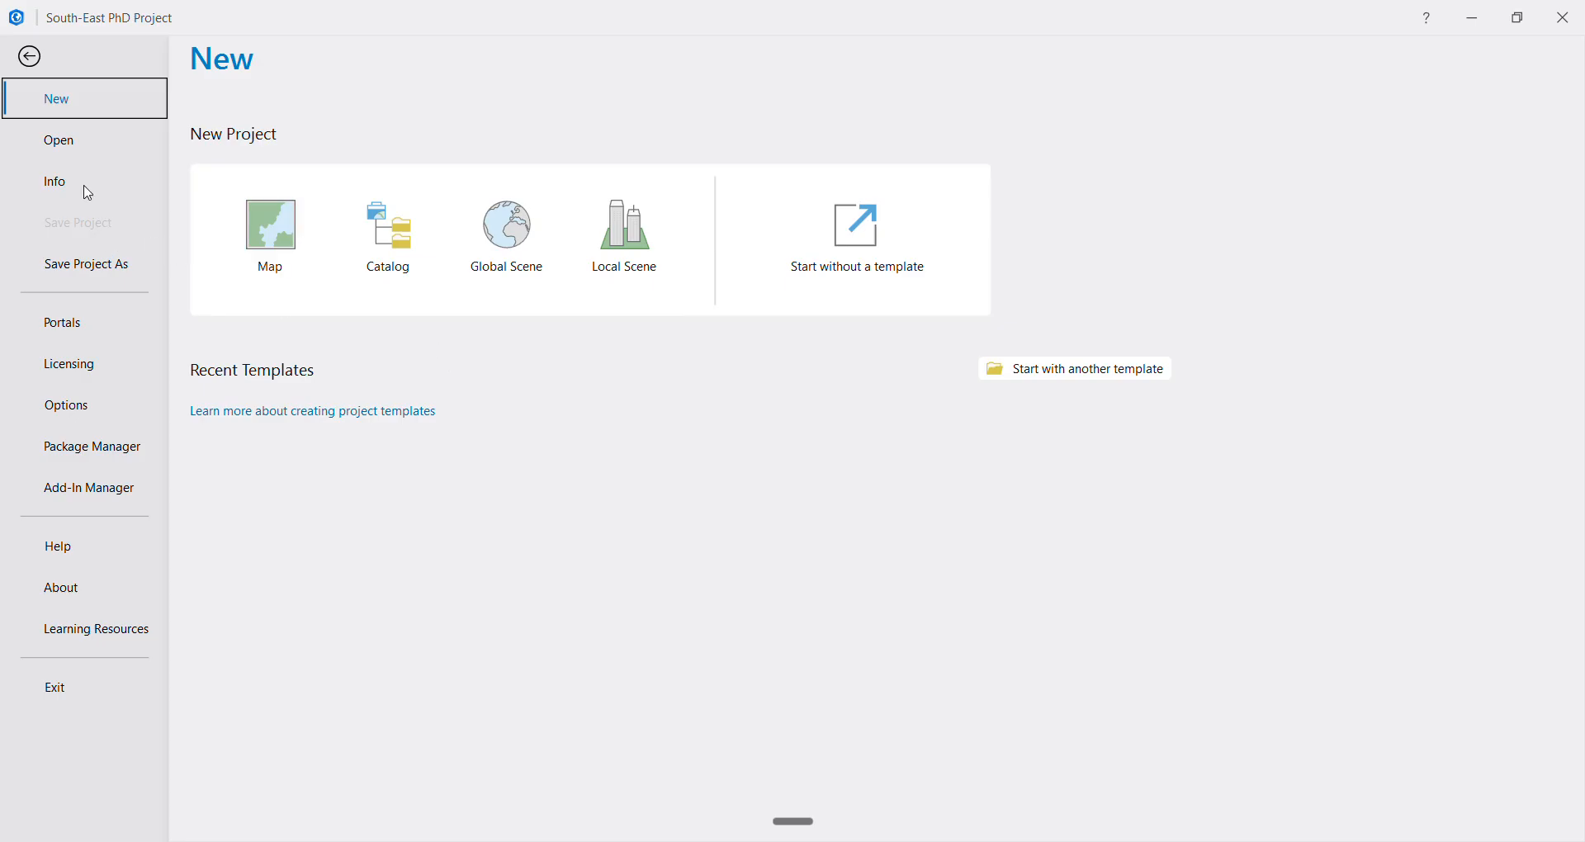
Show the list of recent ArcGIS Pro projects and switch to the geological map image in WhatsApp
click(66, 142)
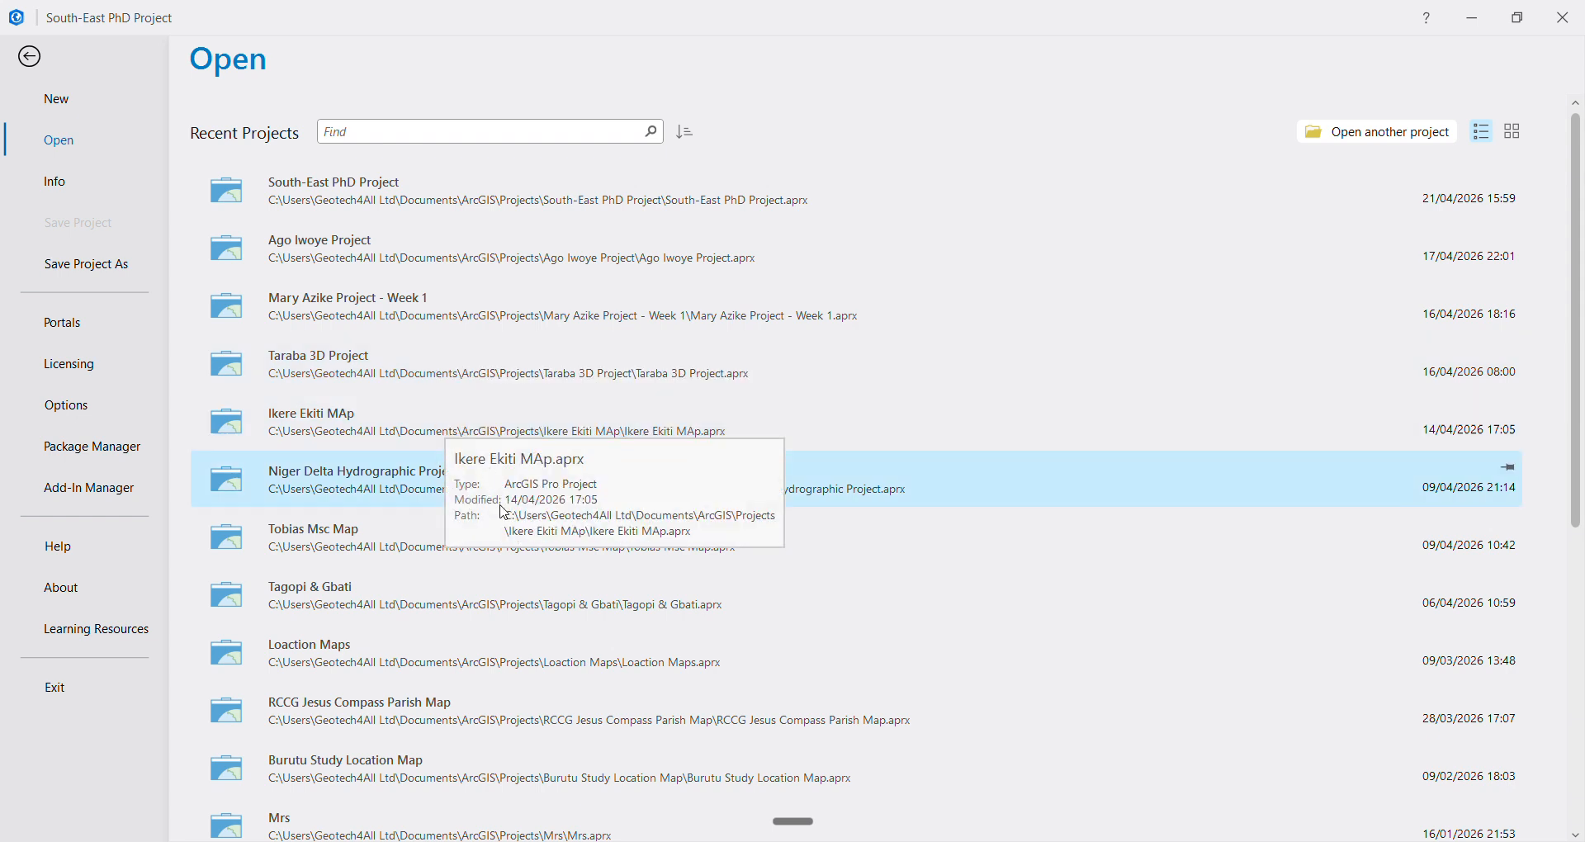
mouse_move(973, 841)
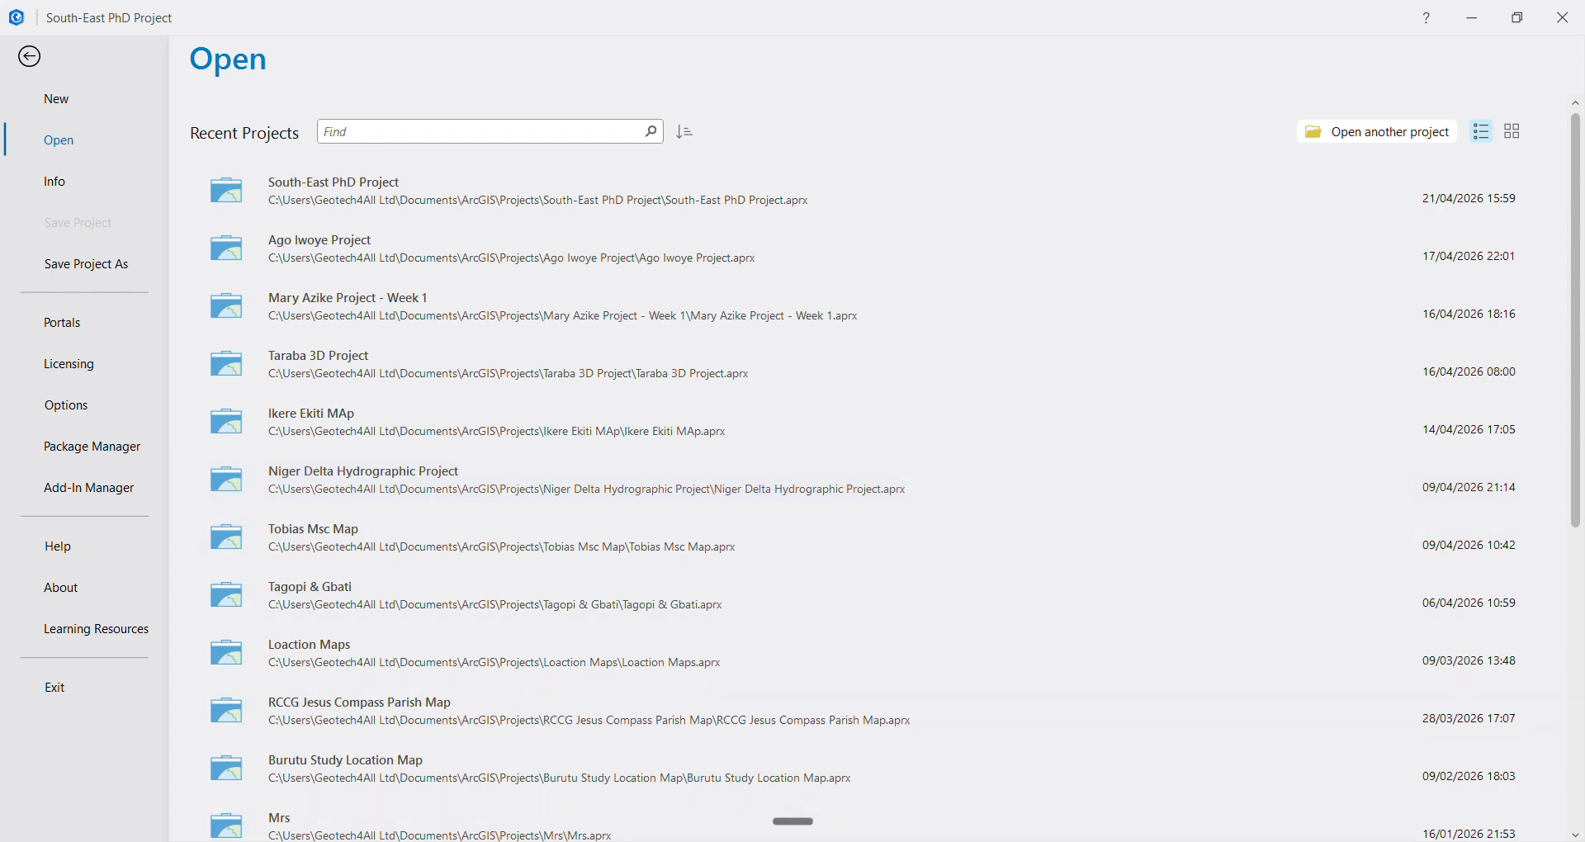
click(1017, 801)
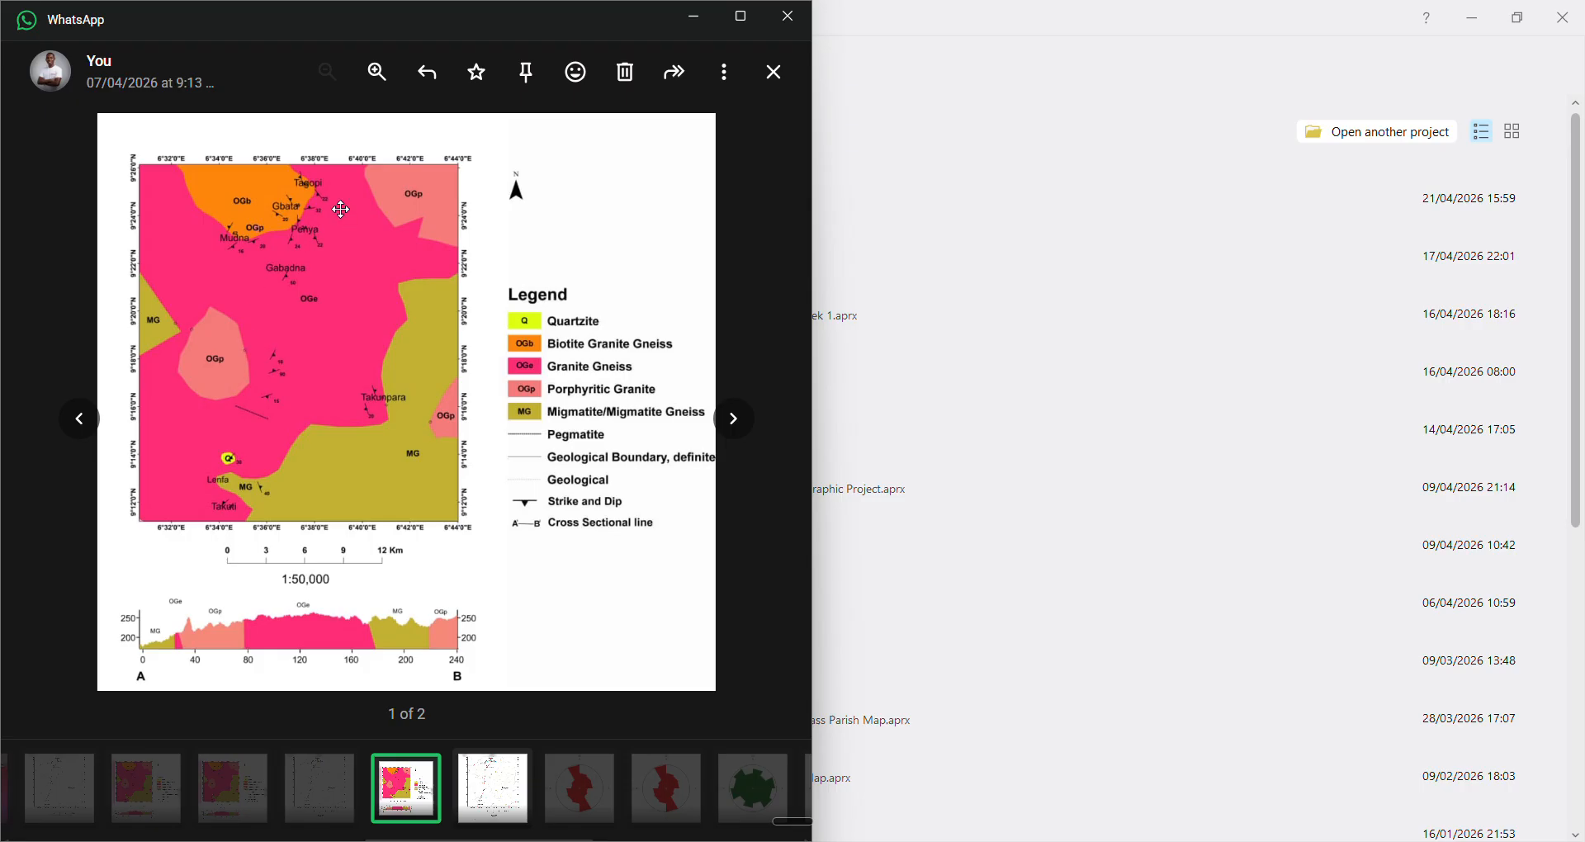
Examine the geological map's rock units, strike and dip symbols, coordinate grid, legend and scale up close, and minimize WhatsApp
scroll(317, 218, up, 2)
scroll(317, 218, up, 3)
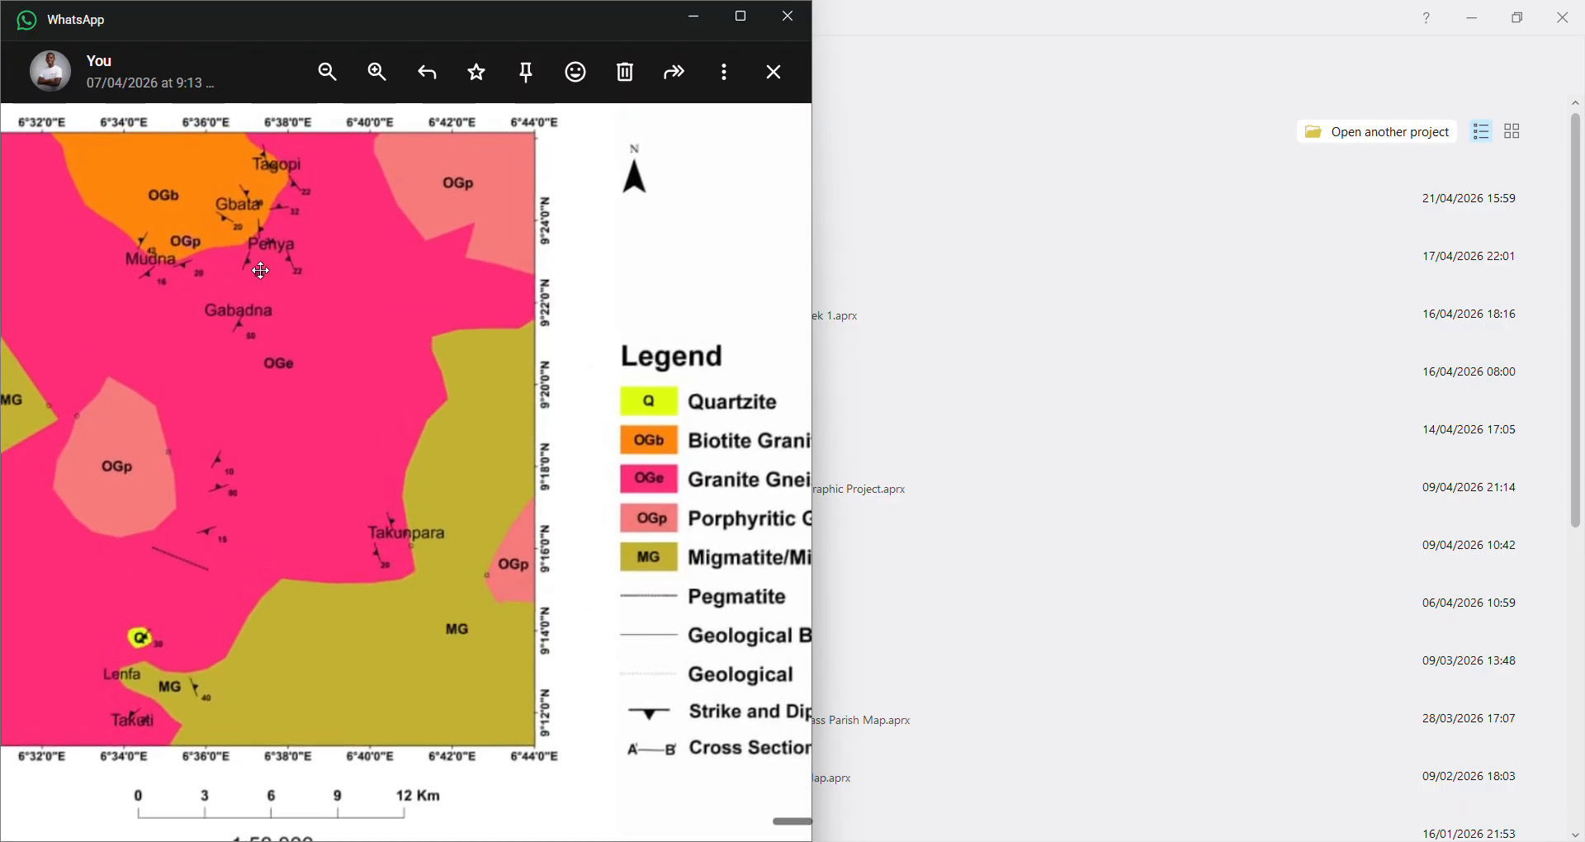
drag(422, 373, 494, 324)
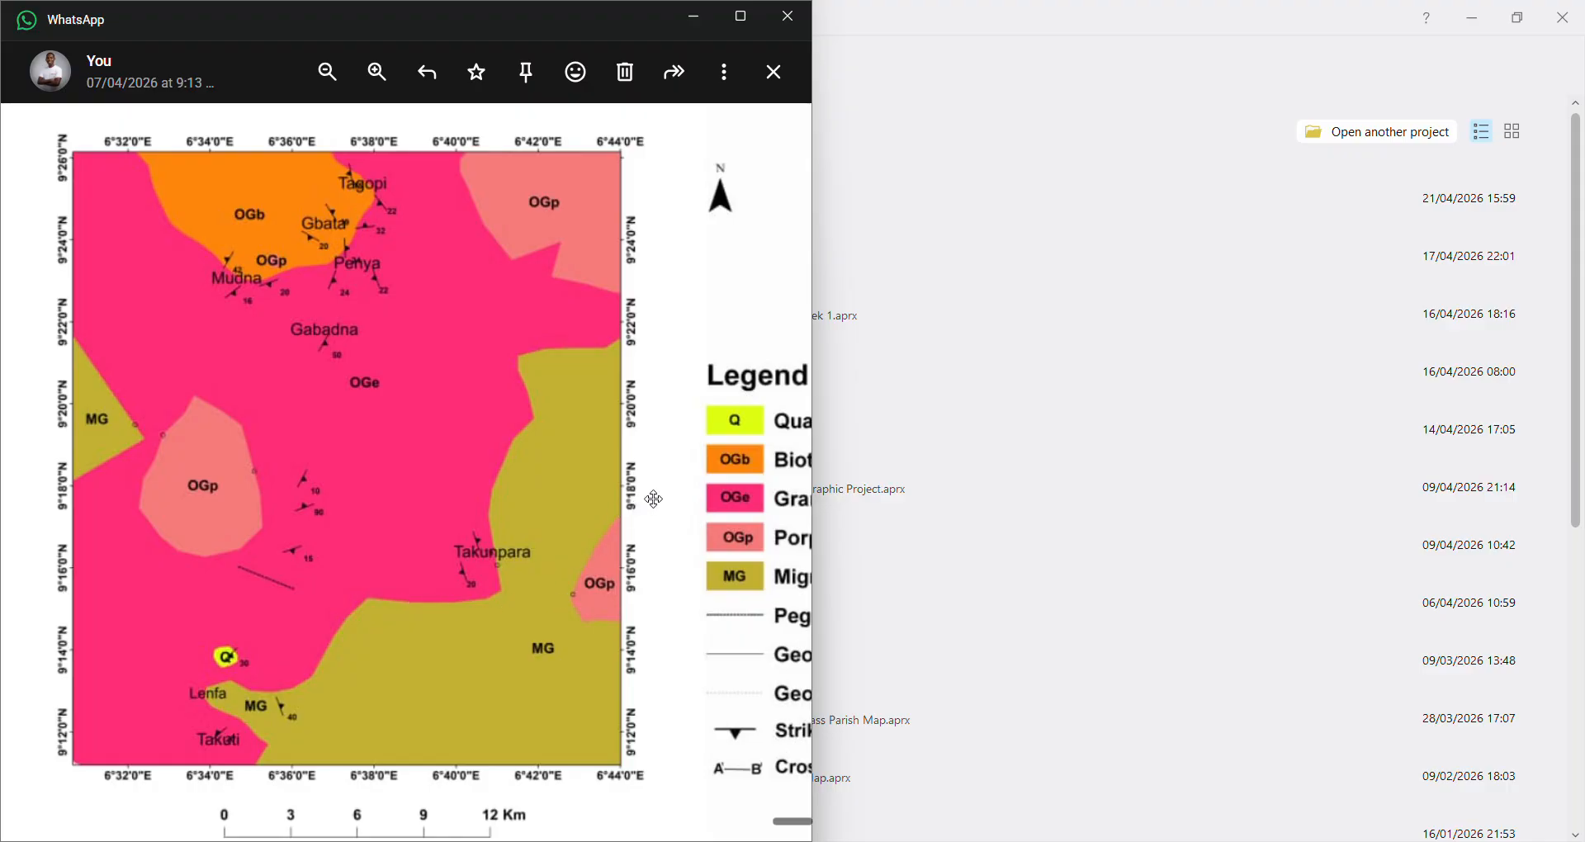
drag(647, 498, 741, 488)
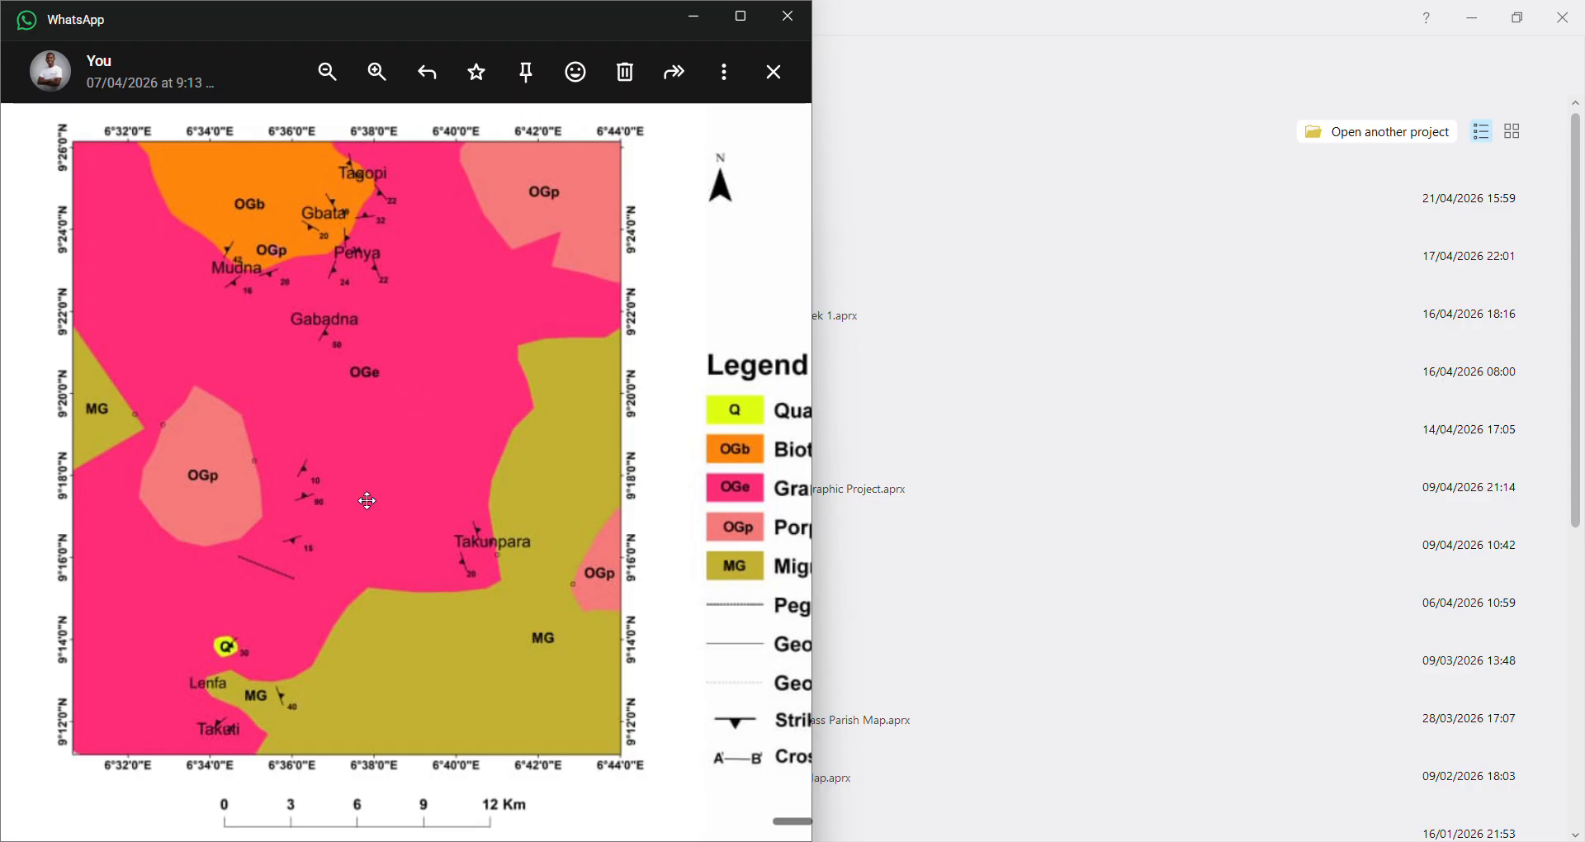
drag(672, 449, 448, 452)
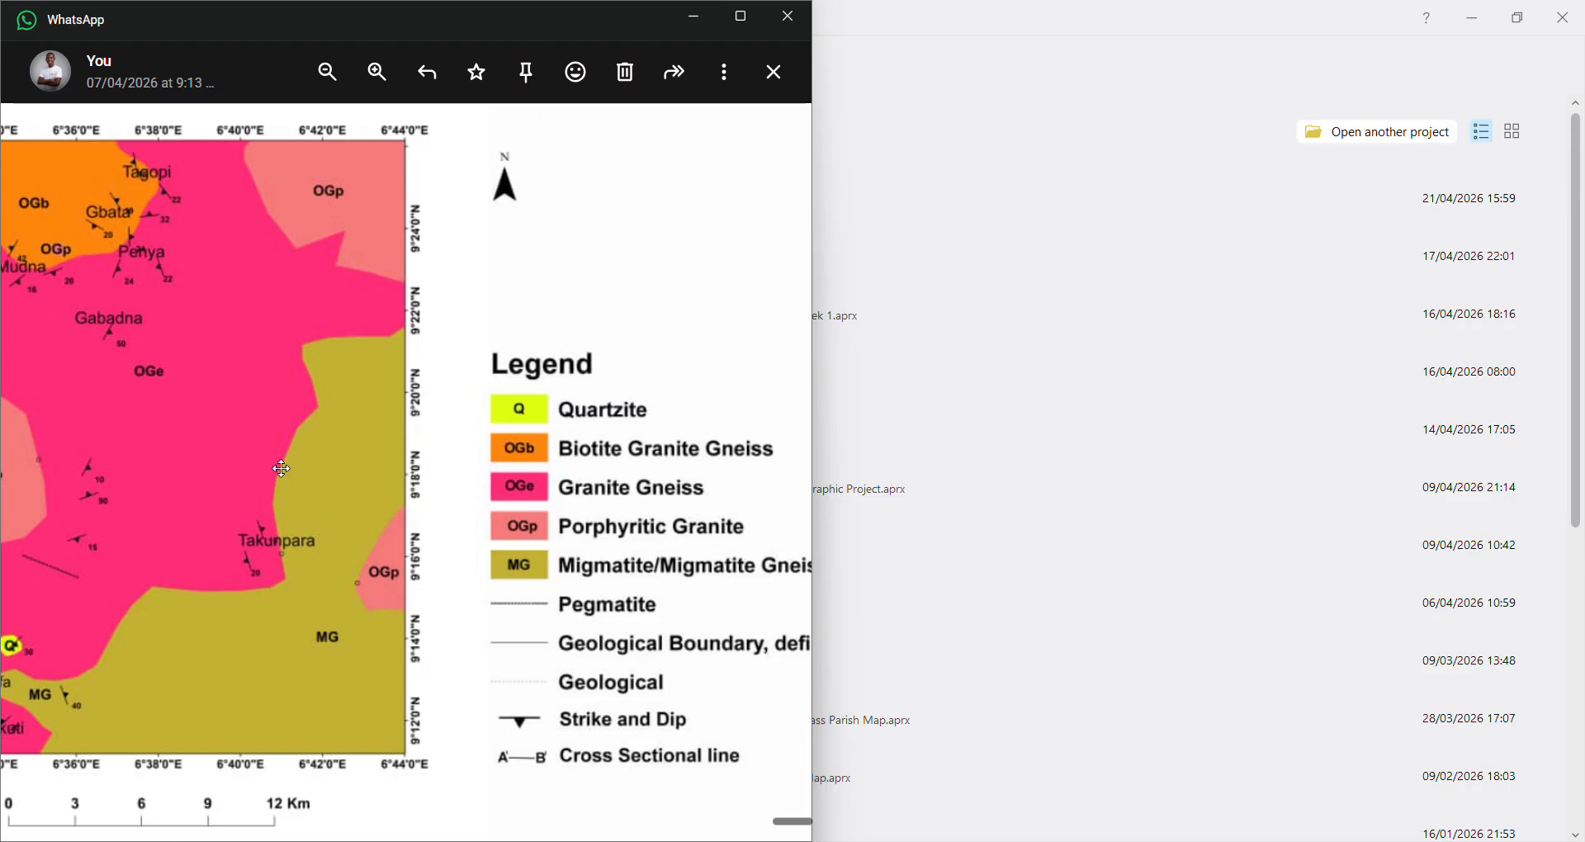
drag(274, 469, 312, 443)
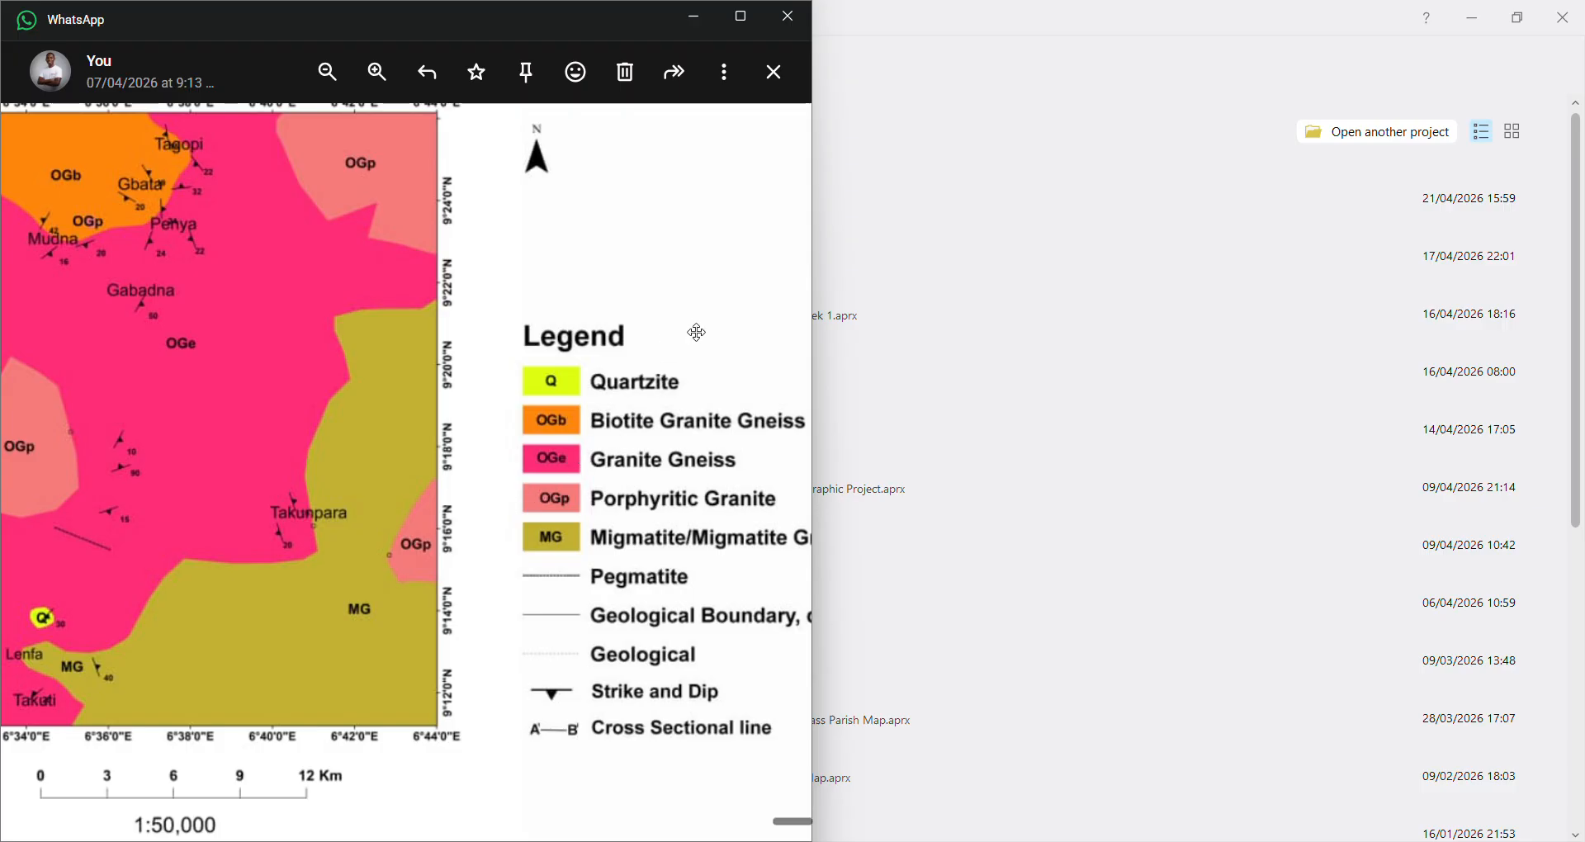
mouse_move(697, 332)
mouse_down()
mouse_move(611, 330)
mouse_move(674, 301)
mouse_move(619, 315)
mouse_move(708, 316)
mouse_up()
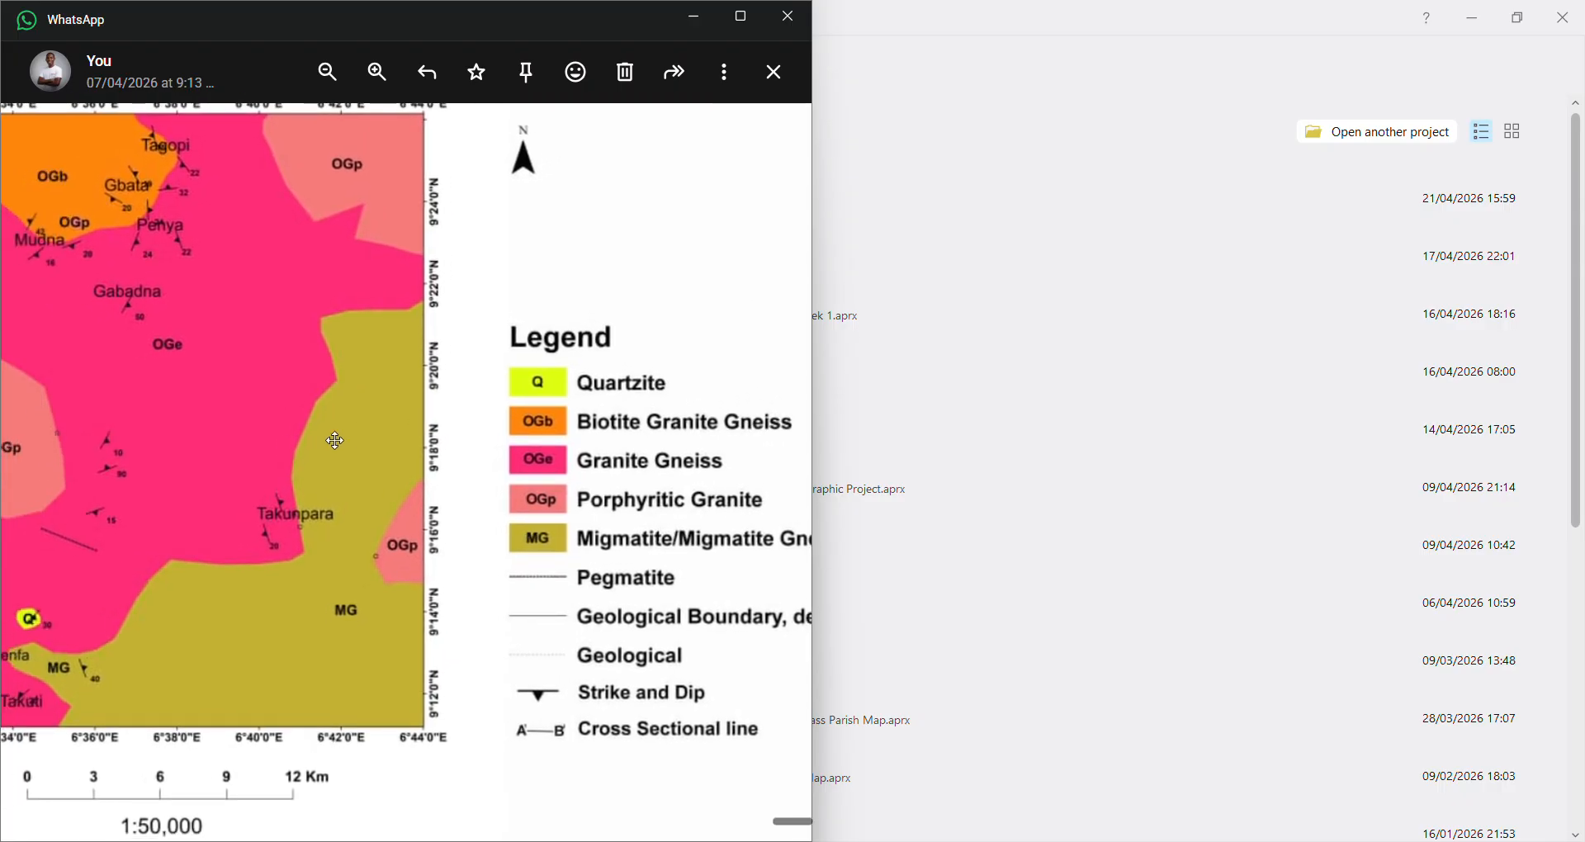
drag(351, 432, 429, 430)
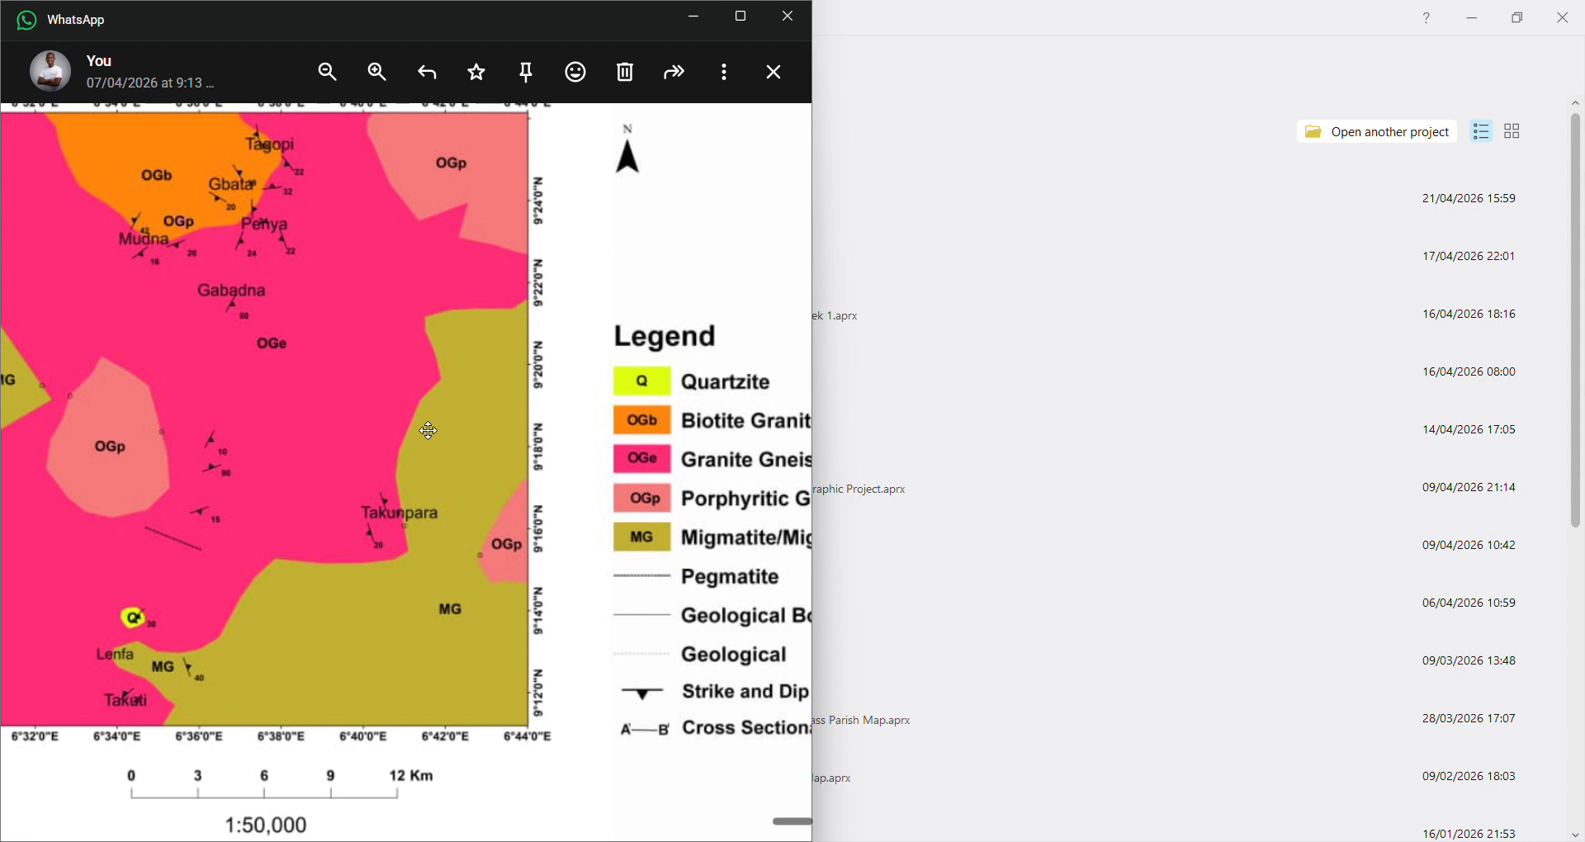
drag(428, 430, 567, 440)
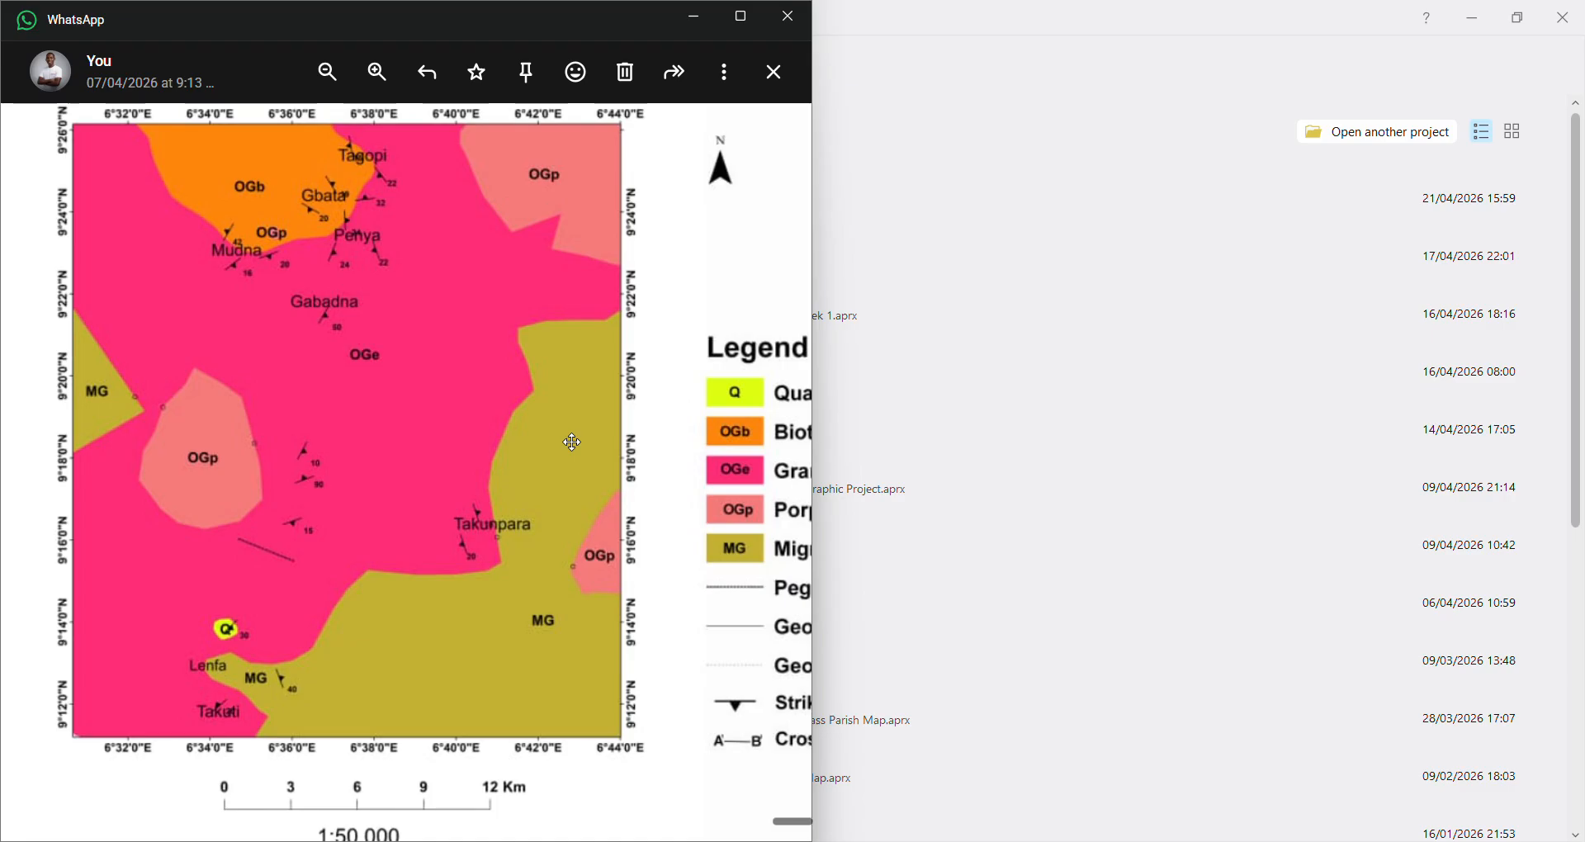
scroll(442, 525, down, 2)
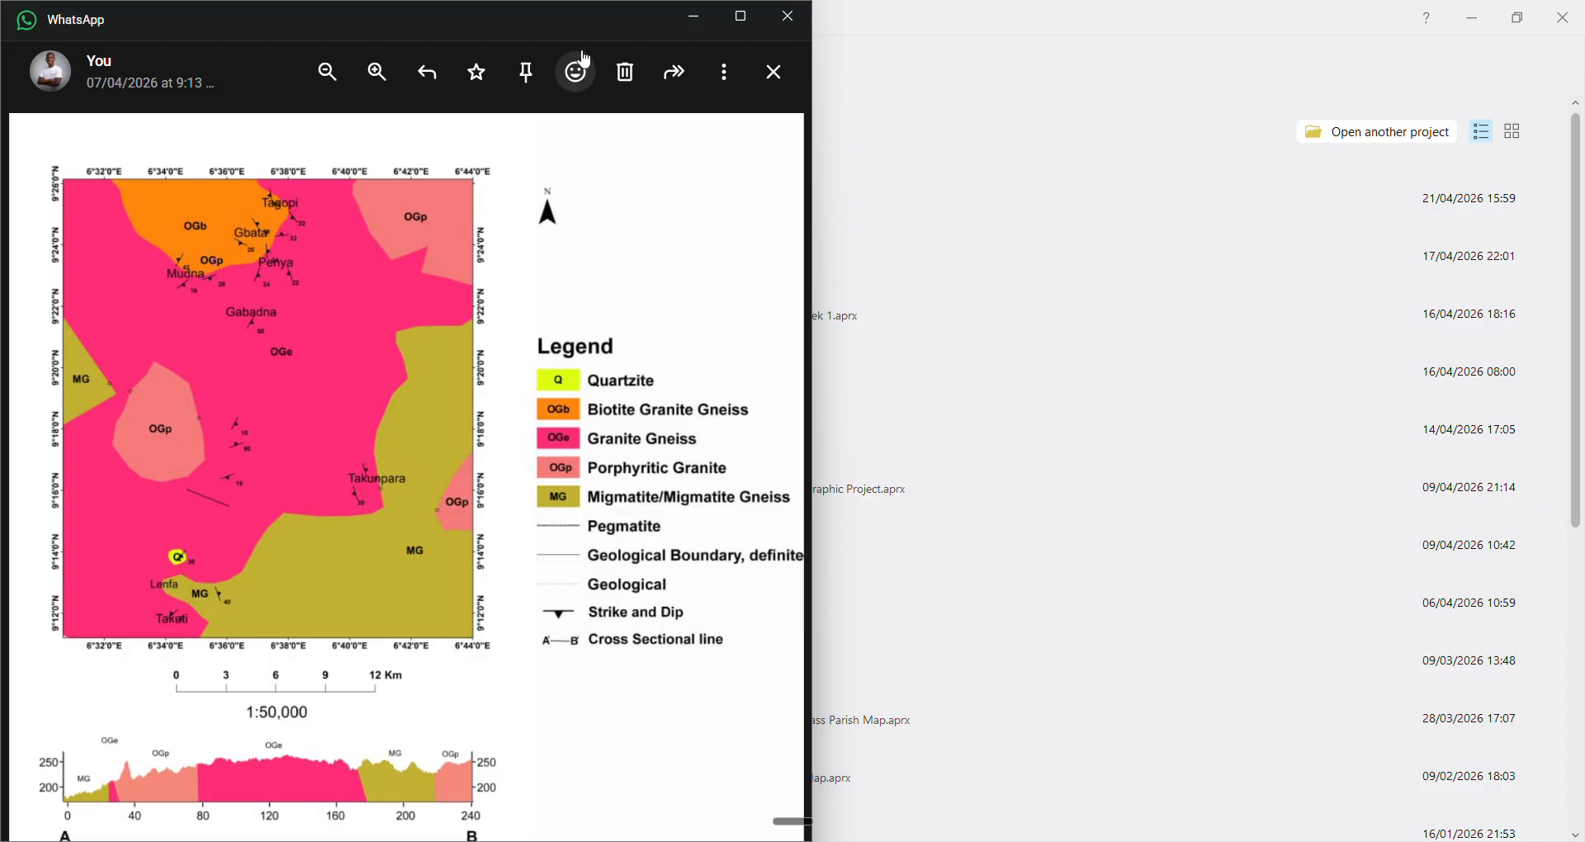
drag(586, 38, 586, 287)
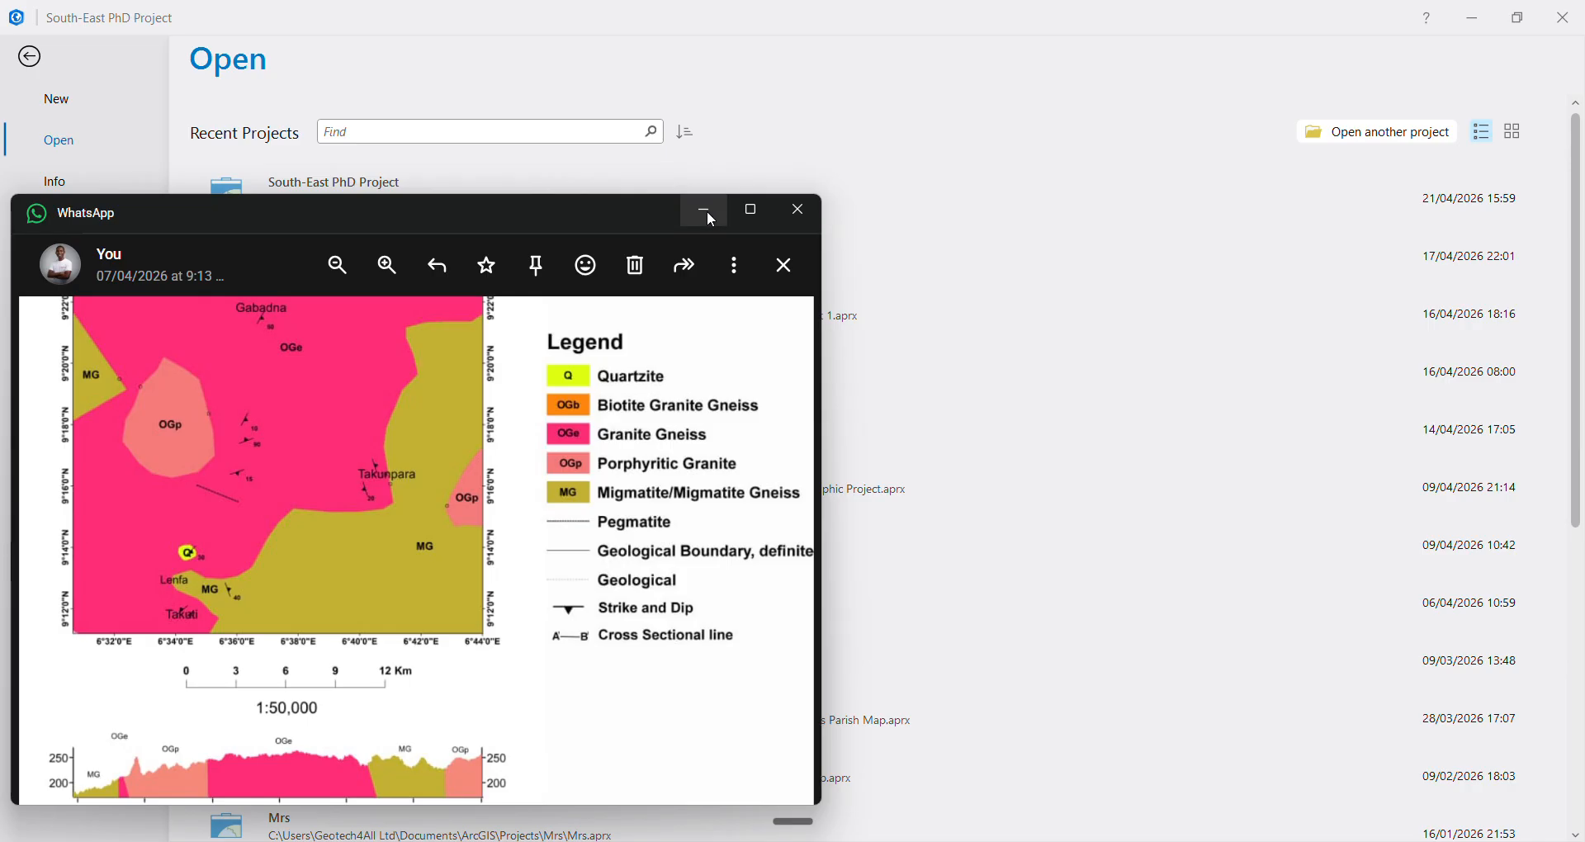
click(705, 211)
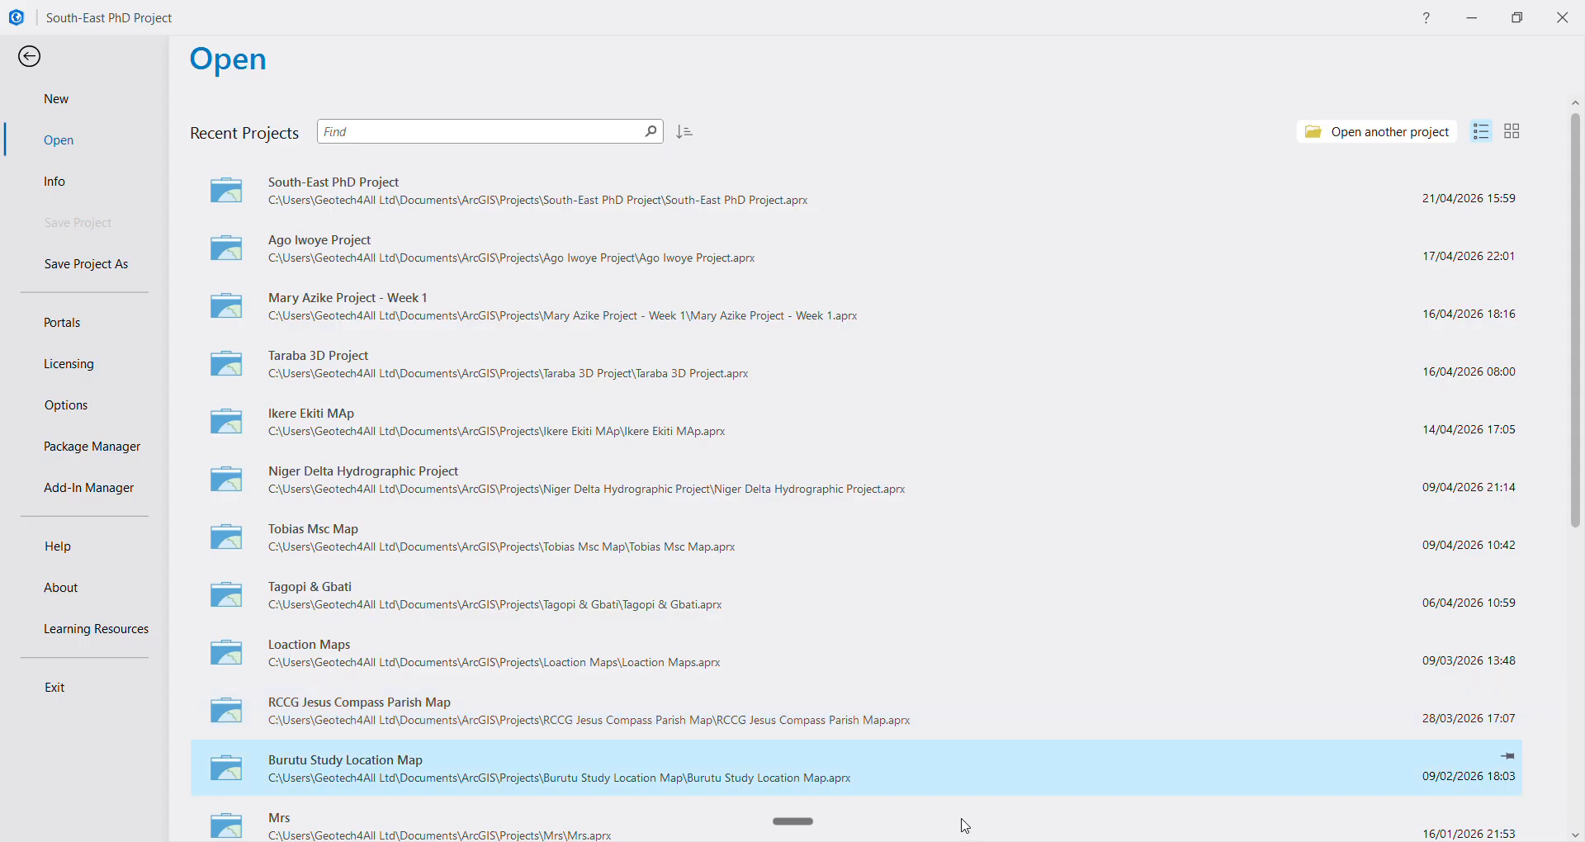
Switch to the Chrome window with the Google Meet call and search for "ngsa" in a new tab
mouse_move(836, 841)
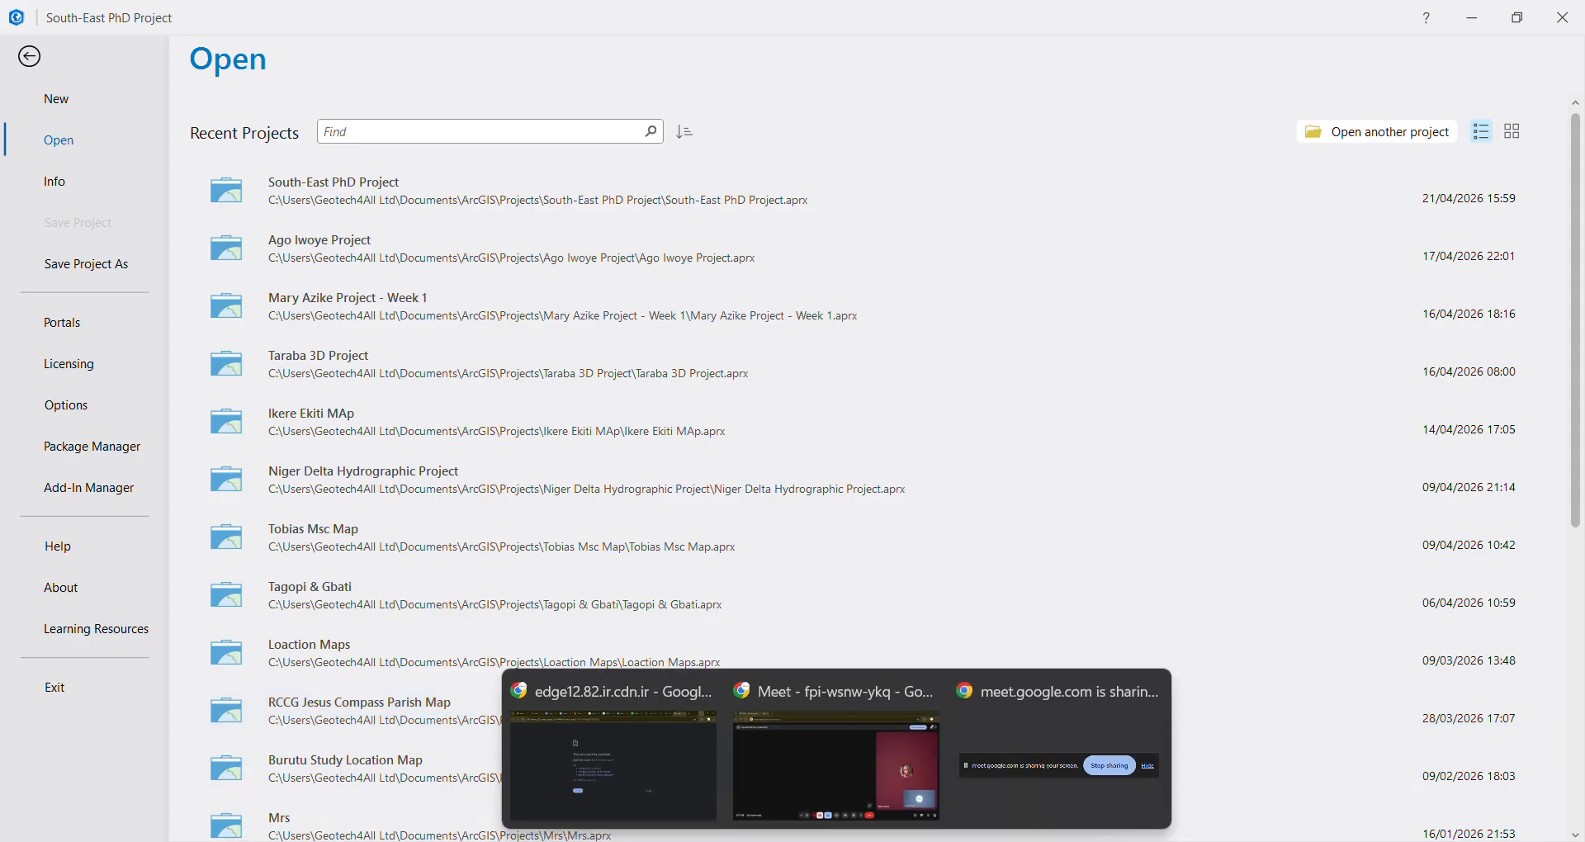
click(862, 780)
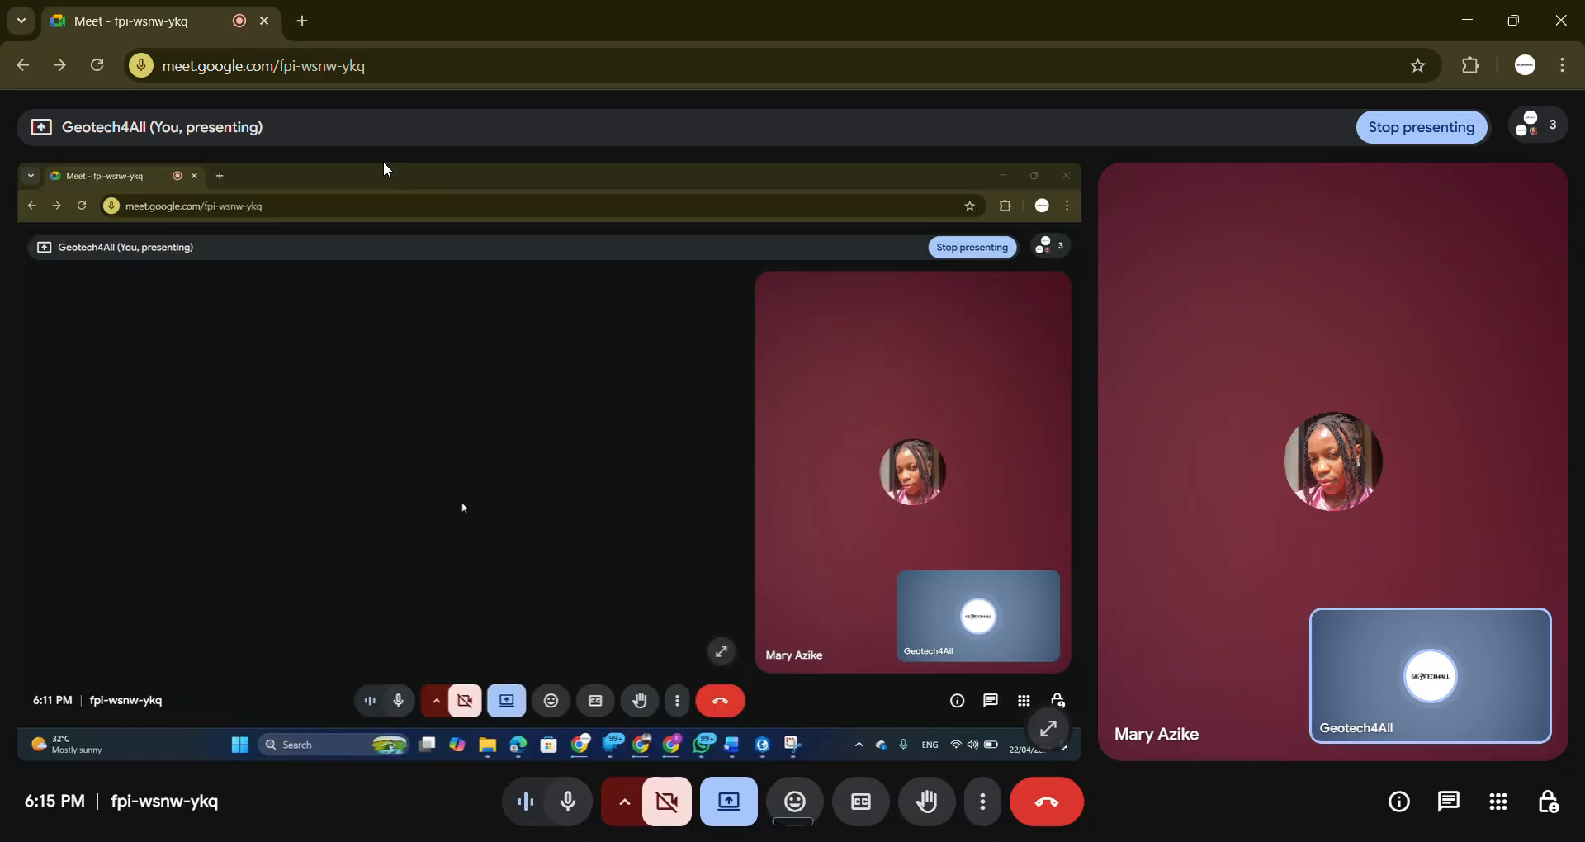
click(302, 23)
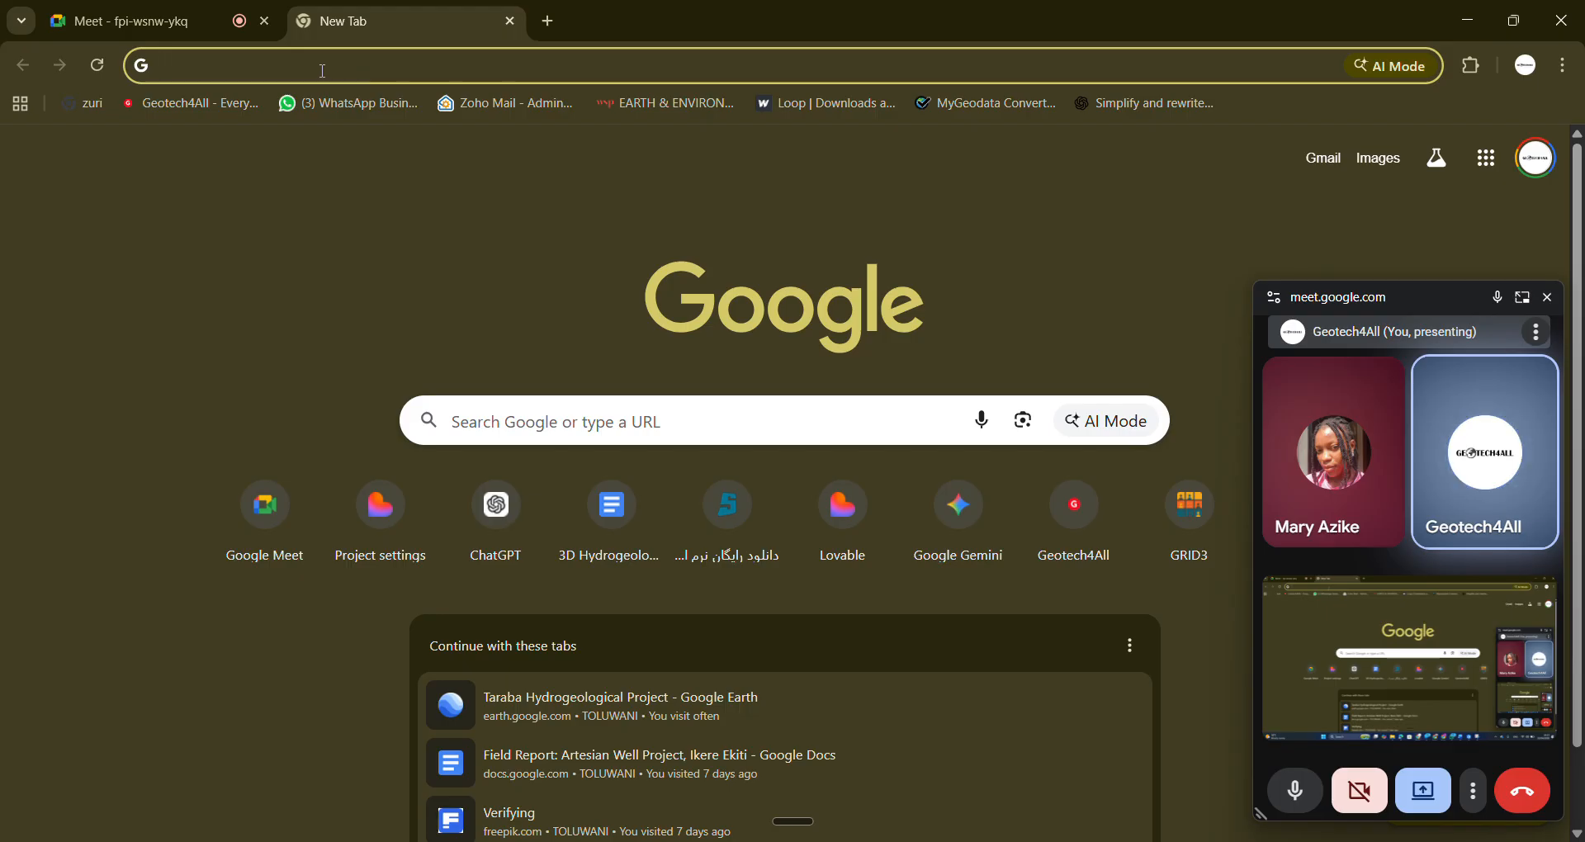
click(323, 70)
text(n)
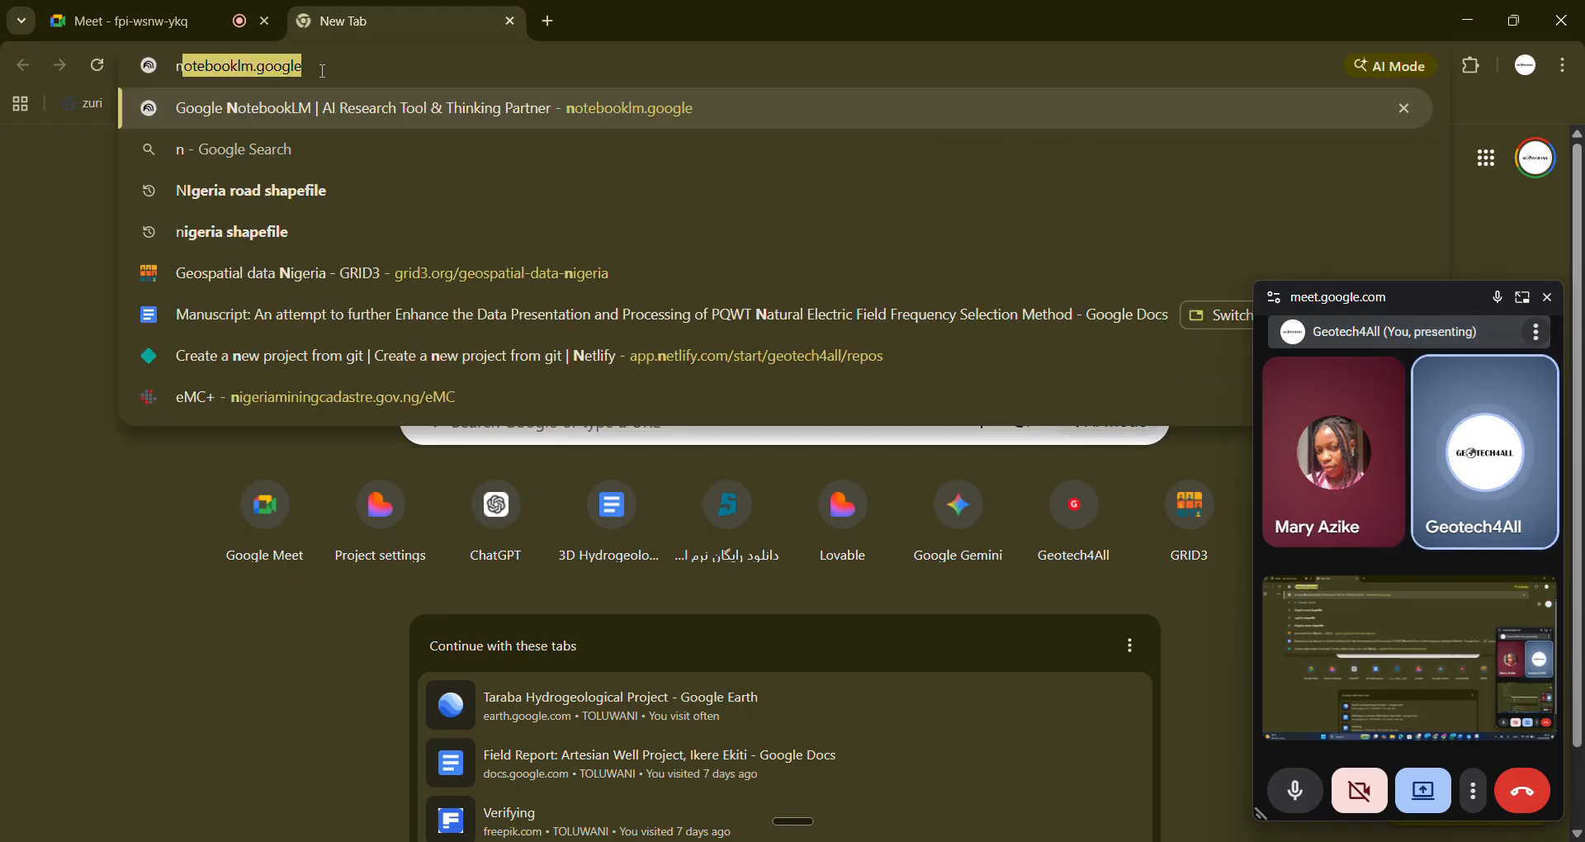
text(gsa)
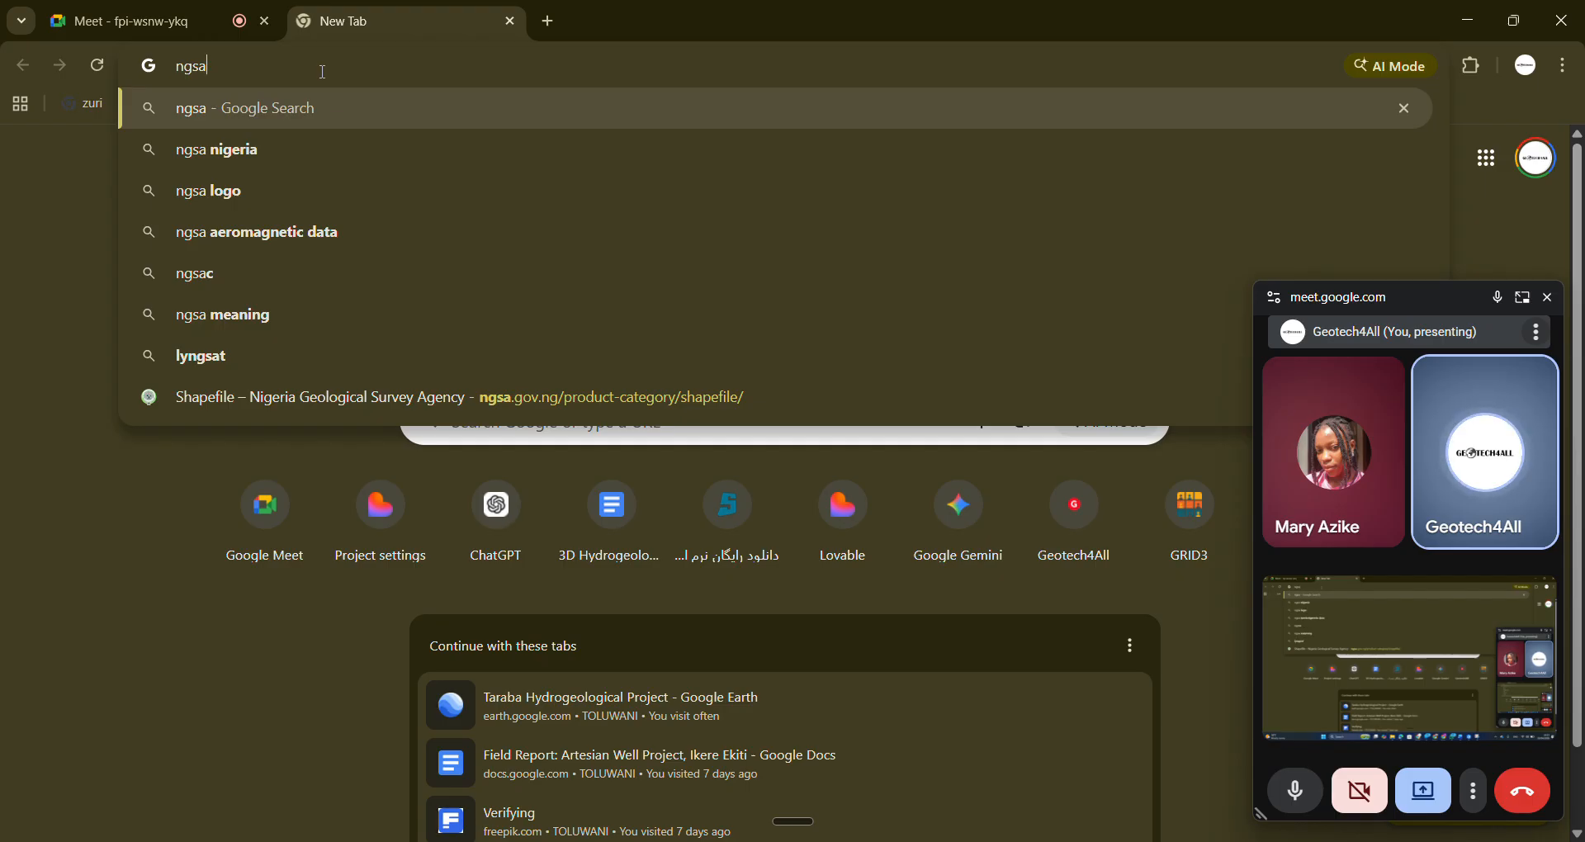
key(Return)
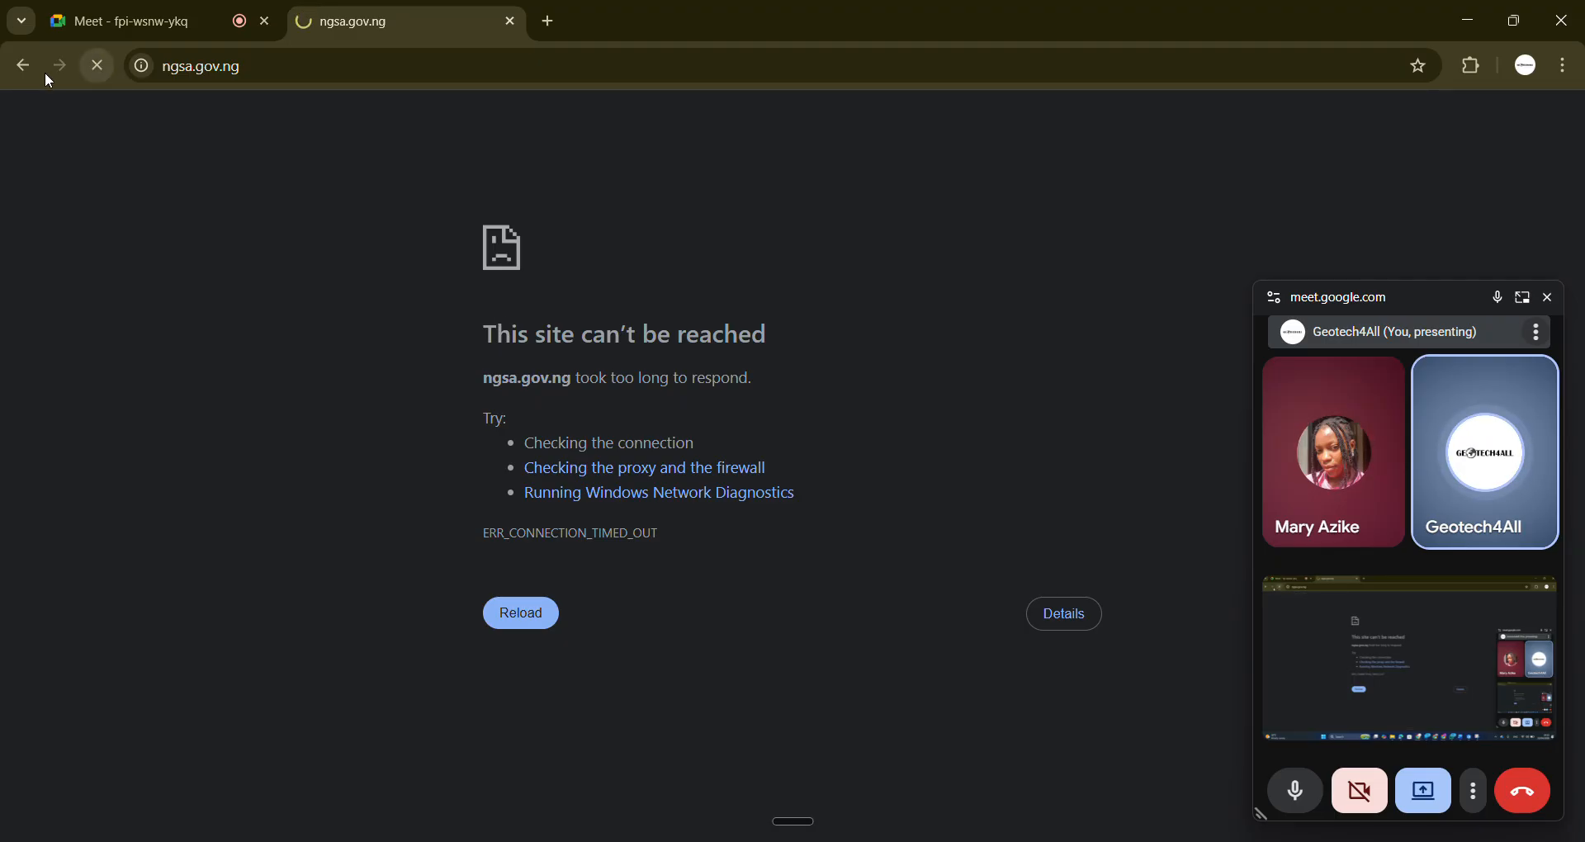
Try to reload the ngsa.gov.ng site and search Google for "ngsa nigeria"
click(288, 73)
click(106, 61)
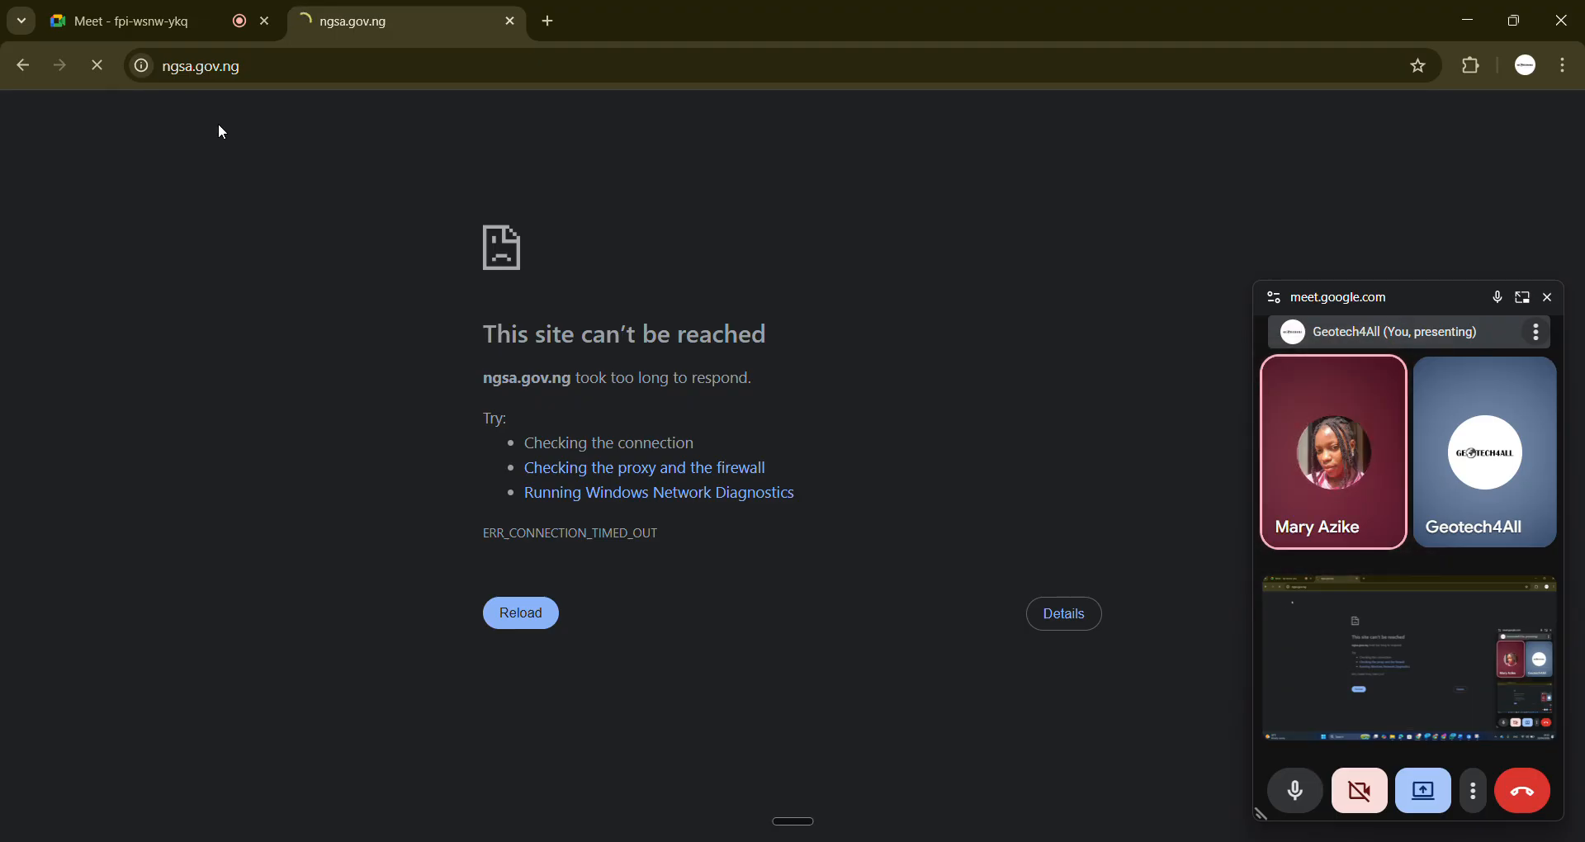
click(121, 81)
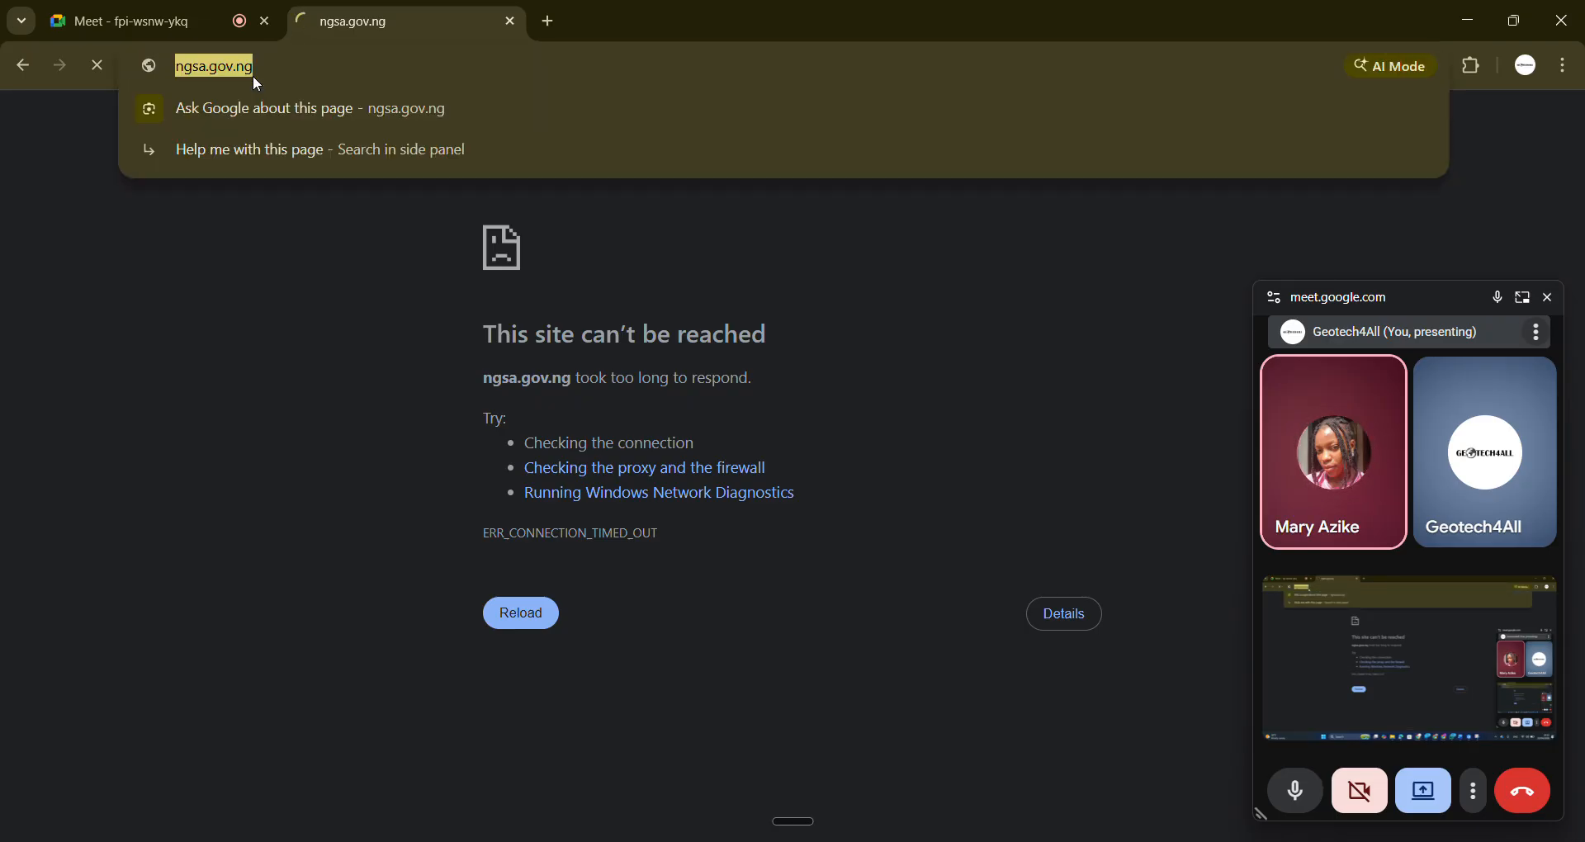
text(ngsa)
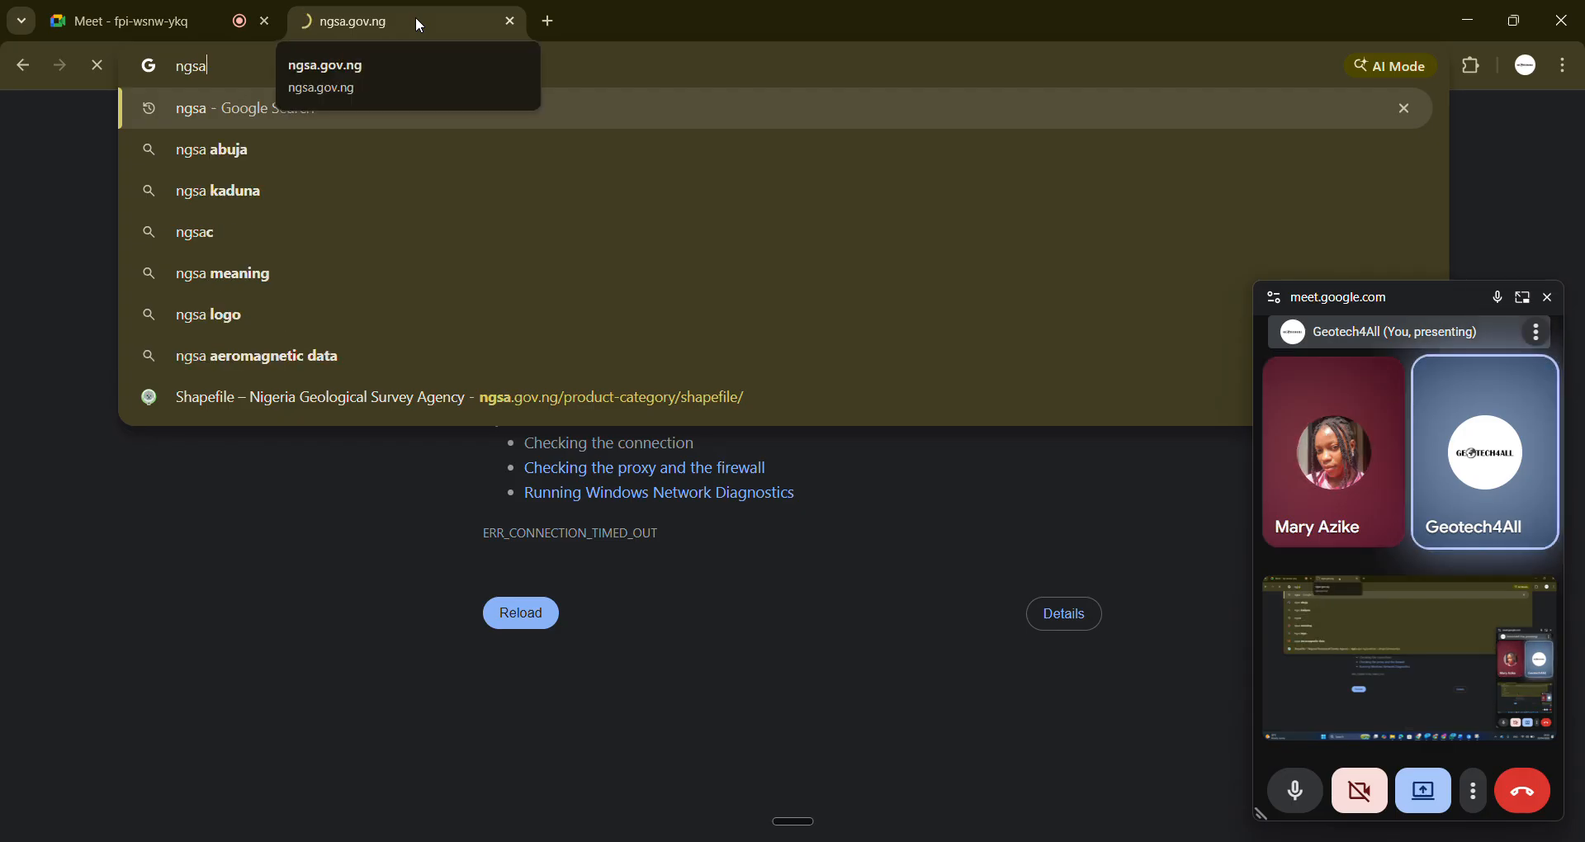
text( nigeri)
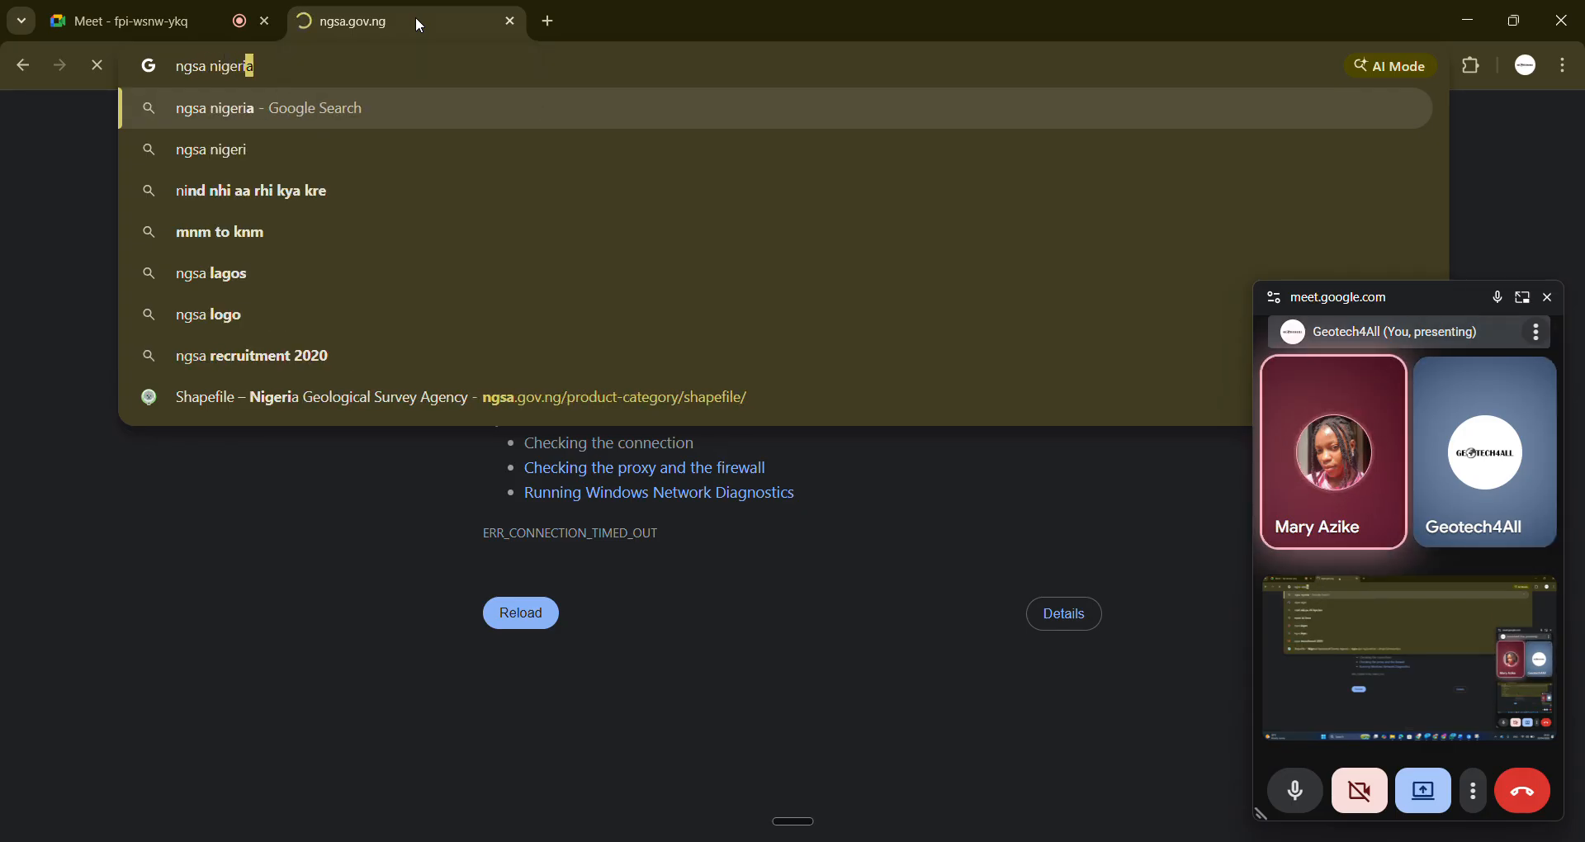
key(Return)
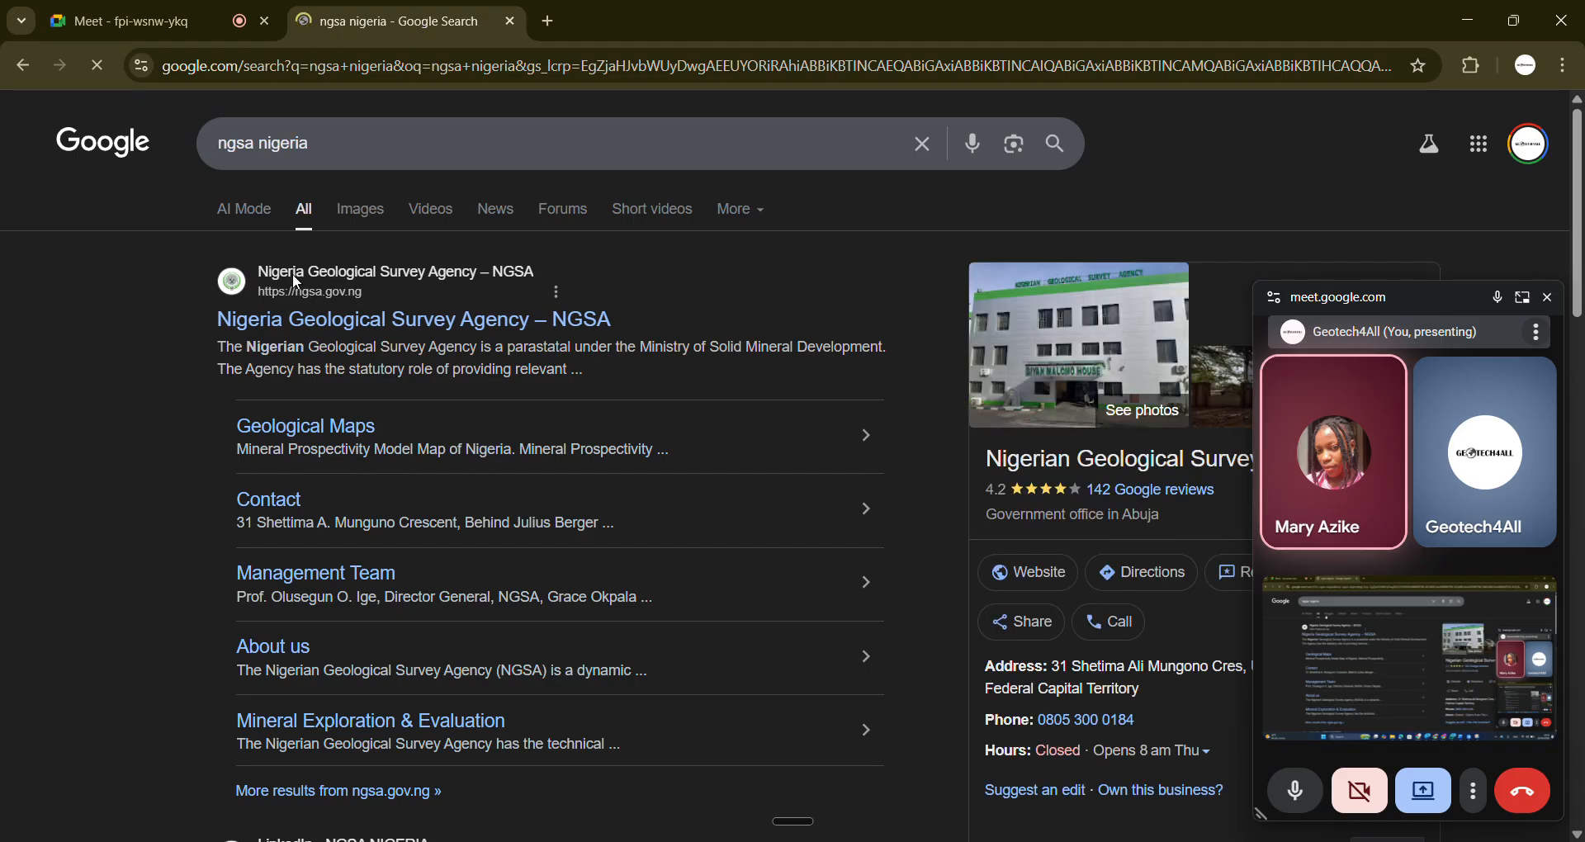
Try to open the NGSA Geological Maps page and the agency's home page from the search results
scroll(248, 425, down, 6)
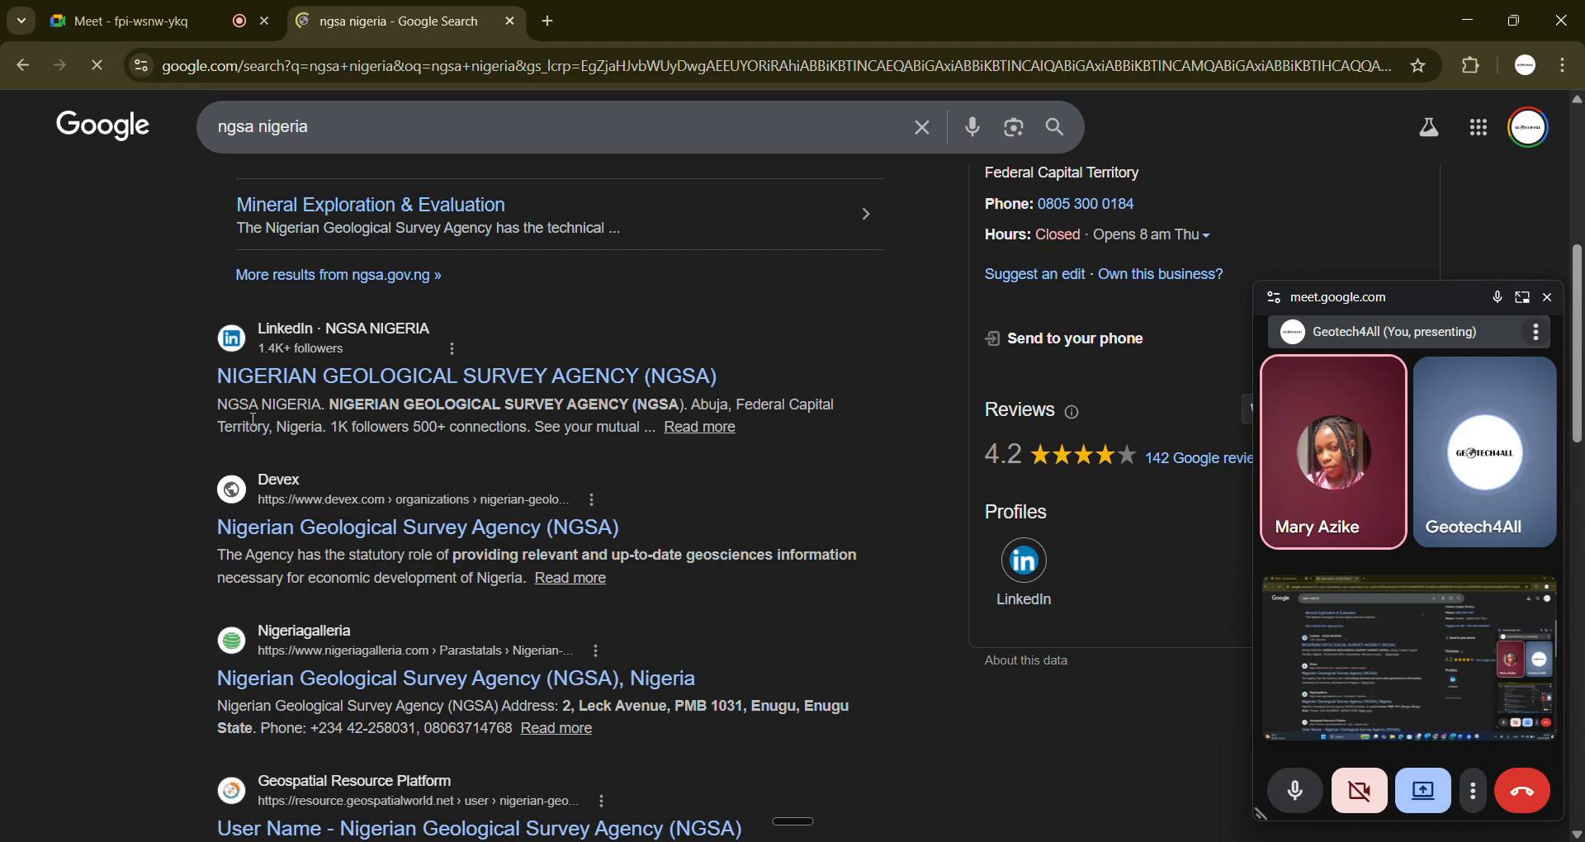
scroll(253, 419, up, 6)
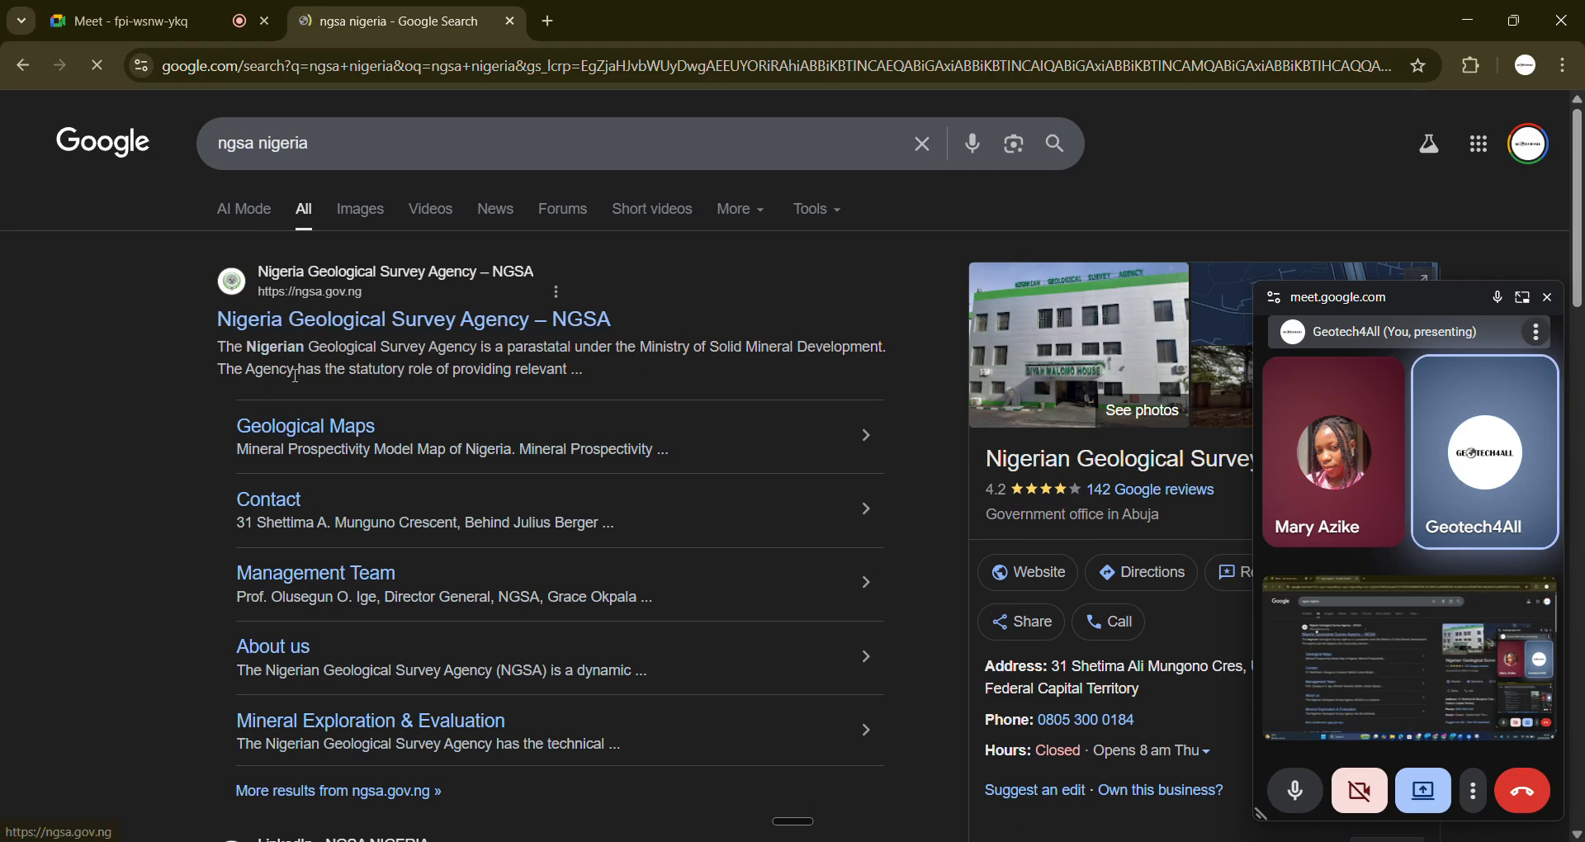
click(446, 424)
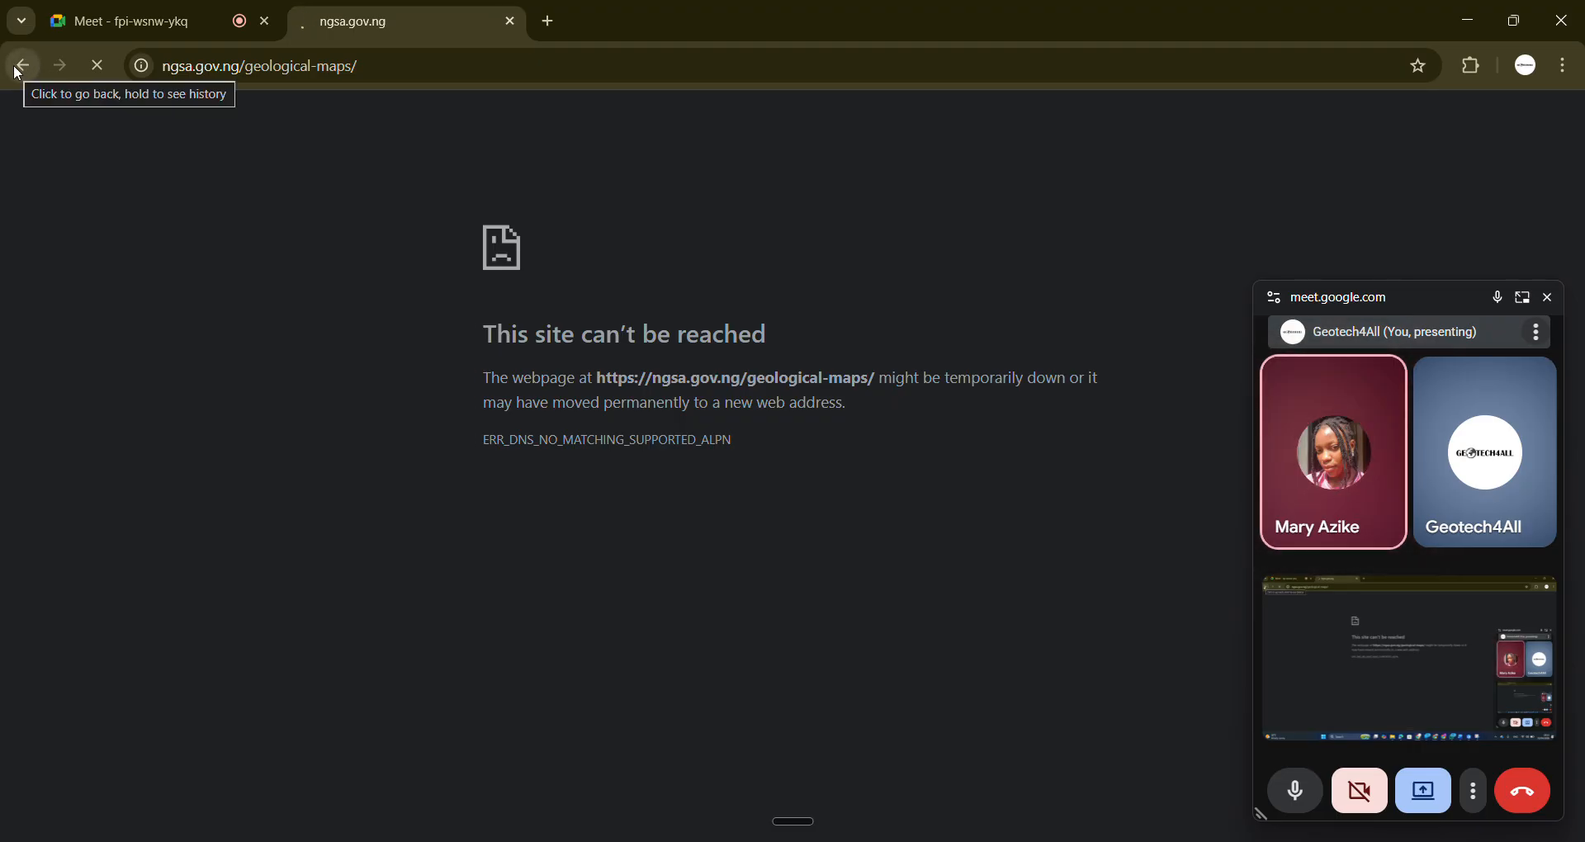
click(19, 73)
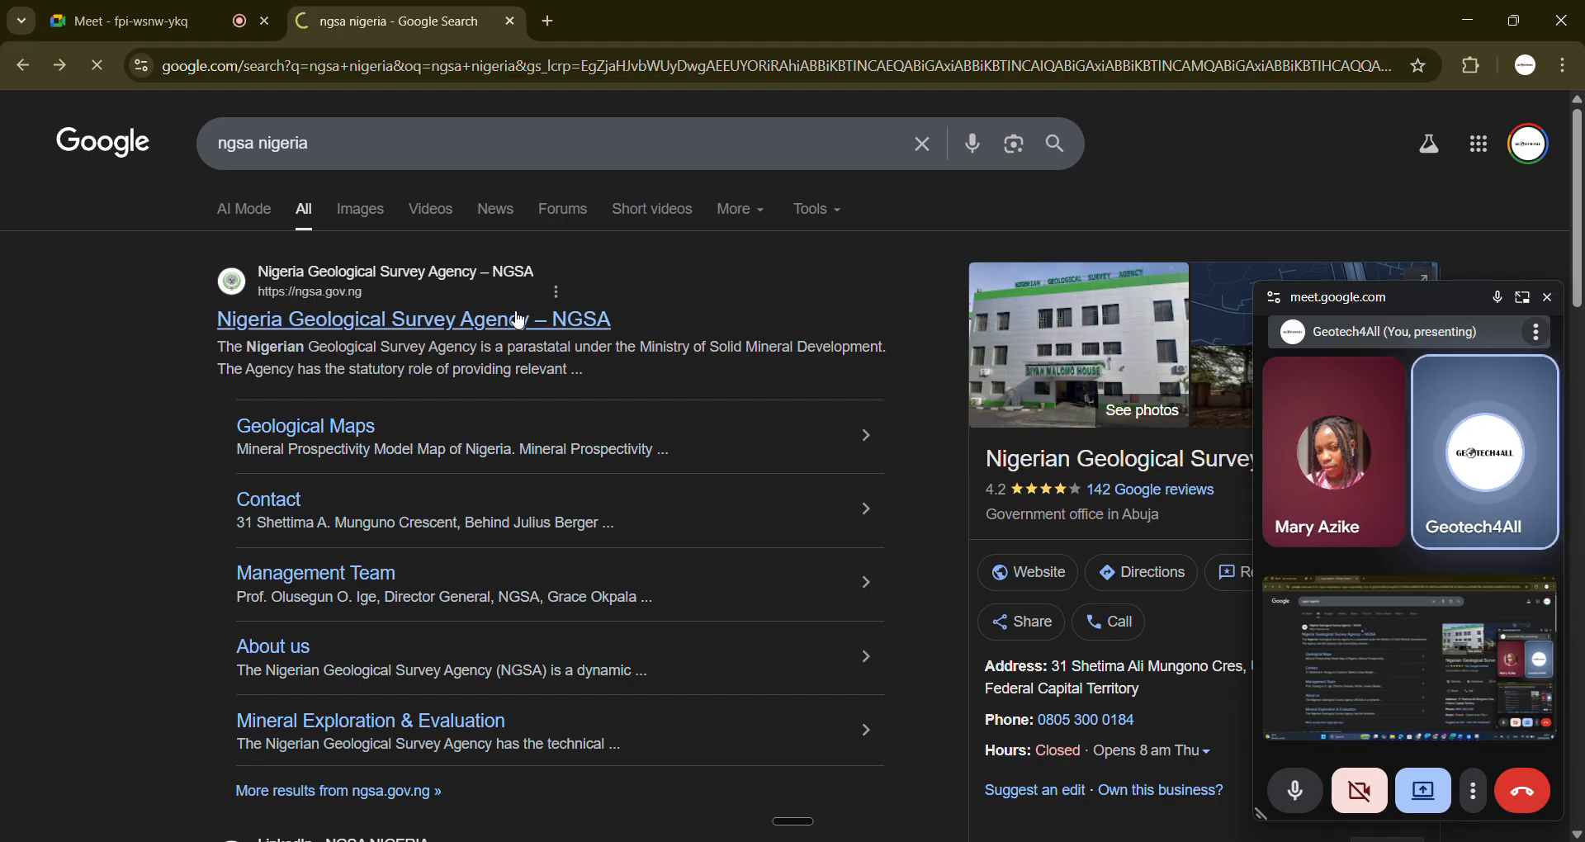
key(F5)
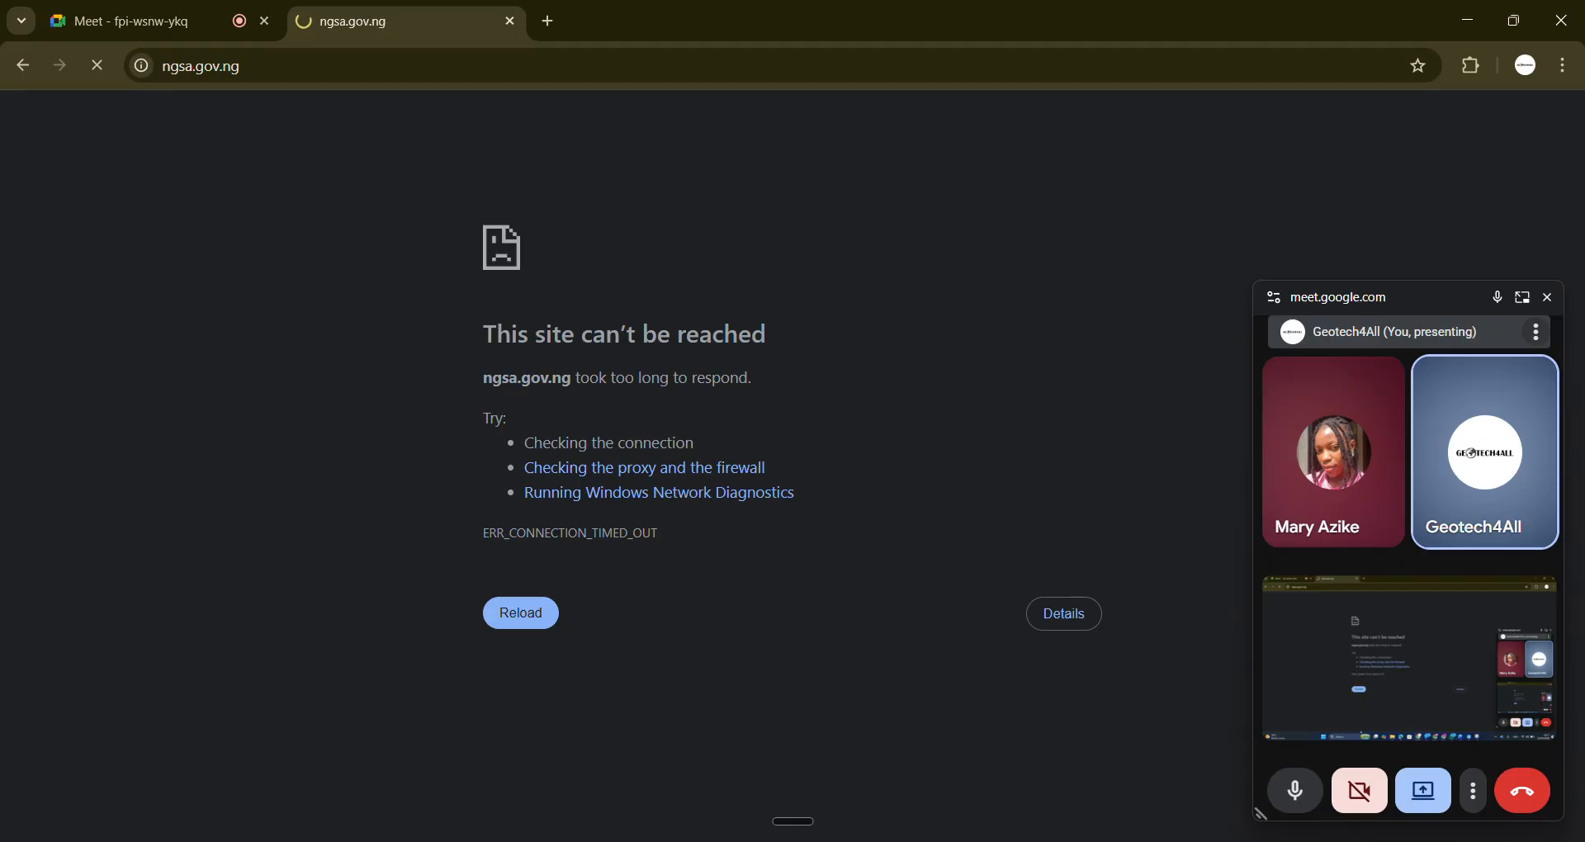
Switch to File Explorer and open the ArcGIS Pro files folder inside Documents
click(722, 841)
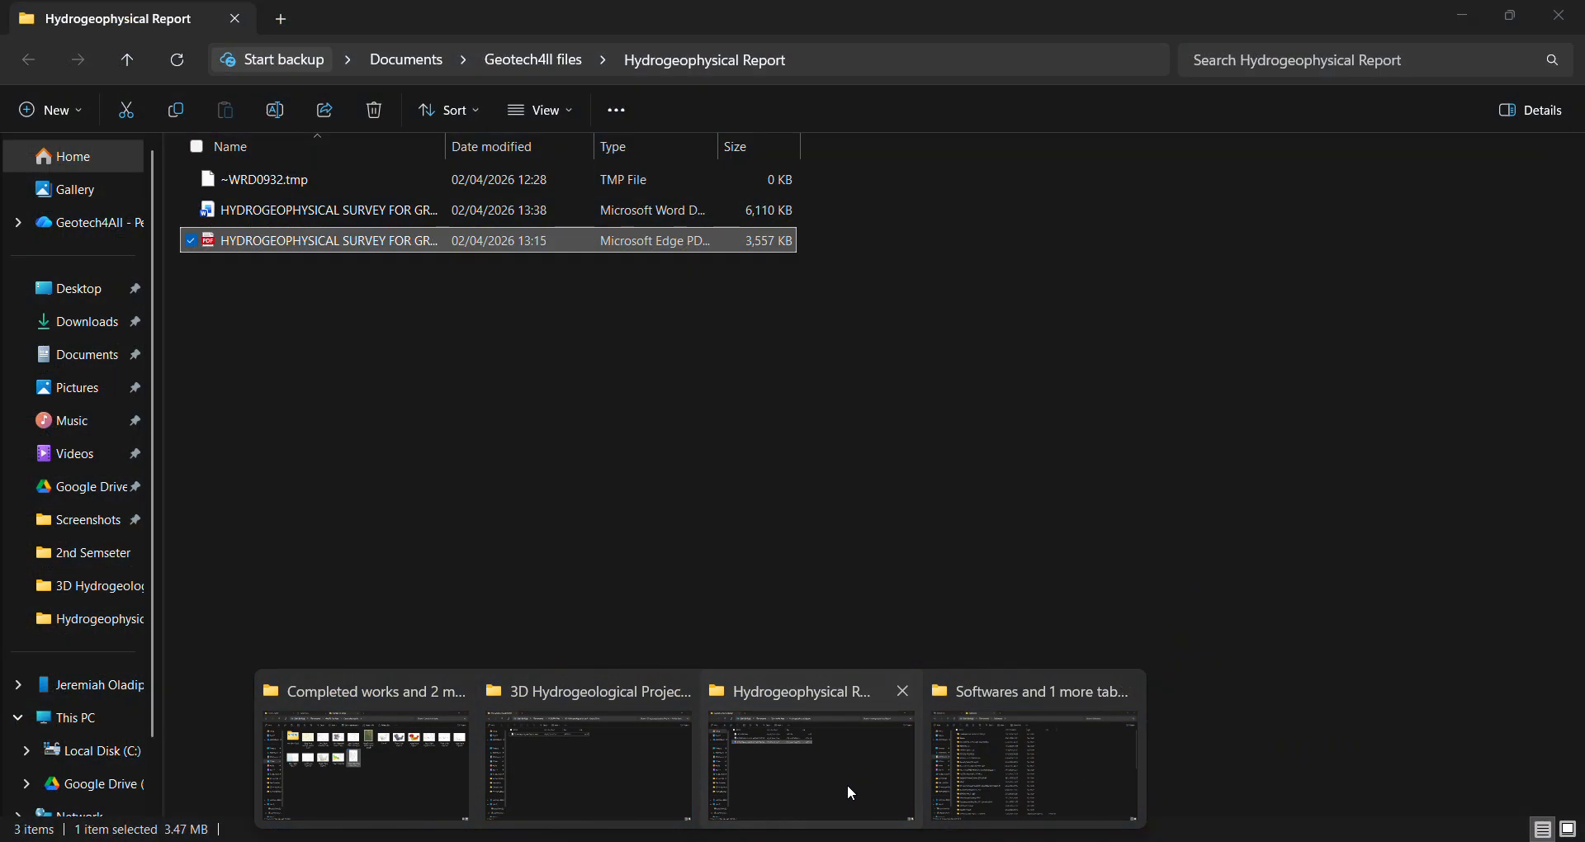
click(847, 784)
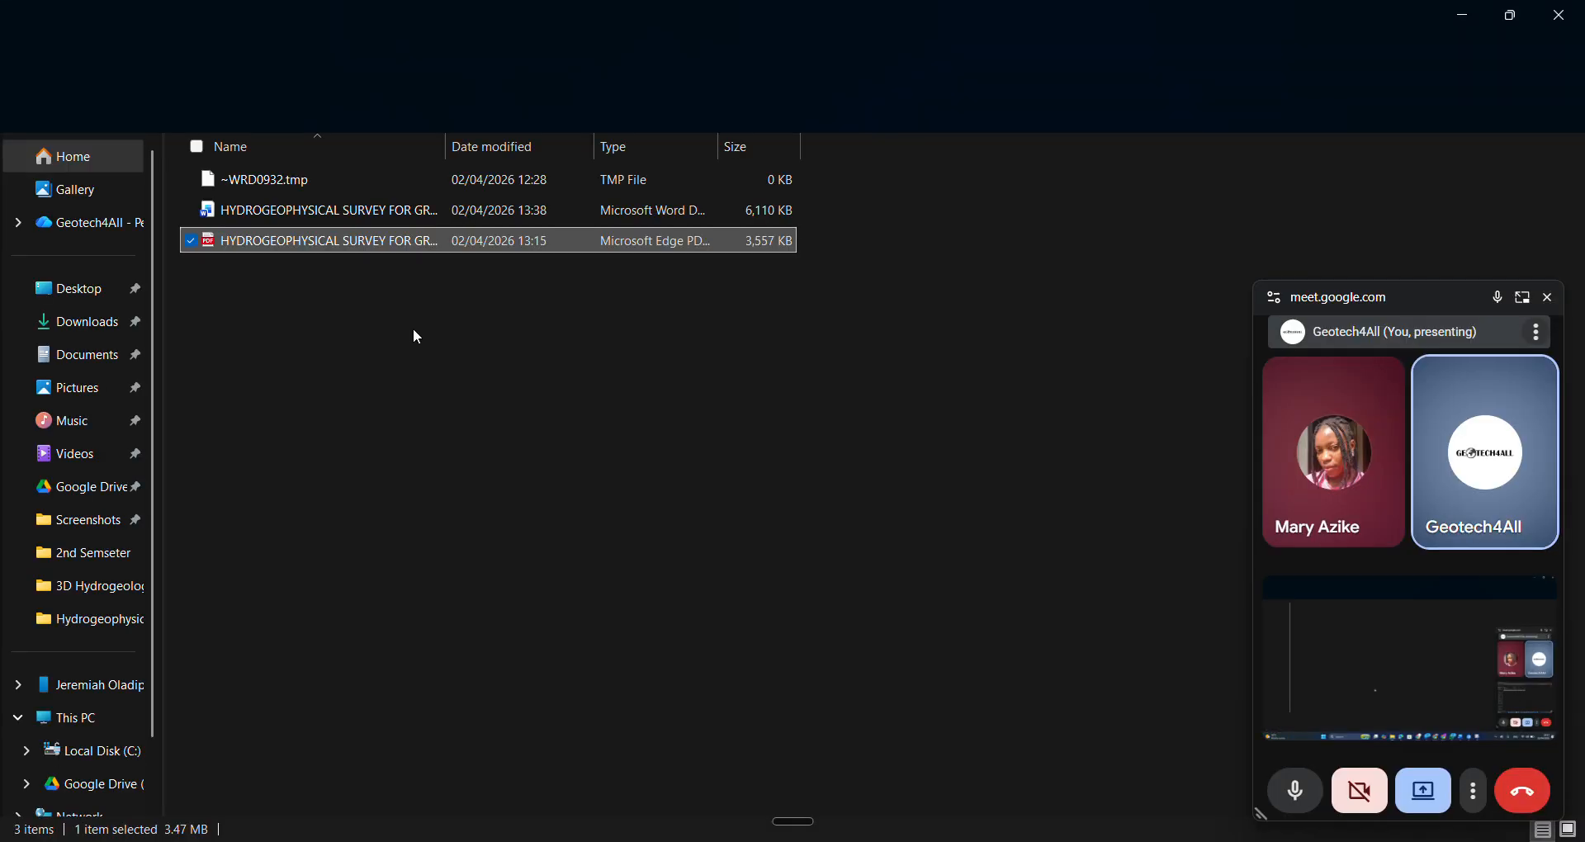
click(83, 330)
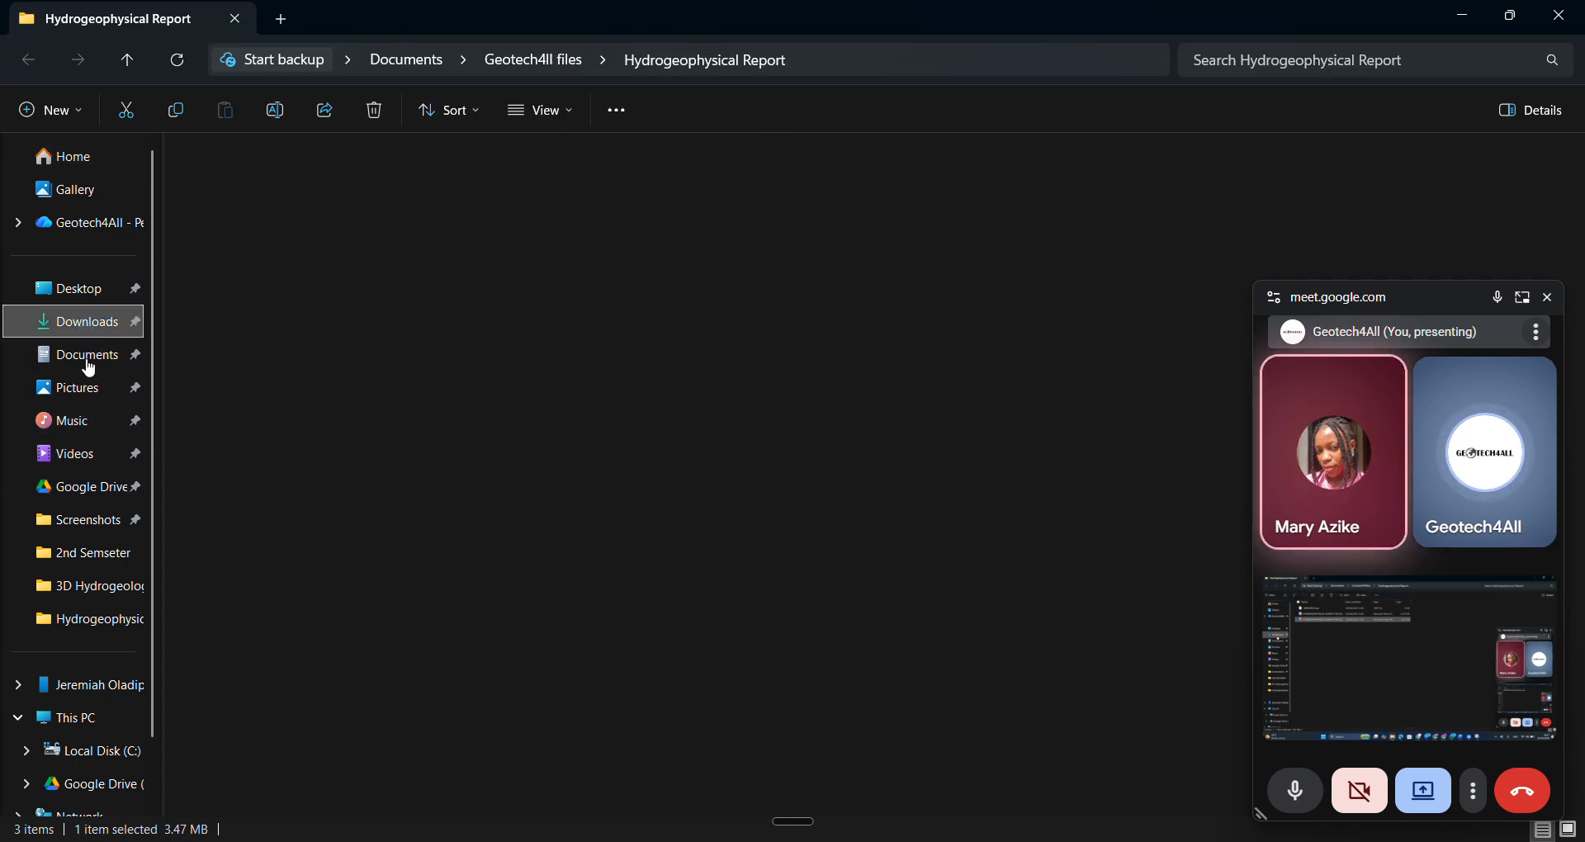
click(90, 369)
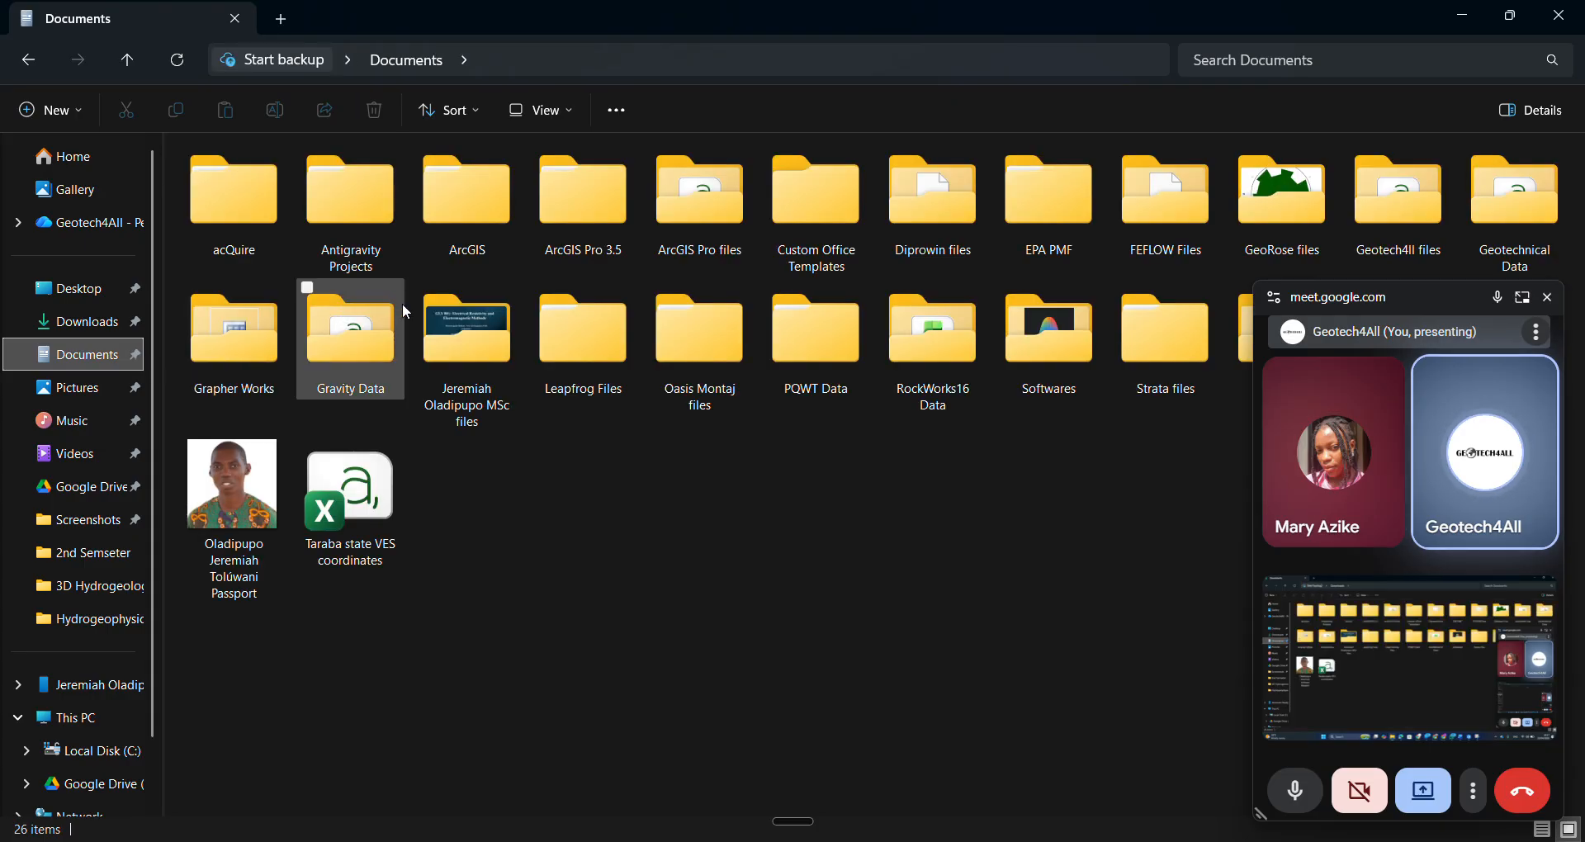
click(700, 217)
double_click(701, 217)
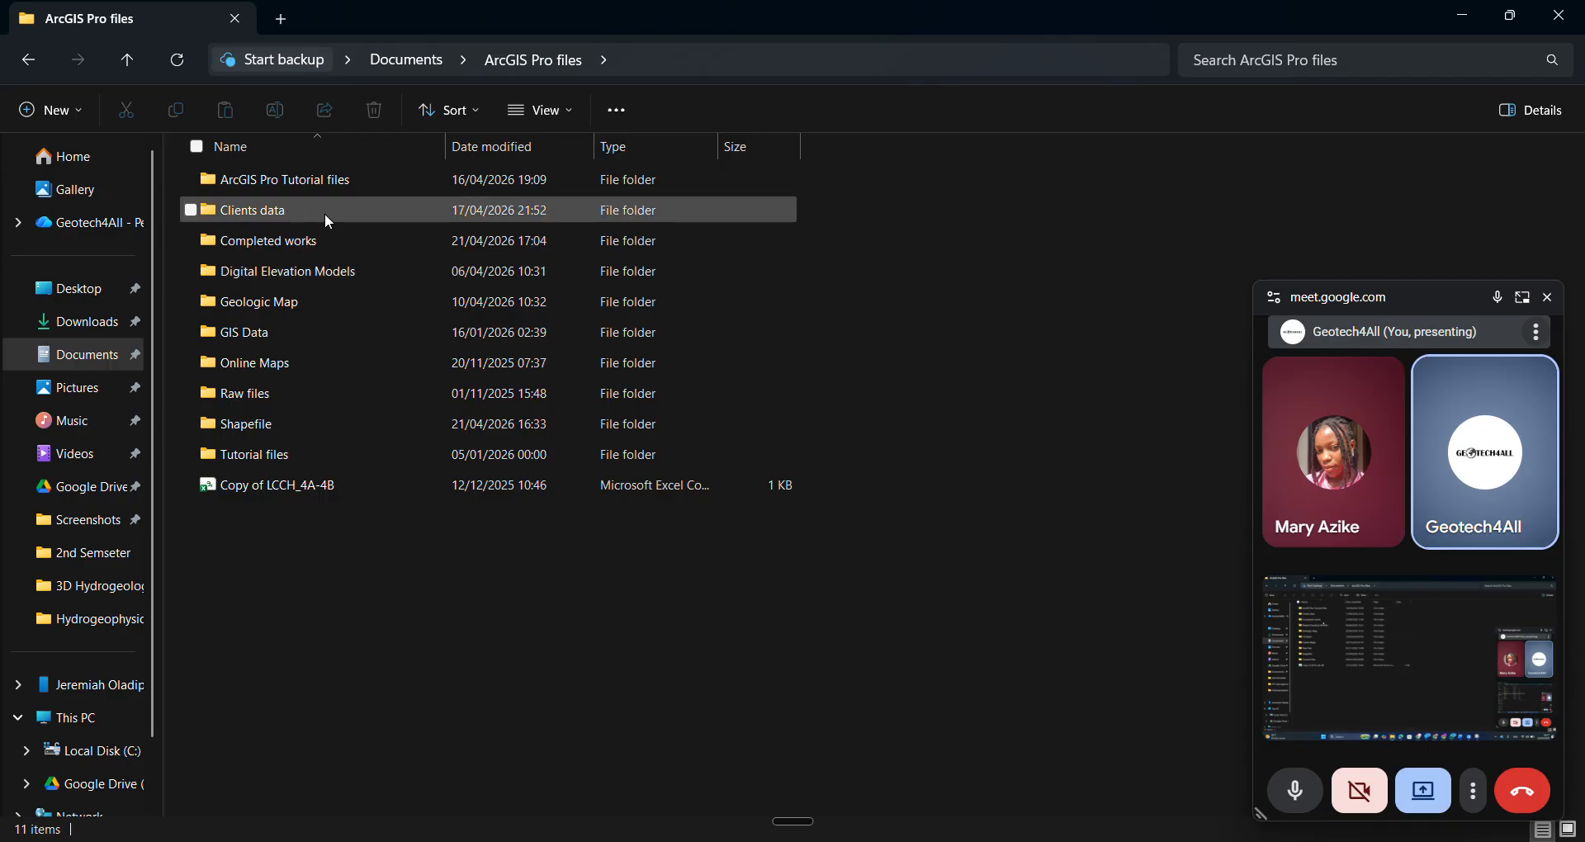
Check the Geologic Map folder for regional map PDFs and return to the ArcGIS Pro files folder
double_click(279, 302)
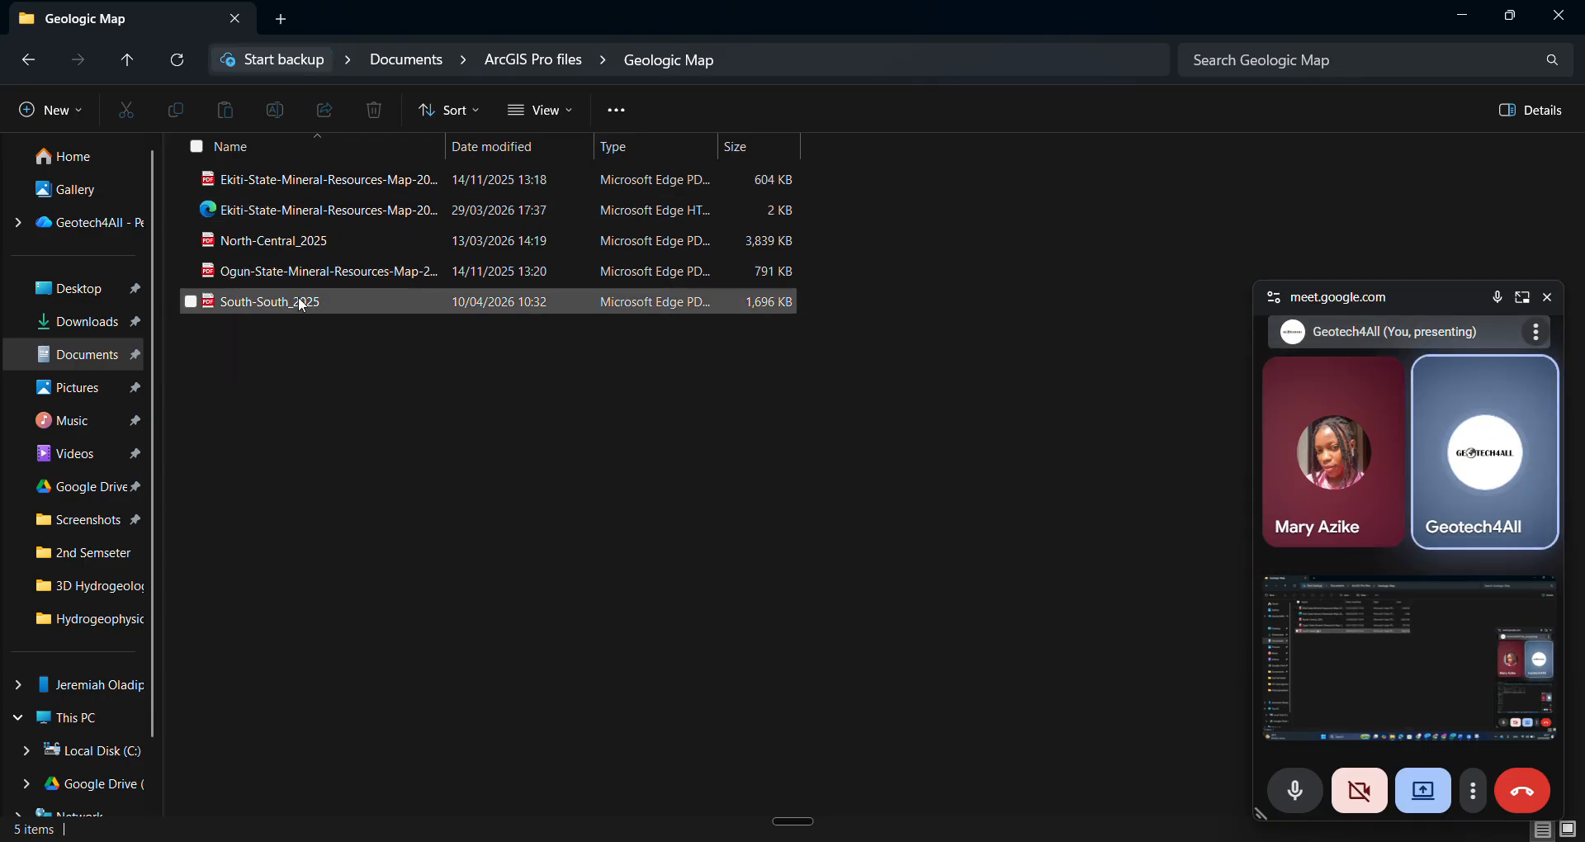
click(306, 244)
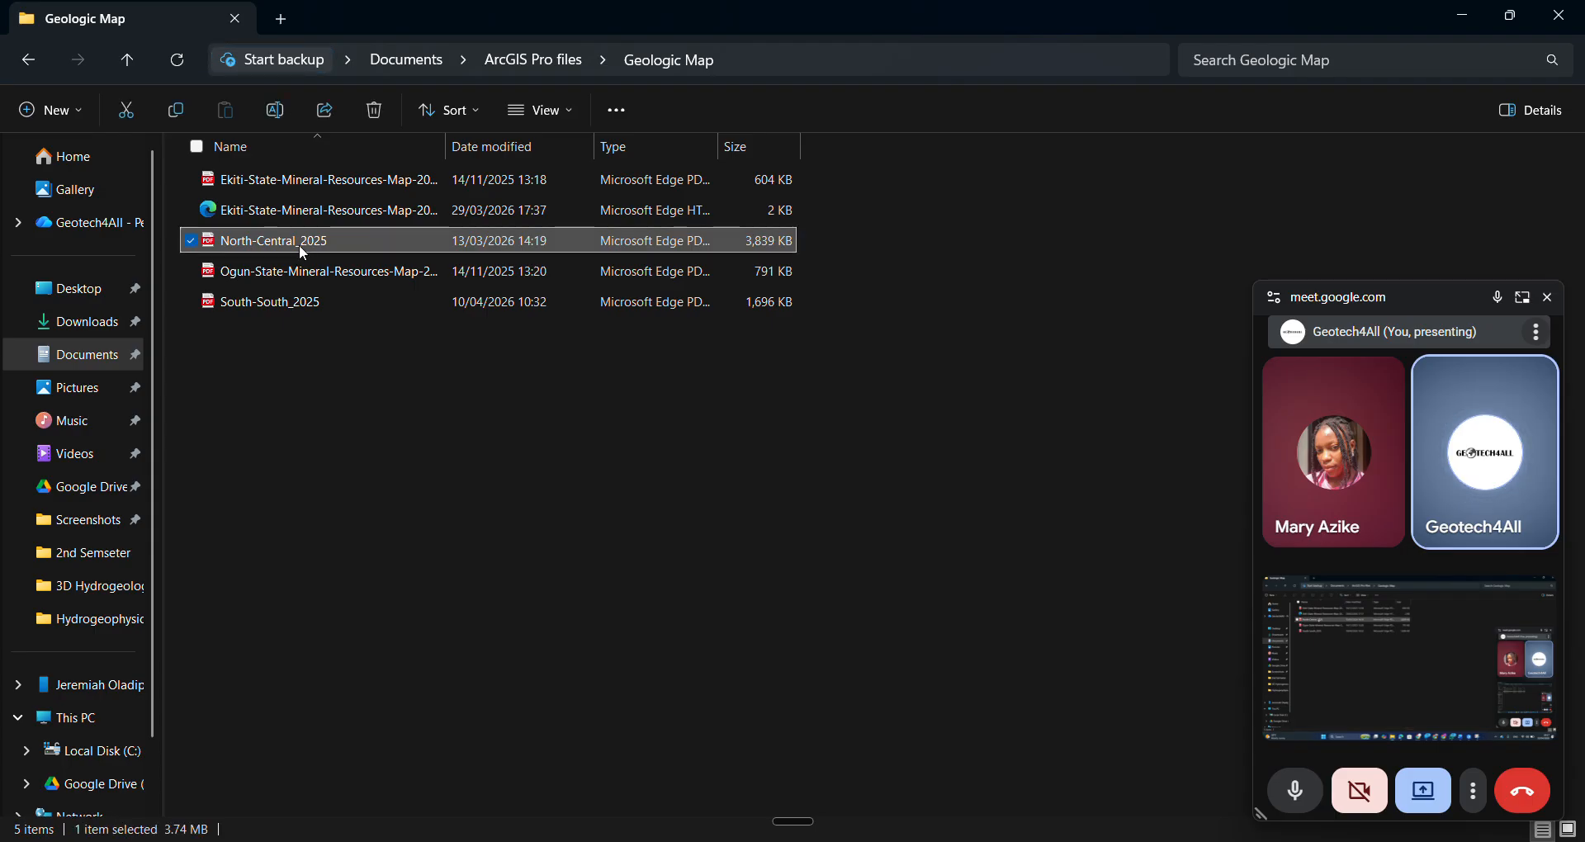
key(alt+Left)
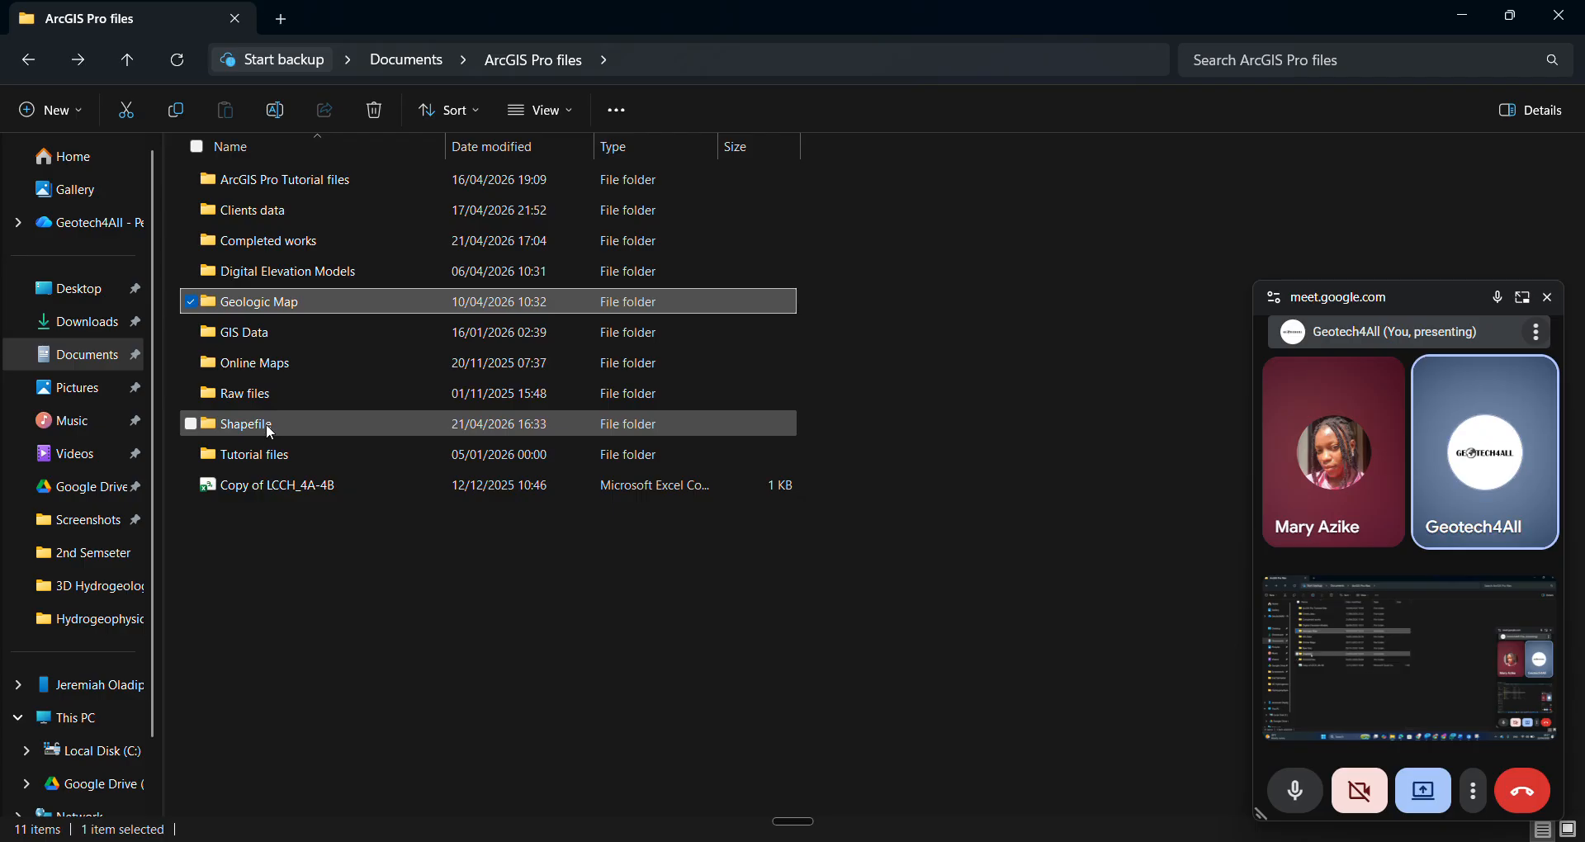
Open the Geologic map - PDF folder inside GIS Data and close the floating Google Meet window
double_click(255, 332)
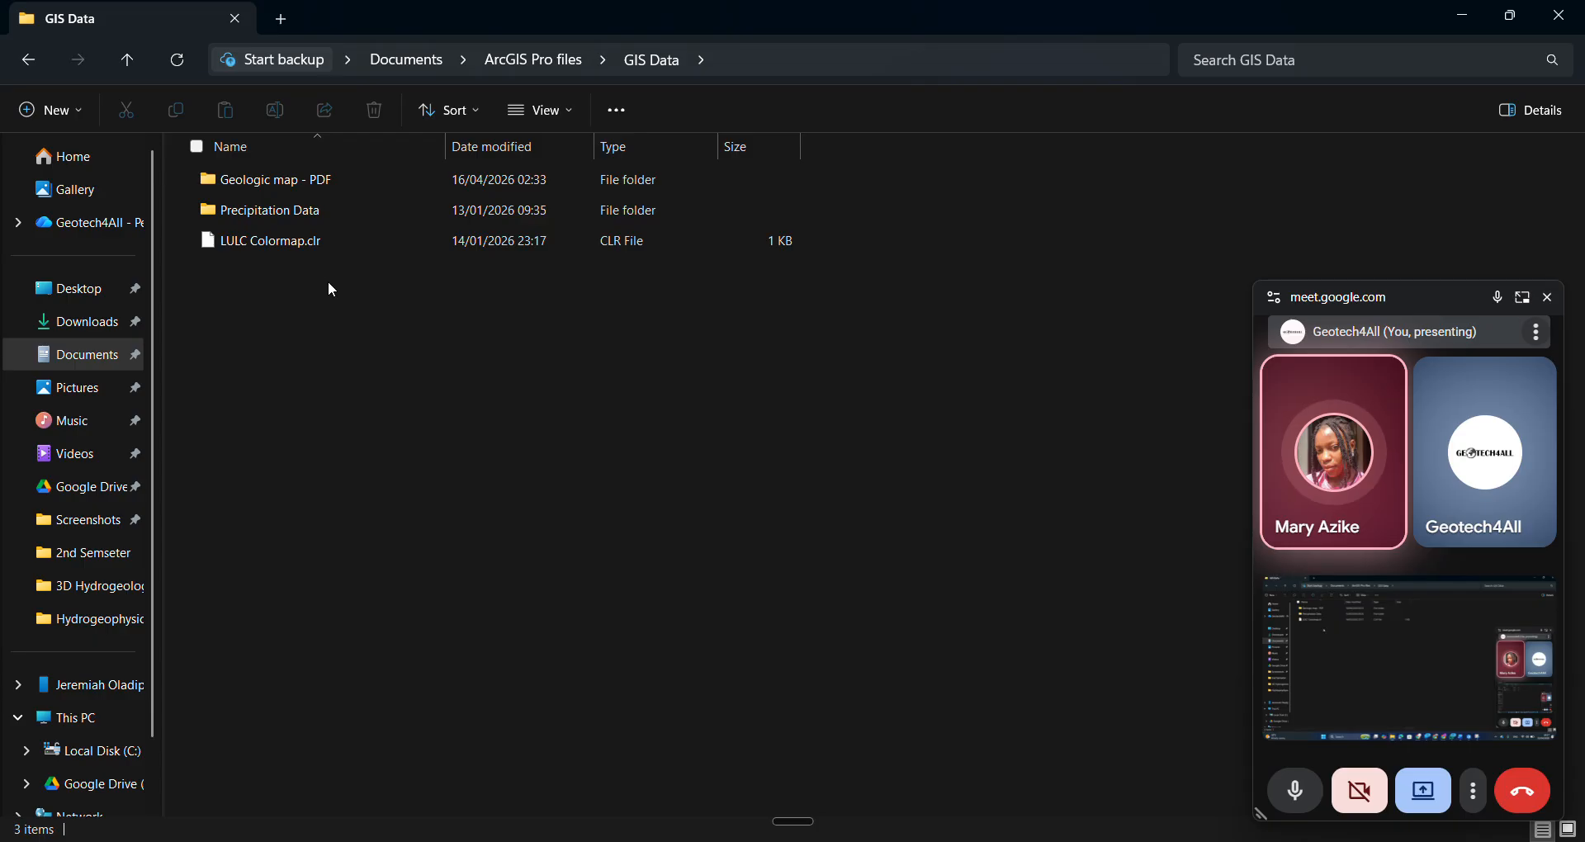
click(285, 188)
double_click(283, 184)
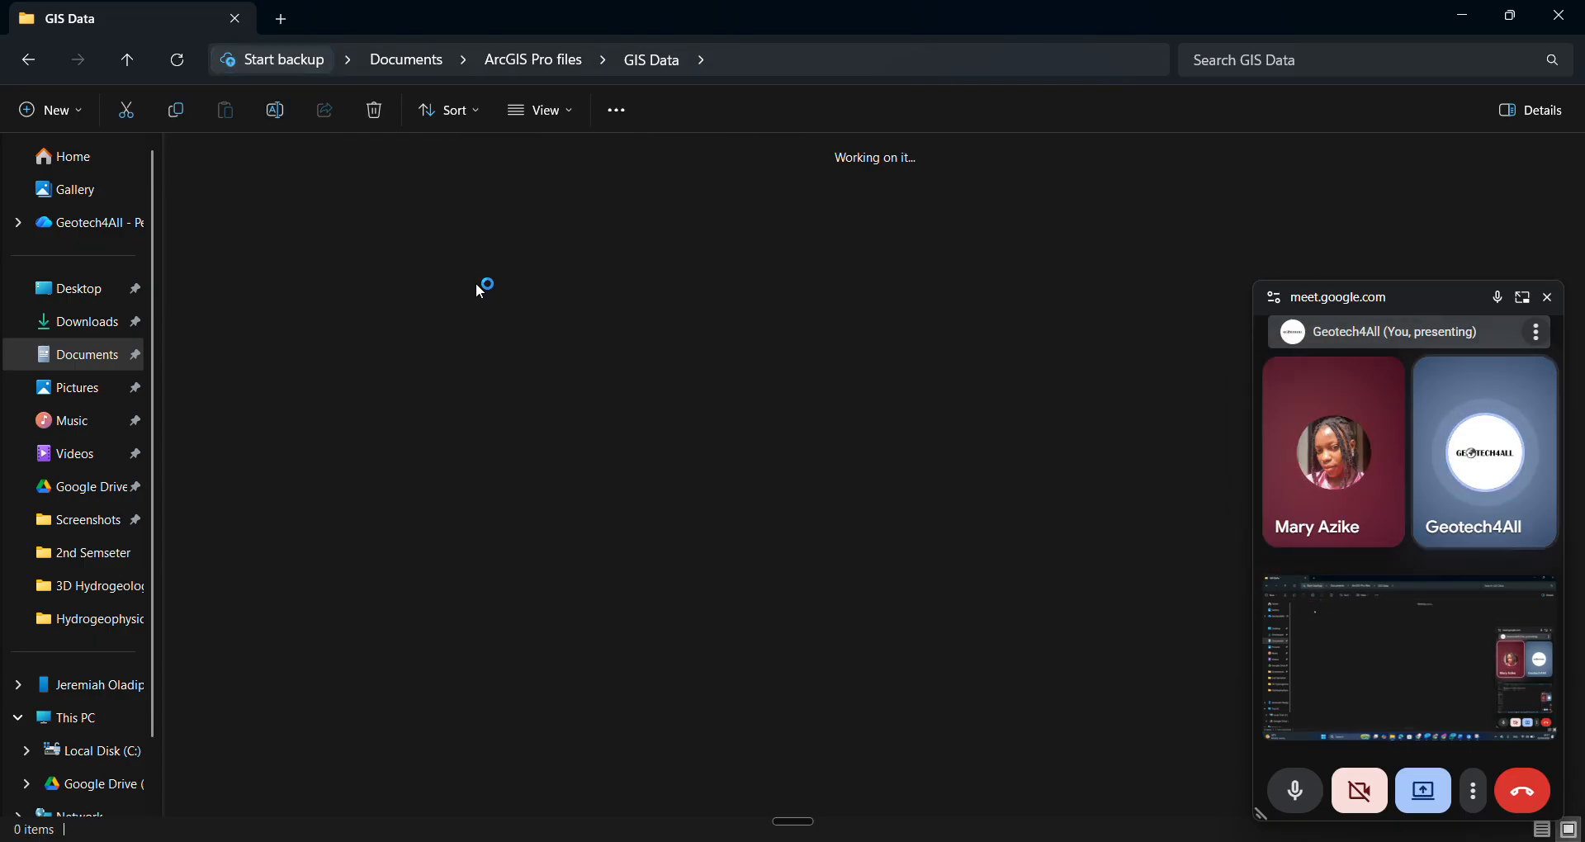
click(1548, 298)
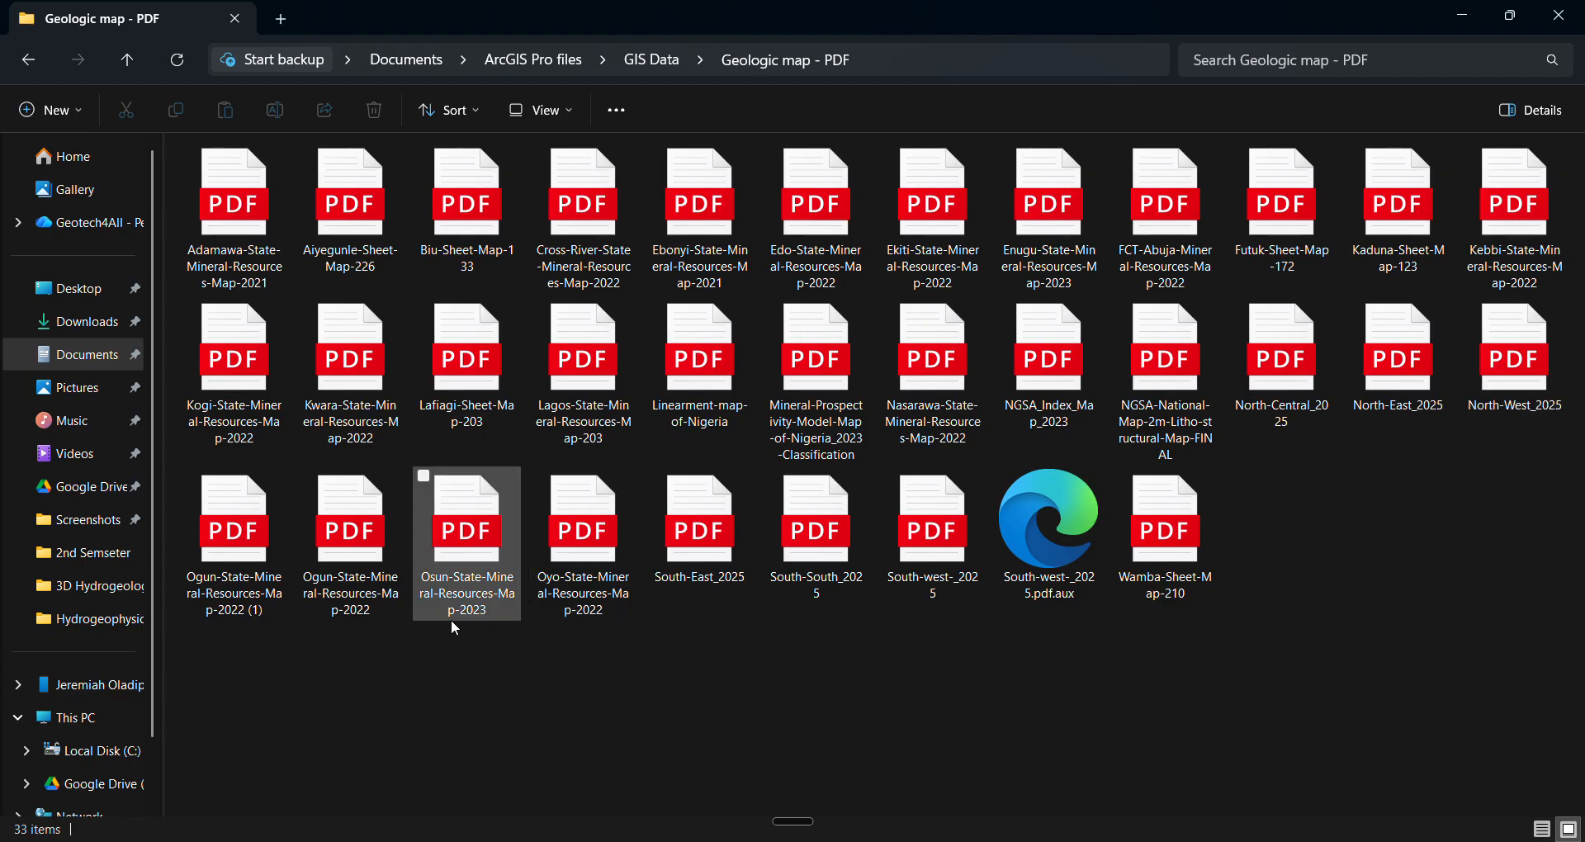
Open the South-East_2025 geological map PDF from the Geologic map - PDF folder
click(706, 583)
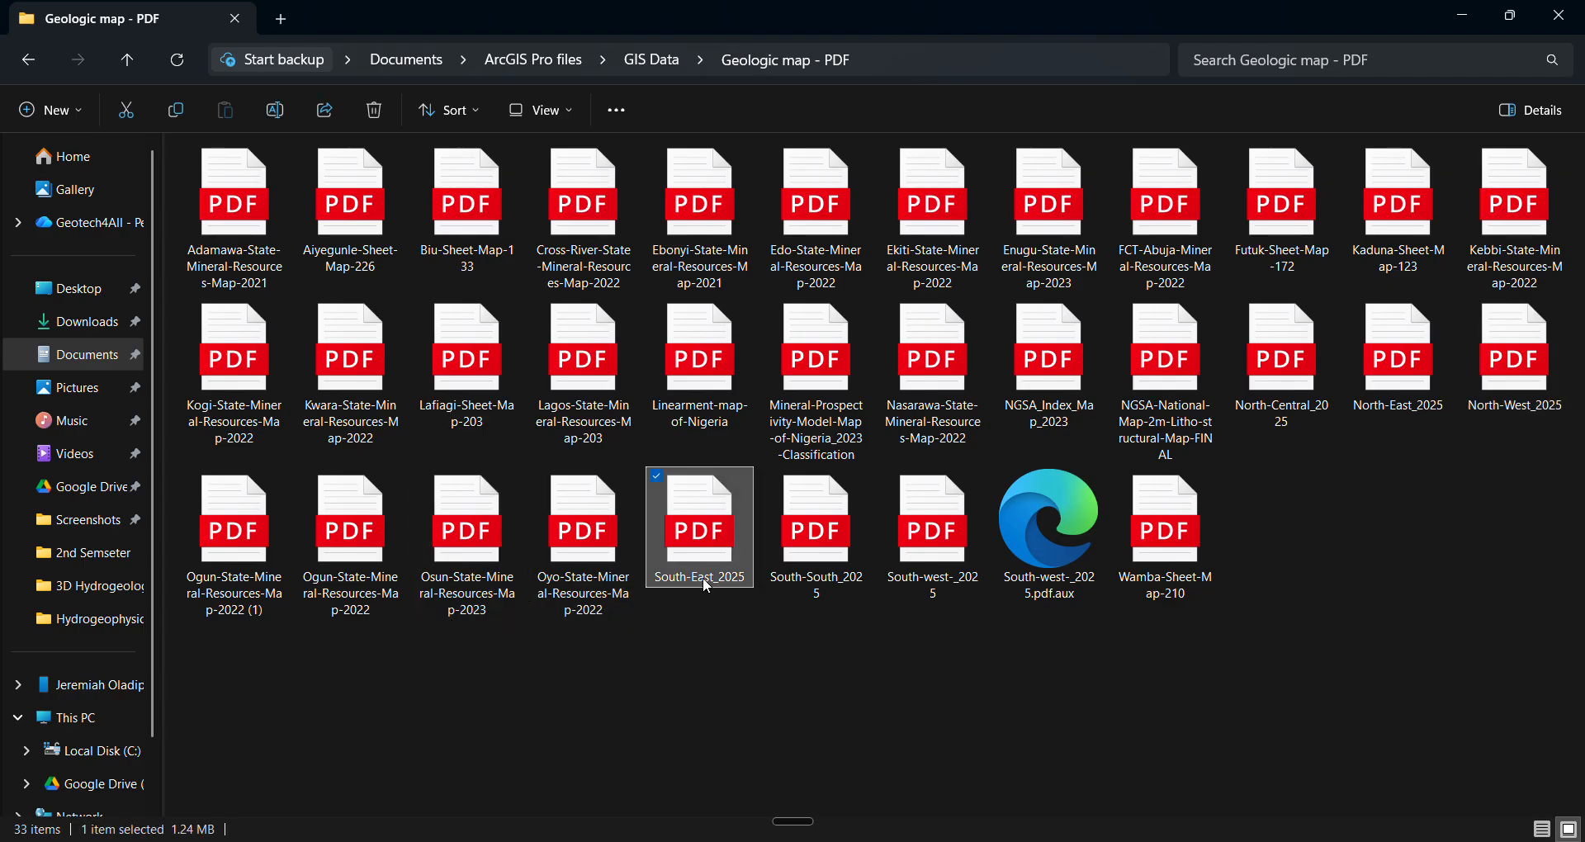
click(809, 568)
key(Right)
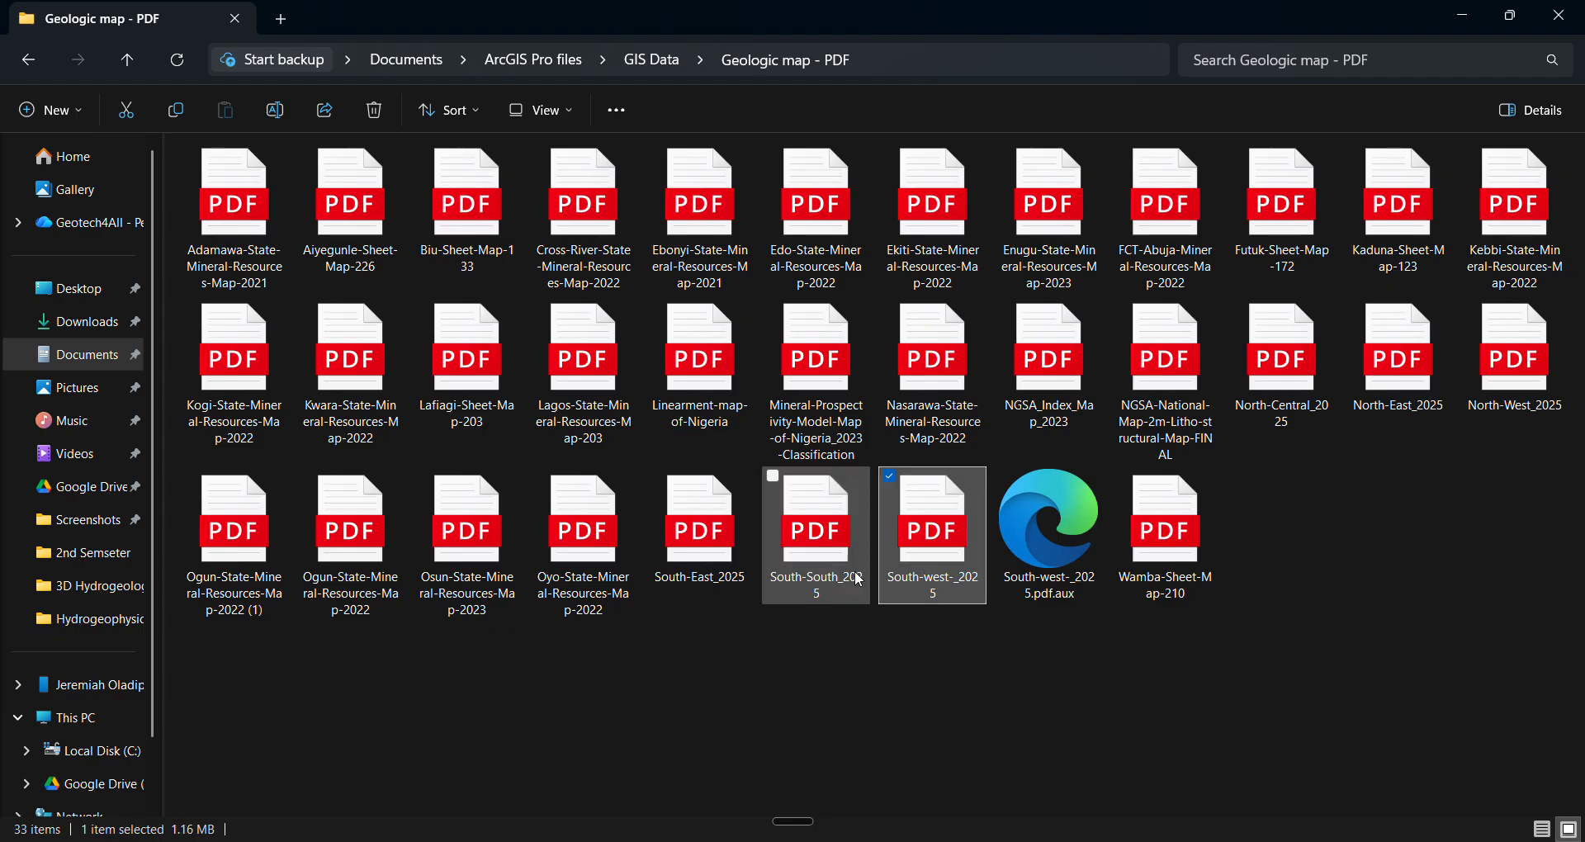
click(698, 557)
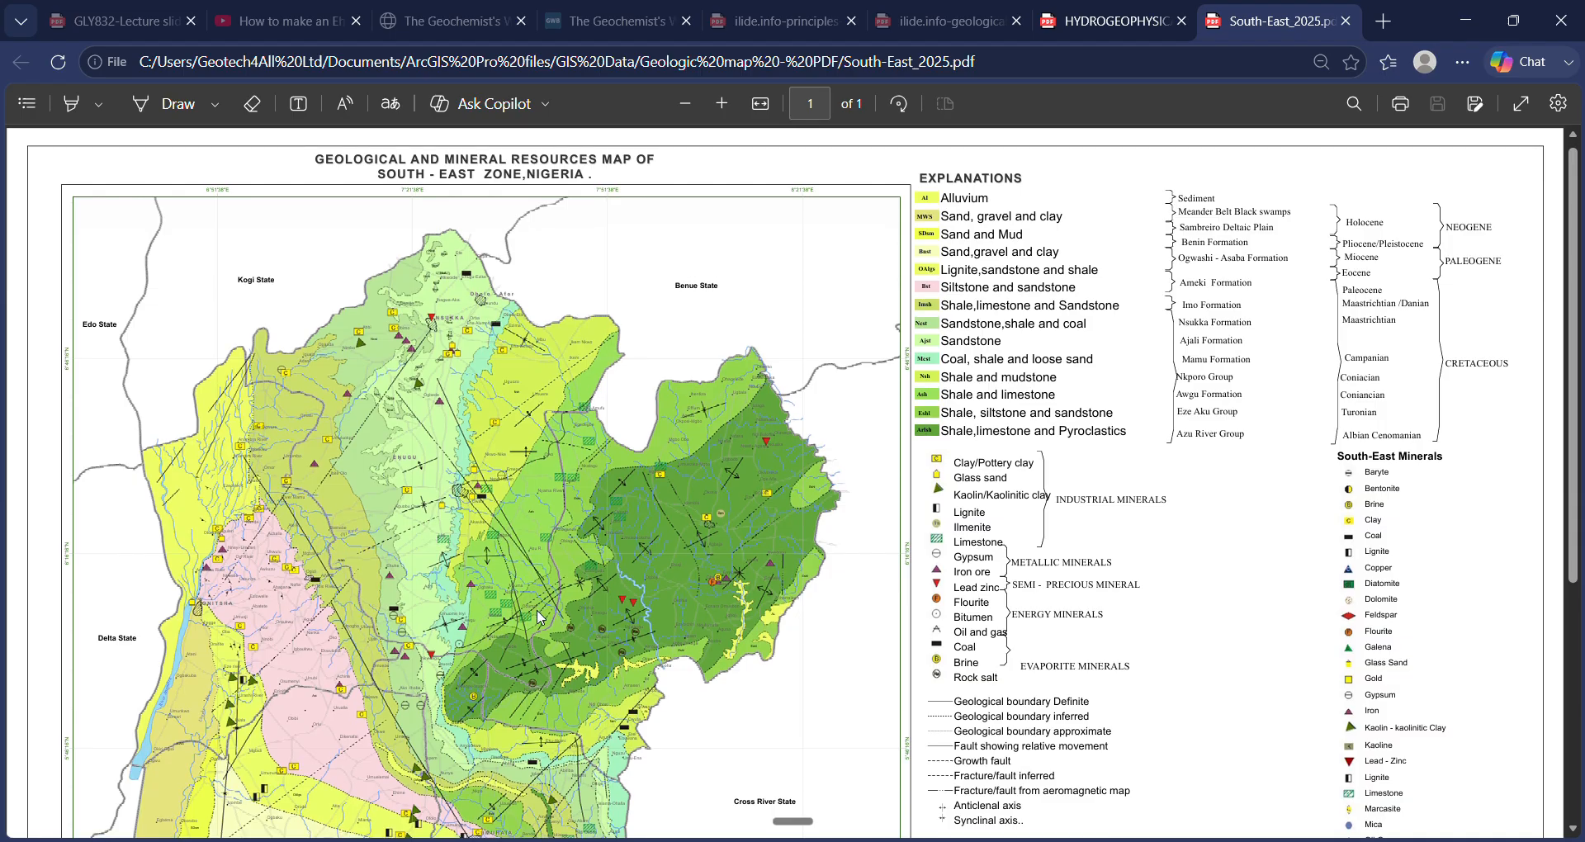
Examine the South-East zone map from its title to its scale, including the rock units, mineral symbols and map history
scroll(540, 617, down, 5)
scroll(535, 618, up, 8)
scroll(529, 620, down, 7)
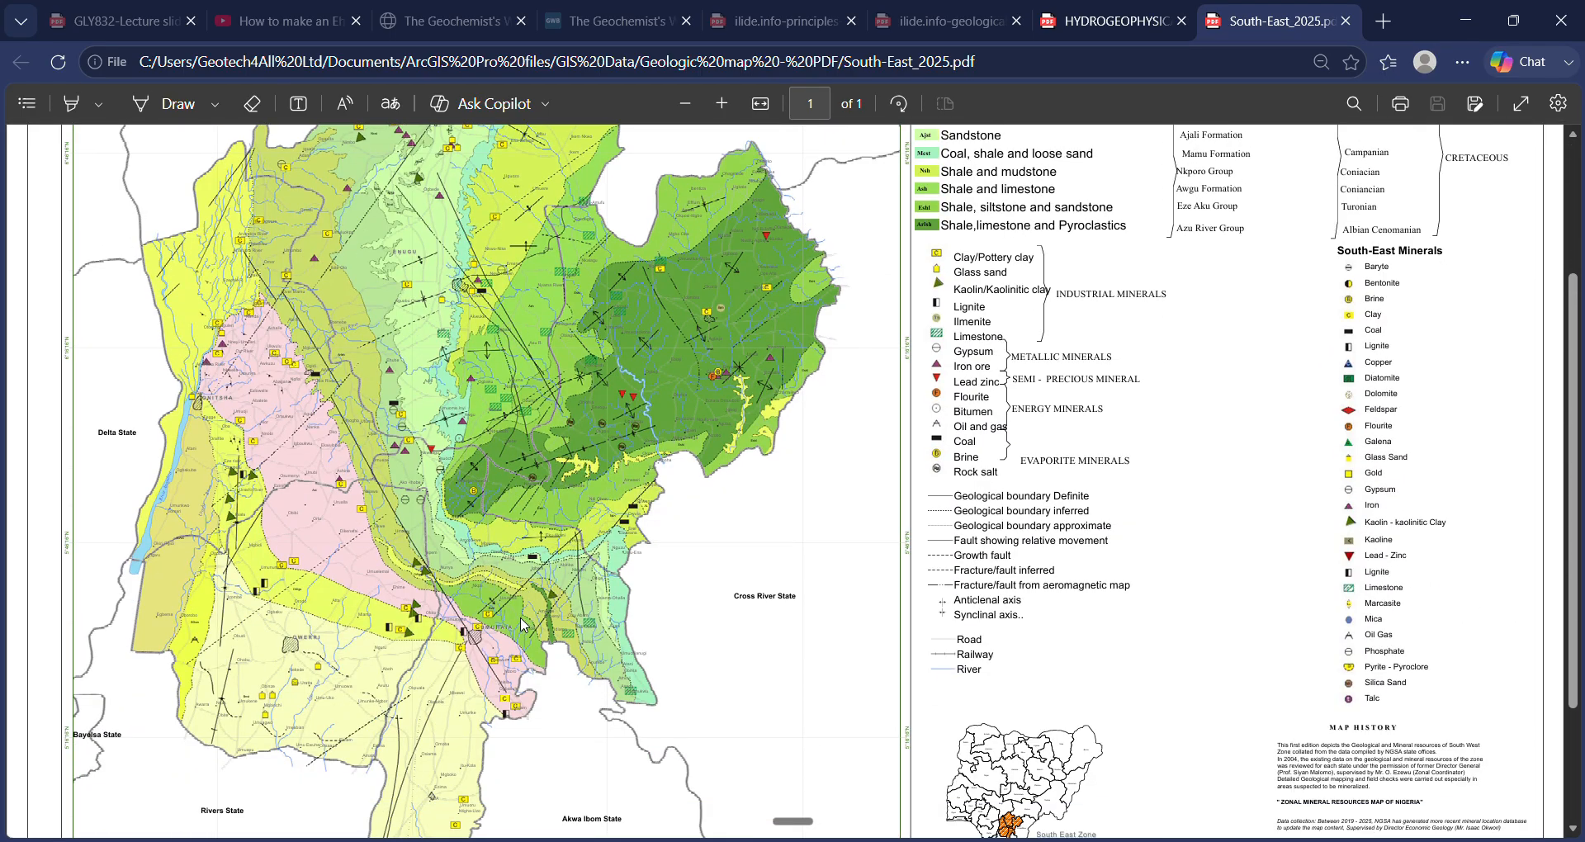
scroll(520, 625, up, 5)
scroll(520, 625, down, 3)
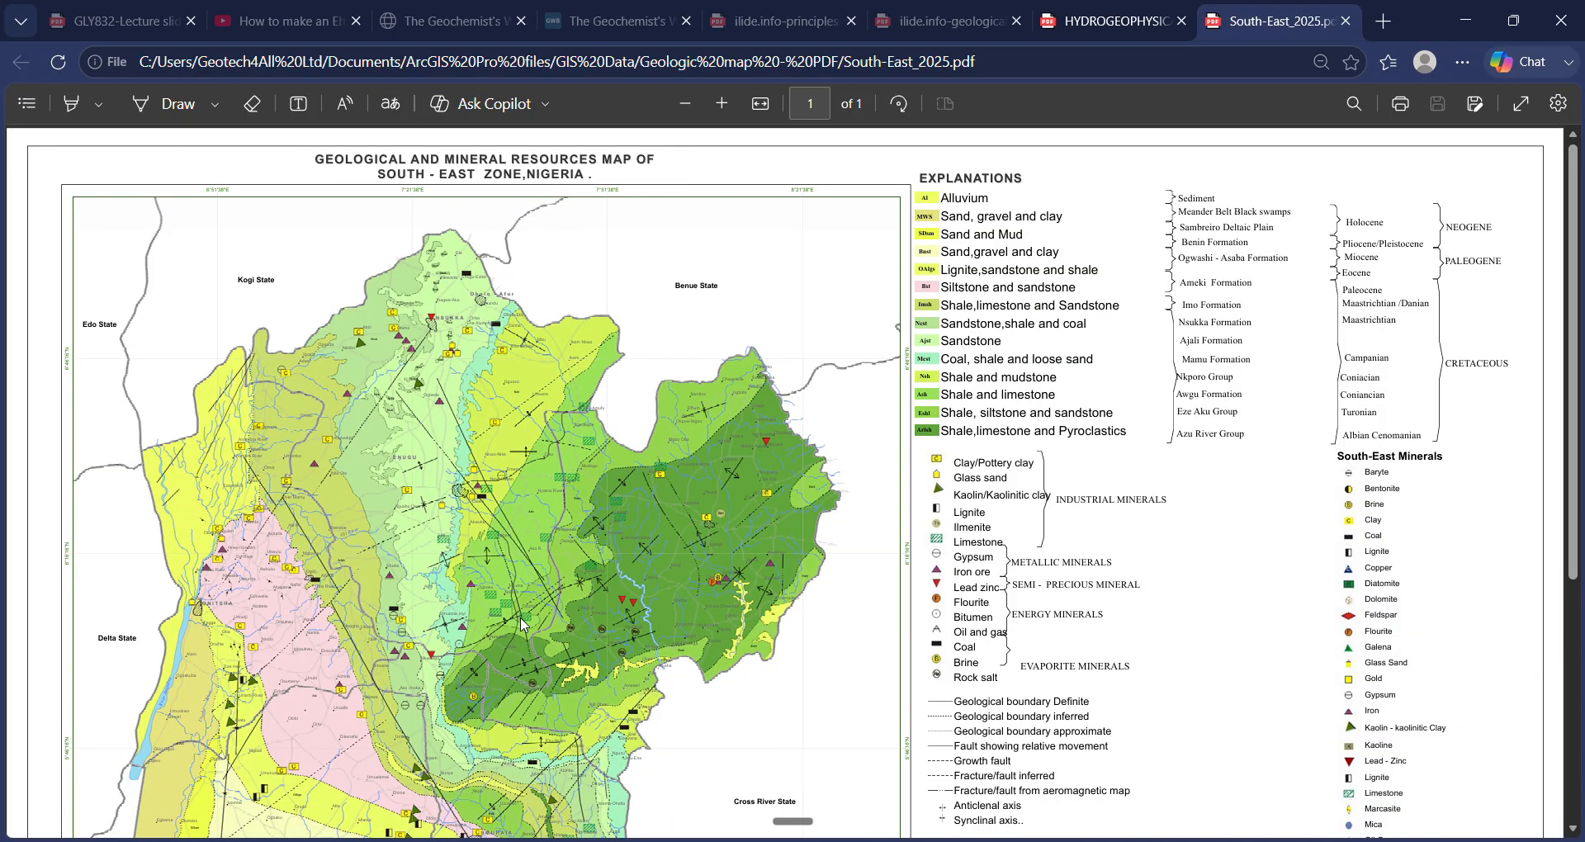
scroll(521, 625, down, 4)
scroll(521, 625, up, 3)
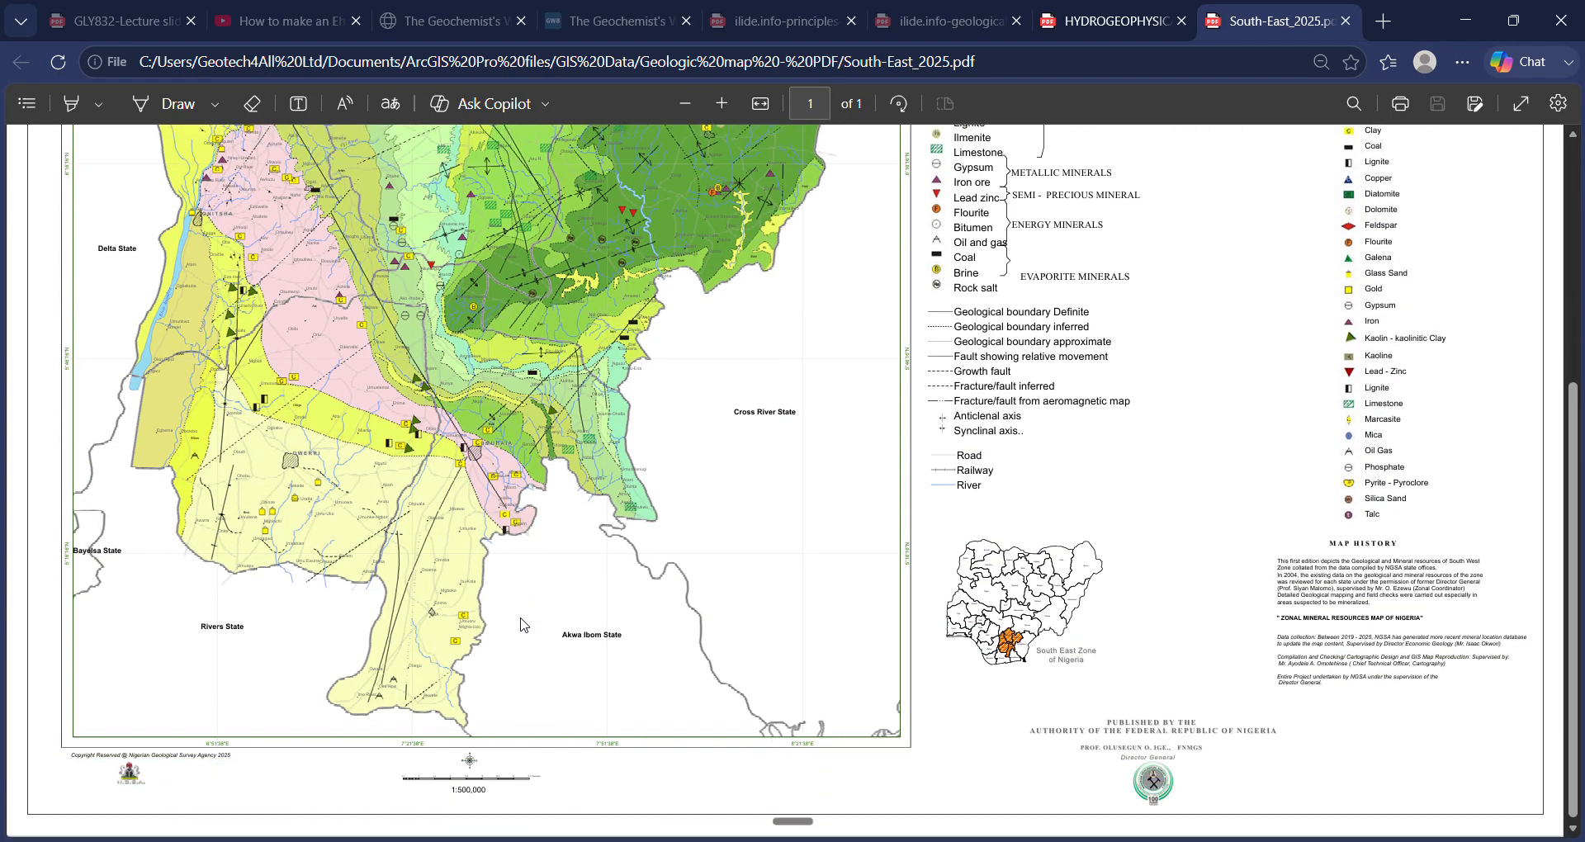
scroll(522, 625, up, 3)
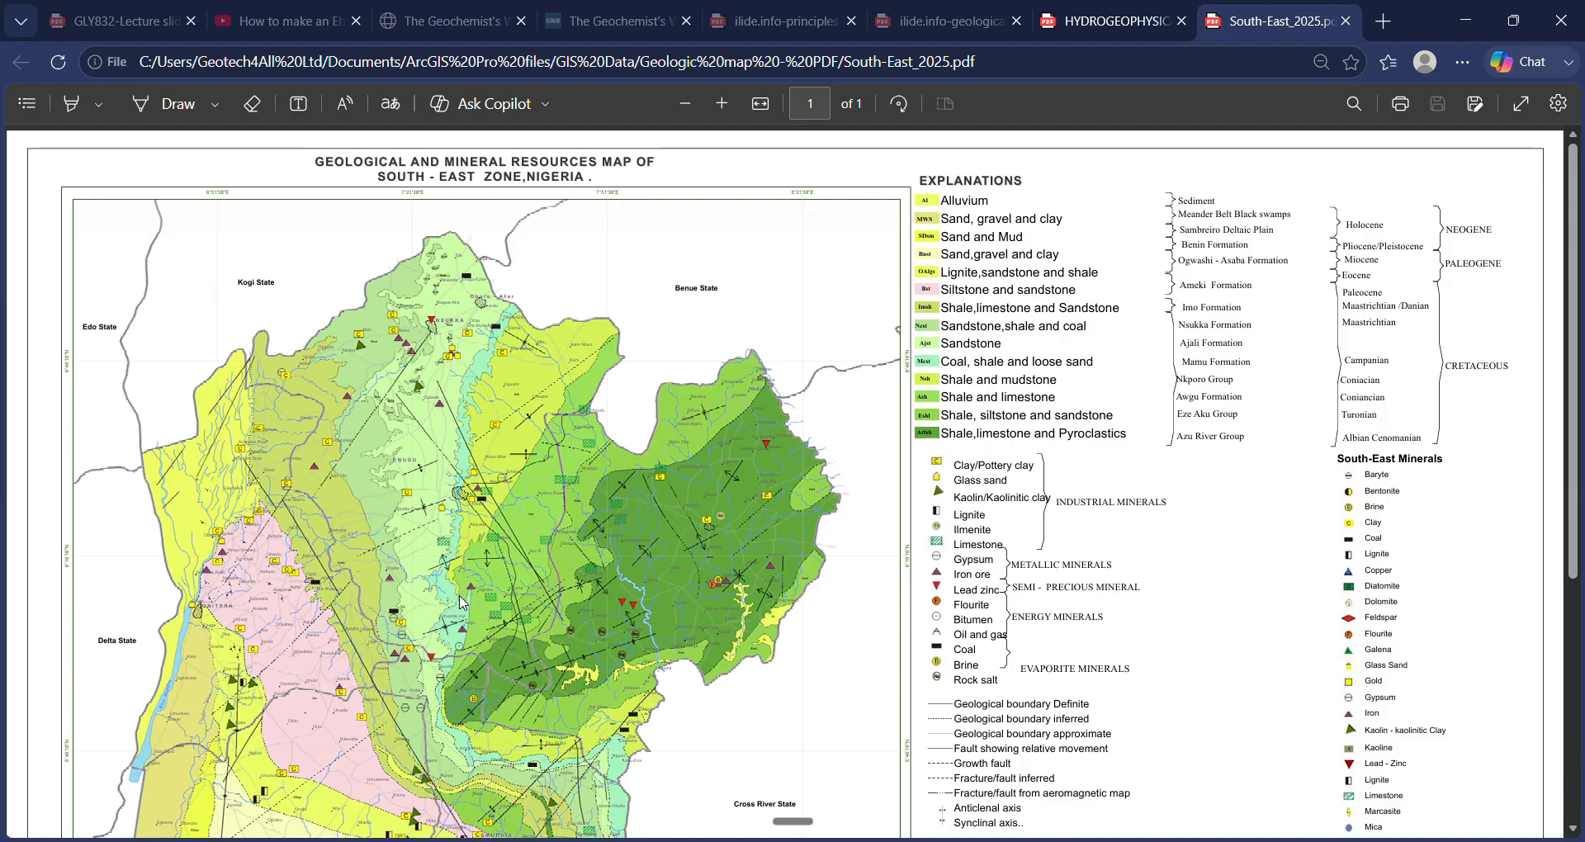
scroll(461, 598, down, 2)
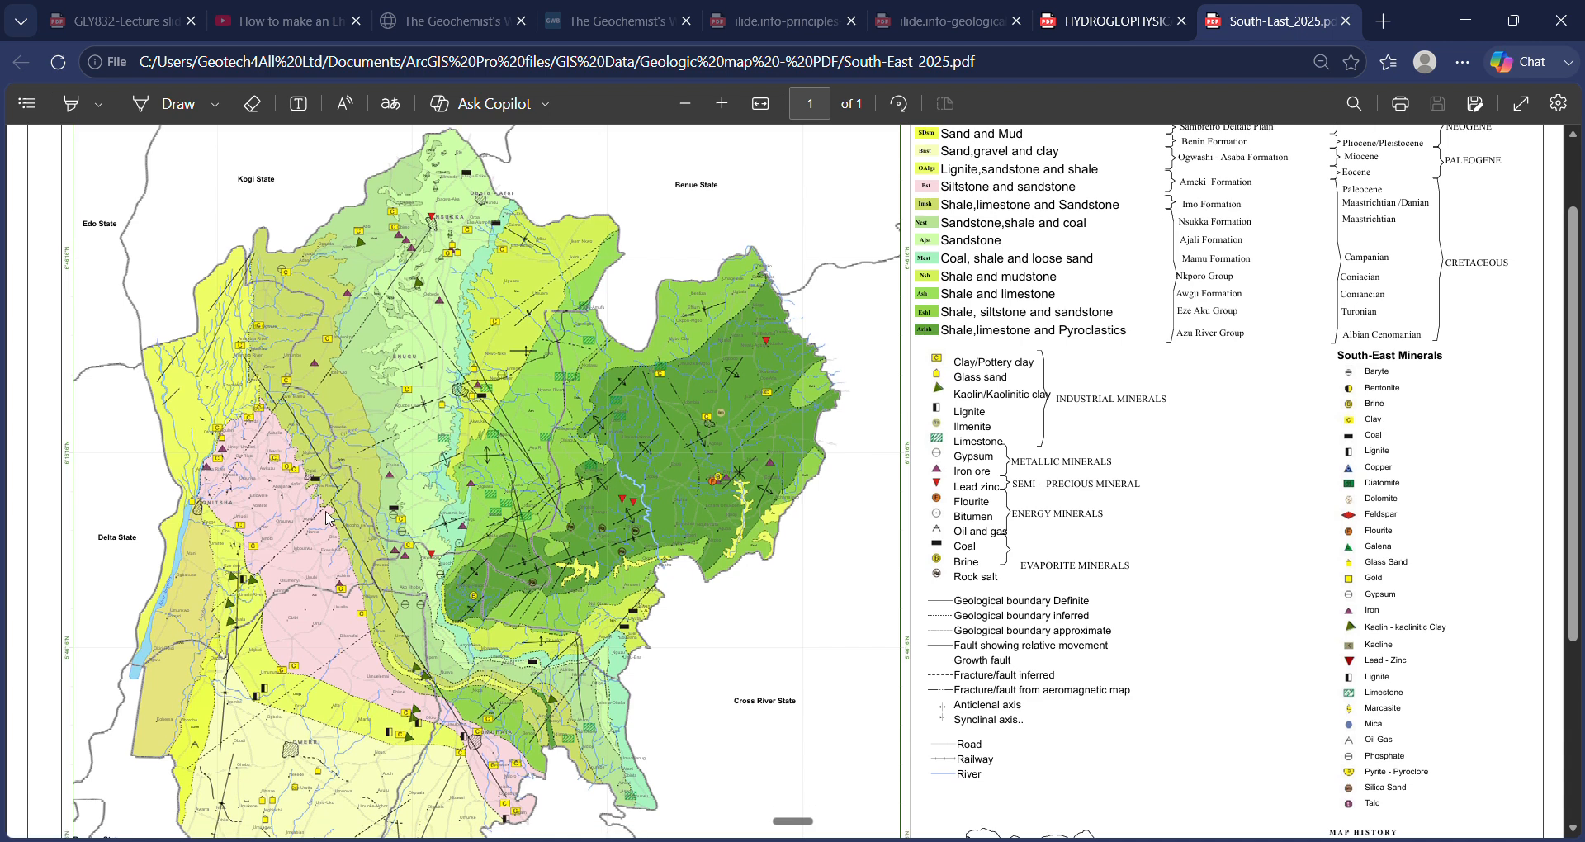
scroll(406, 471, down, 2)
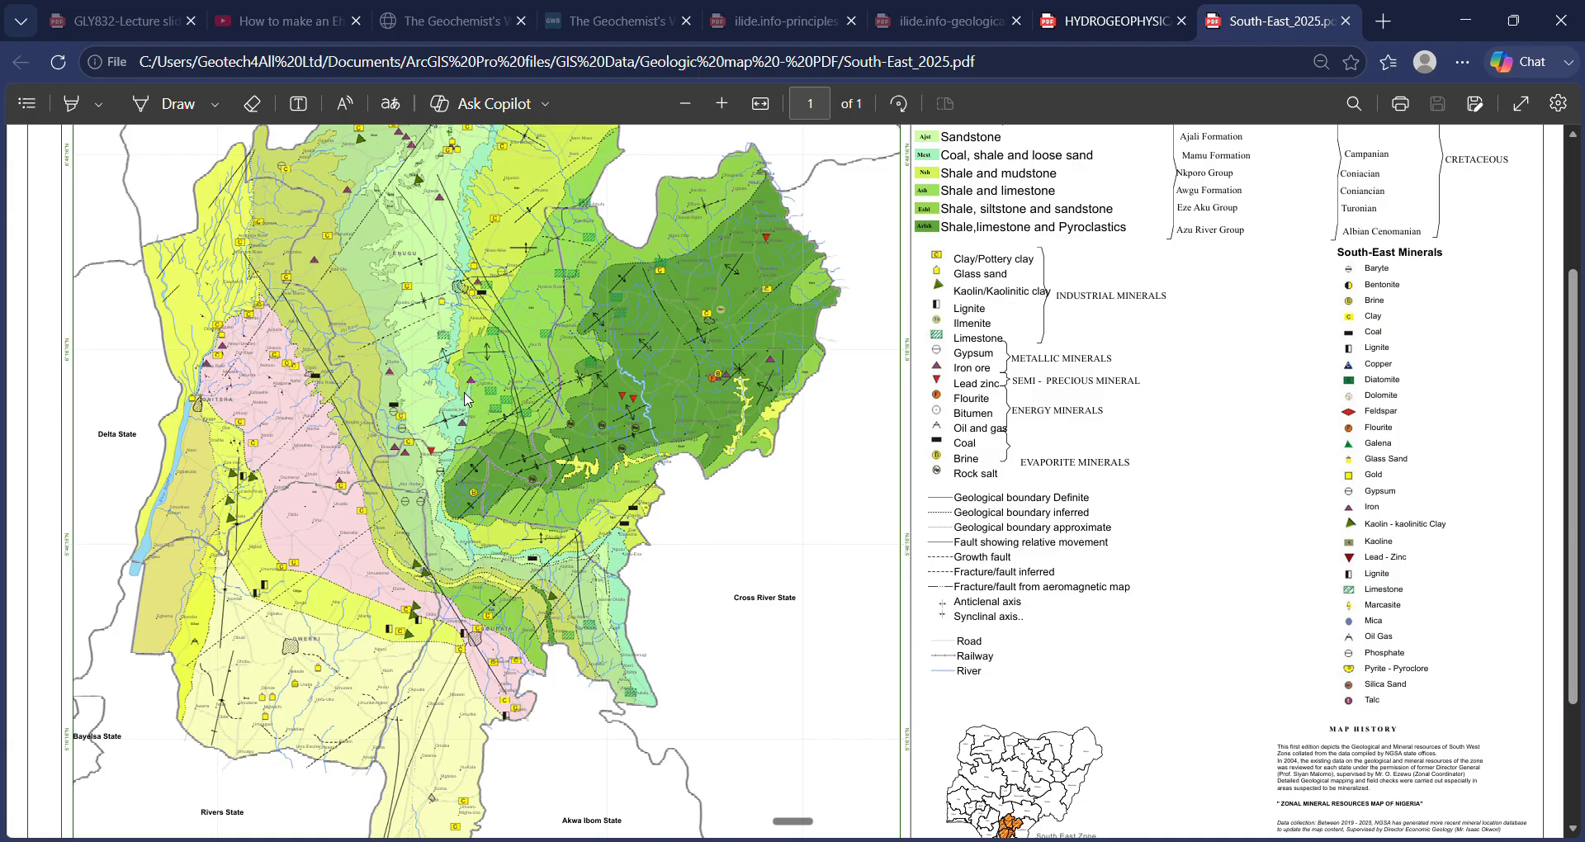
scroll(413, 478, up, 4)
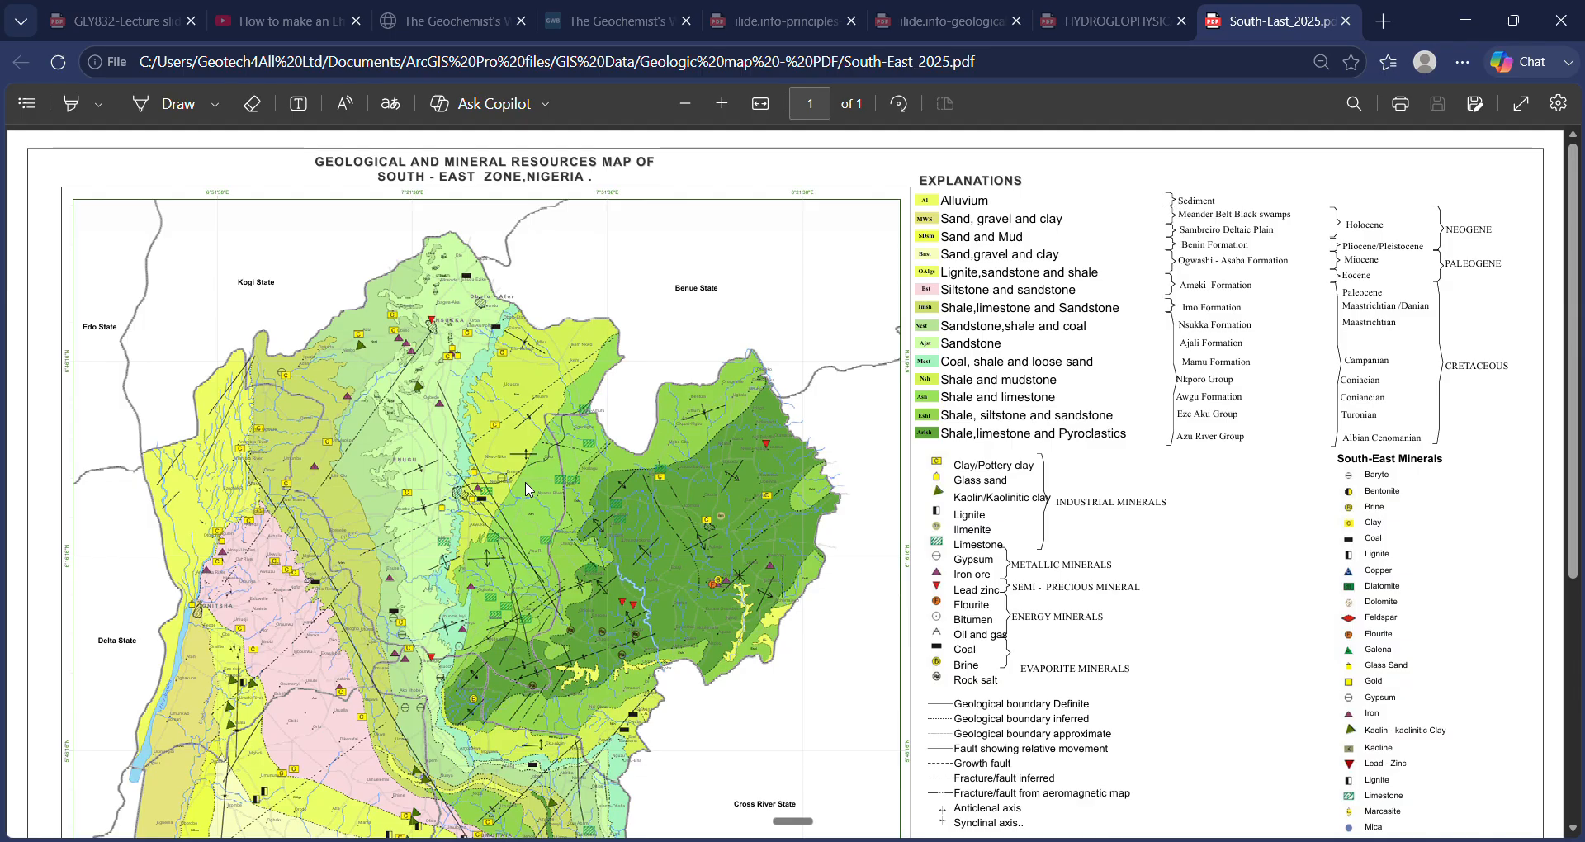
Close the South-East map, return to the PDF folder and open the South-west-_2025 map
click(1345, 20)
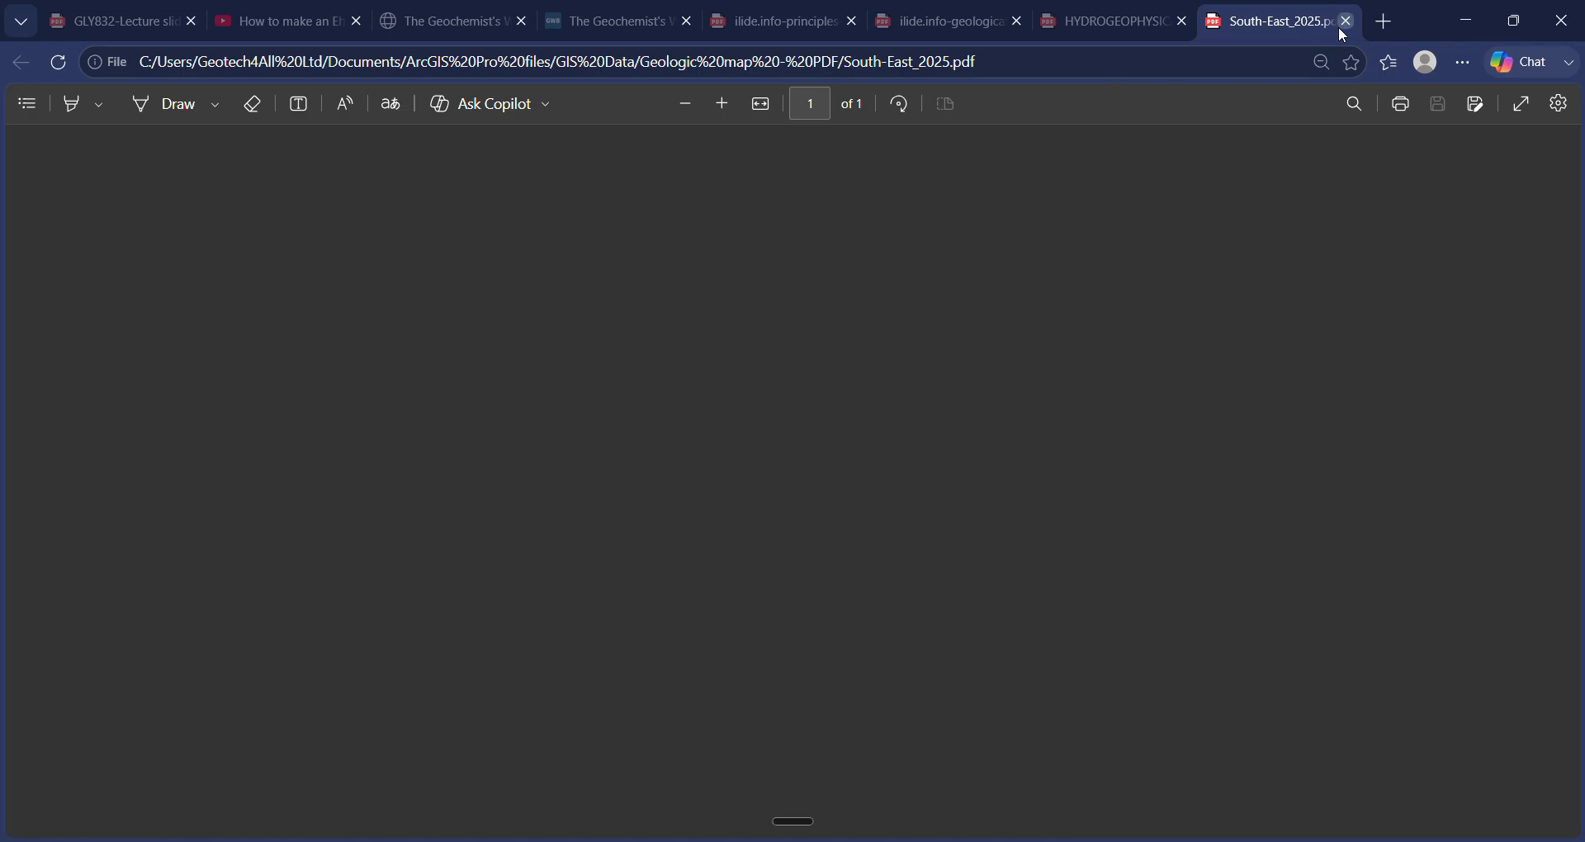
click(1466, 19)
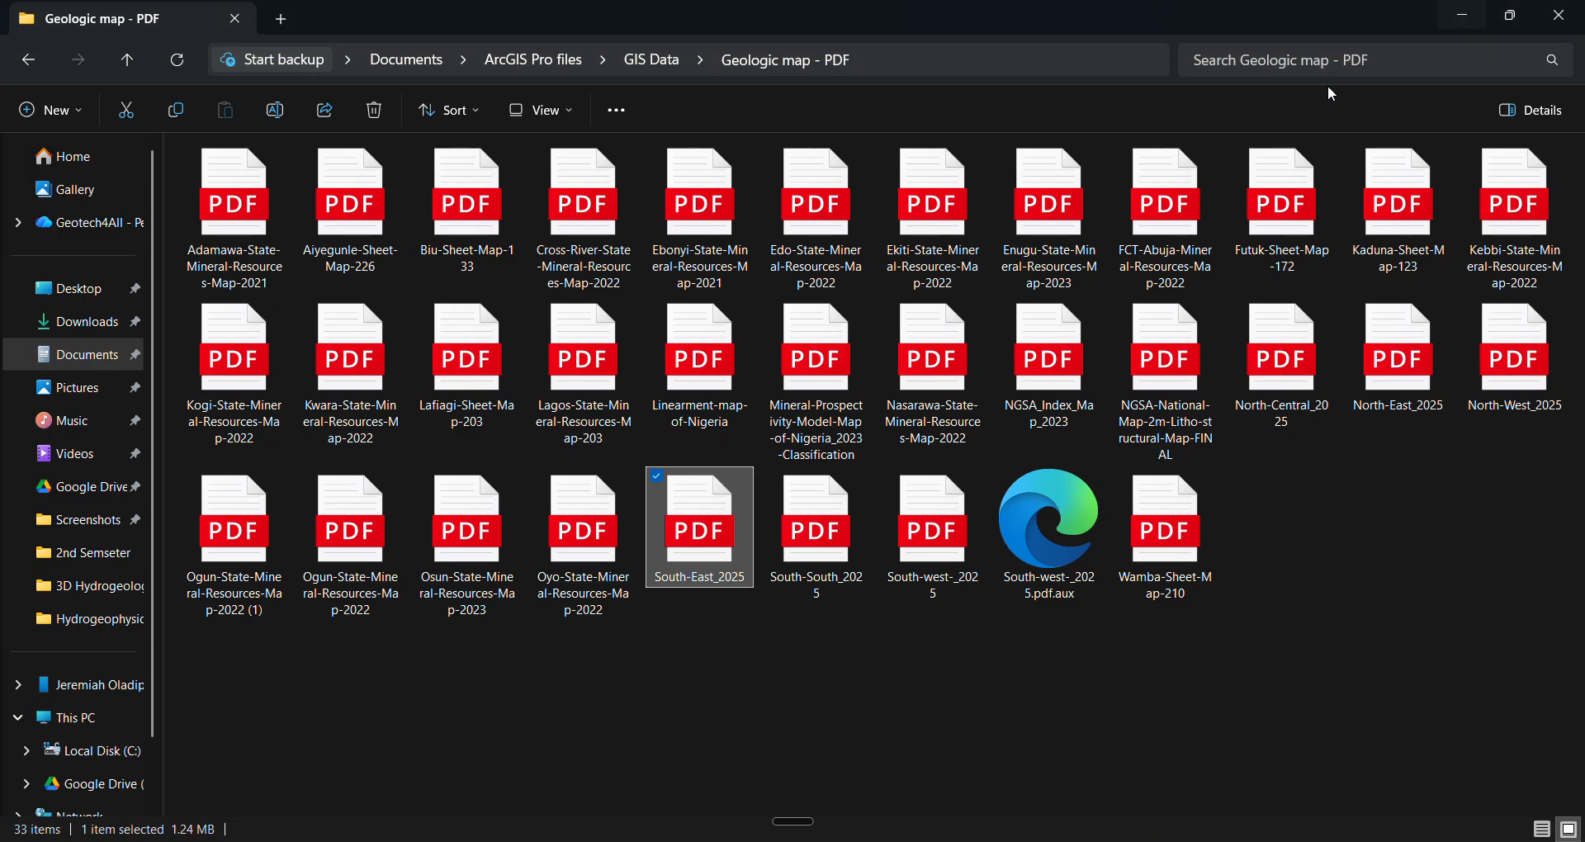
click(830, 569)
click(917, 558)
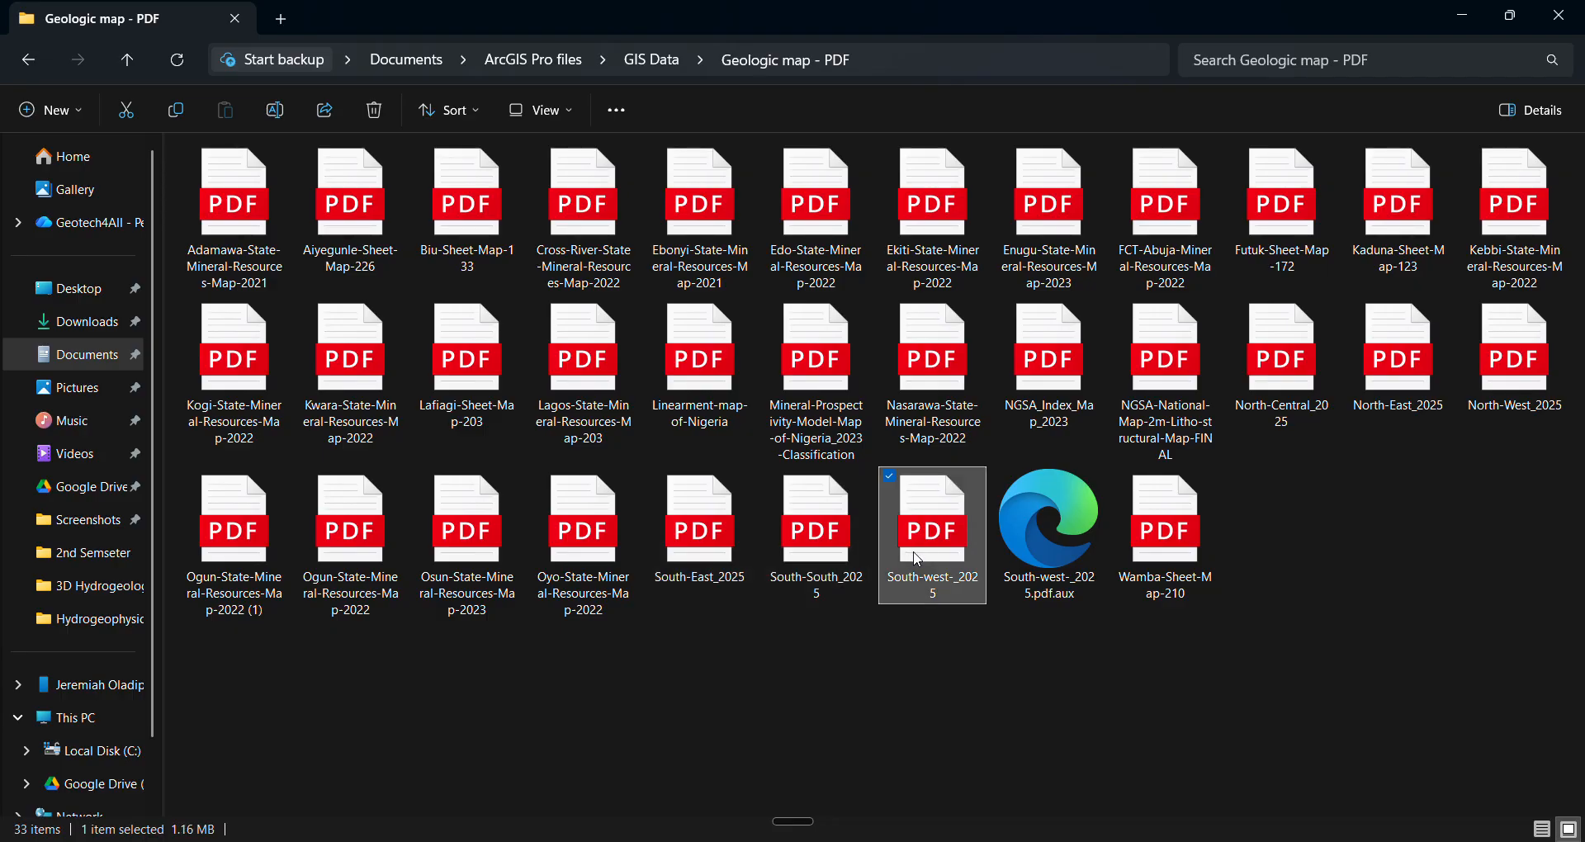
double_click(917, 558)
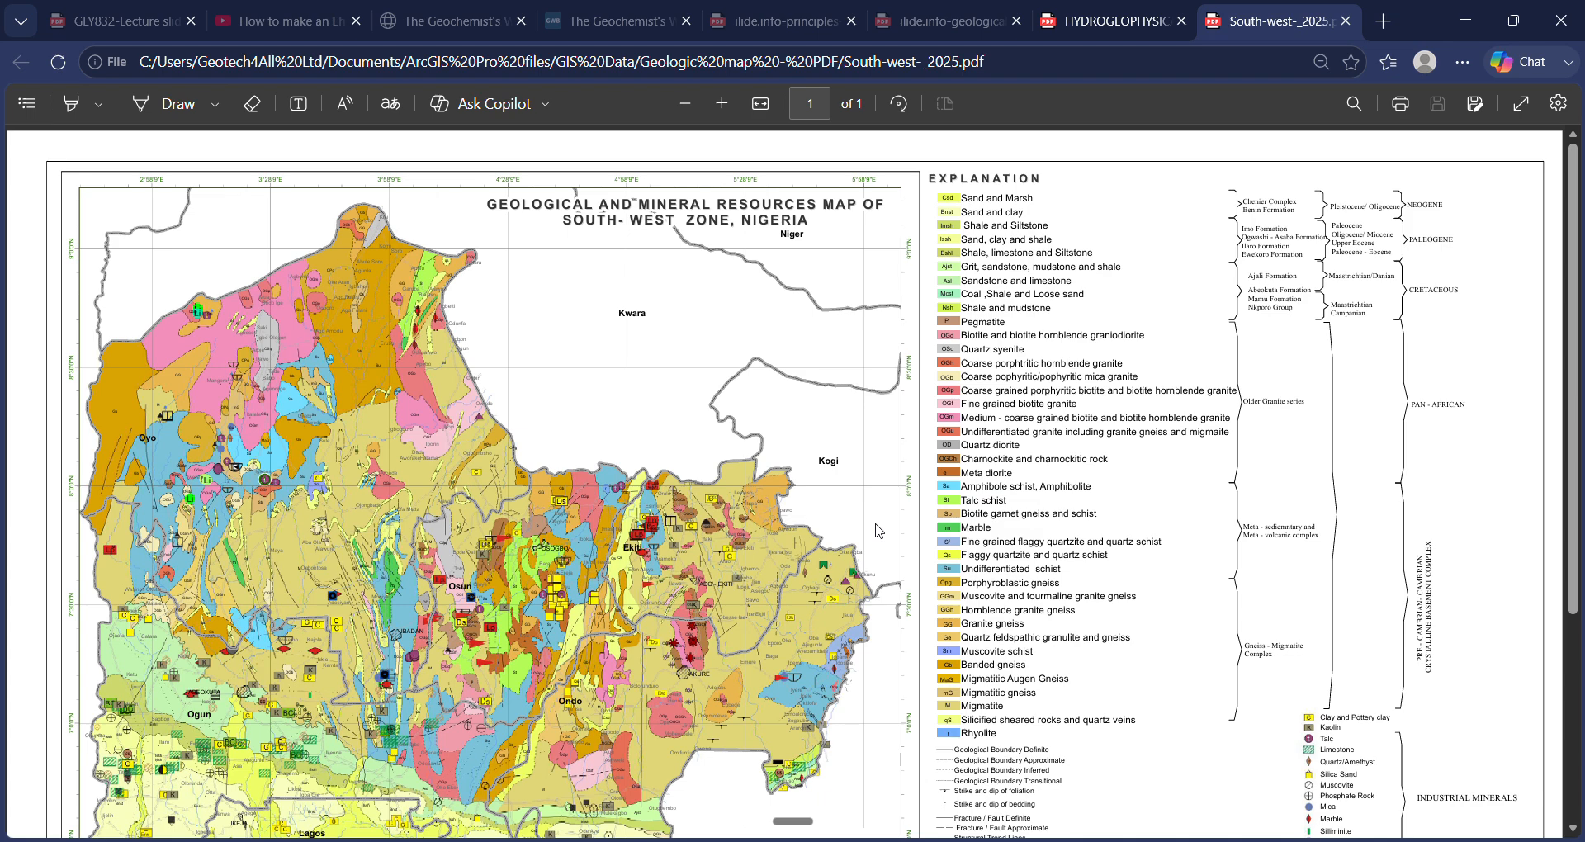
Examine the whole South-West zone map with its explanation of rock units, boundaries and minerals
scroll(644, 543, down, 4)
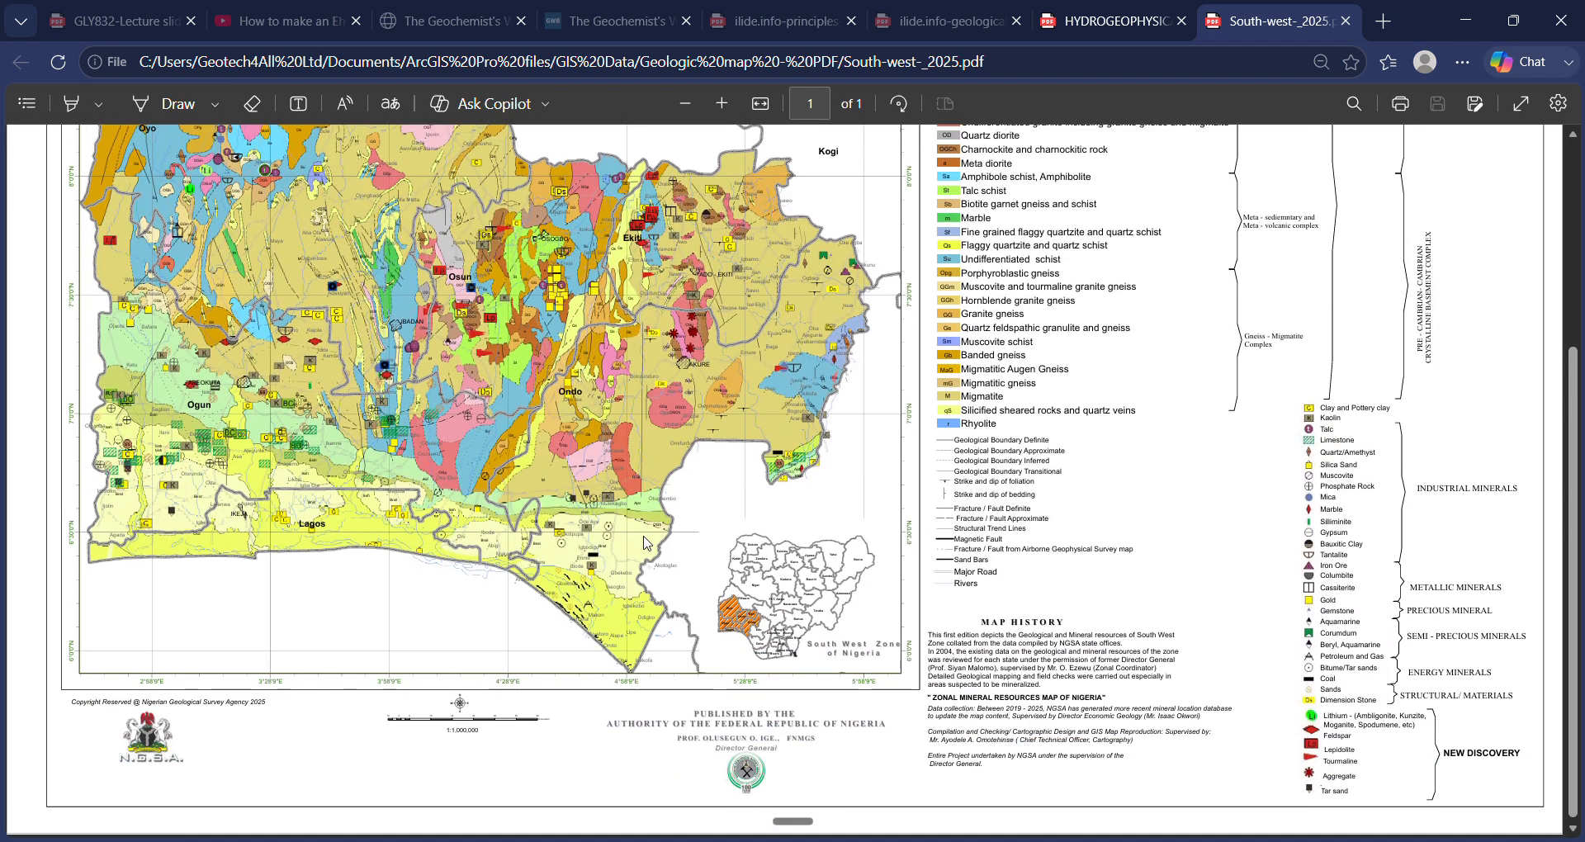
scroll(645, 543, up, 1)
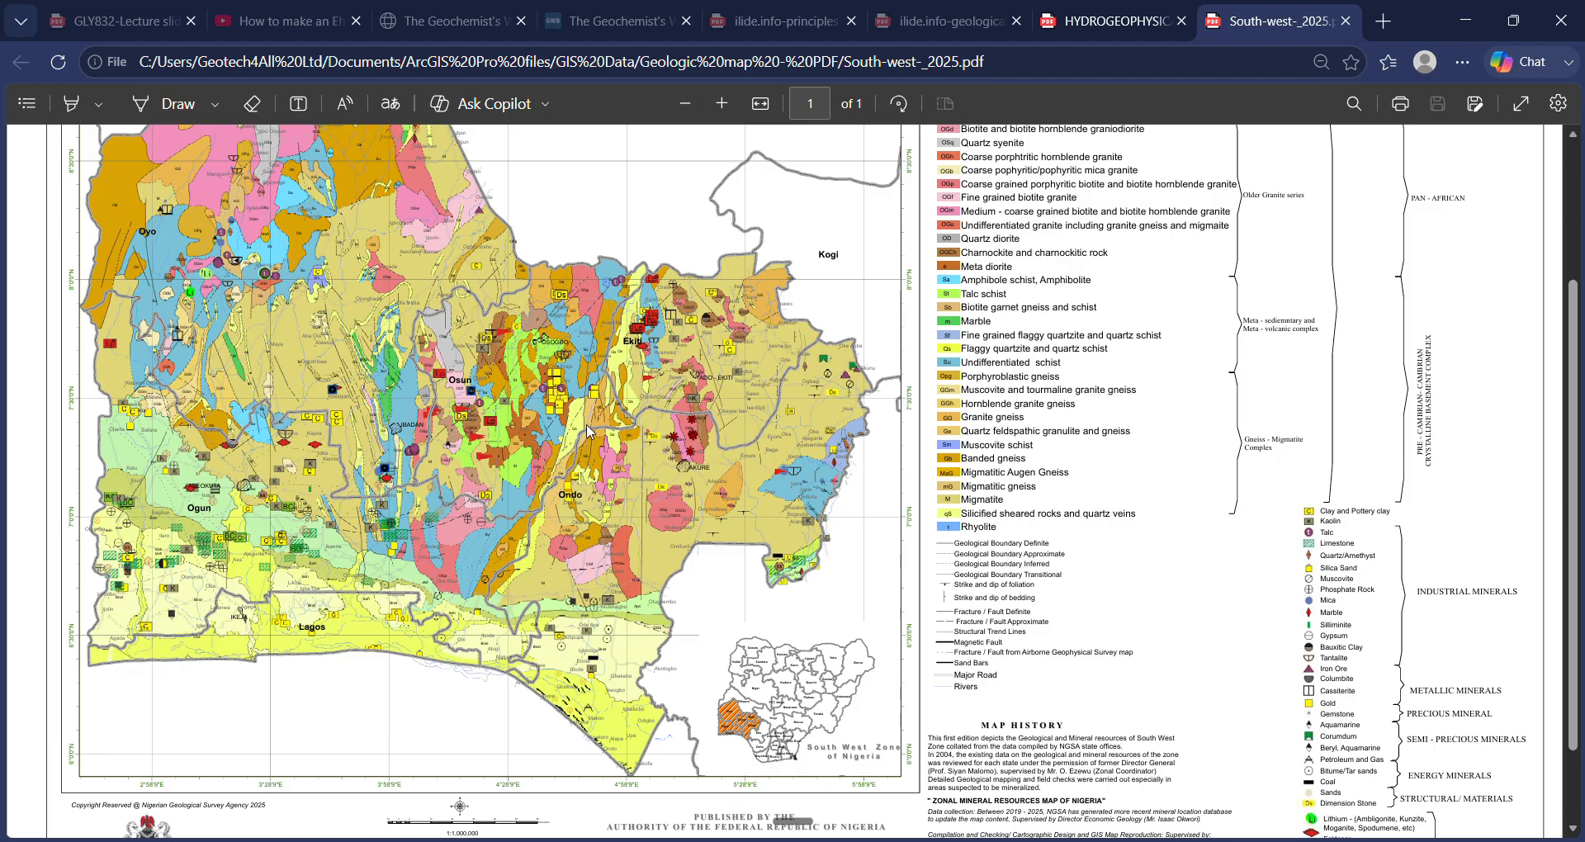
scroll(549, 446, up, 2)
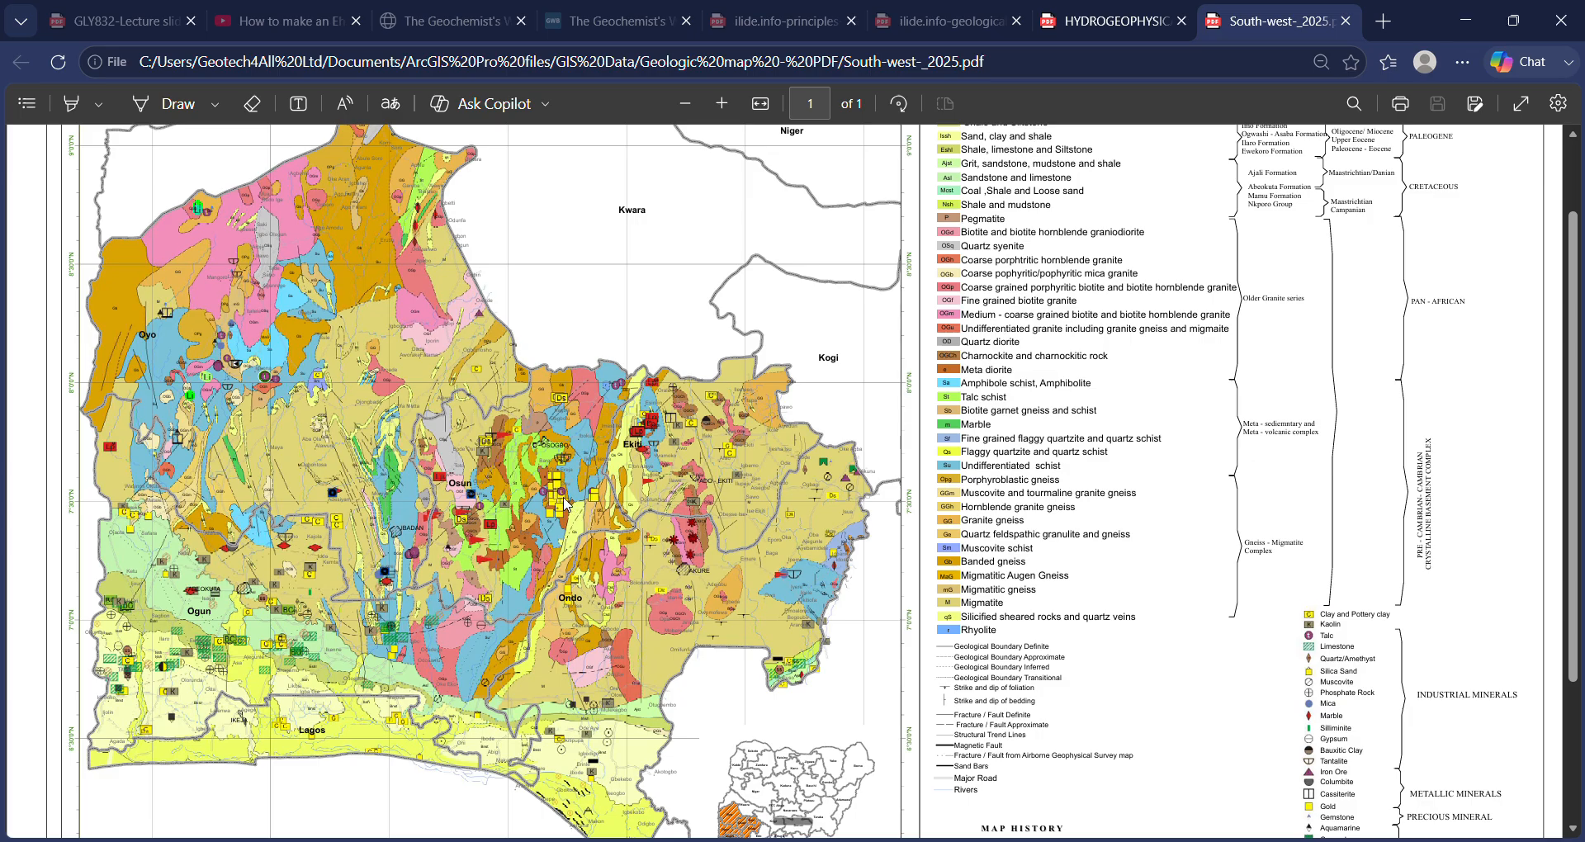
scroll(565, 498, up, 2)
scroll(565, 498, down, 4)
scroll(449, 252, up, 3)
Inspect the rock units around Osun, Ekiti and Ondo in close-up and return to the full South-West map
scroll(455, 182, up, 3)
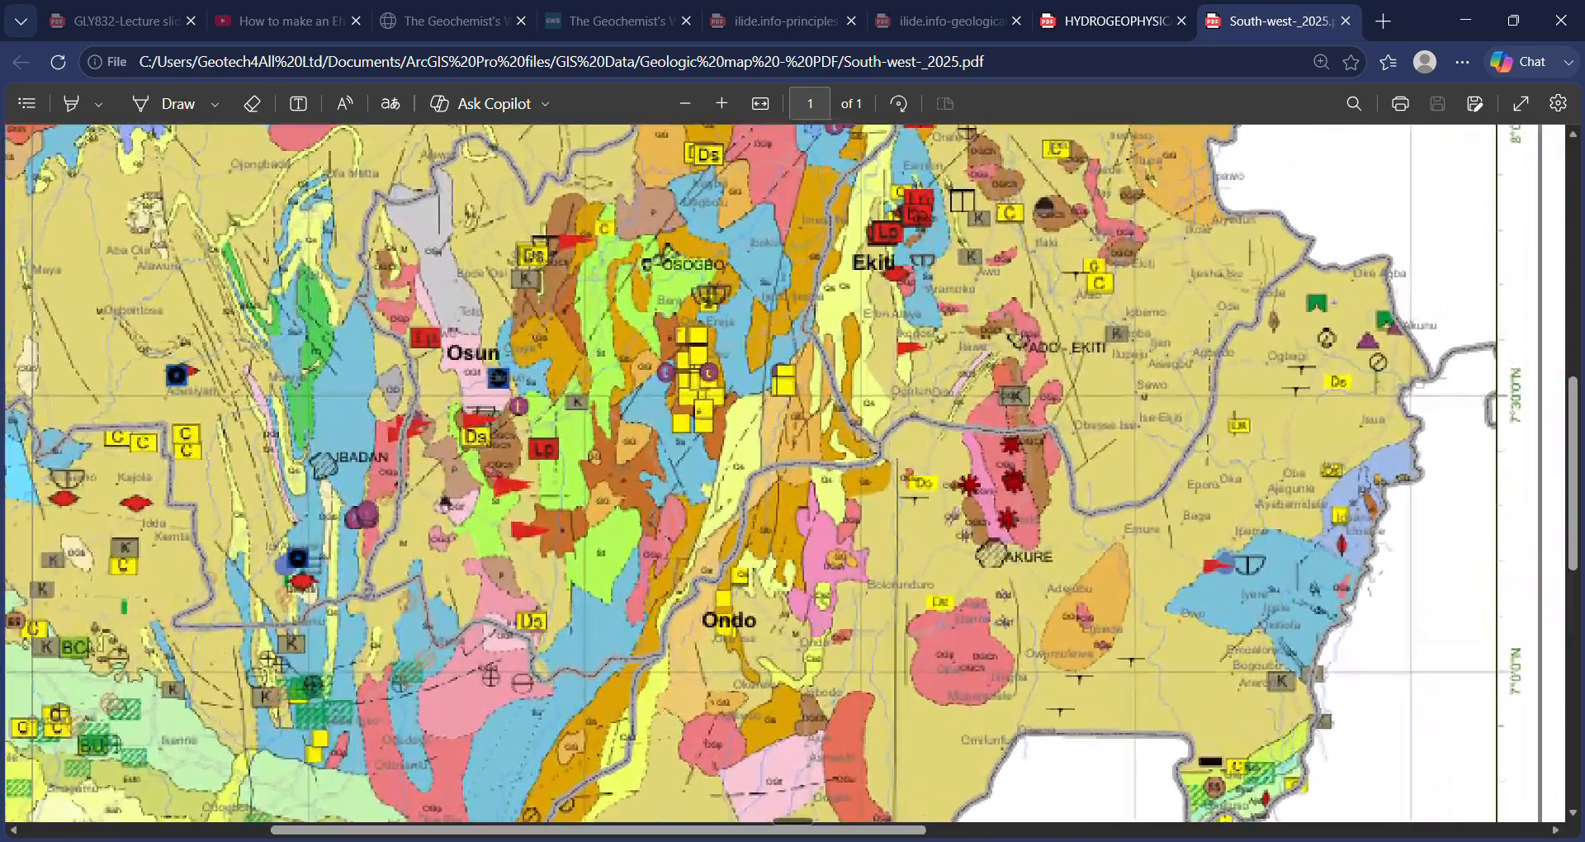
scroll(731, 483, up, 3)
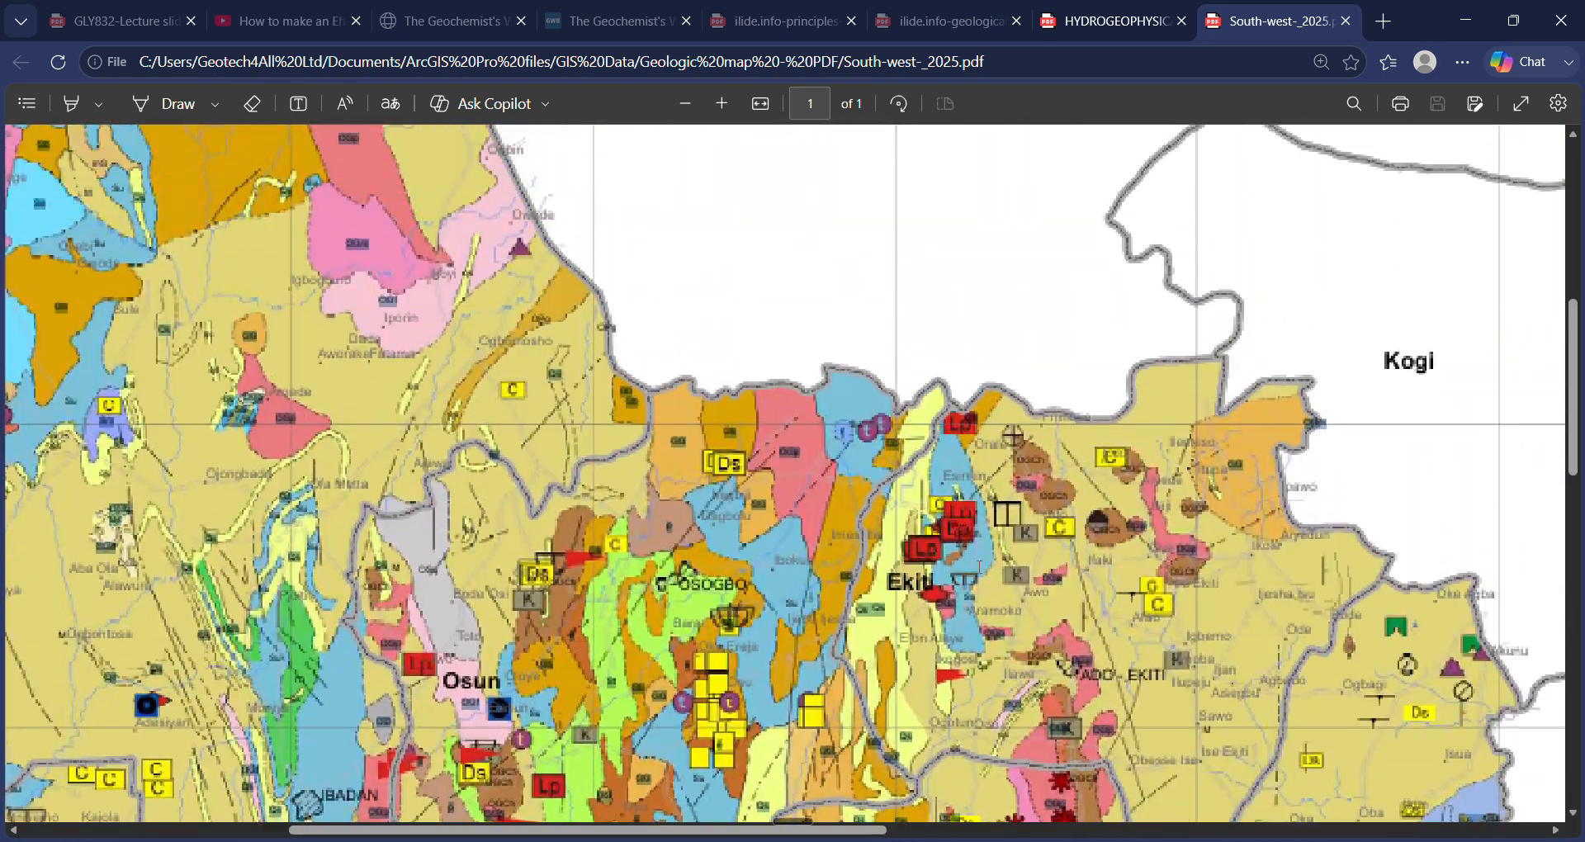
scroll(730, 483, down, 1)
scroll(1297, 559, up, 3)
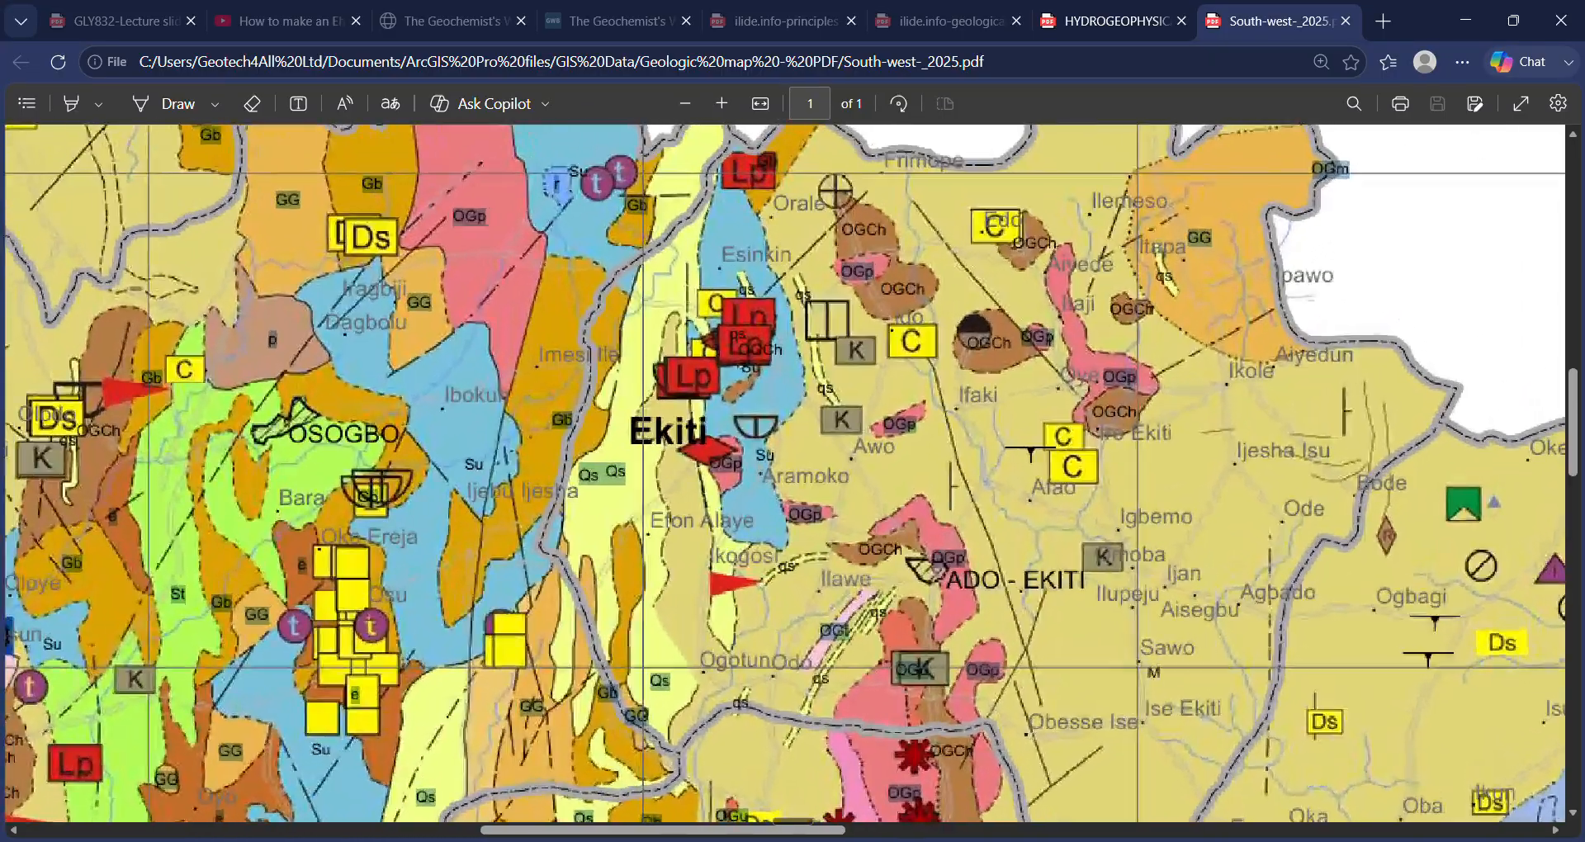
scroll(931, 413, down, 2)
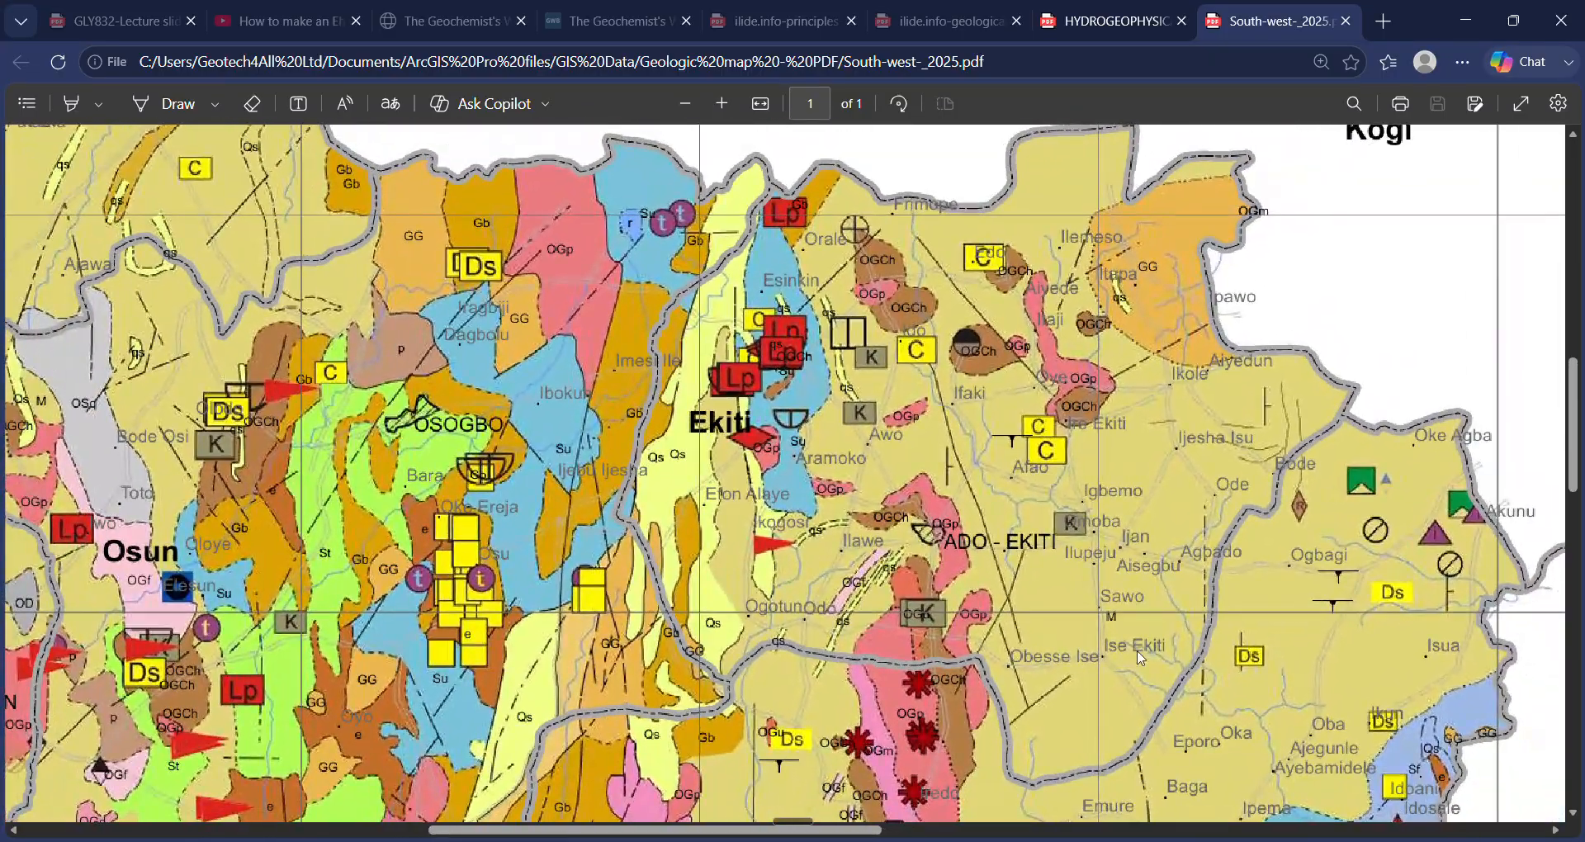
drag(748, 445, 925, 636)
click(924, 636)
scroll(627, 595, down, 1)
scroll(472, 530, down, 1)
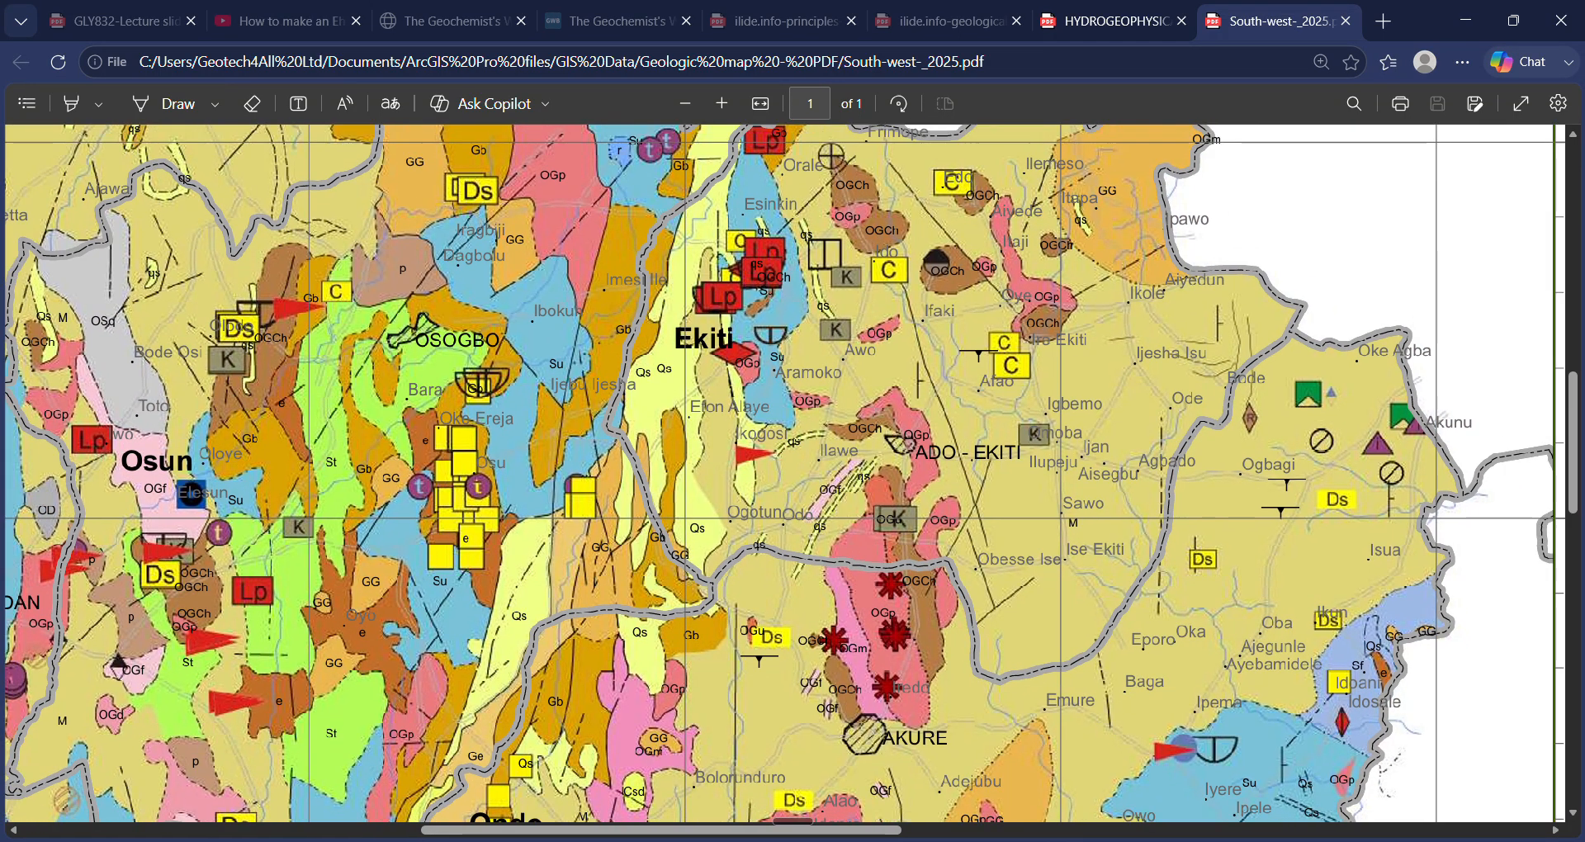
scroll(667, 526, down, 5)
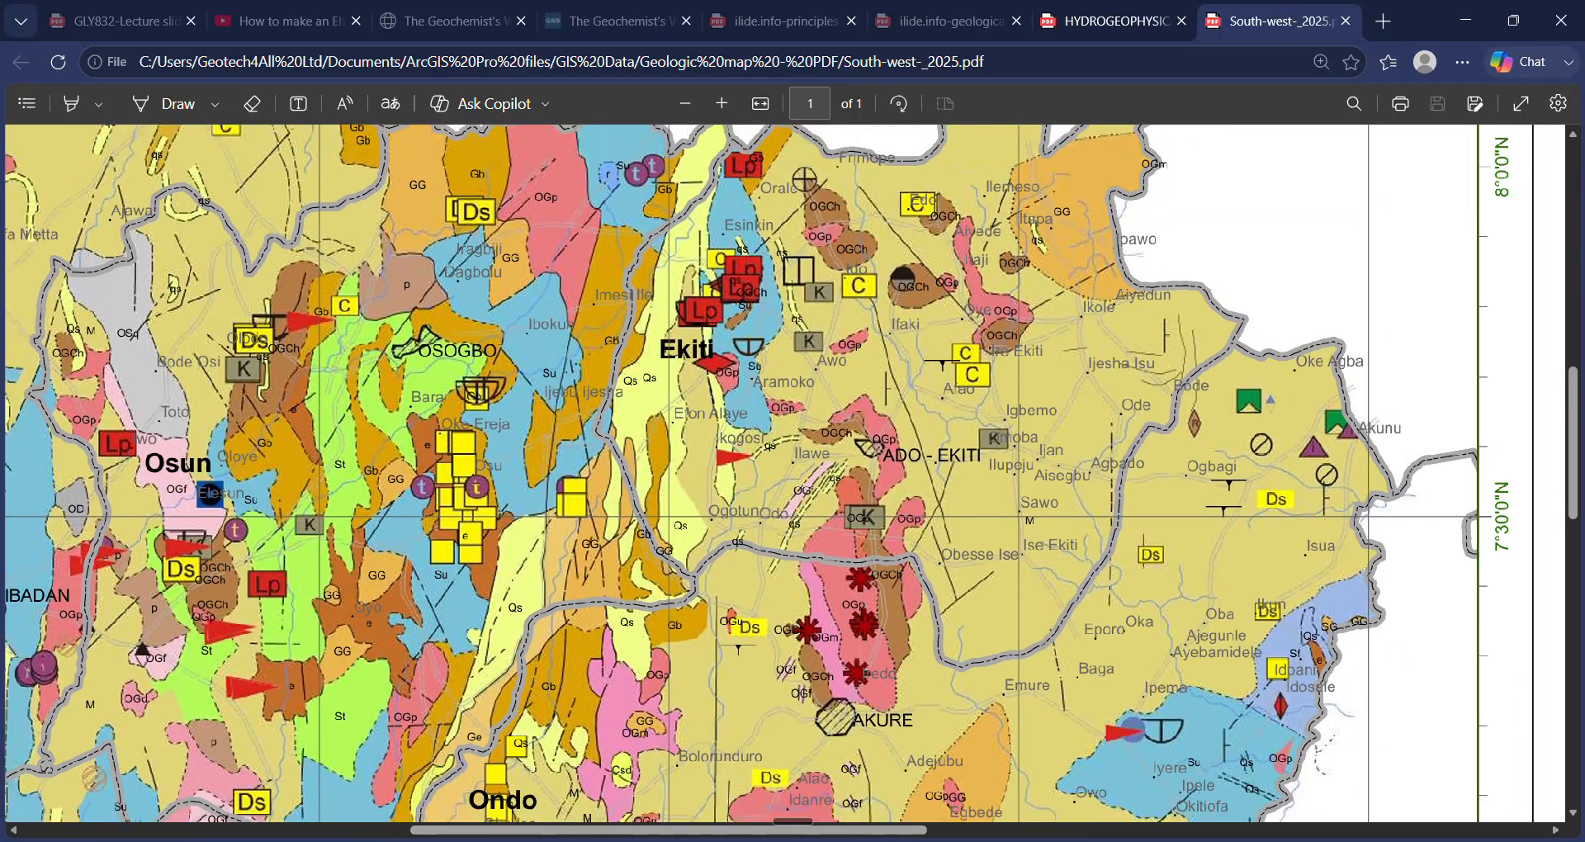
scroll(776, 483, down, 3)
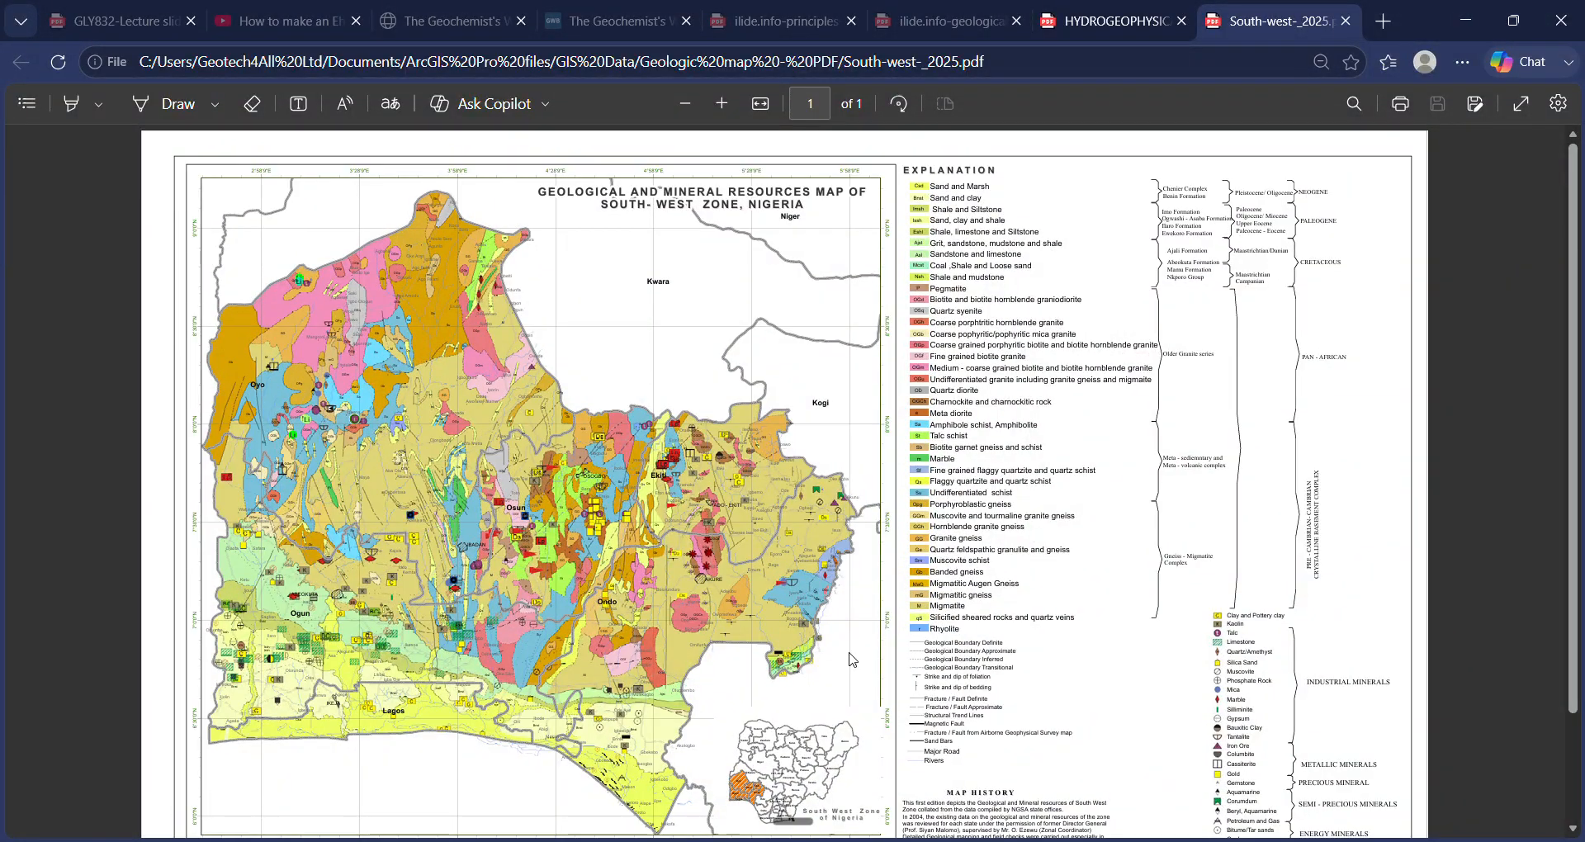
scroll(704, 606, down, 2)
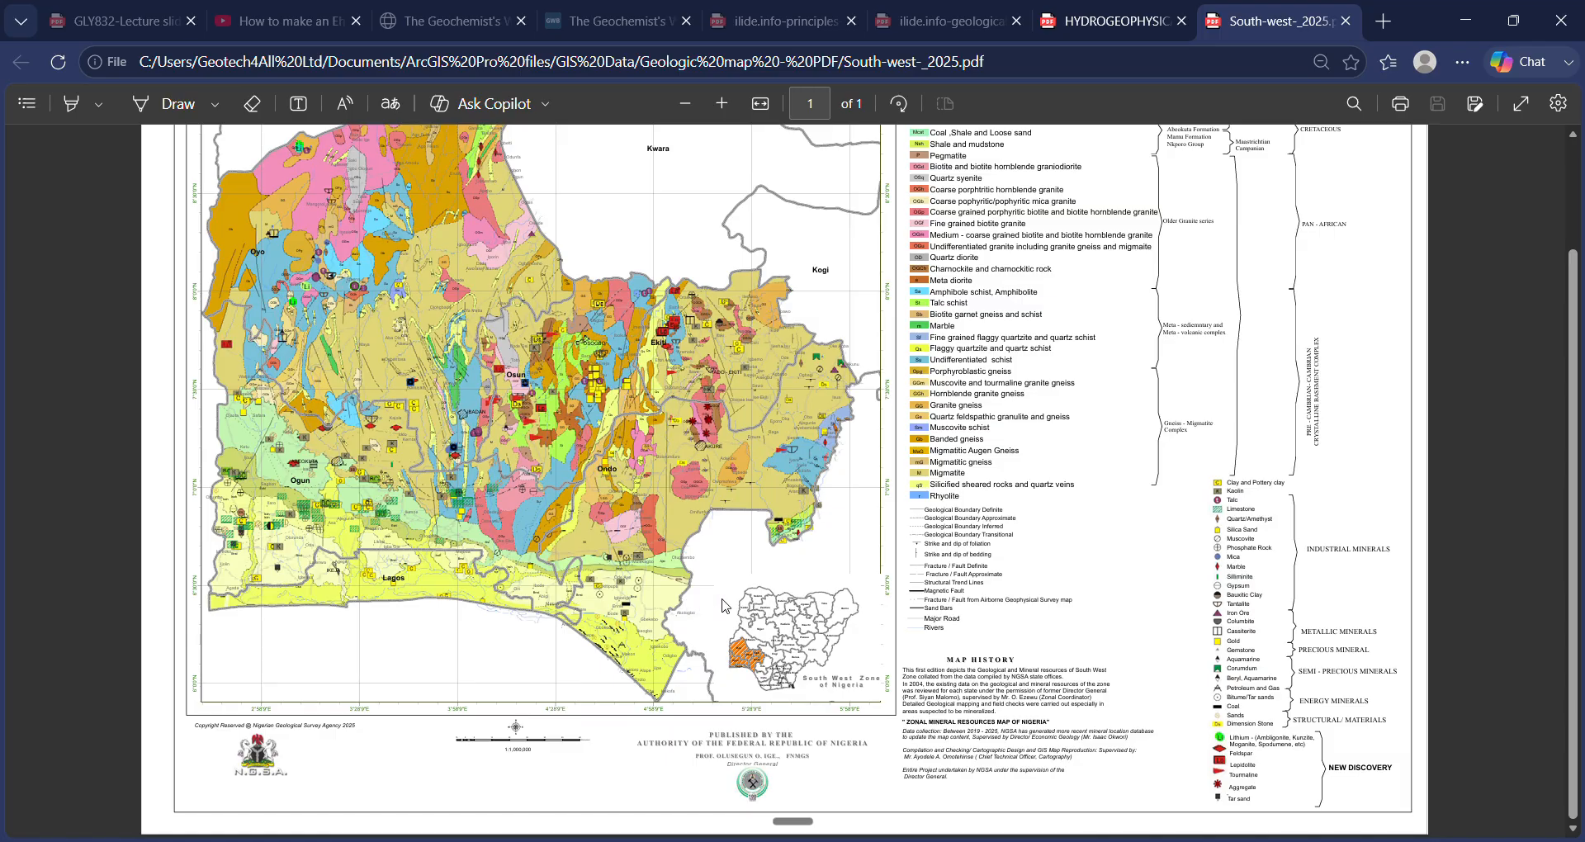
Minimise the PDF, folder and browser windows, switch to ArcGIS Pro and open the student's Week 1 project from the recent projects
click(1470, 19)
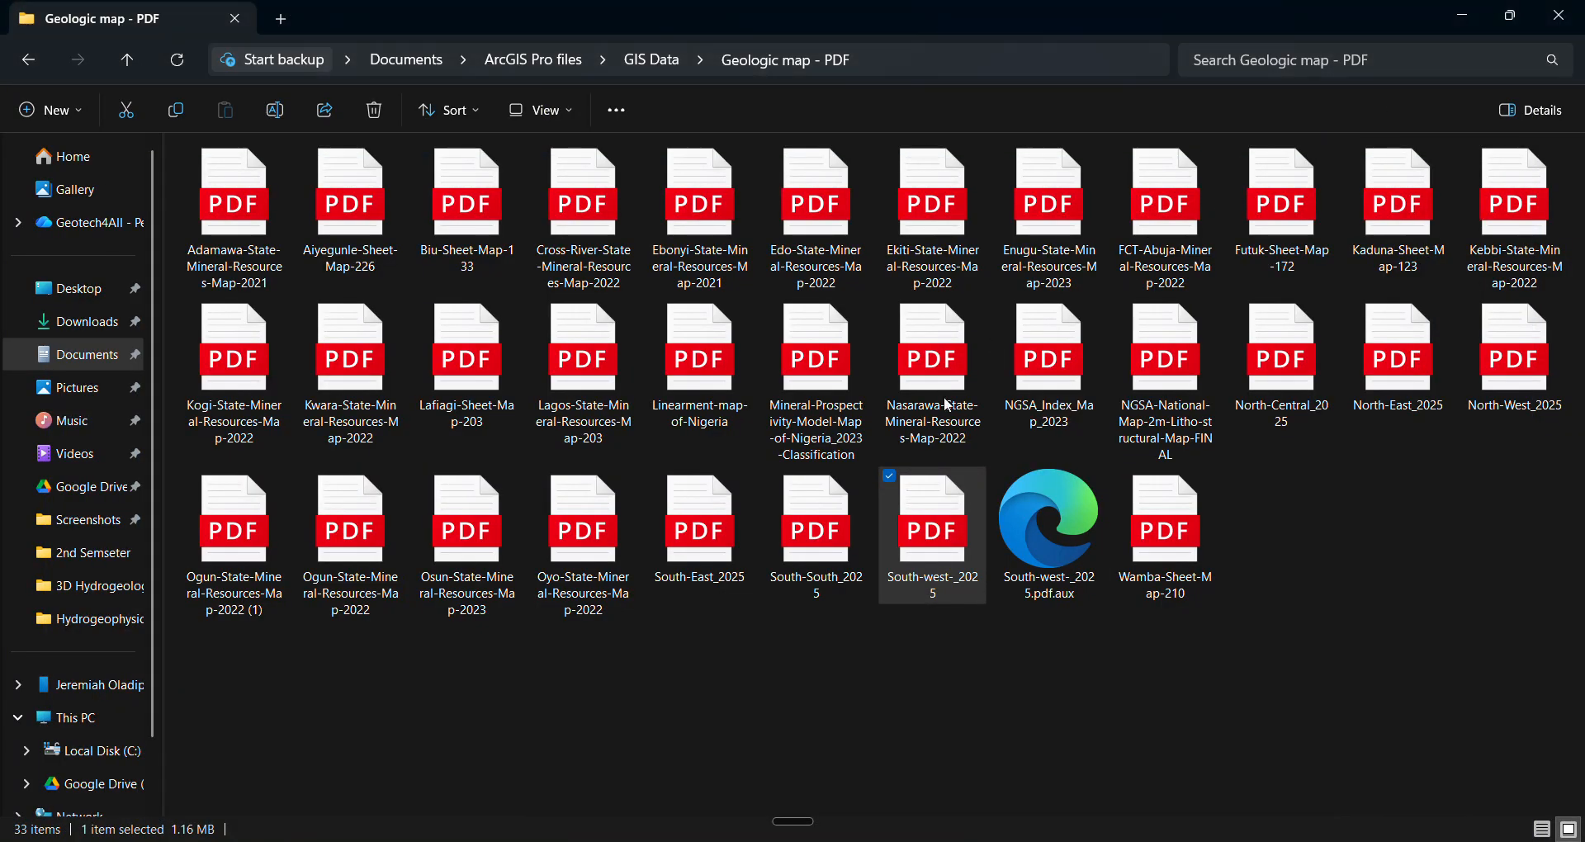
click(1475, 23)
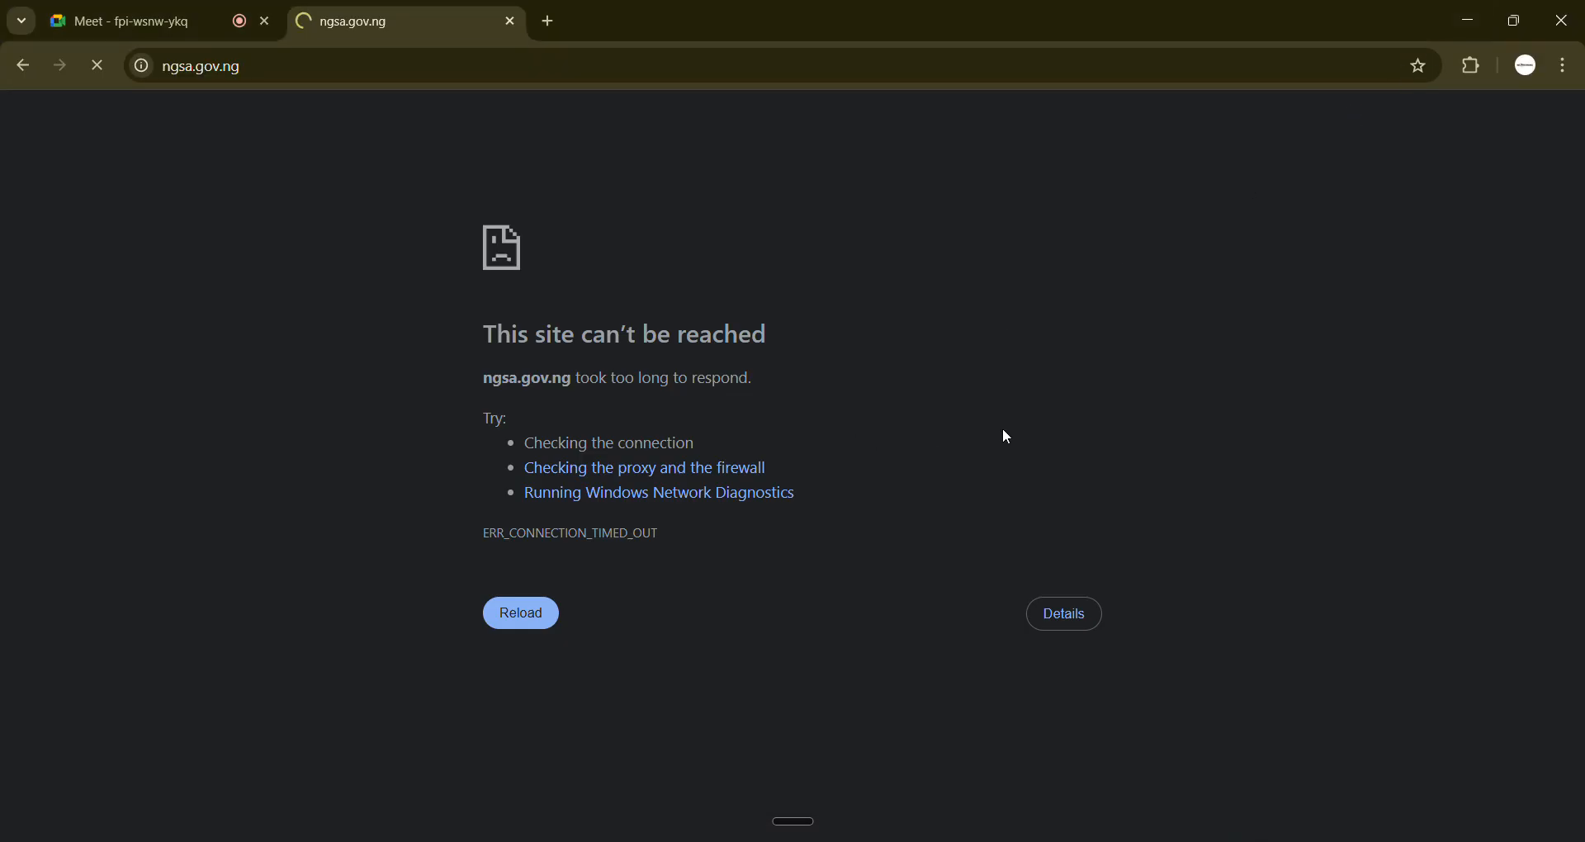
click(1482, 30)
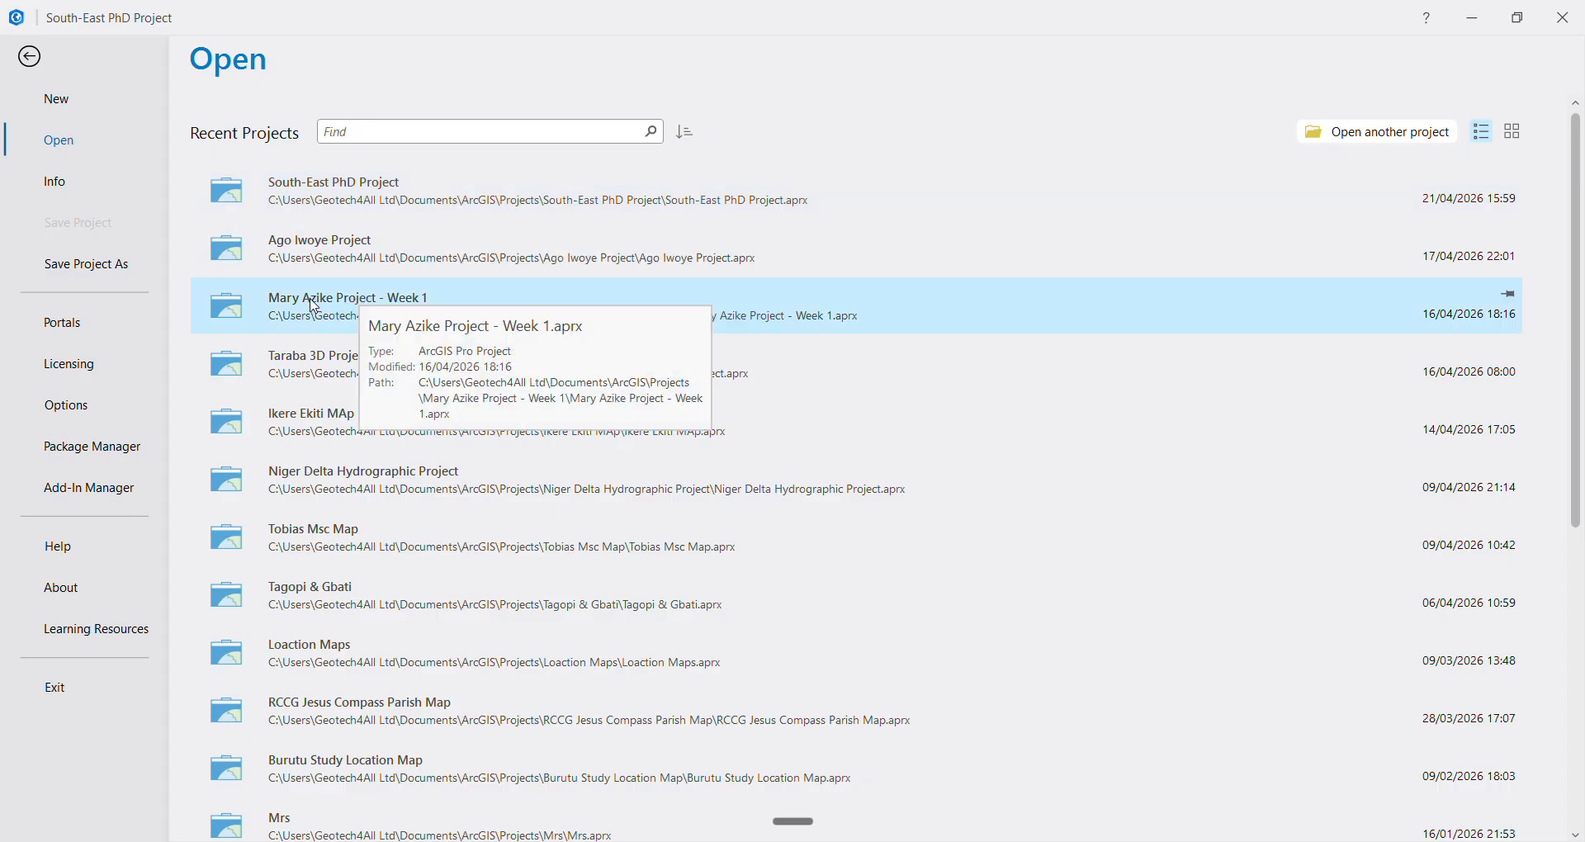
click(315, 306)
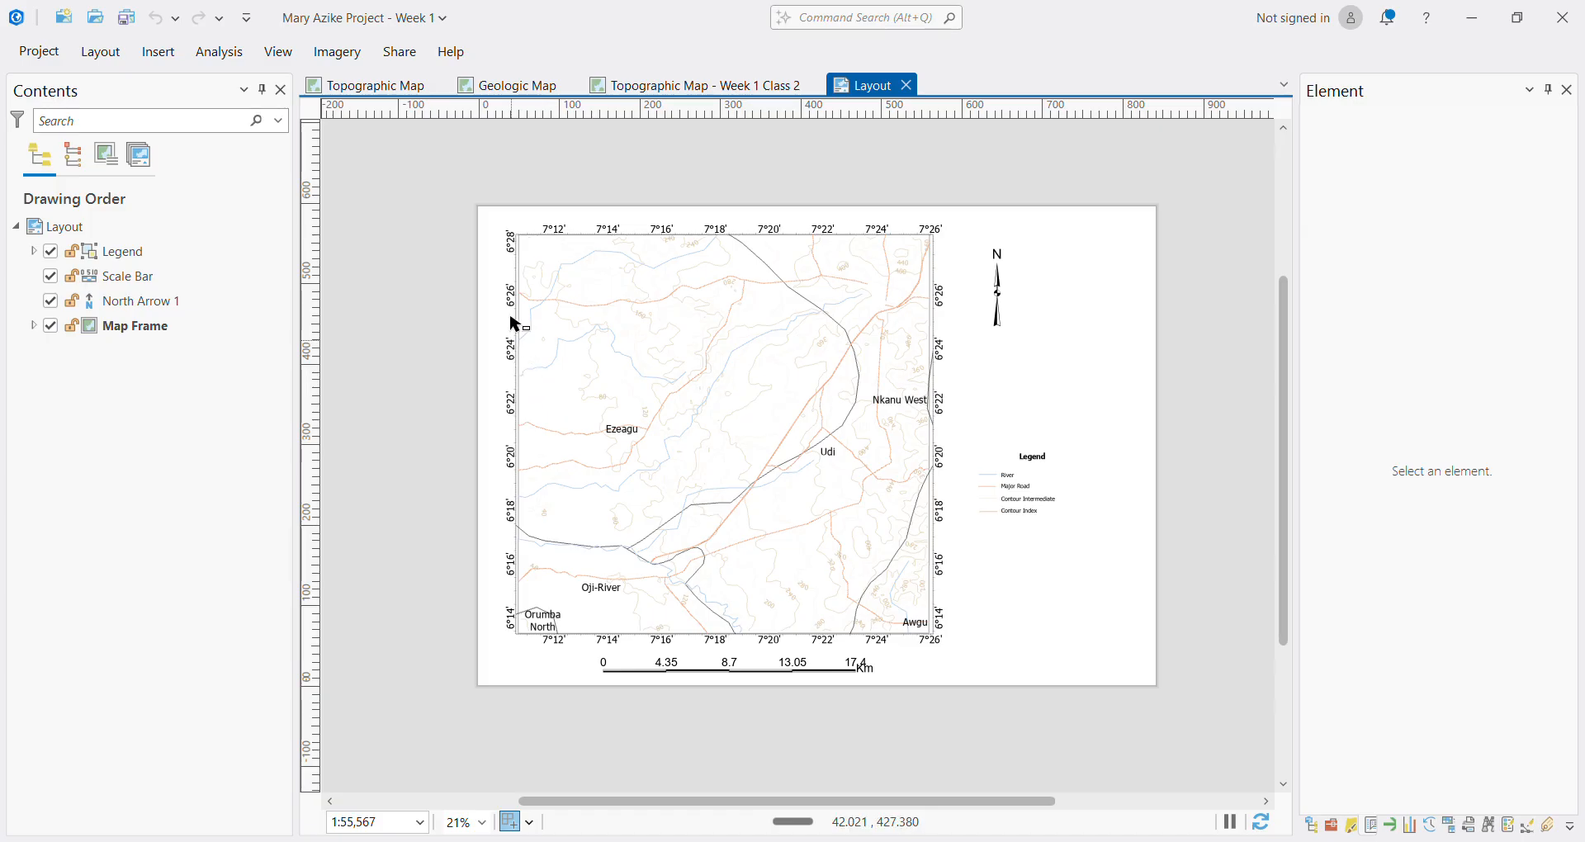
Switch to the Geologic Map and browse for data to add in the GIS Data folder's Geologic map - PDF subfolder
click(510, 98)
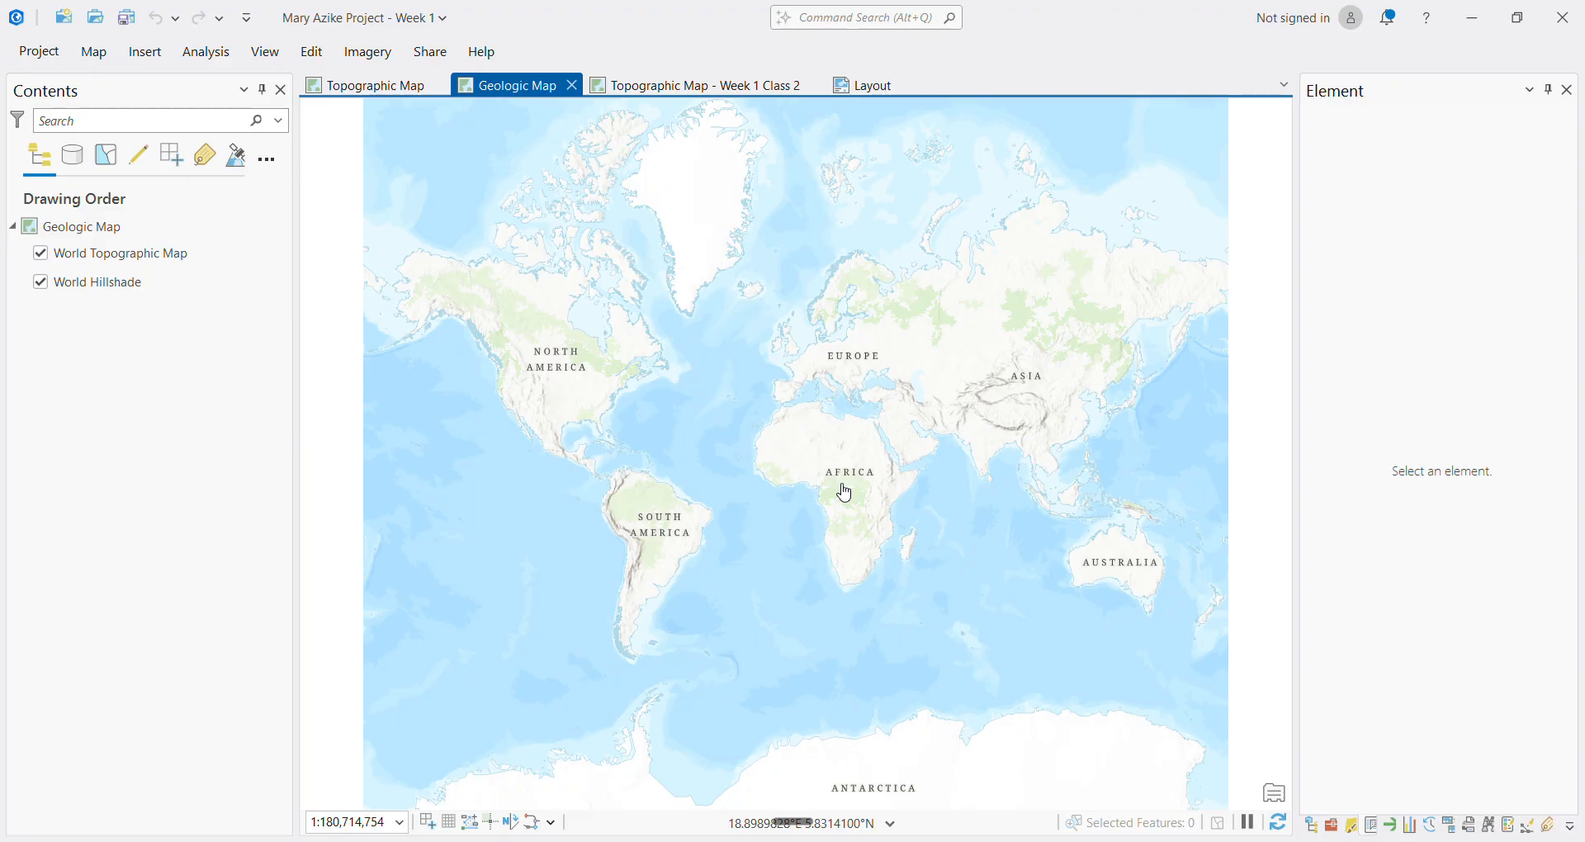
click(107, 58)
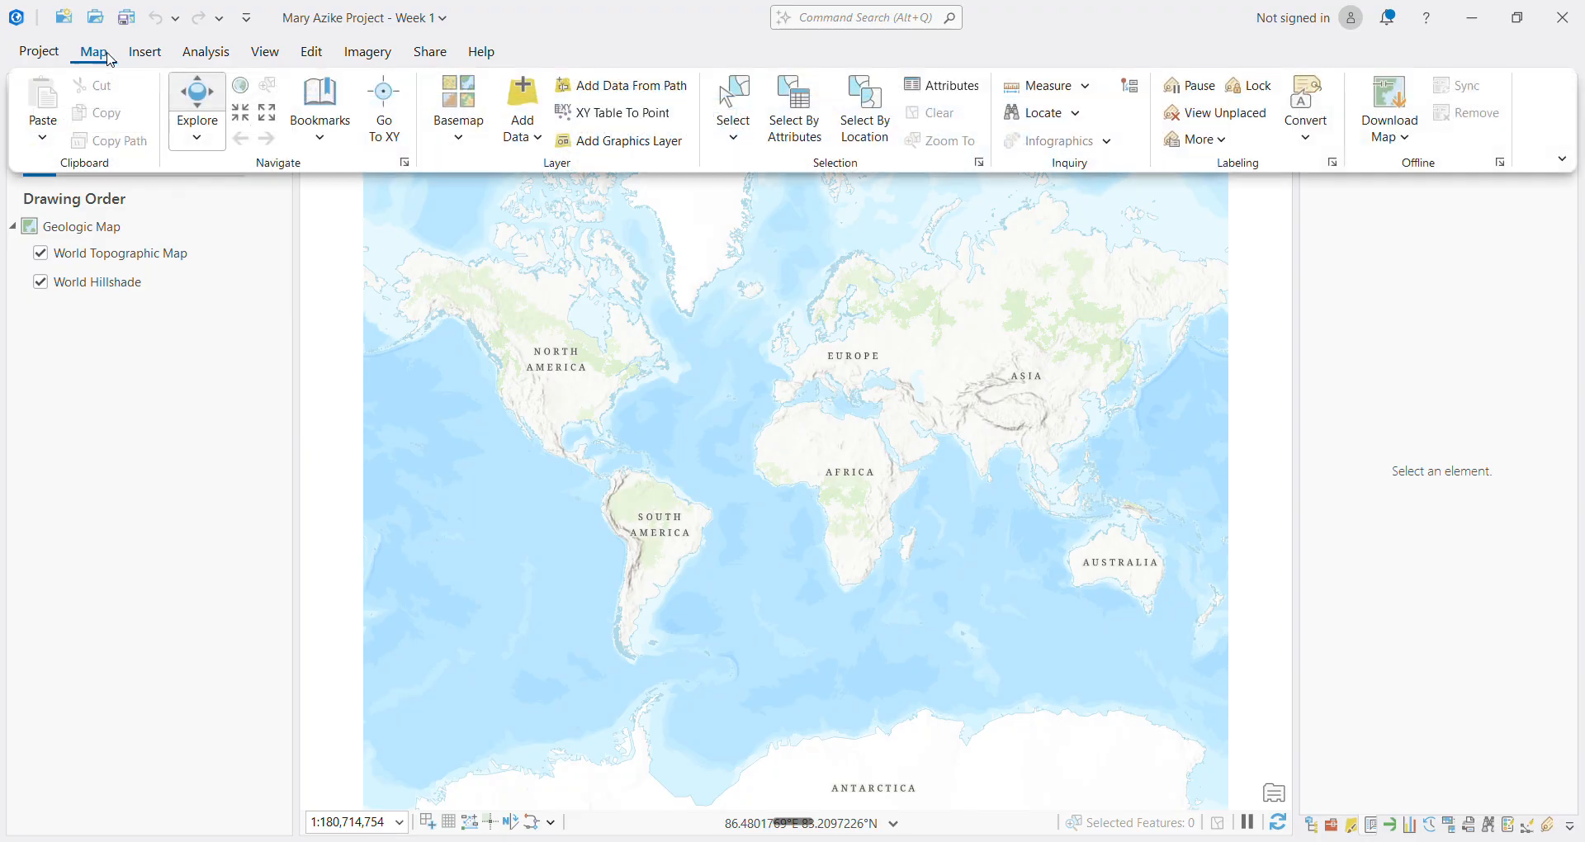
click(514, 147)
click(554, 178)
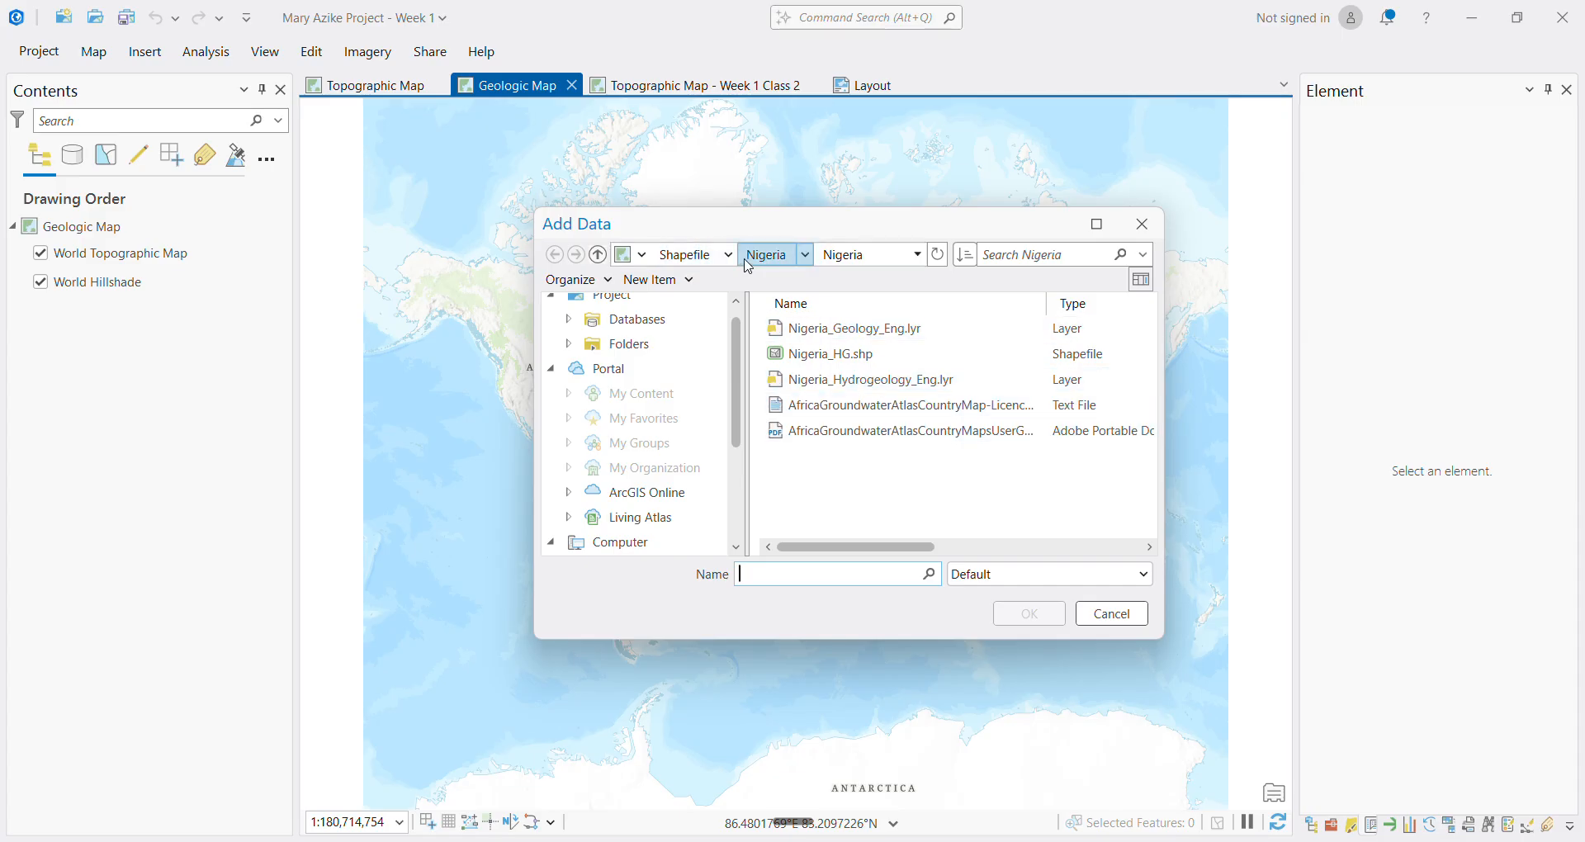
click(675, 257)
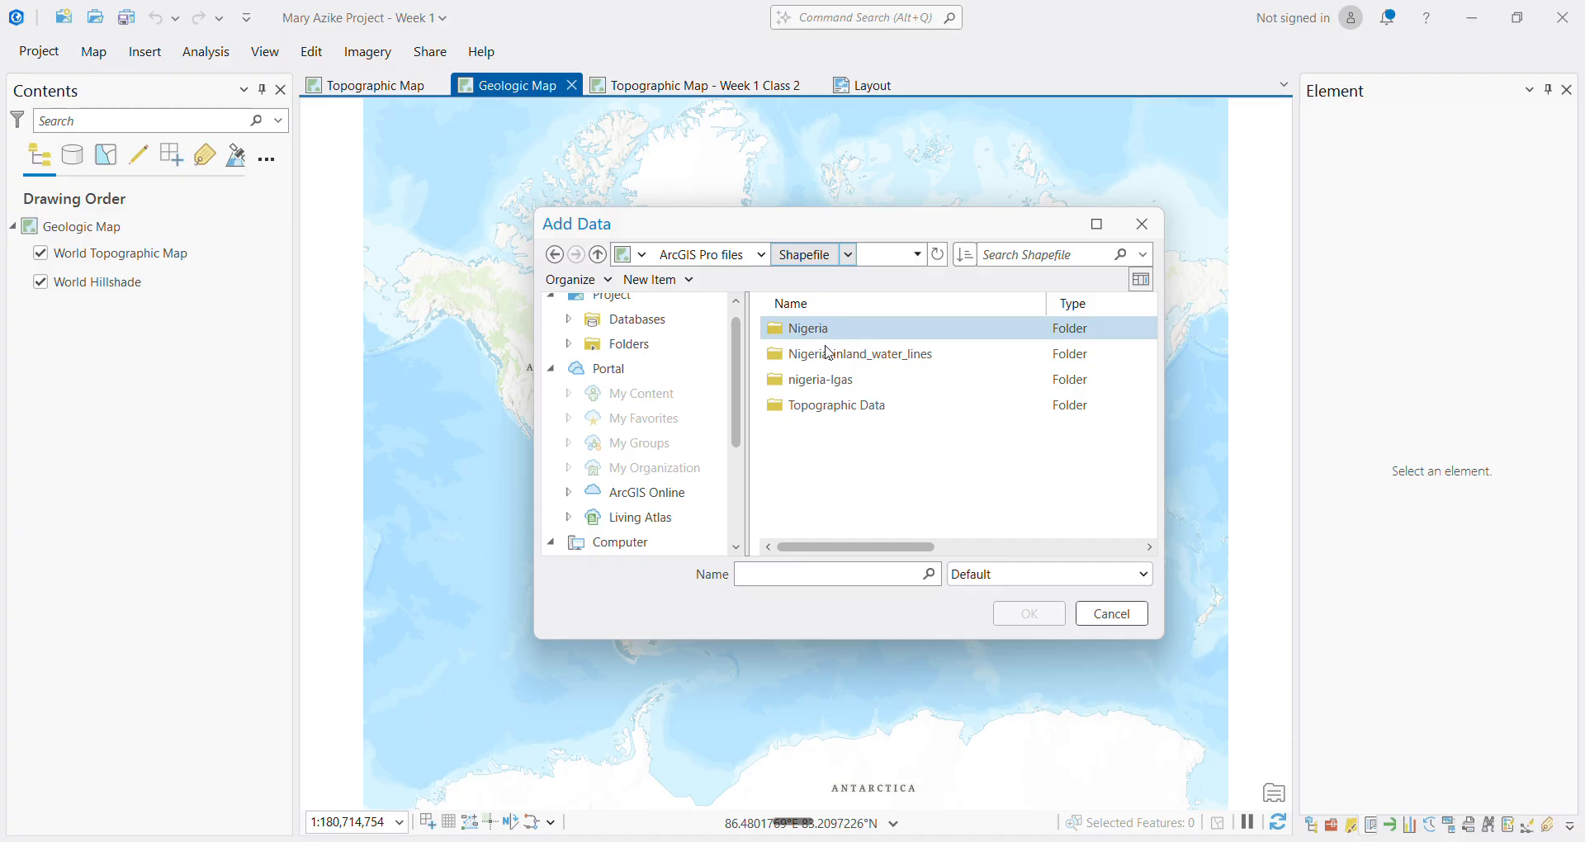
click(701, 258)
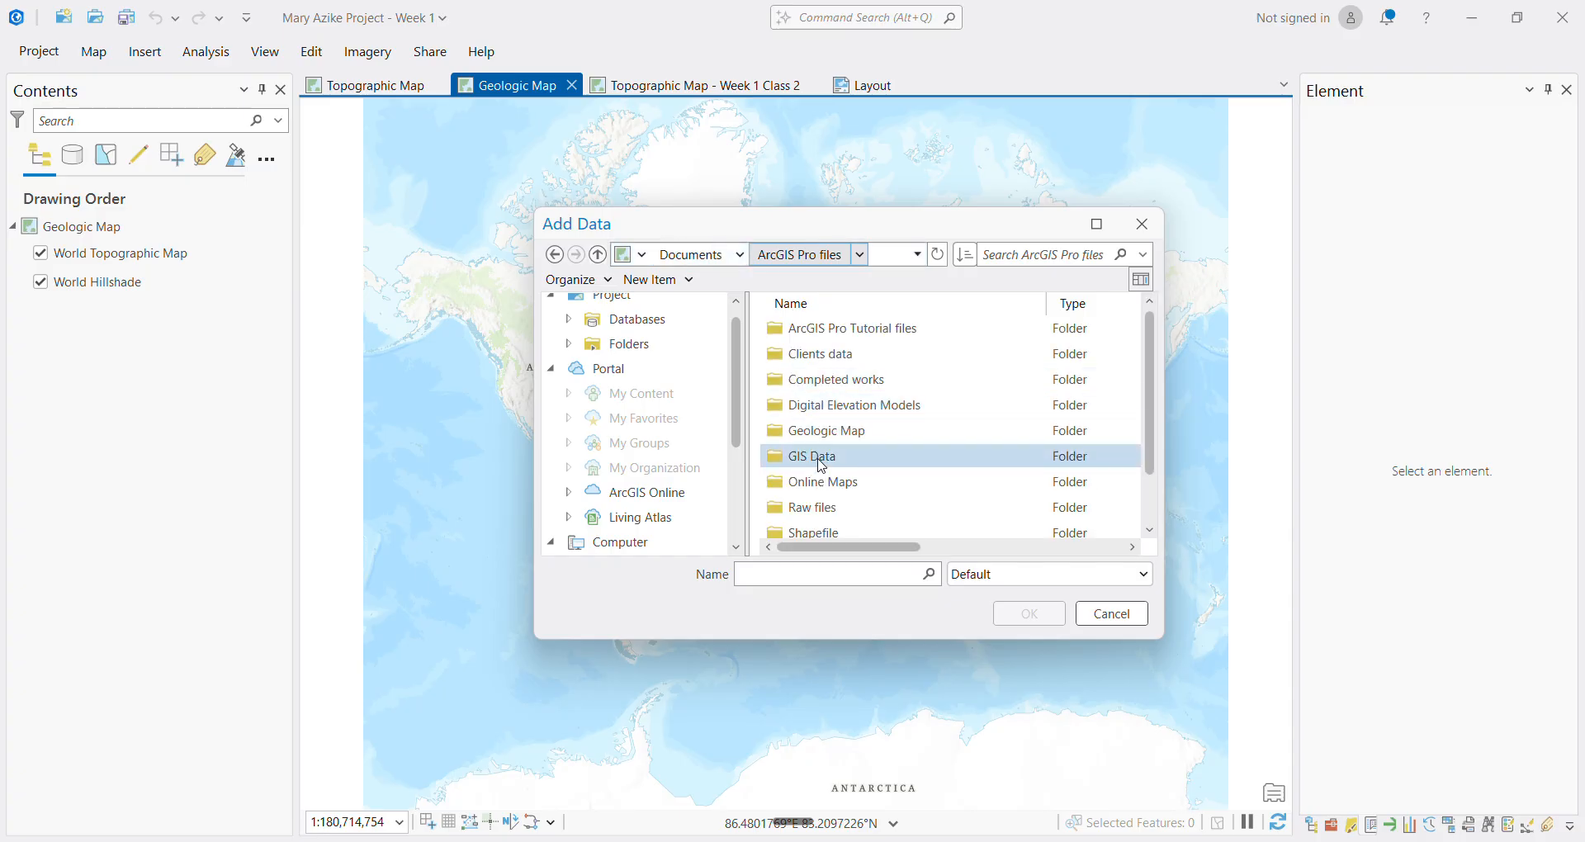
double_click(822, 459)
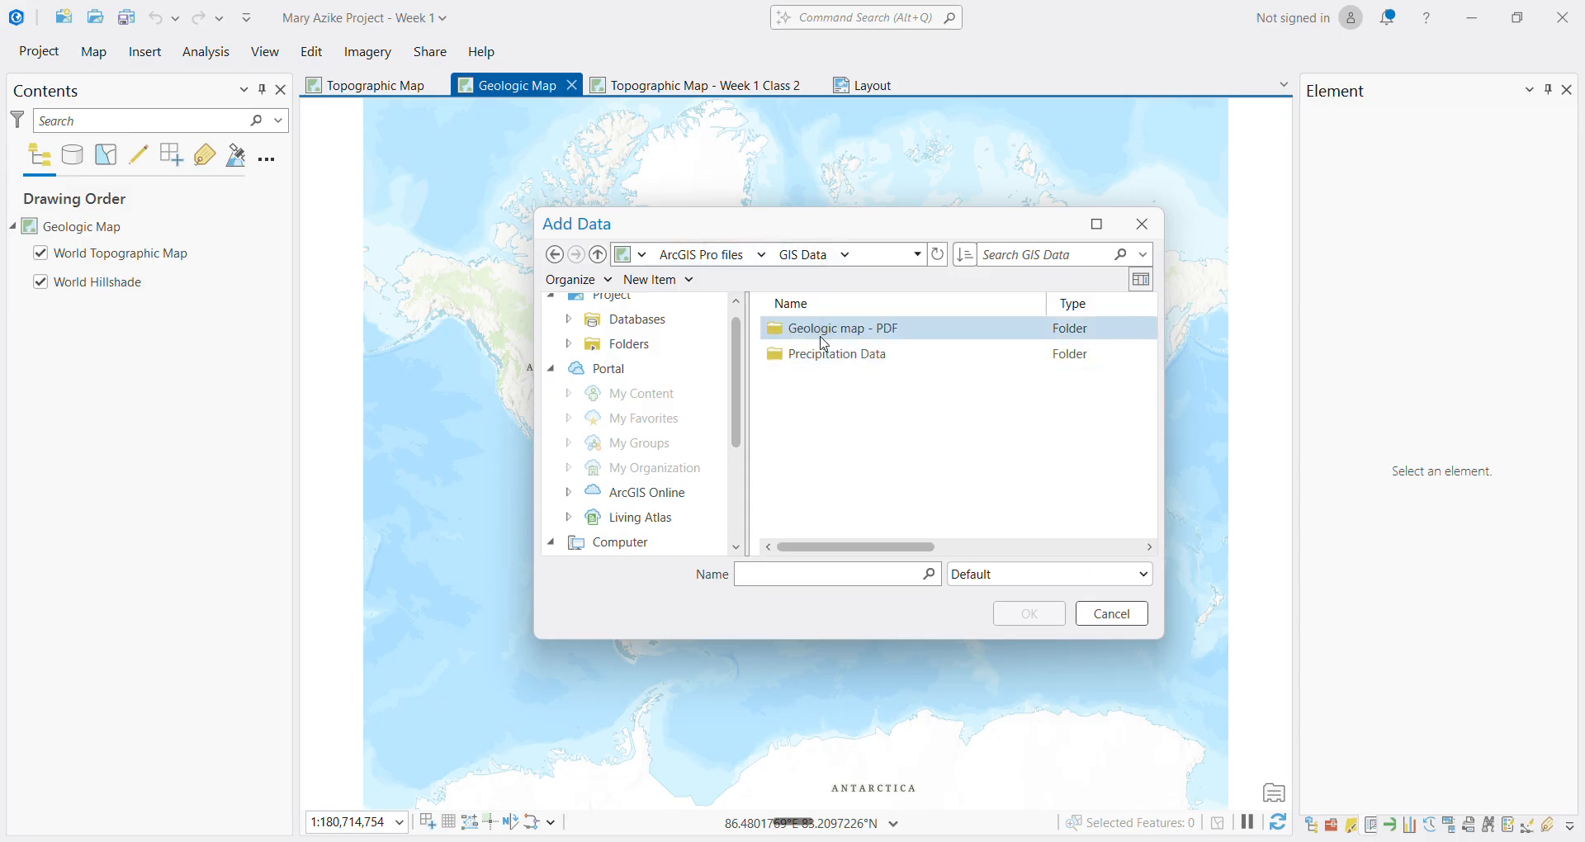
double_click(824, 339)
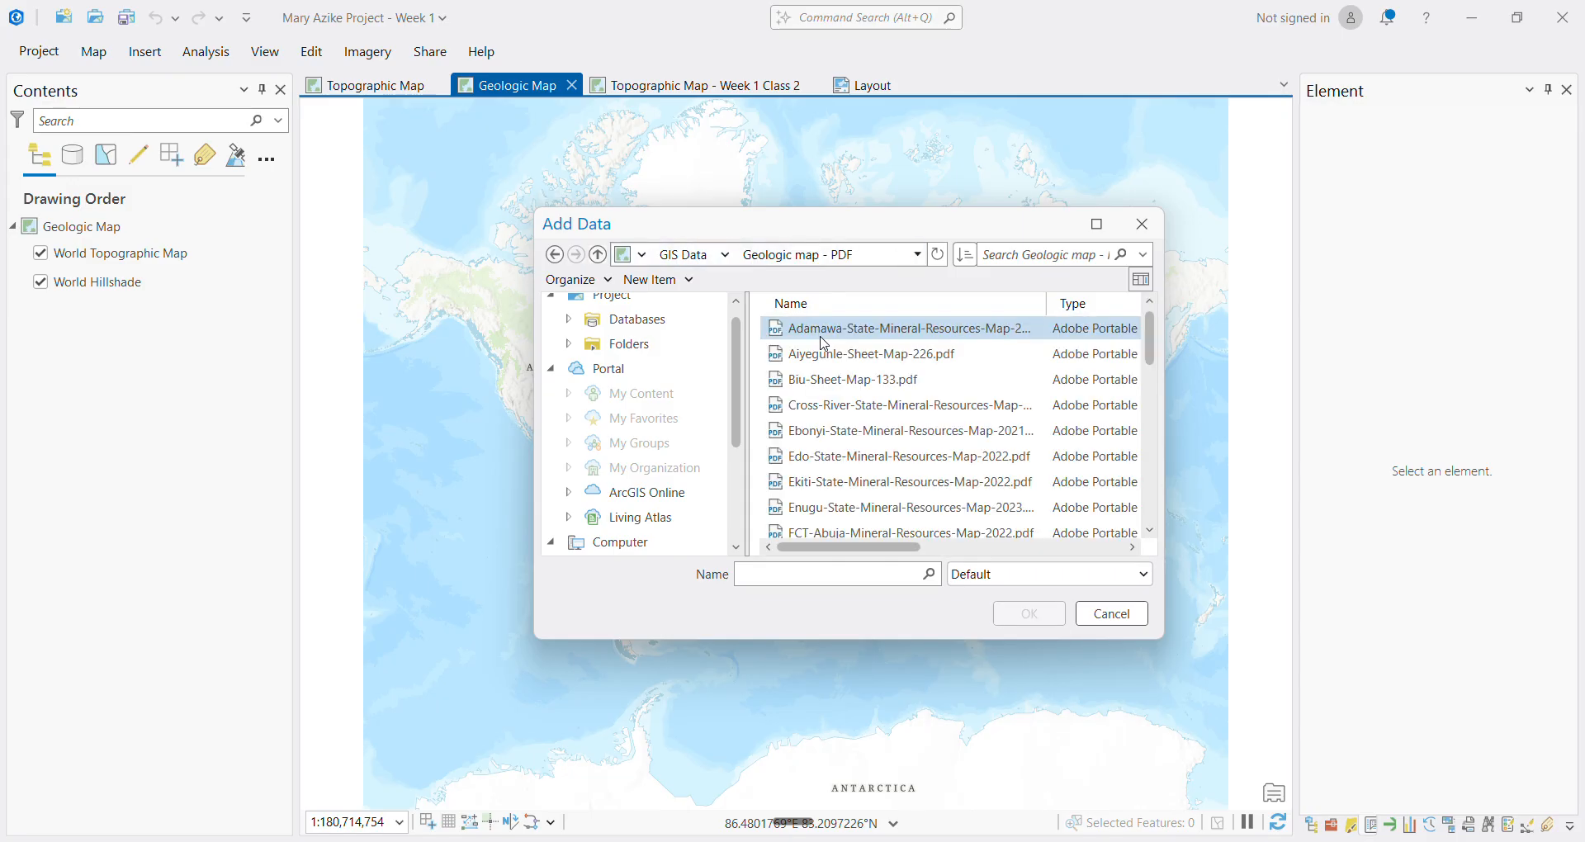
Choose South-west-_2025.pdf as the data to add to the Geologic Map
scroll(817, 355, down, 6)
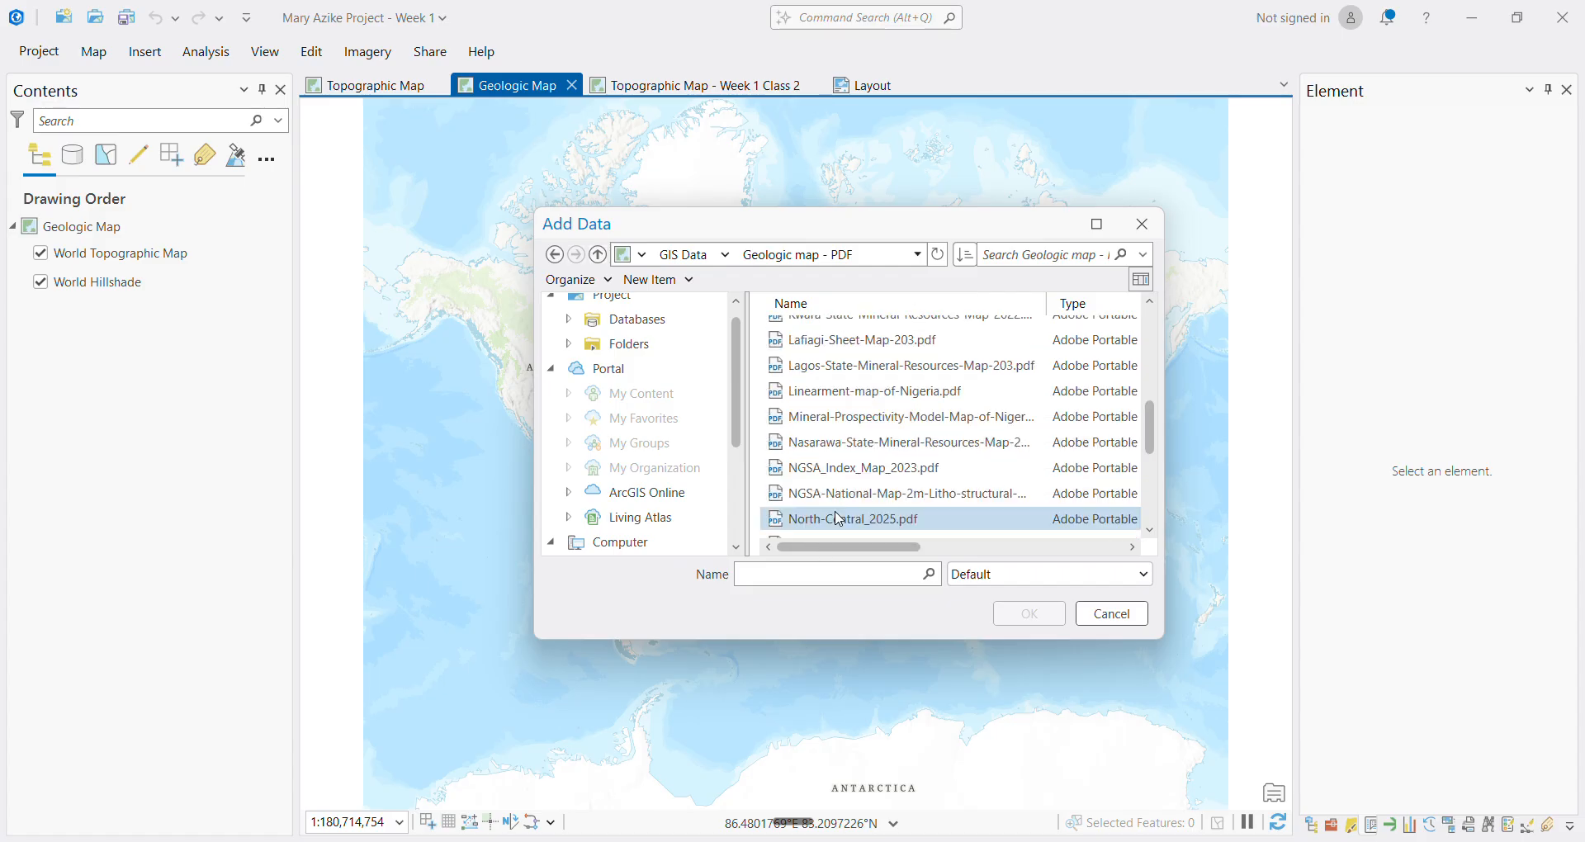
scroll(845, 518, down, 3)
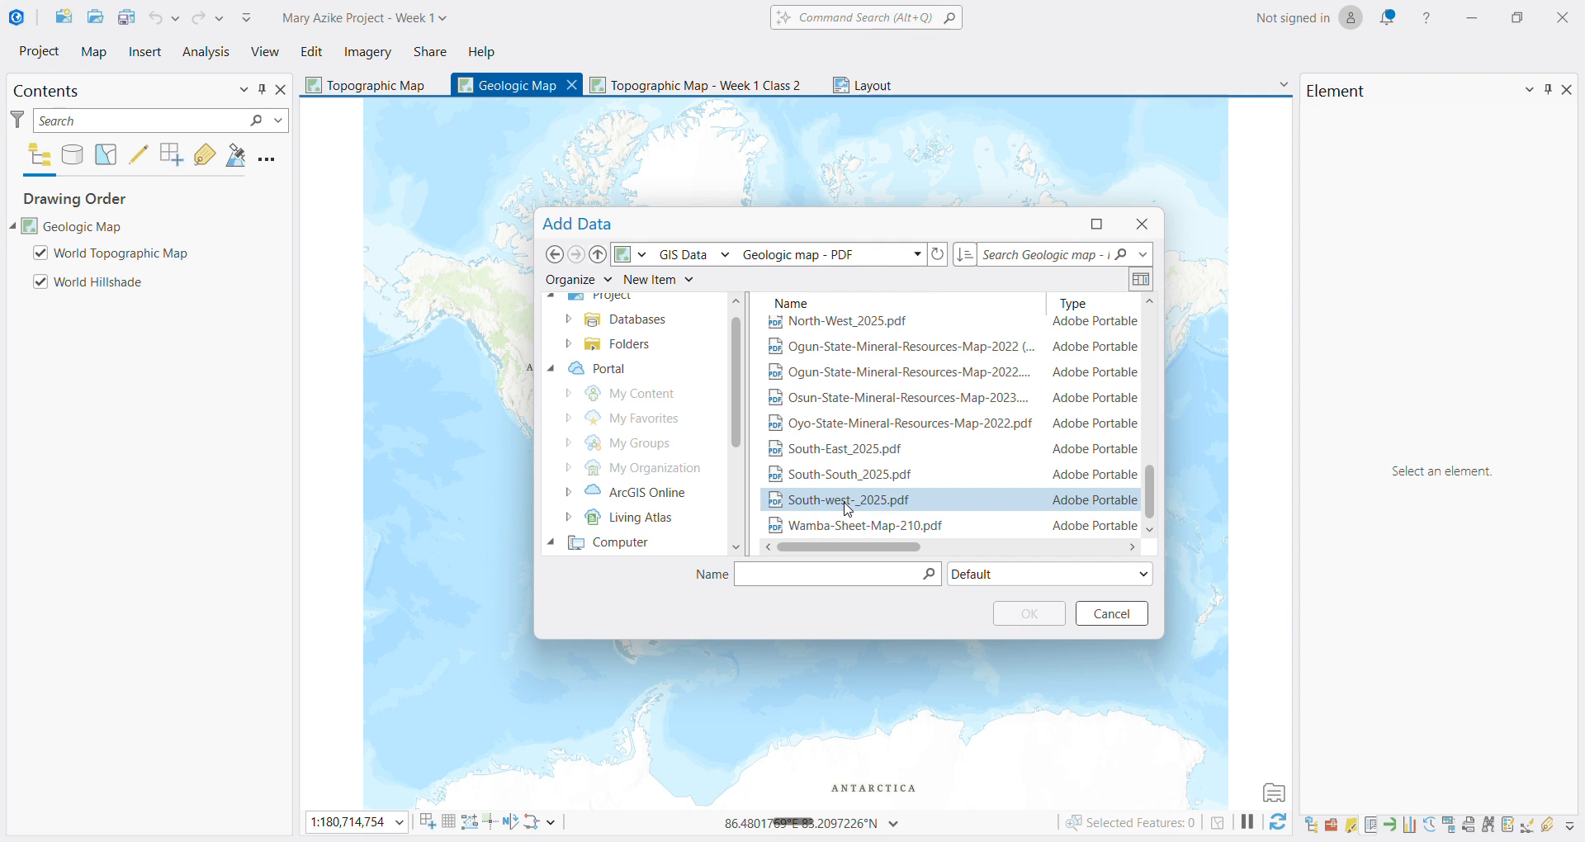
click(848, 486)
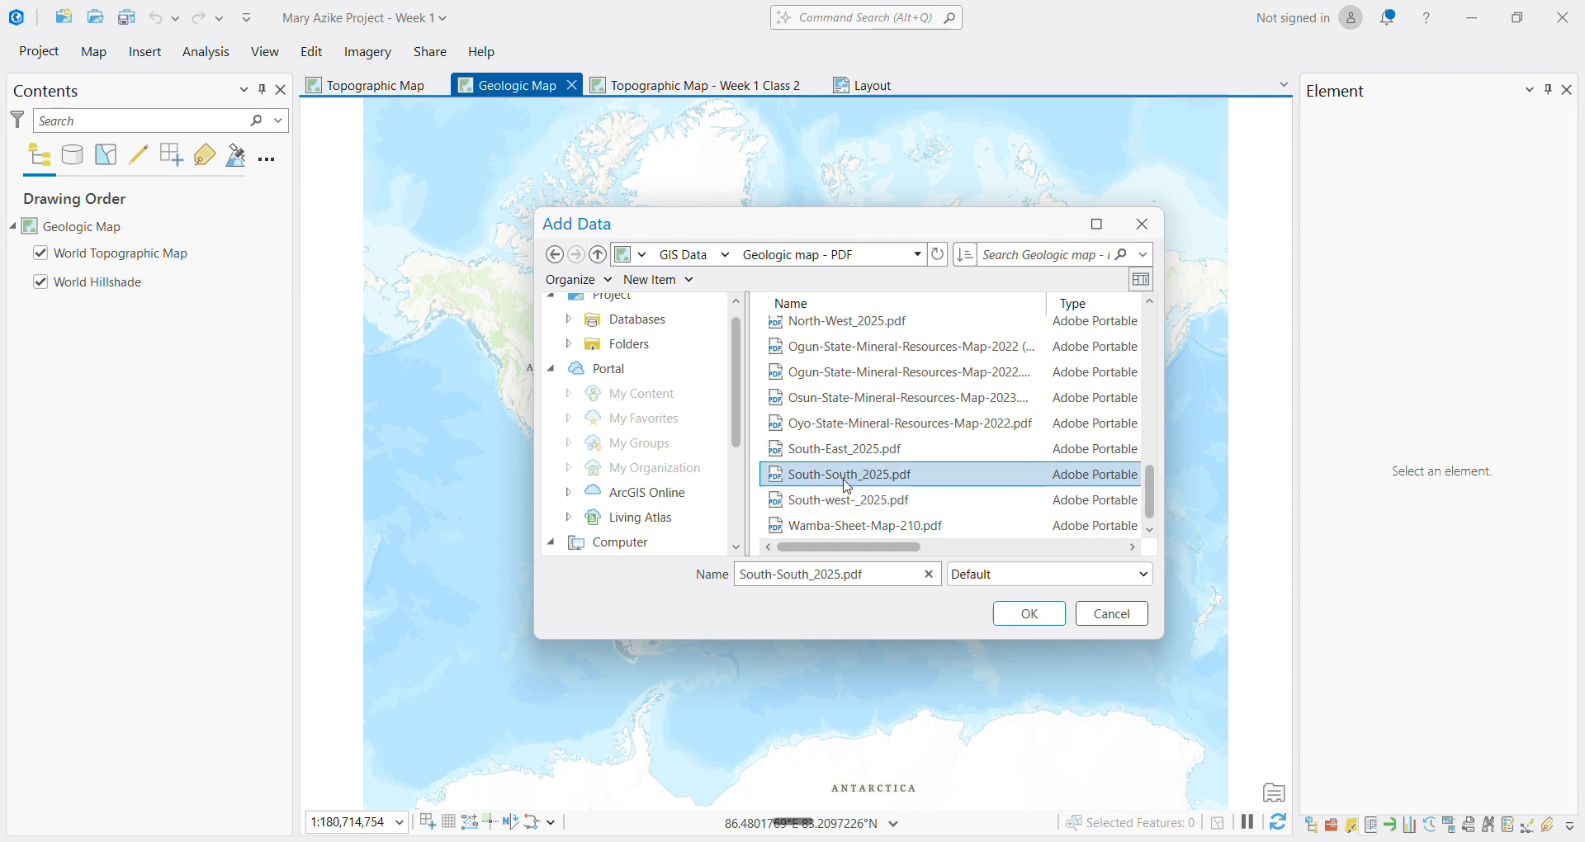
click(850, 505)
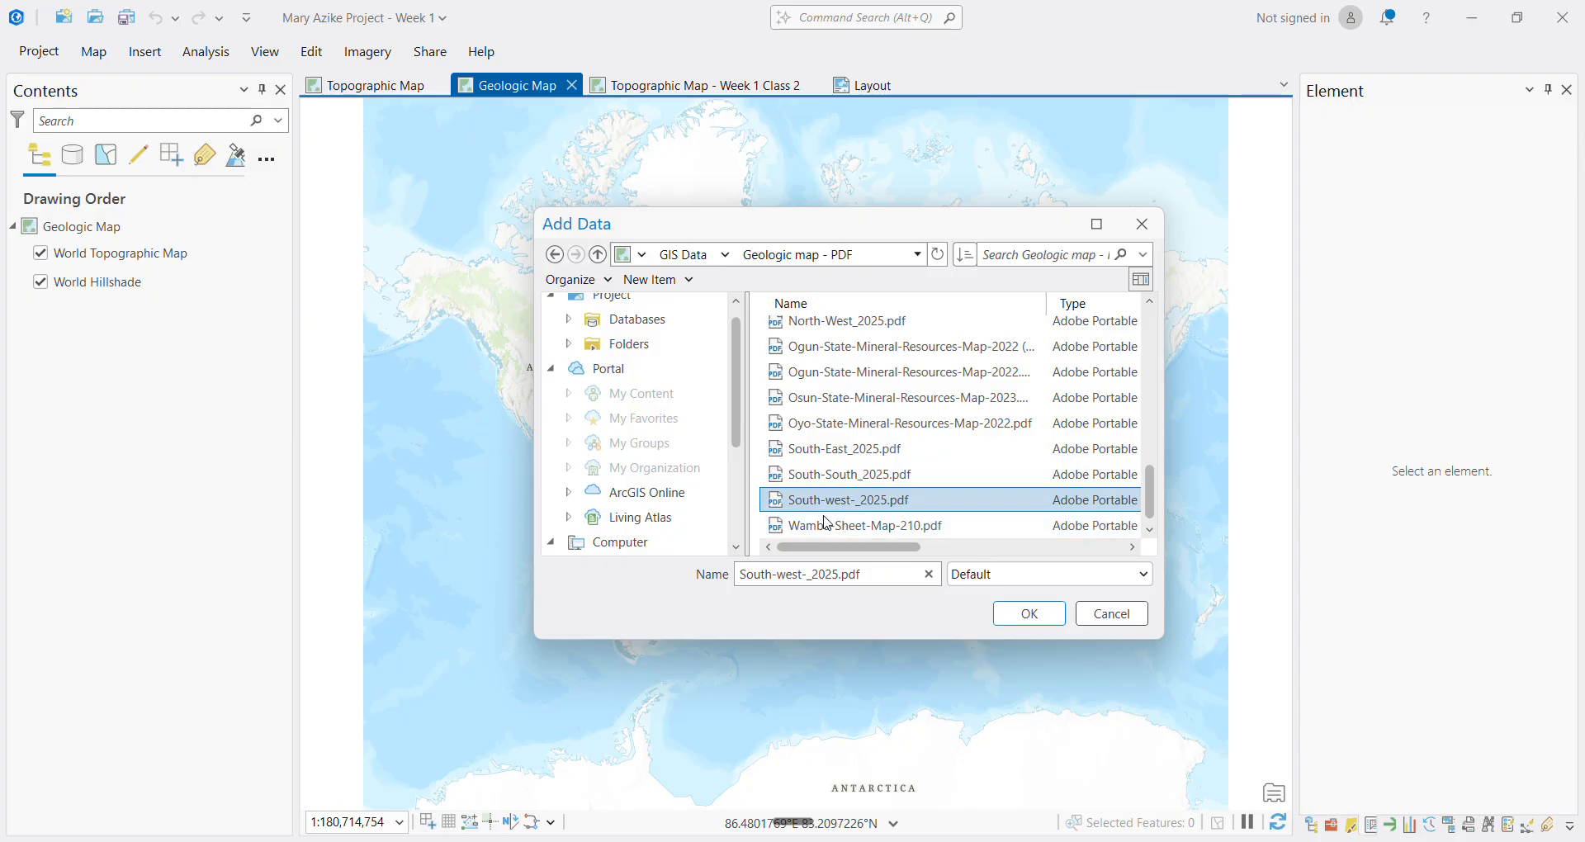
click(1011, 621)
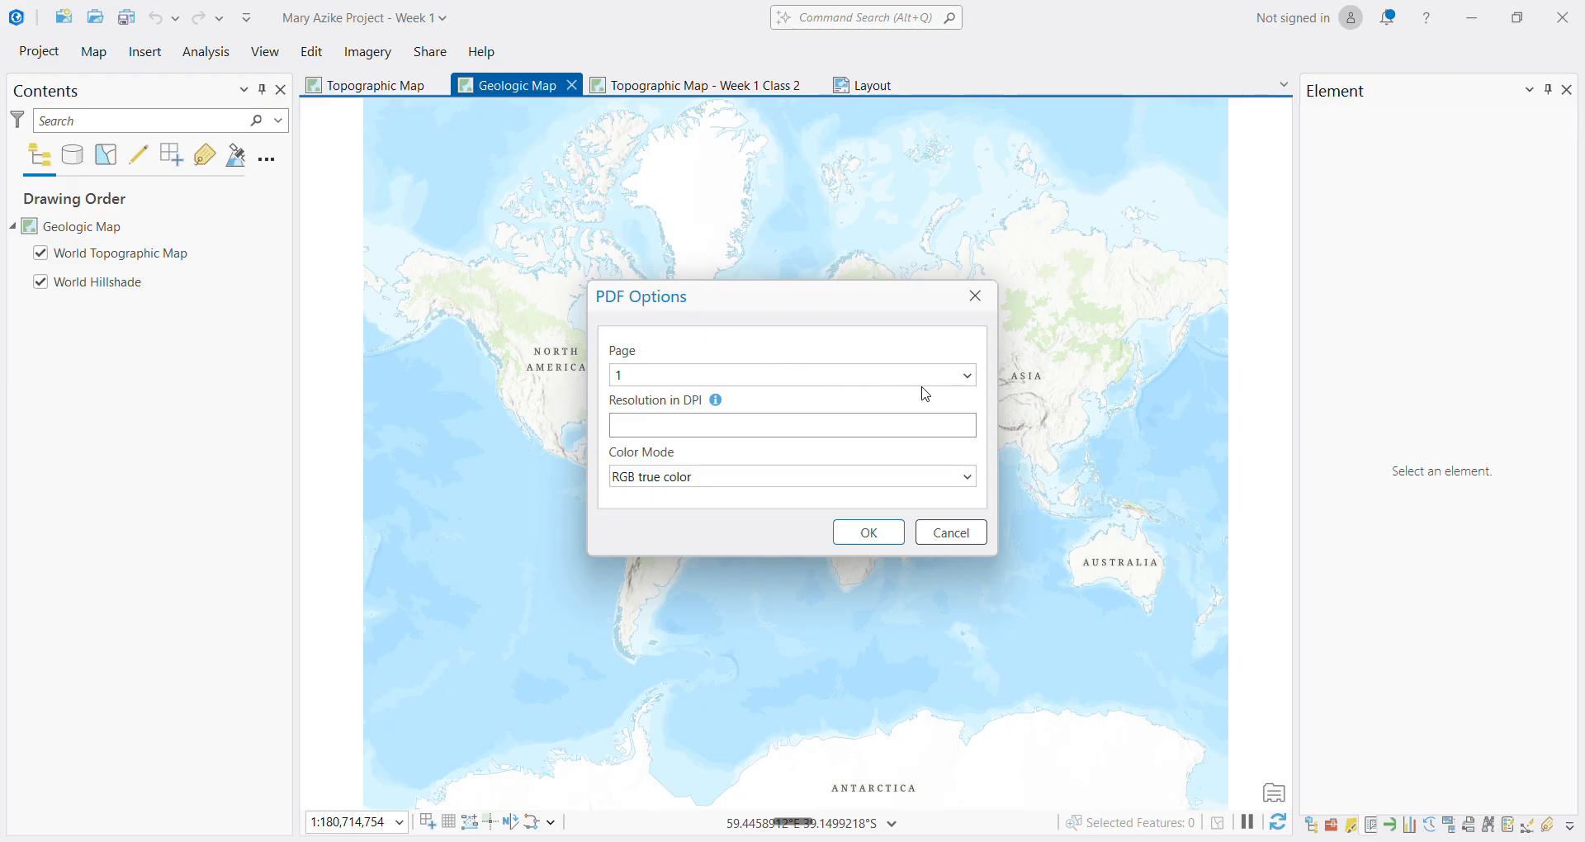
Import page 1 of the PDF at 500 DPI in RGB true color
click(971, 381)
click(877, 429)
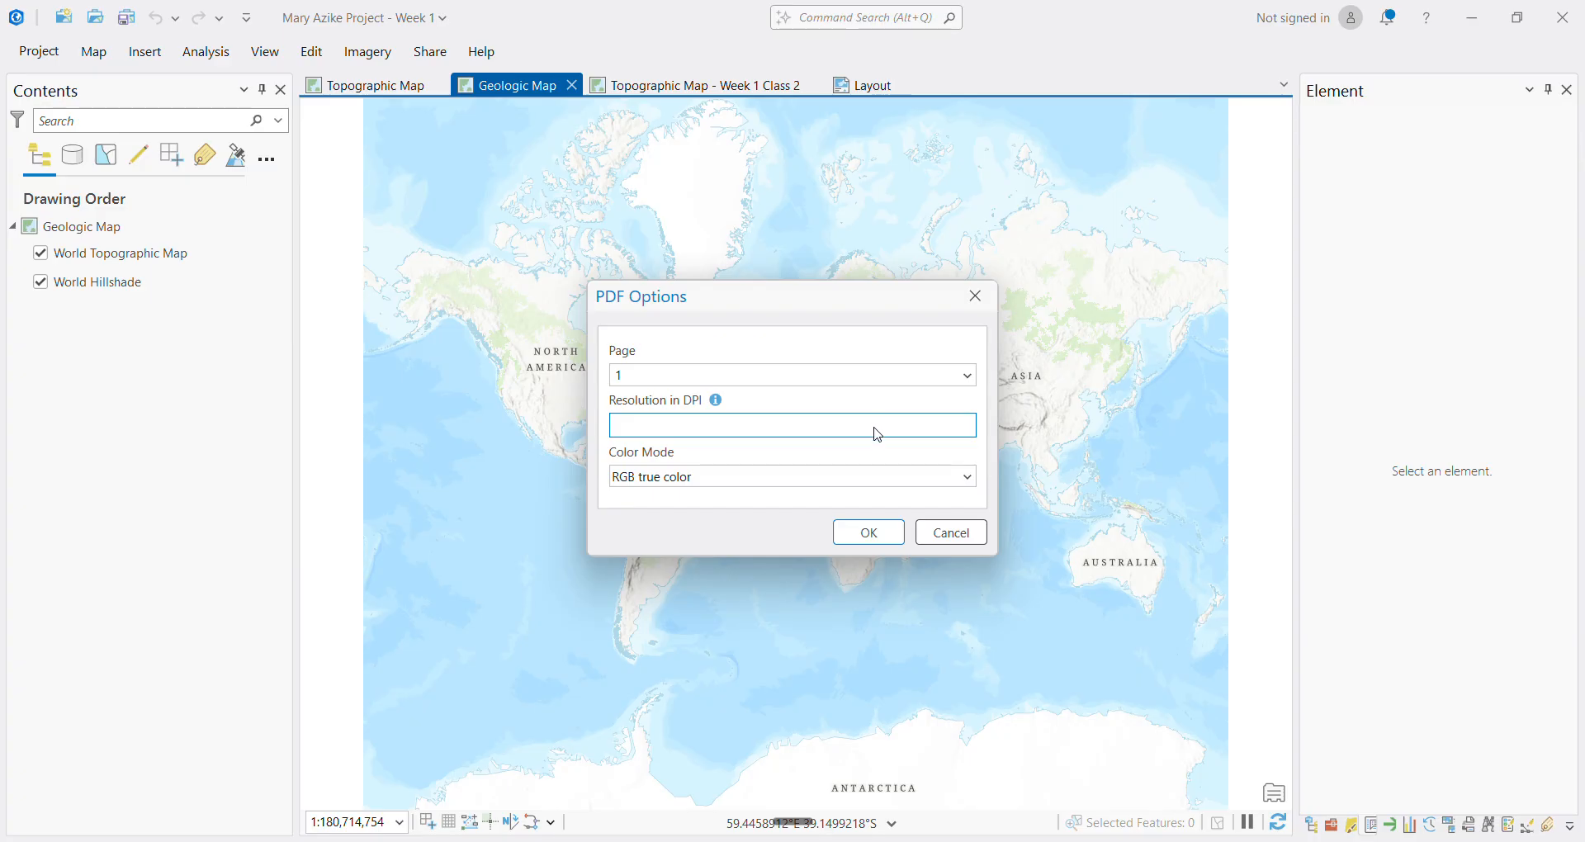
text(500)
click(966, 480)
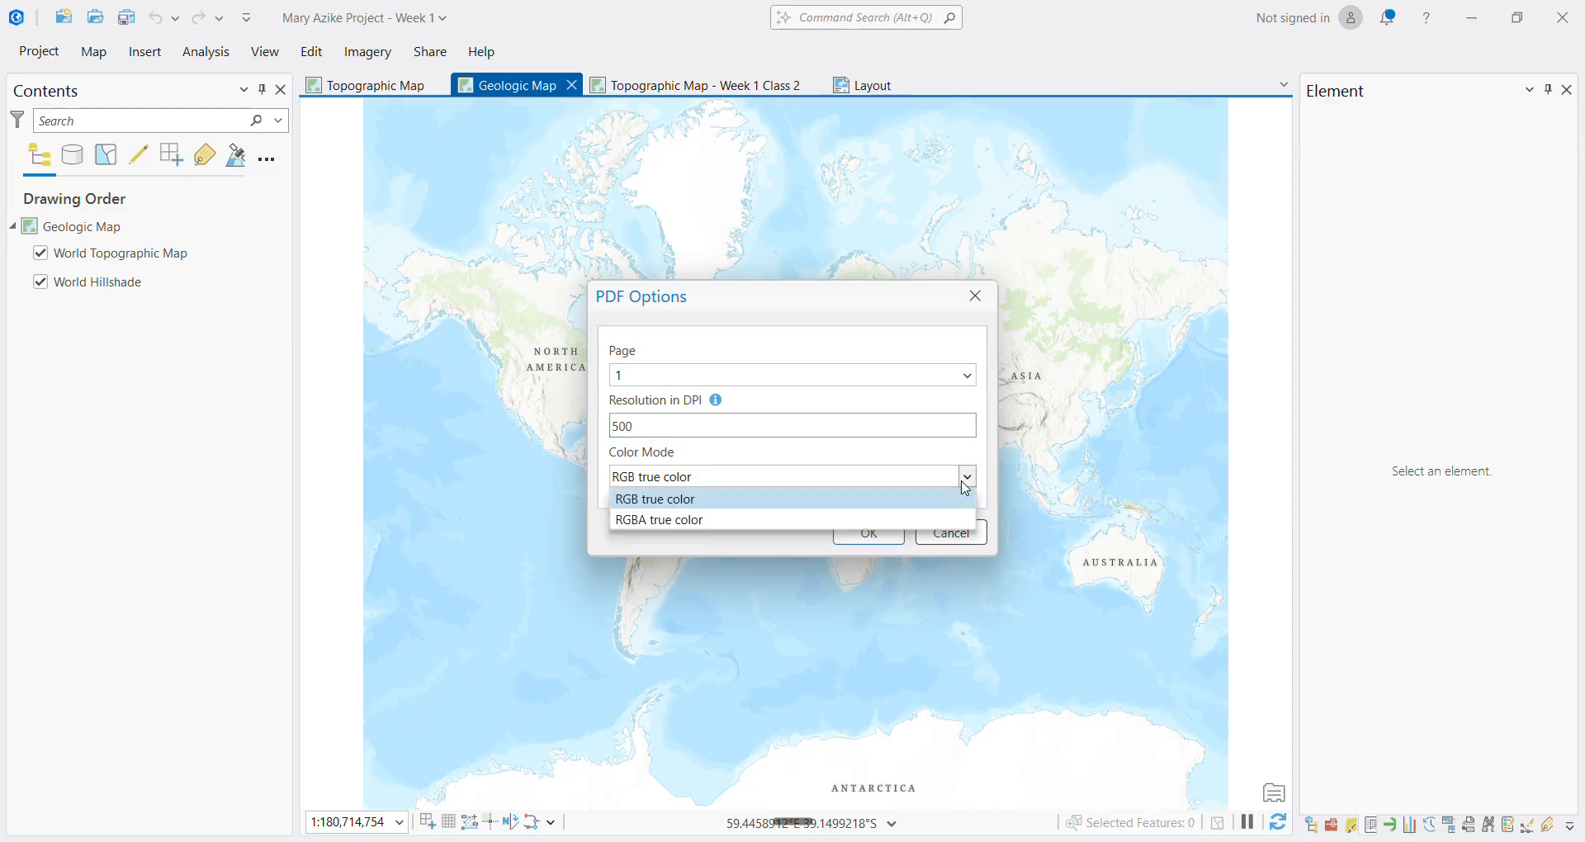
click(966, 487)
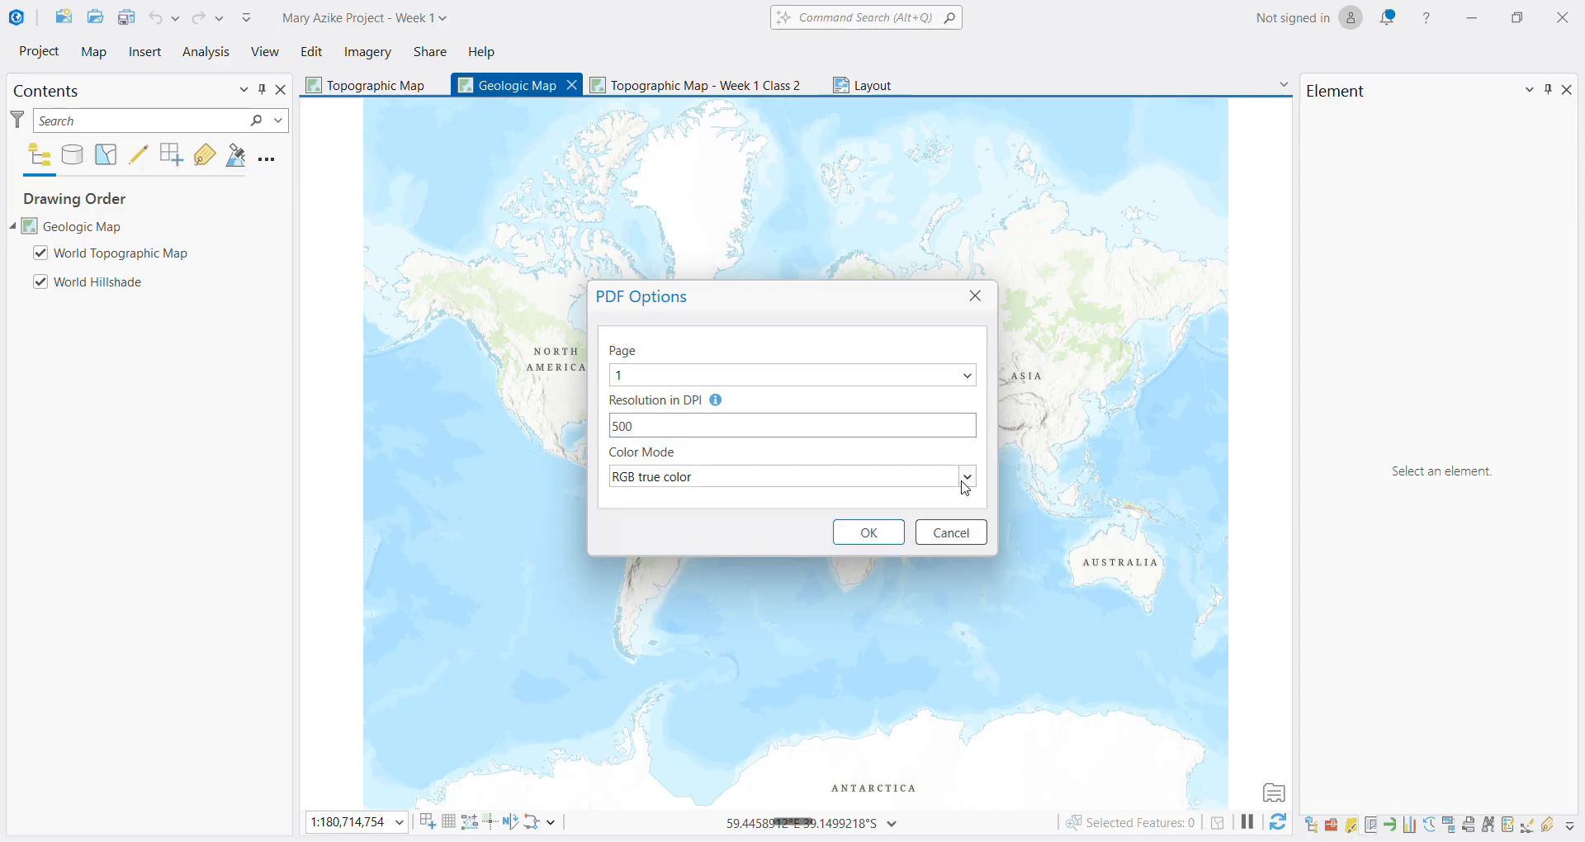
click(867, 541)
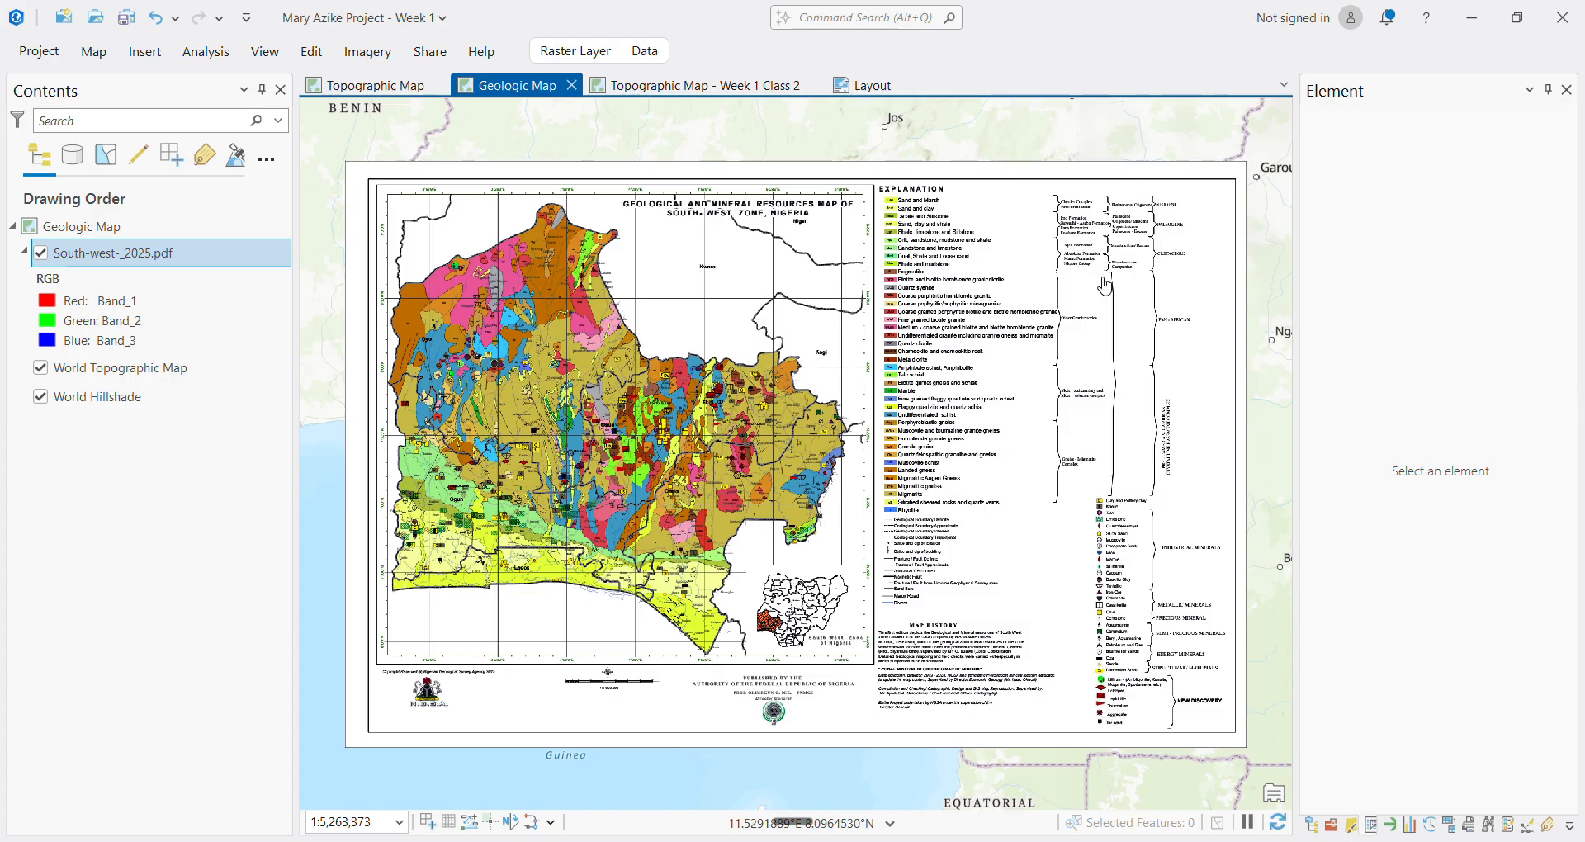
Compare the South-west-_2025.pdf layer's placement with the basemap by toggling its visibility and viewing it at several scales
click(40, 254)
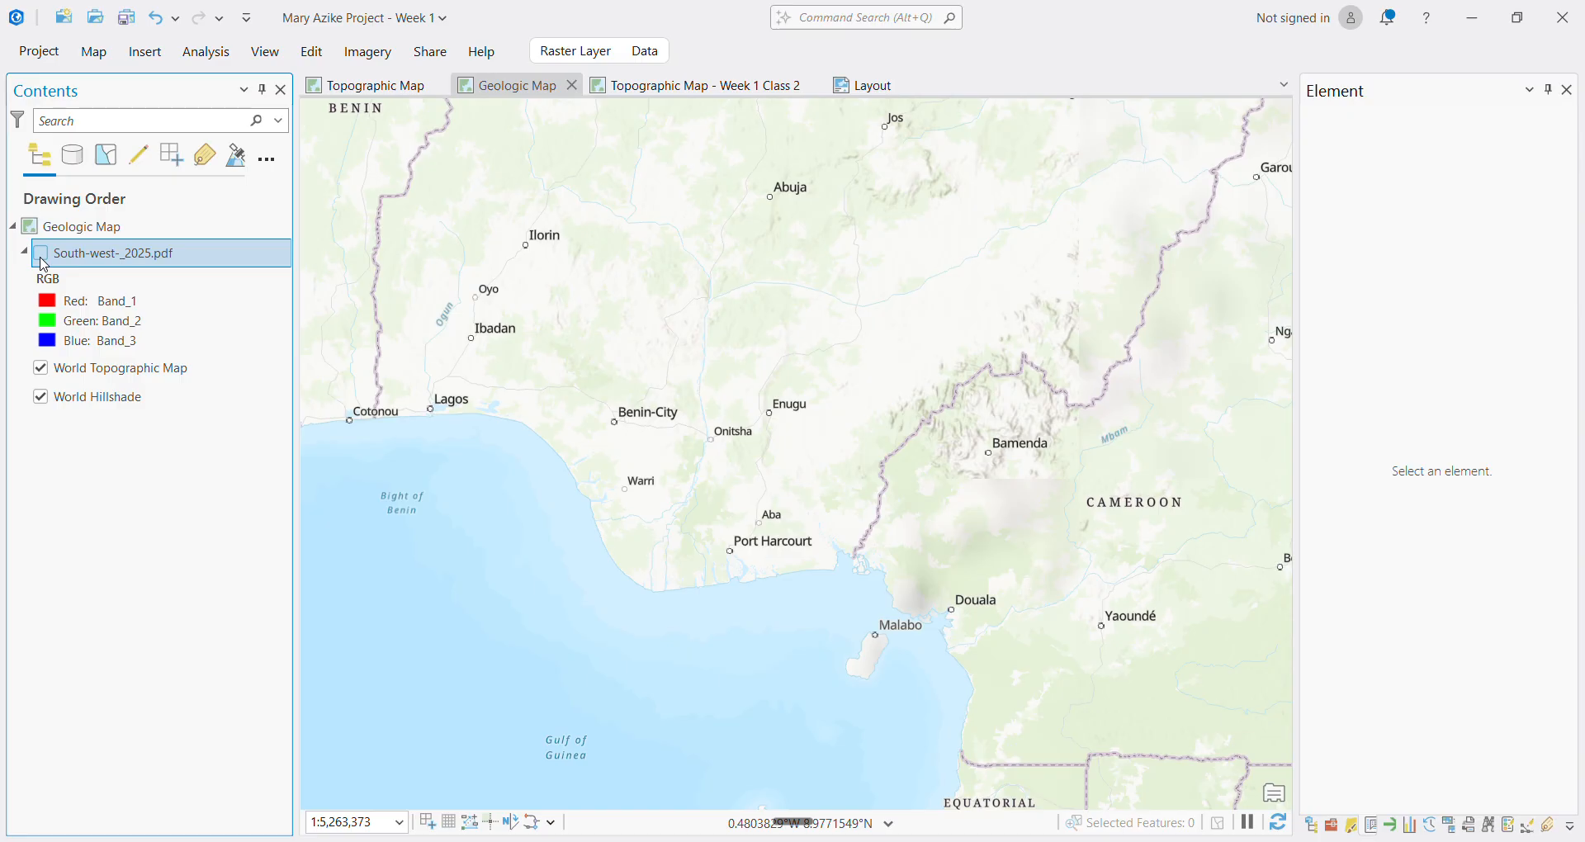
click(41, 255)
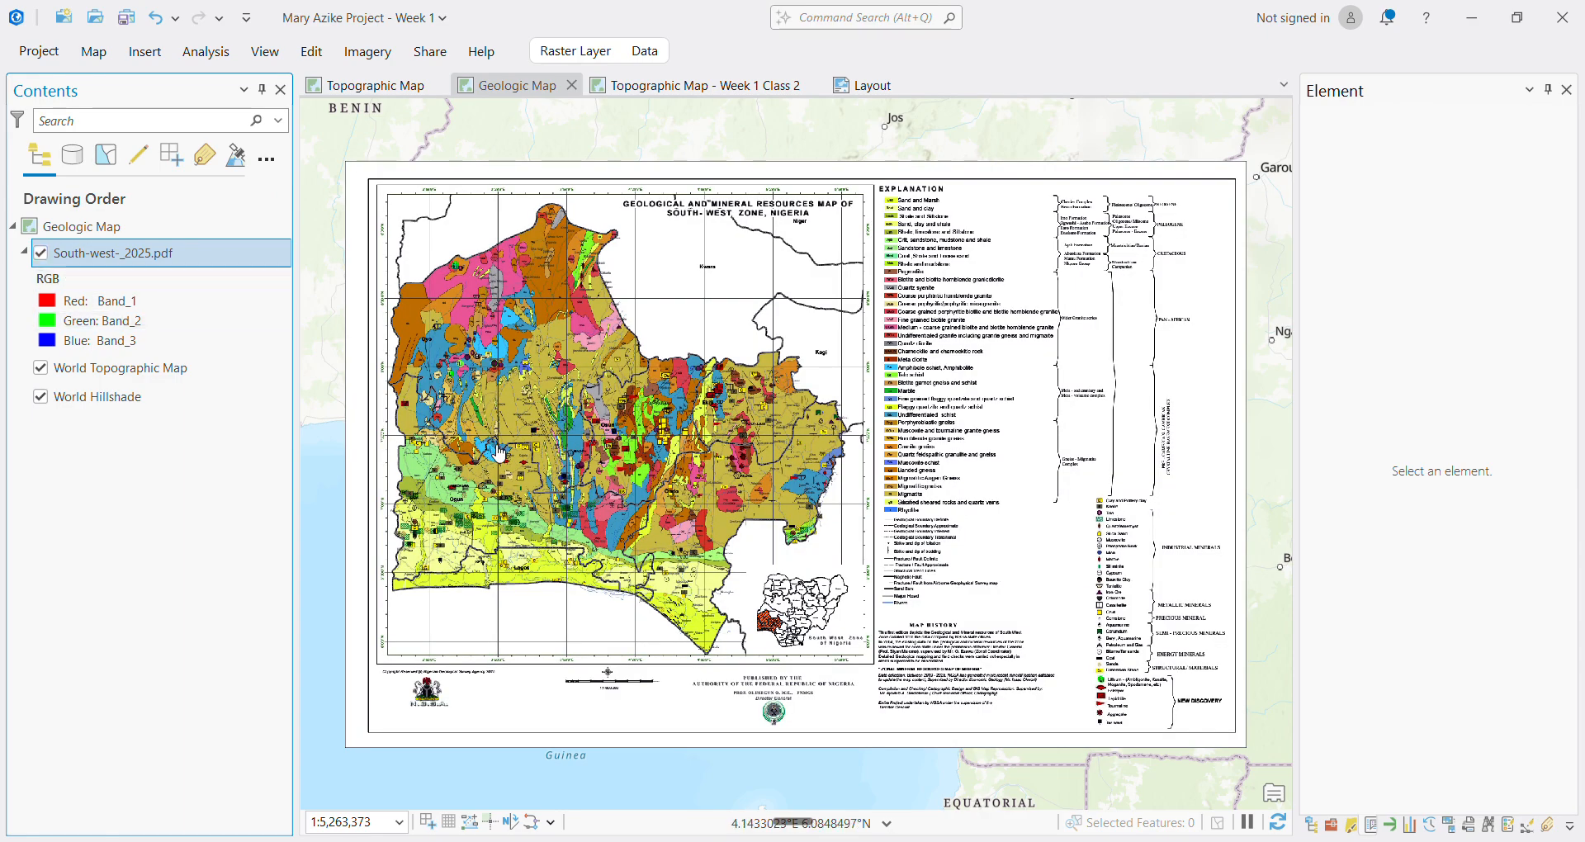
scroll(607, 446, down, 1)
scroll(607, 445, down, 2)
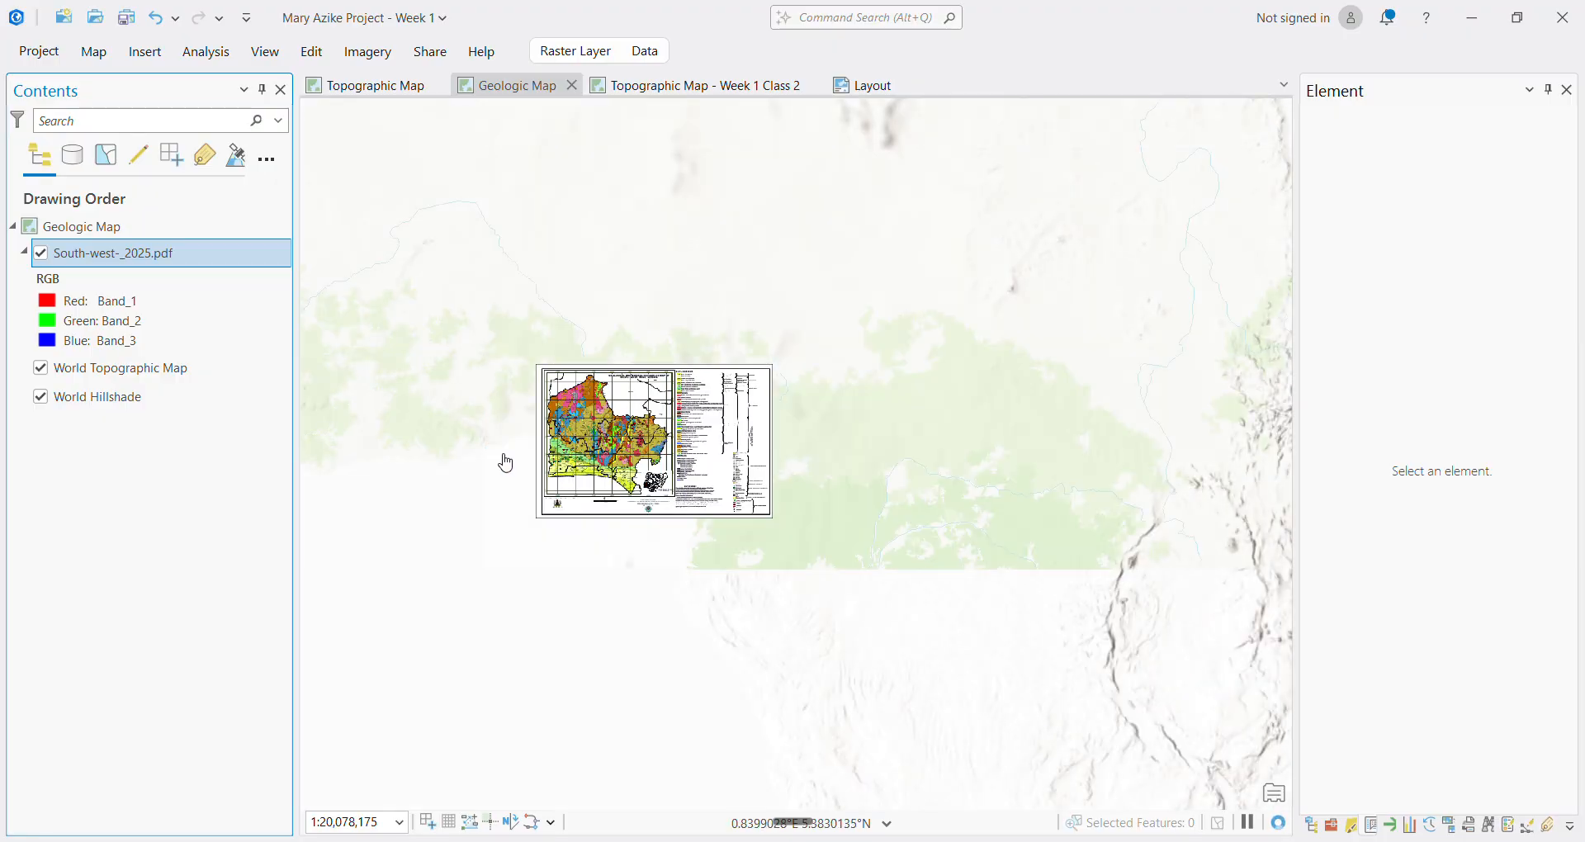
scroll(507, 462, up, 1)
scroll(507, 462, up, 1)
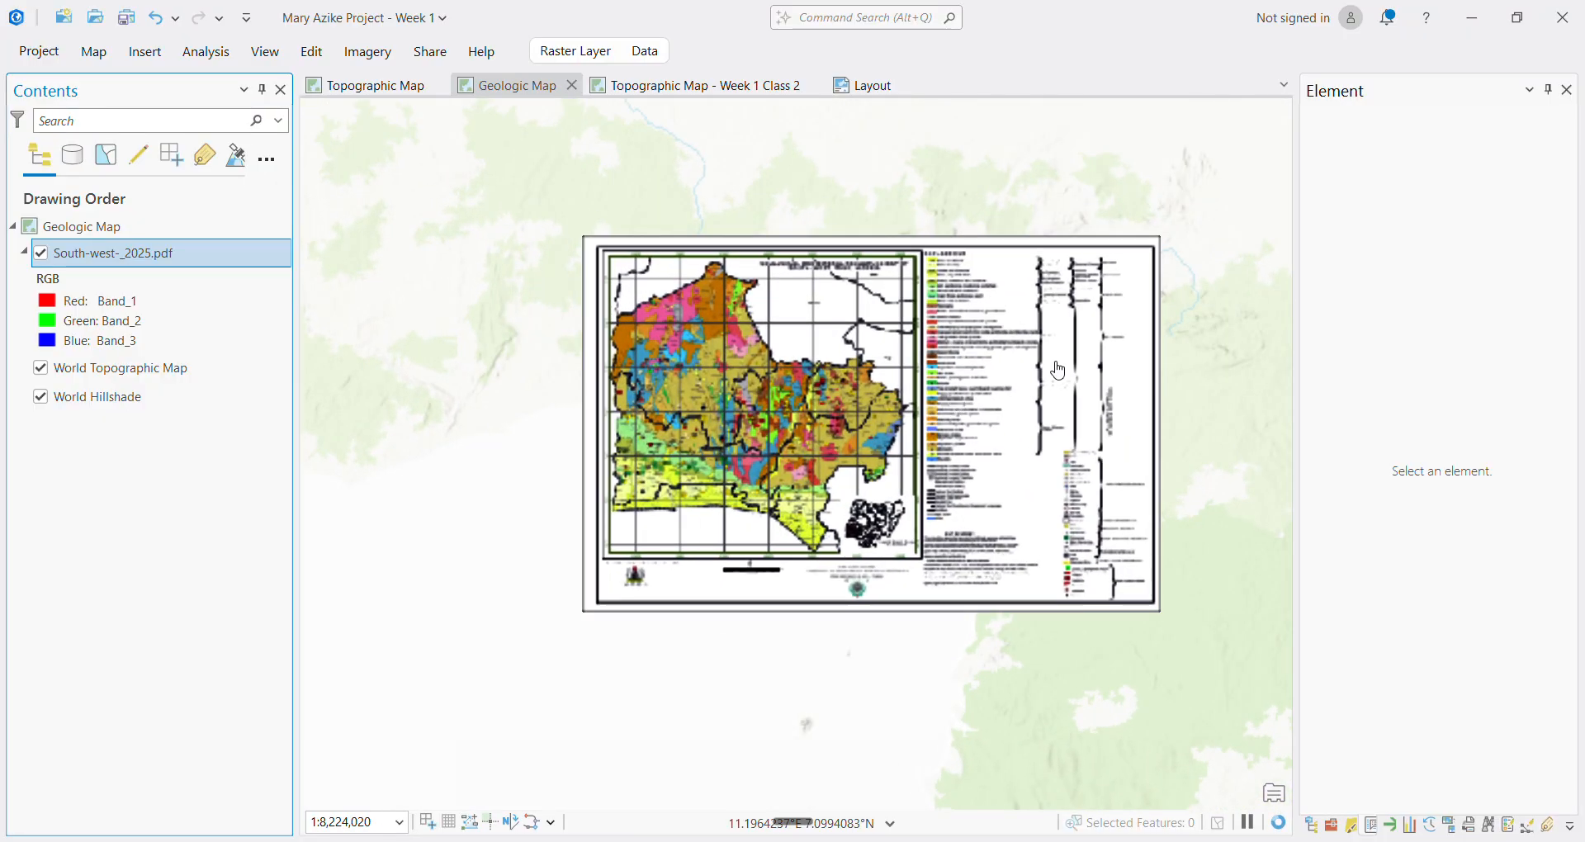
scroll(1047, 343, up, 1)
scroll(635, 435, down, 1)
scroll(635, 435, up, 1)
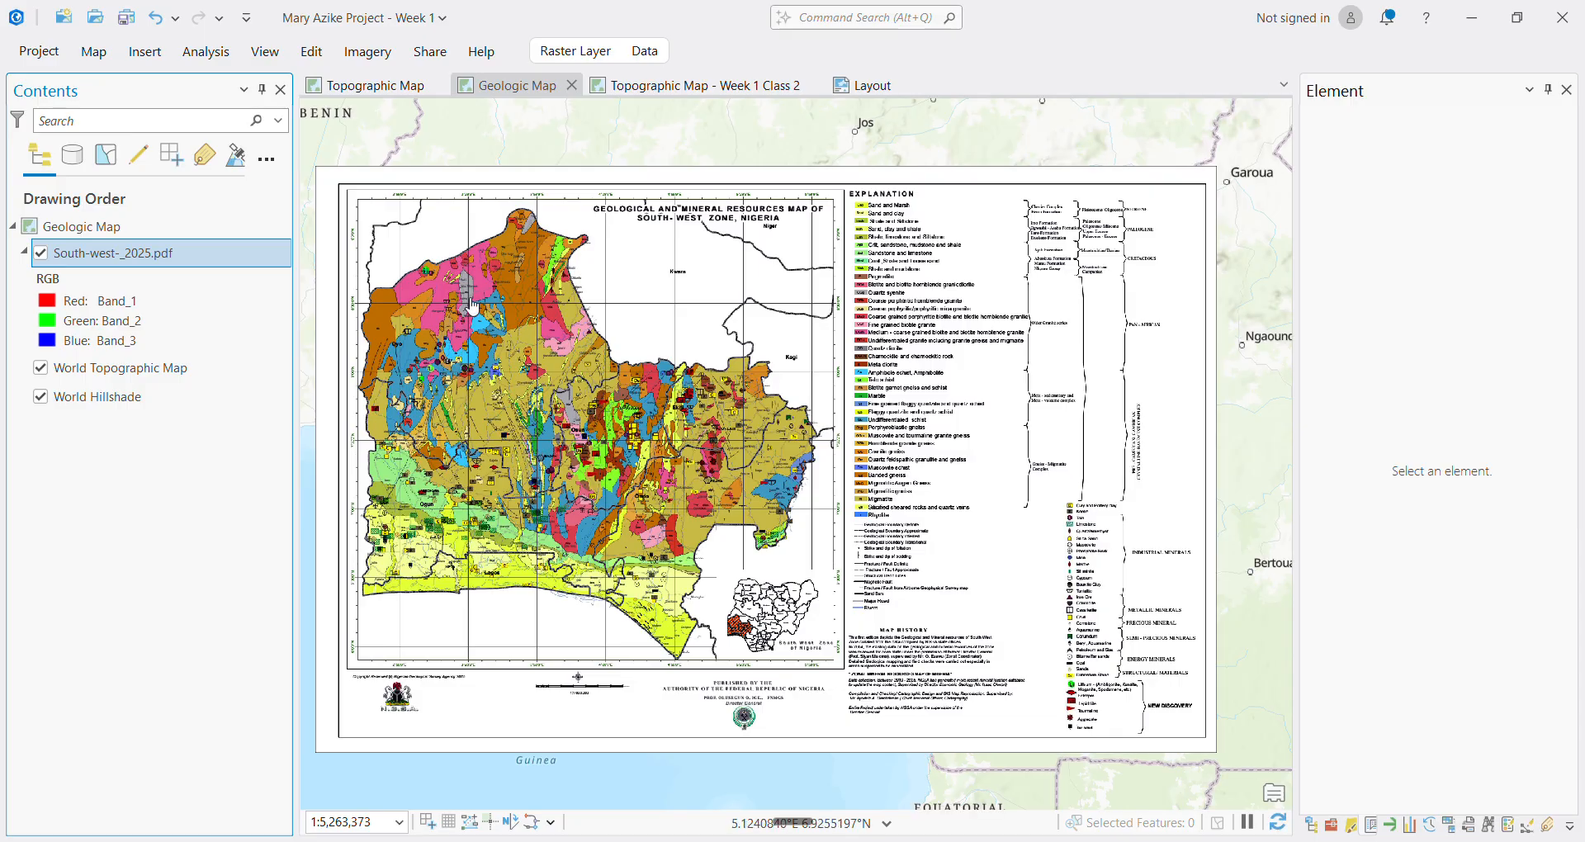
Hide the South-west-_2025.pdf layer so only the basemap is displayed
click(43, 253)
click(45, 254)
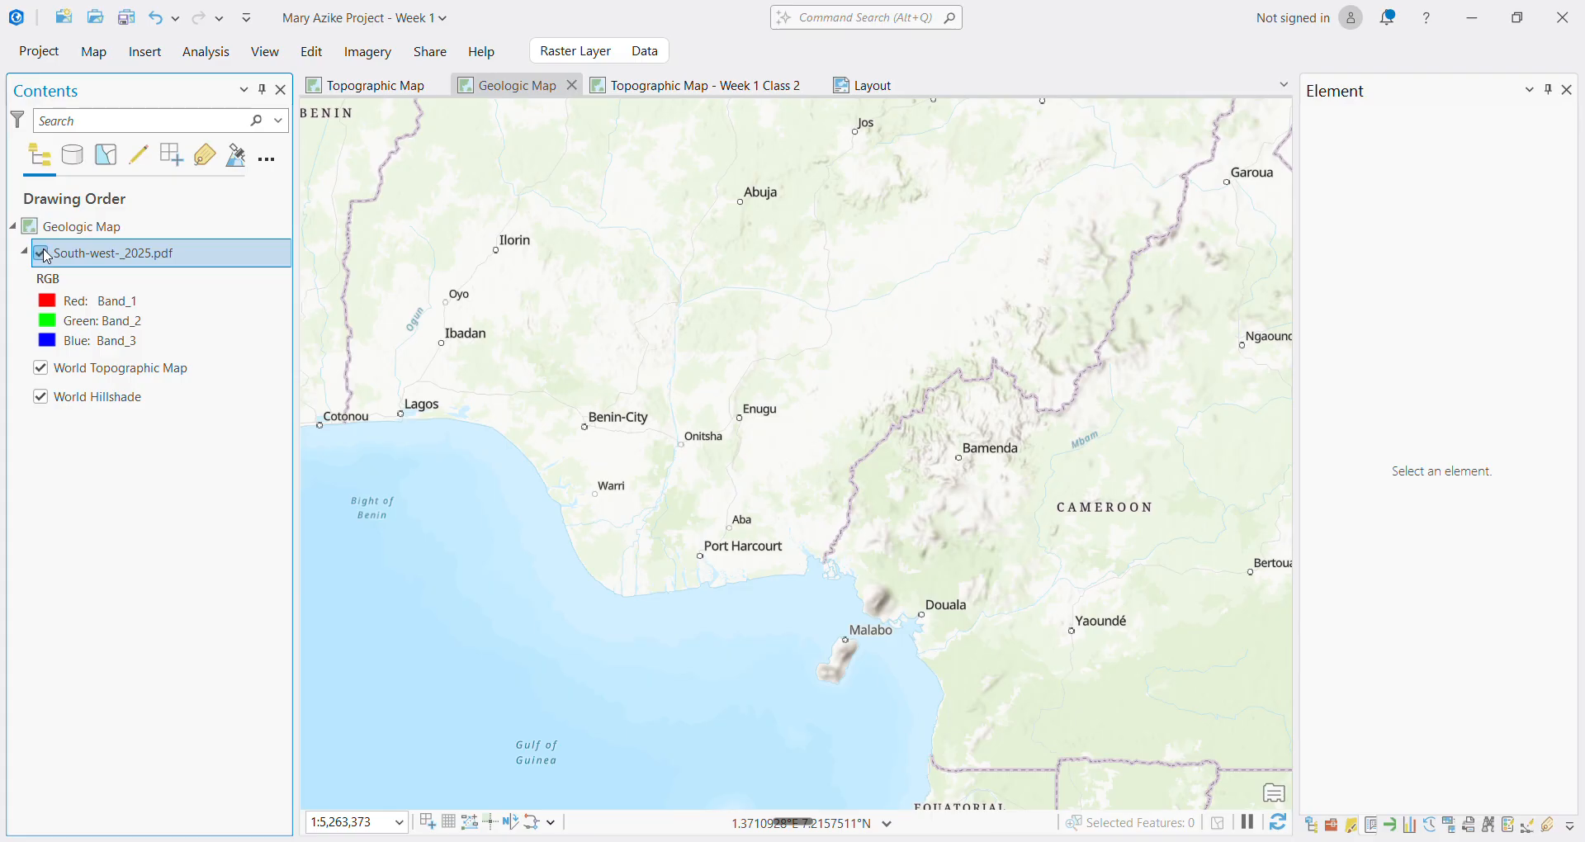
click(43, 253)
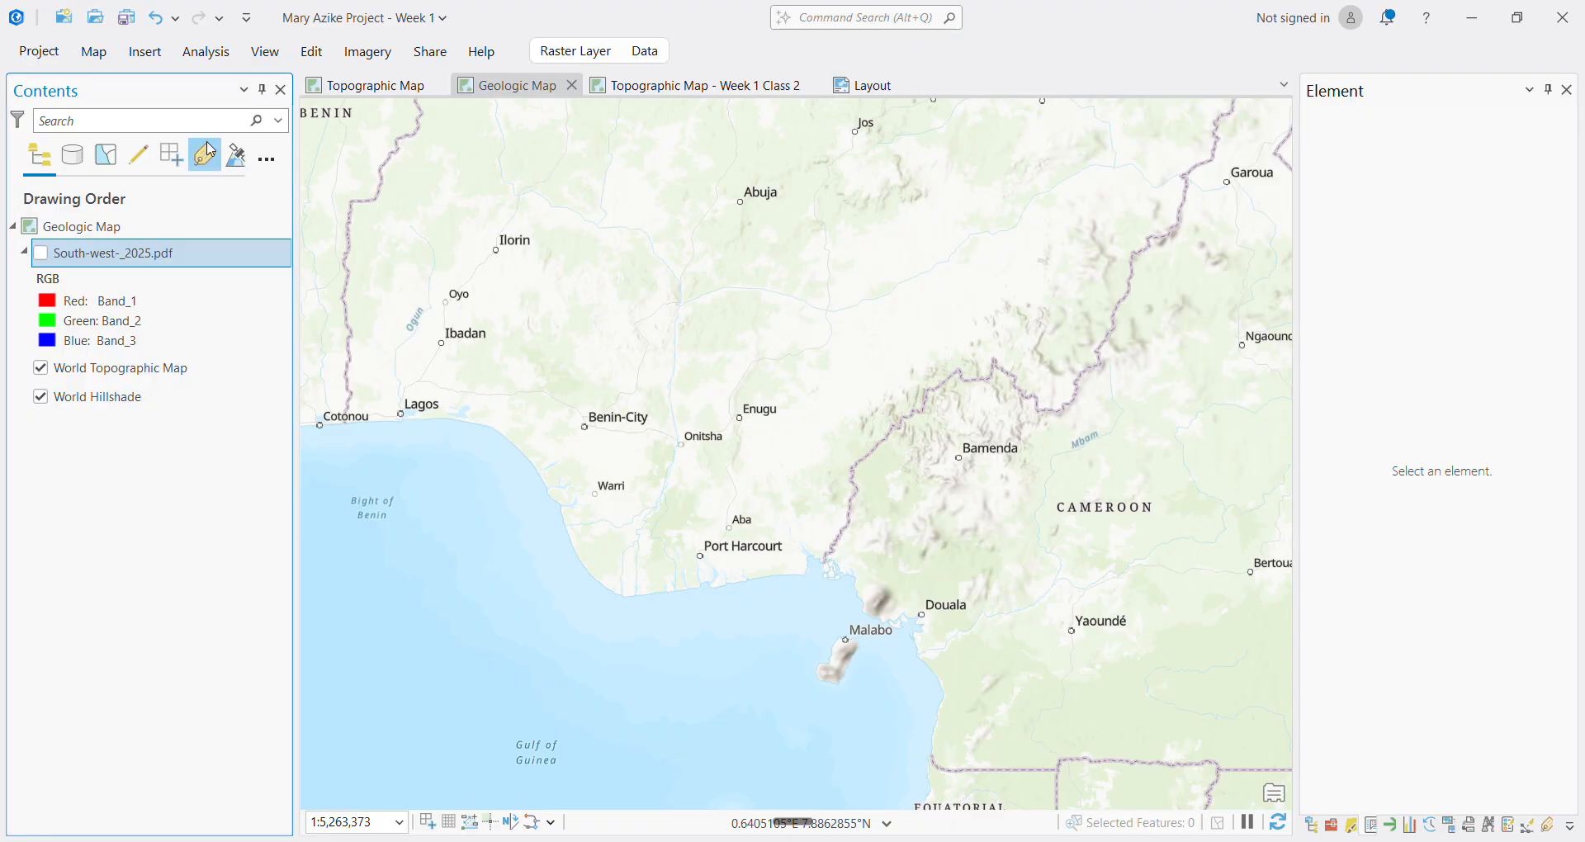
Start adding more data to the Geologic Map and go up to the ArcGIS Pro files folder
click(93, 53)
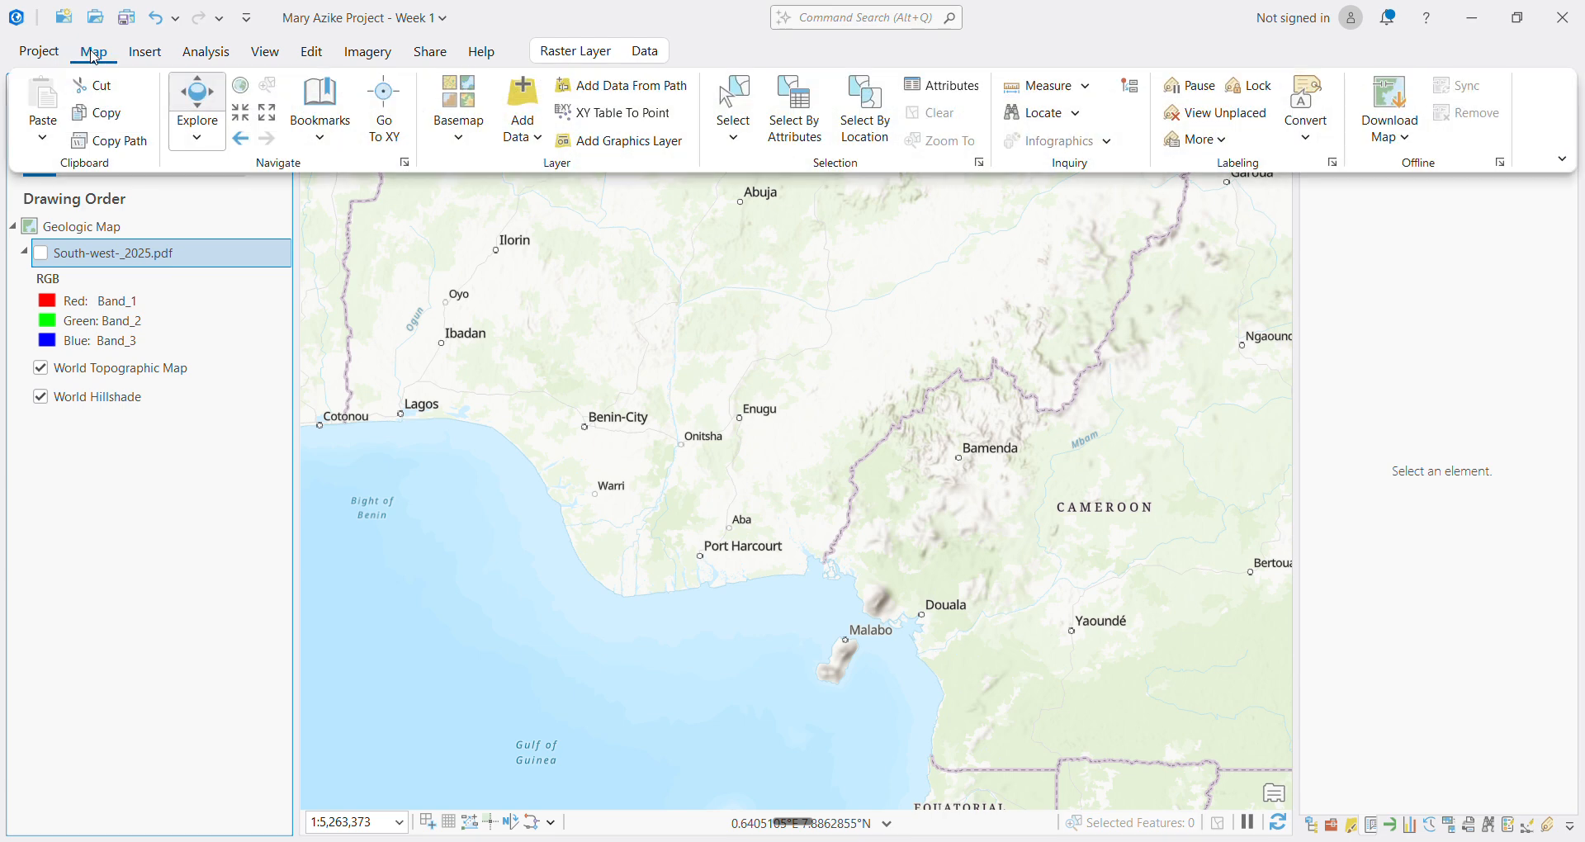
click(520, 134)
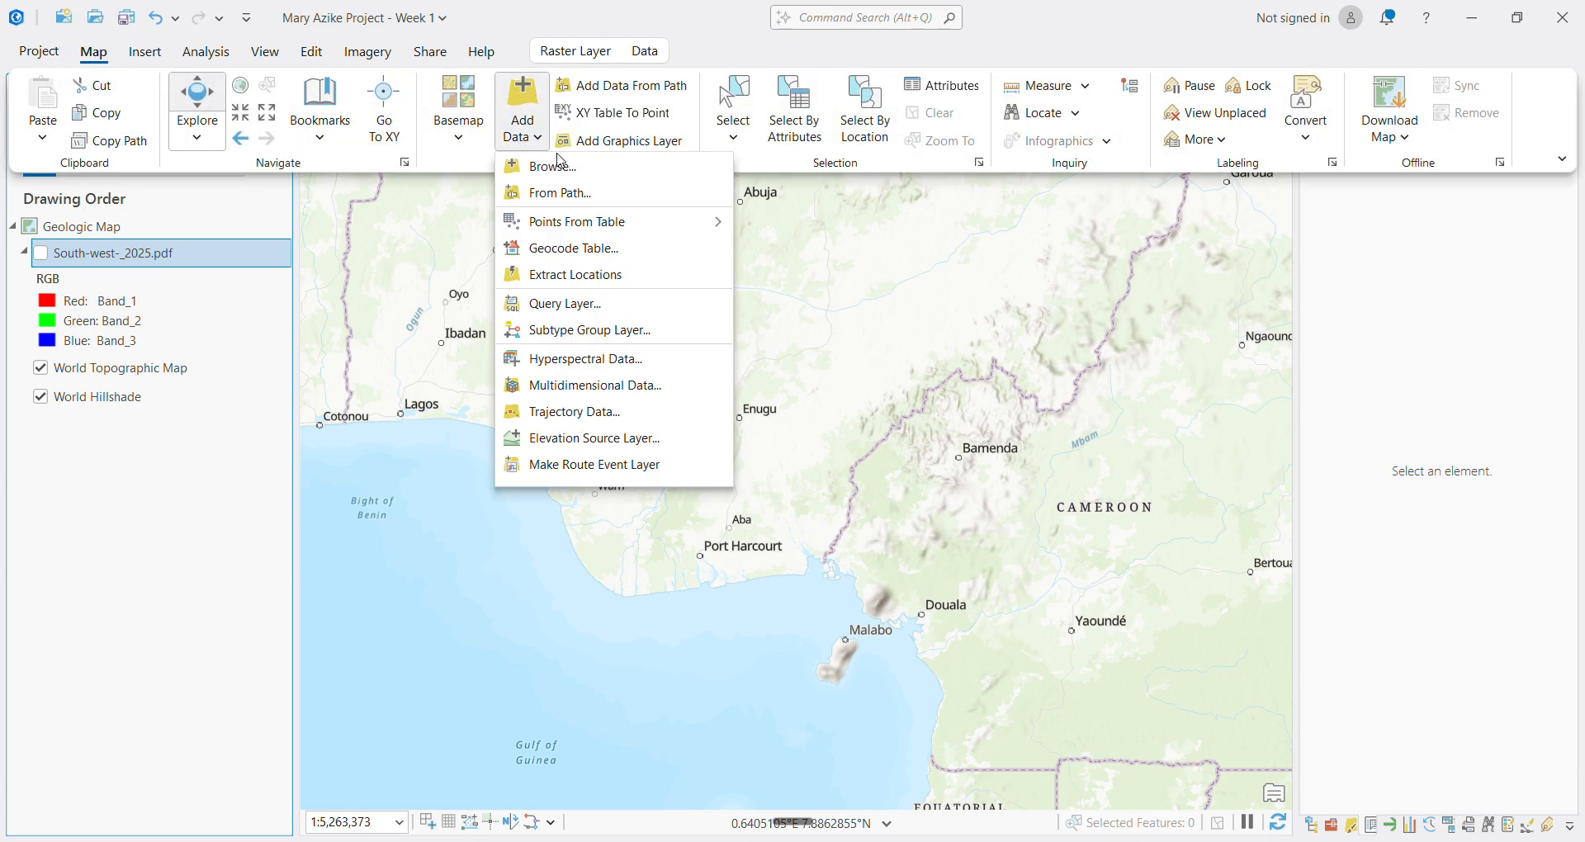
click(579, 170)
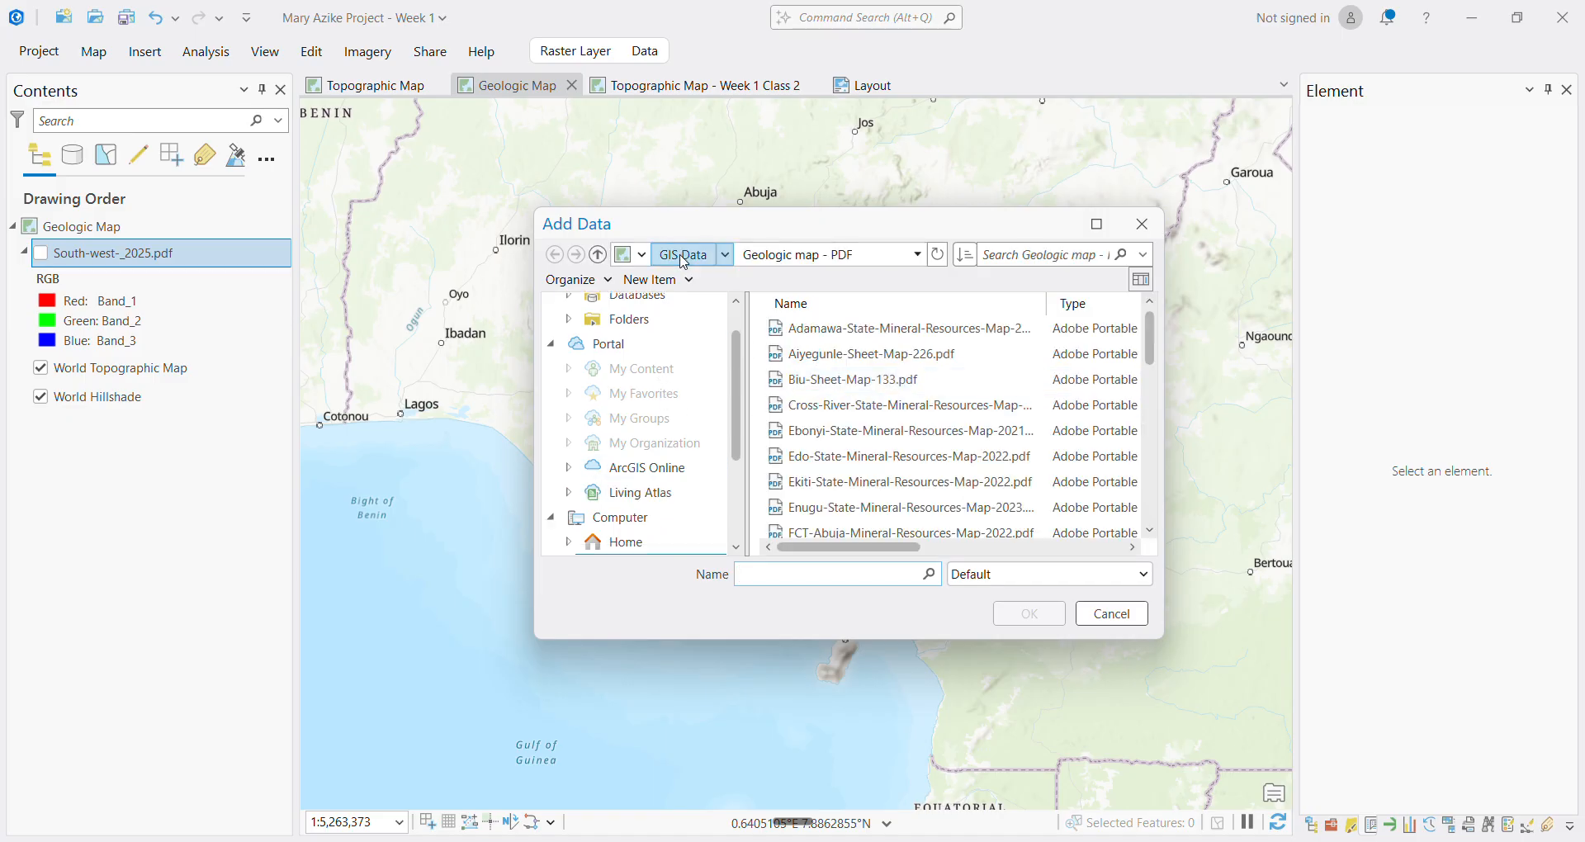
click(684, 260)
click(682, 257)
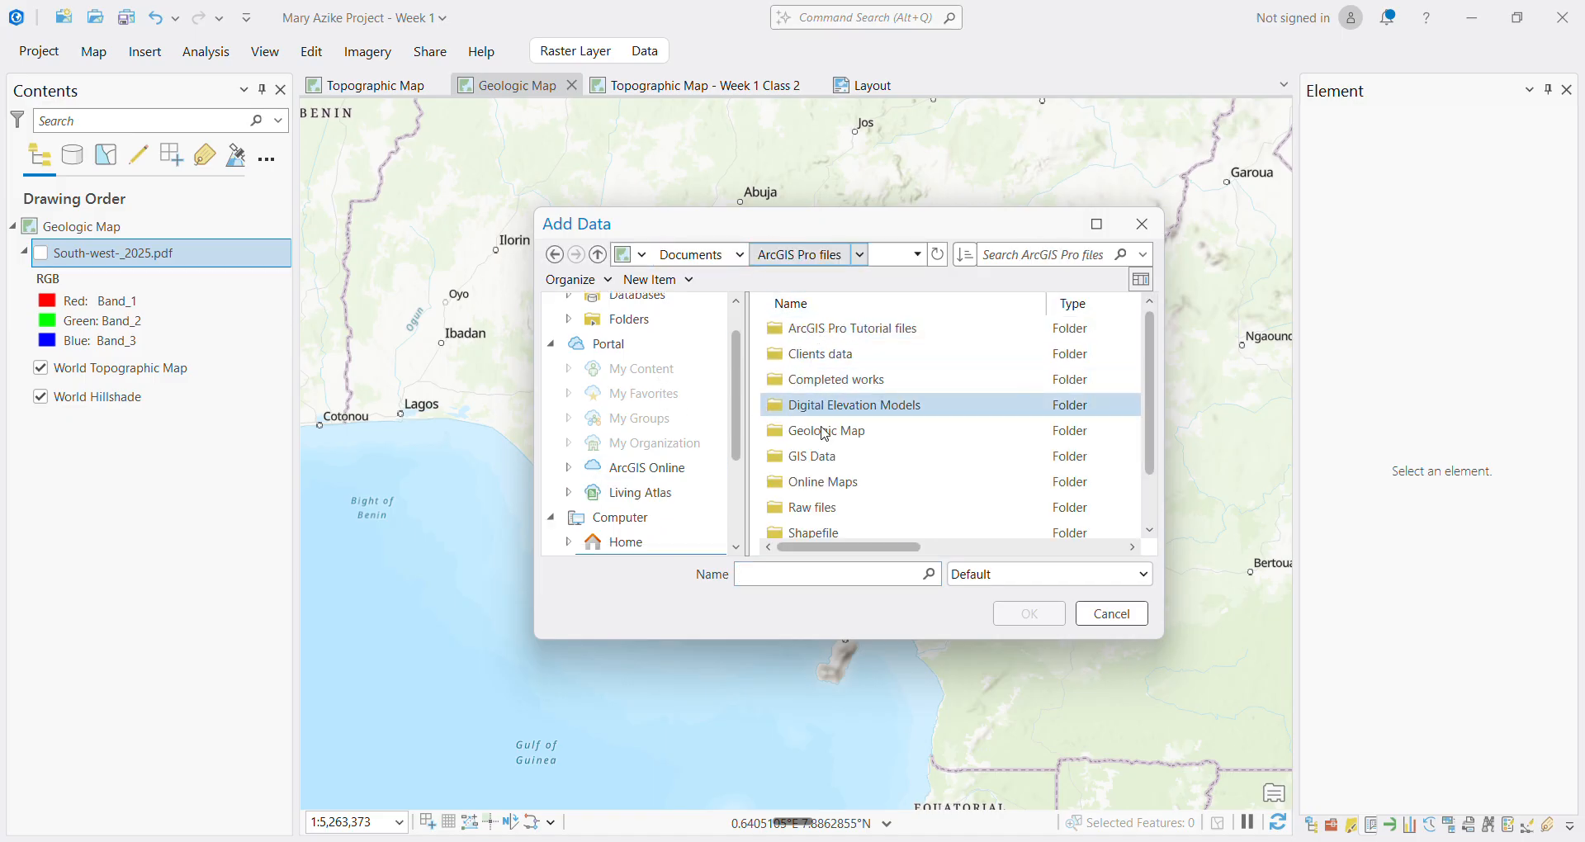
Look through the Nigeria and nigeria-lgas folders inside Shapefile, and return to the ArcGIS Pro files folder
double_click(814, 533)
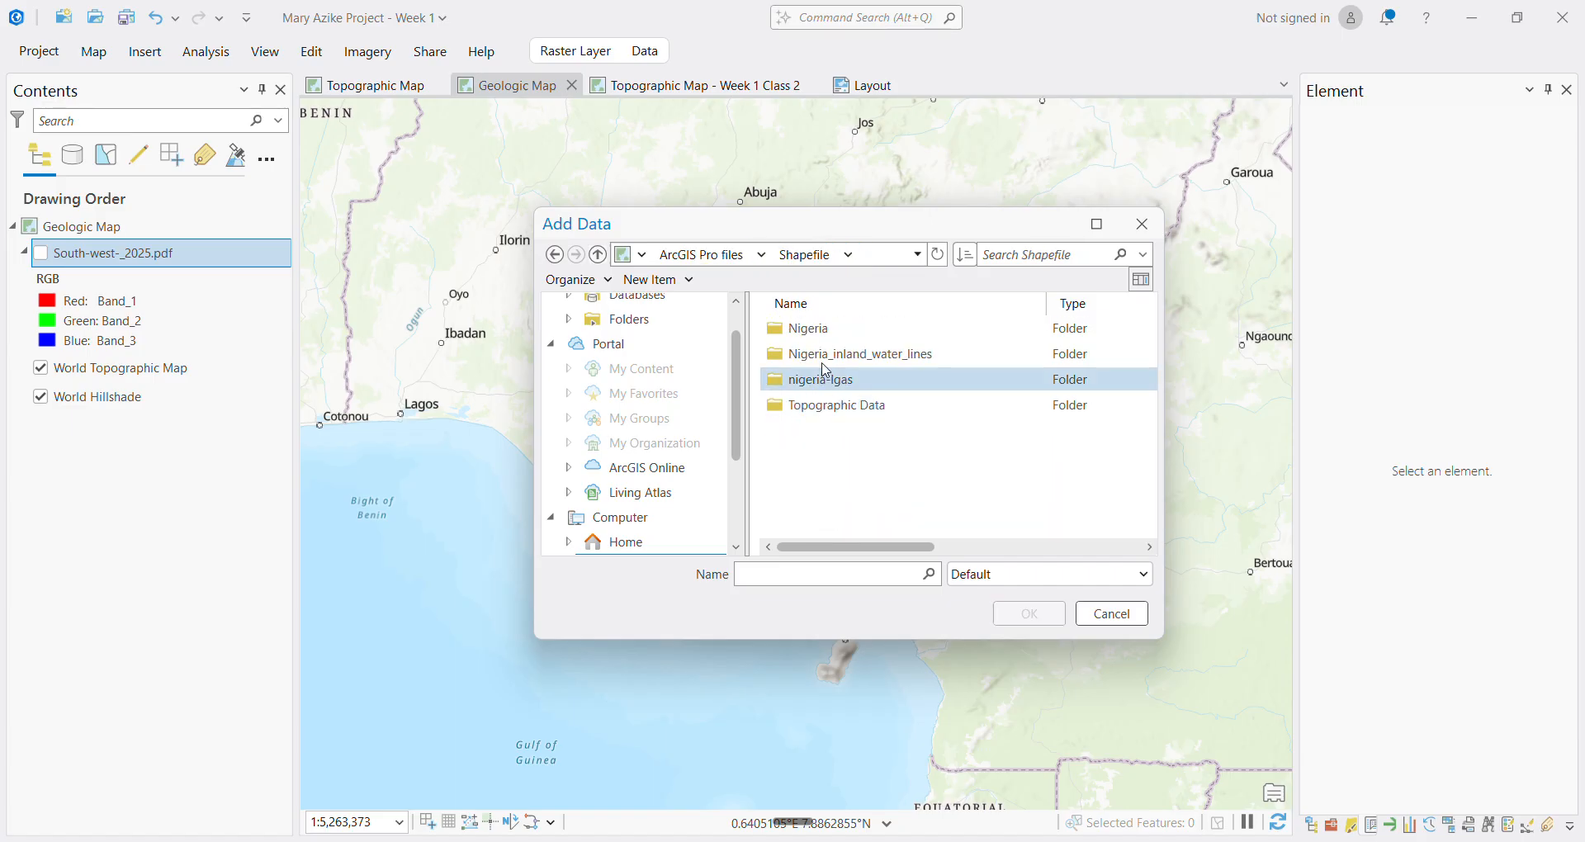
double_click(818, 328)
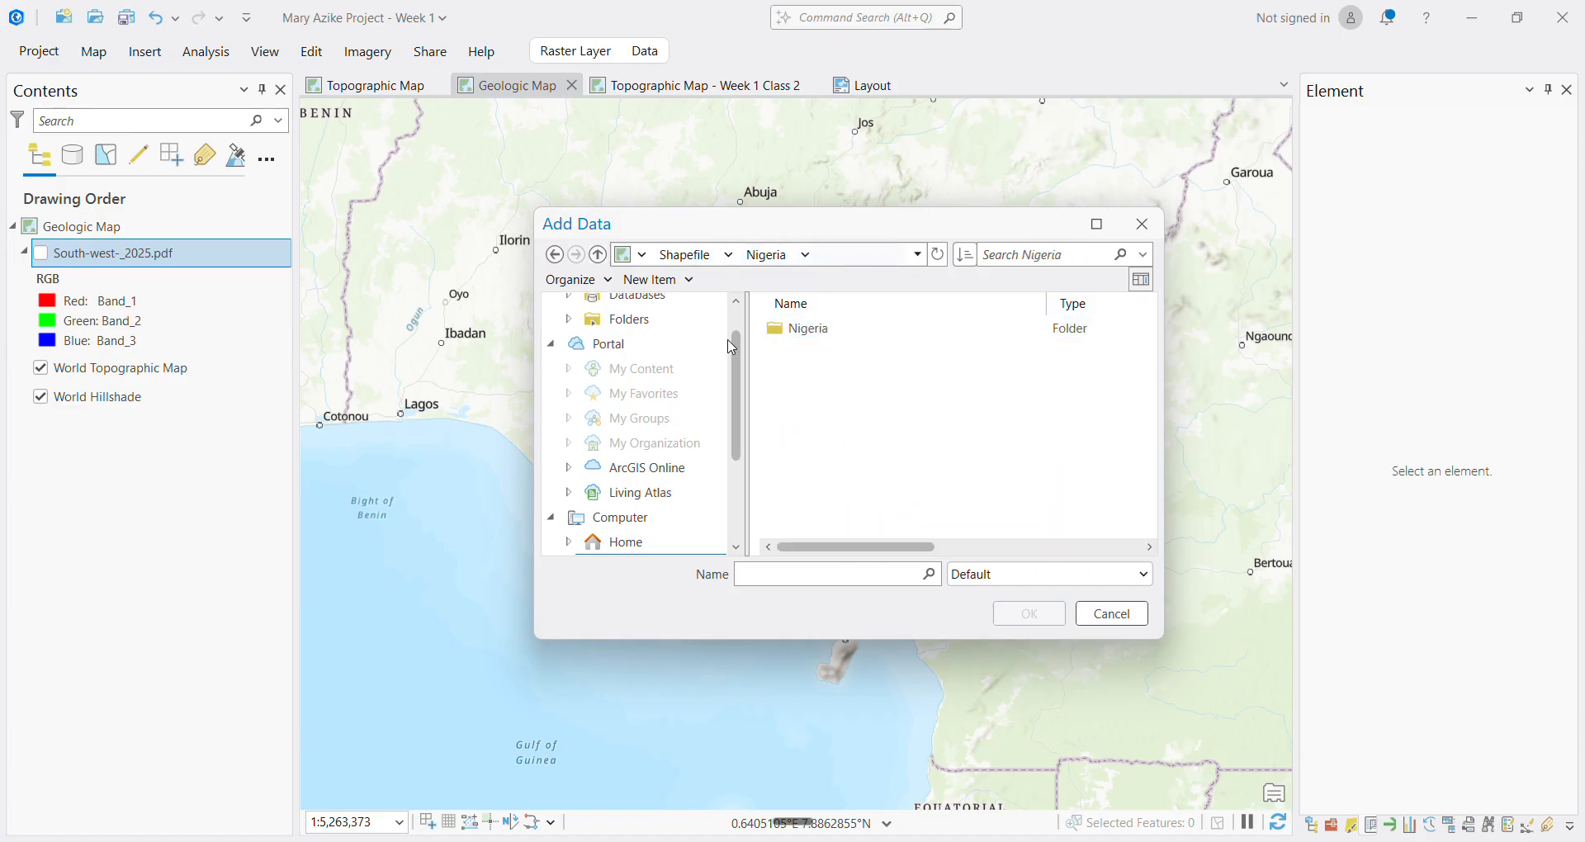
click(555, 256)
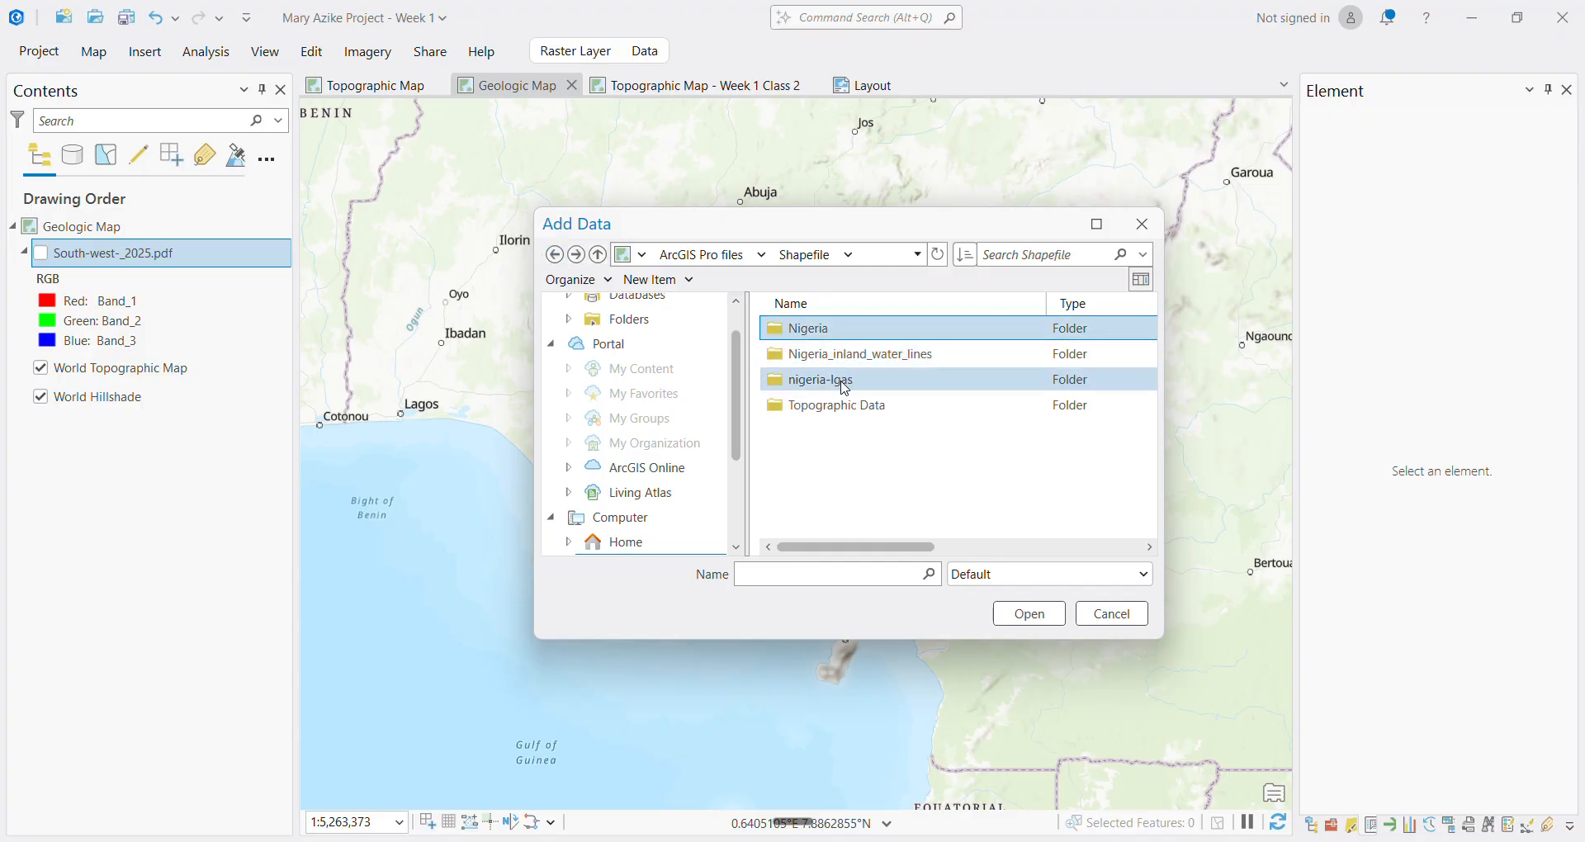
double_click(850, 381)
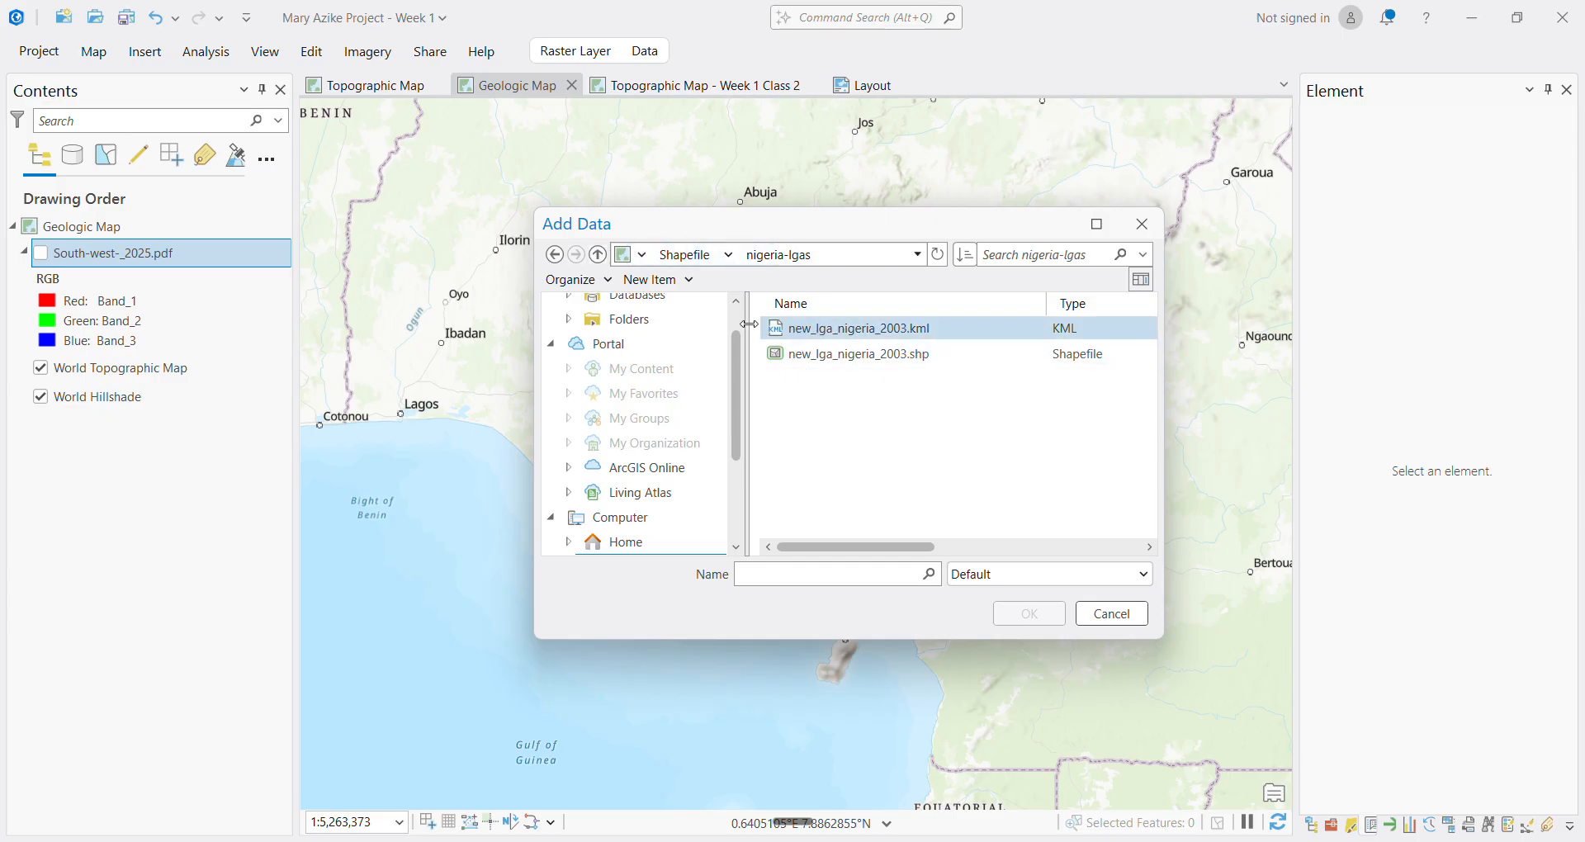
click(565, 258)
double_click(825, 330)
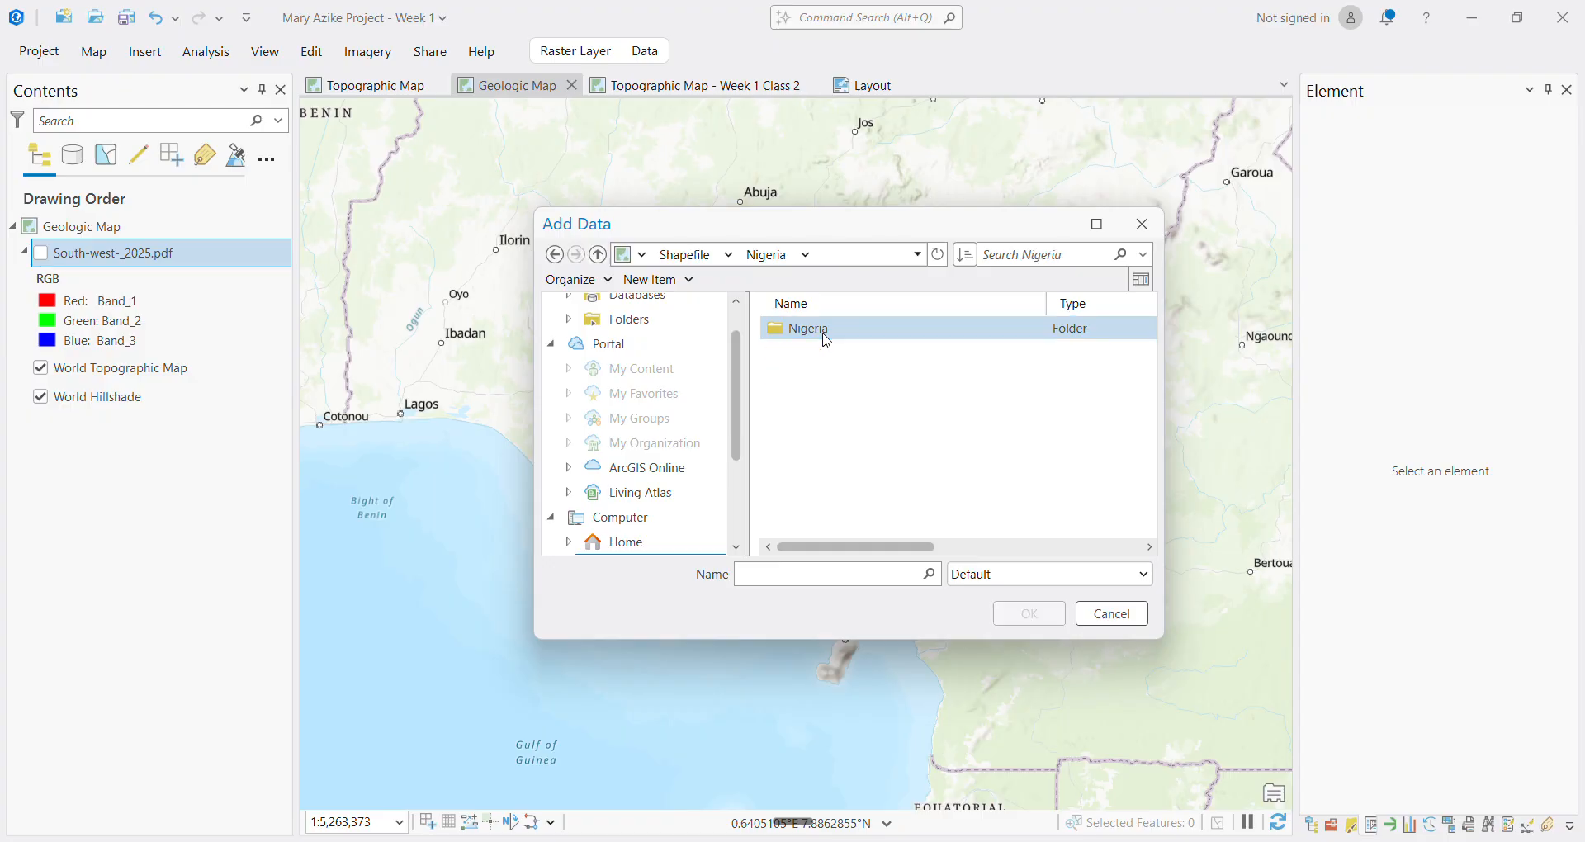
double_click(827, 330)
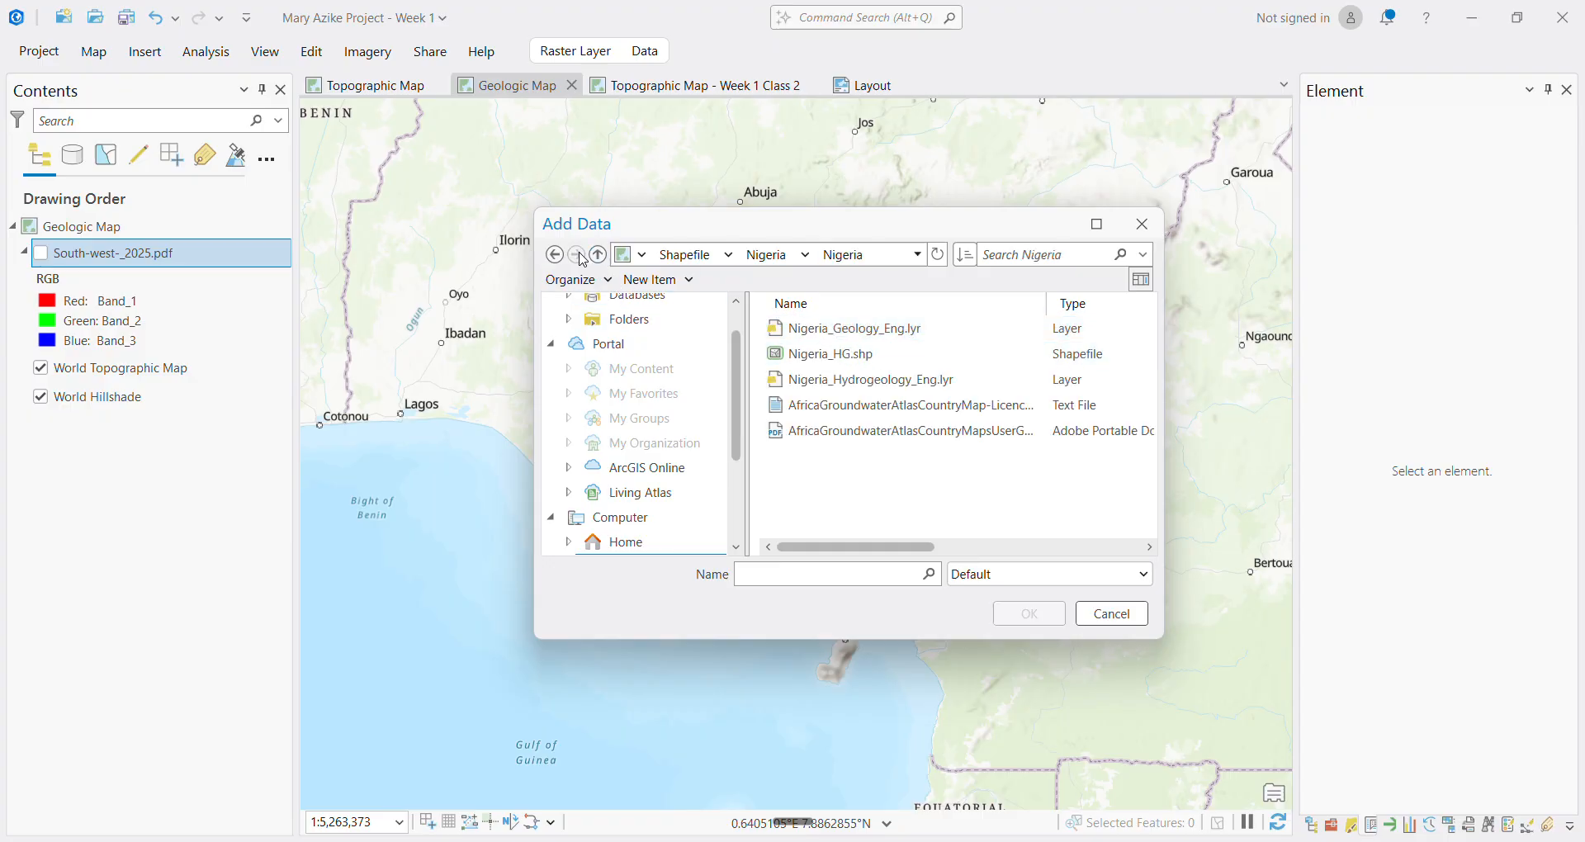
click(554, 255)
click(556, 256)
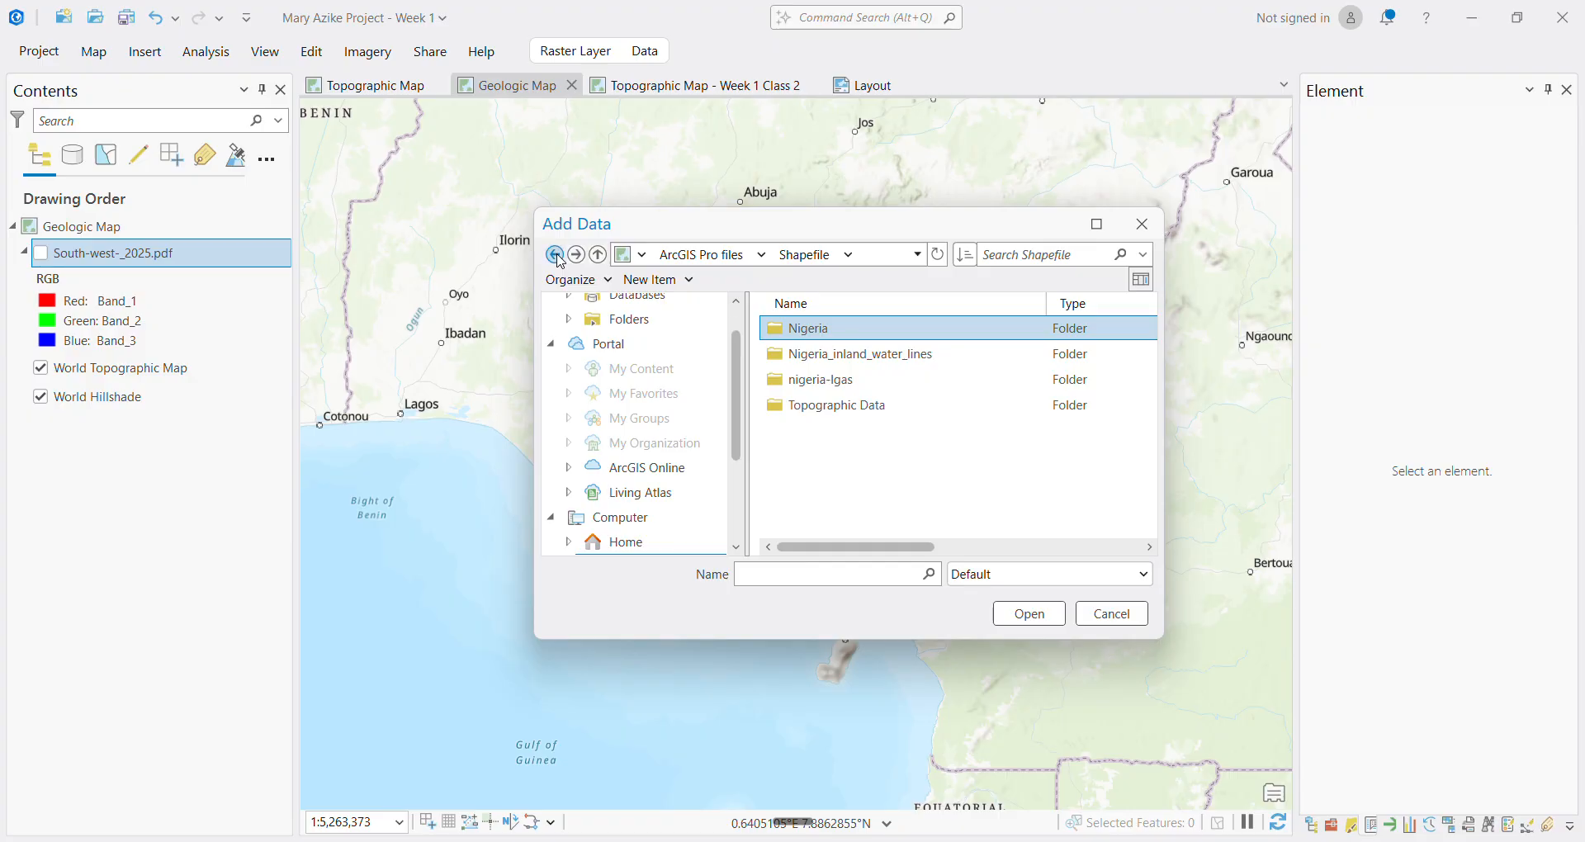
click(555, 255)
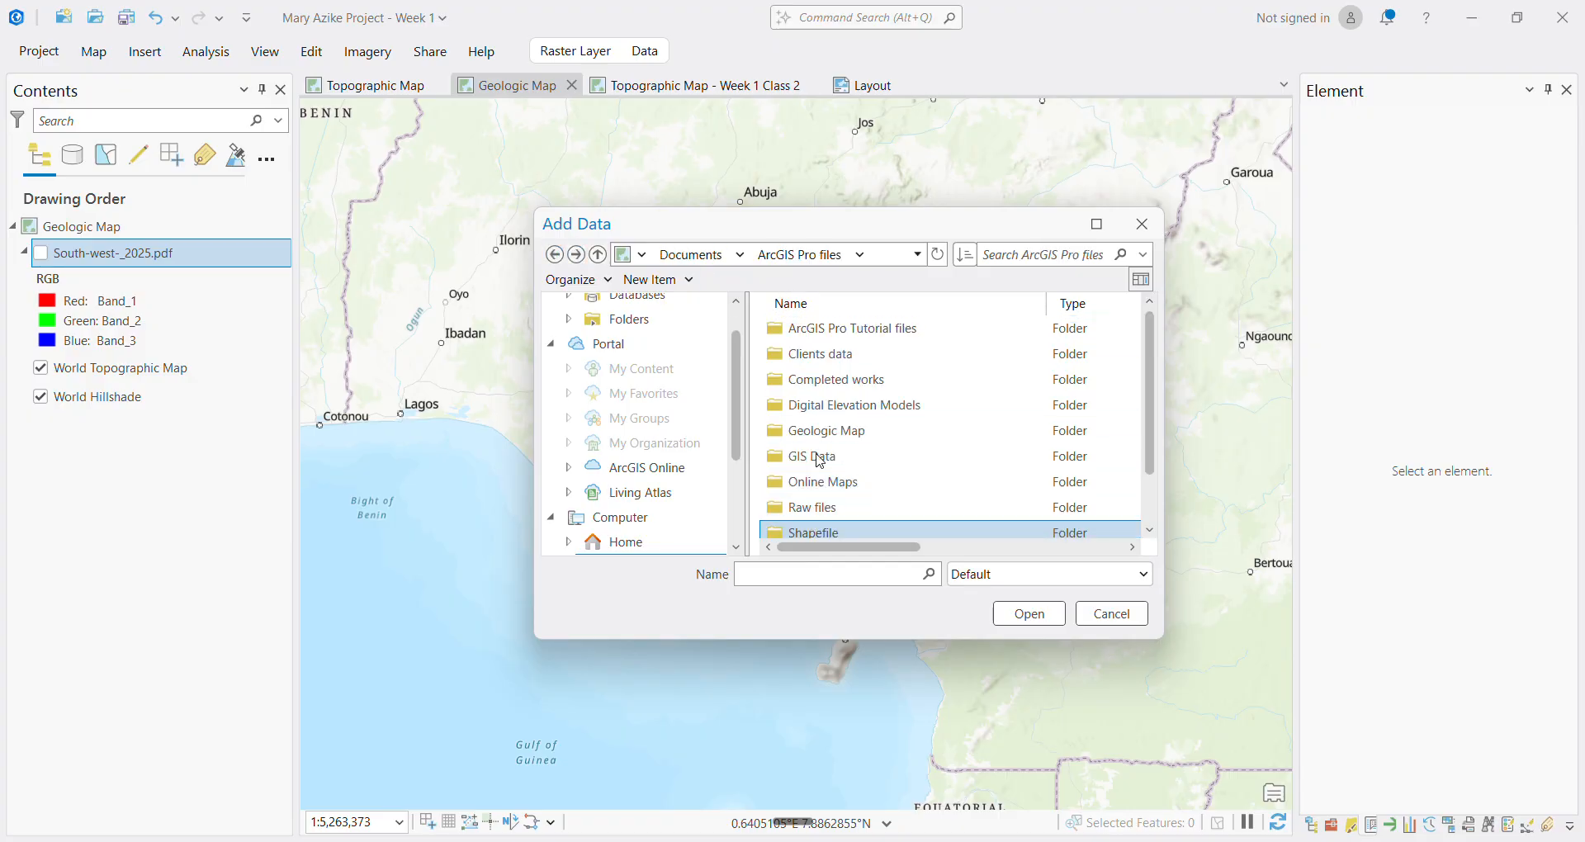
Add nga_admin1.shp to the Geologic Map from the nga_admin_boundaries.shp folder in ArcGIS Pro Tutorial files, Week 1 Data
click(829, 358)
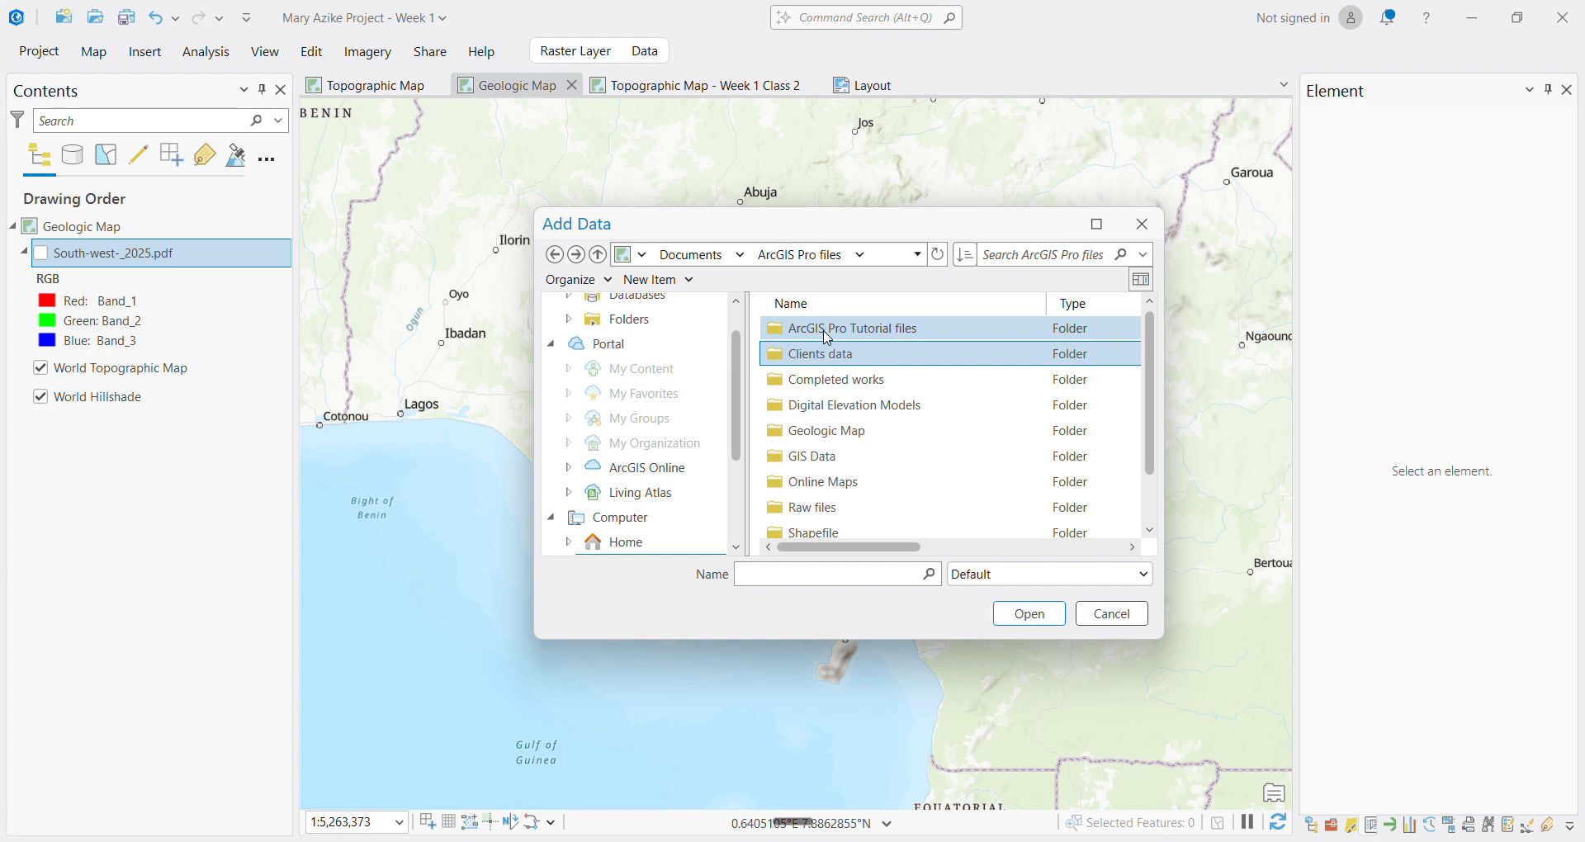
double_click(827, 331)
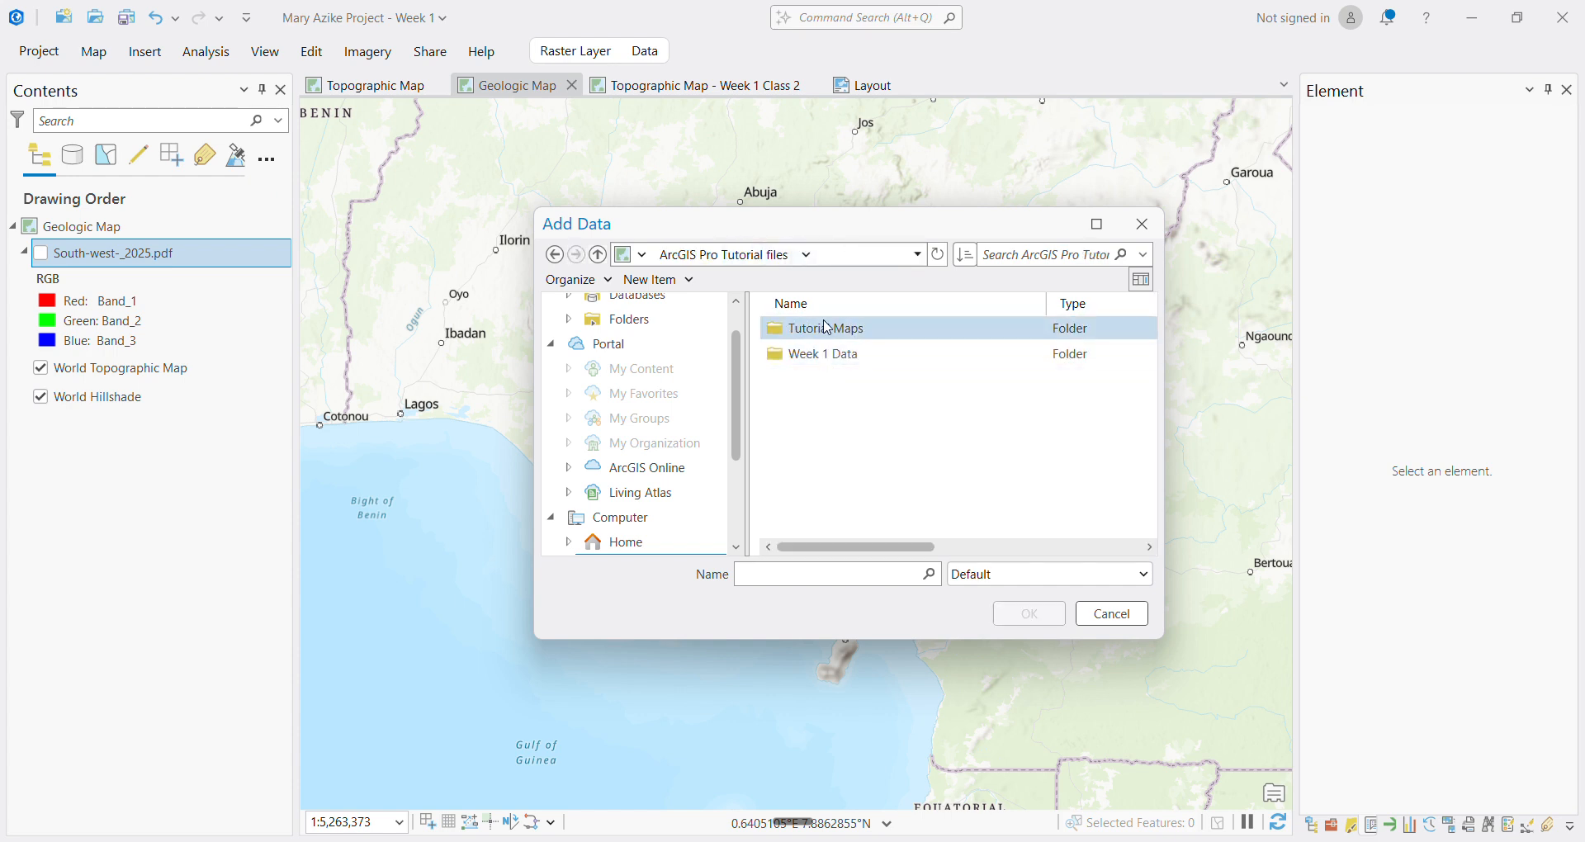
double_click(828, 357)
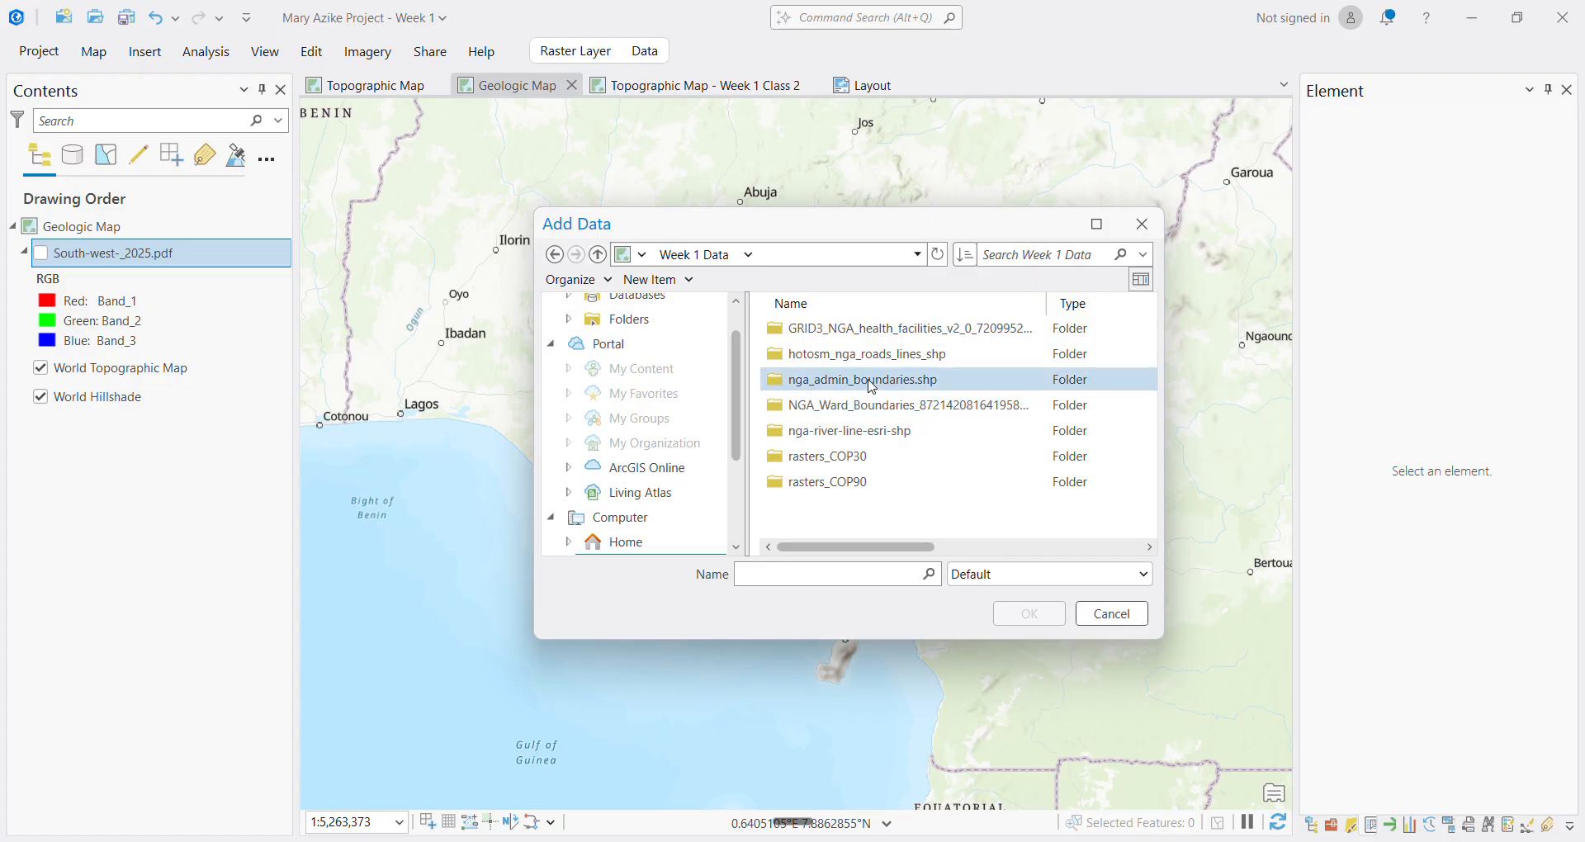
double_click(872, 386)
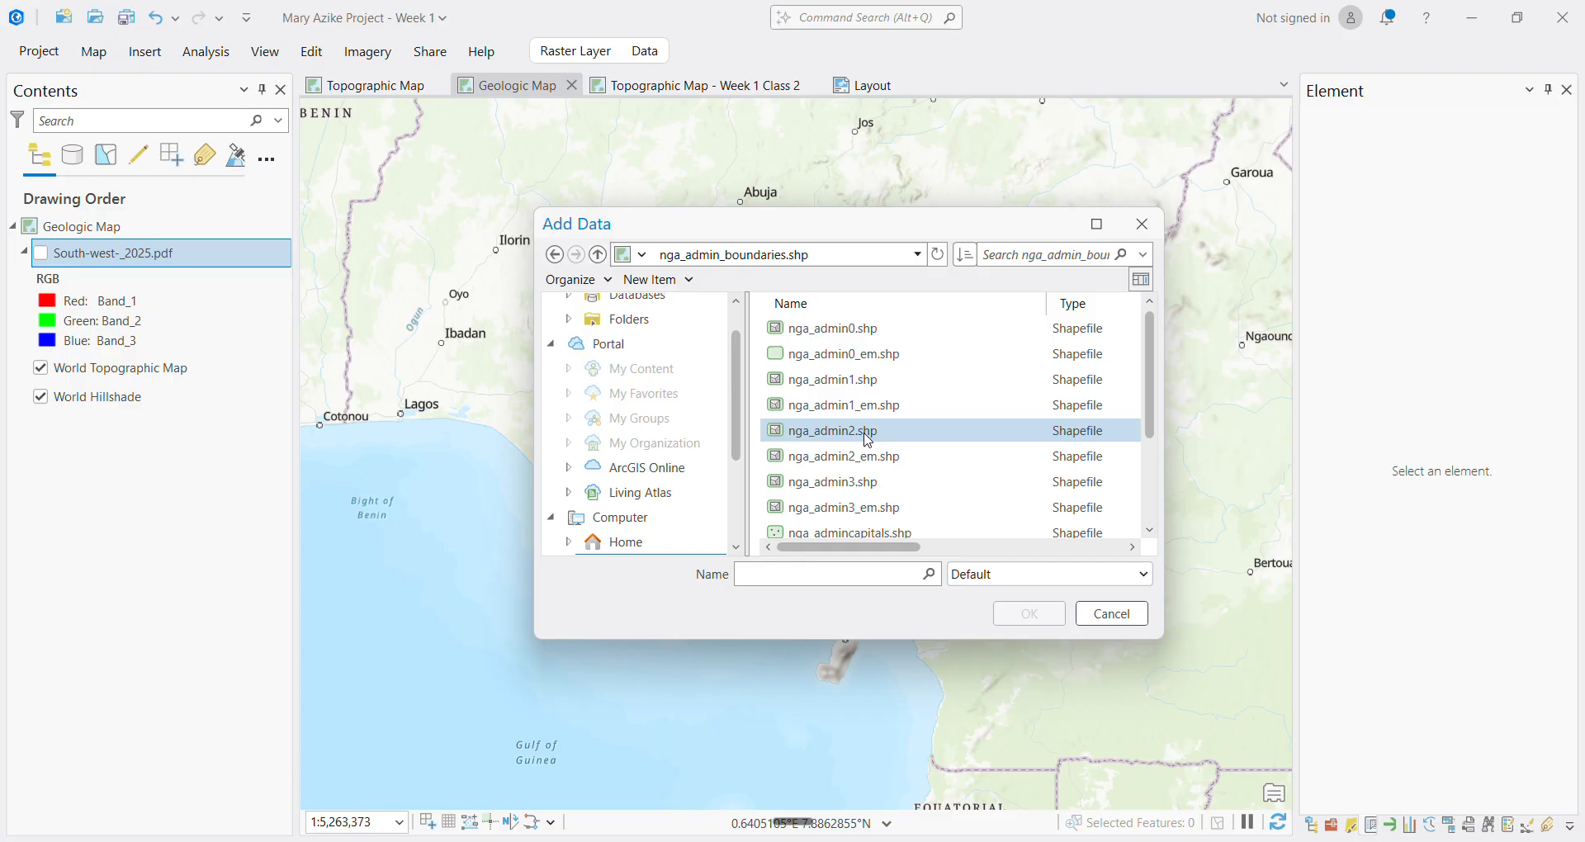
click(877, 379)
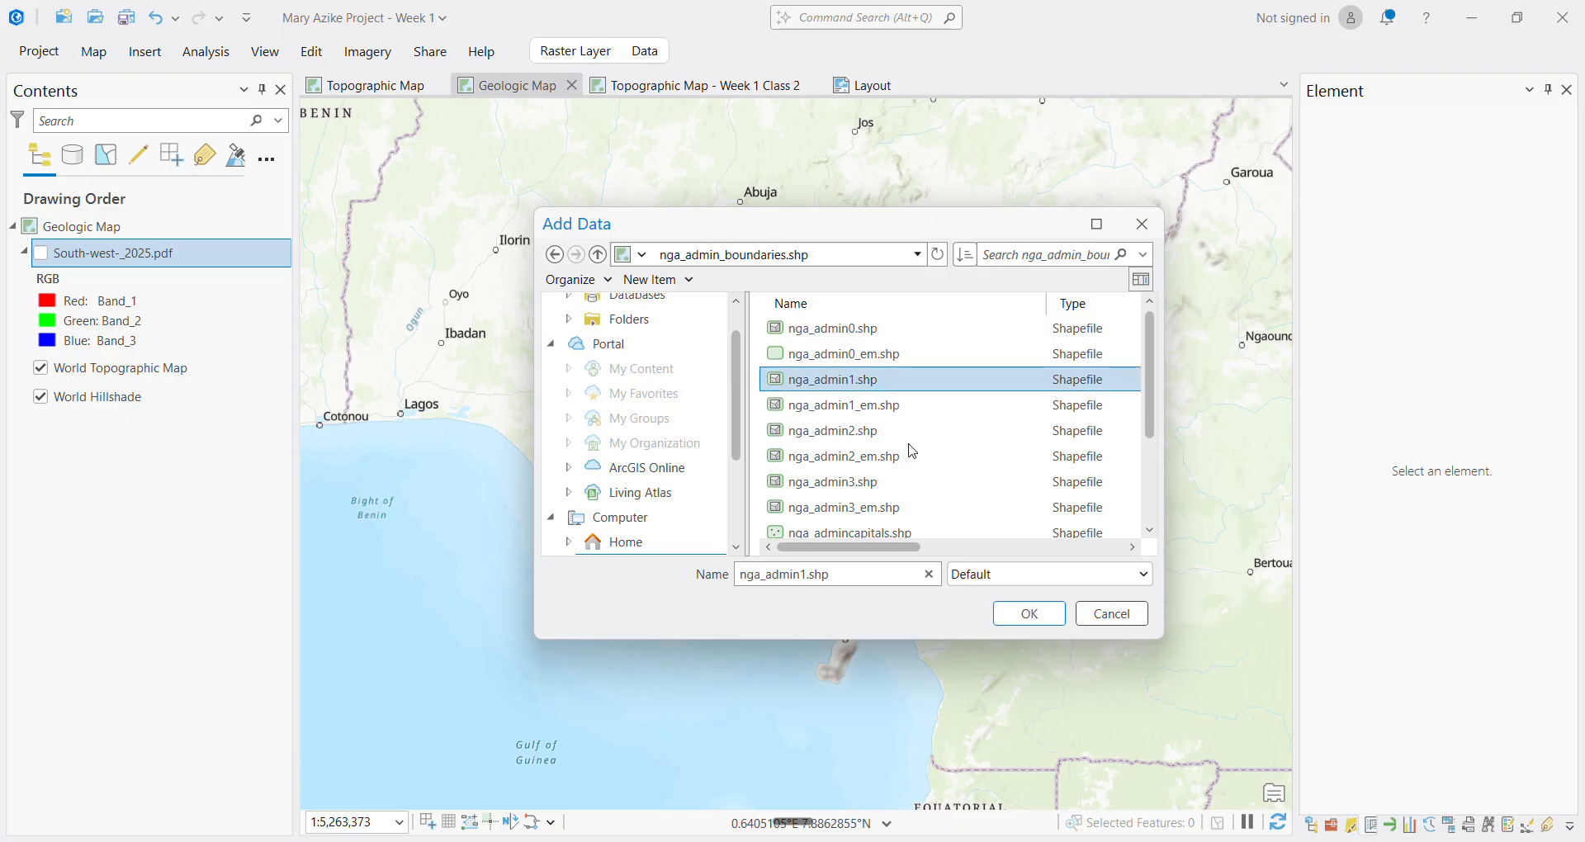
click(1024, 611)
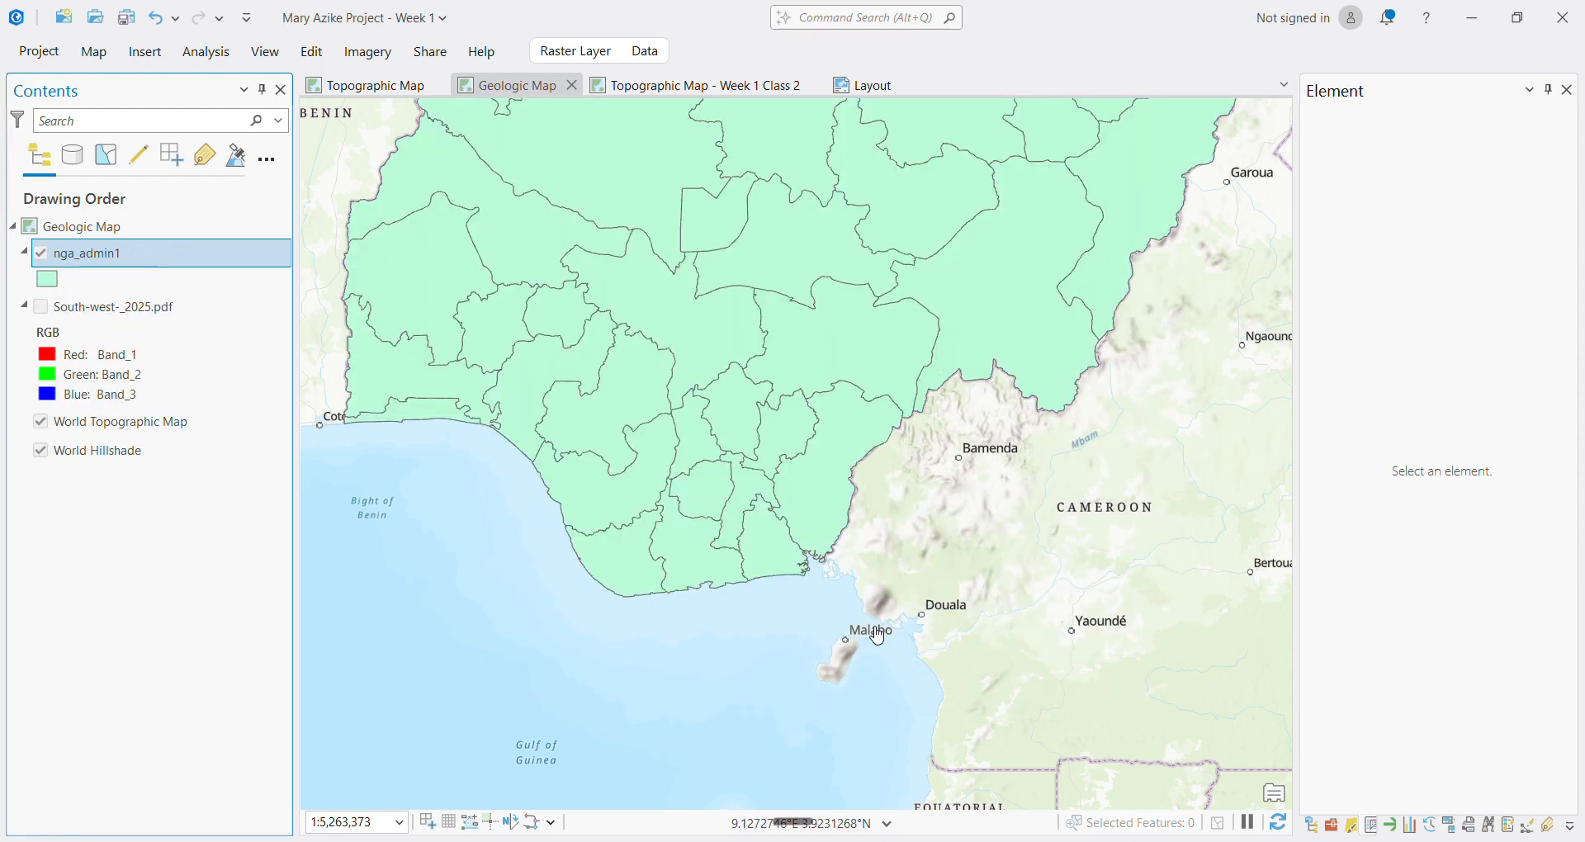
Open the nga_admin1 attribute table and select the Ekiti record
drag(683, 262, 806, 547)
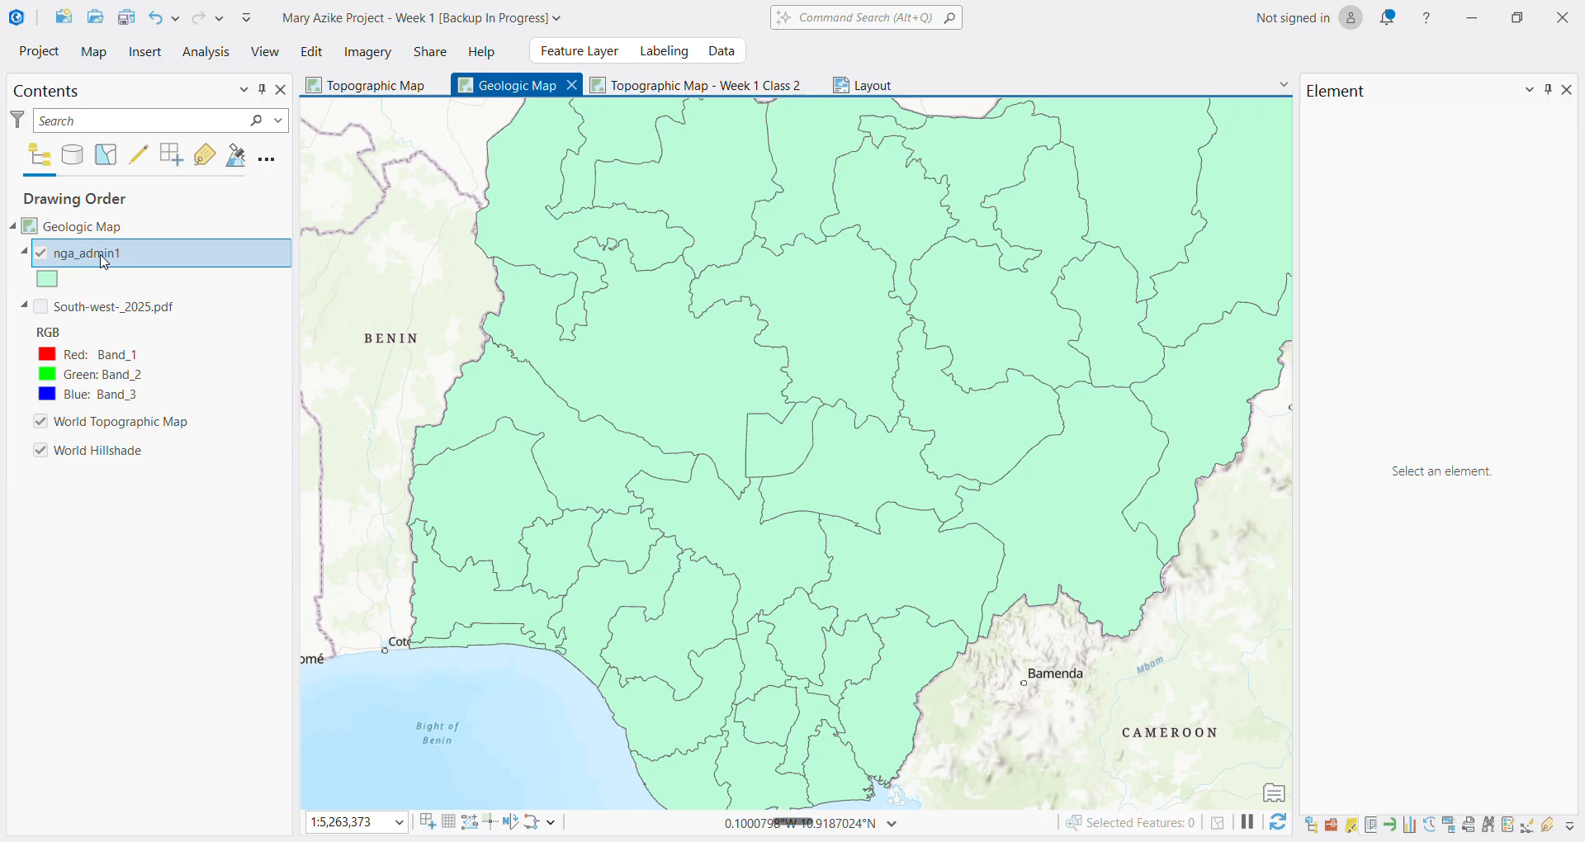
right_click(104, 261)
click(191, 273)
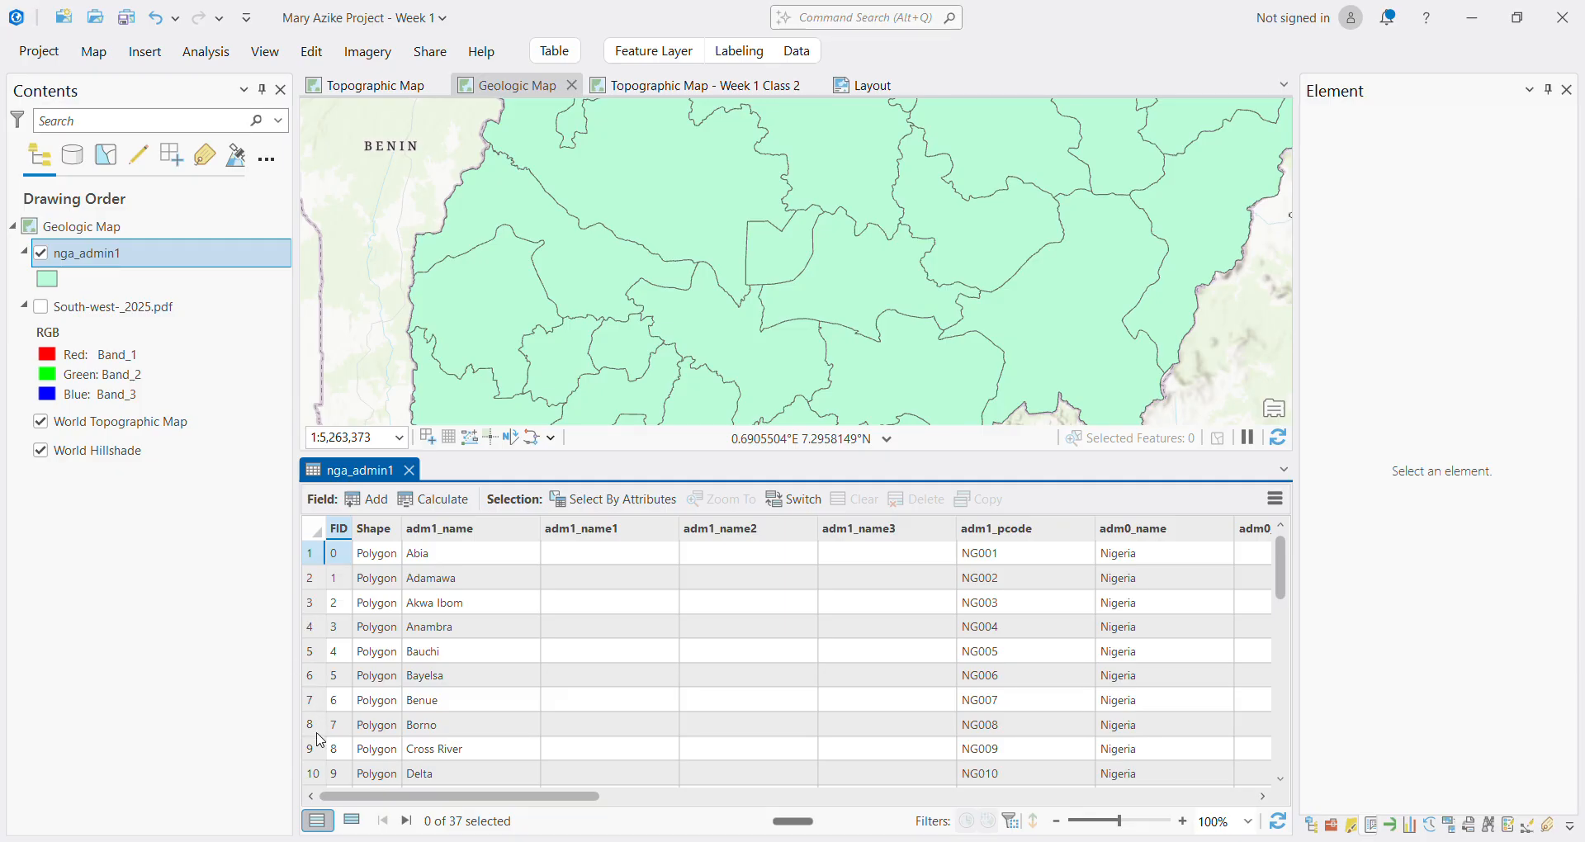
scroll(334, 681, down, 3)
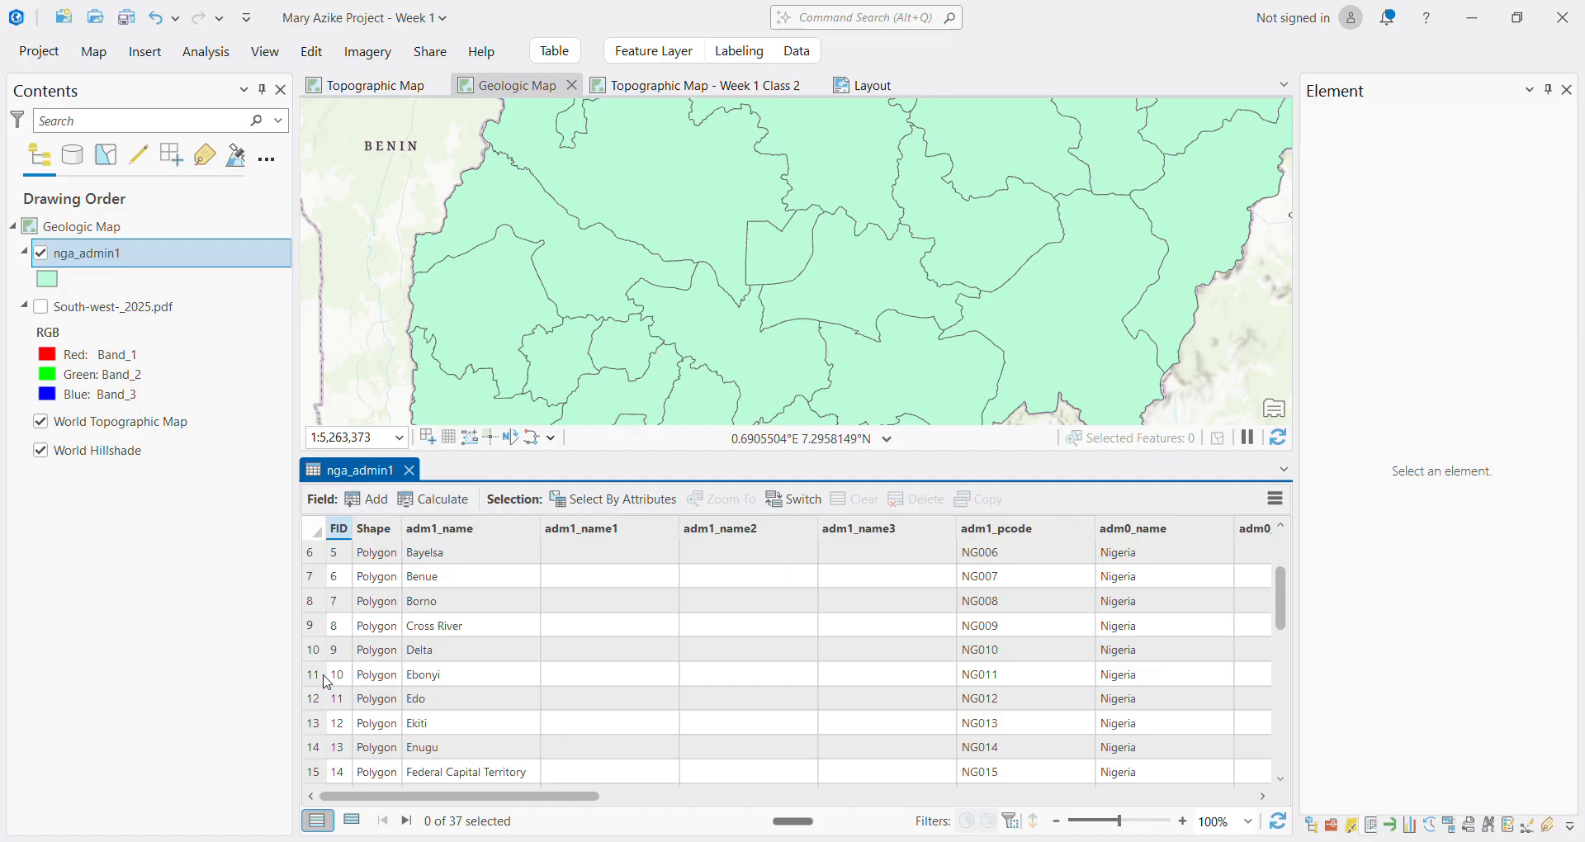
scroll(328, 682, down, 3)
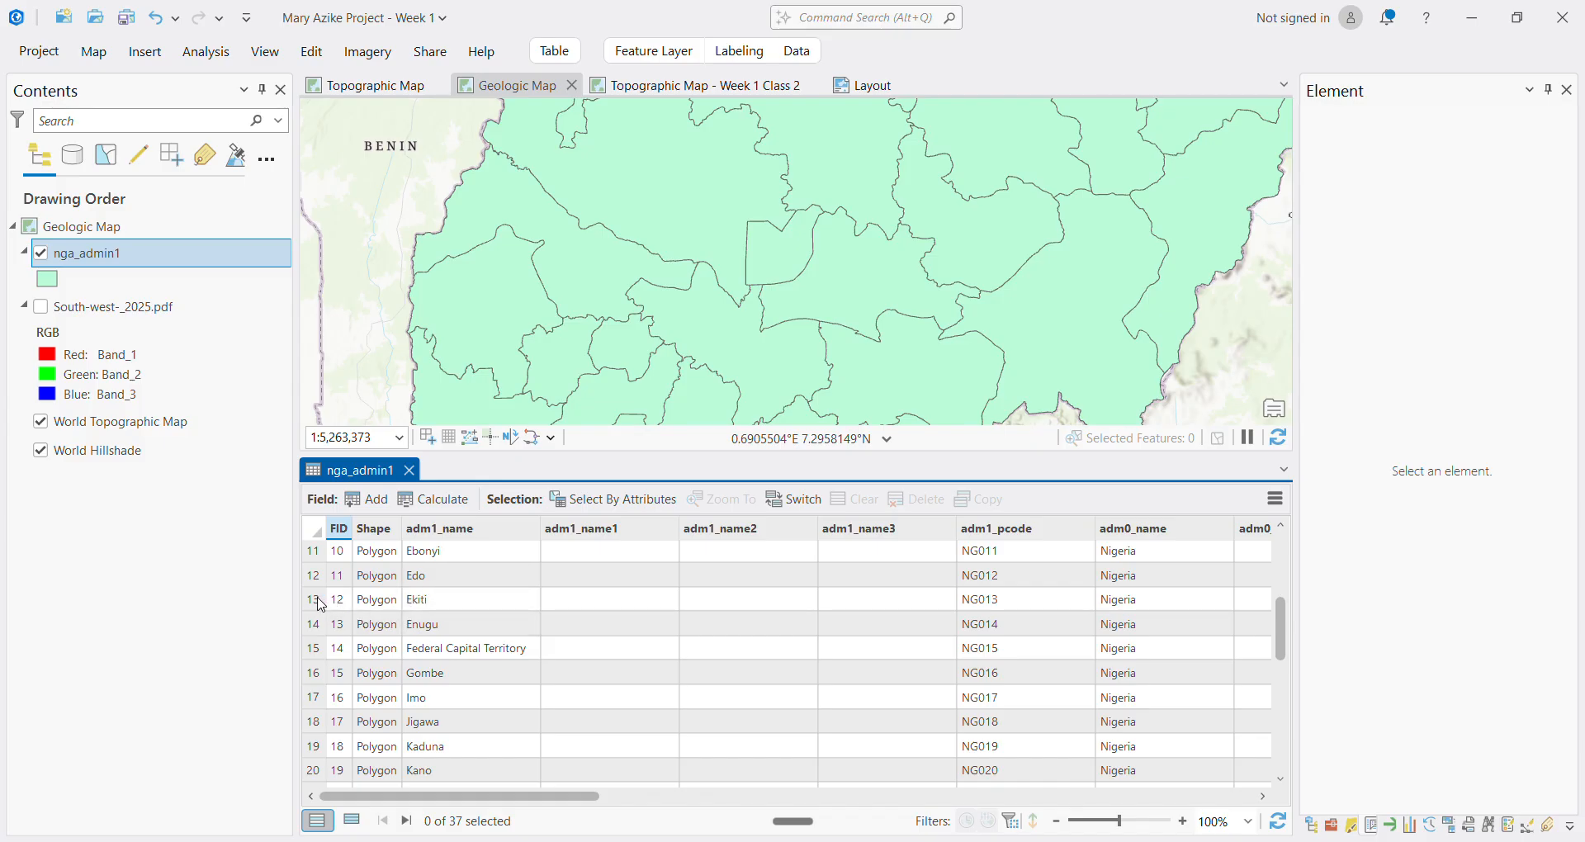
click(314, 600)
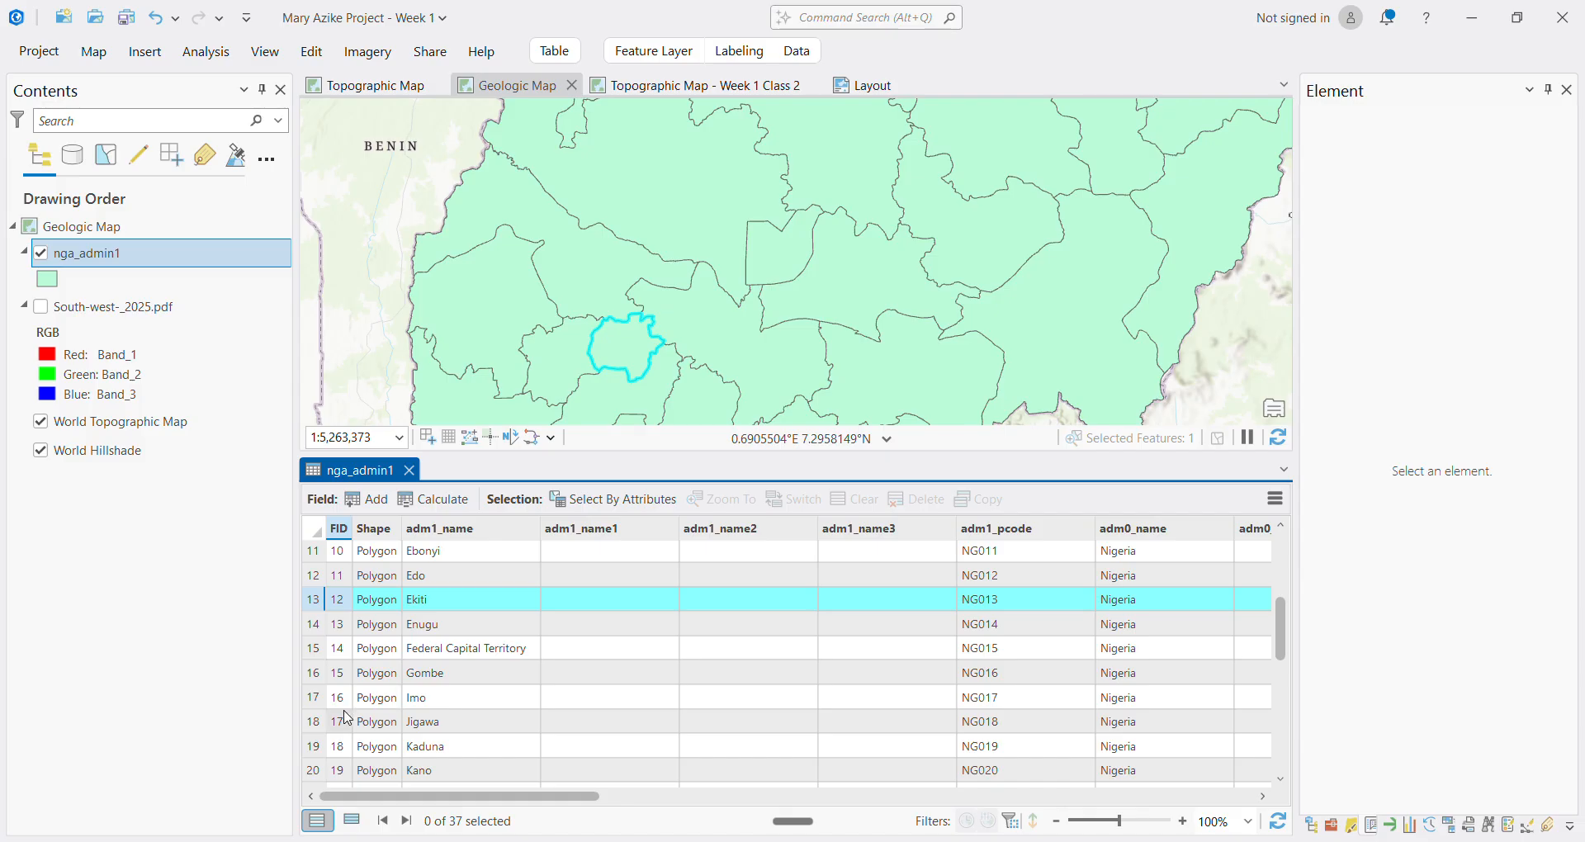
Add the Lagos, Ogun, Ondo, Osun and Oyo records to the selection in the nga_admin1 attribute table
scroll(337, 697, down, 1)
scroll(337, 698, down, 4)
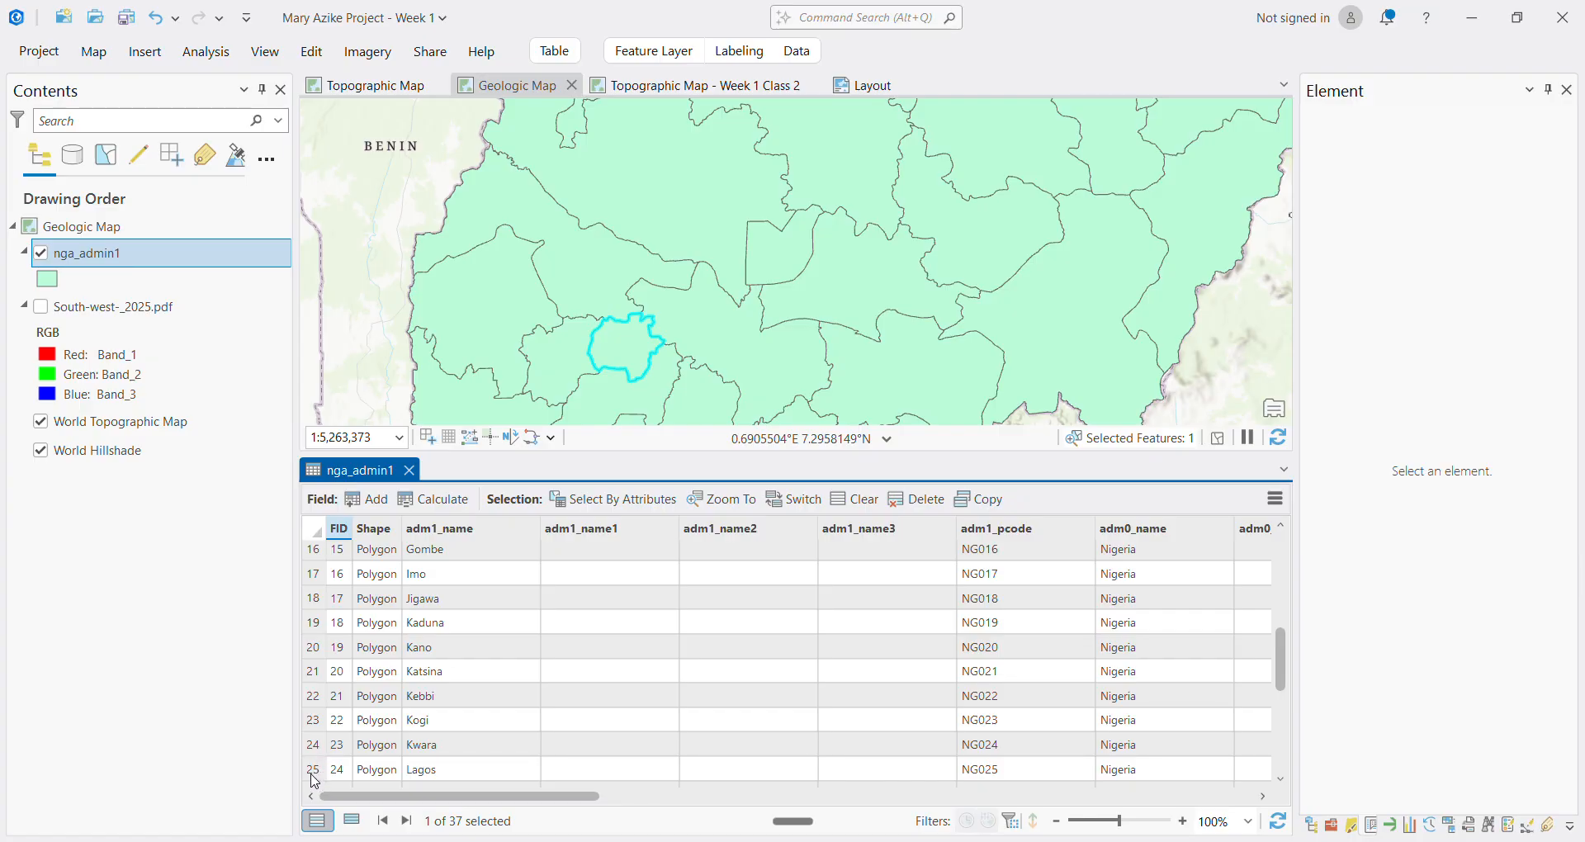
click(314, 775)
scroll(415, 766, up, 4)
scroll(414, 765, down, 8)
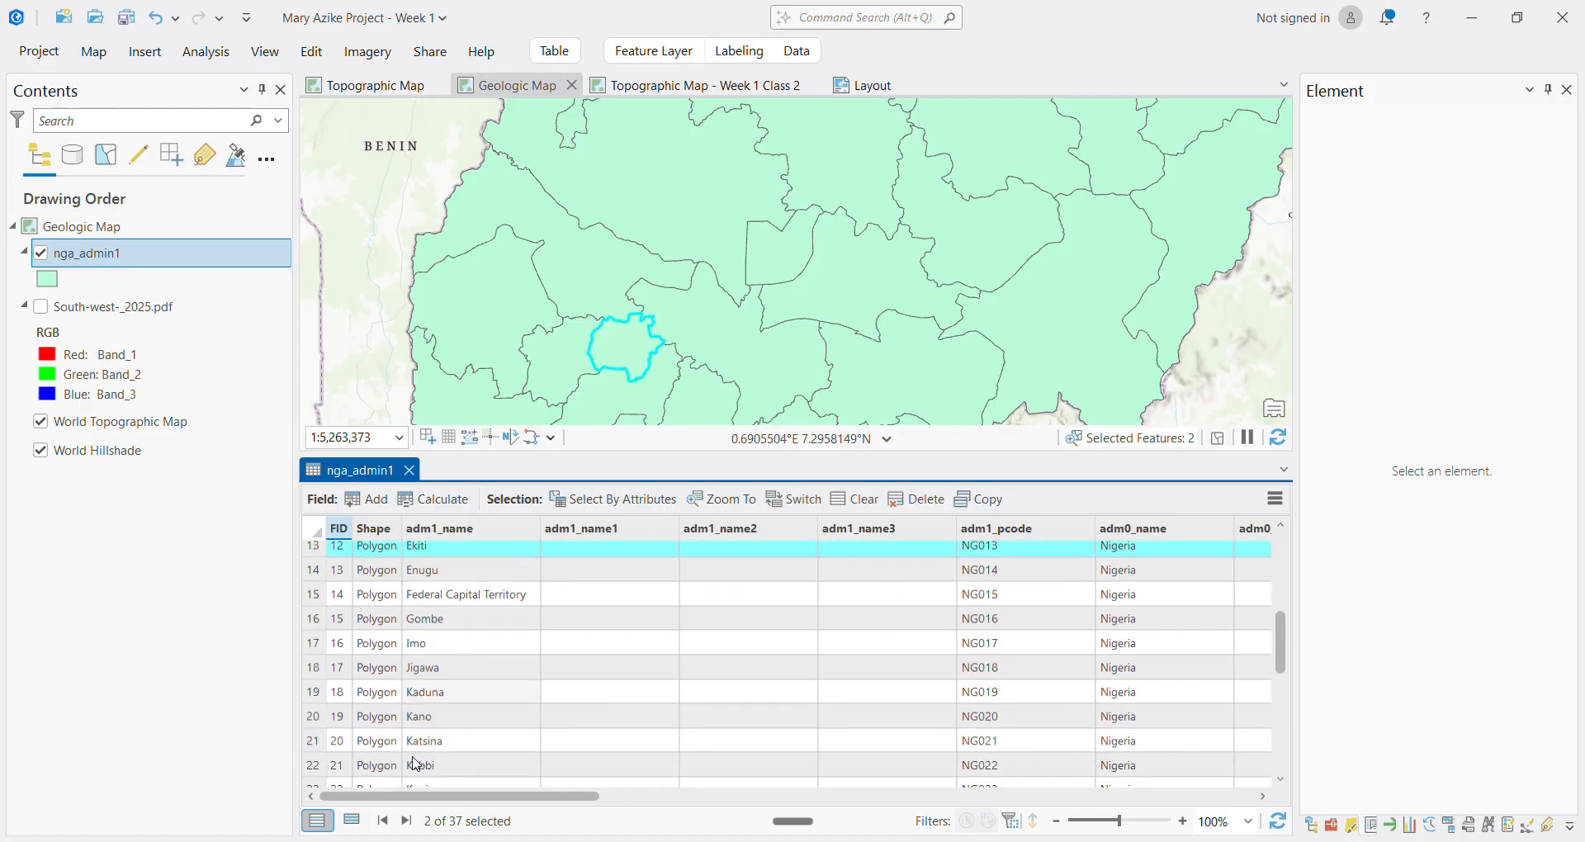
scroll(416, 766, down, 2)
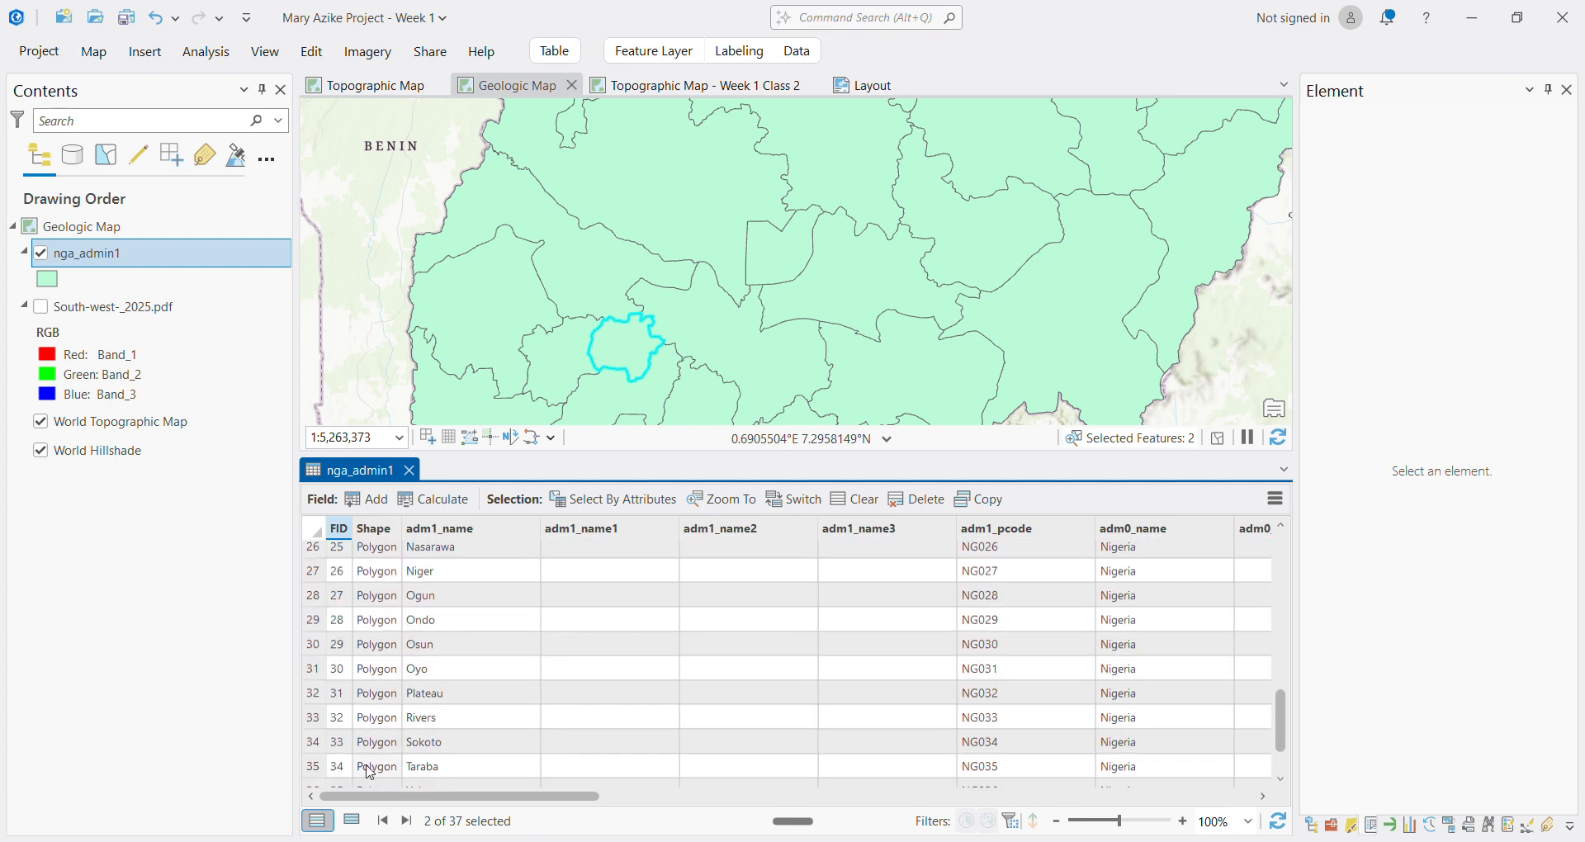
click(314, 599)
ctrl+click(314, 621)
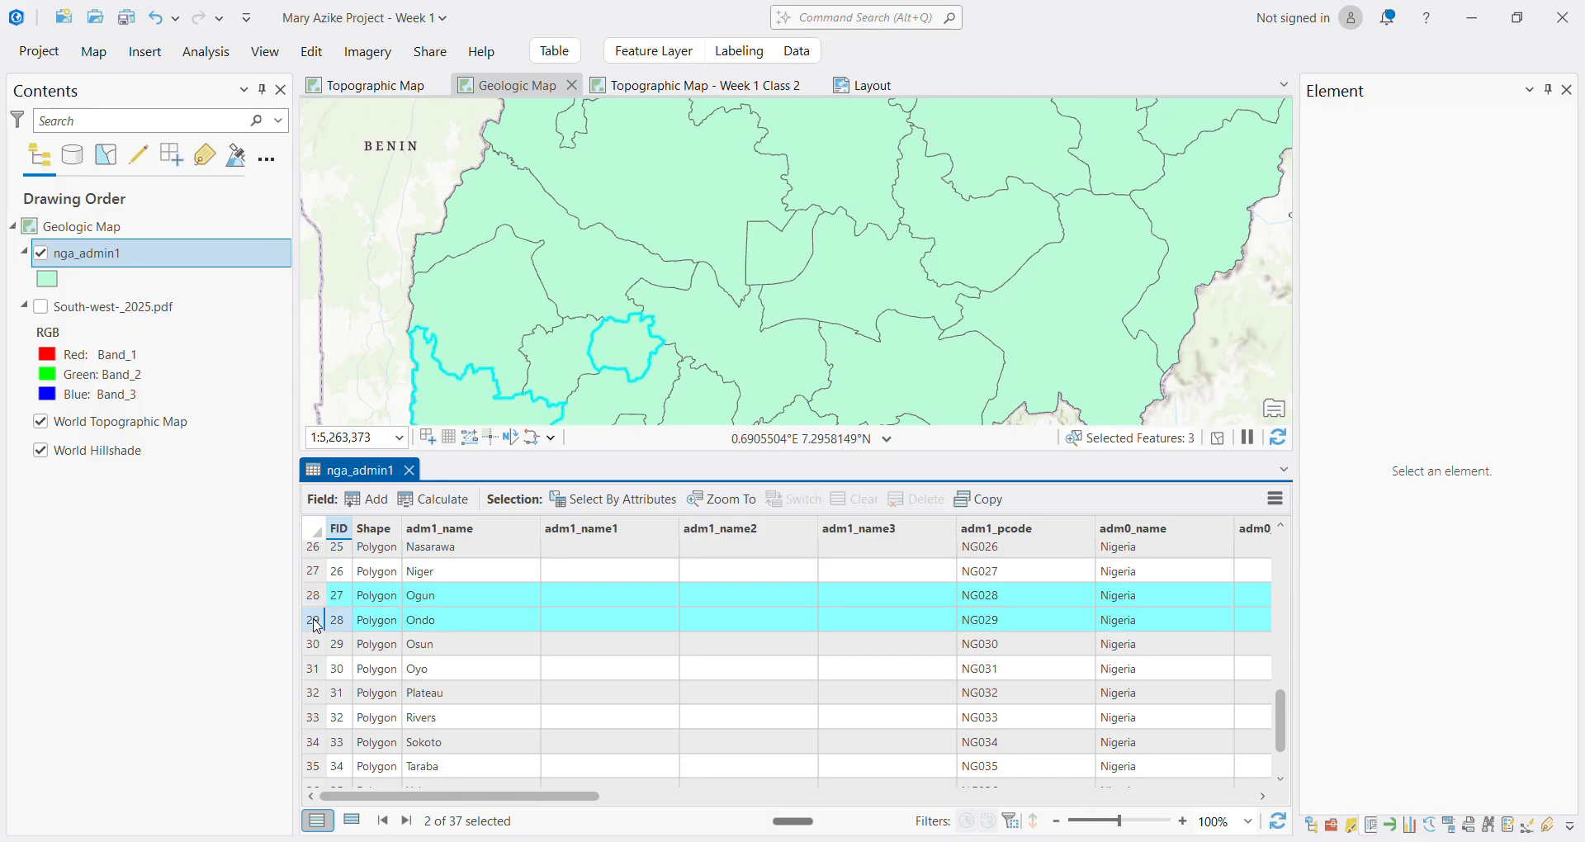
ctrl+click(314, 645)
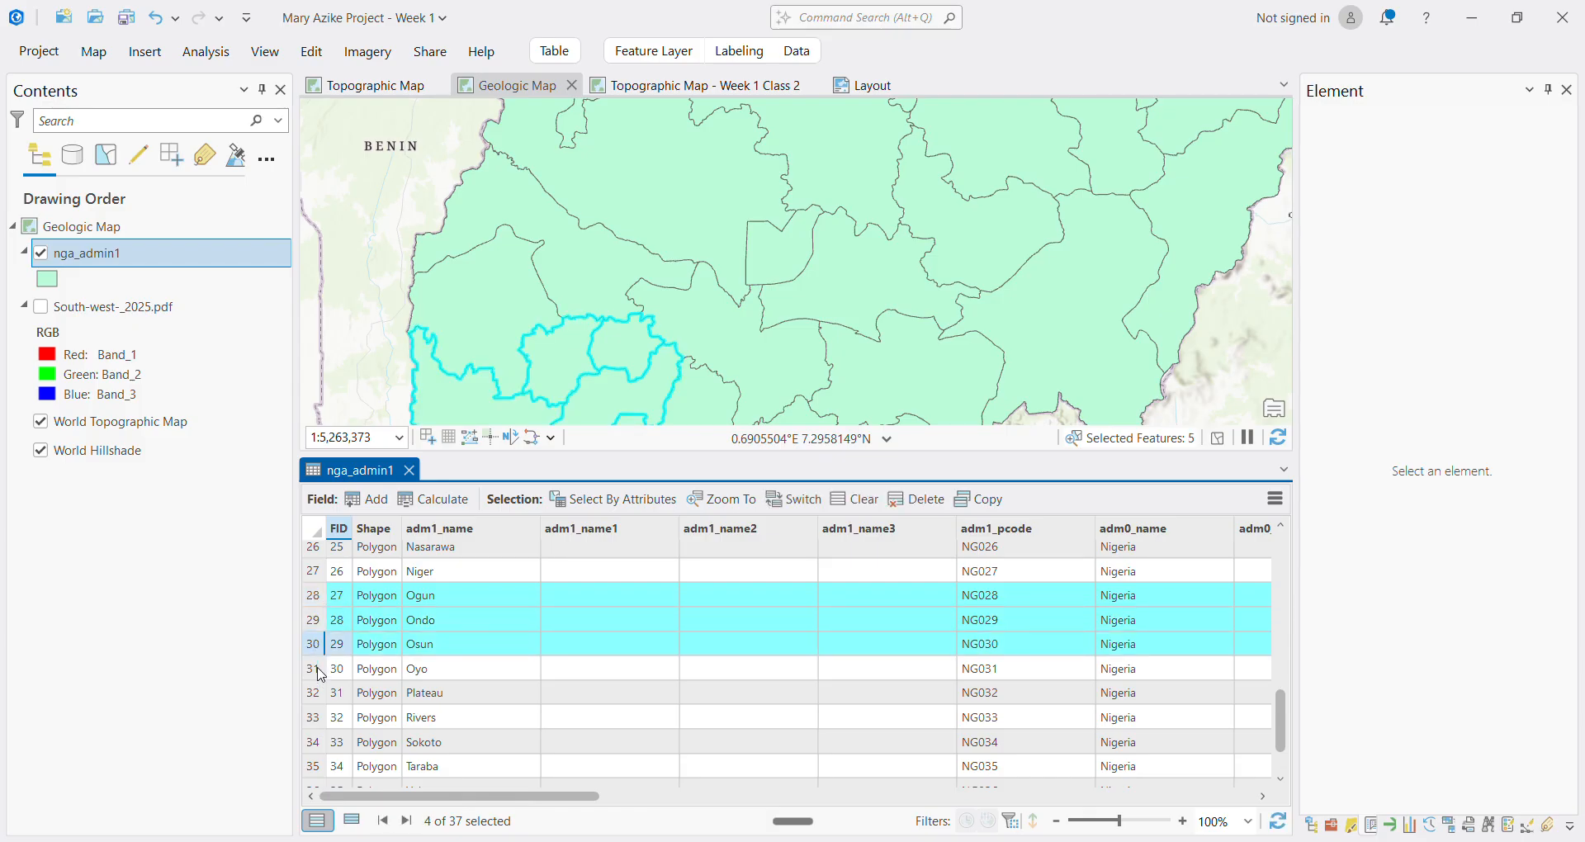
ctrl+click(321, 672)
scroll(322, 685, down, 2)
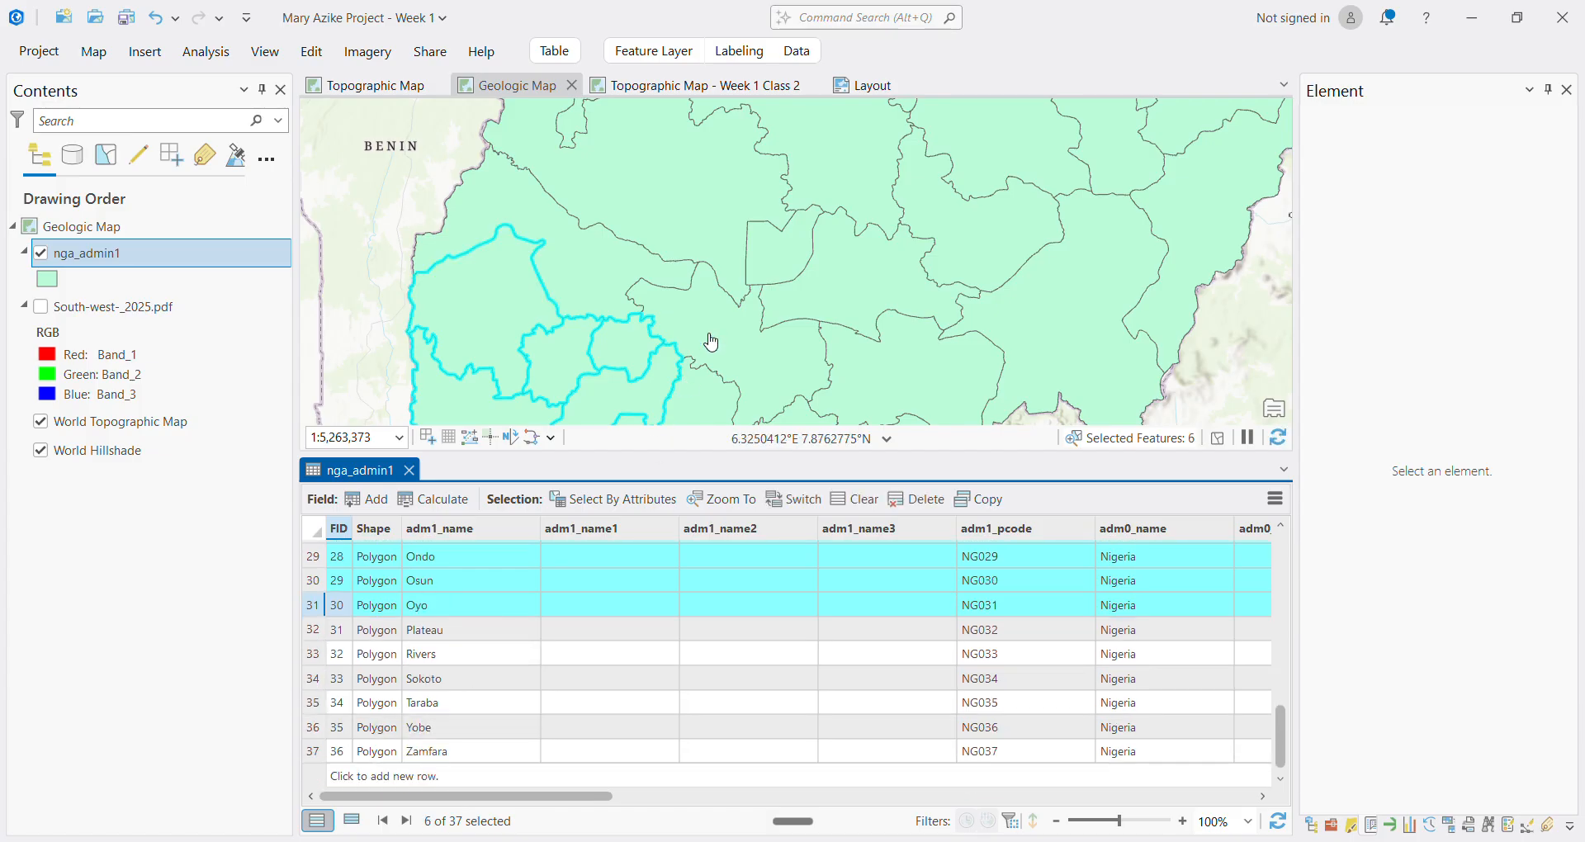
Make a new layer from the selected South-West state features of nga_admin1
drag(710, 343, 747, 205)
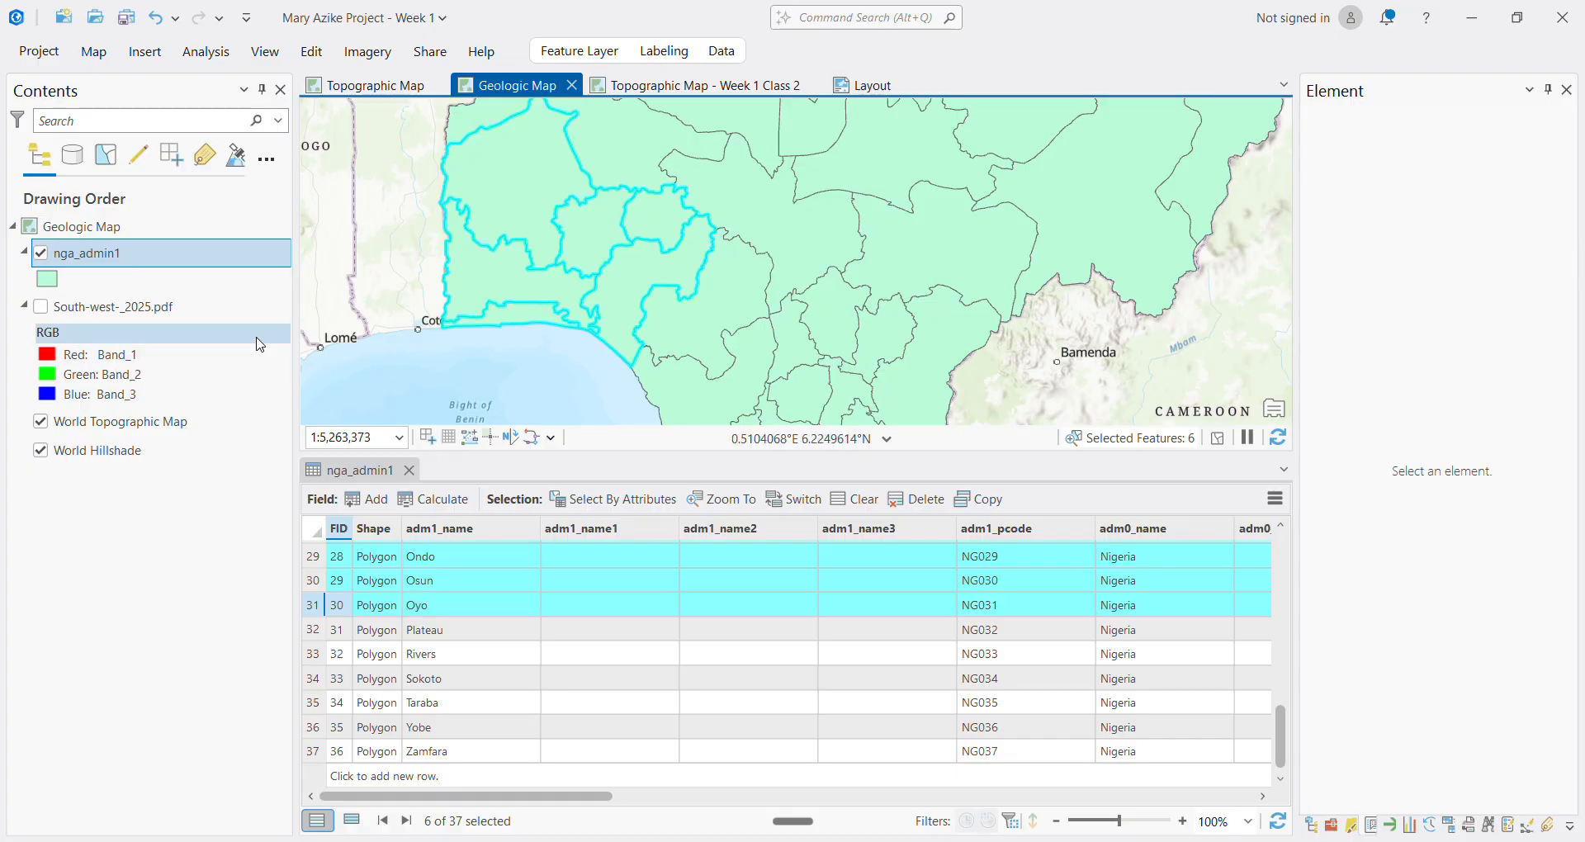
click(105, 263)
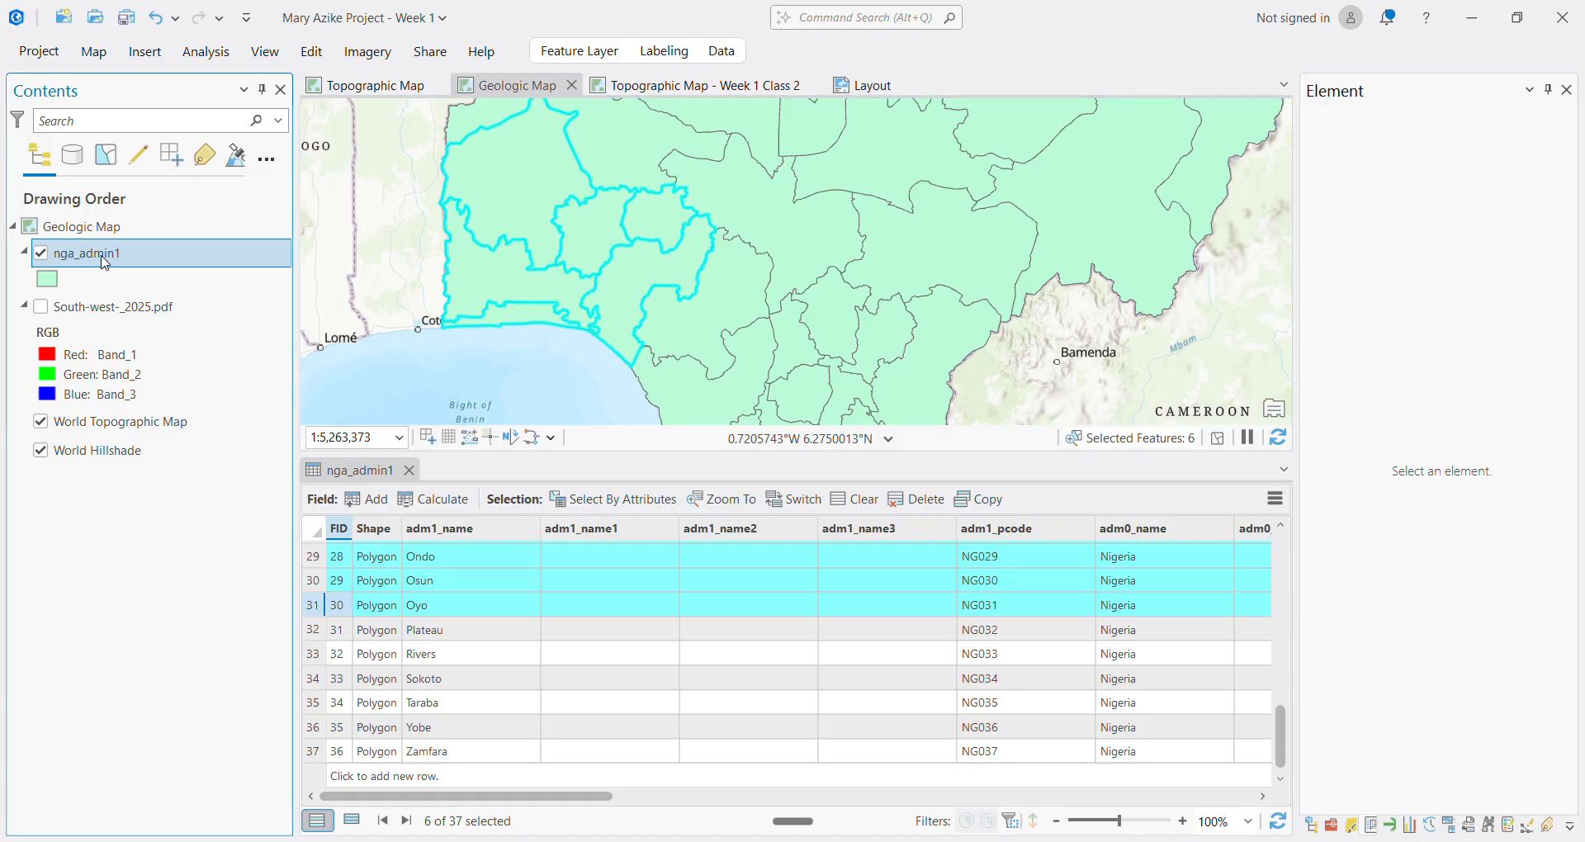
right_click(104, 262)
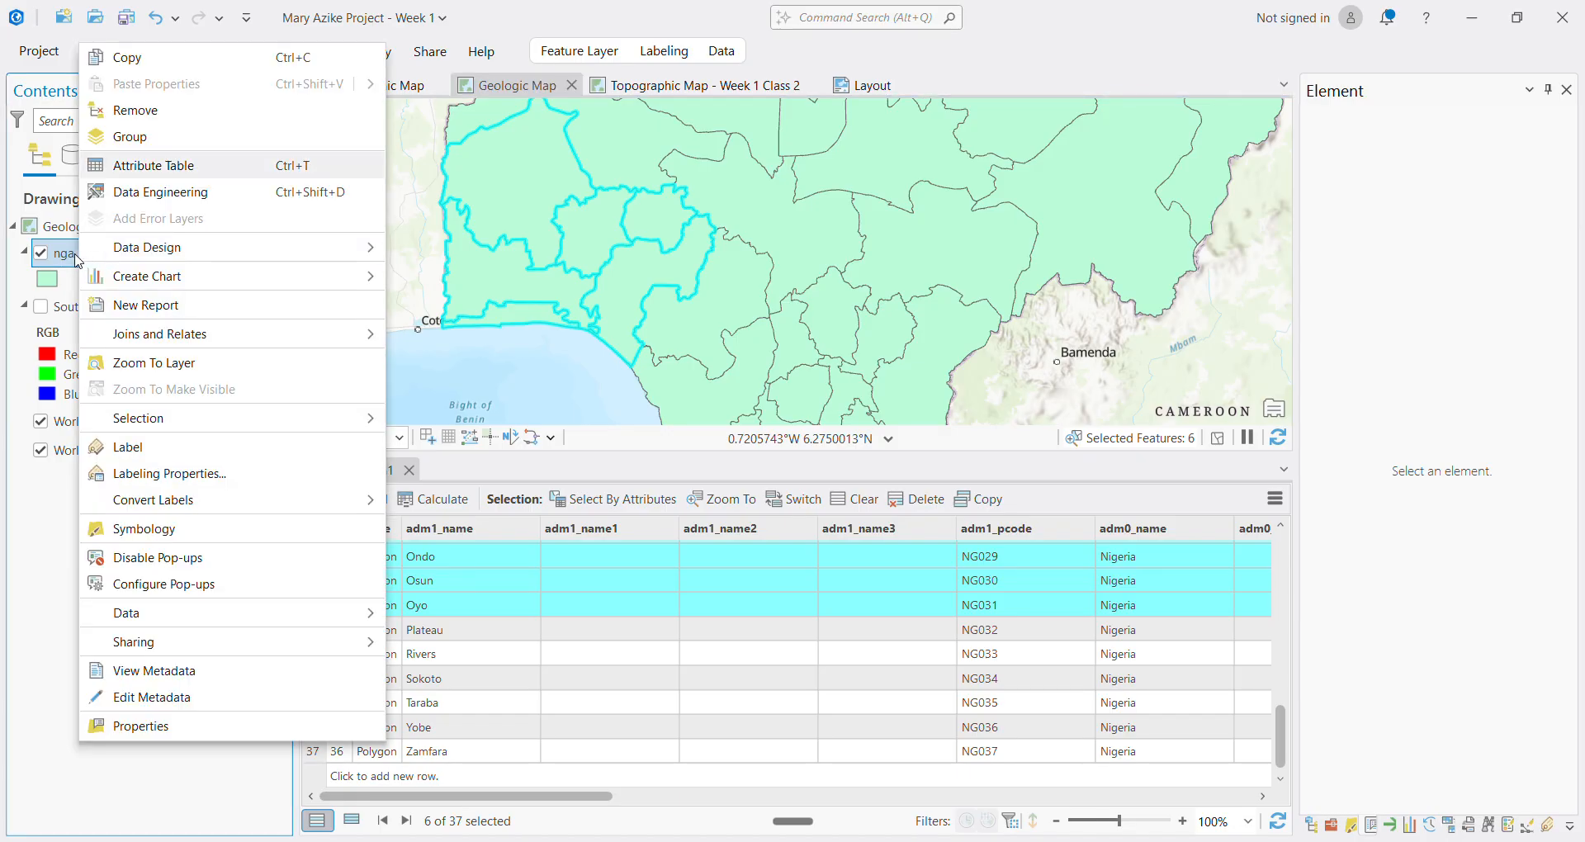
right_click(46, 254)
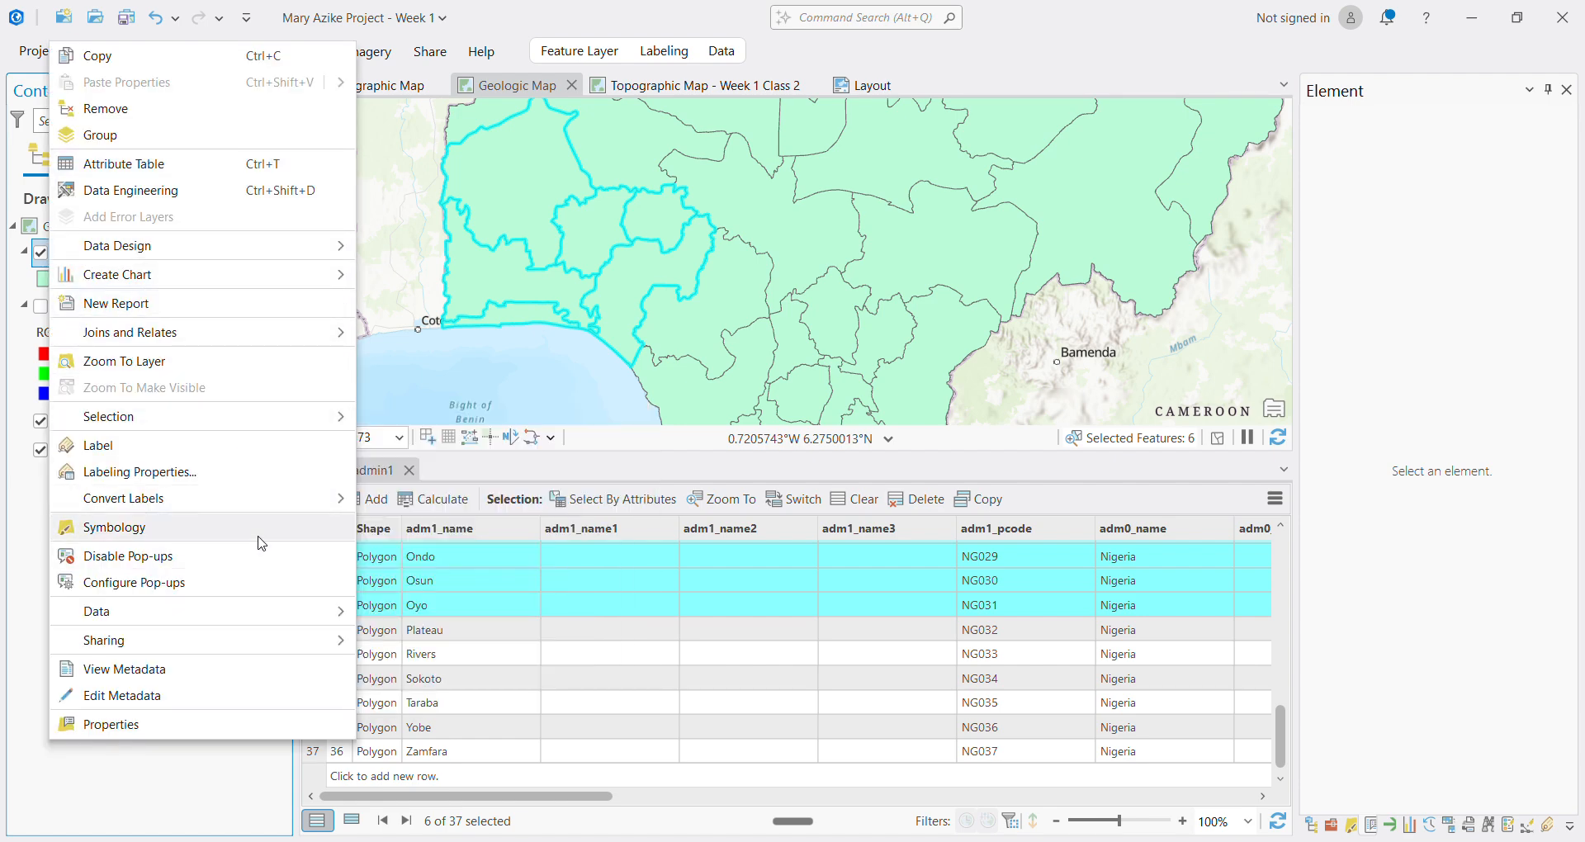
mouse_move(284, 622)
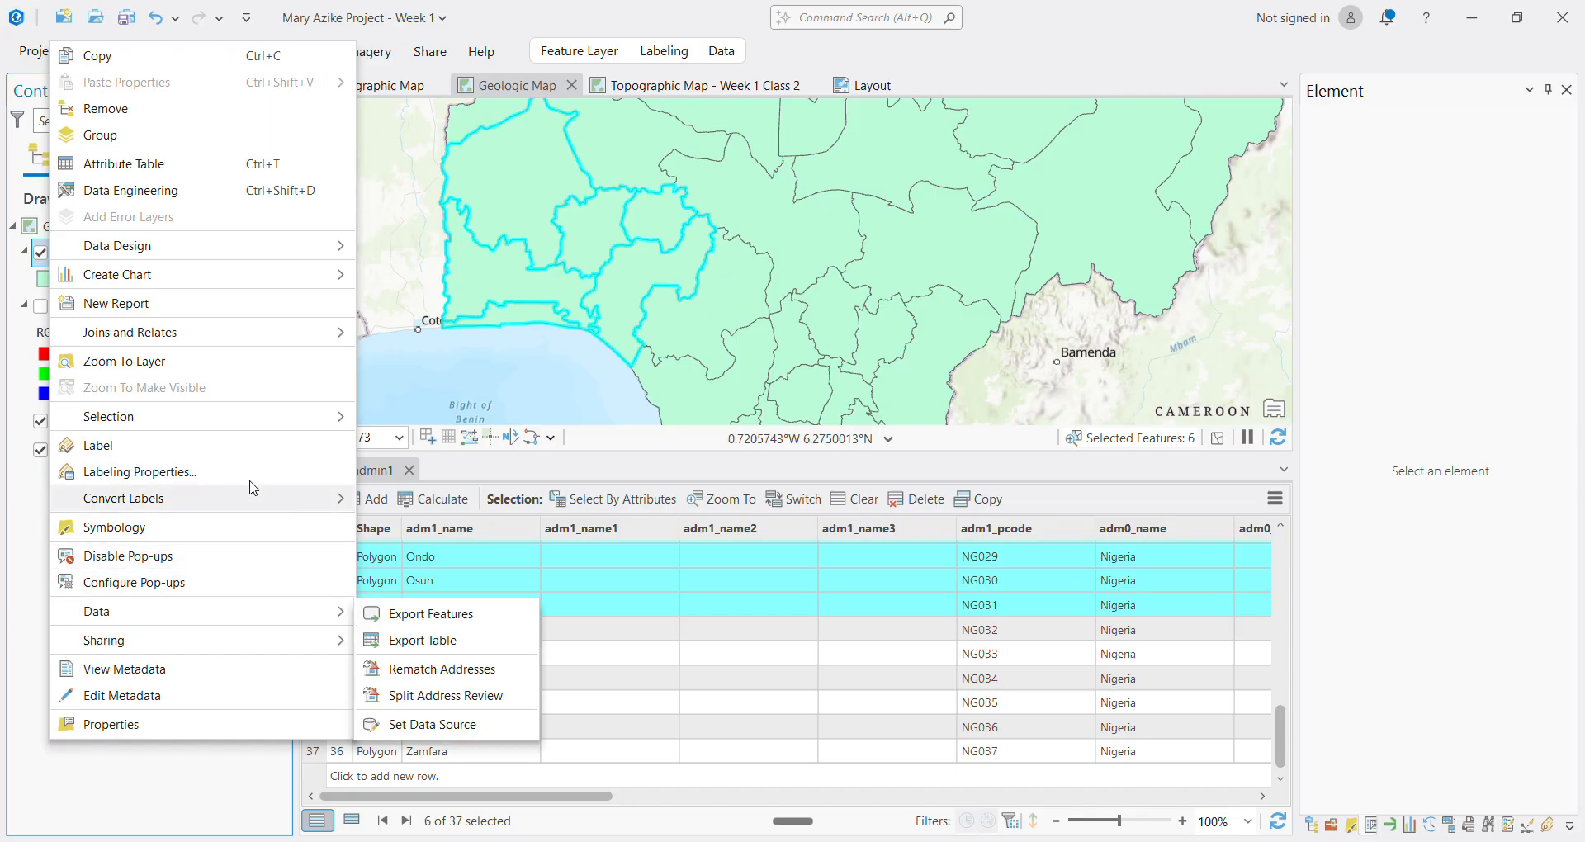
mouse_move(245, 431)
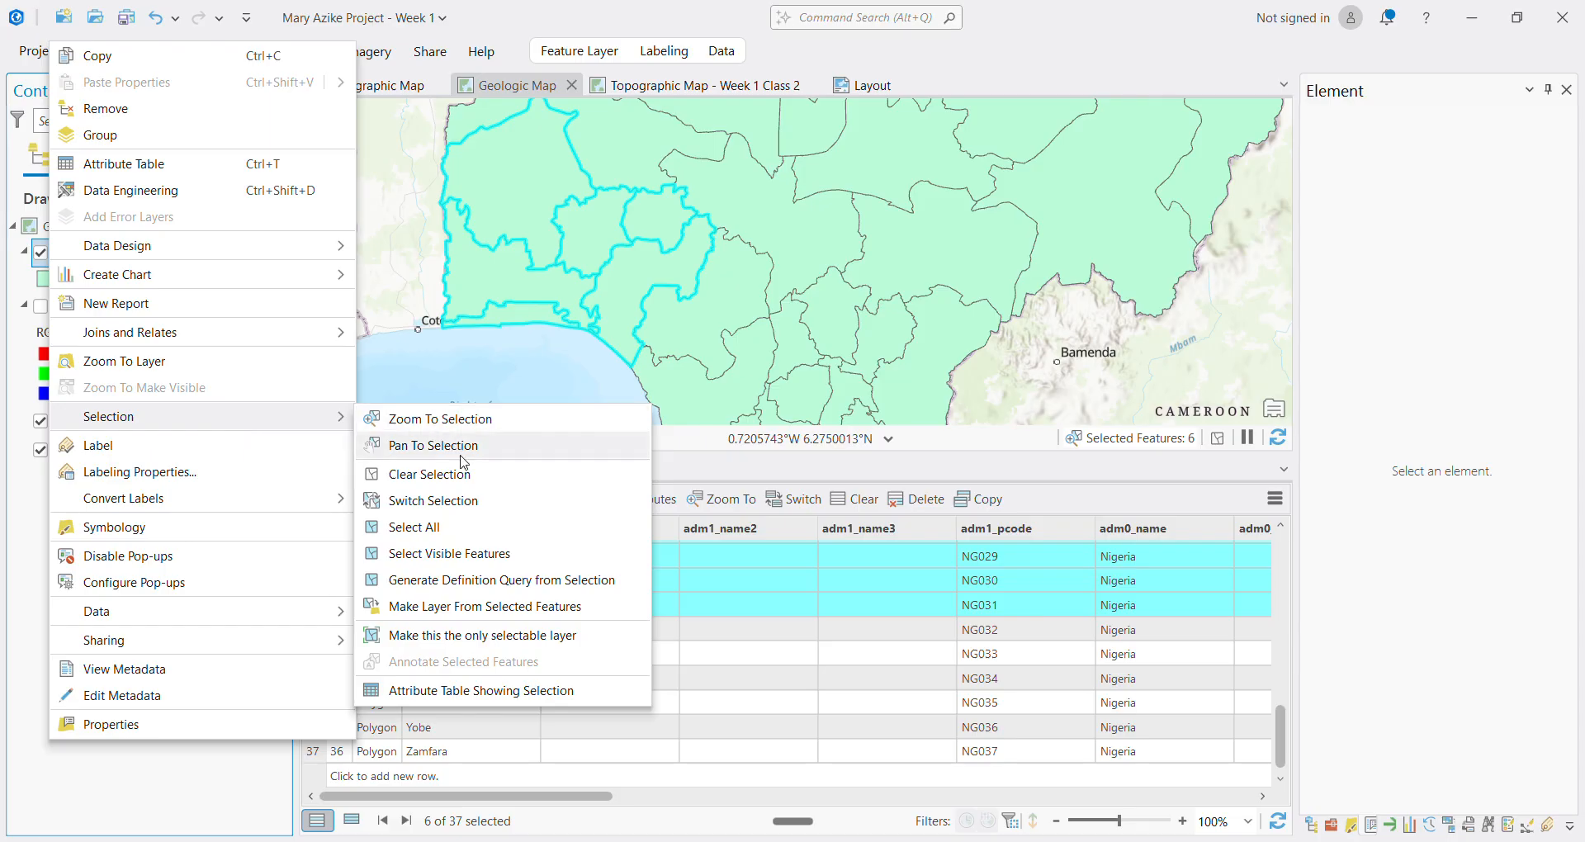
click(470, 611)
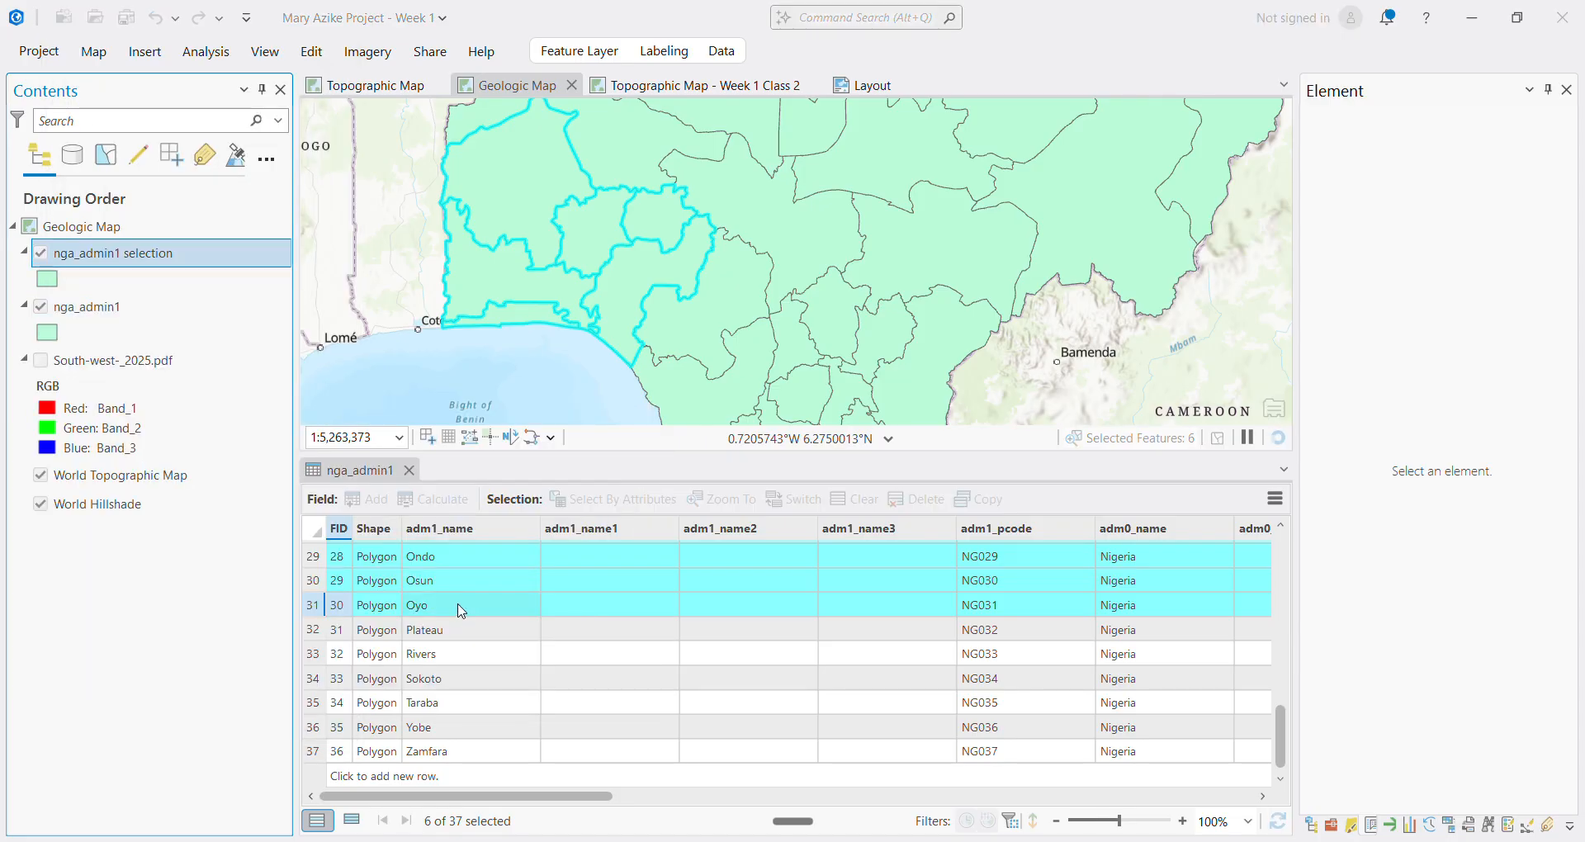
Hide the nga_admin1 layer, close its attribute table, and zoom to the nga_admin1 selection layer
click(42, 308)
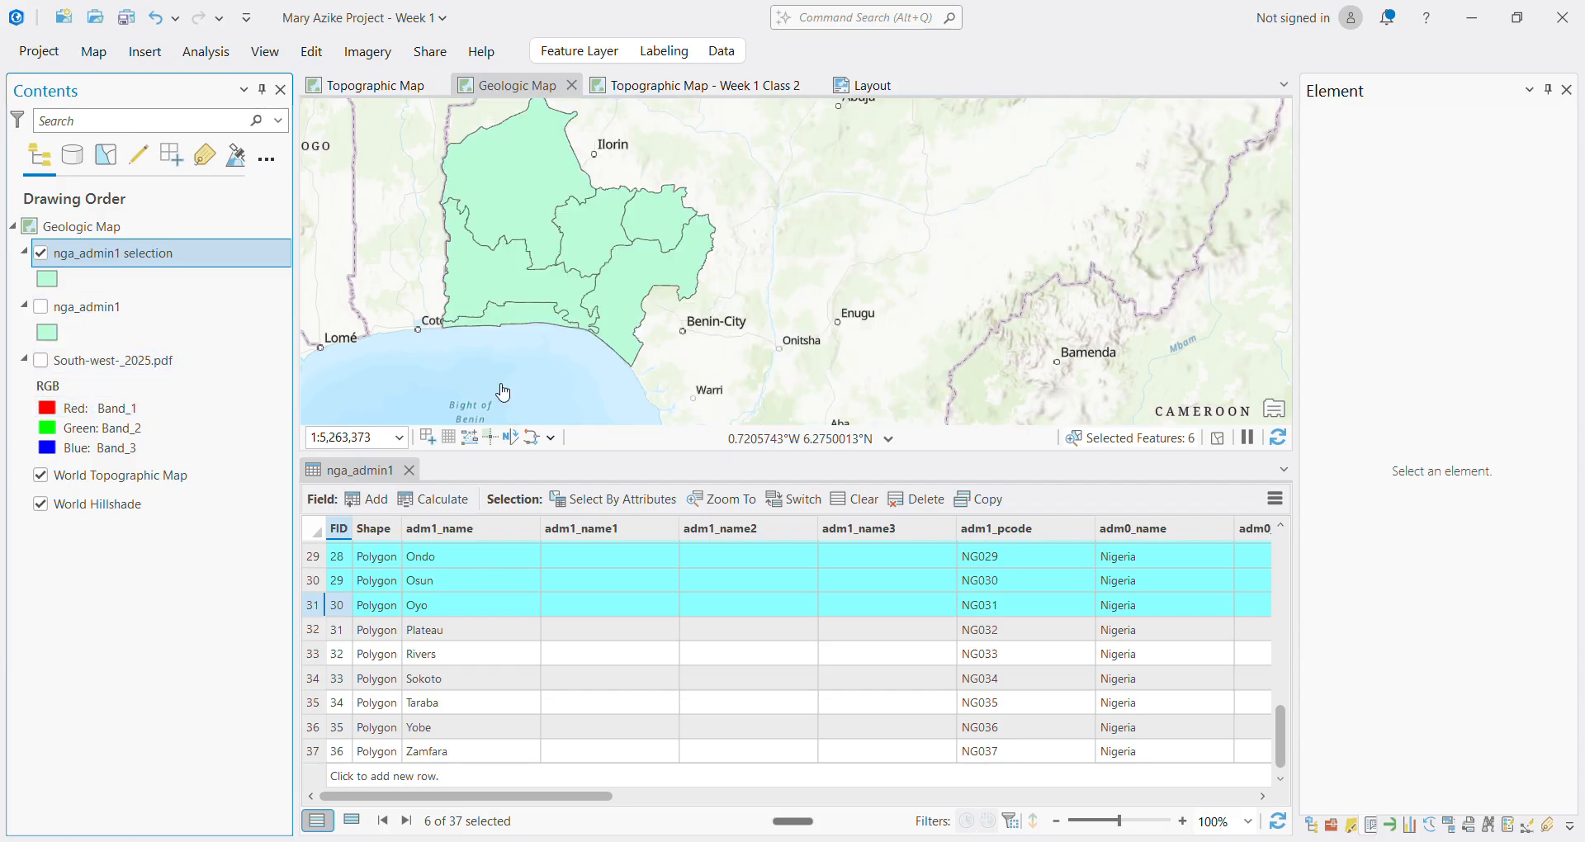
click(409, 470)
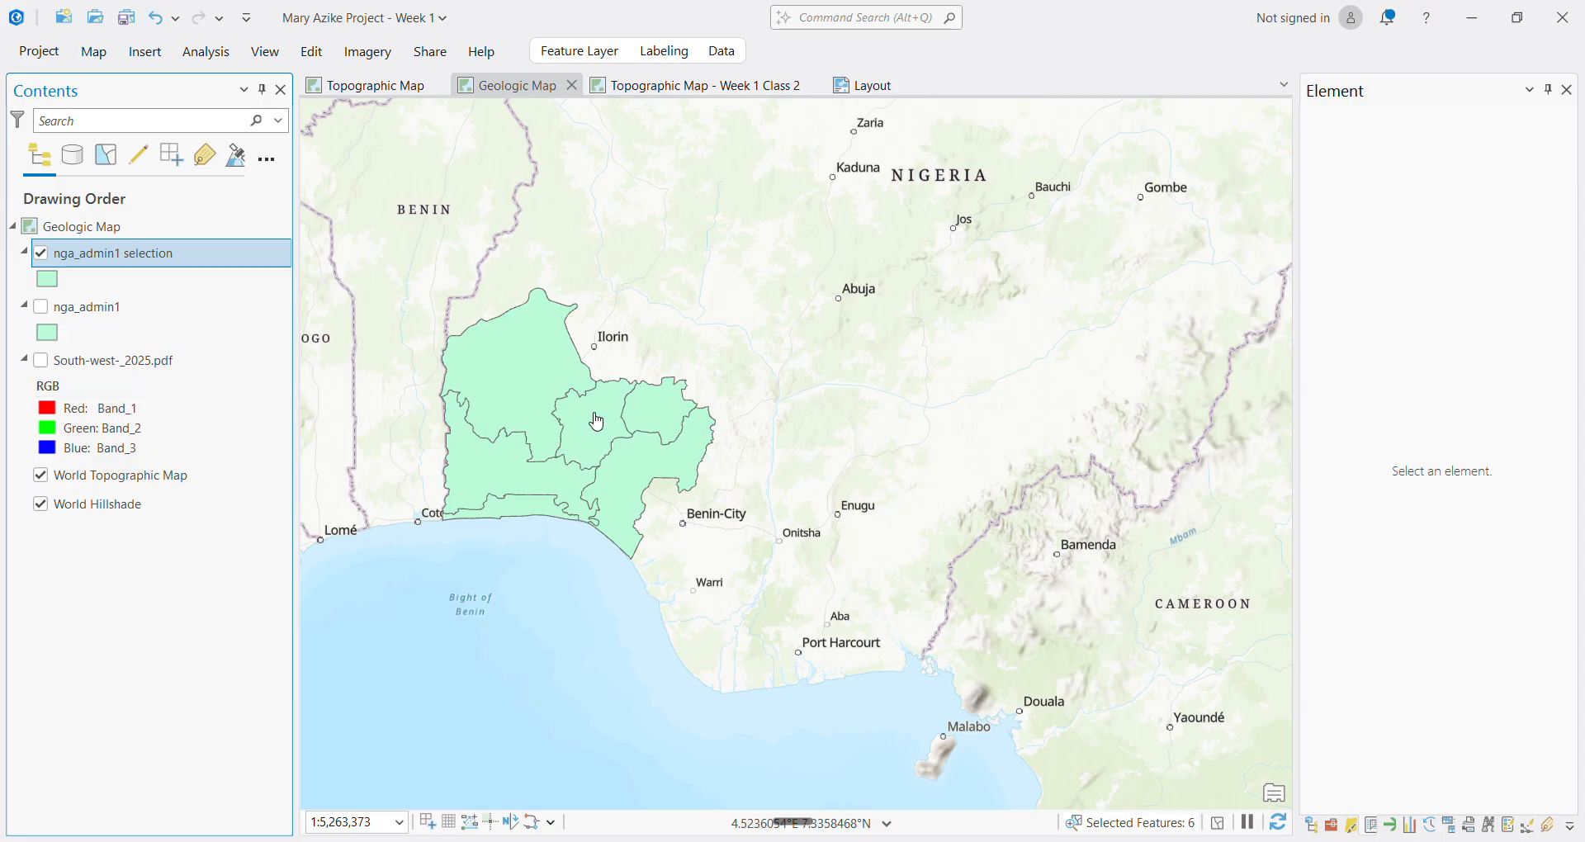
right_click(110, 262)
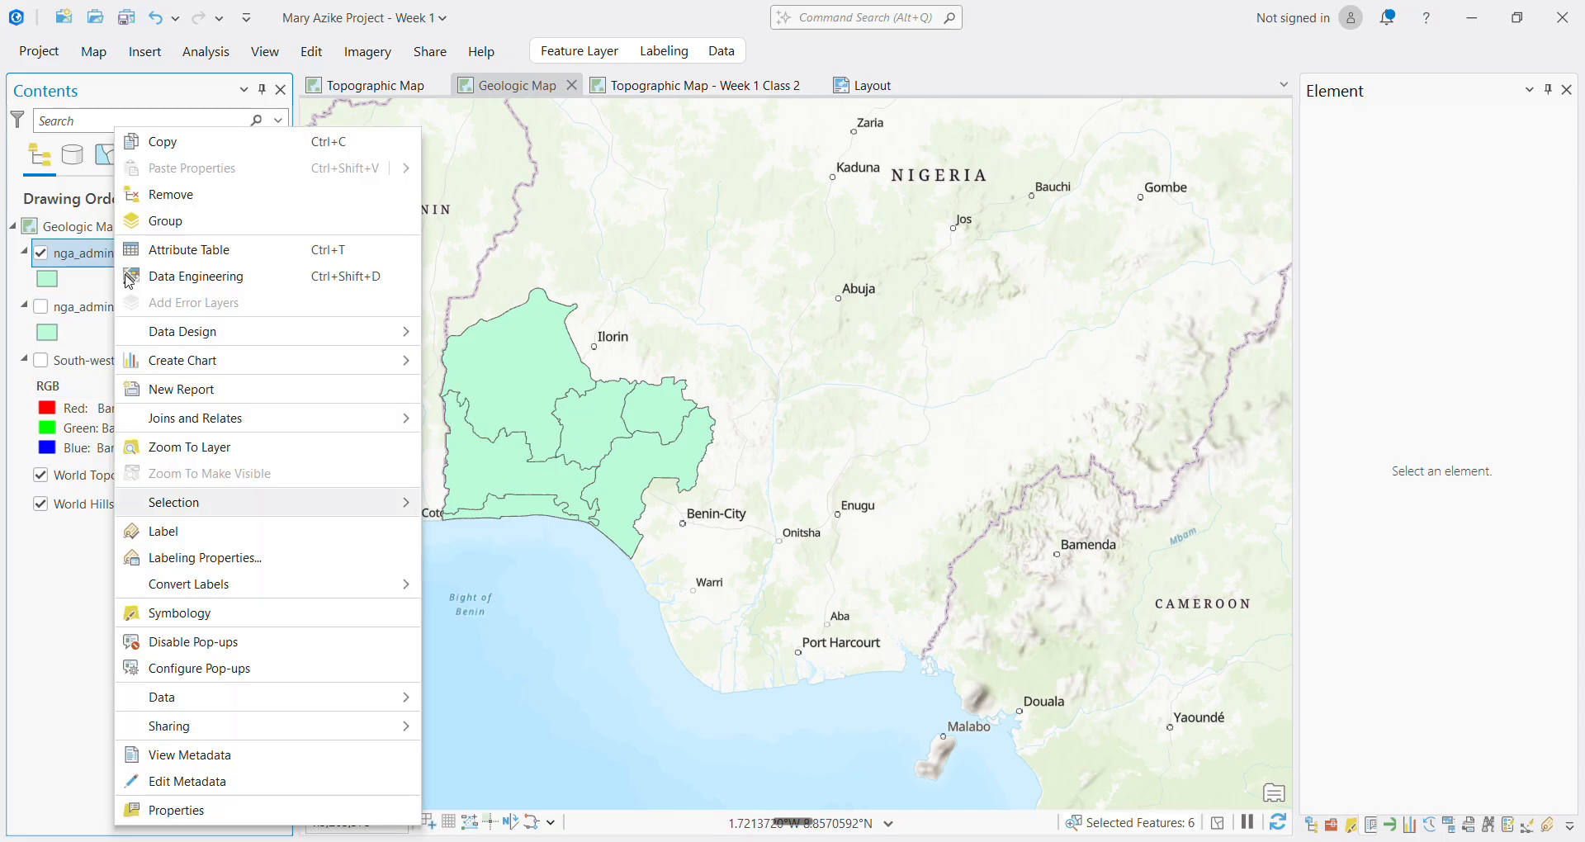
click(231, 450)
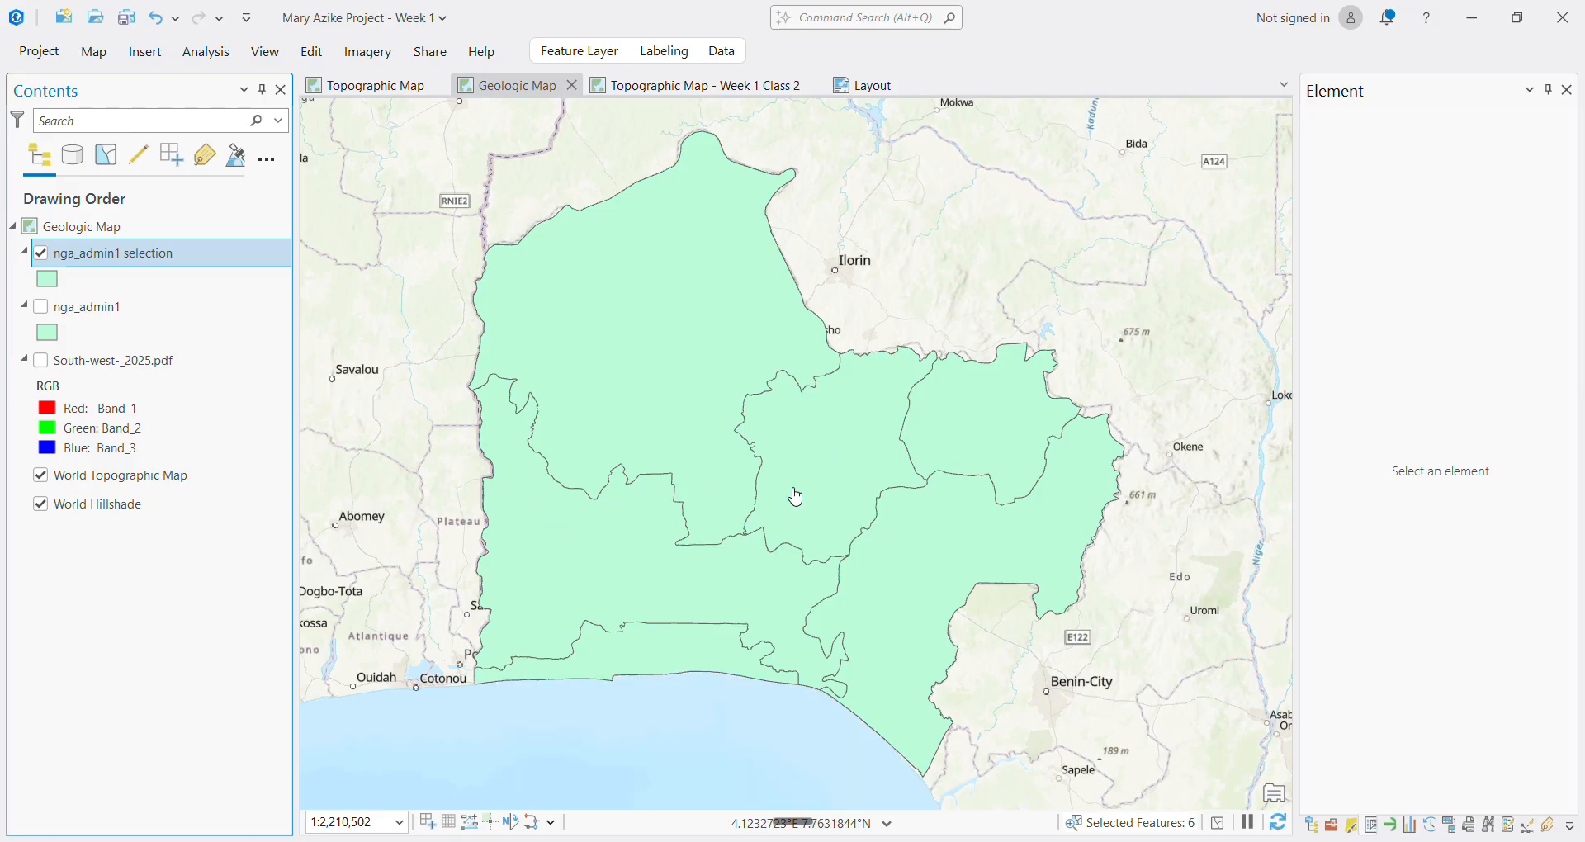
Display nga_admin1 instead of the nga_admin1 selection layer, and clear the selected features
click(41, 253)
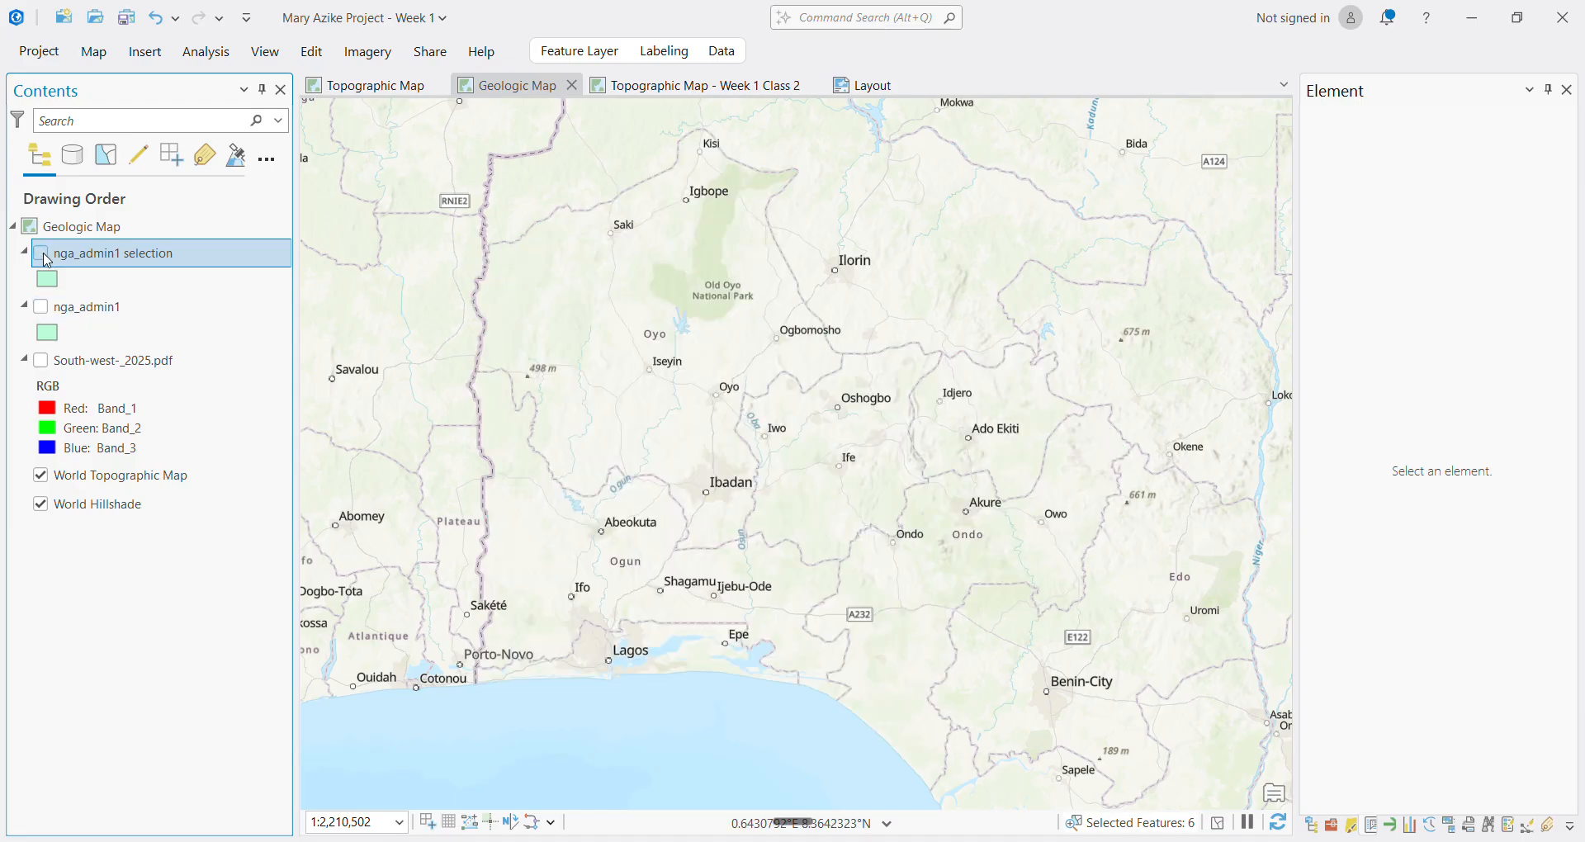
click(47, 309)
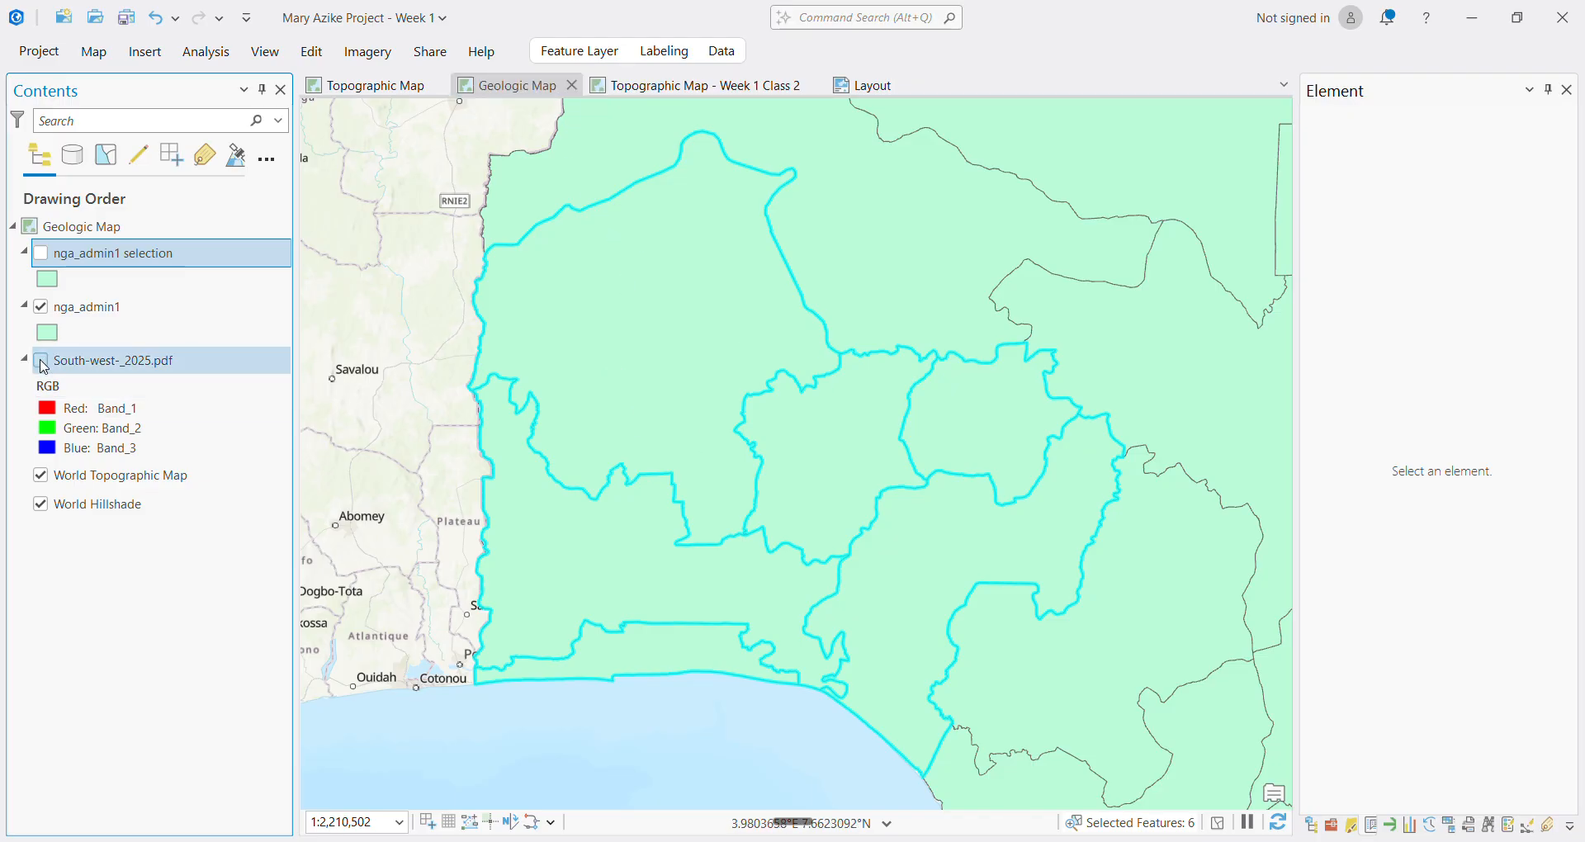
click(280, 53)
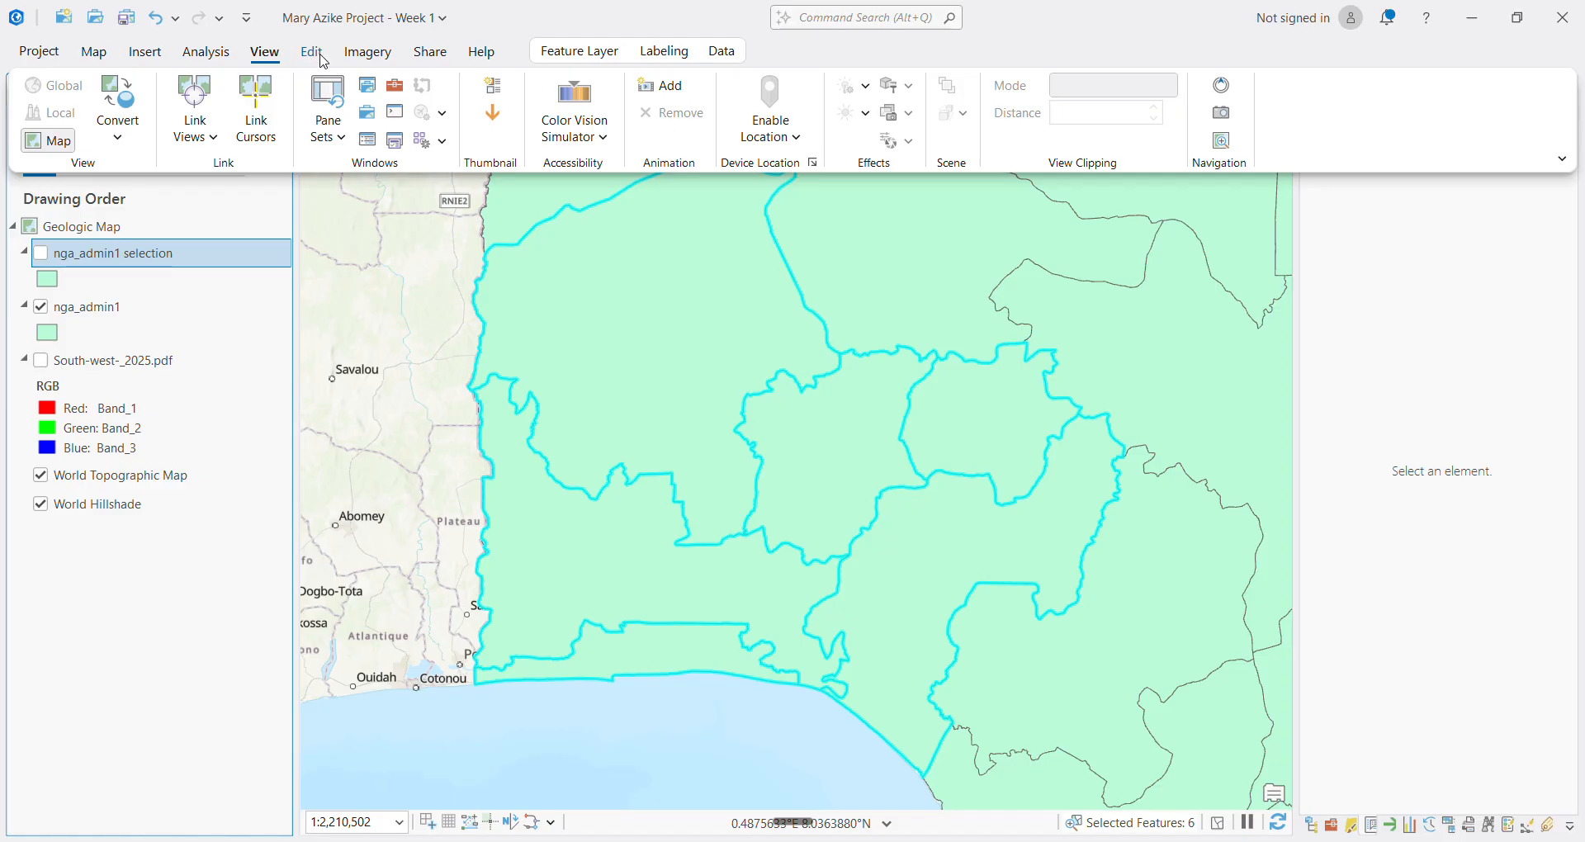
click(686, 135)
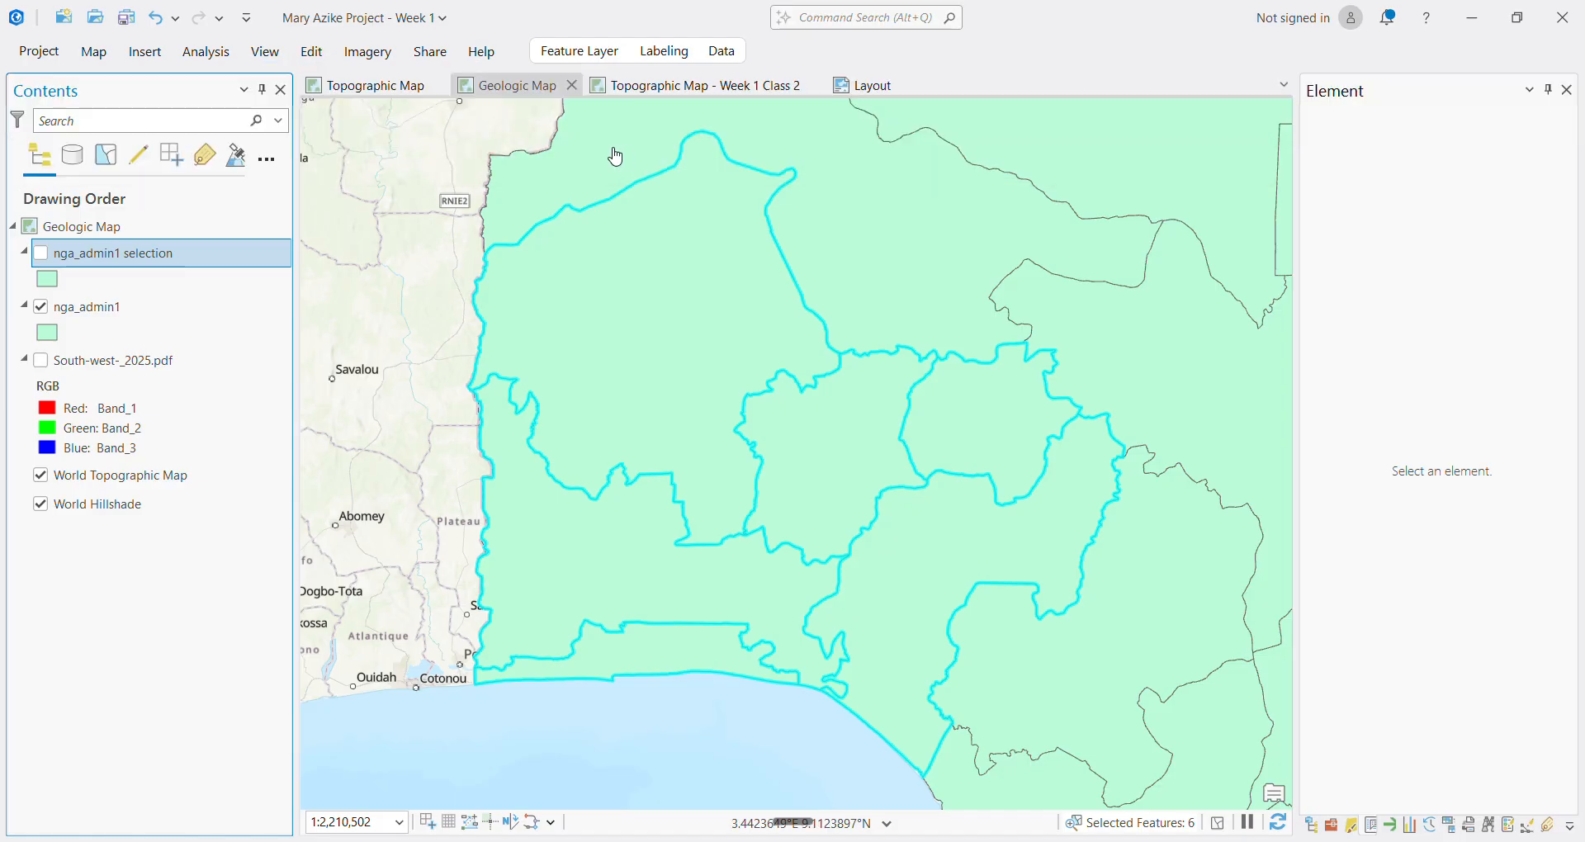
click(306, 60)
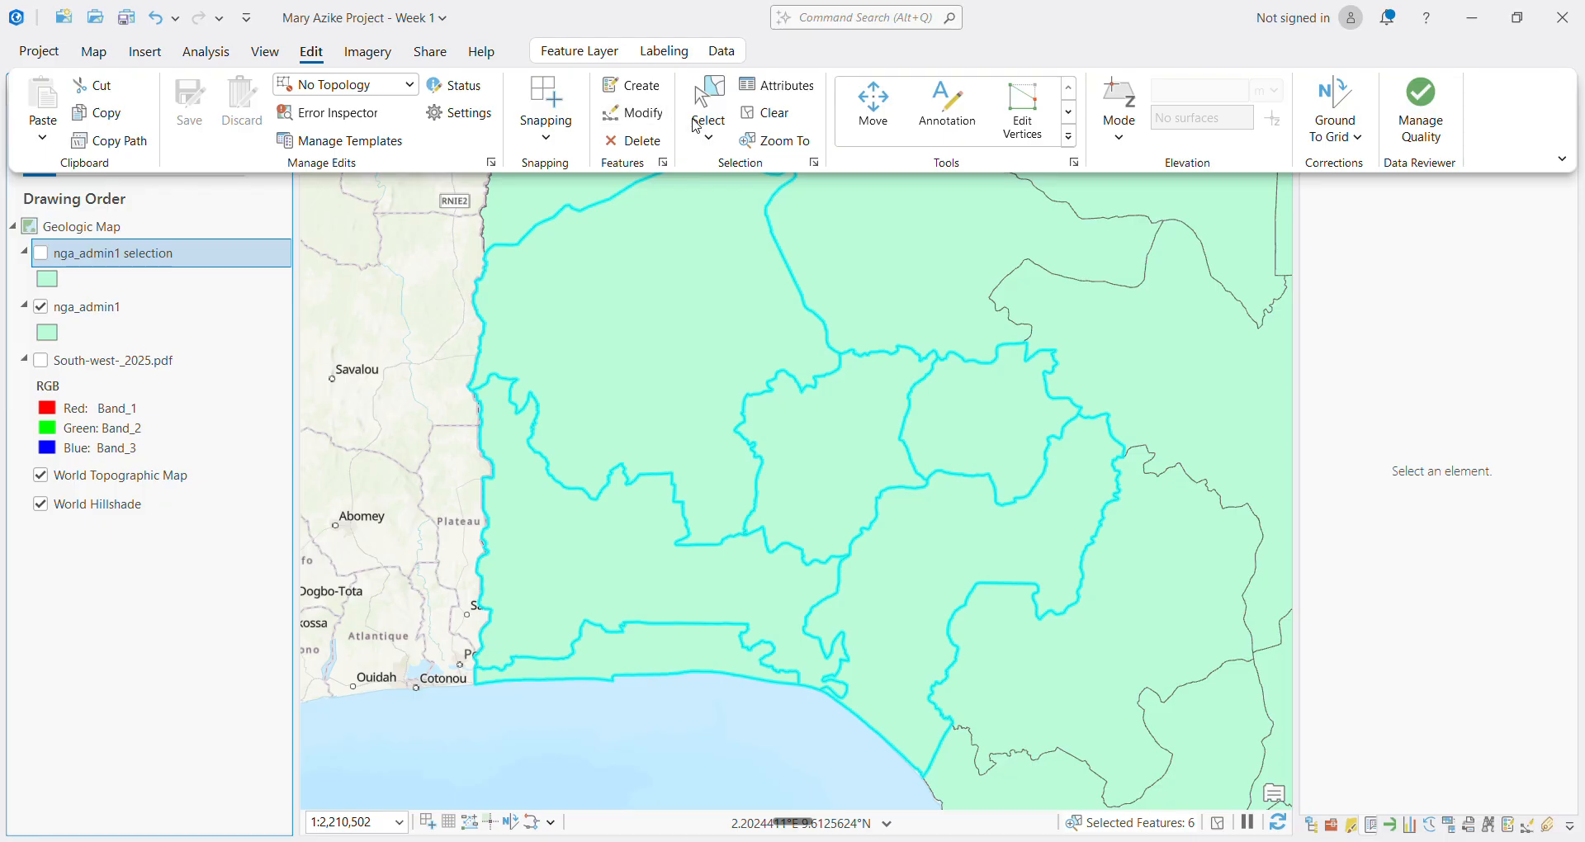
click(767, 115)
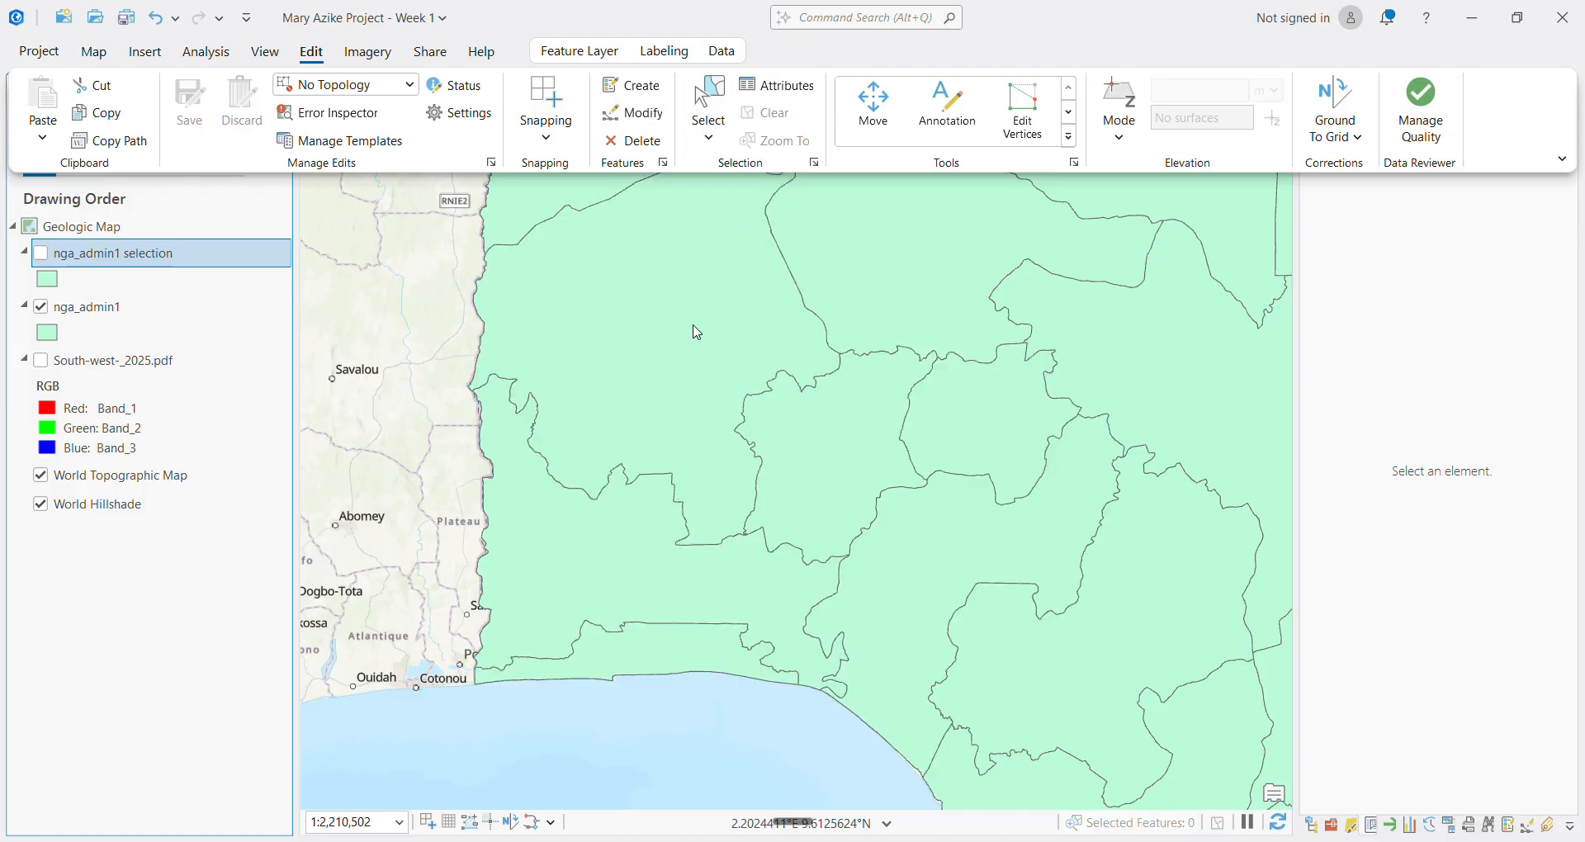
scroll(814, 409, down, 3)
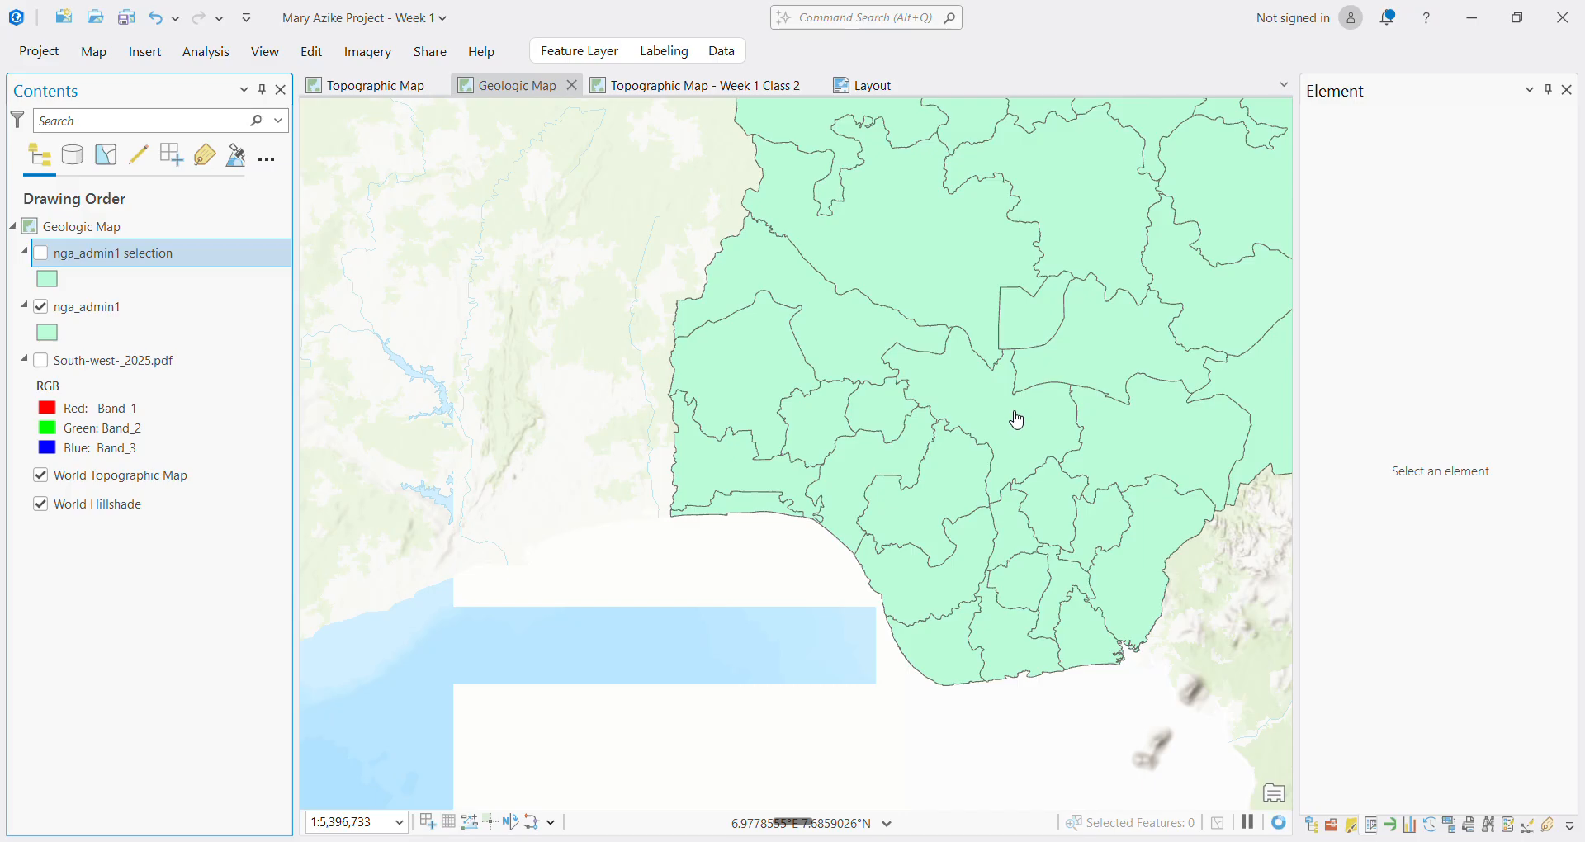
Activate polygon selection for picking features on the Geologic Map
drag(1072, 339, 924, 383)
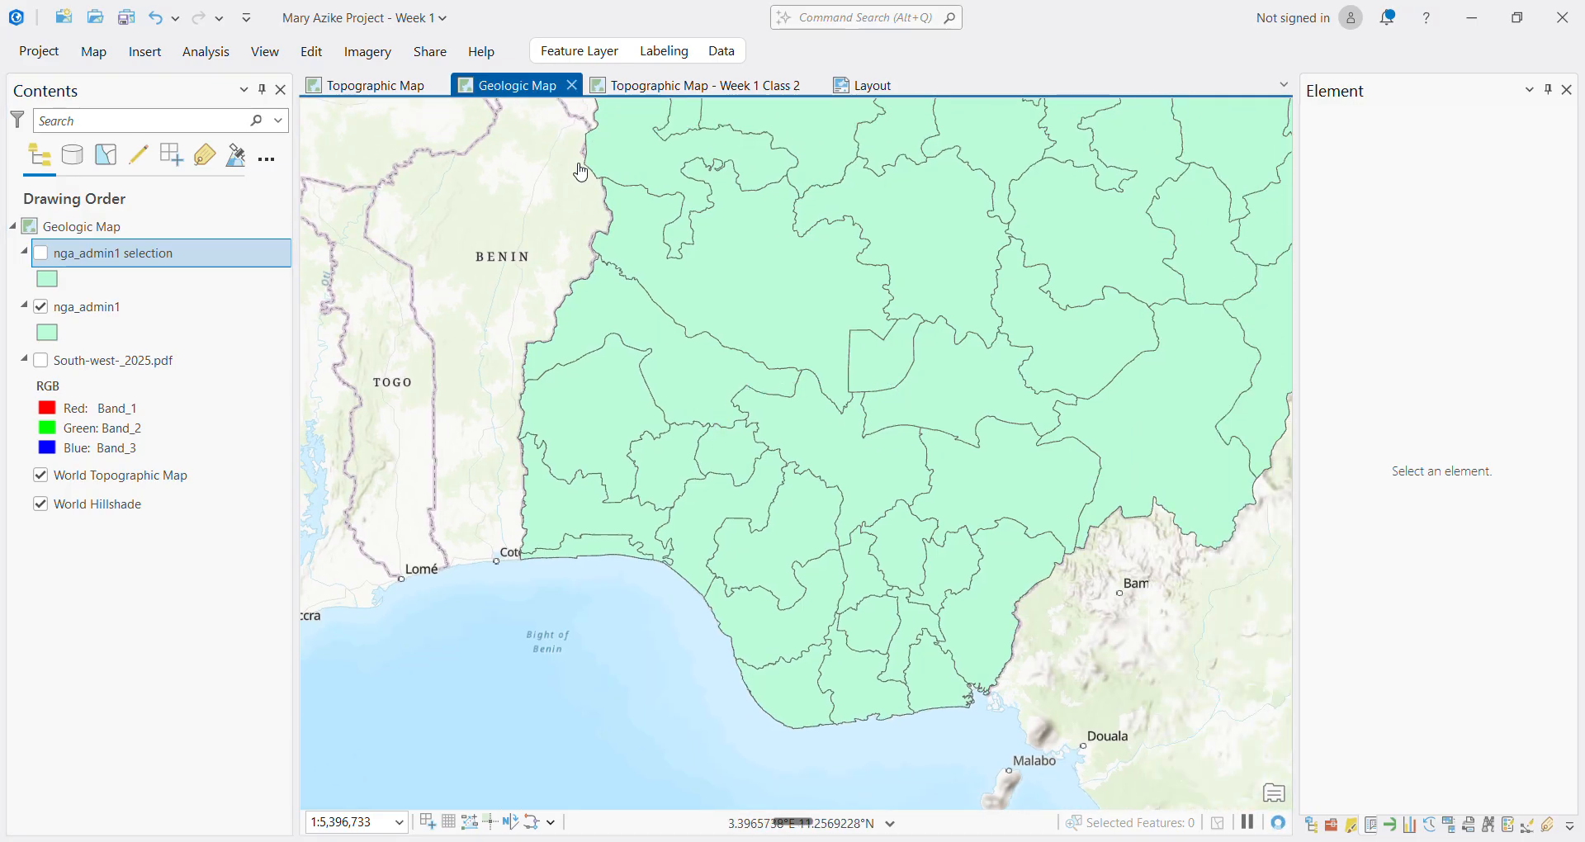
click(312, 53)
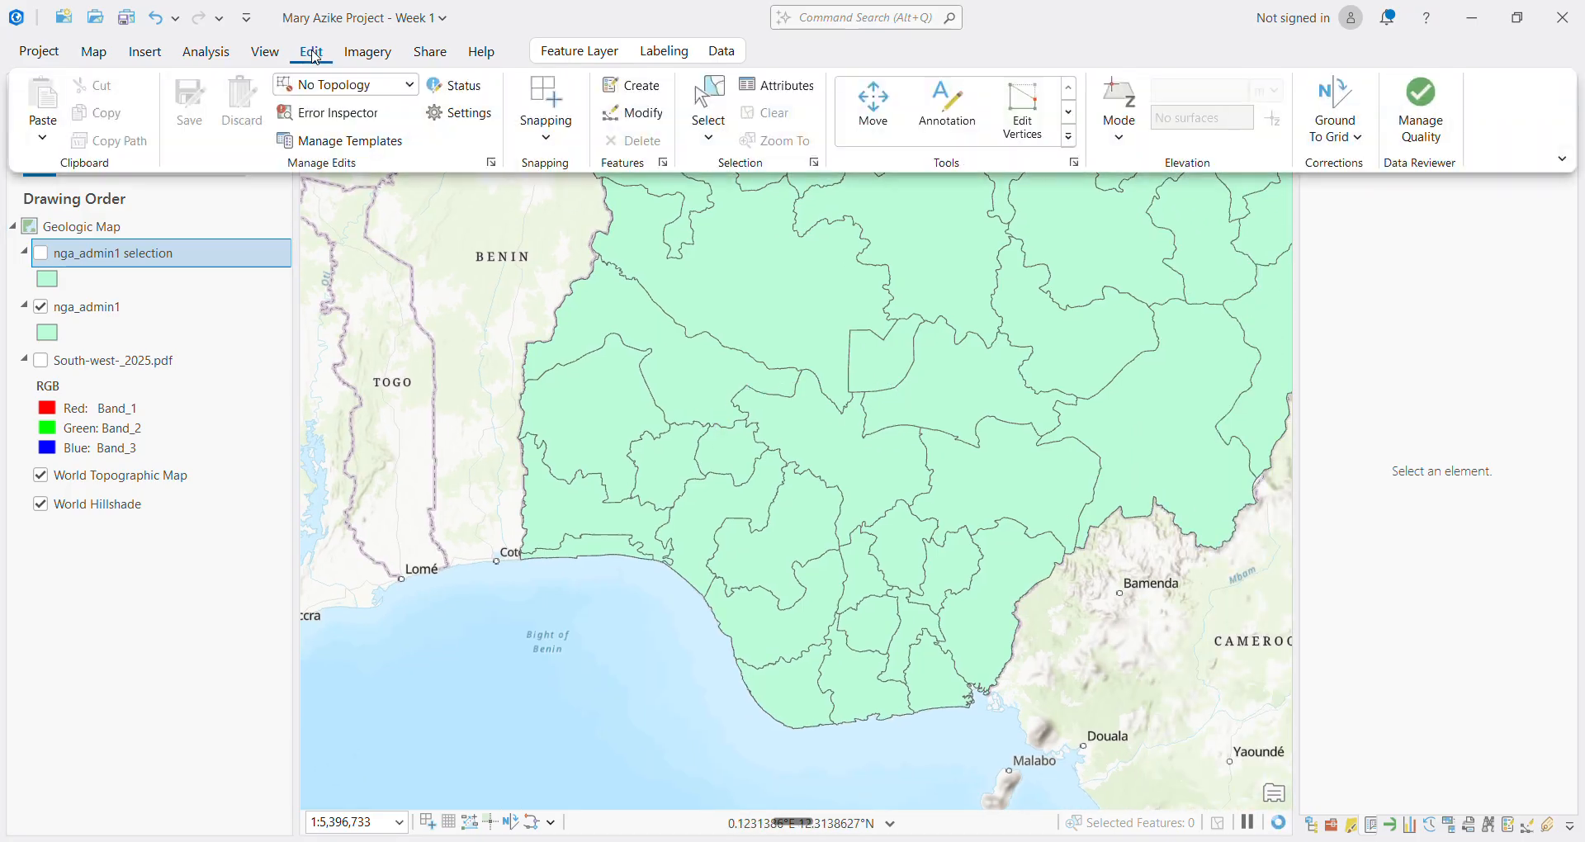
click(712, 140)
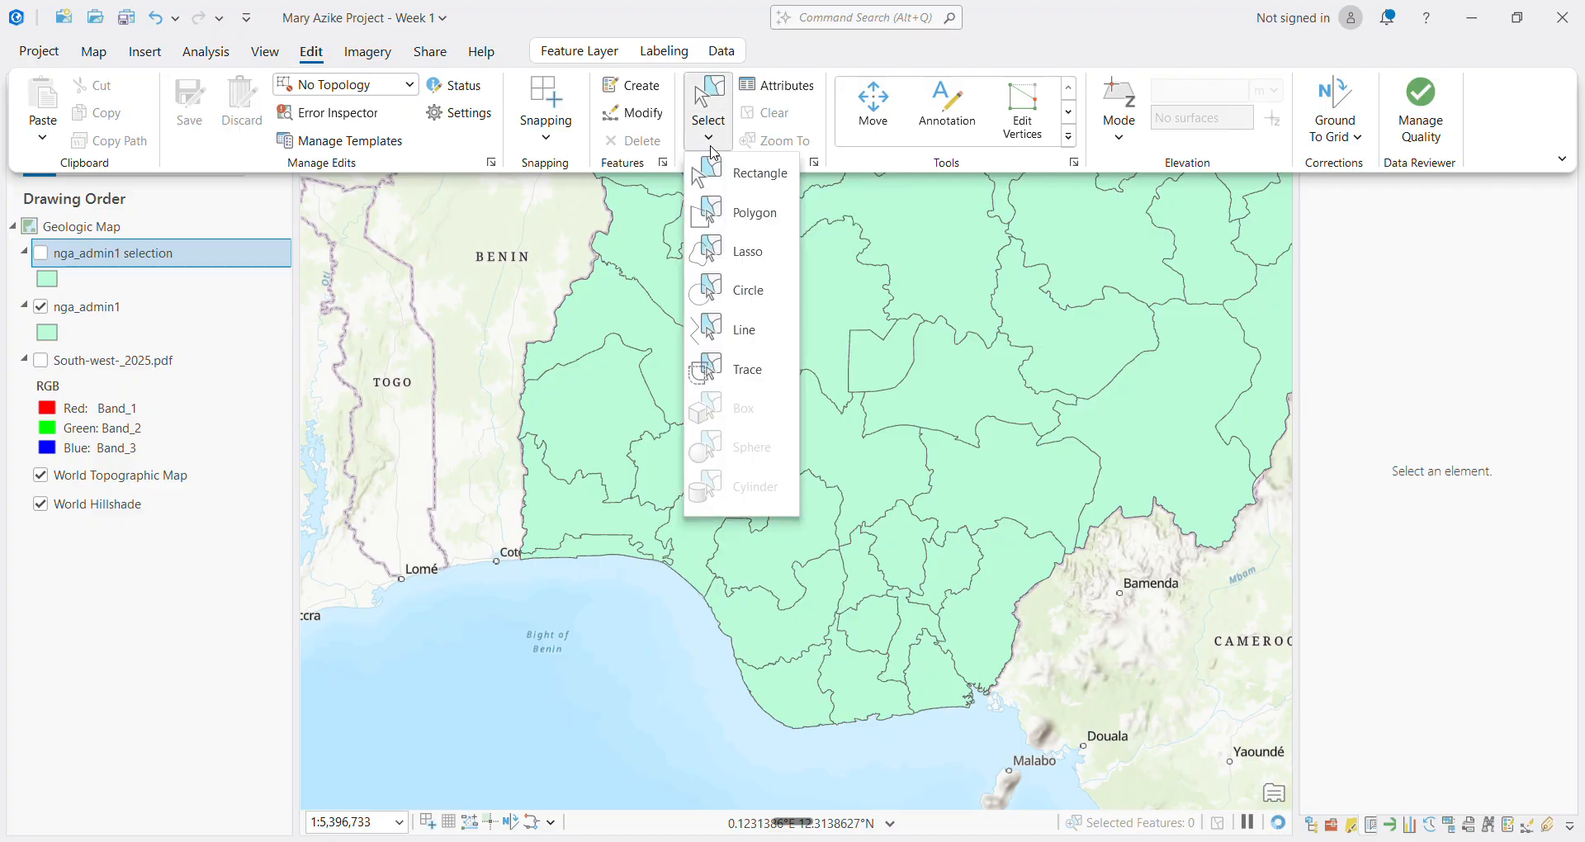
click(760, 220)
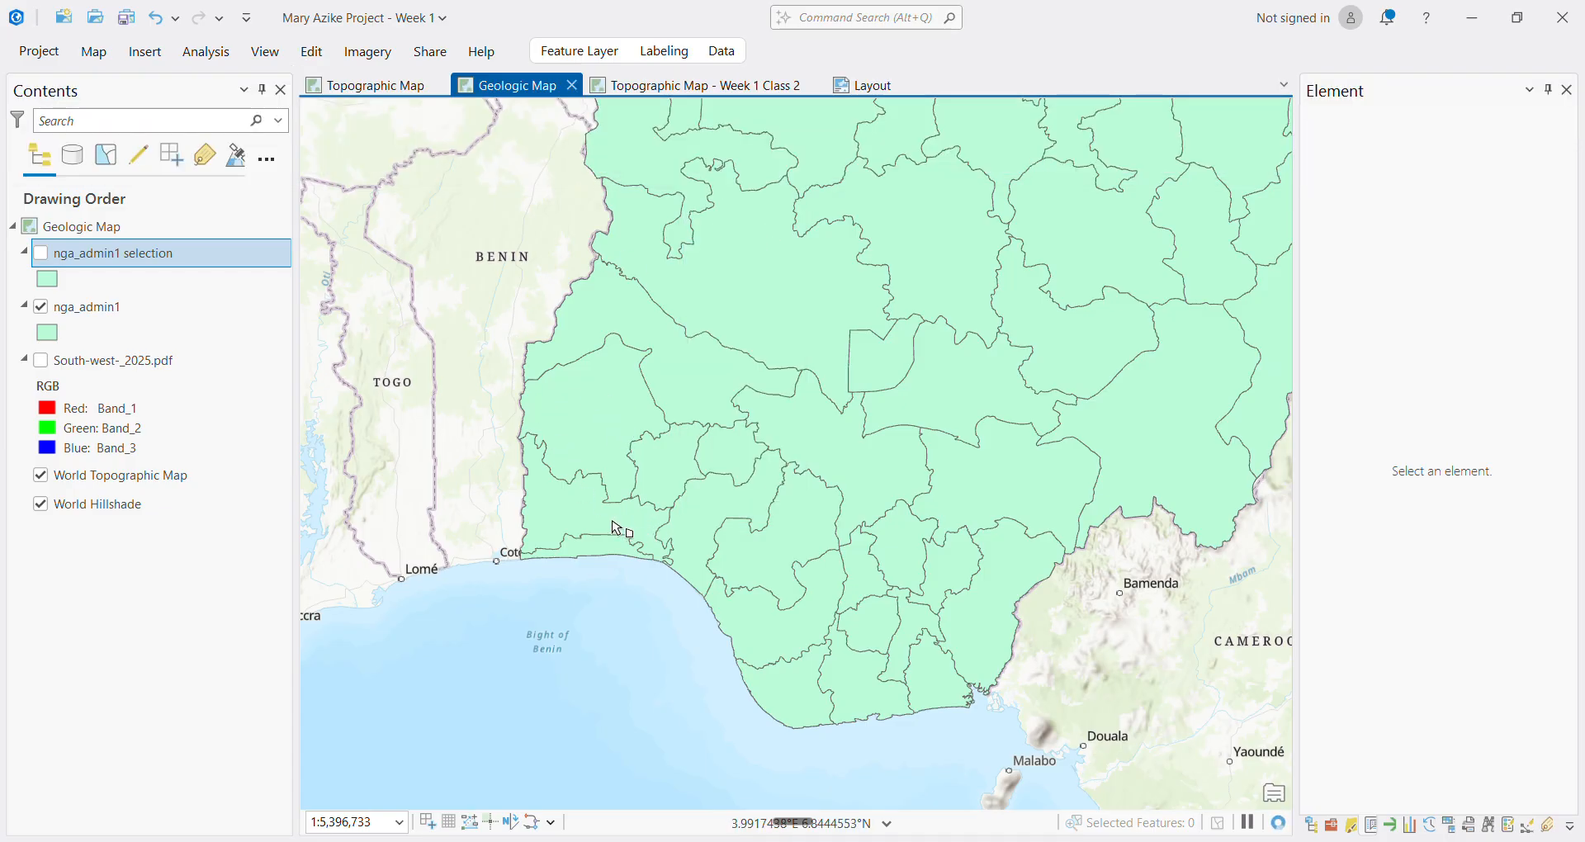
Turn on labels for the nga_admin1 layer so each state shows its name
right_click(84, 323)
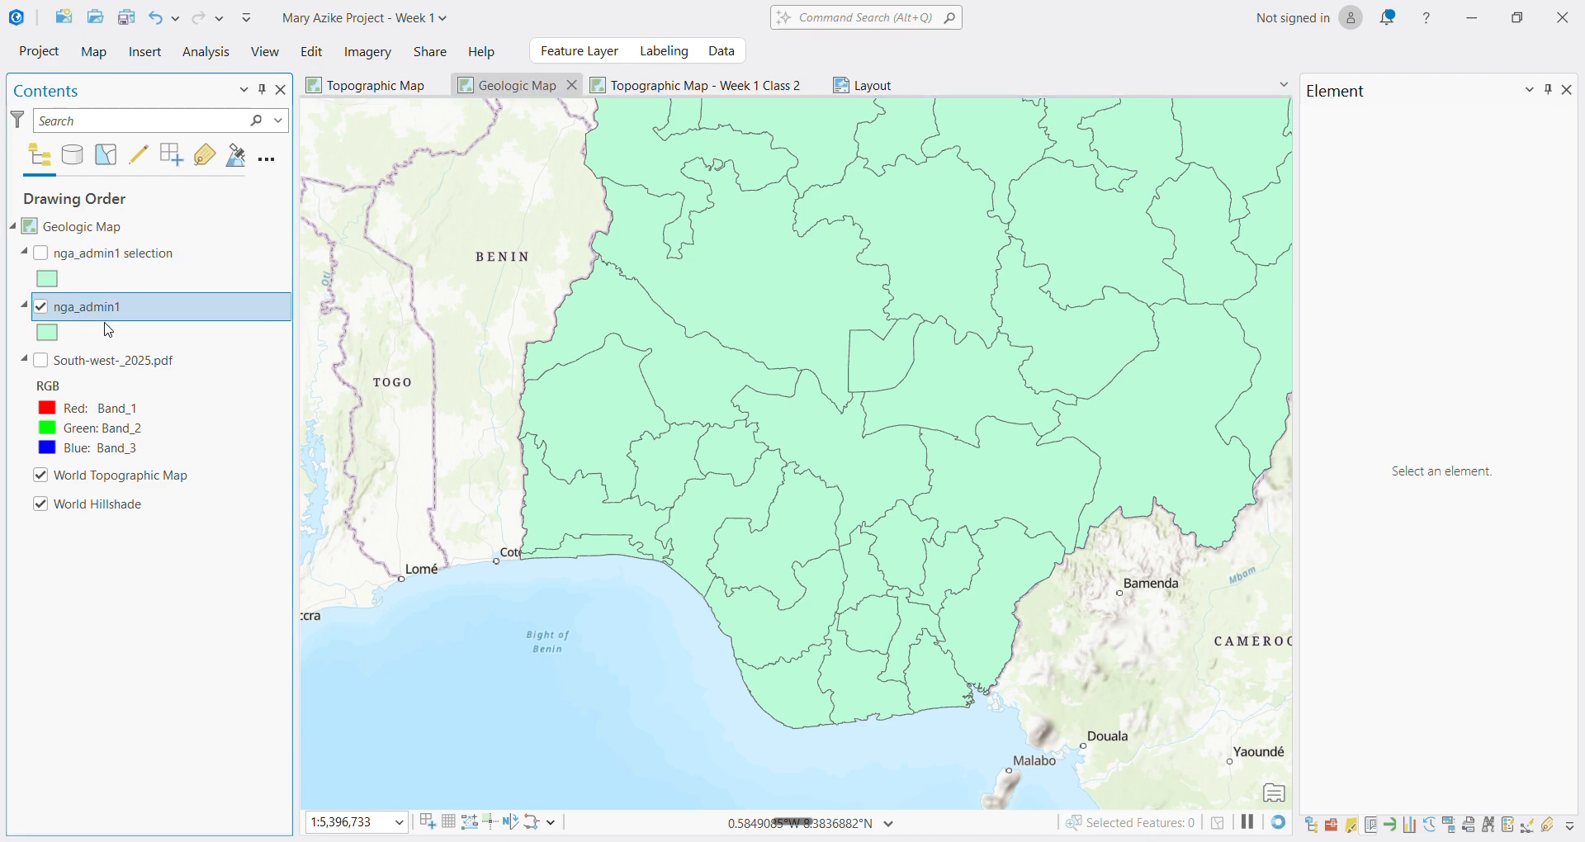
click(133, 541)
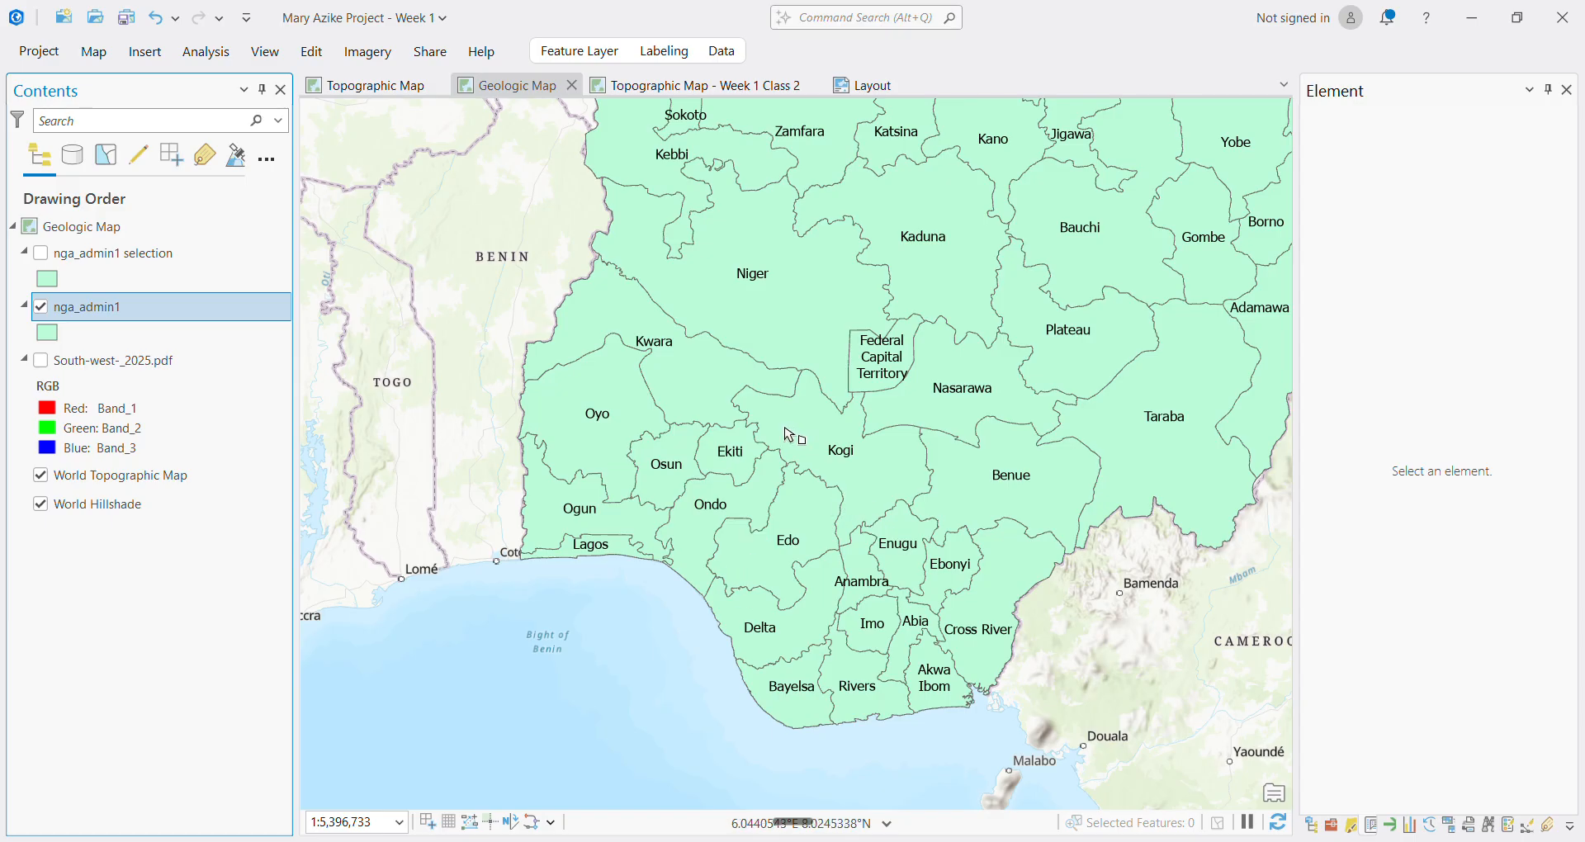
scroll(677, 525, up, 2)
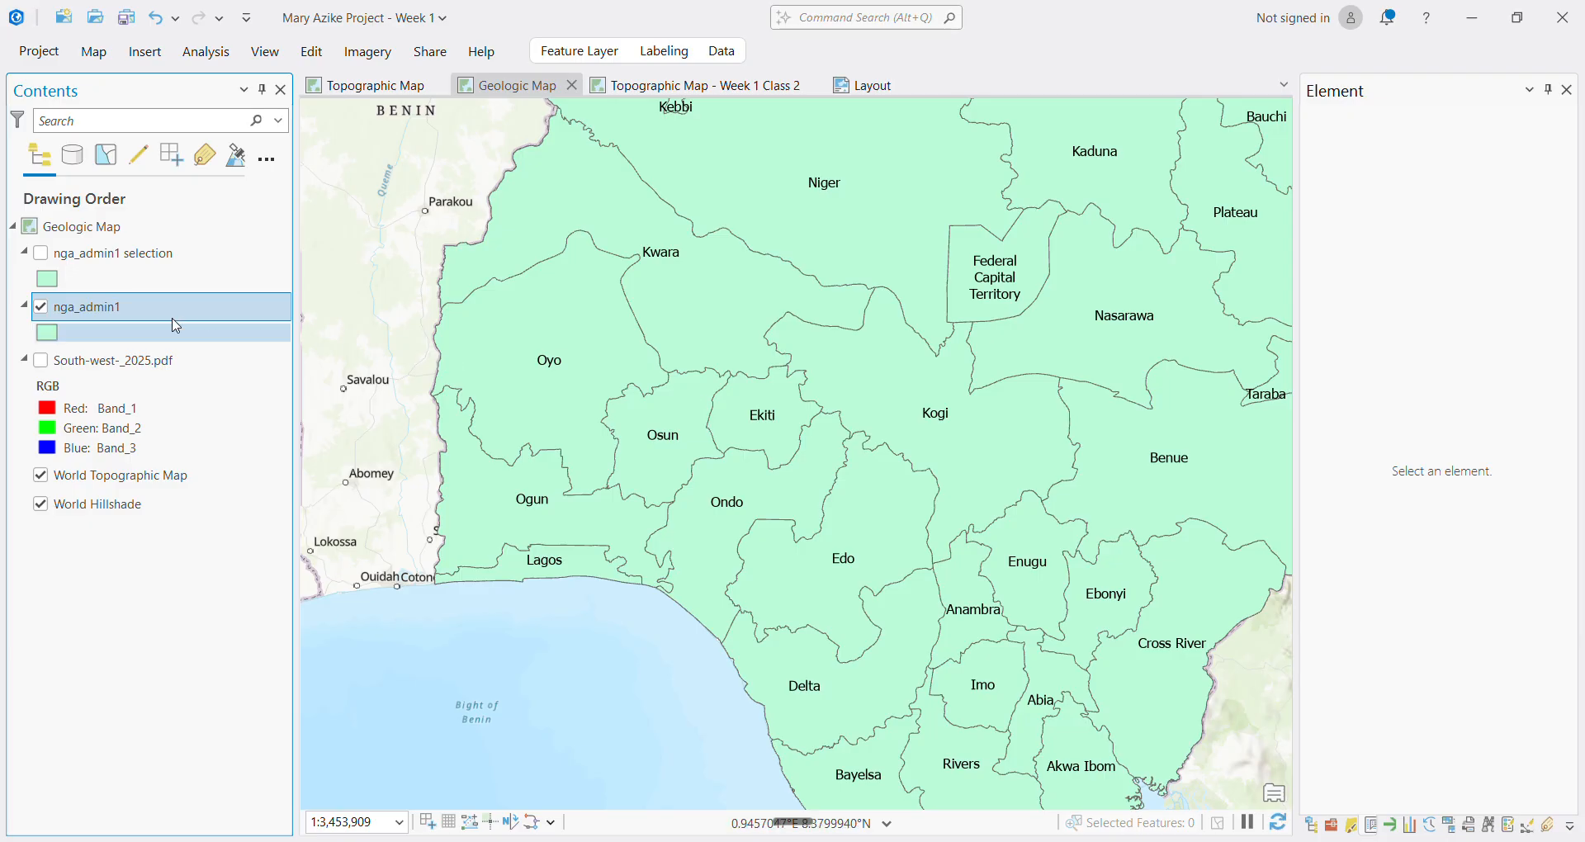
right_click(112, 315)
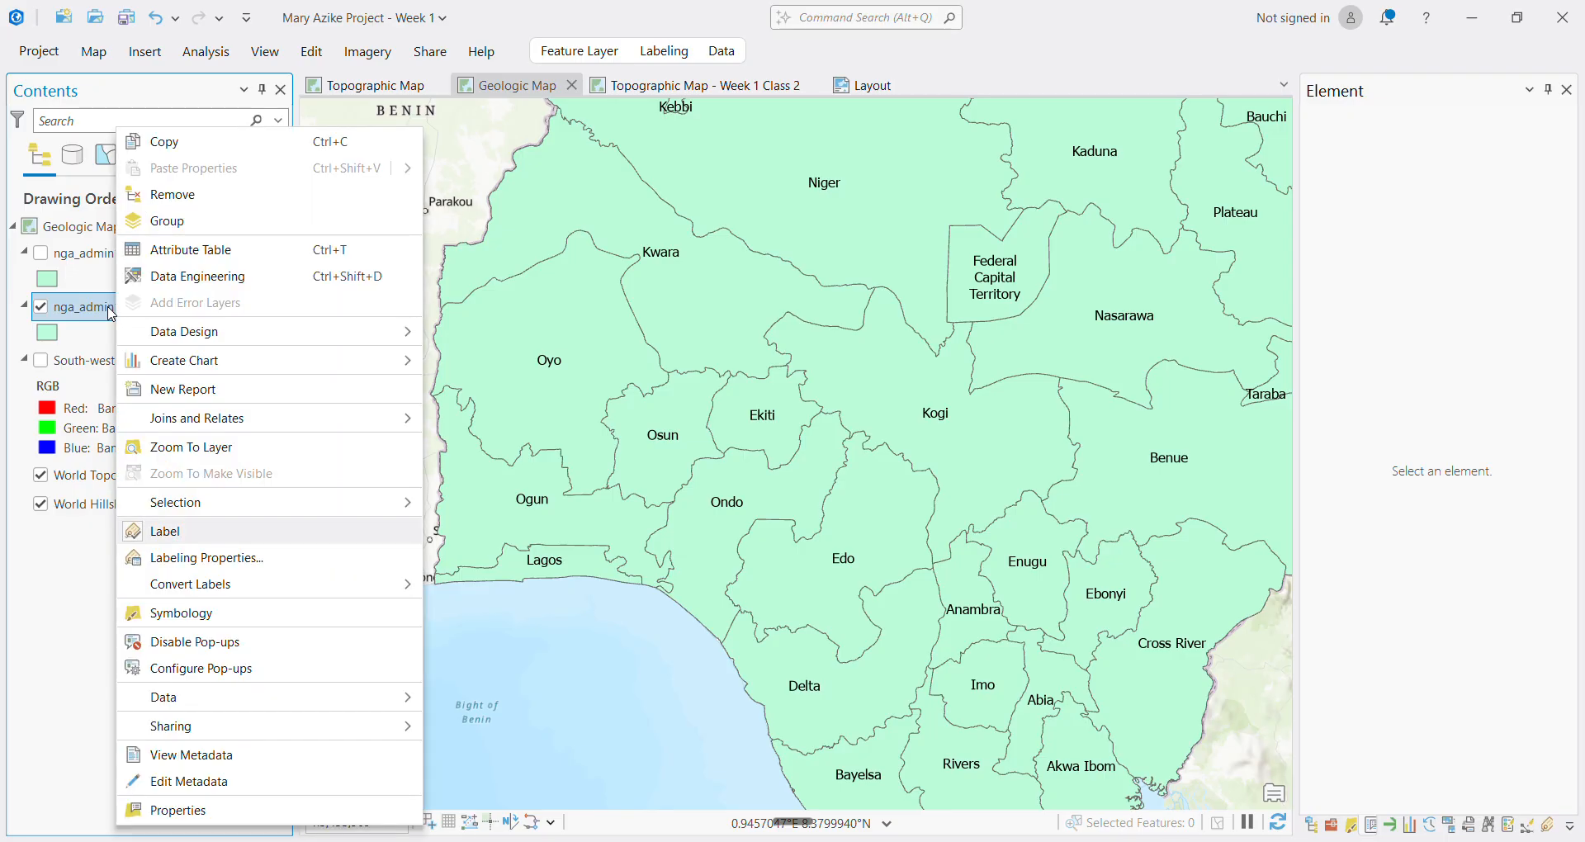
right_click(97, 314)
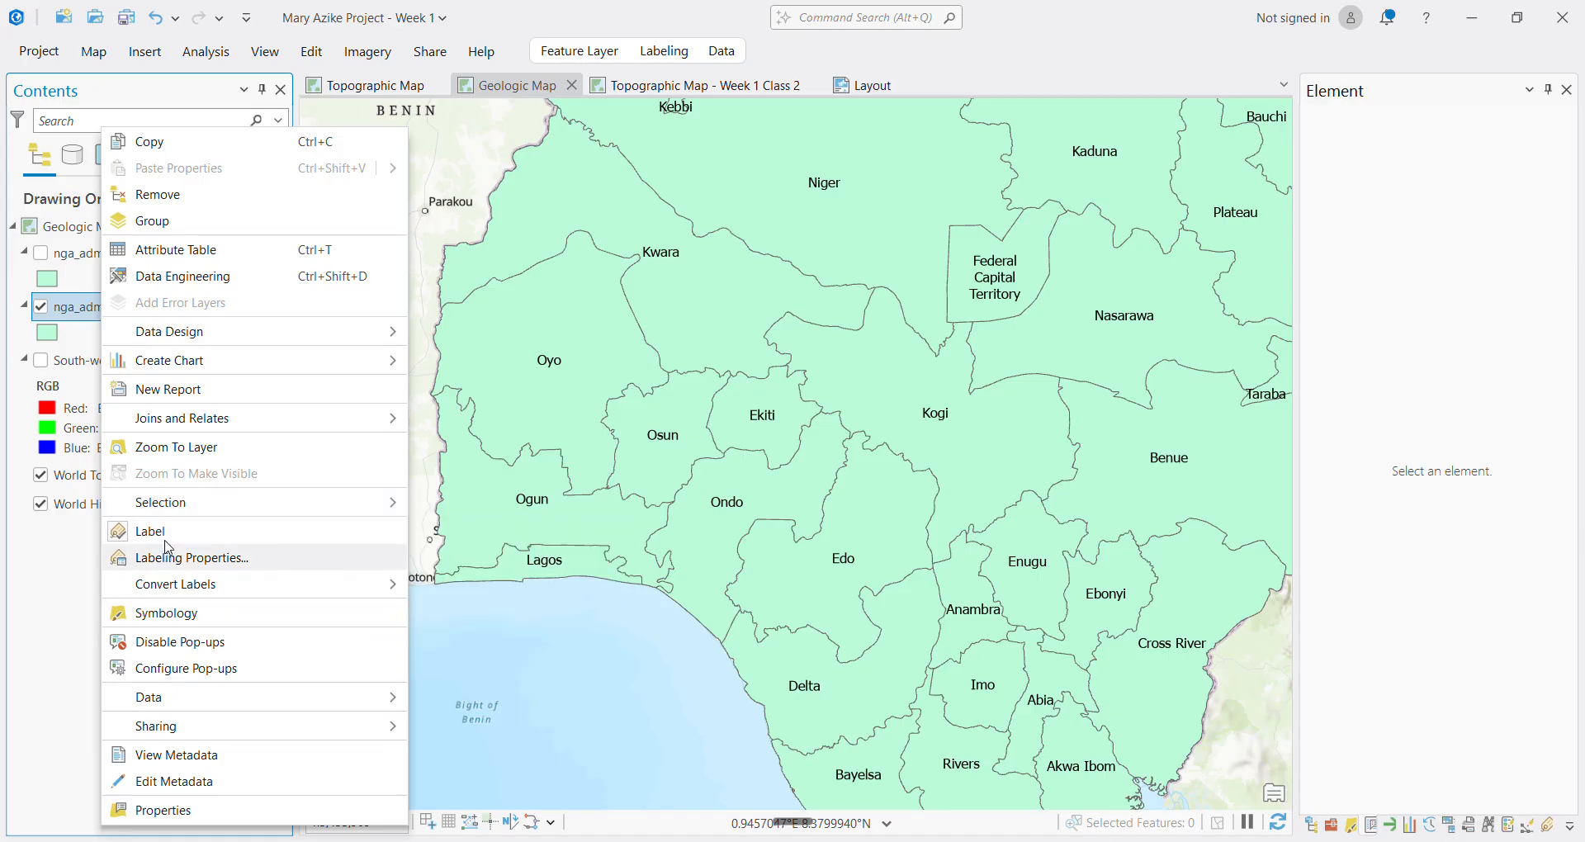
click(51, 586)
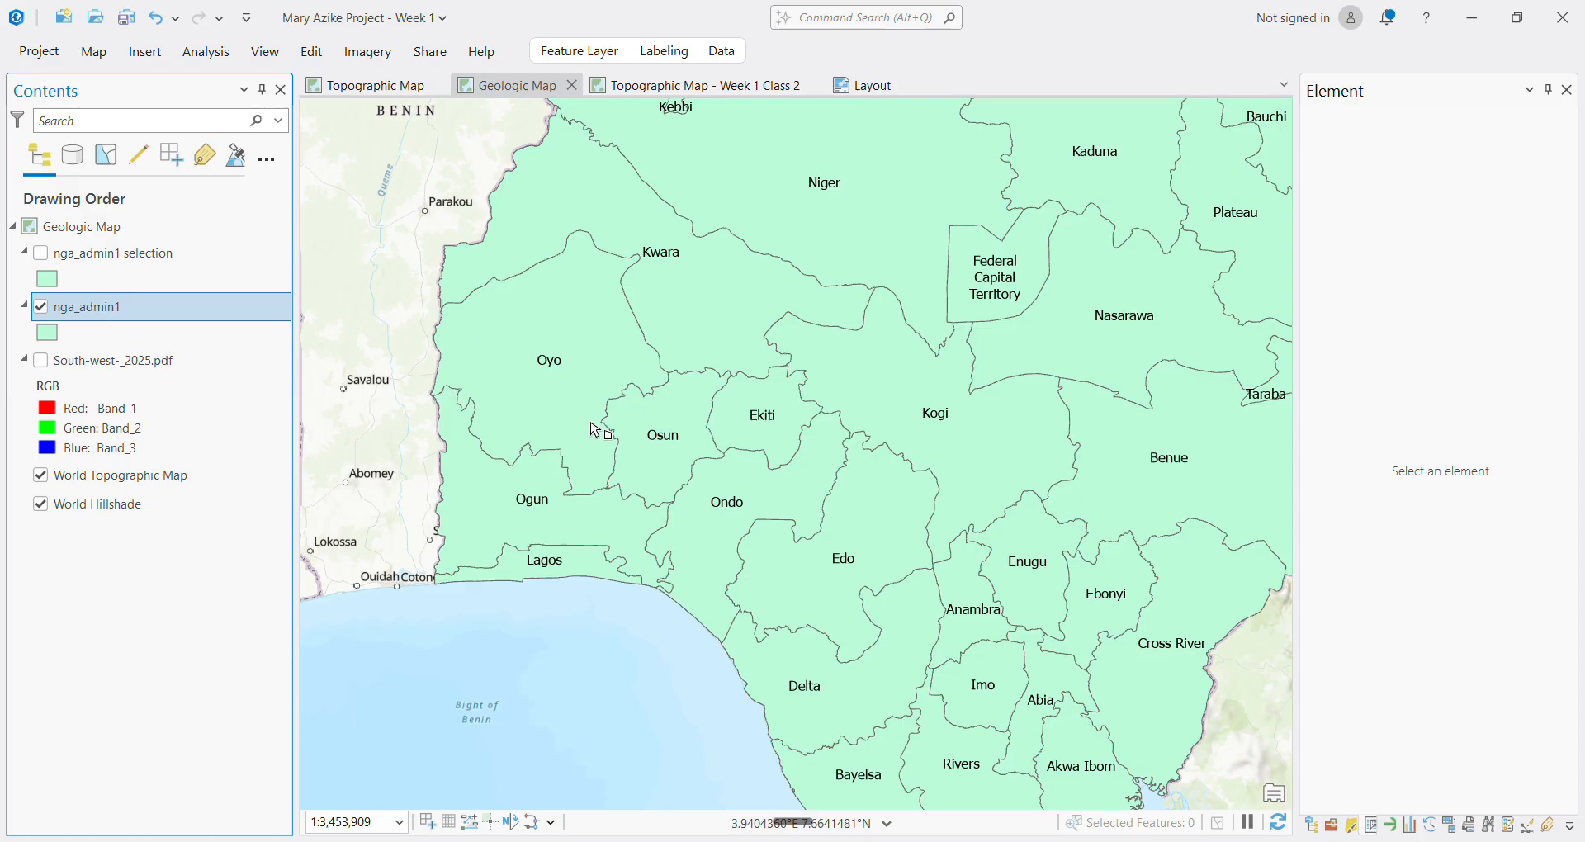
Select Lagos, Ogun, Oyo, Osun, Ekiti and Ondo directly on the map, using rectangle selection instead of polygon selection
click(518, 576)
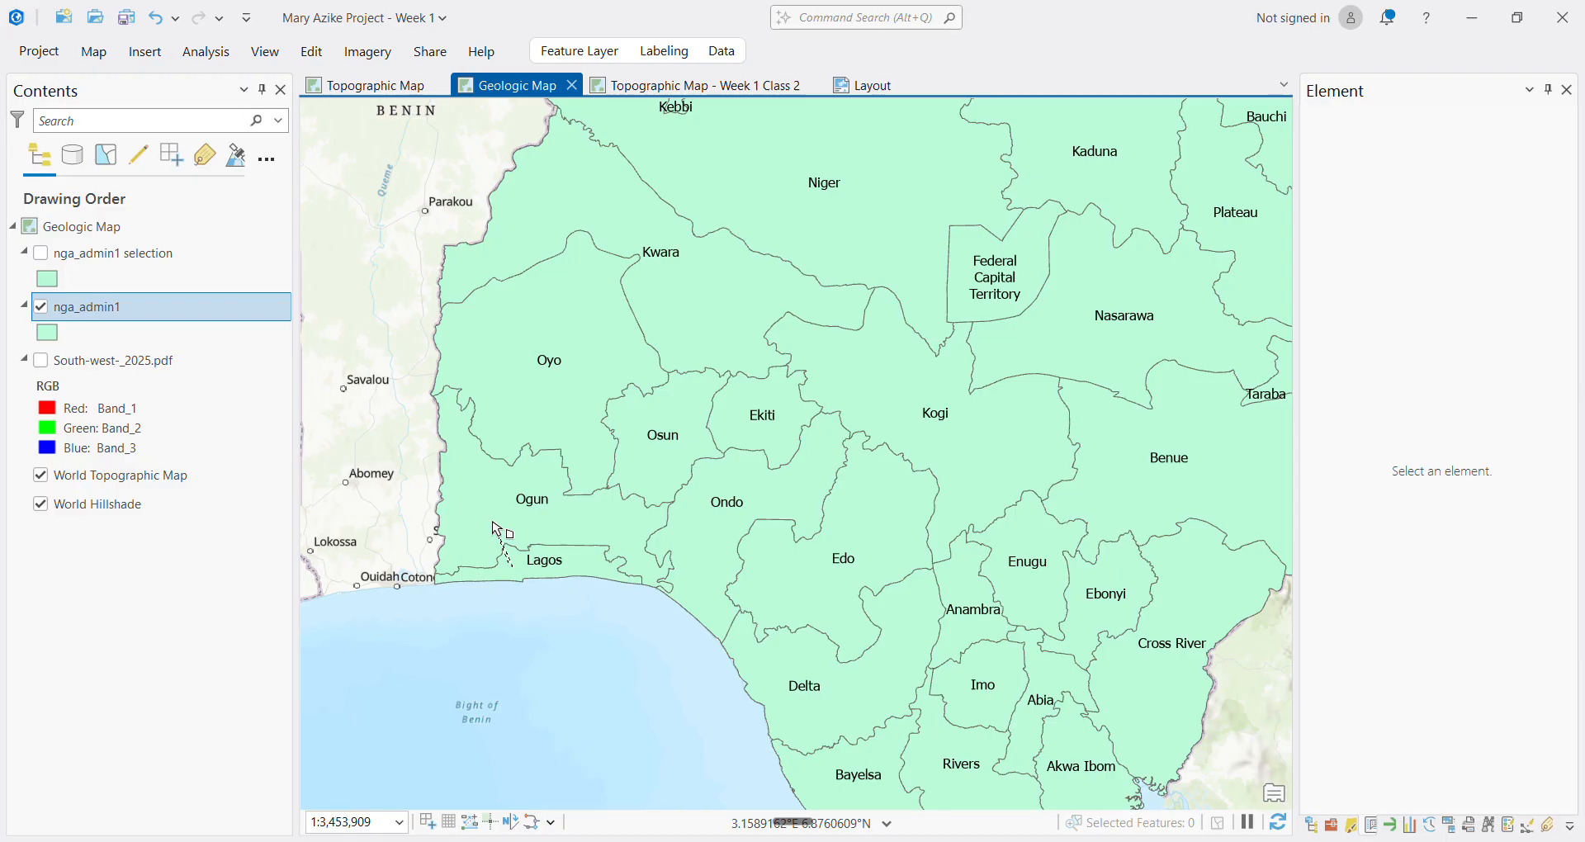
drag(509, 563, 562, 551)
click(93, 54)
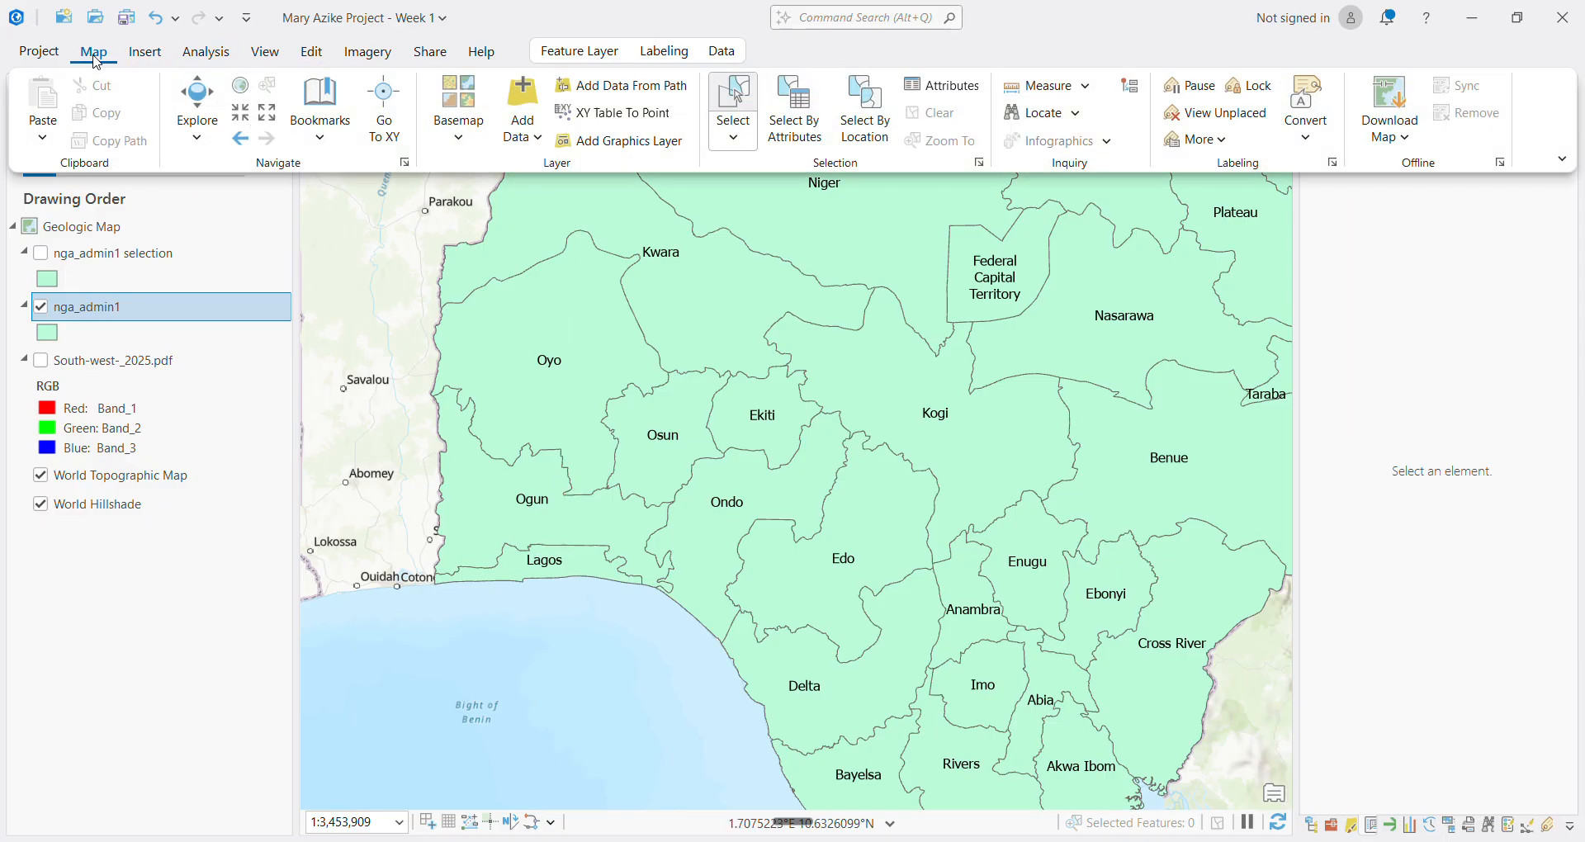
click(741, 146)
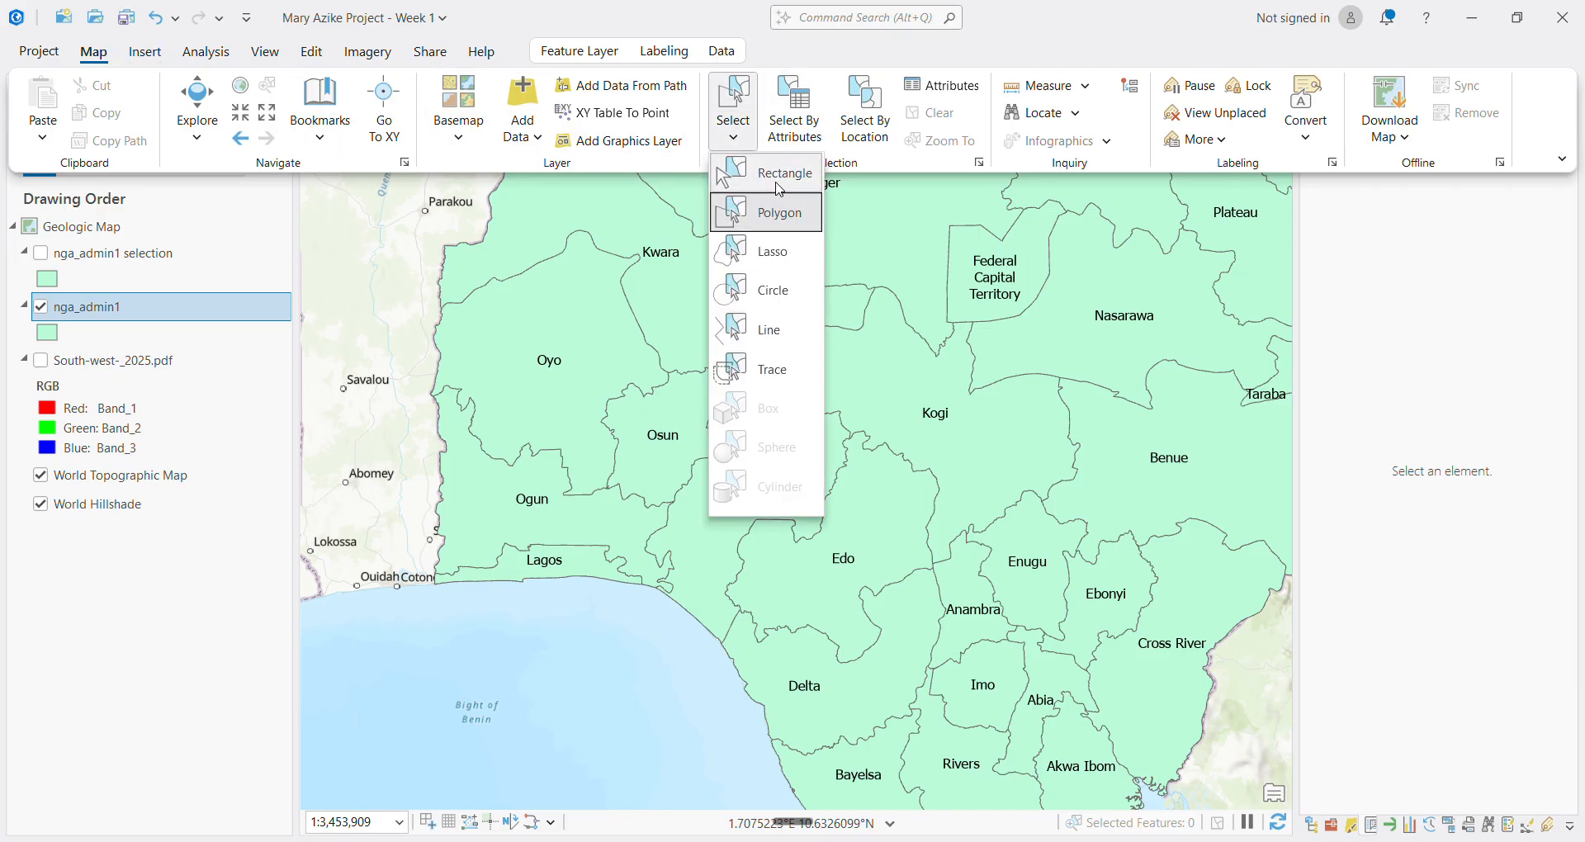
click(773, 186)
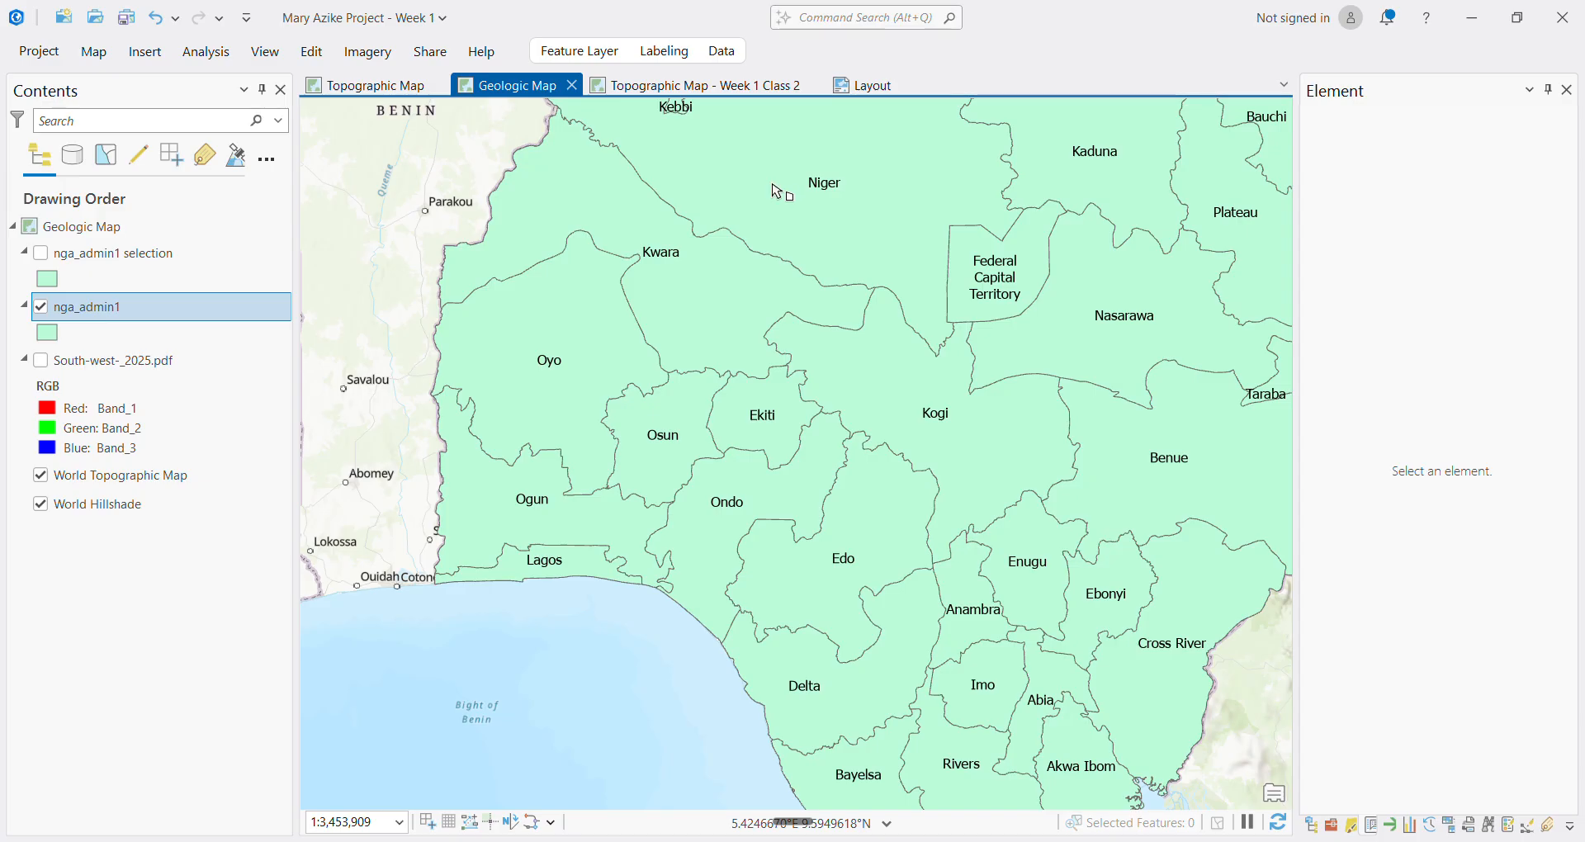
click(520, 576)
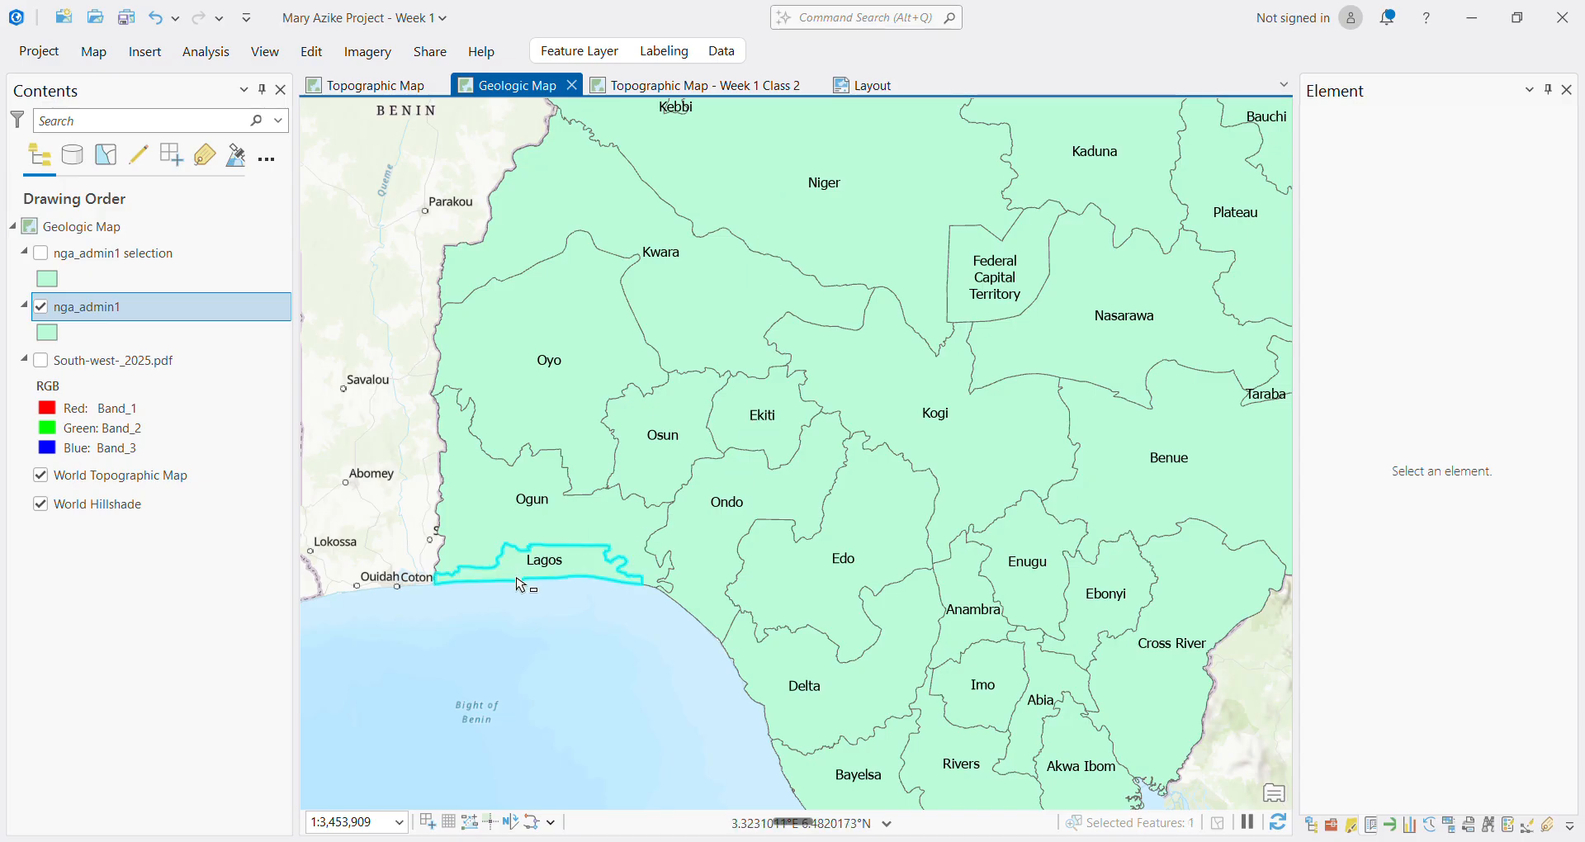
shift+click(495, 519)
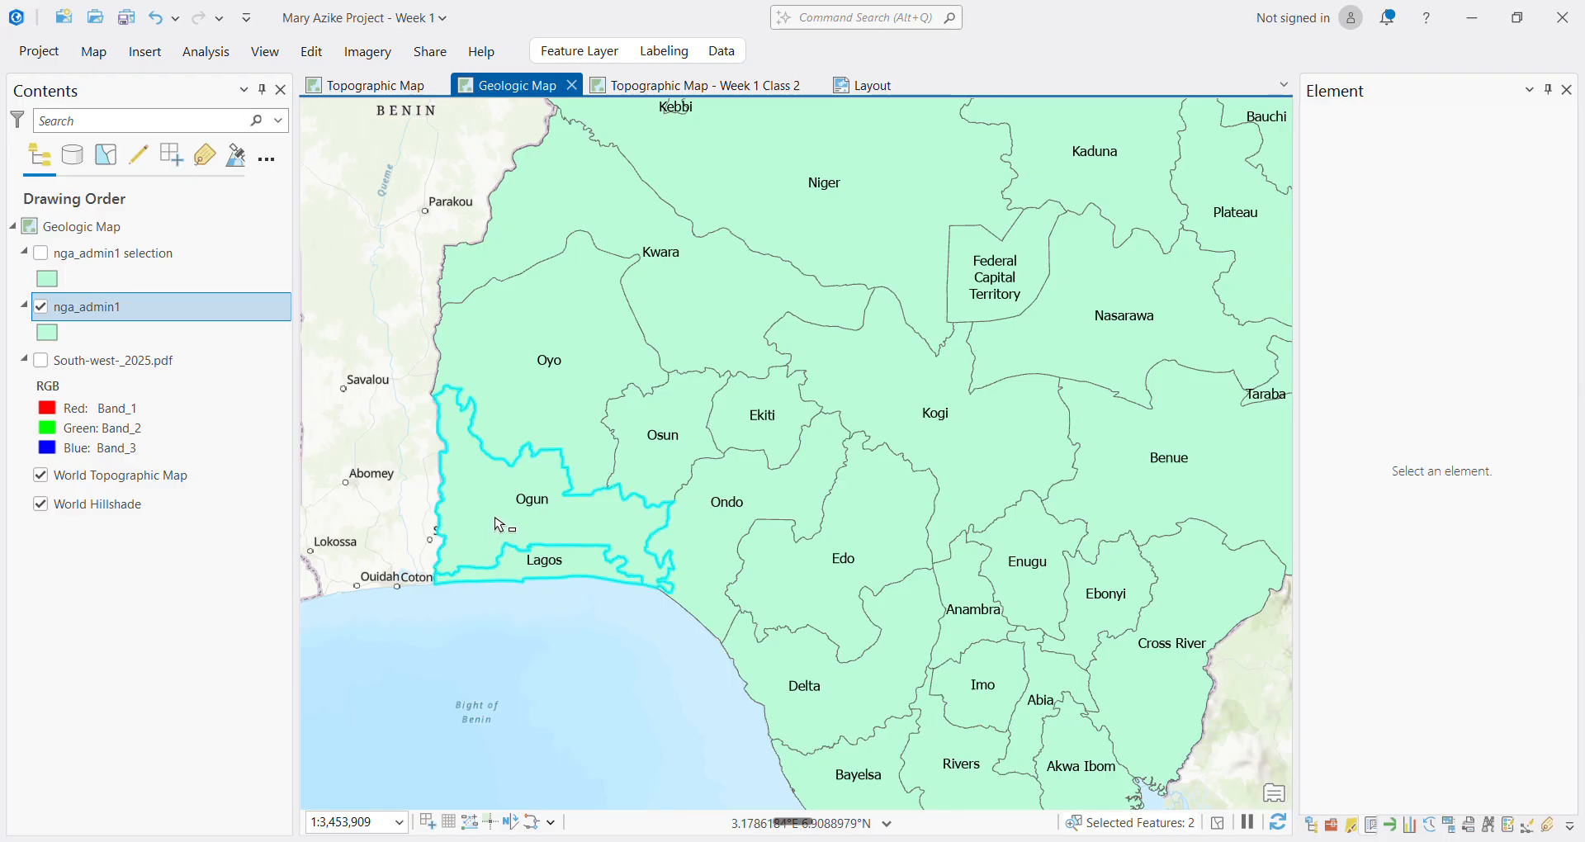
shift+click(528, 415)
shift+click(764, 433)
shift+click(809, 493)
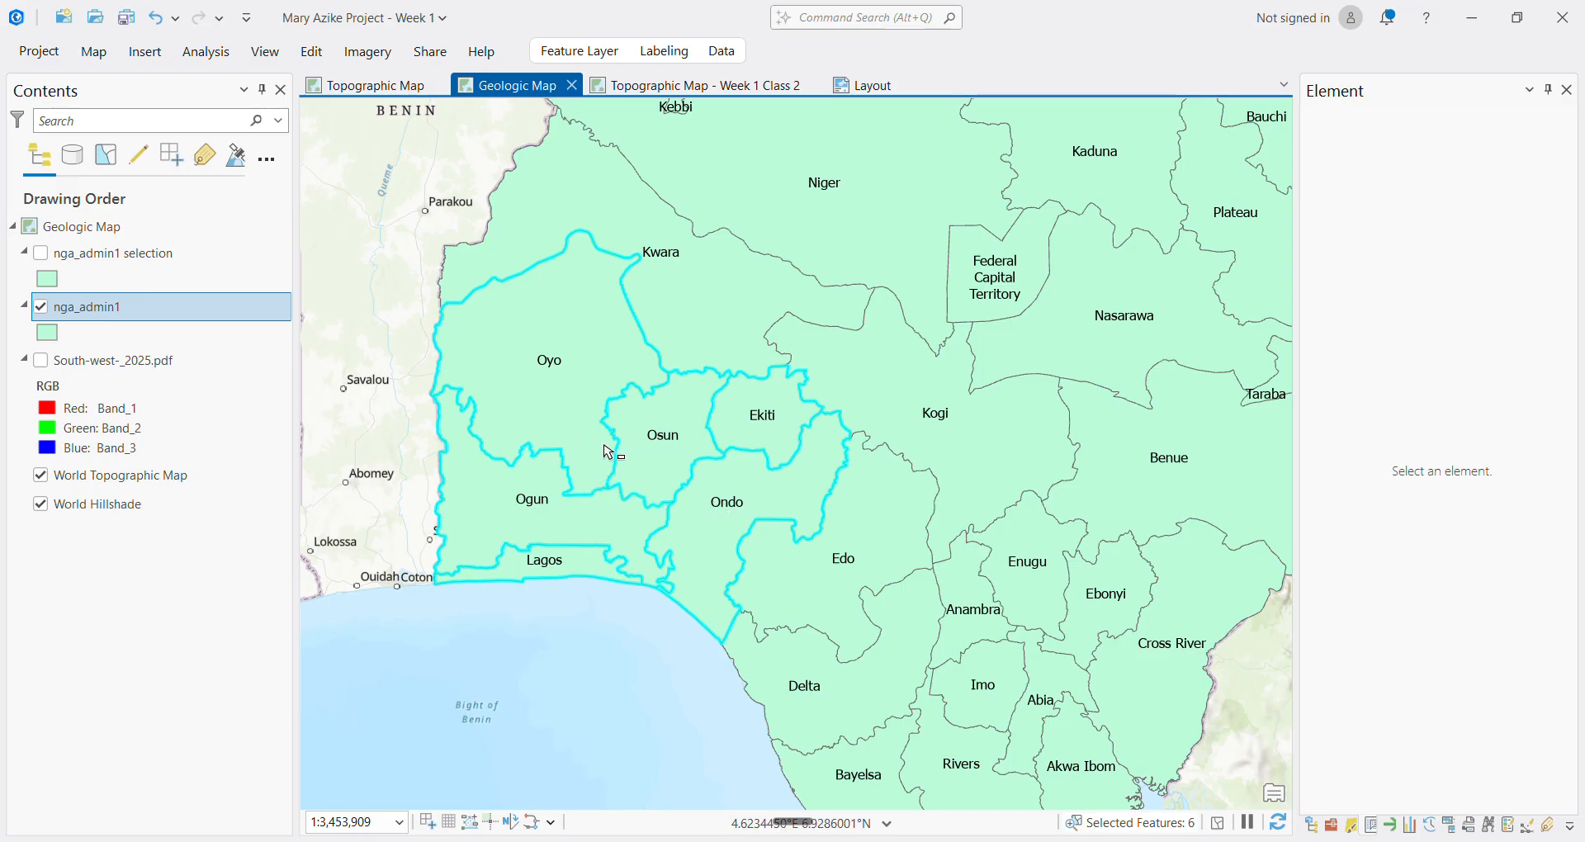
click(93, 318)
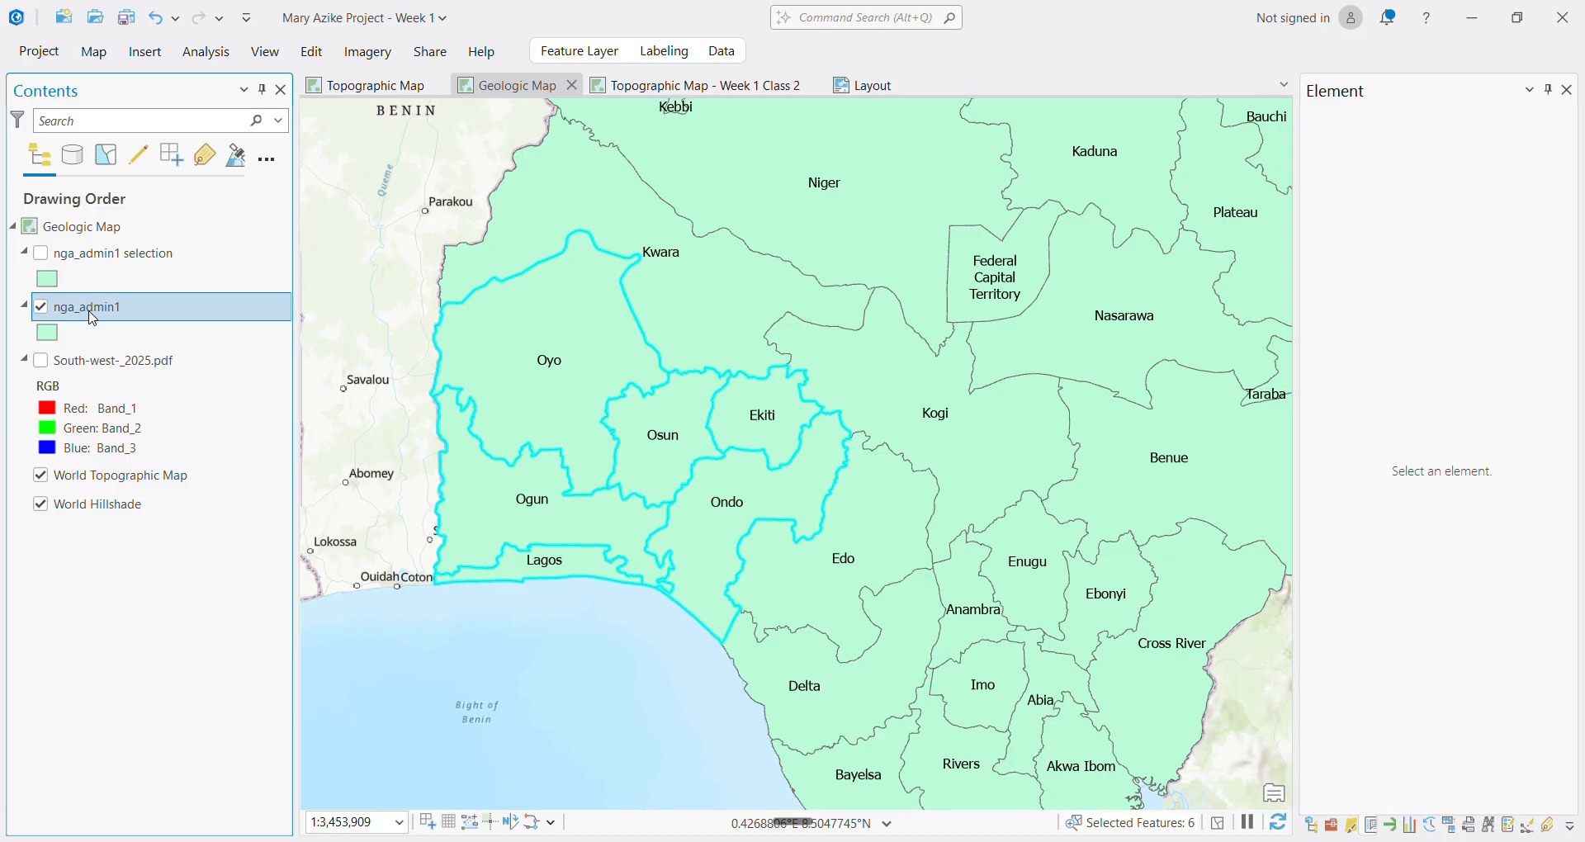
right_click(93, 319)
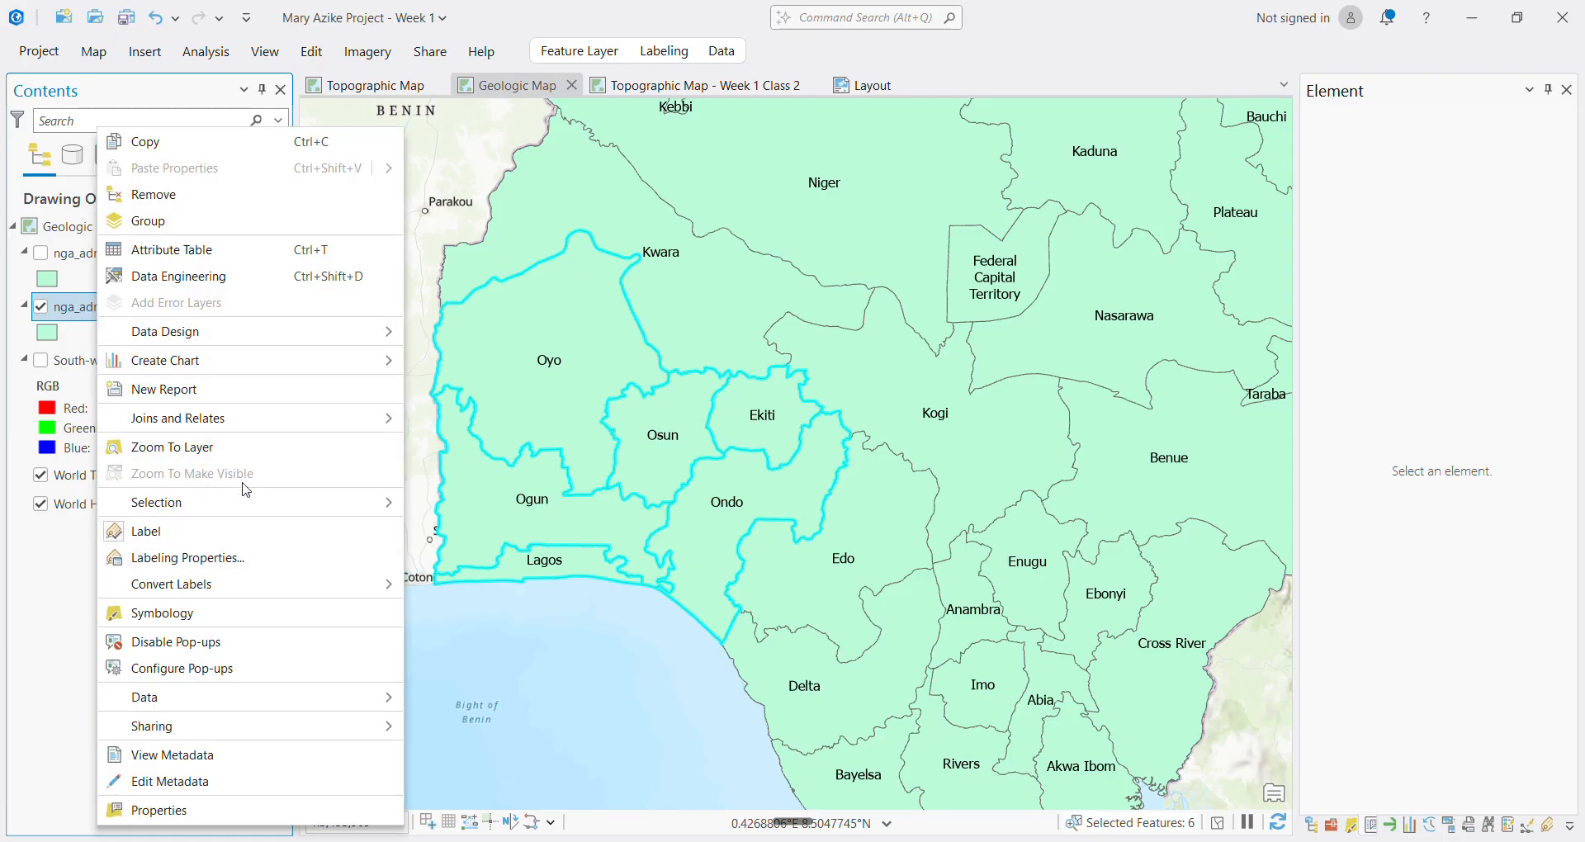
mouse_move(352, 505)
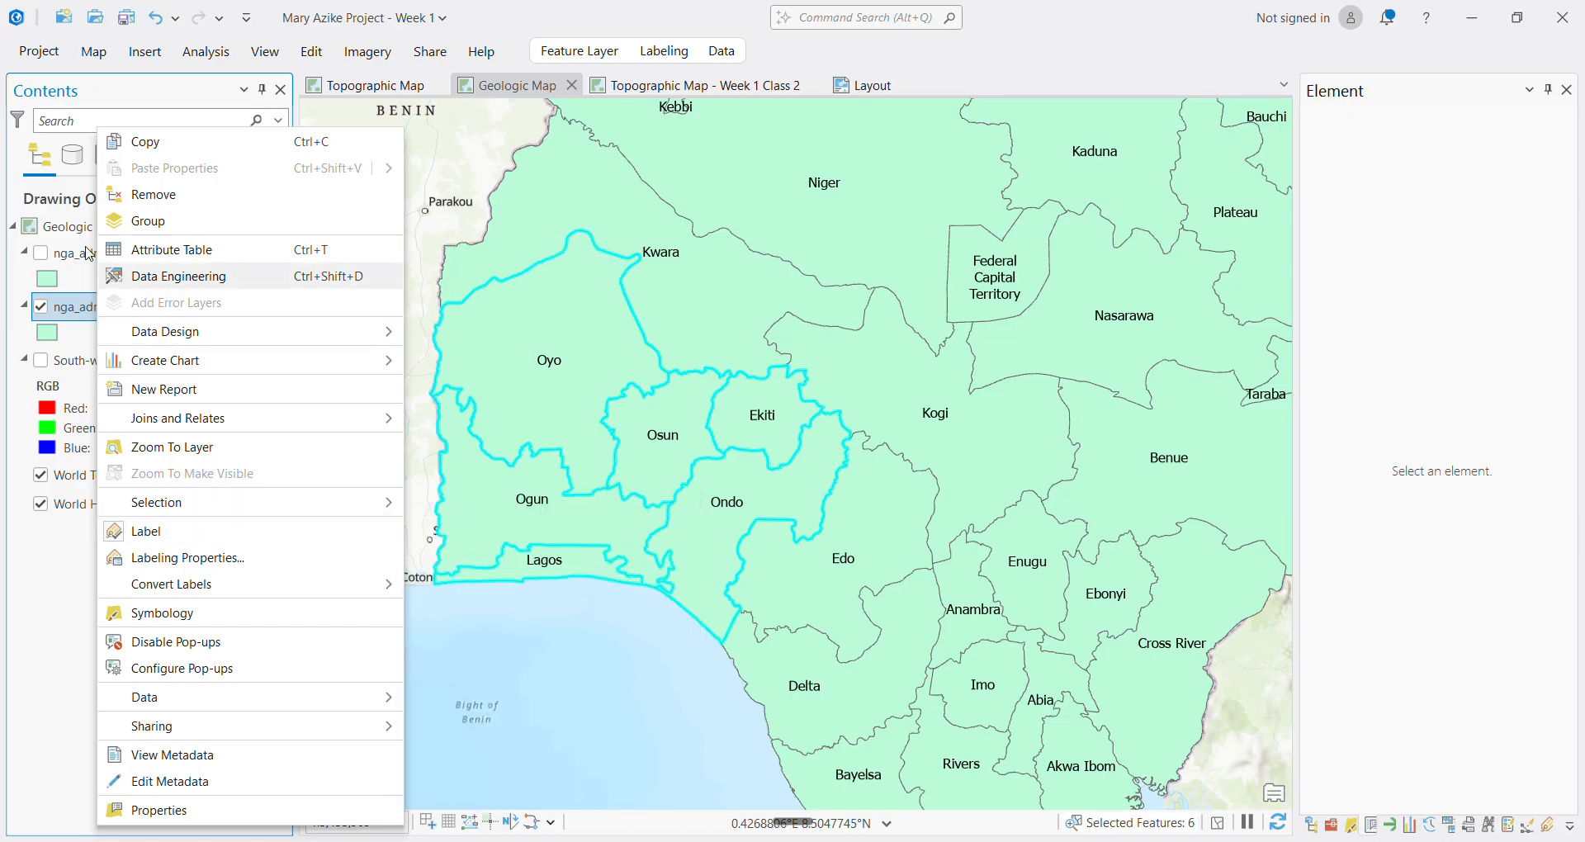
Display the nga_admin1 selection layer instead of nga_admin1, and rename it South West Region
click(40, 308)
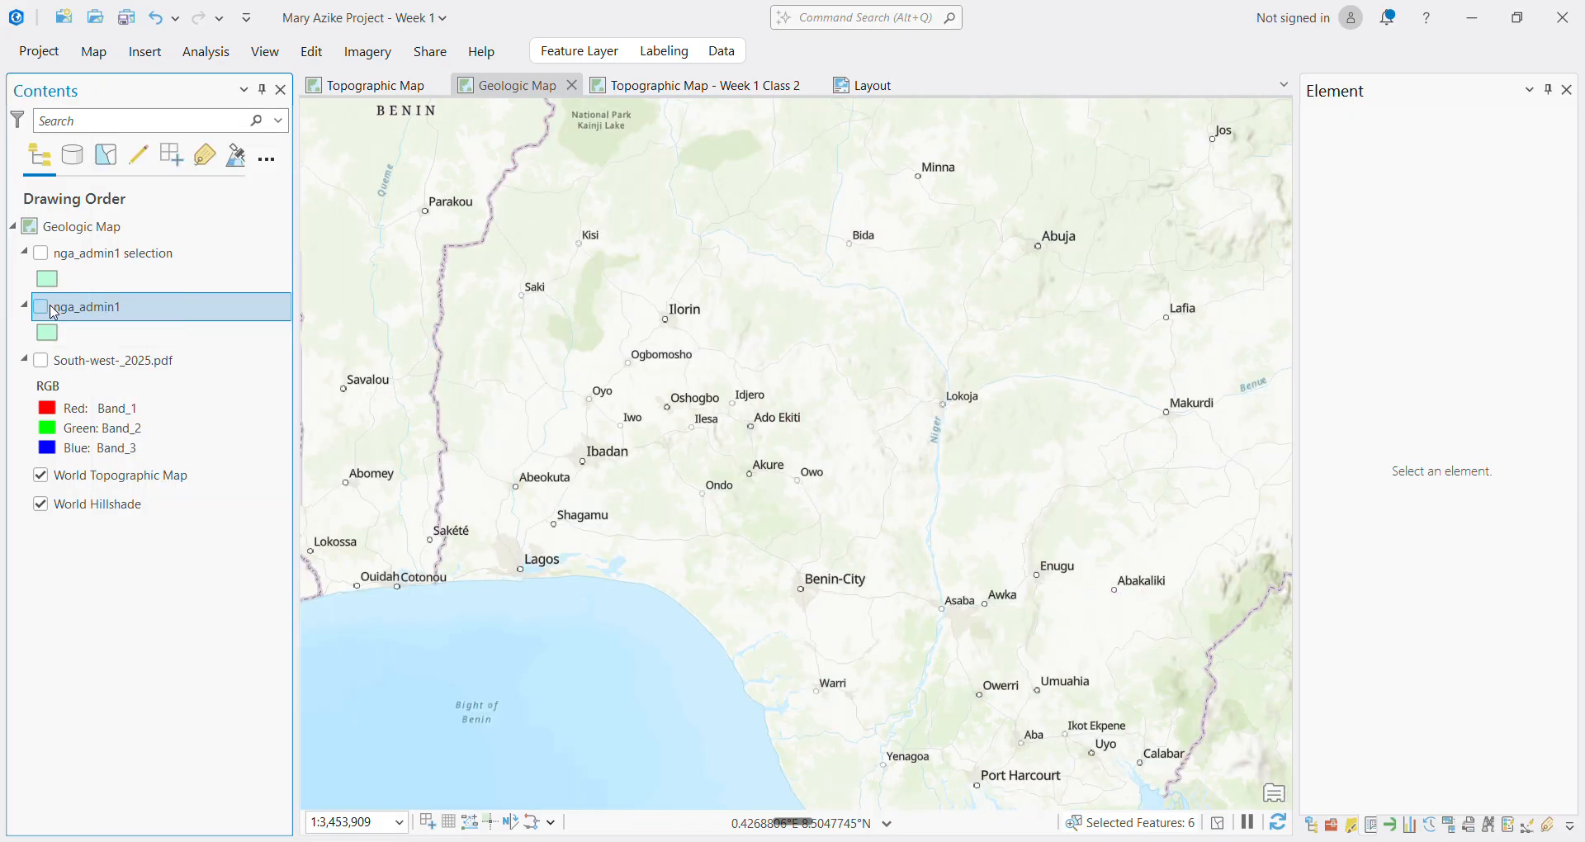
click(95, 261)
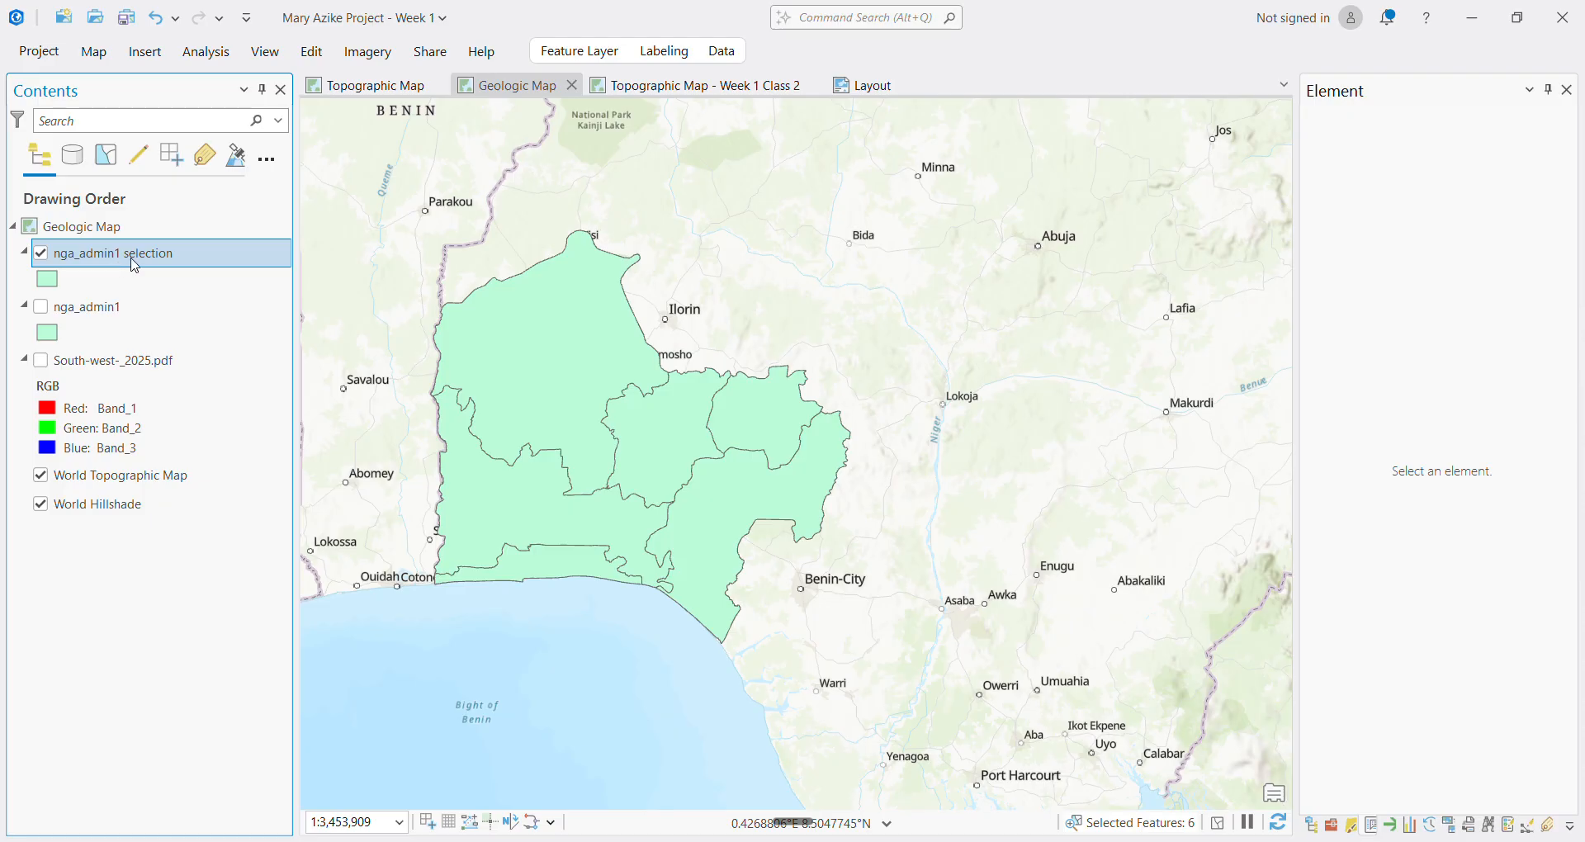
click(135, 262)
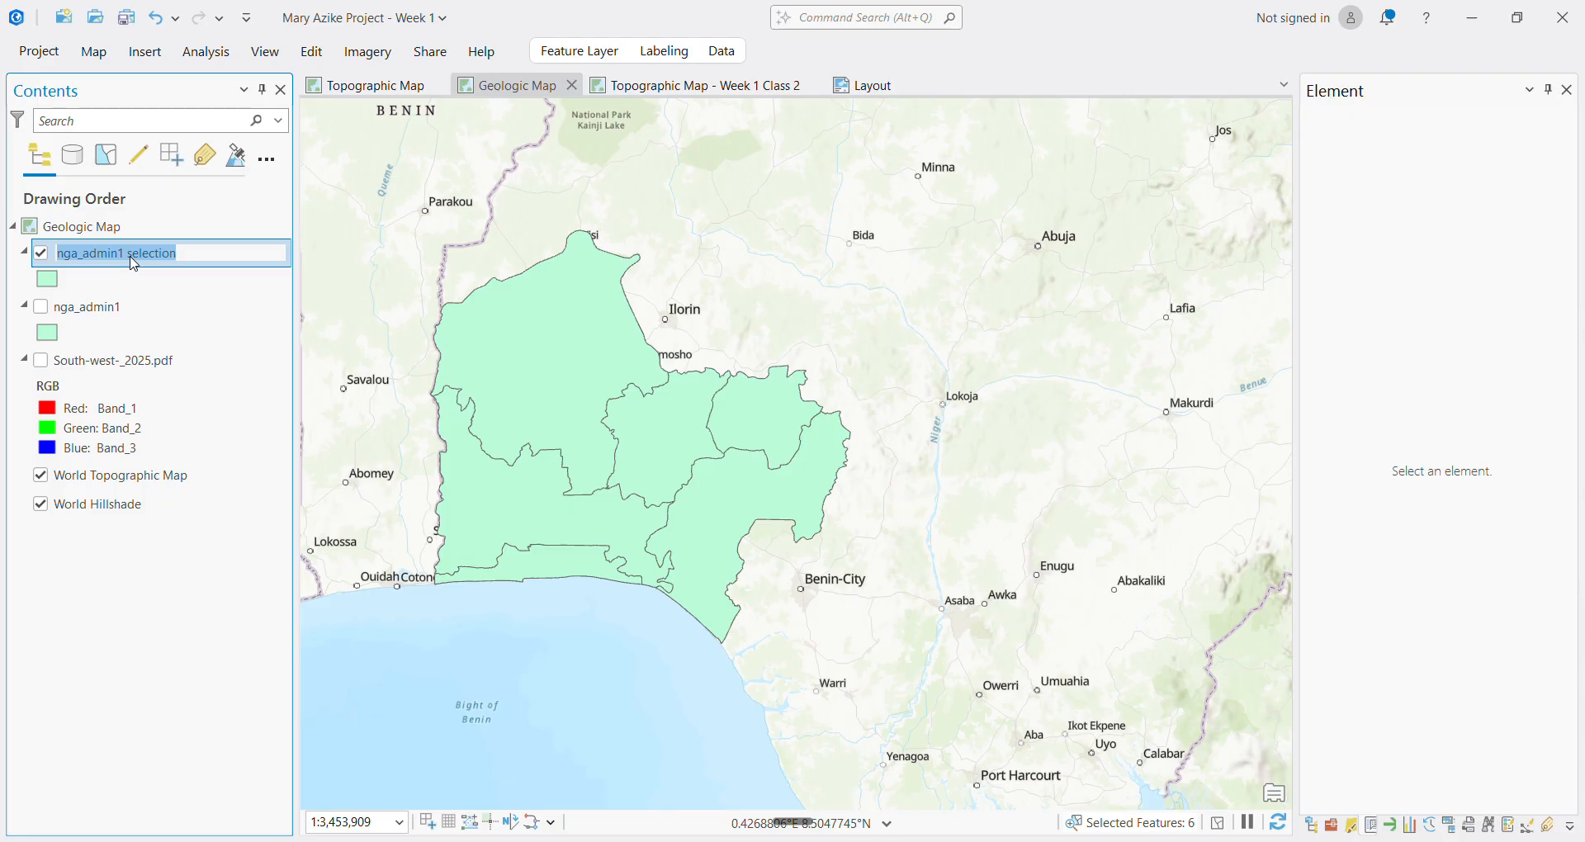
text(South West Region)
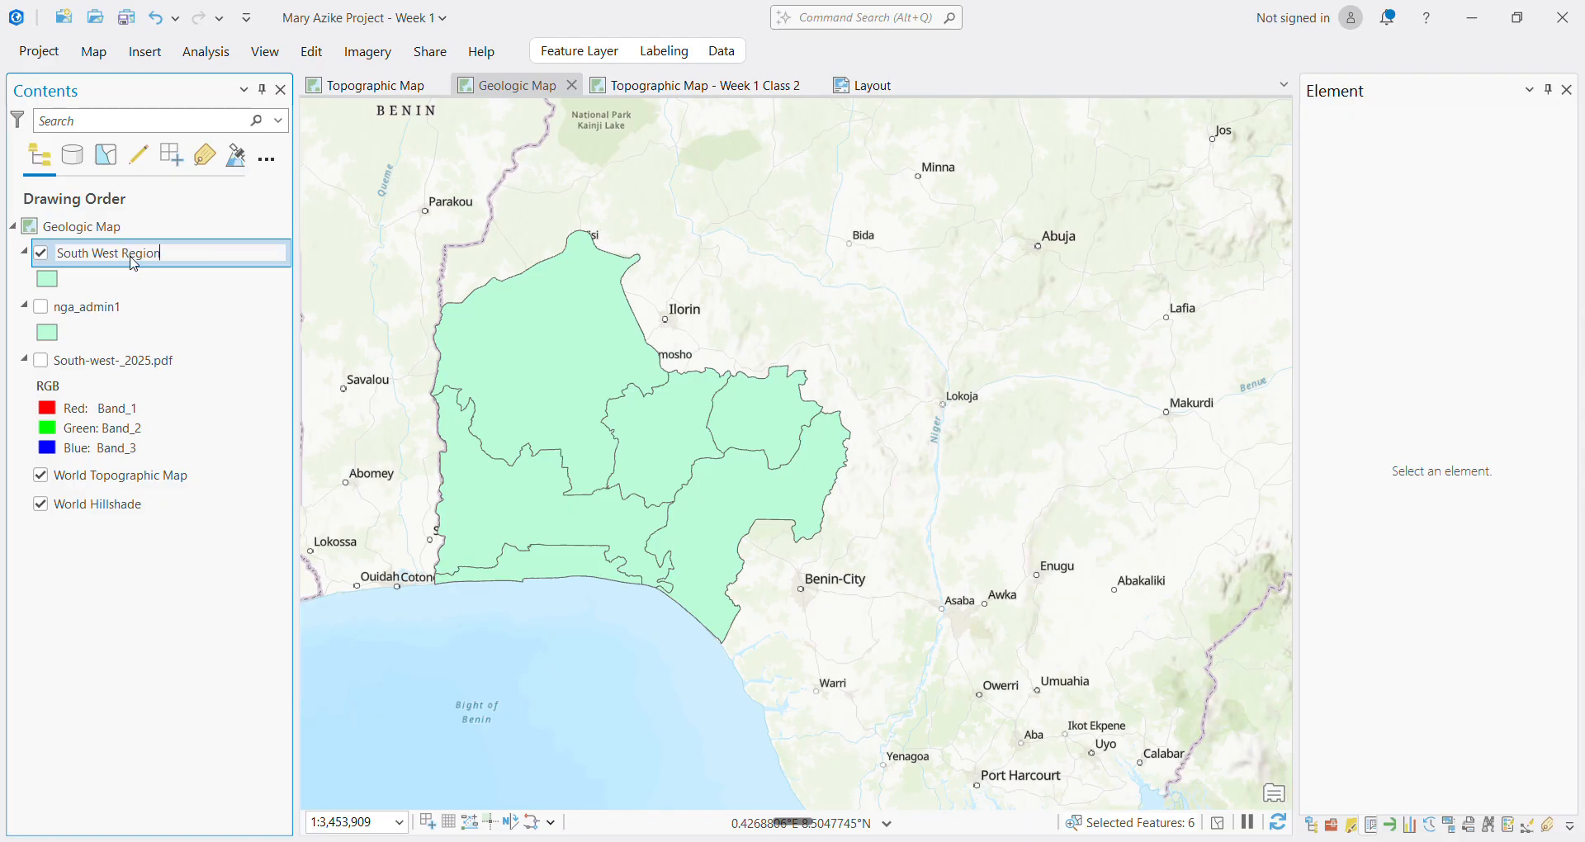
key(Return)
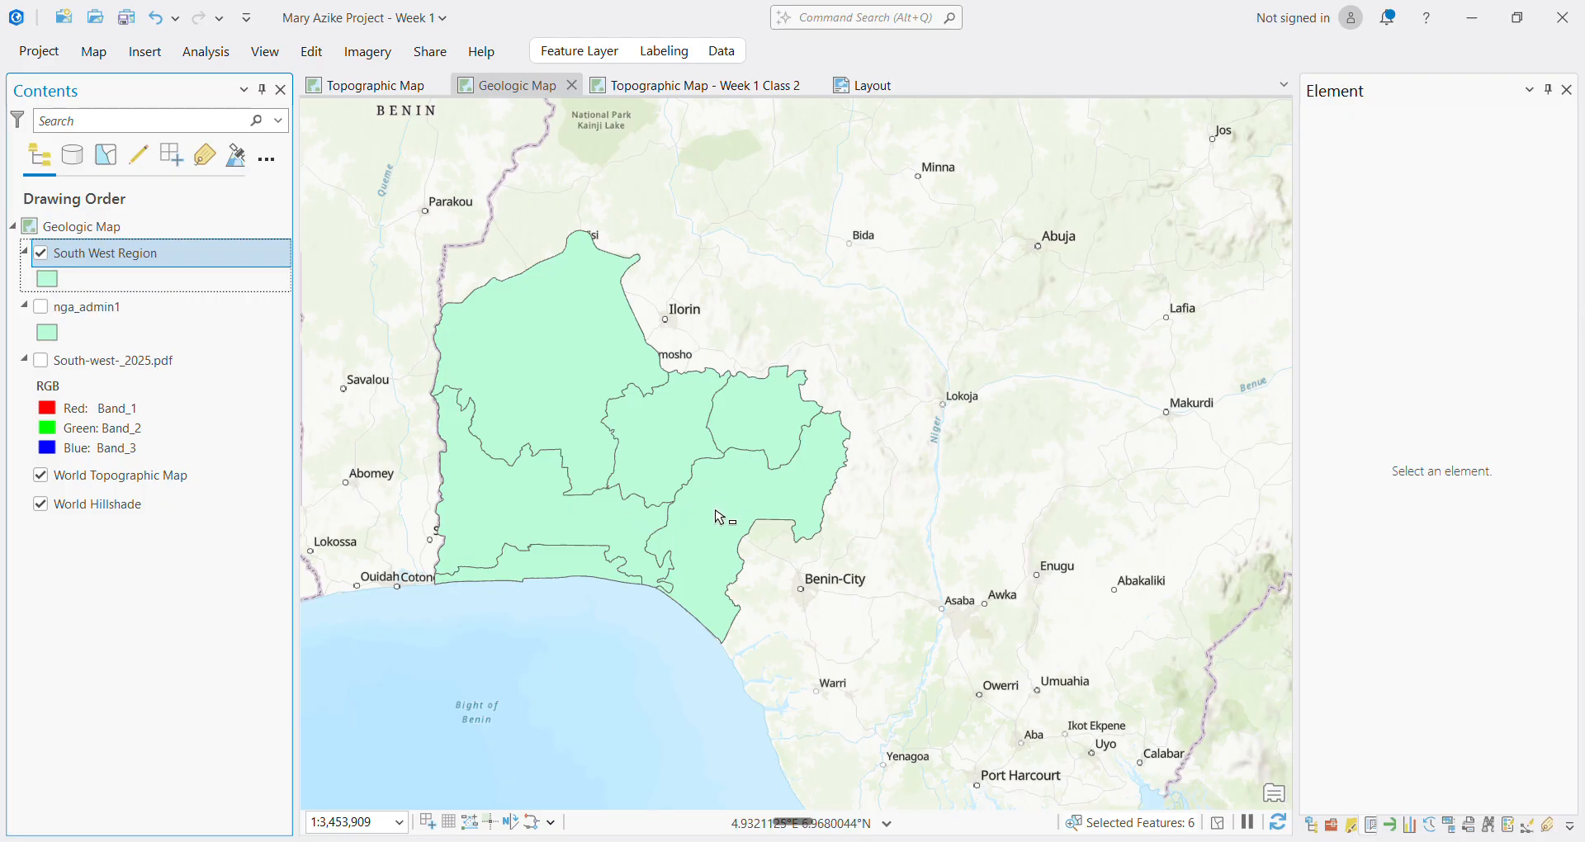
Symbolize the South West Region layer with the solid black outline preset that has no fill
click(42, 281)
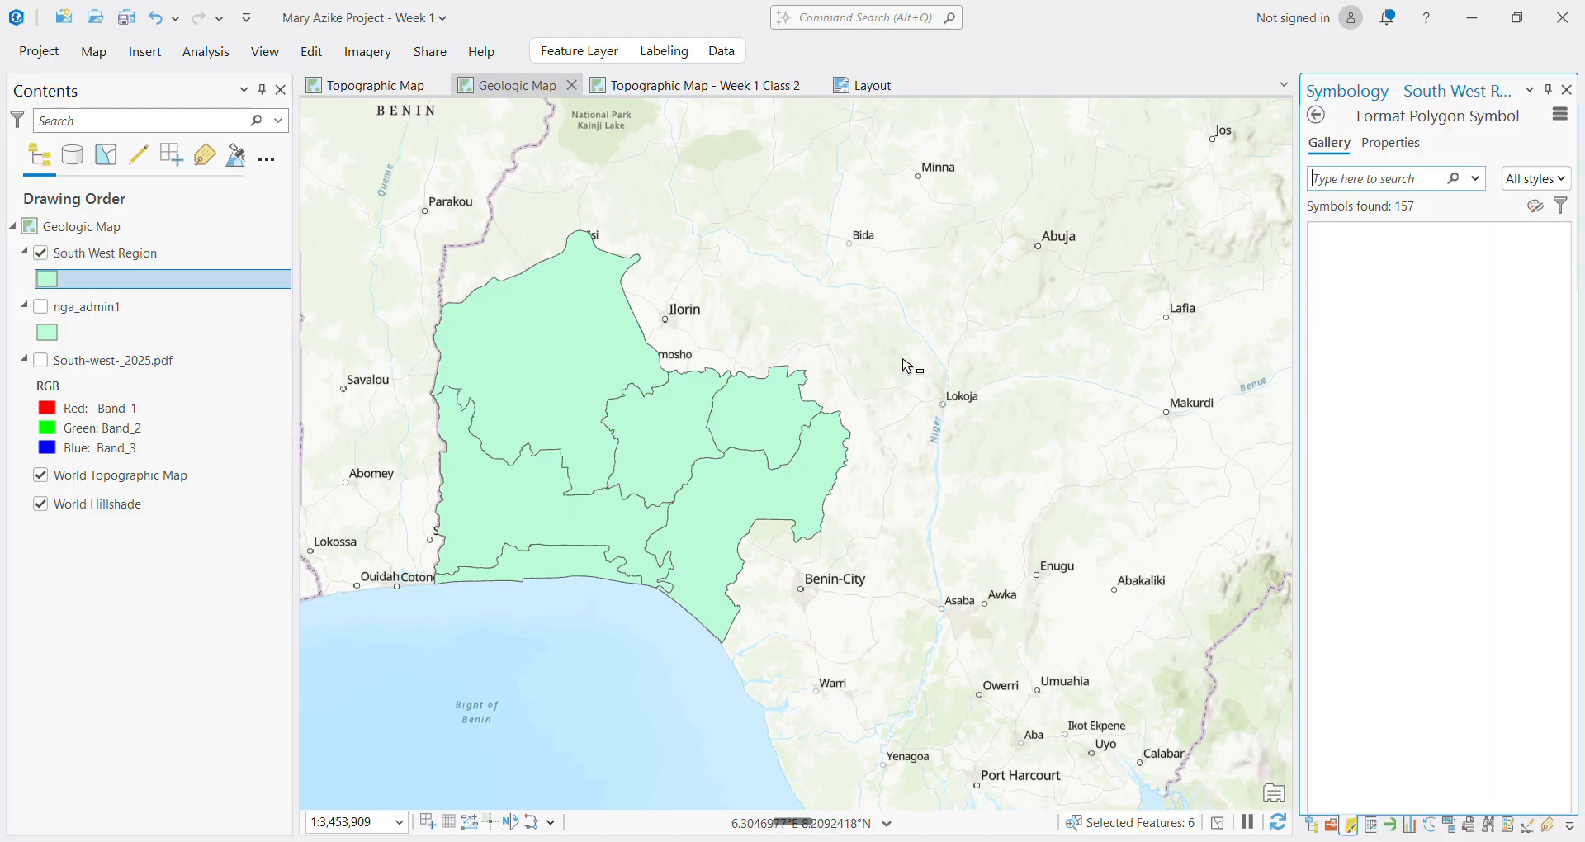
click(1368, 311)
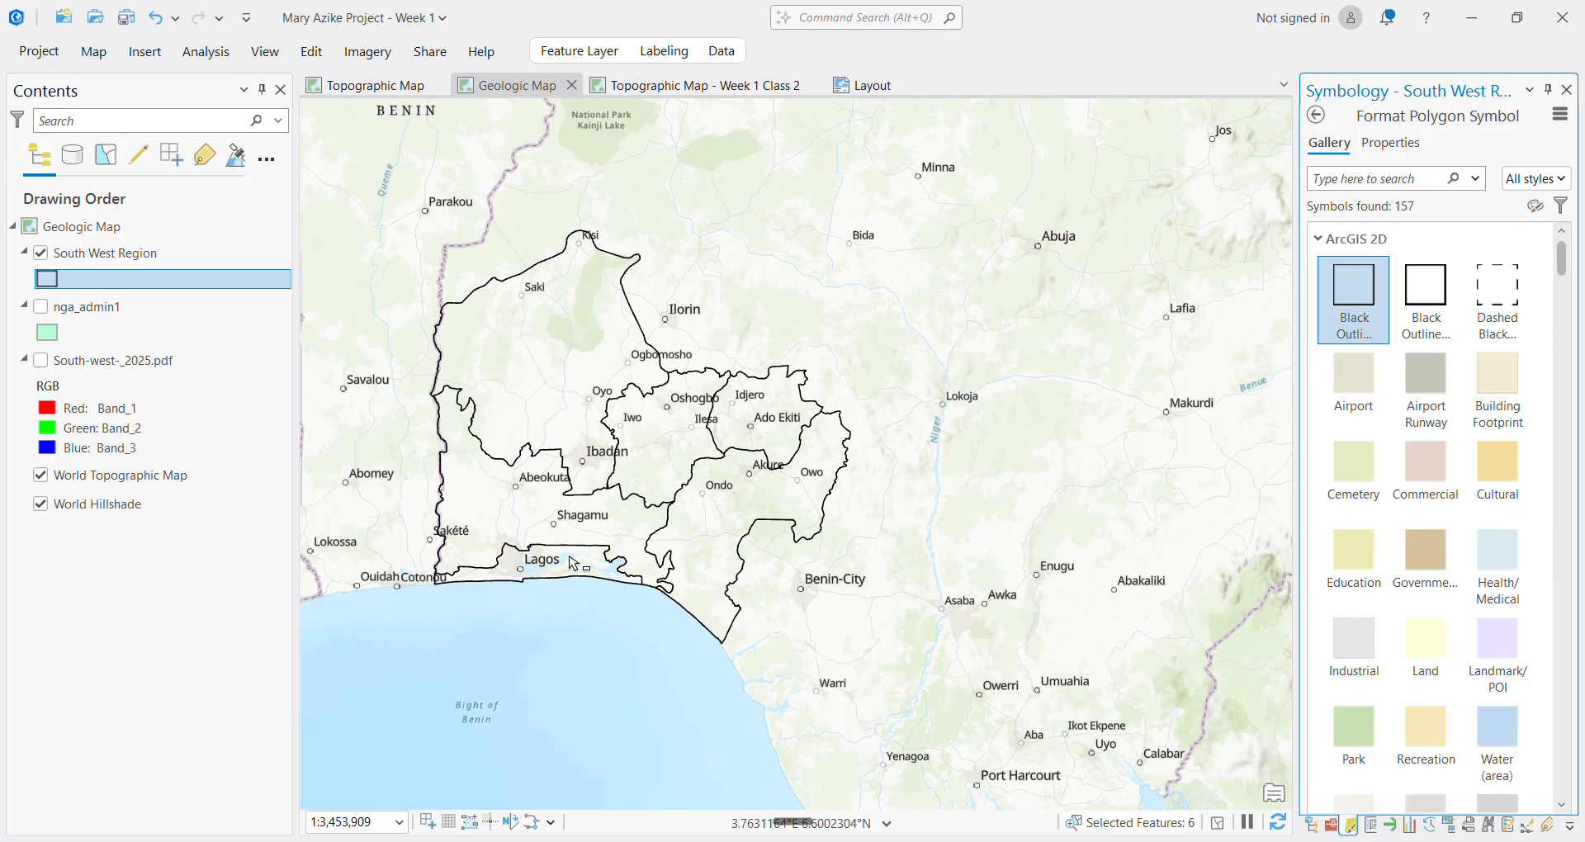
Zoom to the South West Region layer and collapse the legends of nga_admin1 and South-west-_2025.pdf
click(90, 264)
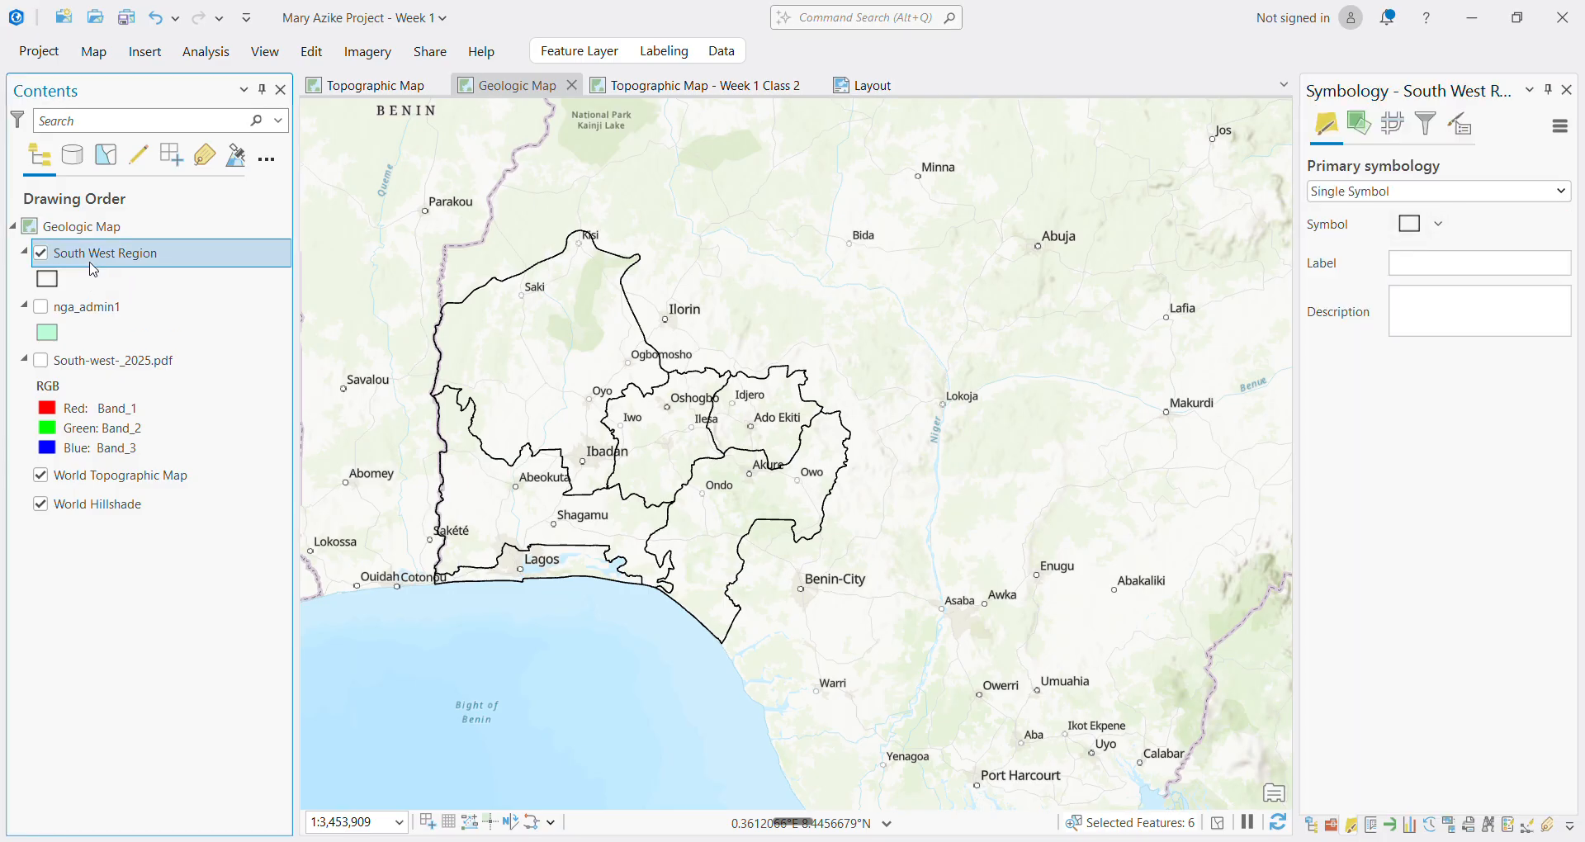
right_click(94, 269)
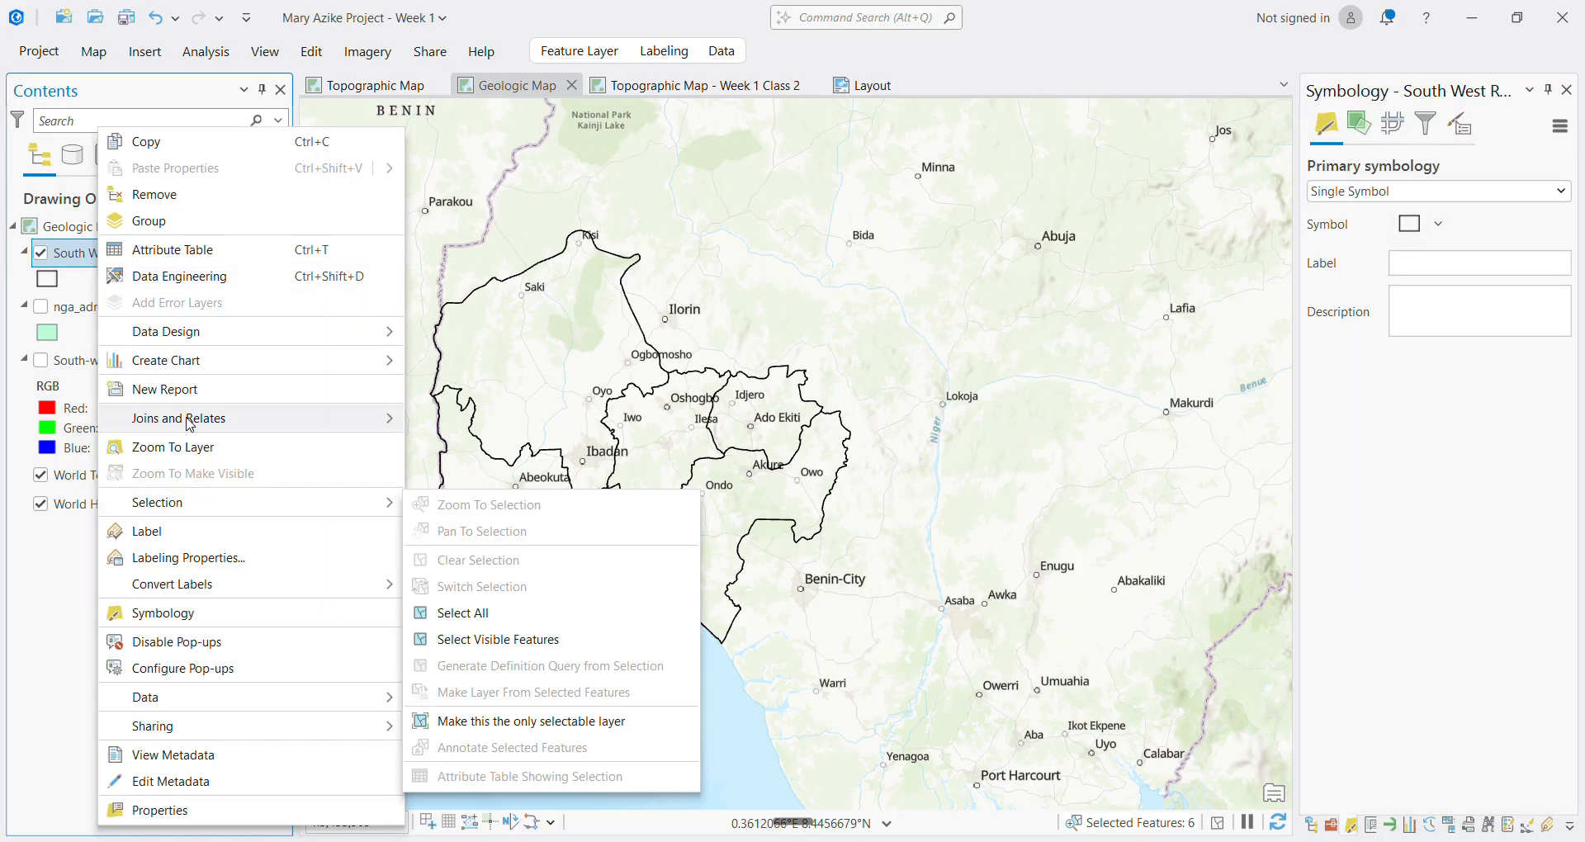
click(191, 449)
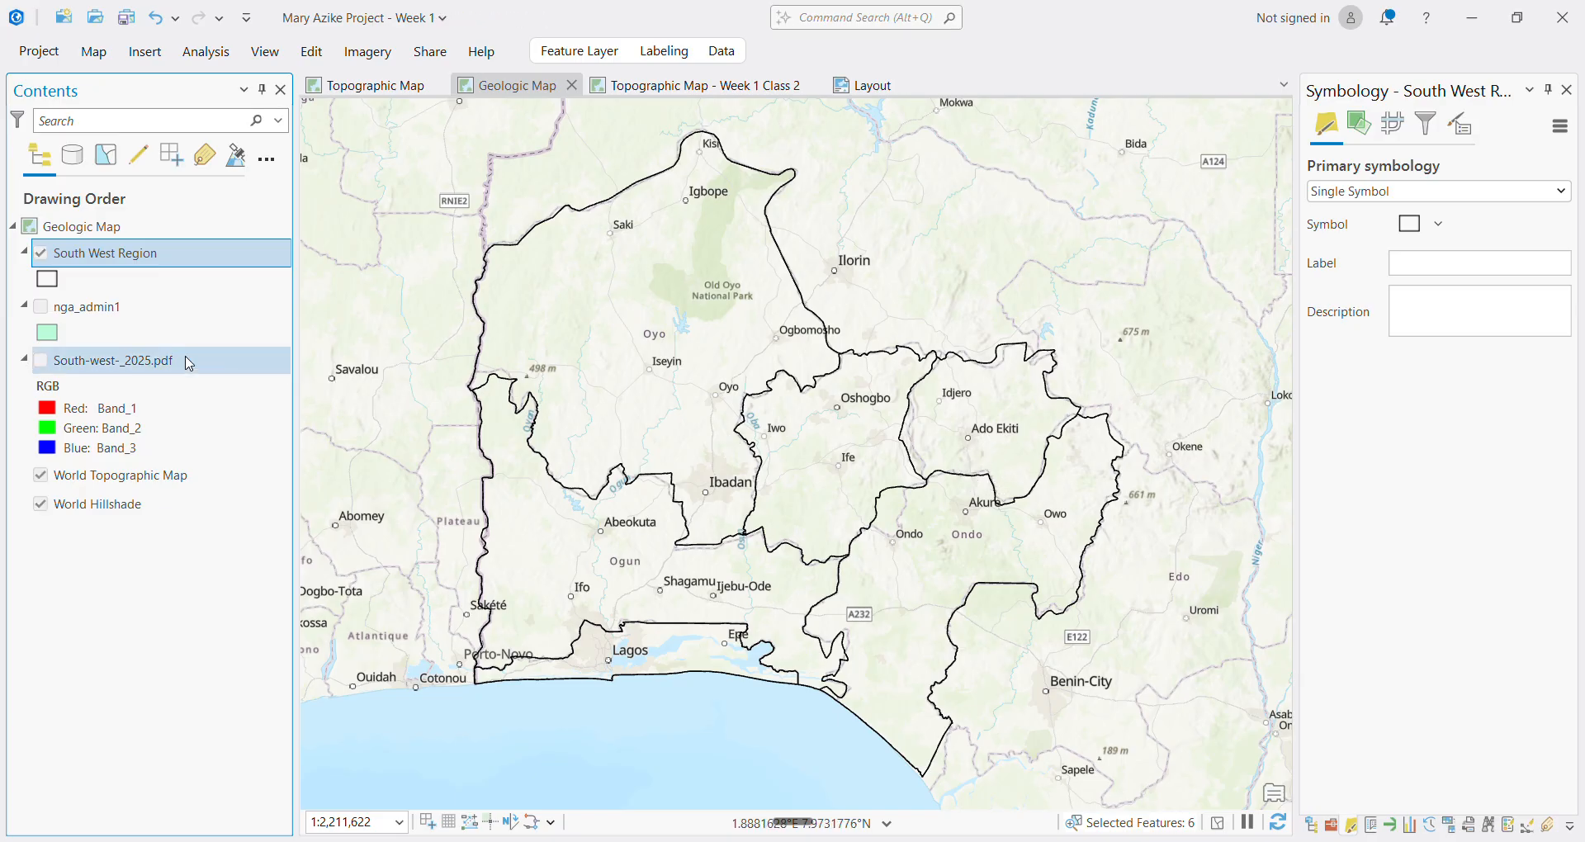
click(25, 305)
click(26, 335)
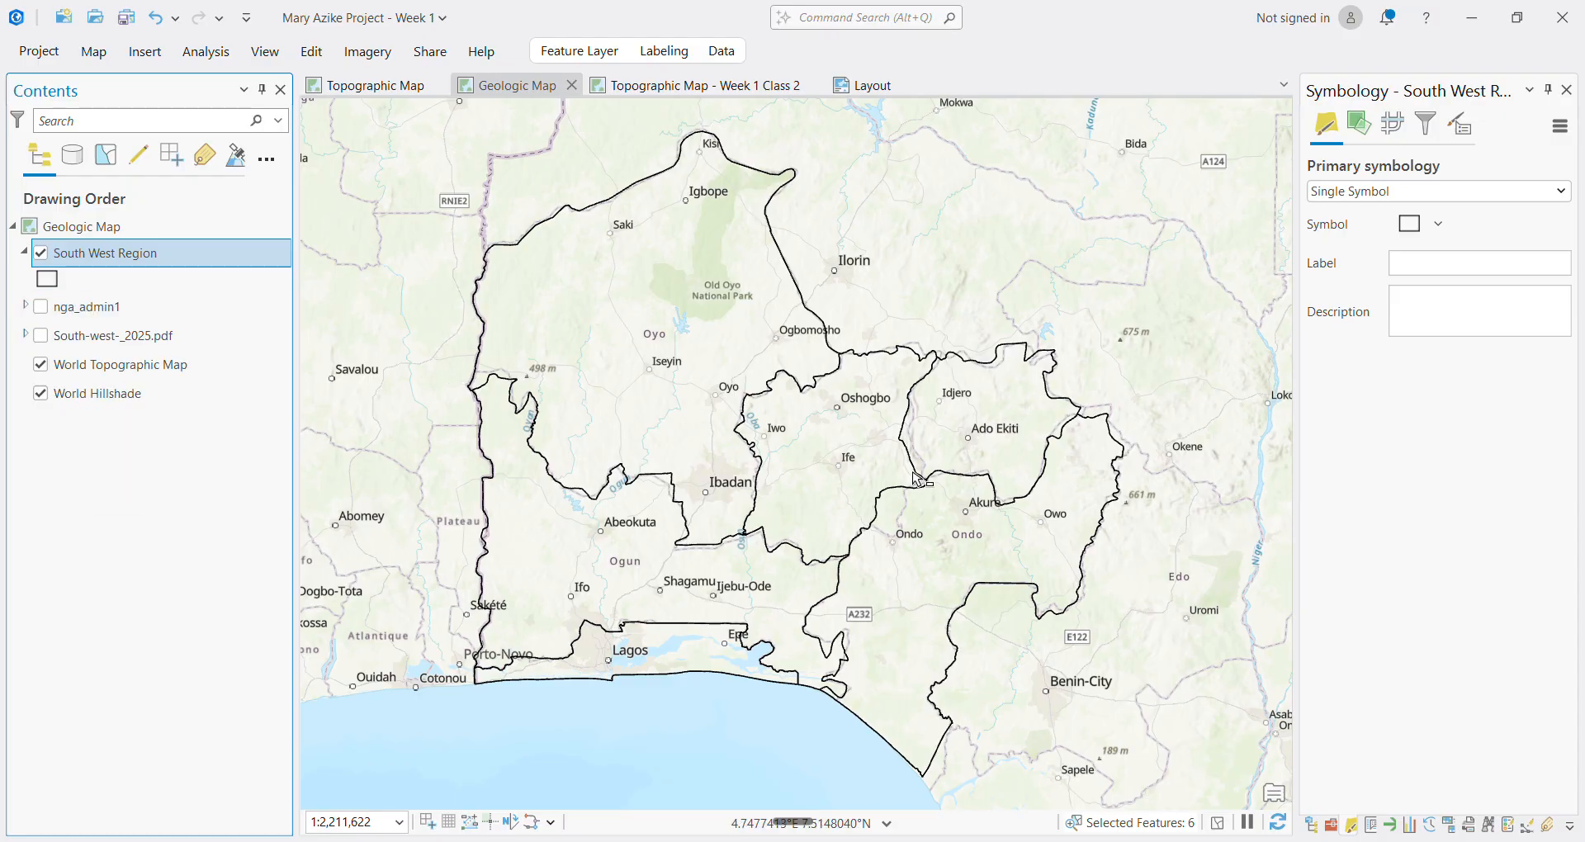
Open the South West Region attribute table, select the Ekiti record and zoom to it on the map
right_click(96, 262)
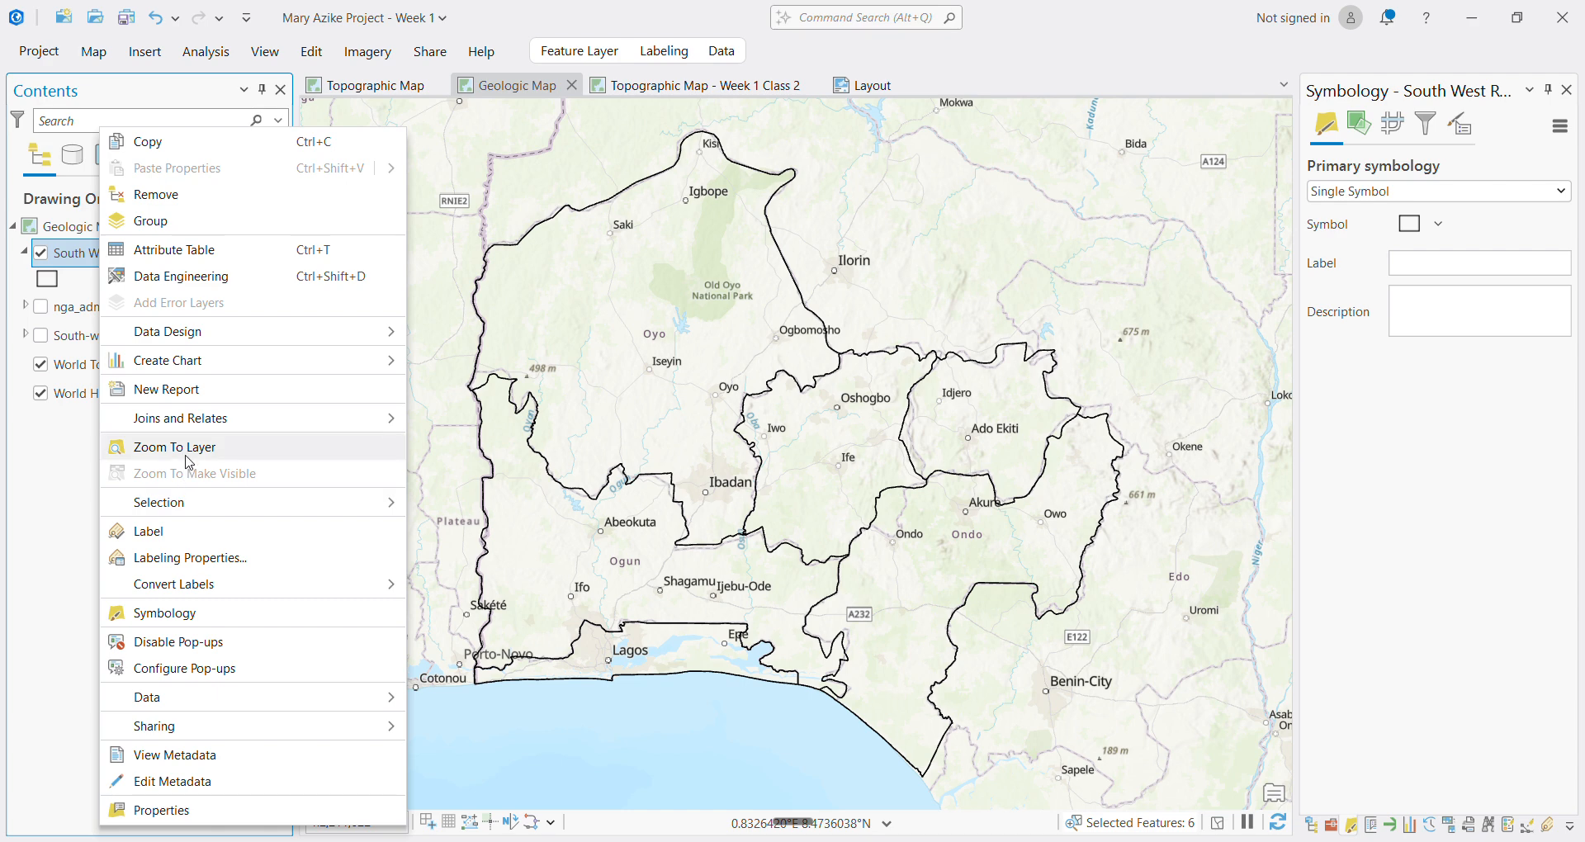
click(180, 255)
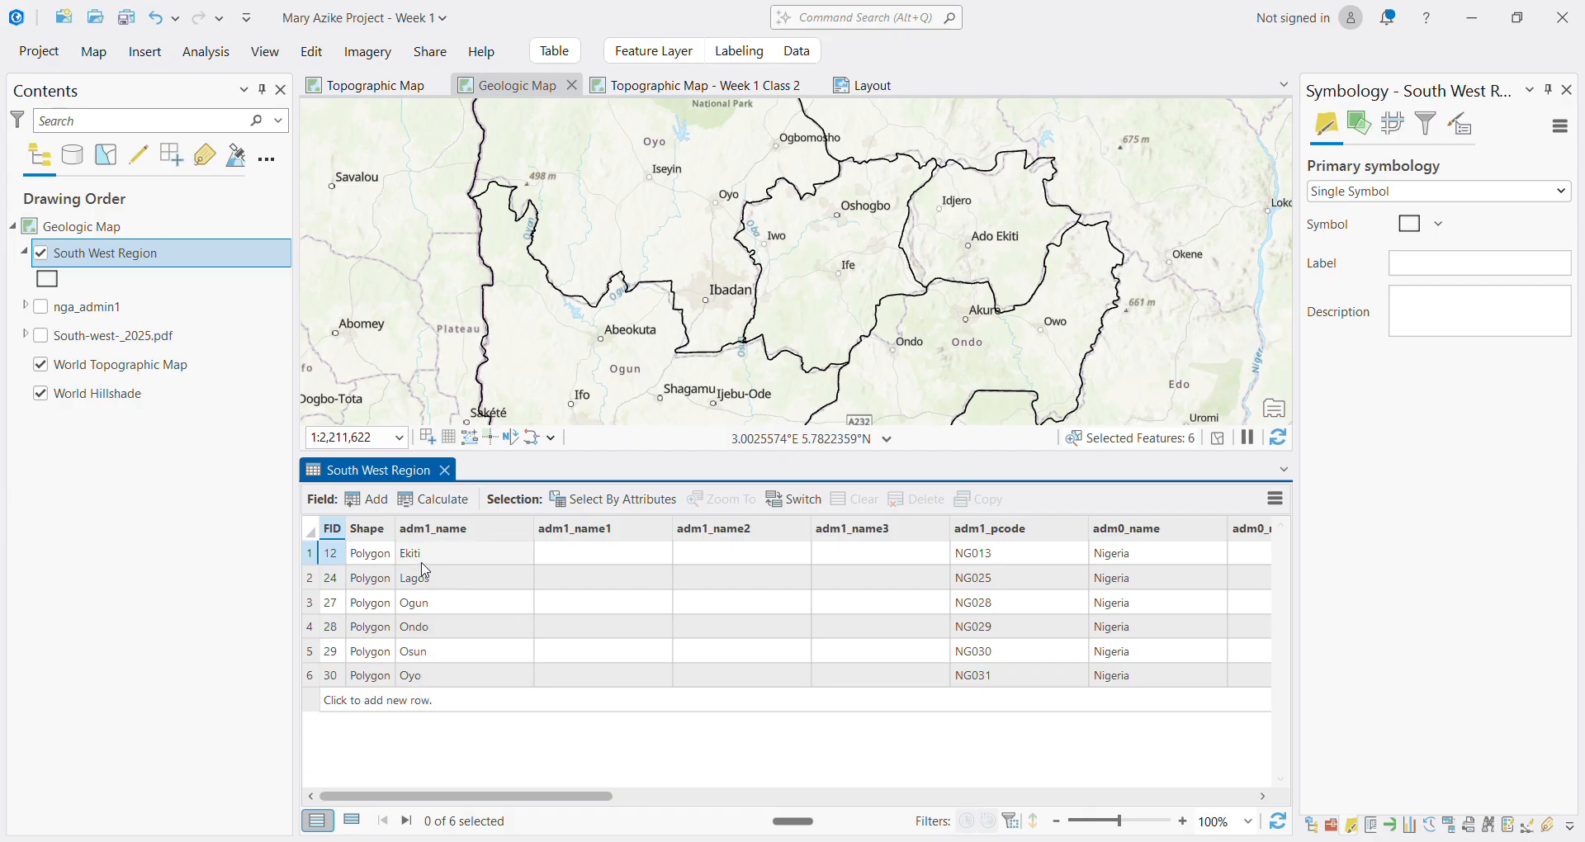
click(312, 561)
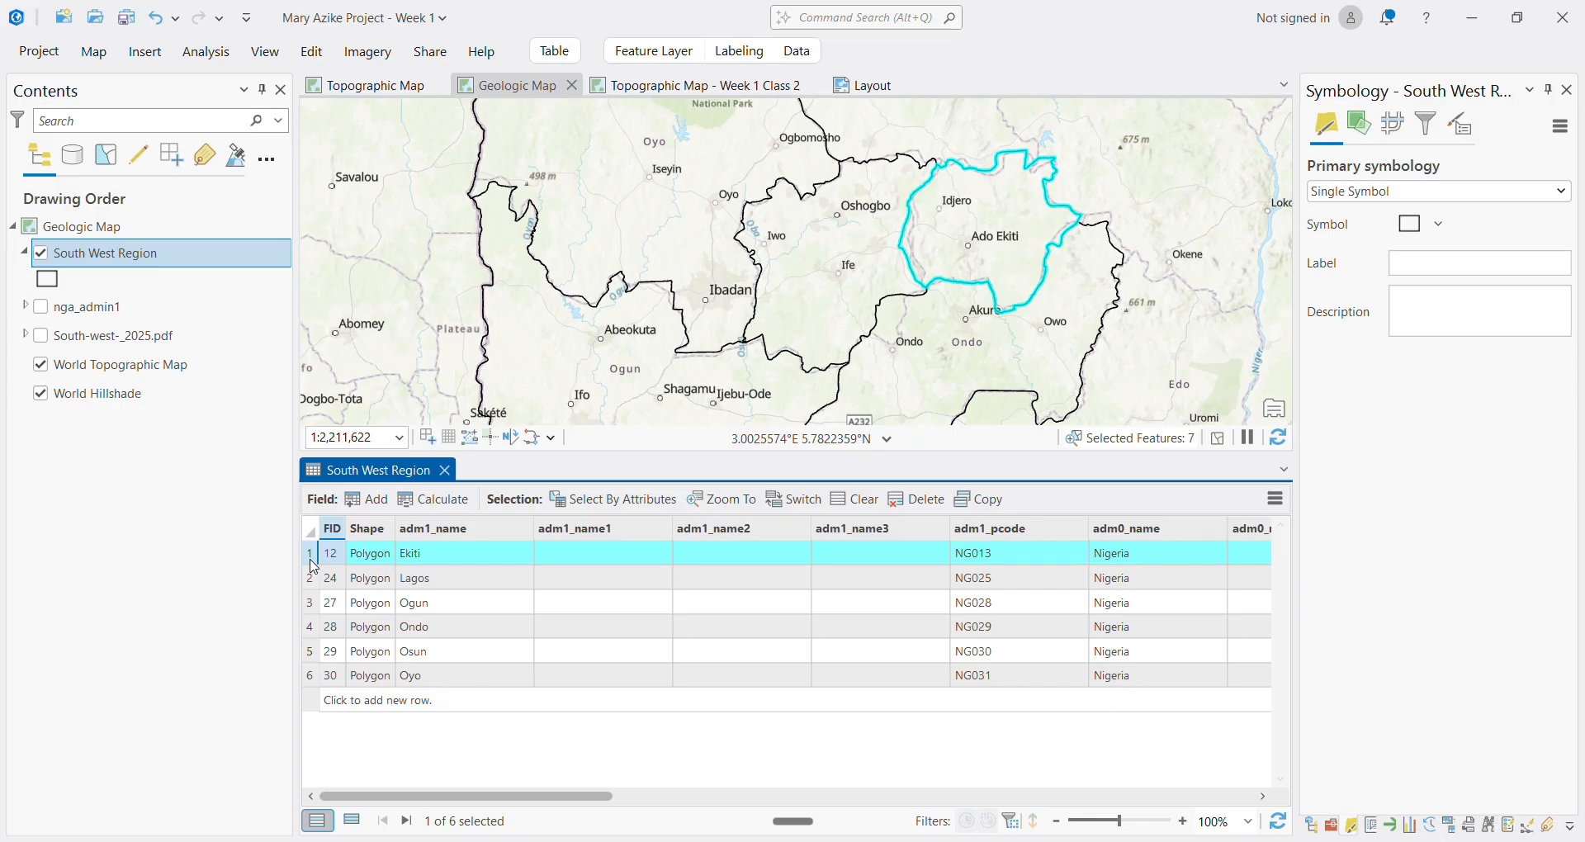
double_click(312, 566)
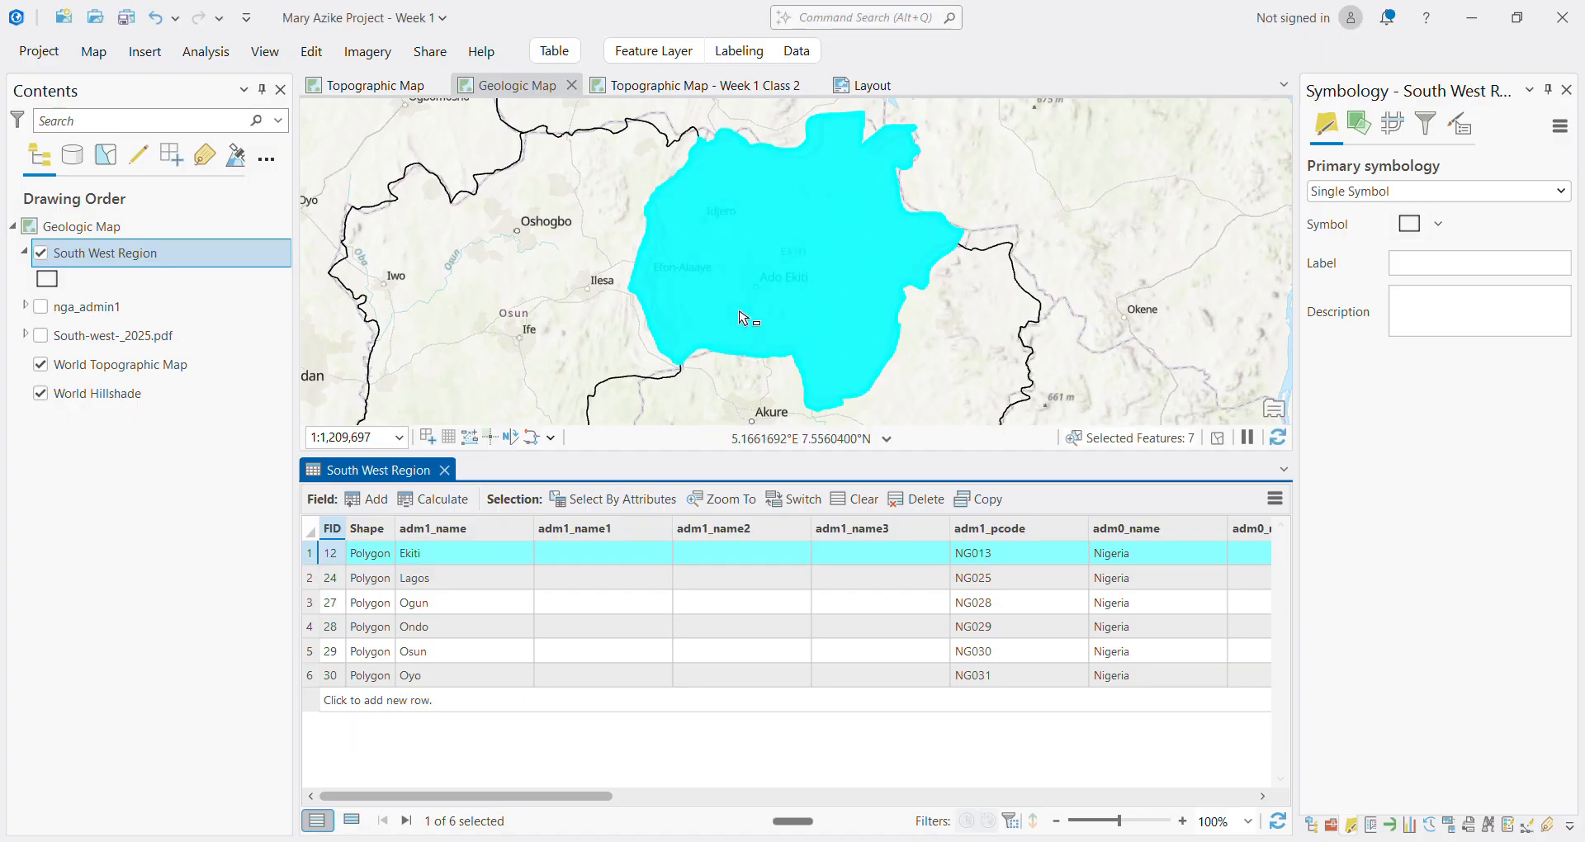
Close the South West Region attribute table, return to the previous map extent and clear the feature selection
click(445, 469)
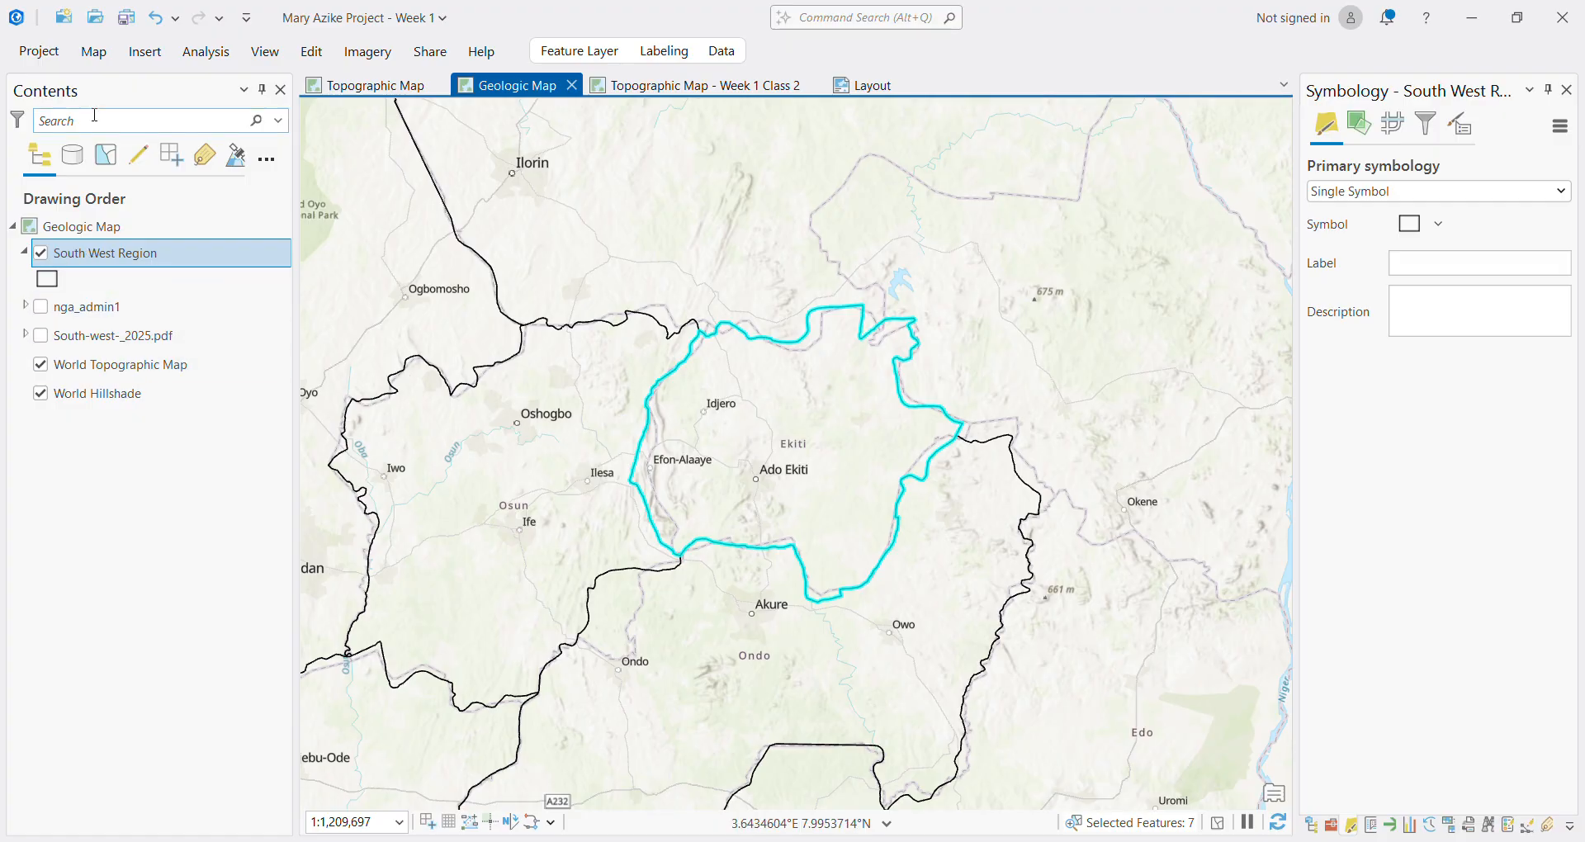
click(105, 62)
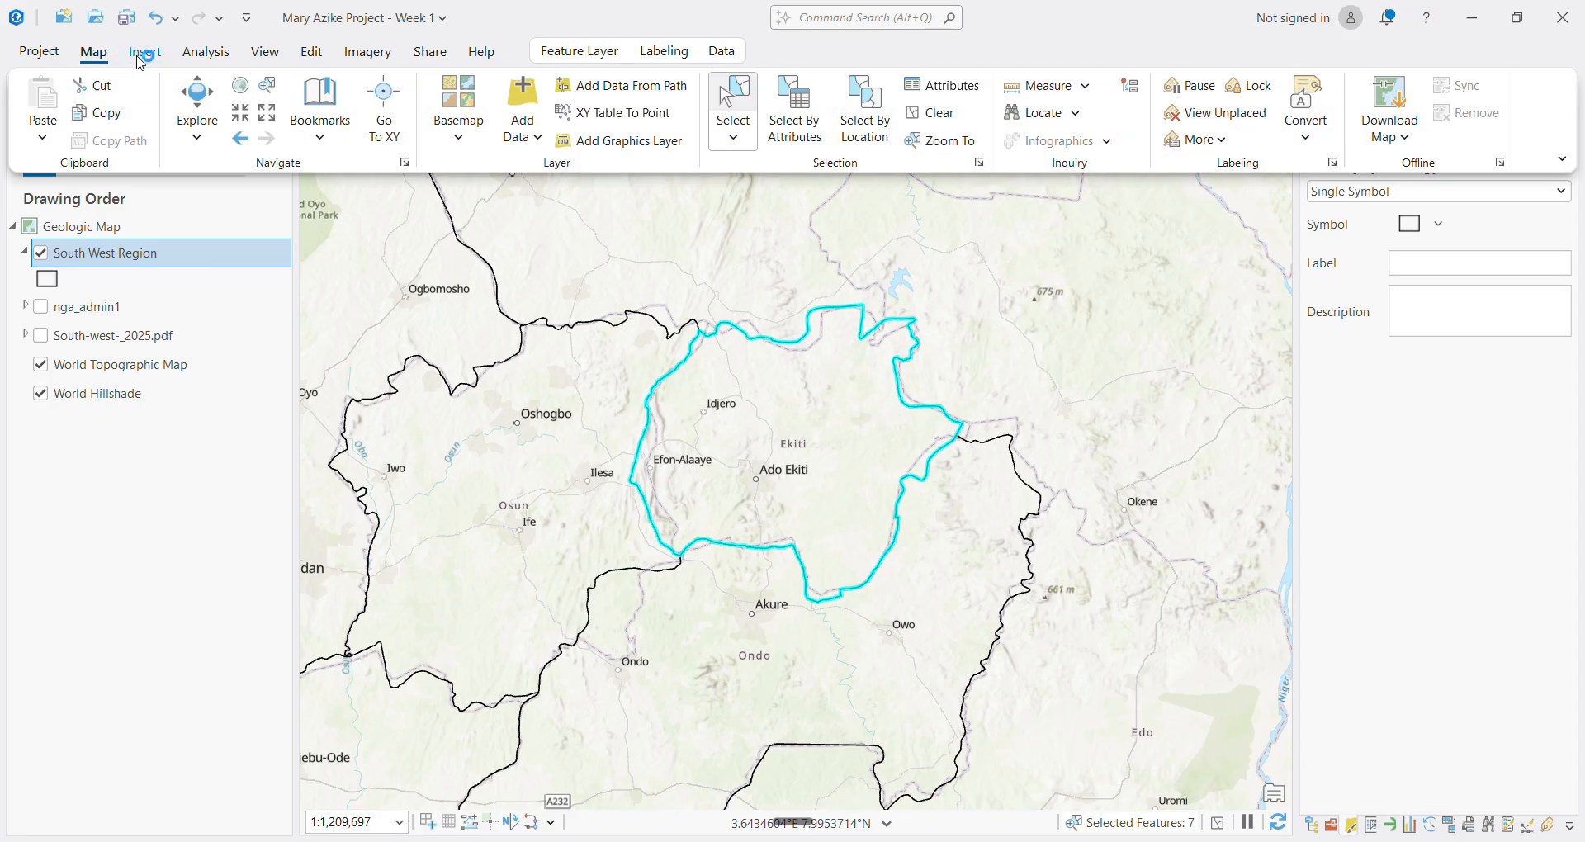
click(241, 140)
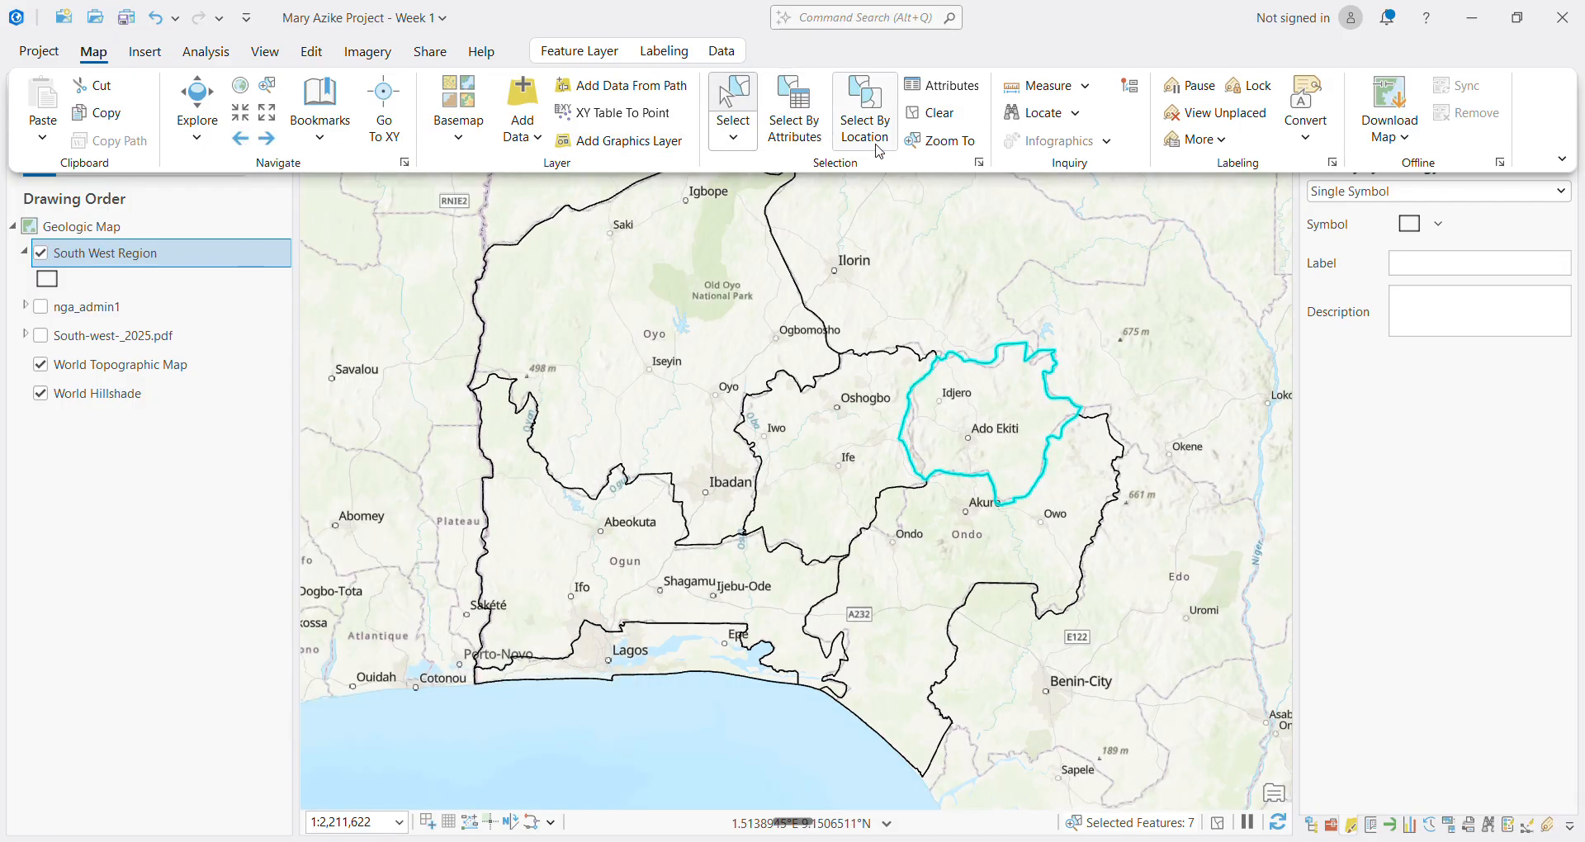
click(932, 113)
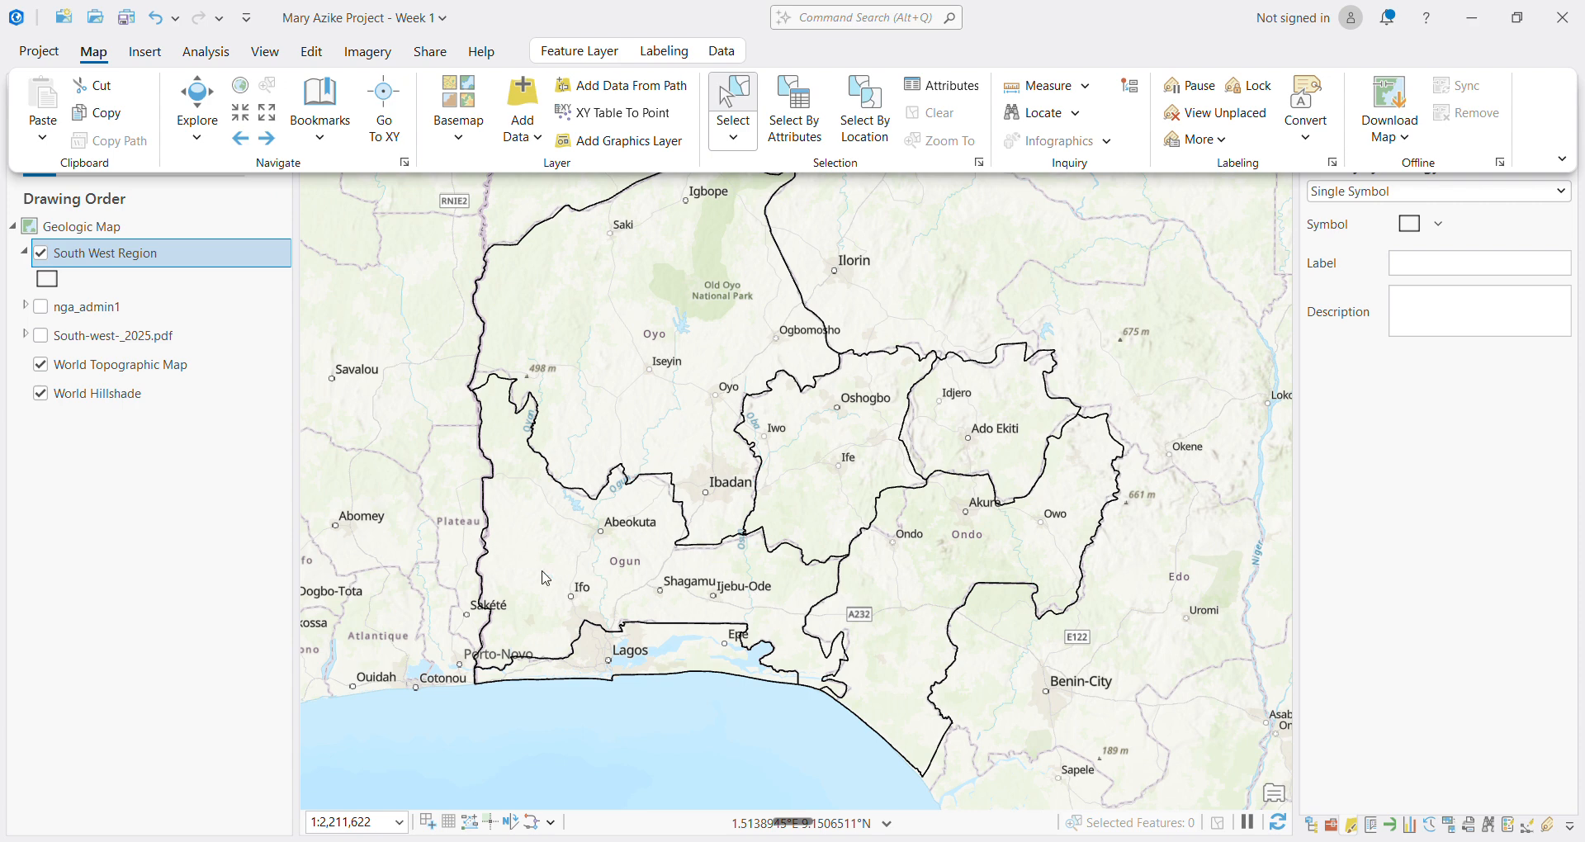
Display the South-west-_2025.pdf layer, keeping it directly above World Topographic Map in the drawing order
click(42, 336)
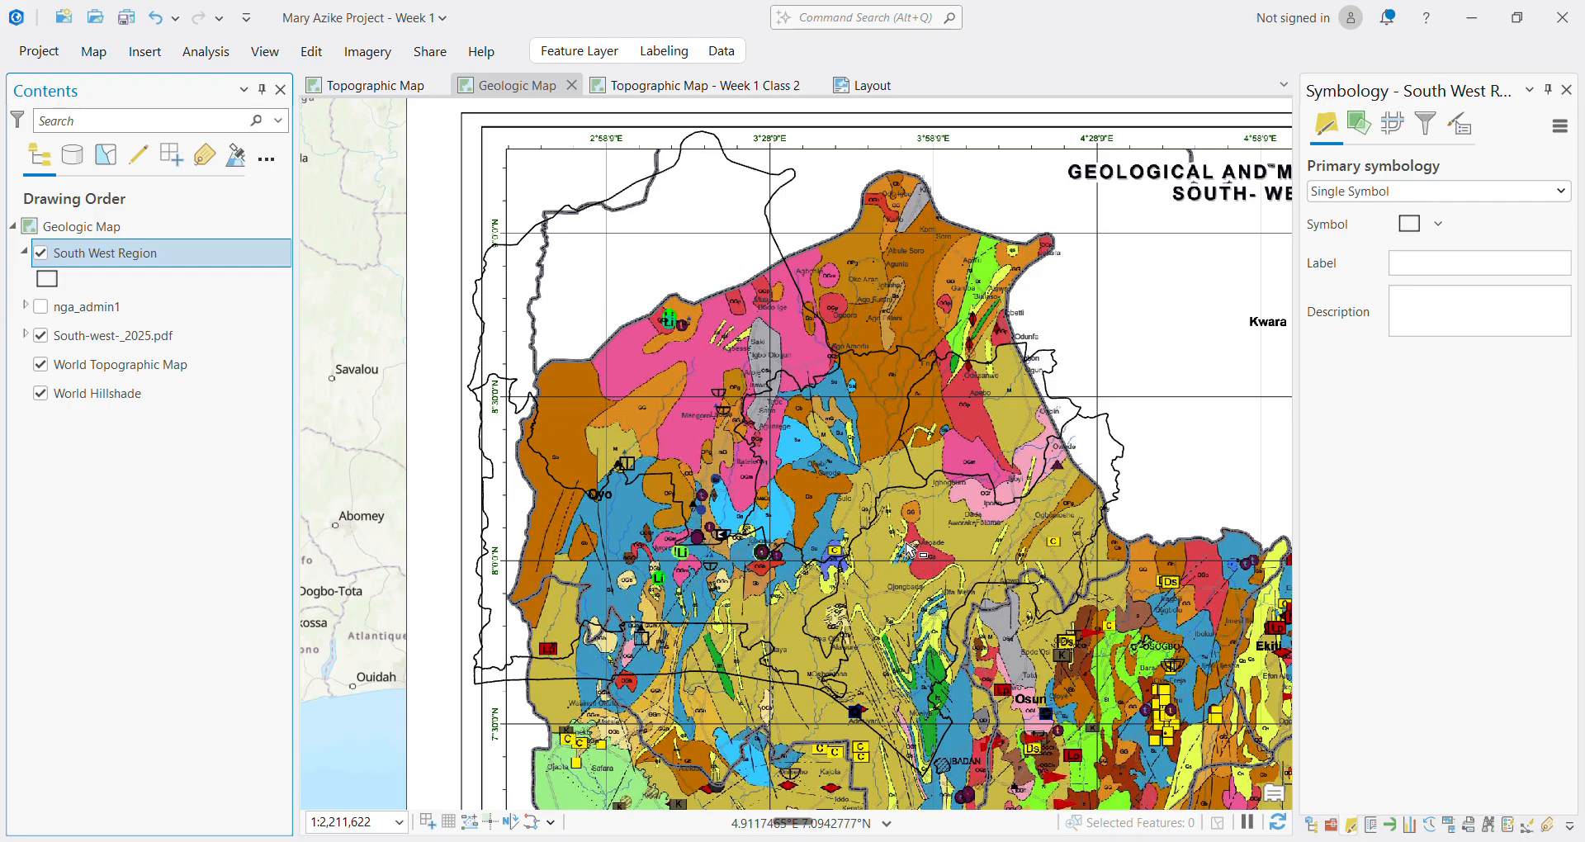
scroll(900, 551, down, 2)
scroll(899, 551, down, 3)
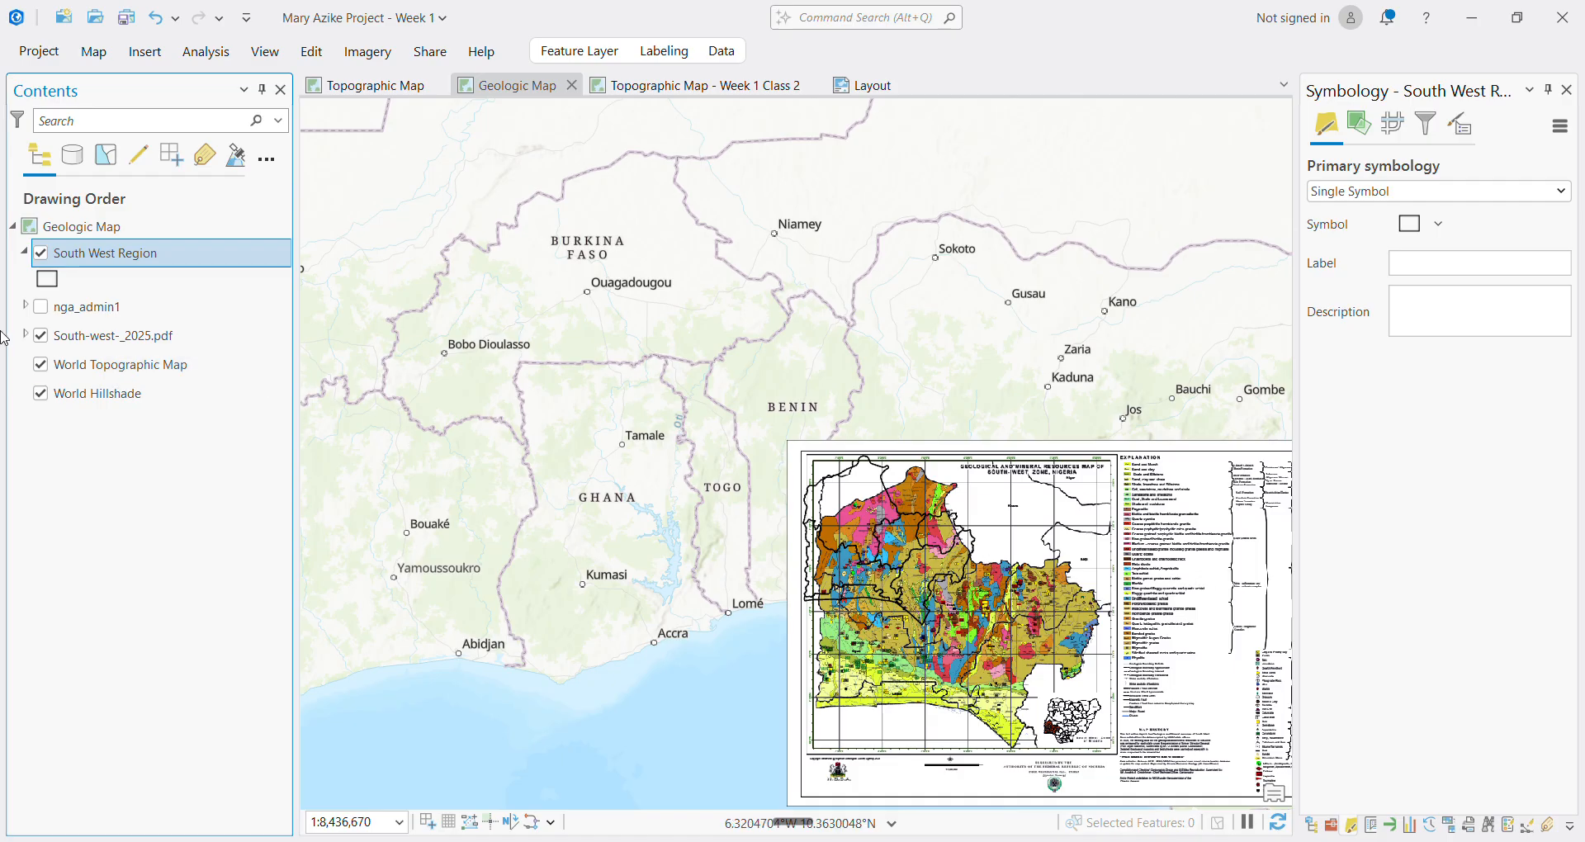
mouse_move(91, 345)
mouse_down()
mouse_move(90, 429)
mouse_move(91, 371)
mouse_up()
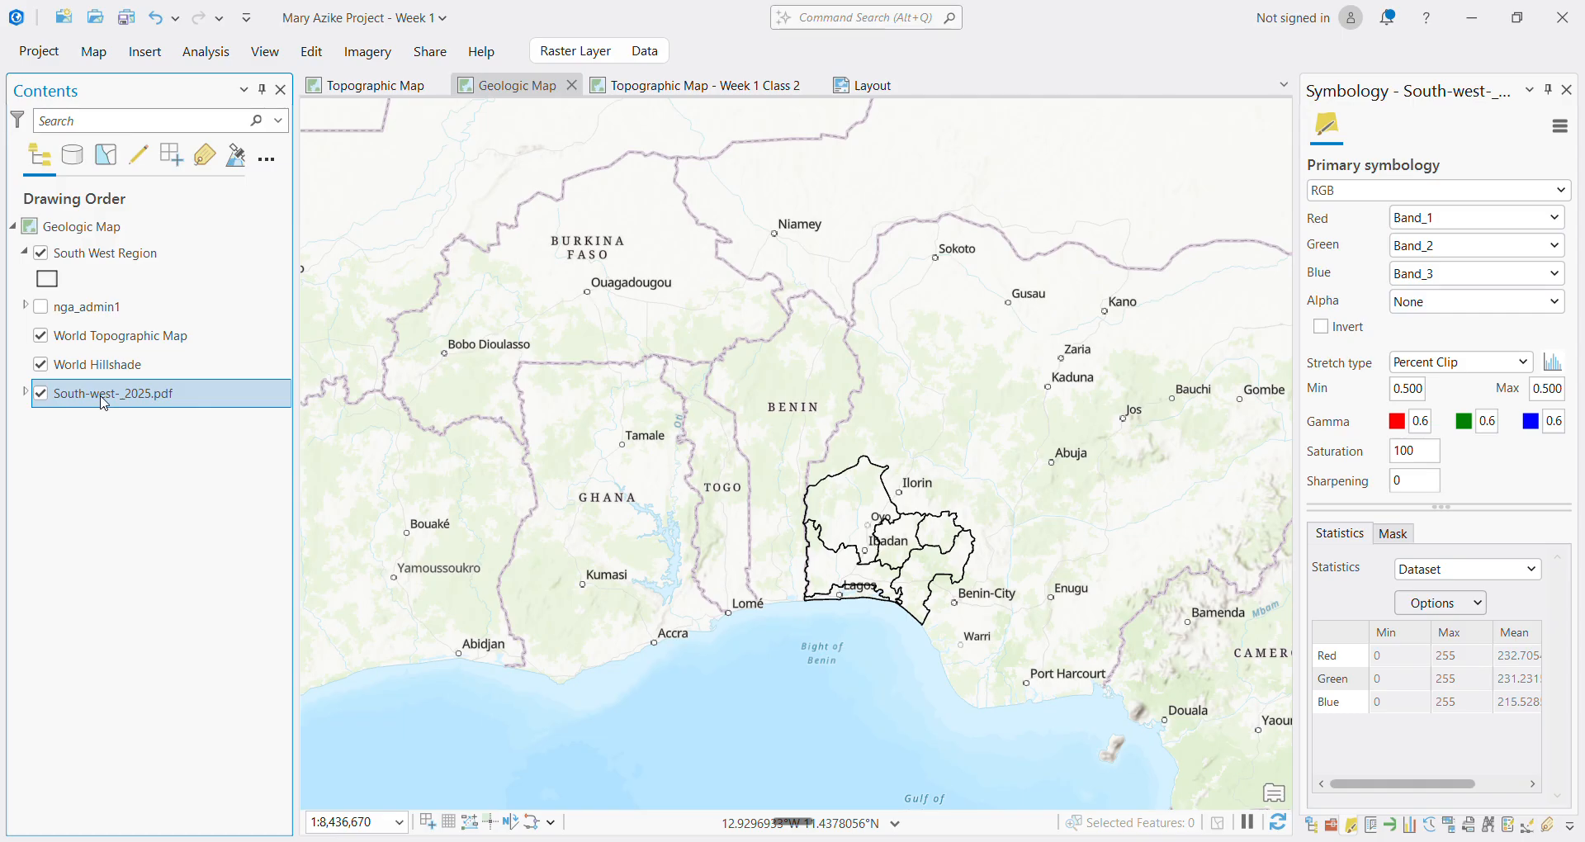
drag(103, 400, 110, 337)
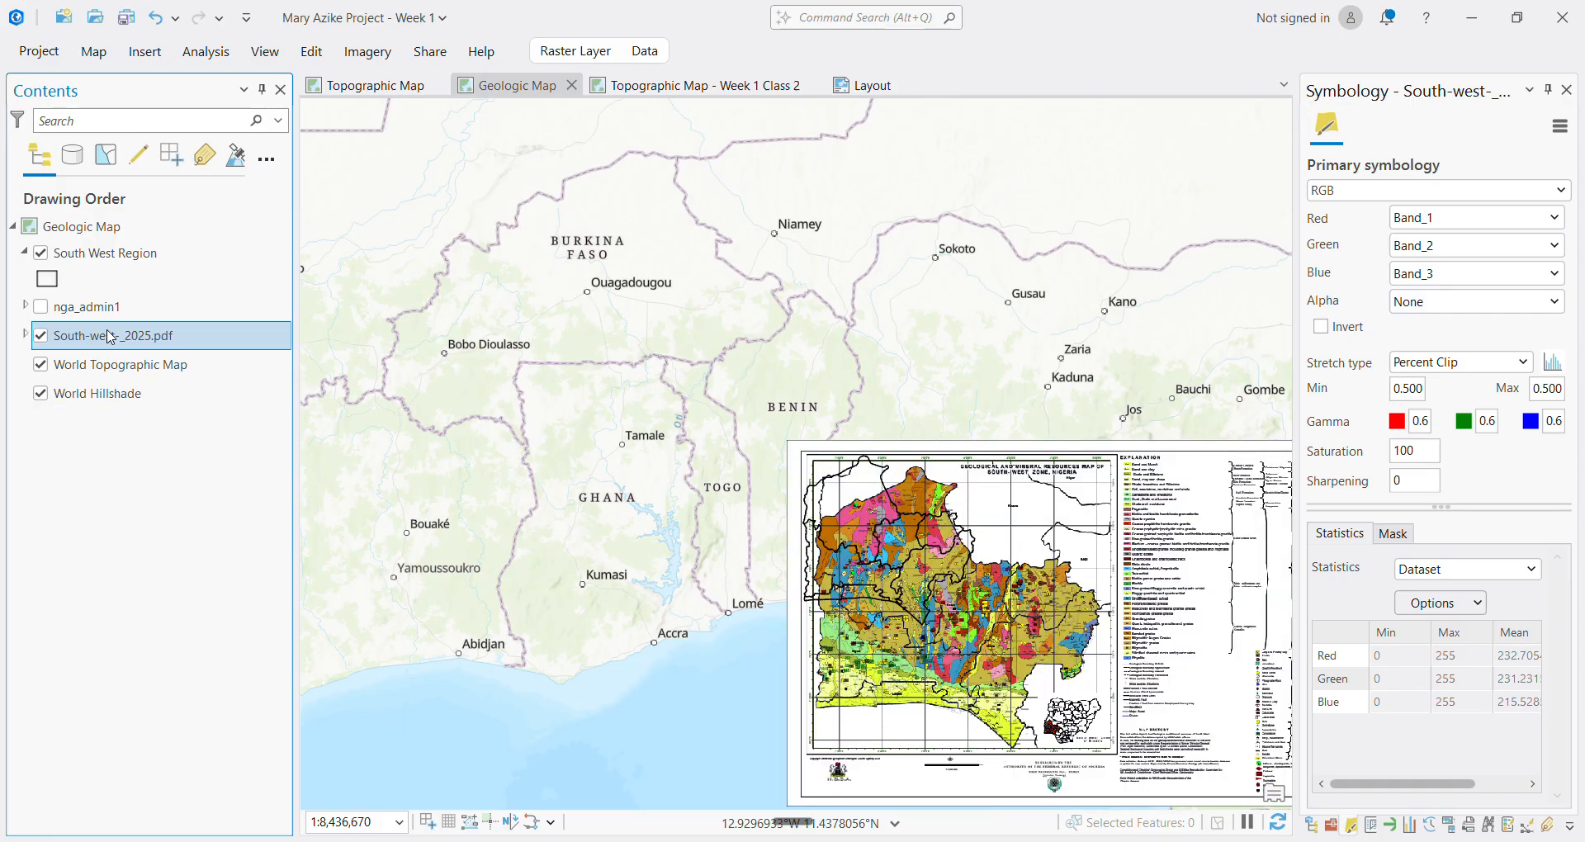
click(310, 51)
click(276, 55)
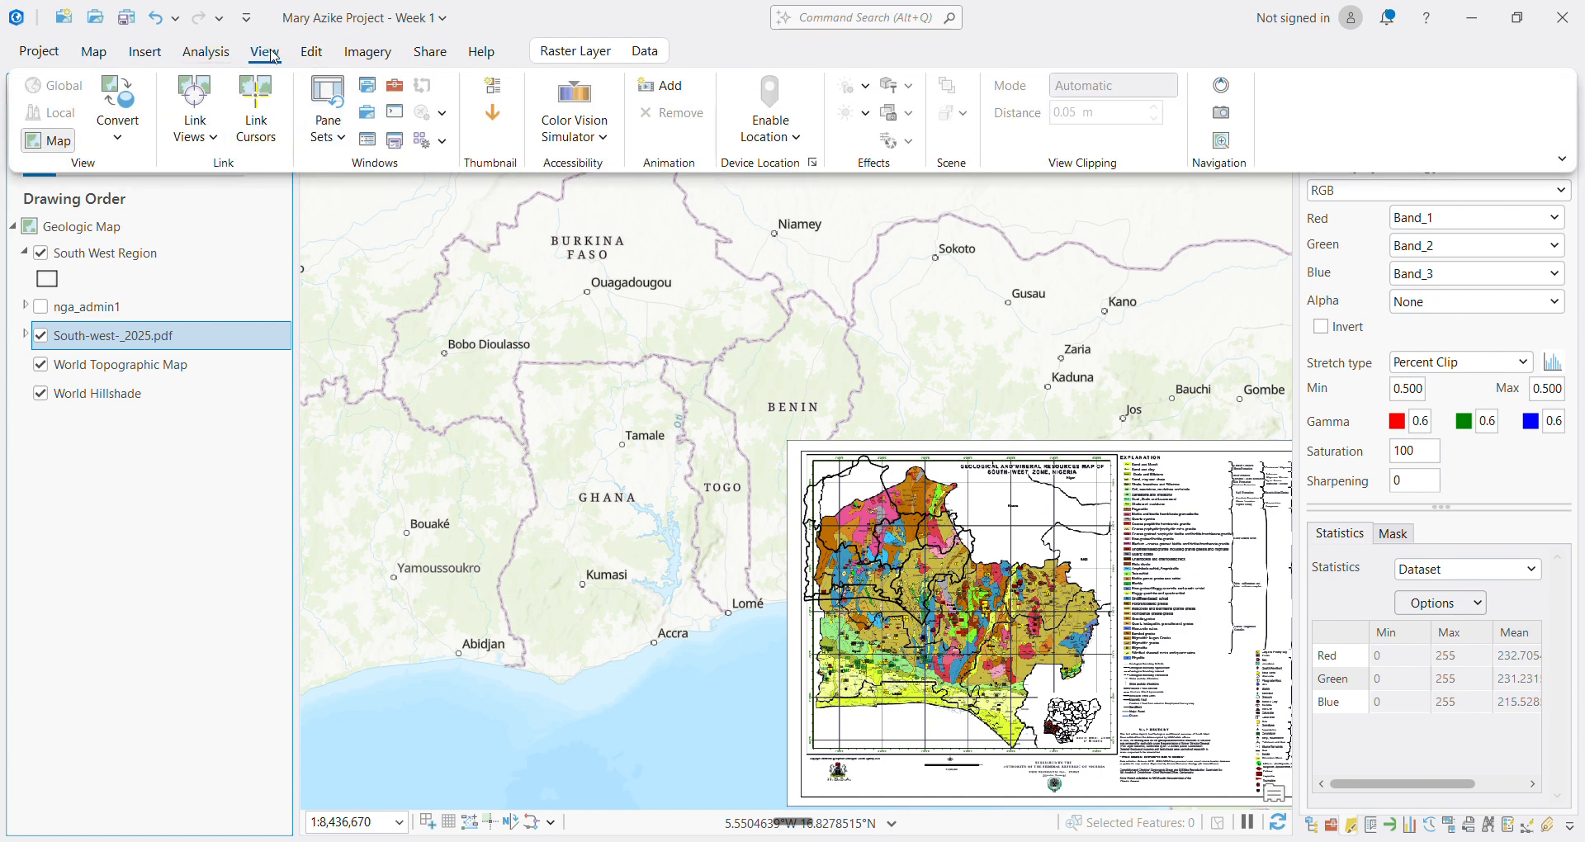
click(367, 52)
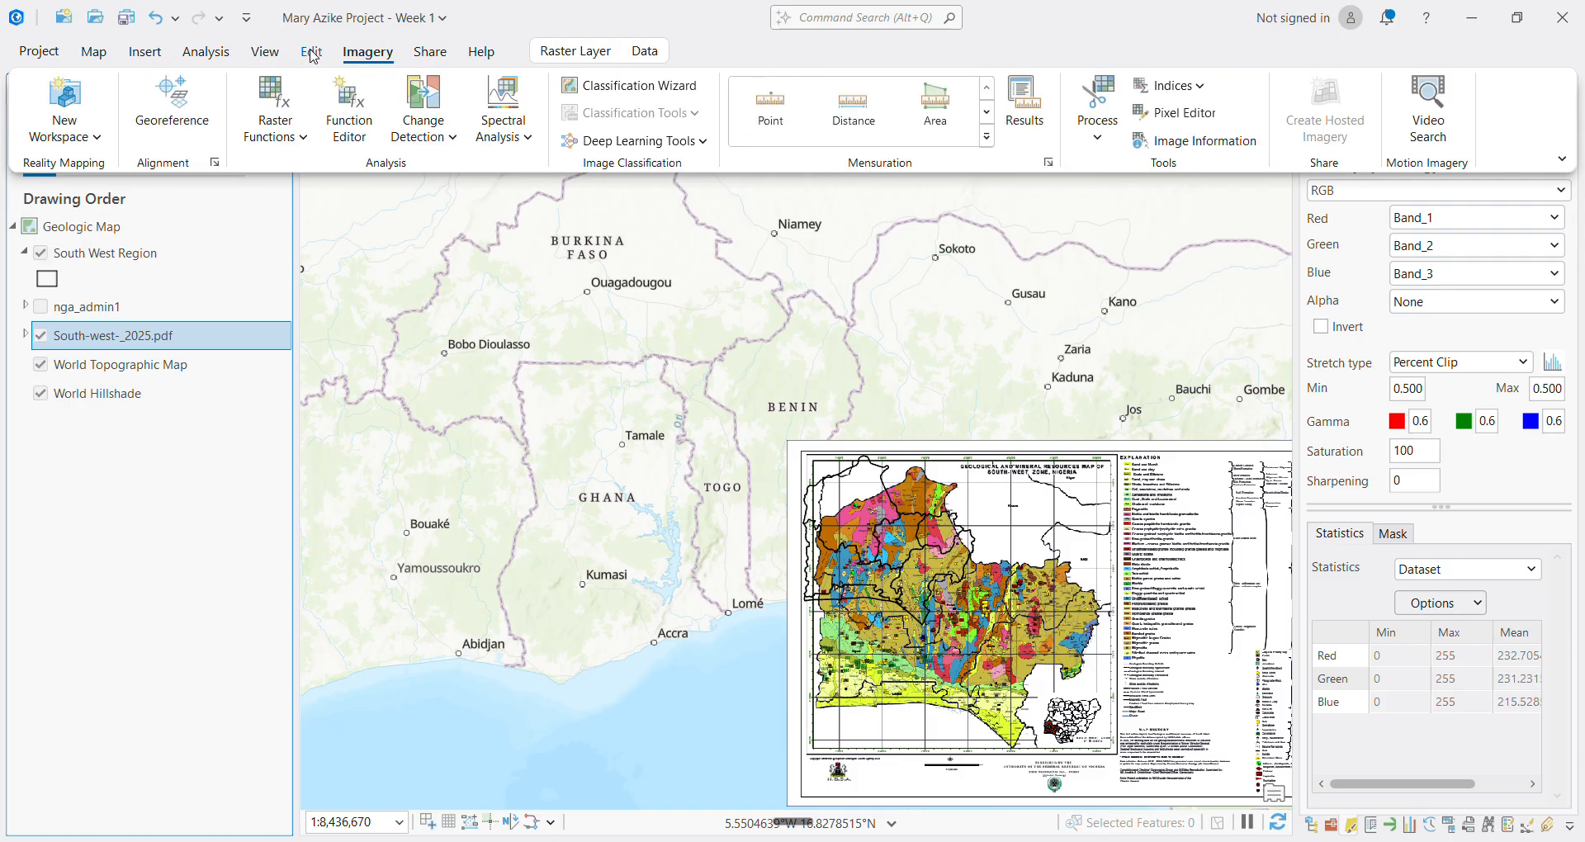
click(312, 52)
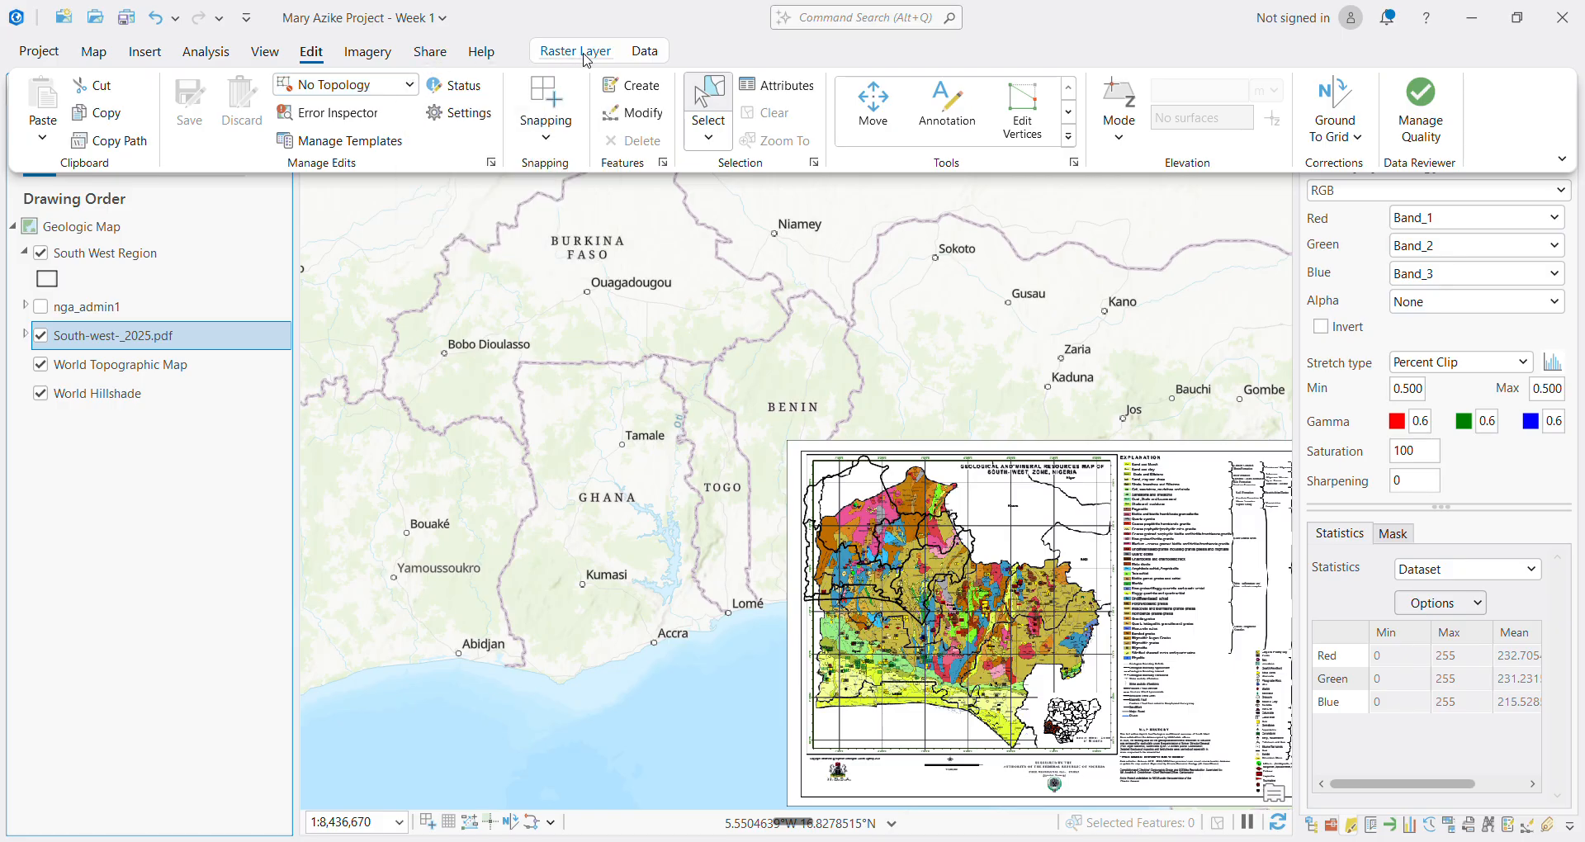
click(645, 52)
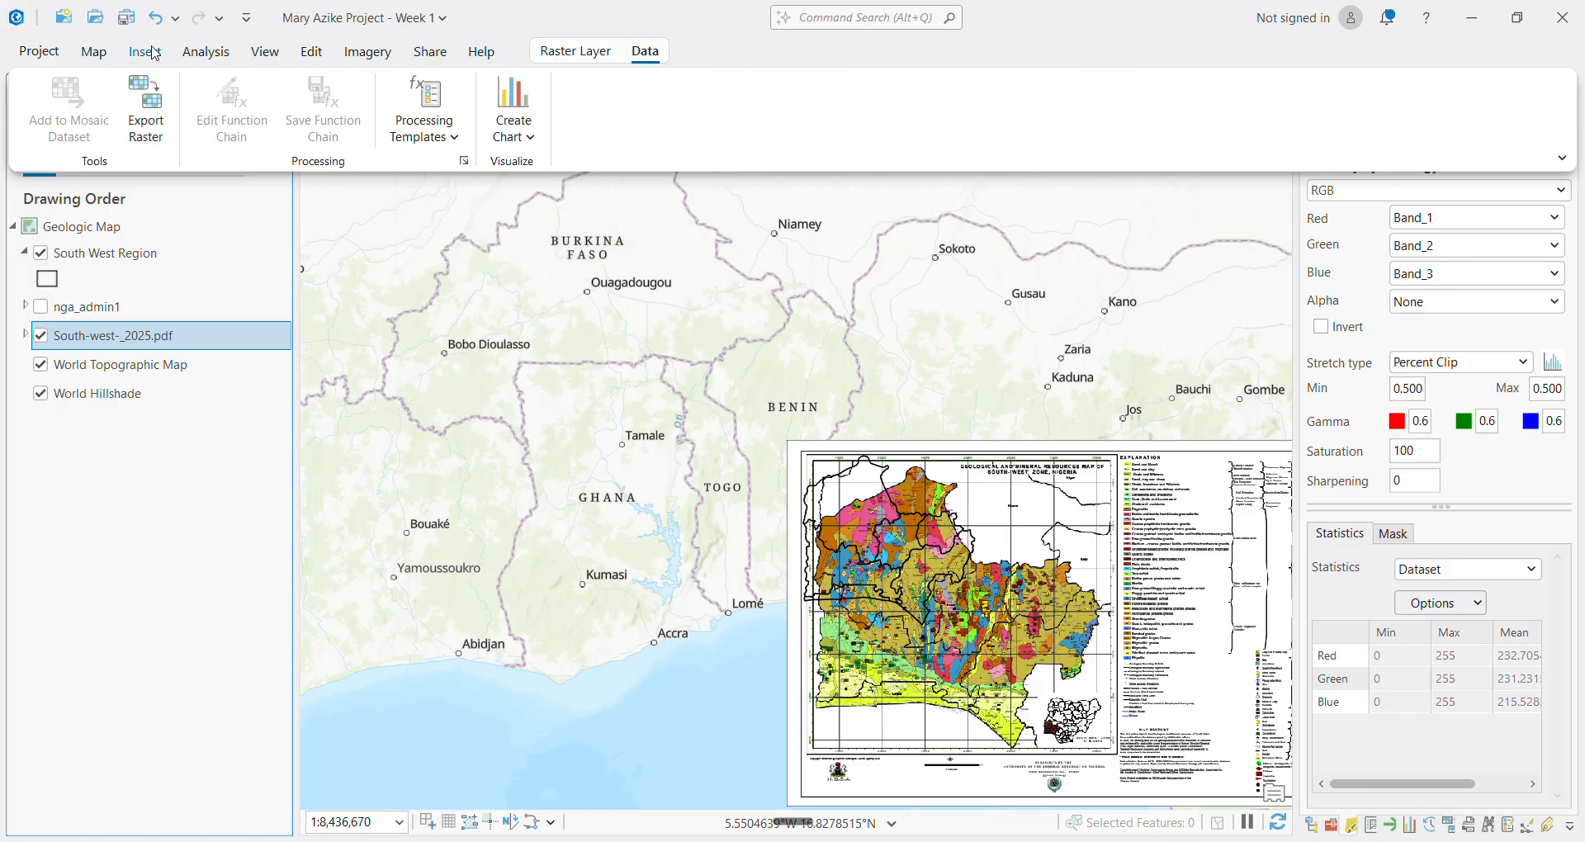
click(149, 52)
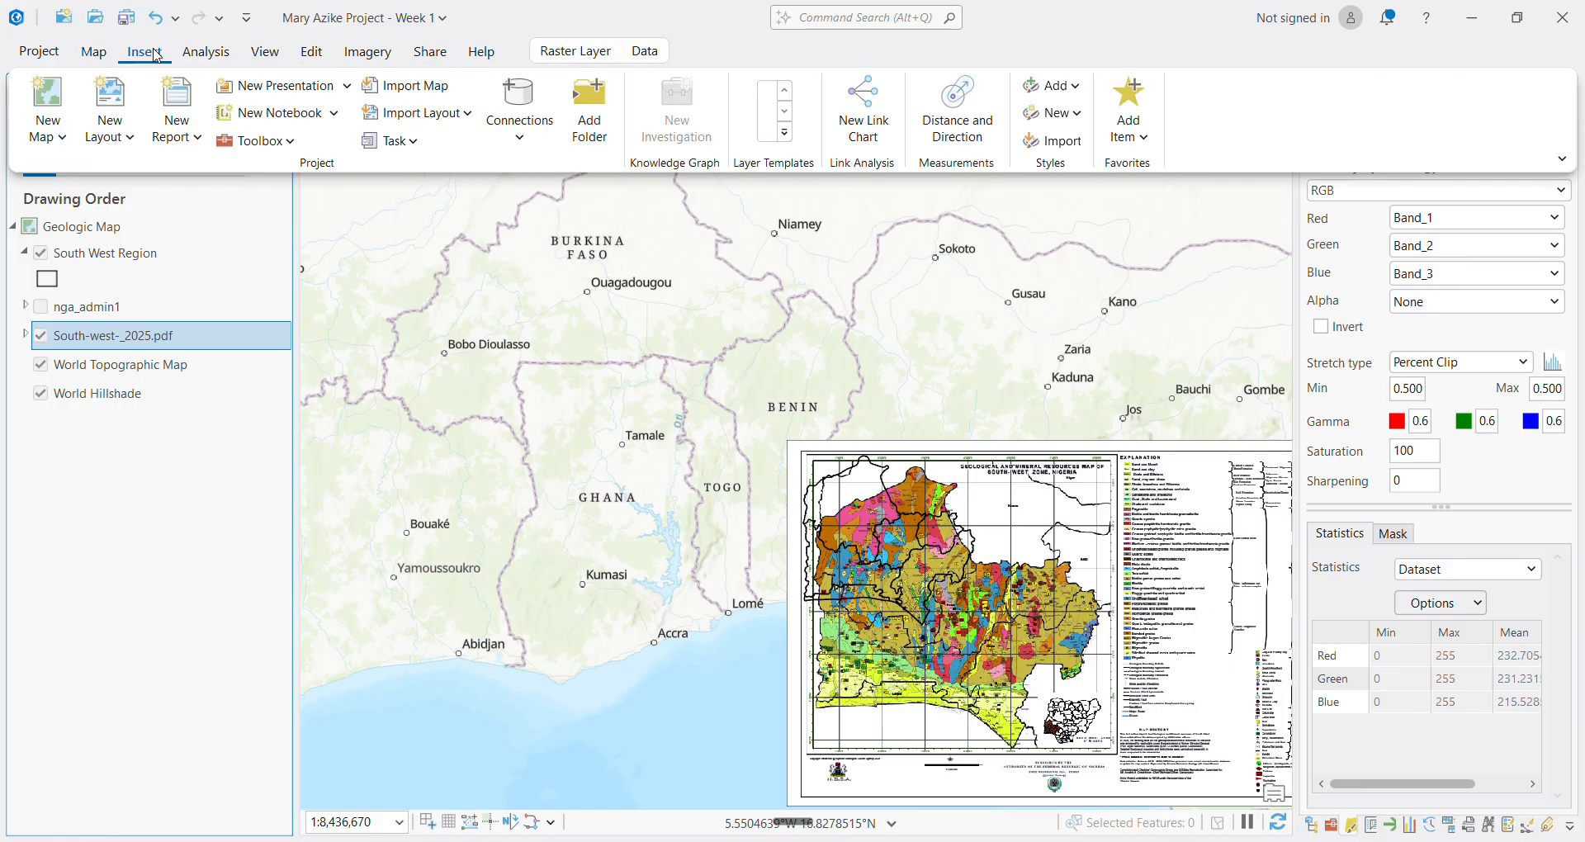
click(107, 58)
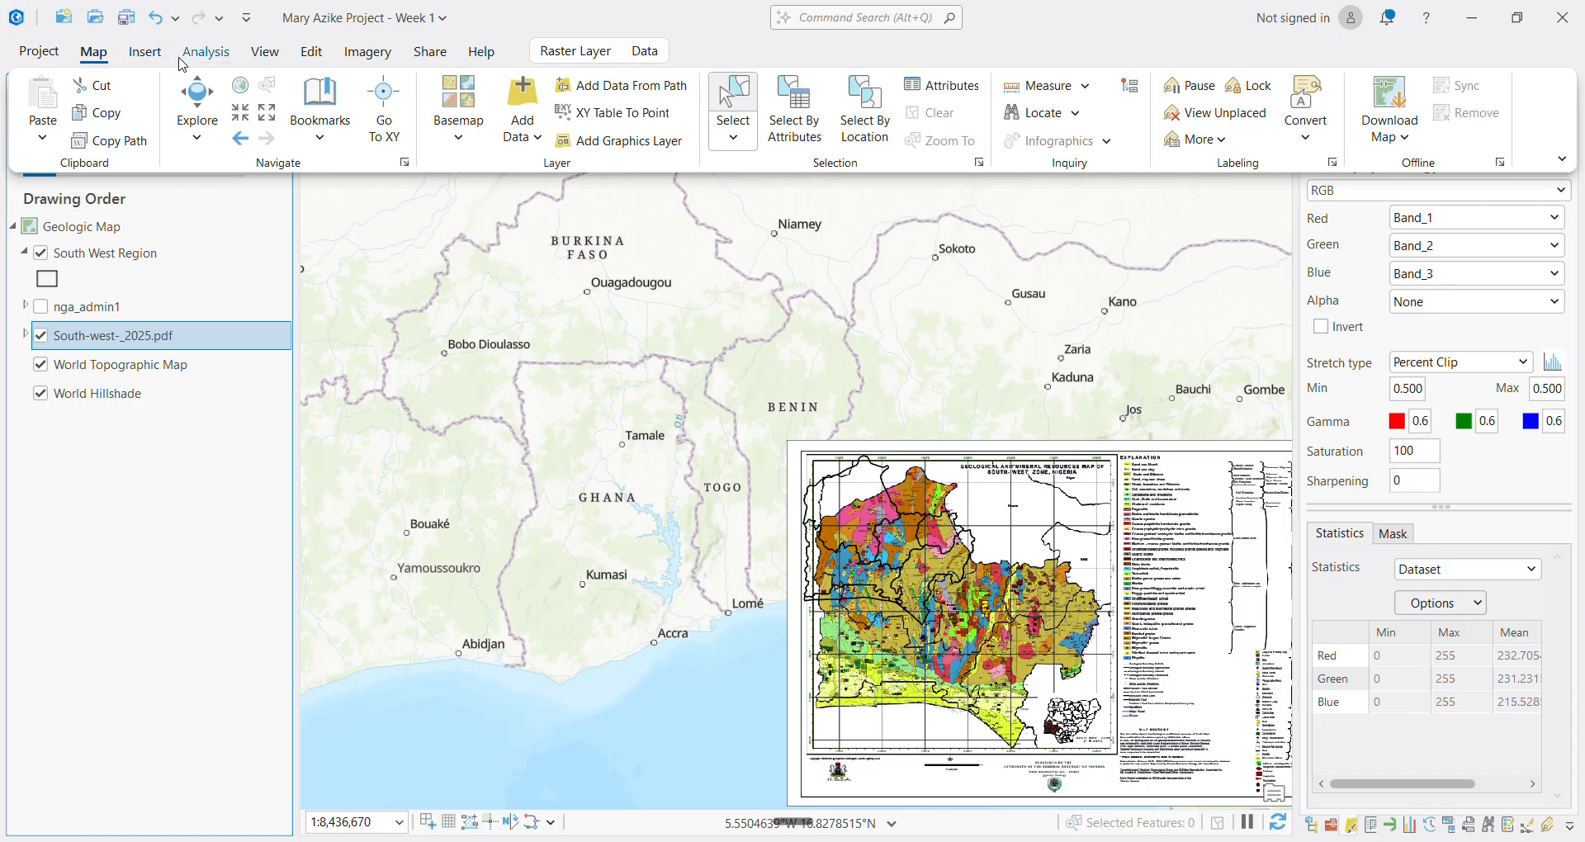
click(208, 56)
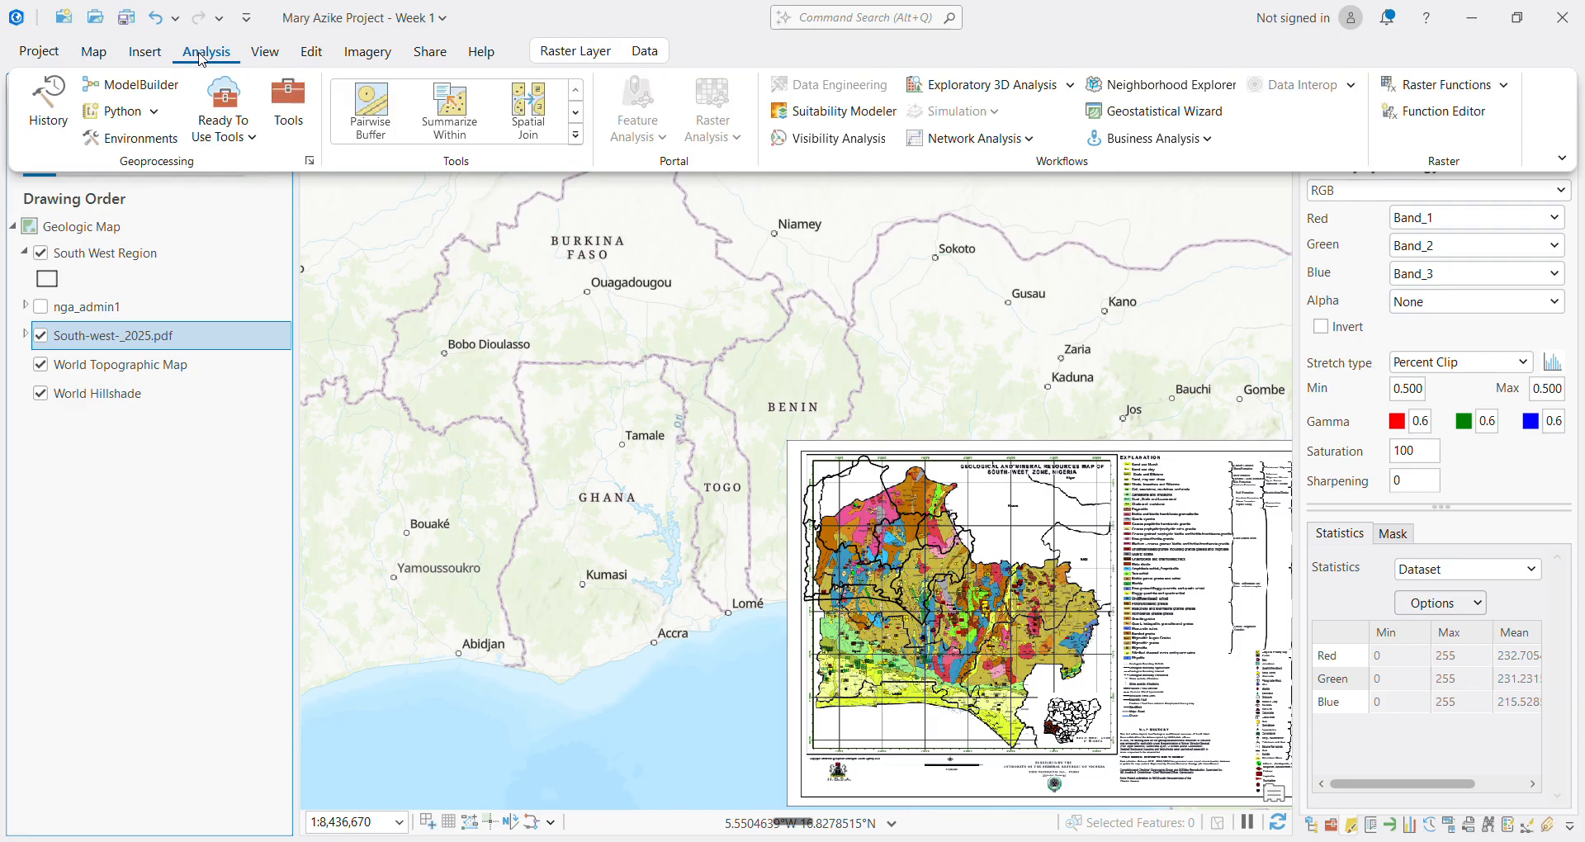
click(265, 54)
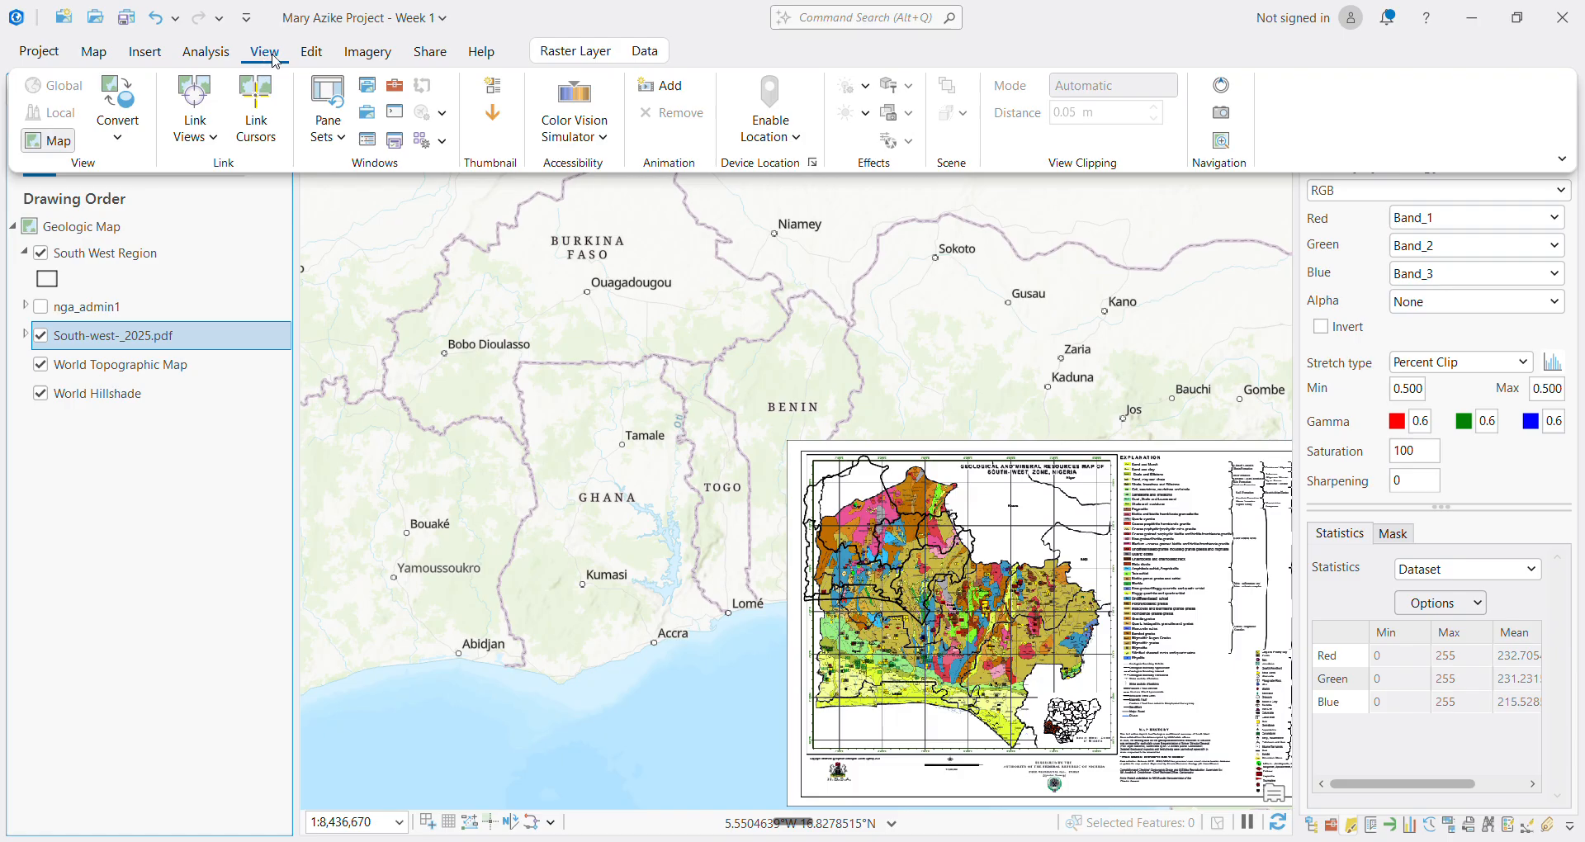
click(305, 52)
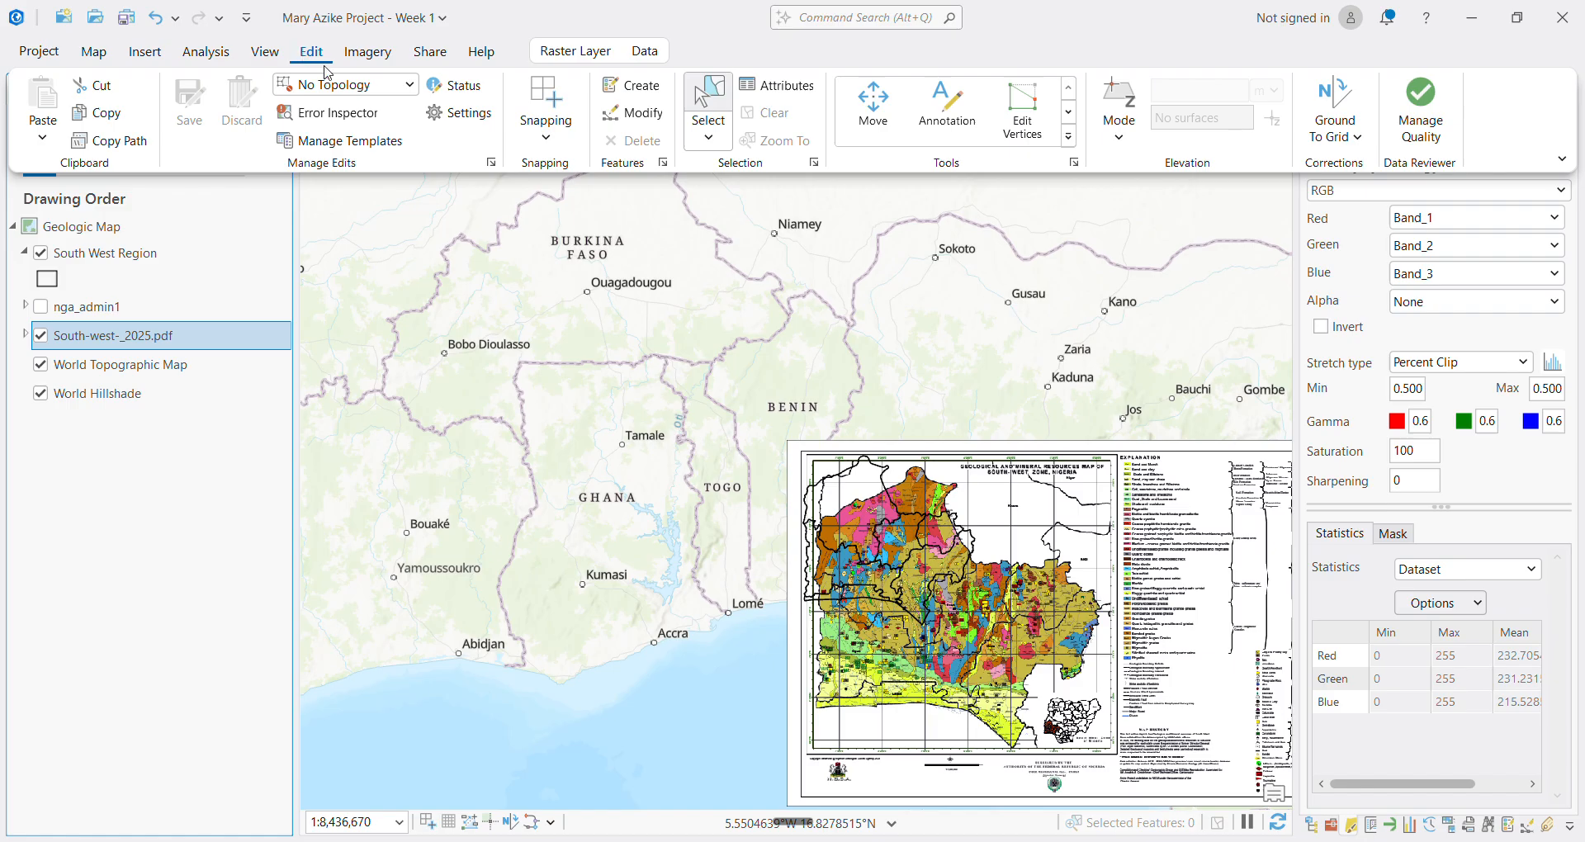
click(392, 91)
click(393, 92)
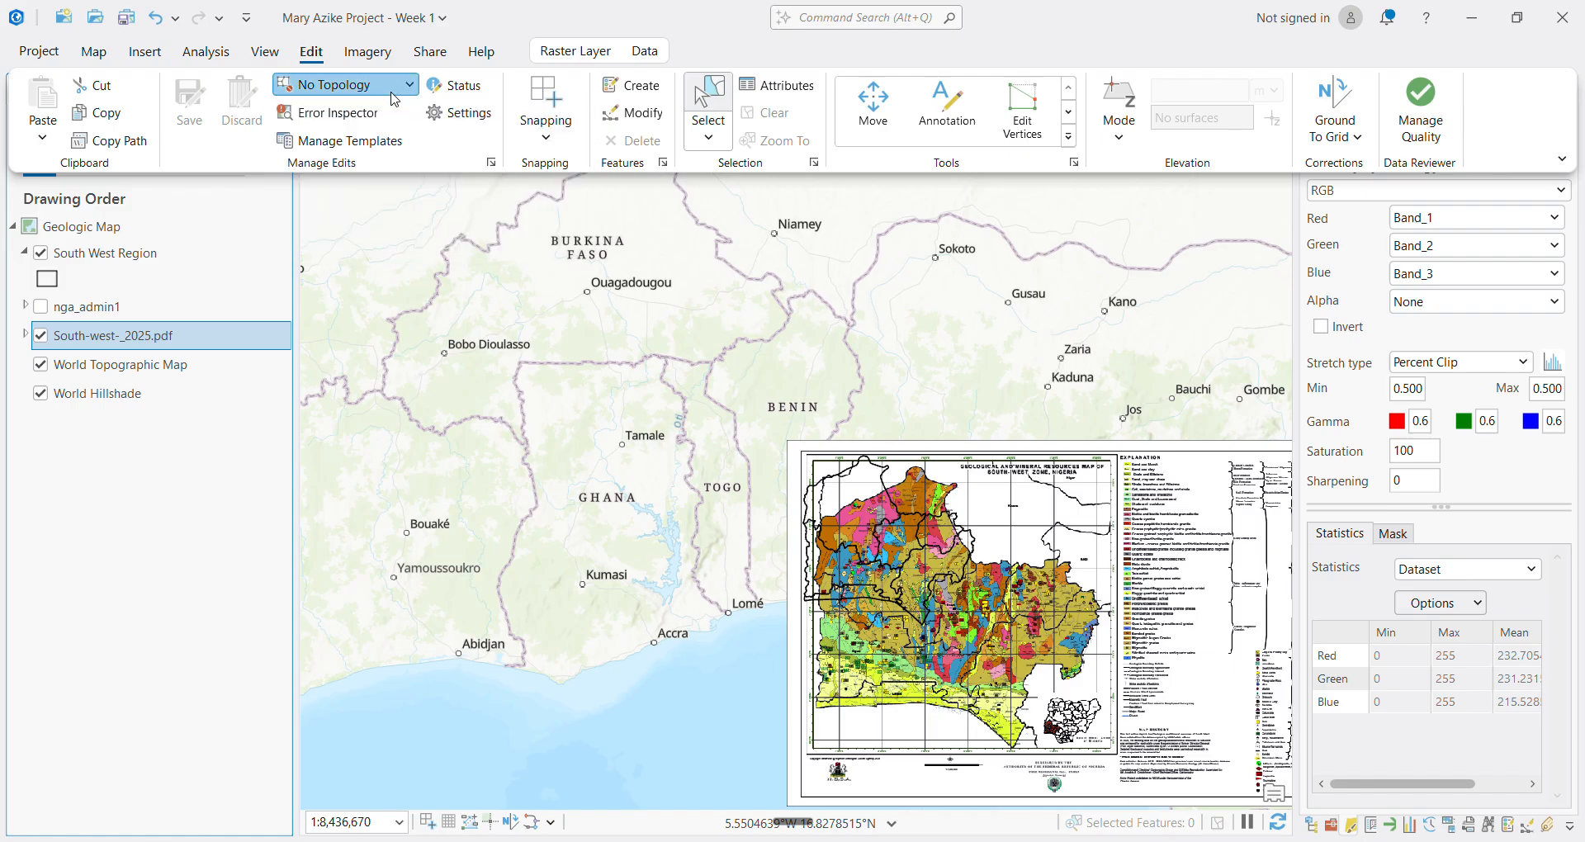
click(393, 92)
click(393, 92)
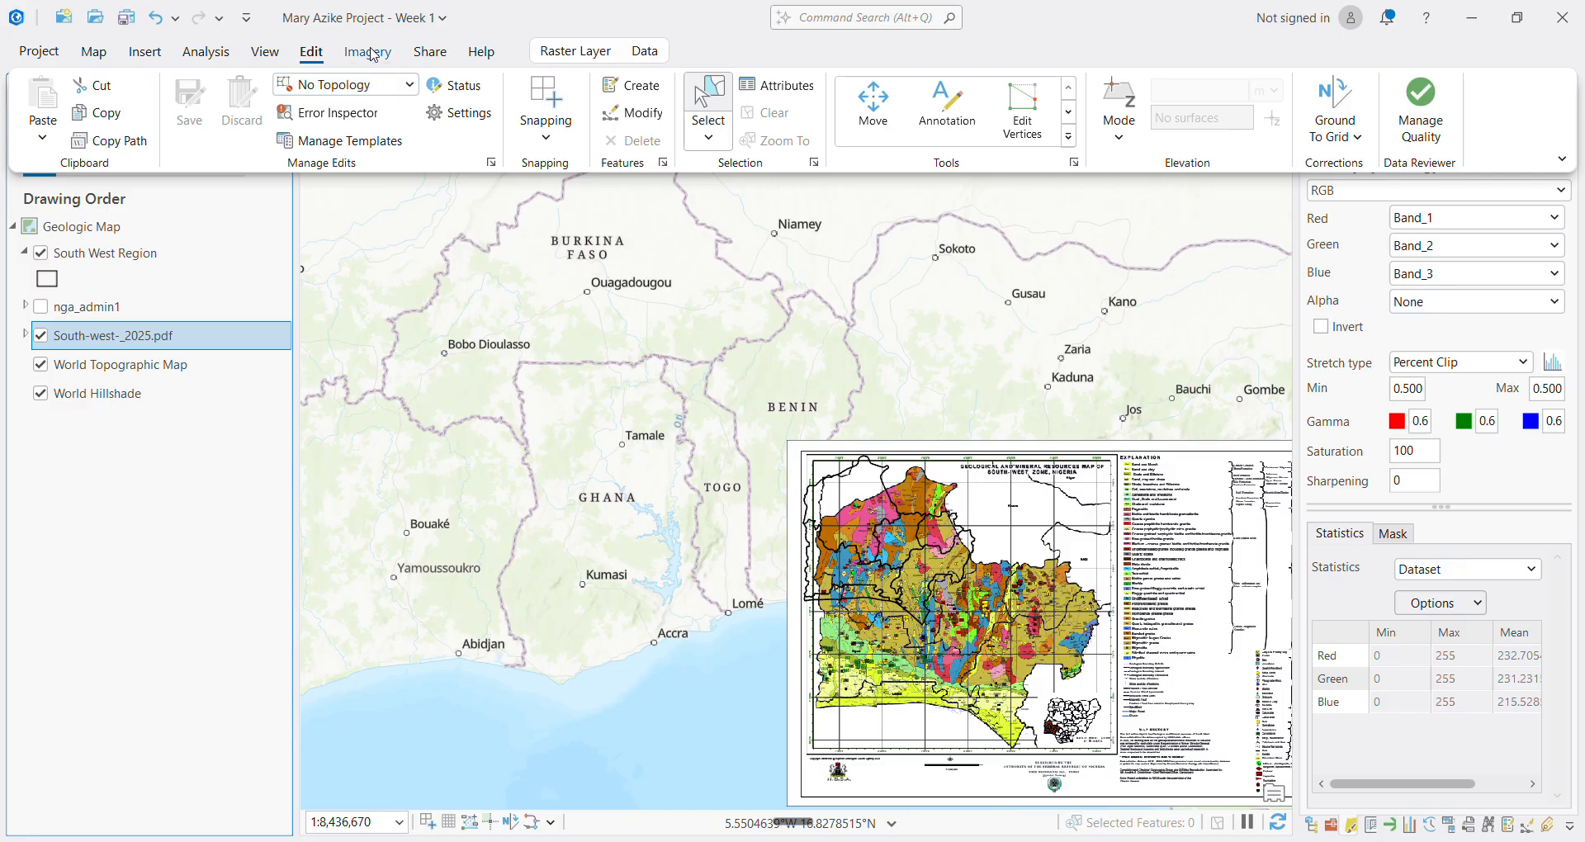
click(373, 55)
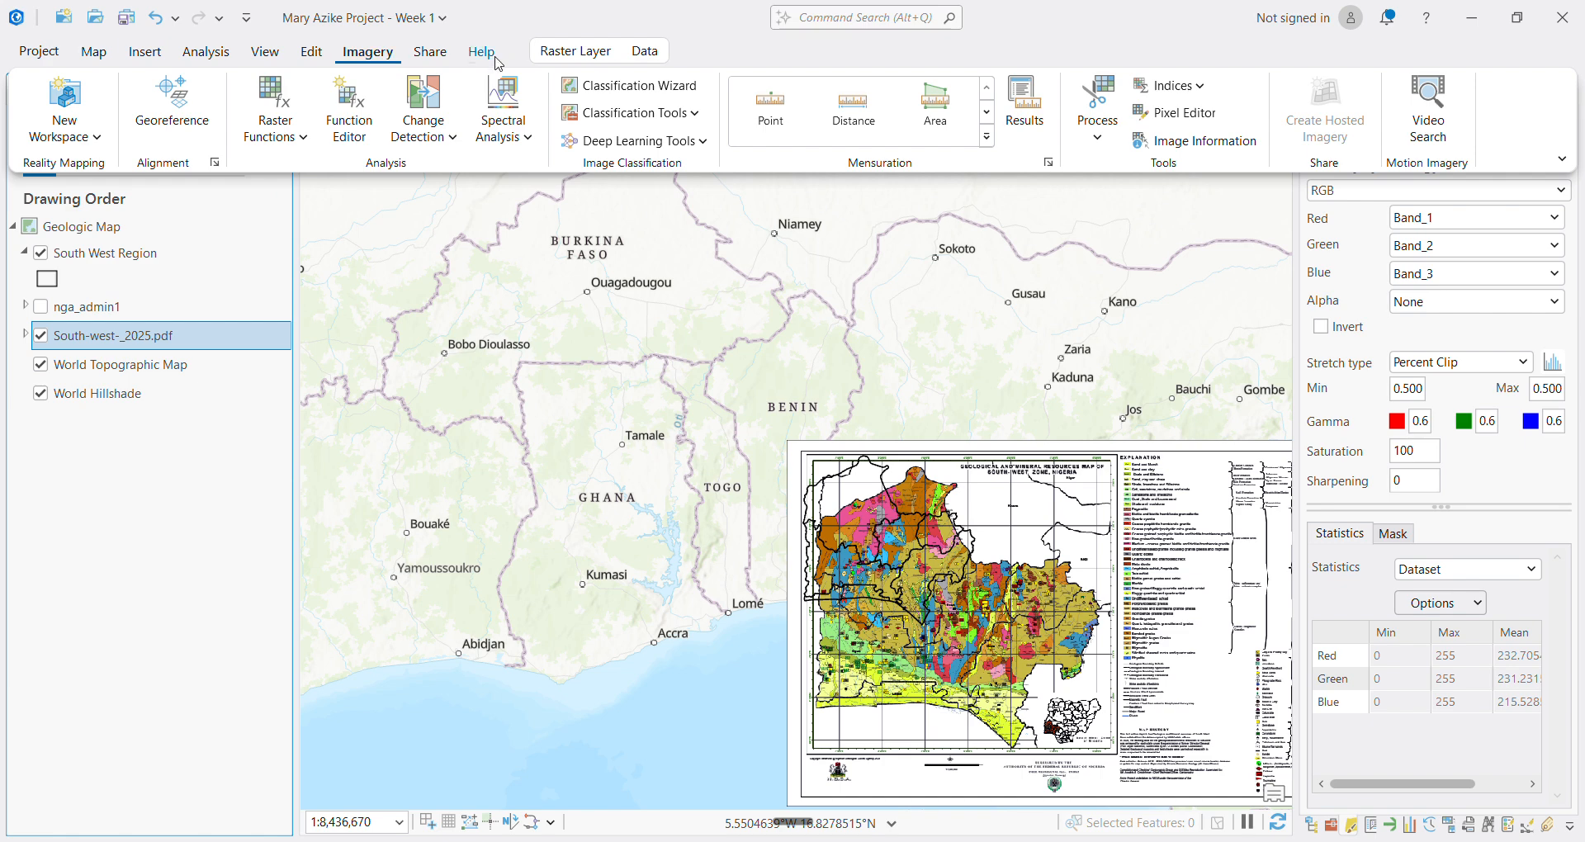
click(647, 53)
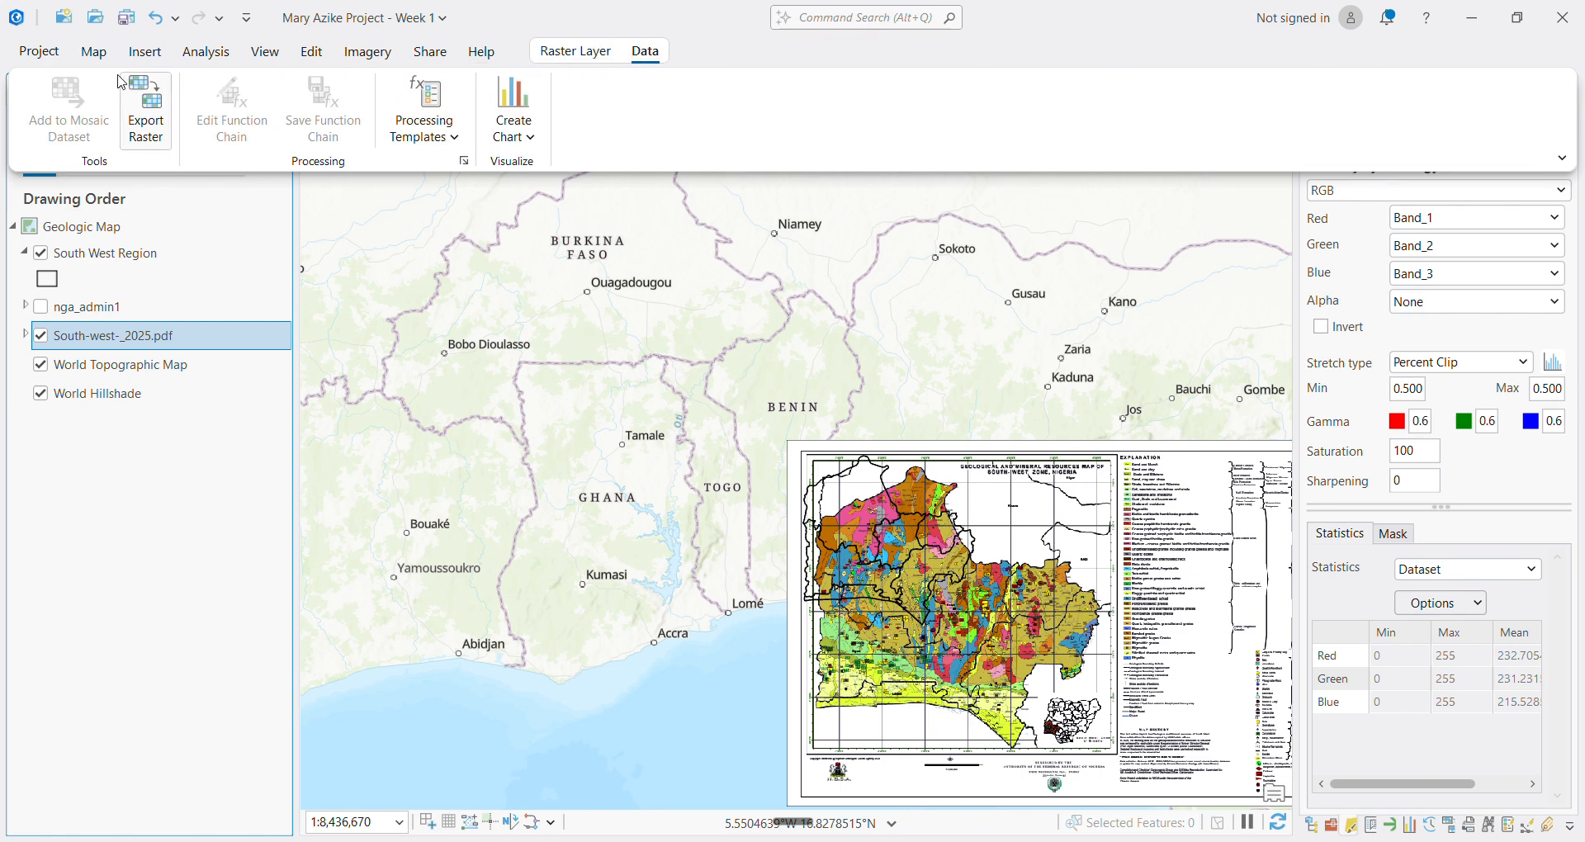
click(93, 52)
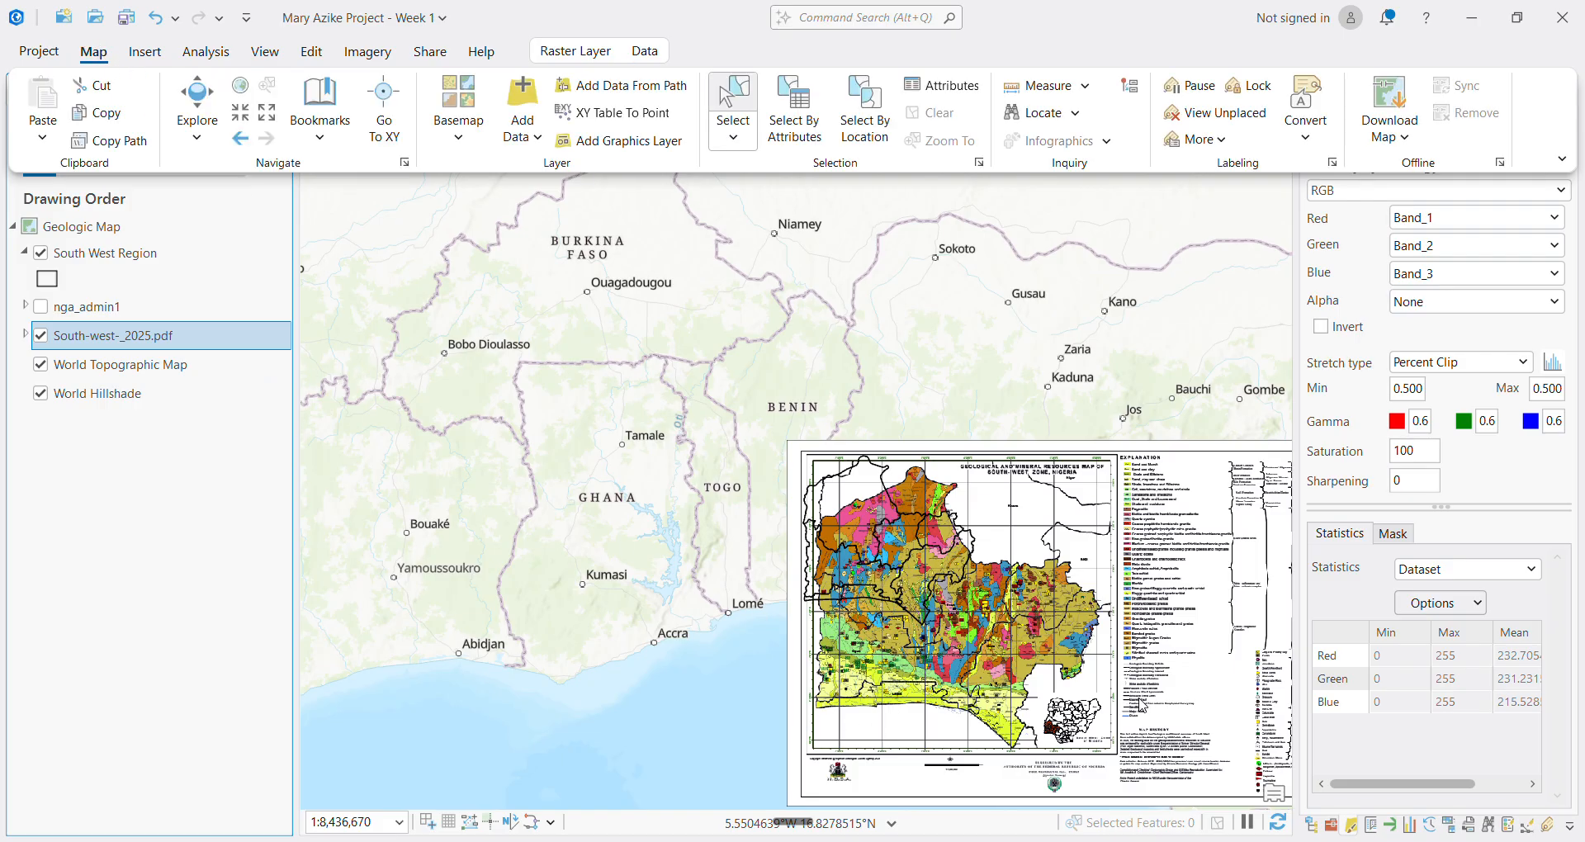
Compare the geological map with the South West Region outline, and start georeferencing South-west-_2025.pdf
scroll(1141, 706, up, 3)
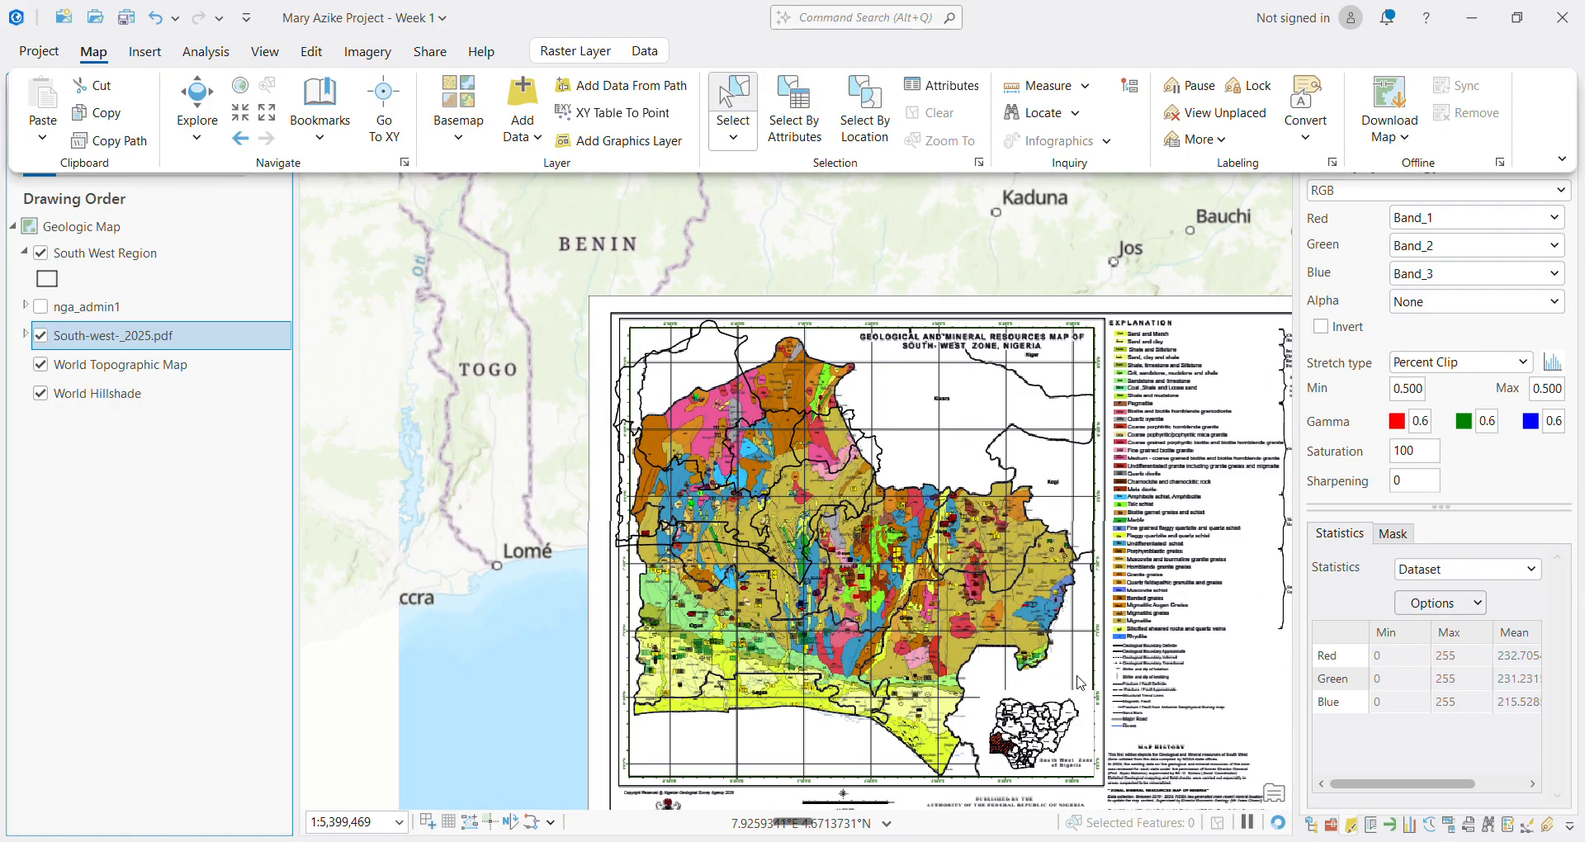
scroll(1076, 680, down, 2)
scroll(708, 440, up, 2)
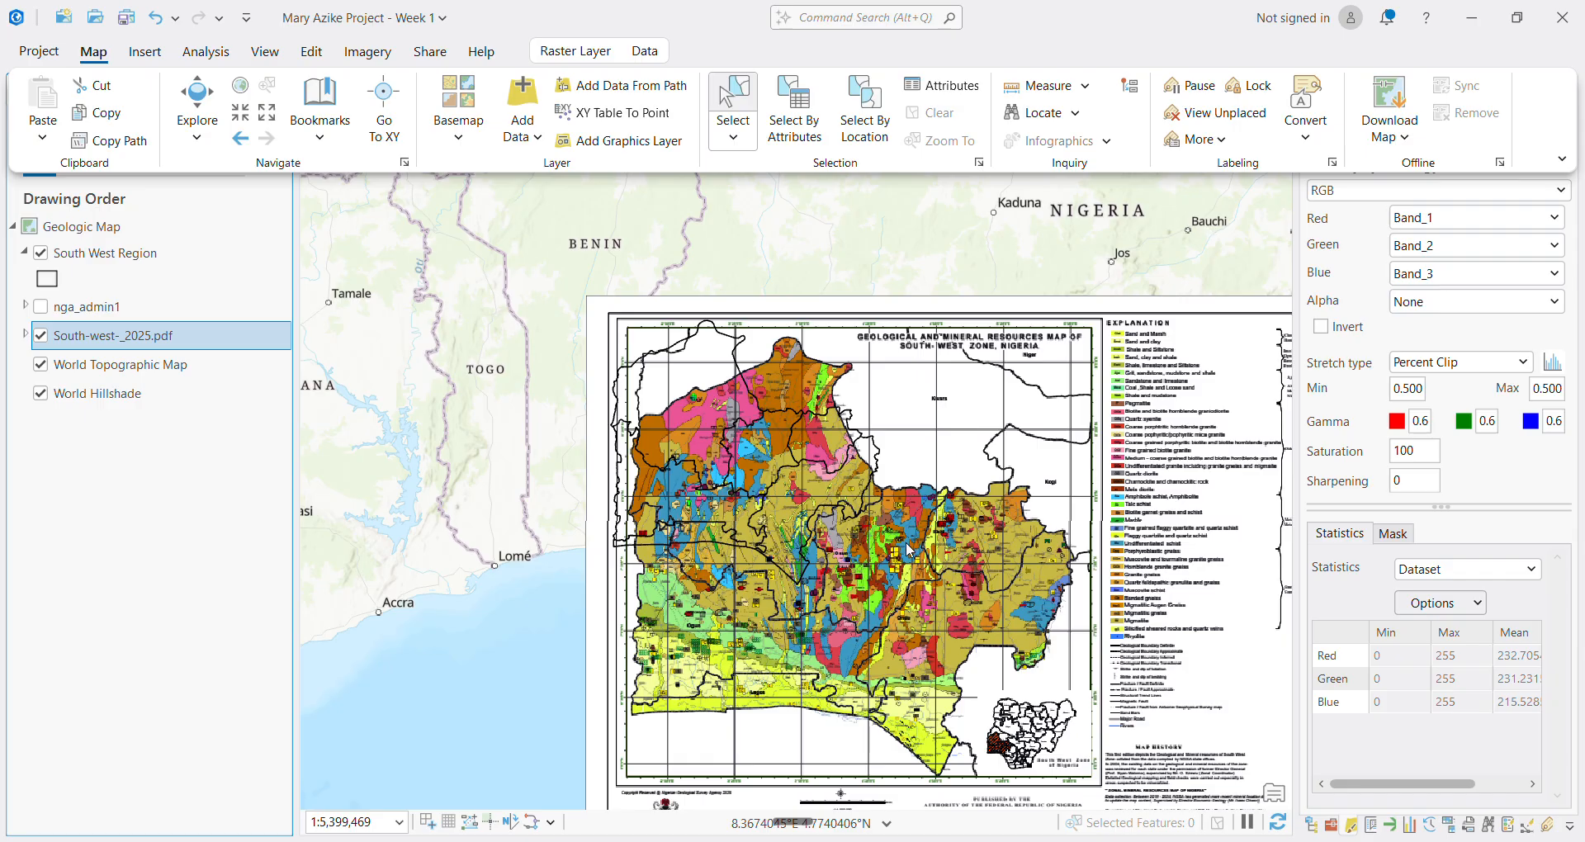
scroll(746, 374, up, 3)
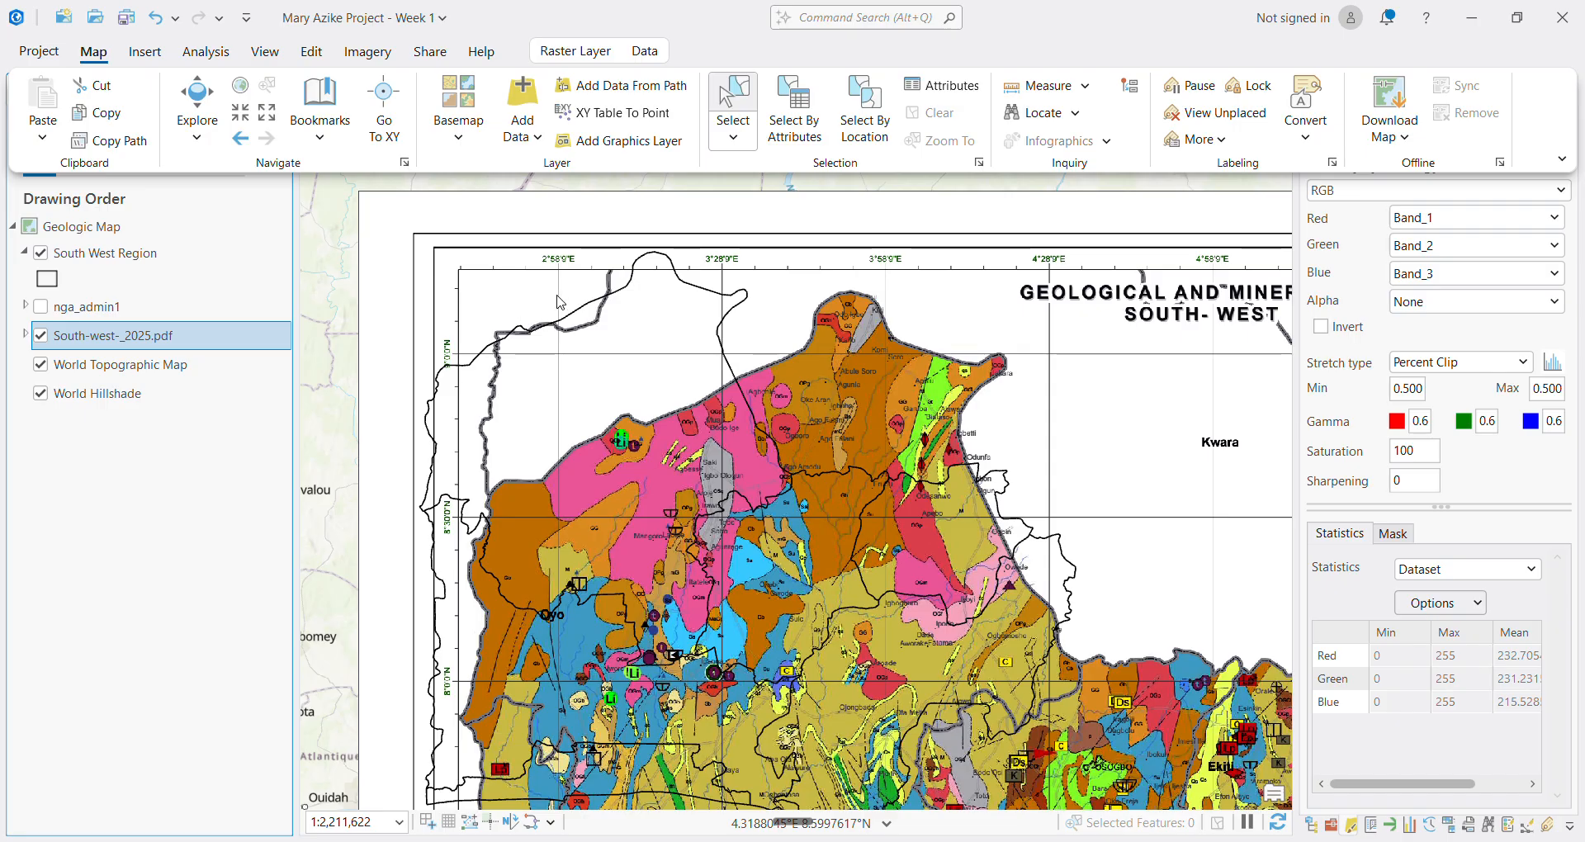
scroll(562, 261, up, 2)
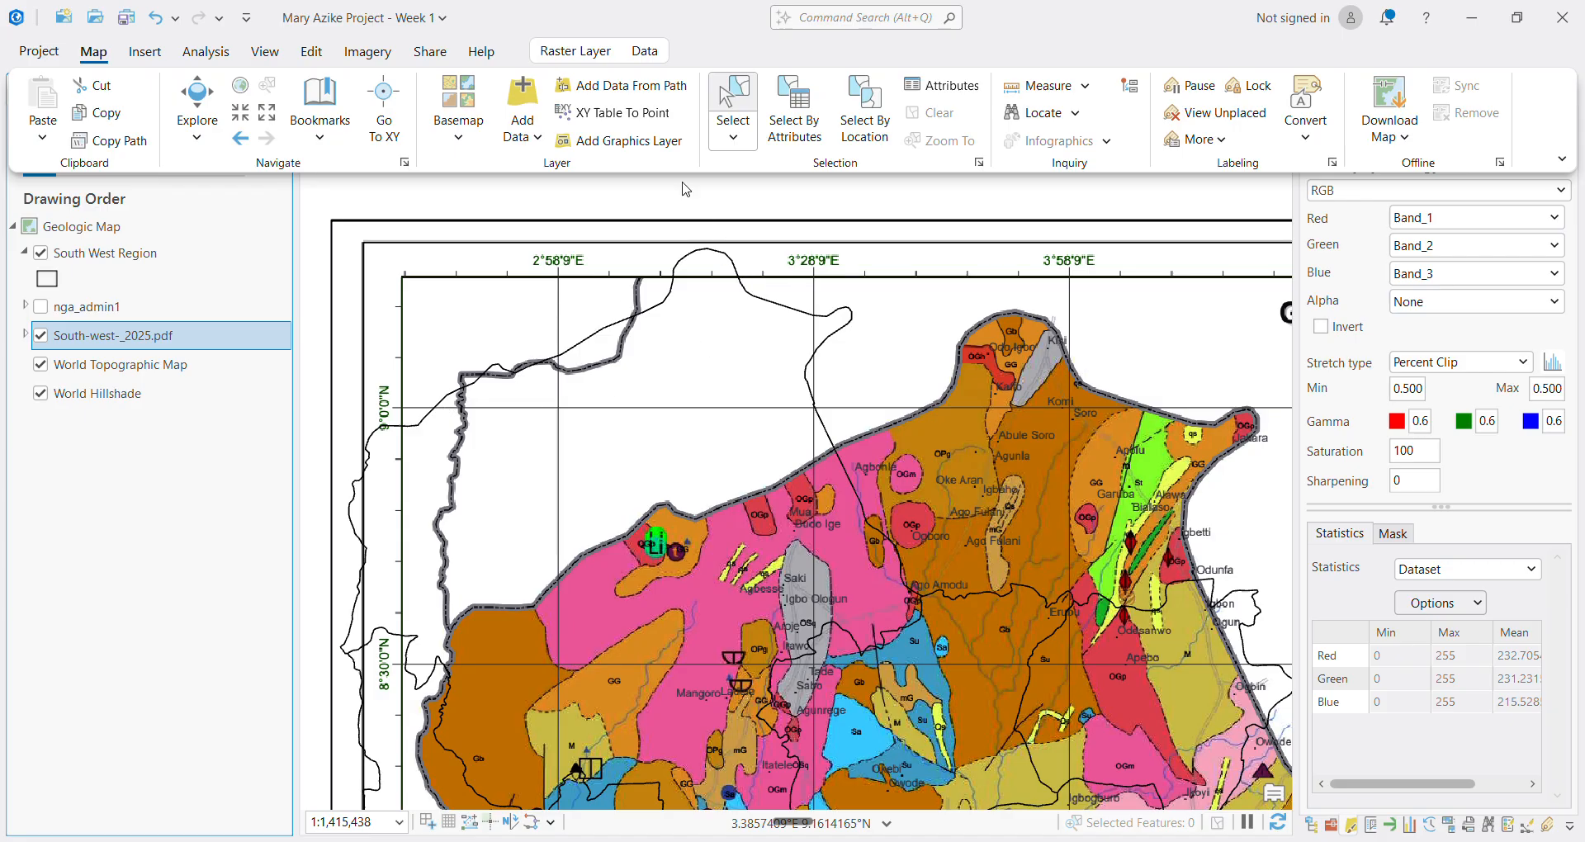
click(91, 367)
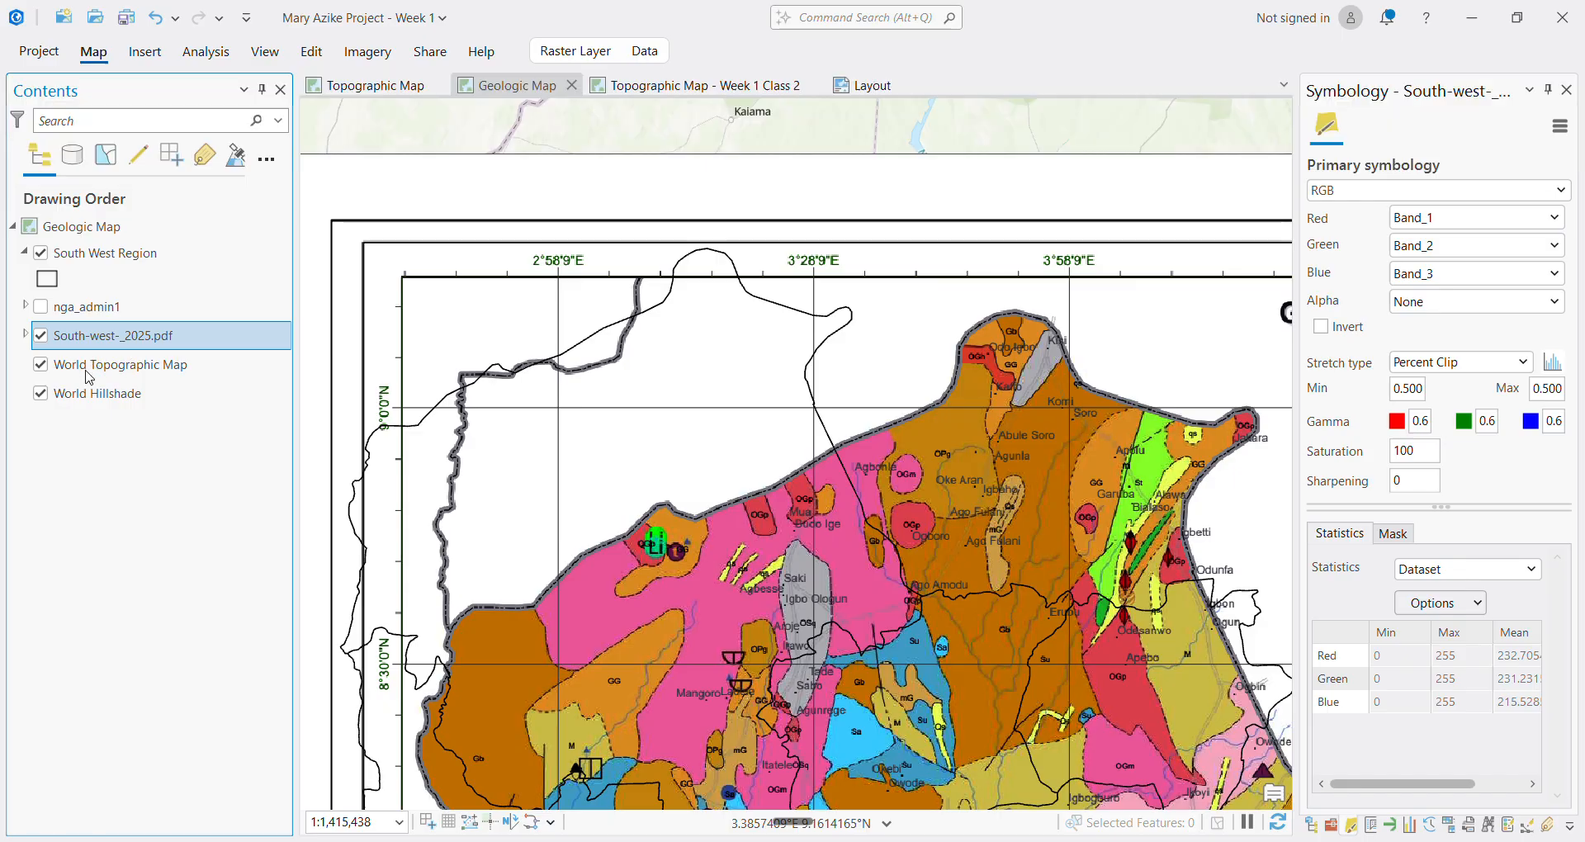
click(93, 343)
click(207, 52)
click(265, 53)
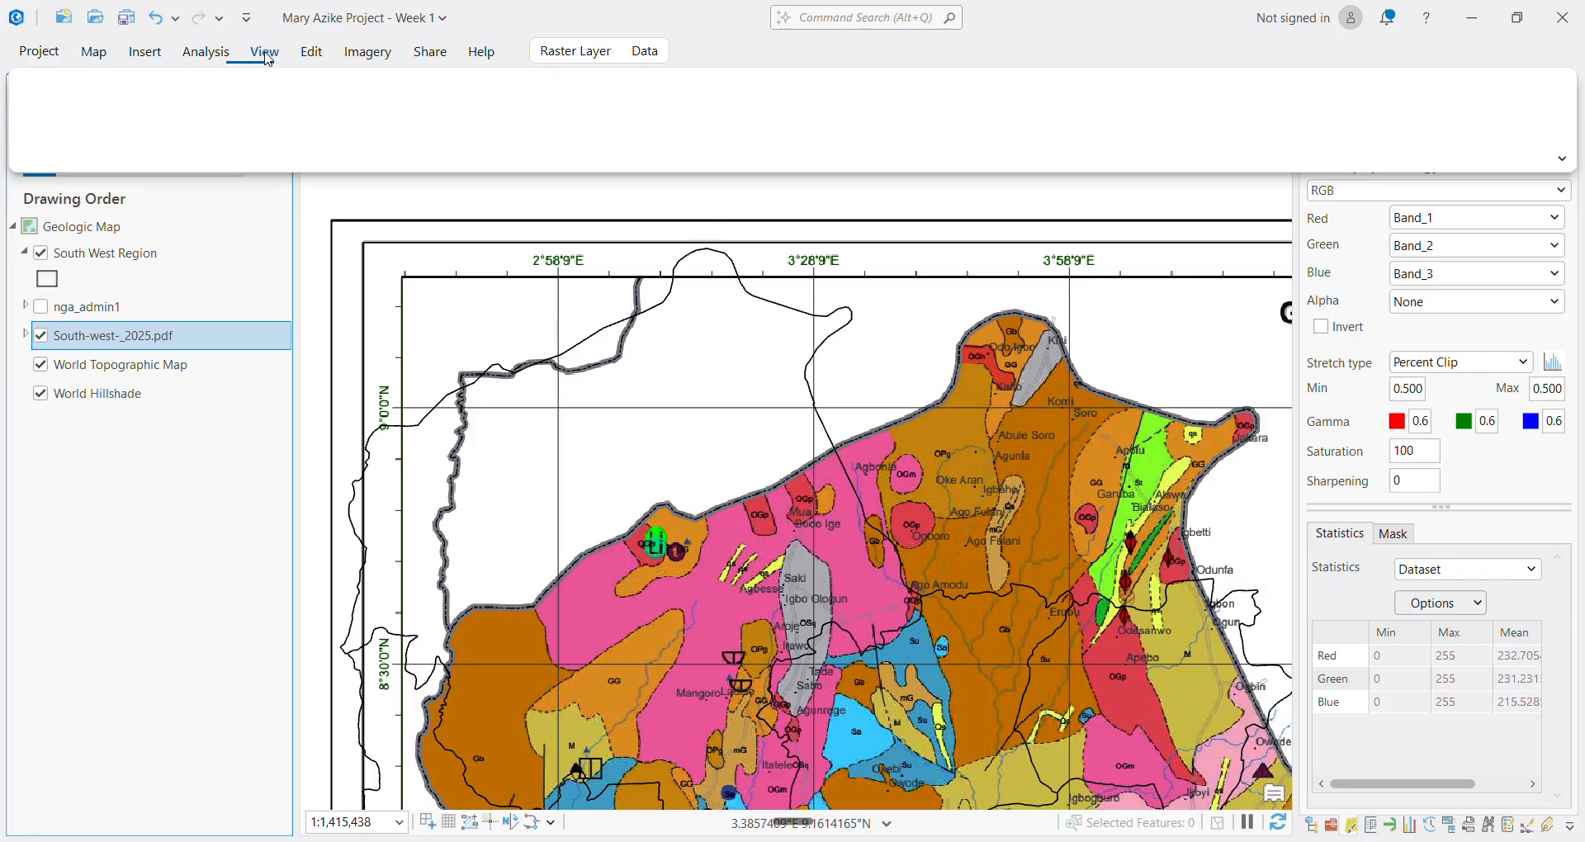
click(365, 53)
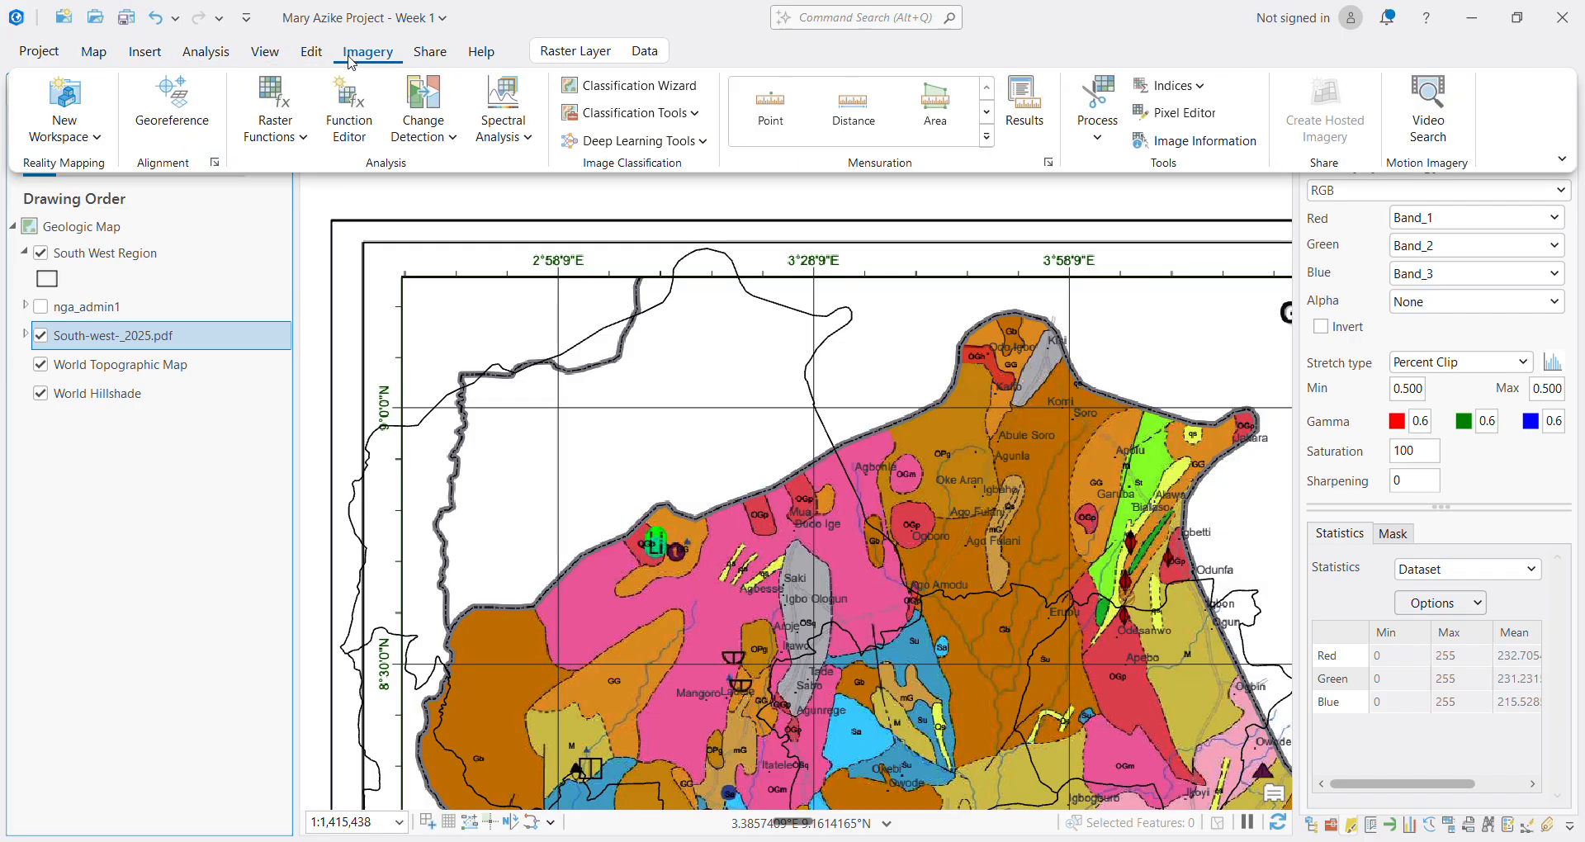
click(183, 121)
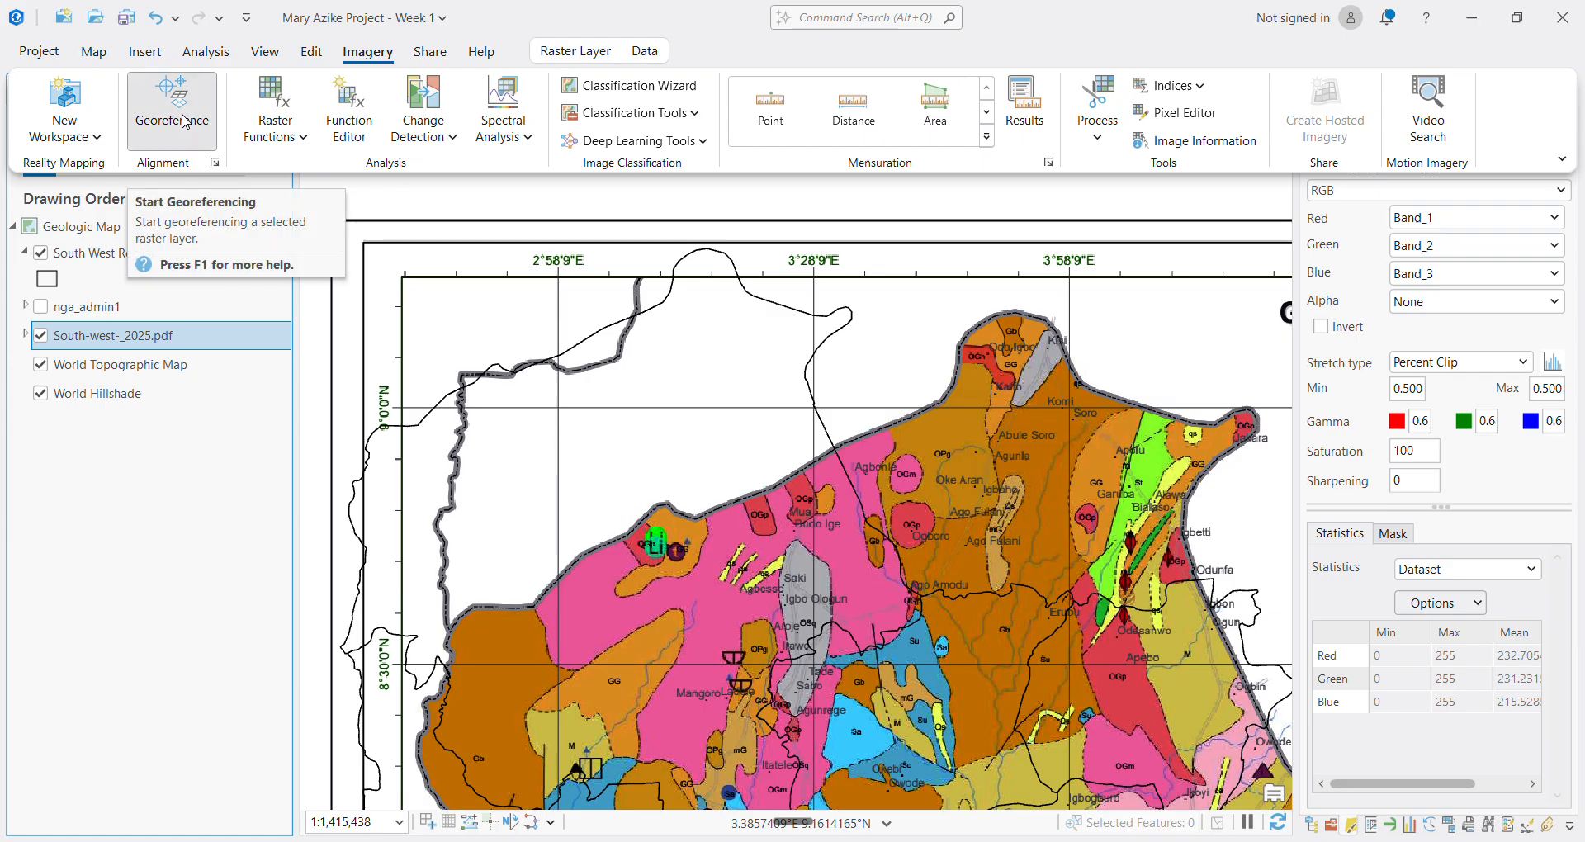
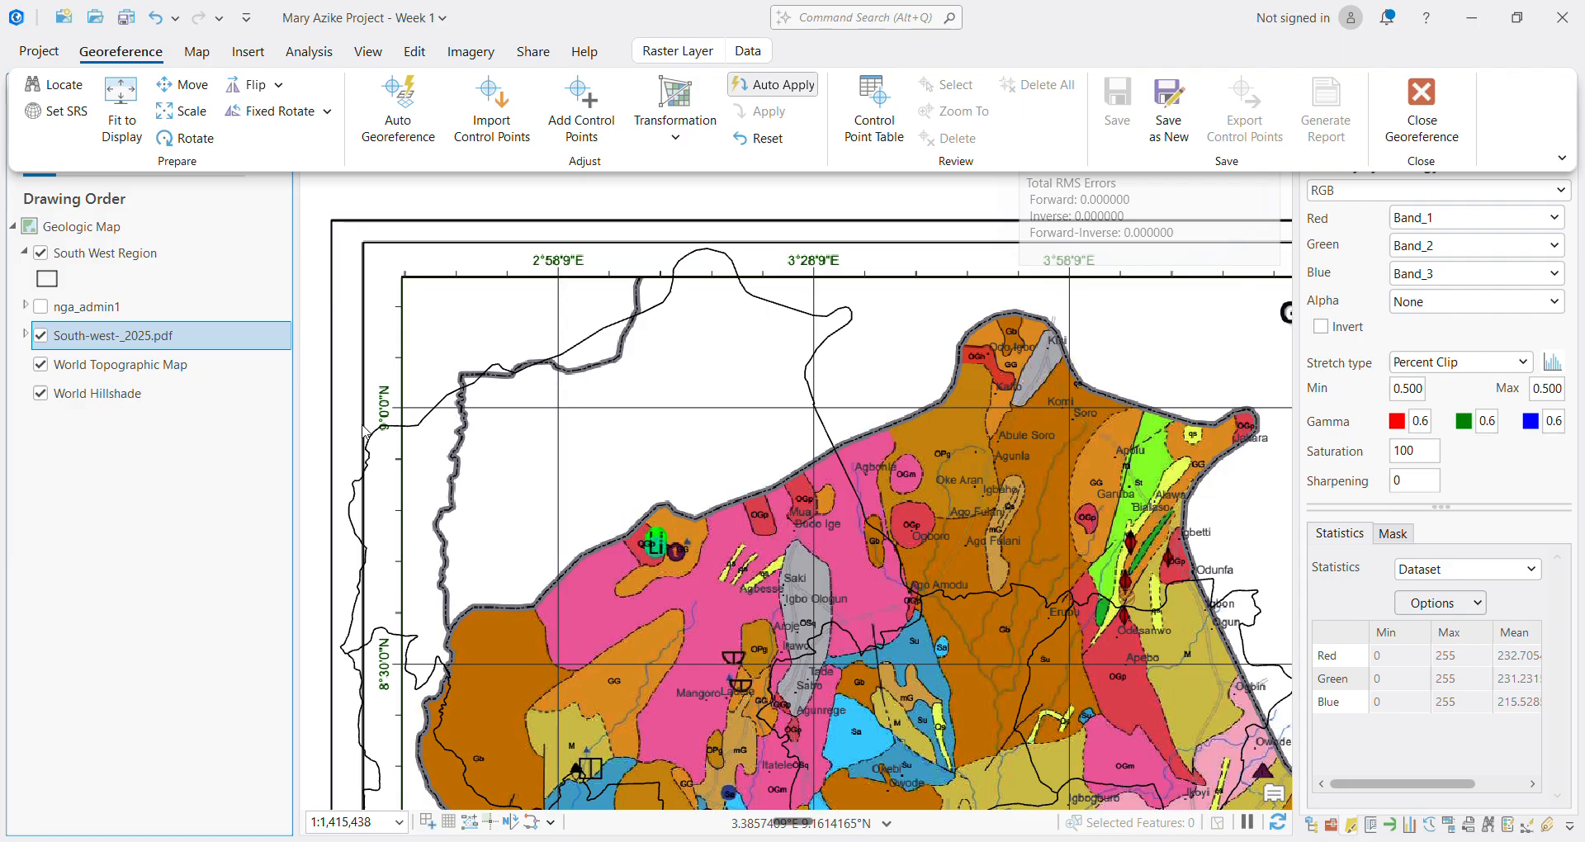
Add a control point at the 2°58'9"E, 9°0'0"N grid intersection and show its target coordinates in DMS
scroll(364, 429, up, 4)
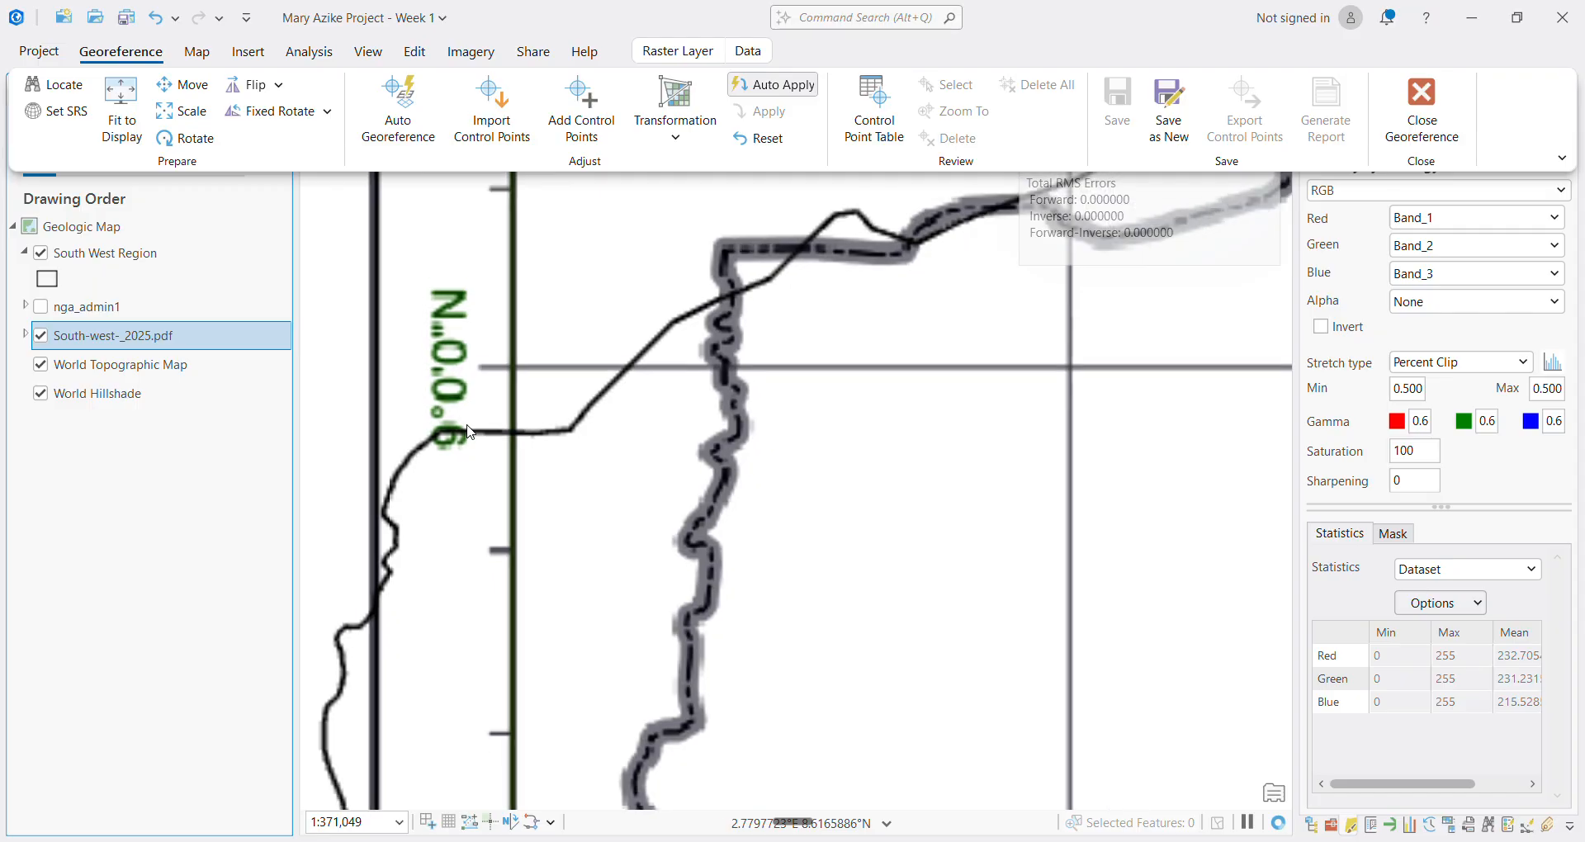
scroll(469, 432, down, 8)
scroll(575, 329, up, 3)
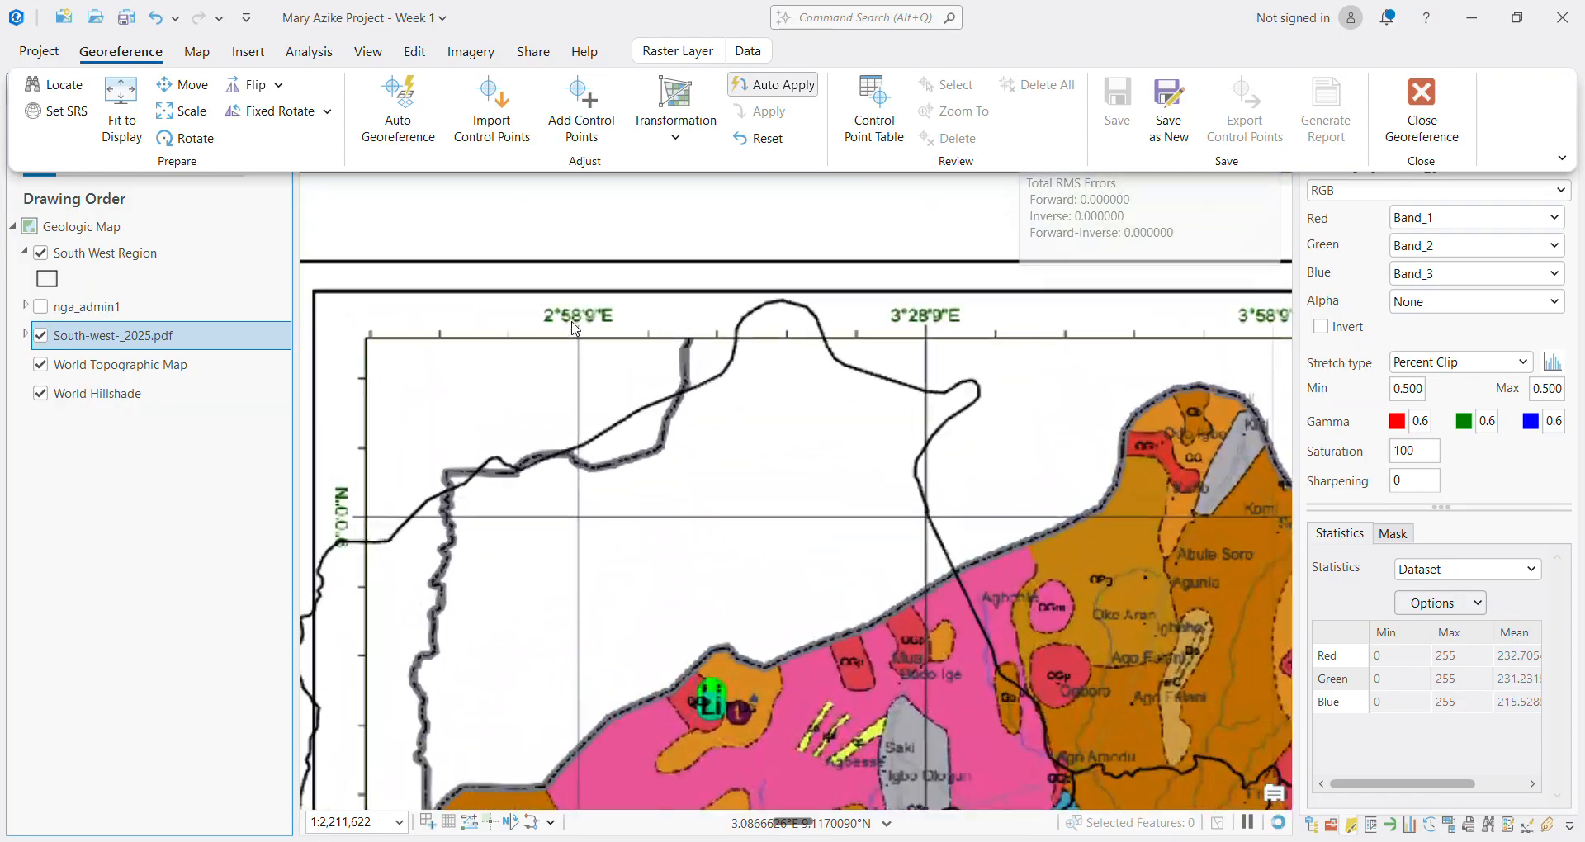
scroll(571, 330, up, 2)
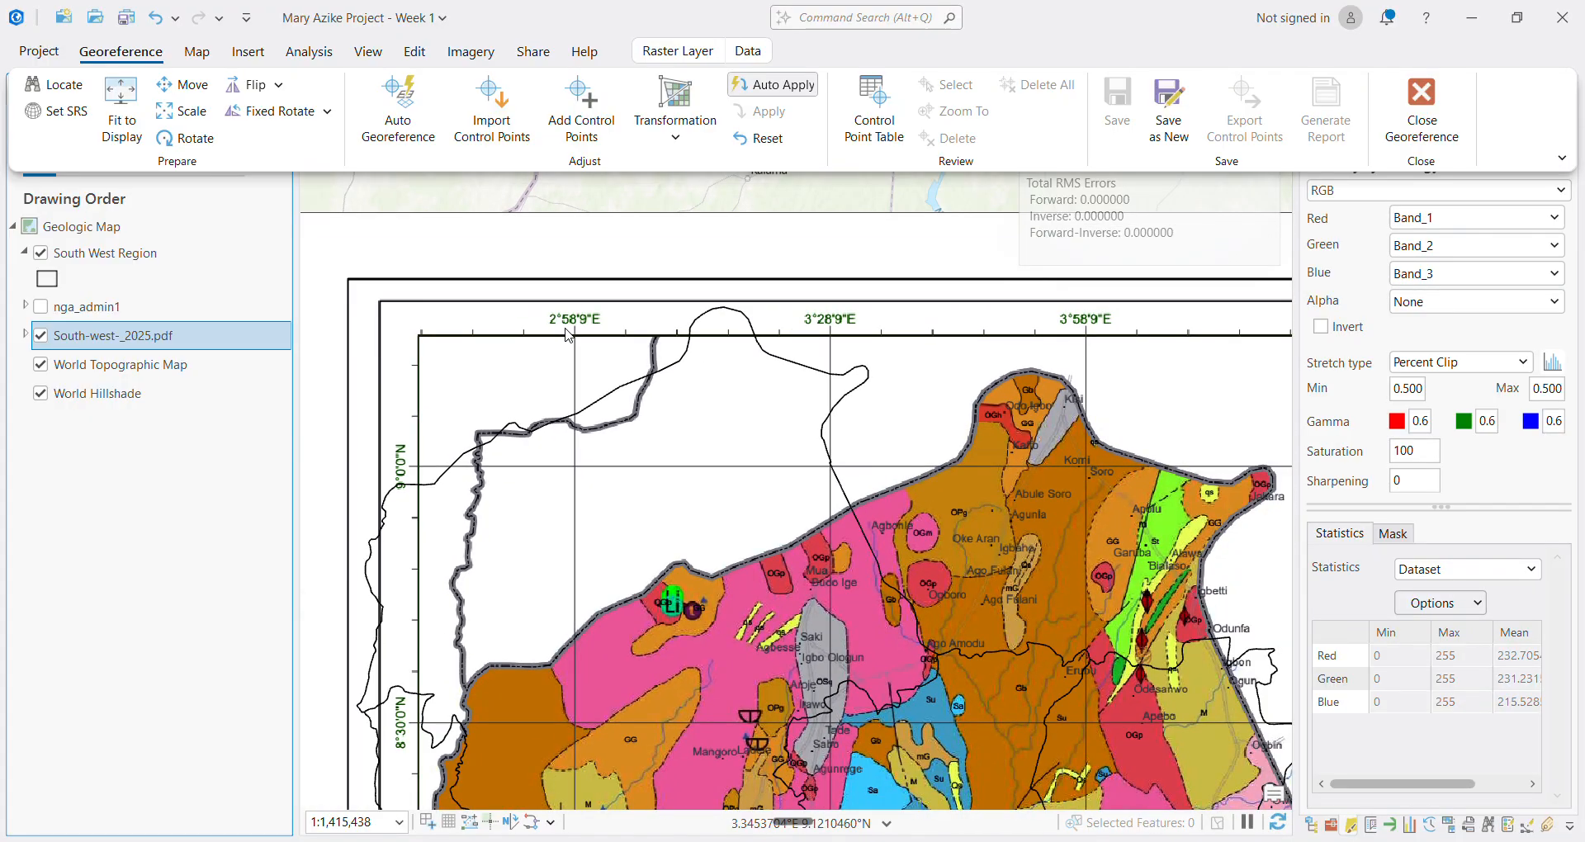
click(589, 111)
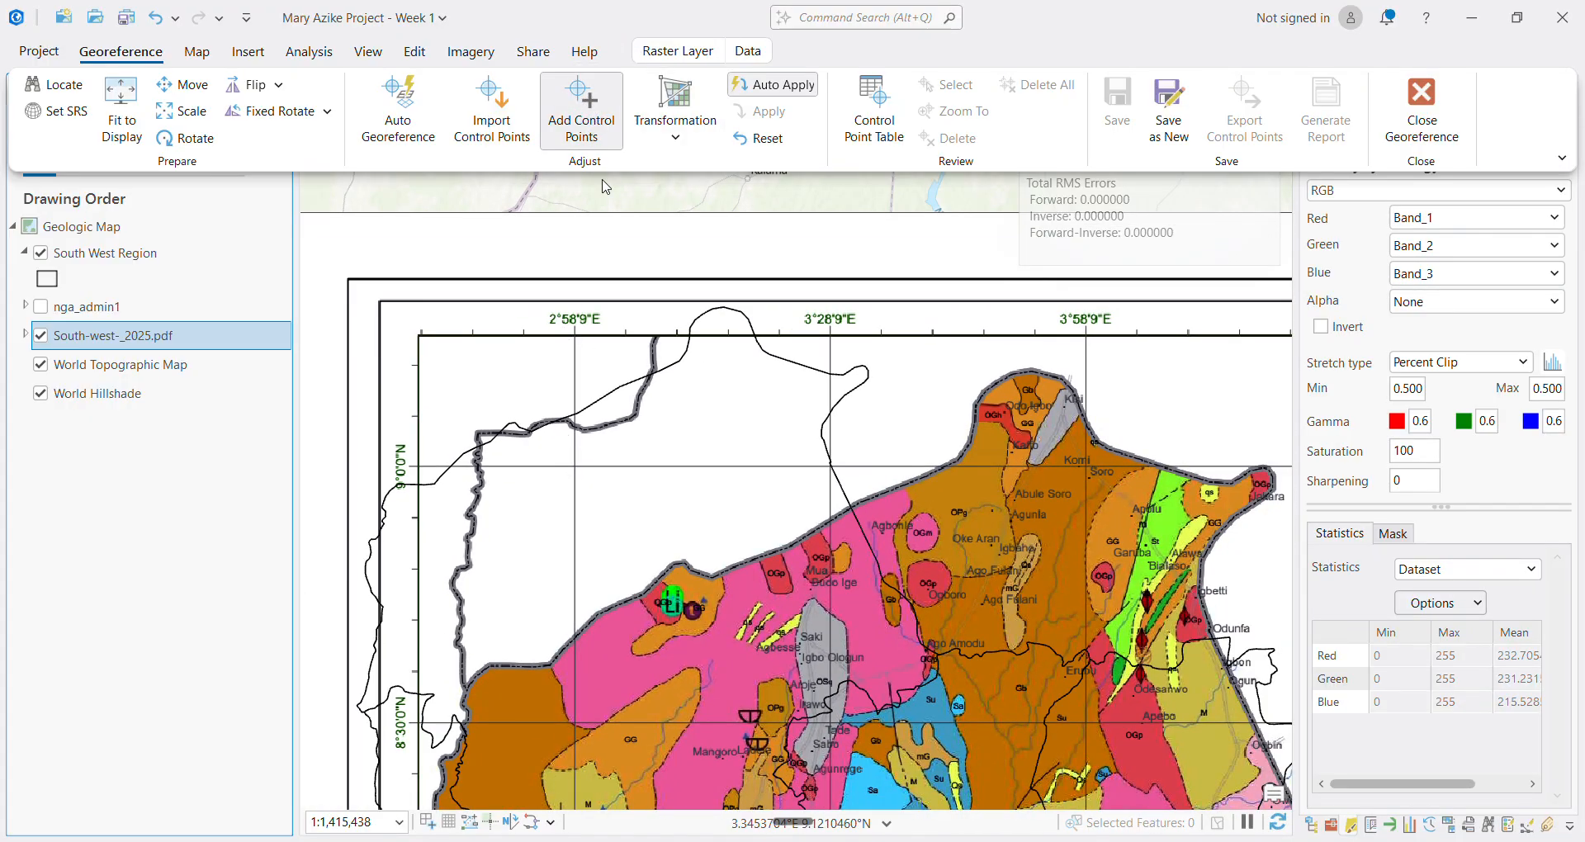
scroll(572, 485, up, 7)
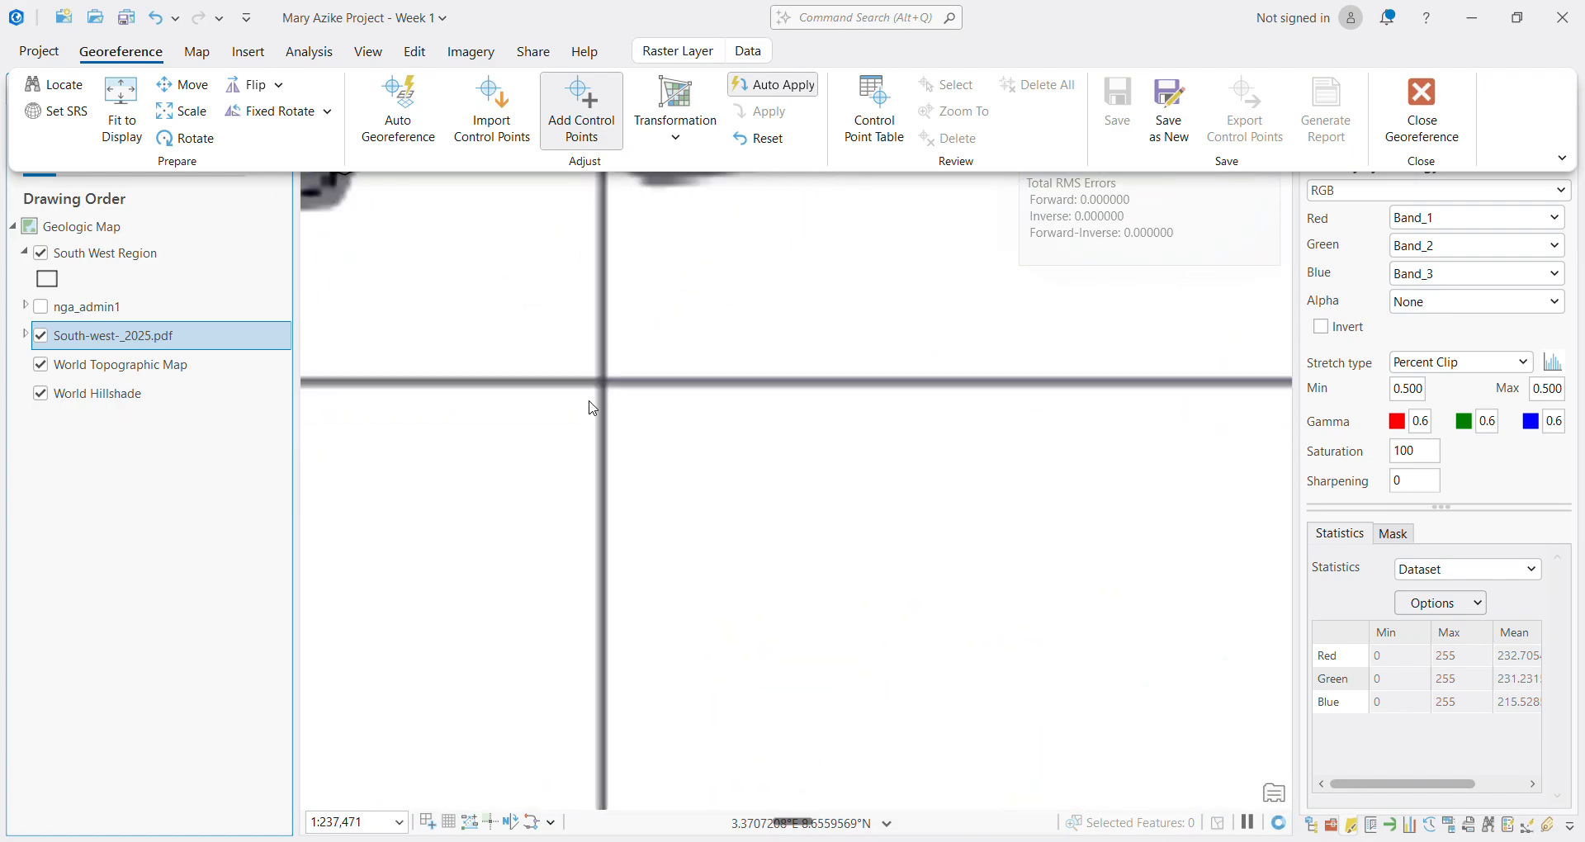
scroll(594, 409, down, 7)
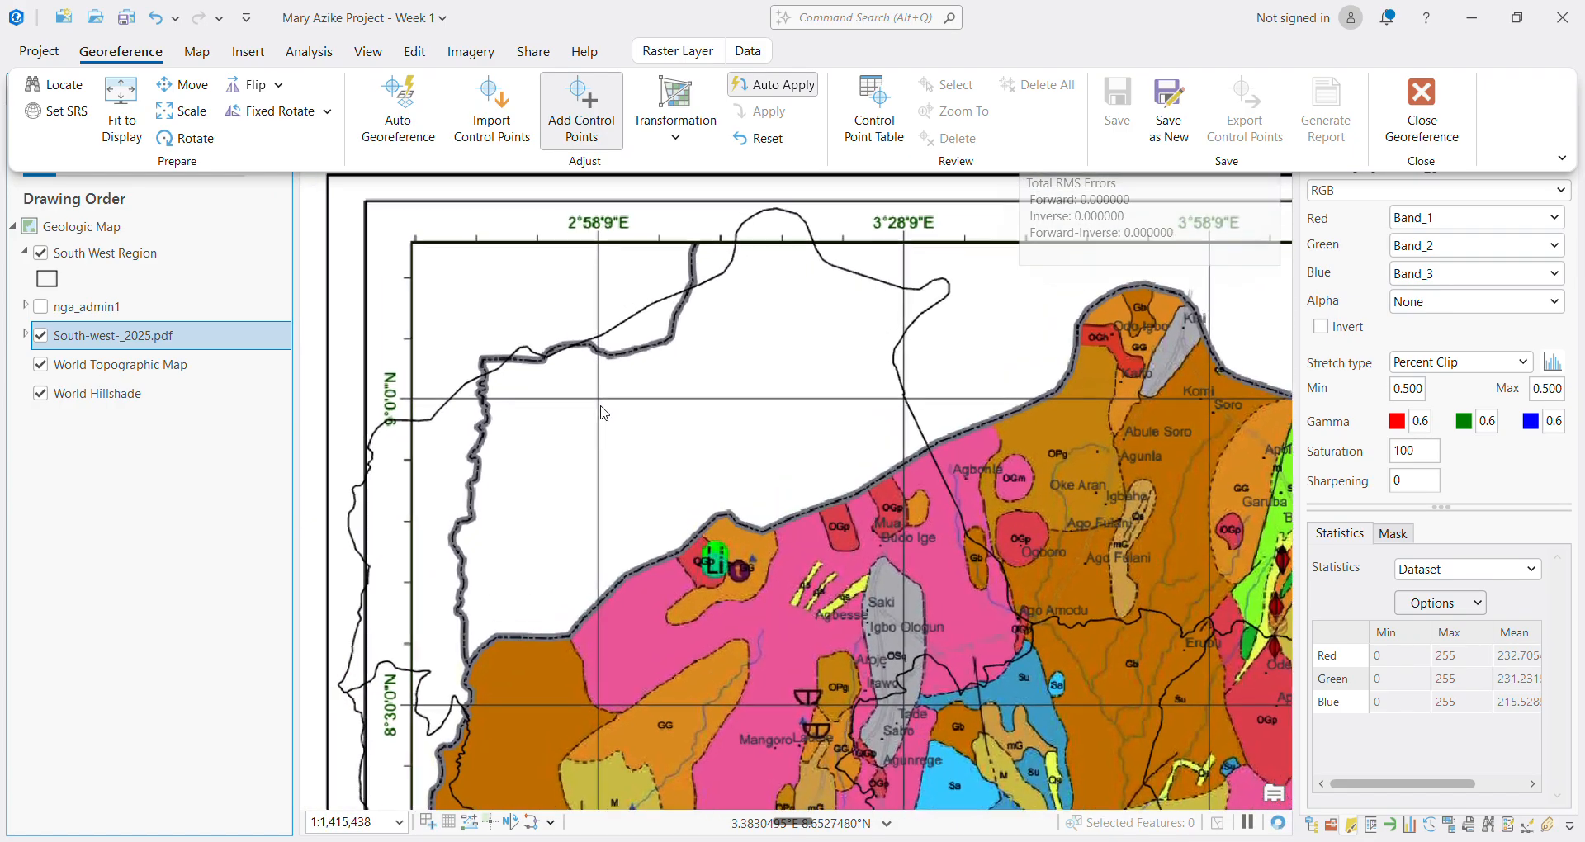
scroll(603, 411, up, 1)
scroll(593, 339, down, 3)
scroll(594, 245, up, 3)
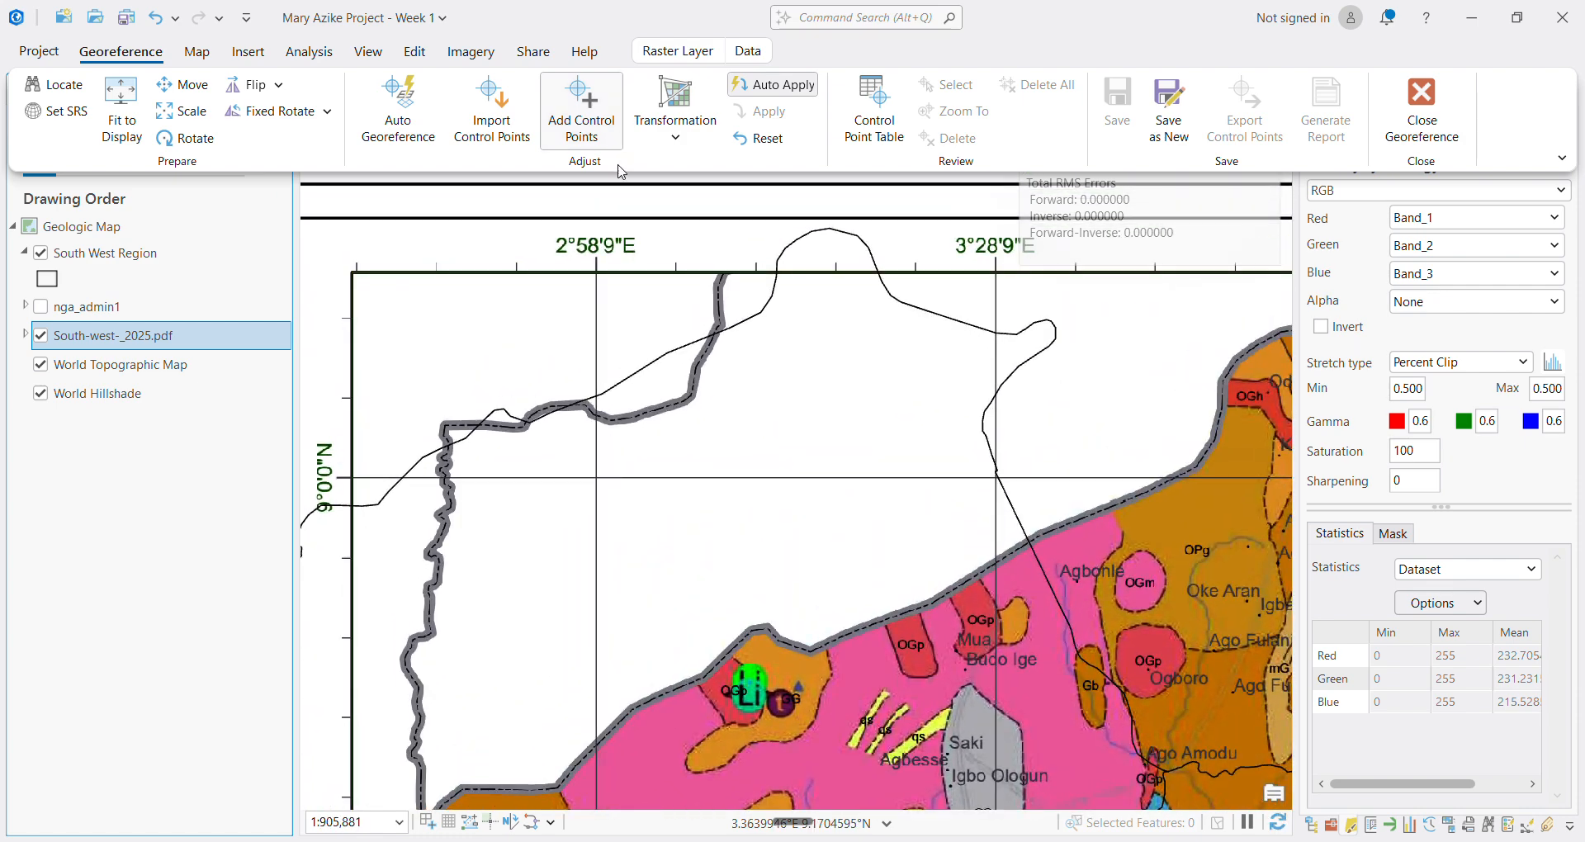
click(600, 481)
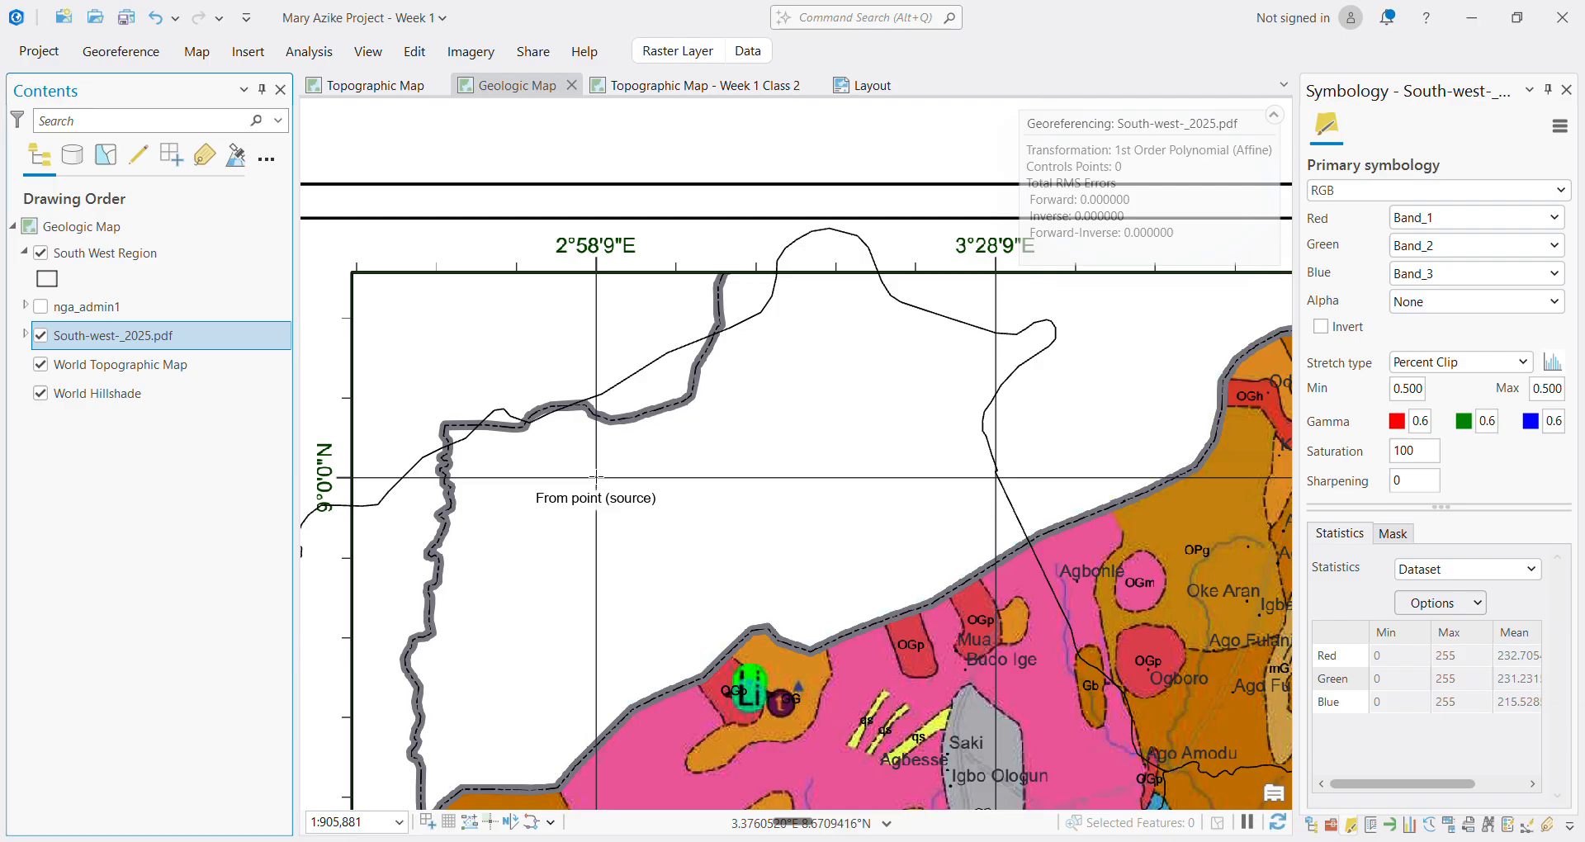
click(596, 477)
right_click(596, 477)
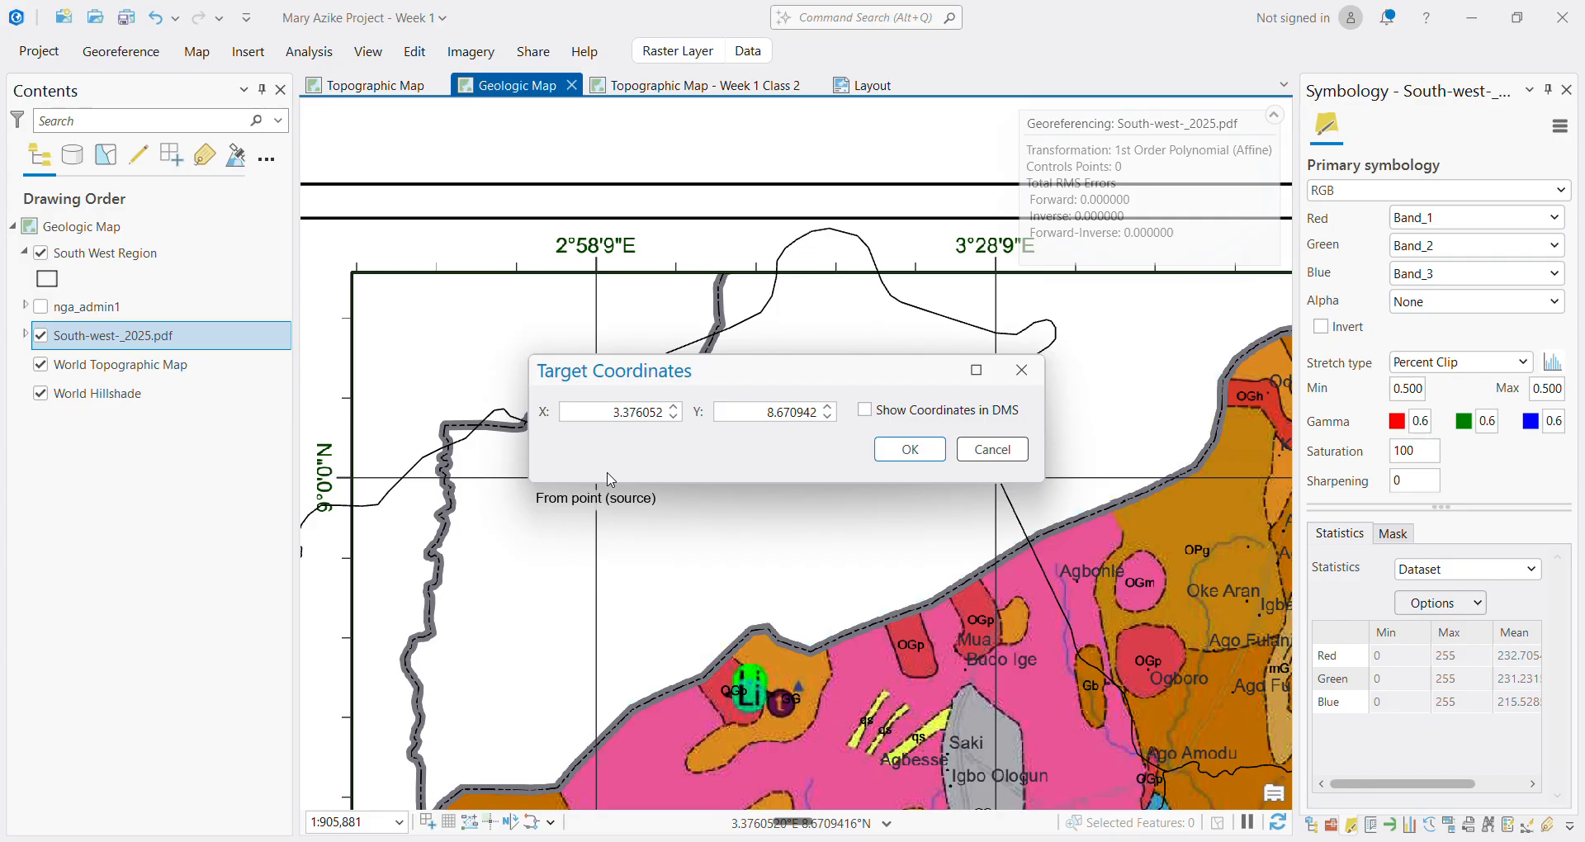
click(865, 411)
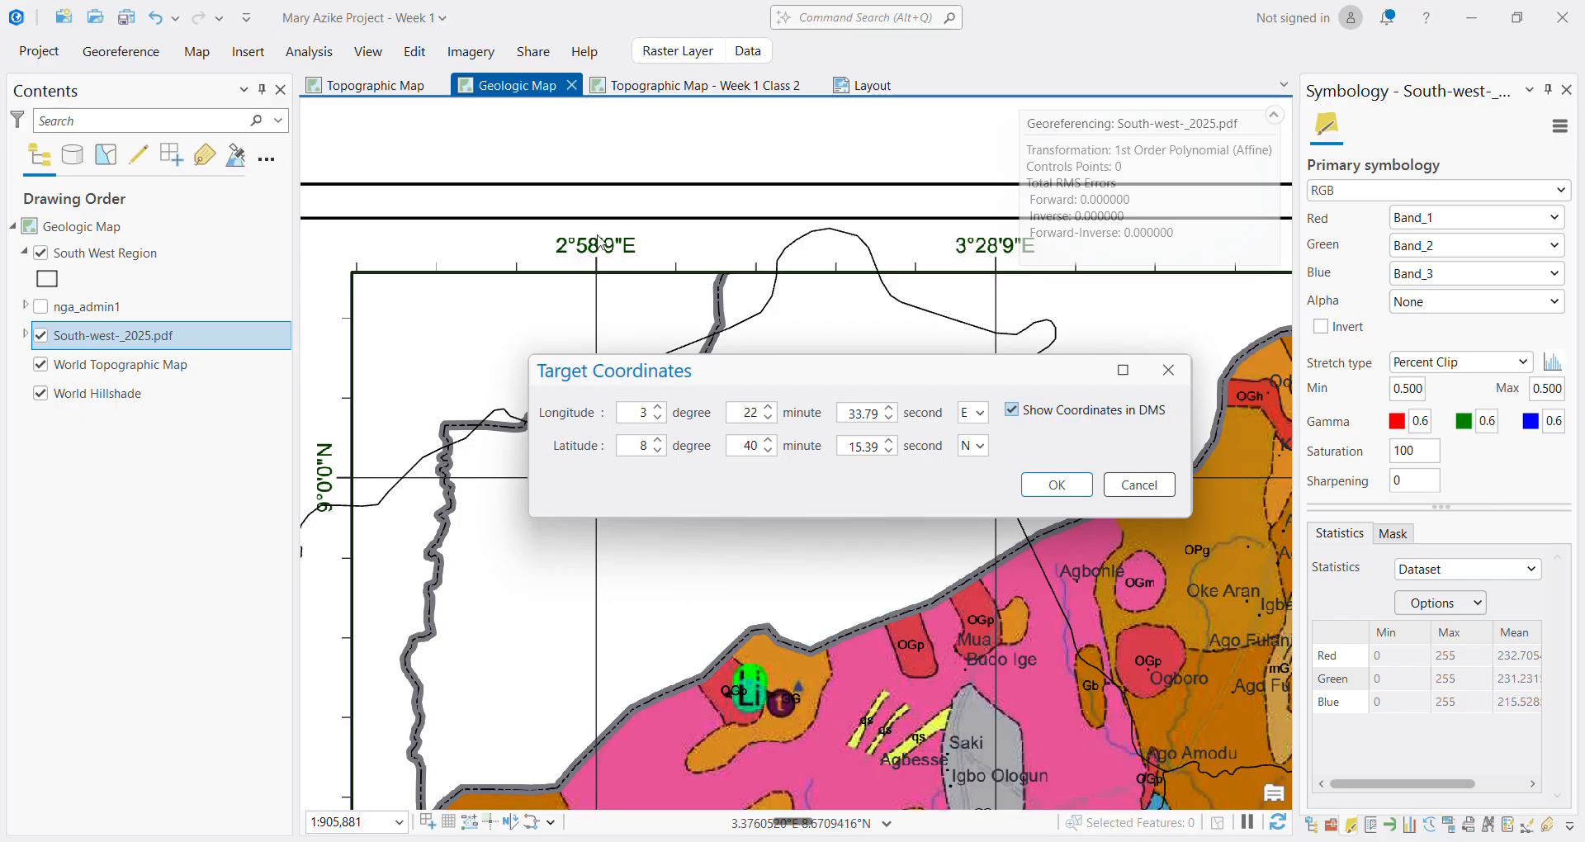
Set the first control point's target longitude to 2 degrees 58 minutes 9 seconds E
double_click(647, 413)
text(2)
double_click(745, 412)
text(58)
drag(846, 412, 909, 417)
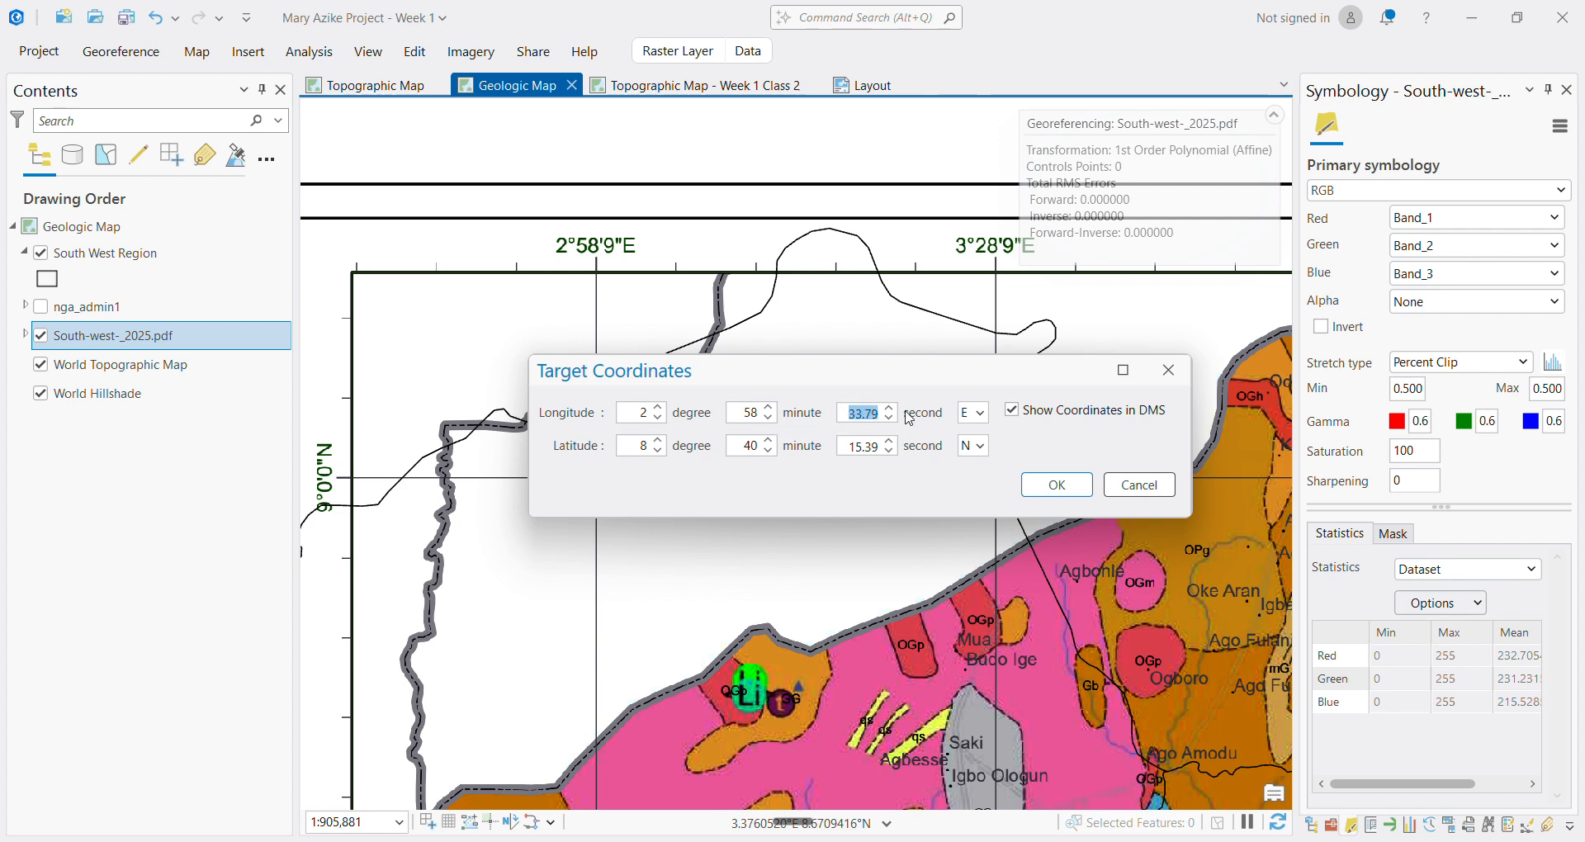
text(9)
click(985, 421)
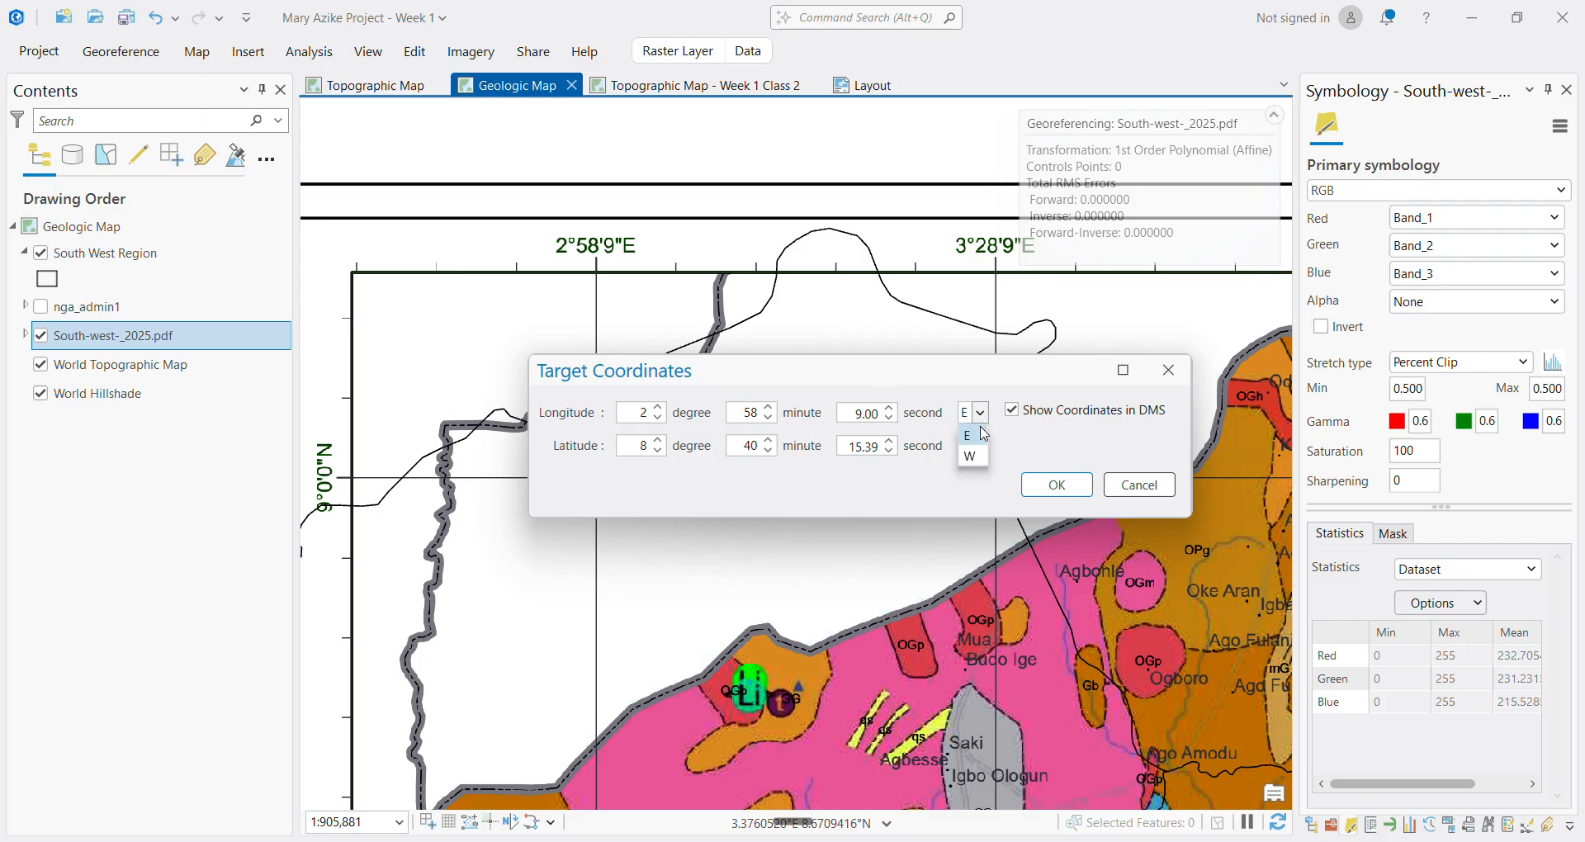
click(984, 434)
Set the first control point's target latitude to 9 degrees 0 minutes 0 seconds N and apply the coordinates
click(982, 446)
click(984, 448)
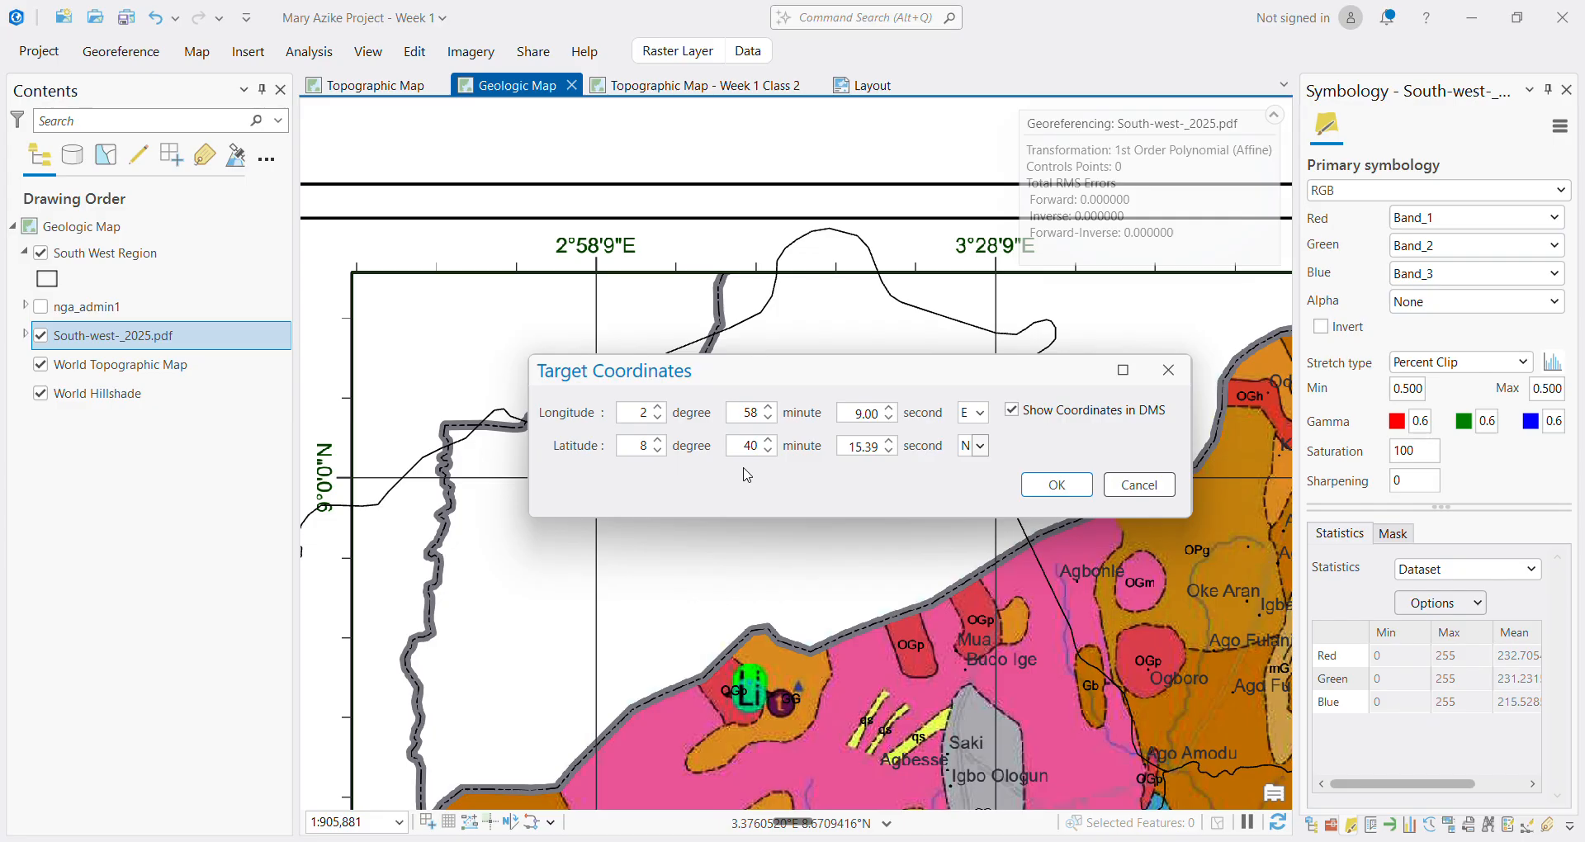
click(644, 446)
click(743, 446)
text(00)
click(850, 447)
text(00)
click(1056, 485)
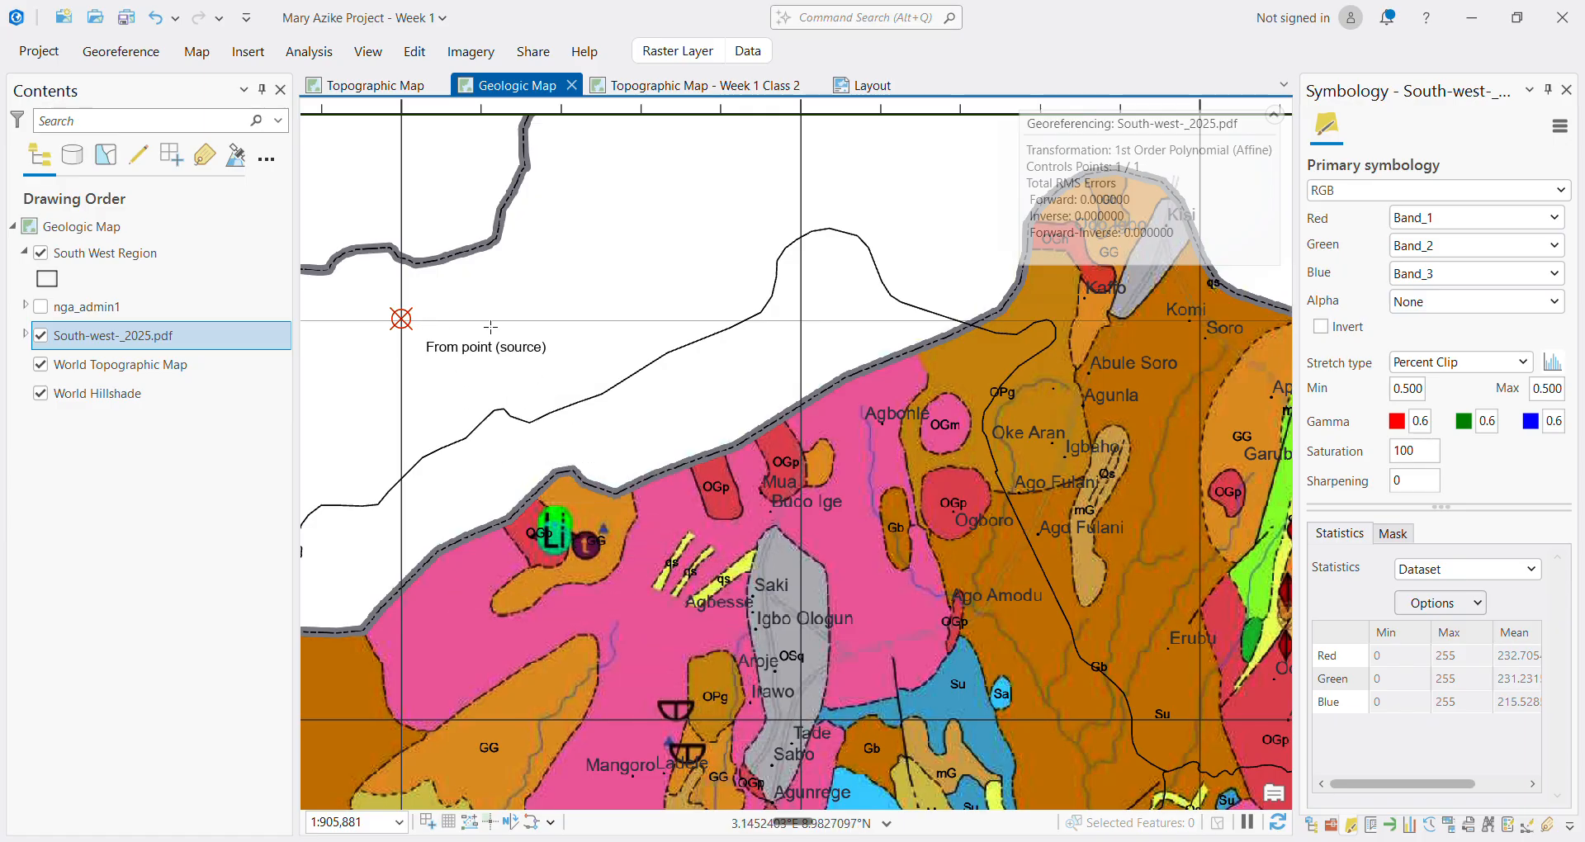
Place a second control point at the 5°58'9"E, 7°0'0"N grid intersection and show its target coordinates in DMS
click(145, 59)
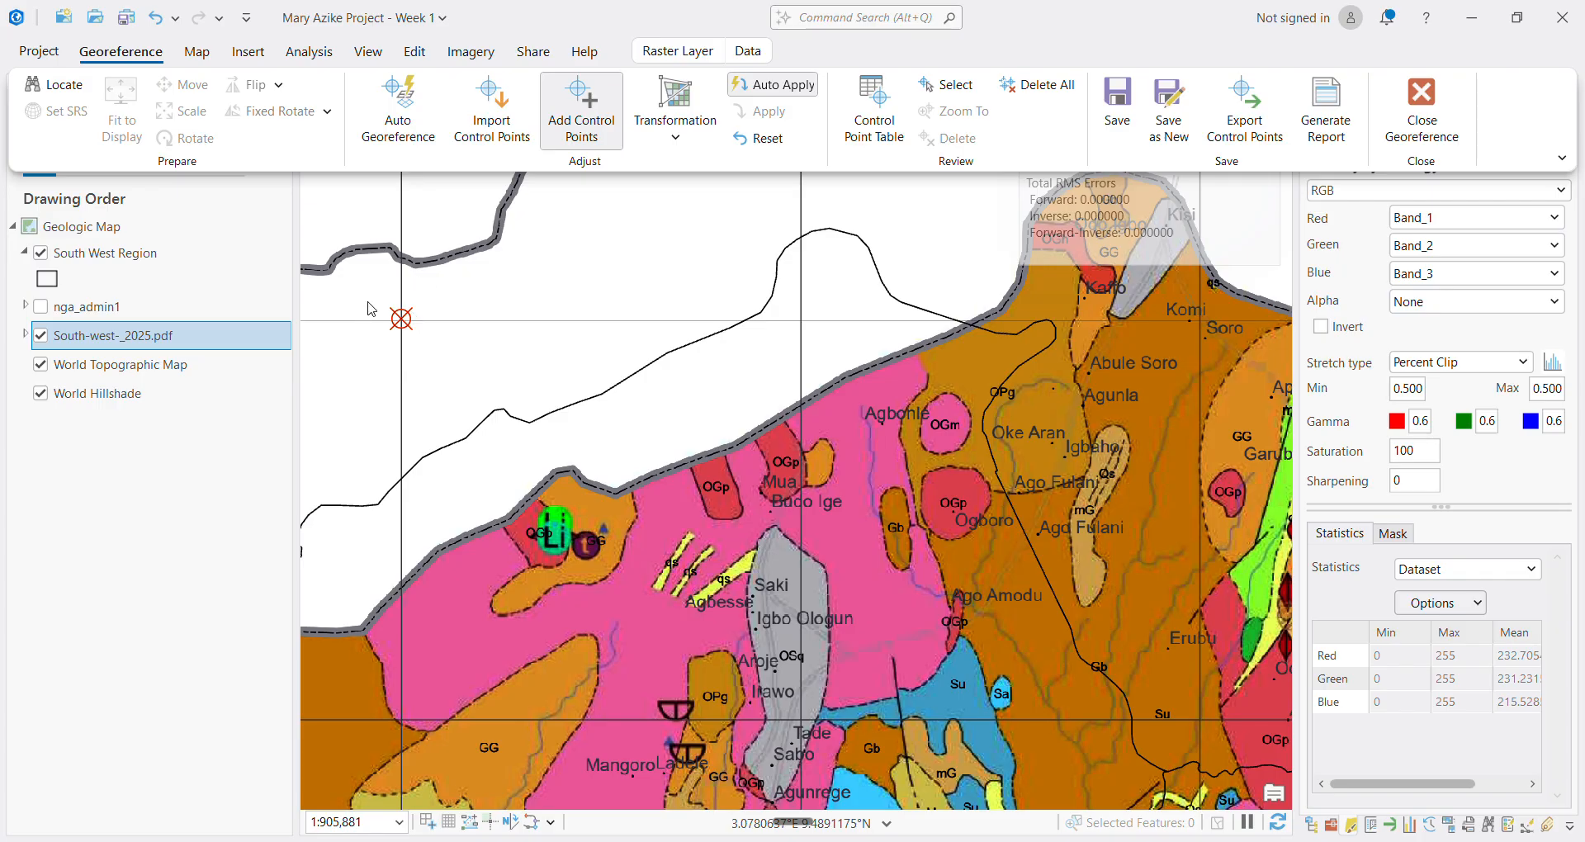
scroll(368, 307, up, 3)
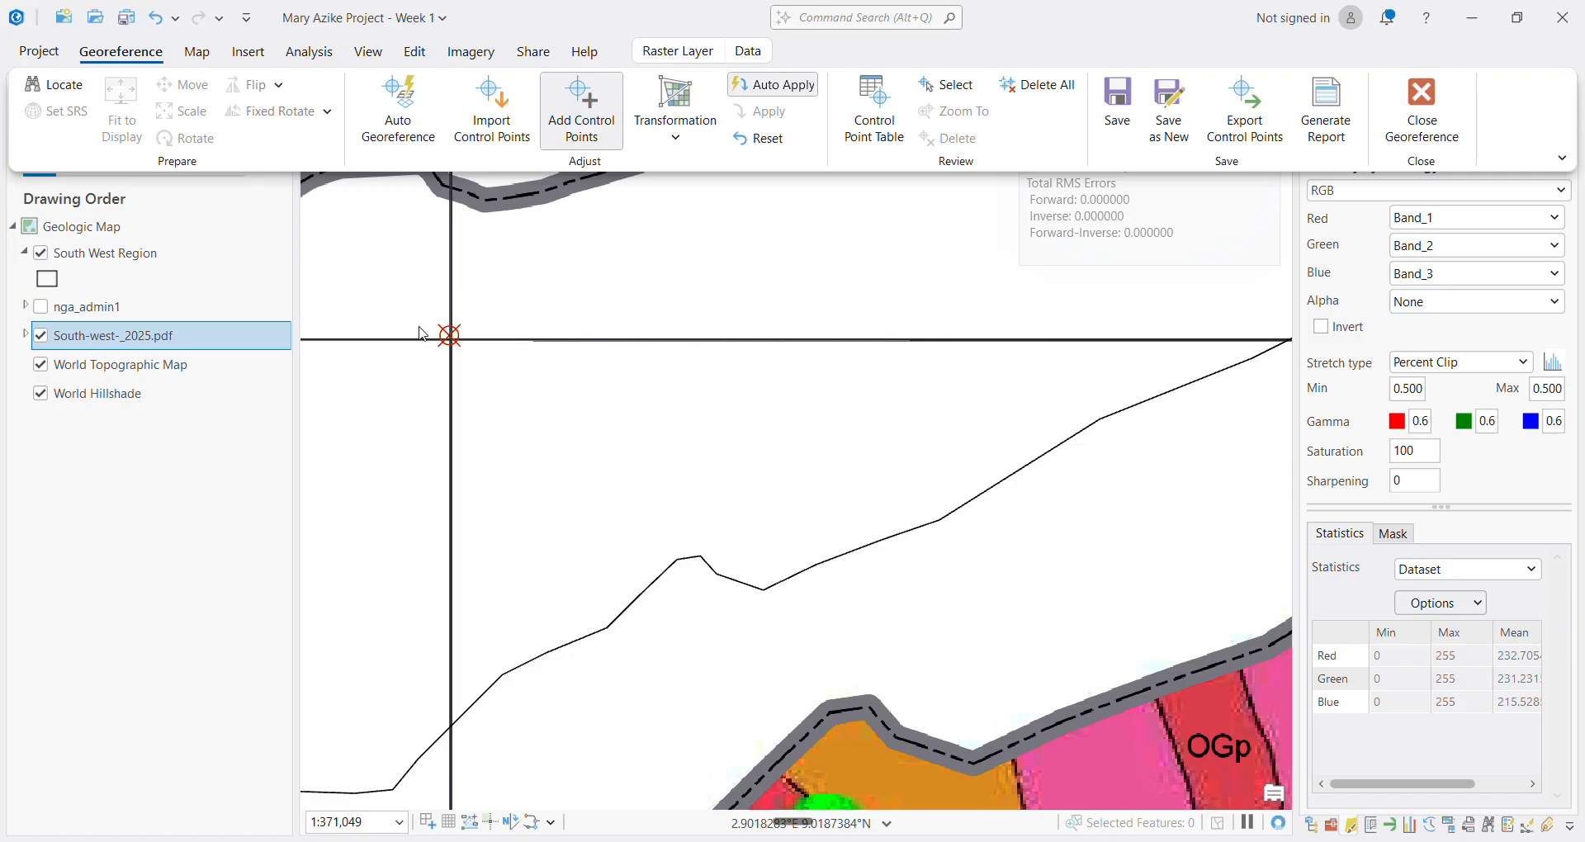
scroll(438, 342, down, 5)
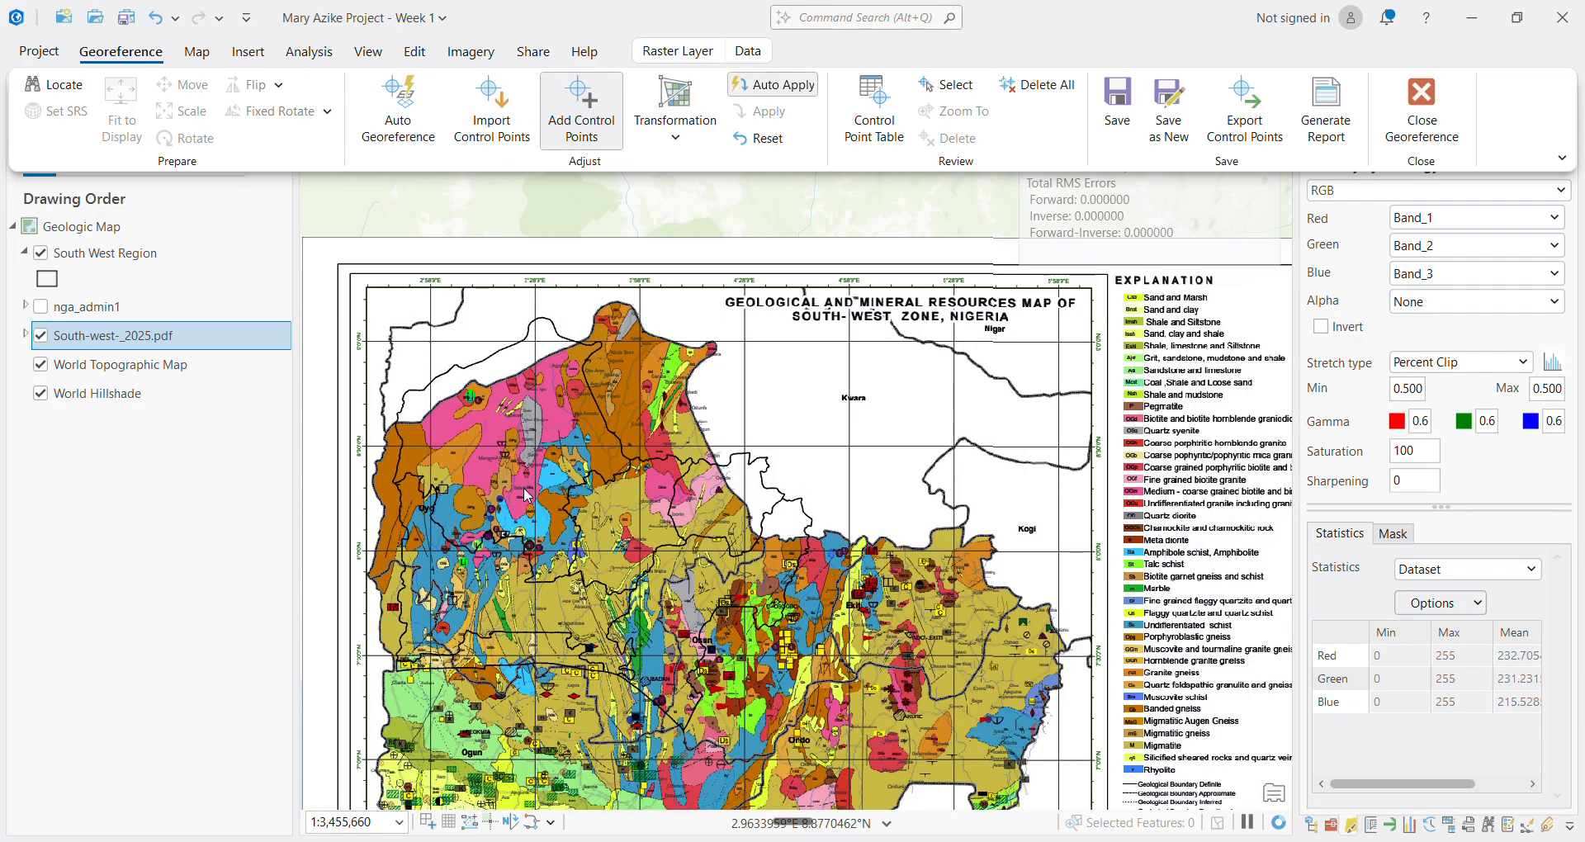
scroll(524, 491, down, 2)
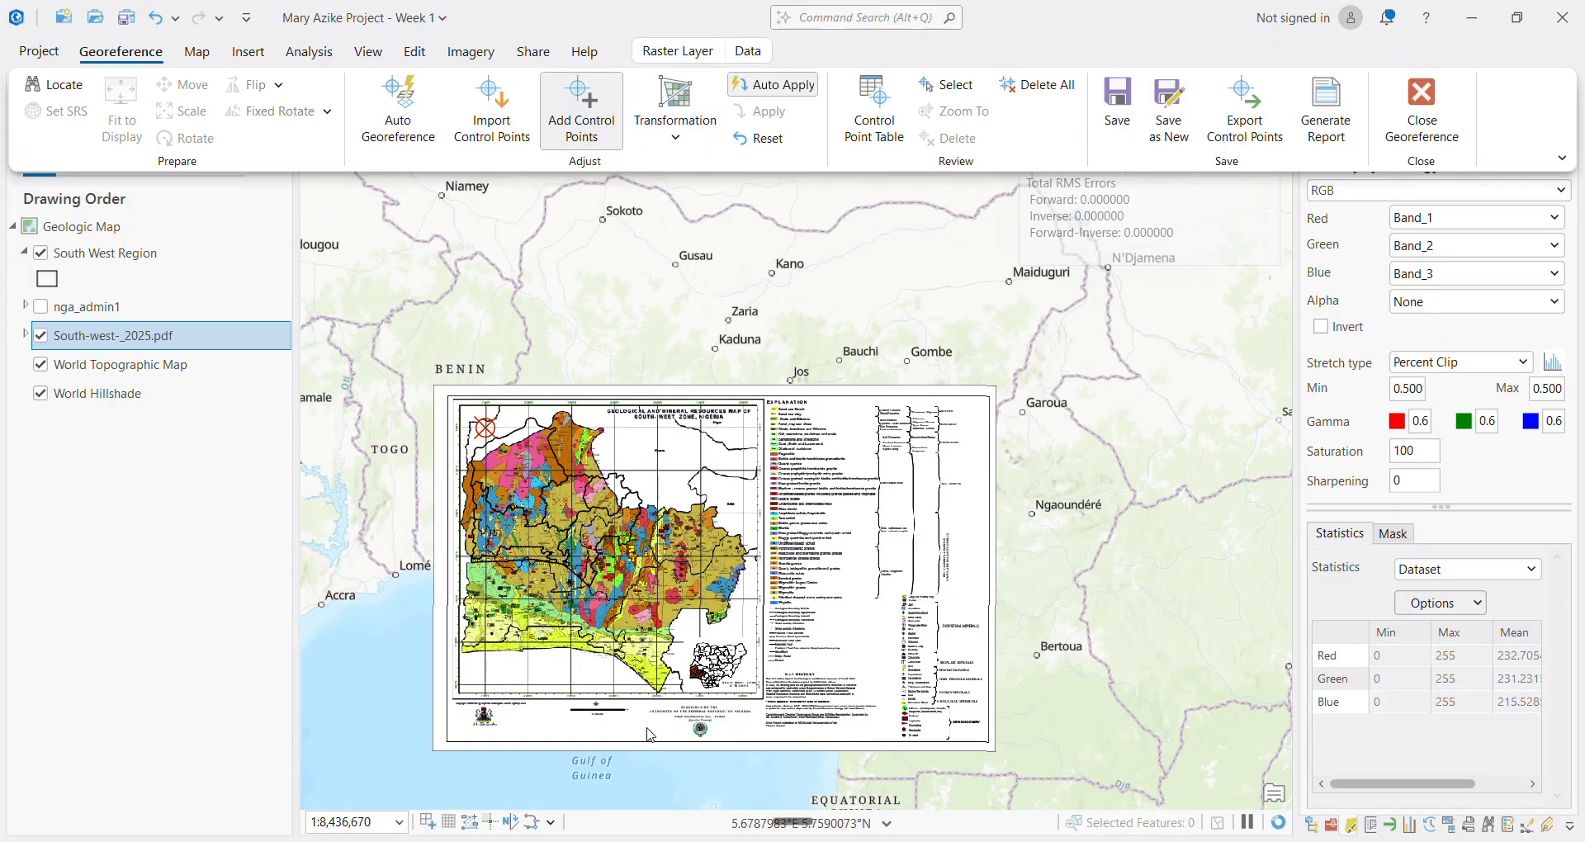
scroll(649, 734, up, 2)
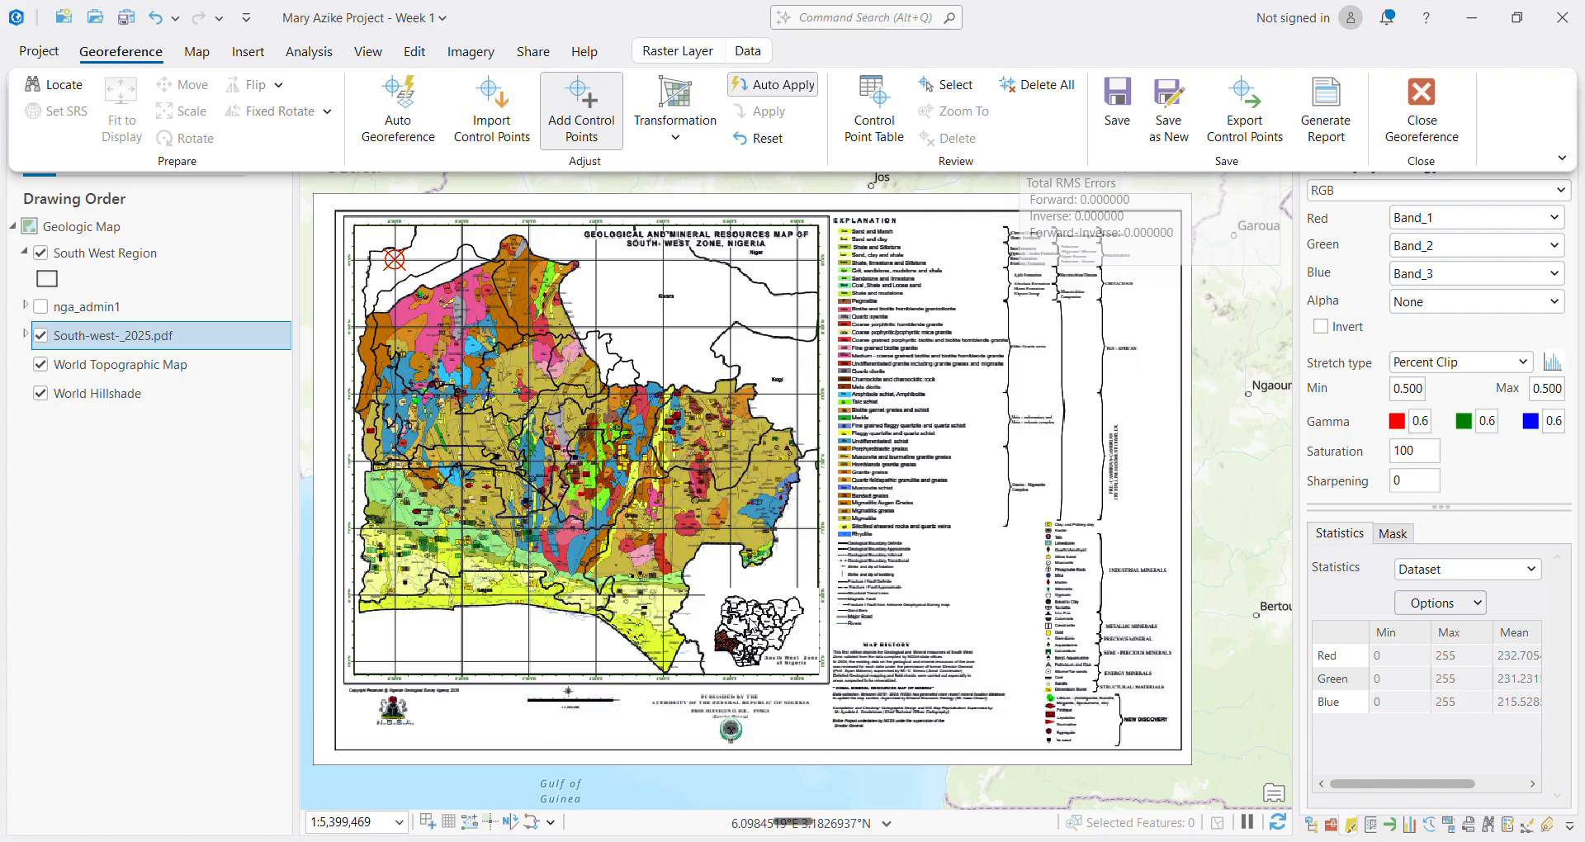
scroll(753, 560, up, 2)
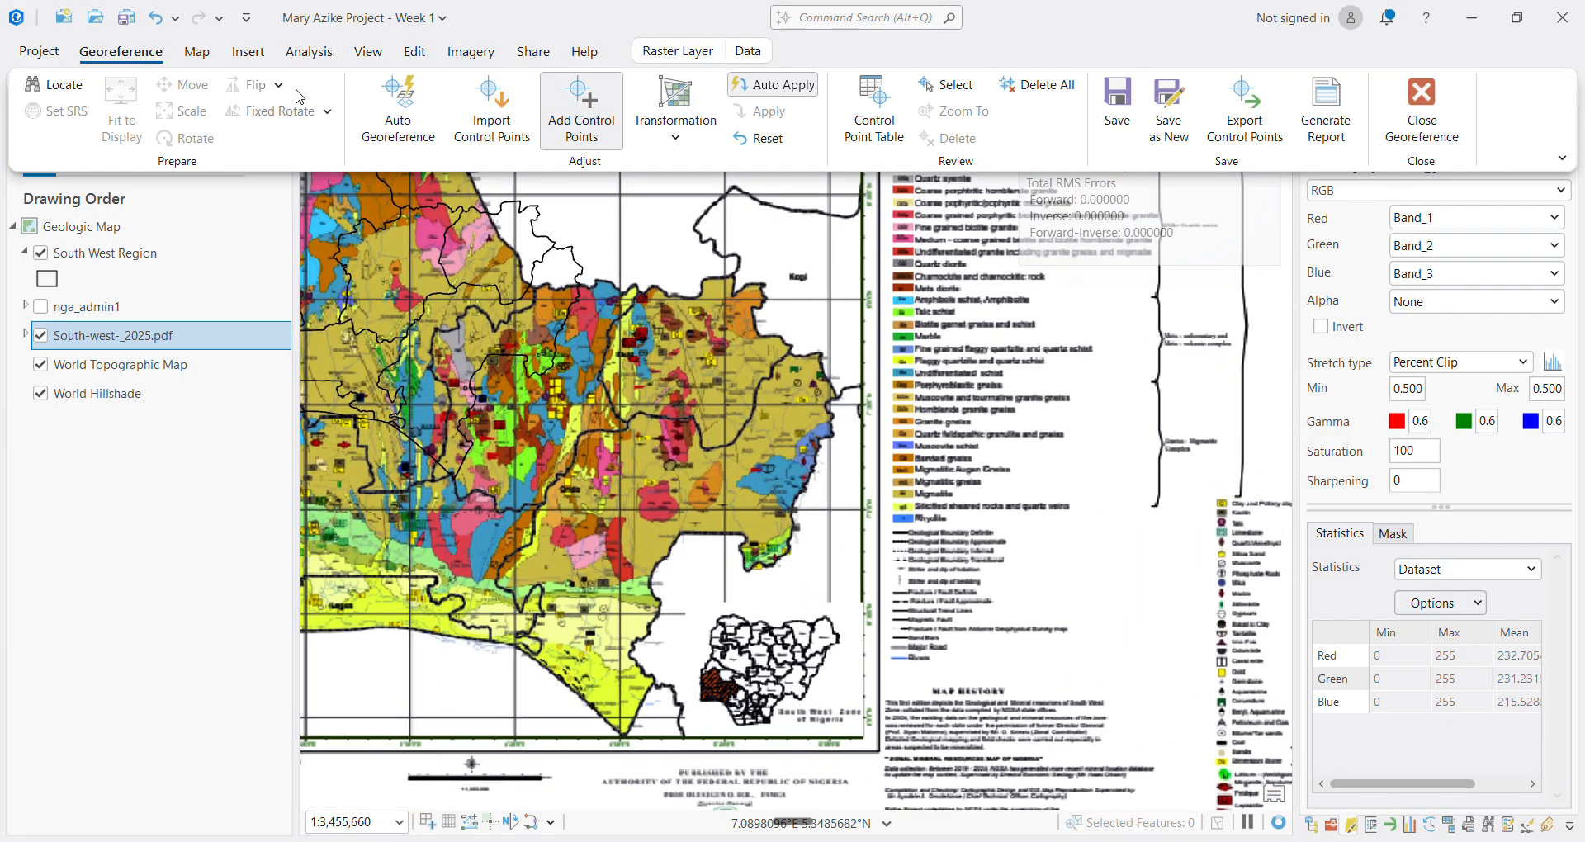
scroll(725, 551, up, 4)
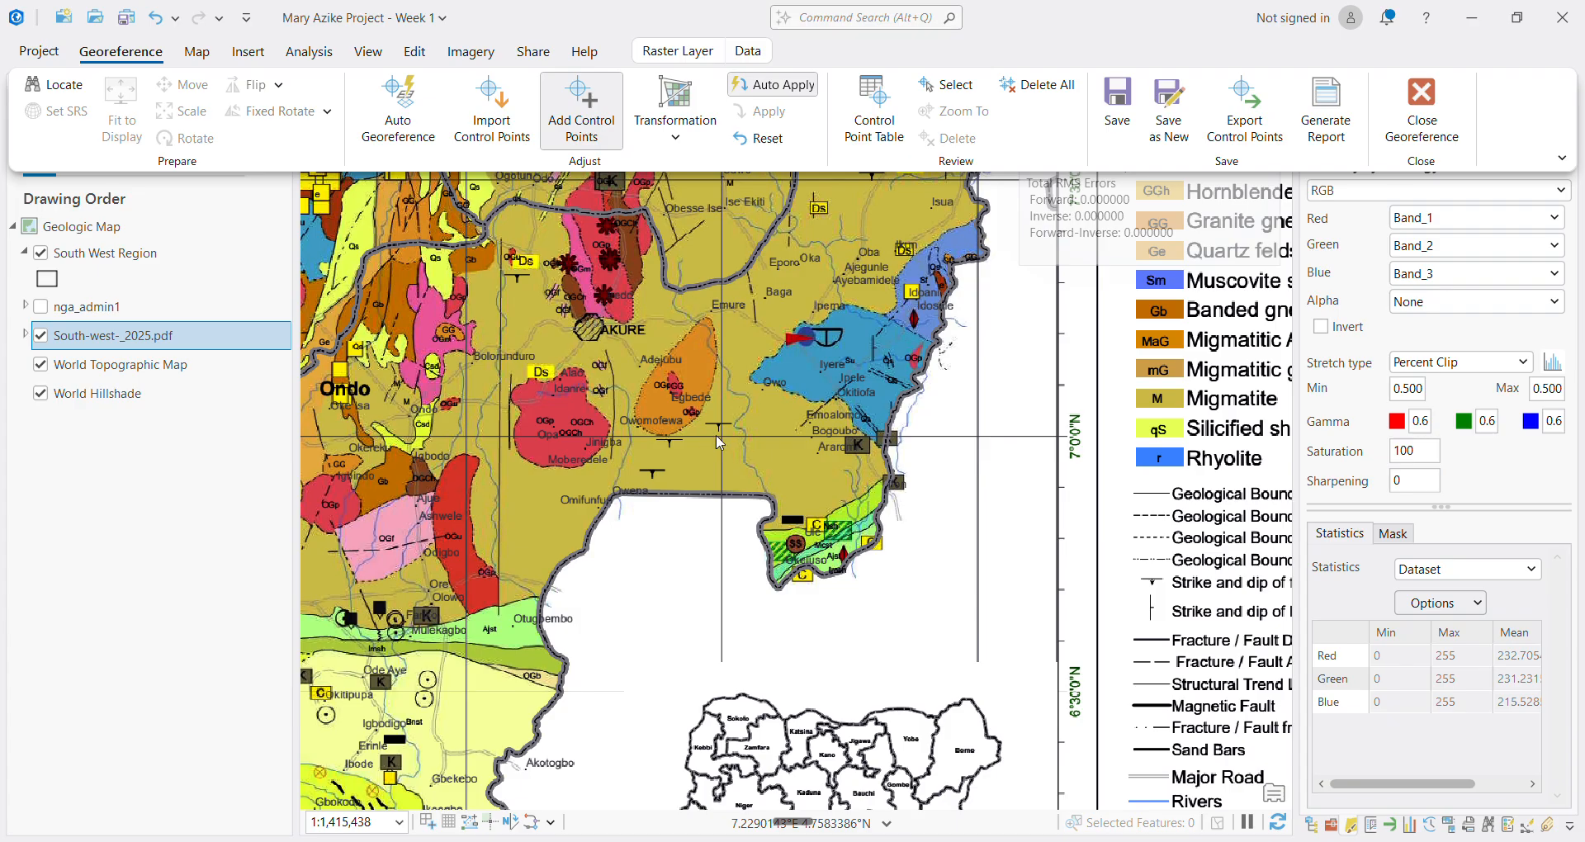
scroll(1078, 573, down, 4)
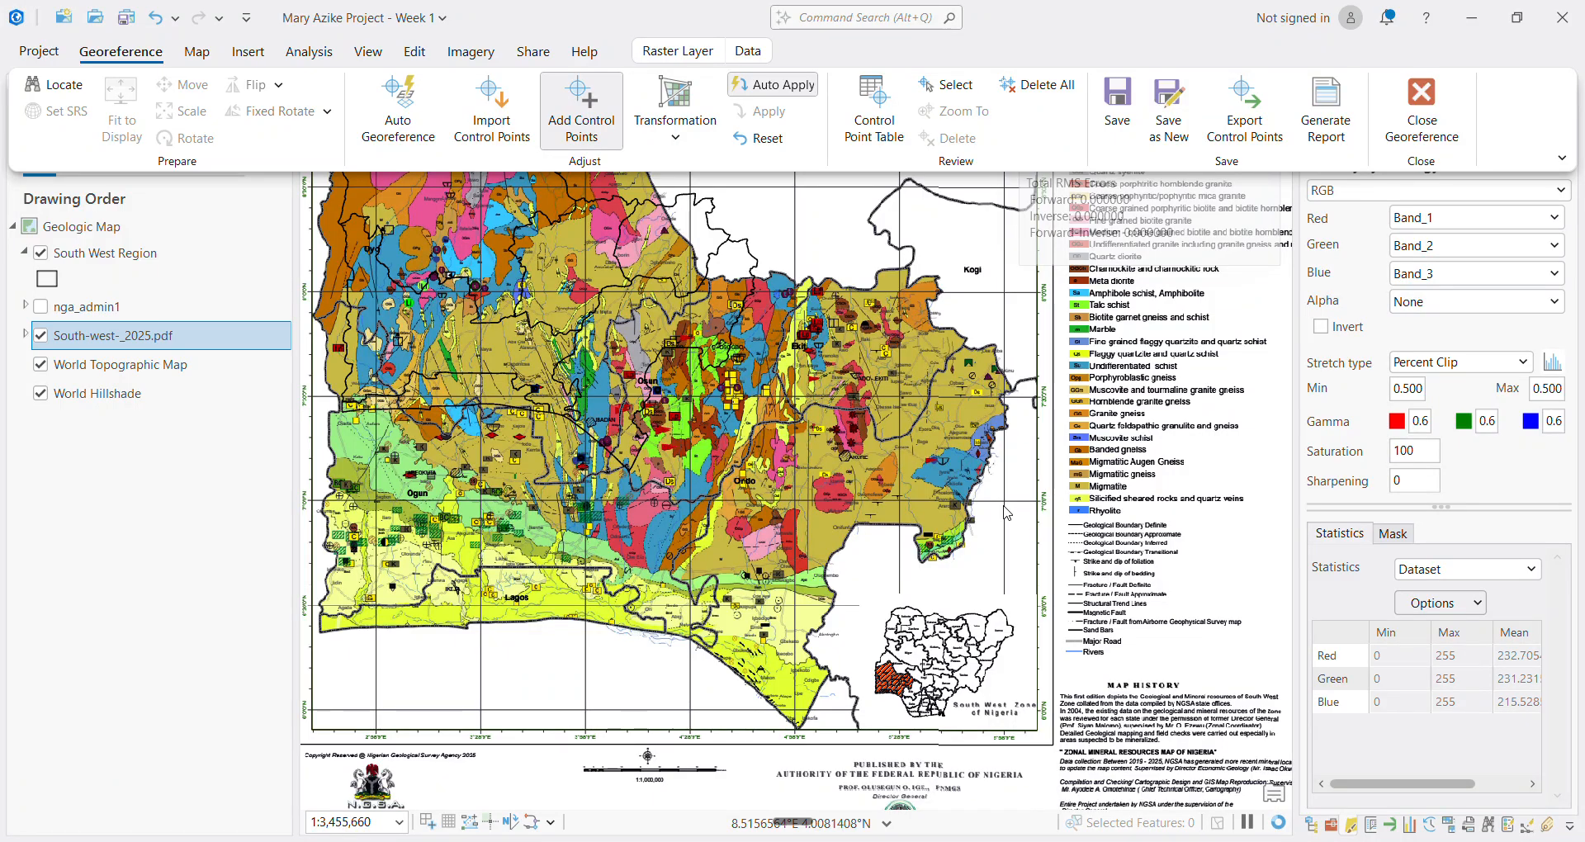
scroll(1004, 747, up, 6)
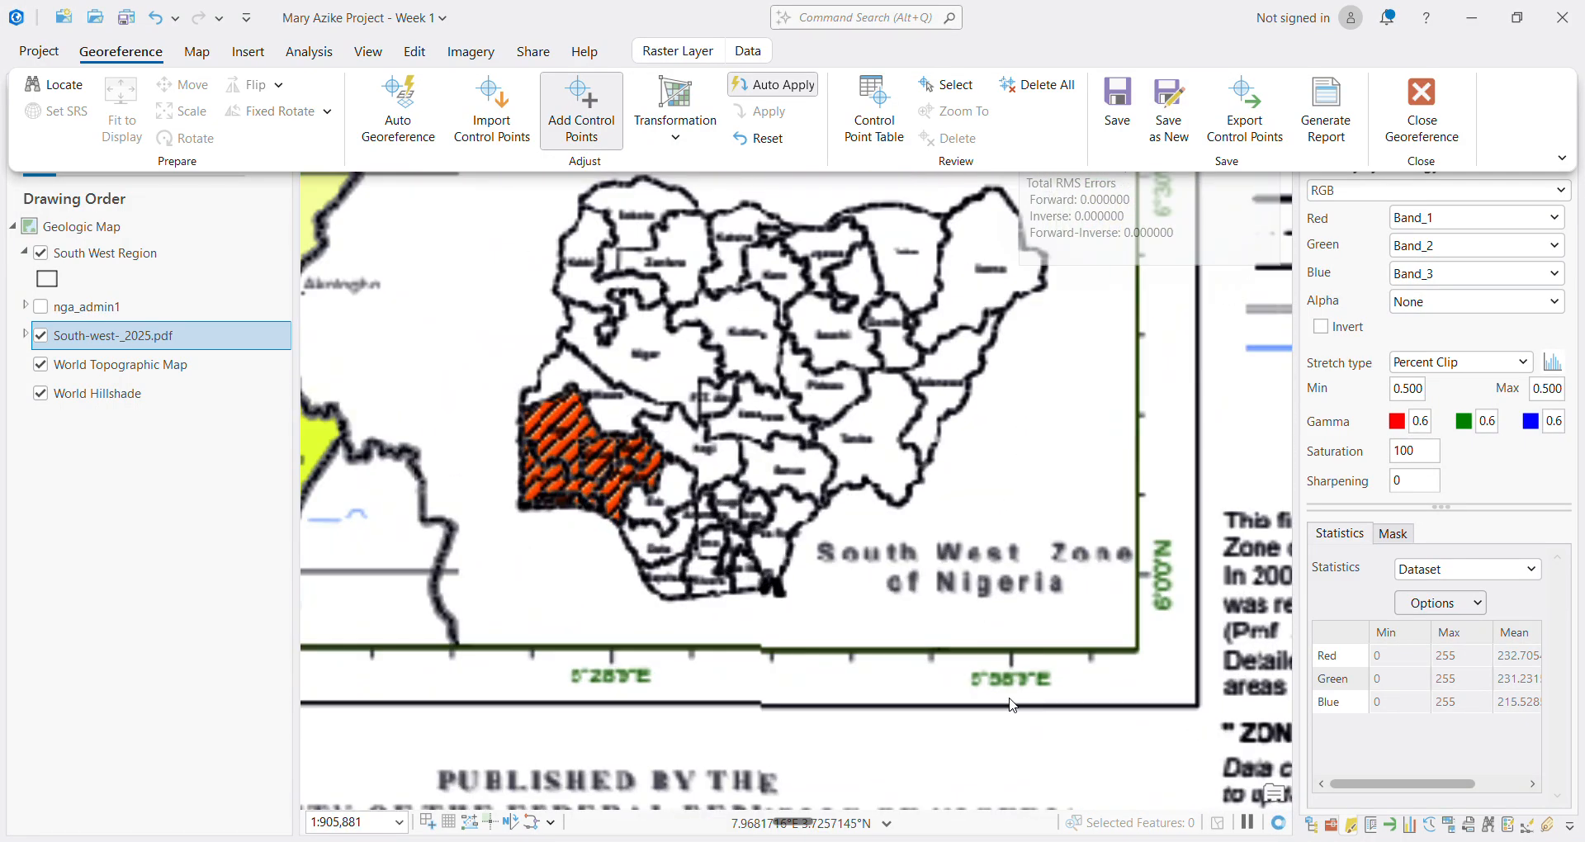
scroll(1004, 697, up, 2)
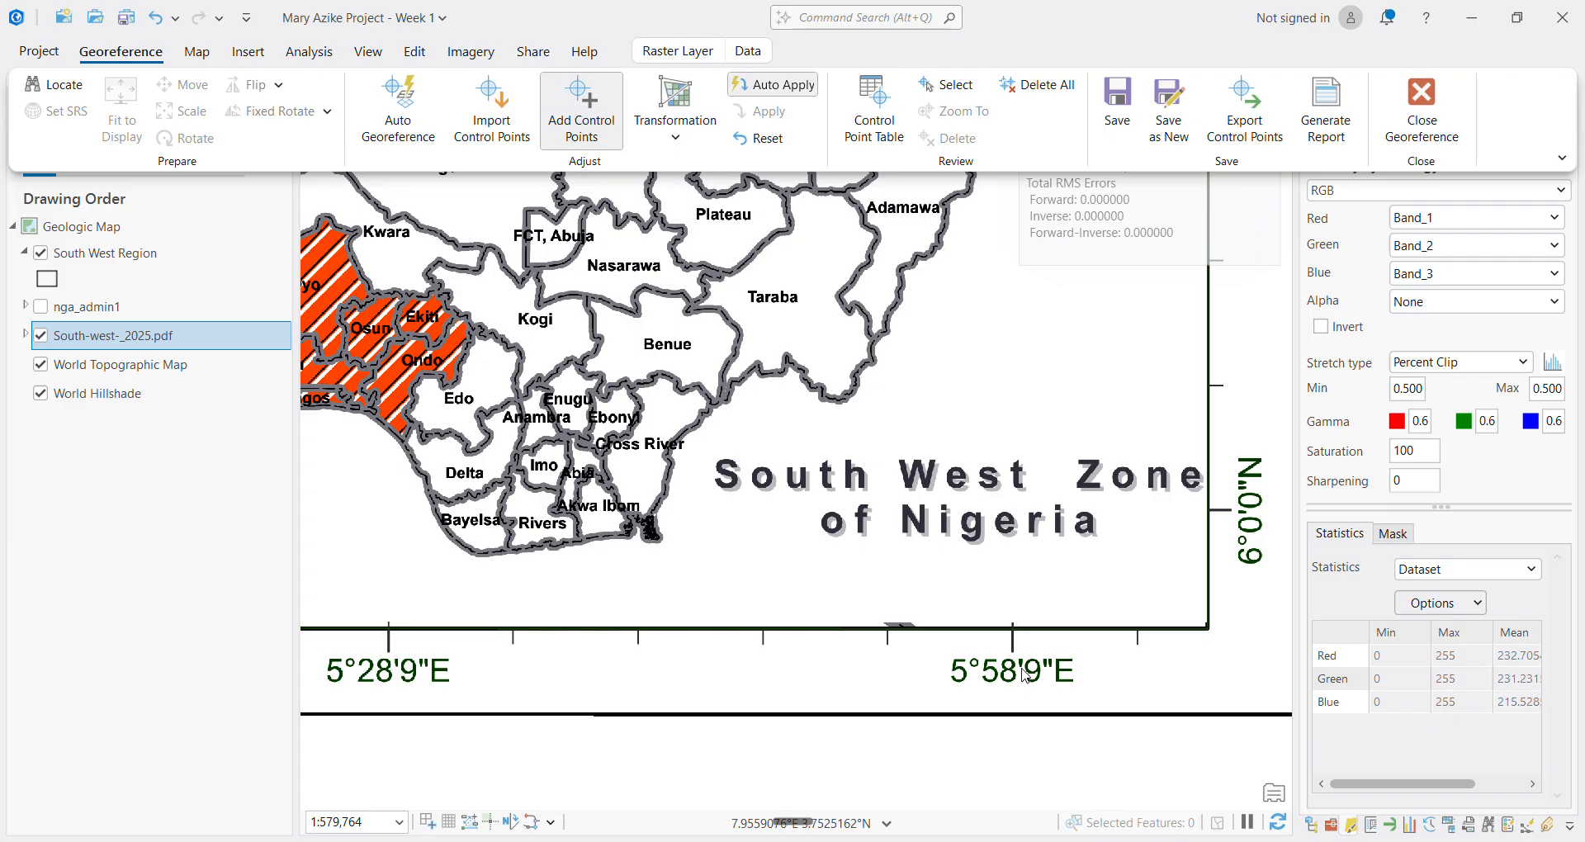
scroll(1025, 675, down, 3)
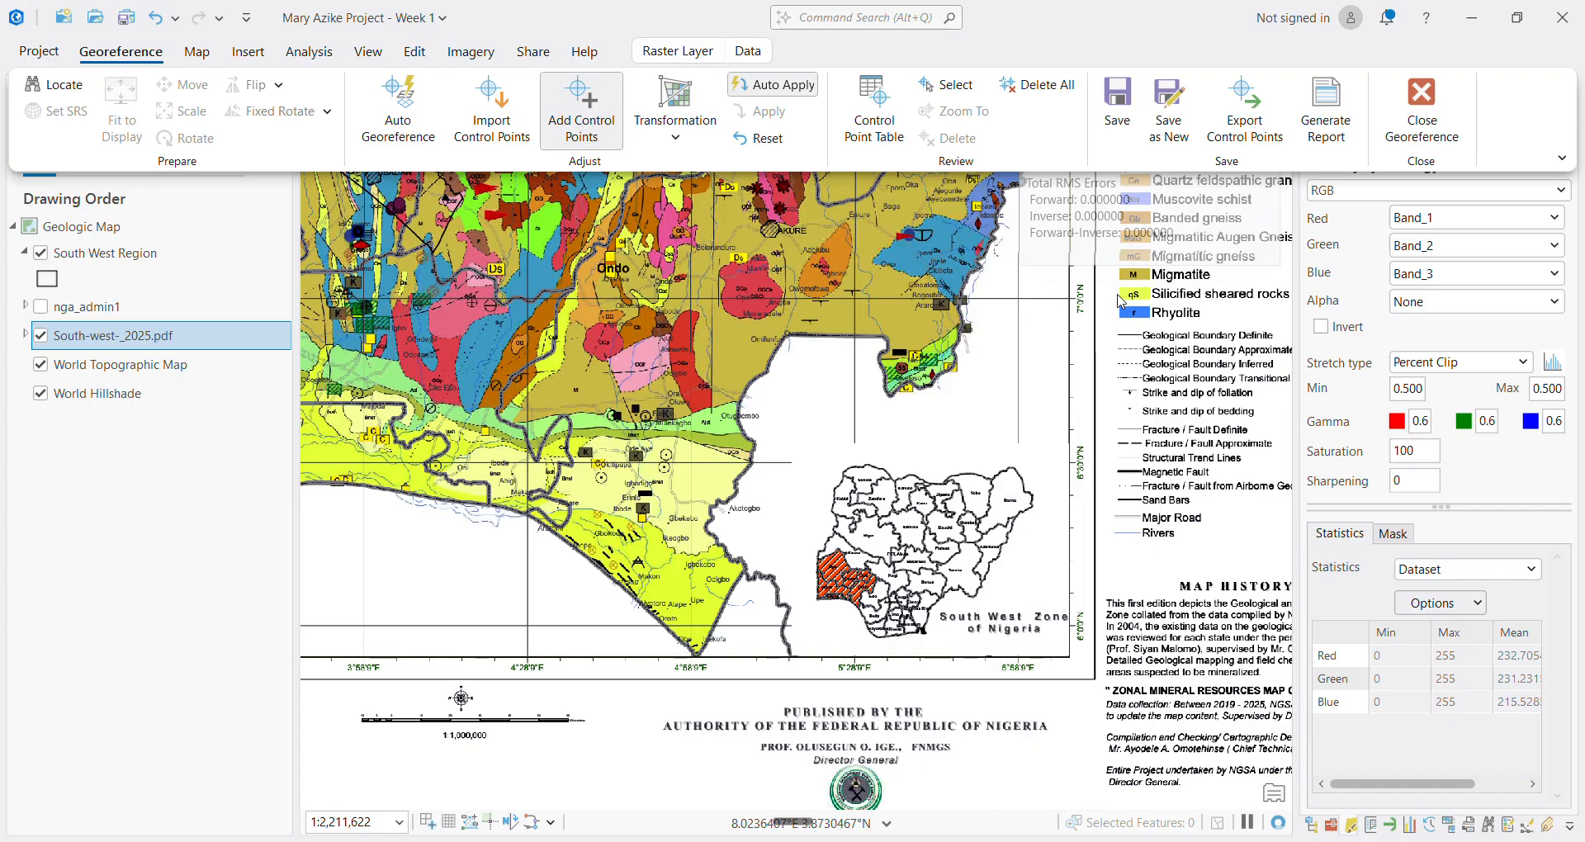
scroll(1121, 301, up, 3)
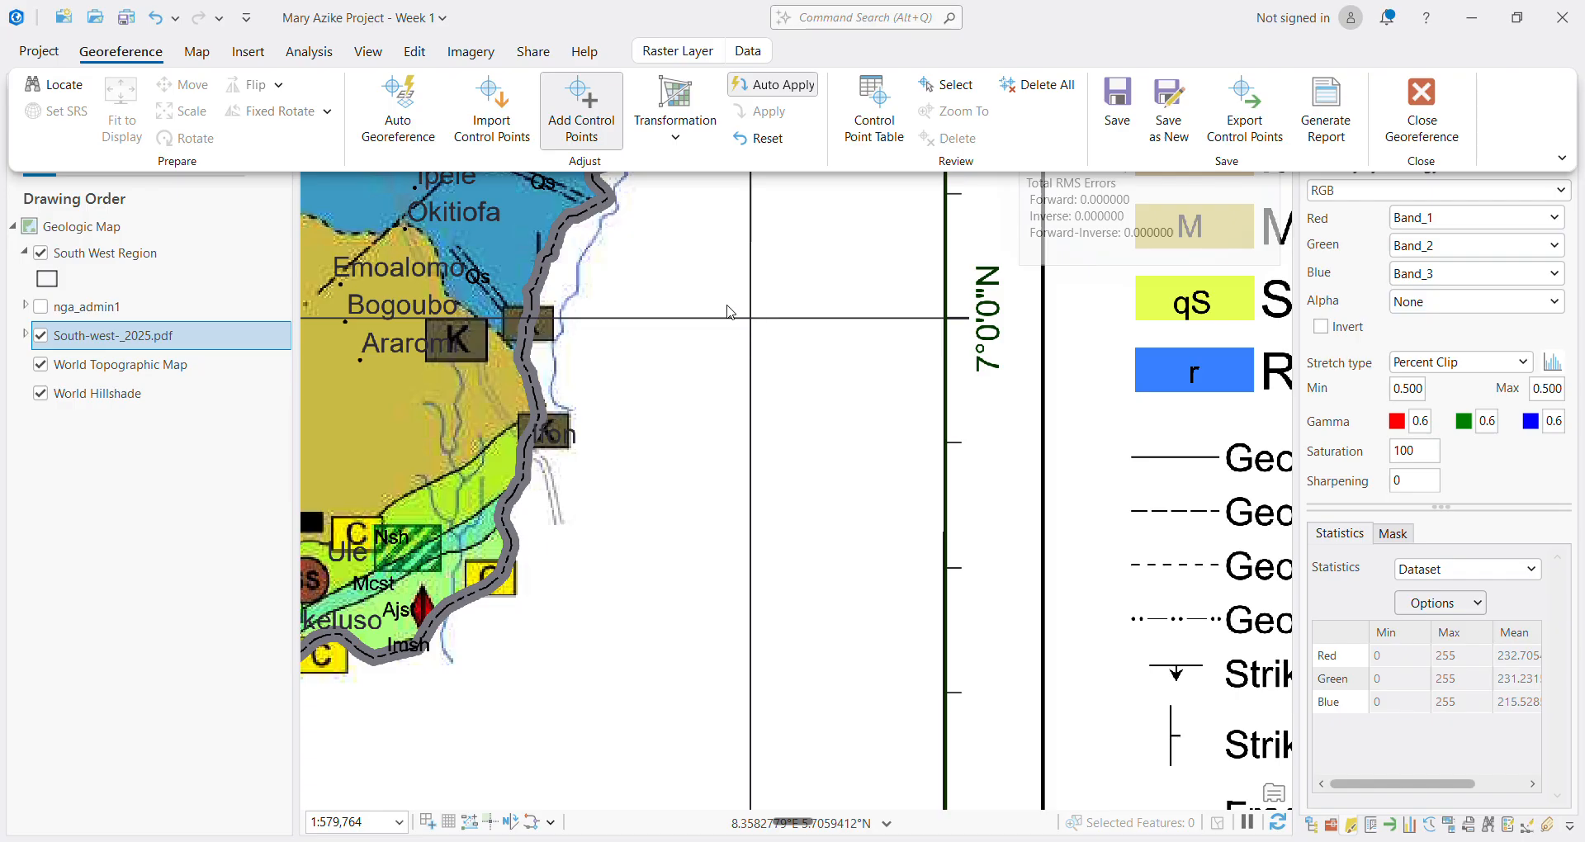
click(749, 321)
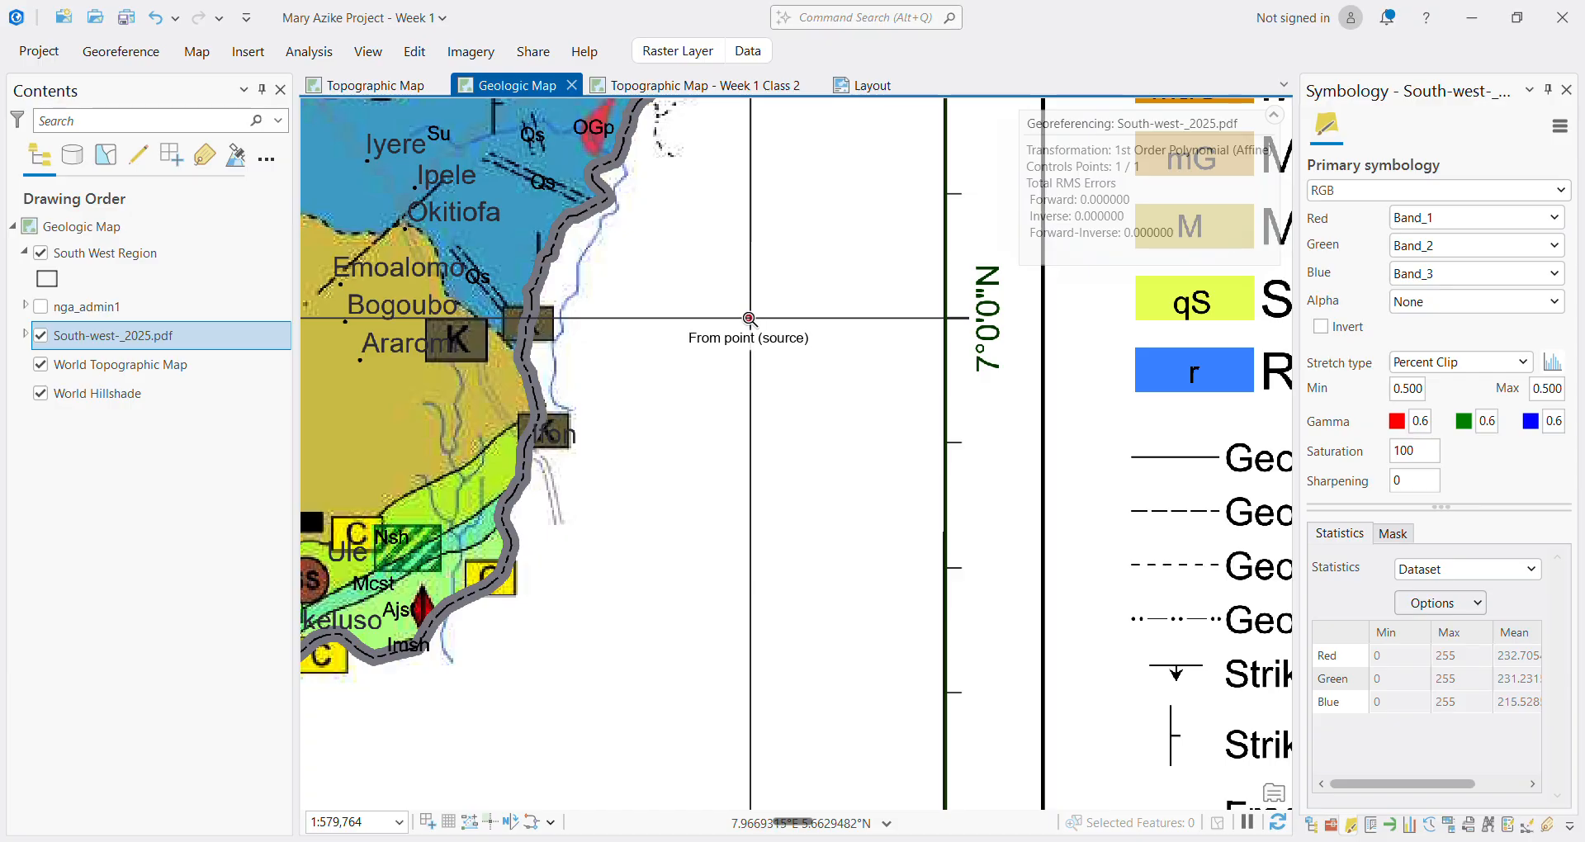
right_click(749, 318)
click(863, 410)
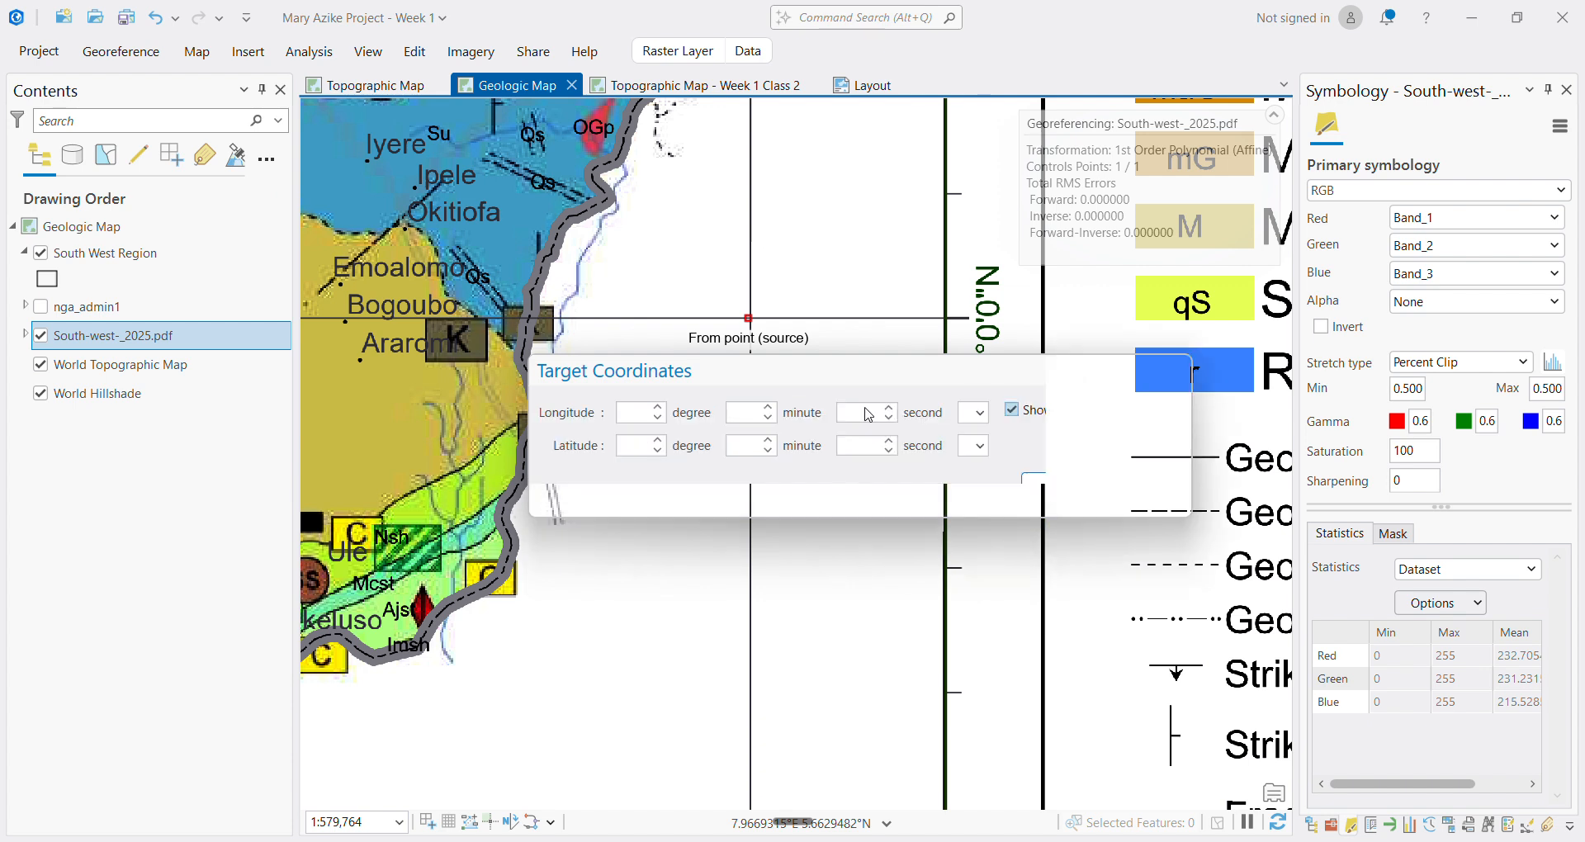
Set the second control point's target longitude to 5 degrees 58 minutes 9 seconds E
drag(635, 411, 700, 415)
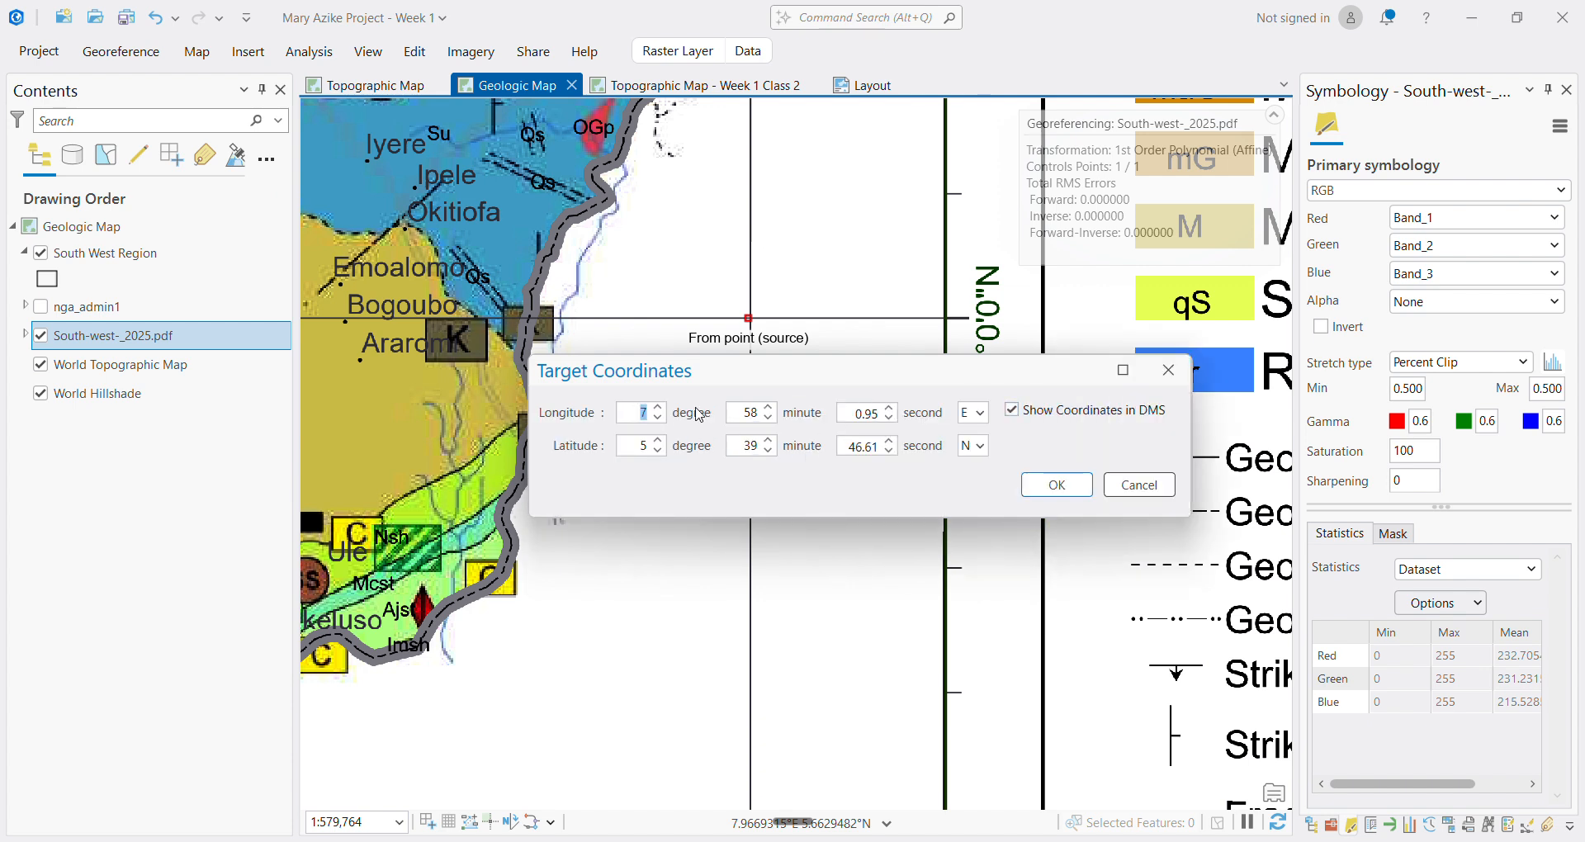
text(5)
drag(855, 413, 917, 419)
text(9)
Set the second control point's target latitude to 7 degrees 0 minutes 0 seconds N and apply the coordinates
click(639, 447)
drag(834, 380, 833, 466)
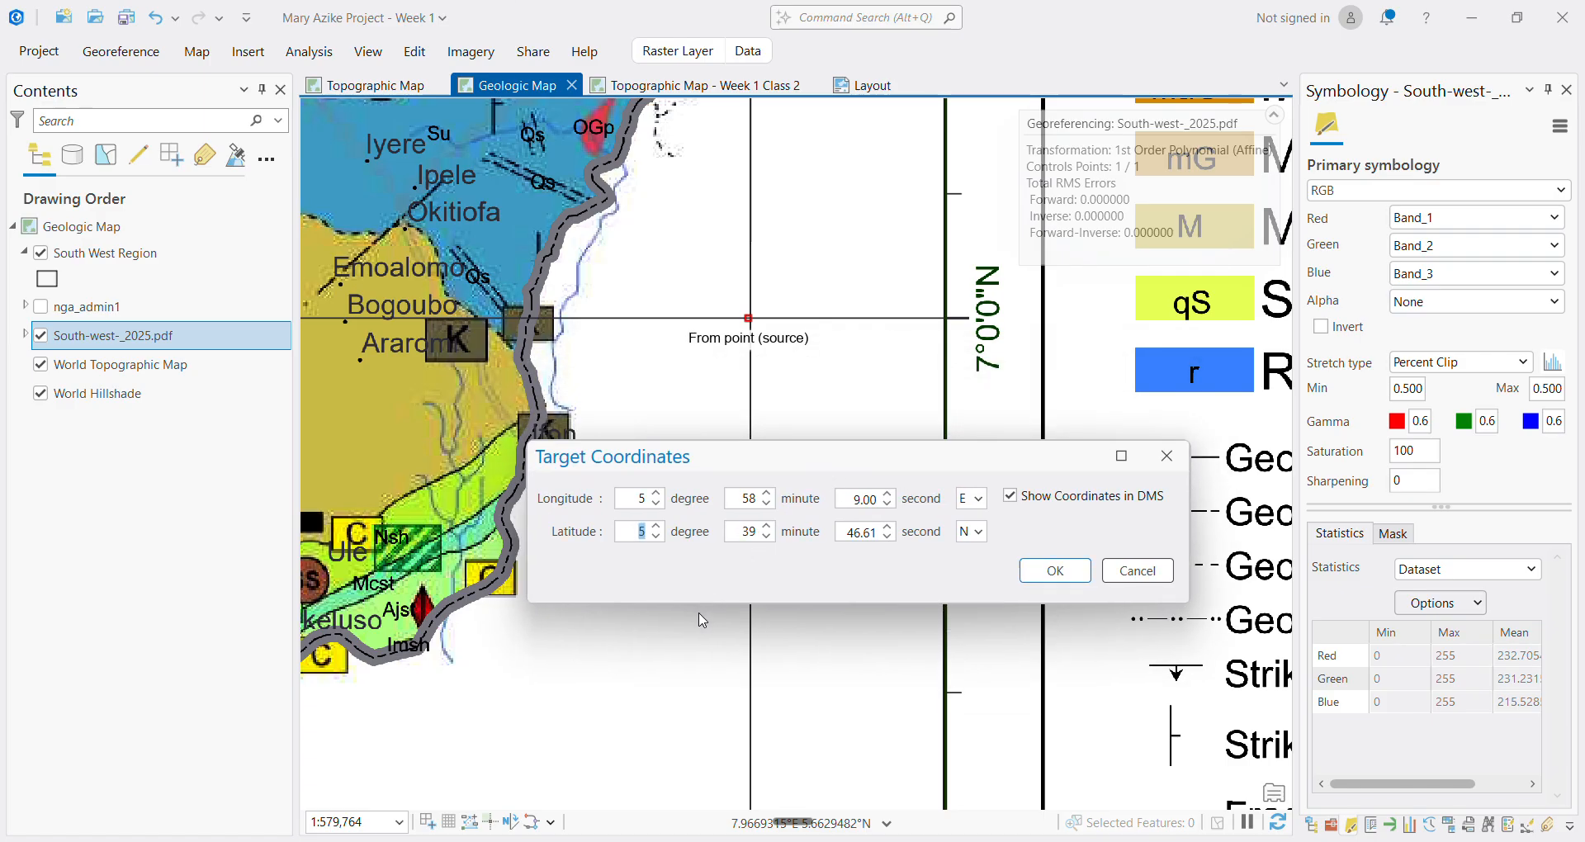
text(7)
key(Tab)
text(00)
drag(848, 531, 892, 534)
text(00)
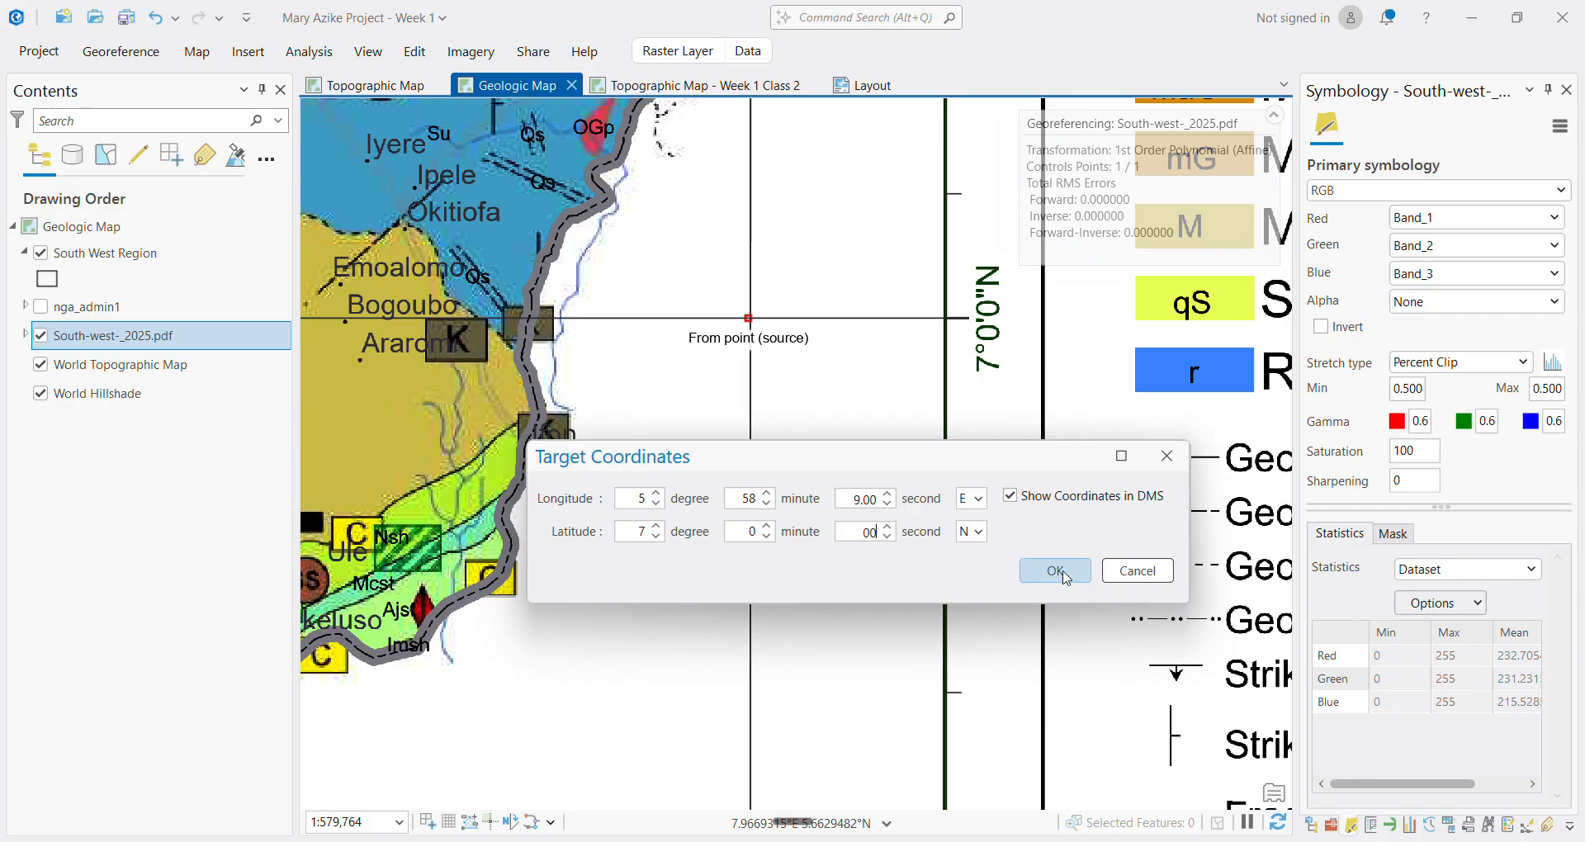
click(1065, 577)
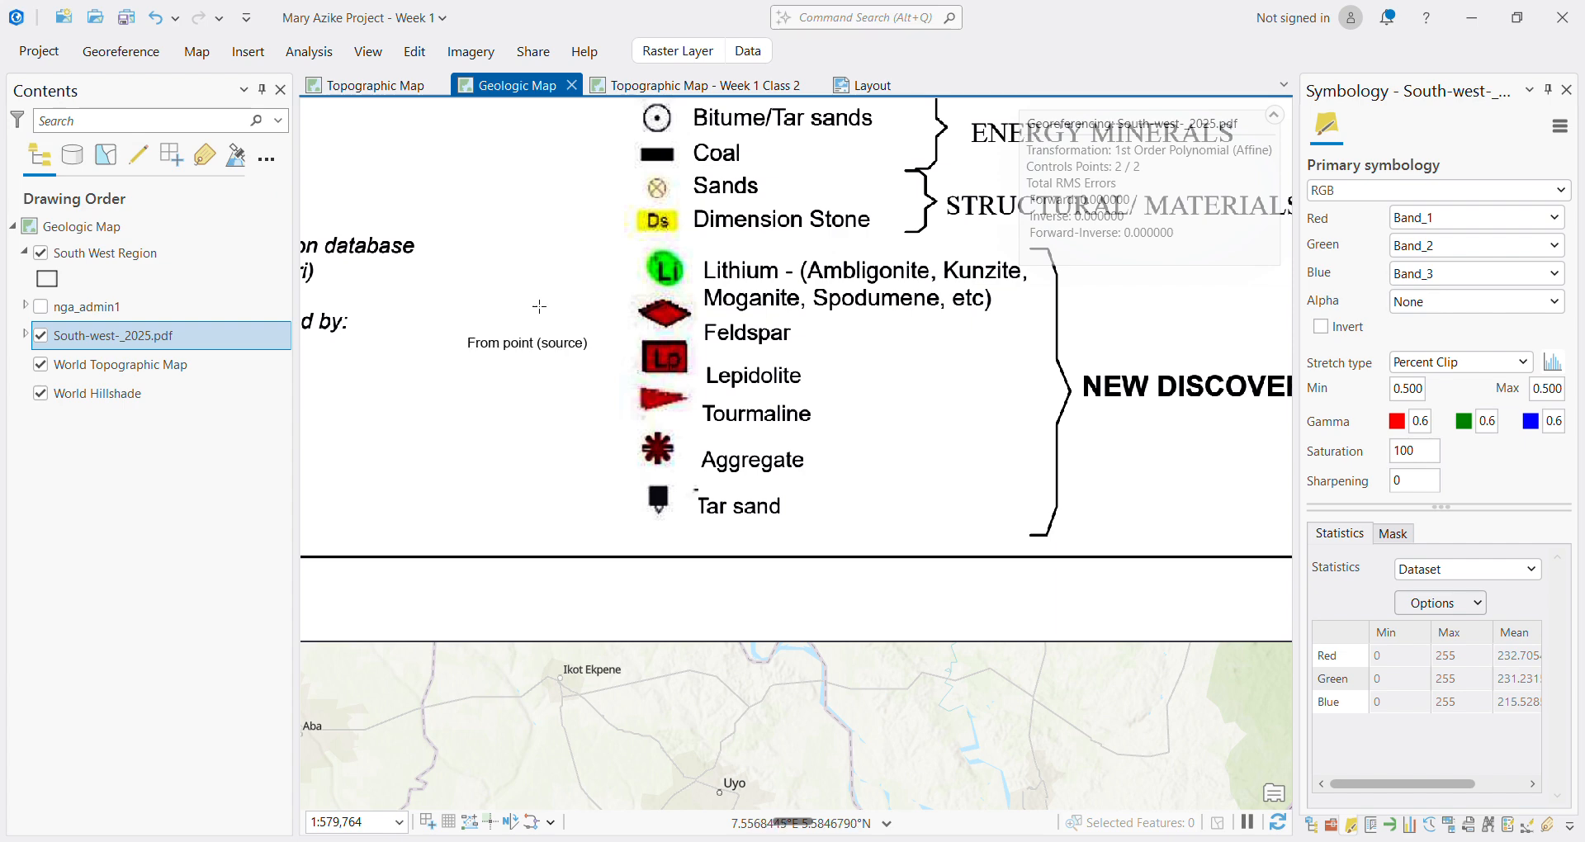
Review both links in the control point table of South-west-_2025.pdf and close the table
click(124, 52)
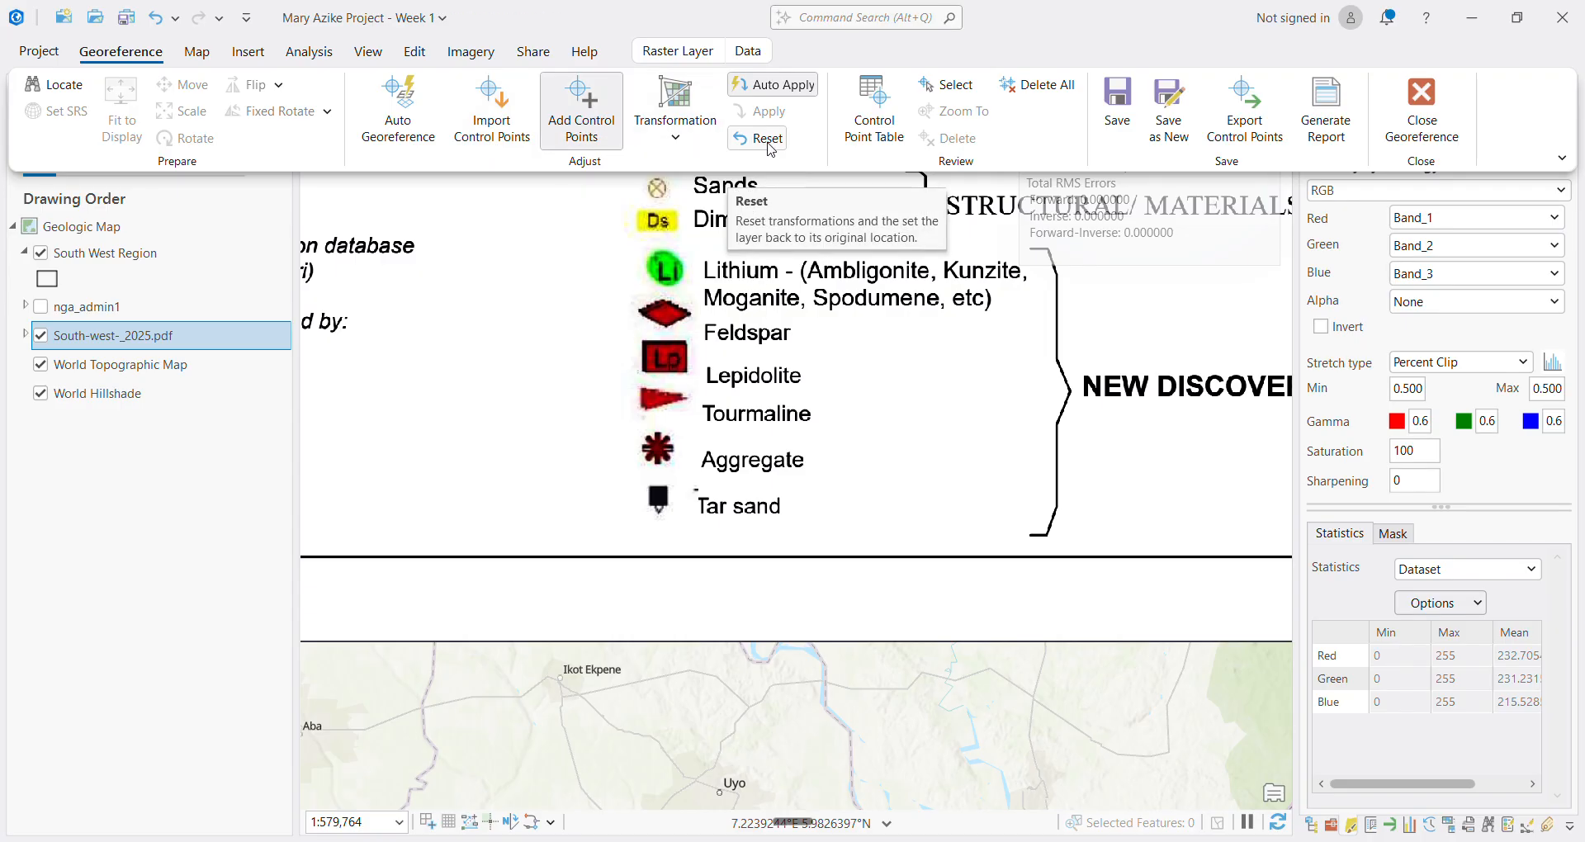
click(876, 130)
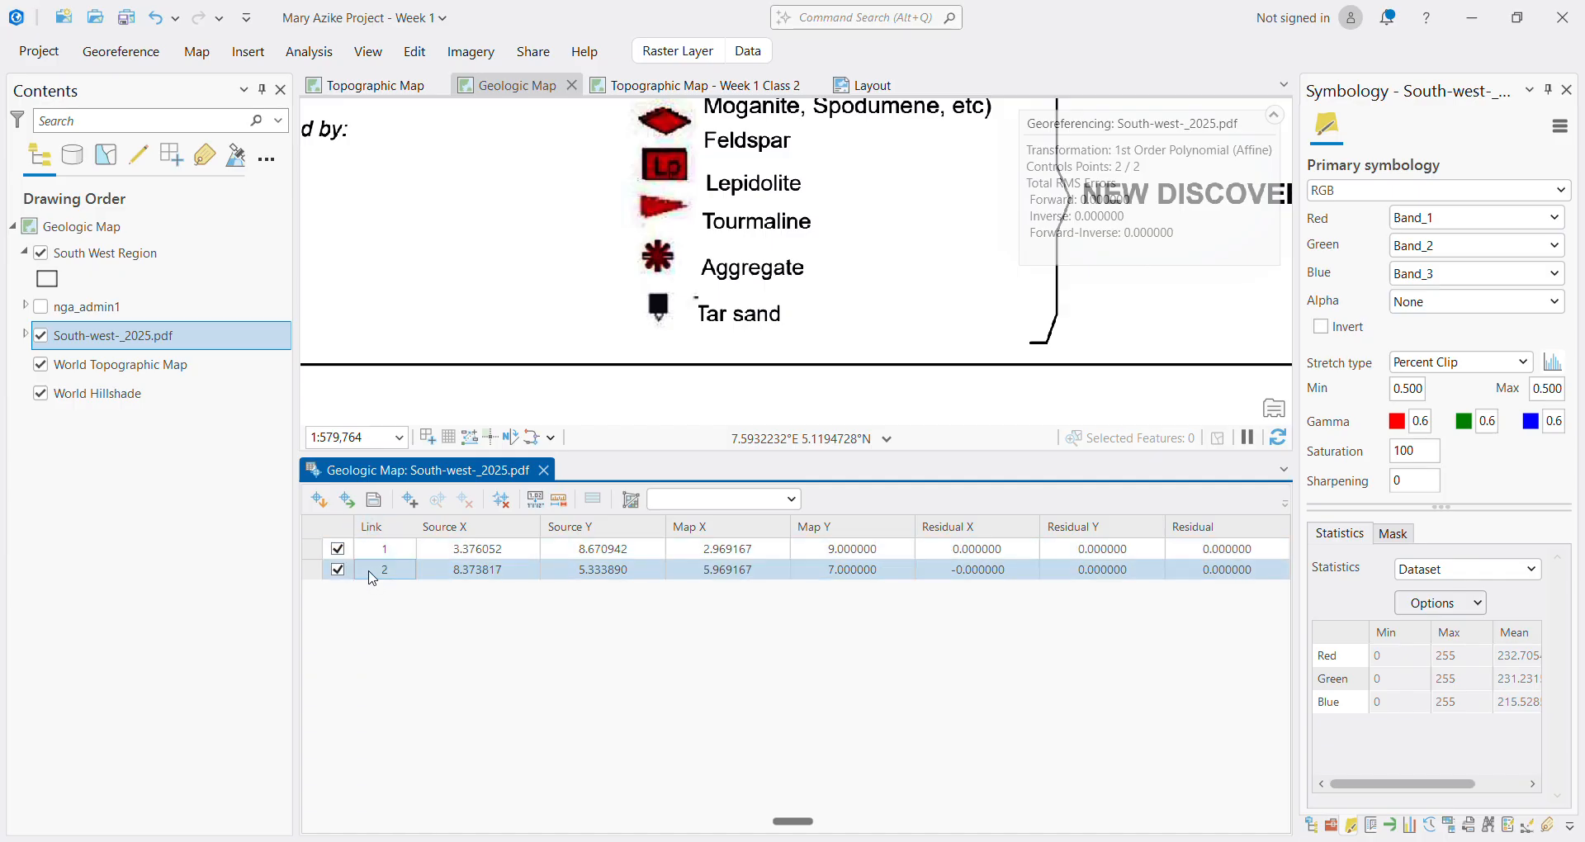
click(544, 470)
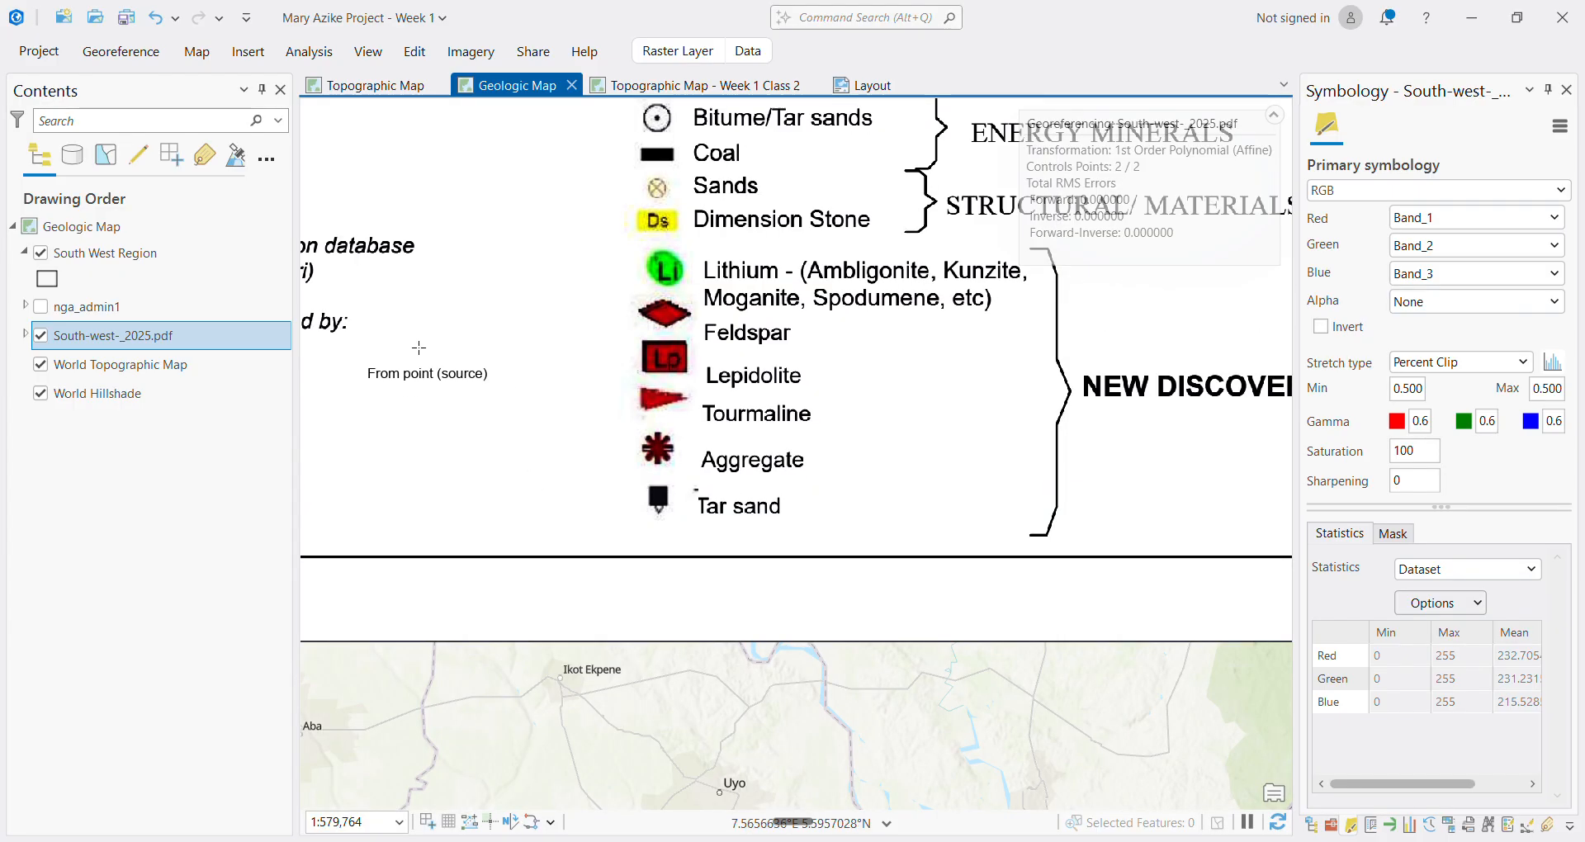
Show the full extent of South-west-_2025.pdf, save its georeferencing, and close the georeferencing session
right_click(150, 346)
click(243, 450)
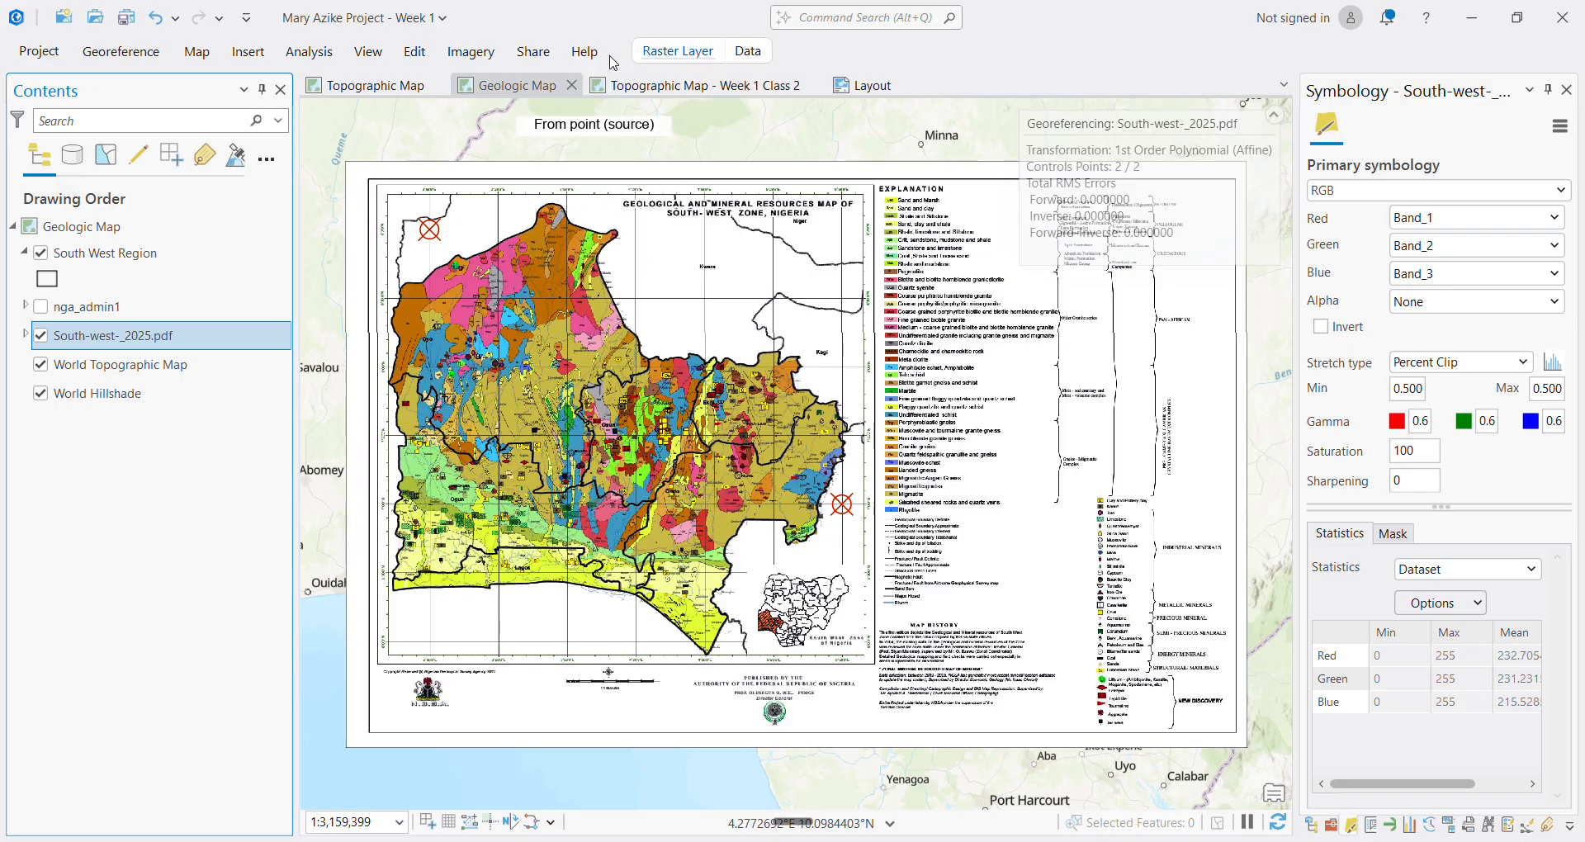
click(154, 54)
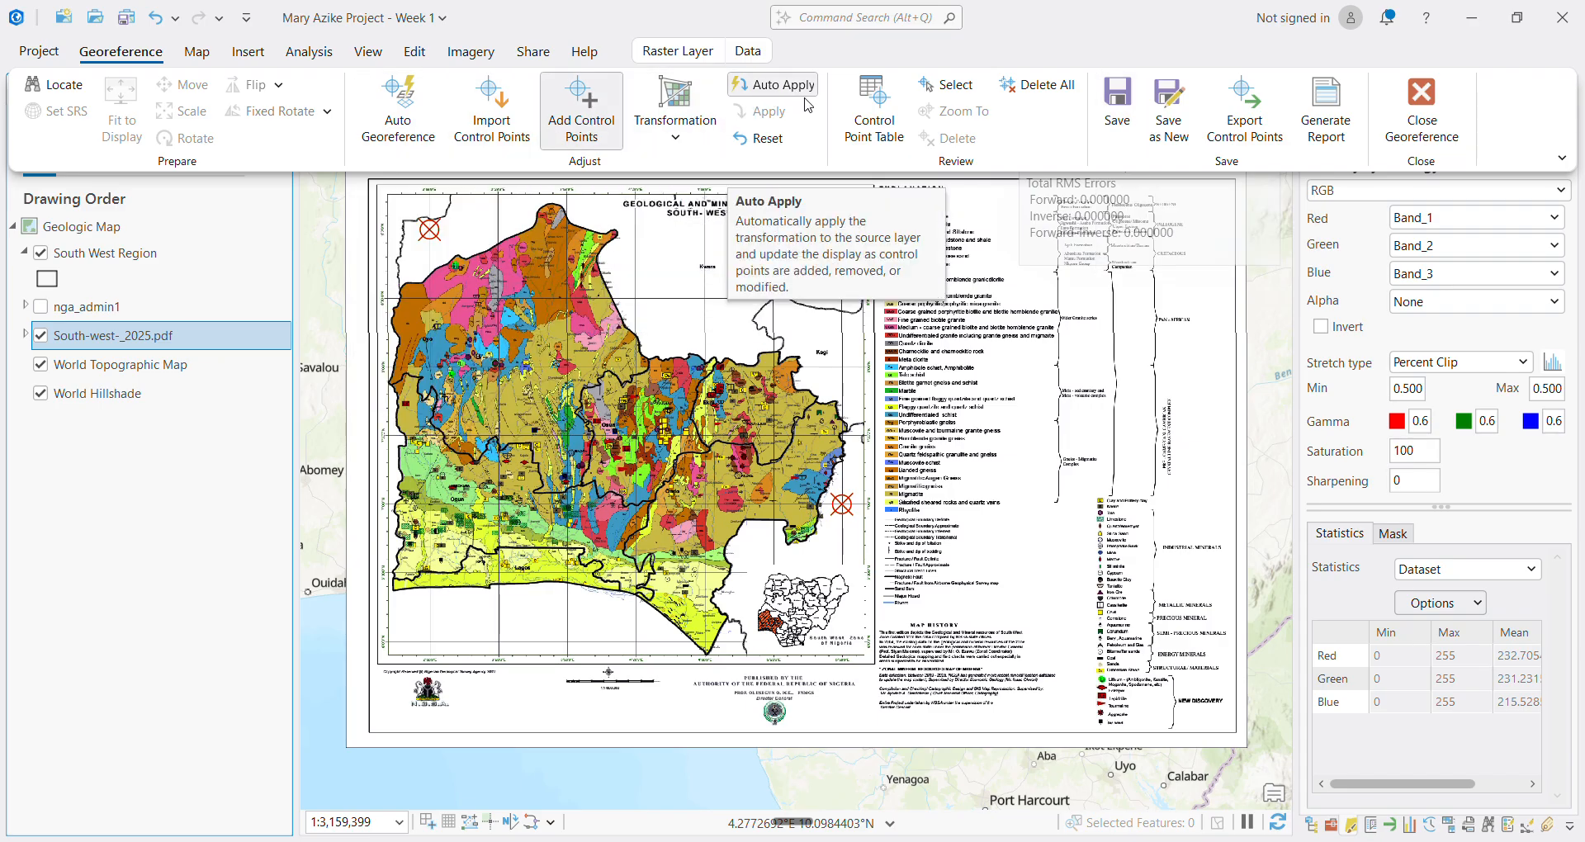
click(776, 98)
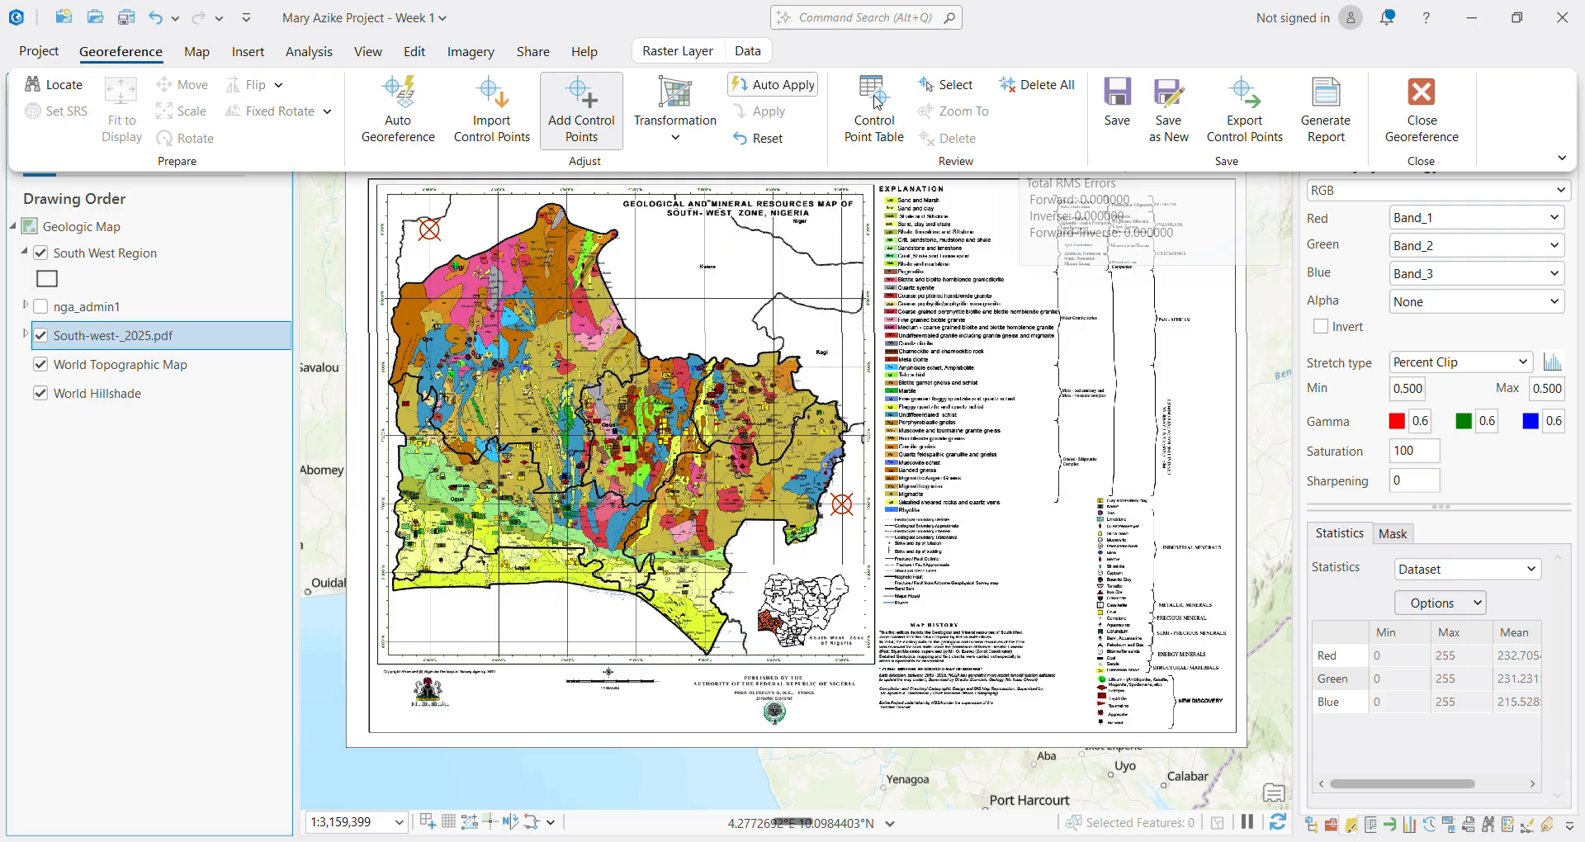
click(1121, 114)
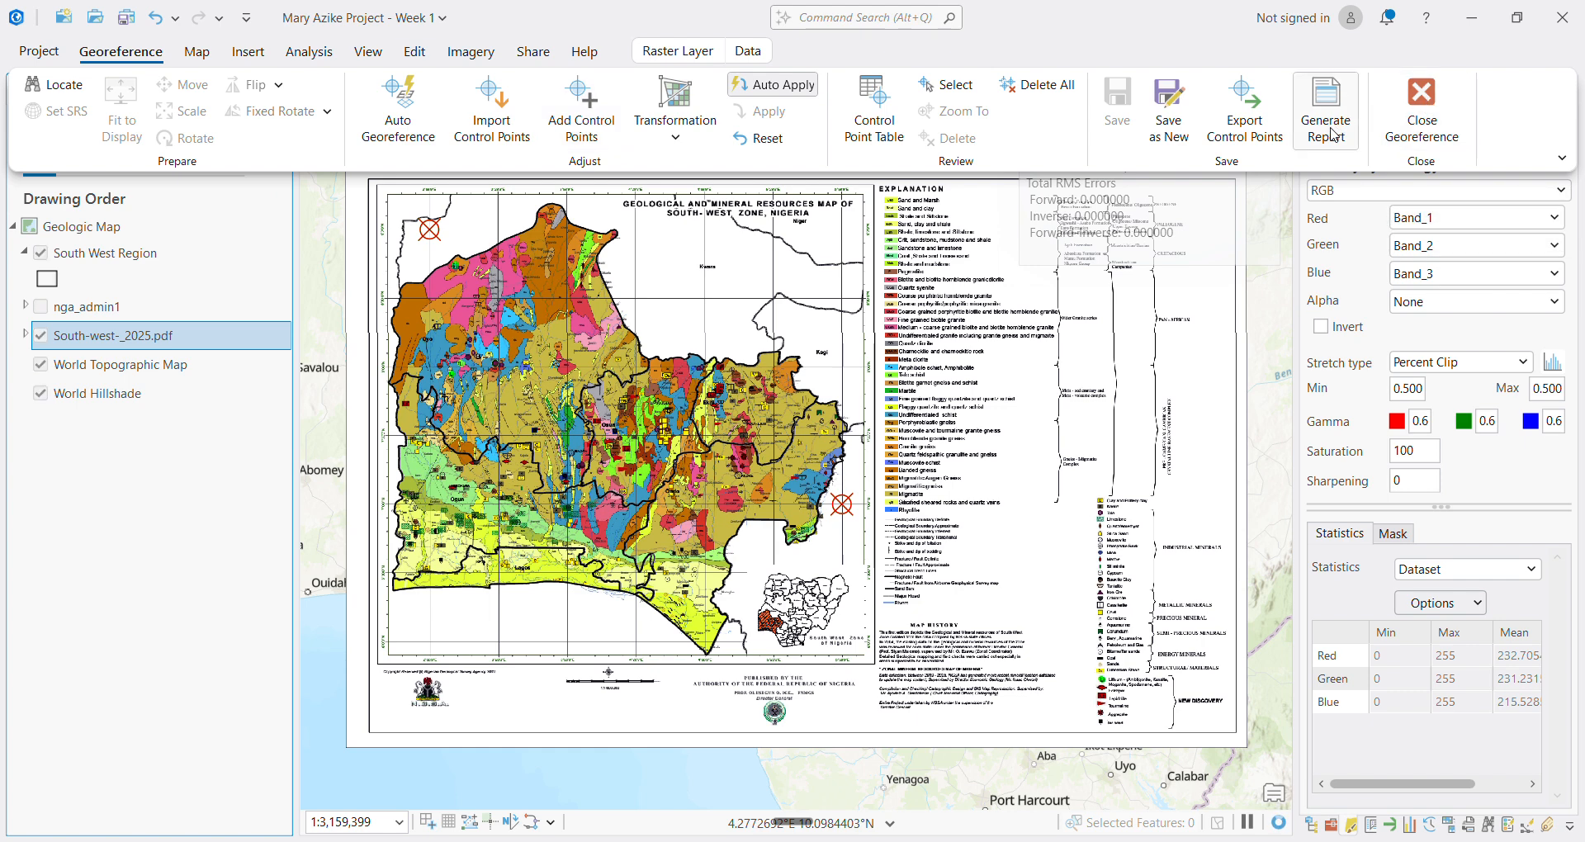
click(1455, 126)
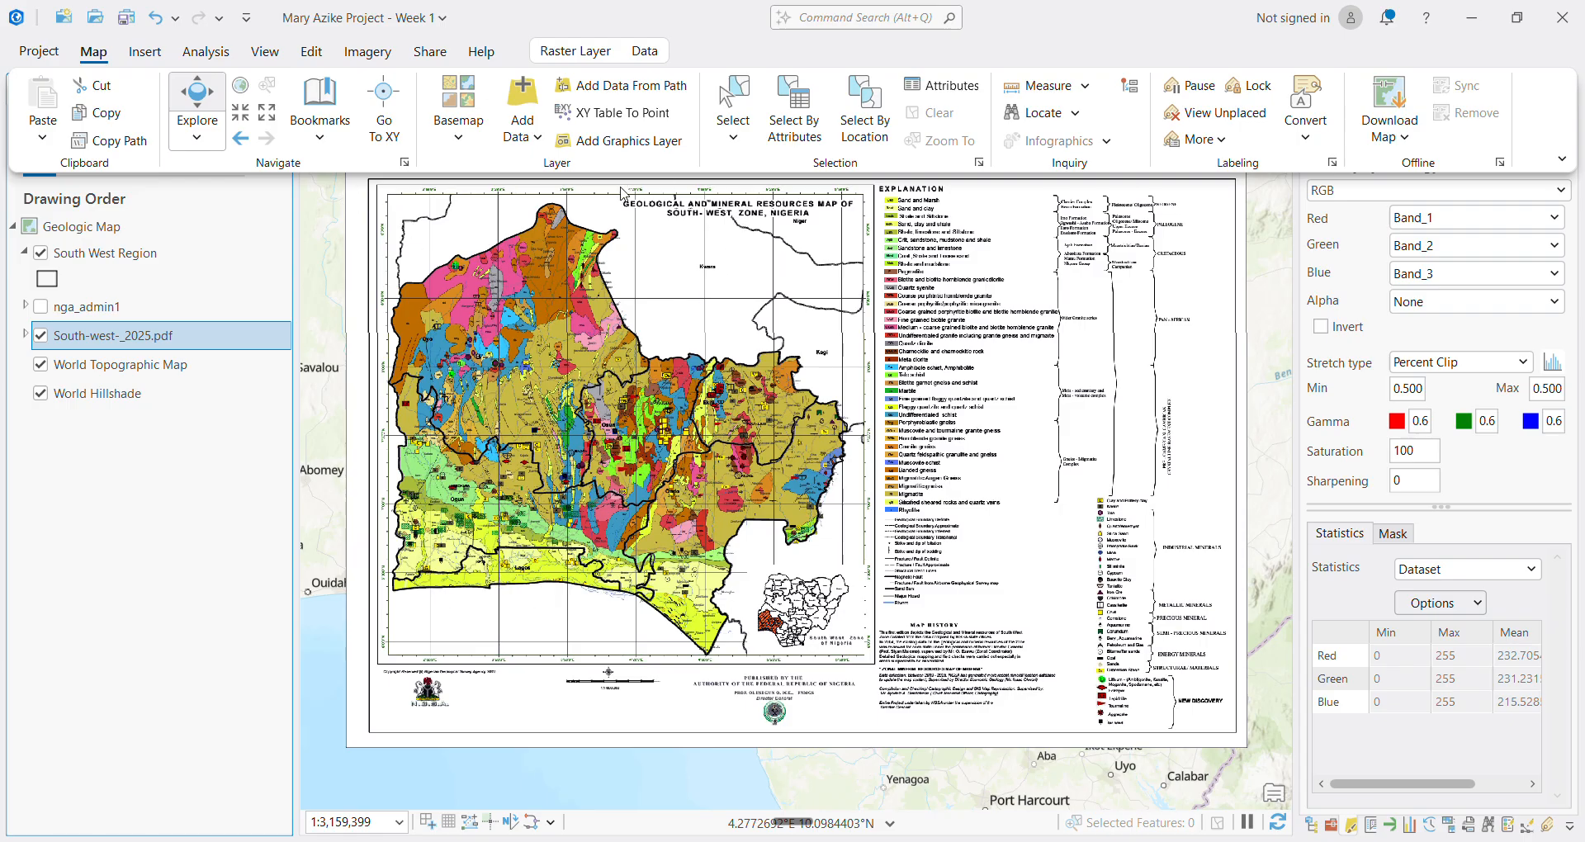
click(252, 56)
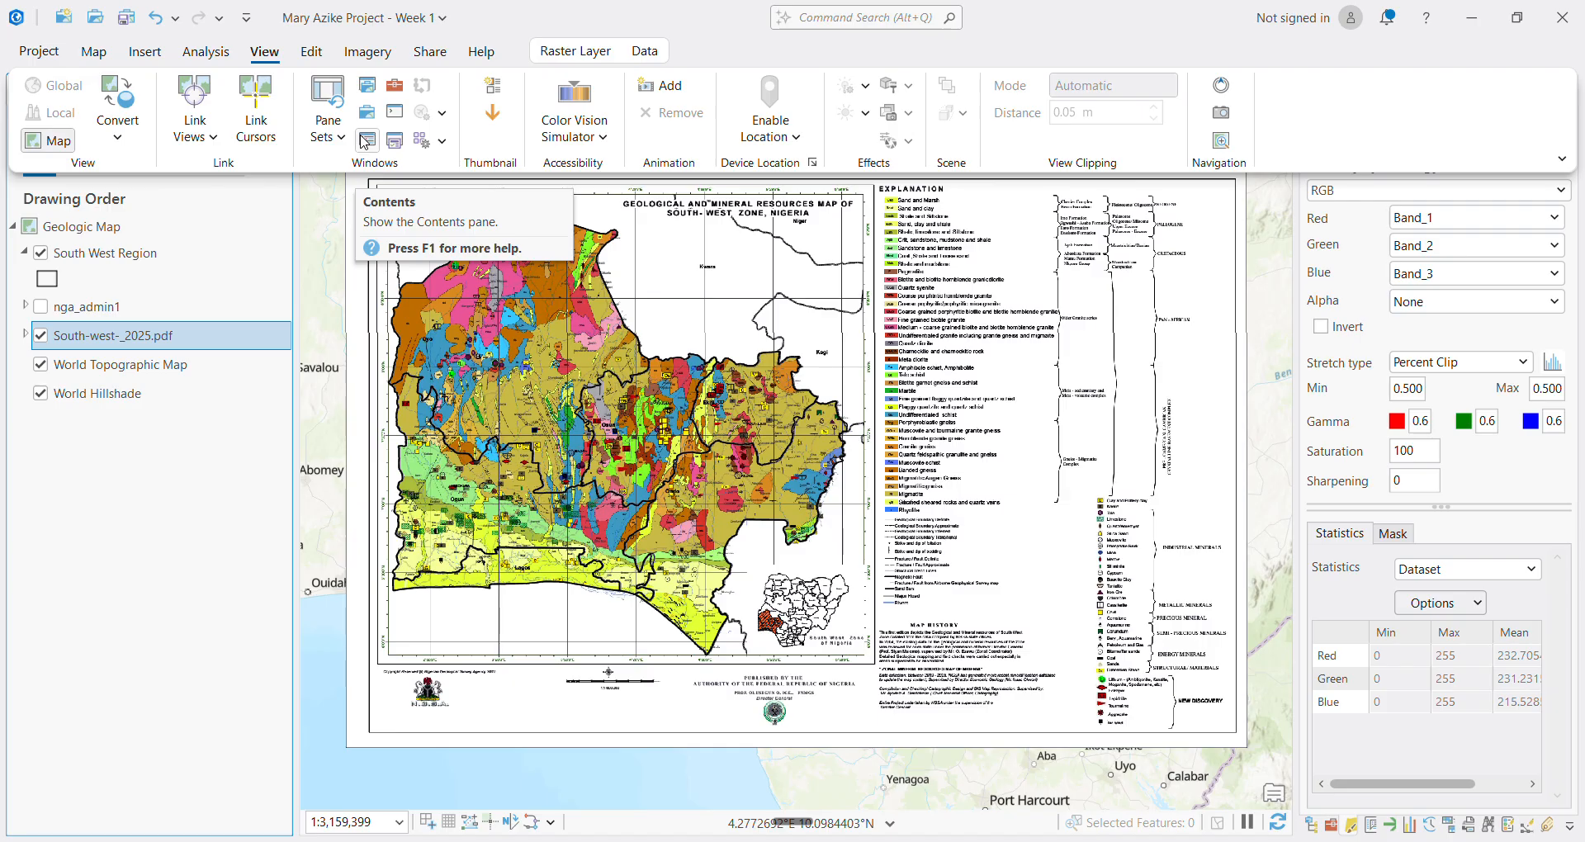
click(216, 54)
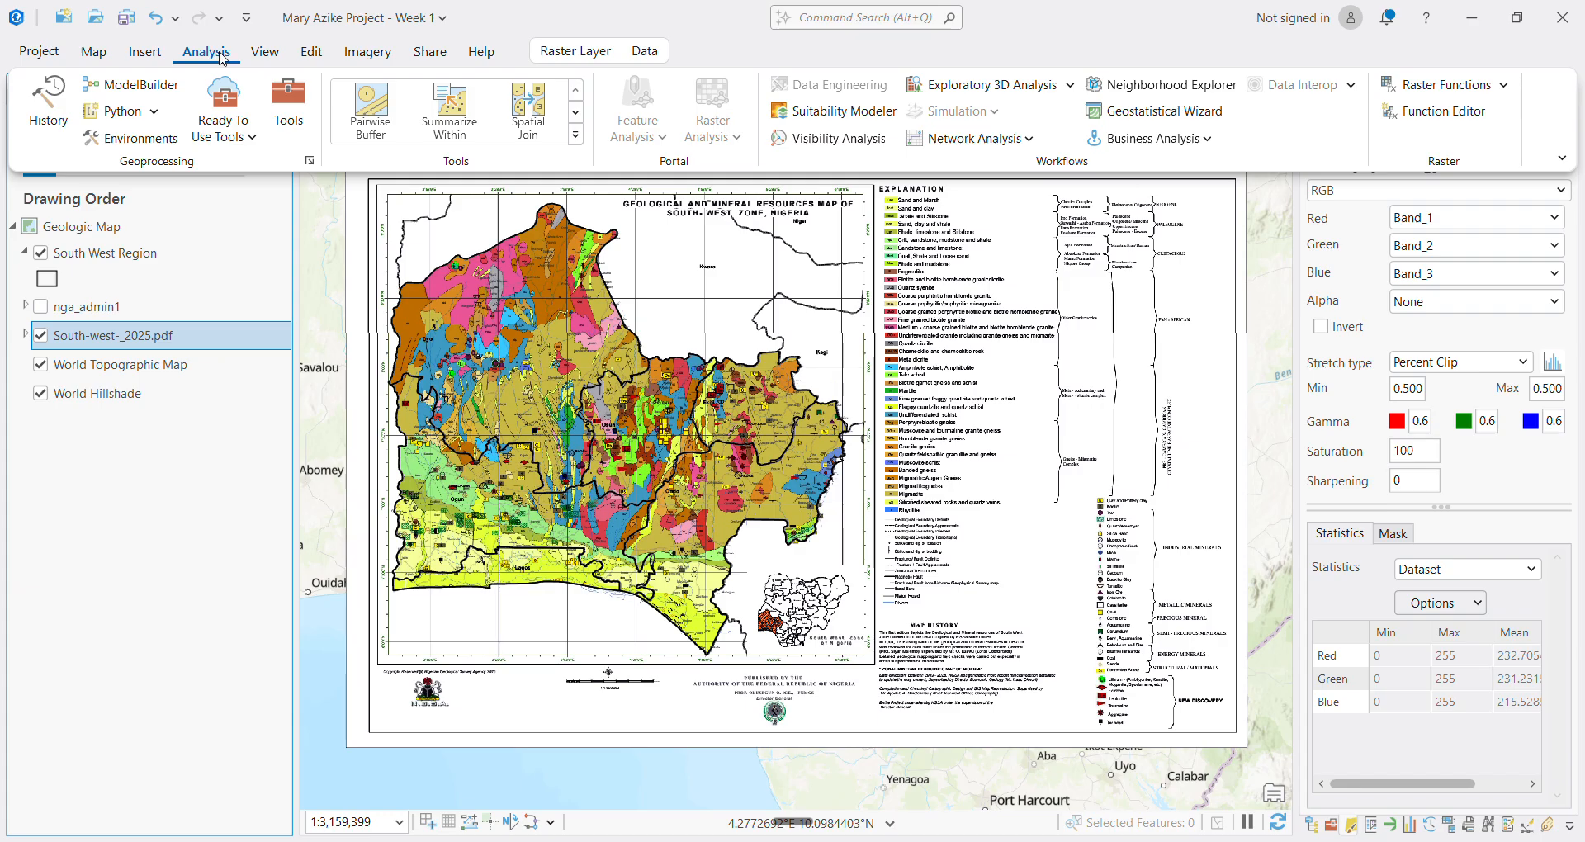
click(157, 56)
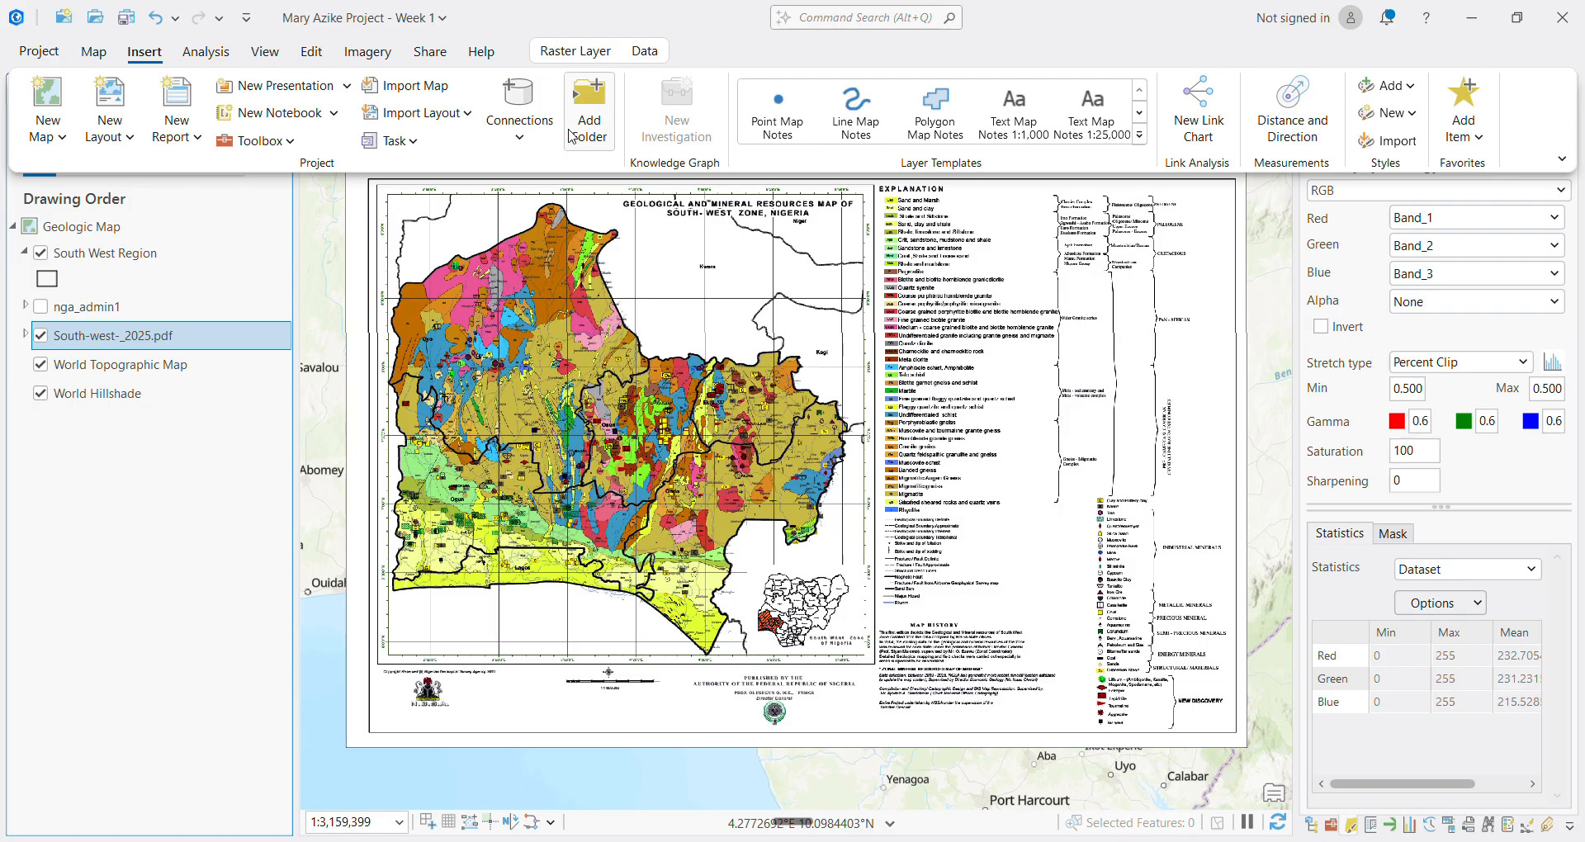
click(115, 347)
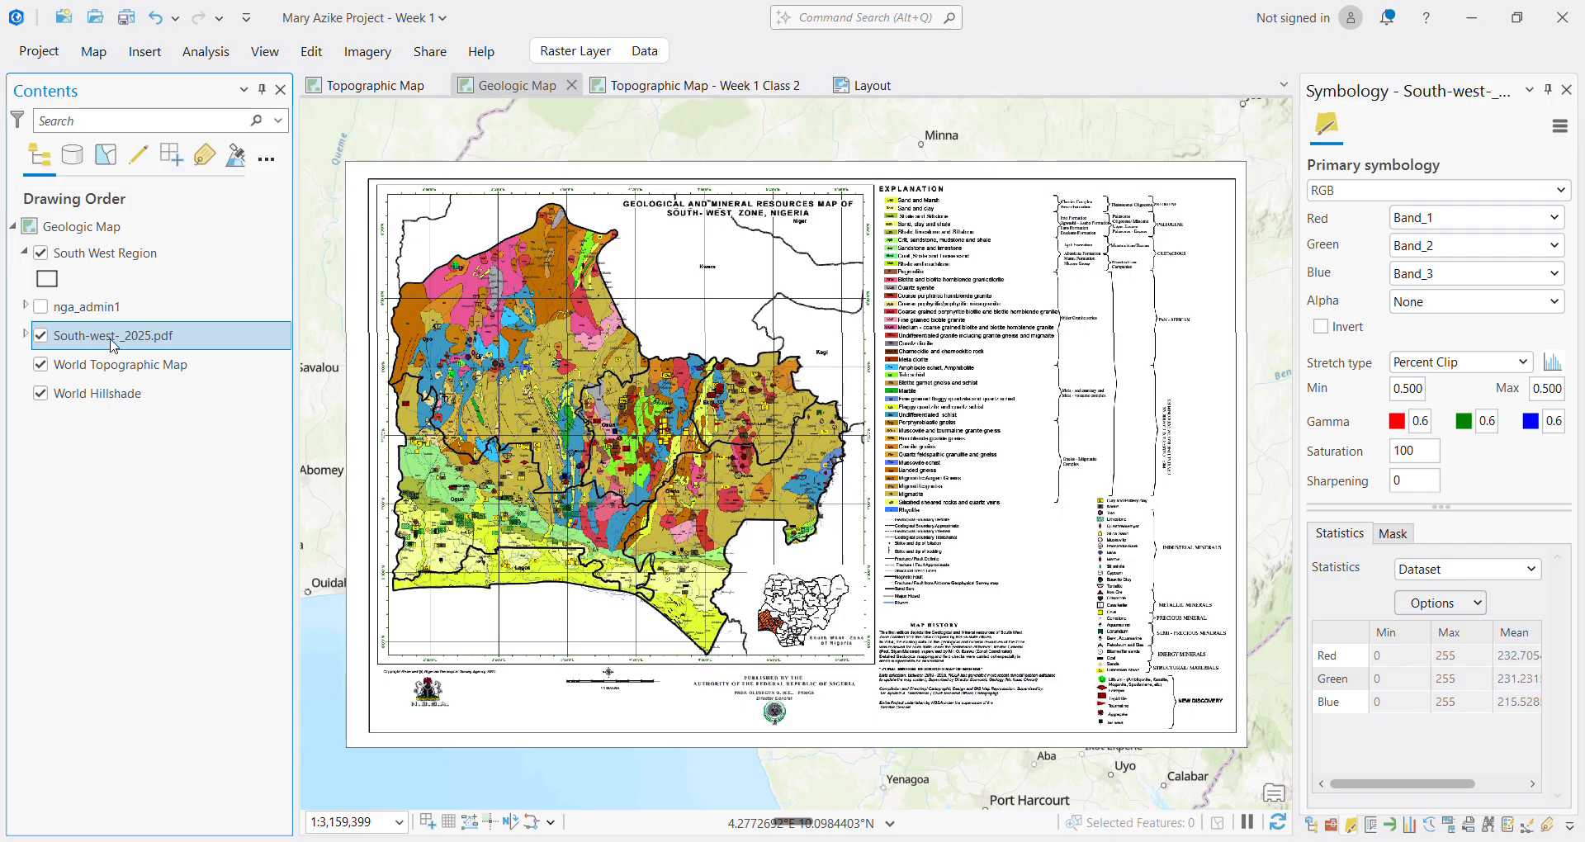
right_click(116, 345)
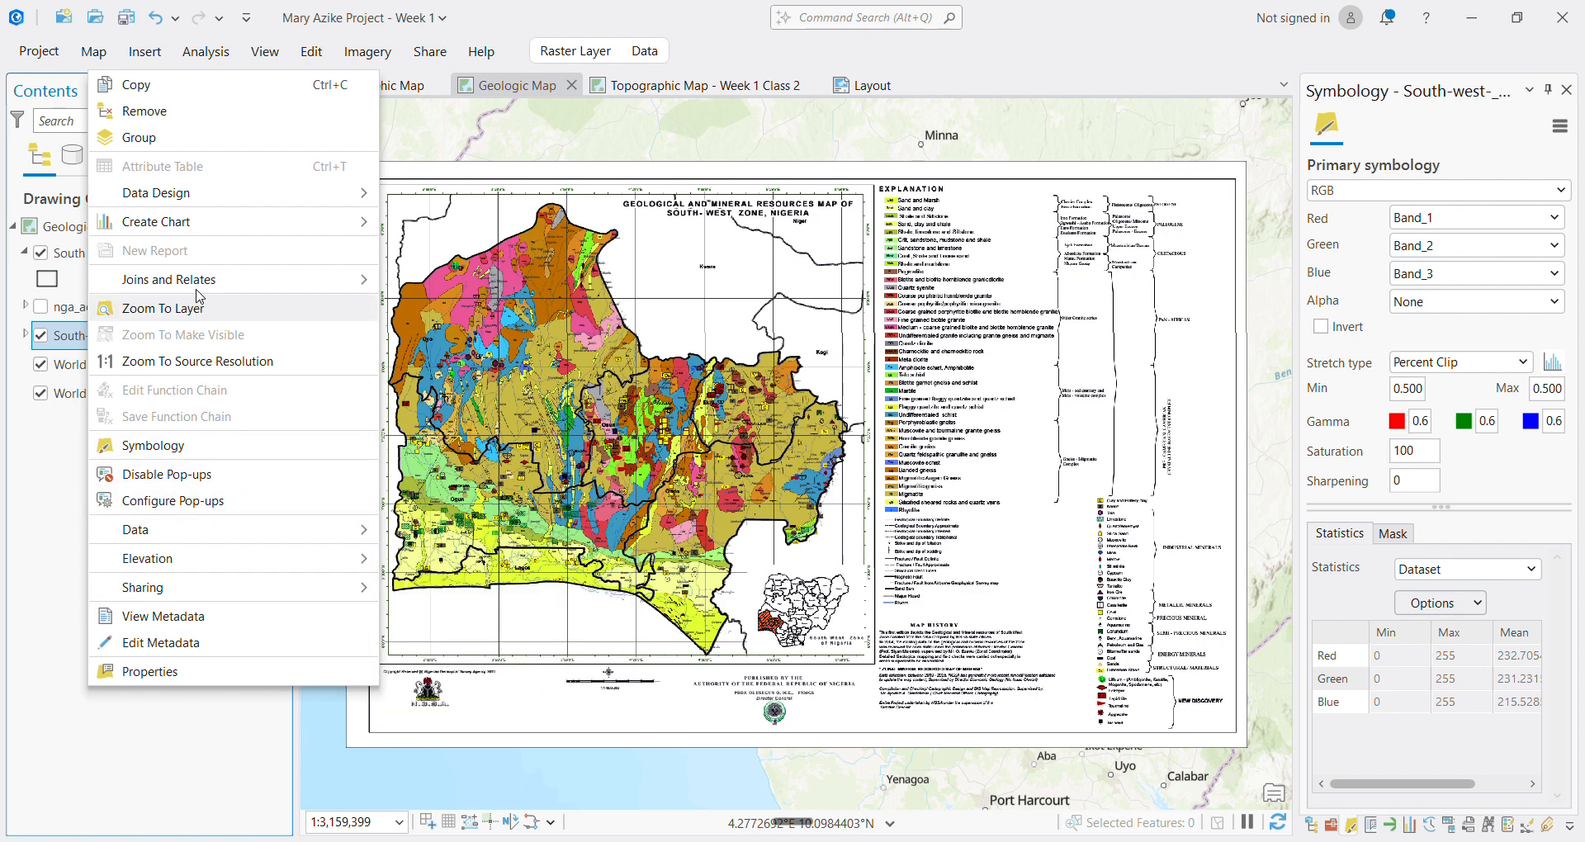
click(46, 569)
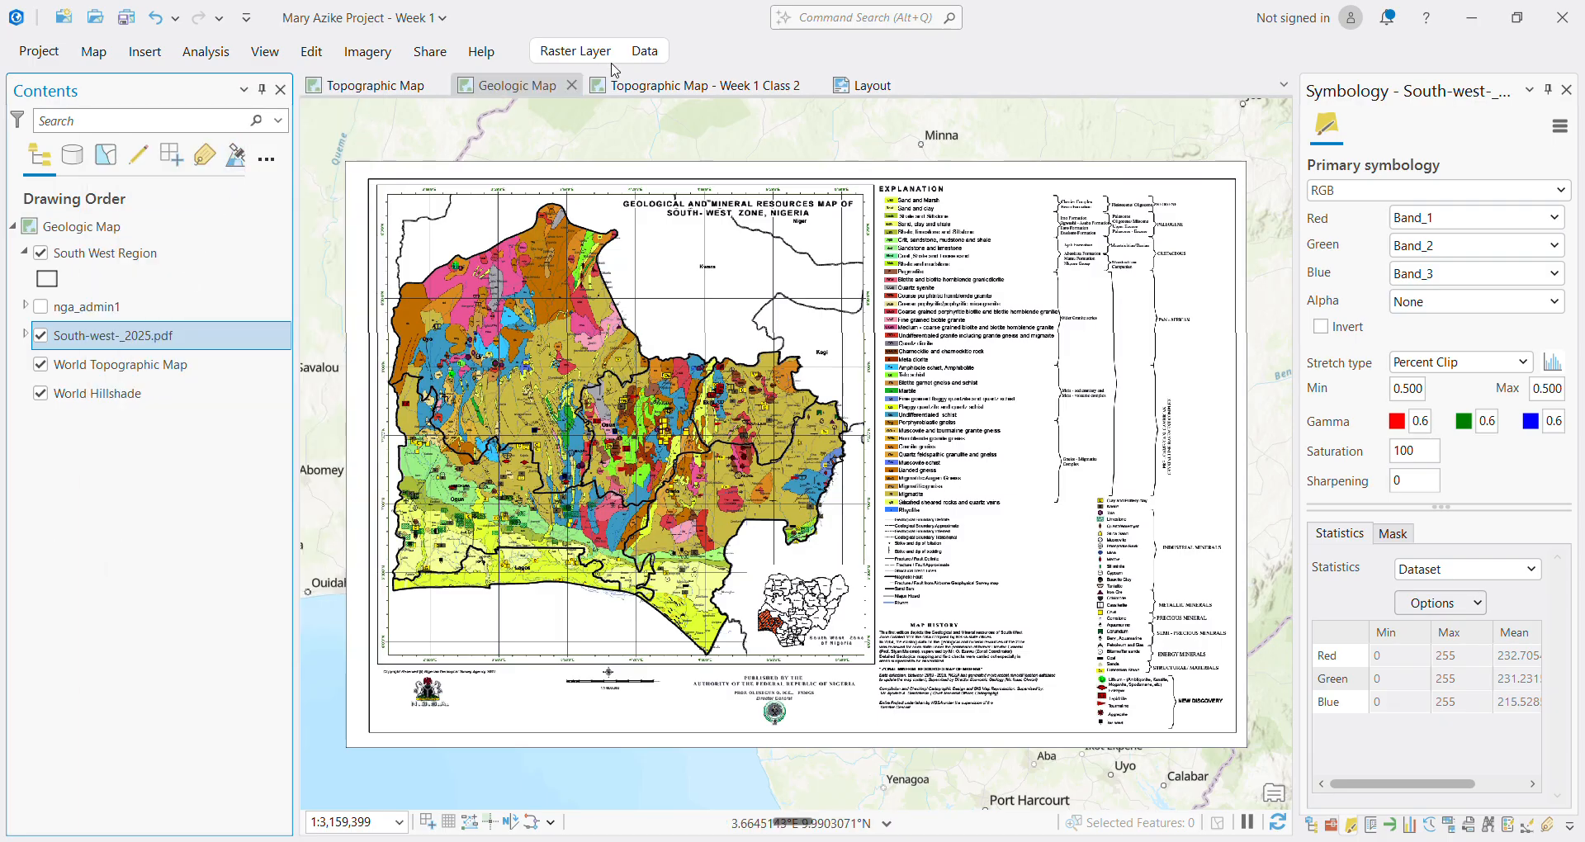
Set the transparency of the South-west-_2025.pdf layer to 71.6%
click(559, 59)
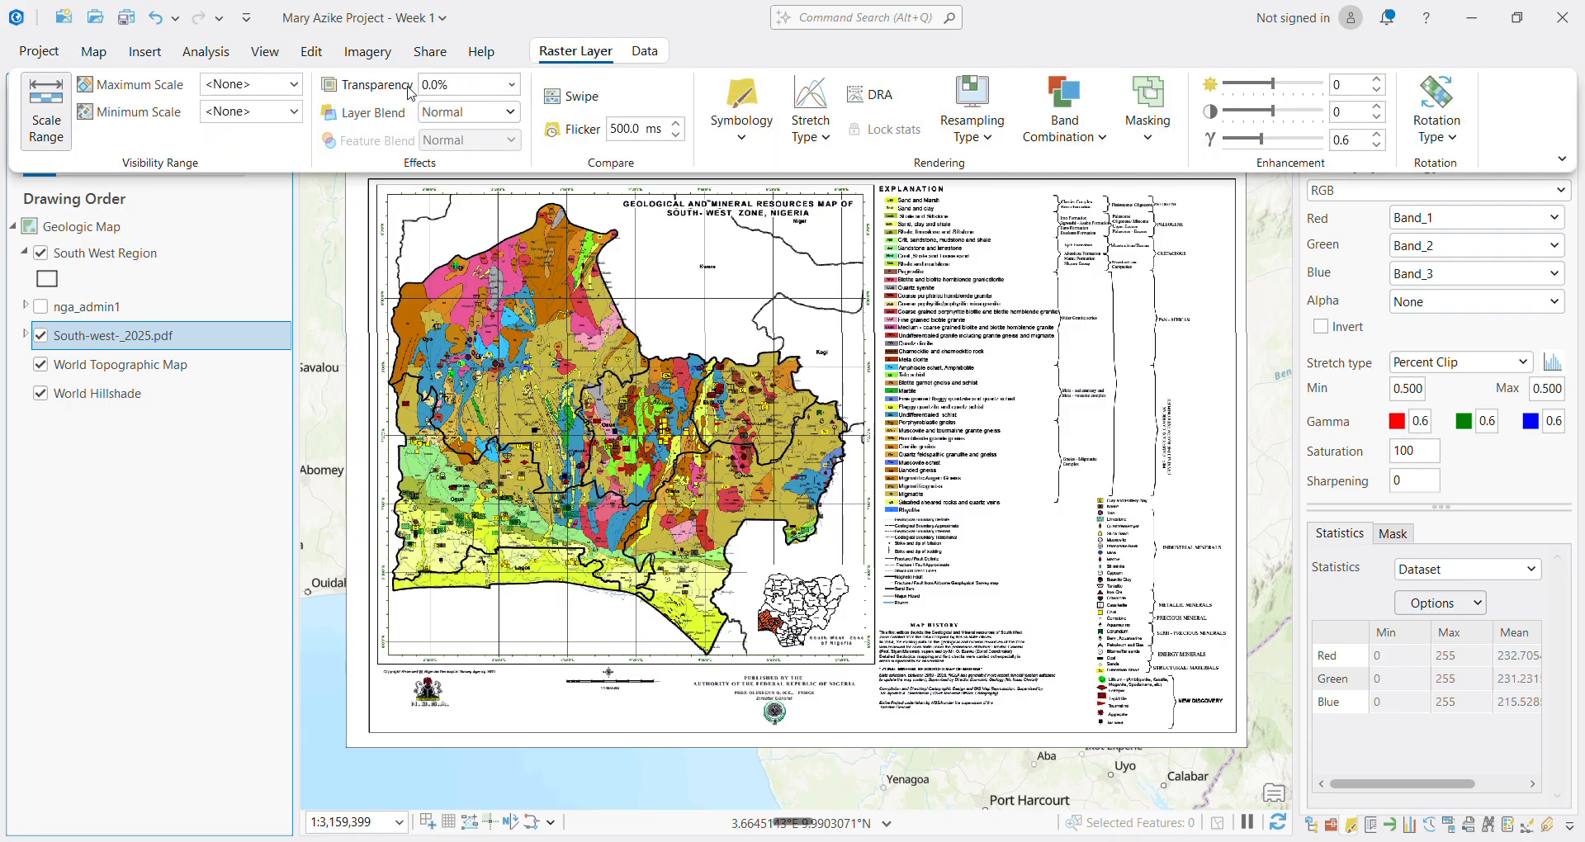
click(507, 86)
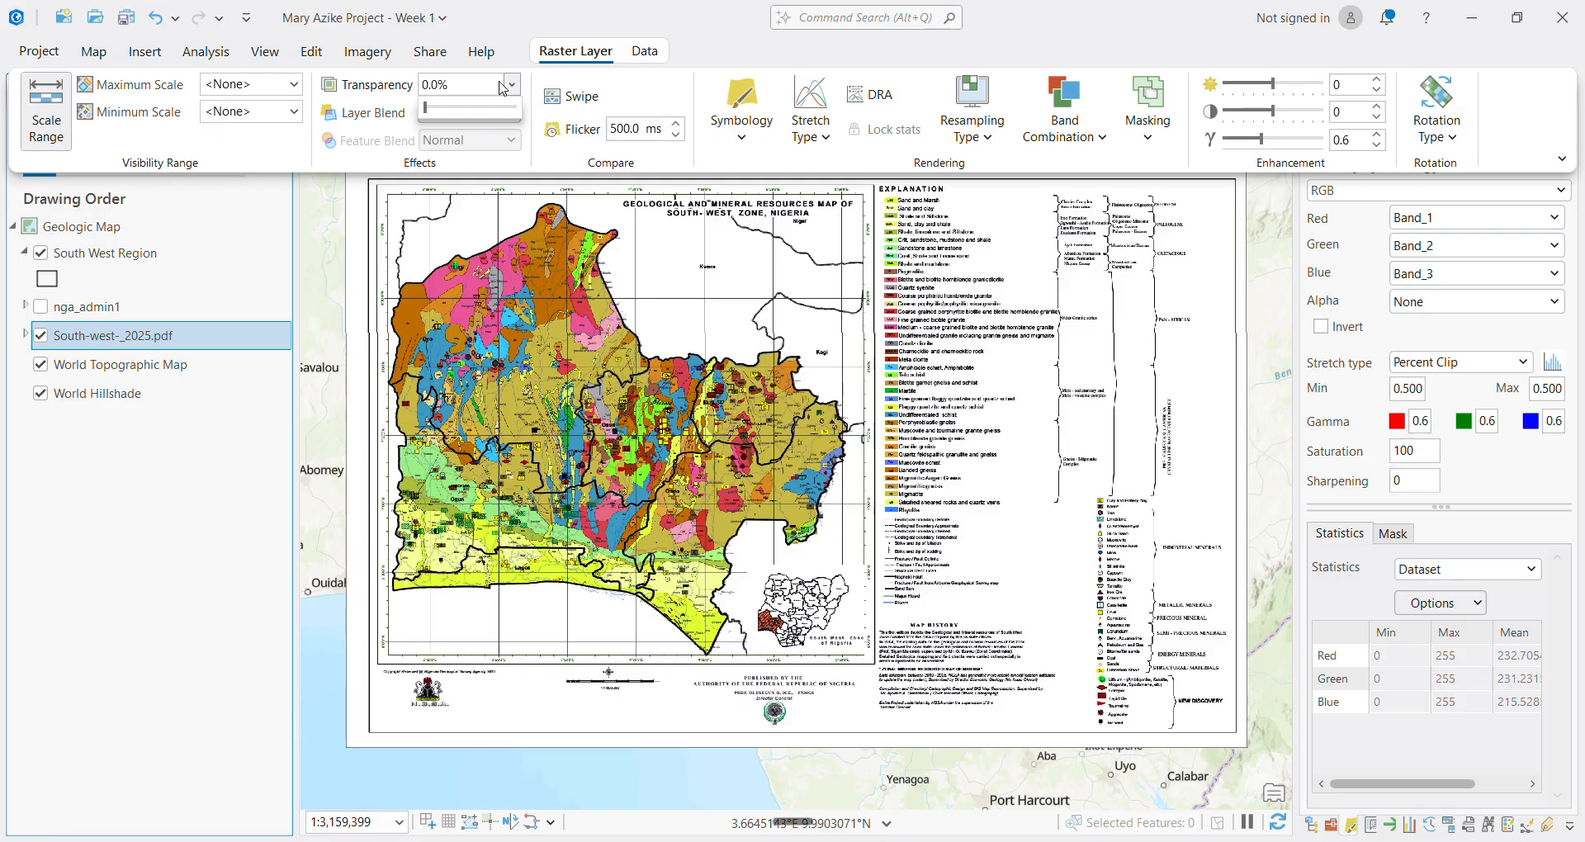
drag(430, 116, 495, 135)
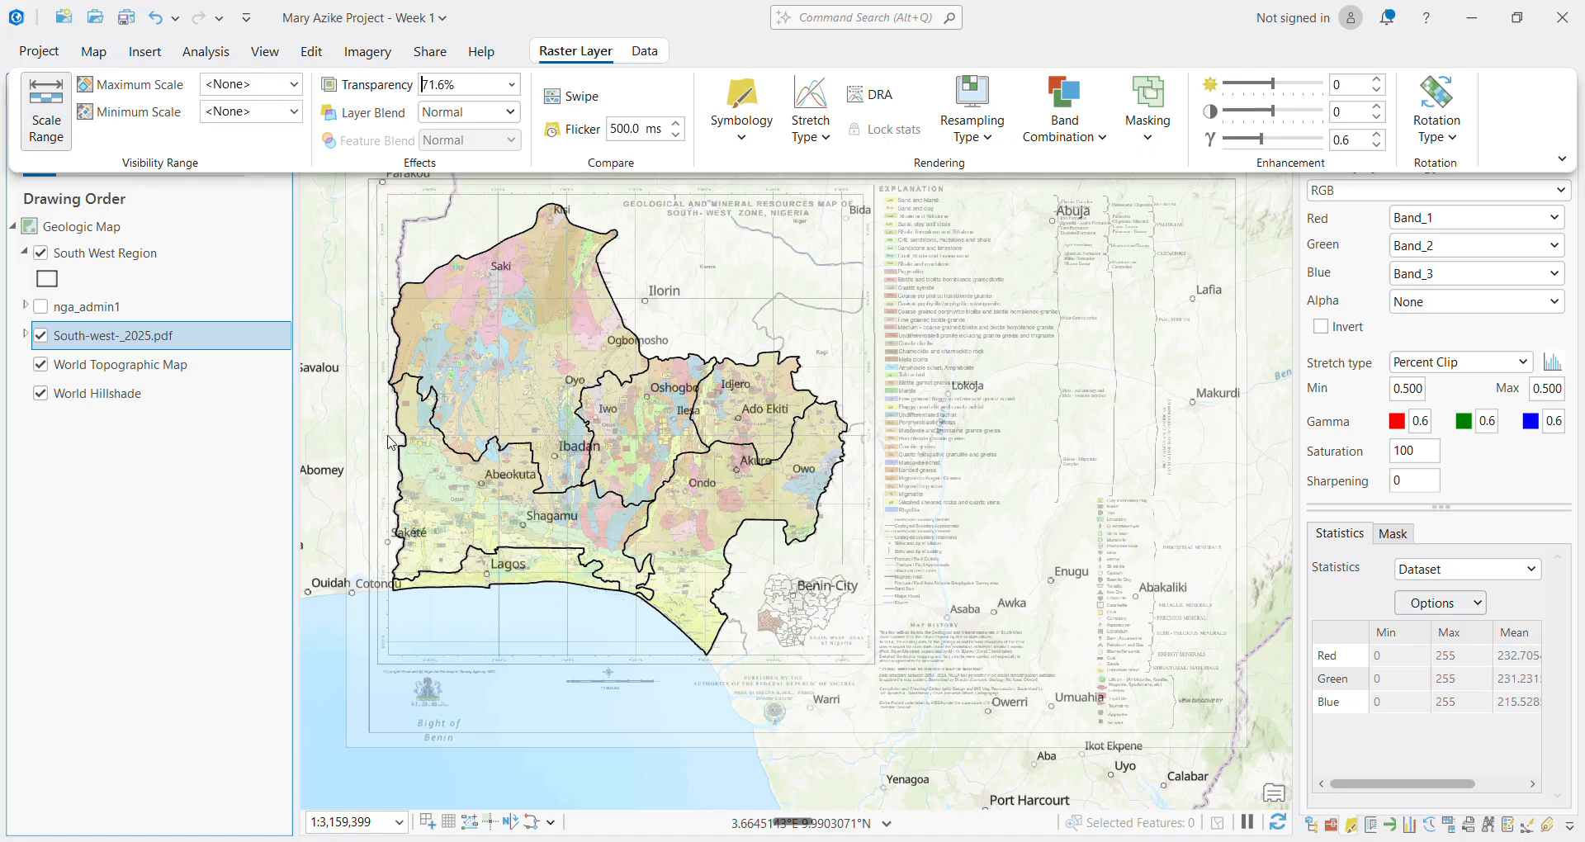
Change the outline color of the South West Region polygon symbol to red
click(43, 280)
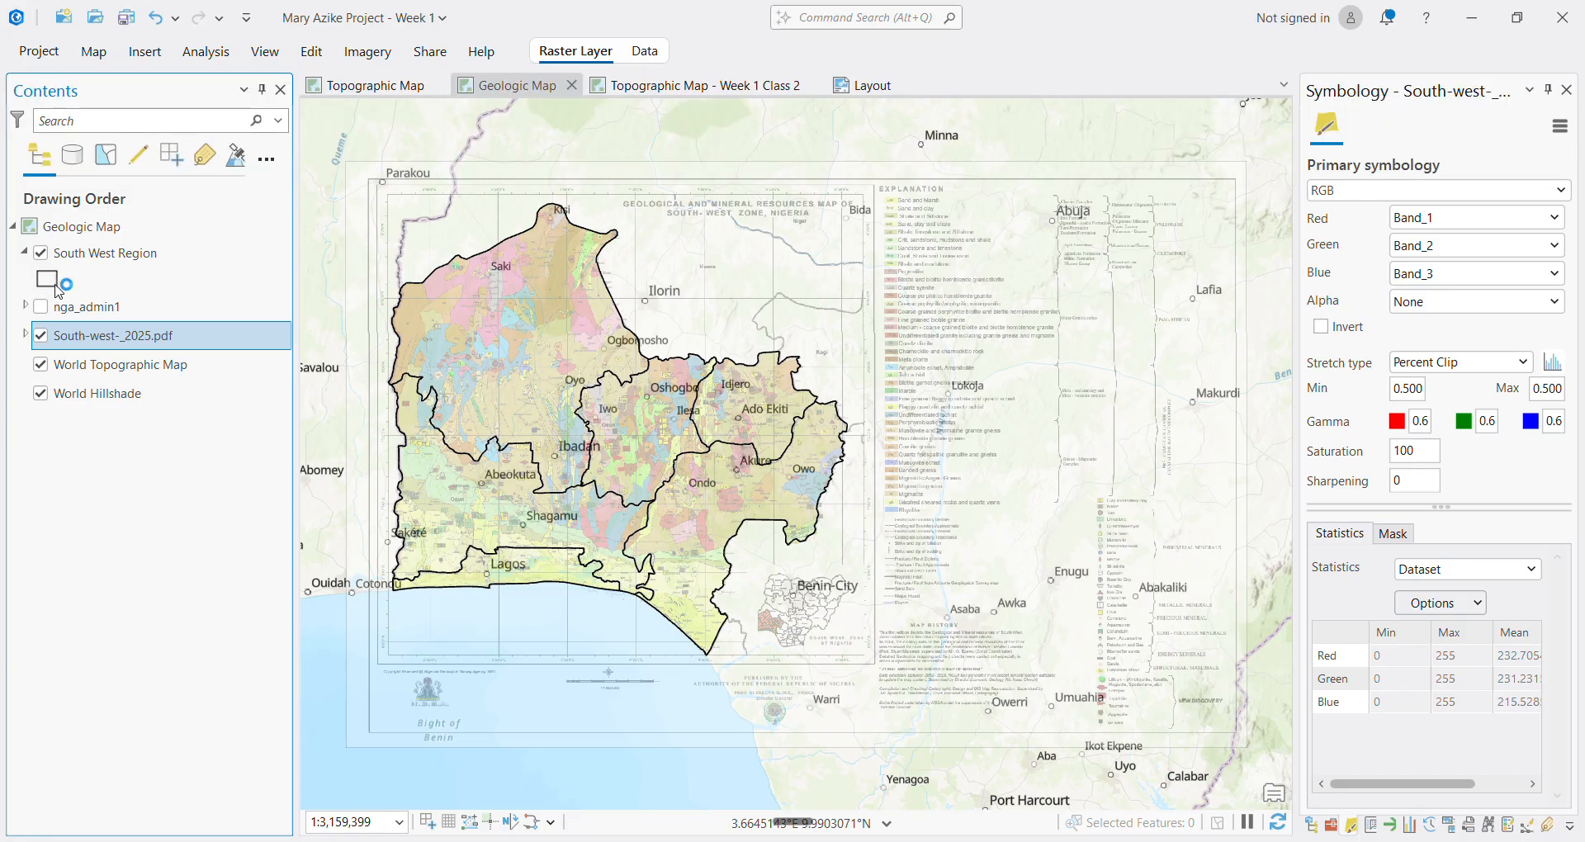
click(47, 278)
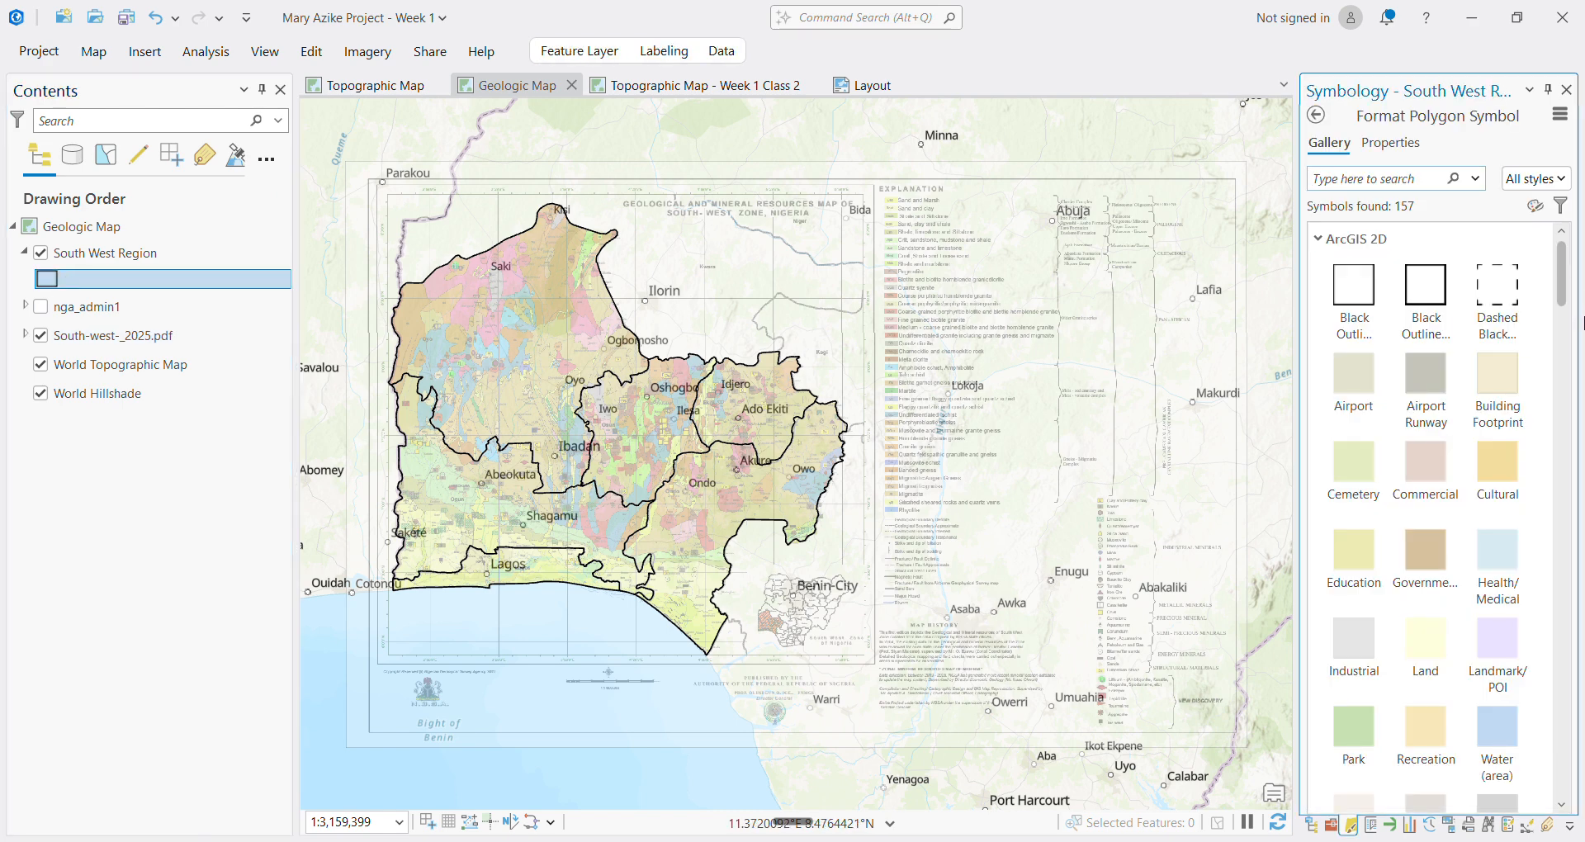
click(1413, 145)
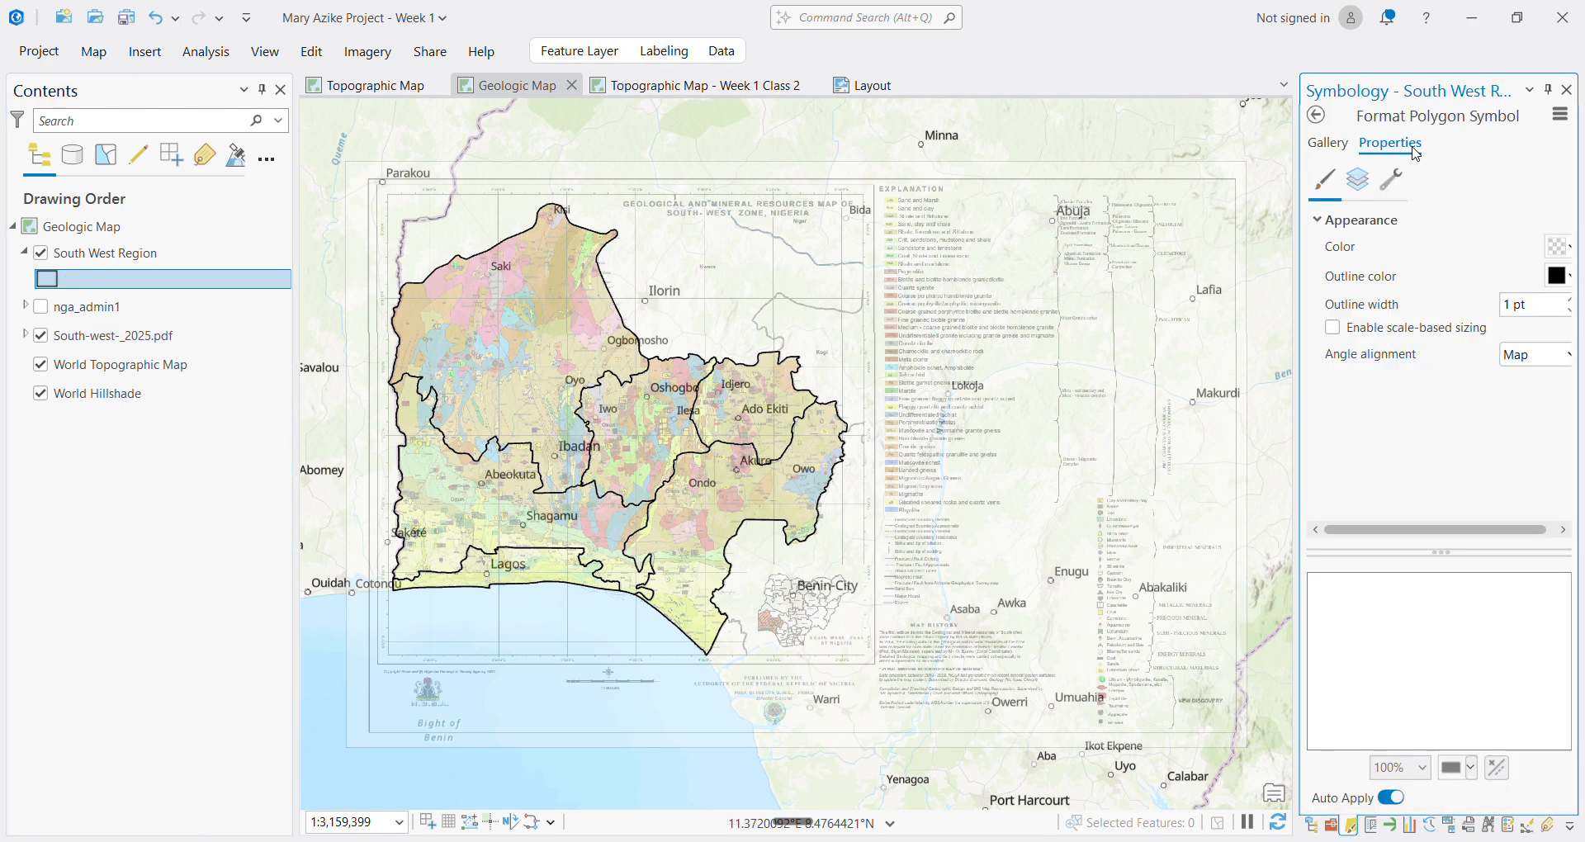
click(1568, 279)
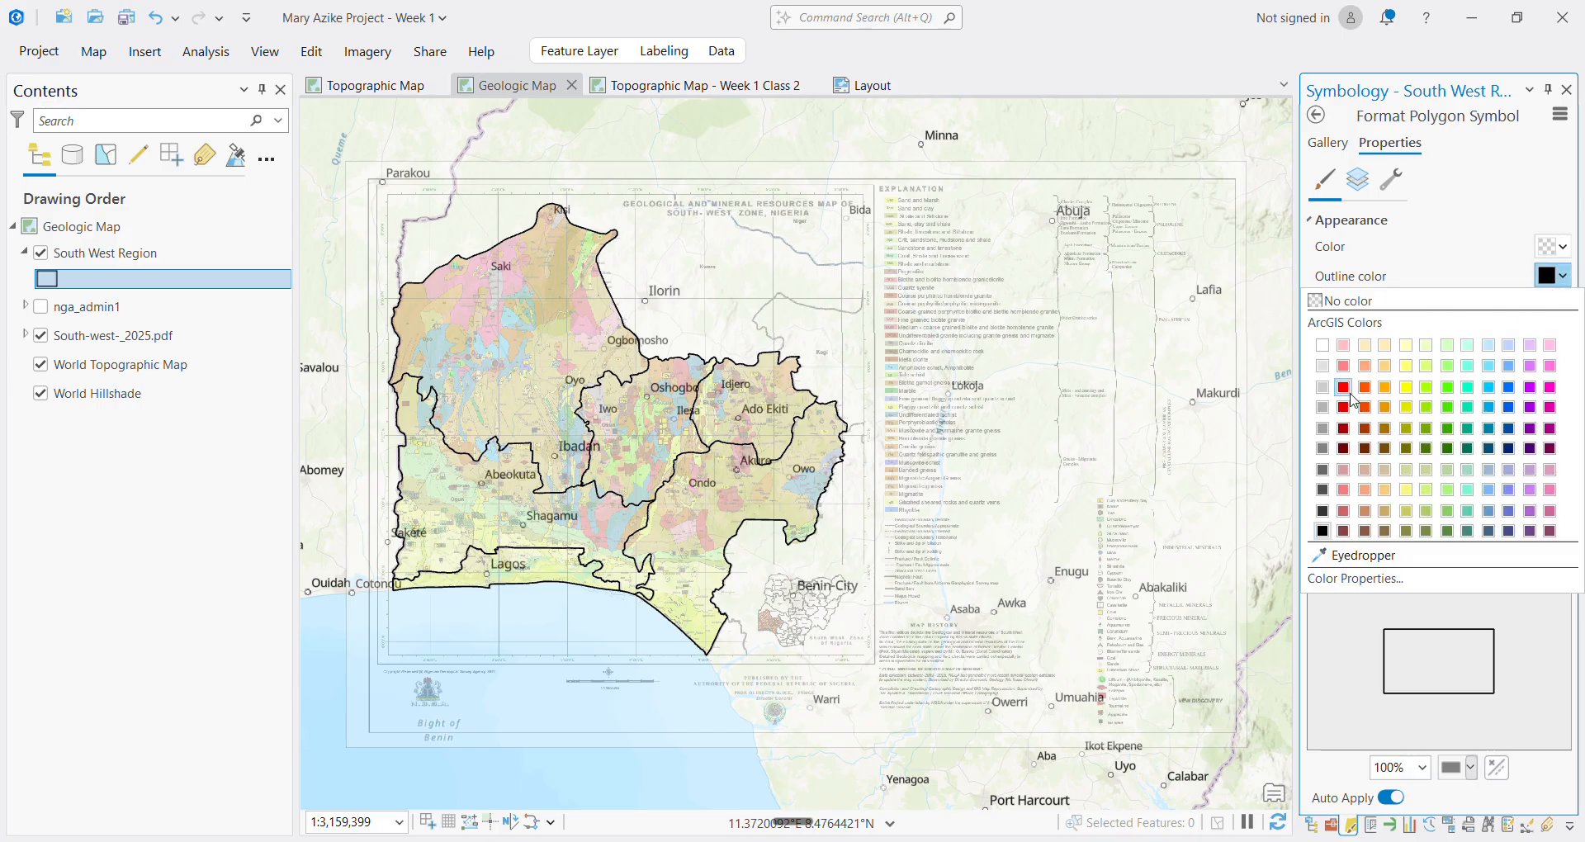
click(1342, 382)
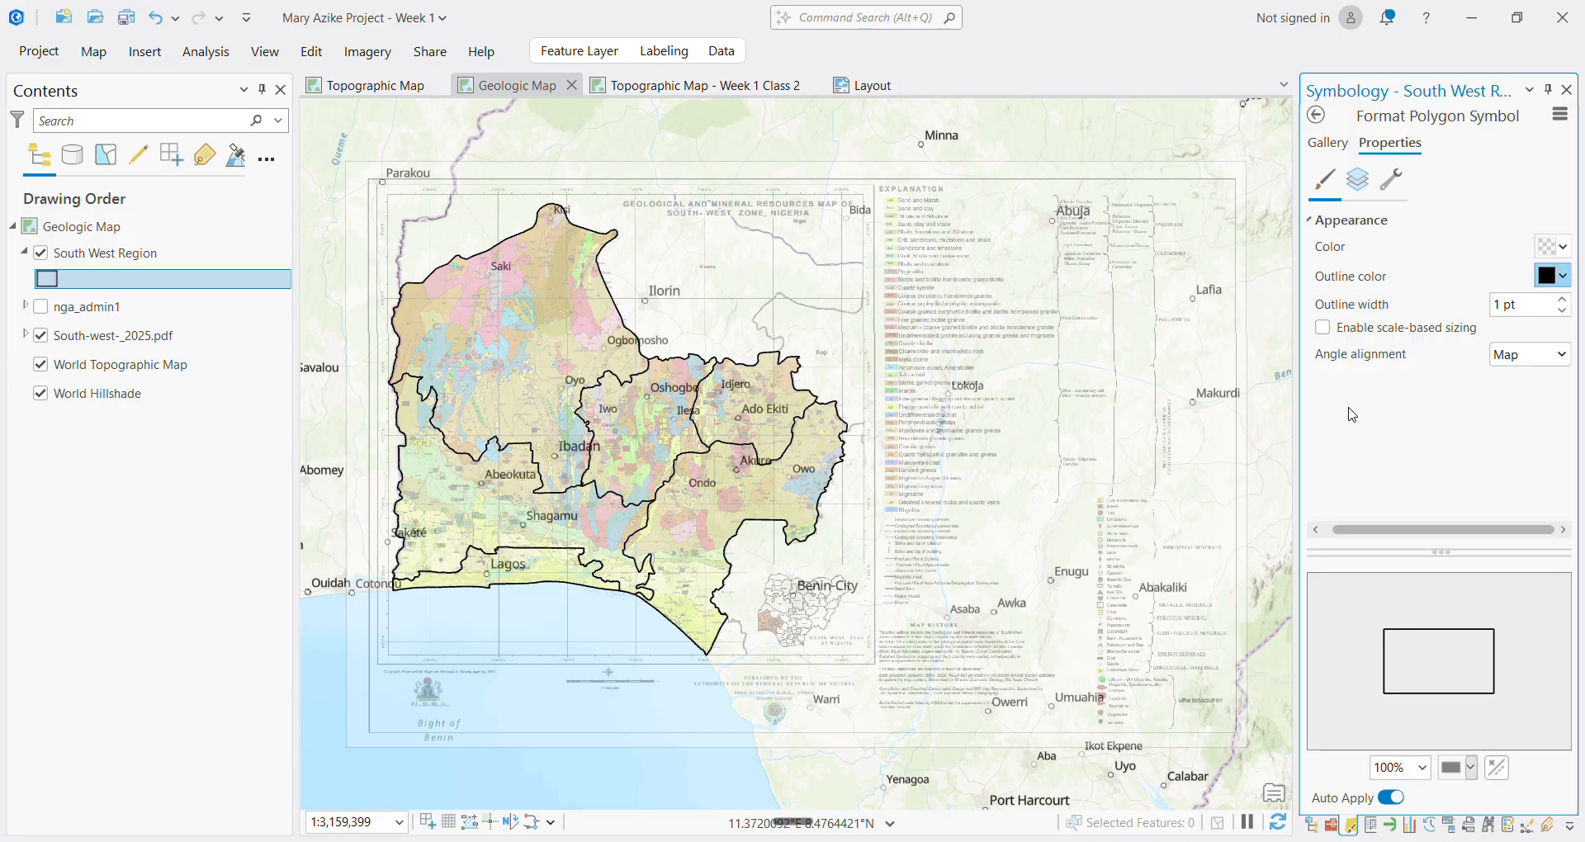
Set the outline width of the South West Region symbol to 4 pt
click(1563, 299)
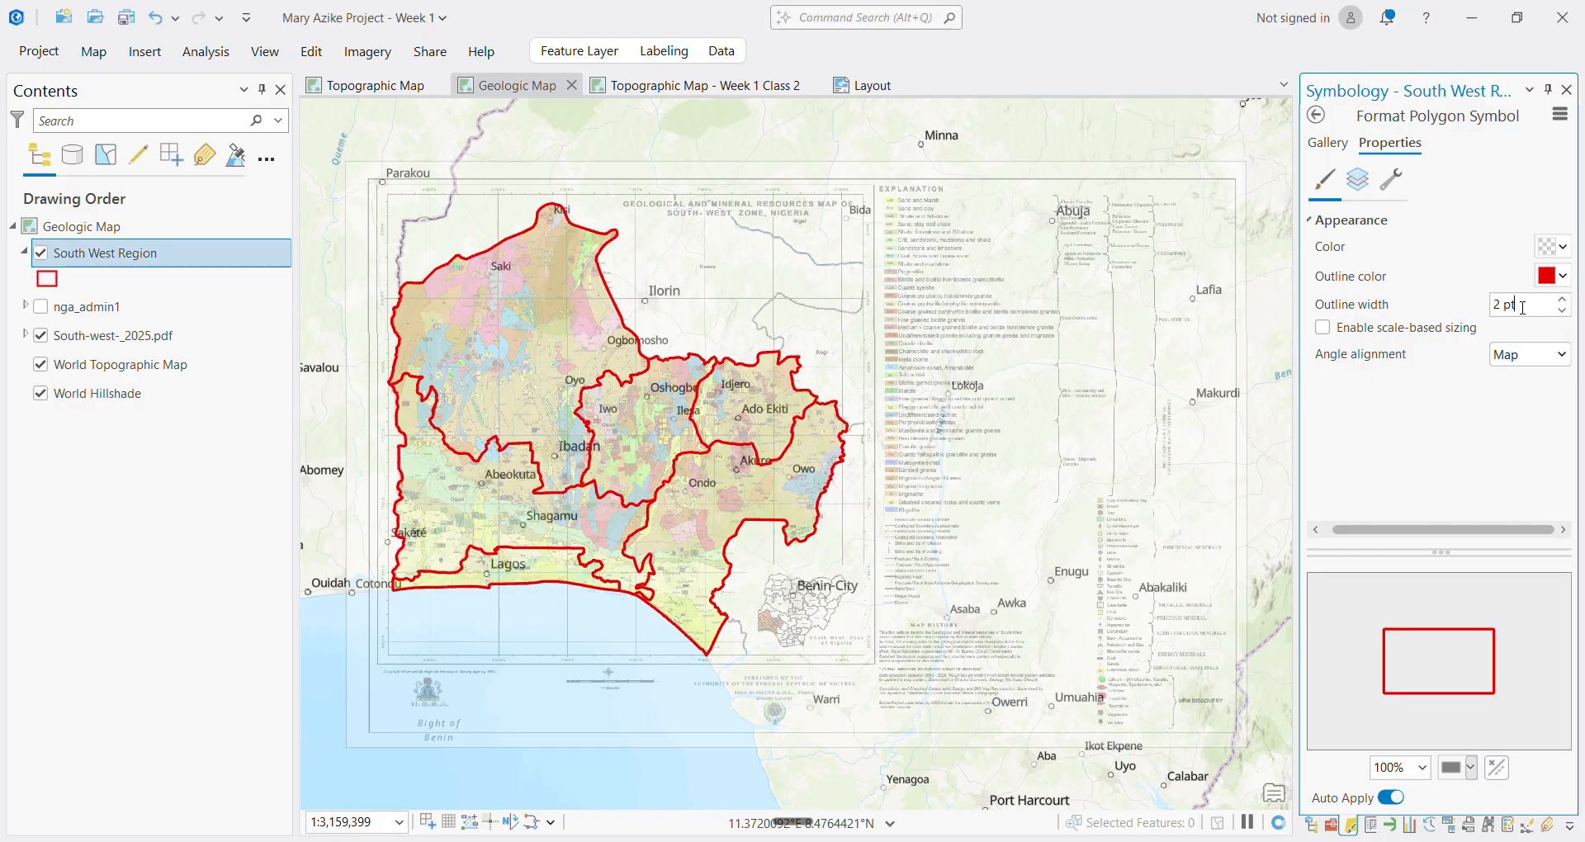
text(5)
click(183, 548)
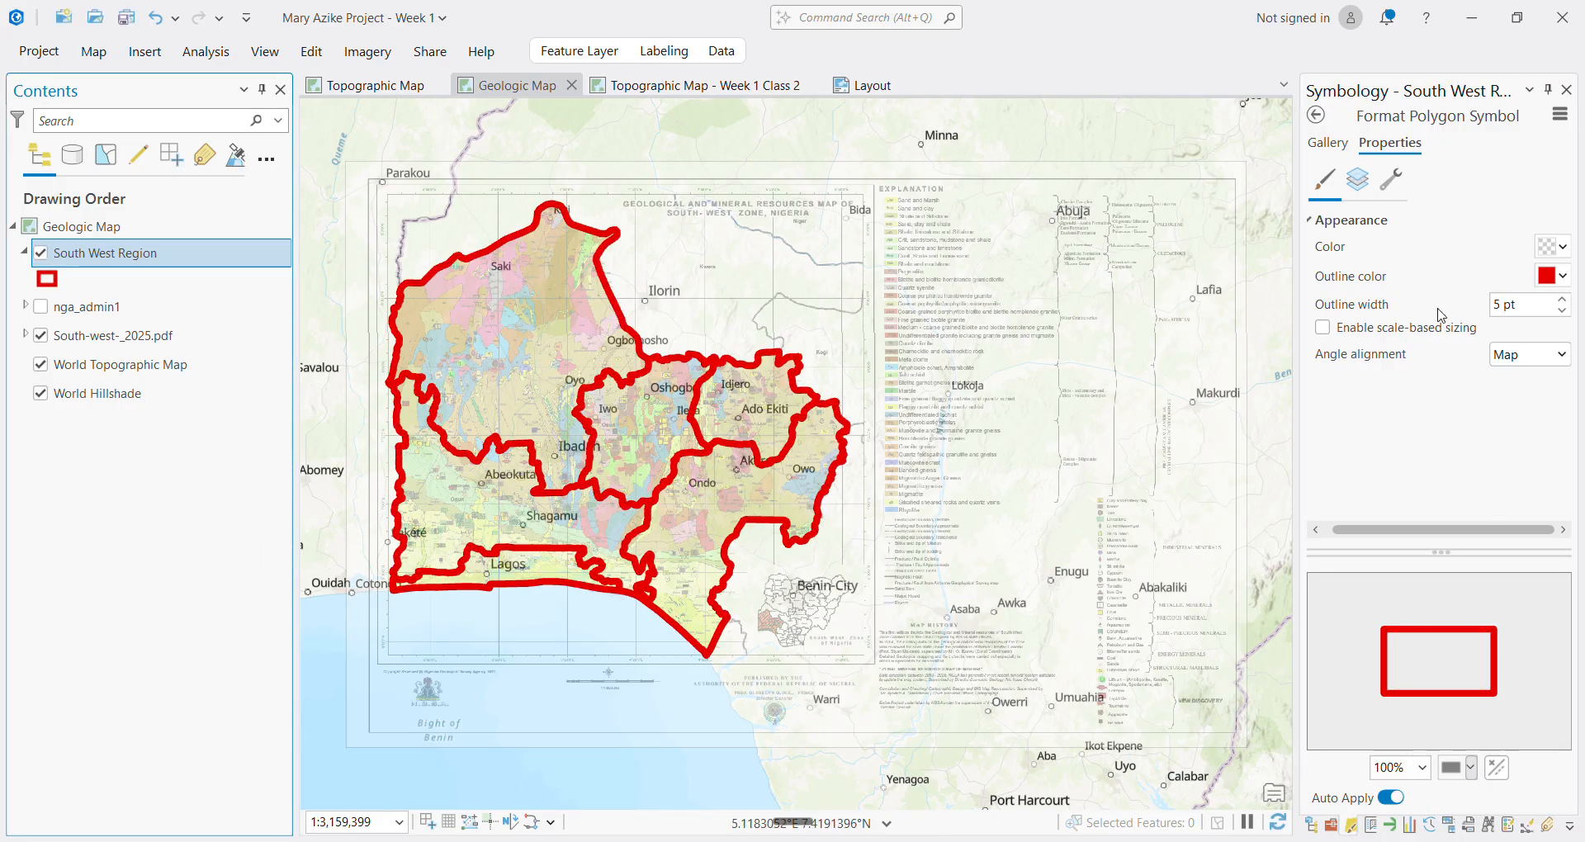
click(1567, 300)
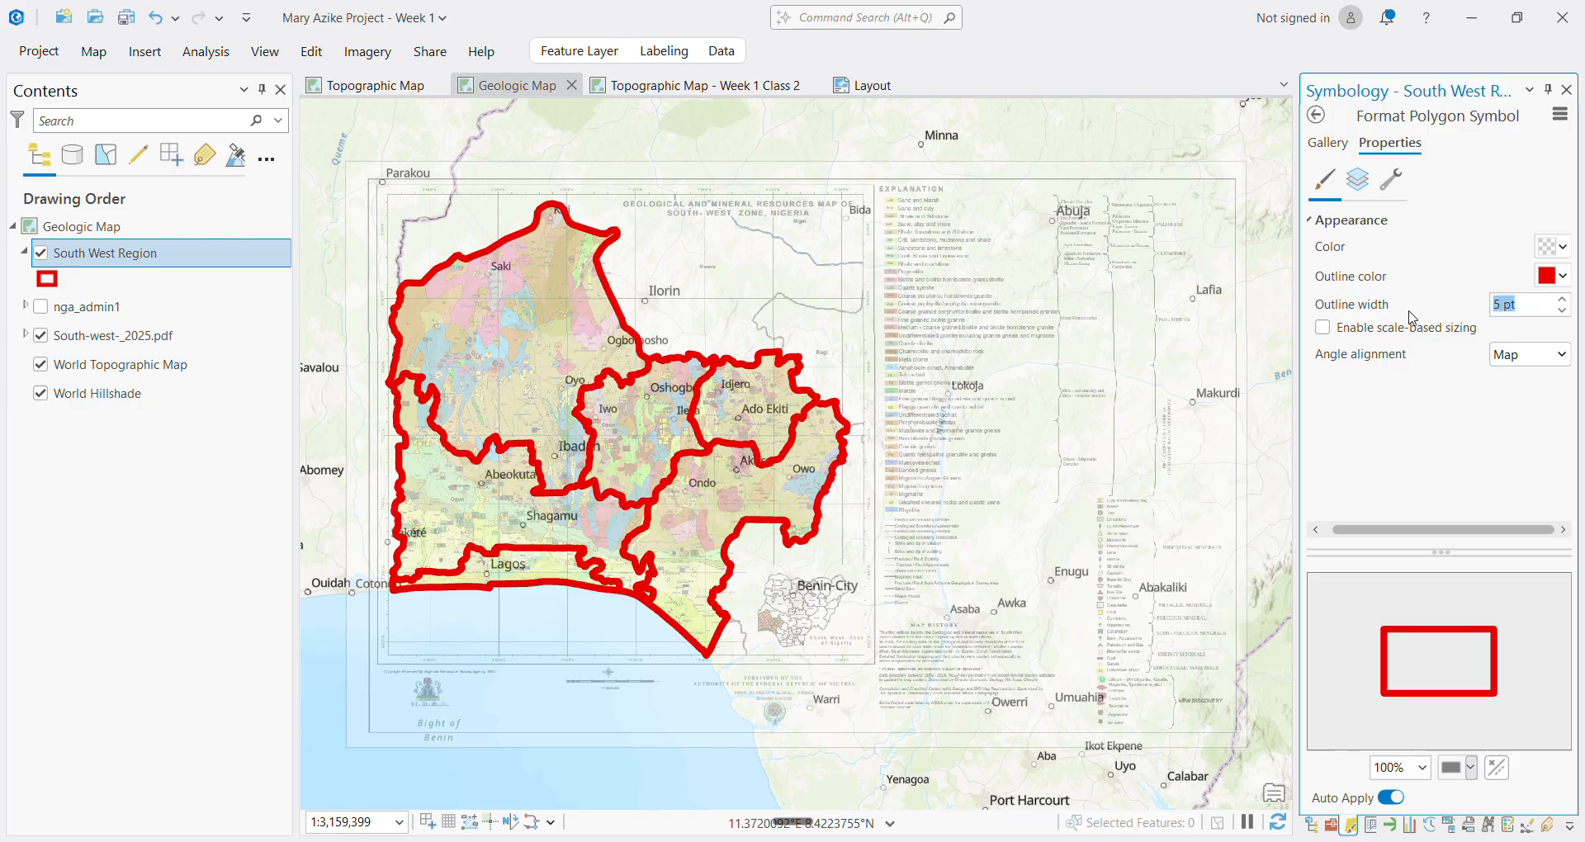
text(4)
key(Return)
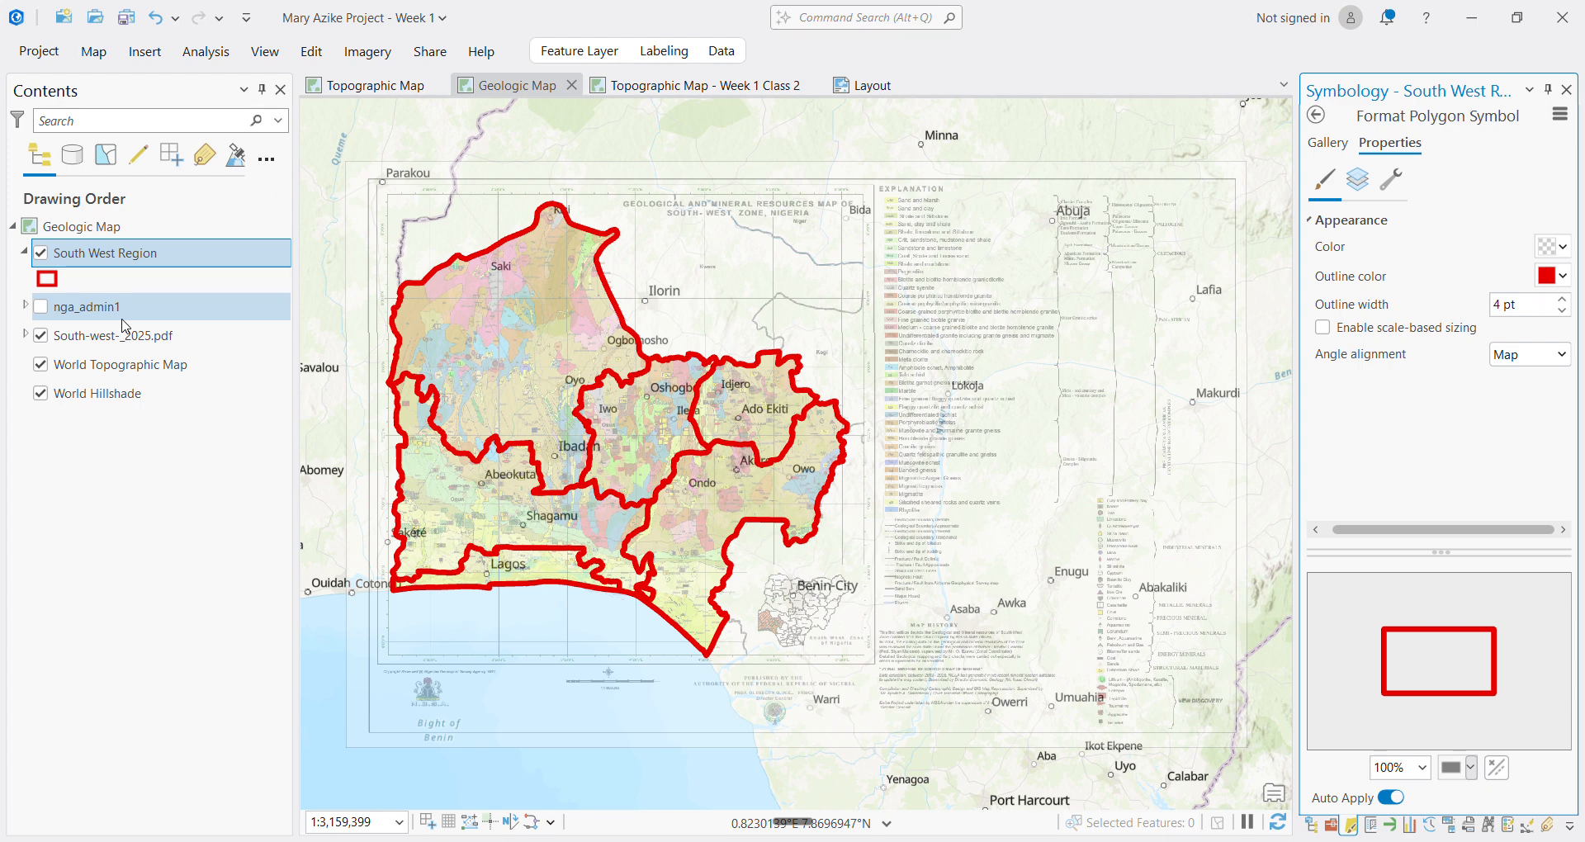
Select the Ekiti record in the South West Region attribute table, zoom to it, and close the table
right_click(88, 262)
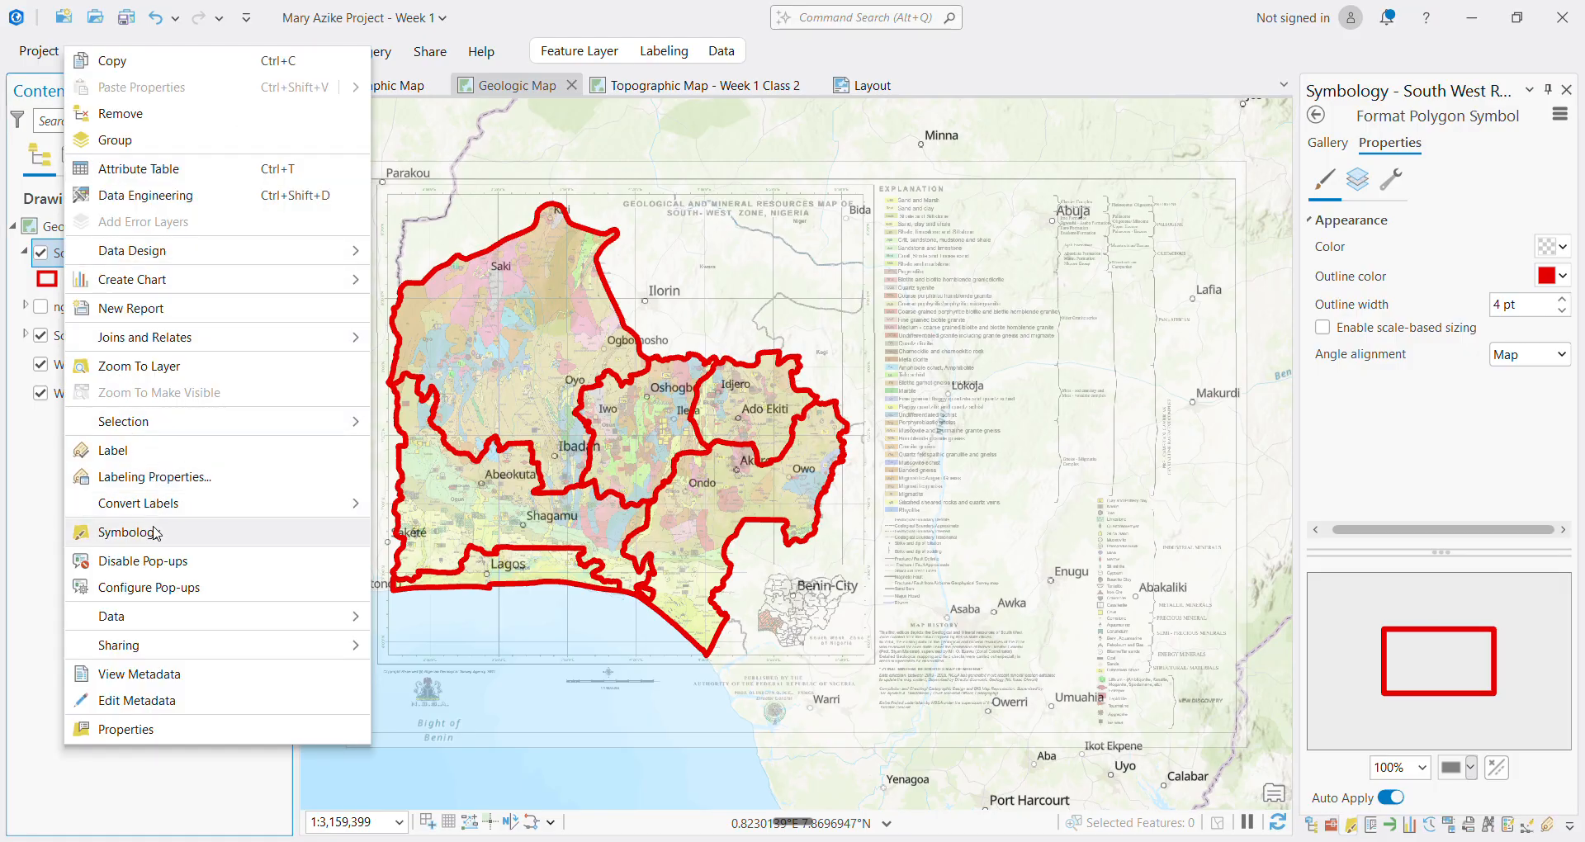
mouse_move(169, 338)
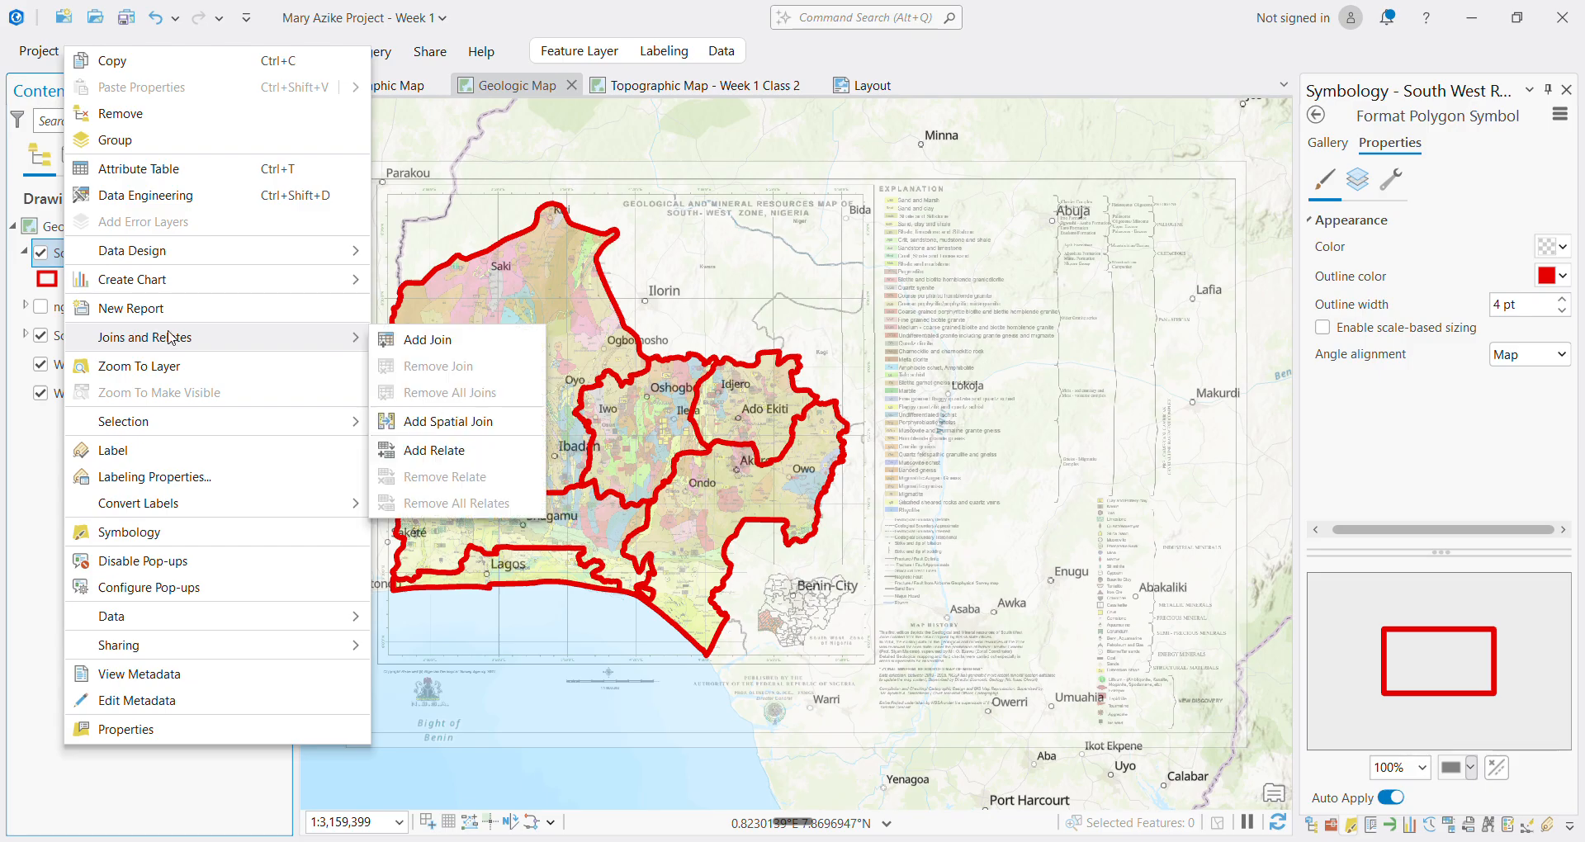
click(137, 176)
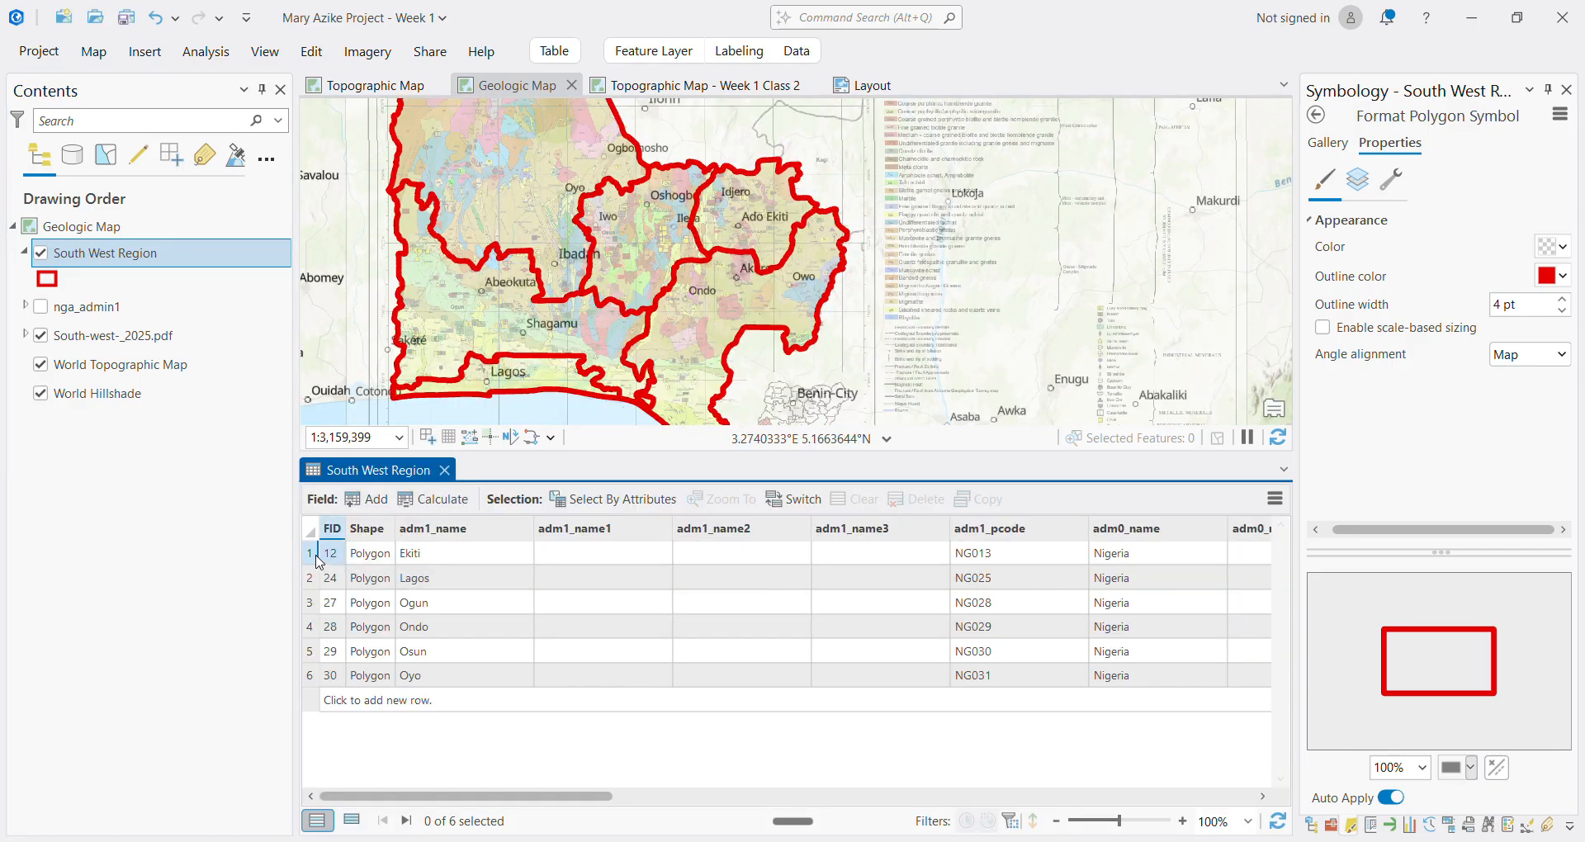
click(312, 554)
double_click(312, 555)
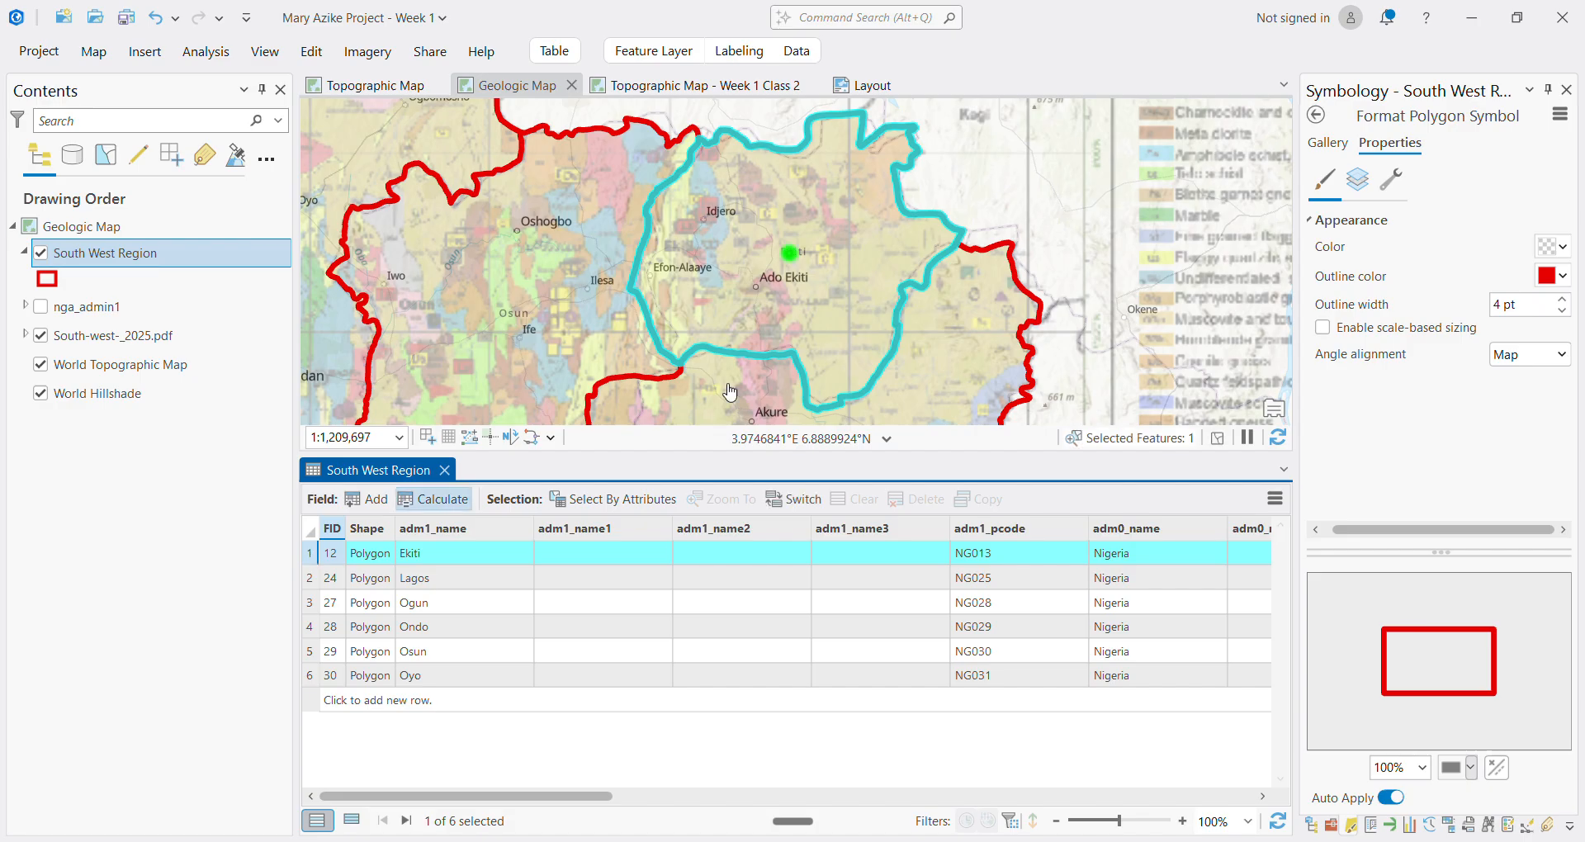
click(444, 469)
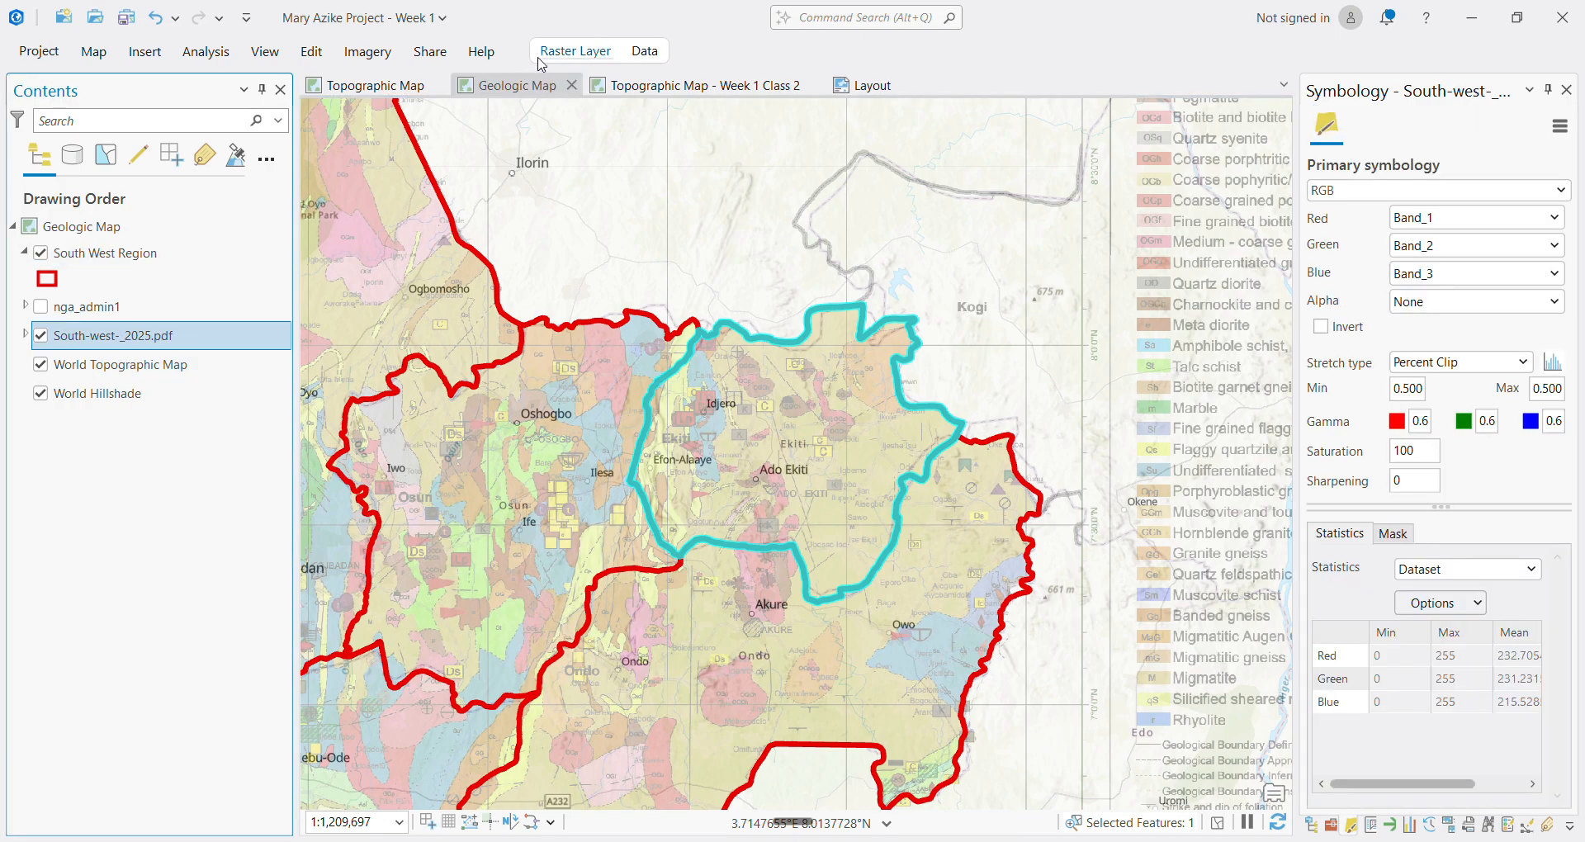
Set the transparency of the South-west-_2025.pdf layer back to 0%
click(564, 55)
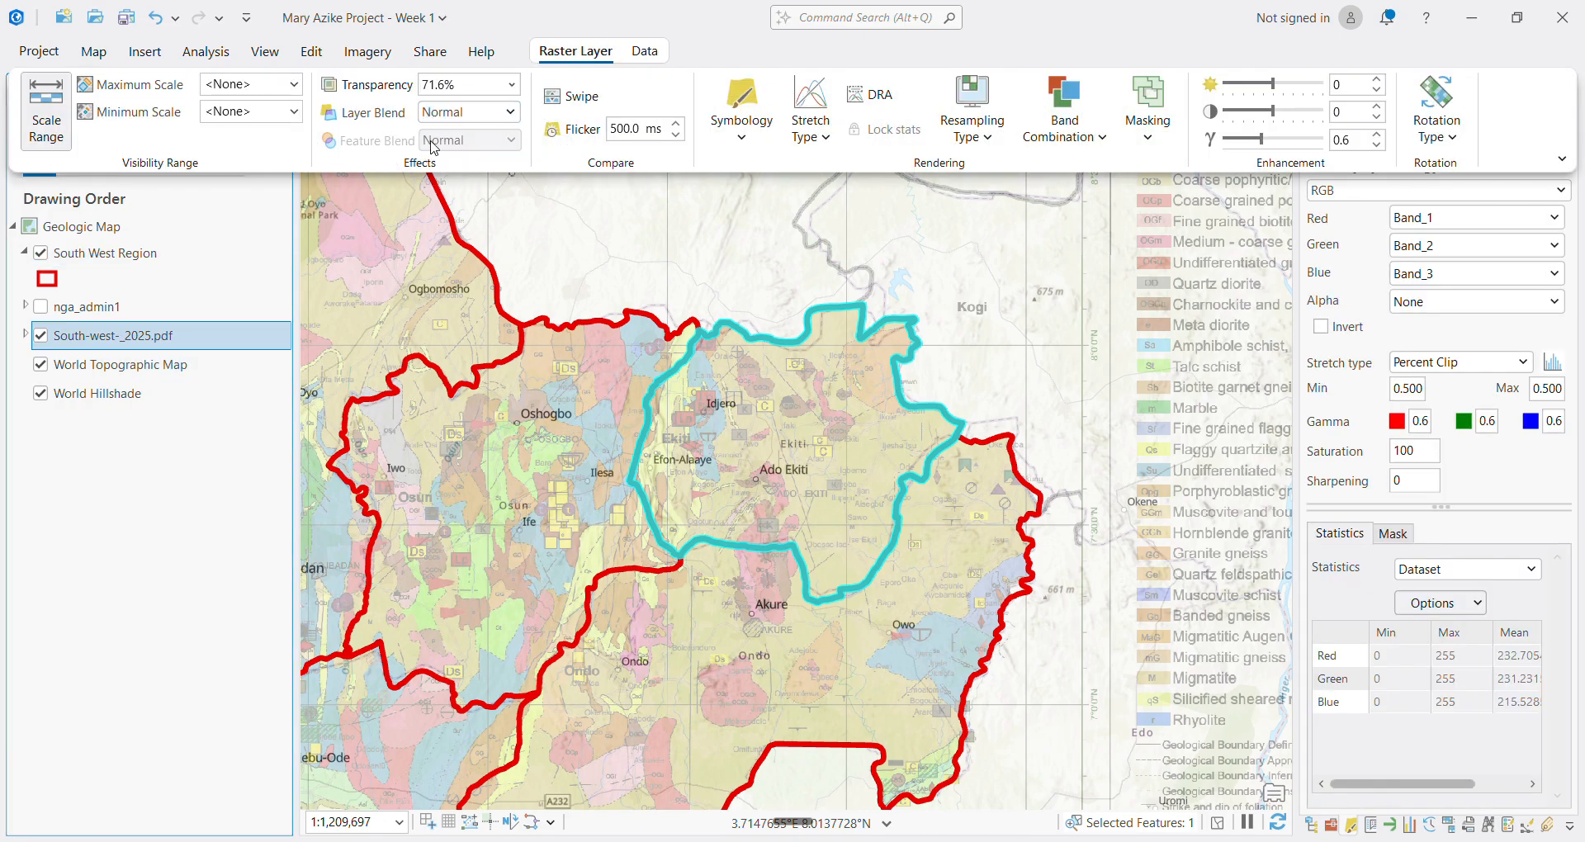
click(512, 86)
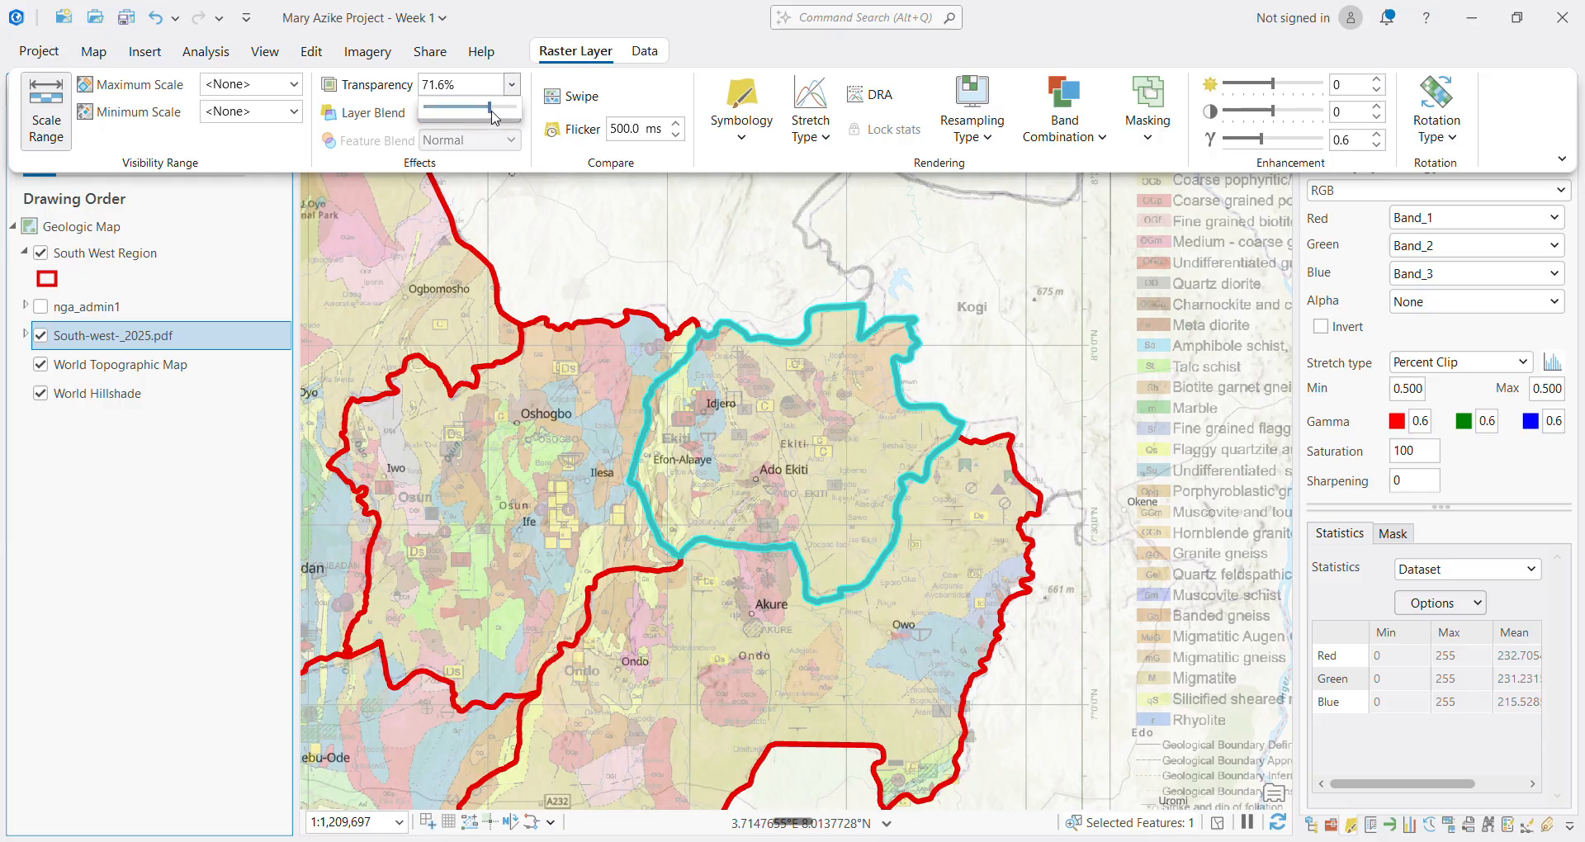
click(427, 107)
drag(491, 113, 417, 111)
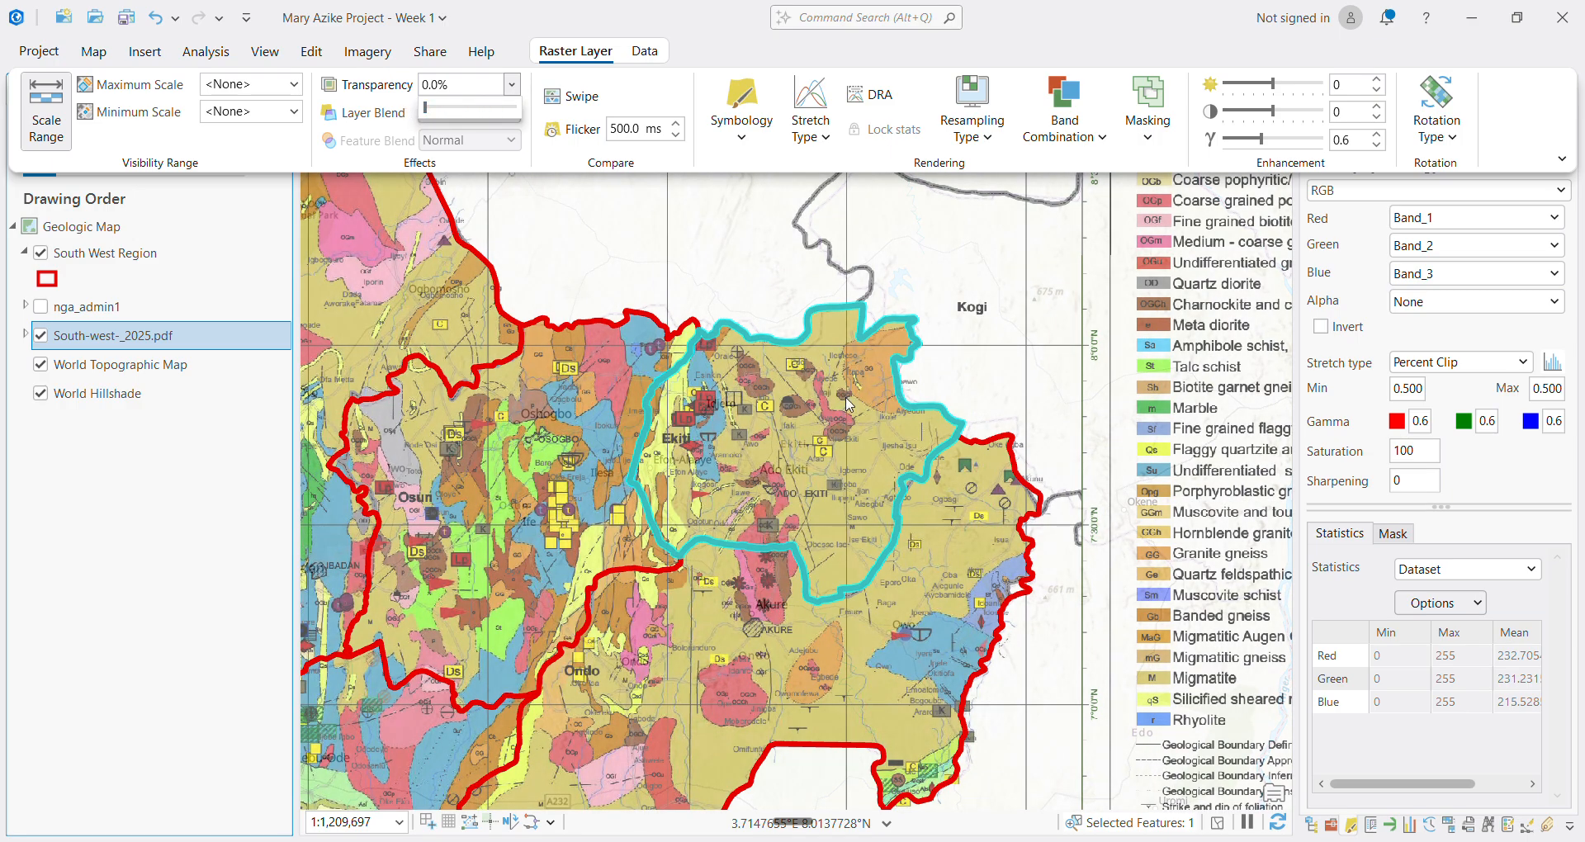
Examine the geology and mineral symbols inside the selected Ekiti boundary and how the boundary lines up with the geologic map
scroll(848, 404, up, 3)
scroll(848, 405, down, 1)
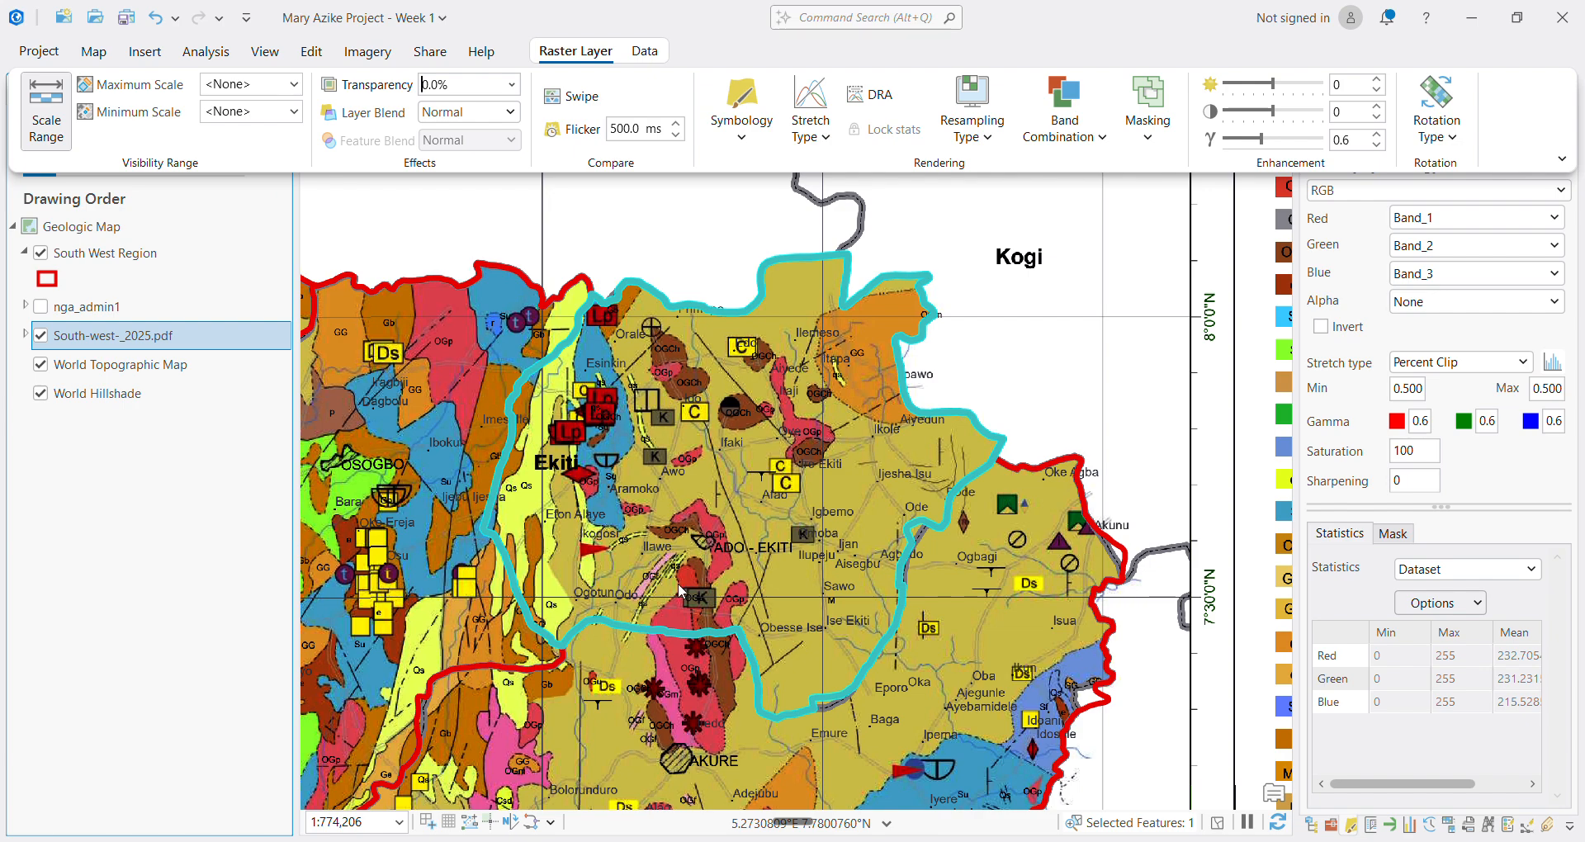
scroll(720, 420, up, 2)
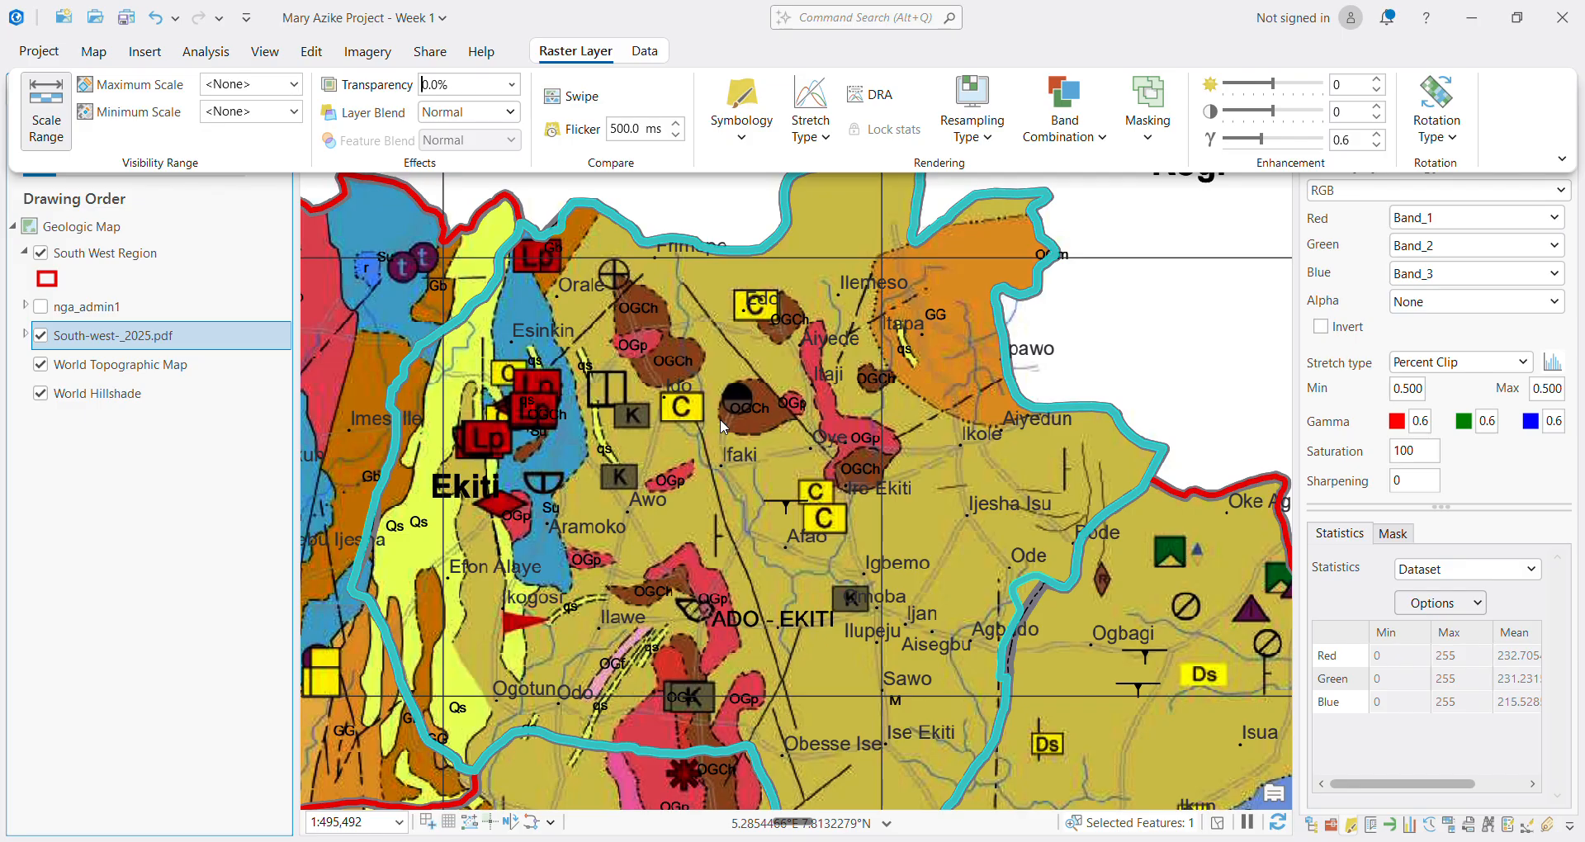
scroll(720, 419, down, 2)
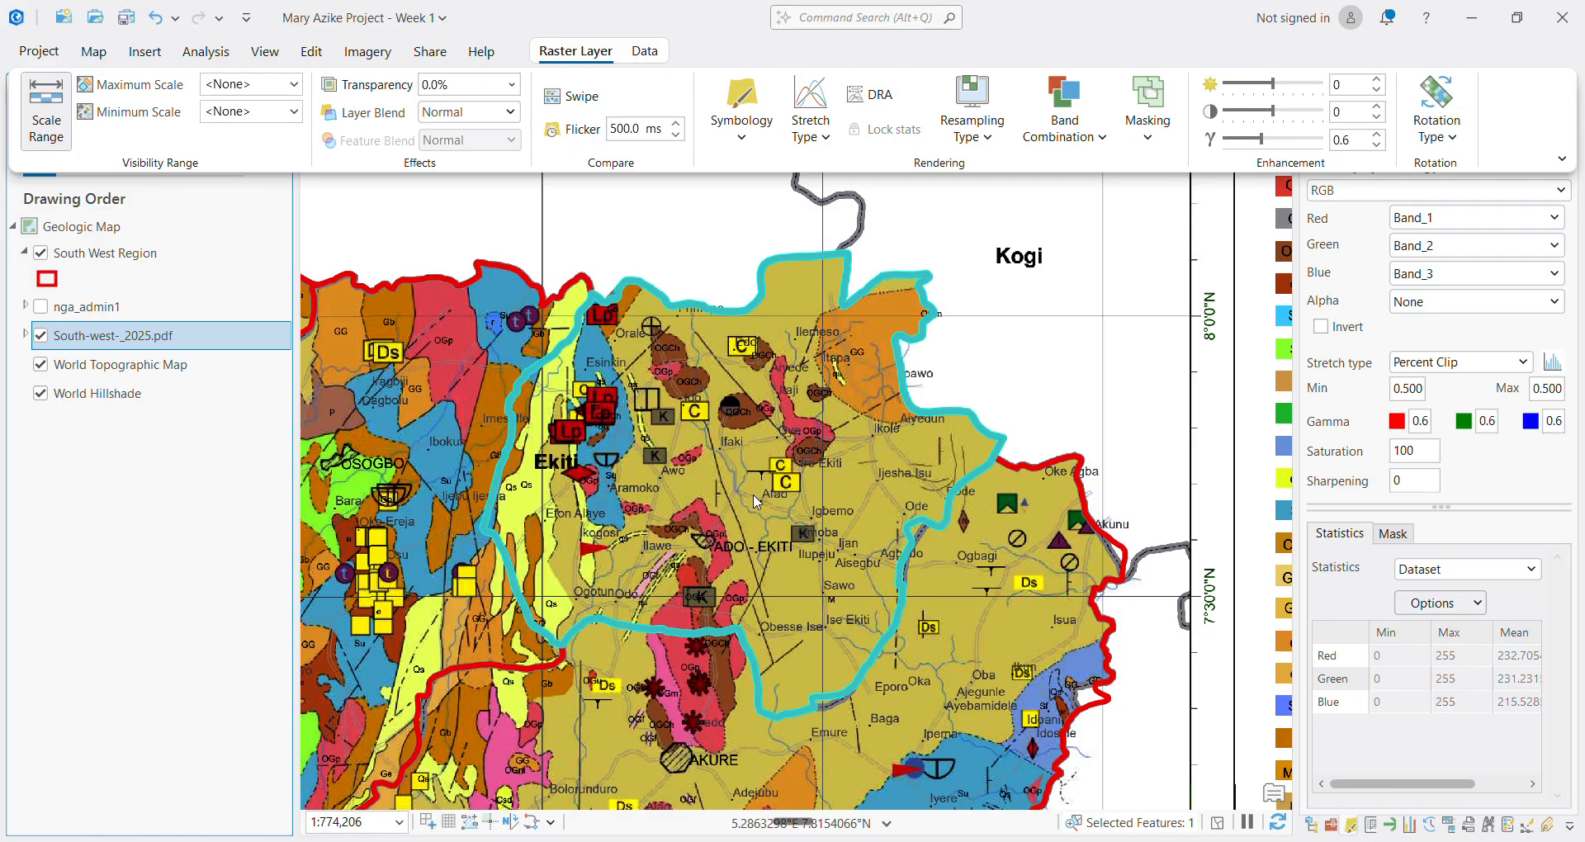
scroll(758, 543, up, 4)
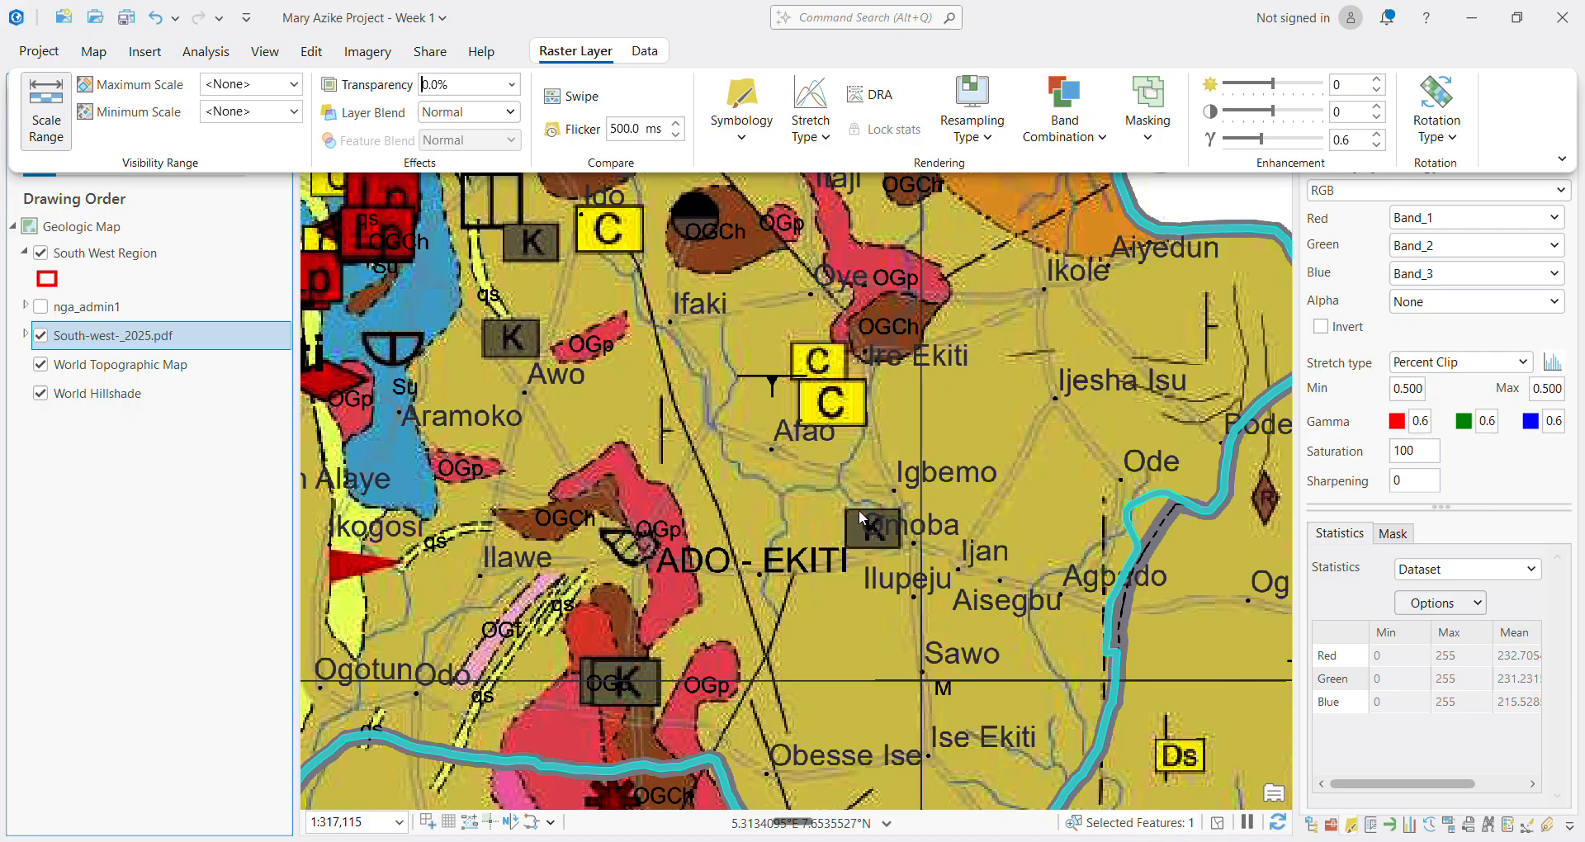
Examine the rock units and mineral symbols around Ado-Ekiti, both close up and against the whole Ekiti boundary
scroll(820, 578, down, 2)
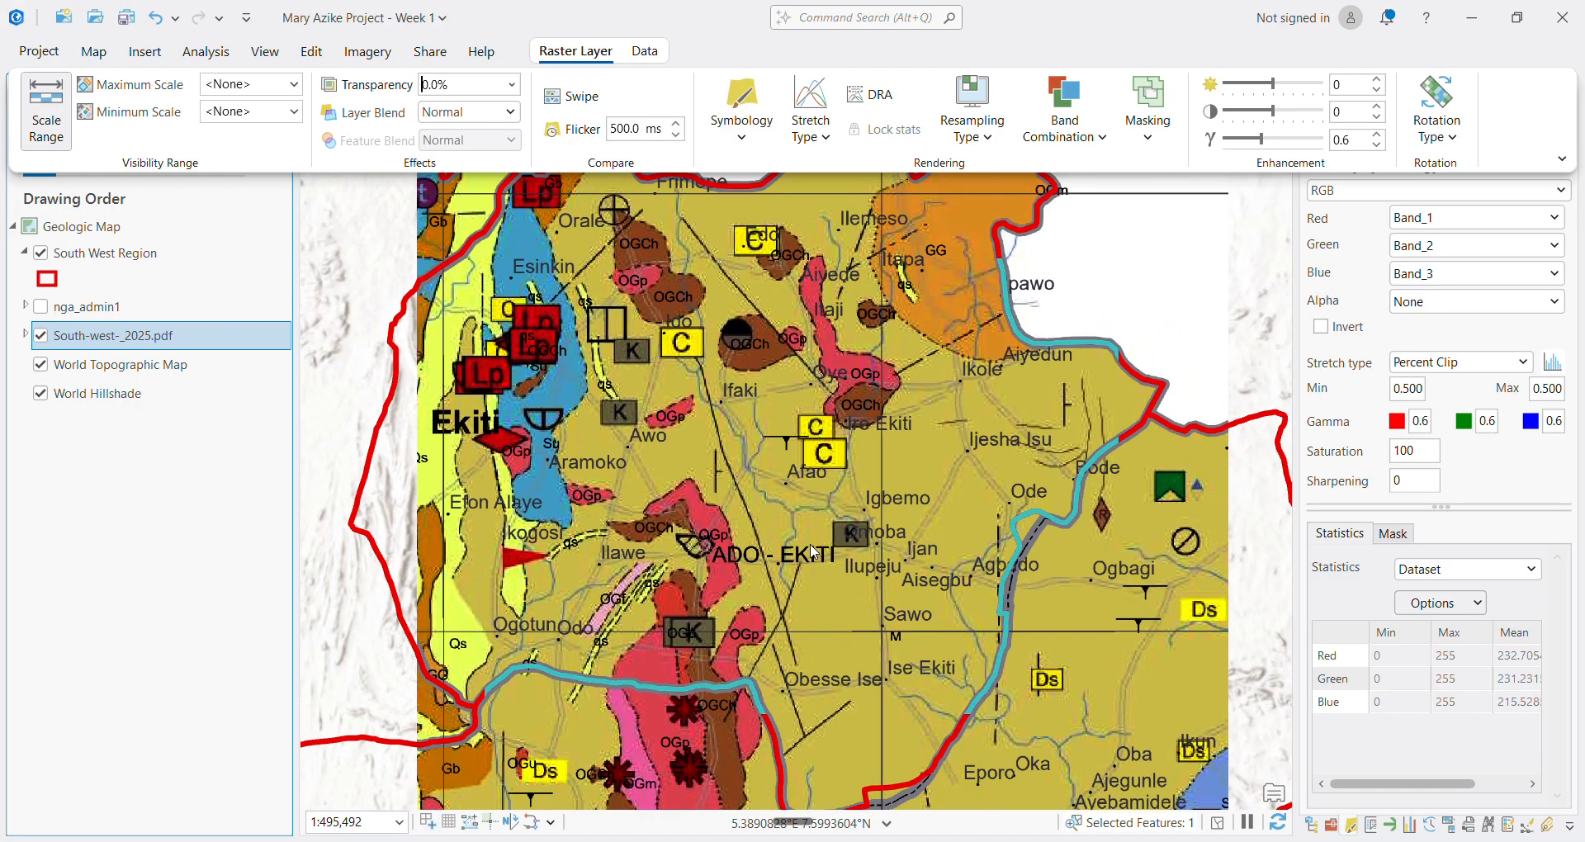
scroll(665, 553, down, 2)
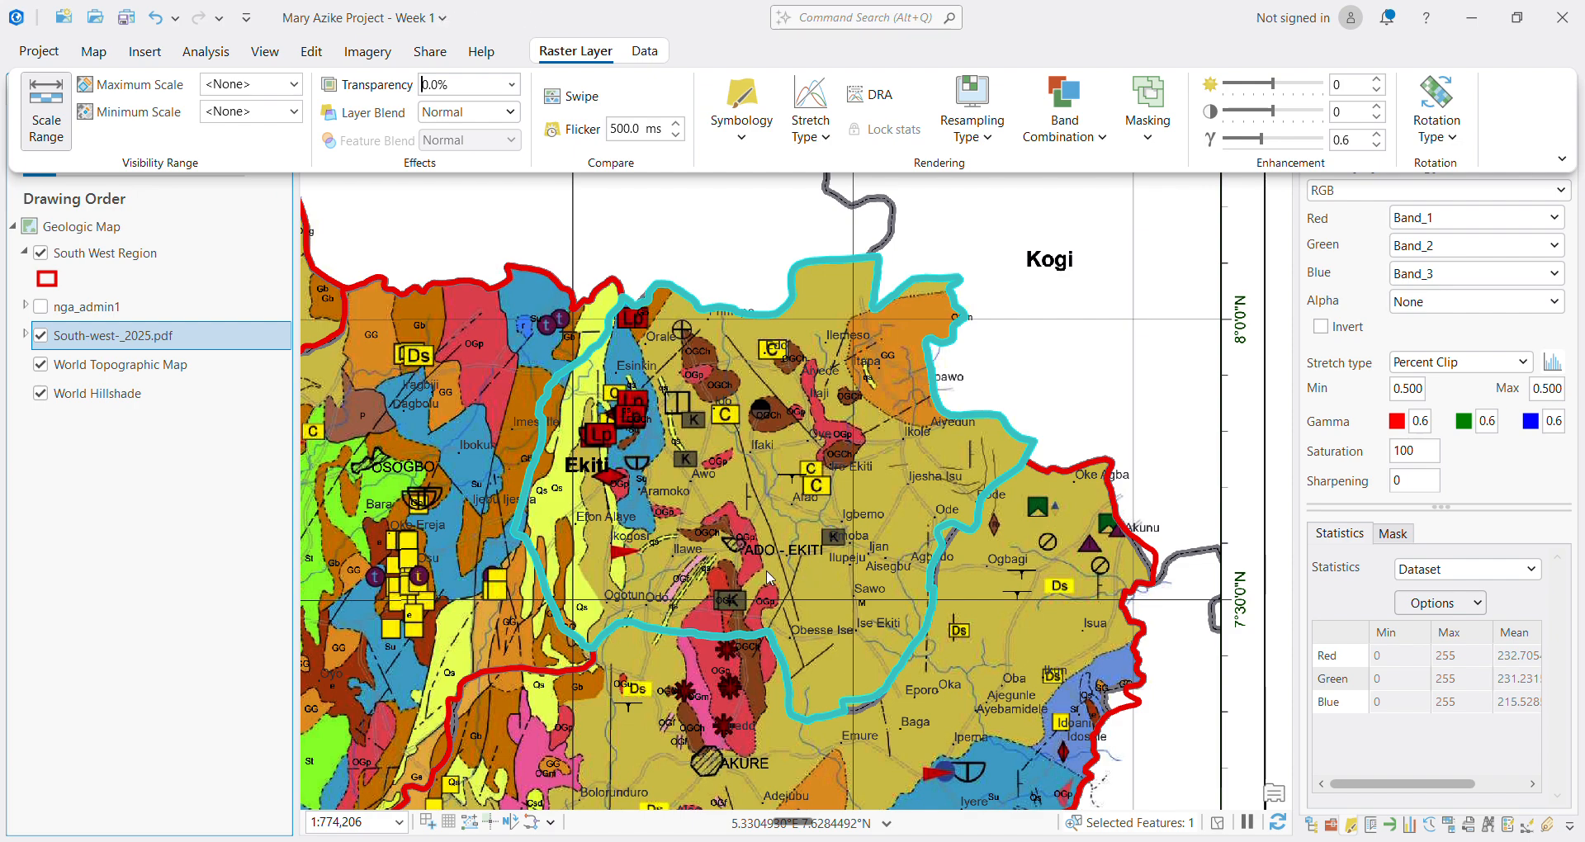
scroll(750, 565, up, 3)
scroll(751, 566, up, 3)
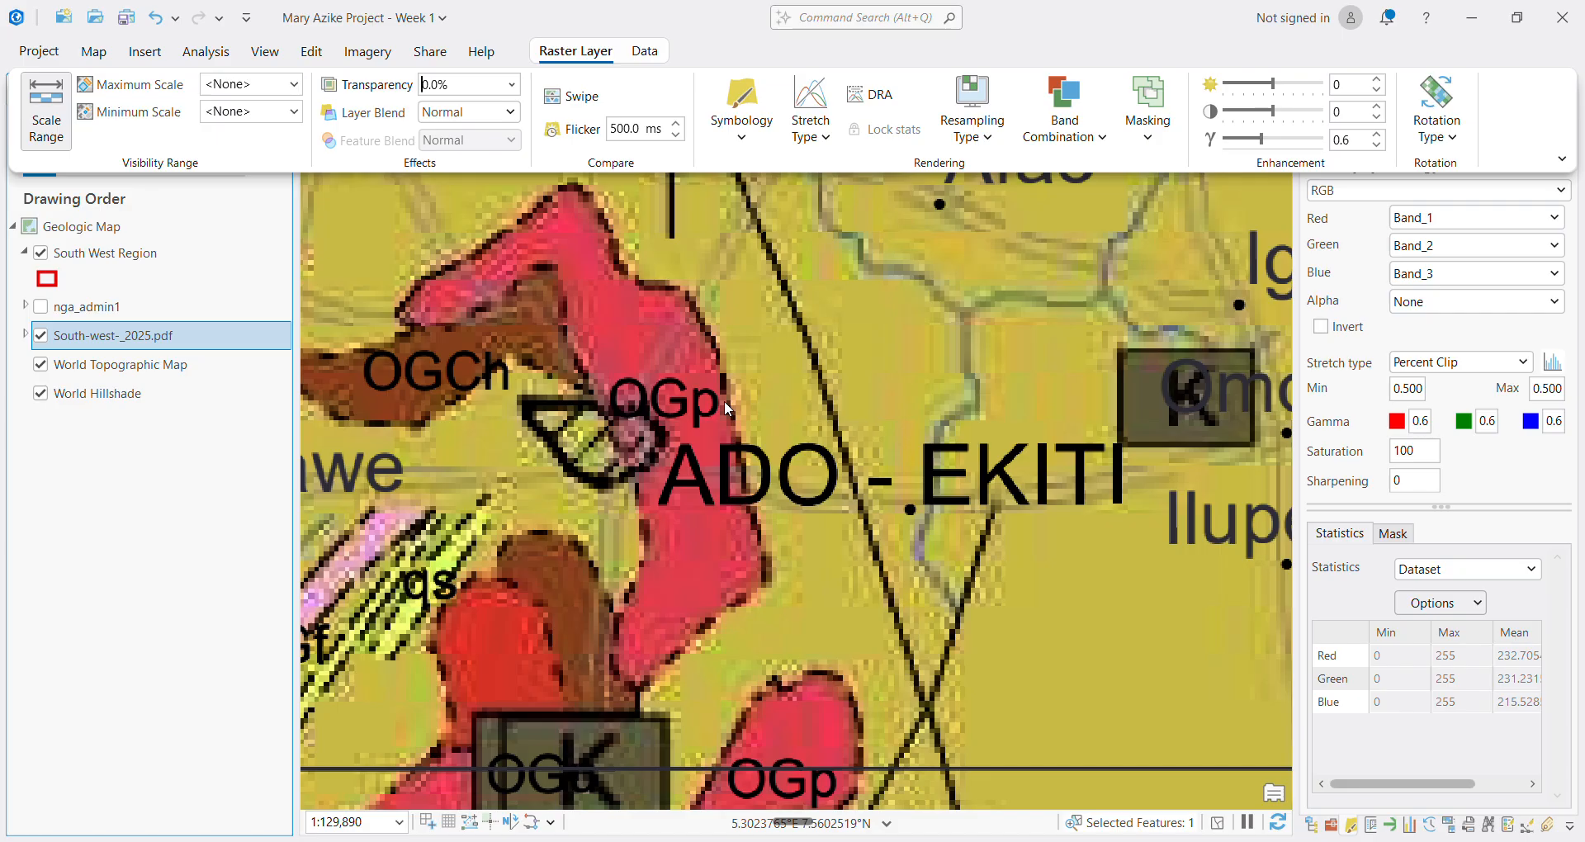
scroll(727, 407, down, 4)
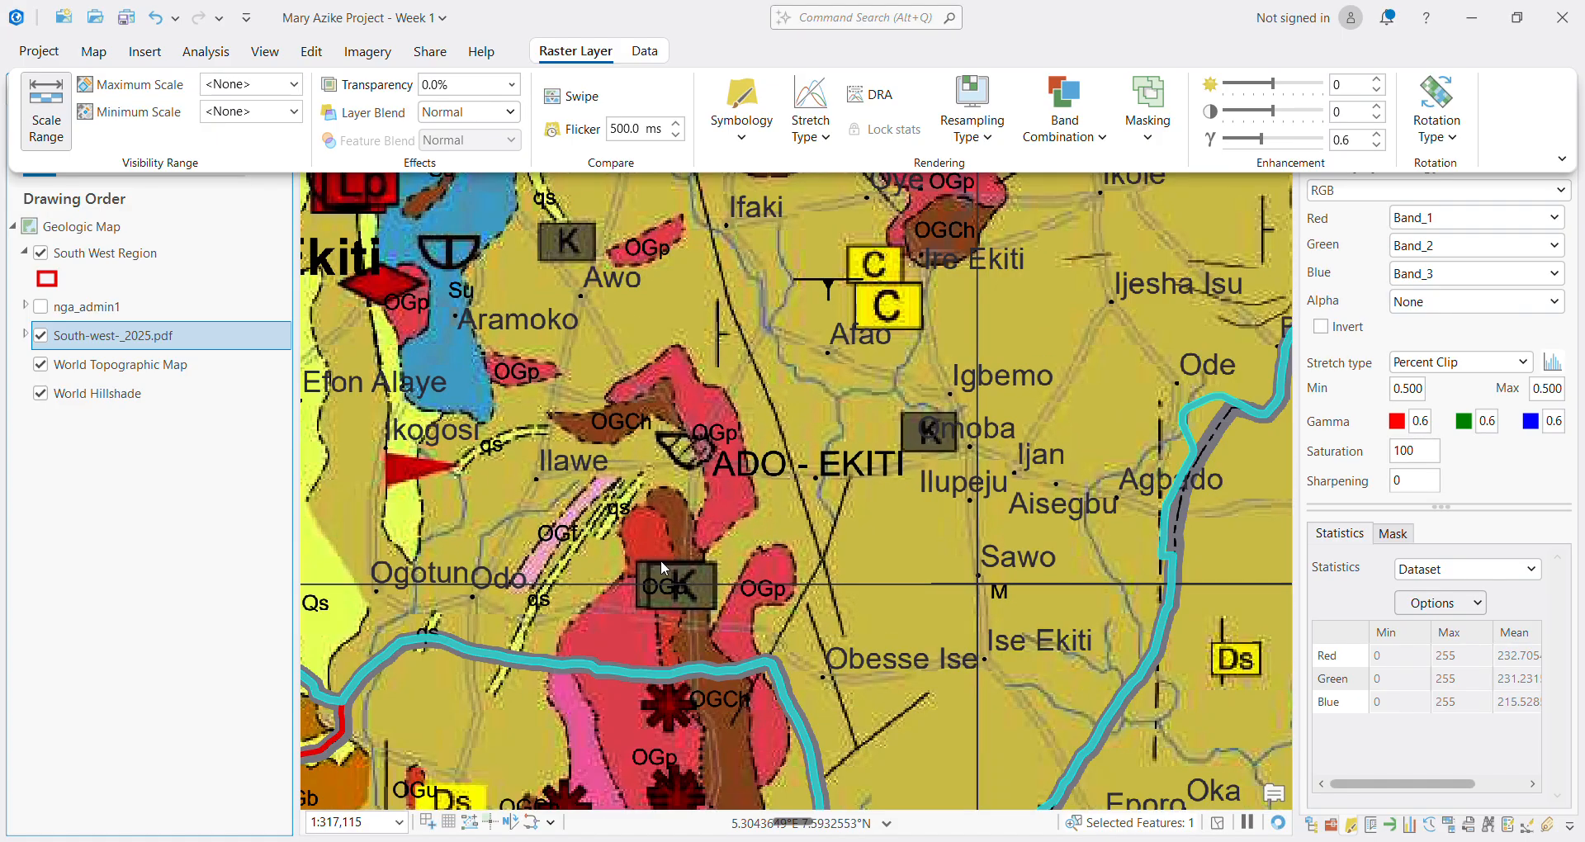
scroll(737, 498, down, 4)
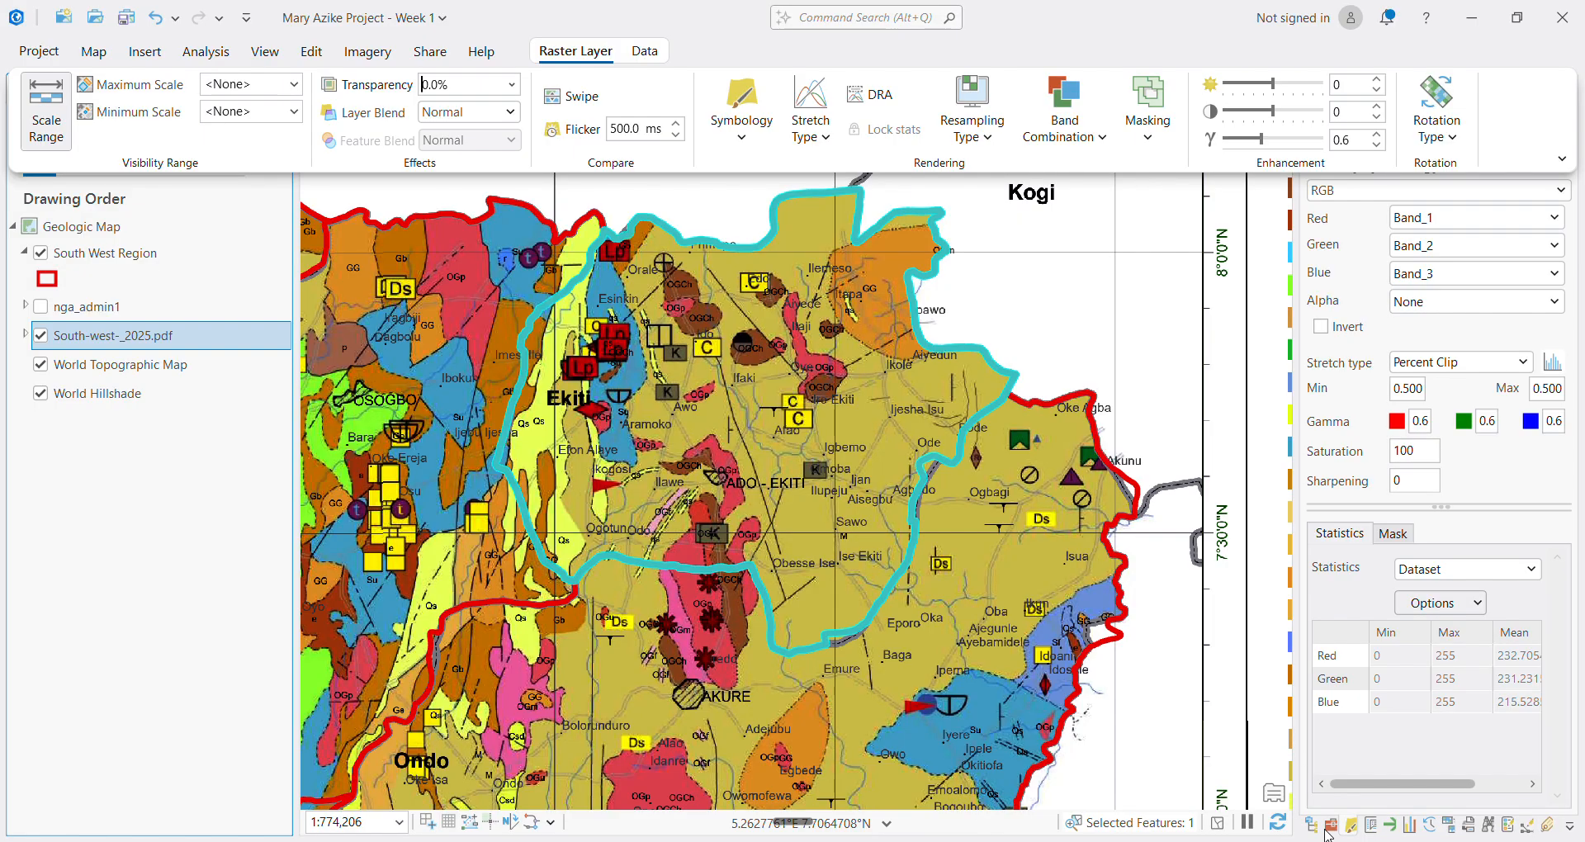
Show the project's contents in the Catalog and expand Folders down to the Week 1 project folder
click(1350, 830)
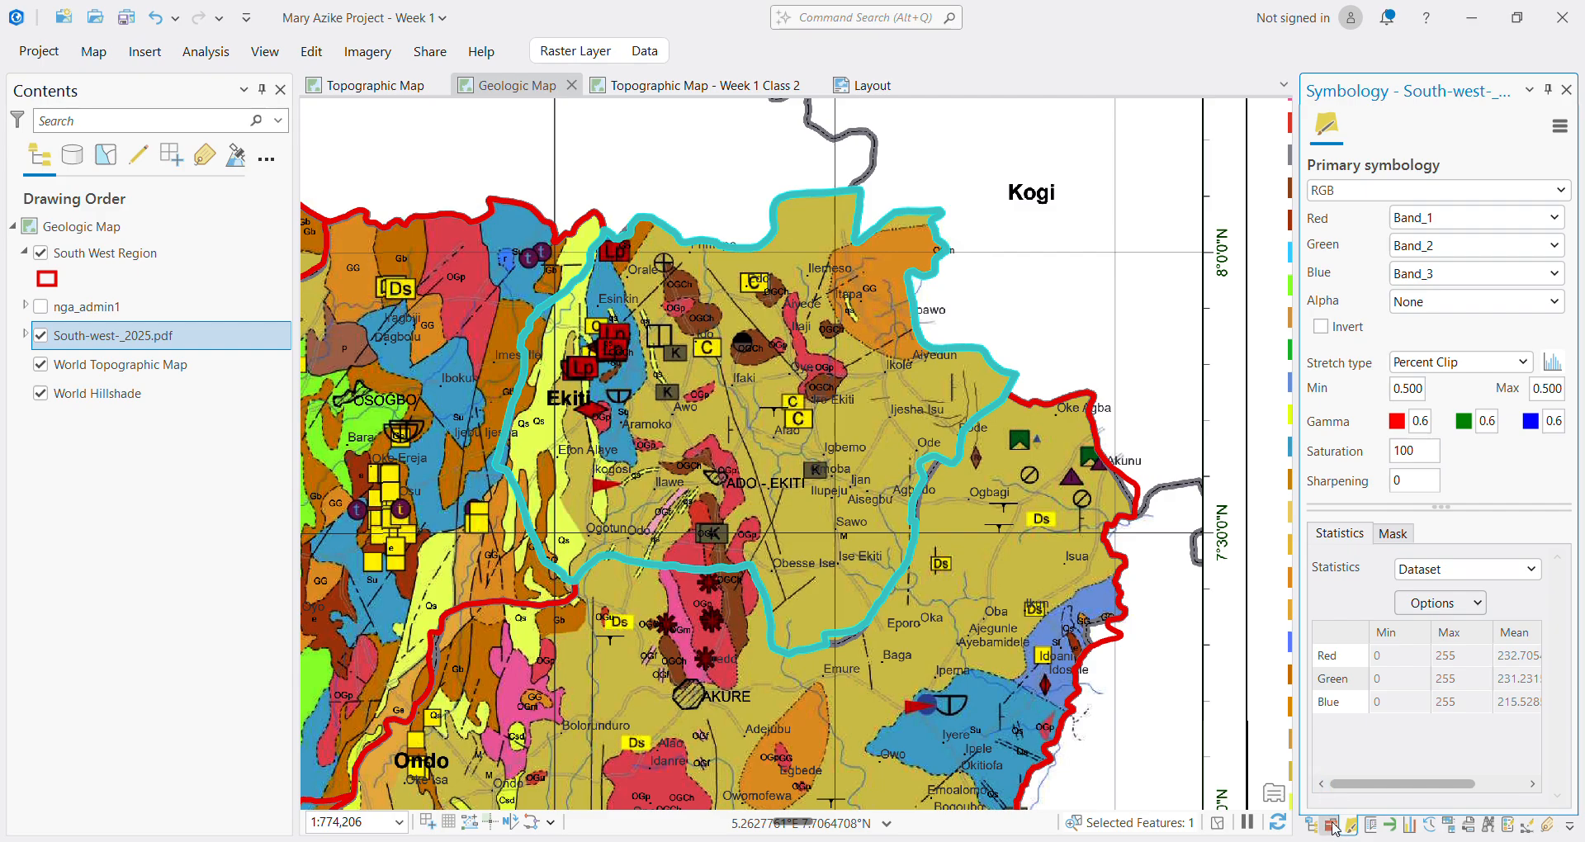
click(1331, 825)
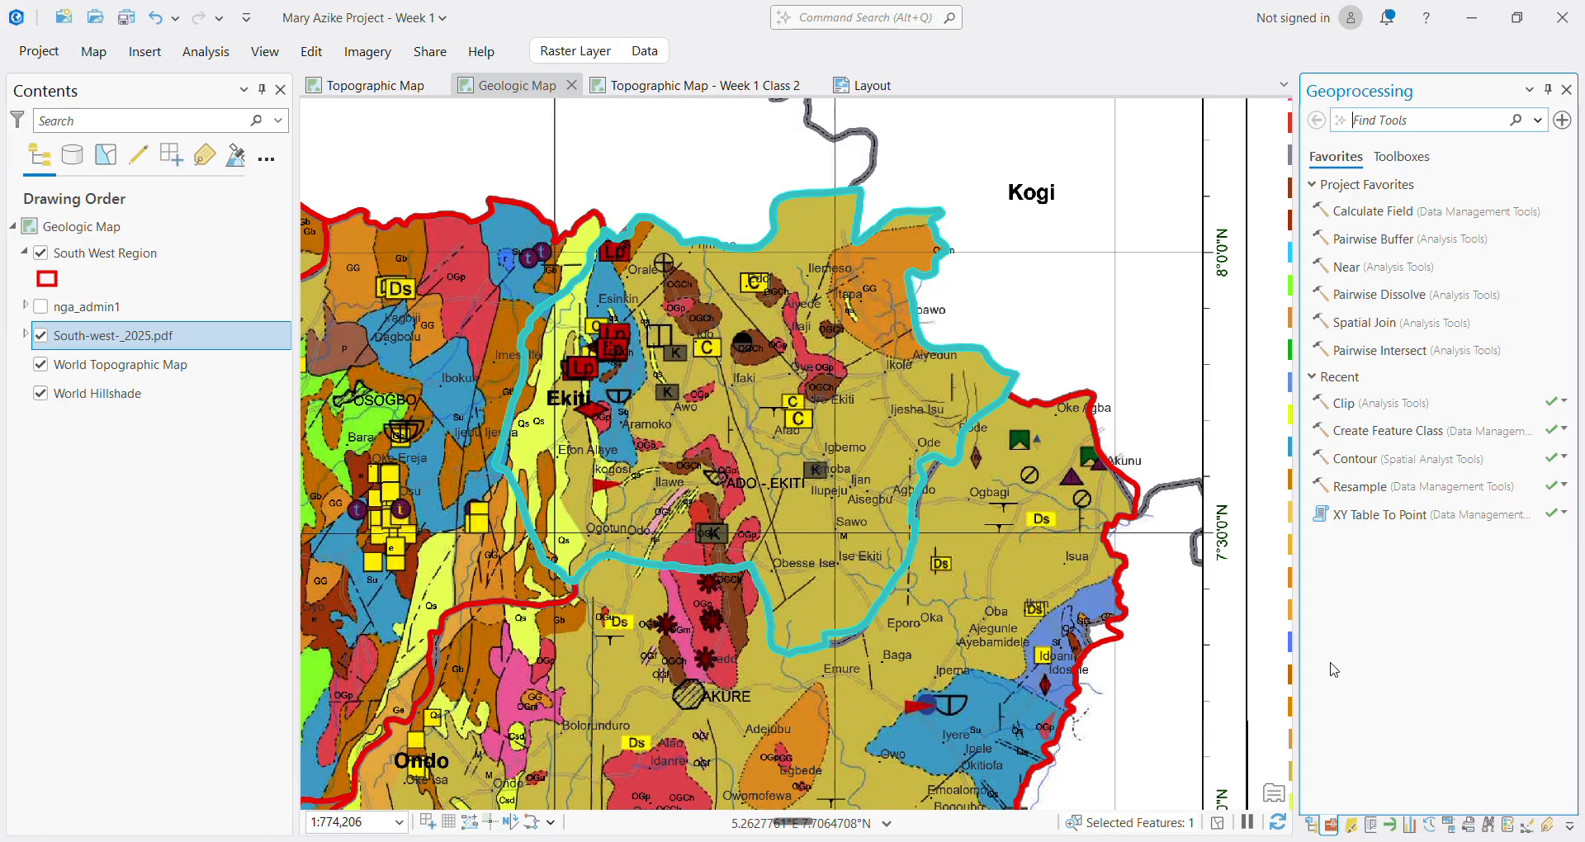
click(1311, 826)
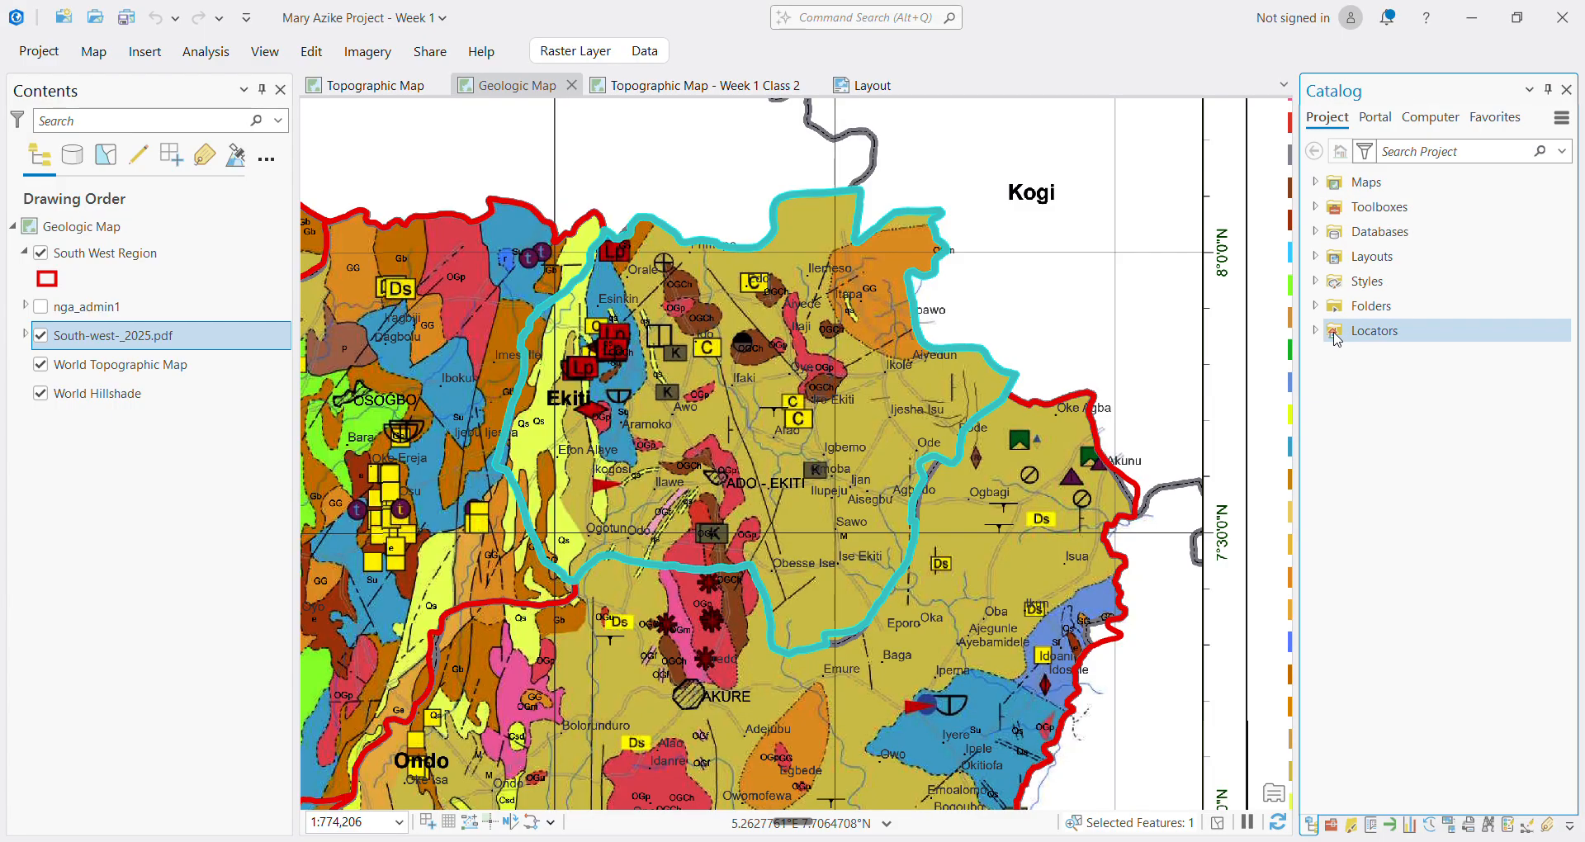
click(1315, 307)
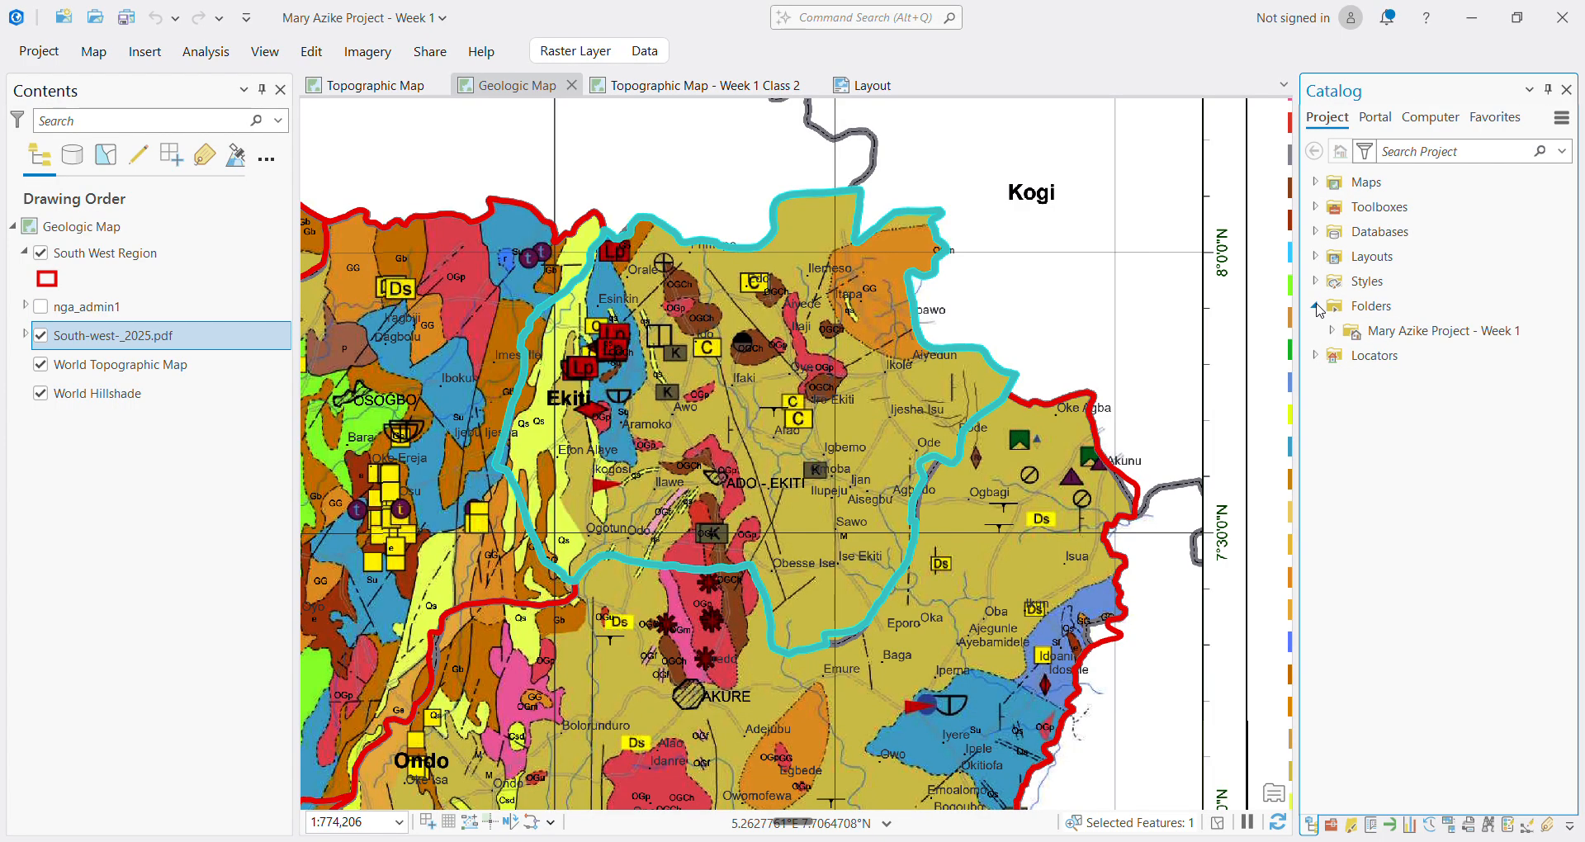
click(1331, 331)
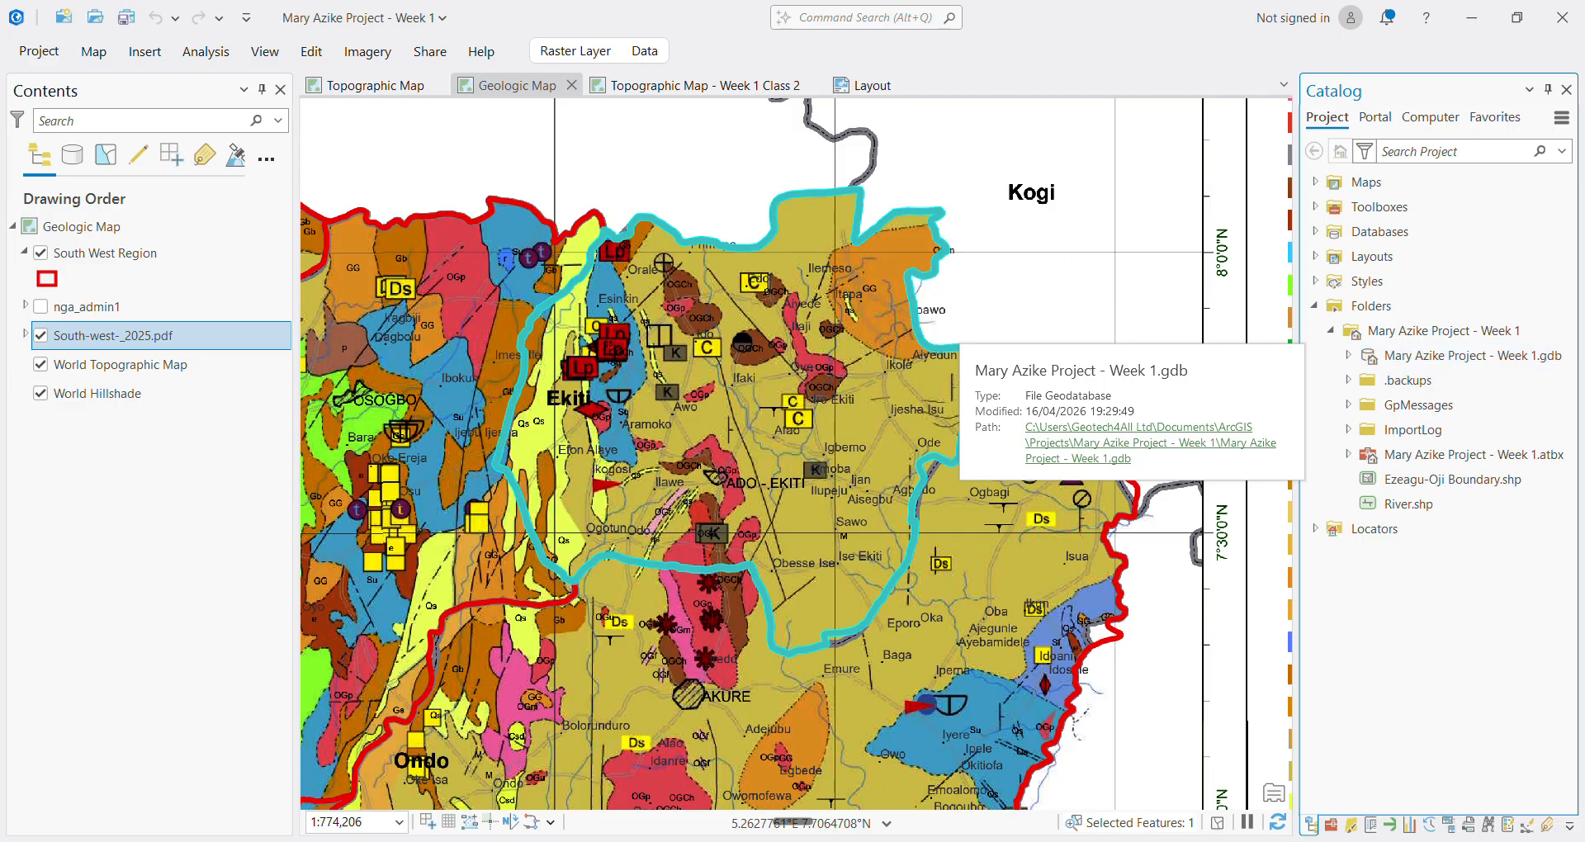
Switch to the Google Meet call in Chrome and stop sharing the screen
mouse_move(837, 840)
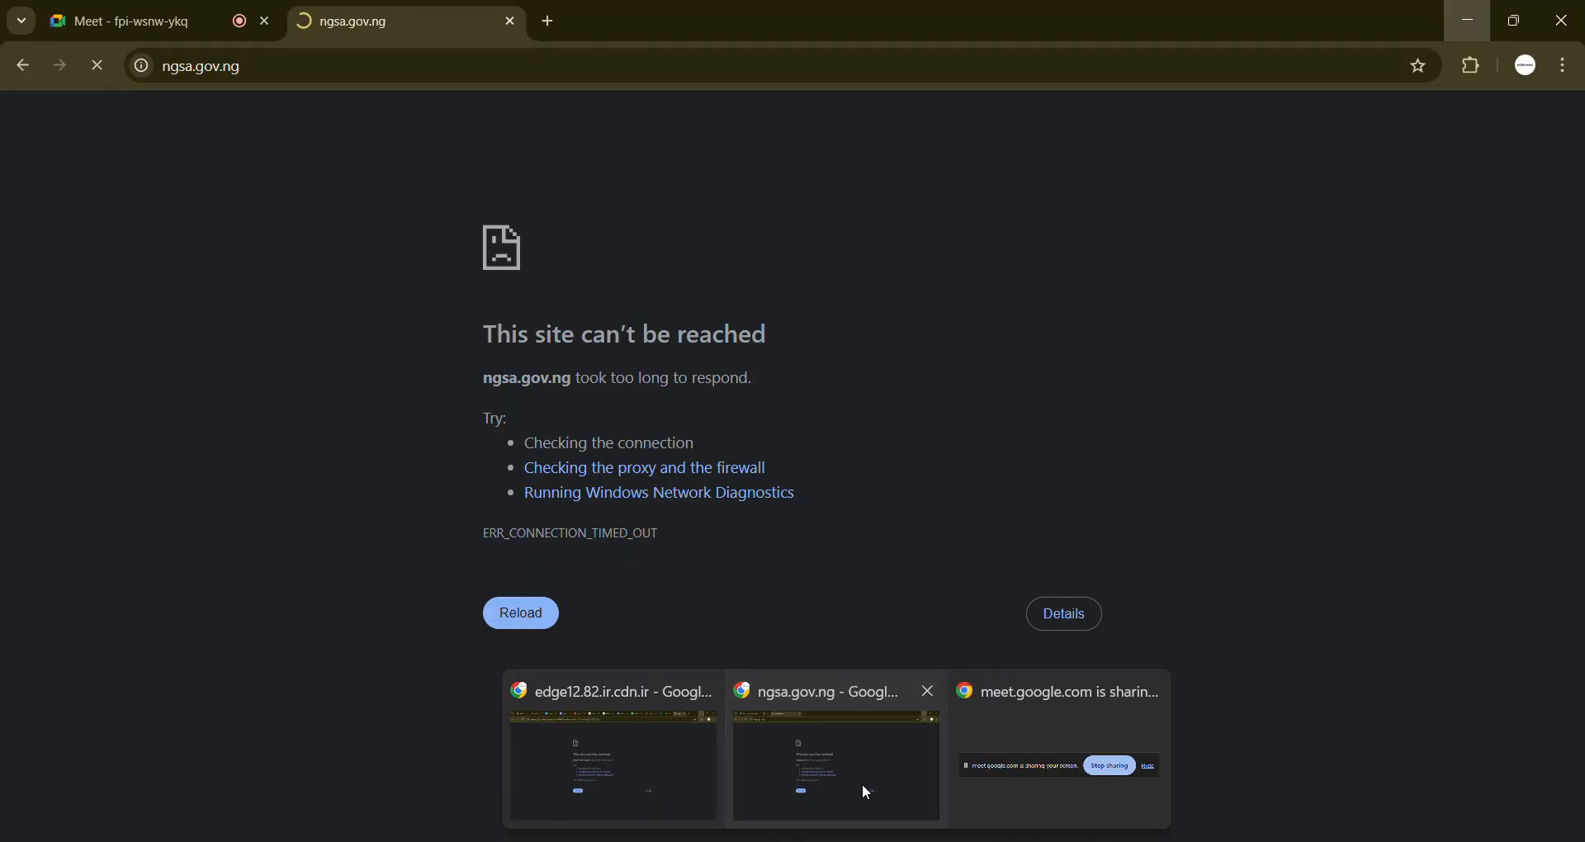
click(862, 784)
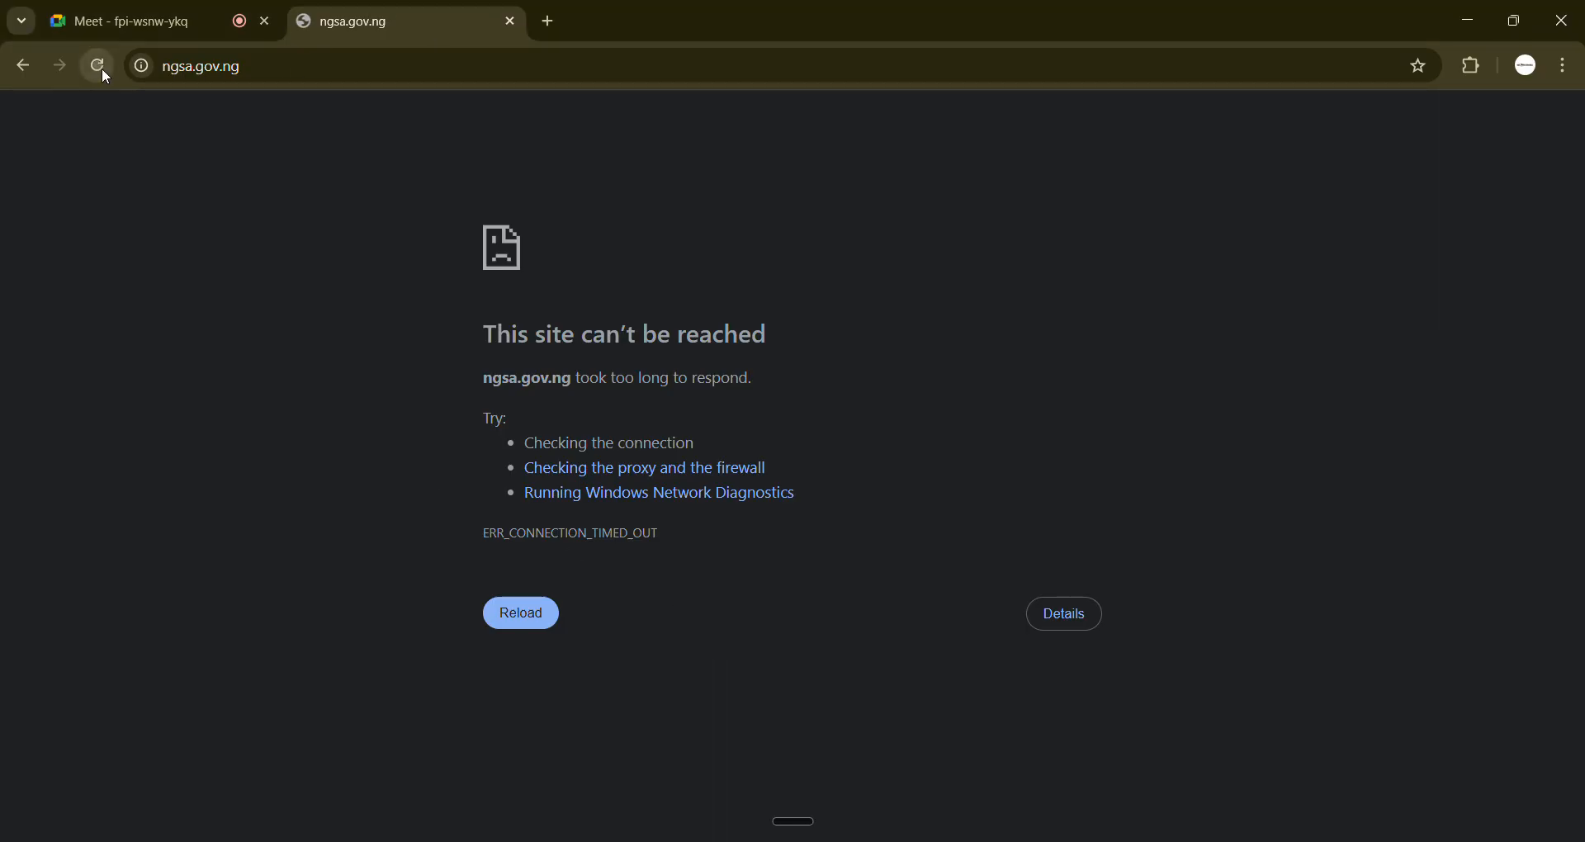
click(142, 18)
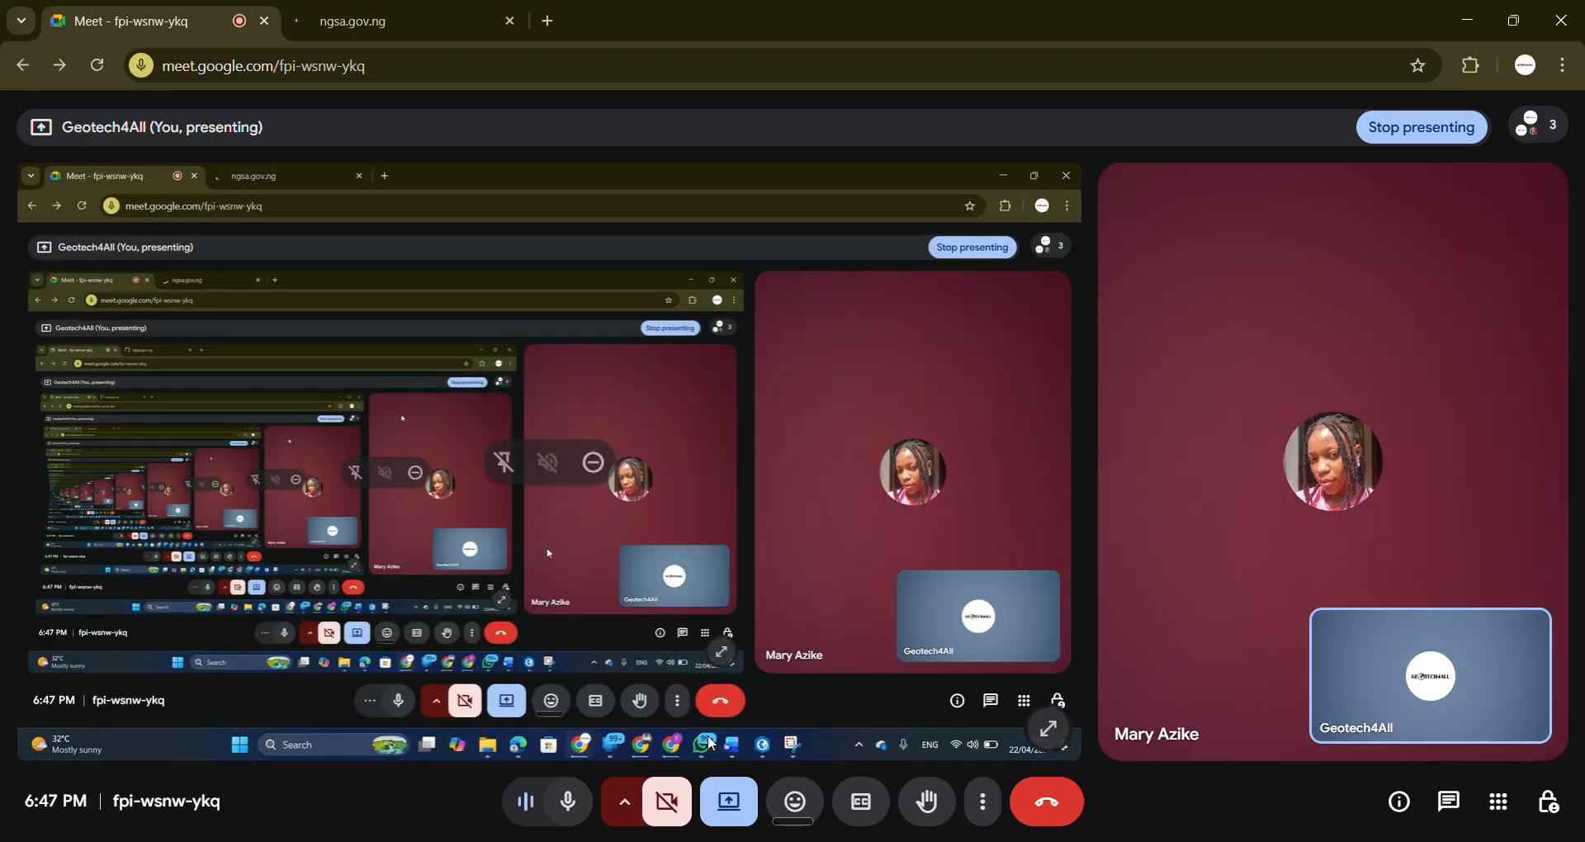
click(673, 816)
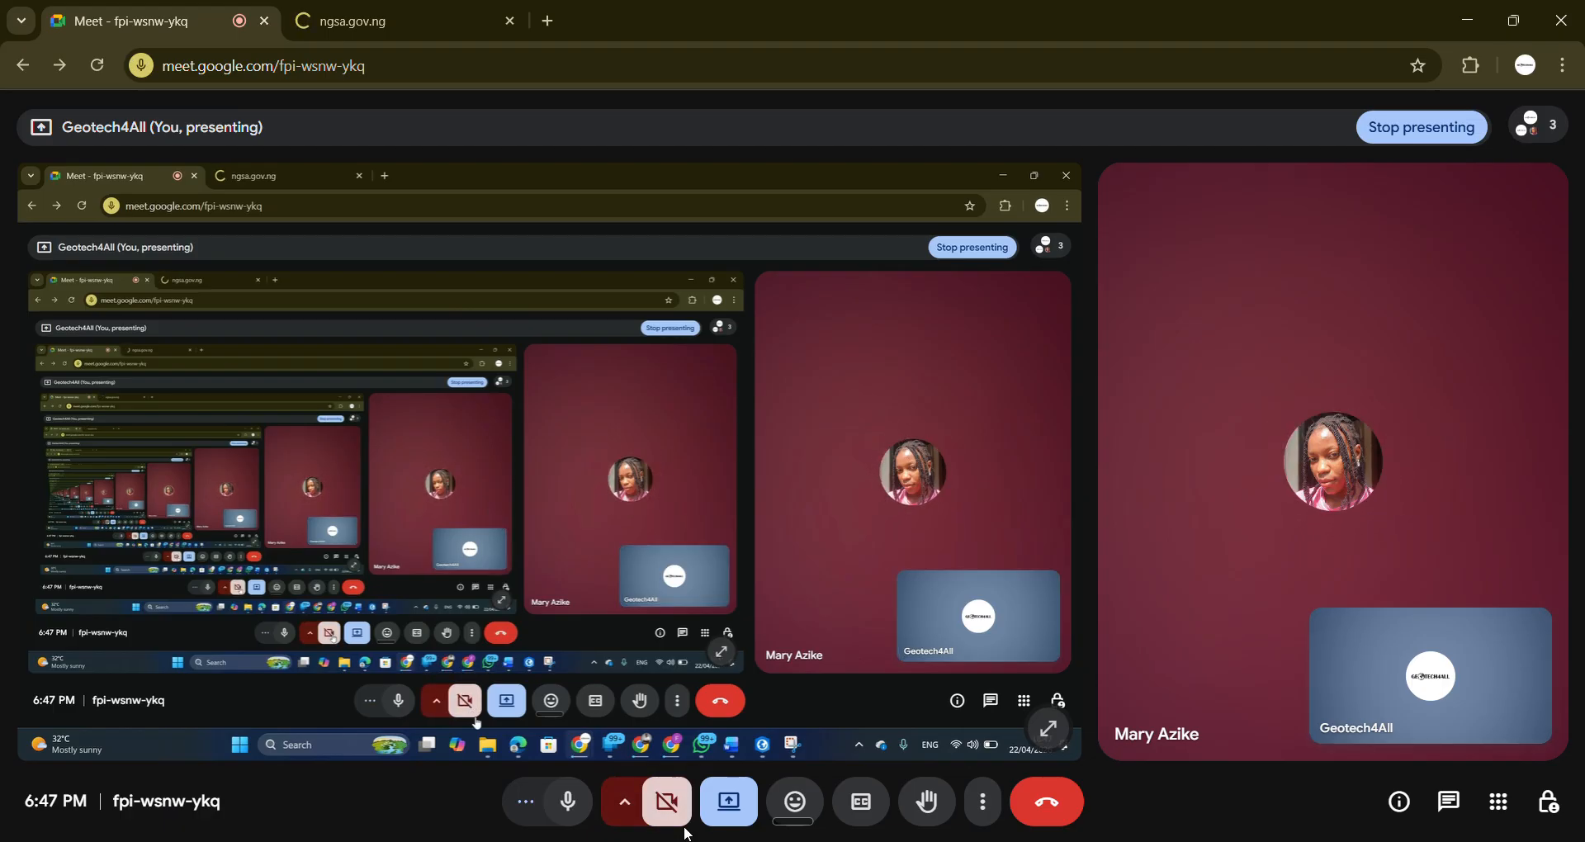
click(749, 815)
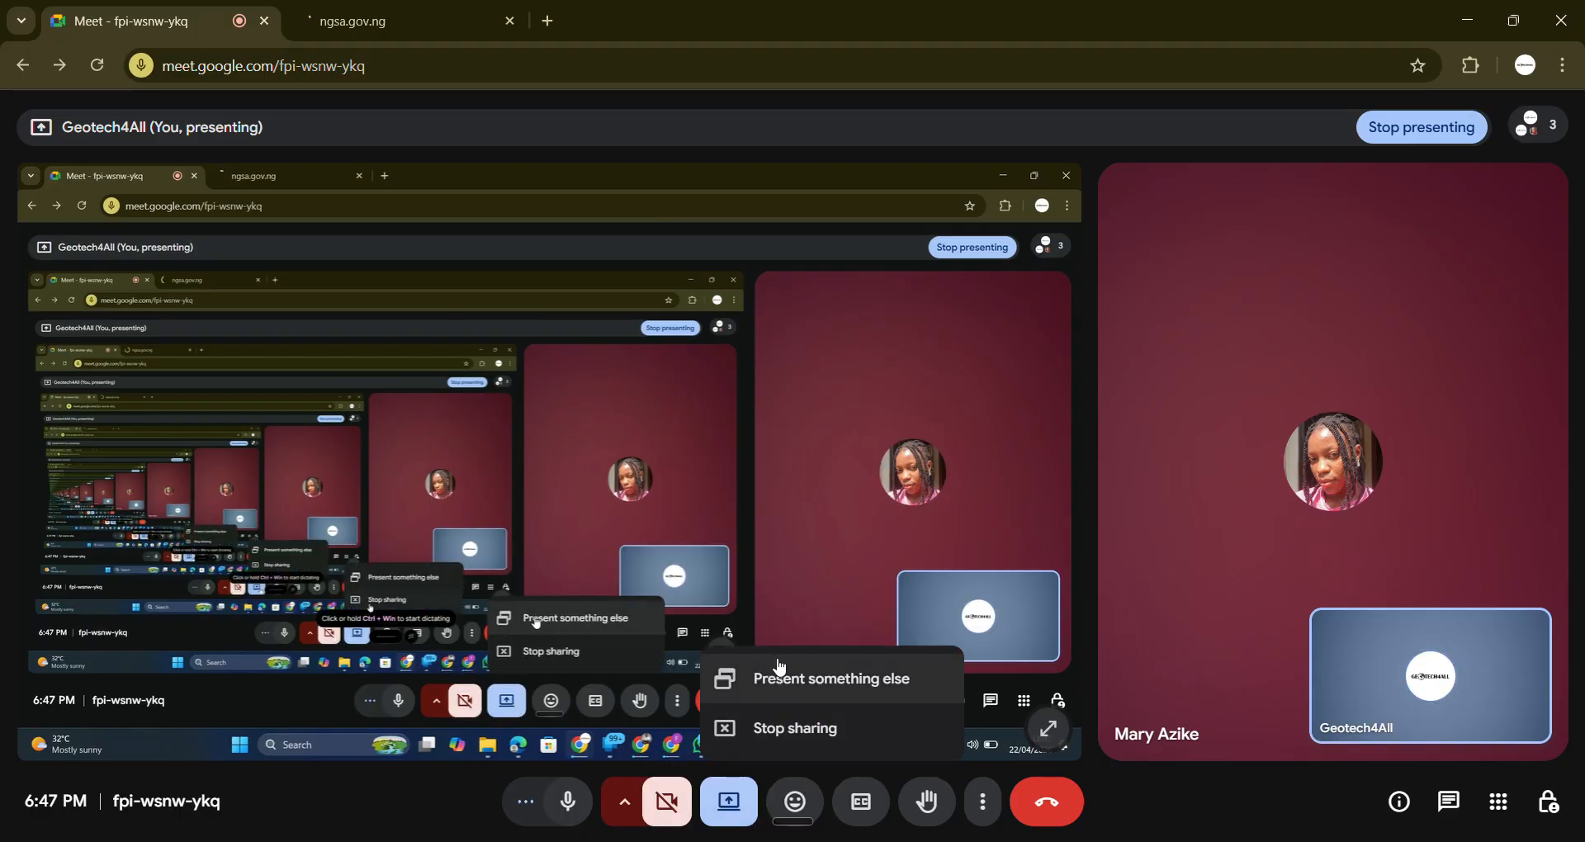
click(781, 733)
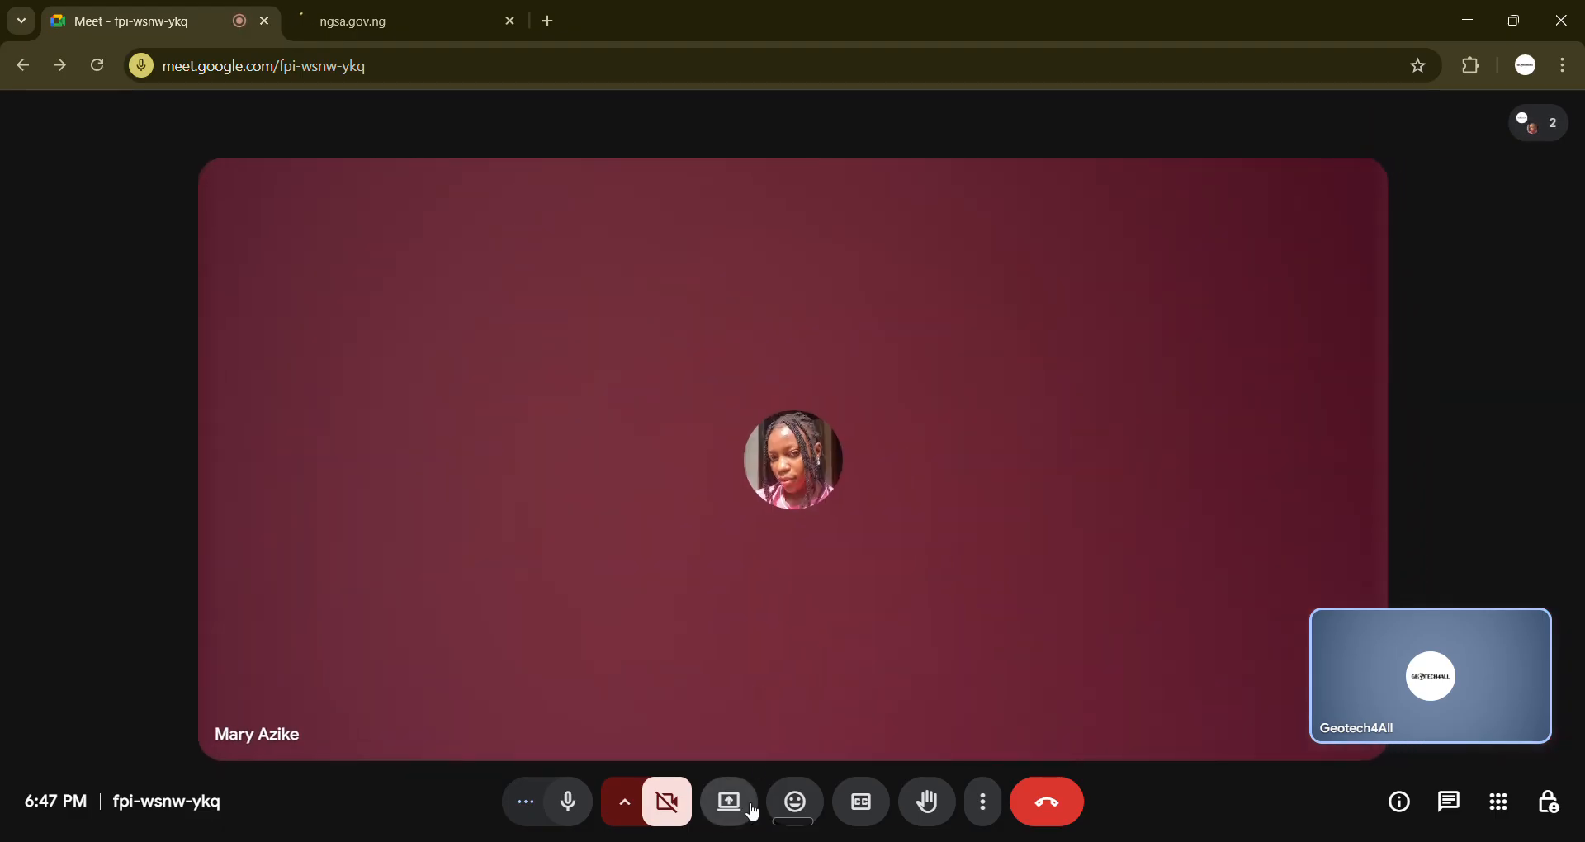
Present the entire screen in the Meet call, bring the call back from picture-in-picture, and return to ArcGIS Pro
click(740, 809)
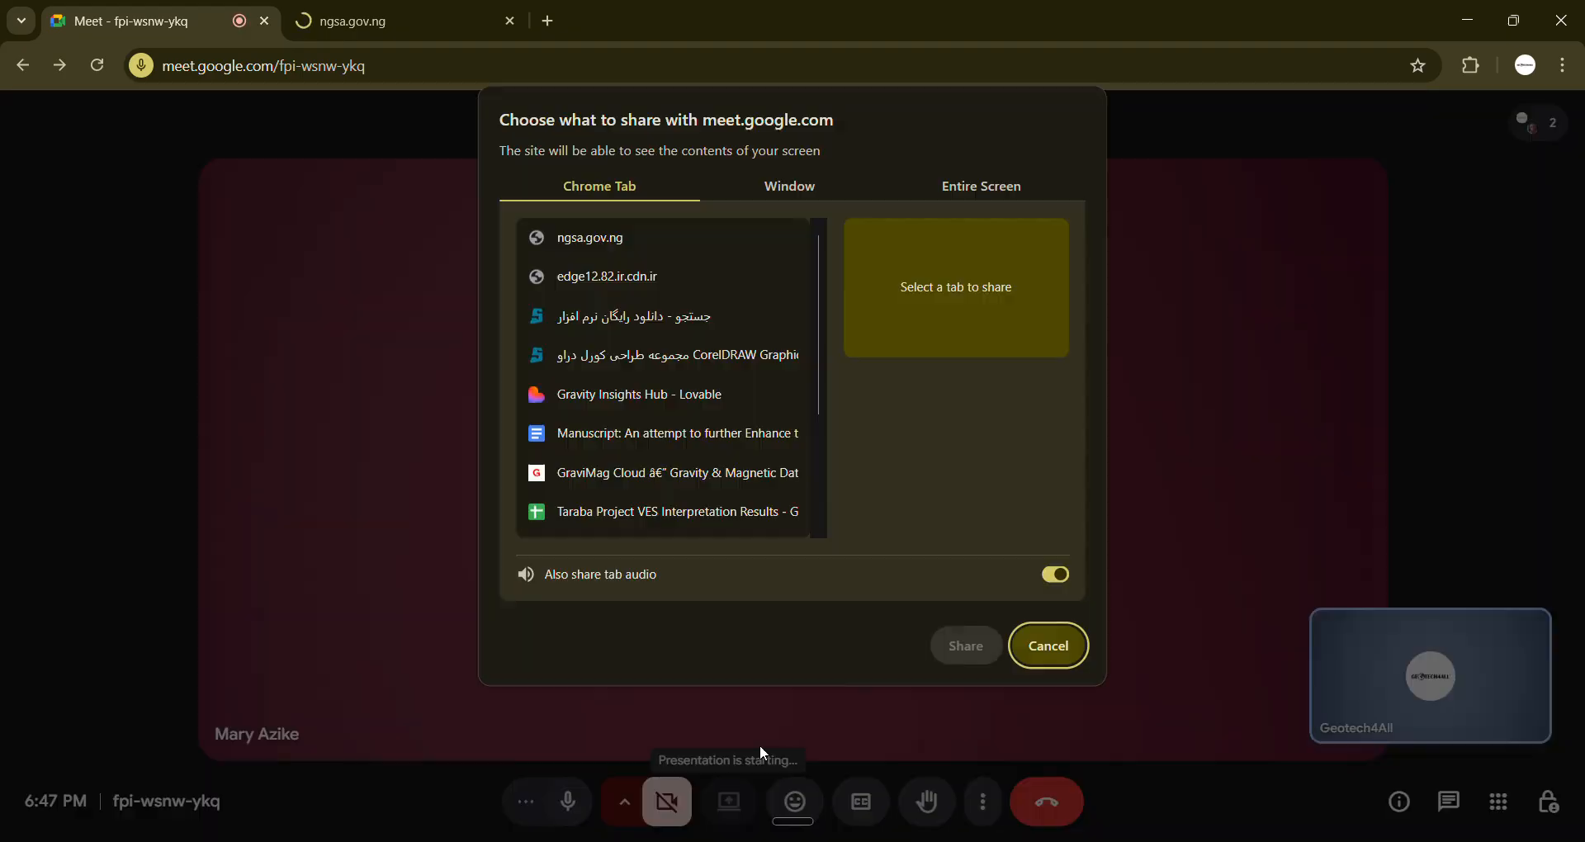
click(971, 184)
click(735, 301)
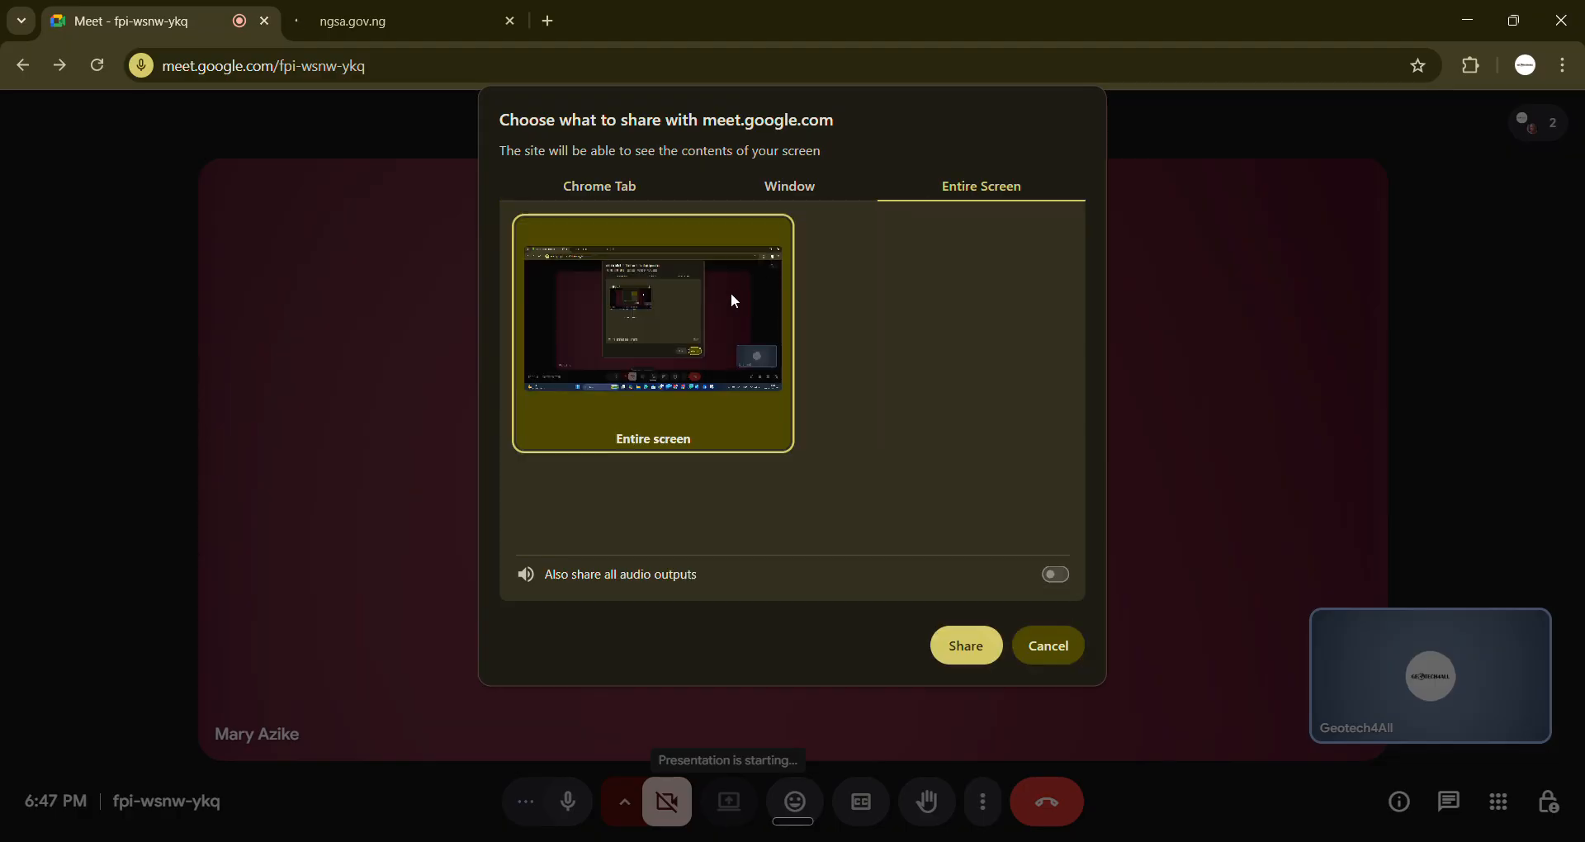
click(981, 648)
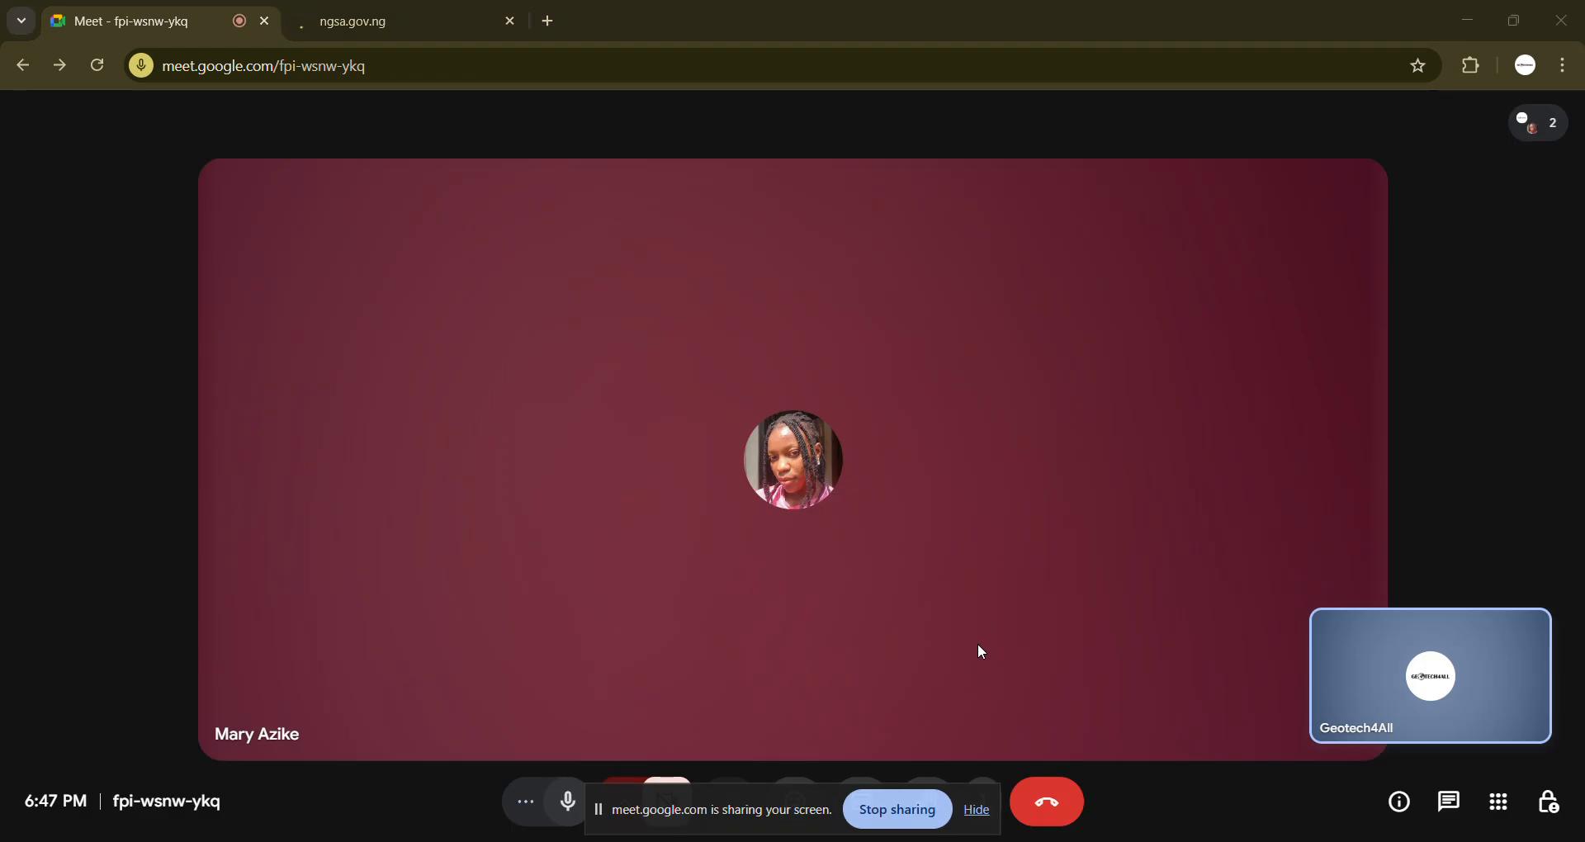
click(979, 812)
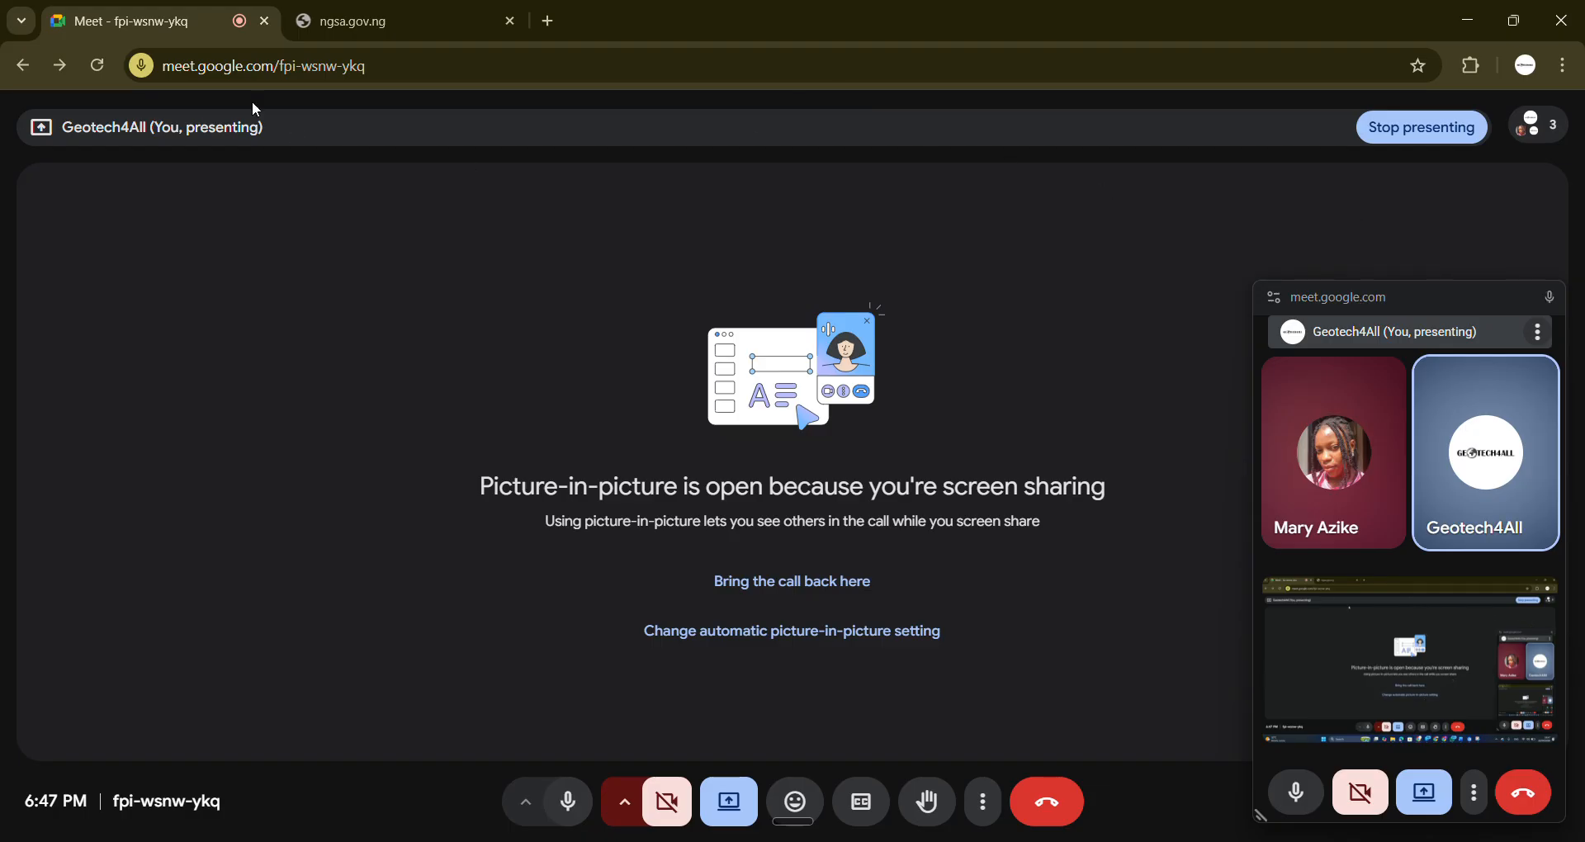
click(828, 600)
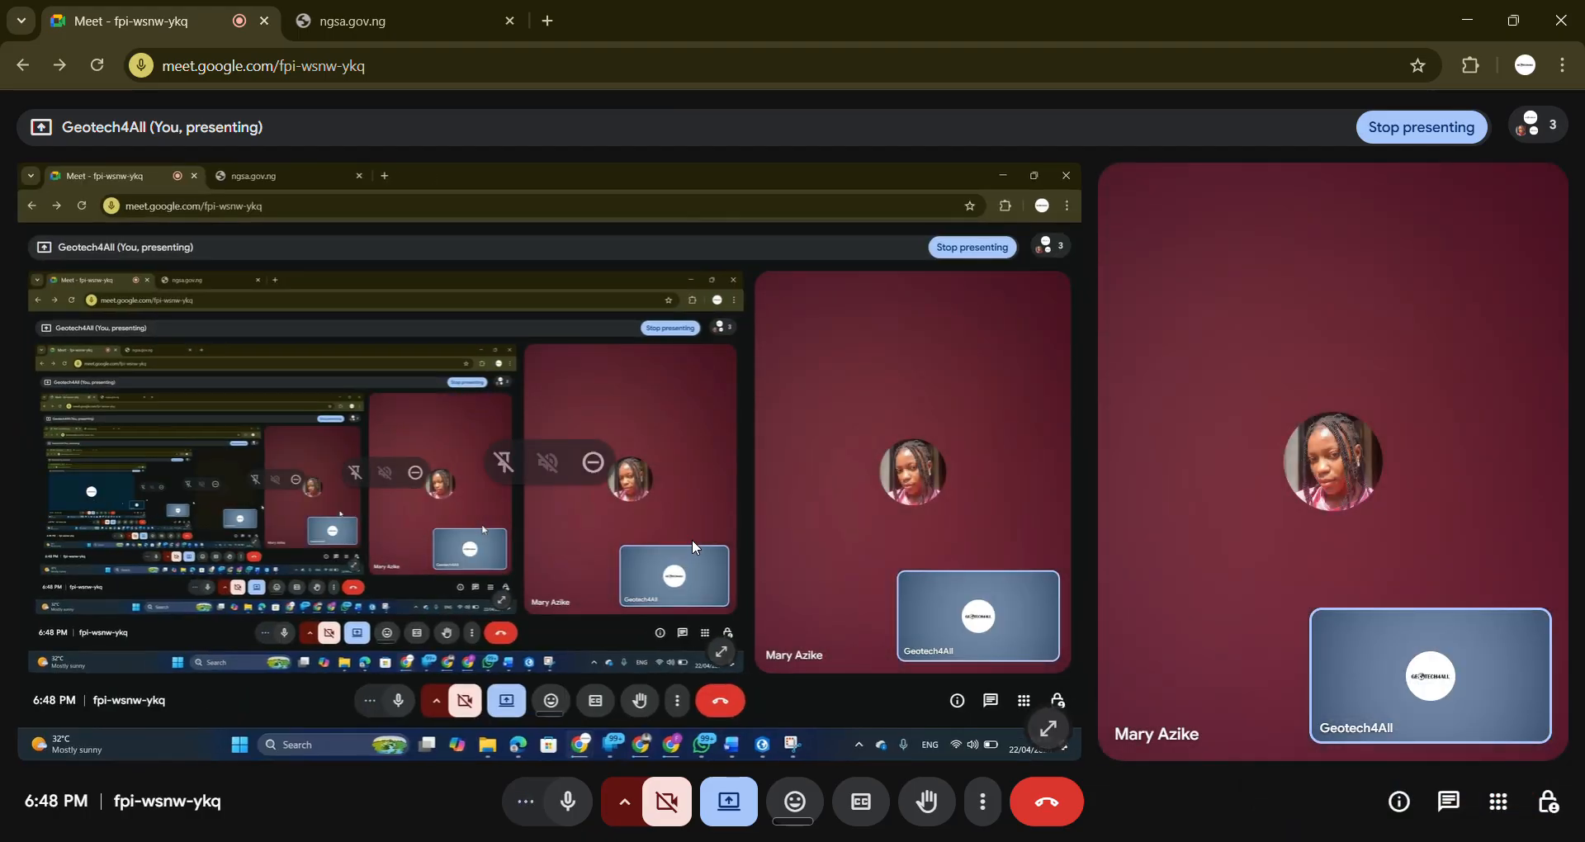
click(1467, 25)
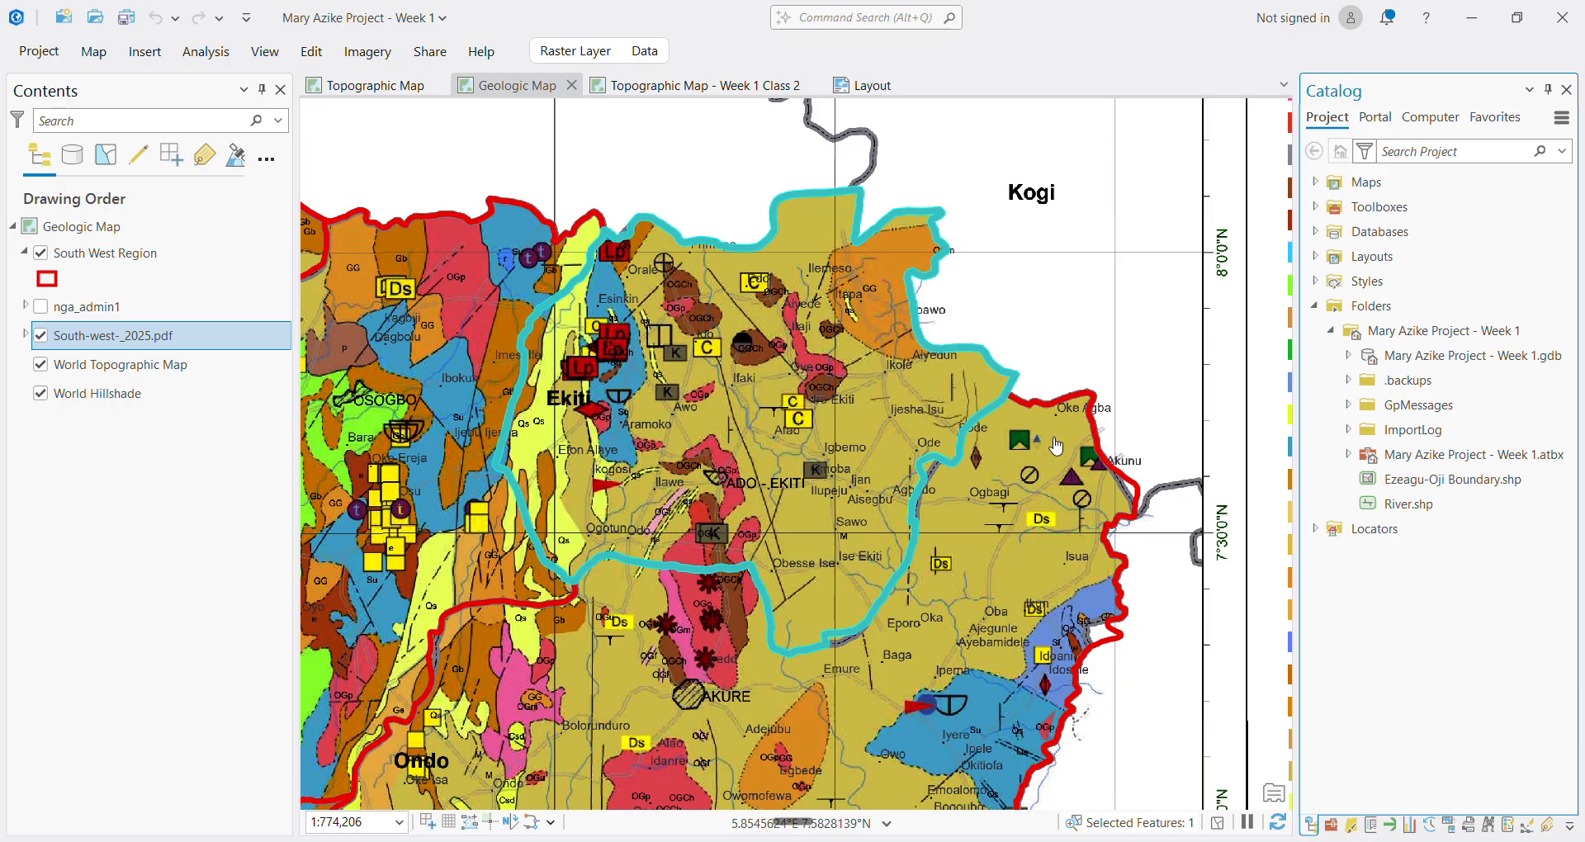
Expand the Week 1 project geodatabase in the Catalog to list its datasets
click(873, 403)
scroll(872, 403, up, 2)
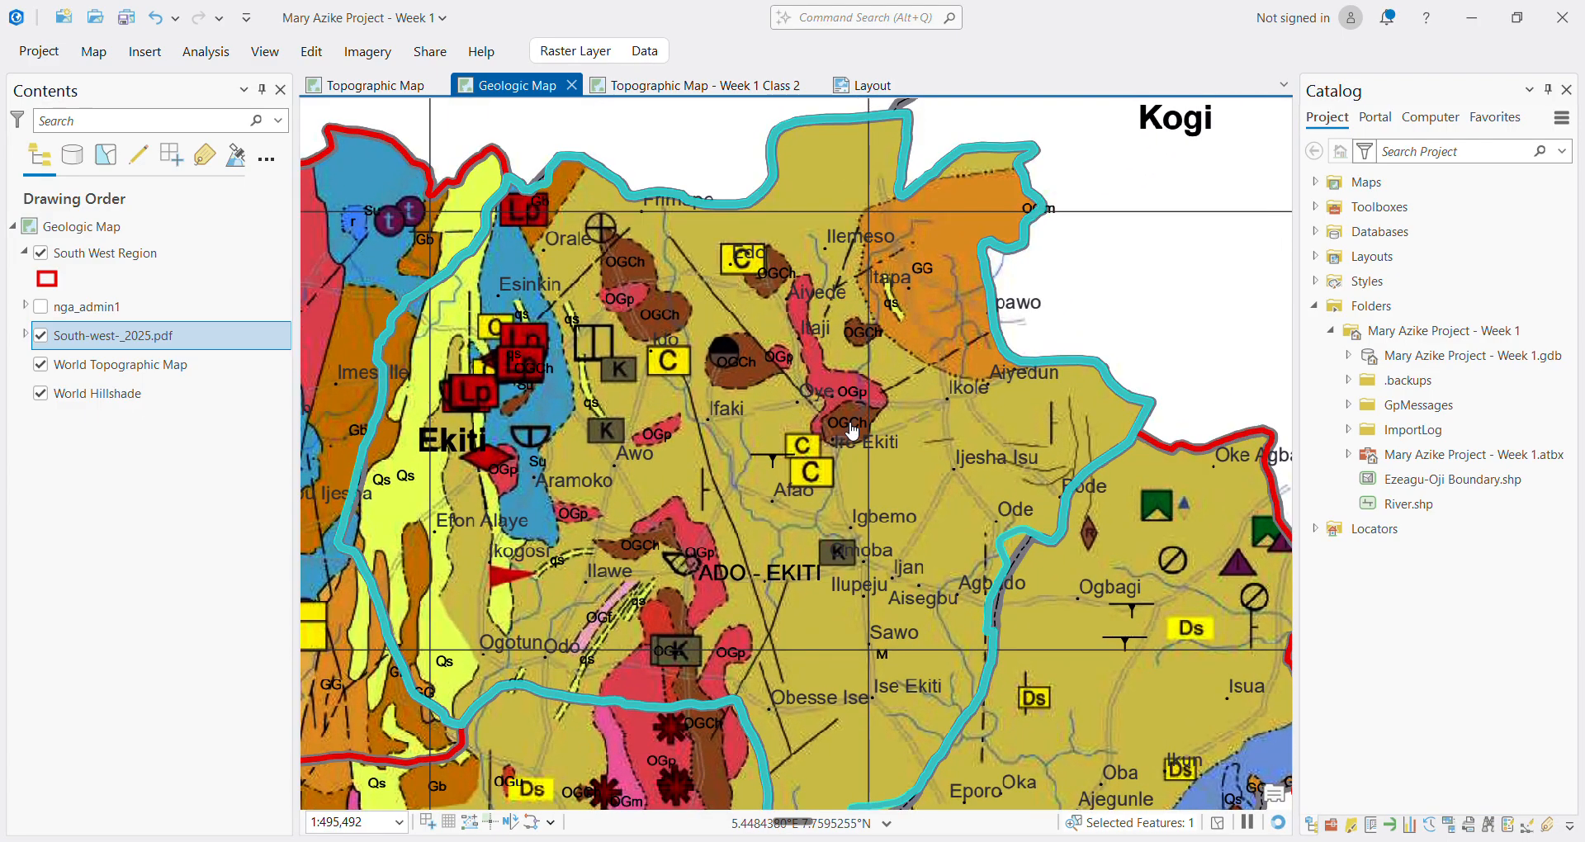
drag(844, 430, 884, 416)
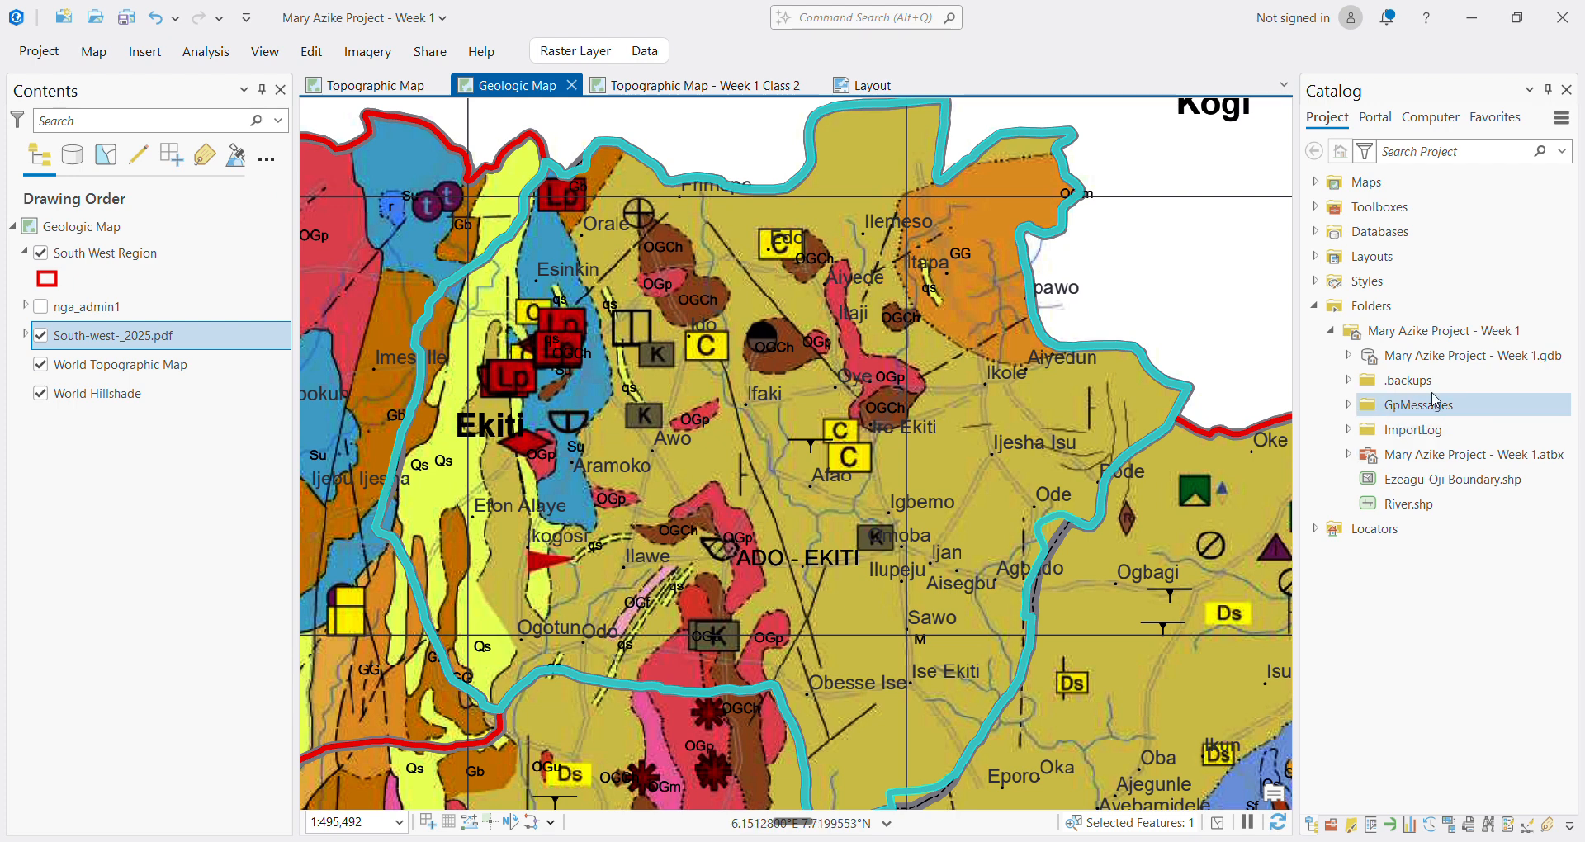
click(1419, 363)
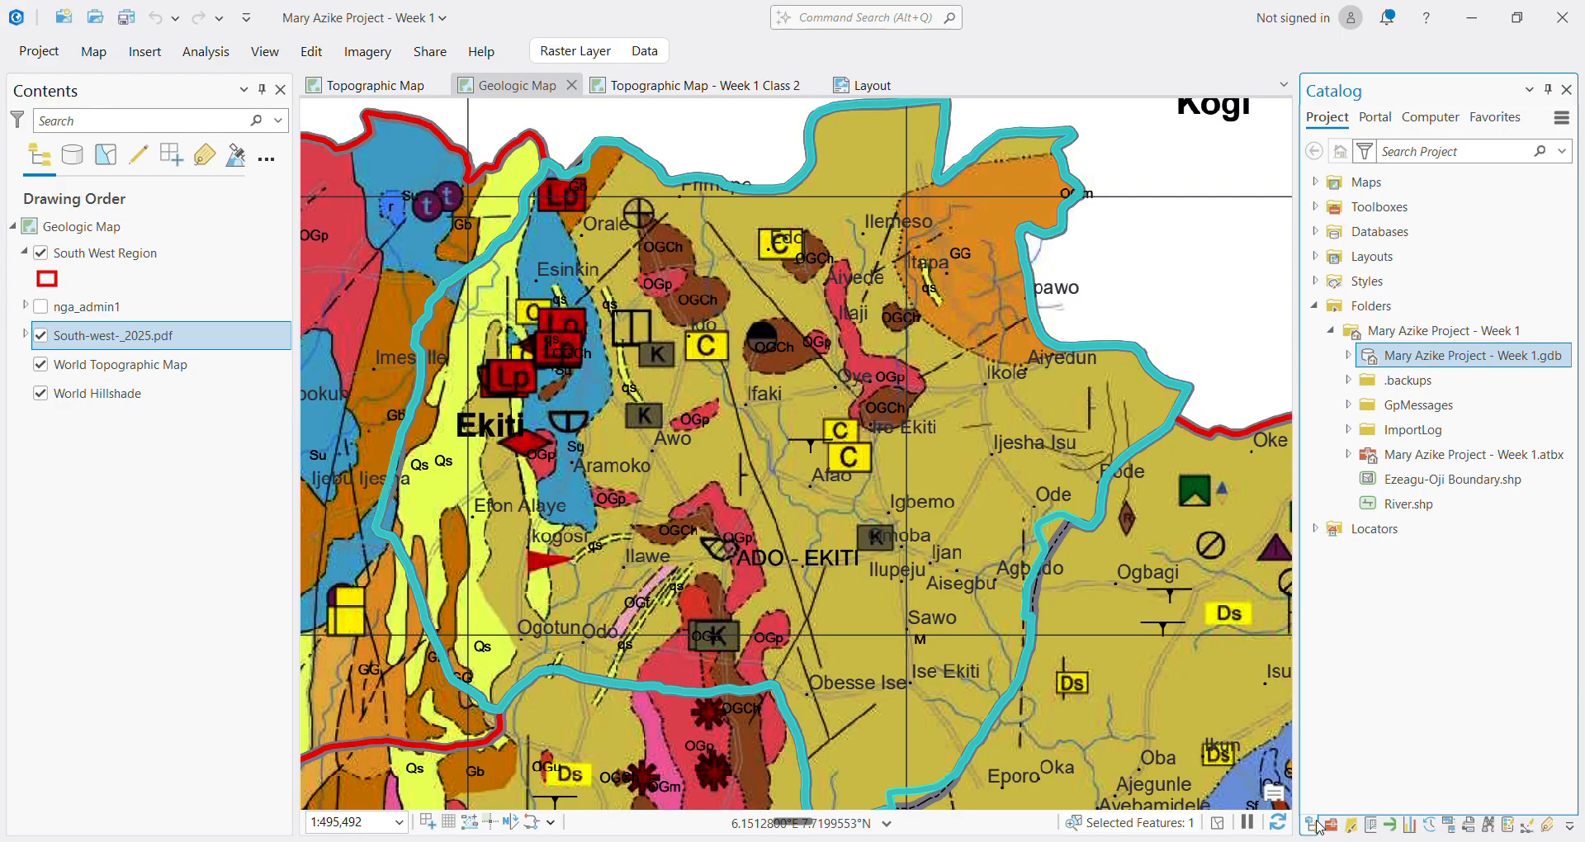
click(1351, 826)
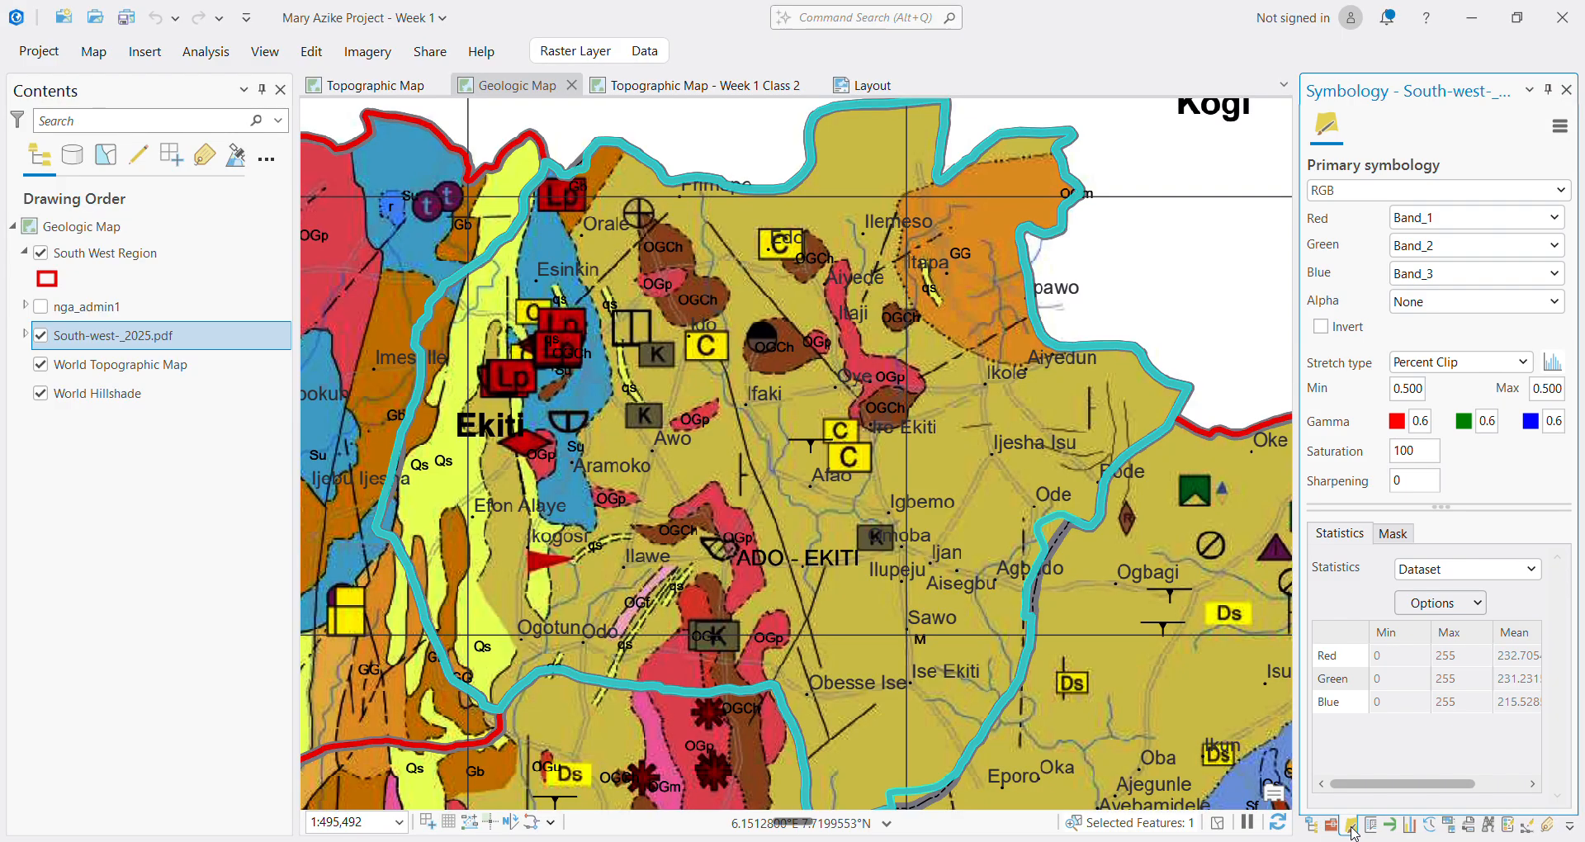
click(1315, 827)
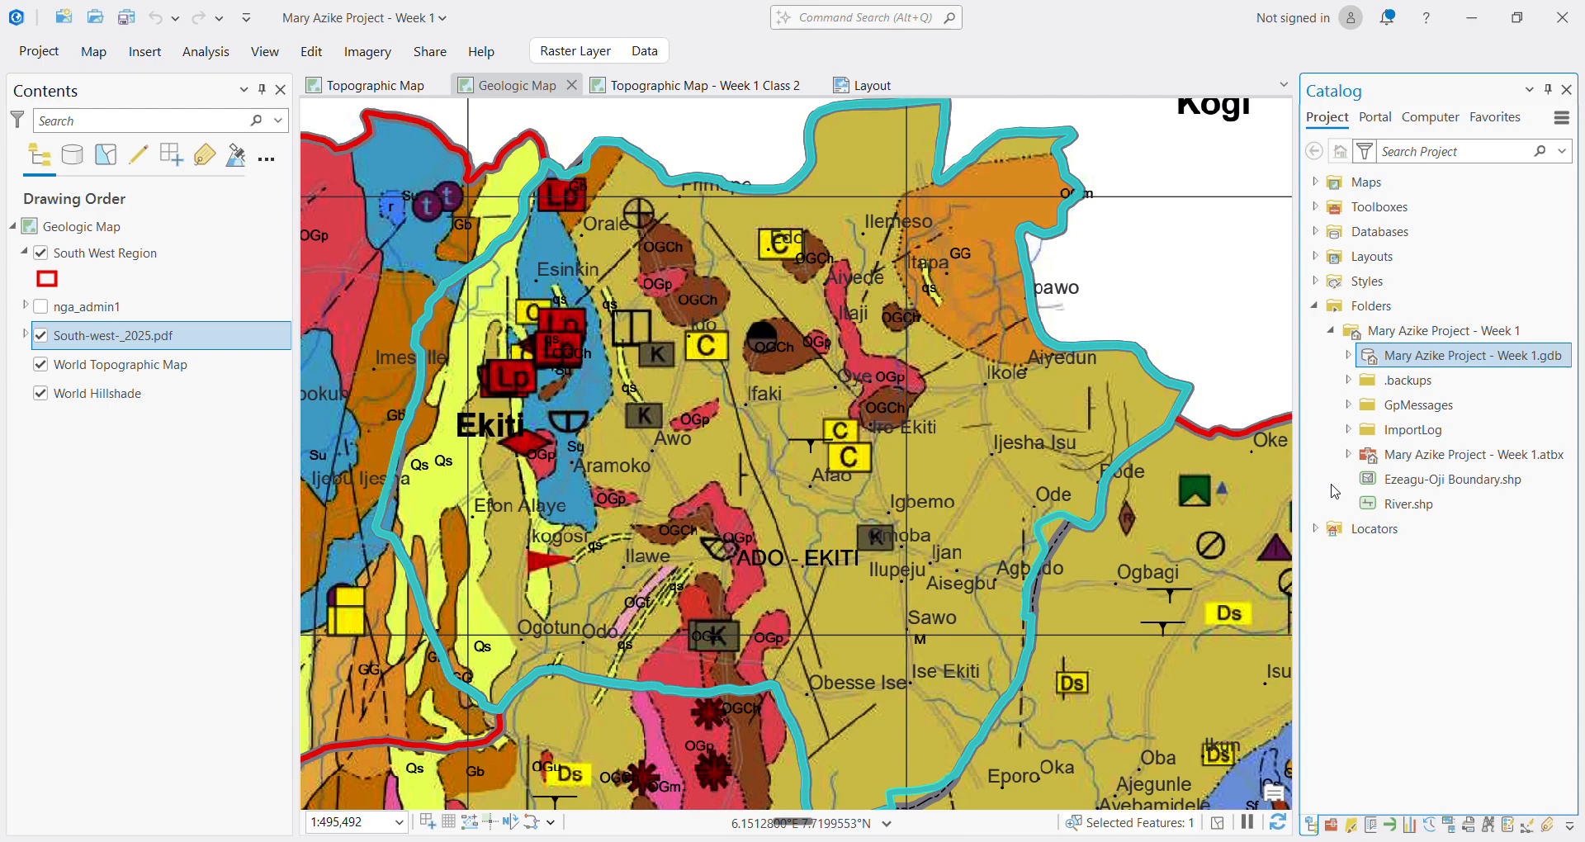
click(1316, 309)
click(1316, 307)
mouse_move(1426, 360)
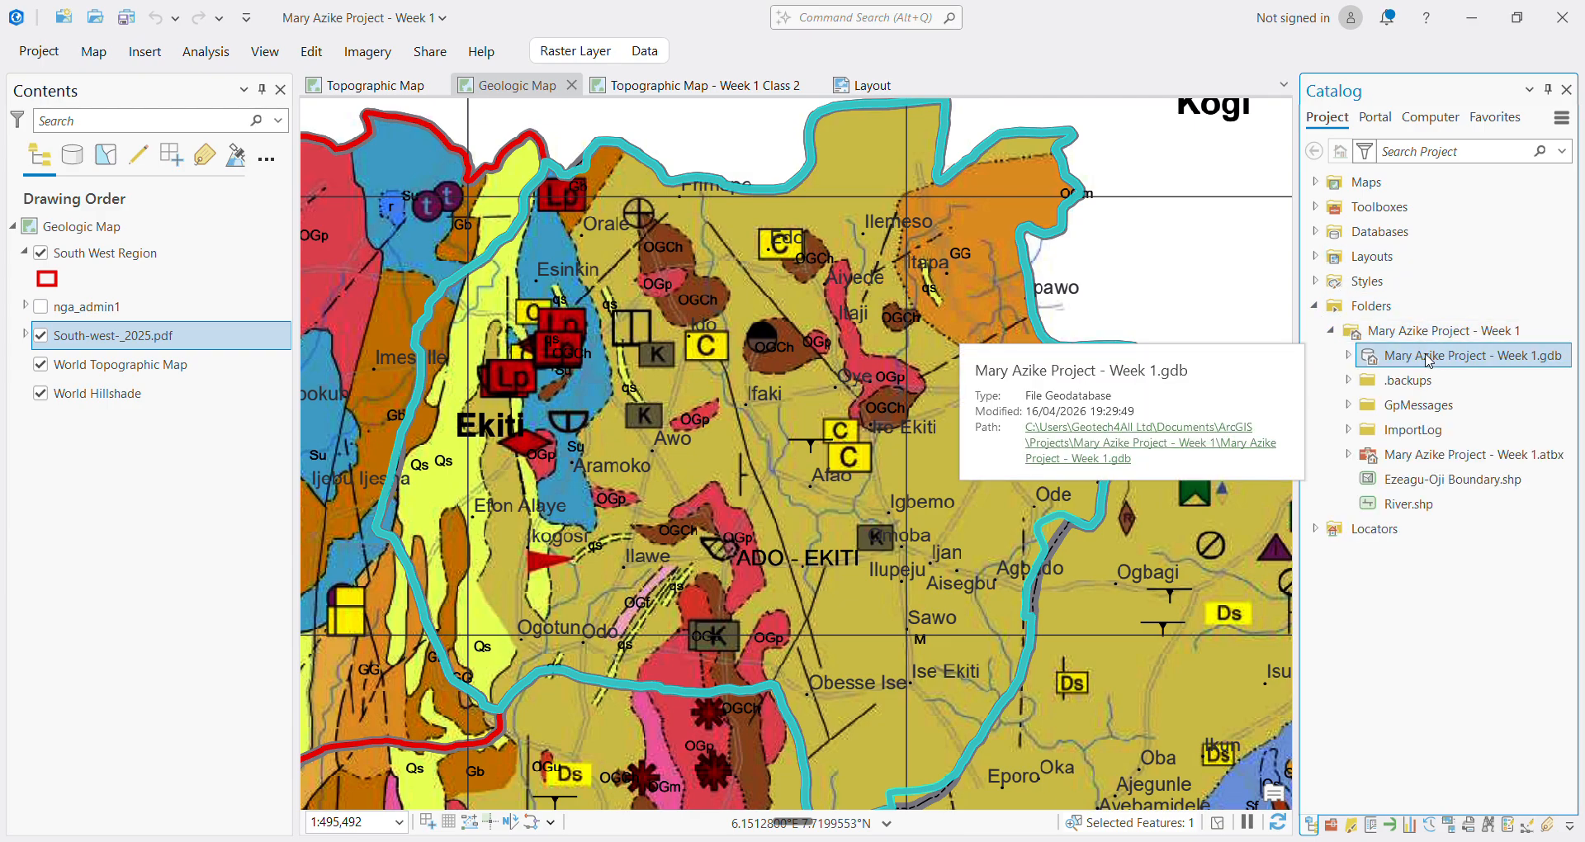
click(1351, 358)
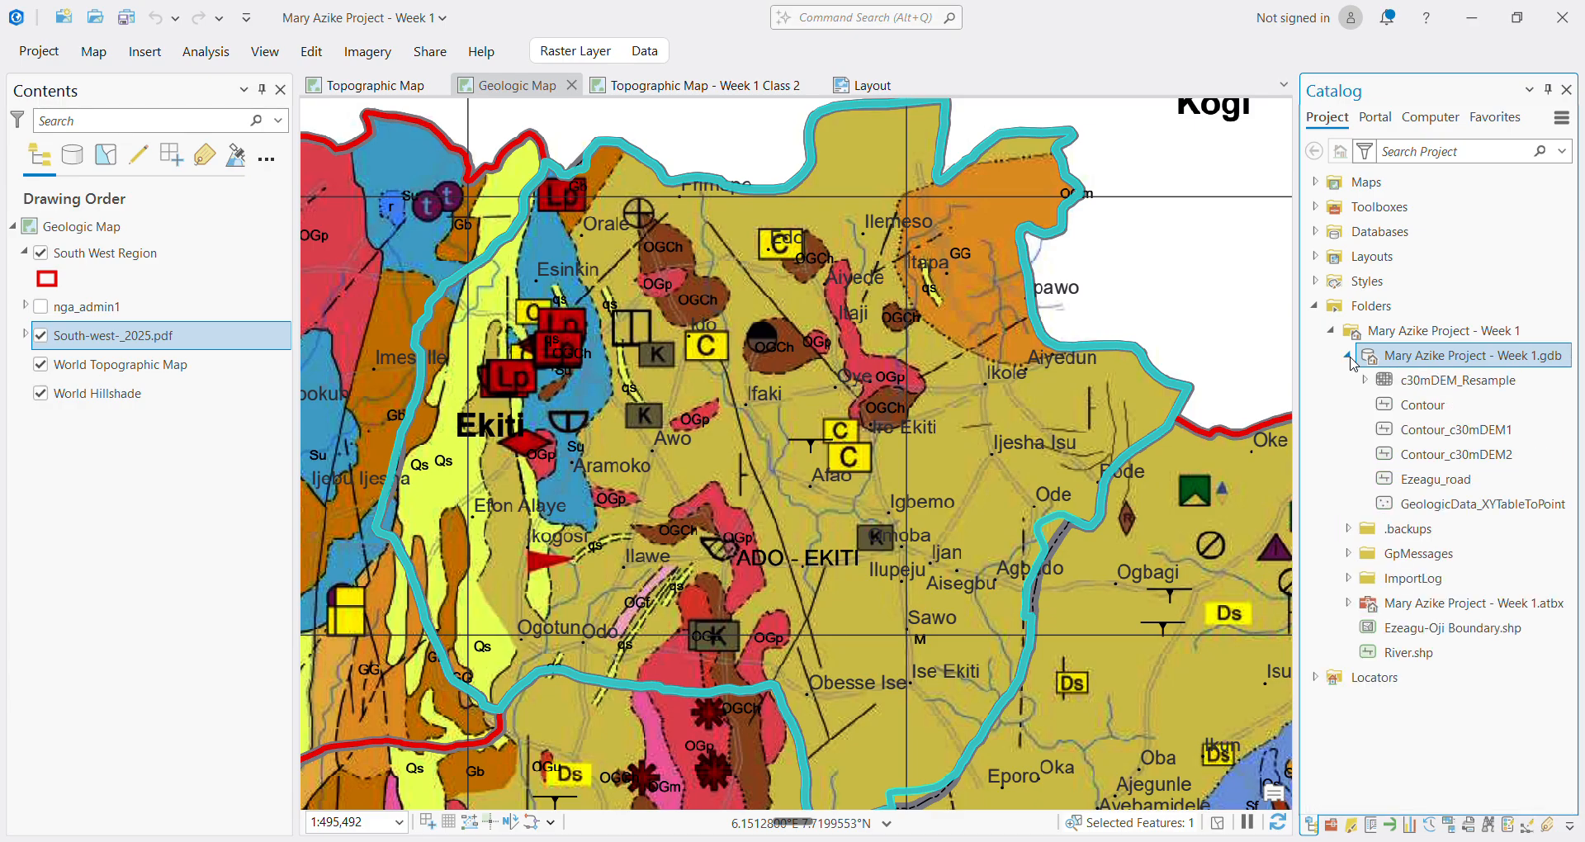
Define a new Line feature class named Contact in the Week 1 project geodatabase and proceed to its fields
right_click(1431, 362)
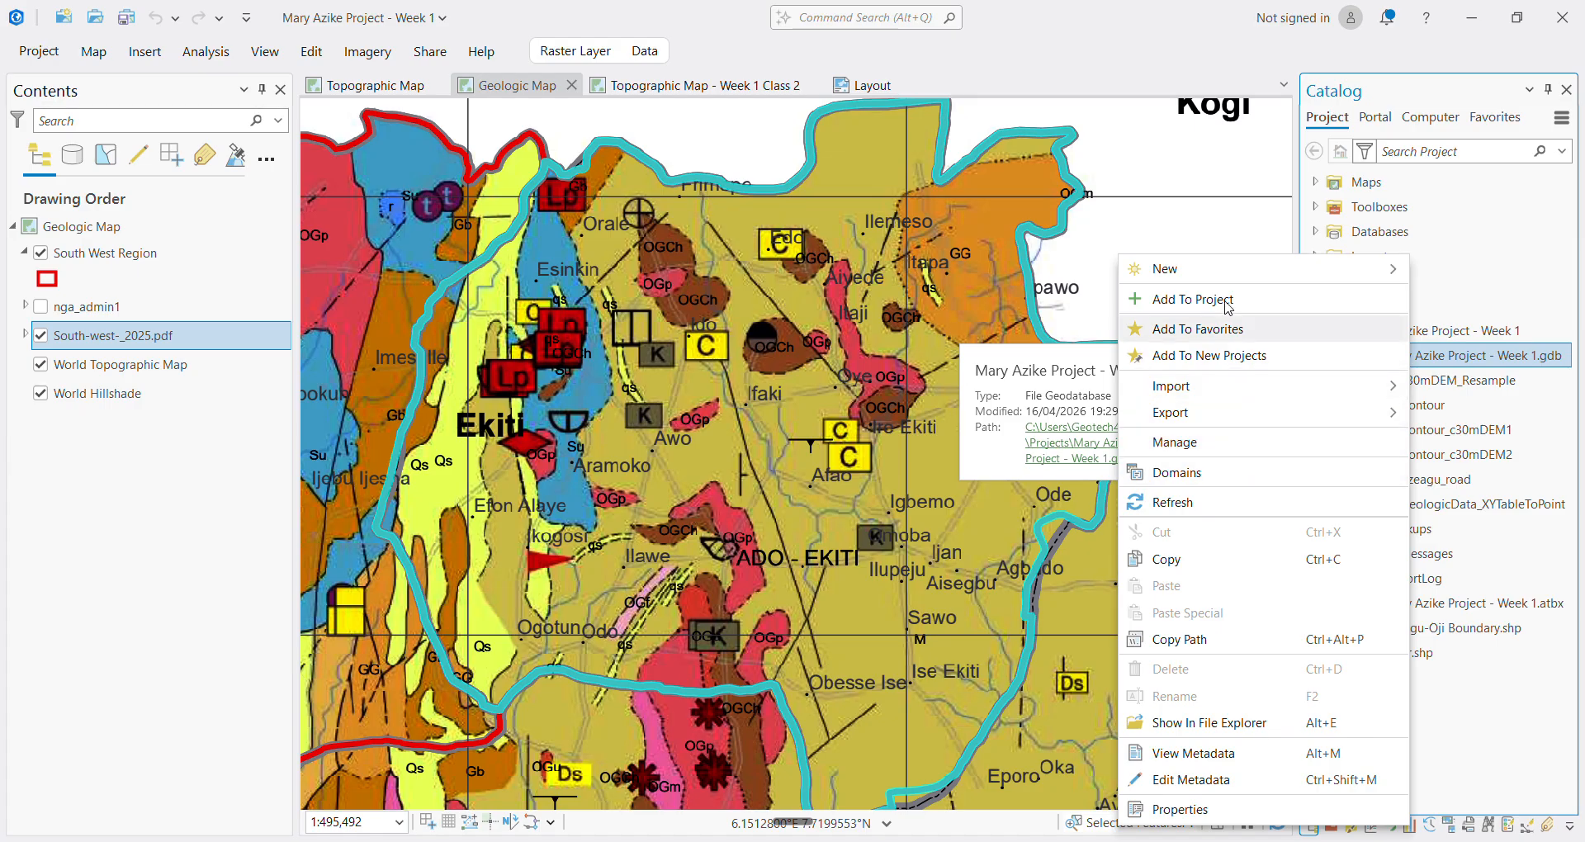
mouse_move(1222, 274)
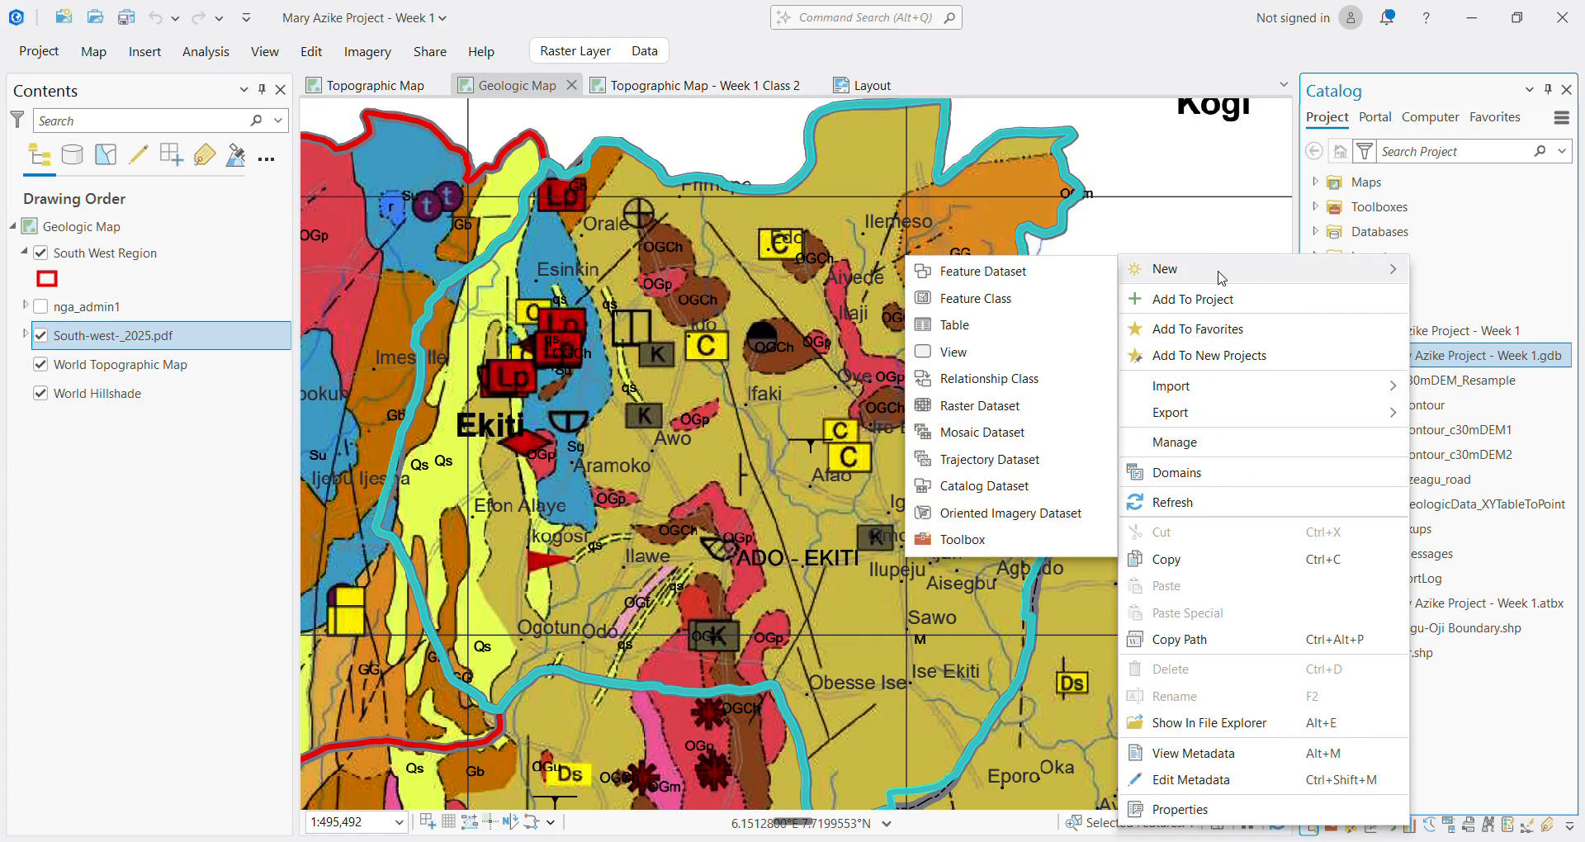
click(985, 299)
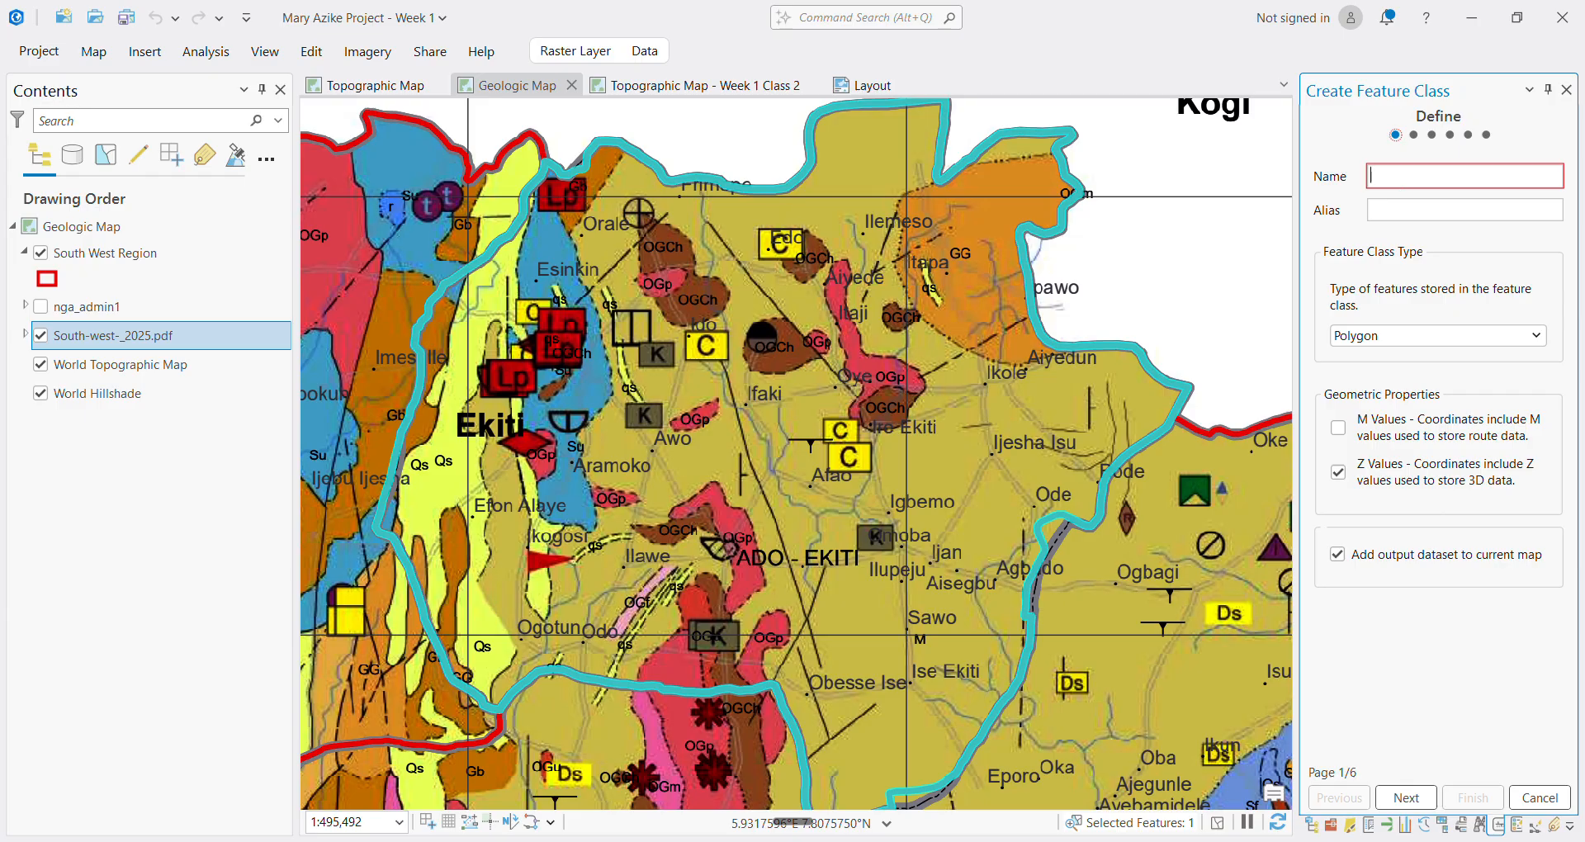
text(Contact)
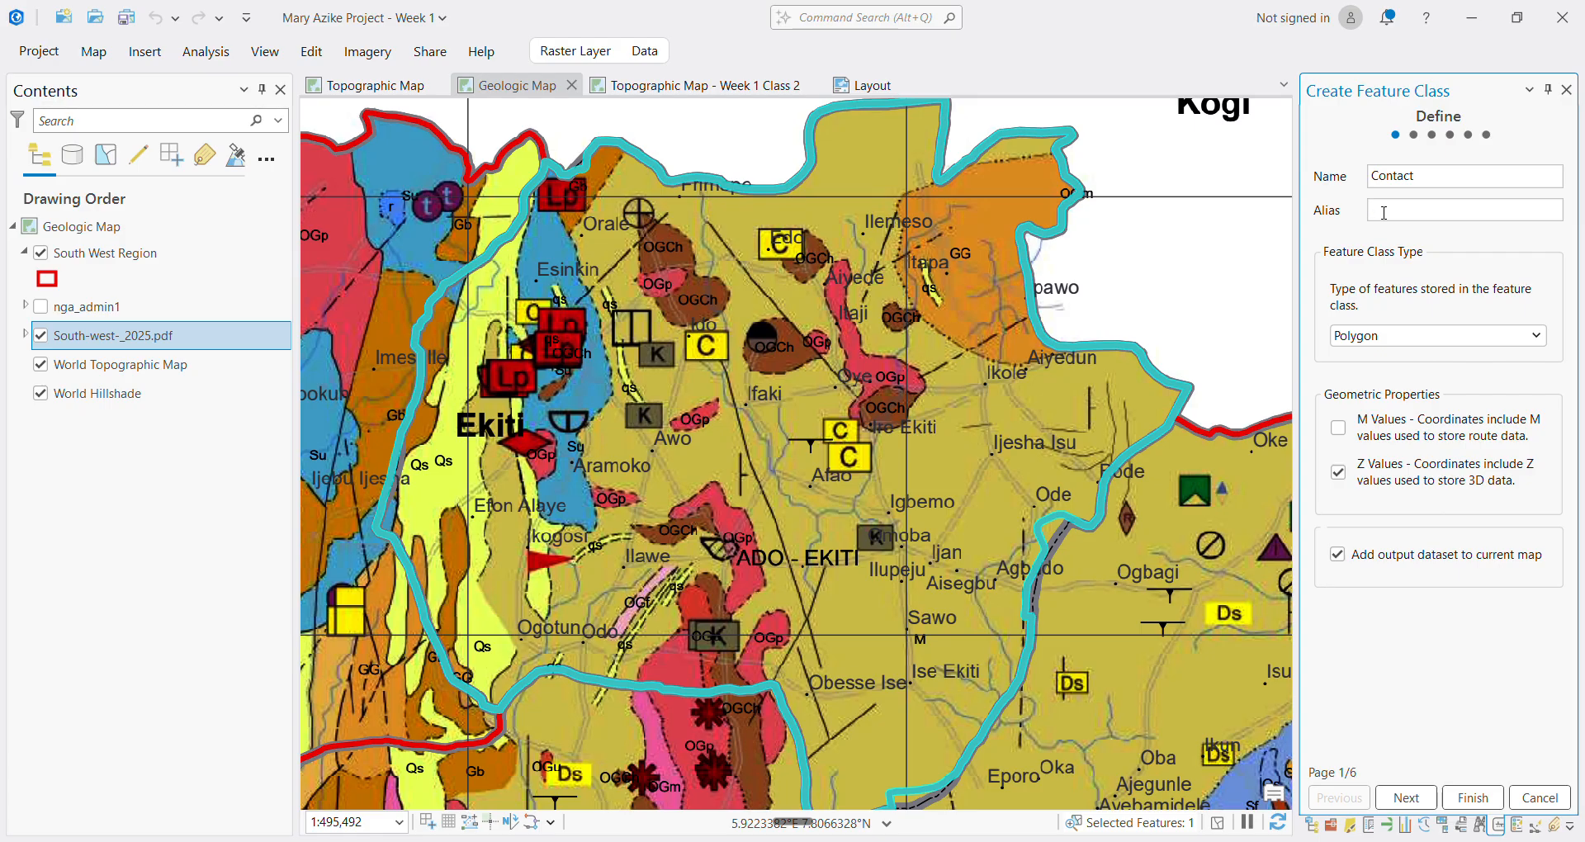
click(1385, 212)
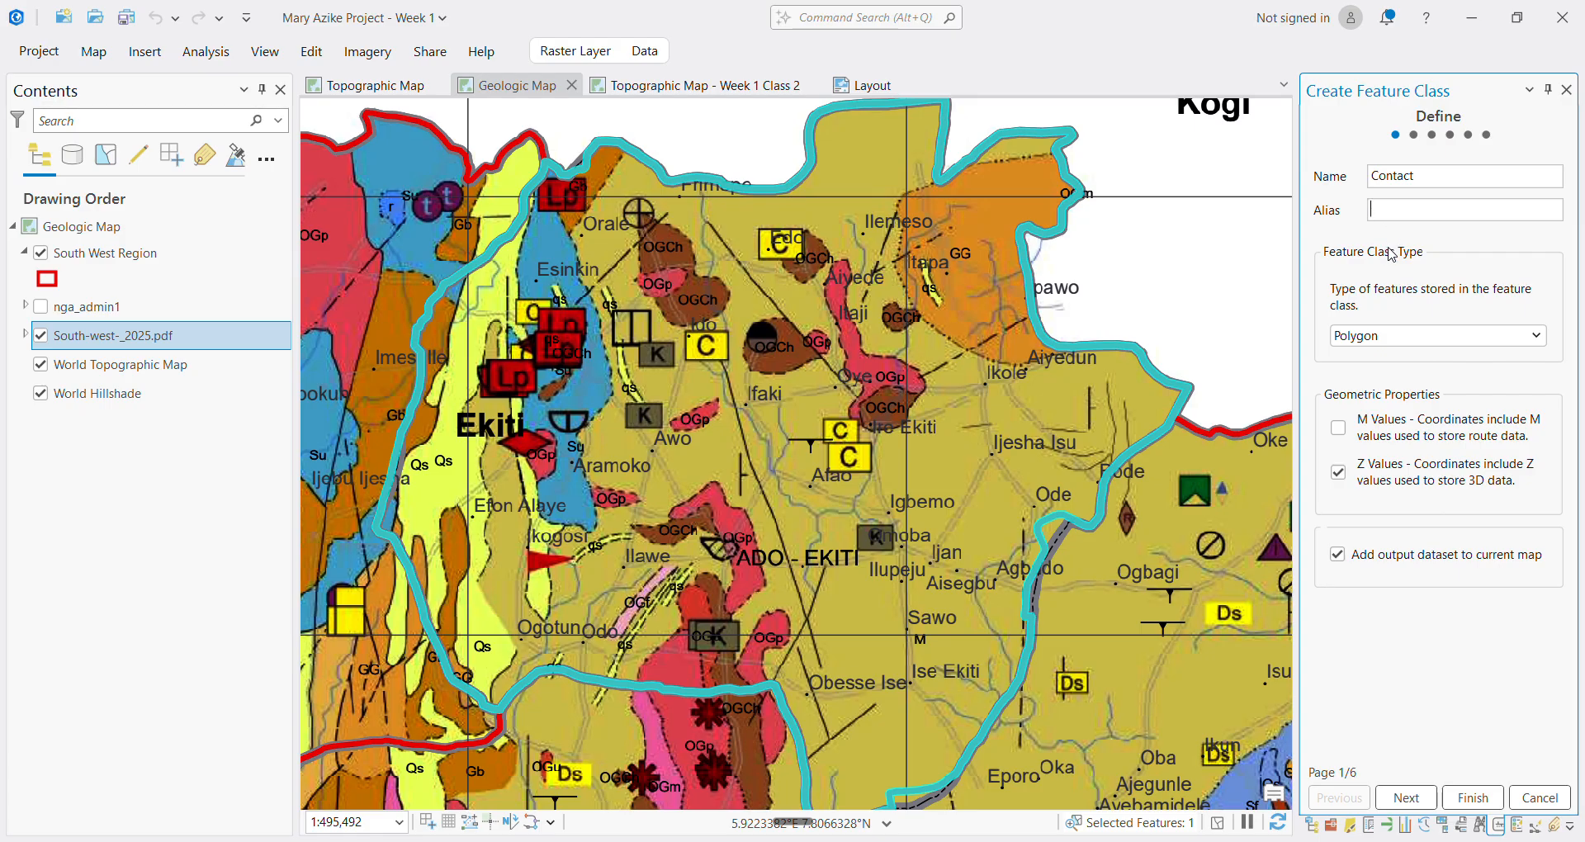
click(1418, 341)
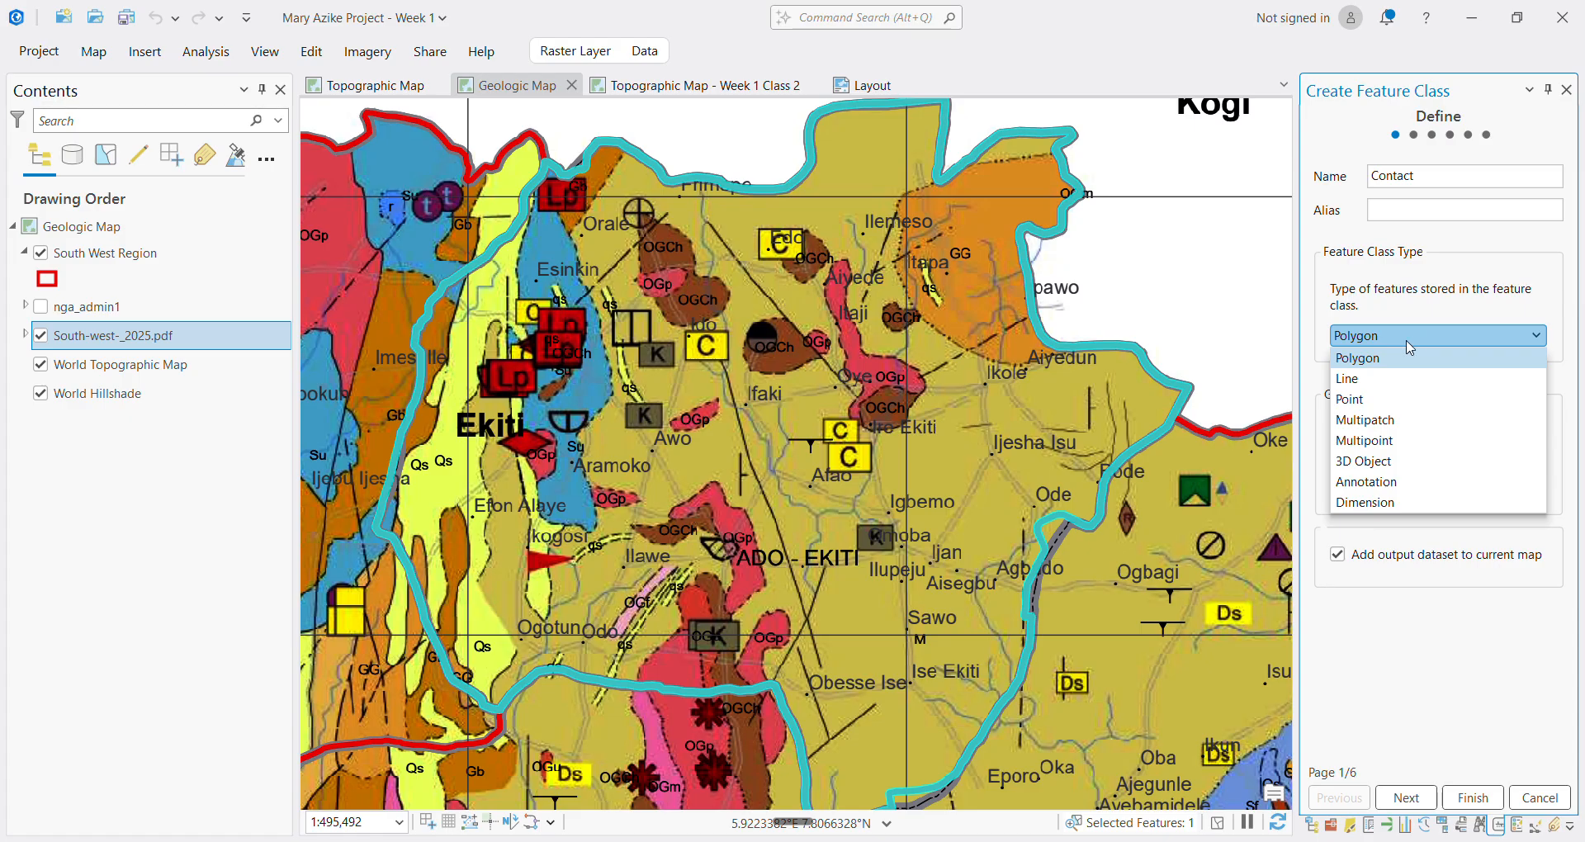
click(1359, 384)
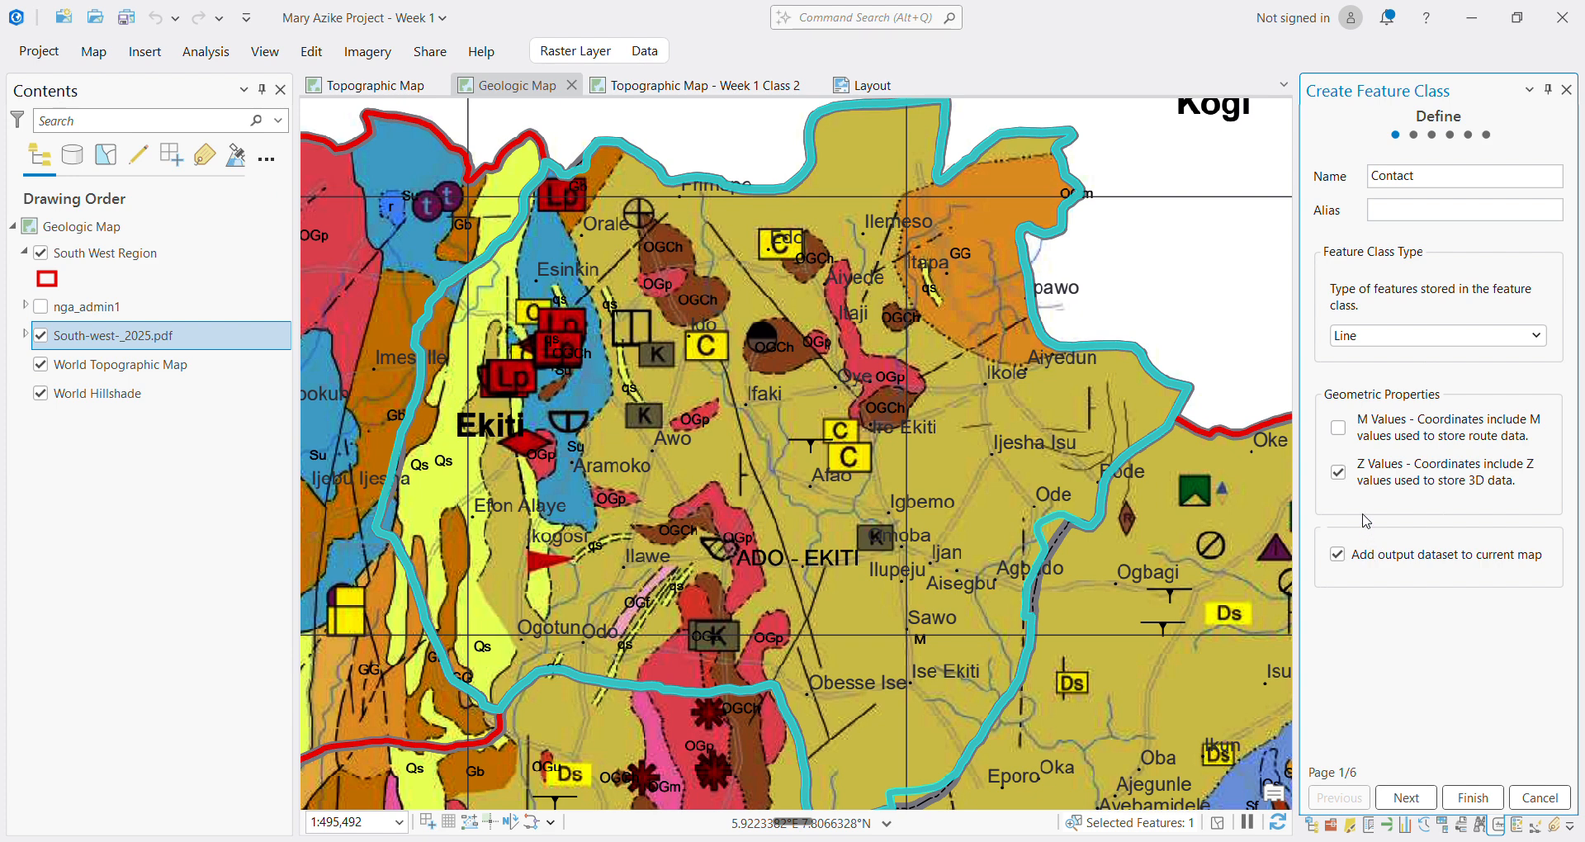
click(1405, 799)
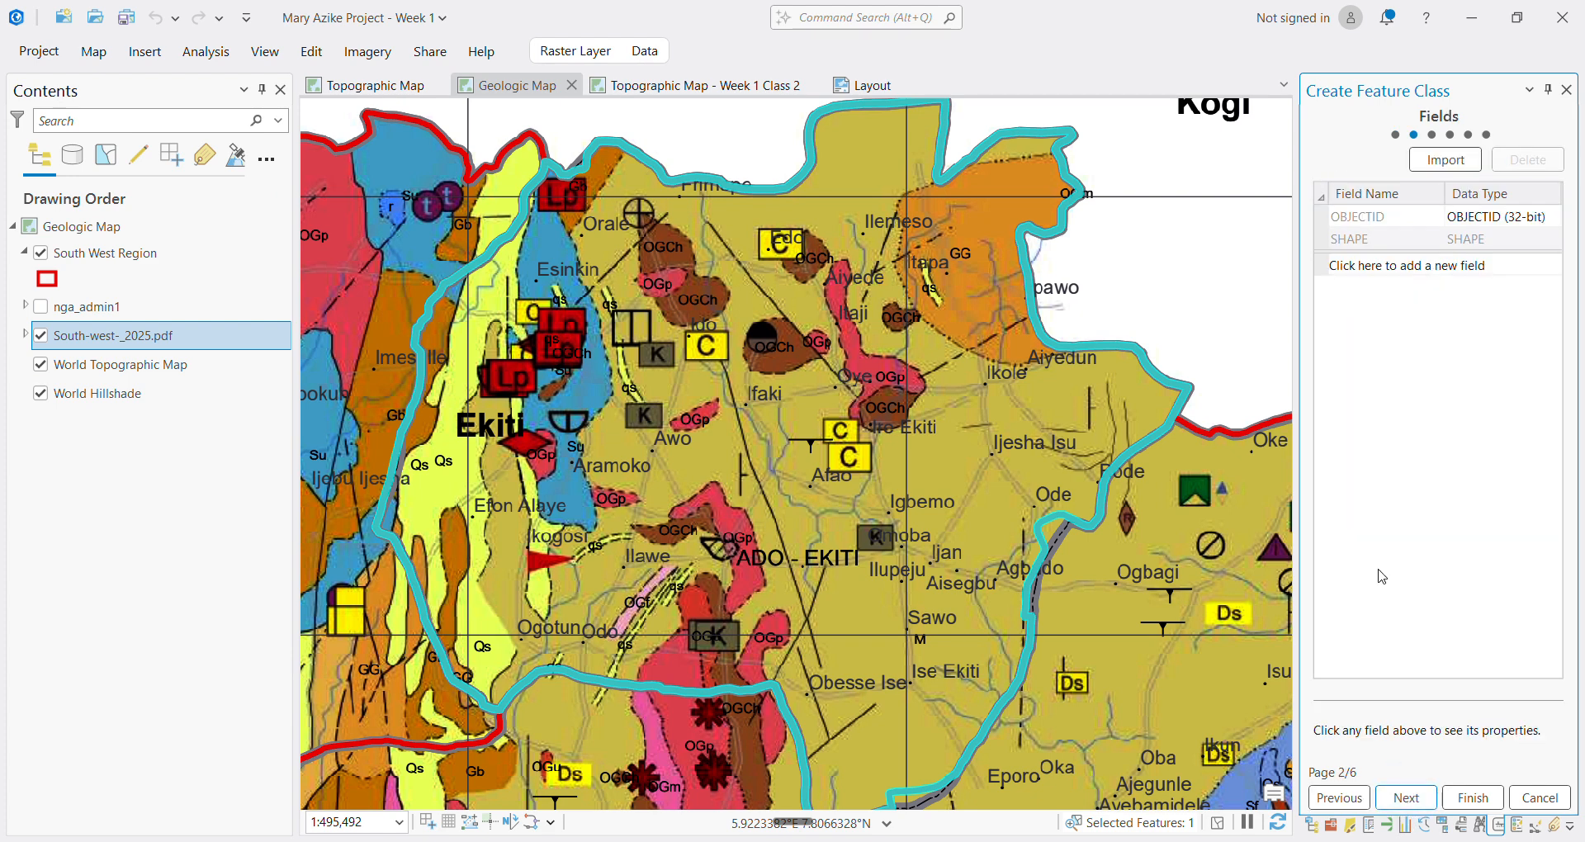
Add a field named Boundary to the Contact feature class and set its data type to Text
click(1355, 266)
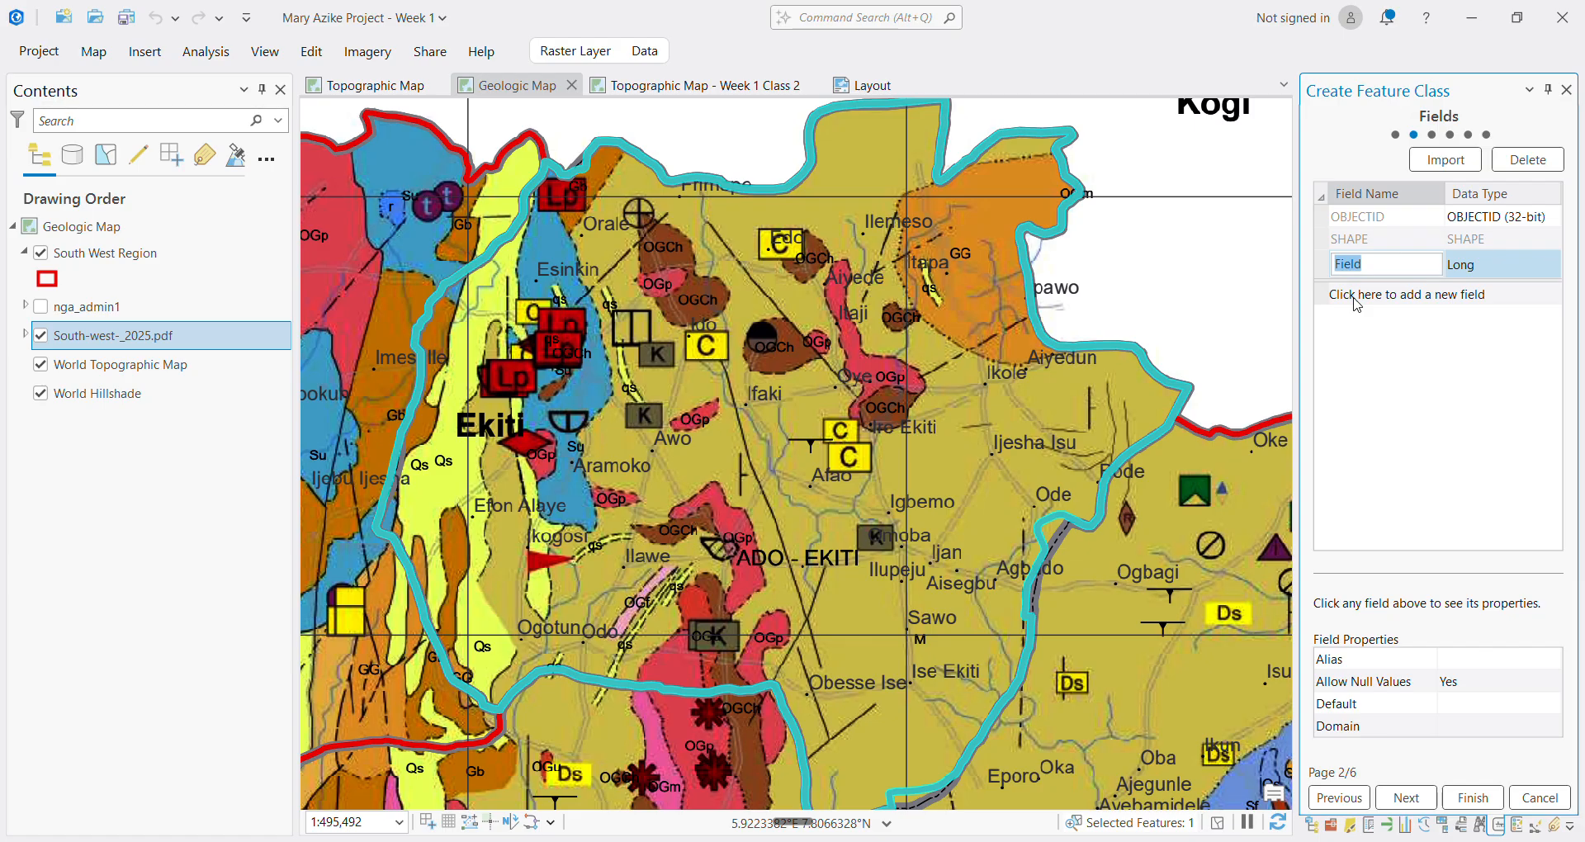
text(Bo)
key(BackSpace)
text(oundary)
key(Return)
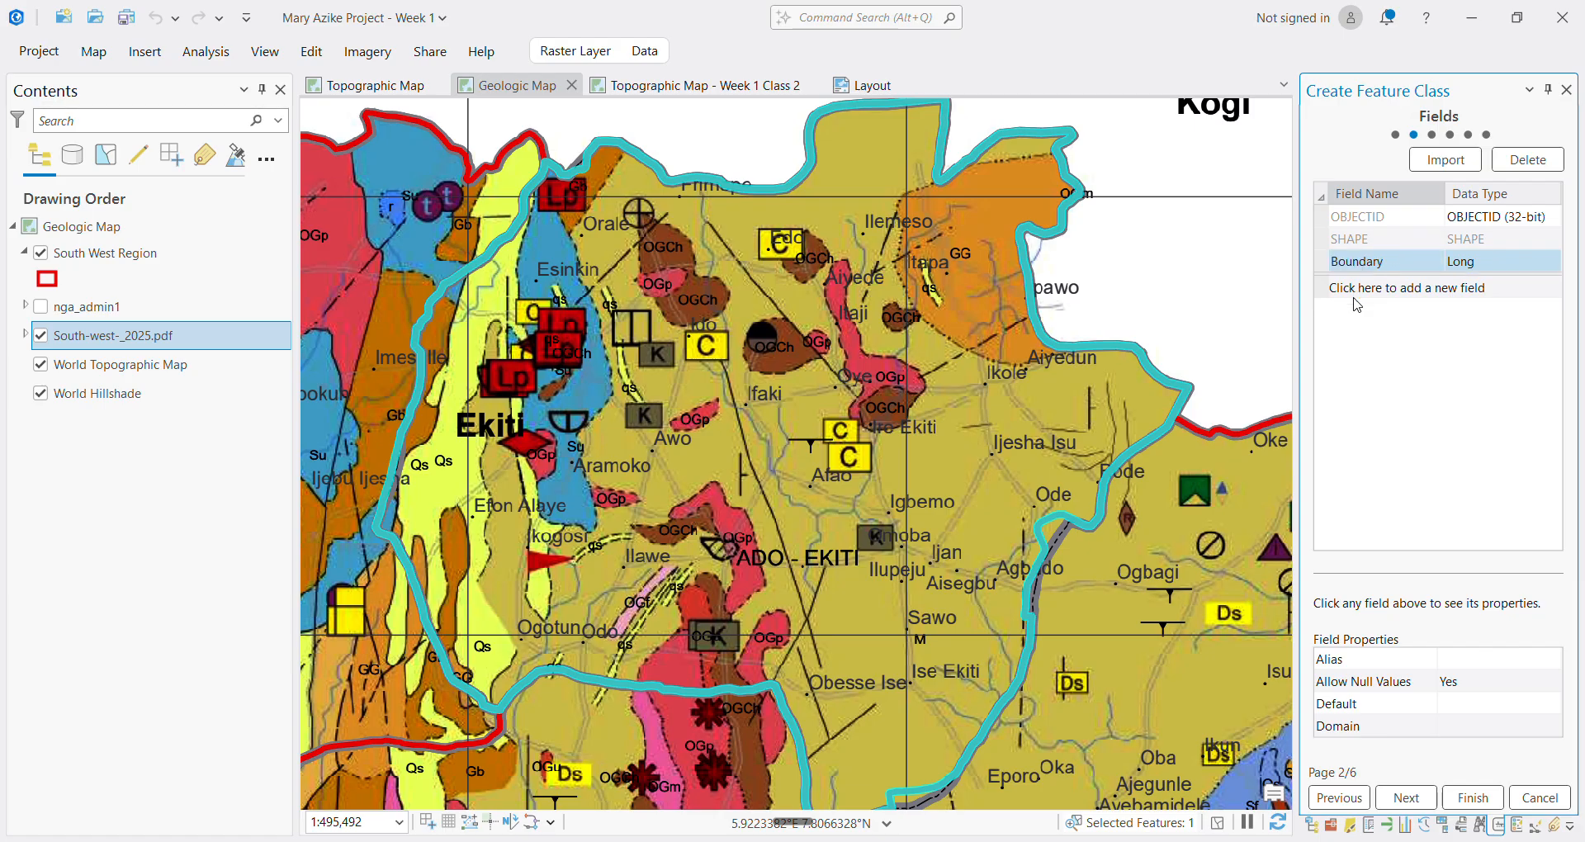
click(1478, 268)
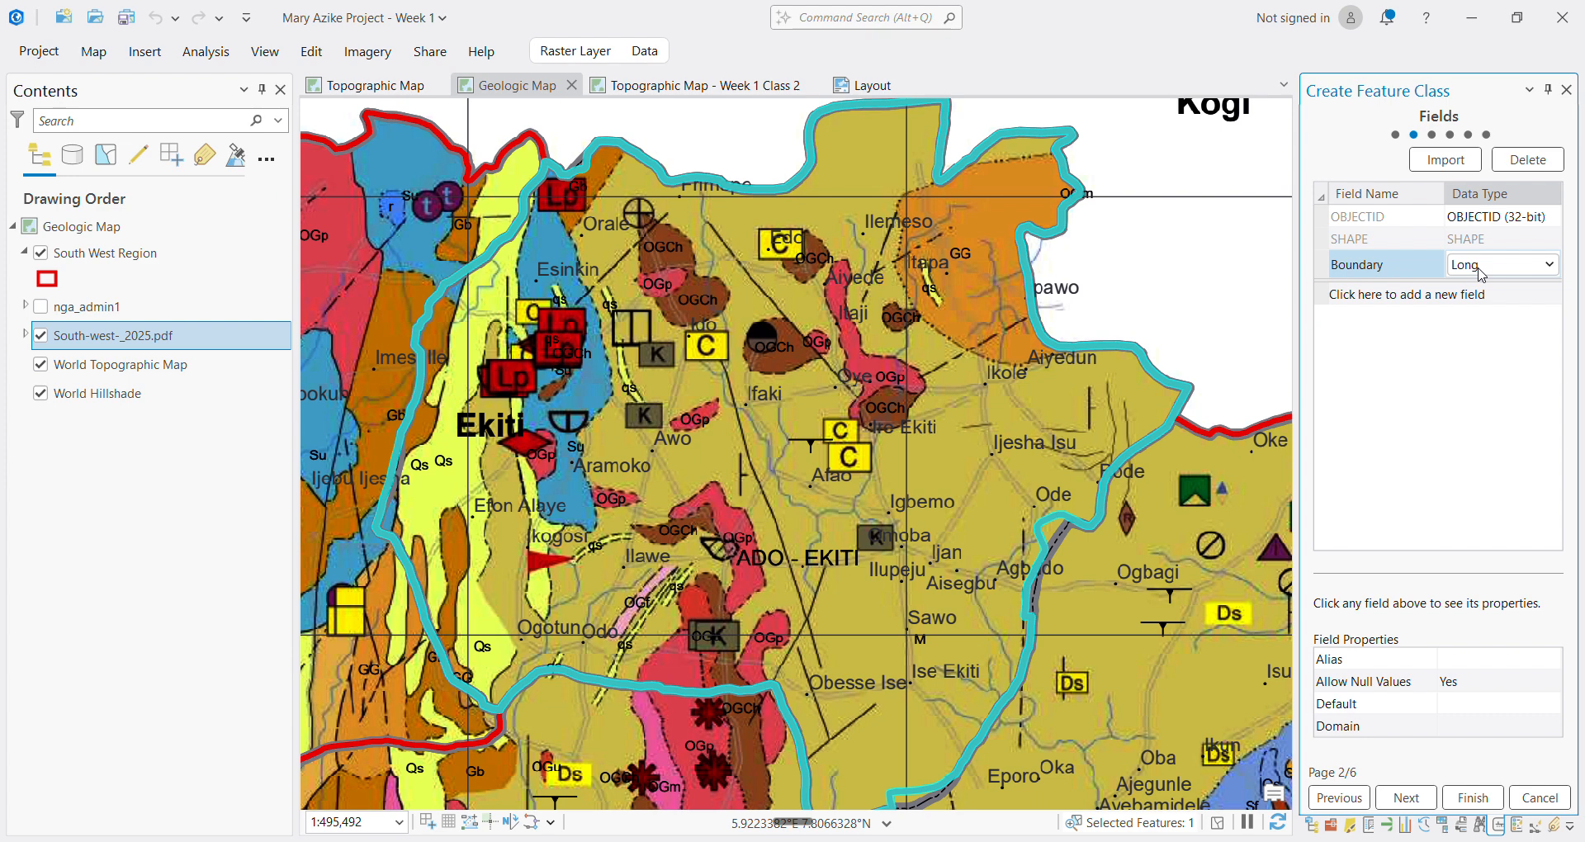
click(1479, 270)
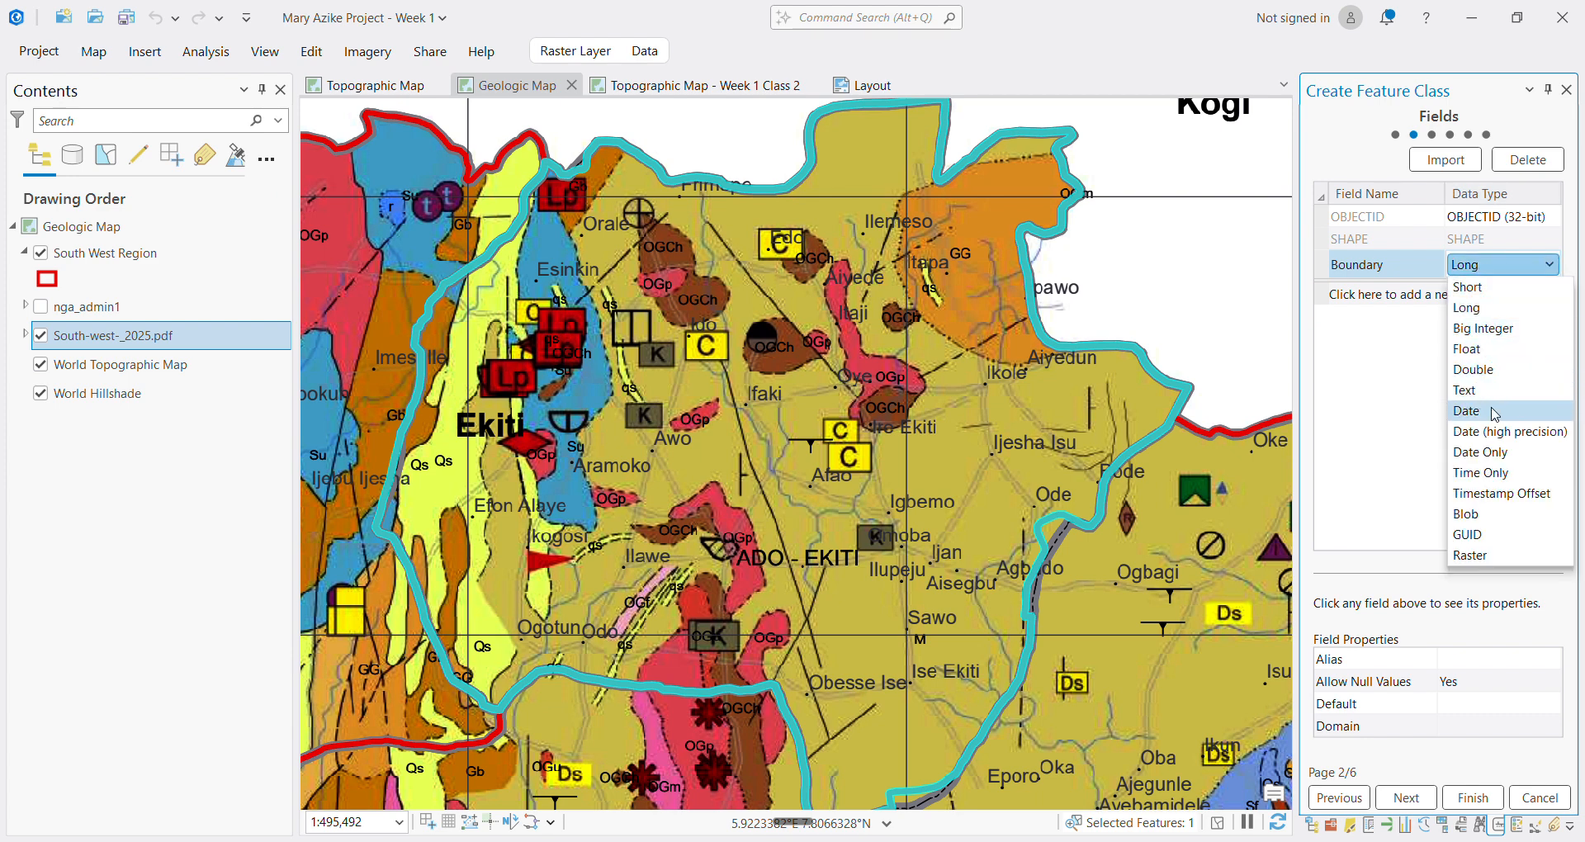
click(1484, 392)
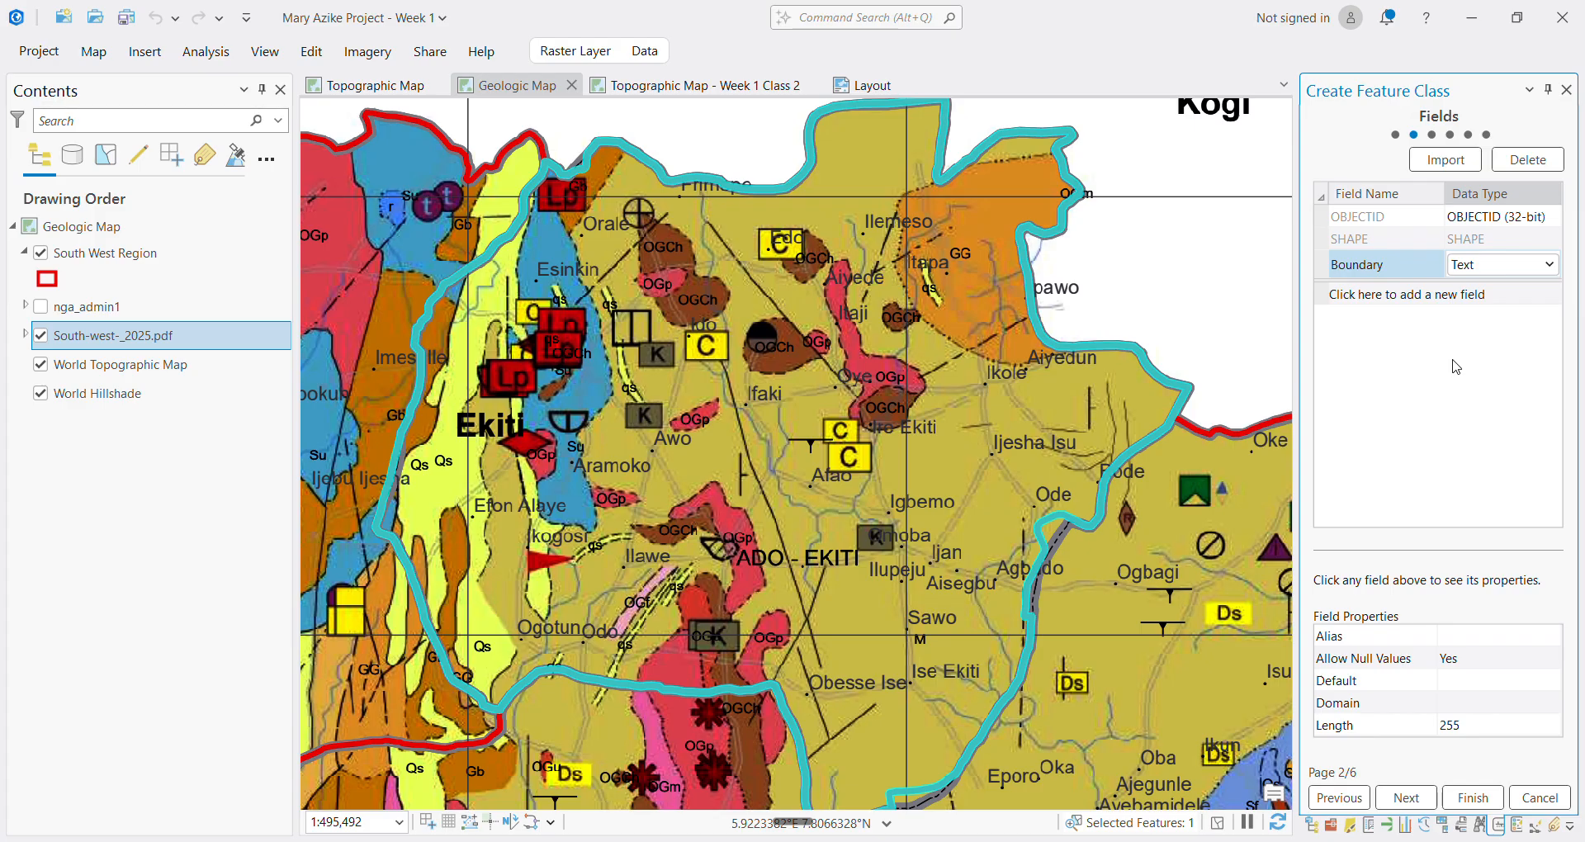
click(1507, 269)
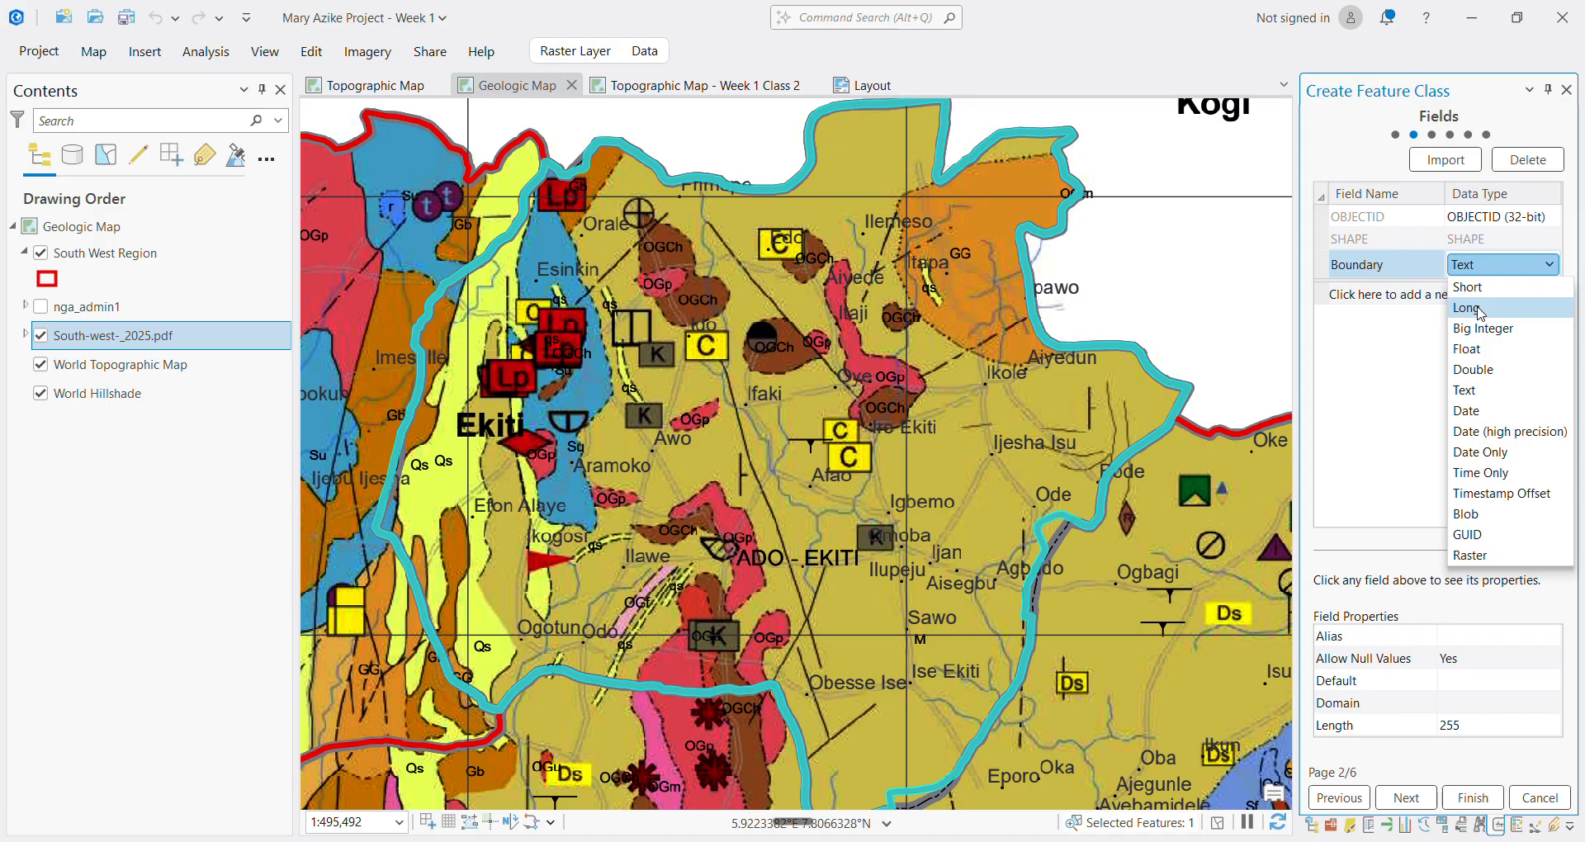
click(1487, 399)
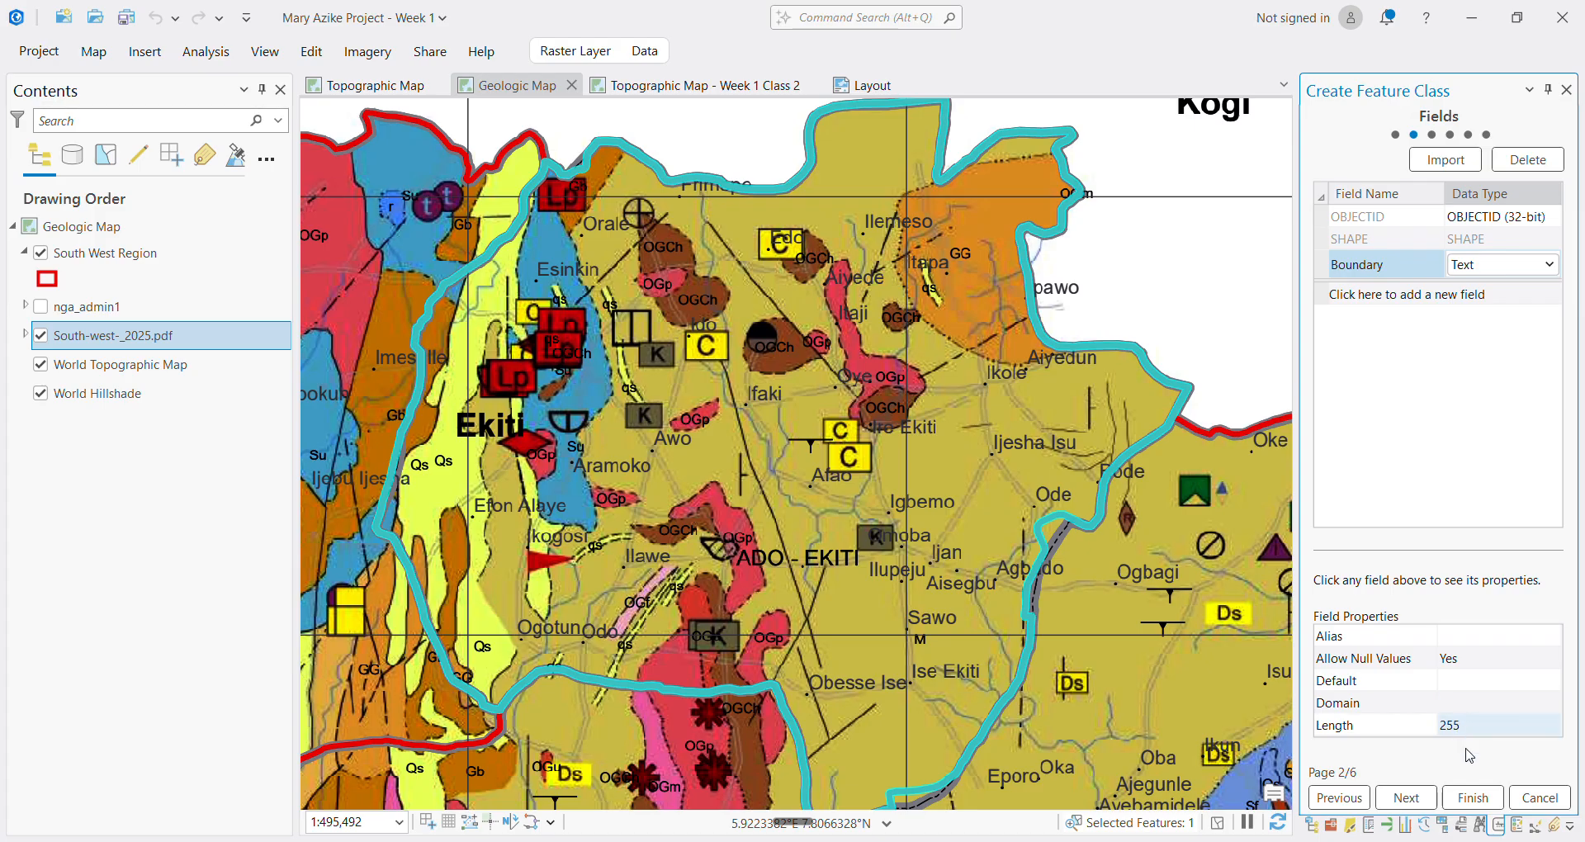
Accept WGS 1984 and the default tolerance, resolution and storage settings, and finish creating the Contact feature class
click(1411, 803)
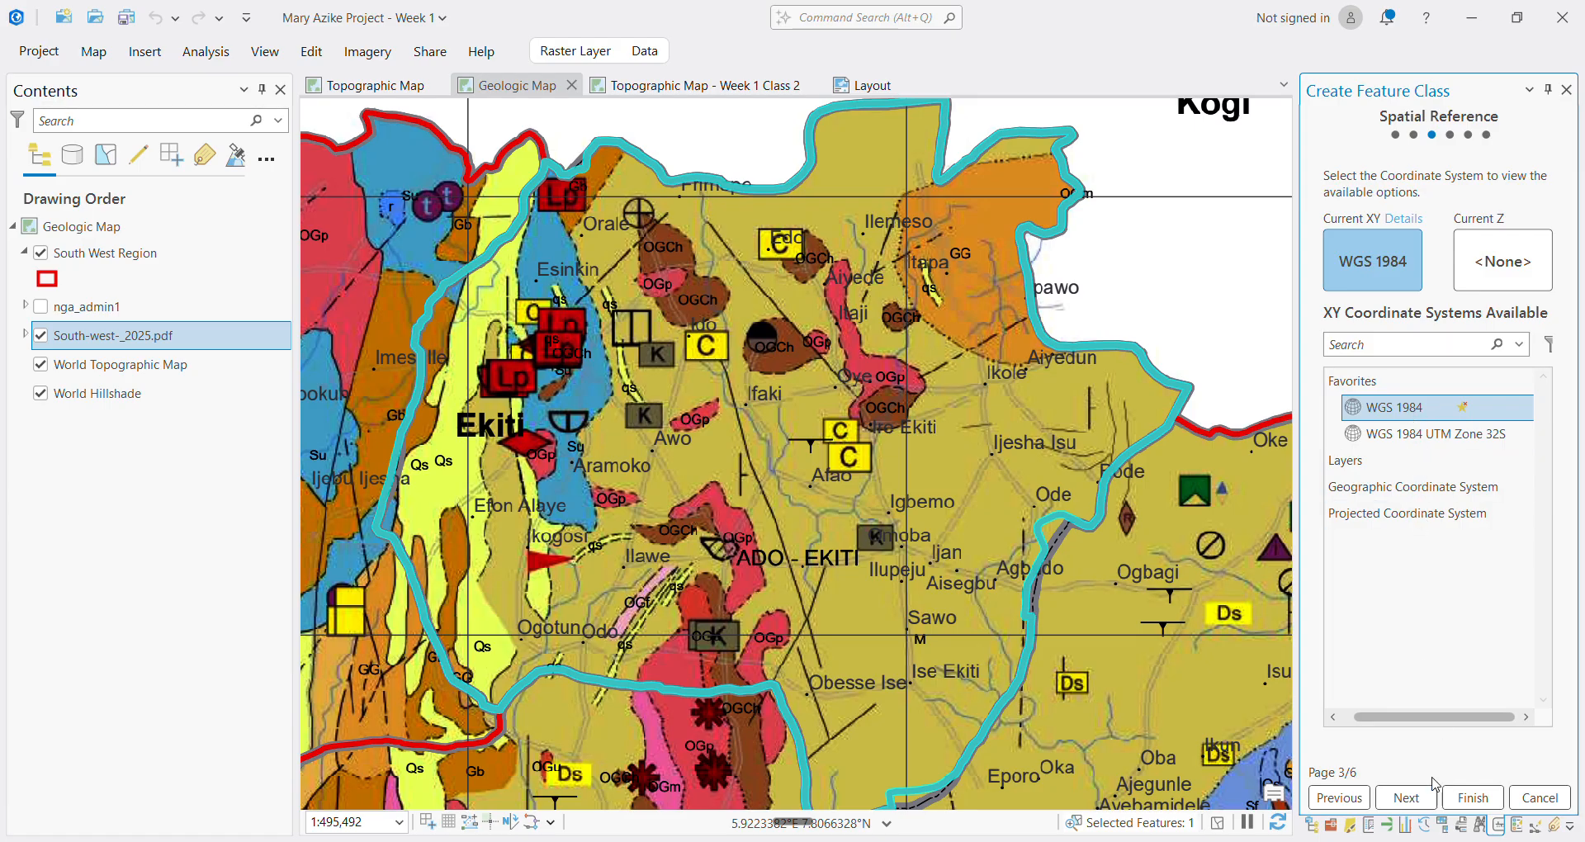
click(1406, 798)
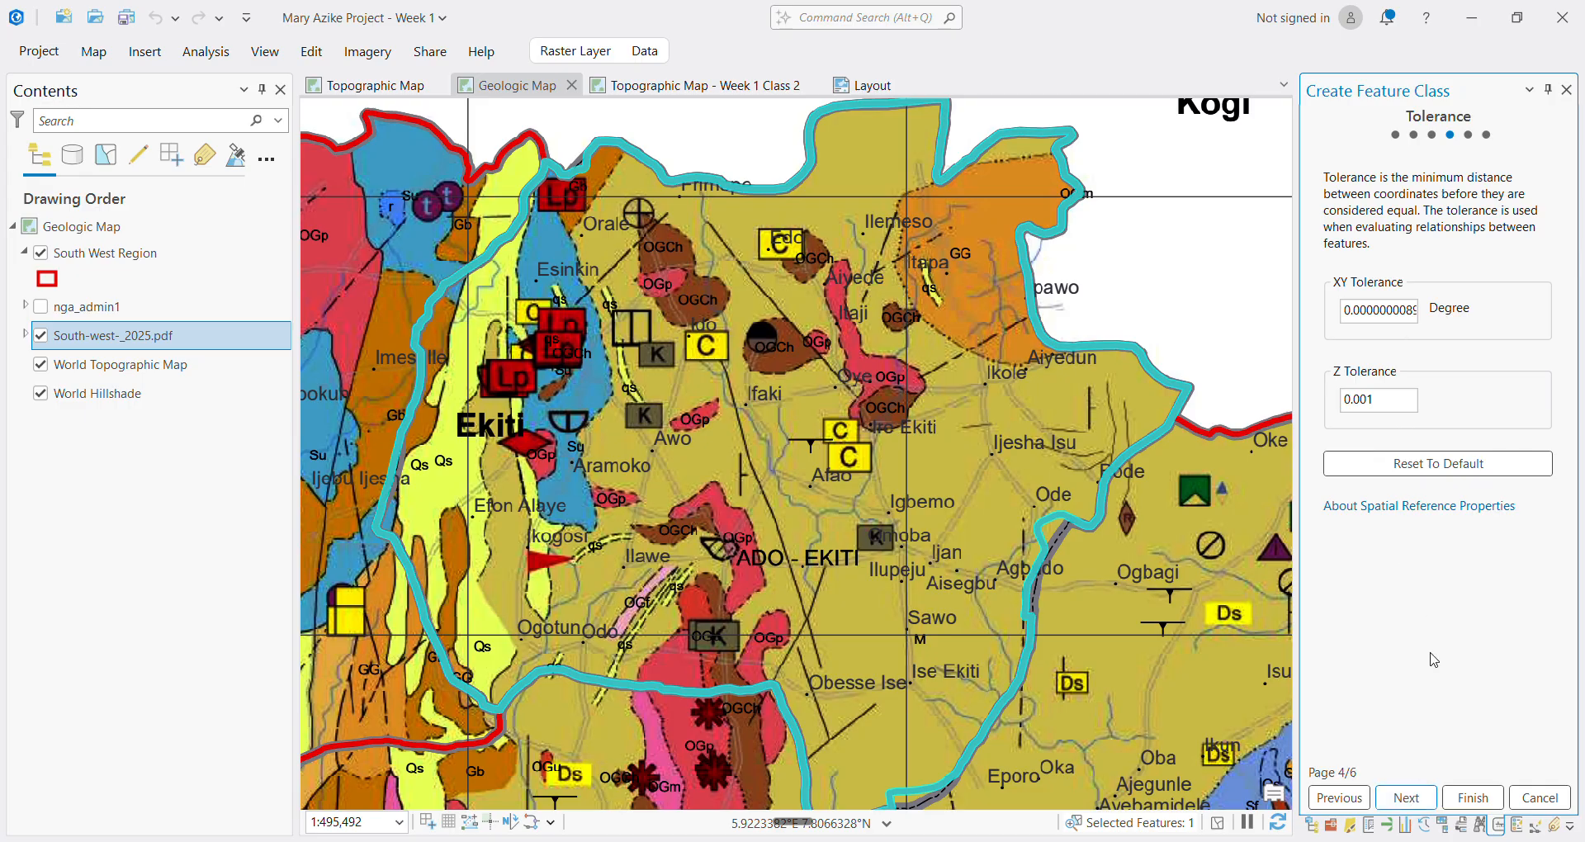
click(1408, 796)
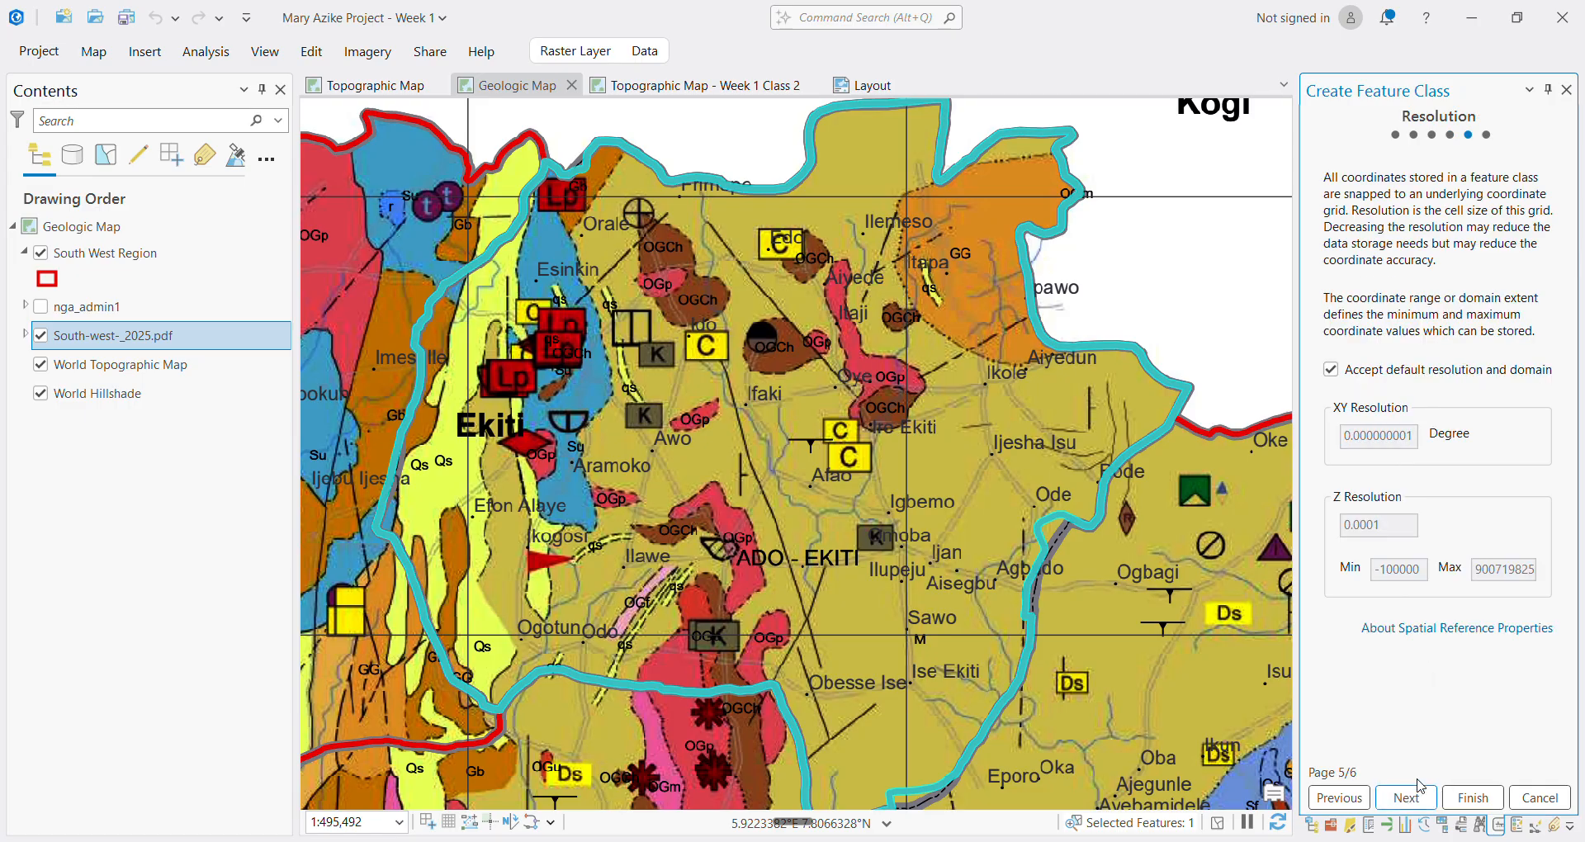
click(1407, 796)
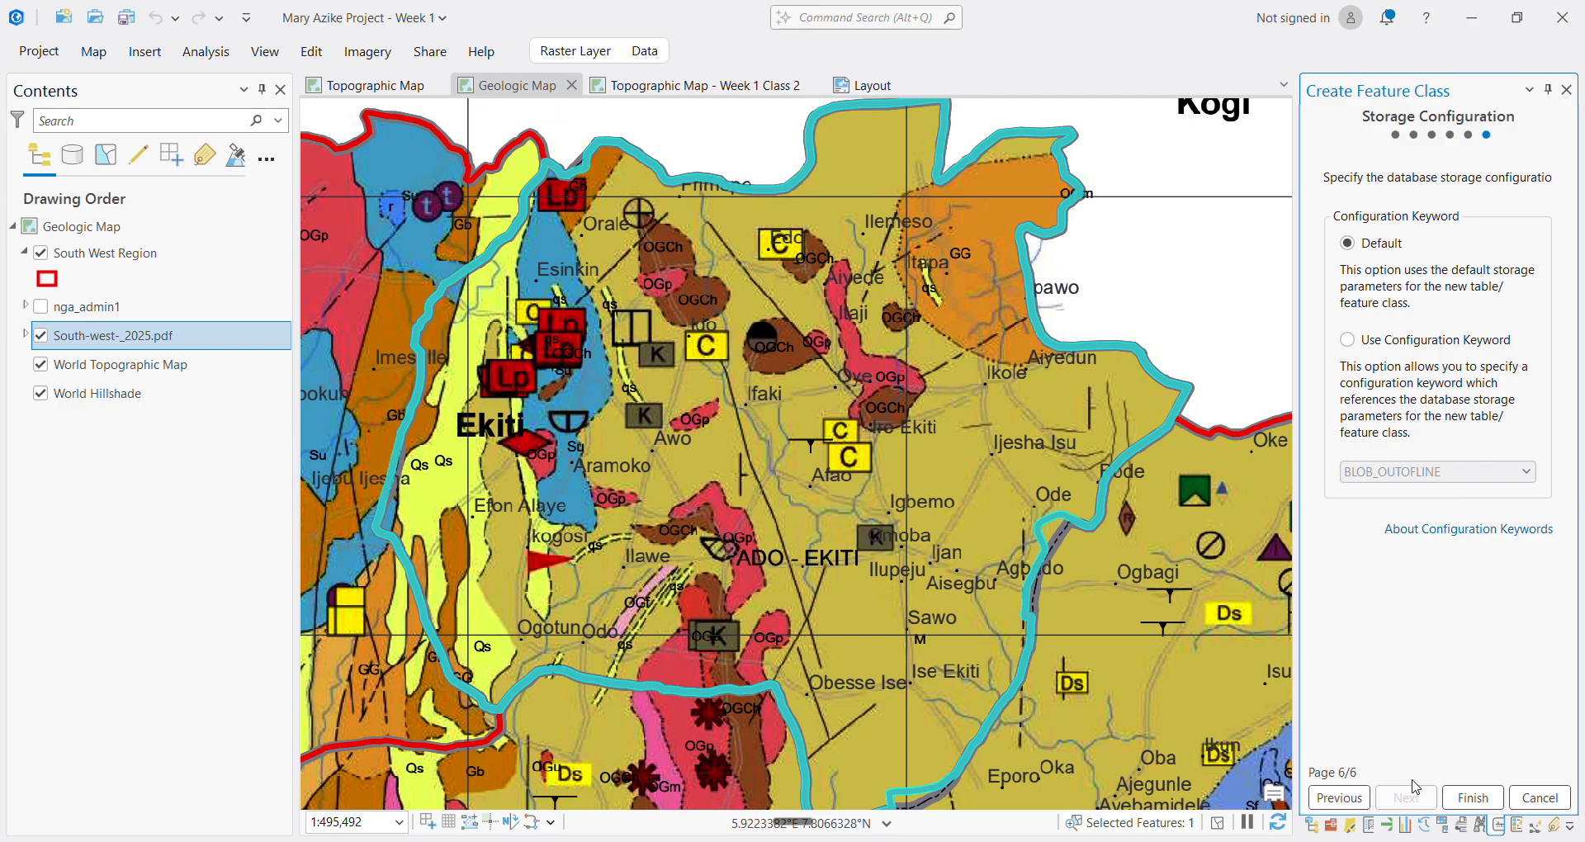
click(1478, 801)
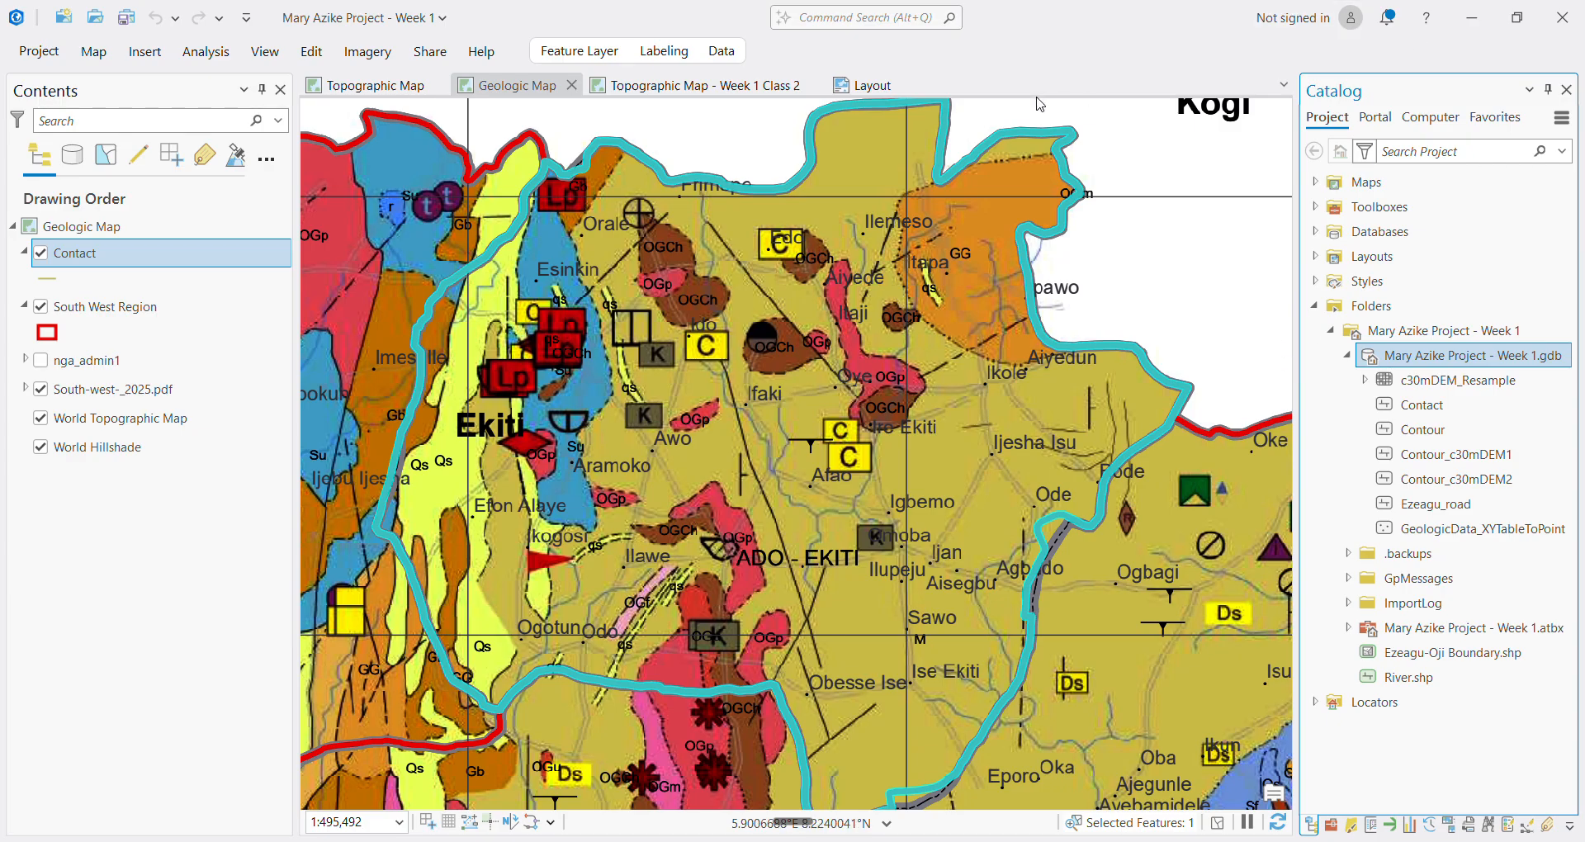
Save the project with the Contact layer in the Geologic Map
click(94, 262)
right_click(94, 262)
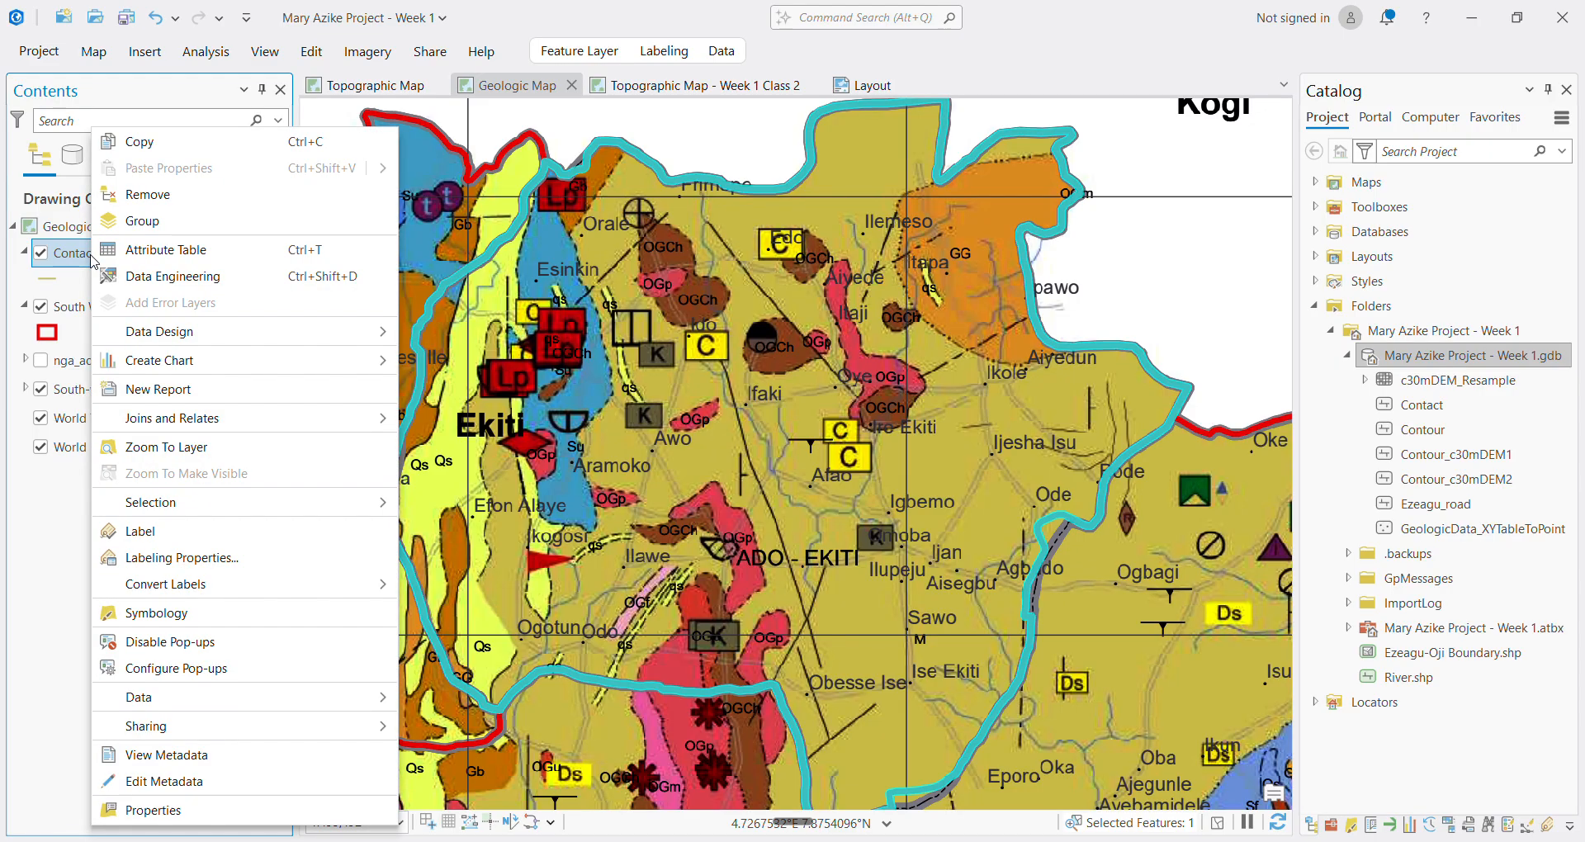
click(46, 530)
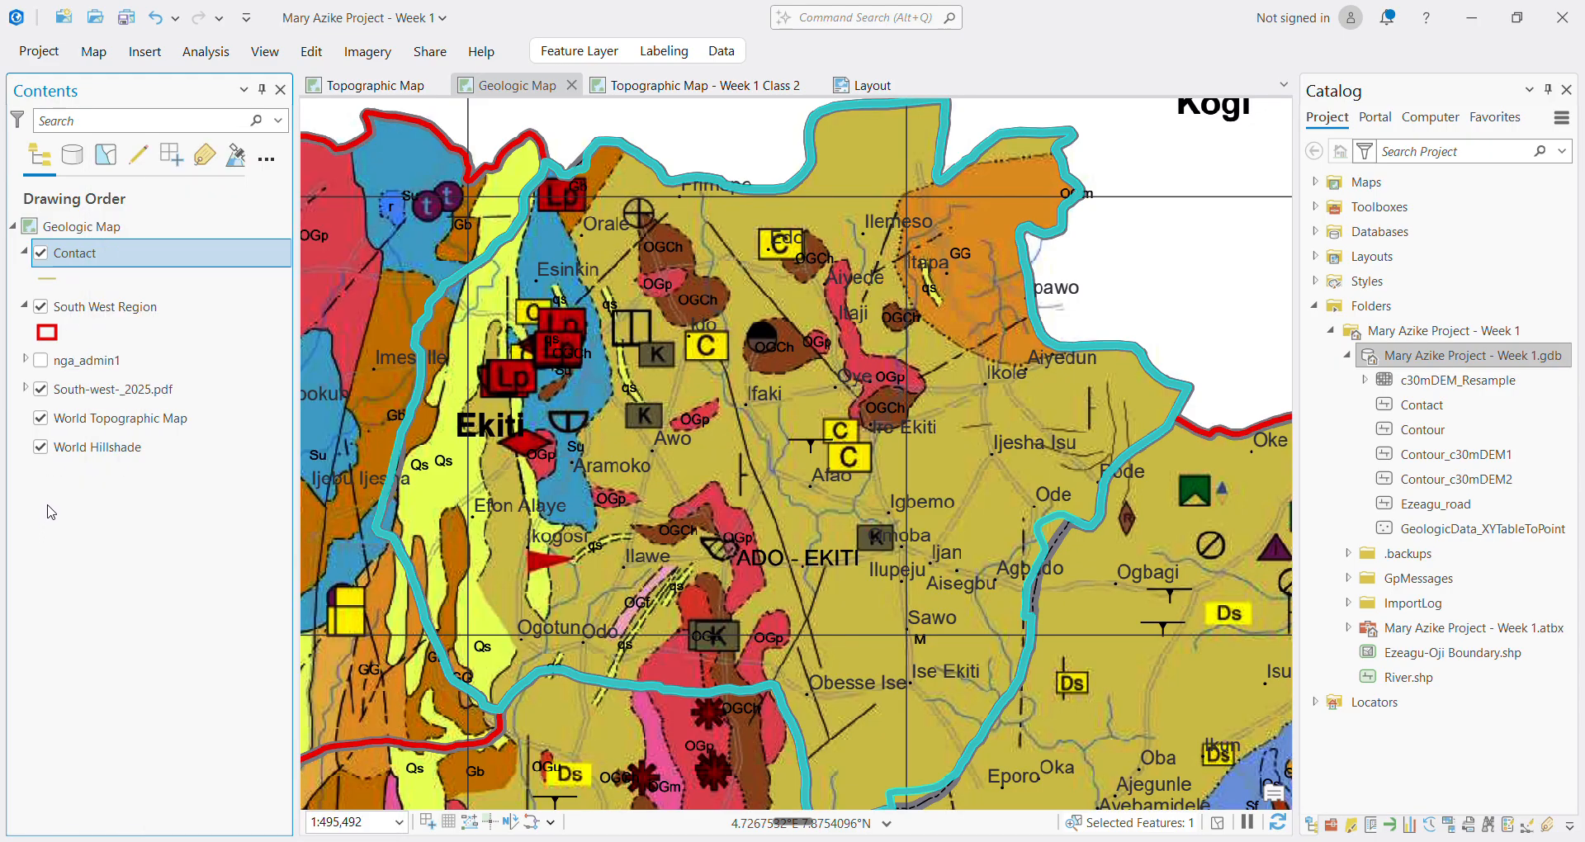
key(ctrl+s)
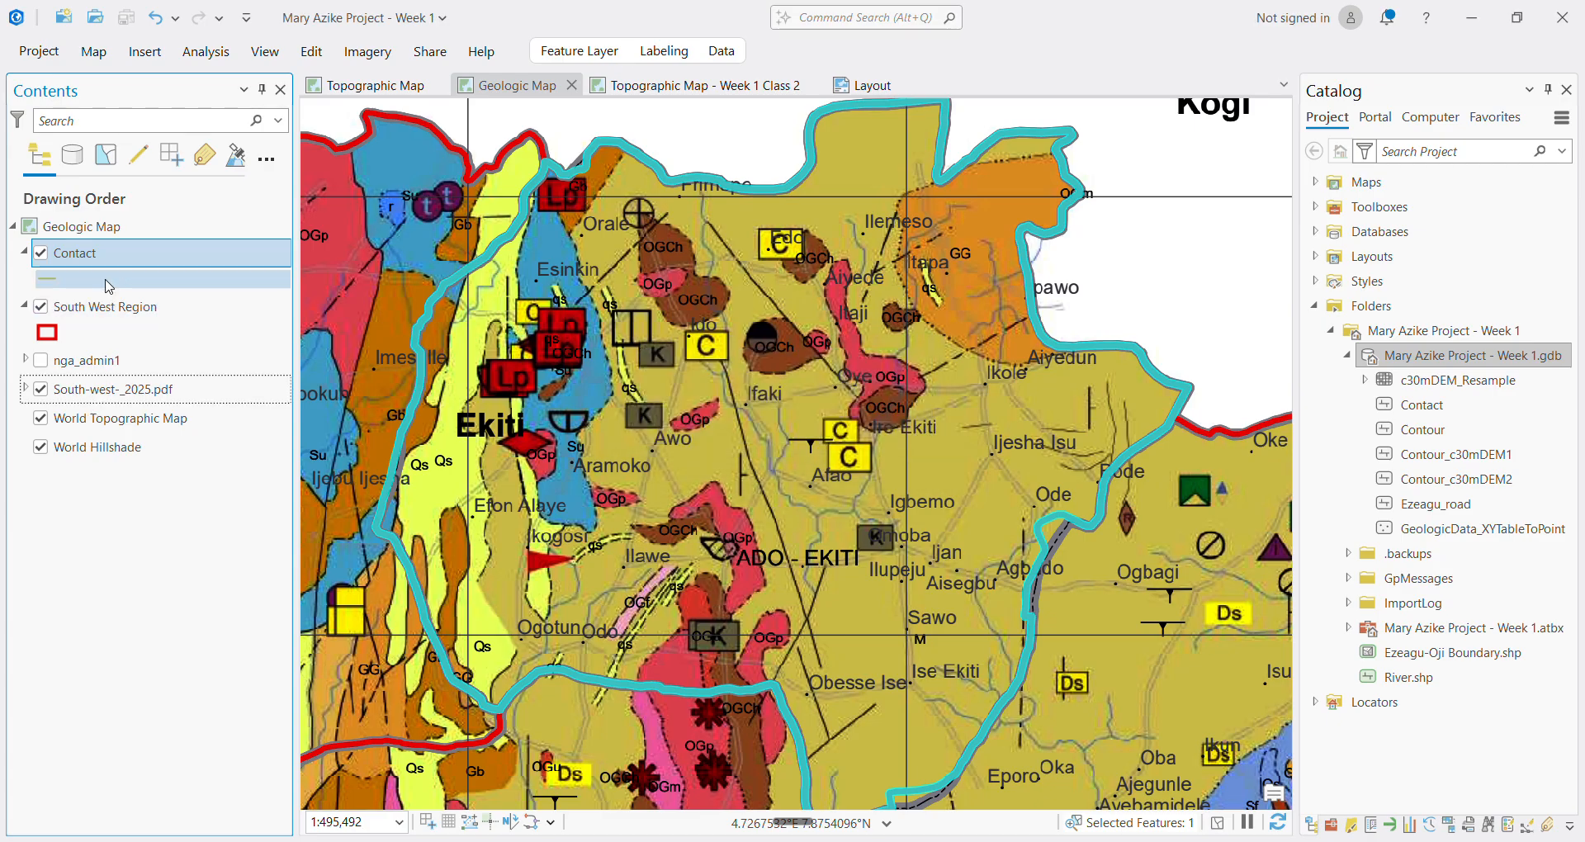
right_click(103, 261)
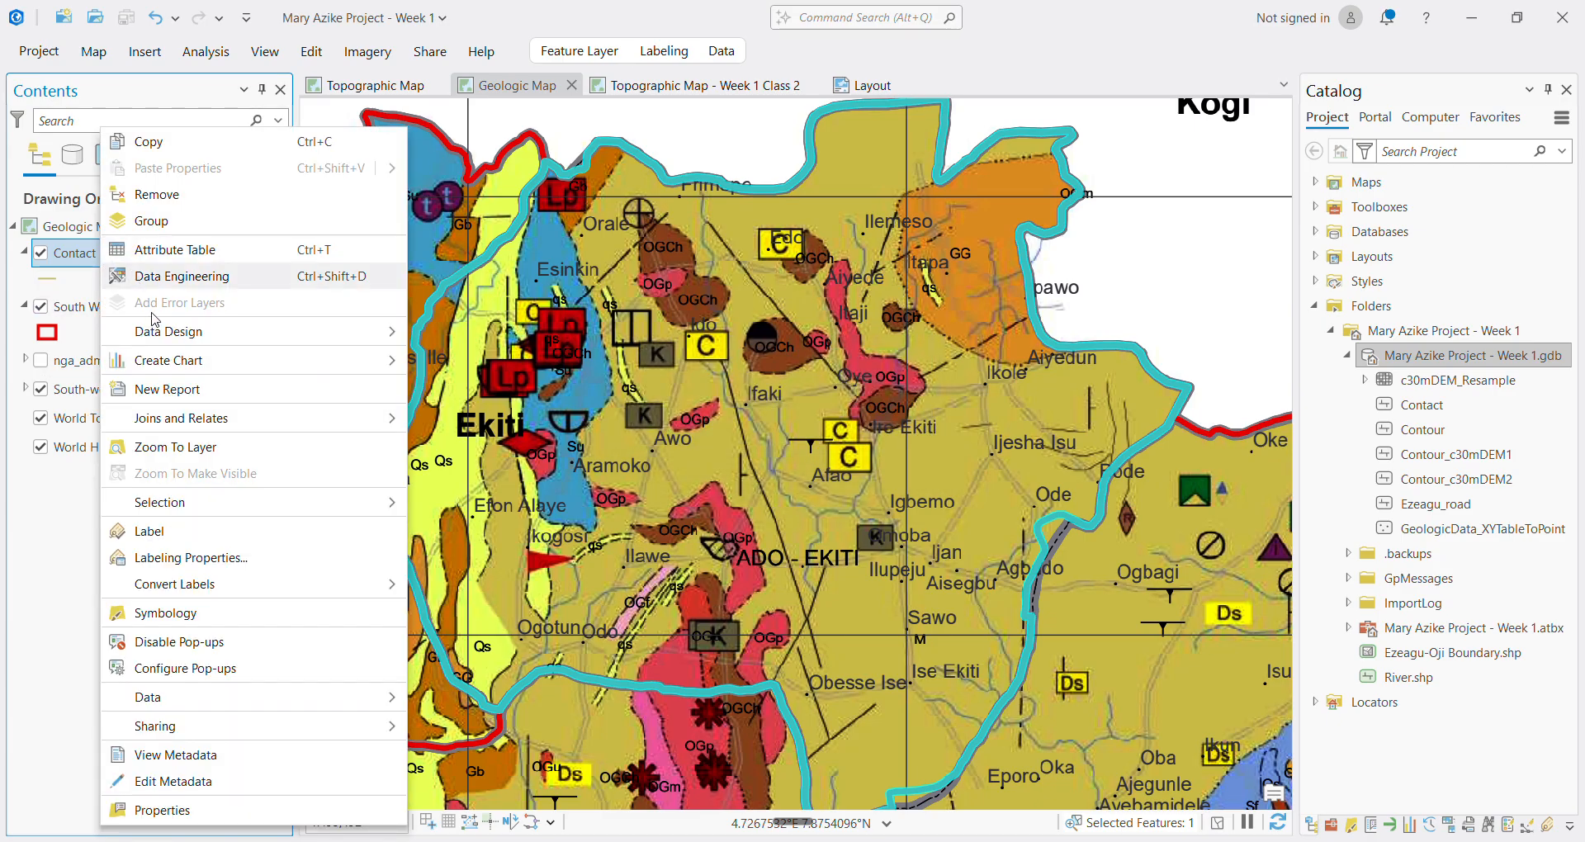
click(36, 648)
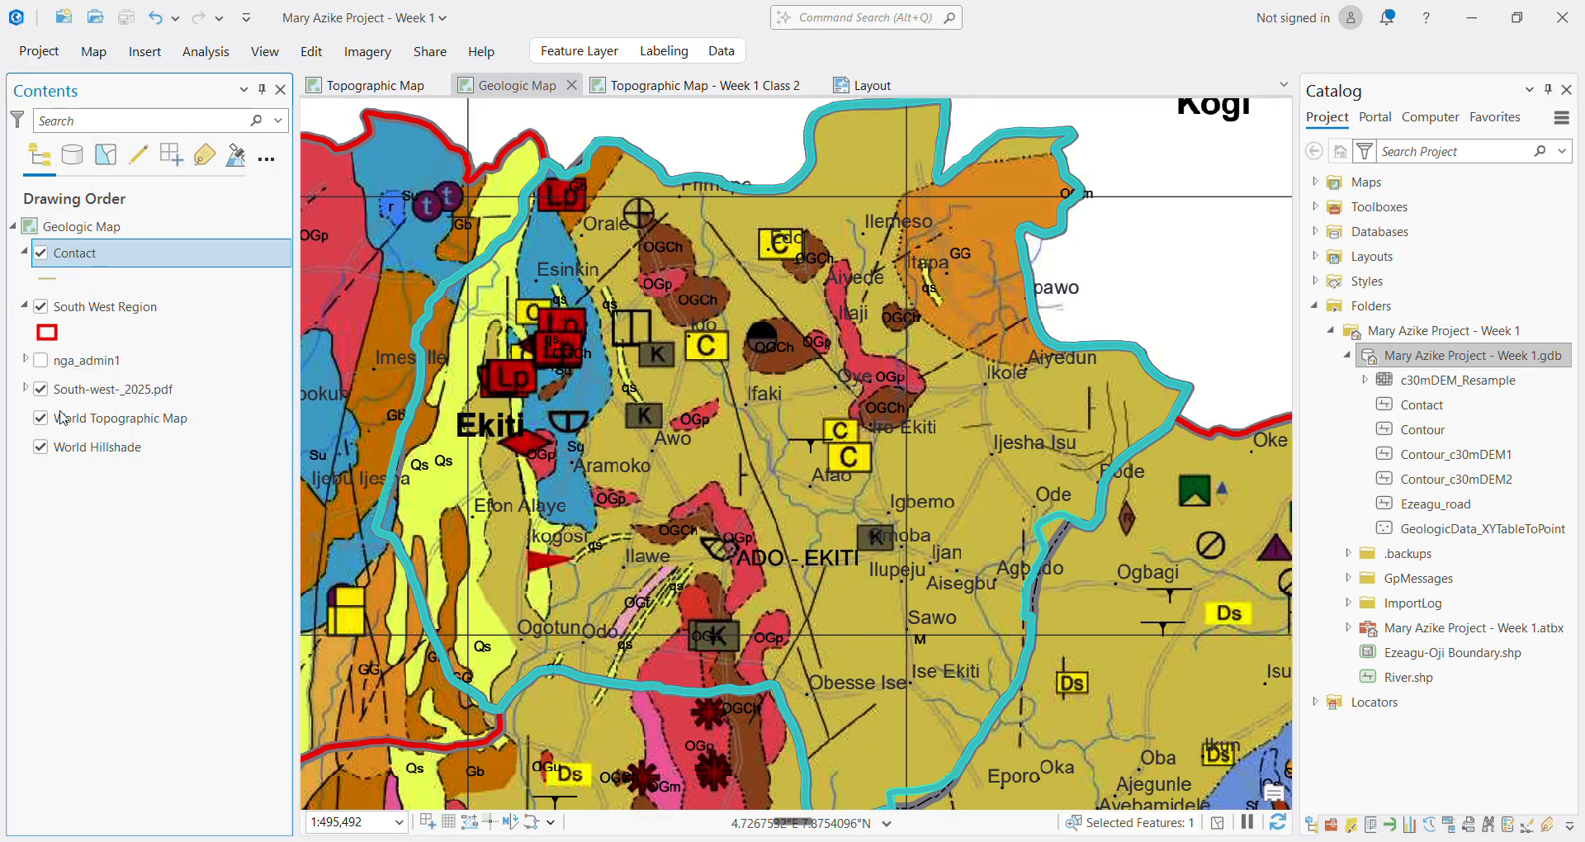
Start creating features with the Contact template using its Line construction tool
click(310, 53)
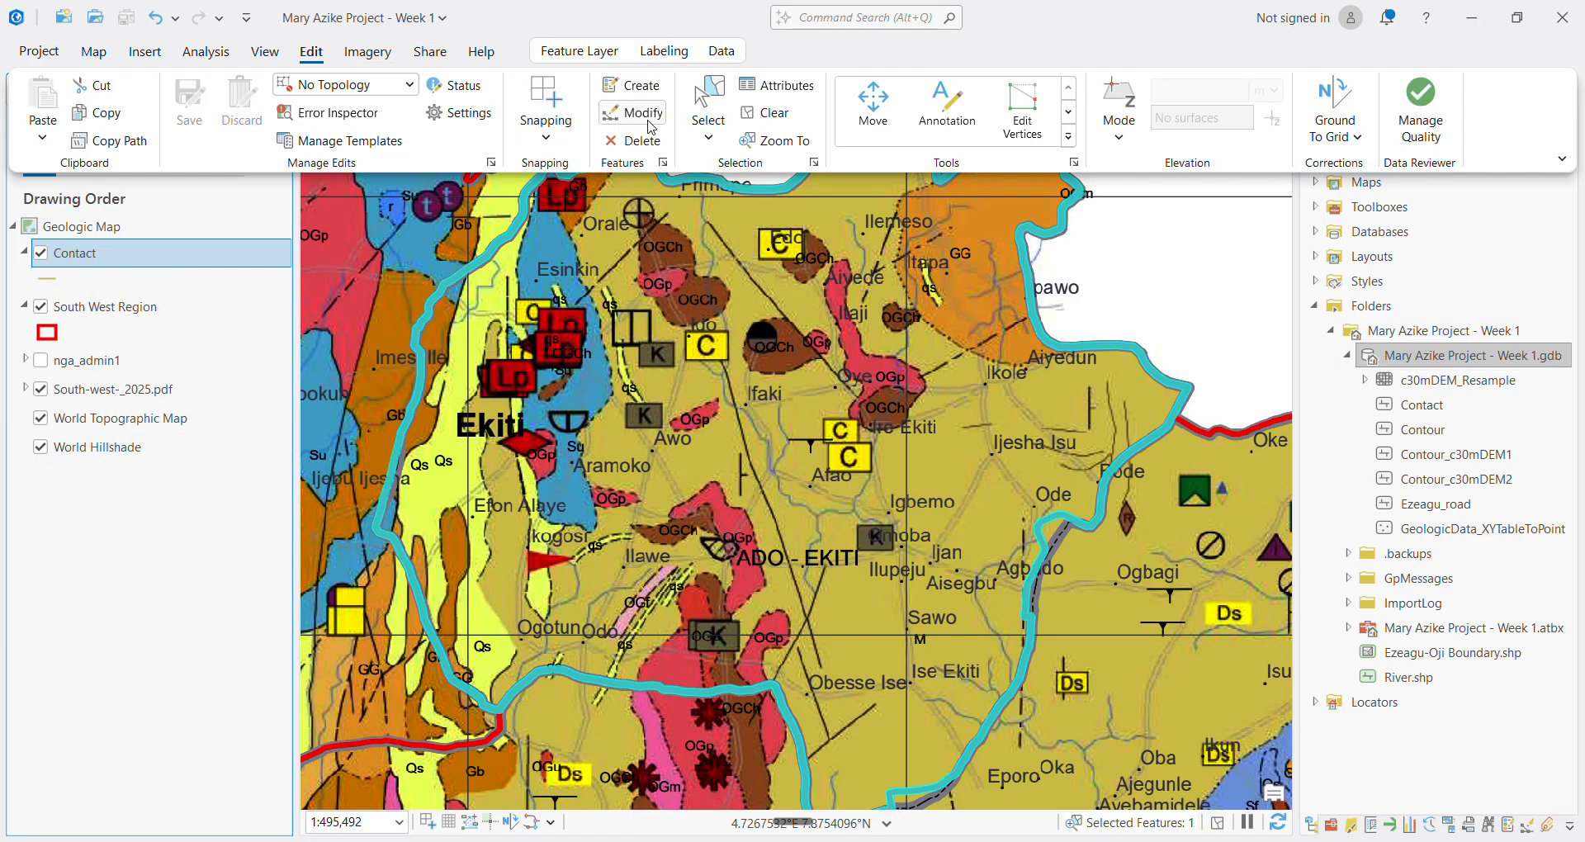
click(648, 91)
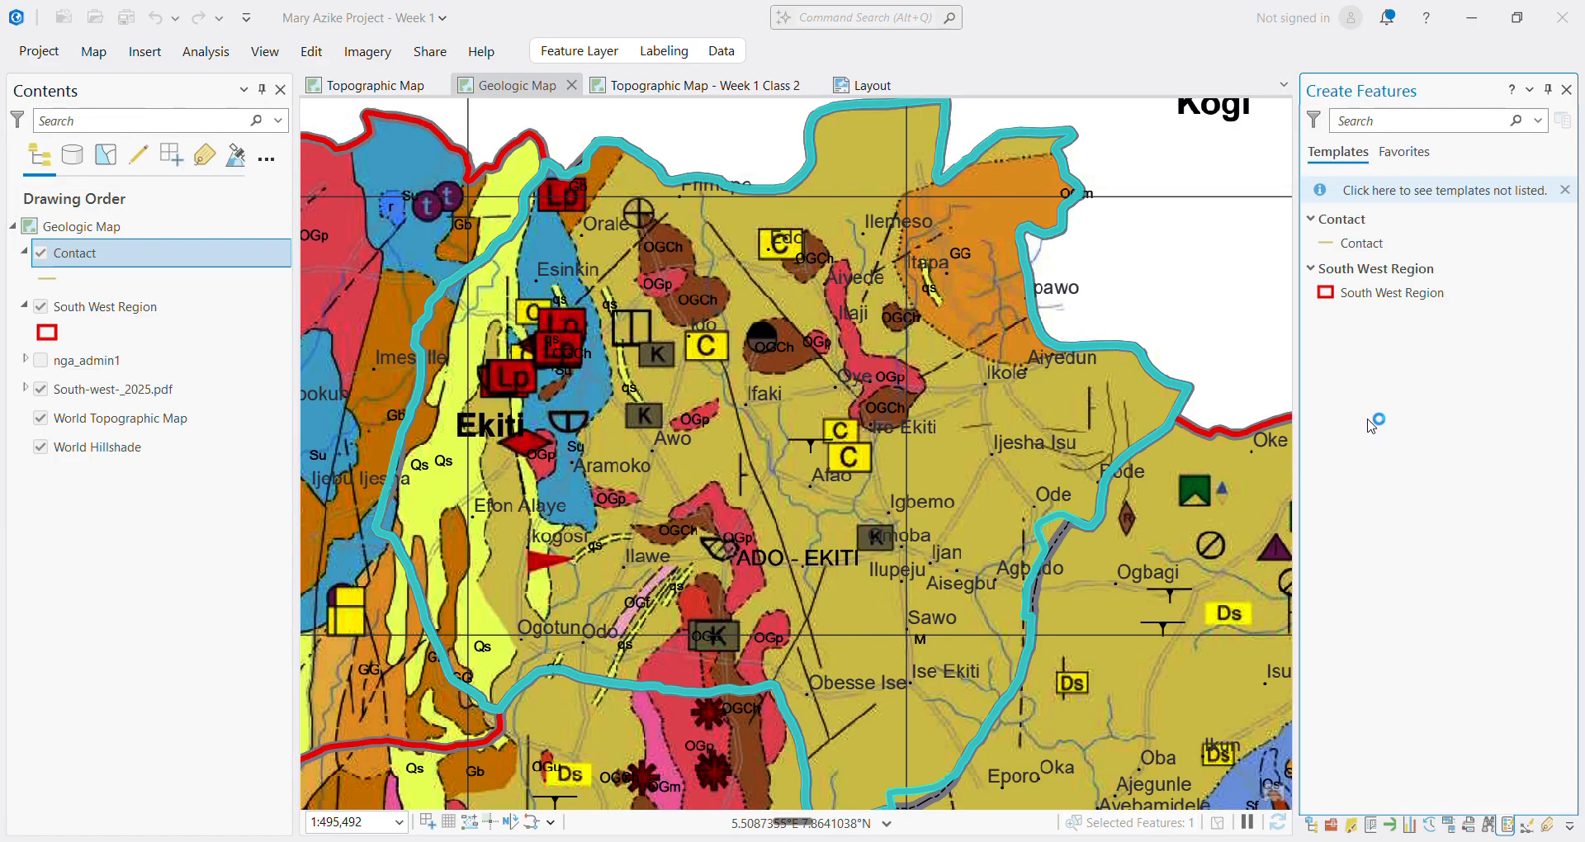
click(1353, 243)
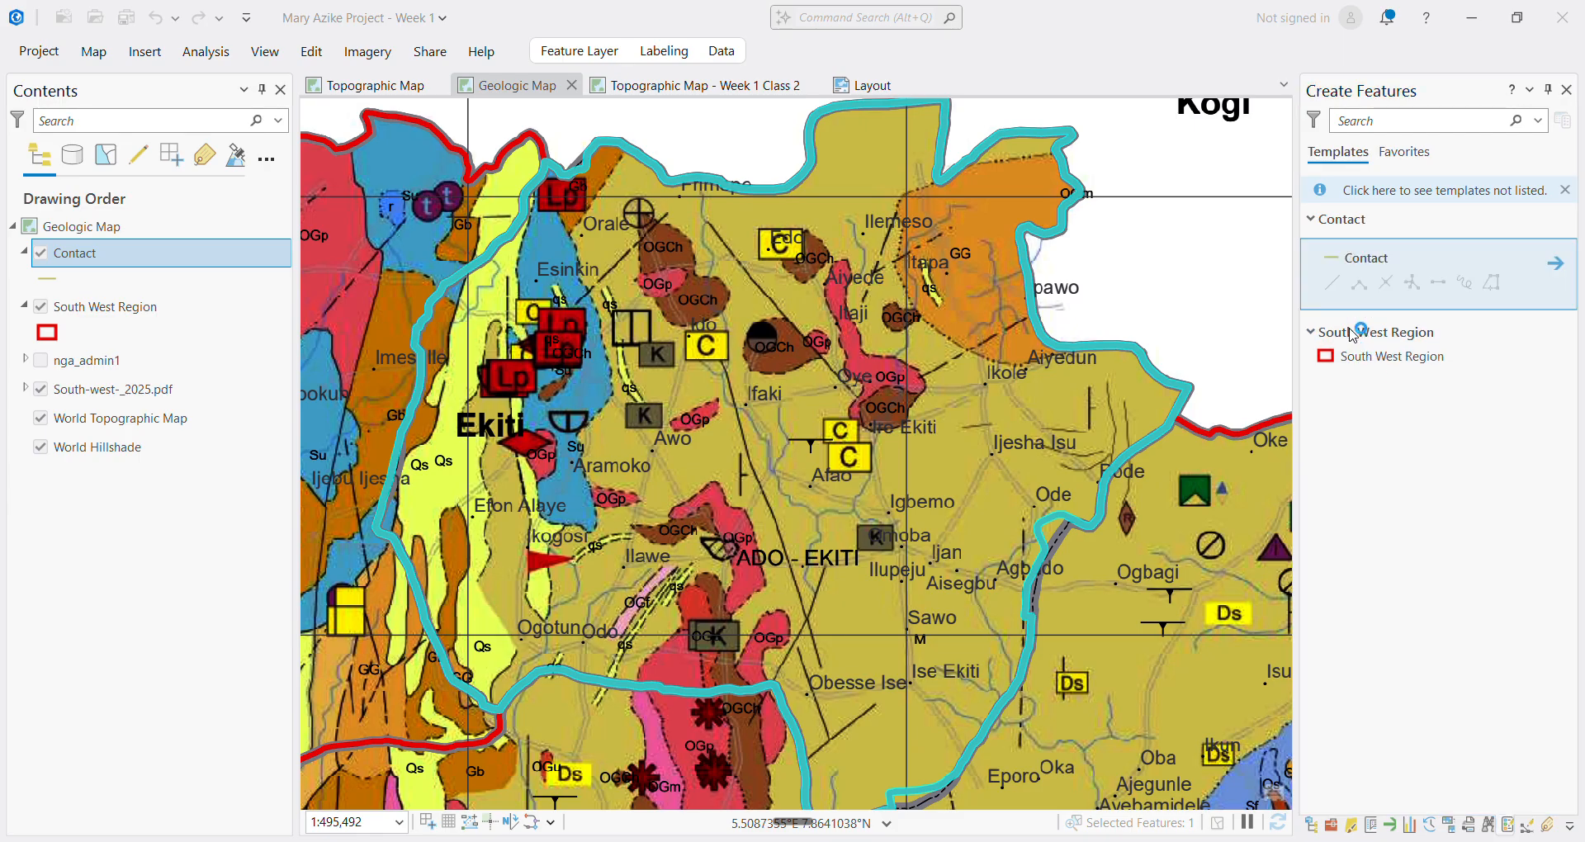
click(1332, 282)
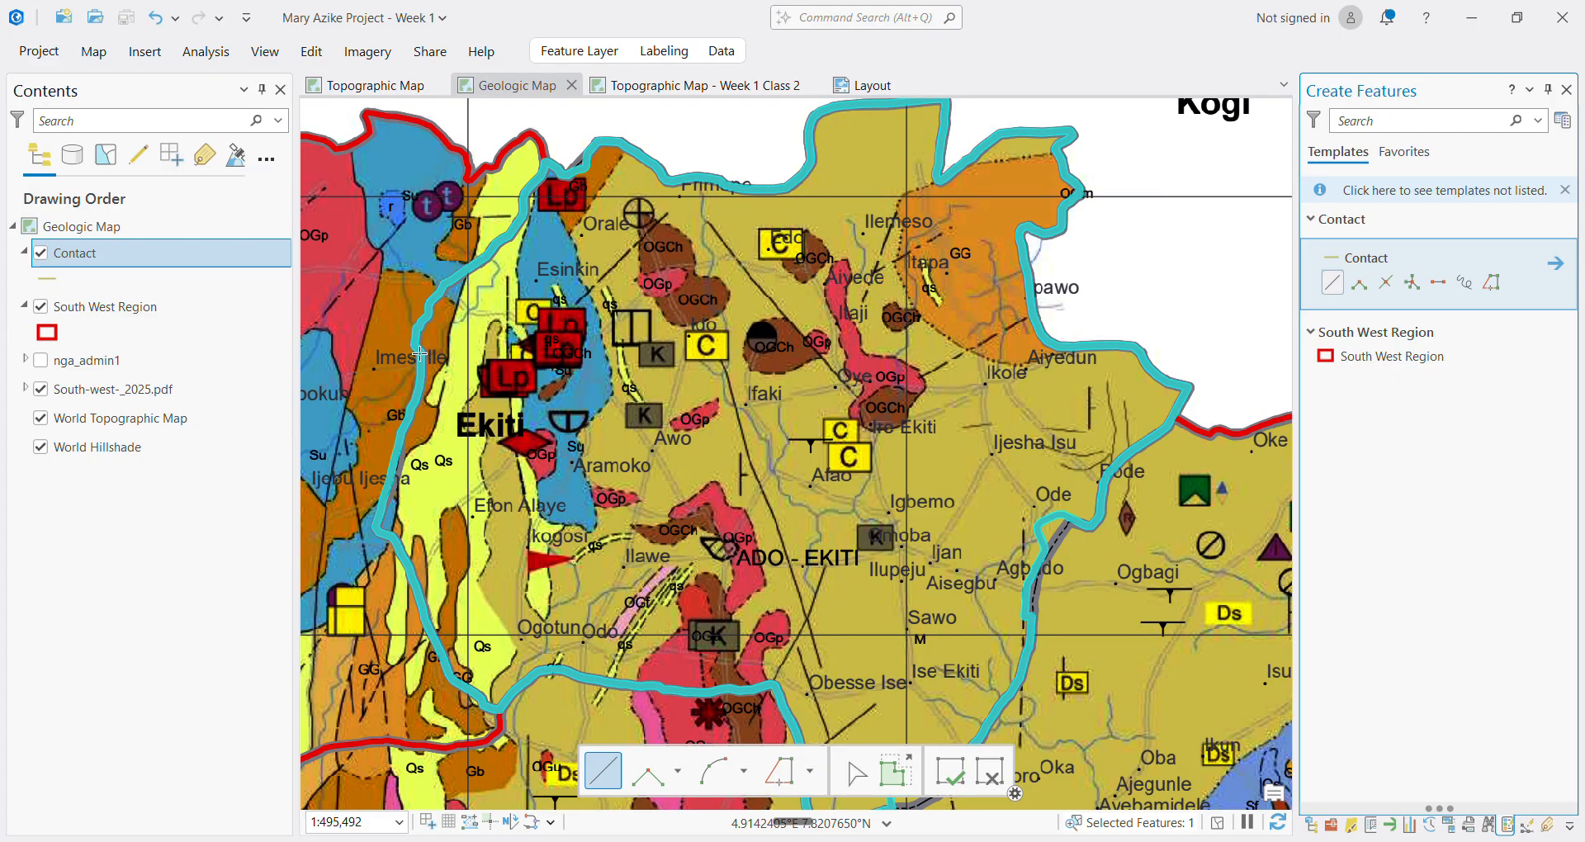
Start the Contact line on Ekiti's western boundary at Imesi Ile and trace the boundary's first bends northward
scroll(420, 353, up, 2)
scroll(419, 352, up, 5)
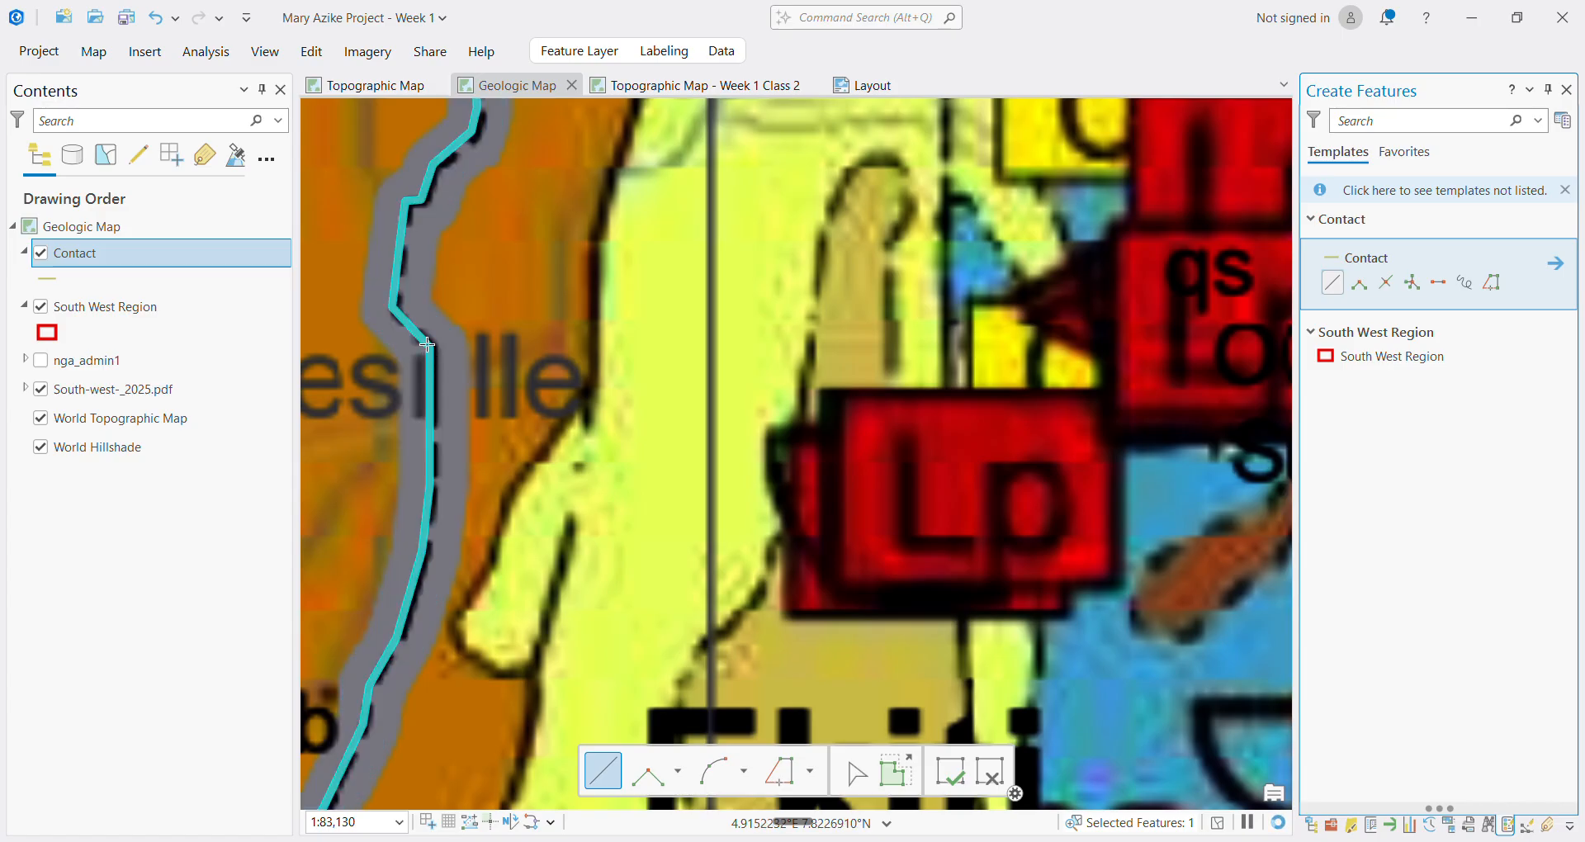
click(429, 346)
click(392, 306)
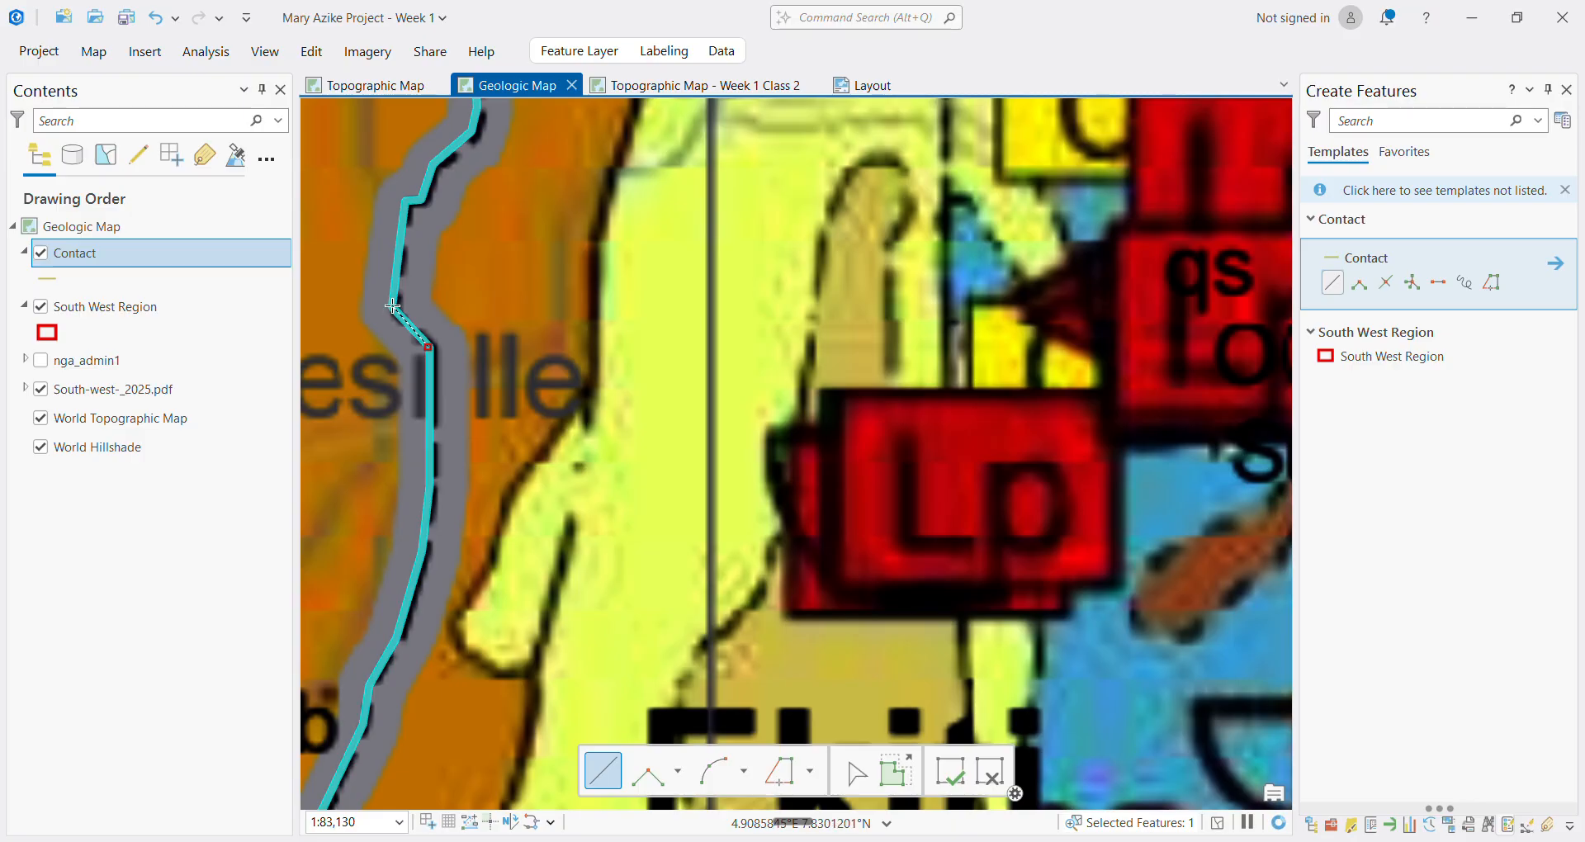
click(404, 200)
click(420, 198)
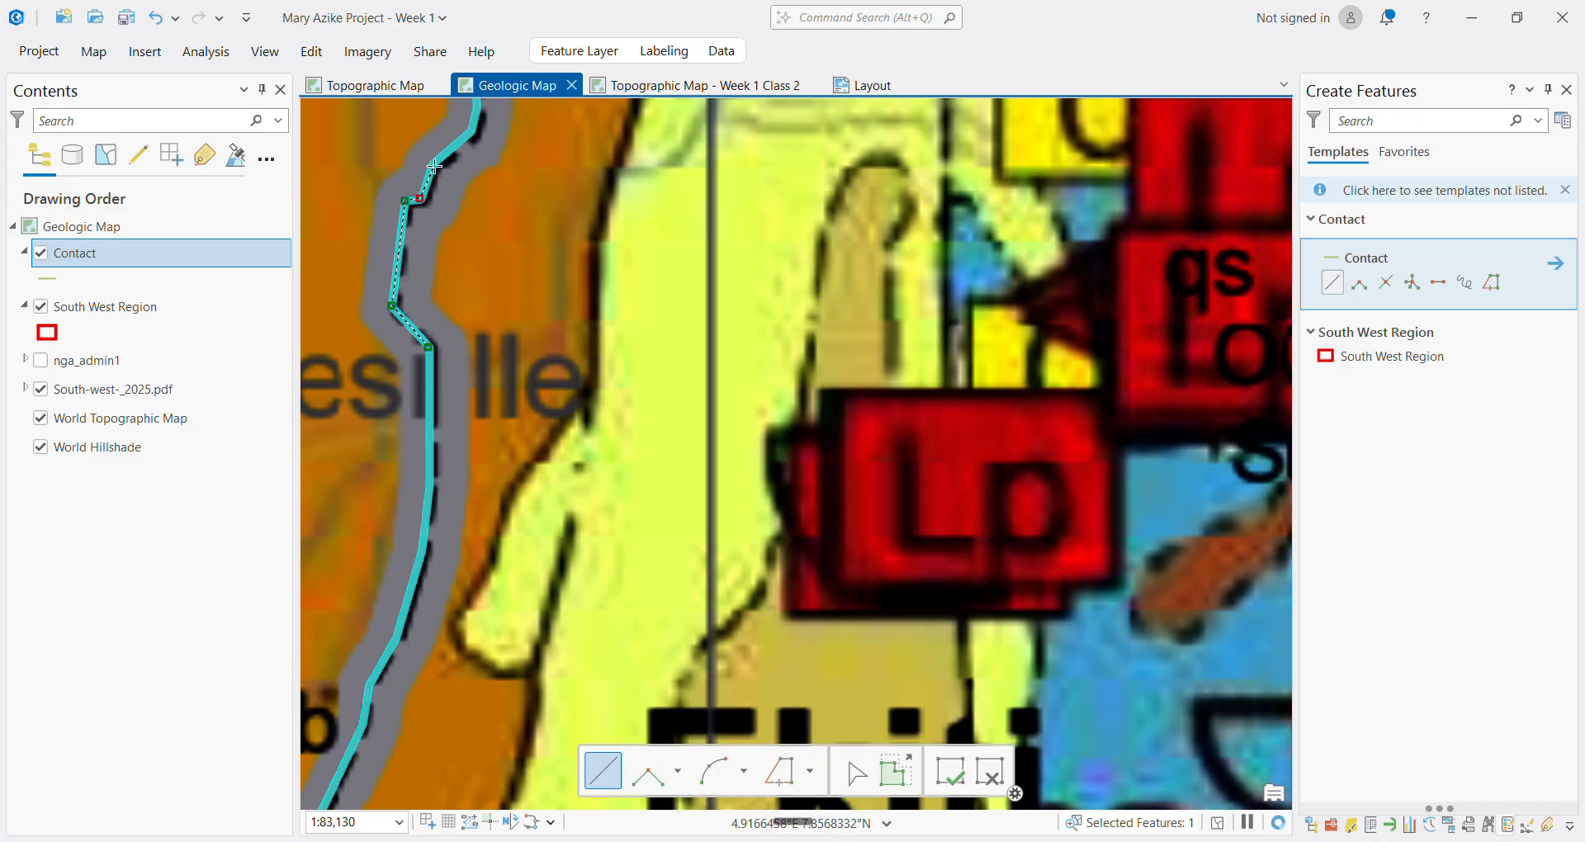
click(434, 162)
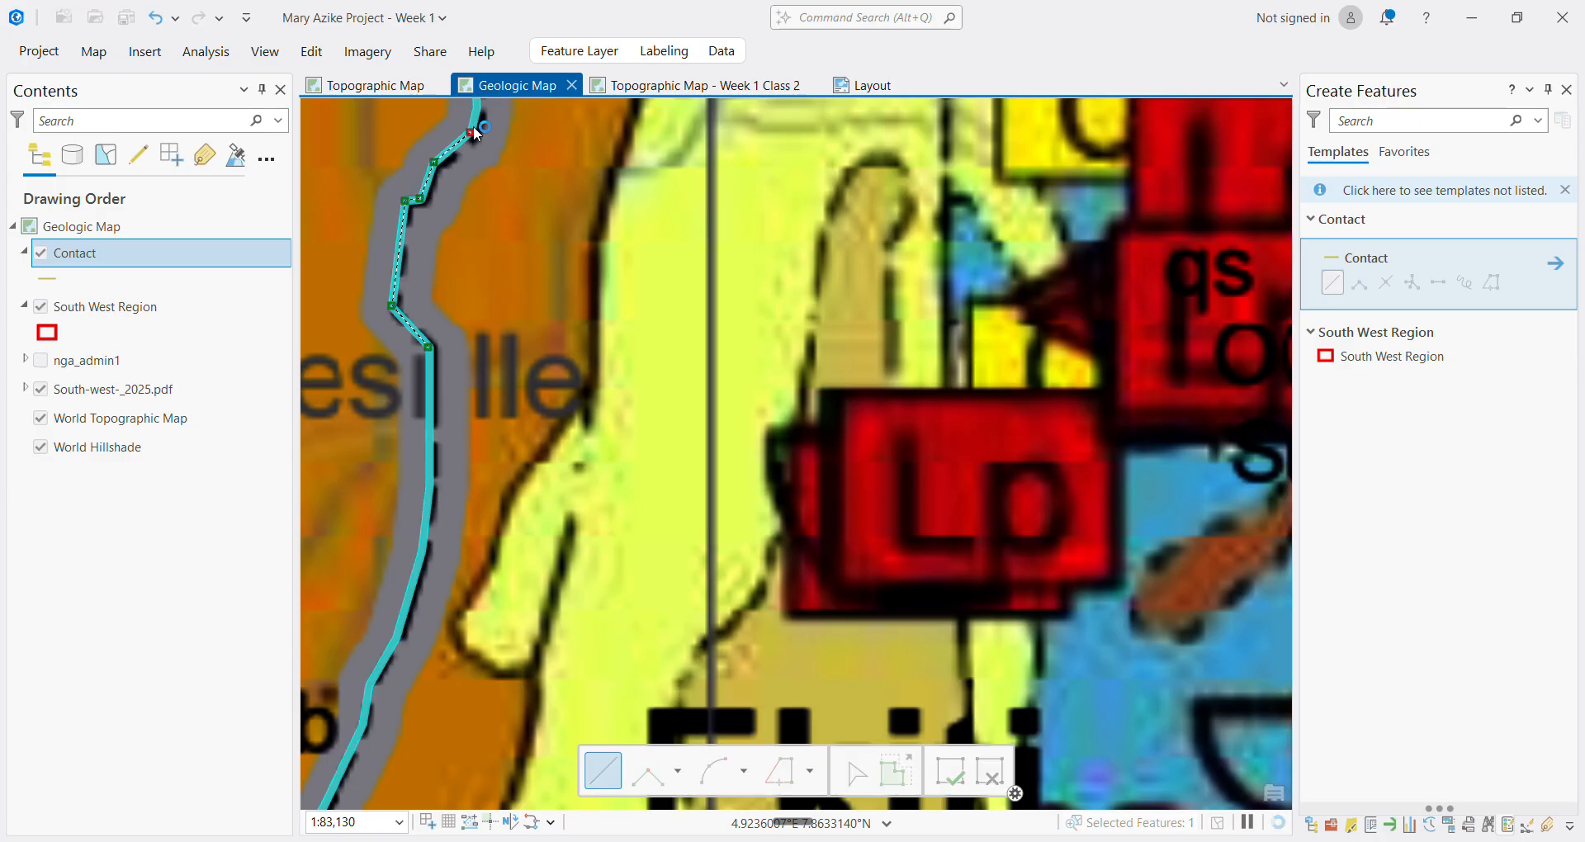
Continue the Contact line north of Imesi Ile, following the state boundary's bends through the orange Gb unit
scroll(478, 138, down, 3)
scroll(478, 138, down, 4)
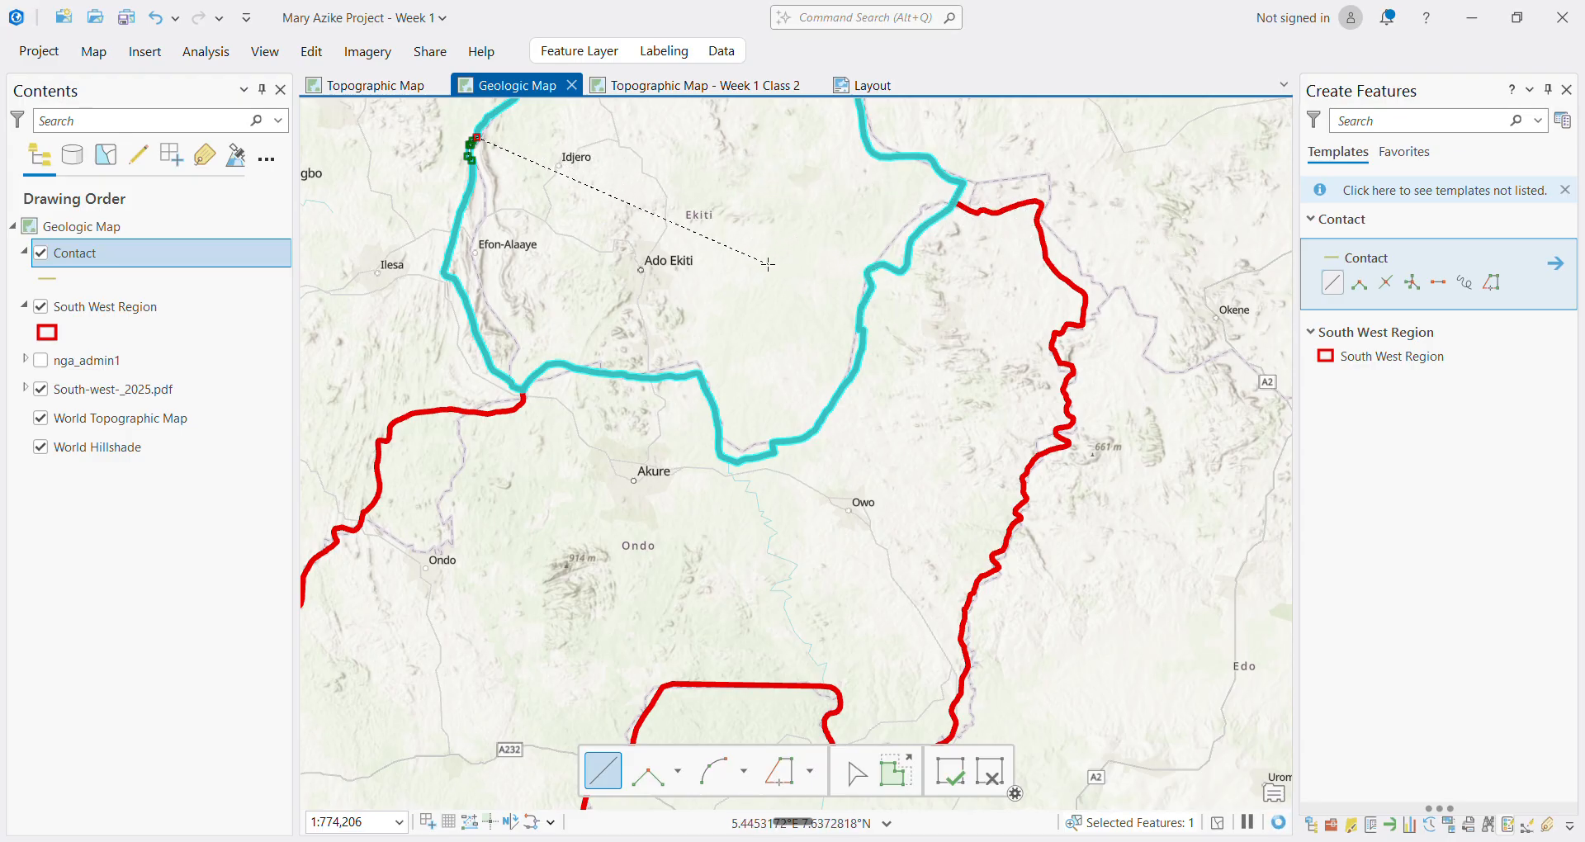
scroll(776, 266, down, 2)
scroll(661, 199, up, 4)
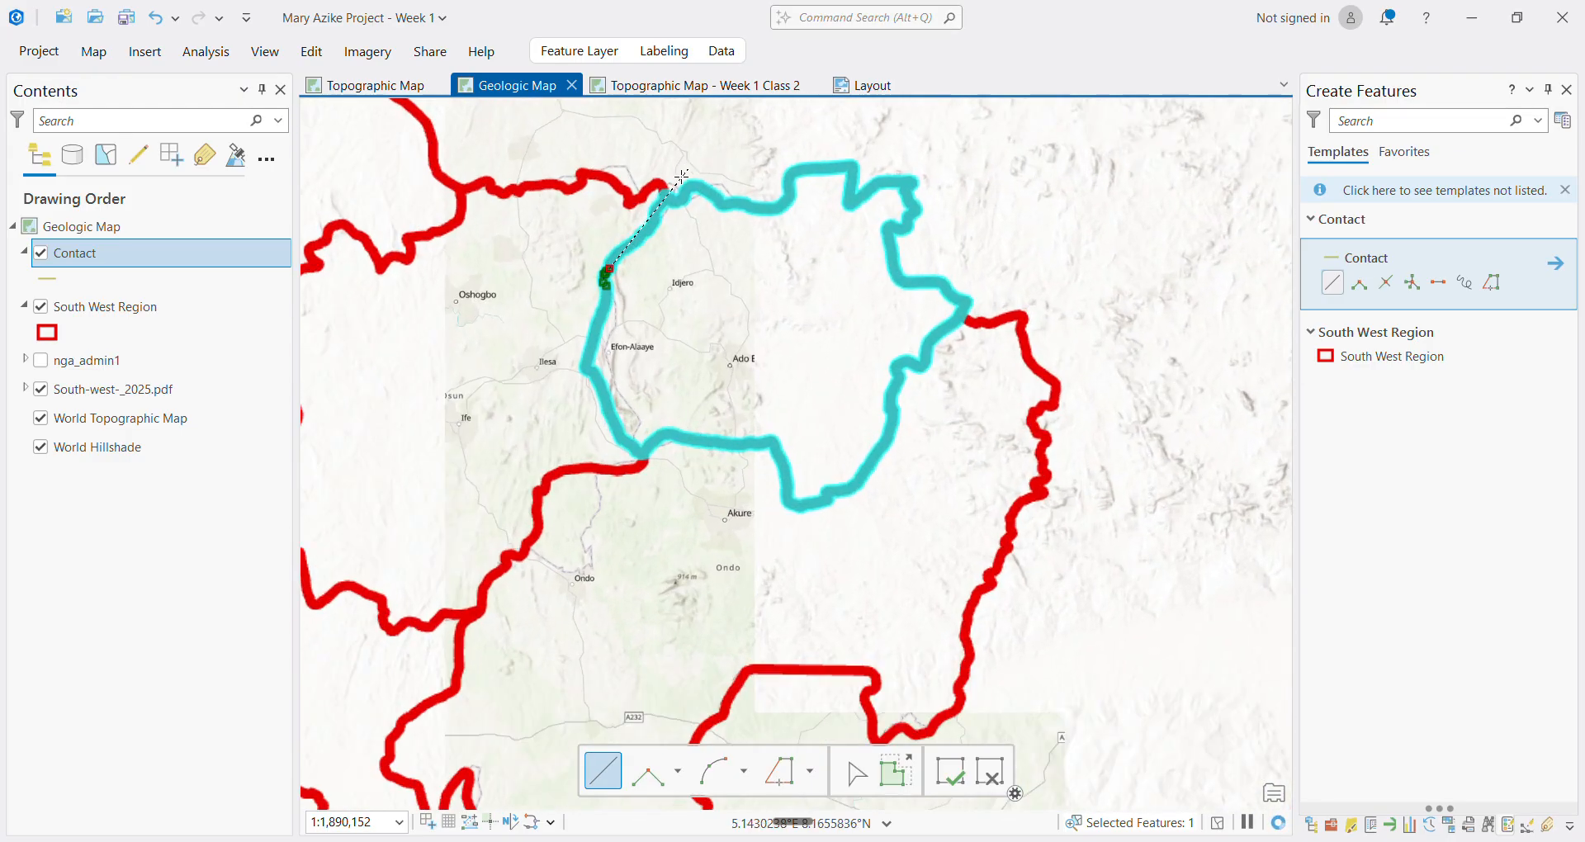
scroll(652, 313, up, 2)
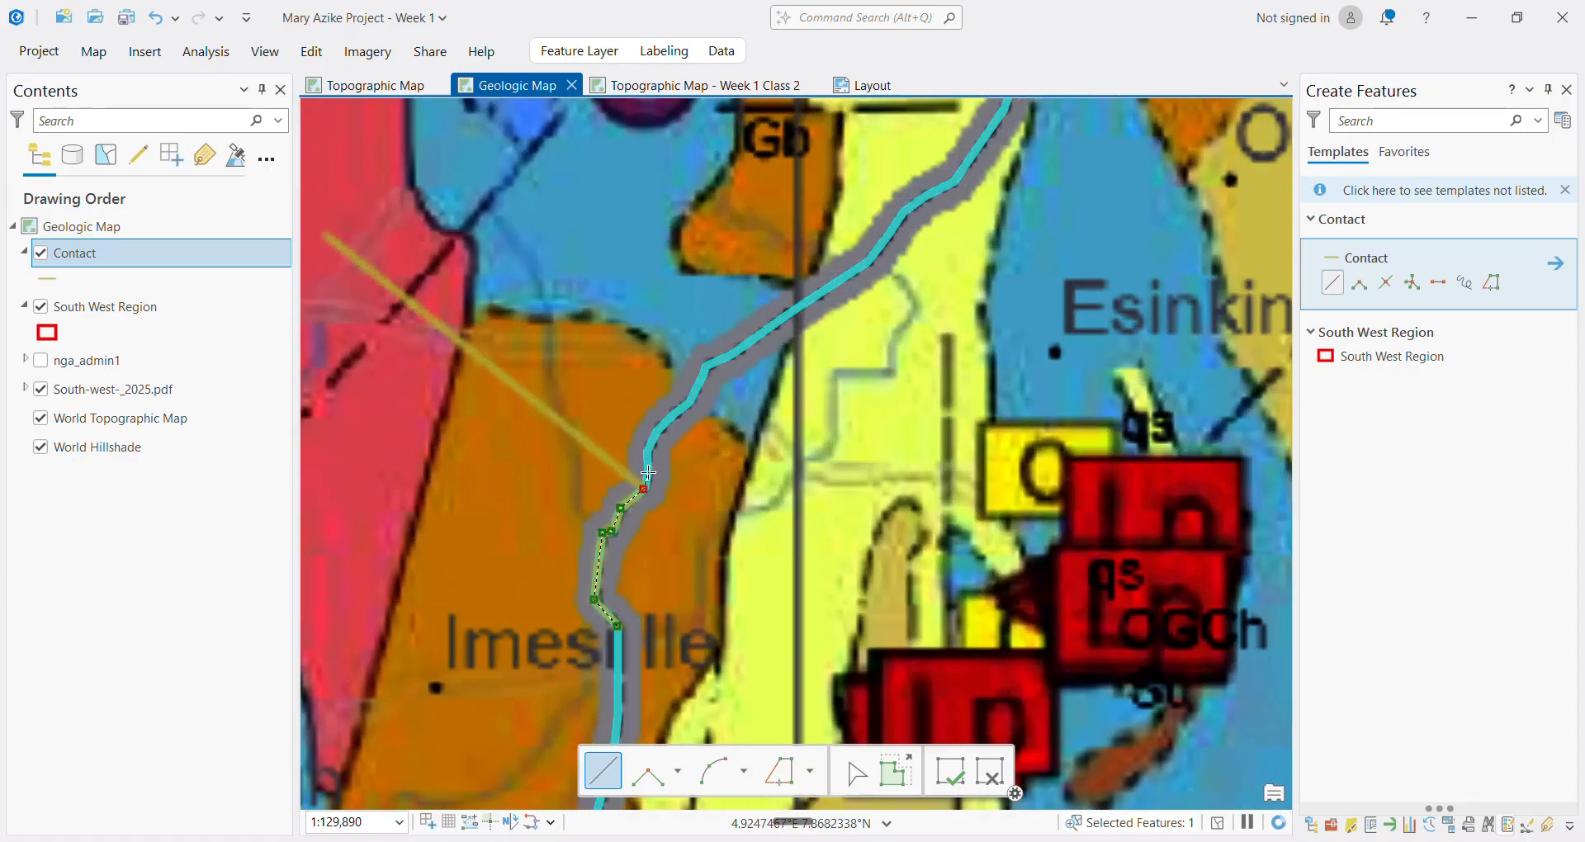
scroll(647, 472, up, 2)
click(650, 472)
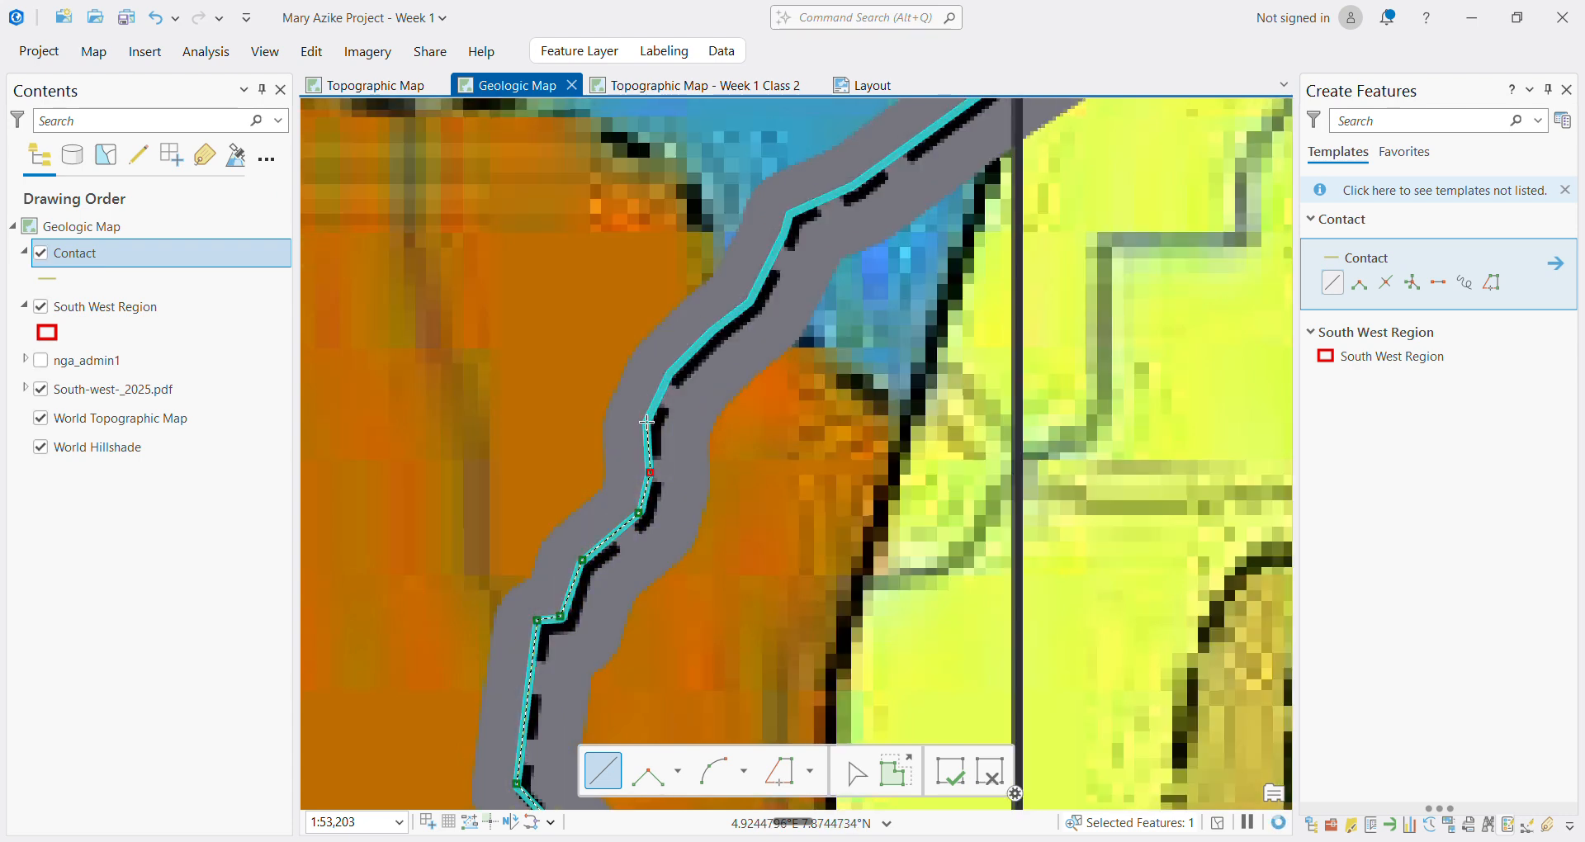
click(668, 374)
click(700, 341)
click(727, 315)
click(749, 300)
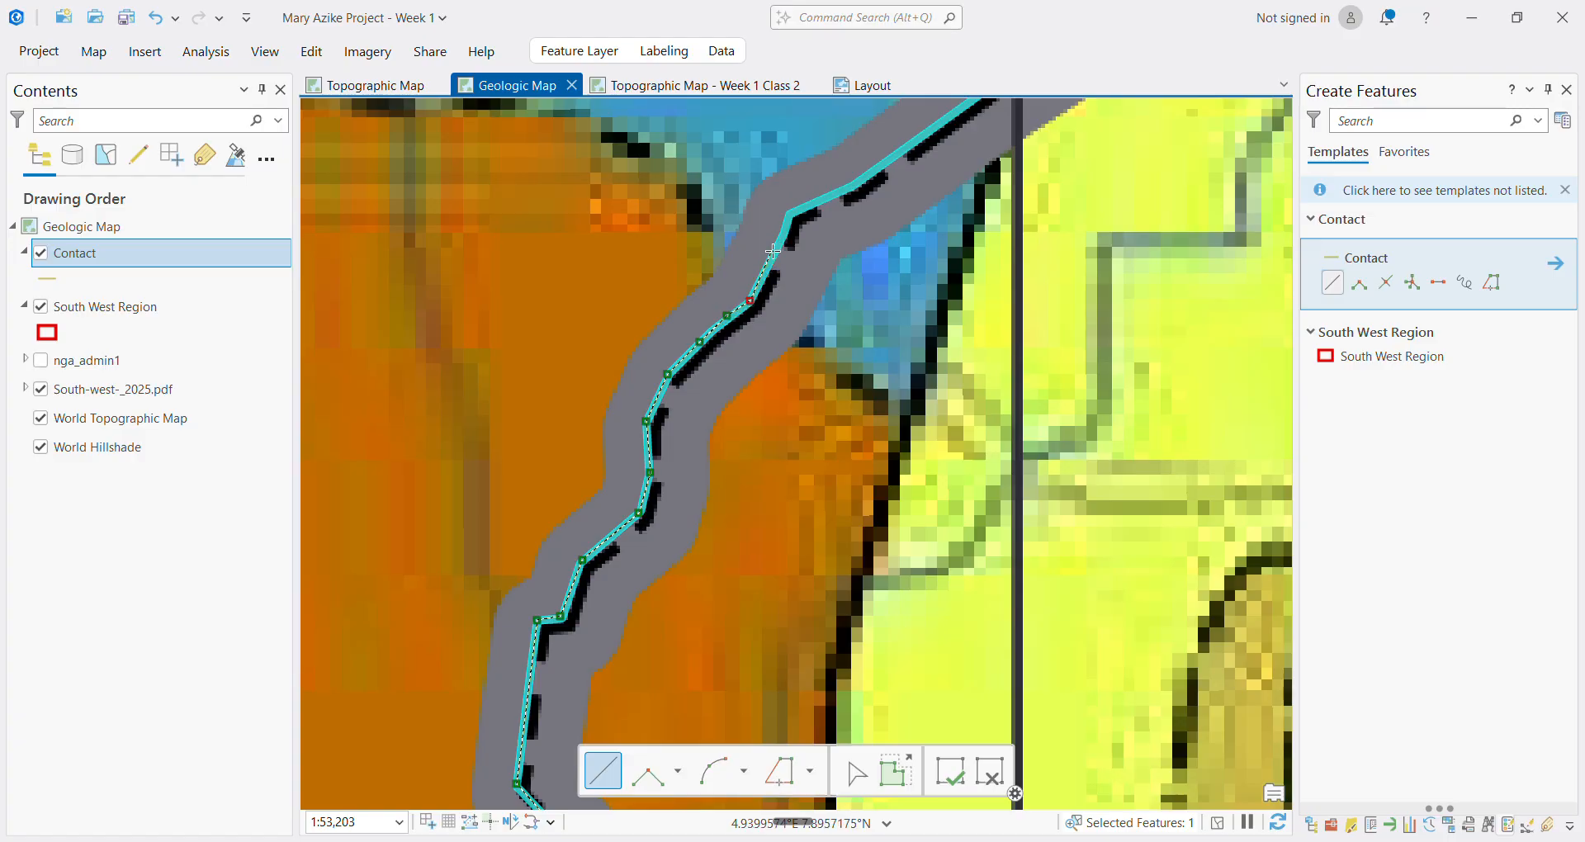
Extend the Contact line northeast along the boundary through the blue wedge towards the yellow quartzite unit
click(769, 265)
click(788, 214)
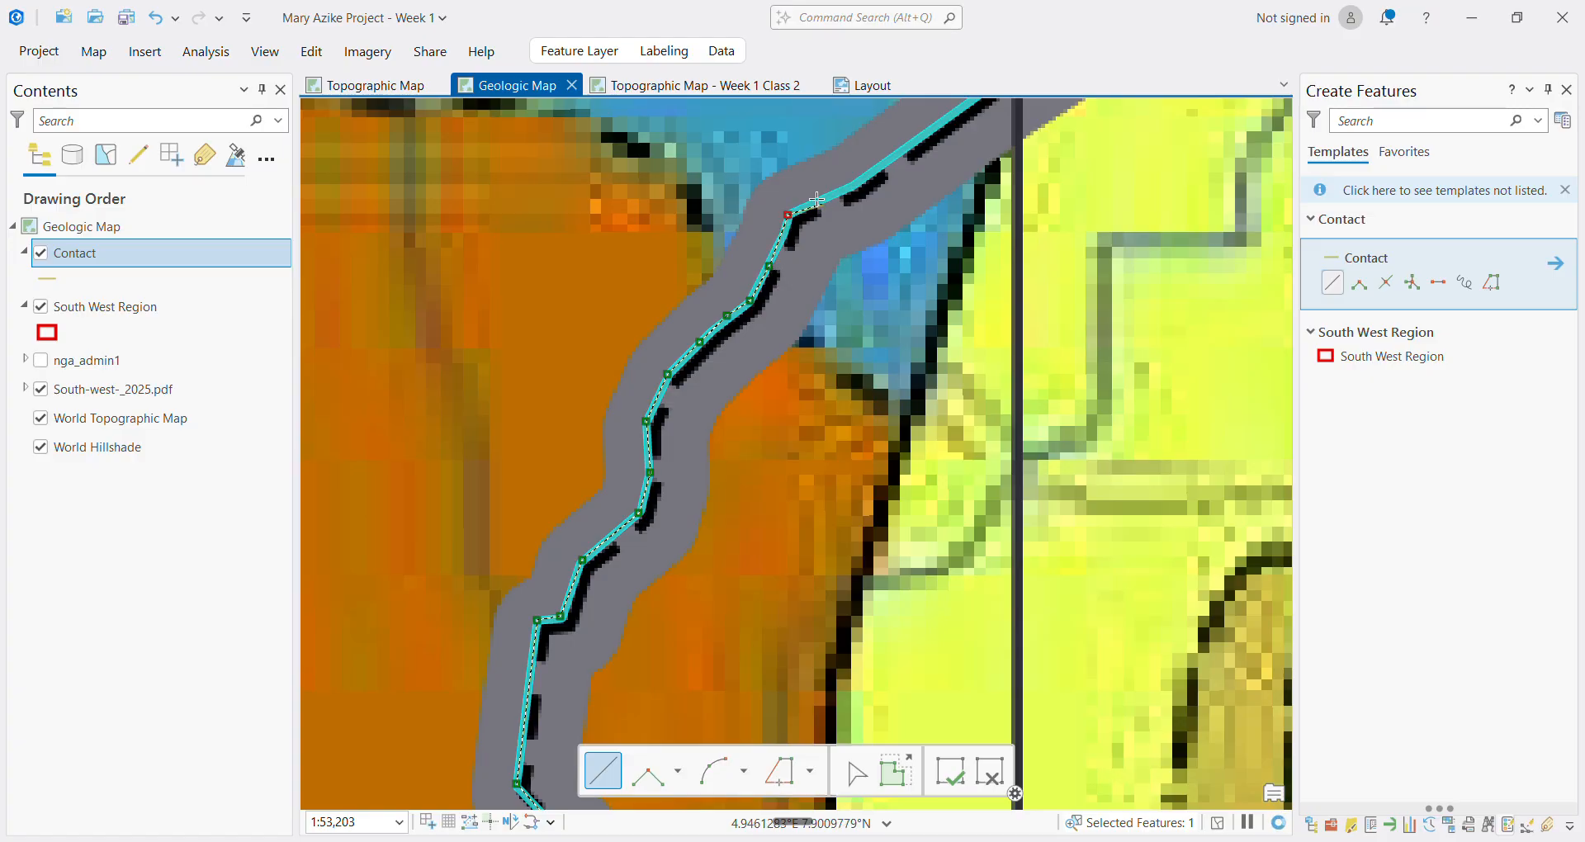
click(827, 195)
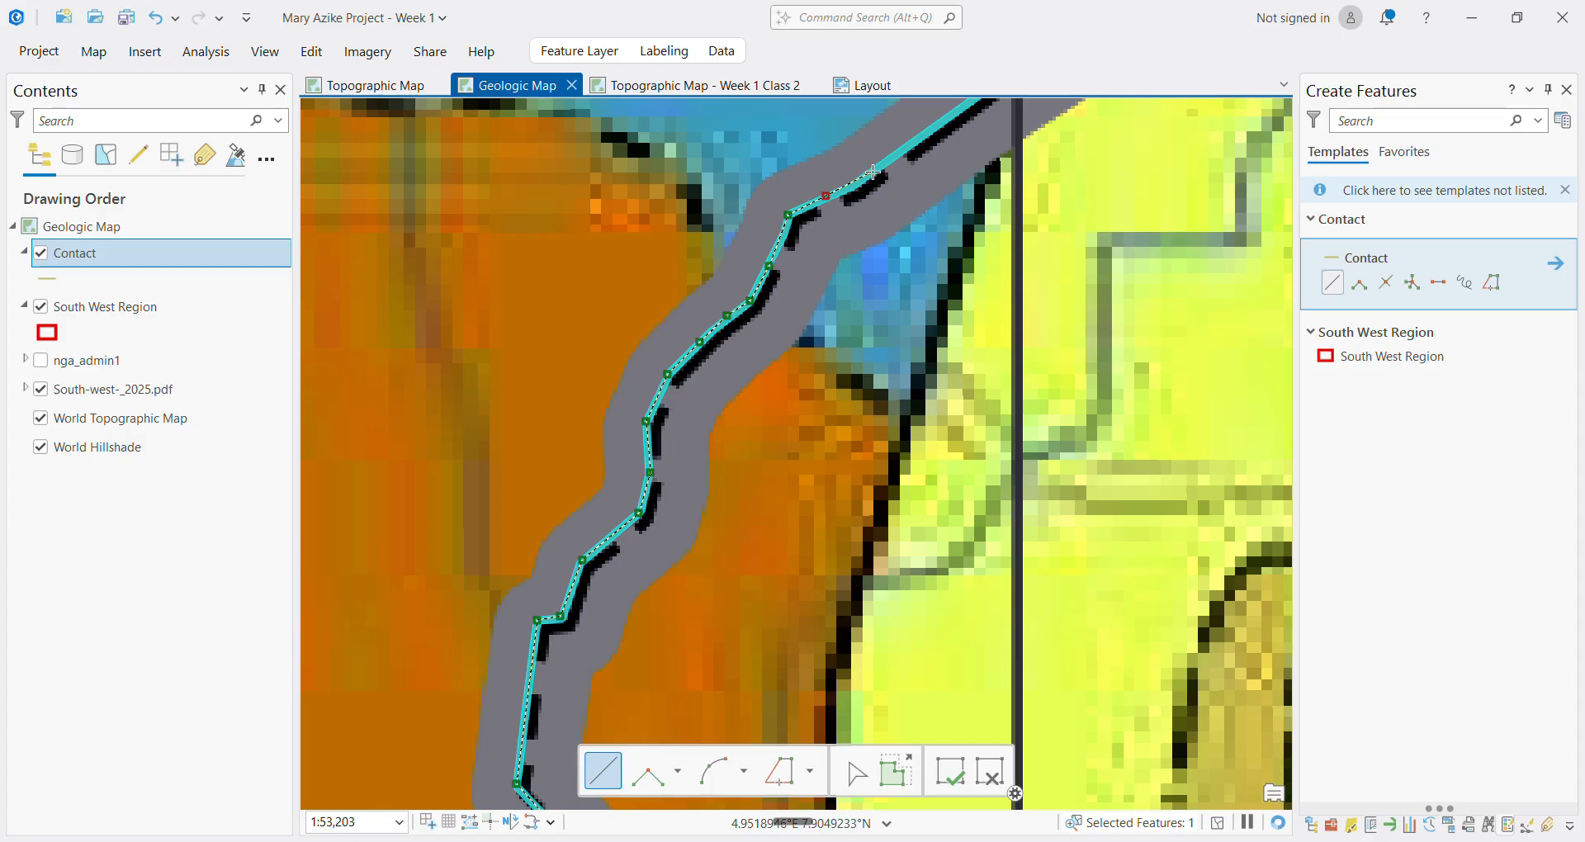
click(877, 167)
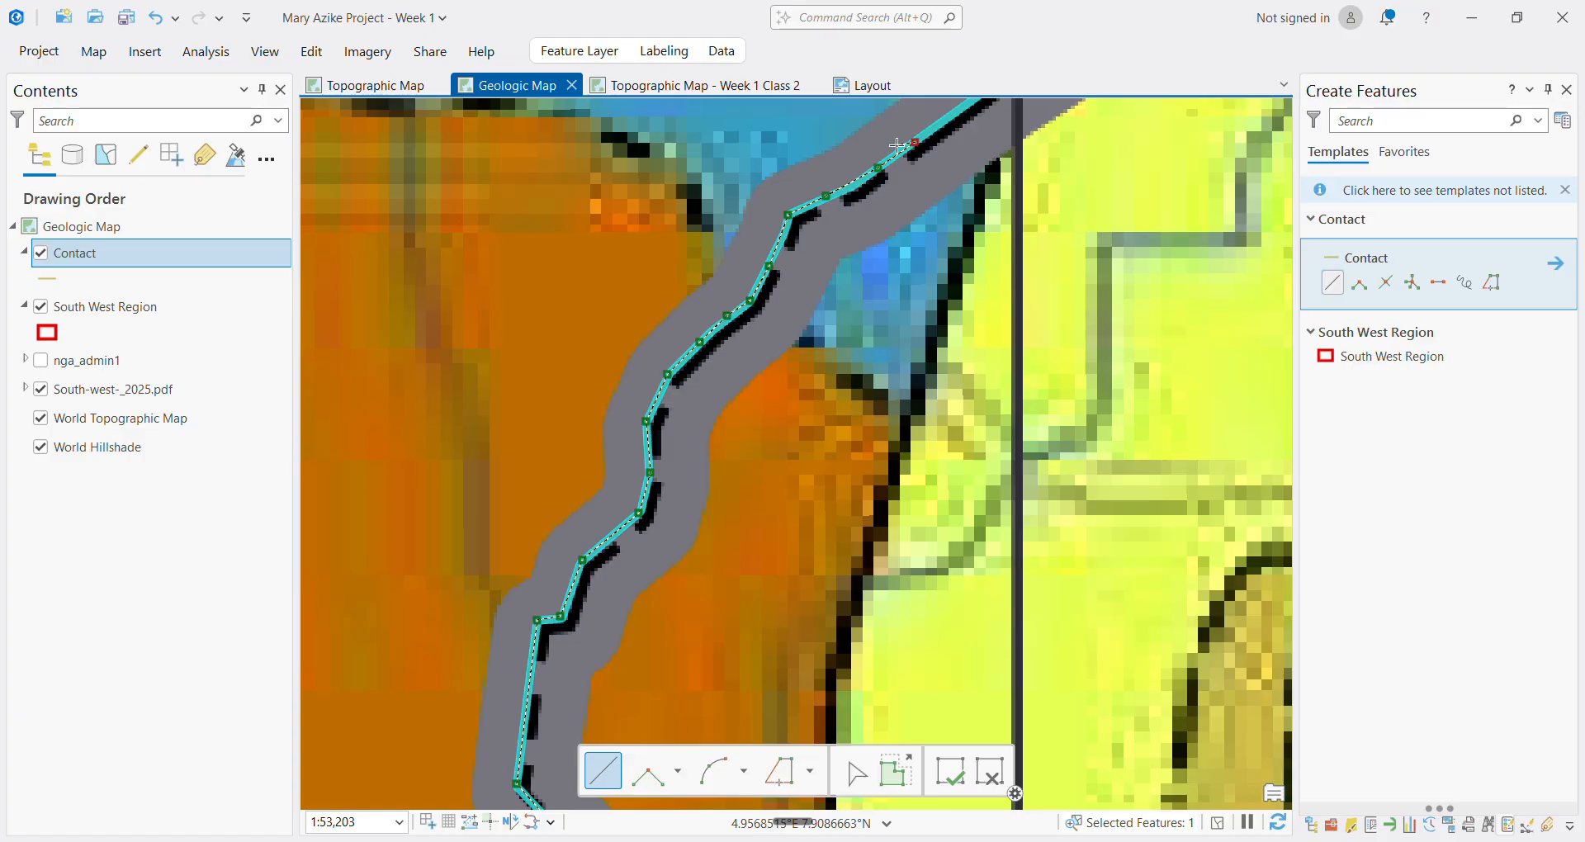
Trace the Contact line along the boundary across the yellow unit northwest of Esinkin, adding vertices up to the next sharp bend
scroll(897, 145, down, 6)
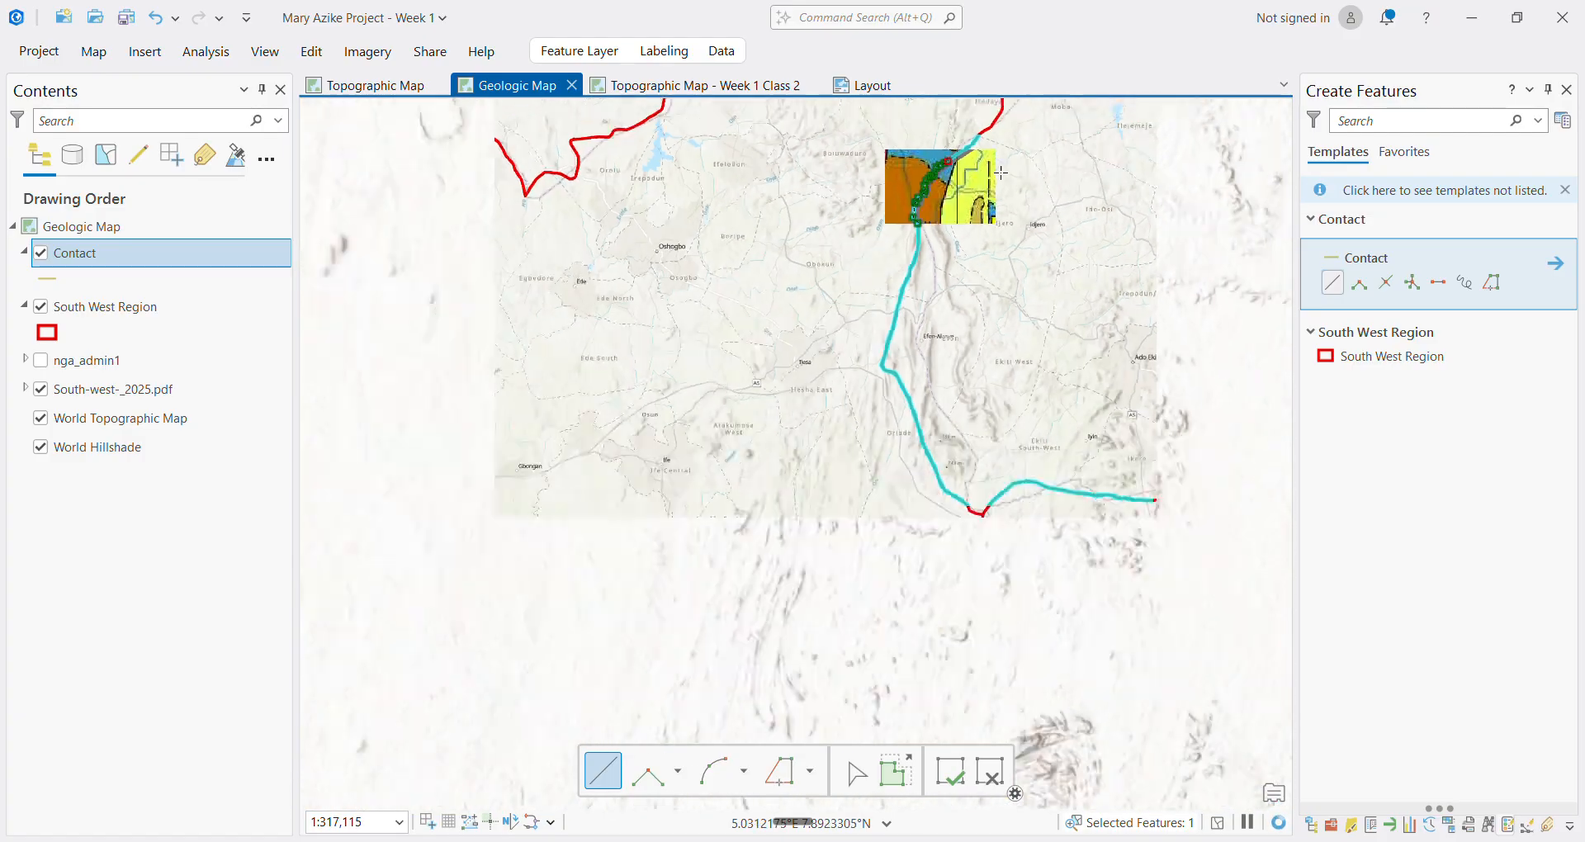
scroll(1000, 173, down, 3)
scroll(756, 180, up, 8)
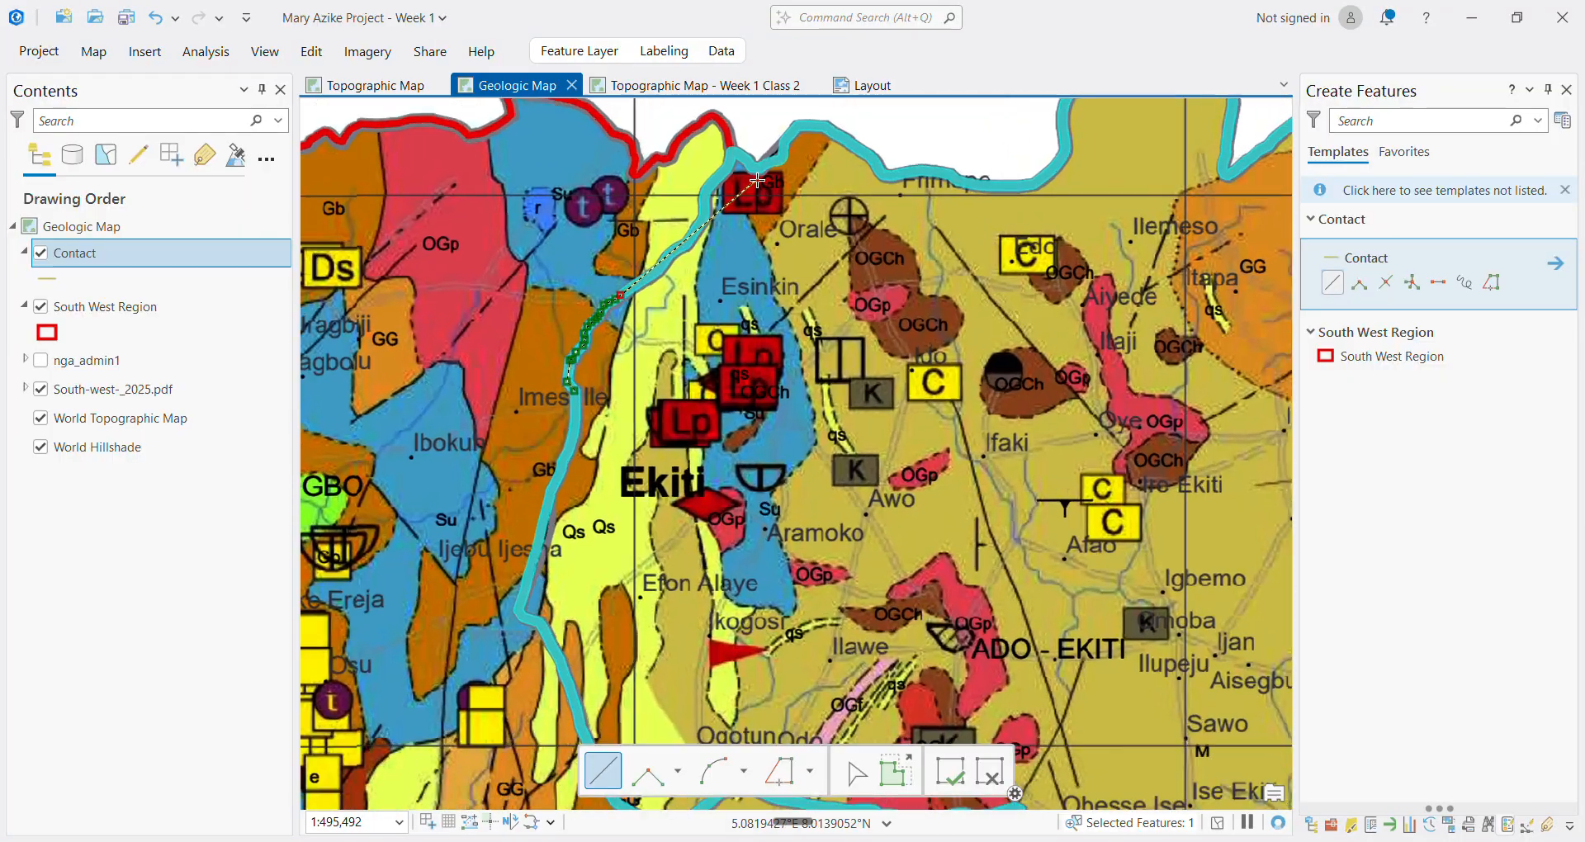
scroll(757, 180, up, 3)
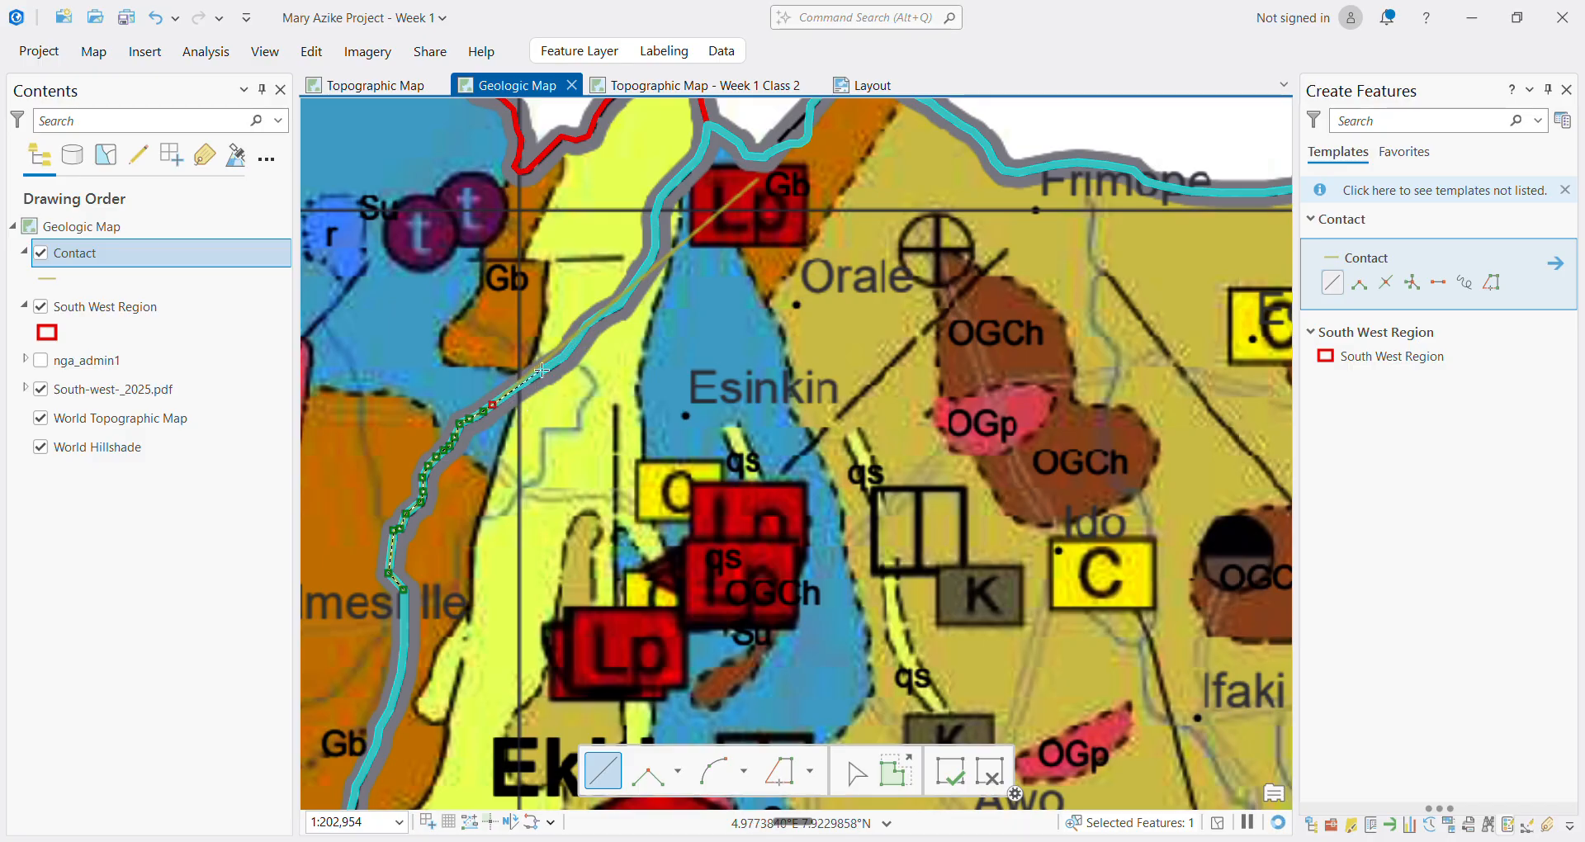
scroll(530, 388, up, 3)
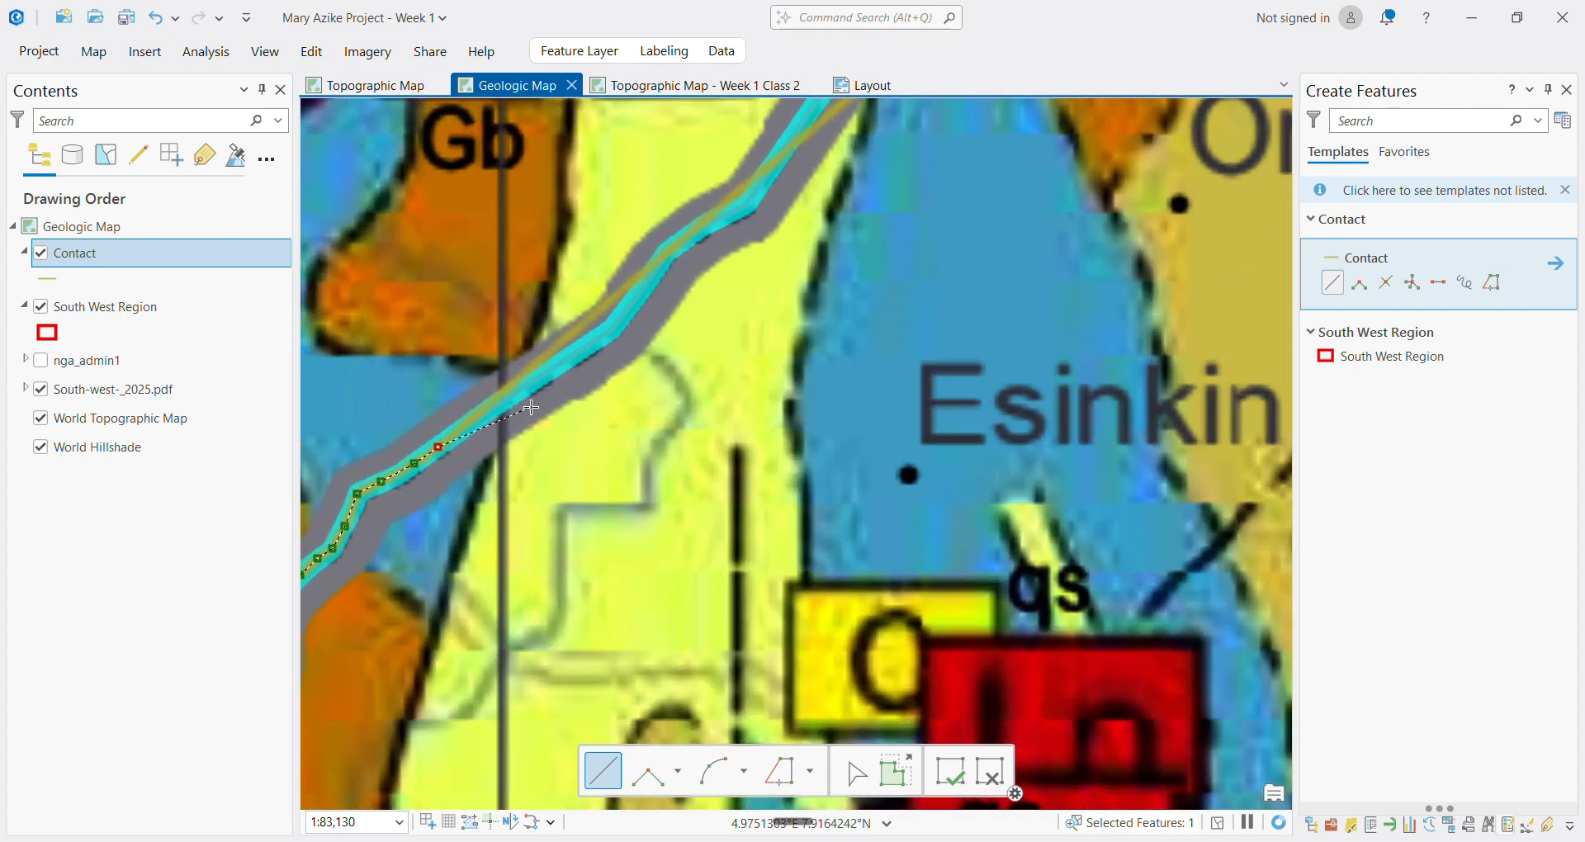
click(523, 388)
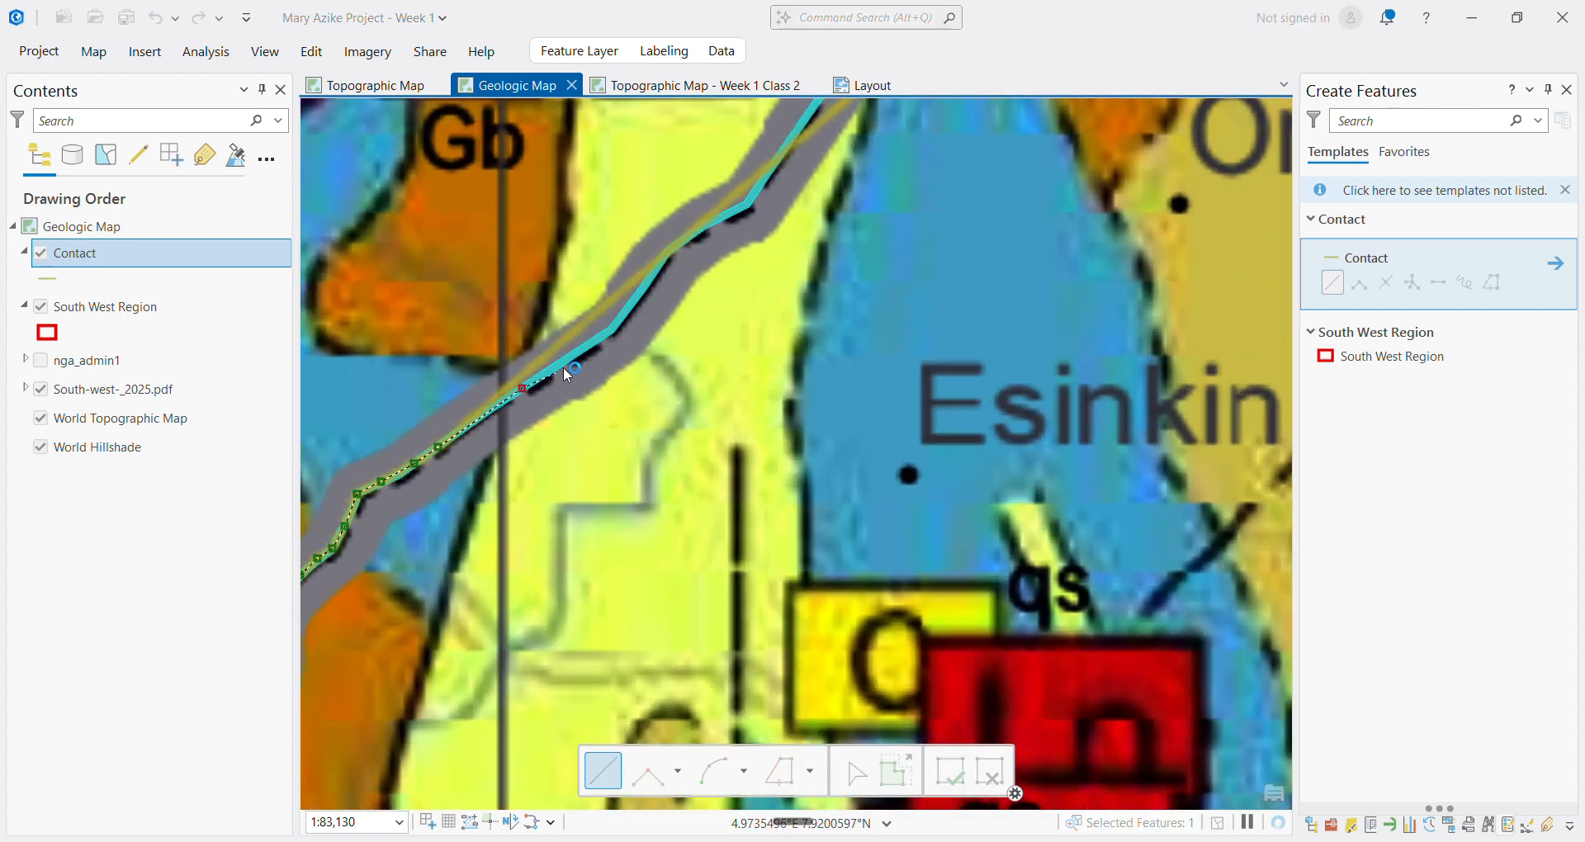
click(593, 344)
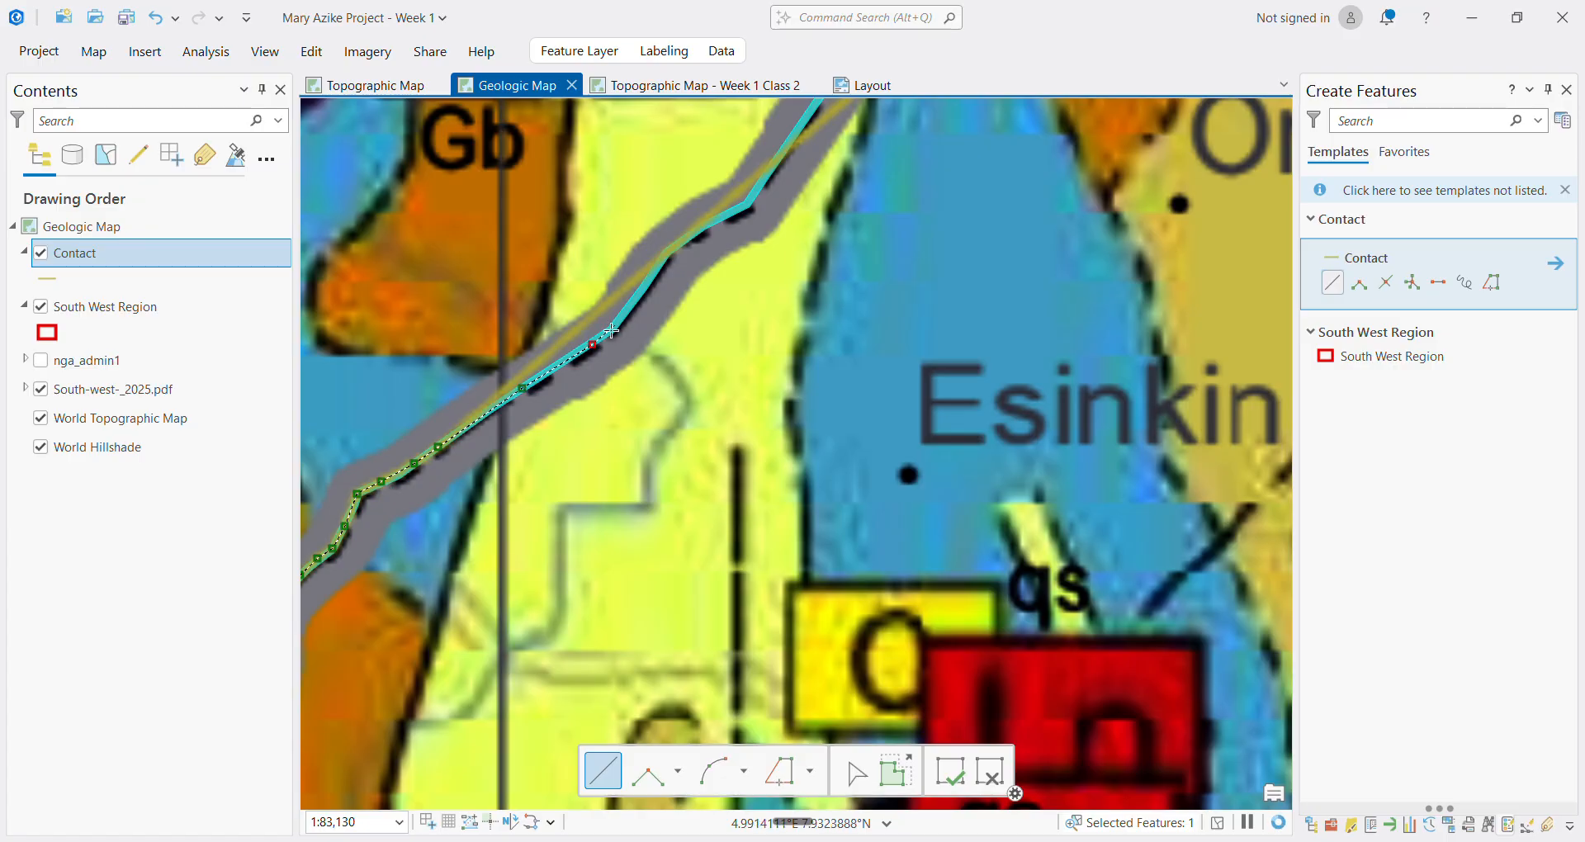
double_click(615, 327)
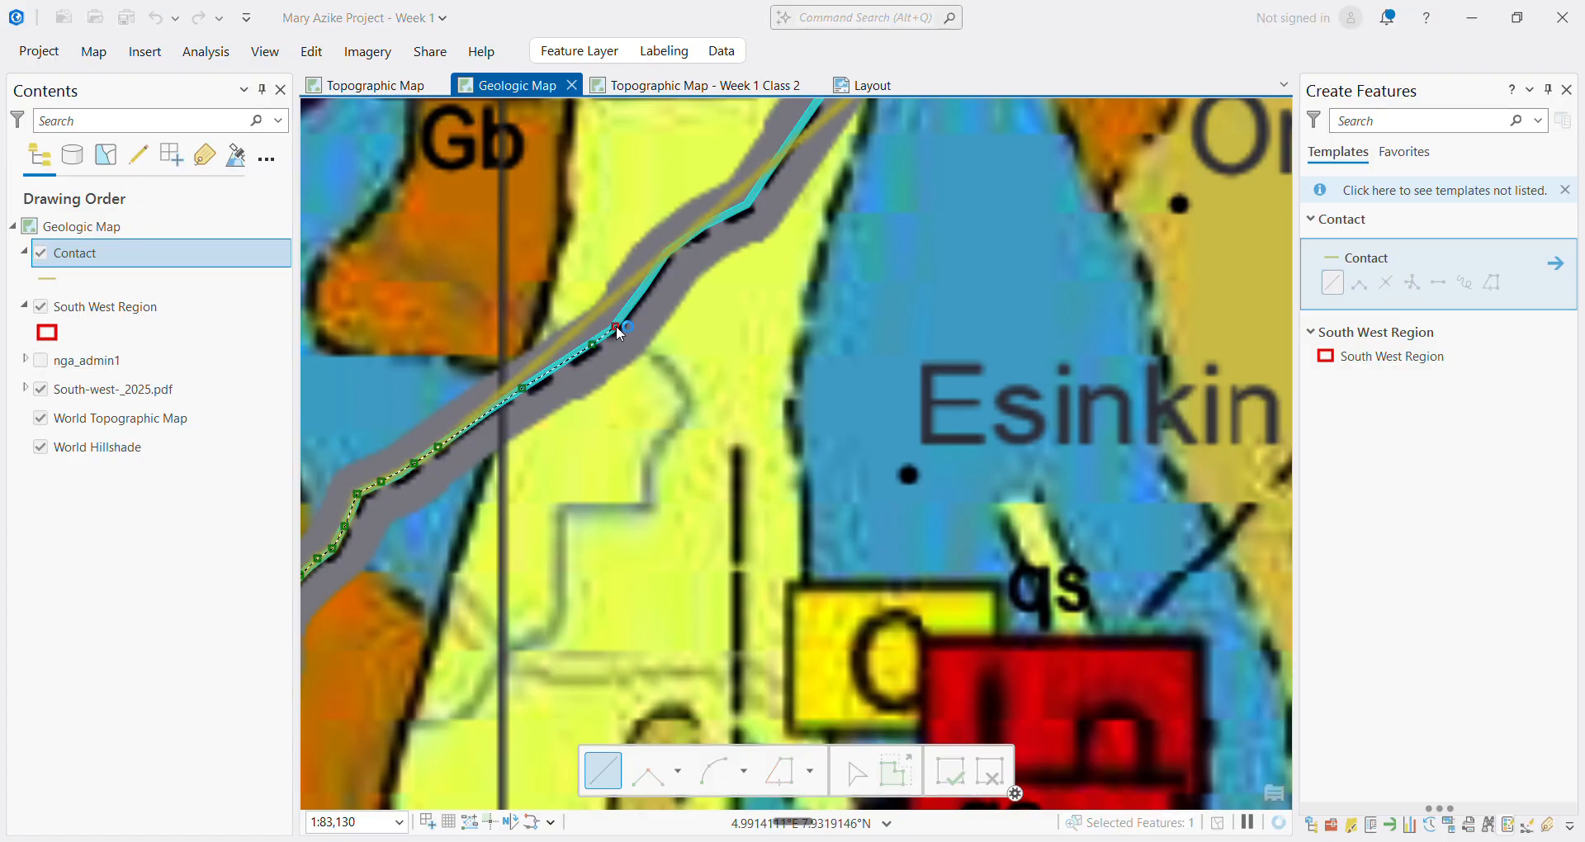
click(655, 274)
Follow the boundary closely around the sharp bend northwest of Esinkin and carry the Contact line on northeast
scroll(672, 239, up, 5)
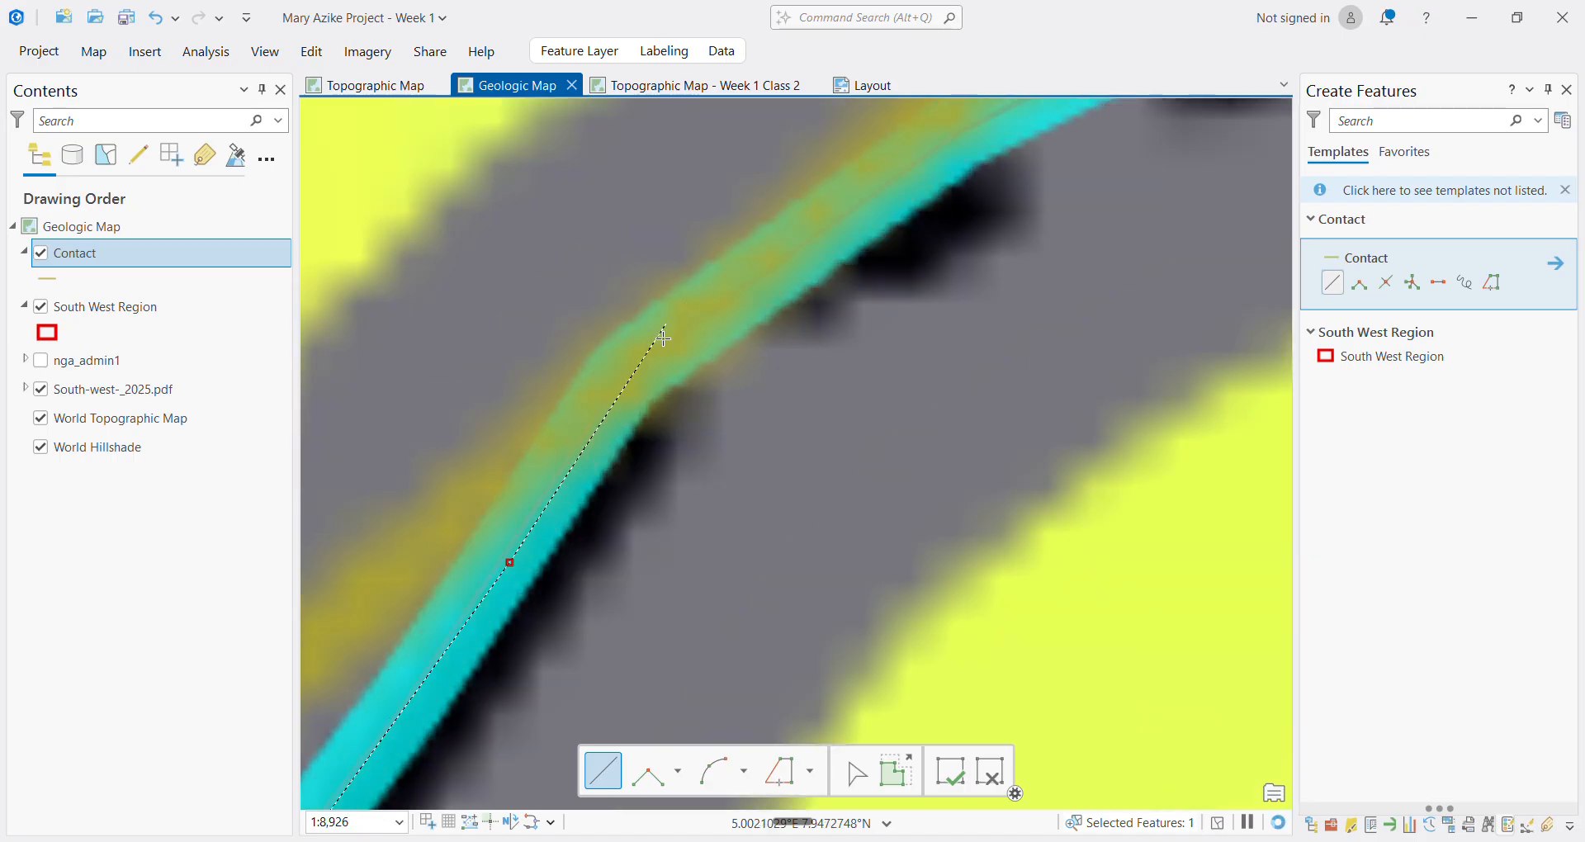
click(623, 374)
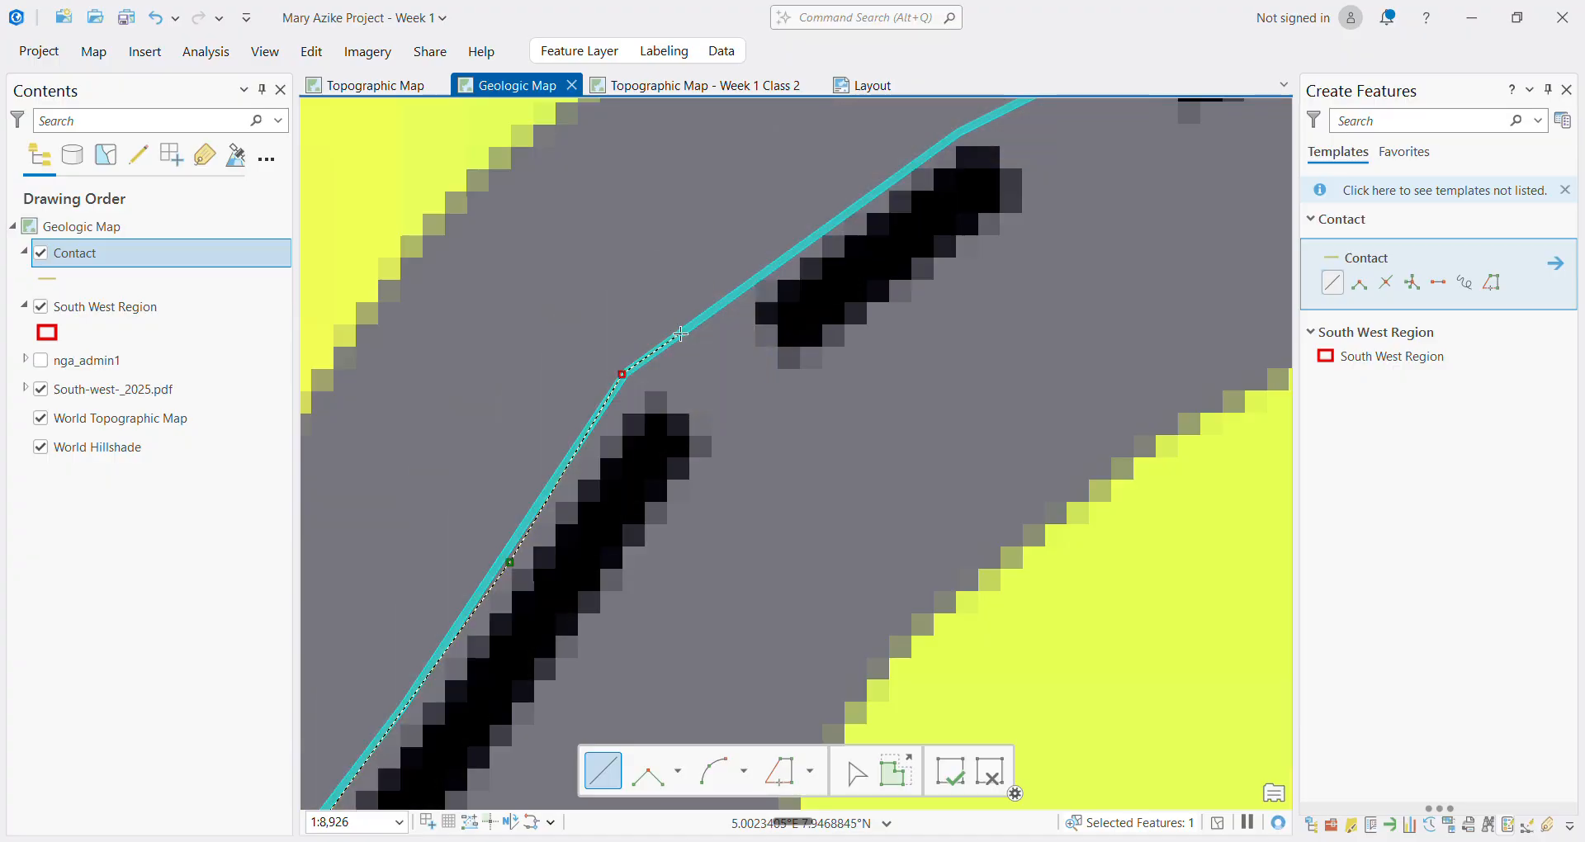
click(680, 333)
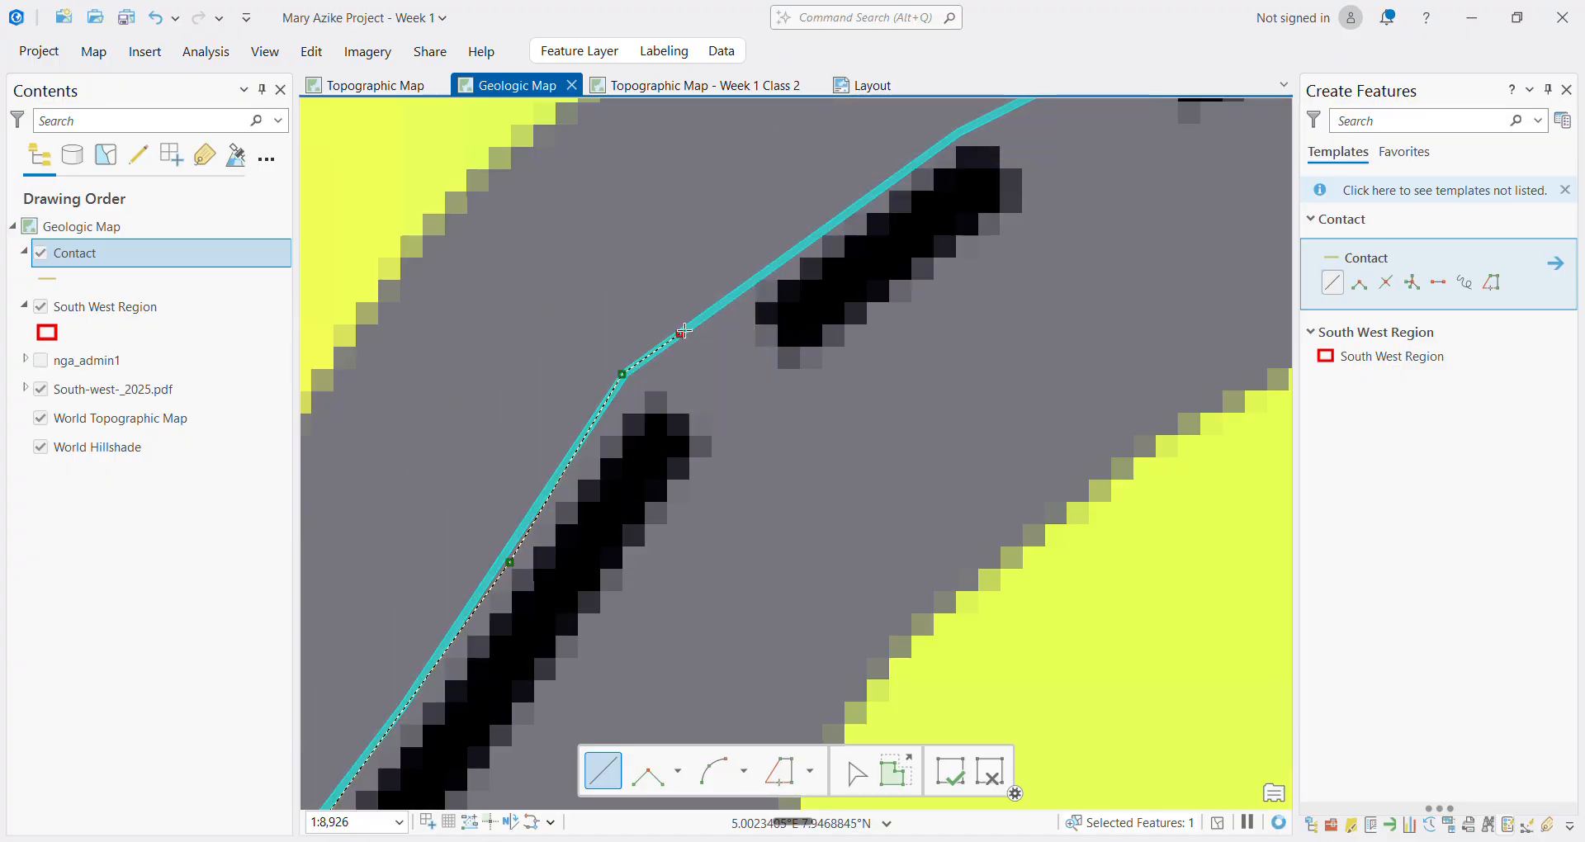
click(780, 261)
click(920, 156)
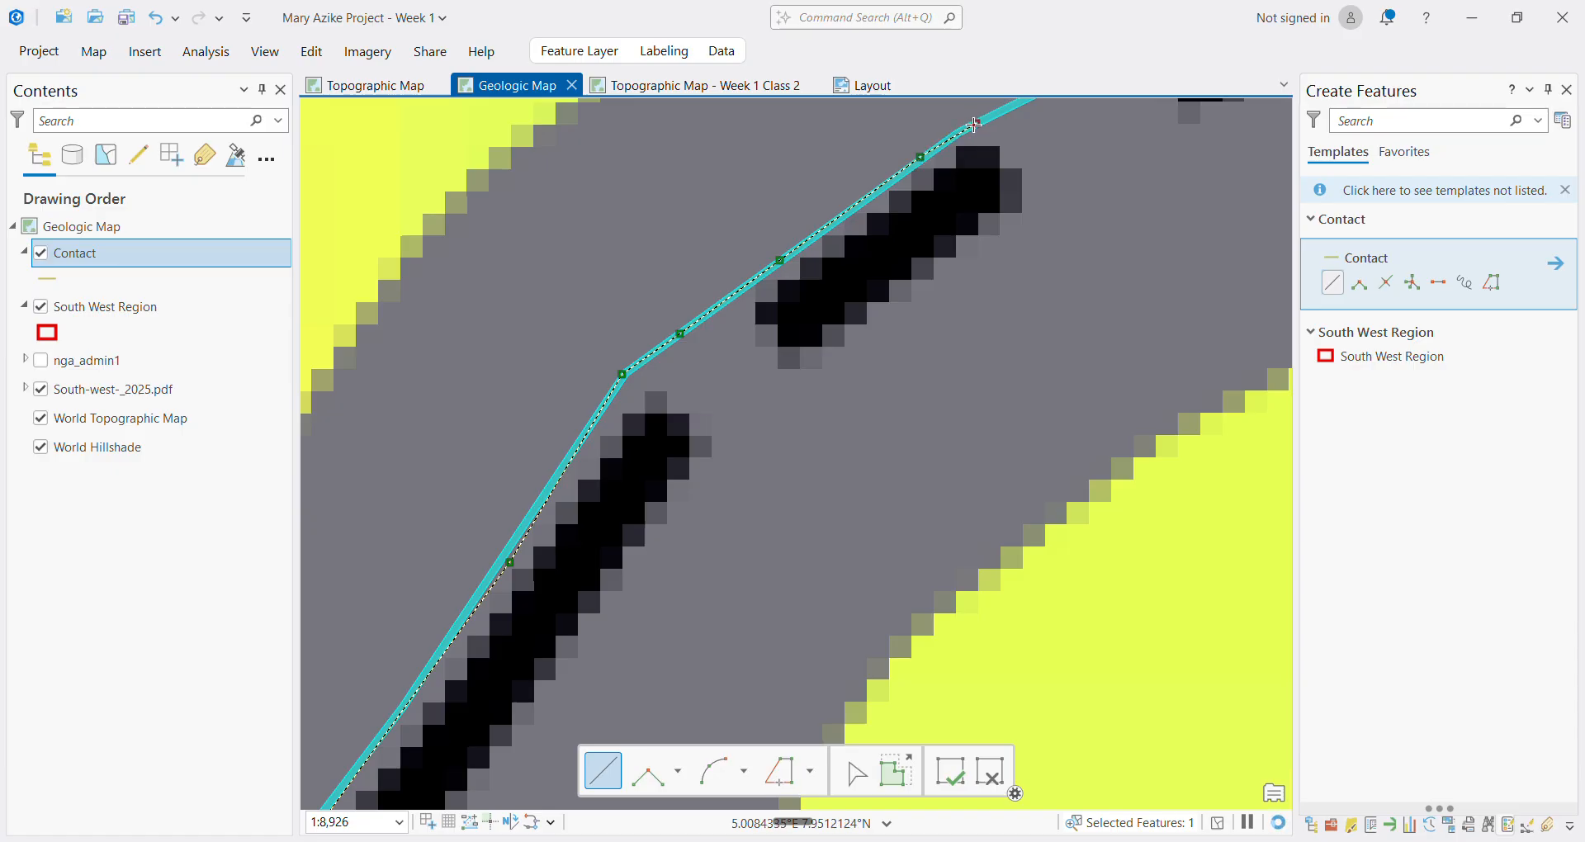
scroll(974, 124, down, 6)
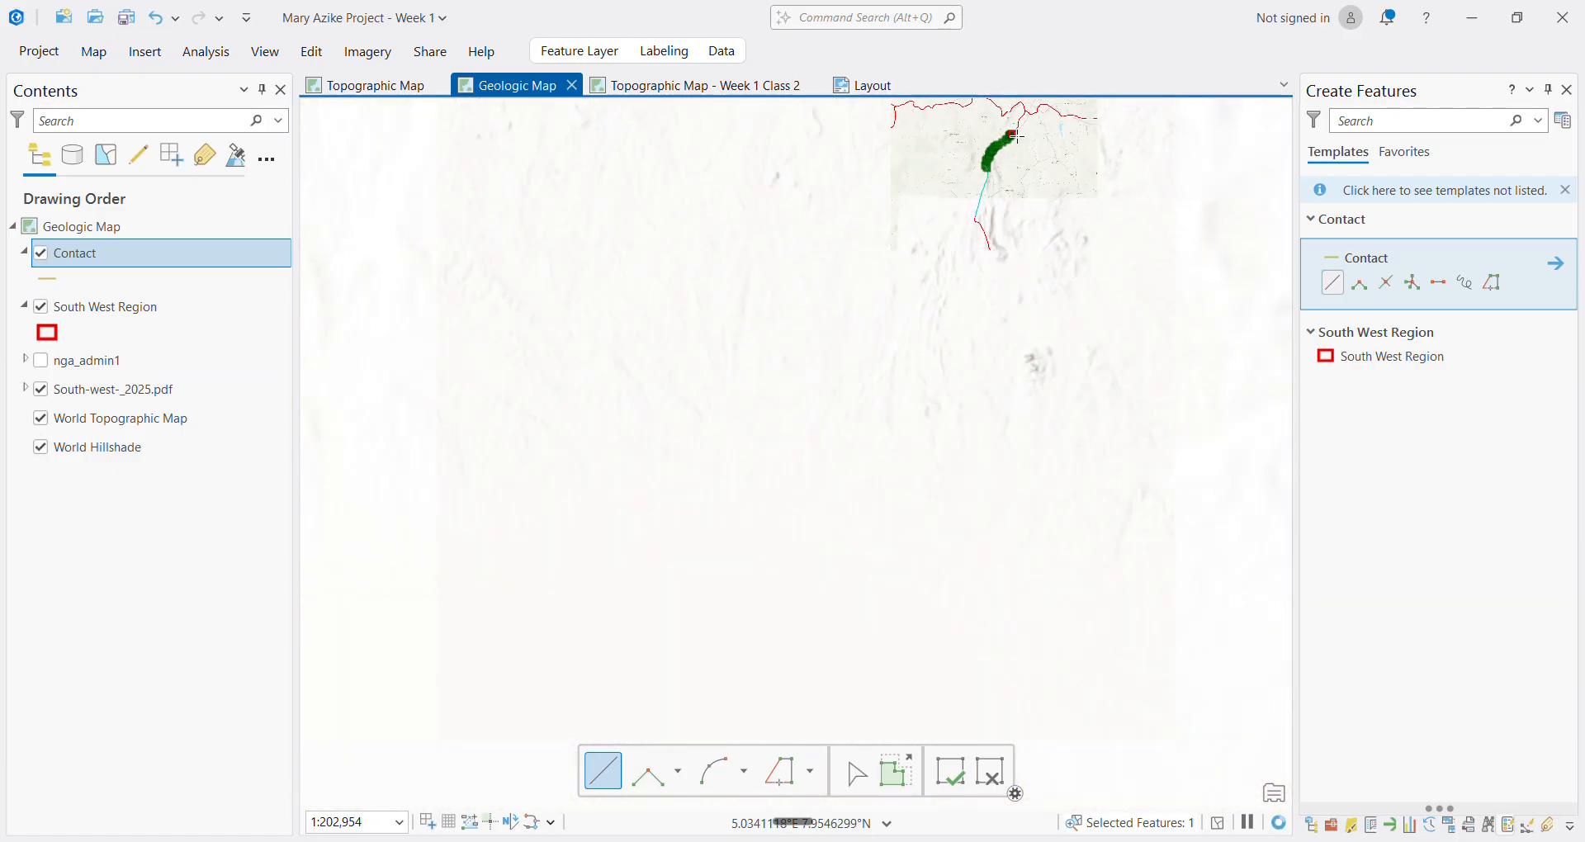
scroll(1064, 137, down, 4)
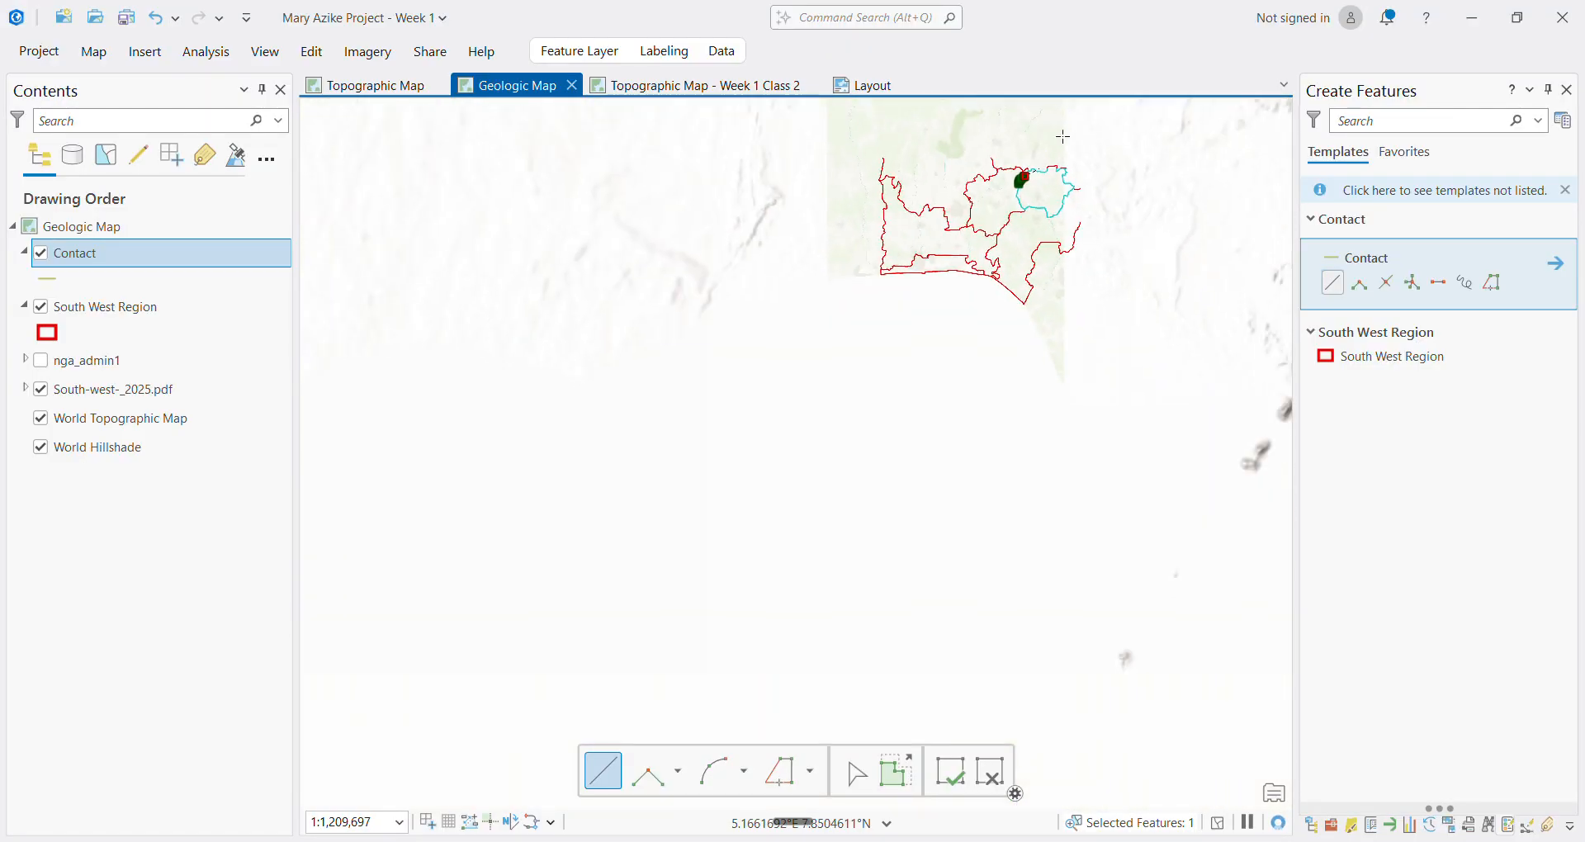
scroll(1064, 136, up, 6)
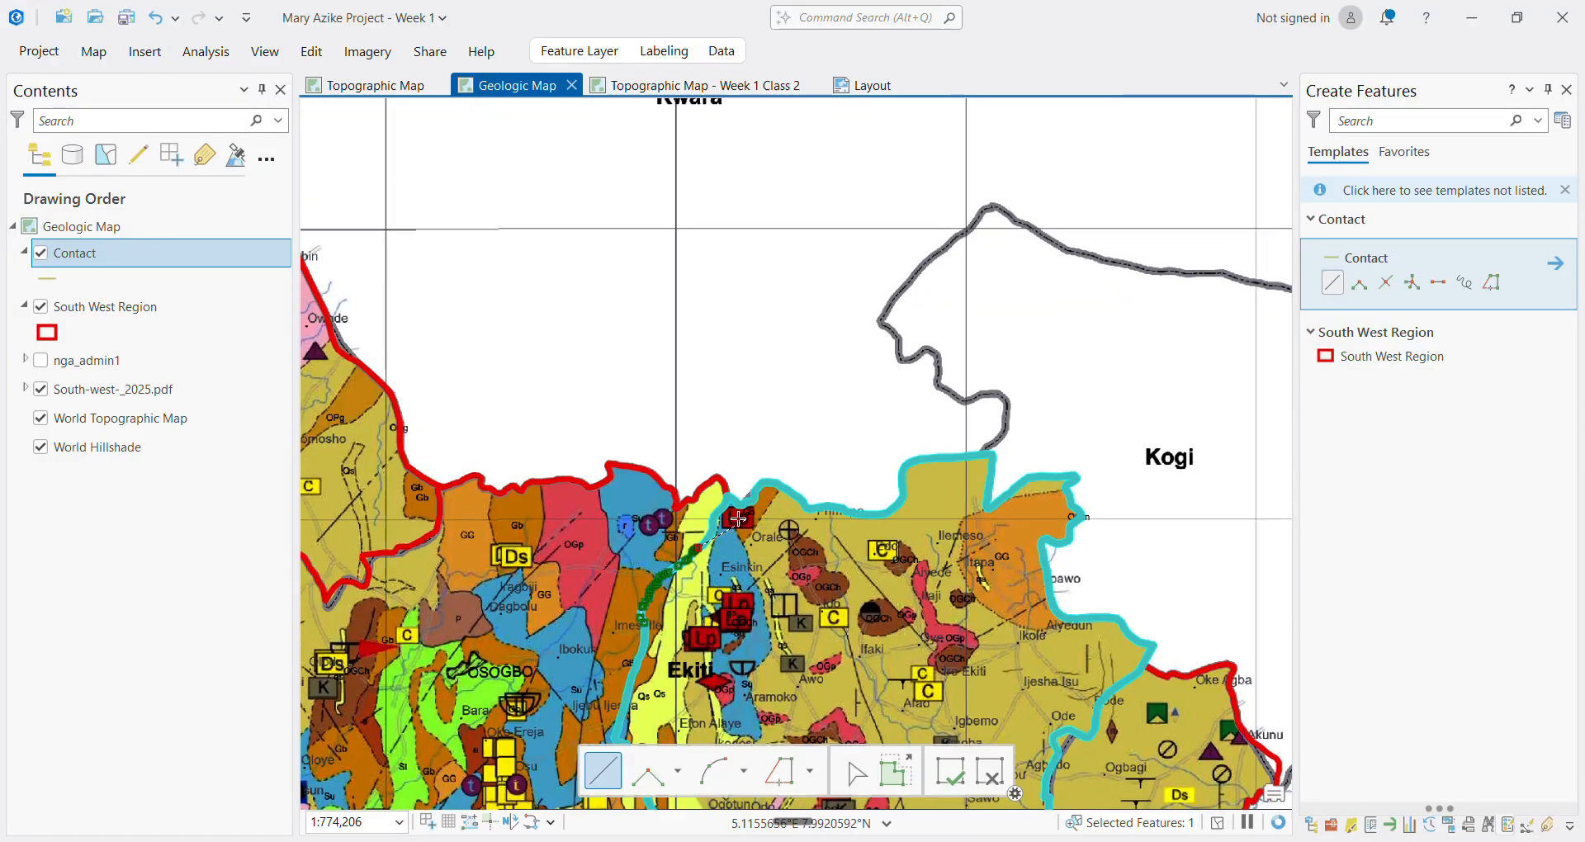
Extend the Contact line northeast along the highlighted Ekiti boundary through the yellow unit, up to the bend west of the Lp symbol
scroll(738, 518, up, 5)
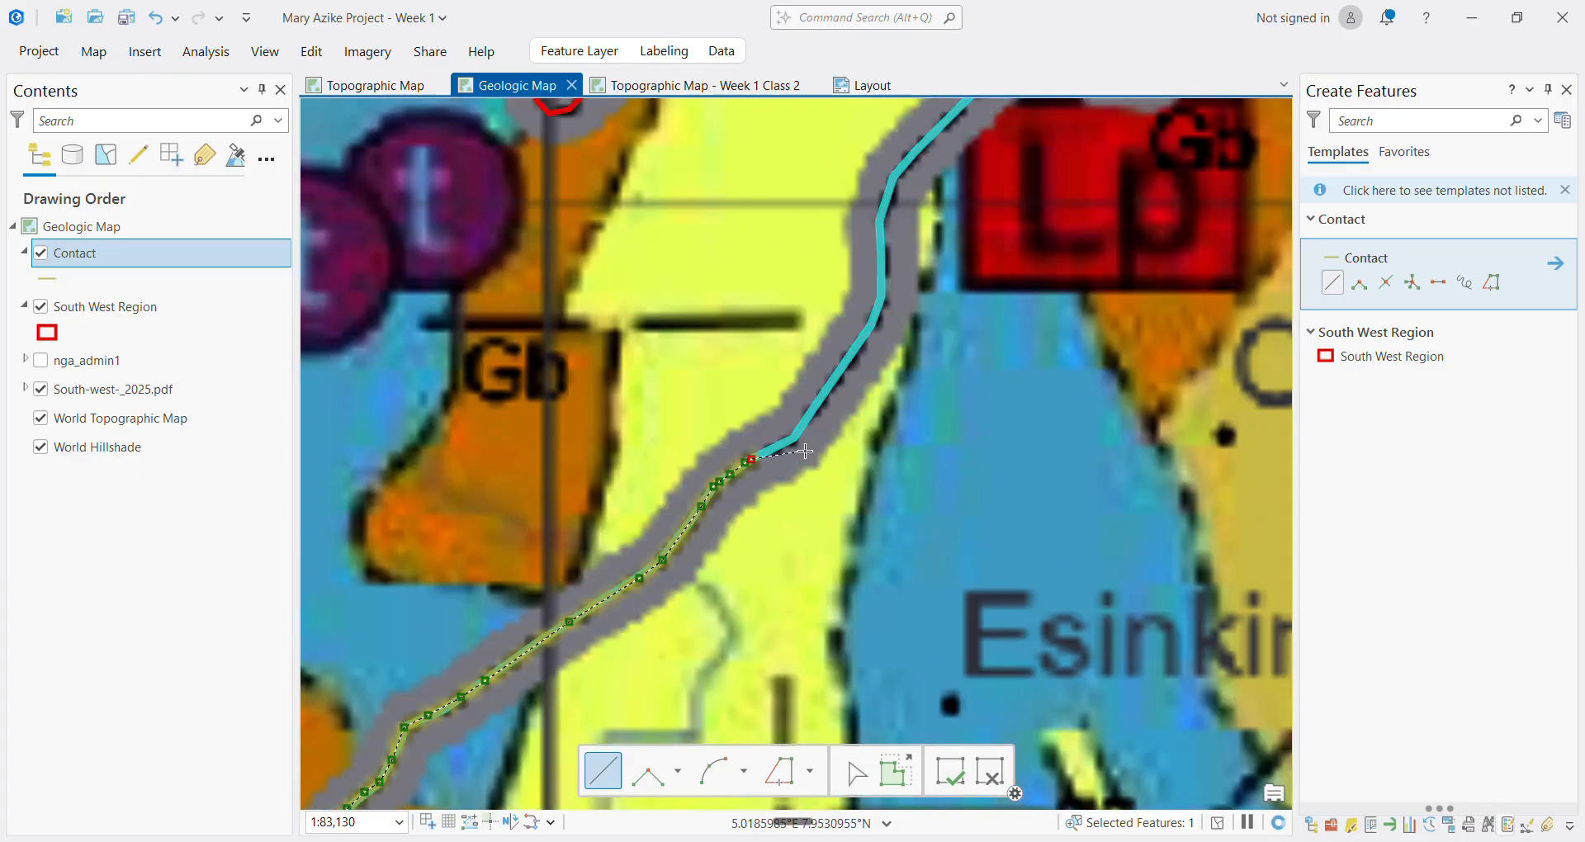
scroll(805, 451, up, 2)
click(786, 430)
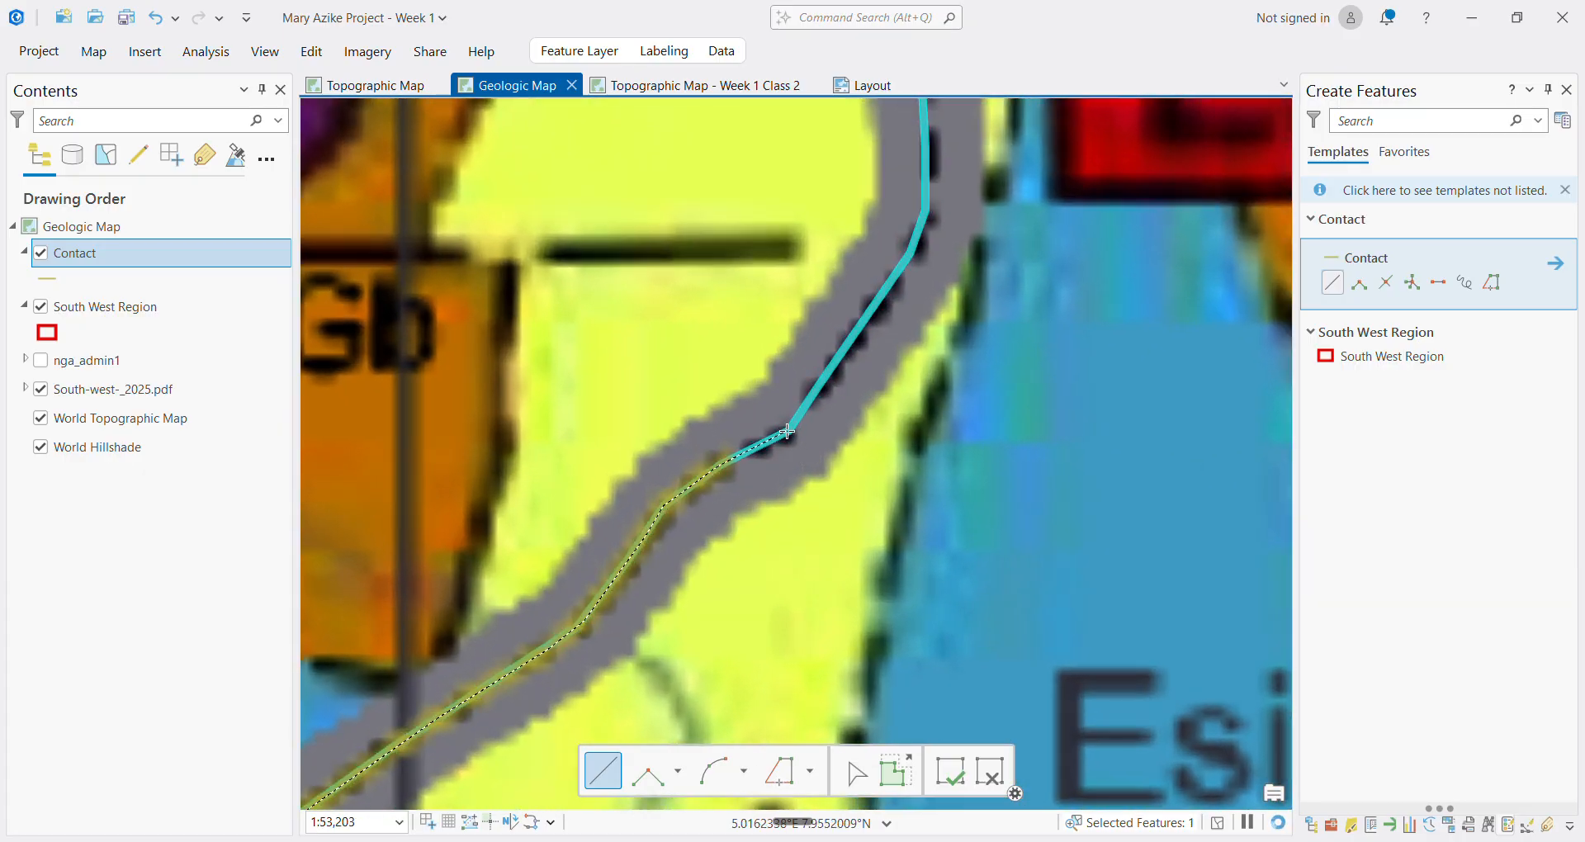
click(815, 386)
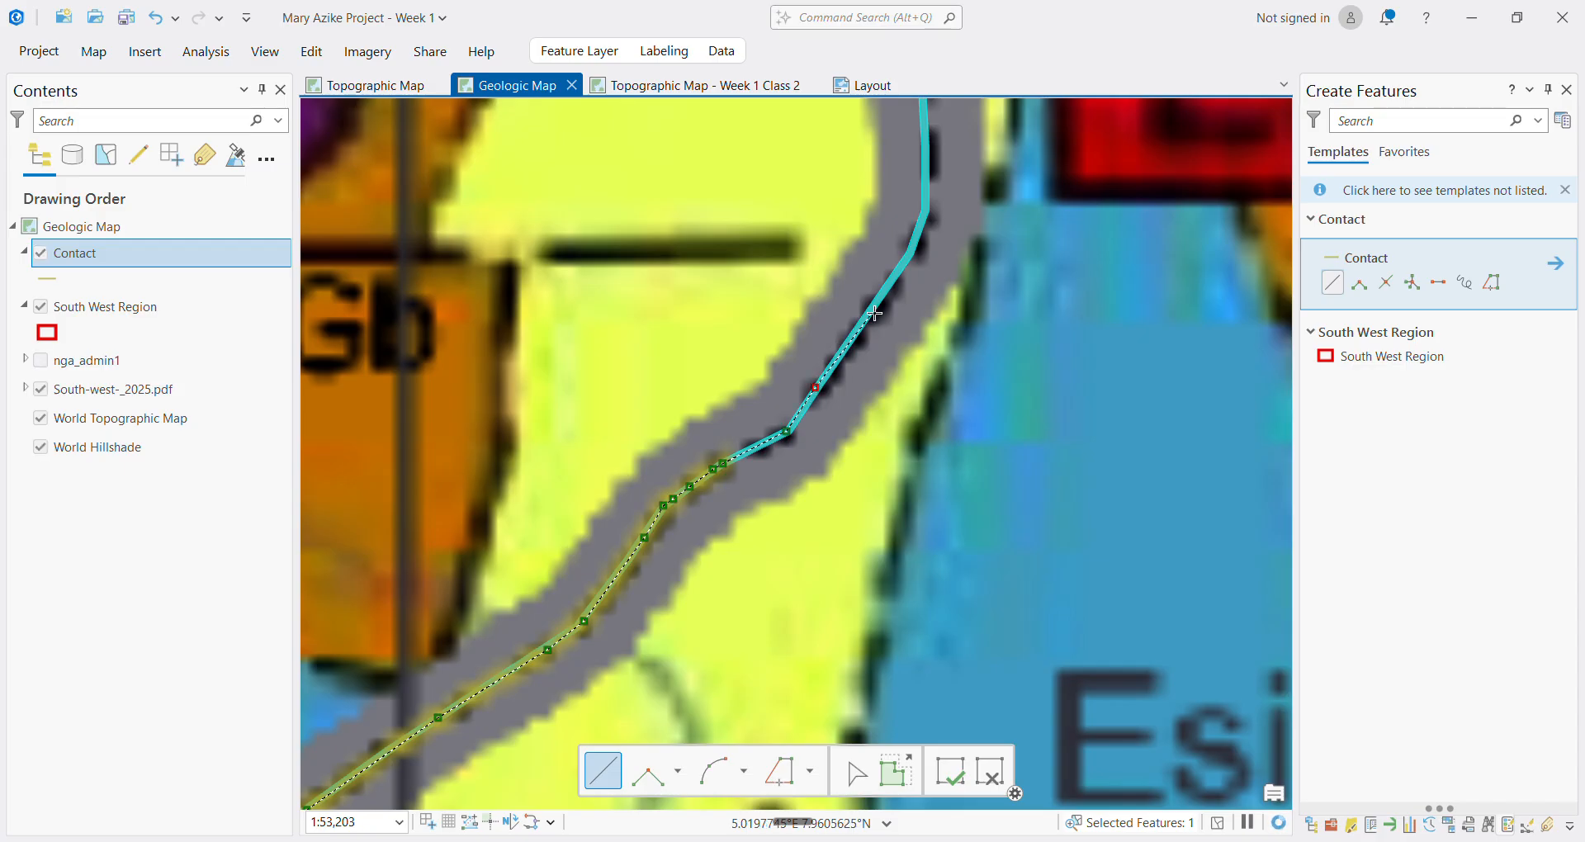
click(875, 304)
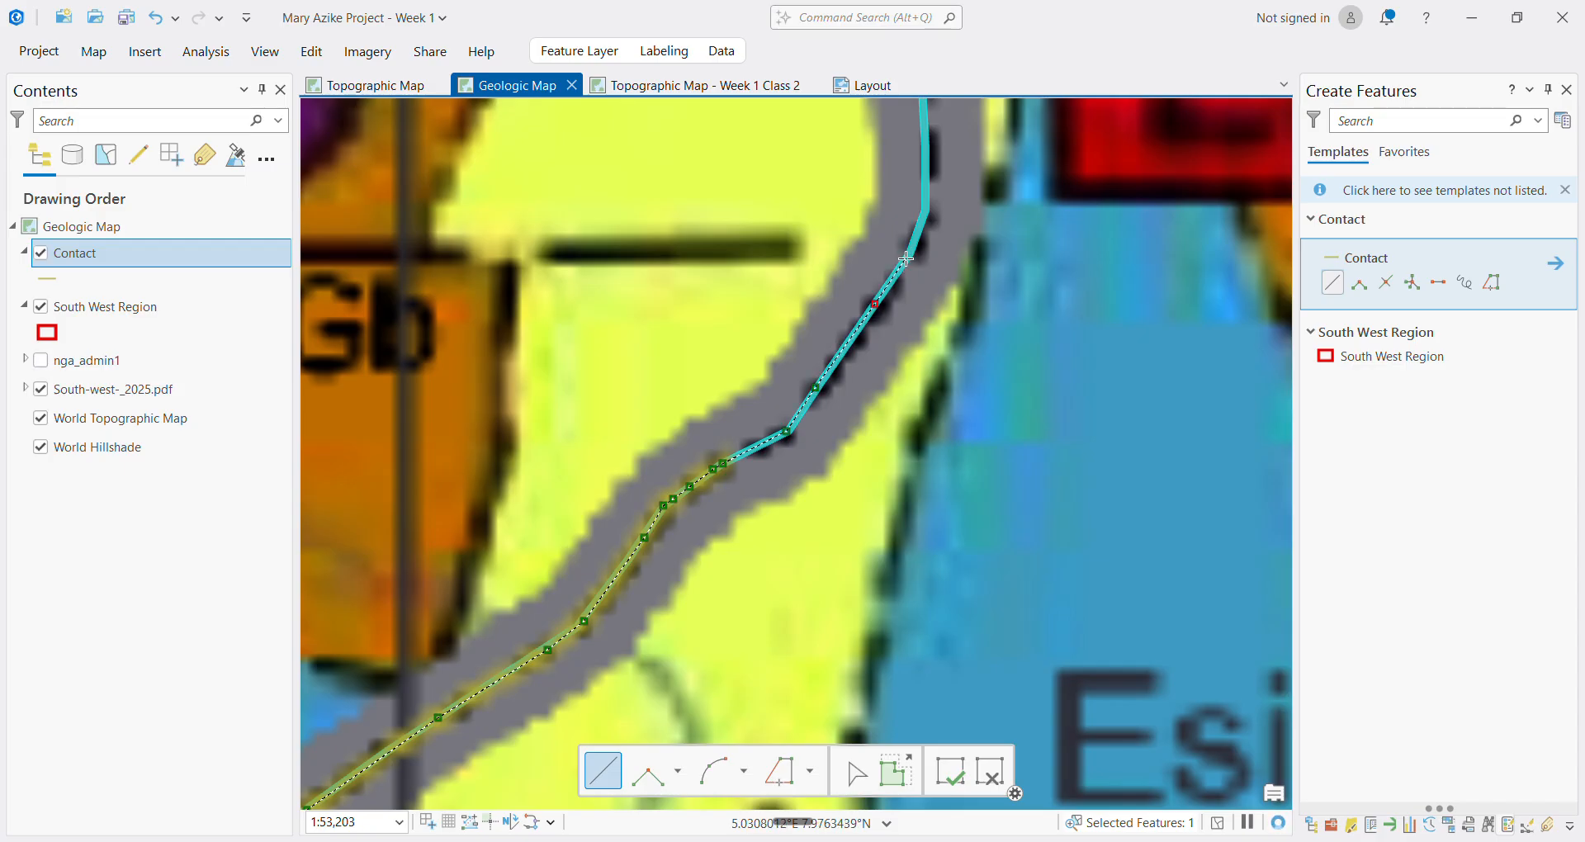
click(906, 259)
click(927, 205)
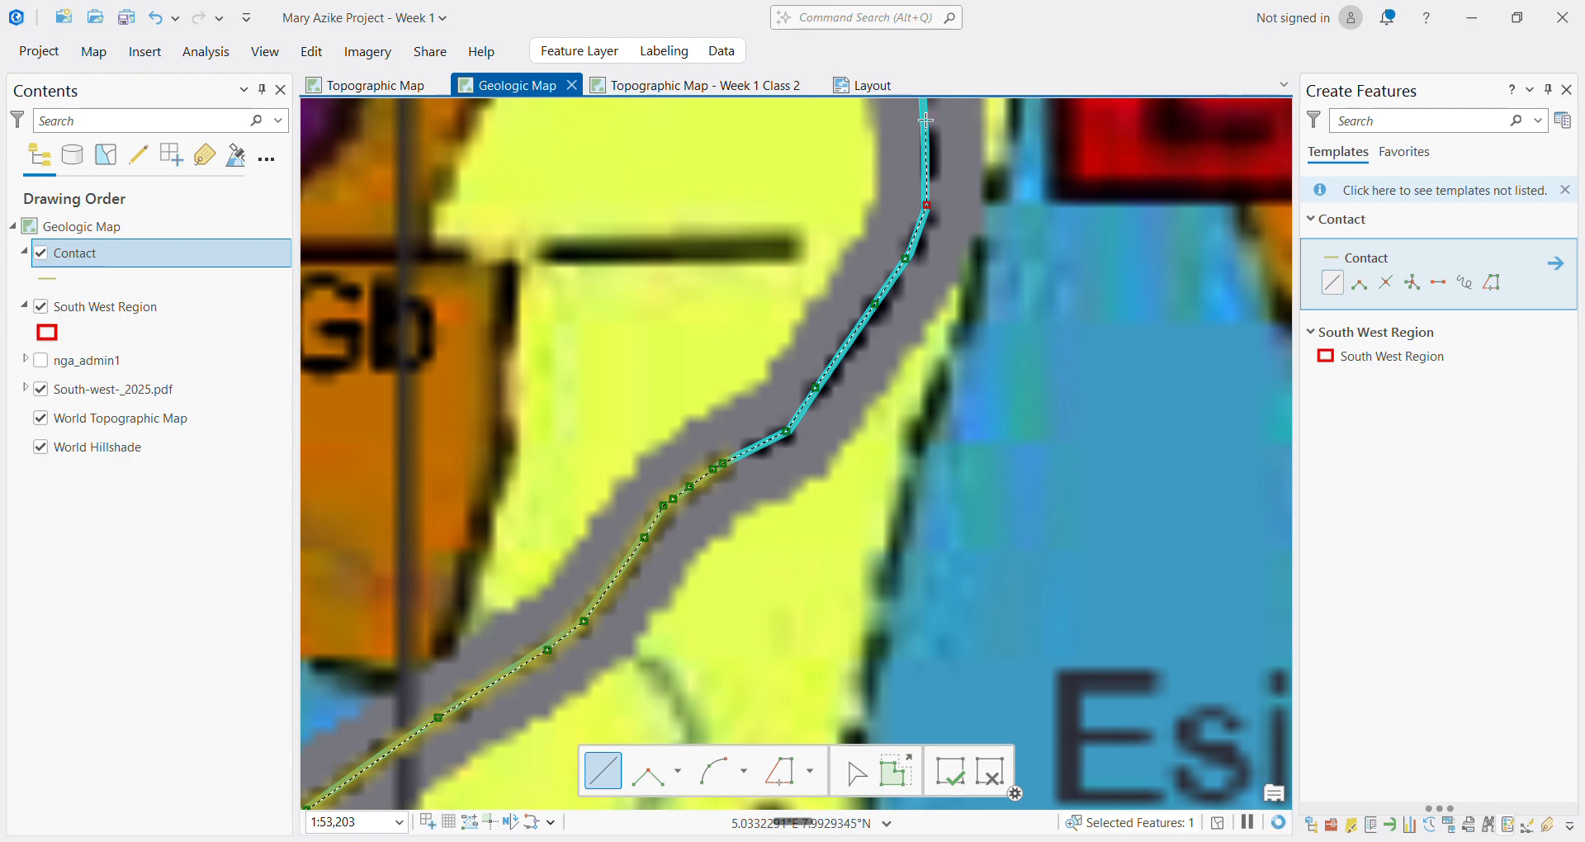
Continue the Contact line north along the highlighted boundary, across the horizontal grid line and around the bend beside the red Lp block
scroll(925, 121, down, 10)
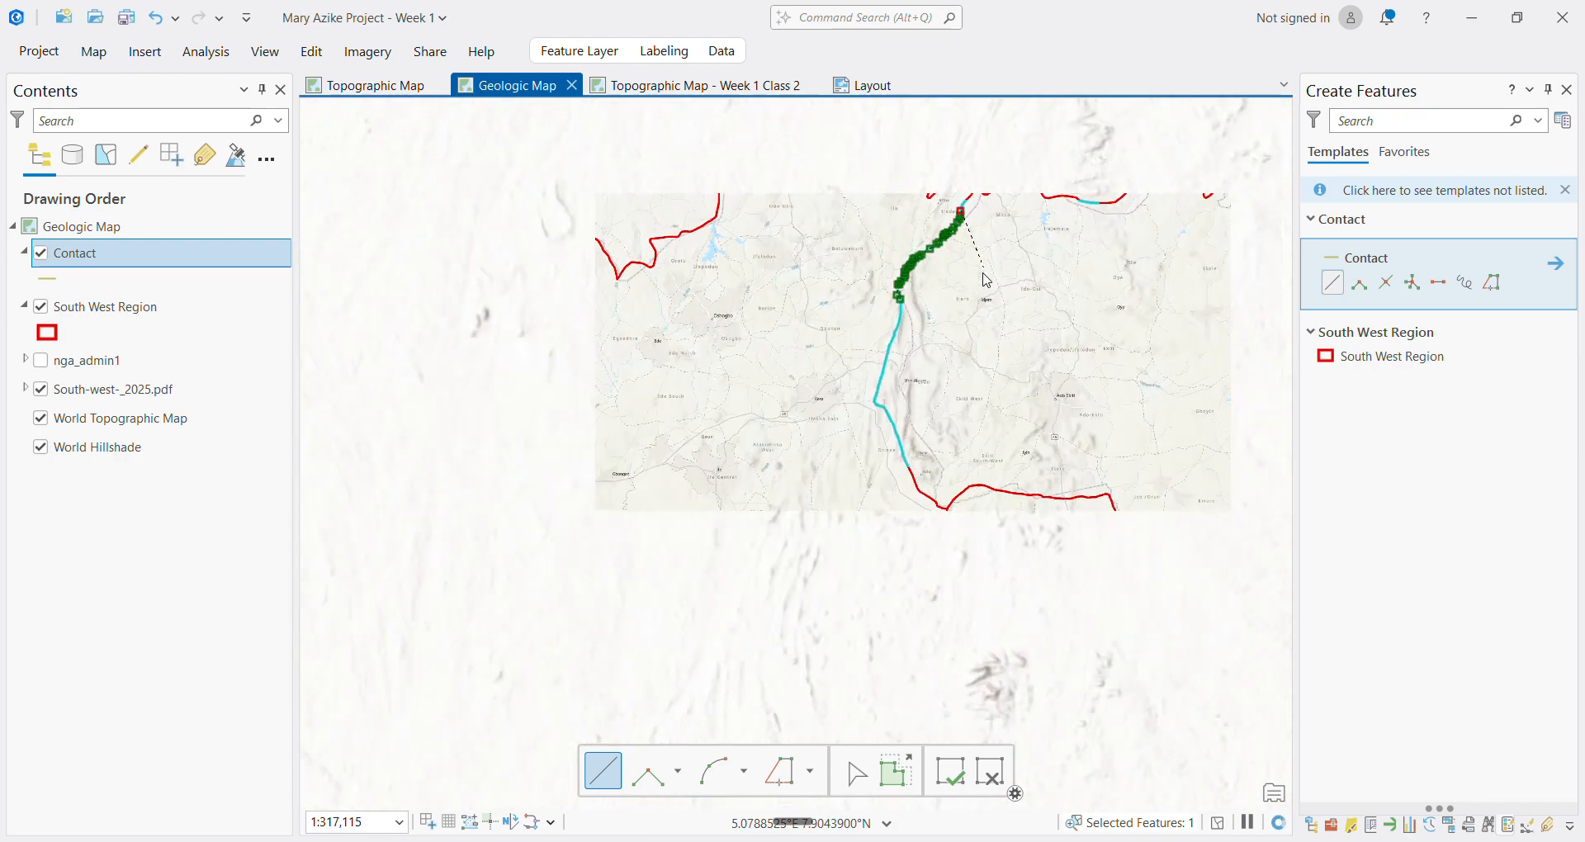
scroll(999, 221, up, 7)
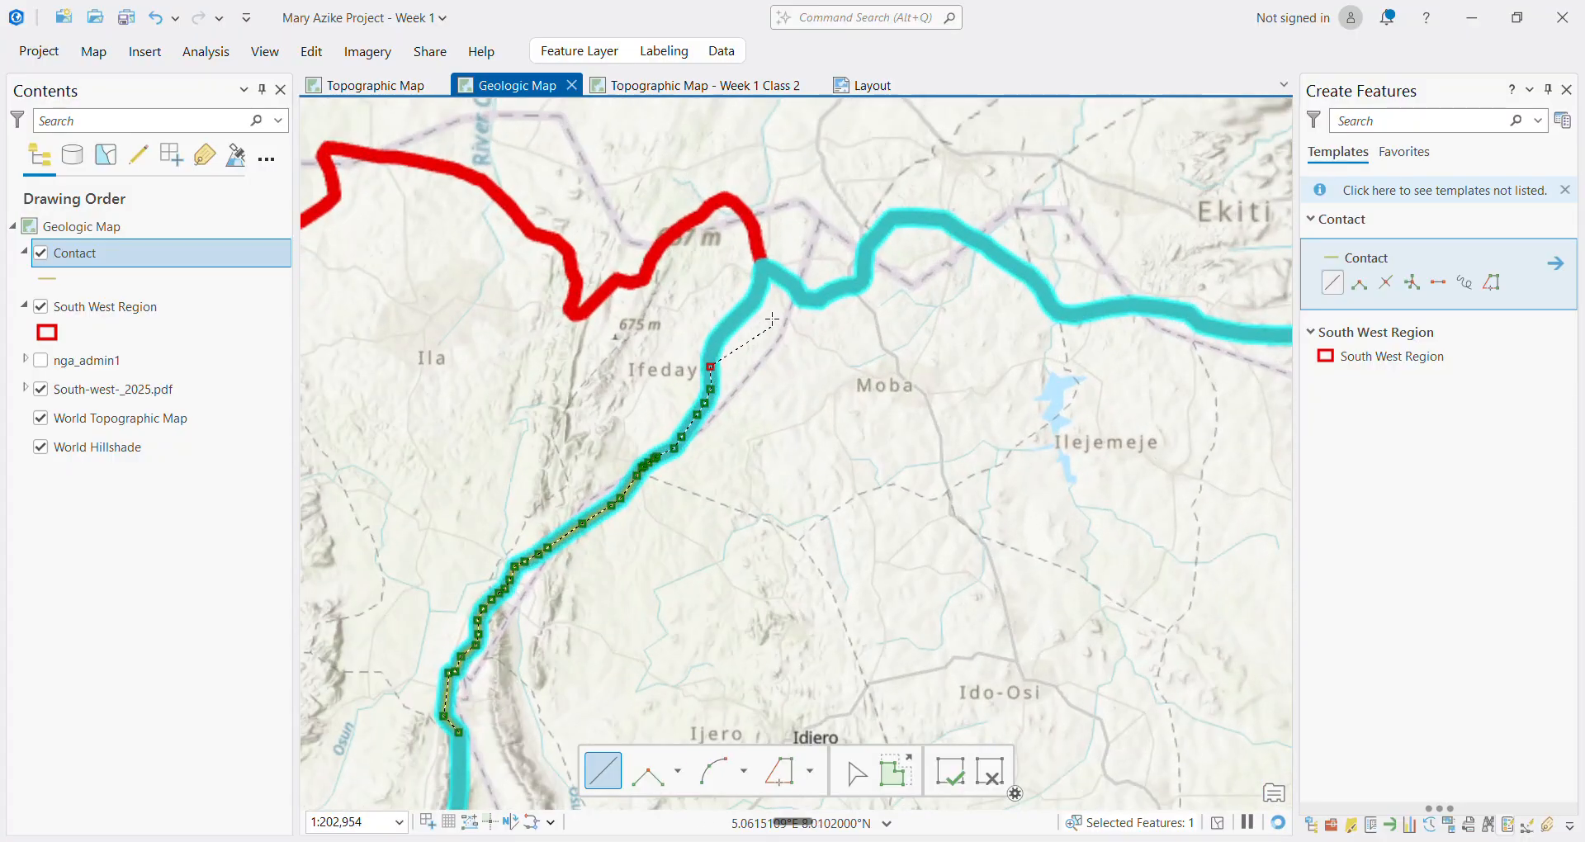
scroll(738, 337, up, 2)
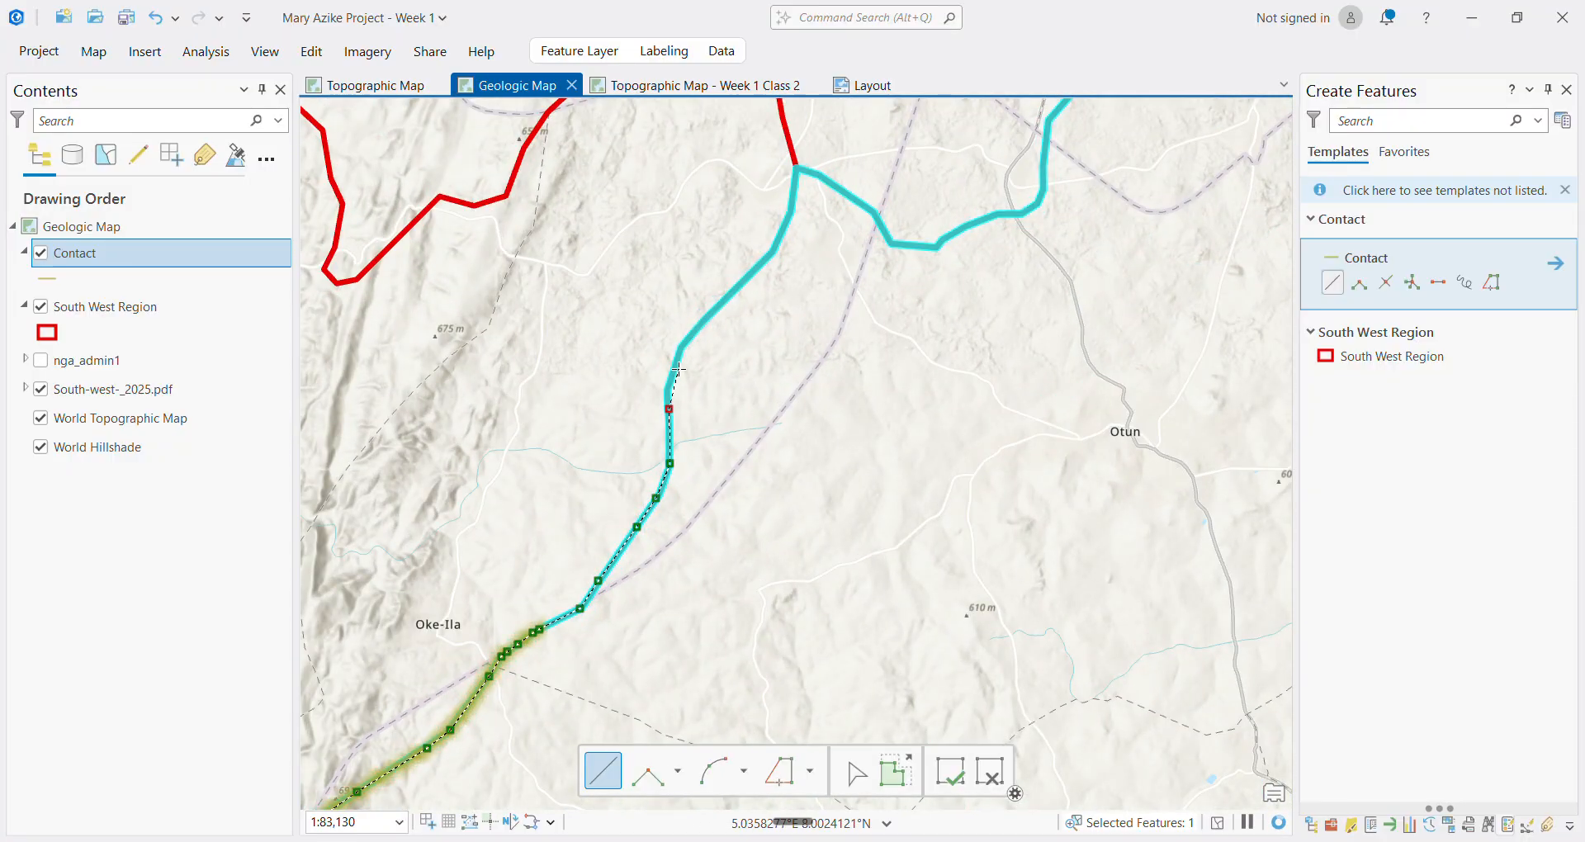
scroll(677, 364, up, 1)
scroll(677, 364, up, 3)
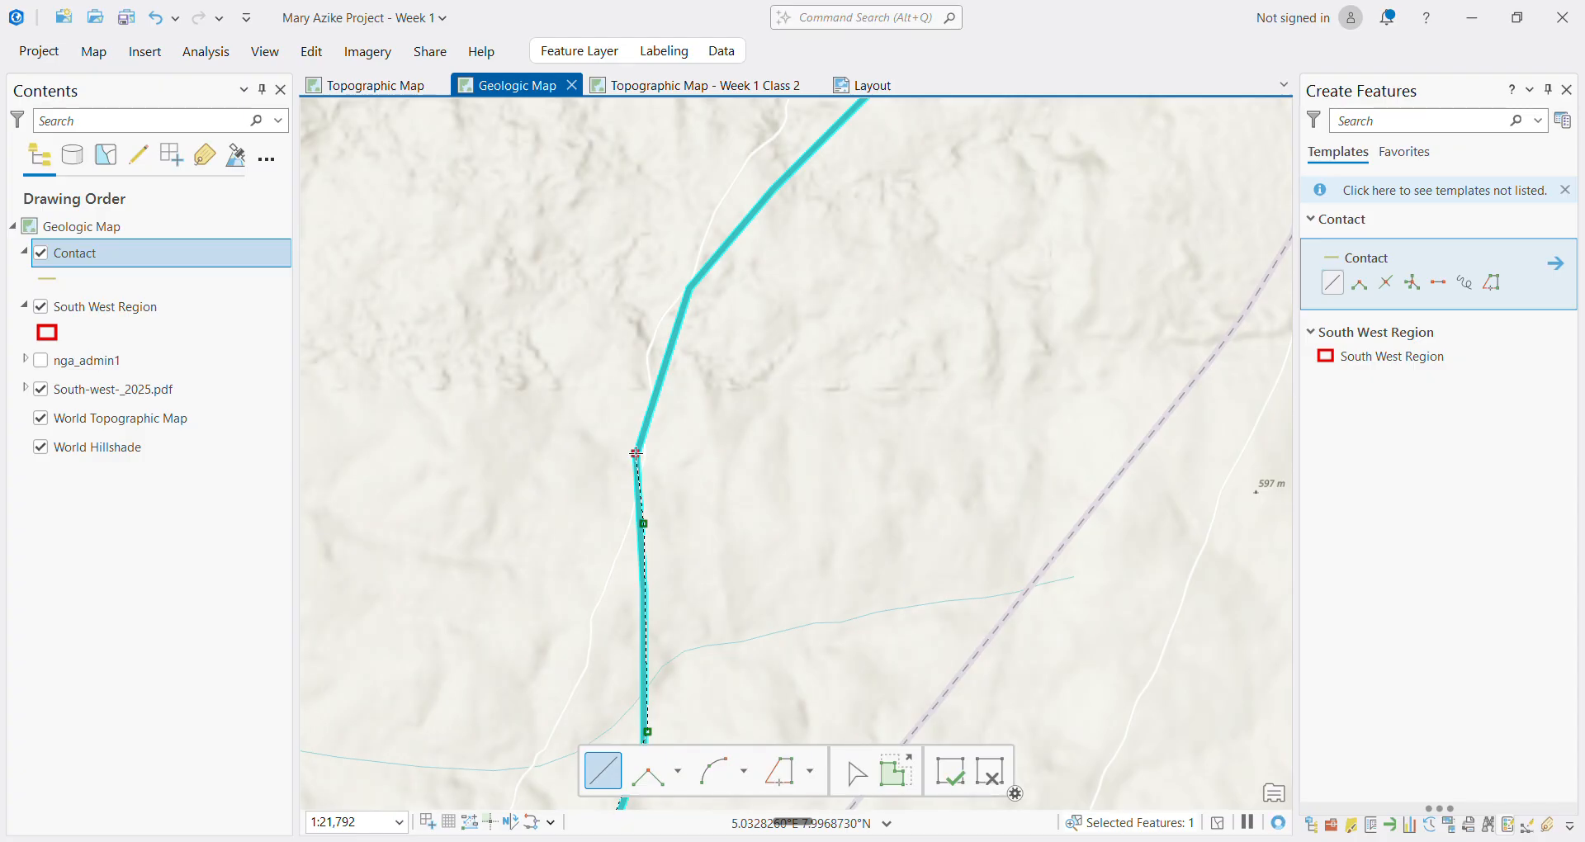
click(635, 454)
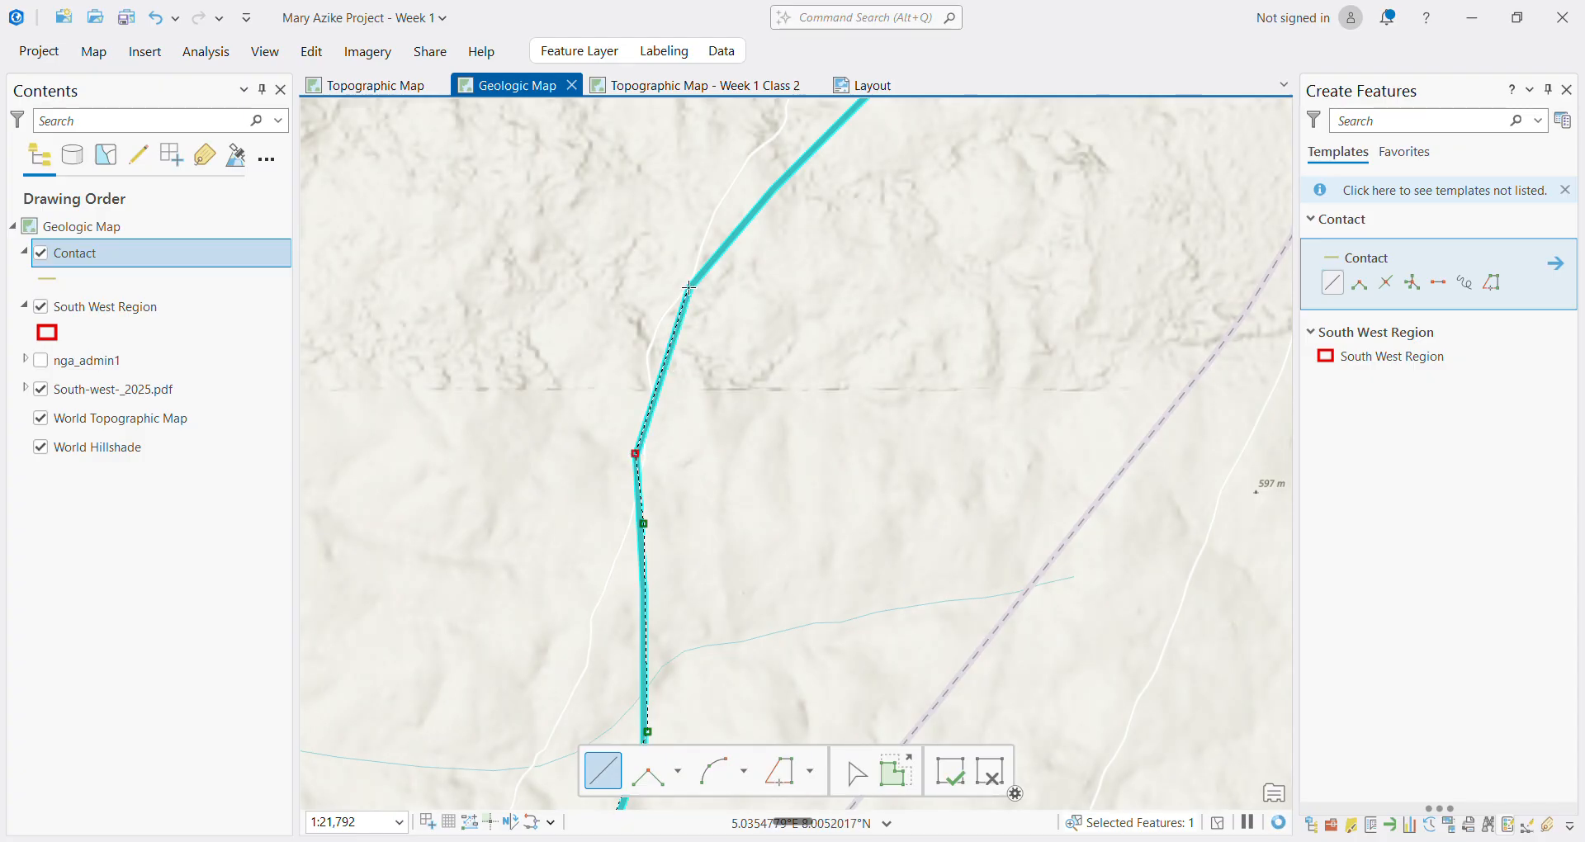
click(690, 287)
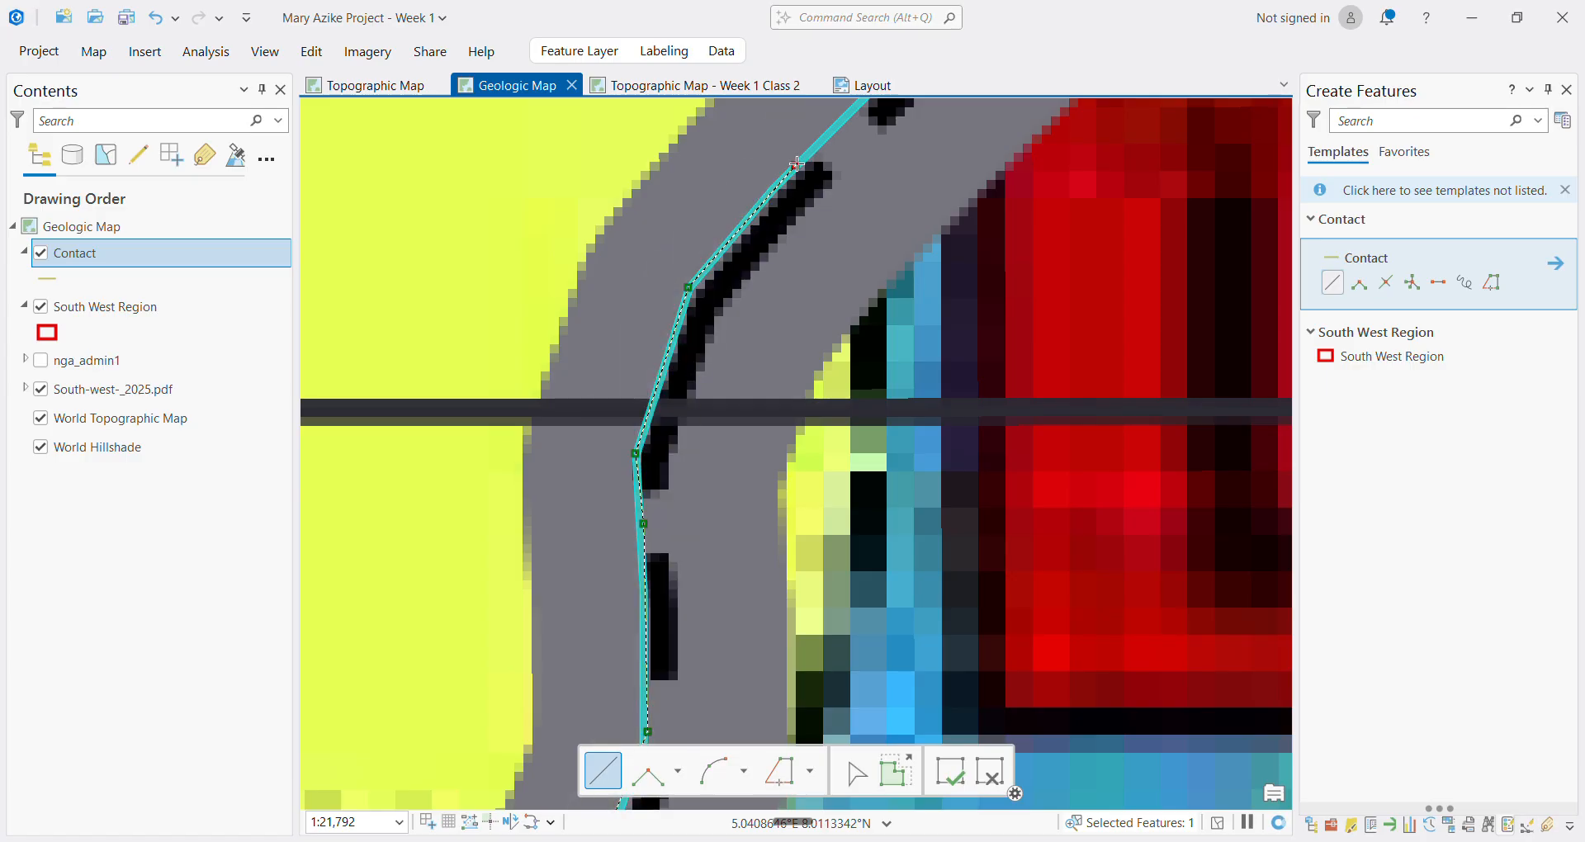
click(796, 164)
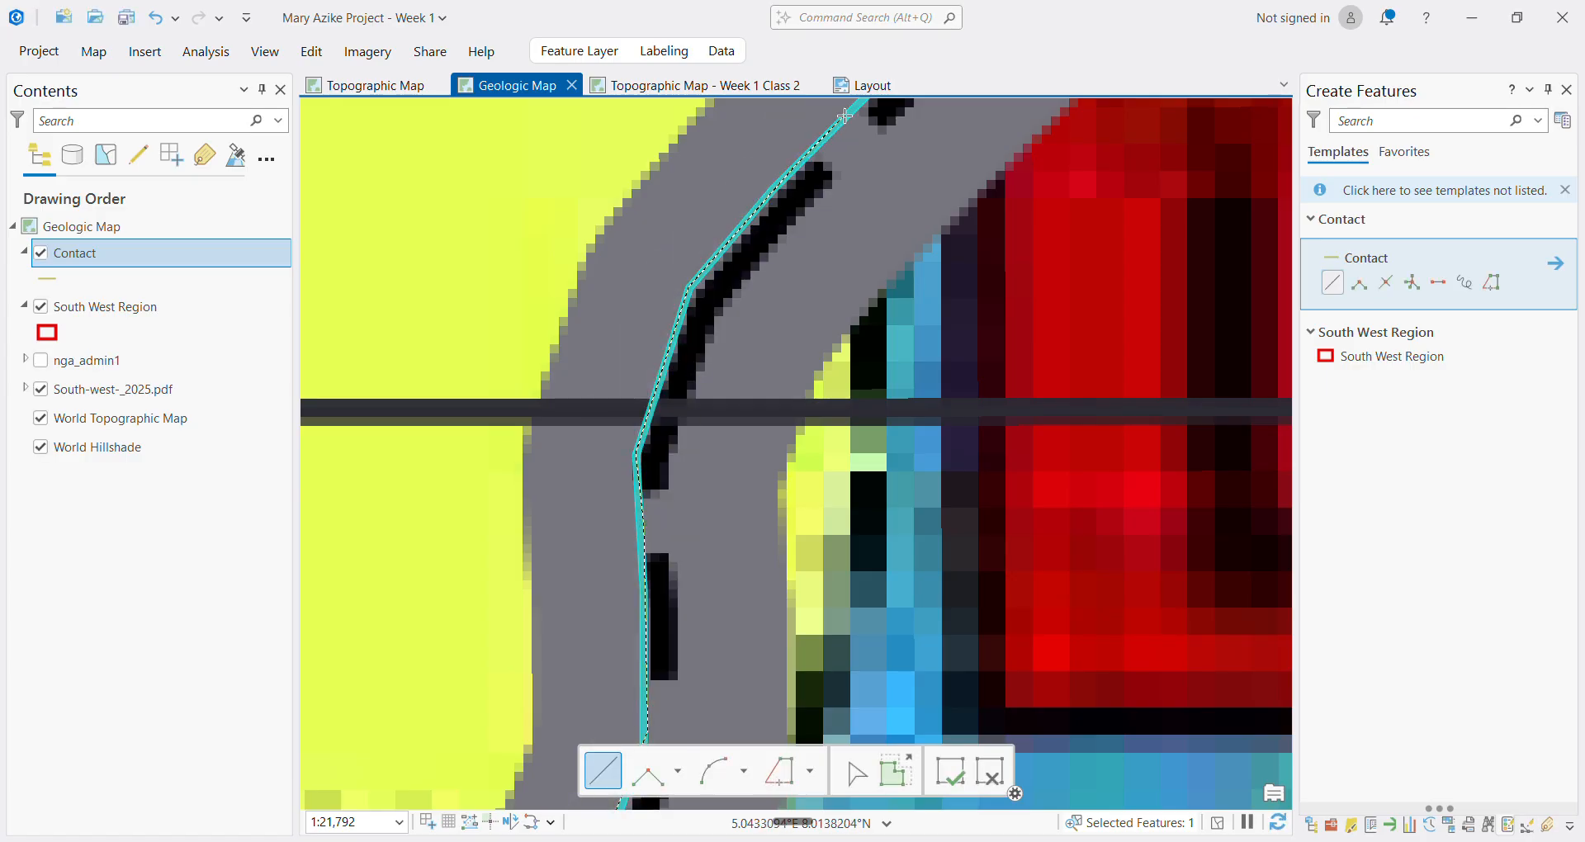
Trace the Contact line up to the junction where the highlighted Ekiti boundary meets the red regional boundary, northeast of the yellow unit
scroll(846, 115, down, 10)
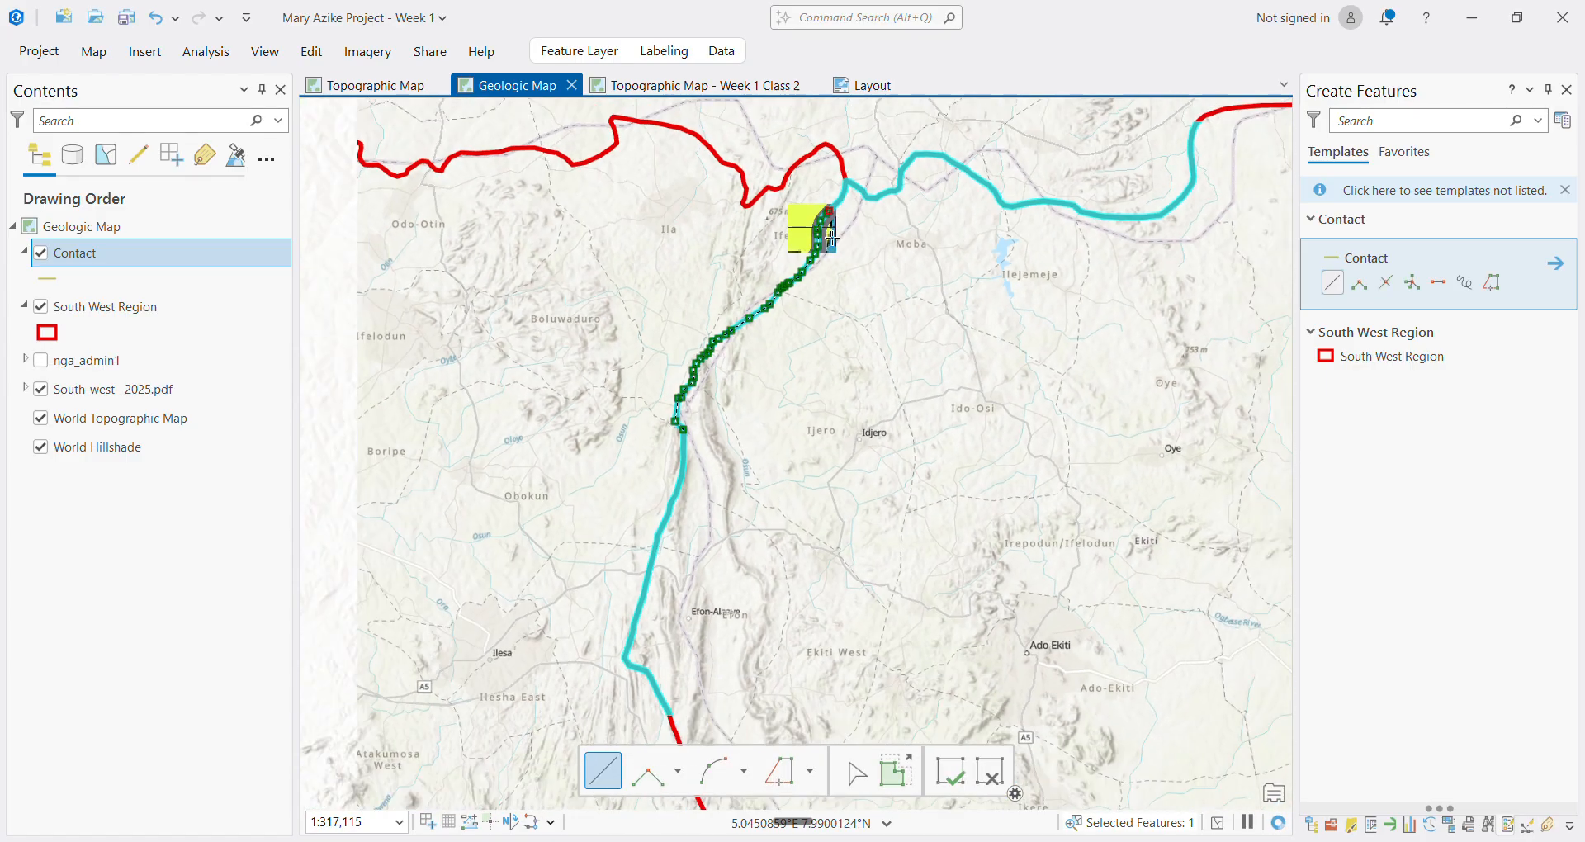
scroll(862, 176, up, 5)
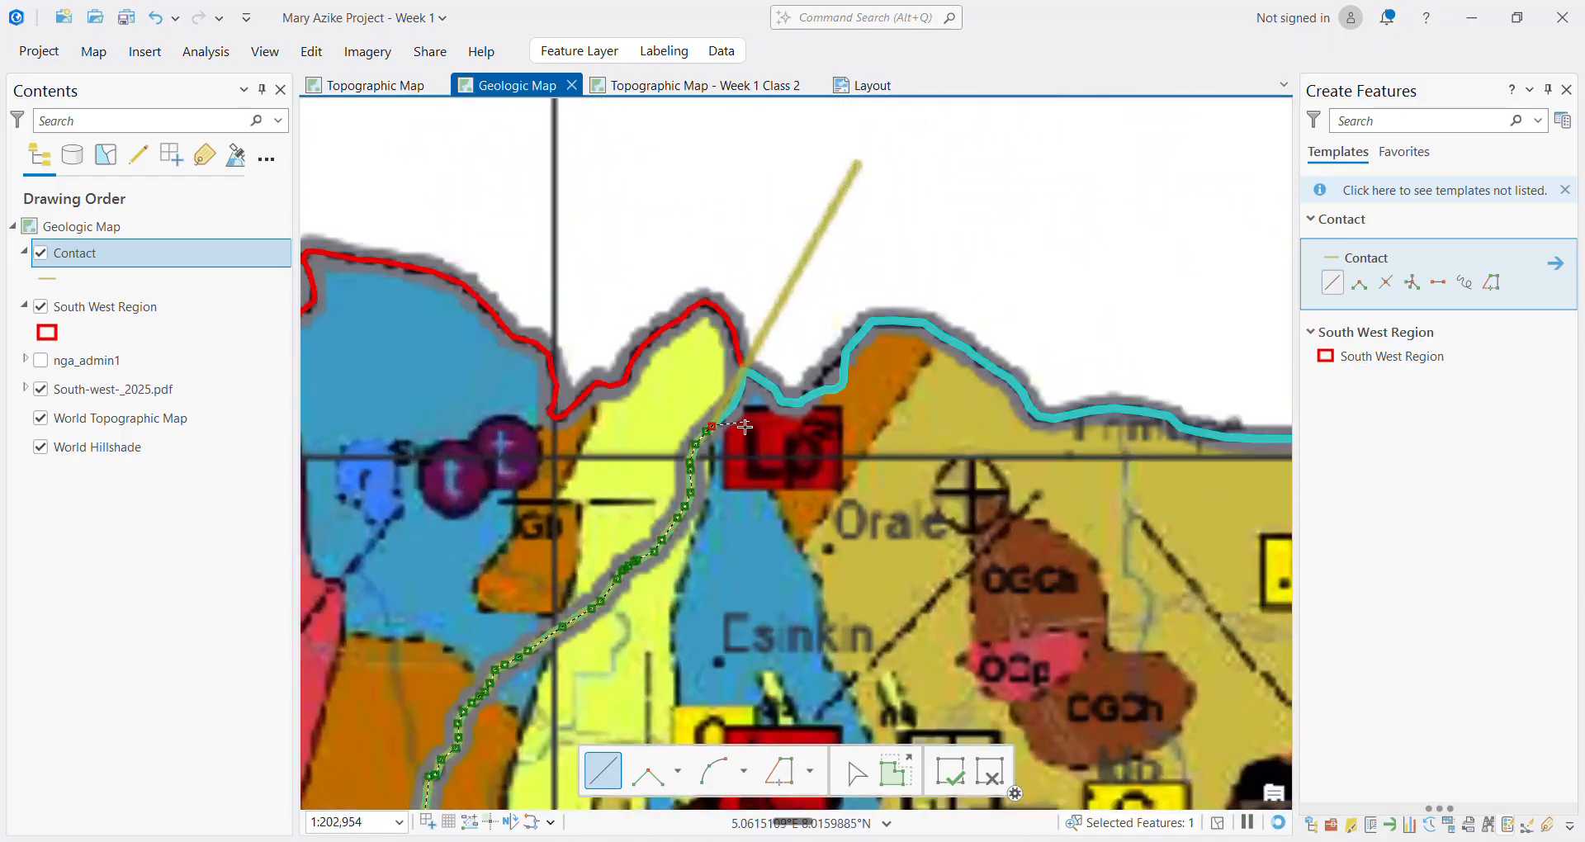
scroll(759, 387, up, 2)
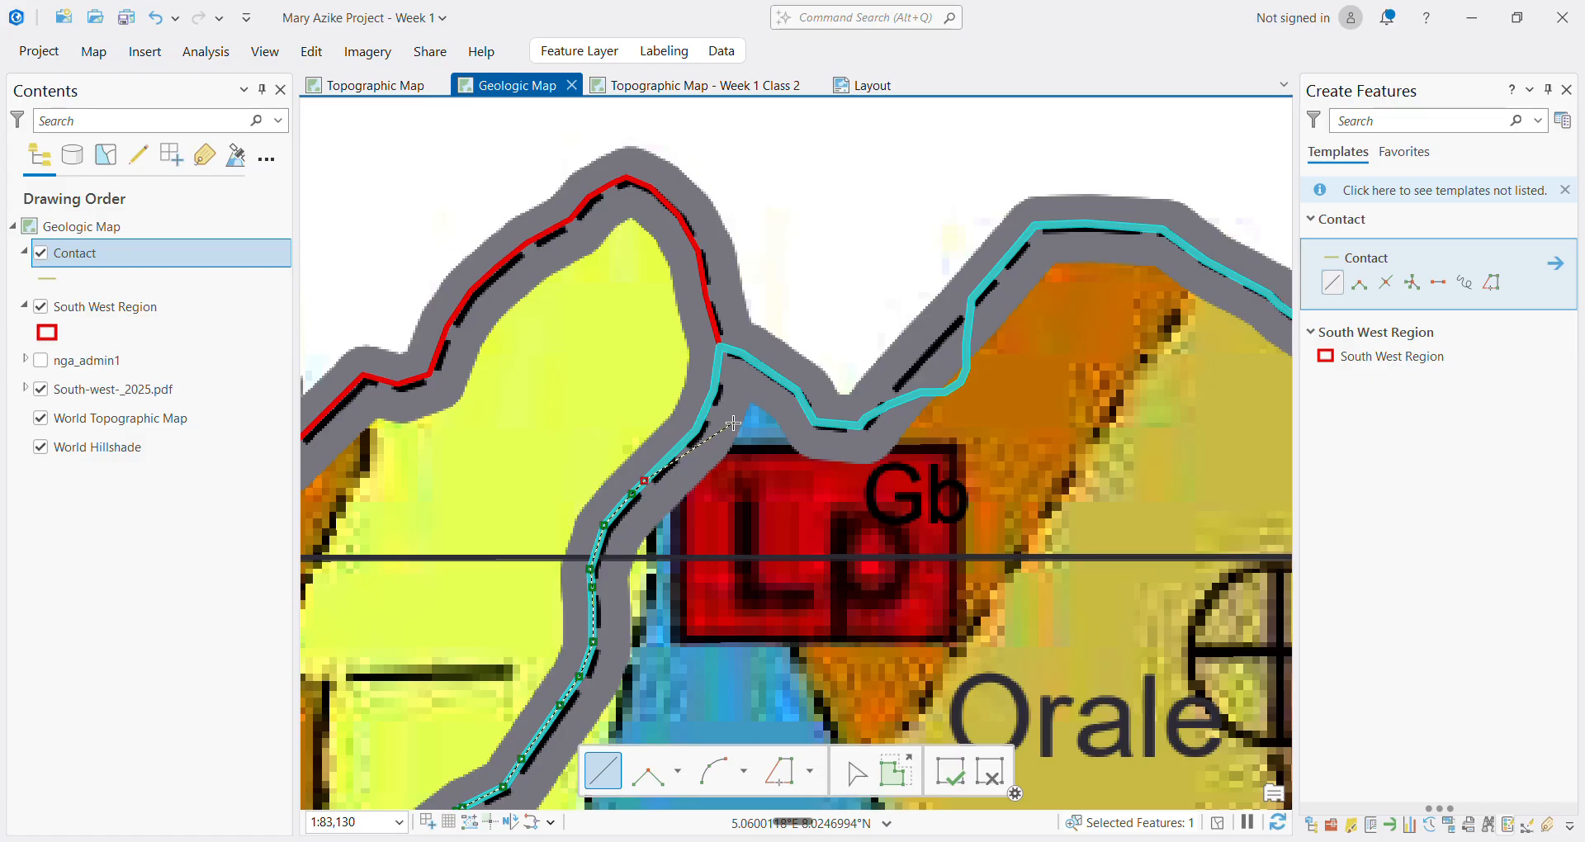
click(675, 450)
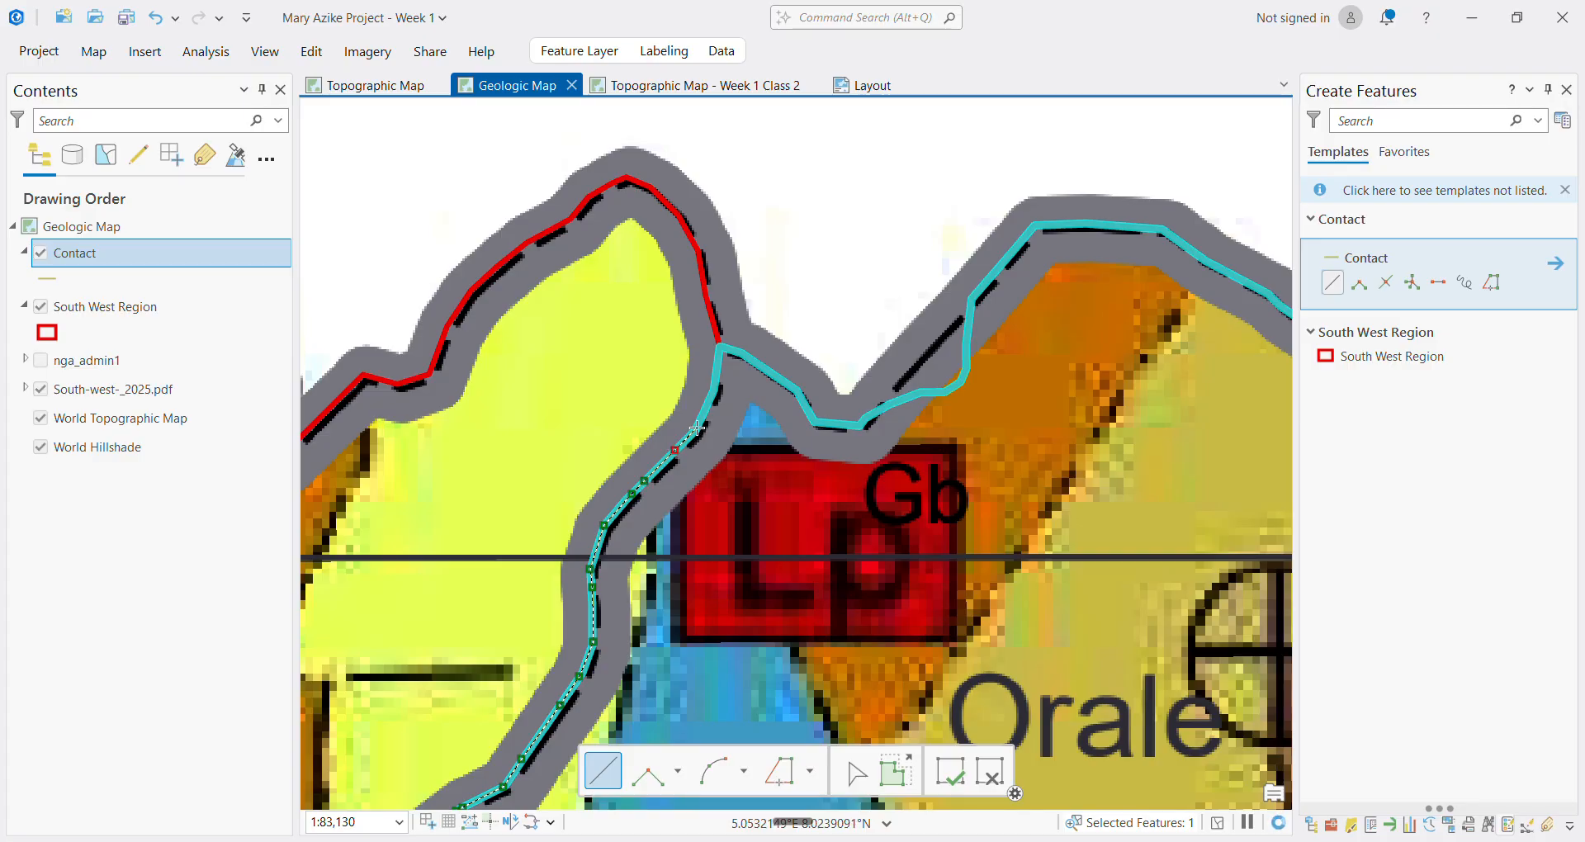
click(696, 423)
click(711, 393)
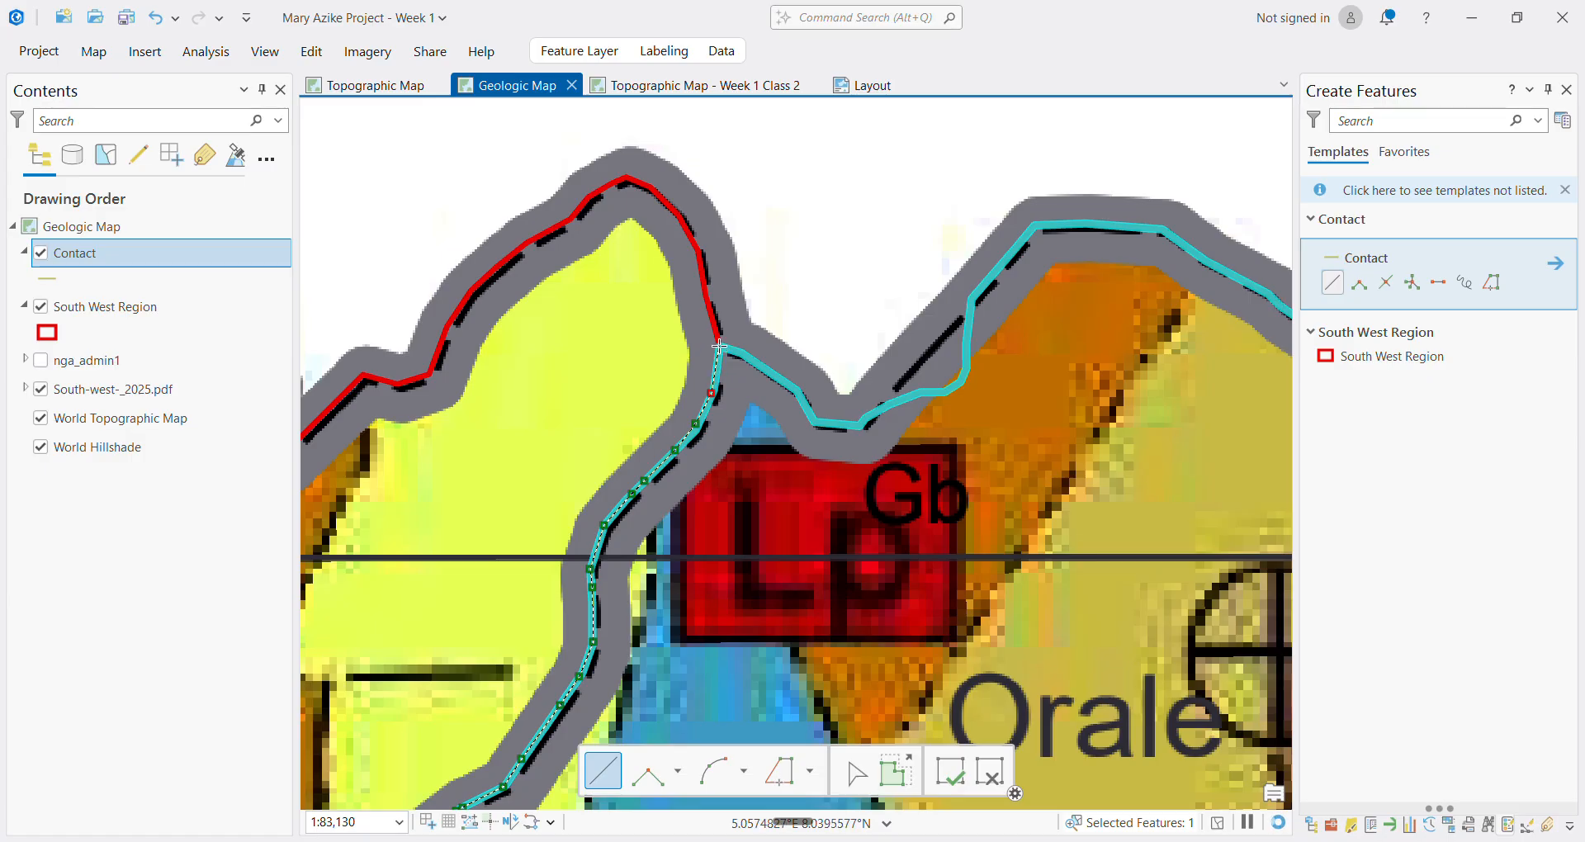
click(720, 346)
Trace the Contact line from the boundary junction through the dip above the Lp symbol to the edge of the orange Gb unit
click(794, 389)
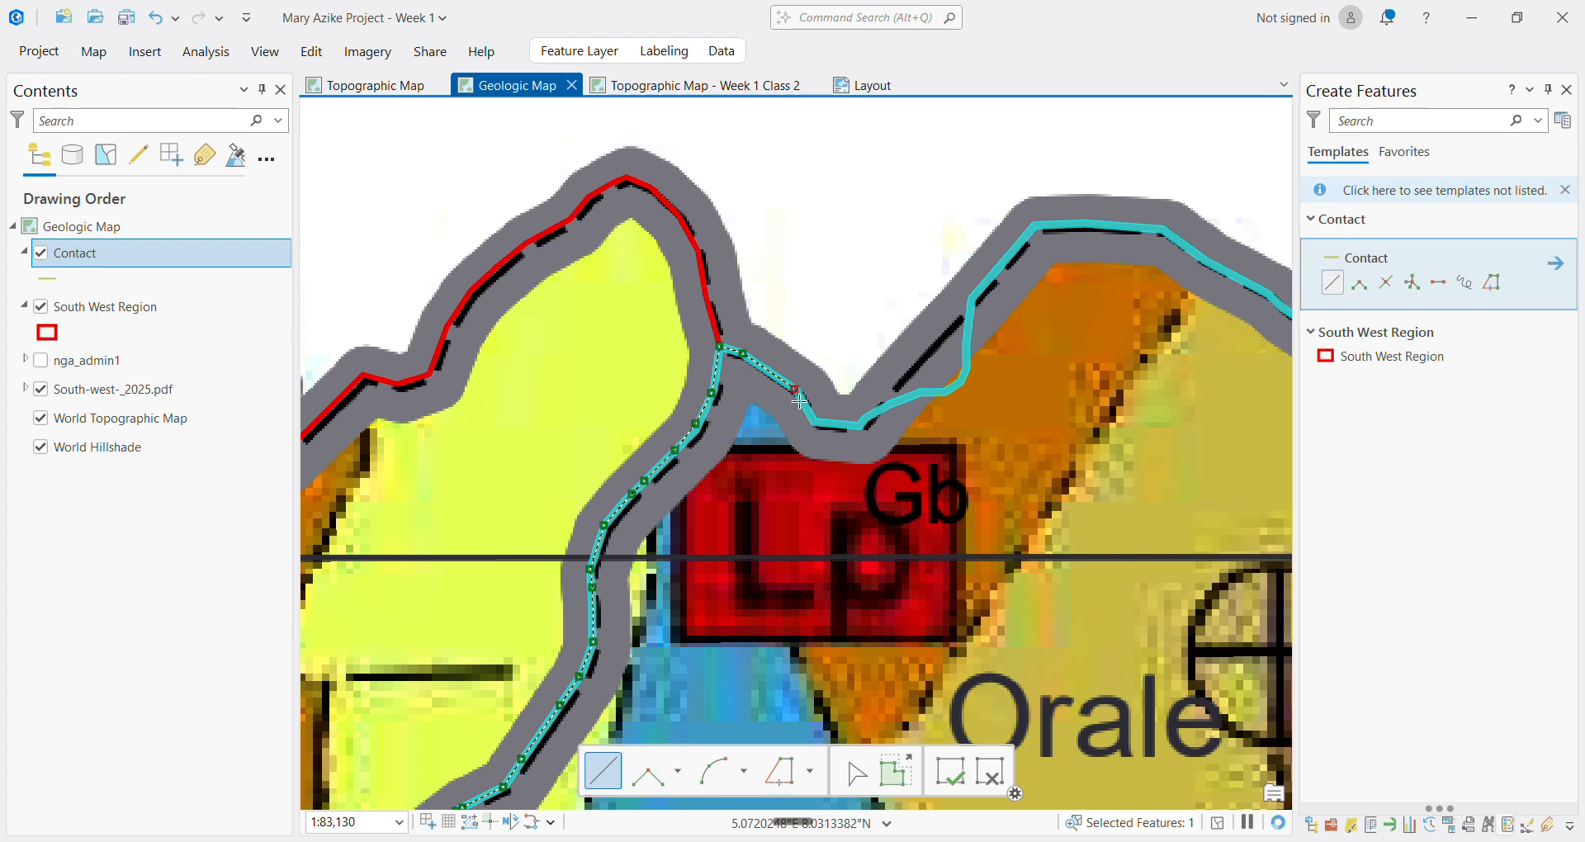
click(816, 423)
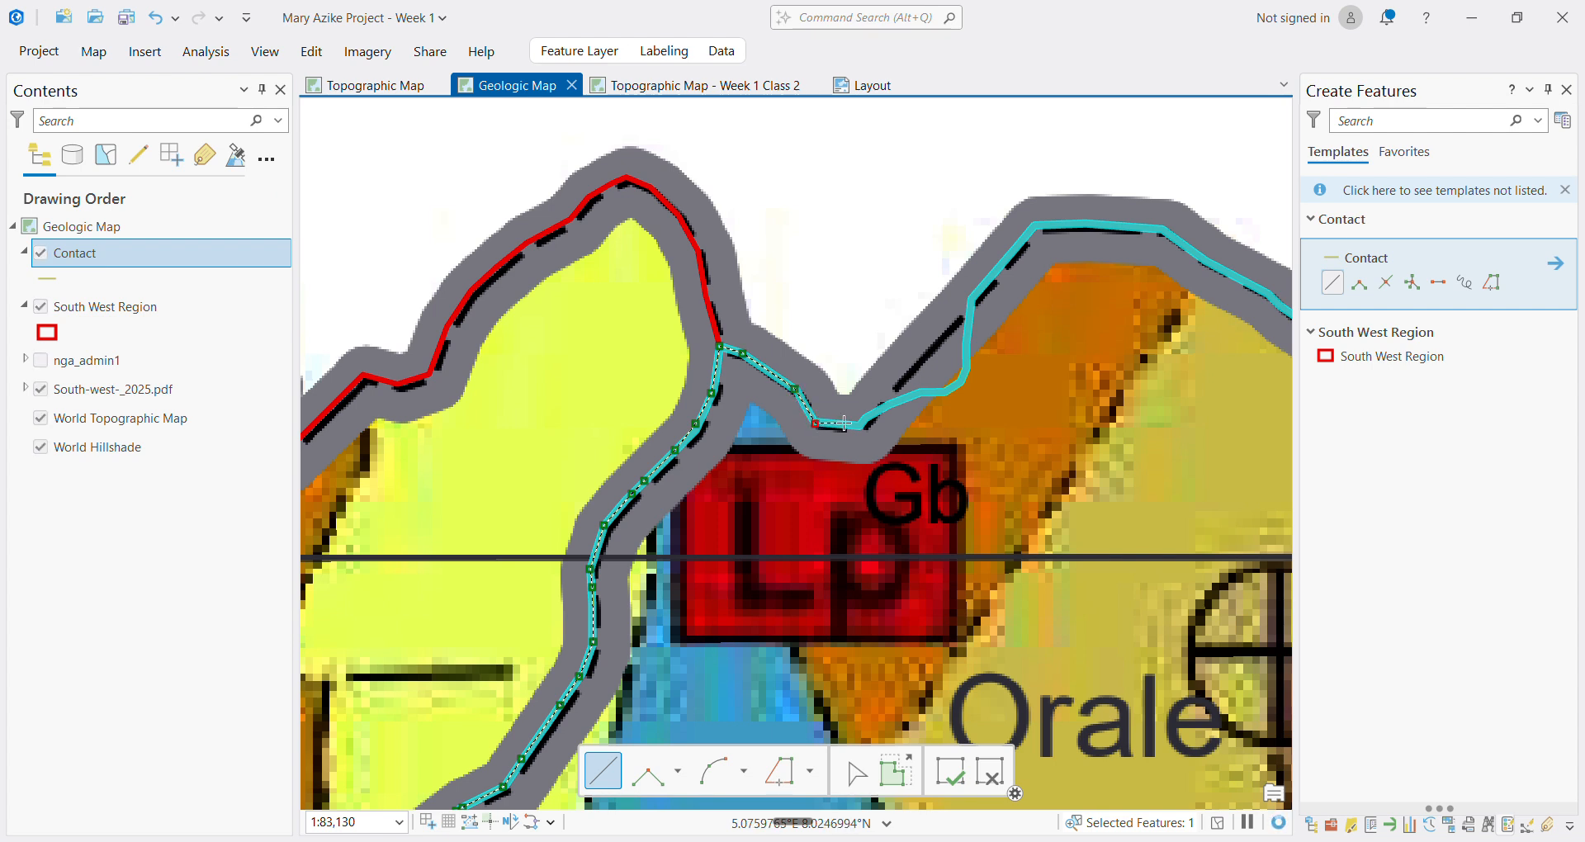
click(862, 423)
click(881, 407)
click(920, 391)
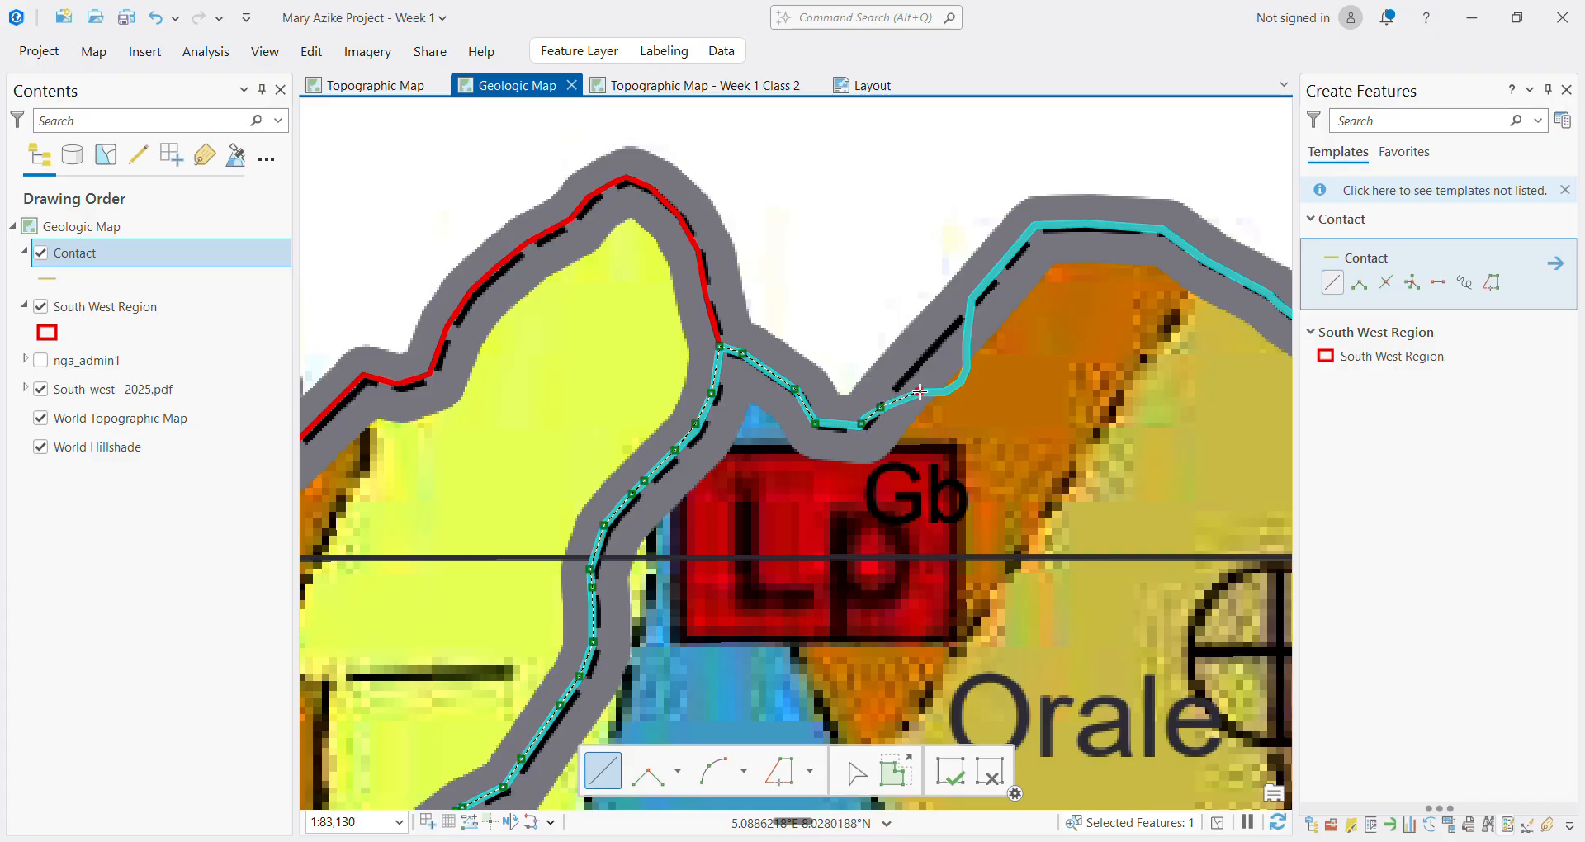
Add Contact line vertices around the highlighted boundary's sharp northward bend at the northwest edge of the orange Gb unit
scroll(948, 395, up, 4)
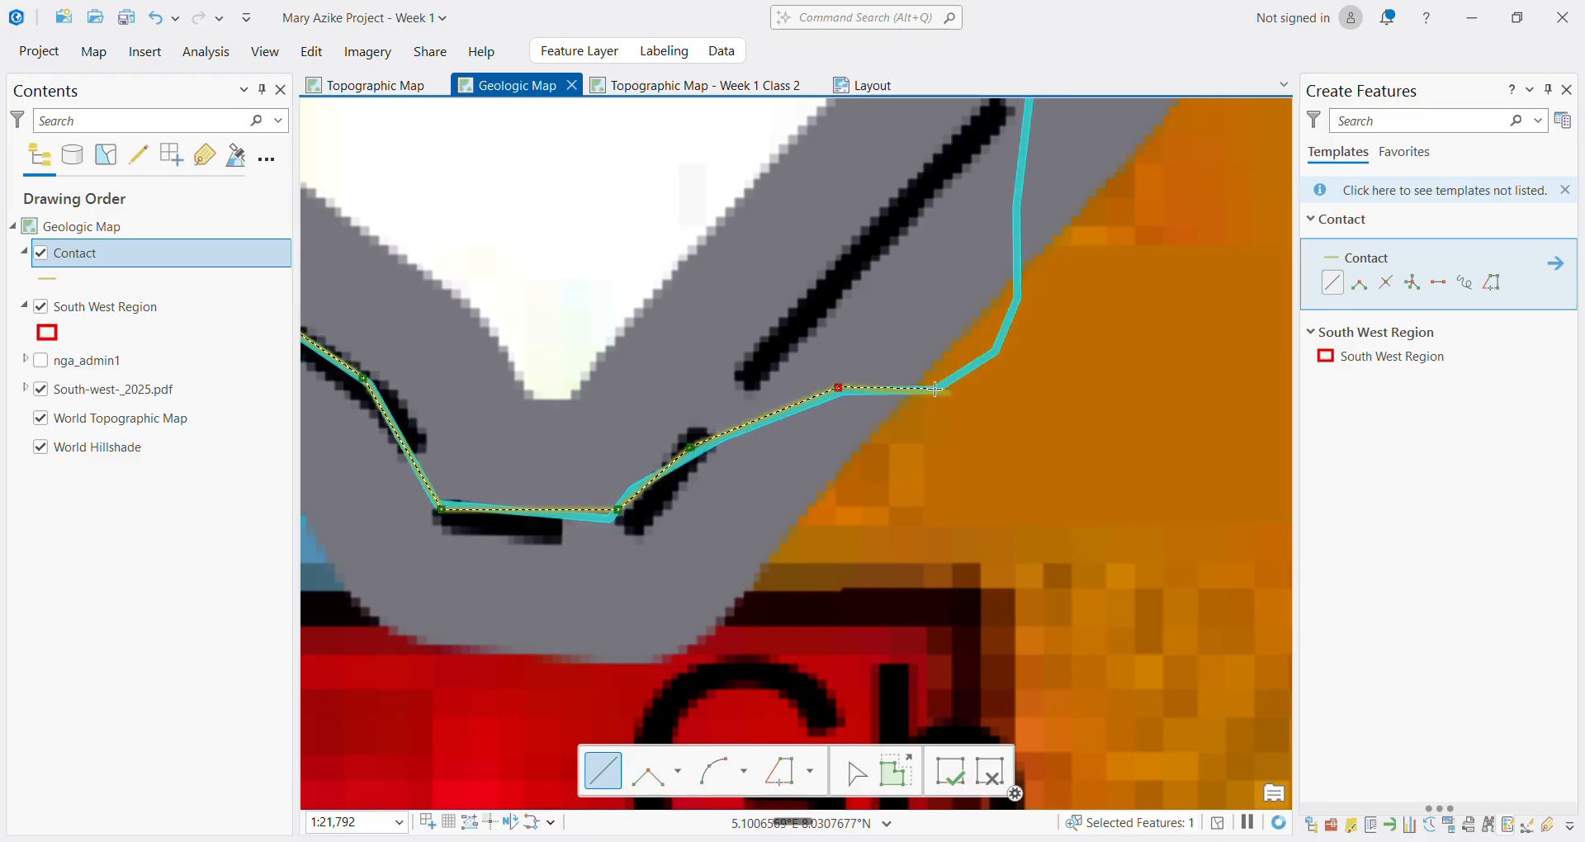
click(935, 389)
click(995, 352)
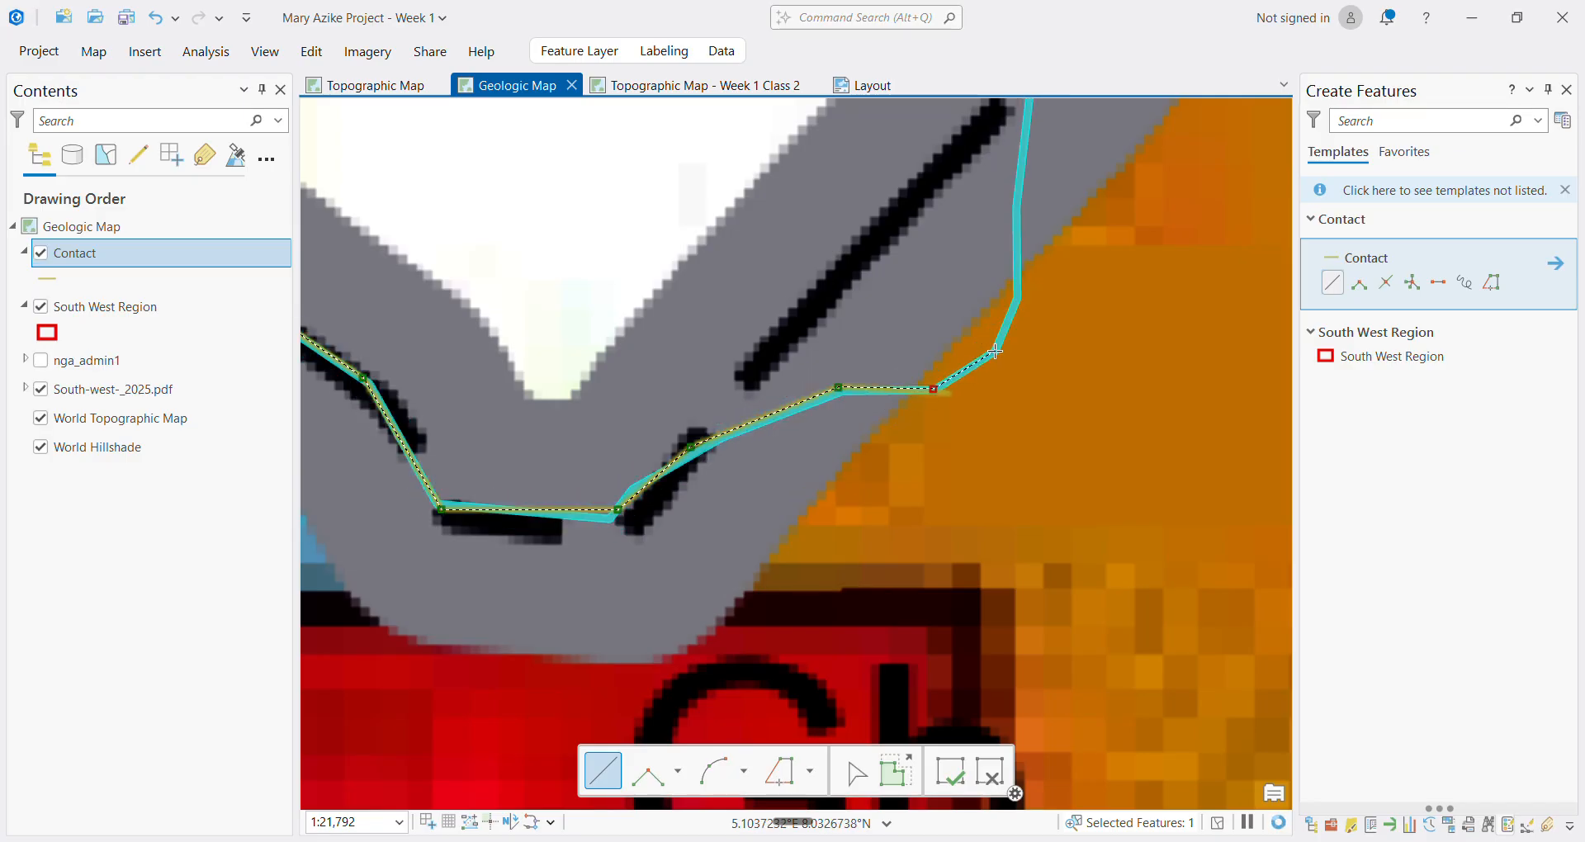
click(1019, 295)
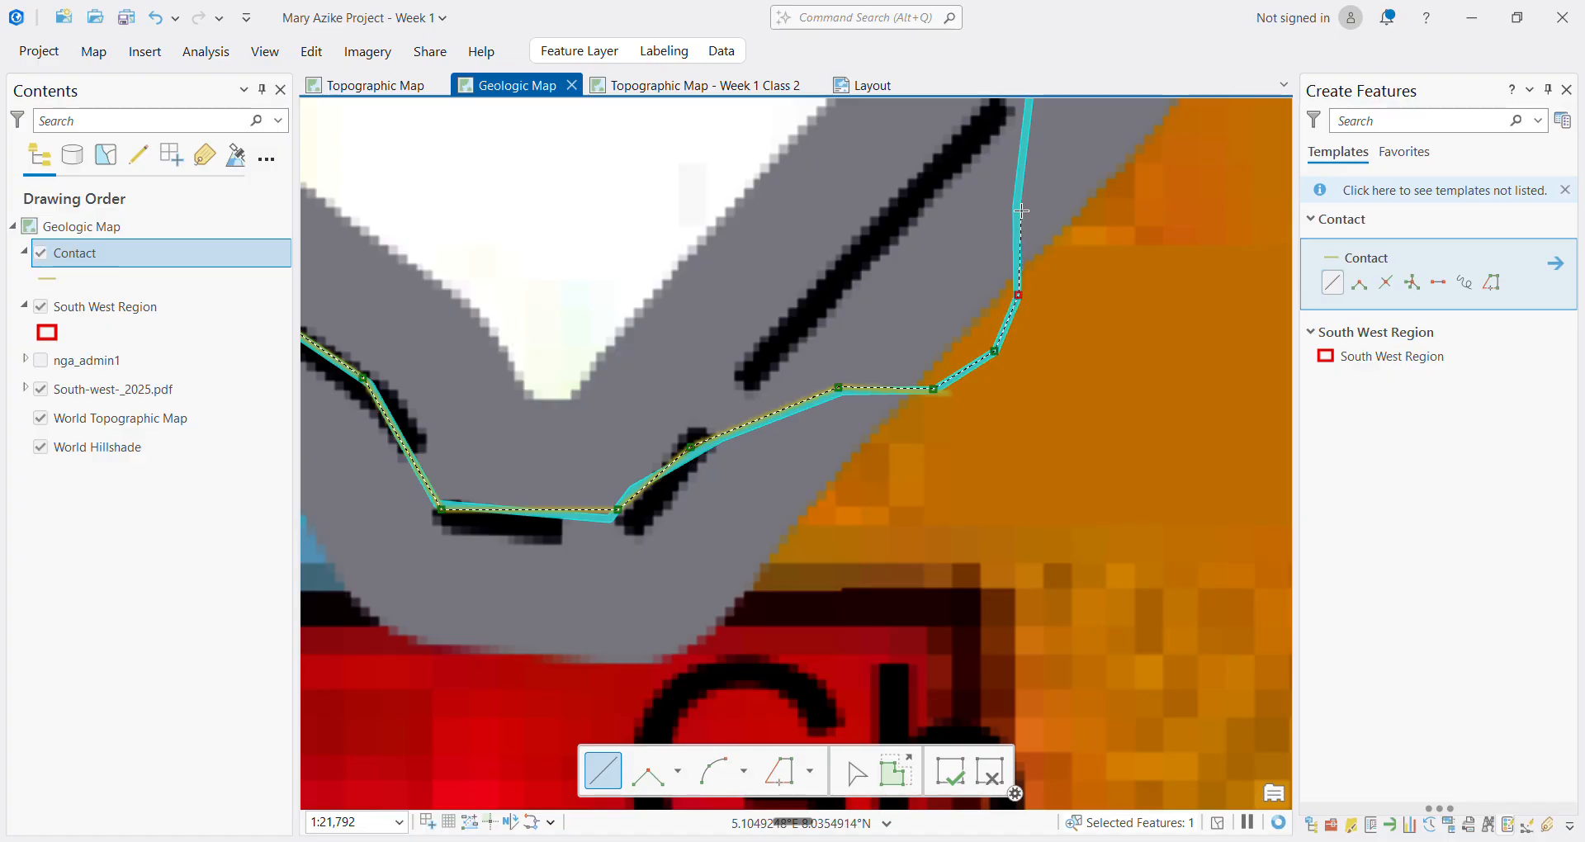
scroll(1021, 211, down, 5)
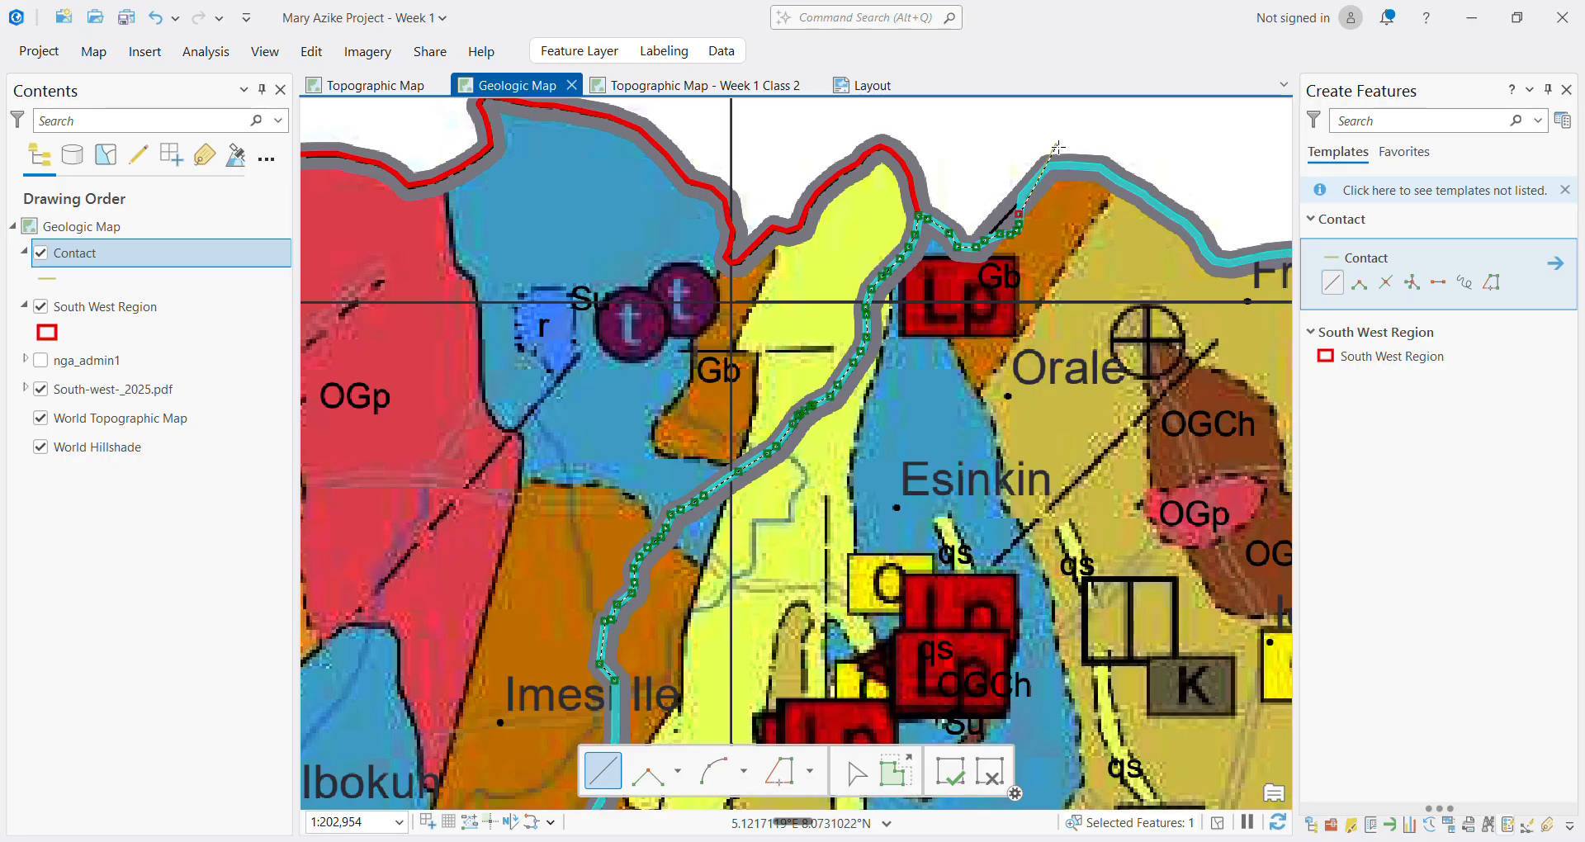
scroll(1058, 146, up, 3)
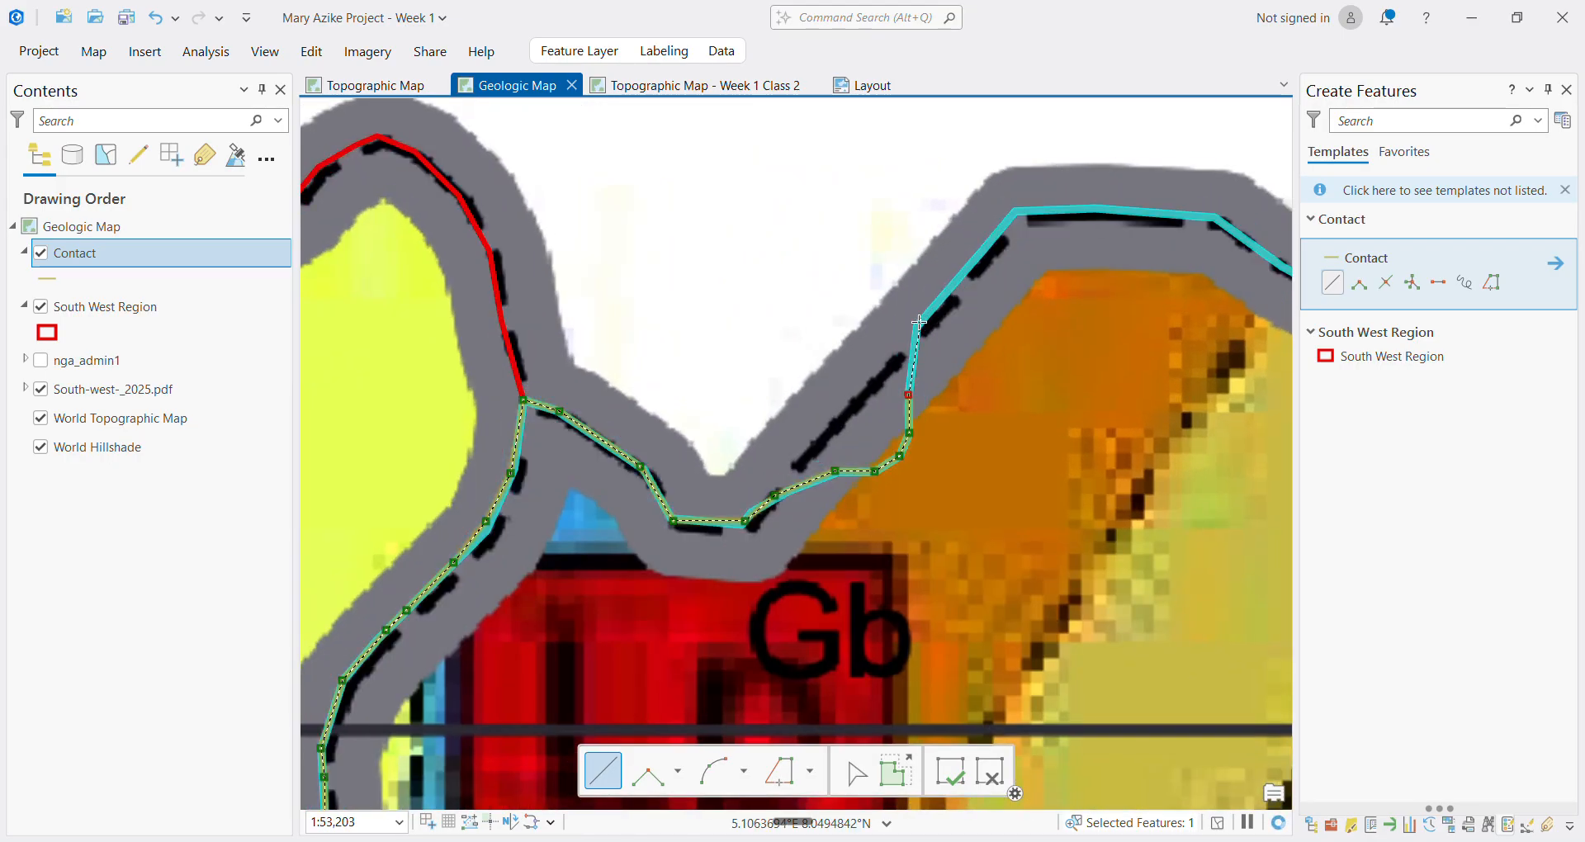
scroll(937, 319, up, 4)
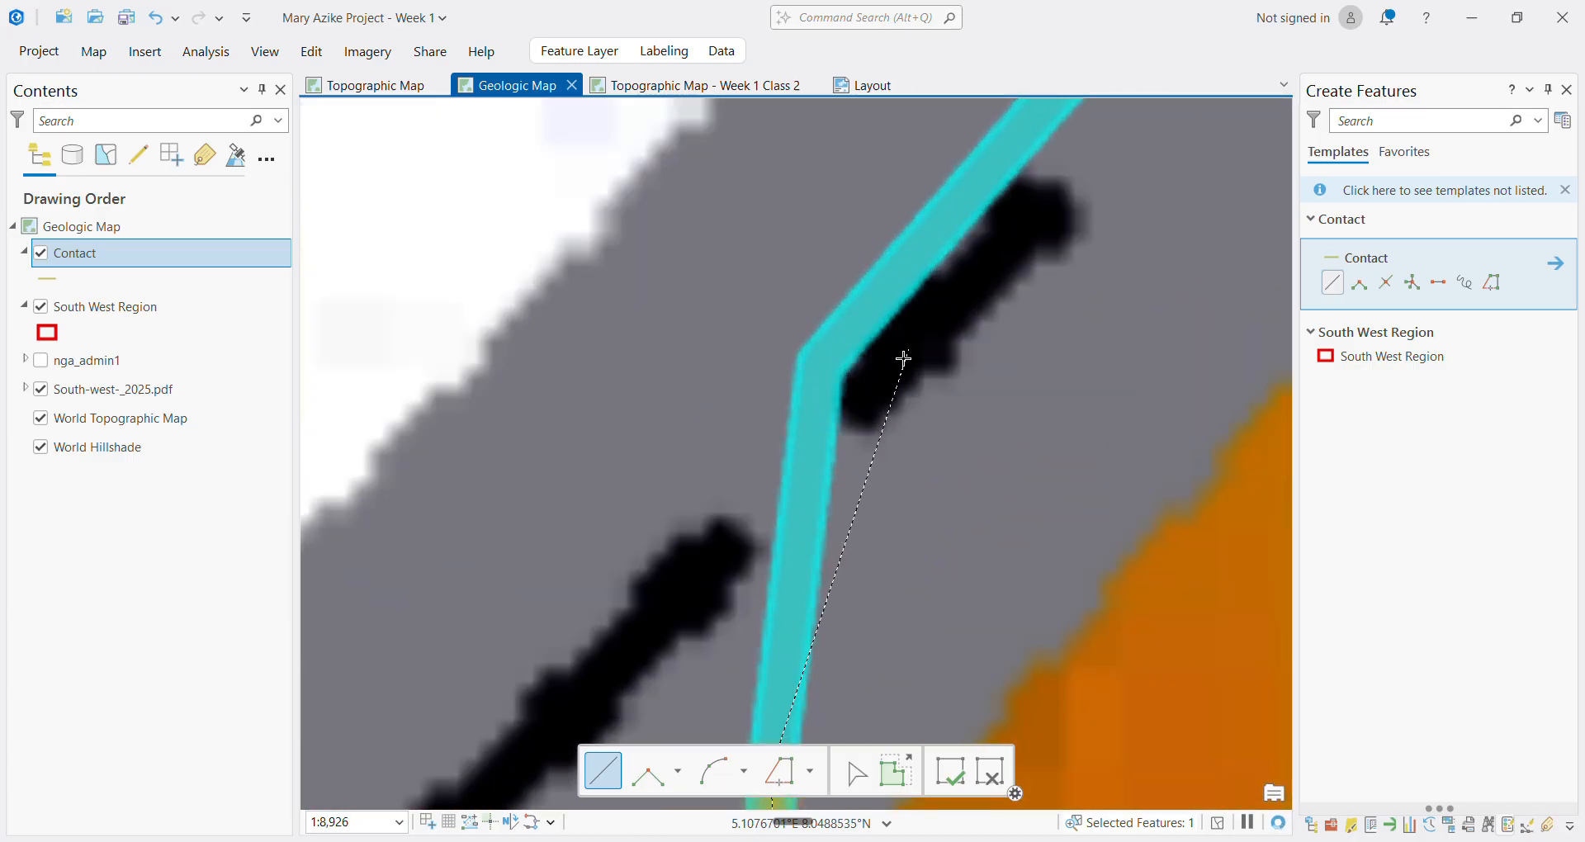
click(822, 364)
Carry the Contact line up the diagonal boundary stretch and onto the flat crest north of the orange Gb unit
scroll(979, 248, down, 7)
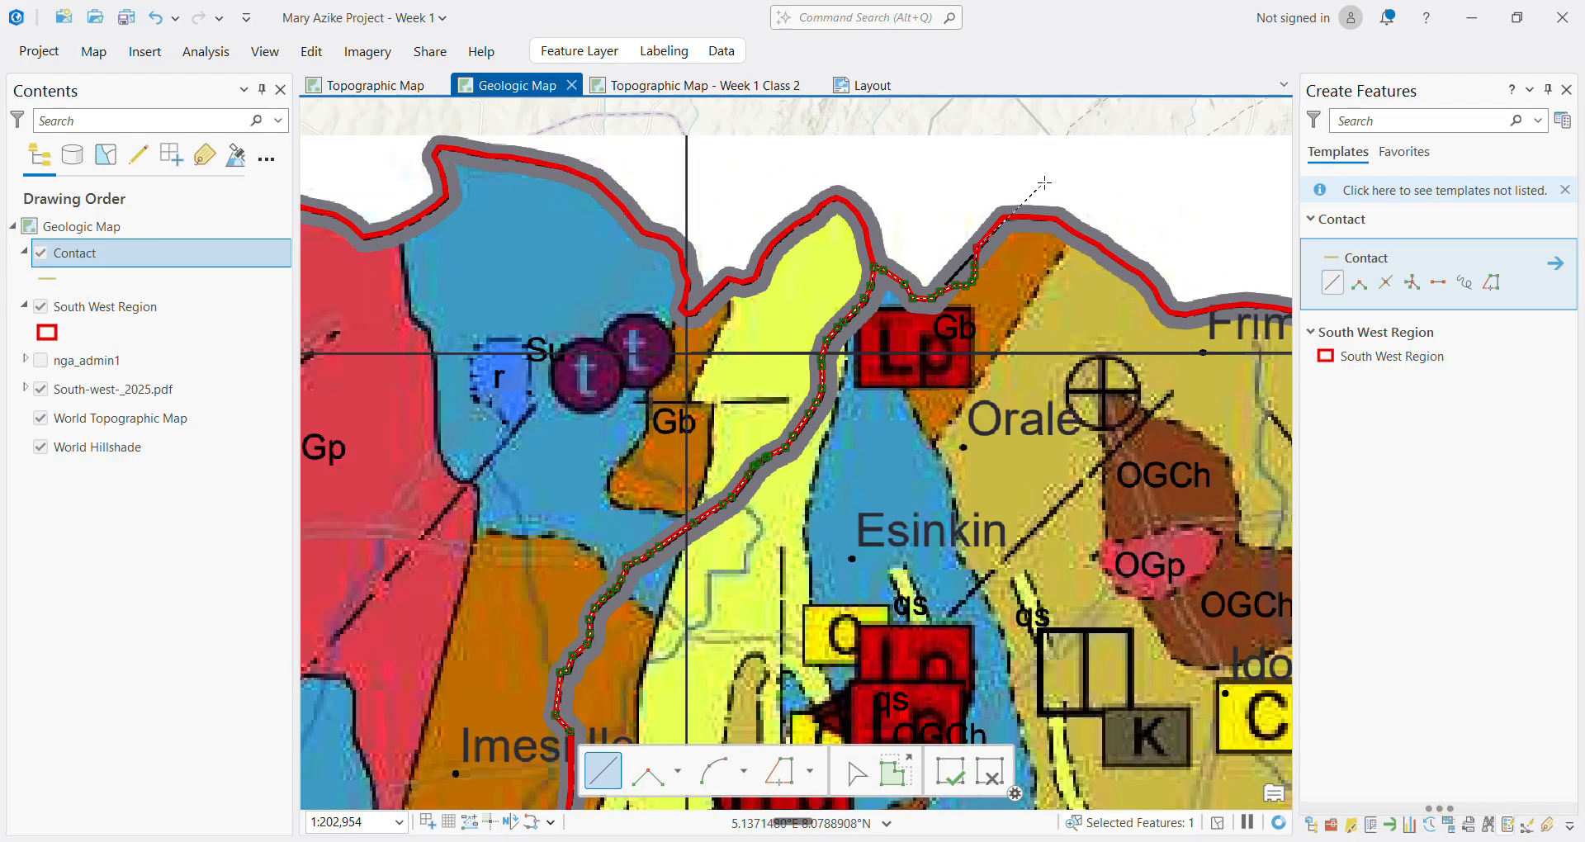
scroll(899, 273, up, 5)
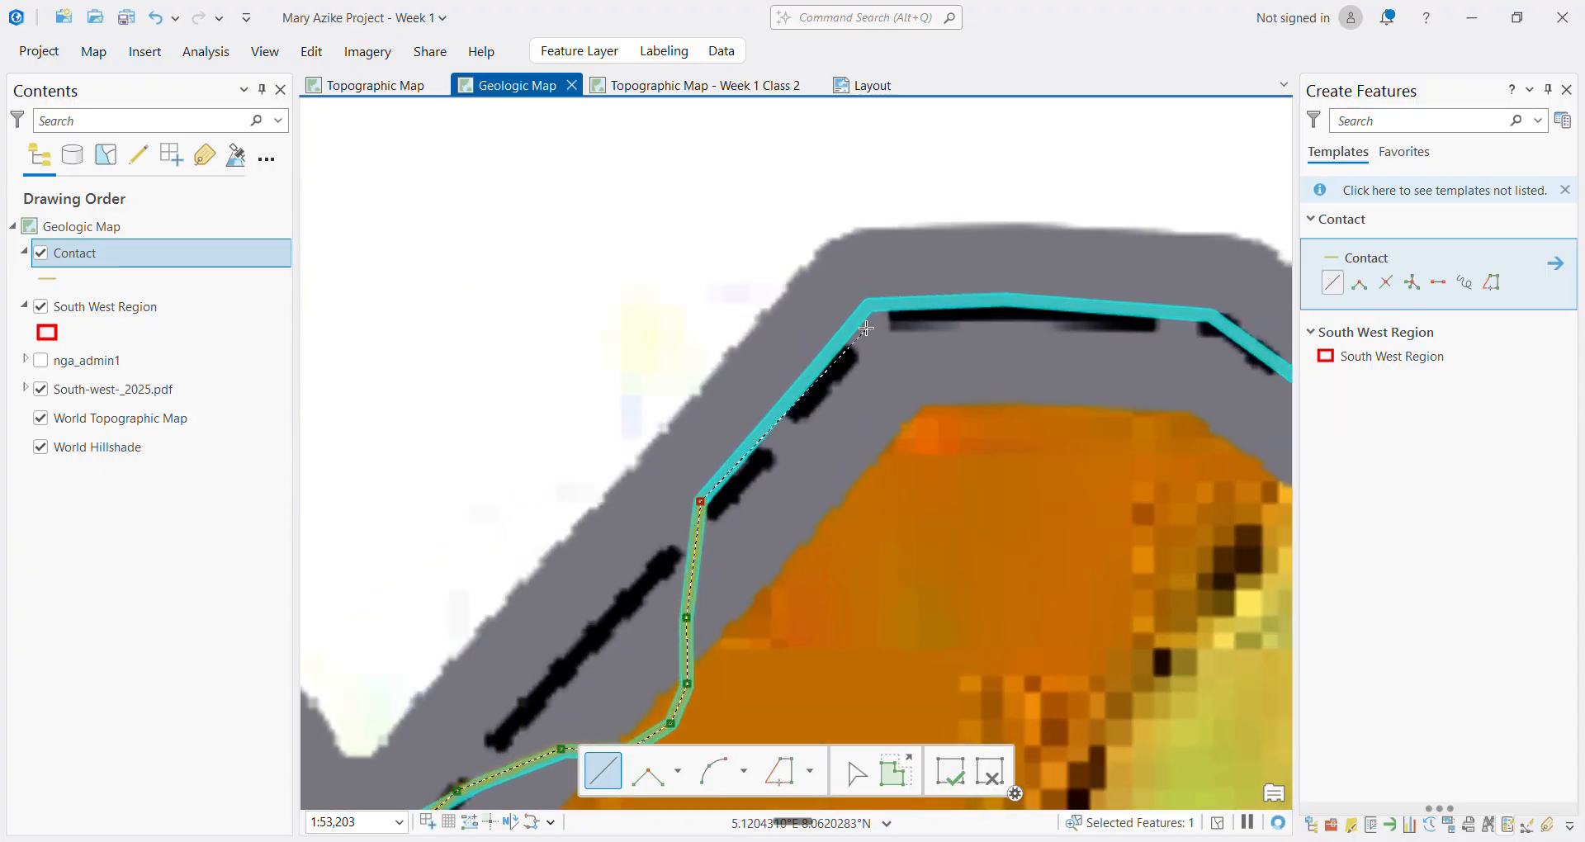
click(857, 304)
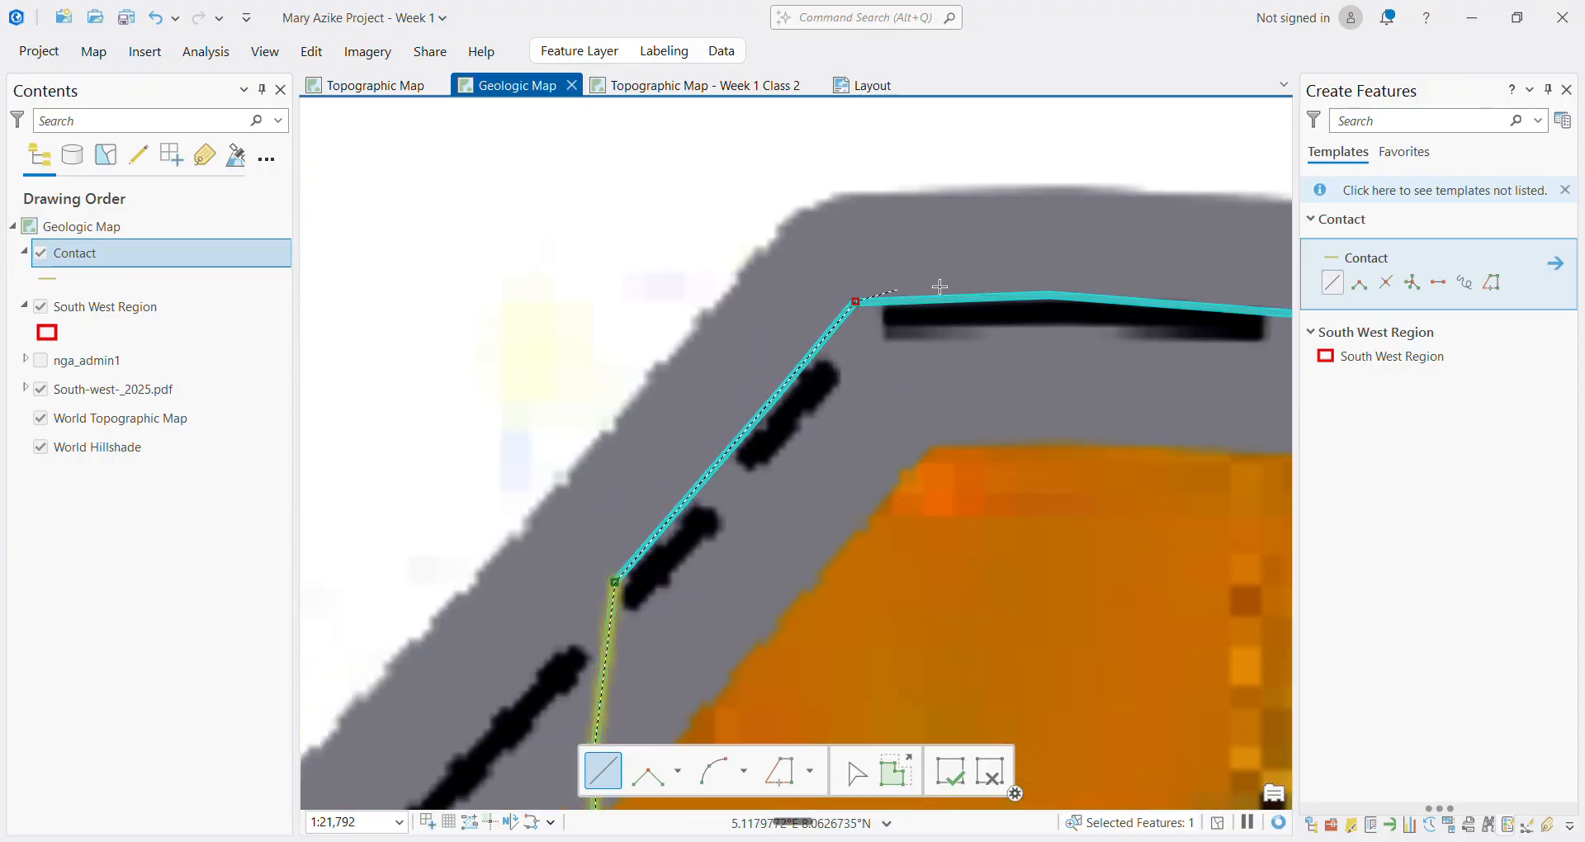
click(1002, 297)
Trace the Contact line from the flat crest north of the orange Gb unit down the boundary's southeast slope to its steep lower end
scroll(1172, 317, down, 5)
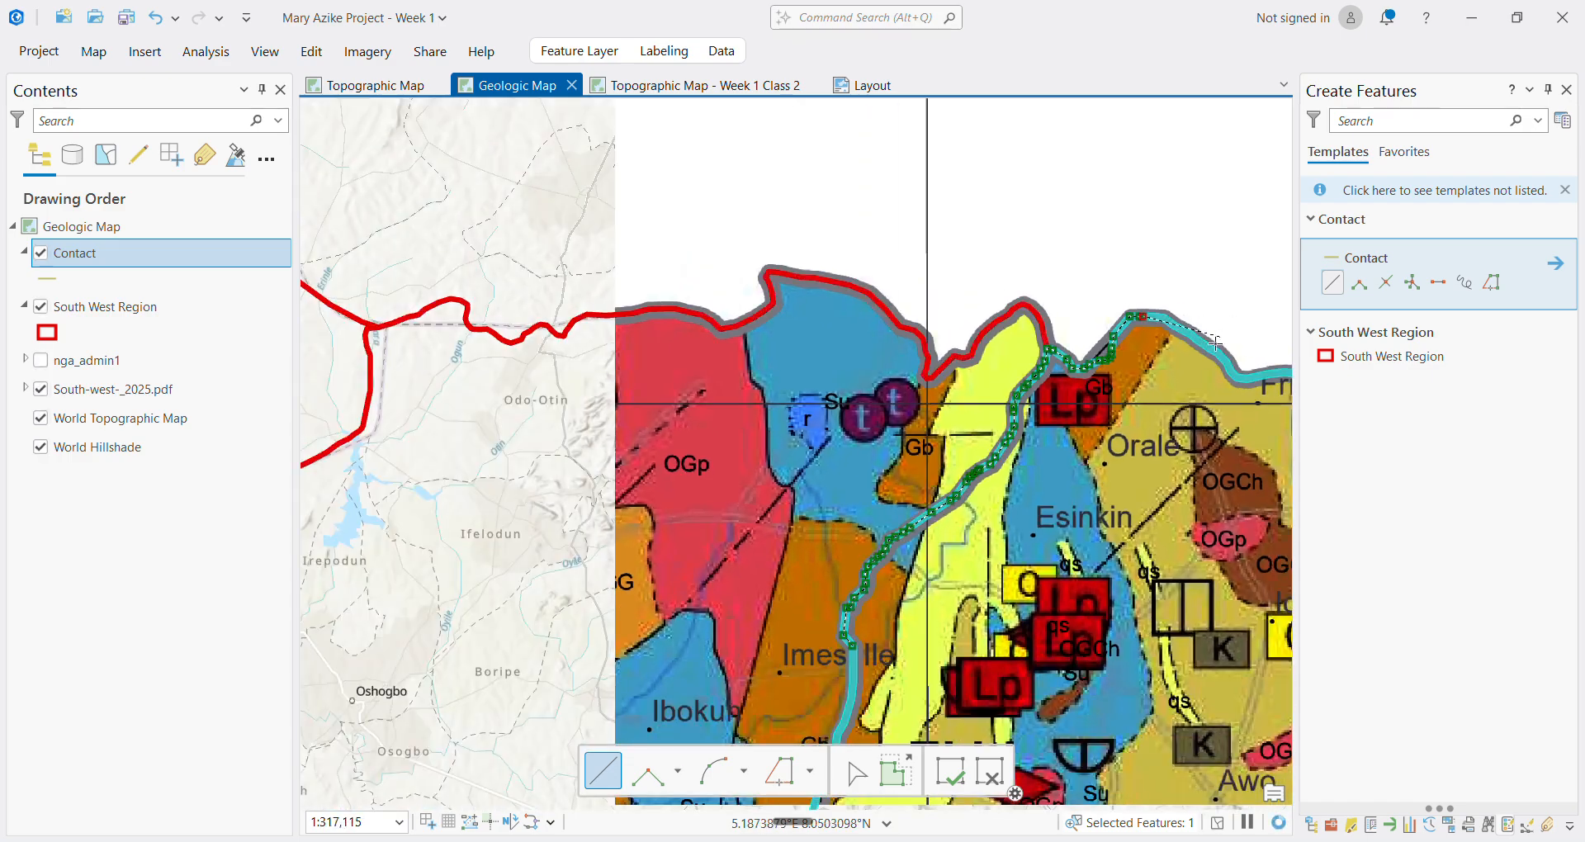
scroll(1215, 342, down, 2)
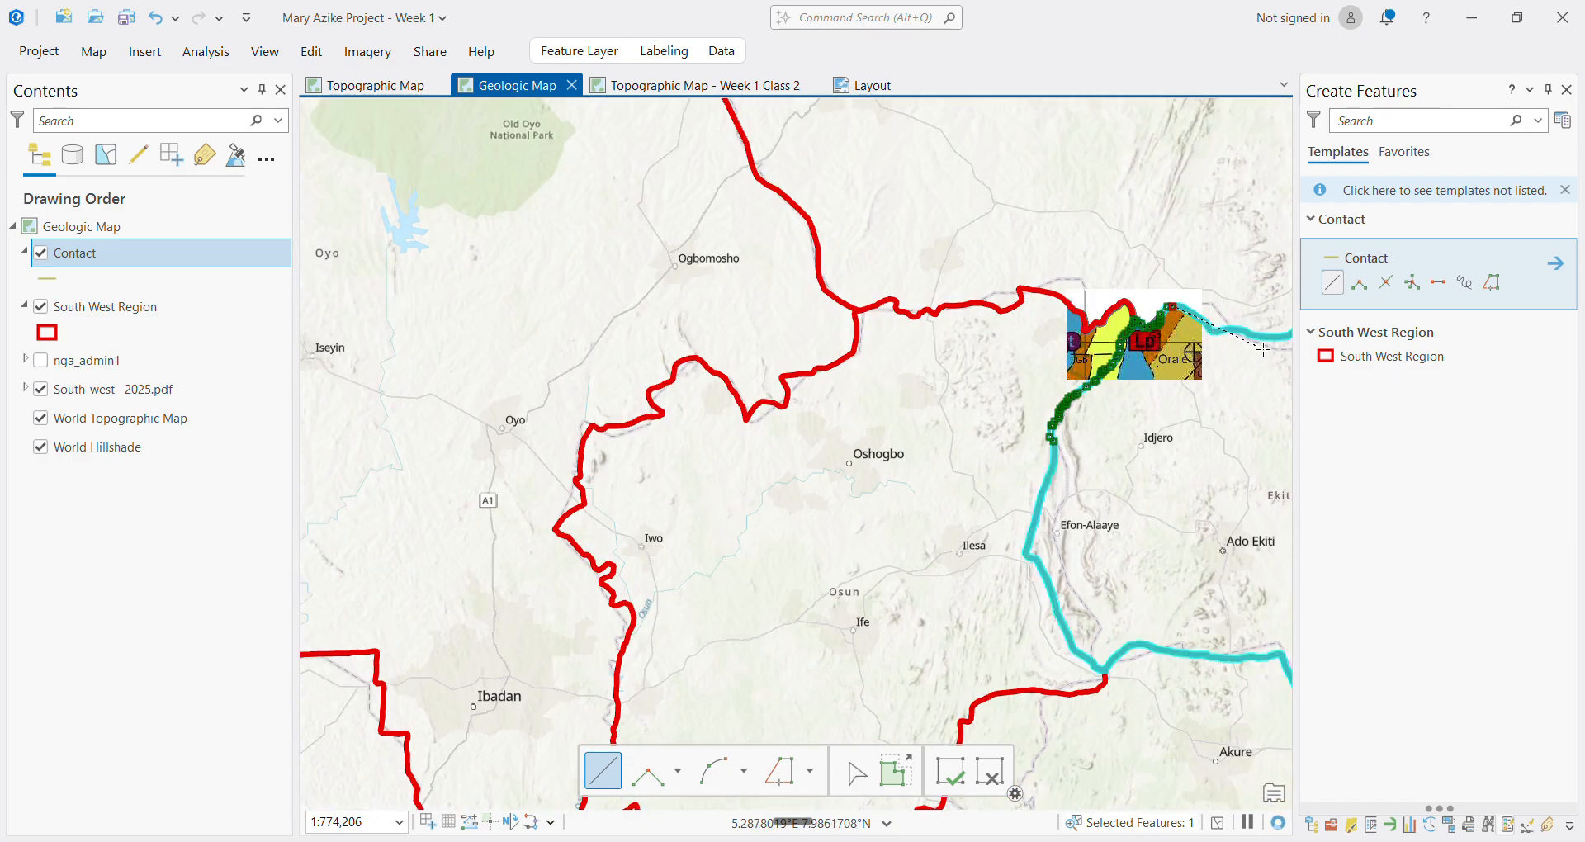
scroll(1263, 348, up, 5)
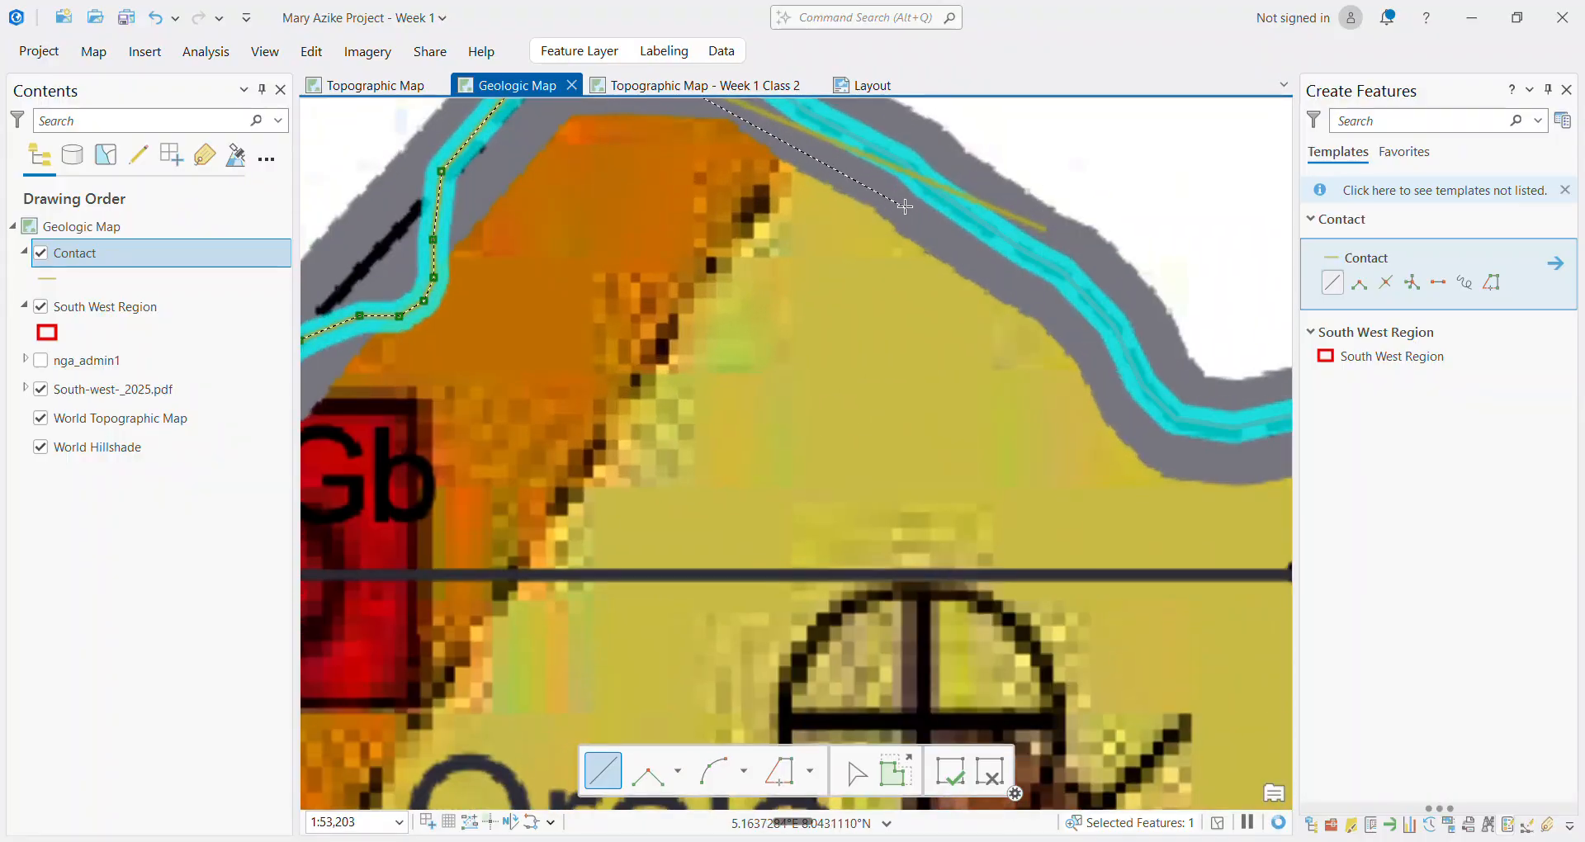
scroll(905, 206, down, 3)
scroll(803, 245, up, 3)
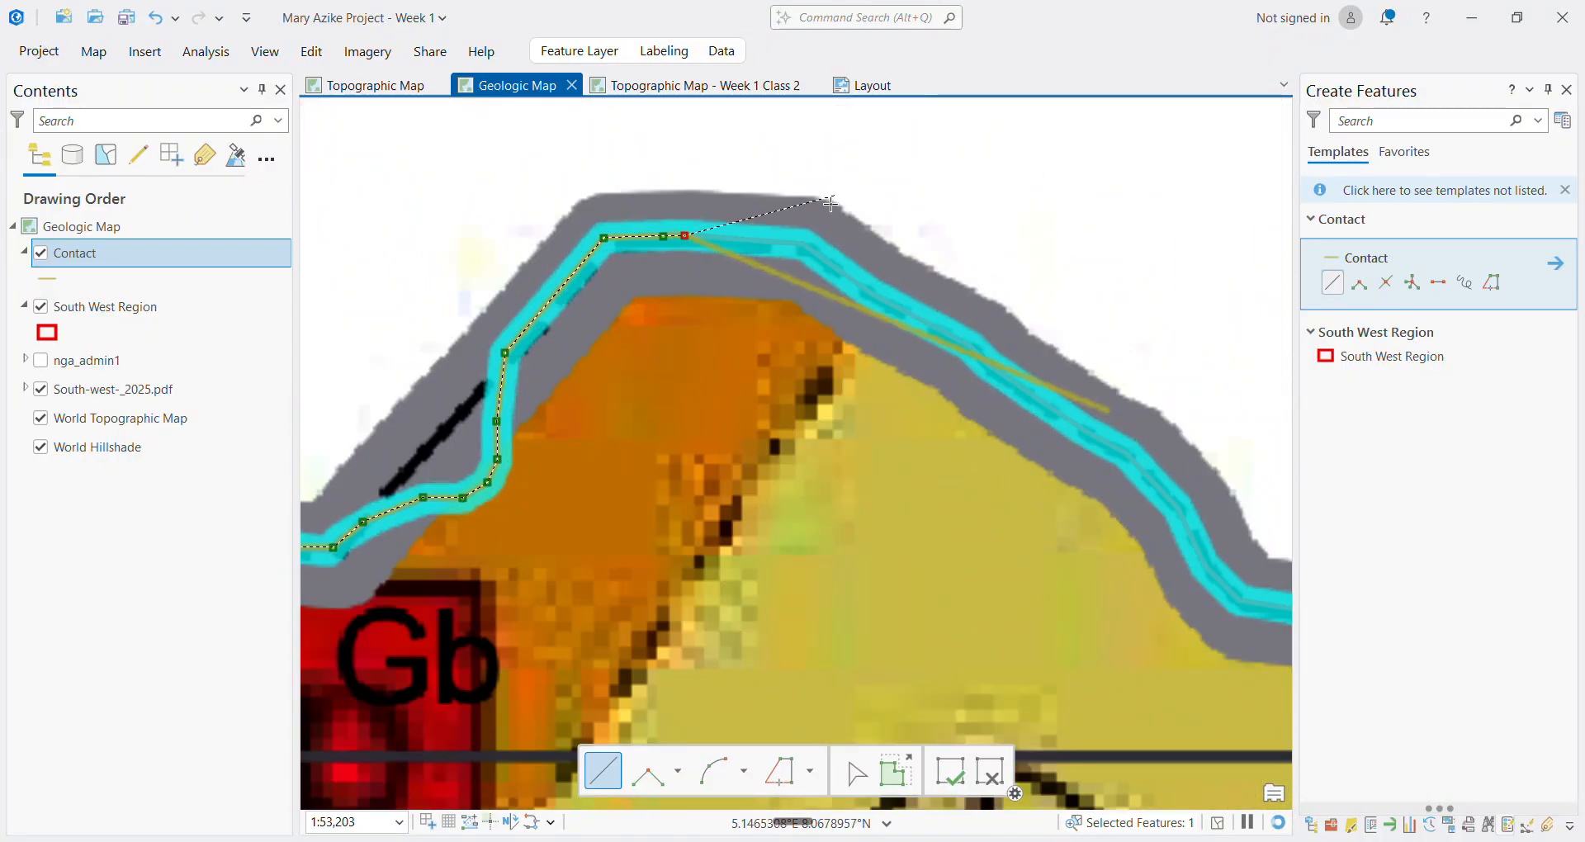
click(807, 245)
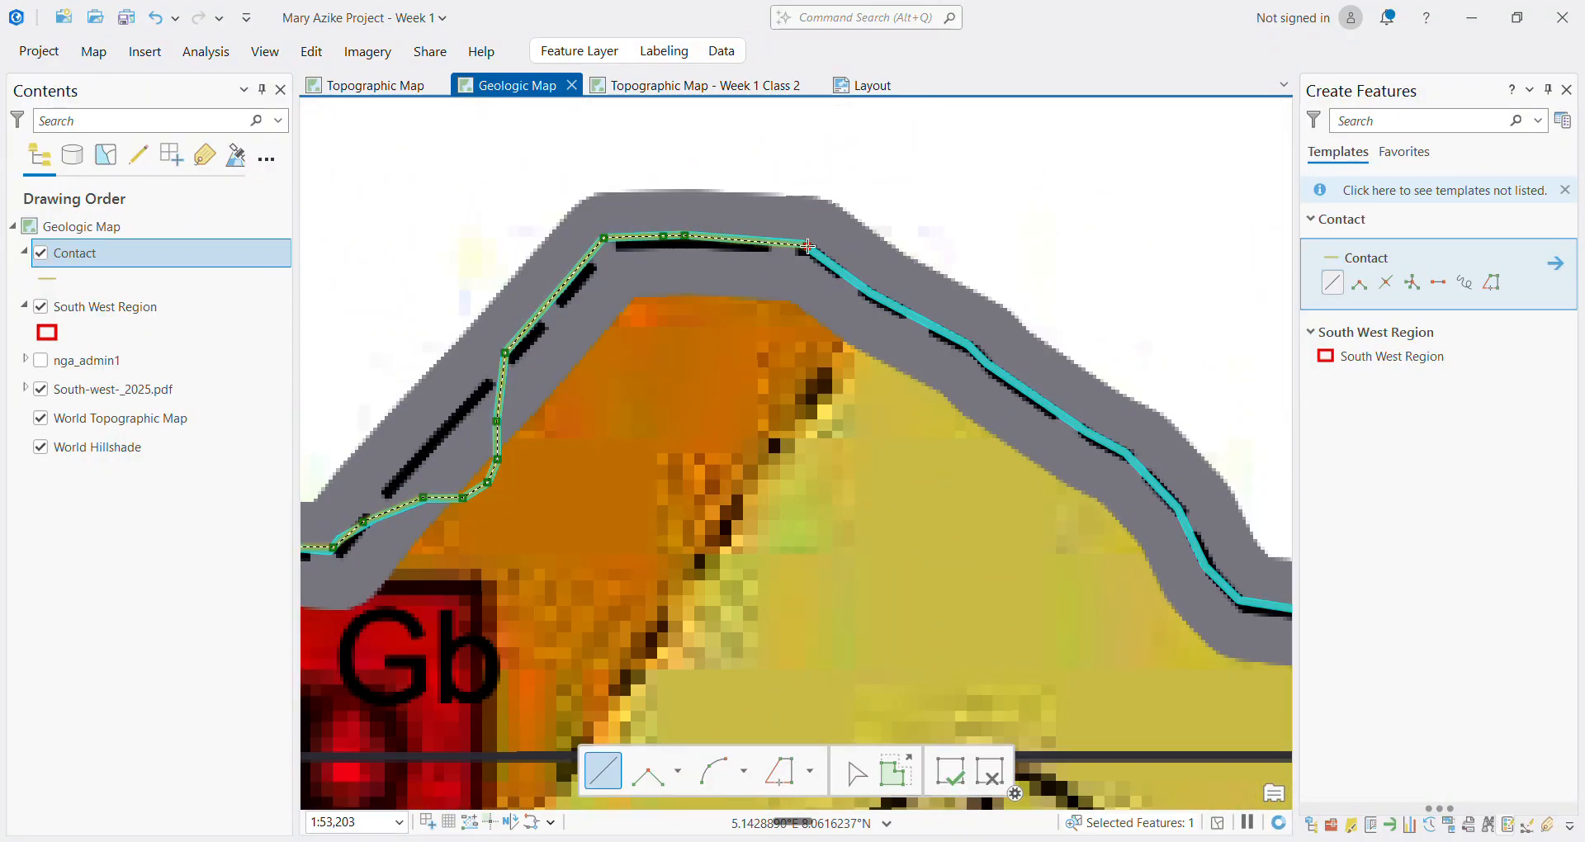
click(860, 284)
click(901, 310)
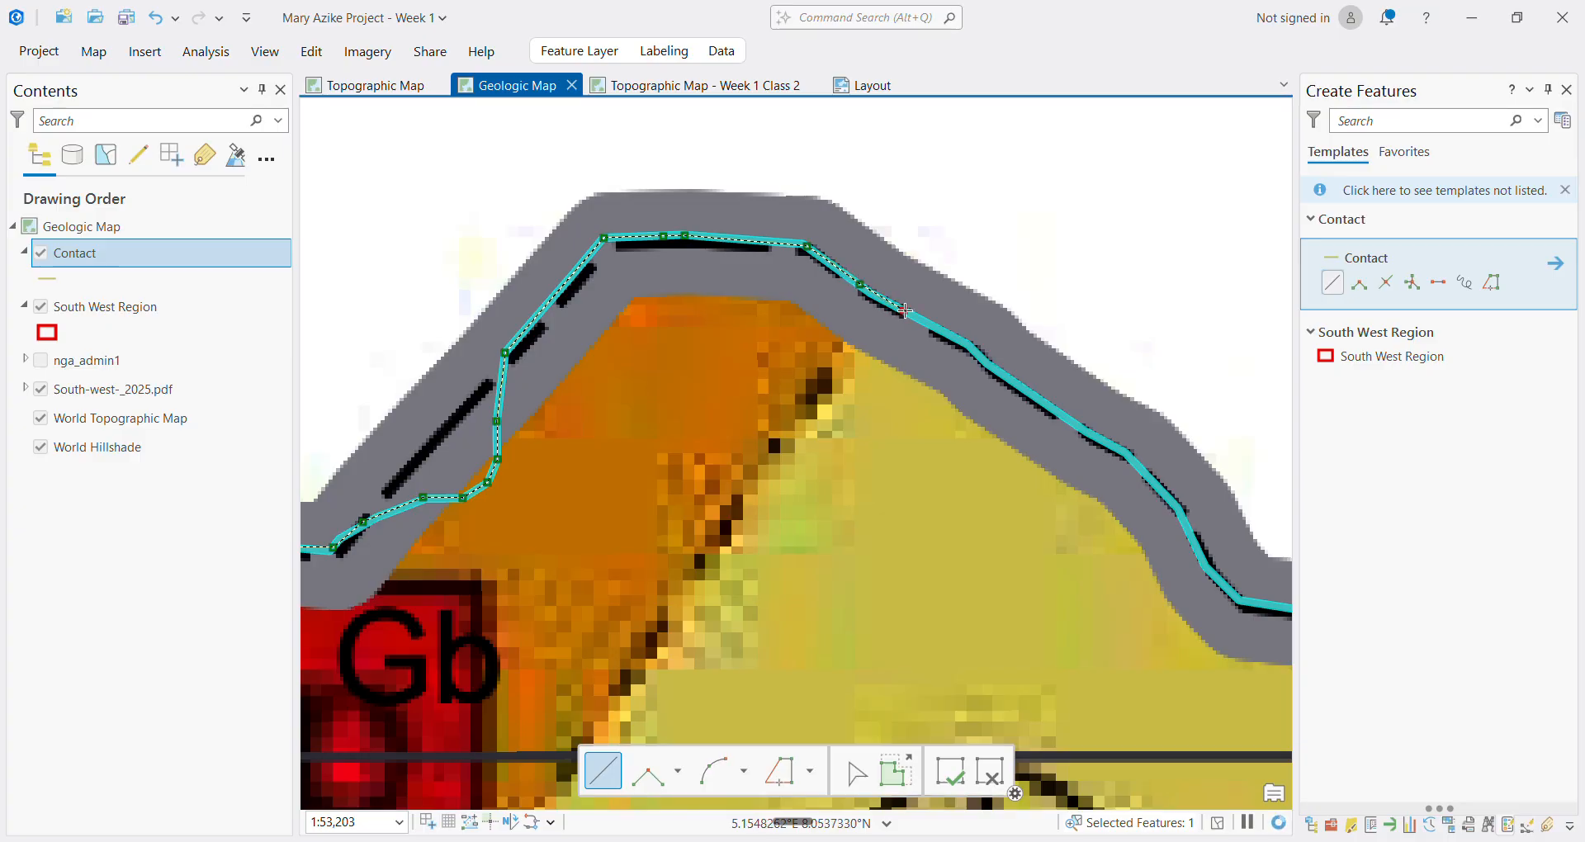
click(991, 369)
click(1048, 405)
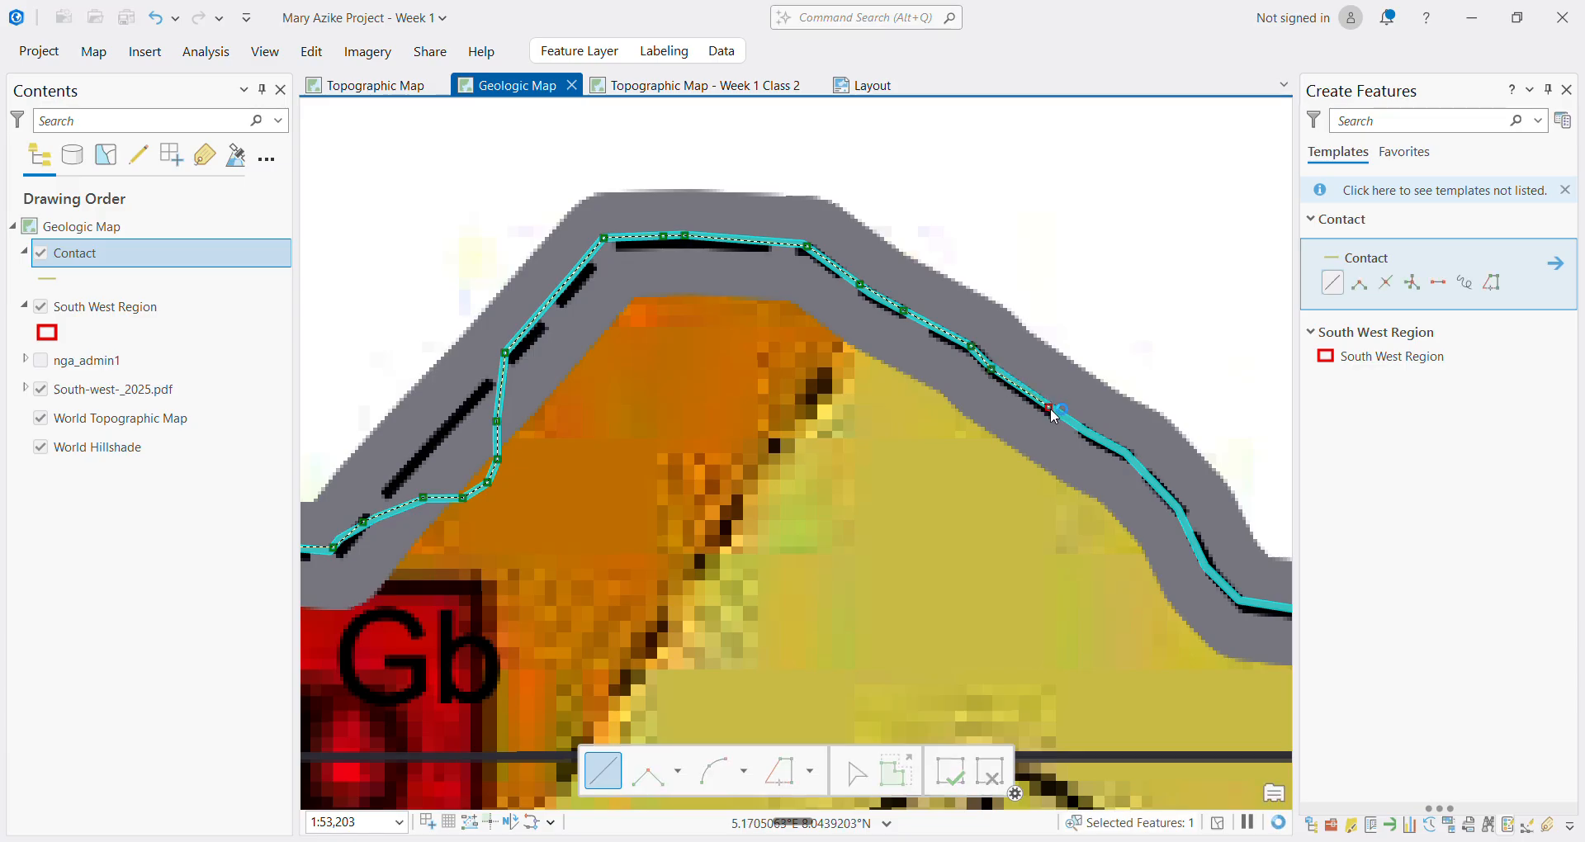
click(1089, 433)
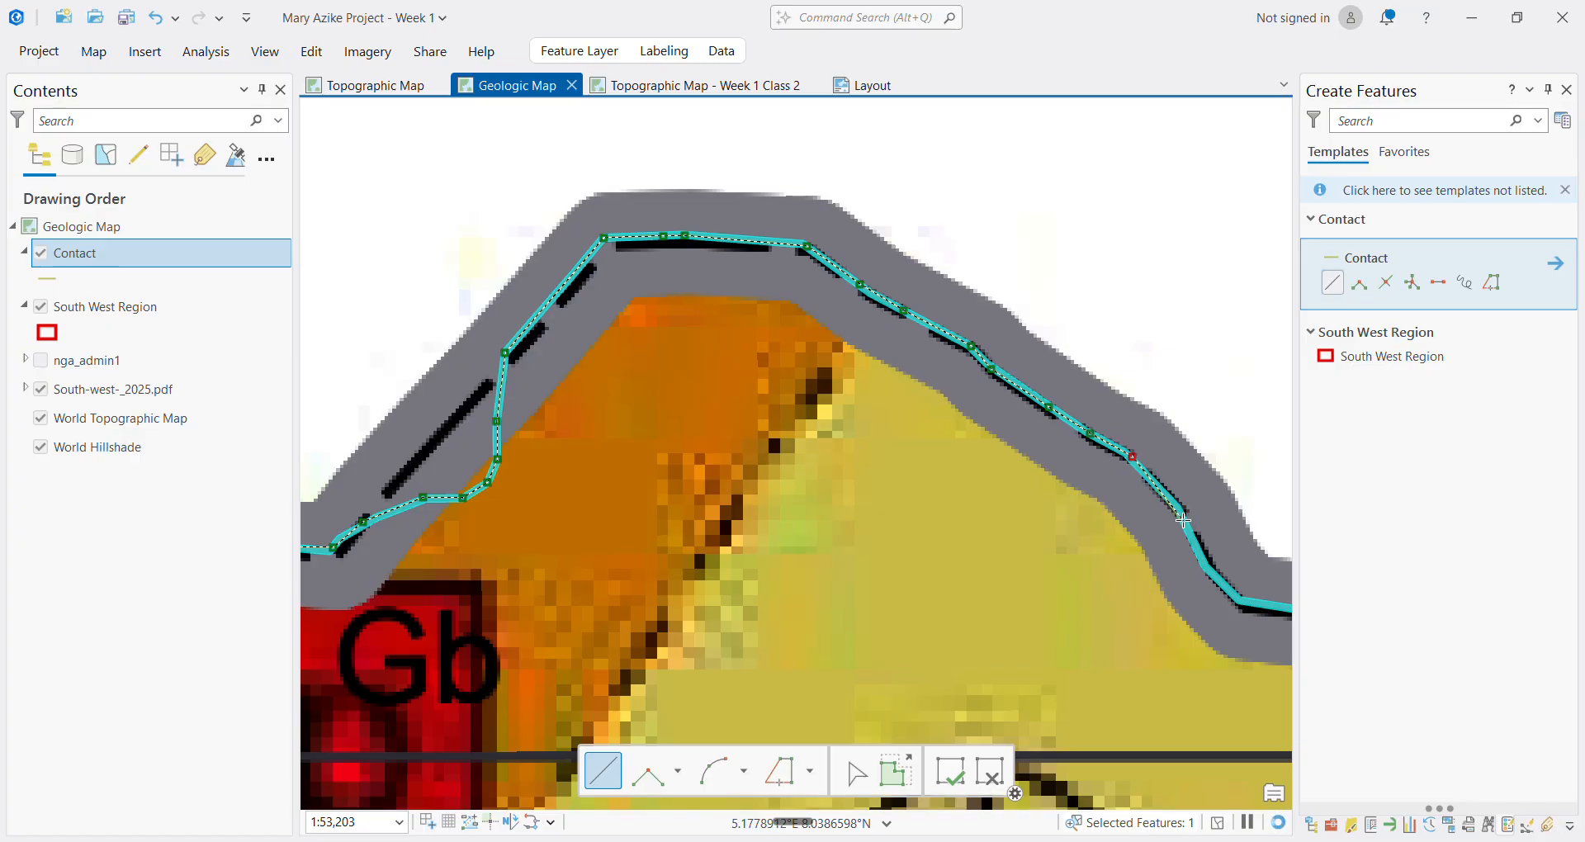
click(1207, 569)
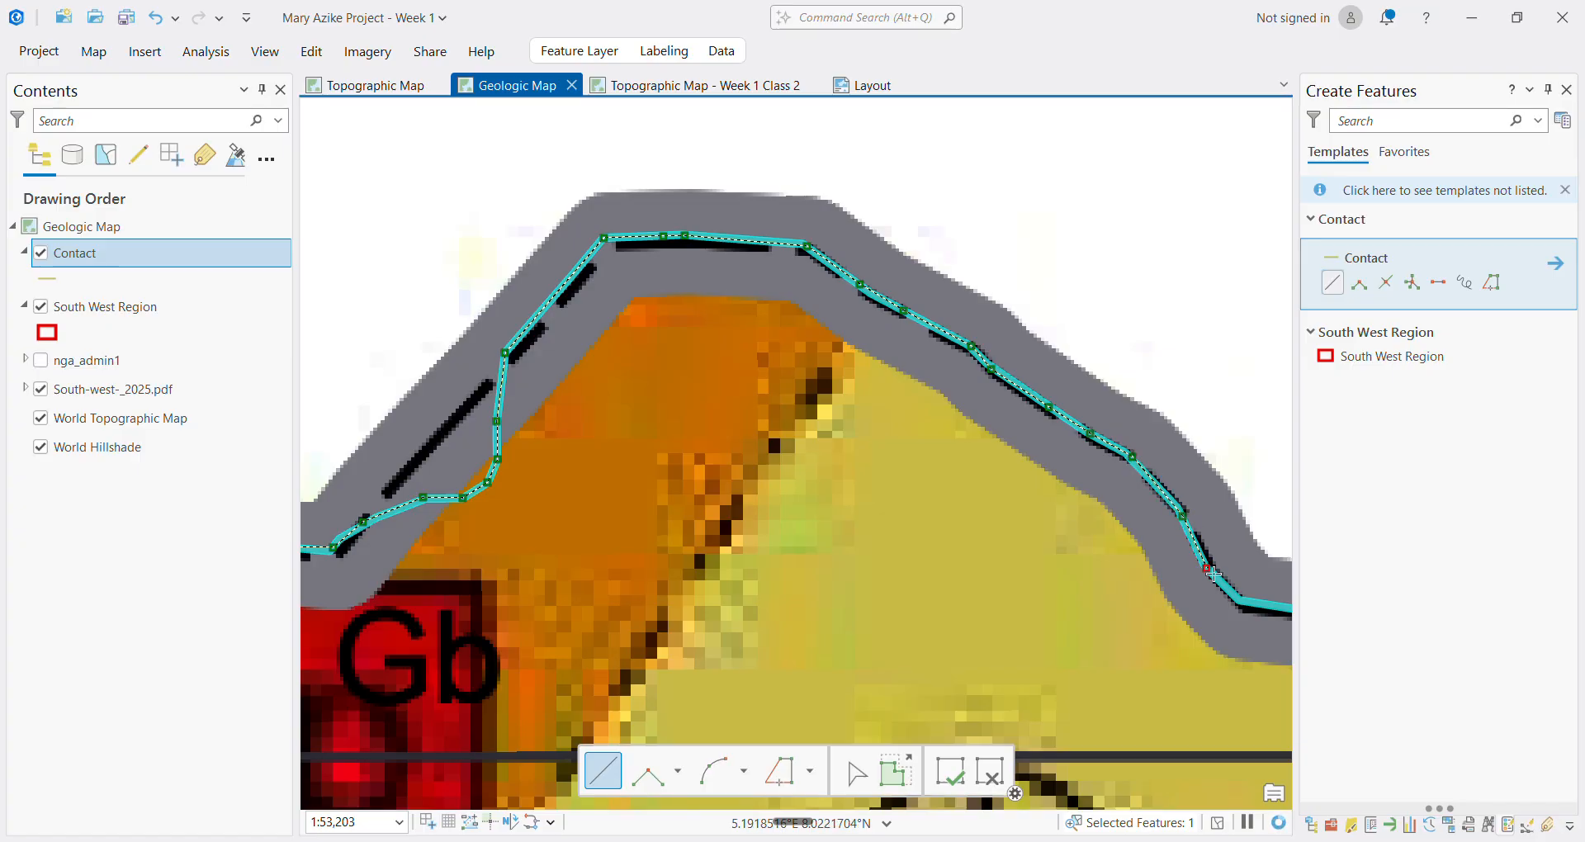
Continue the Contact line through the shallow dip and over the low hump to the small jog at the Frimope label
scroll(1199, 604, down, 5)
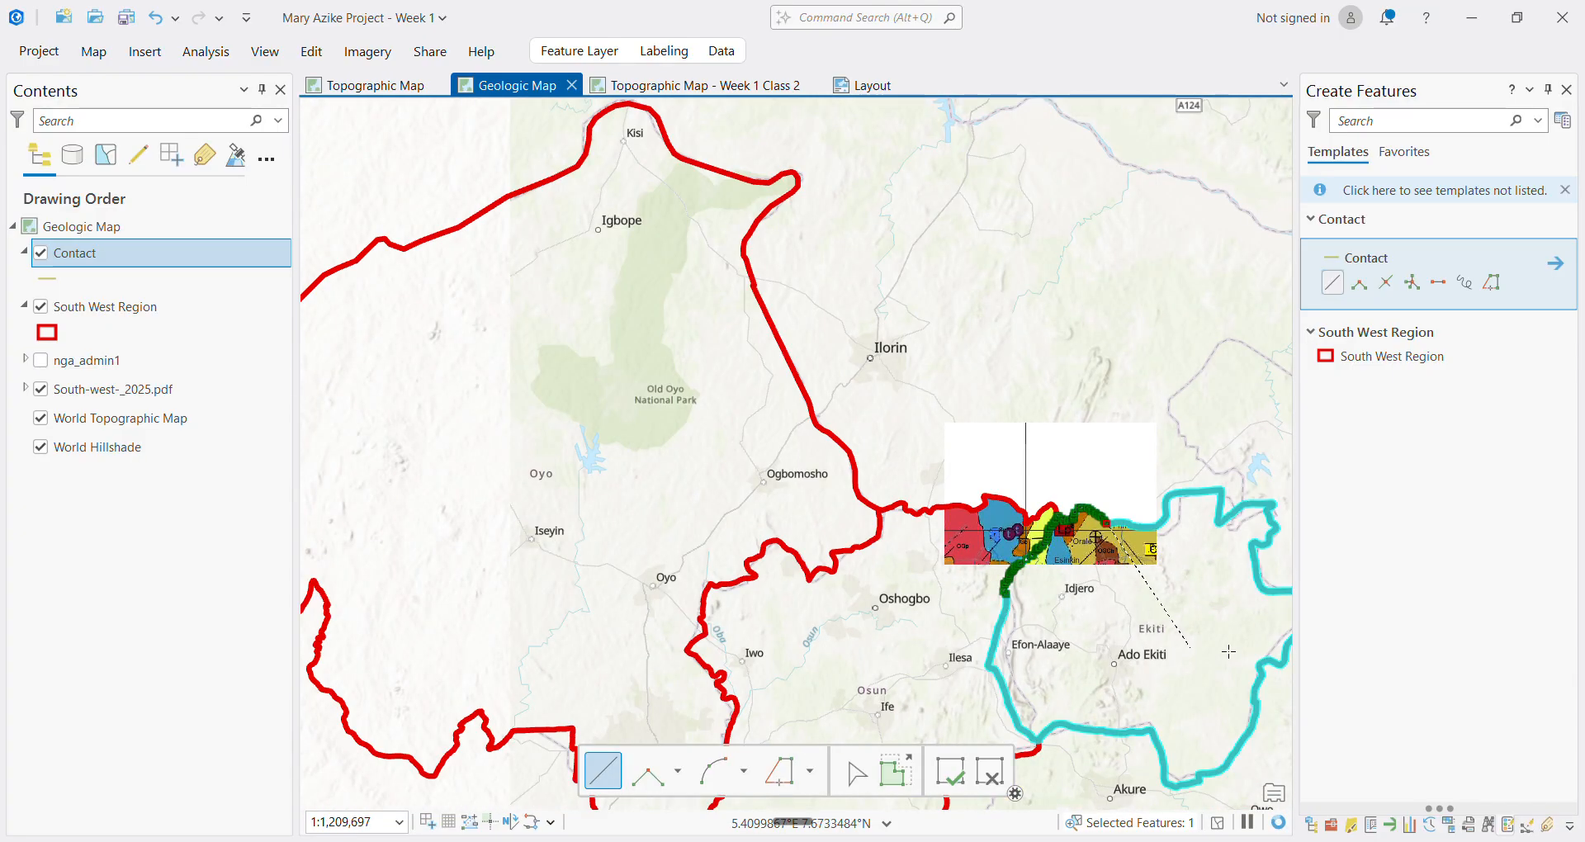
scroll(1085, 518, up, 4)
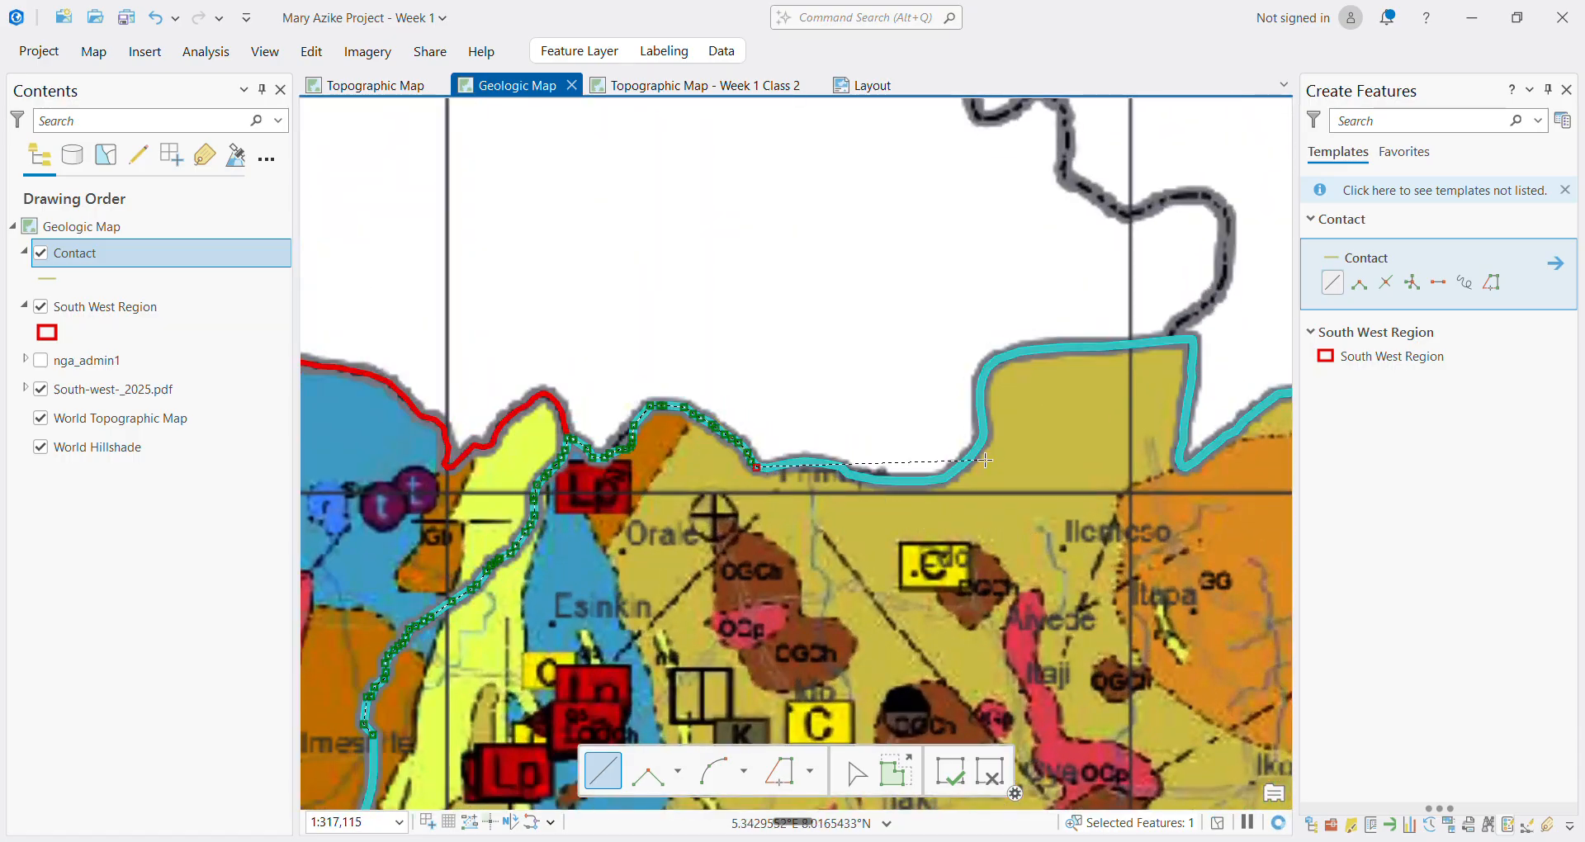
scroll(867, 504, up, 4)
scroll(742, 468, down, 4)
scroll(522, 452, up, 3)
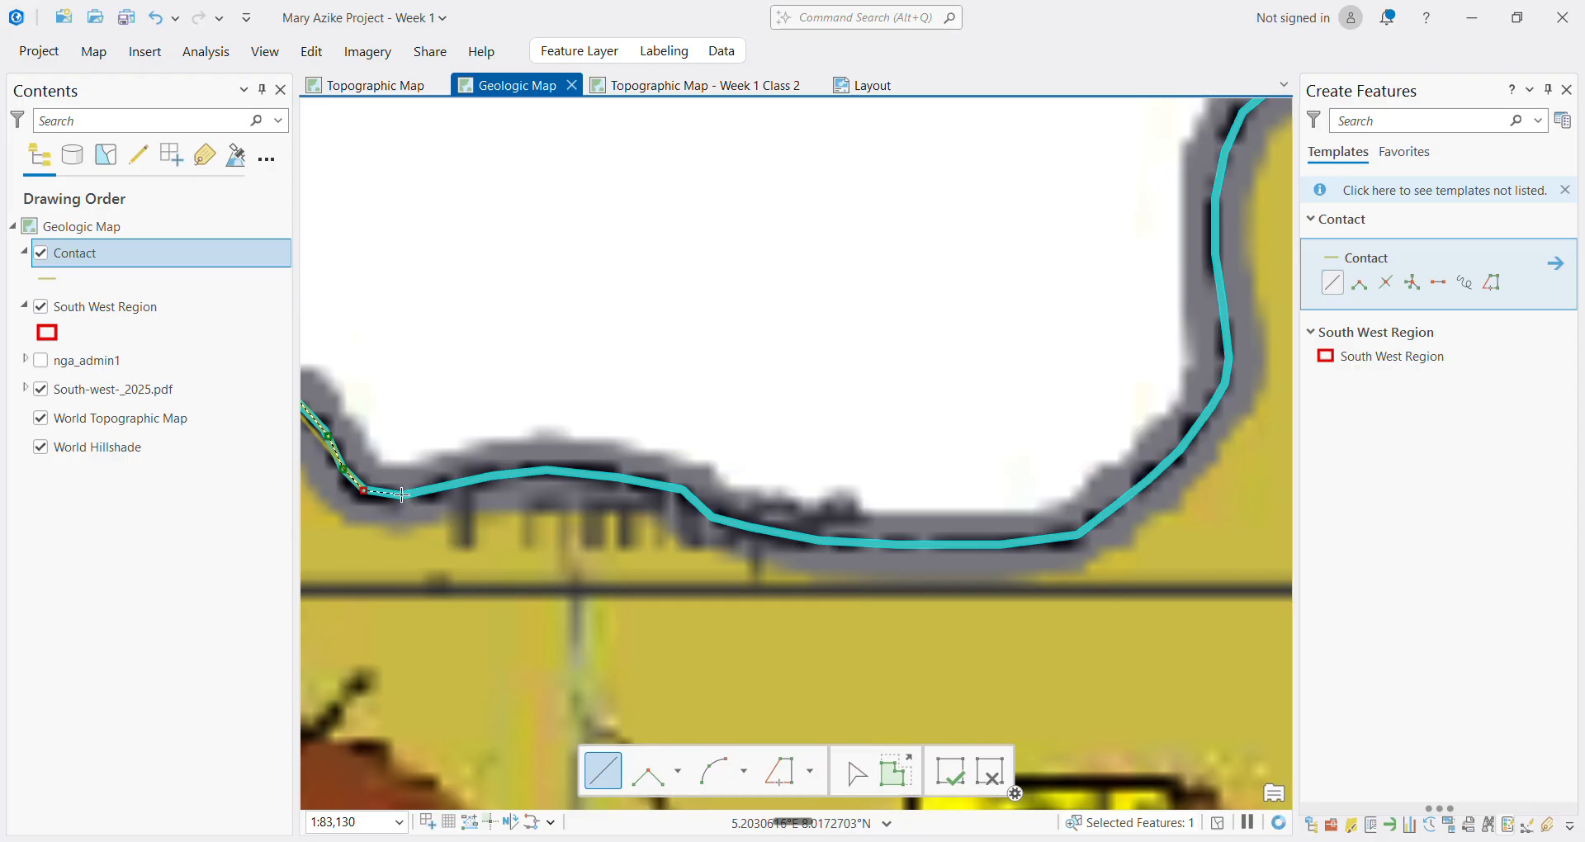
click(401, 494)
click(521, 472)
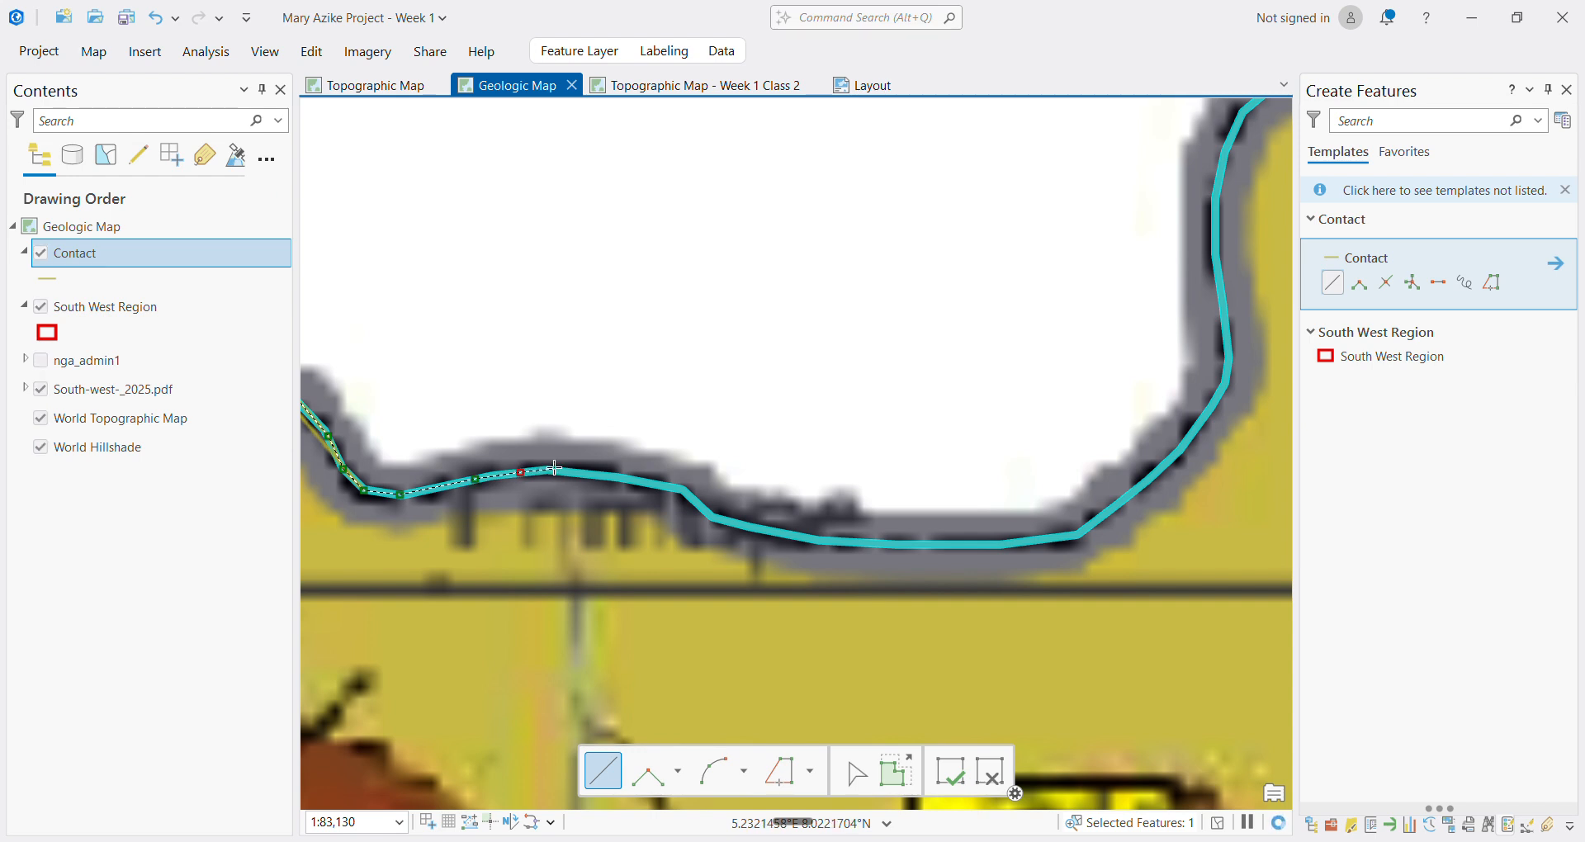
click(555, 469)
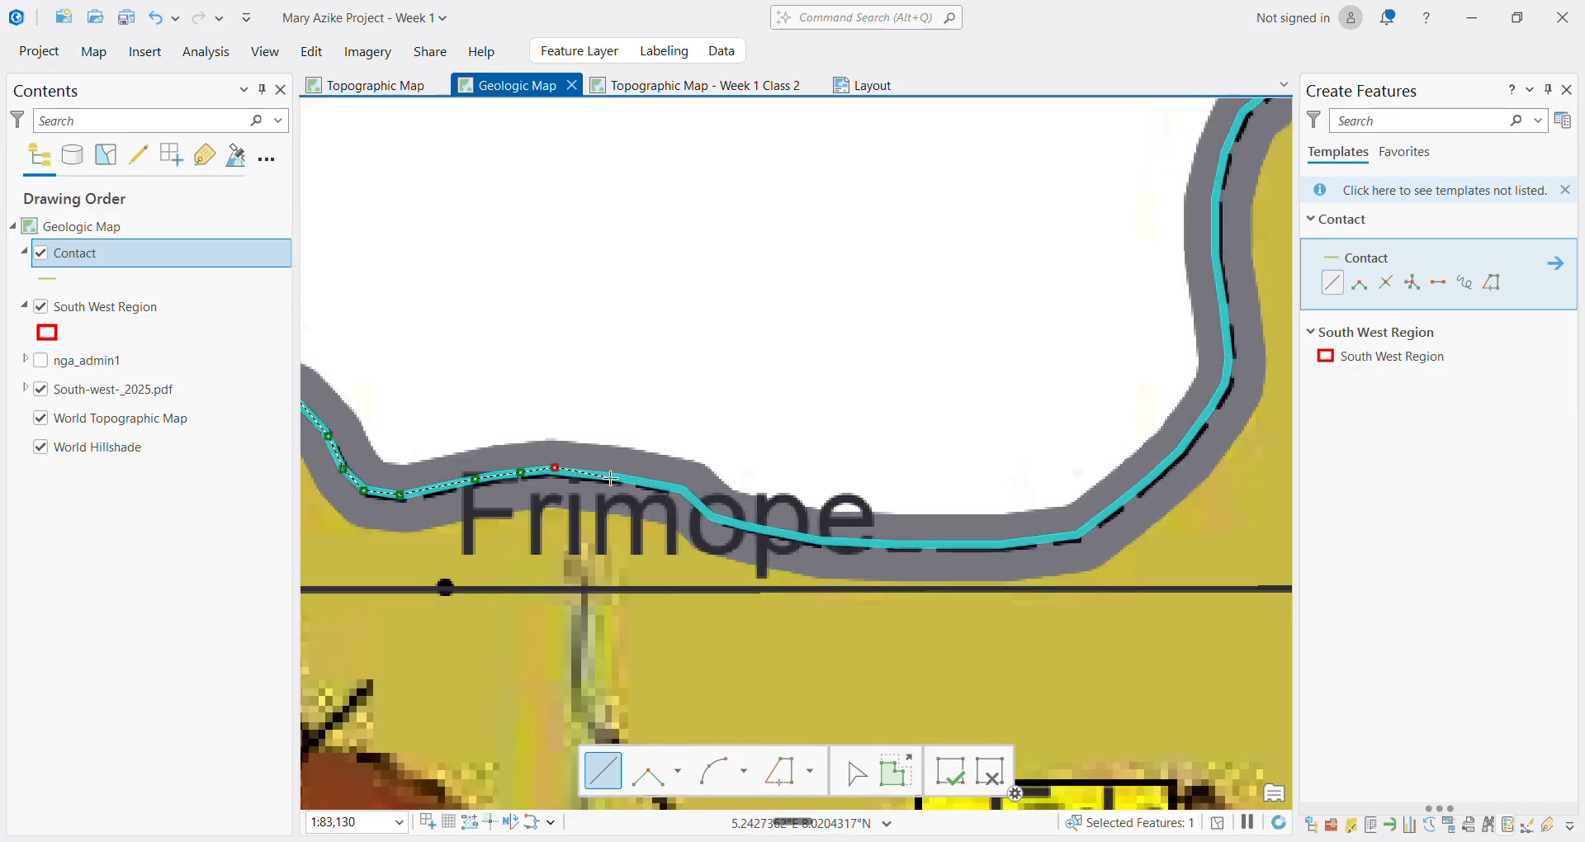
click(611, 476)
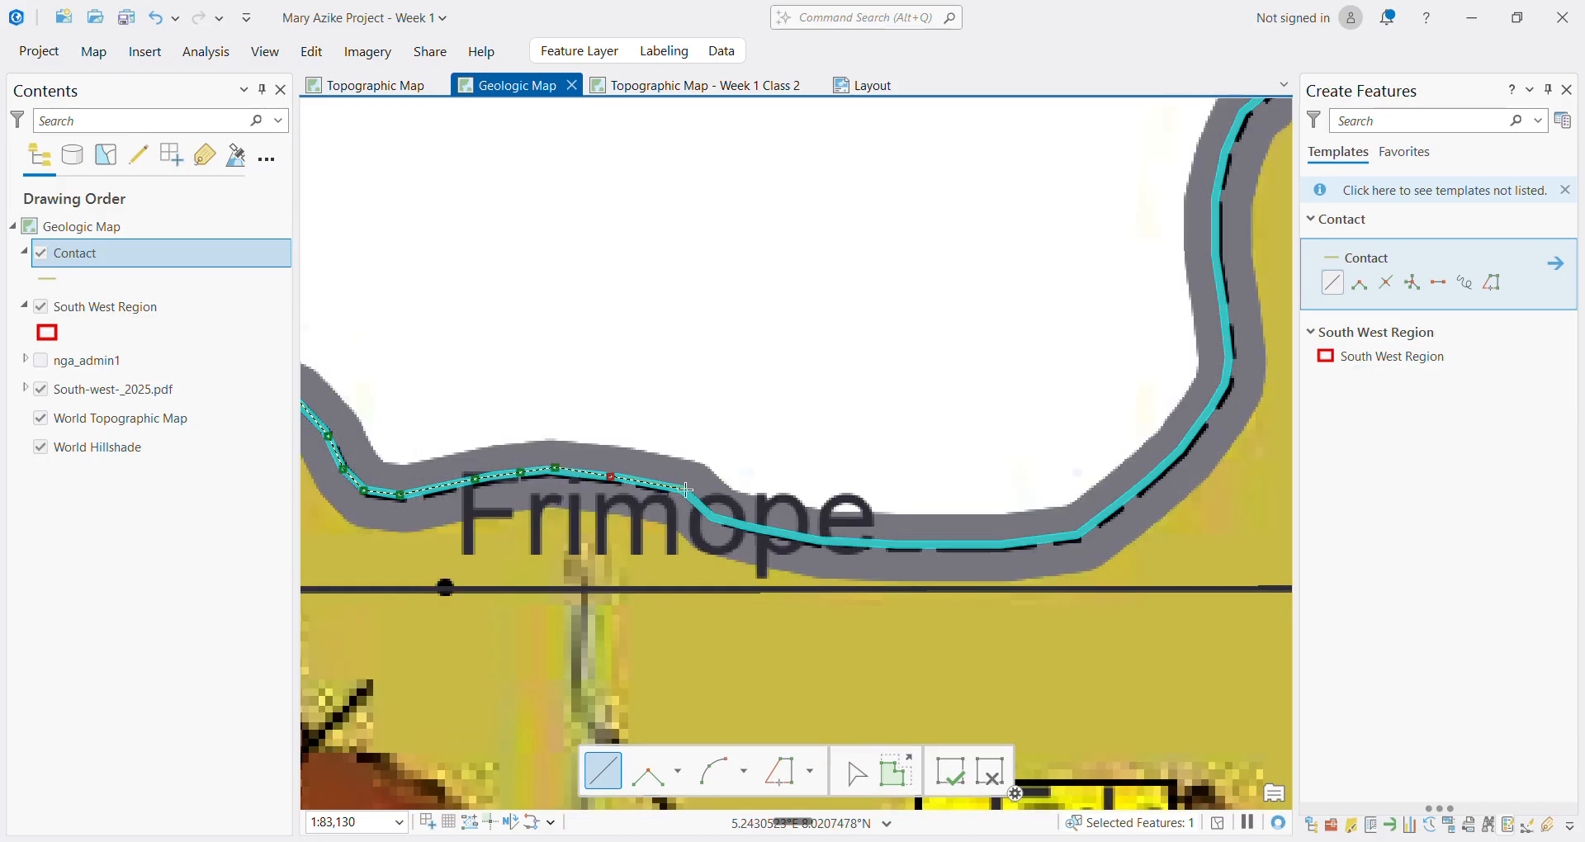
click(685, 489)
click(715, 518)
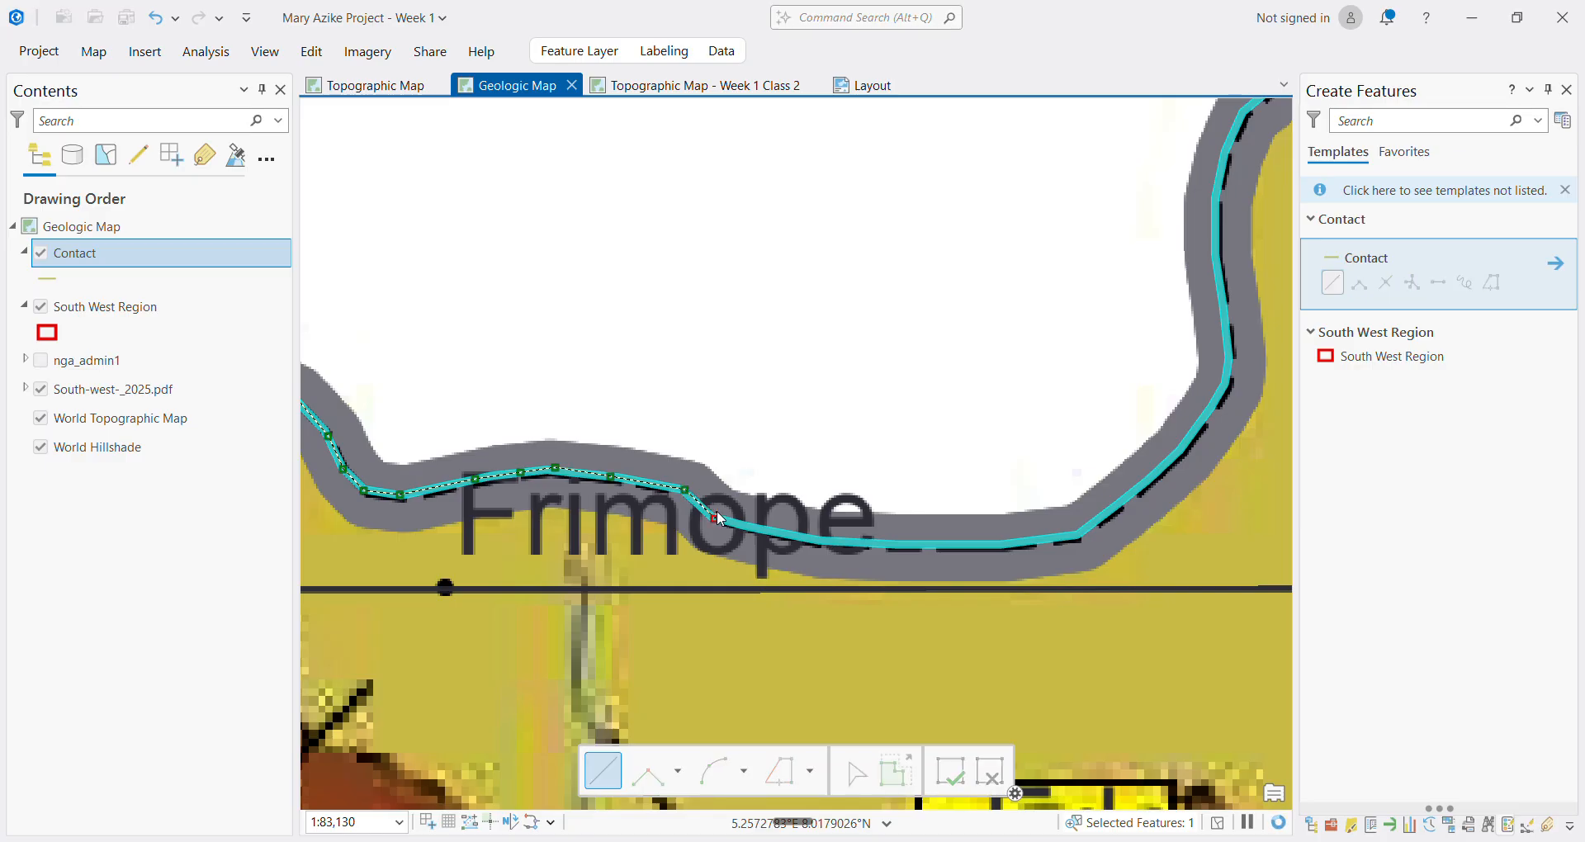
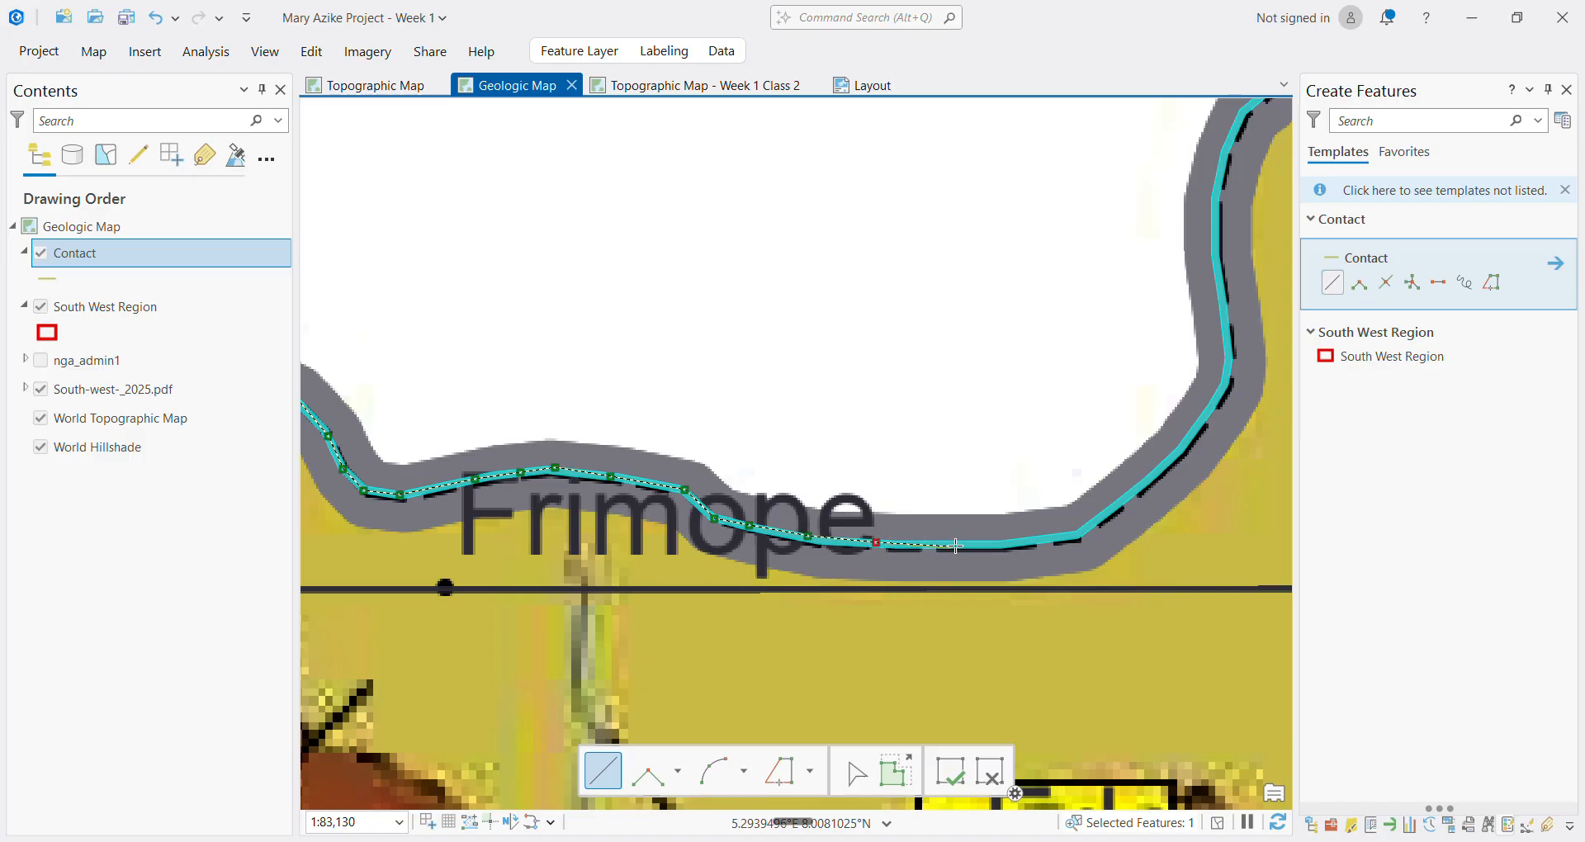
Add Contact line vertices along the flat boundary stretch east of Frimope and up the curve where it turns north
click(957, 544)
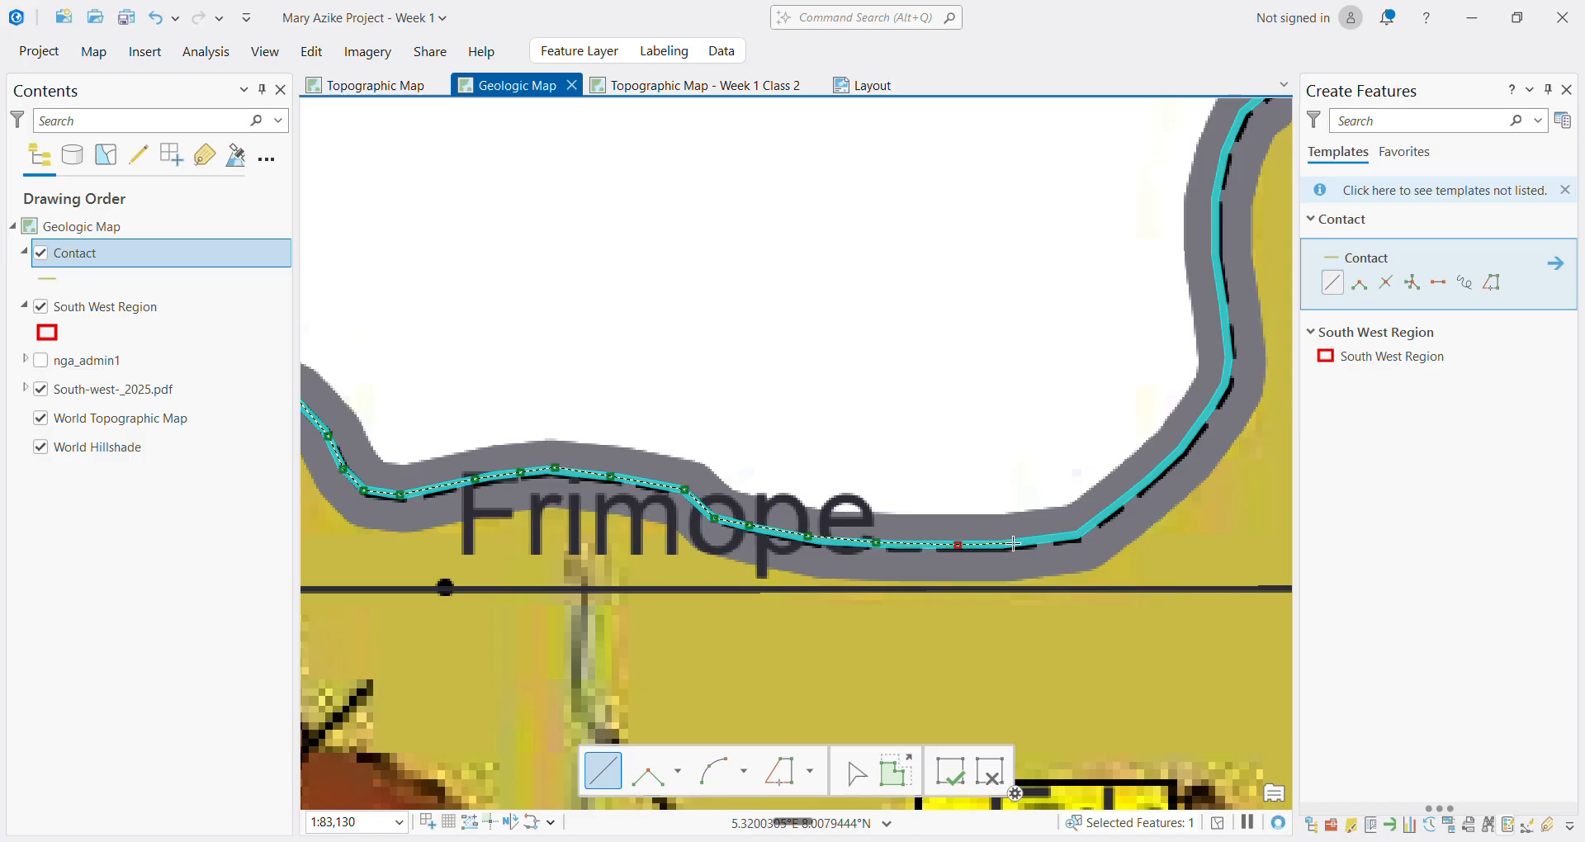
click(1013, 544)
click(1078, 535)
click(1147, 482)
click(1202, 428)
click(1226, 376)
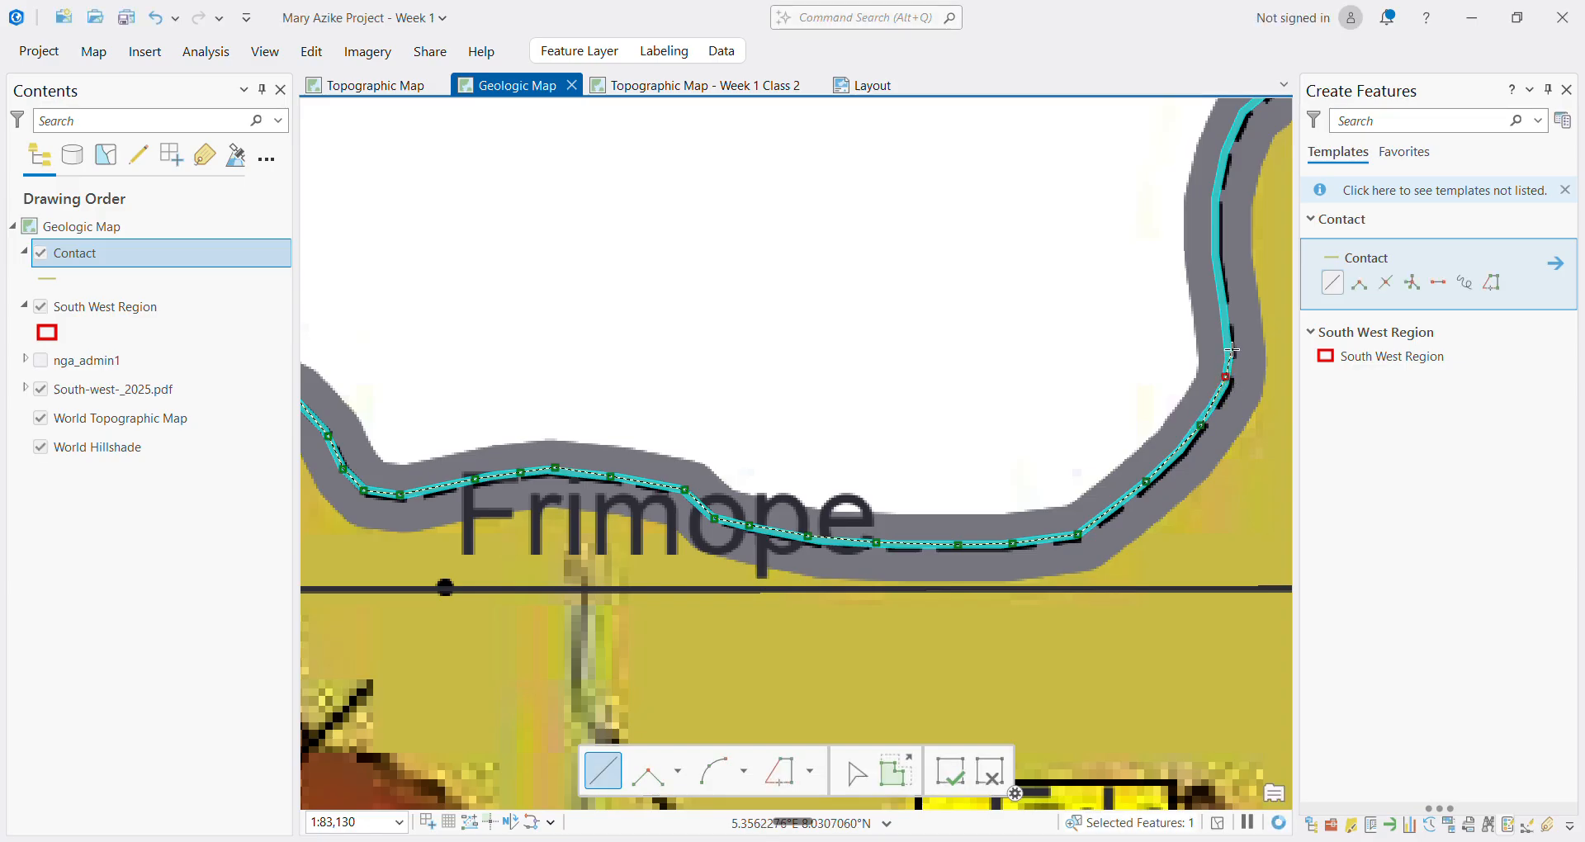
Trace the Contact line north around the rounded corner and east to the junction with the grey dashed boundary north of Ilemeso
scroll(1268, 280, down, 3)
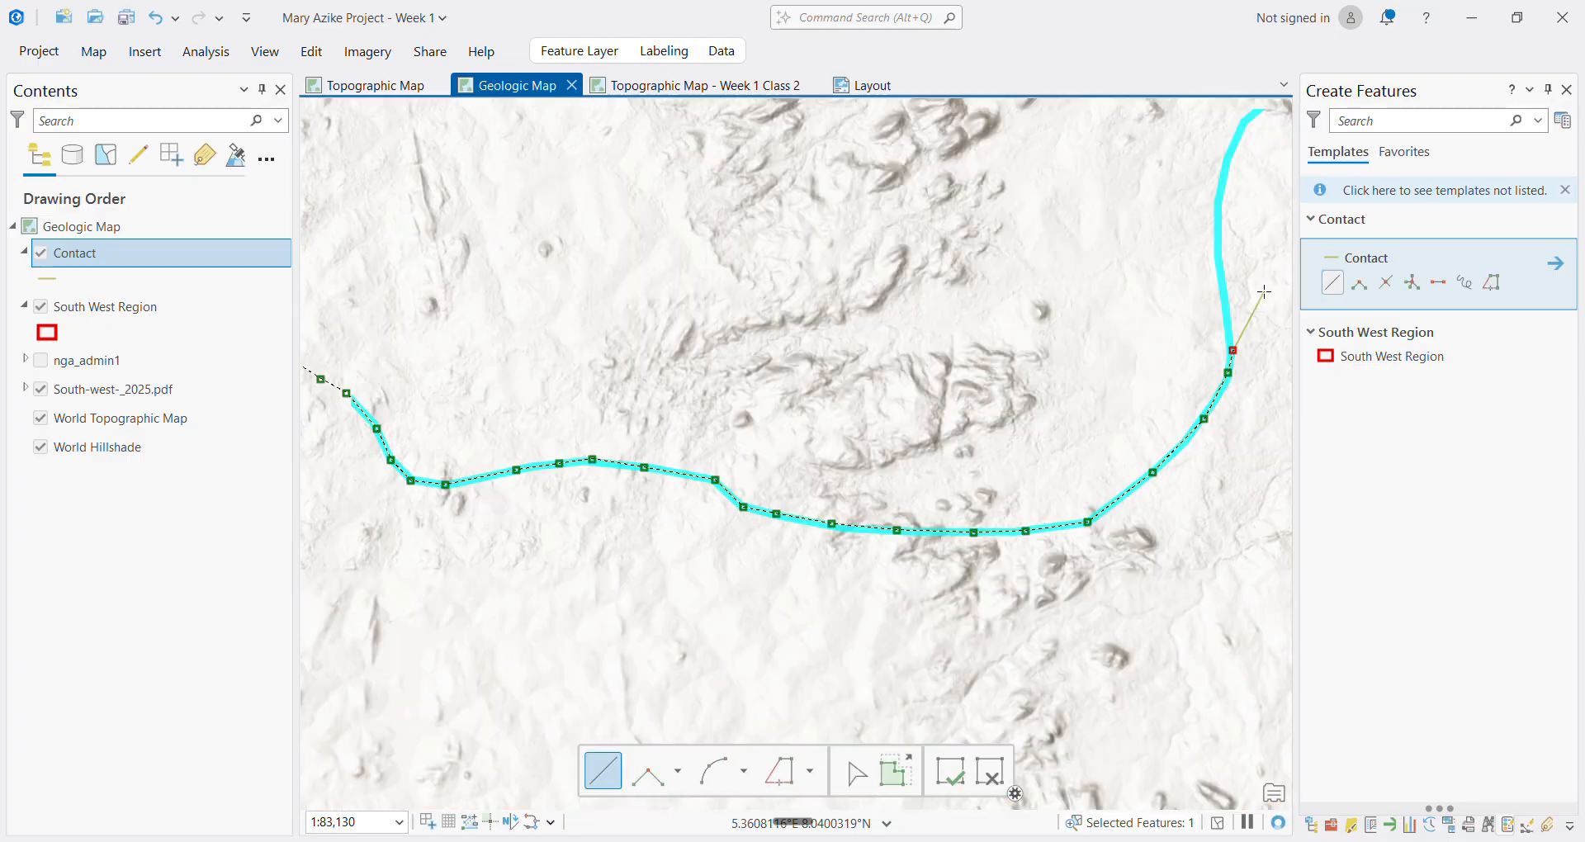
scroll(1280, 251, down, 5)
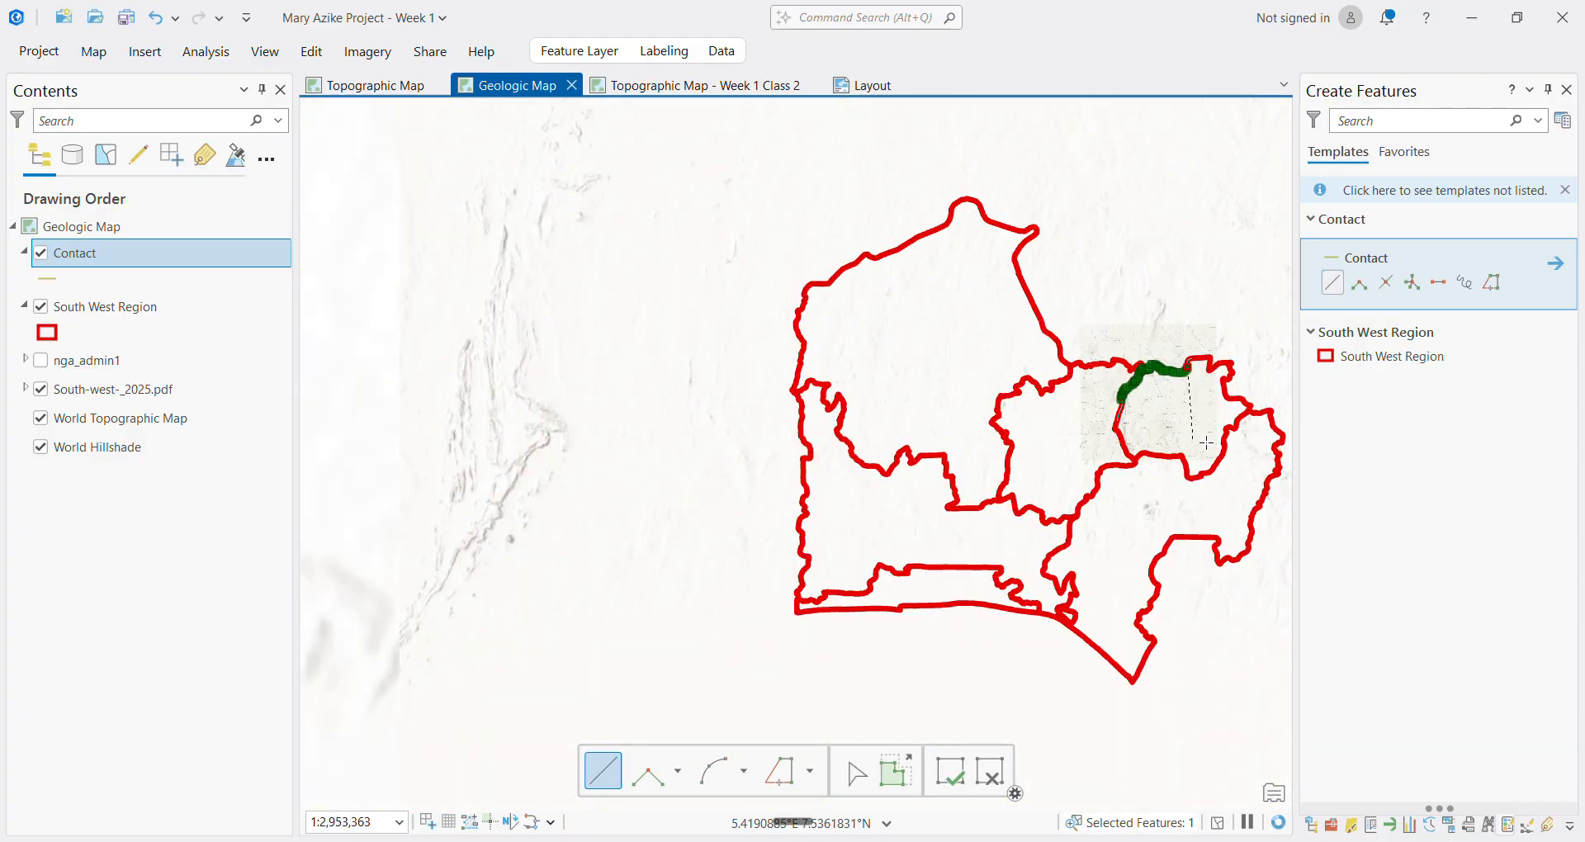
scroll(1243, 392, up, 3)
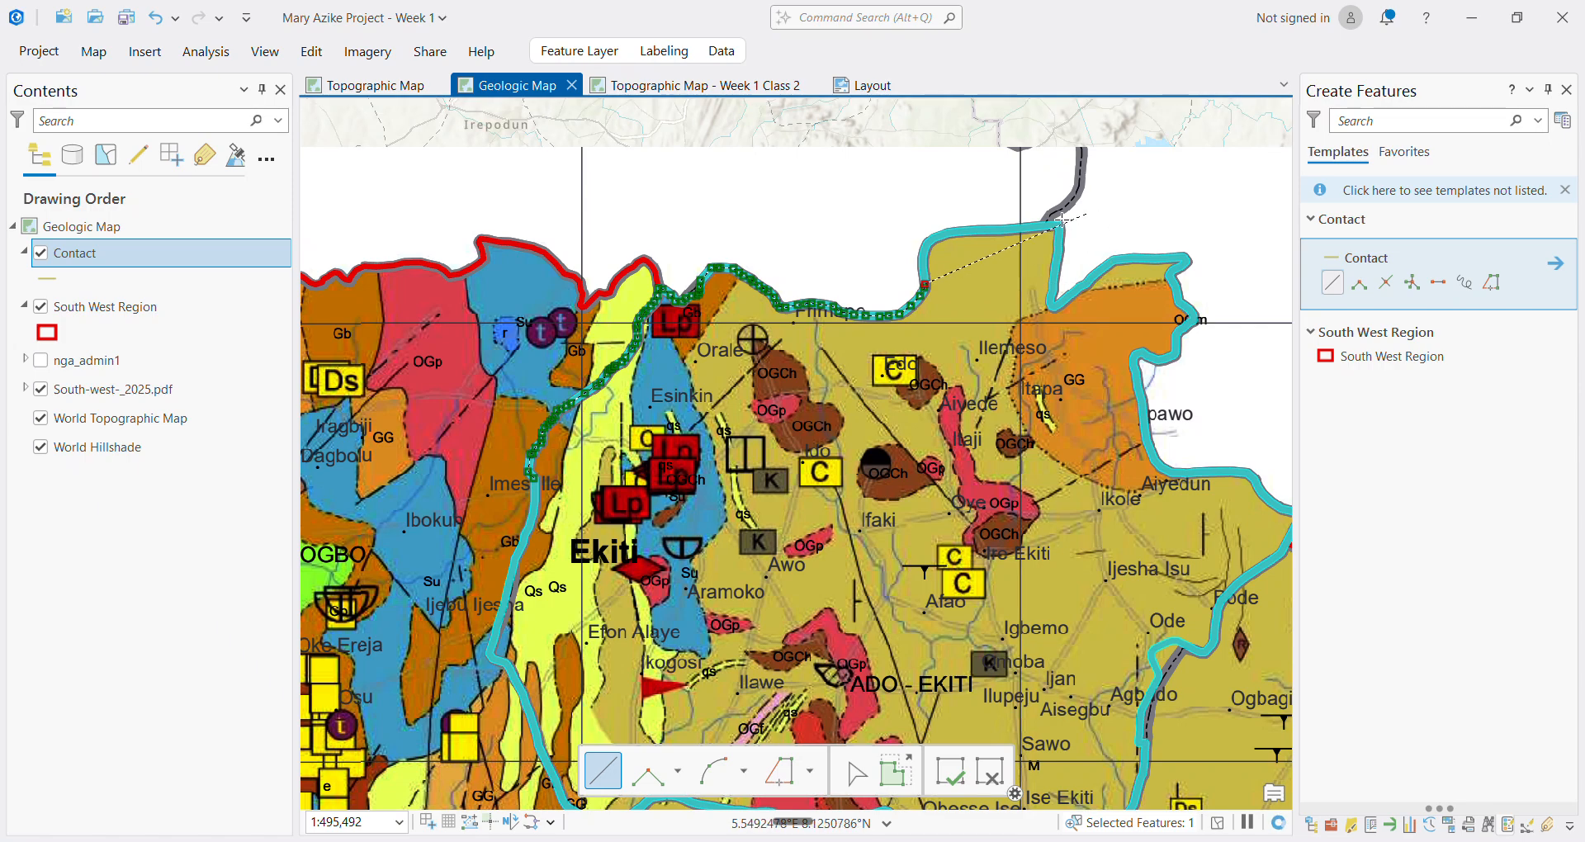
scroll(936, 205, up, 3)
scroll(809, 206, up, 3)
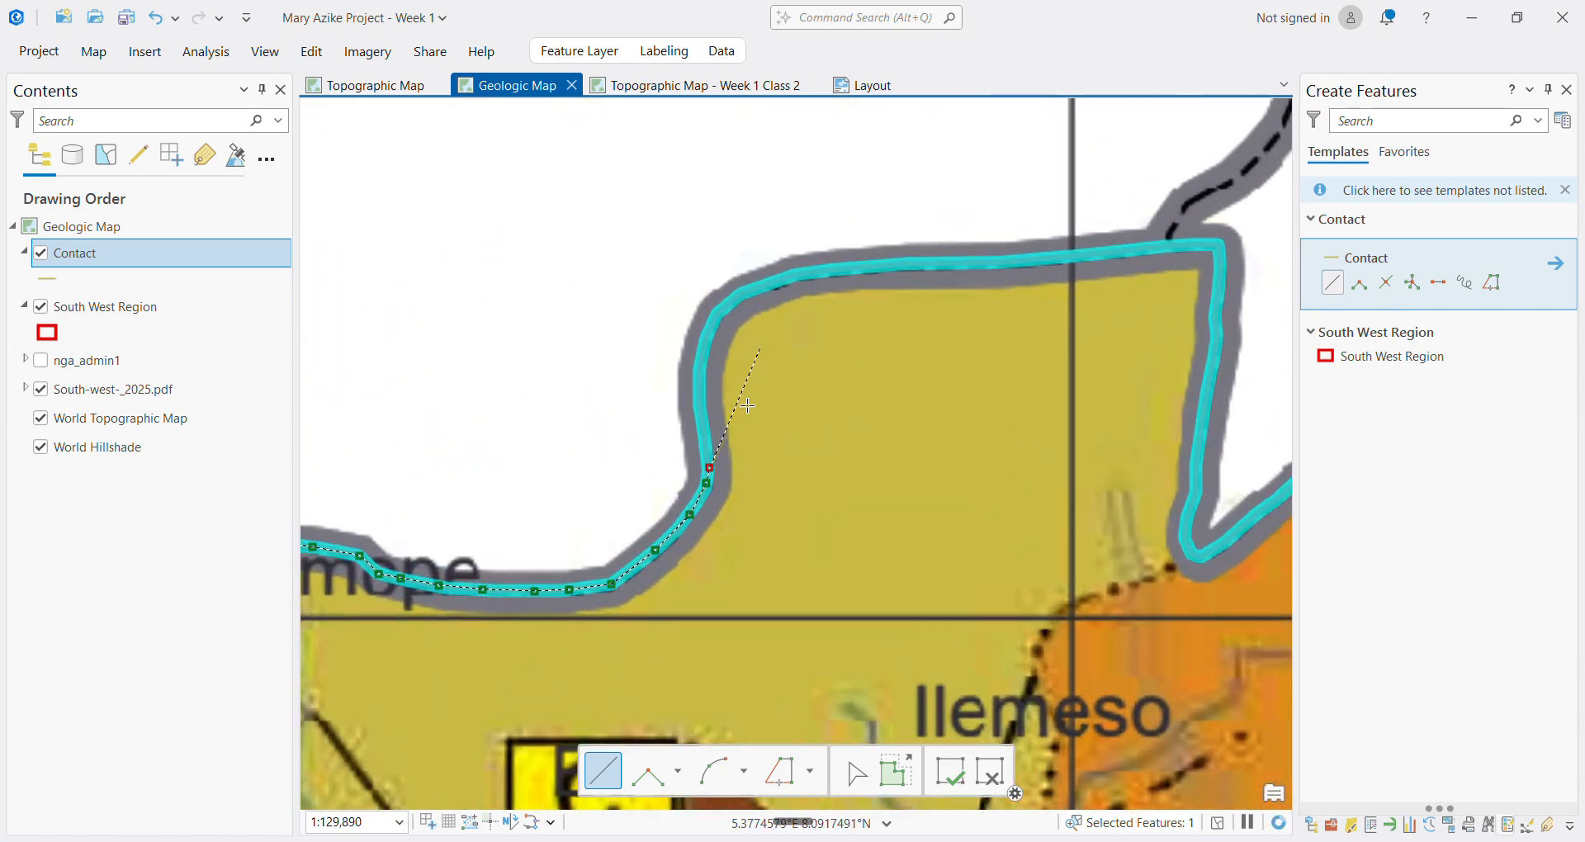
click(699, 411)
click(700, 357)
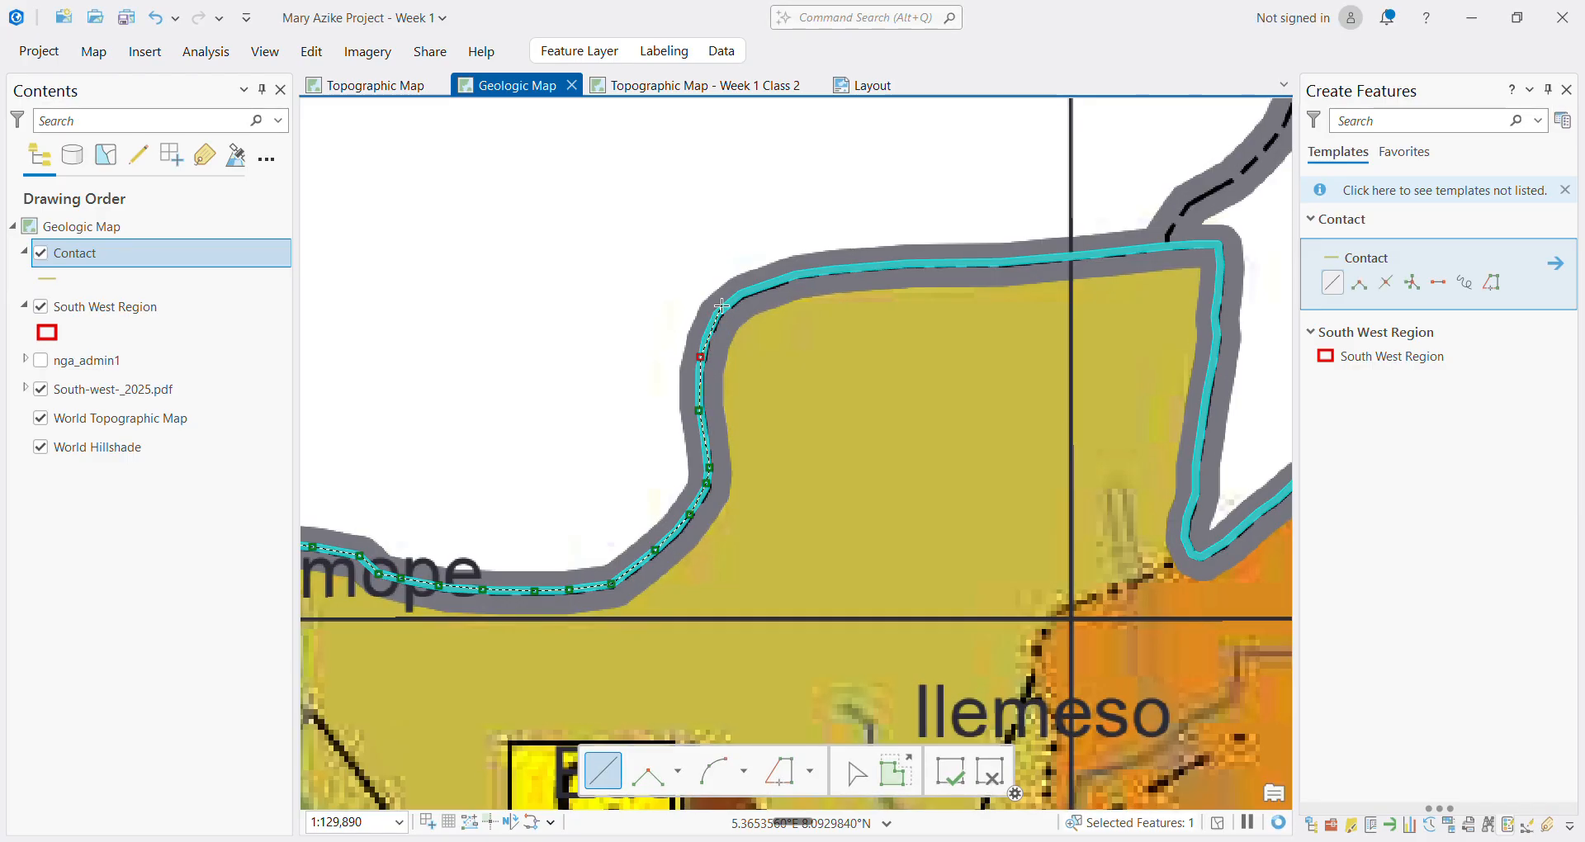
click(721, 303)
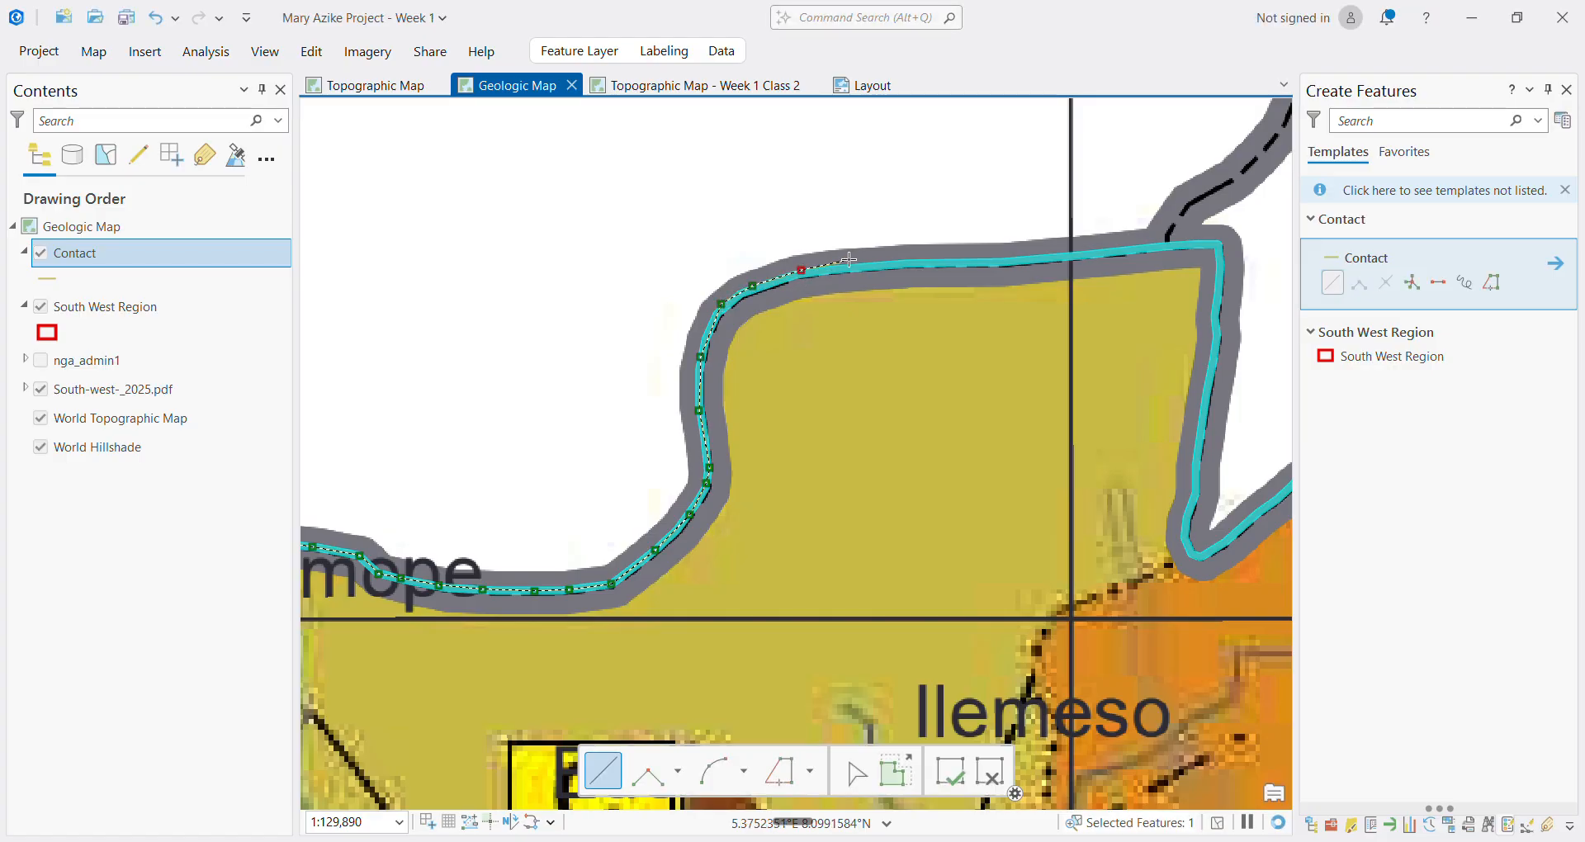
click(890, 264)
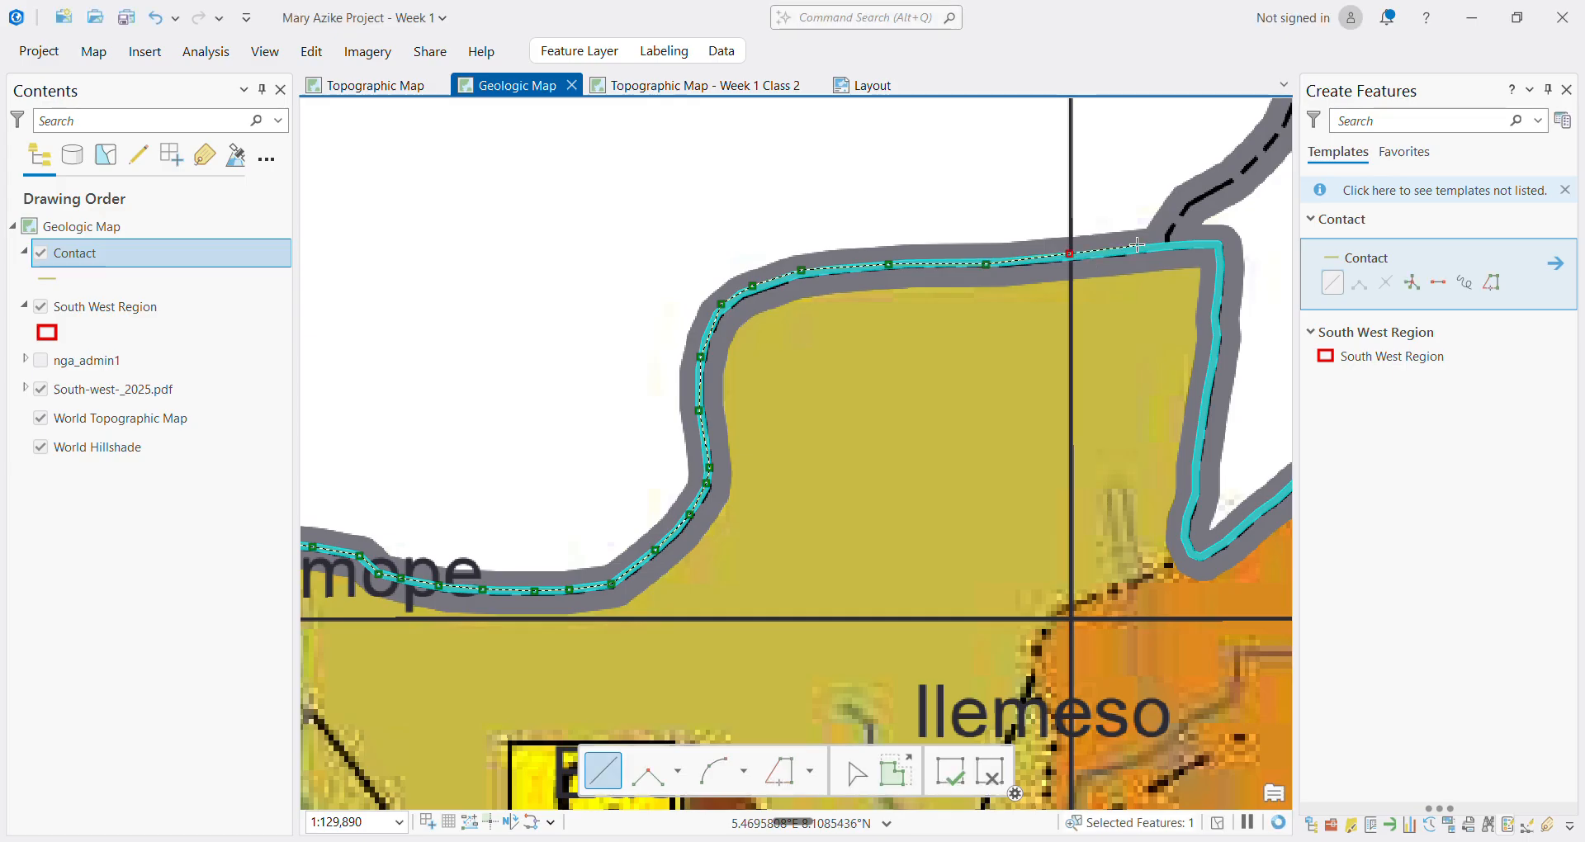
click(1164, 247)
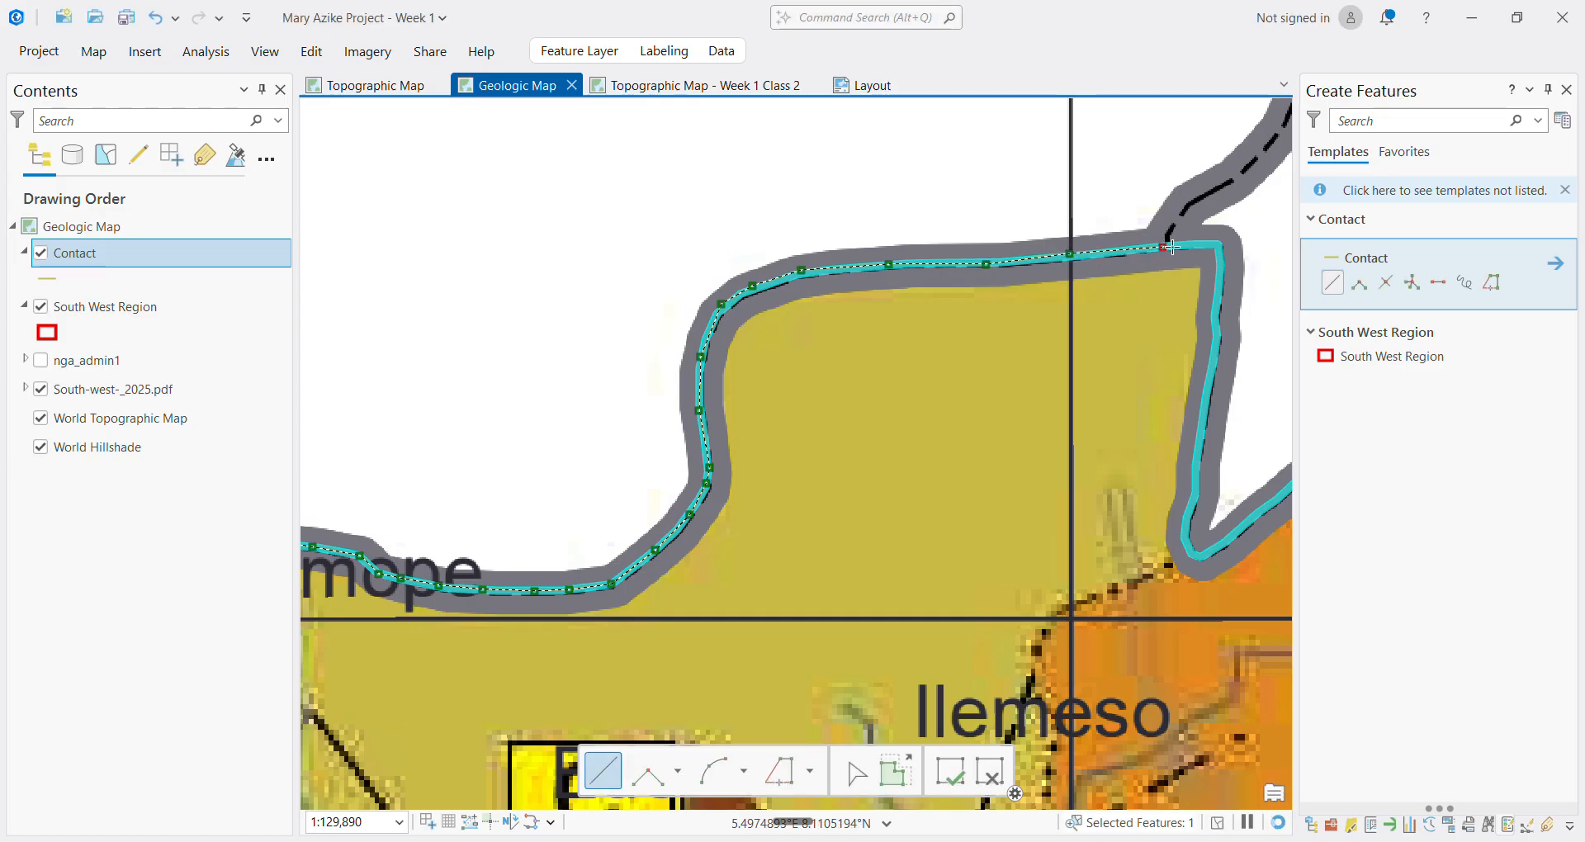
Take the Contact line around the sharp corner northeast of Ilemeso and south down the near-vertical boundary stretch
click(1221, 245)
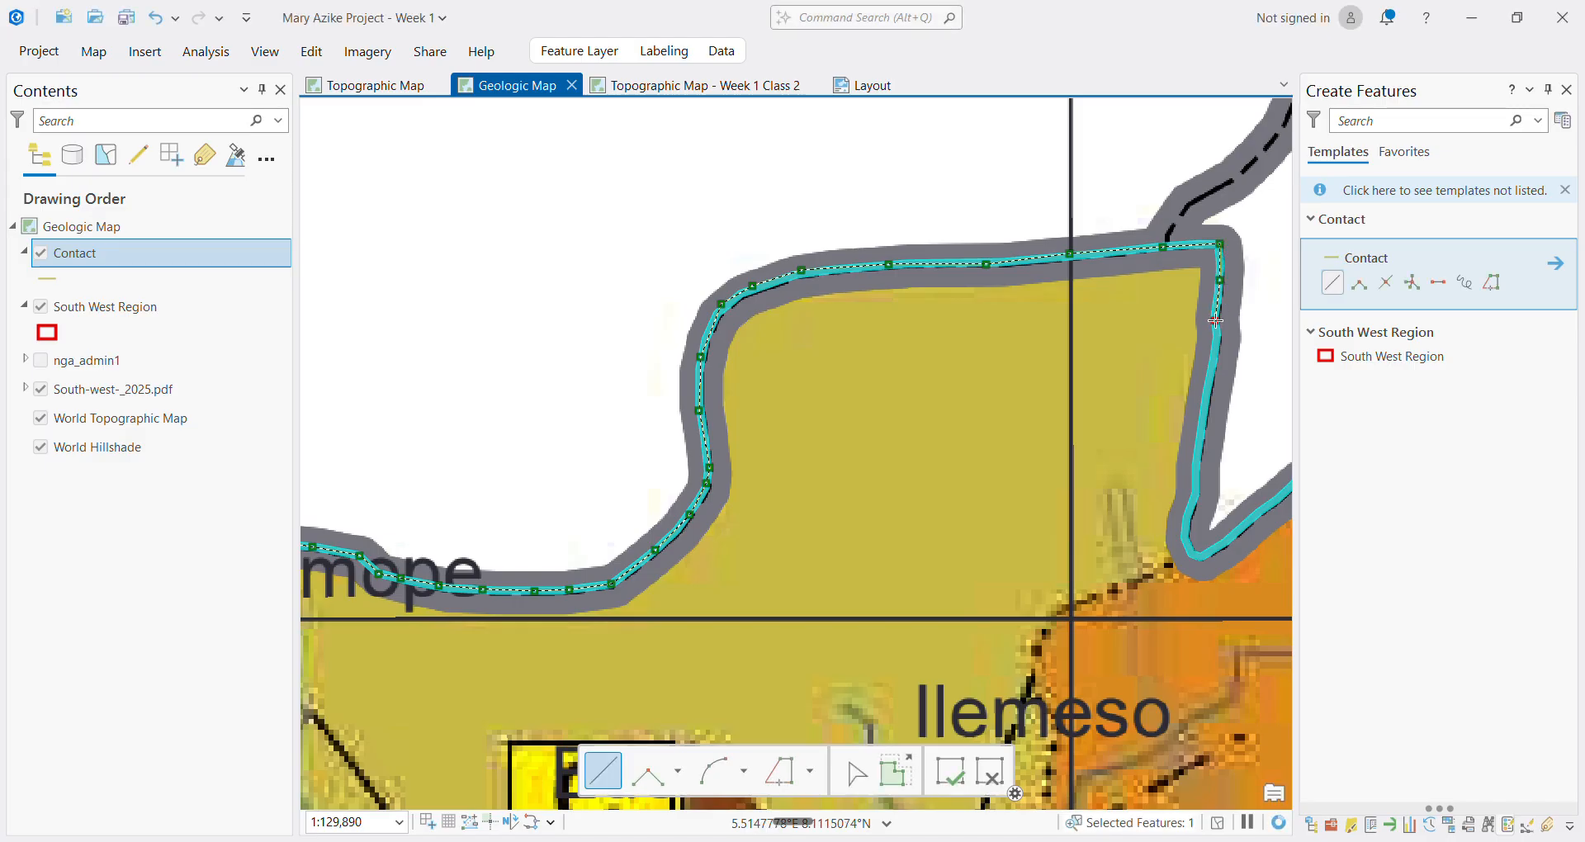
click(1215, 321)
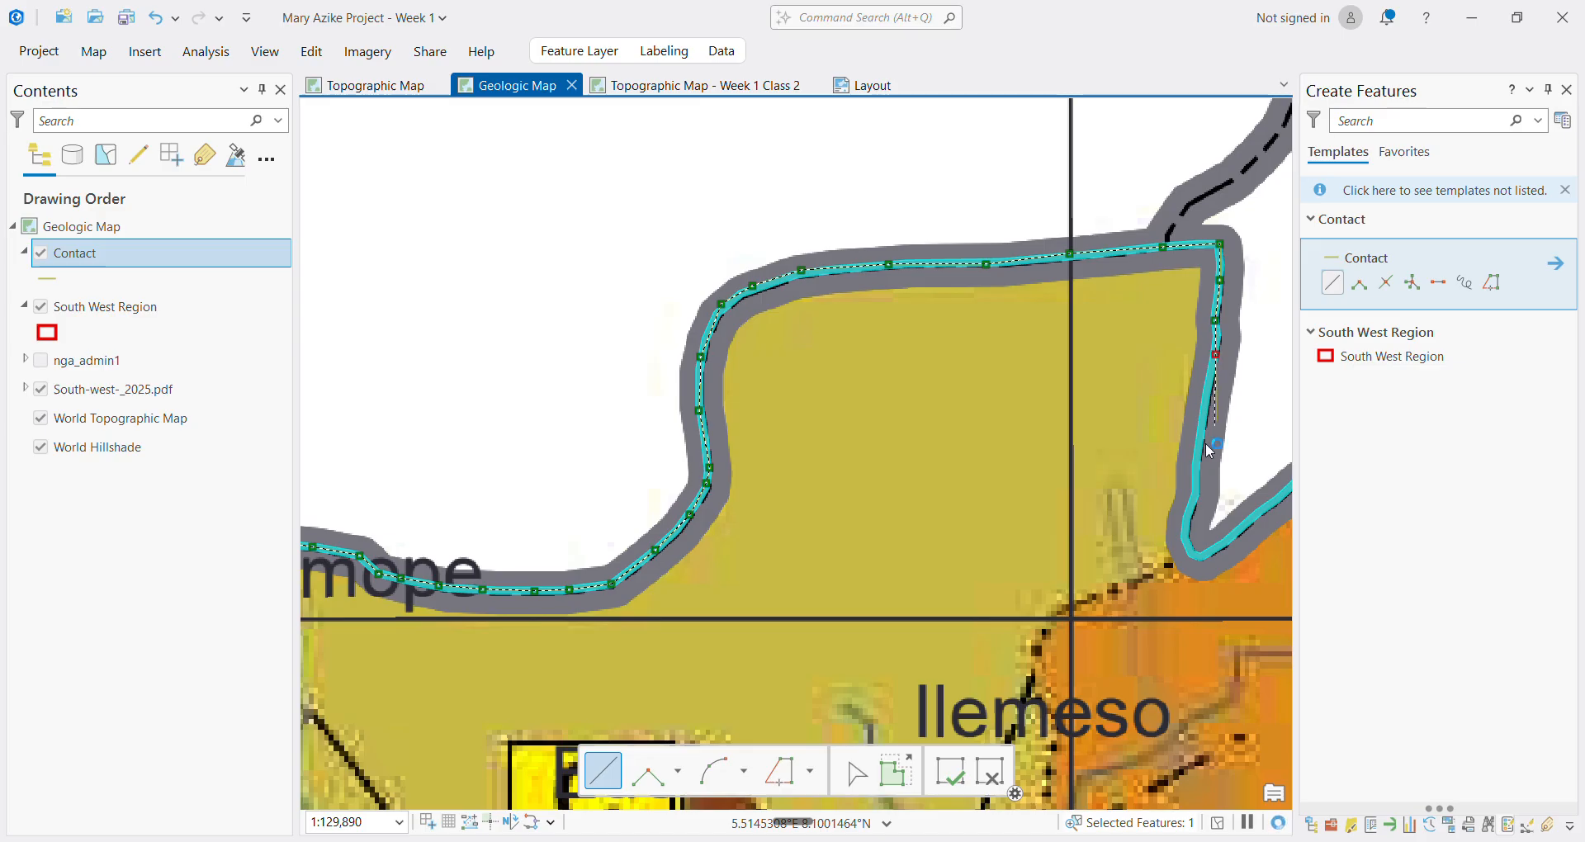
click(1191, 501)
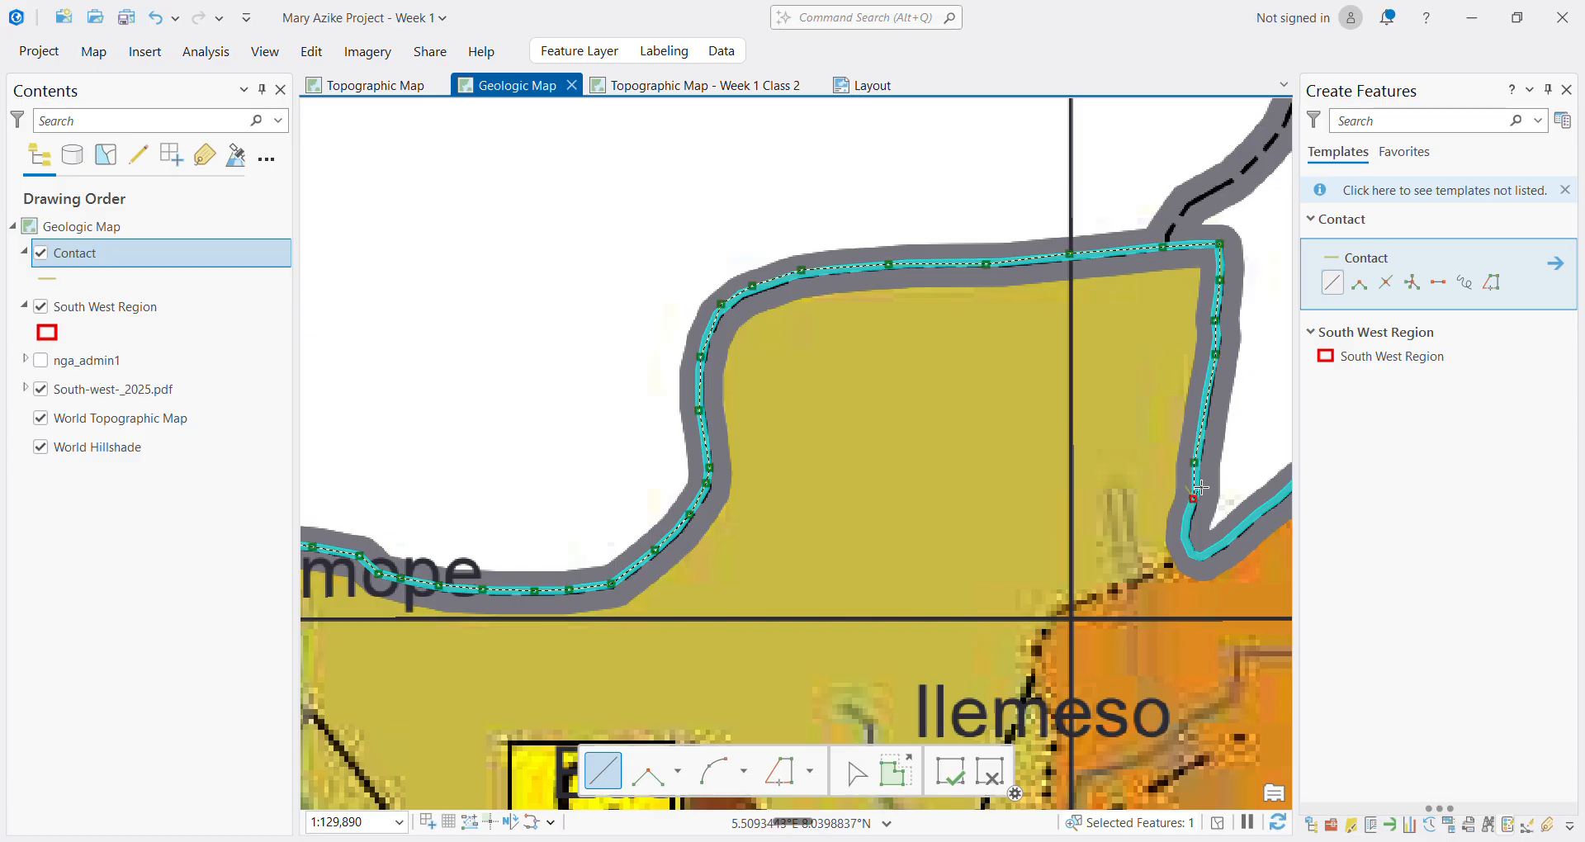
Add Contact line vertices around the tight hook at the foot of the vertical stretch, beside the orange GG unit
scroll(1195, 532, down, 1)
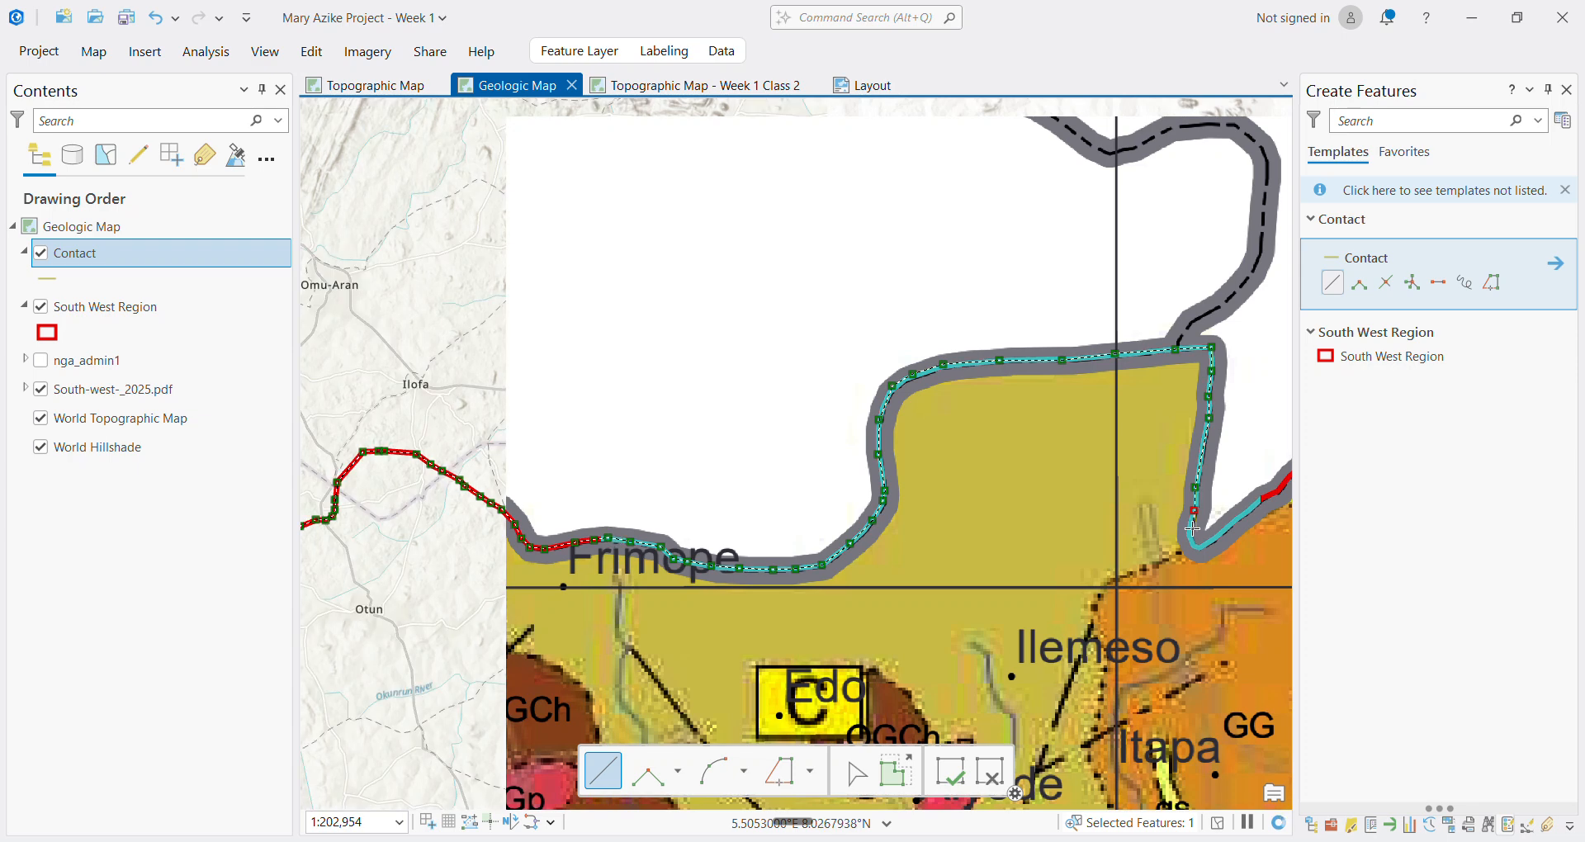
scroll(1194, 520, up, 2)
scroll(1194, 518, up, 1)
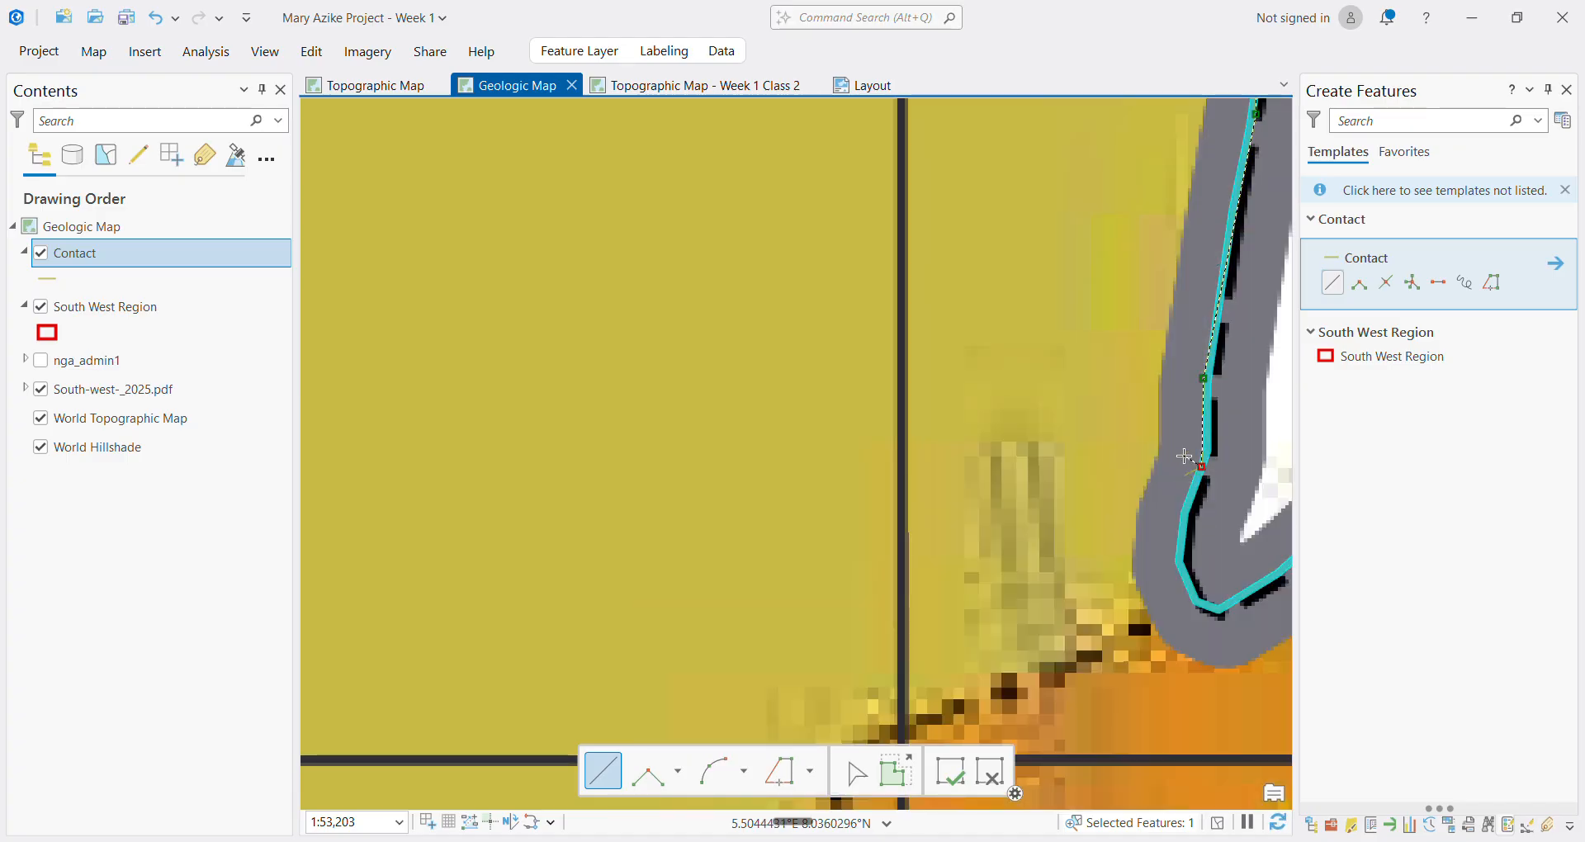
click(1183, 515)
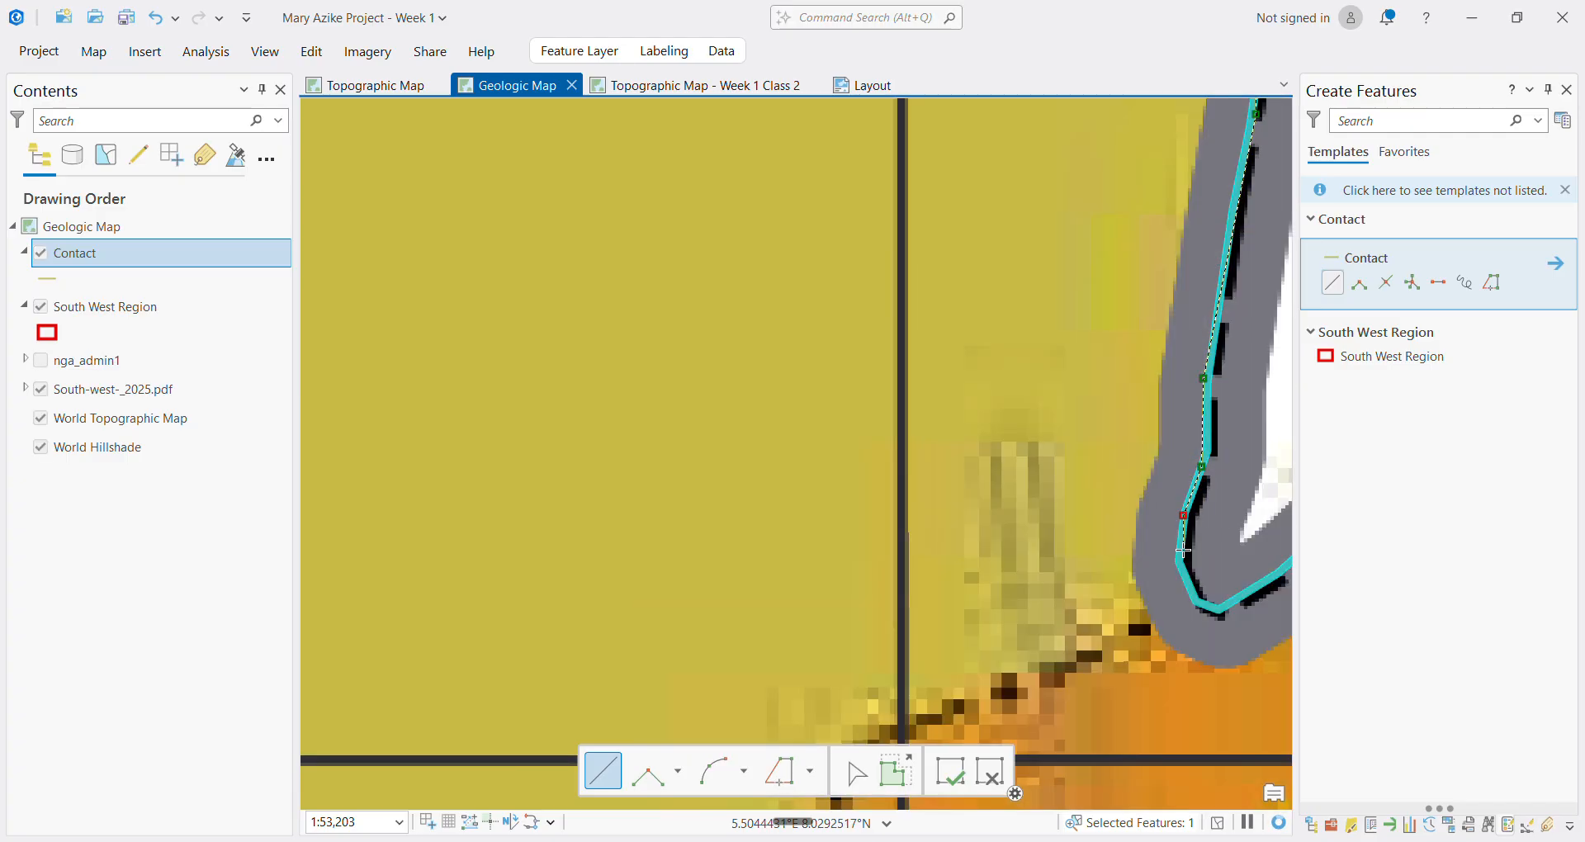
click(1197, 599)
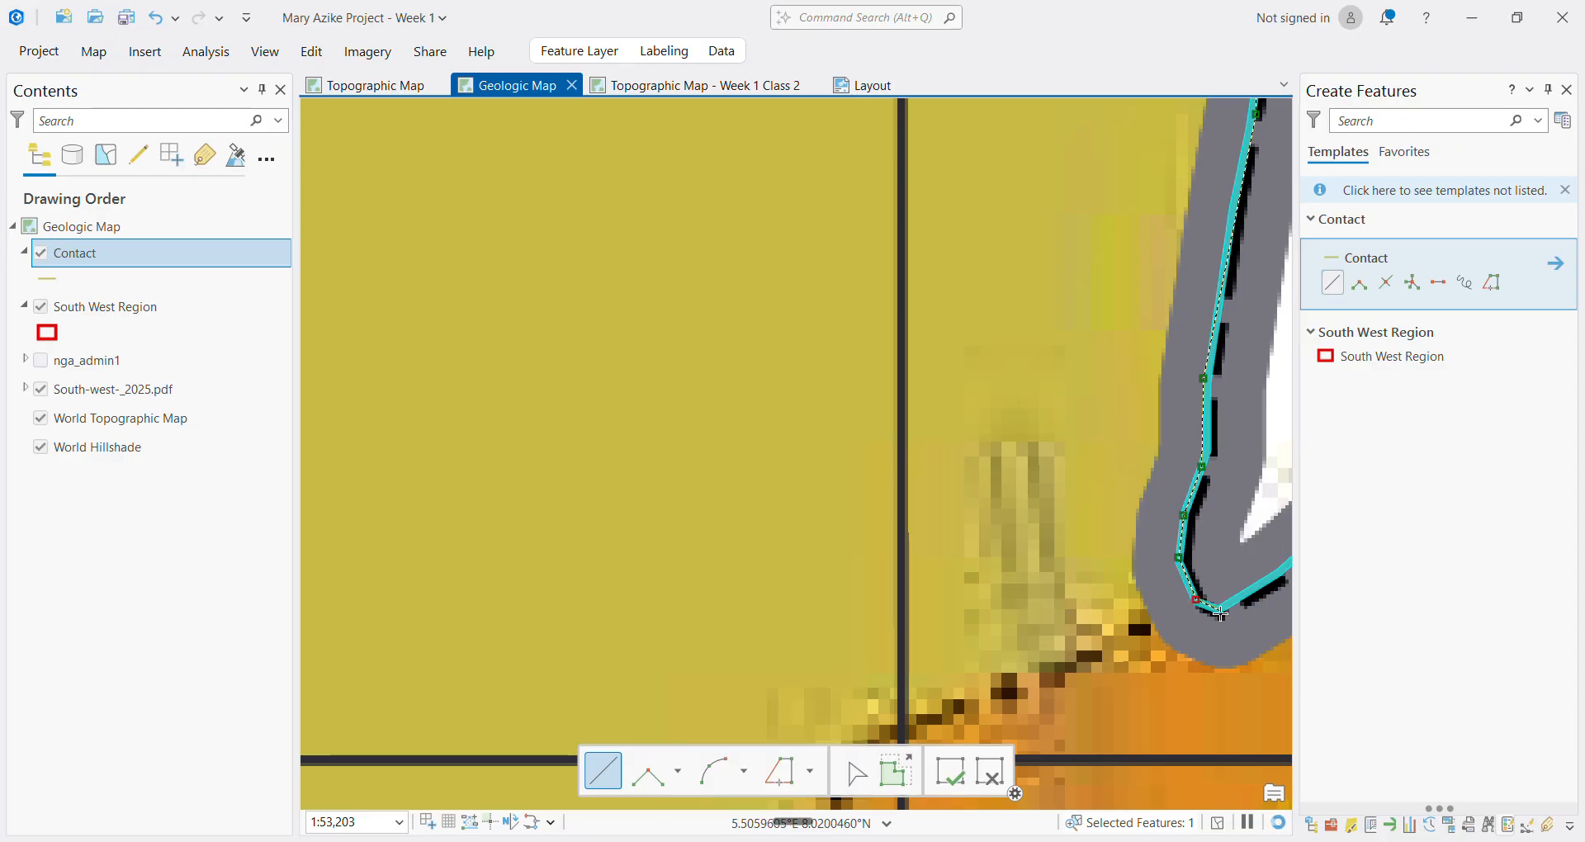
scroll(1214, 611, down, 5)
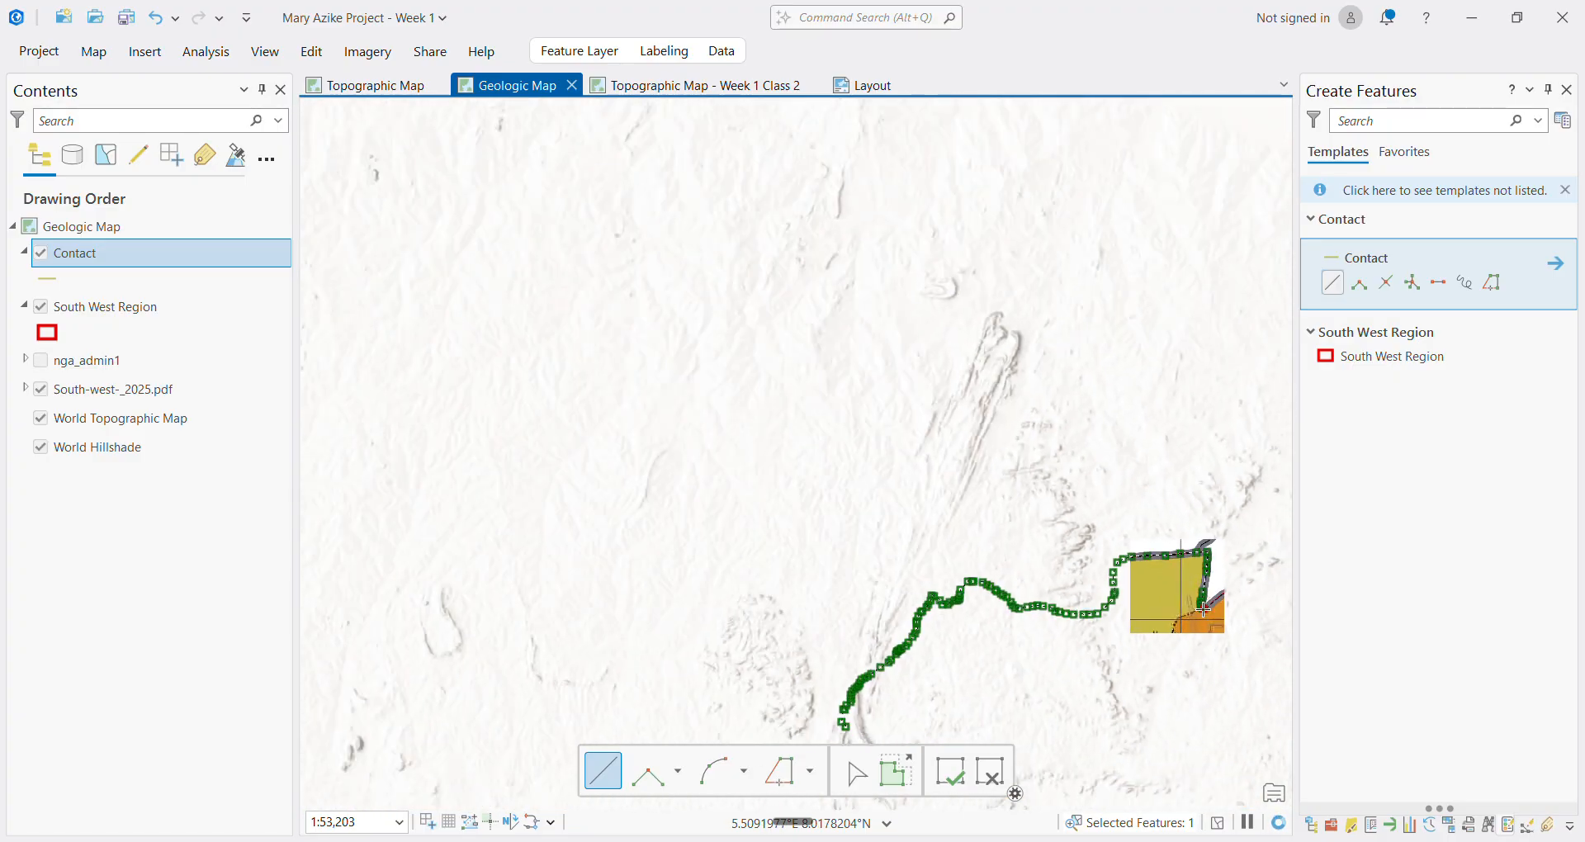
Trace the Contact line northeast from the hook up the diagonal boundary to the bend above the orange GG unit
scroll(1230, 698, down, 6)
scroll(1237, 700, up, 8)
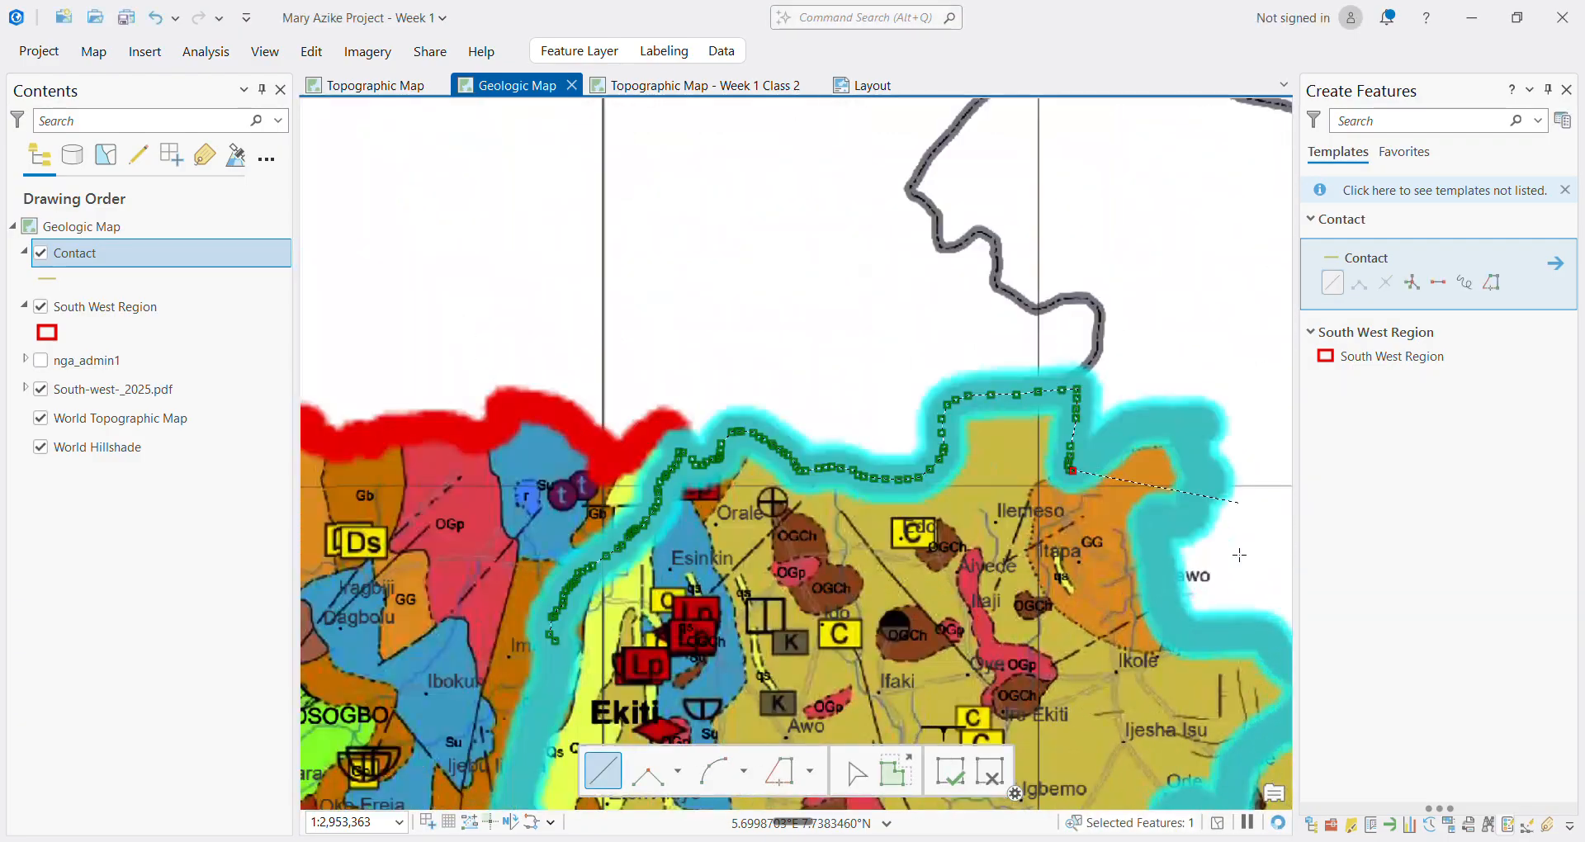
scroll(1239, 554, up, 6)
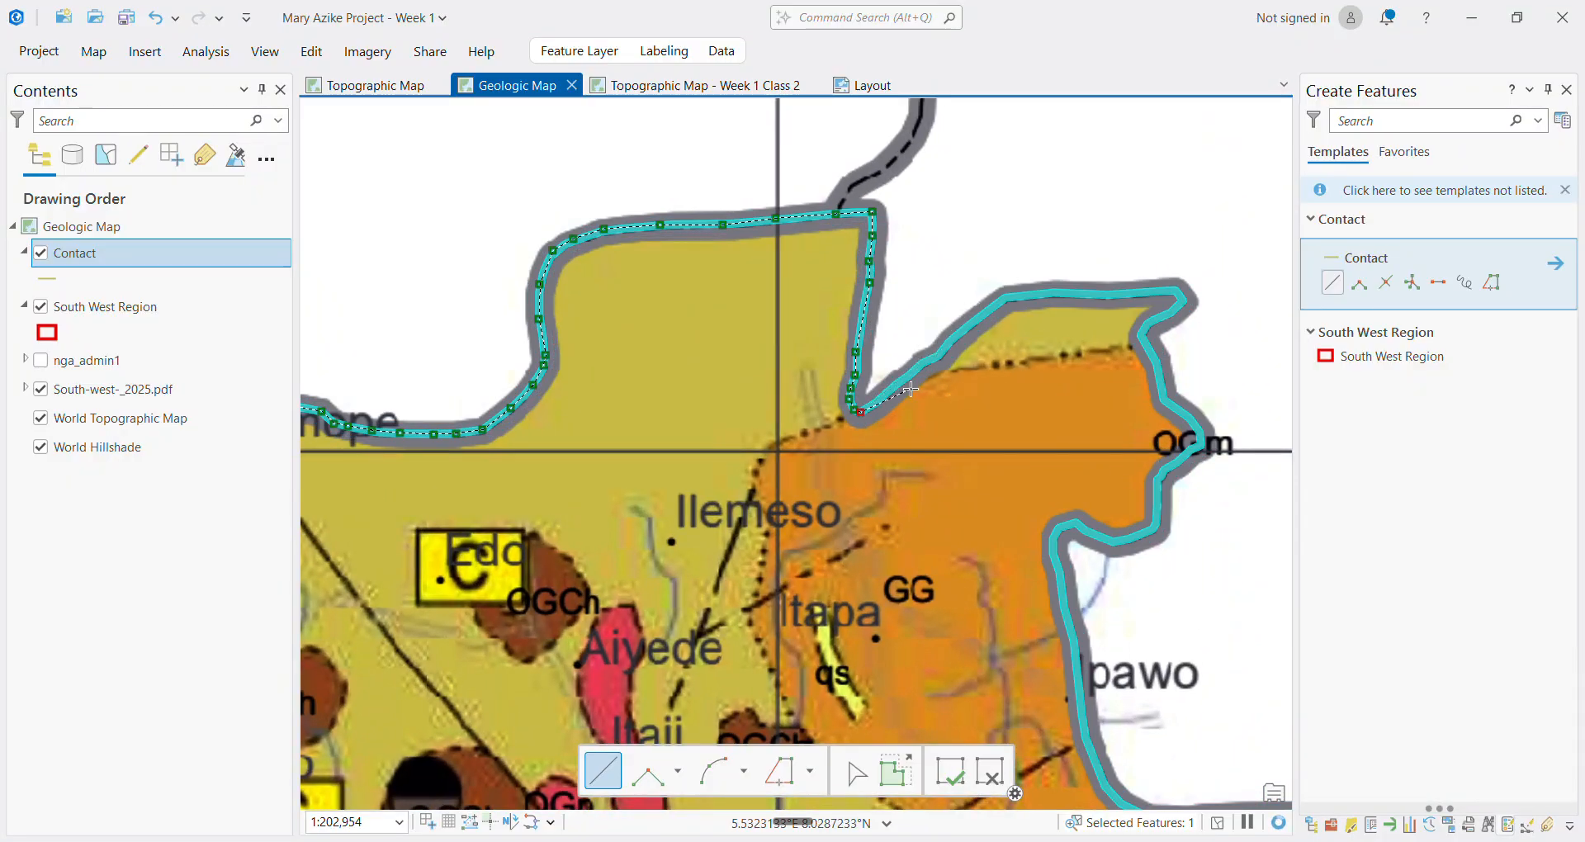
scroll(910, 390, up, 1)
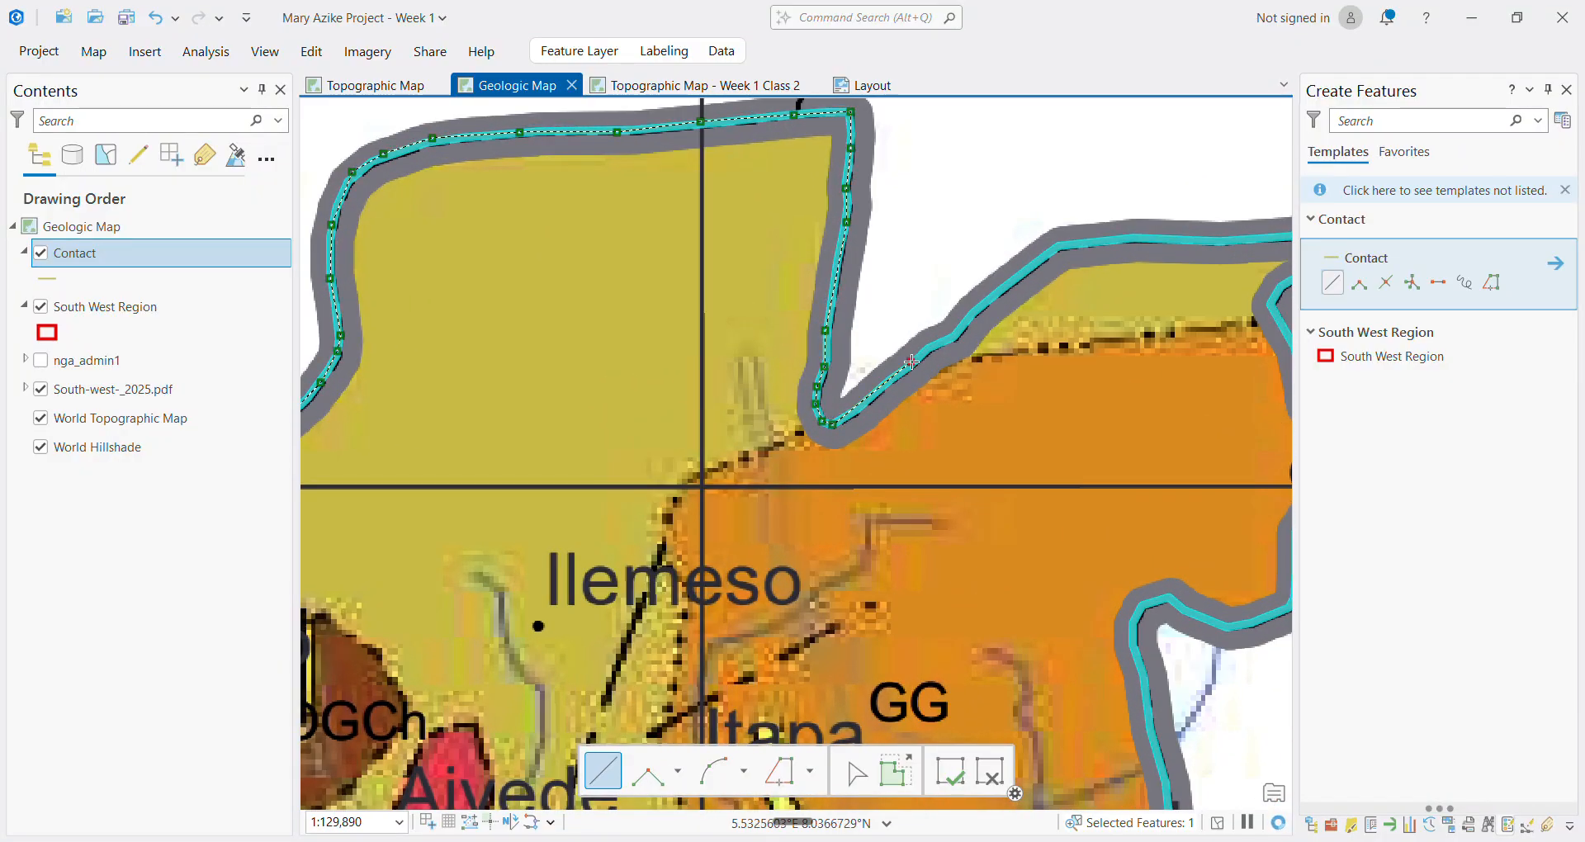
click(930, 350)
click(953, 336)
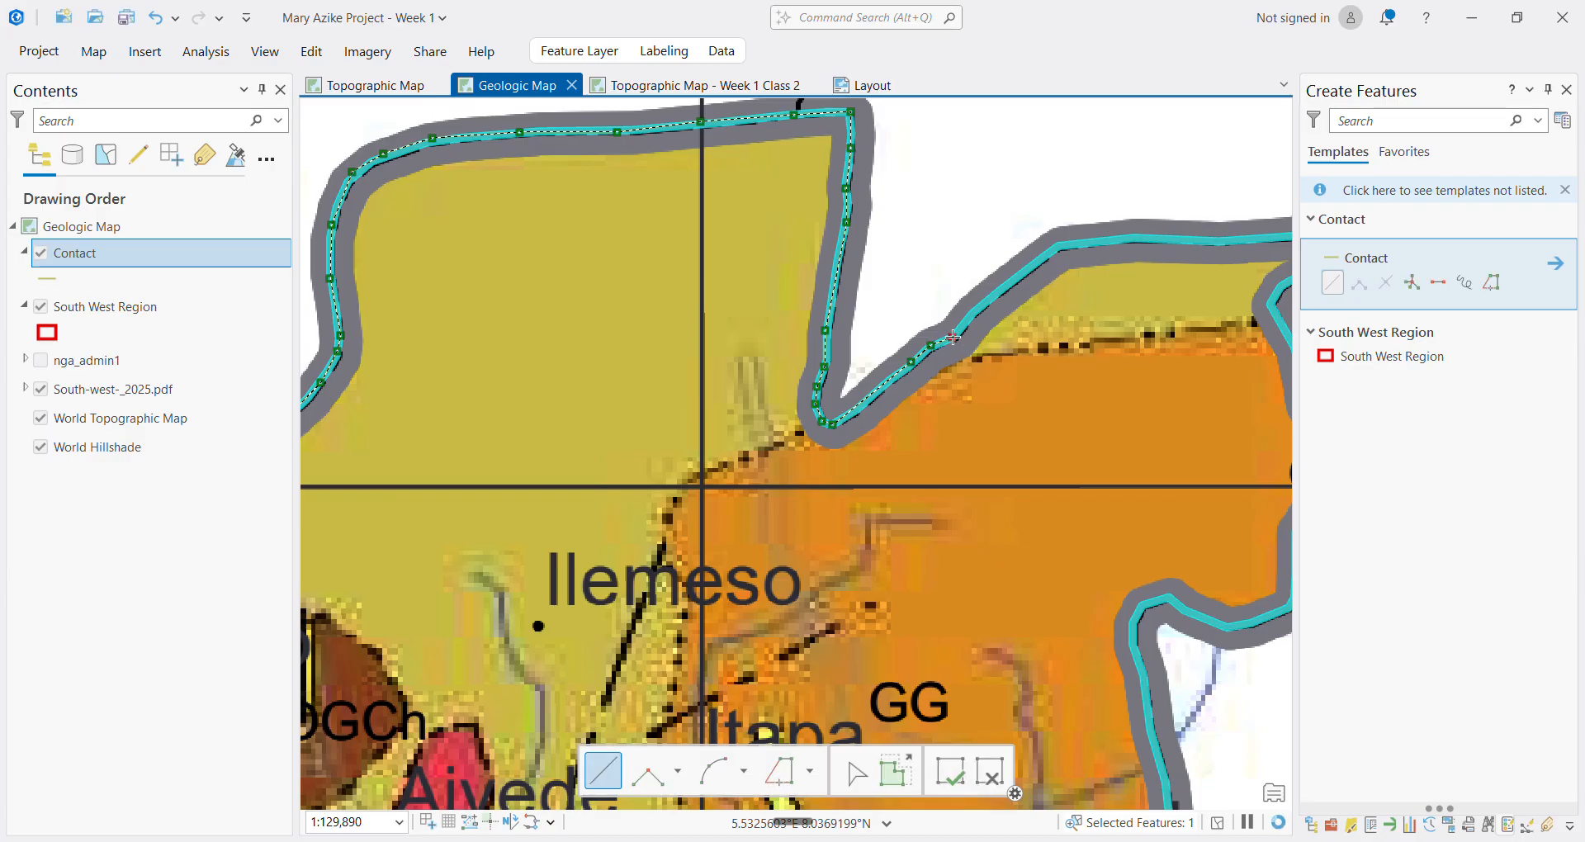
click(993, 295)
click(1056, 247)
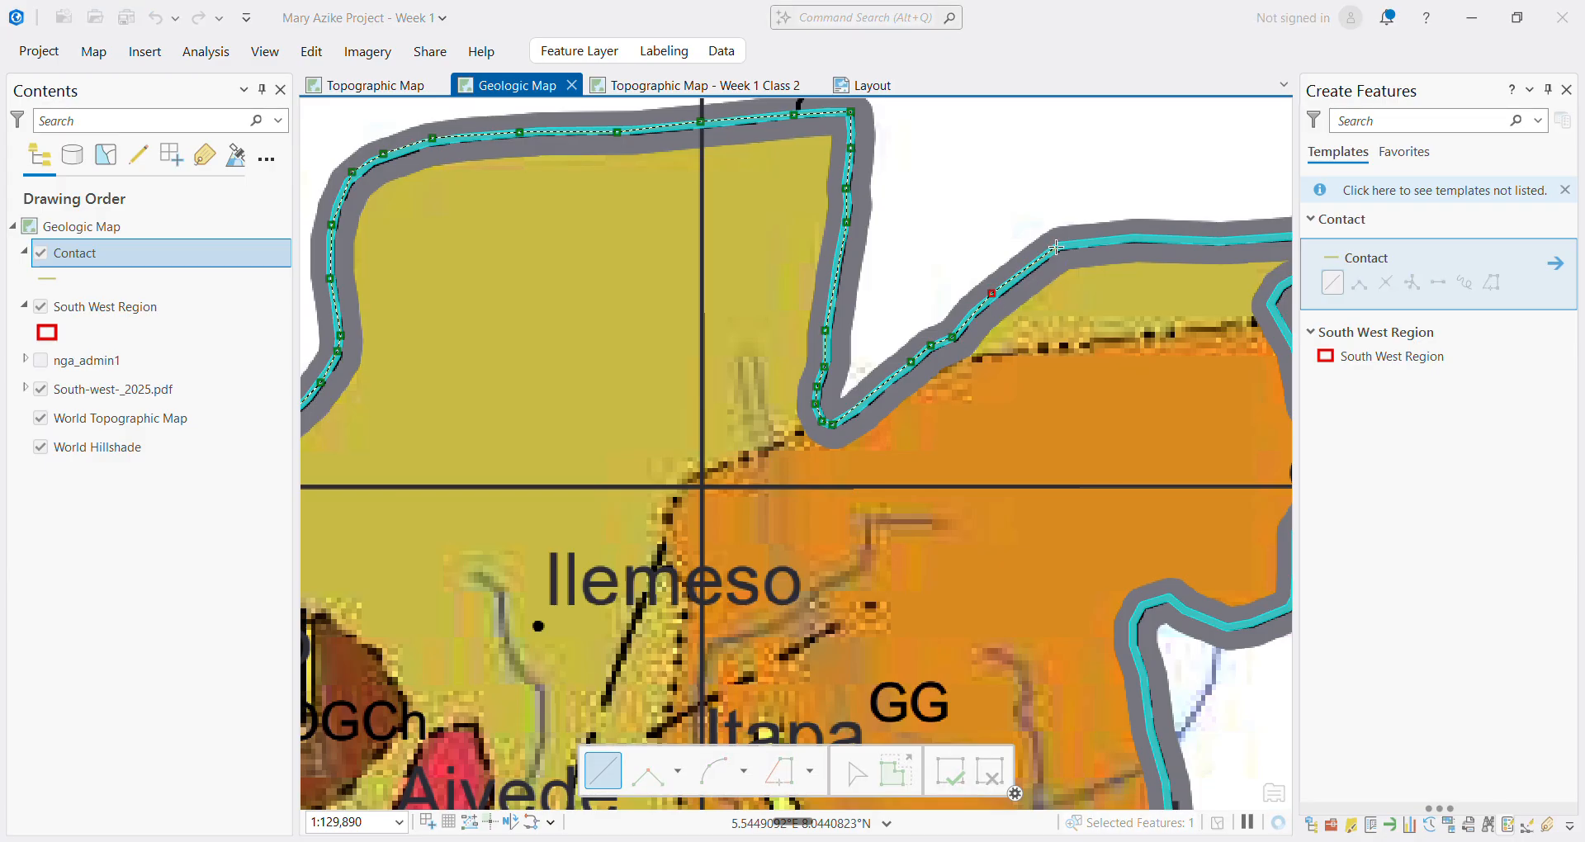
Continue the Contact line east along the nearly flat boundary stretch above the narrow olive strip
click(1117, 238)
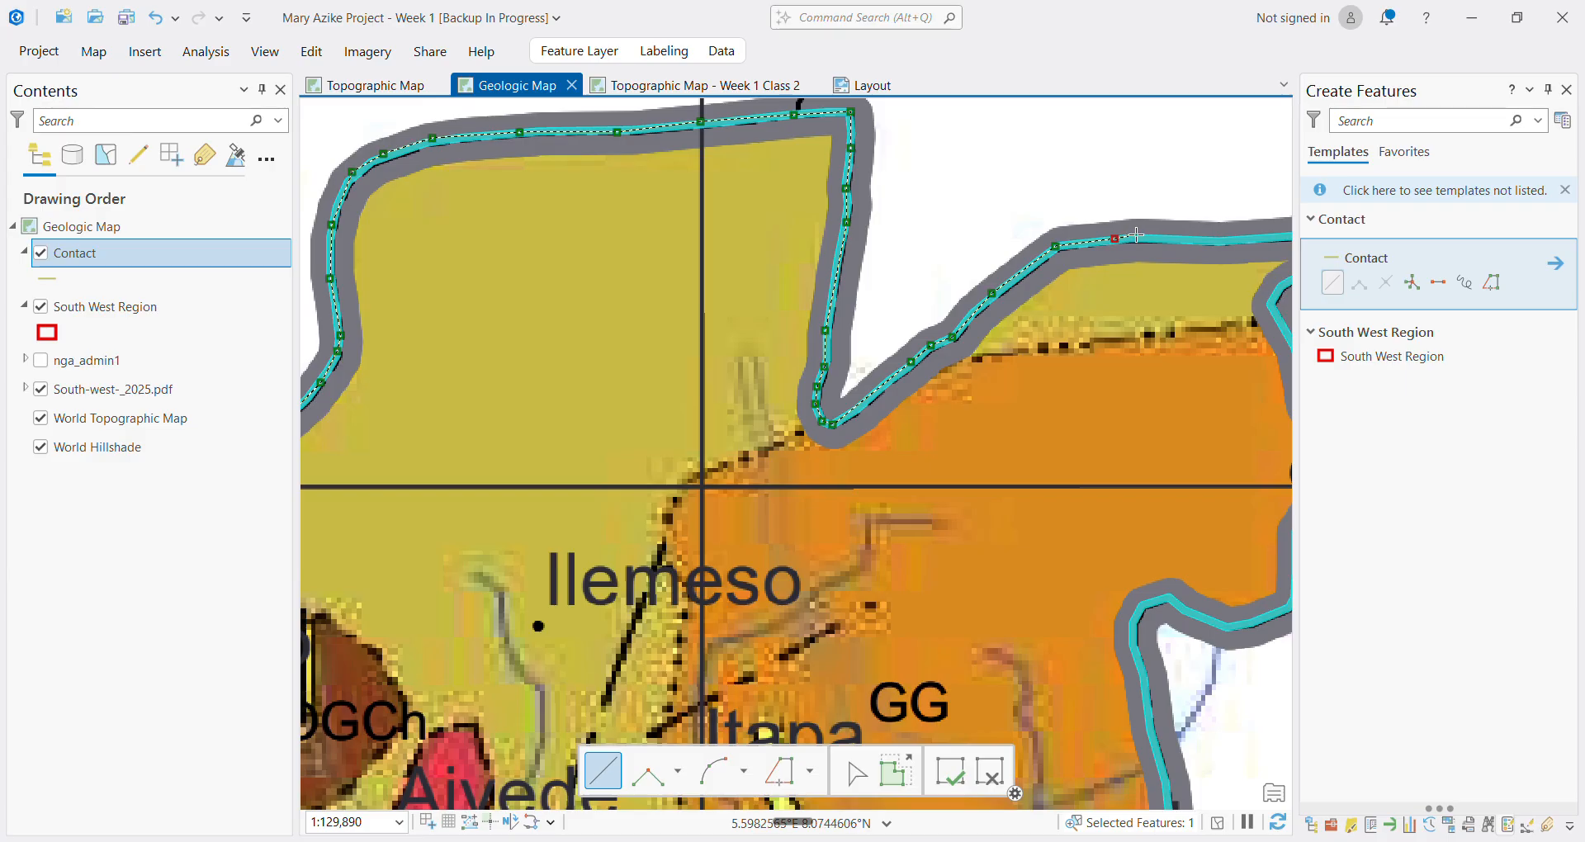
double_click(1147, 237)
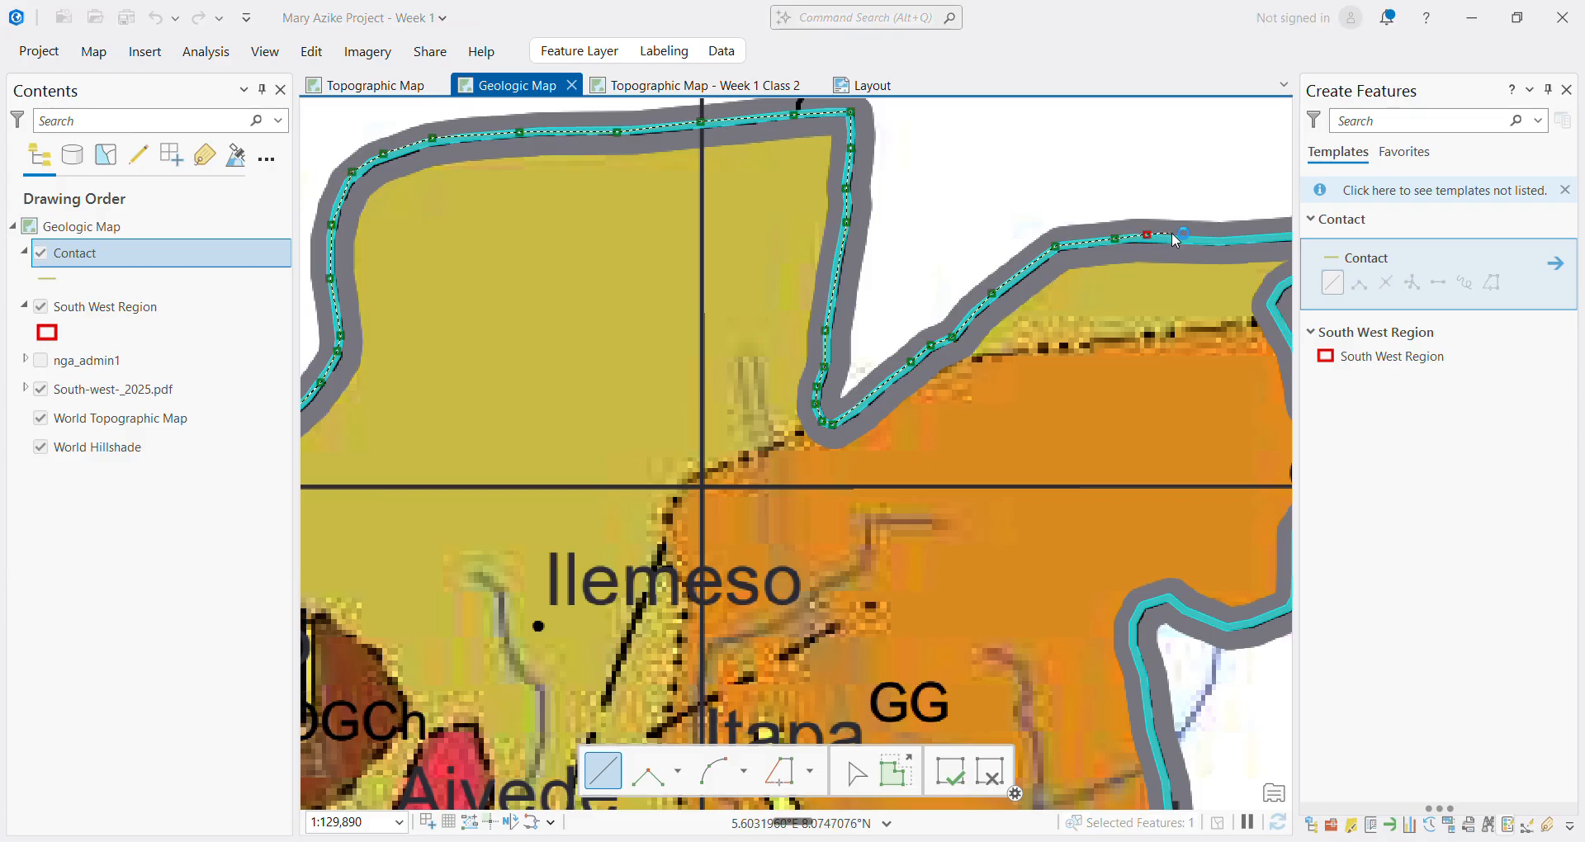
double_click(1255, 236)
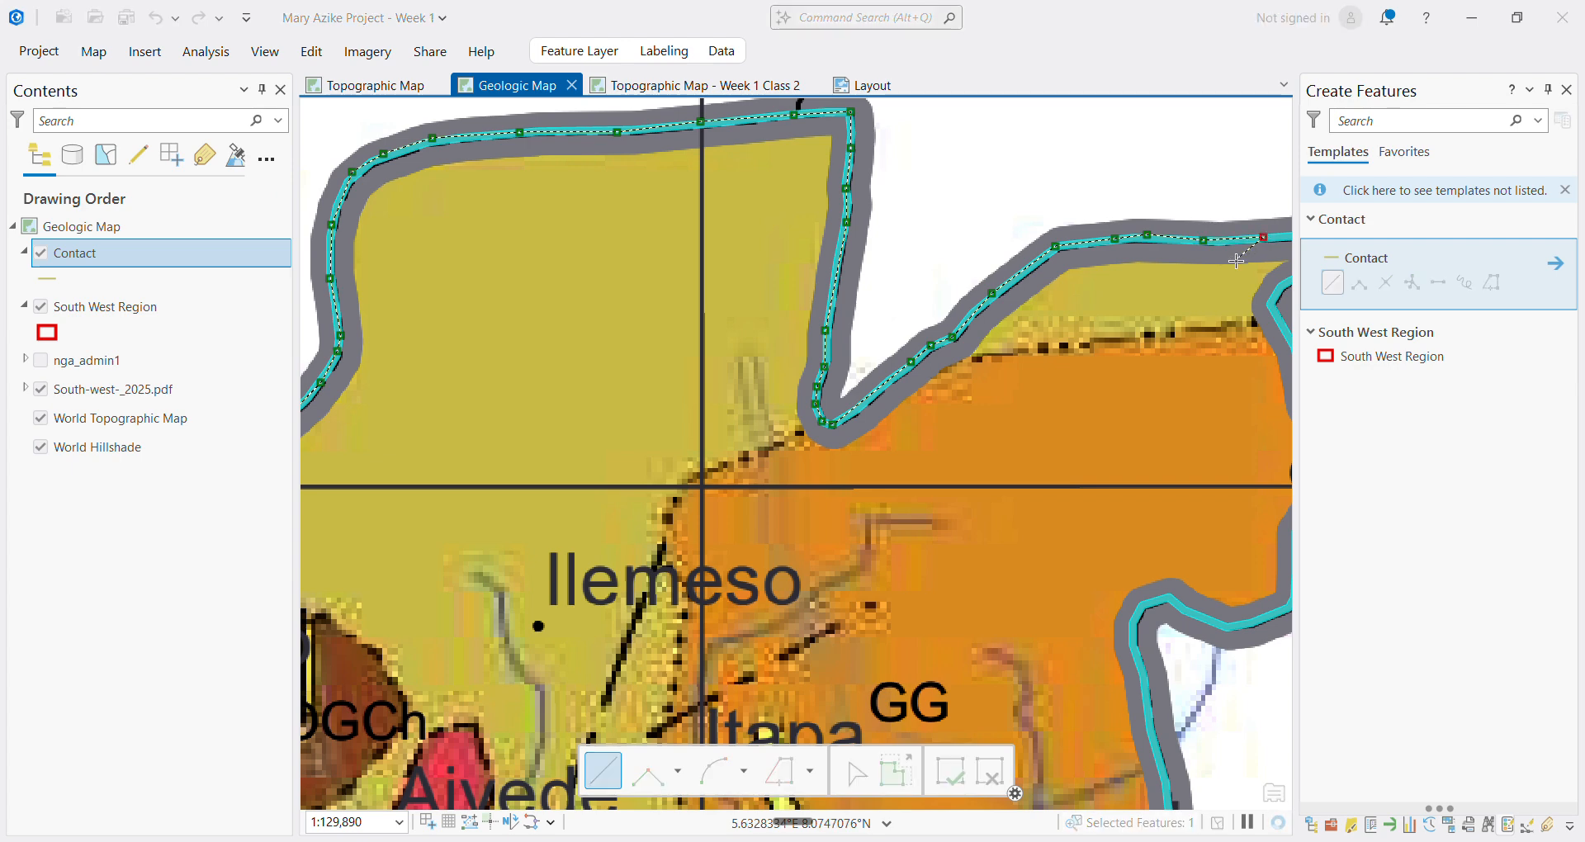
Take the Contact line around the pointed northeast tip and back southwest into the notch, undoing a misplaced vertex
scroll(1264, 237, down, 5)
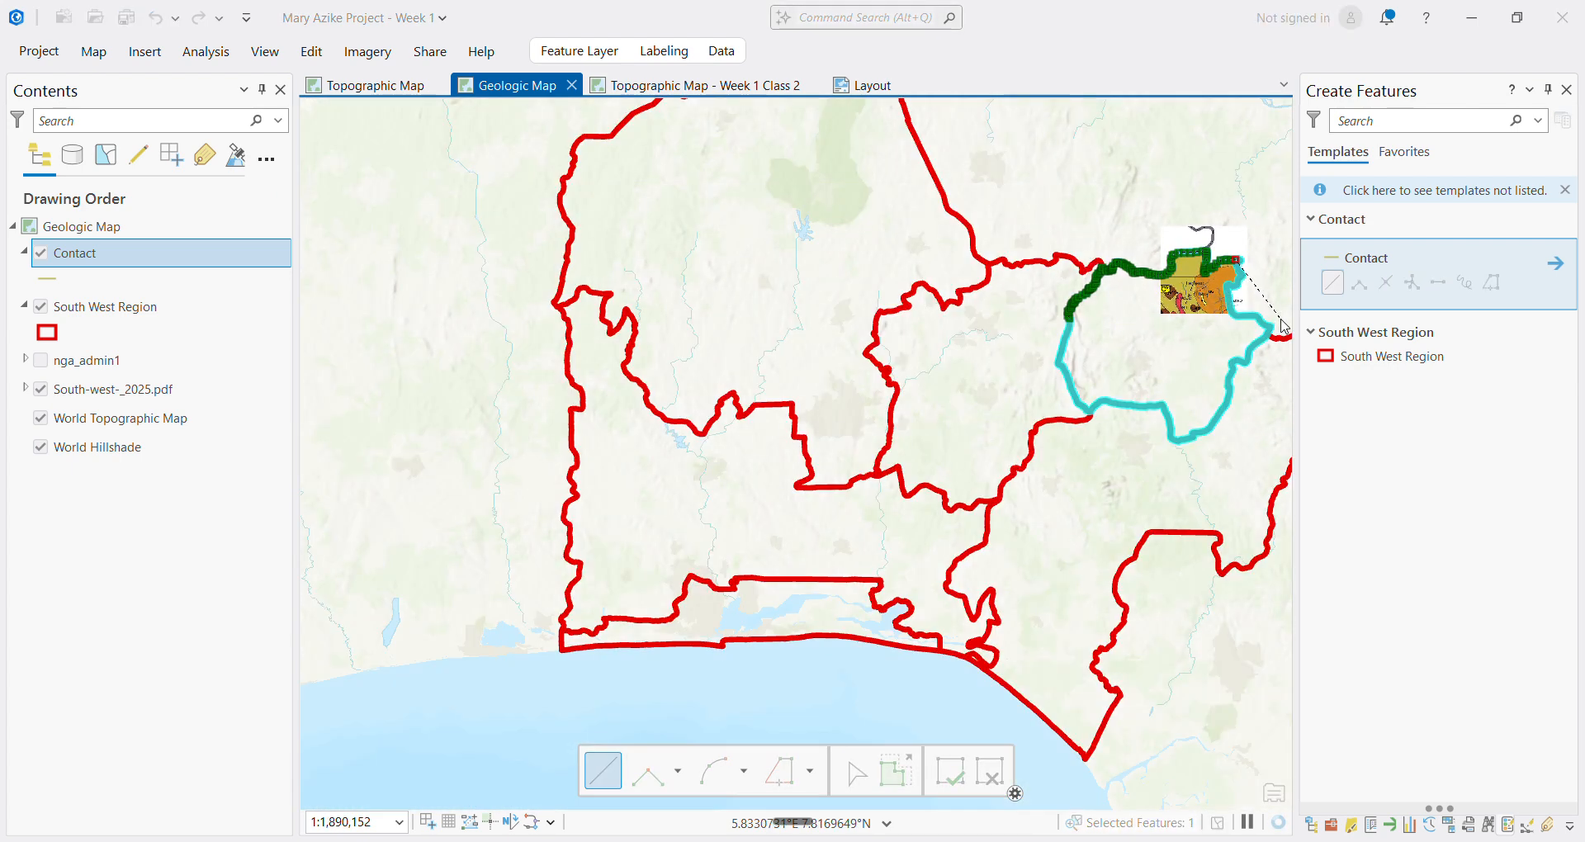
scroll(1261, 281, up, 4)
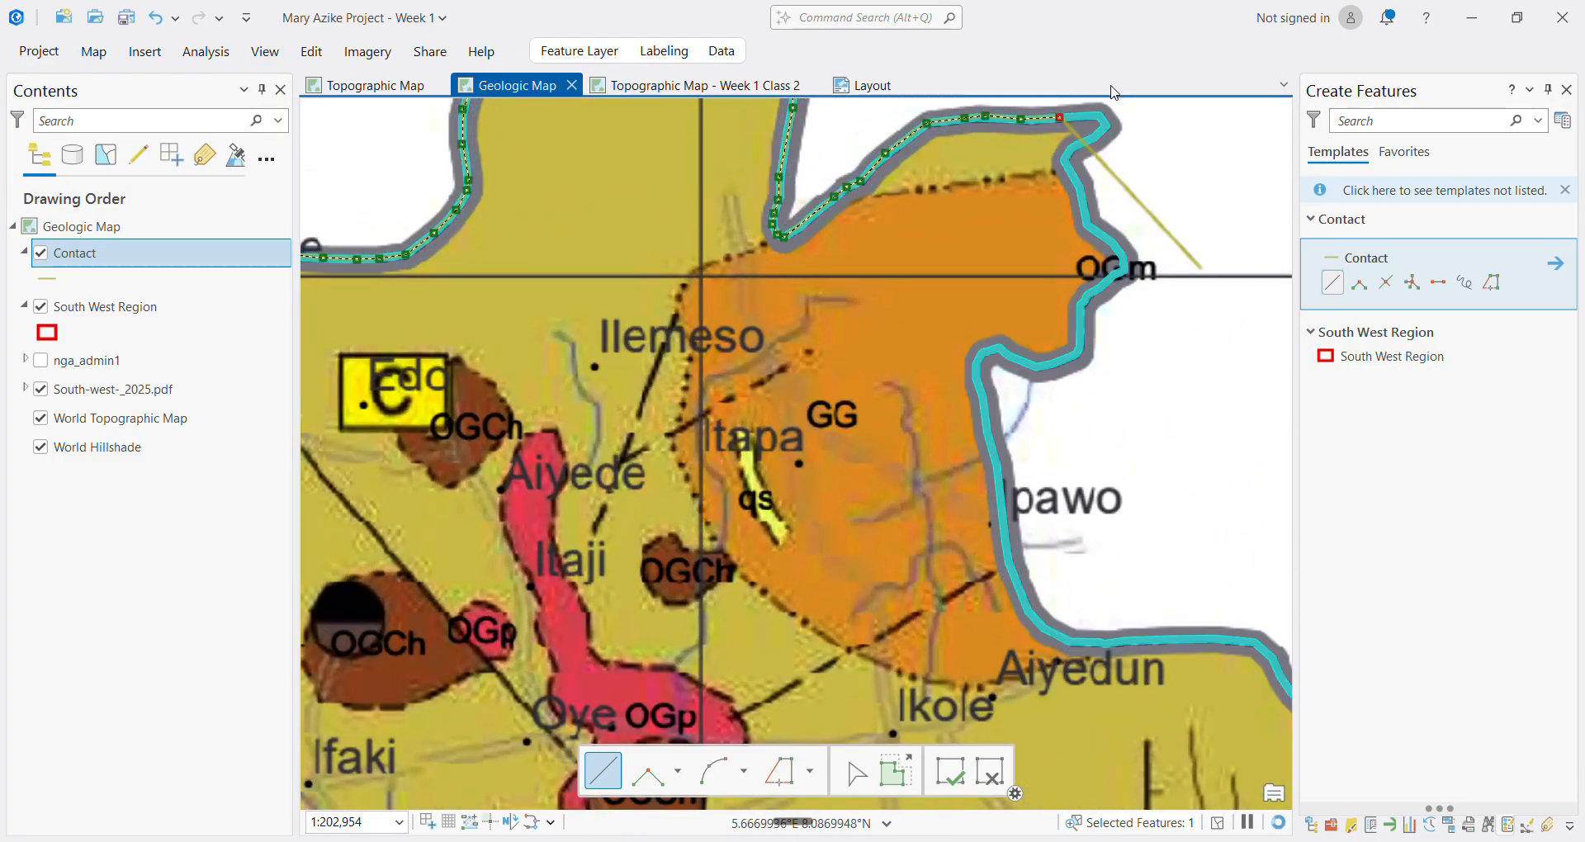
scroll(1122, 168, up, 3)
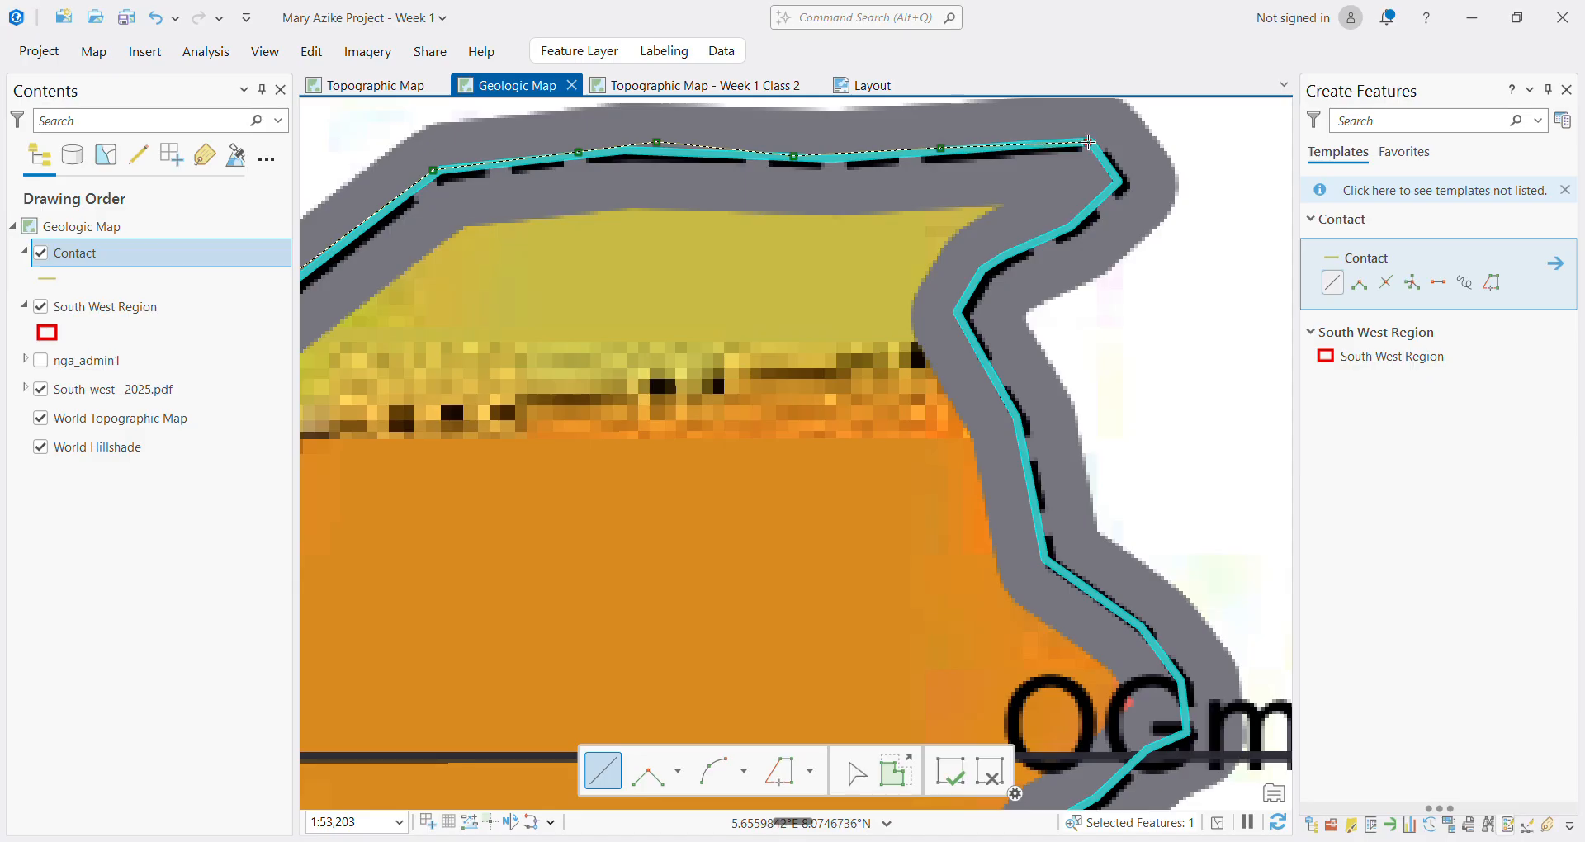
click(1088, 142)
click(1117, 183)
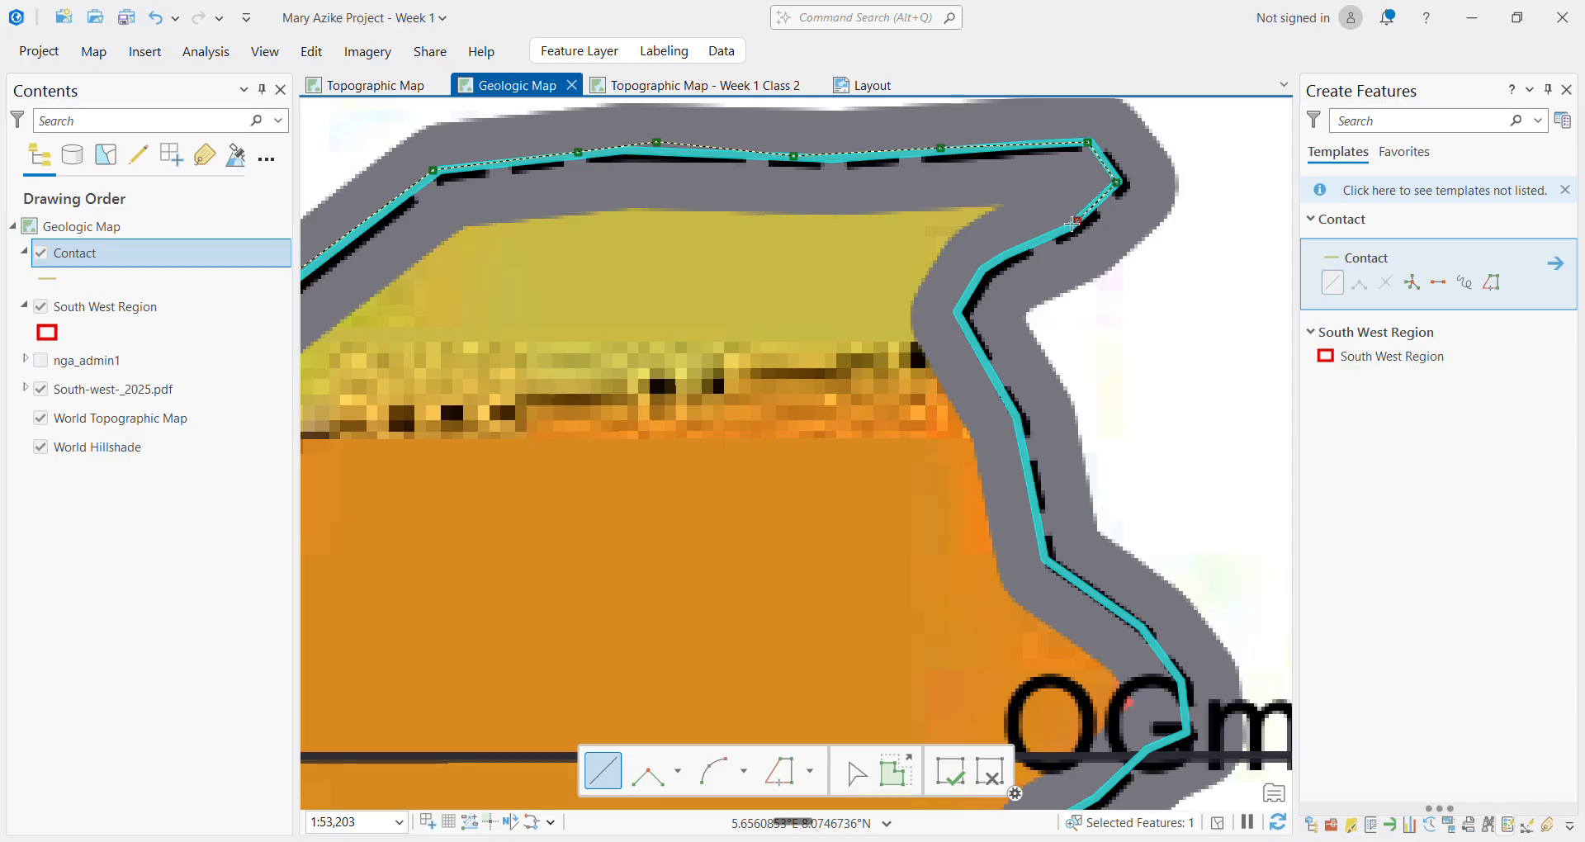
click(1077, 221)
click(1048, 231)
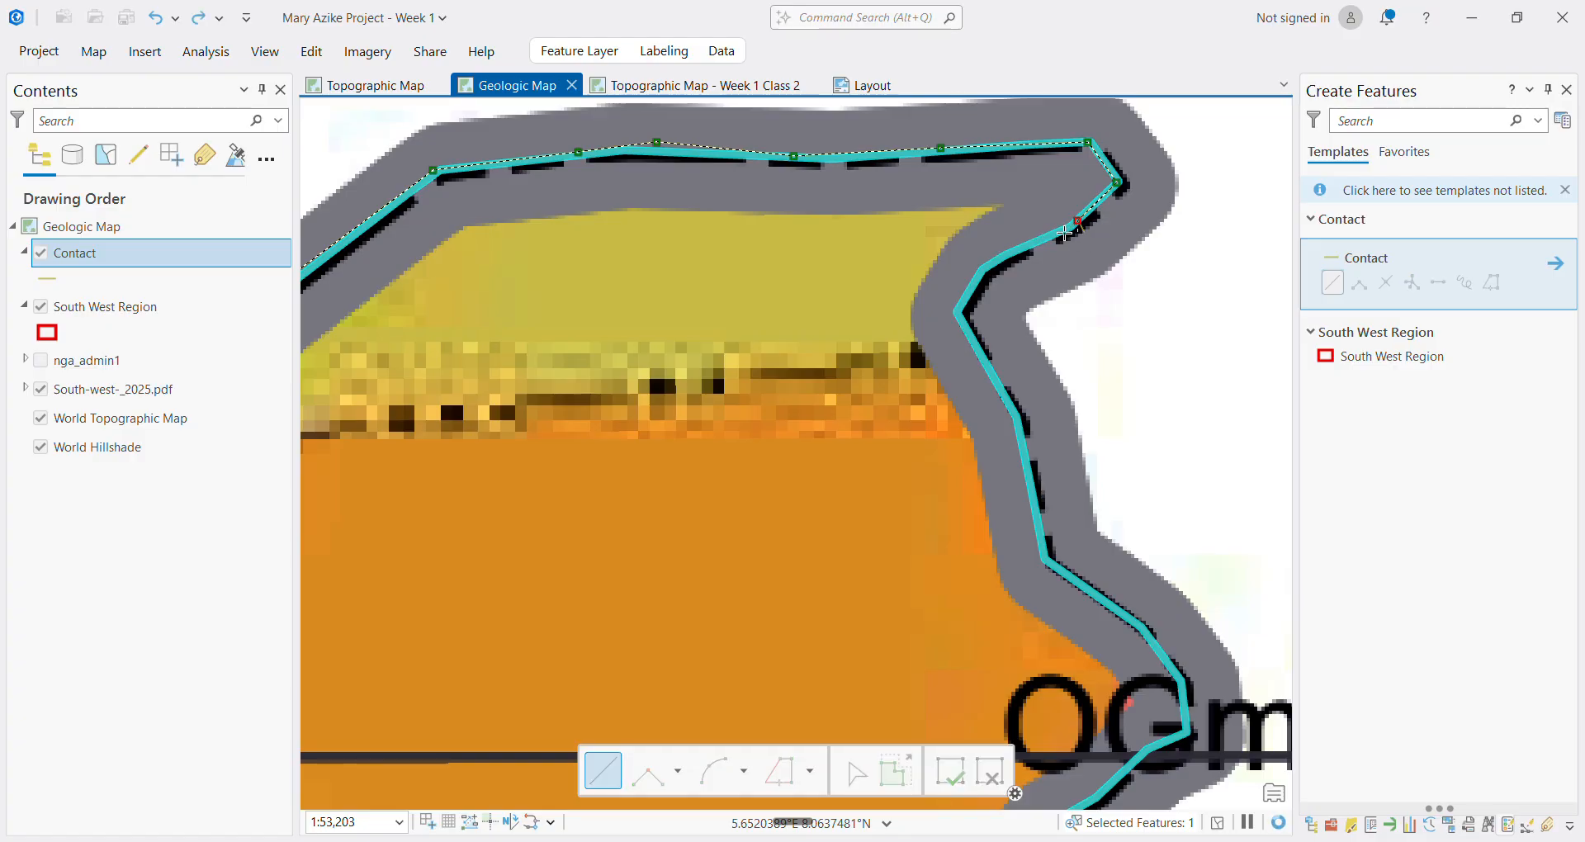
key(ctrl+z)
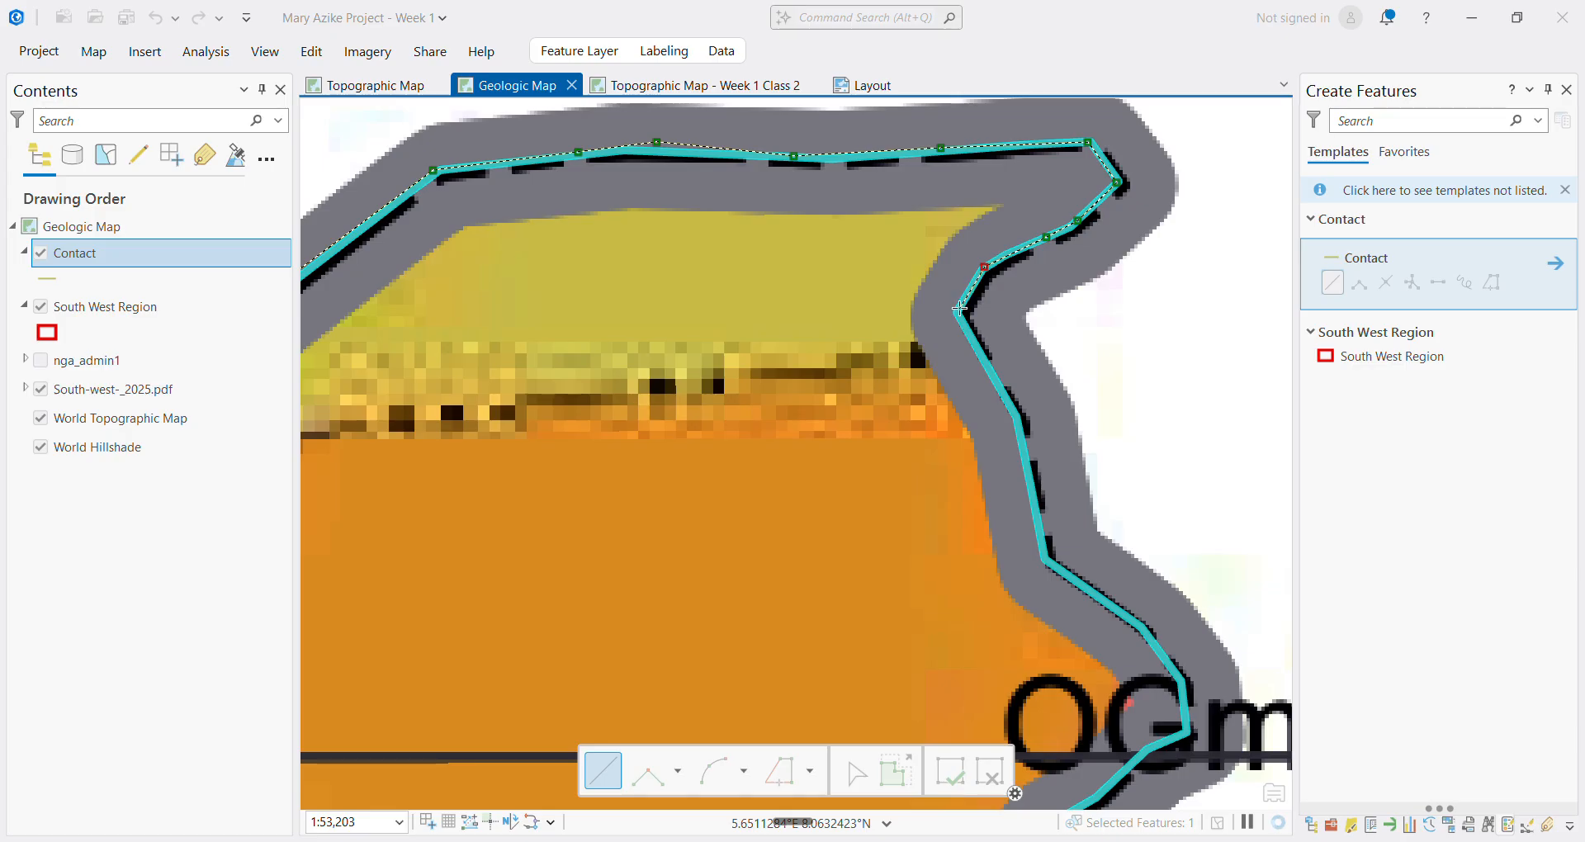
Add Contact line vertices from the notch south along the eastern edge of the orange unit and around the OGm label
click(981, 357)
click(1014, 413)
click(1022, 430)
click(1044, 559)
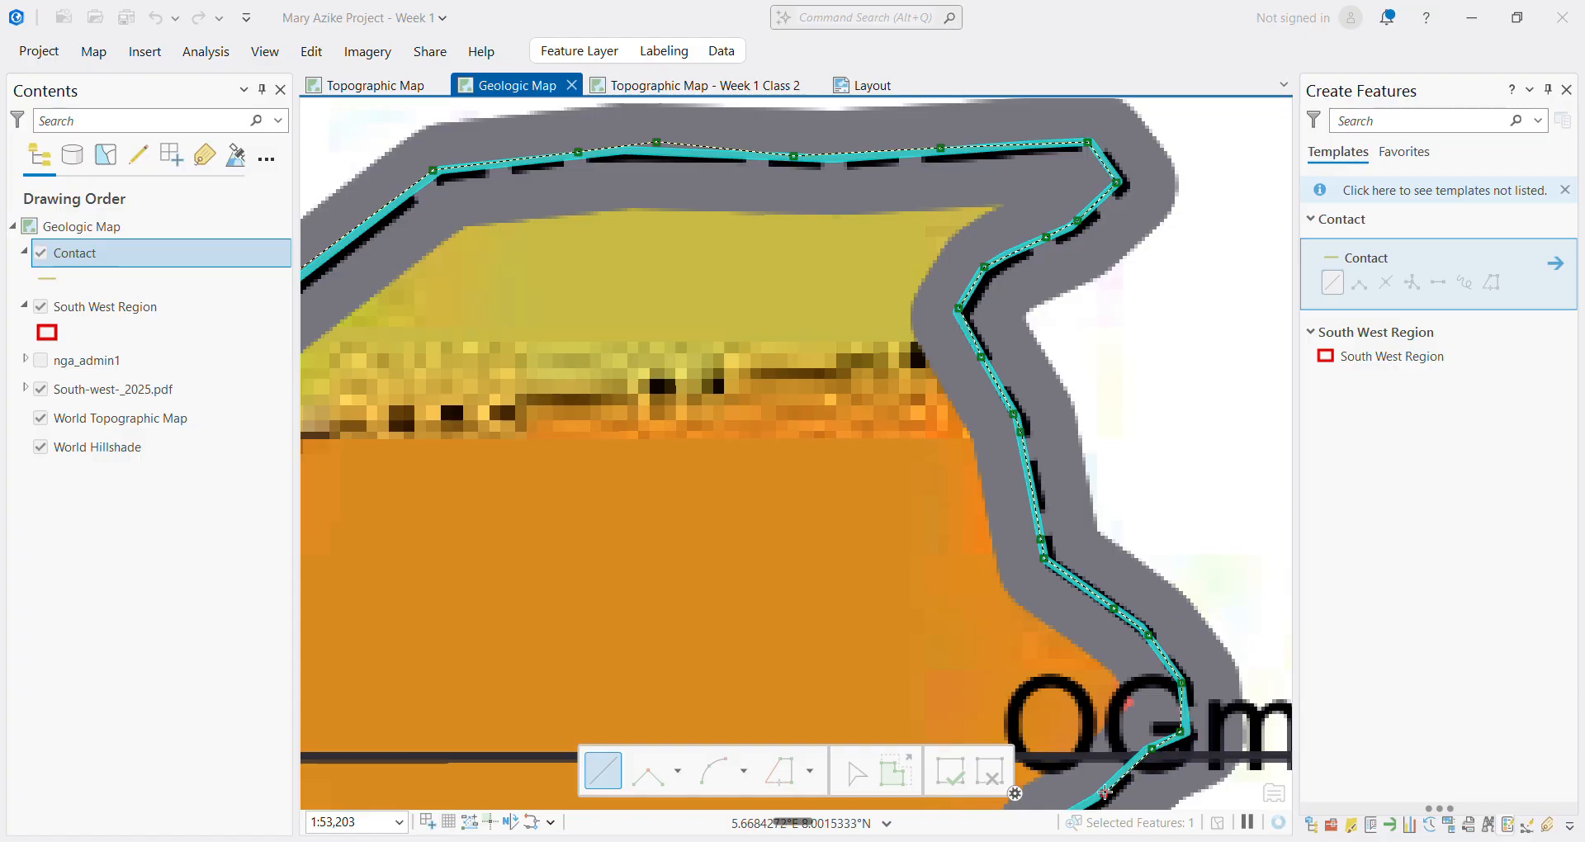
Trace the Contact line southwest from the OGm label and down the vertical boundary stretch below it
scroll(1105, 792, down, 6)
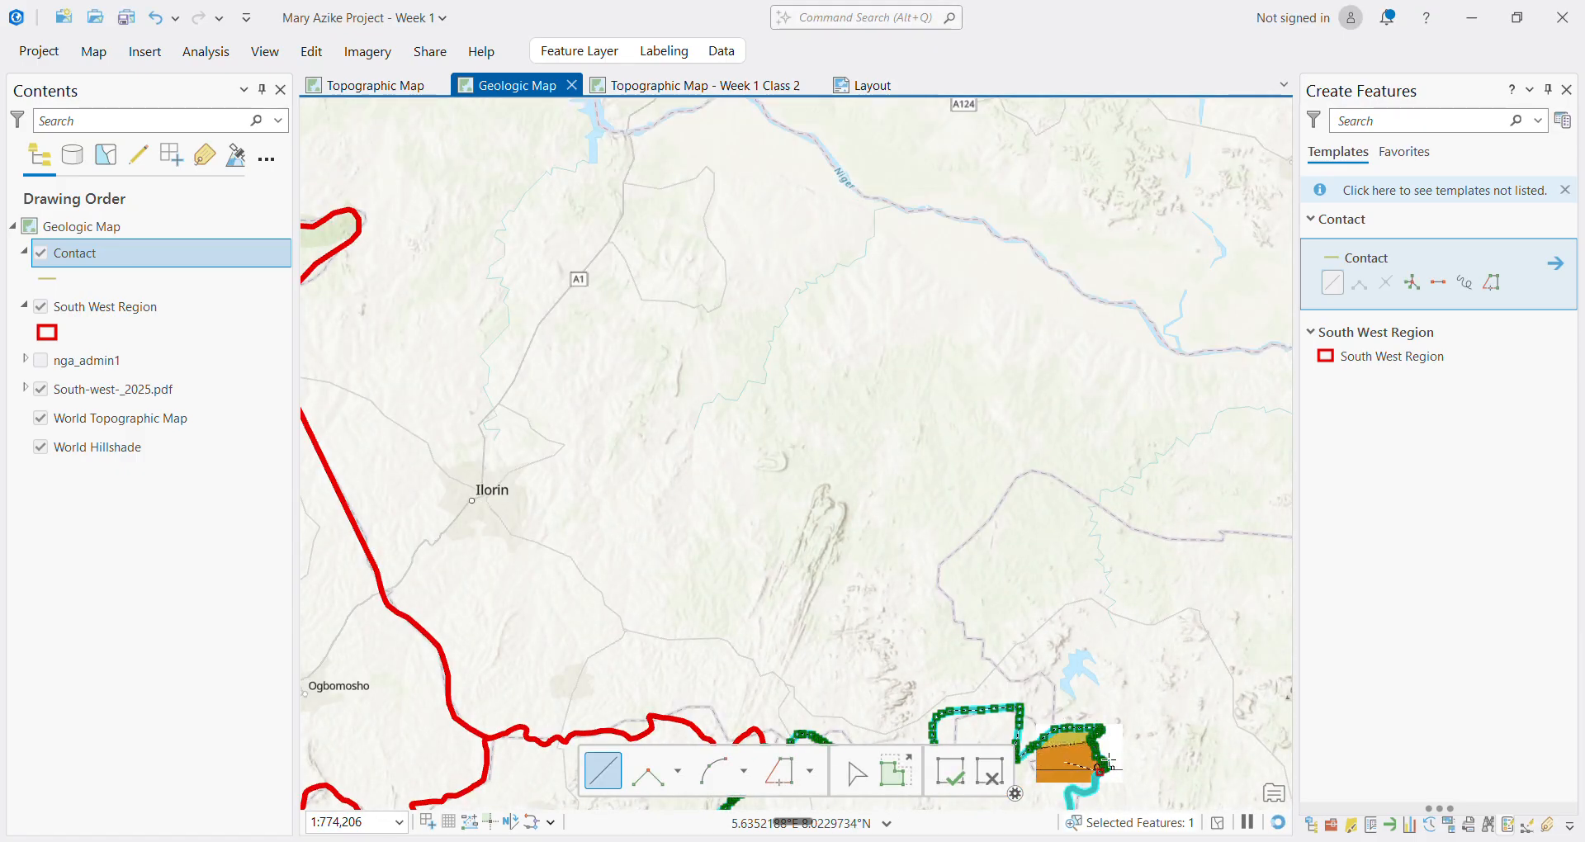
scroll(1068, 779, up, 2)
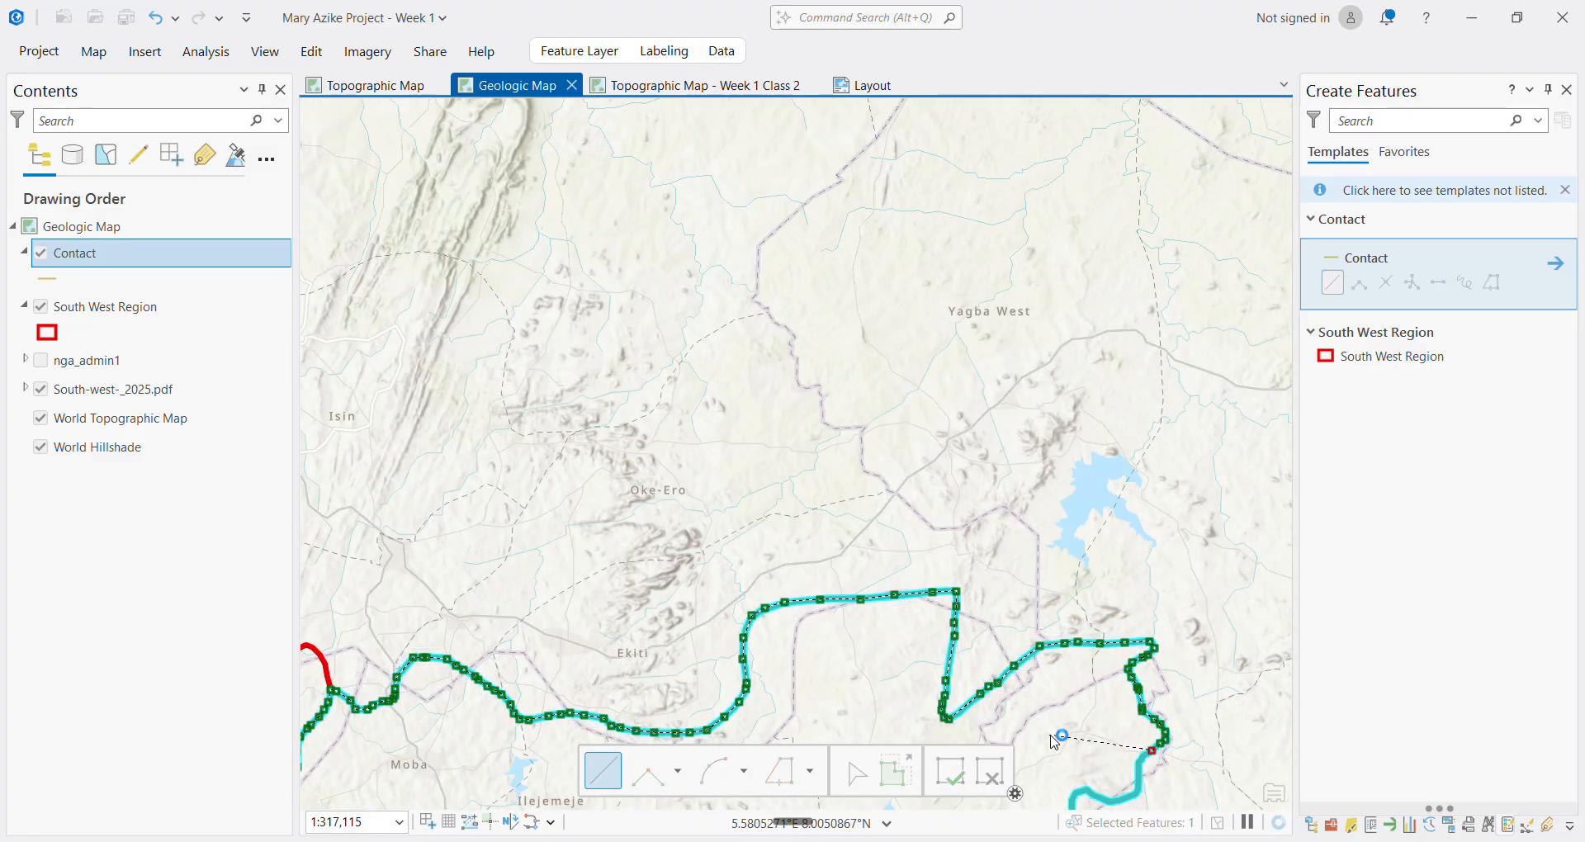
scroll(1030, 679, down, 4)
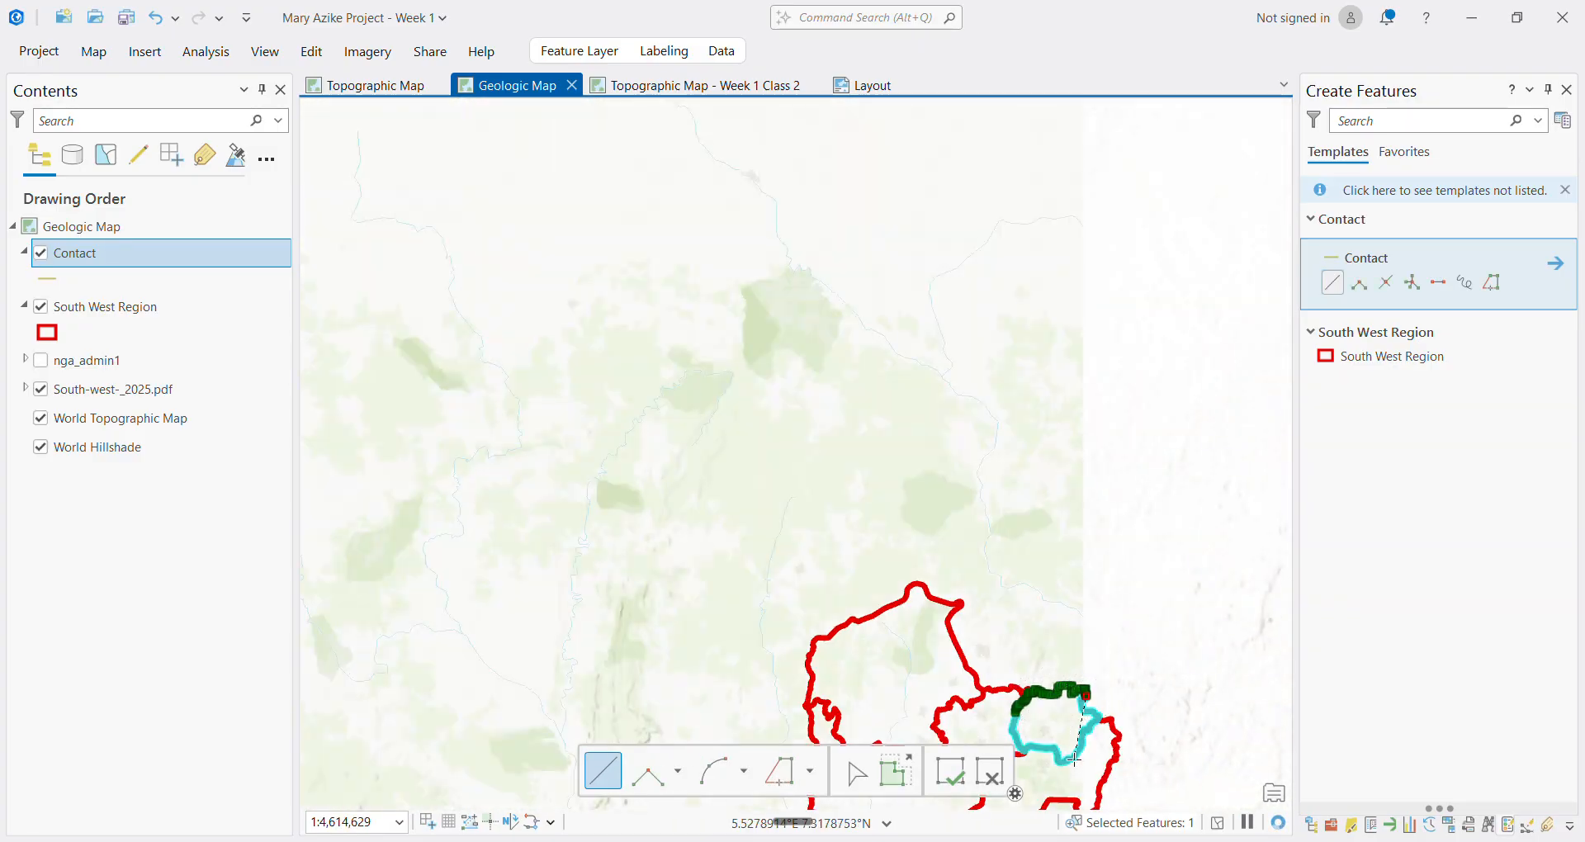
scroll(1112, 445, up, 3)
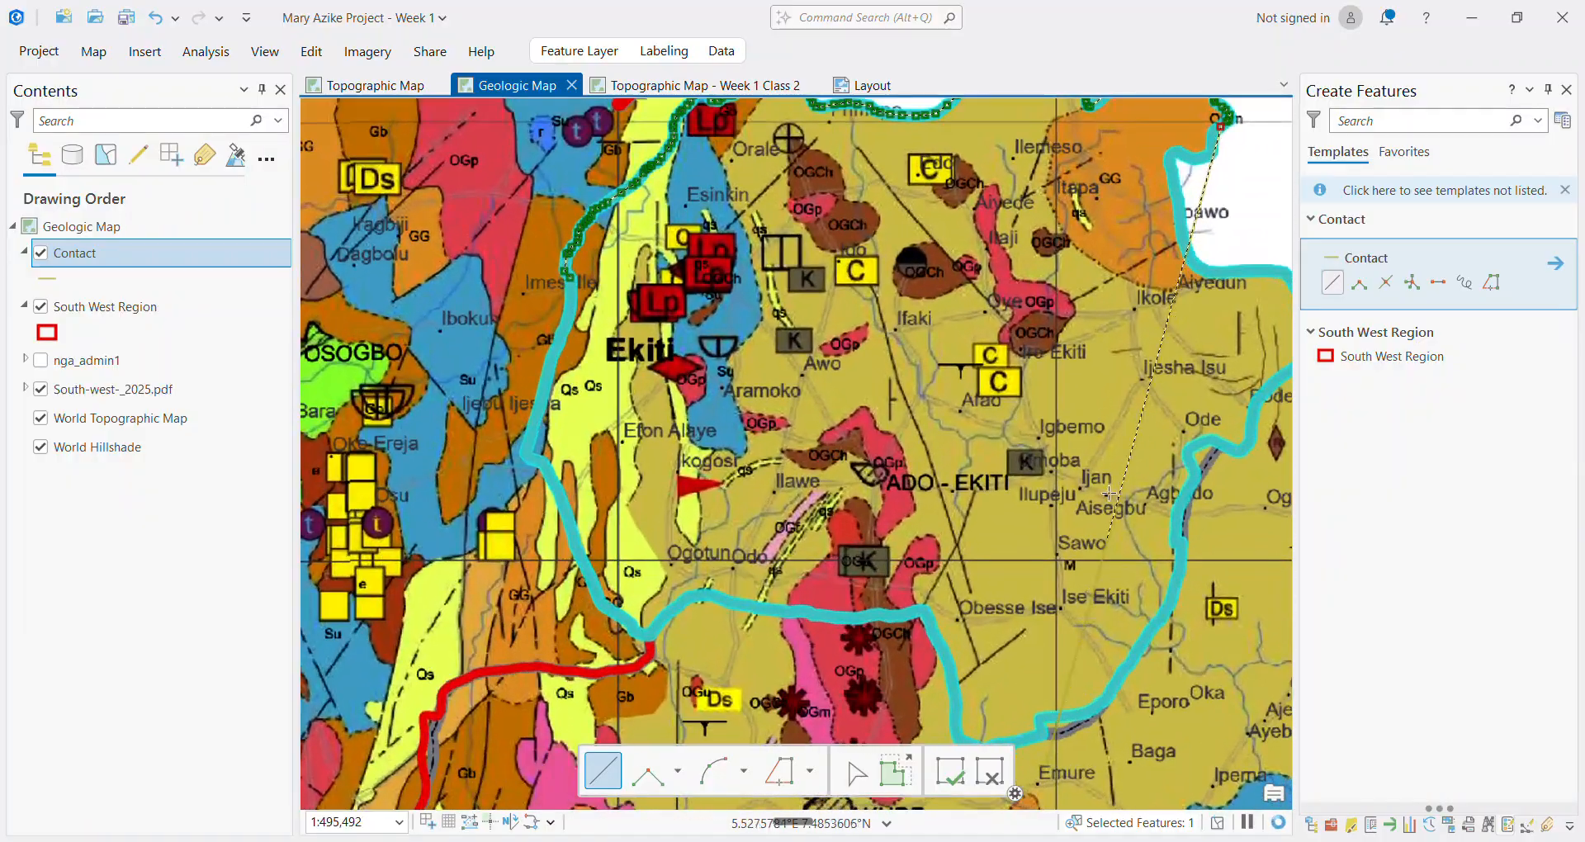
scroll(1112, 446, down, 3)
scroll(1082, 256, up, 2)
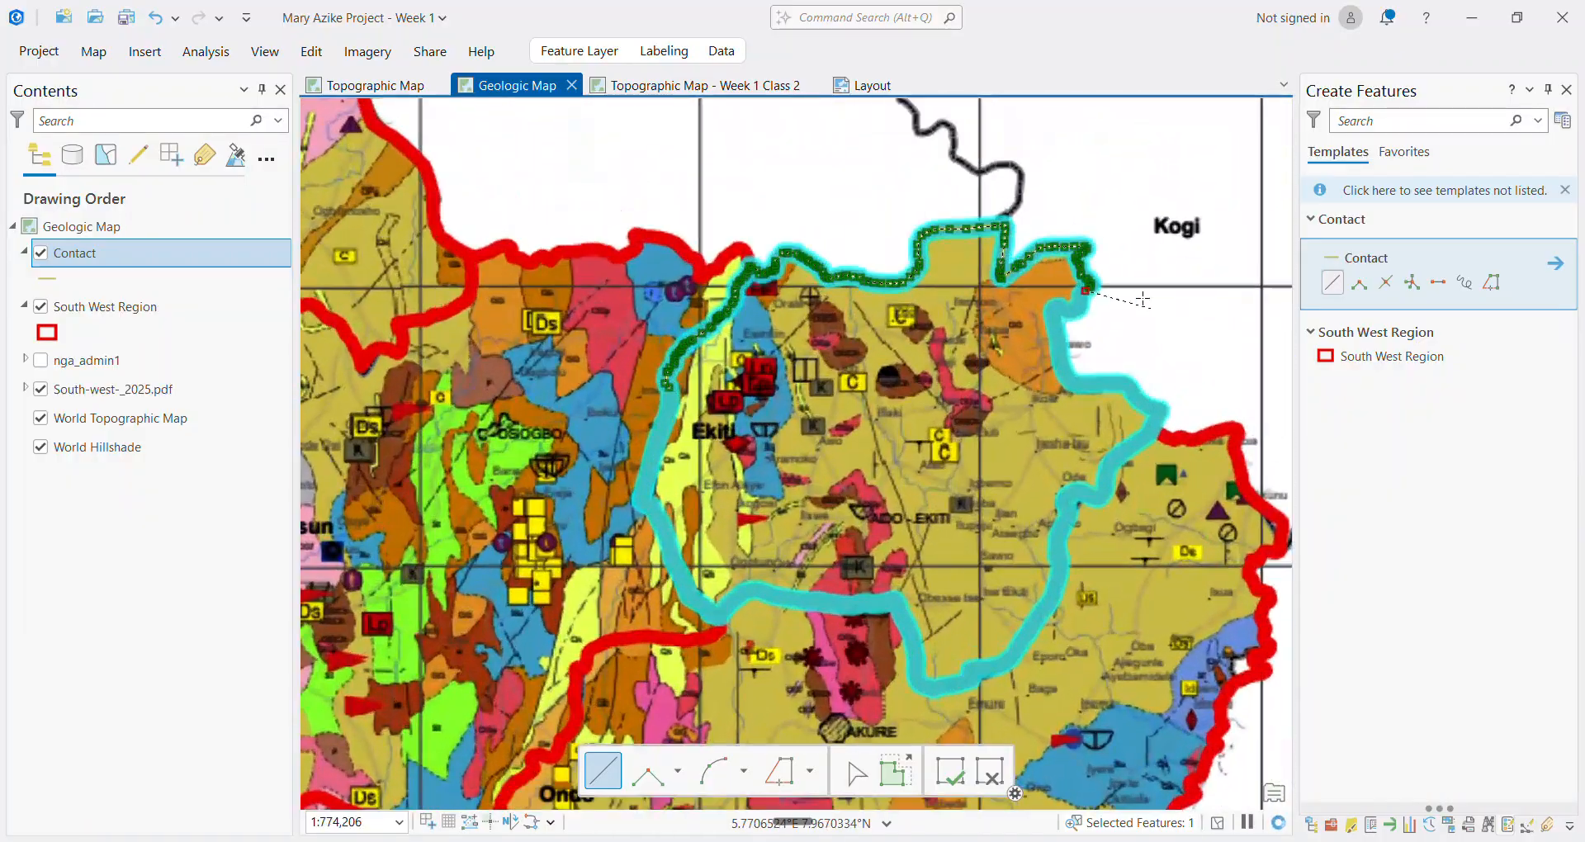
scroll(1082, 257, up, 4)
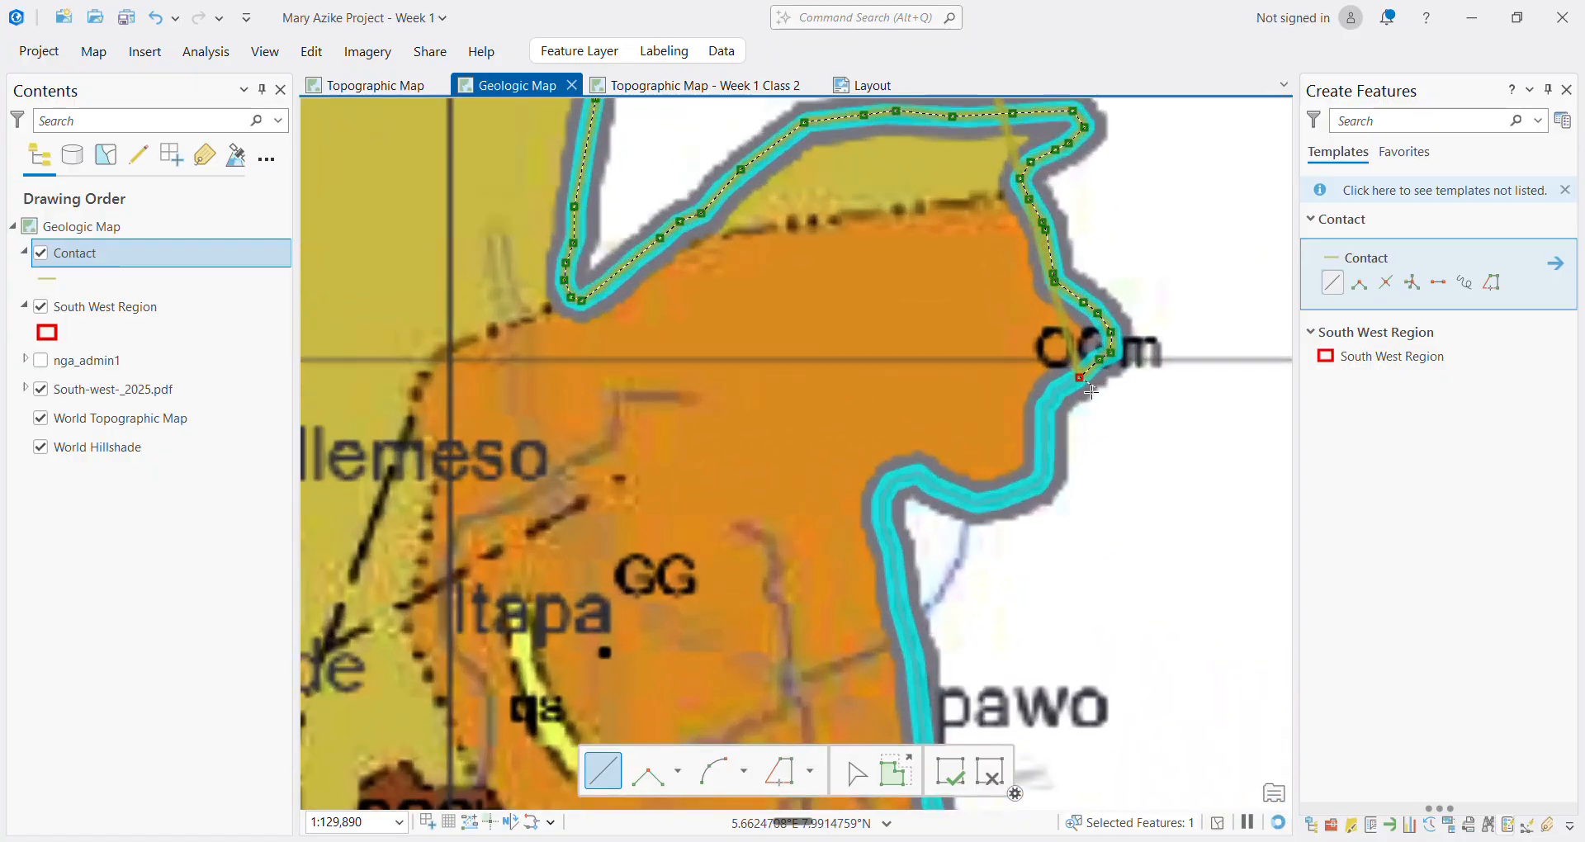
scroll(1071, 383, up, 3)
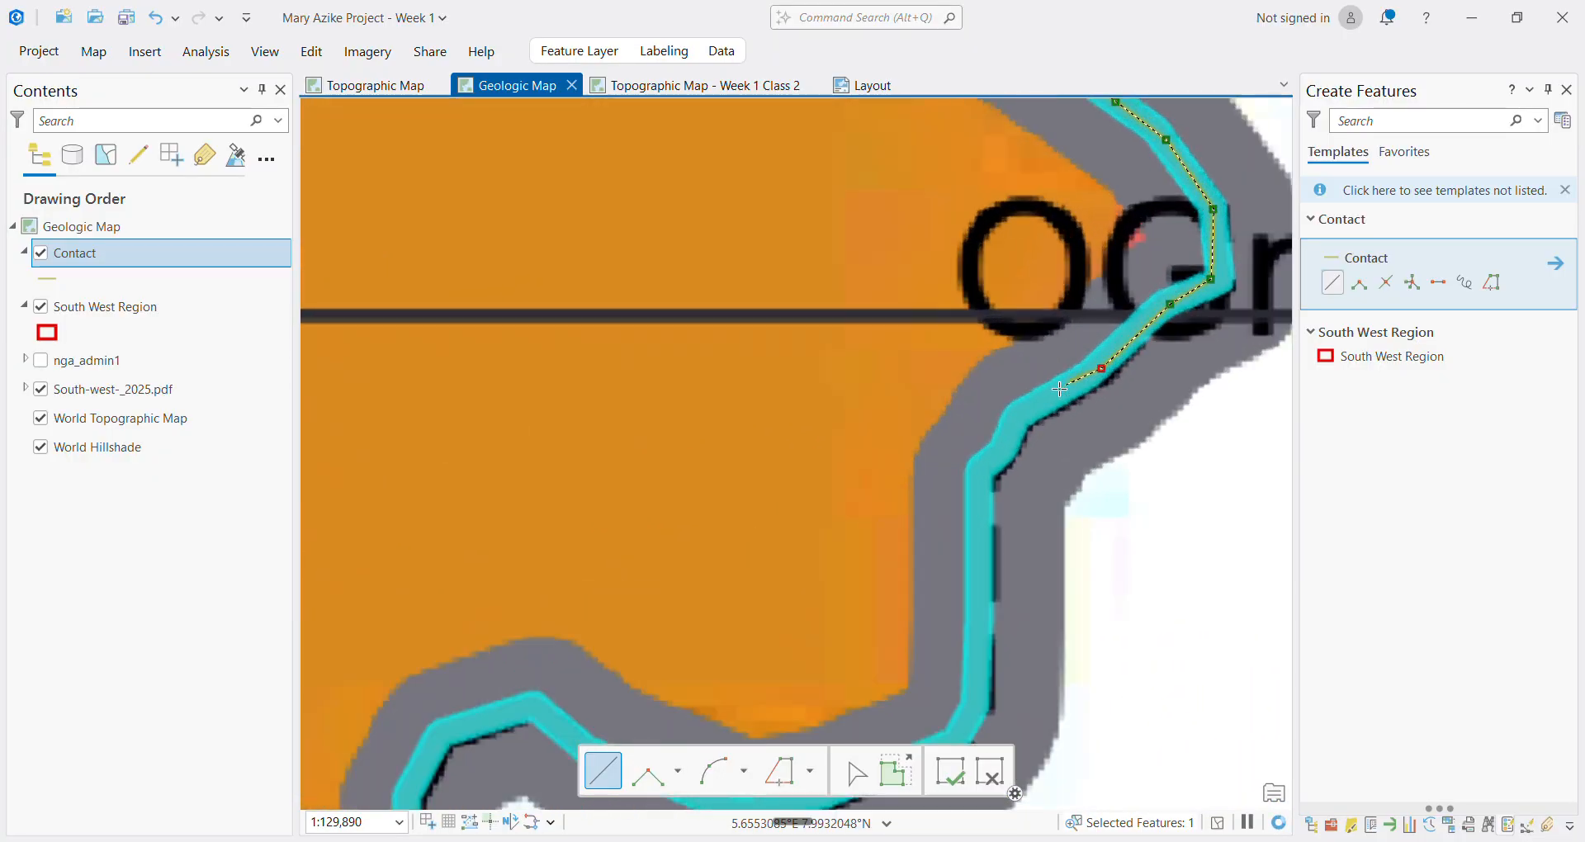
click(1000, 427)
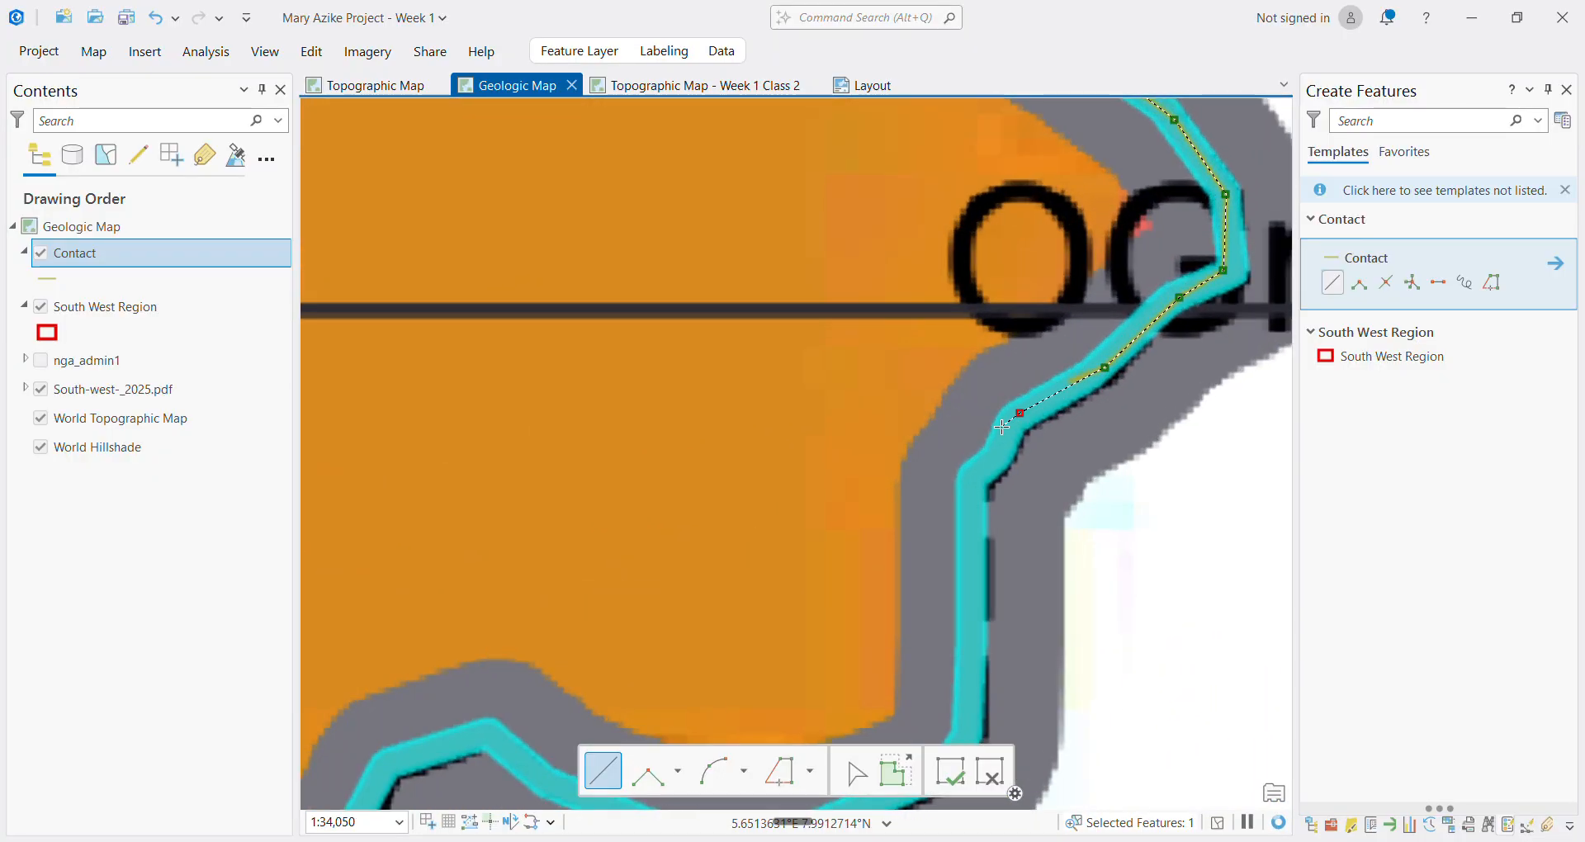
click(972, 478)
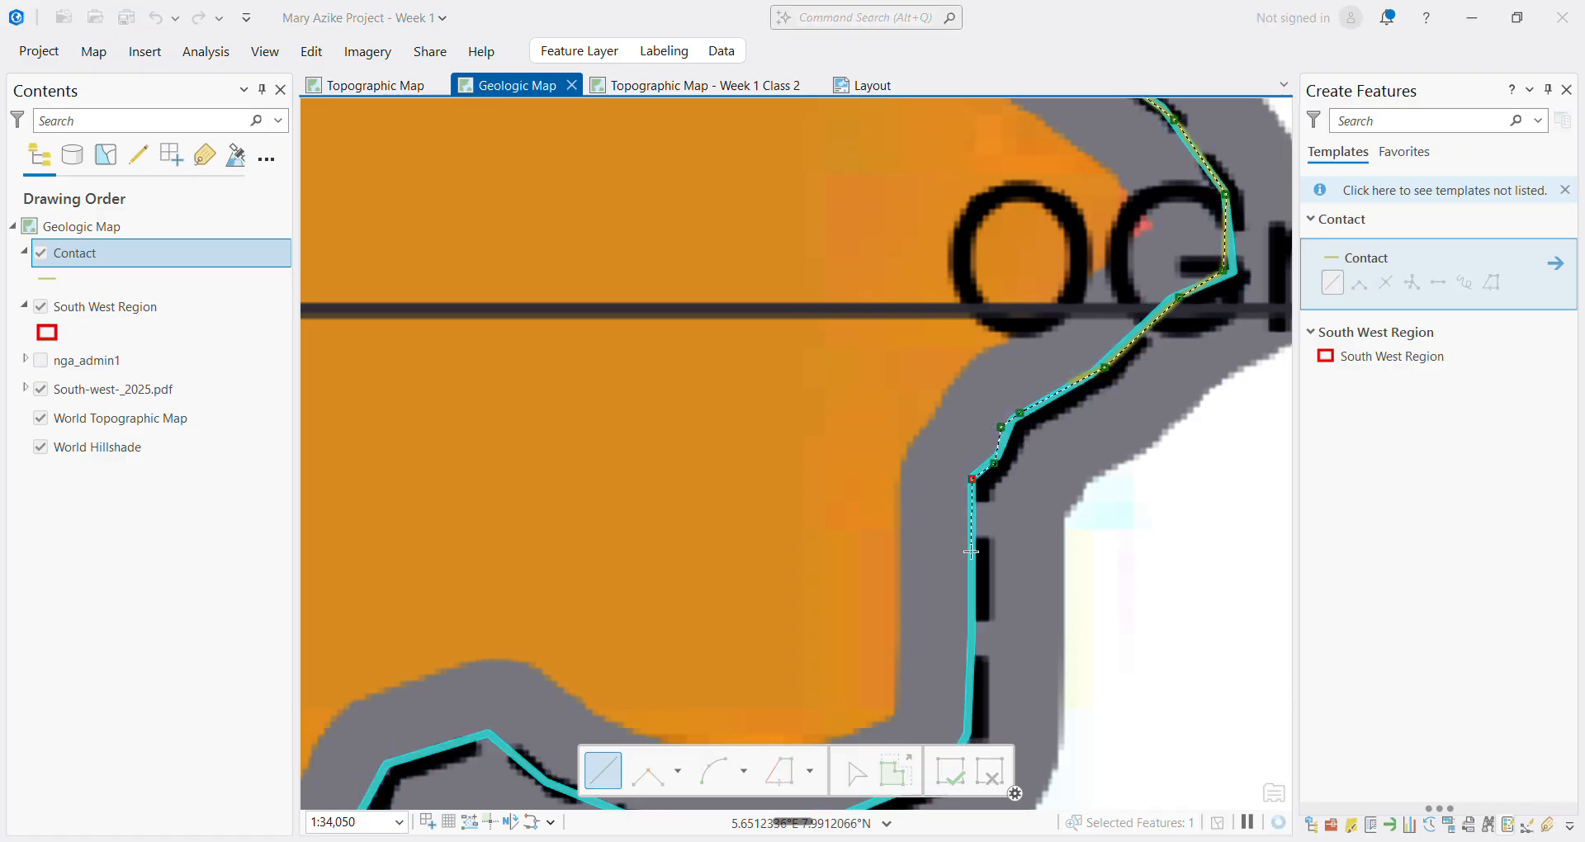
click(970, 698)
Carry the Contact line around the orange unit's southeast corner and west along its curved lower edge north of Ipawo
scroll(969, 698, down, 5)
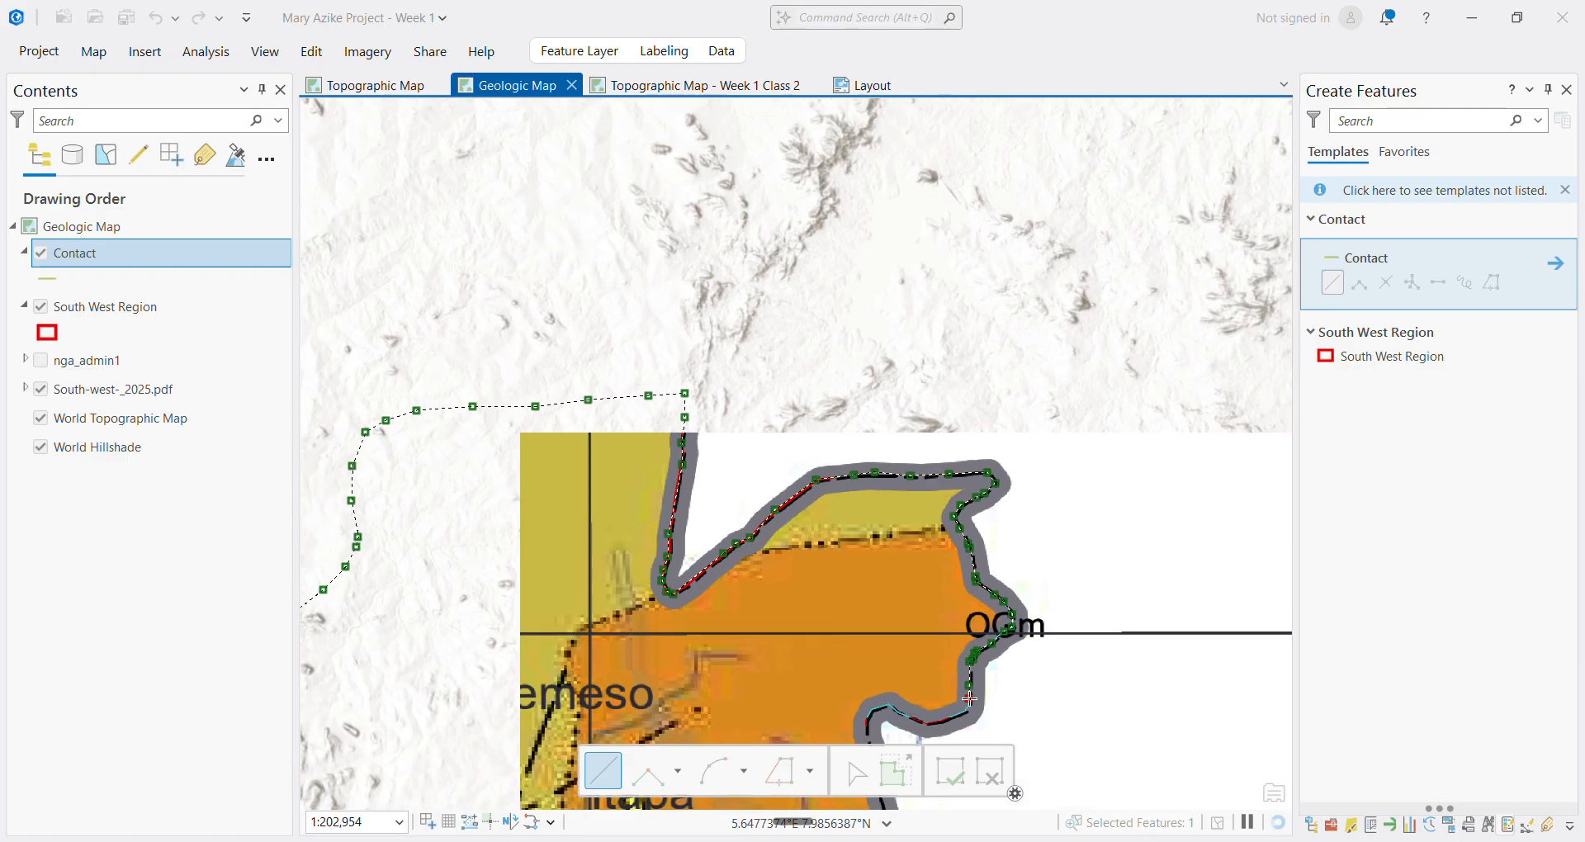
scroll(958, 747, up, 4)
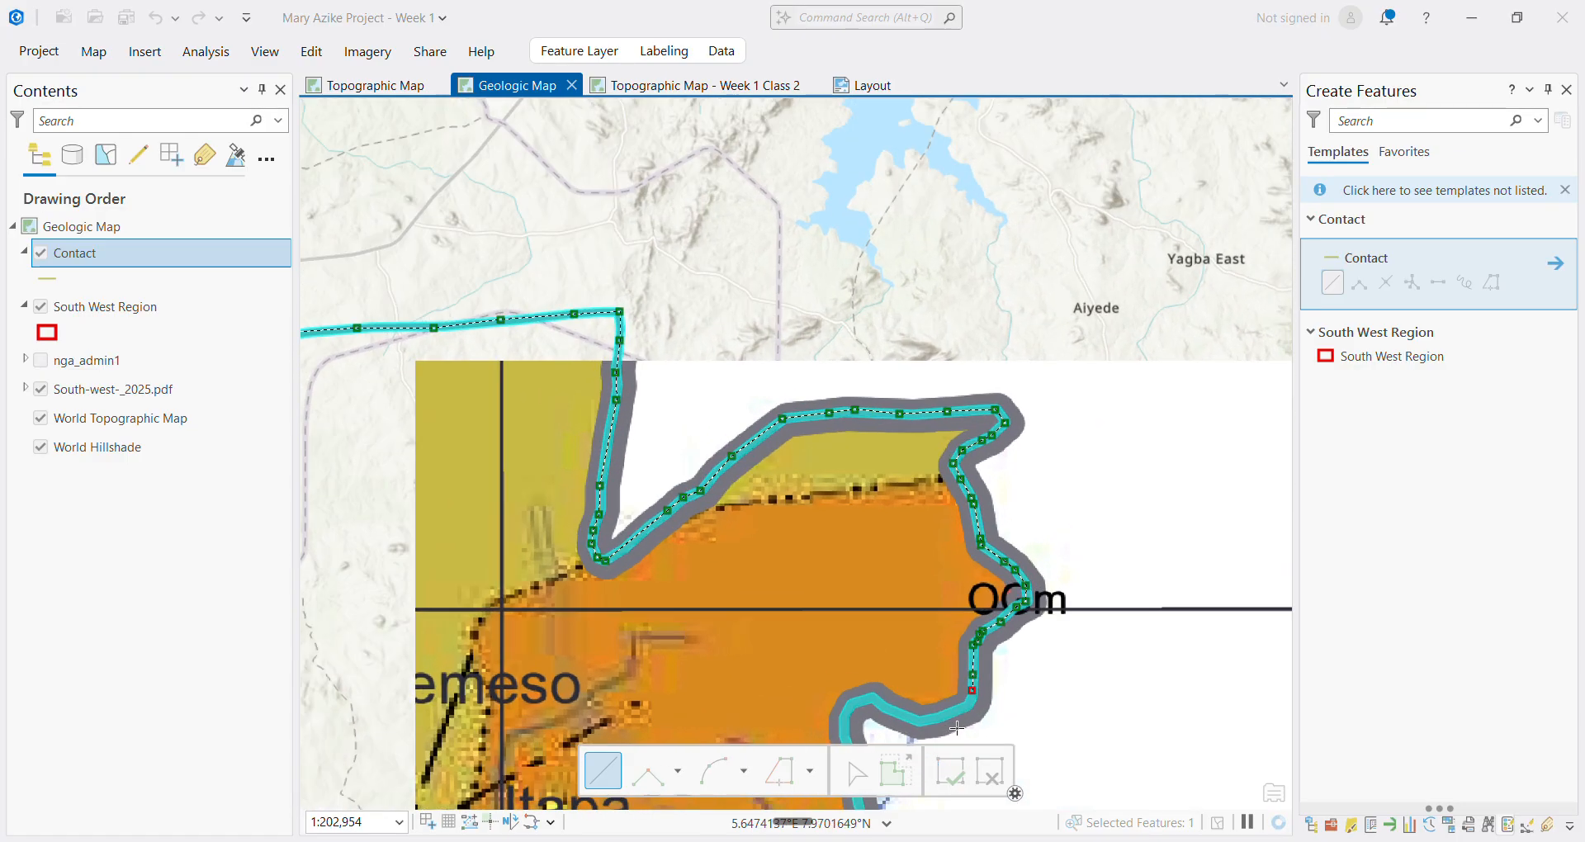
scroll(1045, 582, up, 3)
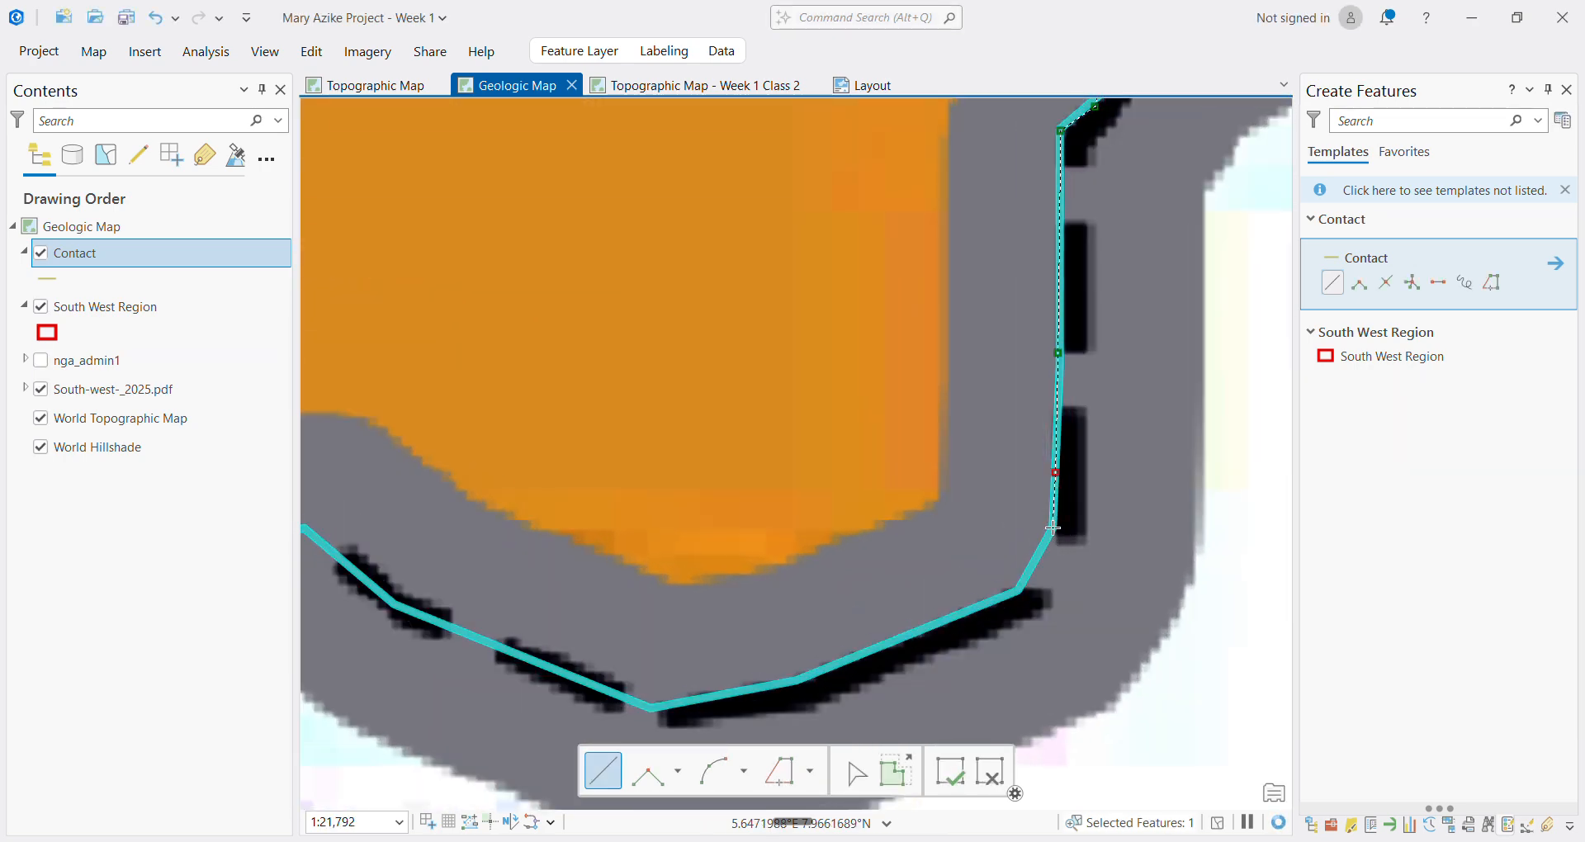
click(1051, 527)
click(1019, 589)
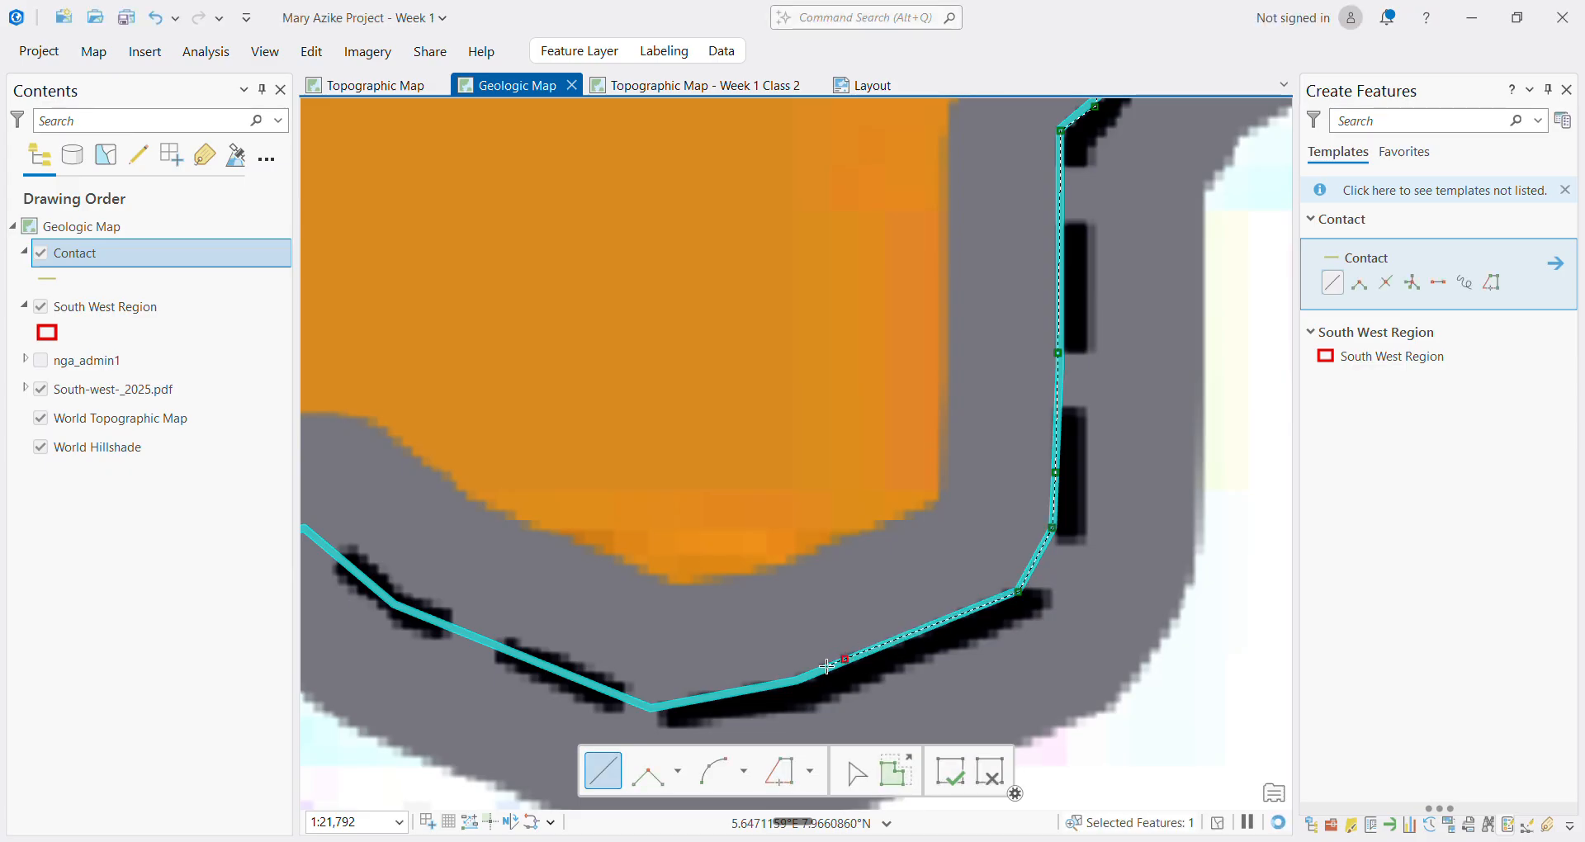
click(802, 677)
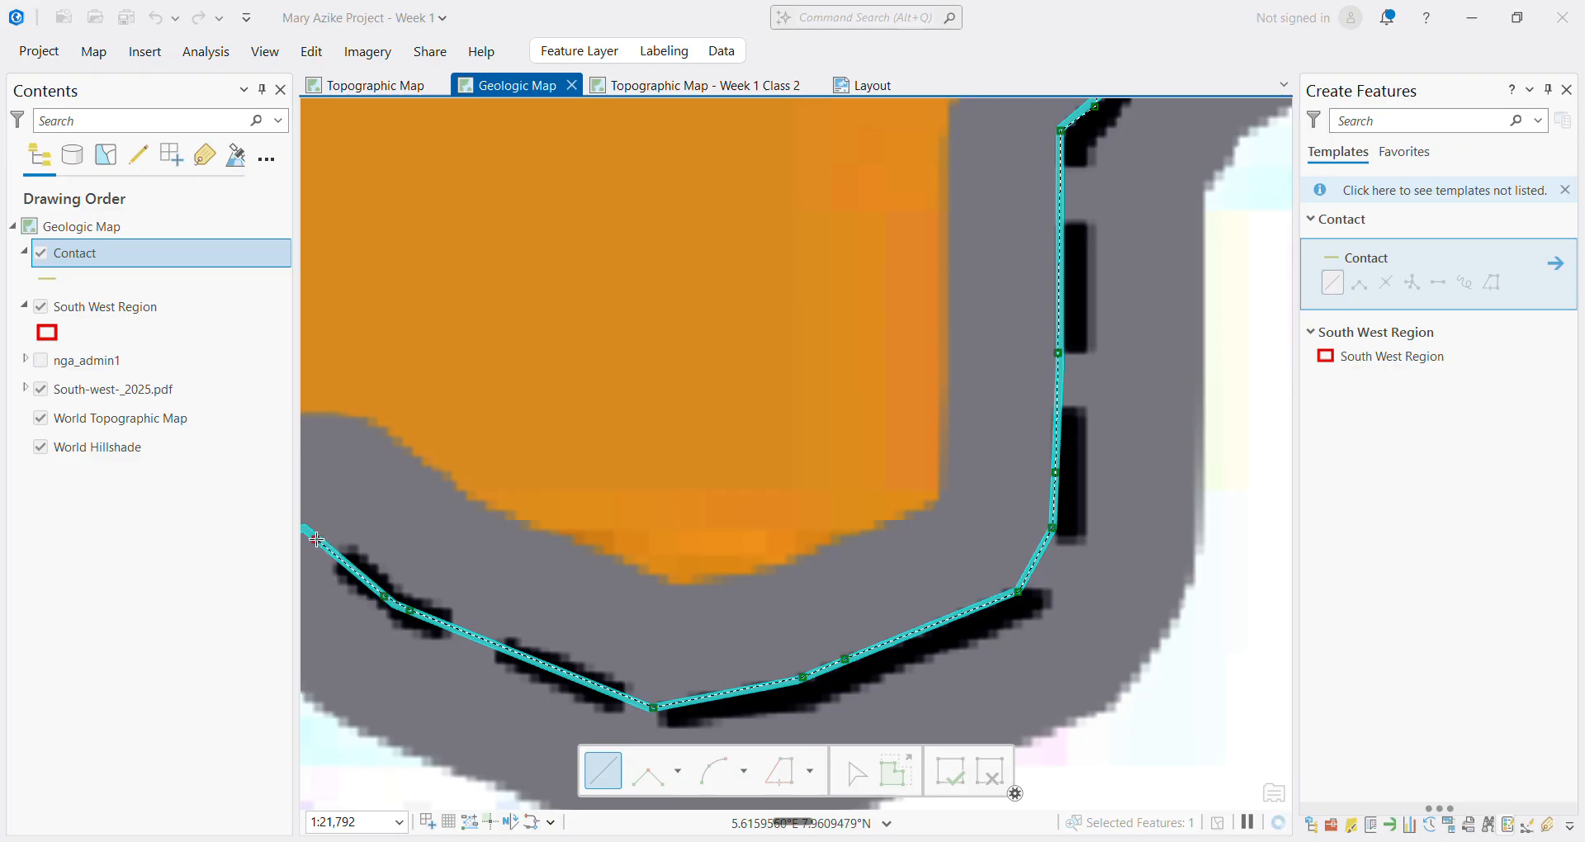
Zoom the Geologic Map to the full extent of the South West Region layer
scroll(316, 540, down, 6)
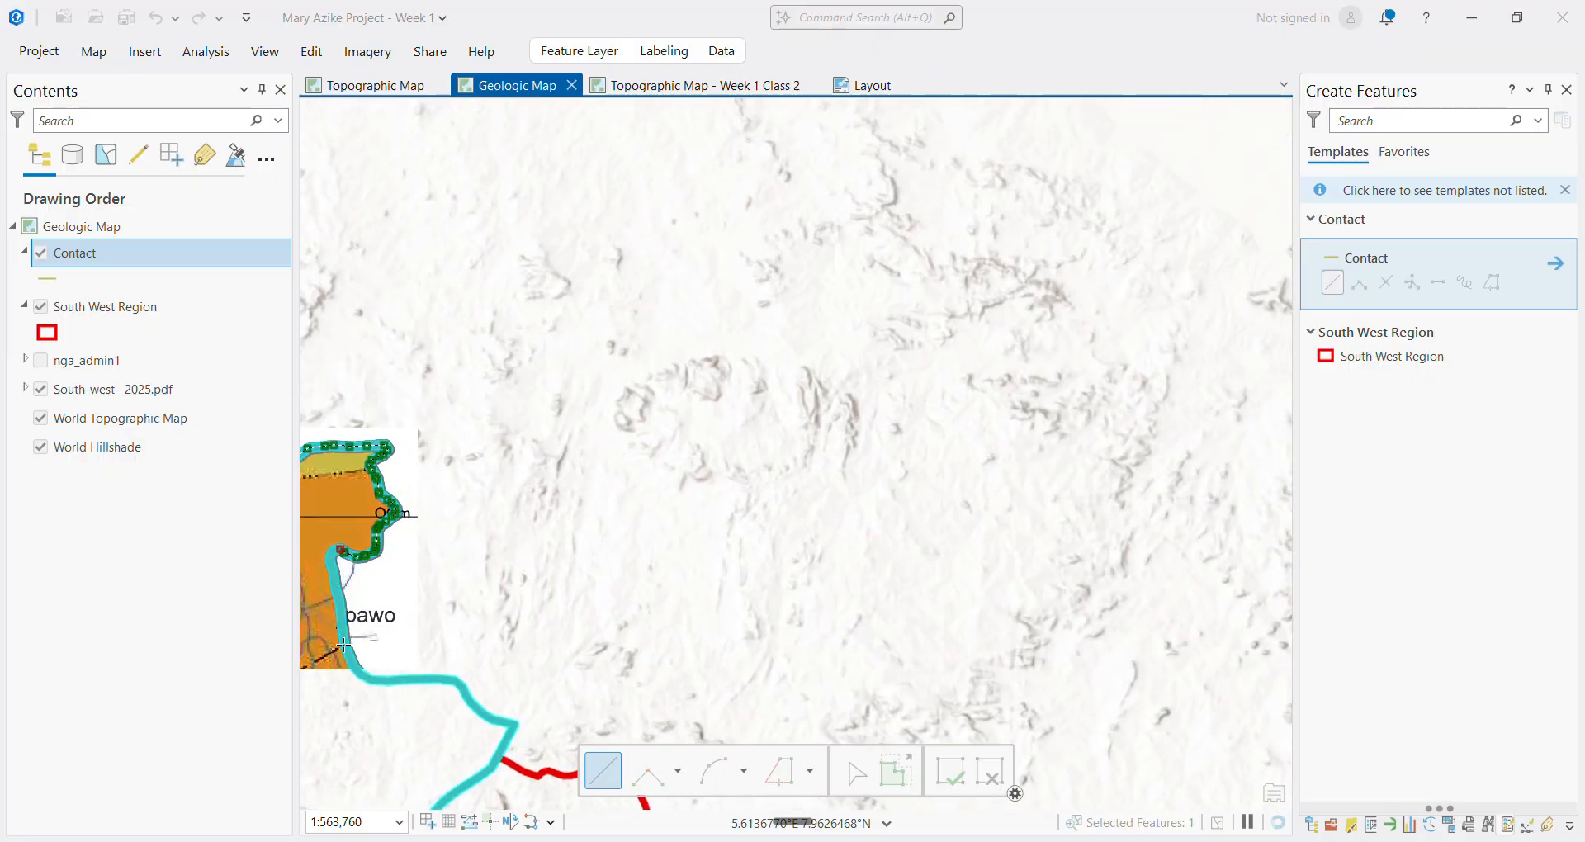
scroll(344, 648, down, 3)
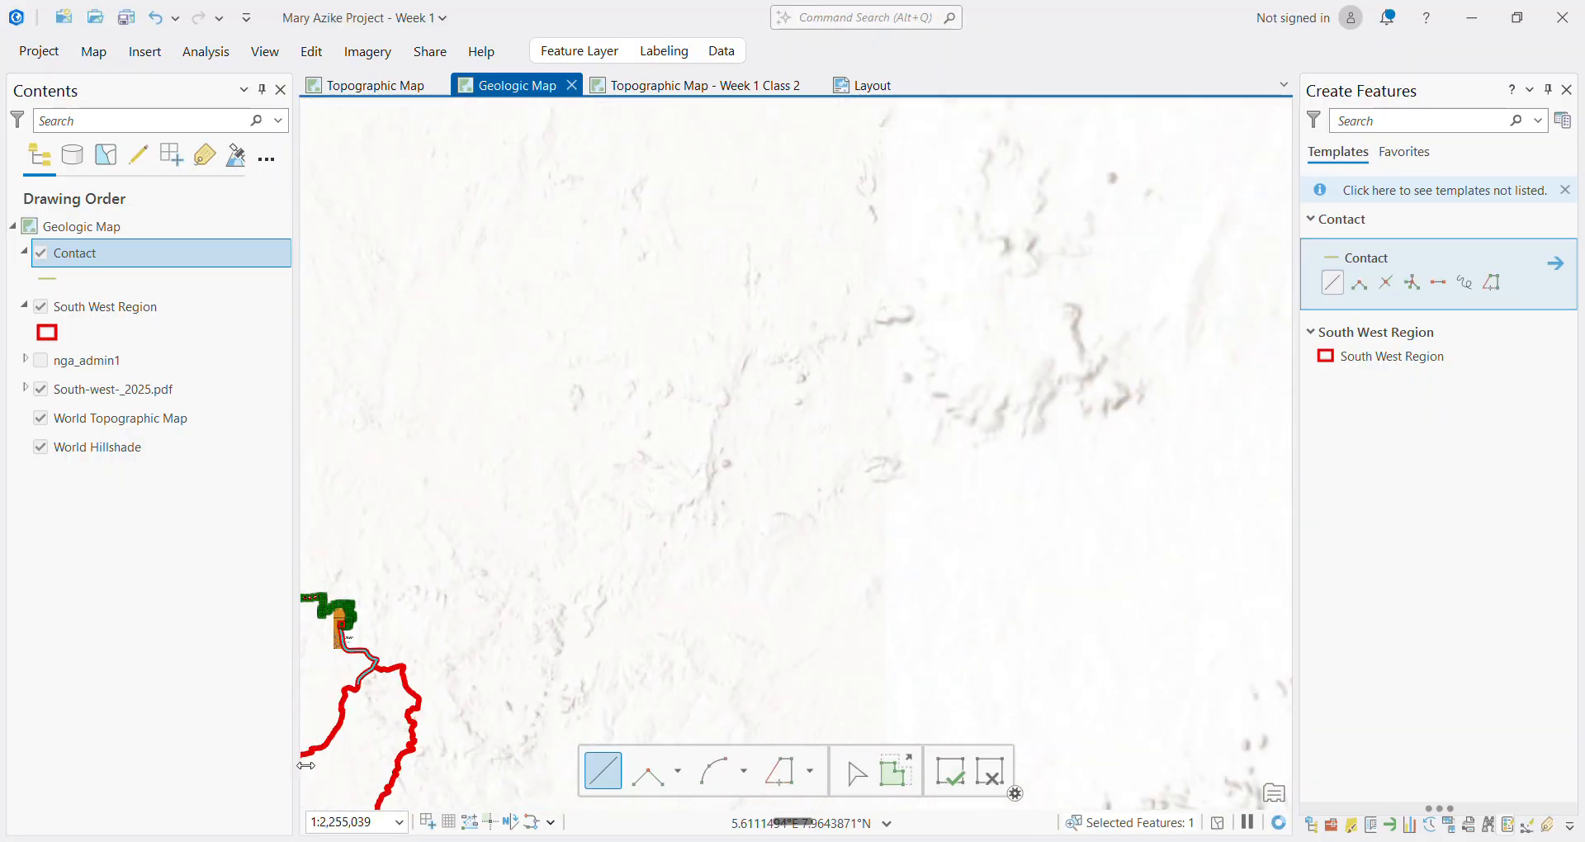
scroll(305, 765, down, 1)
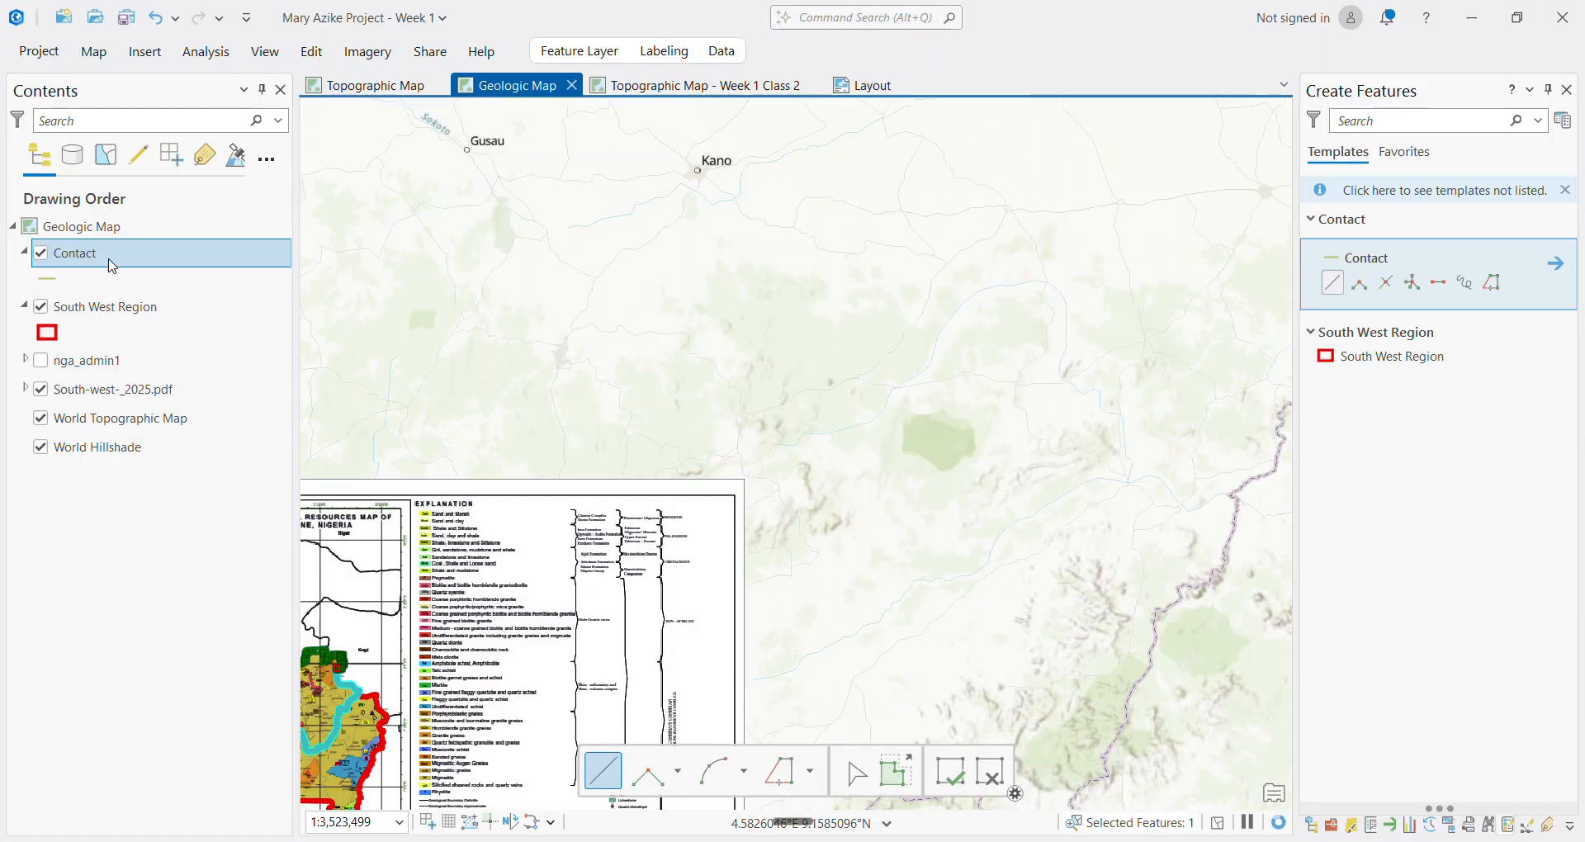
click(113, 308)
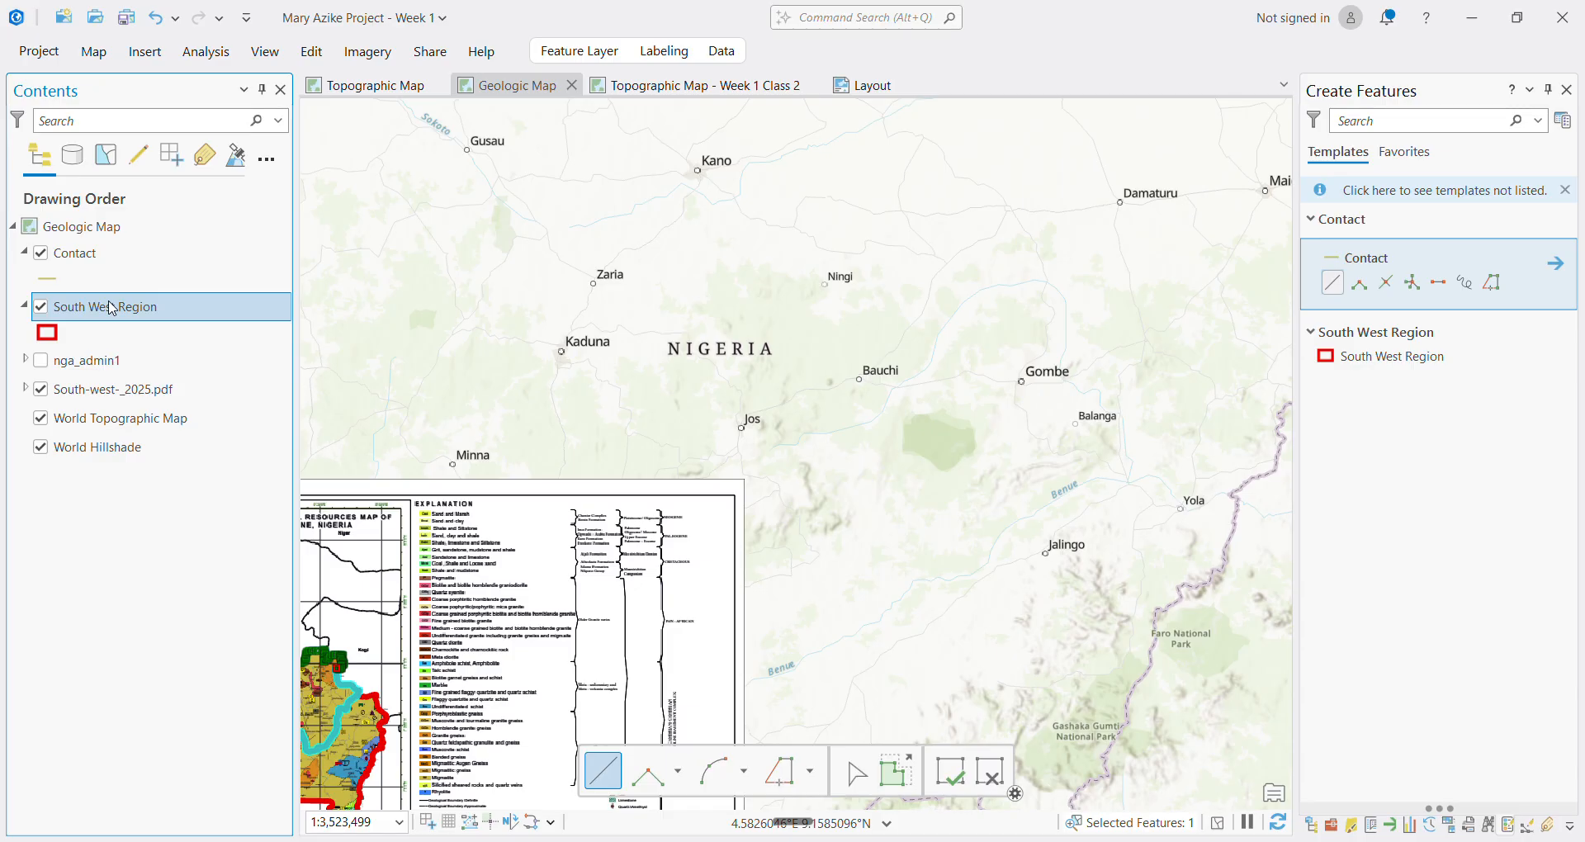
right_click(109, 303)
mouse_move(110, 303)
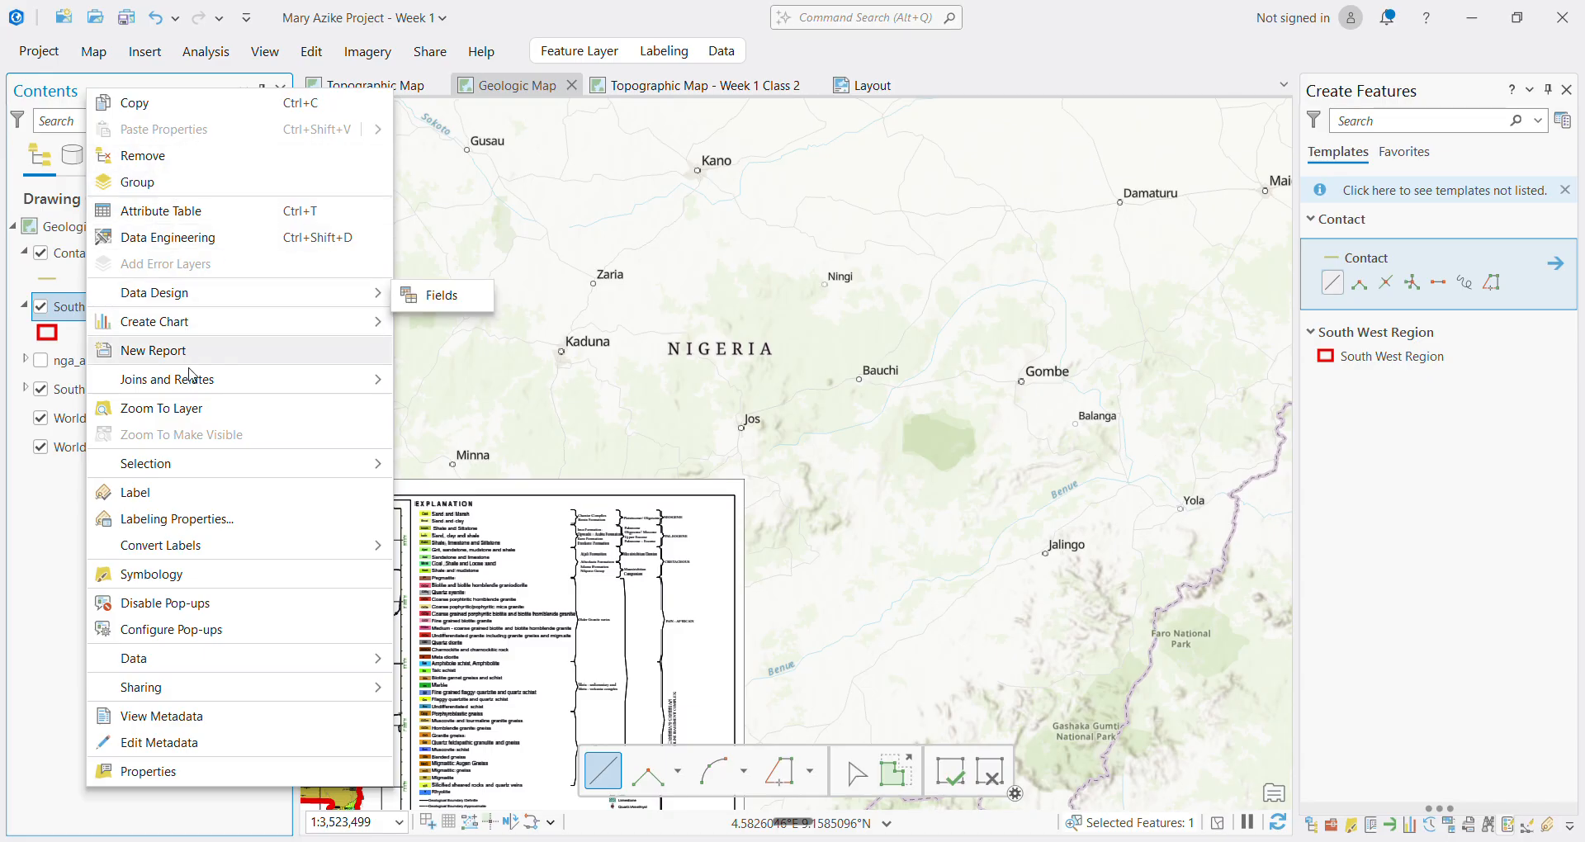
click(183, 408)
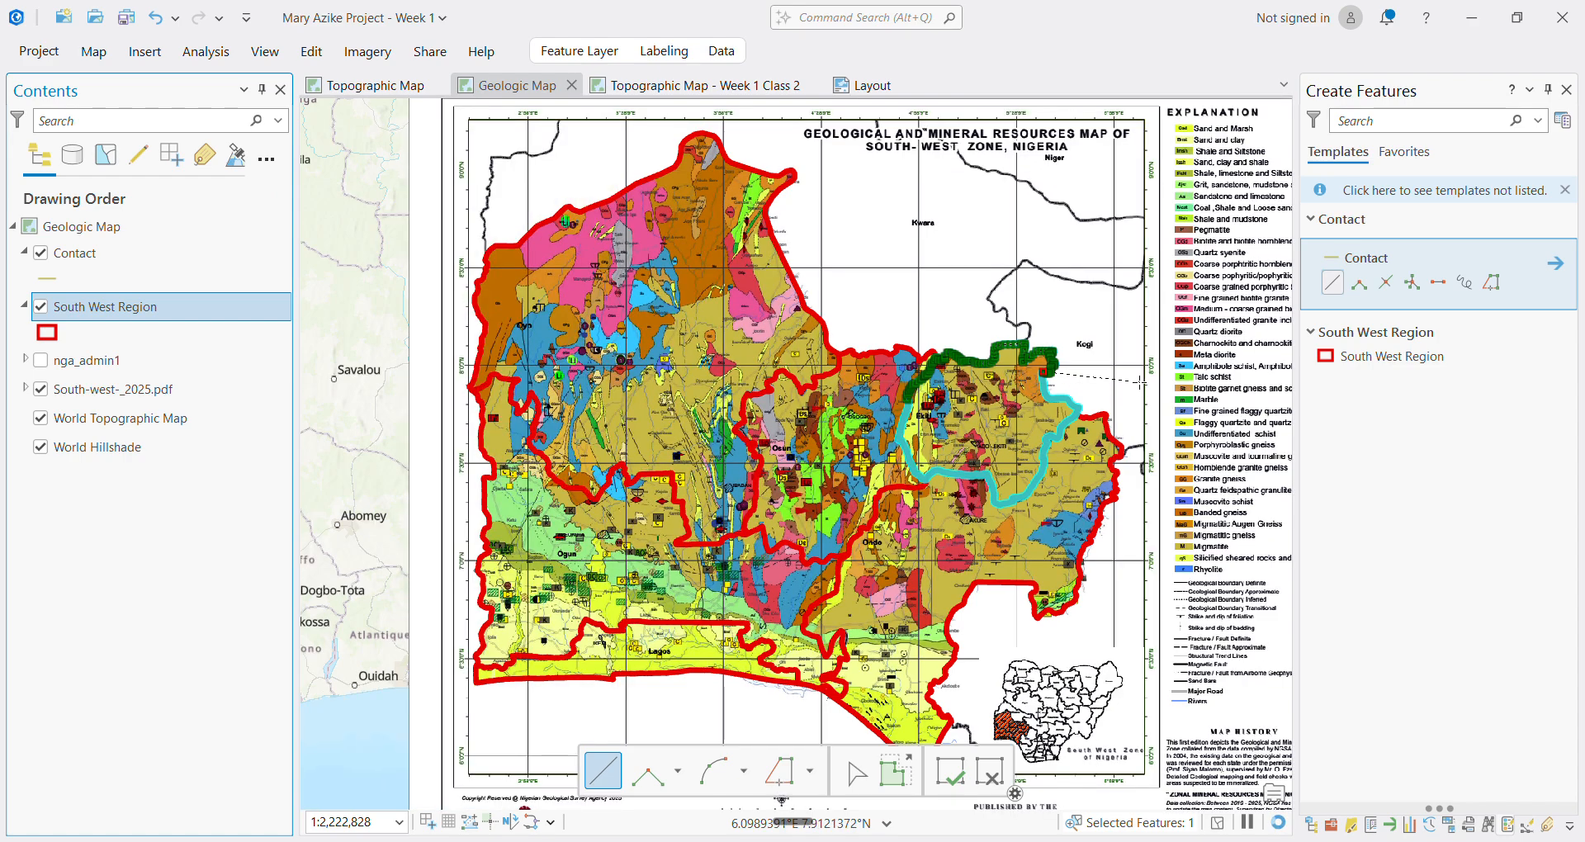
Trace the Contact line west and around the hooked bend at the orange unit's southeast notch, following the highlighted boundary
scroll(1056, 388, up, 3)
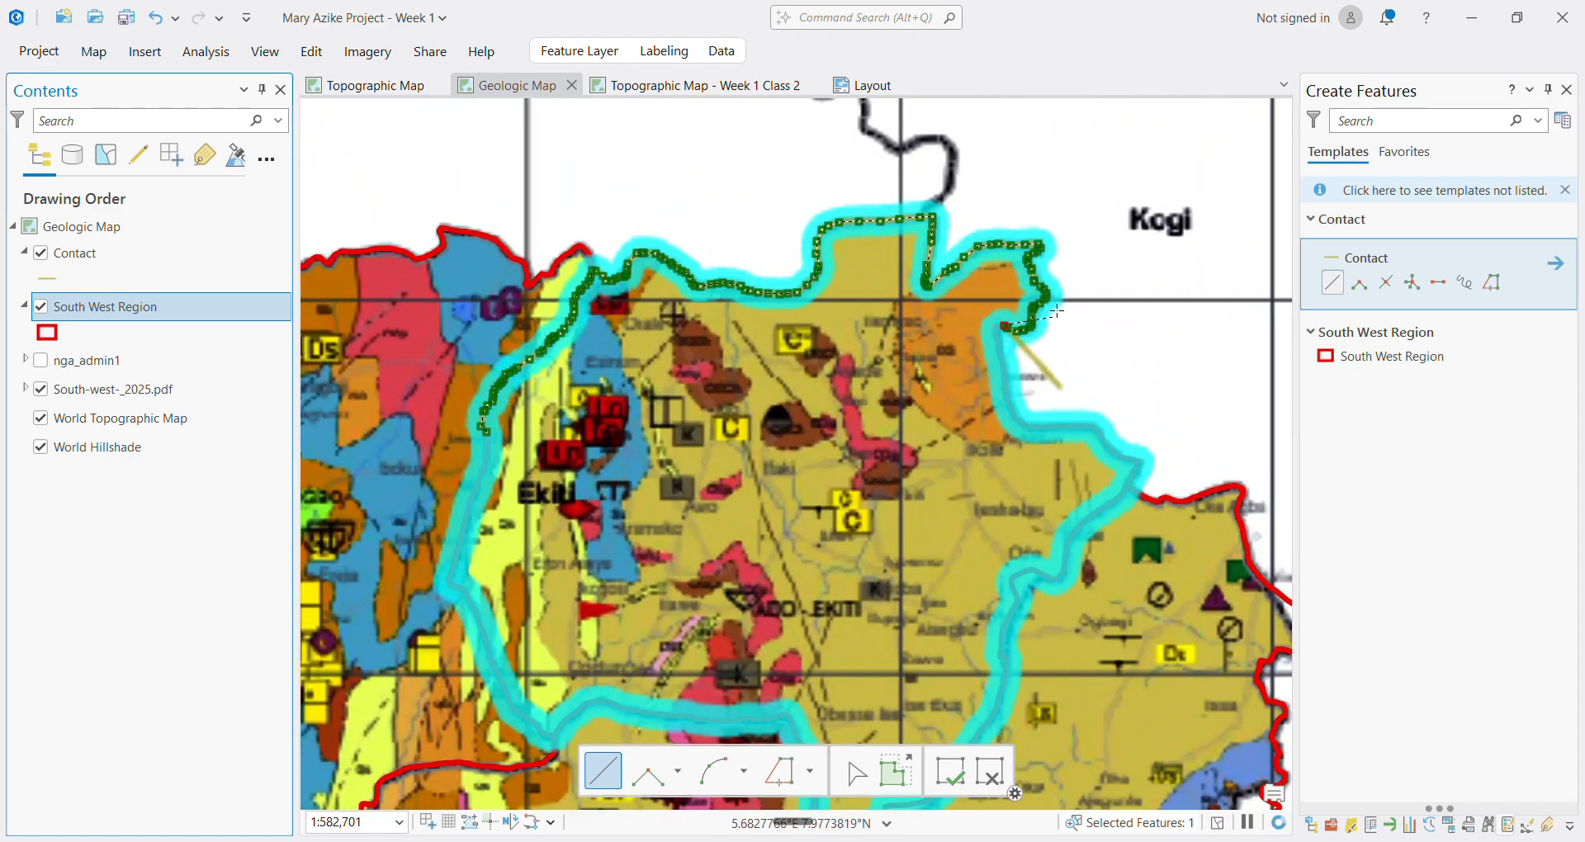
scroll(1057, 311, up, 4)
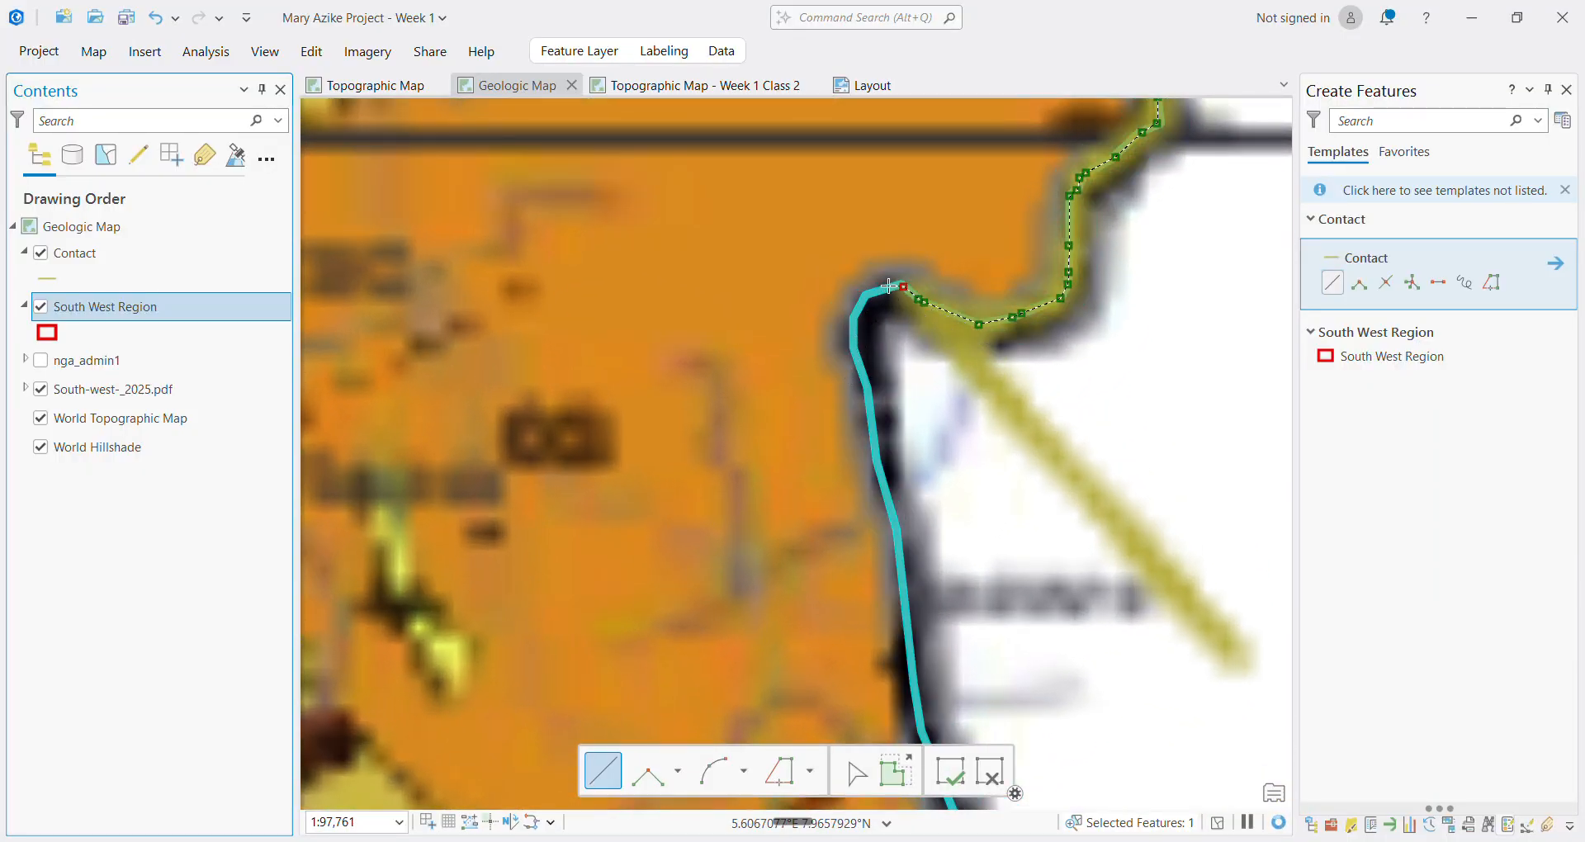
scroll(888, 286, up, 2)
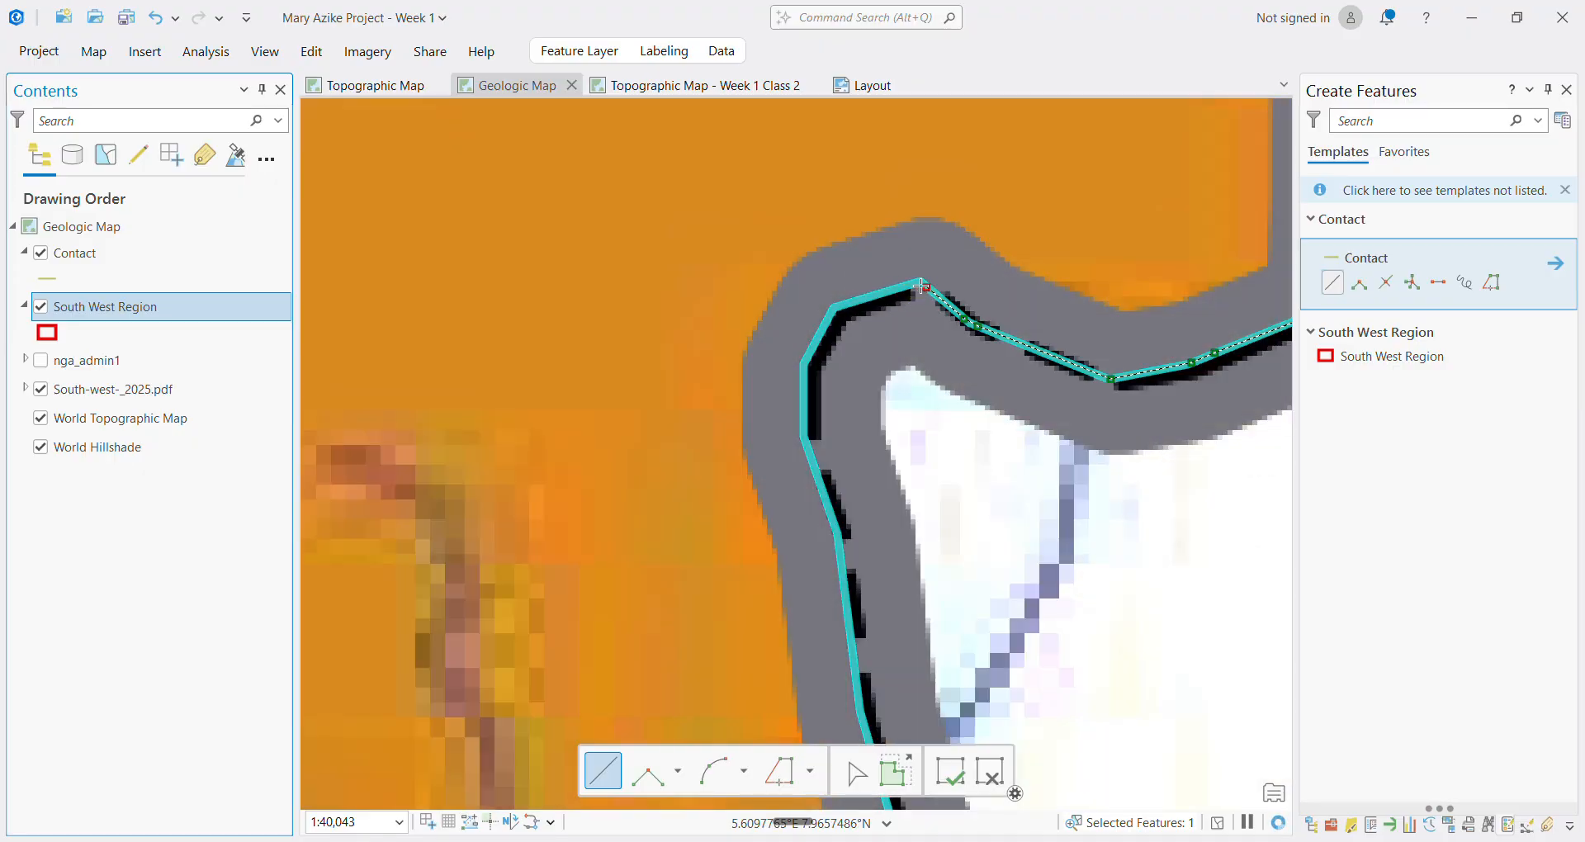
click(913, 281)
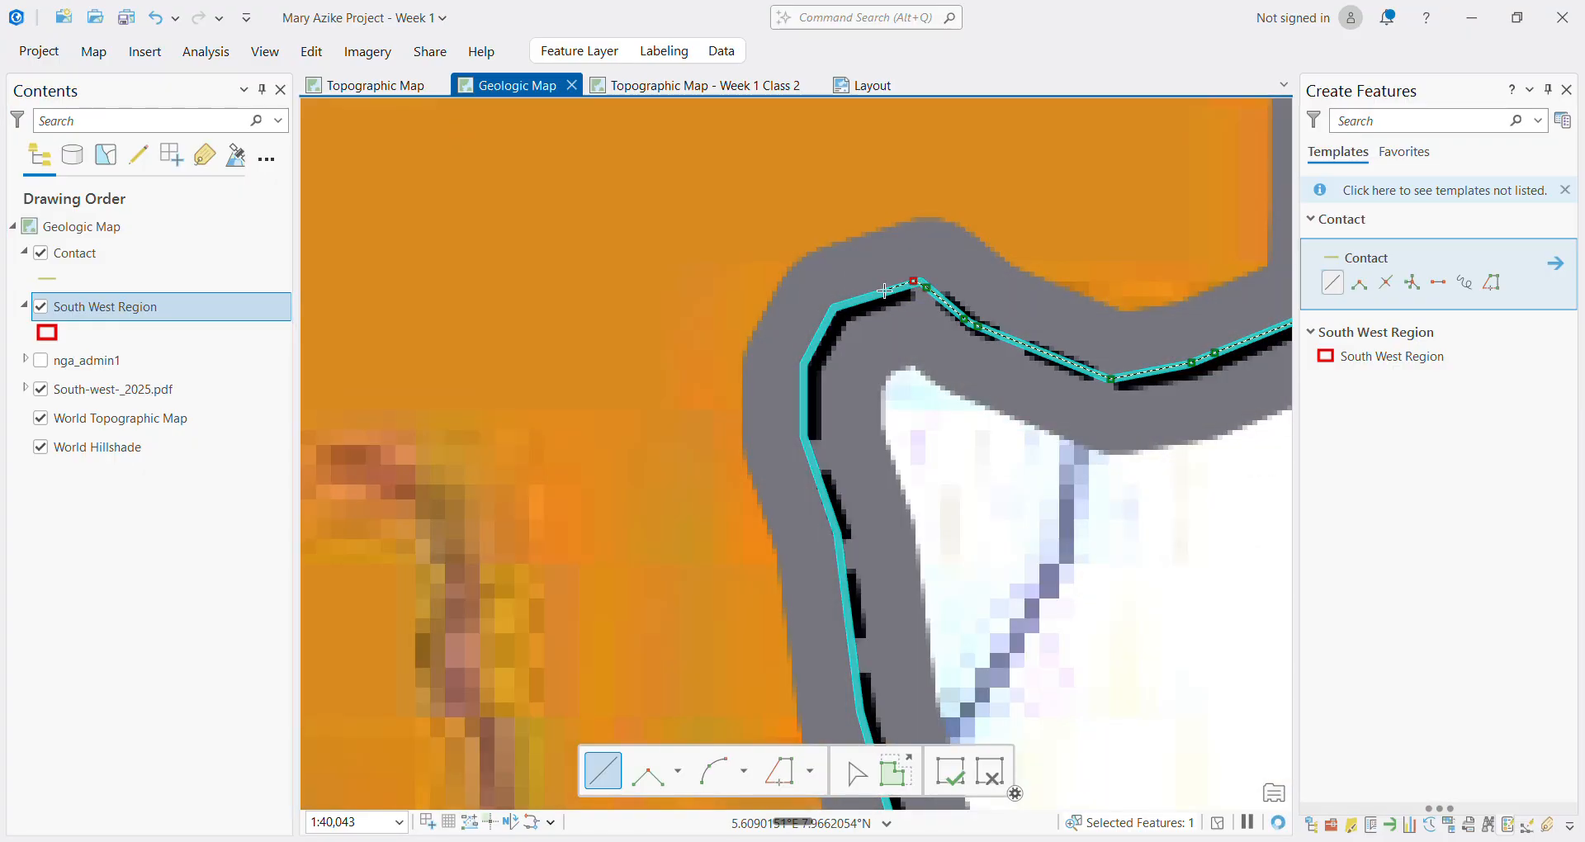
click(833, 309)
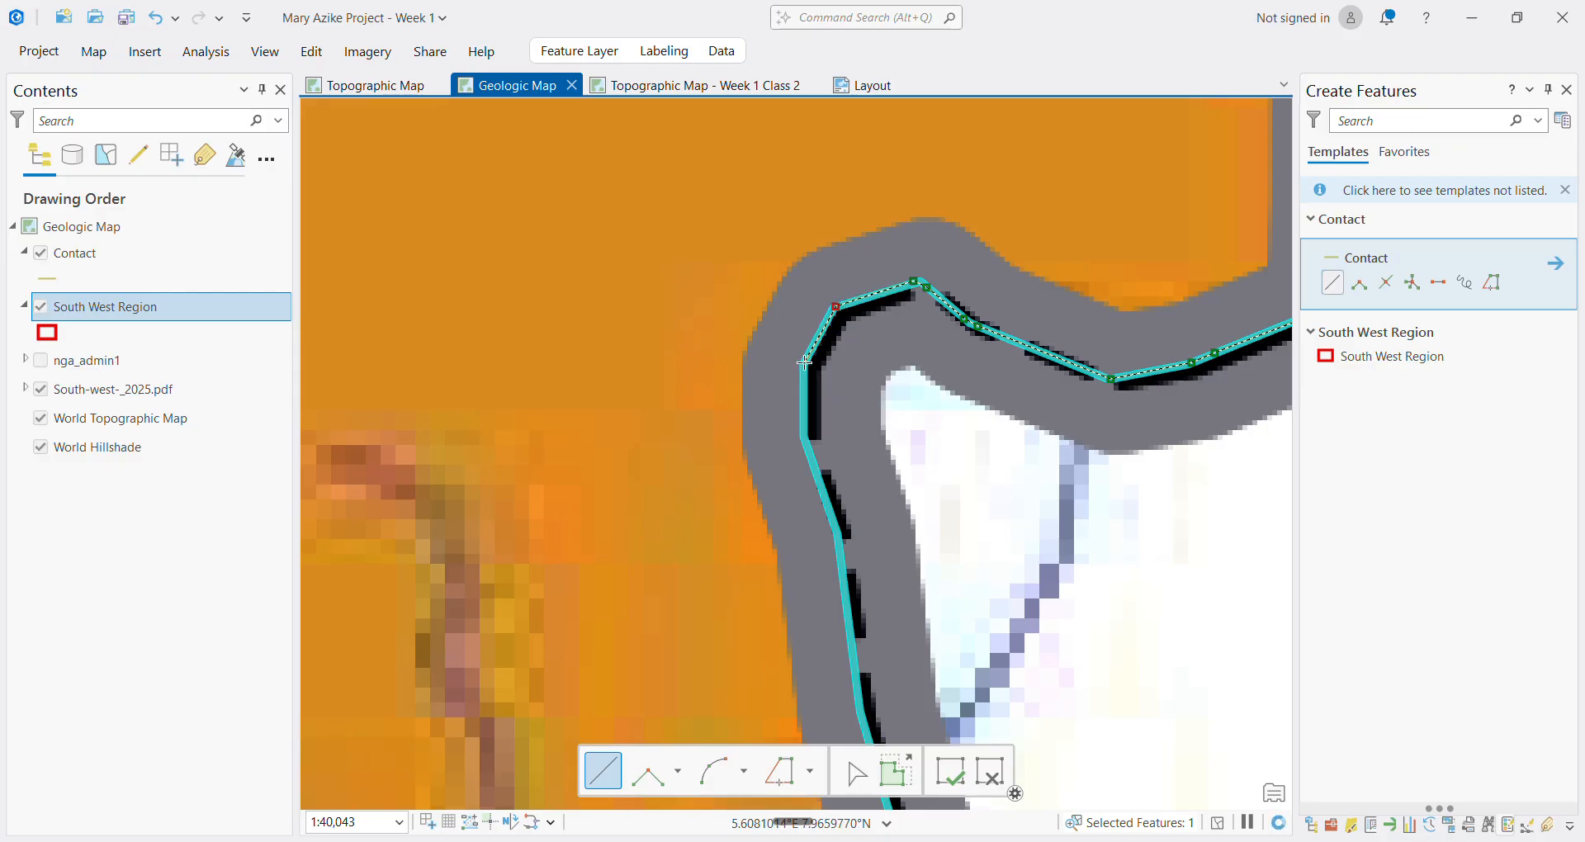
click(804, 363)
click(803, 440)
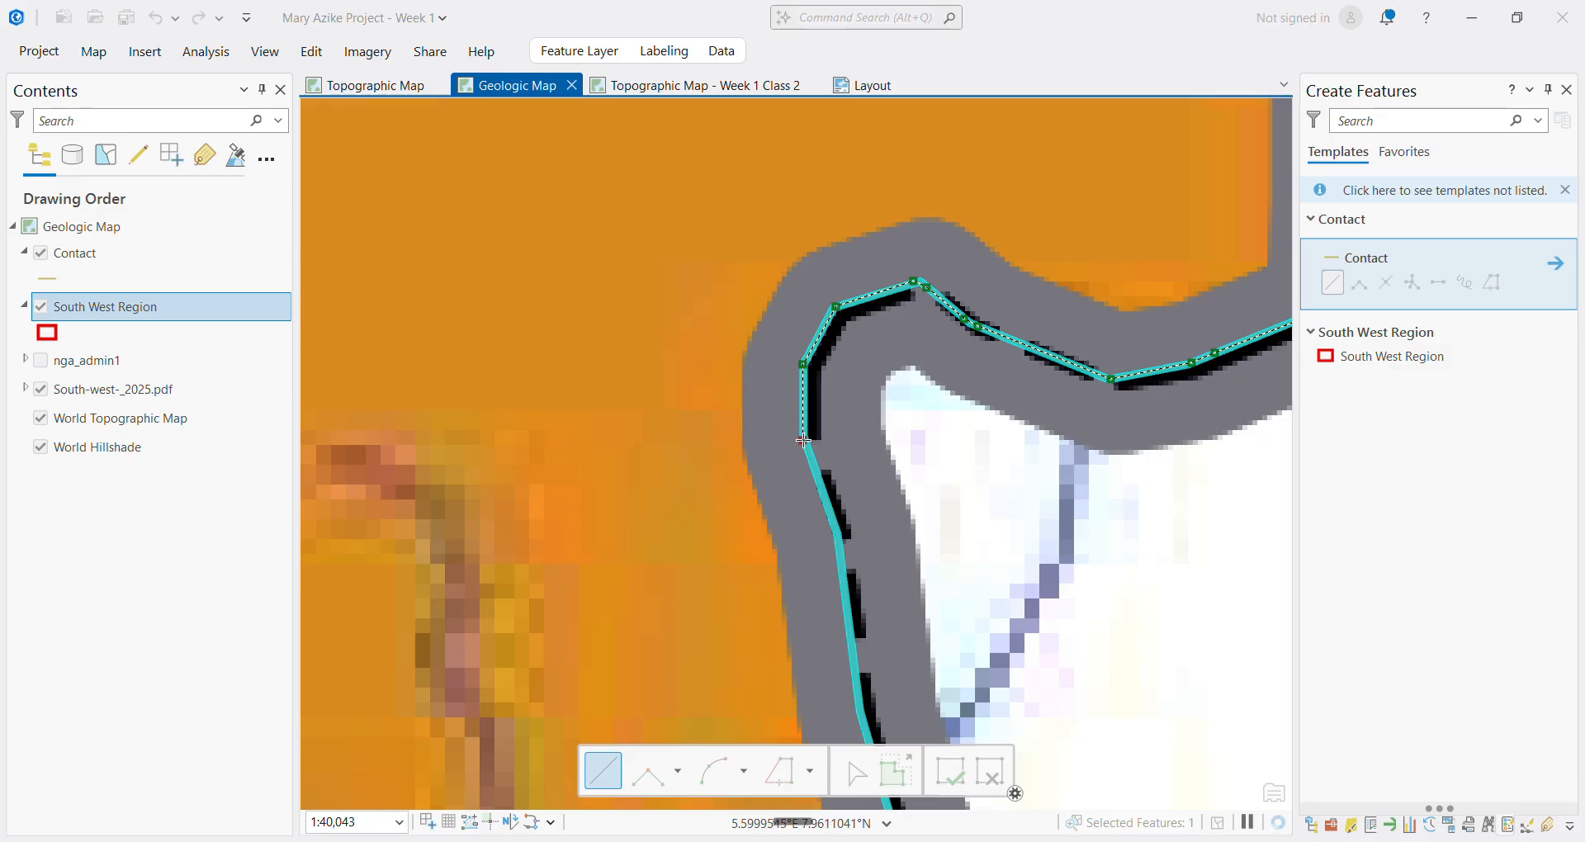
Continue the Contact line south from the hooked bend along the near-vertical boundary stretch on the orange unit's eastern edge
click(834, 519)
click(840, 539)
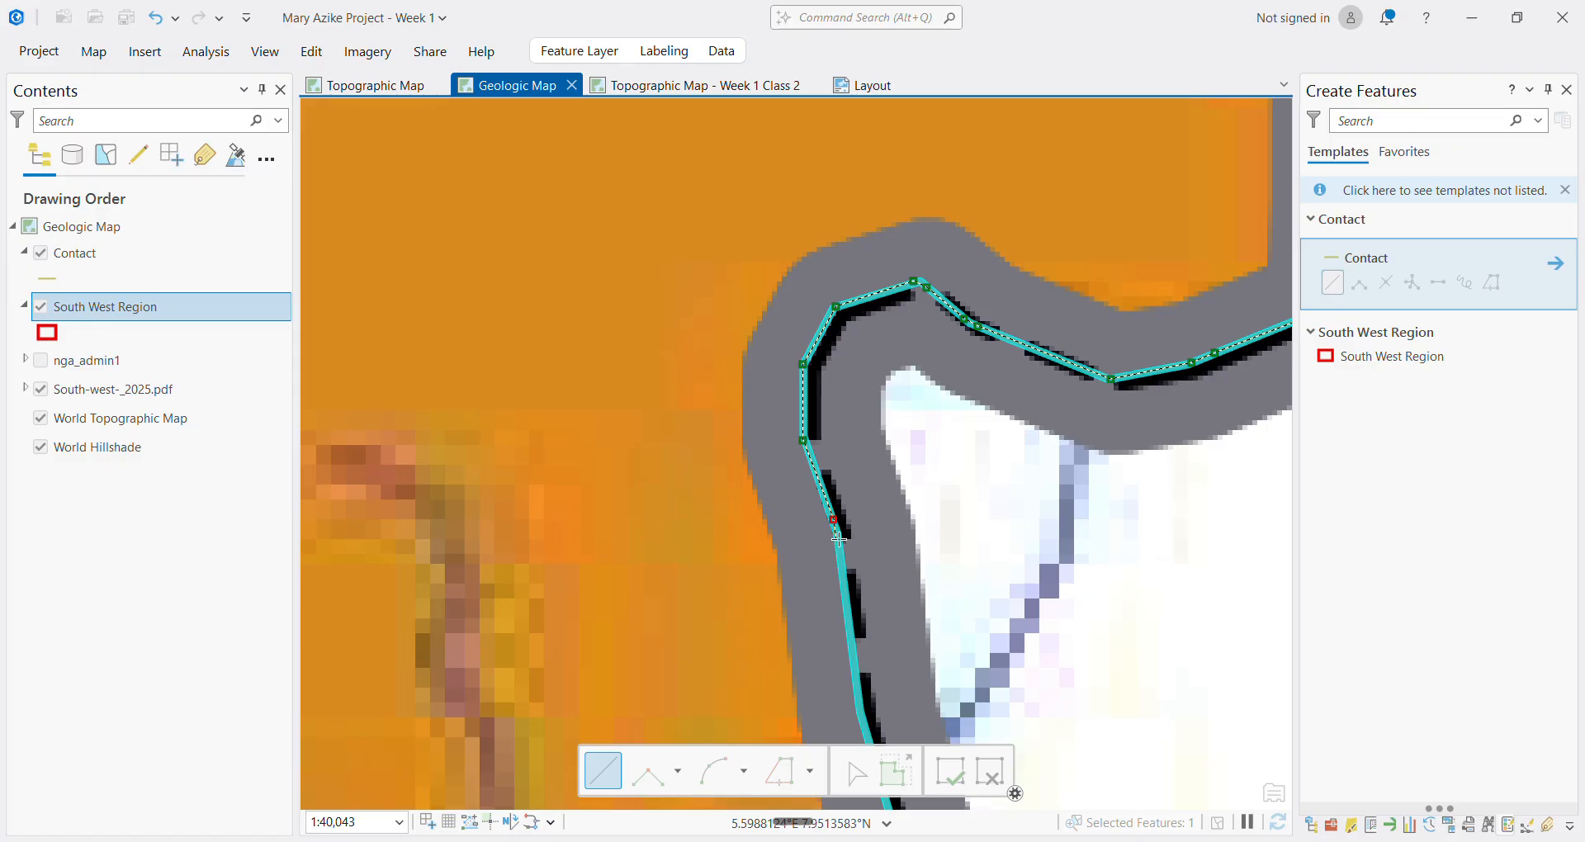
click(854, 654)
scroll(854, 653, down, 5)
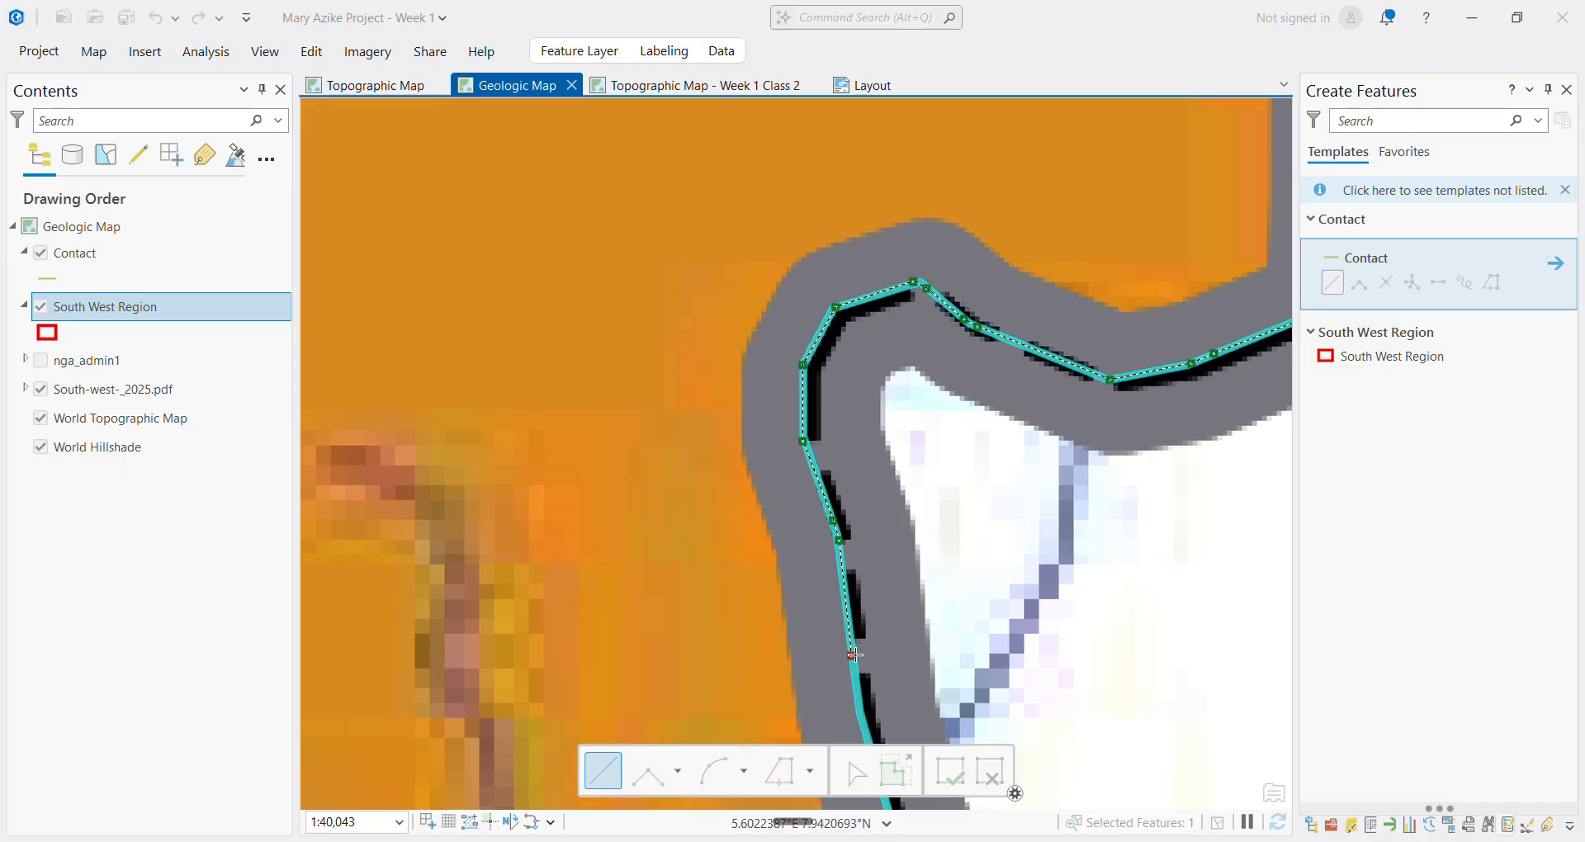
scroll(863, 706, up, 4)
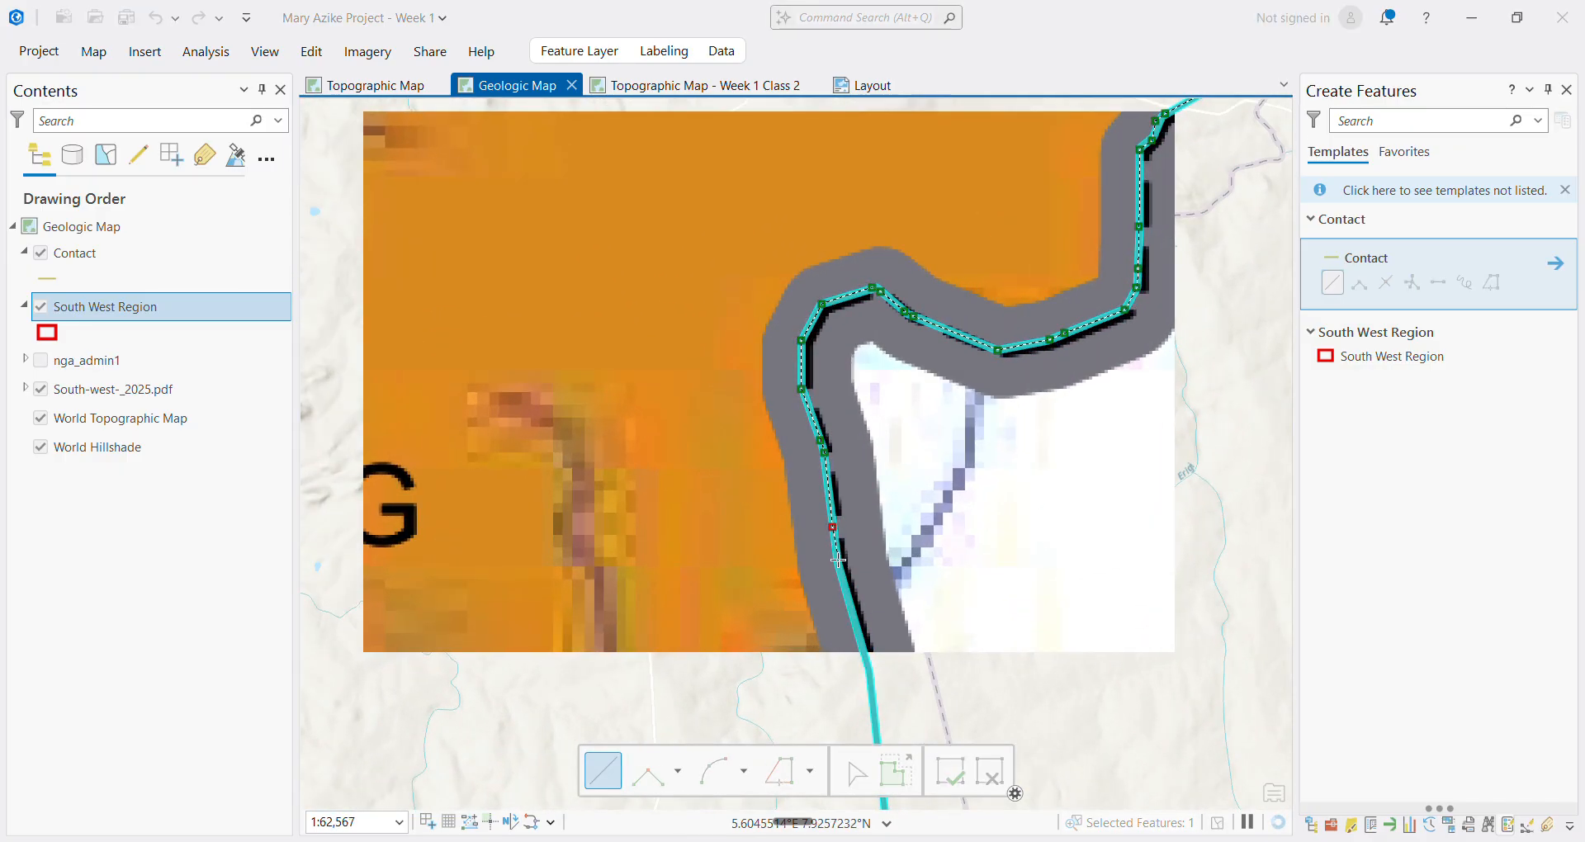
click(837, 562)
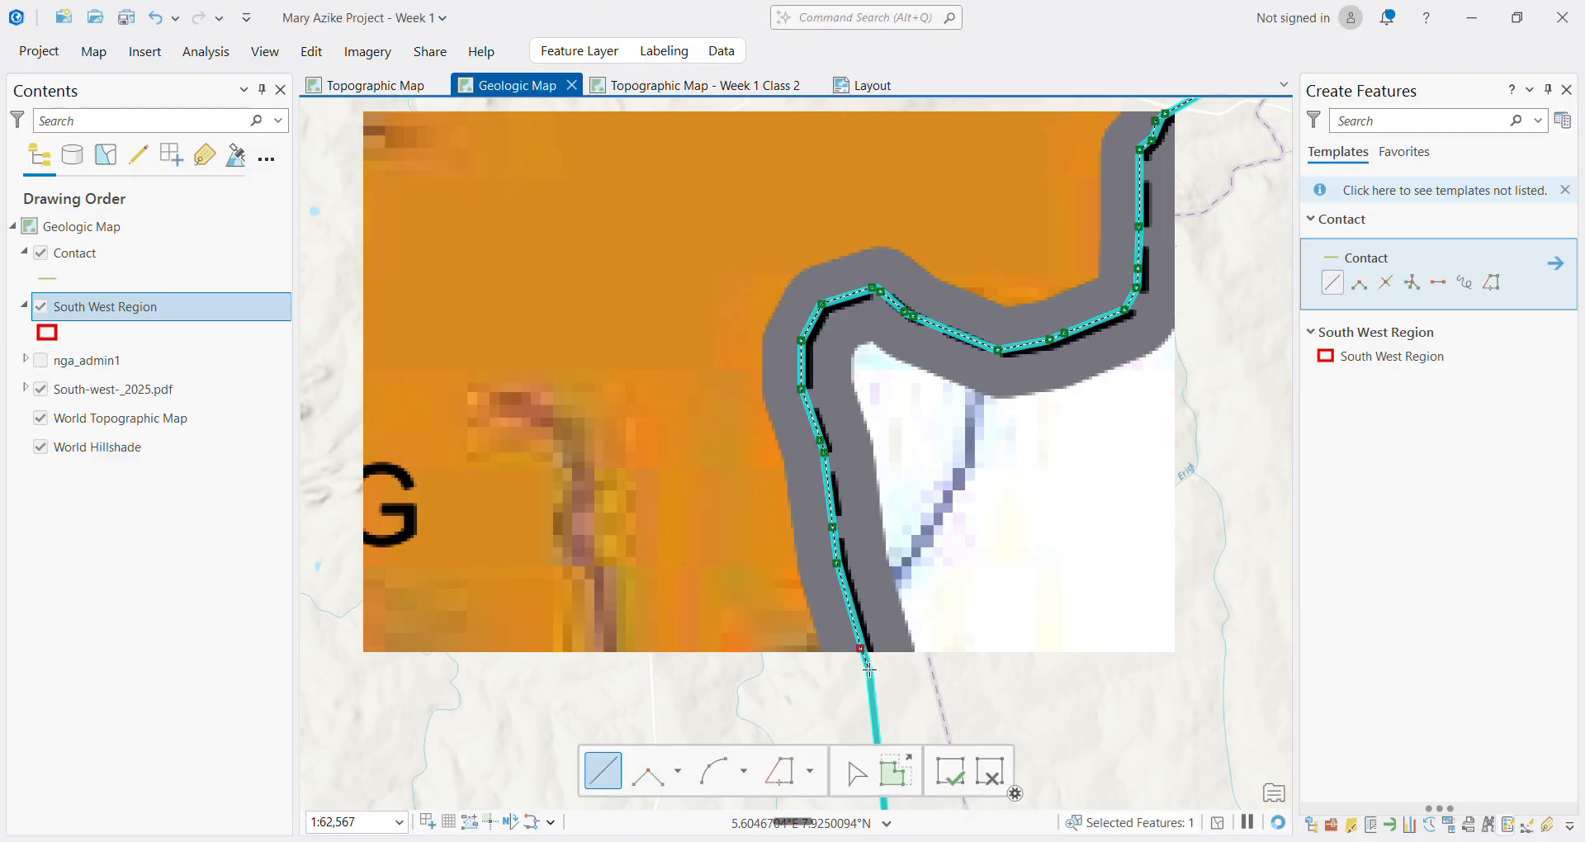
click(868, 668)
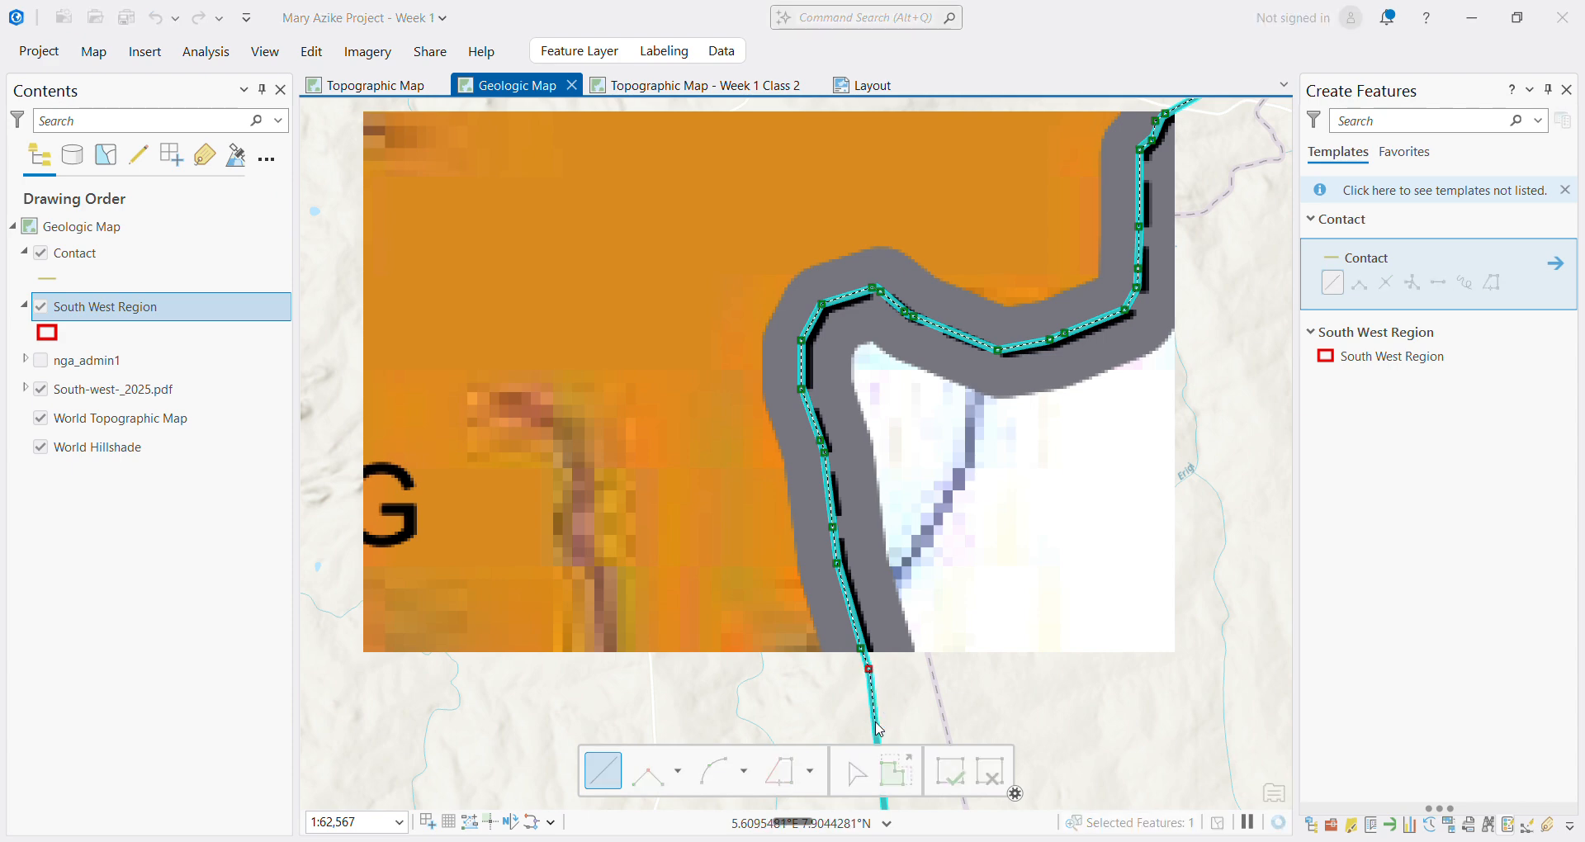
scroll(875, 714, down, 10)
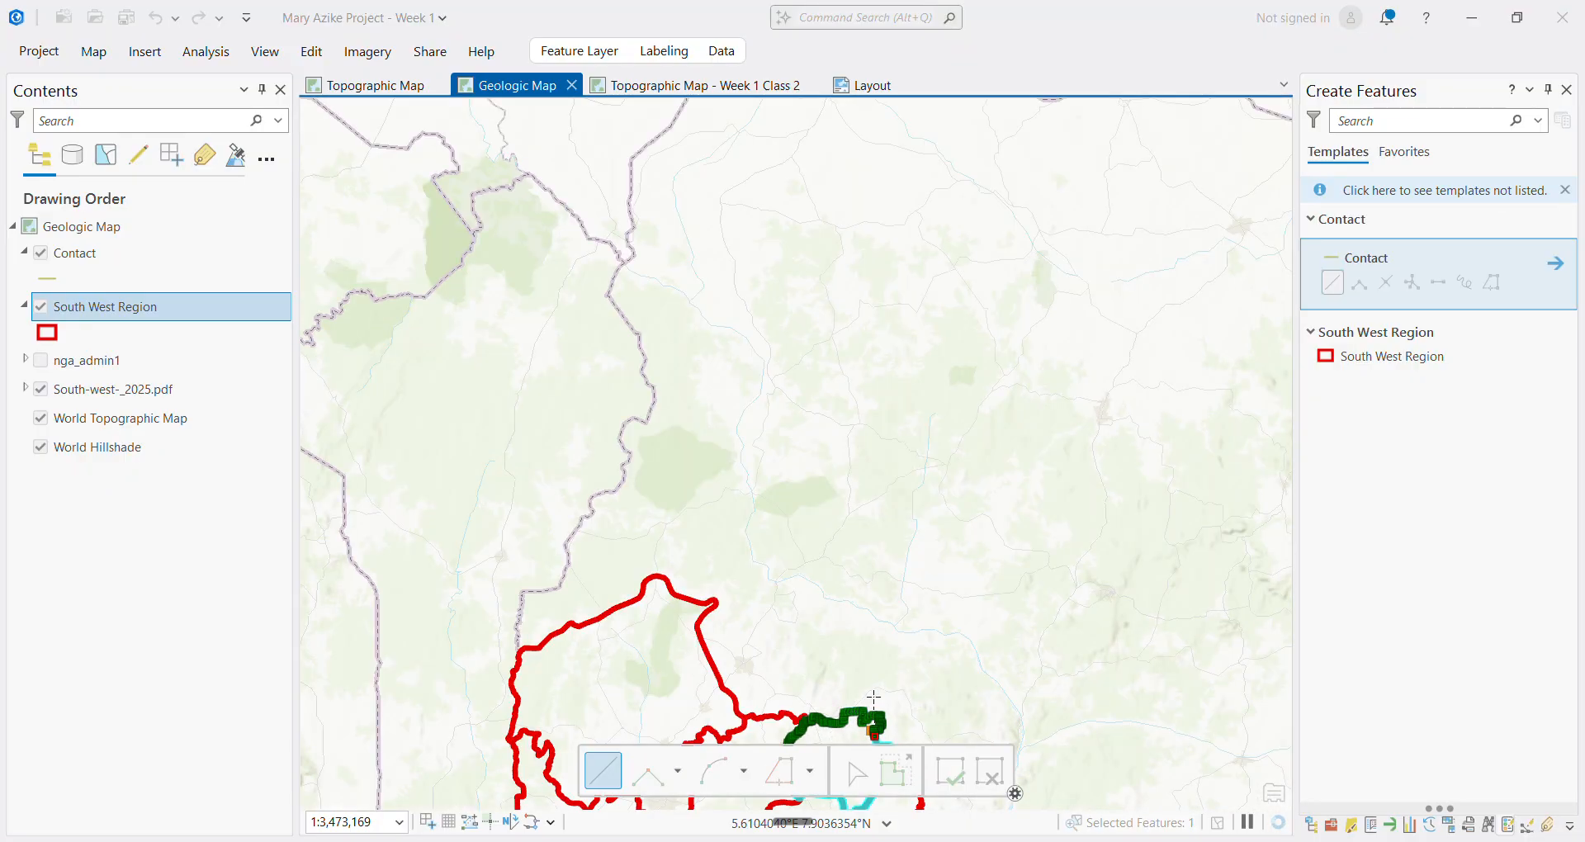
drag(519, 548, 531, 213)
scroll(775, 309, up, 10)
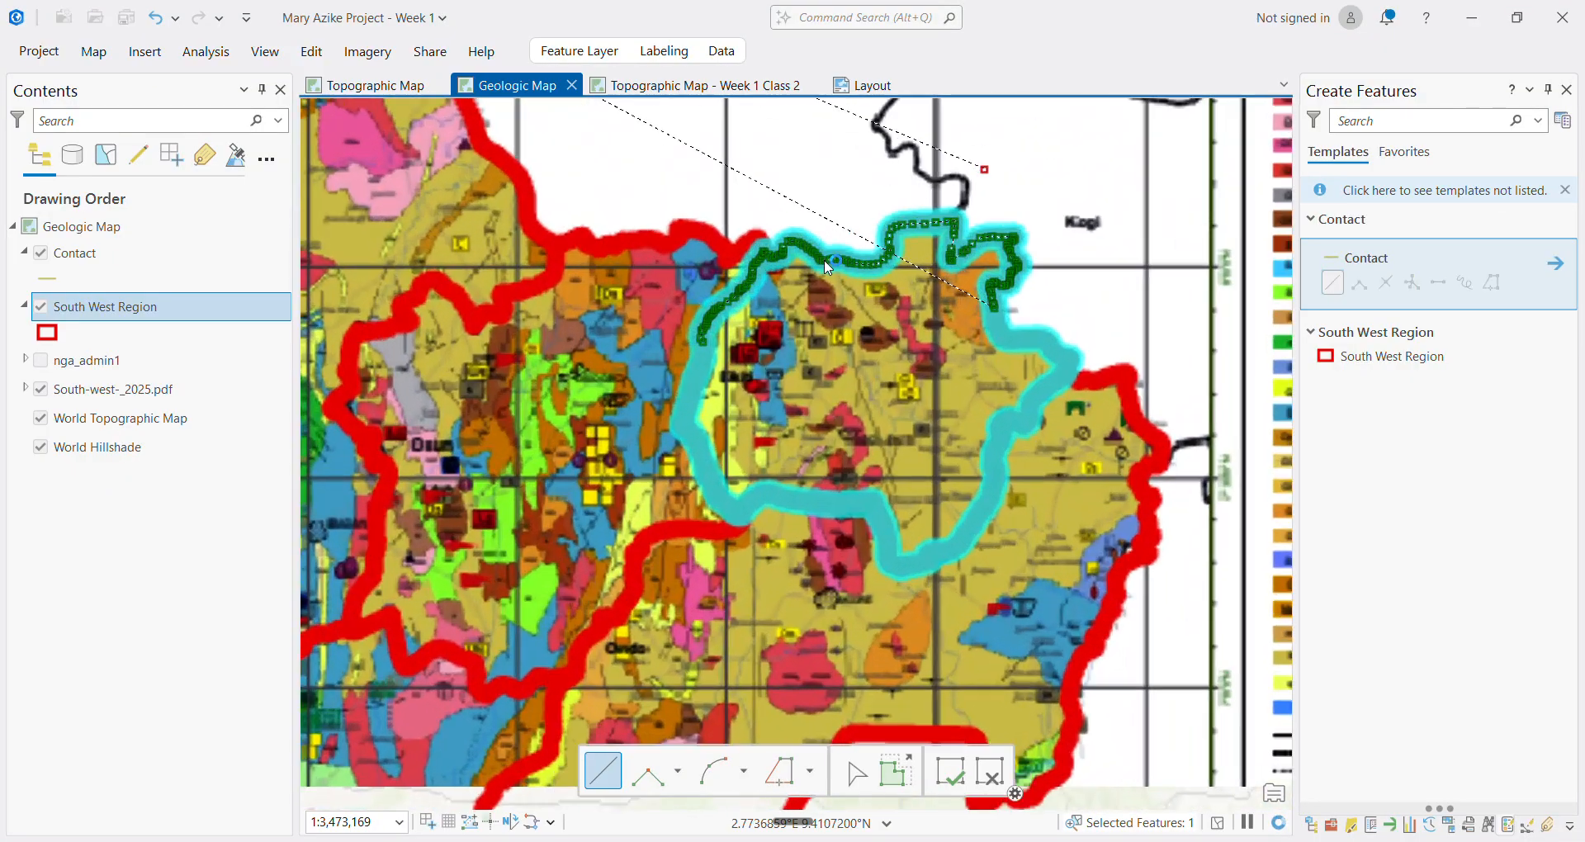
scroll(879, 315, down, 8)
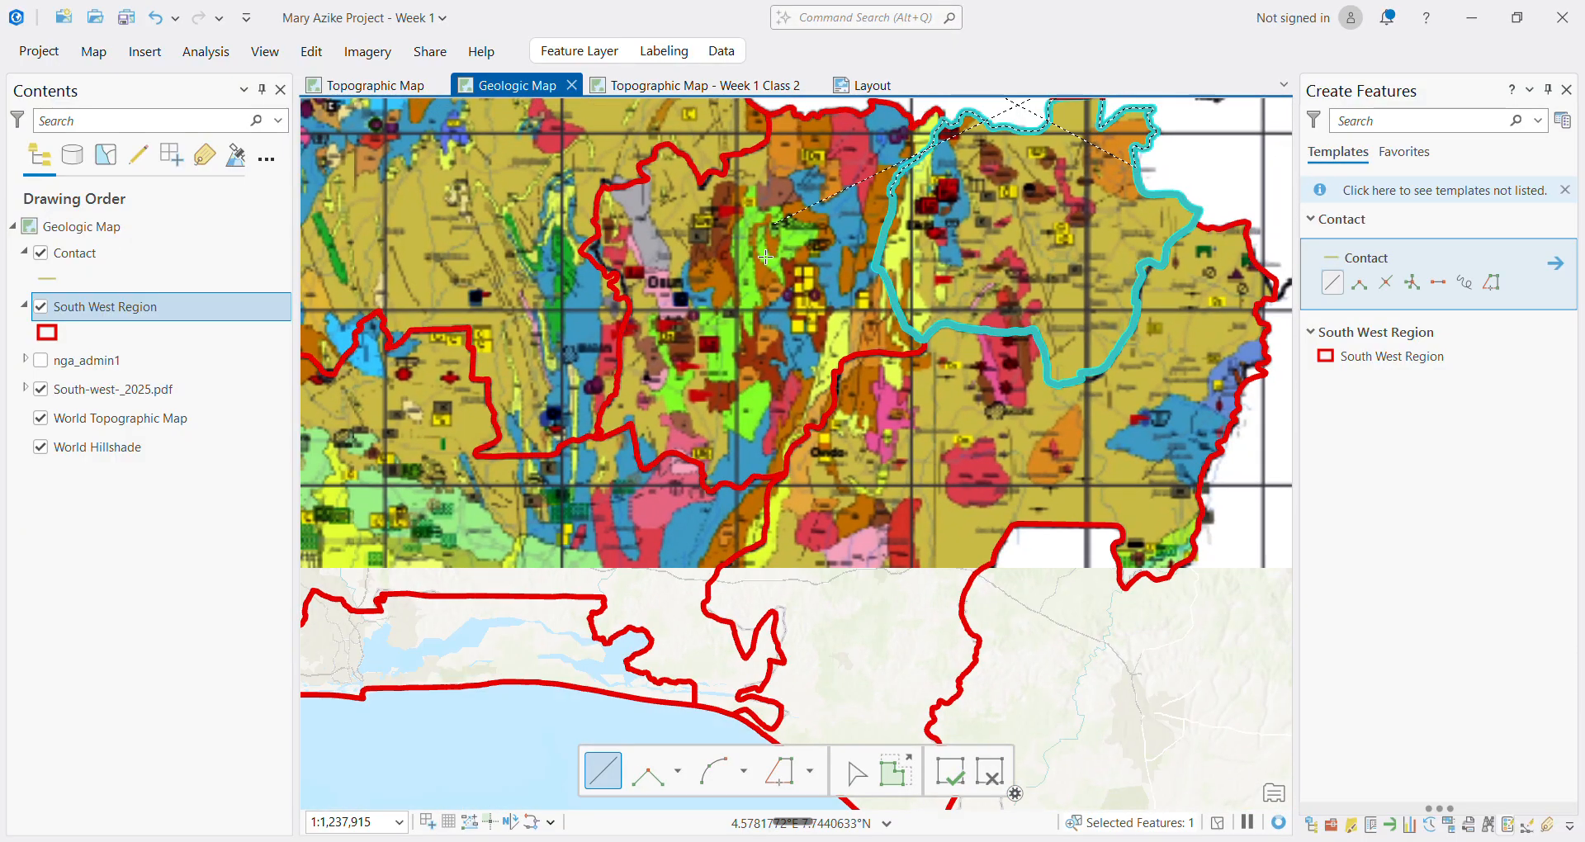
drag(766, 220, 507, 456)
scroll(925, 281, up, 3)
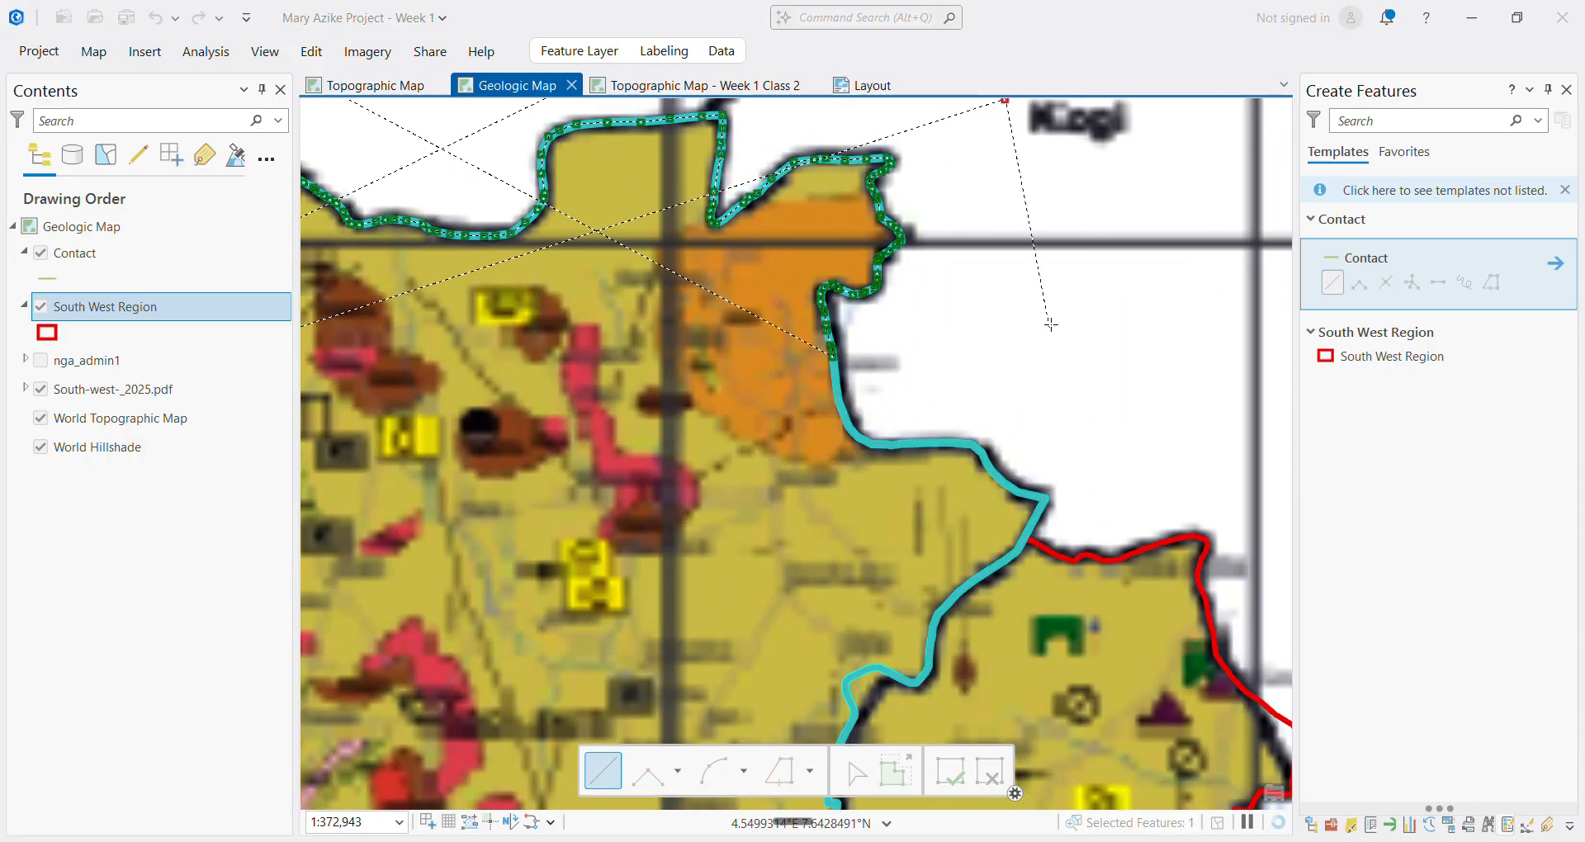
key(ctrl+z)
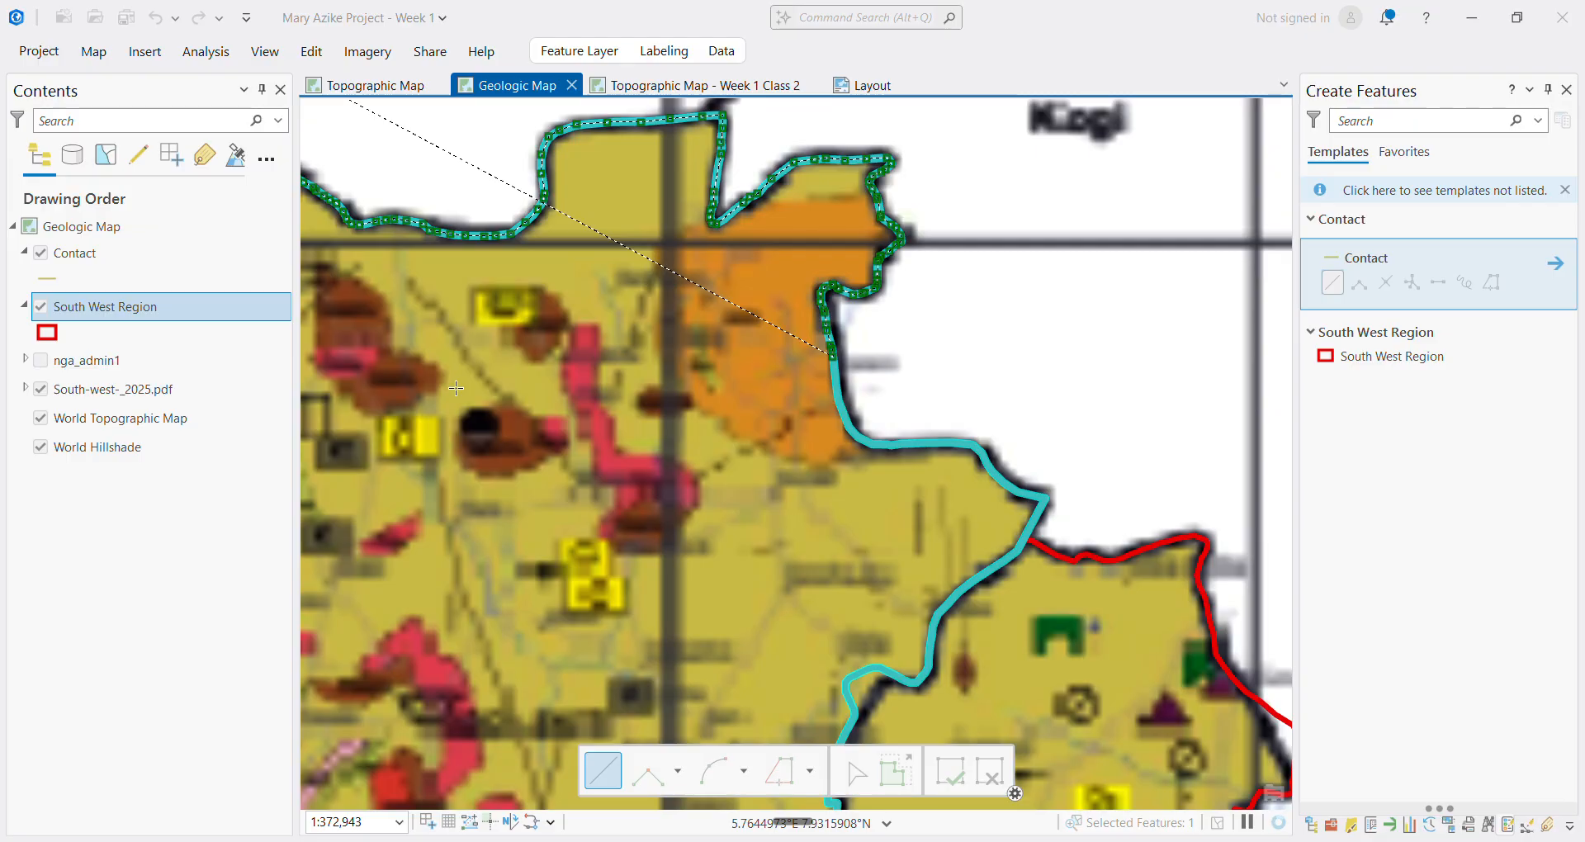
scroll(725, 309, down, 4)
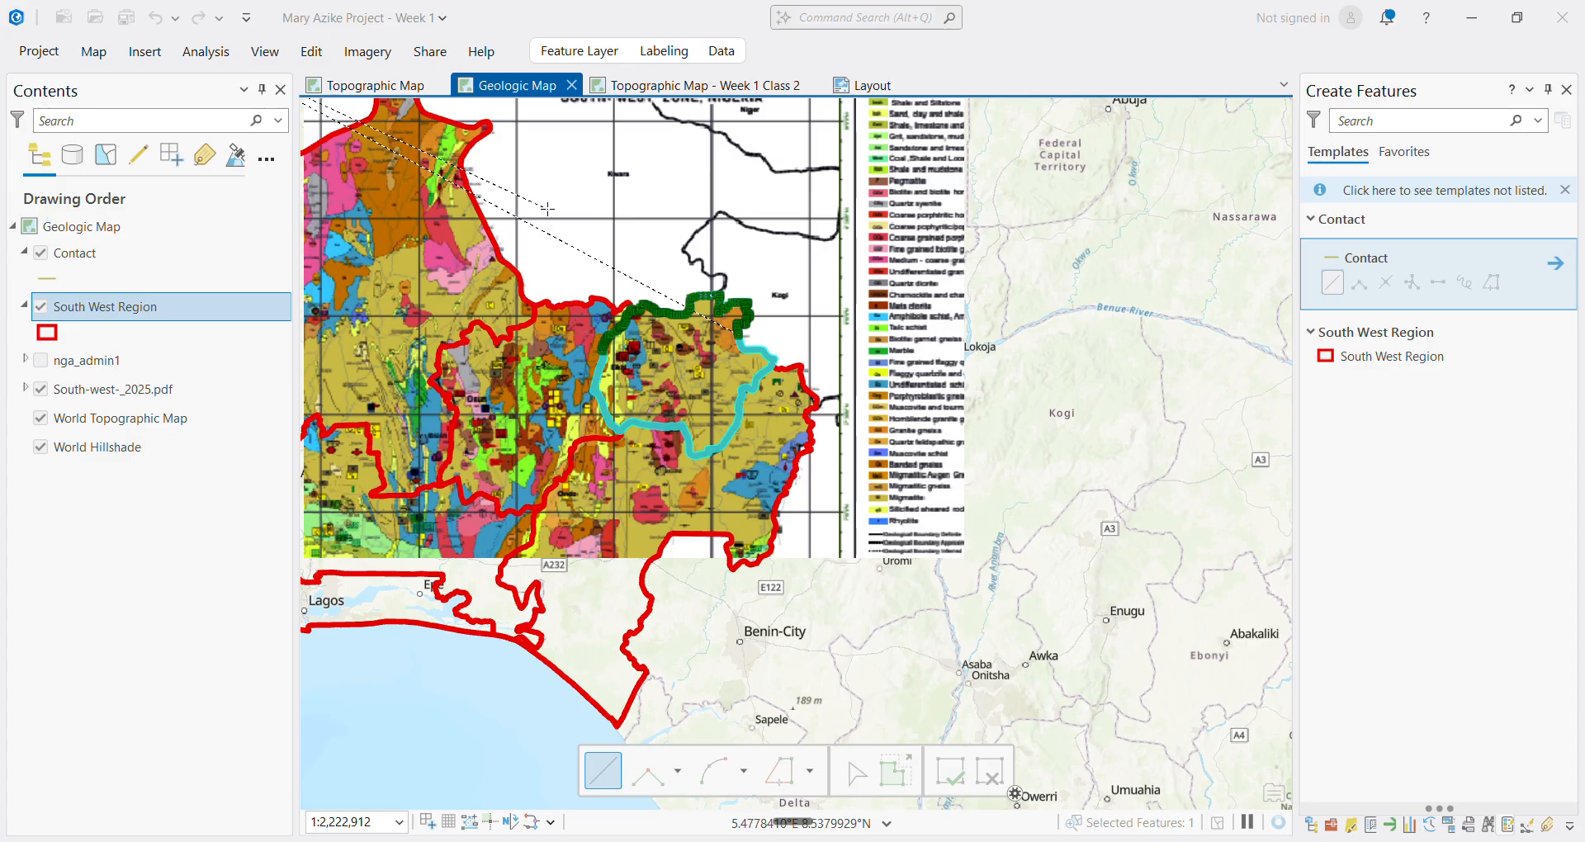
scroll(552, 215, down, 1)
scroll(551, 214, down, 2)
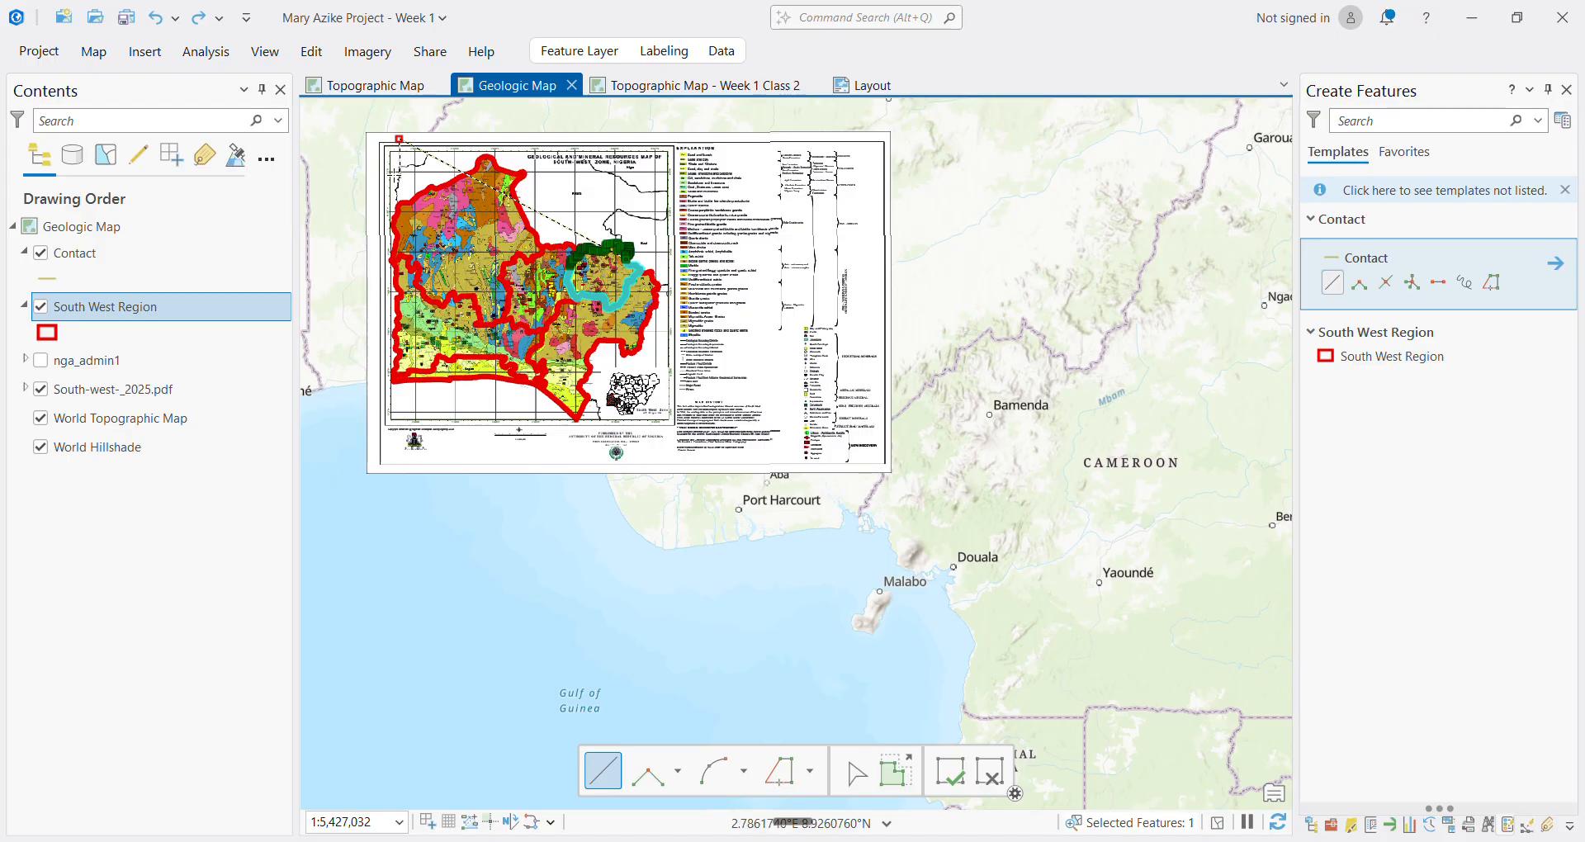
double_click(382, 167)
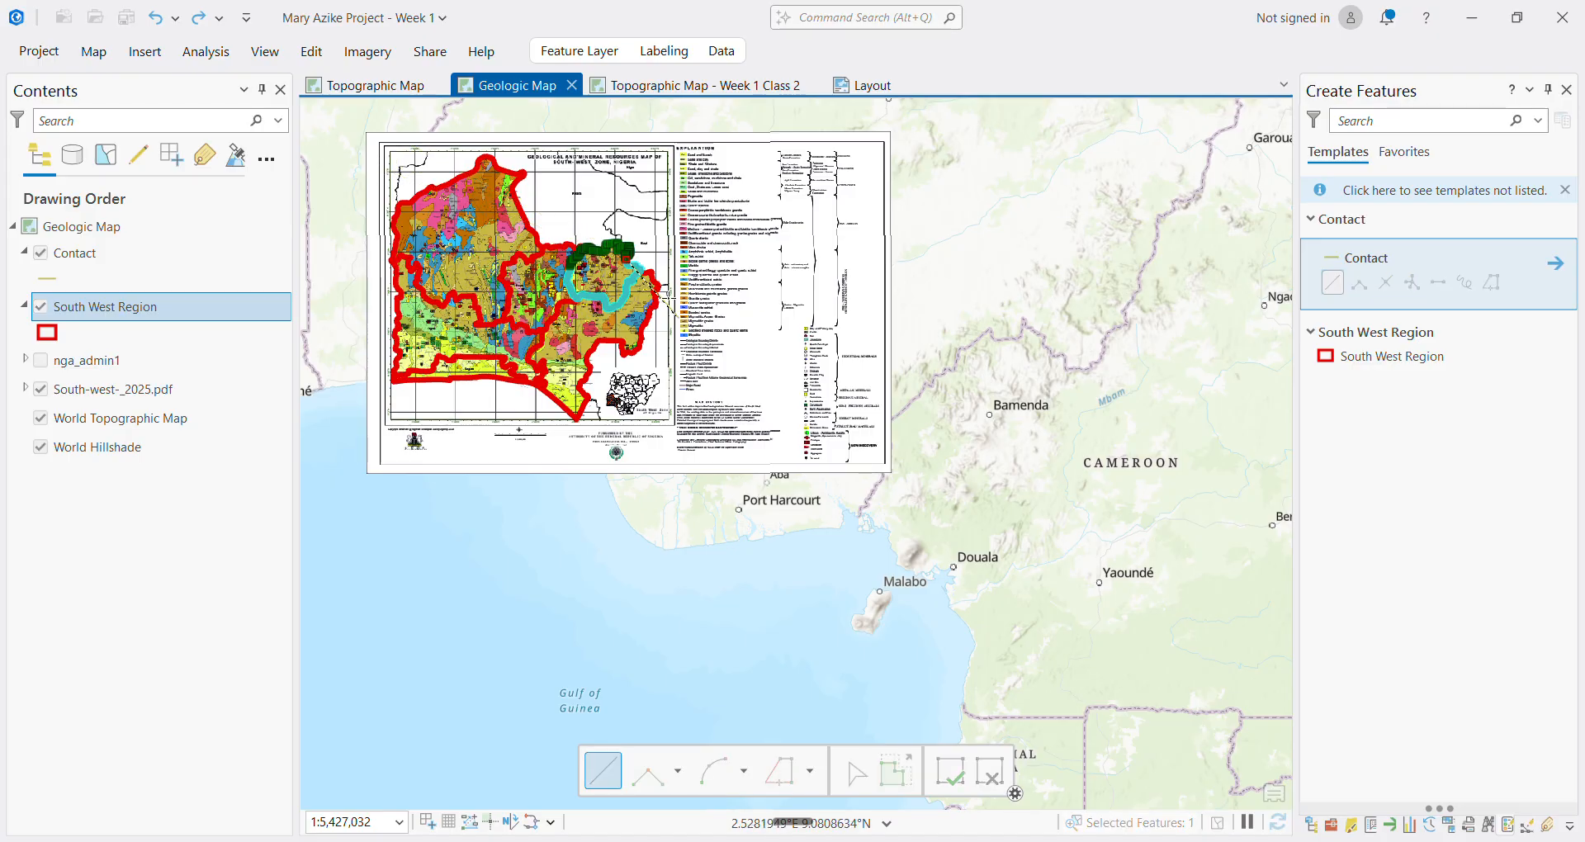
Extend the Contact line down the orange unit's lower eastern edge, around the curve and east along the flat boundary stretch
scroll(633, 261, up, 3)
scroll(633, 261, up, 6)
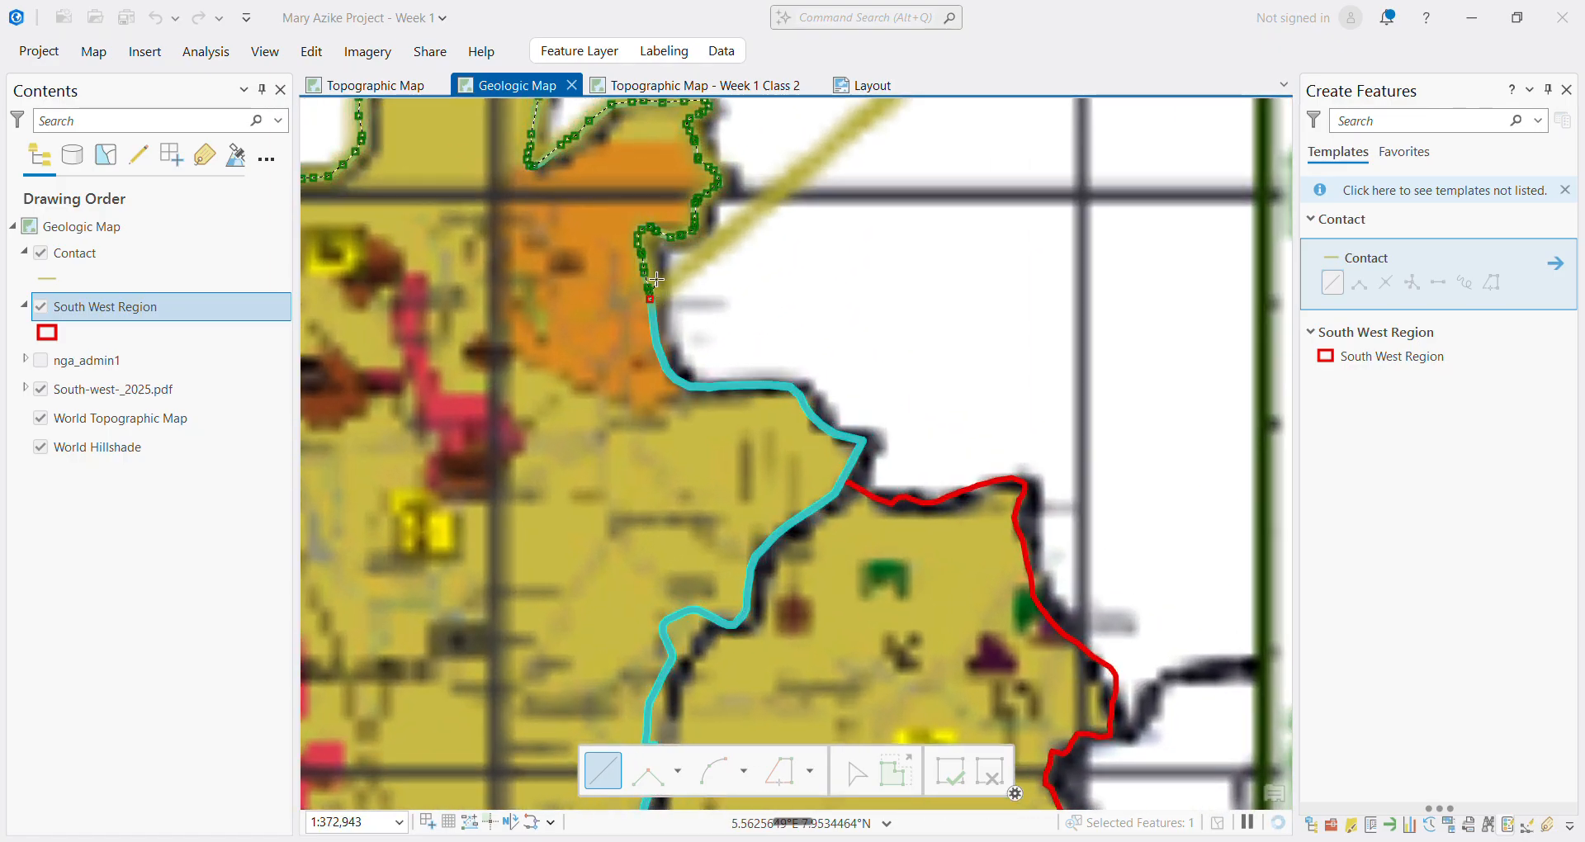
scroll(637, 307, up, 3)
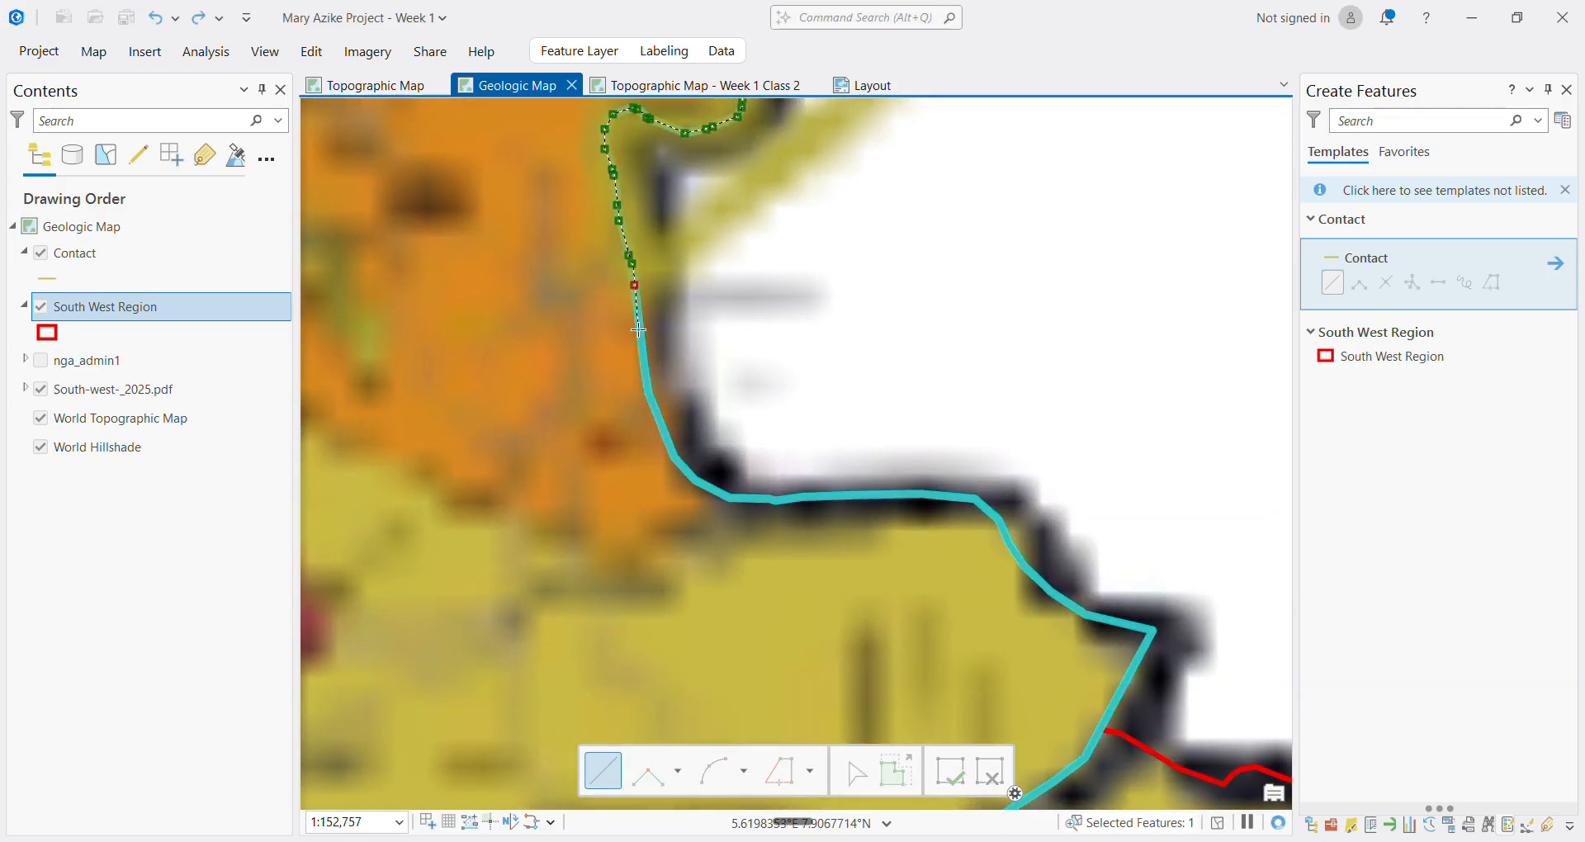
click(647, 392)
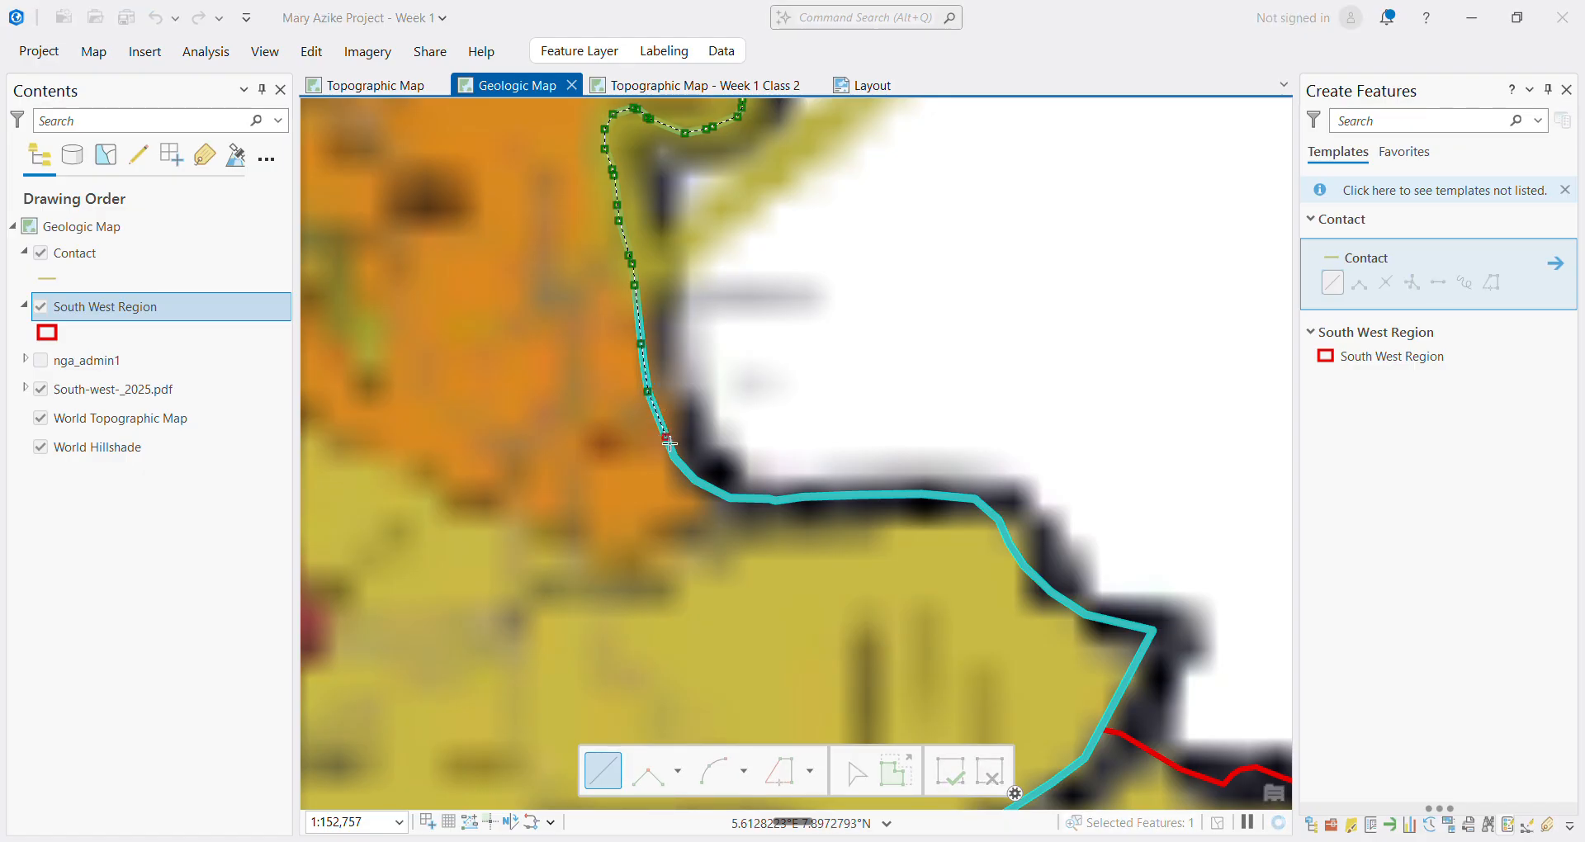
click(678, 459)
click(791, 498)
click(881, 496)
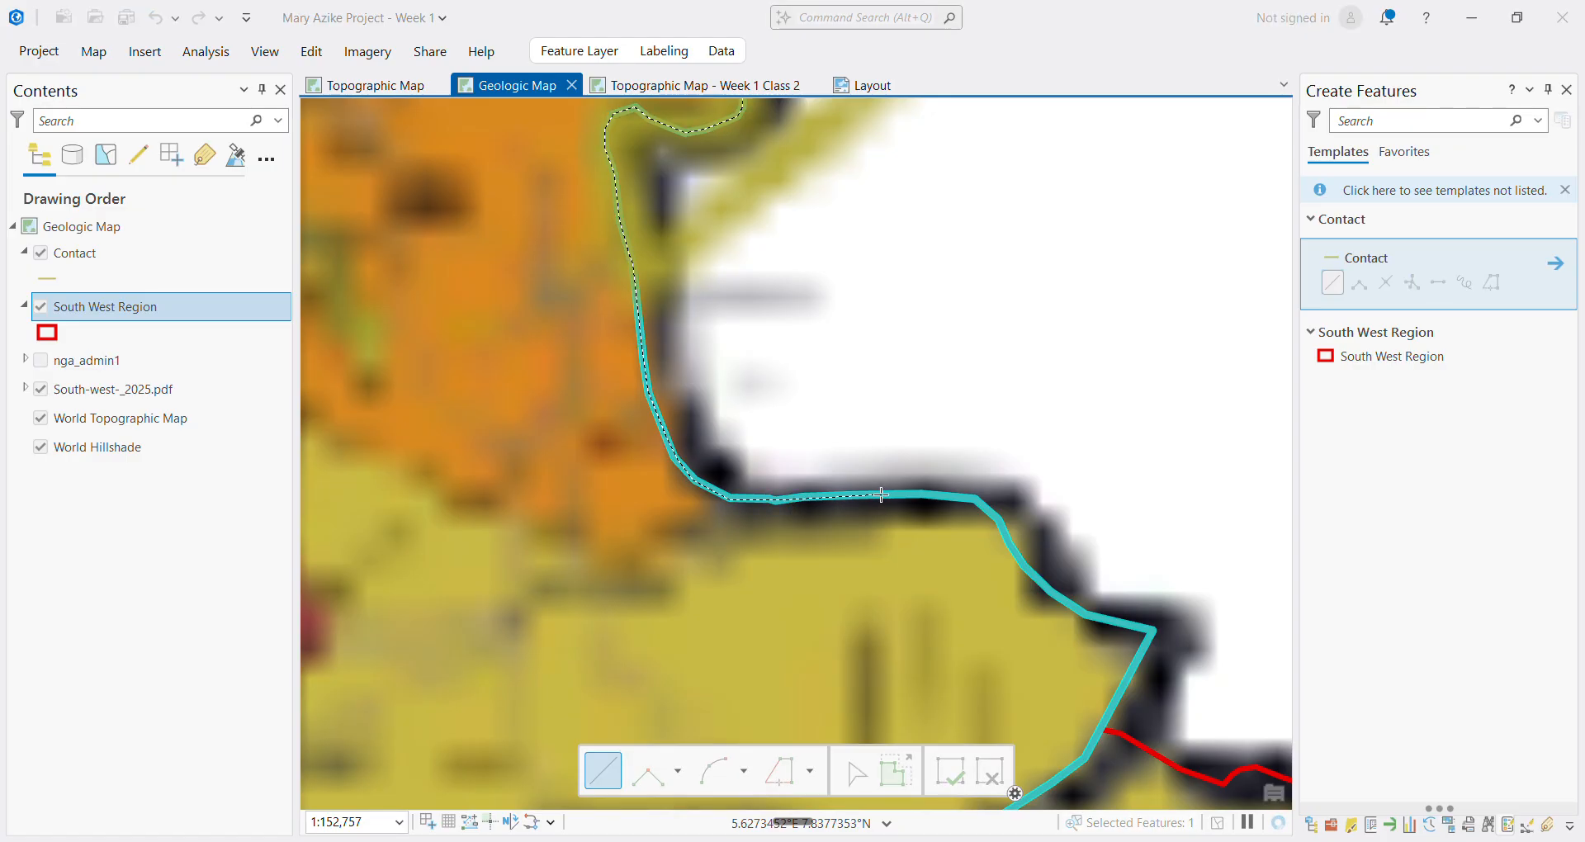
click(928, 496)
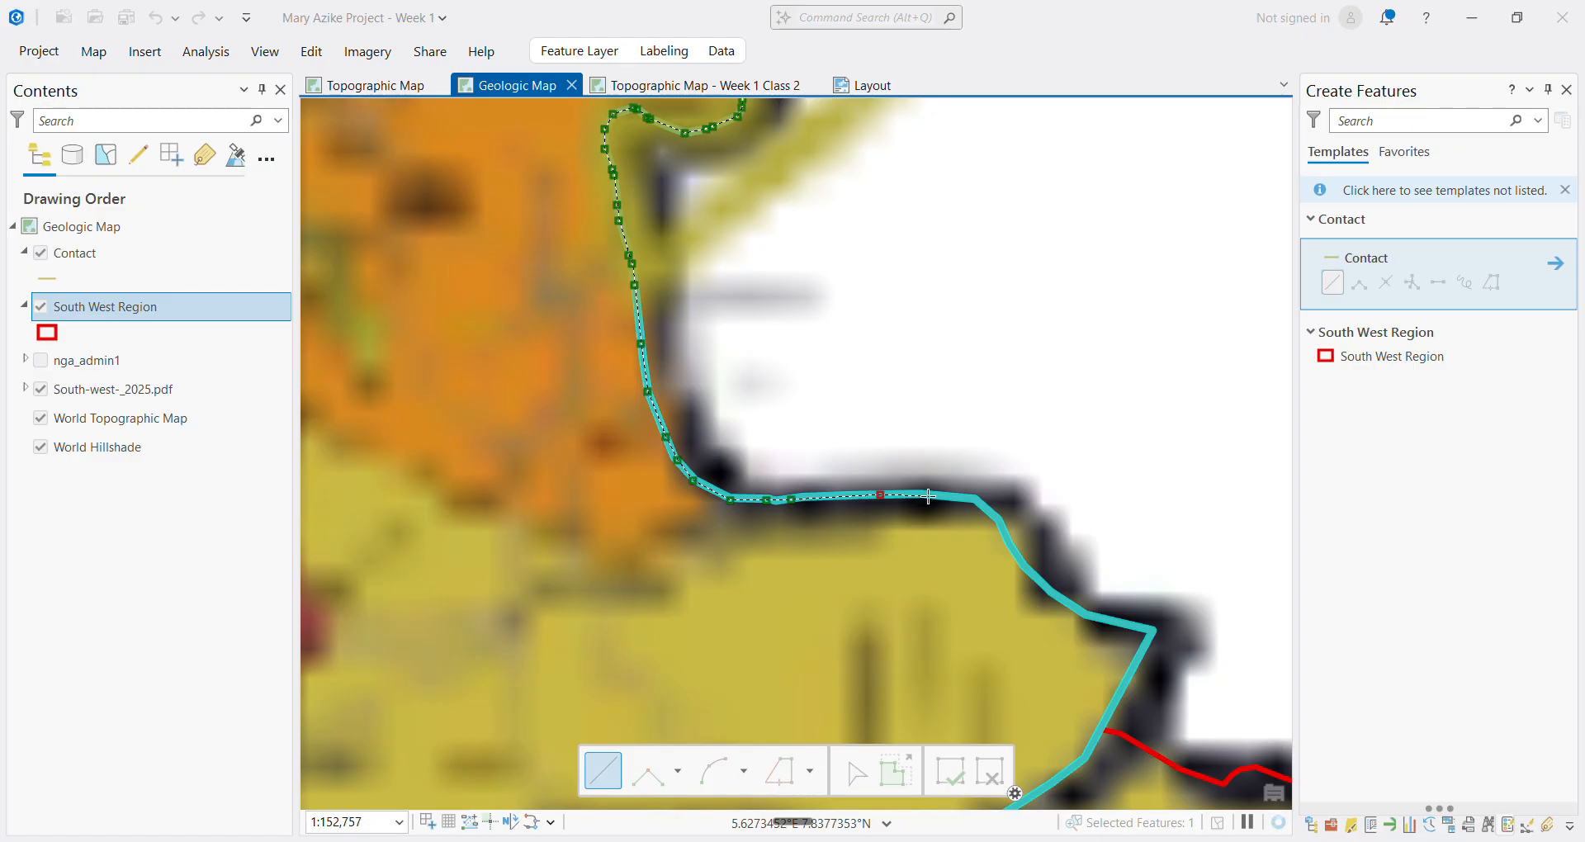
Carry the Contact line southeast to the pointed eastern corner and back southwest past the junction with the red boundary
click(984, 507)
click(1063, 602)
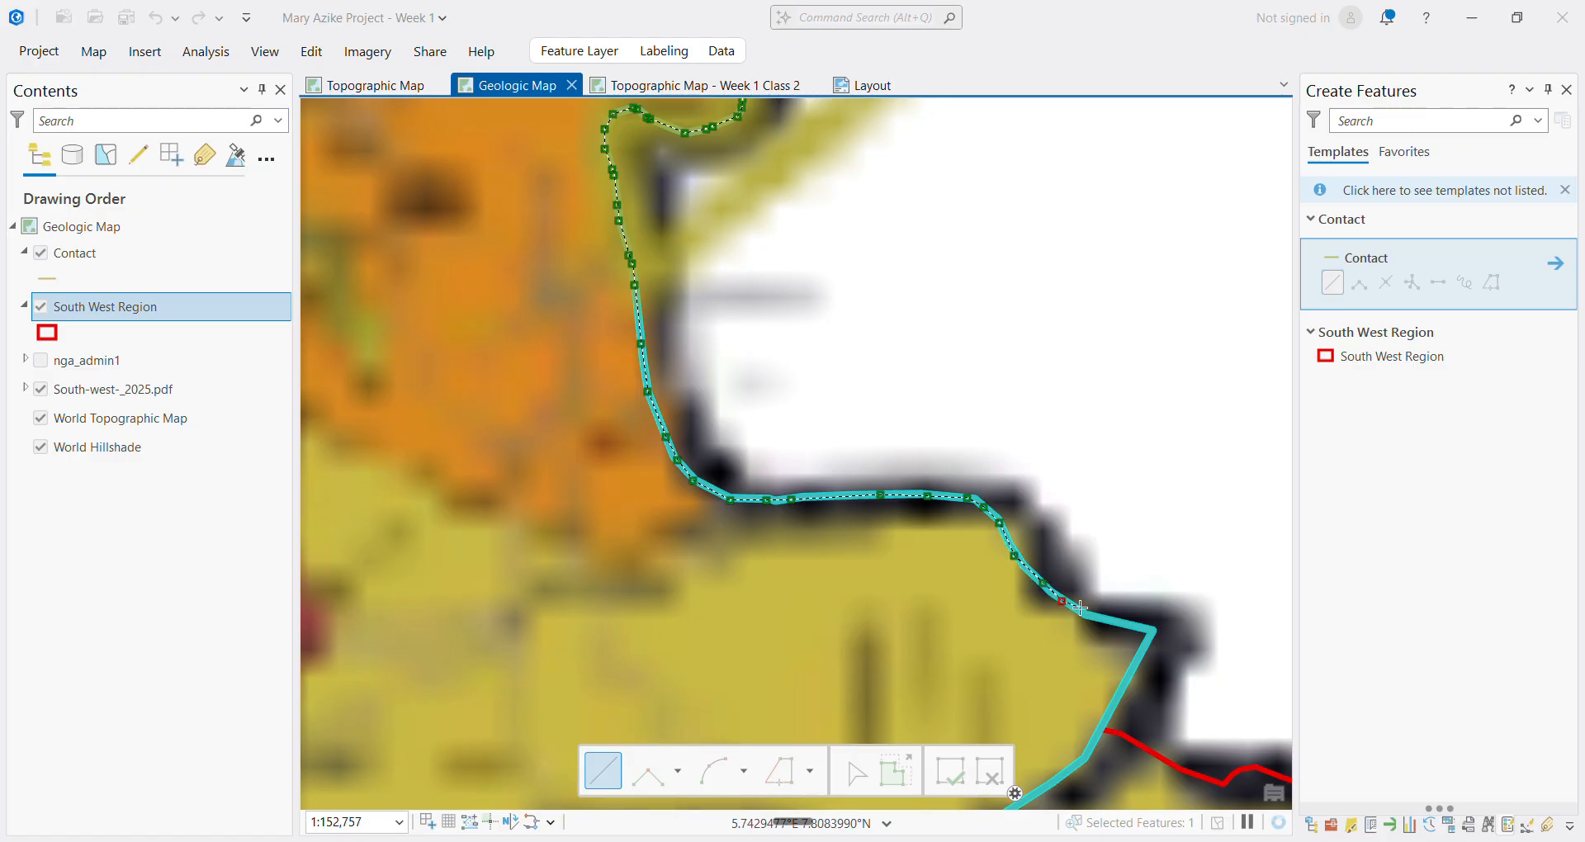
click(1086, 615)
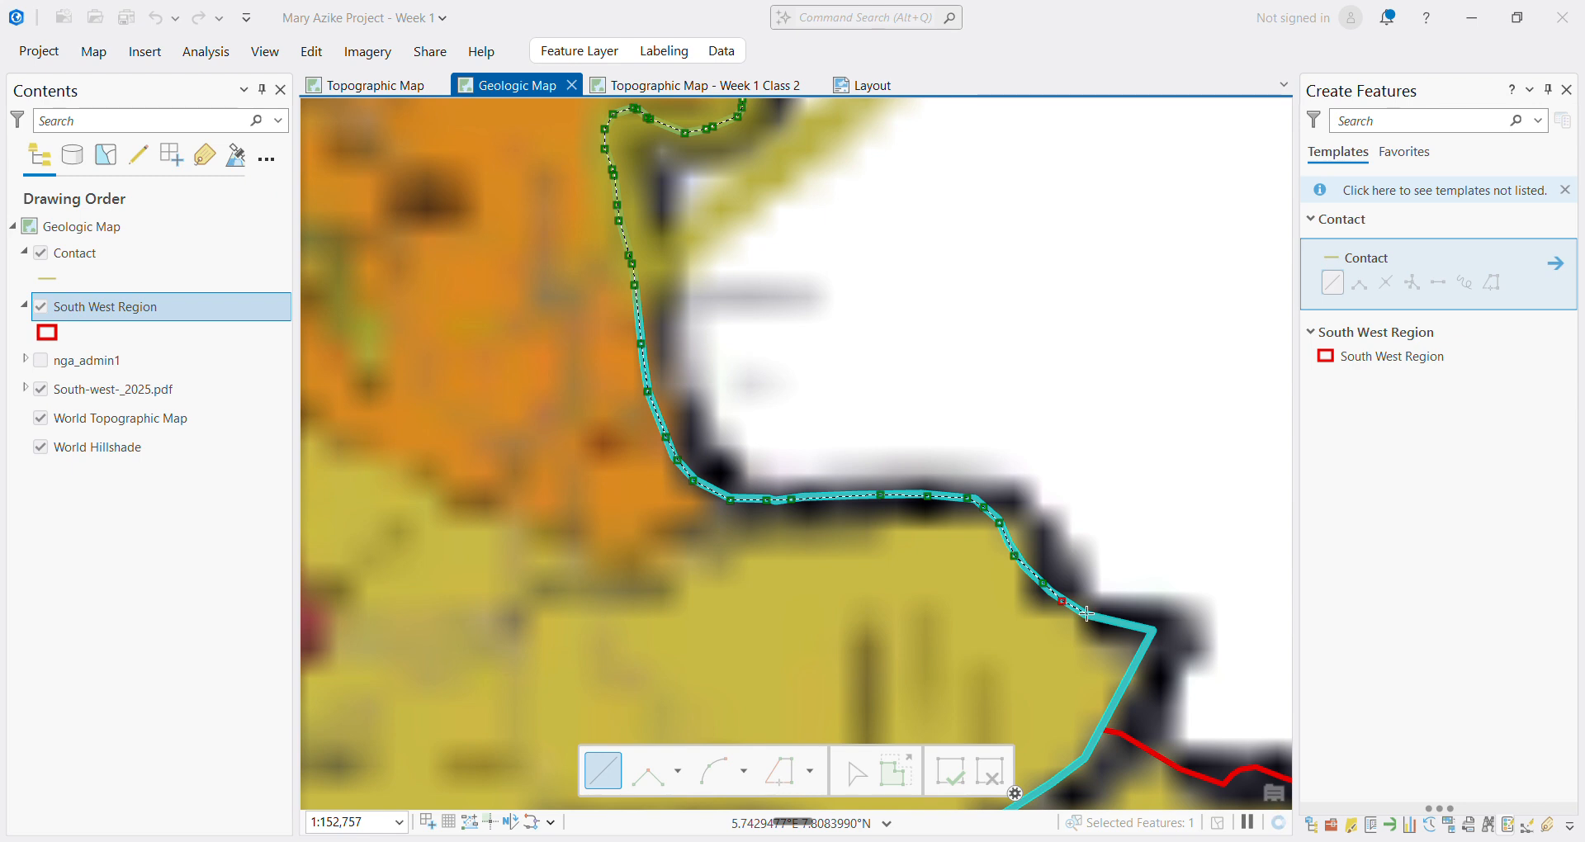
click(1154, 634)
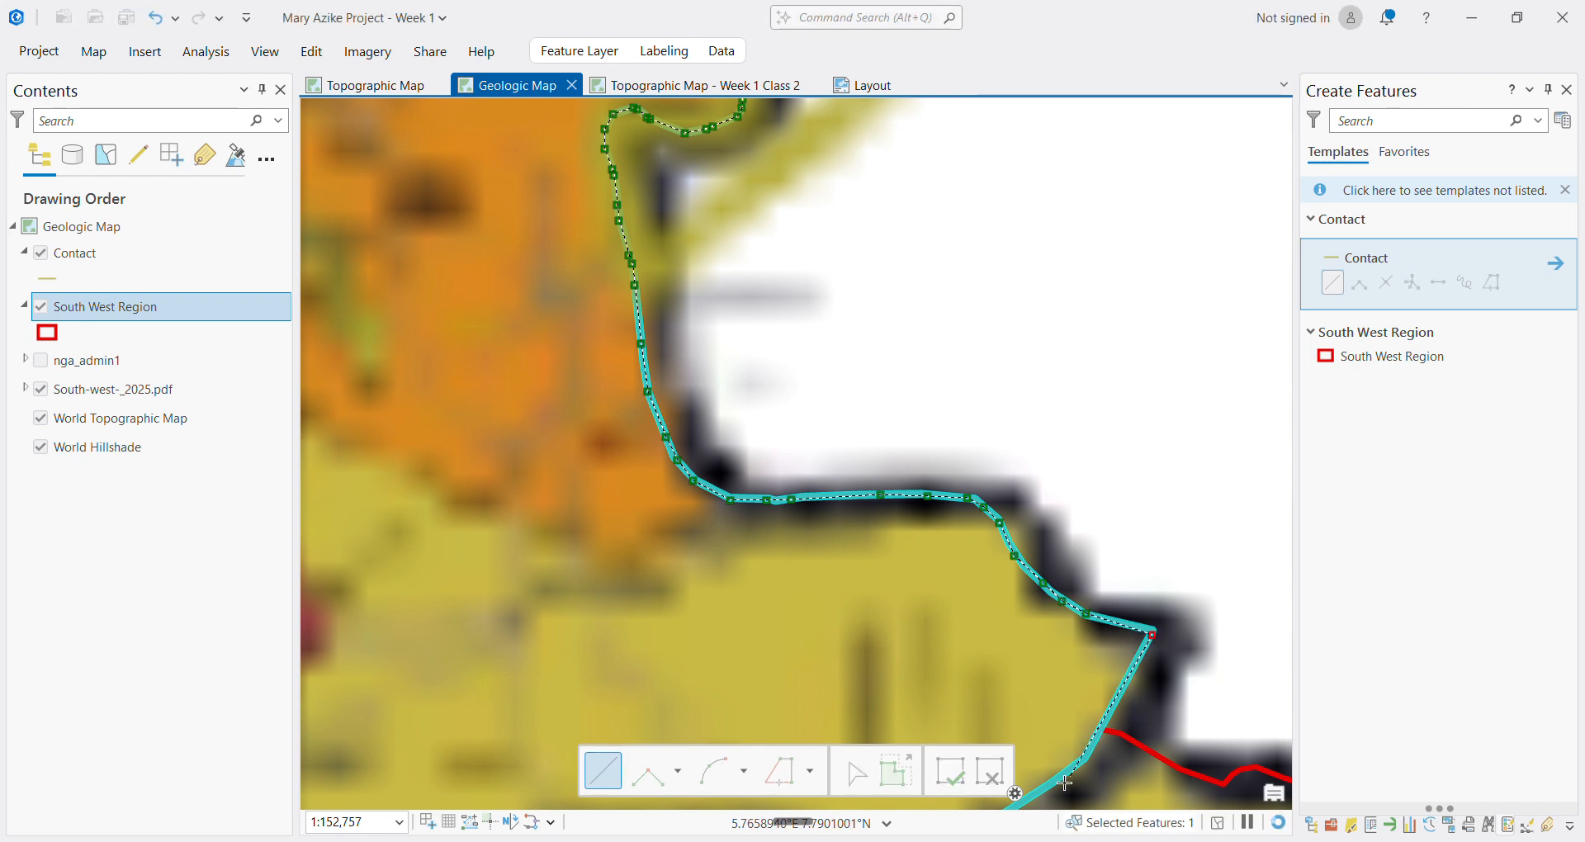
click(1086, 757)
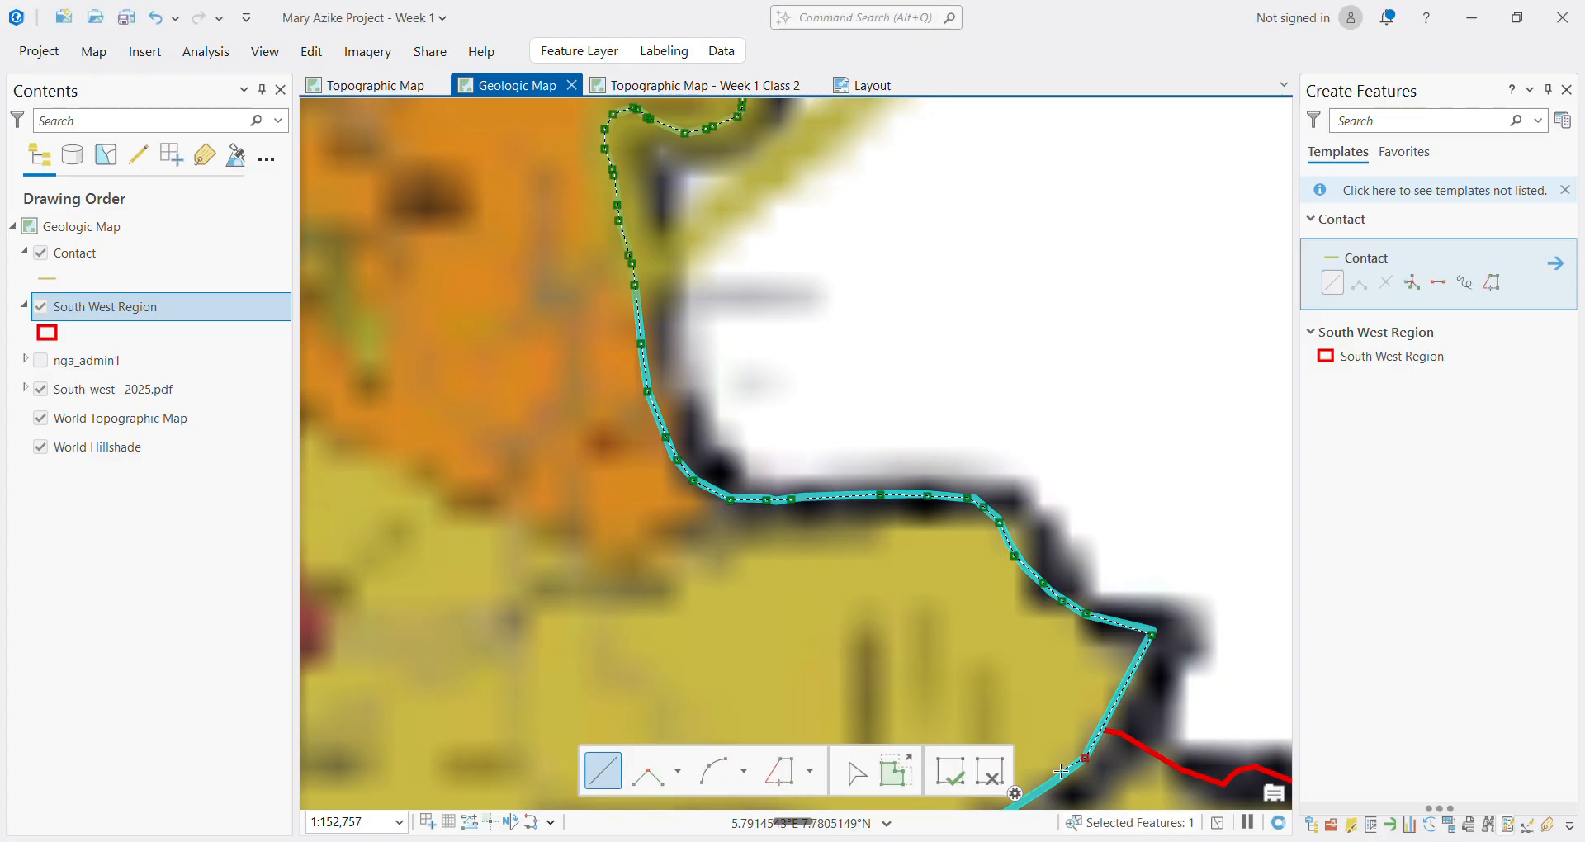
Trace the Contact line southwest from the red boundary junction and down to the westward bend beside the small brown patch
scroll(1050, 691, down, 5)
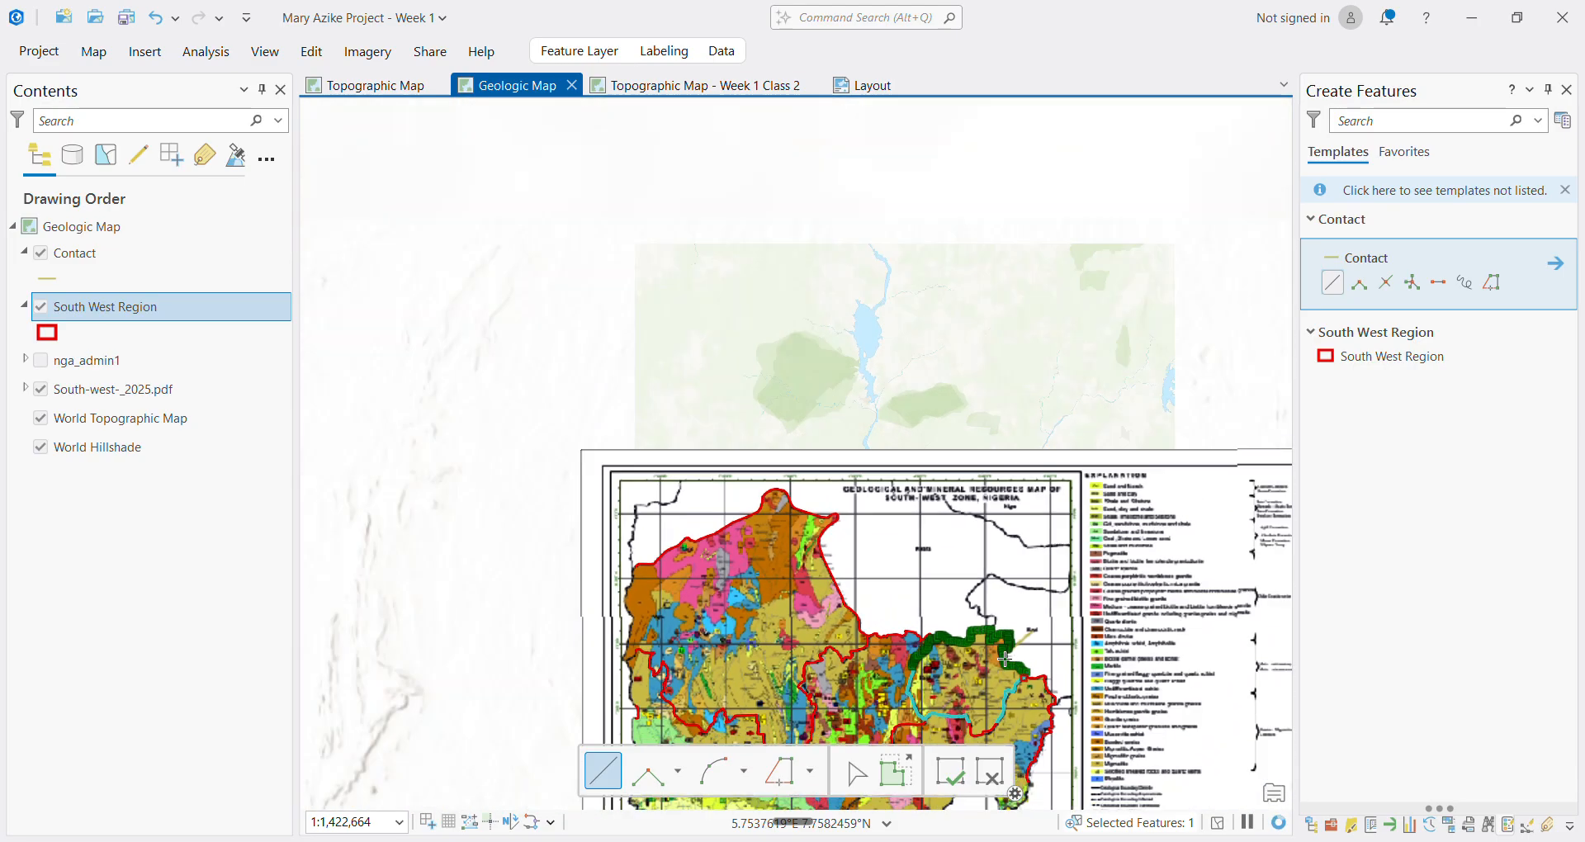
scroll(1005, 658, down, 2)
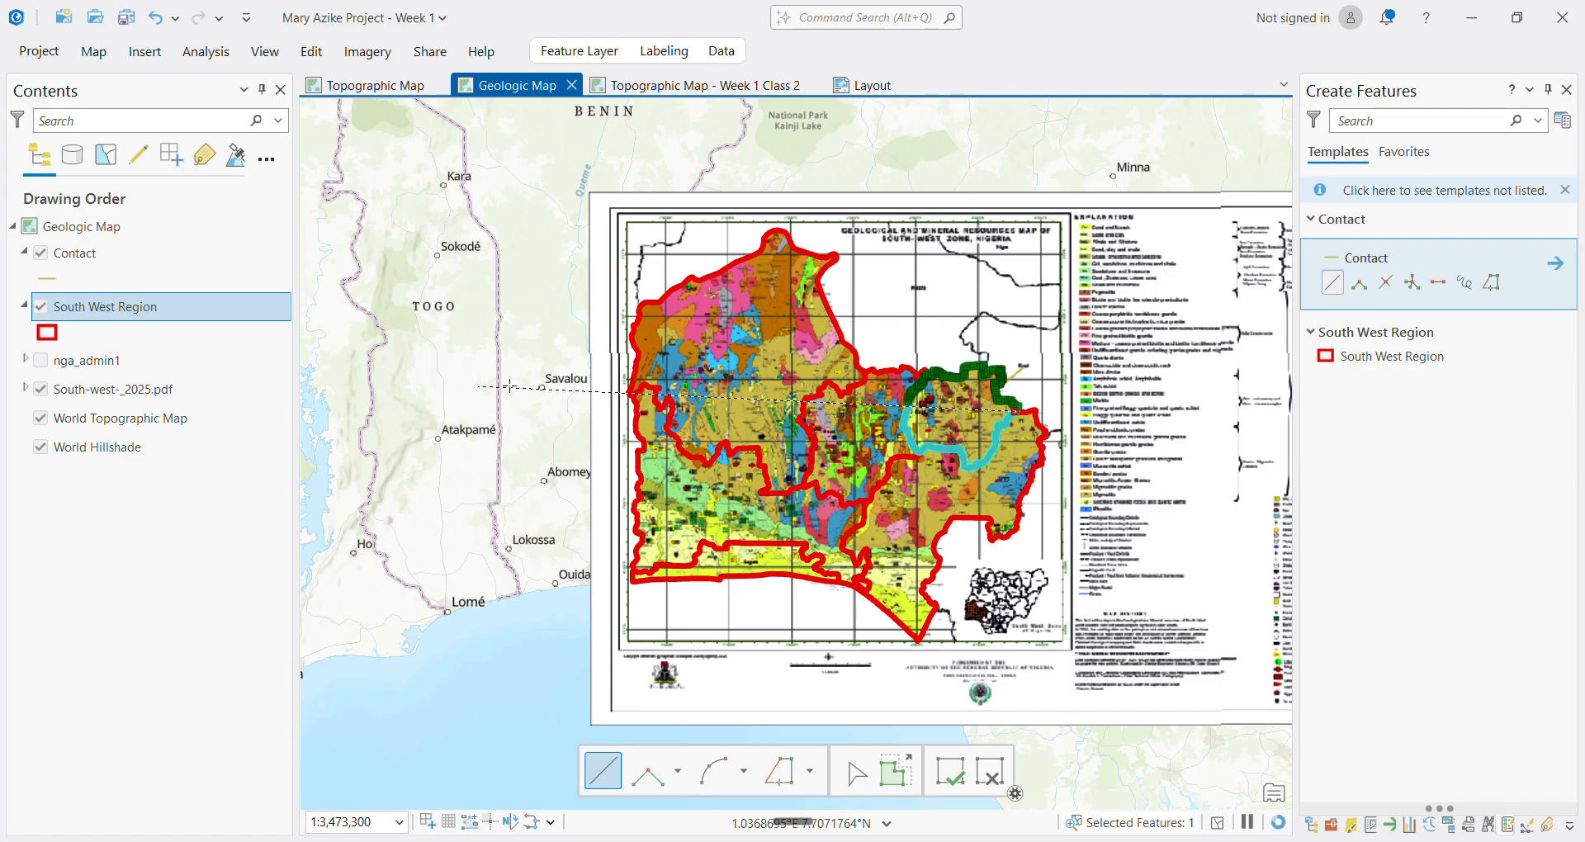
scroll(1007, 441, up, 3)
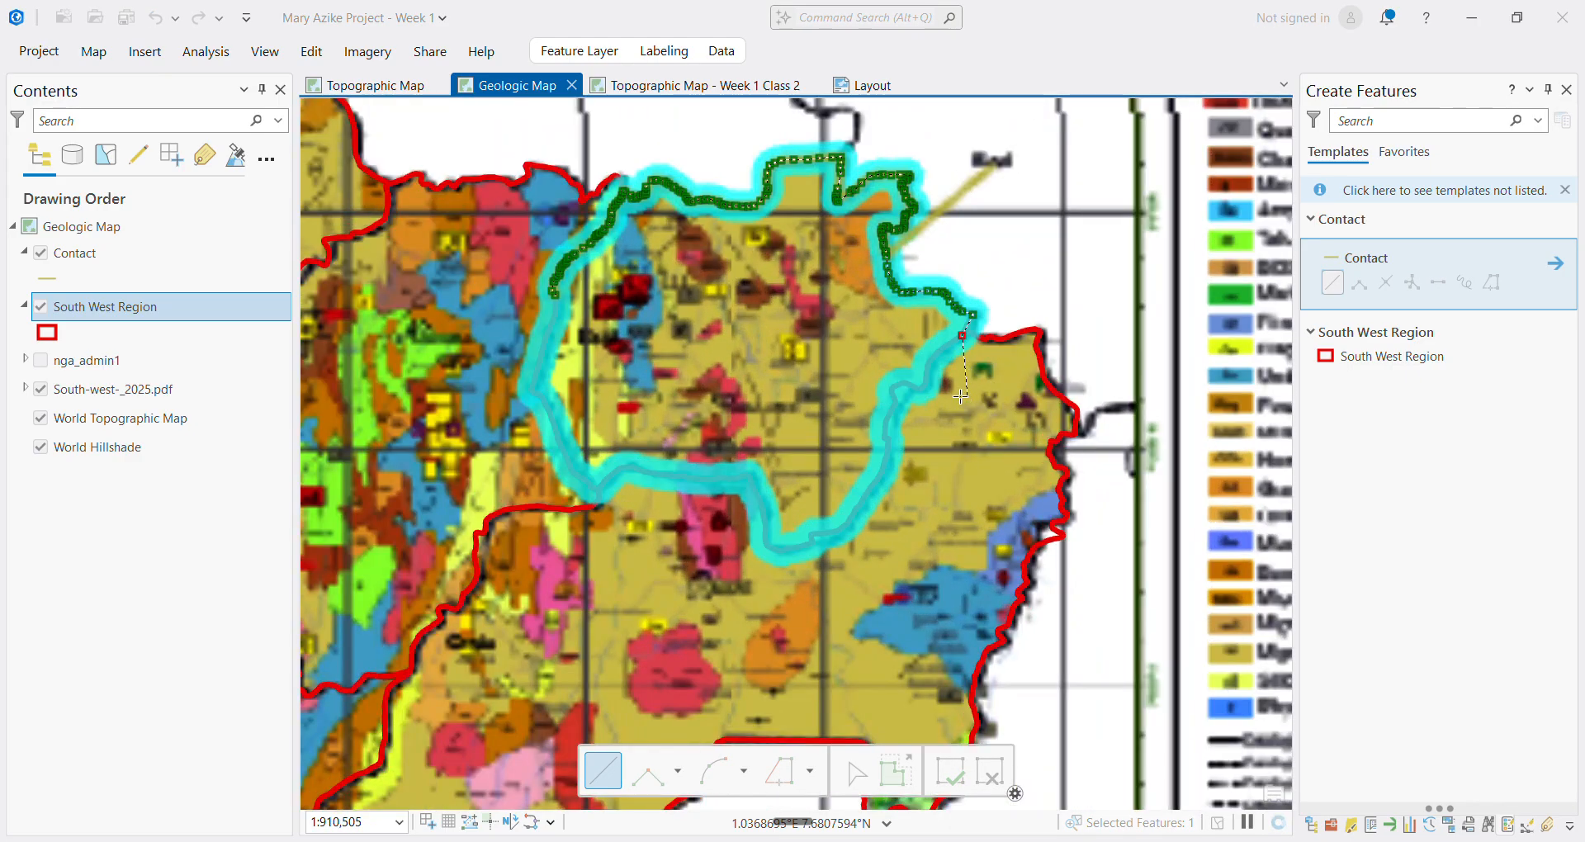
scroll(960, 397, up, 2)
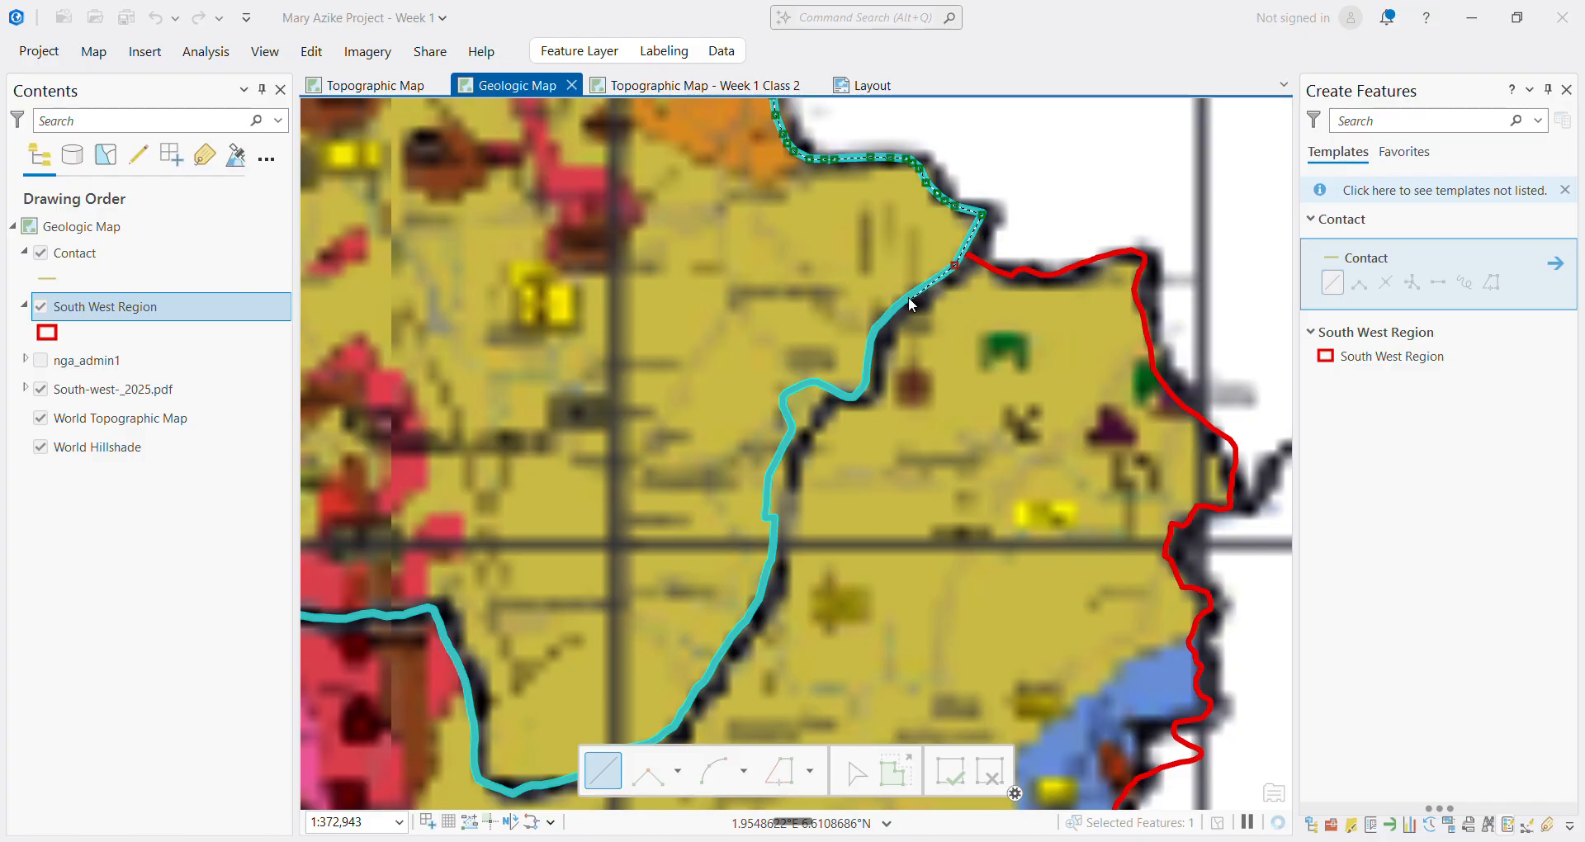
click(904, 302)
click(864, 379)
scroll(855, 397, down, 3)
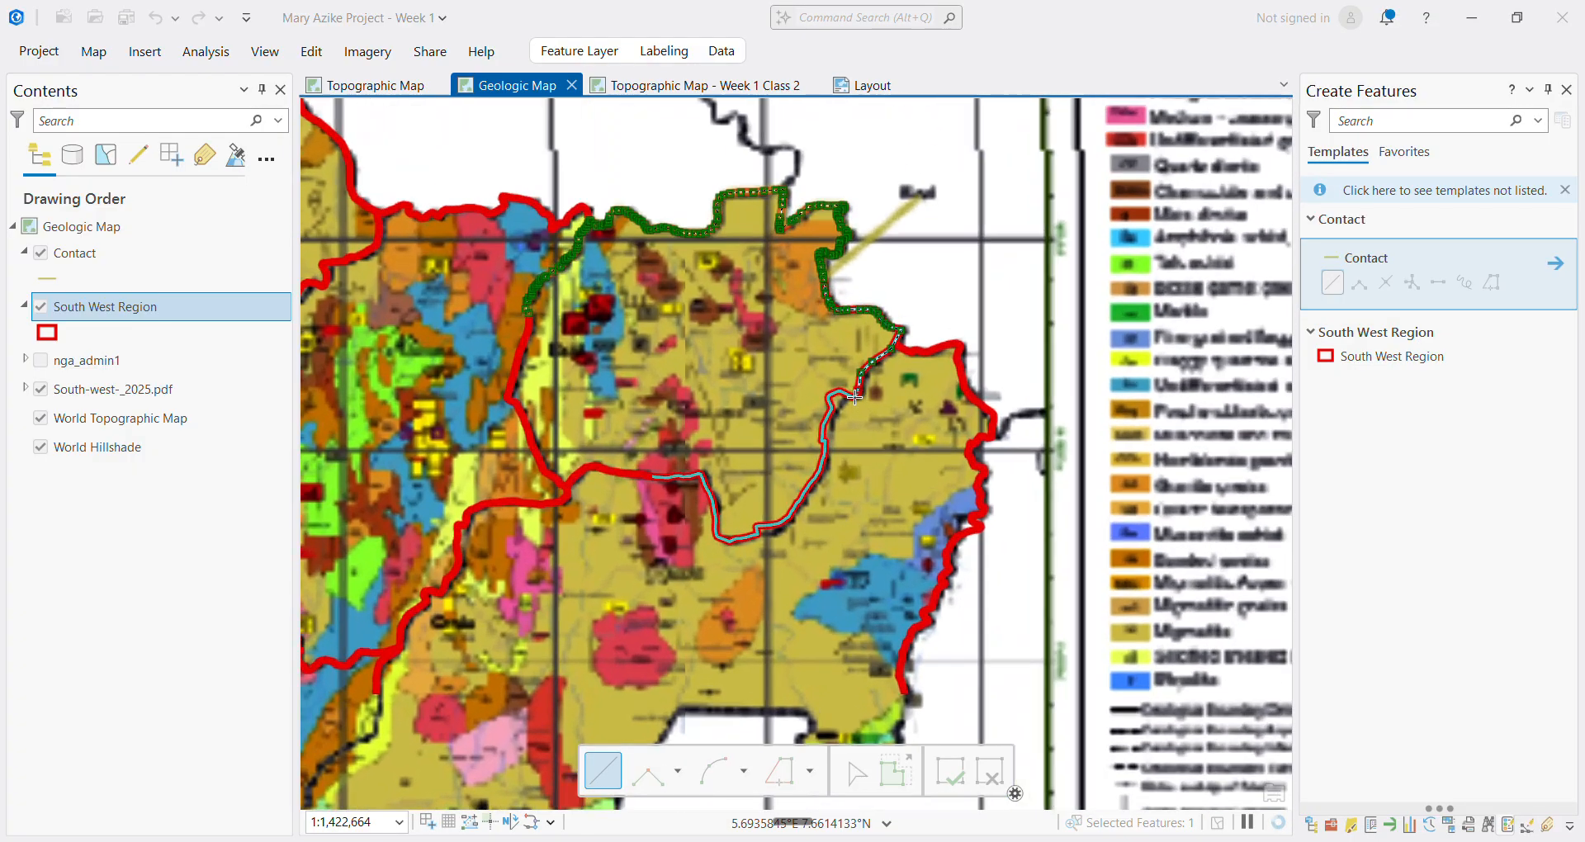
scroll(871, 360, up, 5)
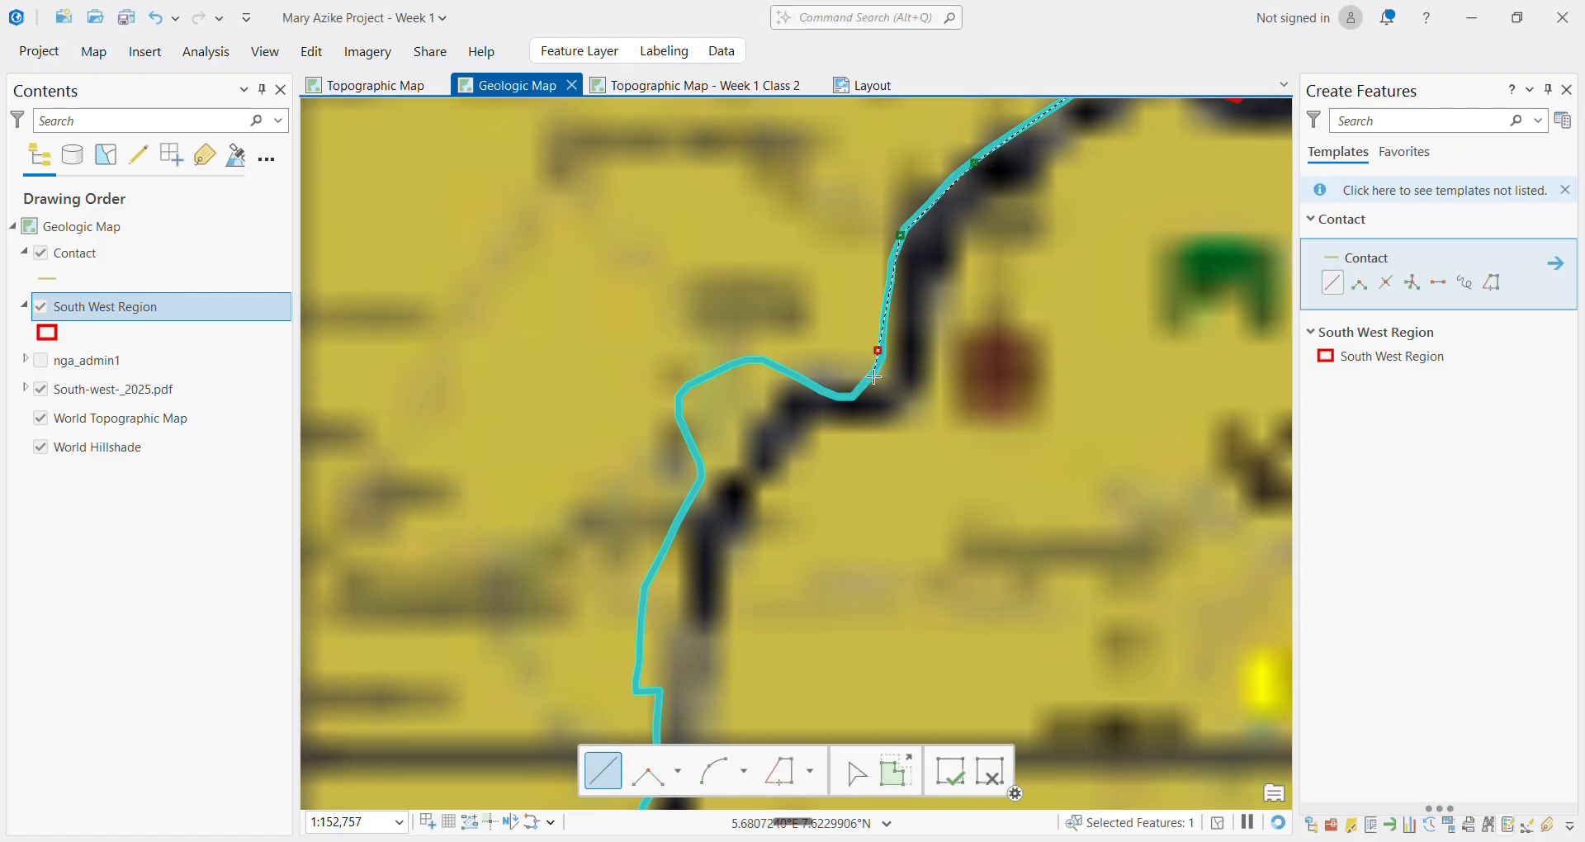
click(874, 377)
click(850, 396)
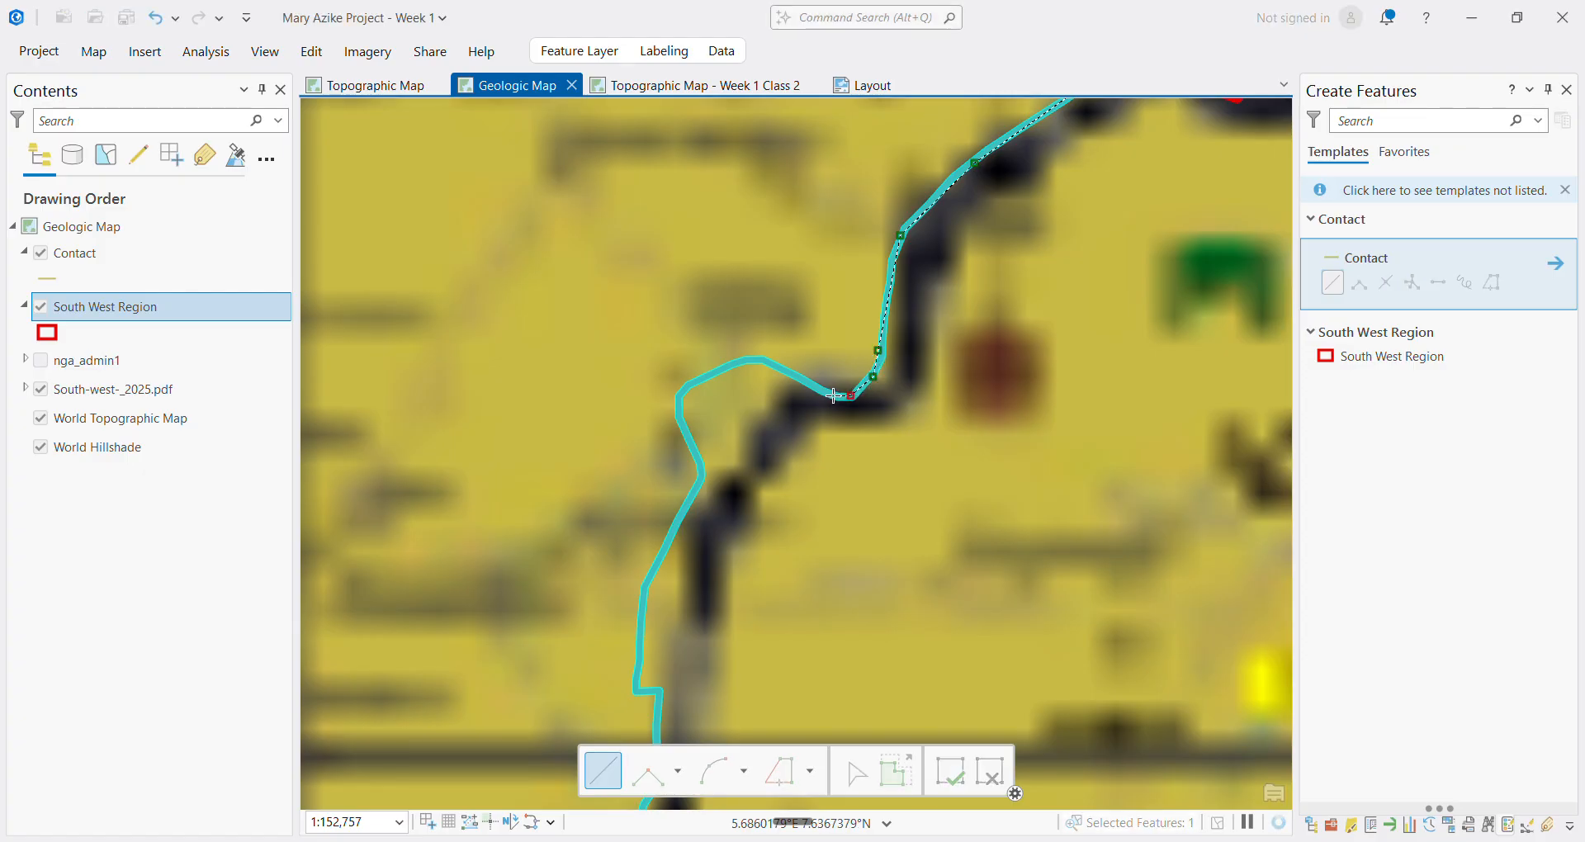
Continue the Contact line west over the rounded hump, around its western end and down the boundary's southwest stretch
click(832, 396)
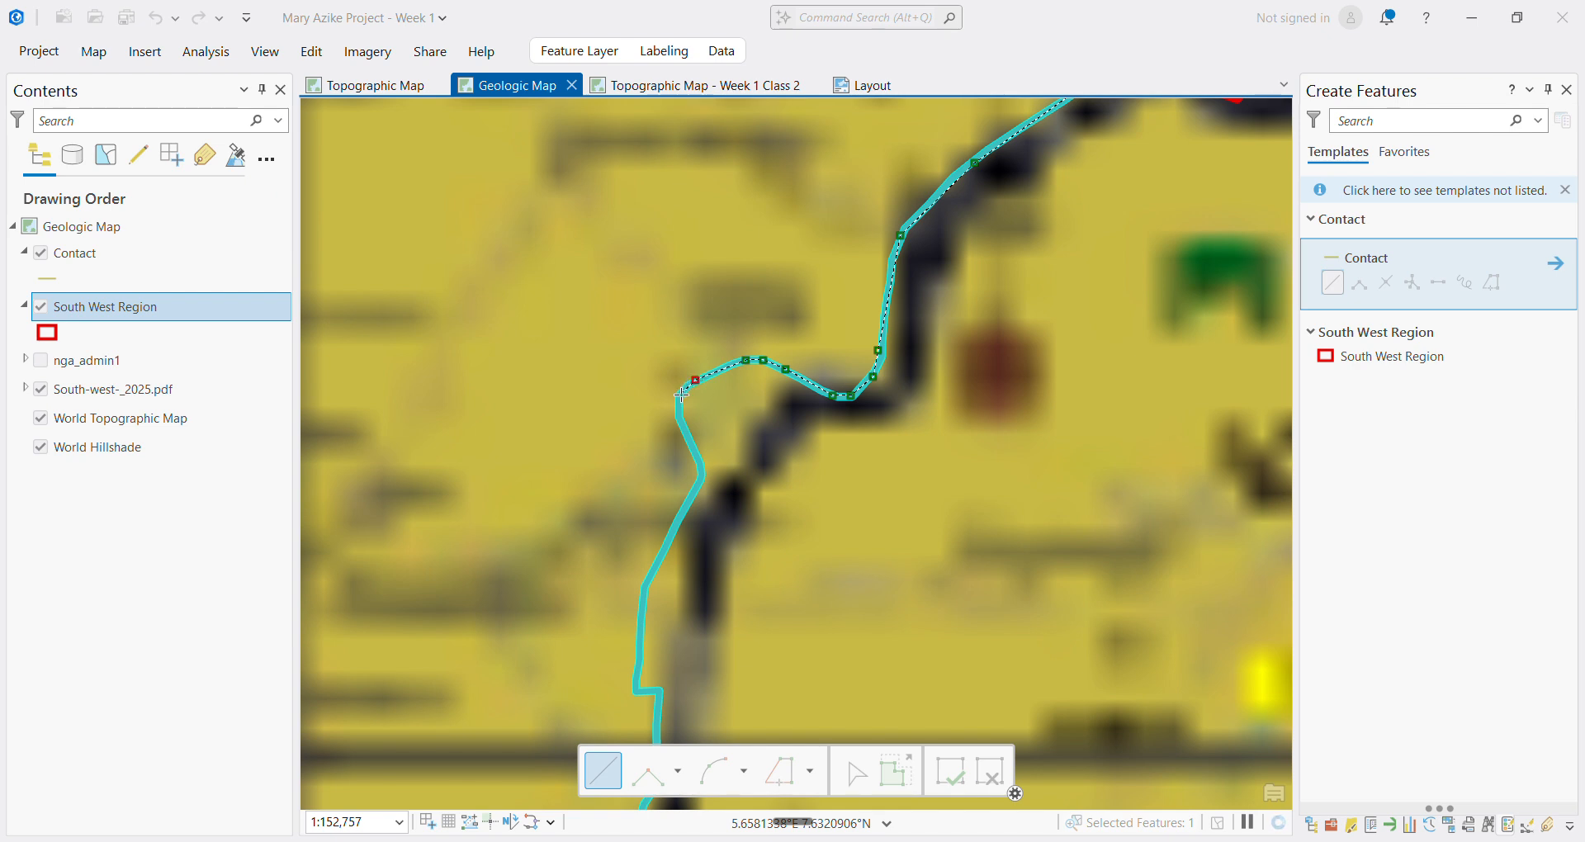
click(678, 420)
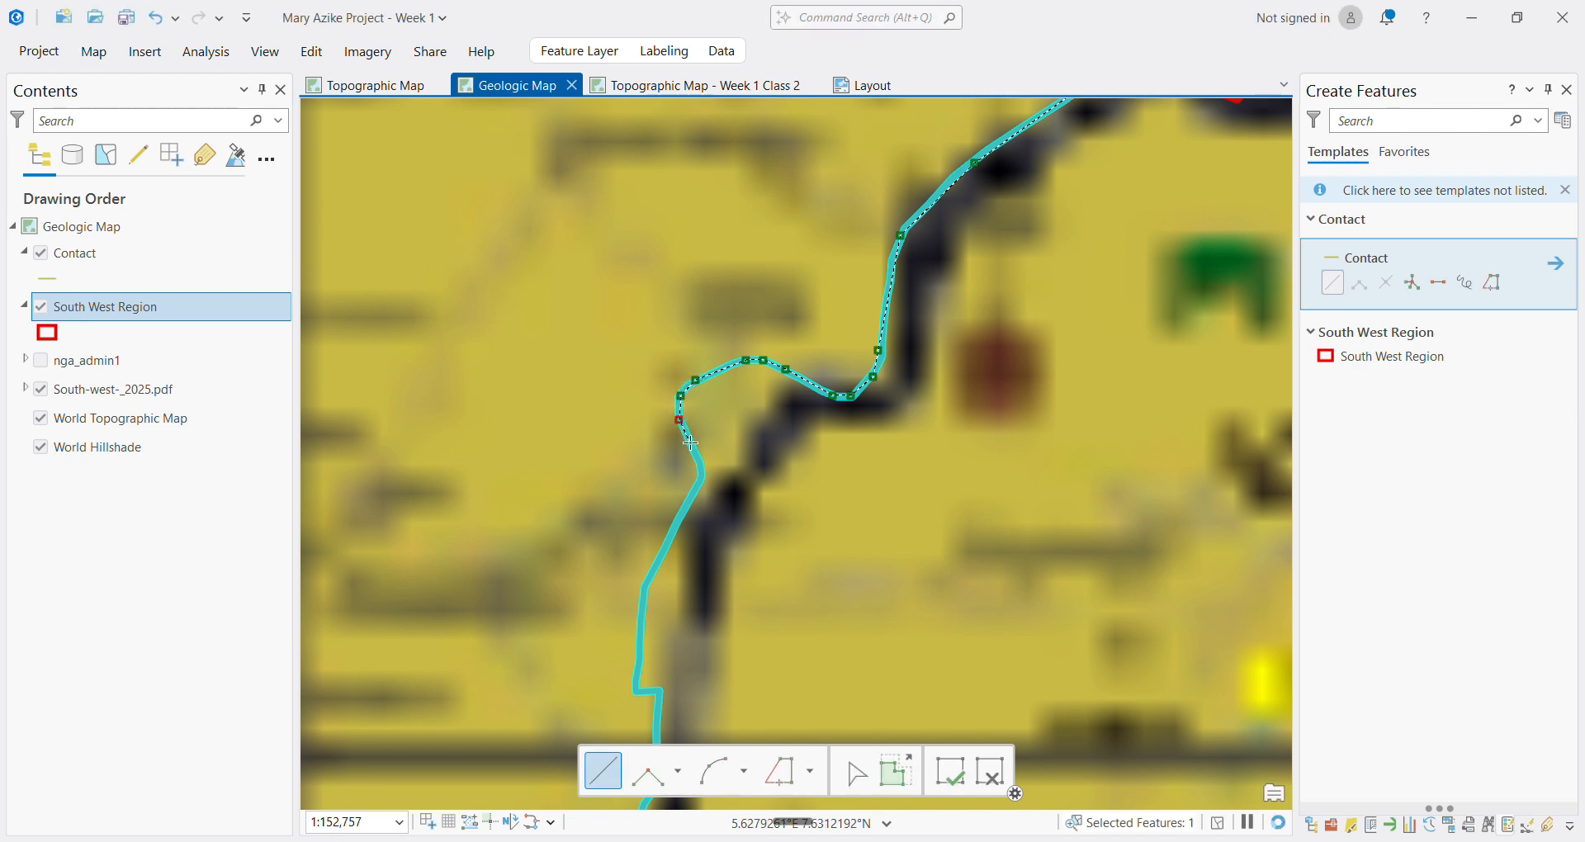
click(698, 454)
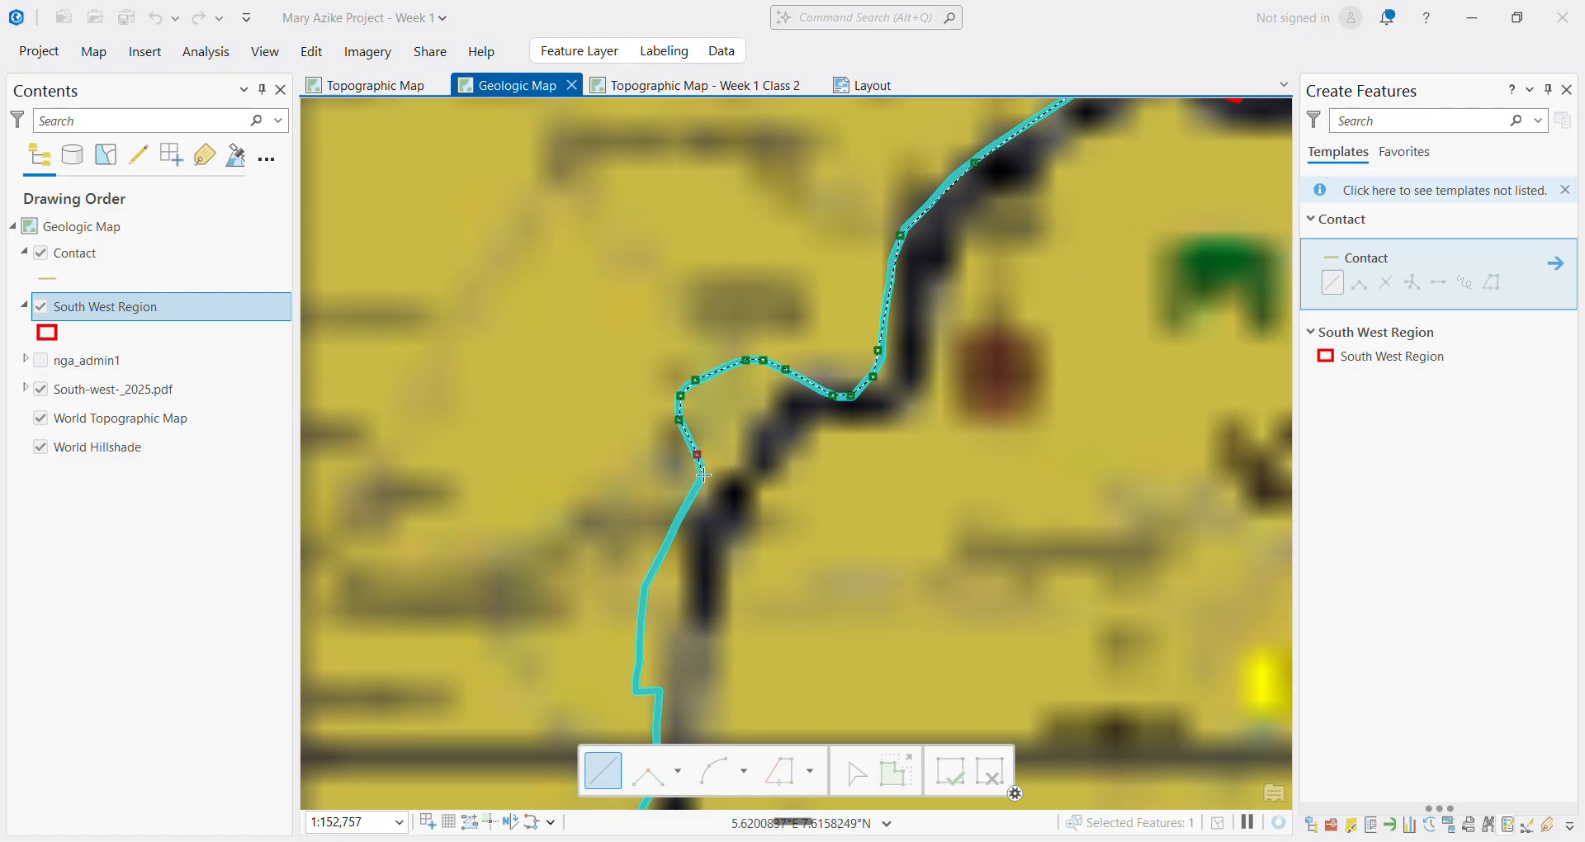
click(675, 524)
click(639, 634)
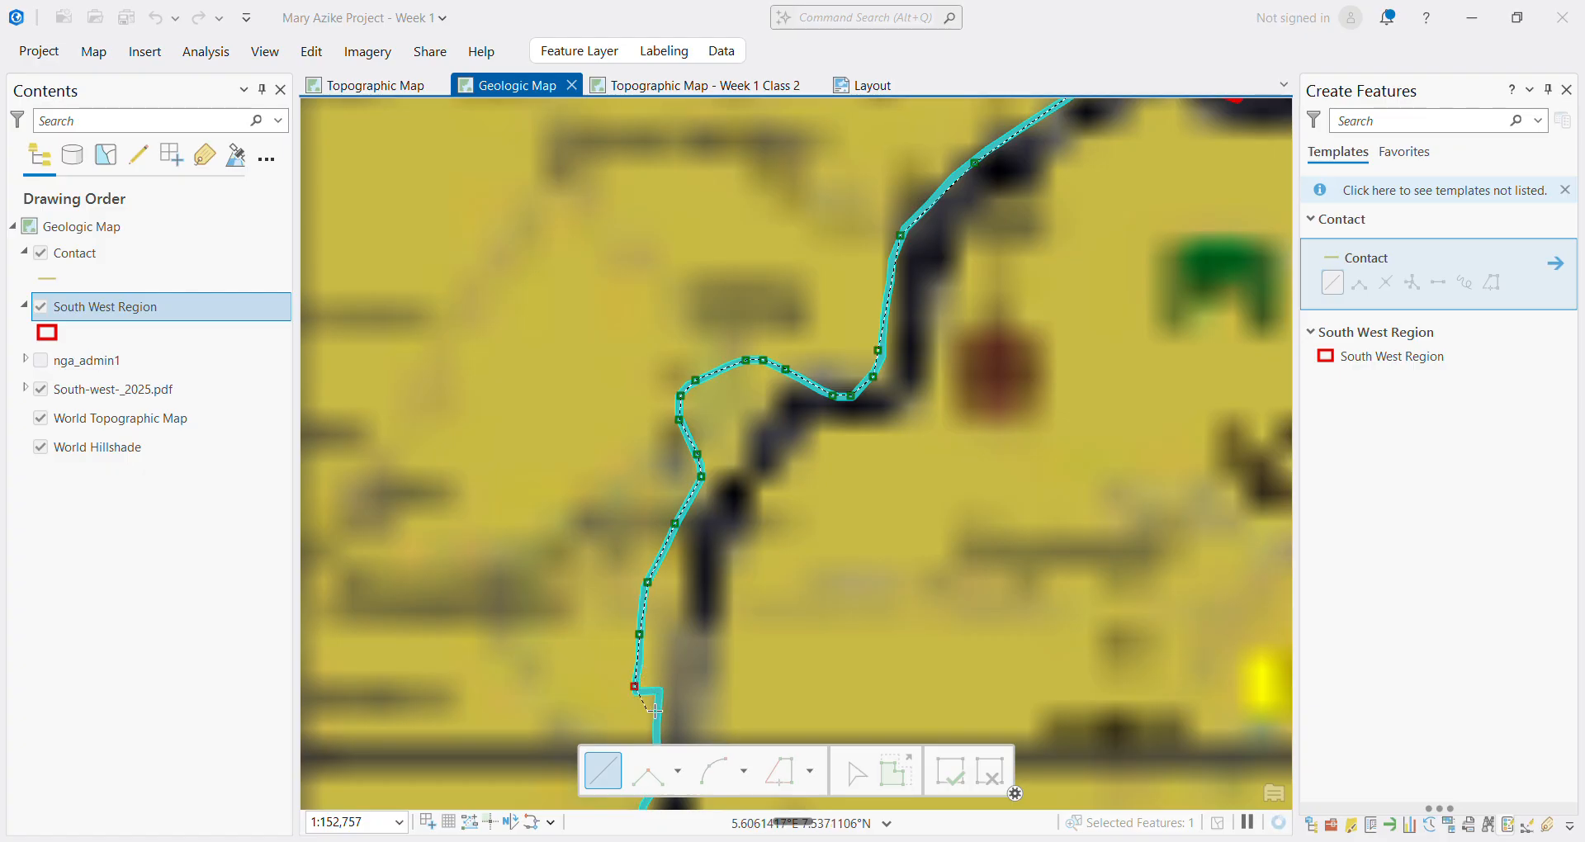
Extend the Contact line down to the small right-angled jog and east across it, just north of the horizontal grid line
scroll(652, 703, up, 2)
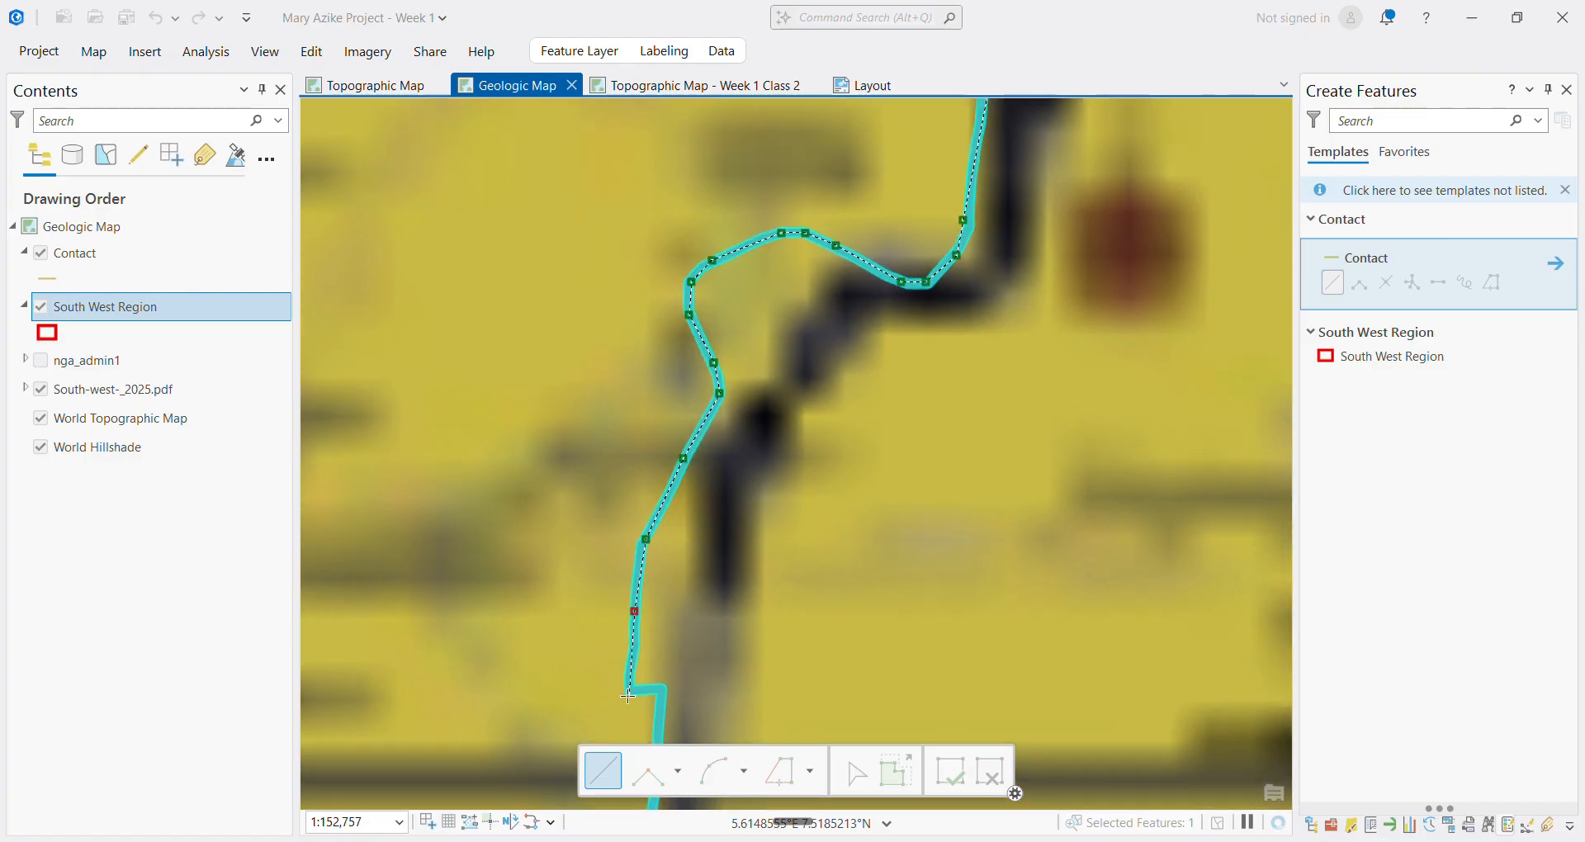
scroll(633, 697, up, 2)
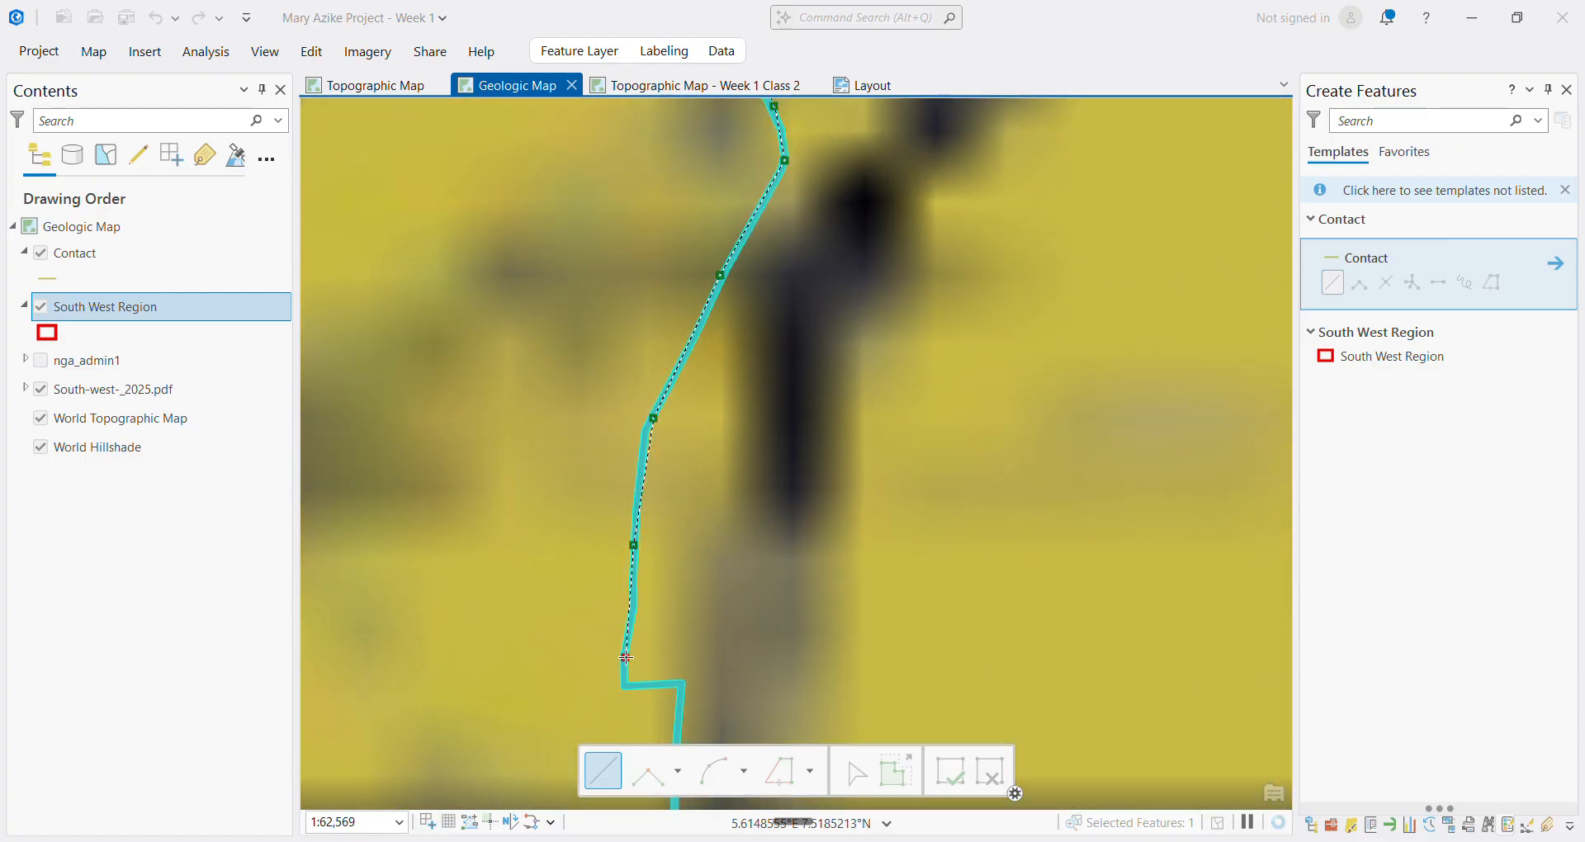
click(626, 658)
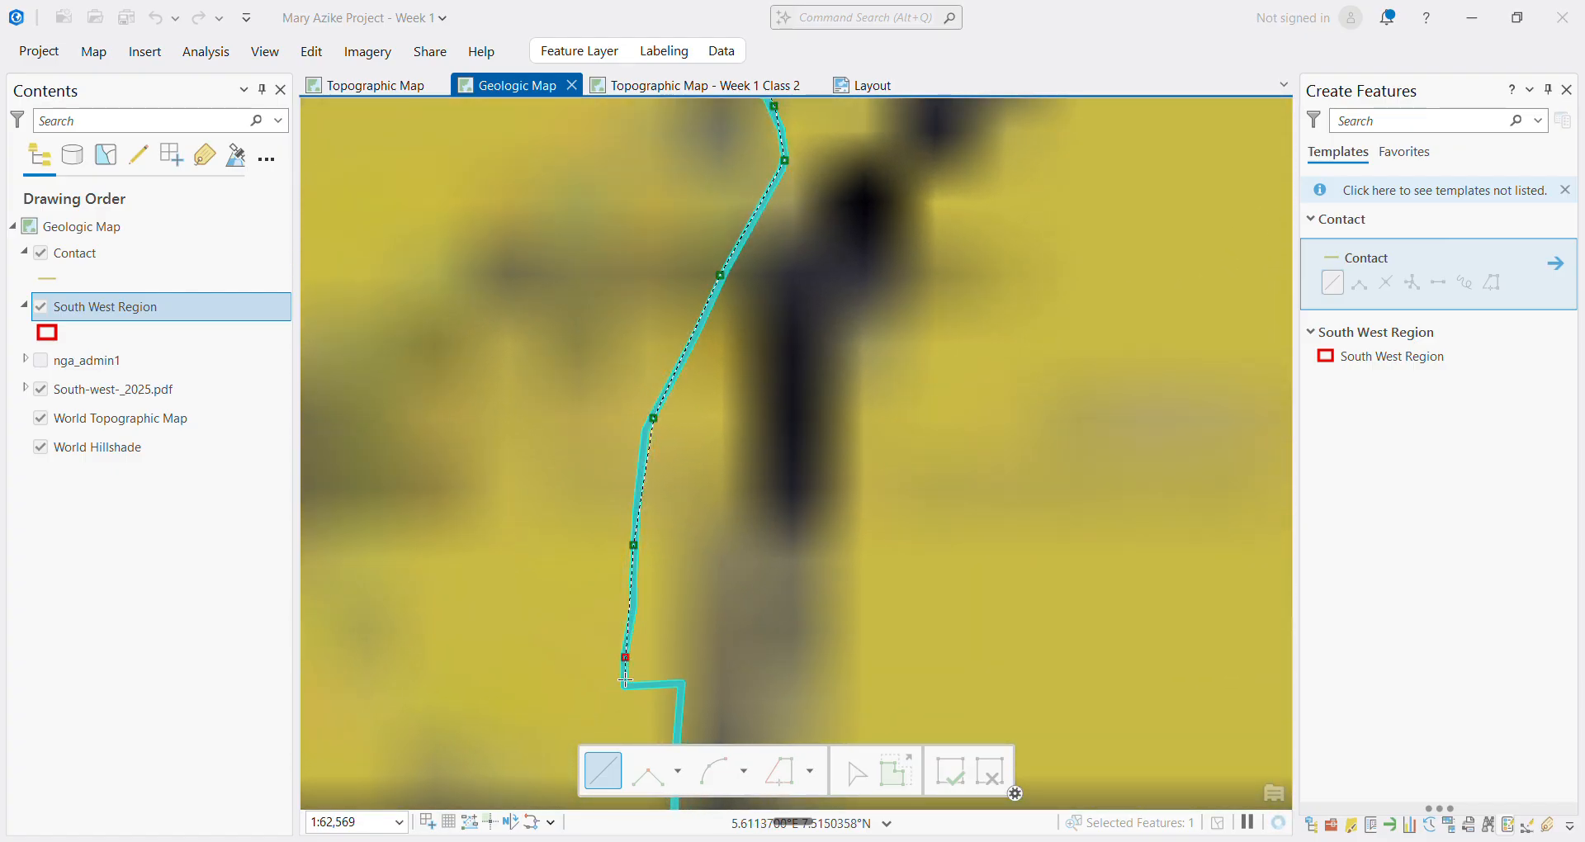
click(679, 685)
scroll(681, 688, down, 12)
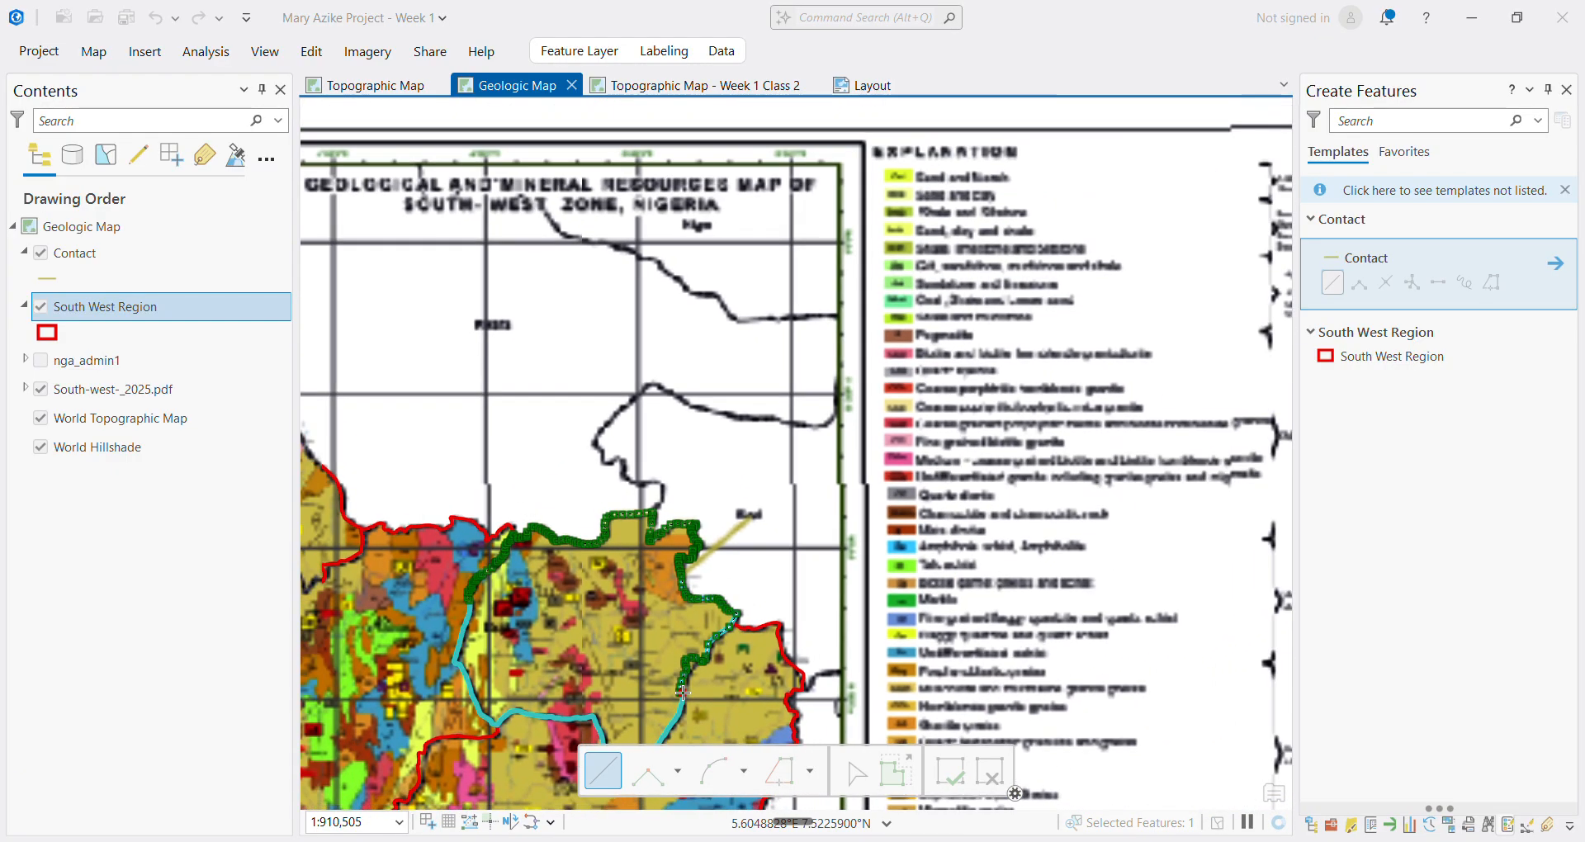
drag(444, 412, 623, 162)
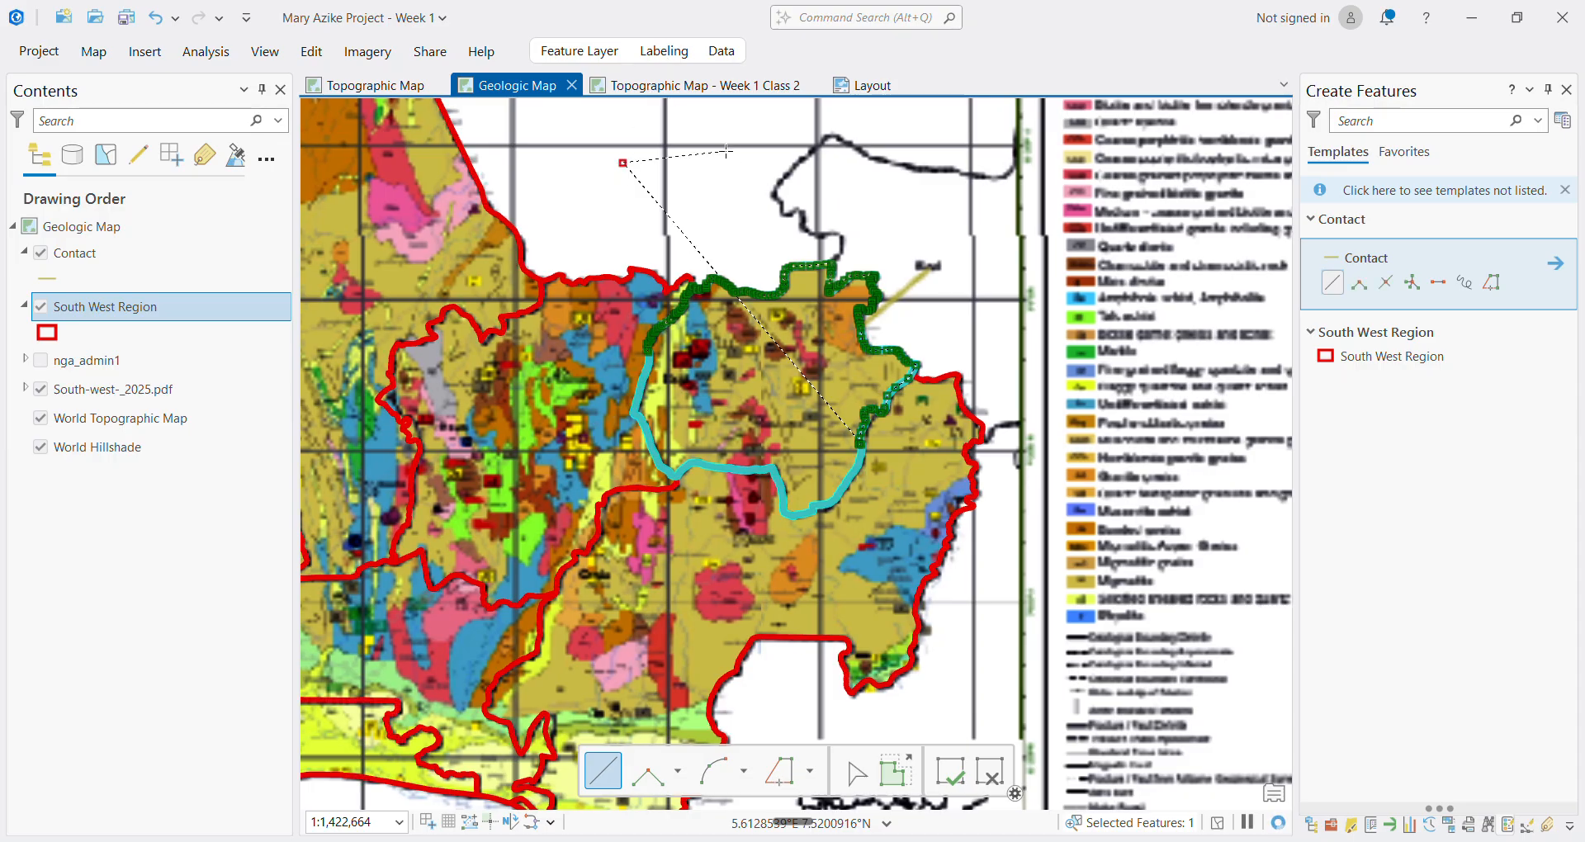
key(ctrl+z)
Carry the Contact line south from the jog across the horizontal grid line to the kink just below it
scroll(893, 483, up, 8)
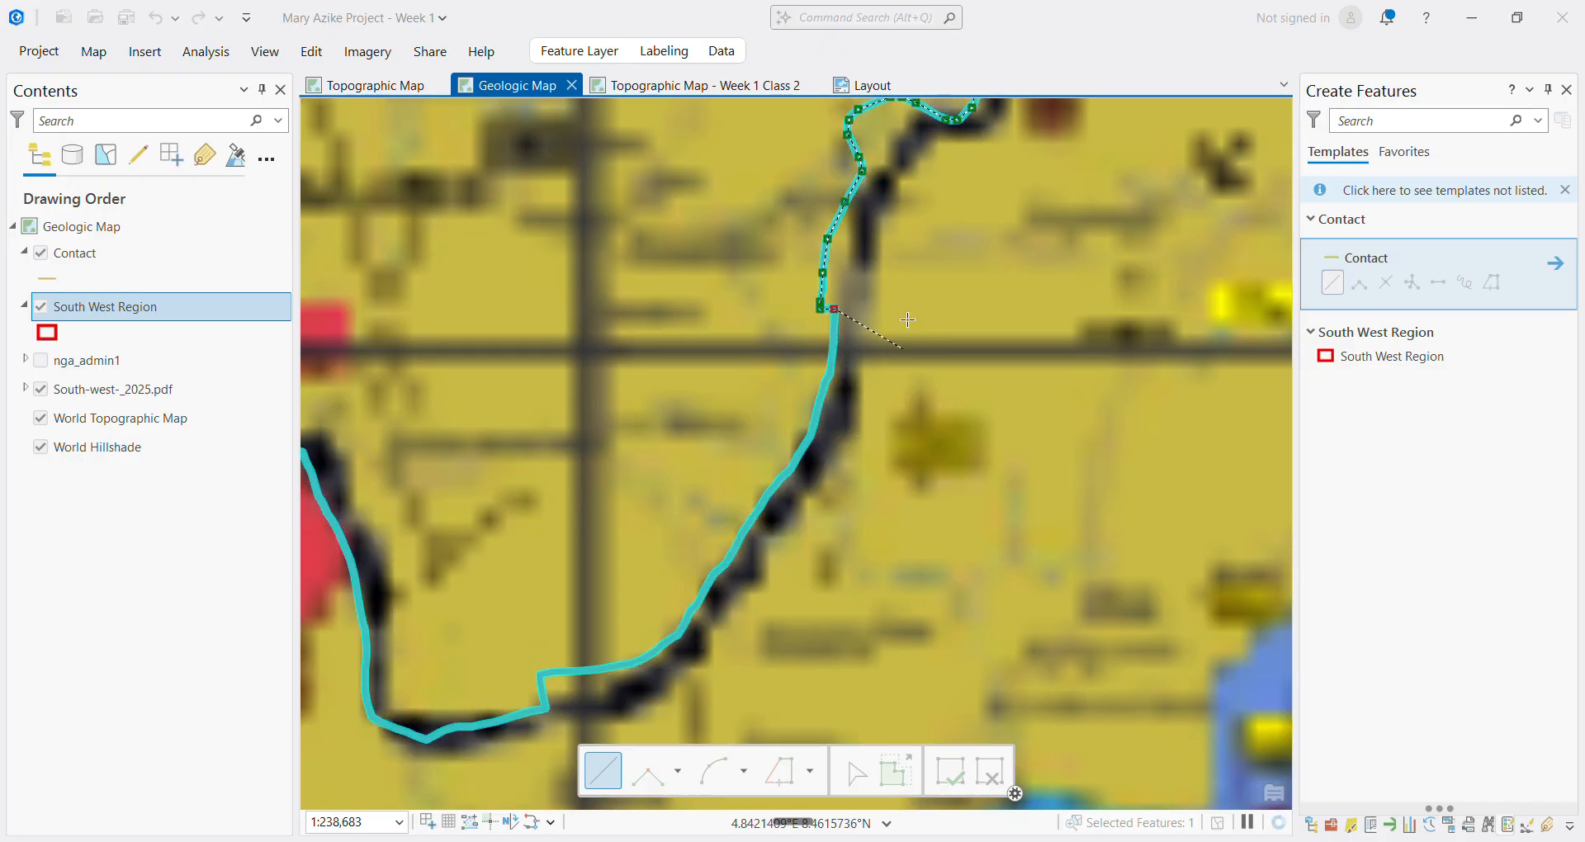
scroll(840, 339, up, 6)
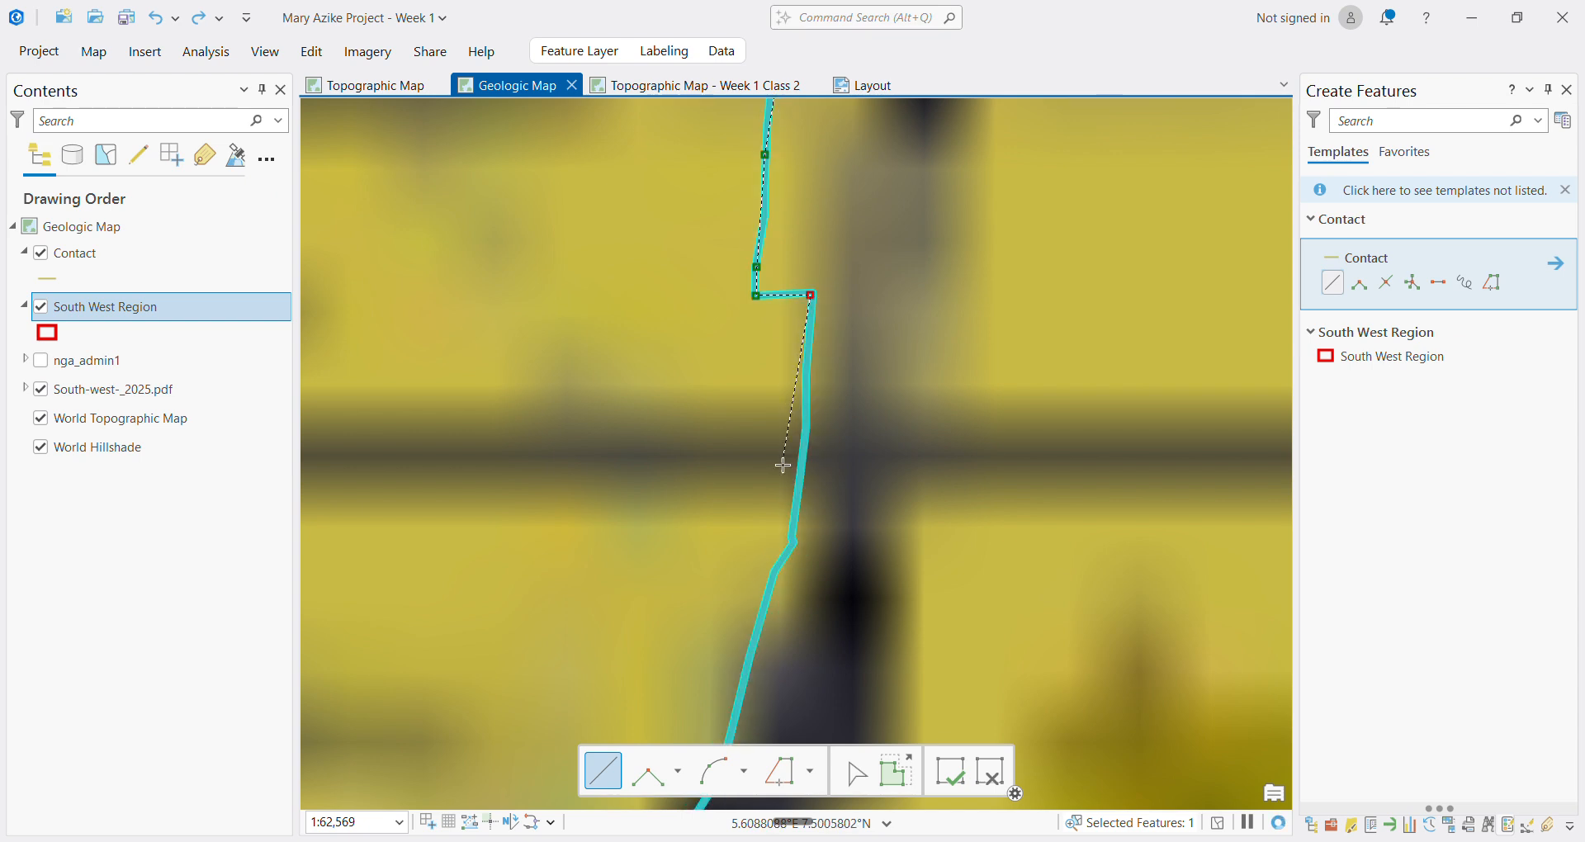
click(807, 378)
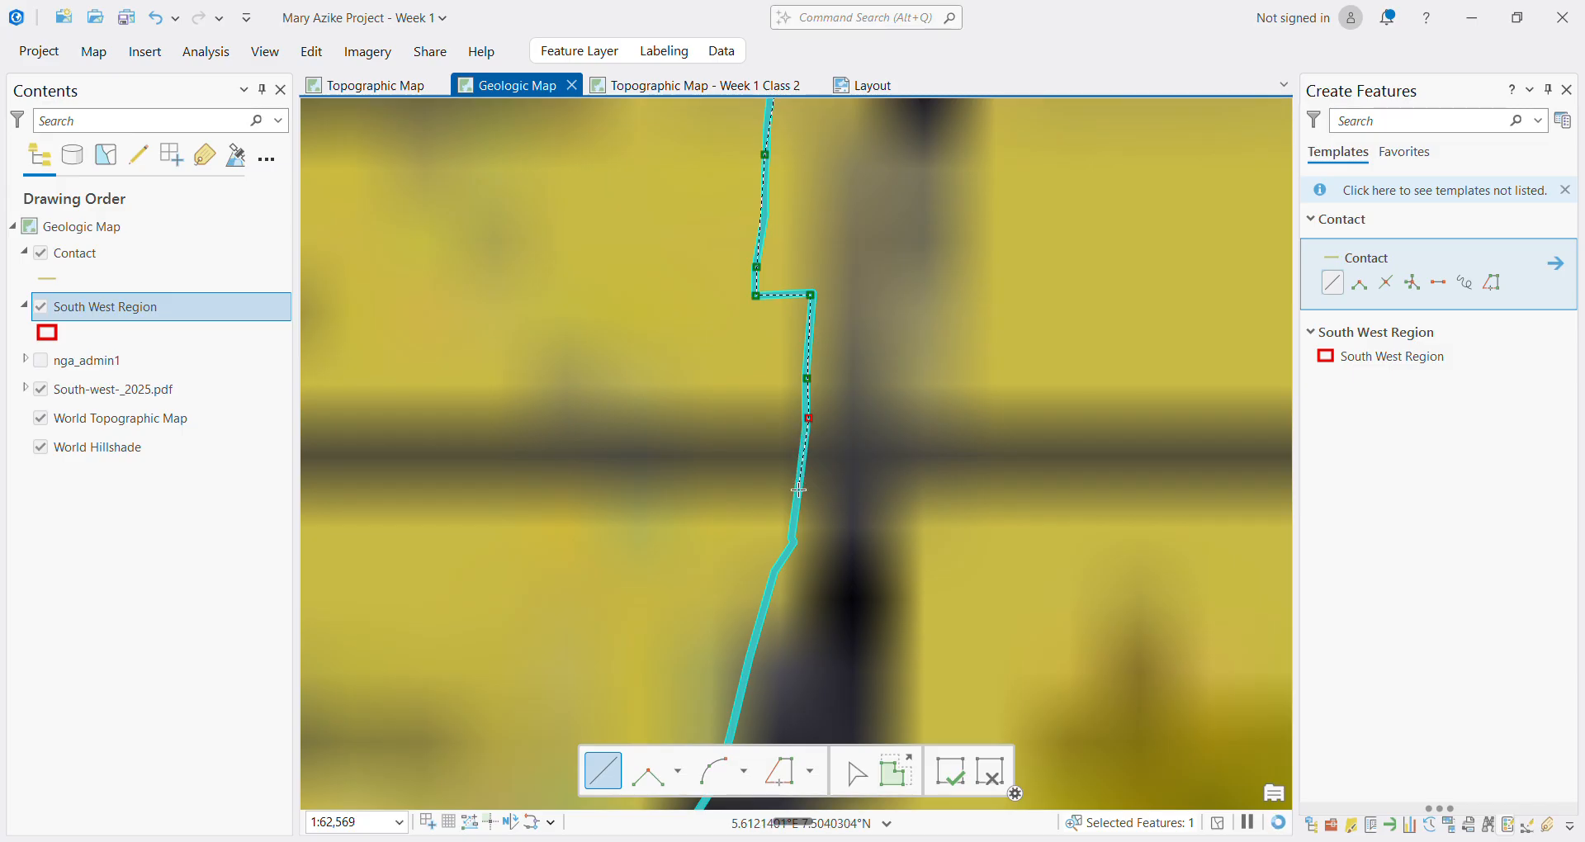
click(775, 569)
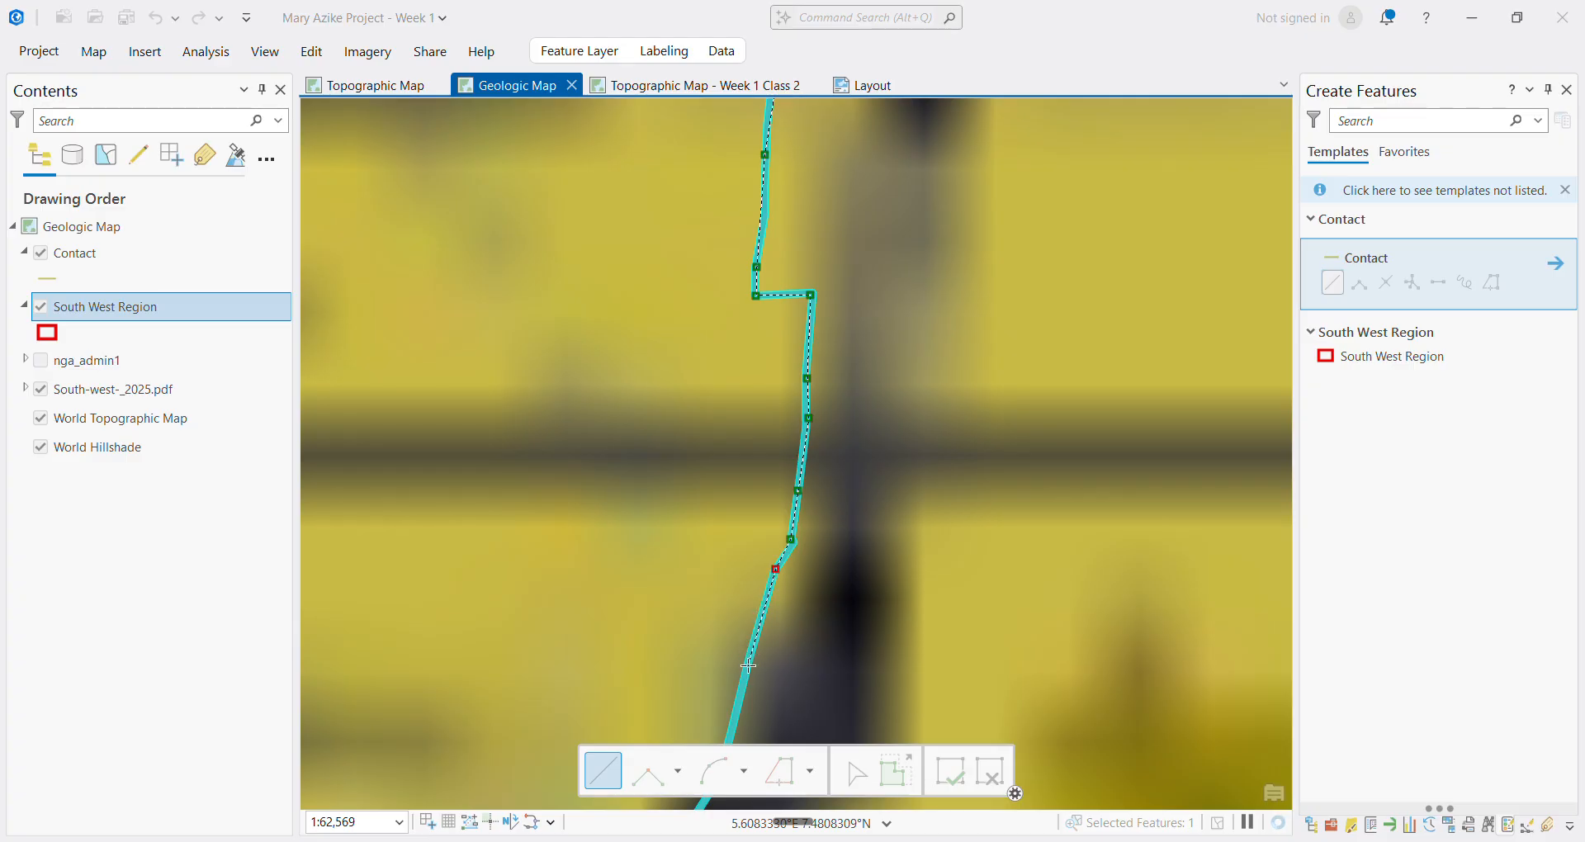
Trace the Contact line southwest from the kink below the grid line along the diagonal boundary stretch
scroll(747, 666, down, 8)
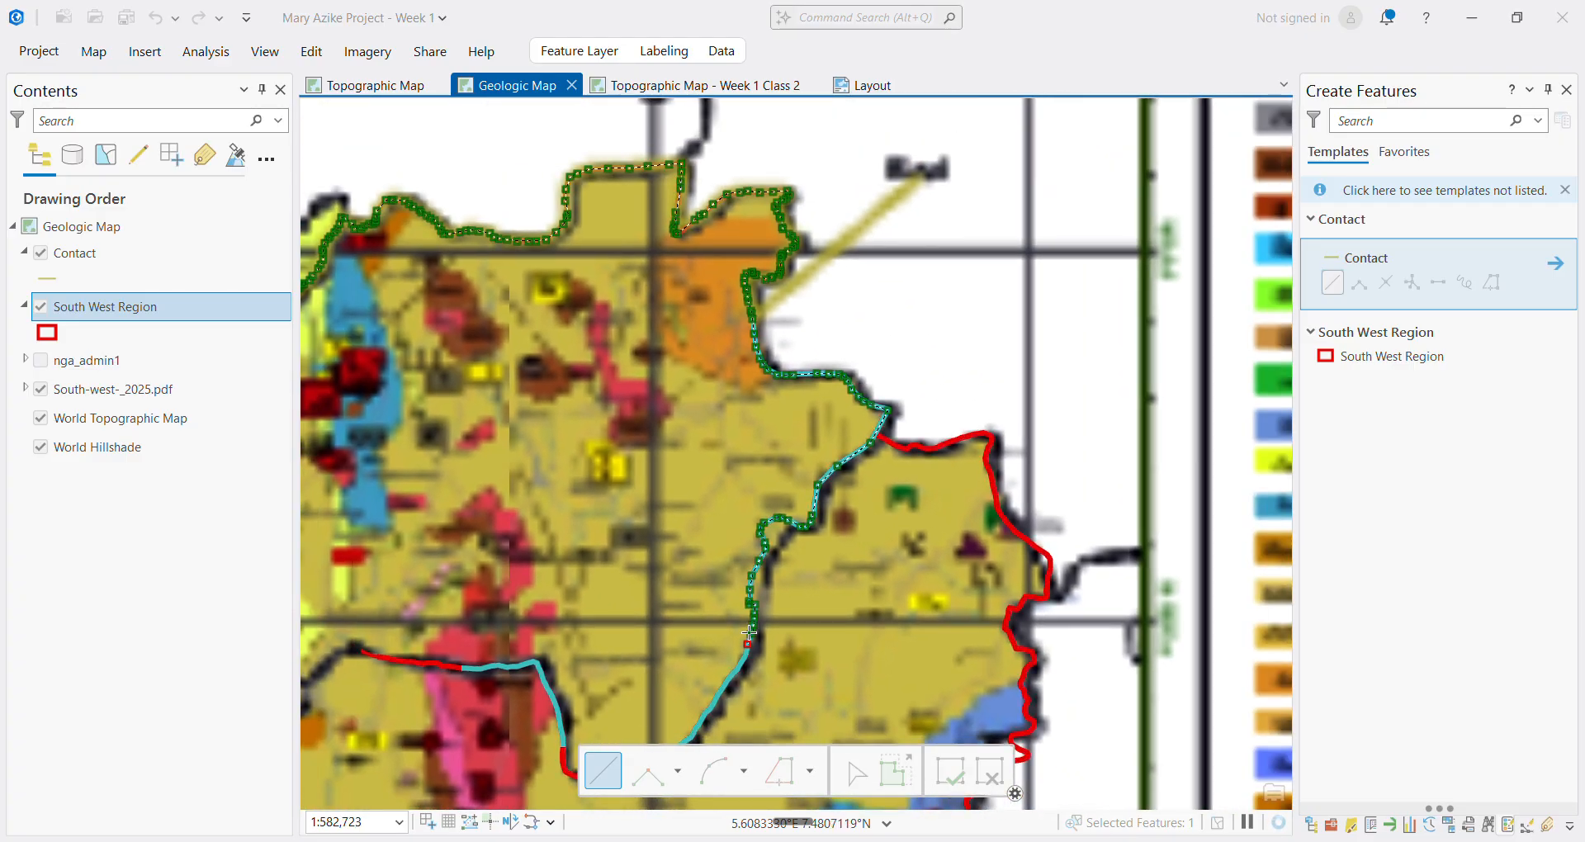
scroll(746, 655, up, 5)
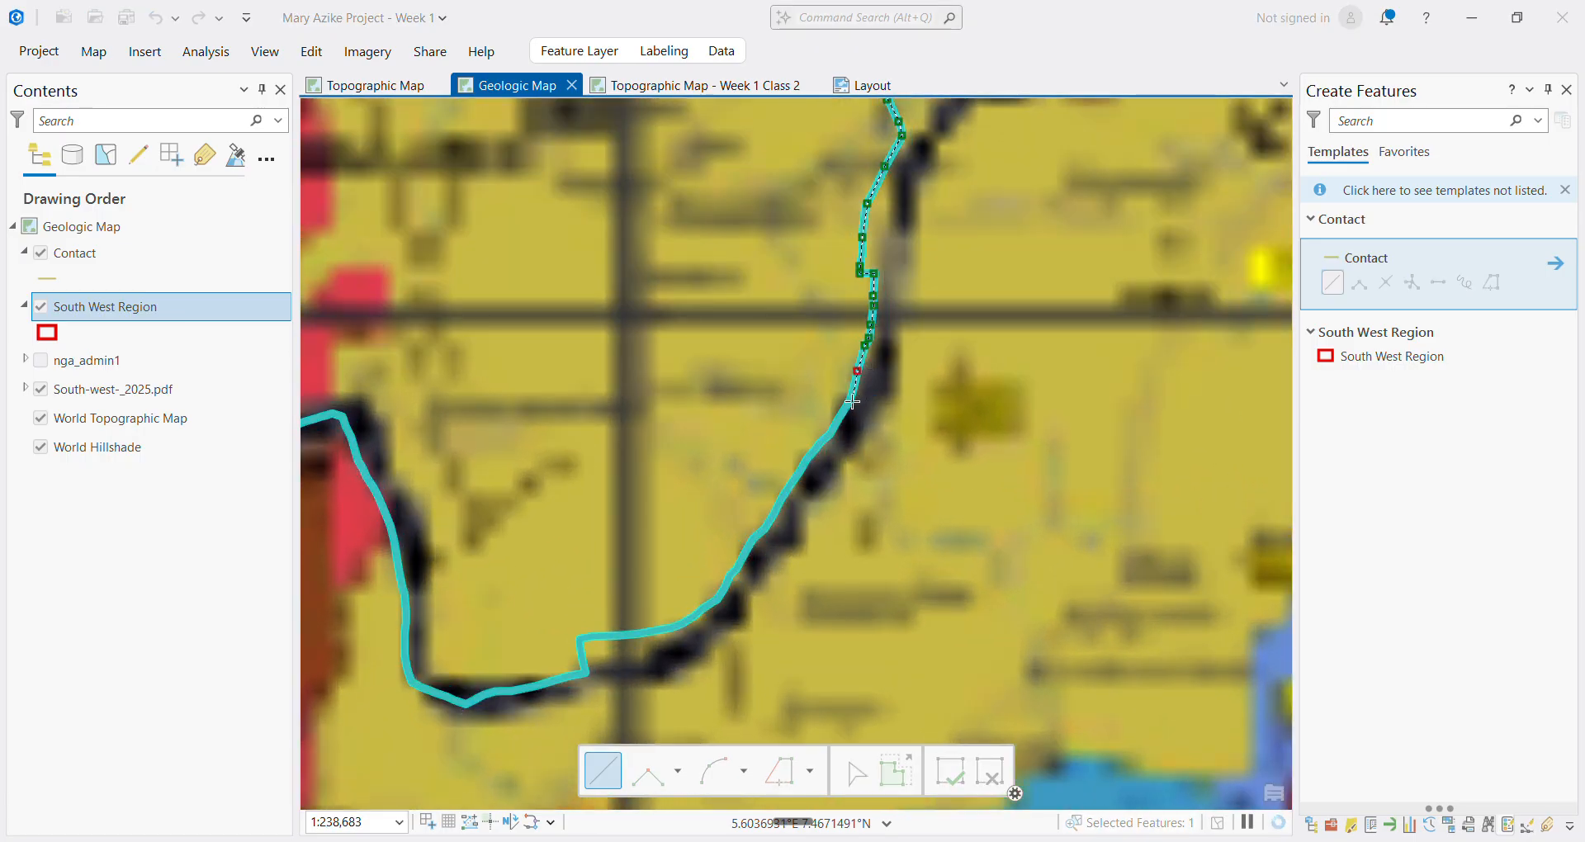
click(828, 437)
click(817, 452)
click(784, 499)
scroll(767, 528, up, 4)
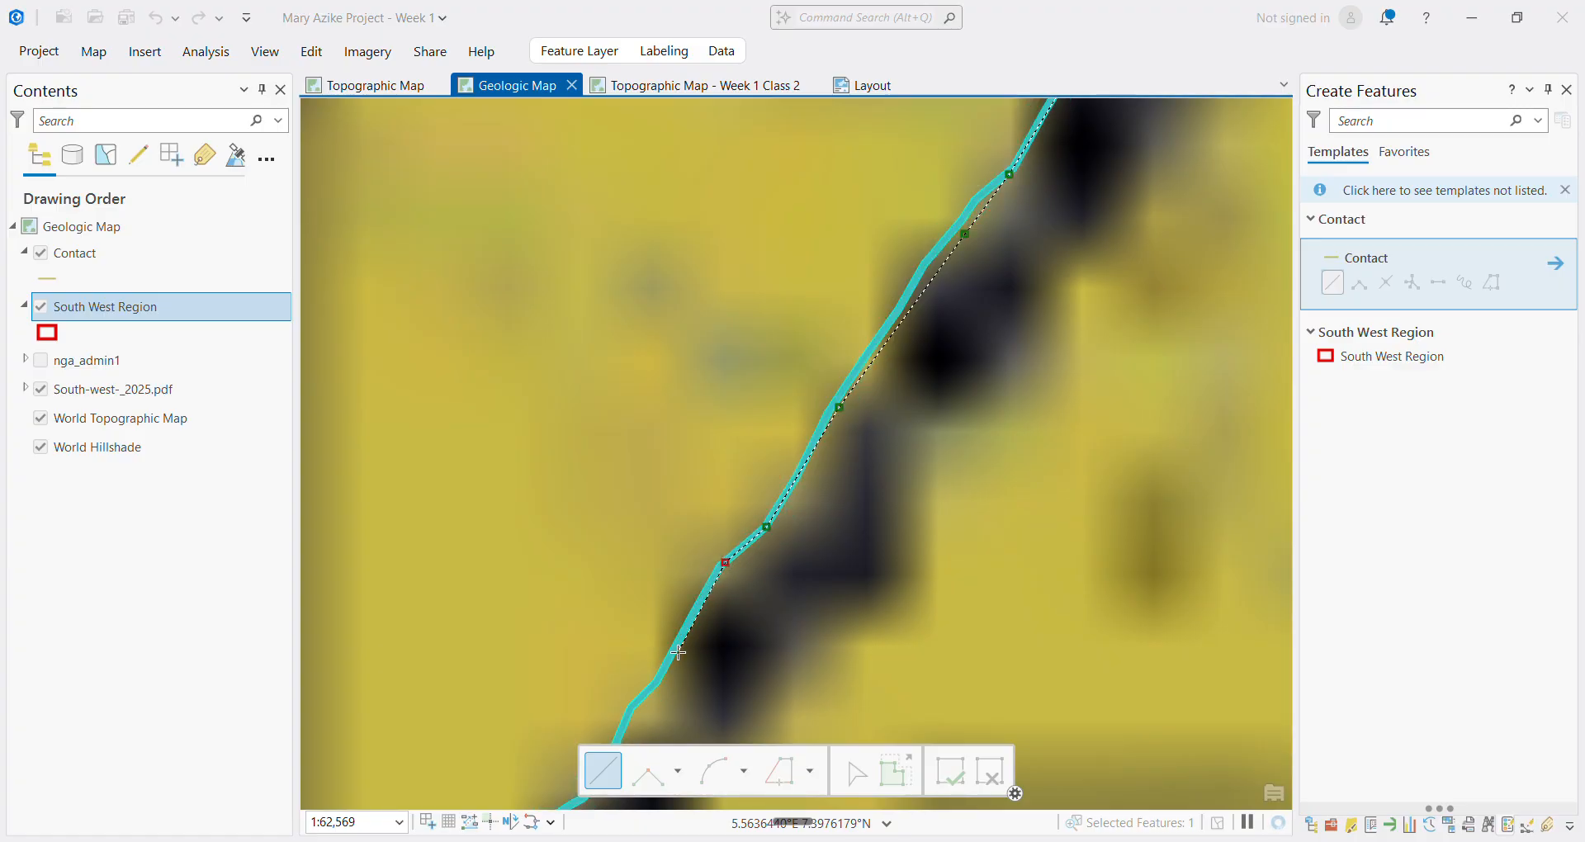
click(655, 688)
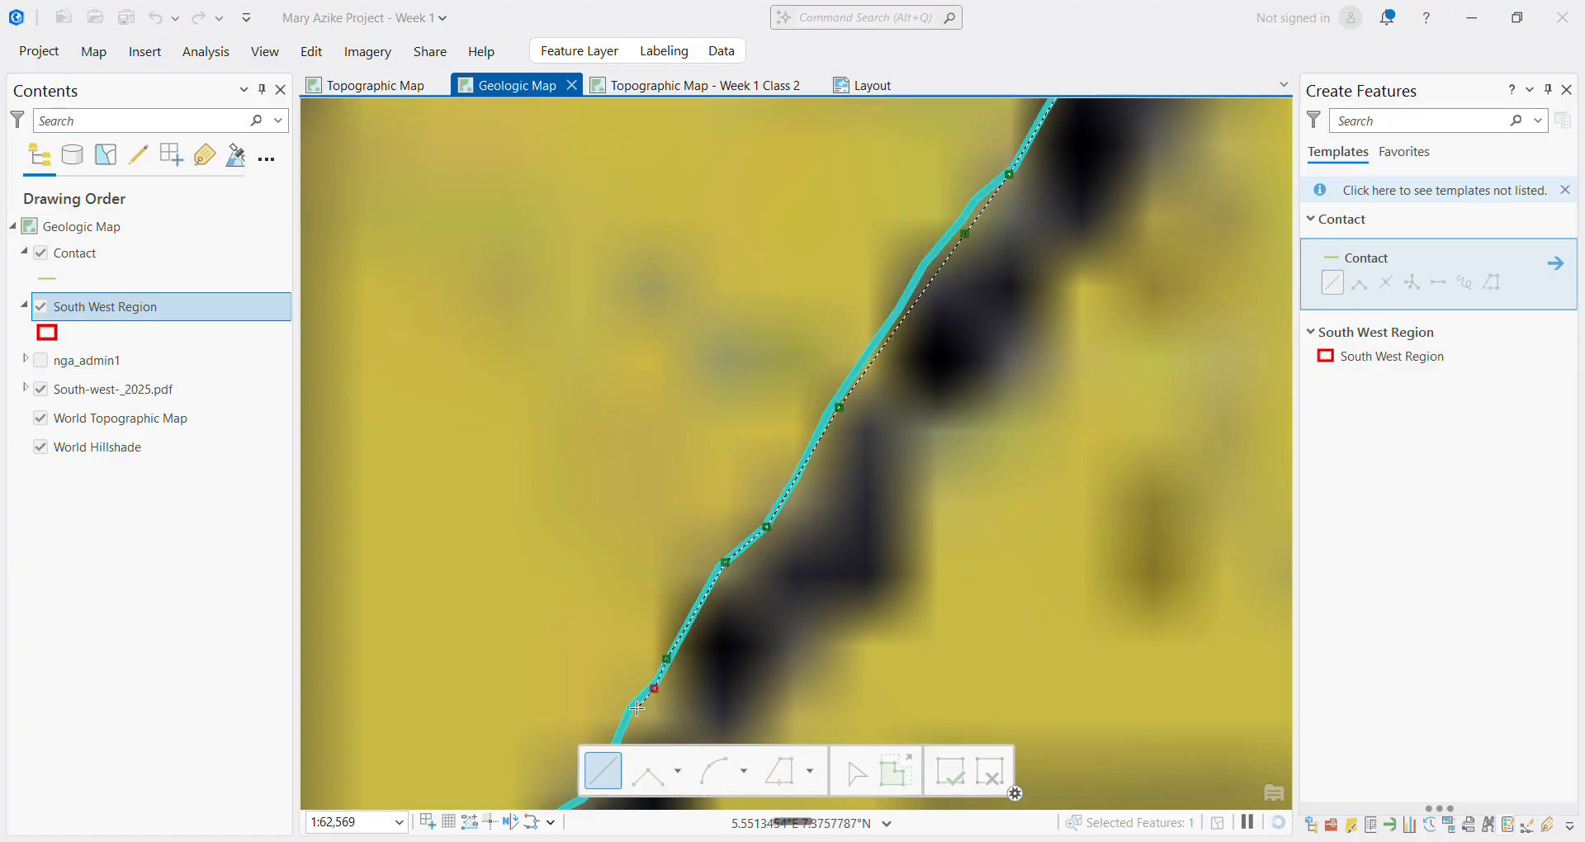
Continue the Contact line around the curve where the diagonal boundary bends west, and undo the last vertex placed
scroll(633, 702, down, 8)
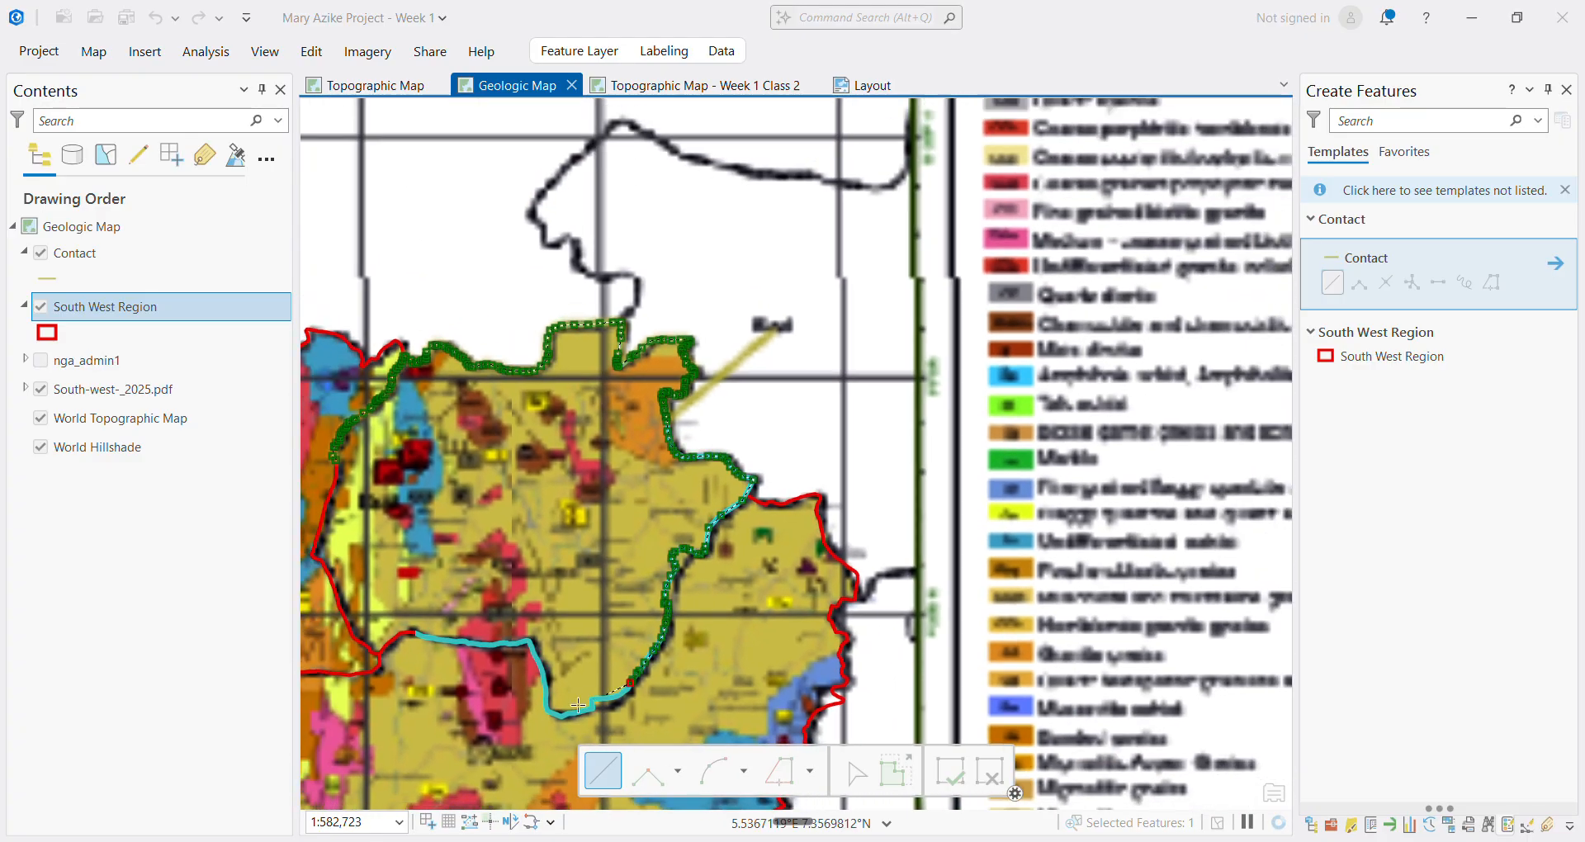
scroll(576, 731, up, 6)
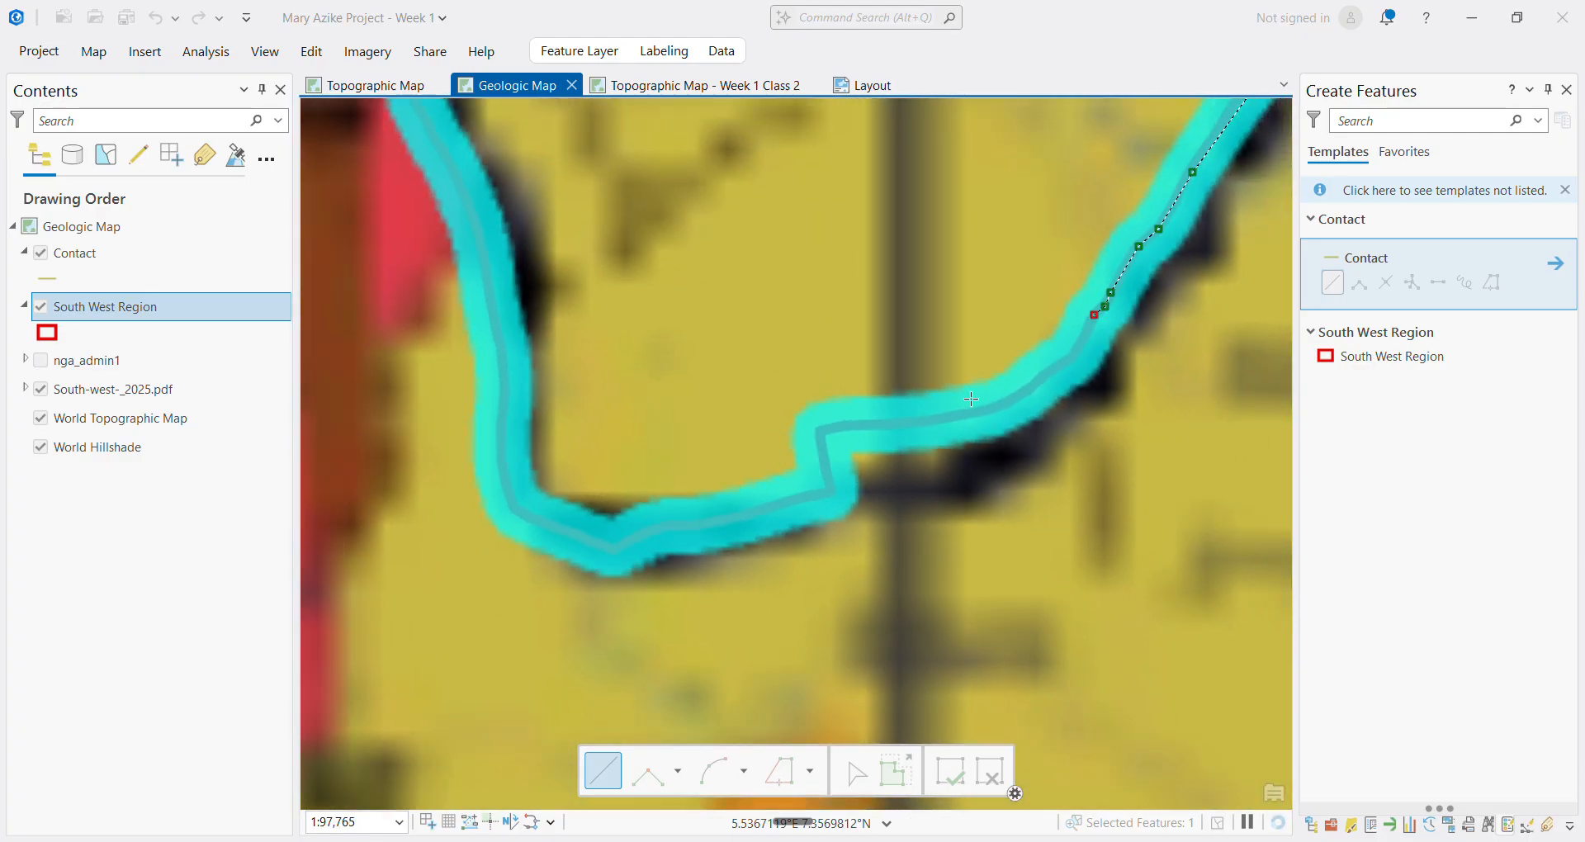
scroll(1088, 320, up, 3)
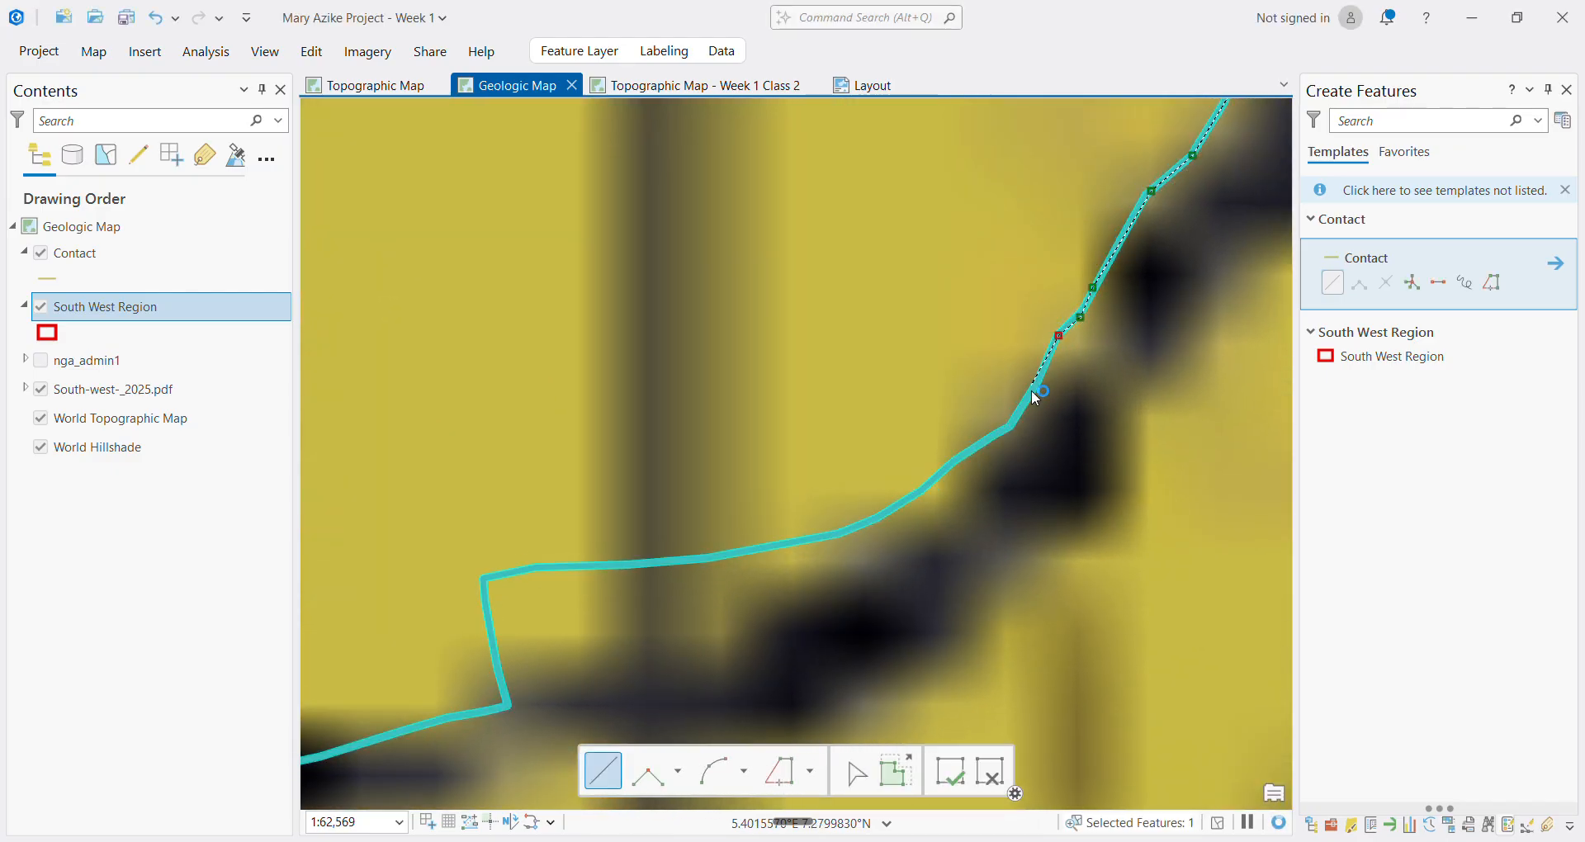
click(1008, 425)
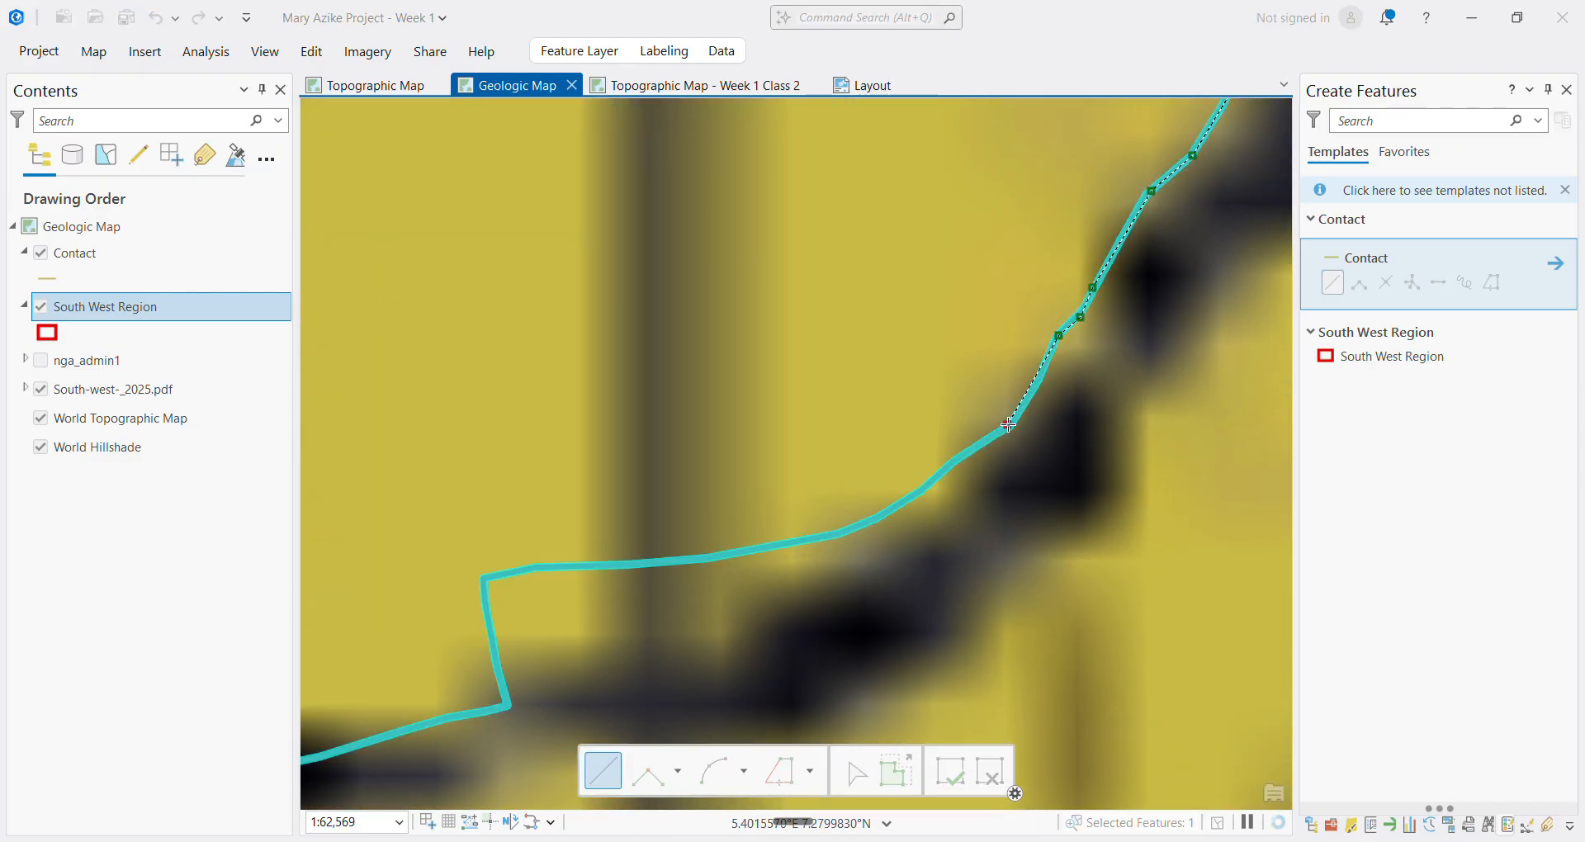
click(963, 453)
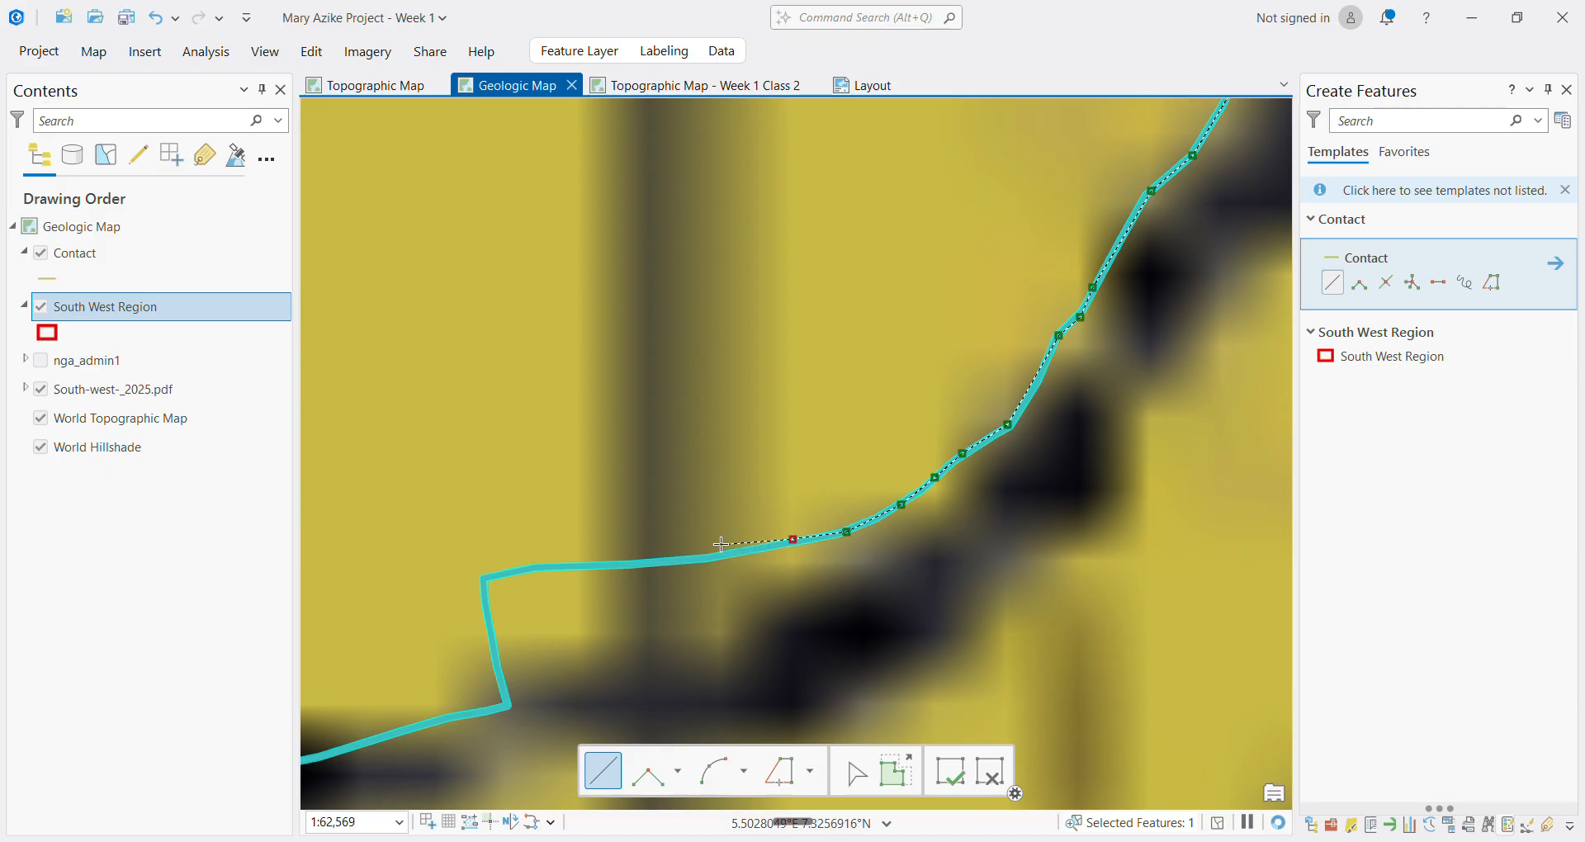
key(ctrl+z)
Extend the Contact line west along the nearly flat boundary stretch across the vertical grid line
scroll(829, 551, up, 2)
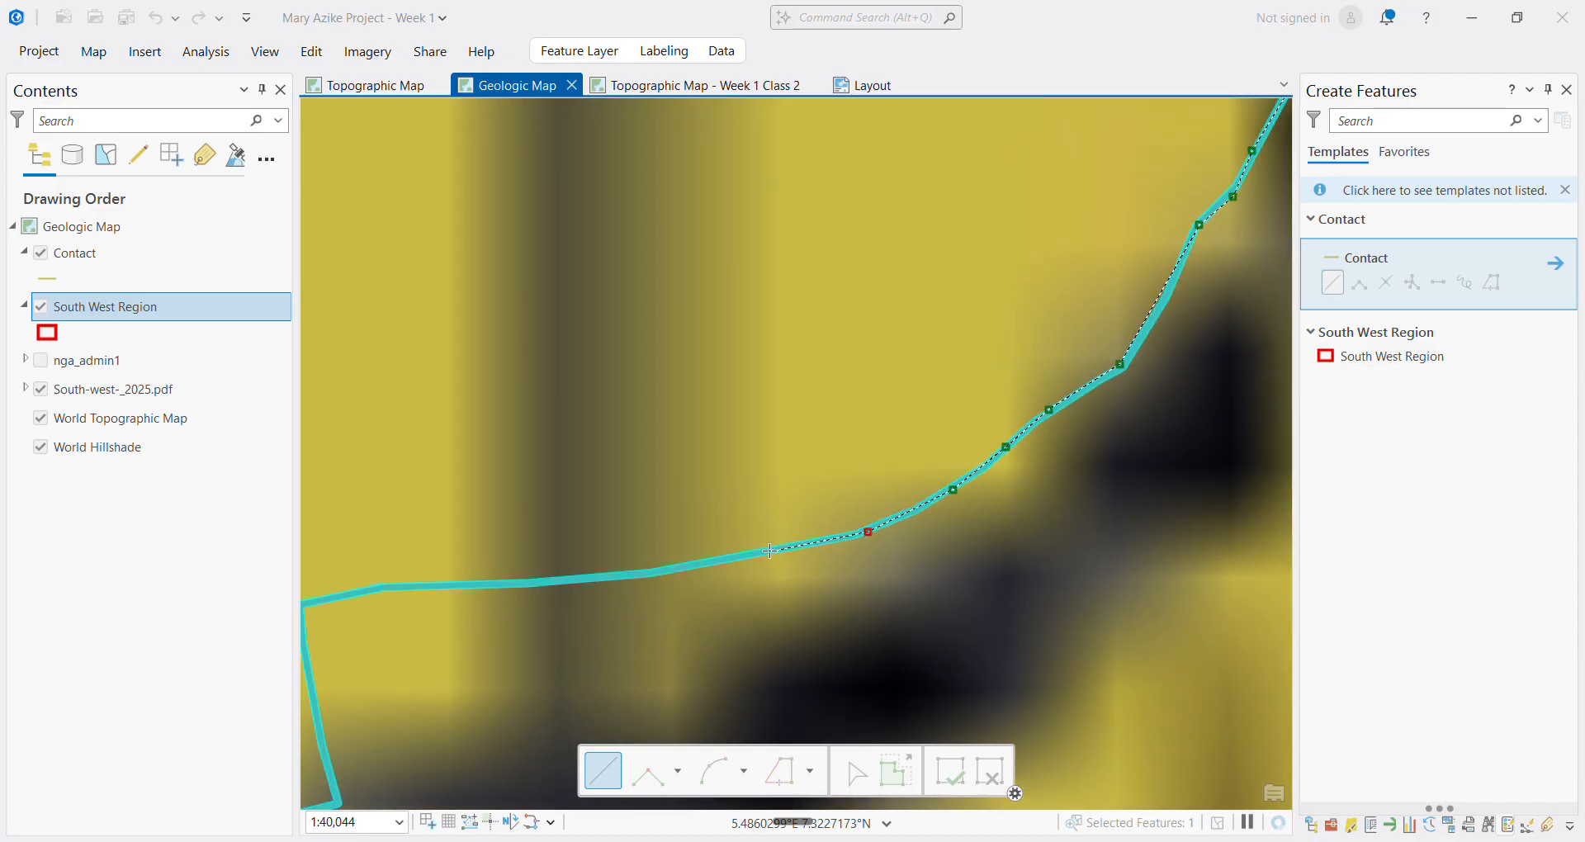
click(767, 551)
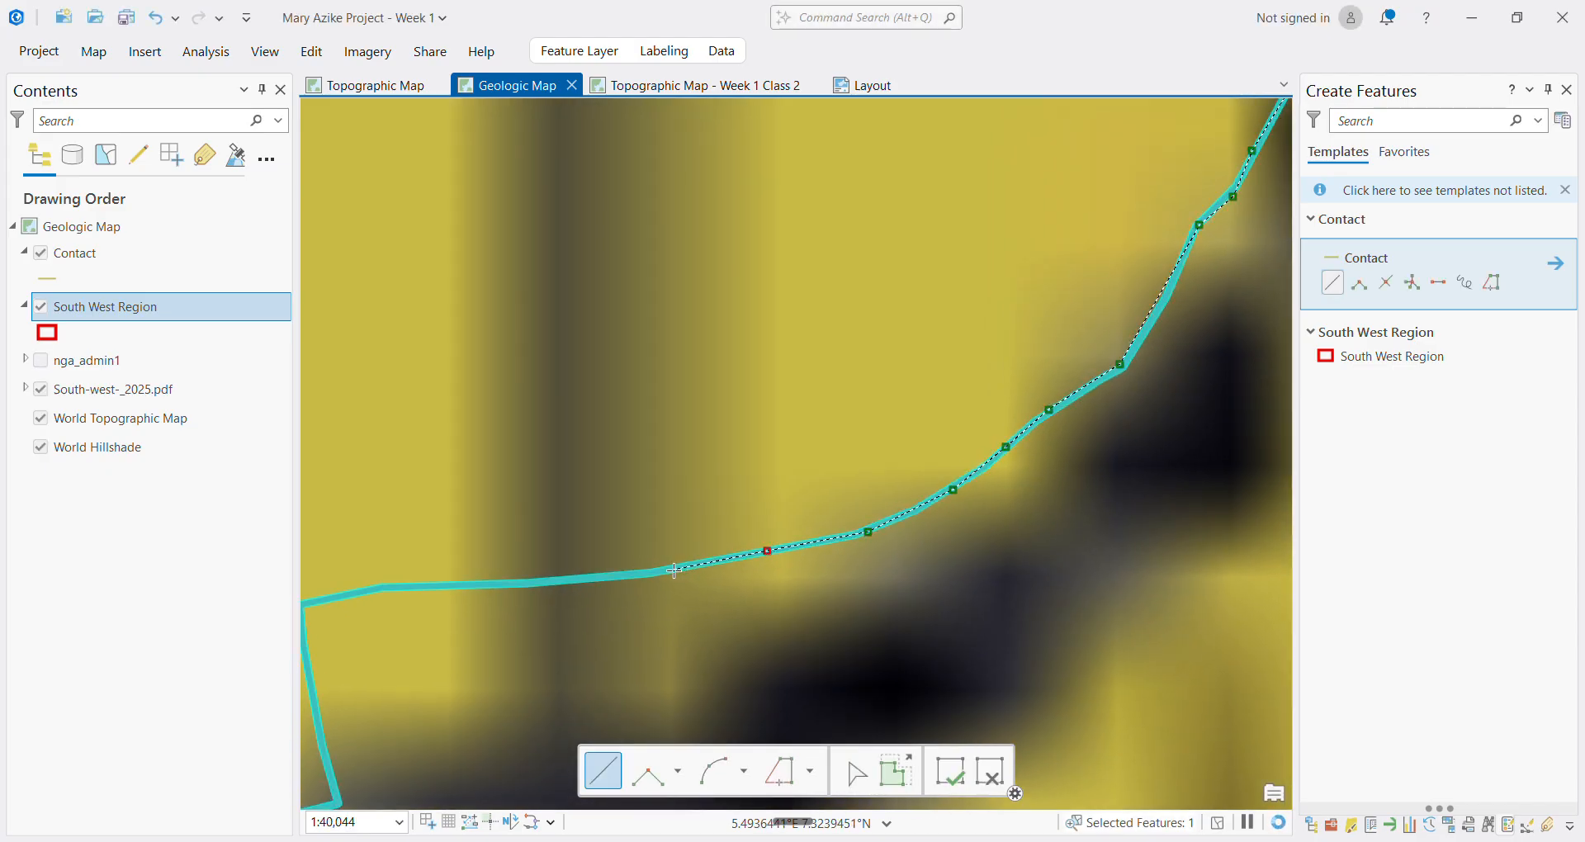
double_click(509, 583)
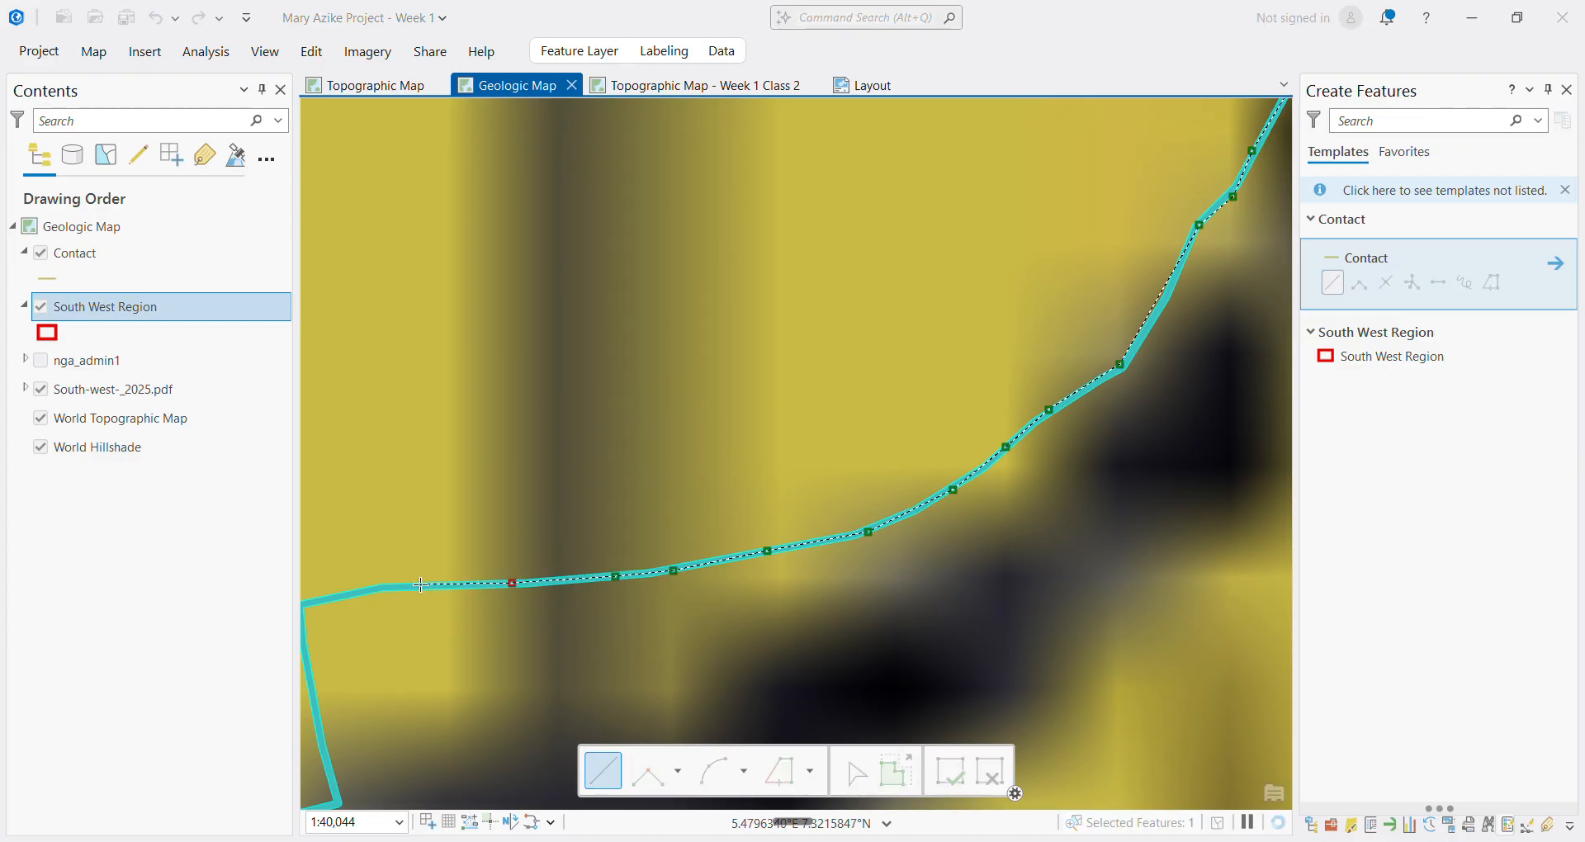
click(377, 585)
scroll(377, 585, up, 3)
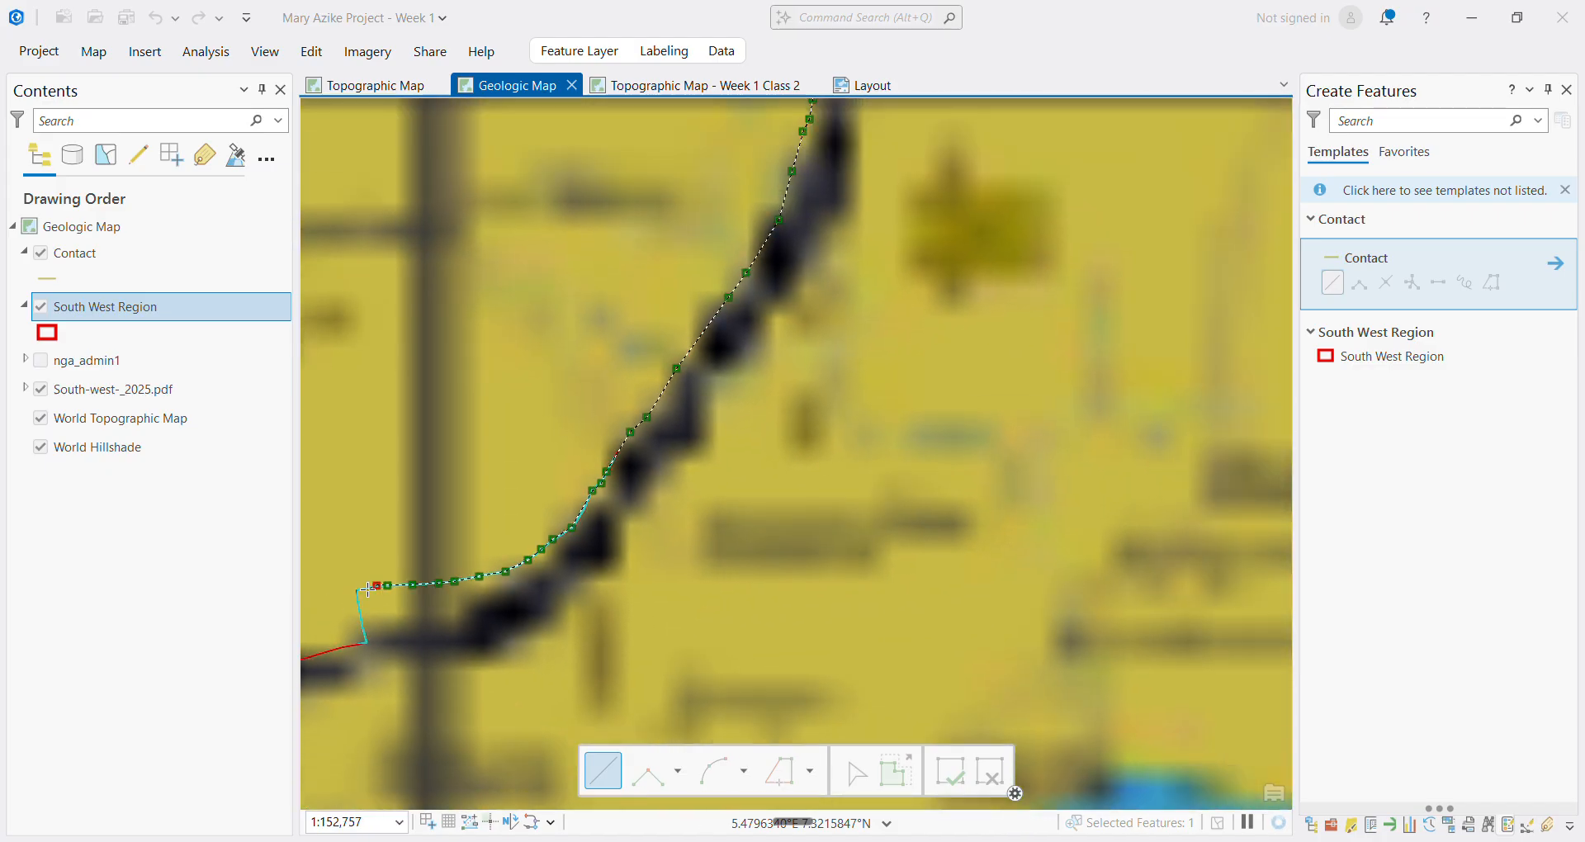
Trace the Contact line to the corner west of the vertical grid line and down the short step to its lower corner
scroll(354, 573, down, 3)
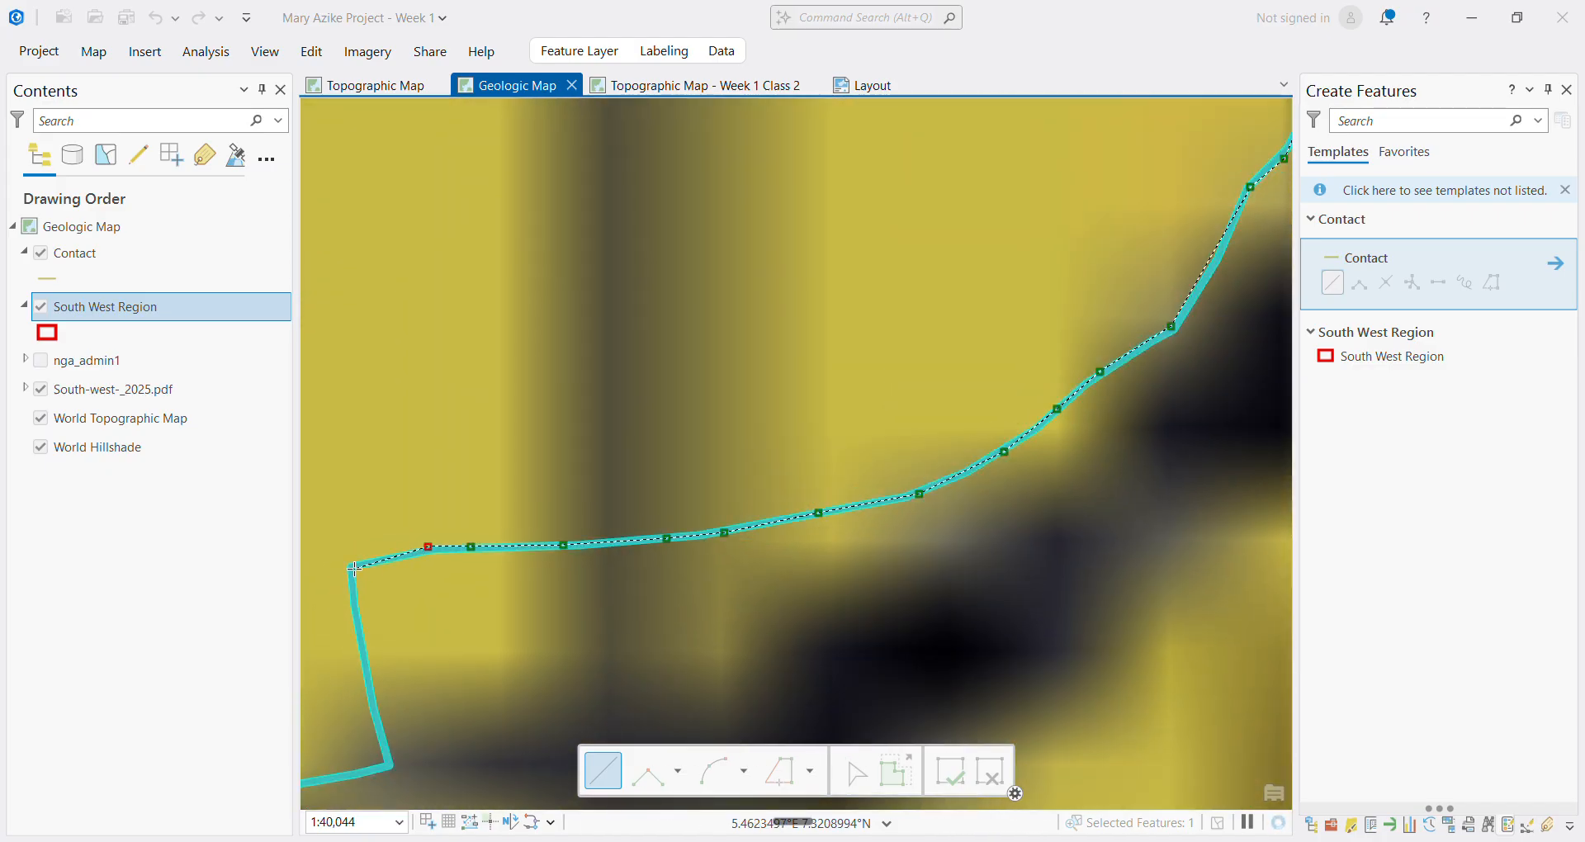
click(352, 569)
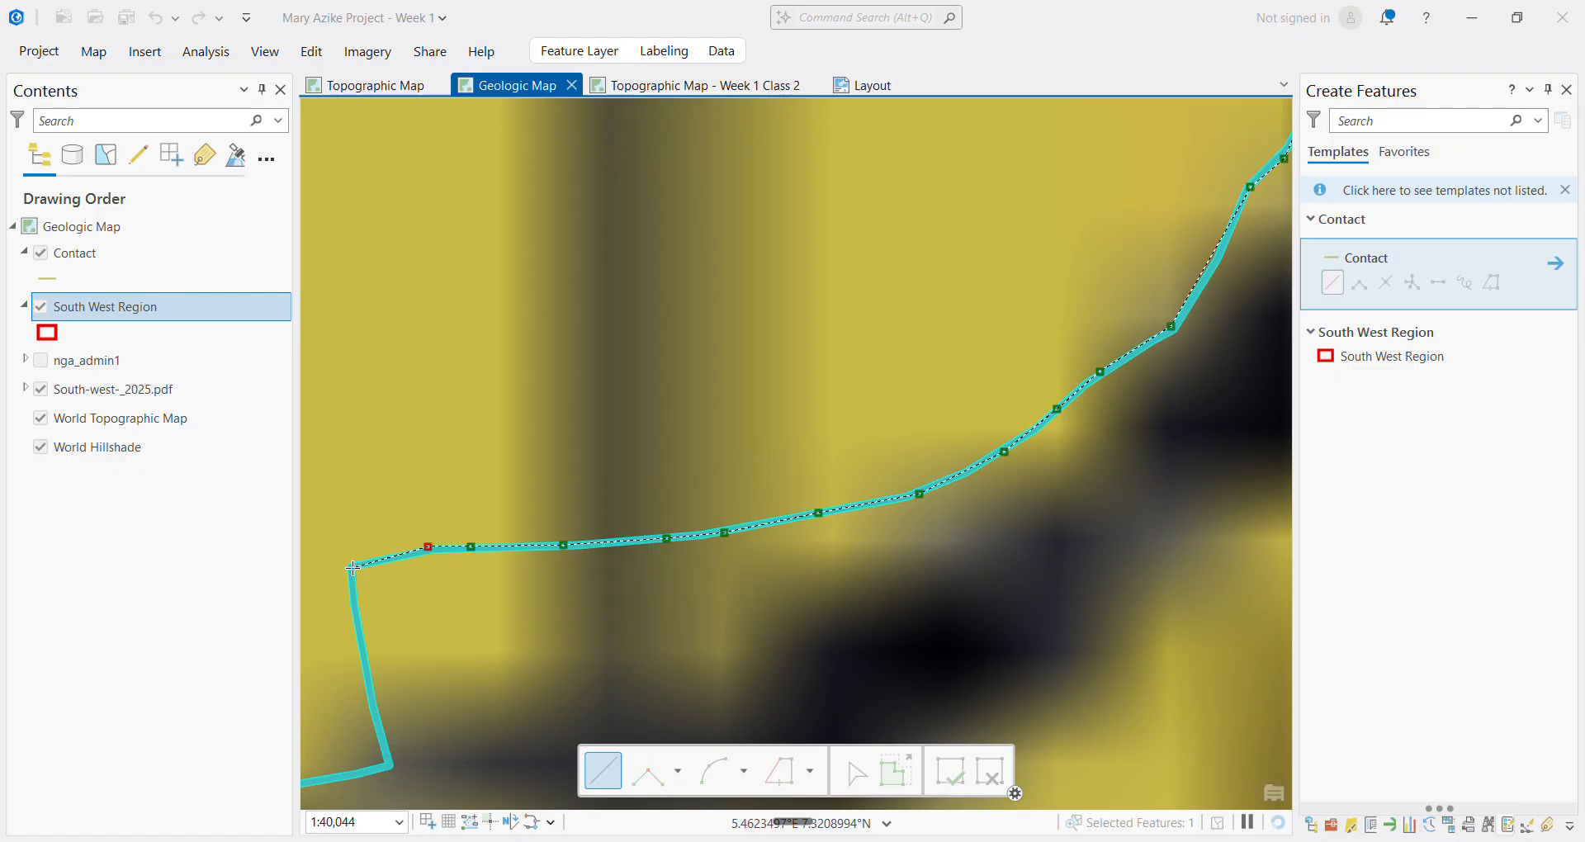
click(359, 634)
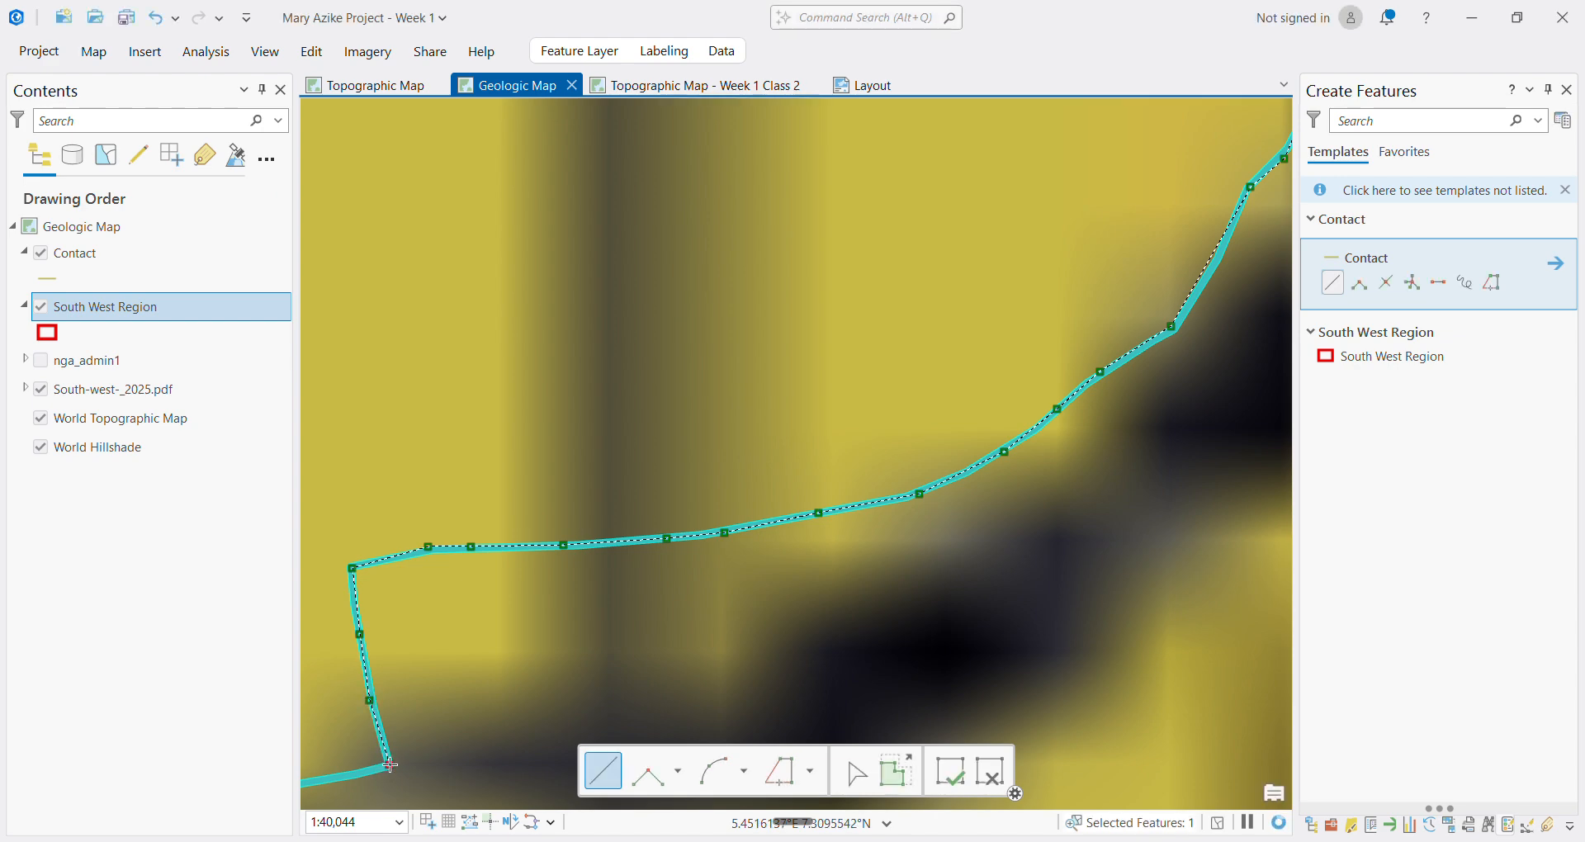
scroll(390, 765, down, 5)
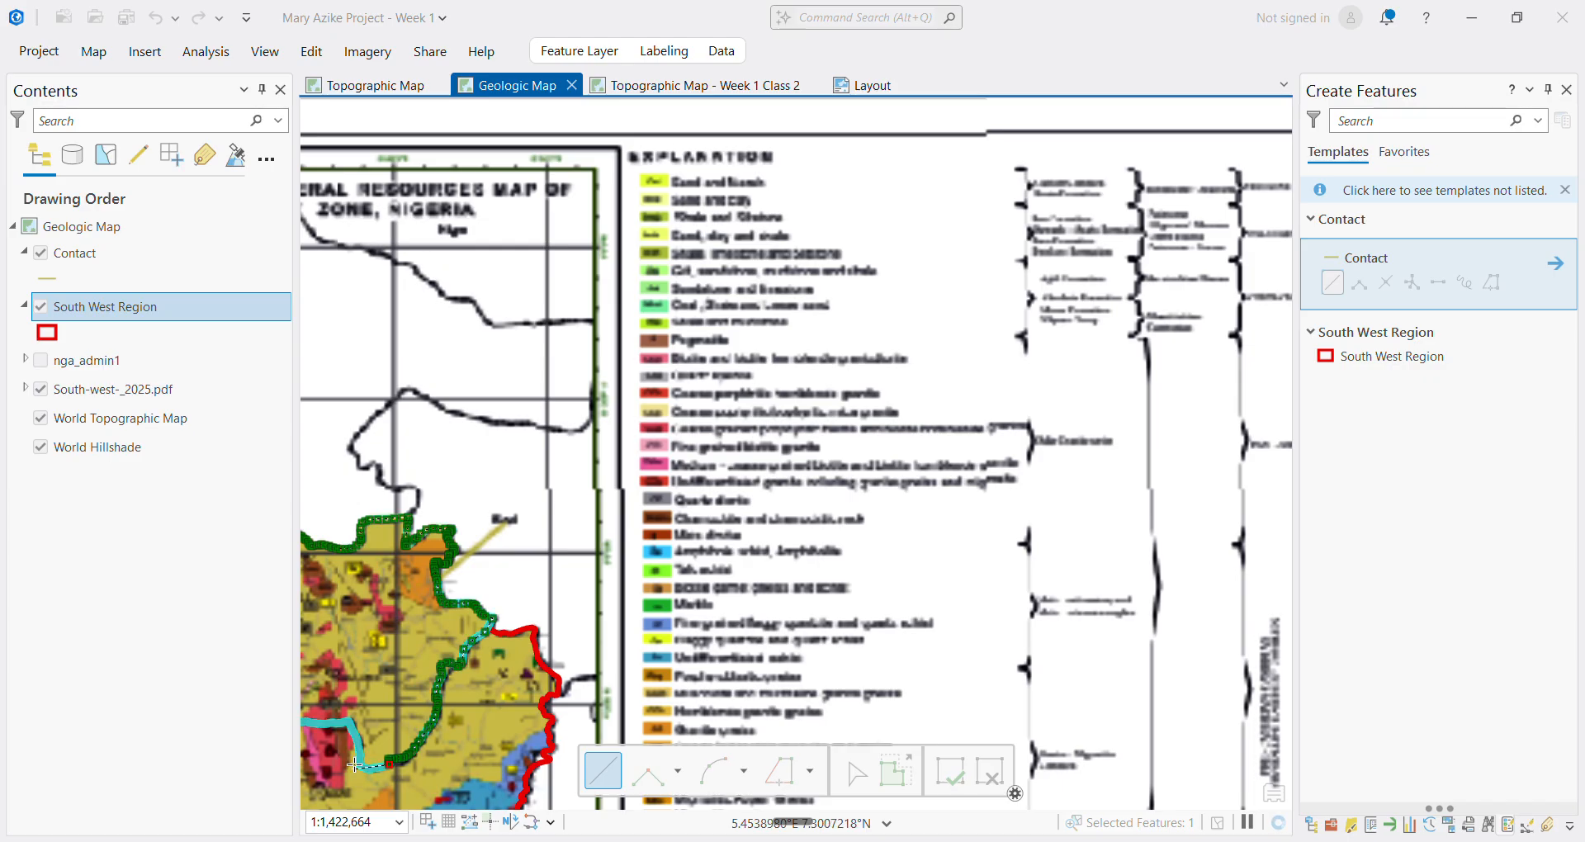
drag(531, 440, 1023, 197)
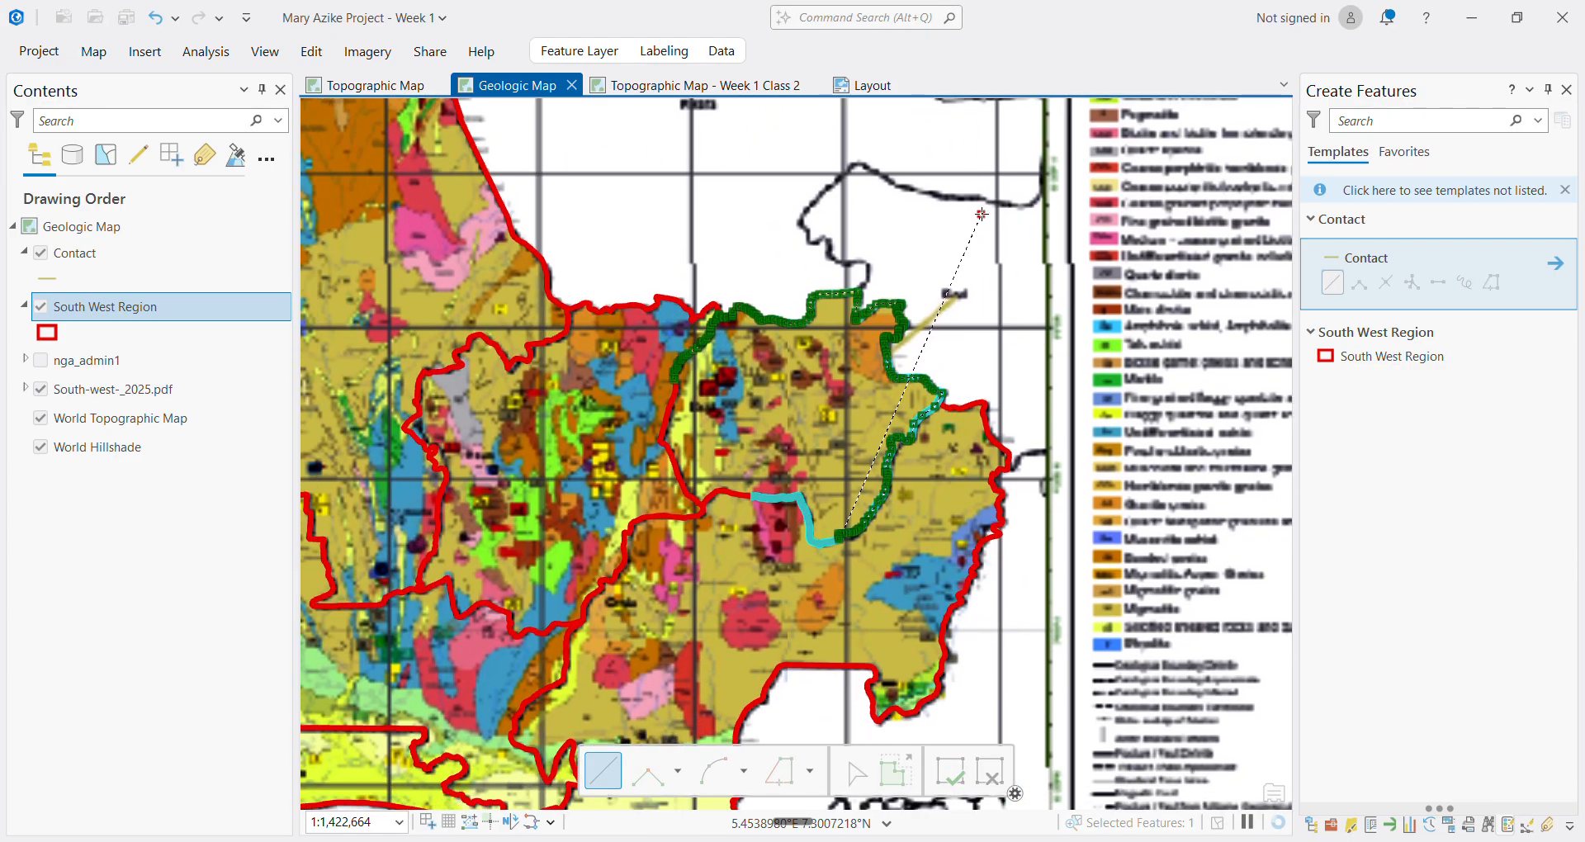
key(ctrl+z)
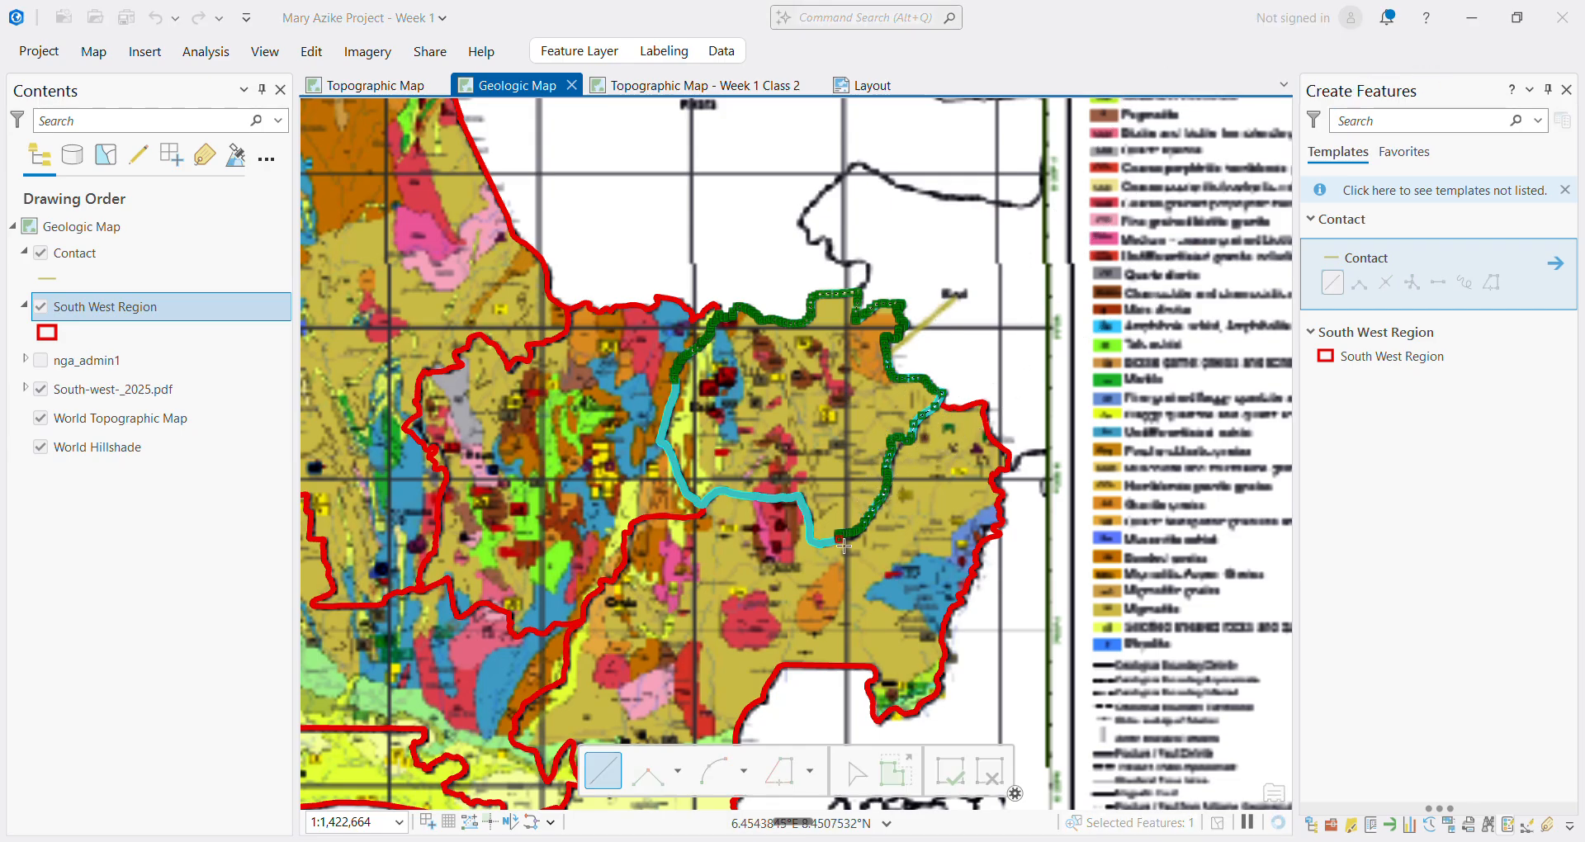
Trace the Contact line west from the step's lower corner along the boundary's low point and north to the bend west of Obesse Ise
scroll(826, 520, up, 4)
scroll(840, 527, up, 2)
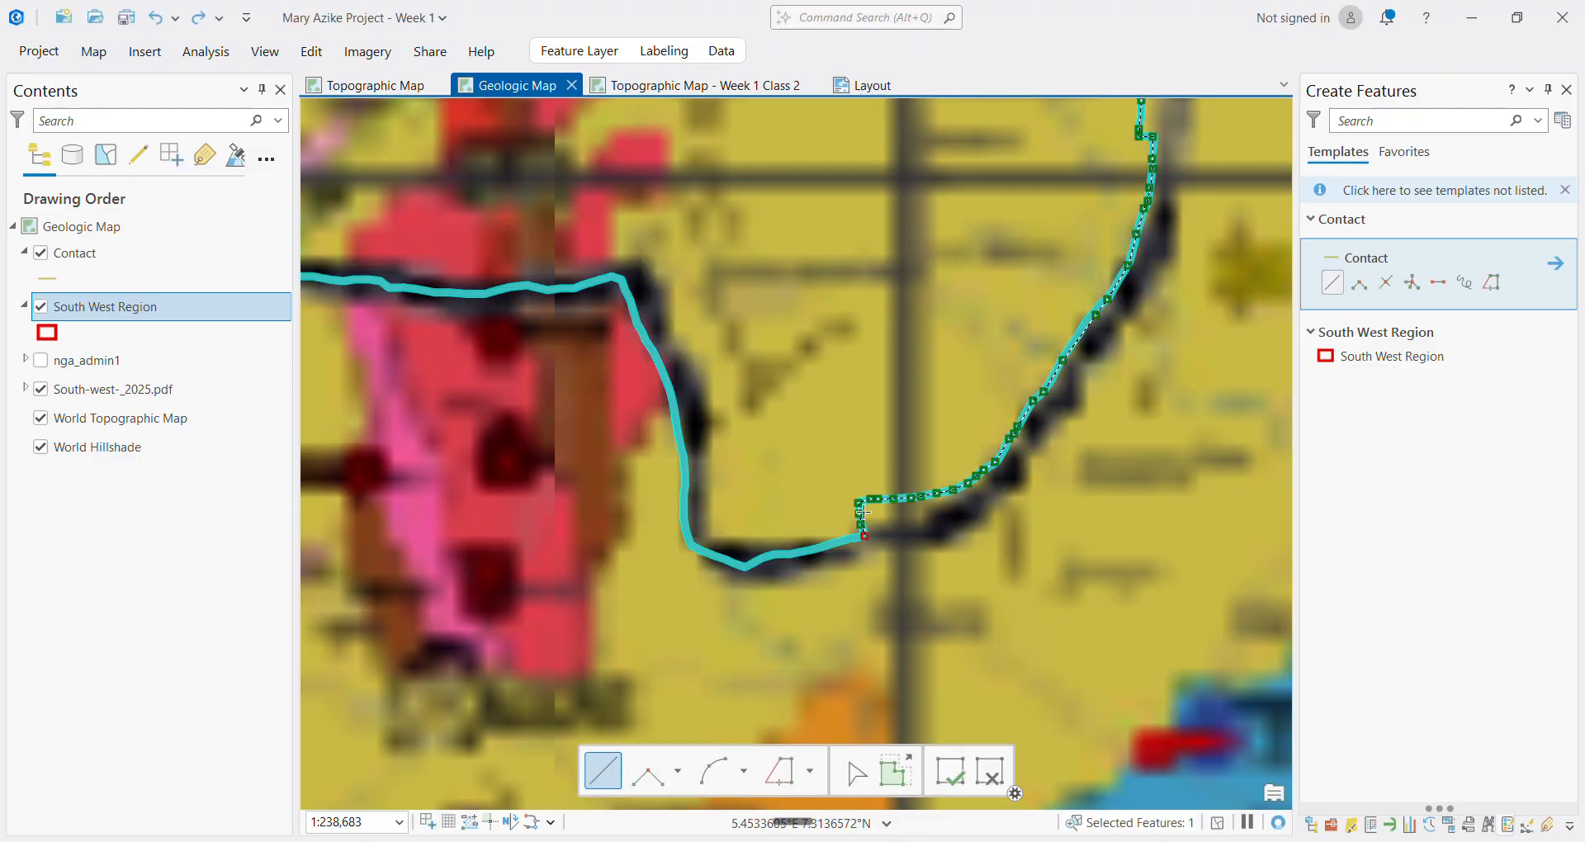
click(845, 541)
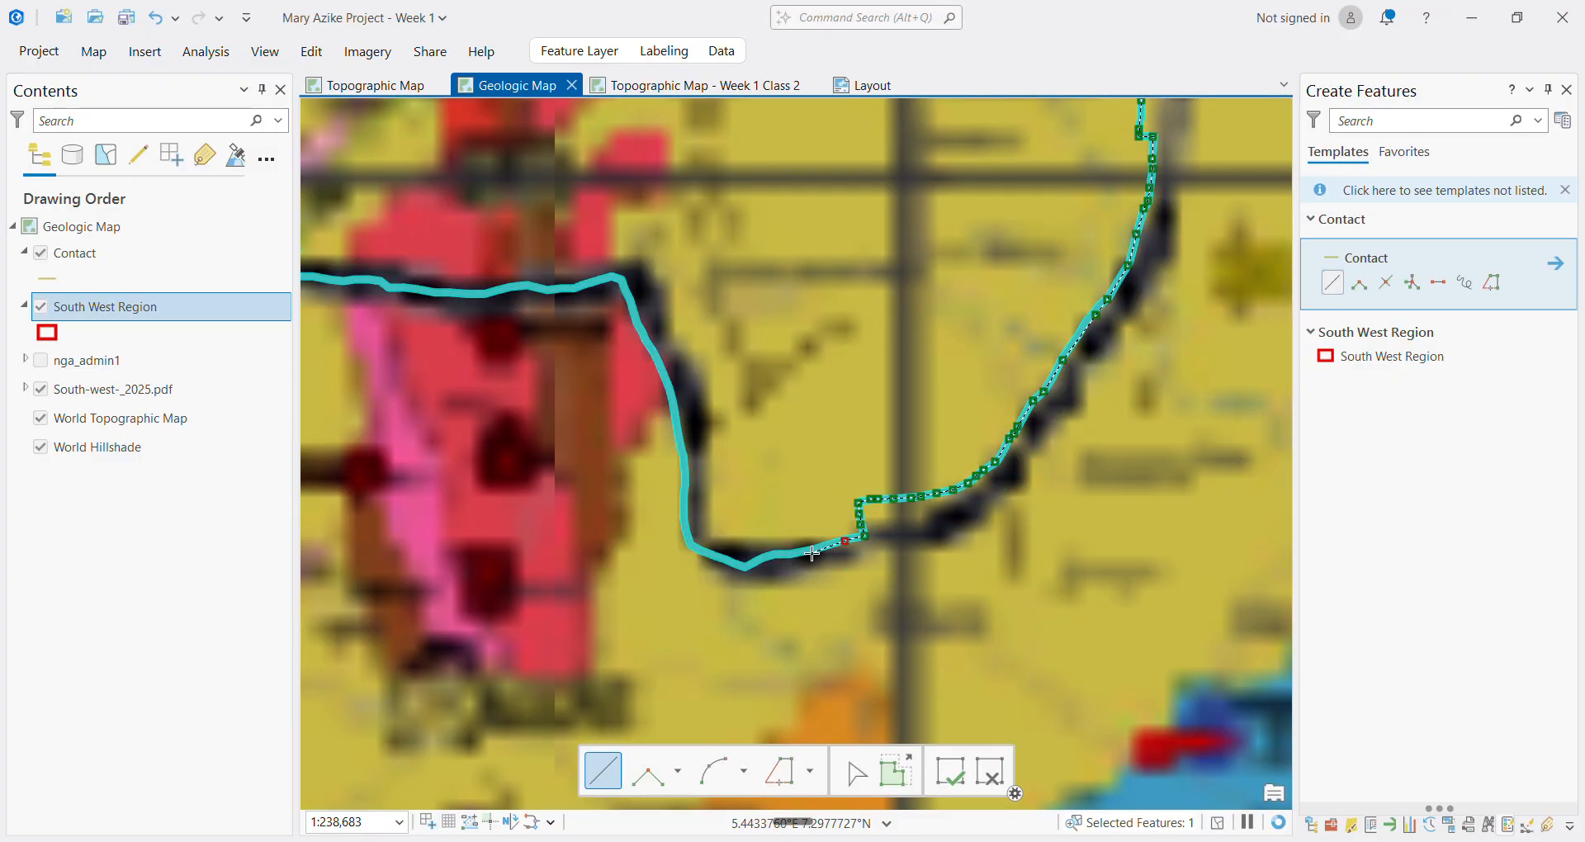
click(786, 555)
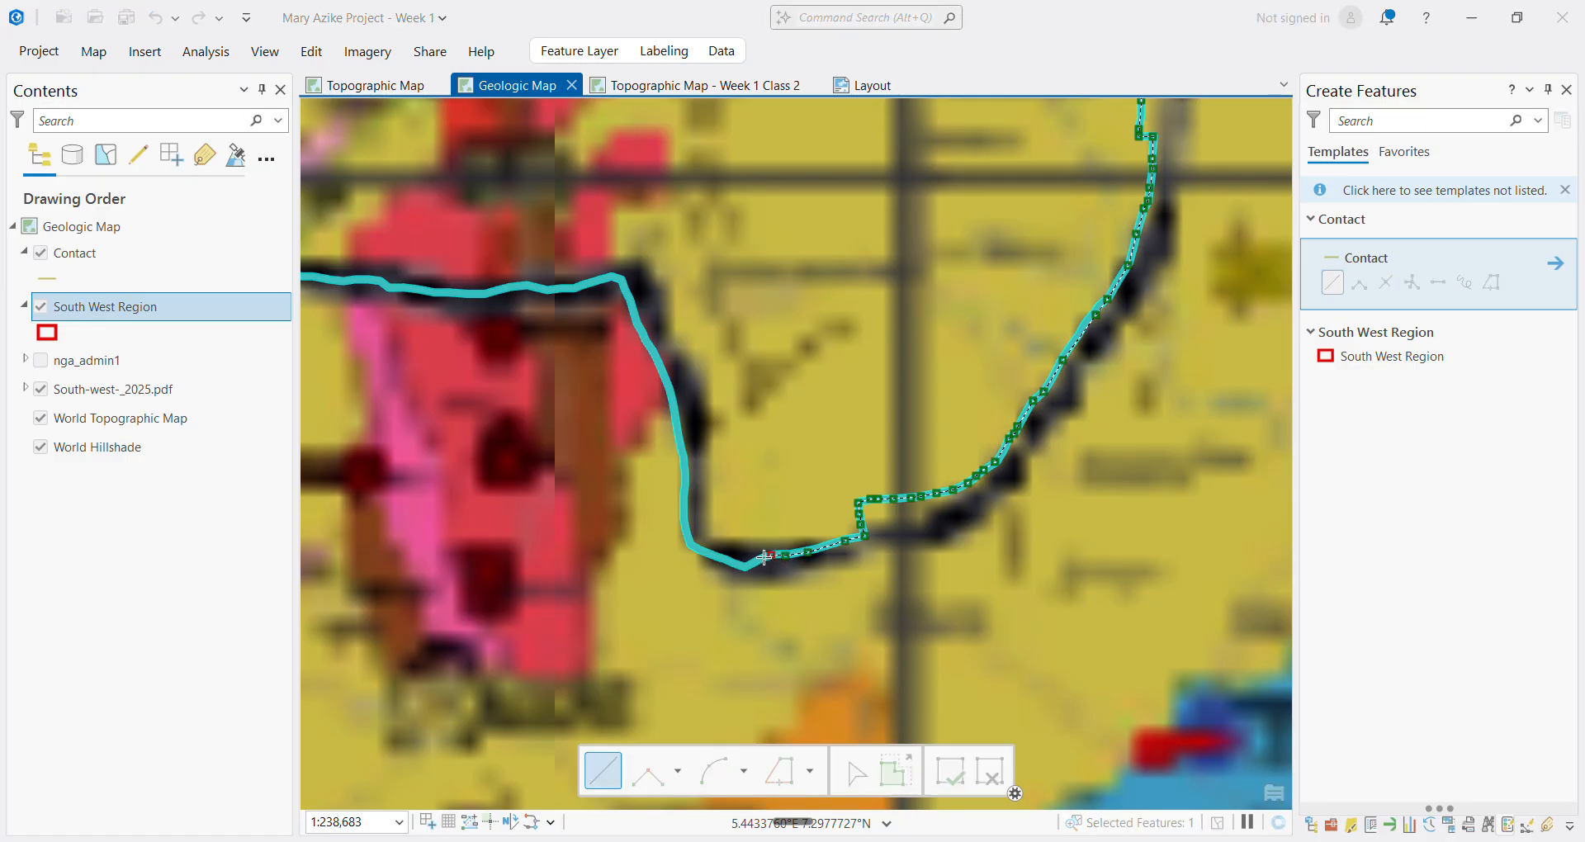
click(747, 565)
click(685, 498)
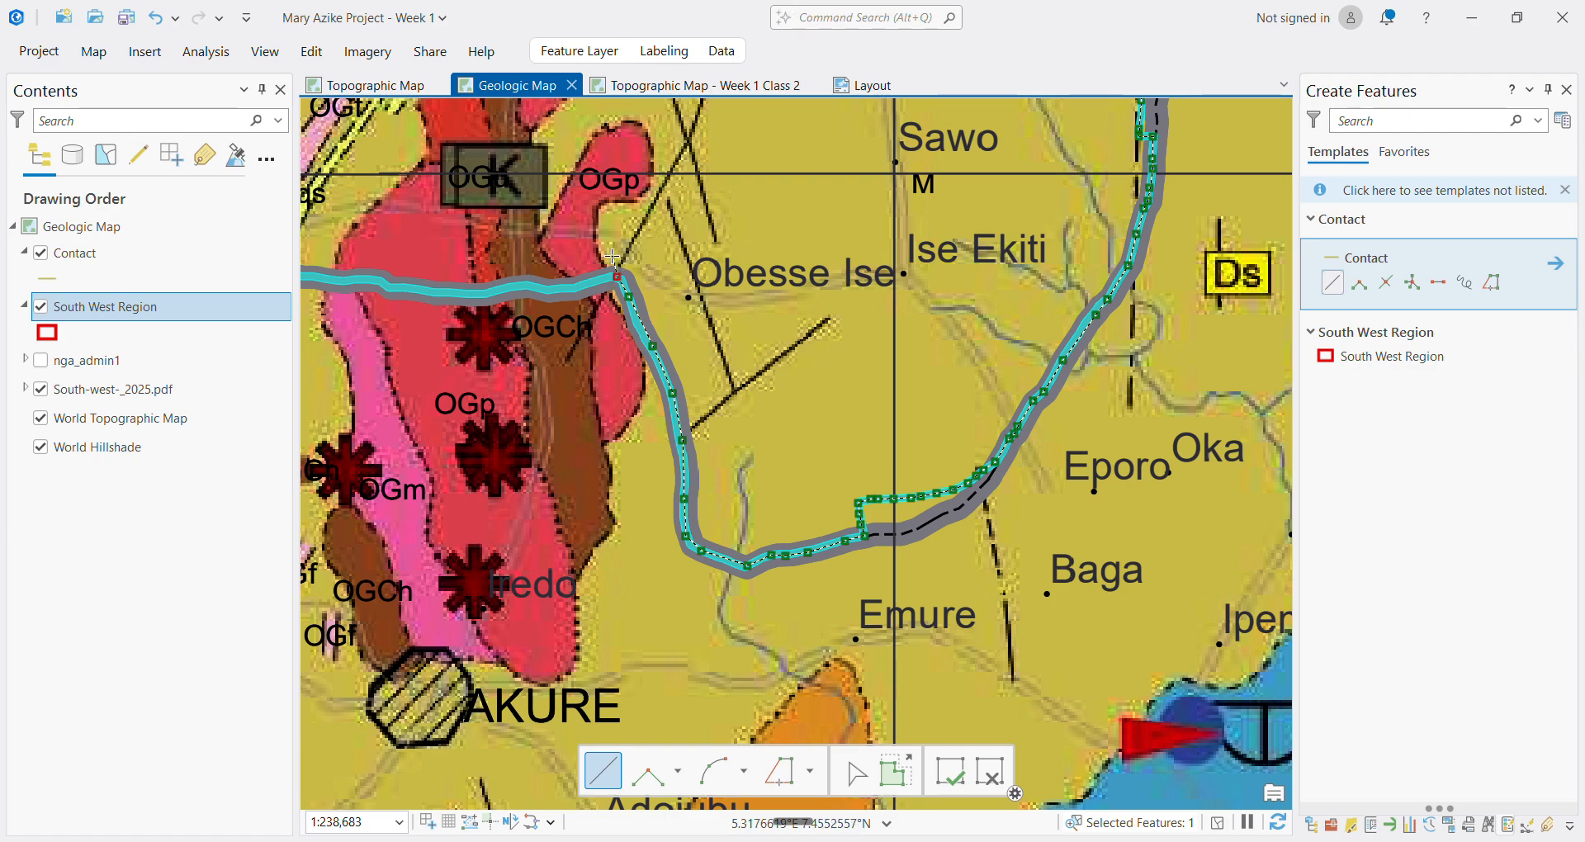
Undo the last three Contact line vertices on the stretch running up to the bend west of Obesse Ise
scroll(605, 299, up, 4)
scroll(605, 299, up, 5)
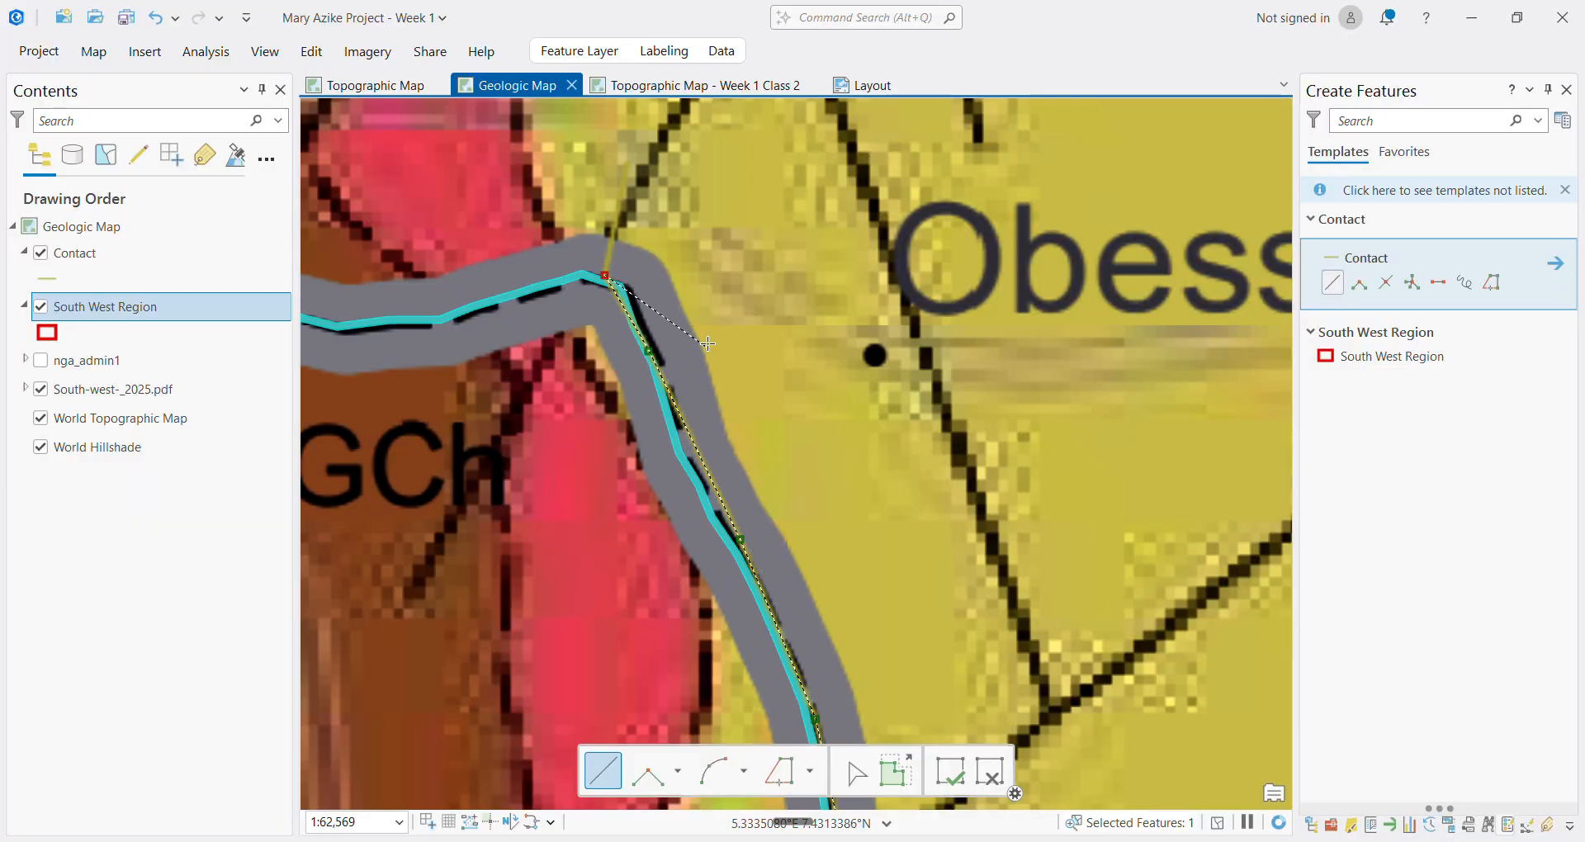
key(ctrl+z)
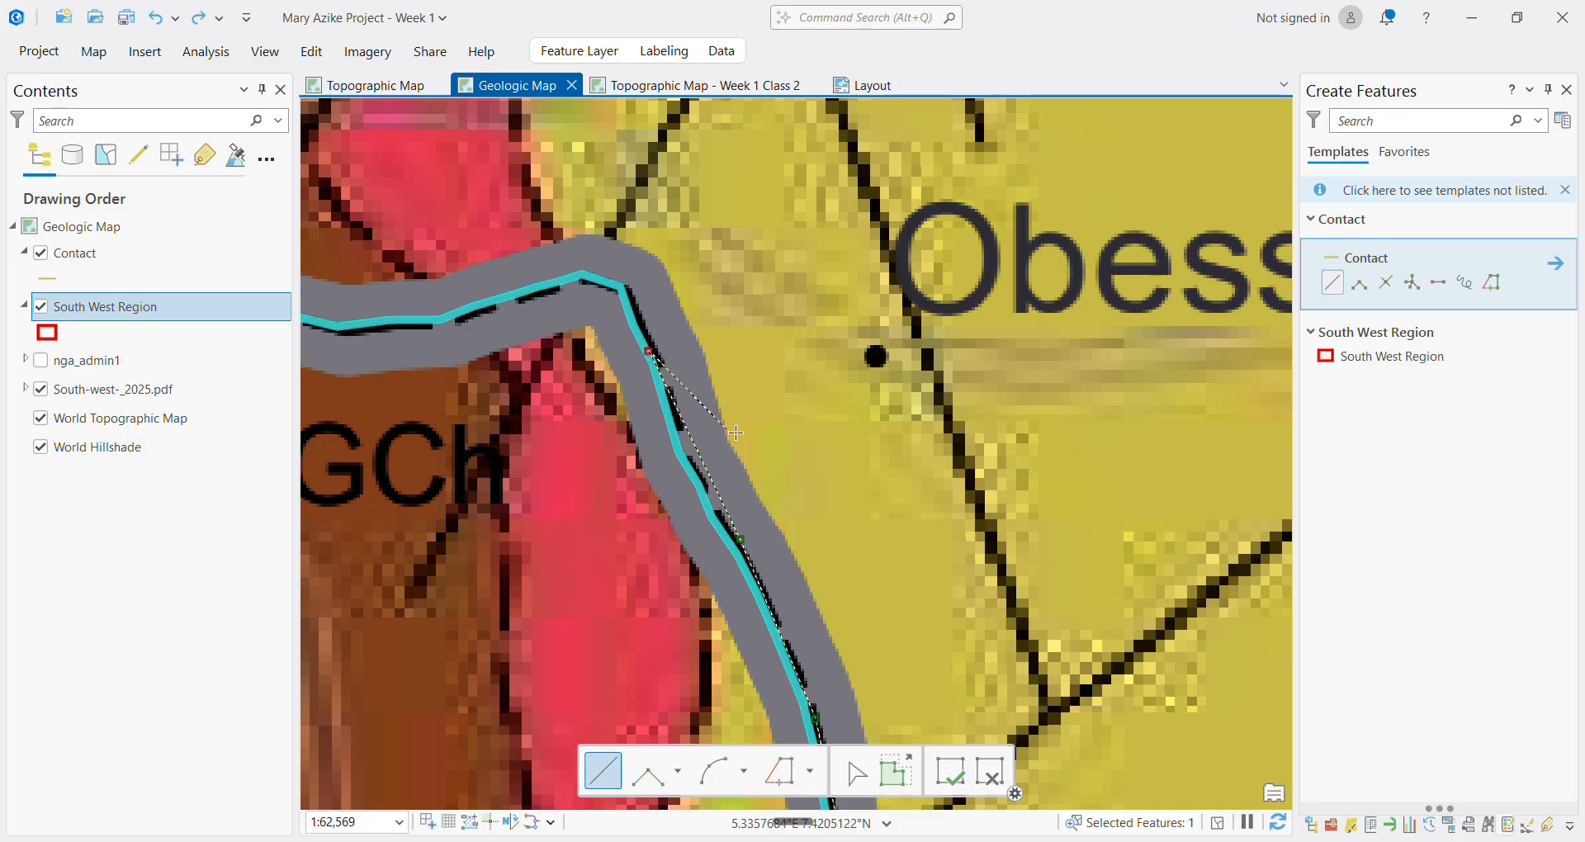
key(ctrl+z)
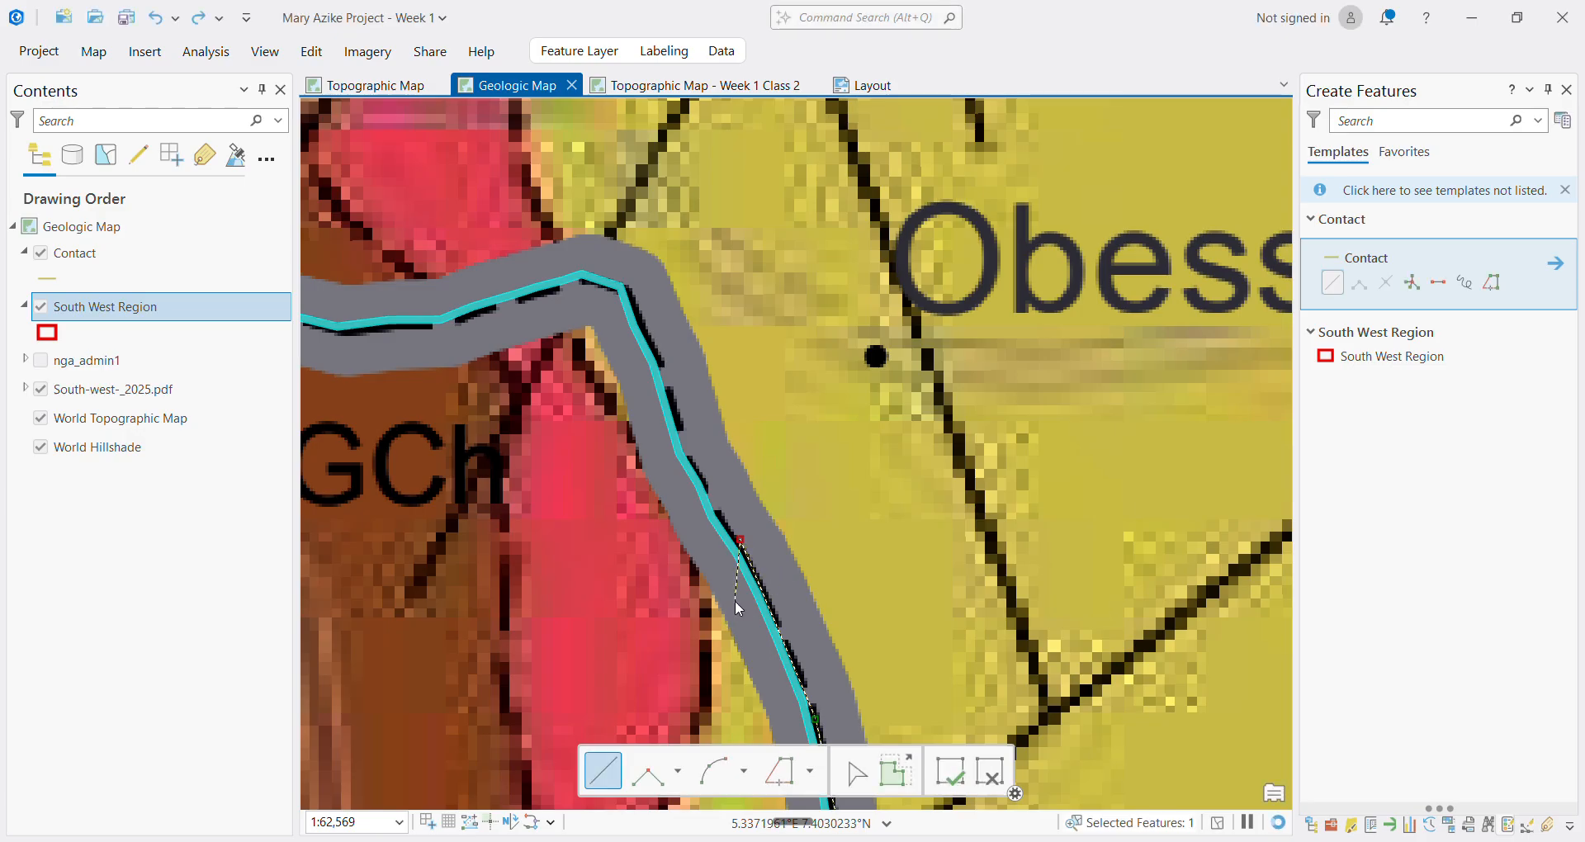
key(ctrl+z)
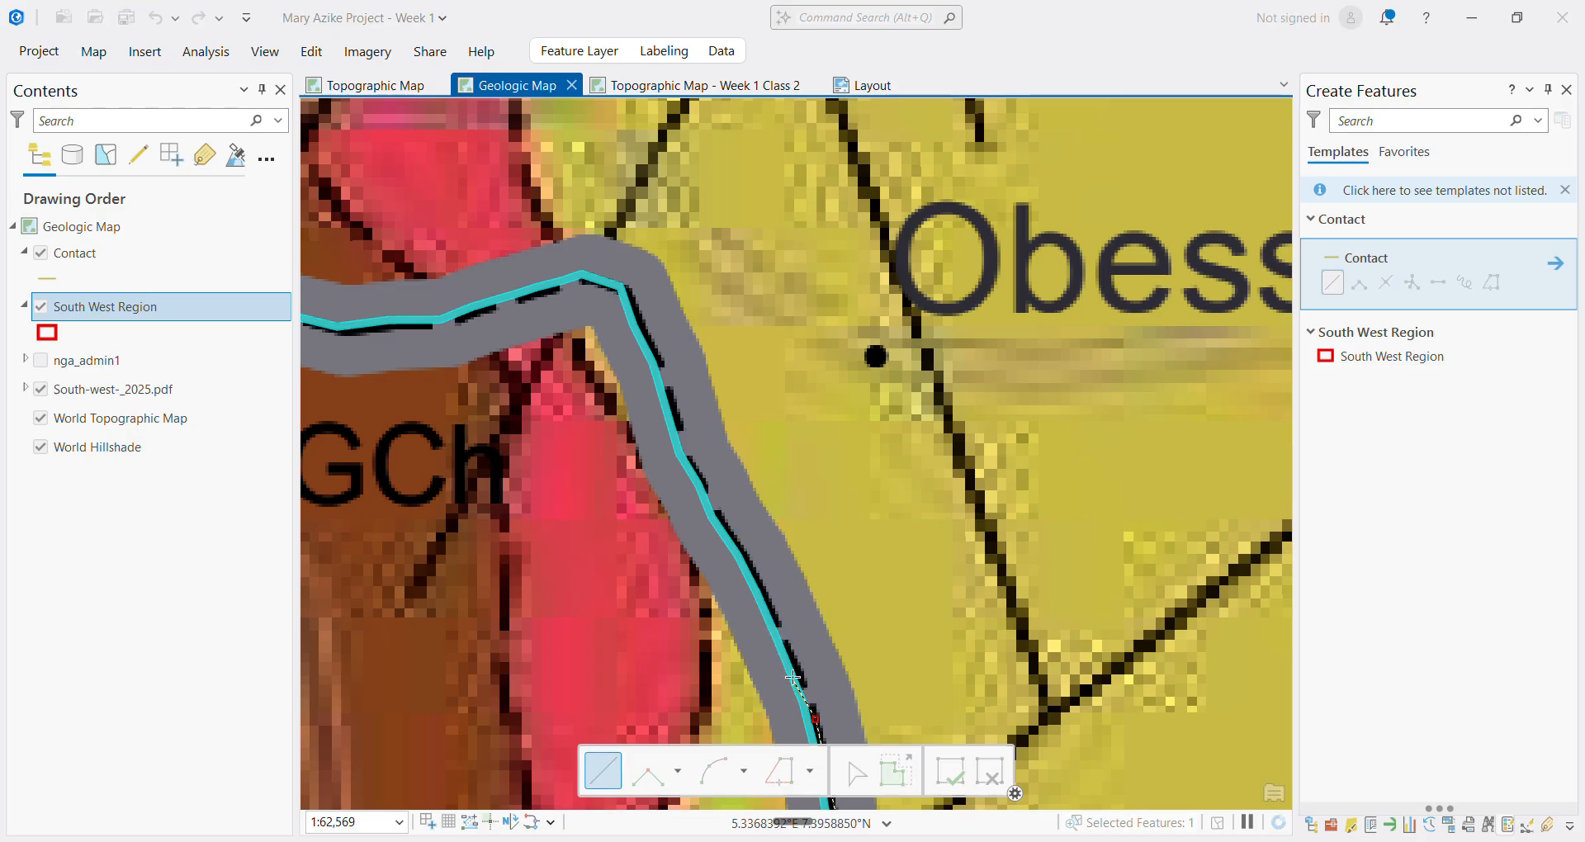
Retrace the Contact line closely along the boundary up to the bend west of Obesse Ise and around it to the west
click(792, 674)
click(755, 585)
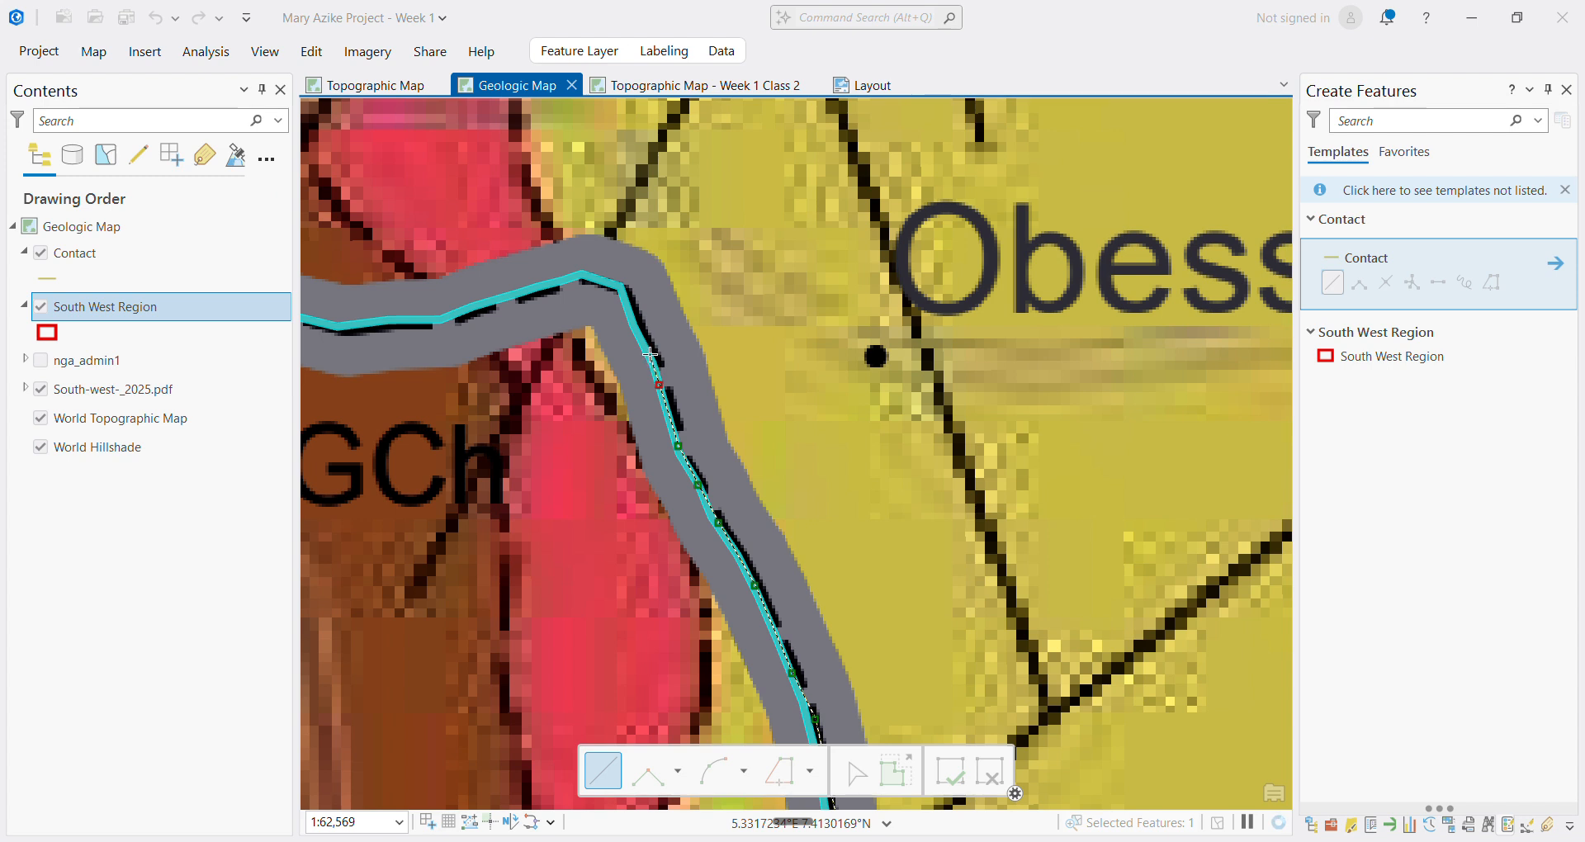
click(632, 323)
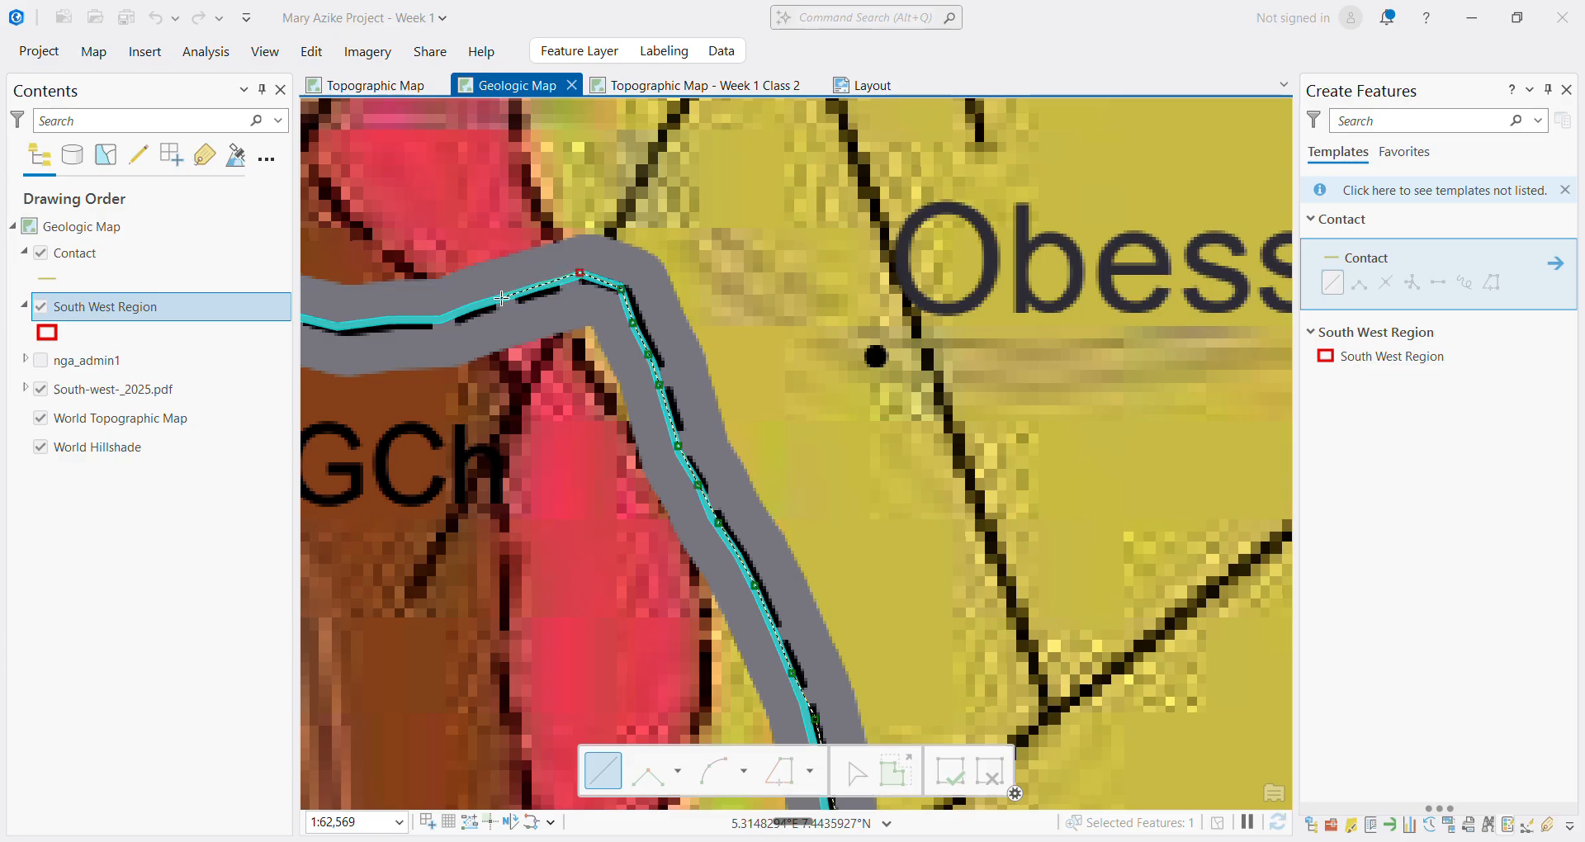
click(438, 318)
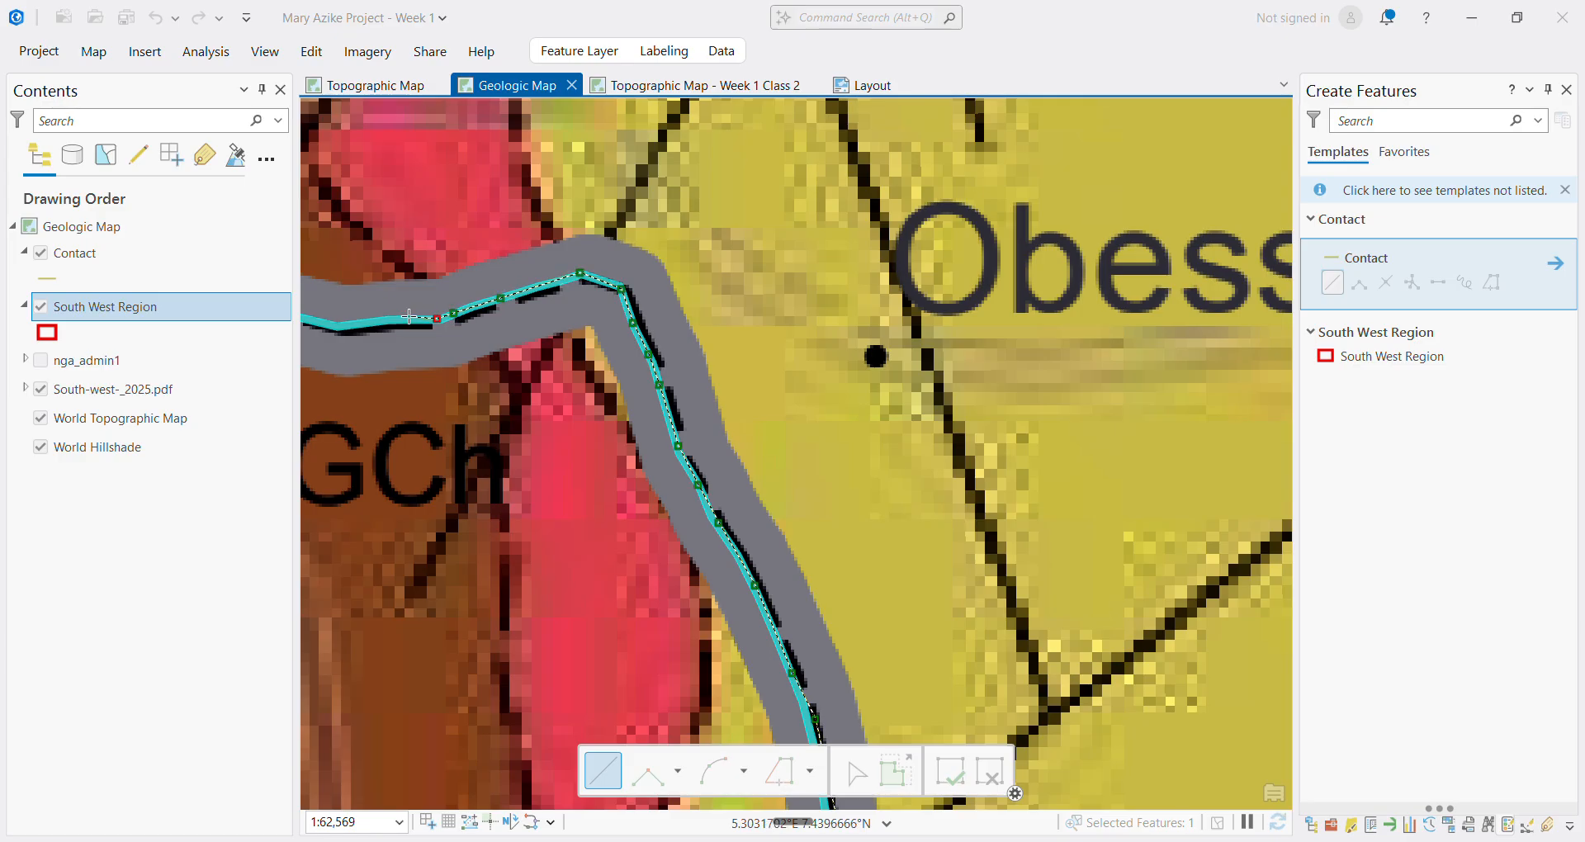
click(393, 319)
Continue the Contact line west across the red and brown rock units to the hump just east of the vertical grid line
scroll(341, 325, down, 10)
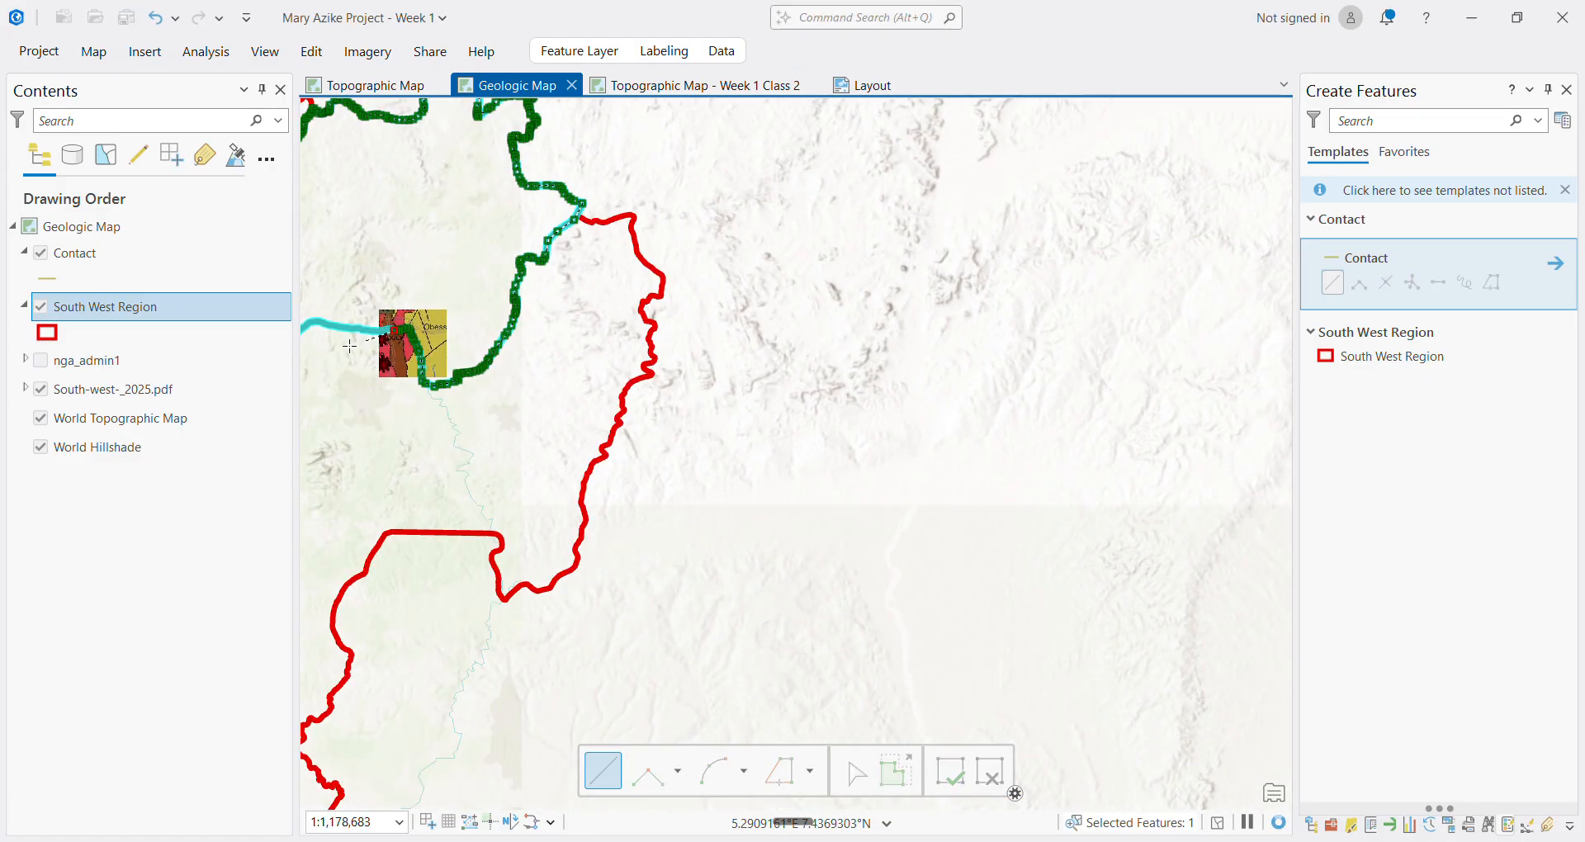
scroll(349, 346, down, 5)
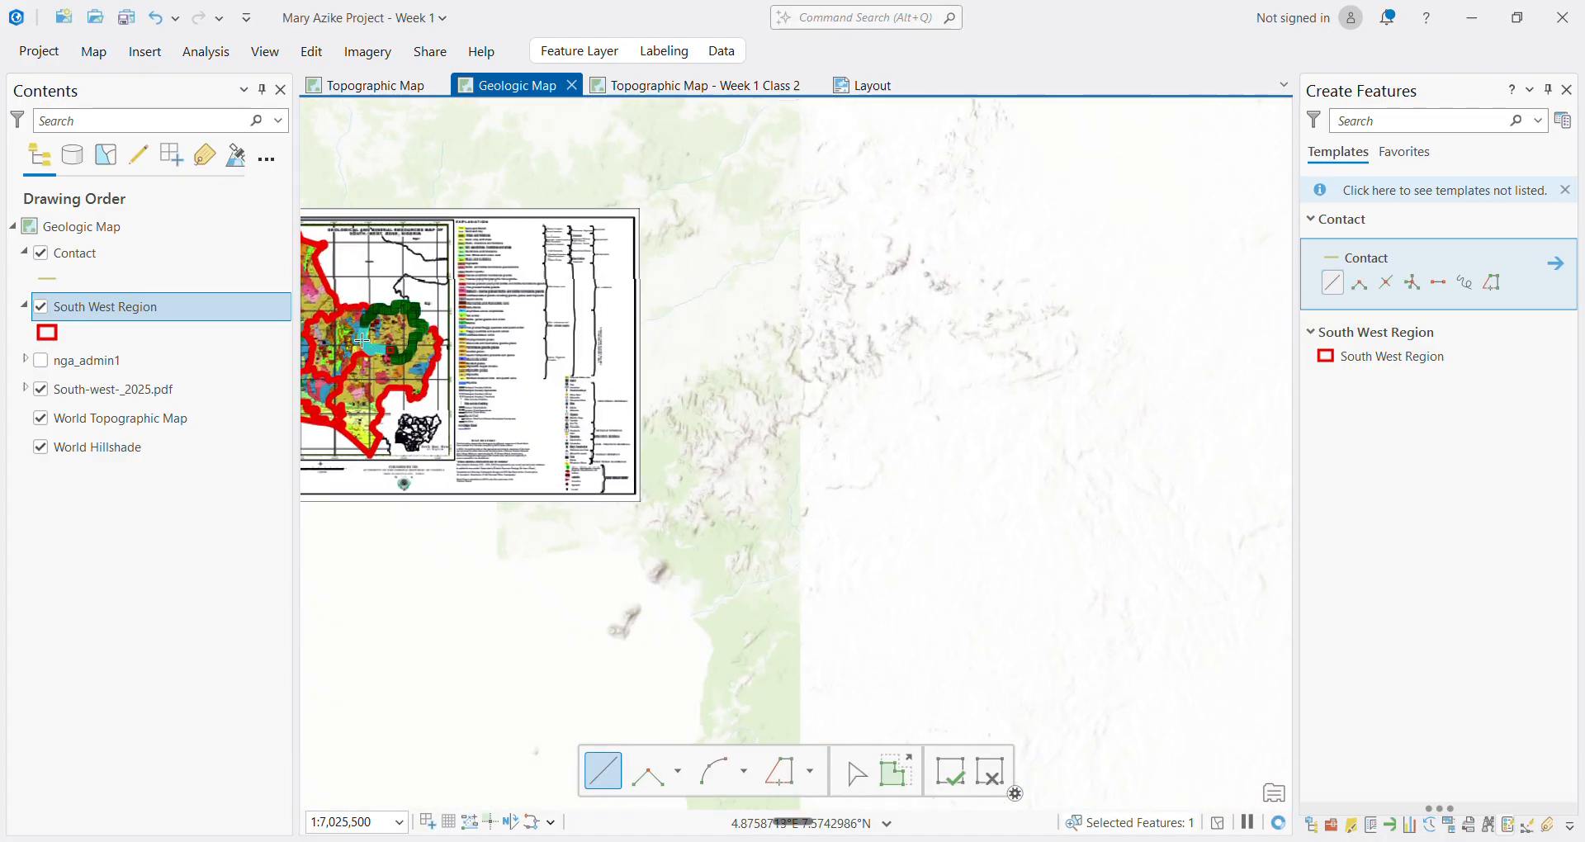
scroll(362, 339, up, 10)
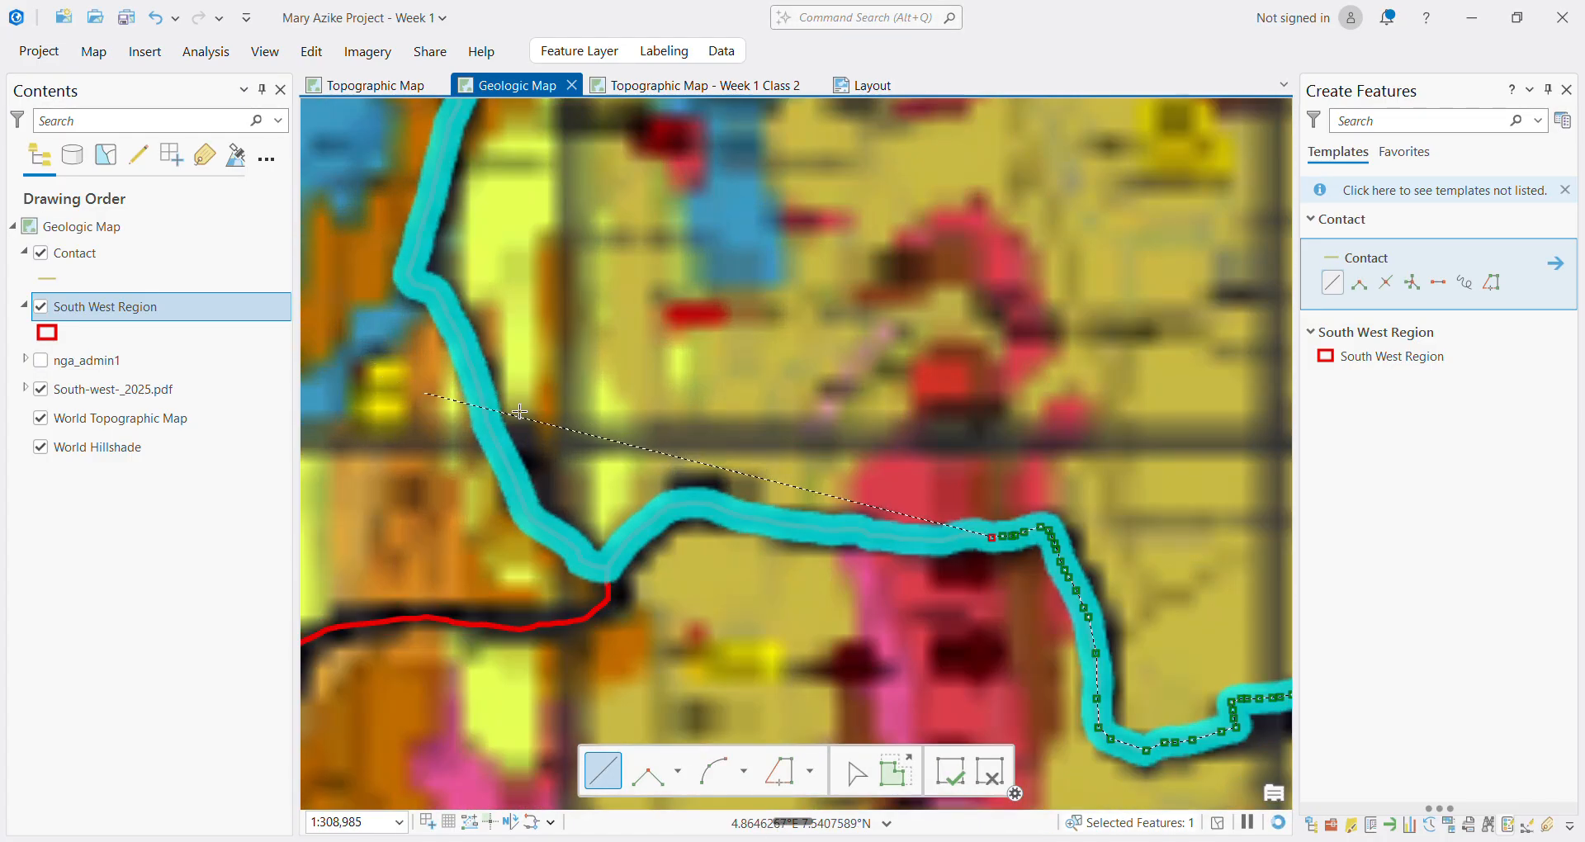
click(974, 535)
click(956, 537)
click(927, 539)
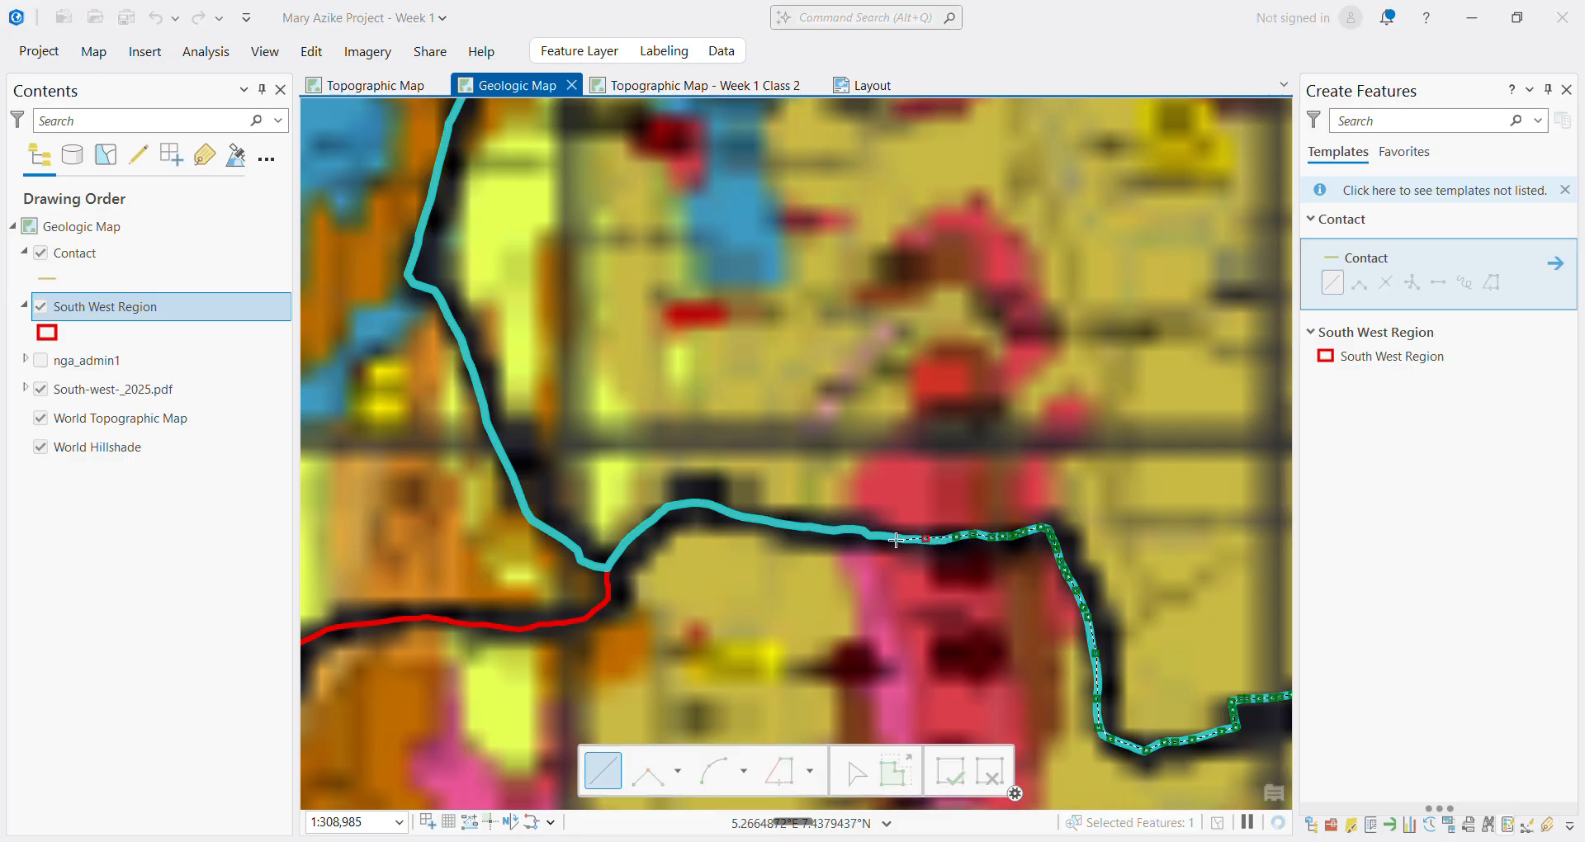
click(880, 535)
click(851, 526)
click(724, 507)
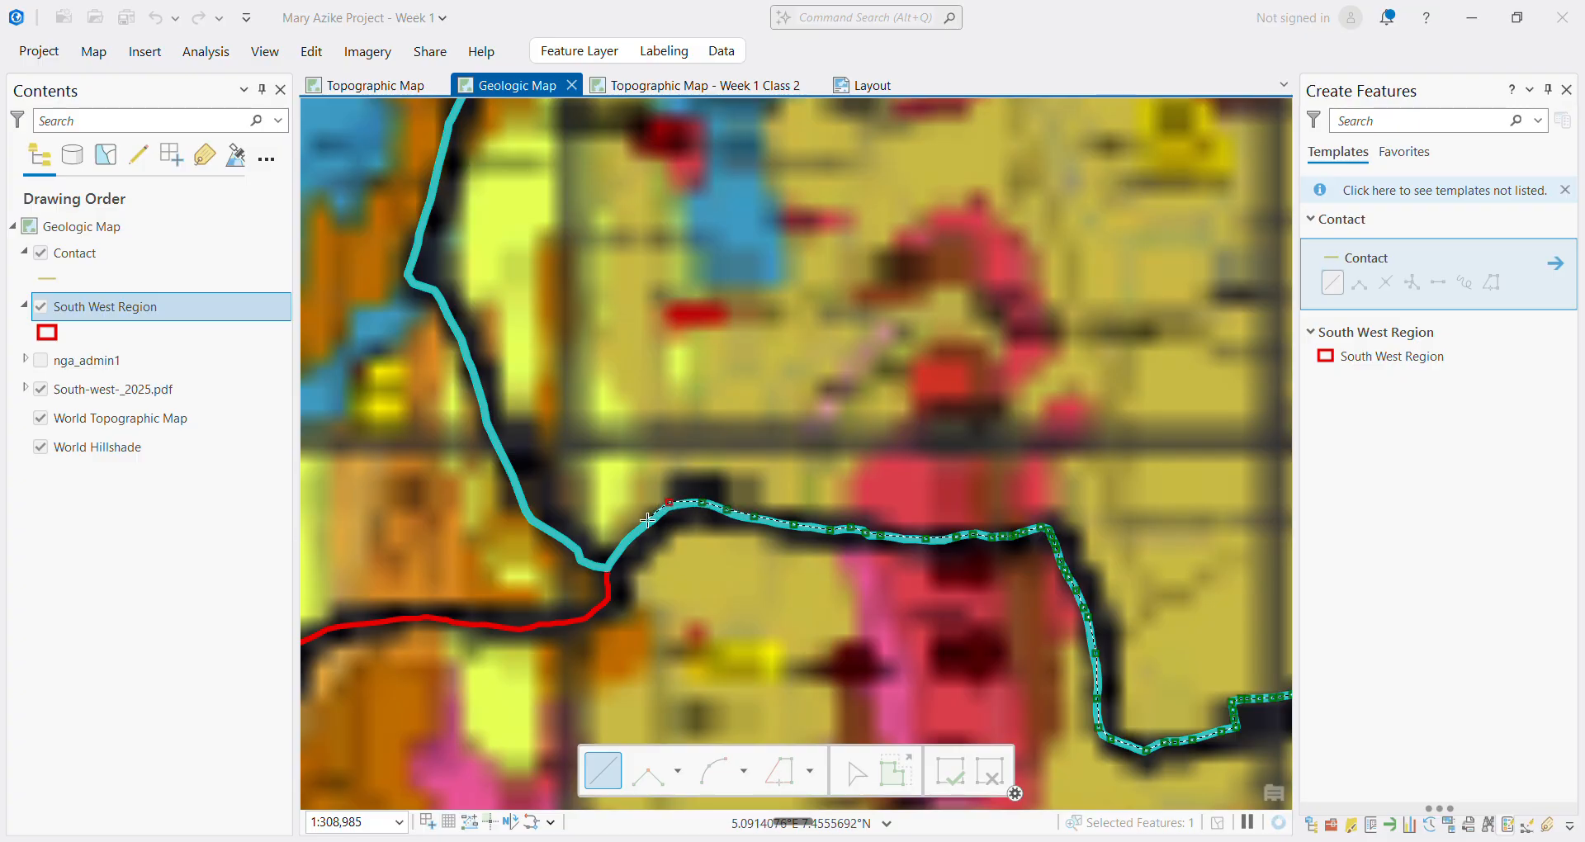
Trace the Contact line down to the junction with the red region outline and northwest to the boundary's westernmost corner
click(619, 548)
click(574, 548)
click(491, 435)
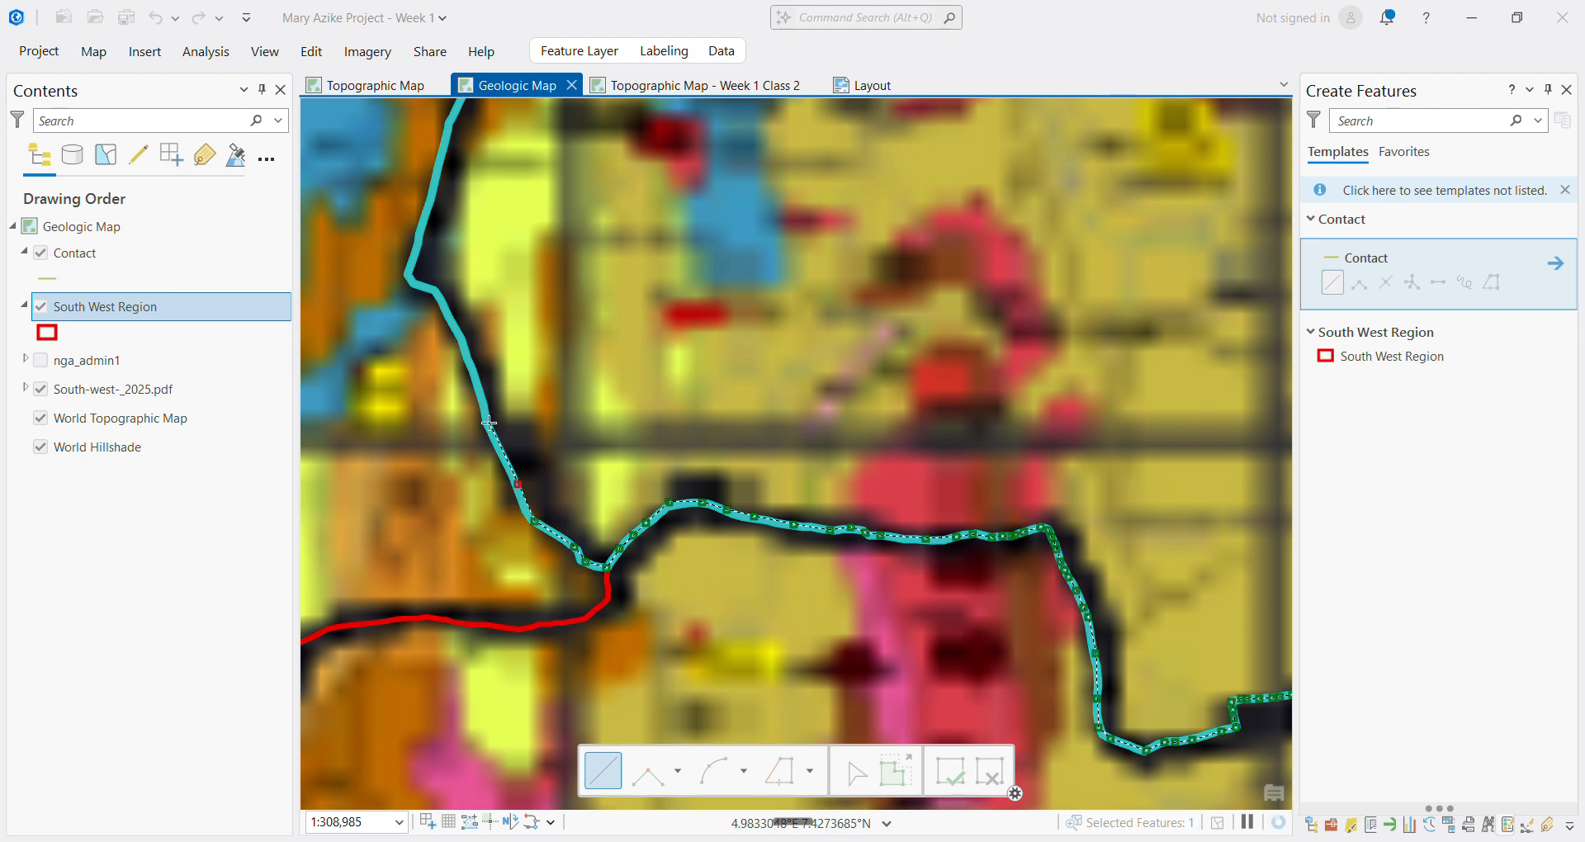
click(476, 372)
click(461, 336)
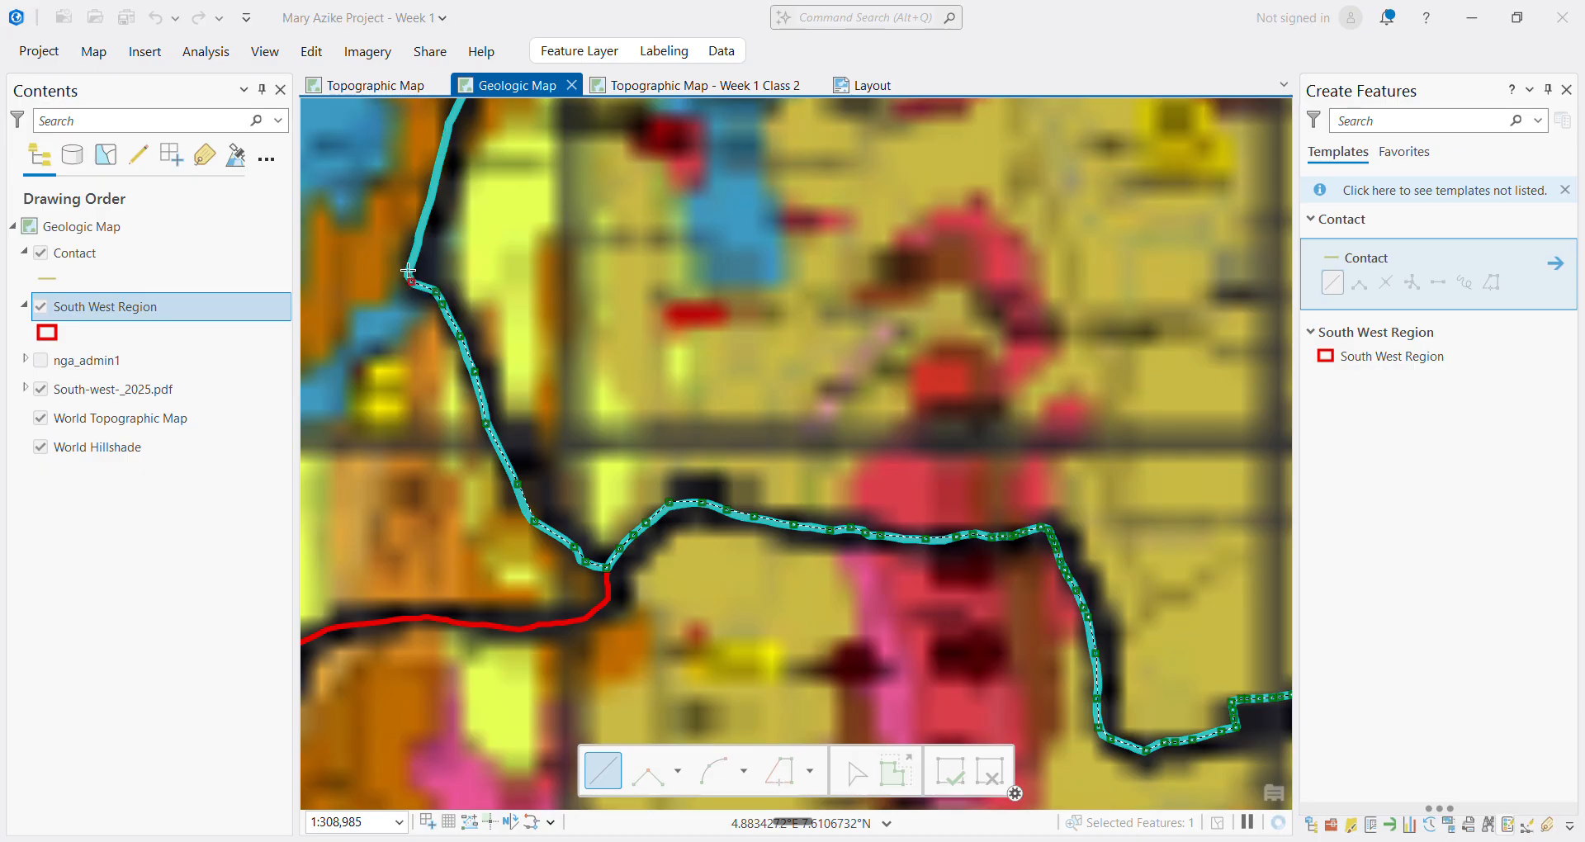
Extend the Contact line north-northeast from the westernmost corner toward the line's starting end
scroll(426, 287, down, 5)
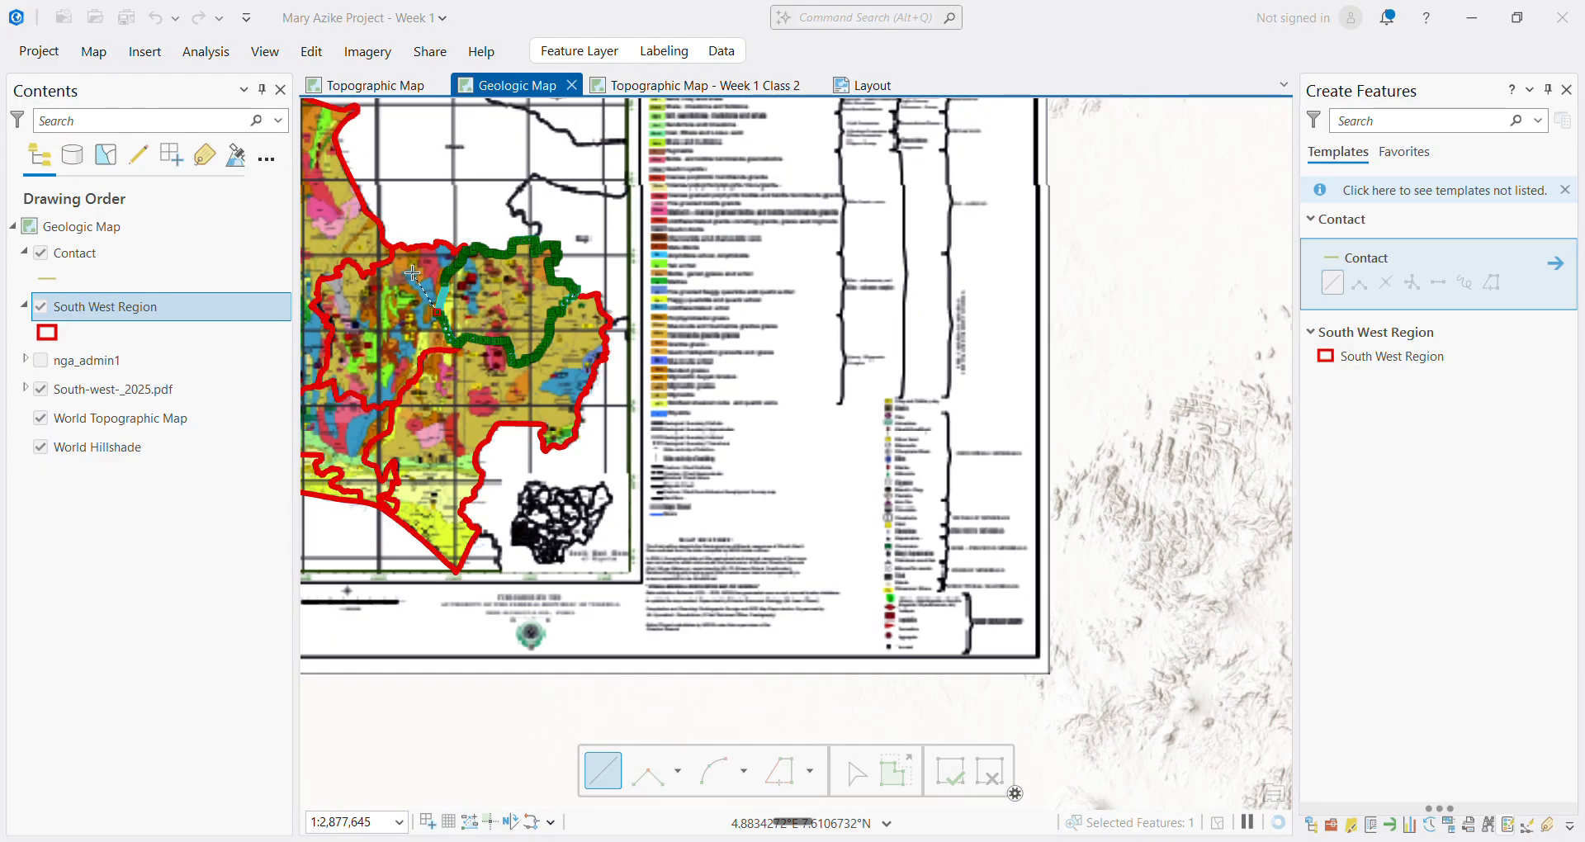
scroll(427, 288, up, 5)
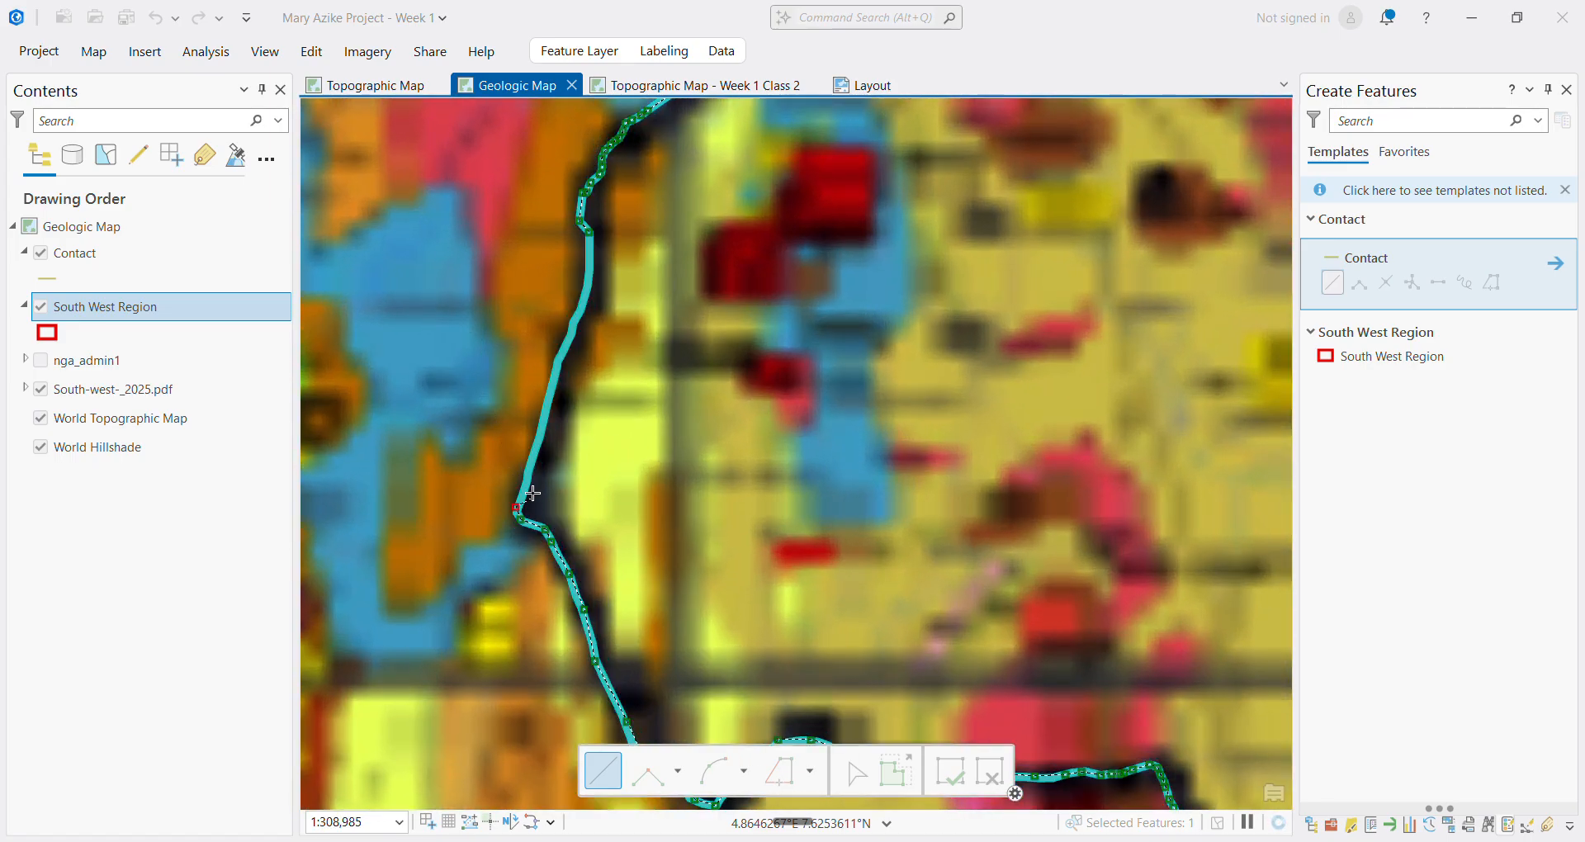
click(539, 435)
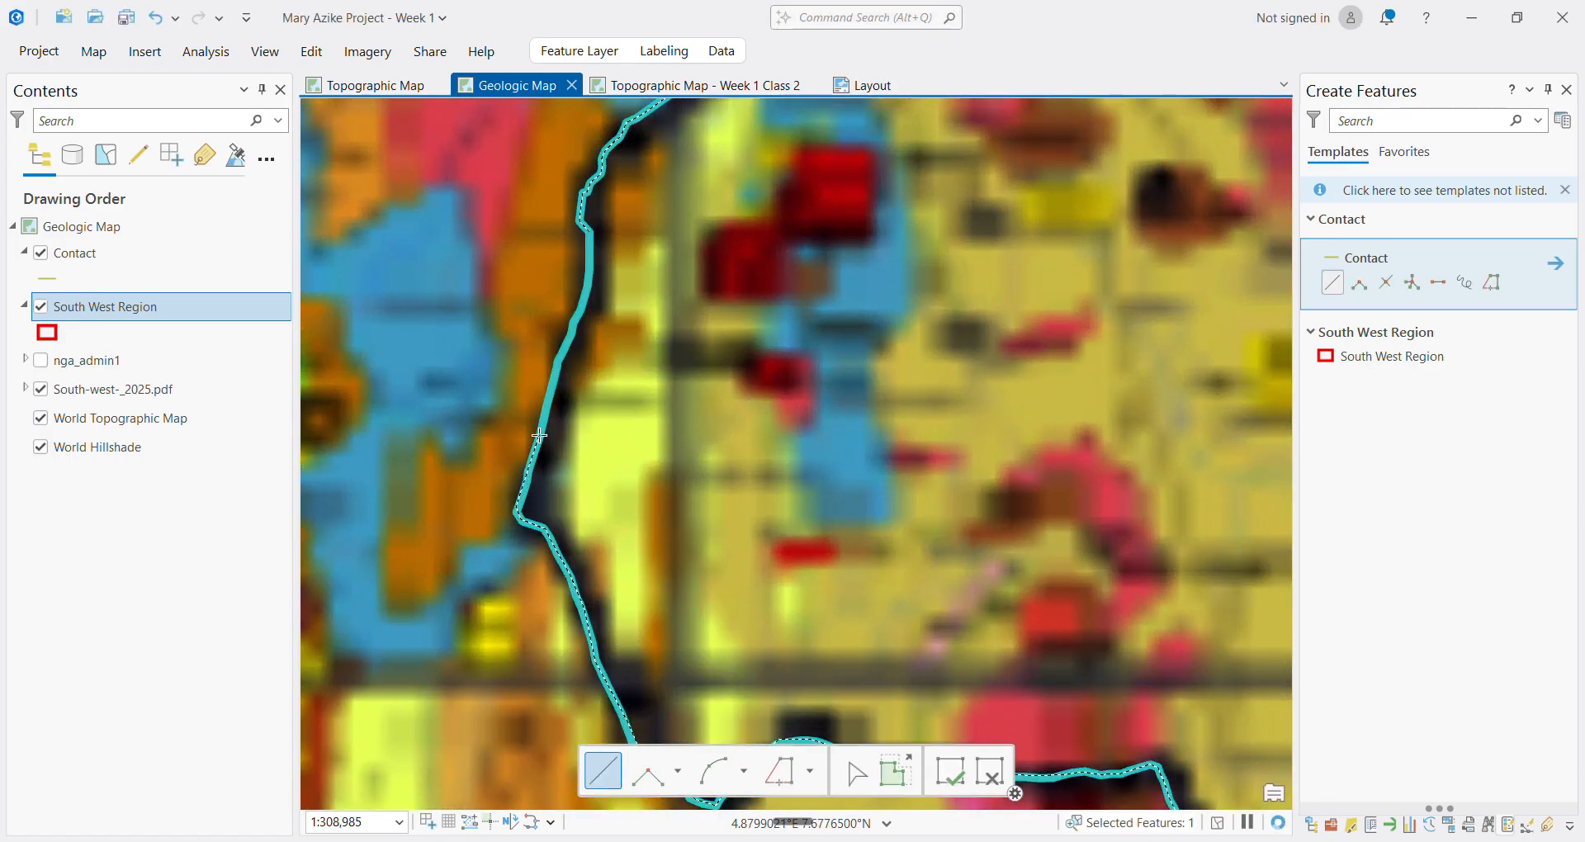
scroll(556, 371, up, 3)
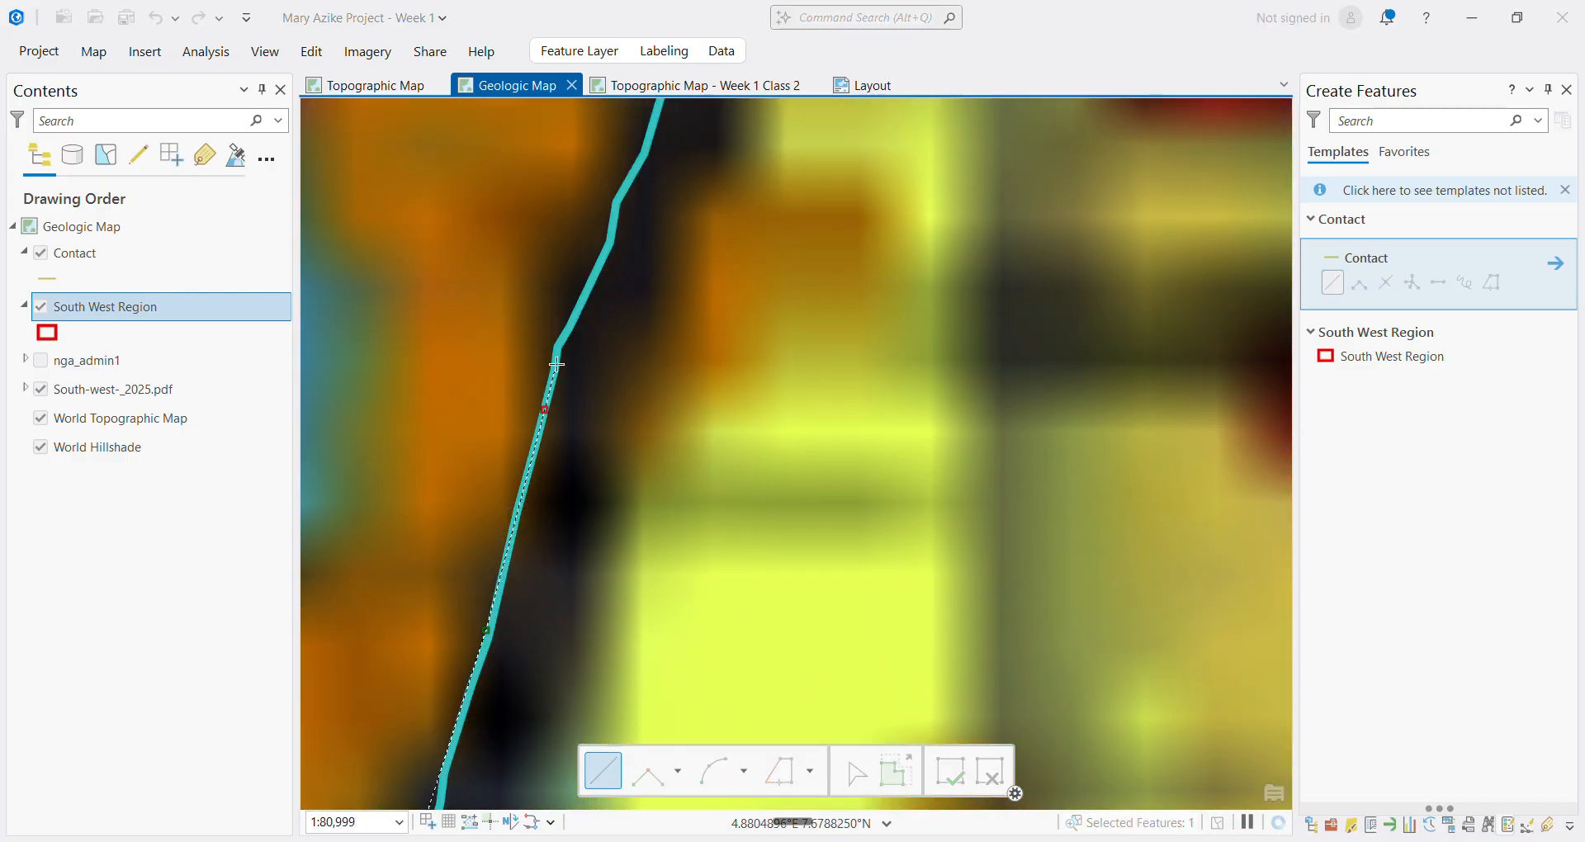
scroll(556, 351, down, 5)
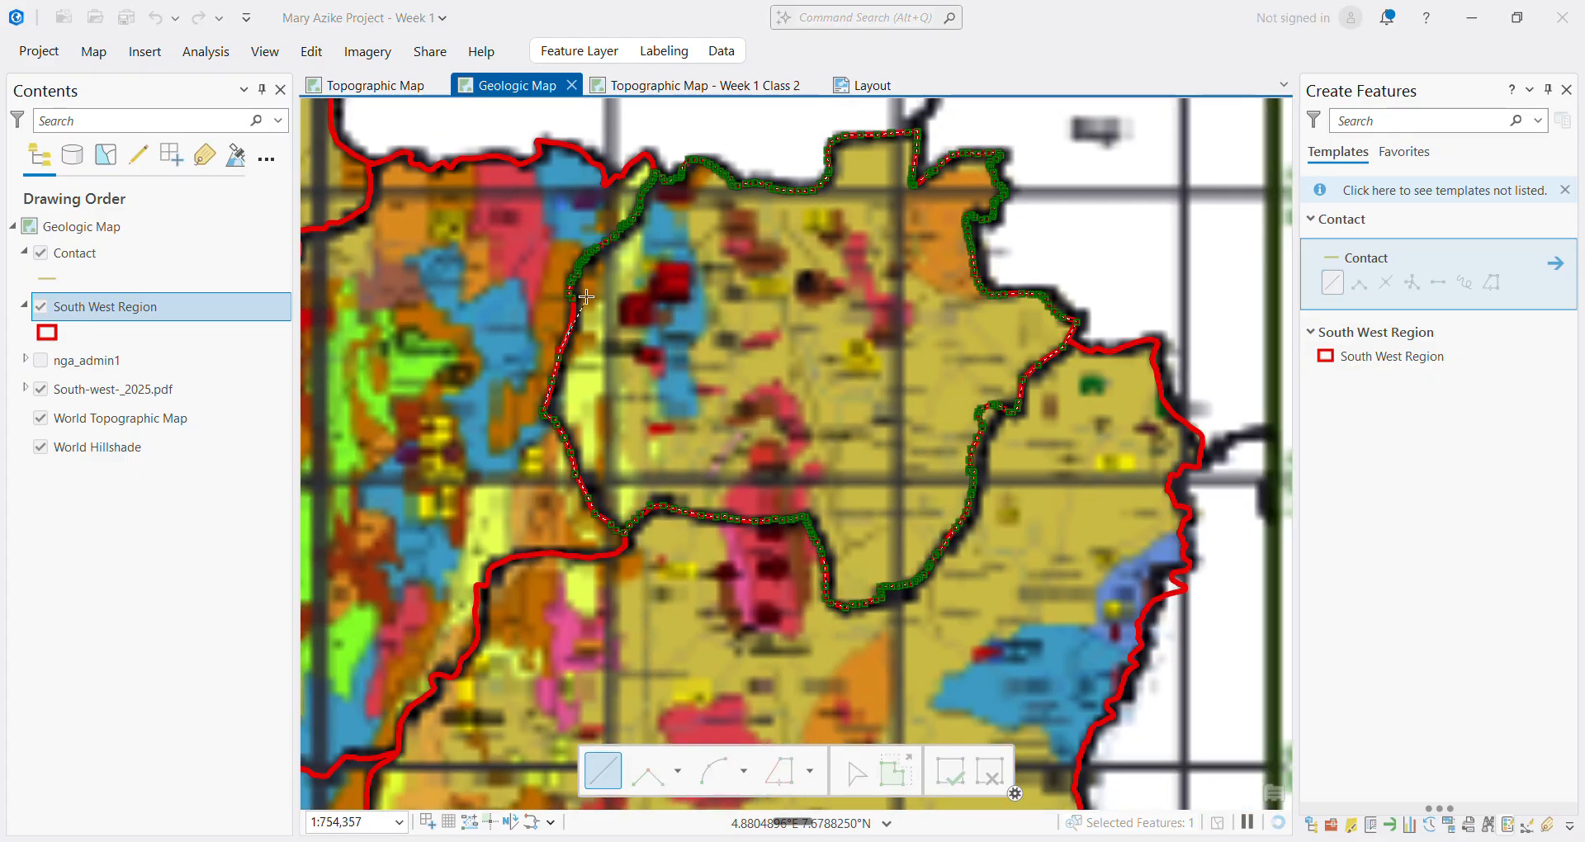
scroll(586, 297, up, 3)
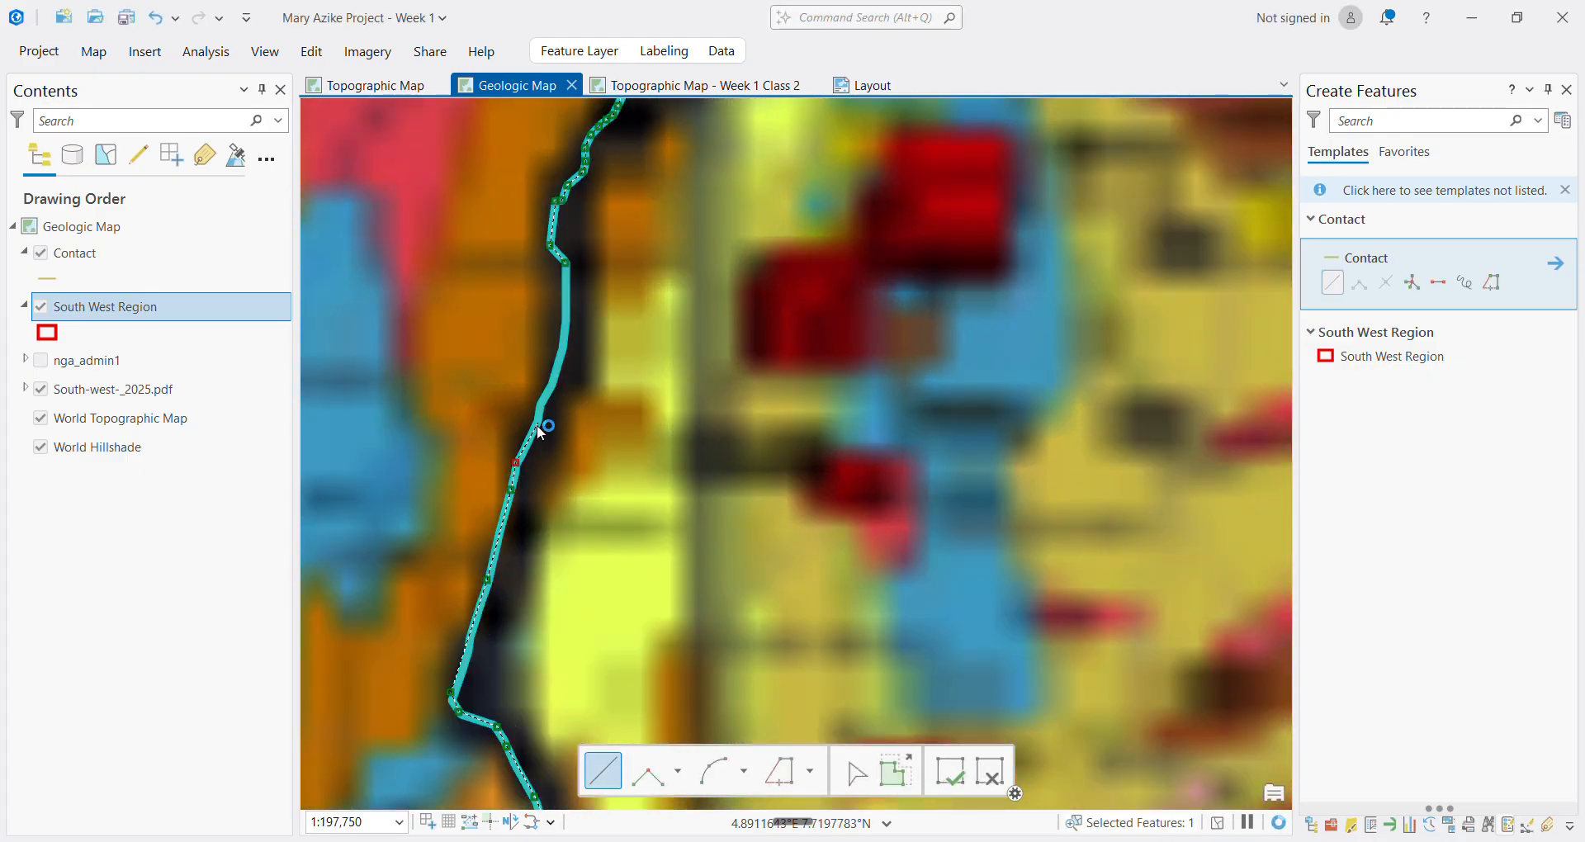
click(537, 426)
click(545, 398)
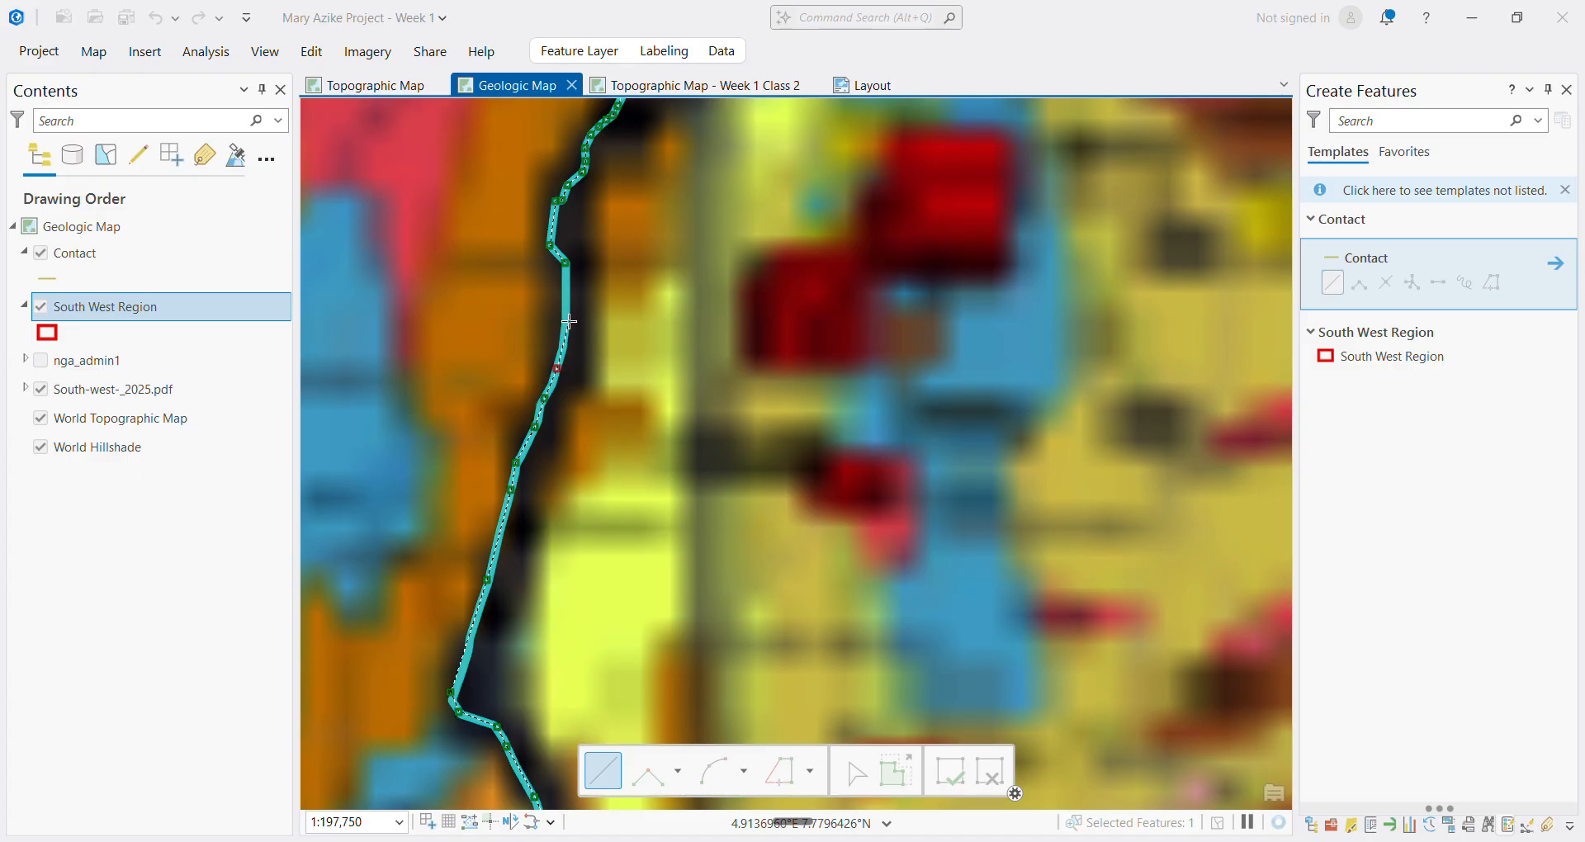
Trace the Contact line up the straight vertical stretch to the kink beside the line's starting end
scroll(564, 280, up, 3)
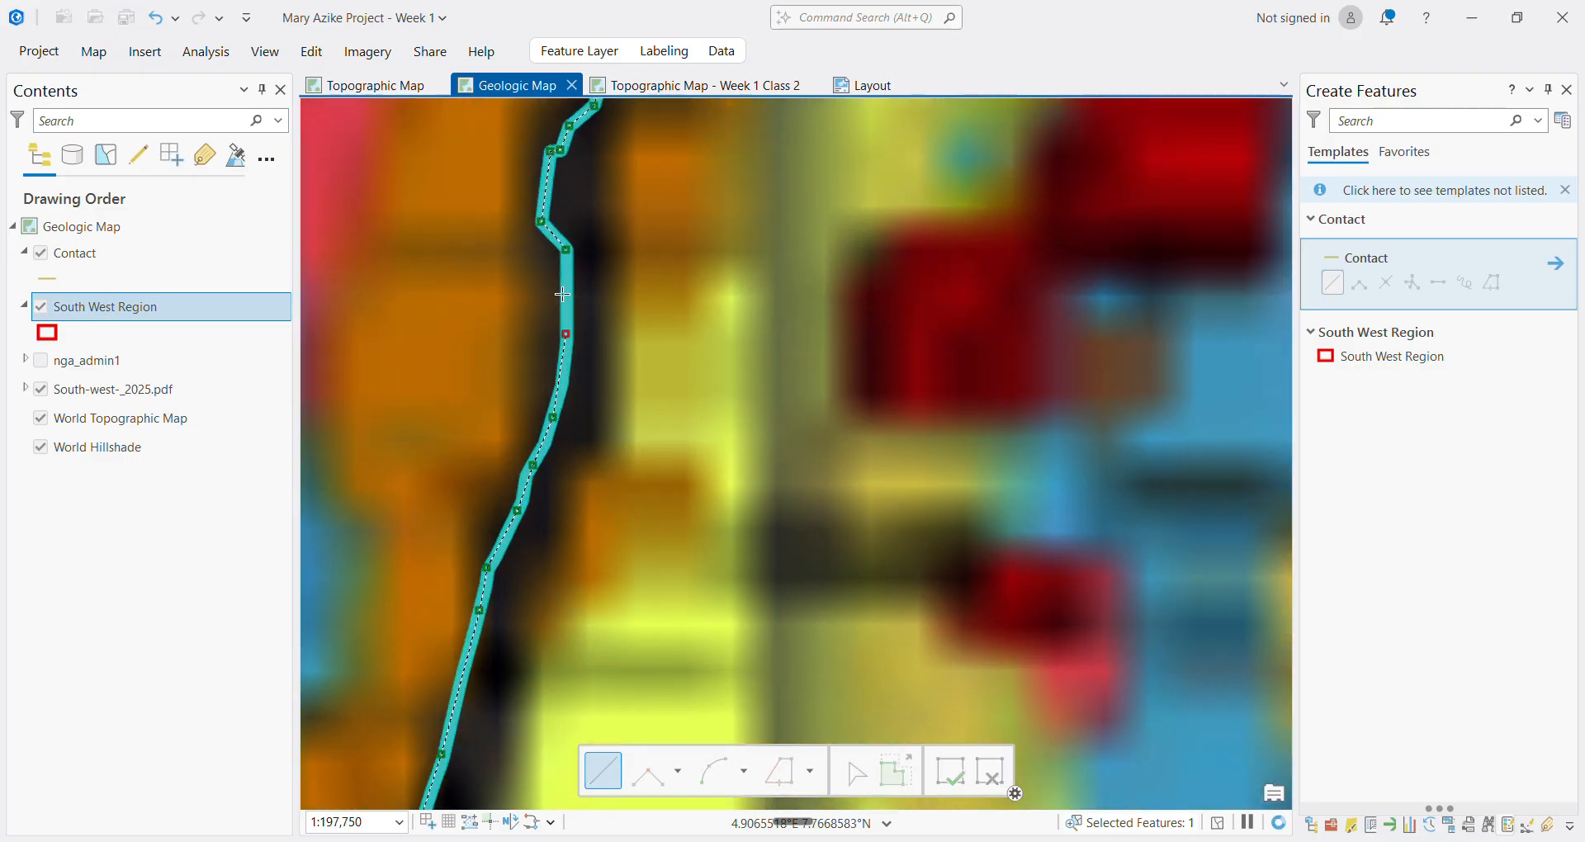
click(574, 239)
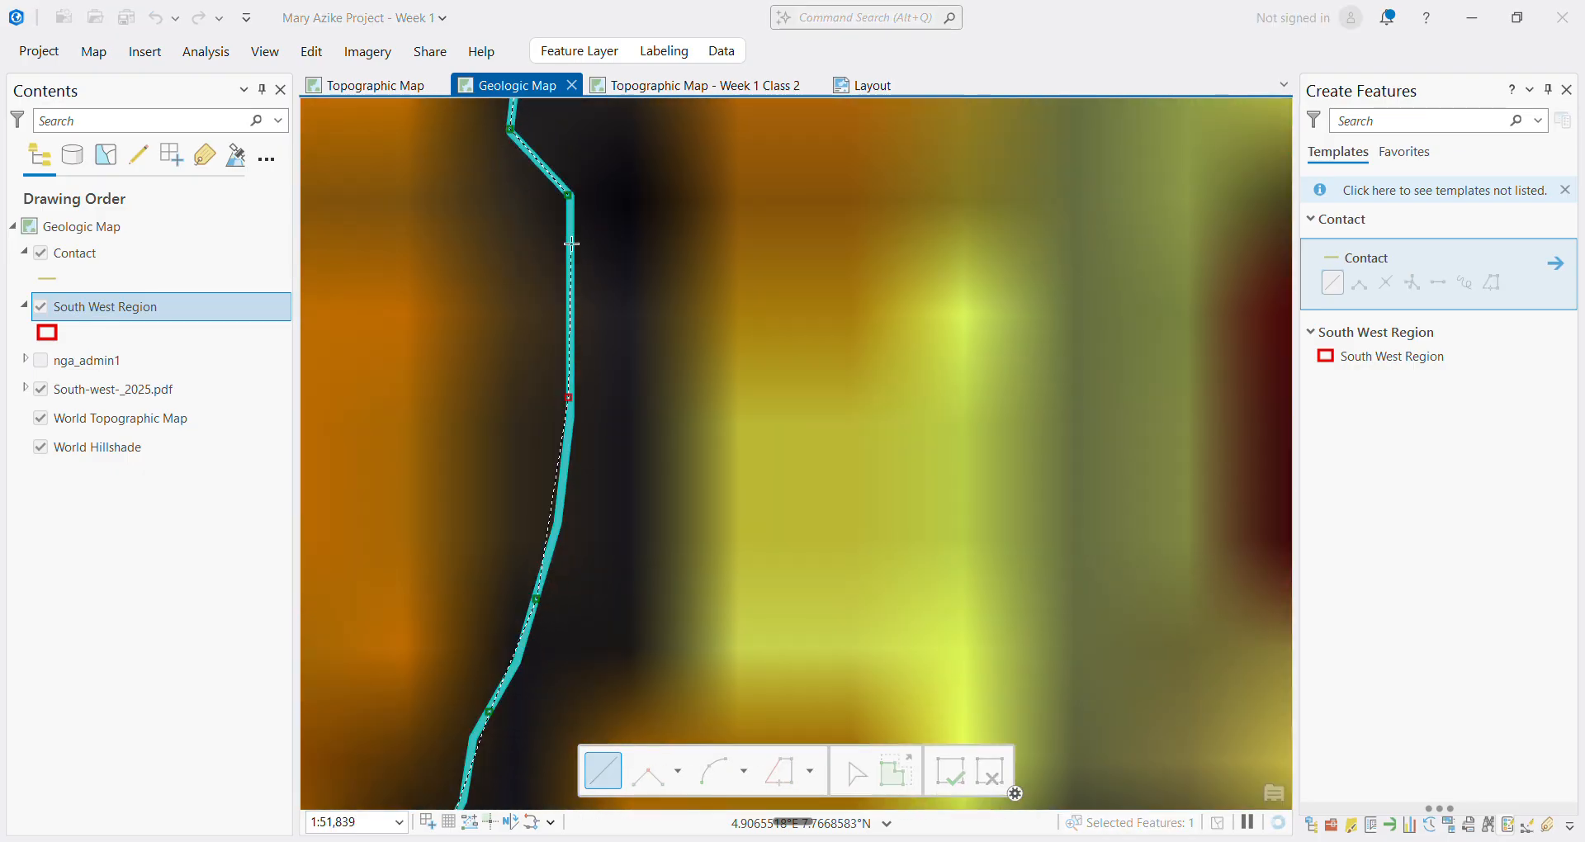
scroll(573, 200, up, 3)
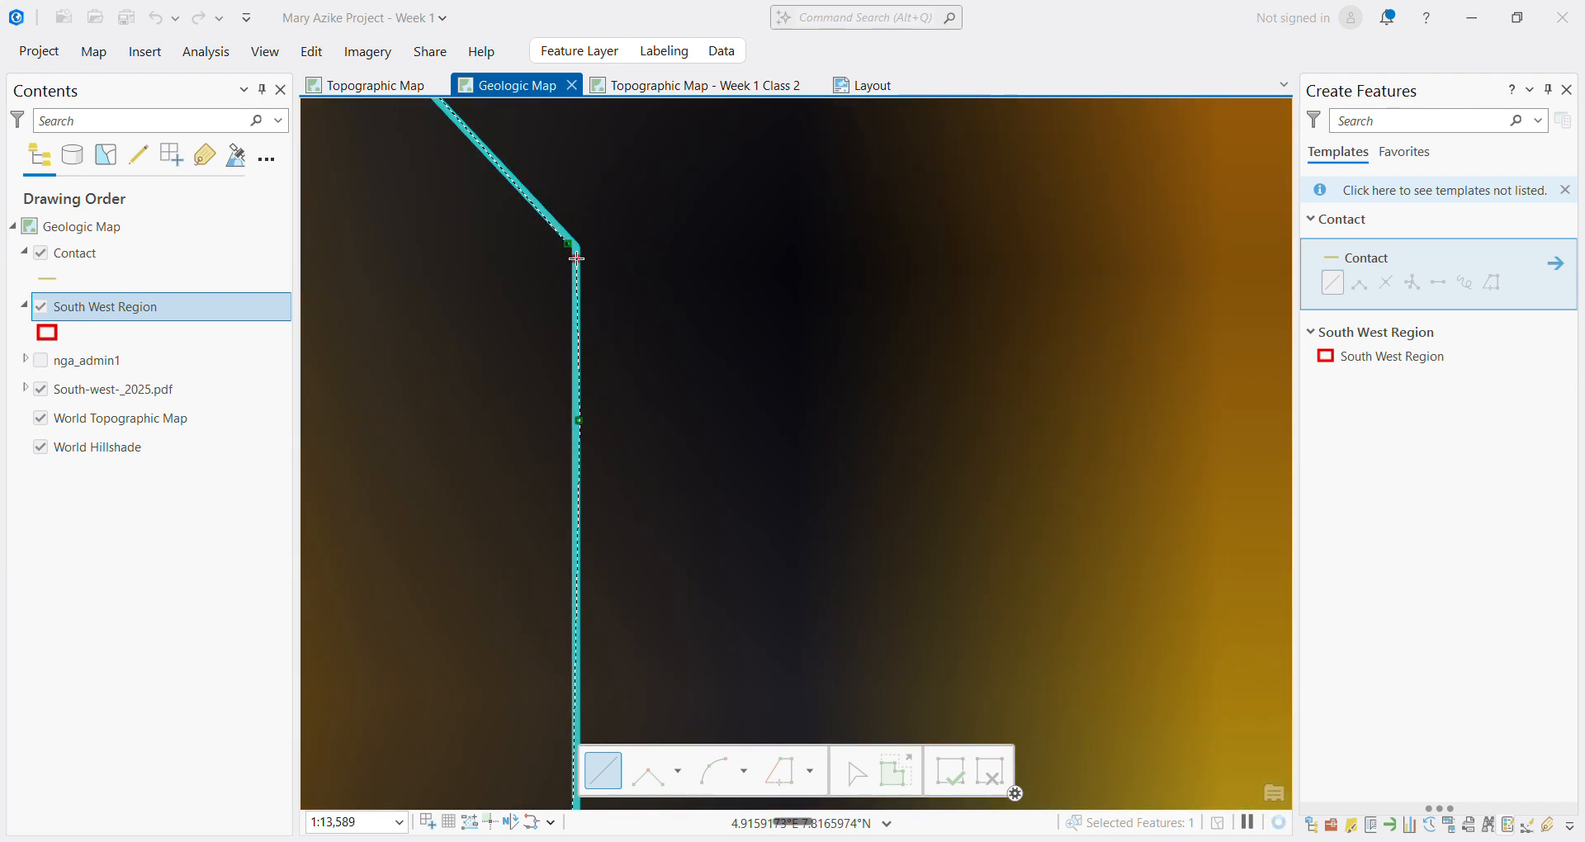
scroll(570, 245, up, 5)
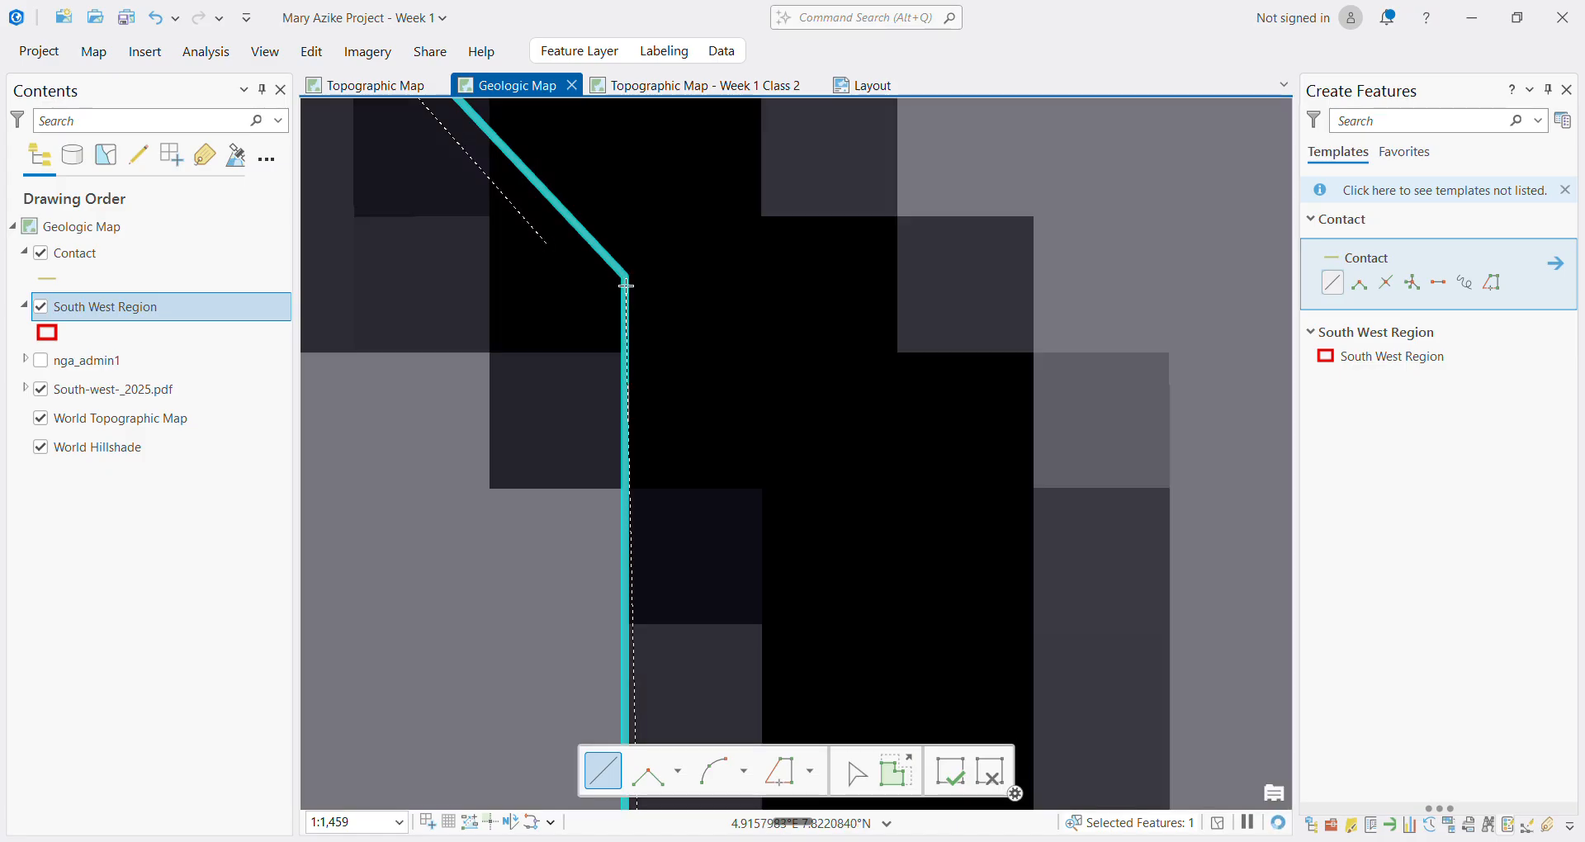
click(626, 285)
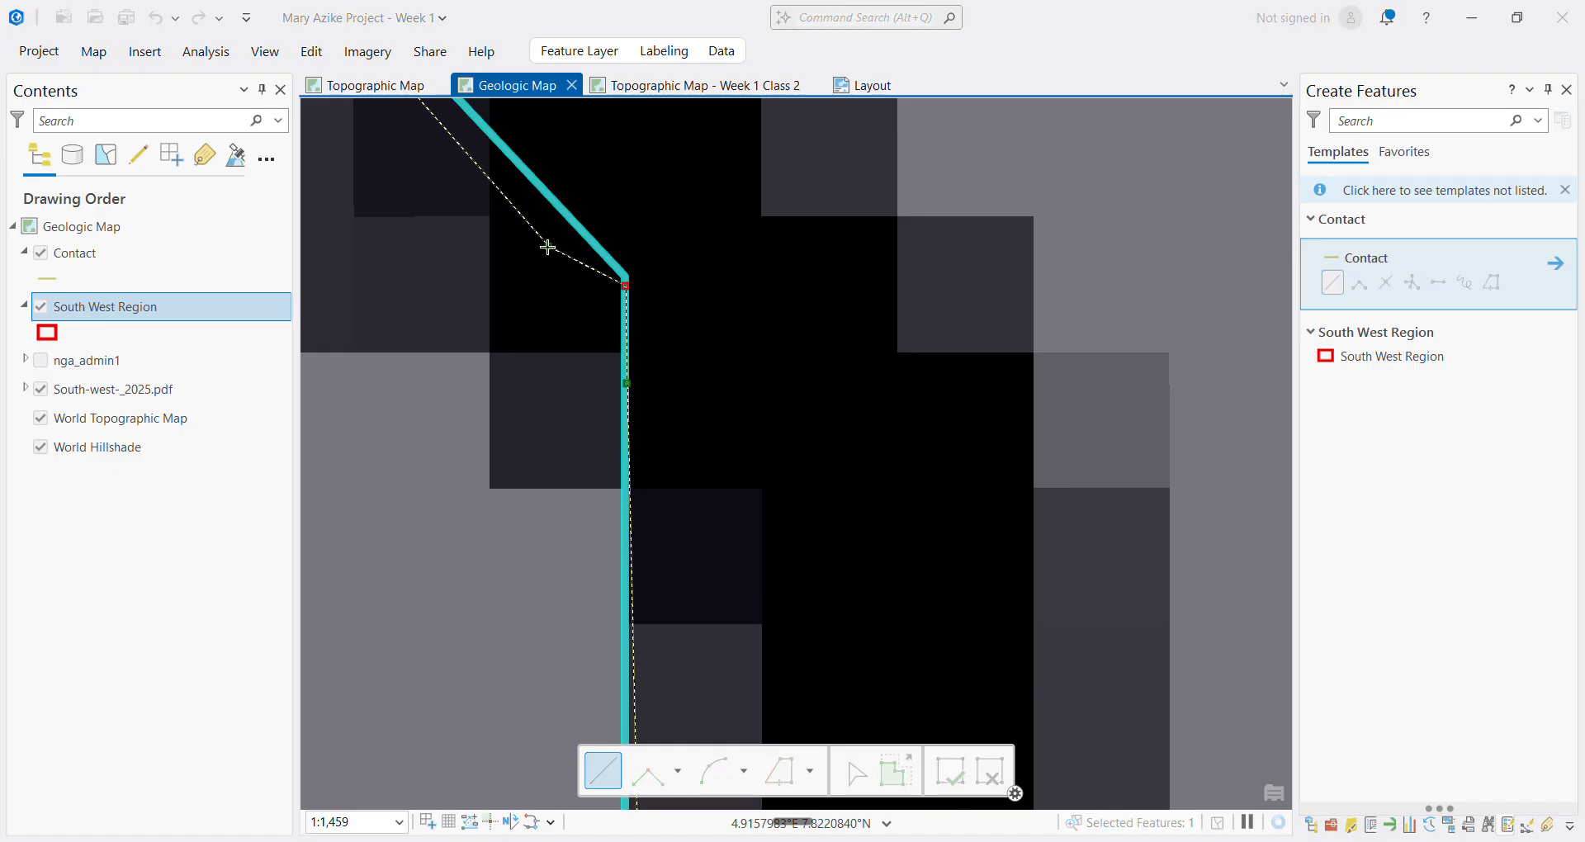
Undo the last Contact vertex and place it exactly on the boundary's kink beside the line's starting end
scroll(547, 246, up, 4)
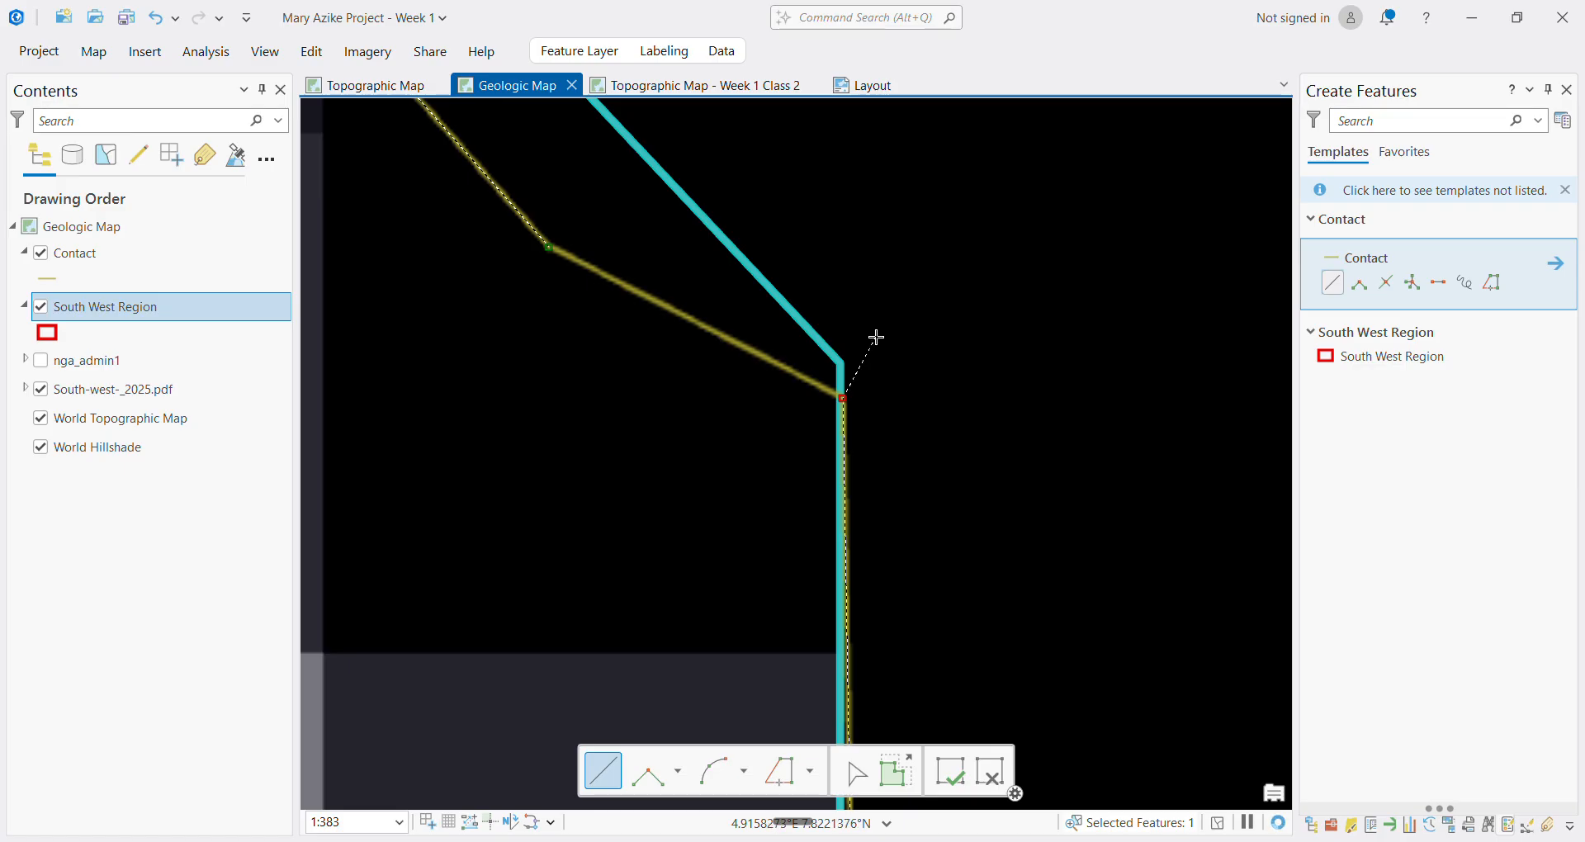
key(ctrl+z)
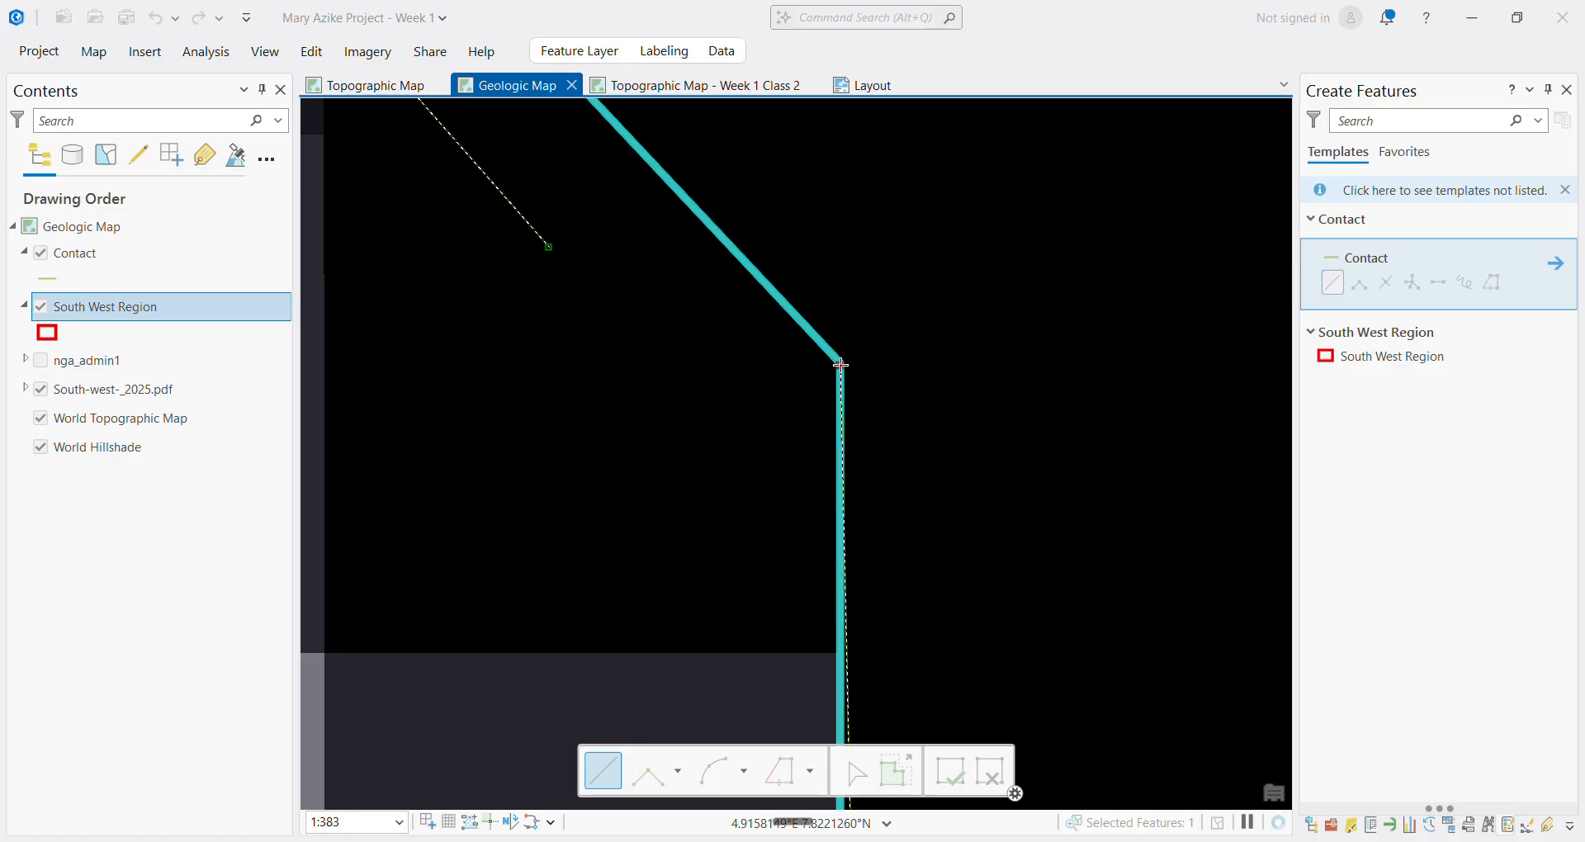
scroll(842, 364, down, 5)
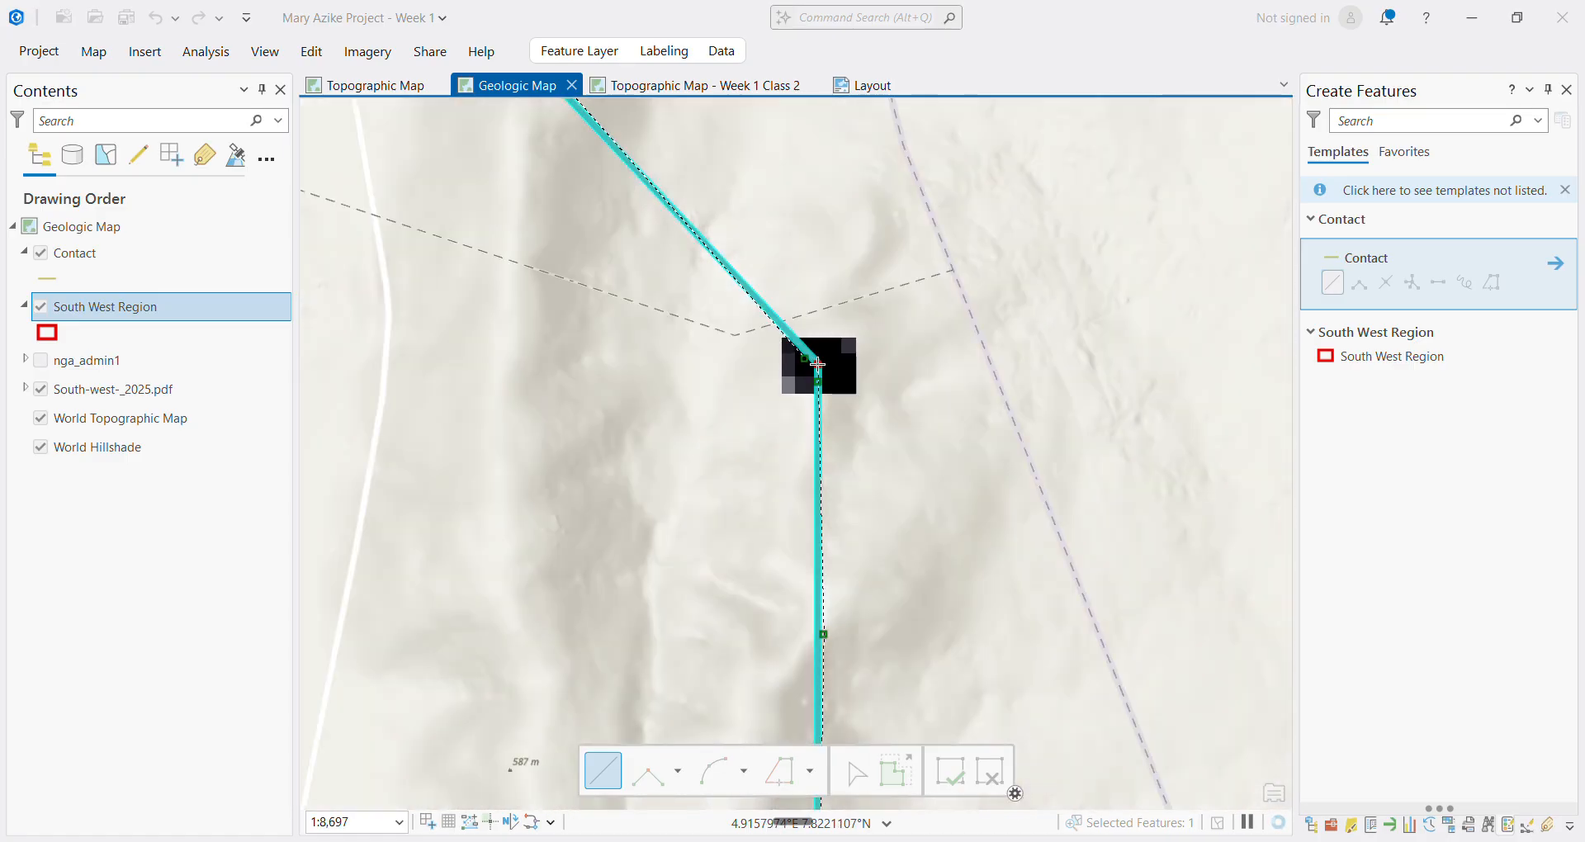
scroll(817, 363, down, 3)
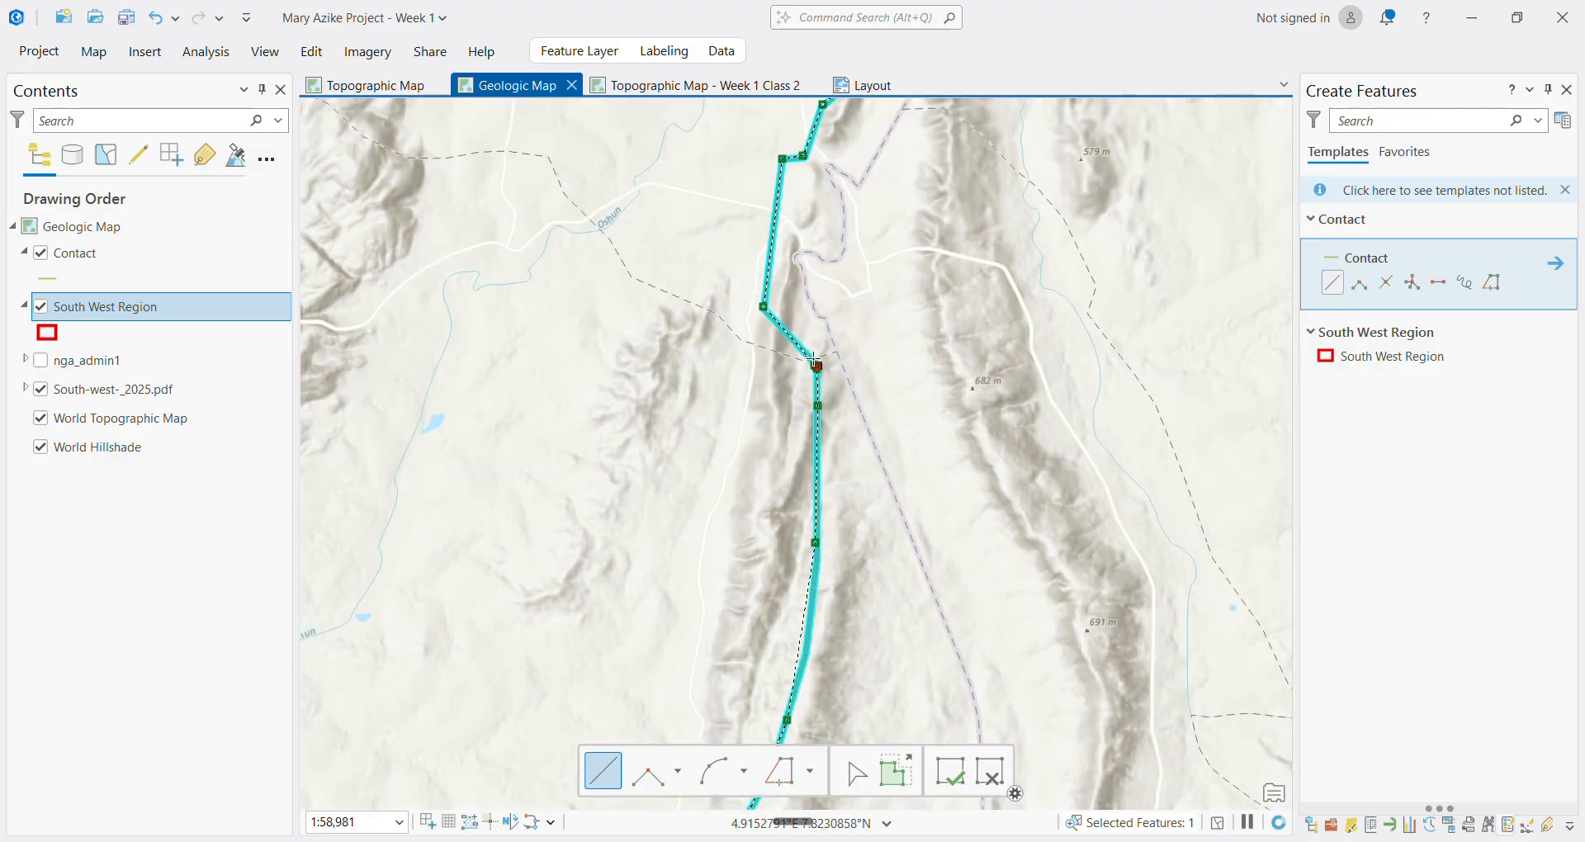
scroll(813, 362, down, 3)
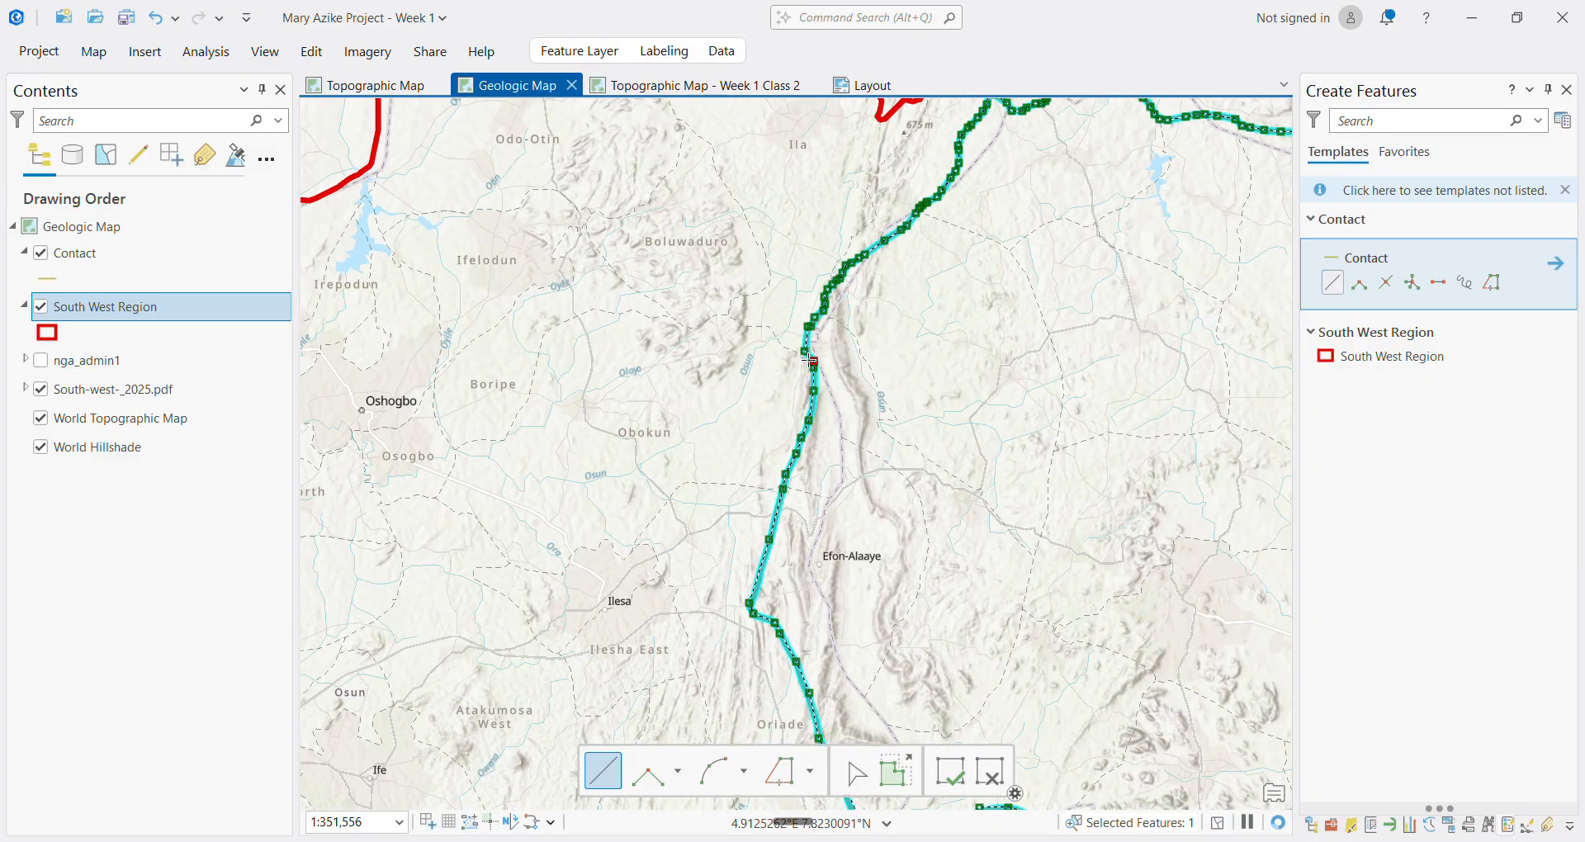
Close the Contact line at its starting end beside the boundary's kink and finish the feature
scroll(808, 359, down, 2)
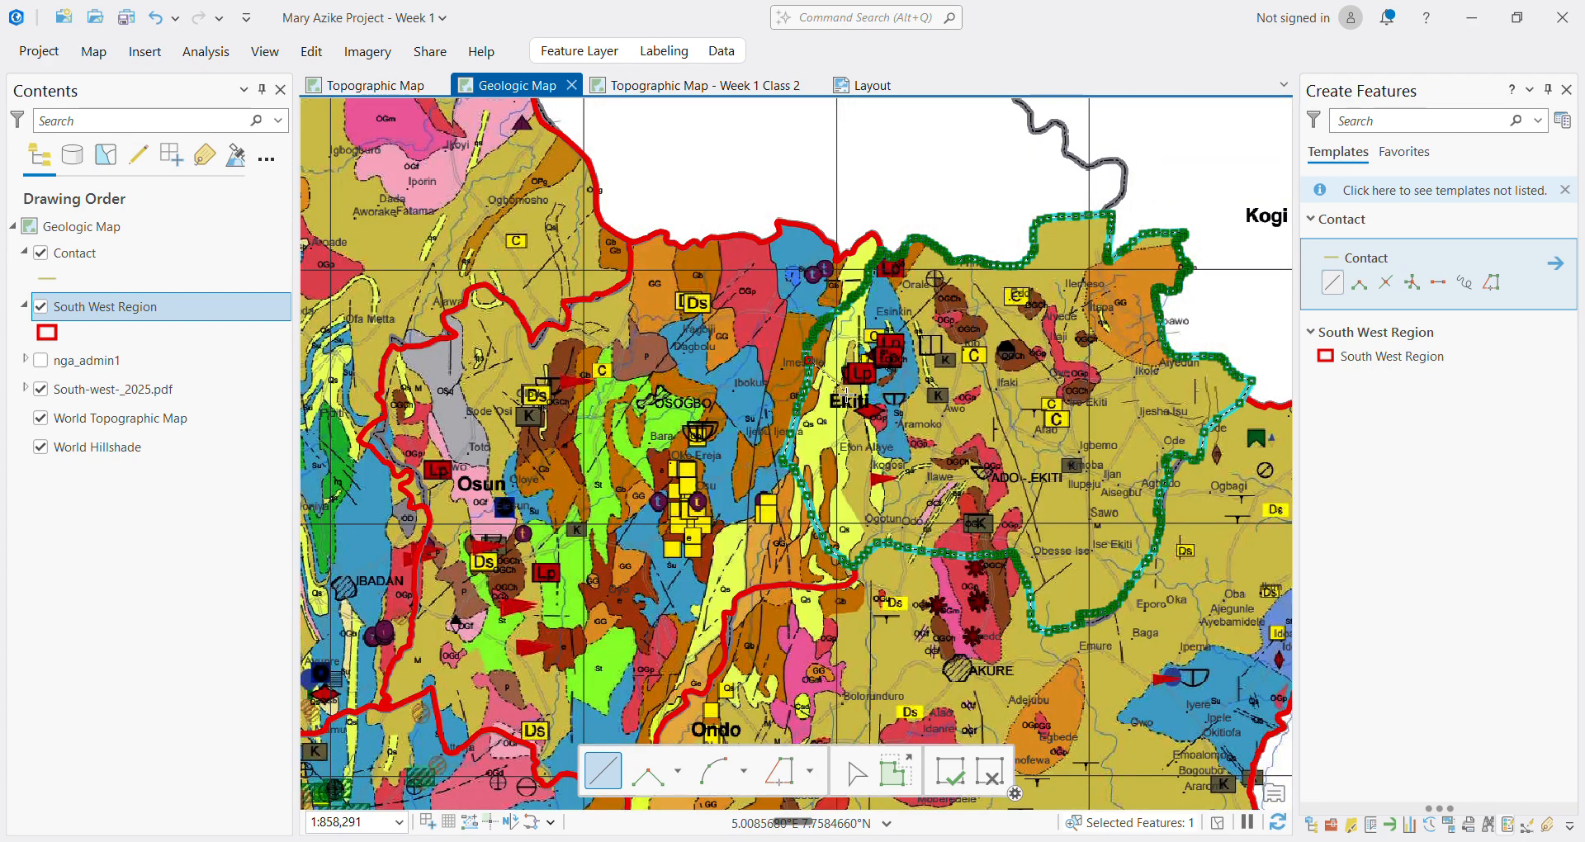
scroll(828, 391, down, 2)
scroll(828, 391, up, 2)
scroll(828, 390, up, 6)
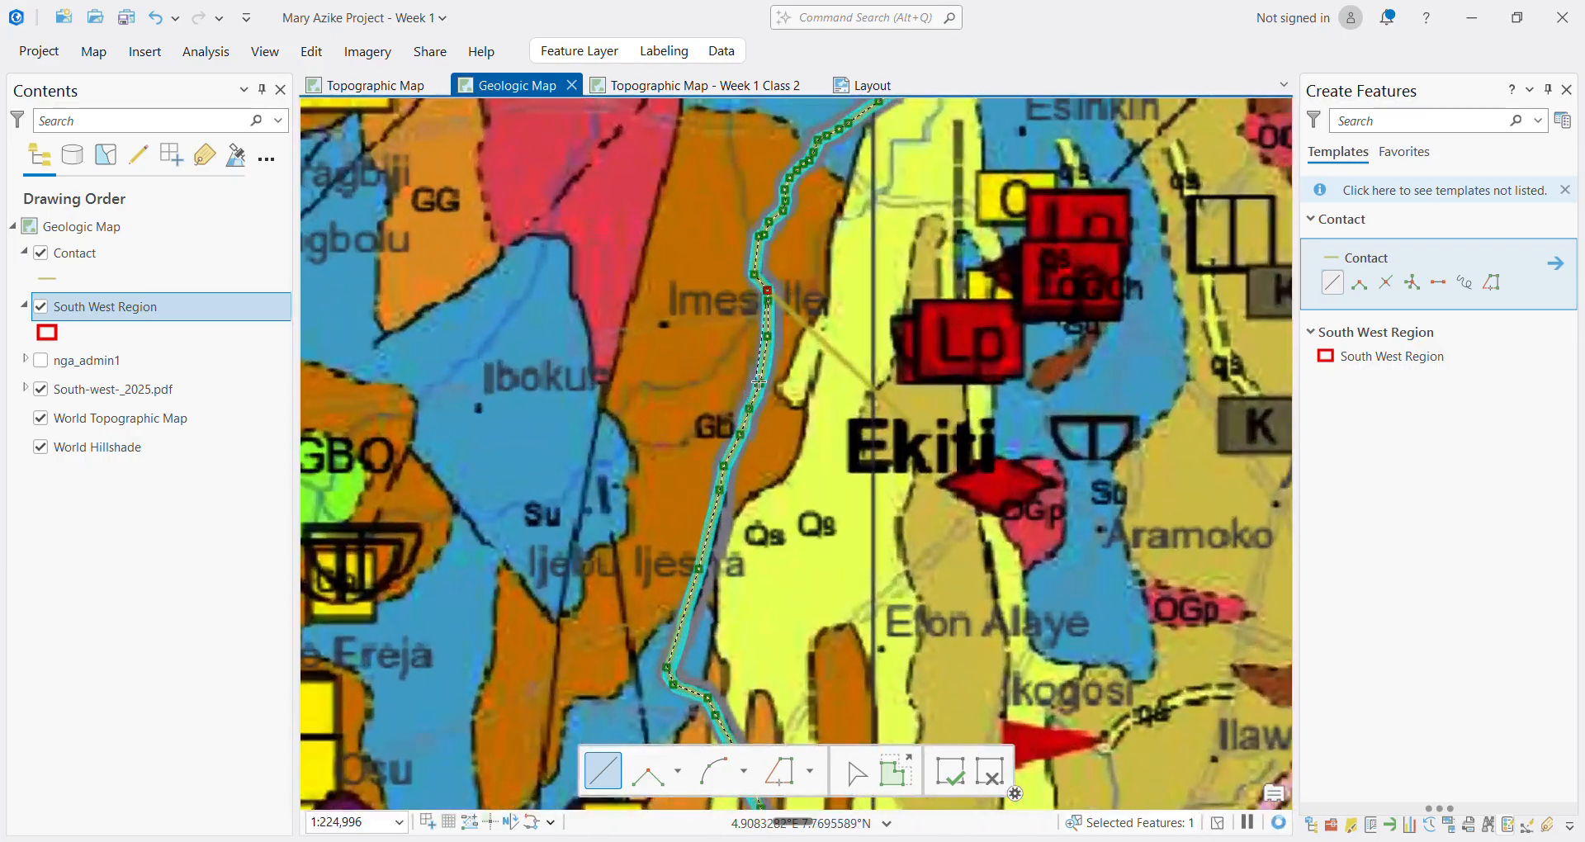
scroll(766, 341, up, 2)
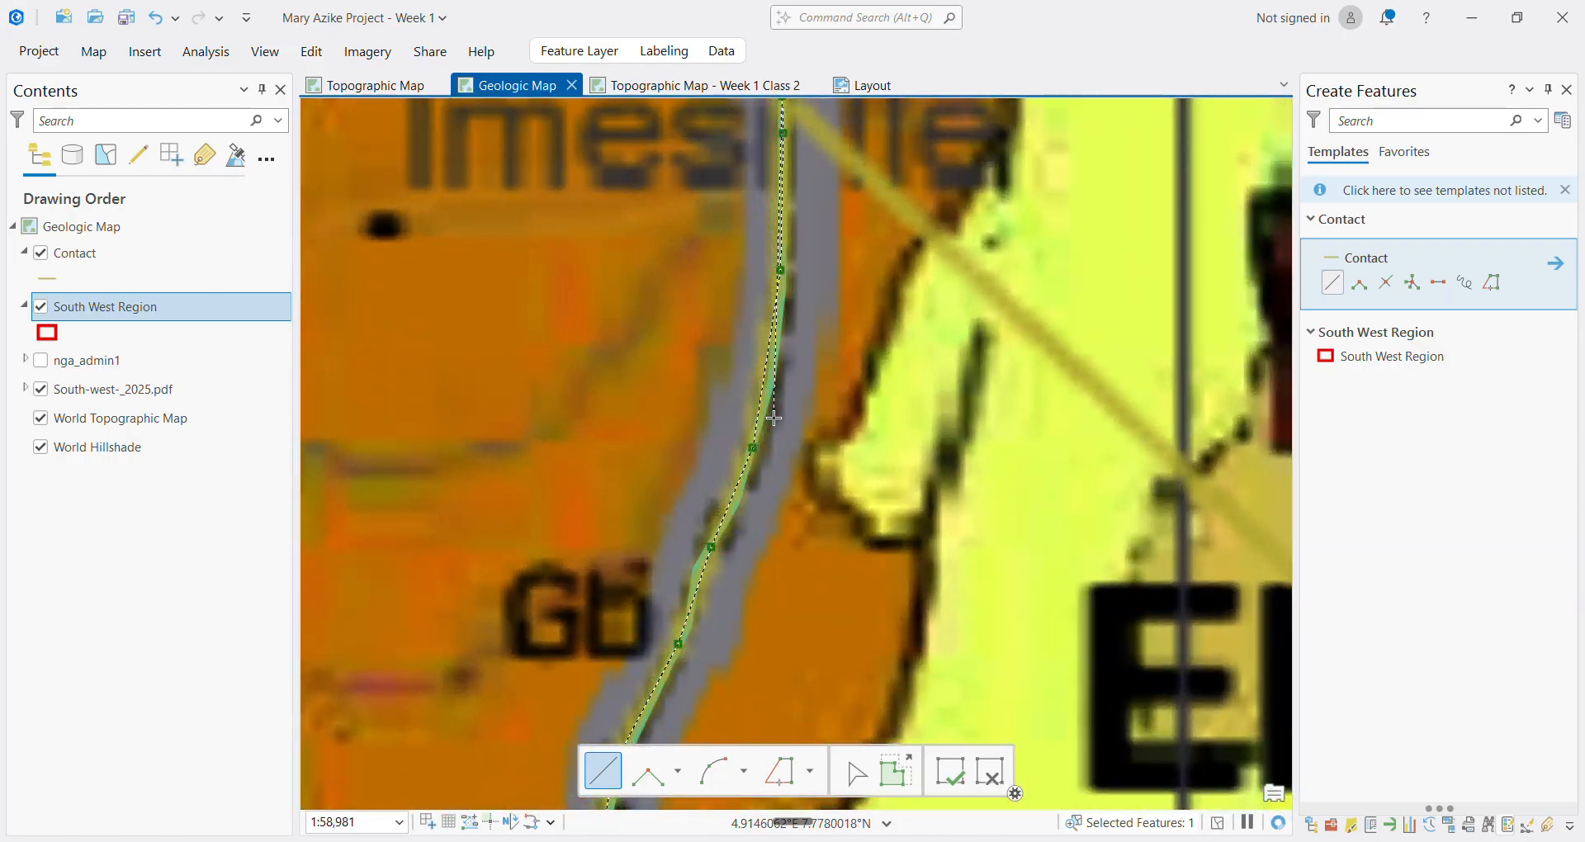
scroll(778, 405, down, 1)
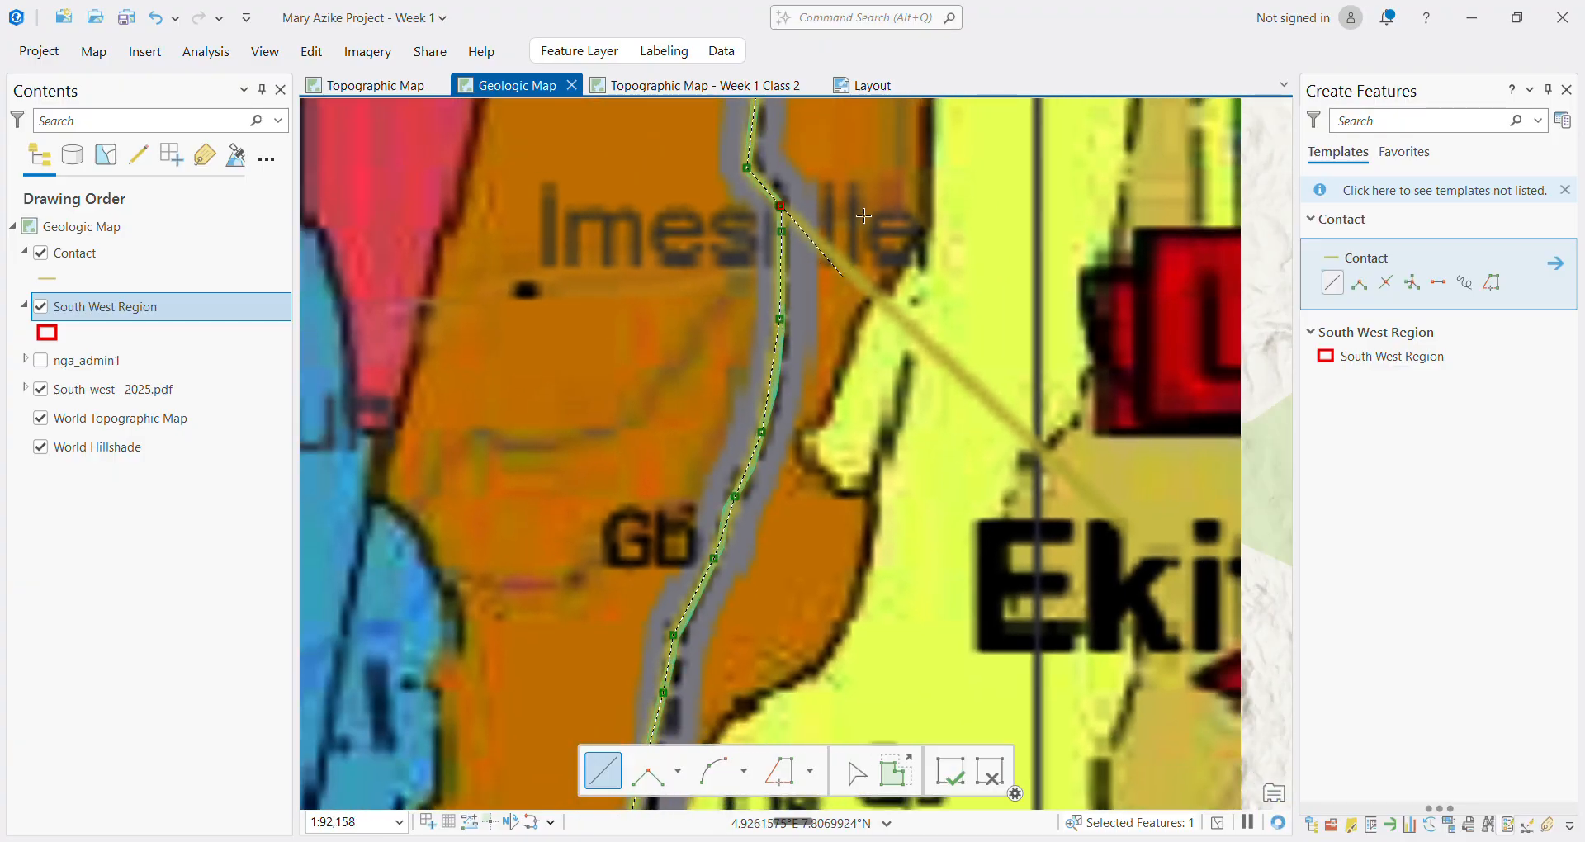
scroll(768, 182, up, 4)
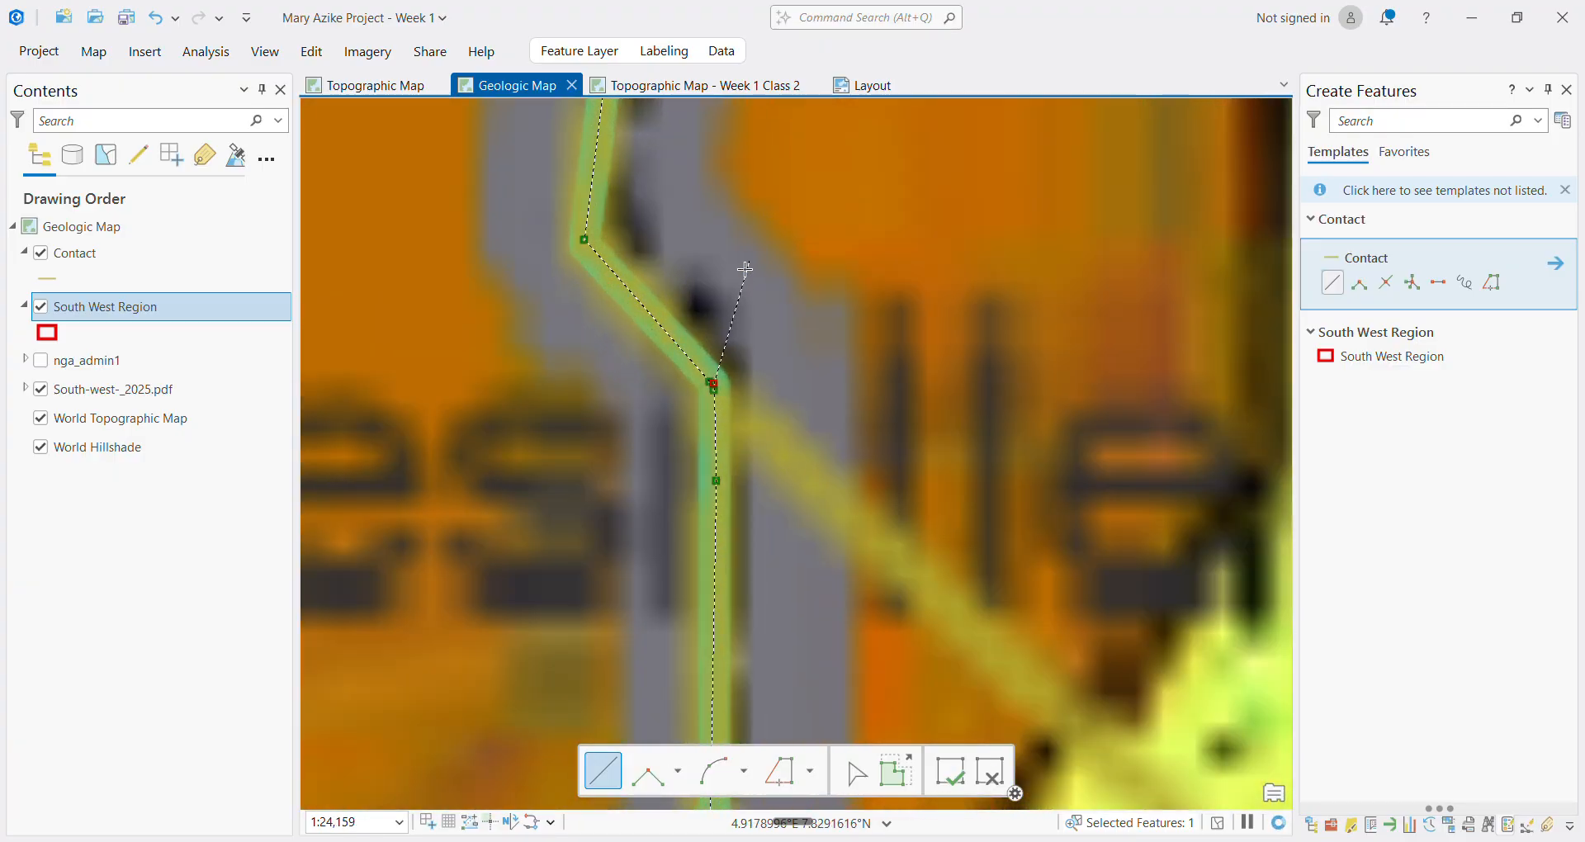
scroll(684, 391, up, 2)
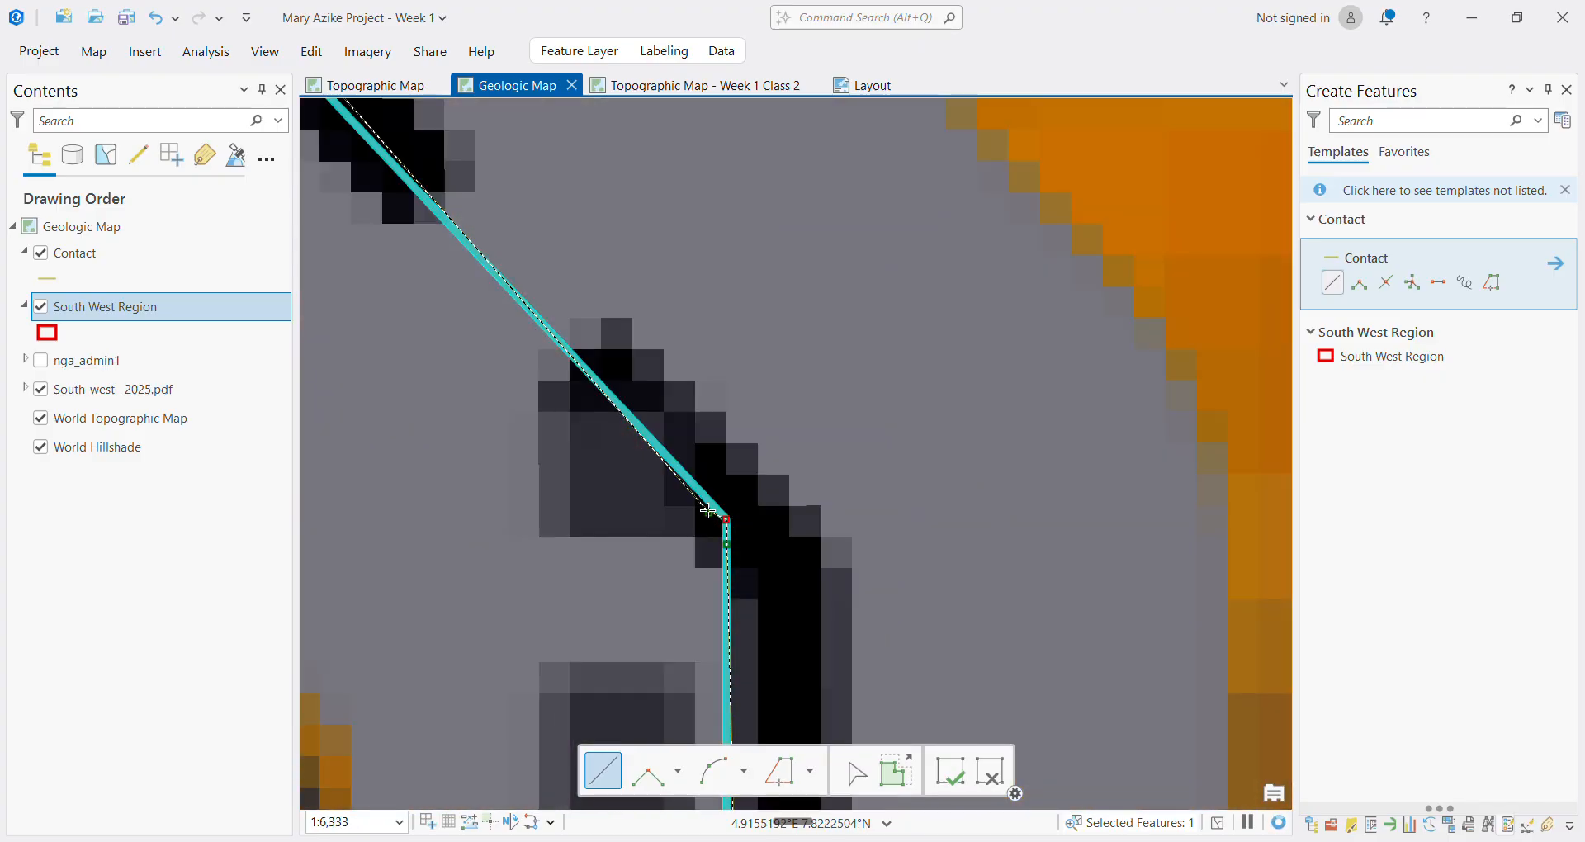
click(705, 513)
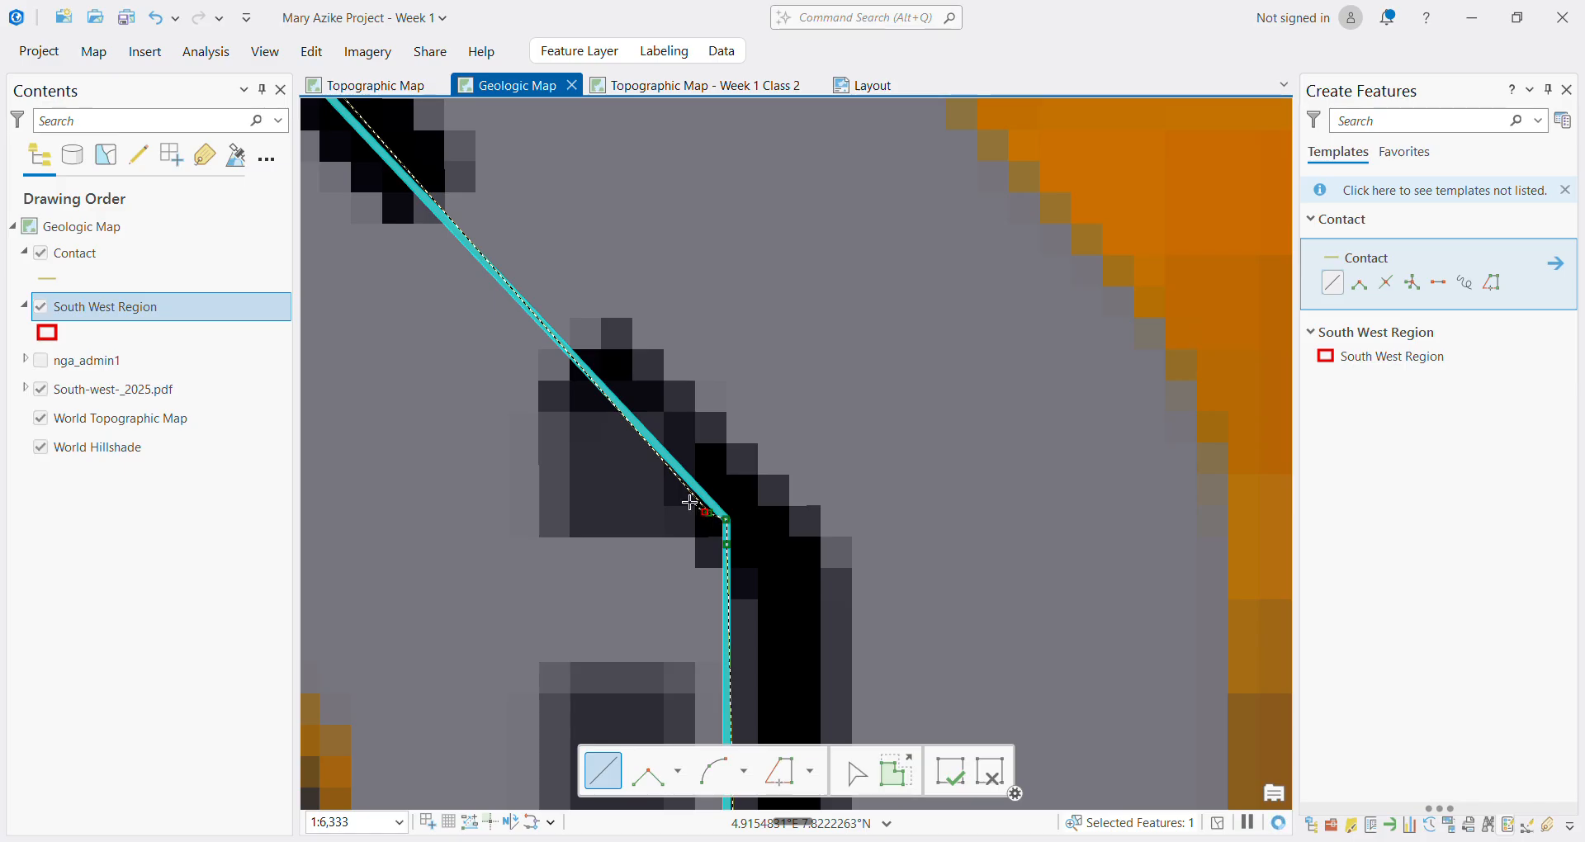
double_click(685, 486)
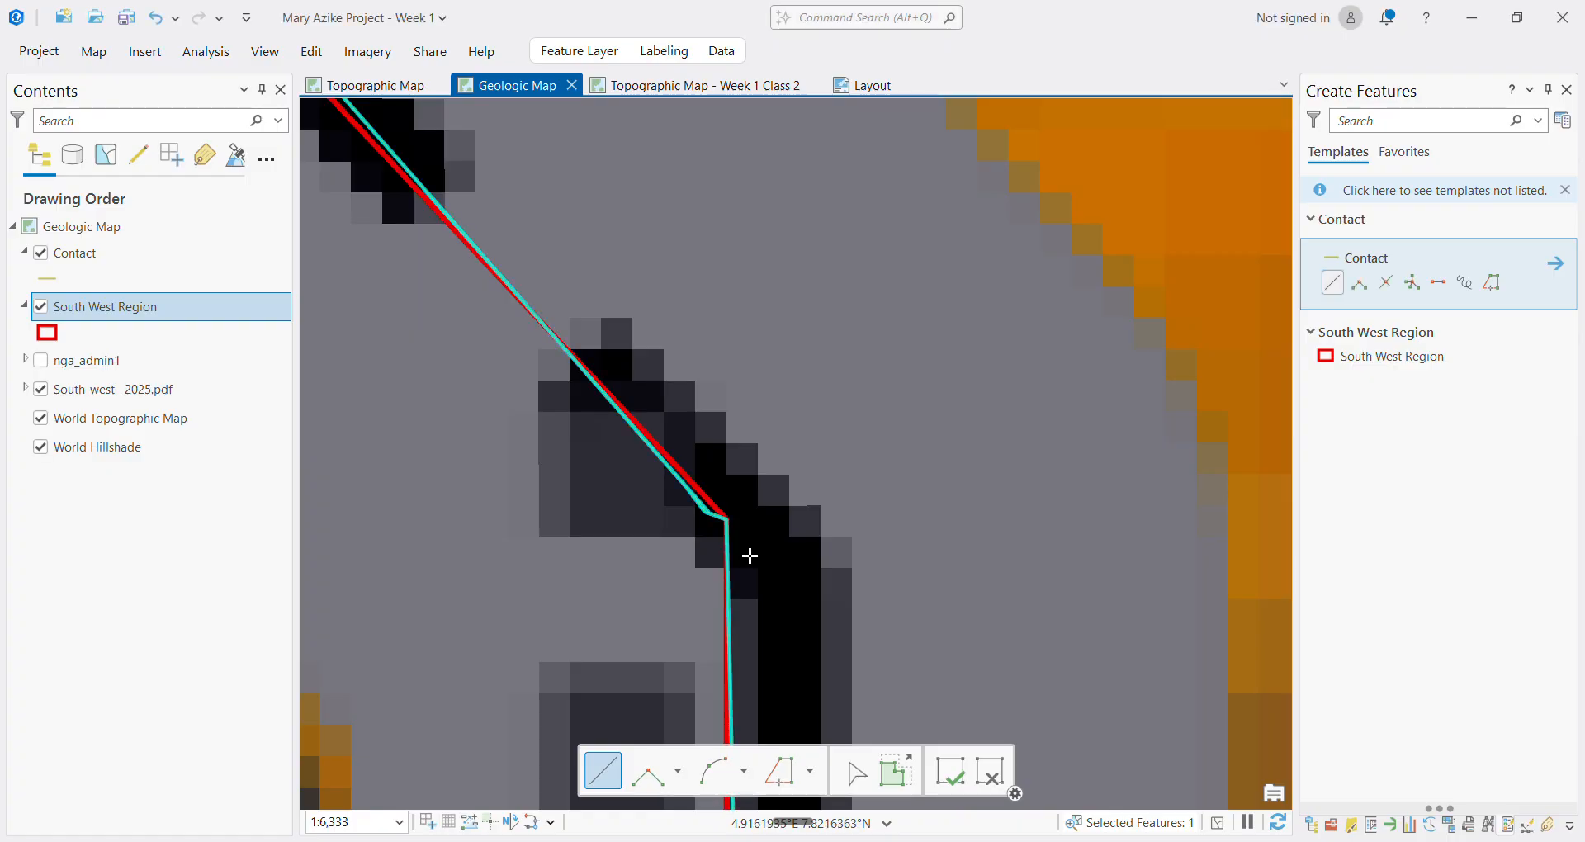
Open the Contact layer's attribute table and zoom the map to its only record
scroll(916, 656, down, 7)
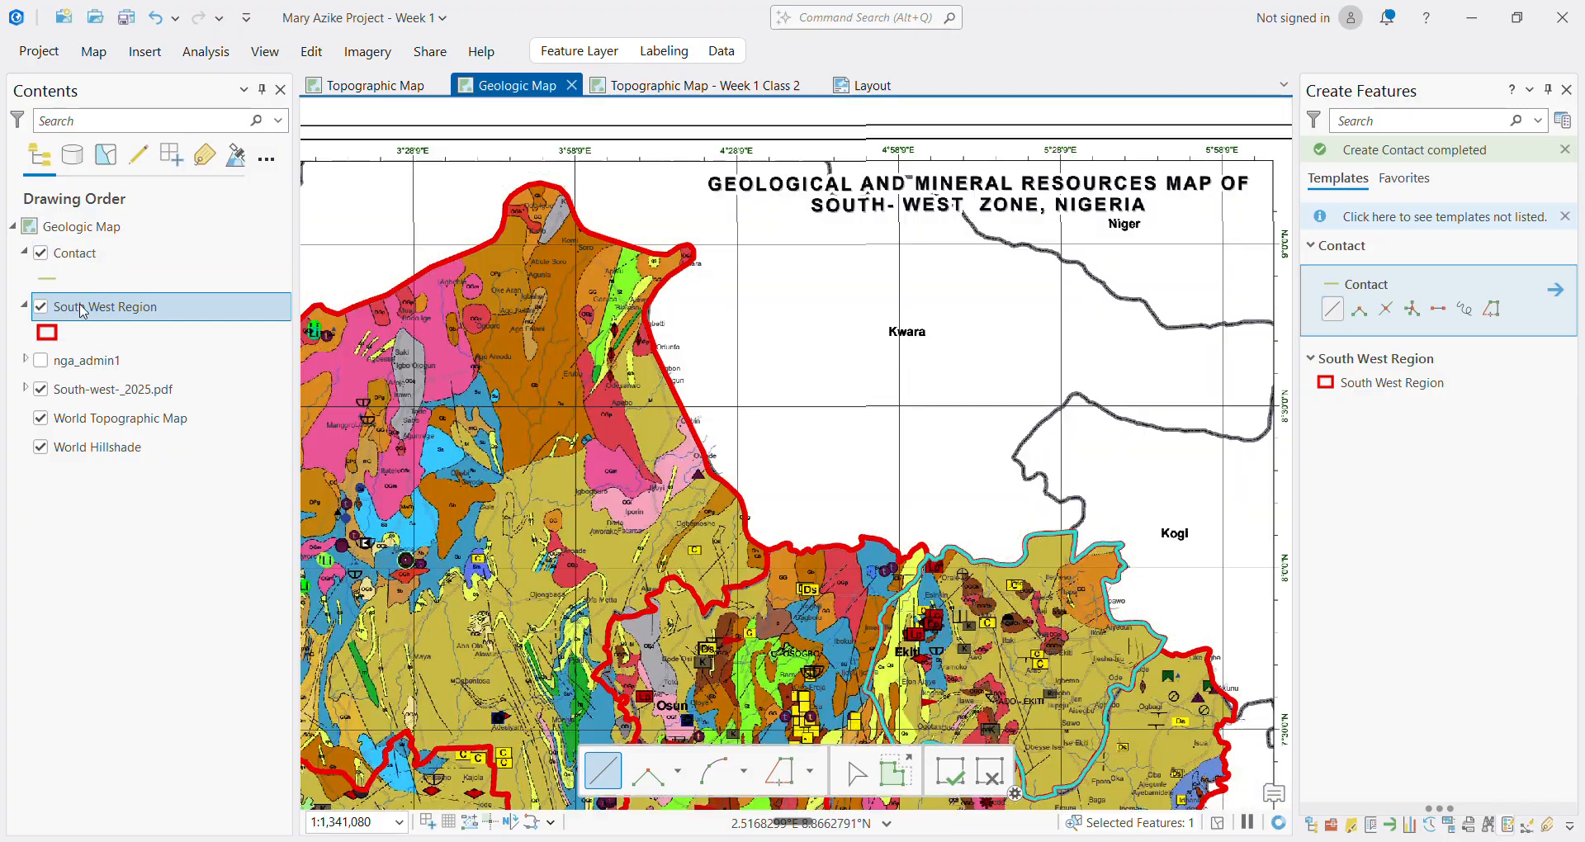
click(80, 261)
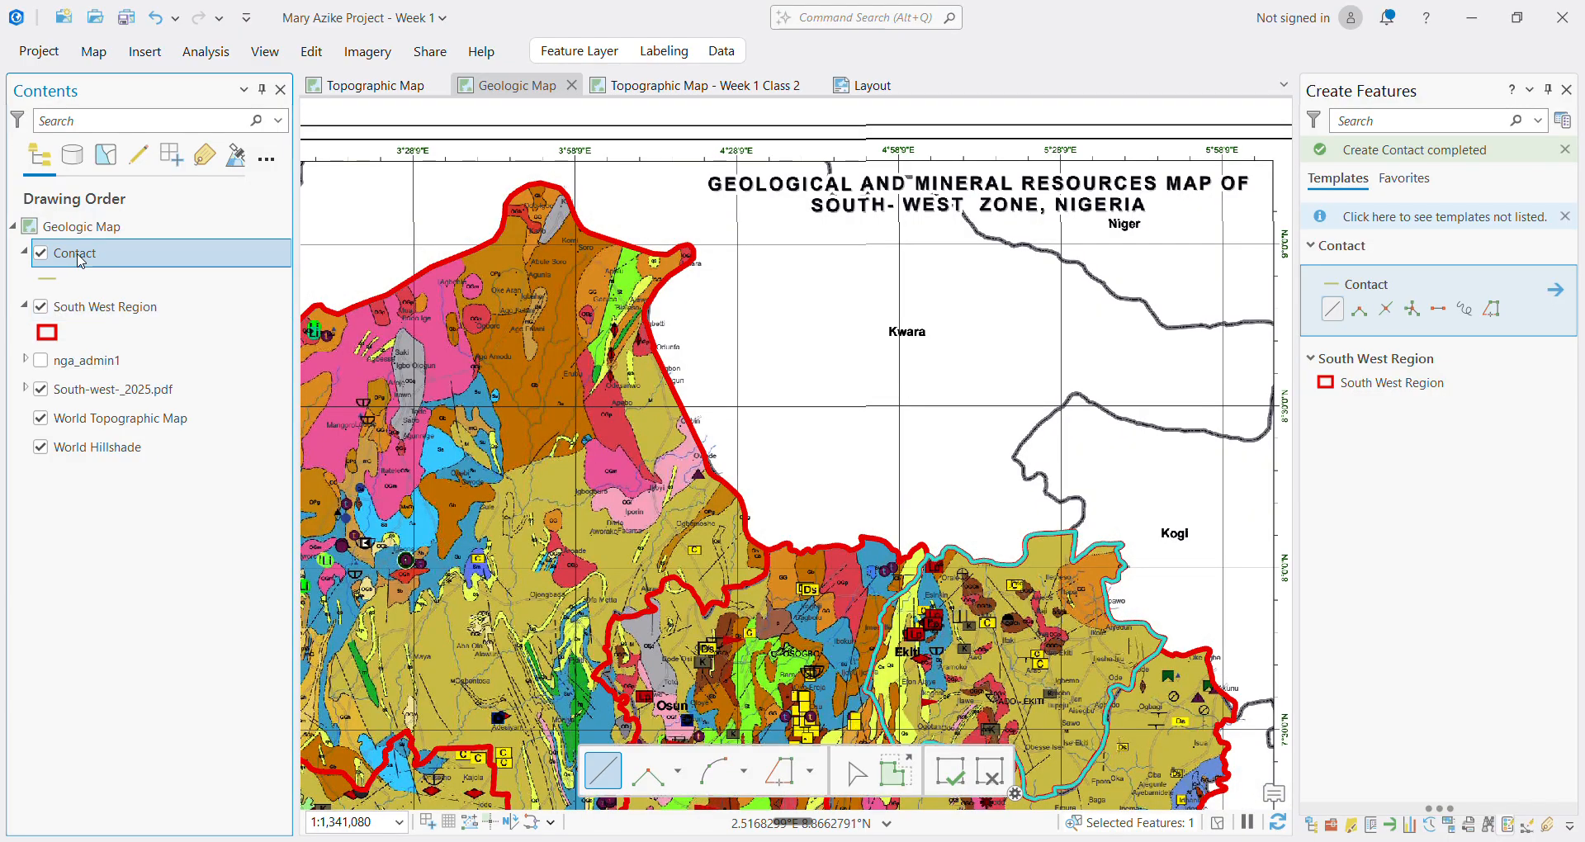
right_click(168, 272)
click(169, 250)
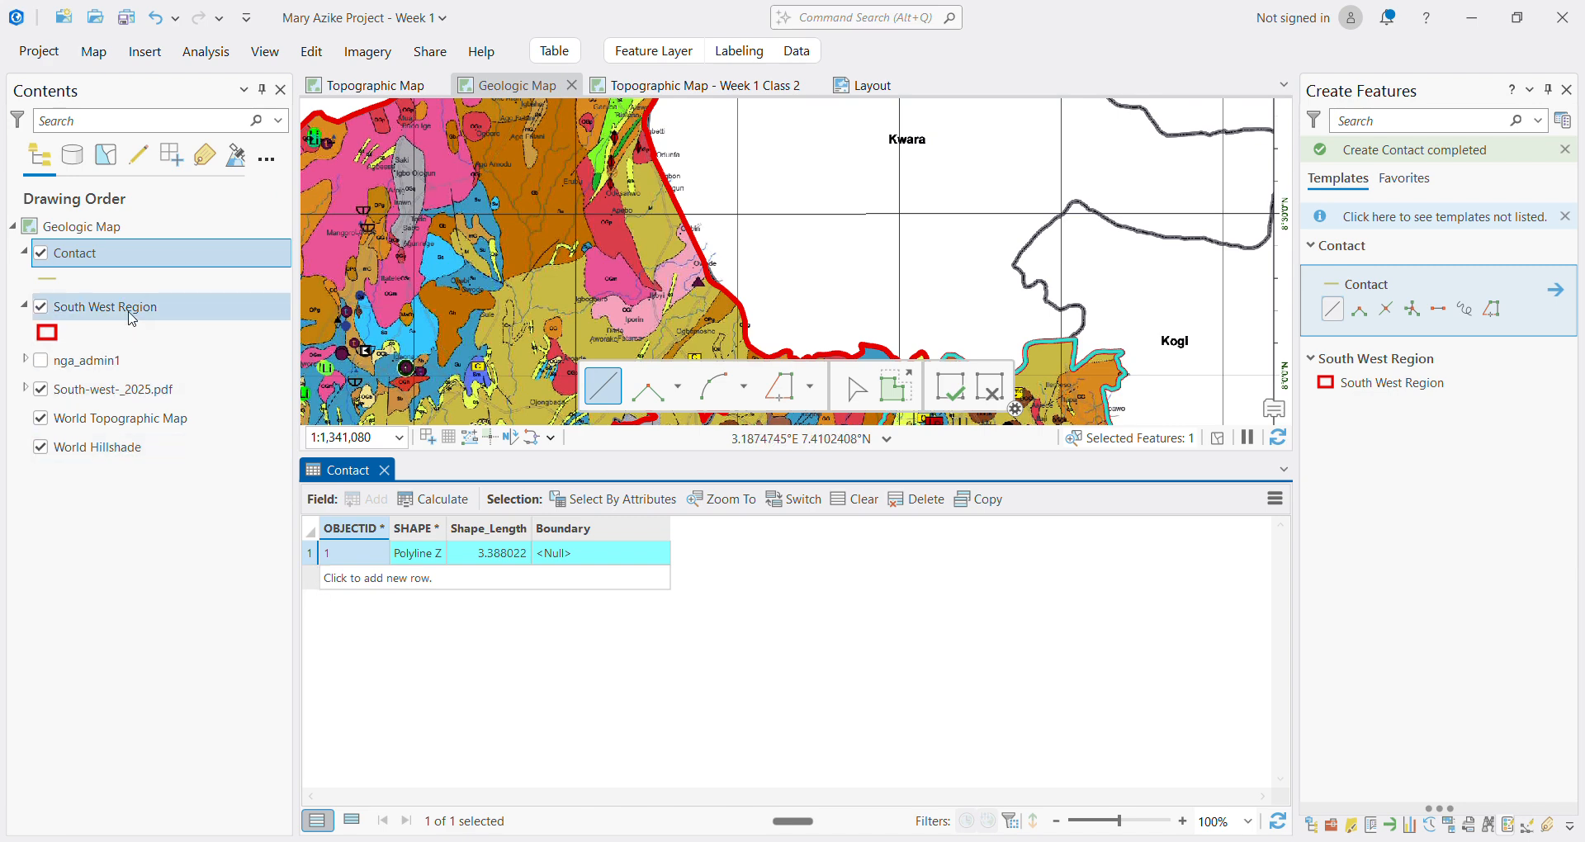
double_click(311, 553)
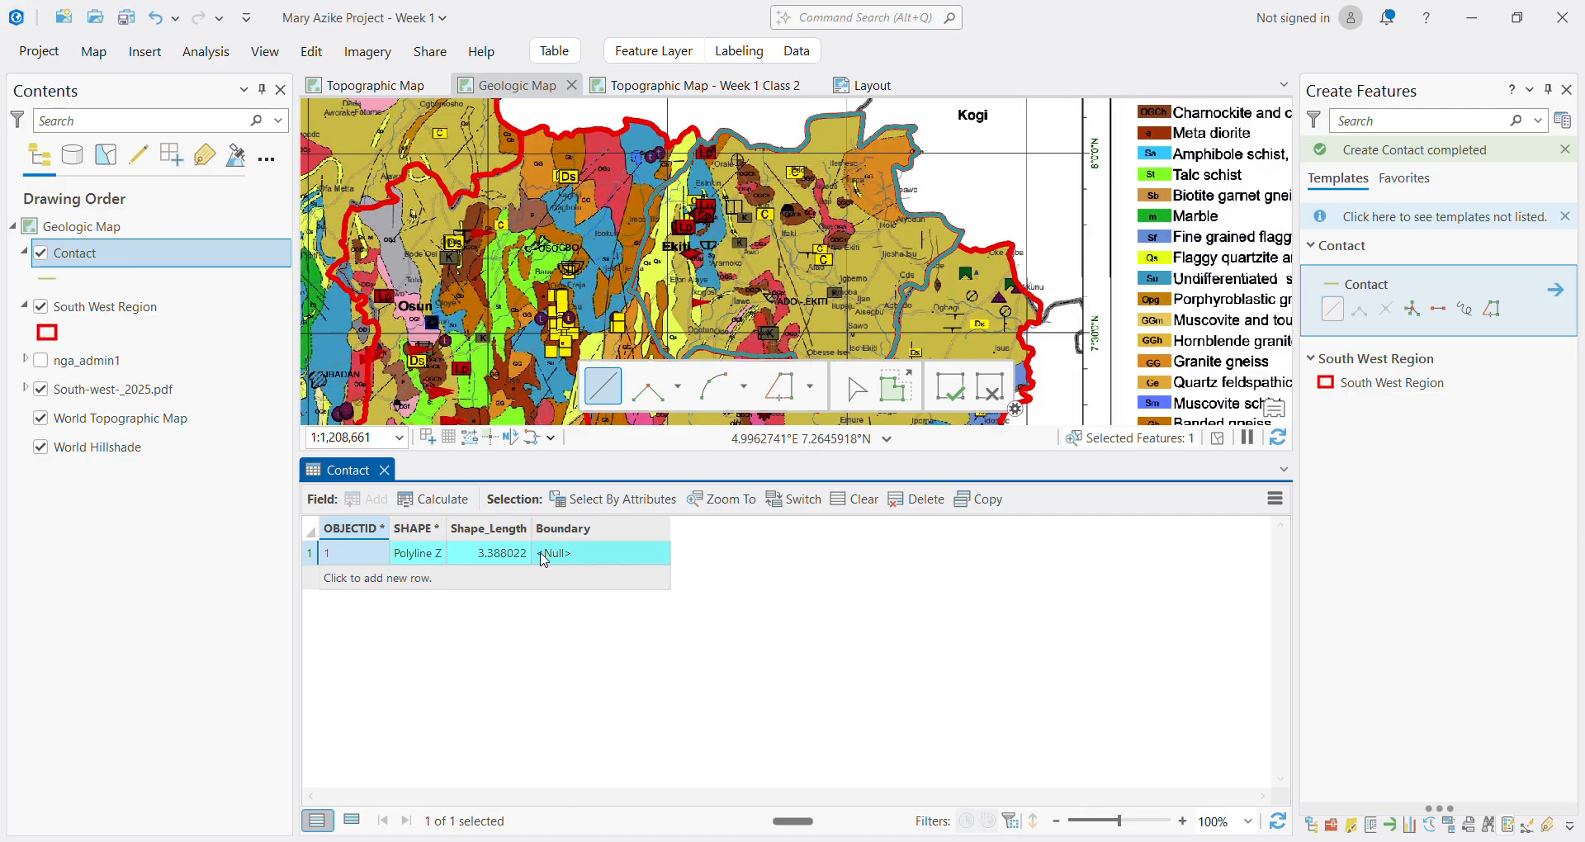
Set the Contact record's Boundary attribute to "Geologic Boundary, definite" and close the attribute table
click(587, 553)
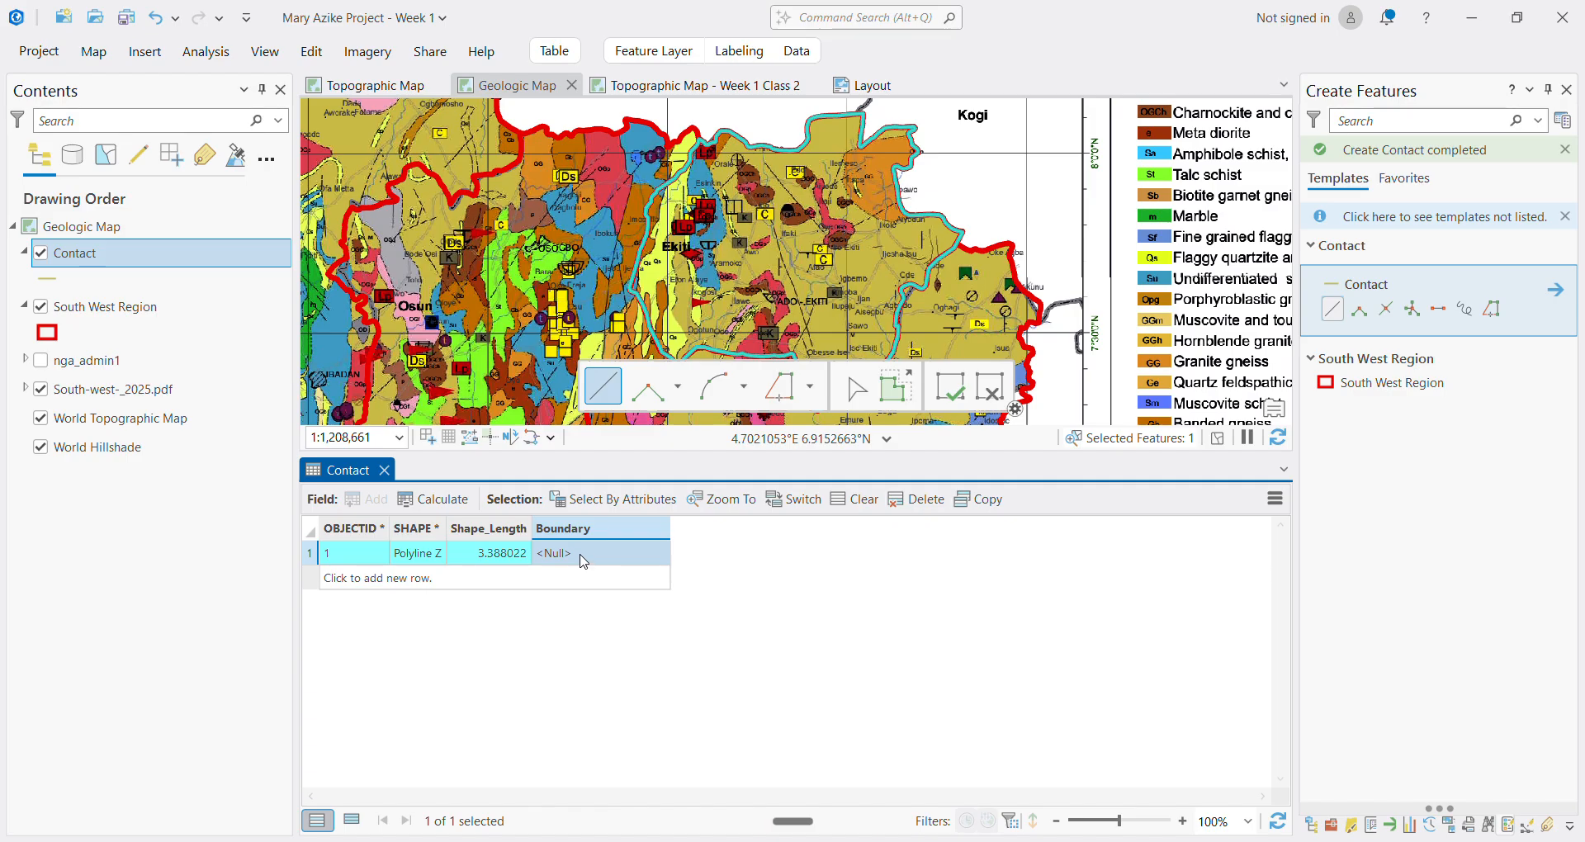
click(582, 554)
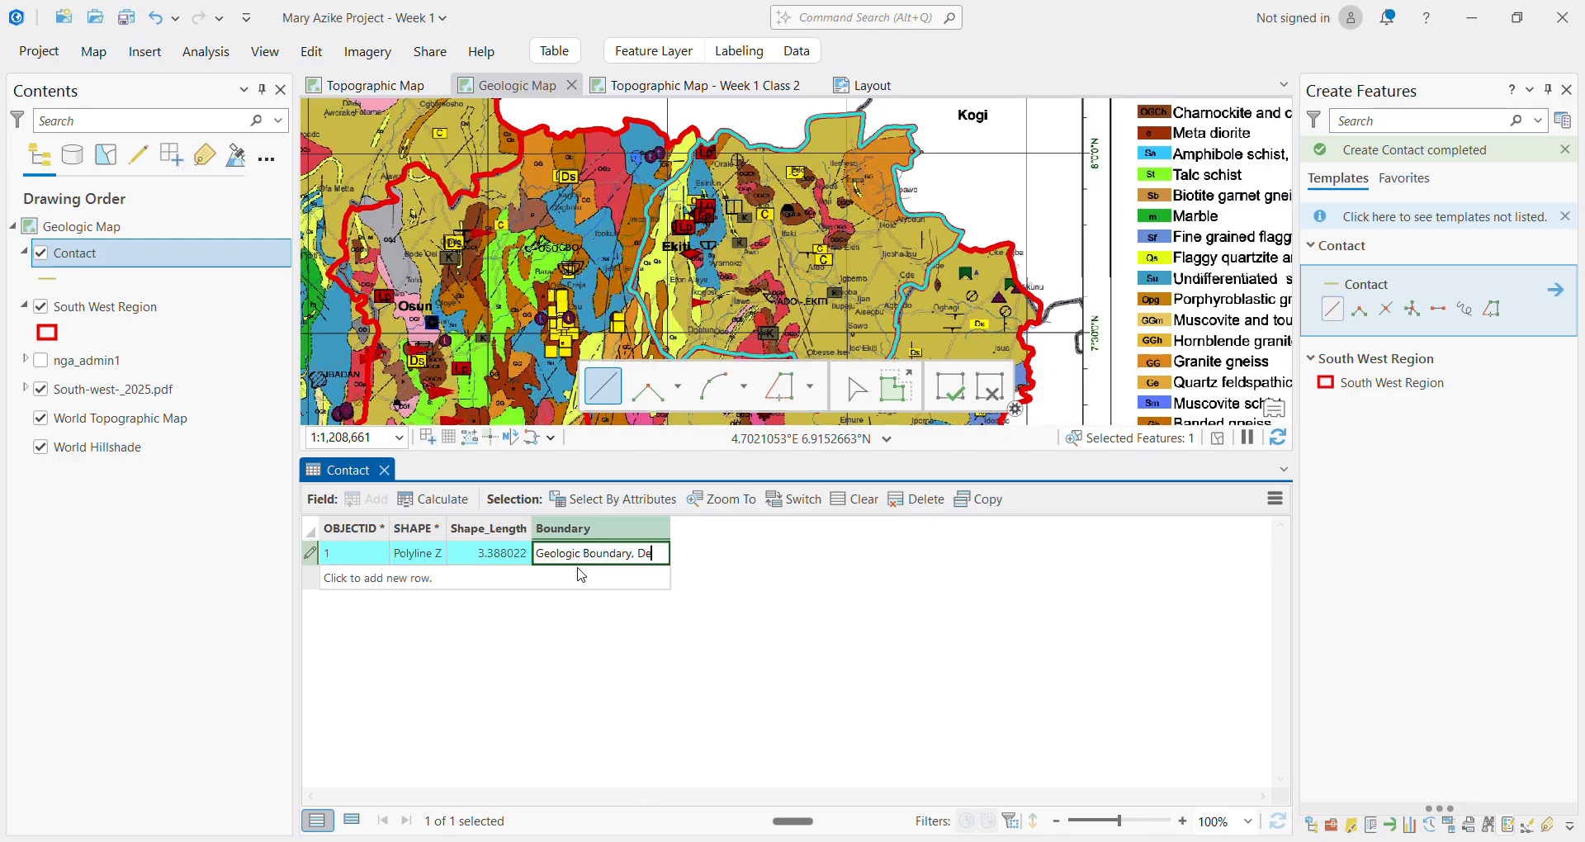
text(ite)
click(581, 575)
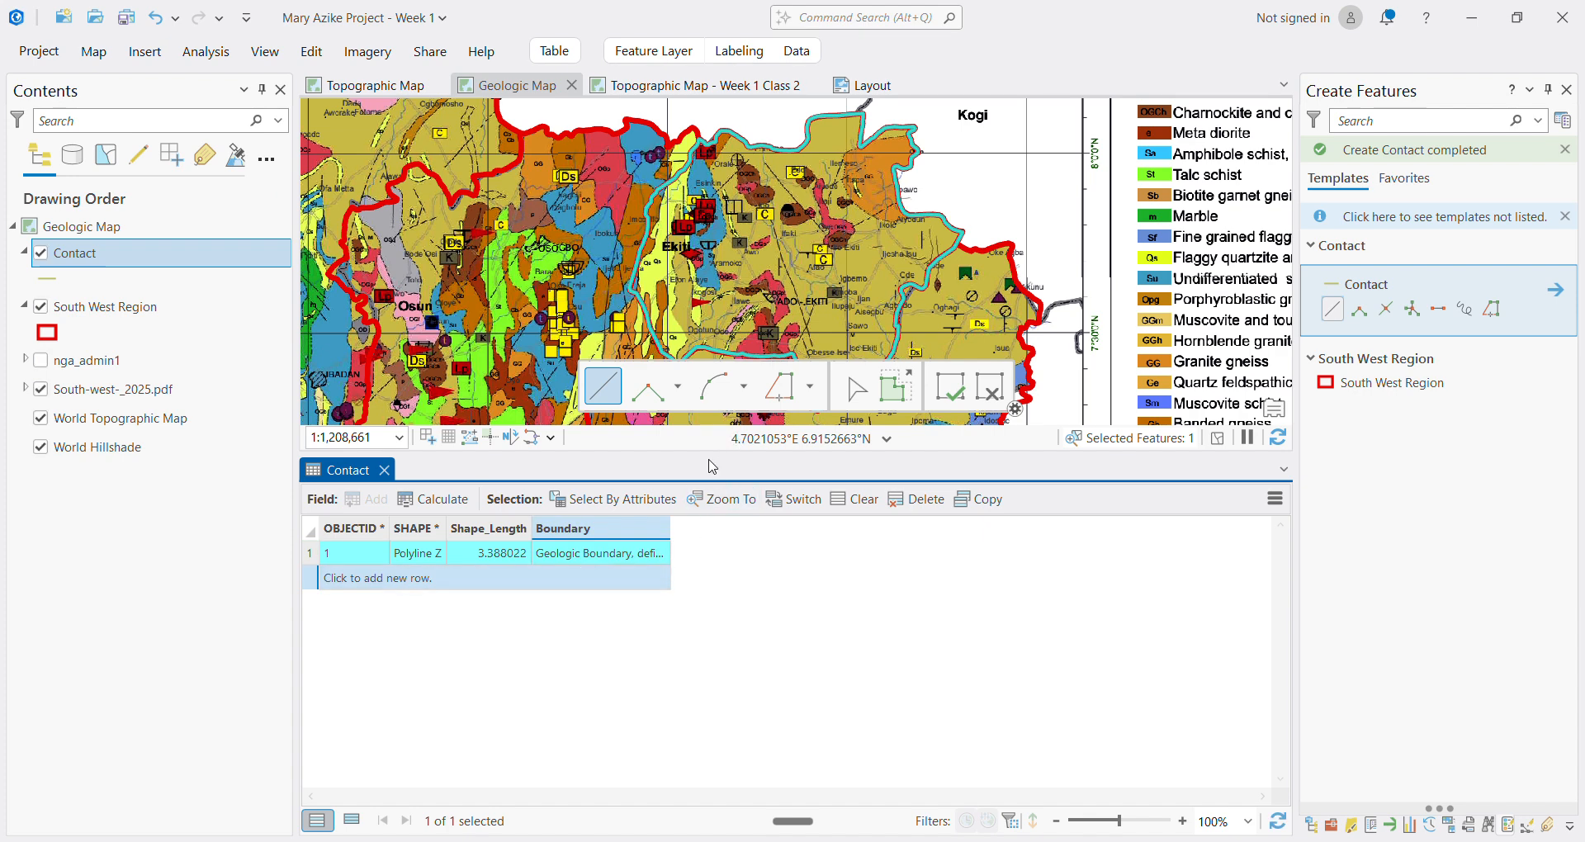
click(385, 469)
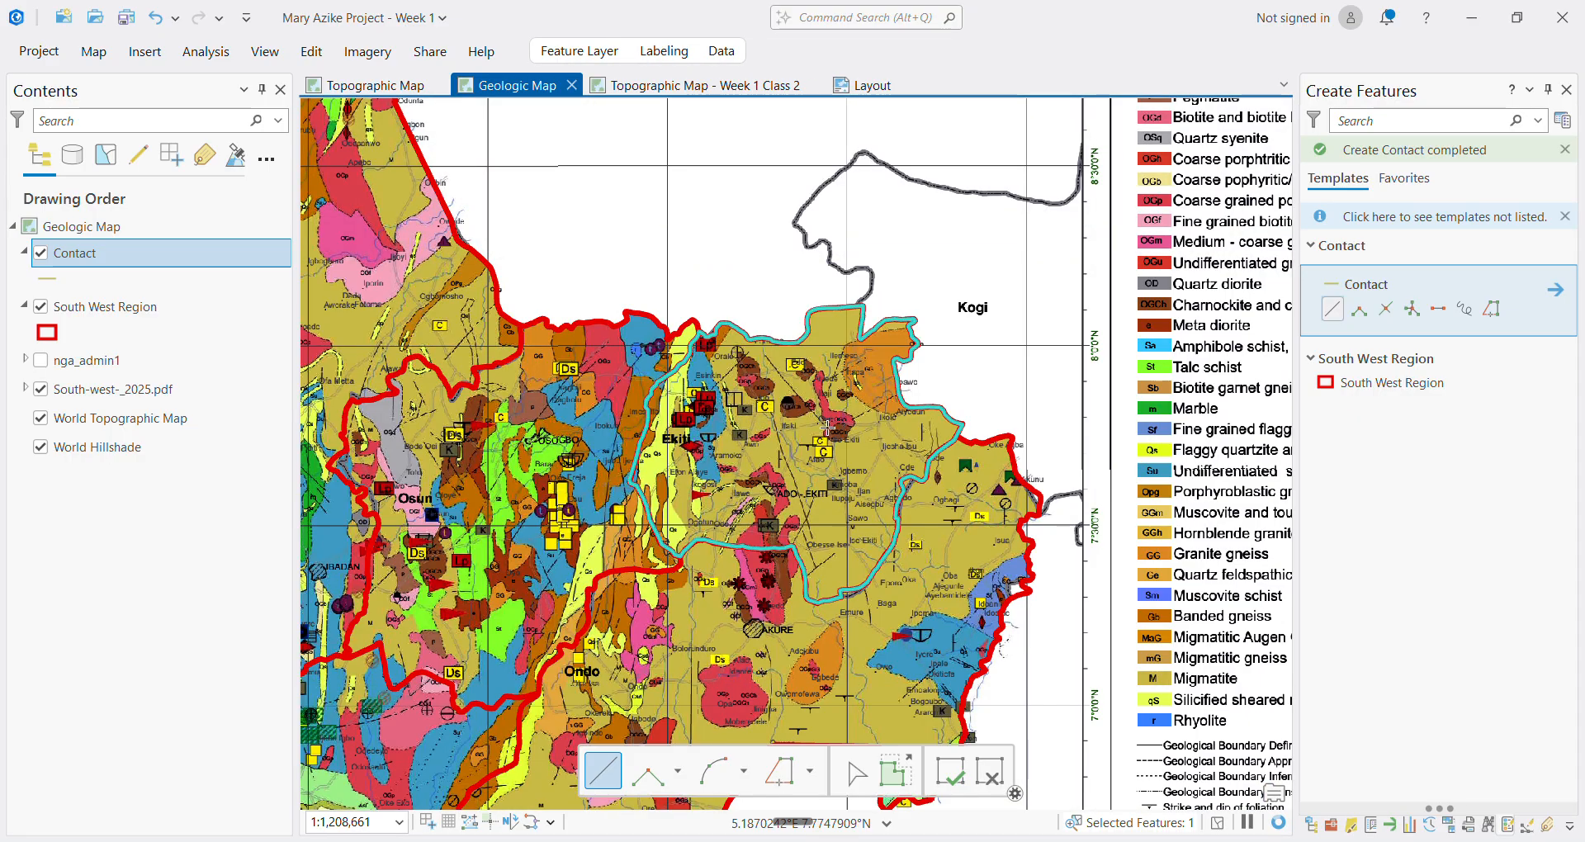
Examine the finished Contact line against the geologic map, including the dashed contacts around the orange unit in northeastern Ekiti
scroll(798, 433, up, 3)
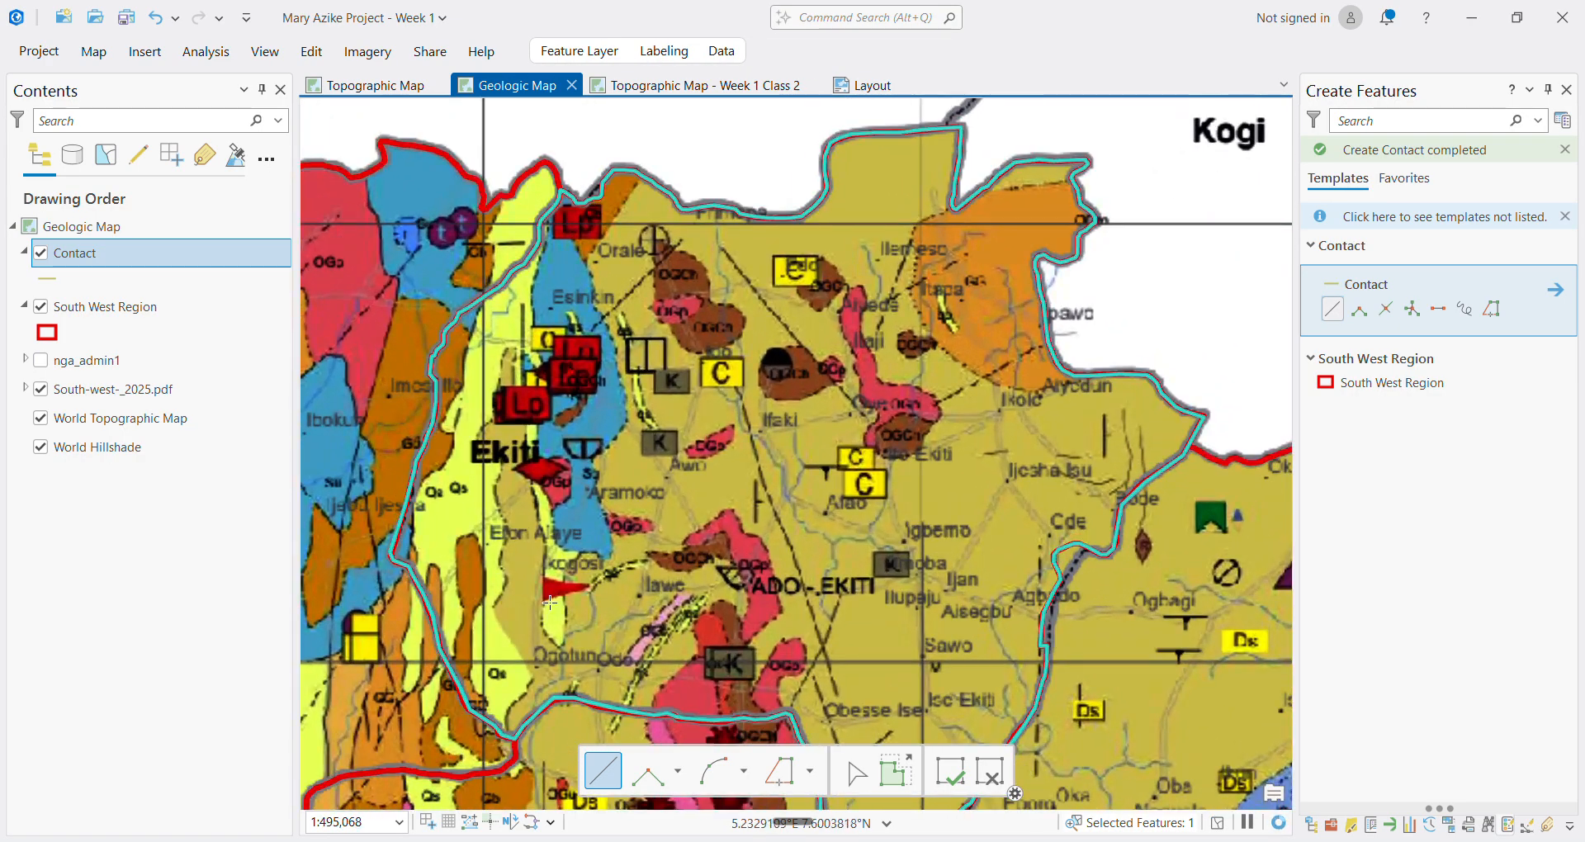
scroll(481, 639, up, 2)
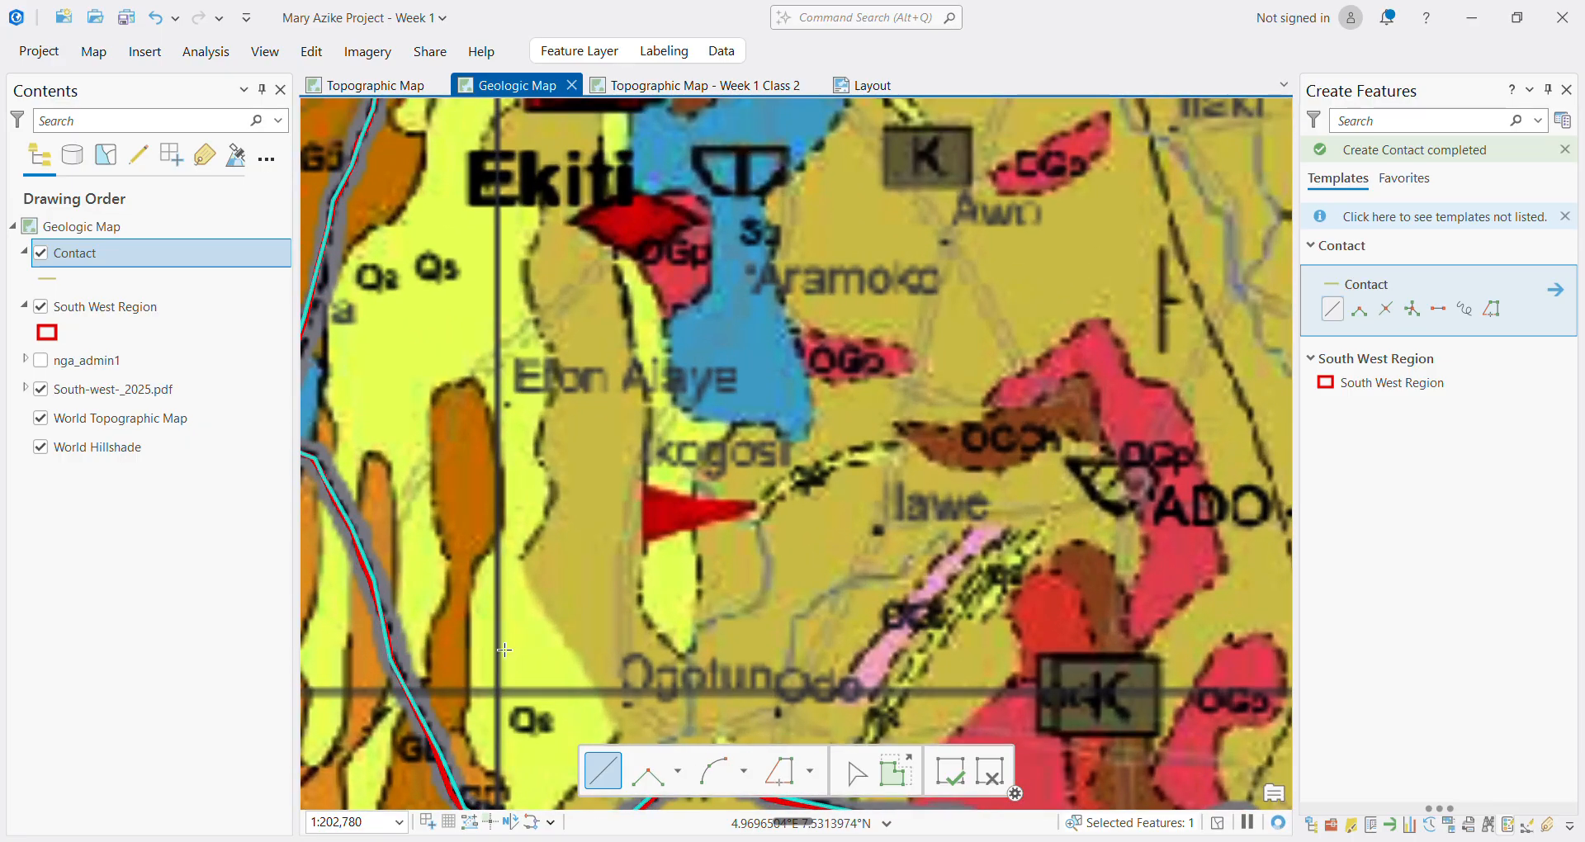
scroll(932, 665, down, 4)
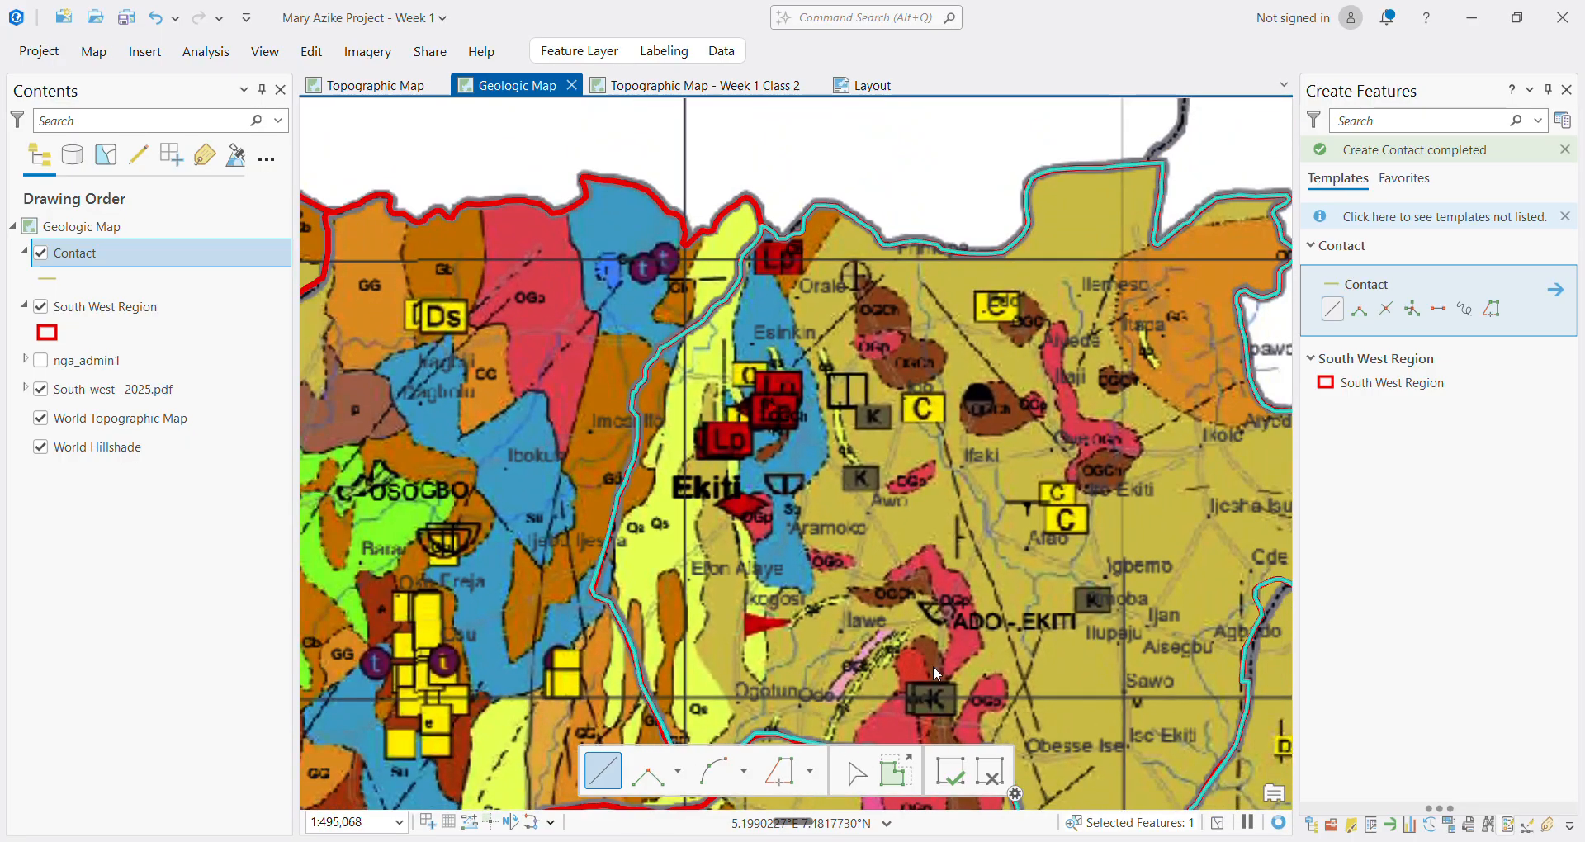
scroll(1163, 402, up, 2)
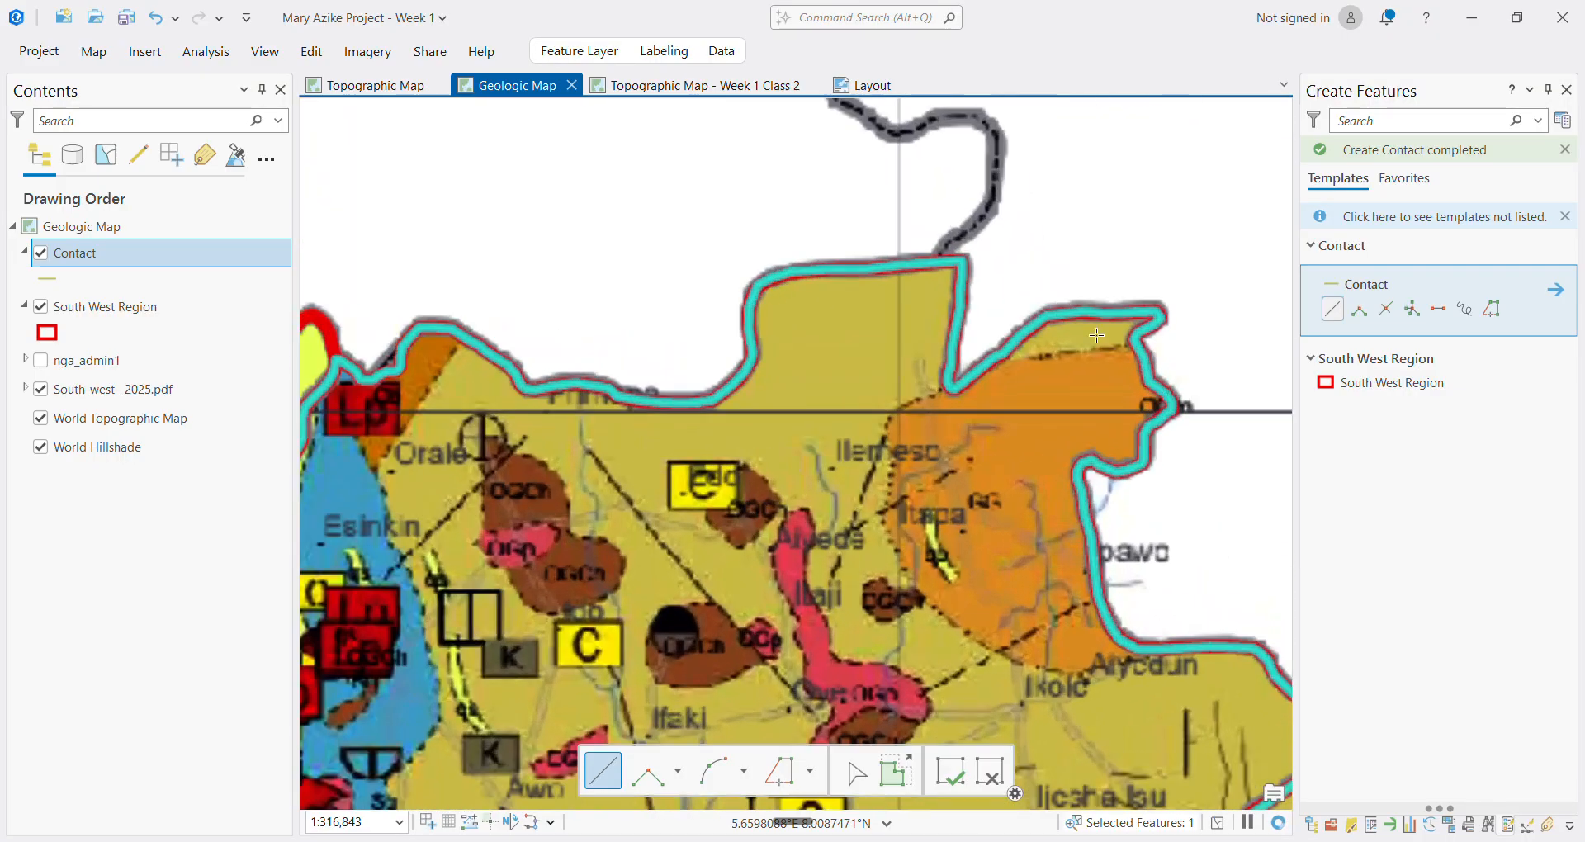
scroll(1101, 398, up, 1)
scroll(1100, 398, up, 6)
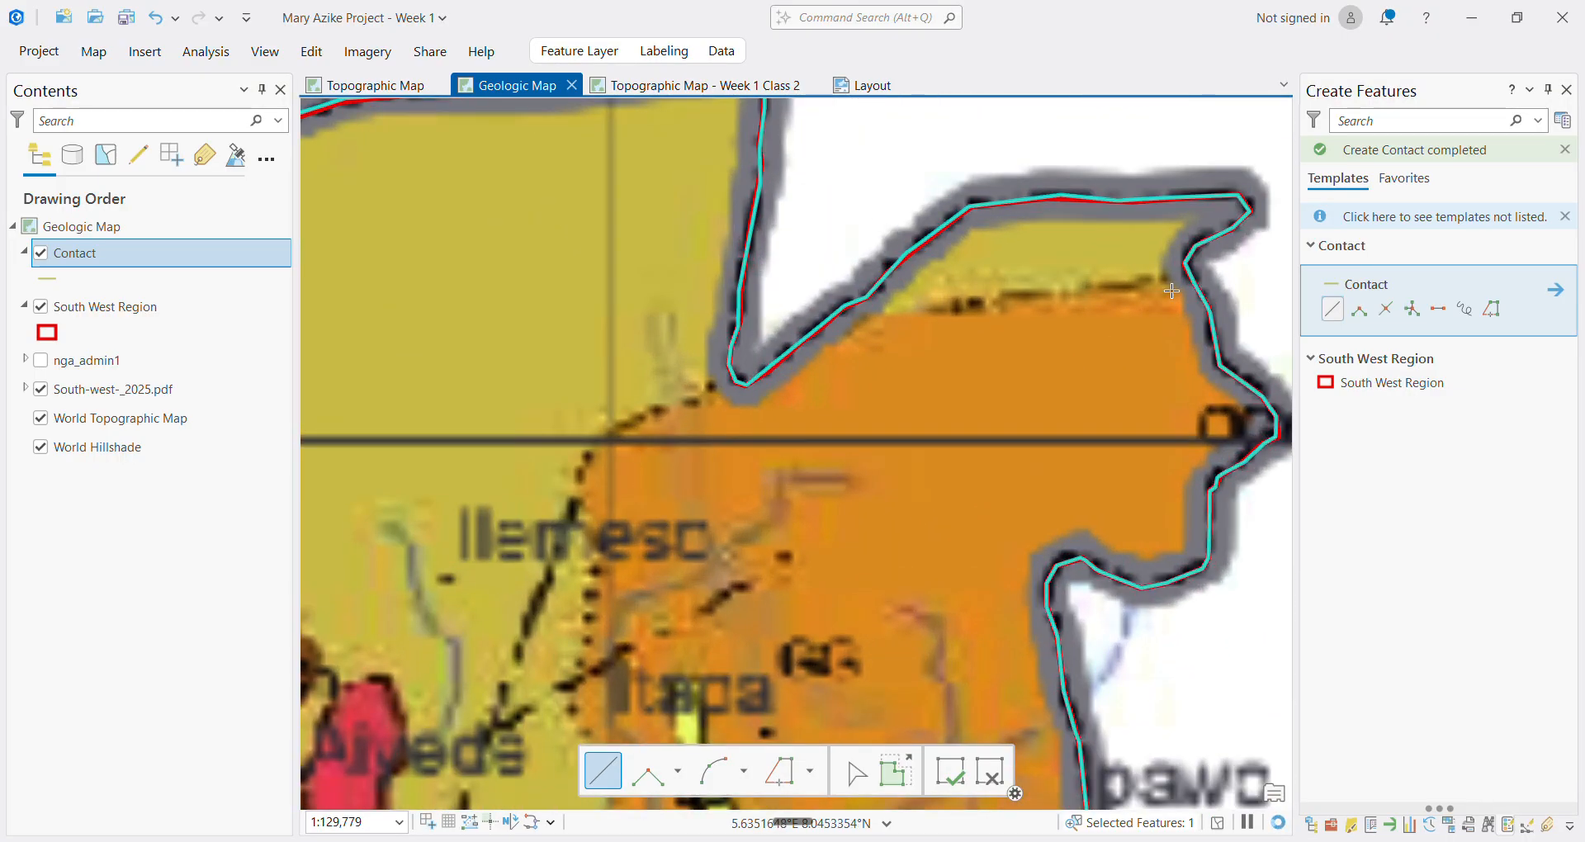
scroll(545, 356, down, 3)
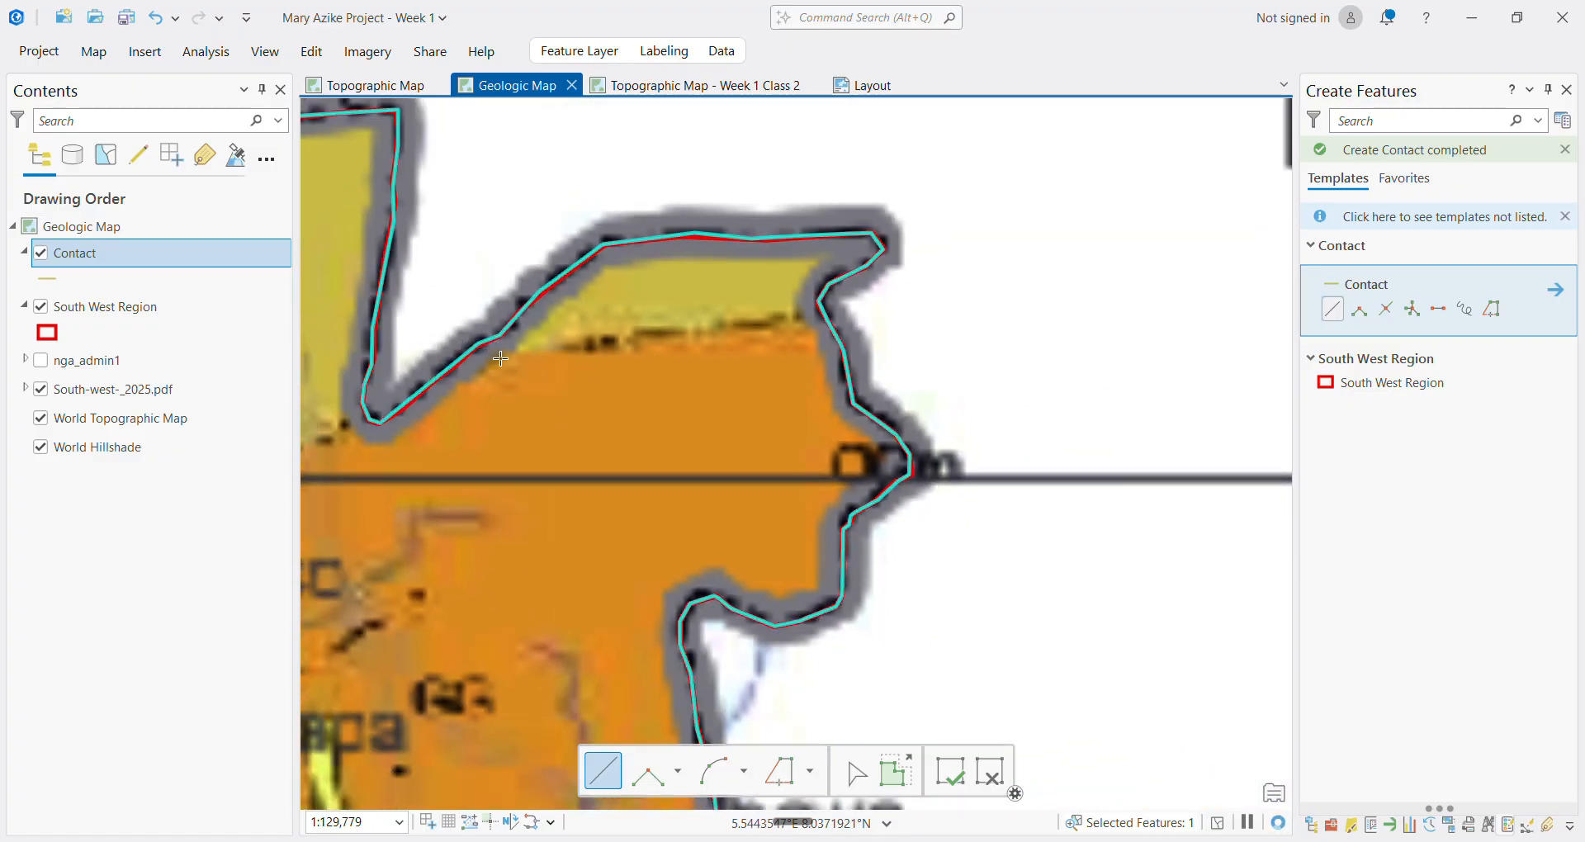
scroll(460, 358, up, 4)
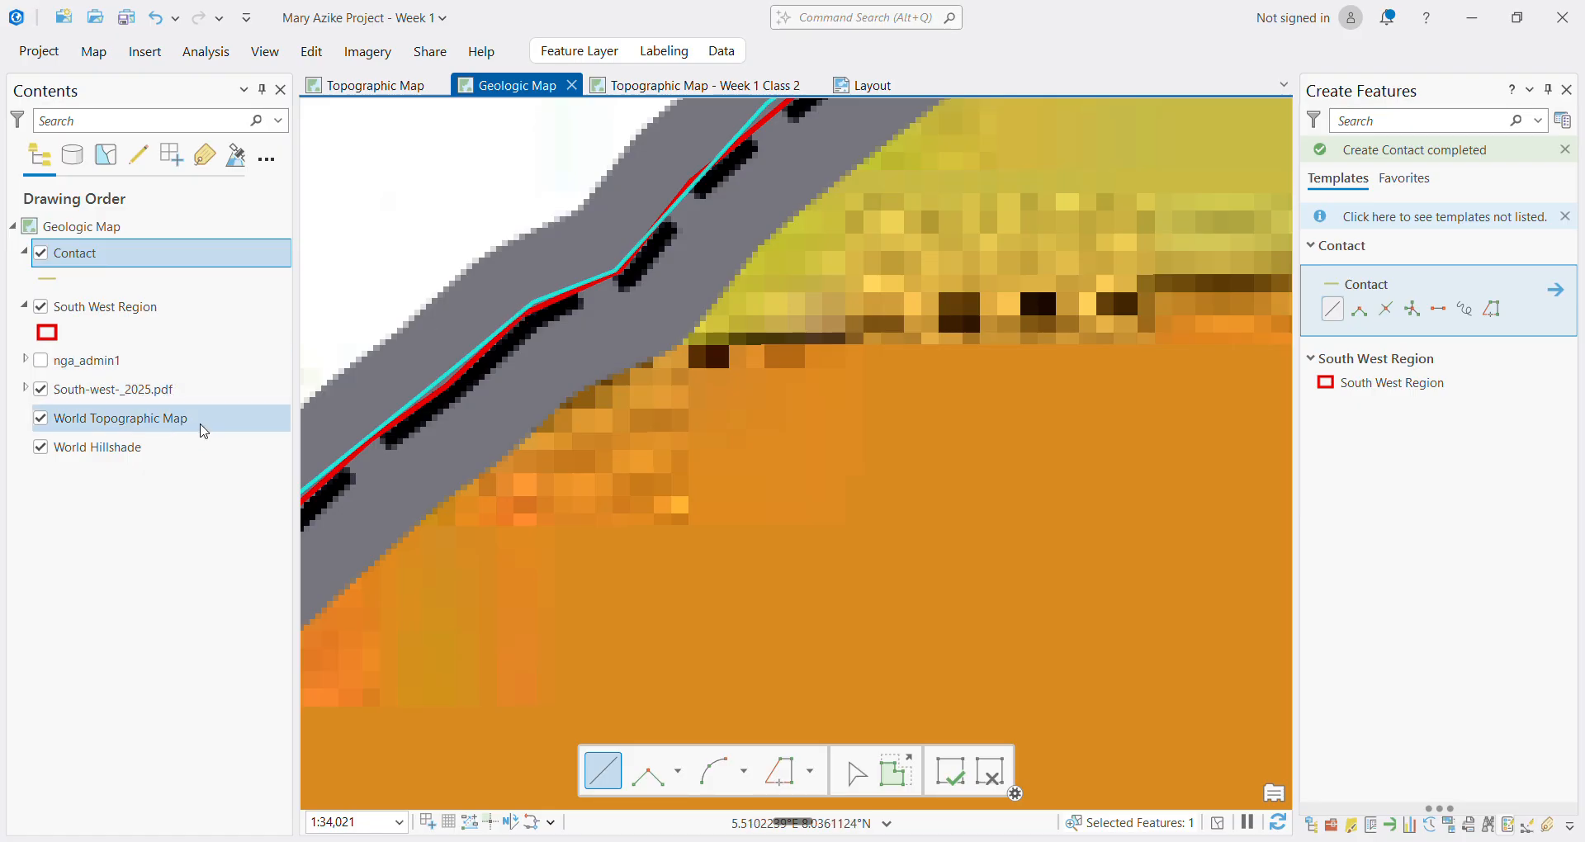
scroll(614, 422, down, 8)
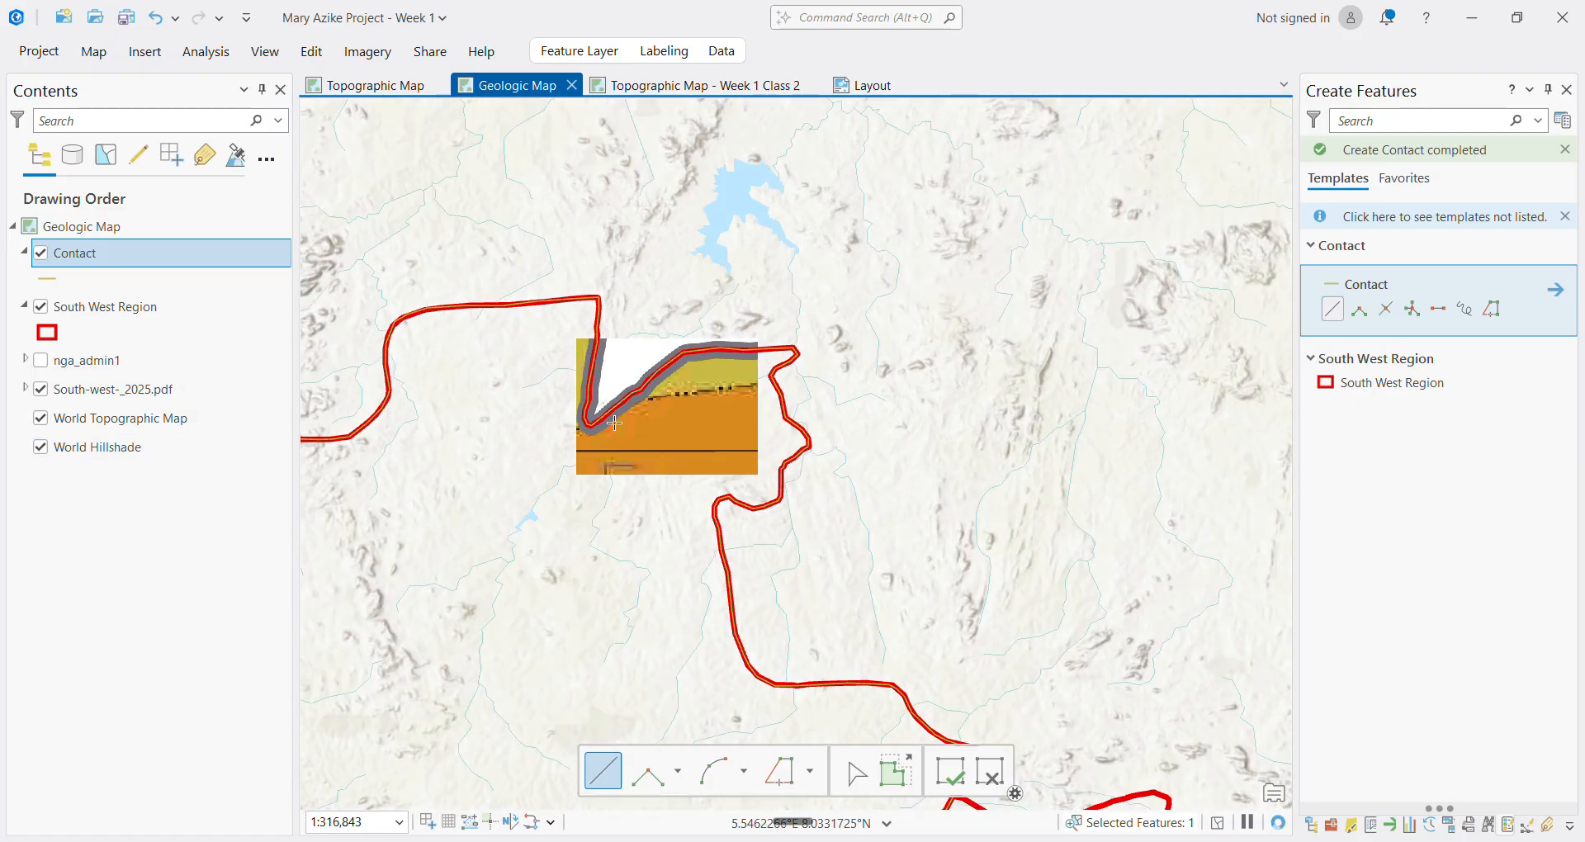
scroll(614, 423, down, 5)
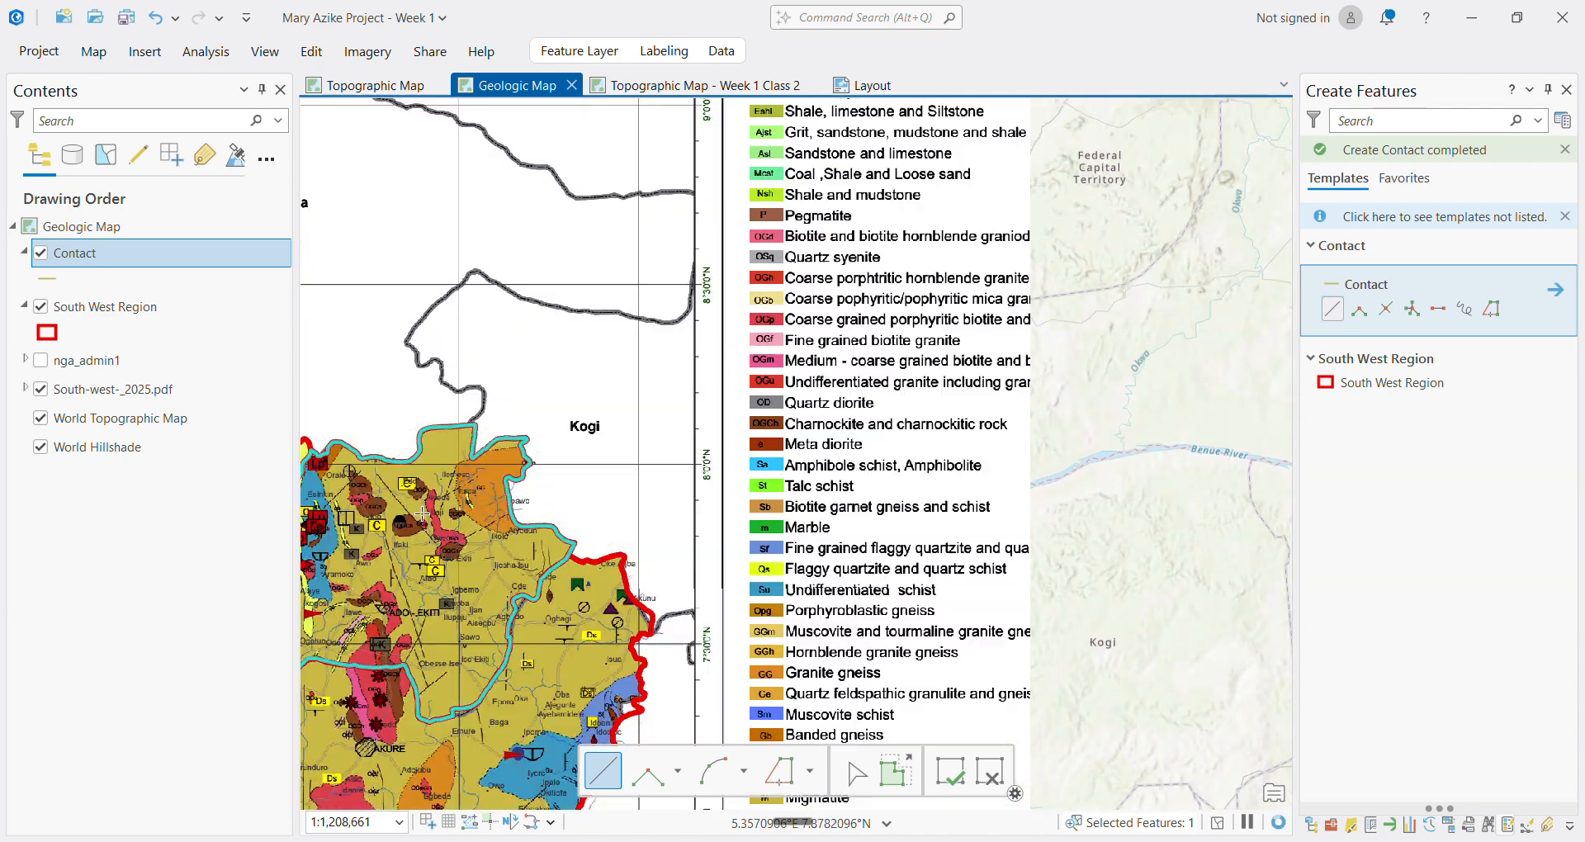
Hide the South West Region layer and zoom the map to the extent of the Contact layer
click(41, 313)
click(41, 308)
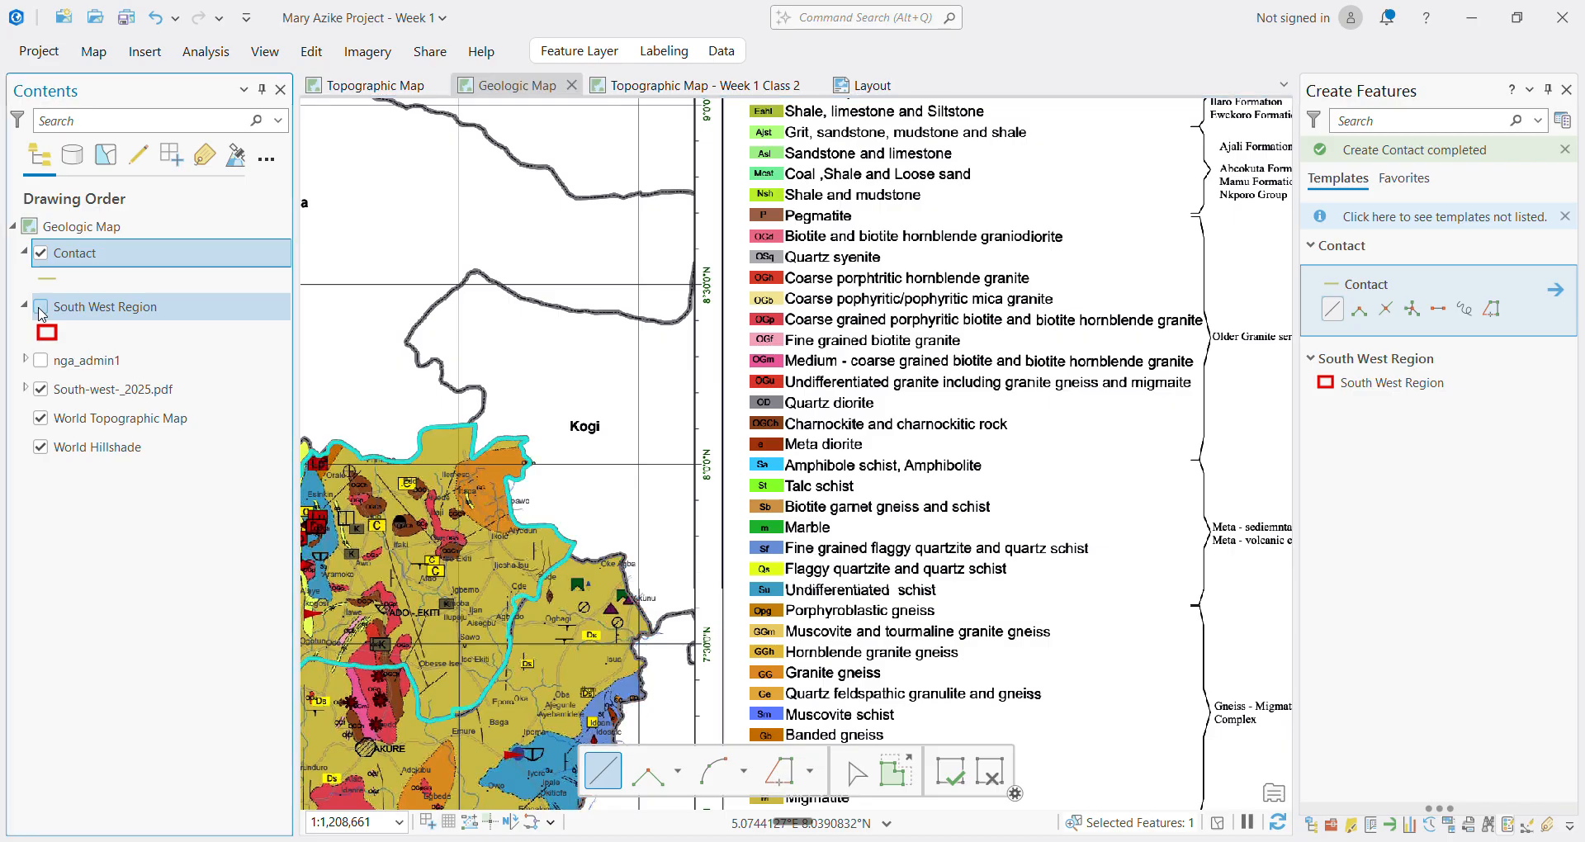
scroll(374, 618, down, 5)
scroll(374, 618, up, 4)
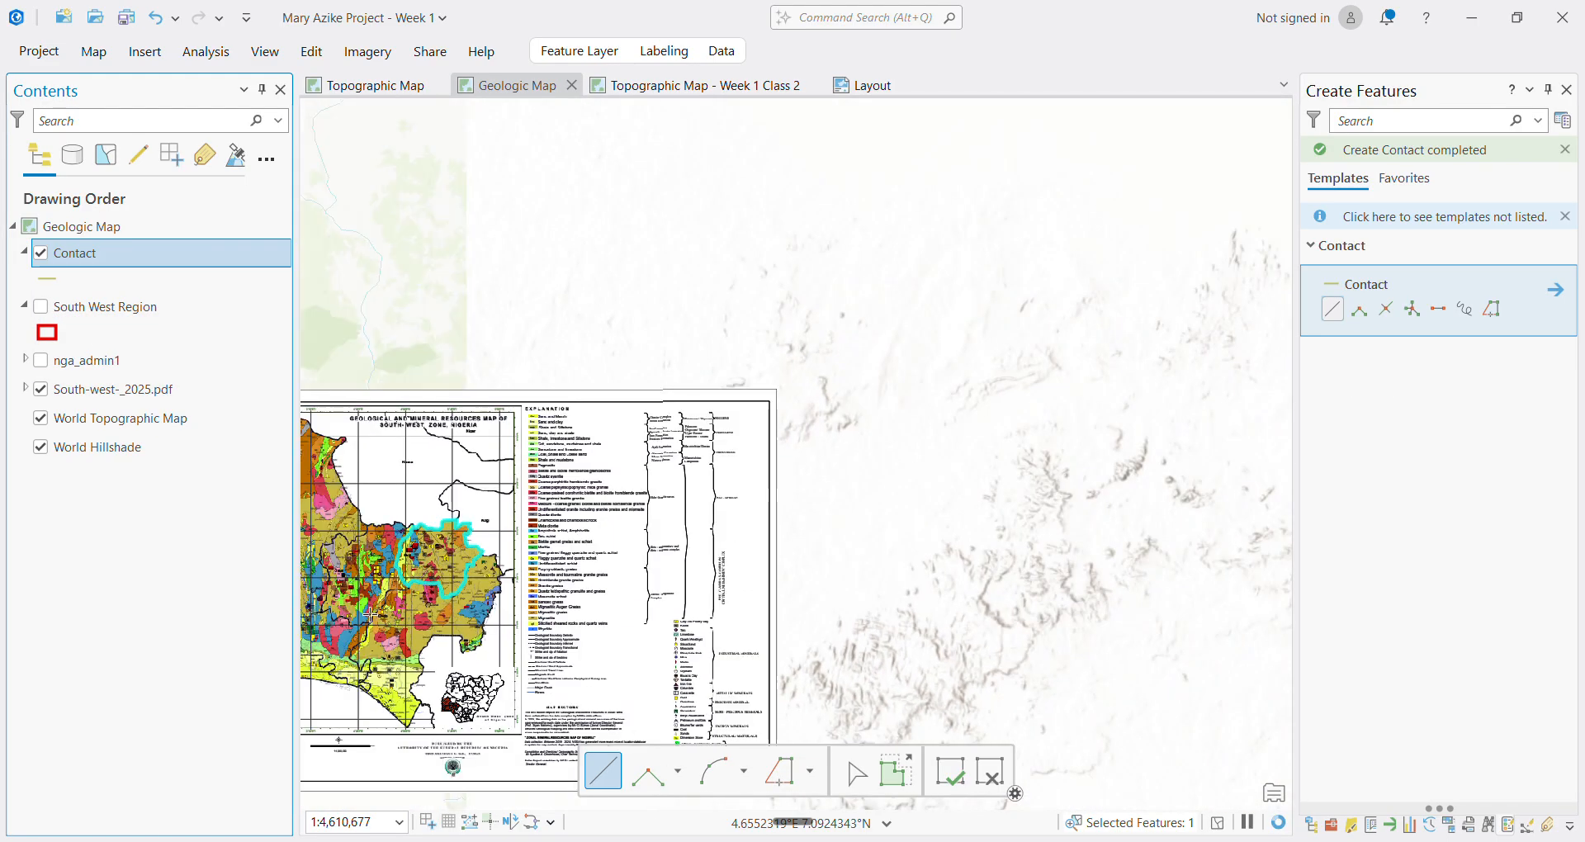
right_click(83, 256)
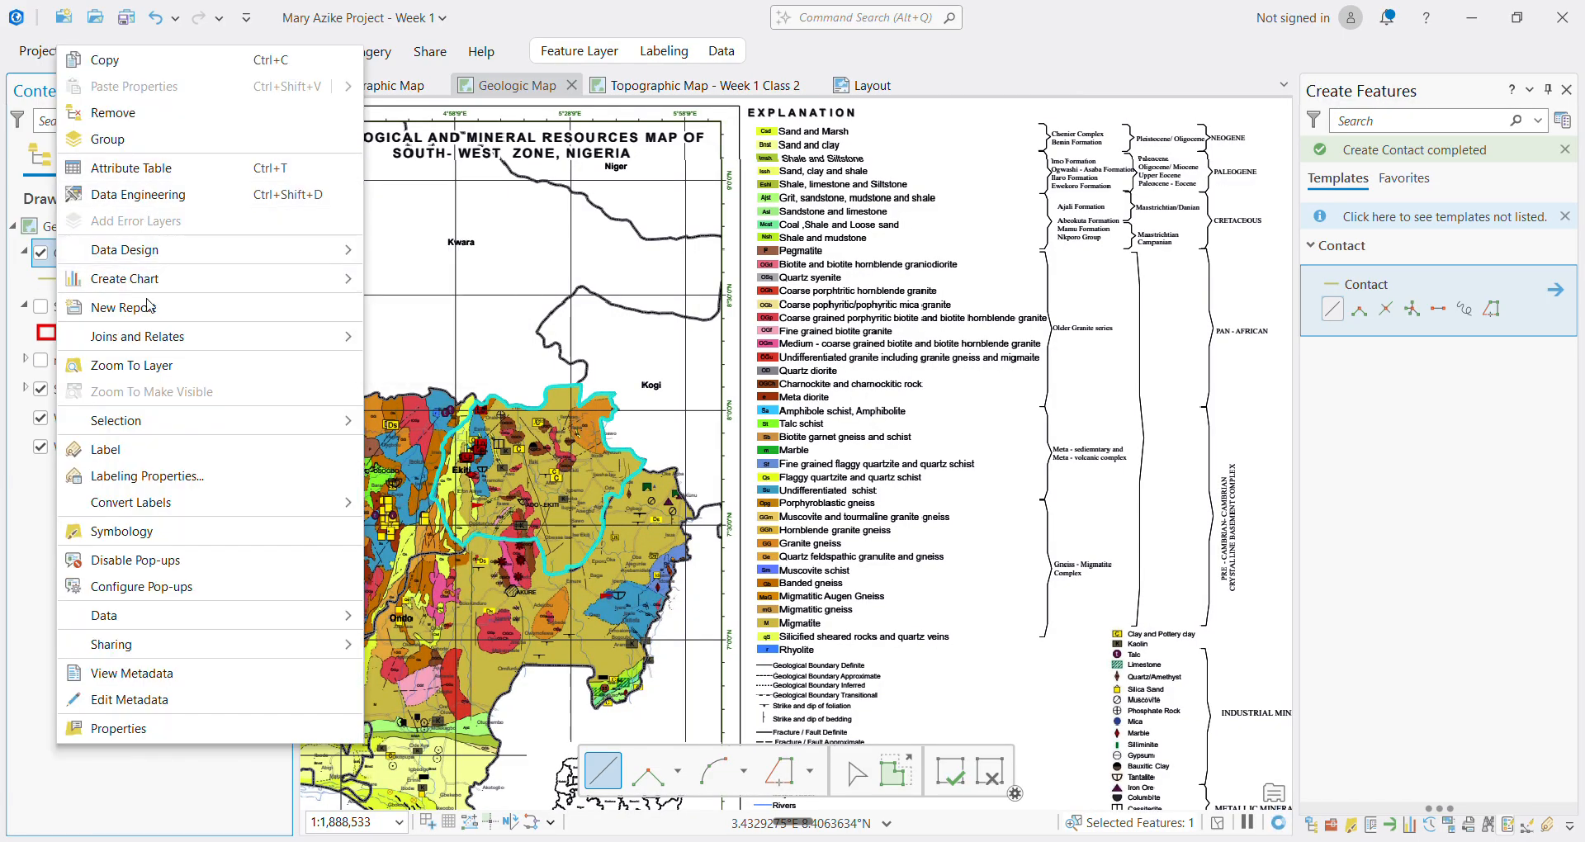
click(124, 365)
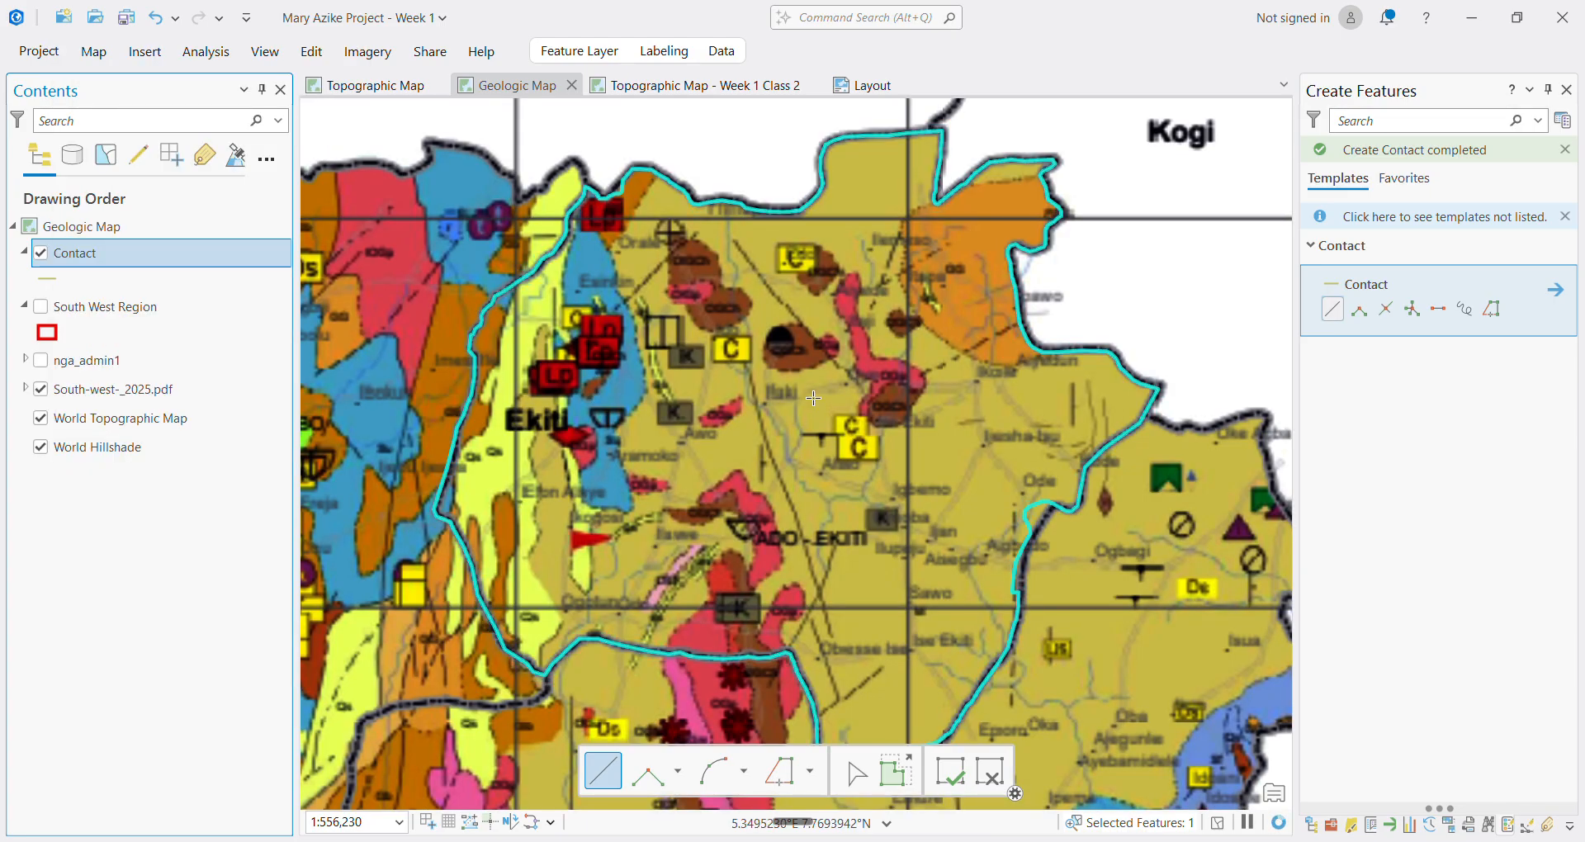
Save the project and commit all pending feature edits
key(ctrl+s)
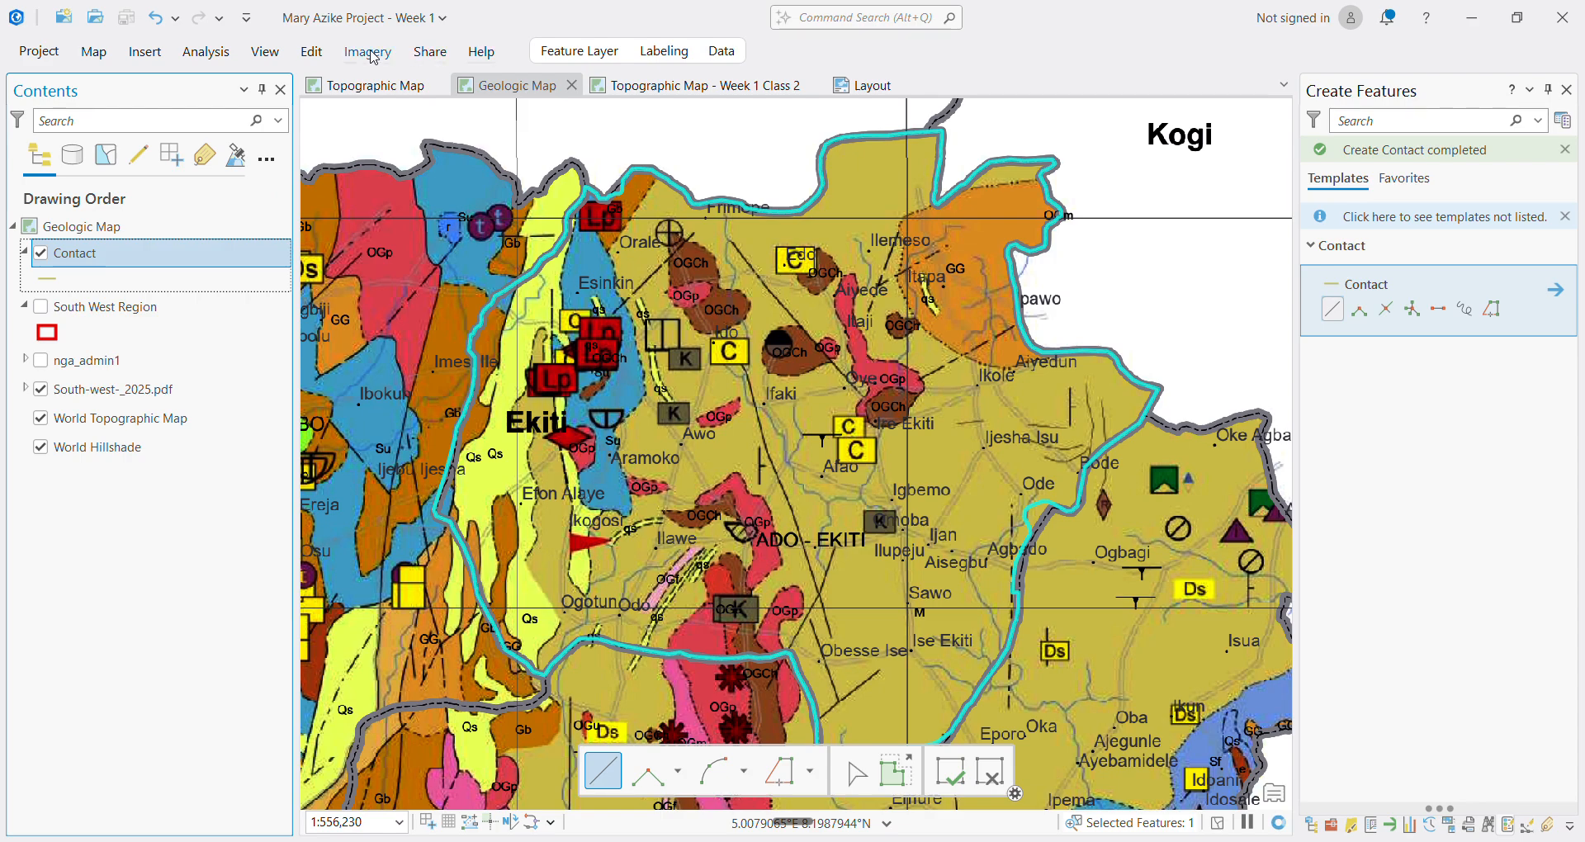
click(312, 53)
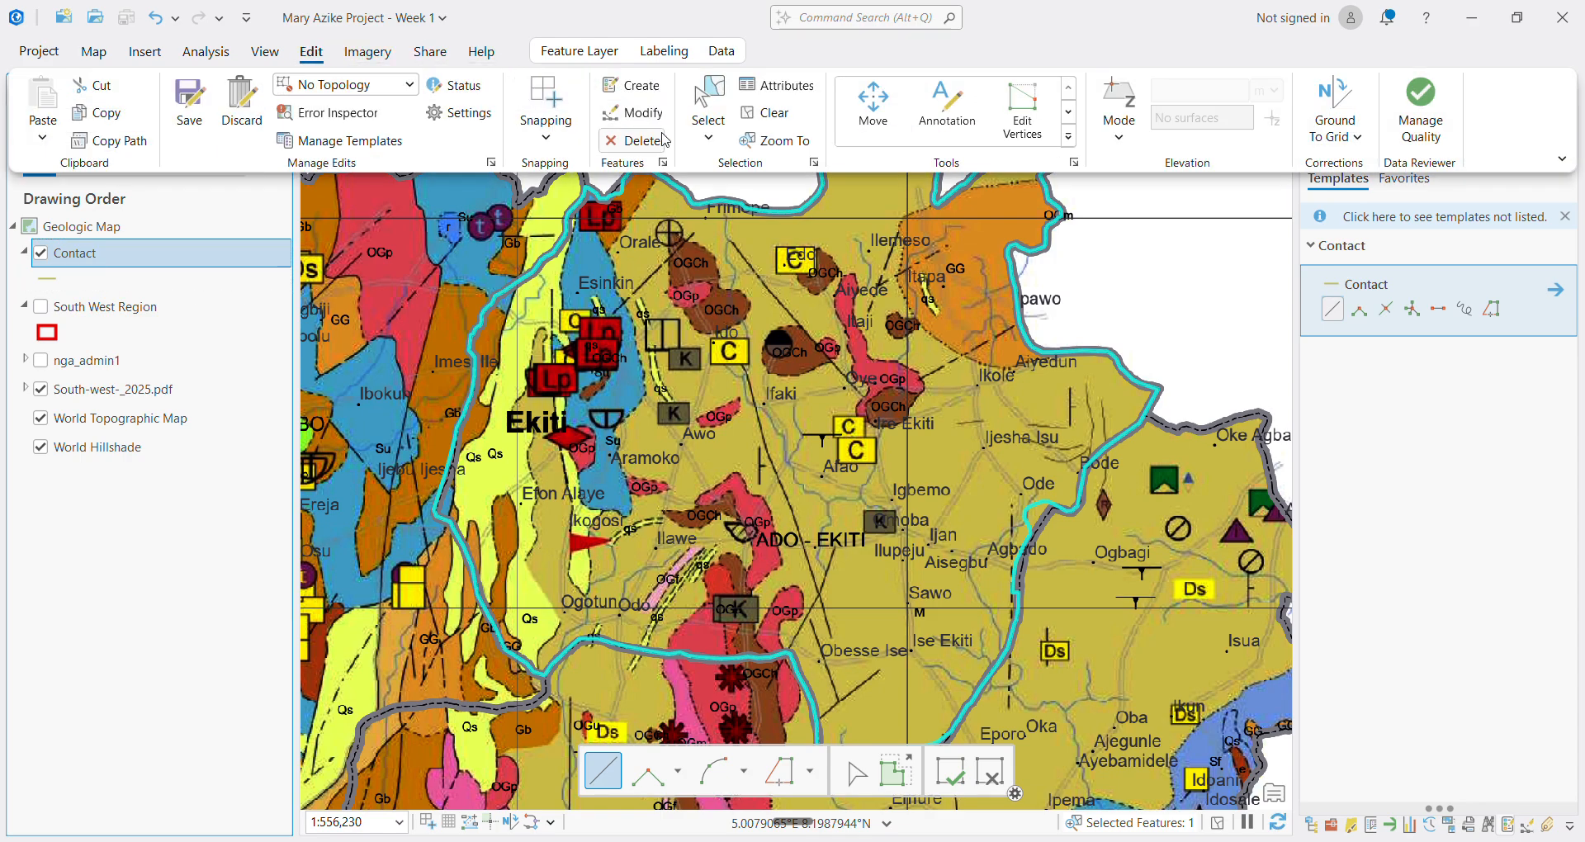
click(189, 97)
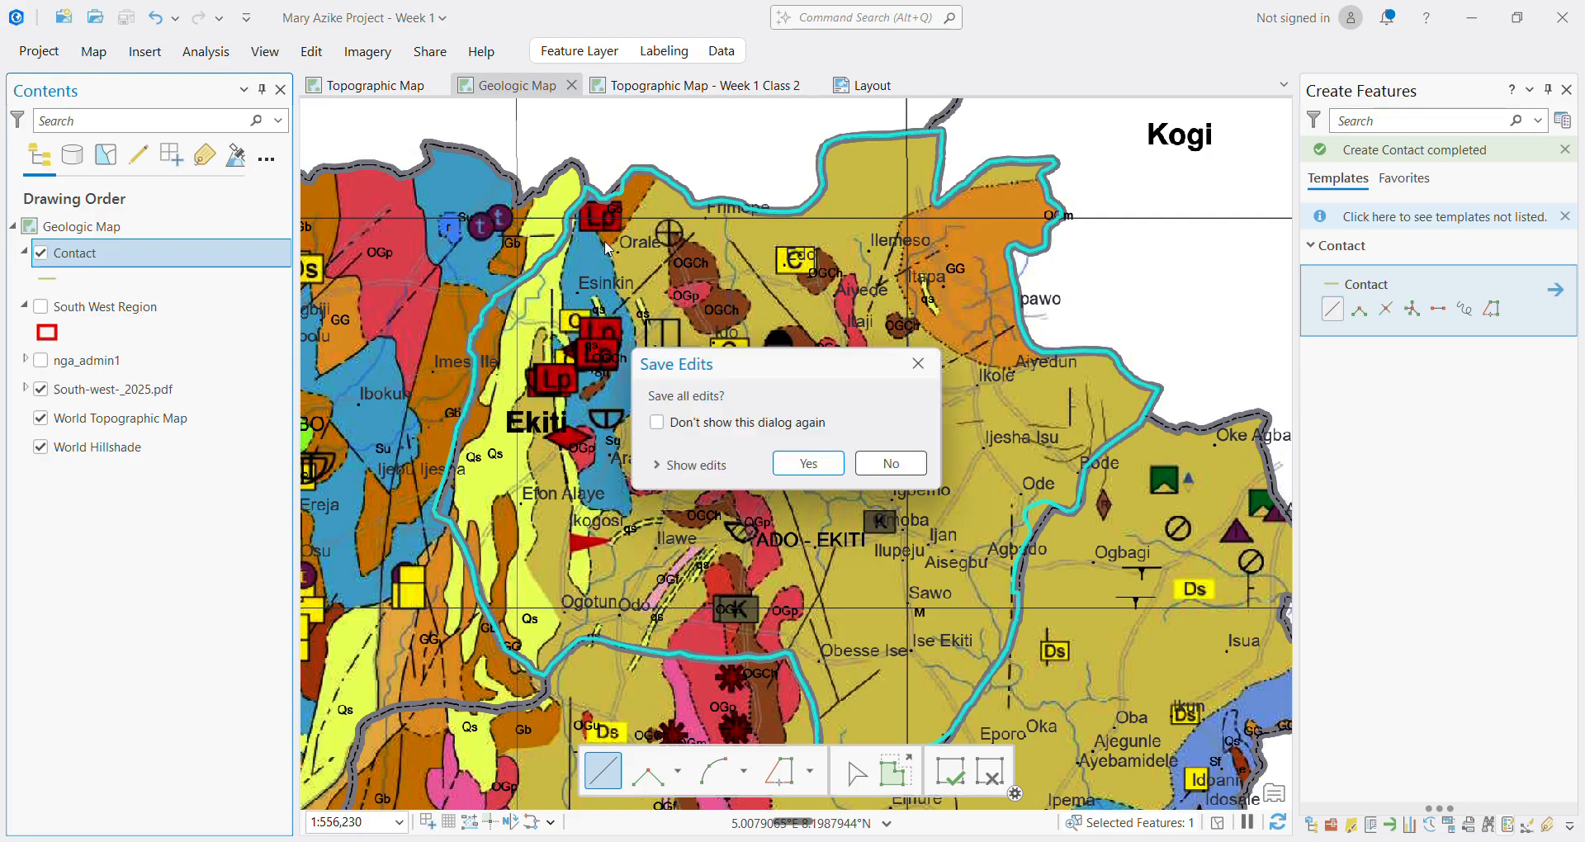
click(804, 464)
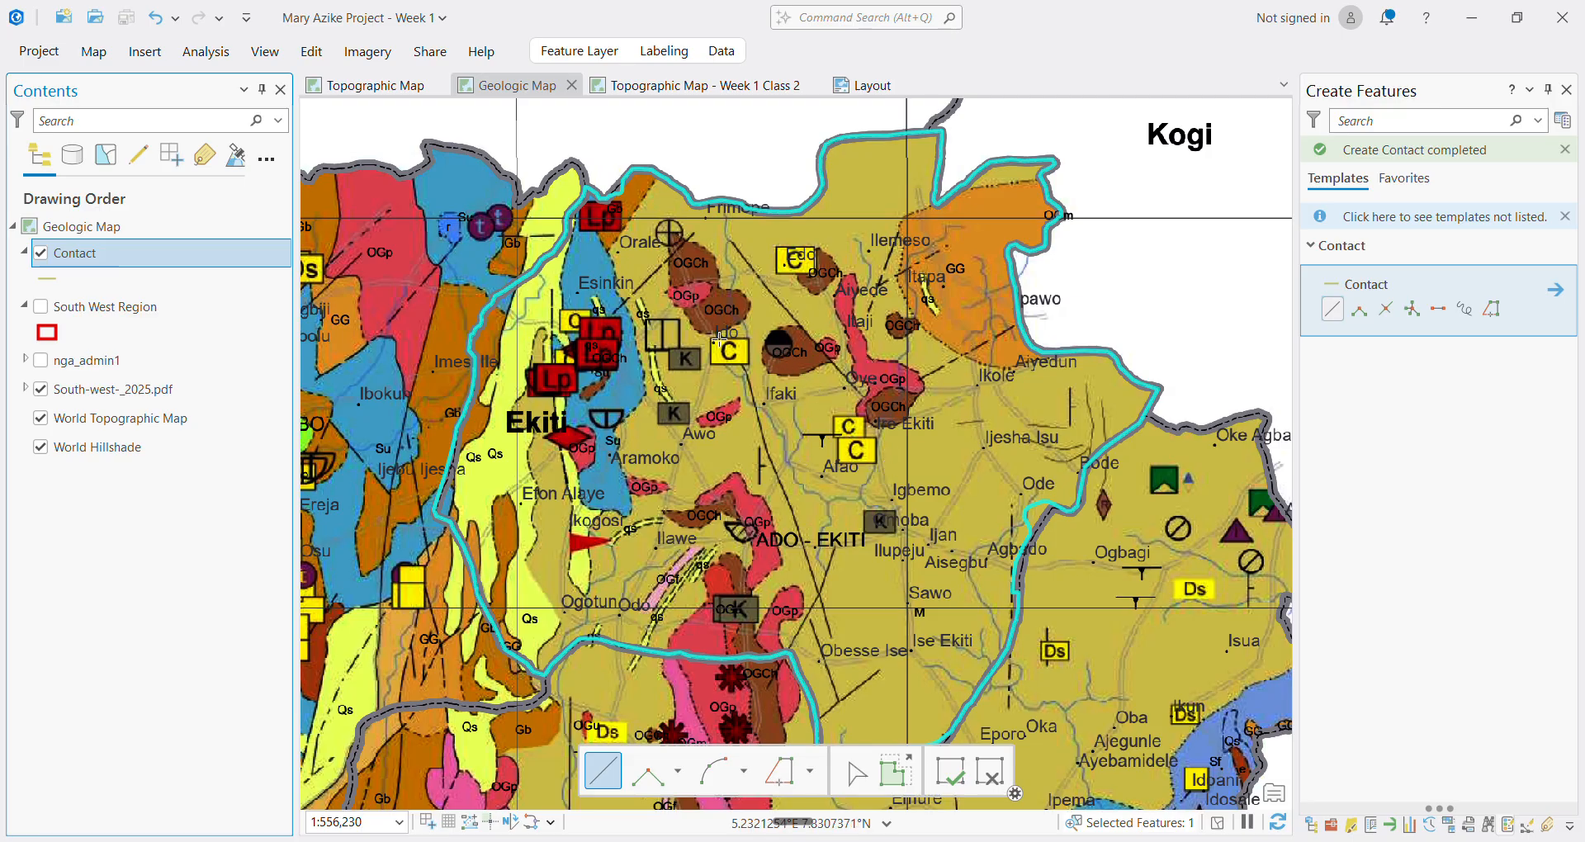
scroll(640, 216, up, 2)
scroll(640, 217, up, 4)
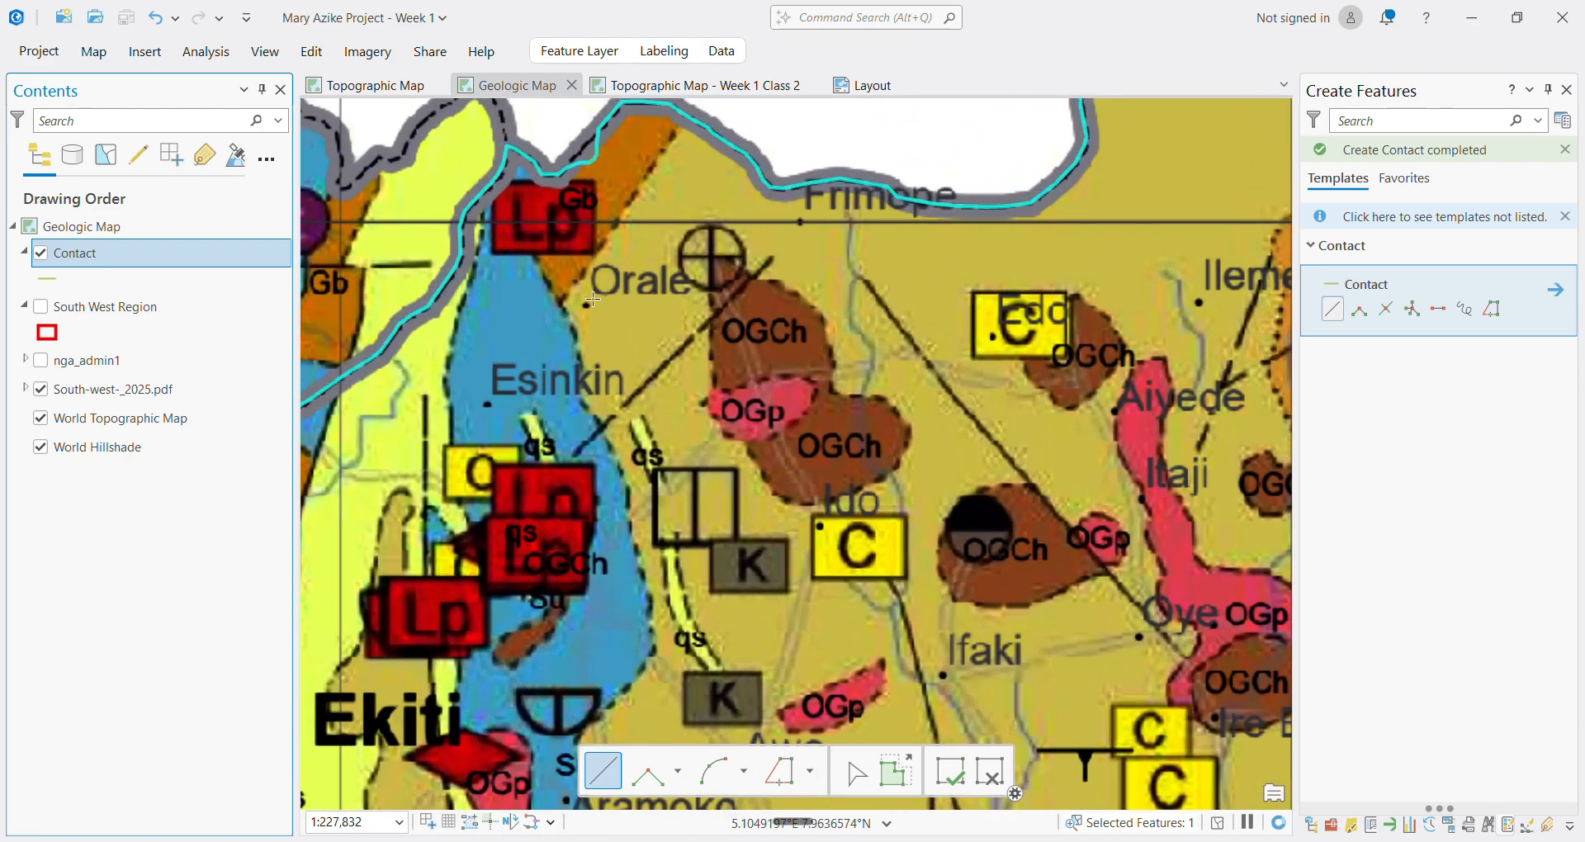
scroll(608, 213, down, 4)
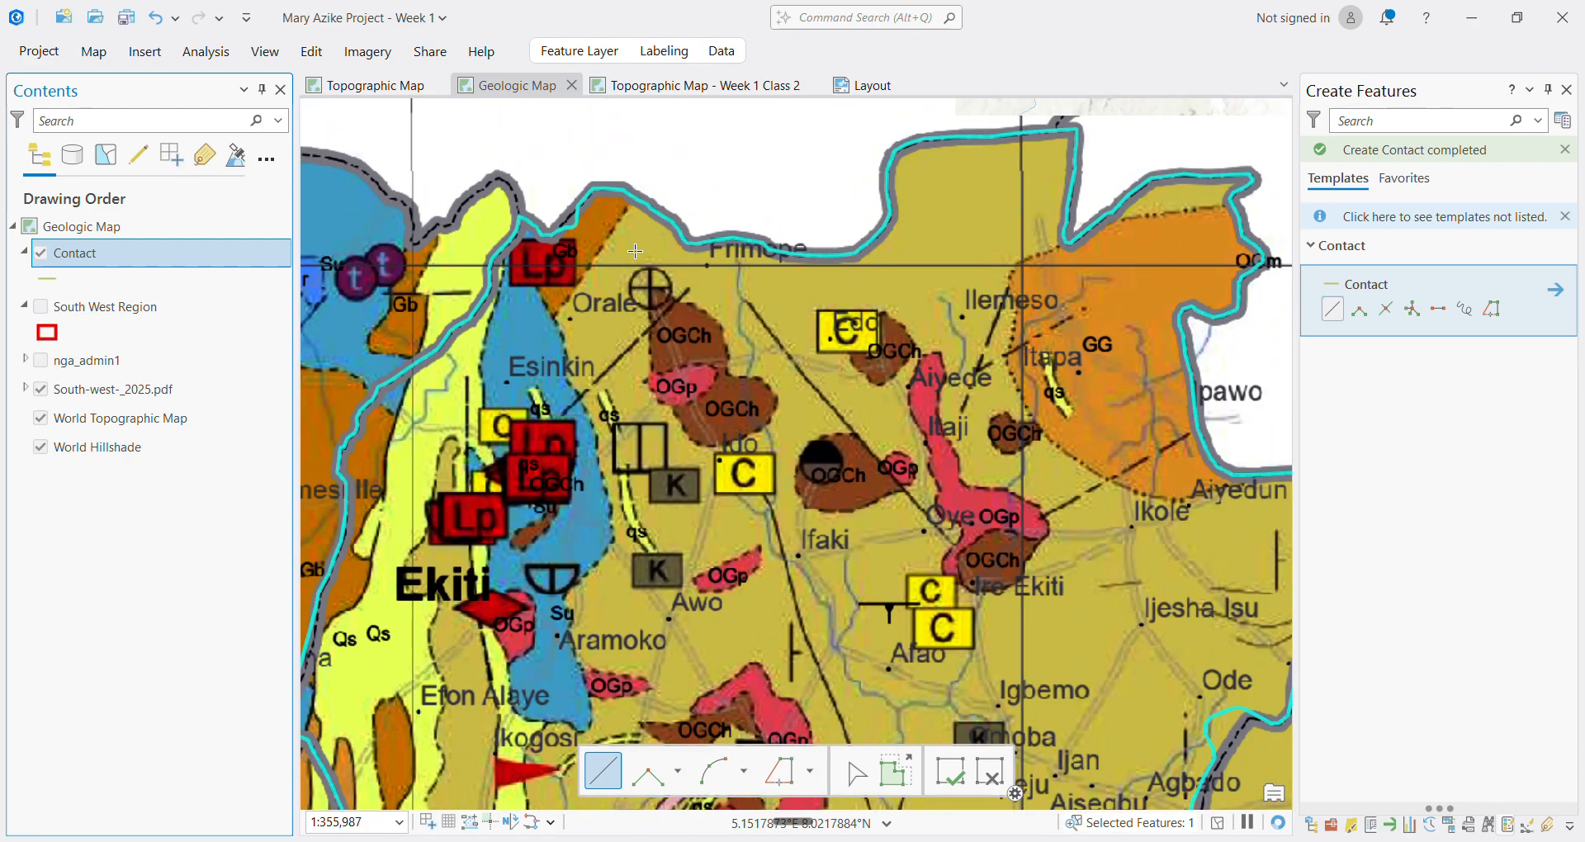
Start a new Contact line on the eastern Ekiti boundary where the orange GG unit's northern dashed contact meets it
scroll(494, 591, down, 2)
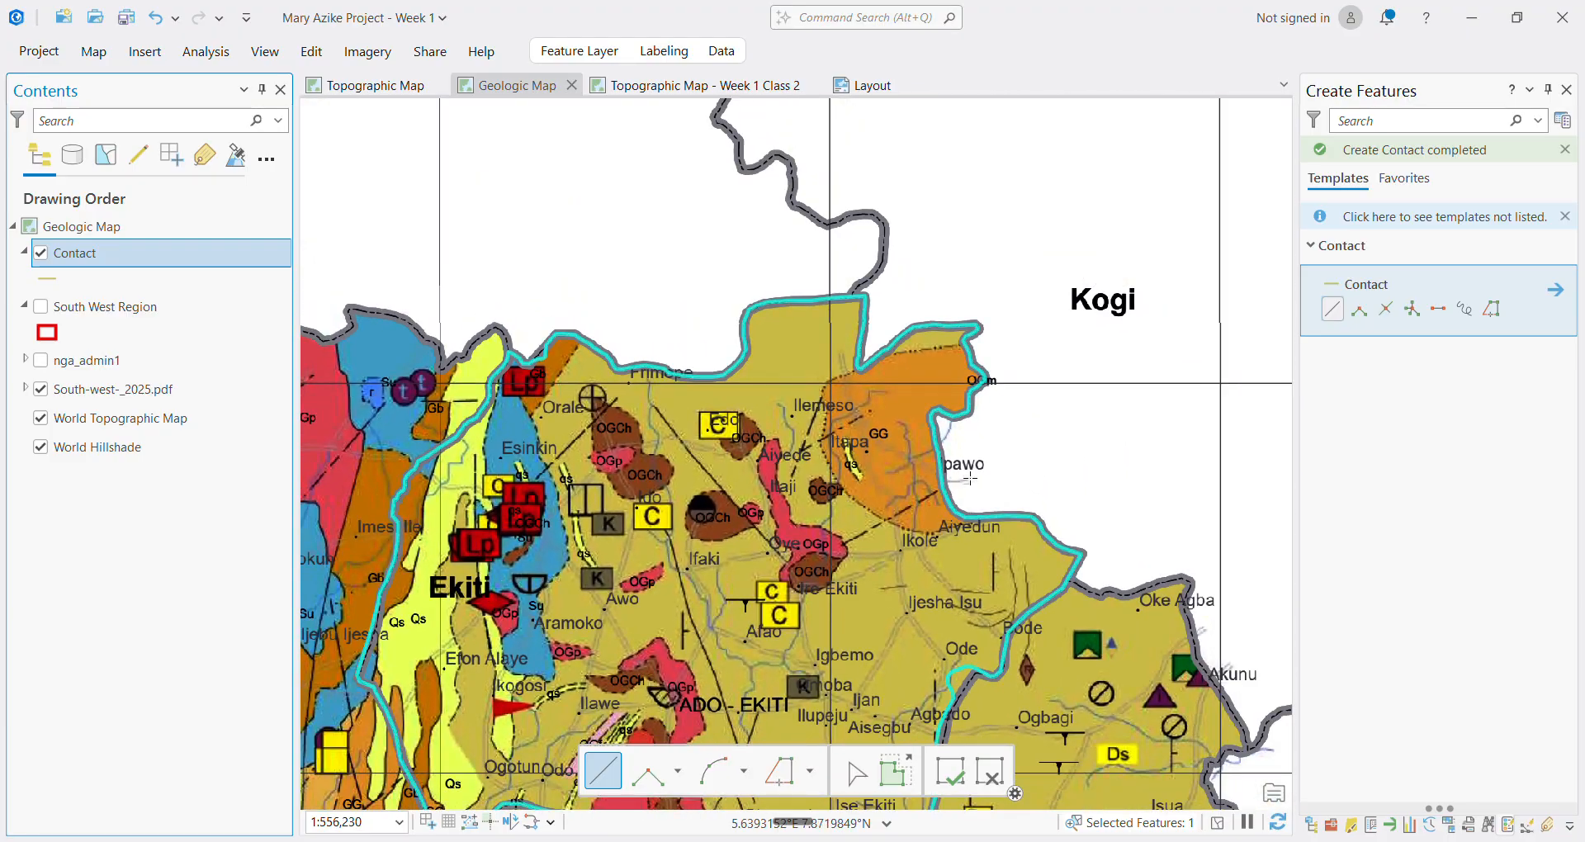
scroll(962, 549, up, 2)
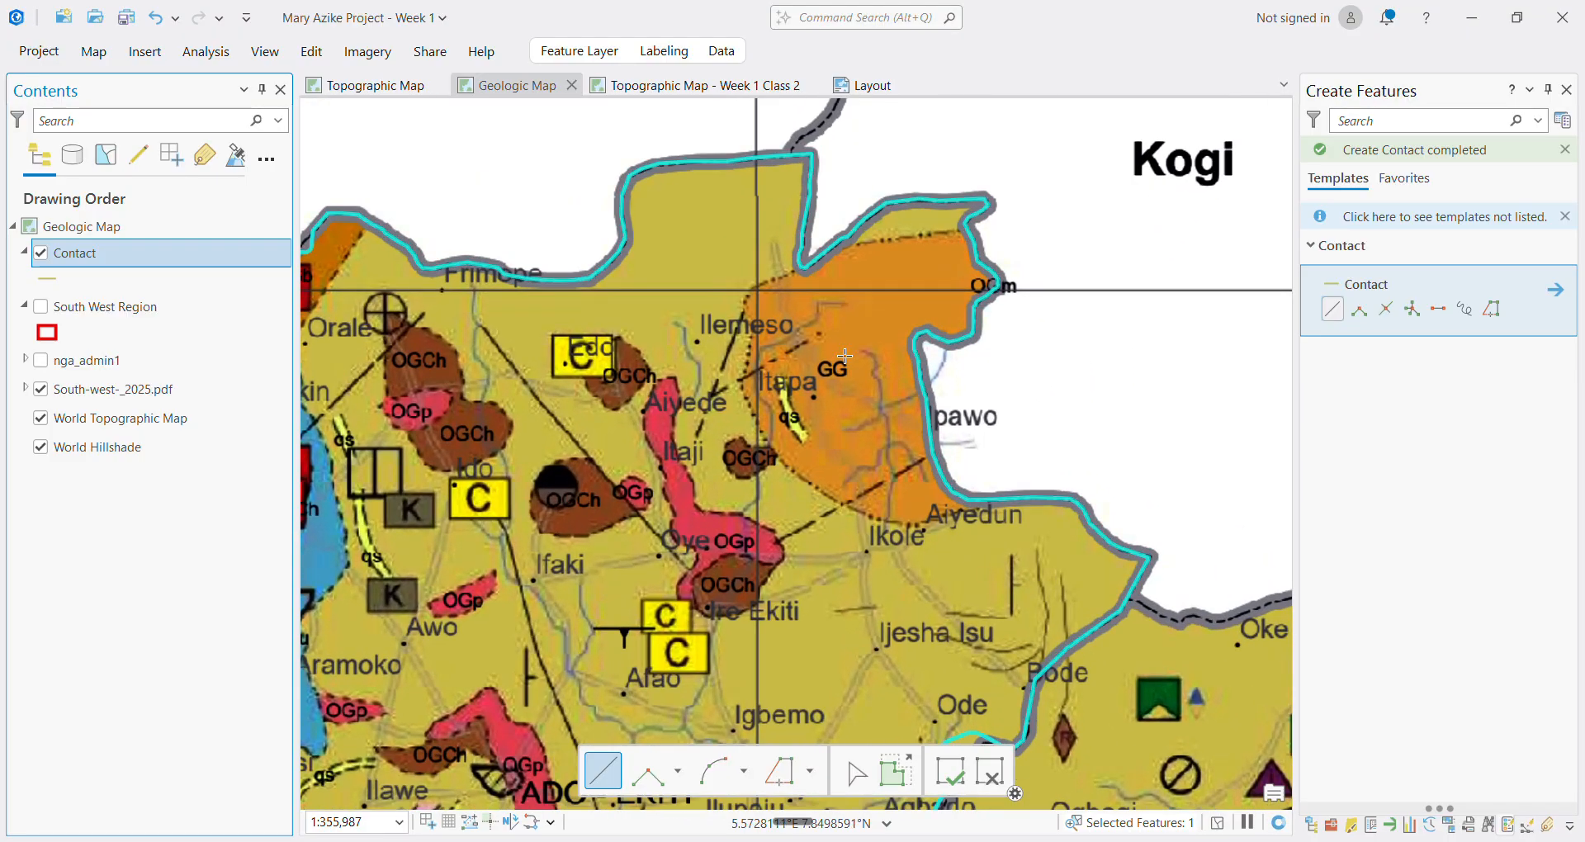
scroll(830, 281, up, 1)
scroll(1107, 175, up, 1)
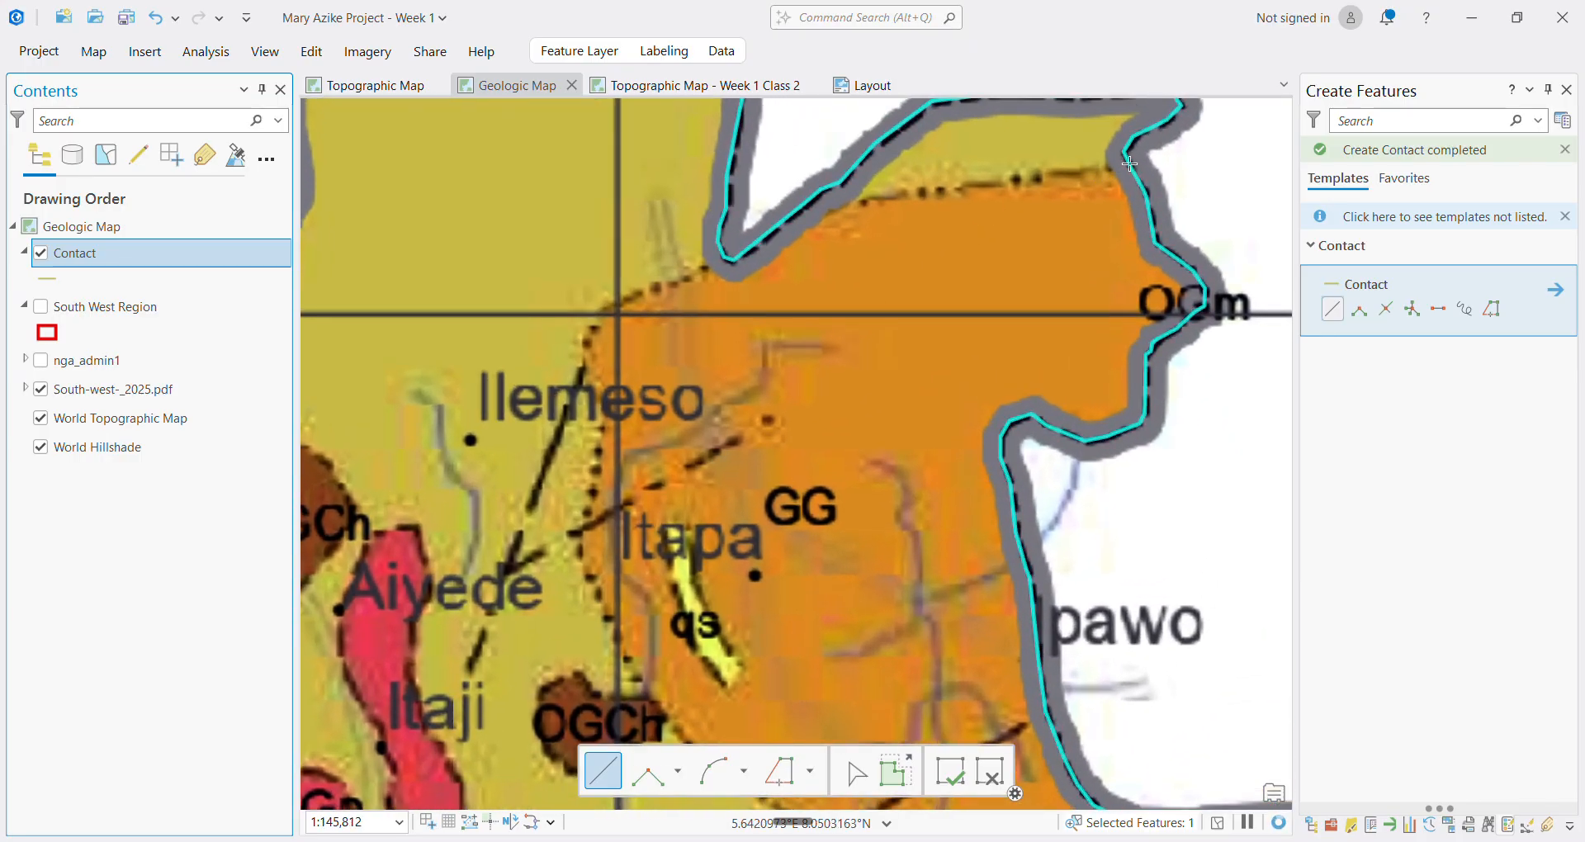
scroll(1130, 162, up, 3)
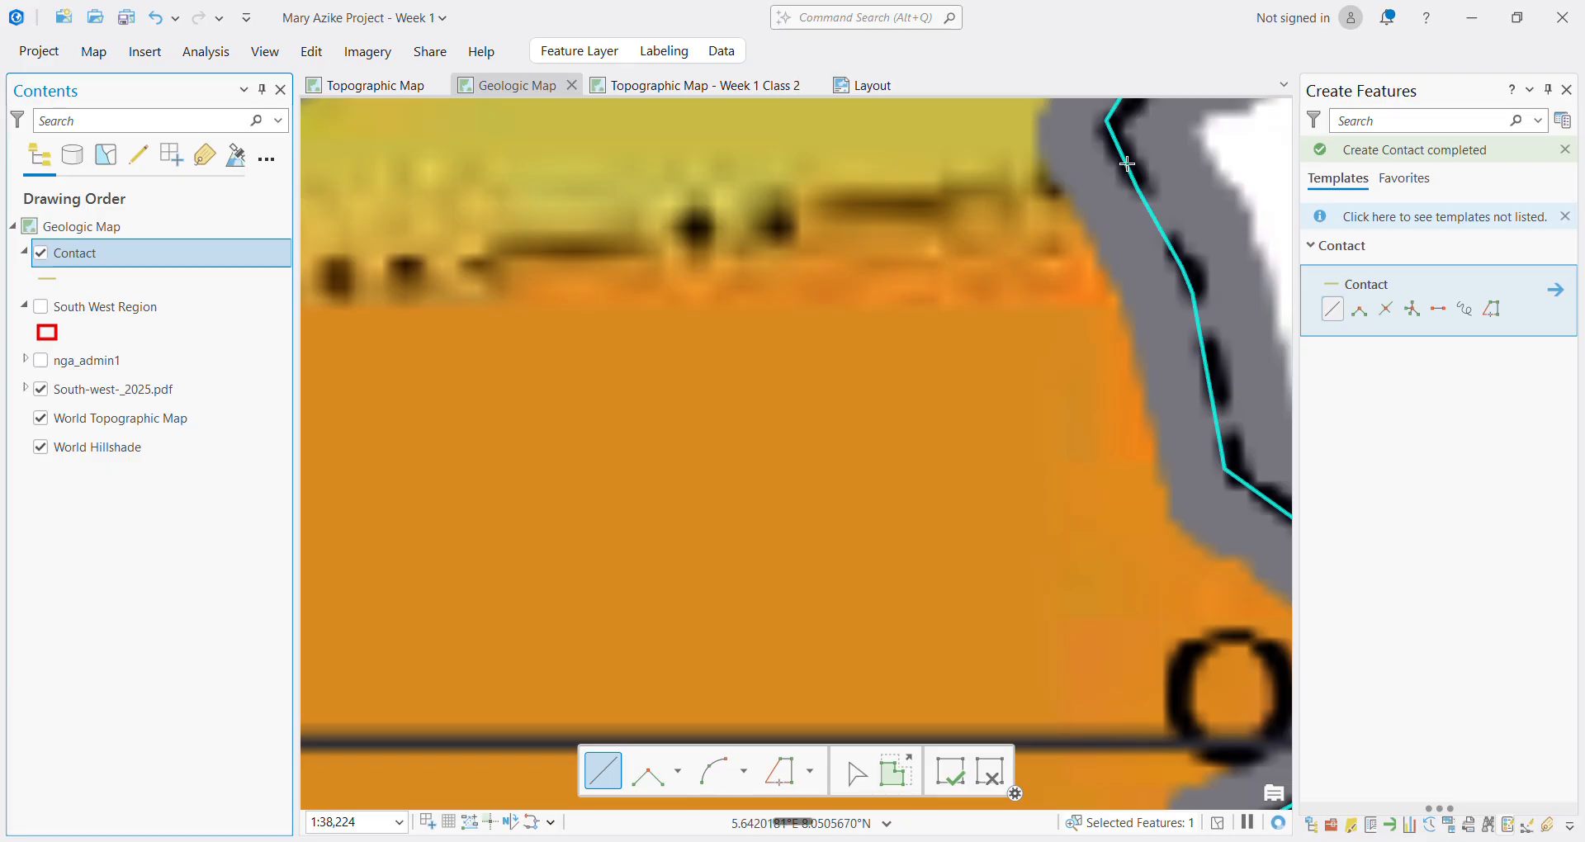
scroll(1131, 194, up, 2)
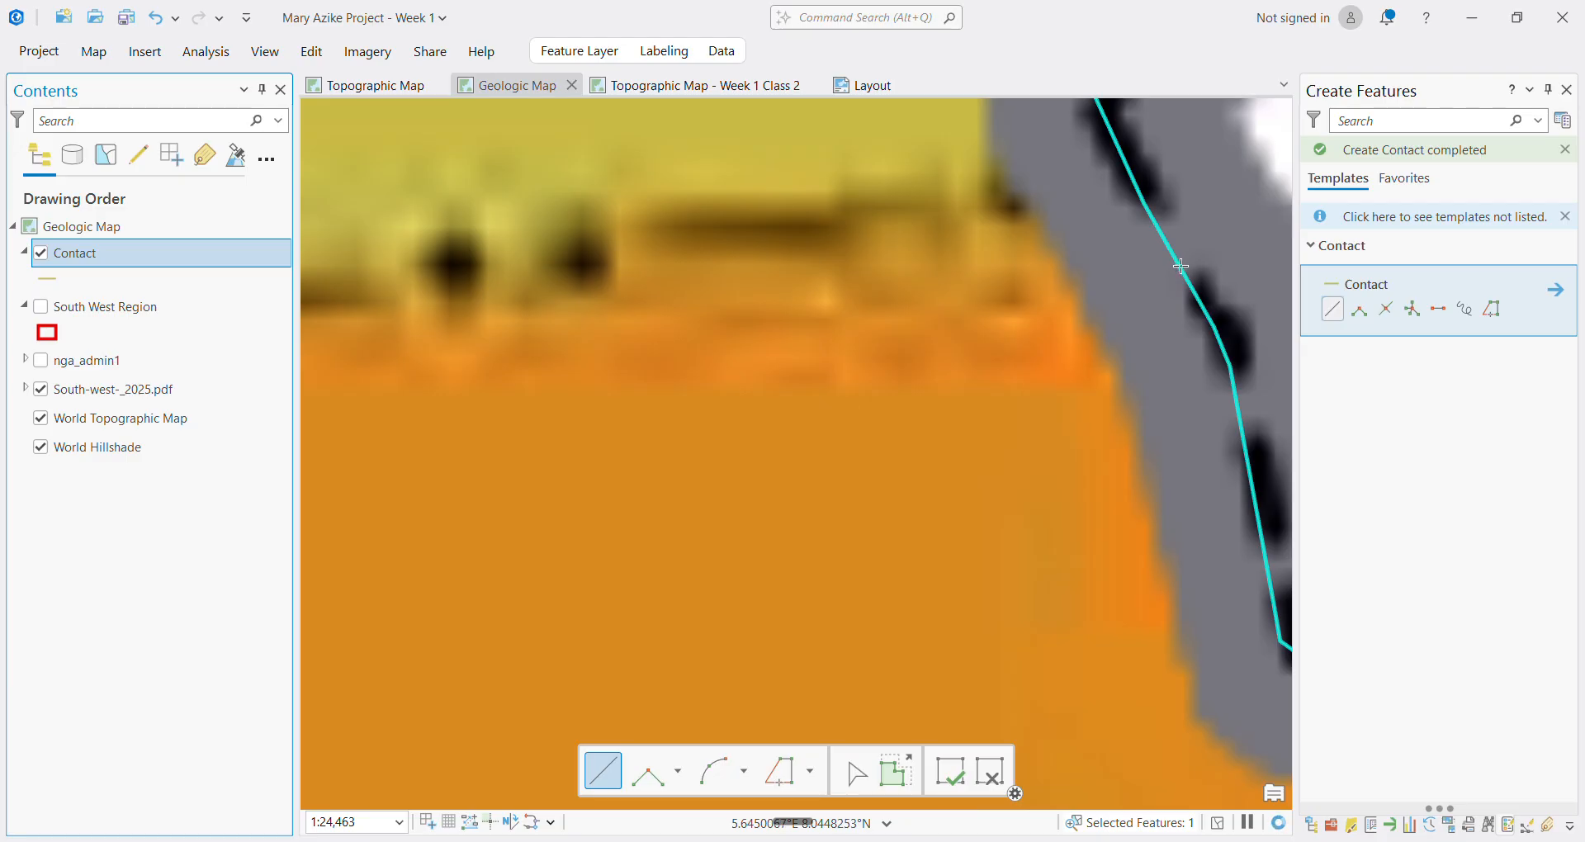
scroll(1180, 265, up, 3)
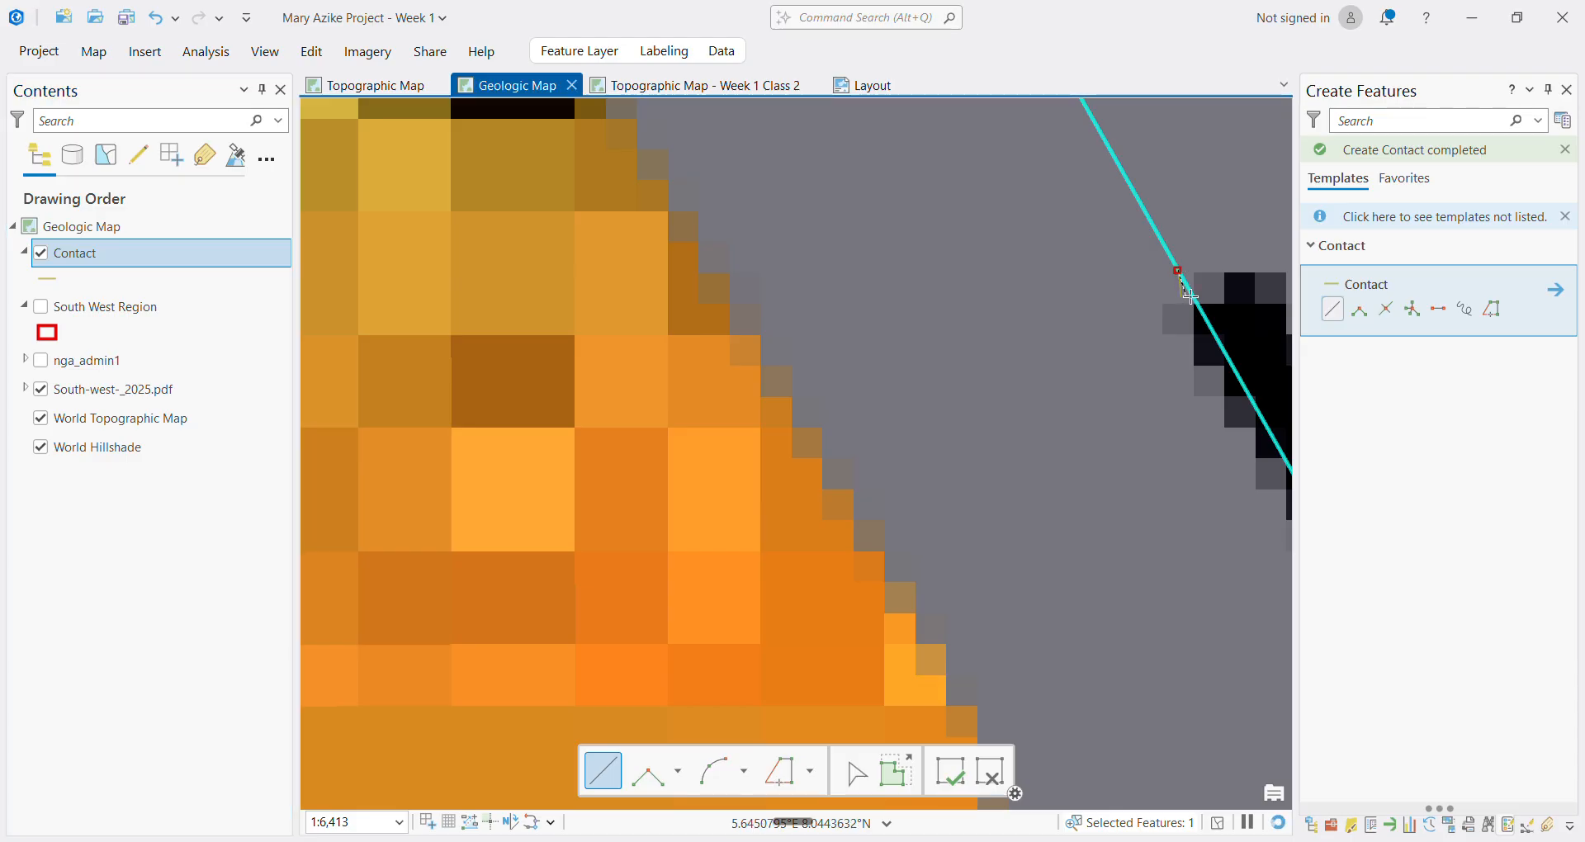
Finish the Contact line along the GG unit's northern dashed contact, ending on the Ekiti boundary just east of the notch
scroll(1183, 289, down, 2)
scroll(1184, 296, down, 3)
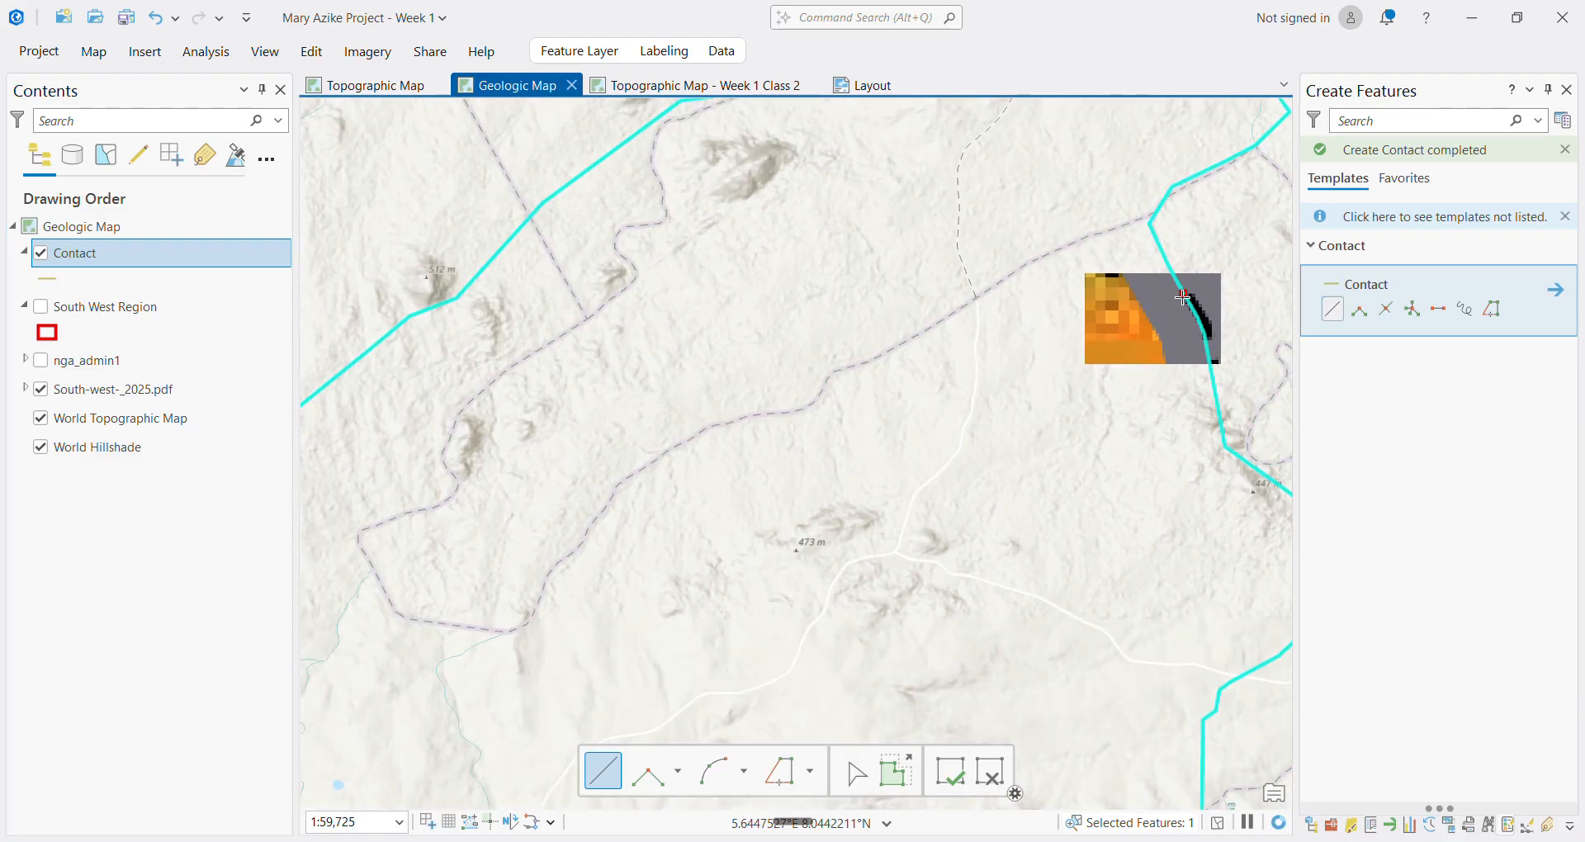
scroll(1182, 317, down, 1)
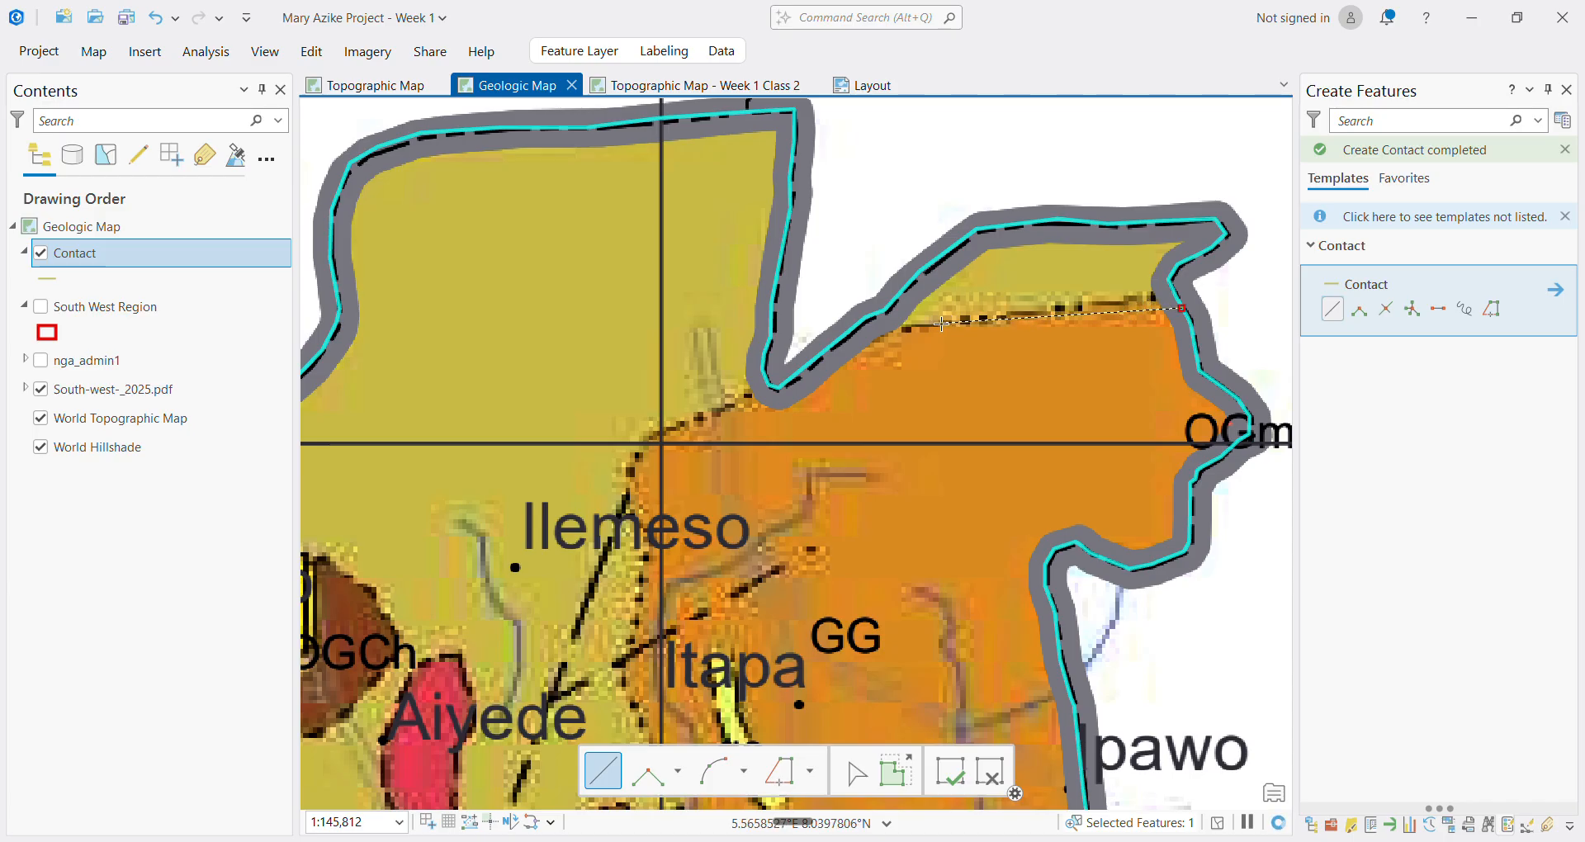
scroll(855, 327, up, 5)
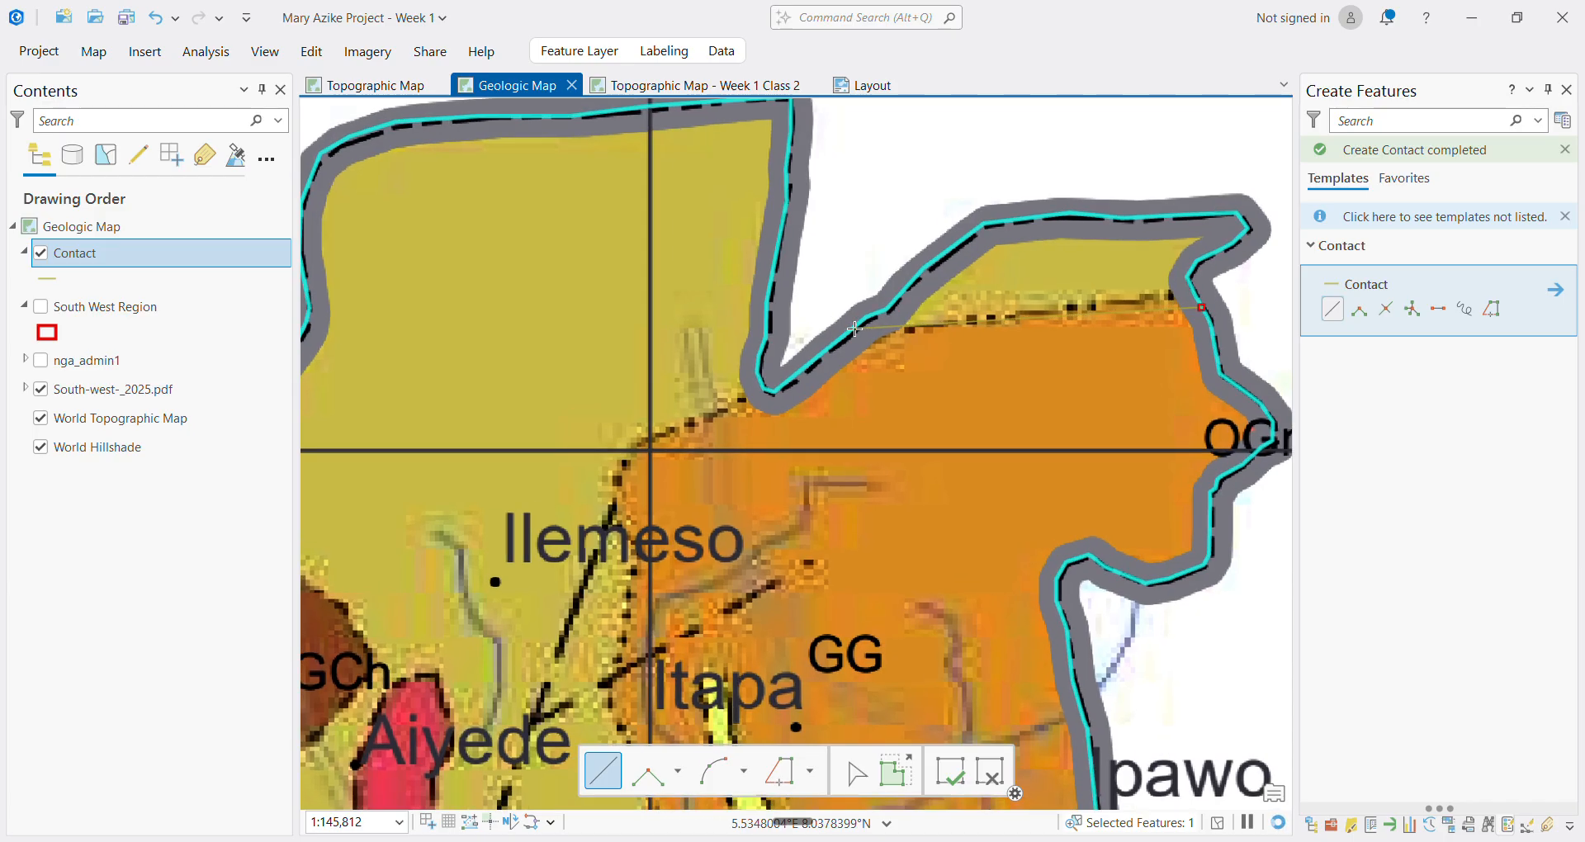
scroll(843, 334, up, 2)
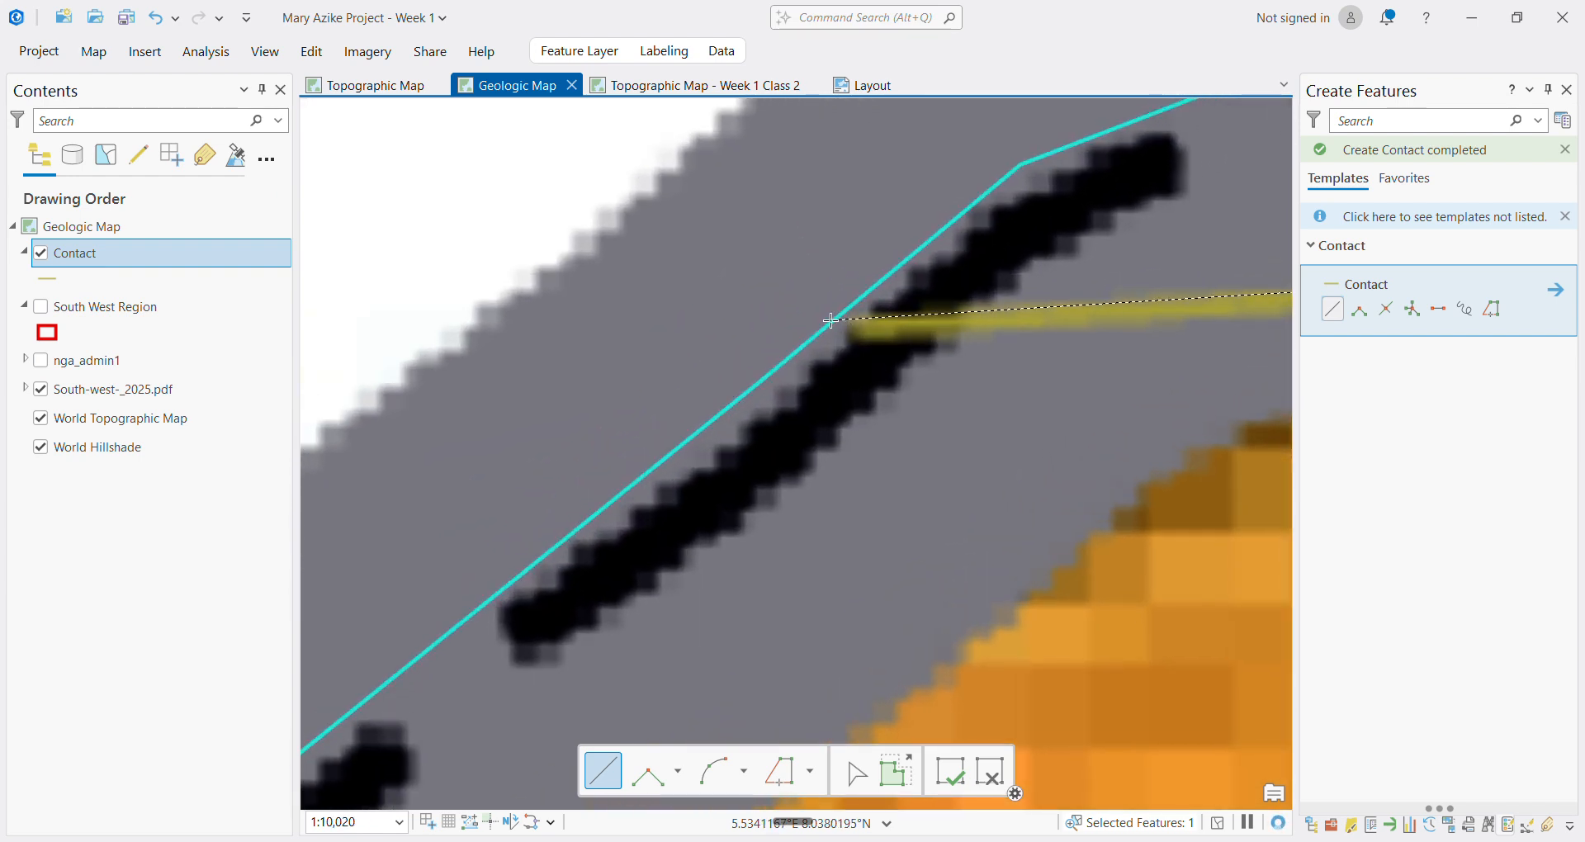
double_click(830, 320)
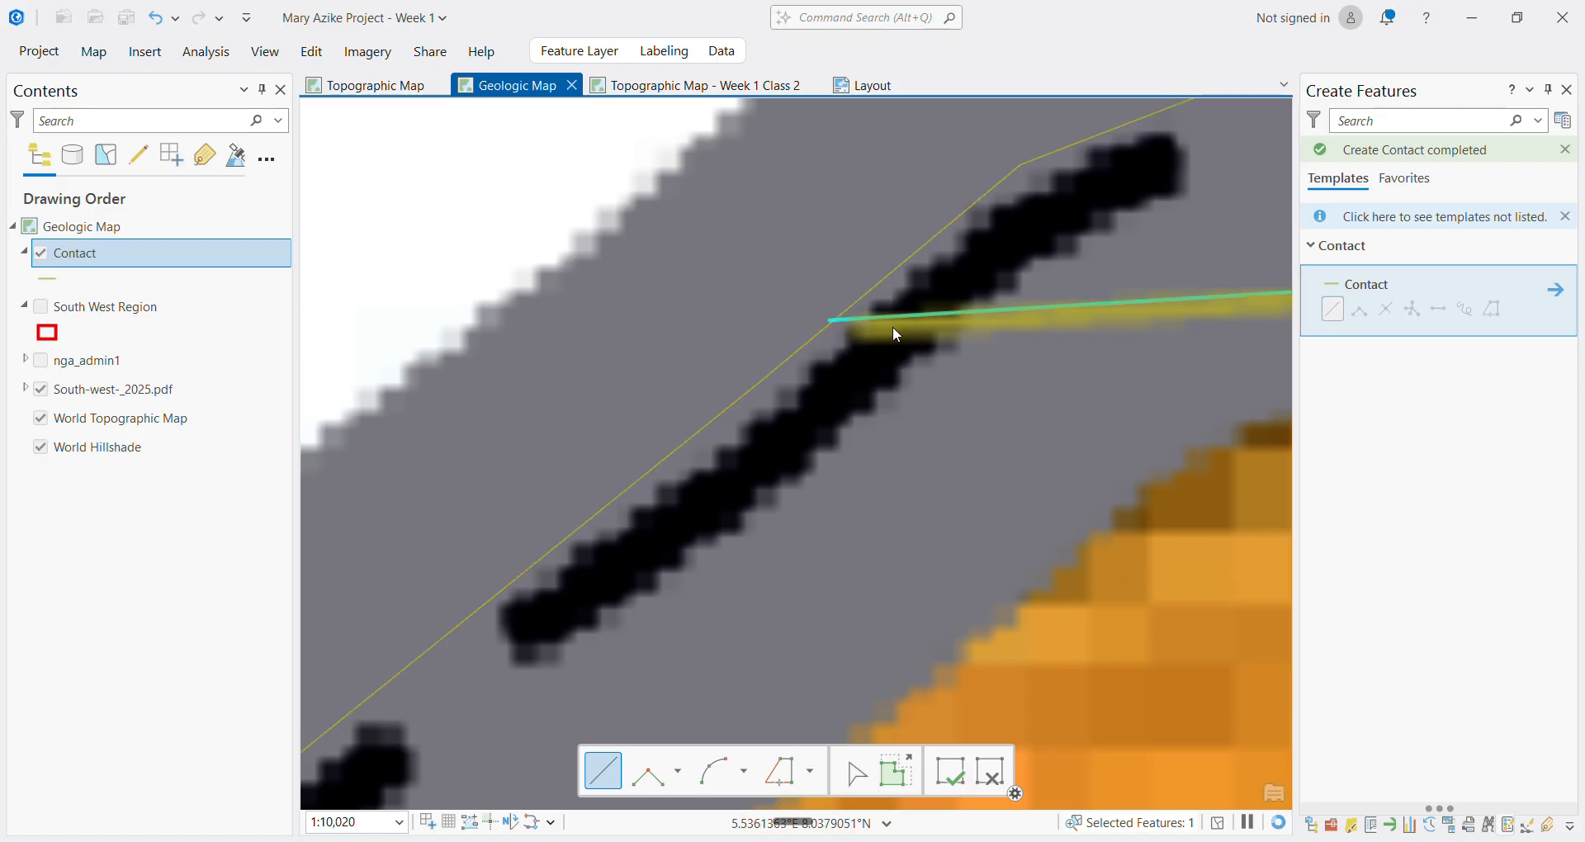
scroll(863, 327, up, 3)
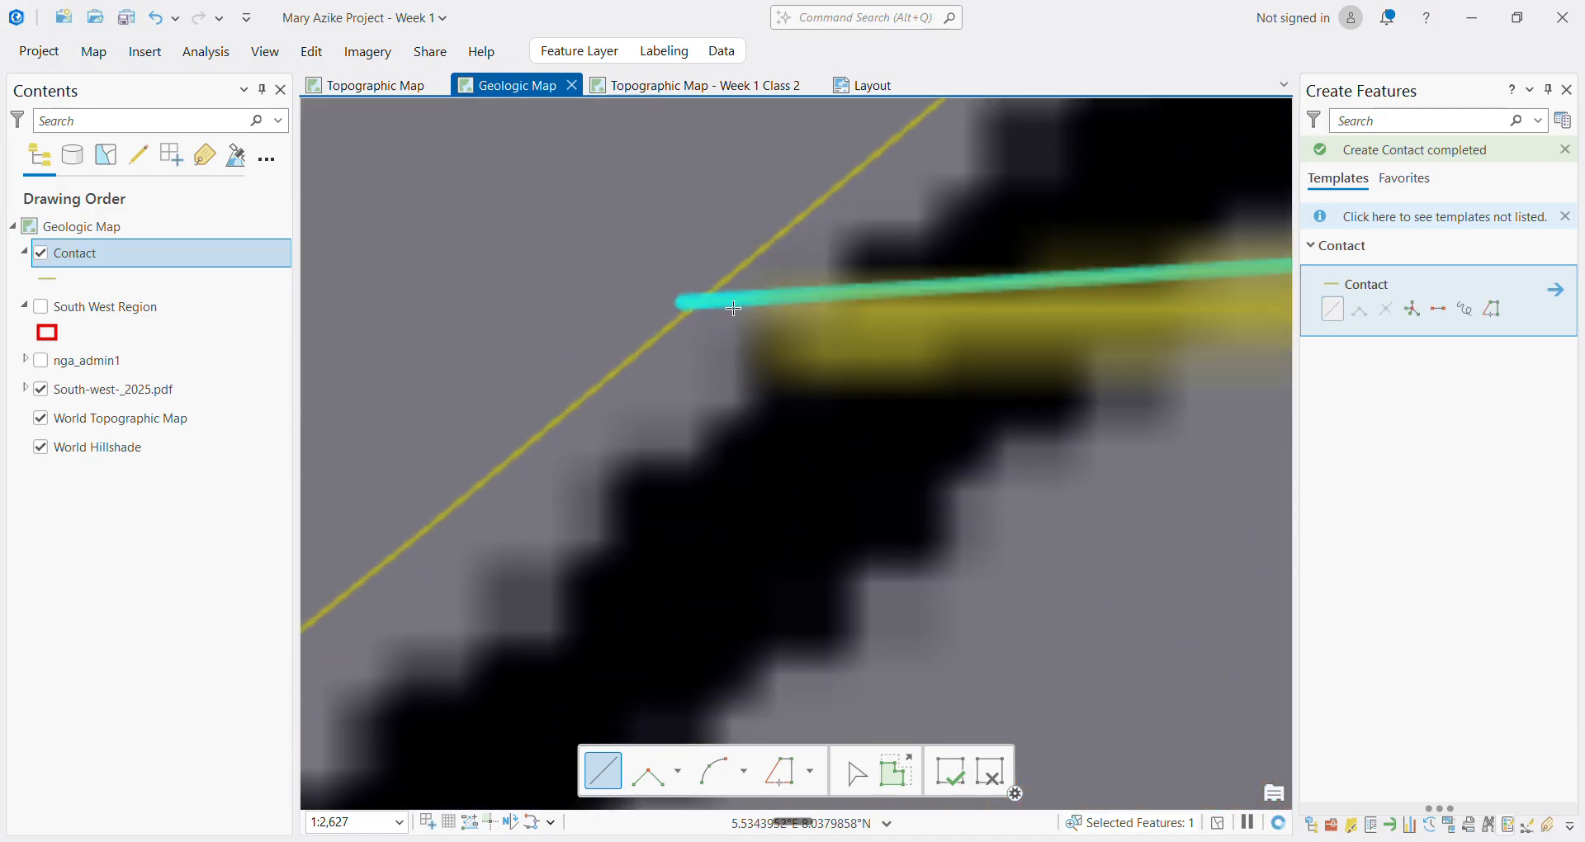
scroll(722, 324, down, 6)
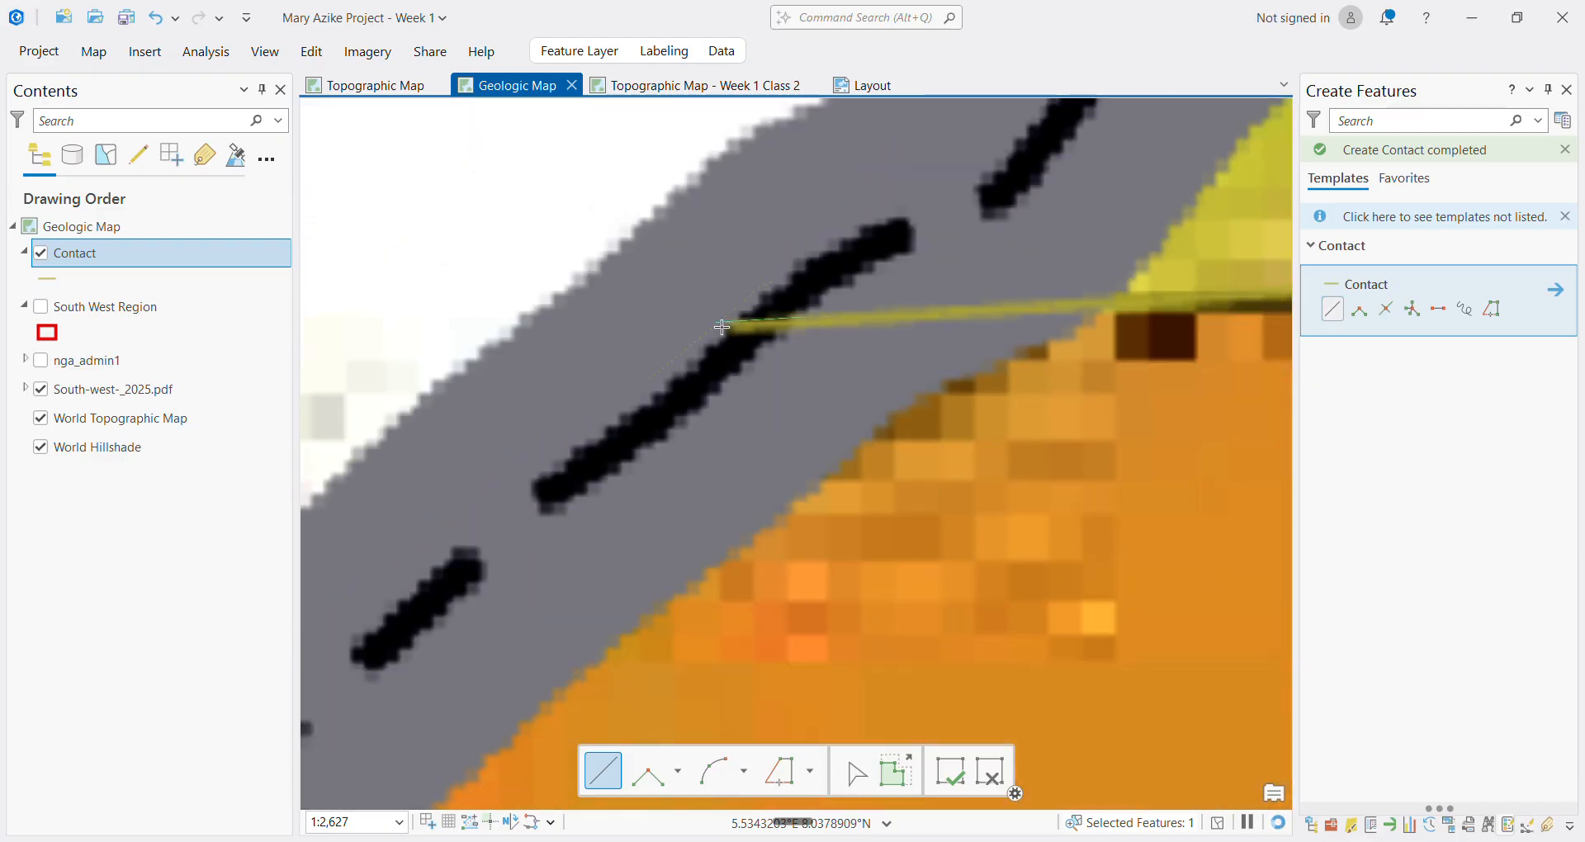
scroll(723, 330, down, 4)
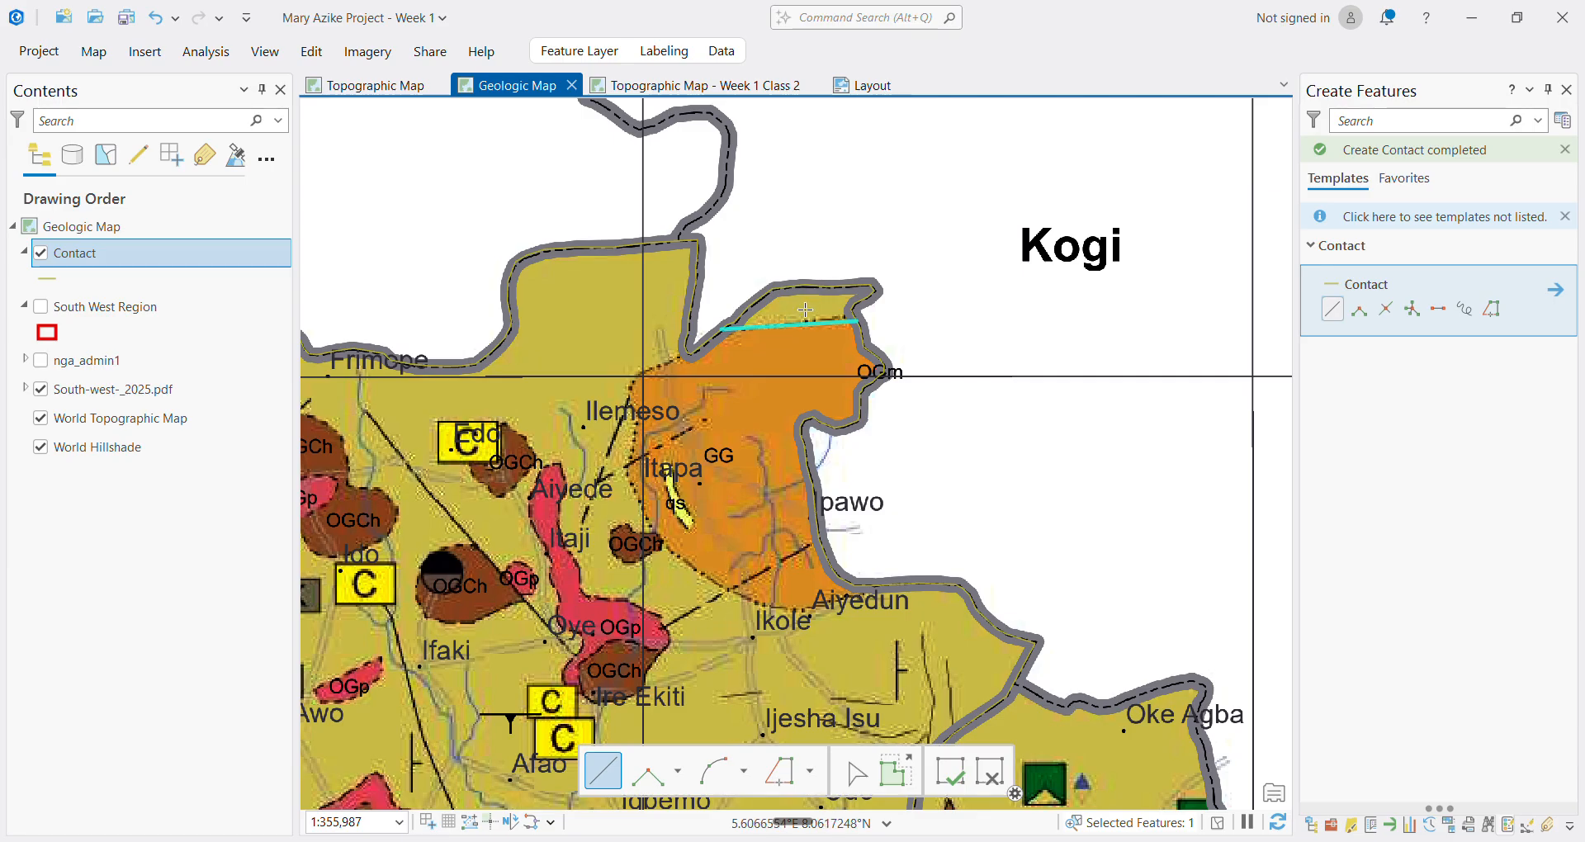
Change the Contact layer's line symbol to red with a width of 4 pt
scroll(679, 370, up, 5)
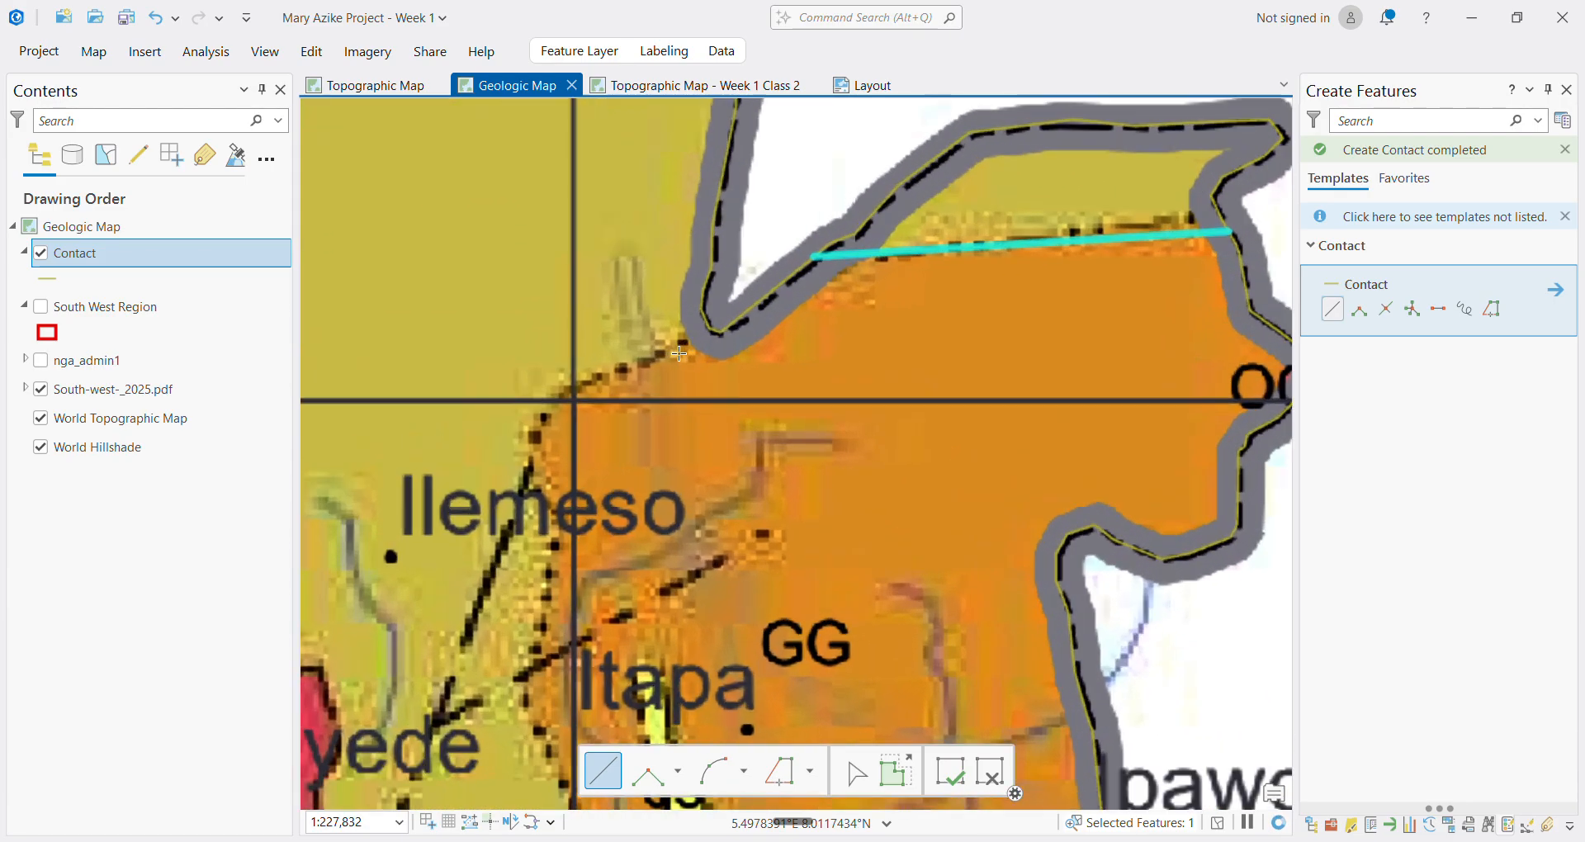
scroll(743, 299, up, 4)
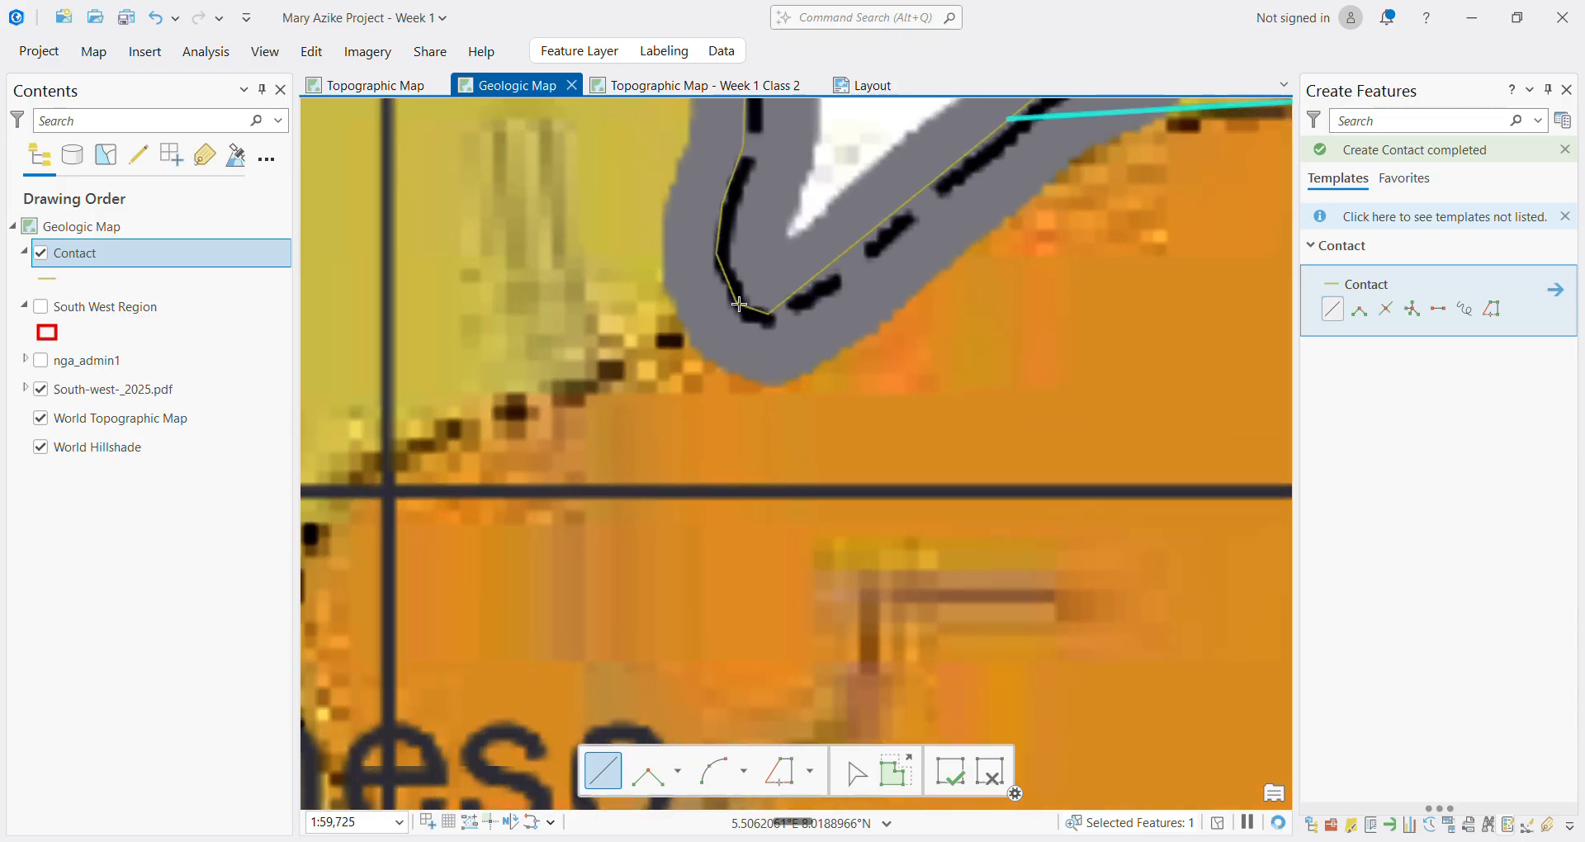
click(58, 285)
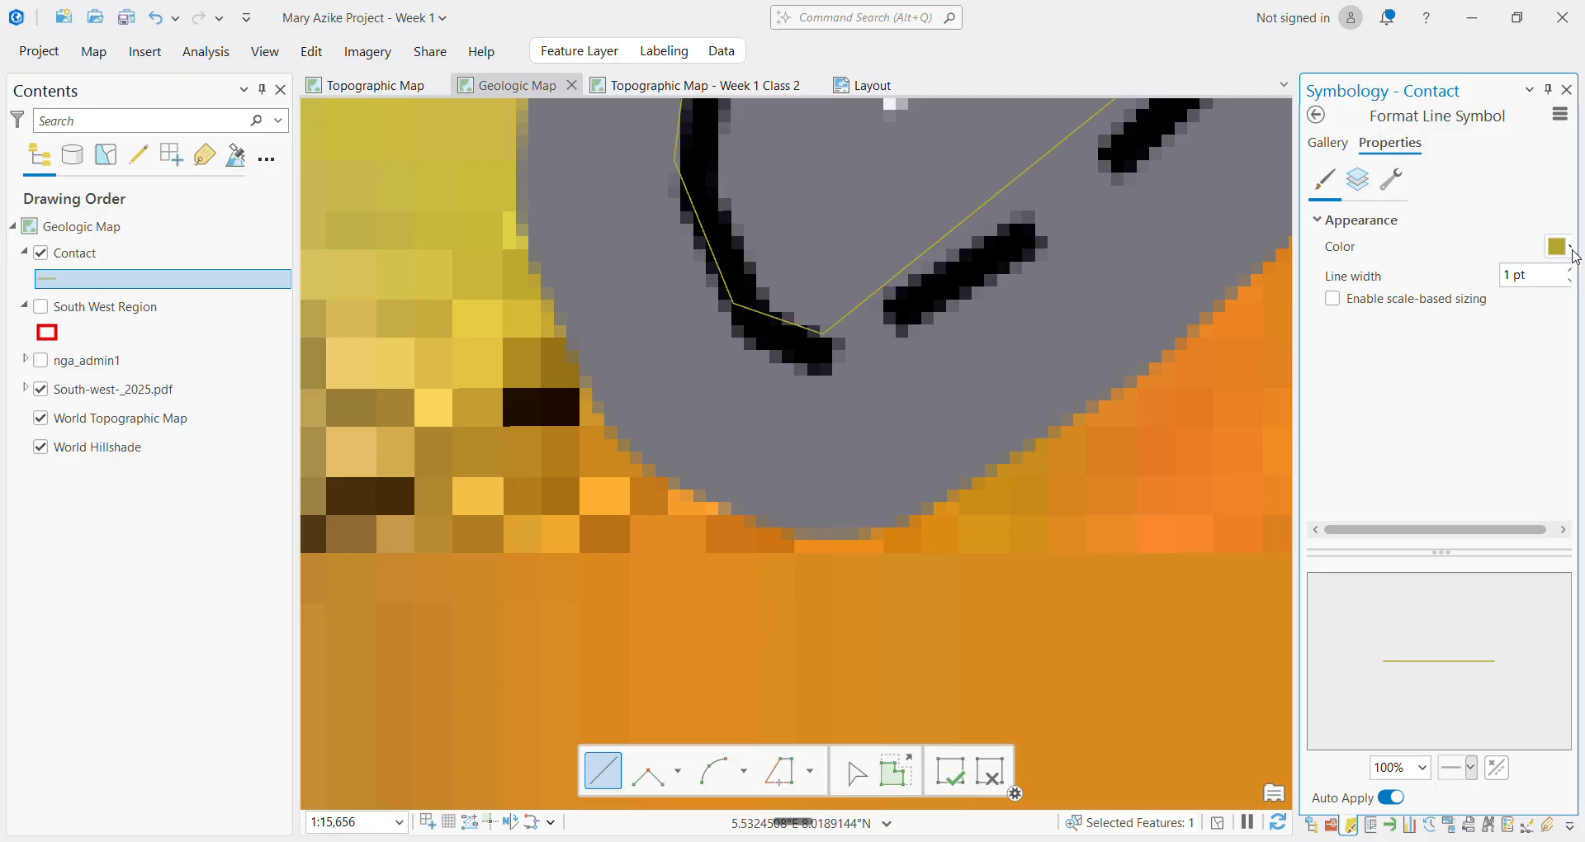
click(1573, 254)
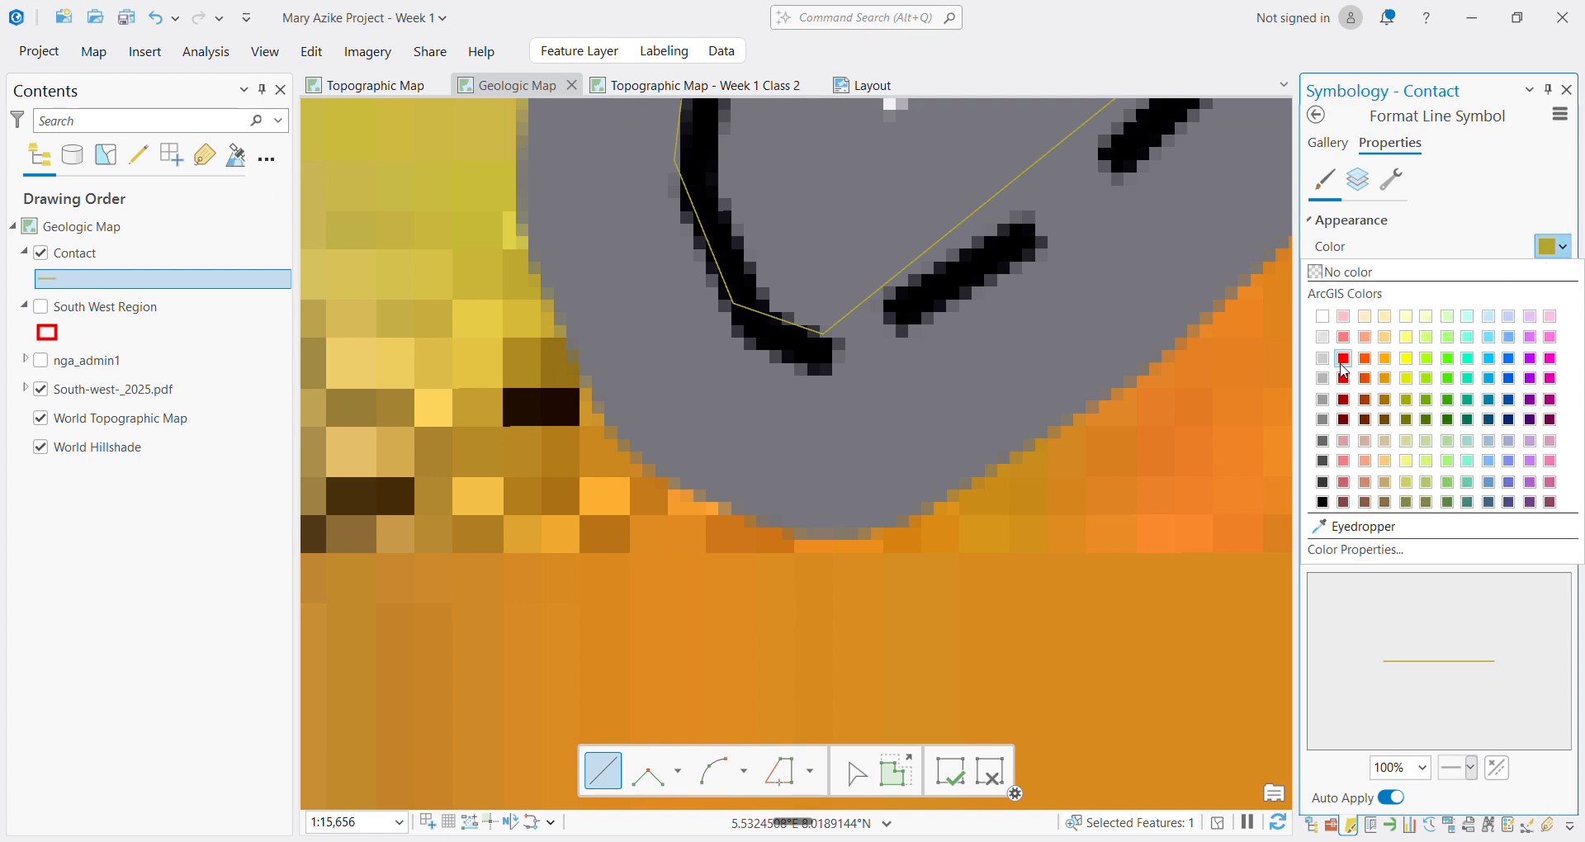
click(1343, 358)
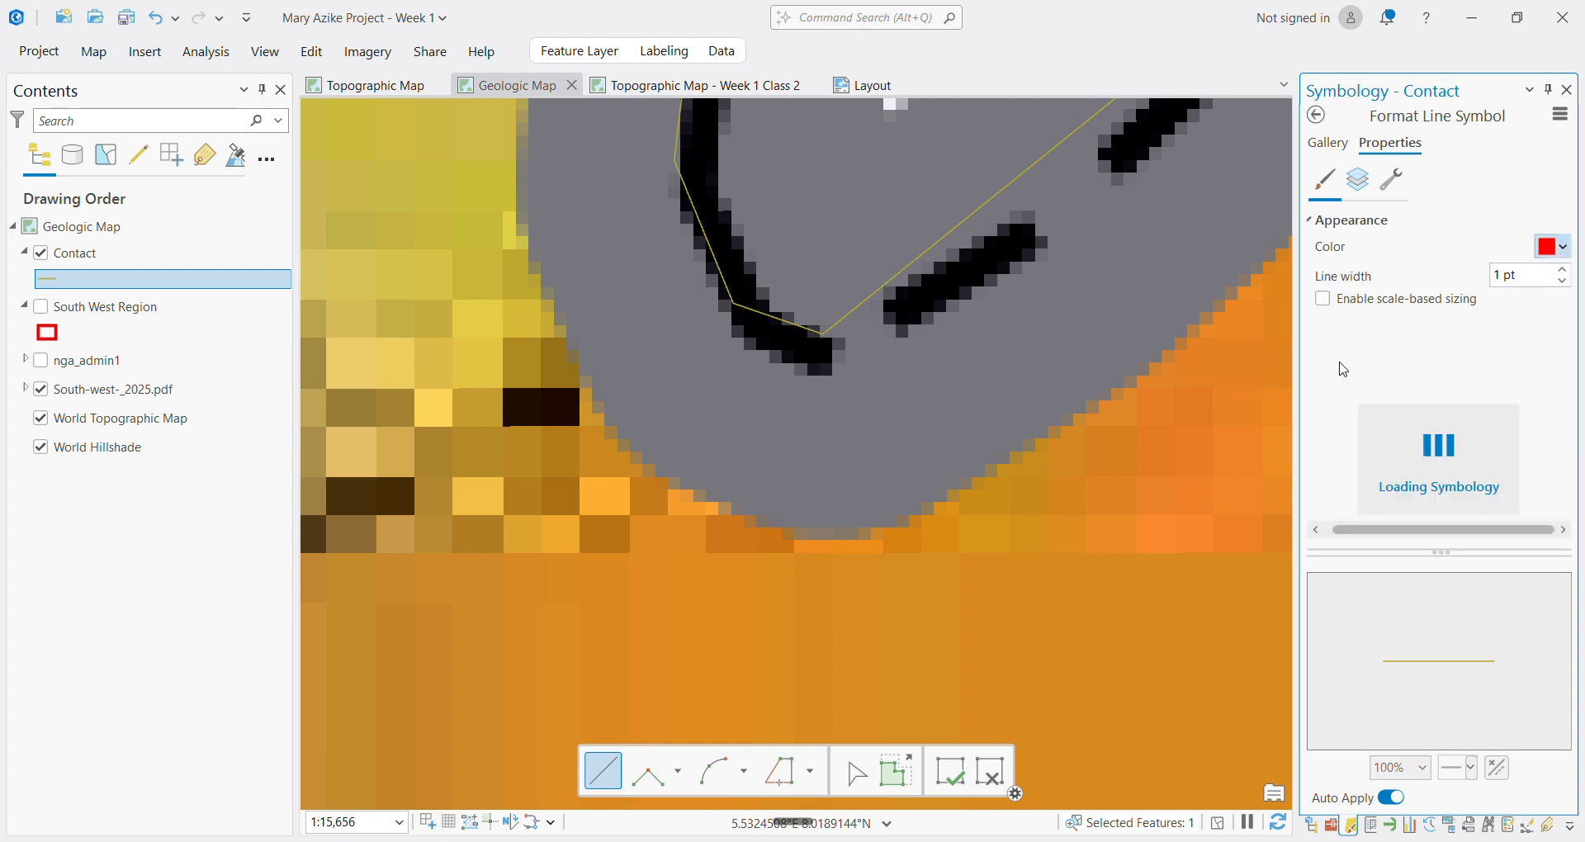
click(1566, 271)
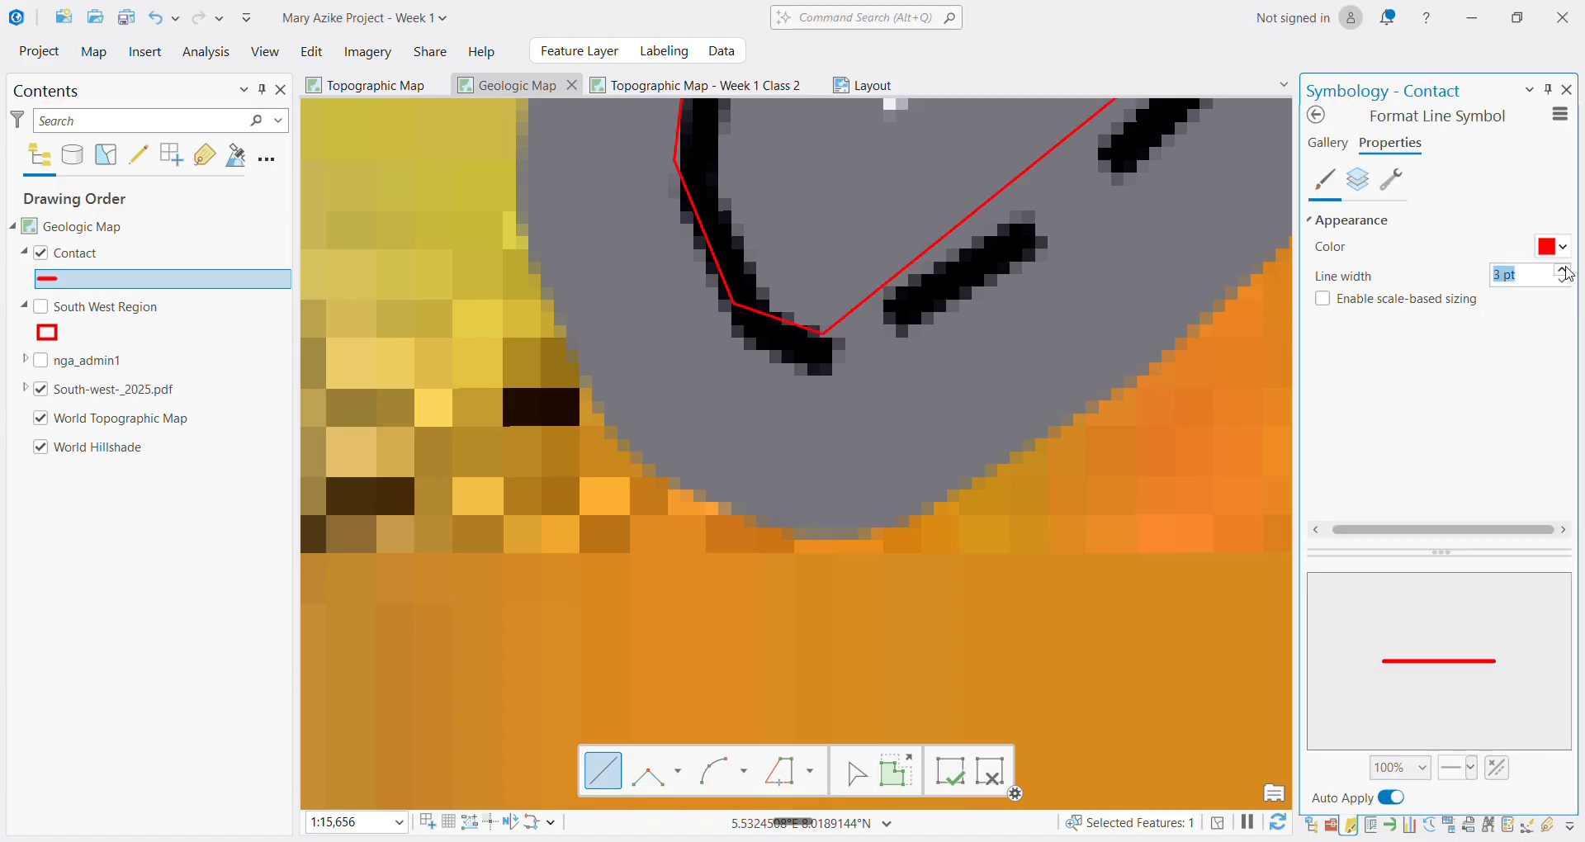
click(1563, 270)
Start another Contact line at the tip of the Ekiti boundary notch and trace the GG unit's dotted contact southwest toward Ilemeso
scroll(1035, 507, down, 5)
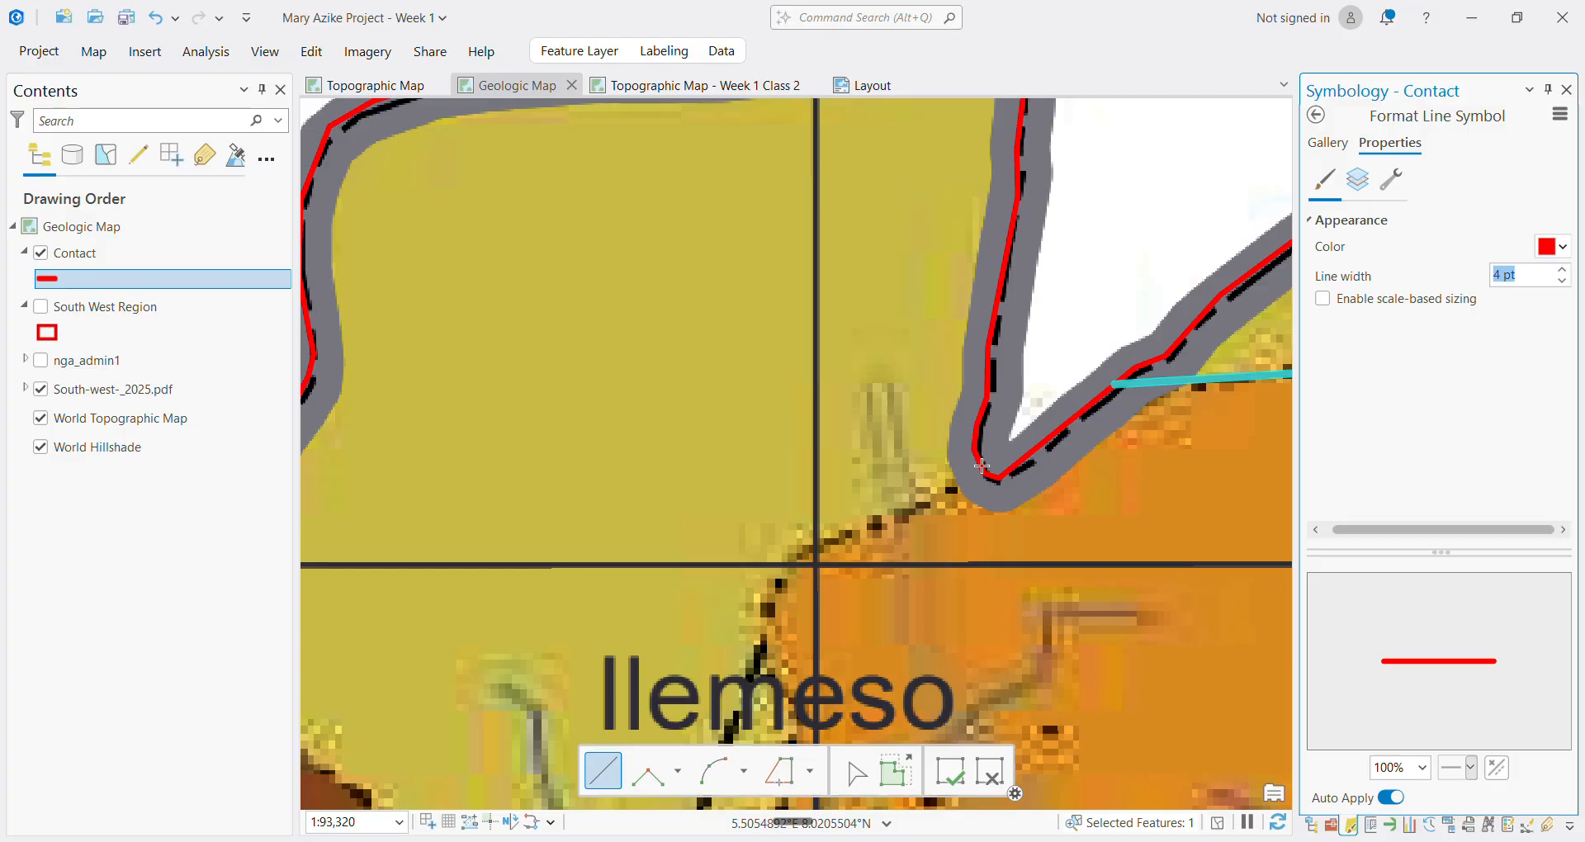
click(981, 468)
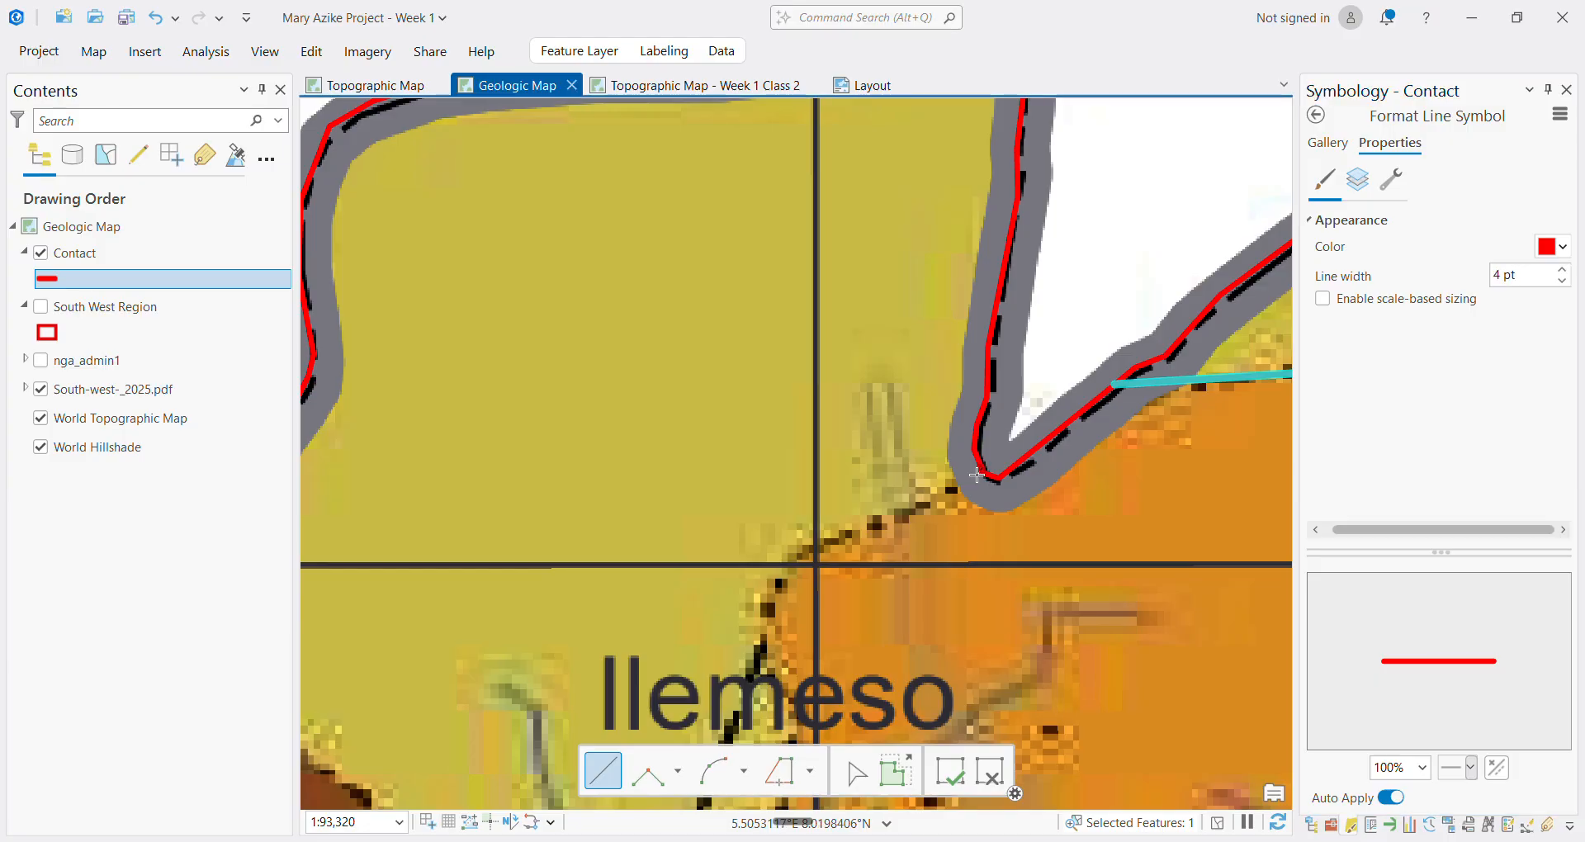
scroll(1014, 468, up, 5)
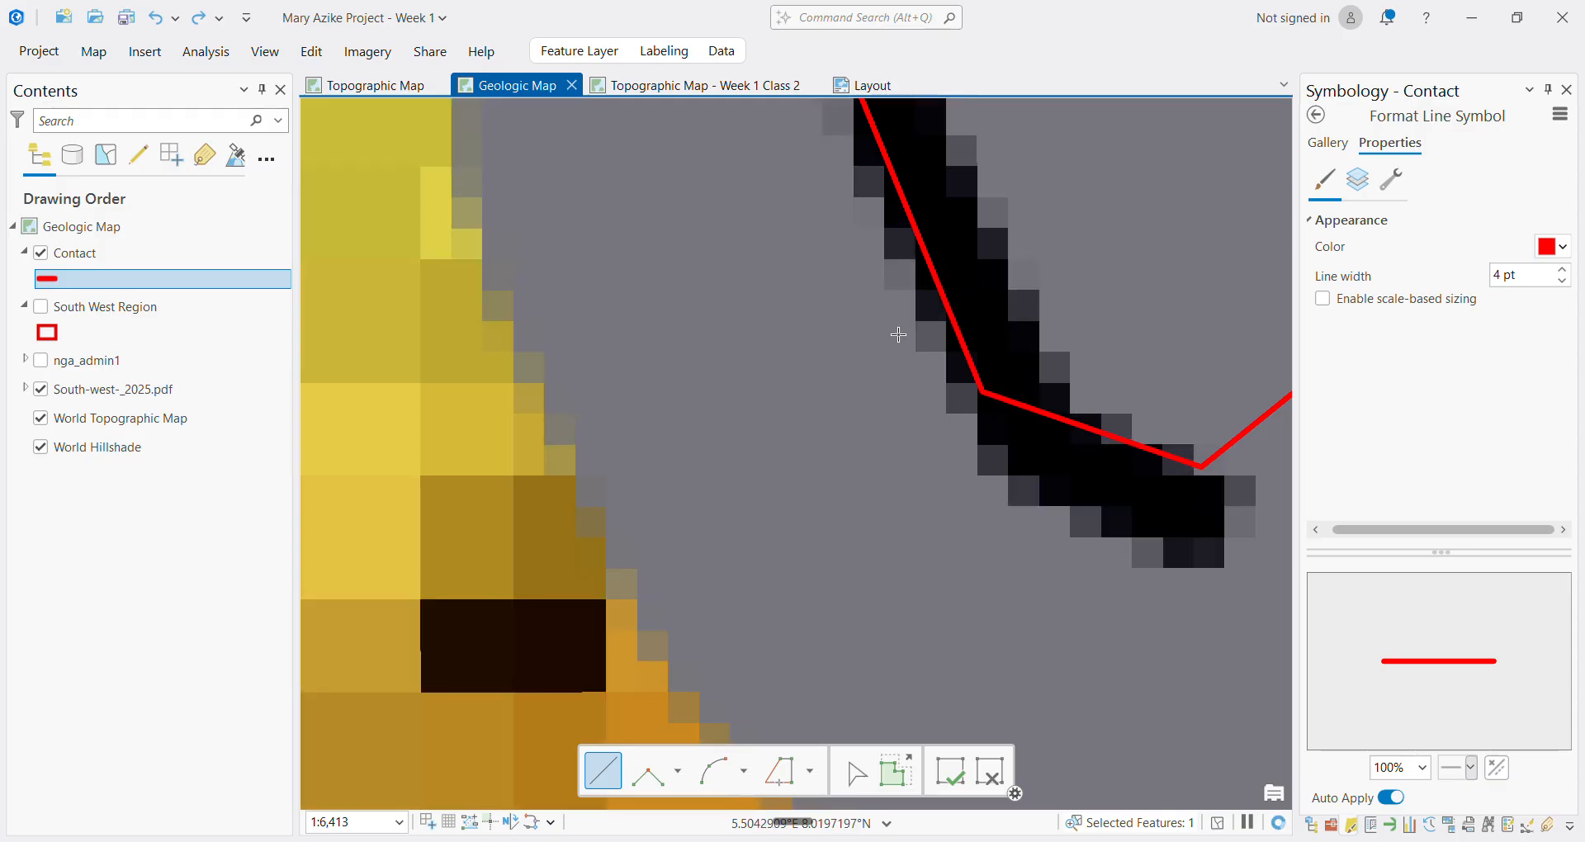
scroll(954, 429, down, 3)
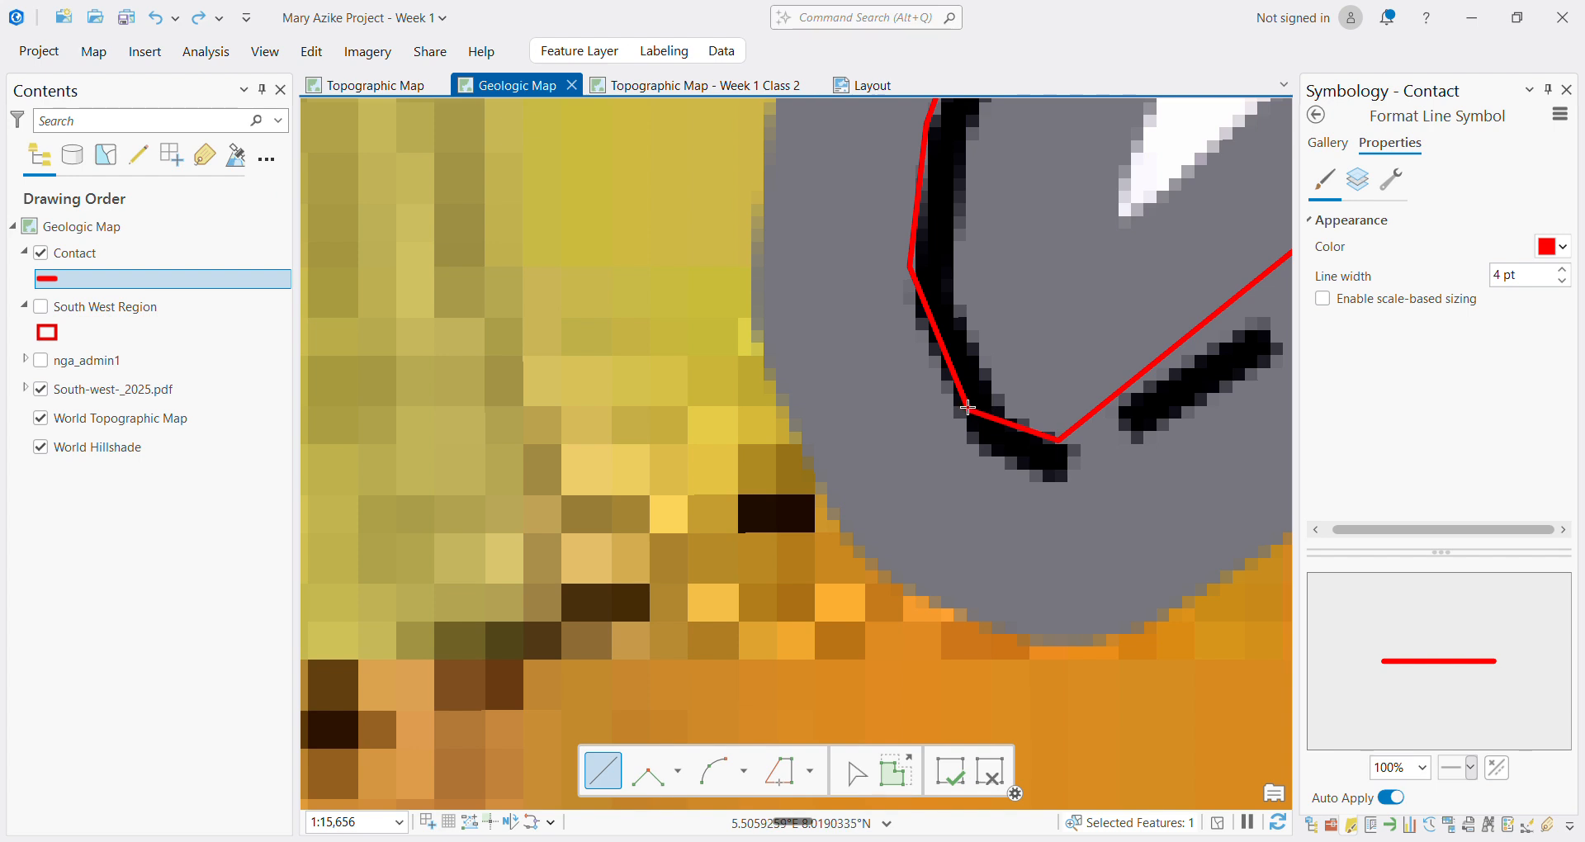
click(960, 411)
scroll(790, 539, down, 4)
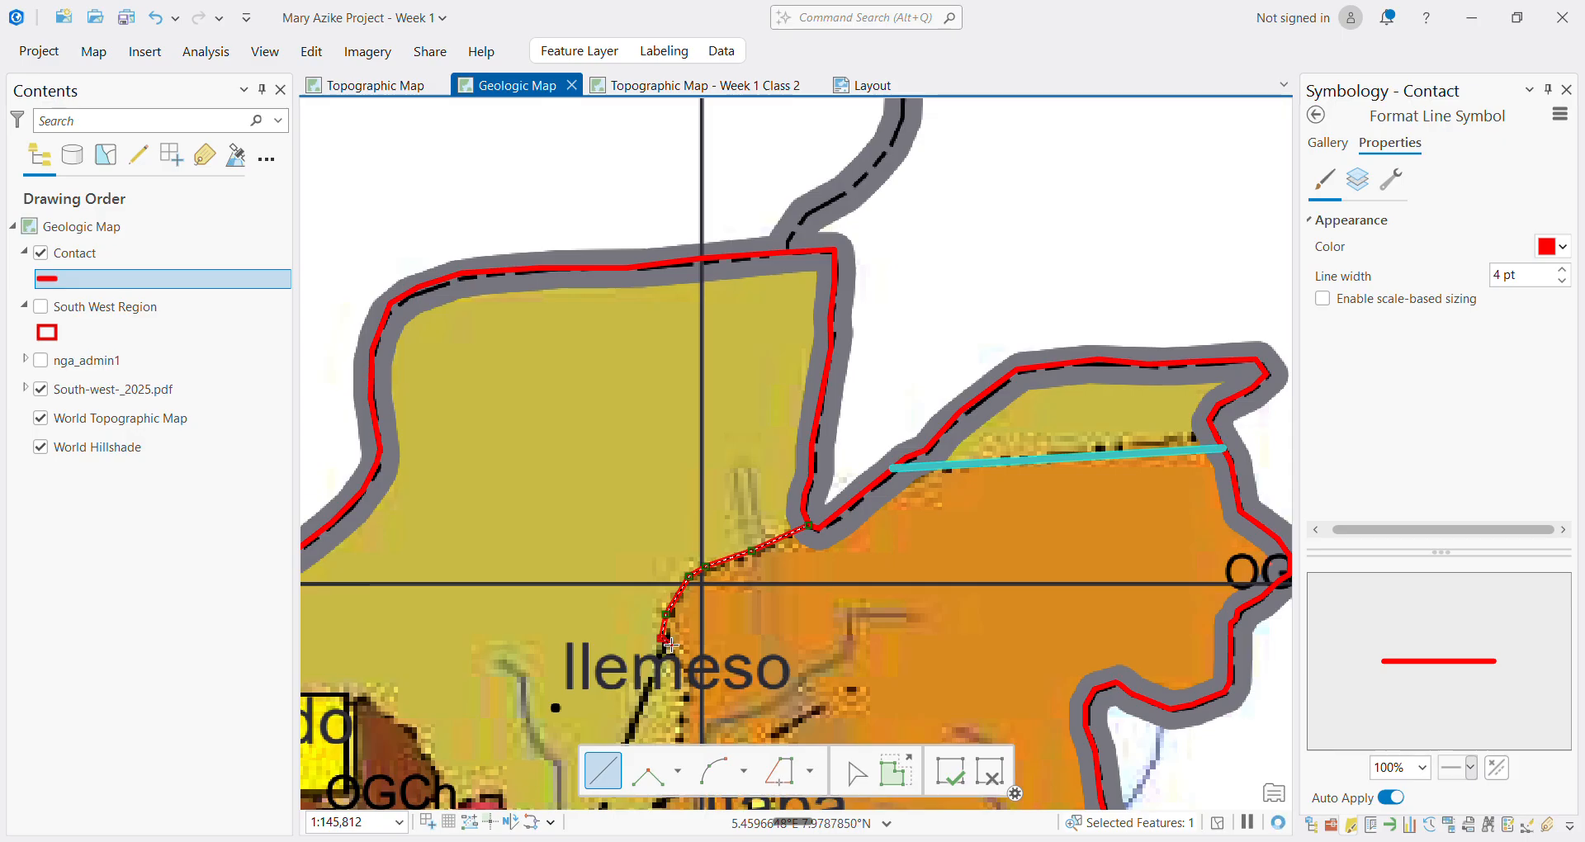
key(ctrl+z)
Examine the remaining dotted contact around the orange GG unit and its position within Ekiti
scroll(667, 649, down, 4)
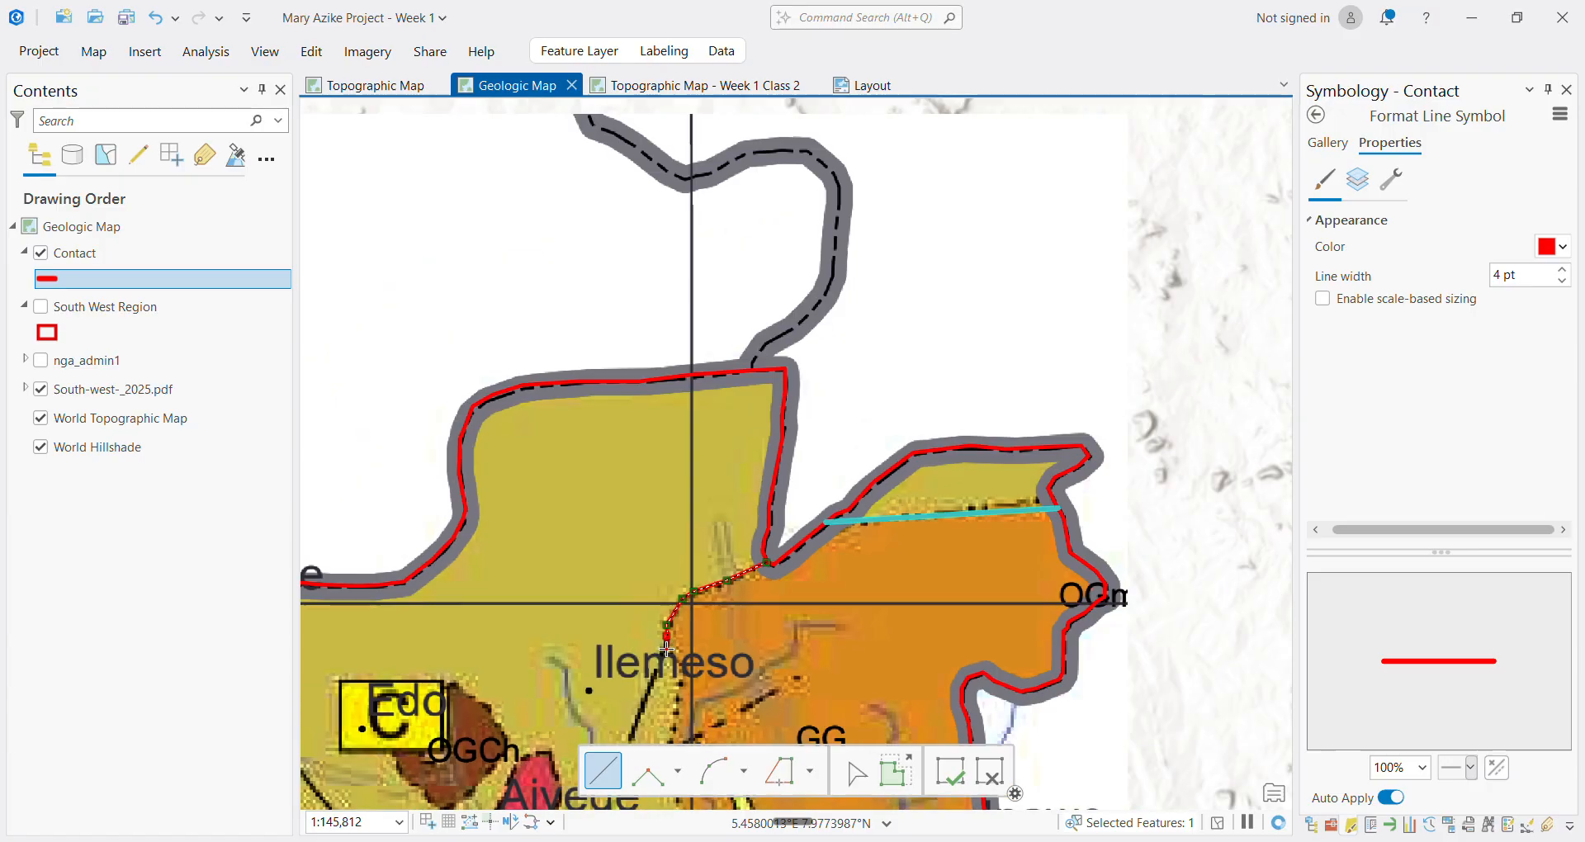
scroll(678, 721, up, 2)
scroll(678, 721, up, 2)
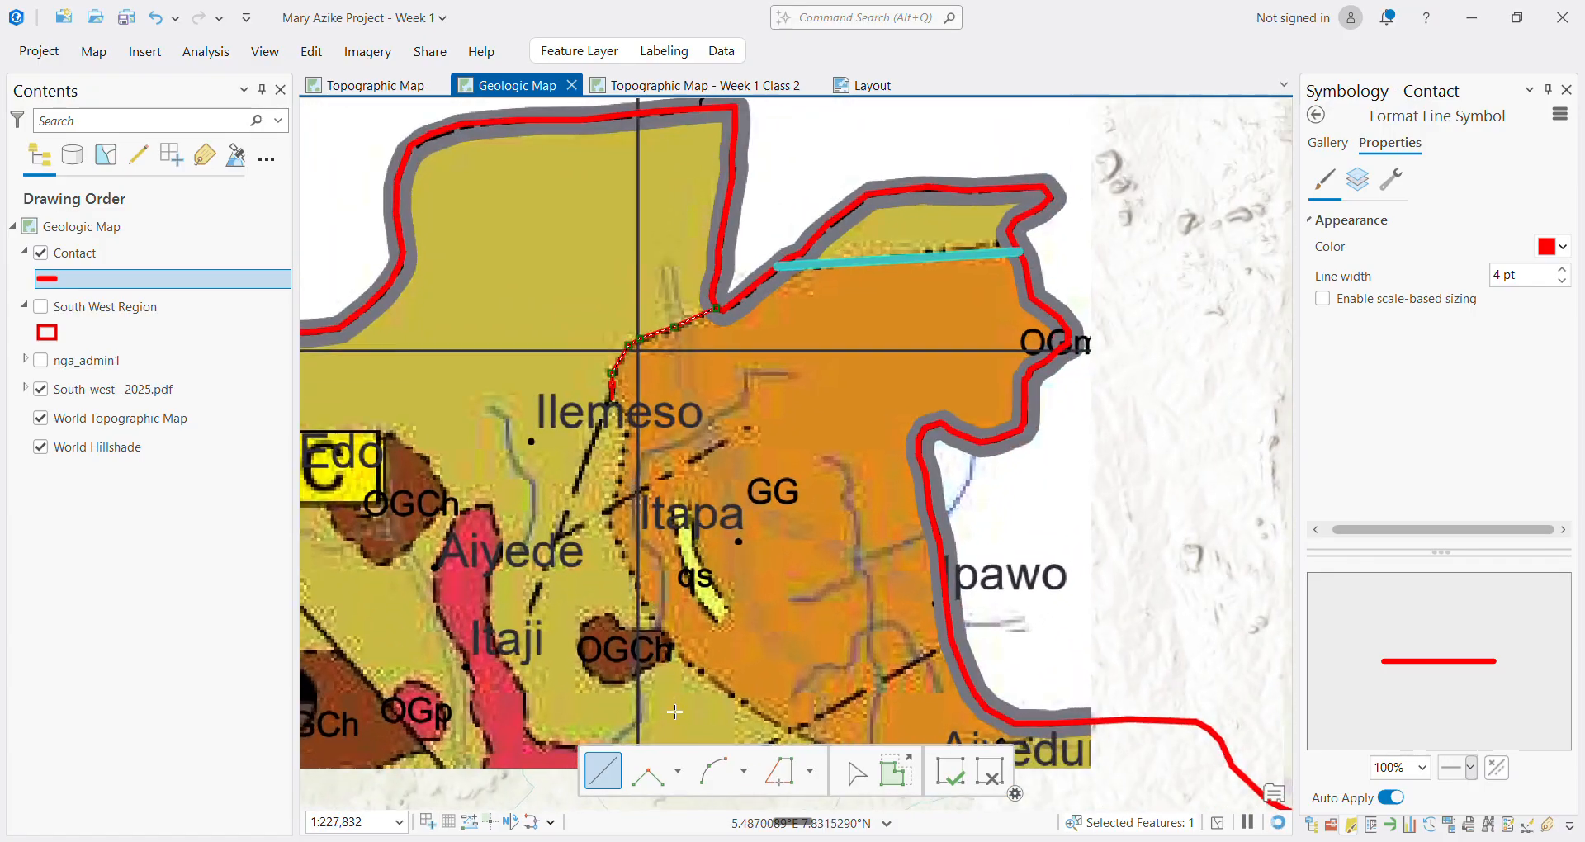
scroll(776, 442, down, 2)
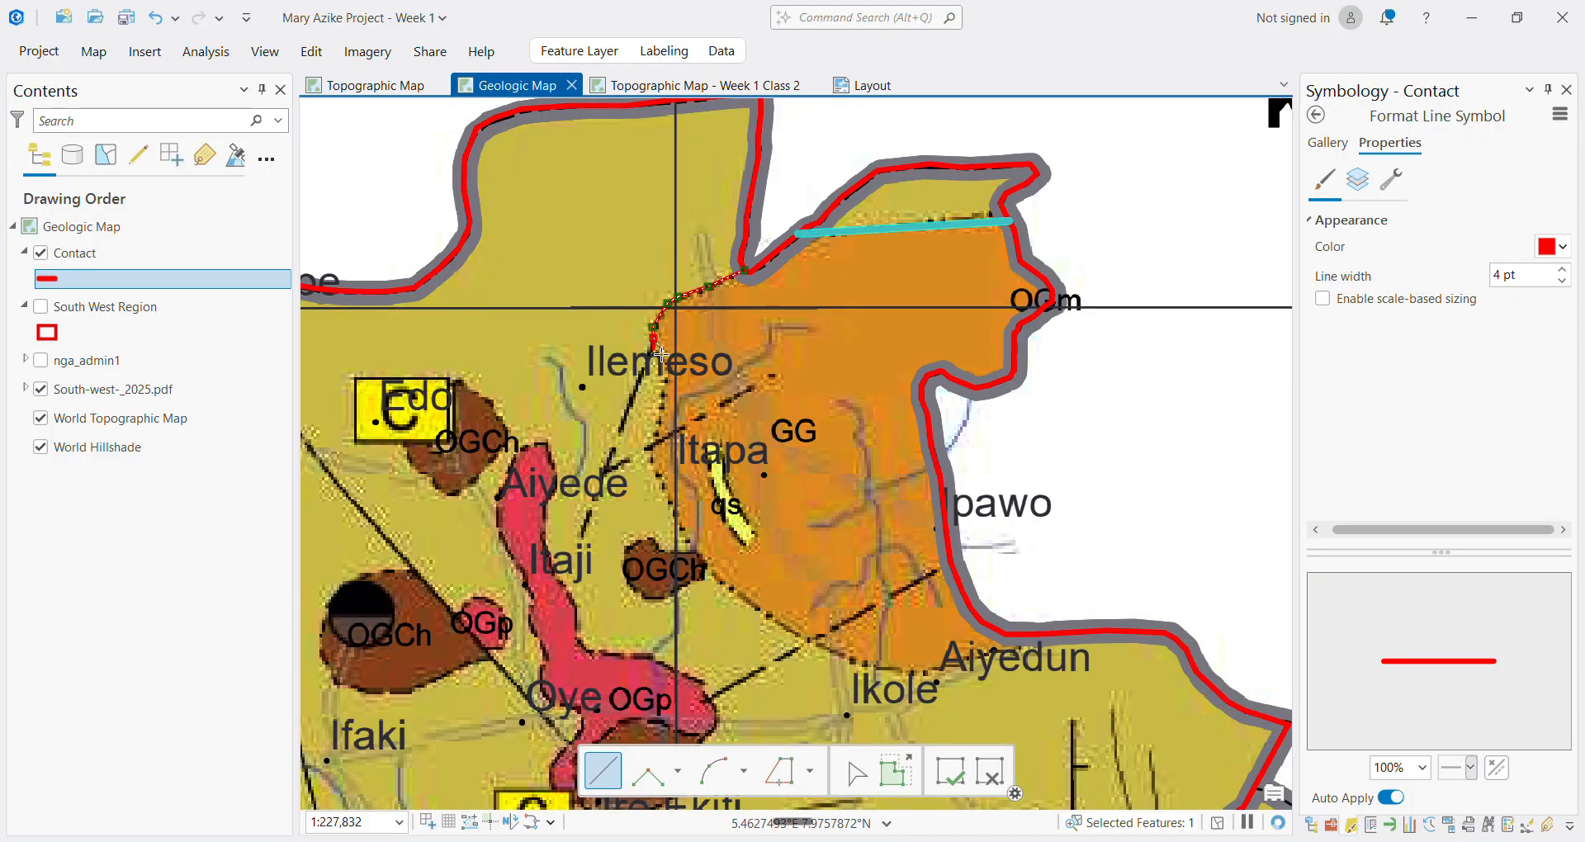
scroll(661, 354, down, 2)
scroll(668, 342, up, 2)
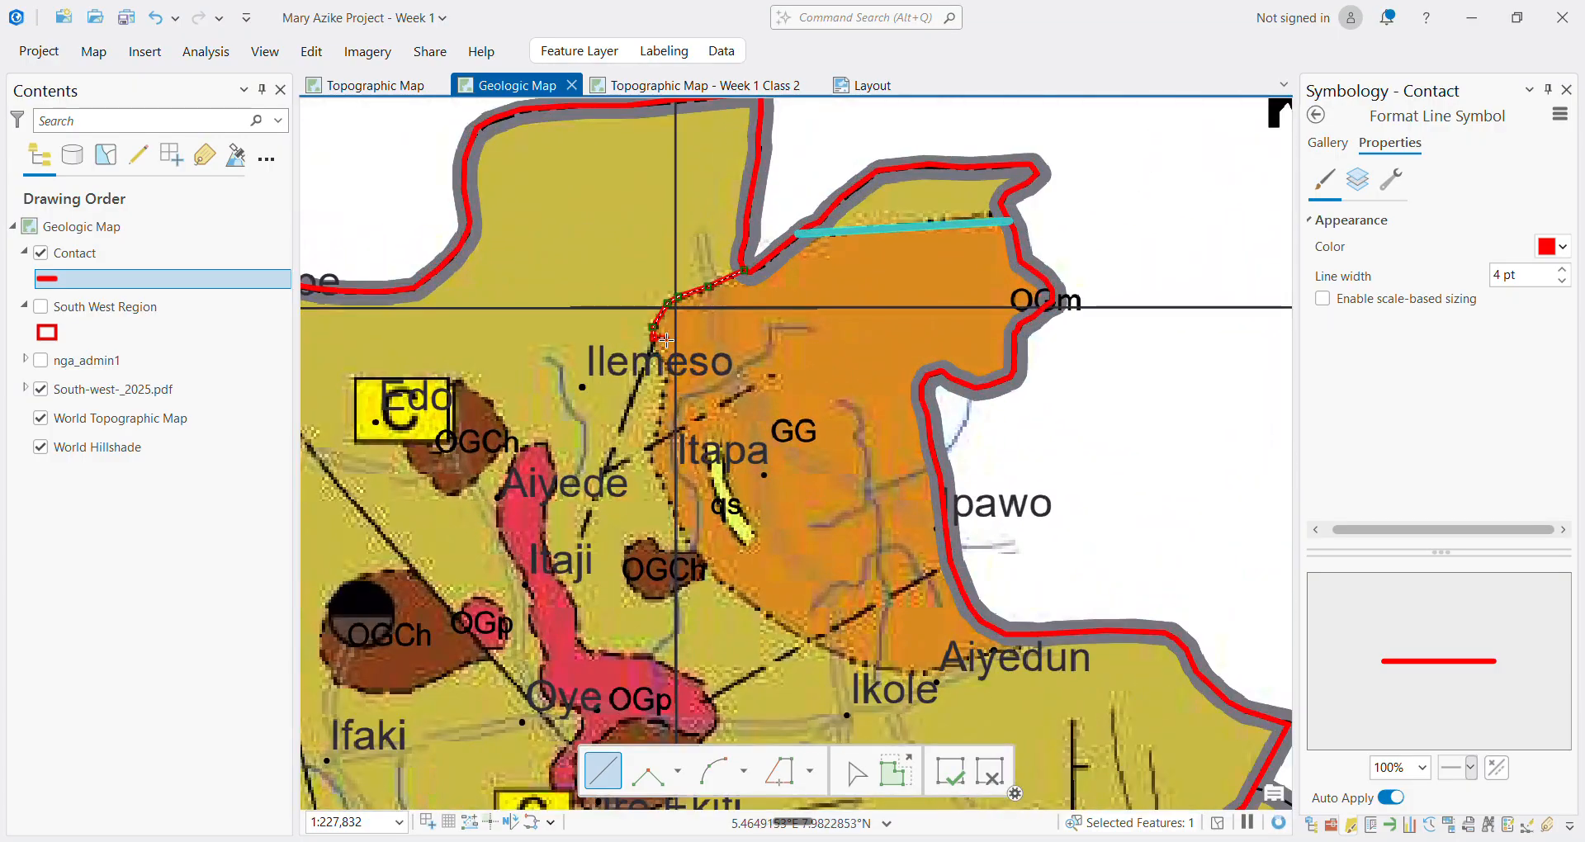
scroll(671, 340, up, 2)
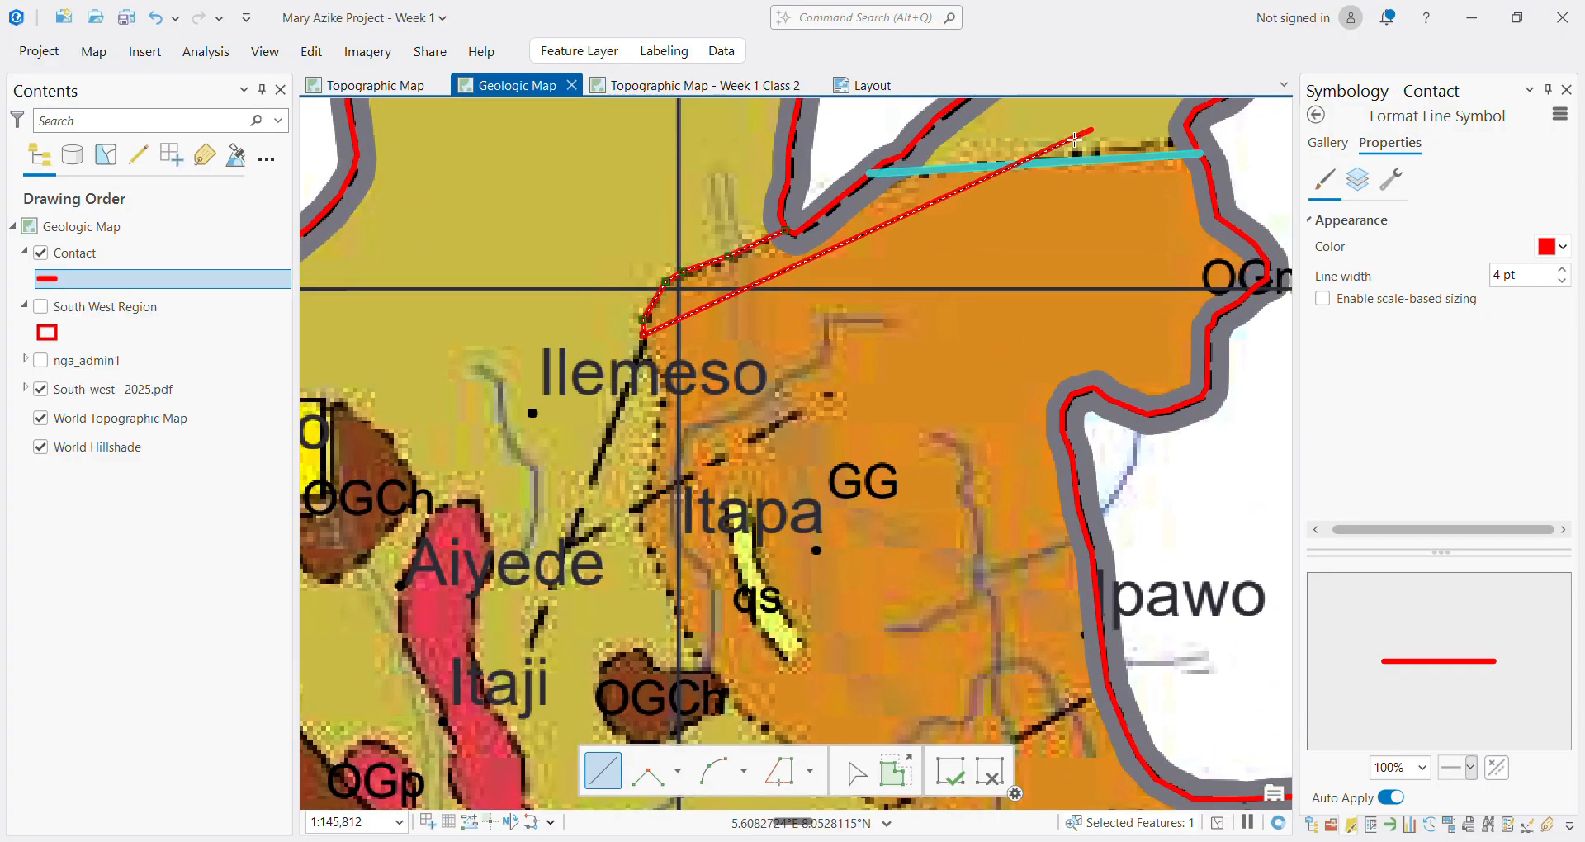
scroll(1054, 184, down, 4)
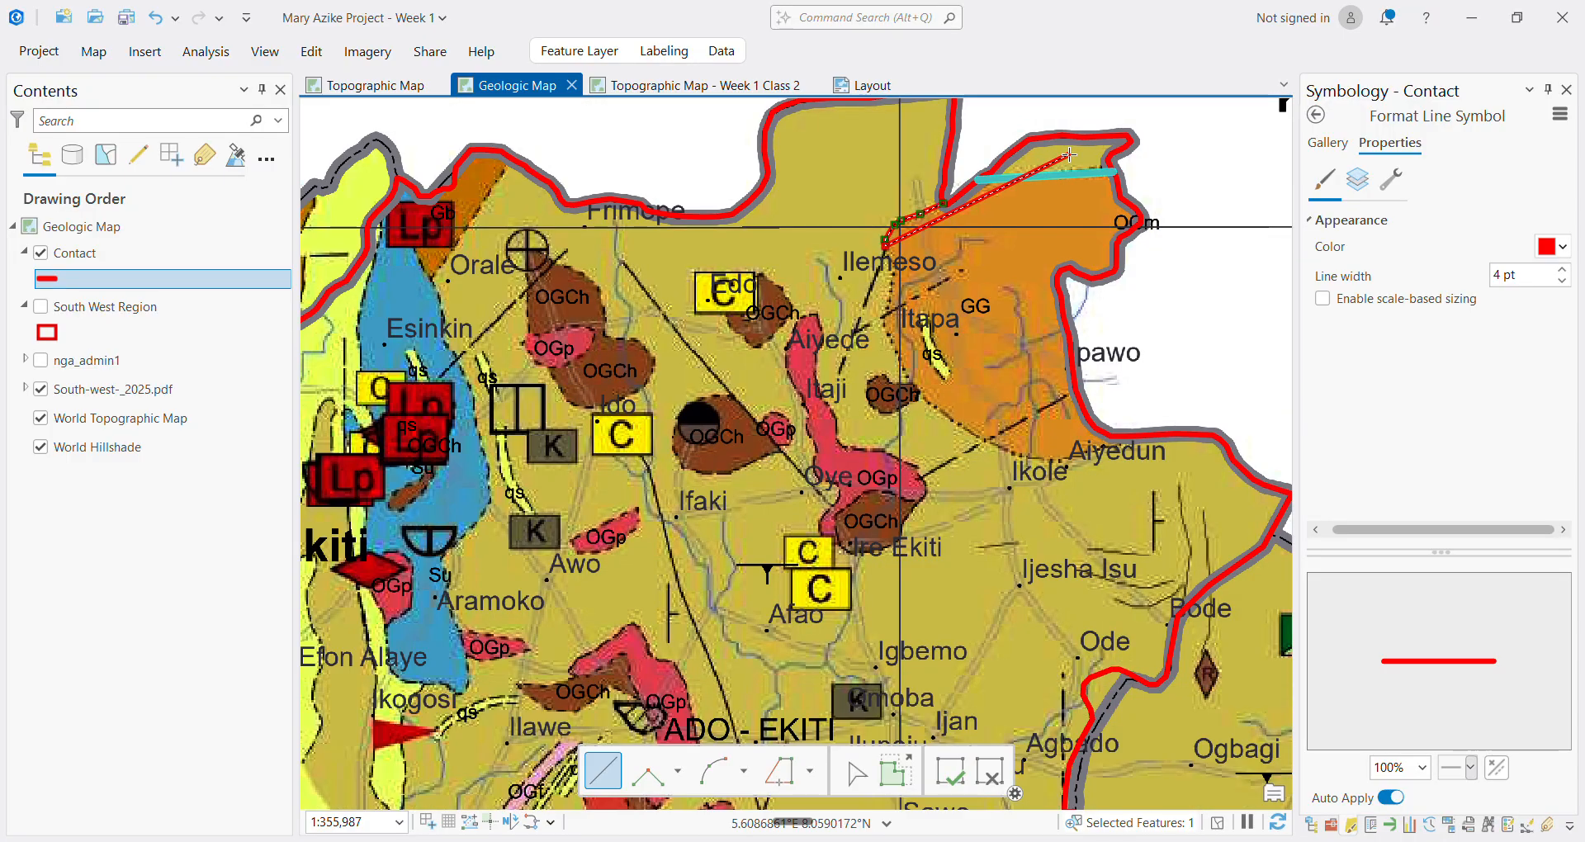
scroll(957, 289, down, 4)
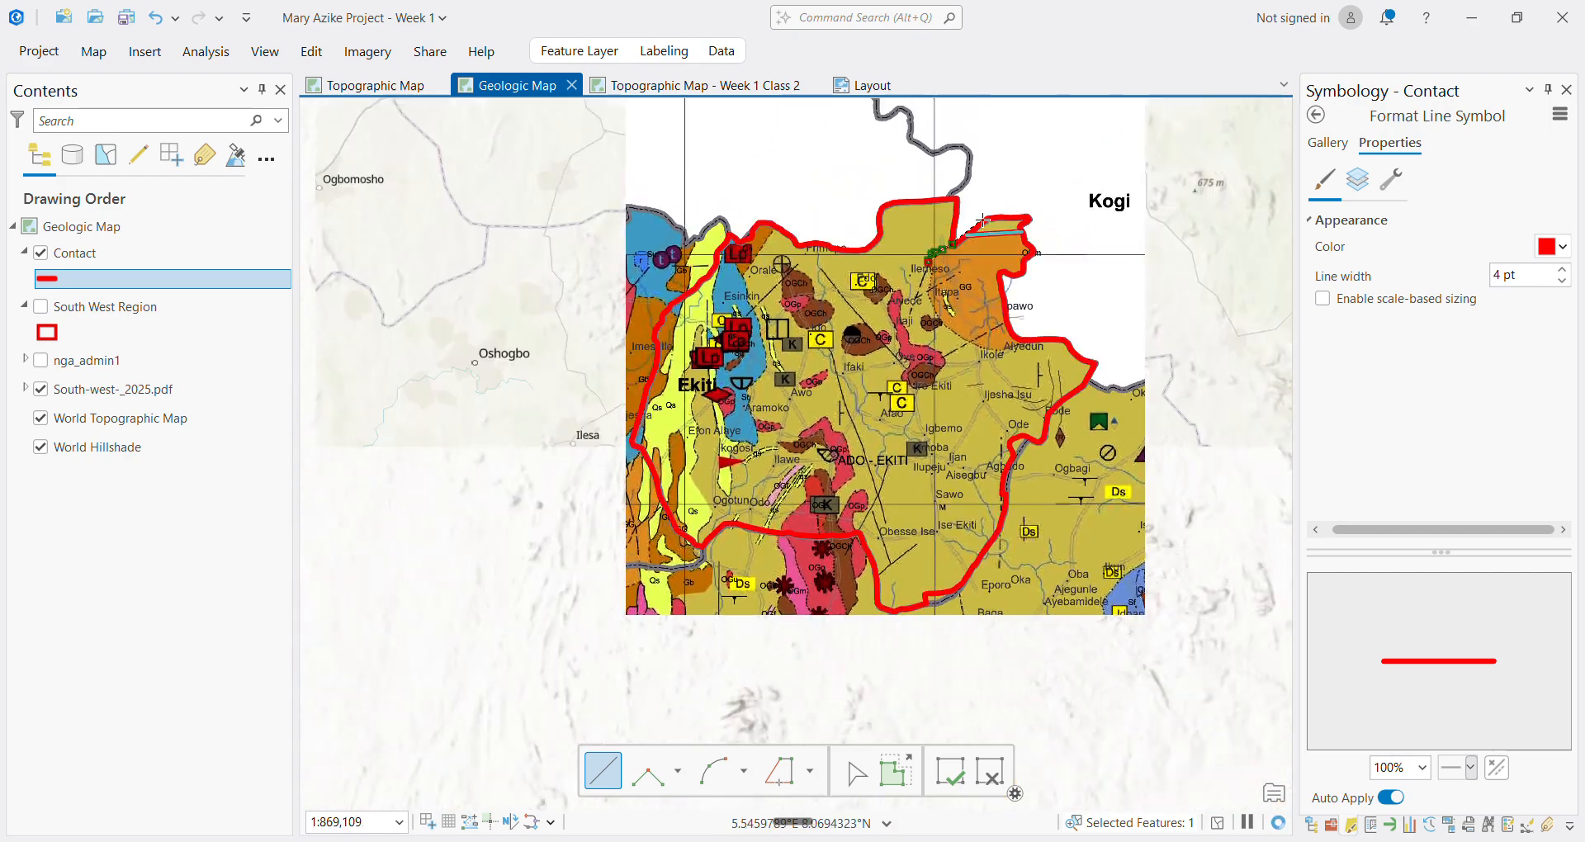
Extend the Contact line south along the GG unit's dotted western contact from Ilemeso toward Itapa
scroll(928, 271, up, 6)
scroll(928, 271, up, 6)
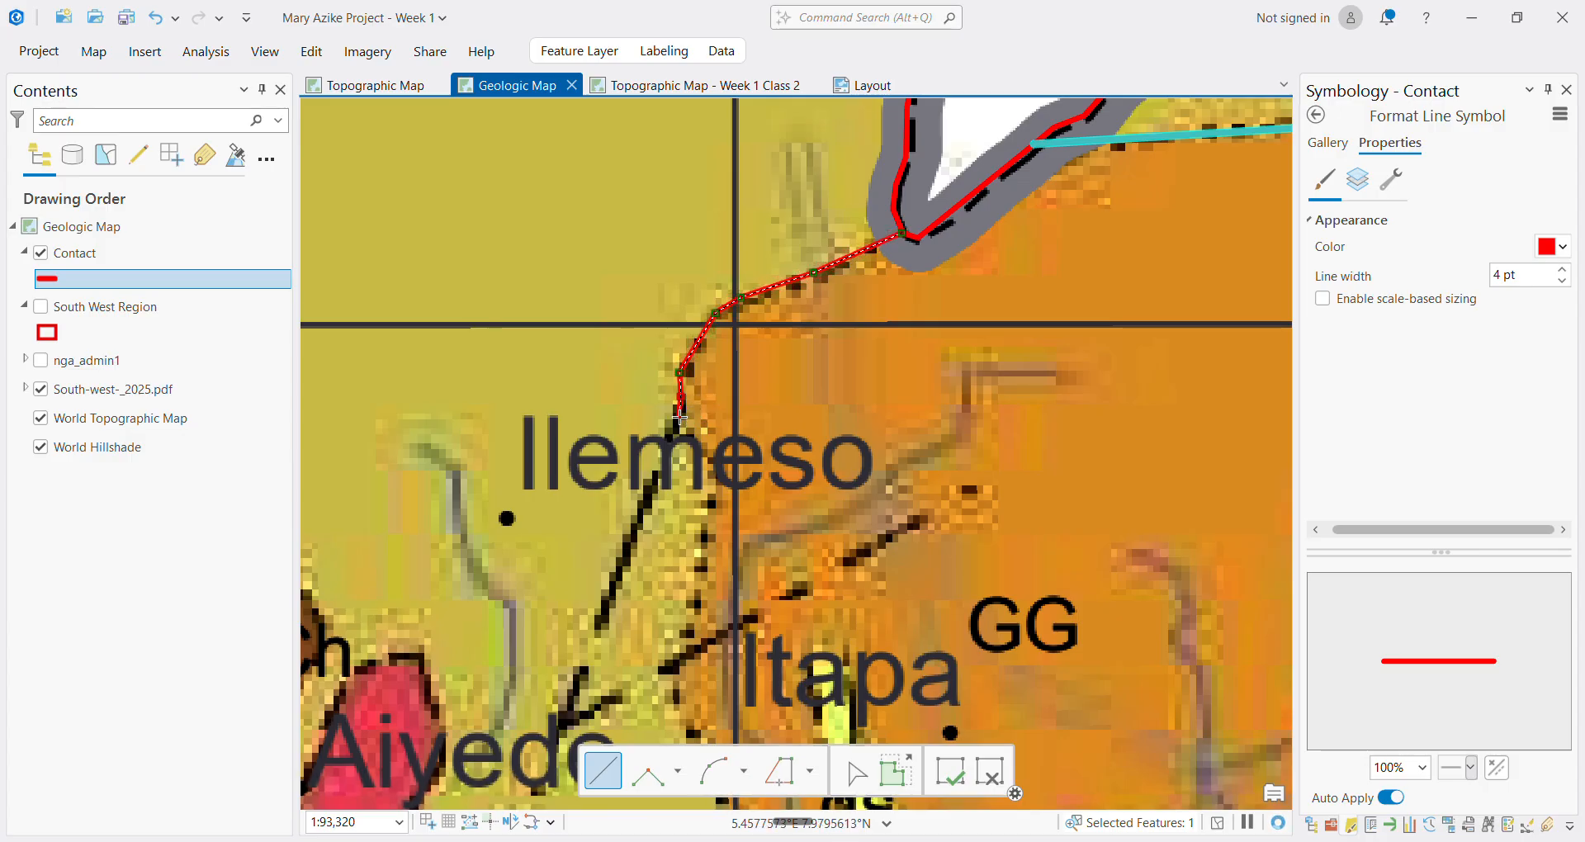
click(714, 467)
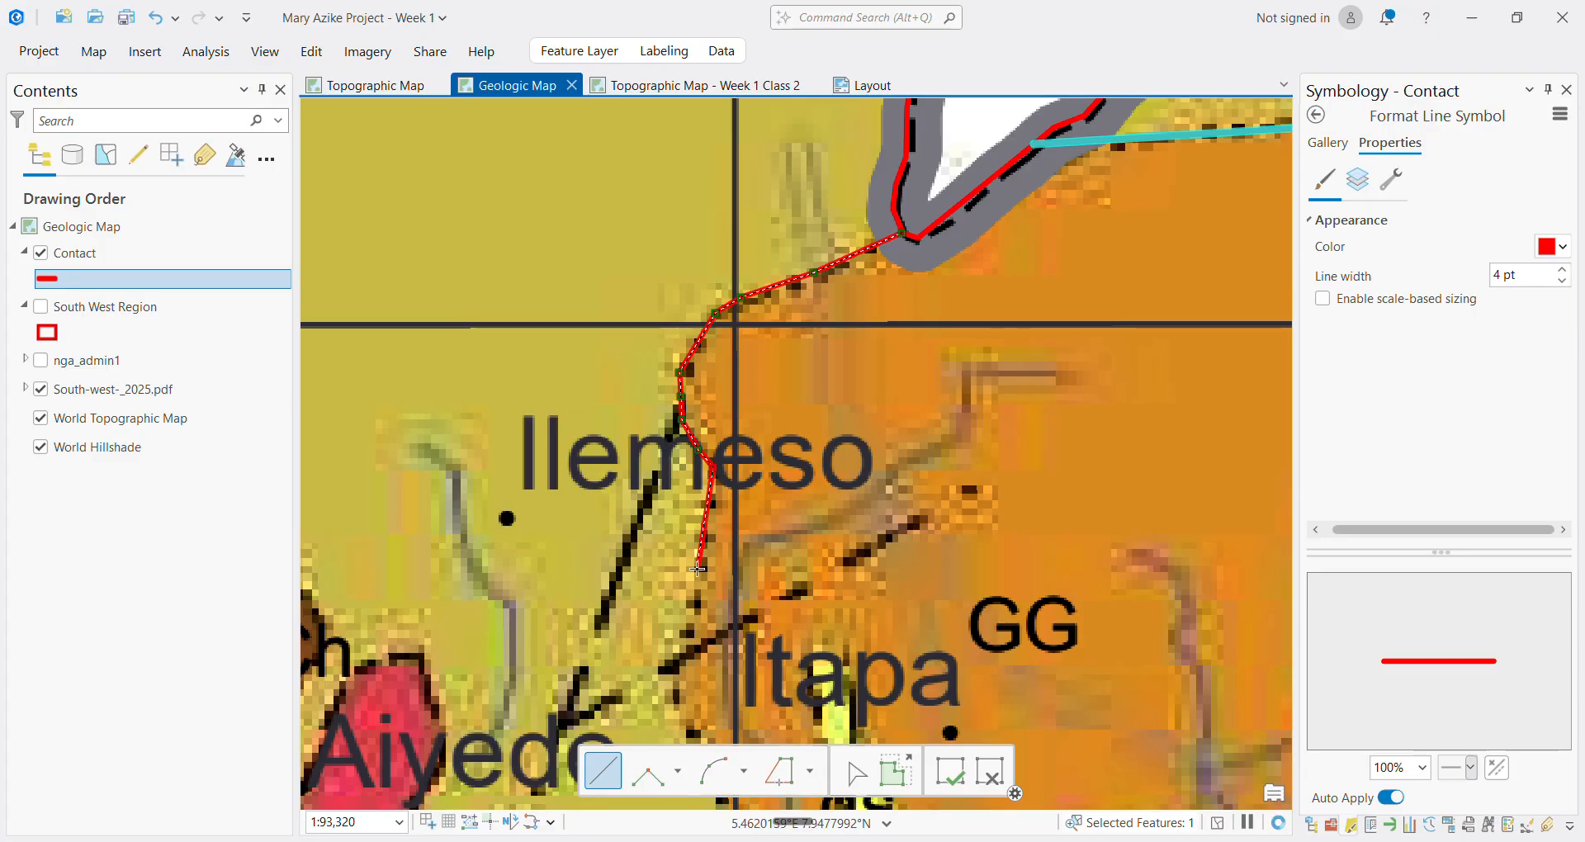
click(699, 596)
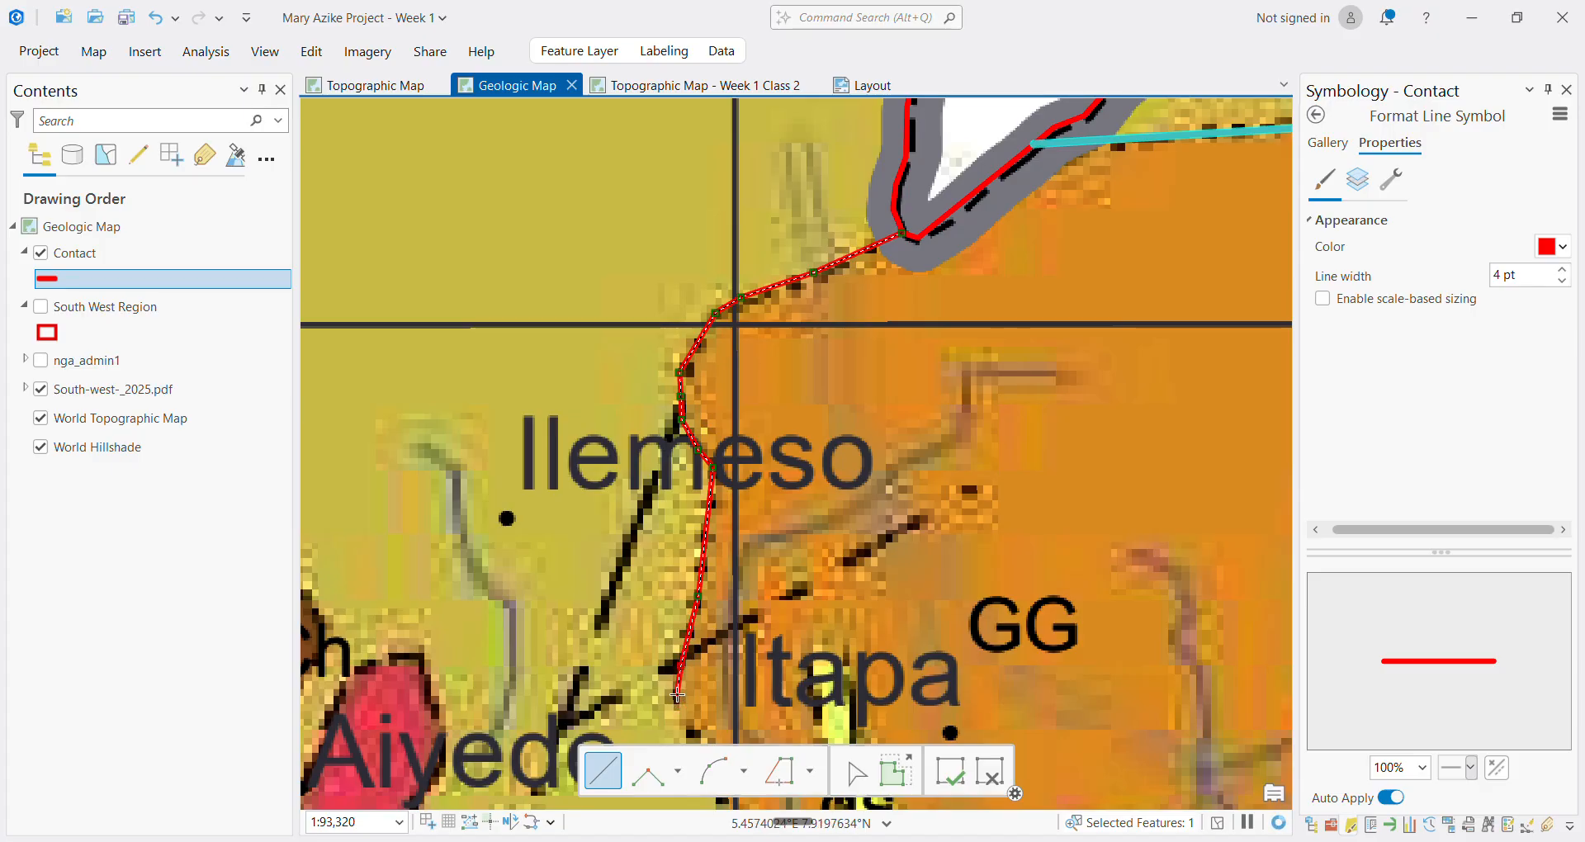
Continue the Contact line from west of Itapa southeast past the OGCh body to the dashed line crossing northwest of Ikole
scroll(686, 724, down, 5)
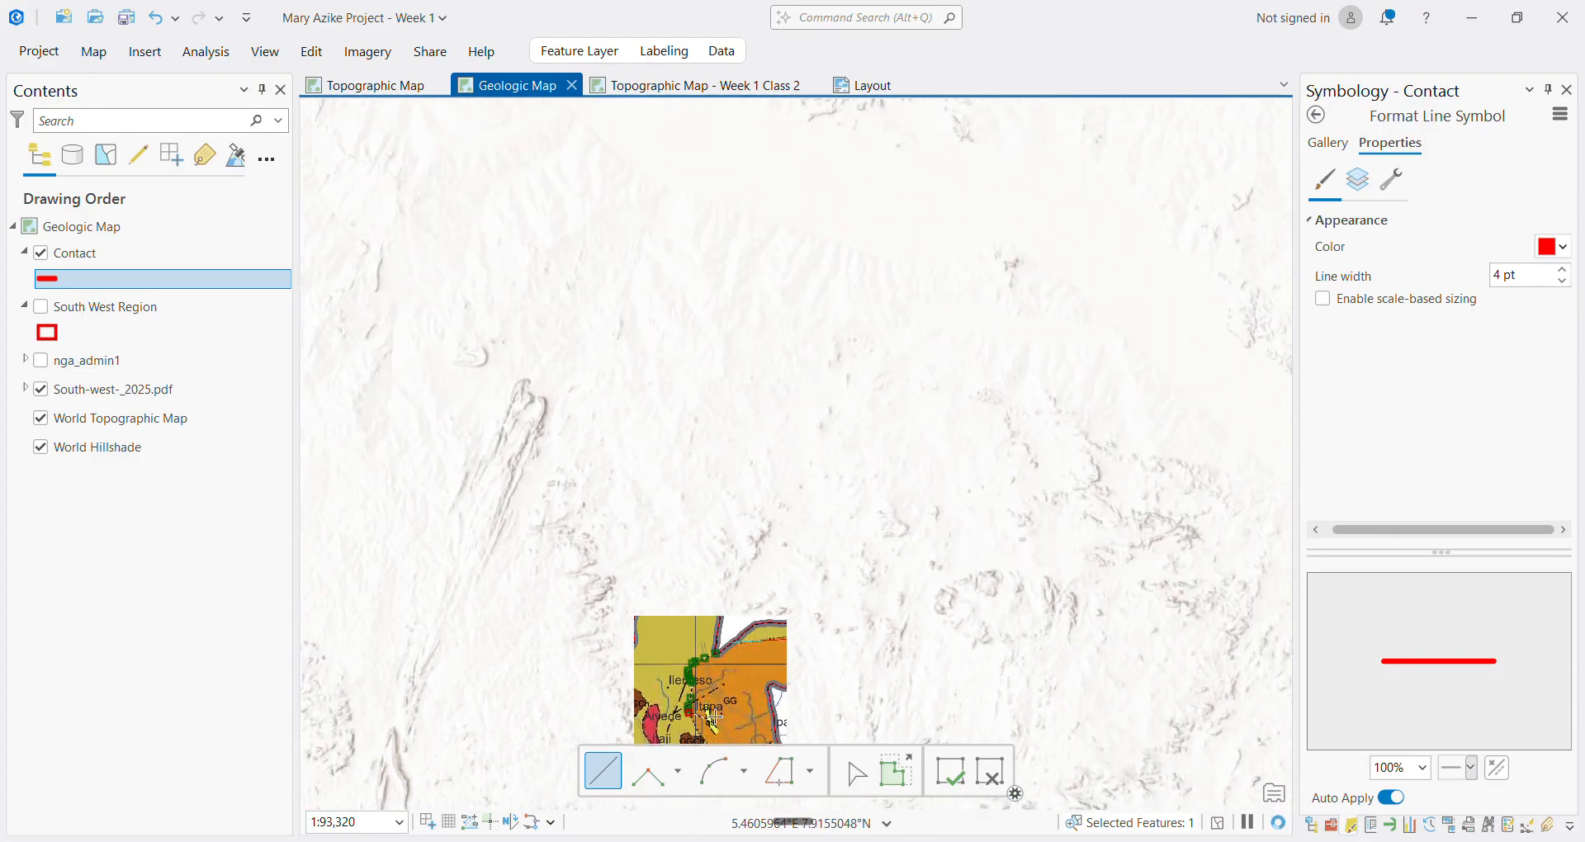
scroll(605, 745, up, 3)
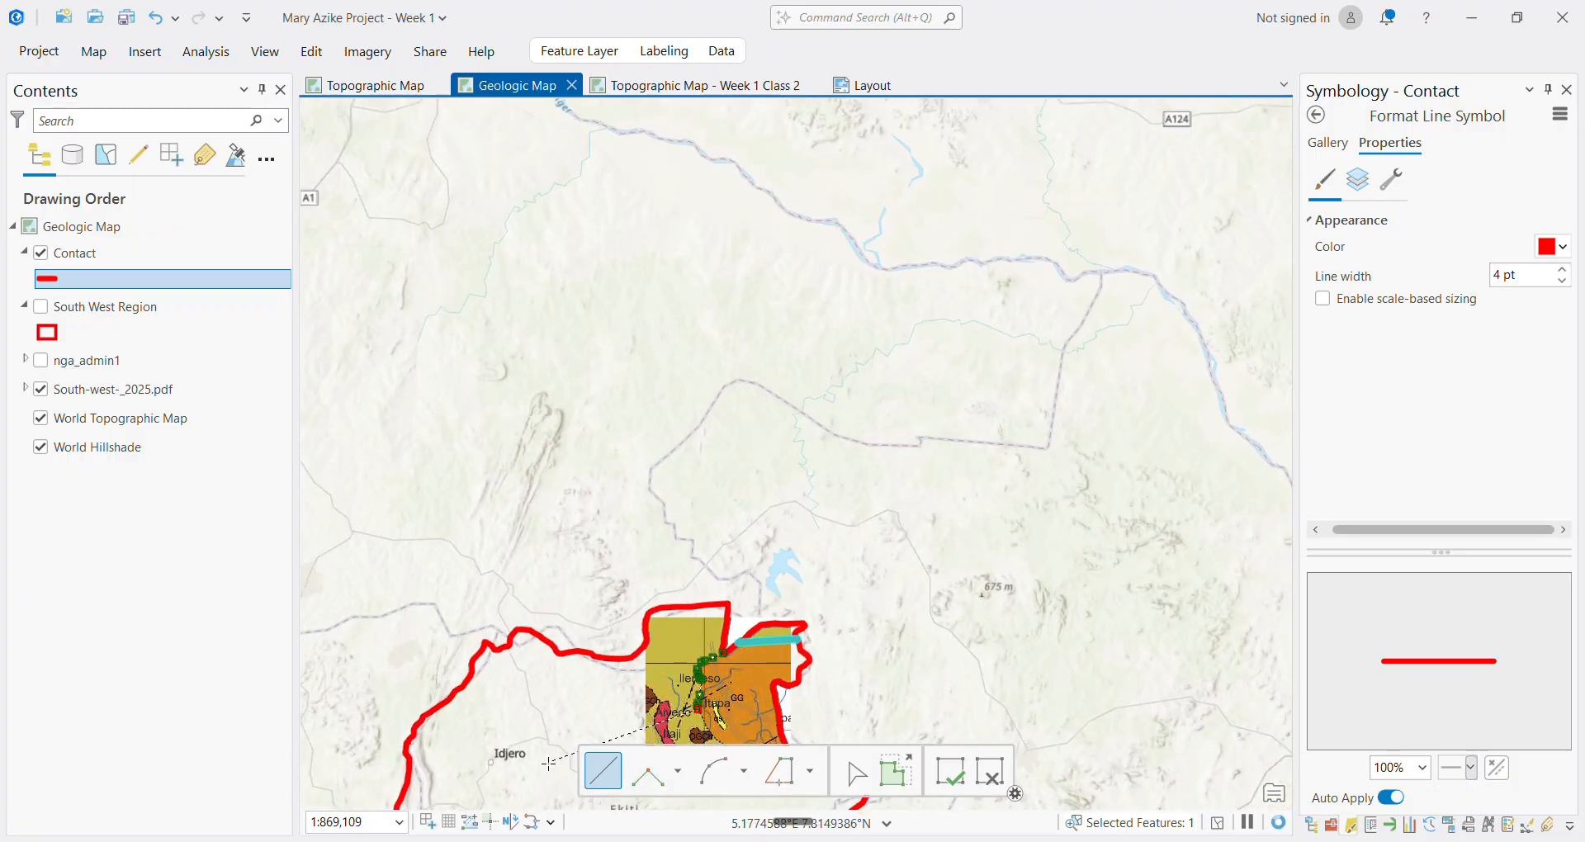
scroll(605, 745, down, 5)
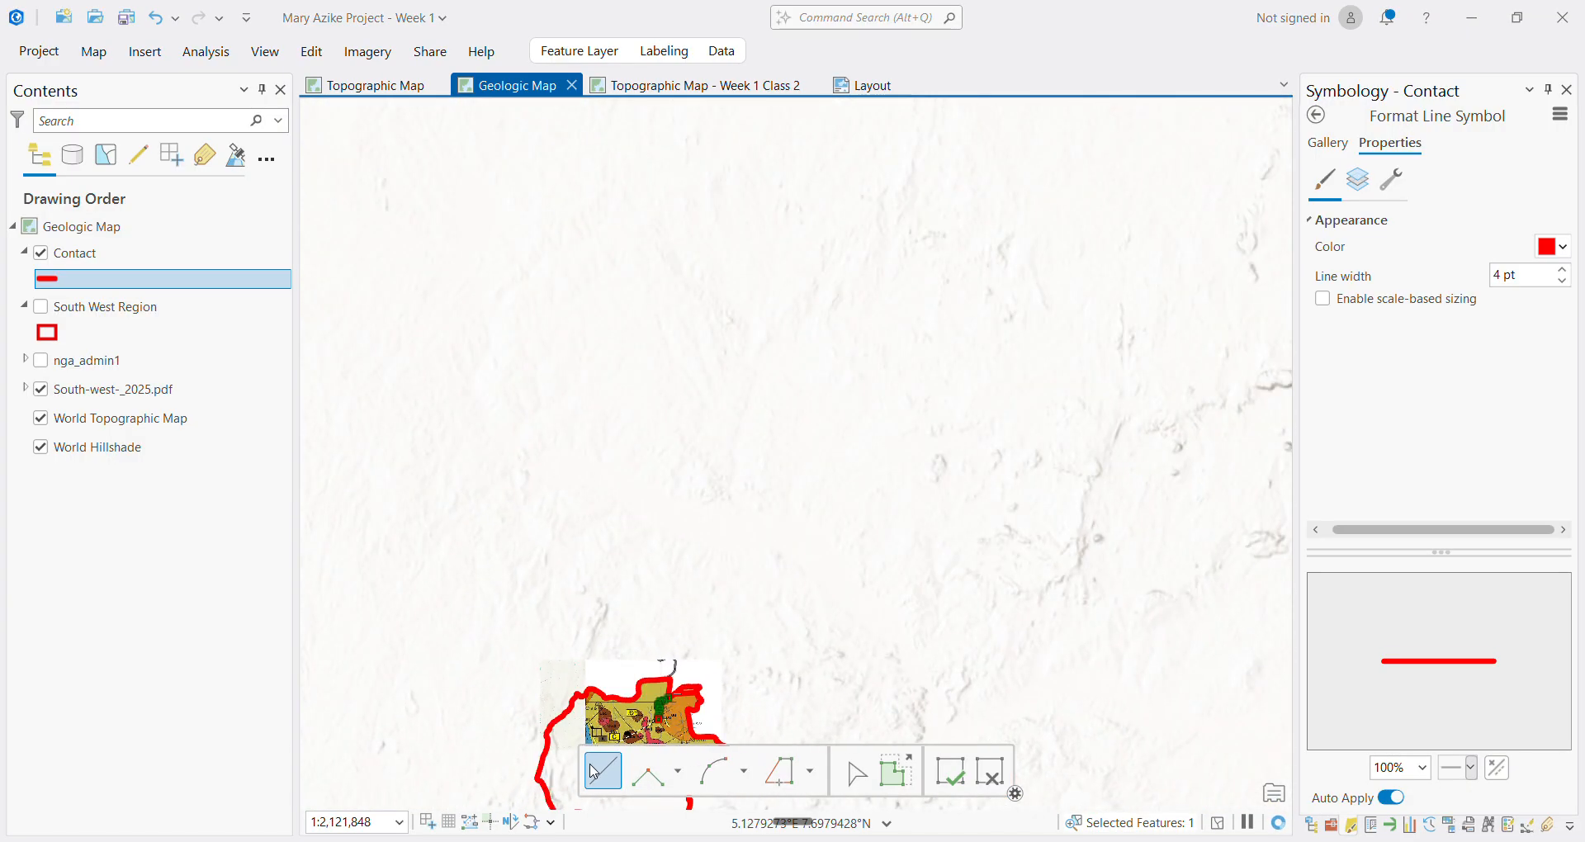
scroll(553, 789, up, 5)
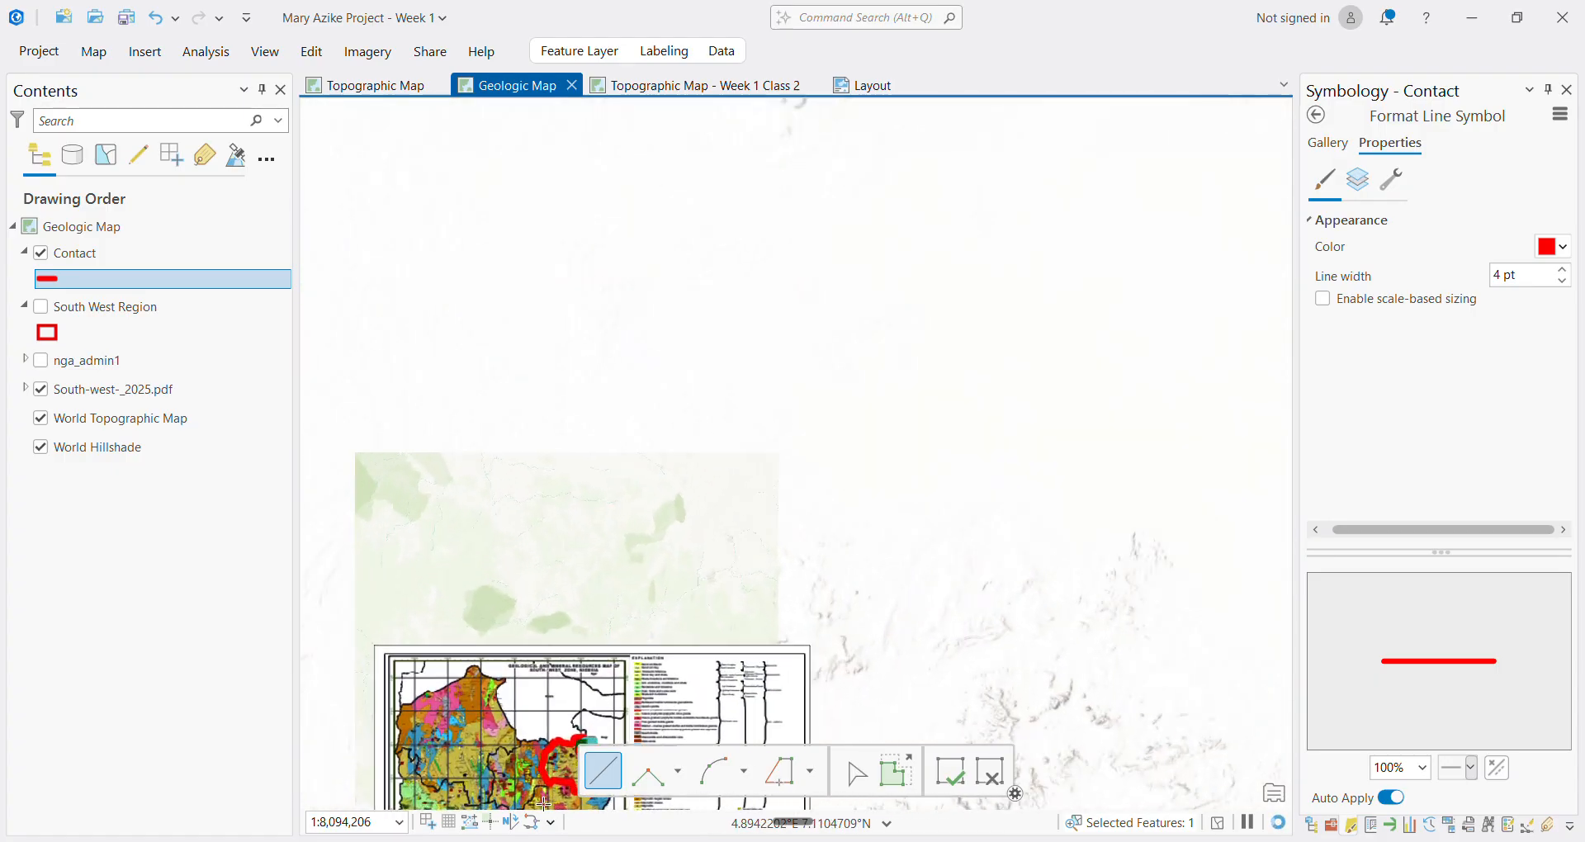
scroll(596, 775, up, 2)
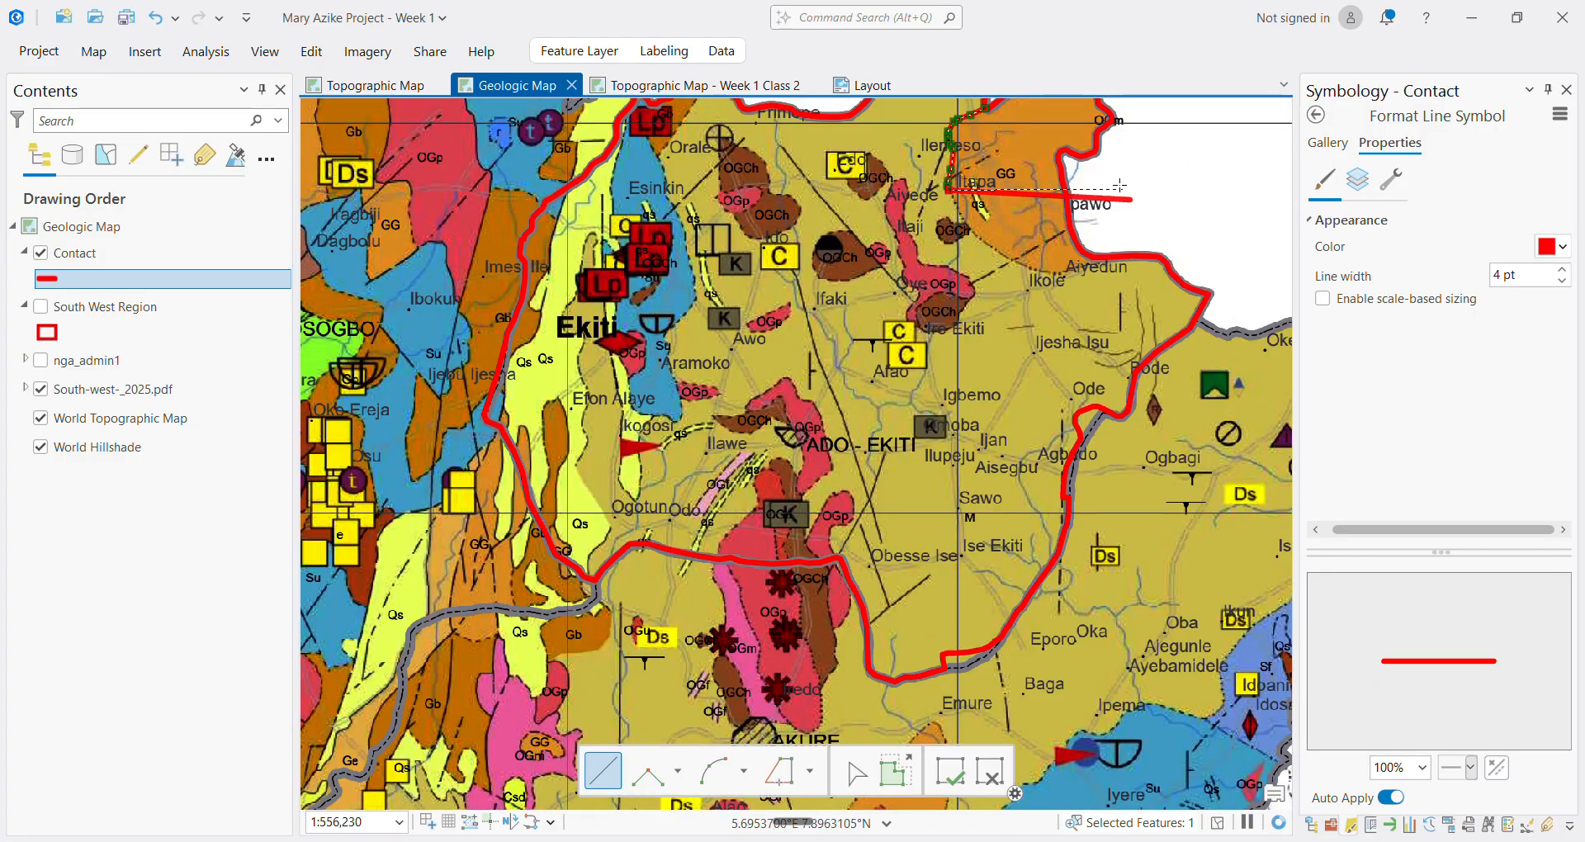
scroll(1118, 187, down, 4)
scroll(1147, 141, up, 3)
scroll(965, 211, up, 10)
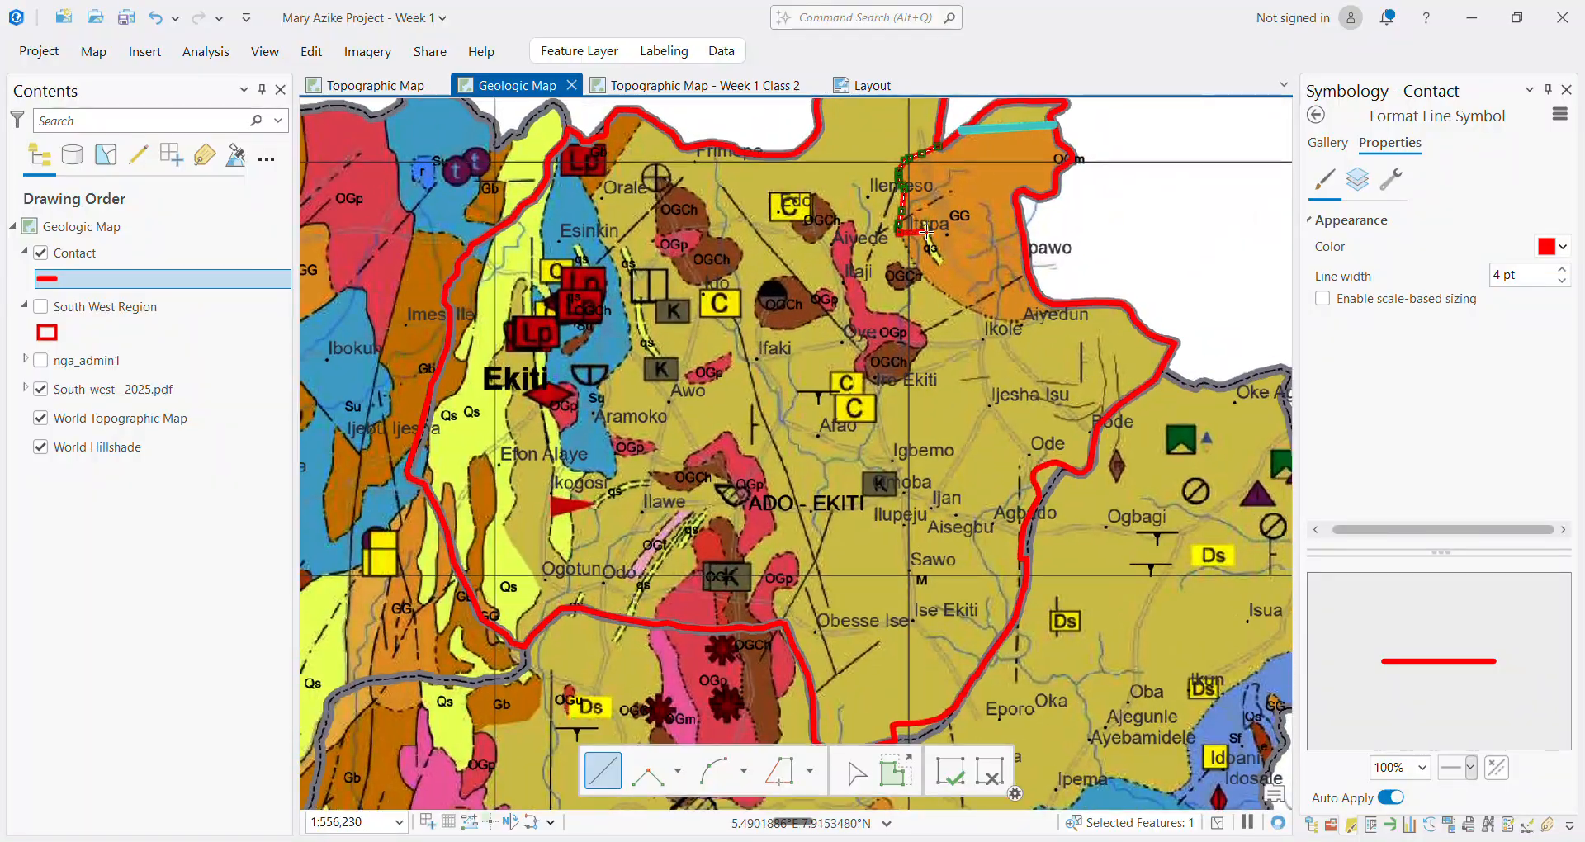
scroll(878, 263, up, 2)
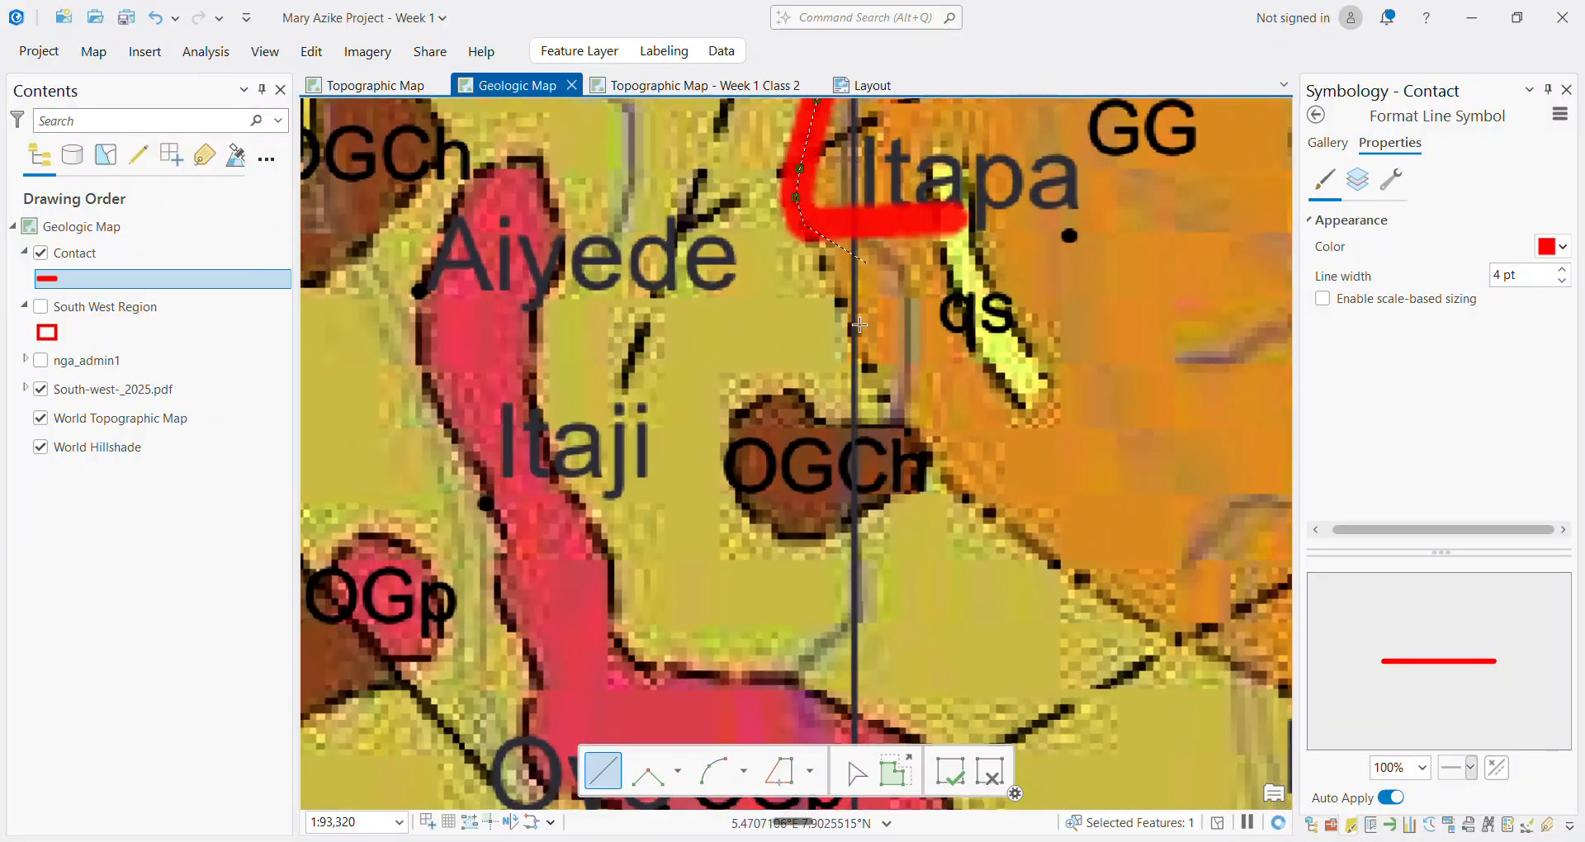
click(828, 279)
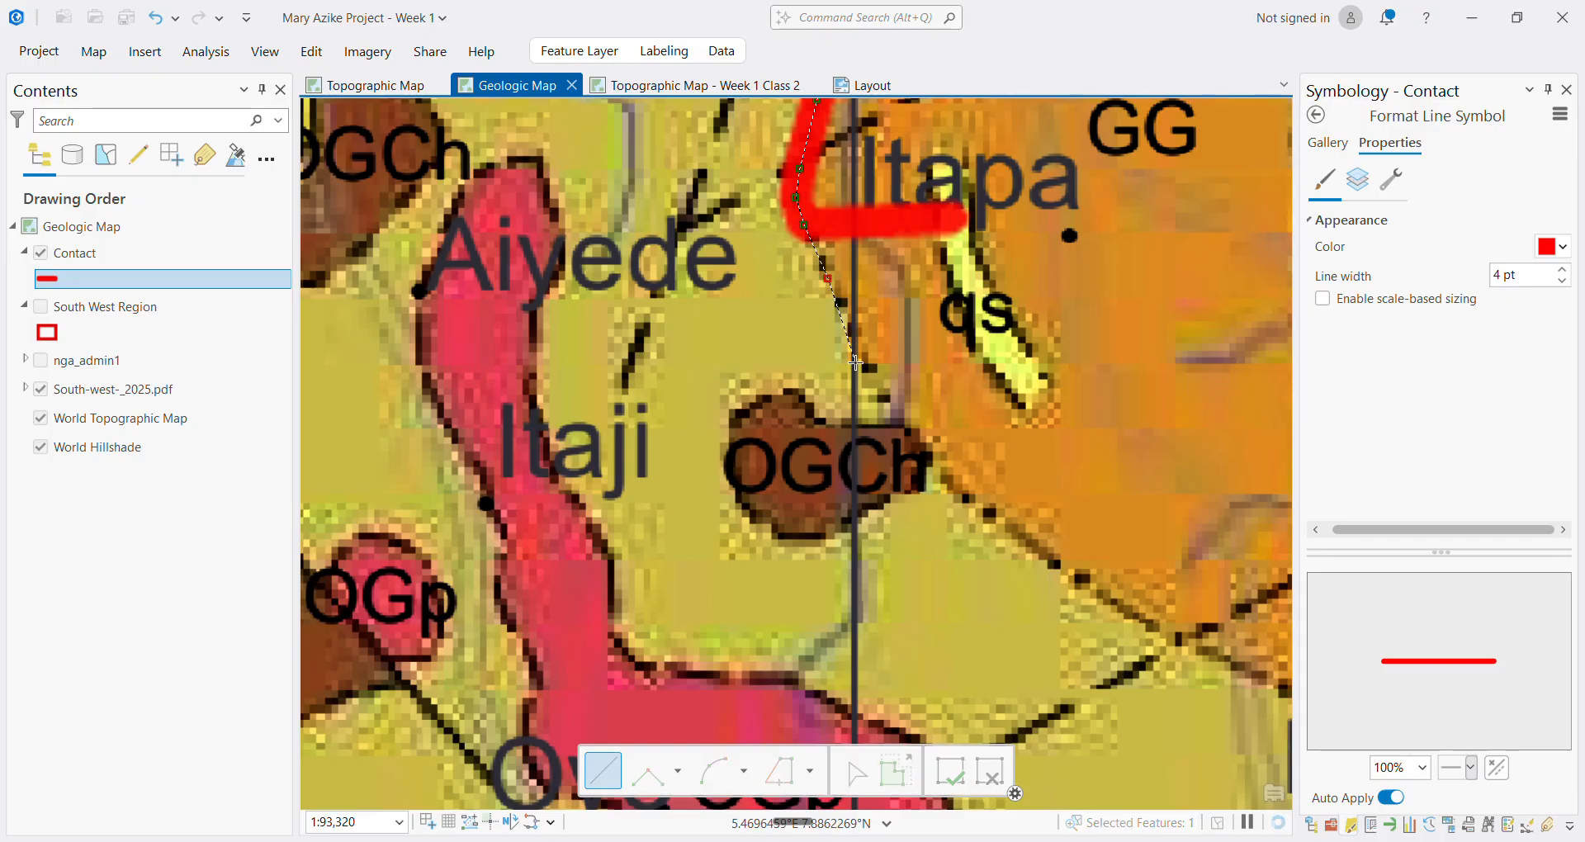
click(862, 369)
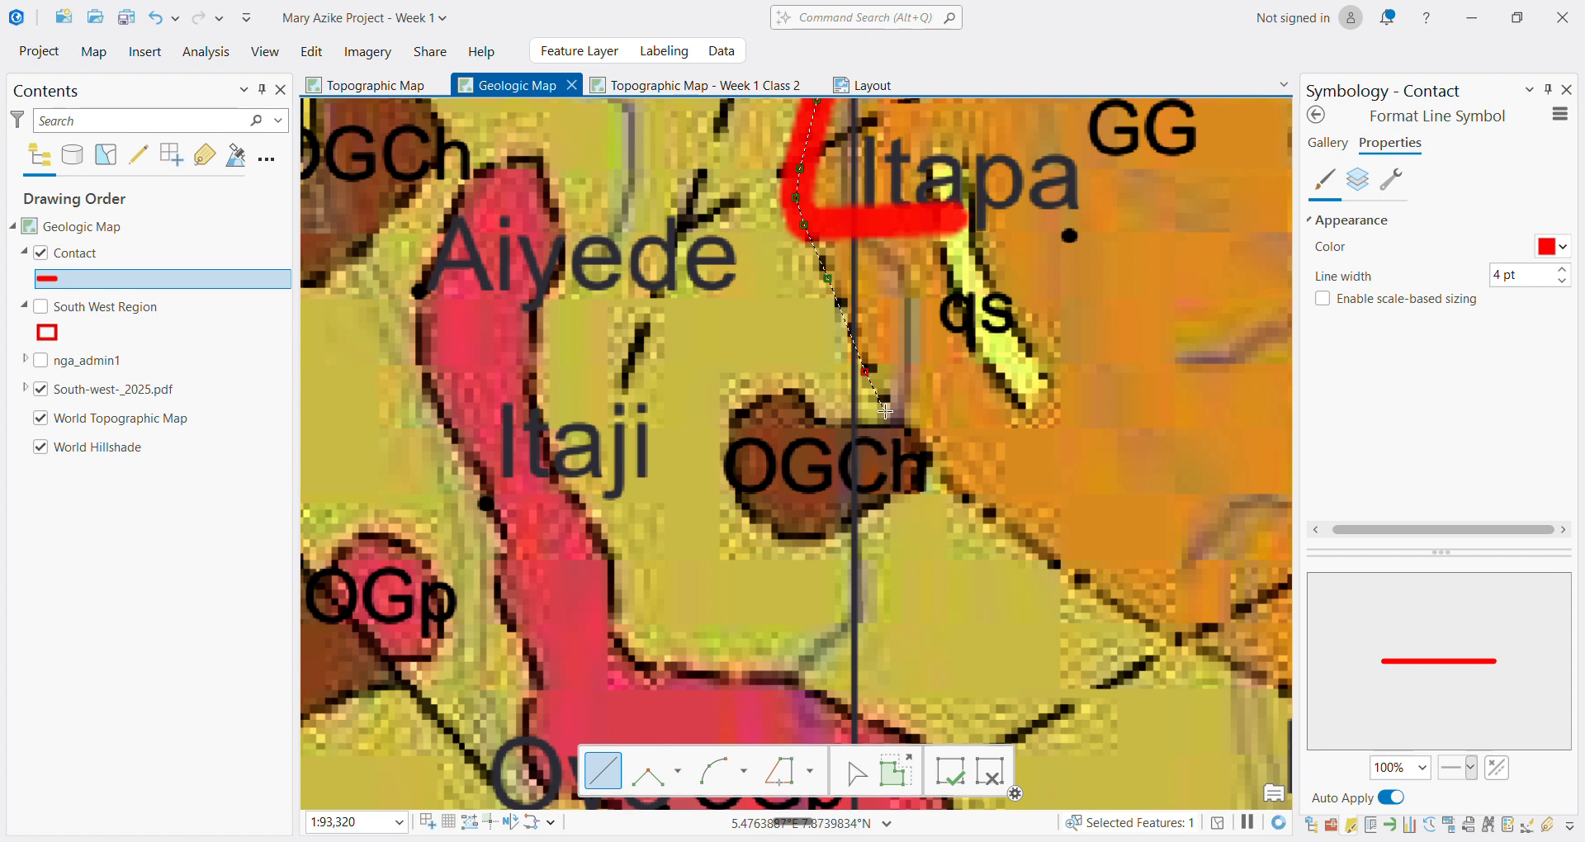
click(893, 412)
click(996, 525)
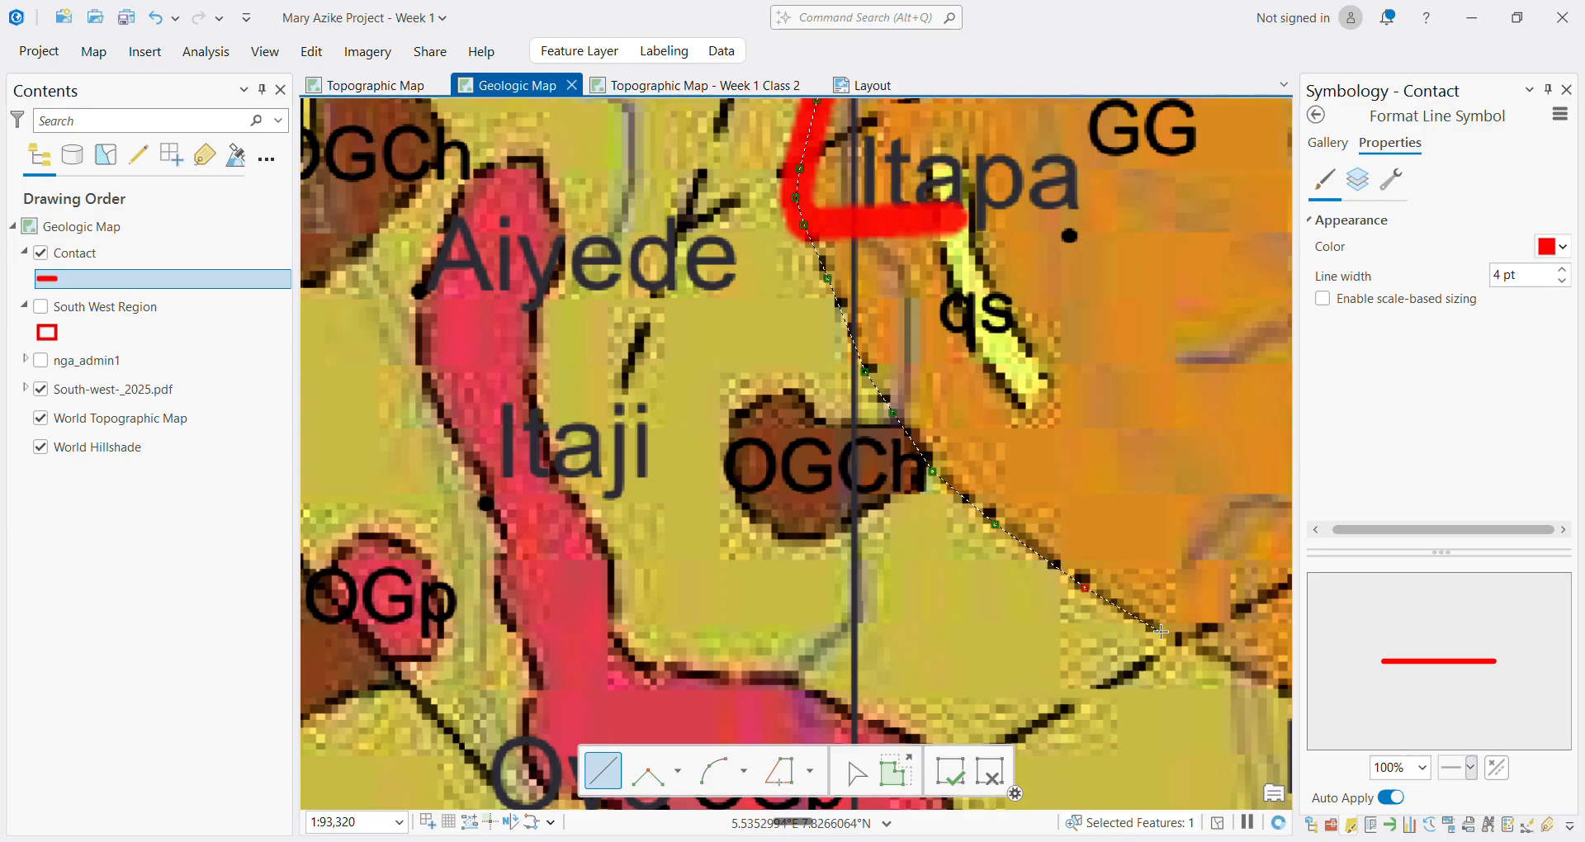
click(1169, 634)
Trace the GG unit's southern contact past Ikole and Aiyedun and finish the Contact line on the Ekiti boundary
scroll(1145, 605, down, 3)
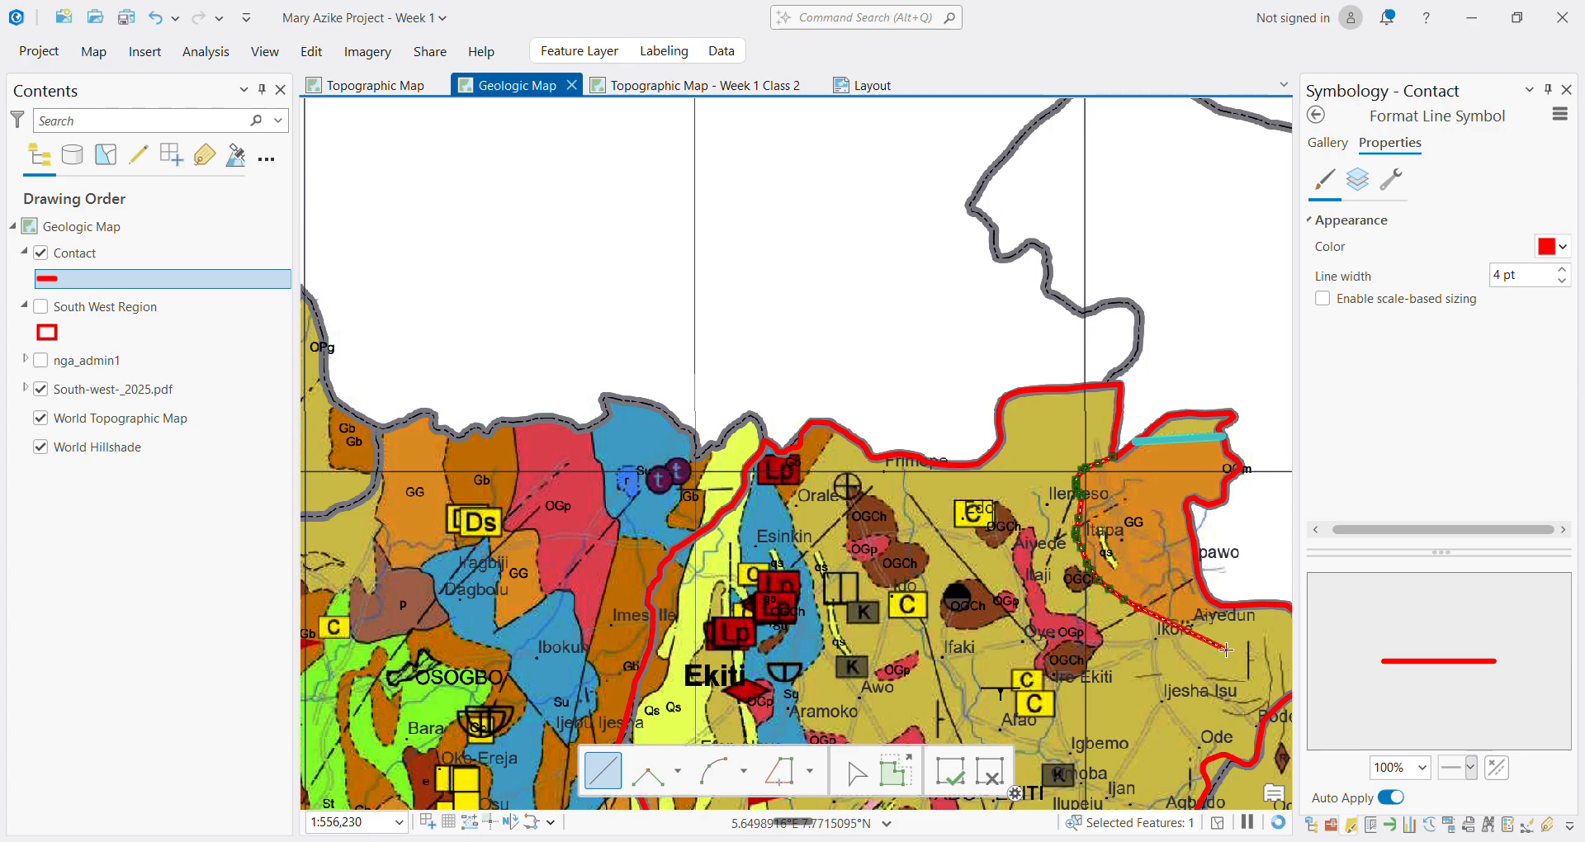
scroll(1226, 649, up, 2)
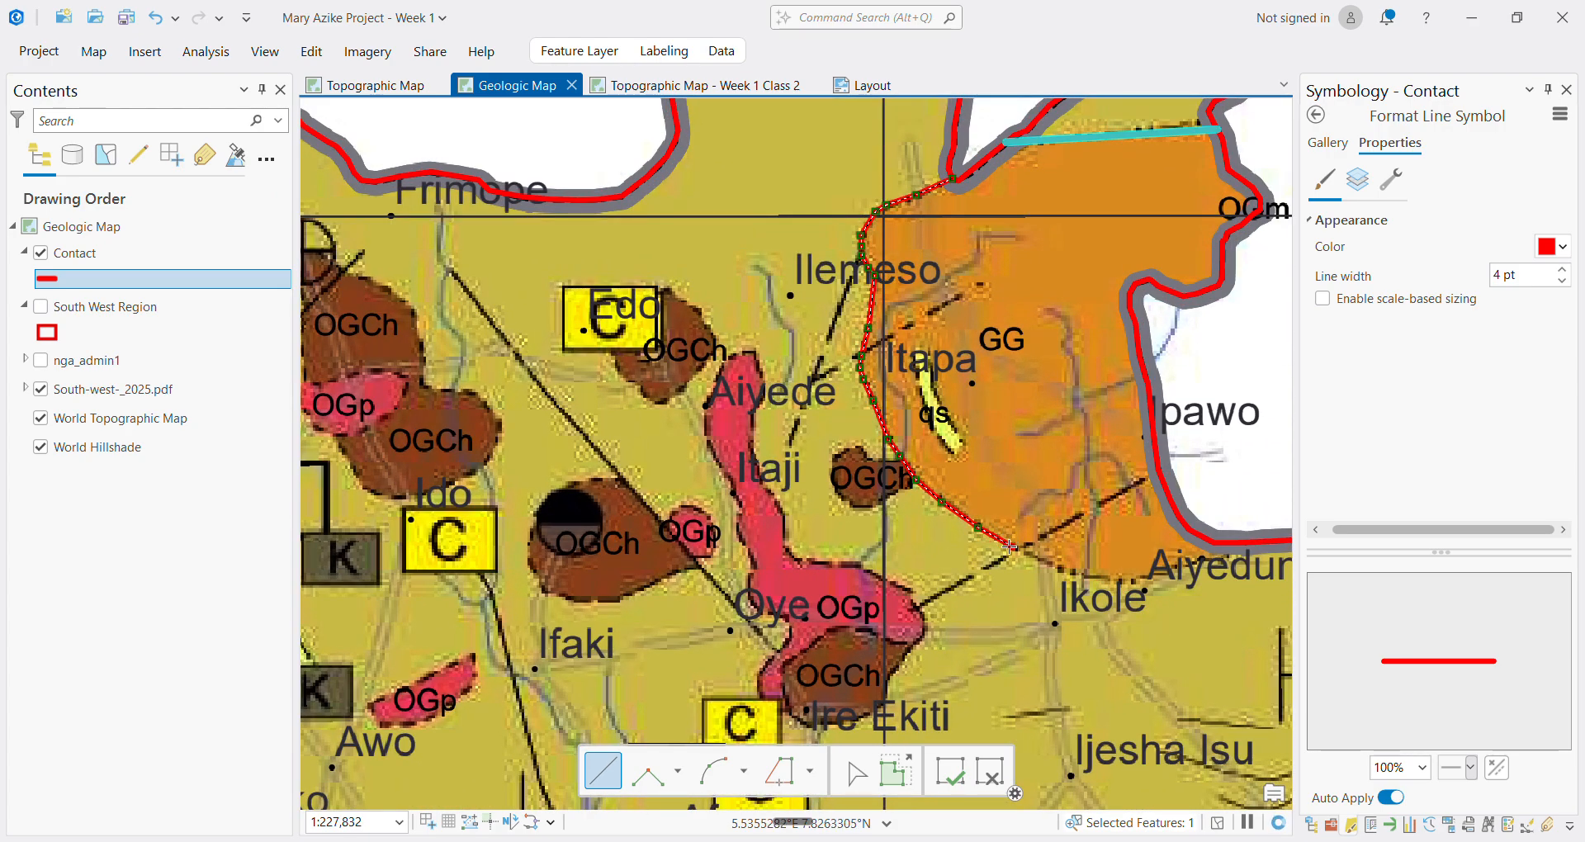
scroll(1009, 545, up, 1)
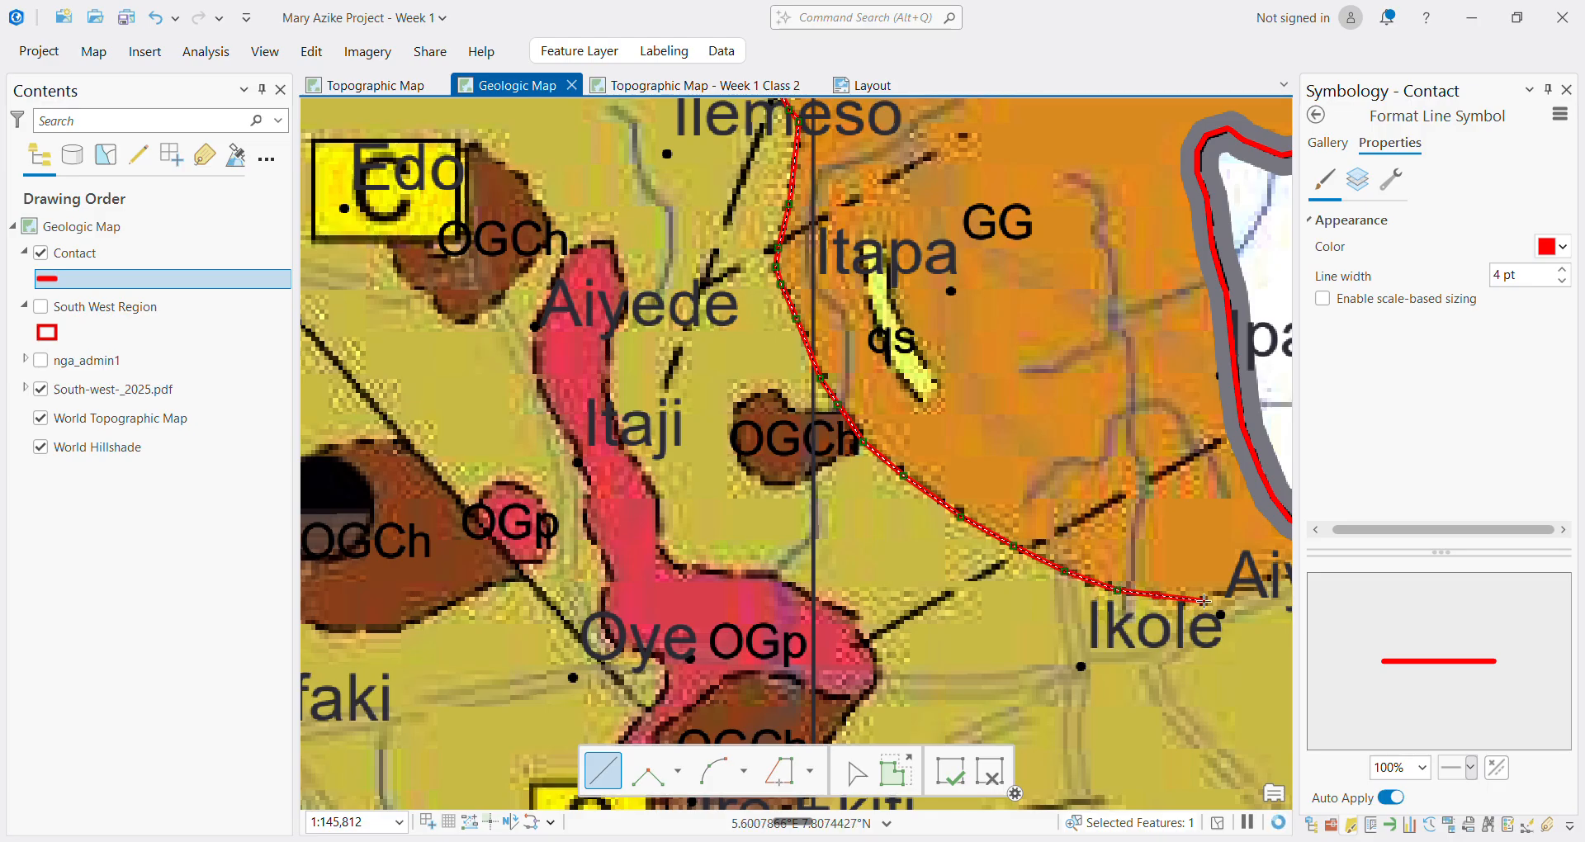
scroll(1225, 601, down, 5)
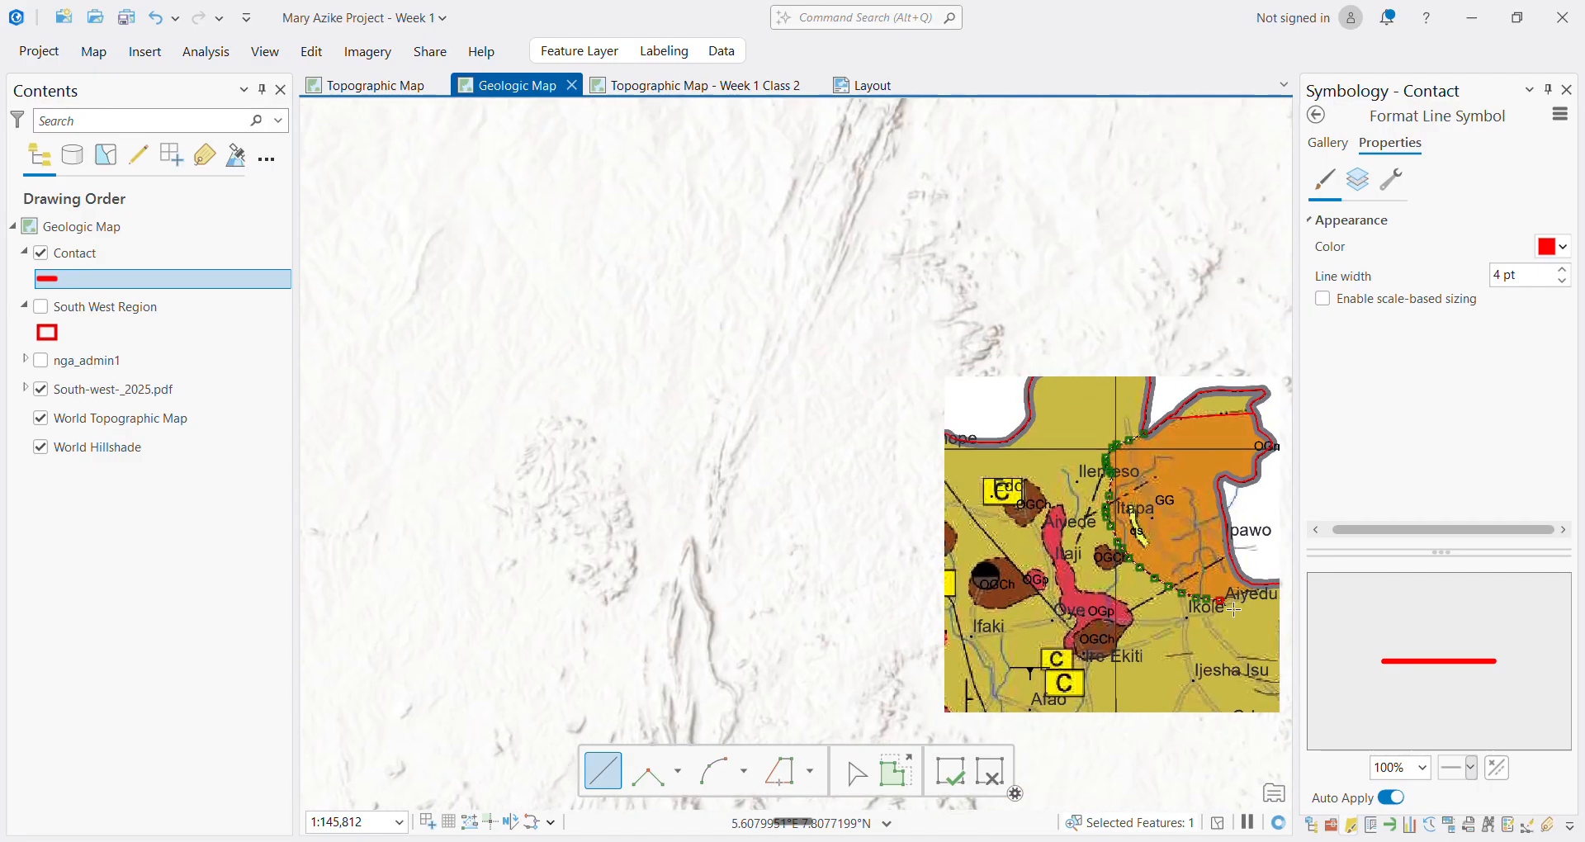
scroll(1232, 540, up, 3)
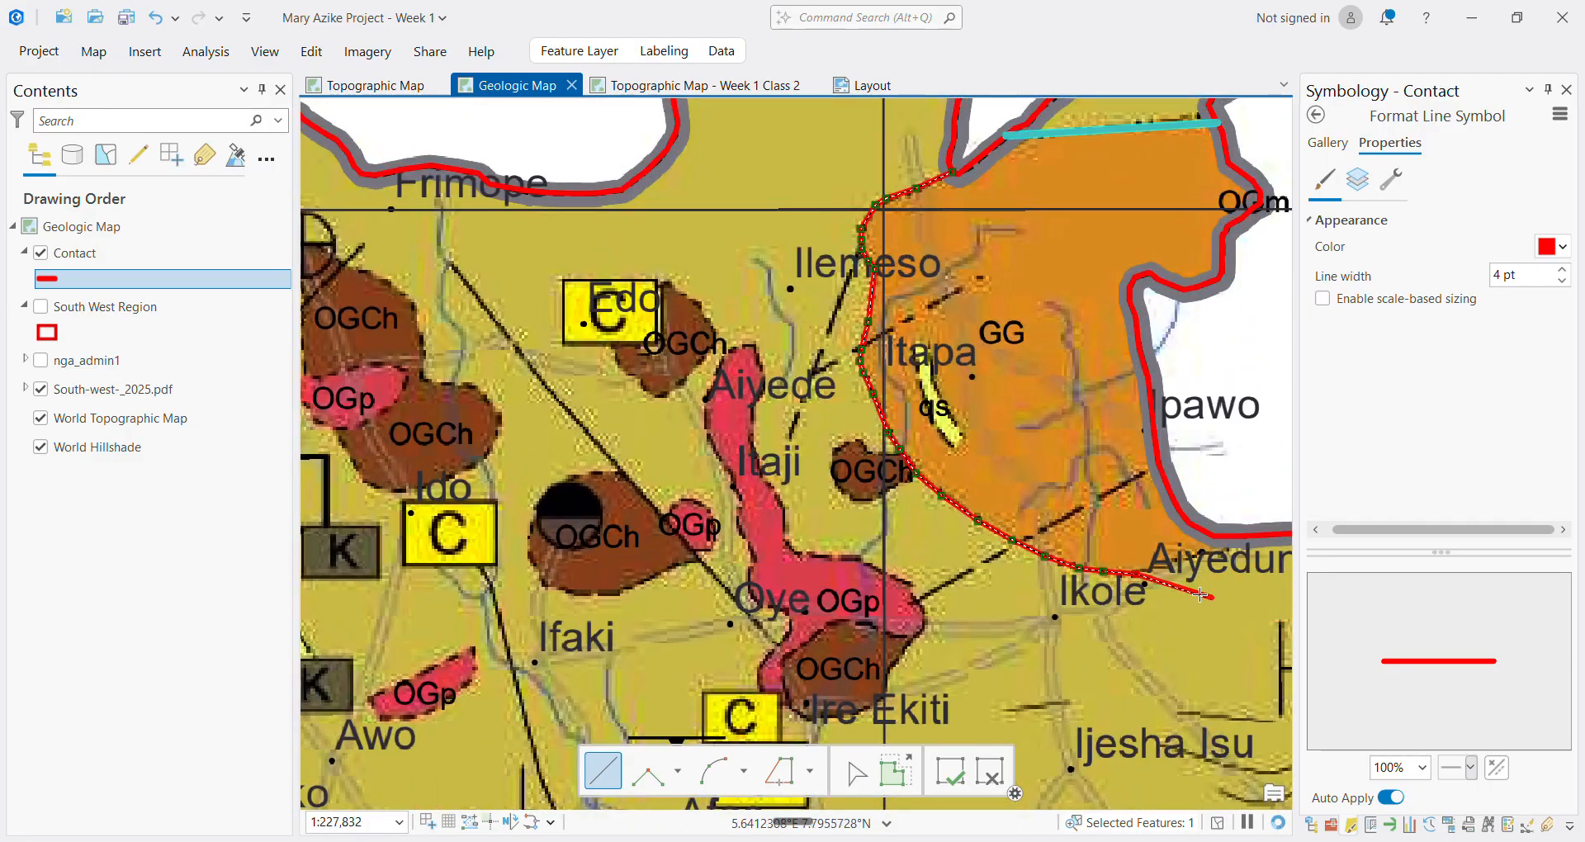
scroll(1183, 551, up, 2)
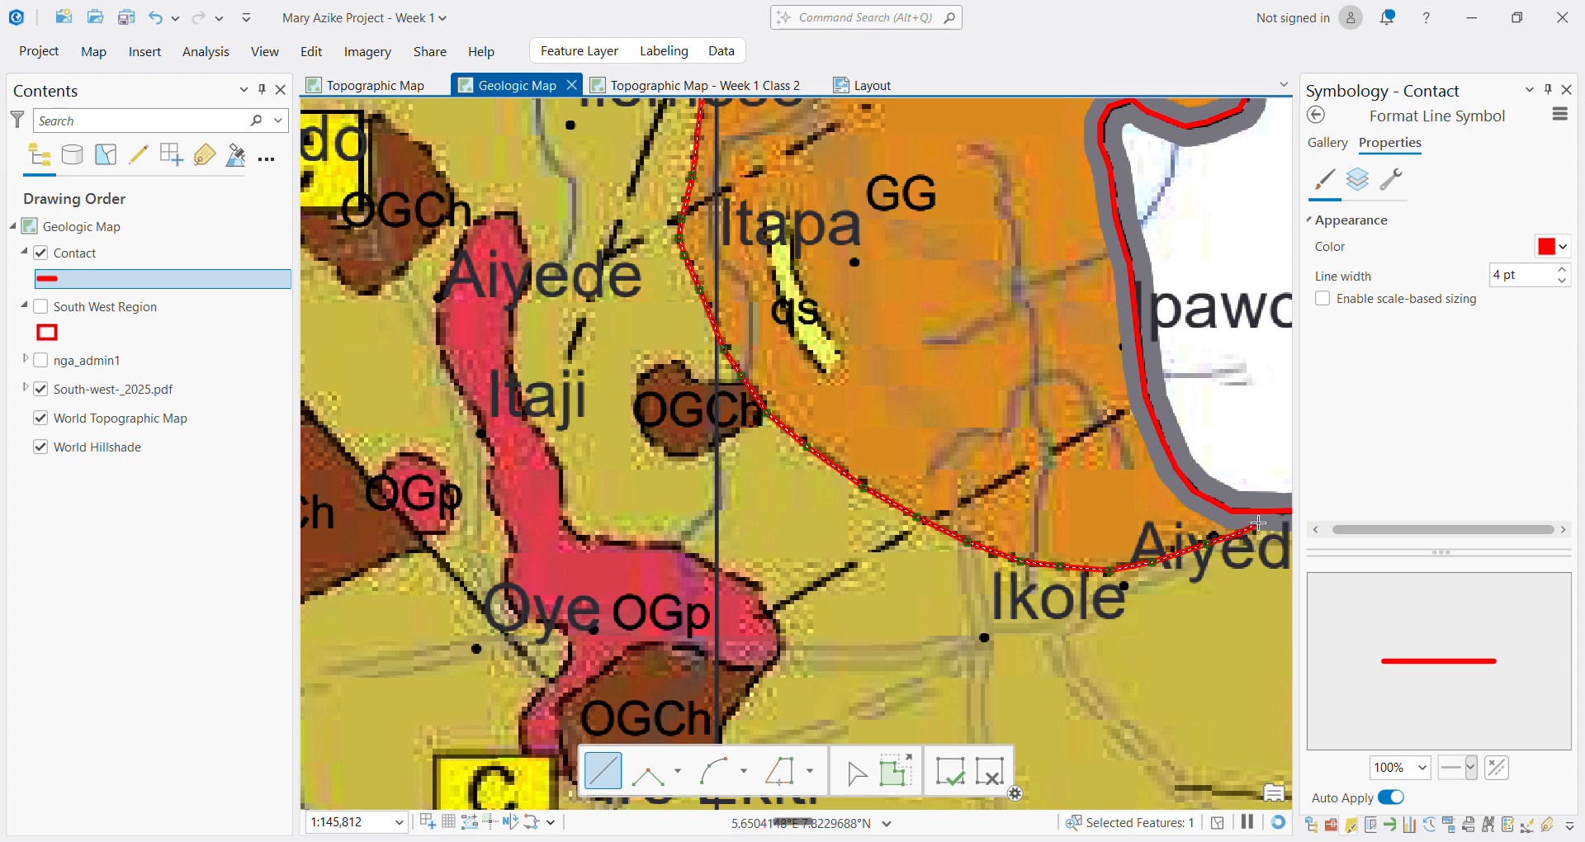
scroll(1264, 516, up, 3)
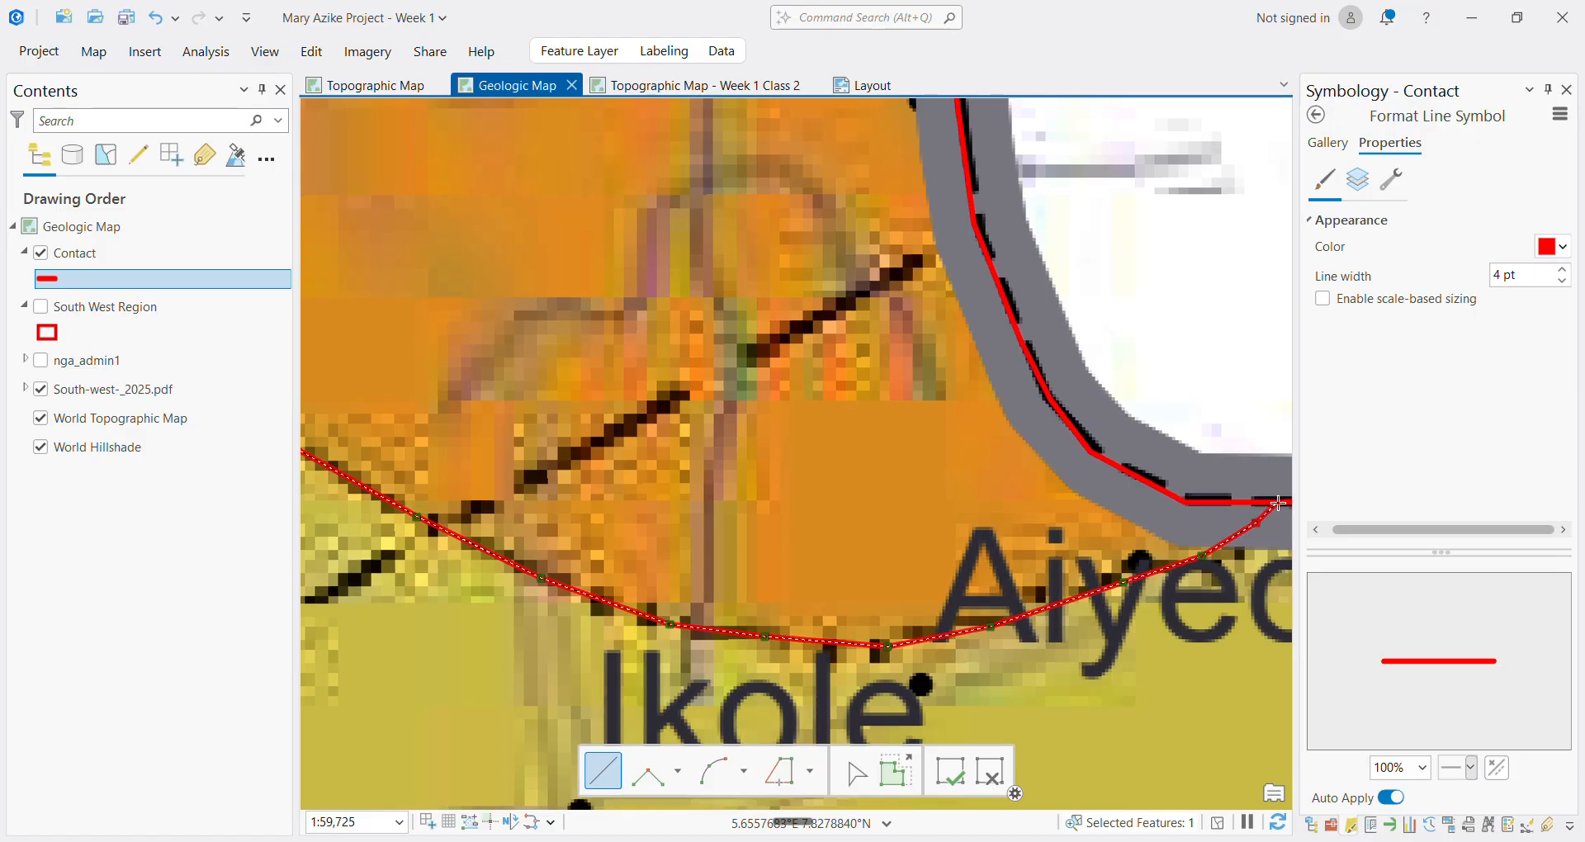
scroll(1277, 502, up, 4)
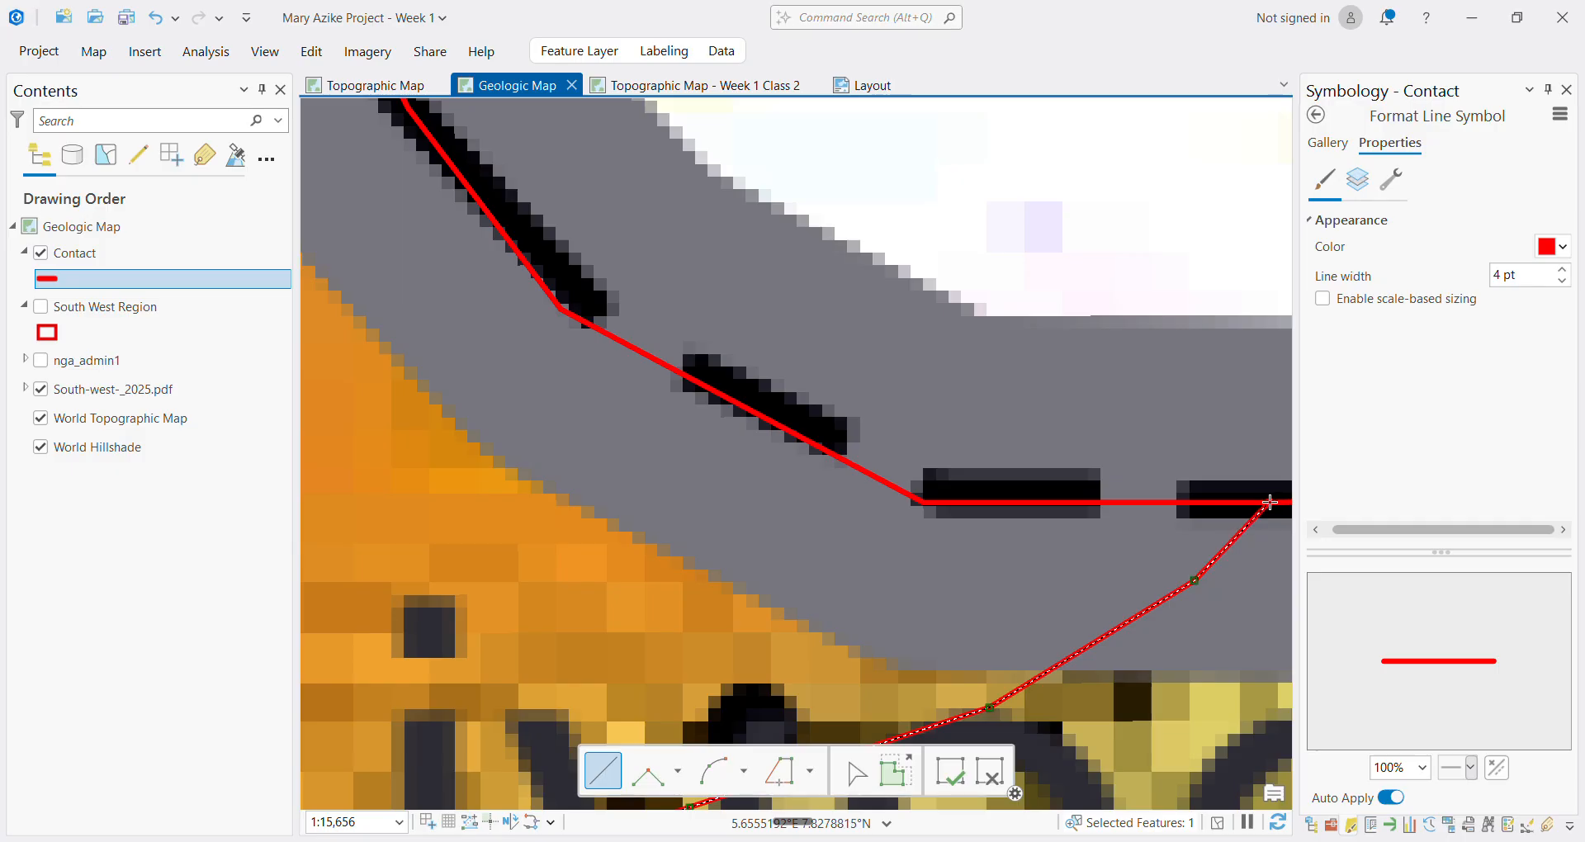
double_click(1272, 503)
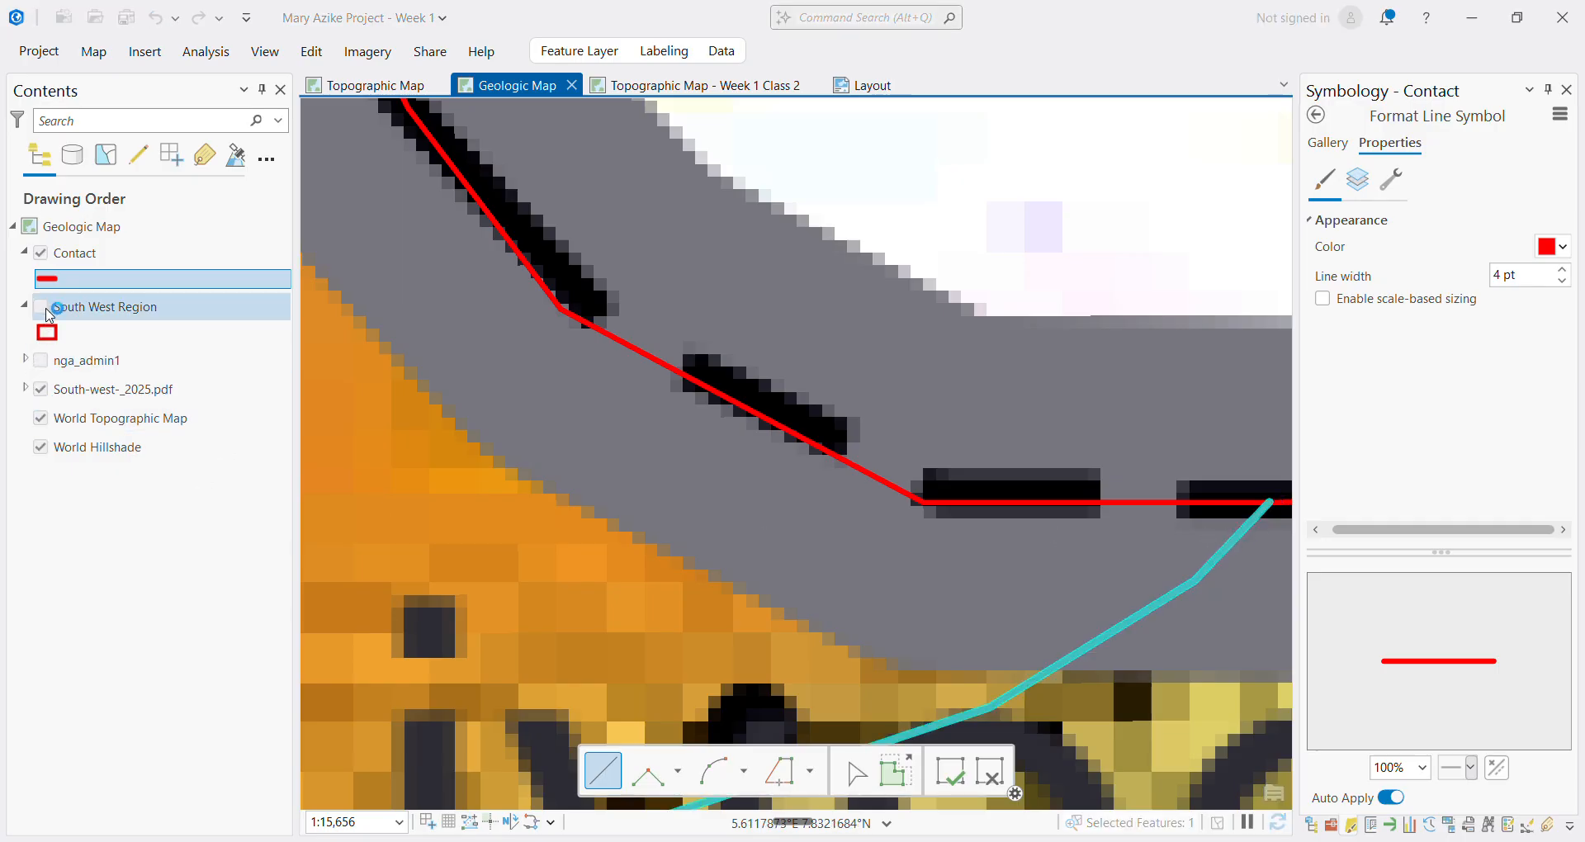
Zoom to the full Contact layer and examine the geologic units crossing Ekiti's southern boundary south of Ado-Ekiti
click(66, 255)
right_click(111, 265)
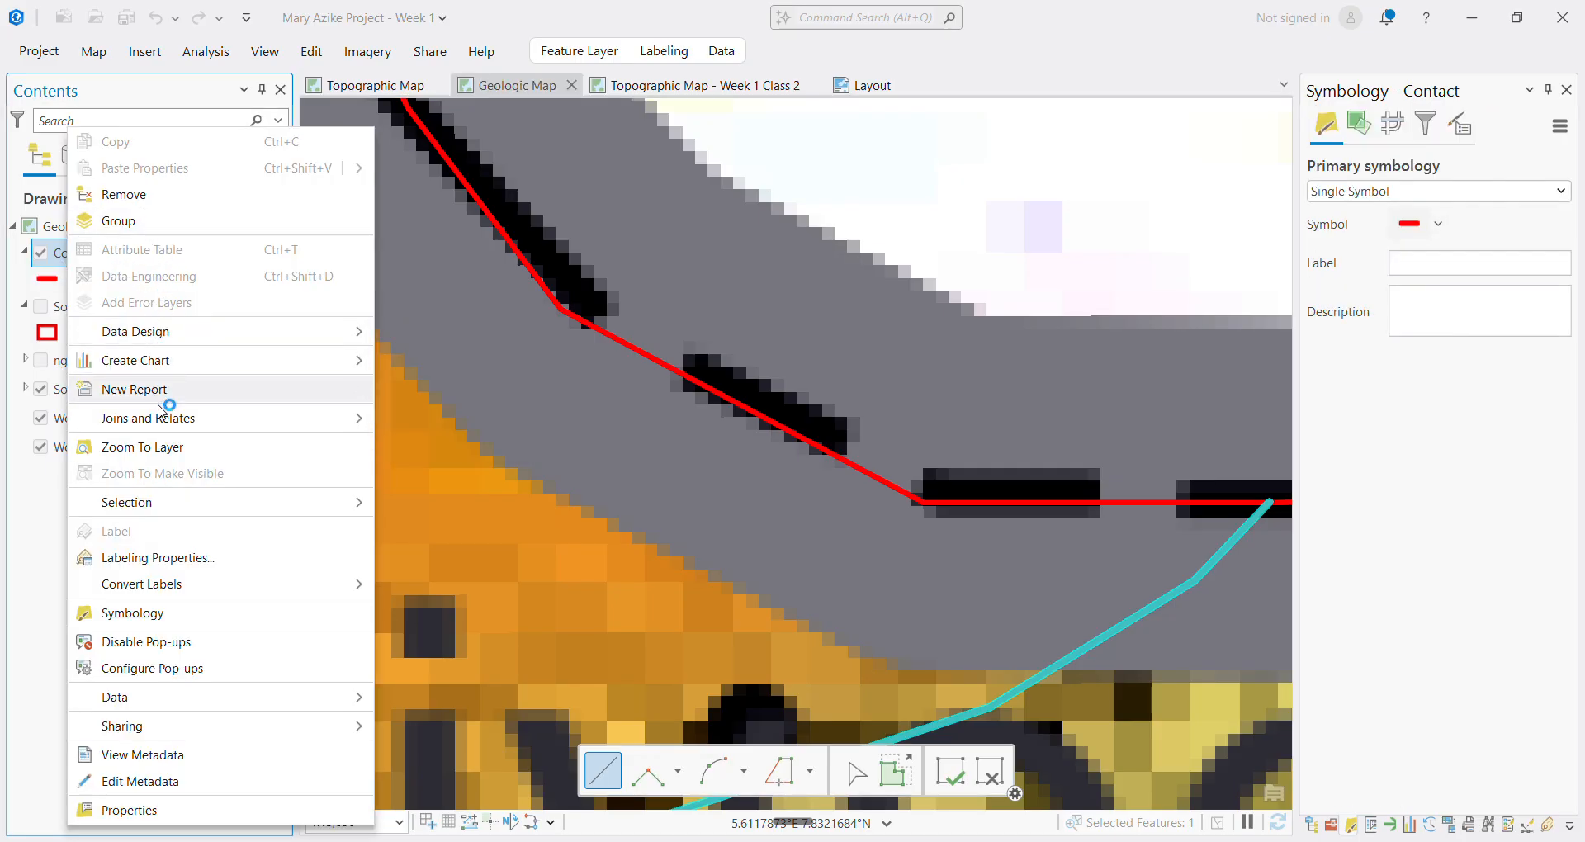
click(162, 447)
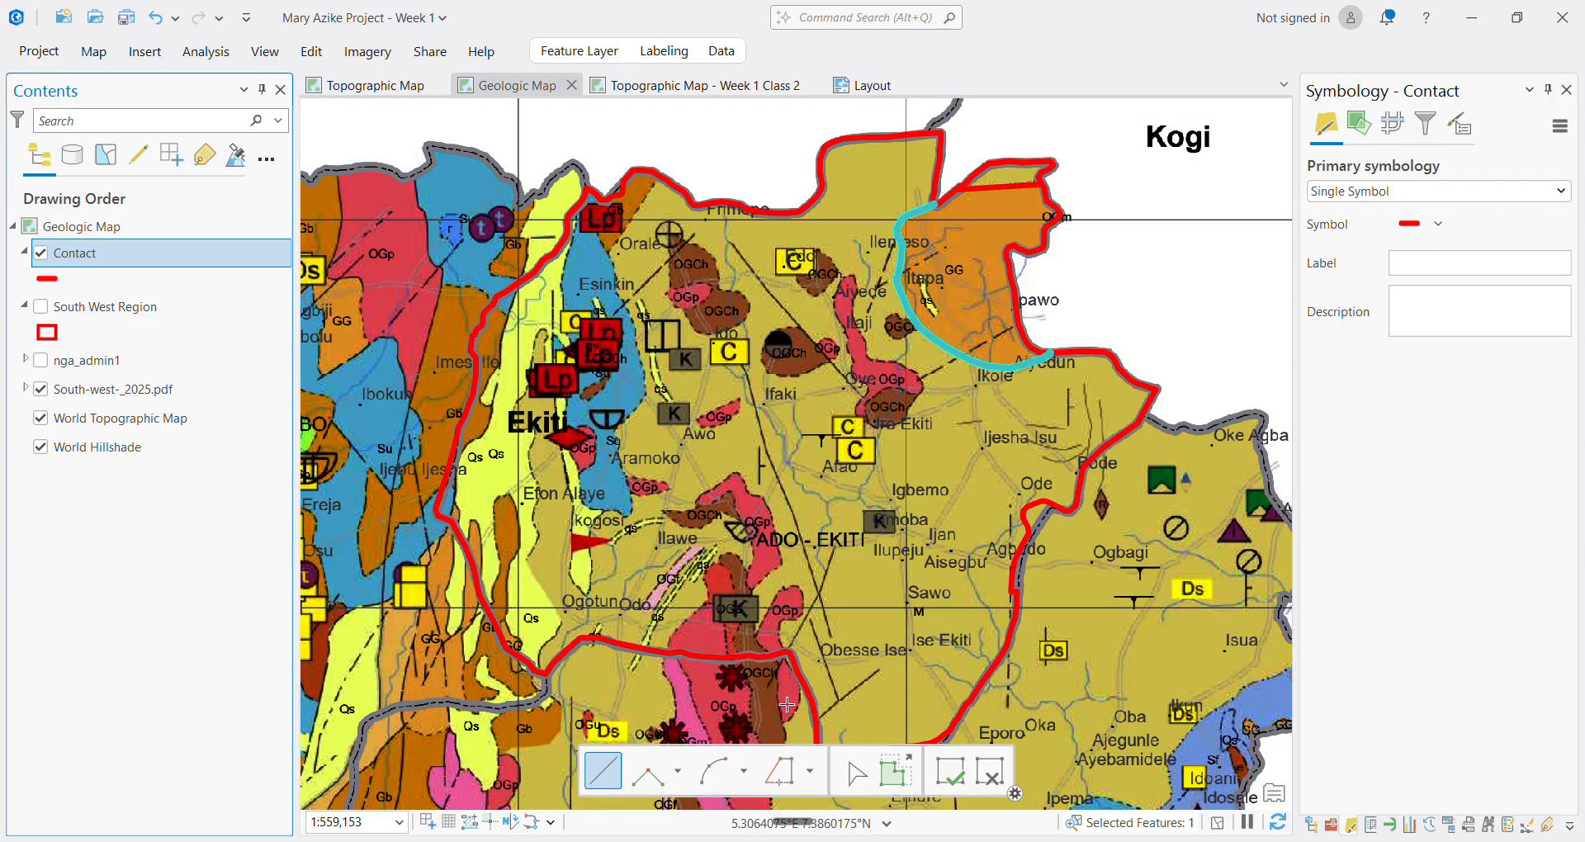
scroll(728, 681, up, 5)
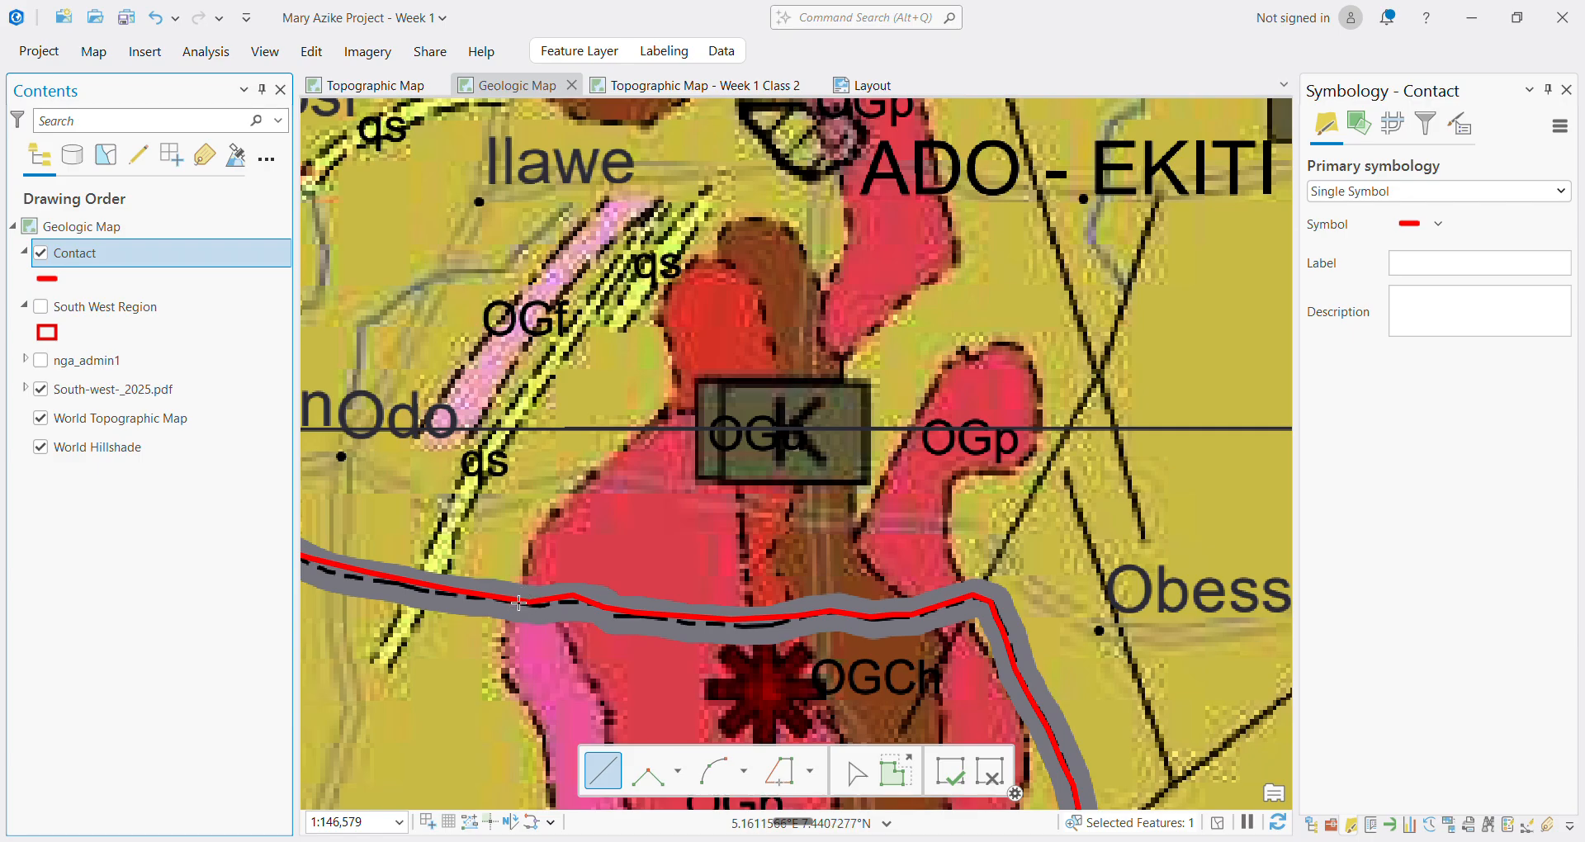
scroll(519, 603, up, 2)
scroll(814, 435, down, 4)
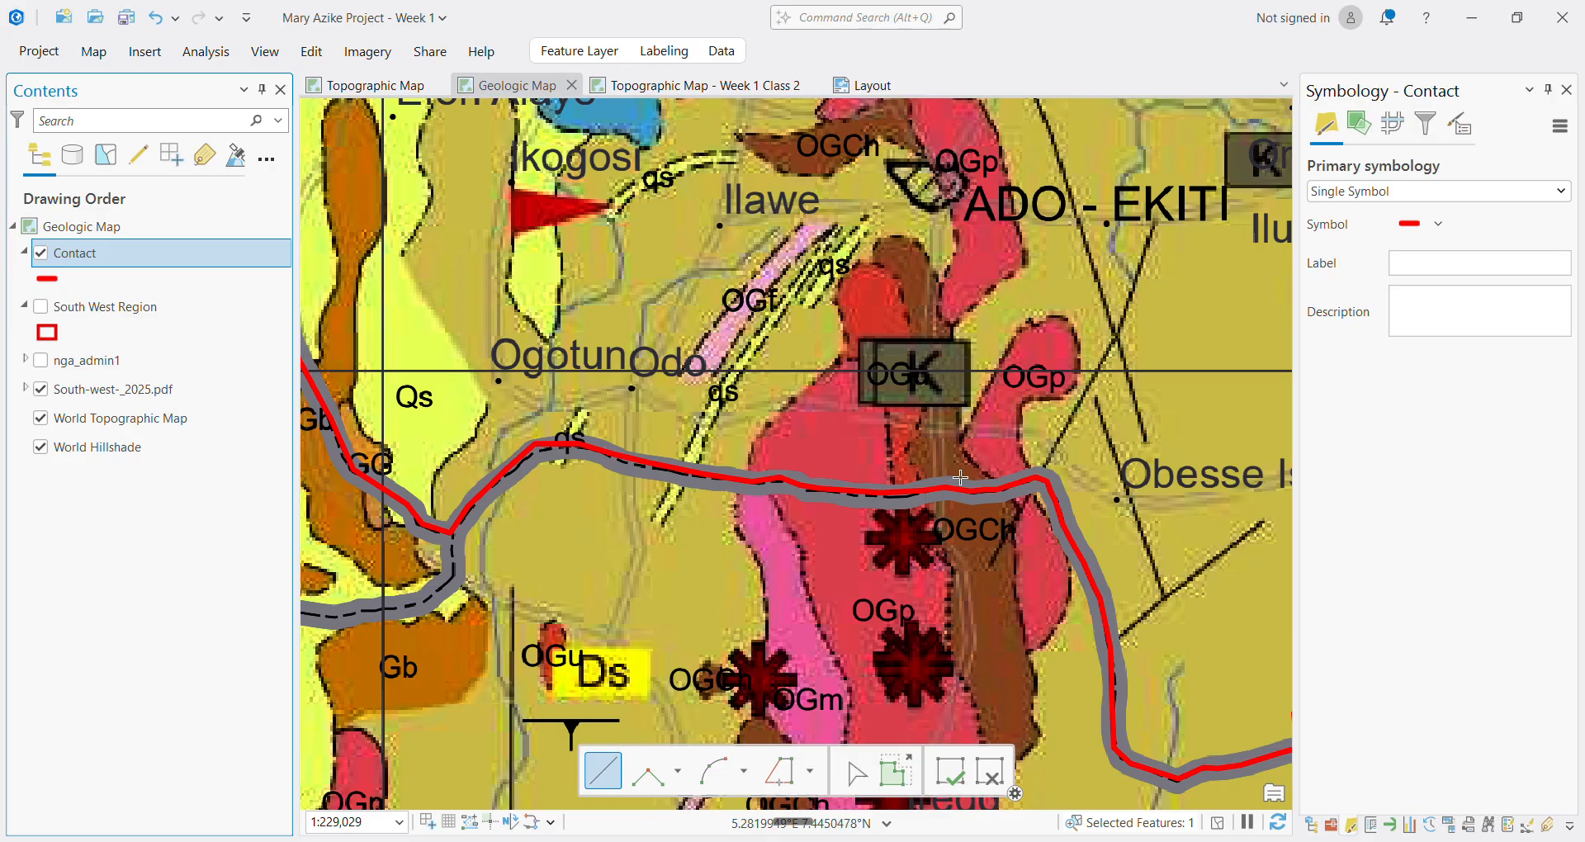
scroll(806, 458, up, 2)
scroll(786, 522, down, 8)
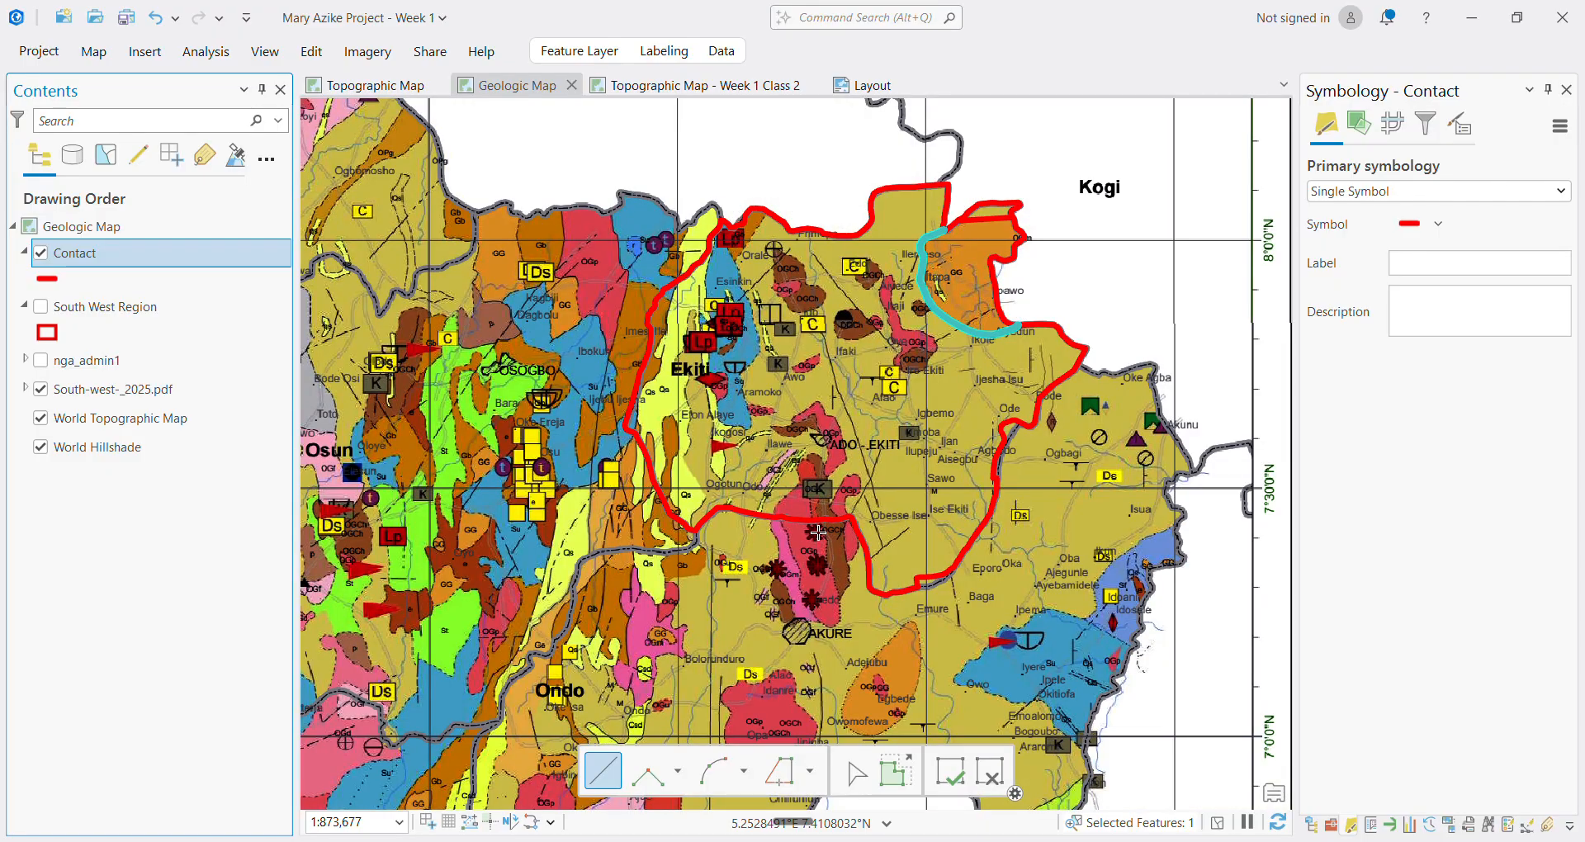
Start another Contact line on Ekiti's southern boundary and trace the western edge of the red unit east of Odo northeastward
scroll(791, 494, up, 10)
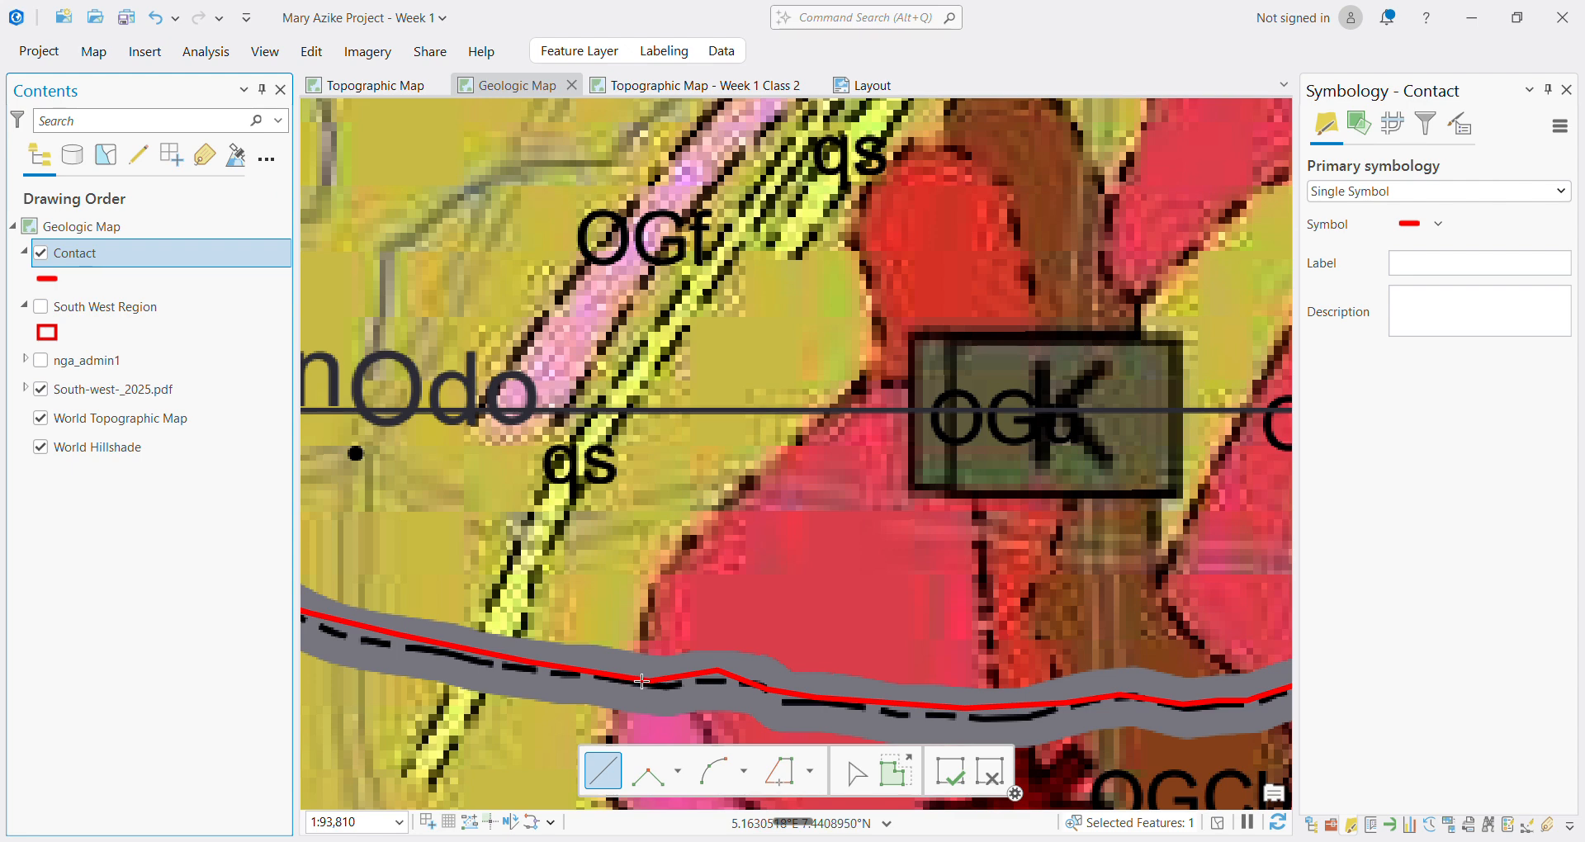
click(641, 658)
click(640, 647)
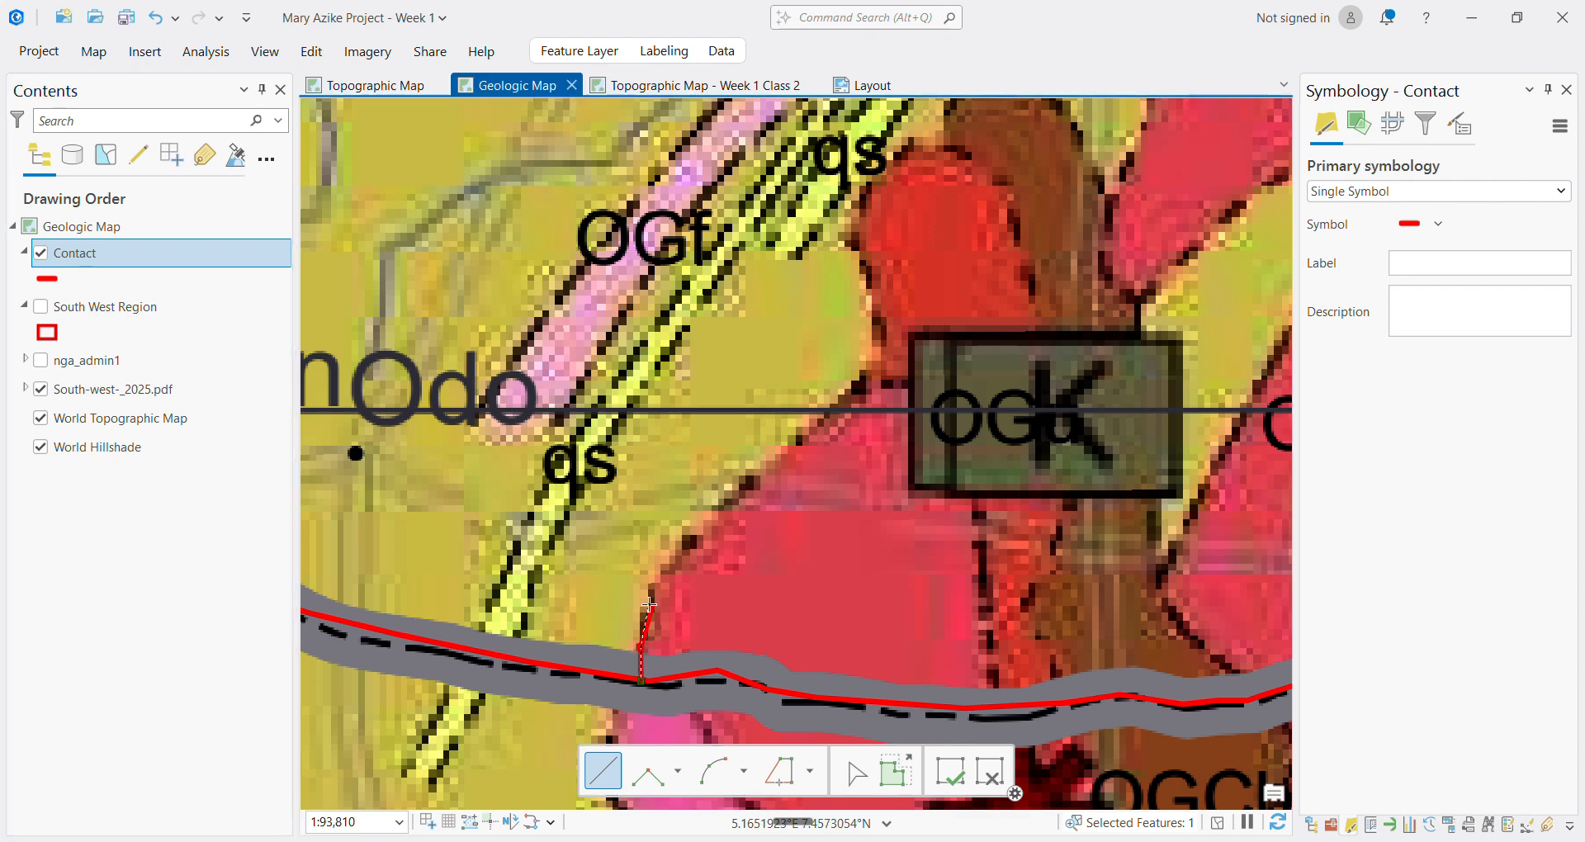
click(640, 604)
click(662, 564)
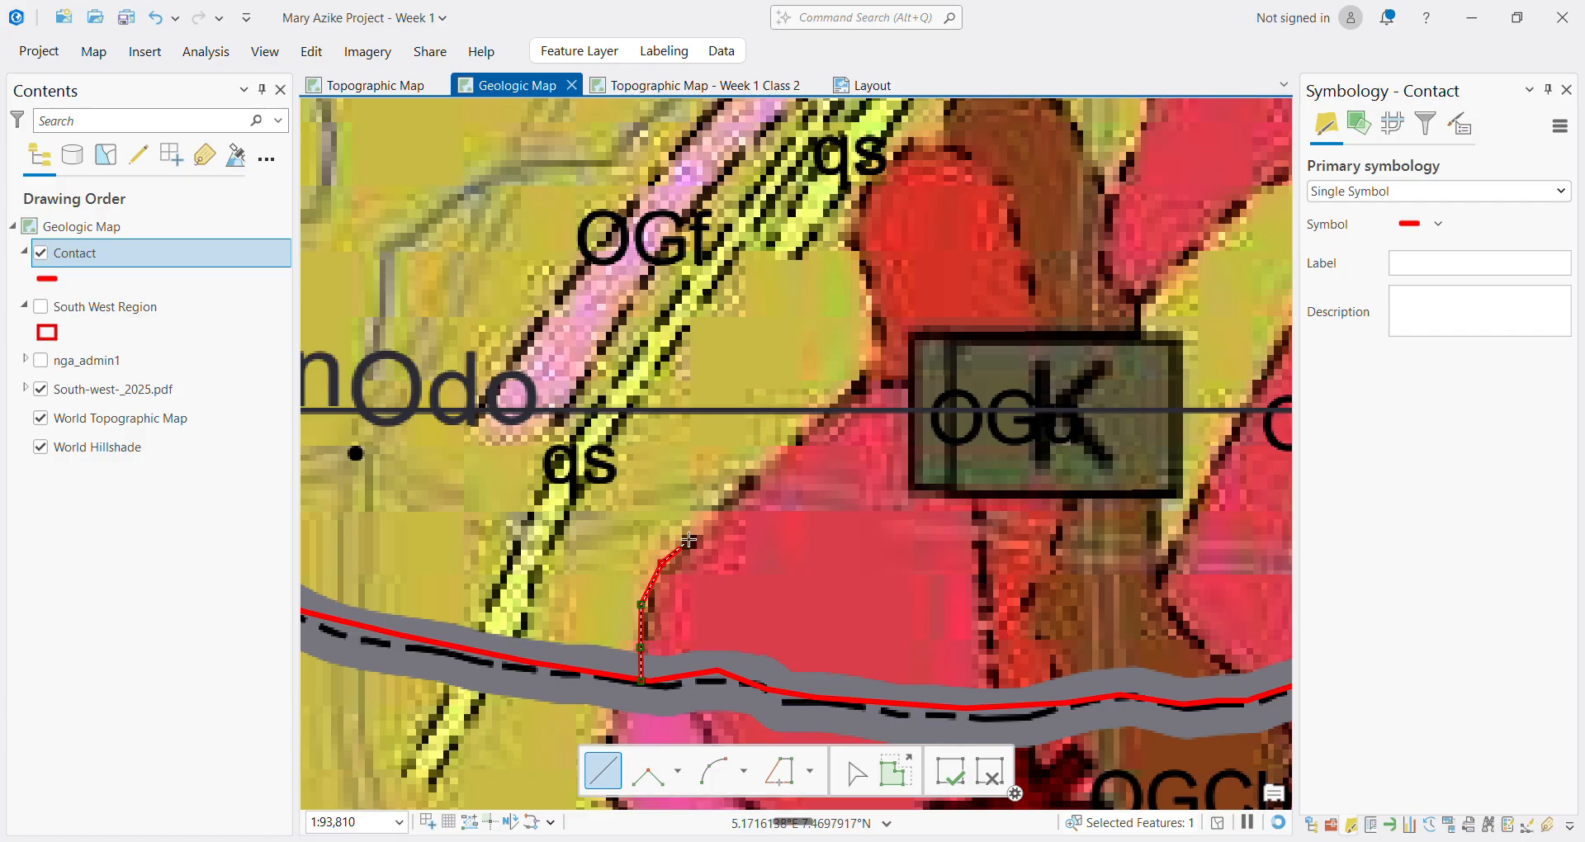
click(739, 484)
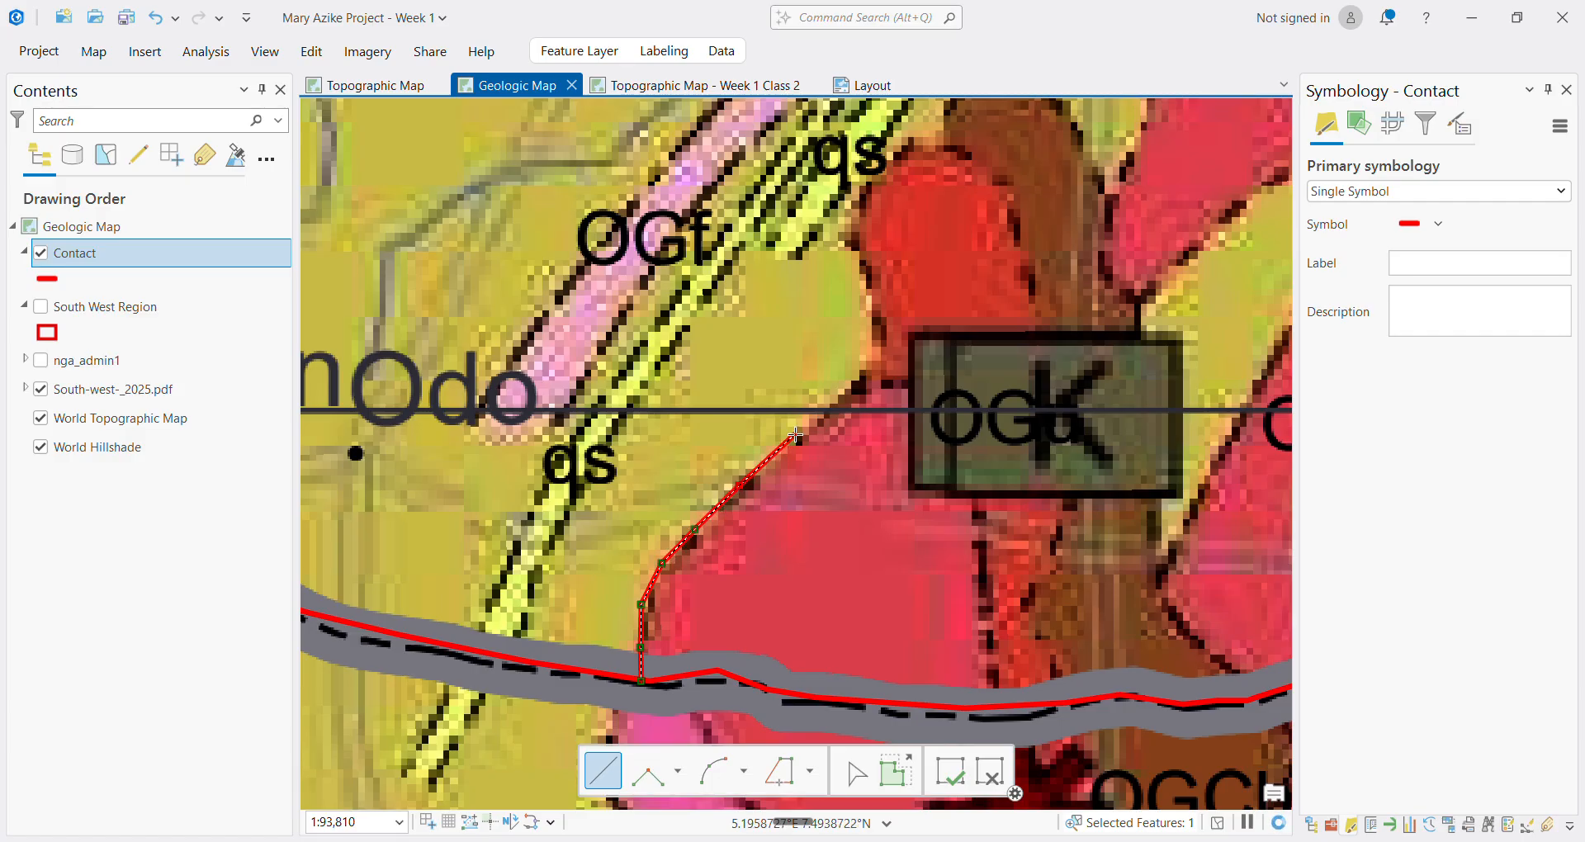
click(809, 429)
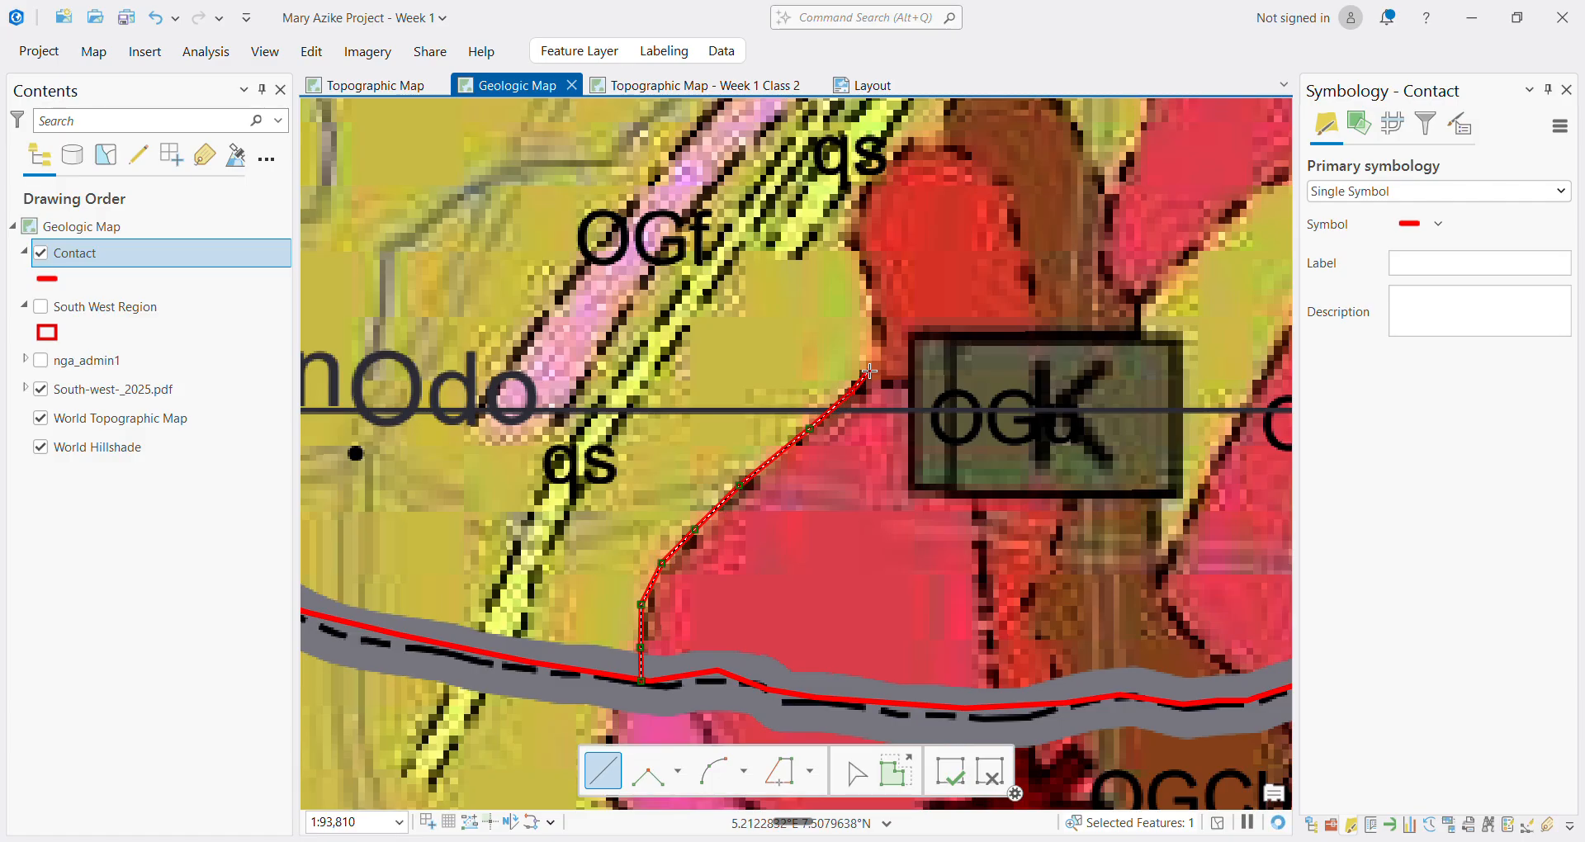
Continue the Contact line around the red unit's northern end and down its eastern edge past the K symbol box
click(879, 339)
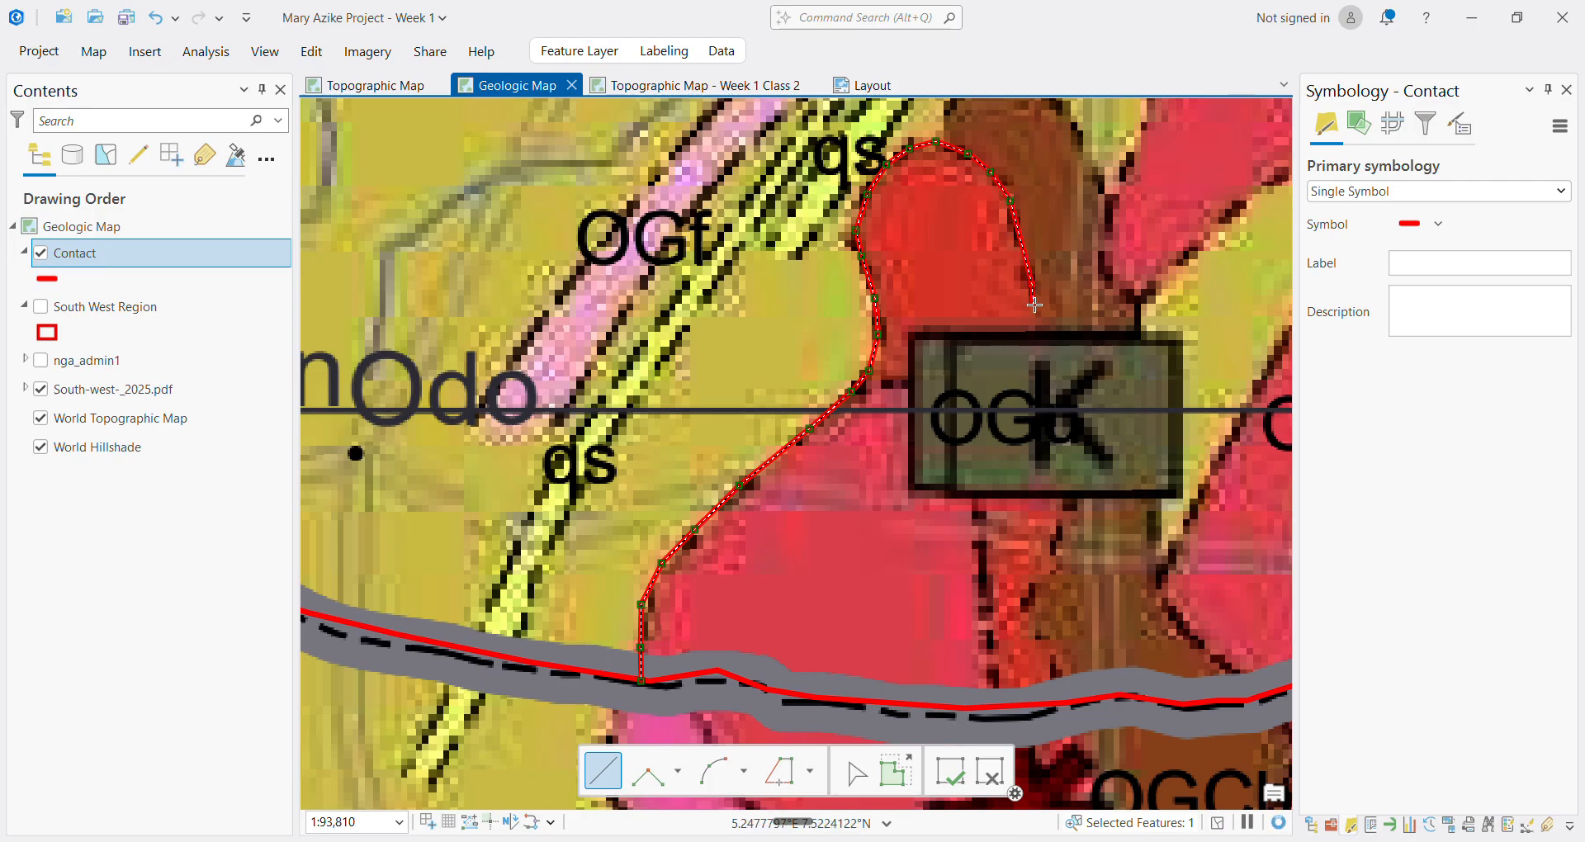
click(1041, 334)
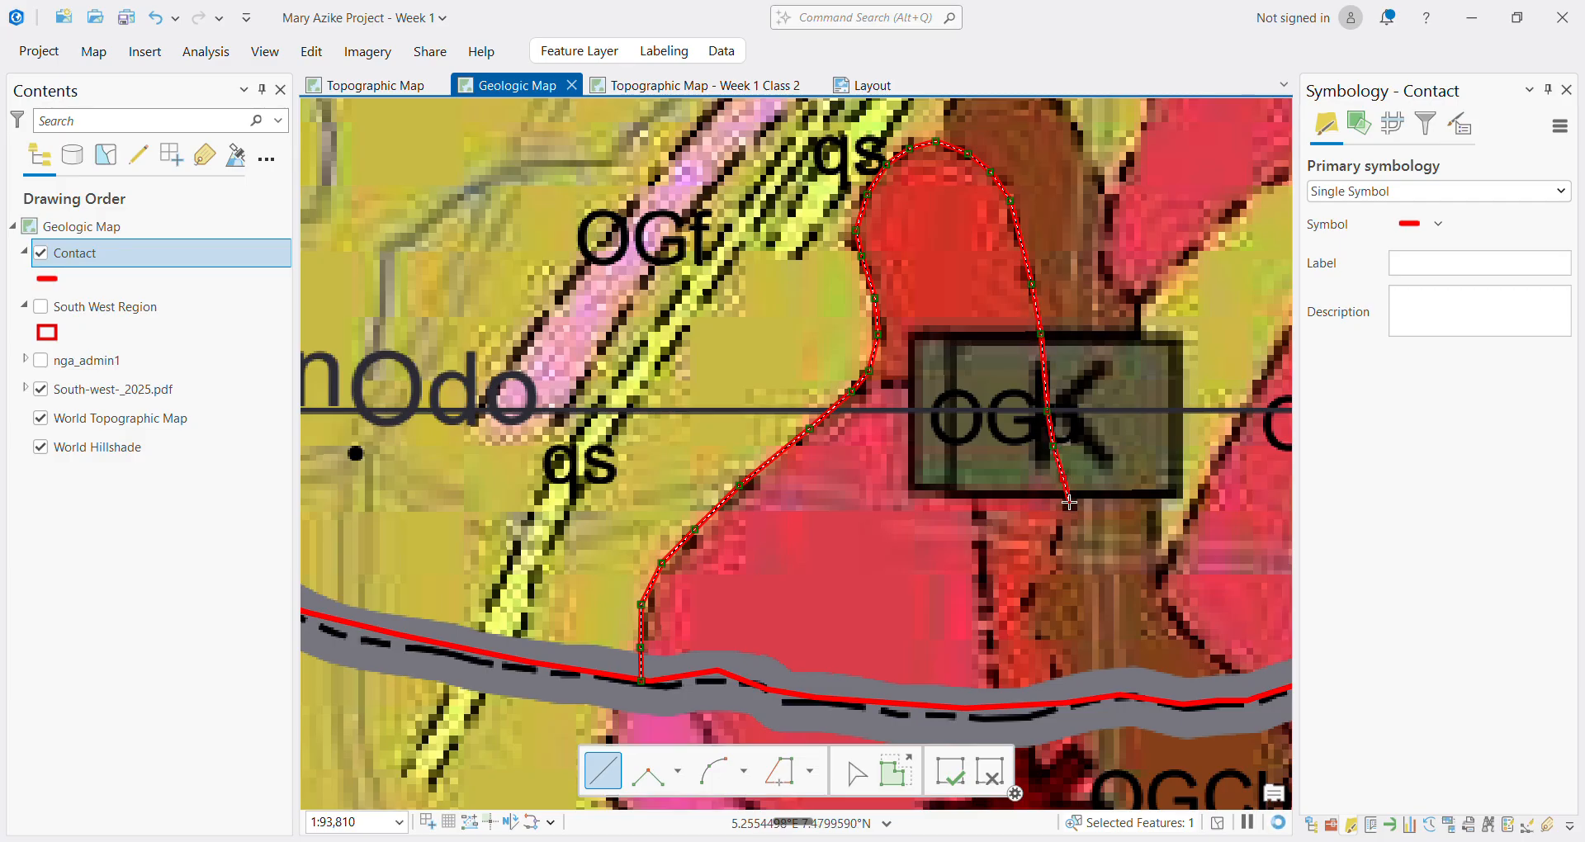
click(1068, 502)
click(1055, 539)
click(1031, 585)
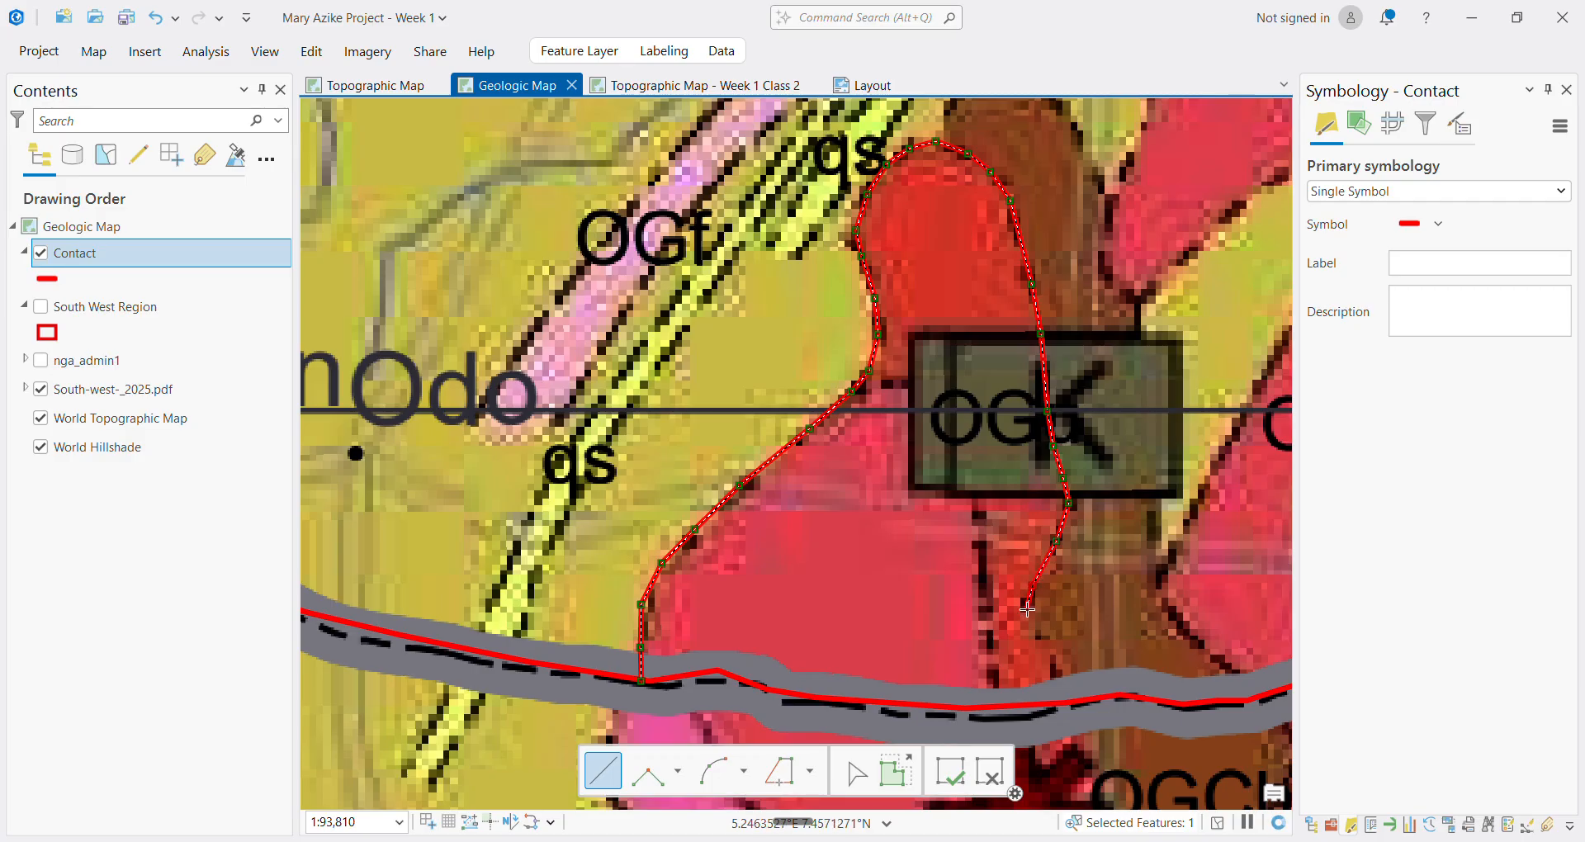
Trace the remaining eastern edge of the red unit southward and finish the Contact line on Ekiti's southern boundary
click(1026, 609)
click(1032, 629)
click(1045, 643)
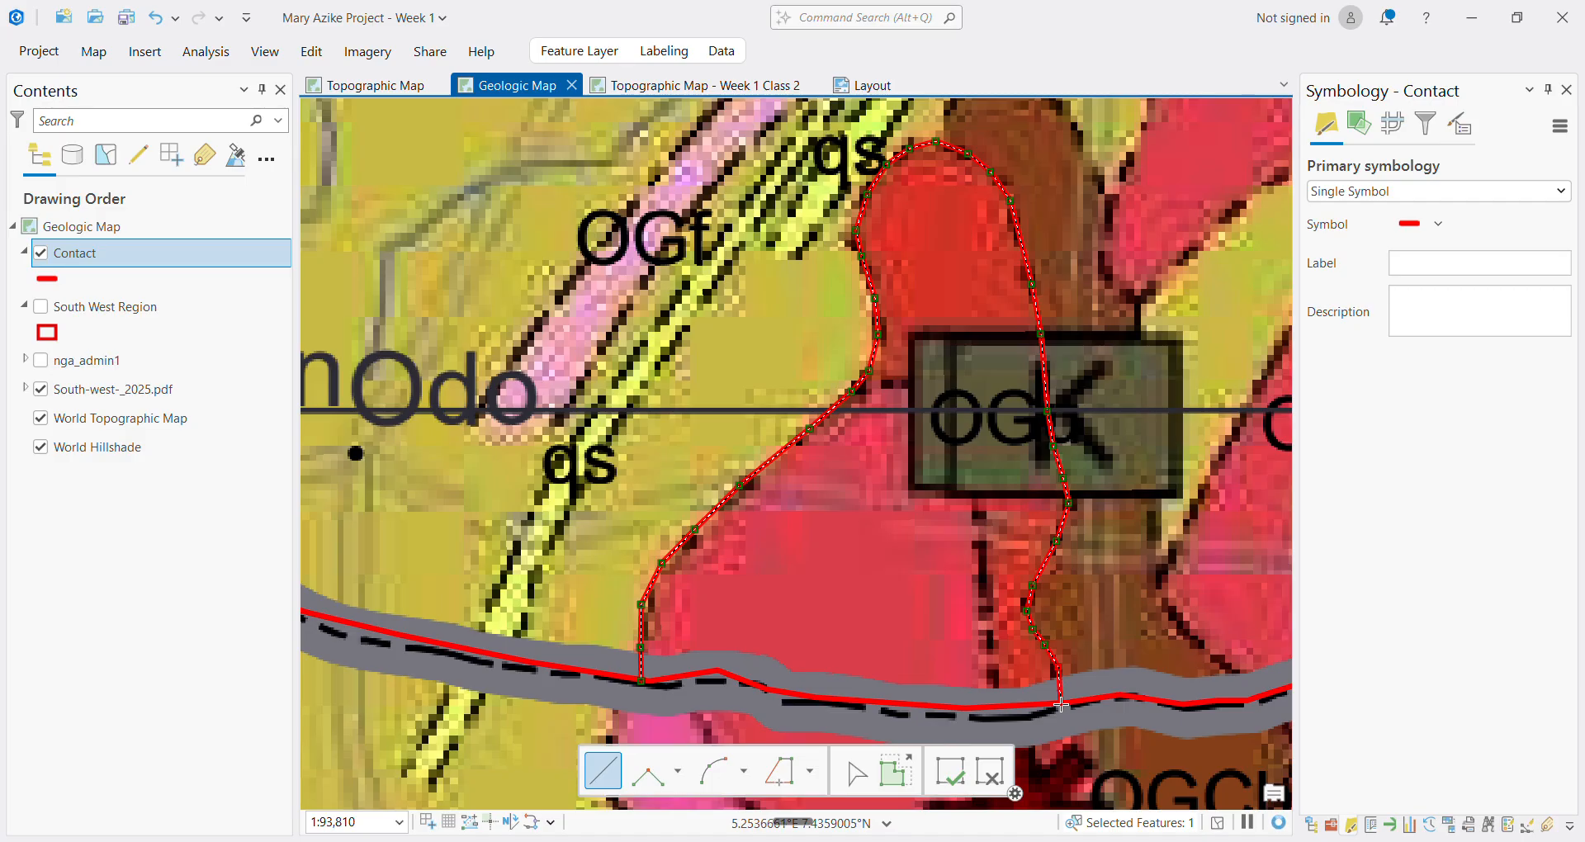
scroll(1062, 702, up, 4)
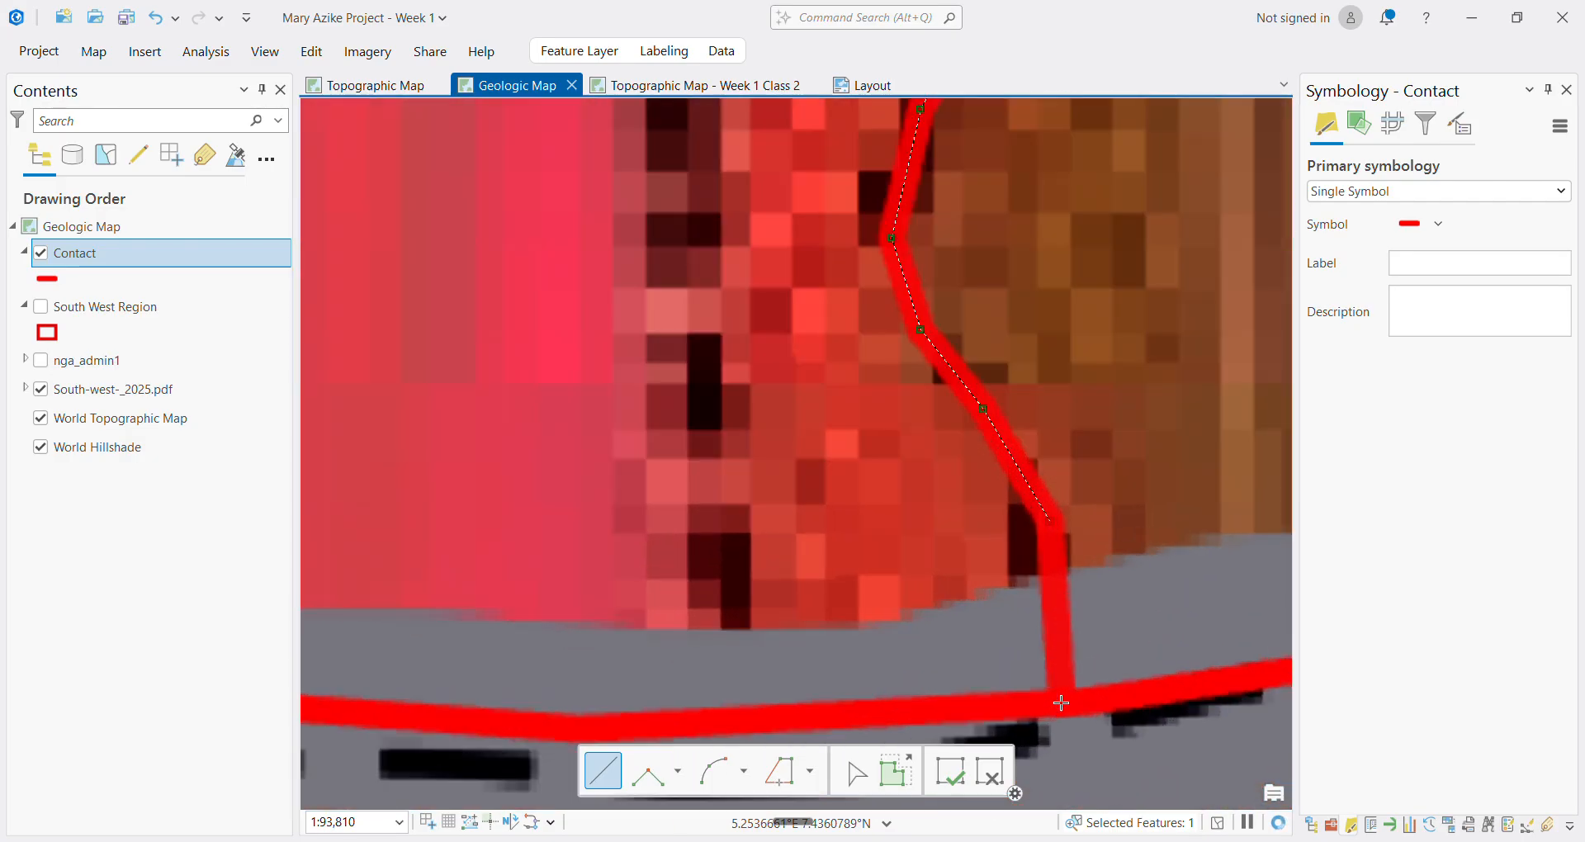
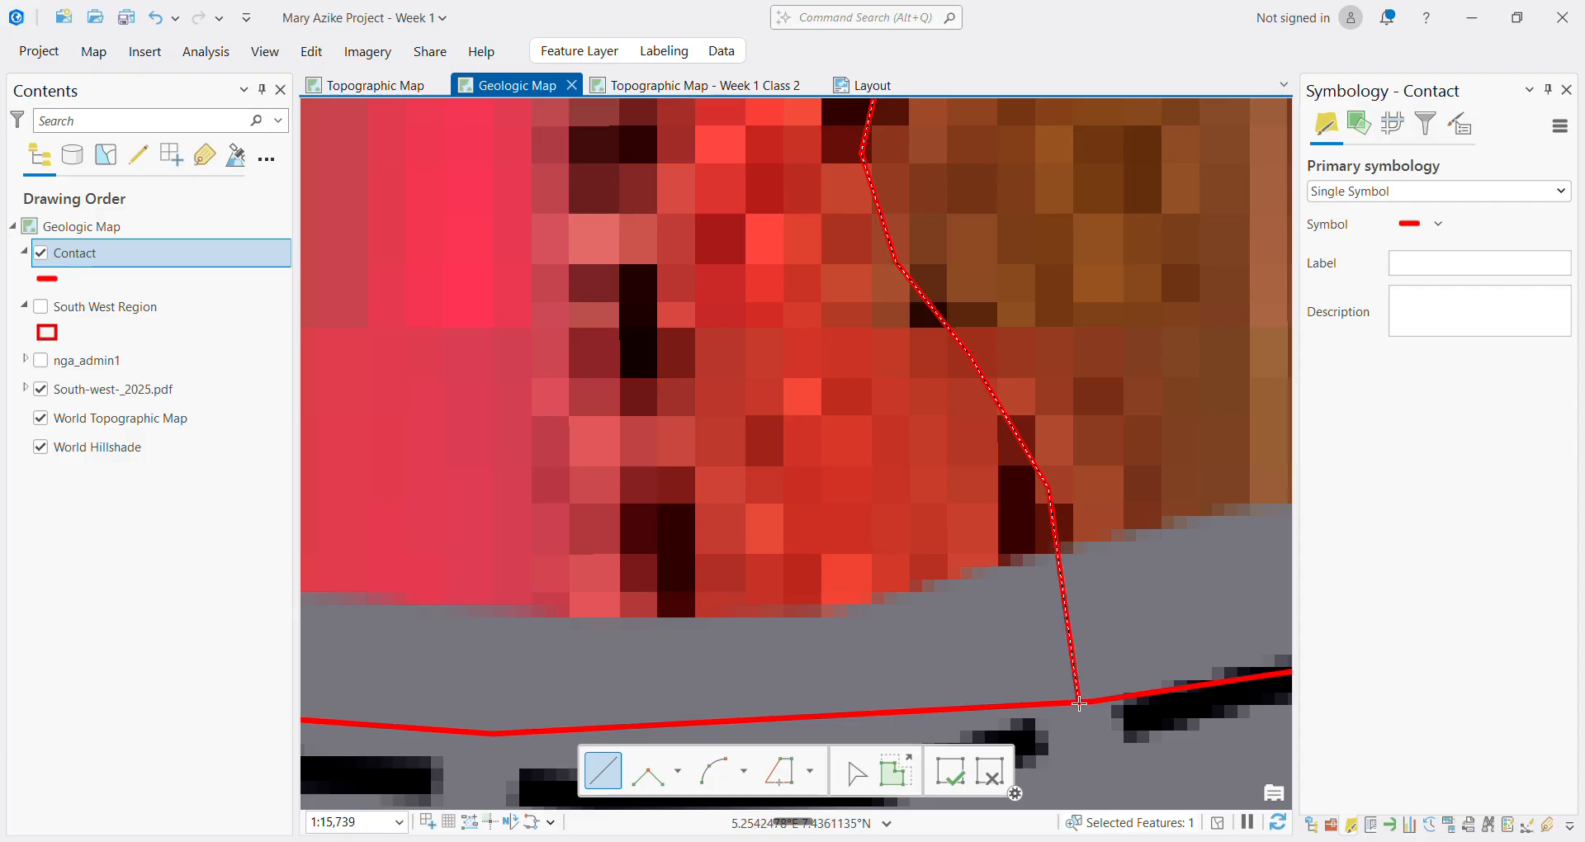
double_click(1079, 703)
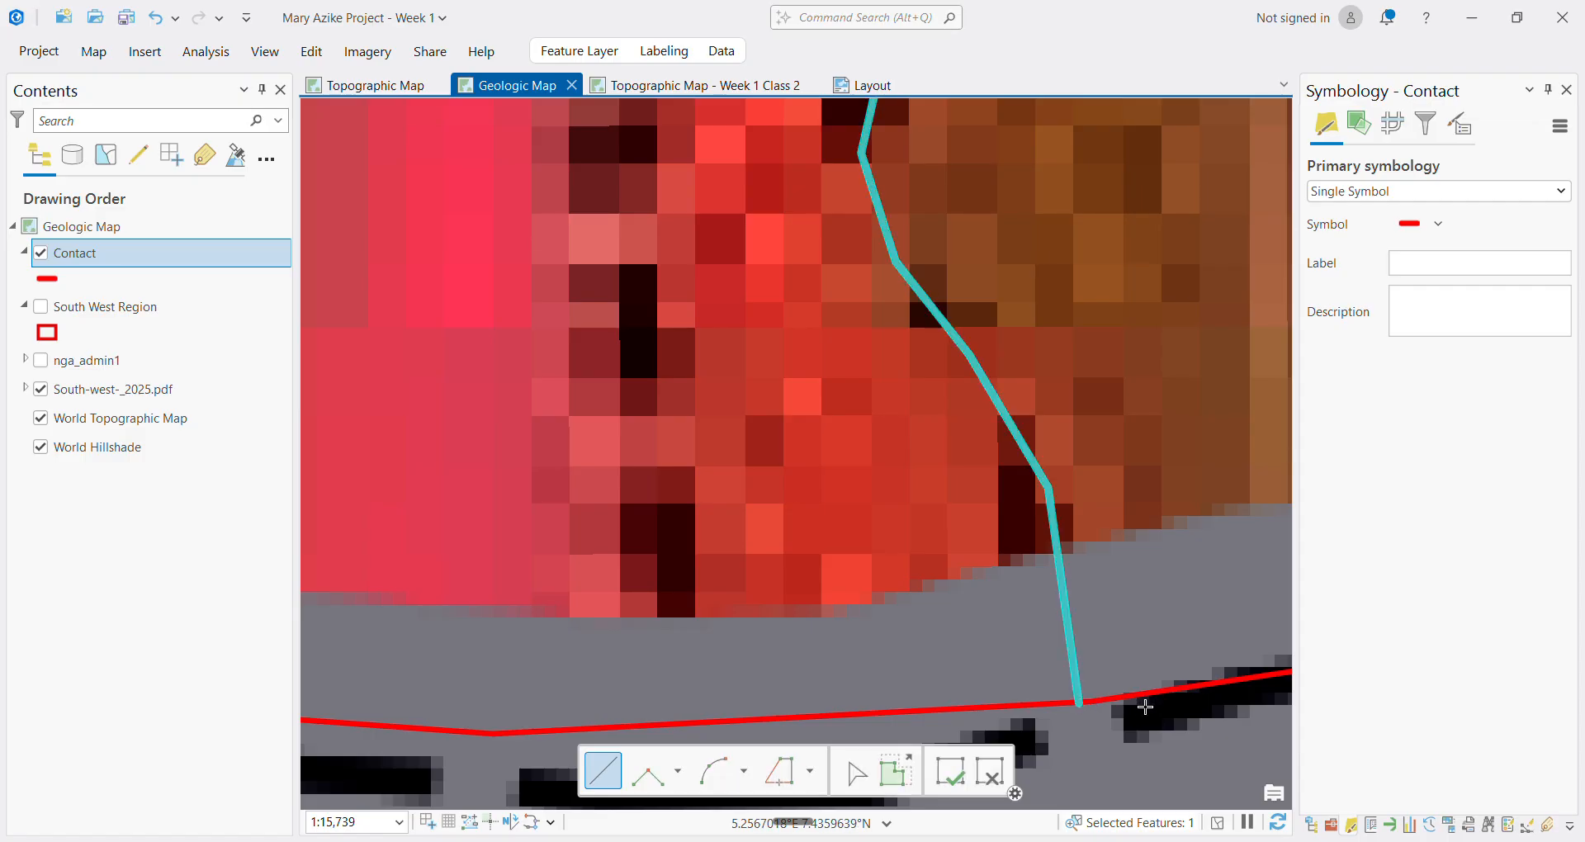
Start a Contact line at the red unit's northern tip and trace the brown unit's rounded top and upper eastern edge
scroll(1115, 697, down, 5)
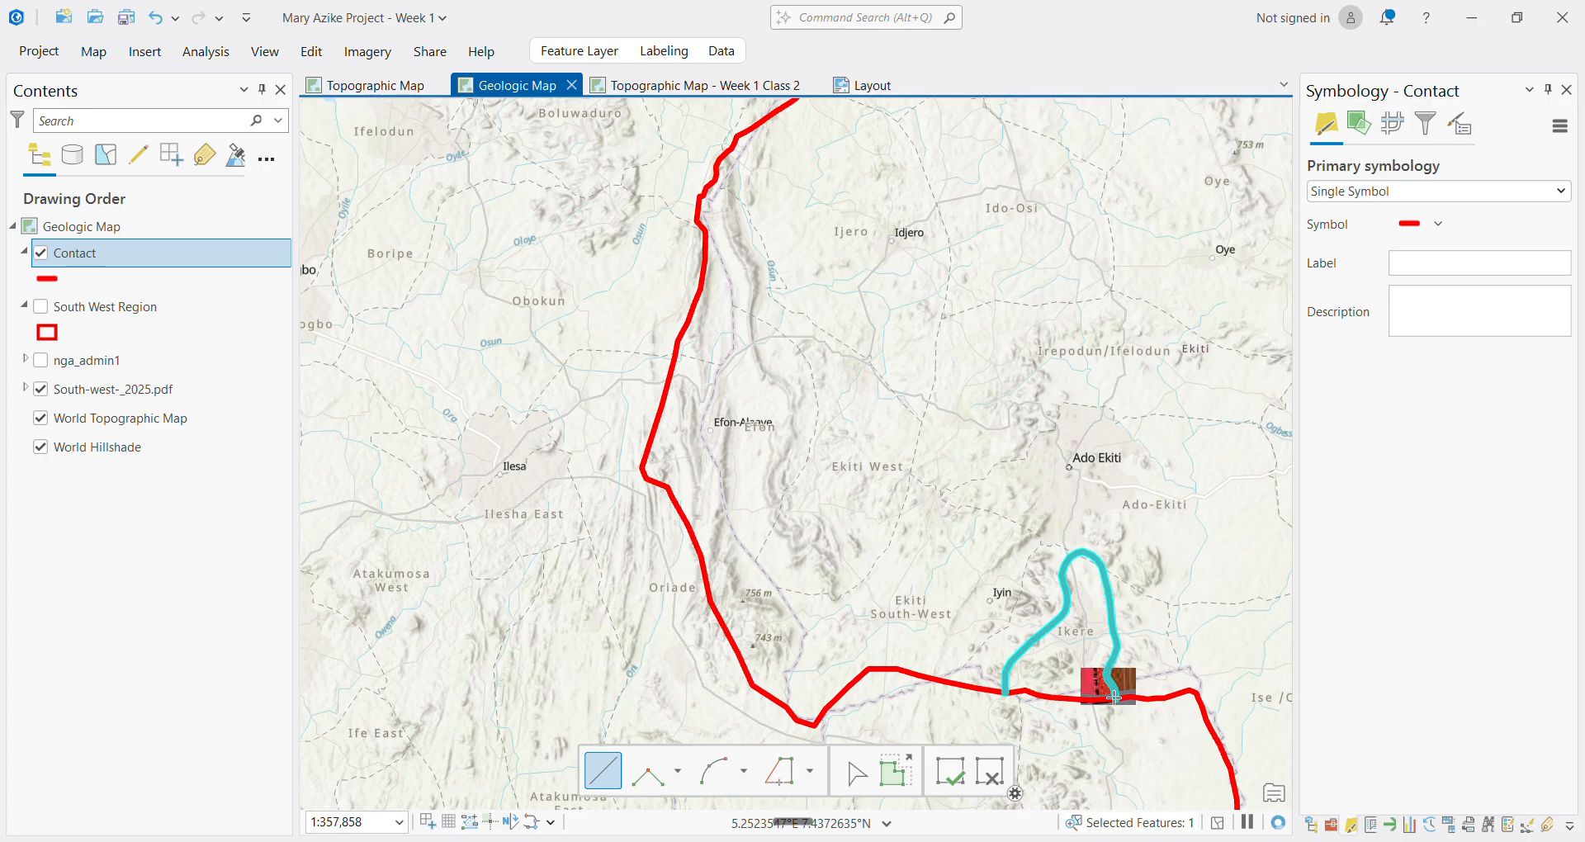
scroll(1113, 697, up, 1)
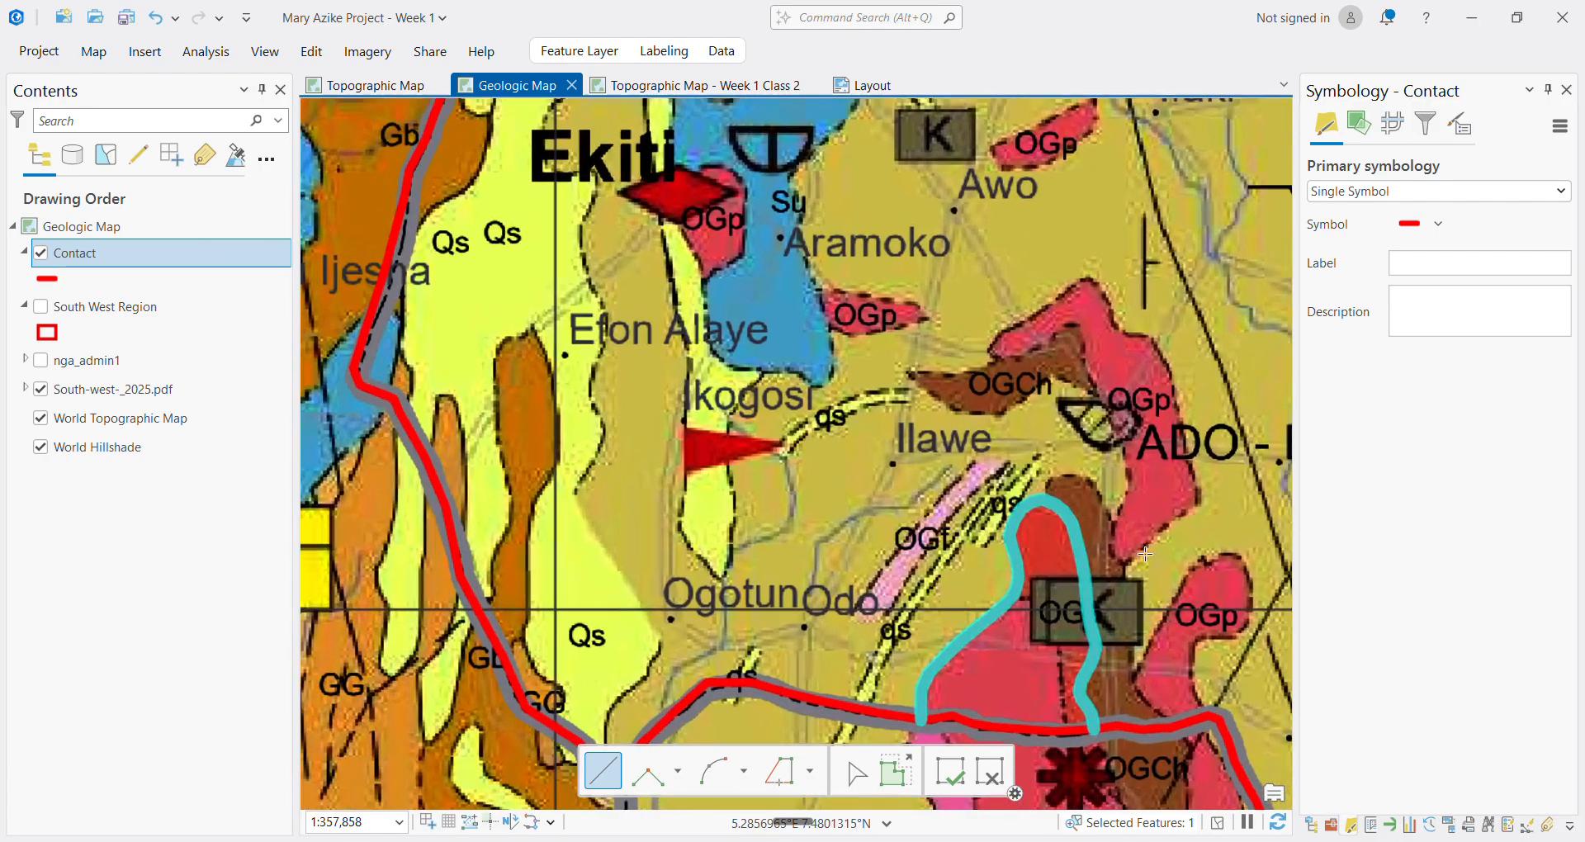
scroll(1090, 528, up, 4)
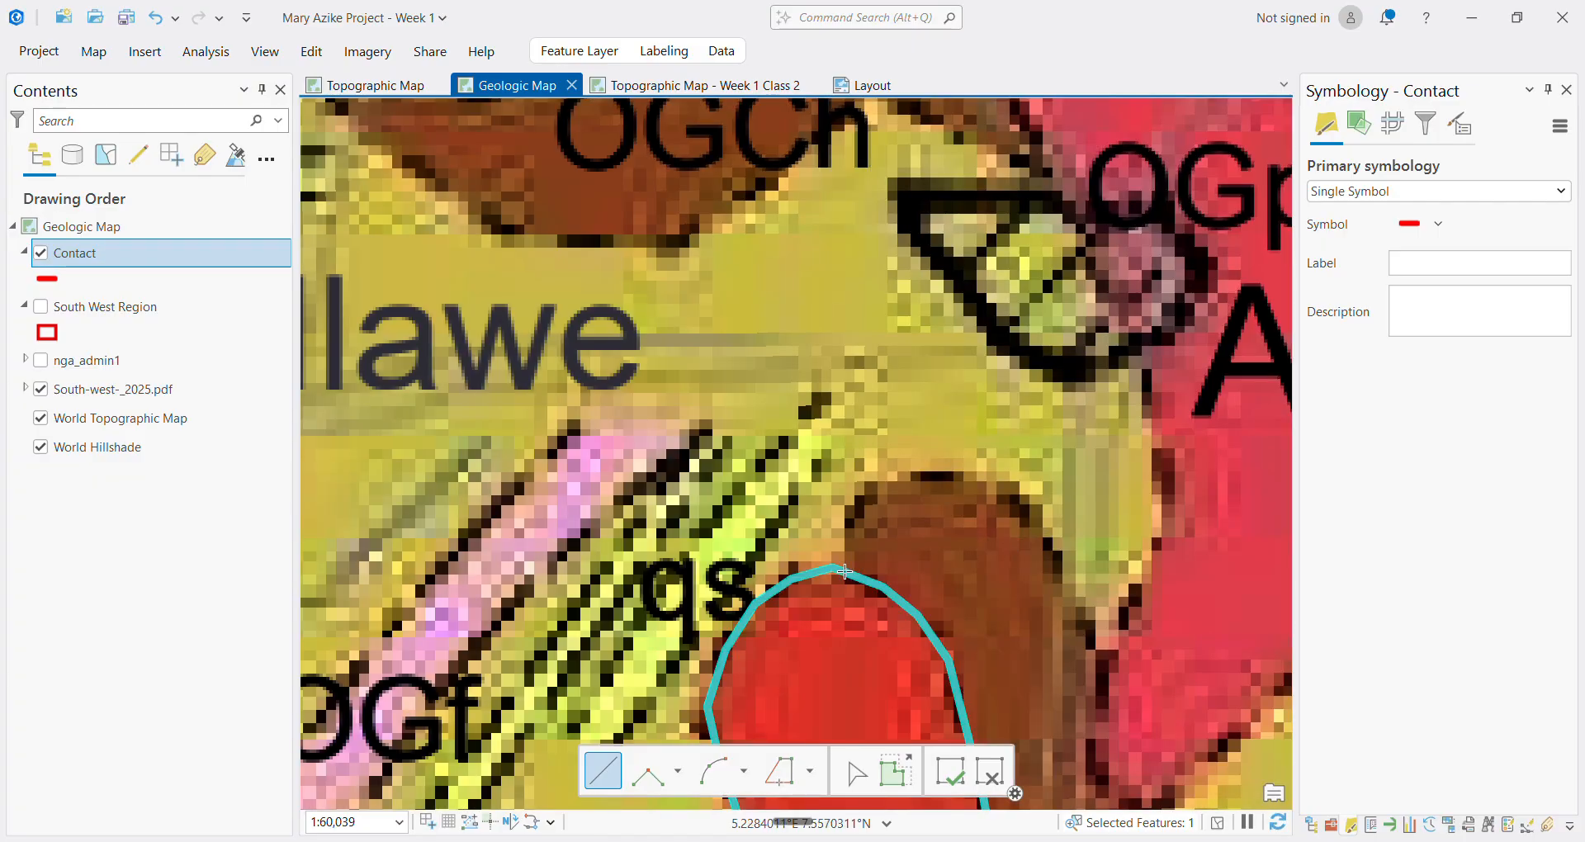
click(847, 570)
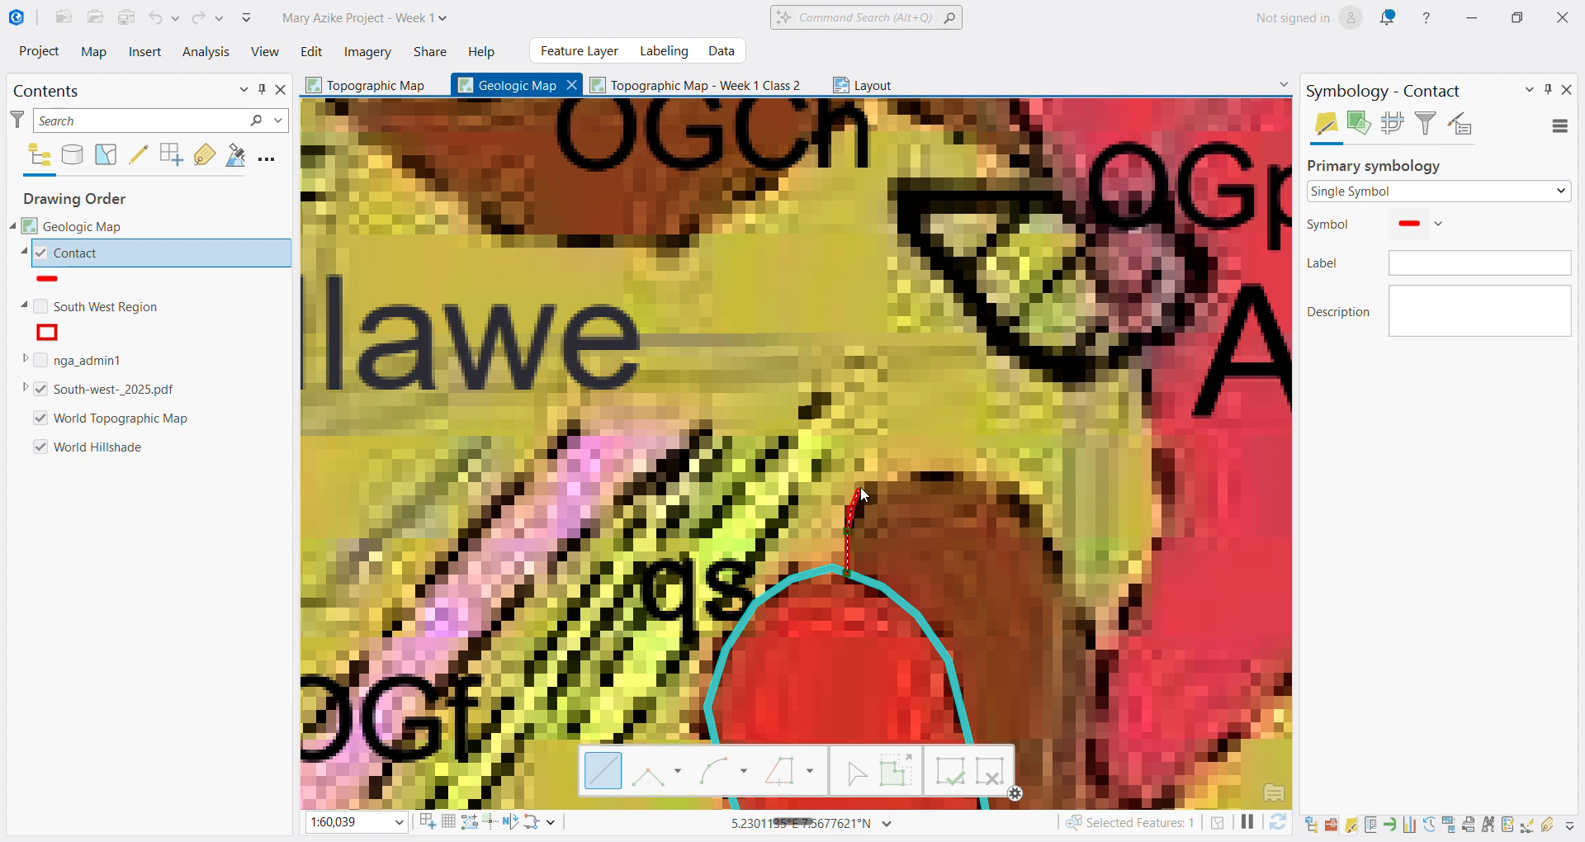
click(887, 473)
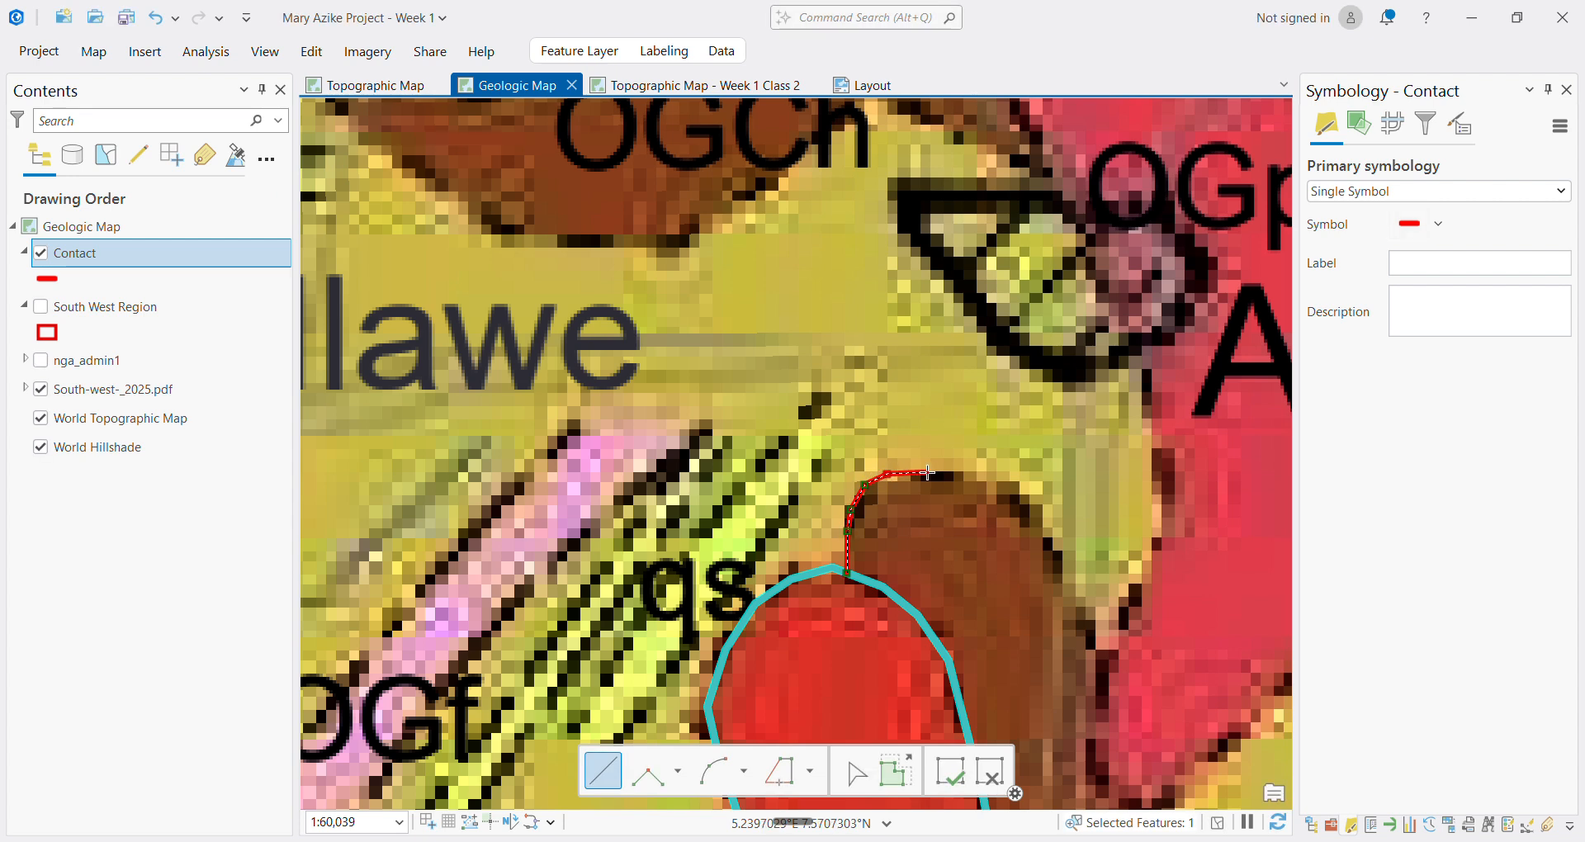
click(927, 470)
click(962, 467)
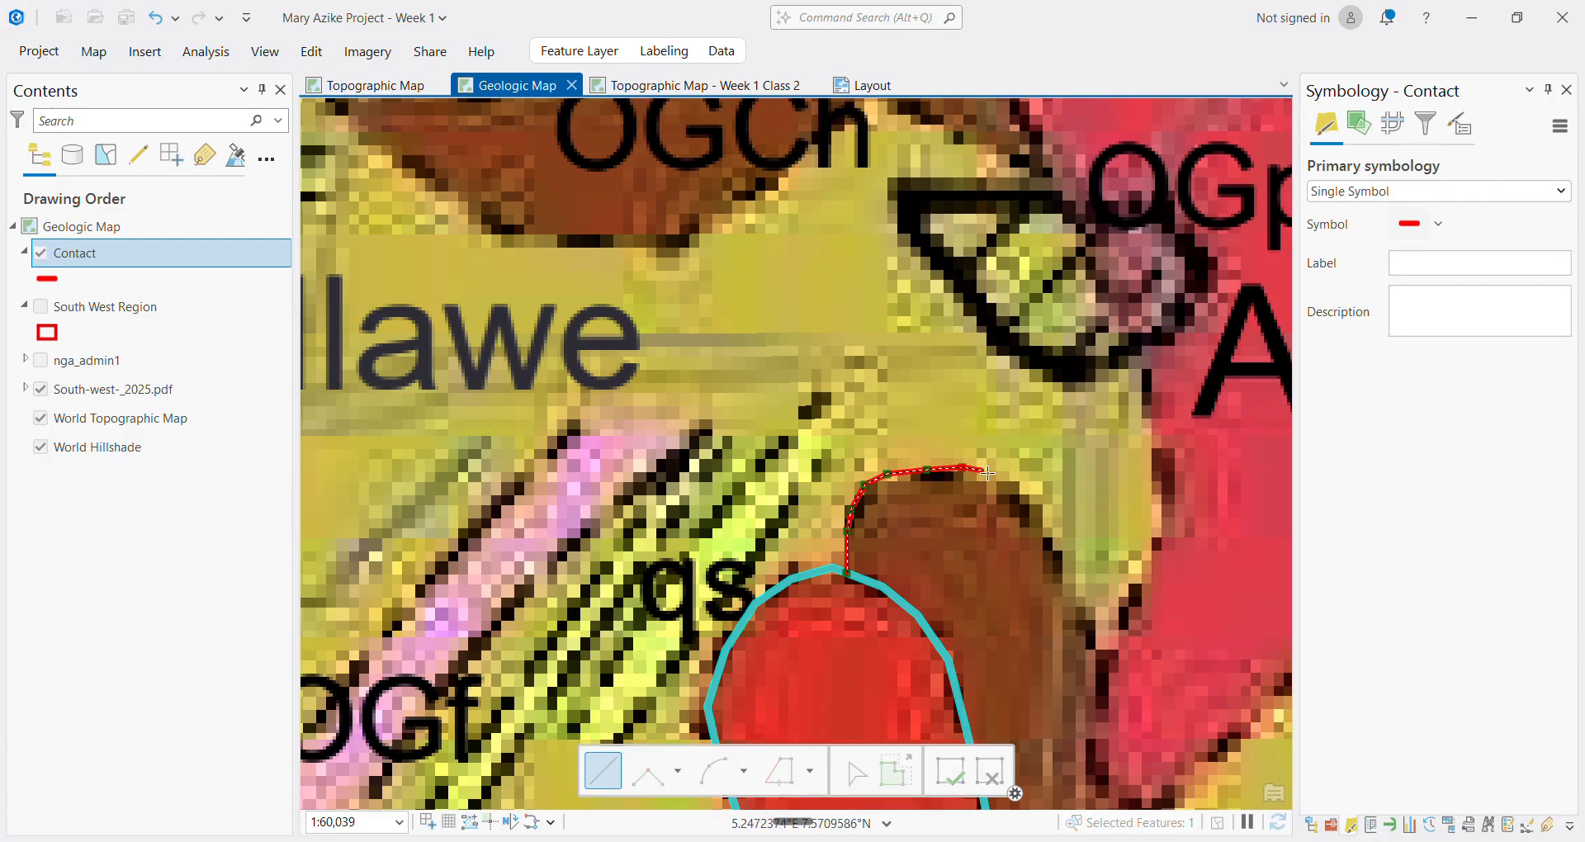
click(992, 475)
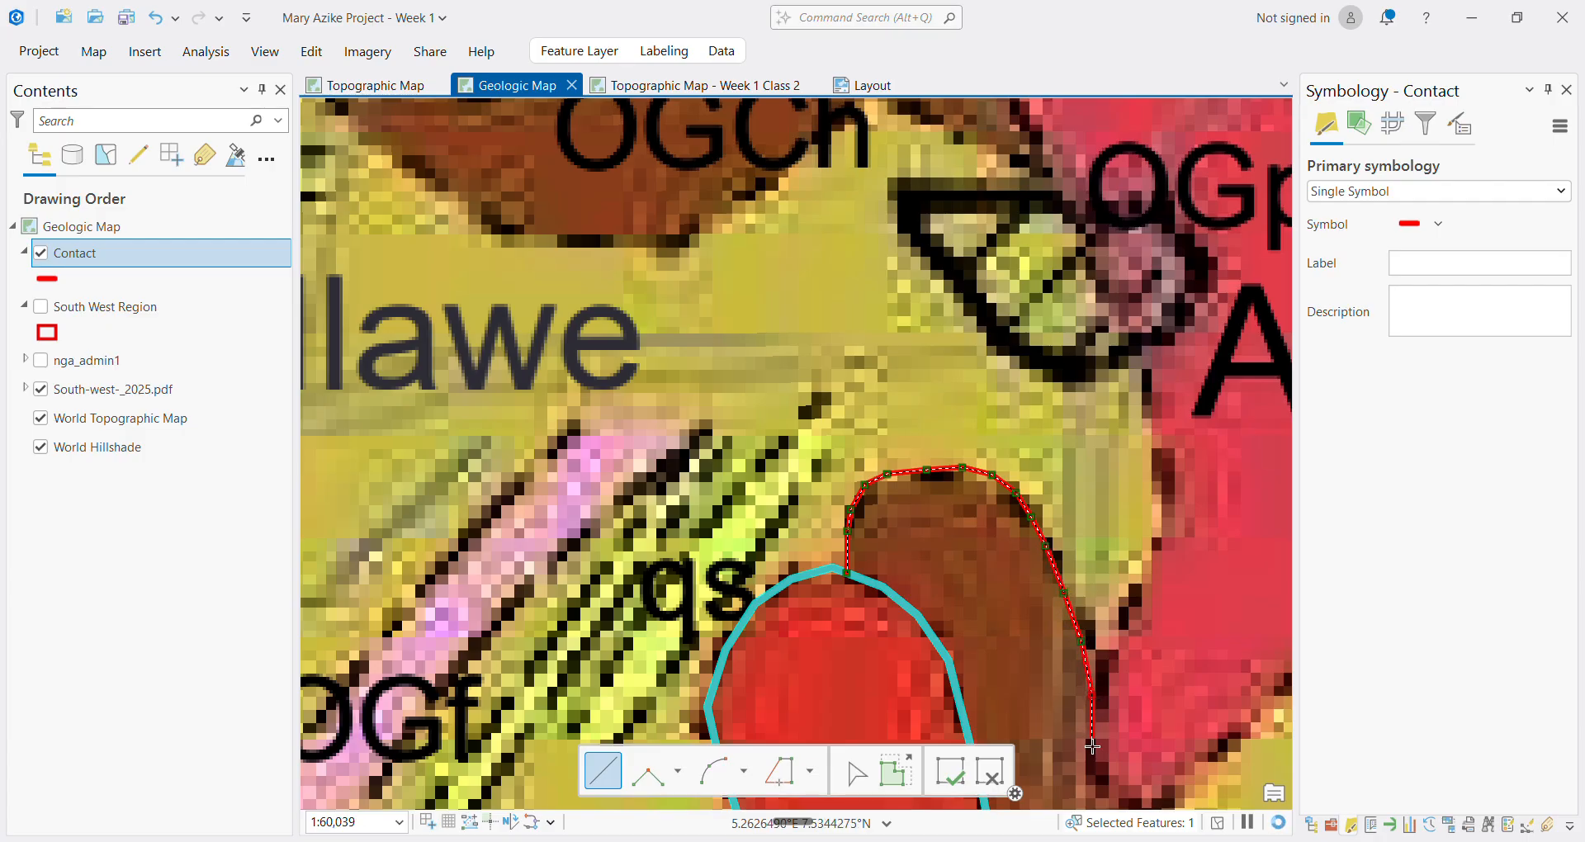
click(1092, 749)
click(1092, 778)
Continue the Contact line south along the brown unit's eastern edge, past the K symbol box toward Ekiti's southern boundary
scroll(1085, 776, up, 2)
scroll(1085, 776, down, 4)
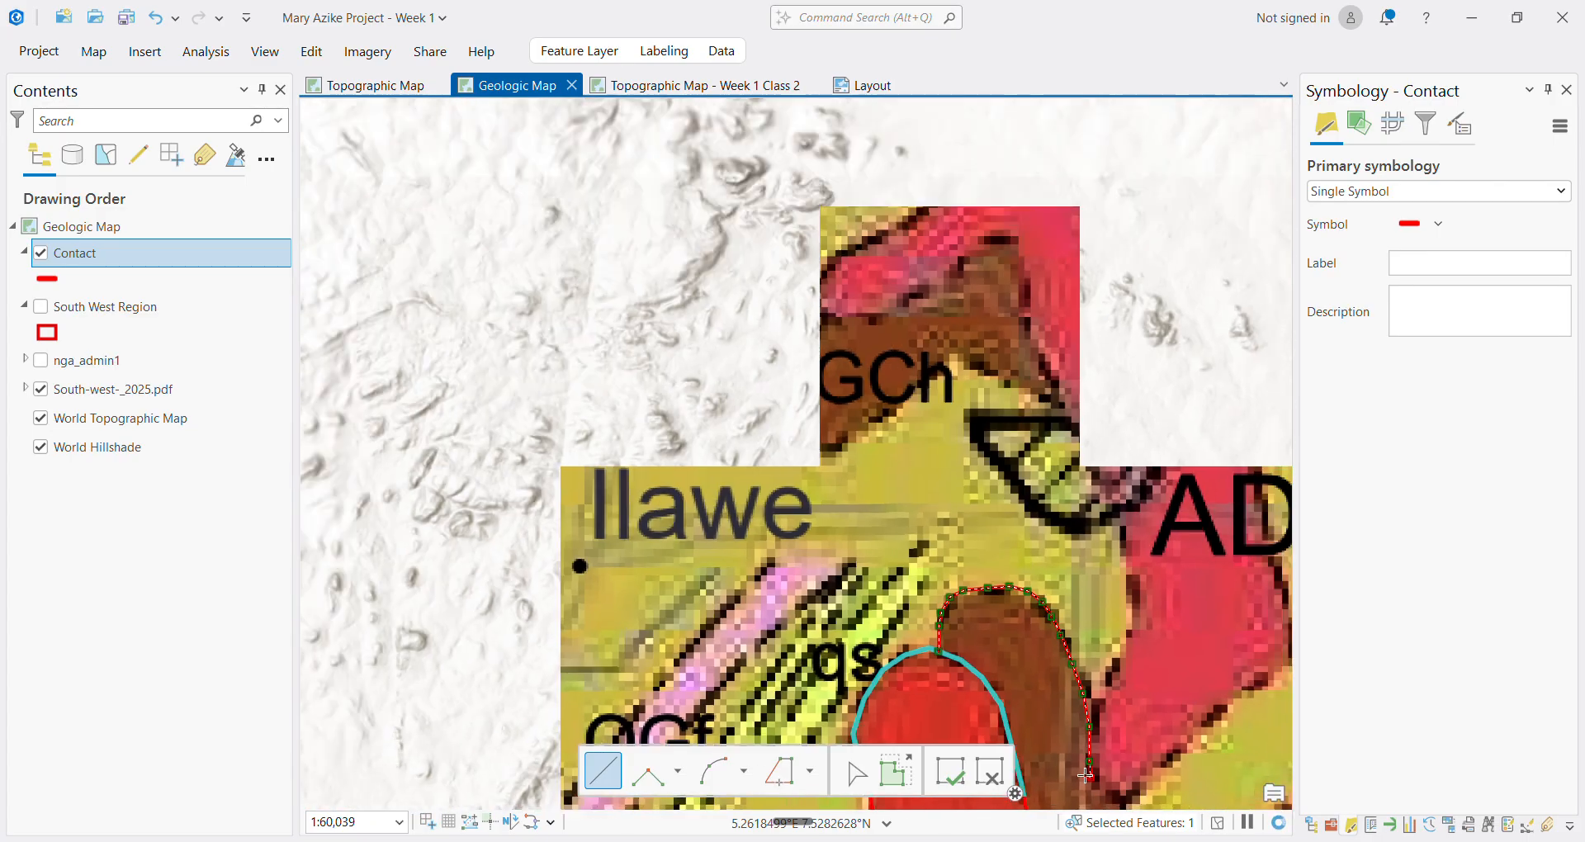
scroll(1085, 776, down, 5)
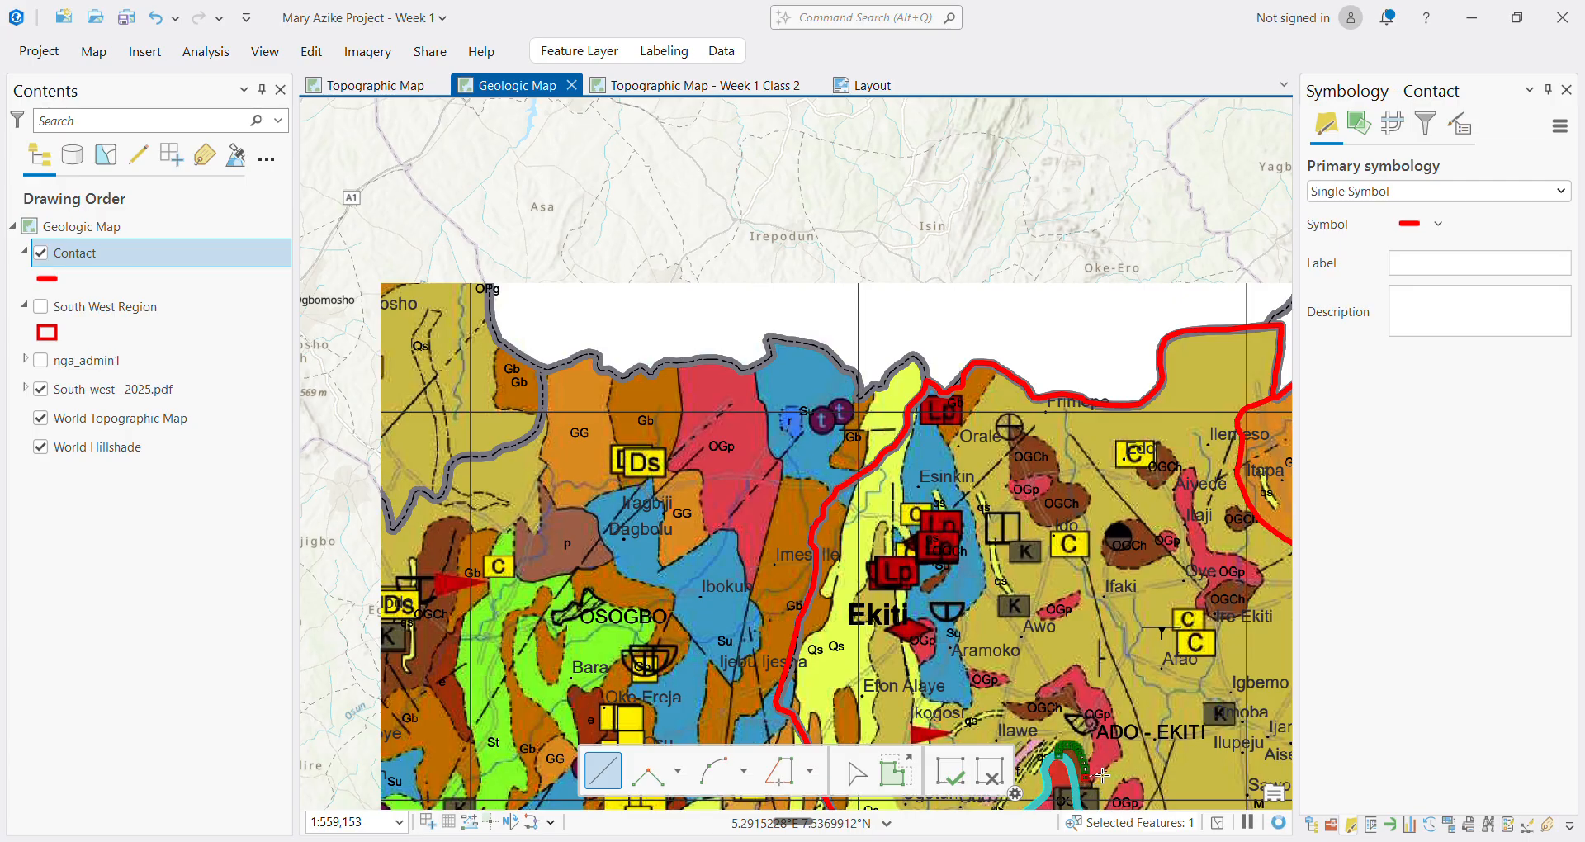
scroll(1103, 774, up, 2)
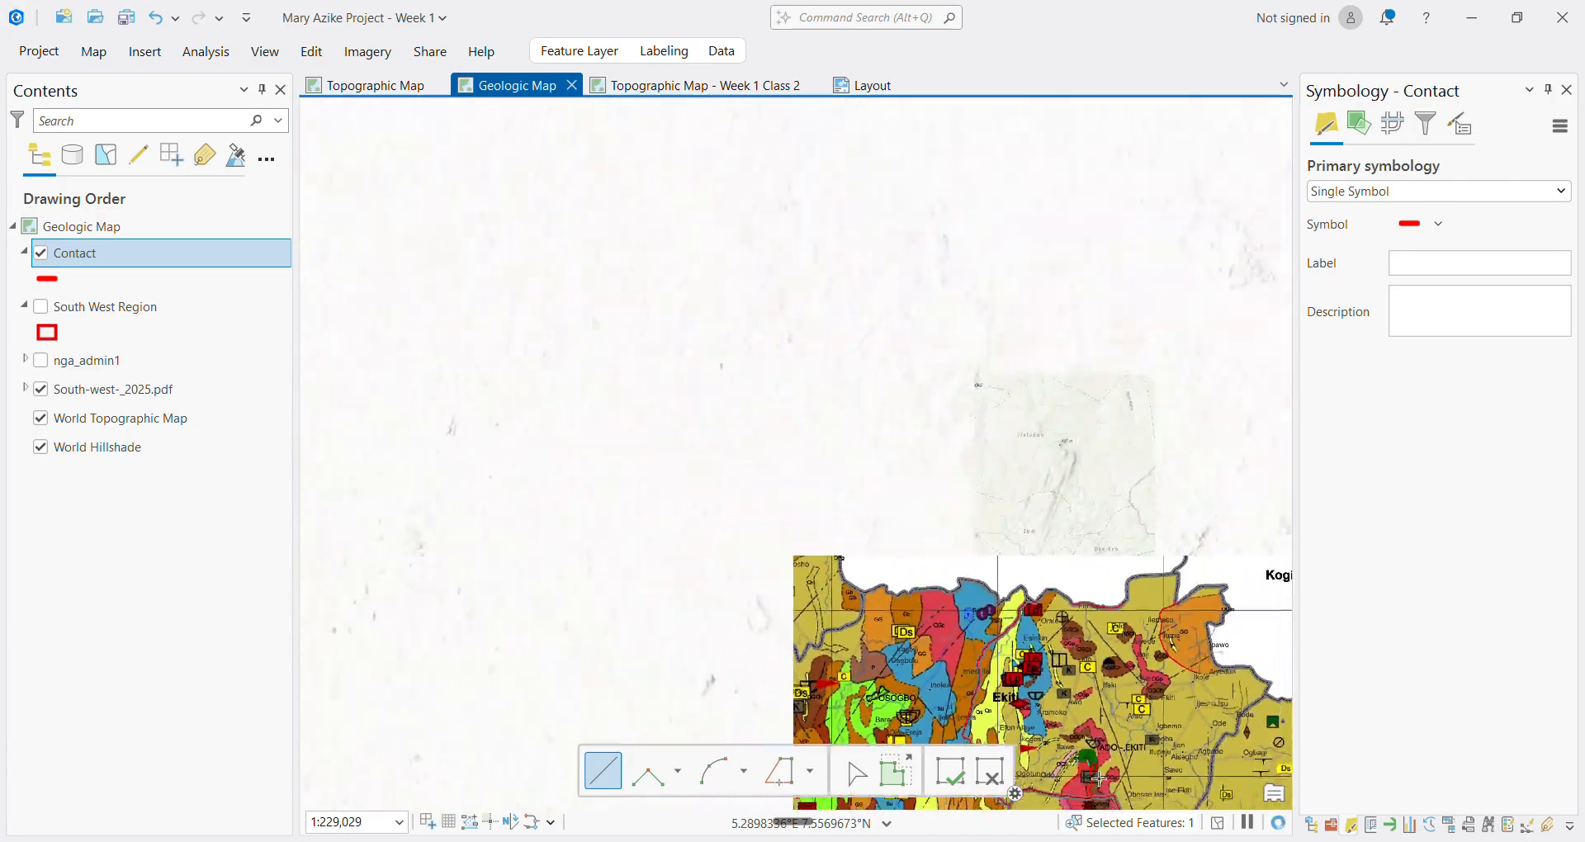
scroll(1099, 778, down, 6)
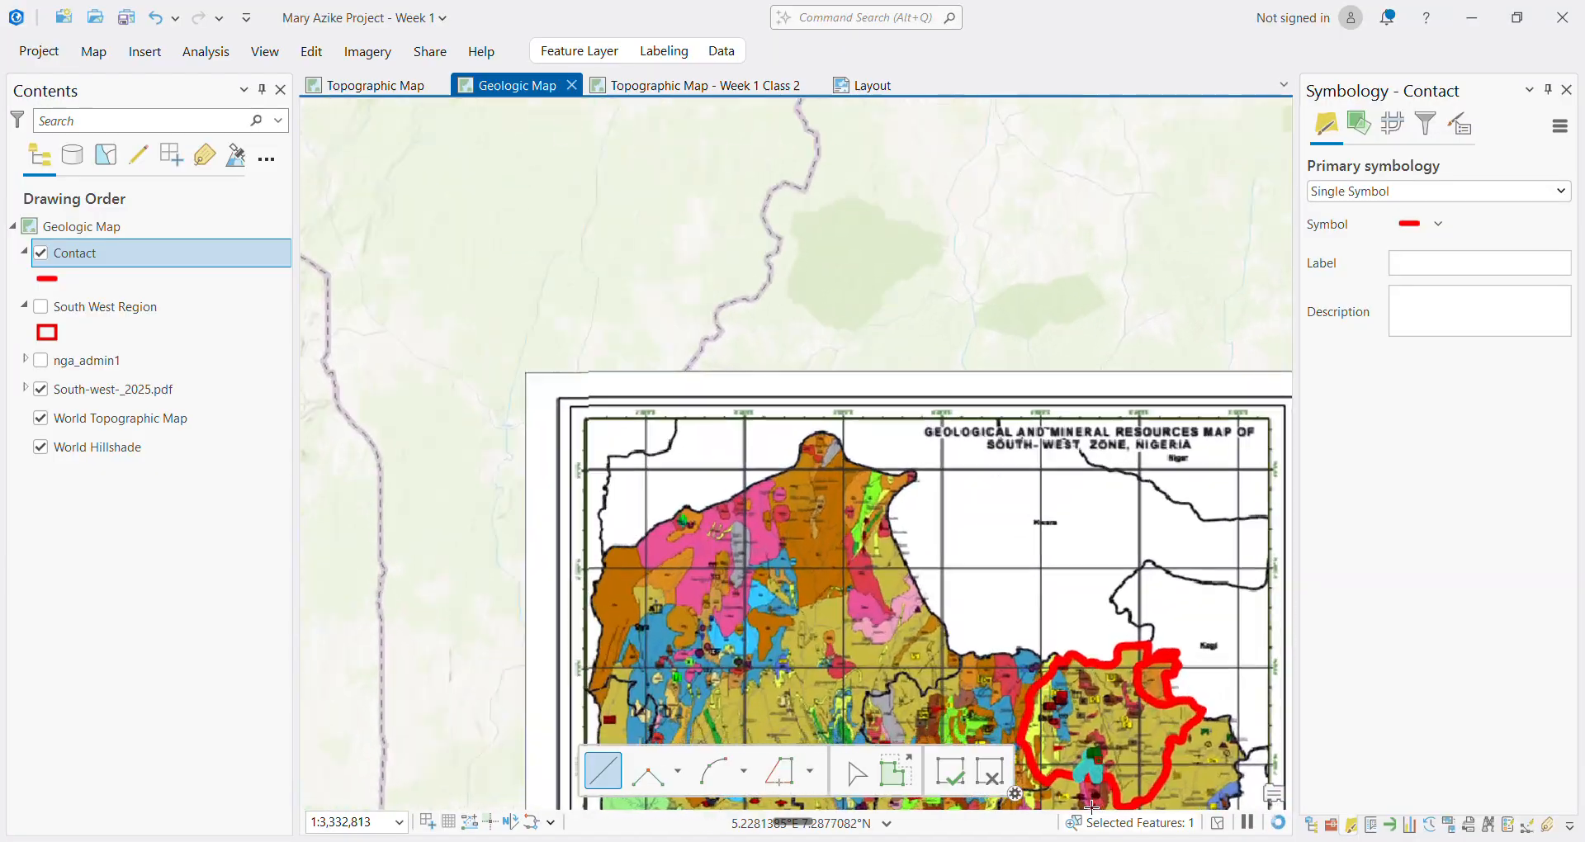
scroll(1092, 805, up, 4)
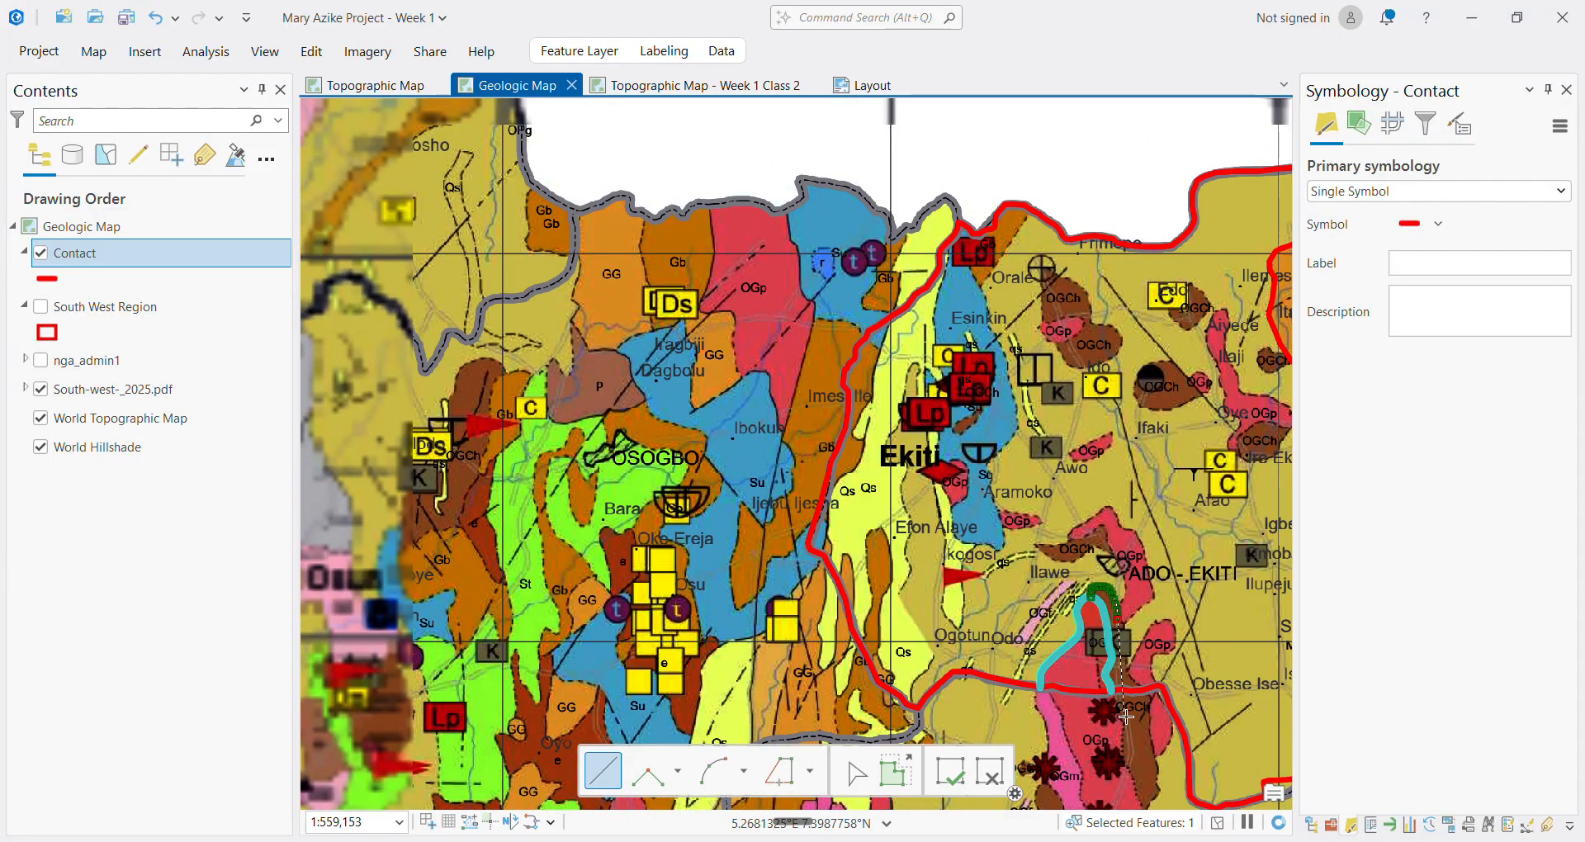
scroll(1126, 716, up, 2)
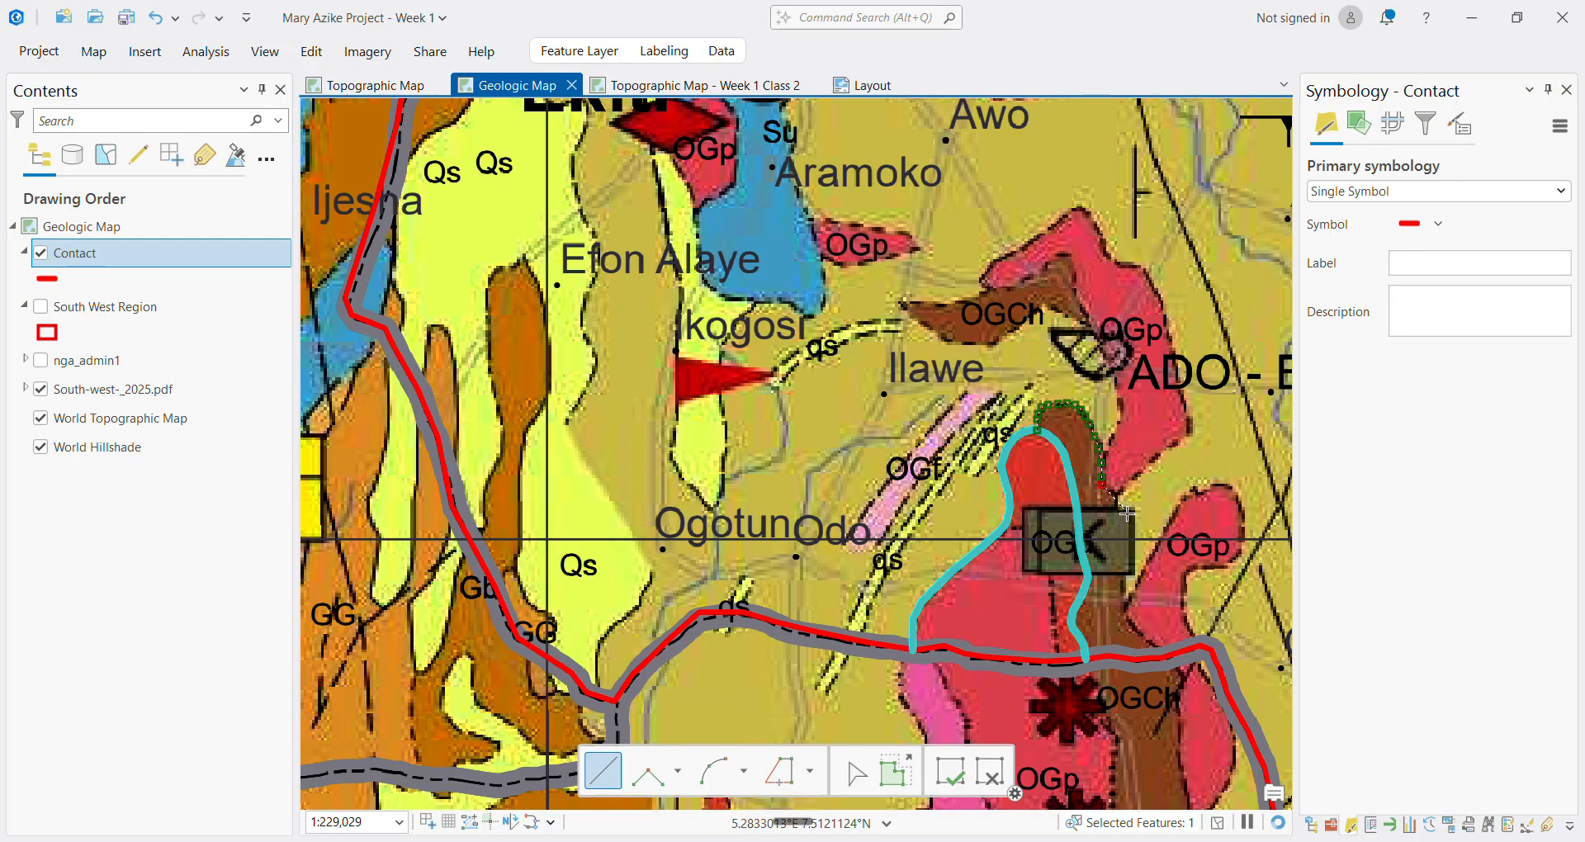
scroll(1125, 507, up, 2)
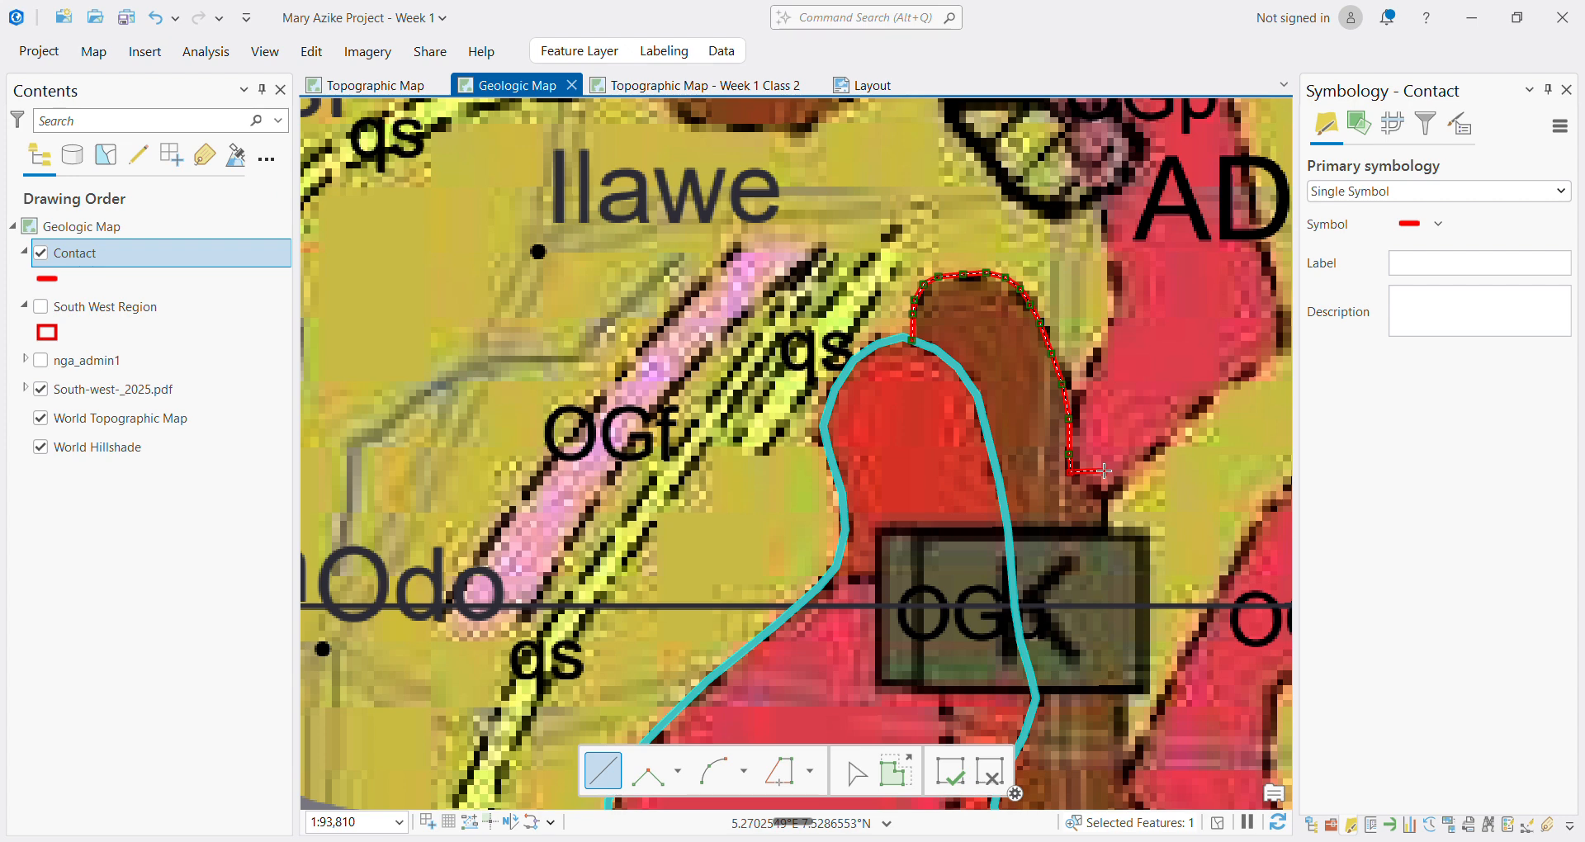
scroll(1104, 470, up, 2)
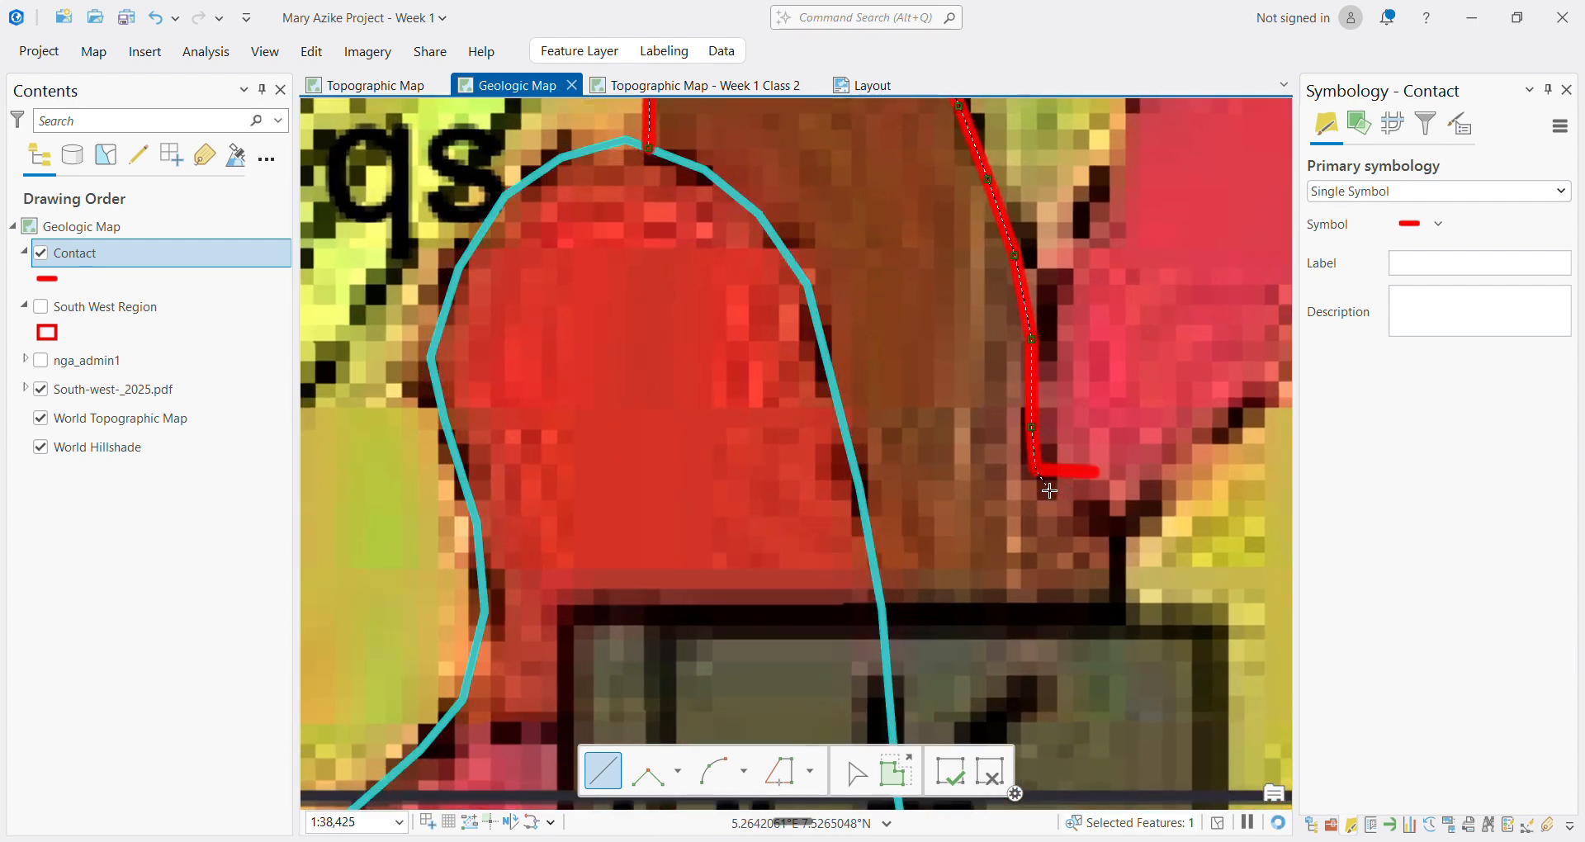
click(1067, 504)
scroll(1116, 531, down, 6)
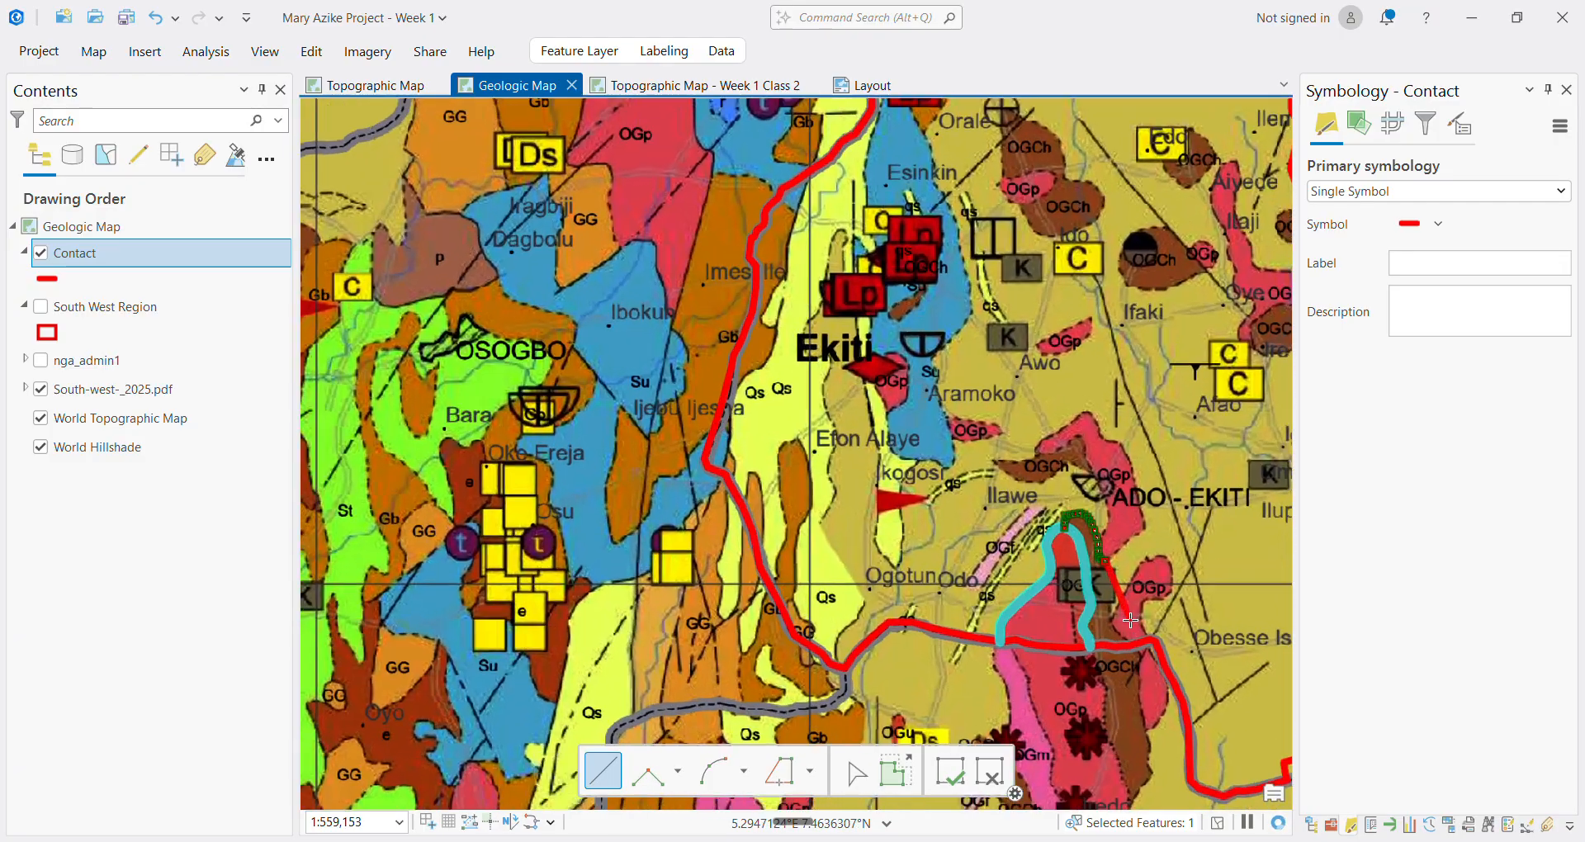
scroll(1131, 621, up, 3)
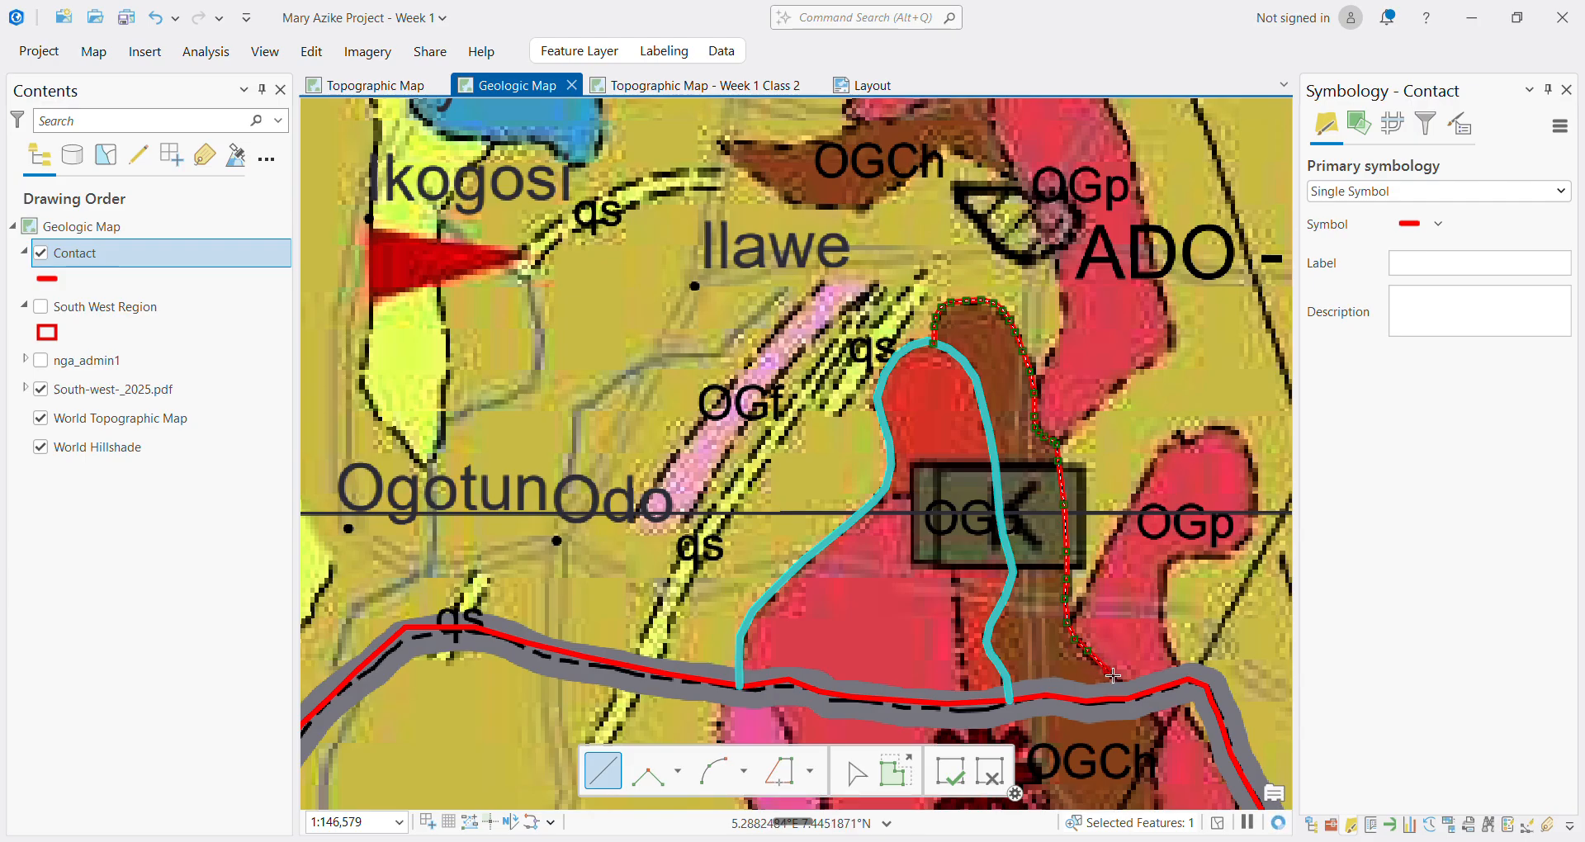
Finish the brown unit's eastern Contact line where it meets Ekiti's southern boundary
scroll(1112, 675, up, 4)
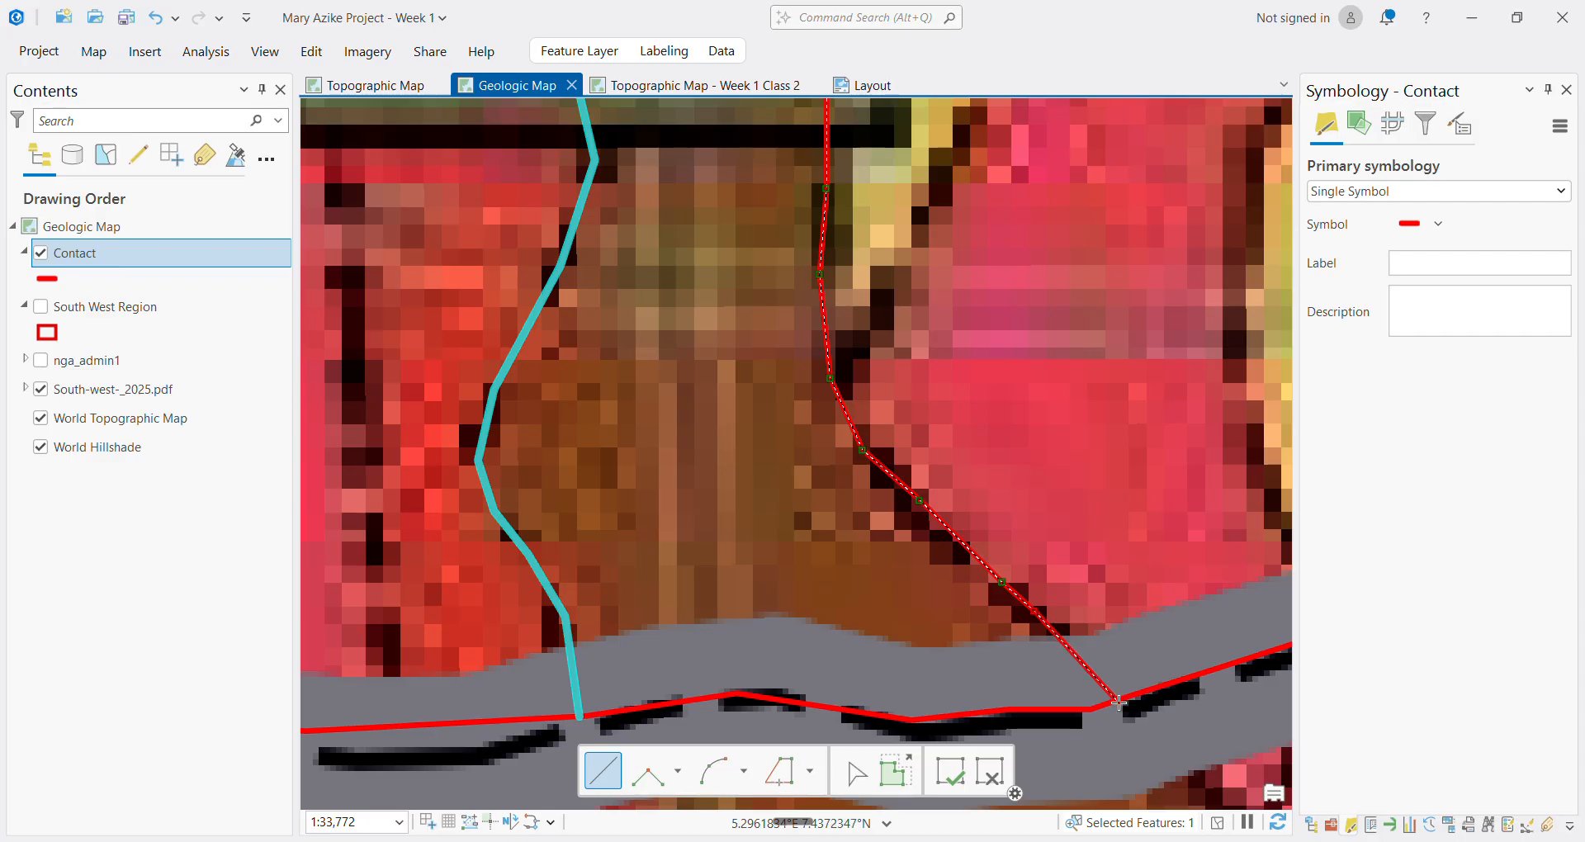
scroll(1120, 699, up, 2)
scroll(1120, 702, up, 4)
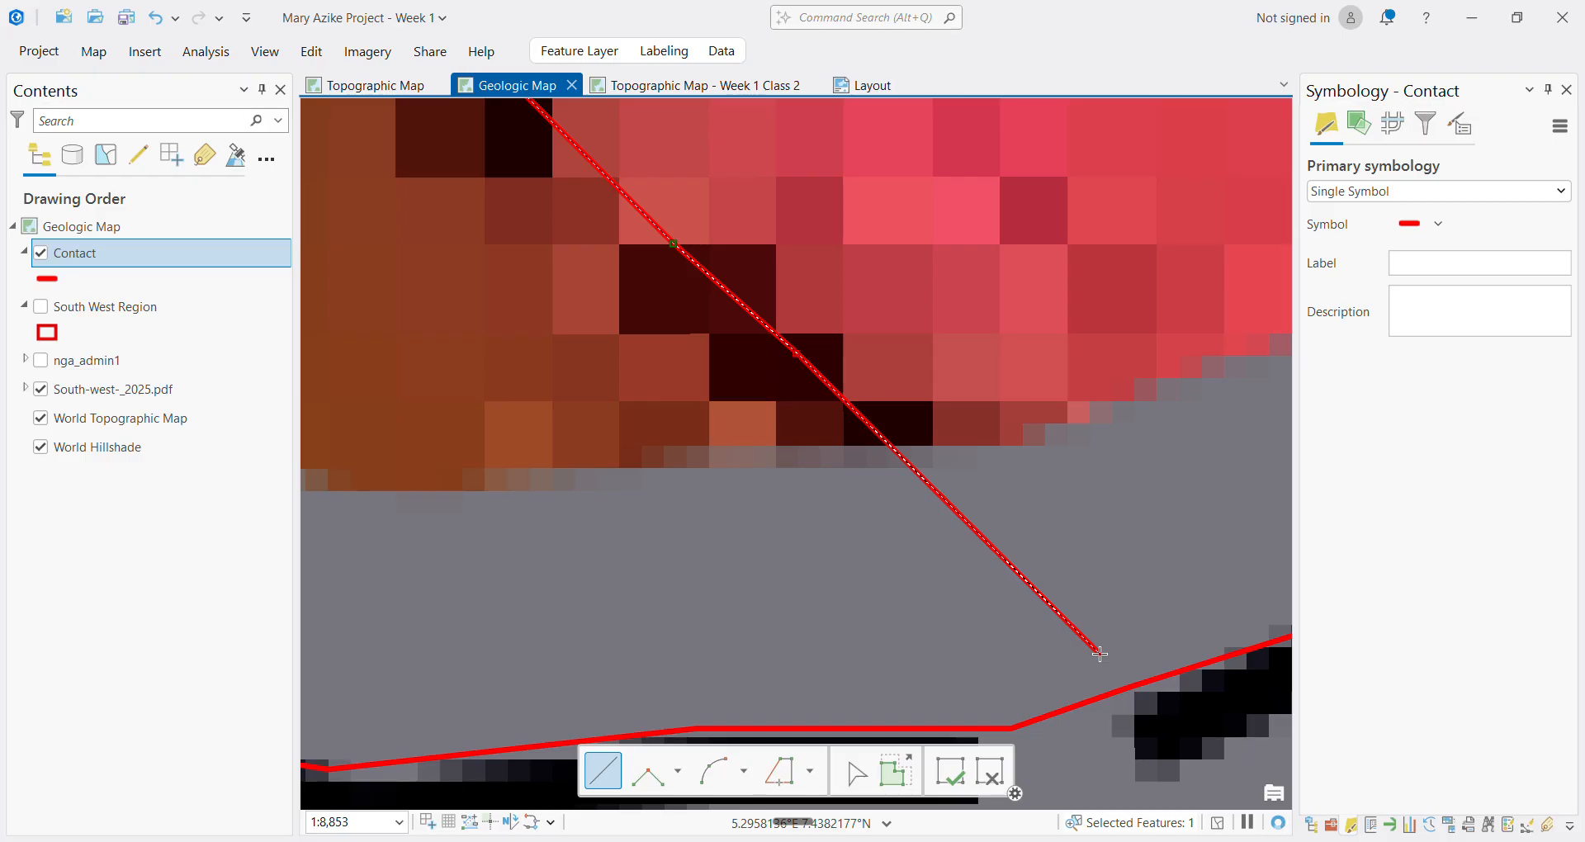
double_click(1119, 691)
Start a Contact line on the brown unit's eastern contact and trace the neighbouring OGp unit's western edge northeastward
scroll(1121, 688, down, 5)
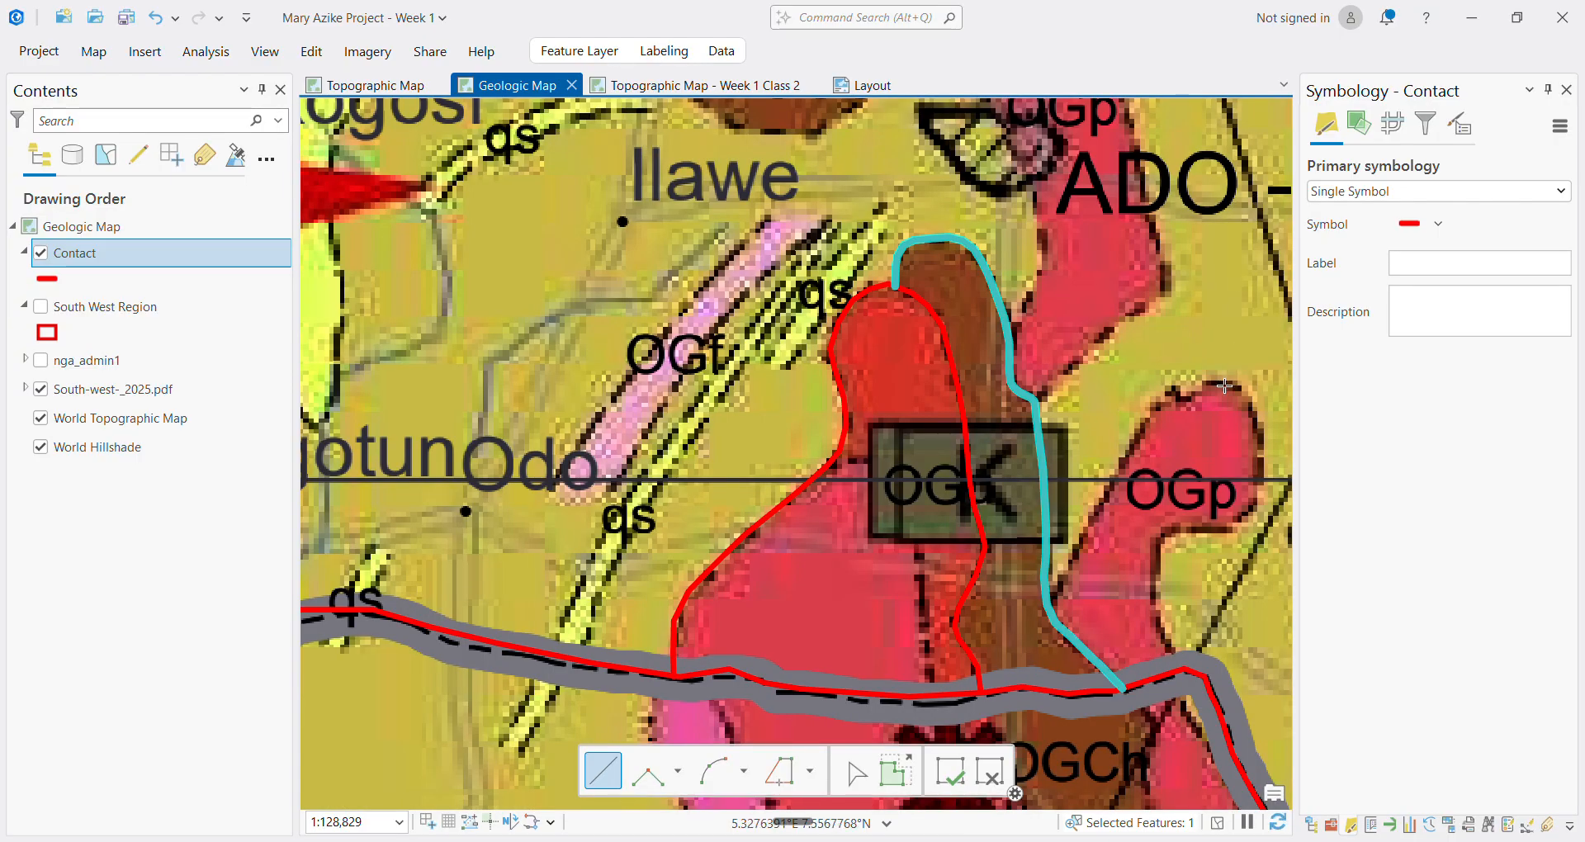
scroll(1195, 500, down, 2)
scroll(1248, 527, up, 2)
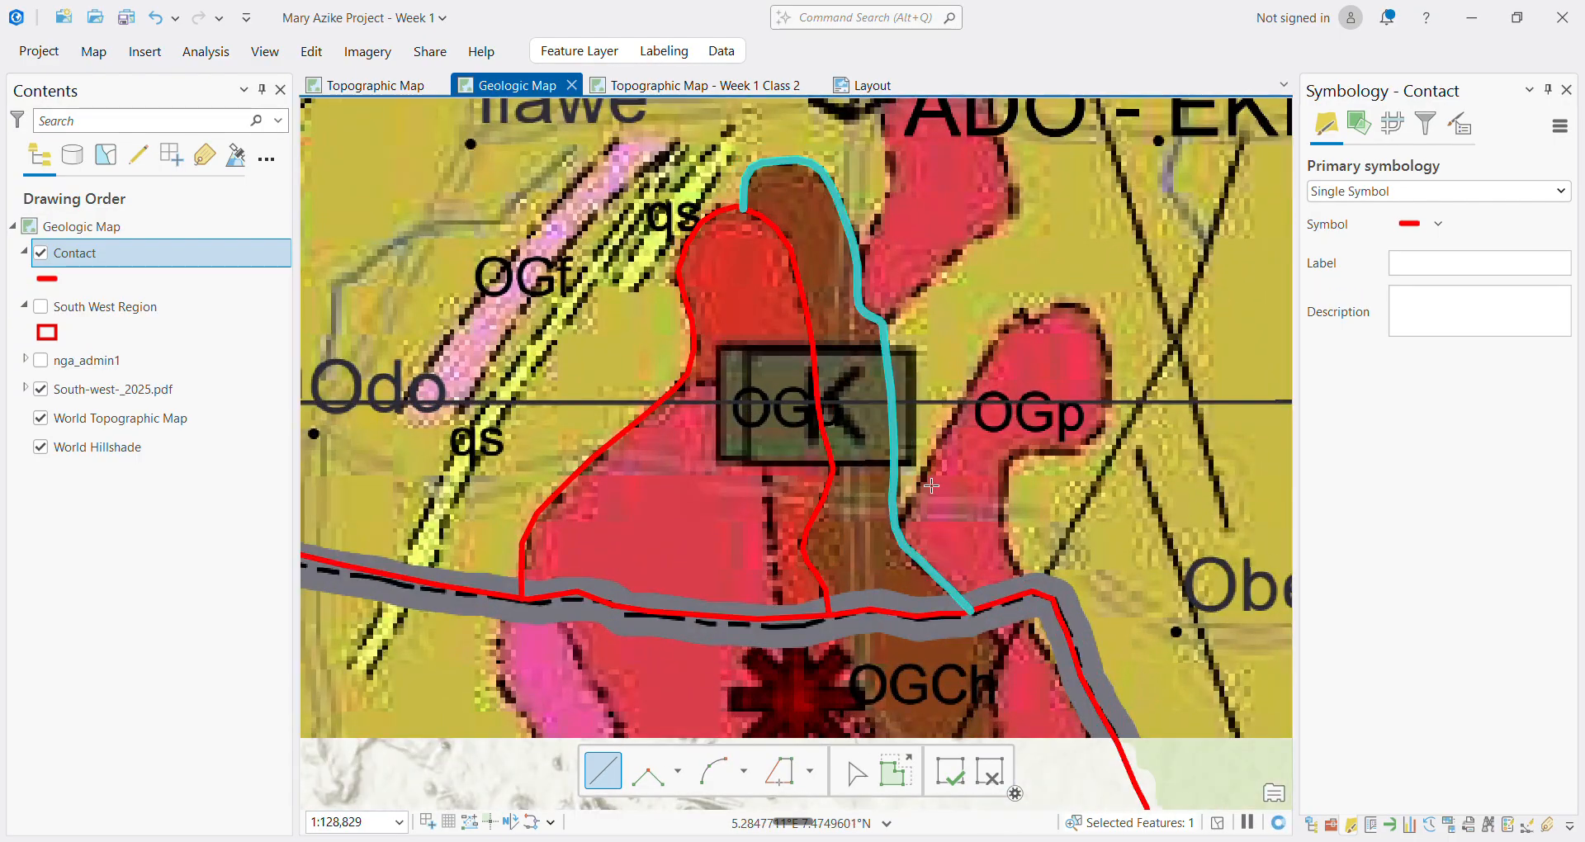
scroll(931, 485, up, 2)
scroll(923, 553, up, 2)
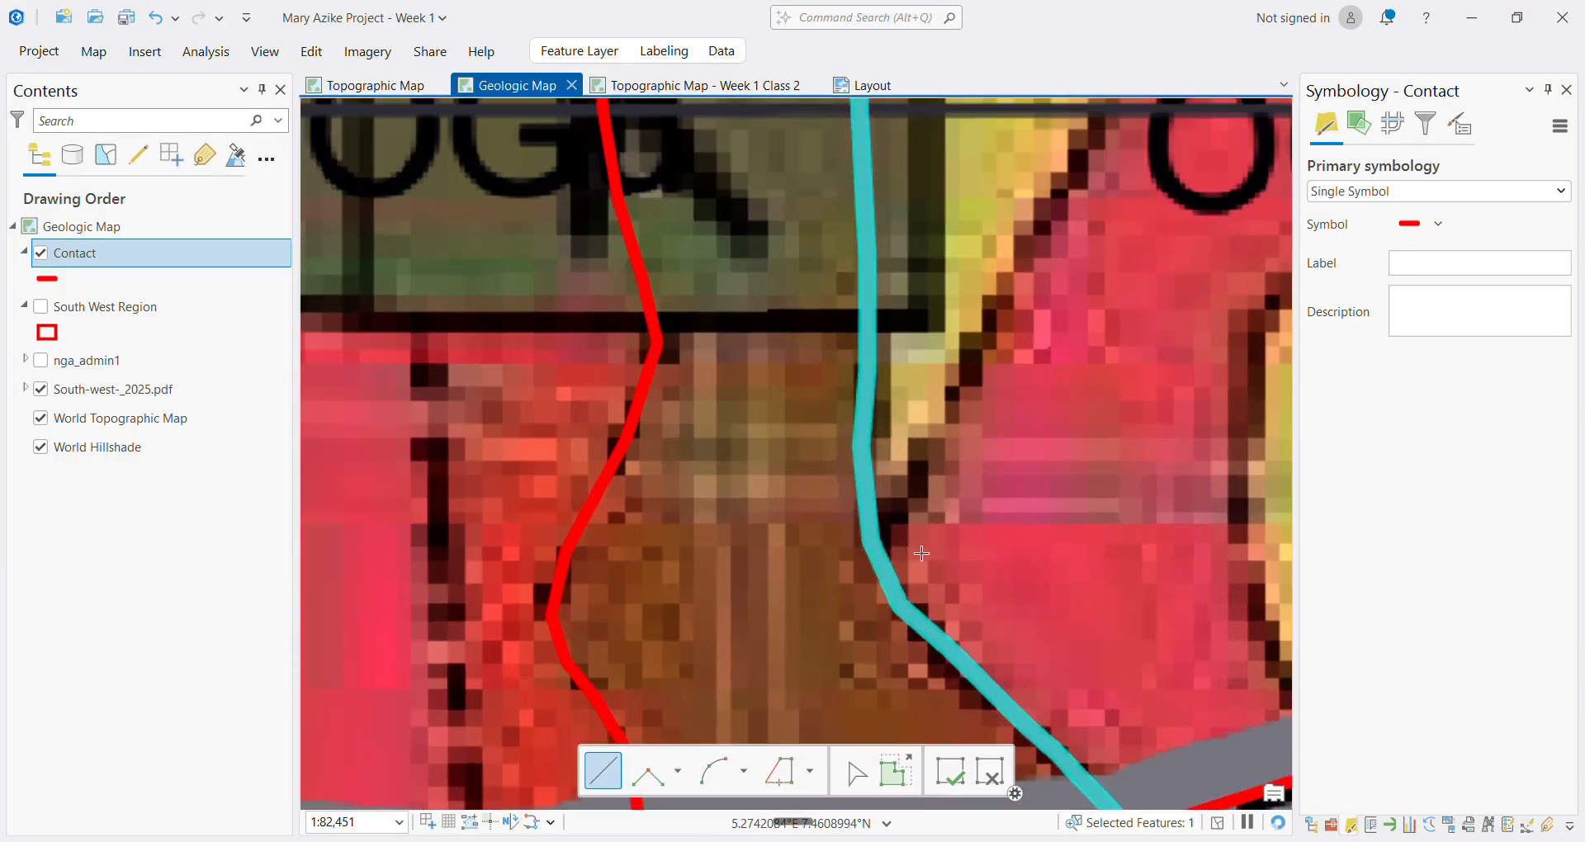
scroll(892, 559, down, 3)
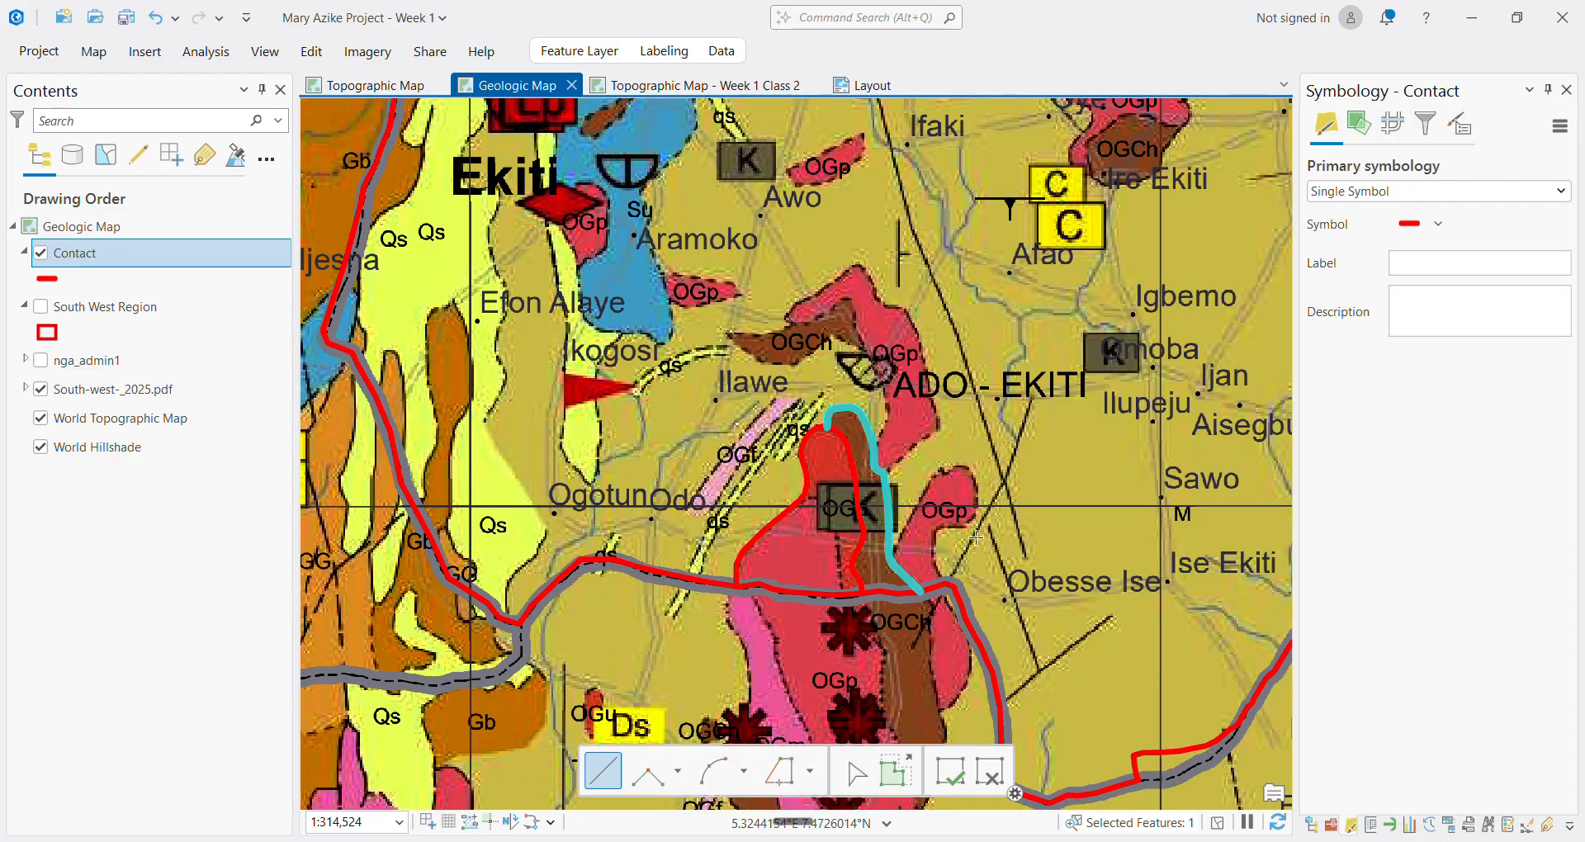
scroll(976, 538, up, 3)
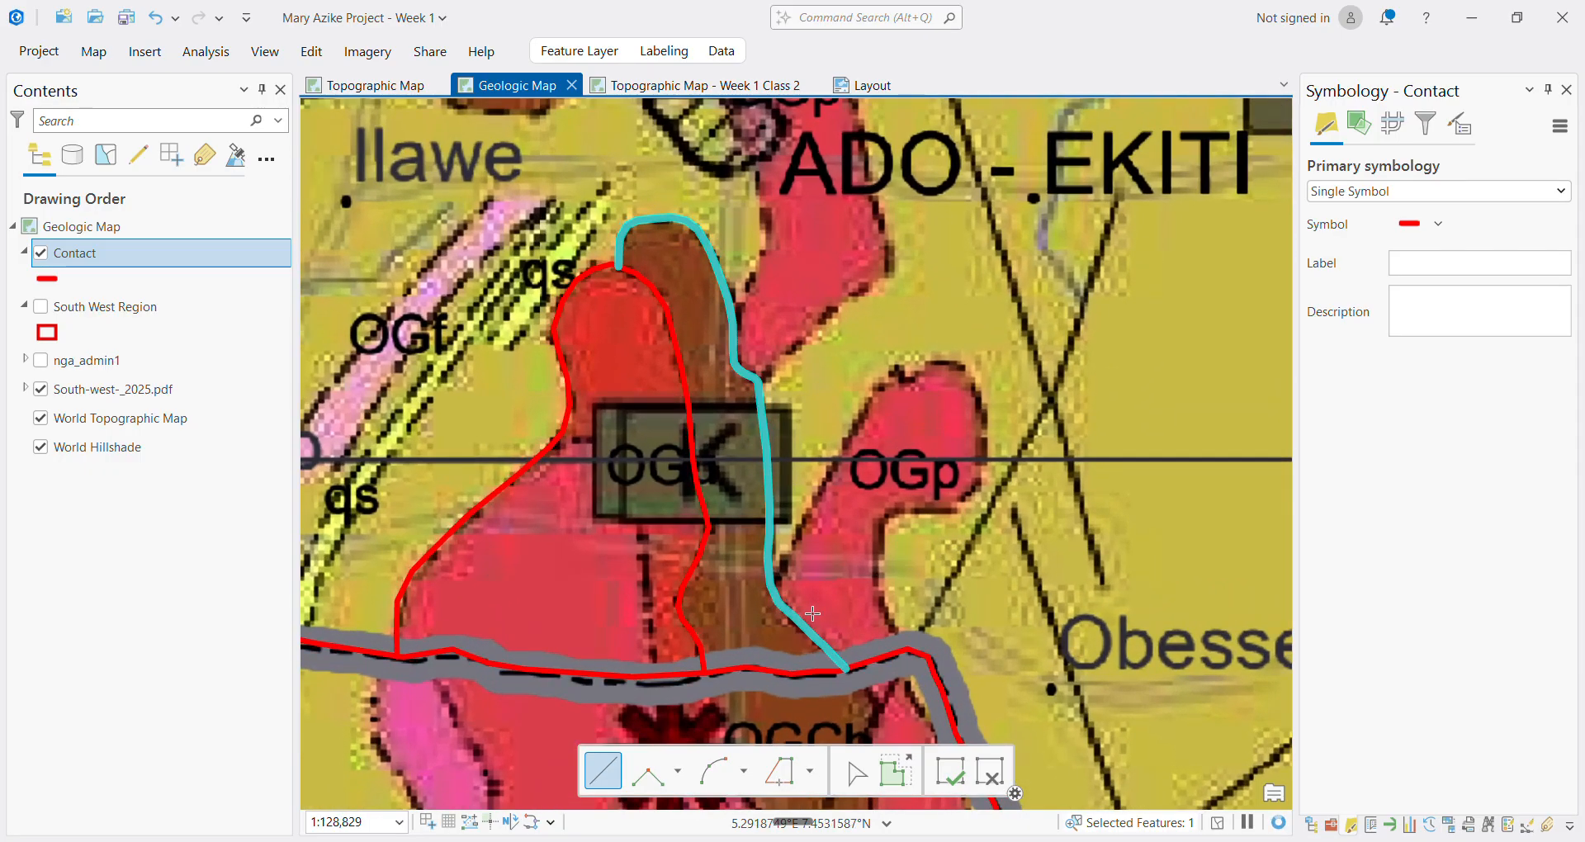
click(771, 586)
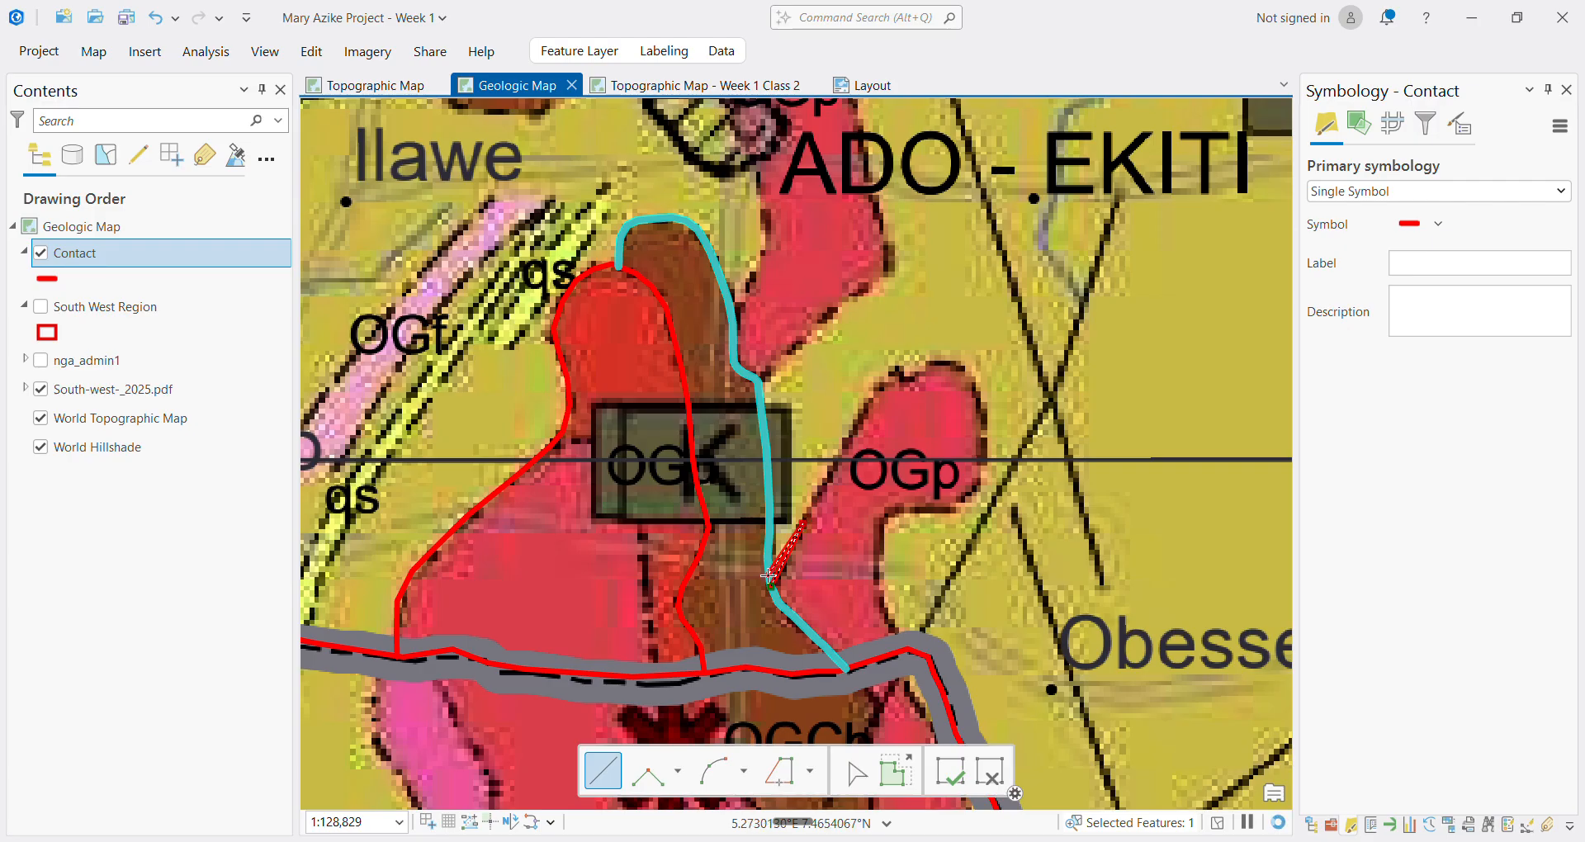
scroll(817, 506, up, 6)
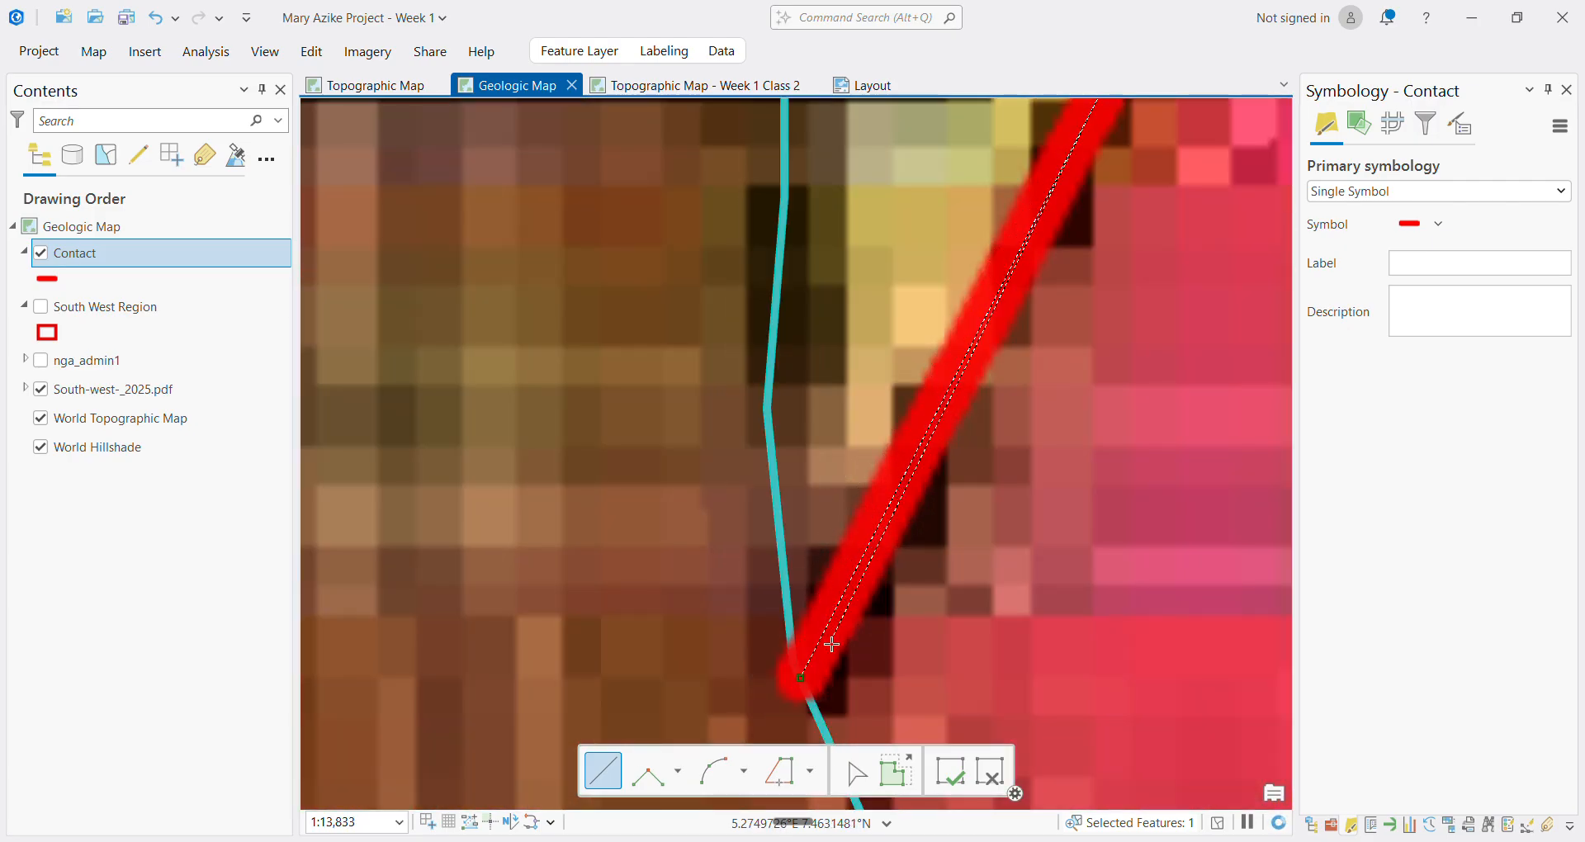
scroll(901, 593, down, 2)
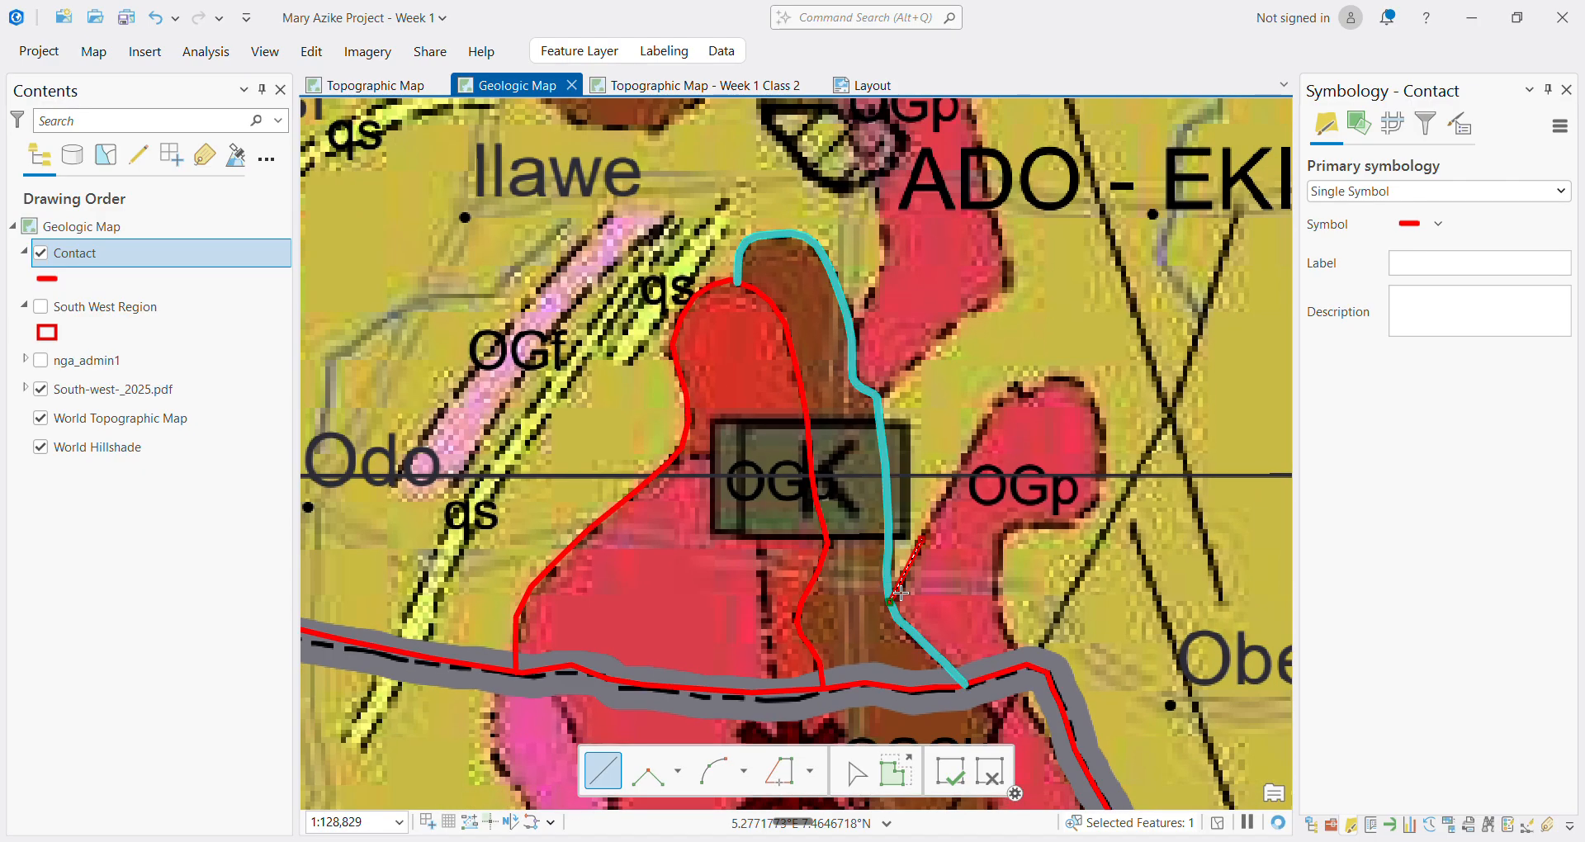
scroll(817, 652, up, 3)
scroll(813, 650, up, 3)
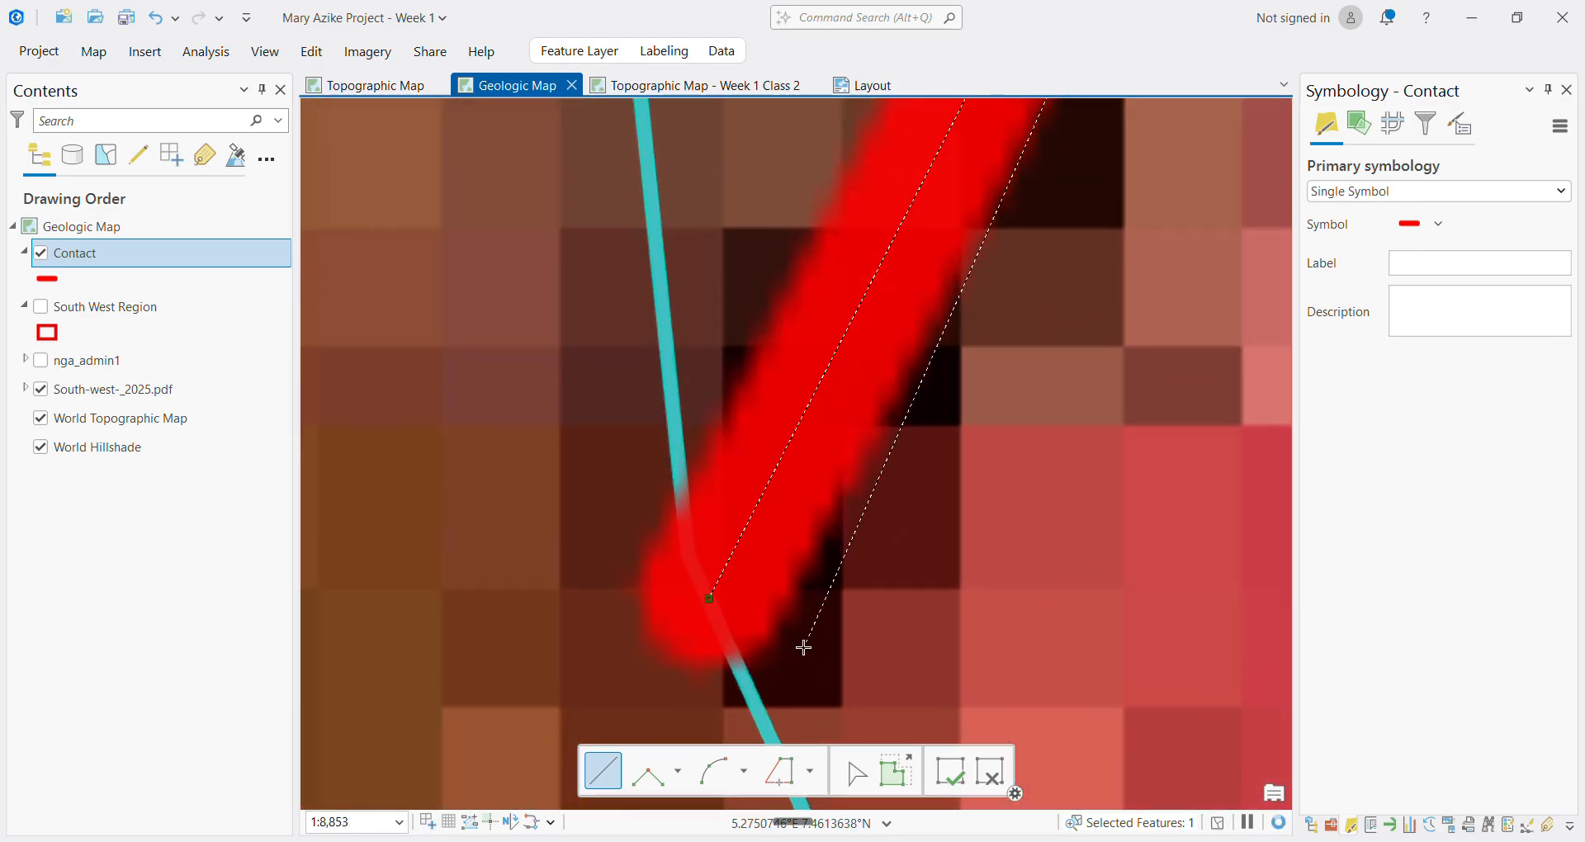
scroll(804, 637, down, 8)
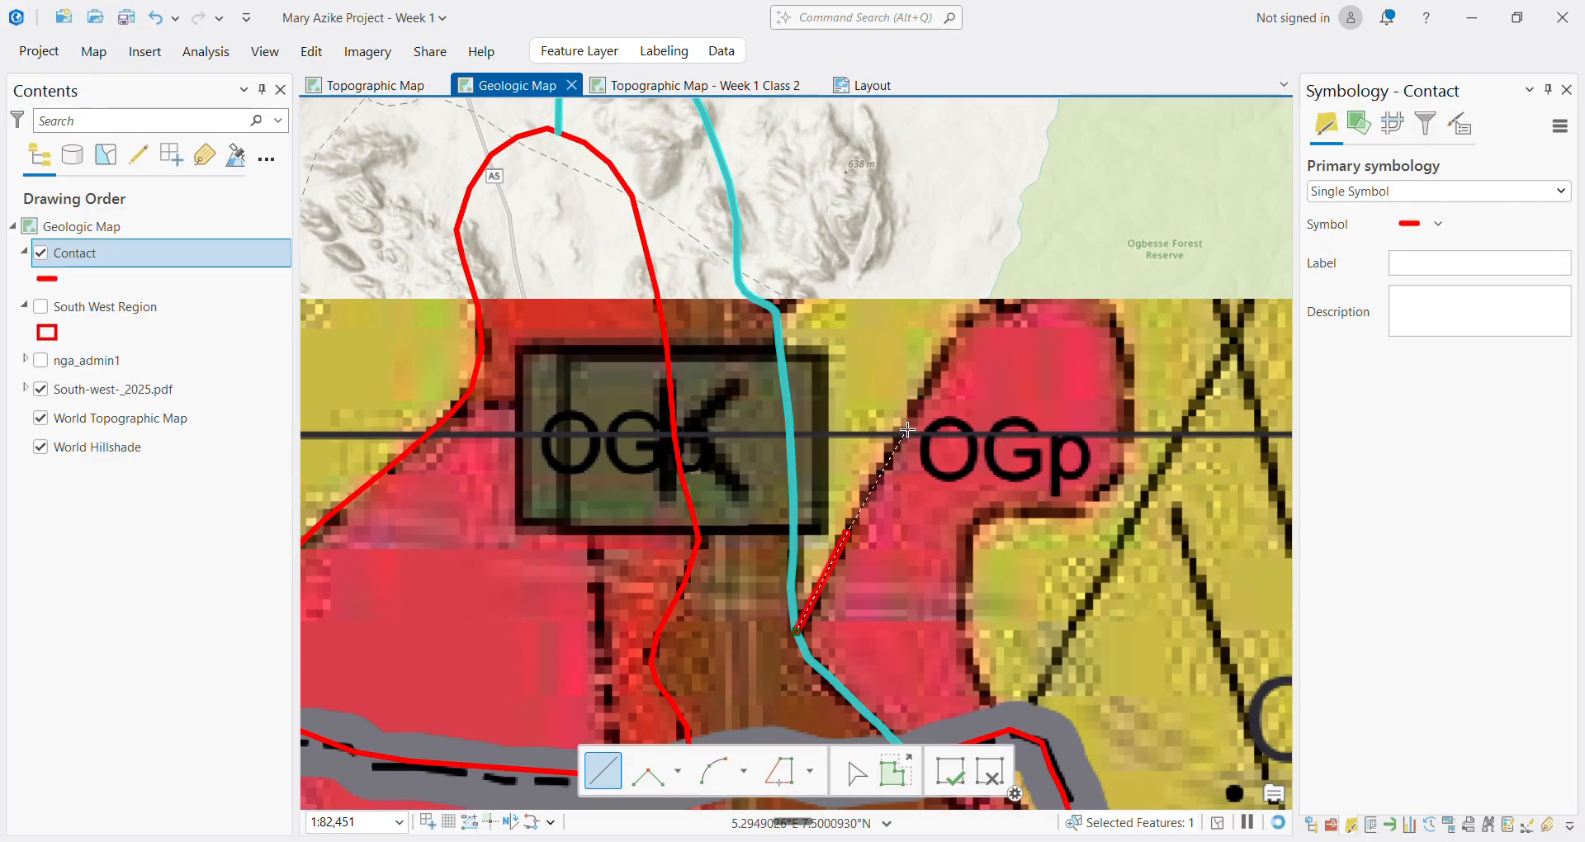
click(944, 360)
Continue the Contact line around the OGp unit's notched northern tip and down its upper eastern edge
scroll(970, 319, down, 5)
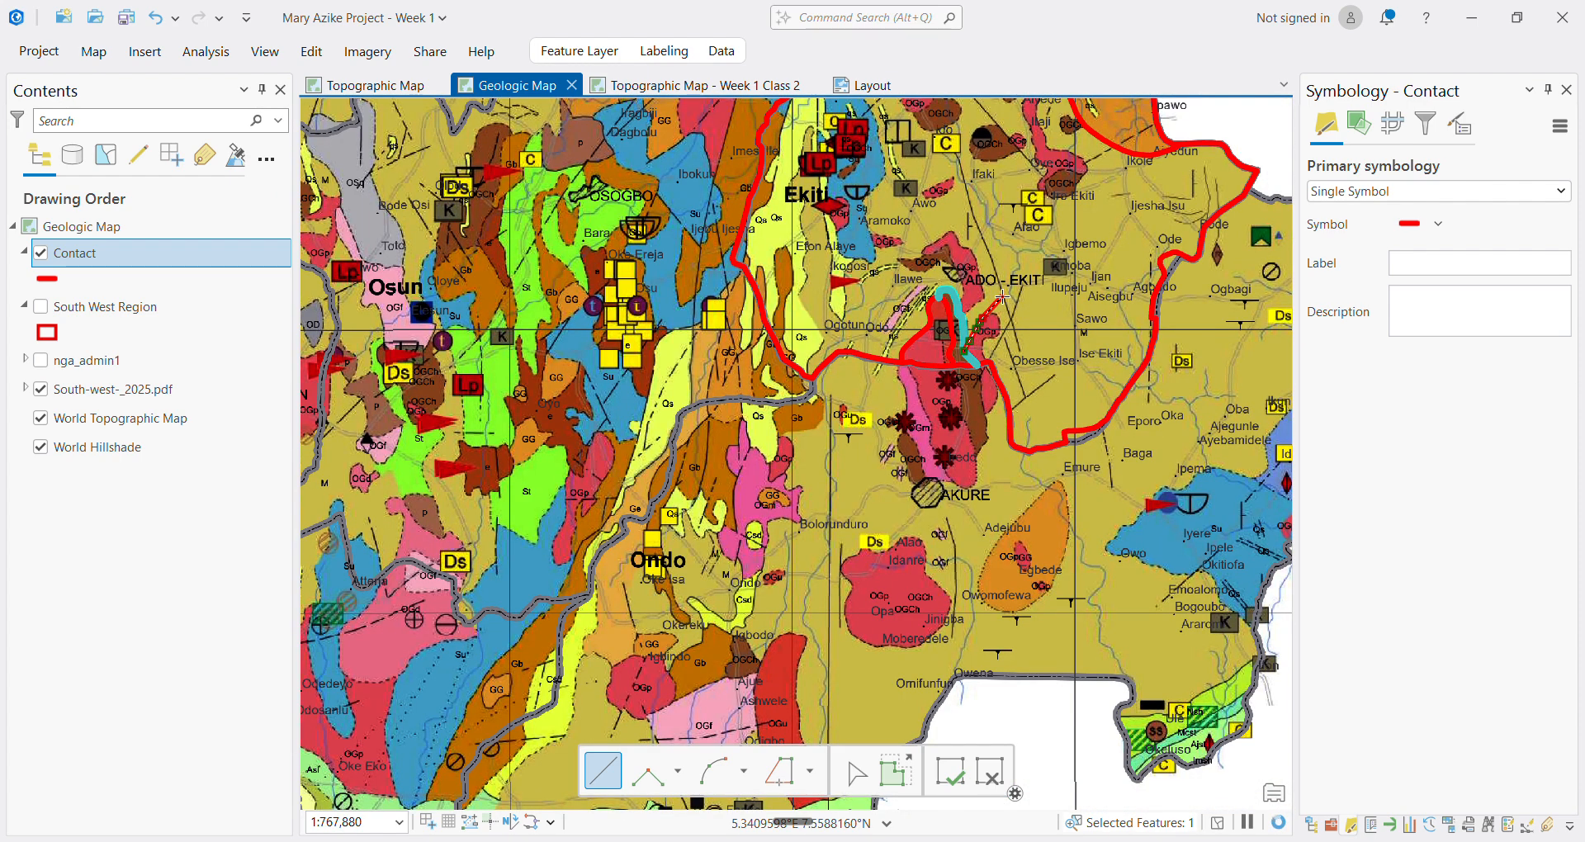
scroll(995, 295, up, 3)
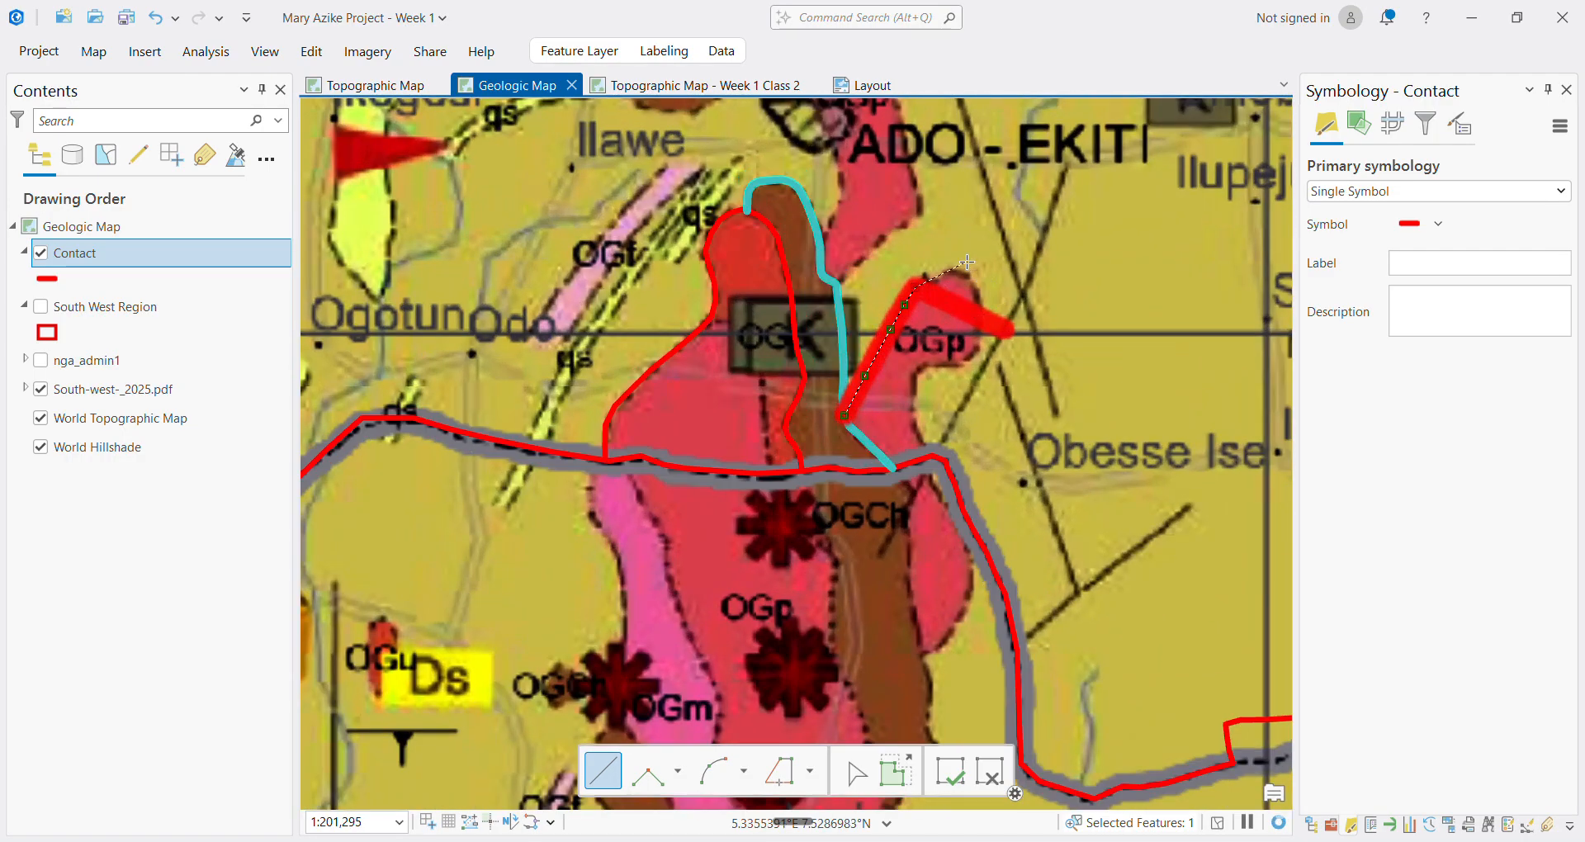
scroll(965, 263, up, 2)
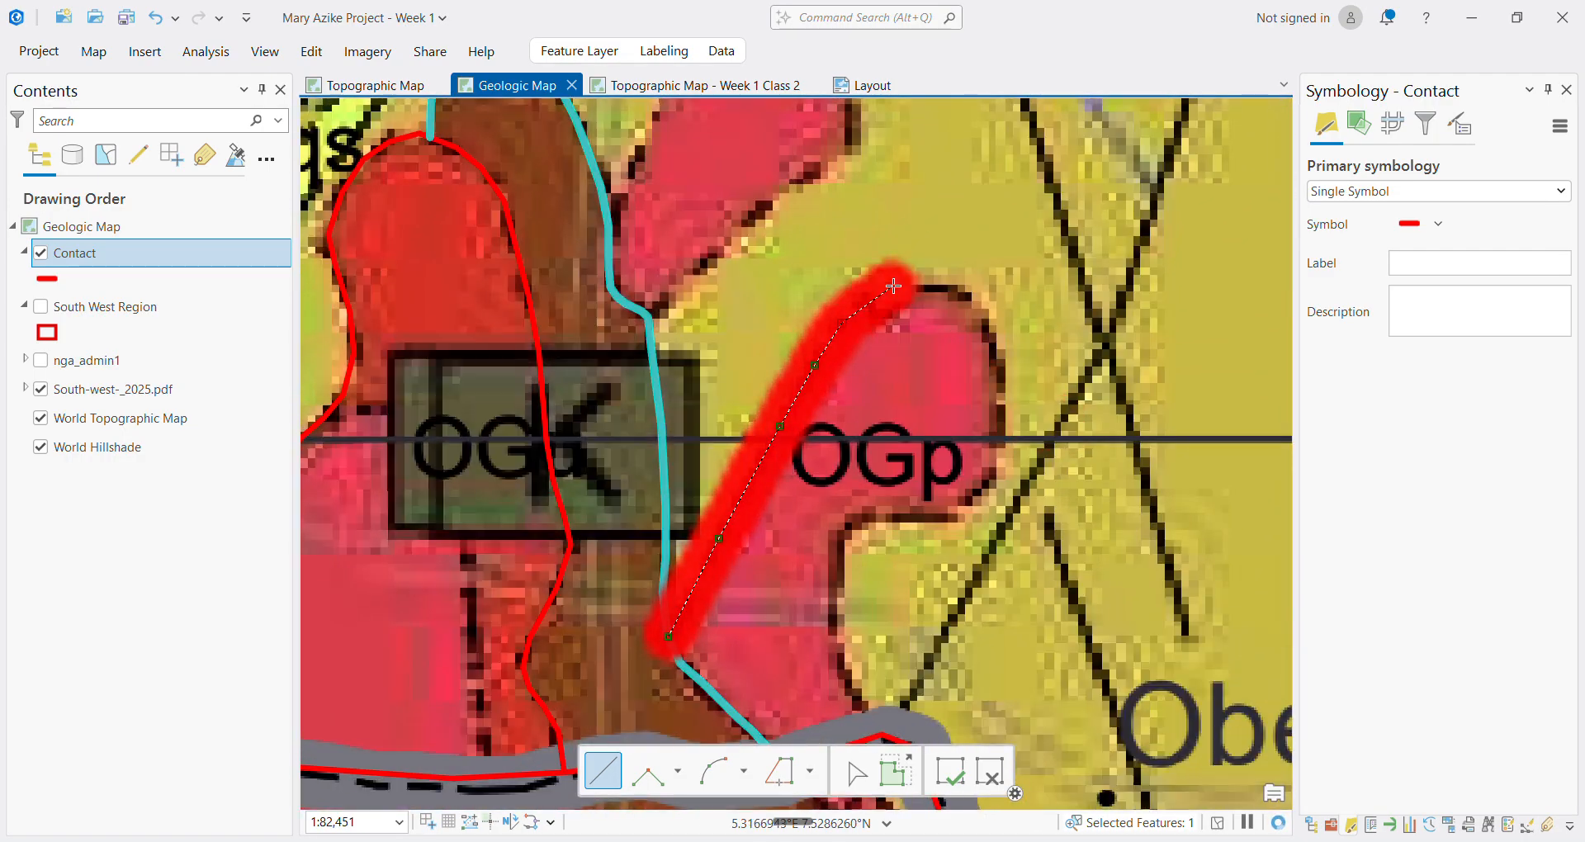
scroll(875, 297, up, 1)
scroll(864, 310, up, 1)
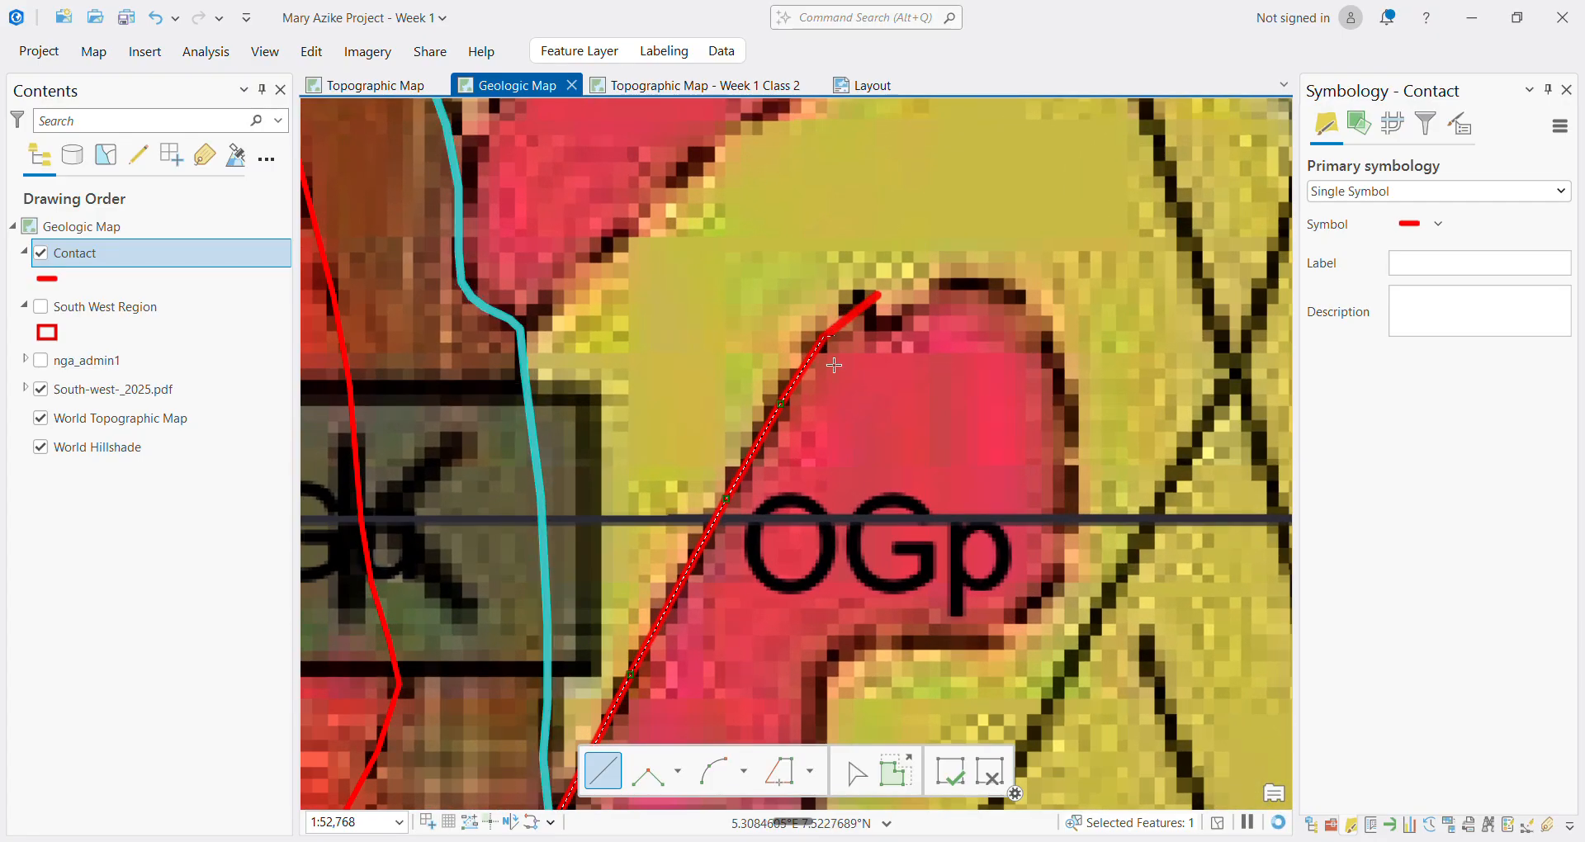
double_click(858, 304)
click(892, 324)
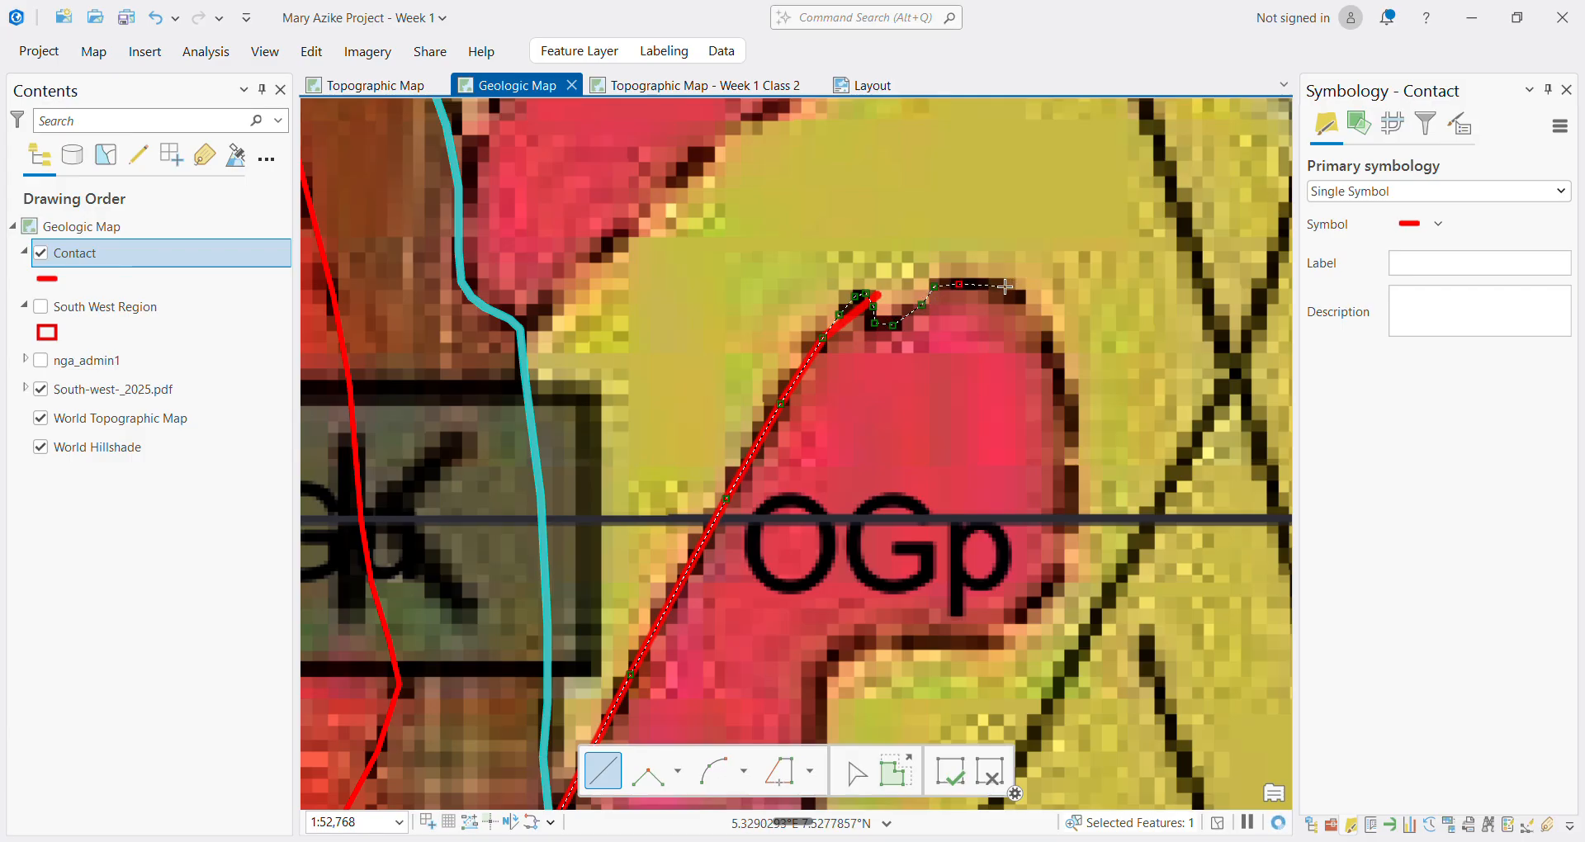
click(1044, 341)
click(1065, 399)
click(1068, 426)
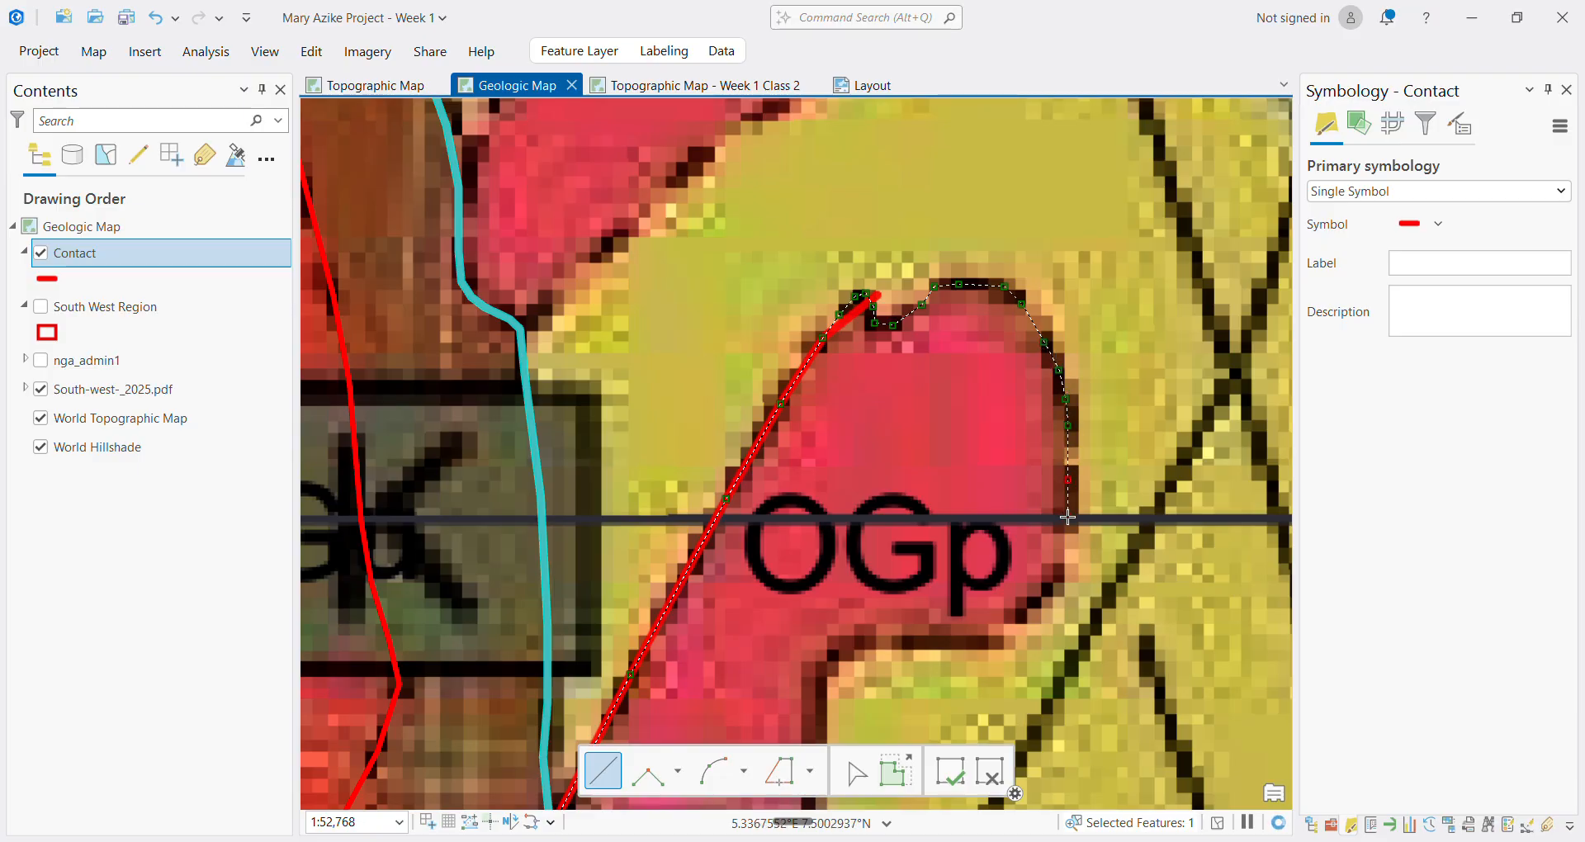
Trace the OGp unit's lower eastern curve and follow its edge westward beneath the label to the inner corner
click(1050, 586)
click(1031, 612)
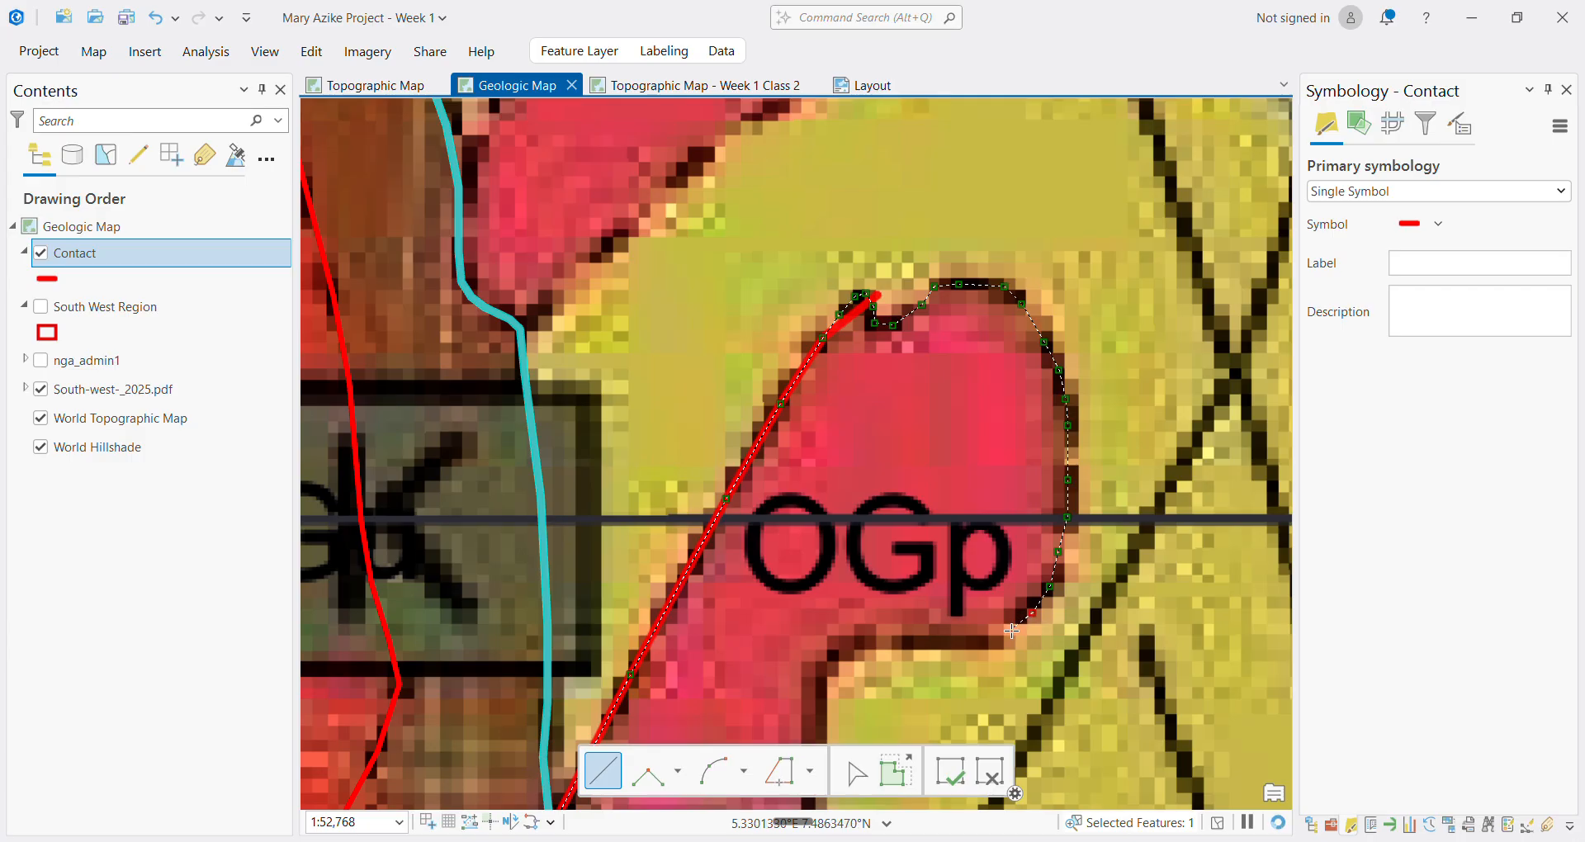
click(922, 640)
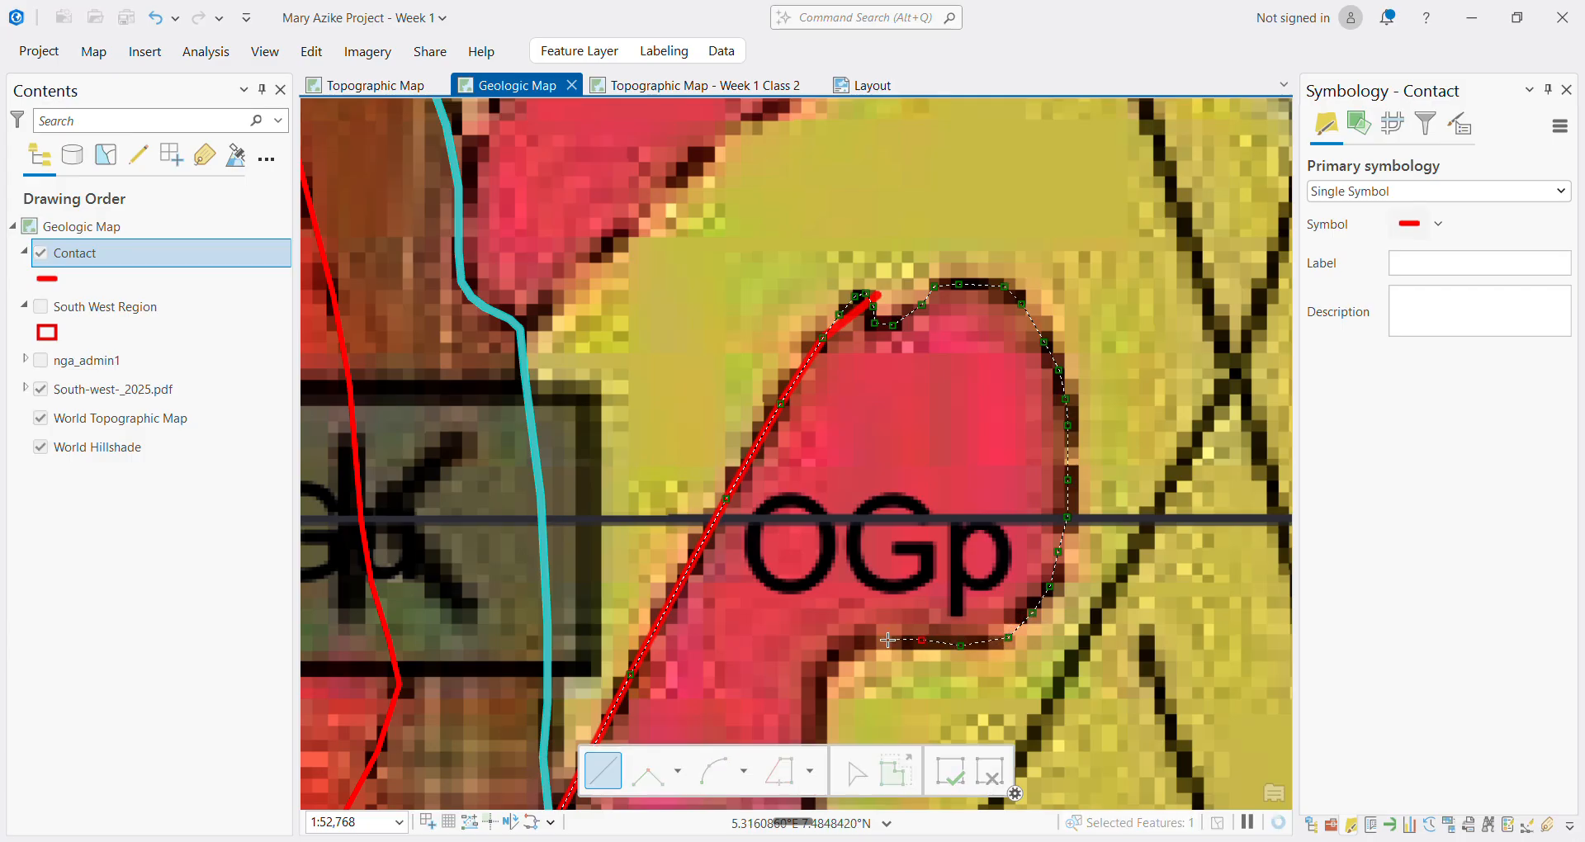
click(870, 639)
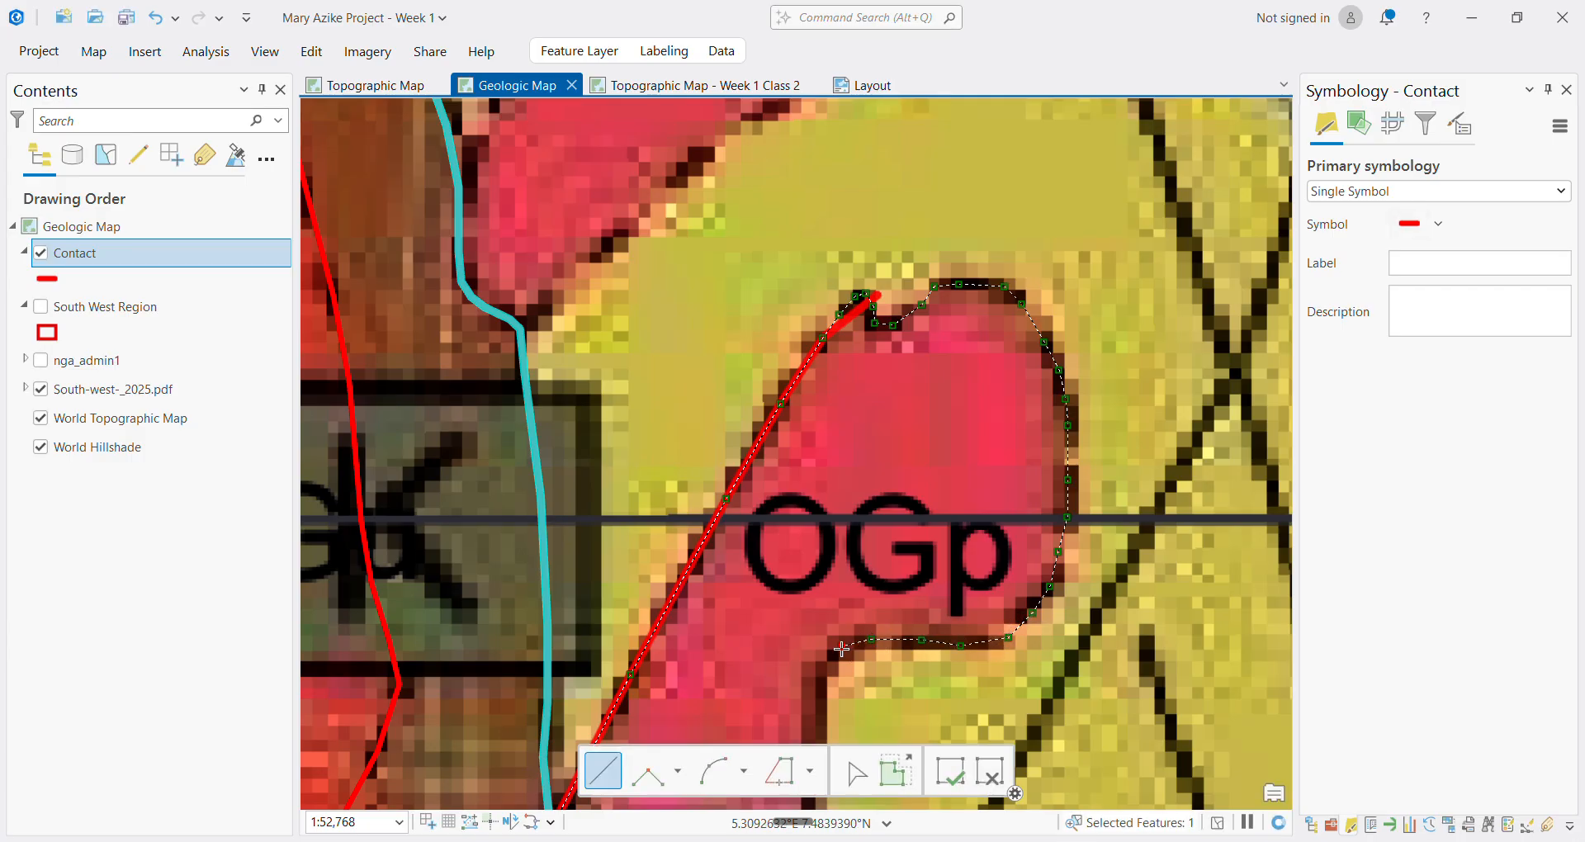
click(816, 682)
Trace the OGp unit's remaining eastern edge southward and finish the Contact line on Ekiti's southern boundary
scroll(815, 682, down, 12)
scroll(815, 737, up, 6)
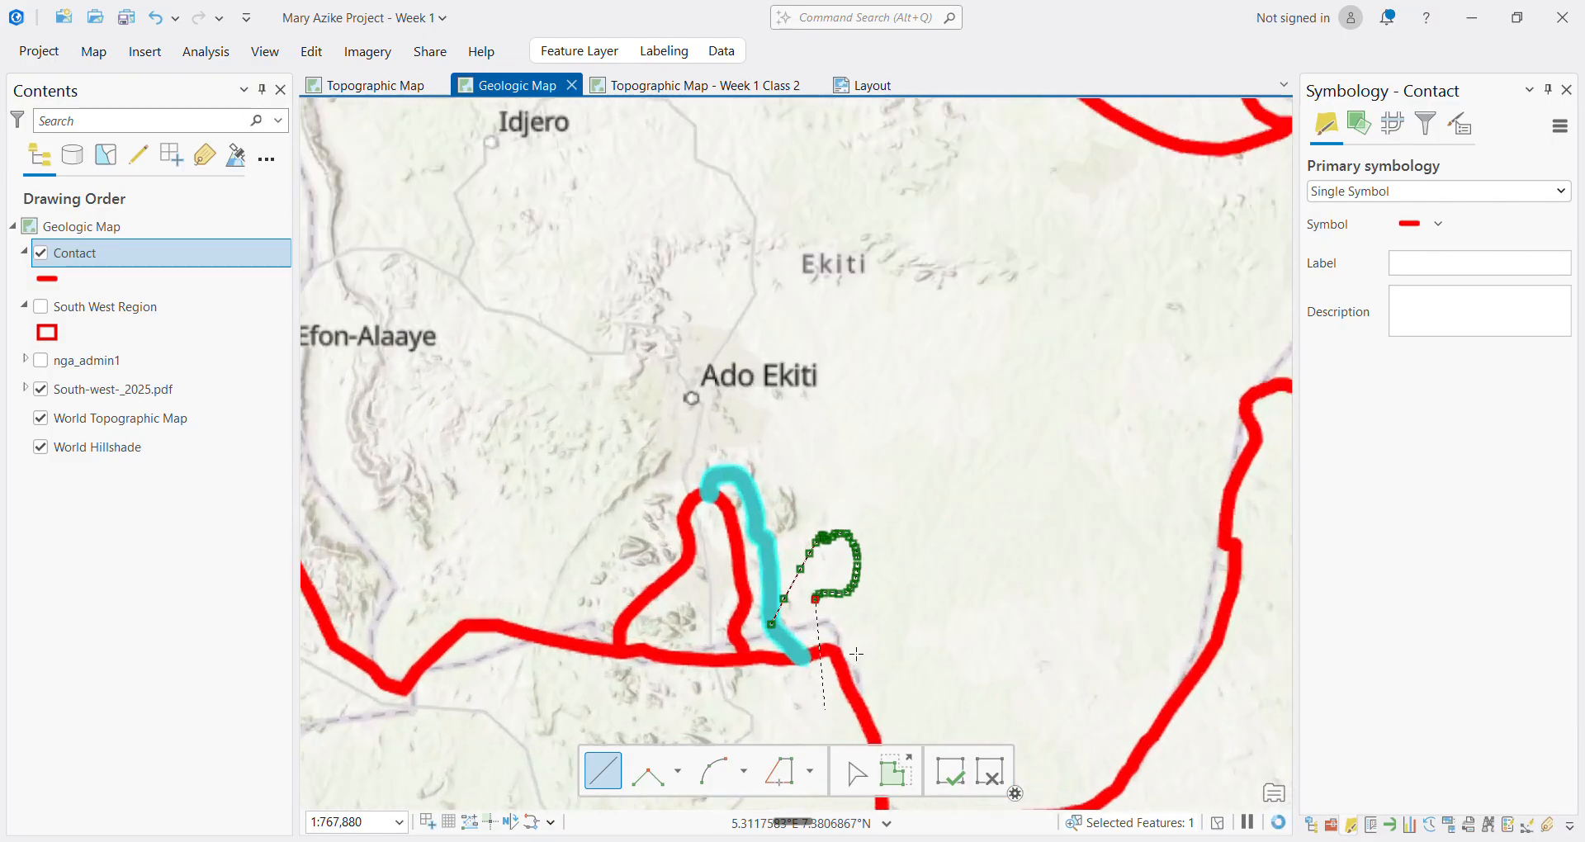
scroll(833, 556, up, 2)
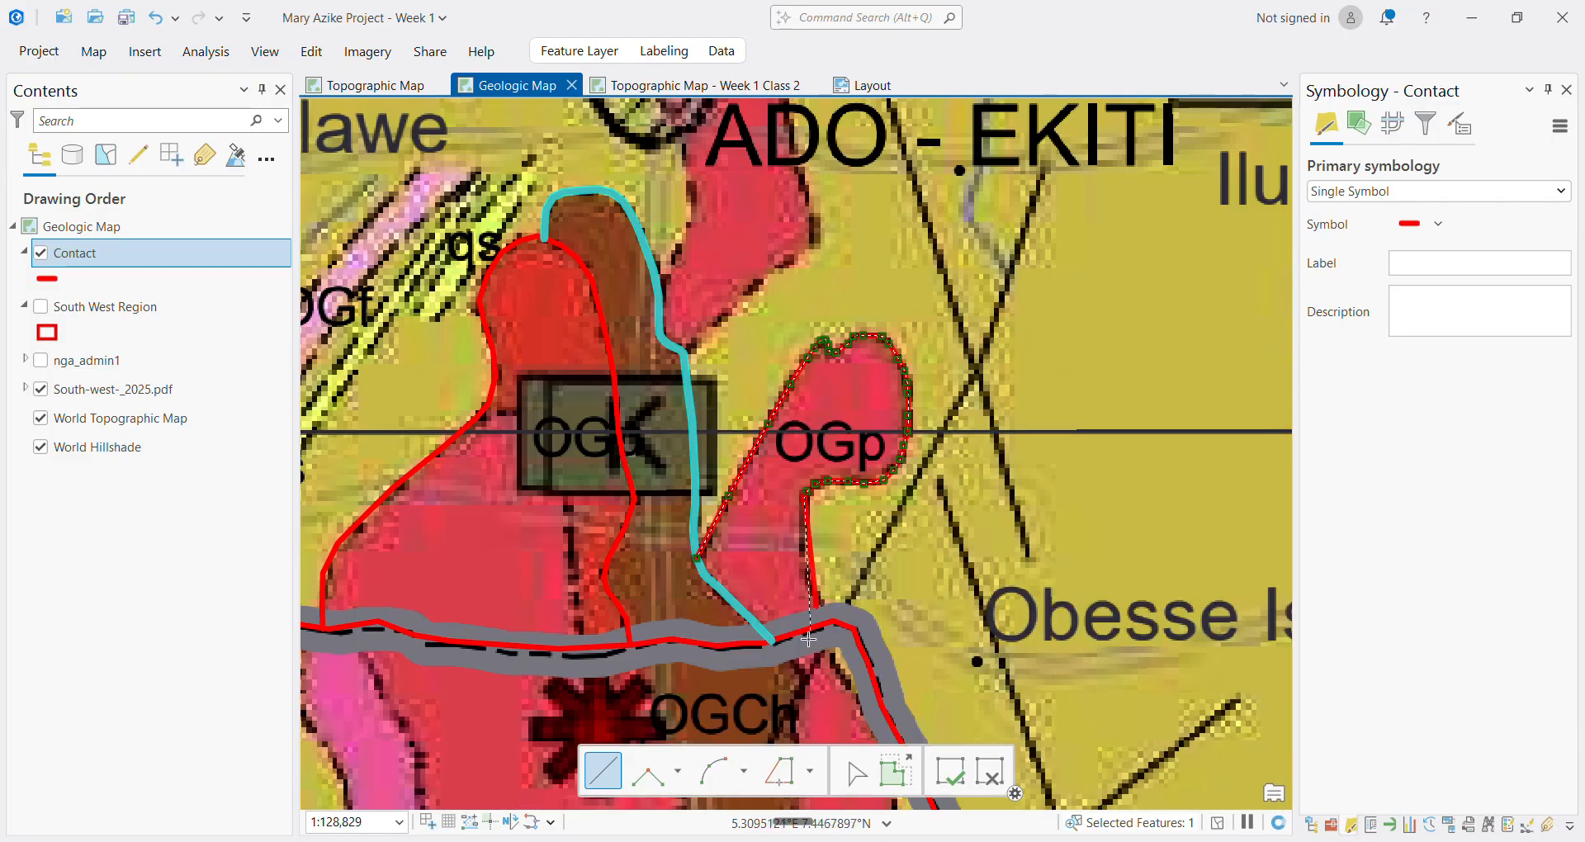
scroll(784, 643, up, 2)
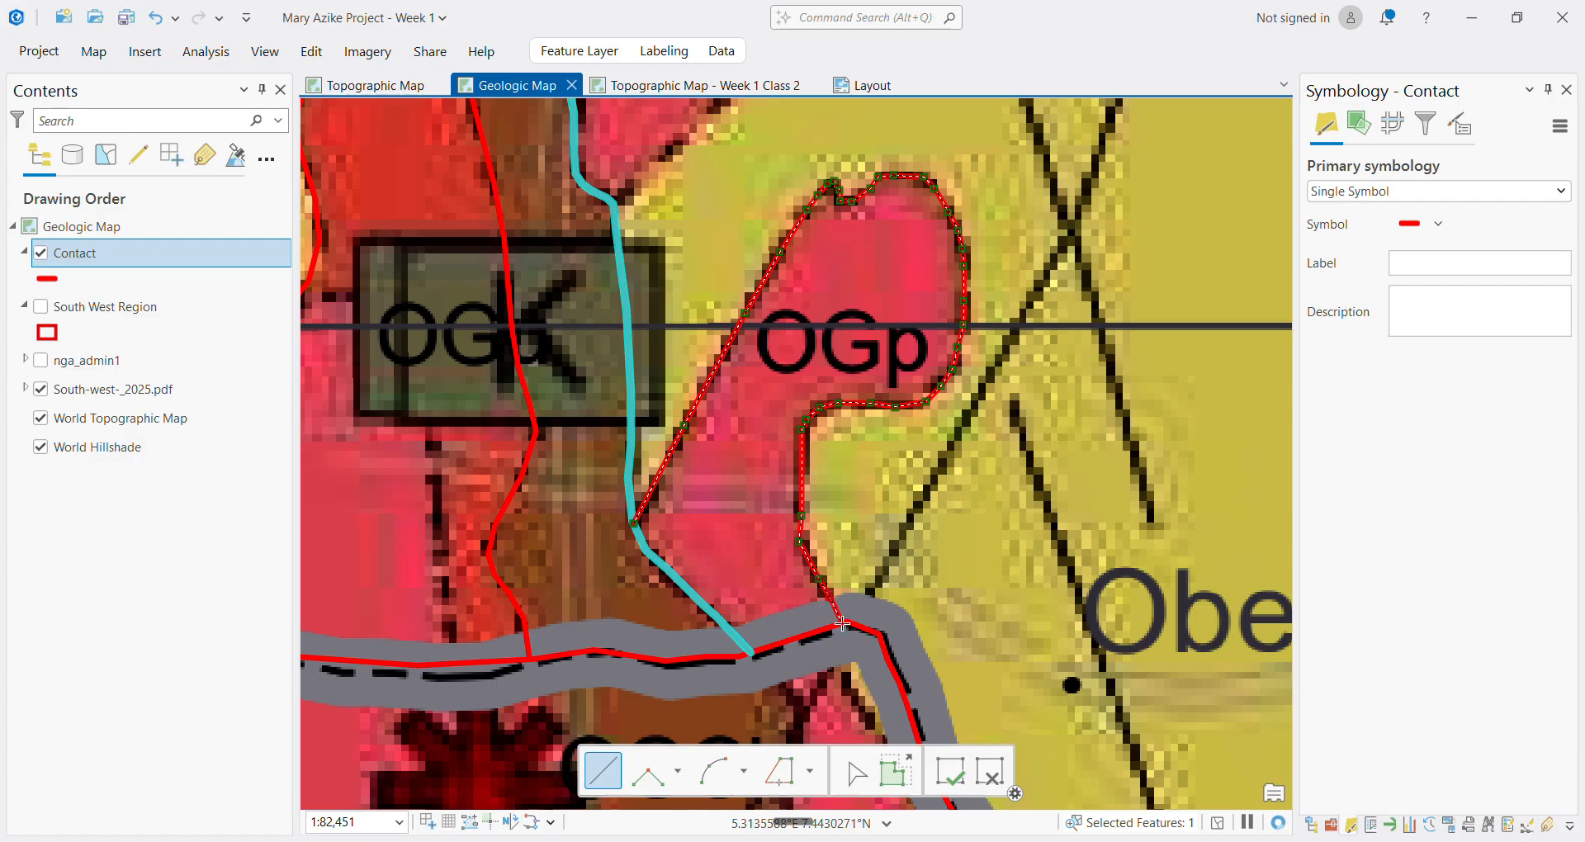
scroll(842, 623, up, 2)
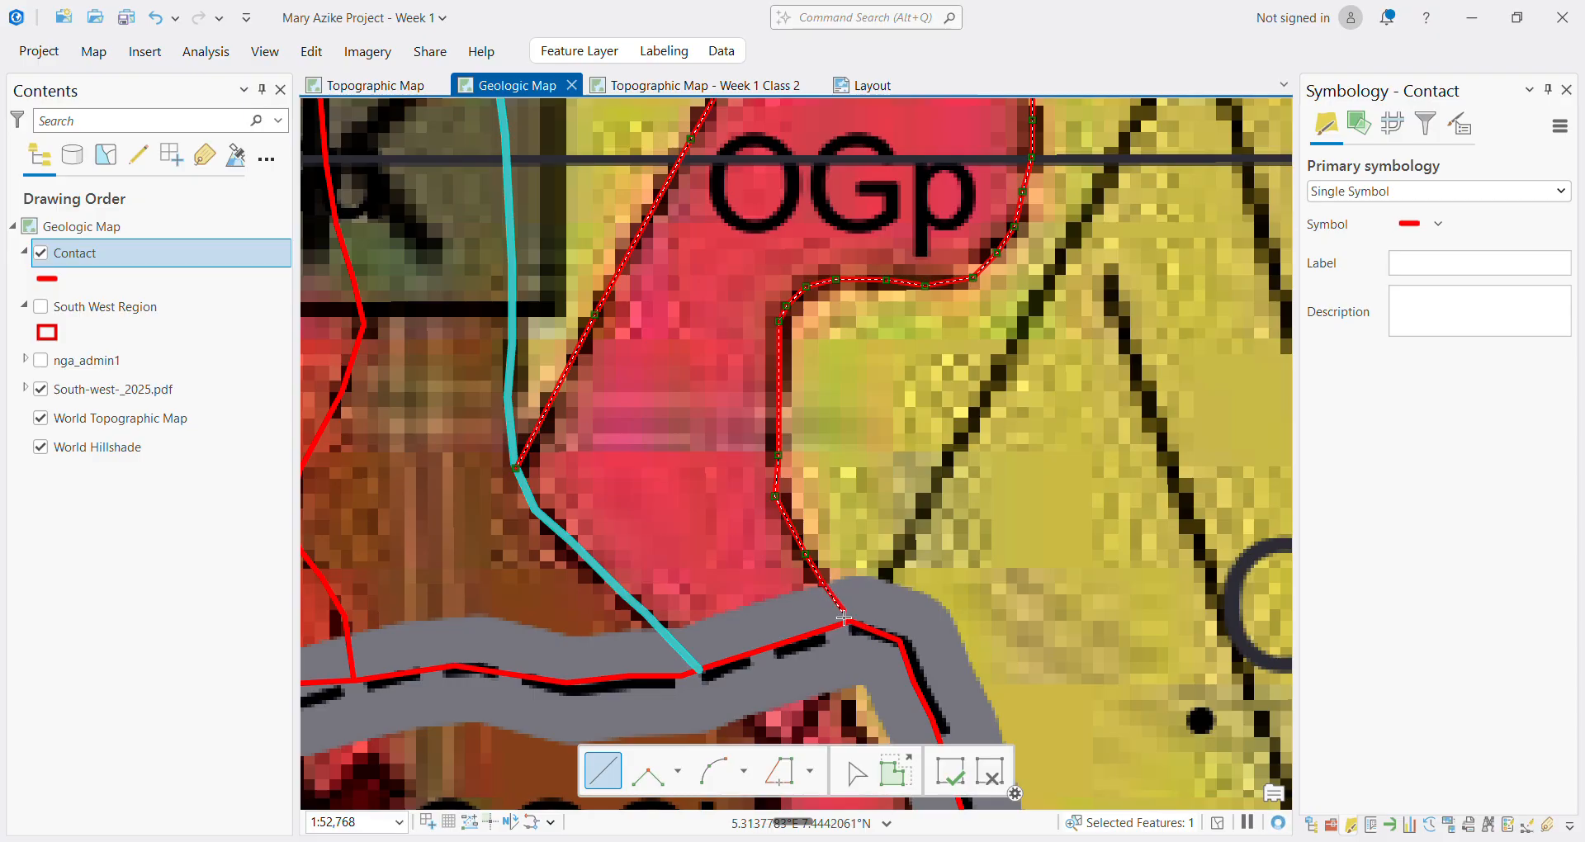
scroll(844, 626, up, 1)
scroll(842, 627, up, 5)
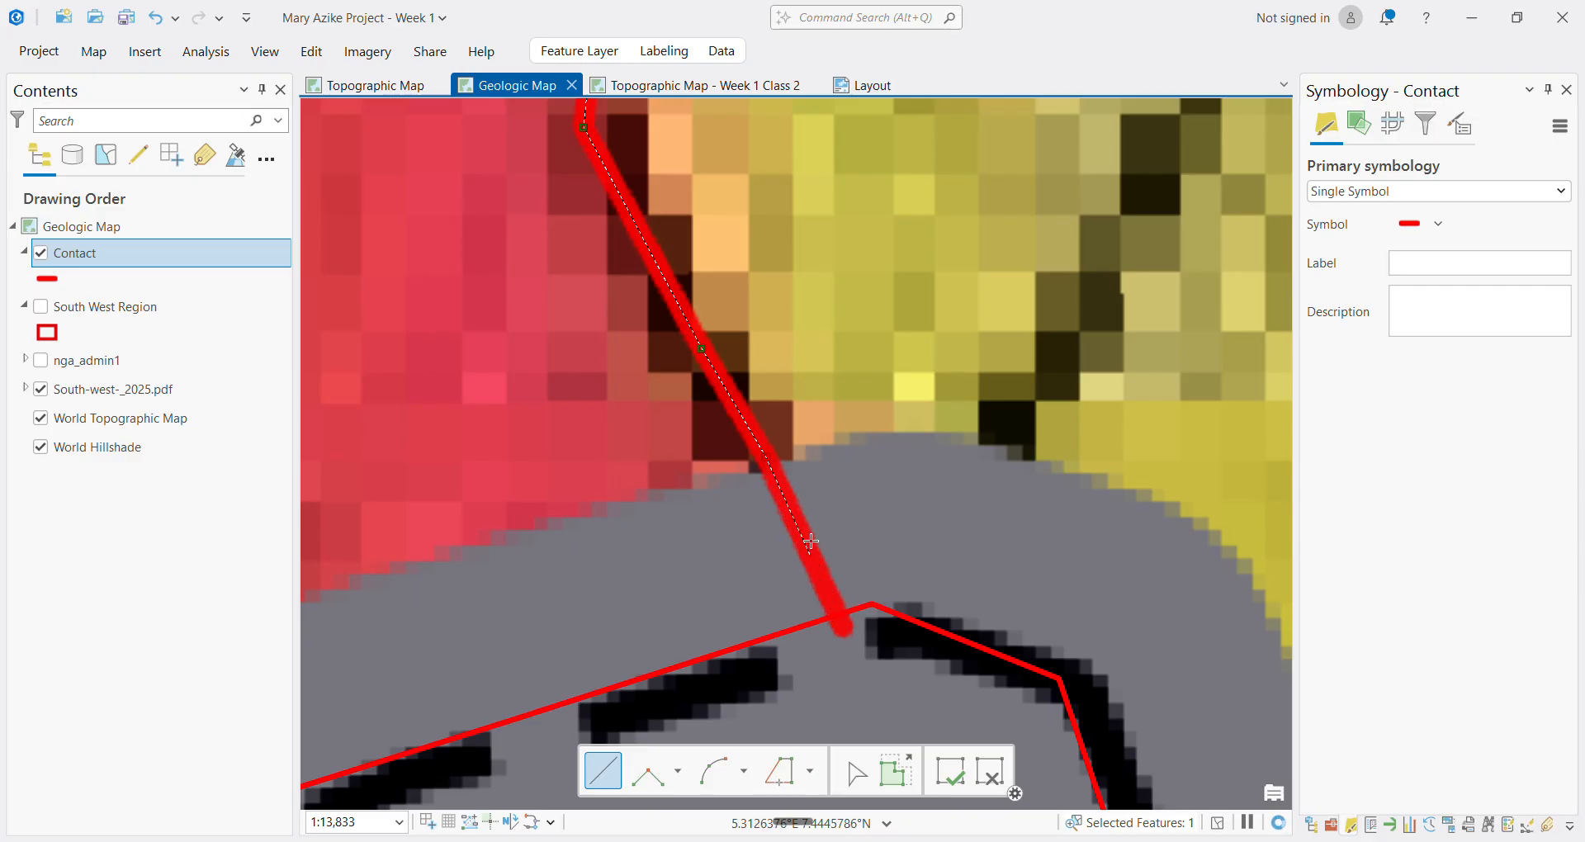
click(764, 454)
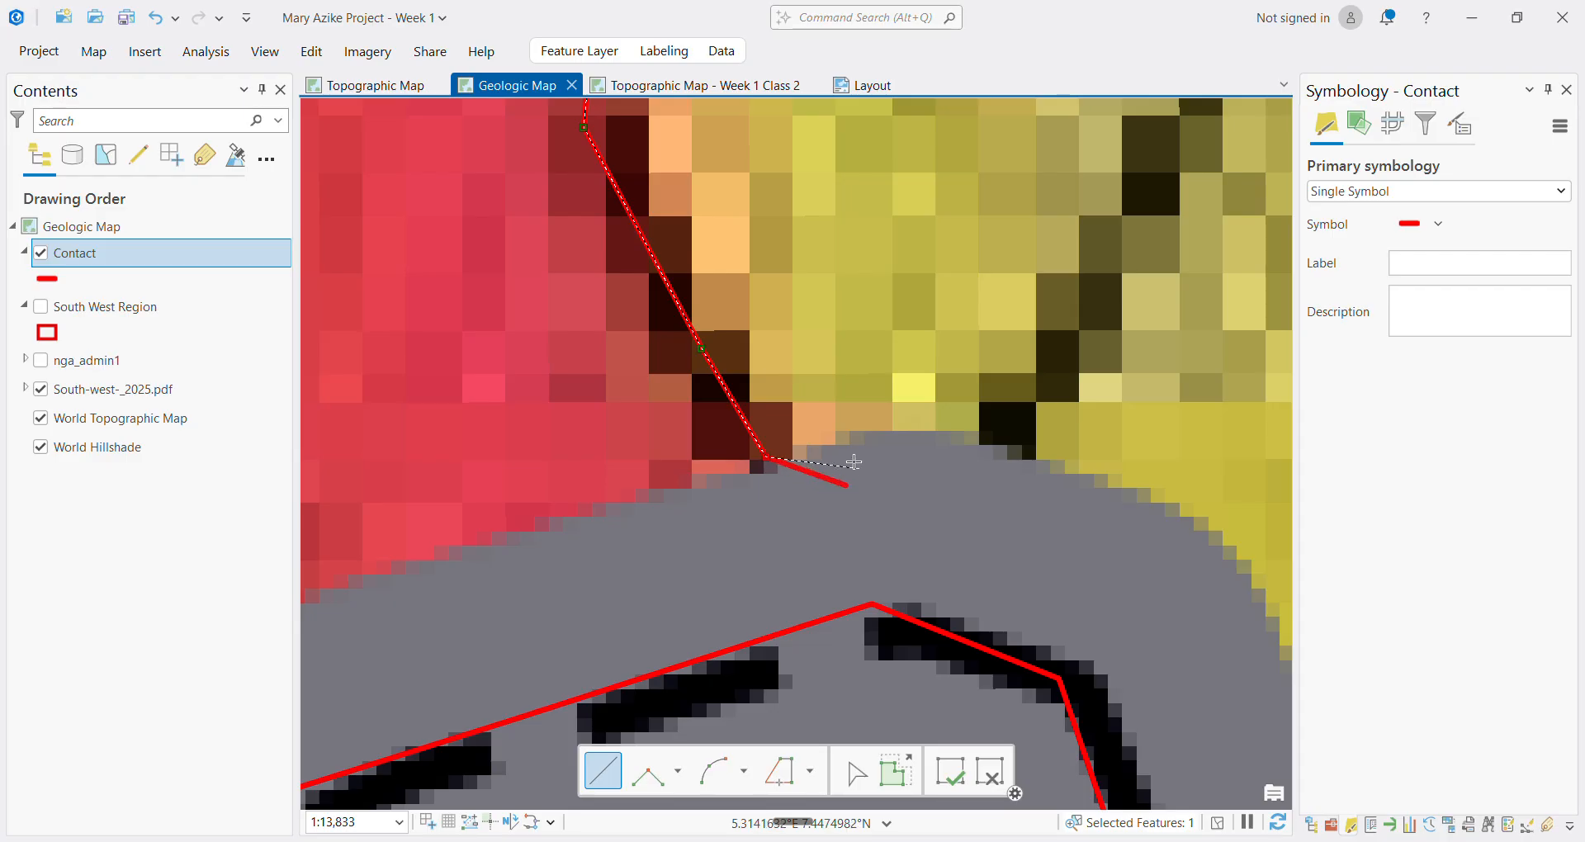
double_click(847, 612)
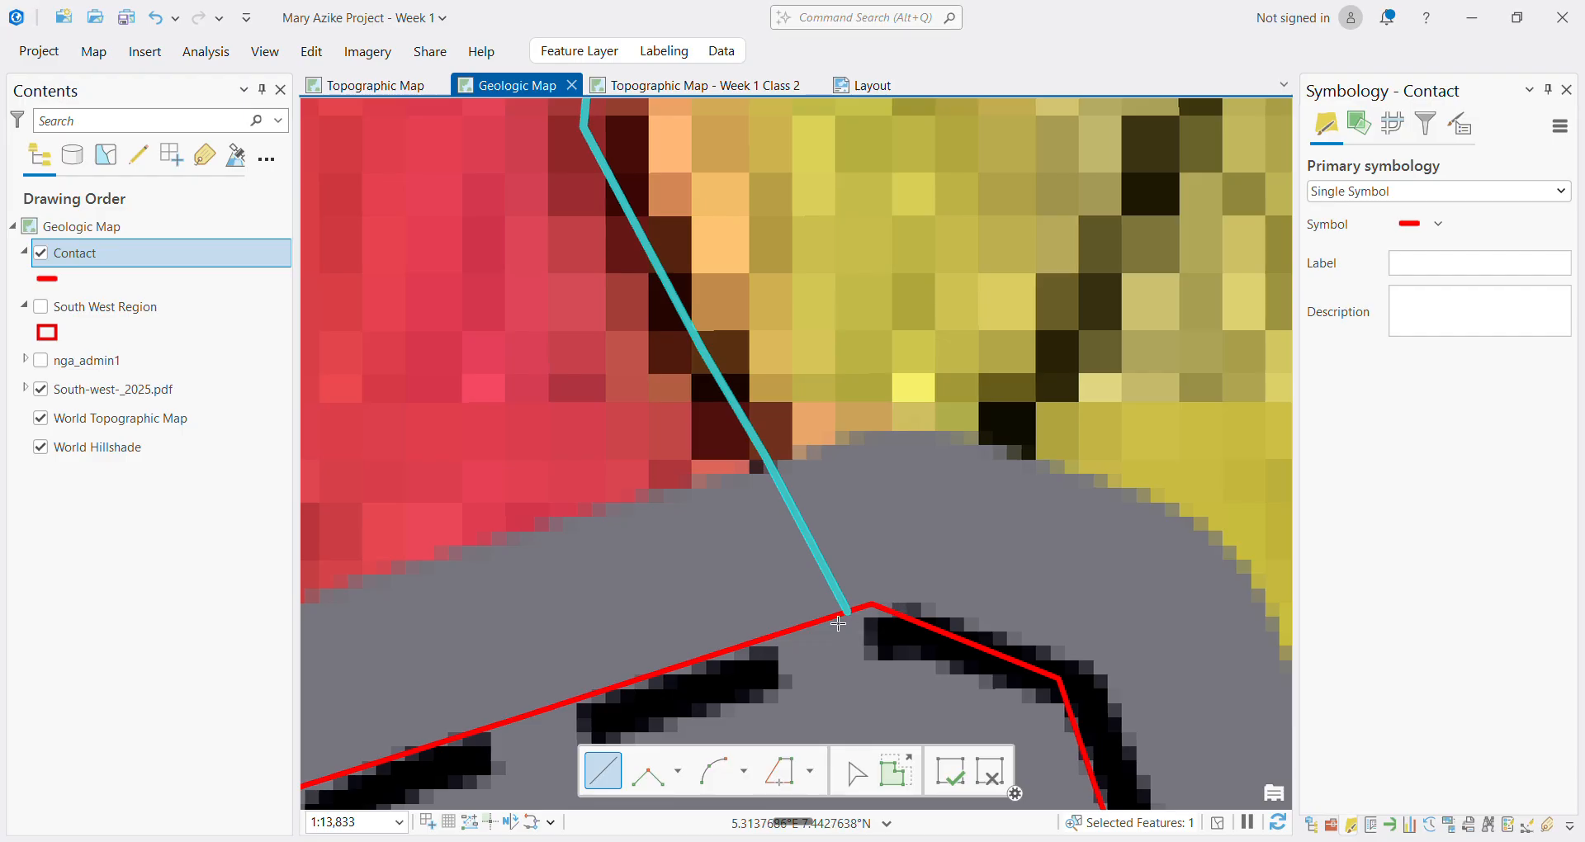
Start a Contact line around the pink OGf unit south of Ilawe, tracing its western edge, northern end and upper southeastern edge
scroll(848, 611, down, 5)
scroll(842, 625, down, 3)
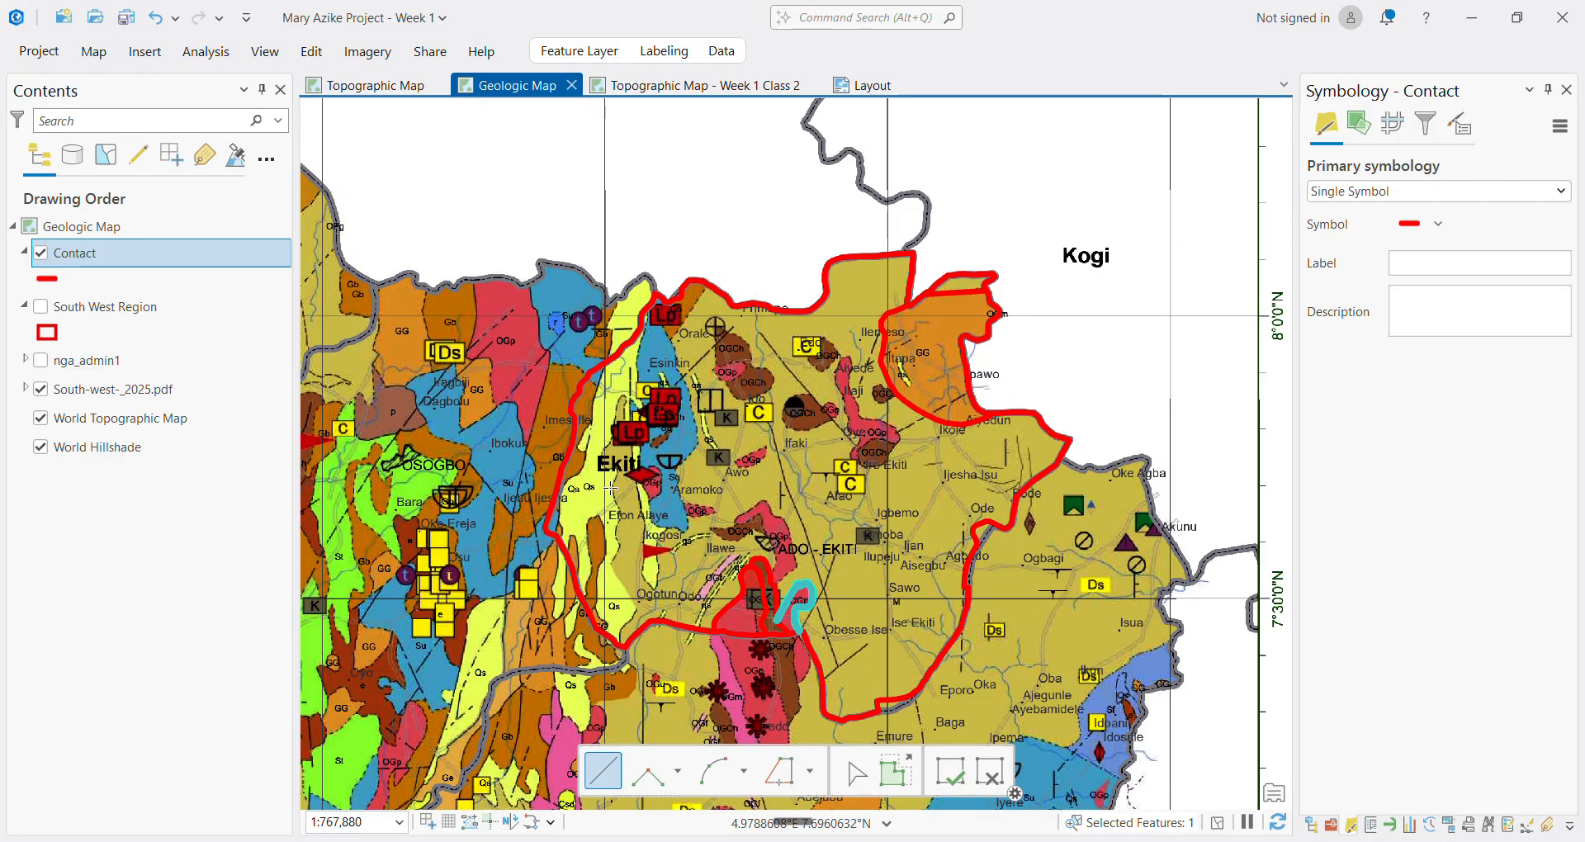
scroll(634, 641, up, 3)
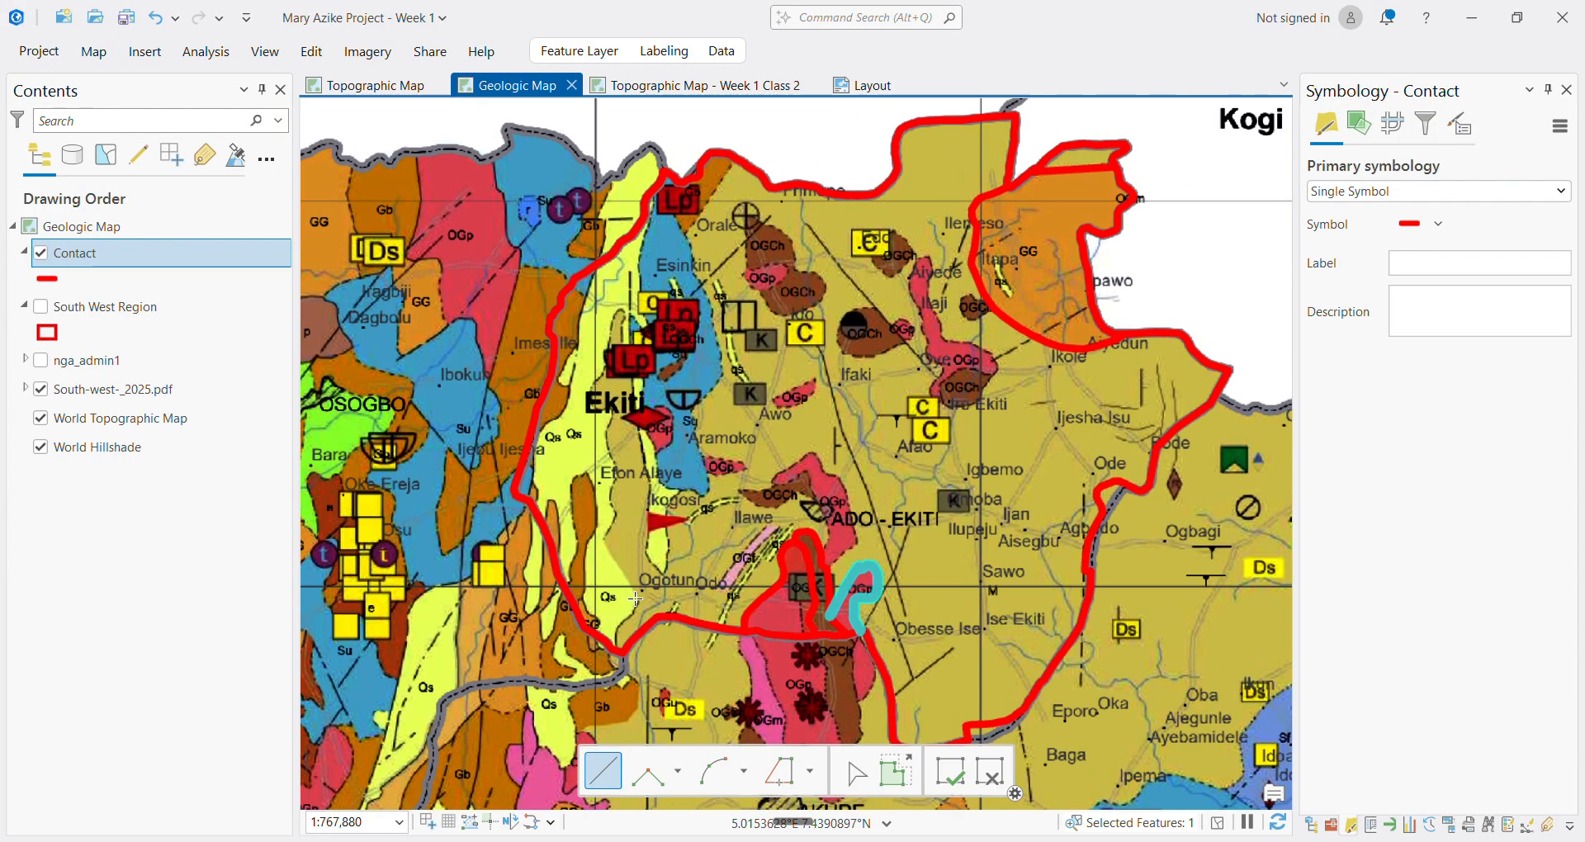
scroll(797, 622, up, 1)
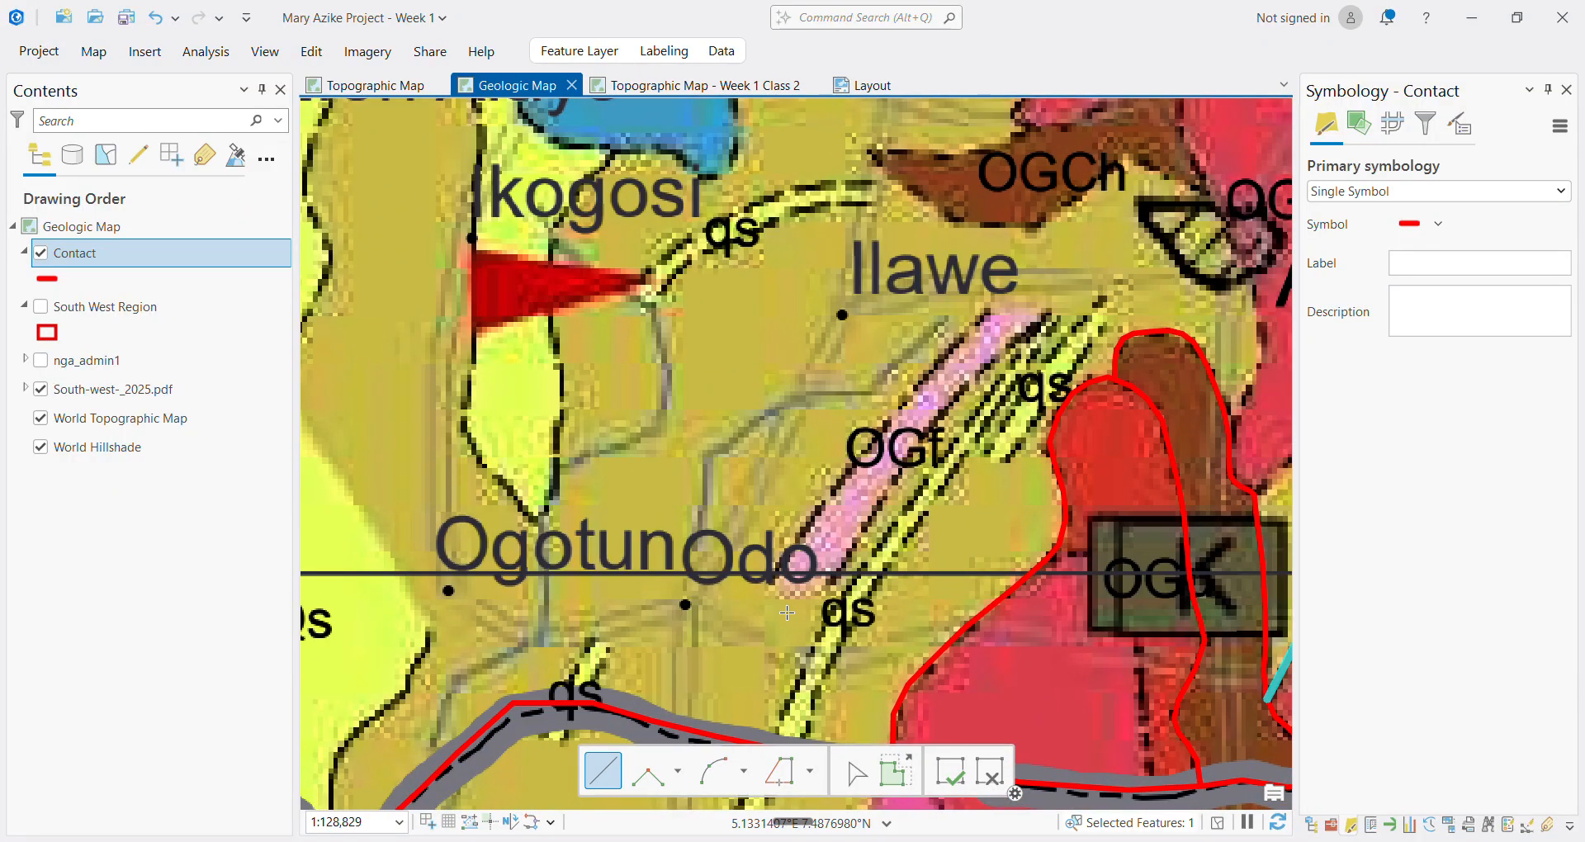
scroll(783, 613, down, 2)
scroll(782, 627, up, 2)
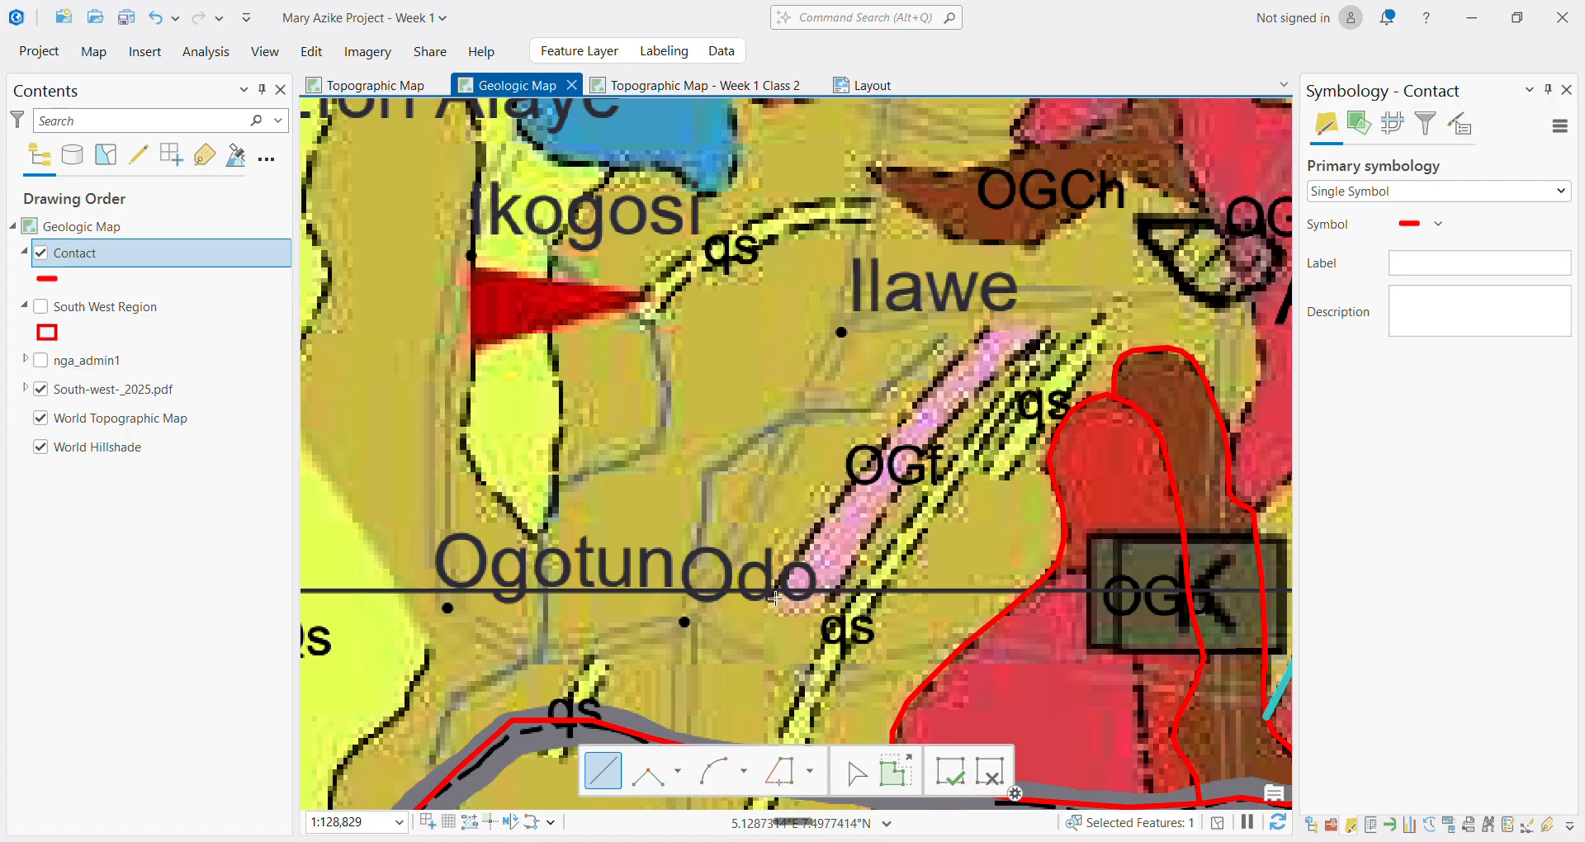
click(984, 328)
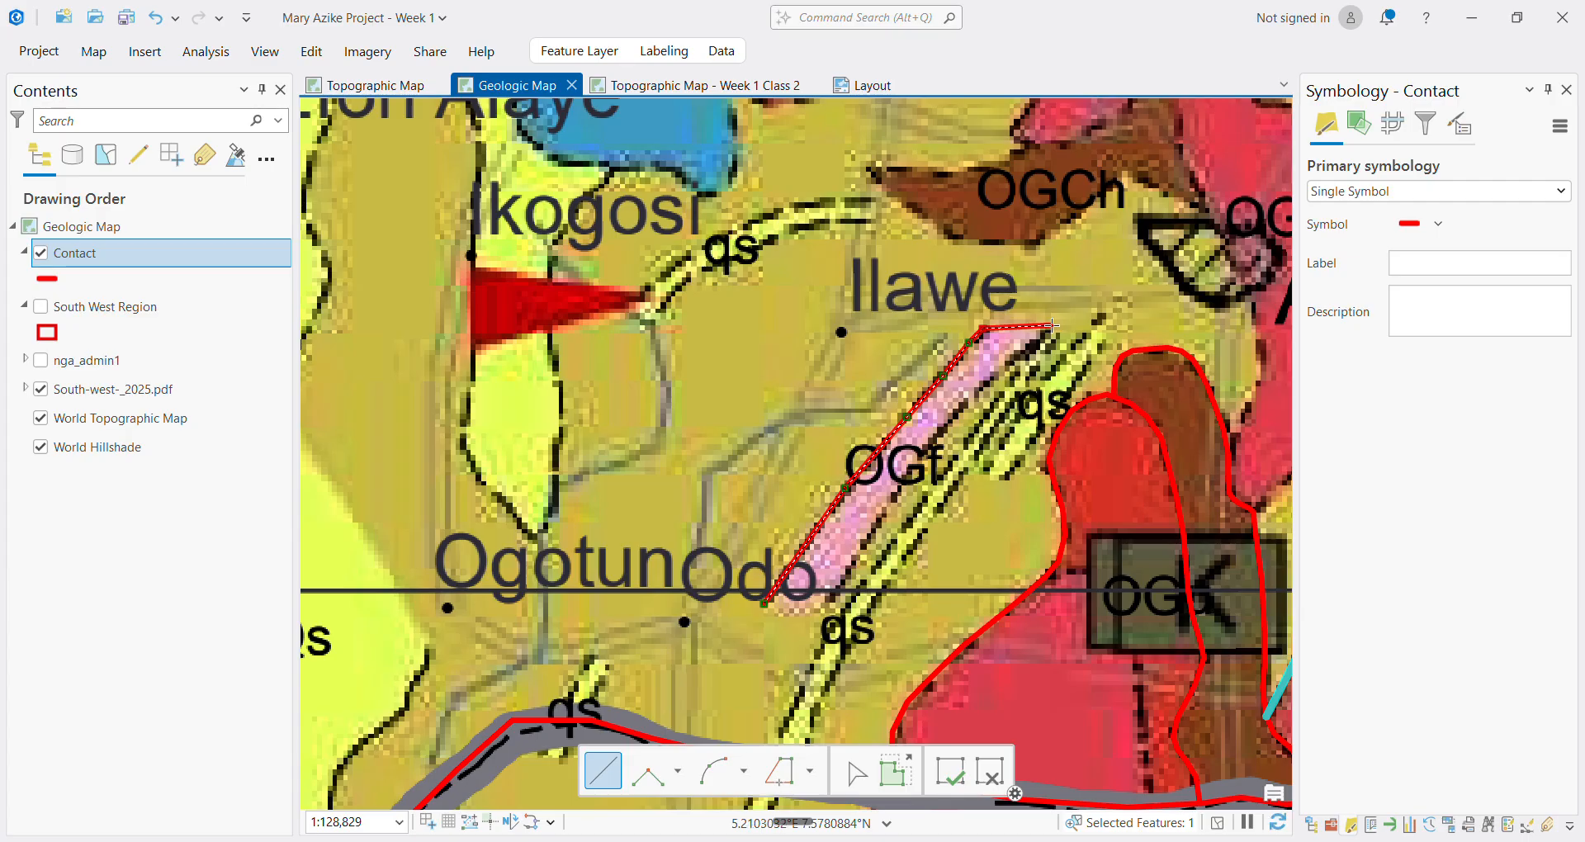
click(1051, 326)
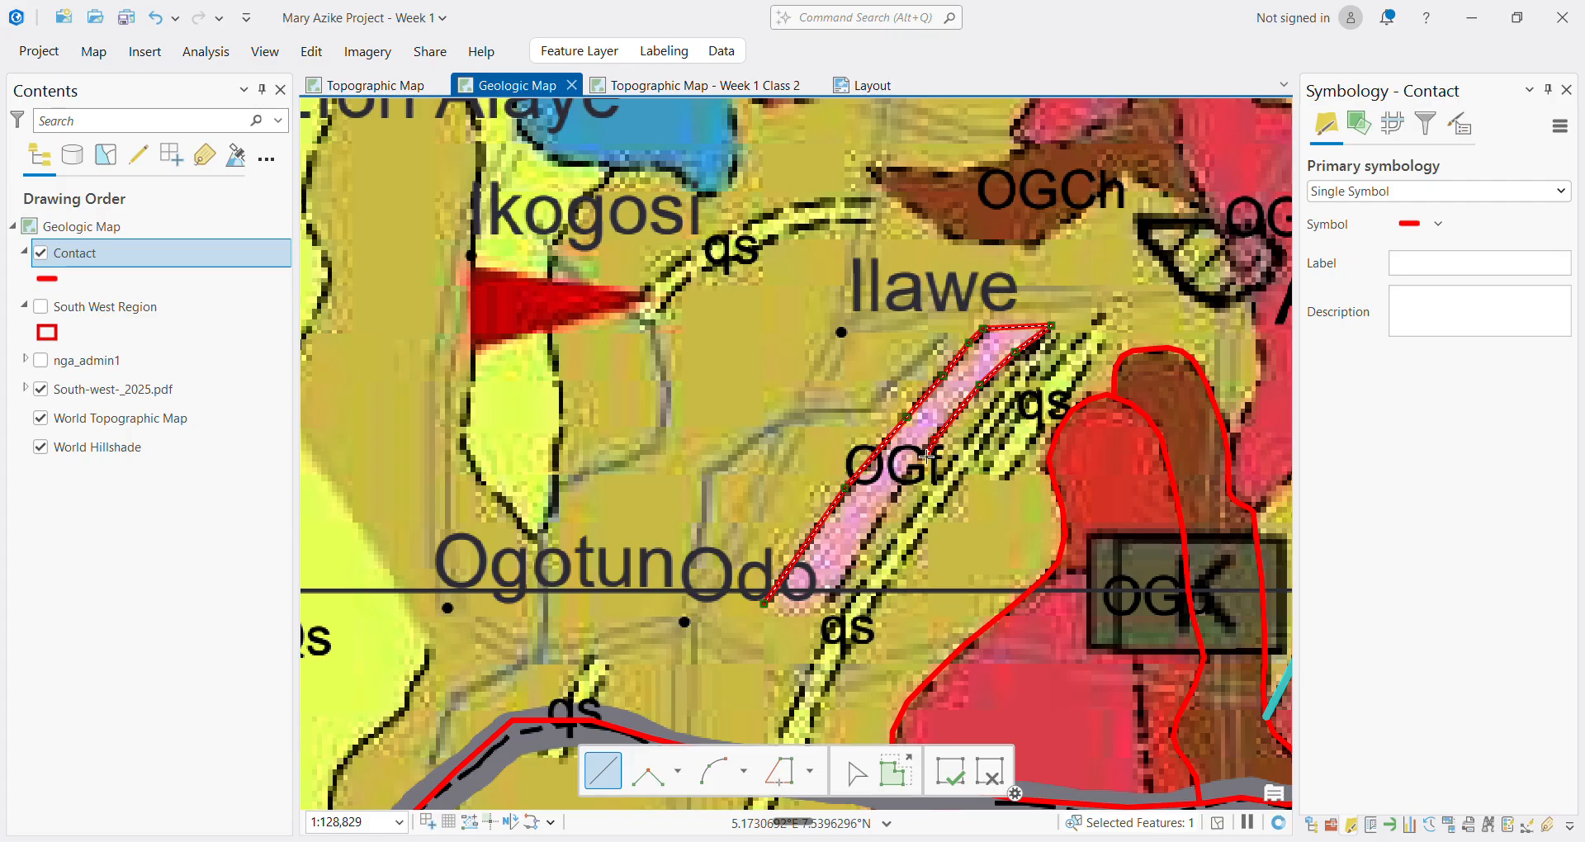
click(907, 479)
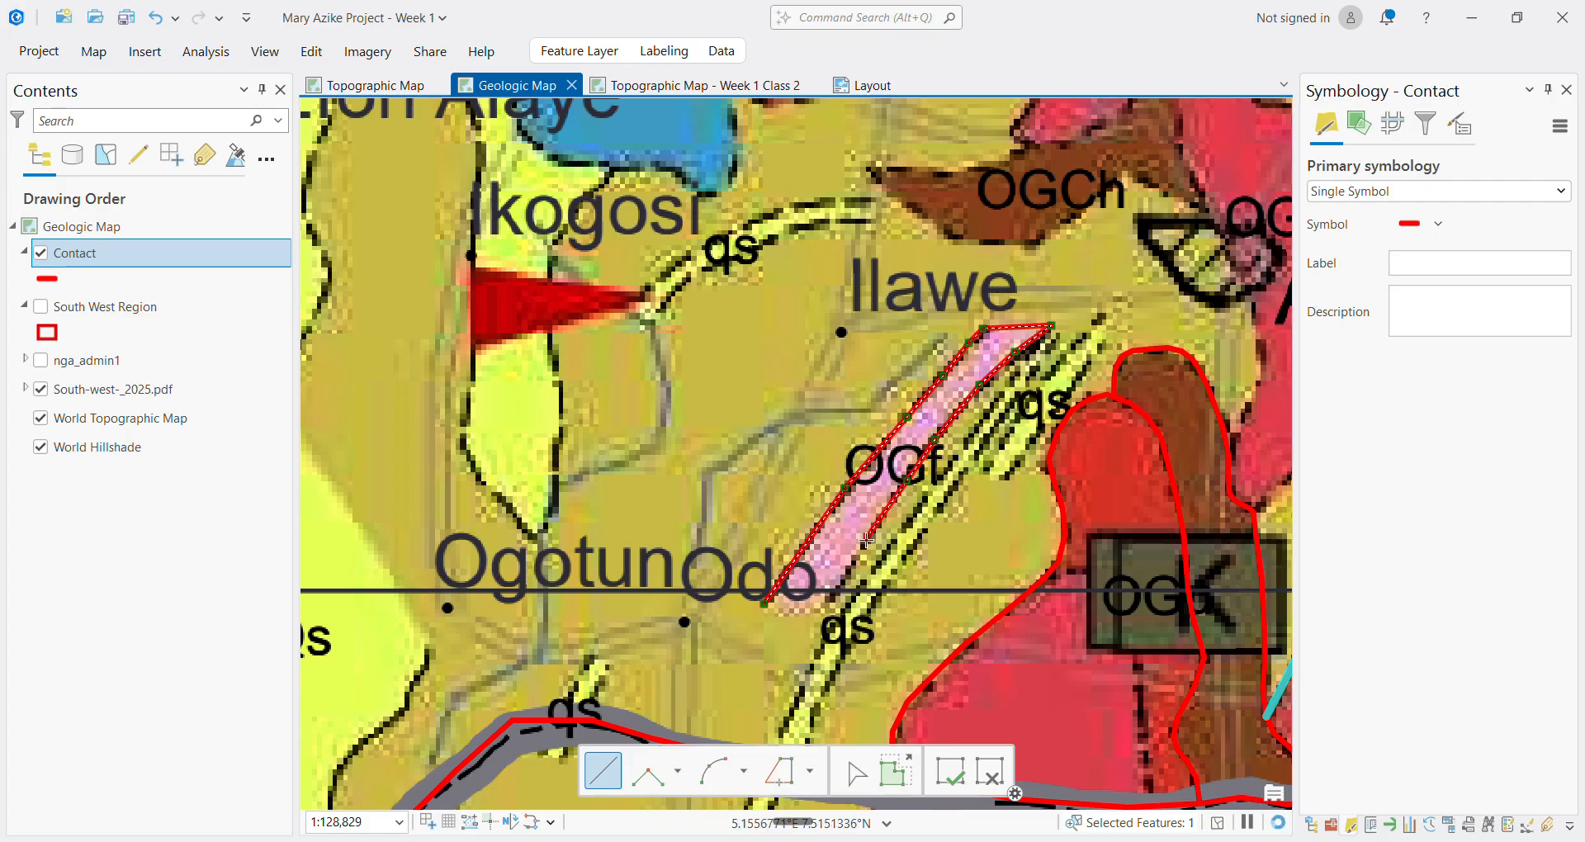
Close the contact outline around the pink OGf body at its southwestern starting vertex and finish the line
click(867, 540)
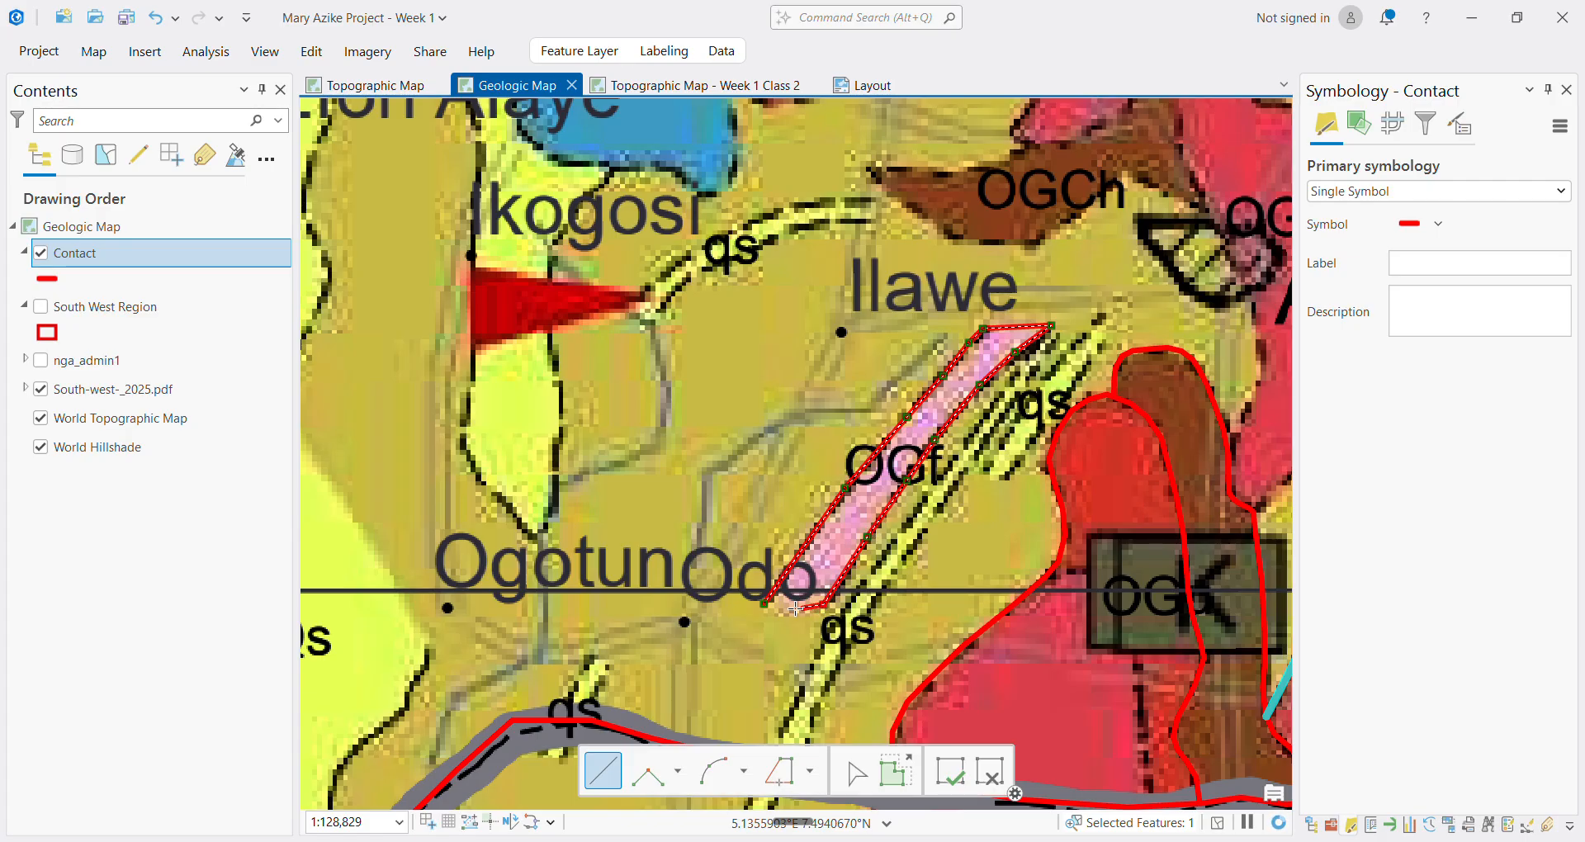
scroll(768, 603, up, 3)
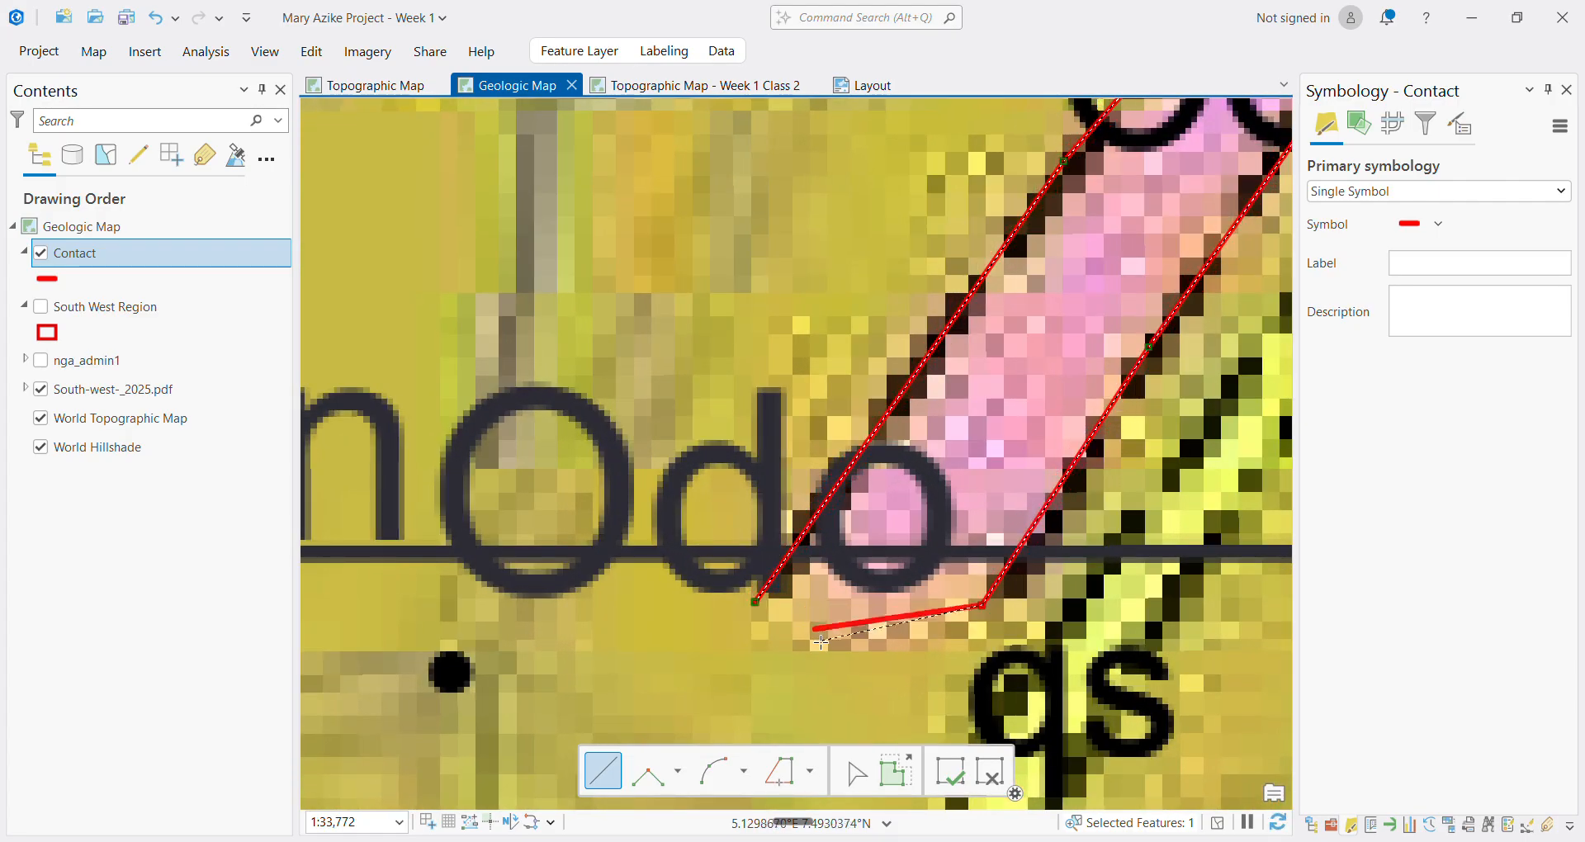
scroll(772, 618, up, 4)
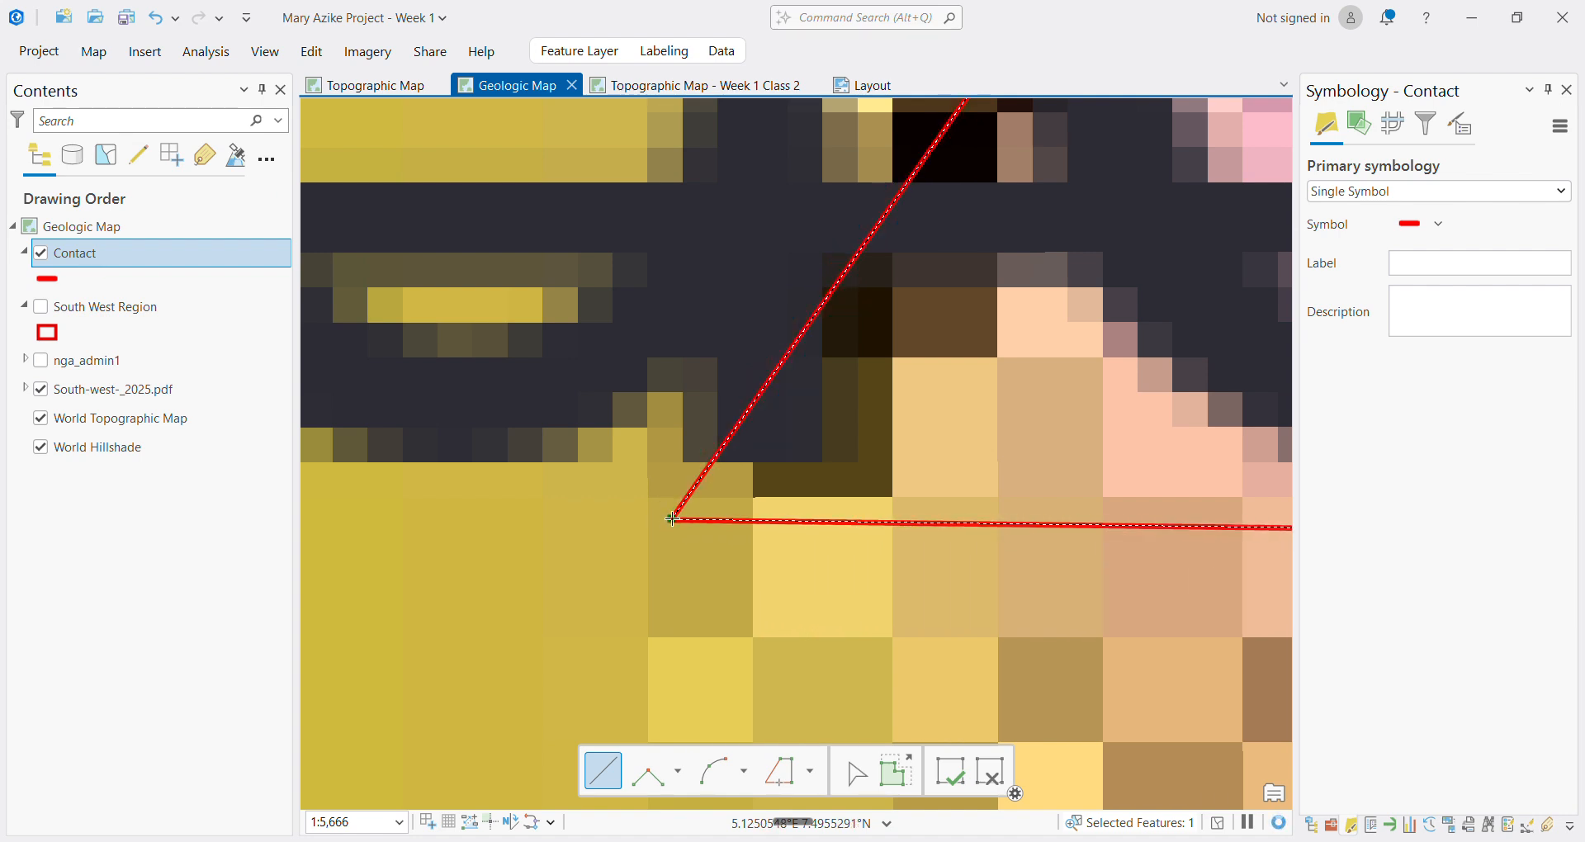
click(672, 519)
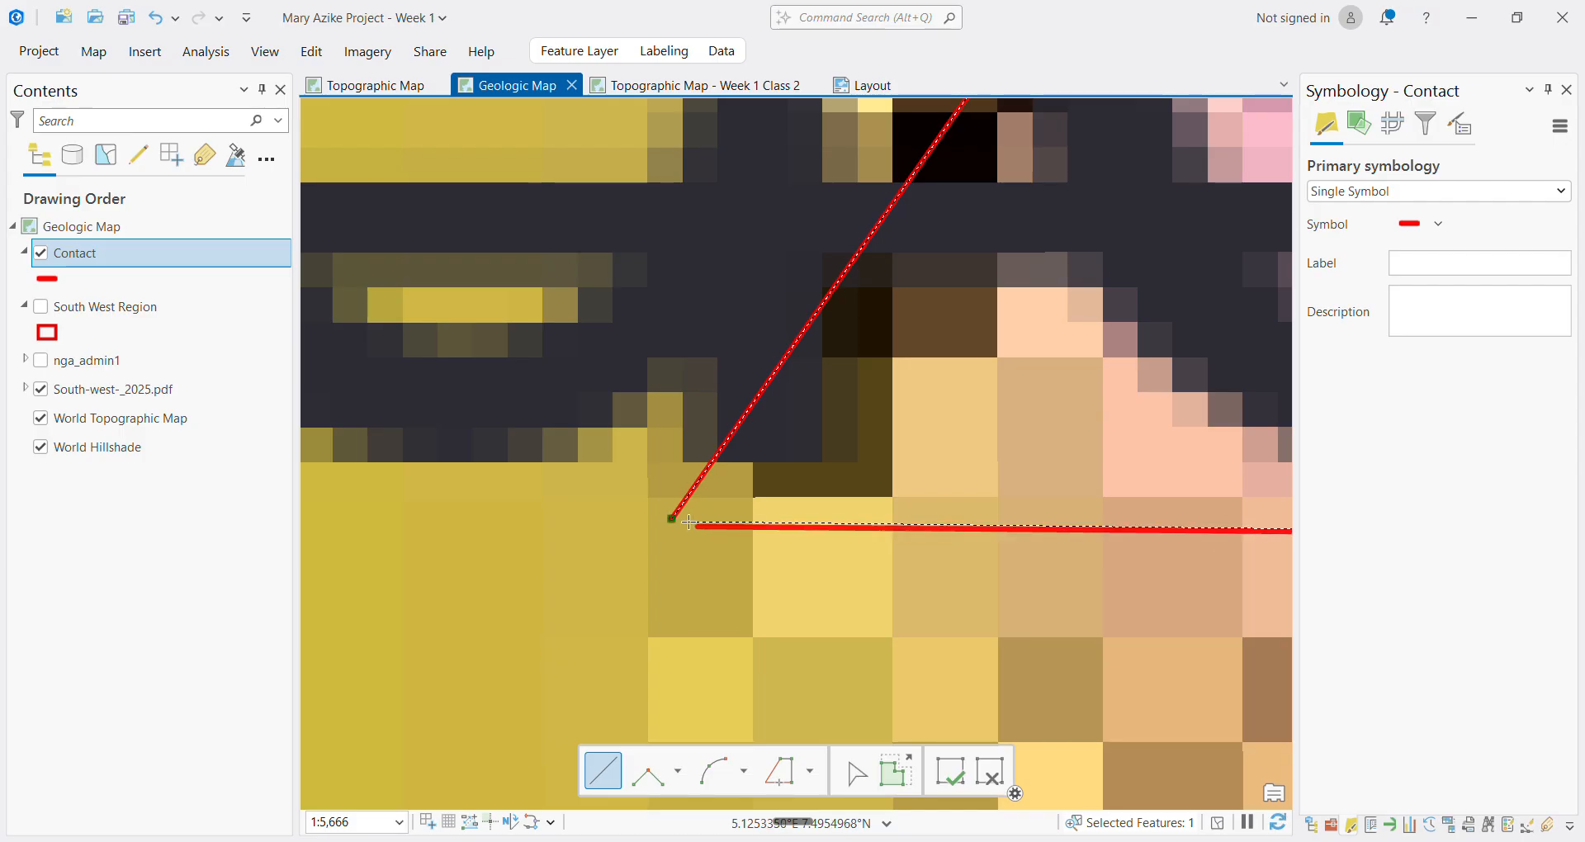
double_click(672, 519)
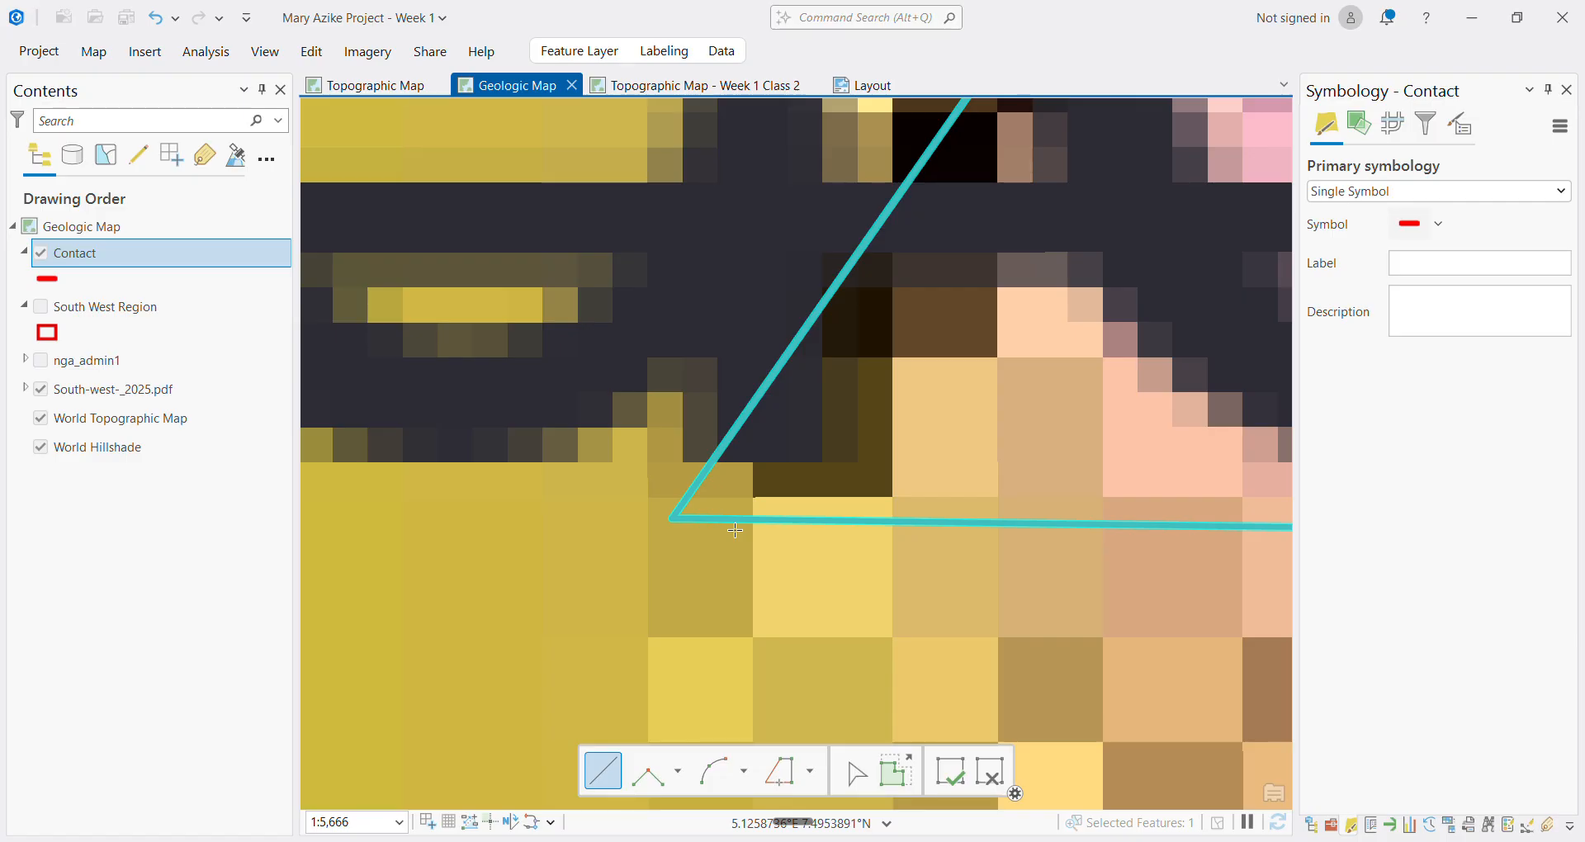
Start a contact line at the state boundary and trace the northwestern edge of the qs band beside OGf up to its tip
scroll(735, 534, down, 5)
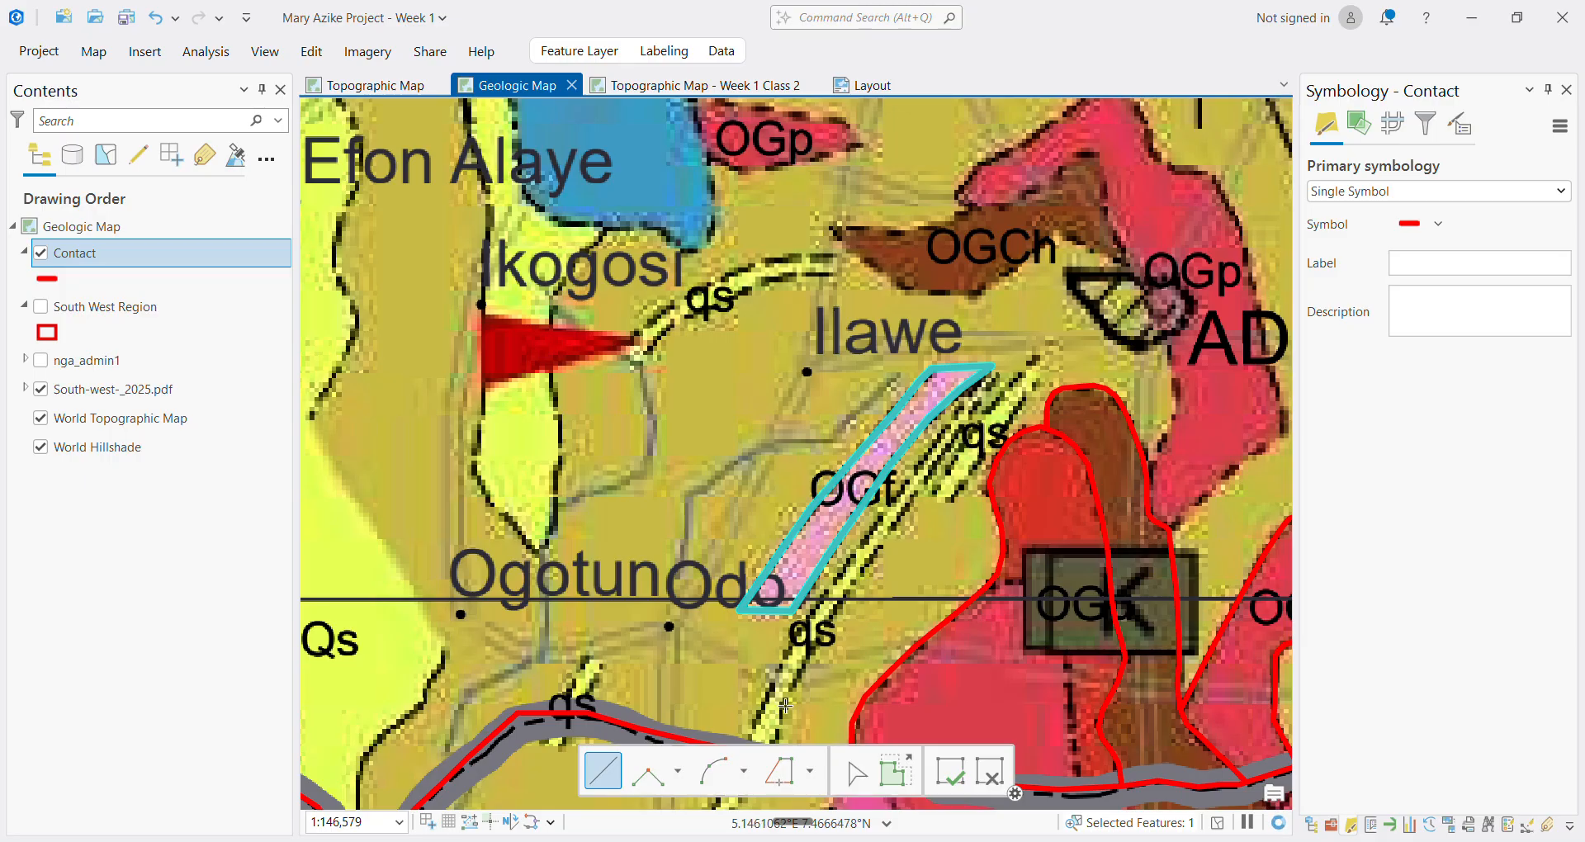
scroll(785, 706, down, 2)
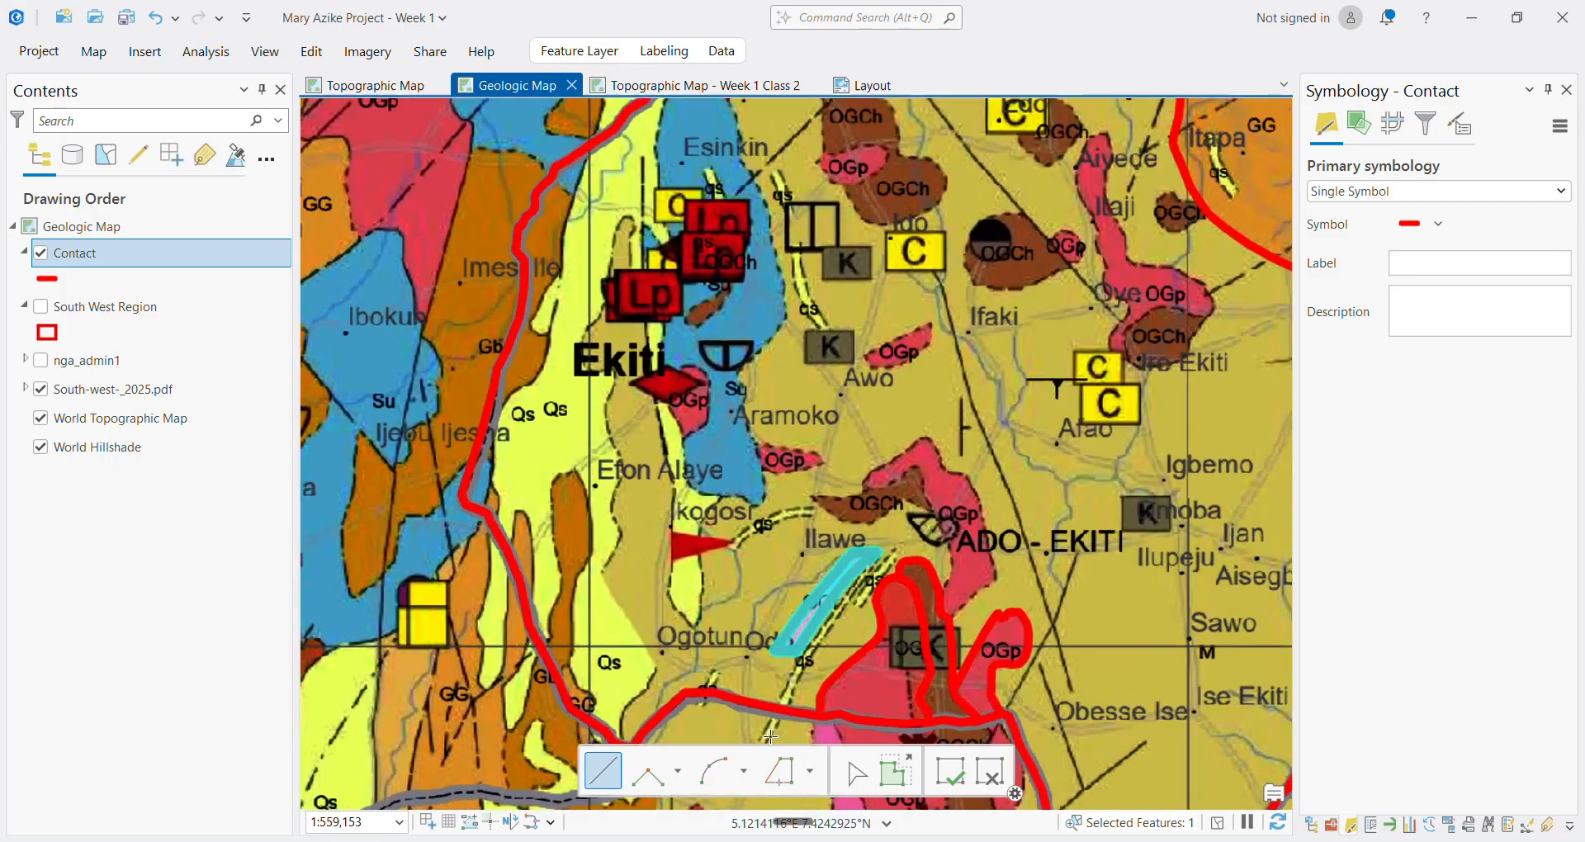
scroll(770, 735, up, 3)
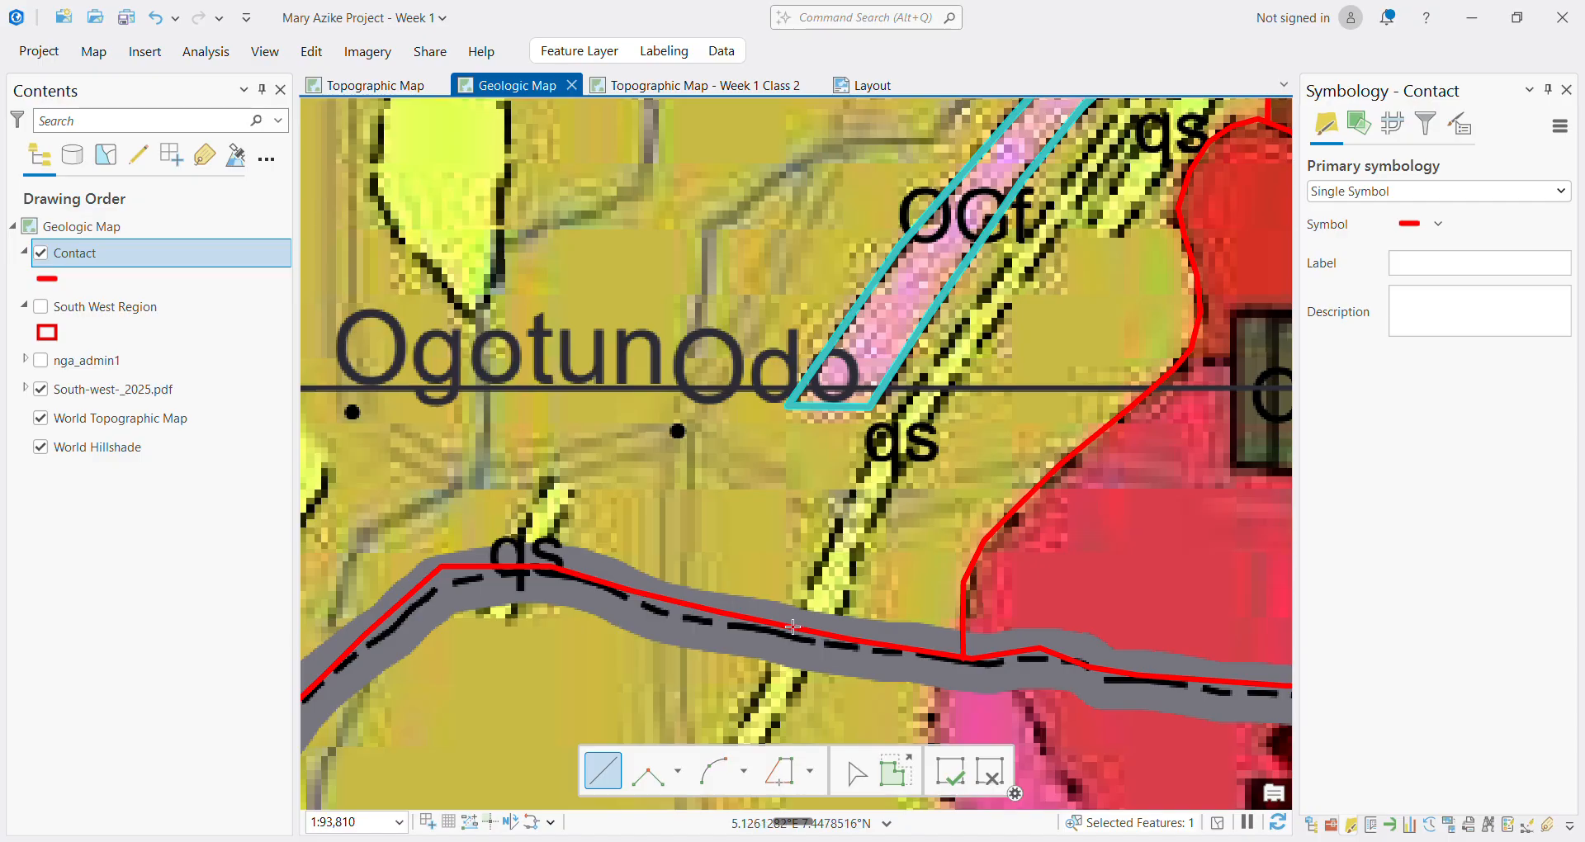
click(813, 580)
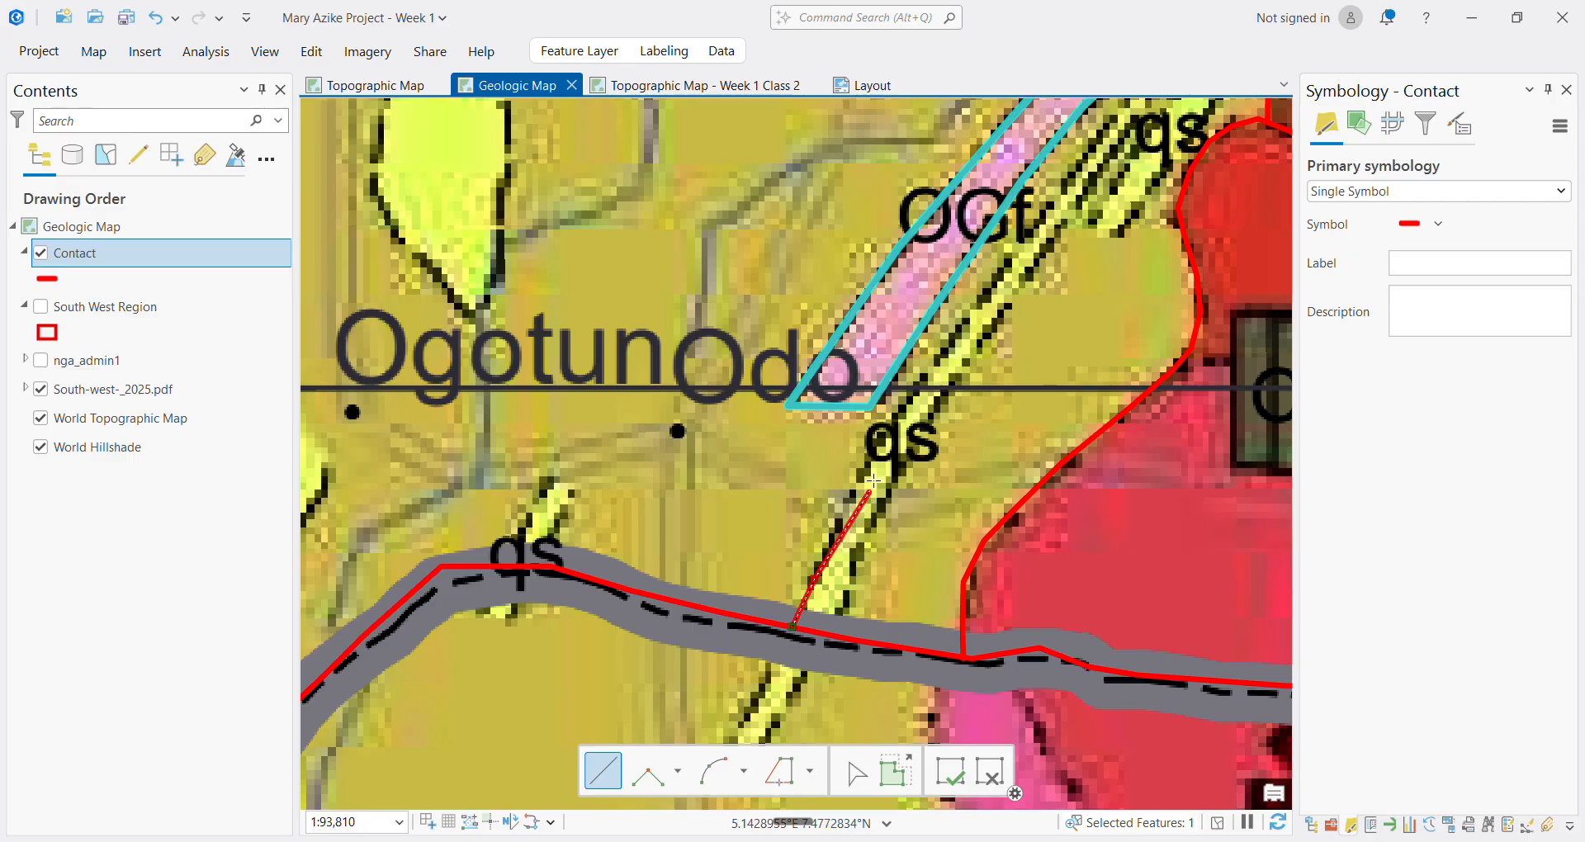
click(906, 391)
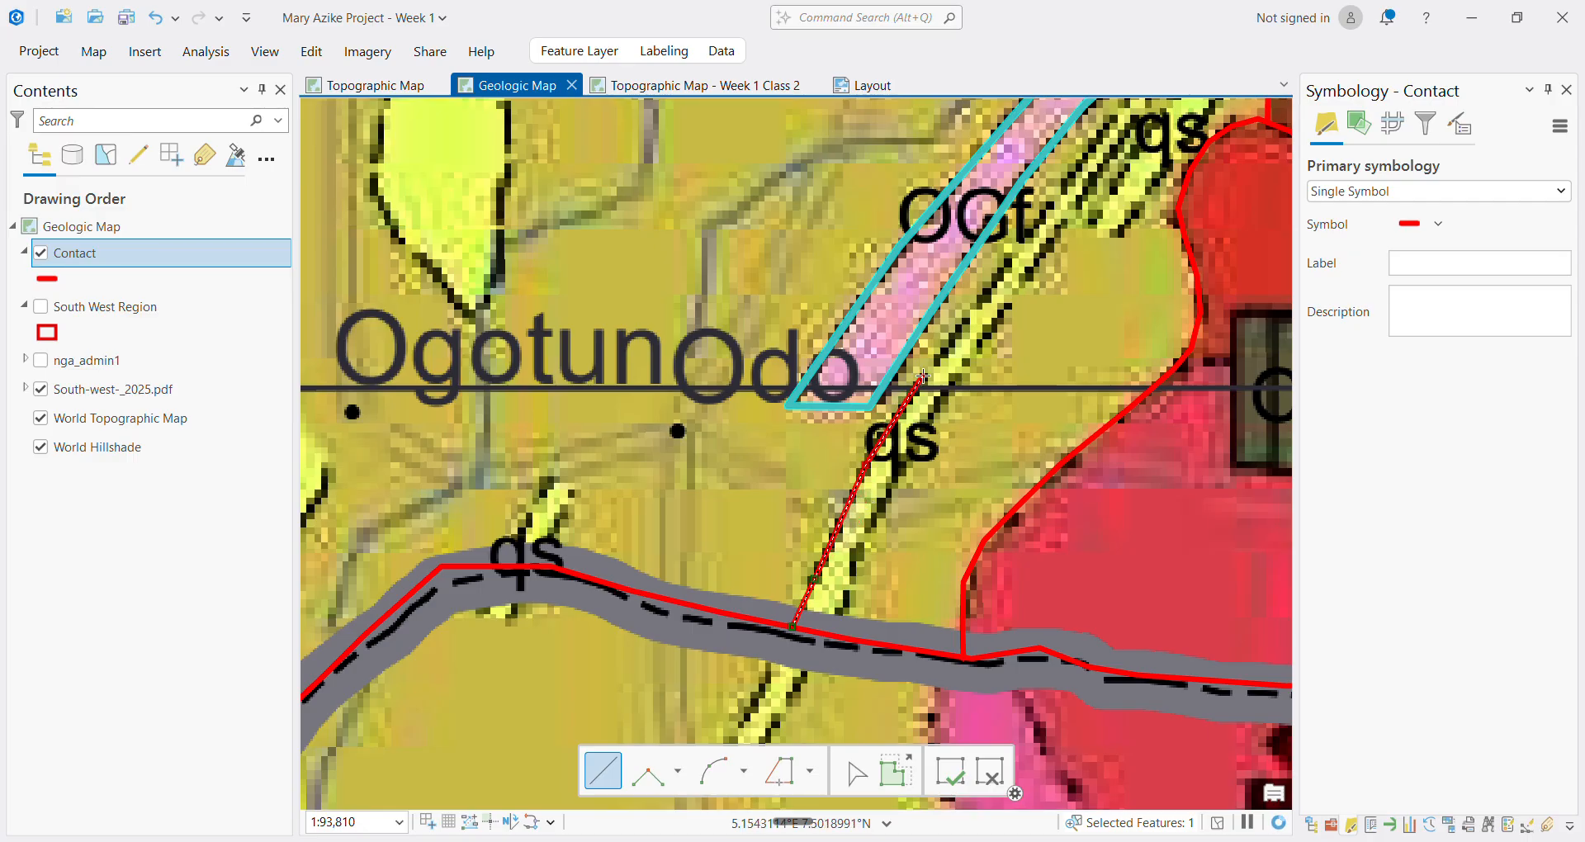
click(994, 282)
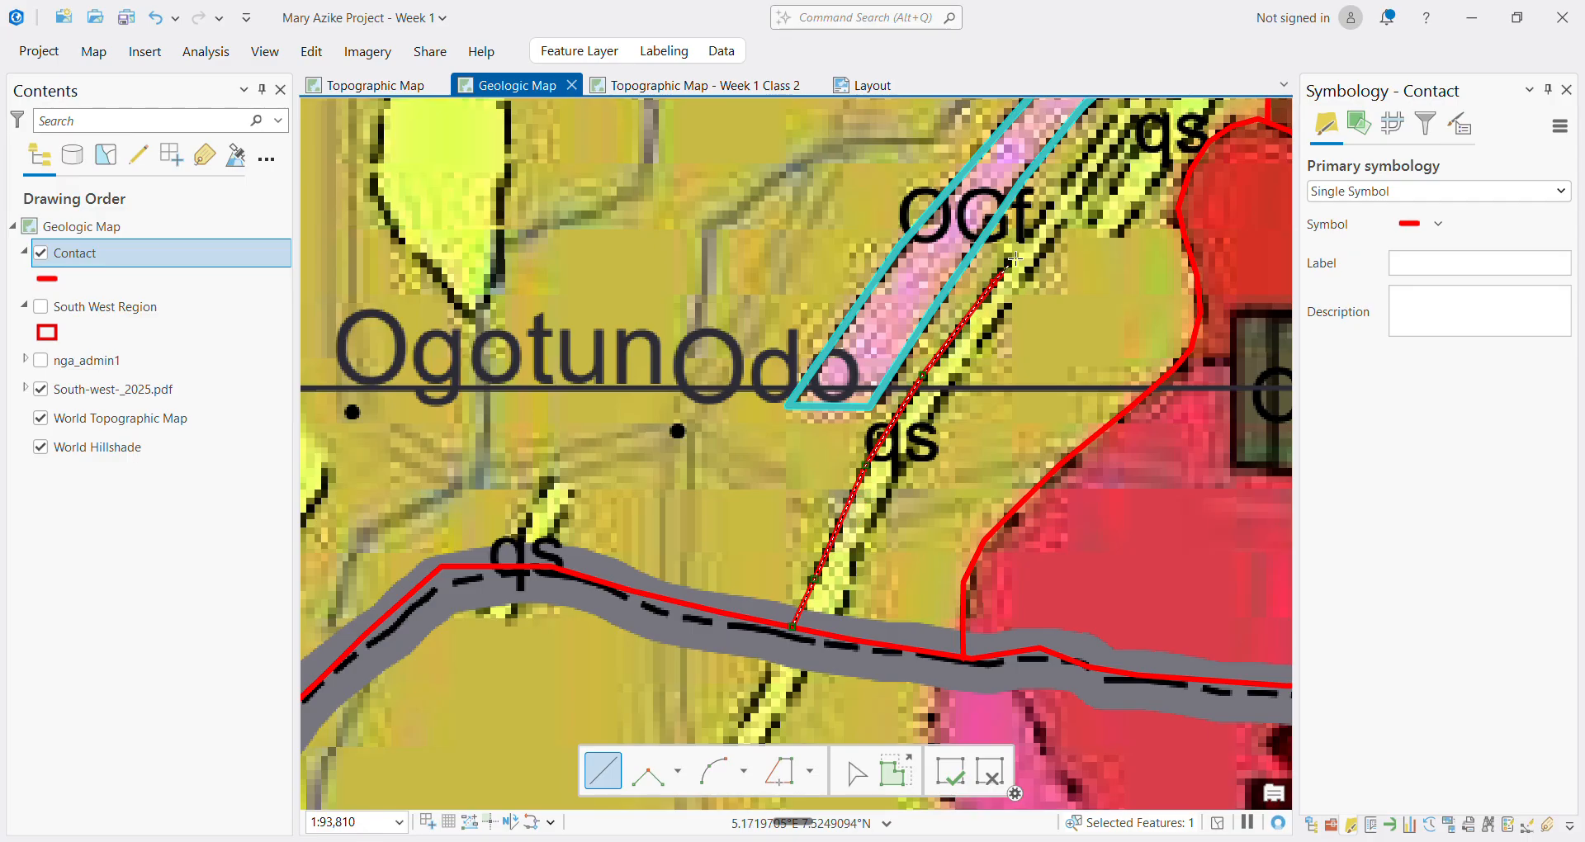
double_click(1075, 150)
scroll(1133, 155, down, 3)
scroll(1132, 155, down, 3)
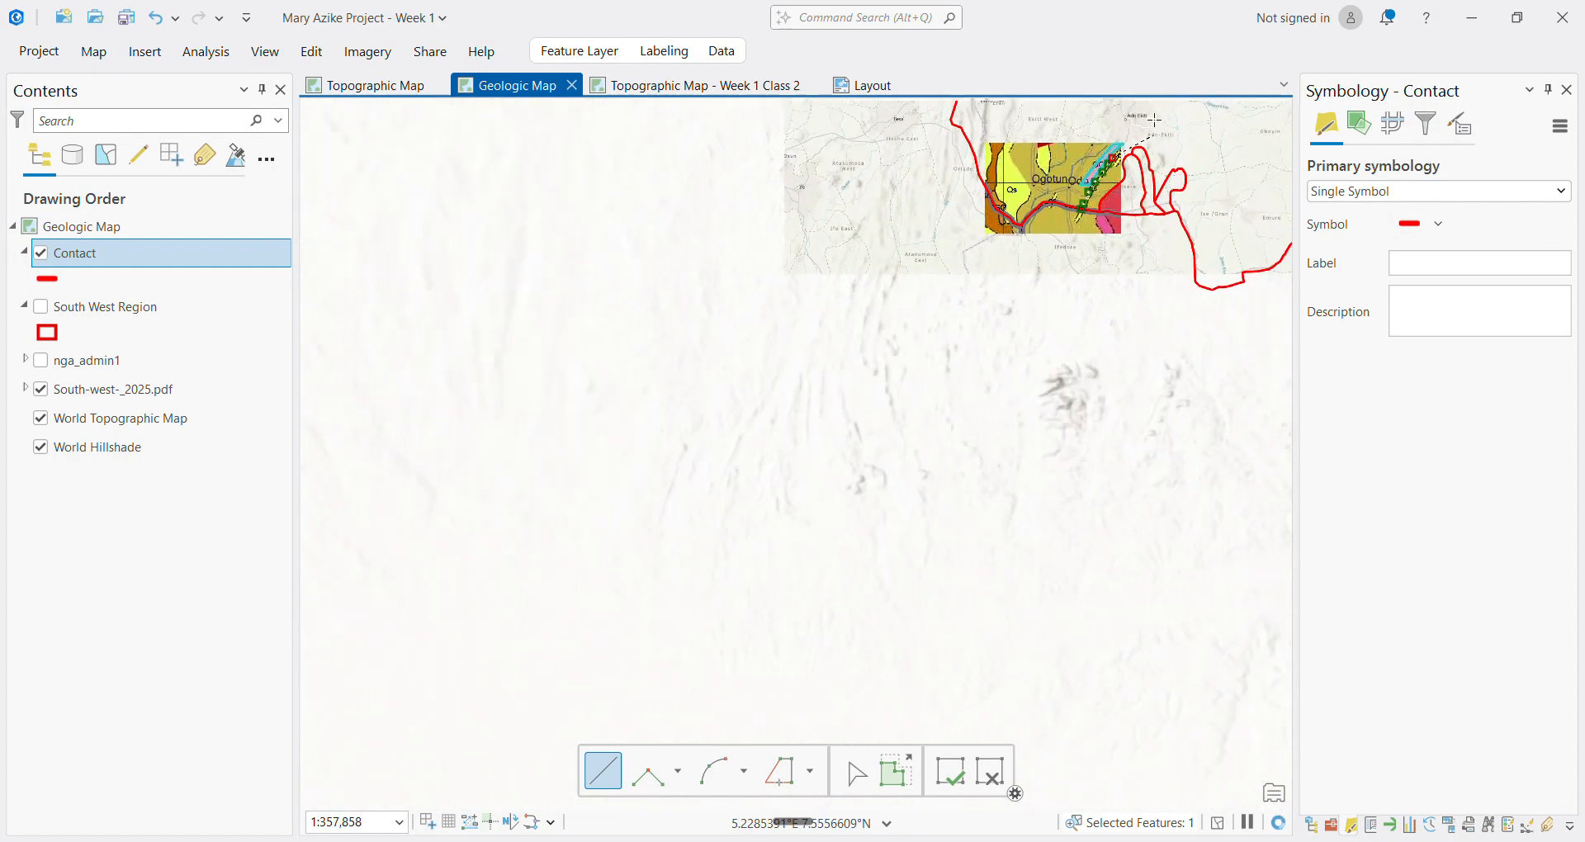
scroll(1087, 186, up, 5)
scroll(1087, 187, up, 2)
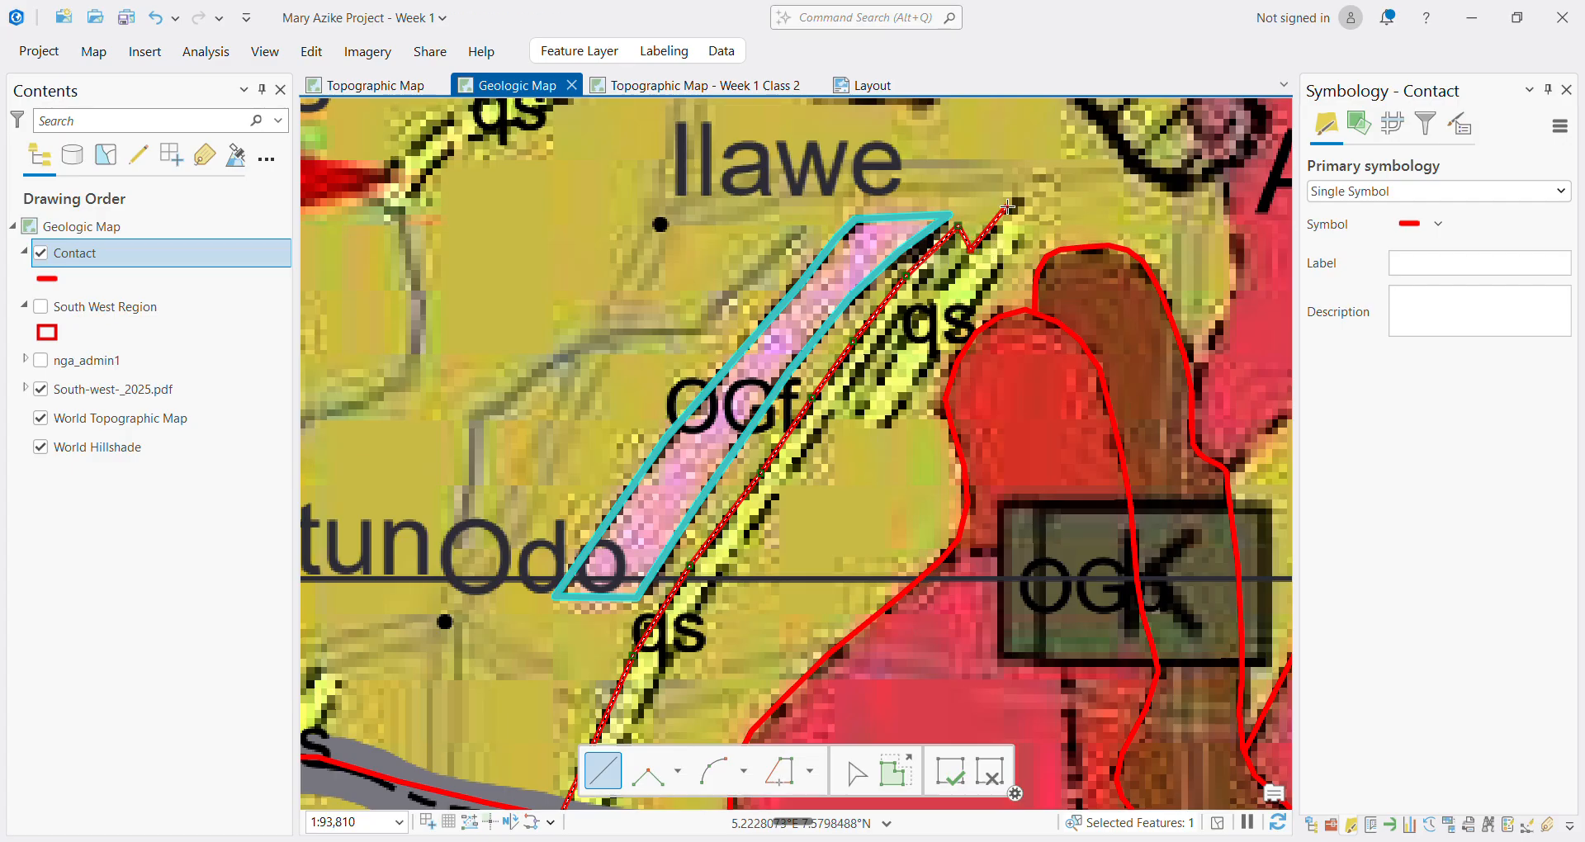
Trace around the tip and down the southeastern edge of the qs band, finishing the contact on the state boundary
click(1034, 219)
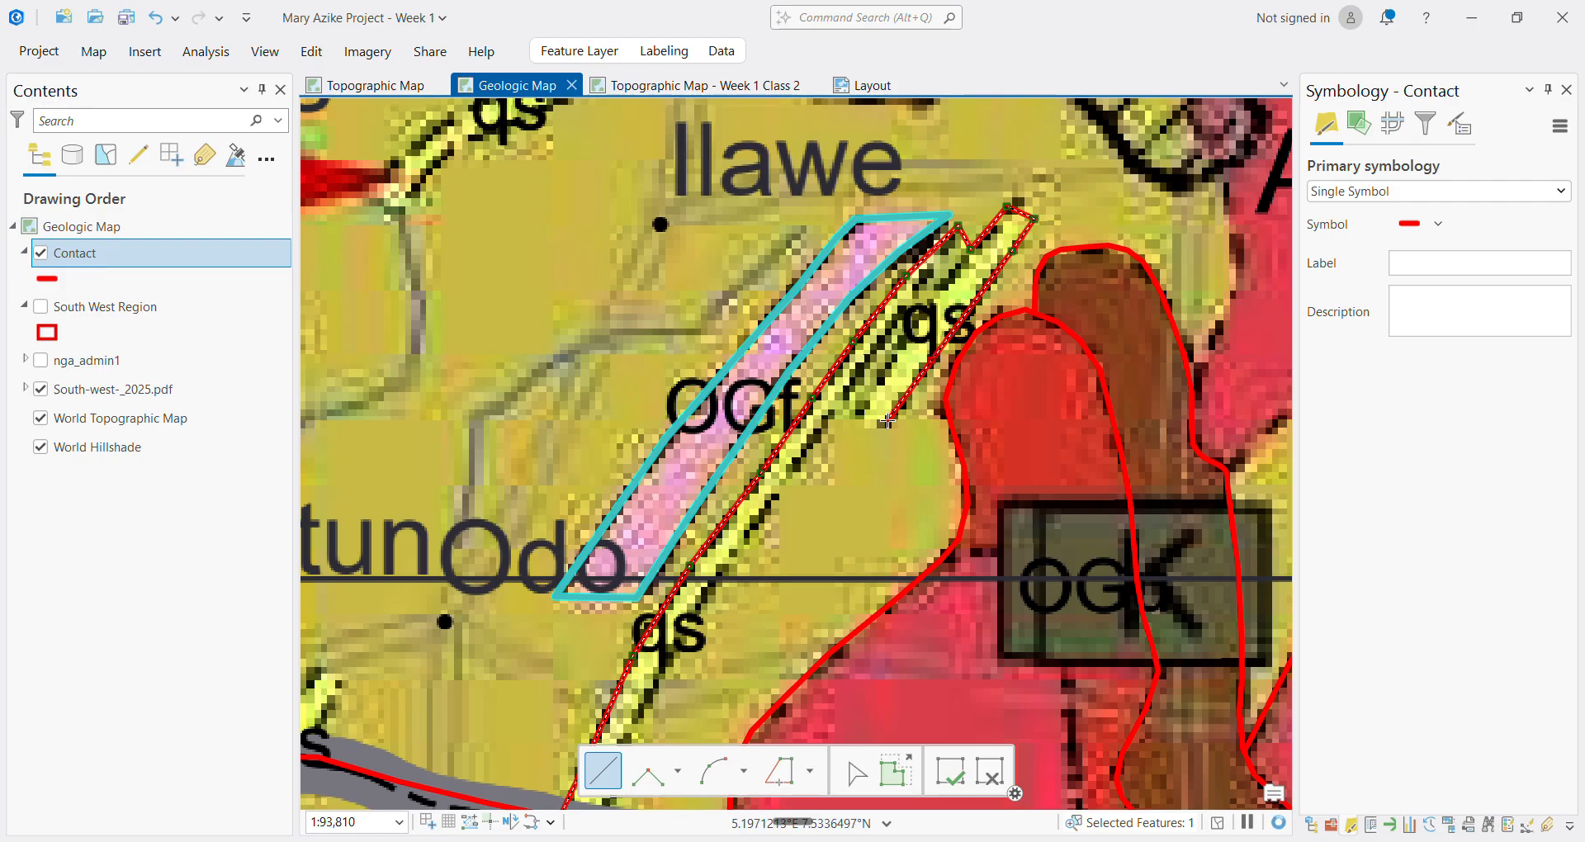
click(887, 426)
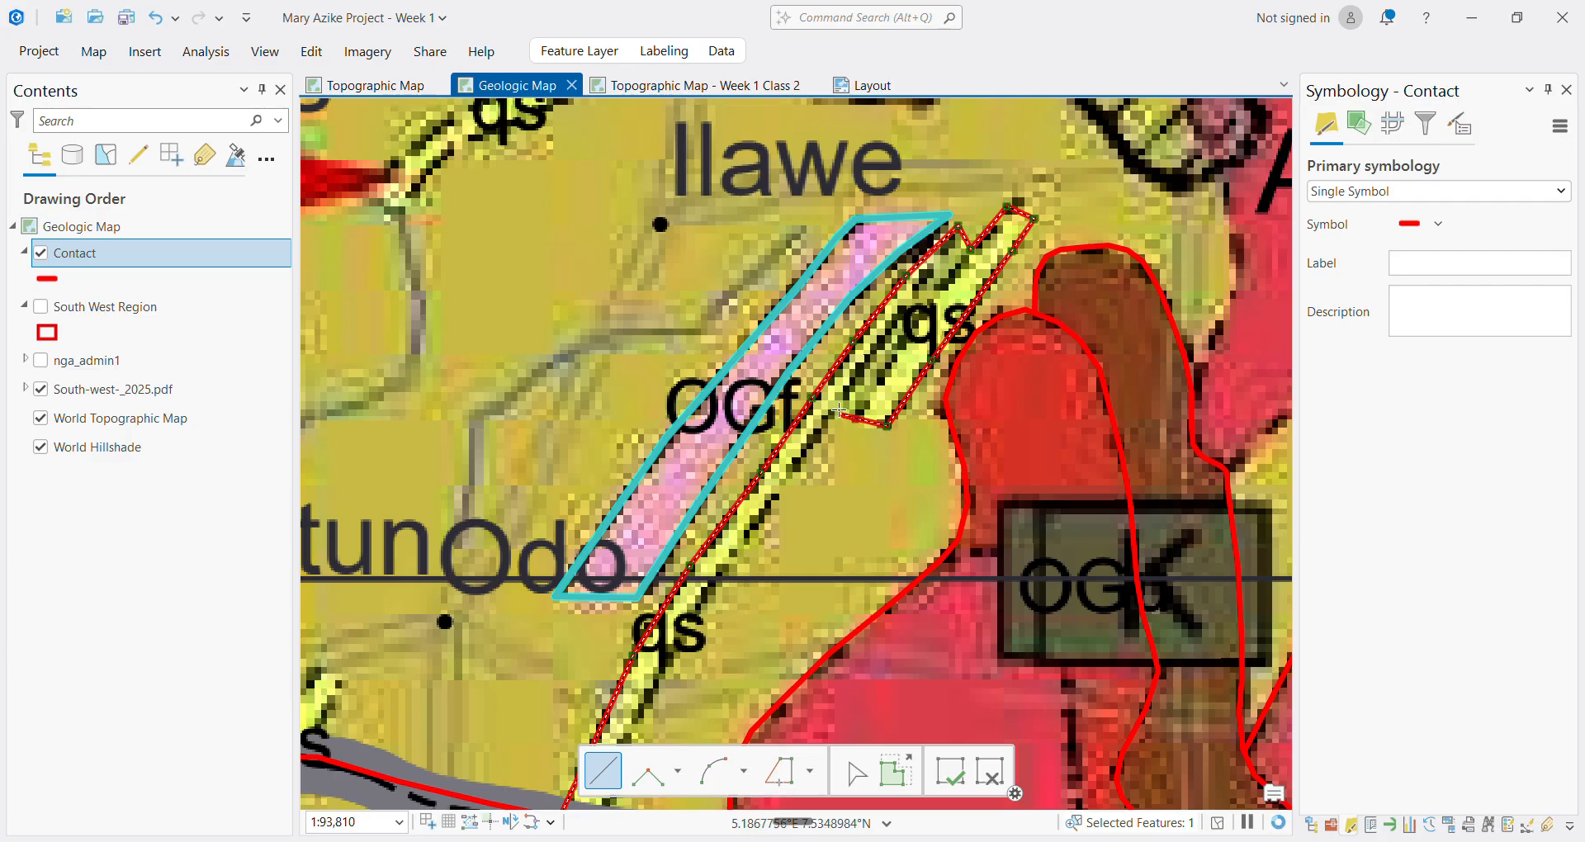
click(838, 408)
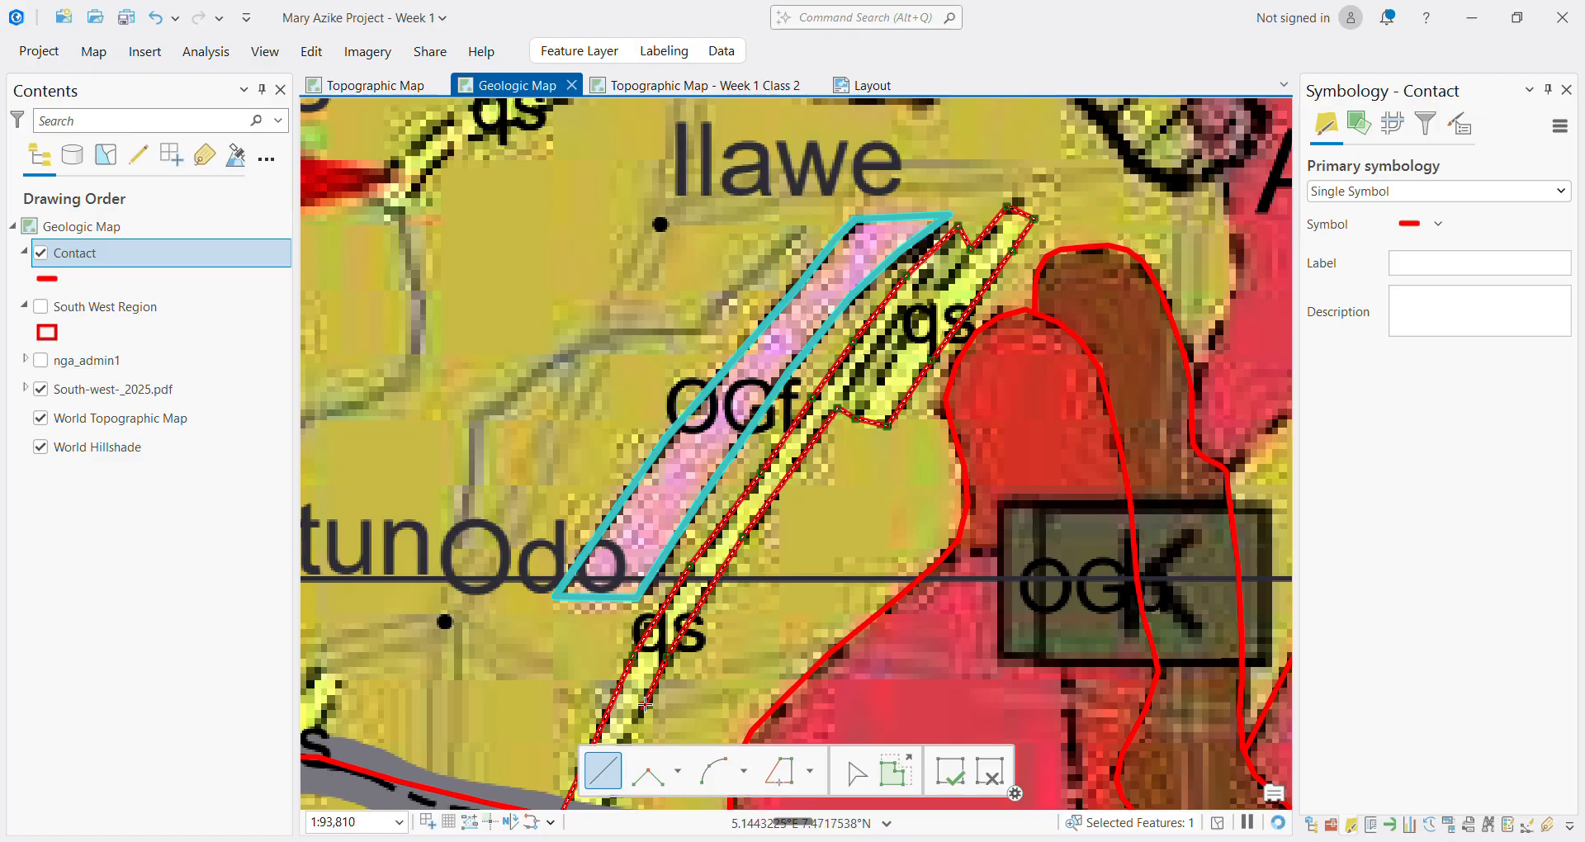
scroll(646, 703, down, 5)
scroll(648, 689, up, 4)
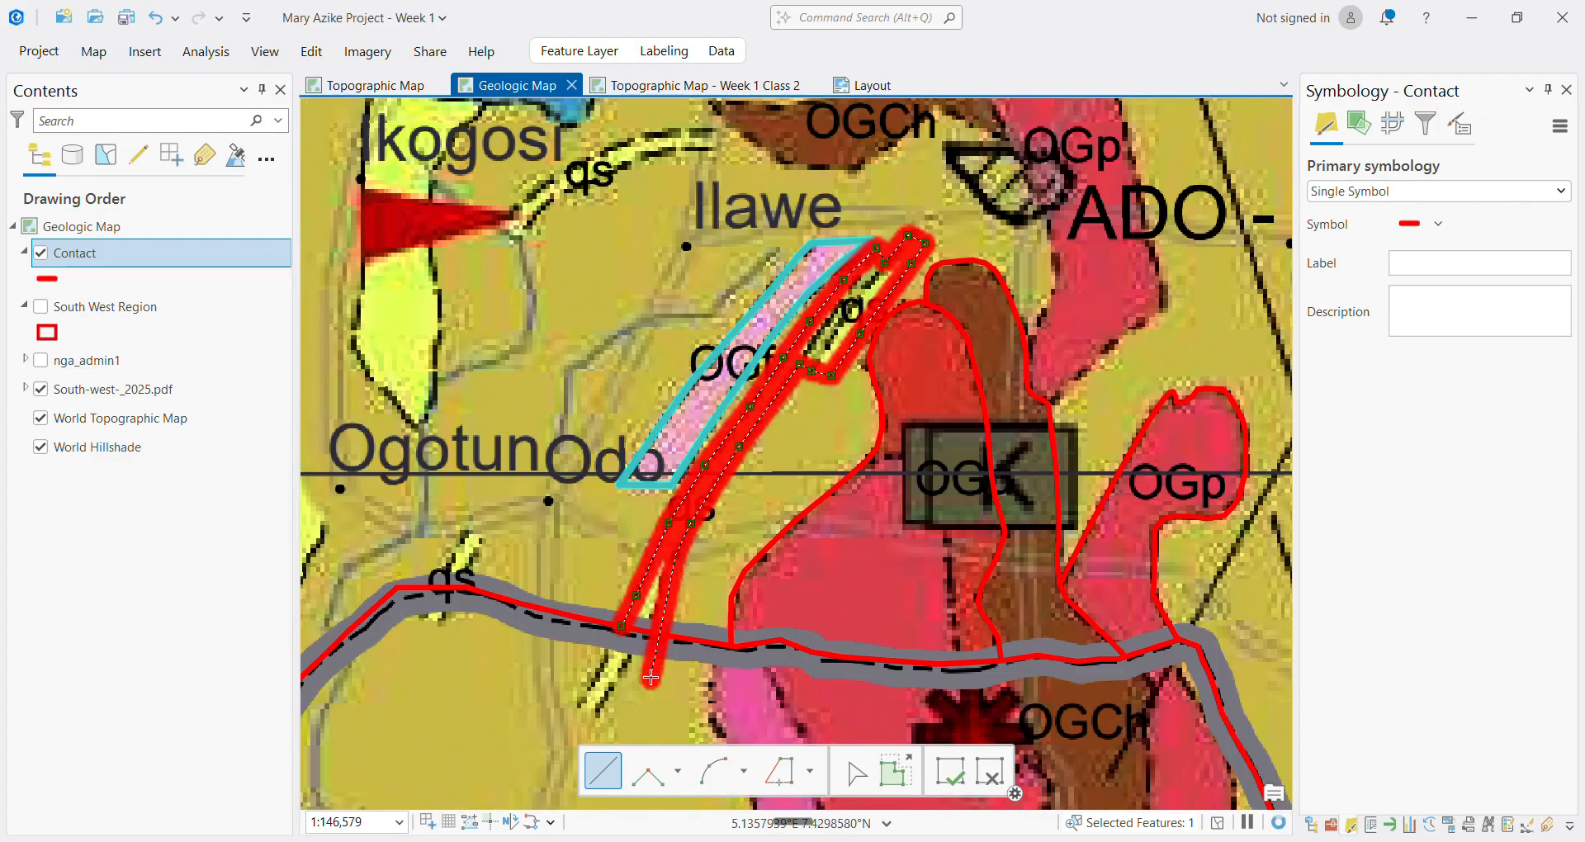
scroll(680, 605, up, 4)
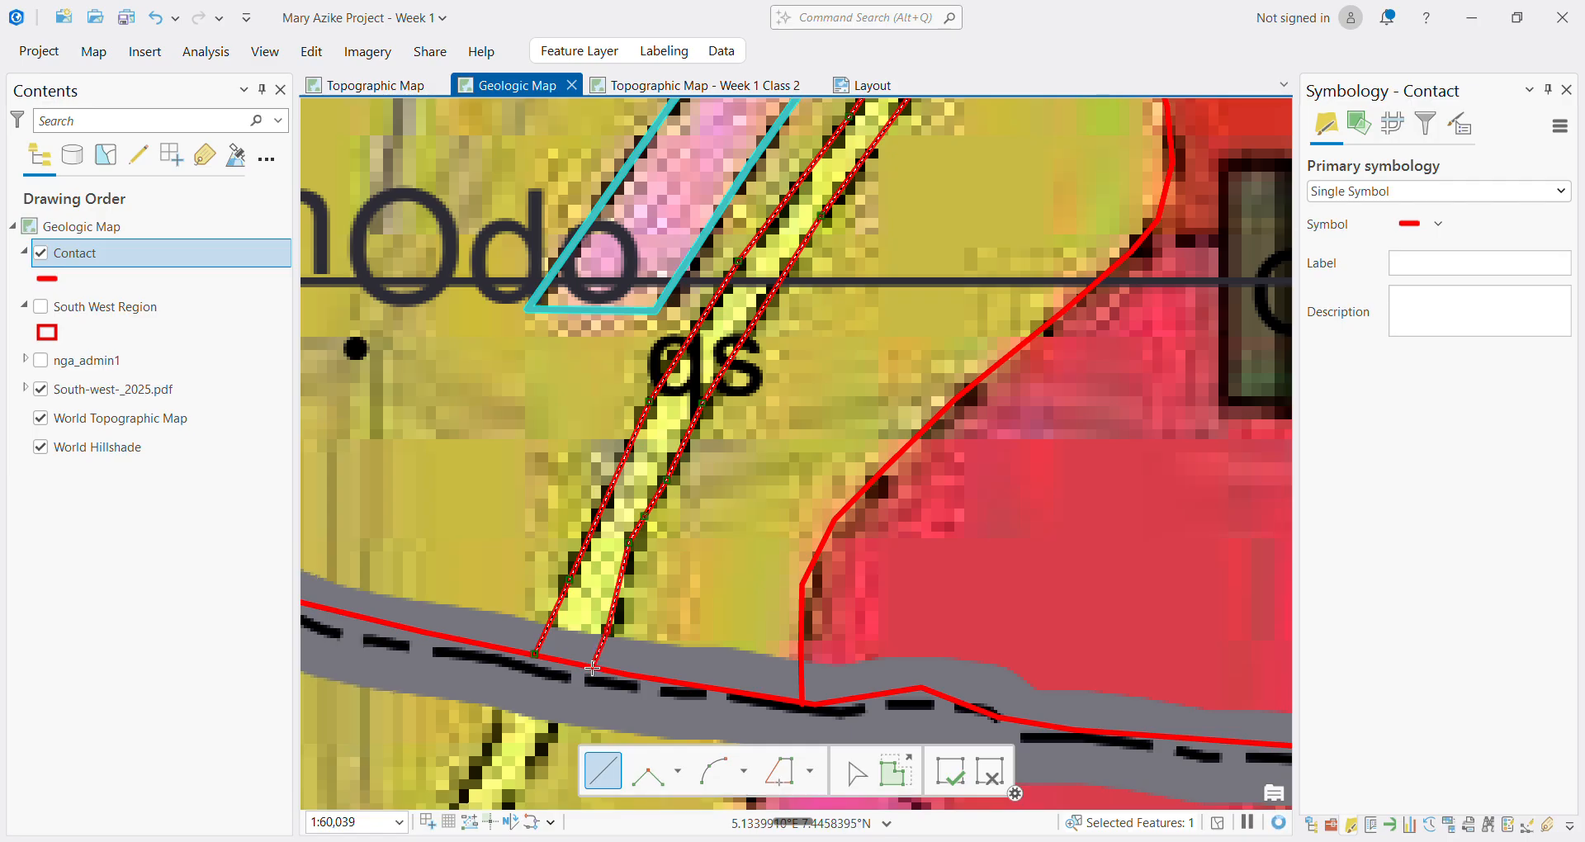
double_click(592, 667)
Start a contact at the state boundary southwest of Ogotun and trace the lower eastern edge of the yellow Qs unit northward
scroll(633, 642, down, 12)
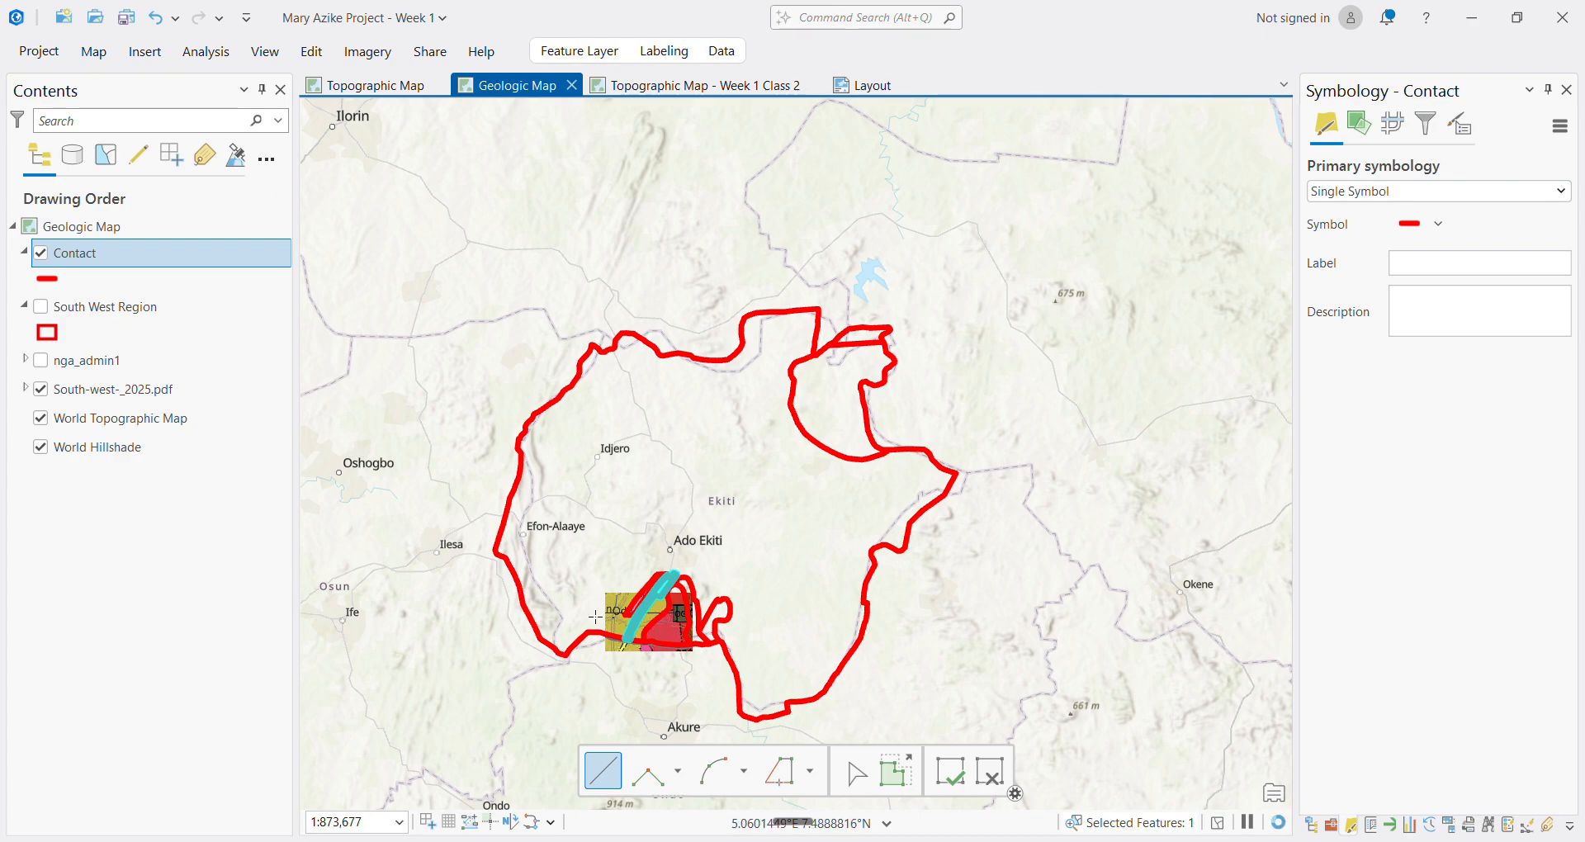
scroll(595, 616, up, 3)
scroll(505, 665, up, 3)
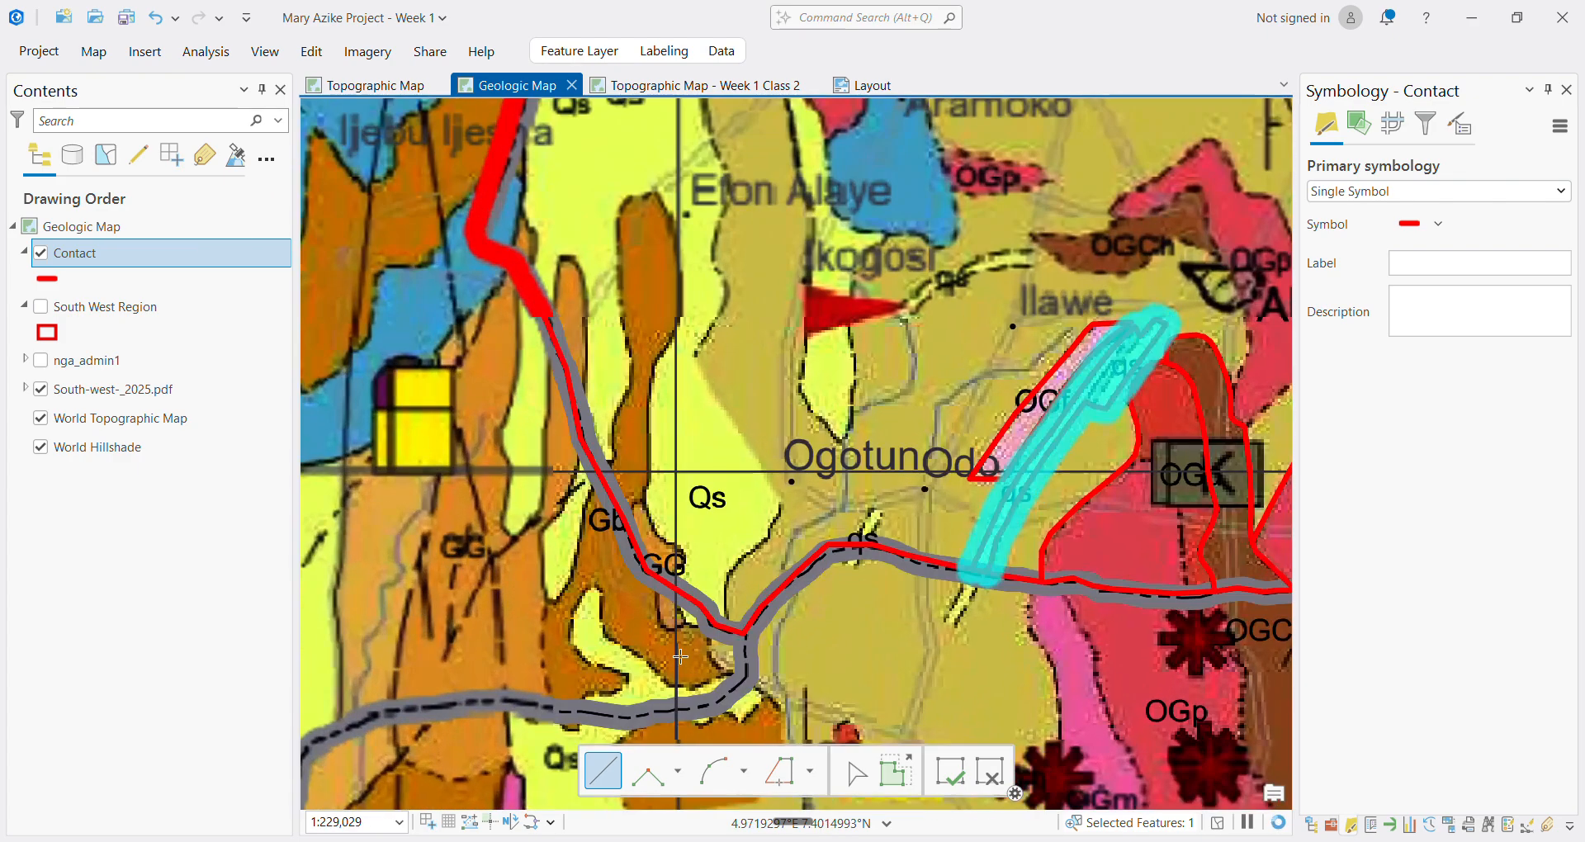
scroll(681, 657, up, 4)
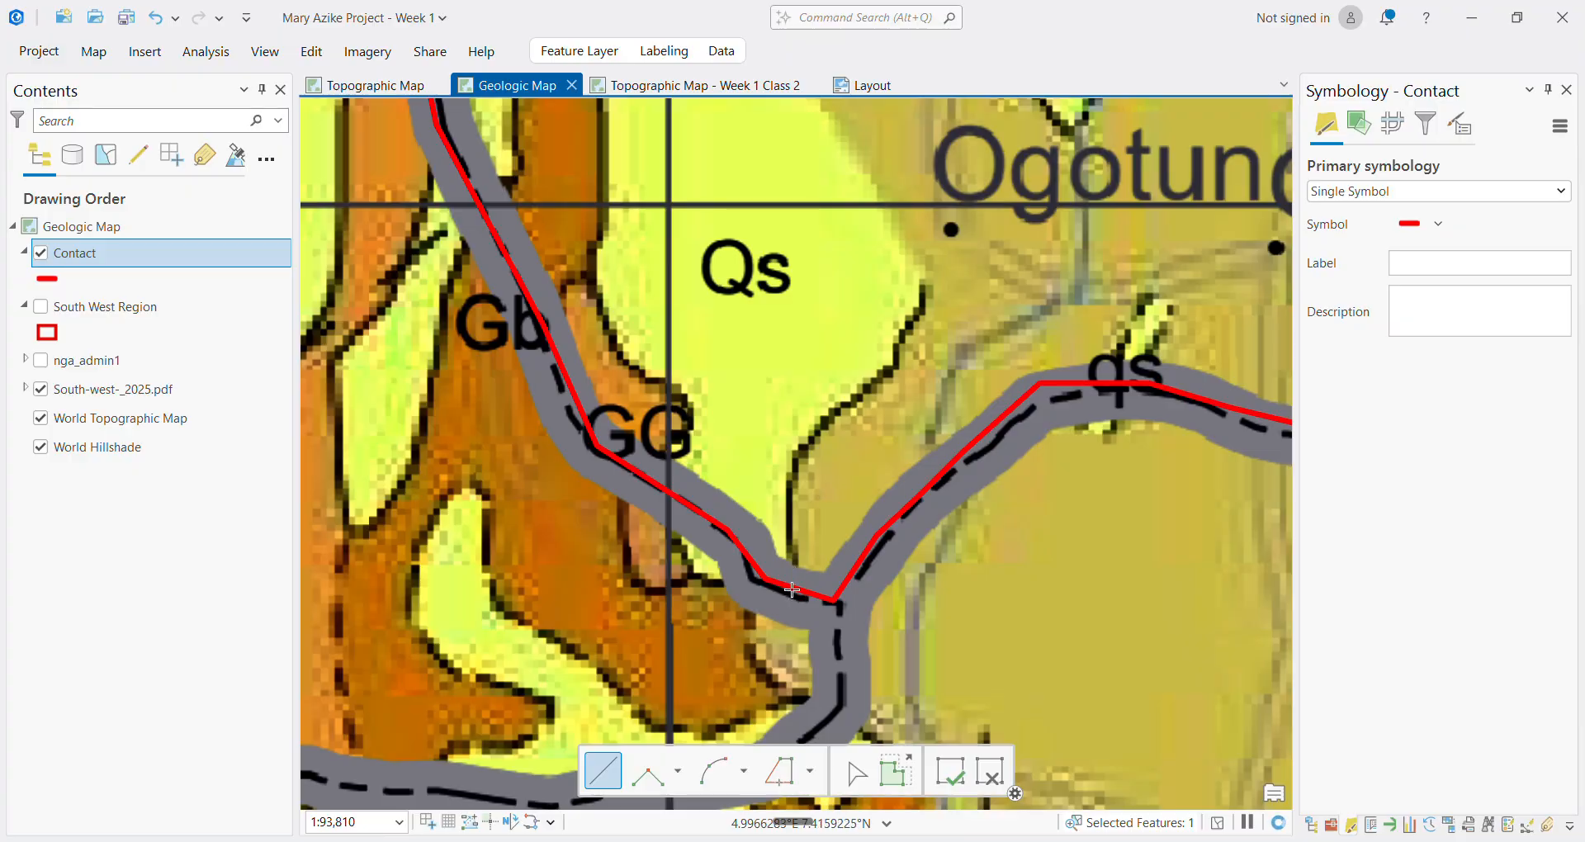
click(791, 514)
click(793, 468)
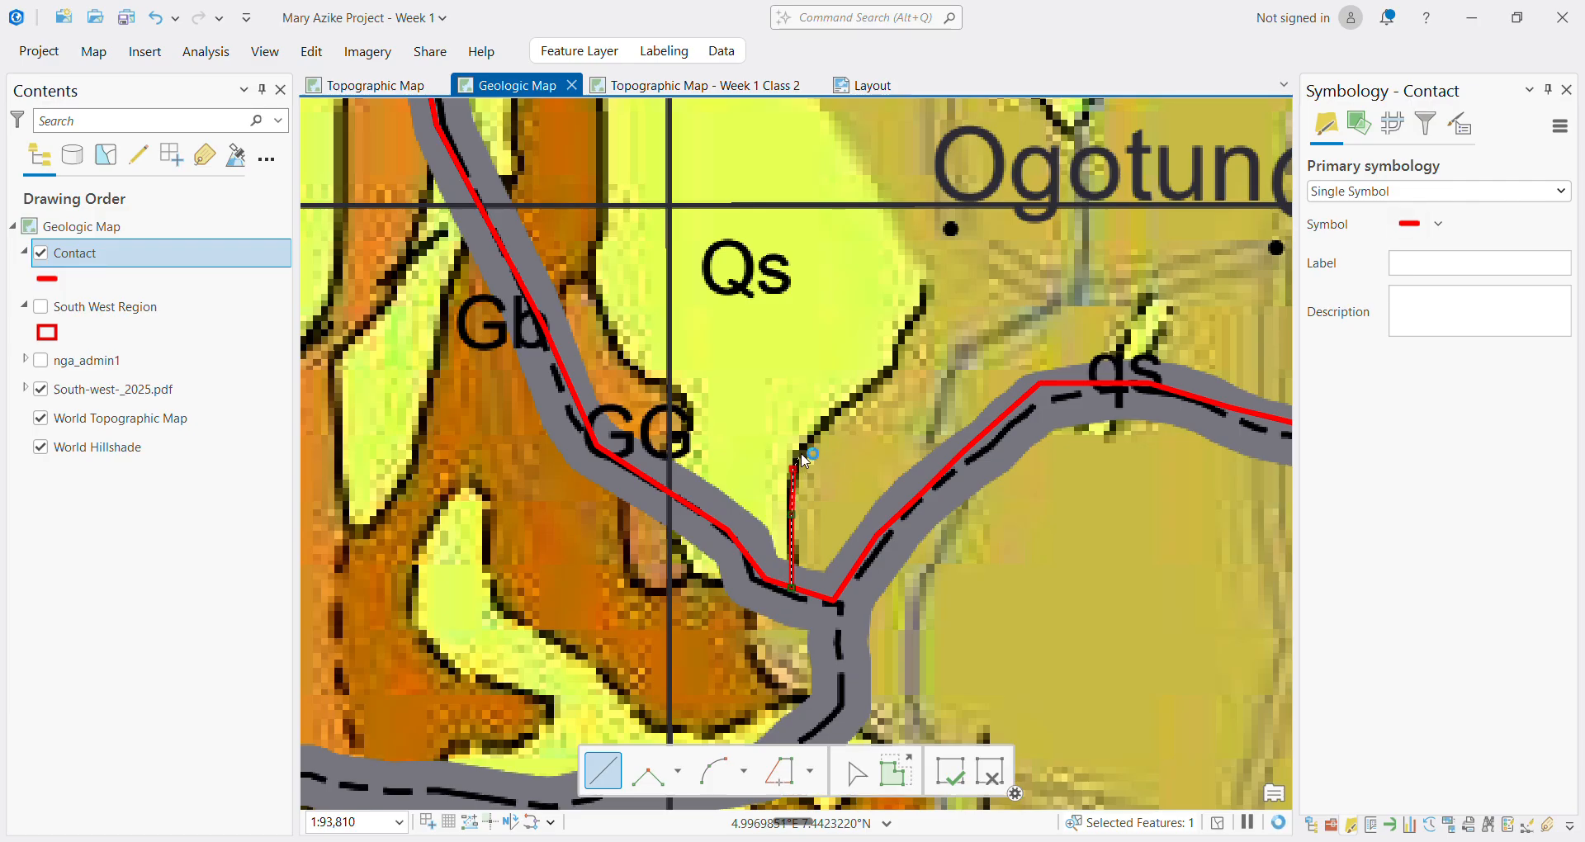
click(803, 437)
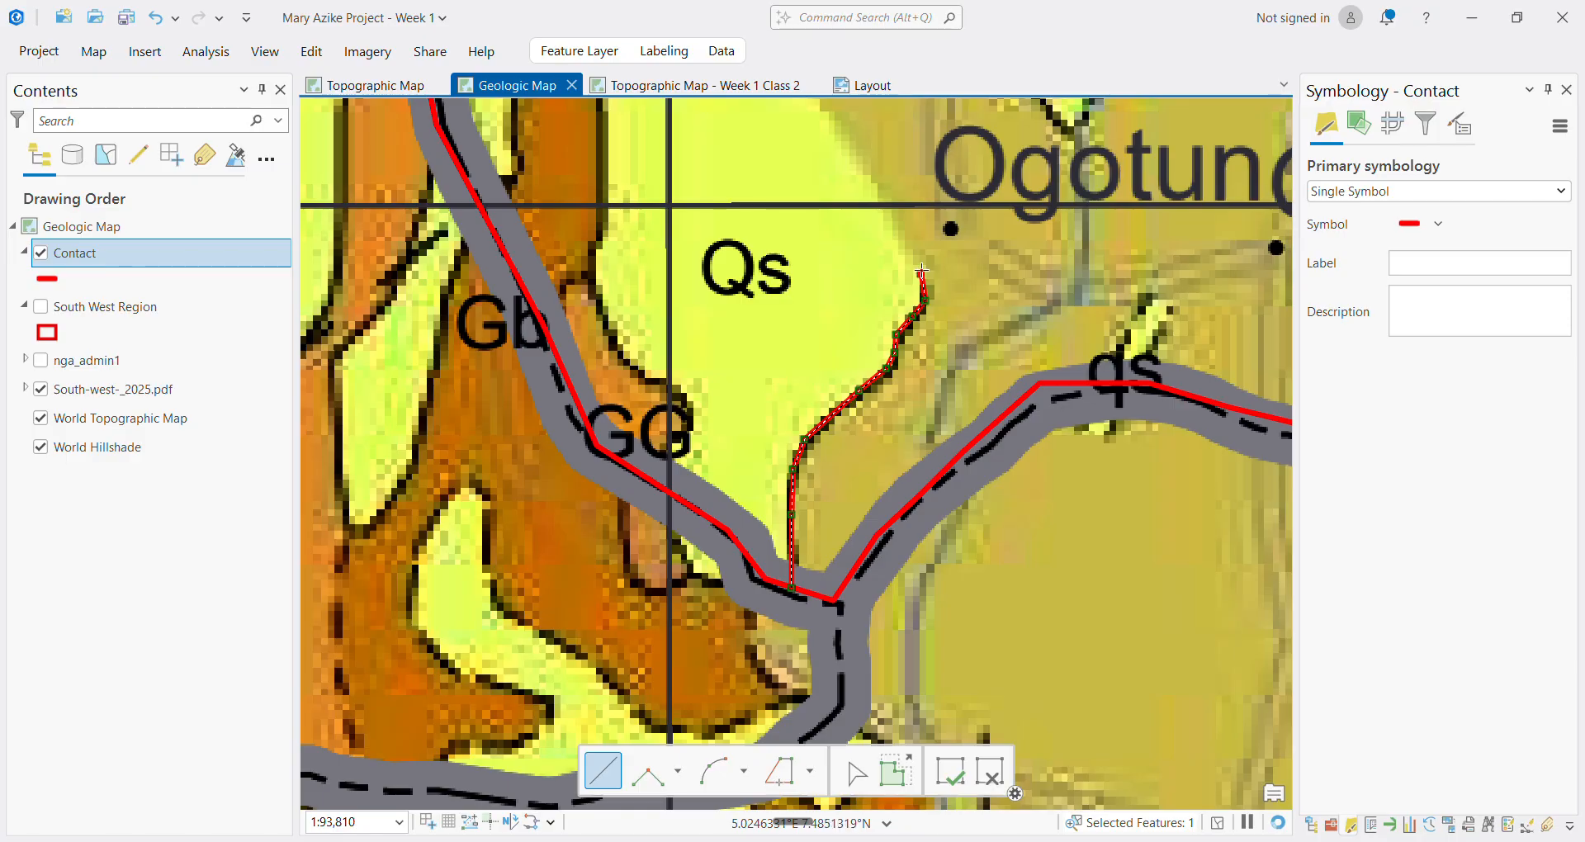
Continue the contact northwest along the yellow Qs unit's eastern edge west of Ogotun, then northward to beside Efon Alaye
scroll(923, 277, down, 5)
scroll(916, 264, down, 3)
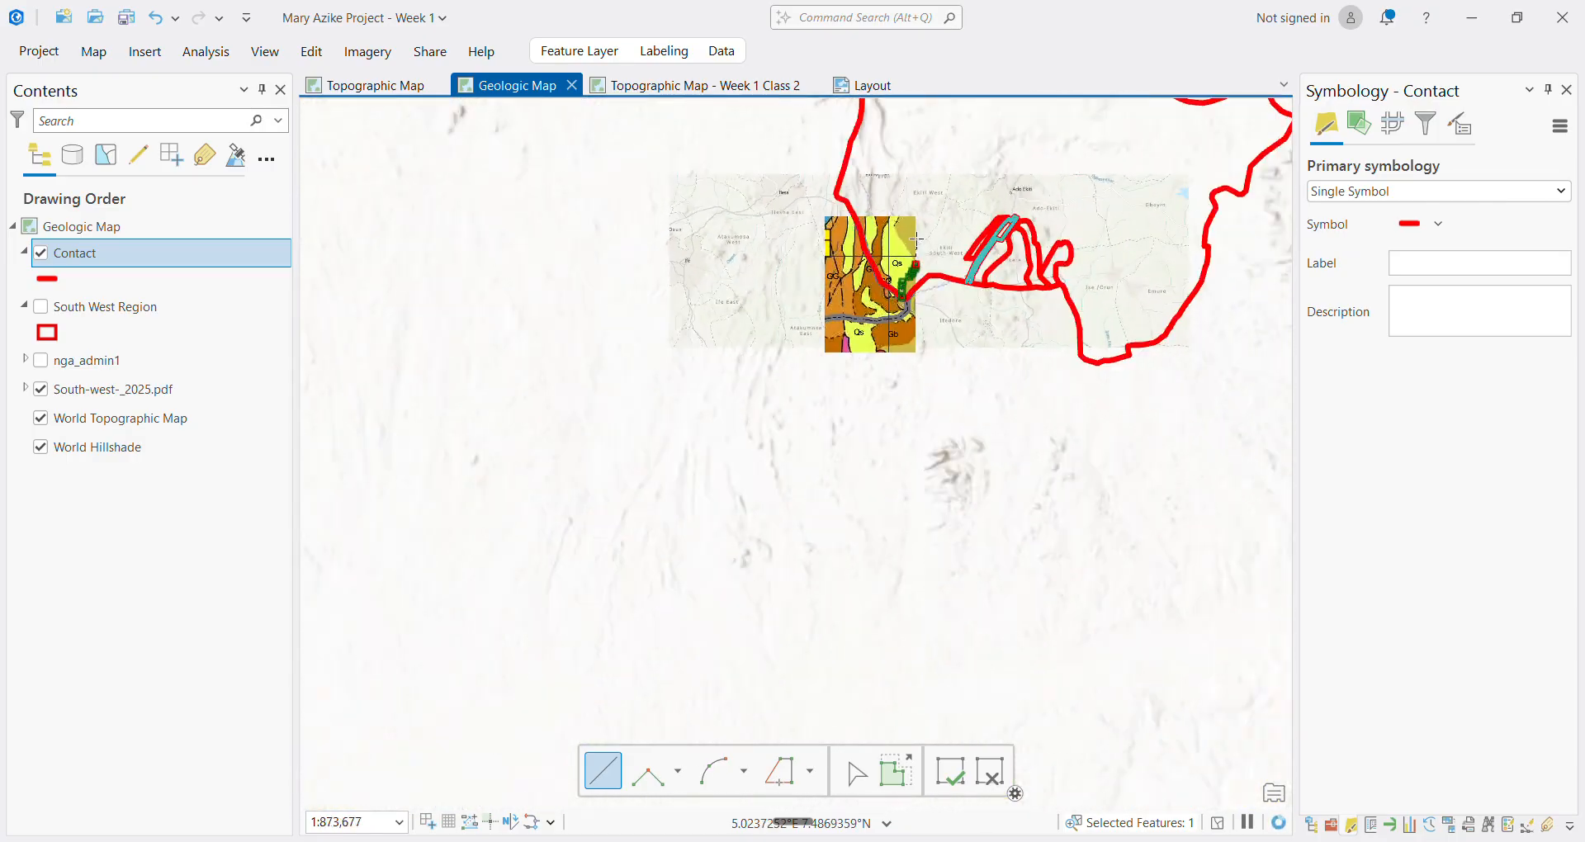
scroll(940, 192, down, 6)
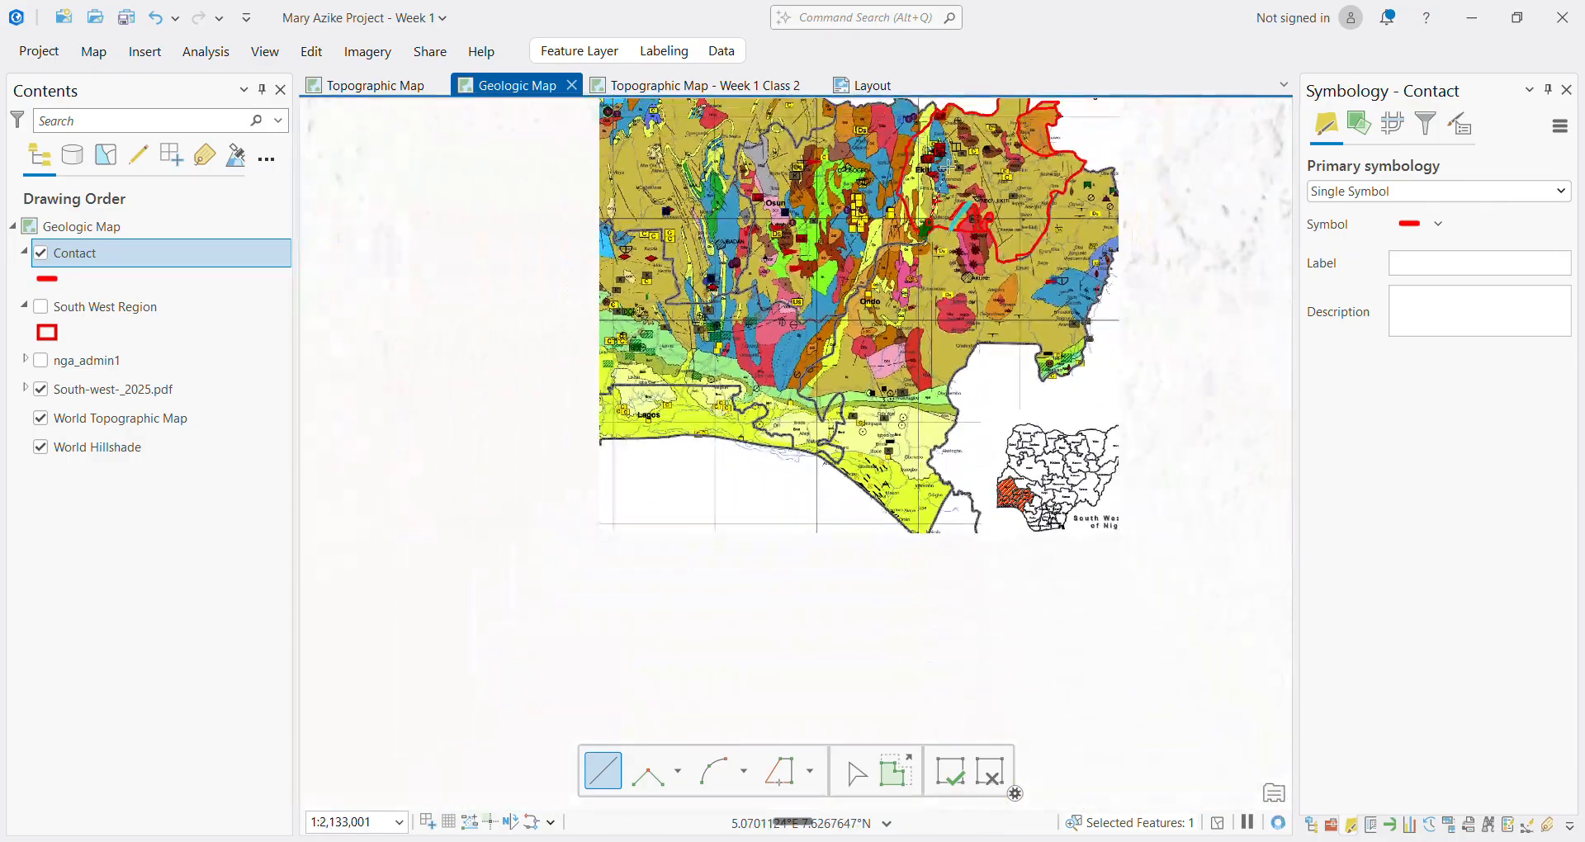
scroll(960, 139, up, 2)
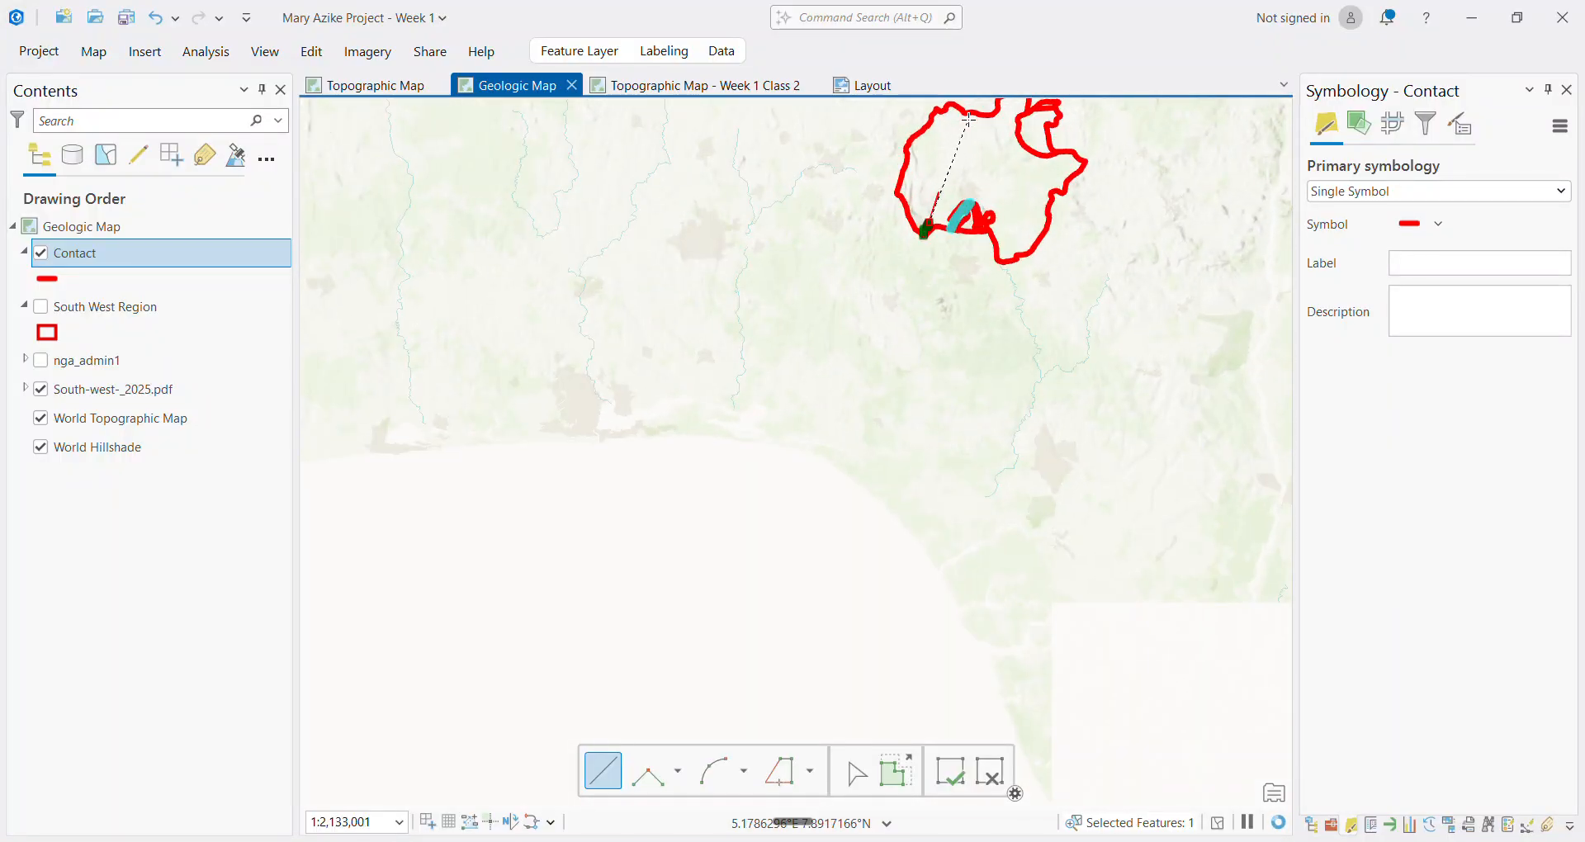
scroll(974, 128, up, 1)
scroll(984, 147, down, 4)
scroll(985, 109, up, 4)
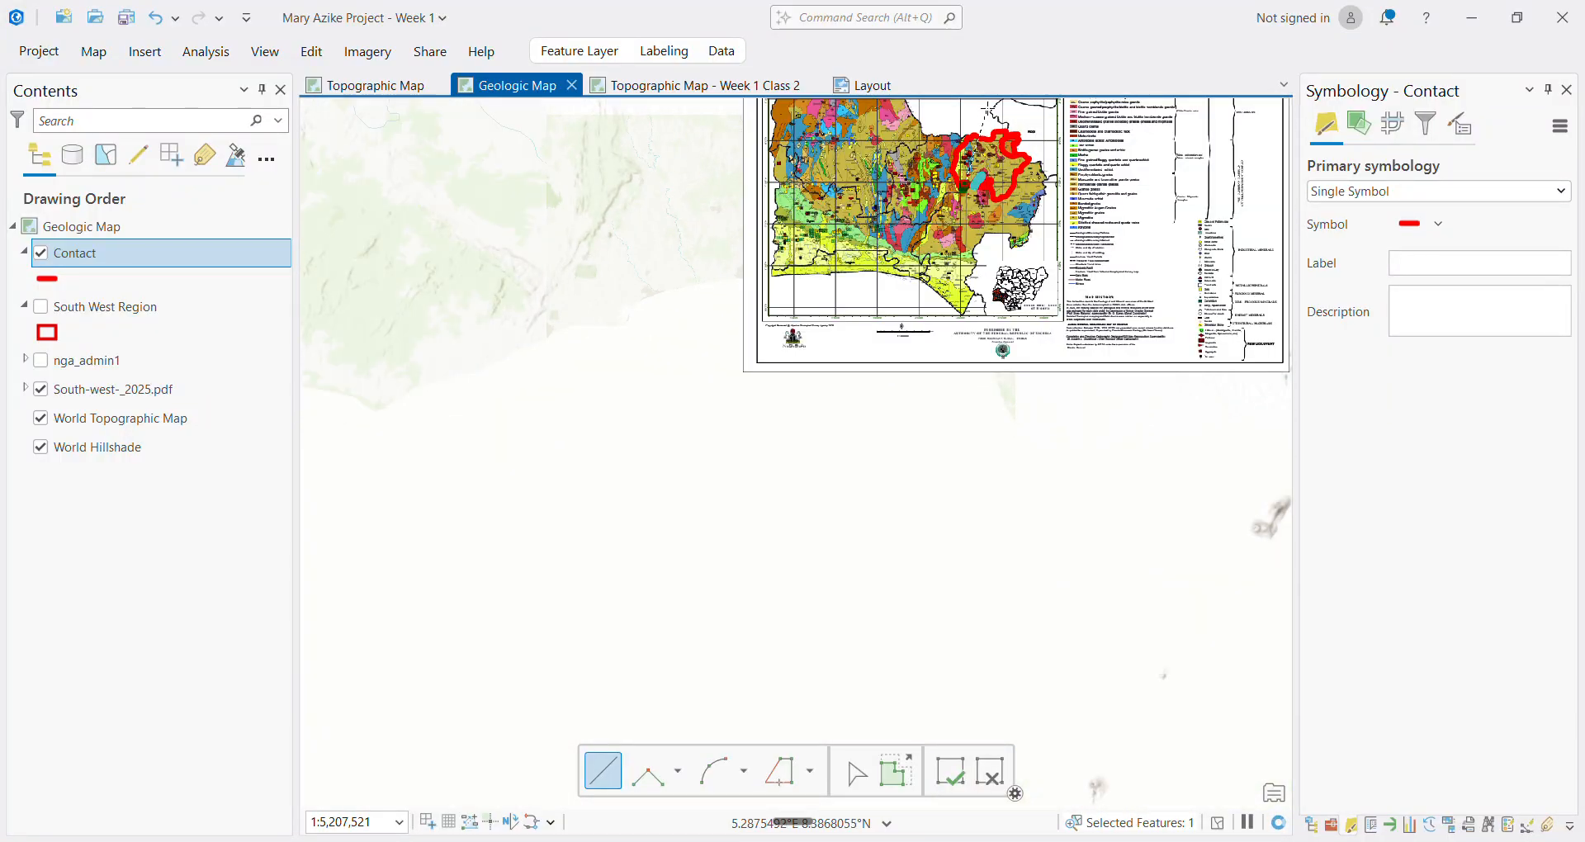
scroll(970, 226, up, 2)
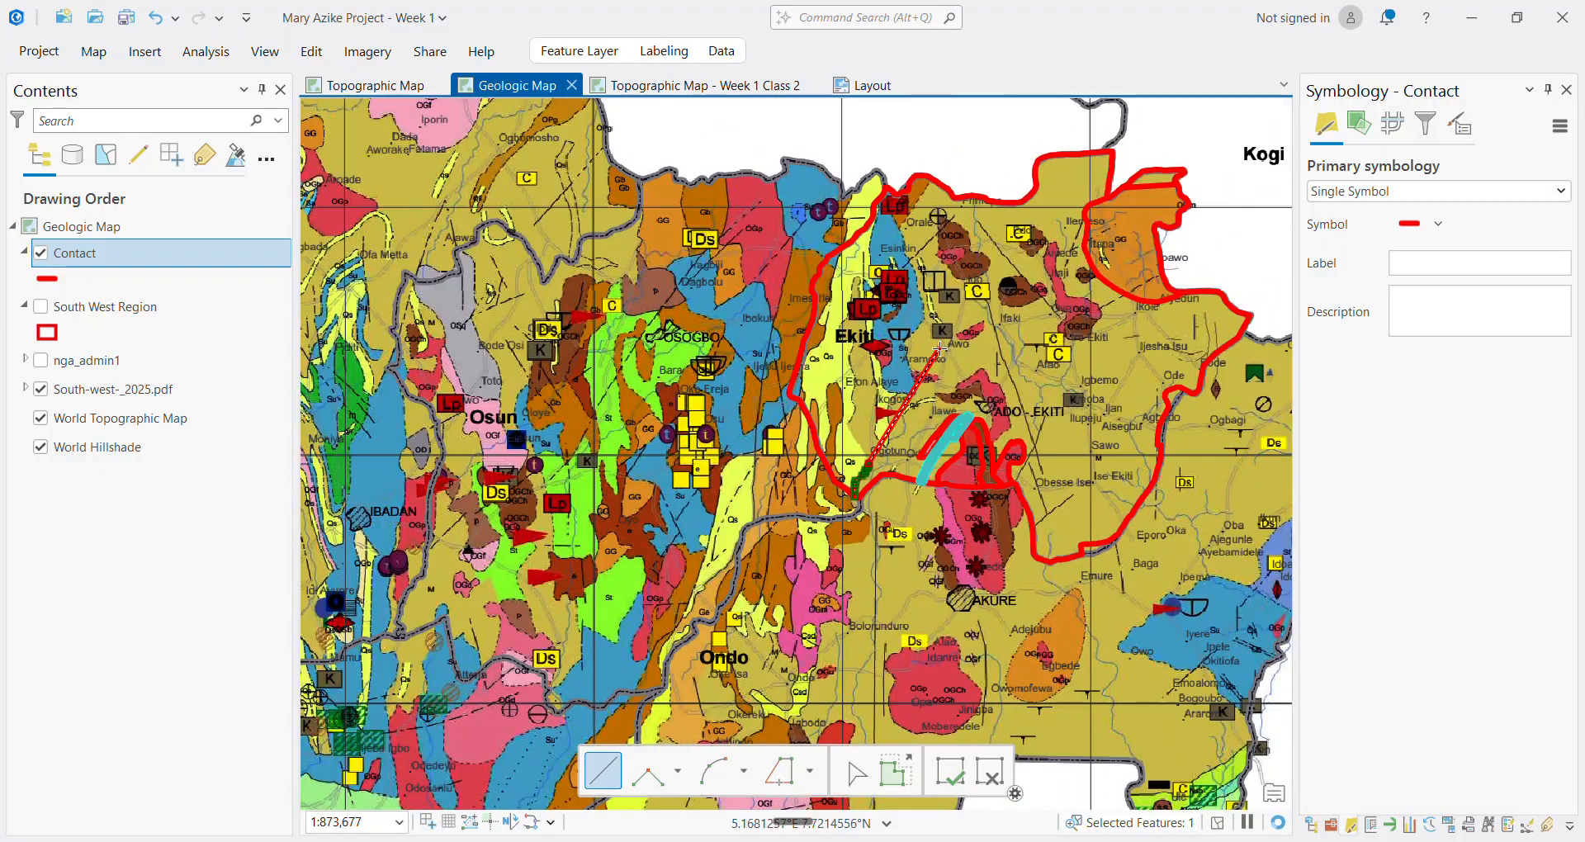
scroll(916, 355, up, 1)
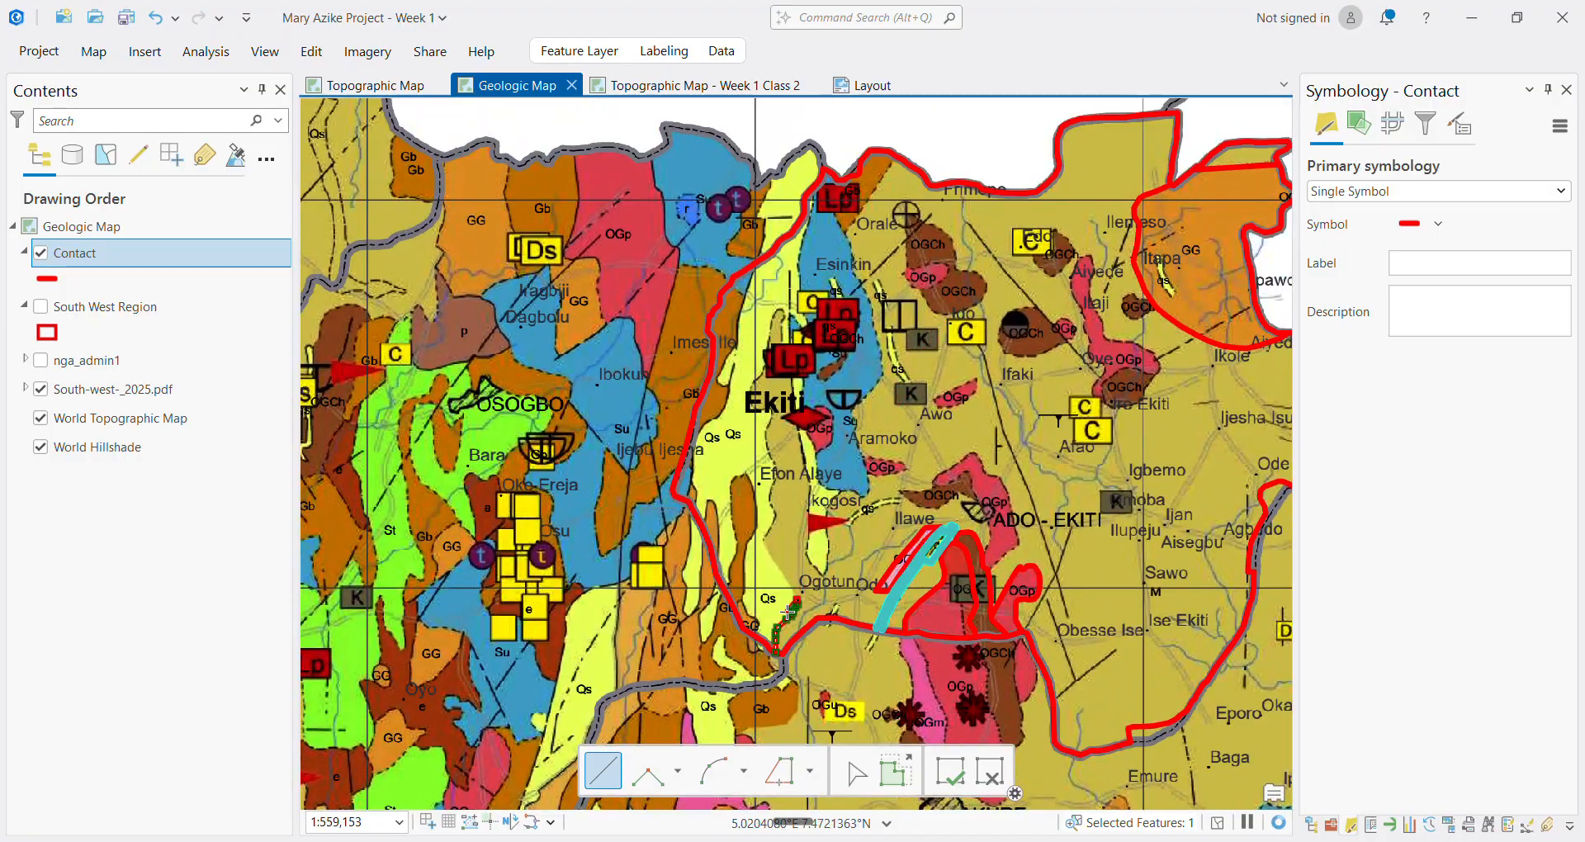
scroll(790, 593, up, 3)
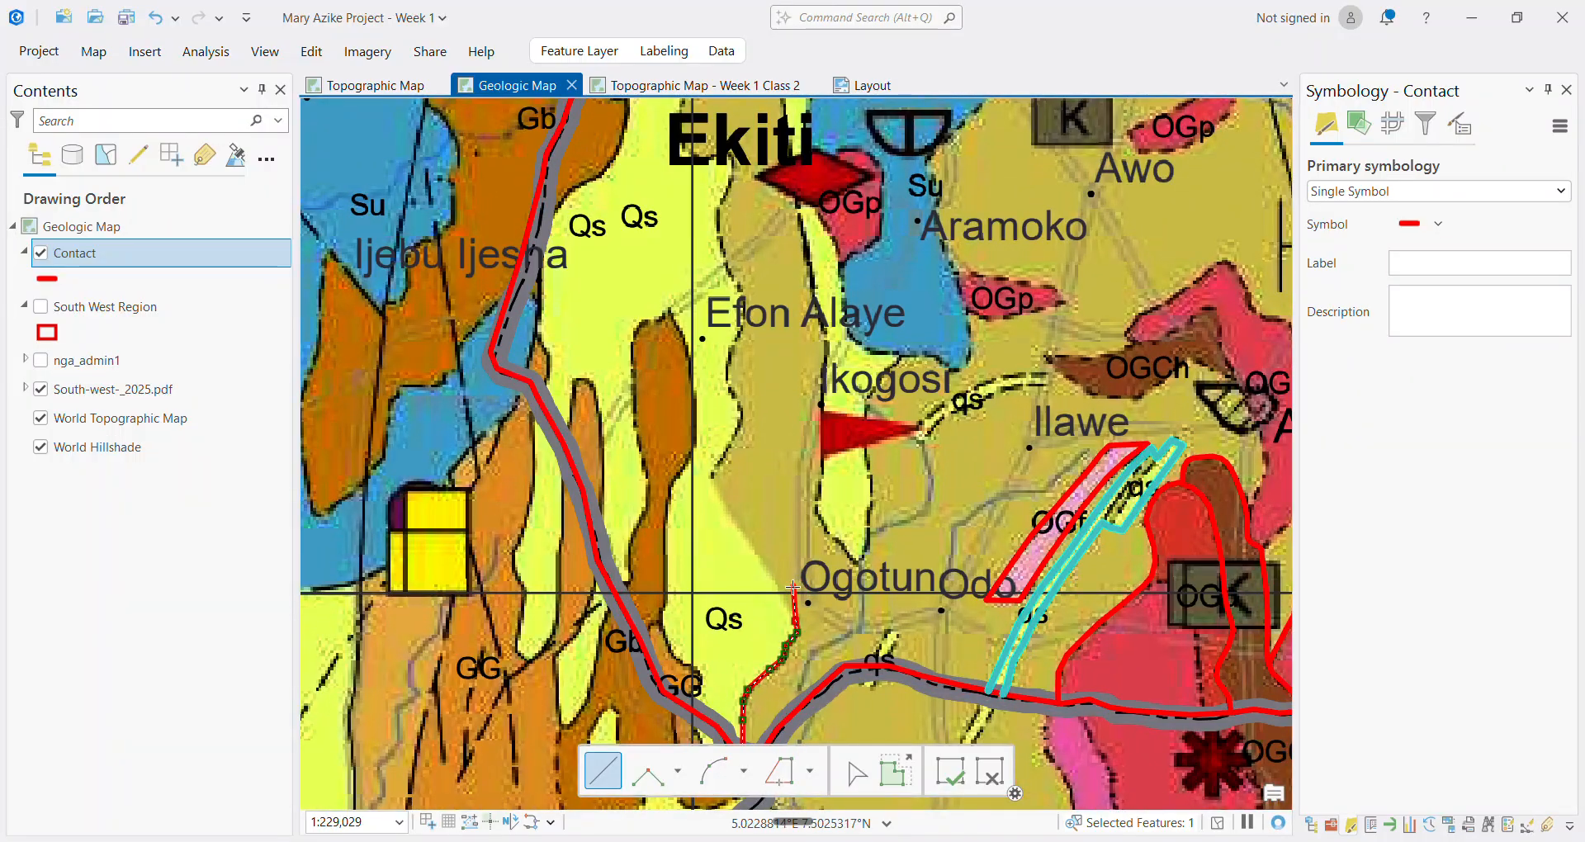
scroll(790, 594, up, 2)
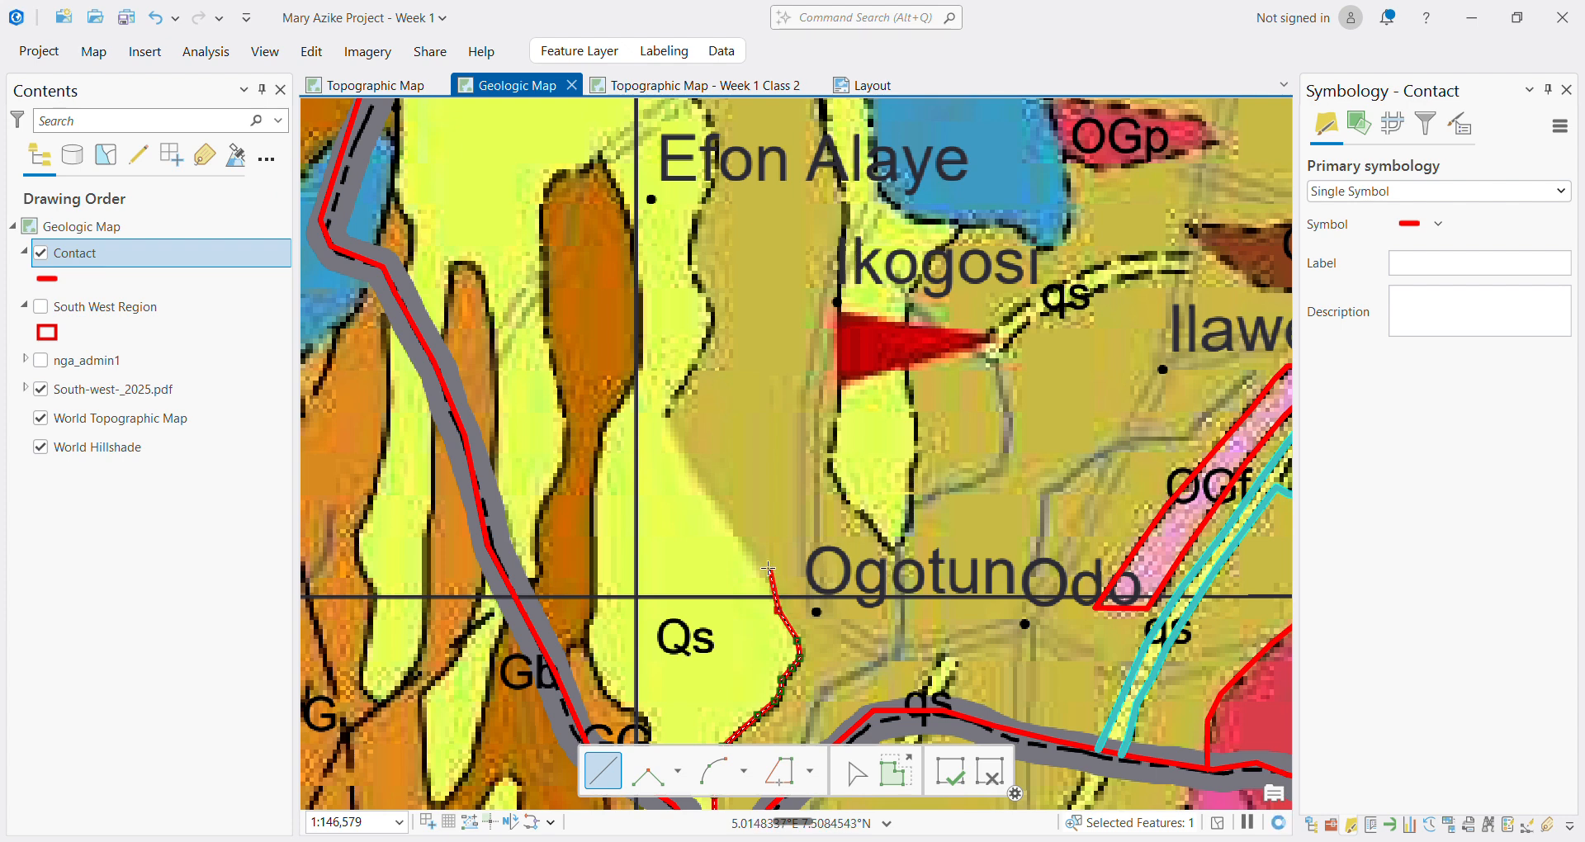
click(742, 544)
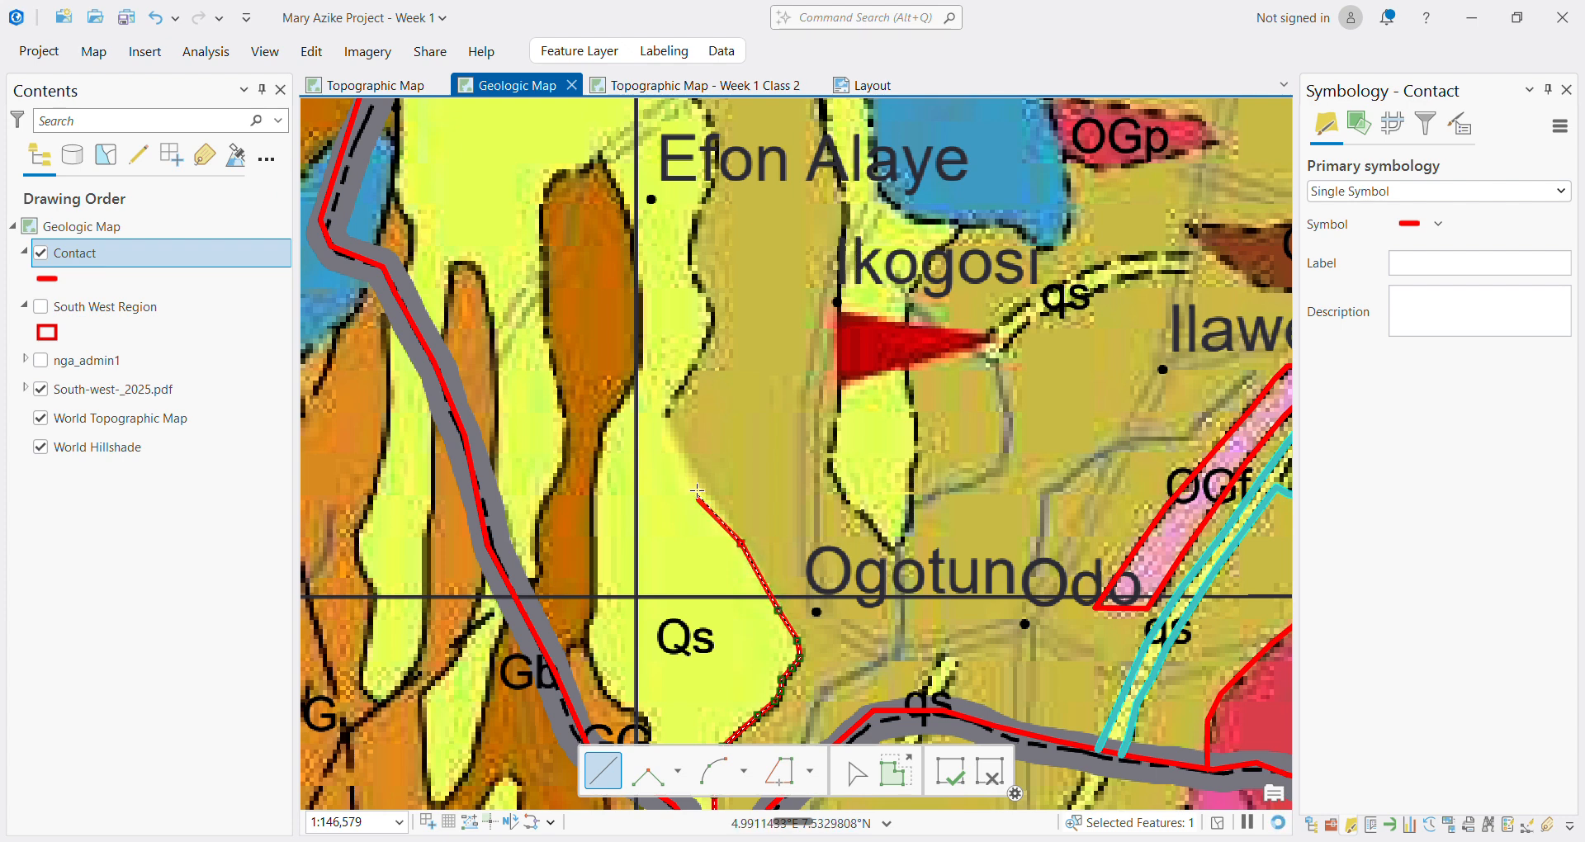
click(695, 475)
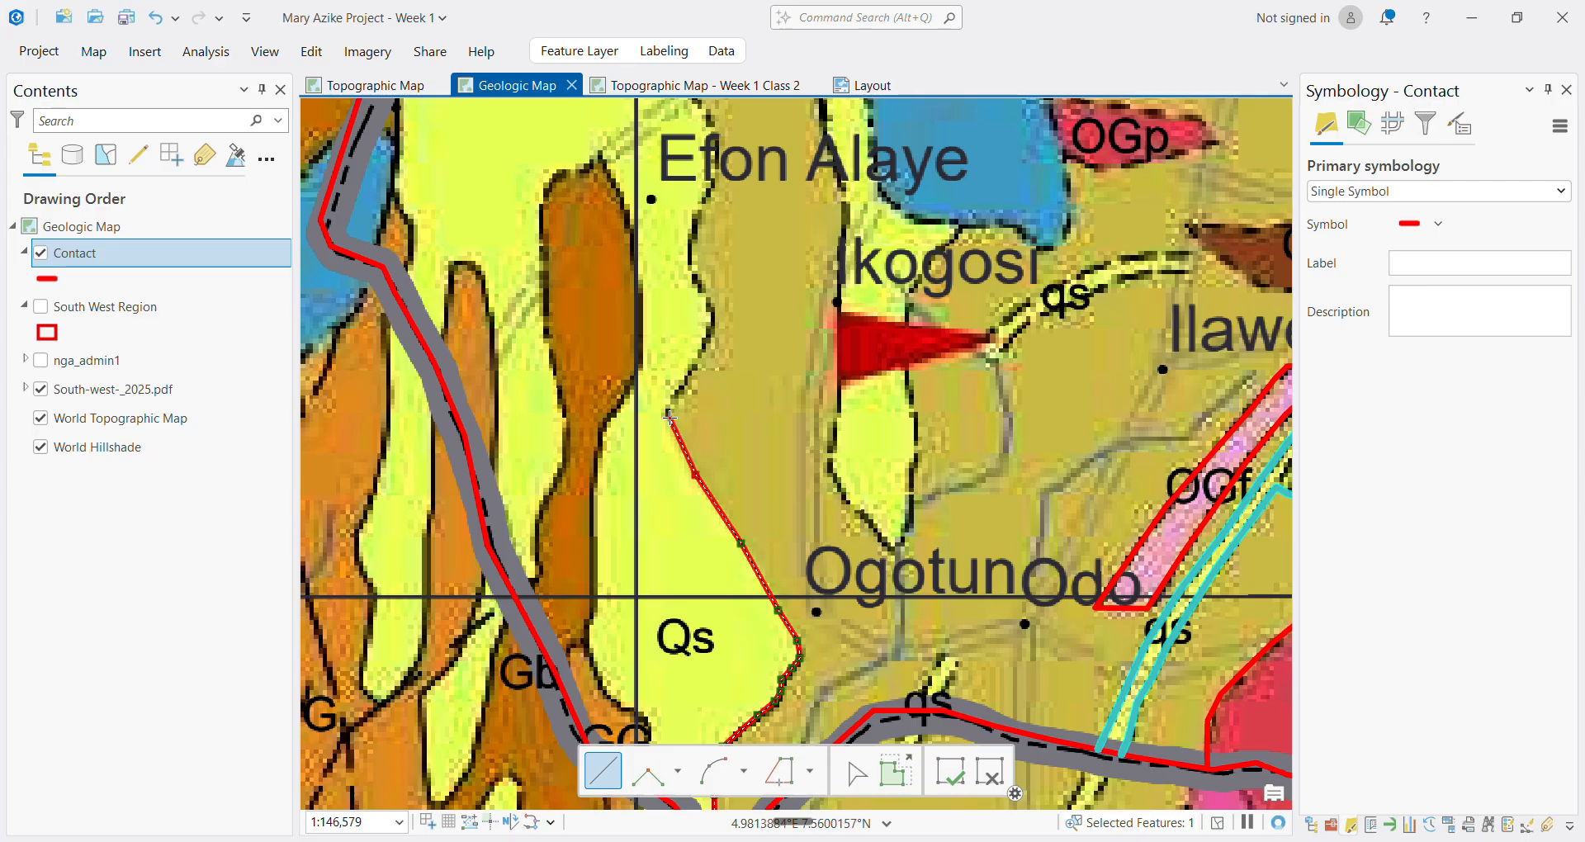
click(668, 414)
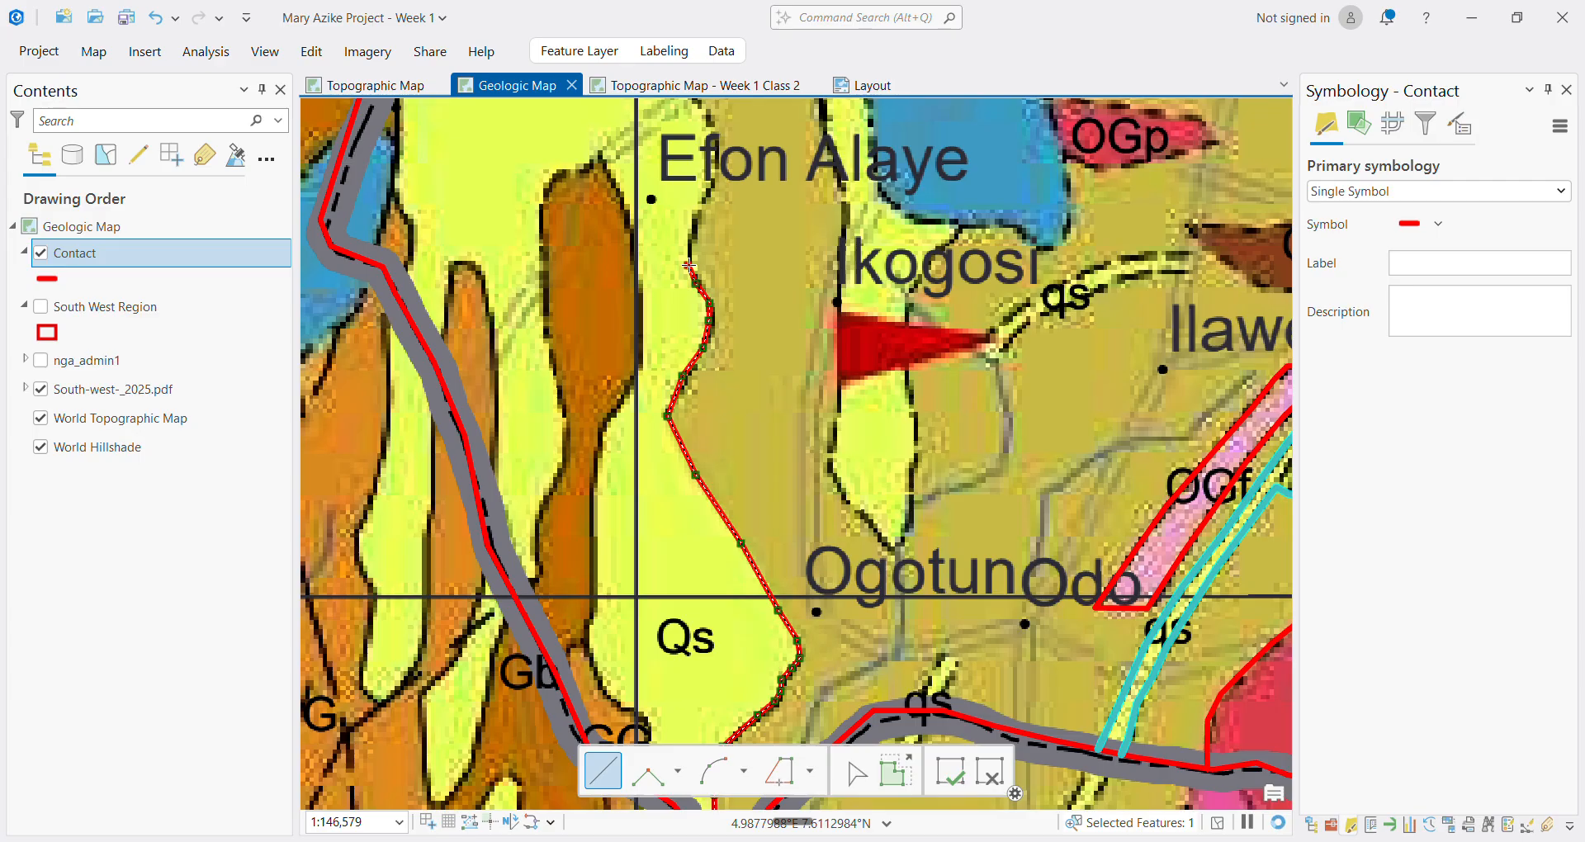
click(689, 266)
Extend the contact northward along the Qs unit's eastern edge from Efon Alaye to just below the Ekiti label
scroll(695, 227, down, 3)
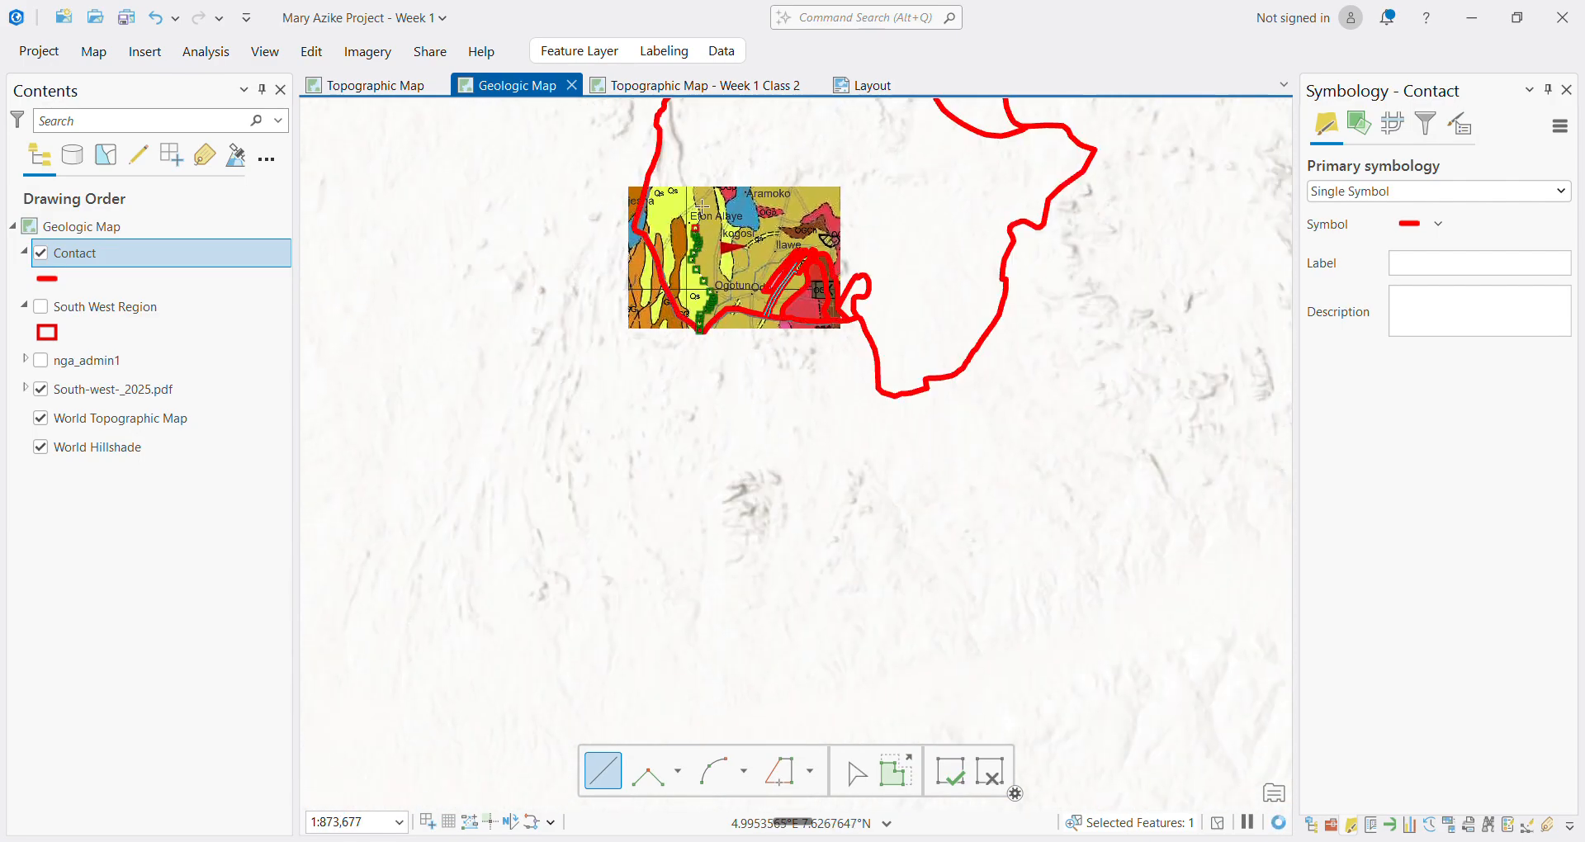
scroll(720, 204, up, 2)
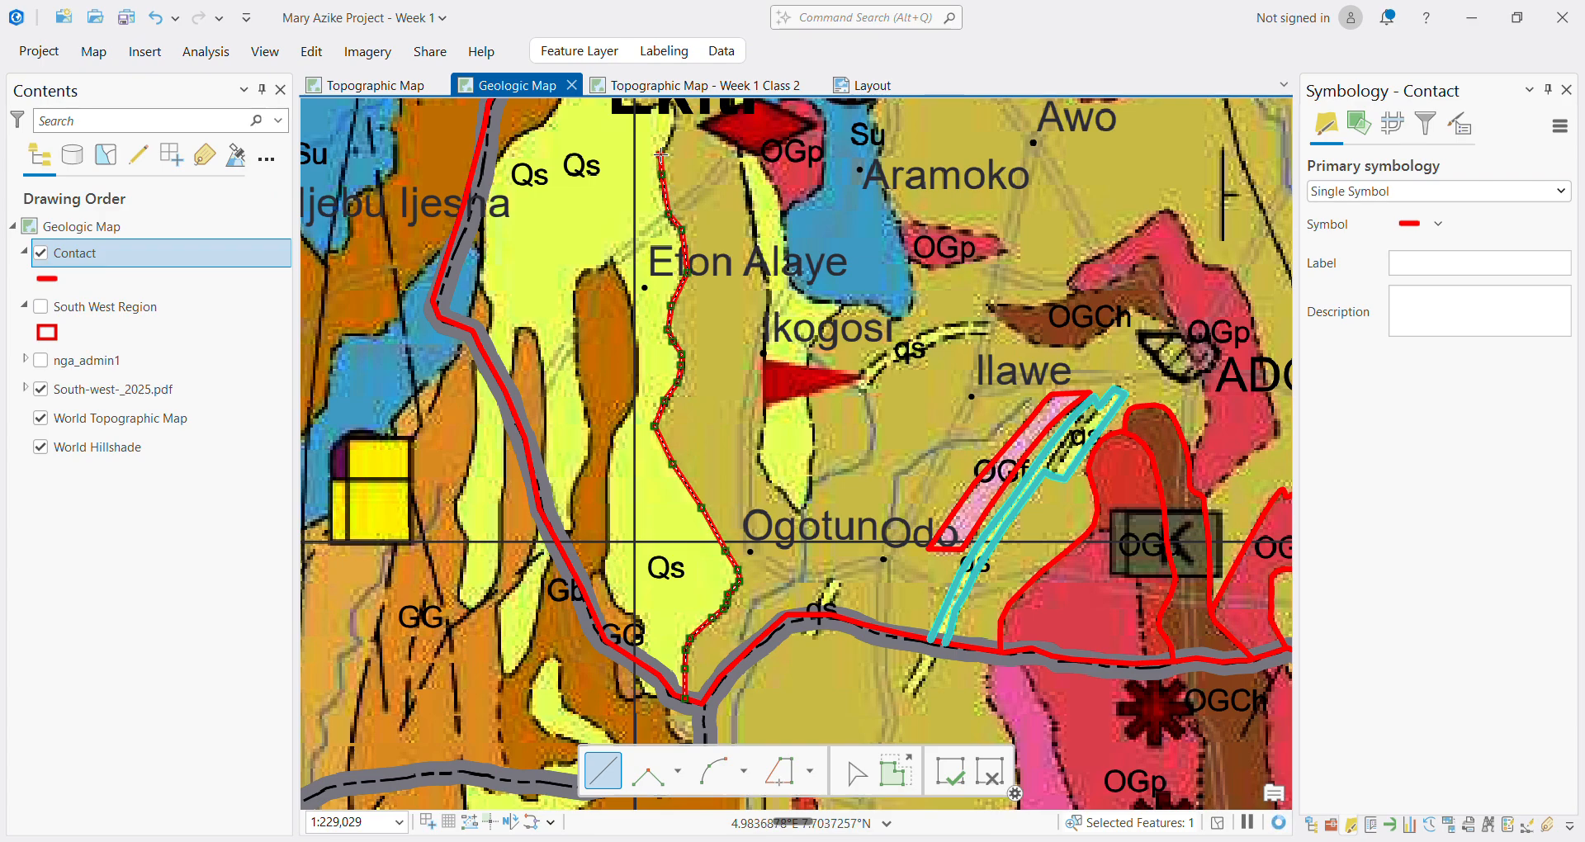
scroll(665, 166, down, 10)
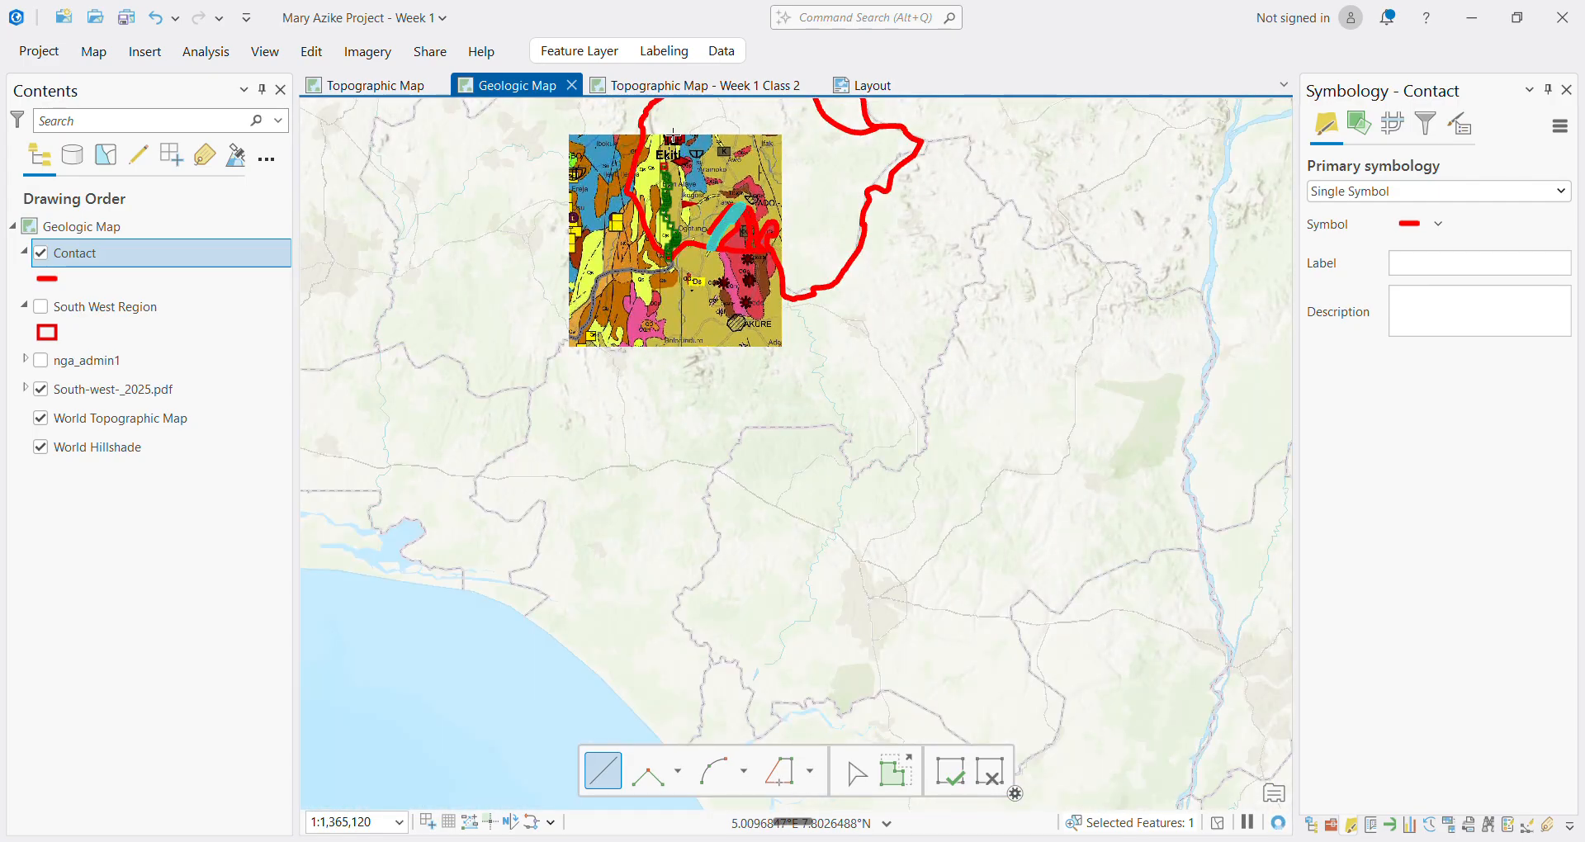
scroll(670, 132, down, 2)
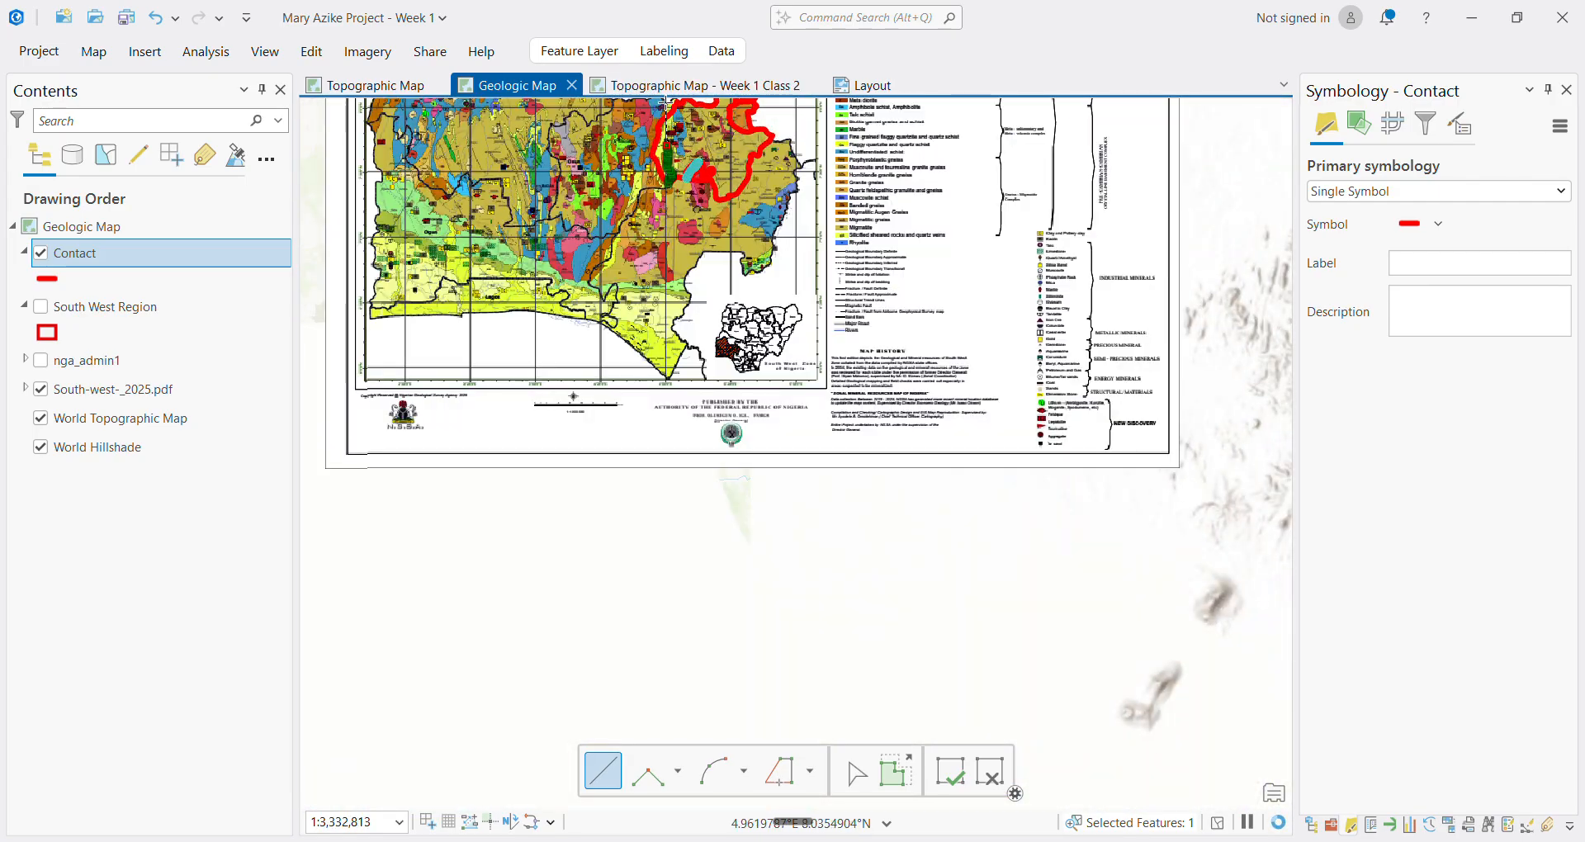
scroll(675, 104, up, 10)
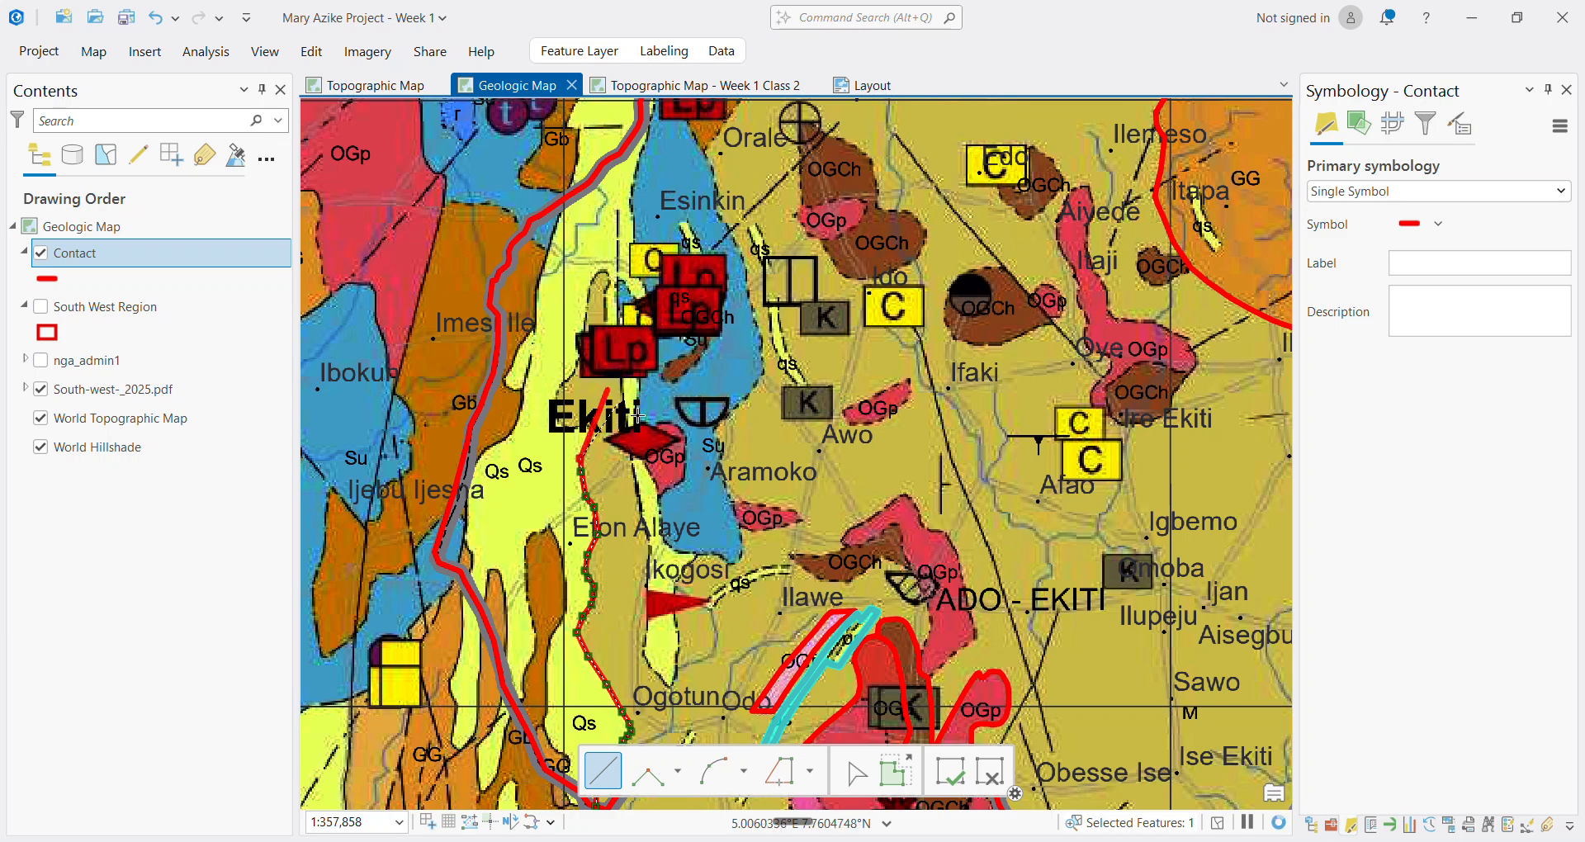
scroll(591, 444, up, 5)
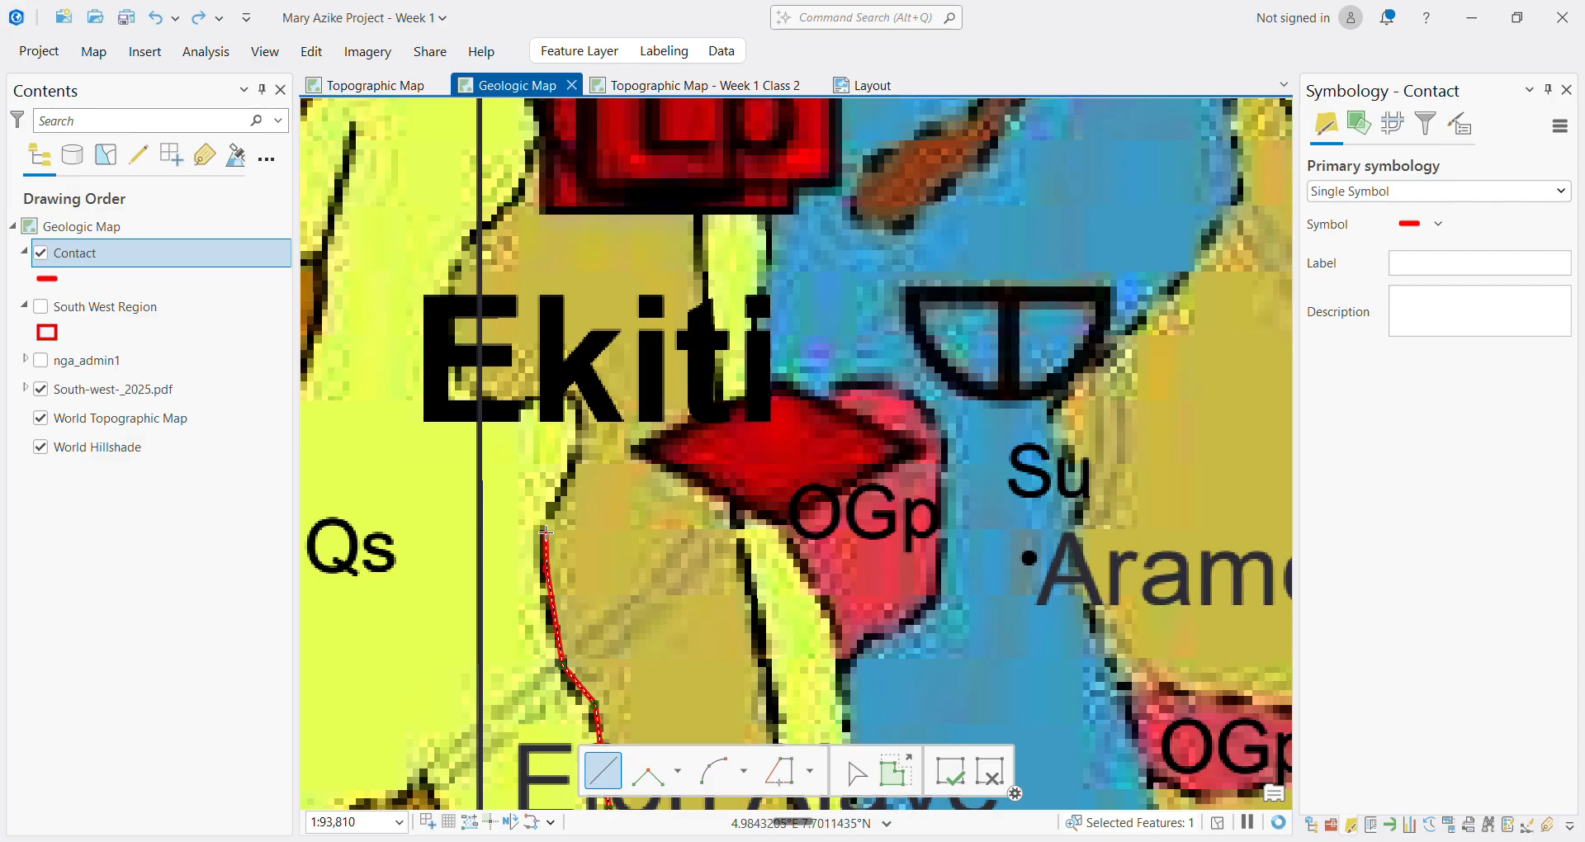
click(546, 533)
click(560, 497)
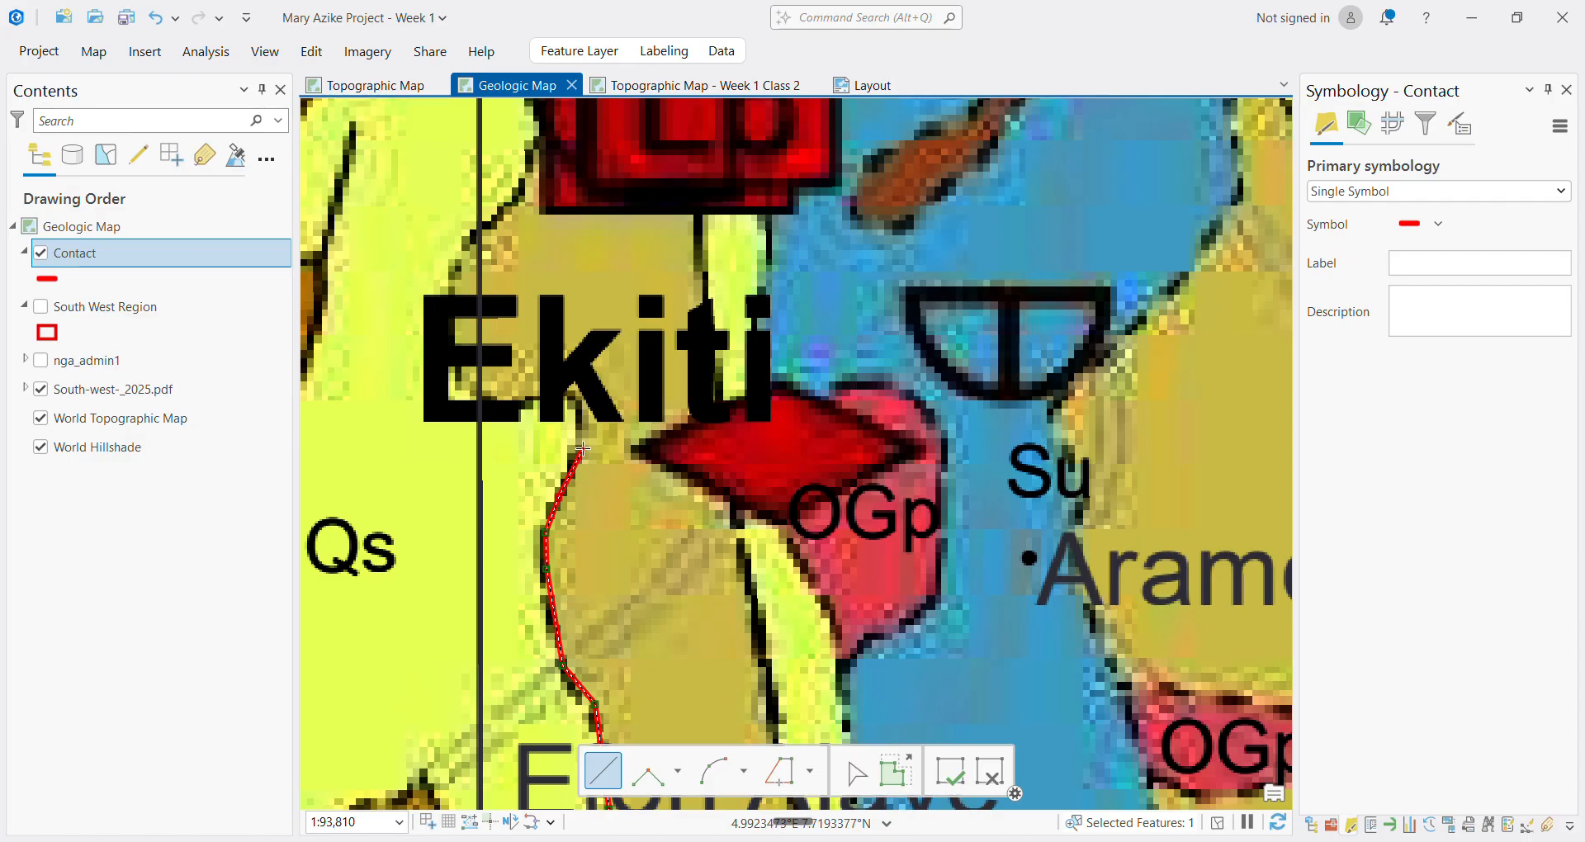
click(583, 449)
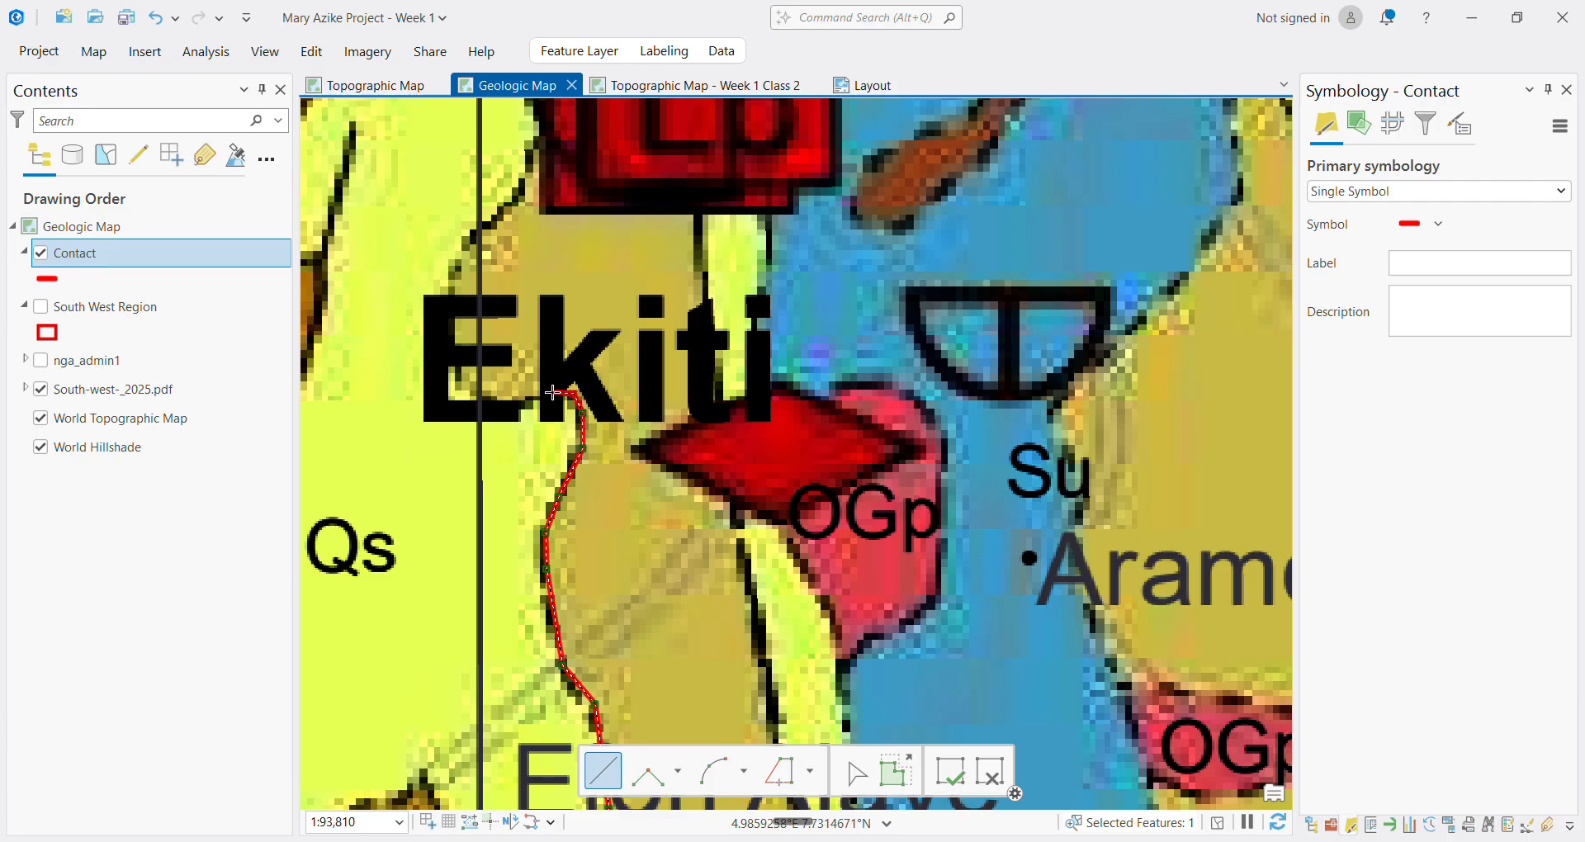
Trace the contact west beneath the Ekiti label, around the tan unit's bulge, and northeast to the Lp symbols
click(486, 398)
click(451, 355)
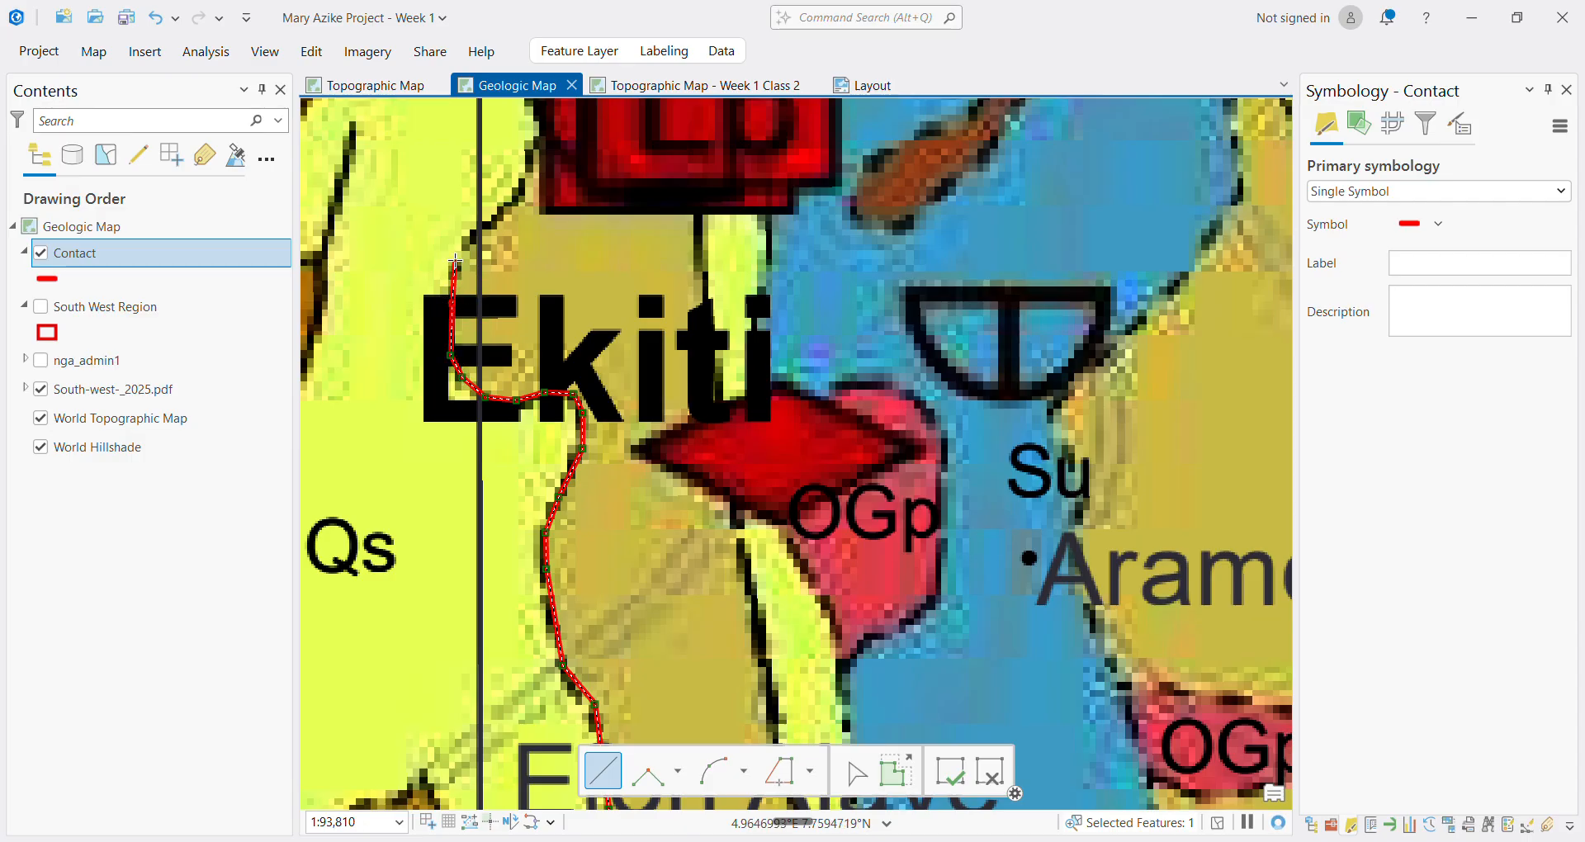
click(476, 233)
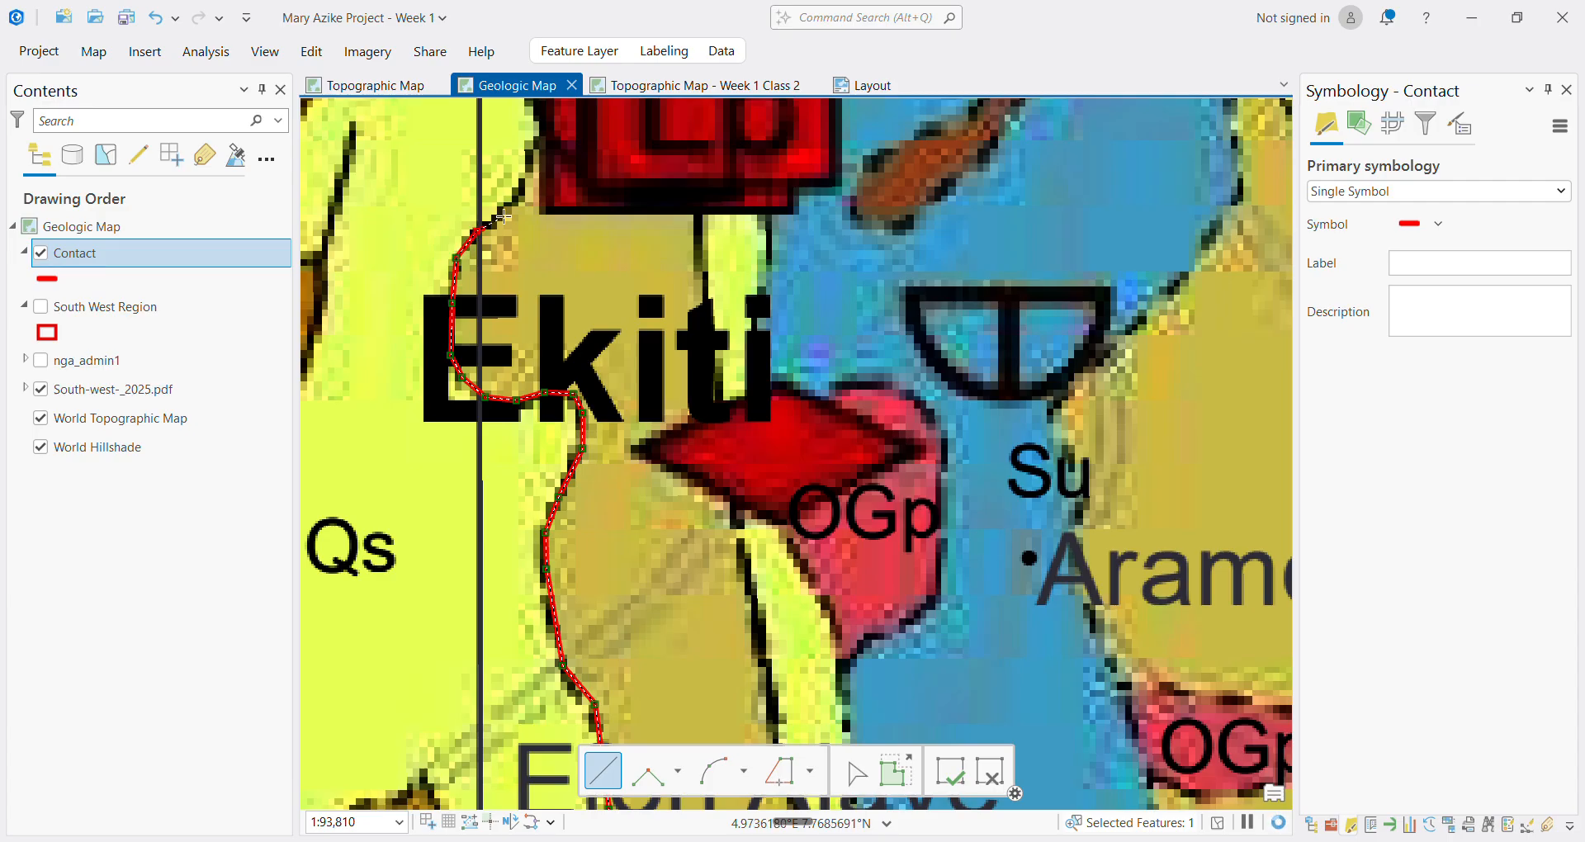
click(525, 192)
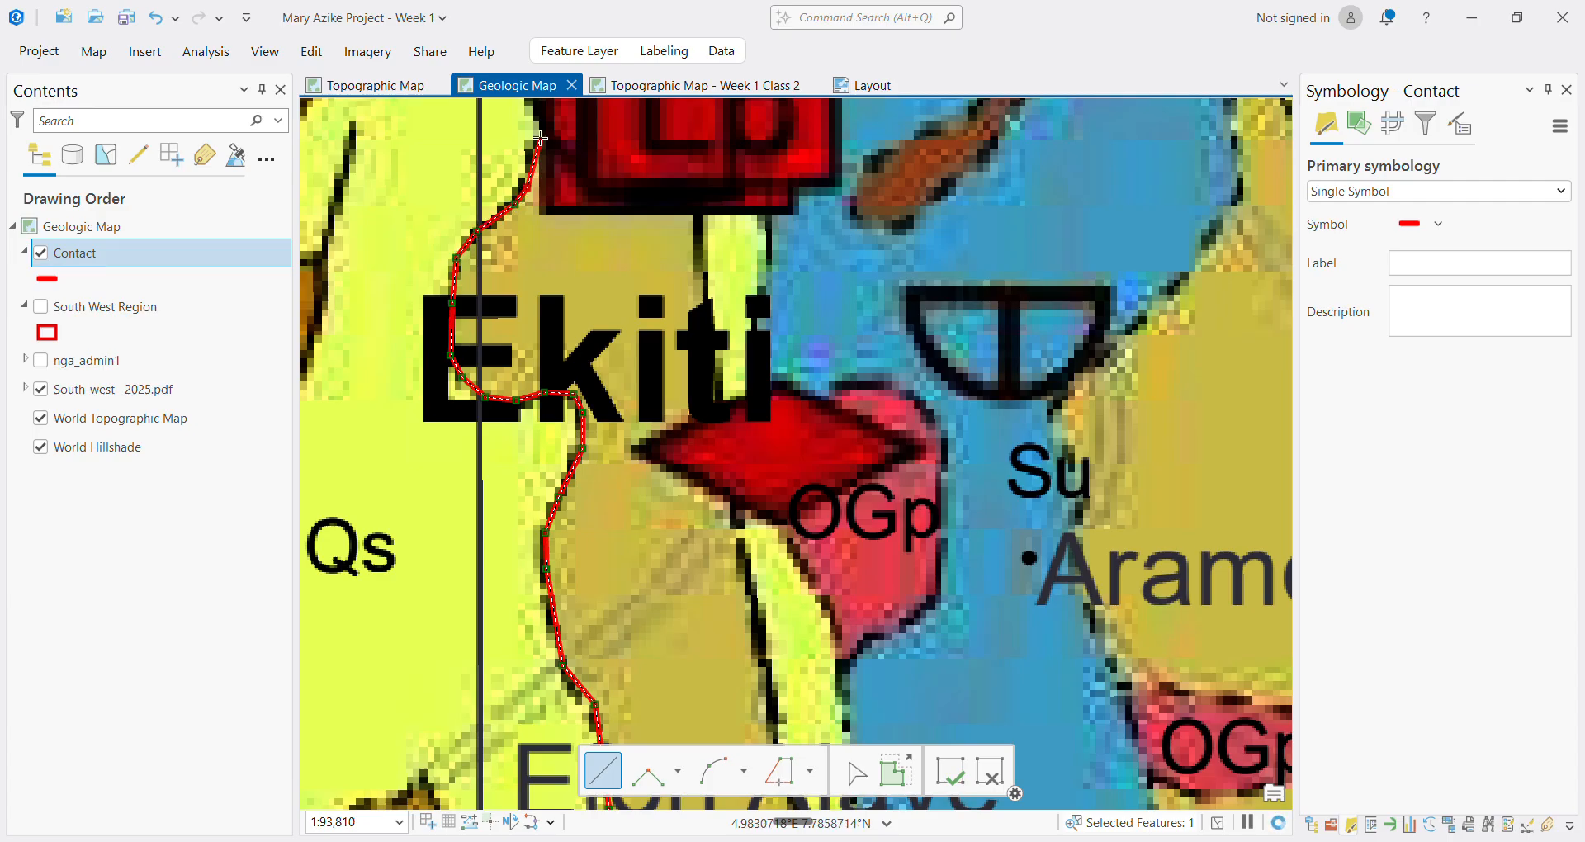
Trace the contact north past the Lp symbols, around the narrow tip of the tan unit, and back down its eastern side
scroll(541, 132, down, 5)
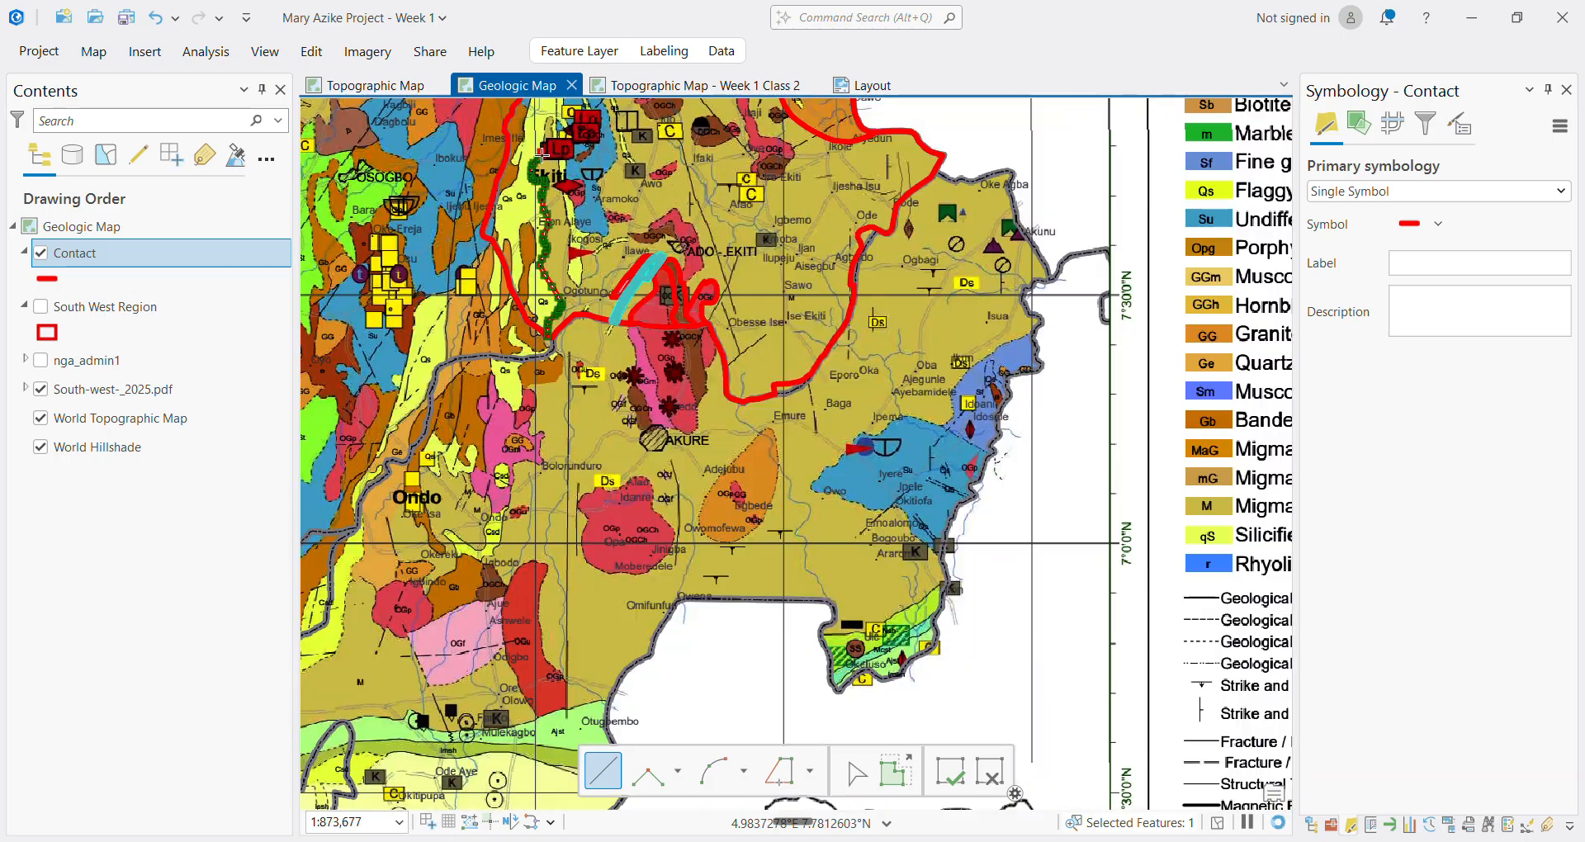
scroll(561, 124, down, 2)
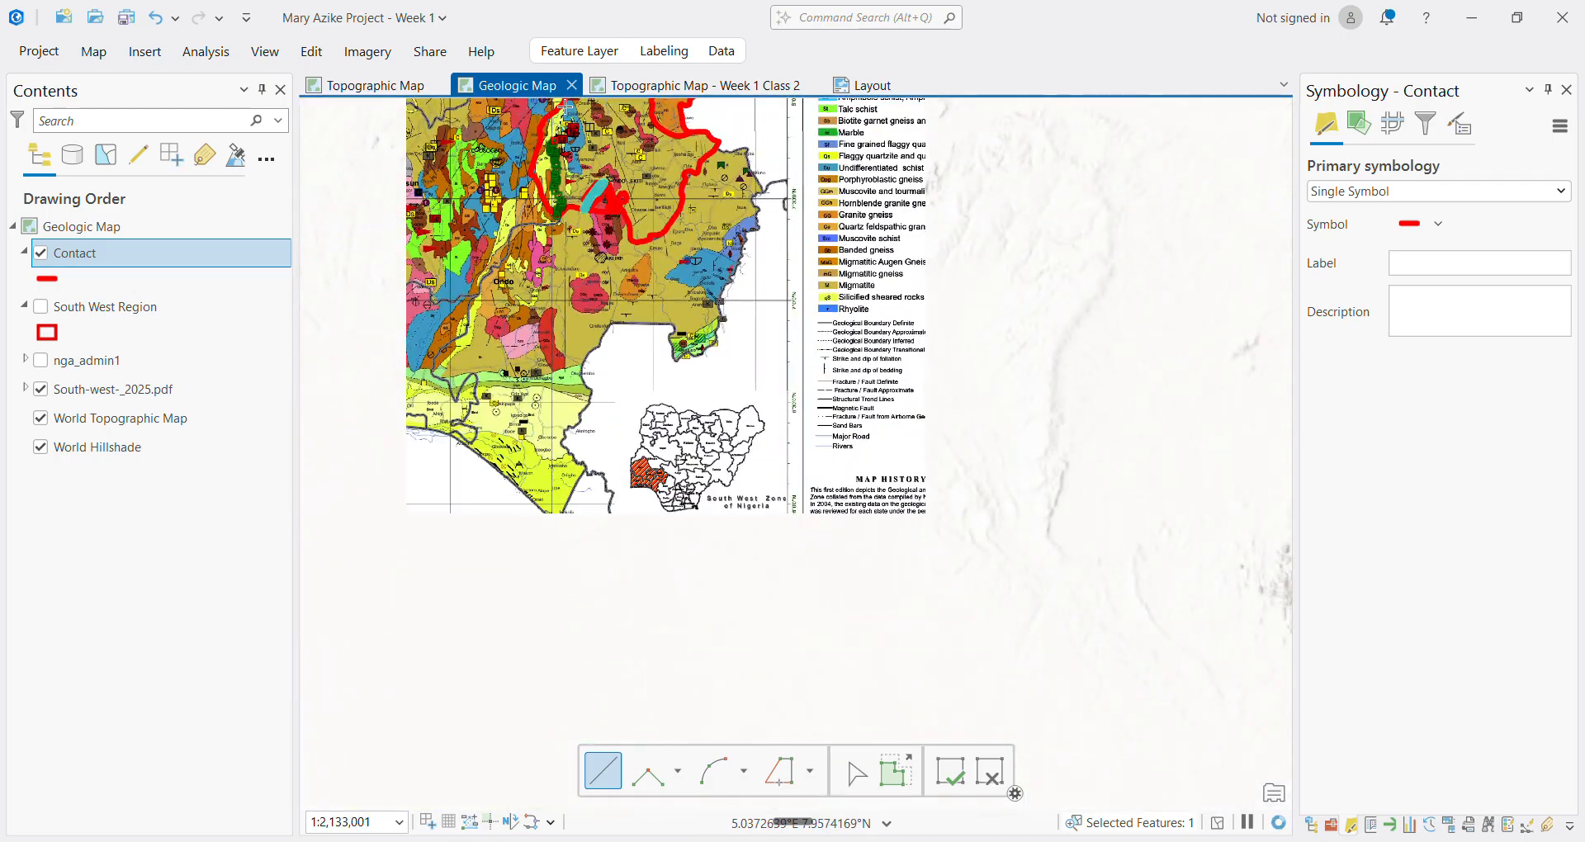
scroll(567, 118, up, 5)
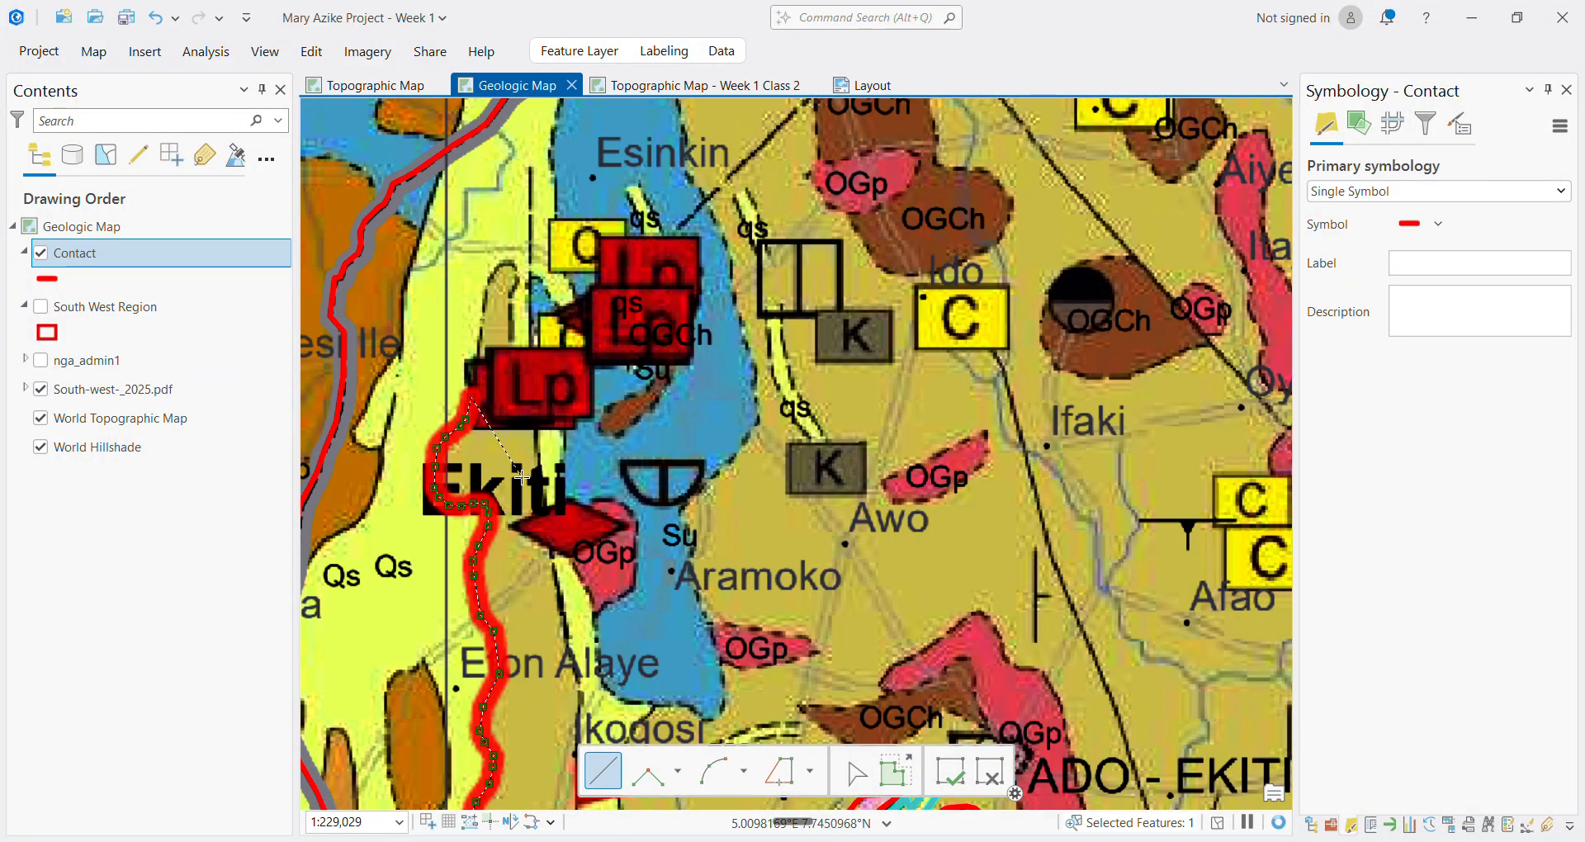
click(521, 476)
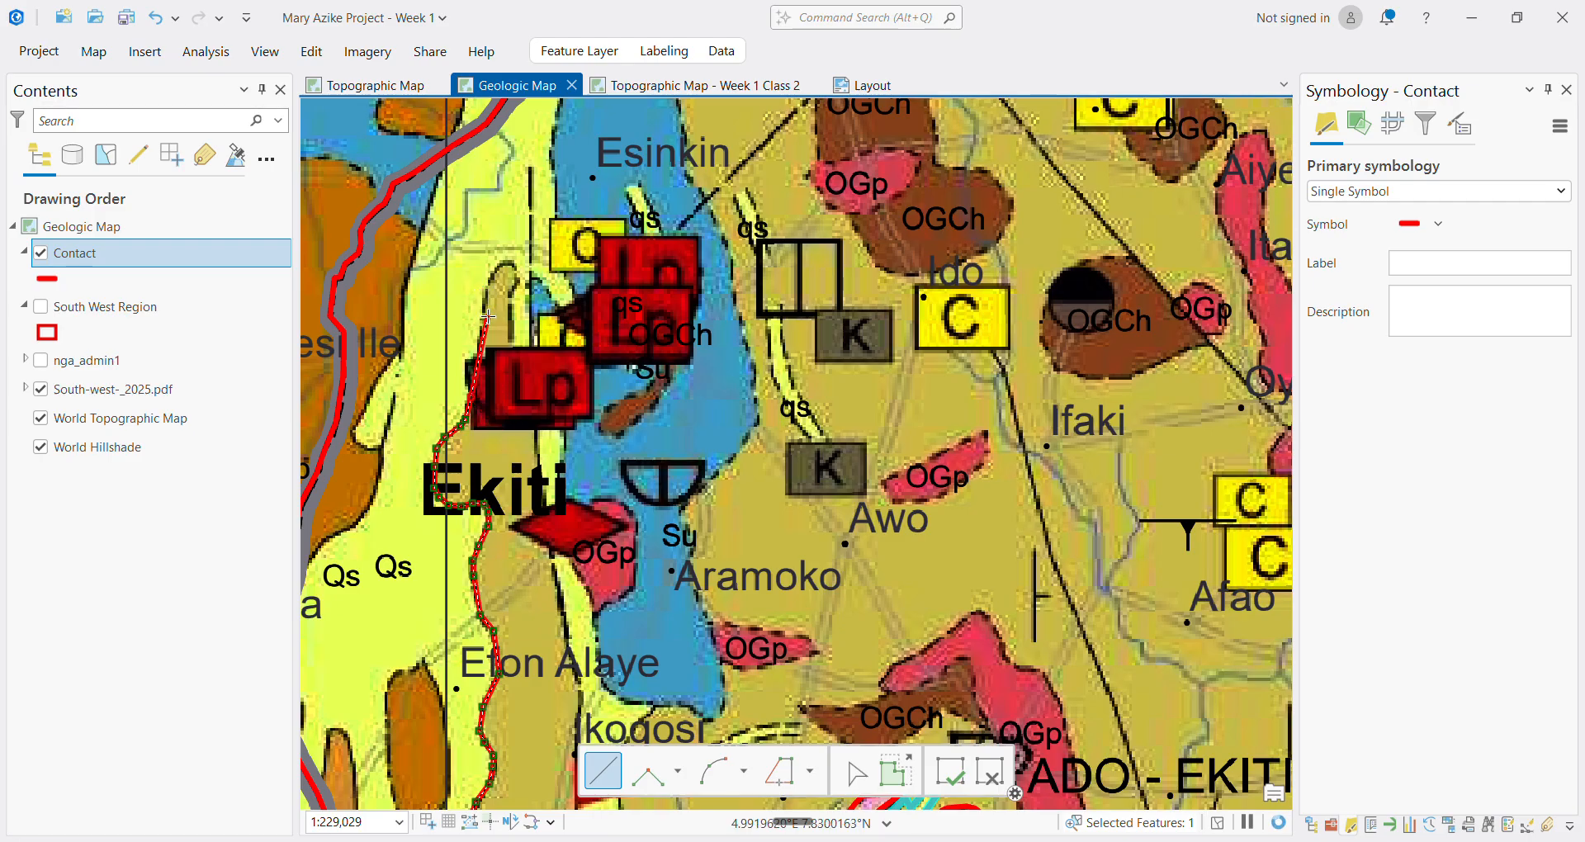
scroll(487, 317, down, 4)
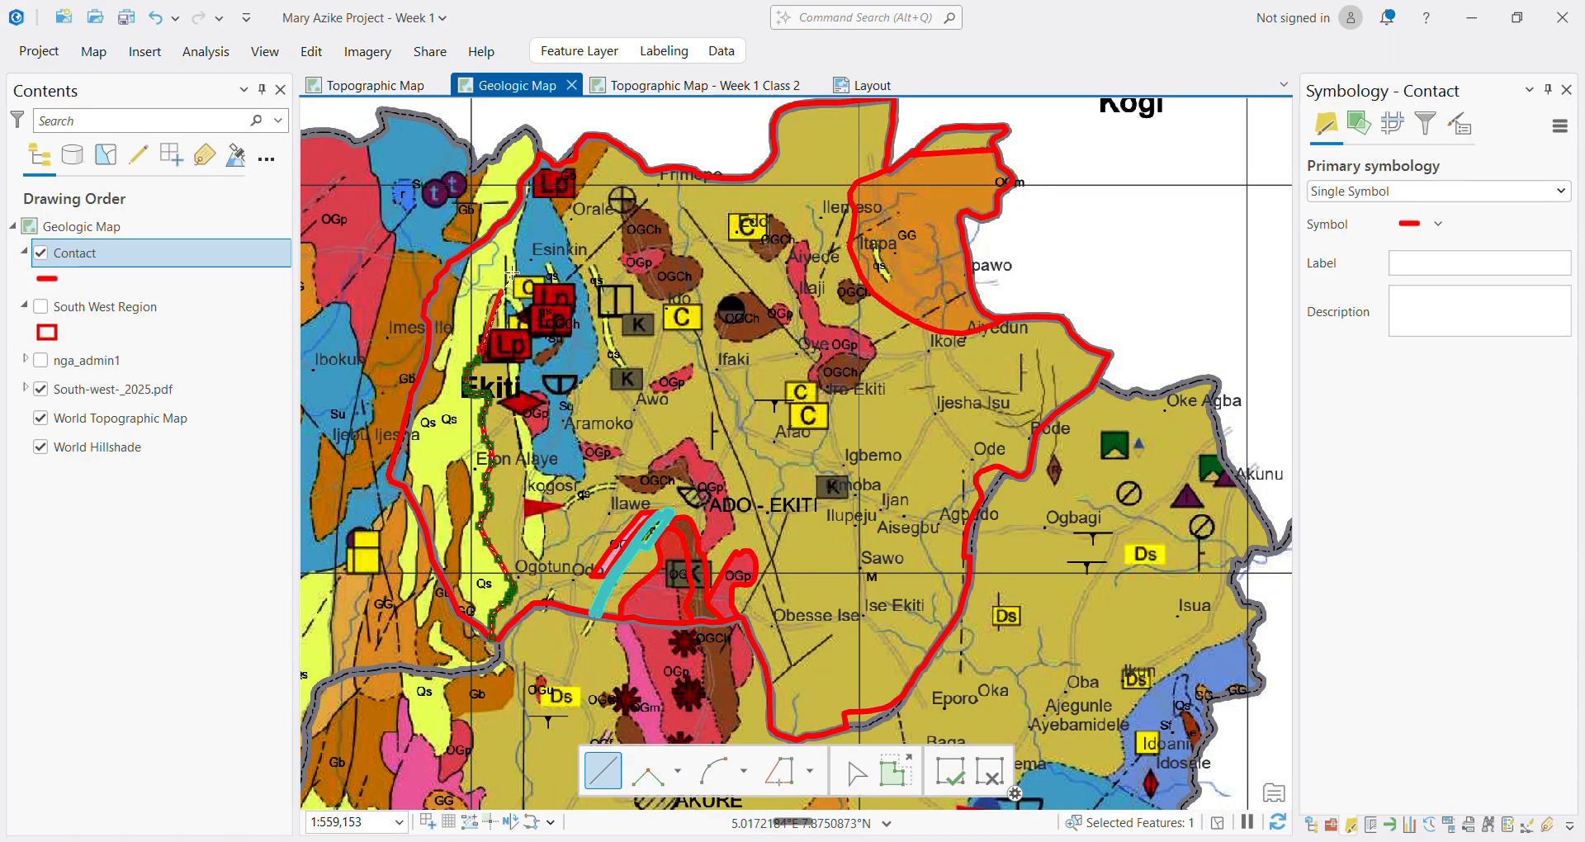
scroll(490, 318, up, 6)
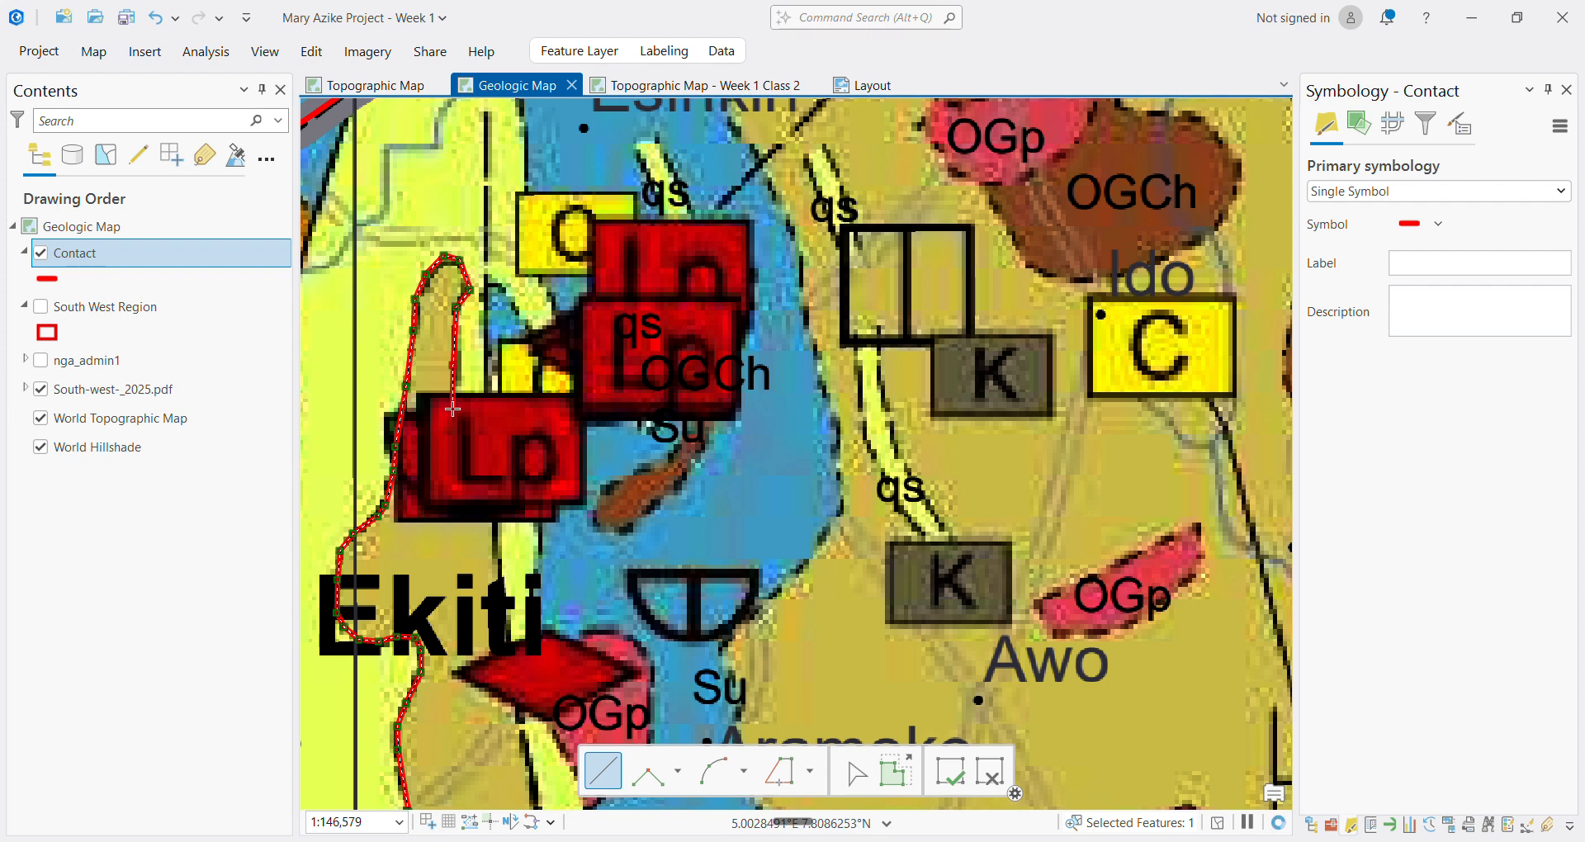
Trace the contact south through the Lp symbols and the red diamond, along the narrow yellow unit's western edge past Efon Alaye and Ikogosi
click(455, 415)
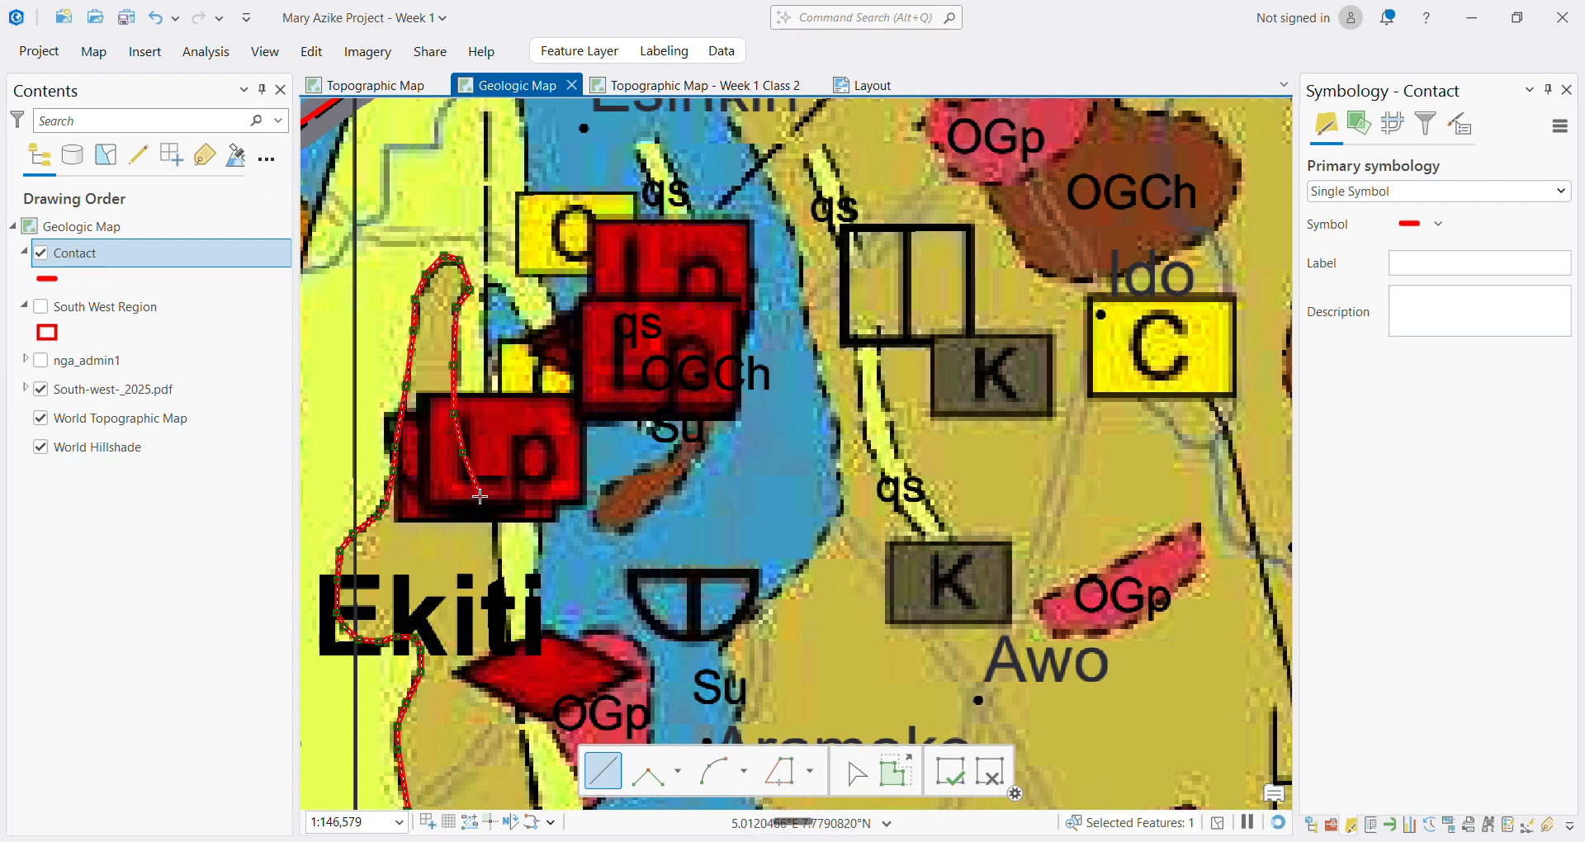
click(493, 529)
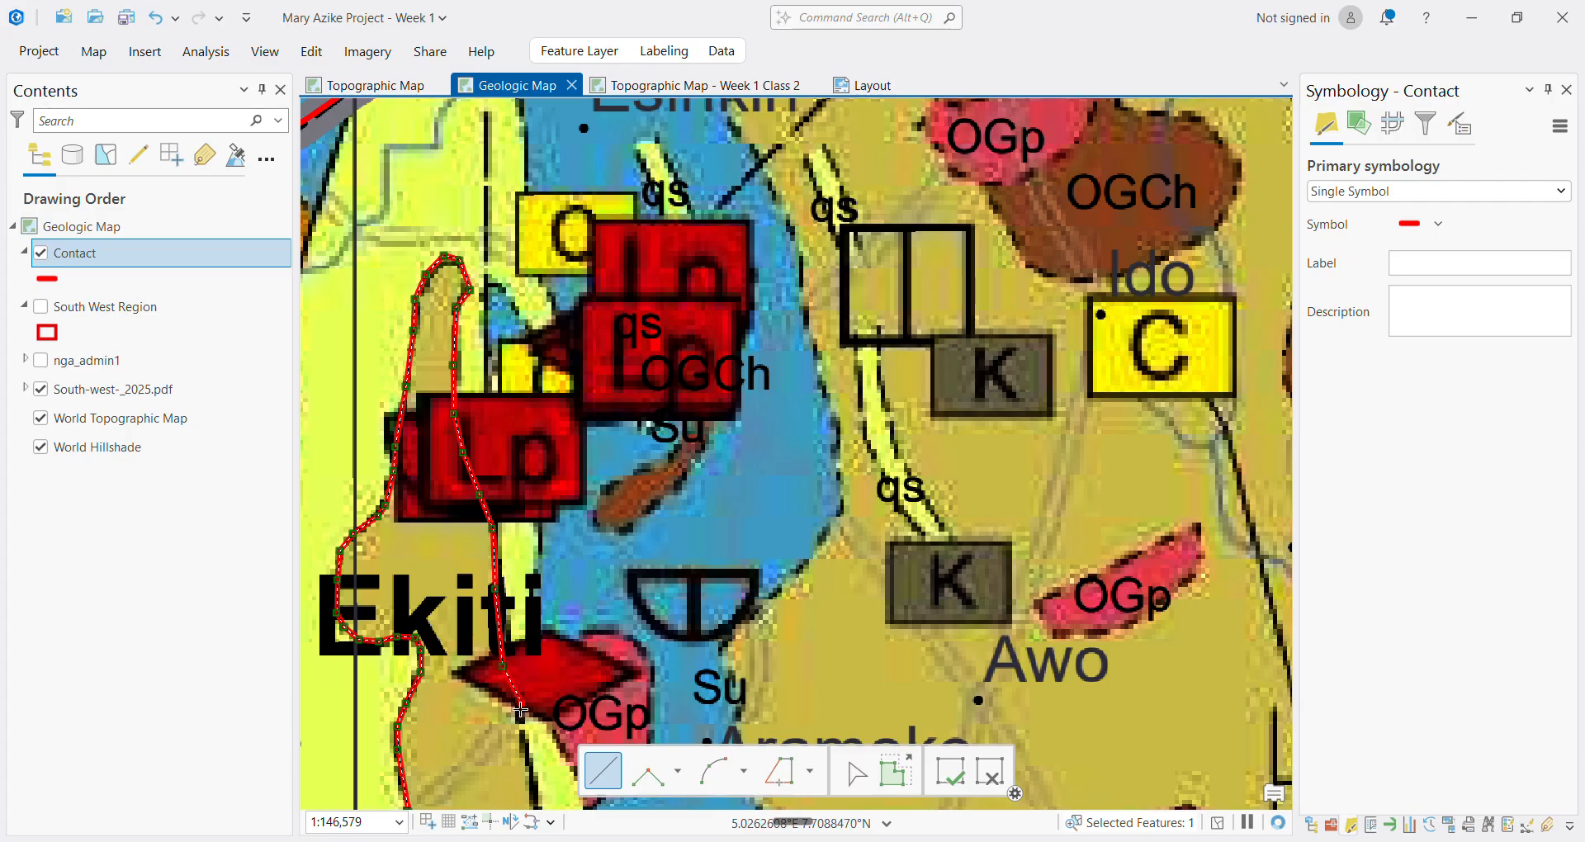
scroll(524, 763, down, 6)
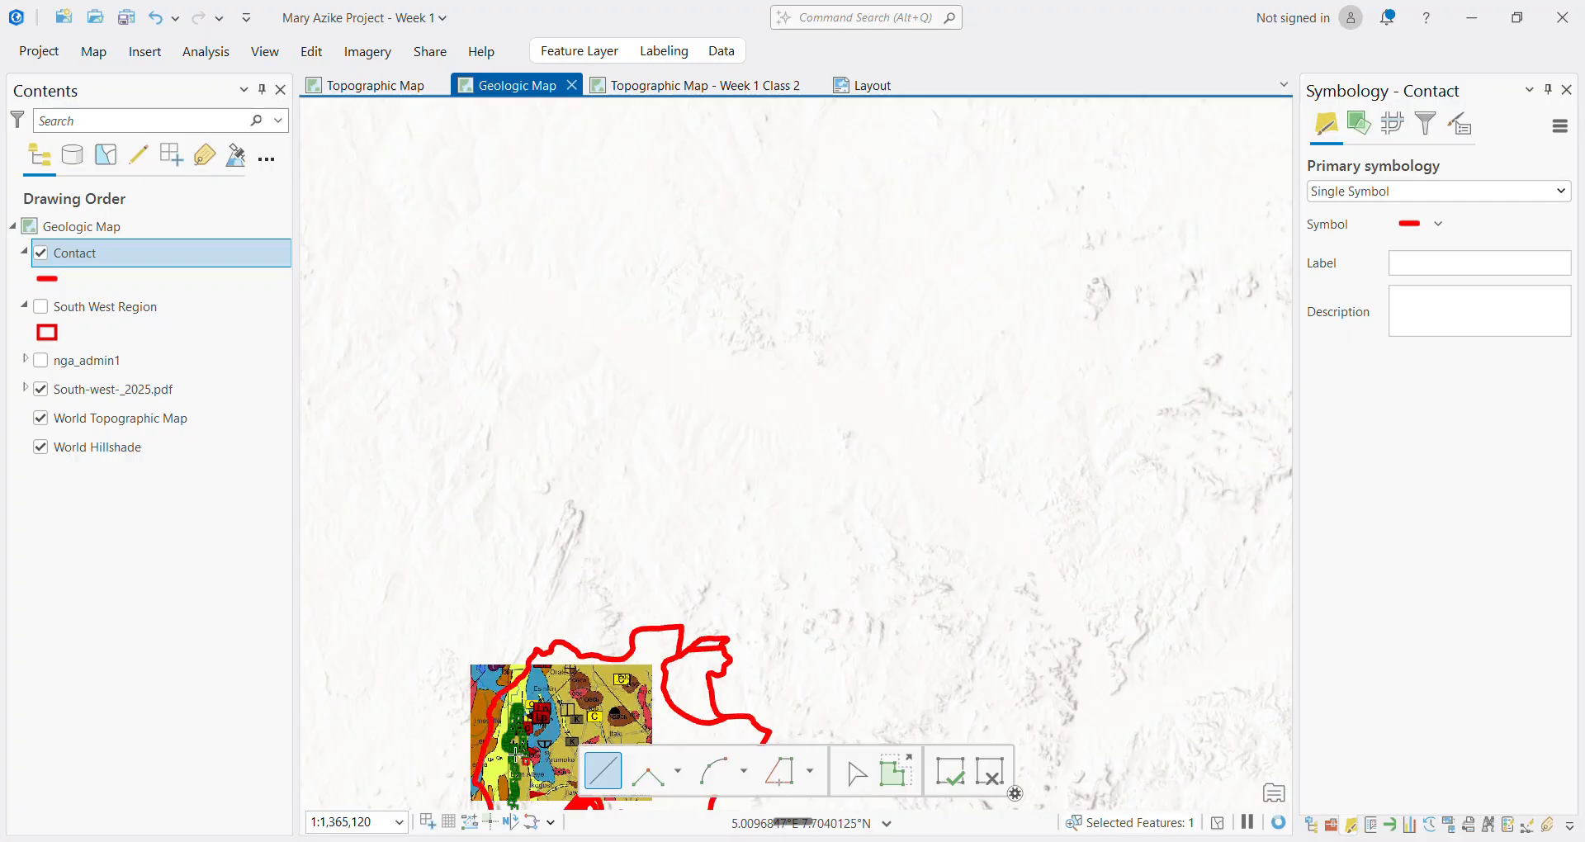
scroll(515, 754, up, 5)
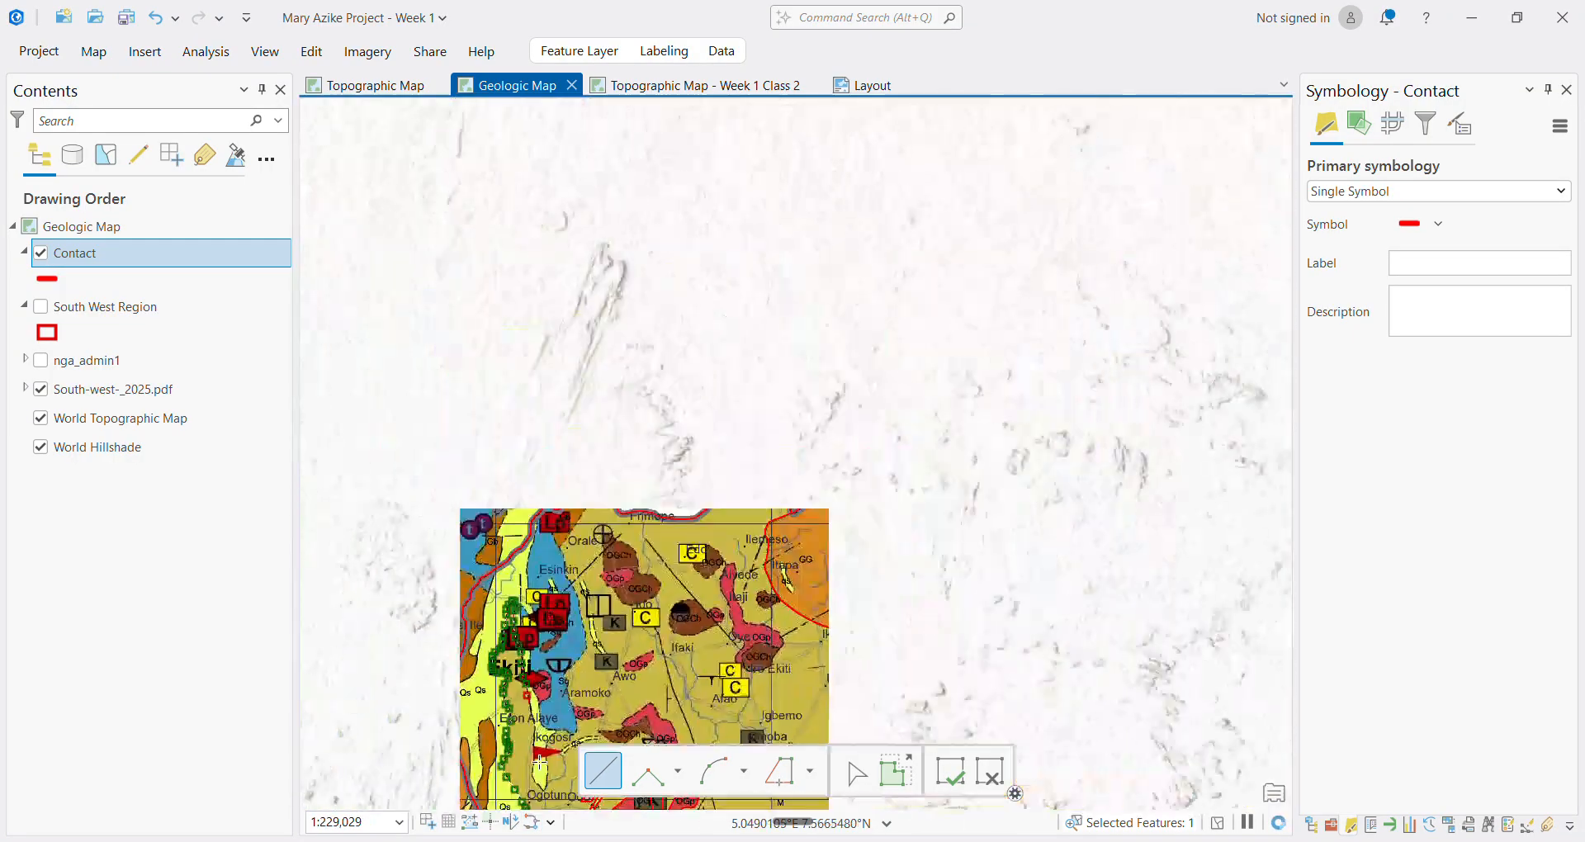
scroll(539, 760, down, 10)
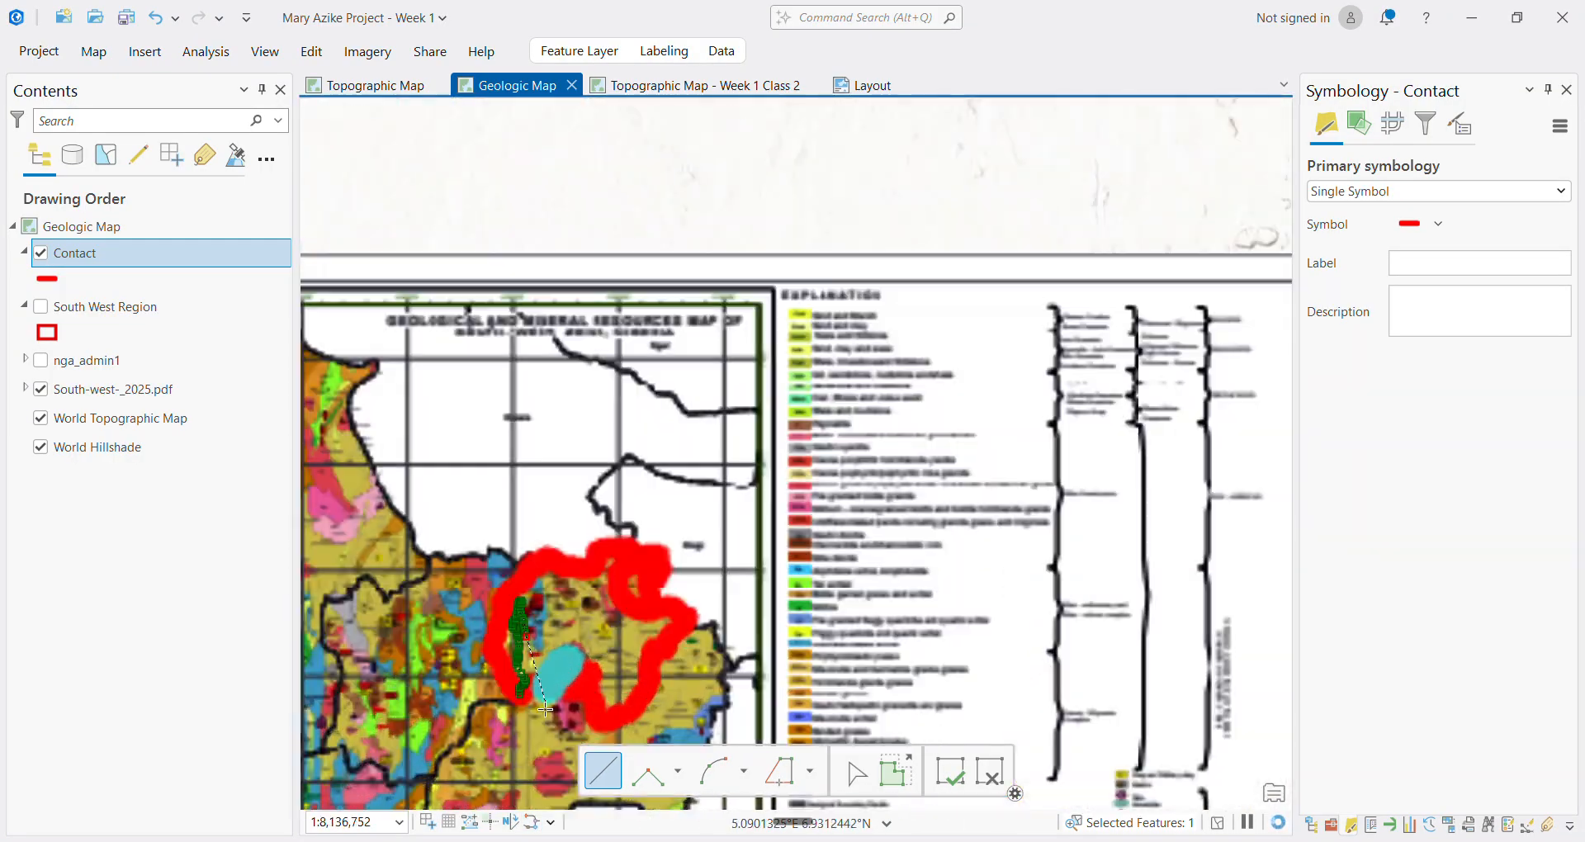
scroll(545, 708, up, 9)
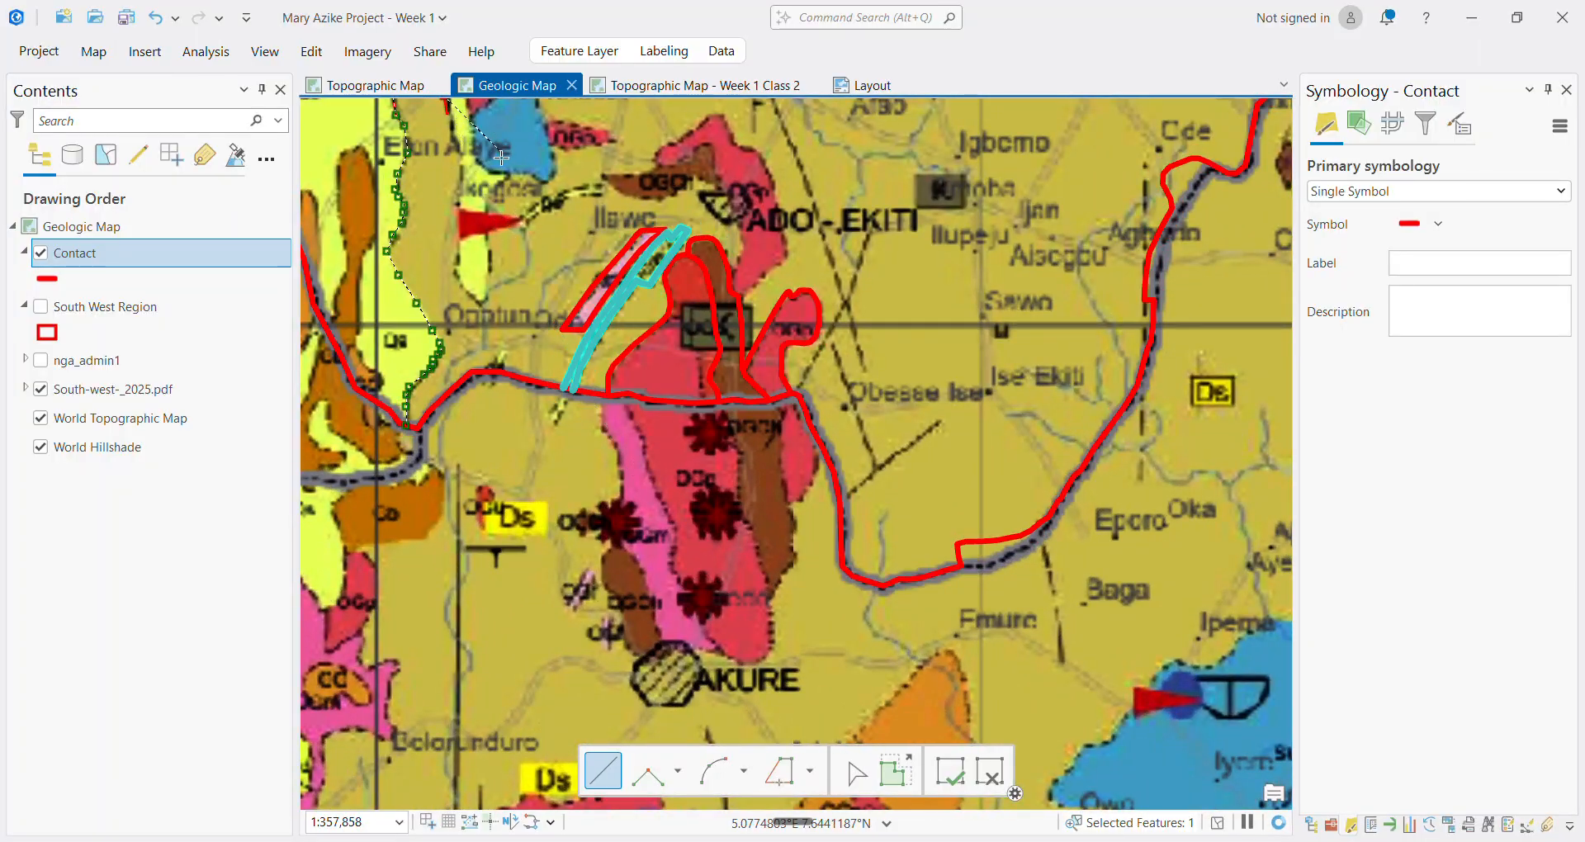
scroll(501, 156, down, 4)
scroll(488, 143, up, 5)
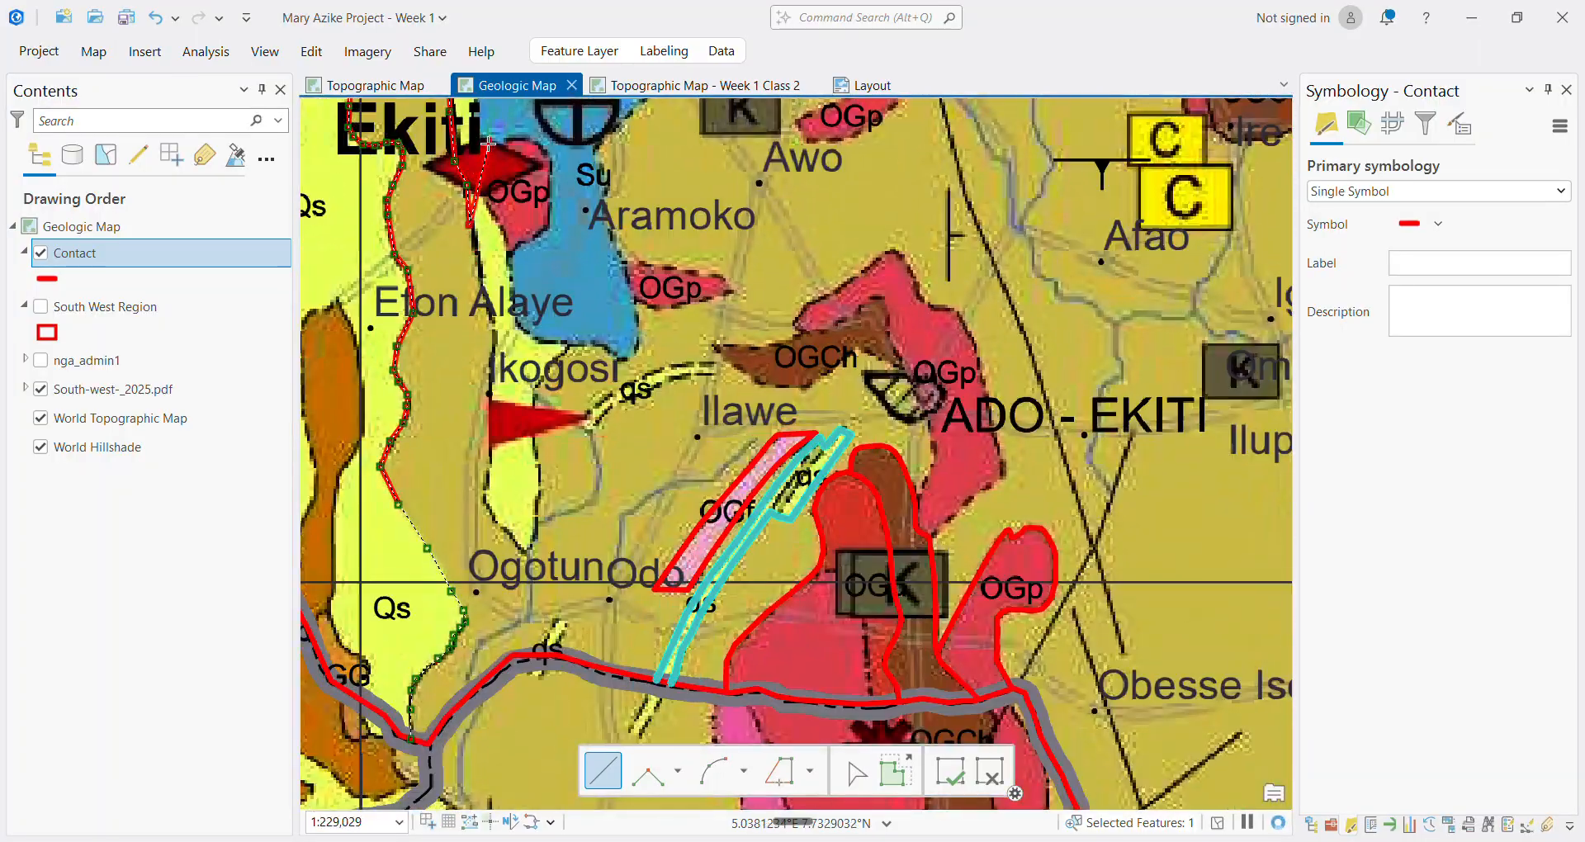
scroll(486, 149, up, 2)
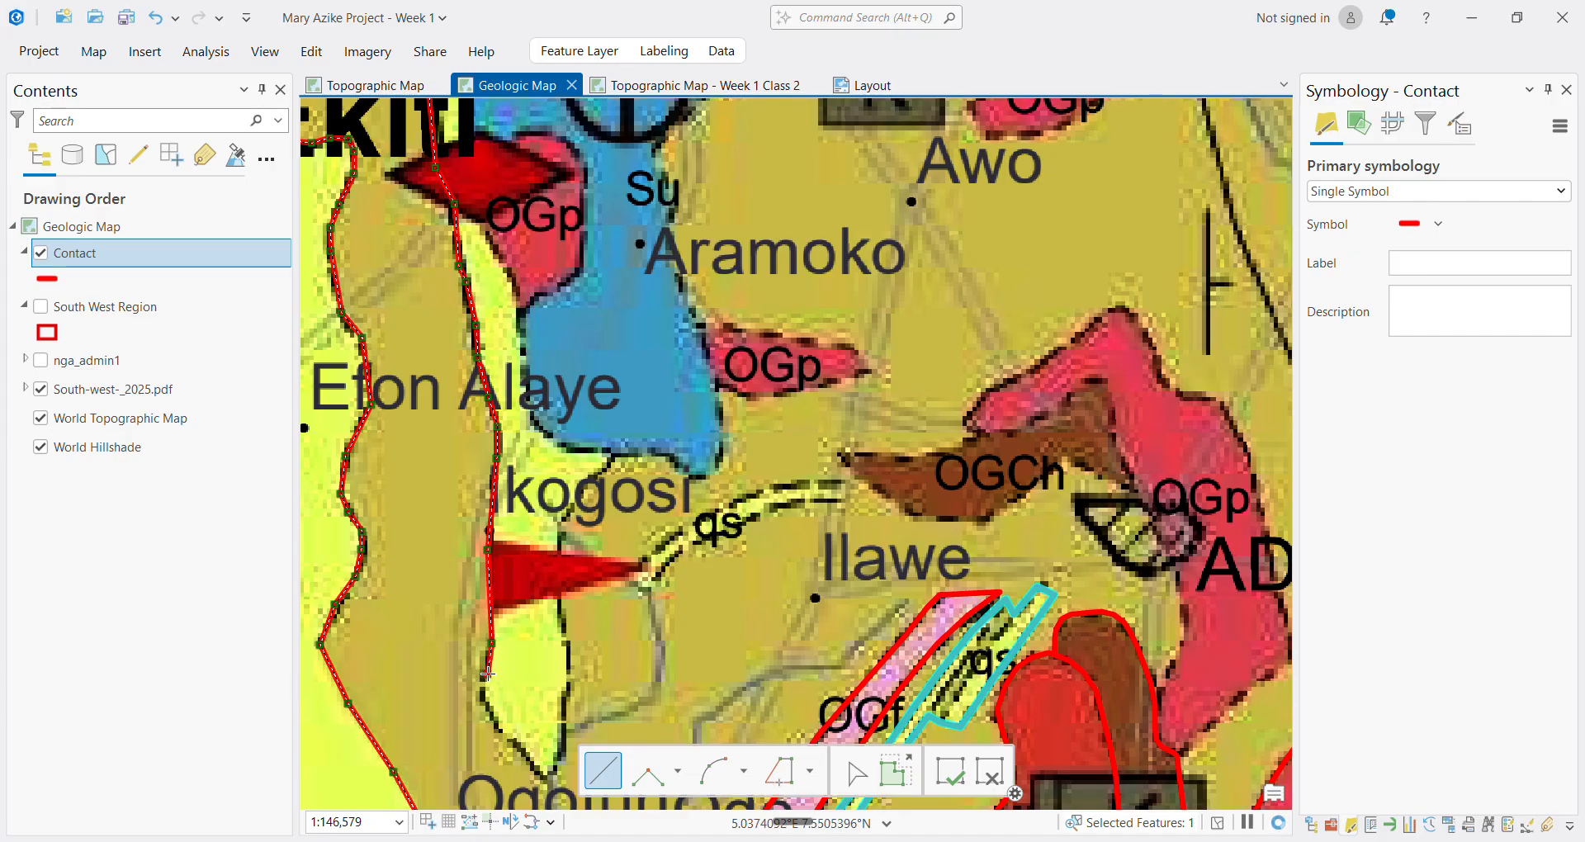
Trace the contact around the narrow yellow unit's southern tip above Ogotun and back north up its eastern edge to Ikogosi
click(484, 703)
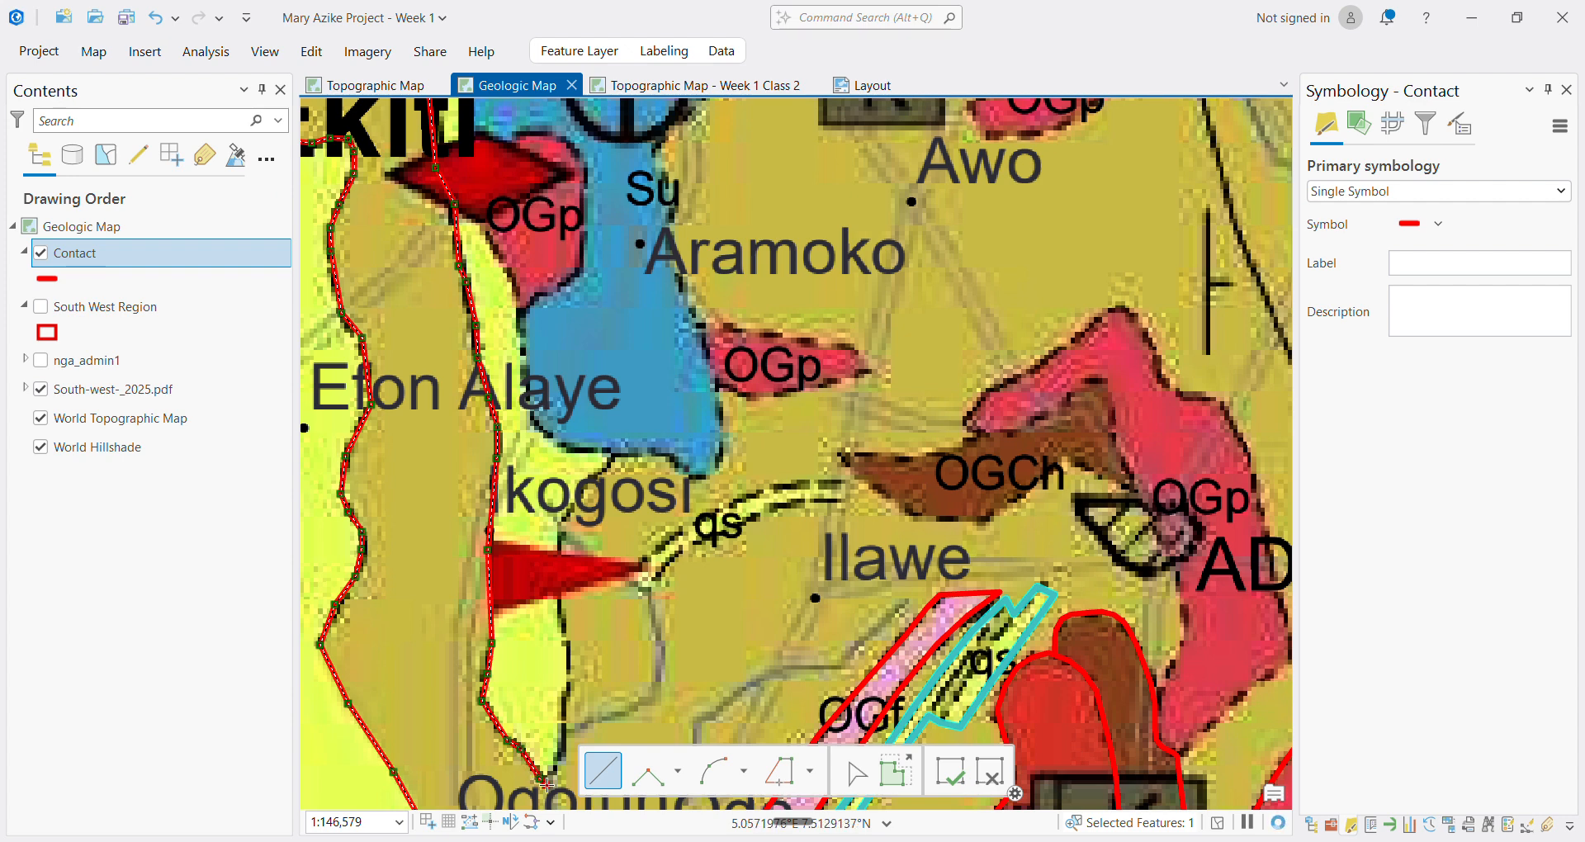
click(547, 785)
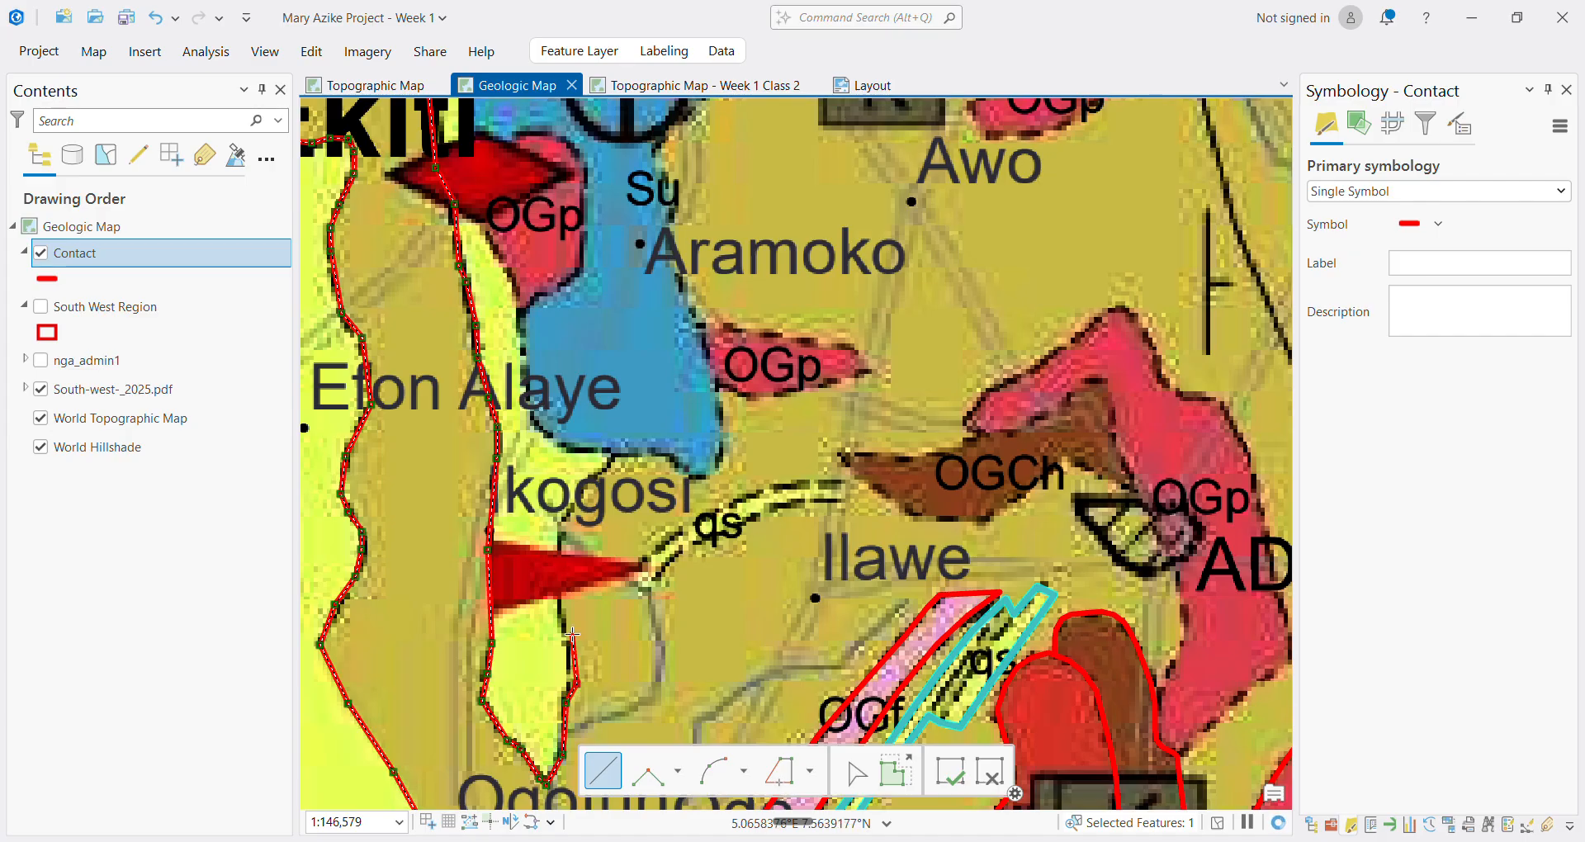
click(566, 643)
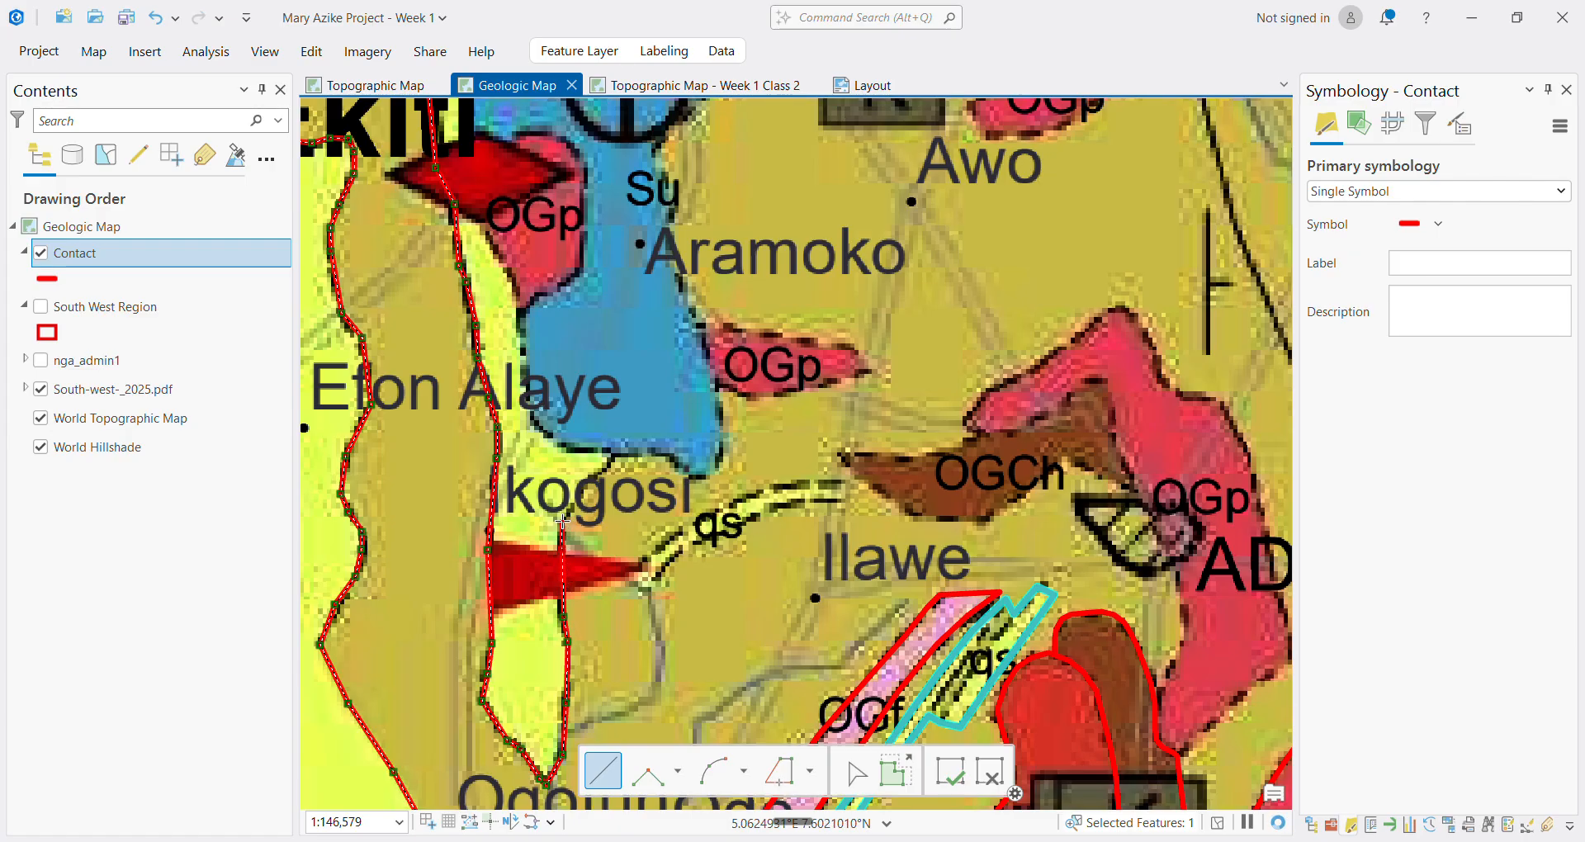
click(563, 524)
scroll(625, 450, down, 3)
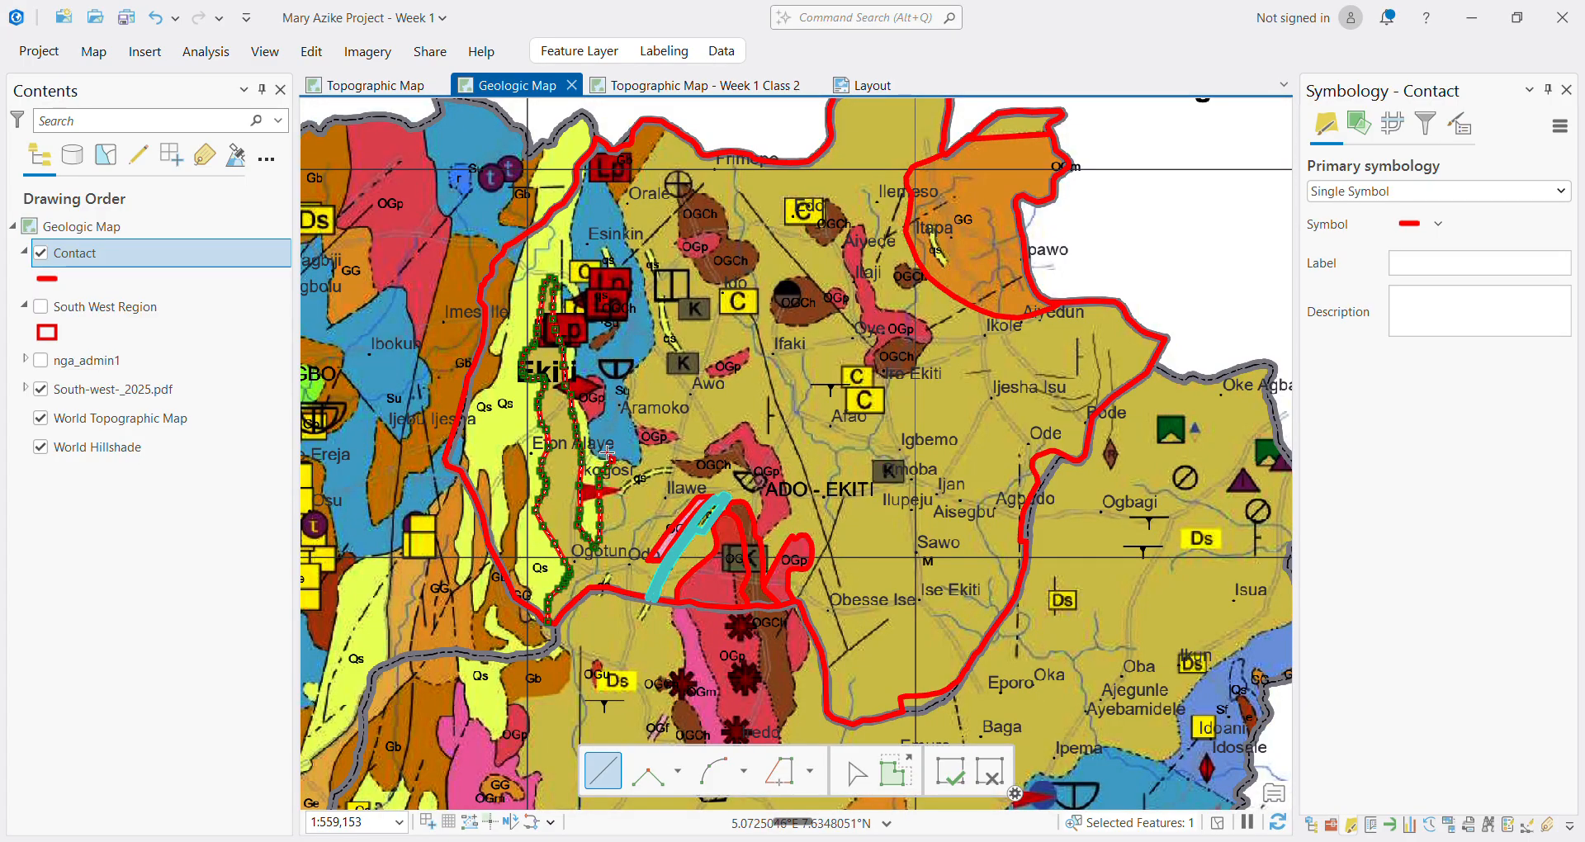
Undo the last vertices near Ikogosi and retrace the yellow unit's edge northeast to the southern edge of the blue Su unit
scroll(607, 454, up, 5)
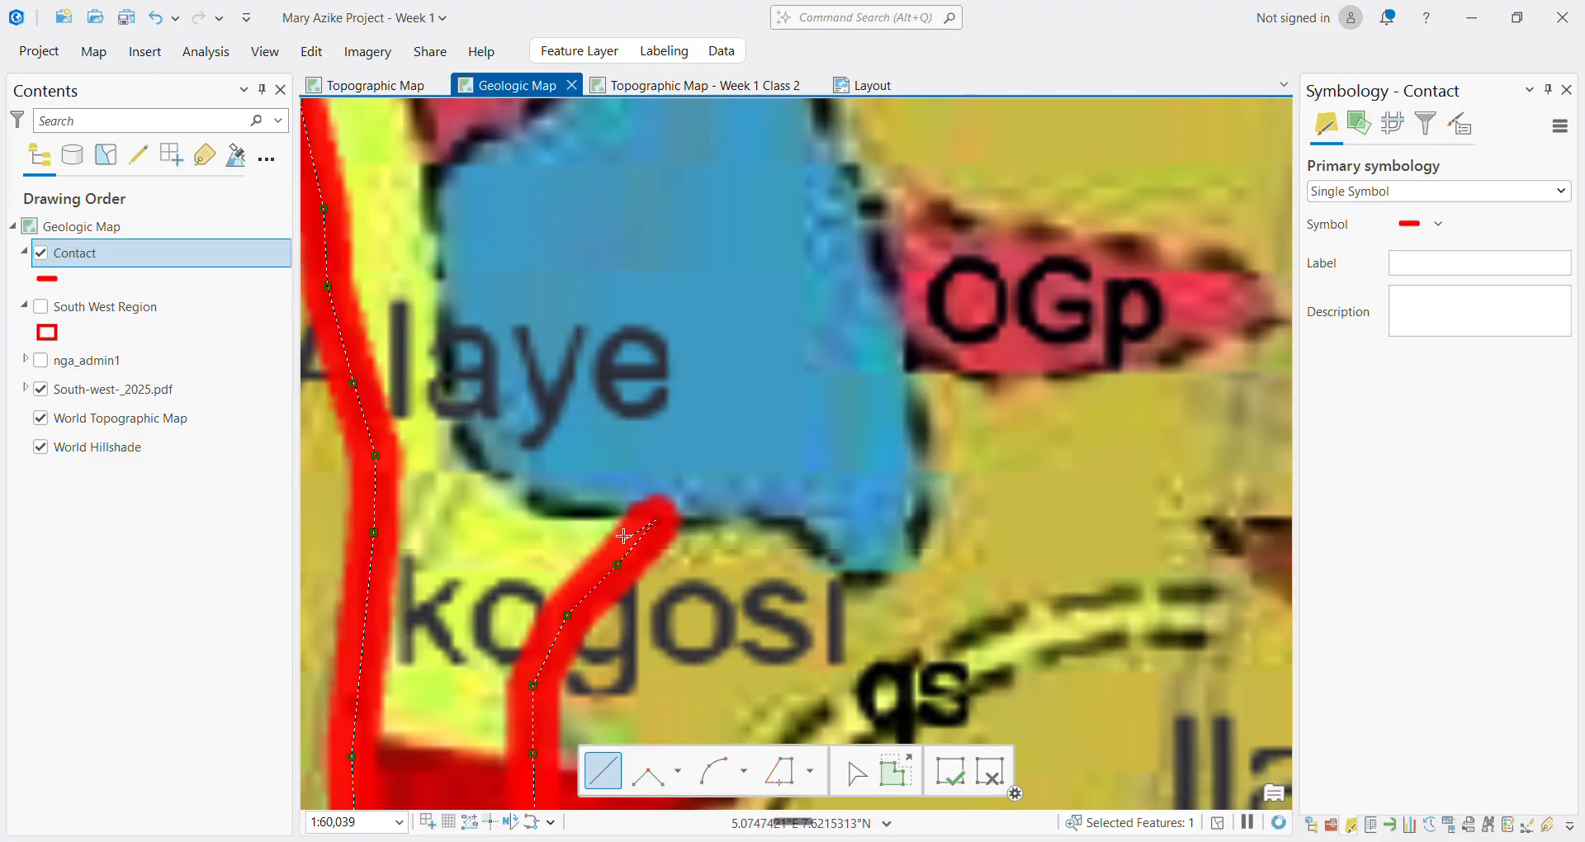
key(ctrl+z)
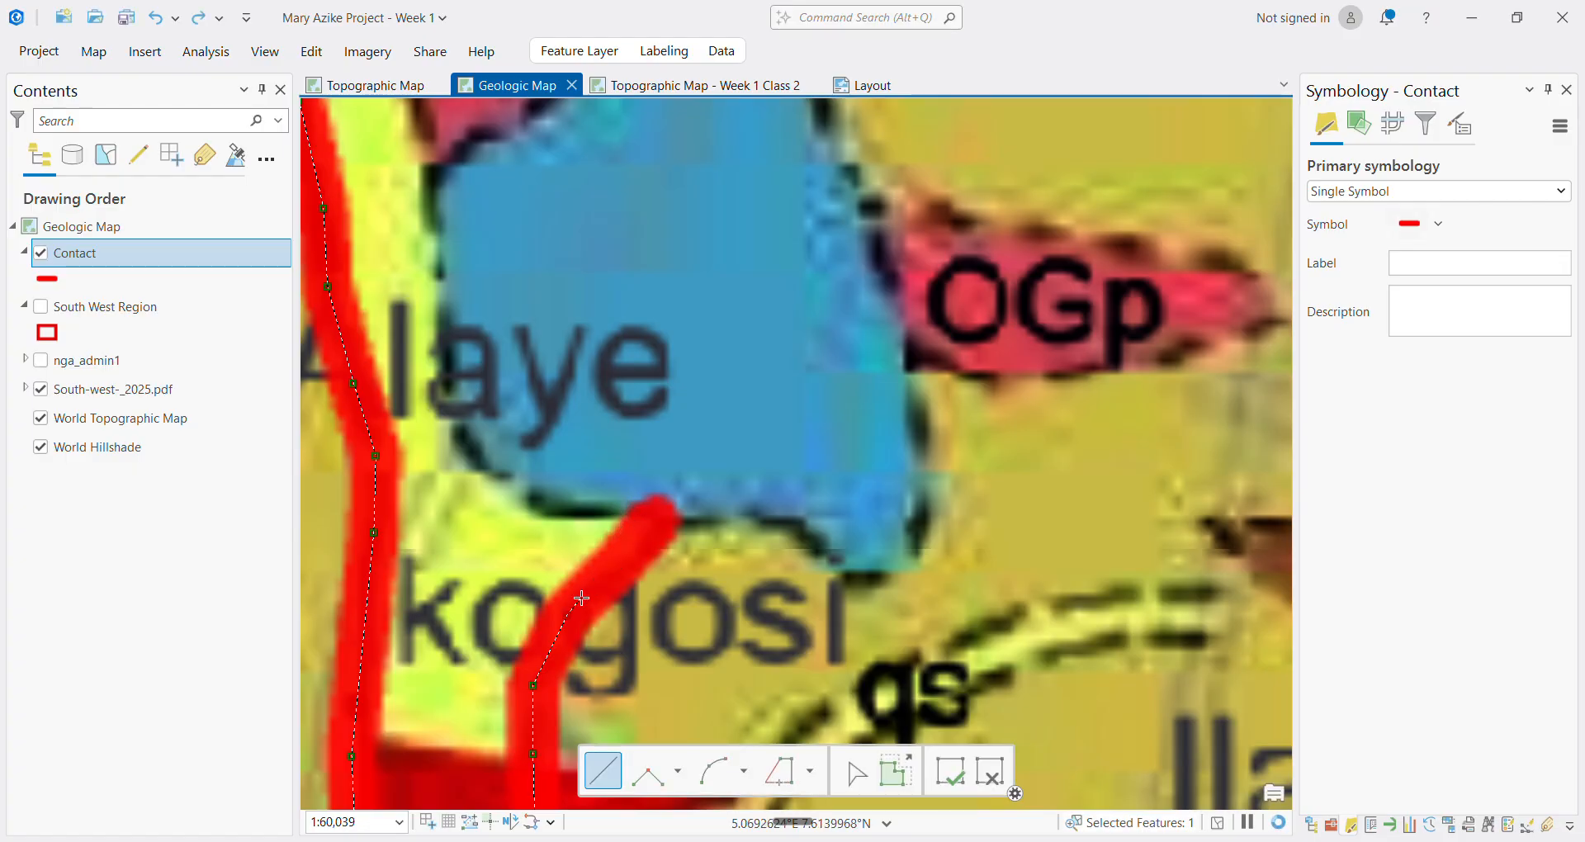
scroll(570, 611, down, 3)
scroll(569, 611, up, 3)
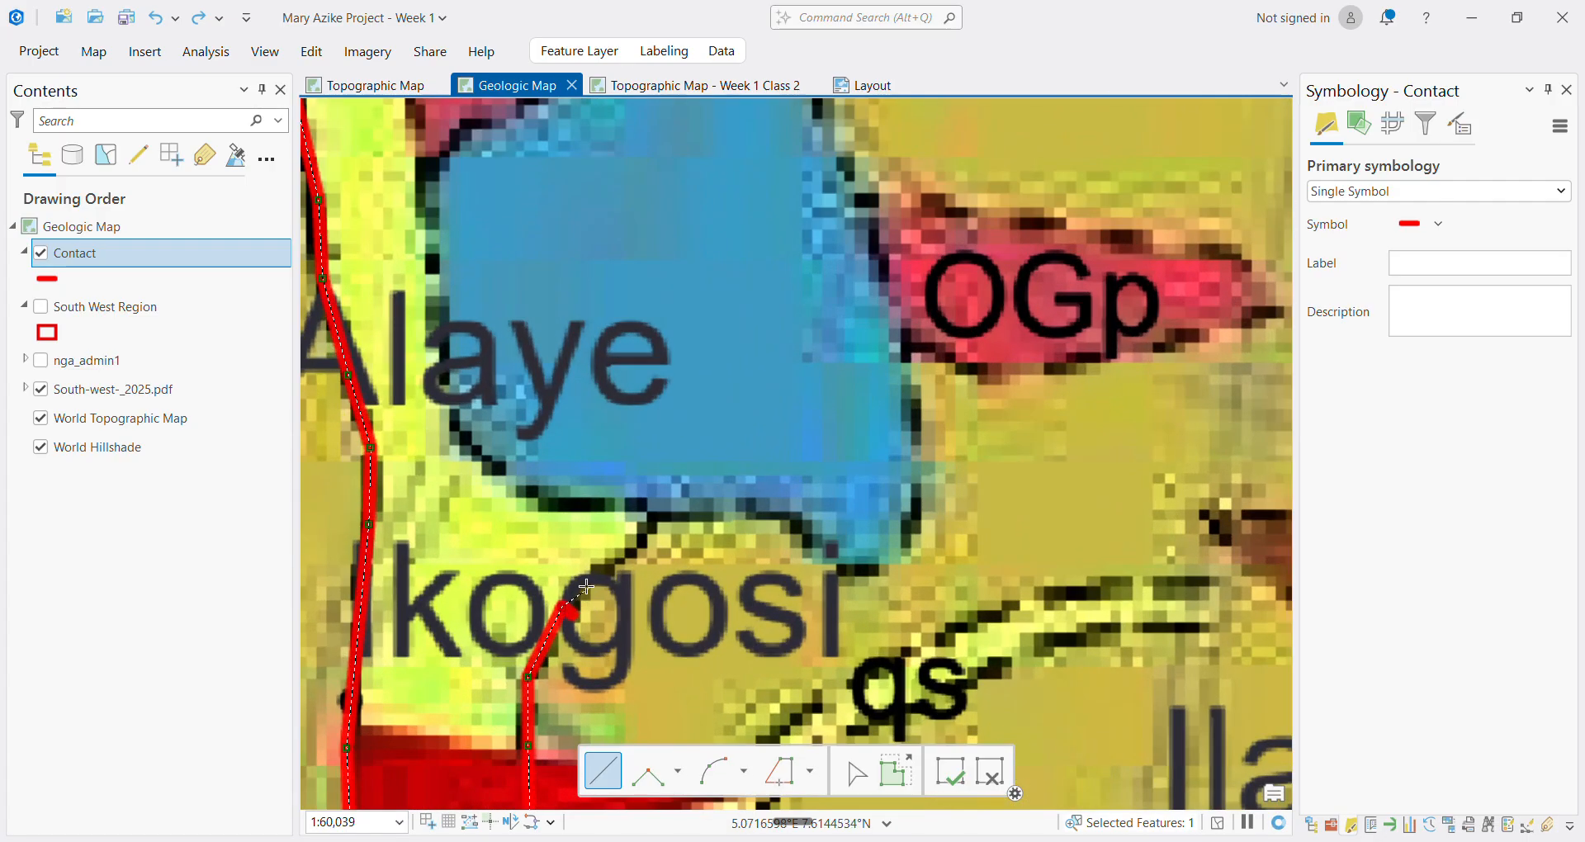
click(576, 583)
click(646, 535)
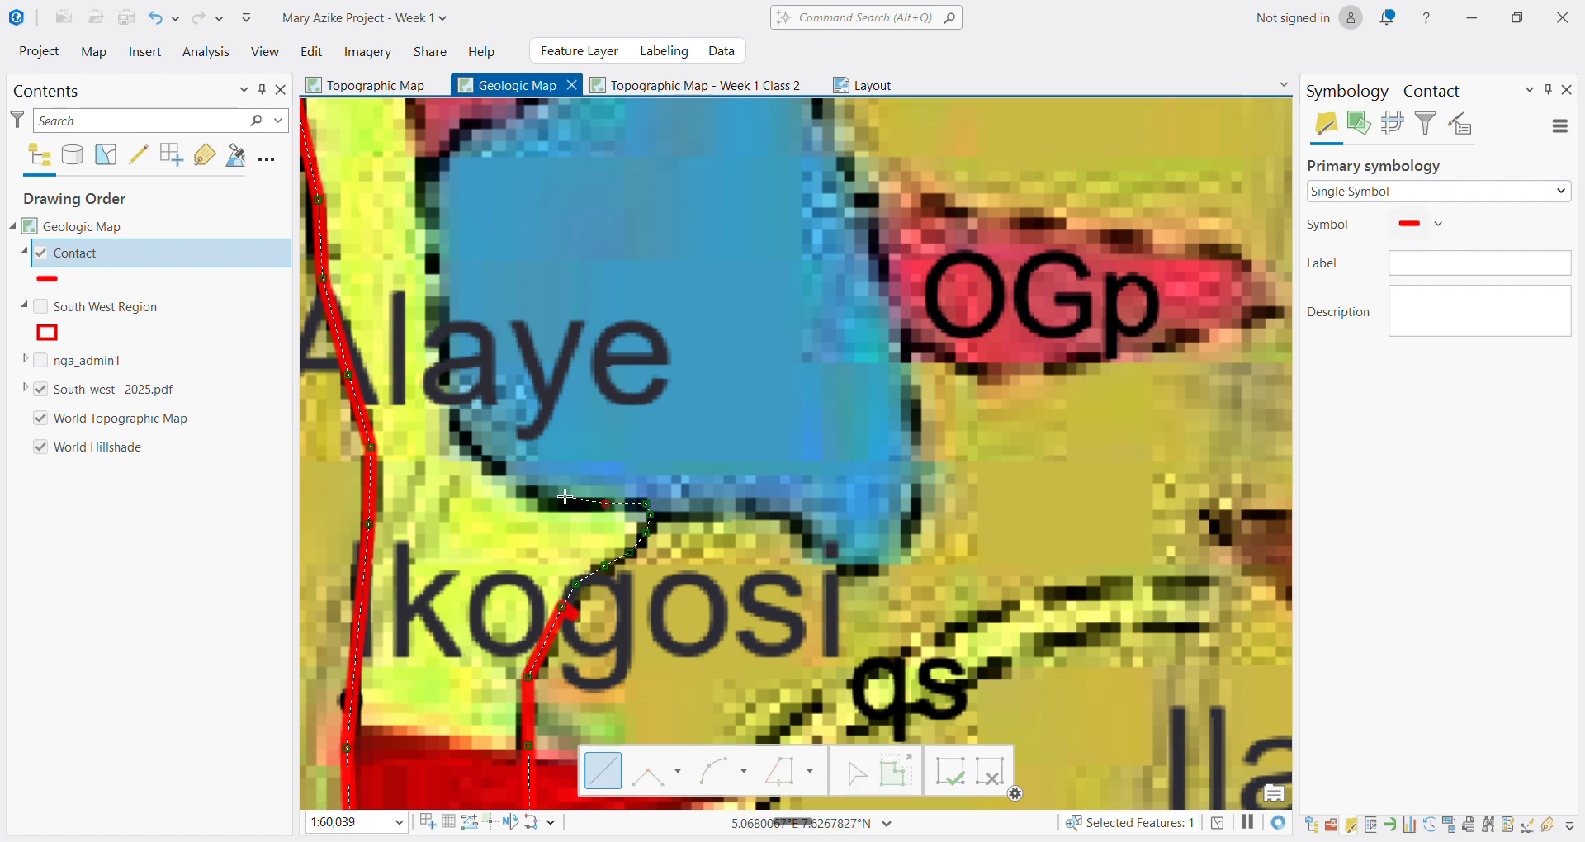
Trace the contact around the blue Su unit's southwest corner and north along its western edge to the OGp unit west of Aramoko
click(505, 482)
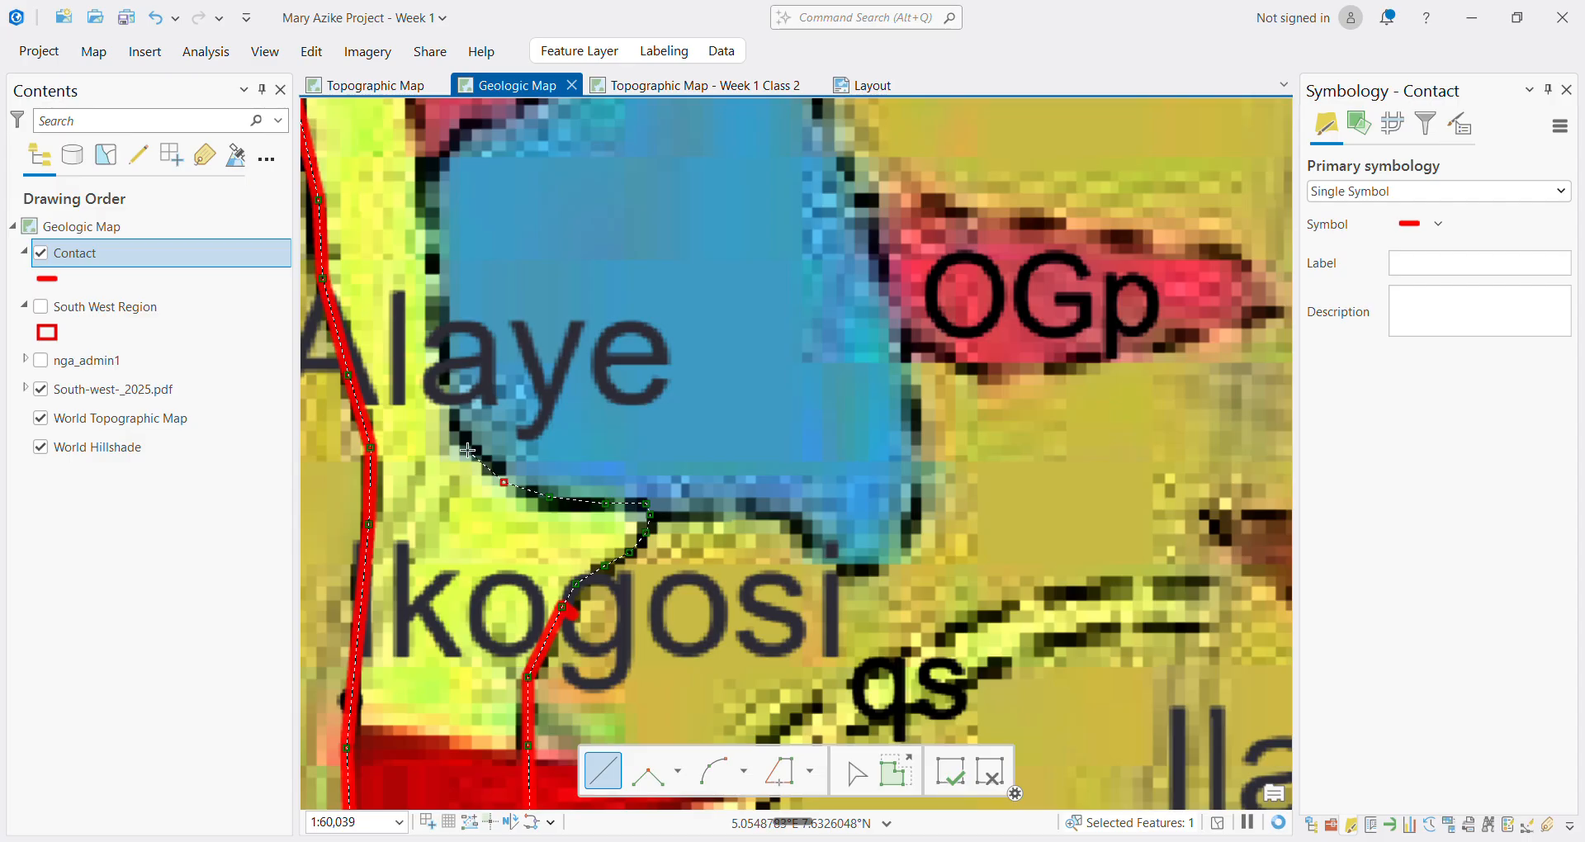
click(460, 446)
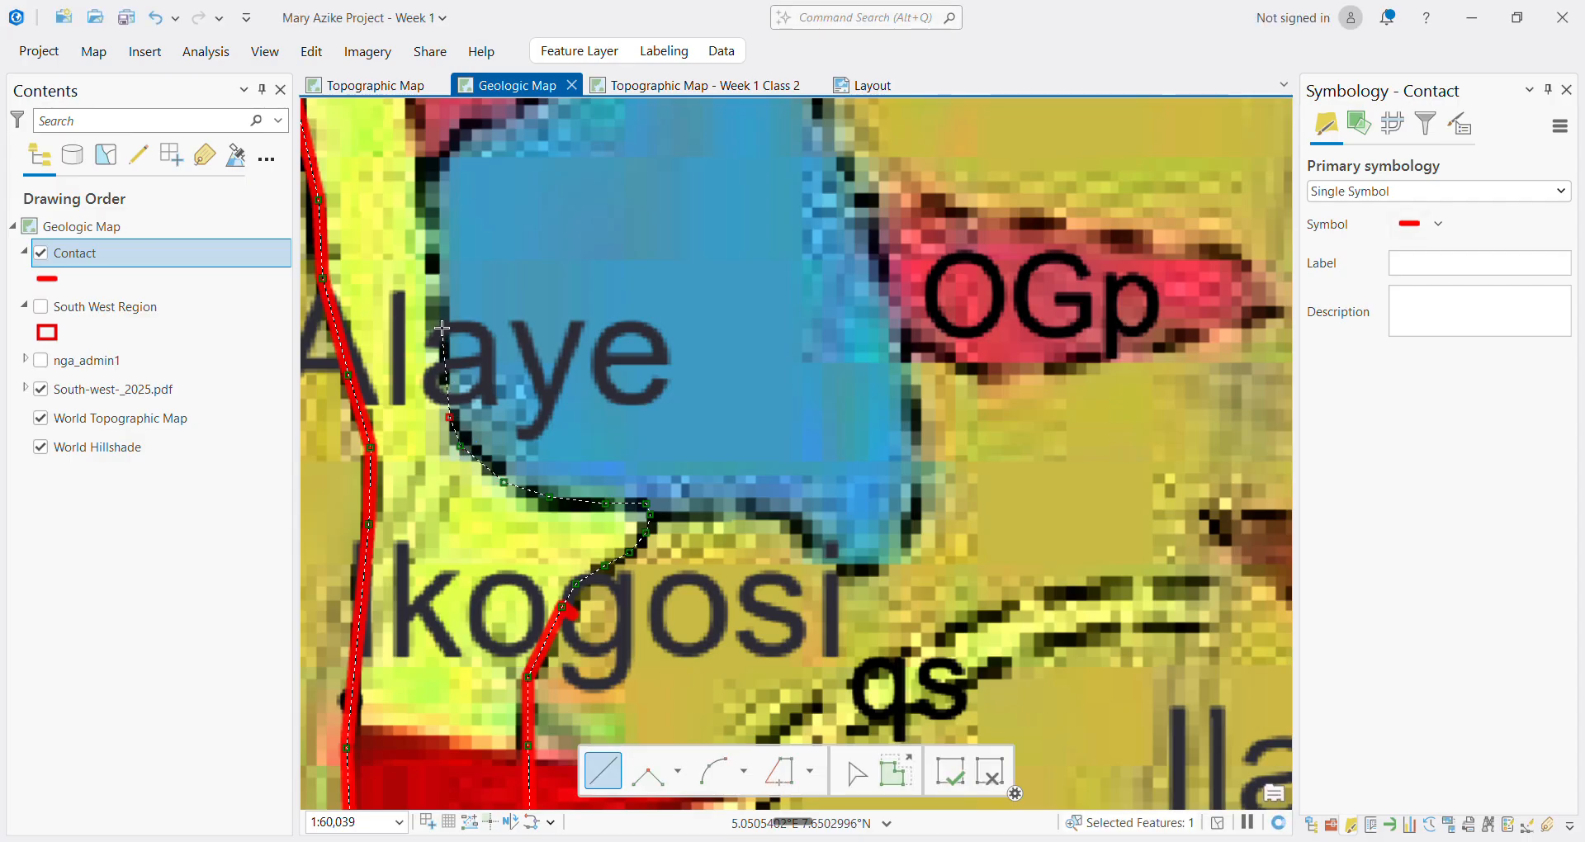
click(425, 194)
scroll(427, 165, down, 10)
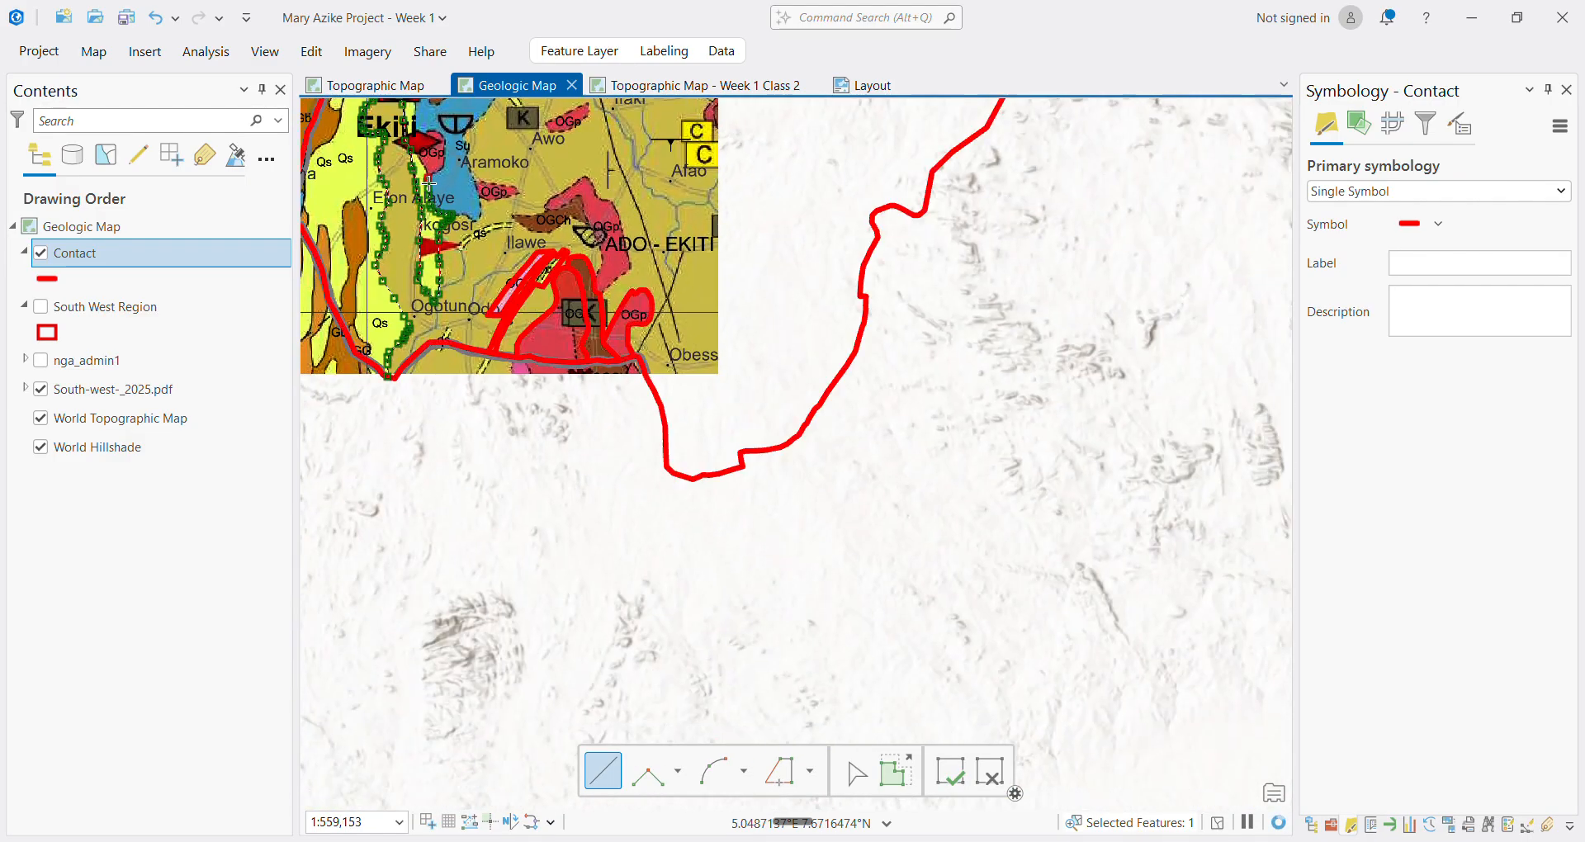
scroll(419, 140, up, 6)
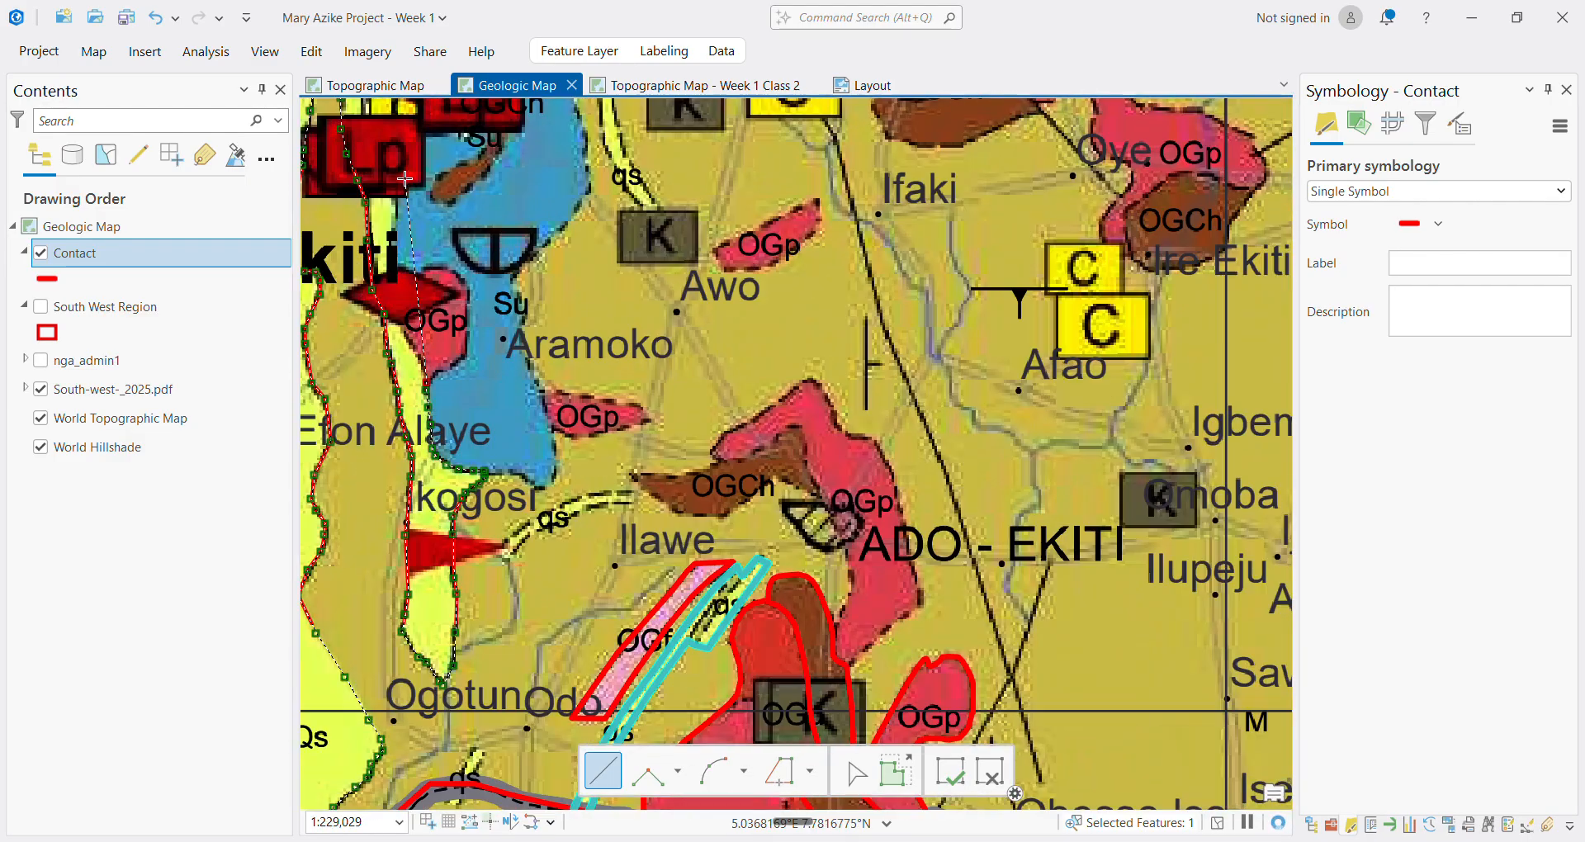
scroll(373, 244, up, 3)
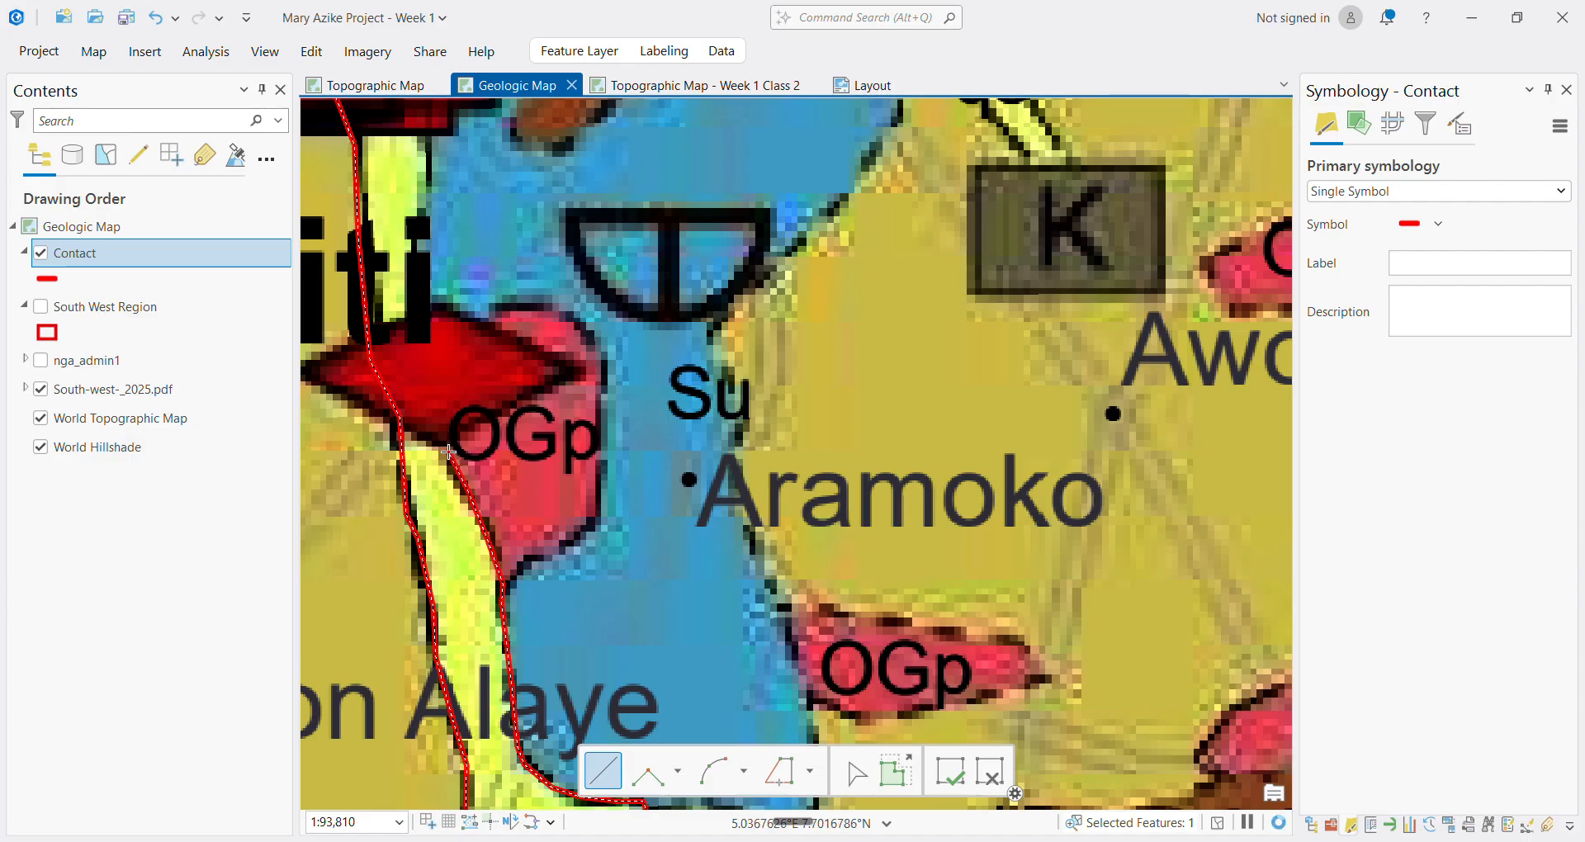
Extend the contact north across the red diamond and along the Su unit's western edge into the Lp symbol above the Ekiti label
click(421, 368)
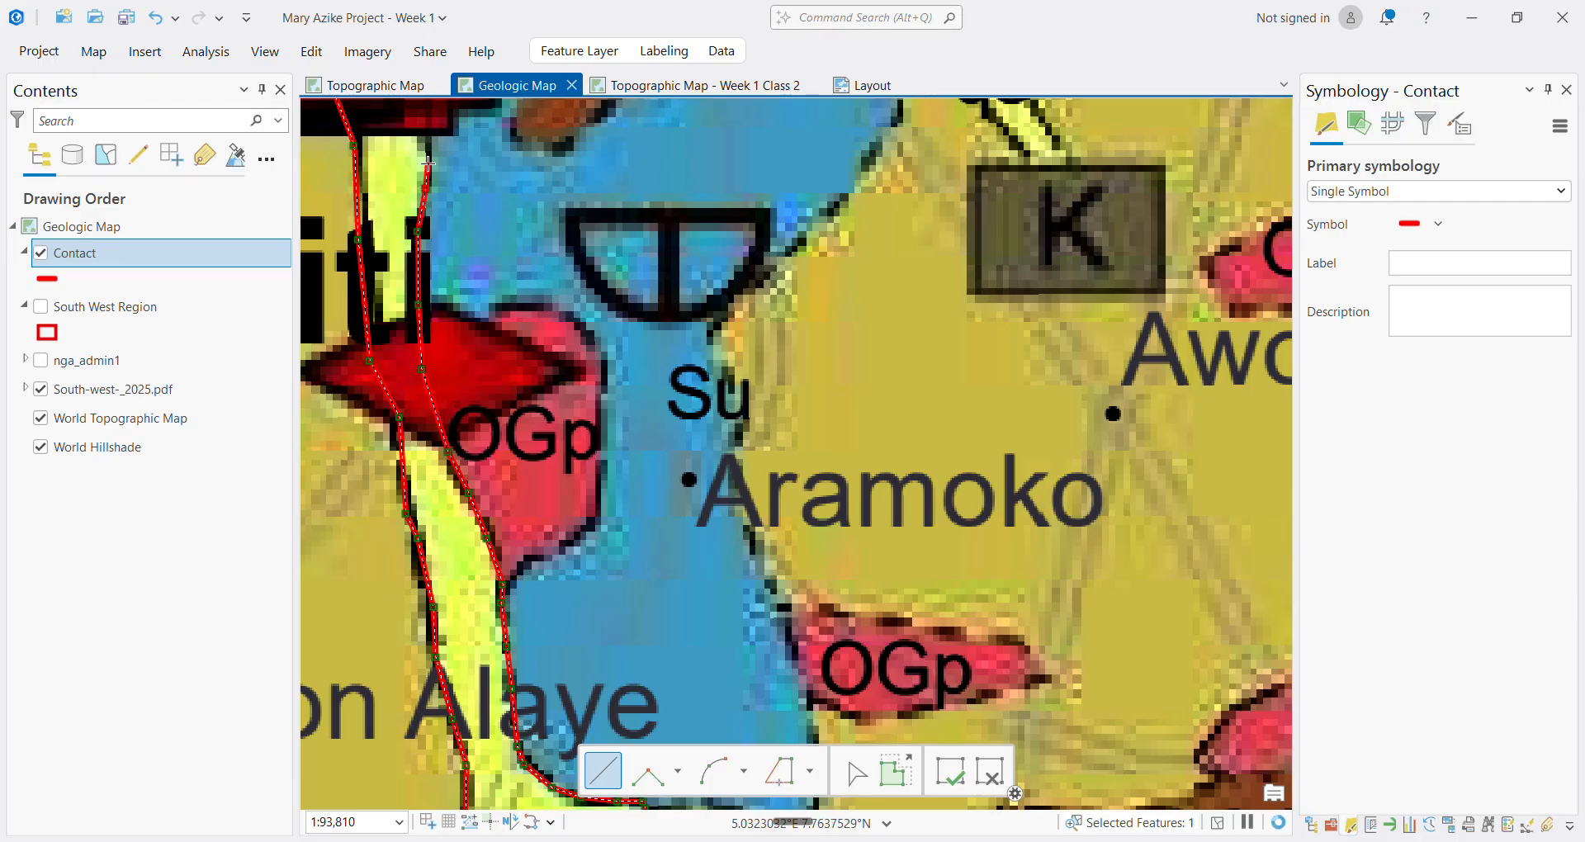
scroll(428, 175, down, 5)
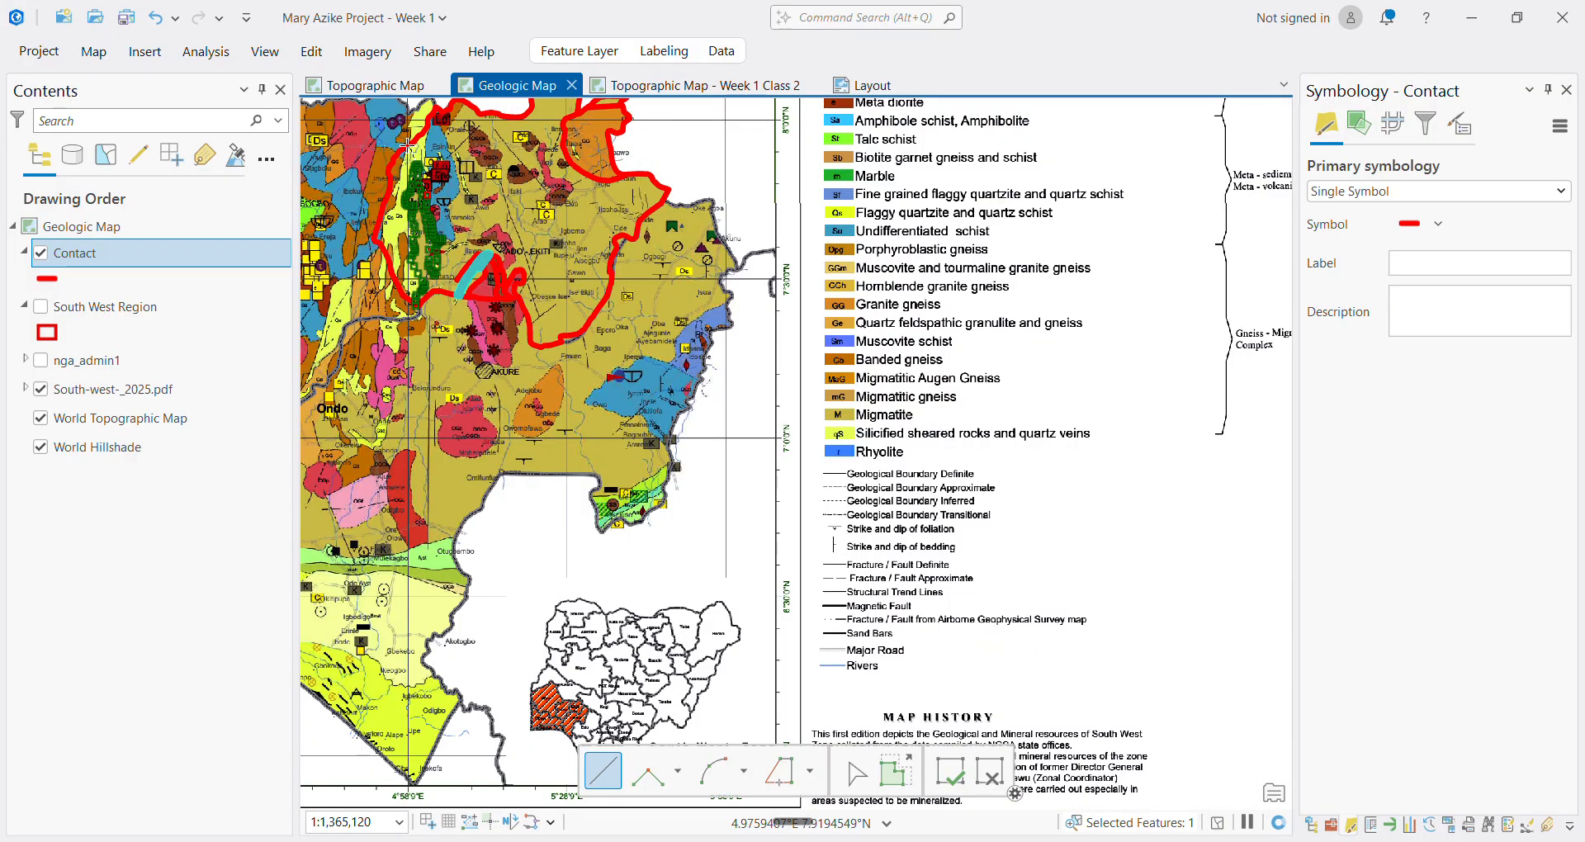
scroll(428, 175, up, 4)
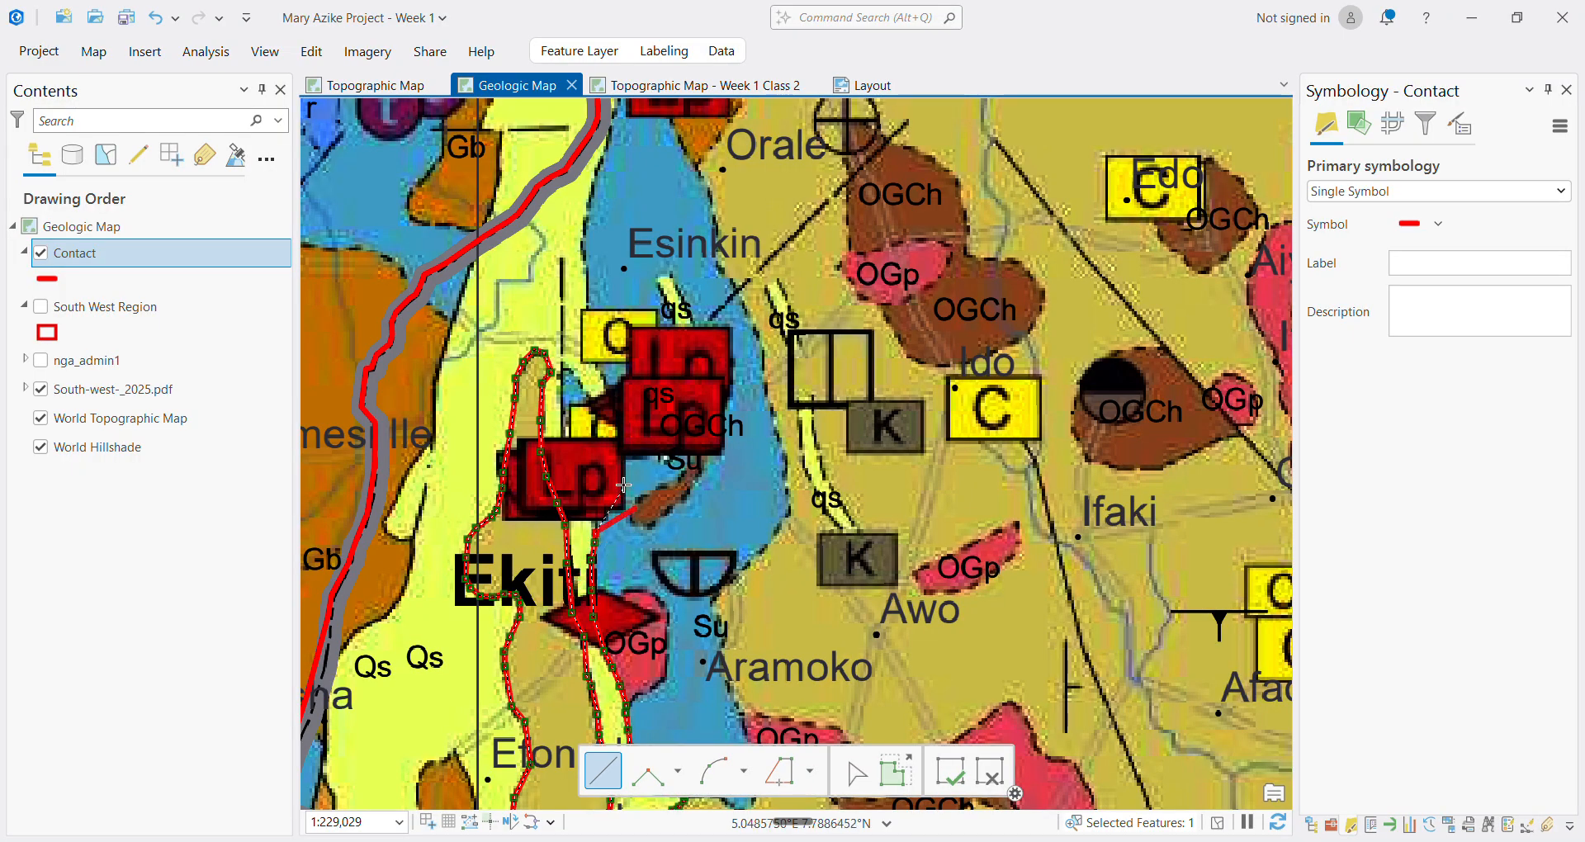
scroll(621, 476, up, 3)
scroll(588, 502, down, 3)
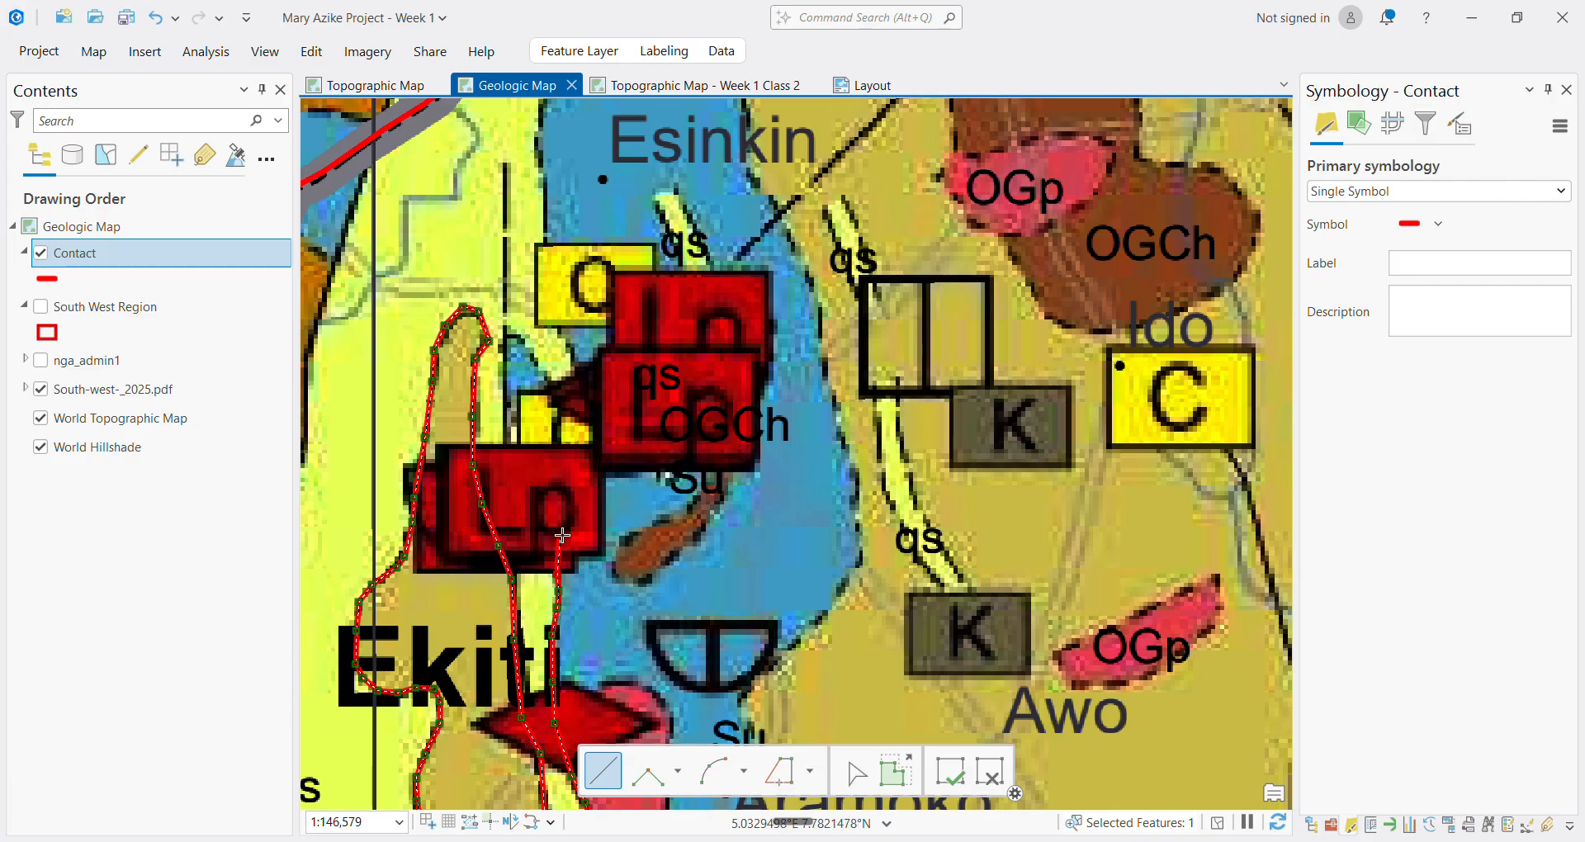
click(562, 534)
click(570, 493)
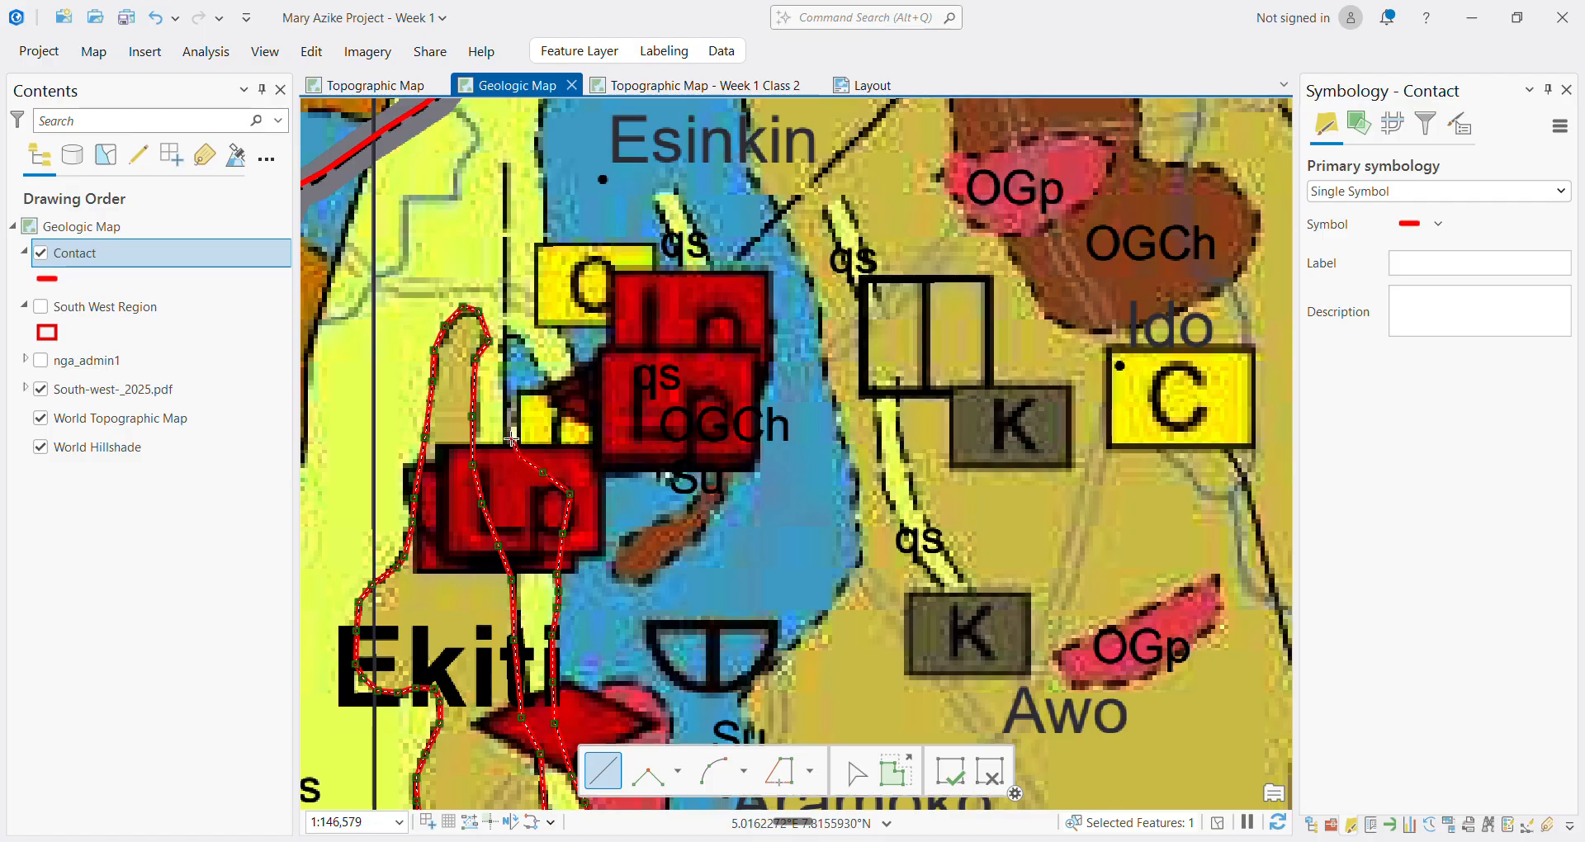
Trace the contact around the small blue wedge north of the Lp symbol, then north from its eastern end into the yellow box symbol
click(523, 334)
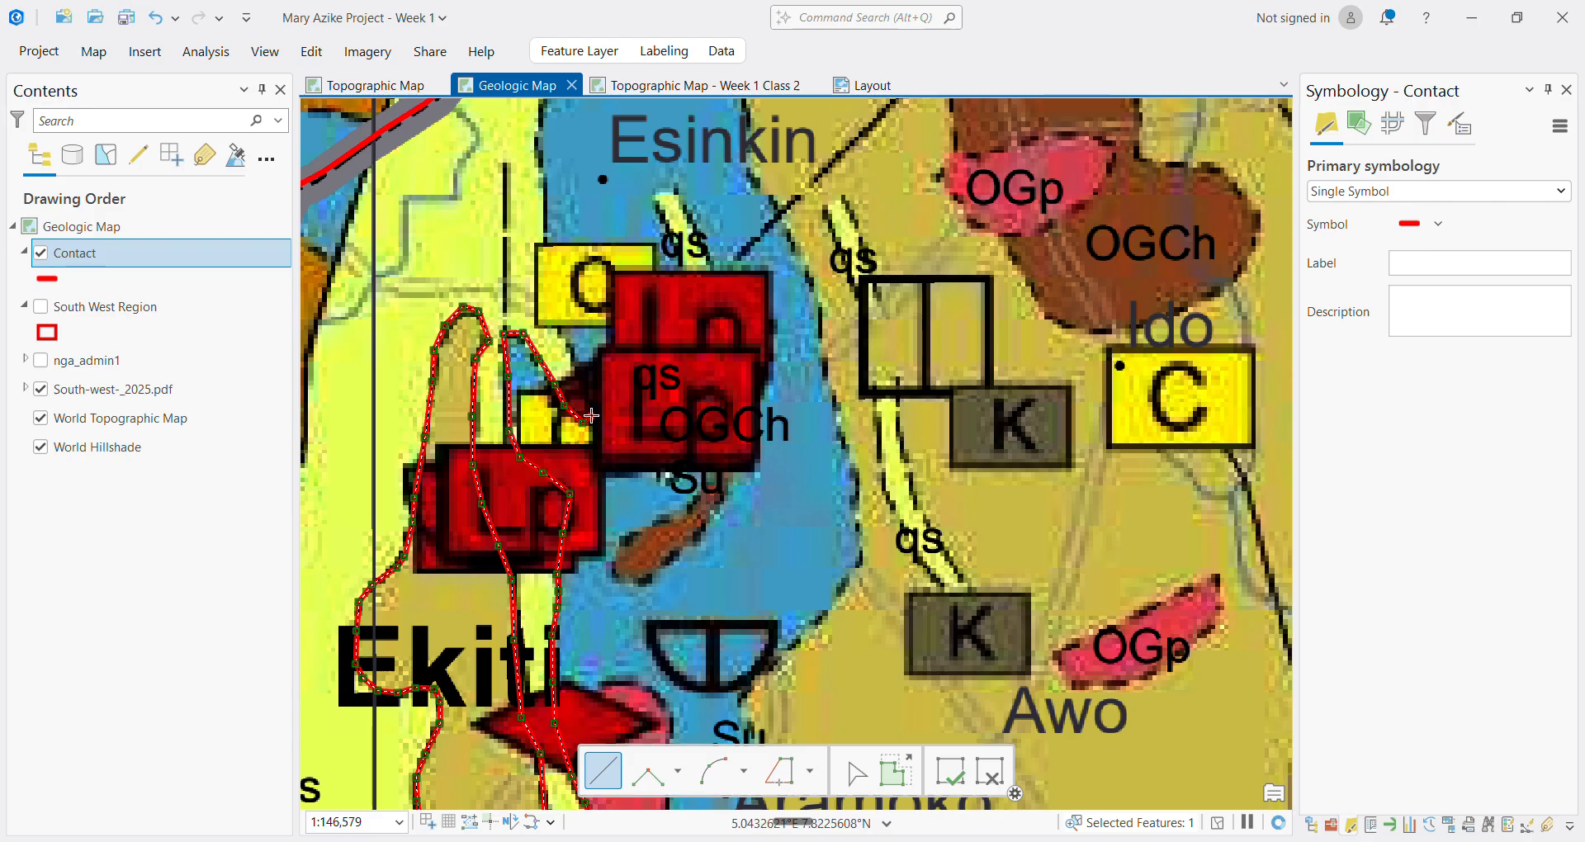
click(585, 422)
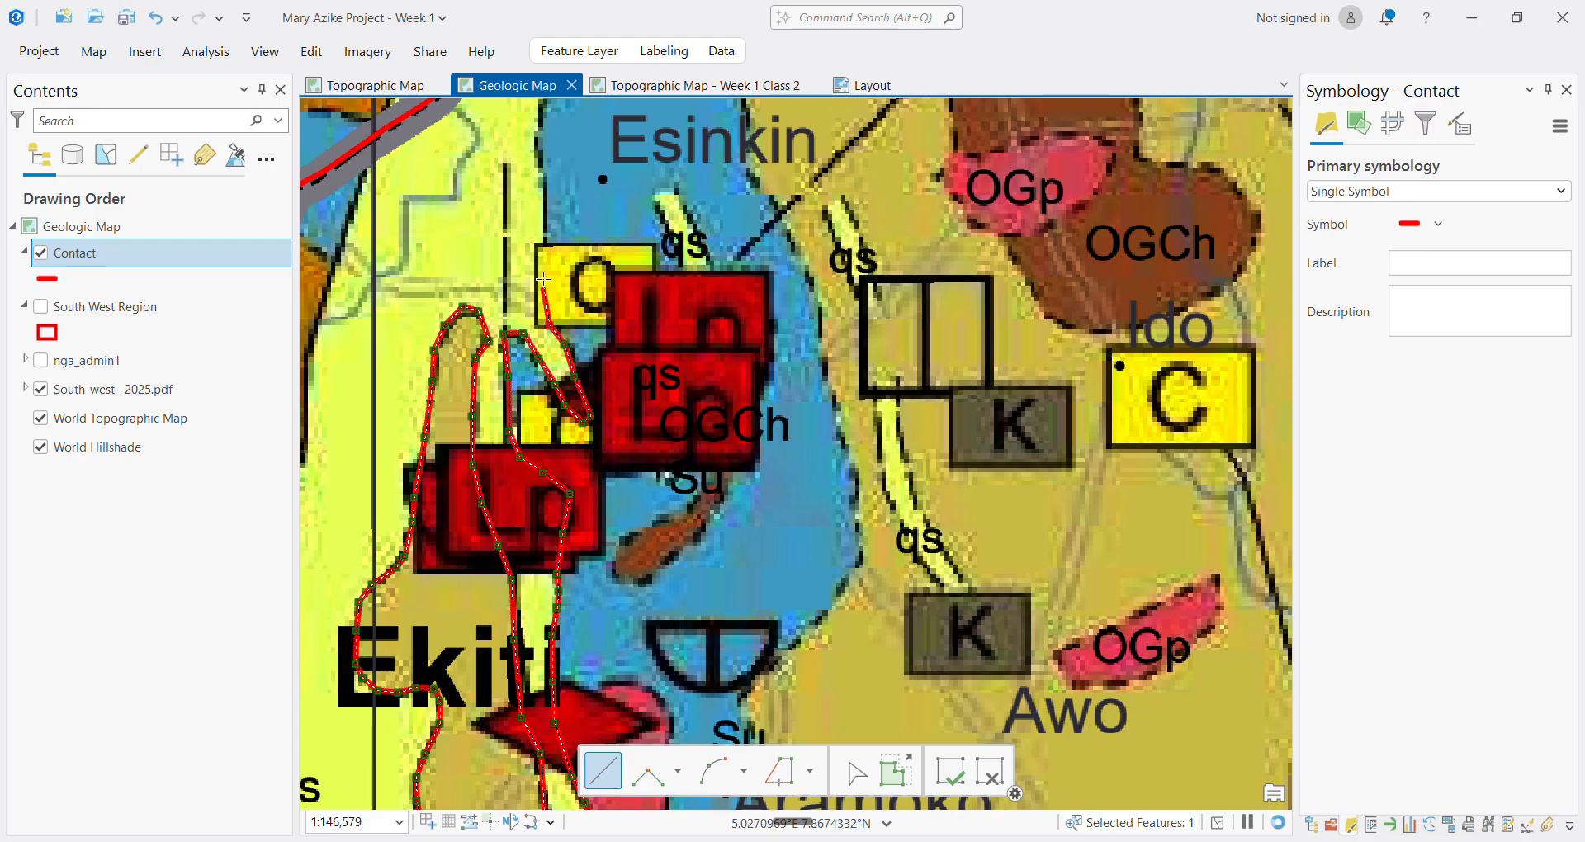
click(543, 279)
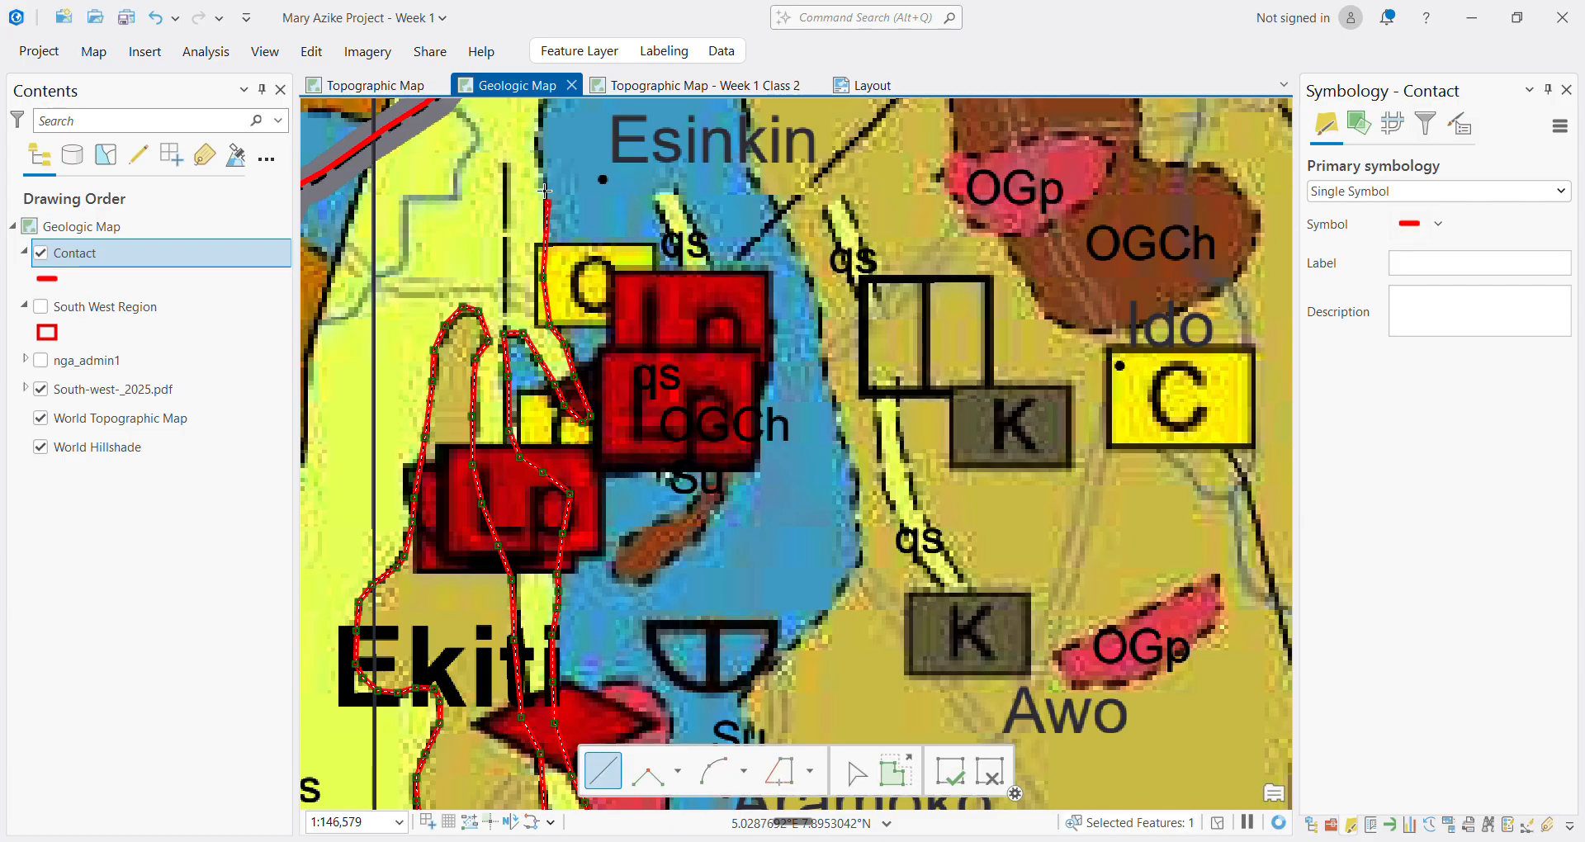
Undo the stray vertices and trace the contact north along the blue unit's western edge past Esinkin, to just below the Ekiti boundary
scroll(539, 166, down, 5)
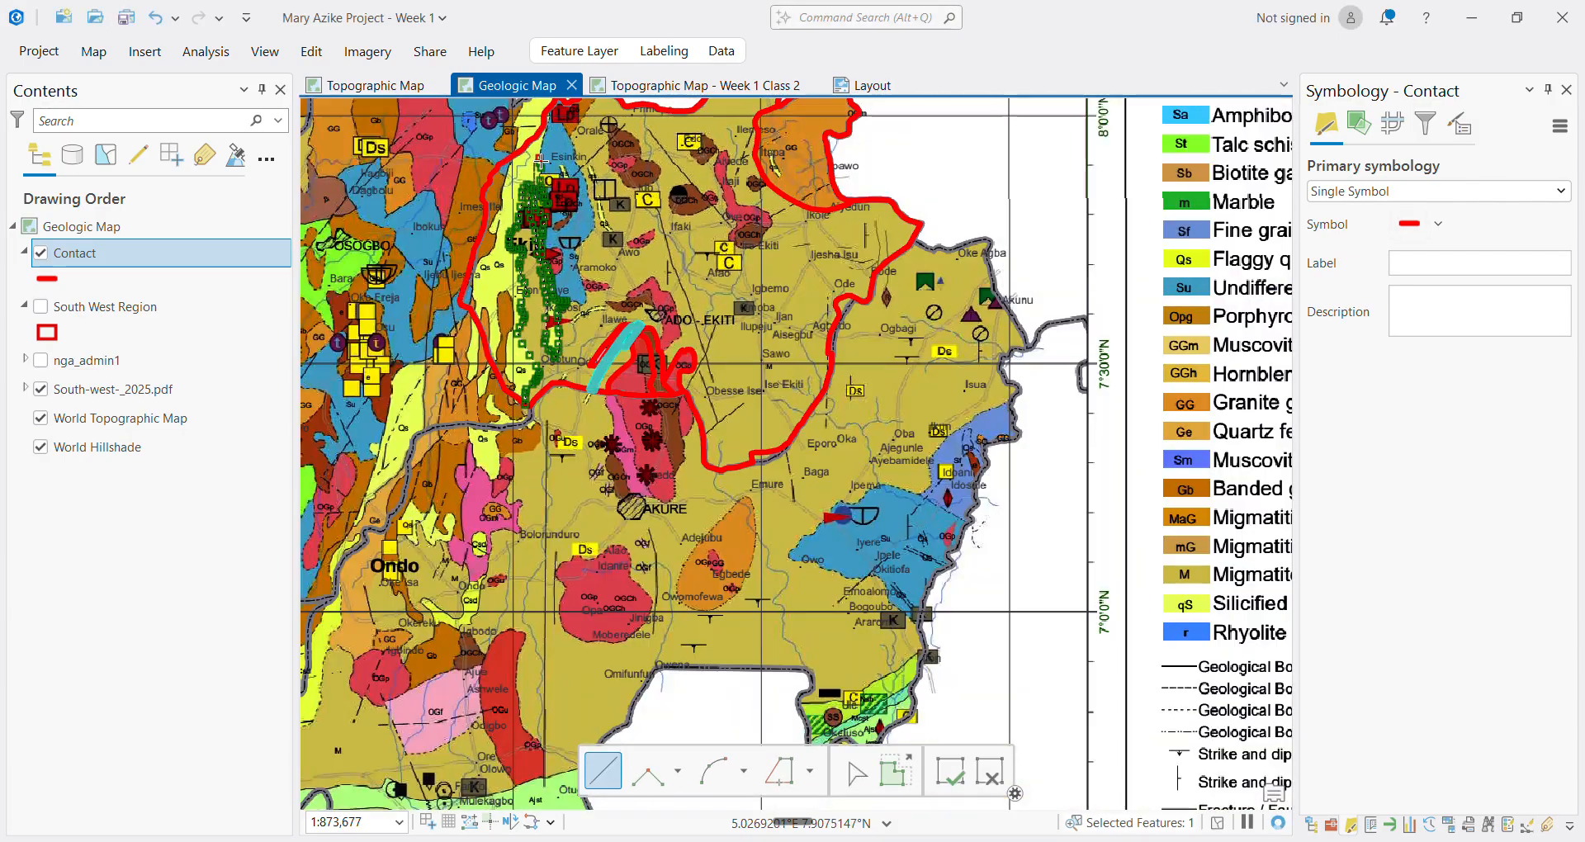
scroll(546, 100, up, 3)
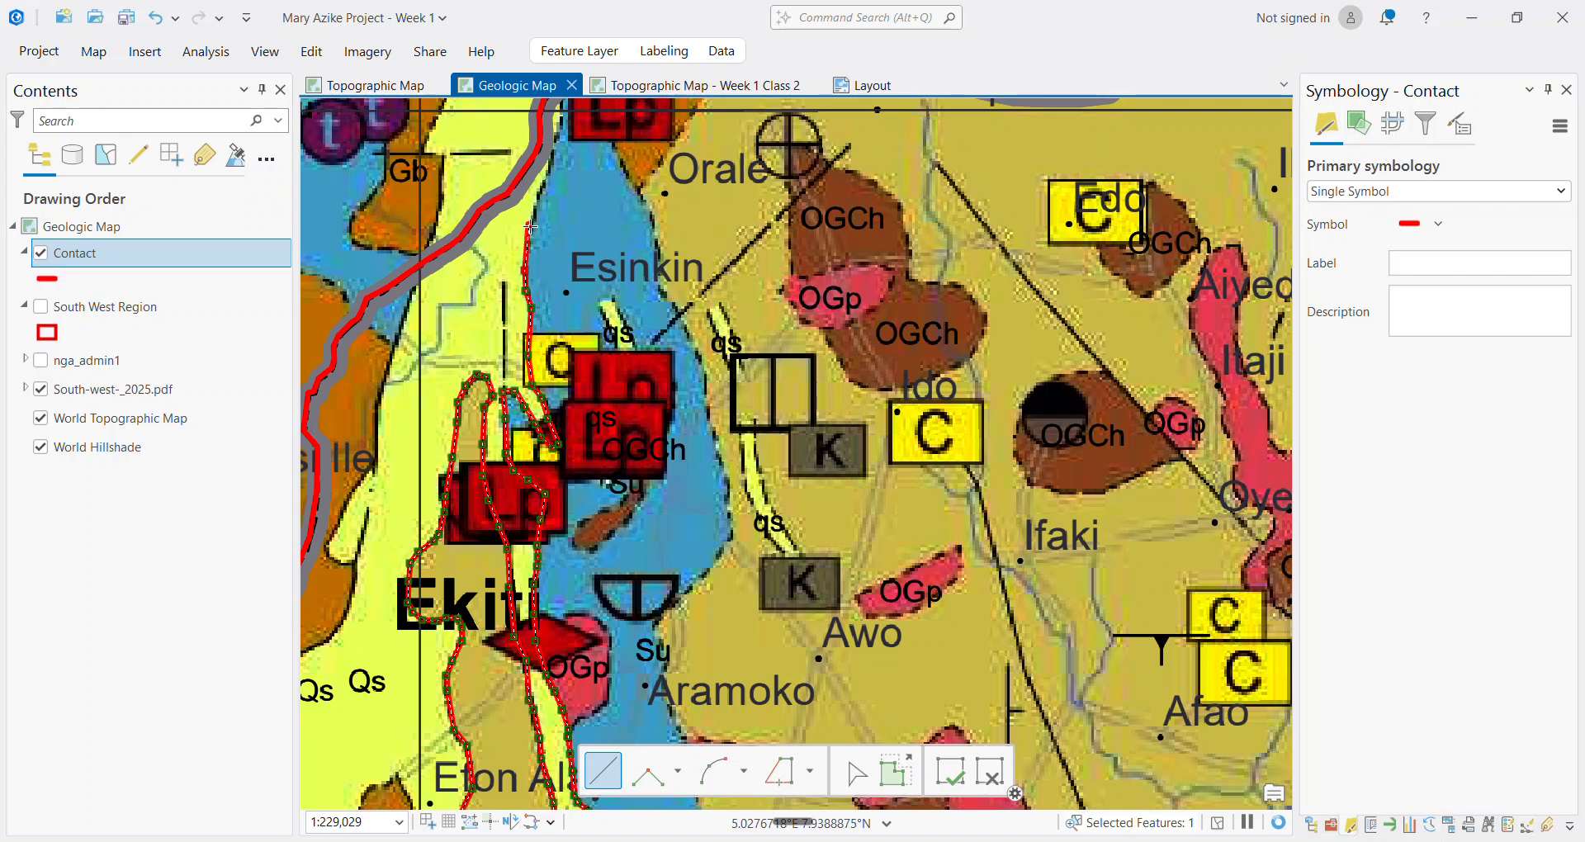
scroll(530, 233, down, 3)
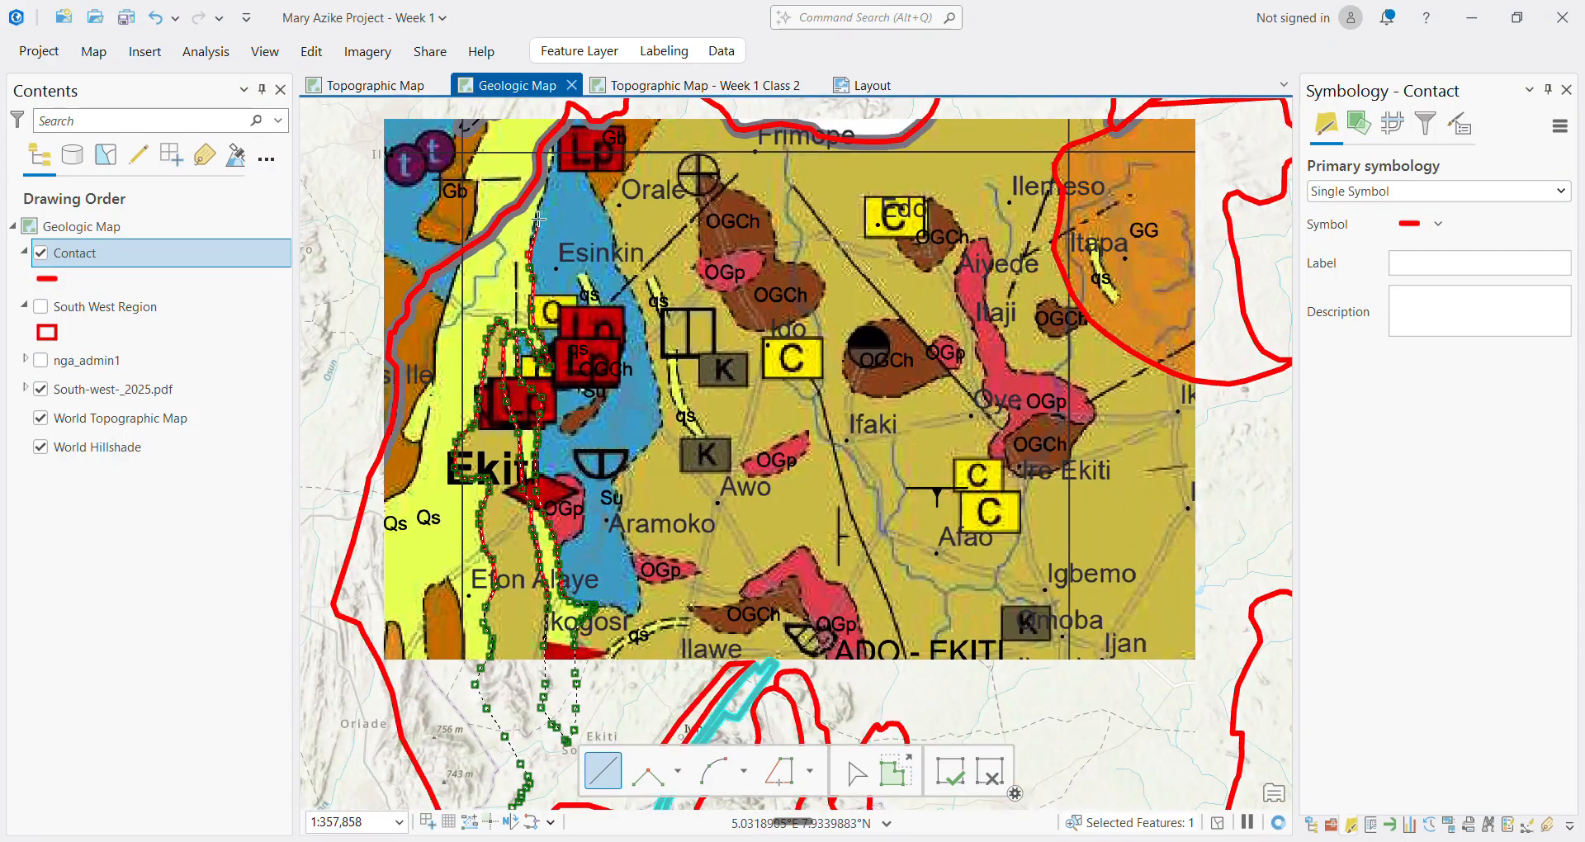
scroll(526, 238, up, 4)
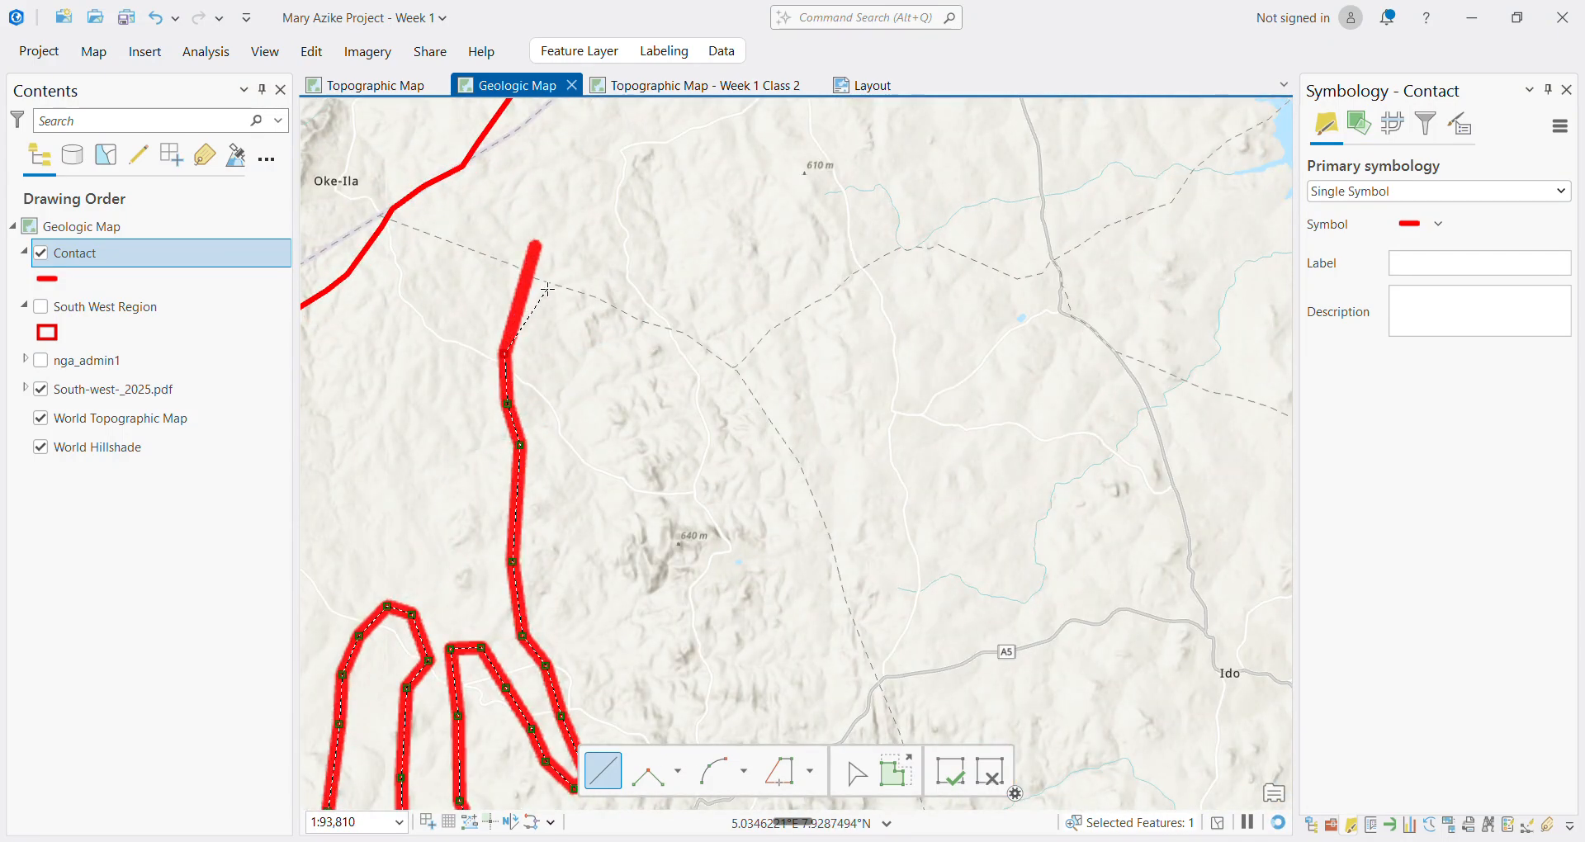
key(ctrl+z)
key(ctrl+z)
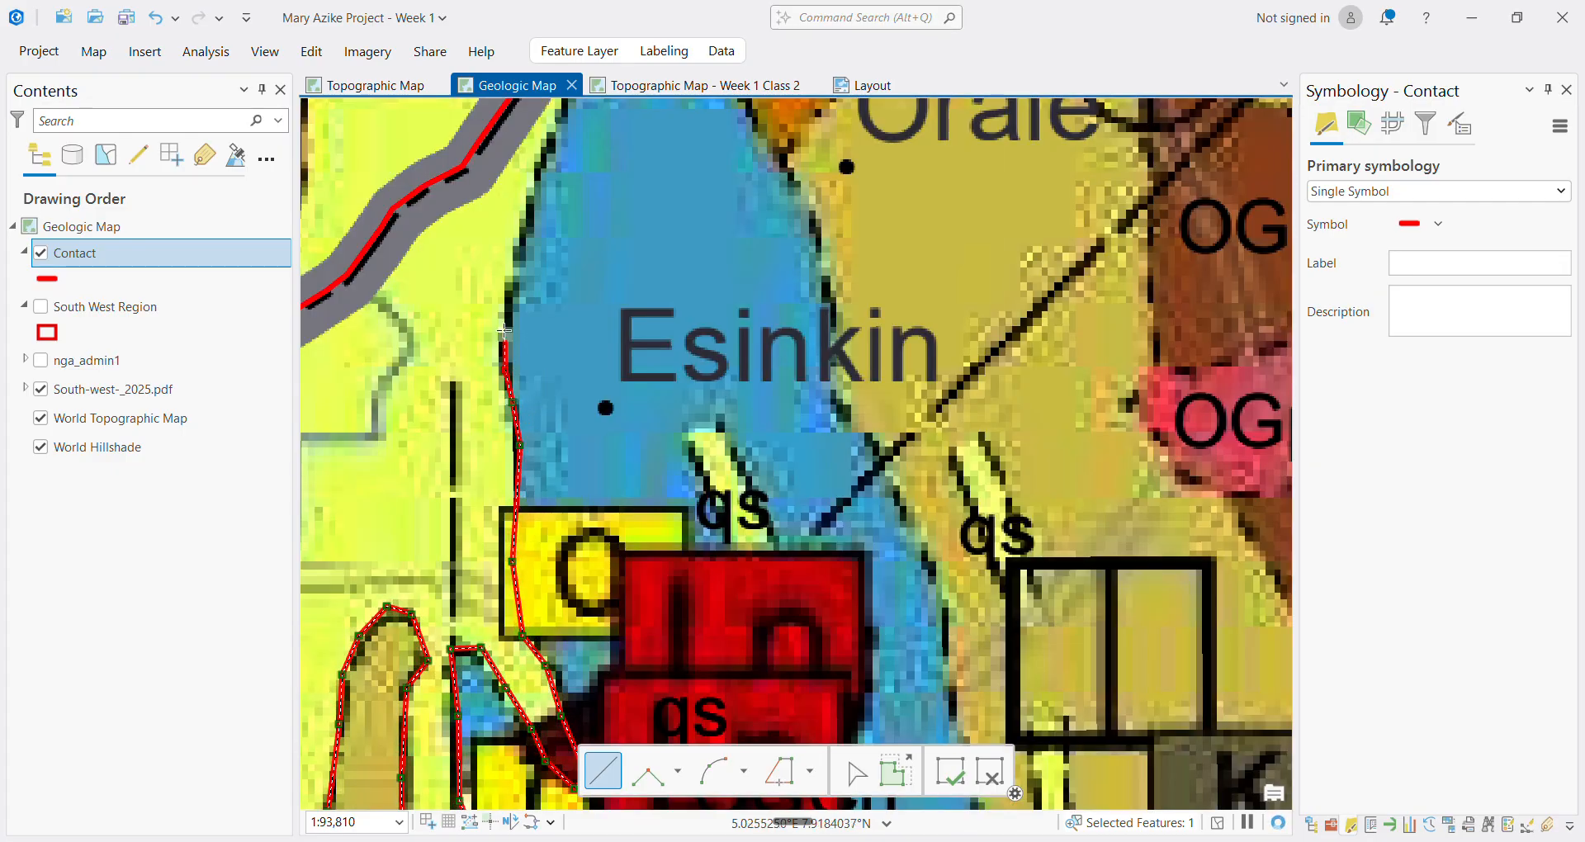
click(505, 312)
click(533, 198)
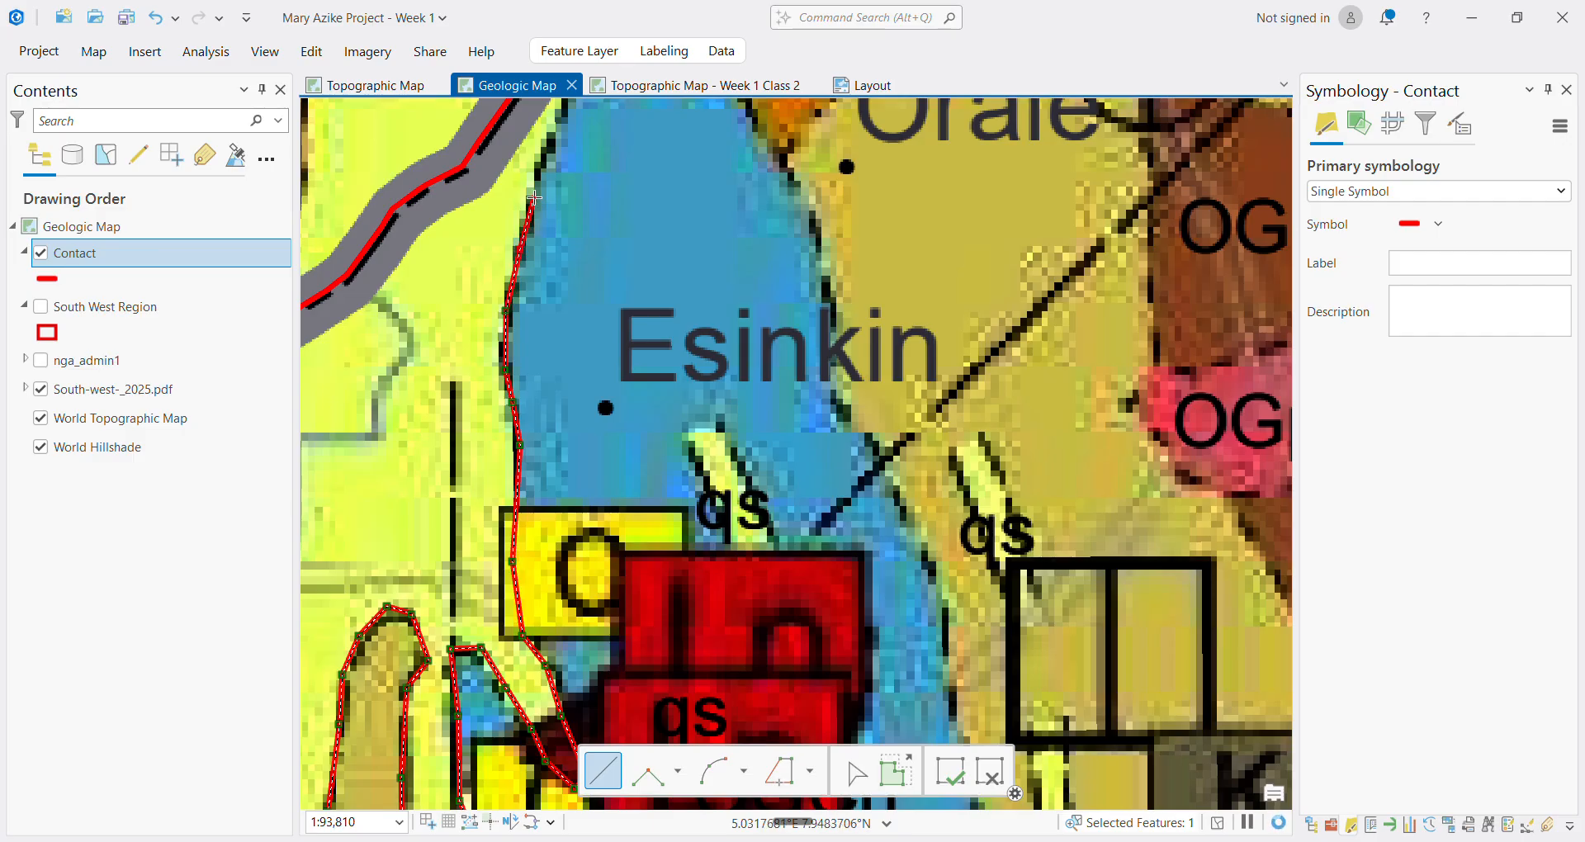
Extend the contact north along the blue unit's western edge, past the Lp symbol near Orale, and finish it on the Ekiti boundary
click(542, 166)
click(560, 134)
scroll(564, 142, down, 6)
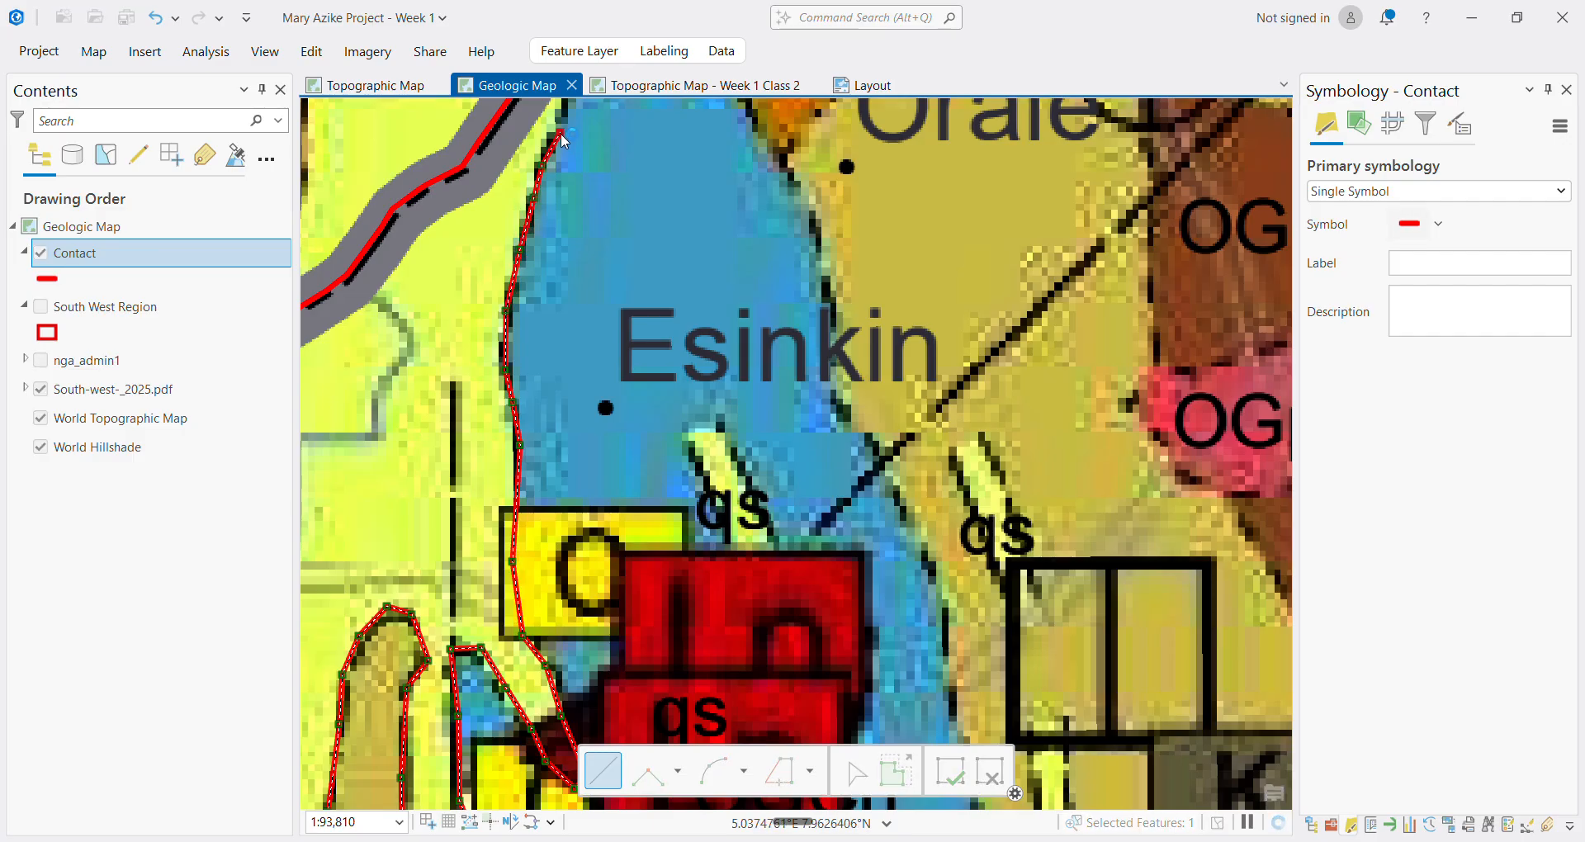
scroll(556, 107, up, 3)
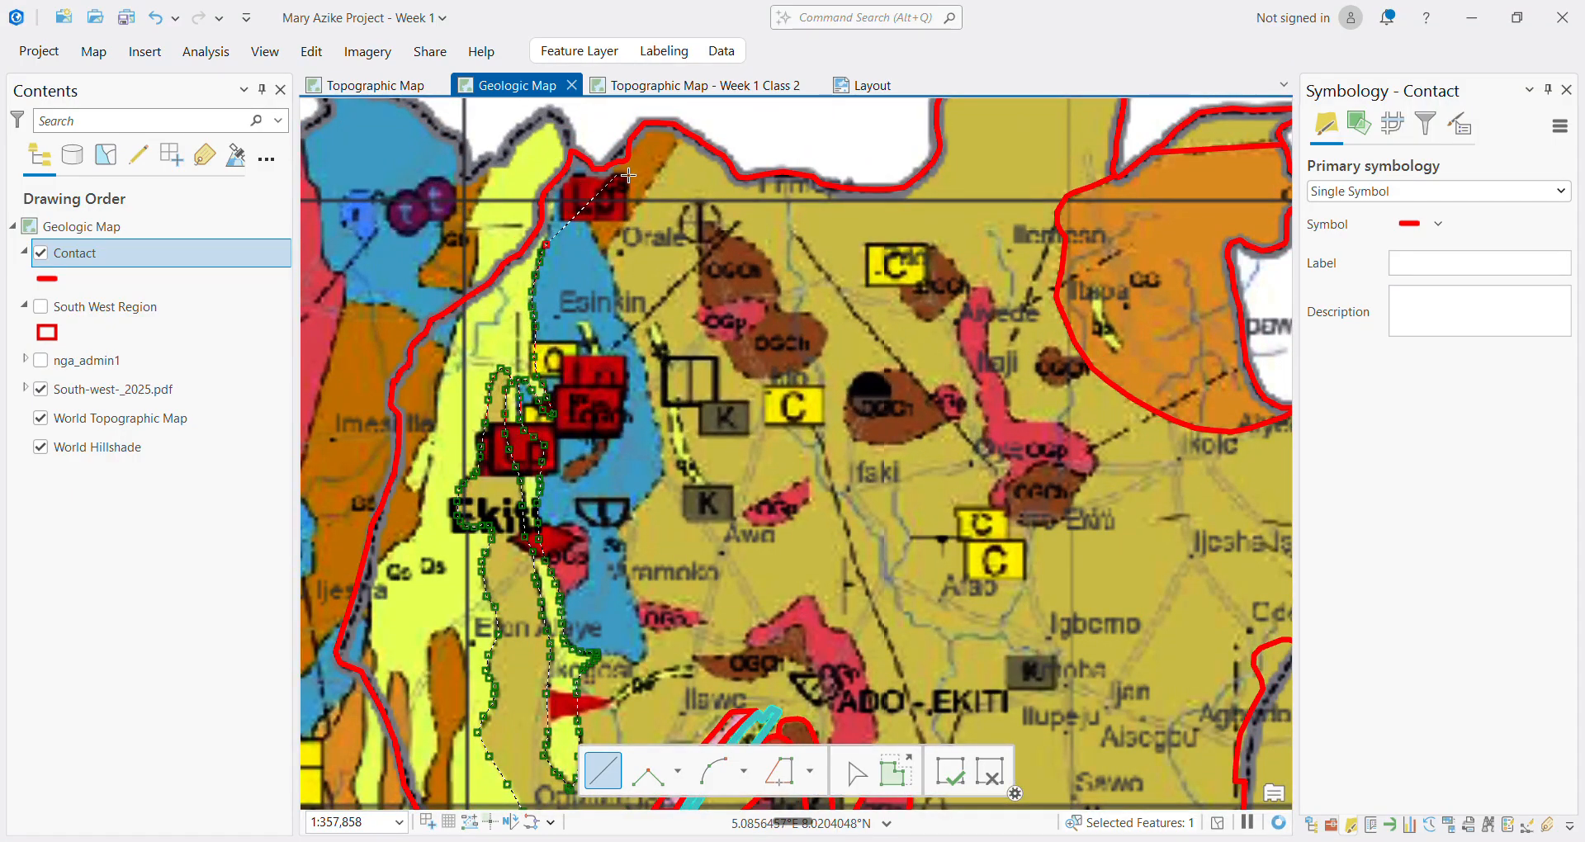
scroll(558, 196, up, 3)
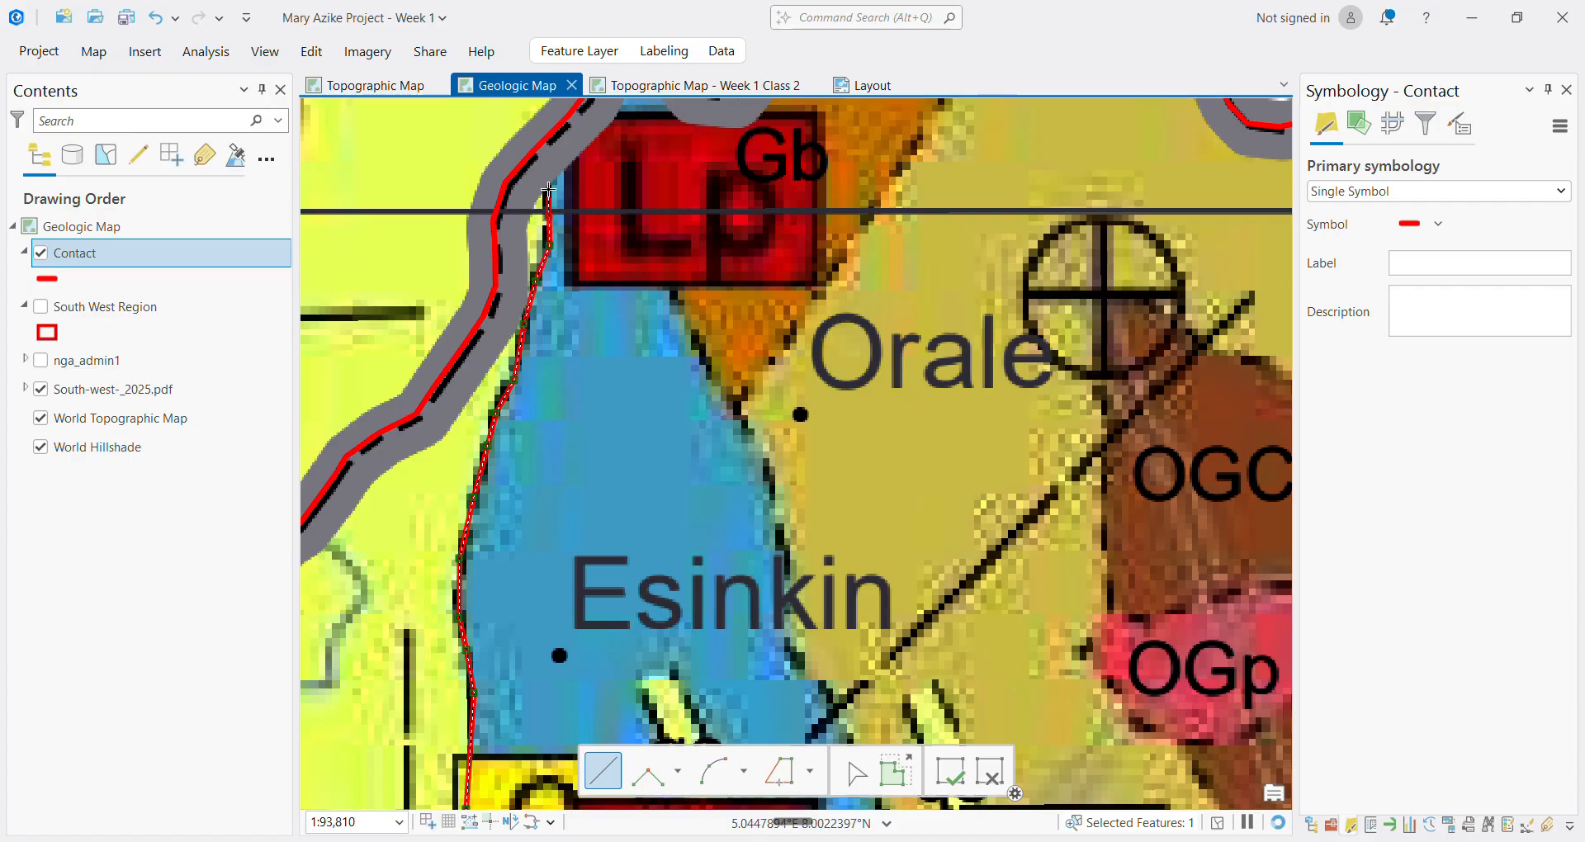
scroll(547, 185, down, 2)
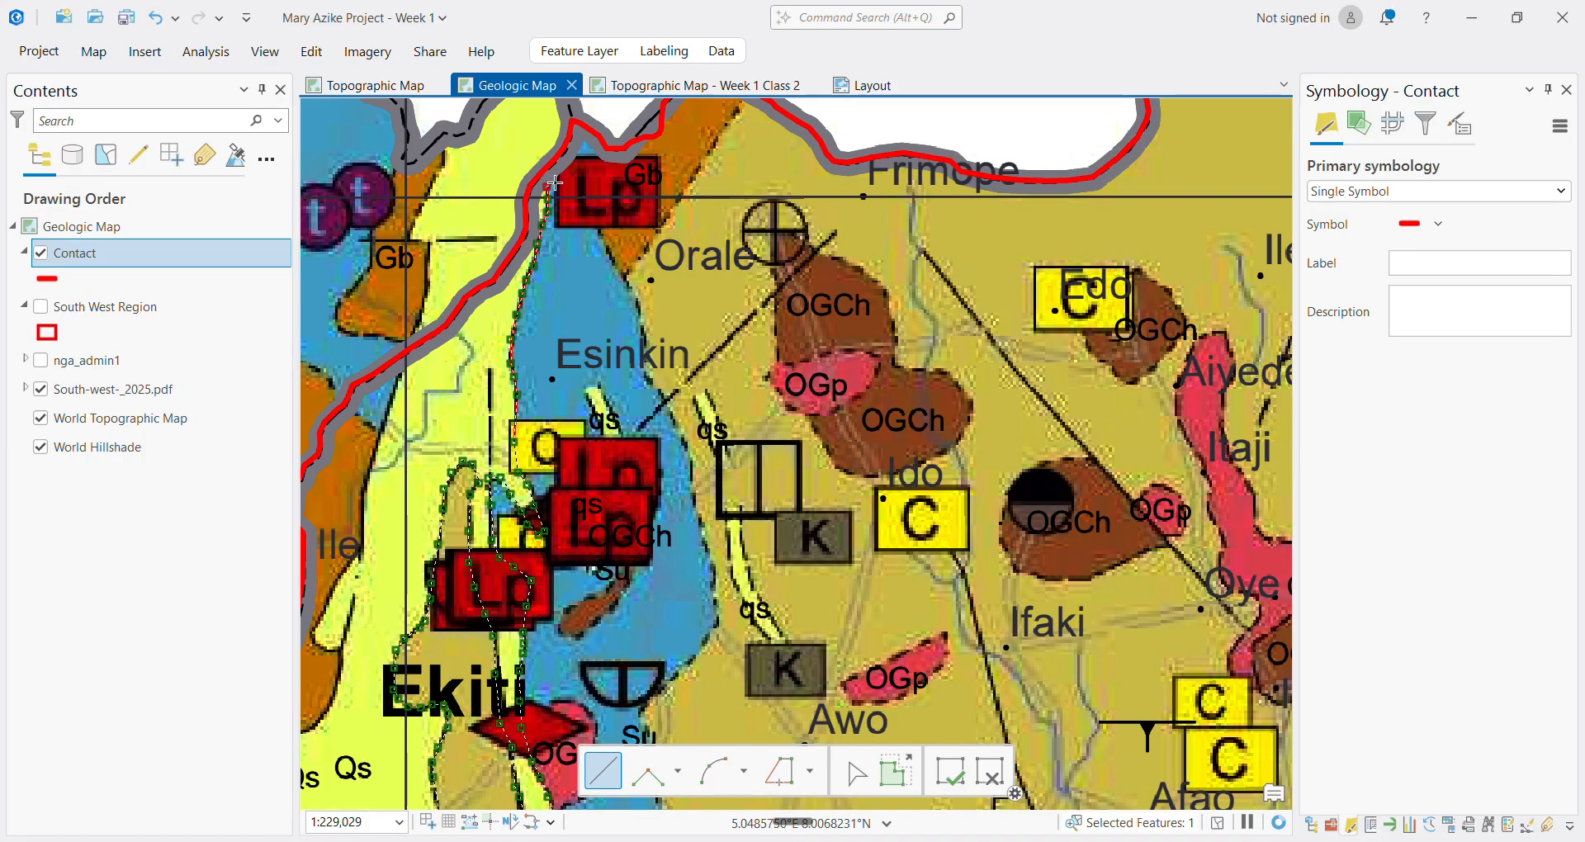
scroll(520, 183, up, 2)
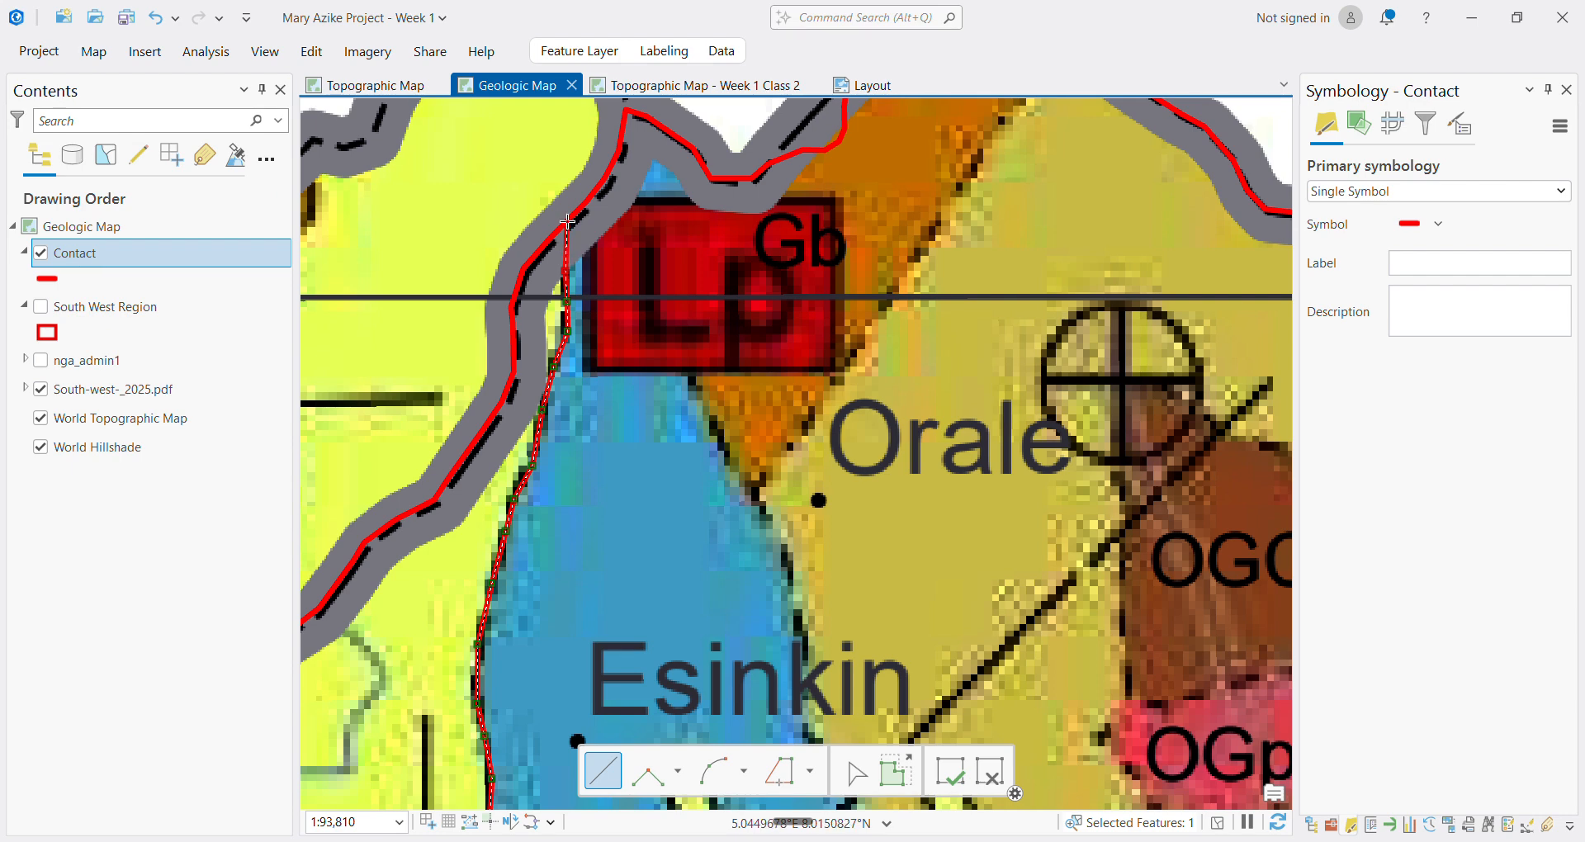
scroll(567, 221, up, 2)
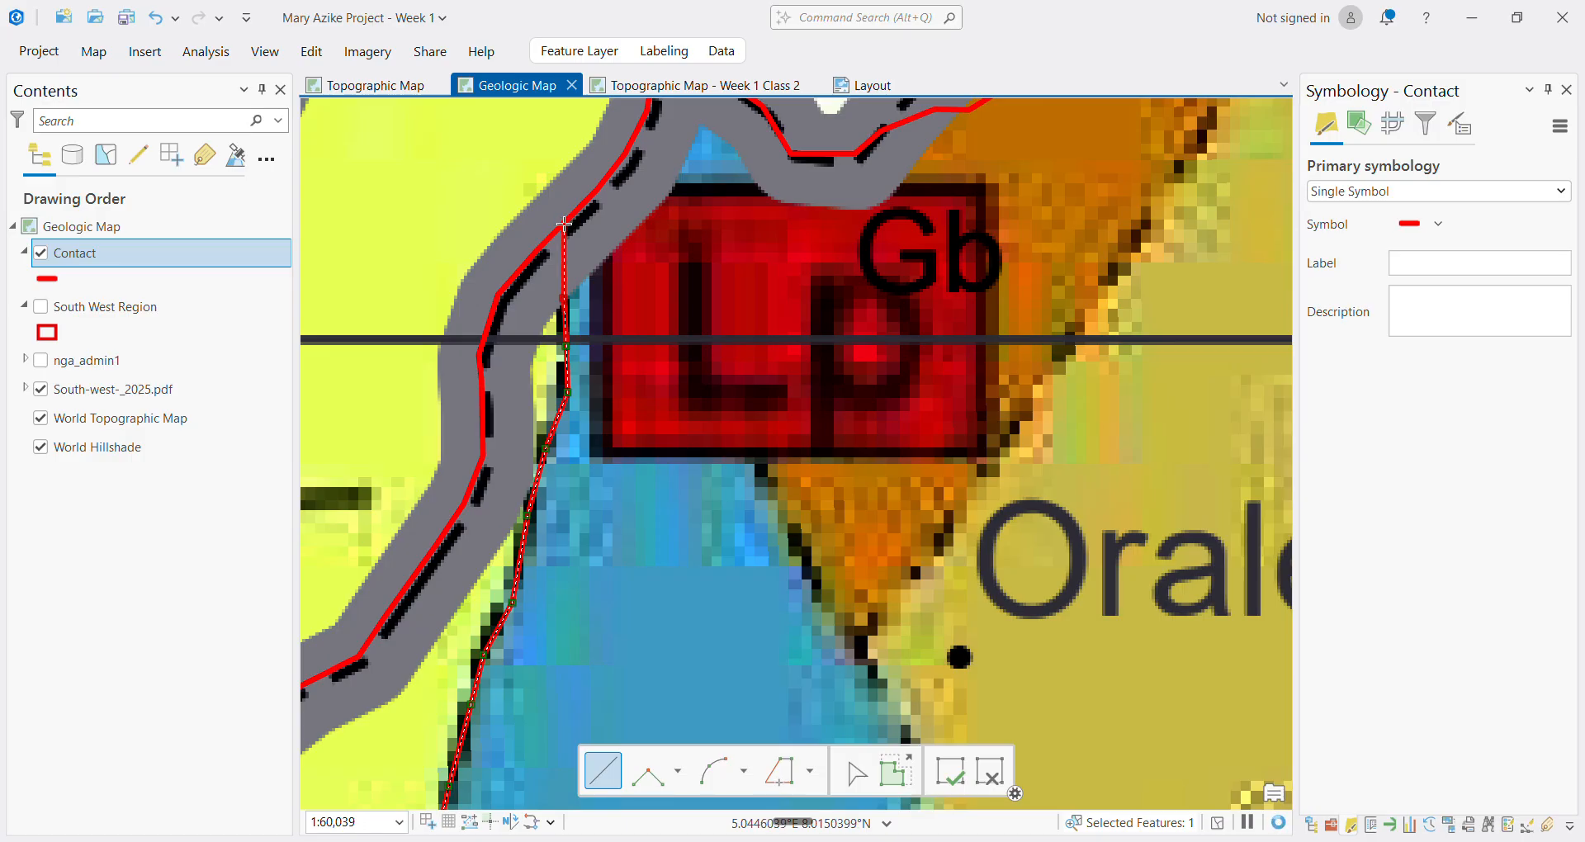
double_click(563, 223)
Trace a new contact around the narrow orange unit southwest of Efon Alaye, starting and finishing on the western Ekiti boundary
scroll(617, 335, down, 5)
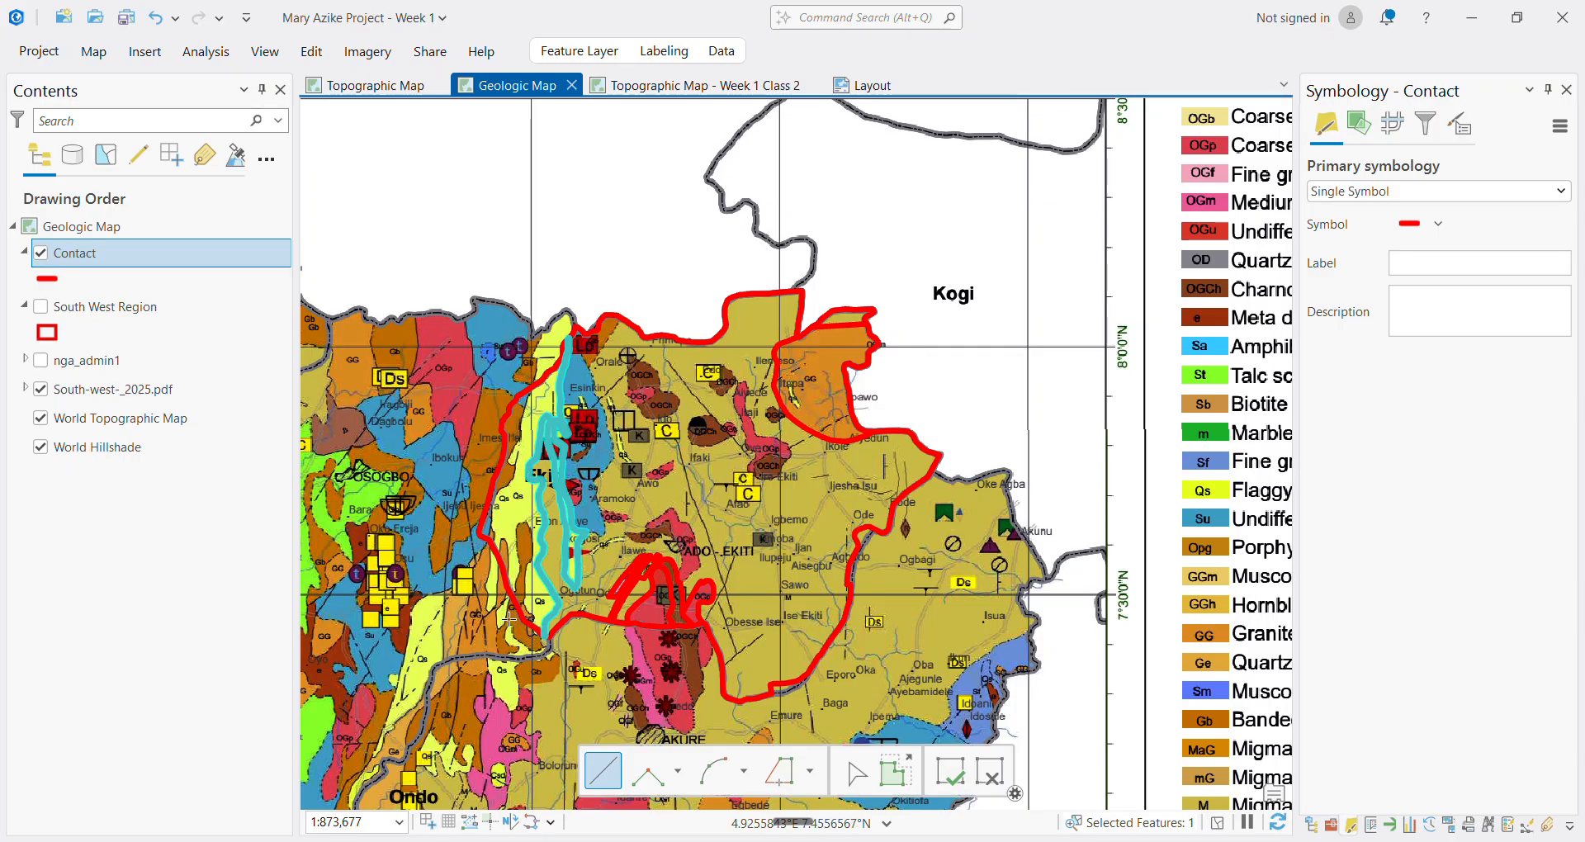
scroll(522, 610, up, 4)
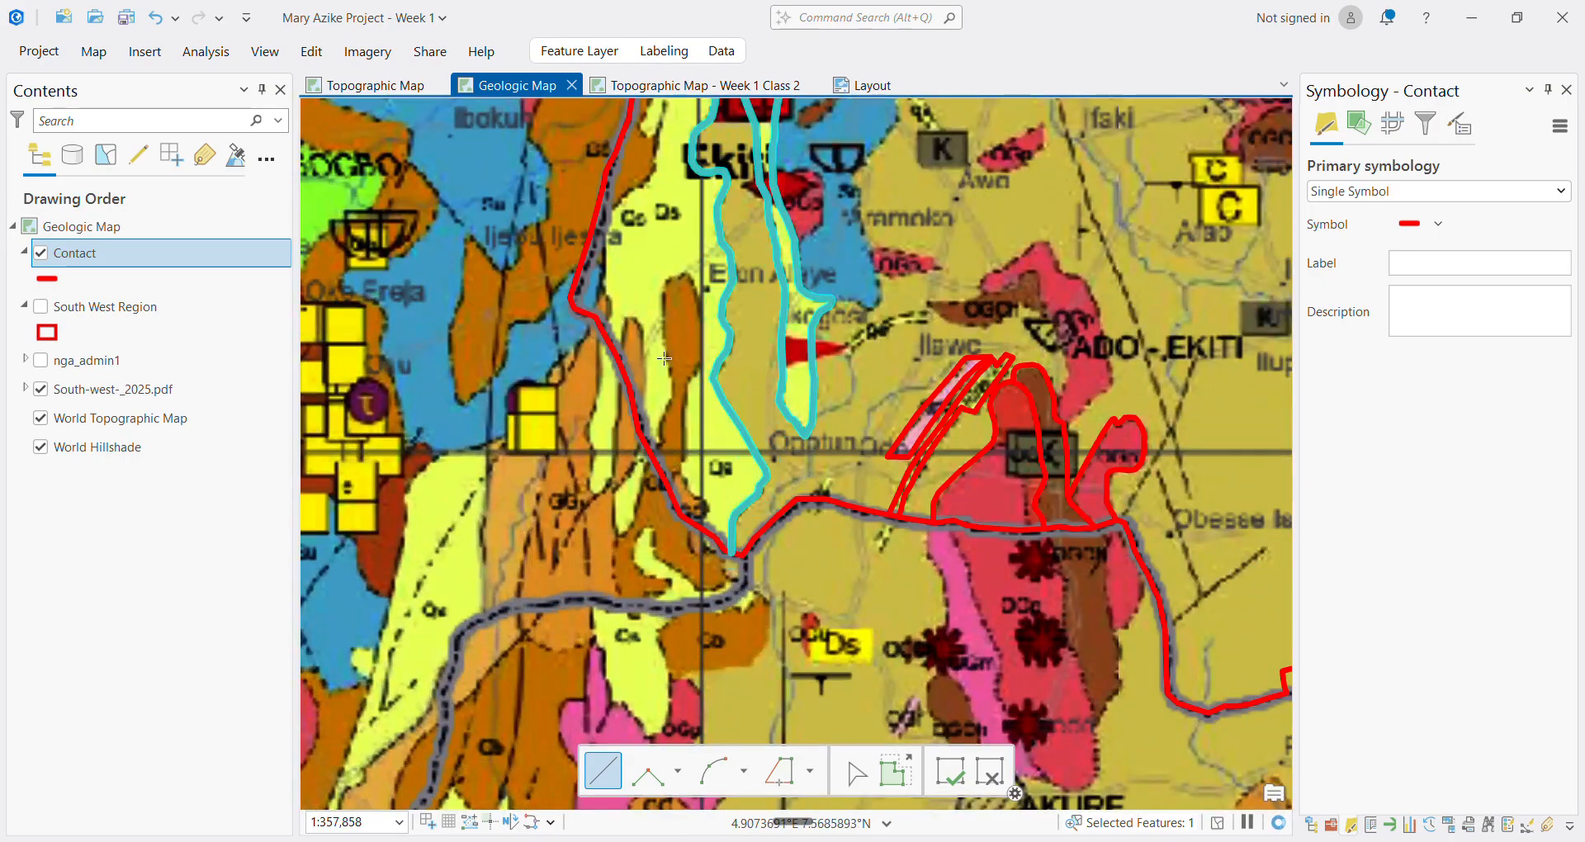
scroll(578, 446, up, 4)
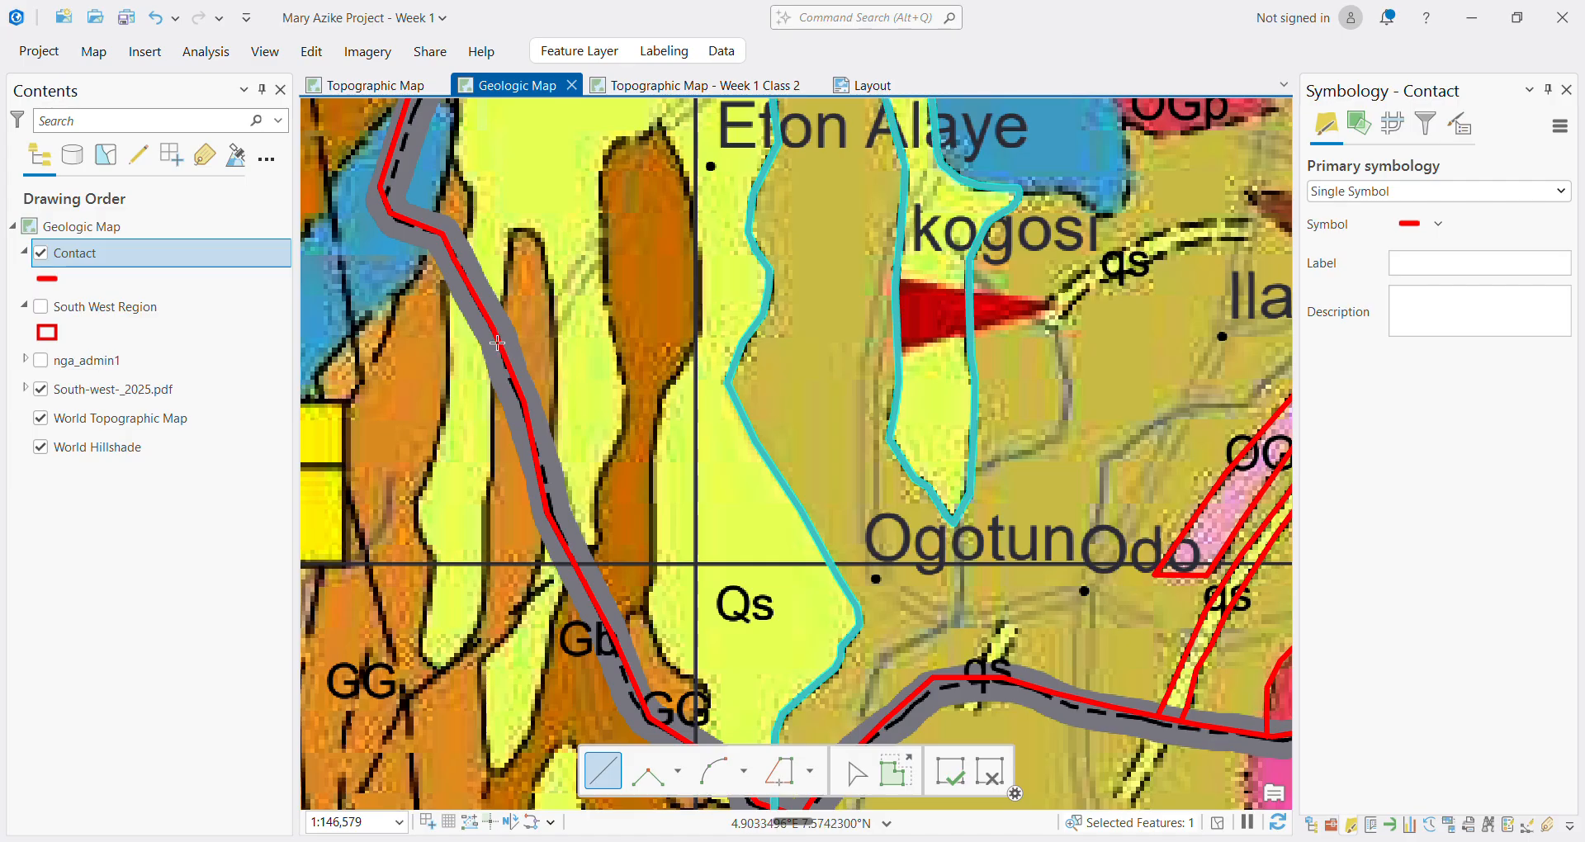
click(497, 343)
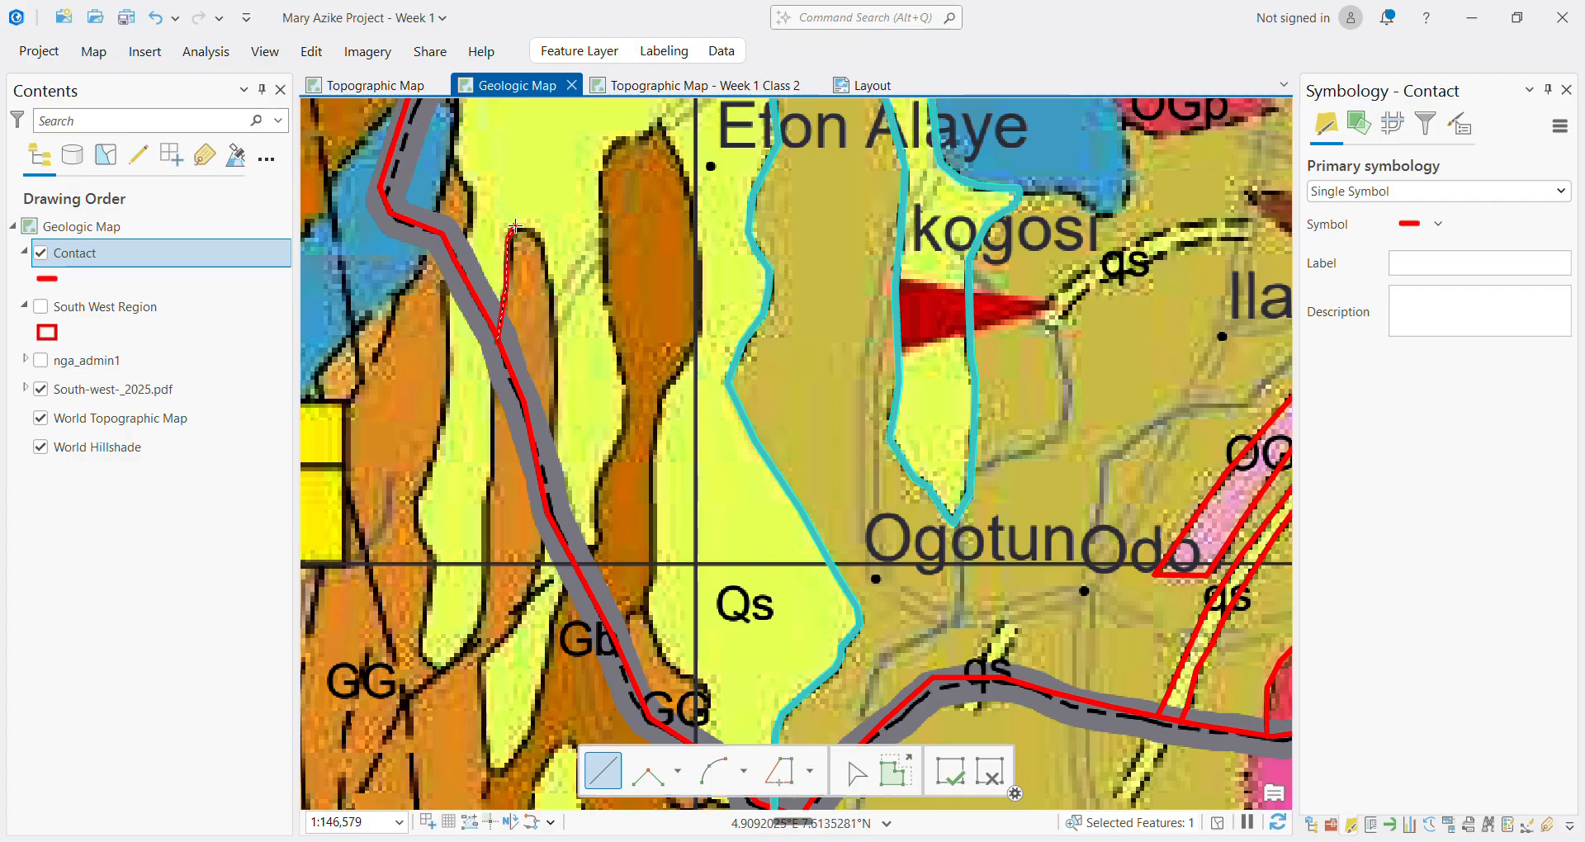
click(525, 226)
click(541, 240)
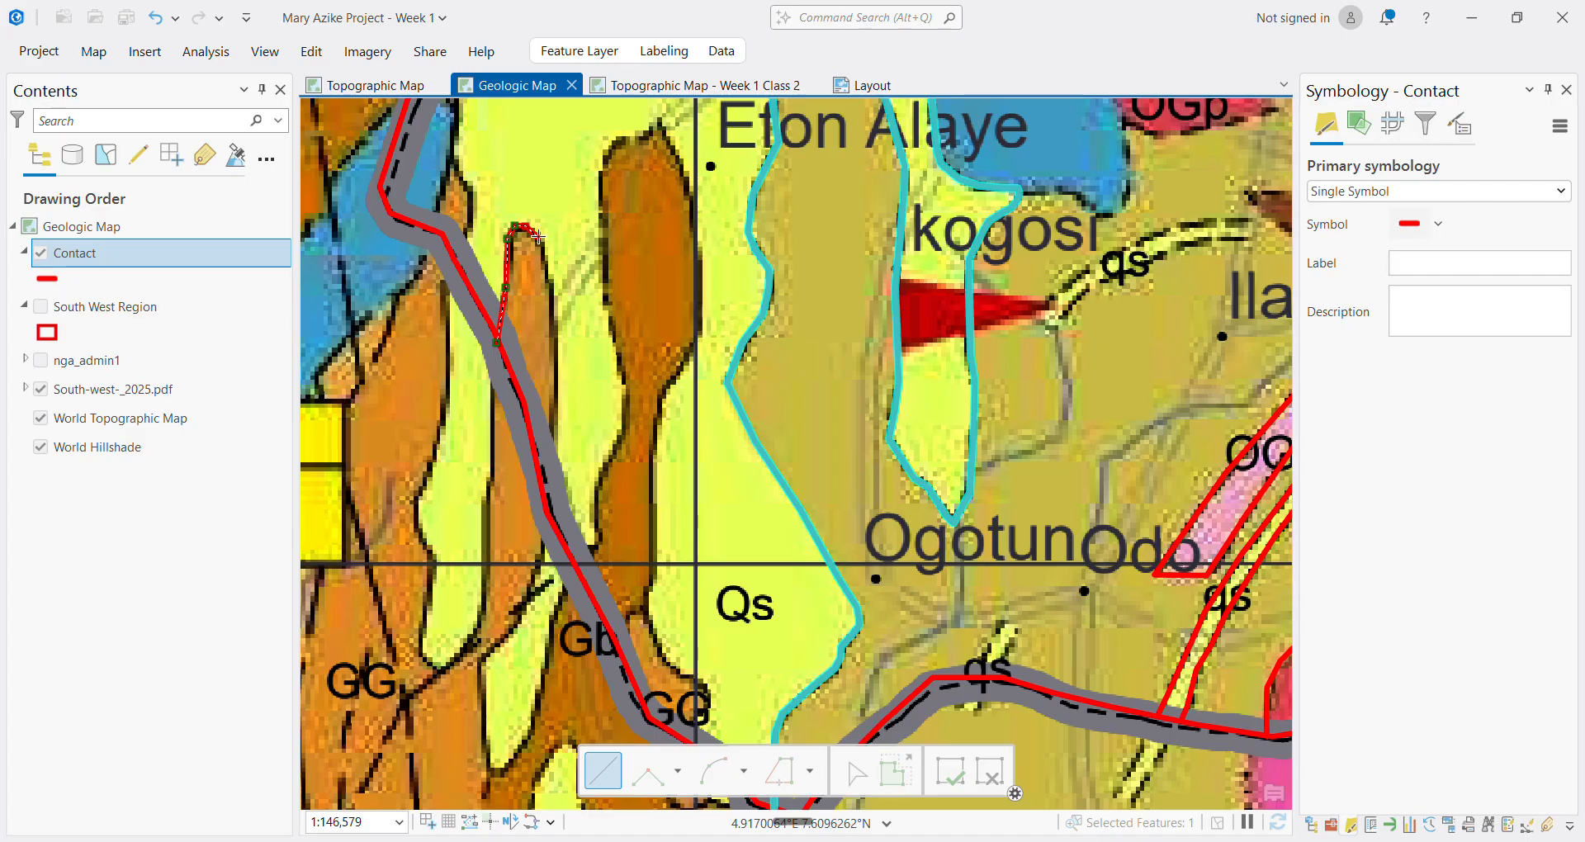
click(549, 280)
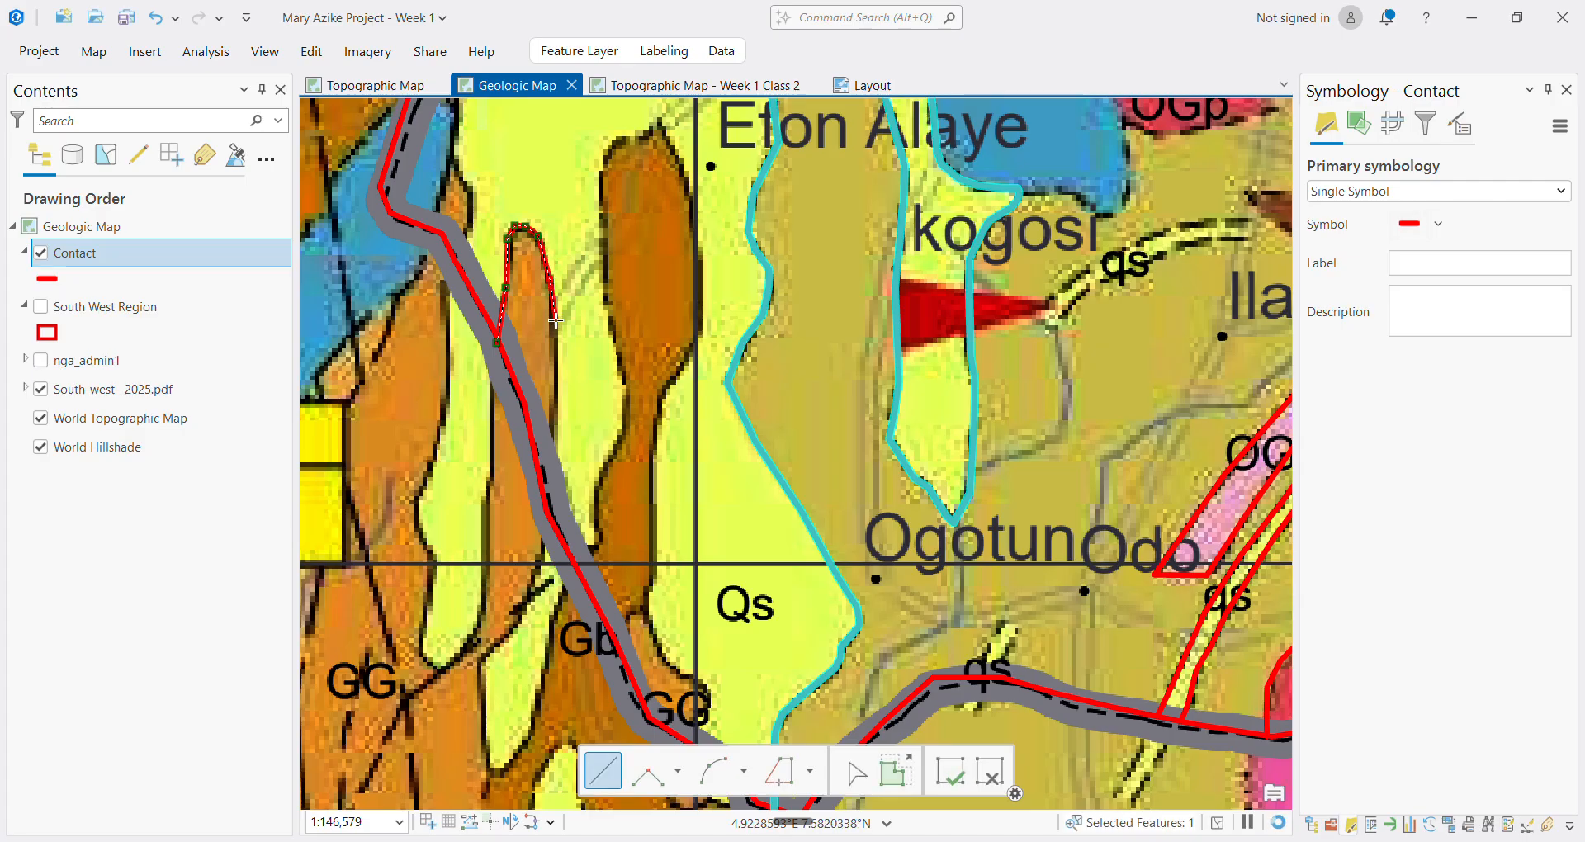
click(555, 359)
click(550, 432)
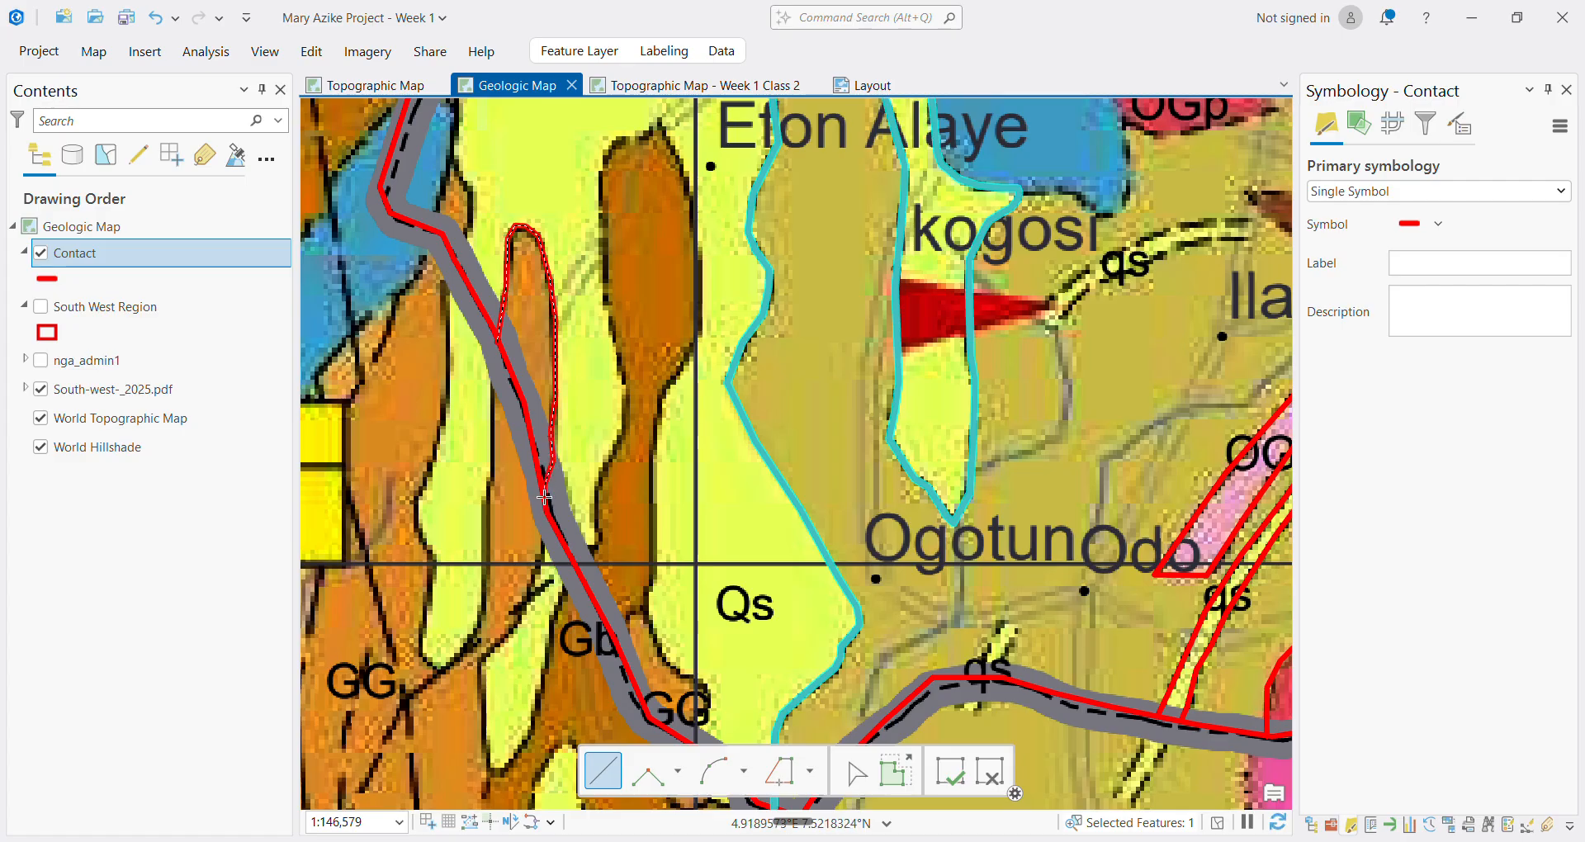
double_click(543, 496)
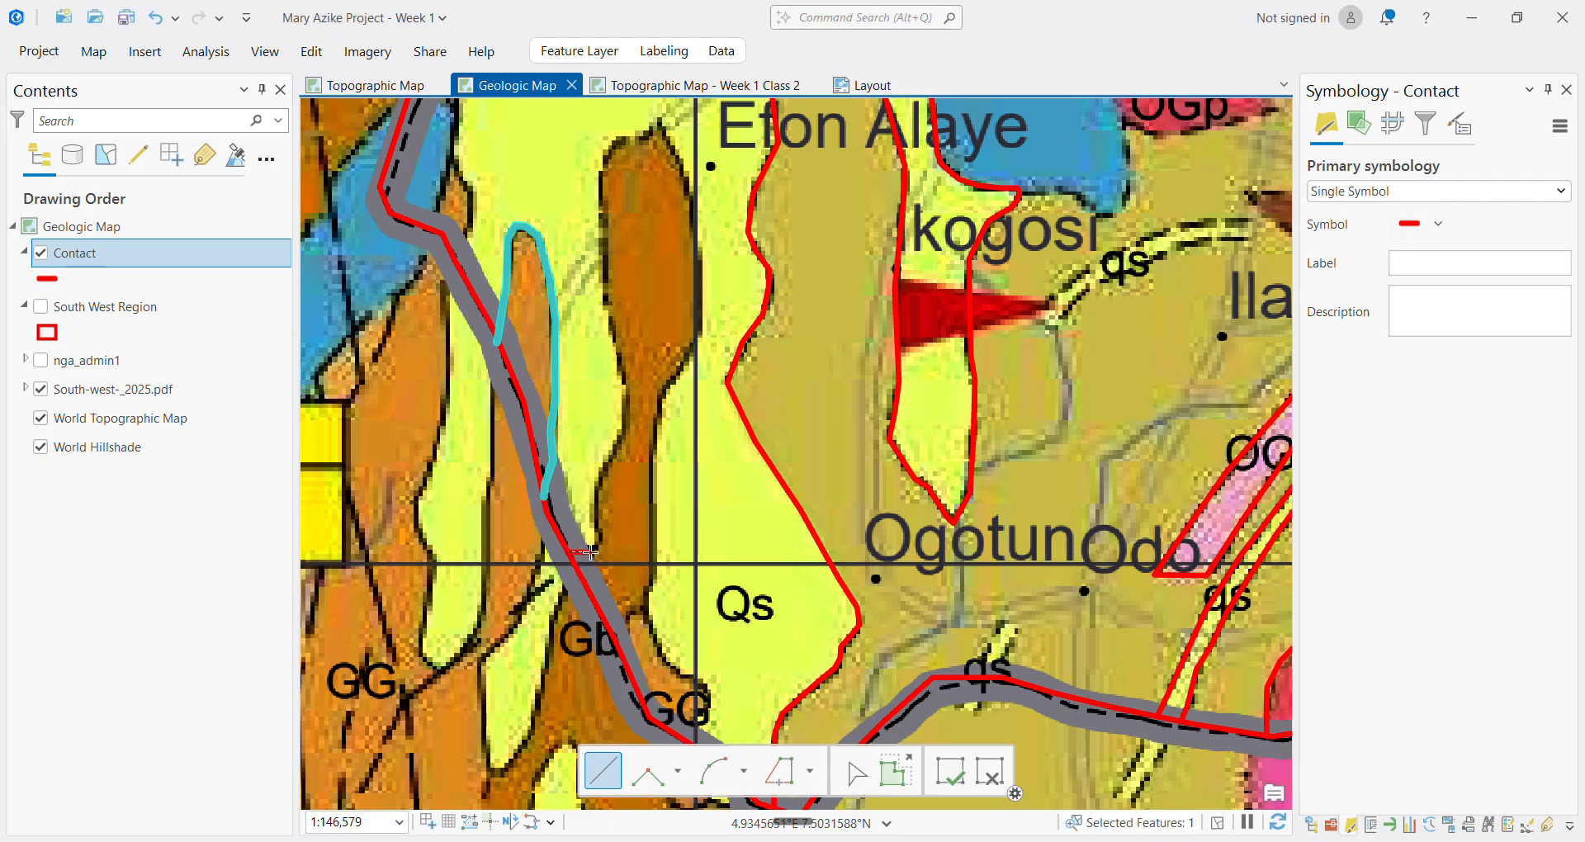
Start a contact at the boundary north of the Gb label and trace the brown unit's western edge up to its northern tip, replacing a stray vertex
click(599, 546)
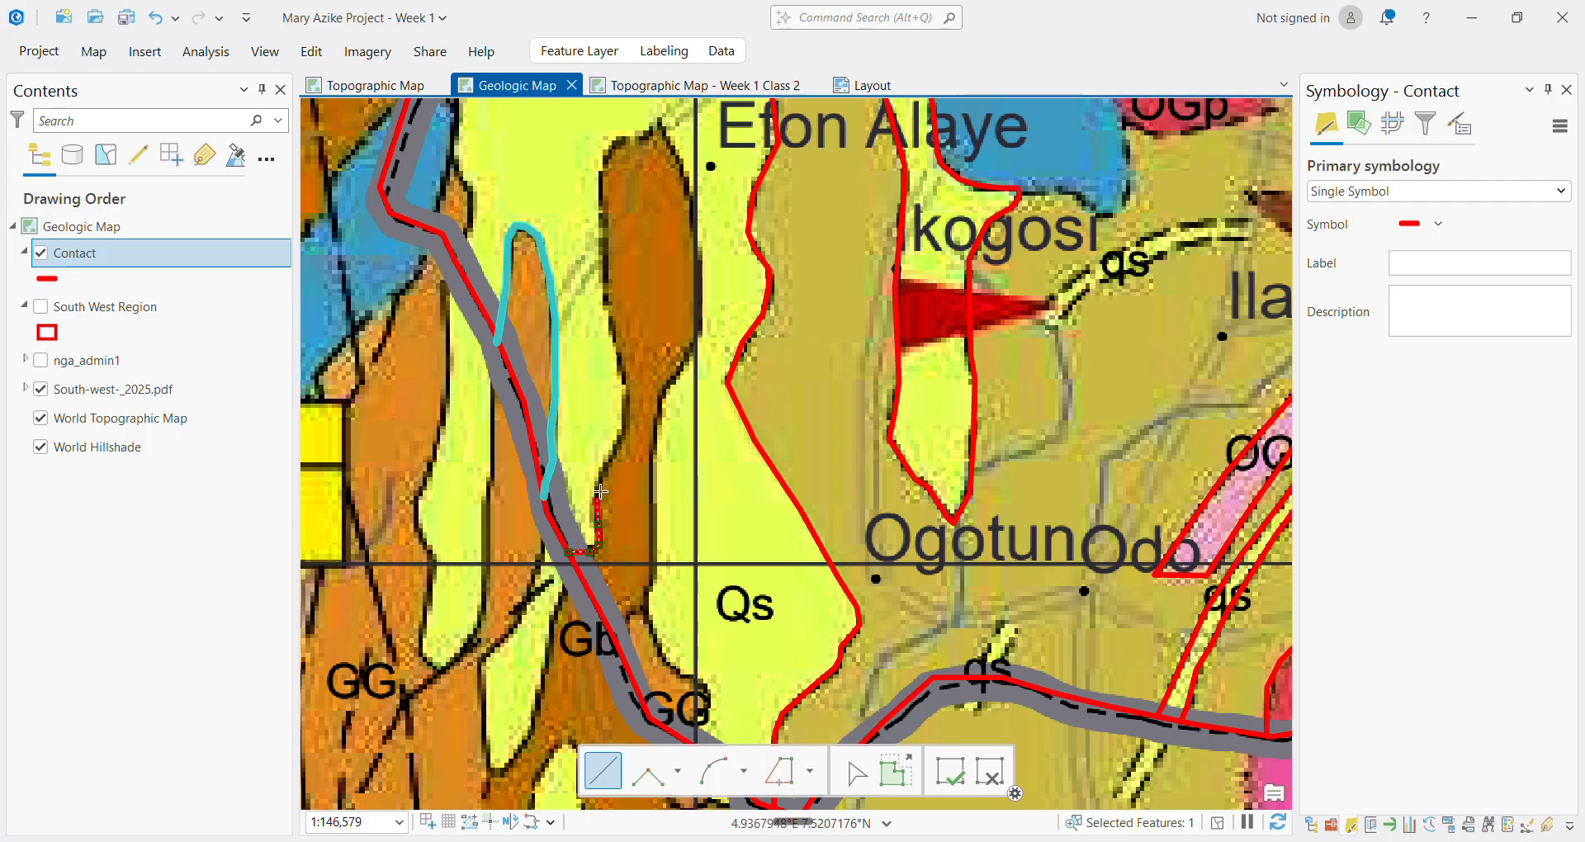
click(600, 492)
click(630, 414)
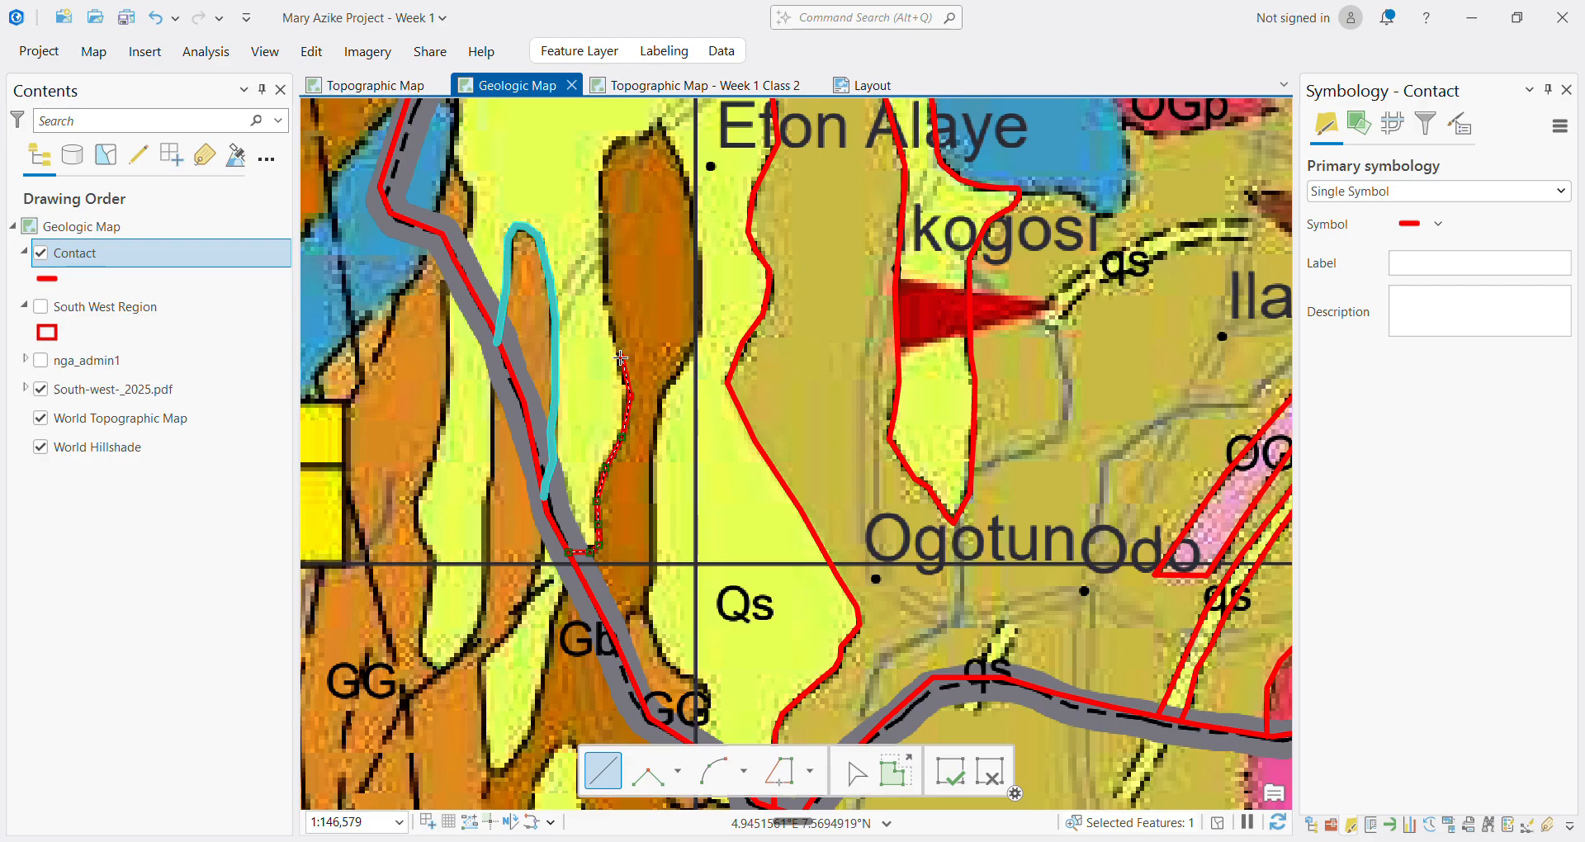
key(ctrl+z)
click(622, 394)
click(622, 371)
click(612, 325)
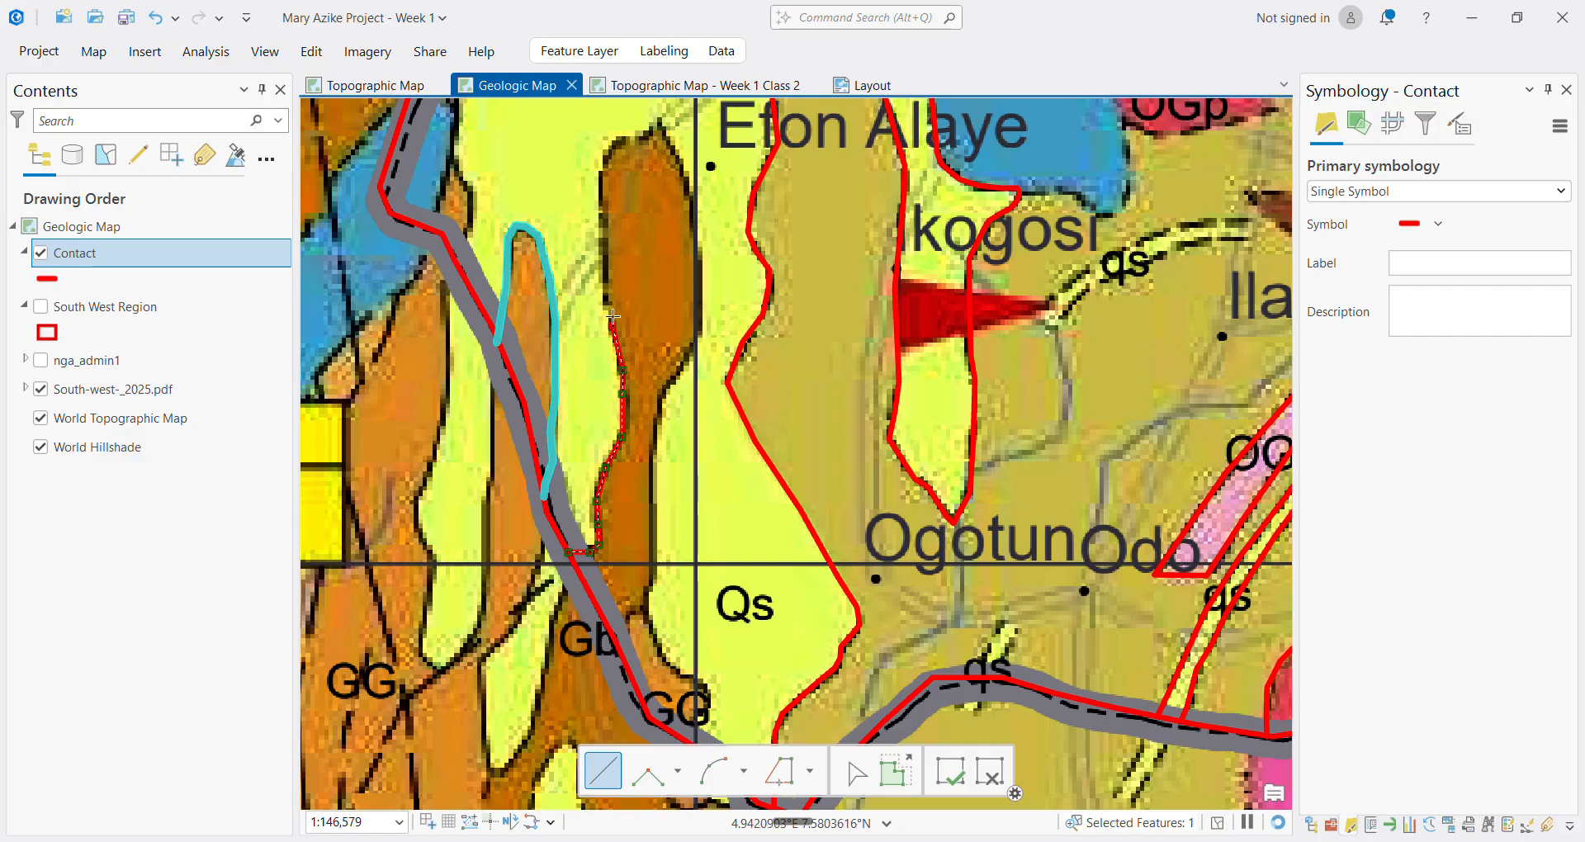
click(602, 276)
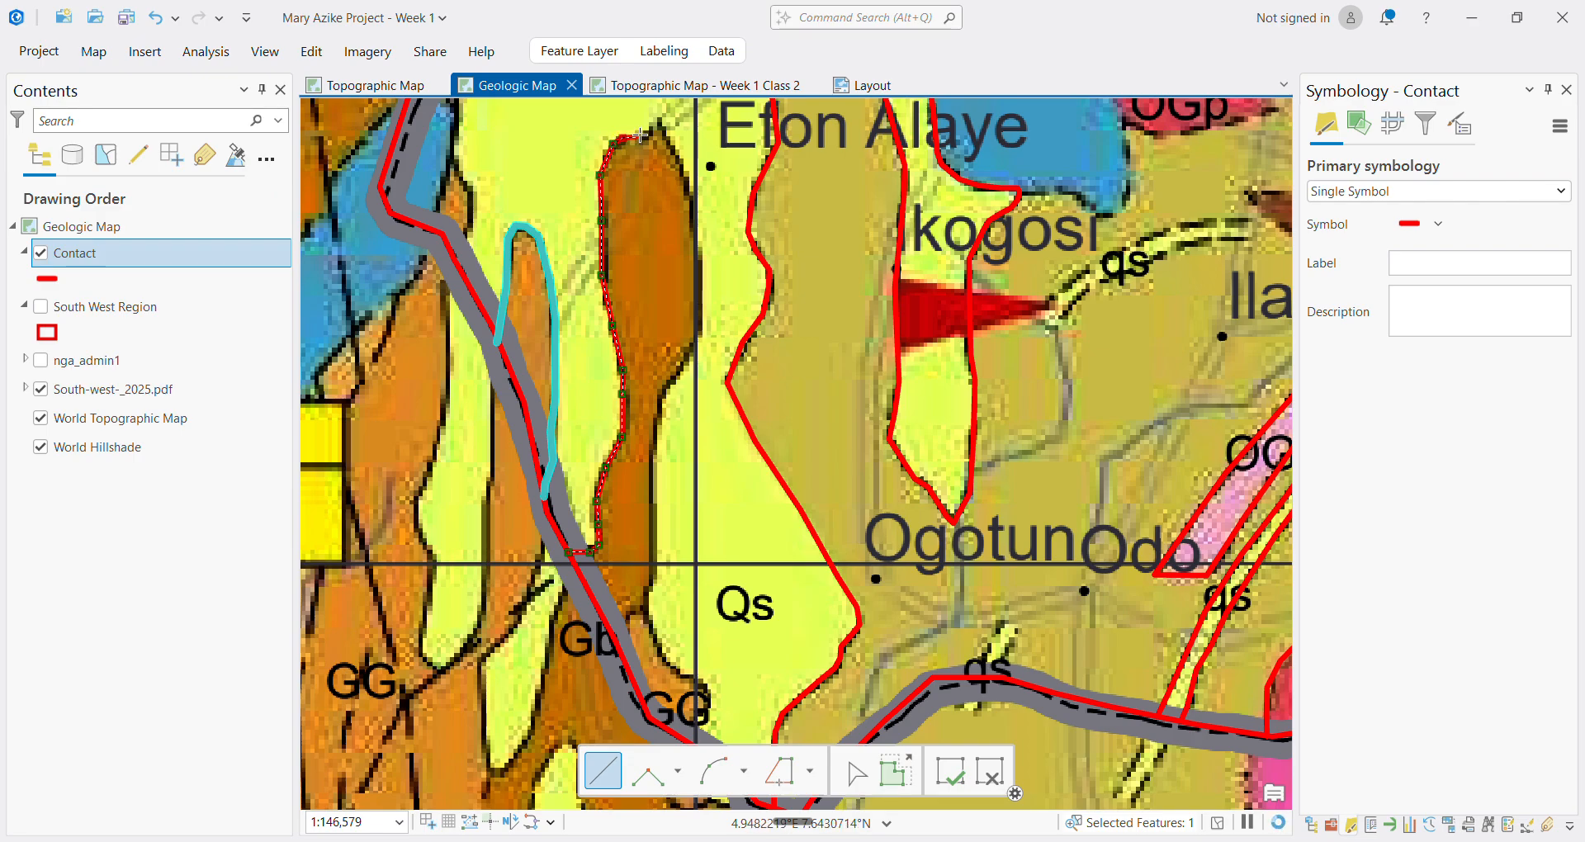
click(655, 121)
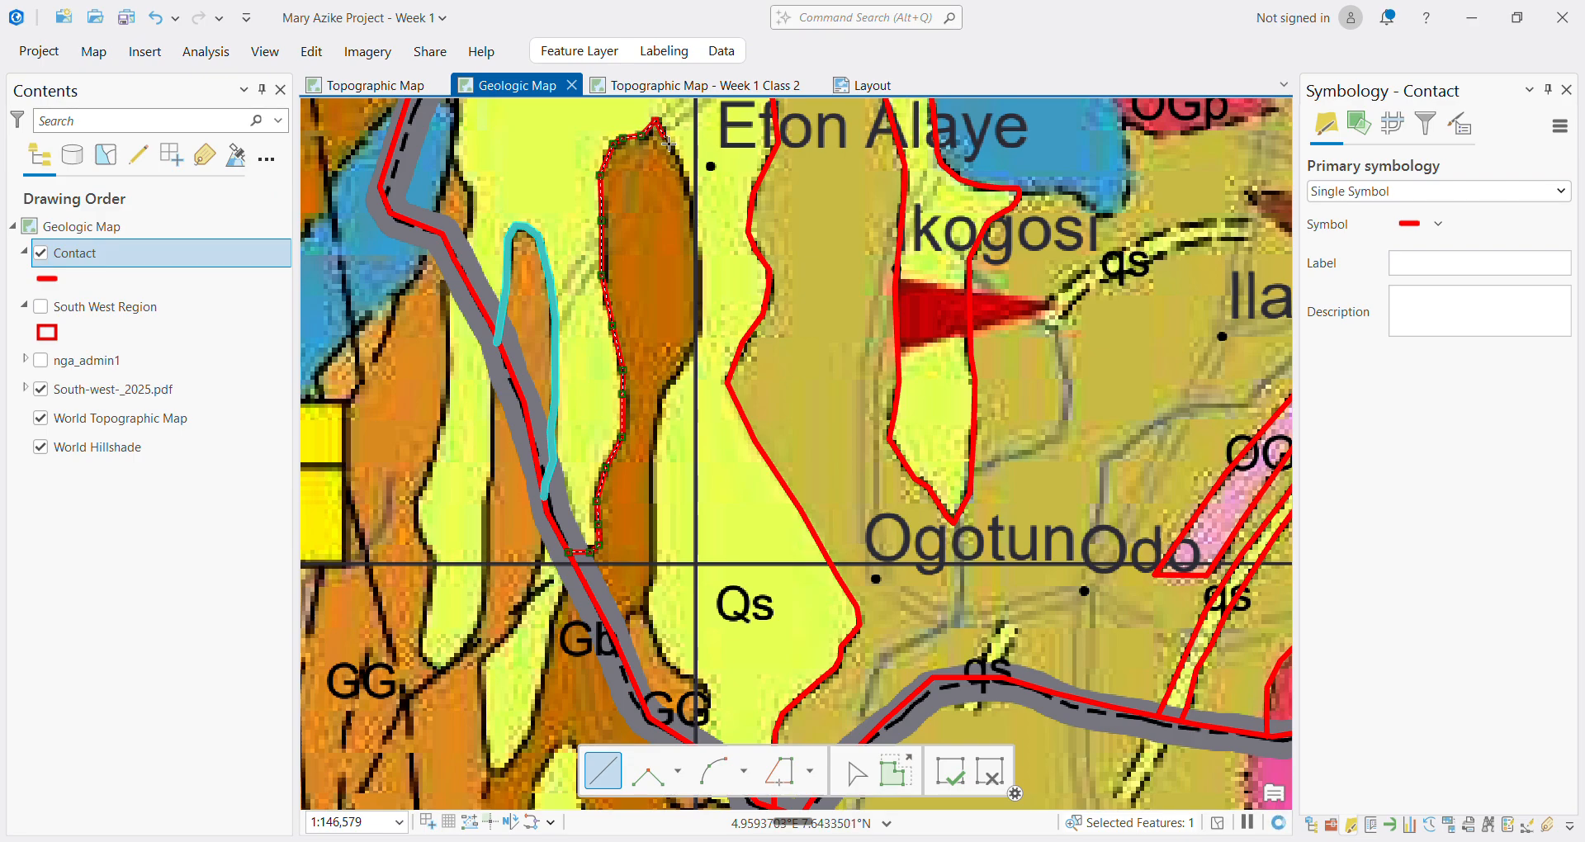
Continue the contact from the brown unit's northern tip south along its eastern edge, past the Qs label, toward the GG label
click(685, 164)
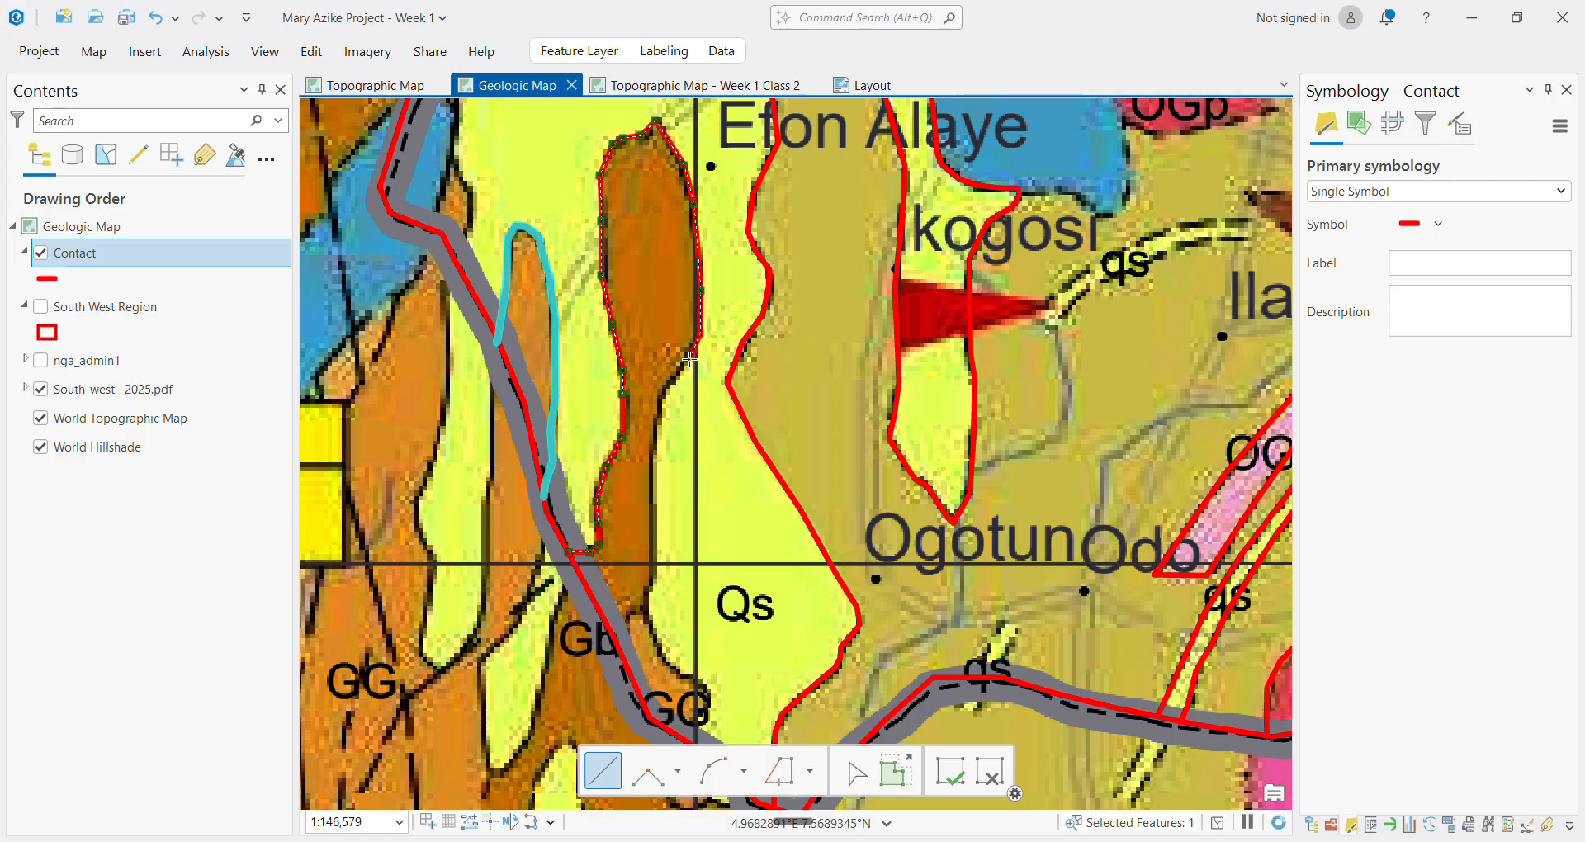
click(688, 361)
click(668, 387)
click(661, 406)
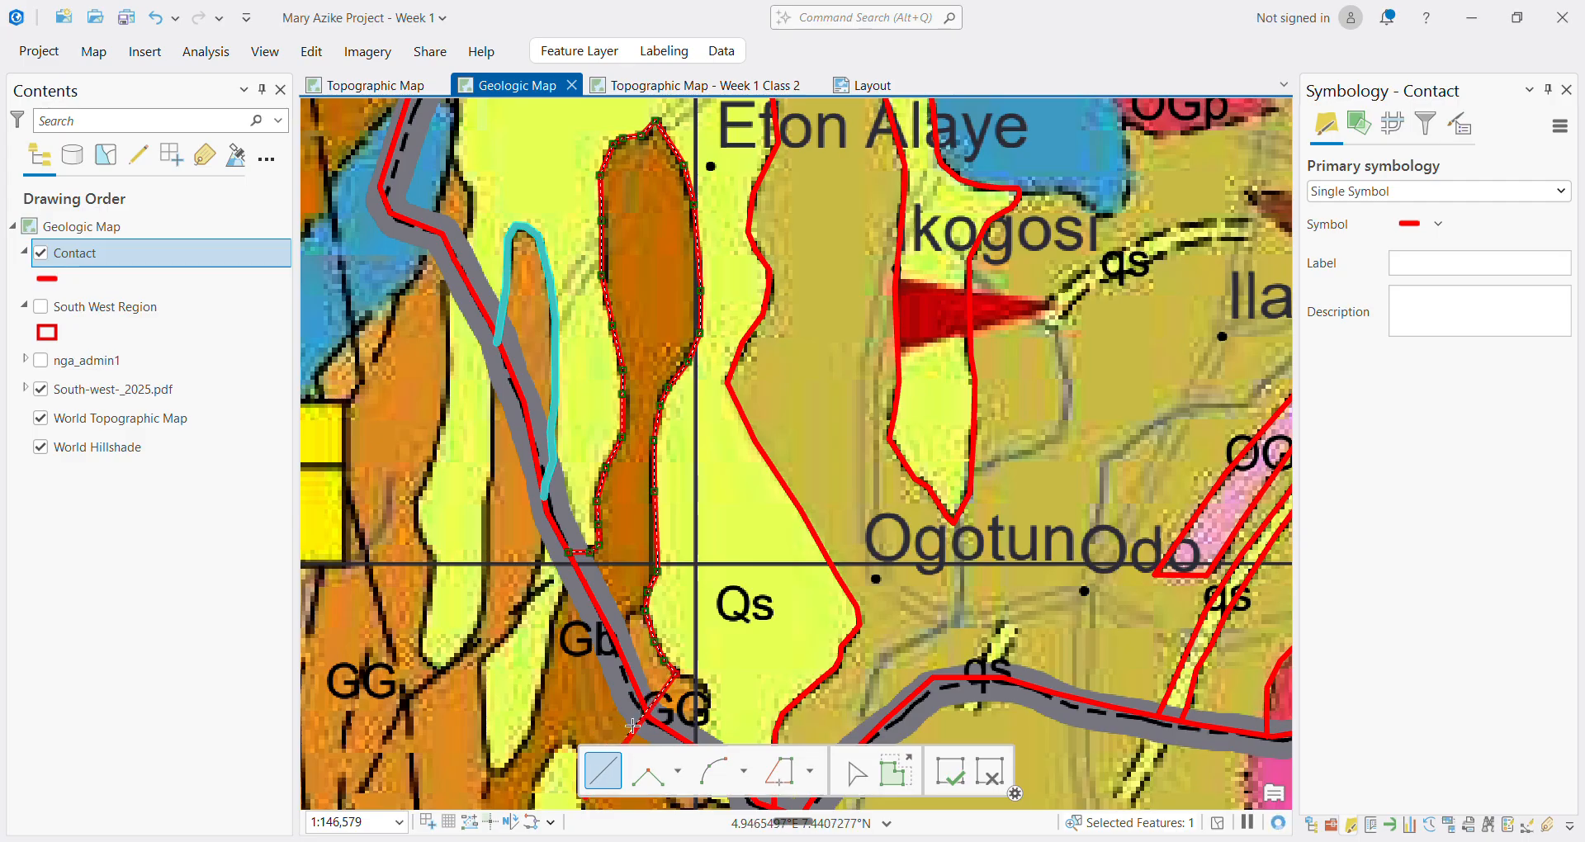
scroll(633, 726, up, 4)
scroll(642, 713, down, 6)
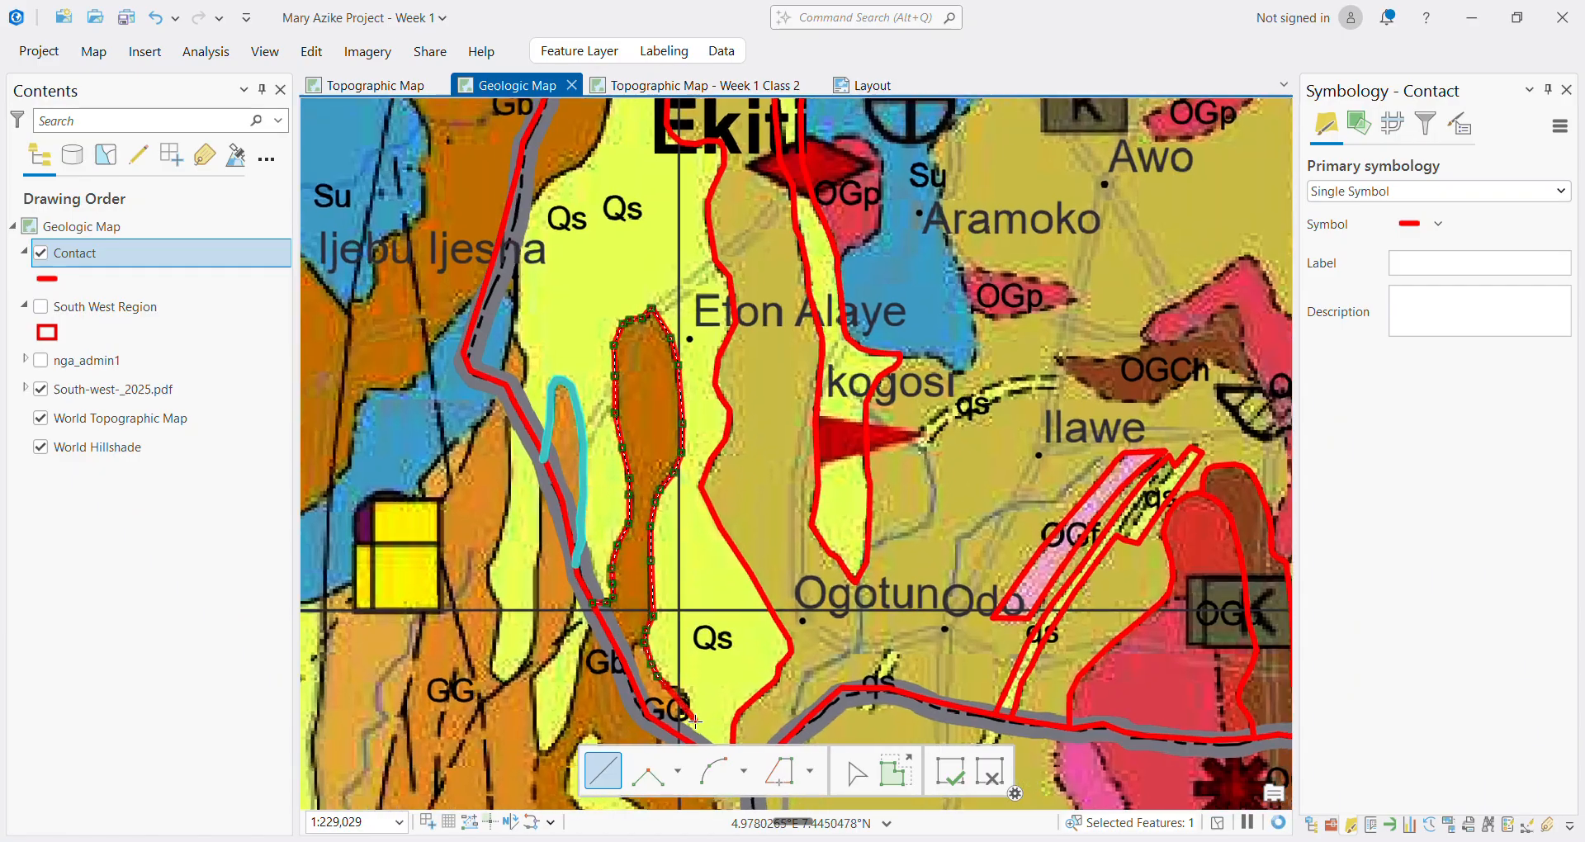
scroll(695, 720, up, 5)
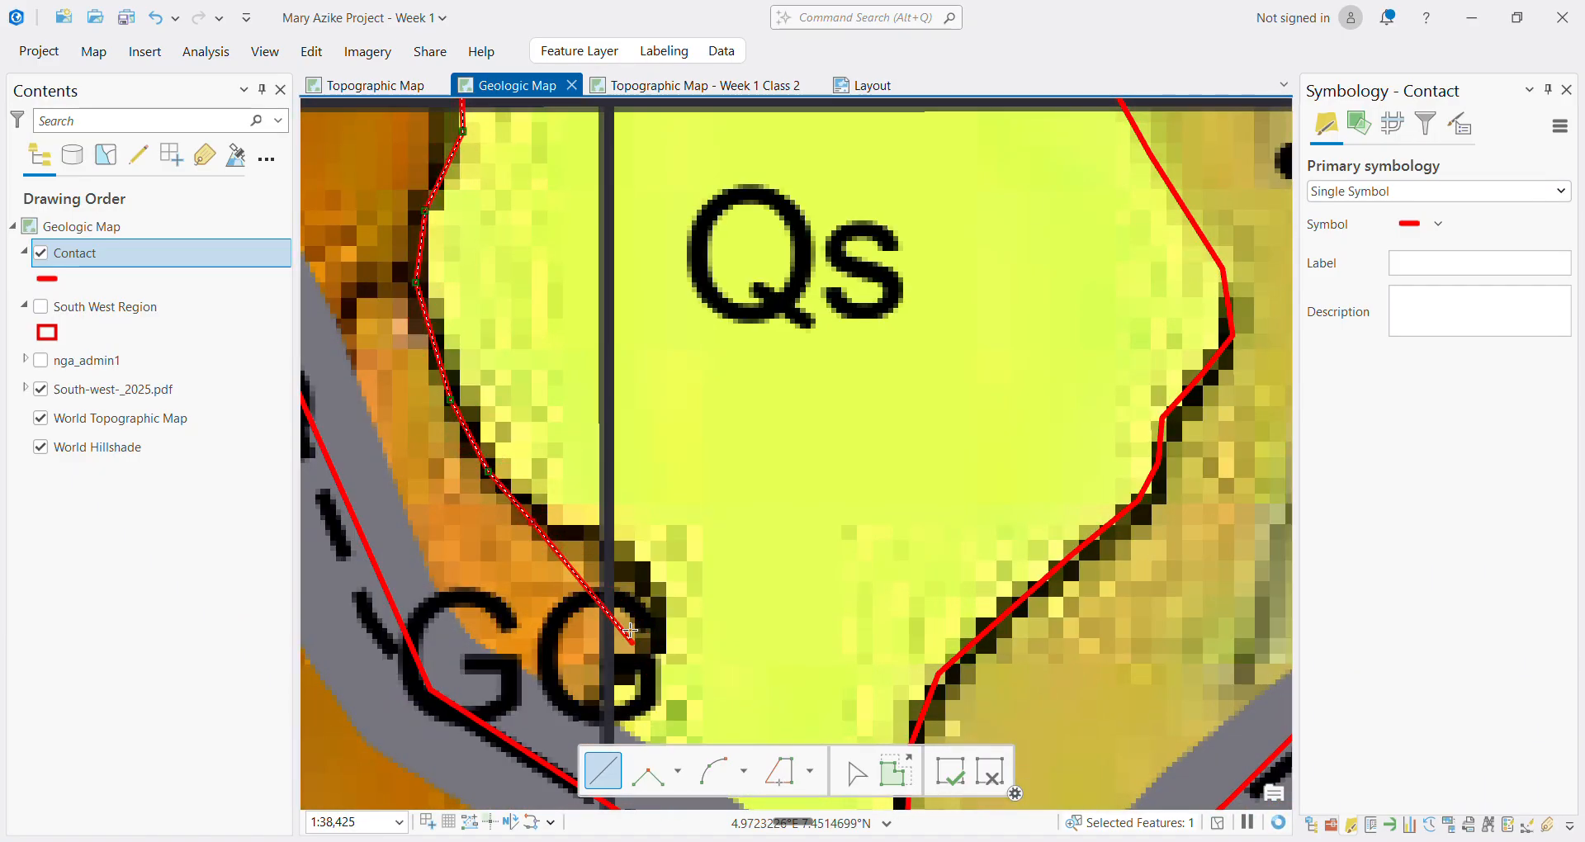
Trace the contact around the curved orange and yellow edge at the GG label and finish it on the Ekiti boundary
click(554, 532)
click(642, 572)
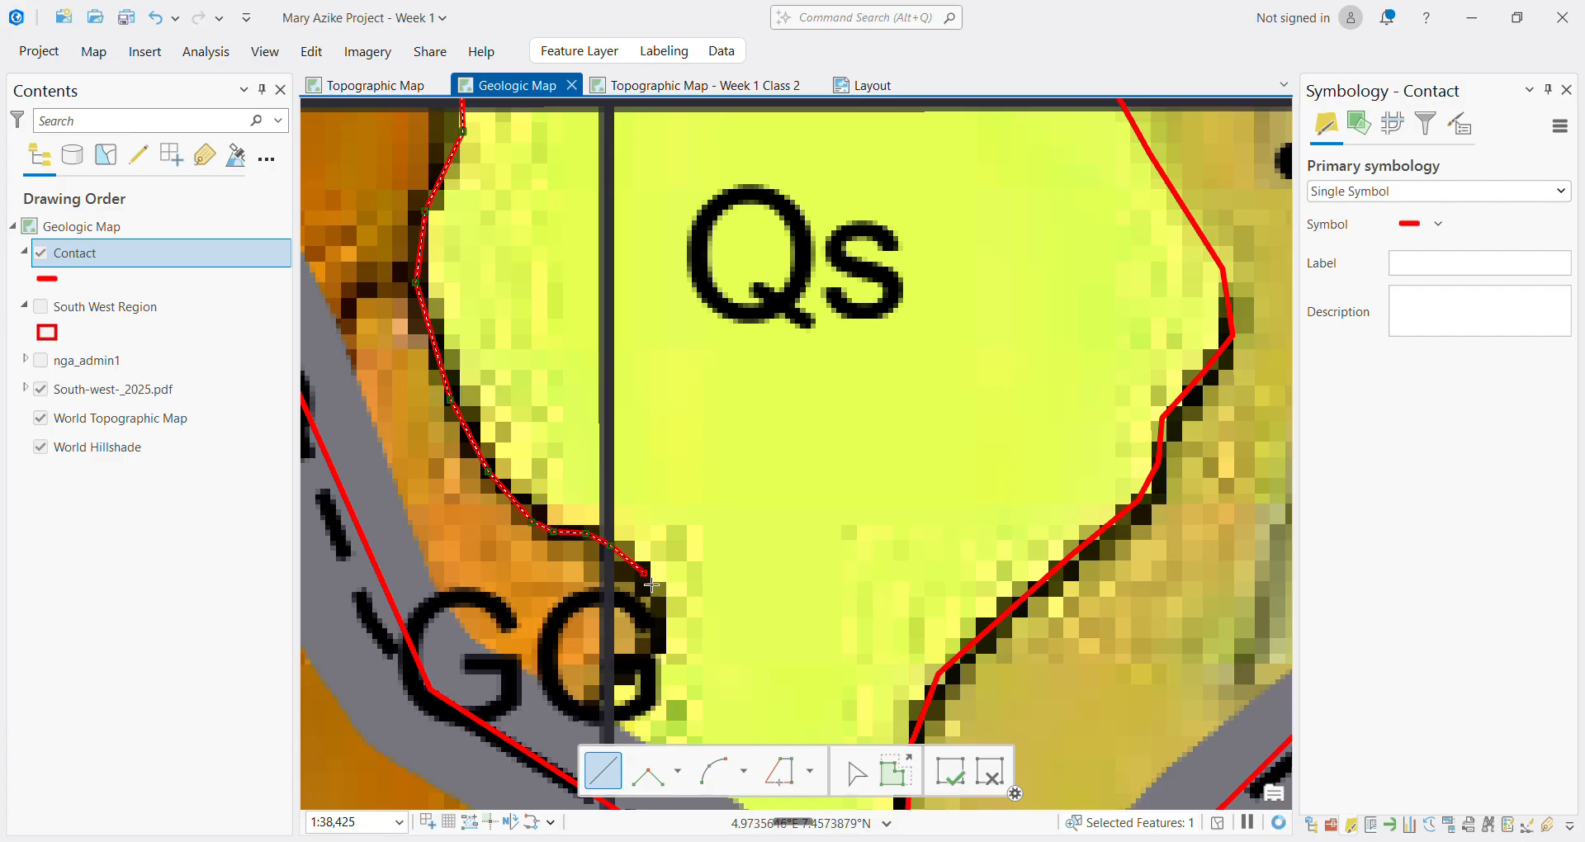
click(658, 609)
click(657, 634)
click(628, 673)
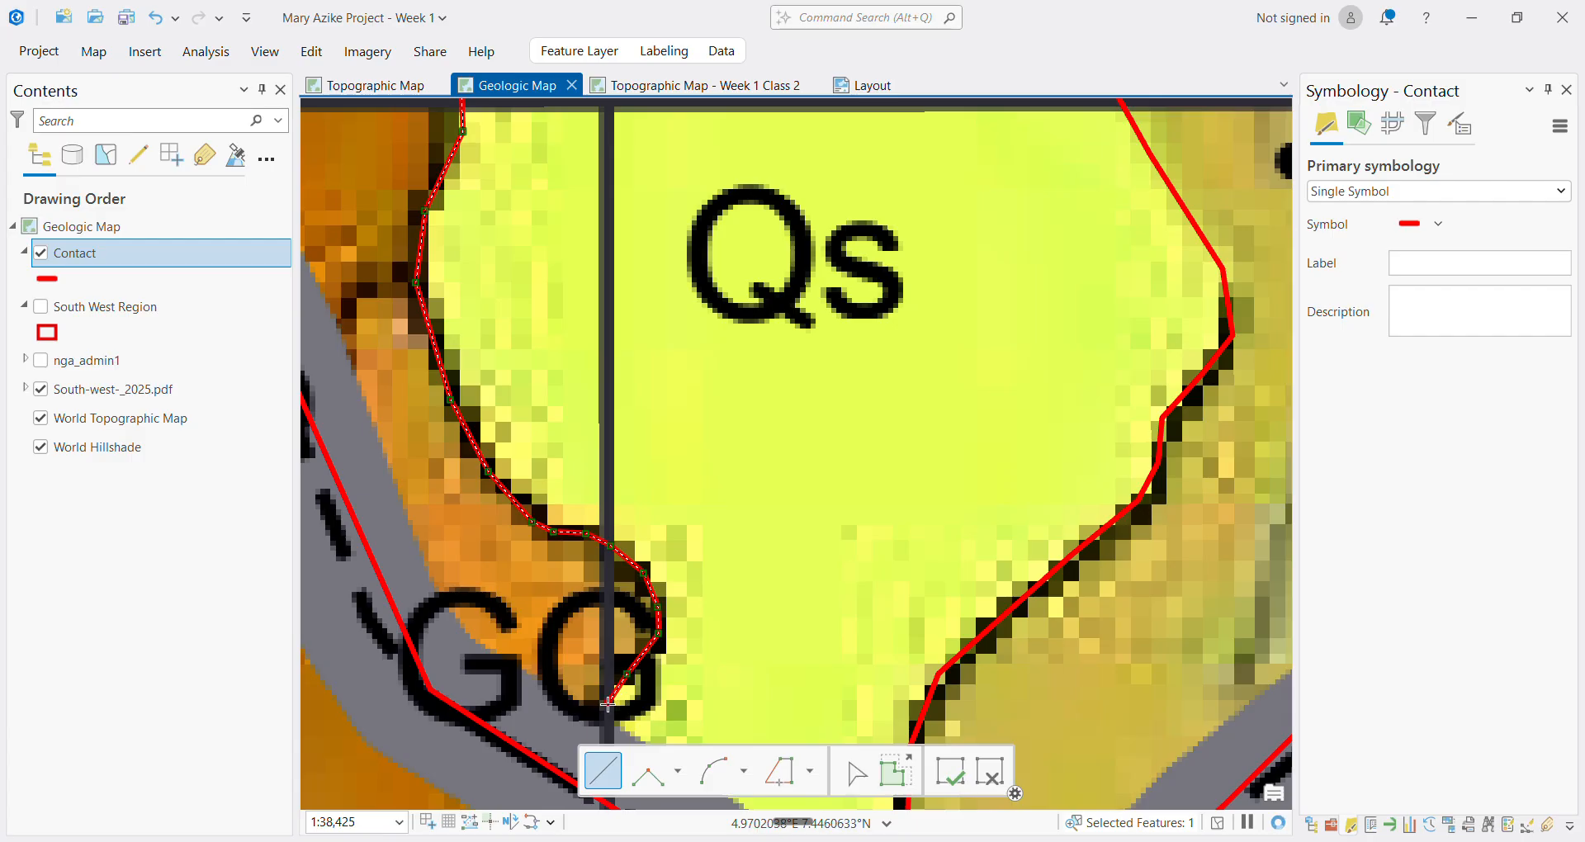
click(609, 700)
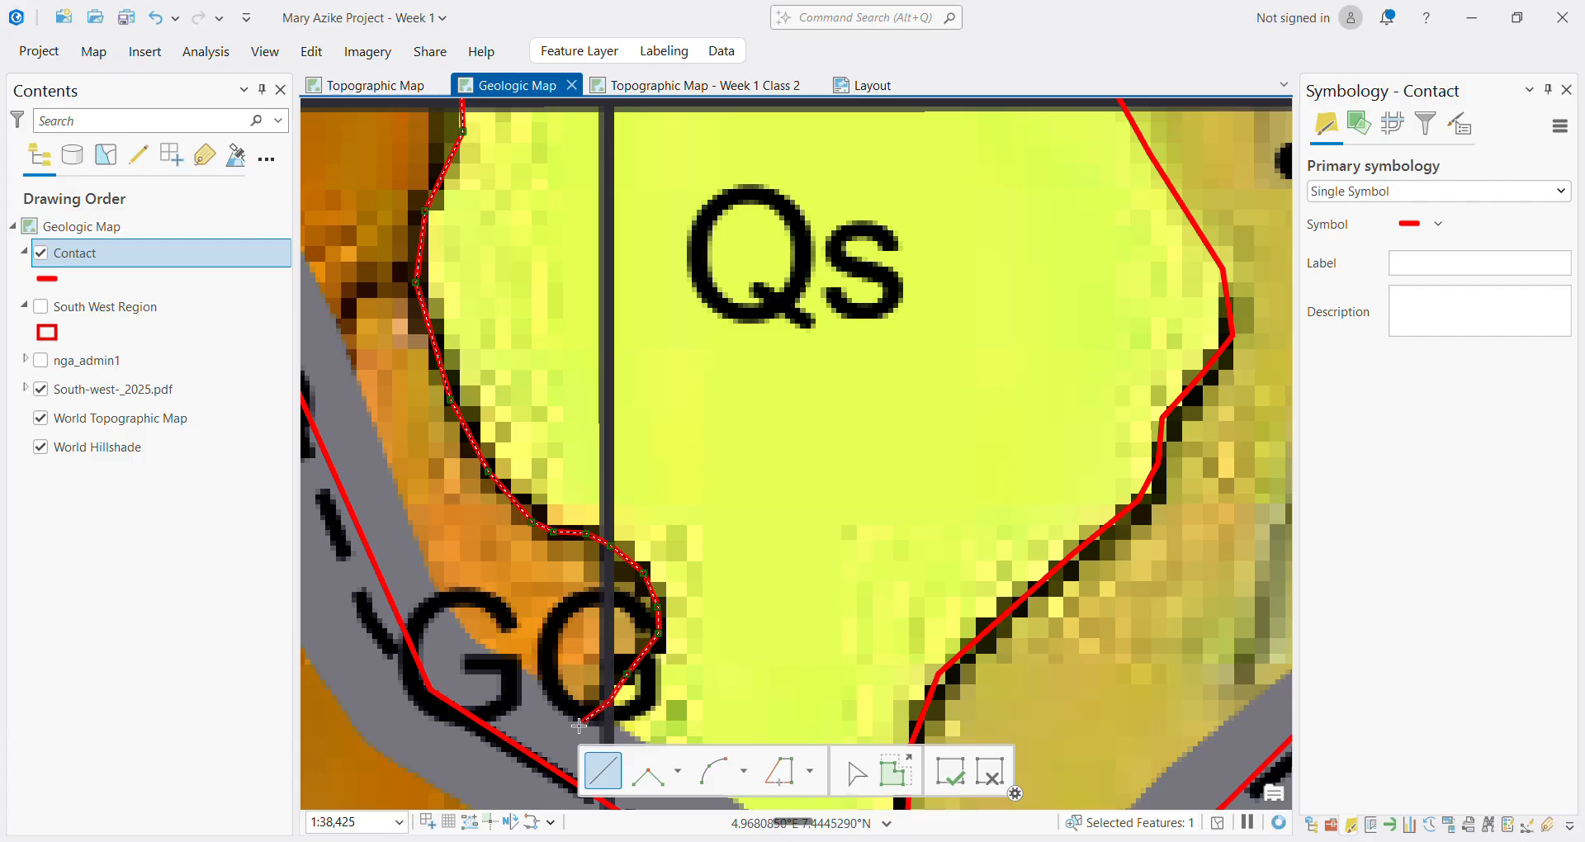
double_click(538, 760)
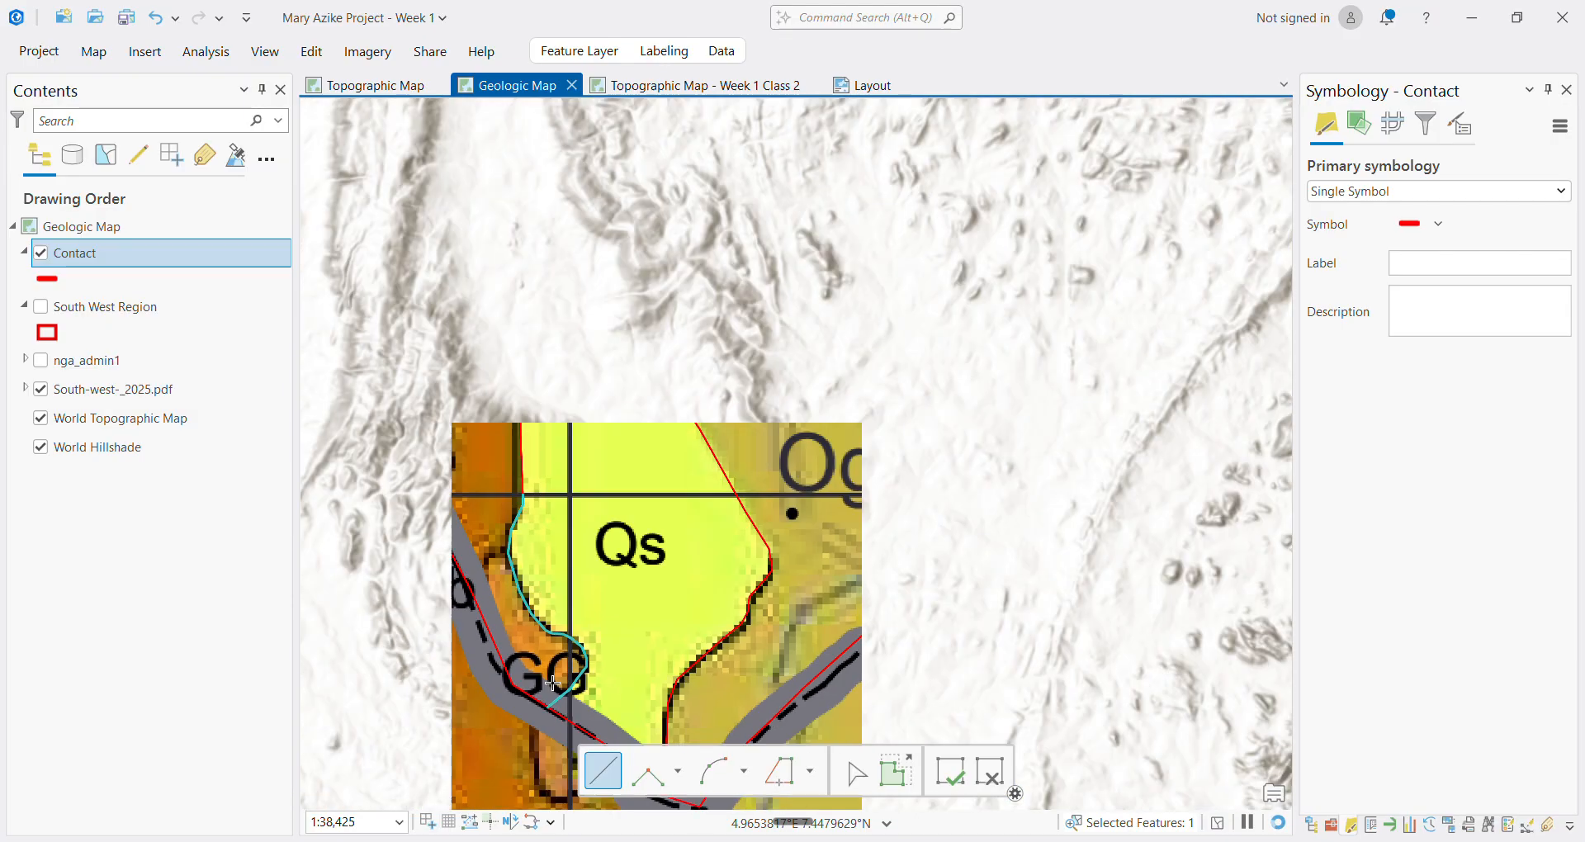
Trace a contact around the eastern edge of the small blue wedge below the Ijebu Ijesha label, starting and finishing on the Ekiti boundary
scroll(551, 684, down, 6)
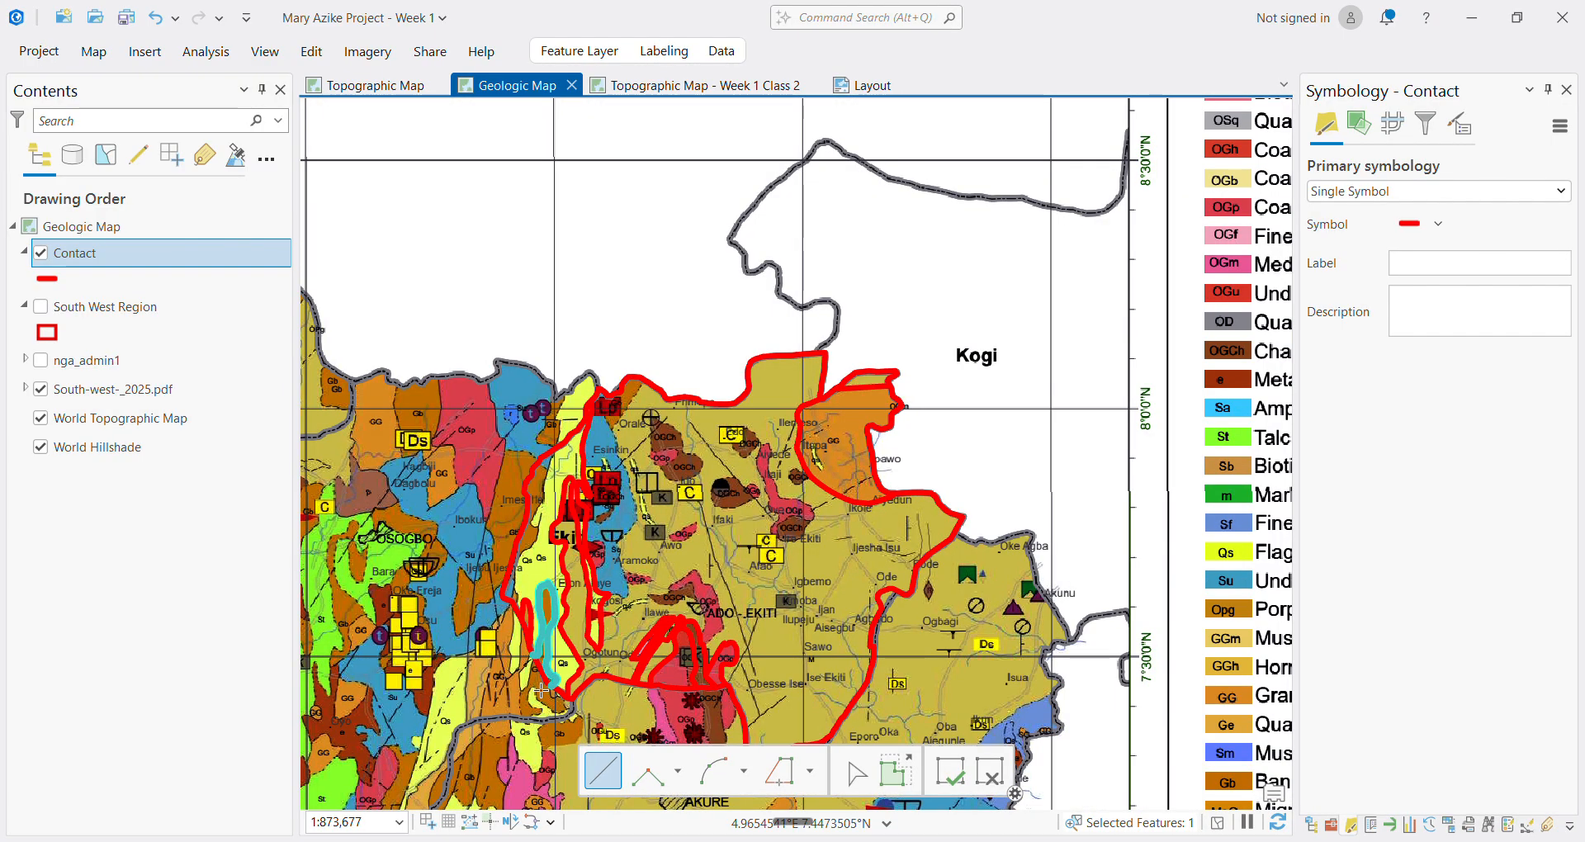
scroll(550, 684, up, 3)
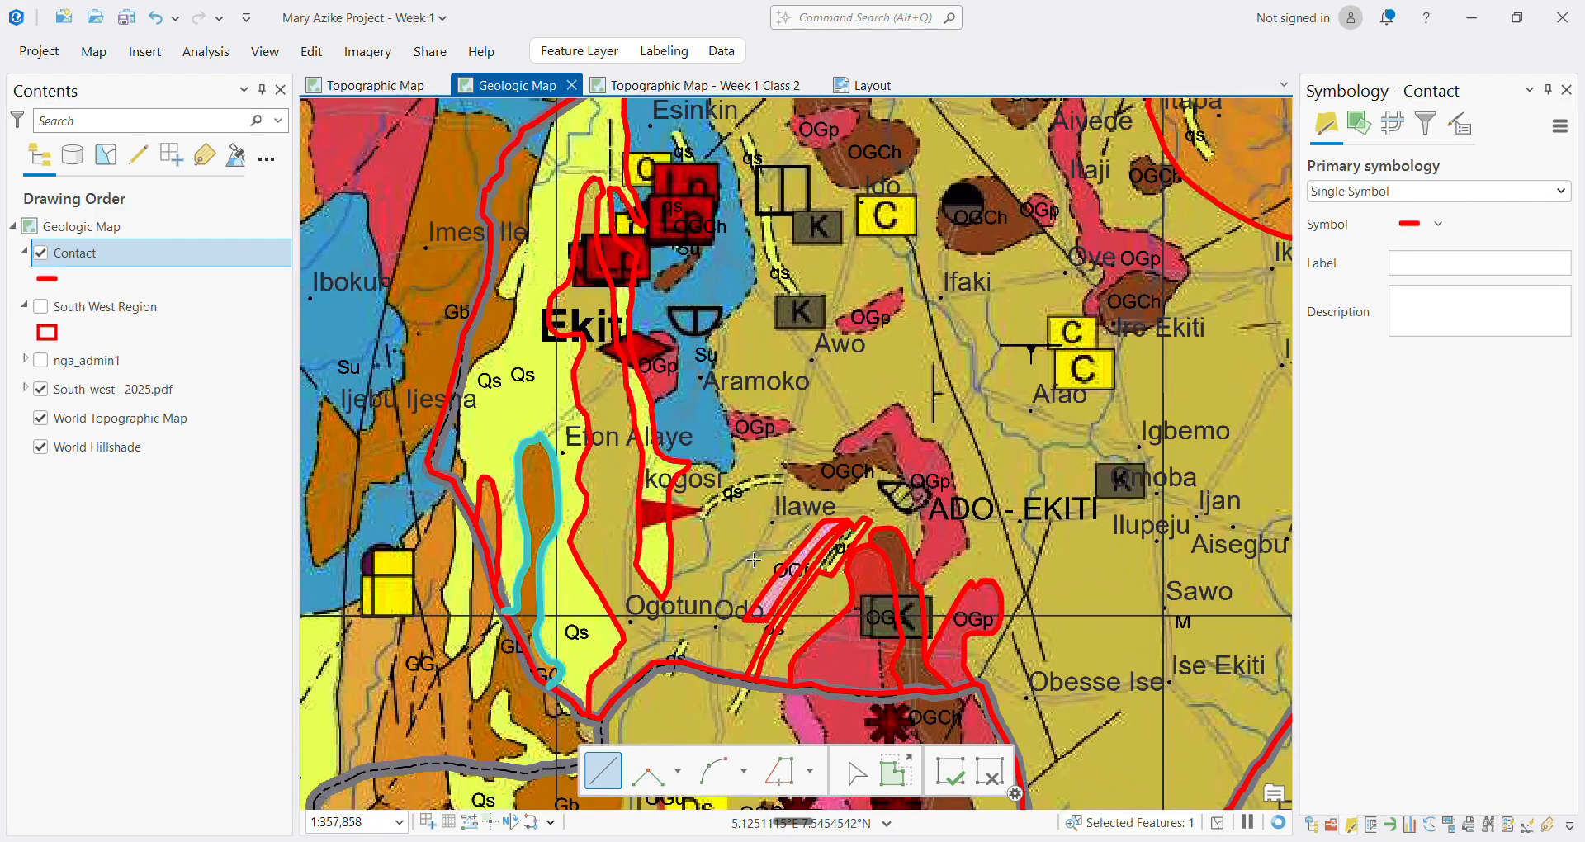
scroll(821, 487, up, 2)
scroll(660, 452, down, 4)
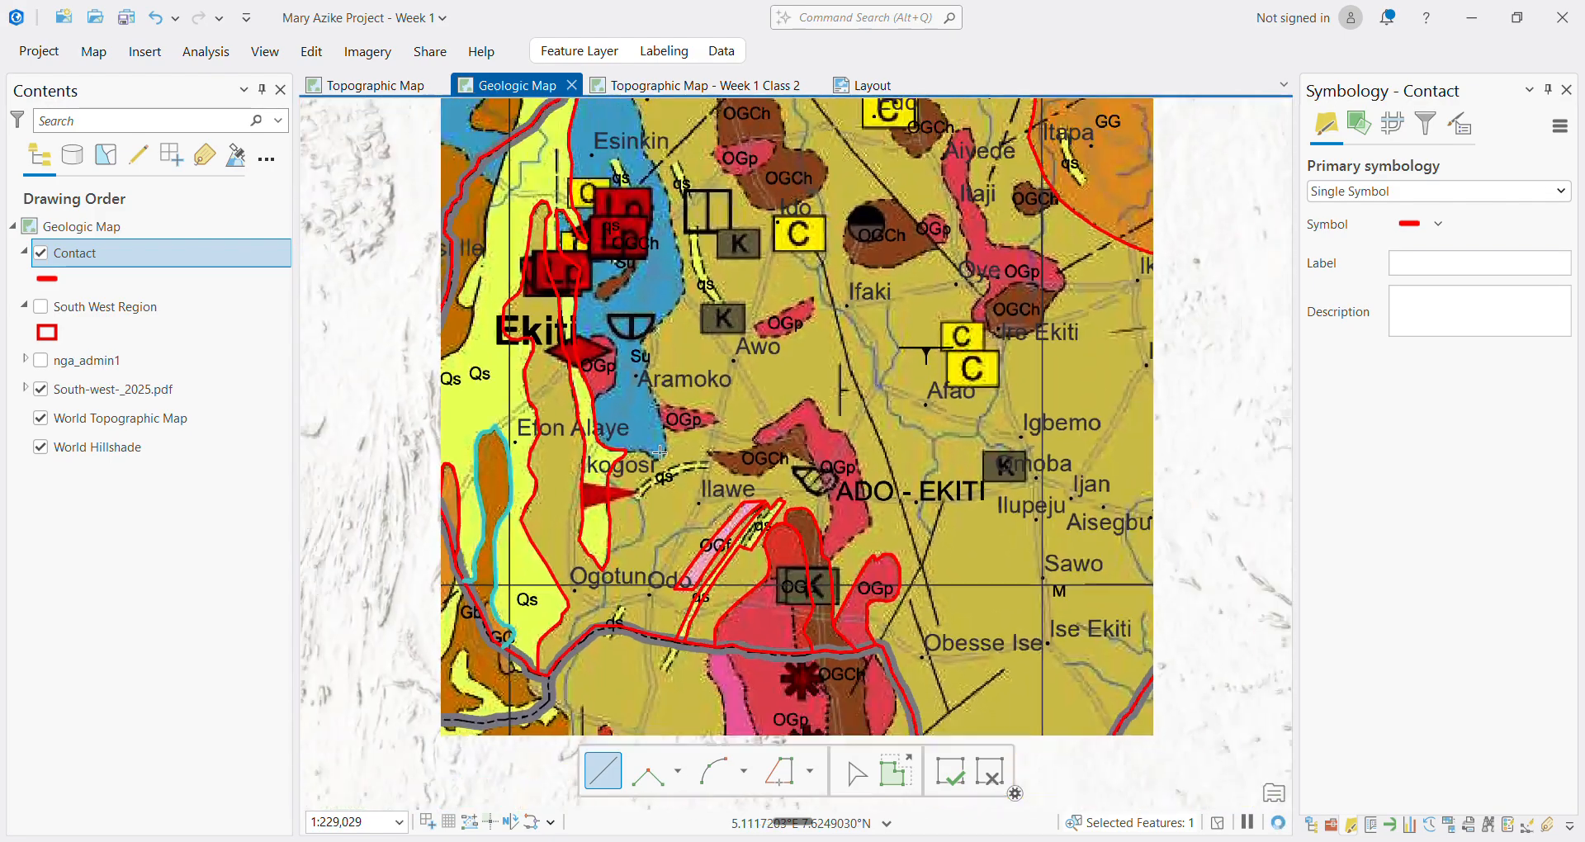
scroll(535, 340, up, 3)
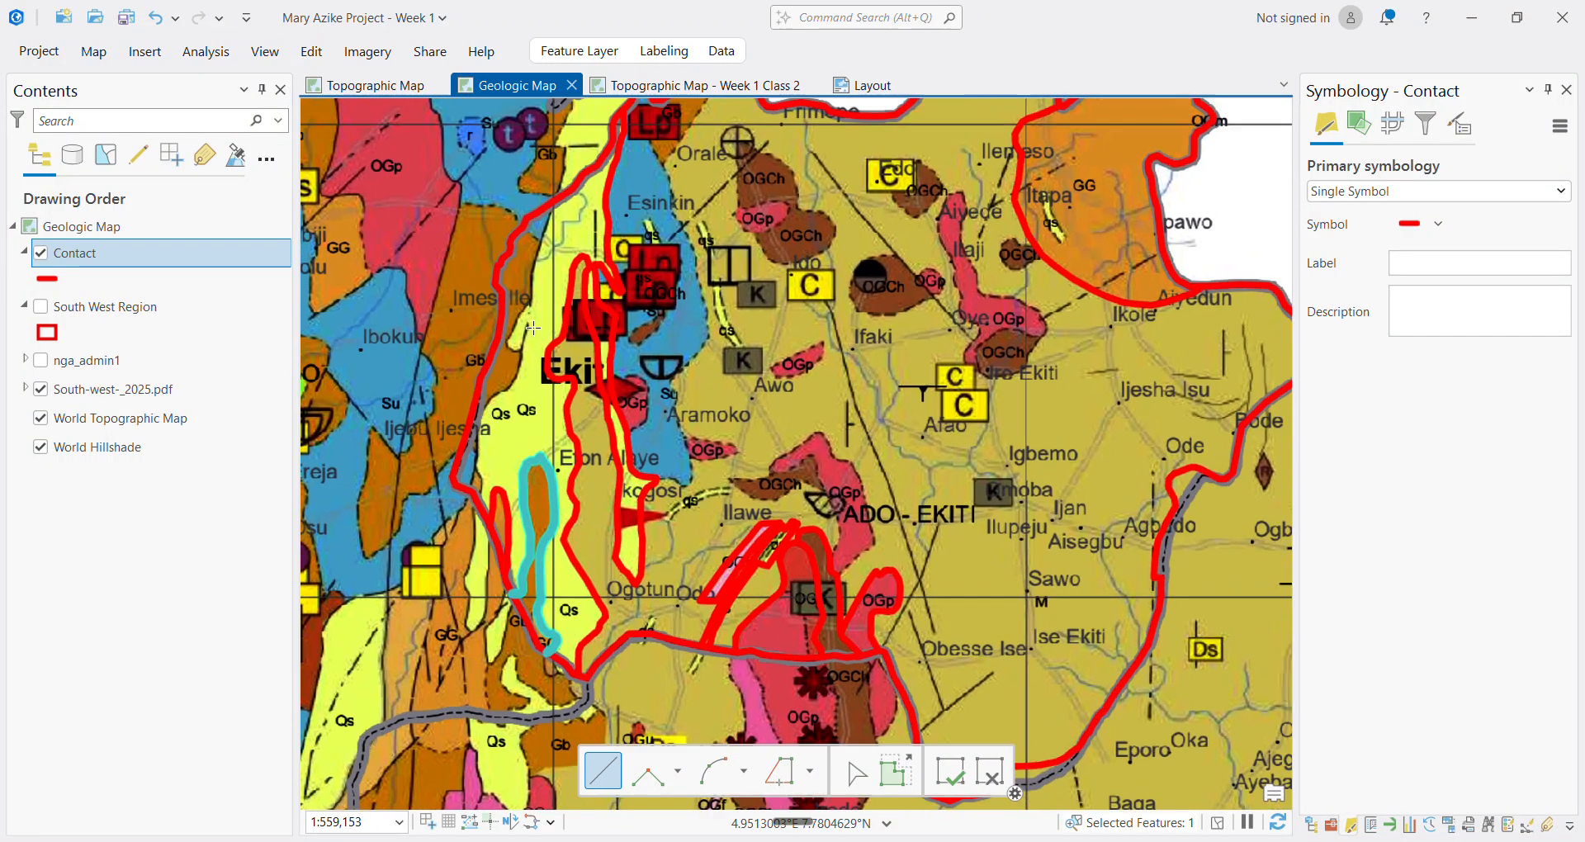
scroll(453, 503, up, 2)
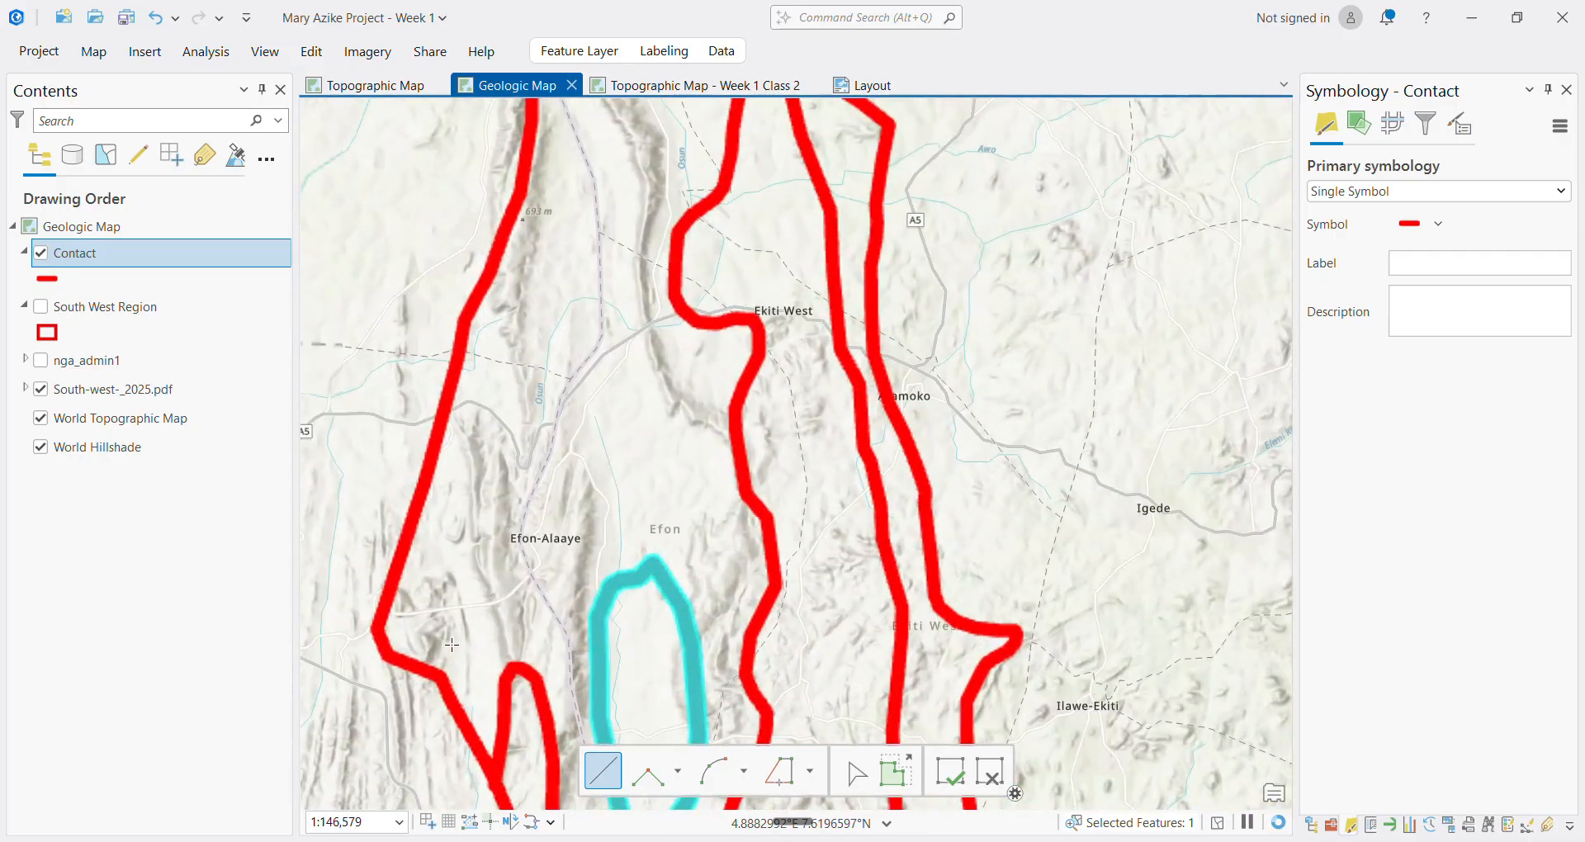
scroll(395, 660, up, 2)
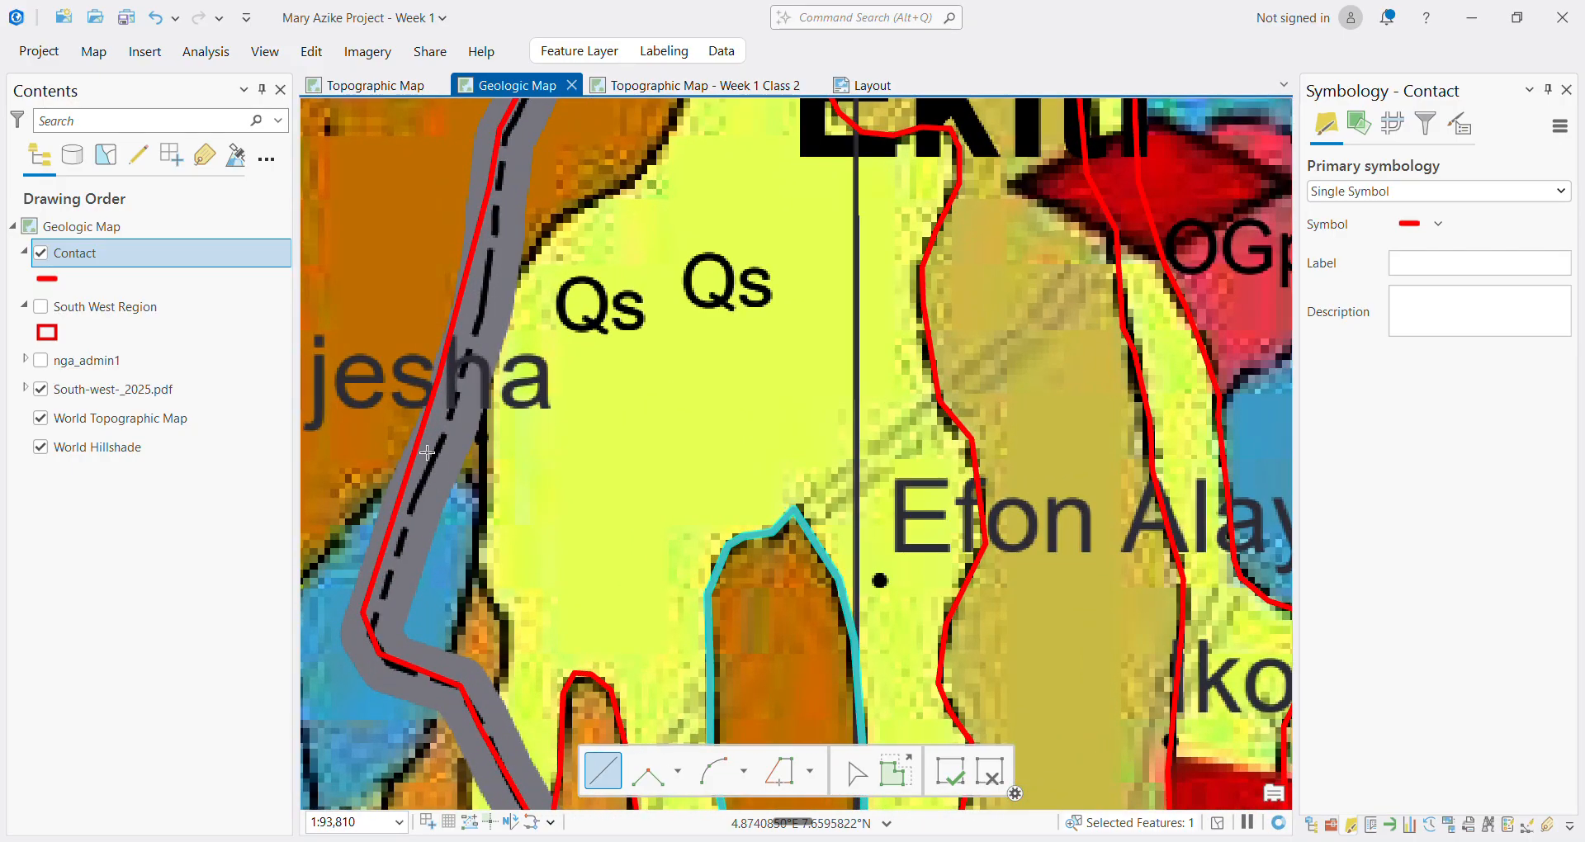
click(436, 679)
click(478, 537)
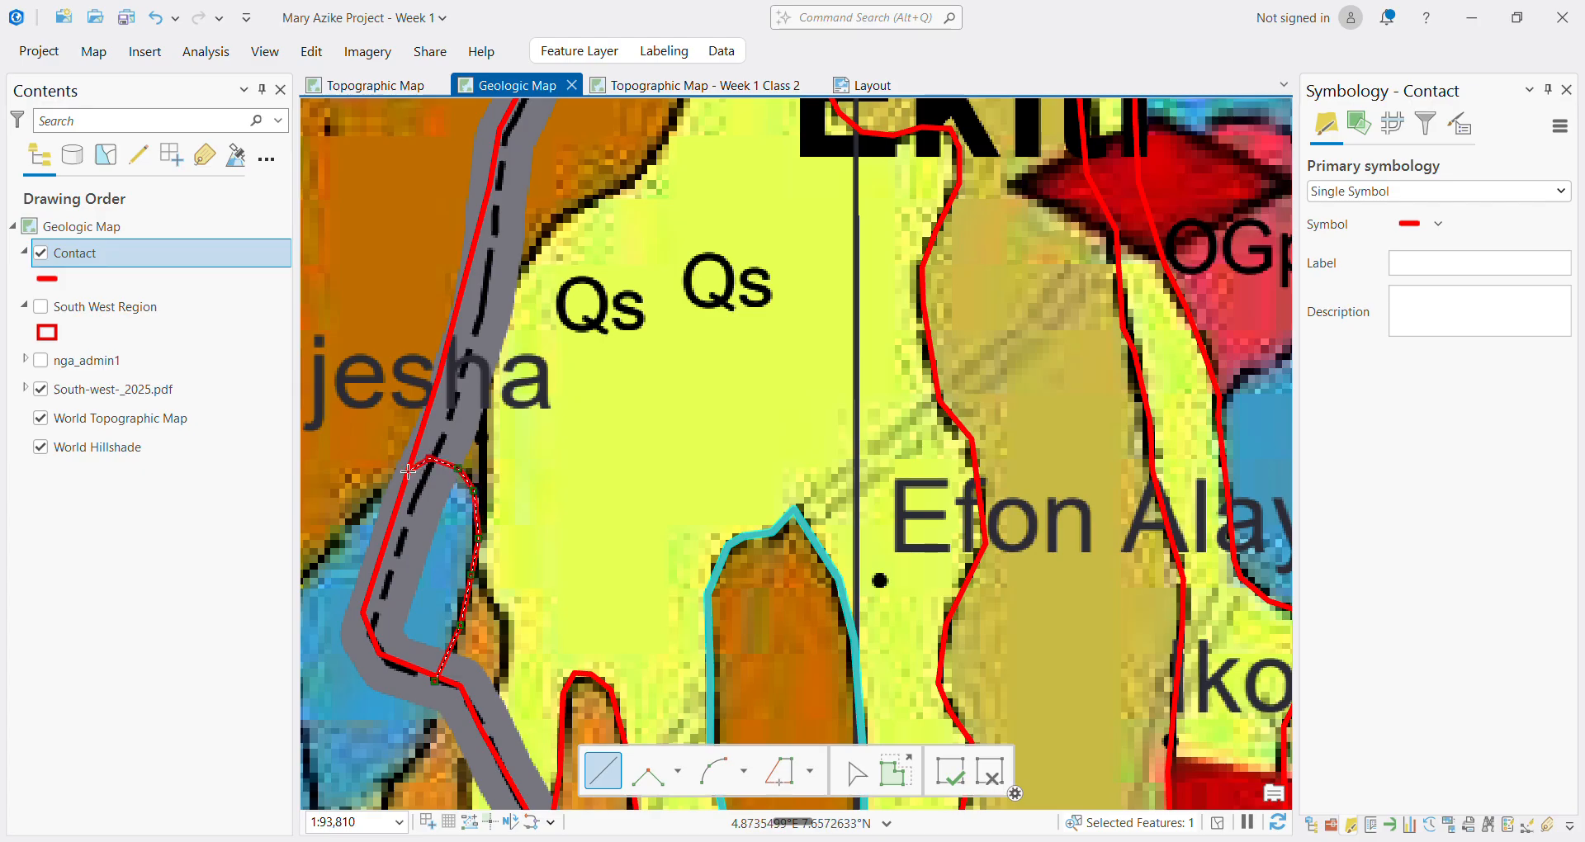
double_click(408, 474)
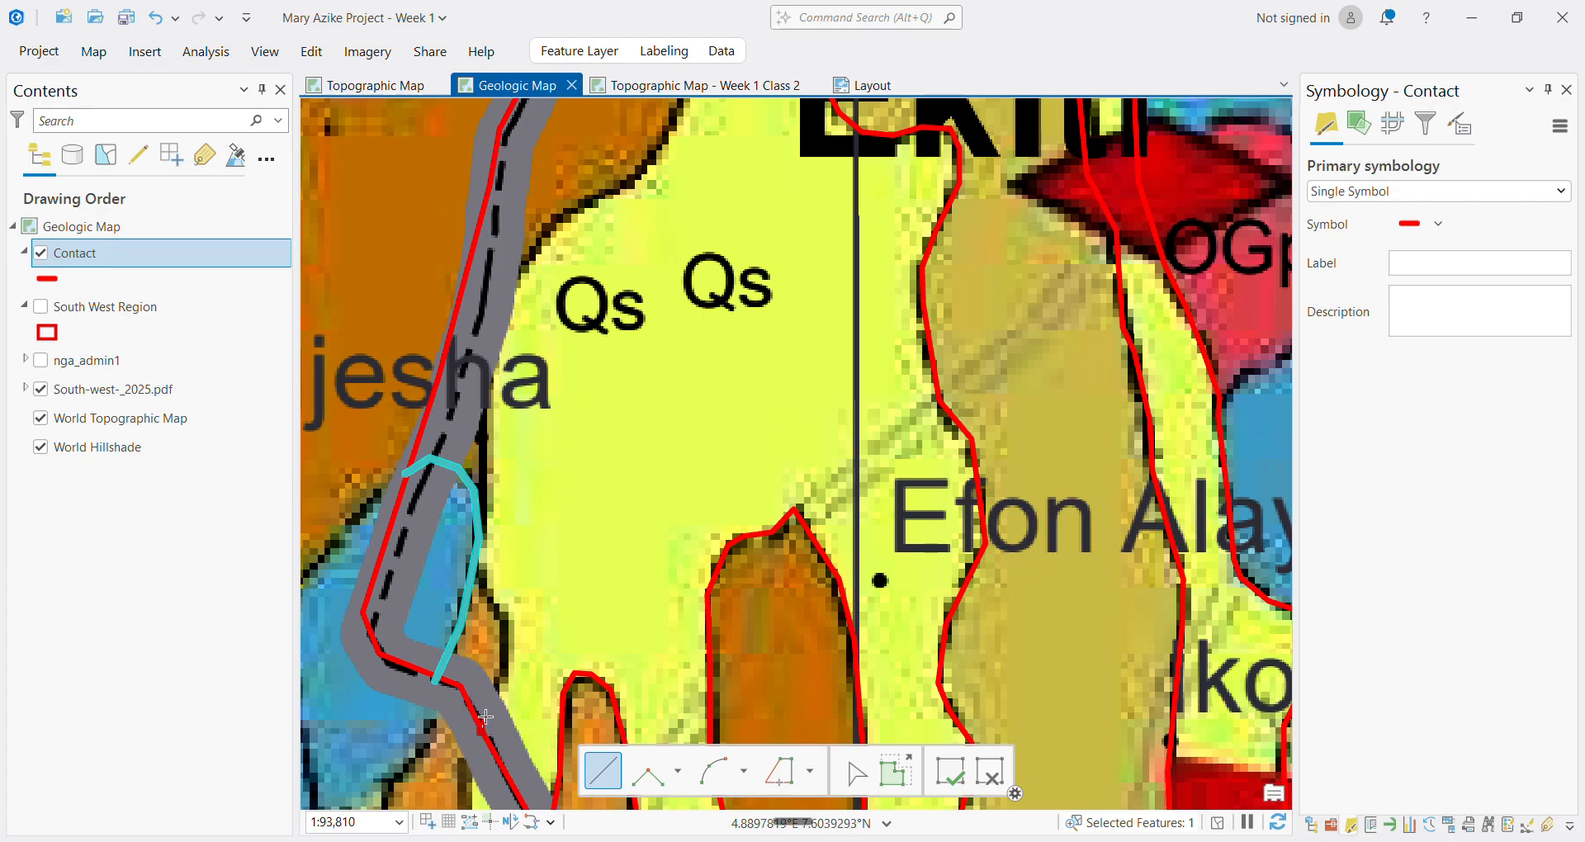
Trace a contact along the eastern edge of the small brown unit beside the blue wedge, from the Ekiti boundary up to the wedge's contact
click(499, 686)
click(510, 640)
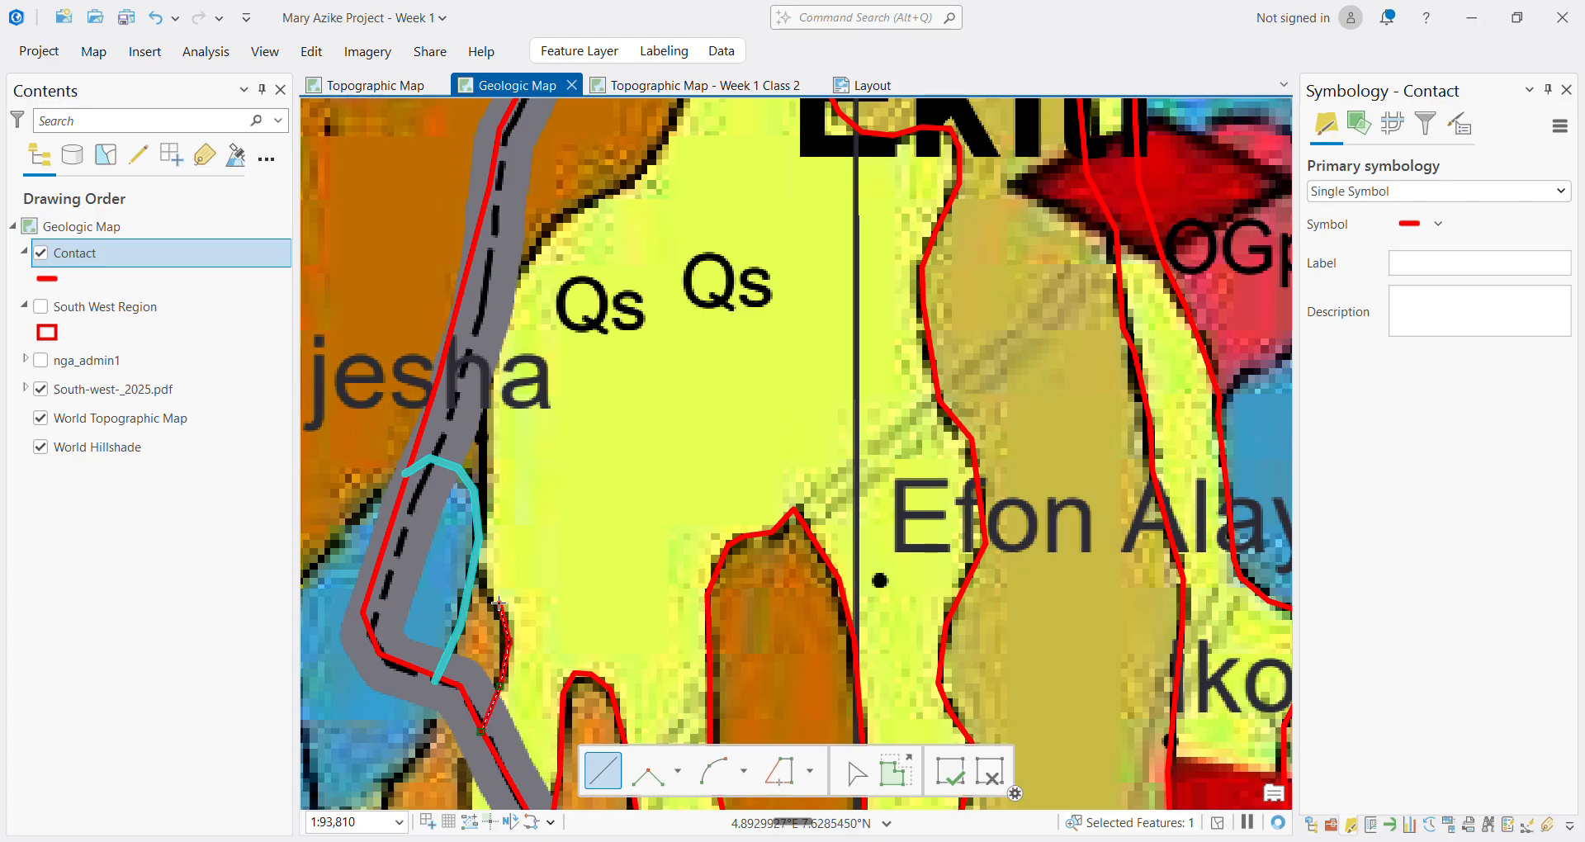
click(498, 603)
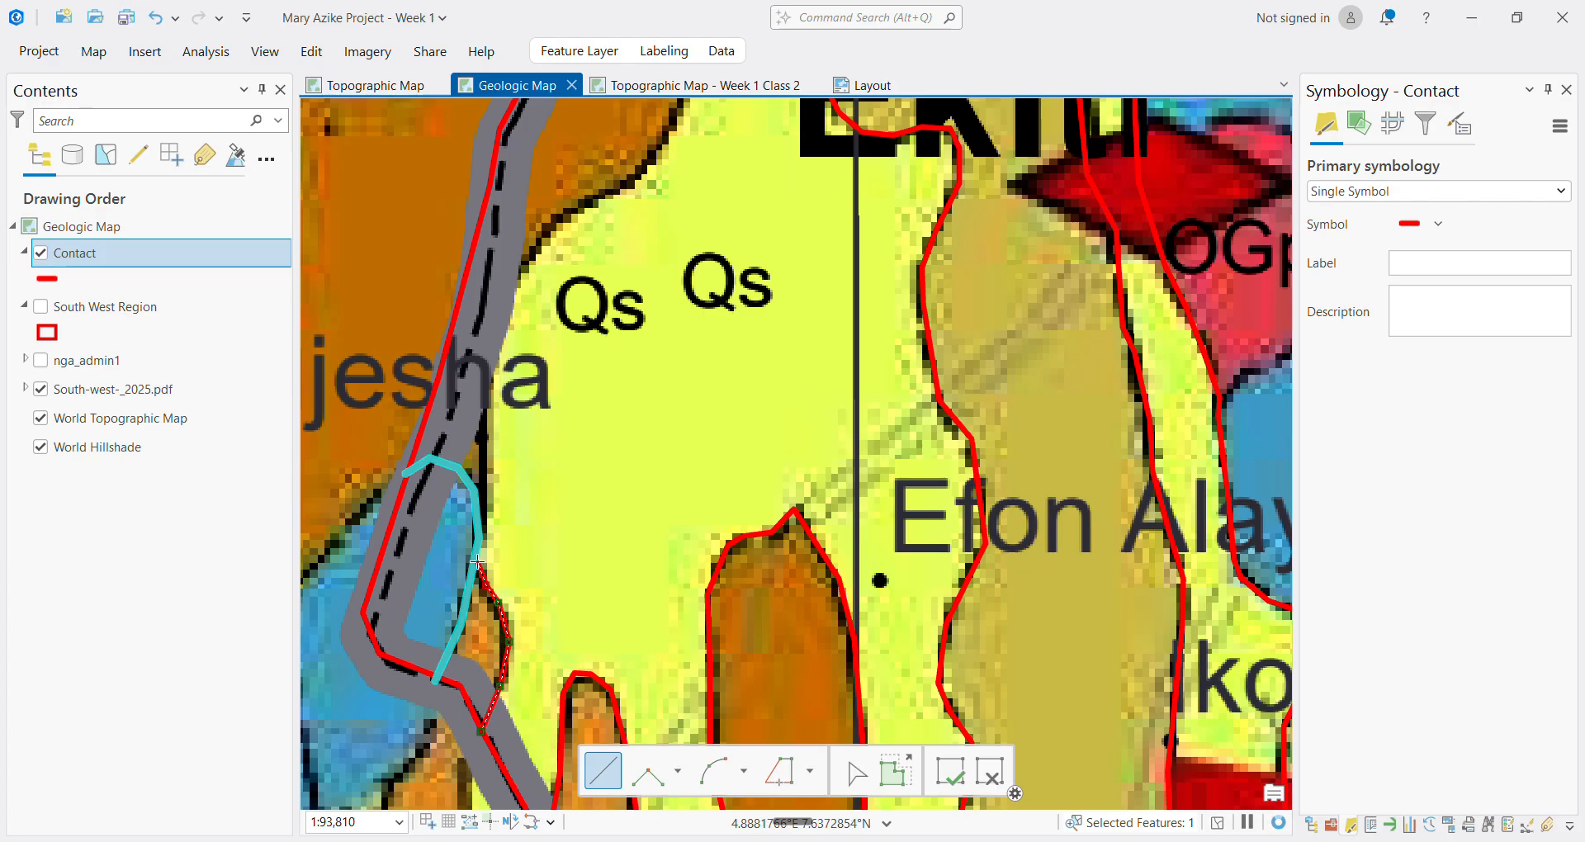
double_click(483, 569)
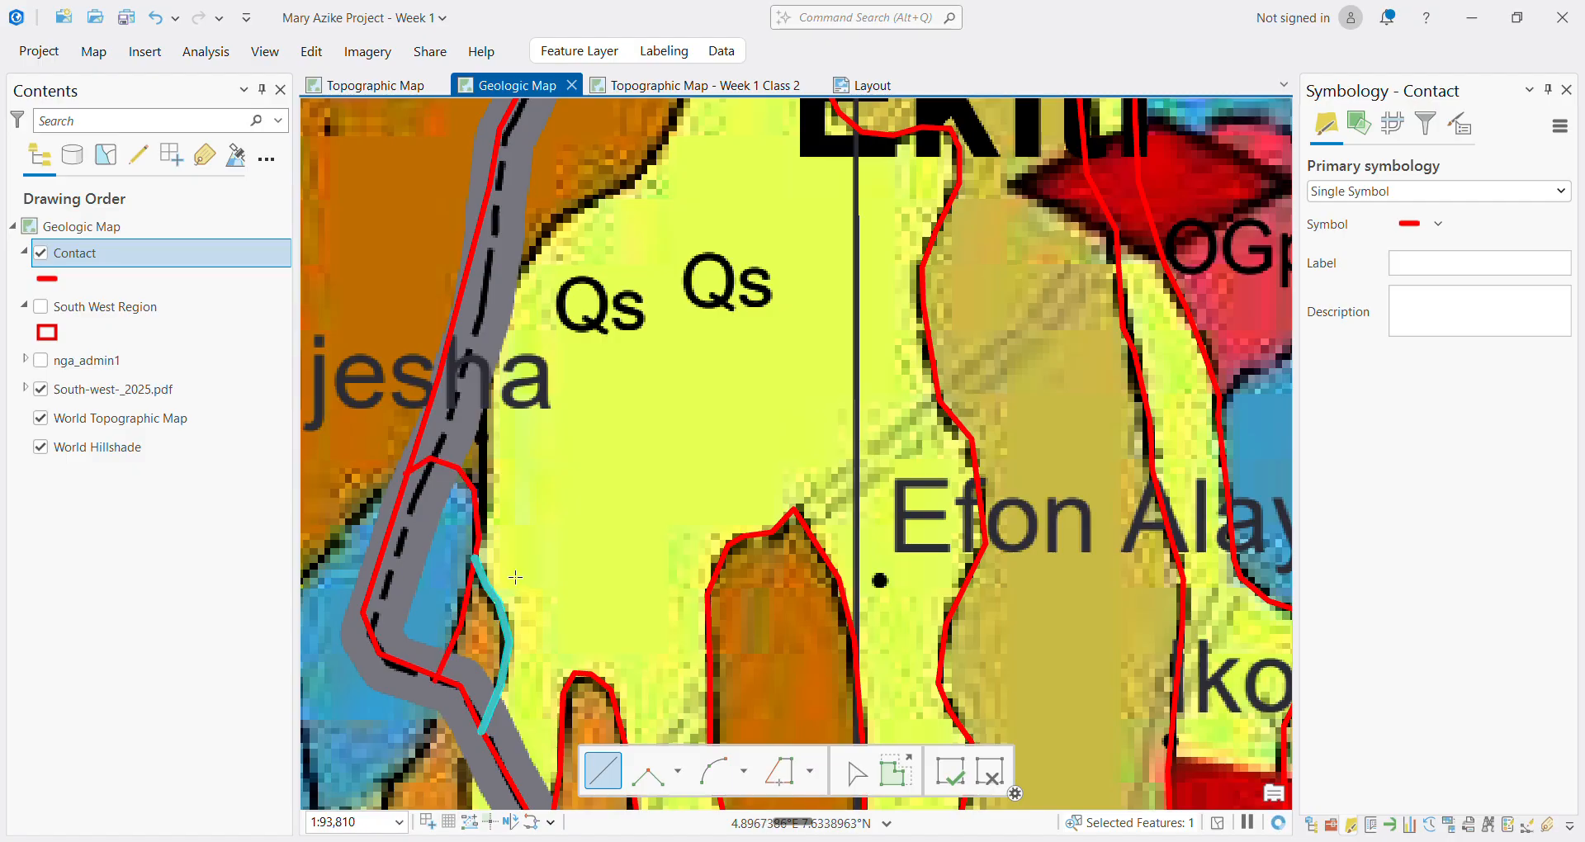
Start a contact on the Ekiti boundary west of the Qs labels and trace the brown-yellow edge north past the Imesi Ille label
scroll(478, 578, down, 3)
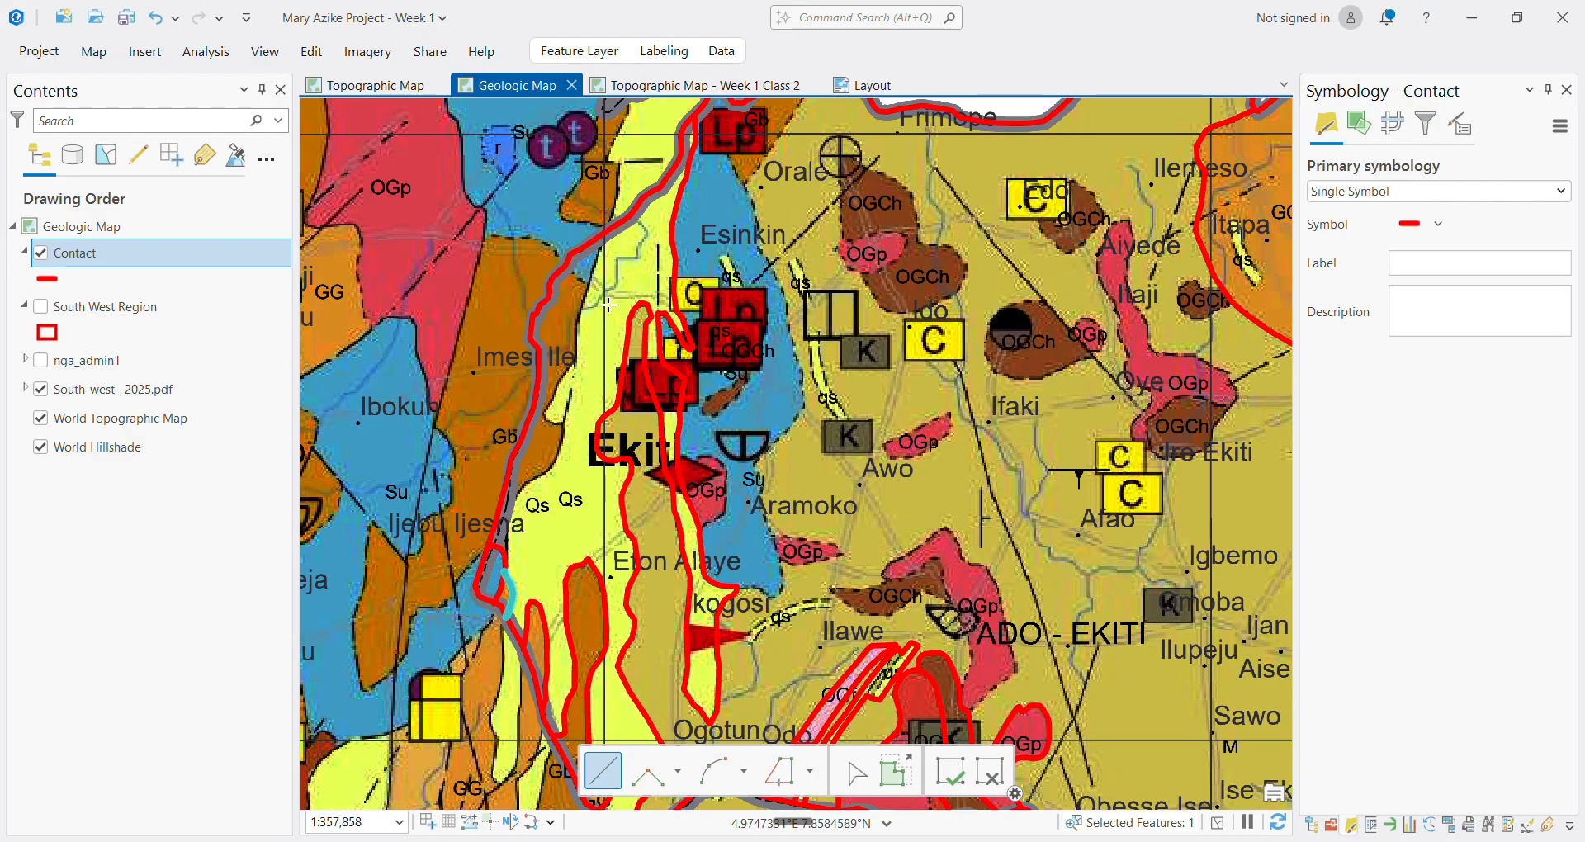
scroll(604, 380, up, 2)
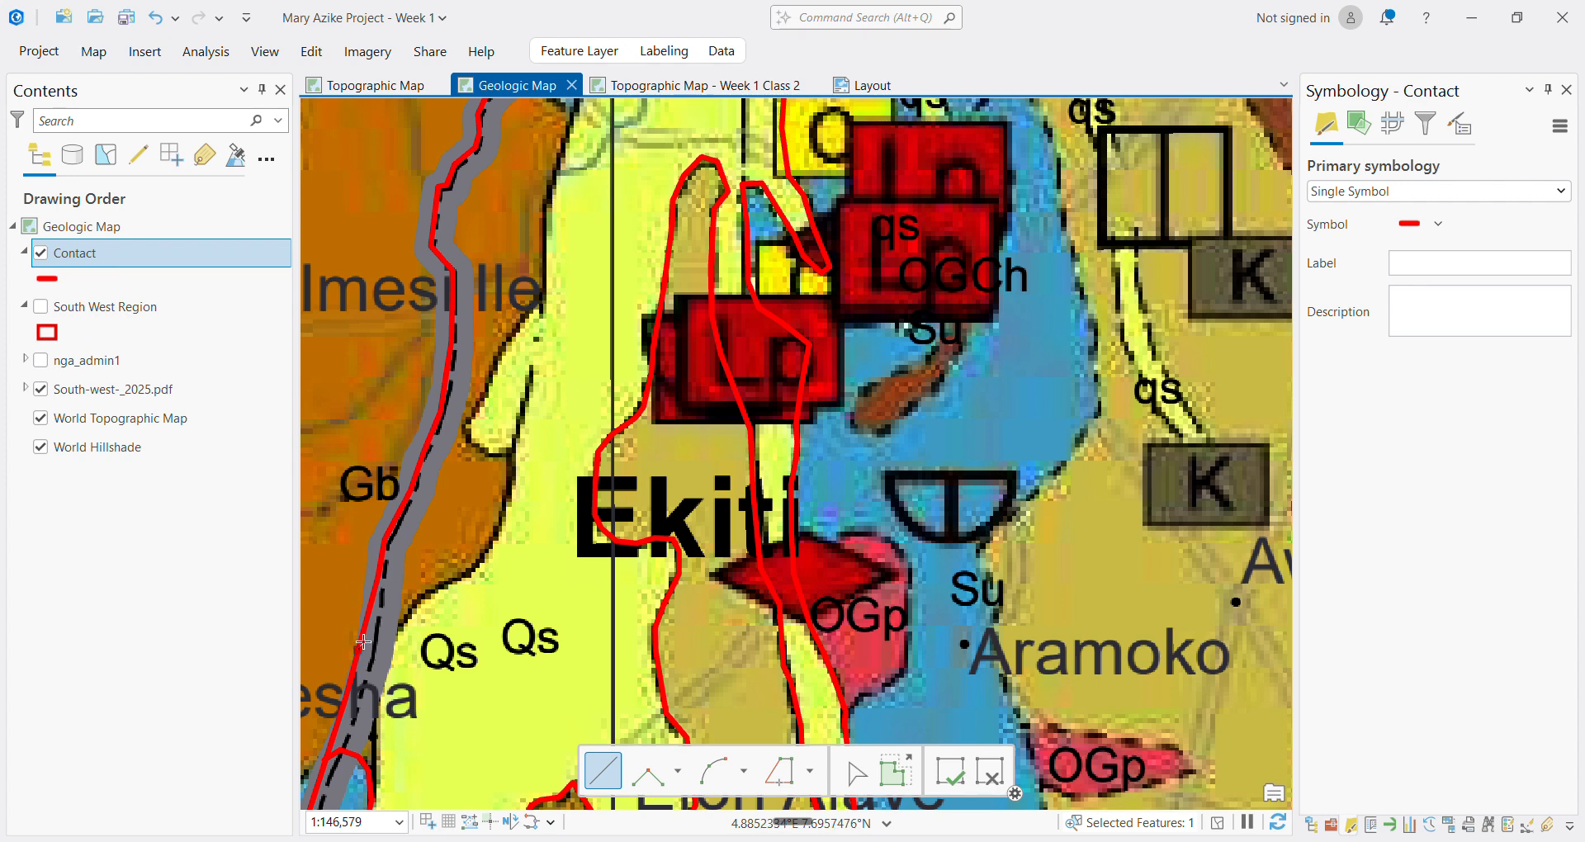
click(358, 649)
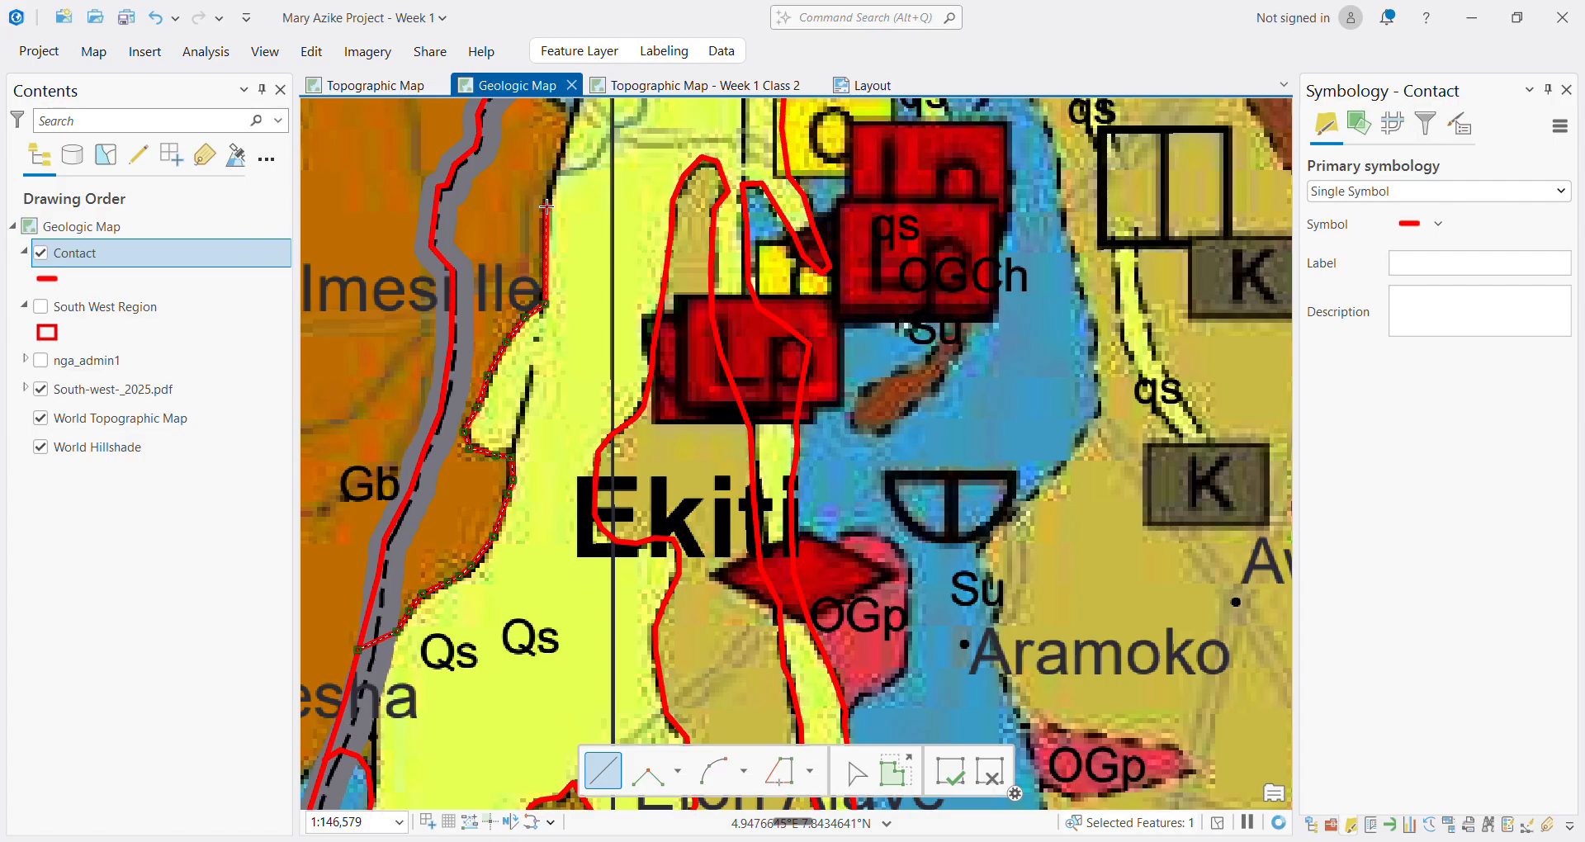
scroll(540, 216, down, 5)
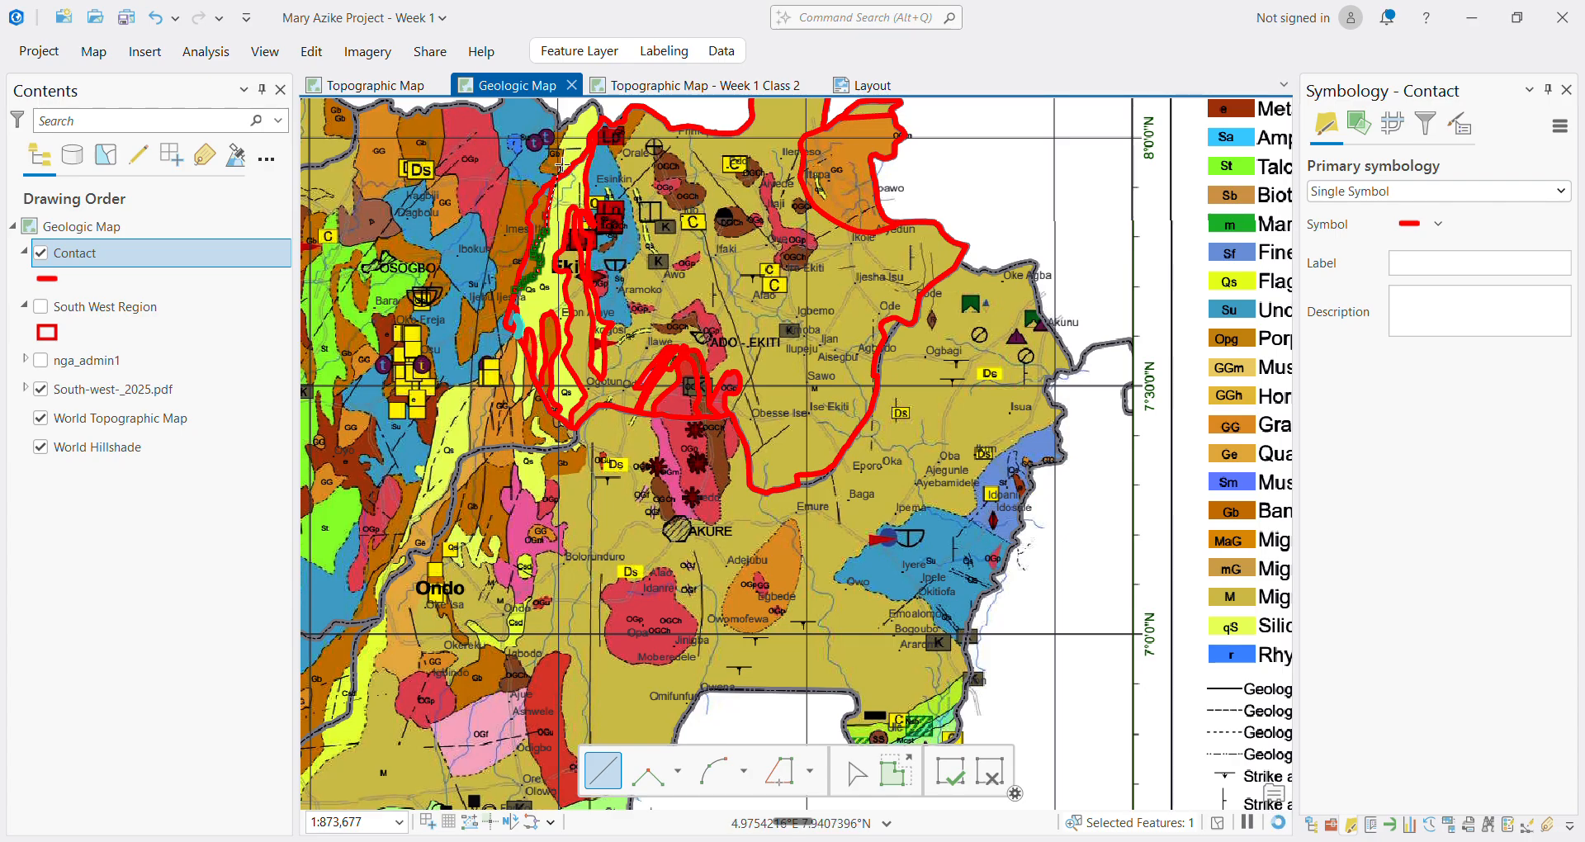
scroll(551, 182, up, 2)
scroll(550, 181, up, 3)
scroll(515, 309, up, 3)
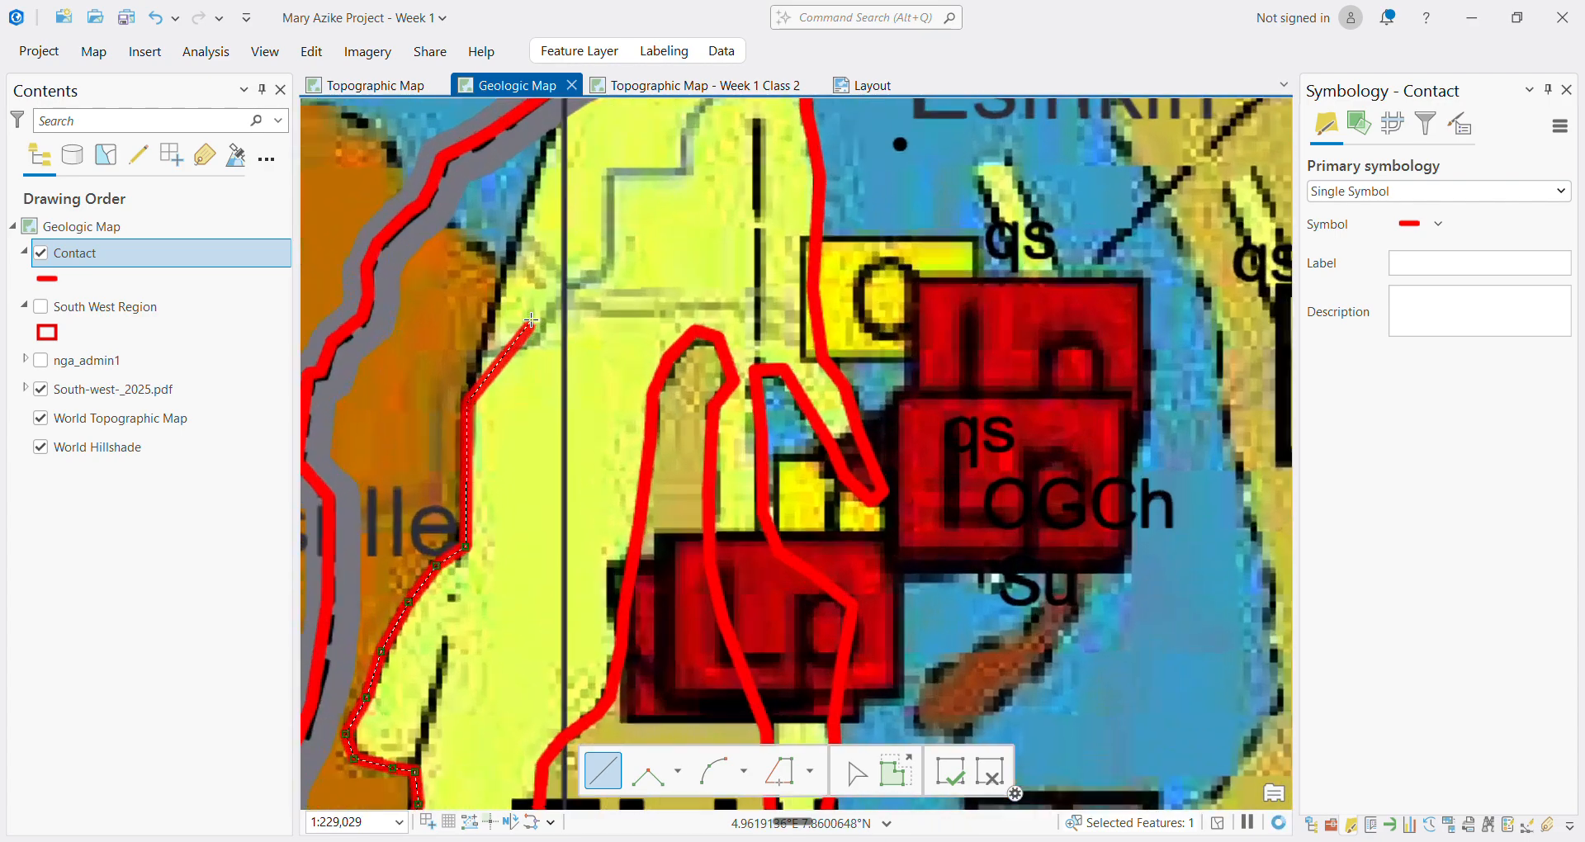
Continue the contact to the brown unit's northeastern corner and along its edge with the blue unit, finishing on the Ekiti boundary
scroll(515, 310, down, 3)
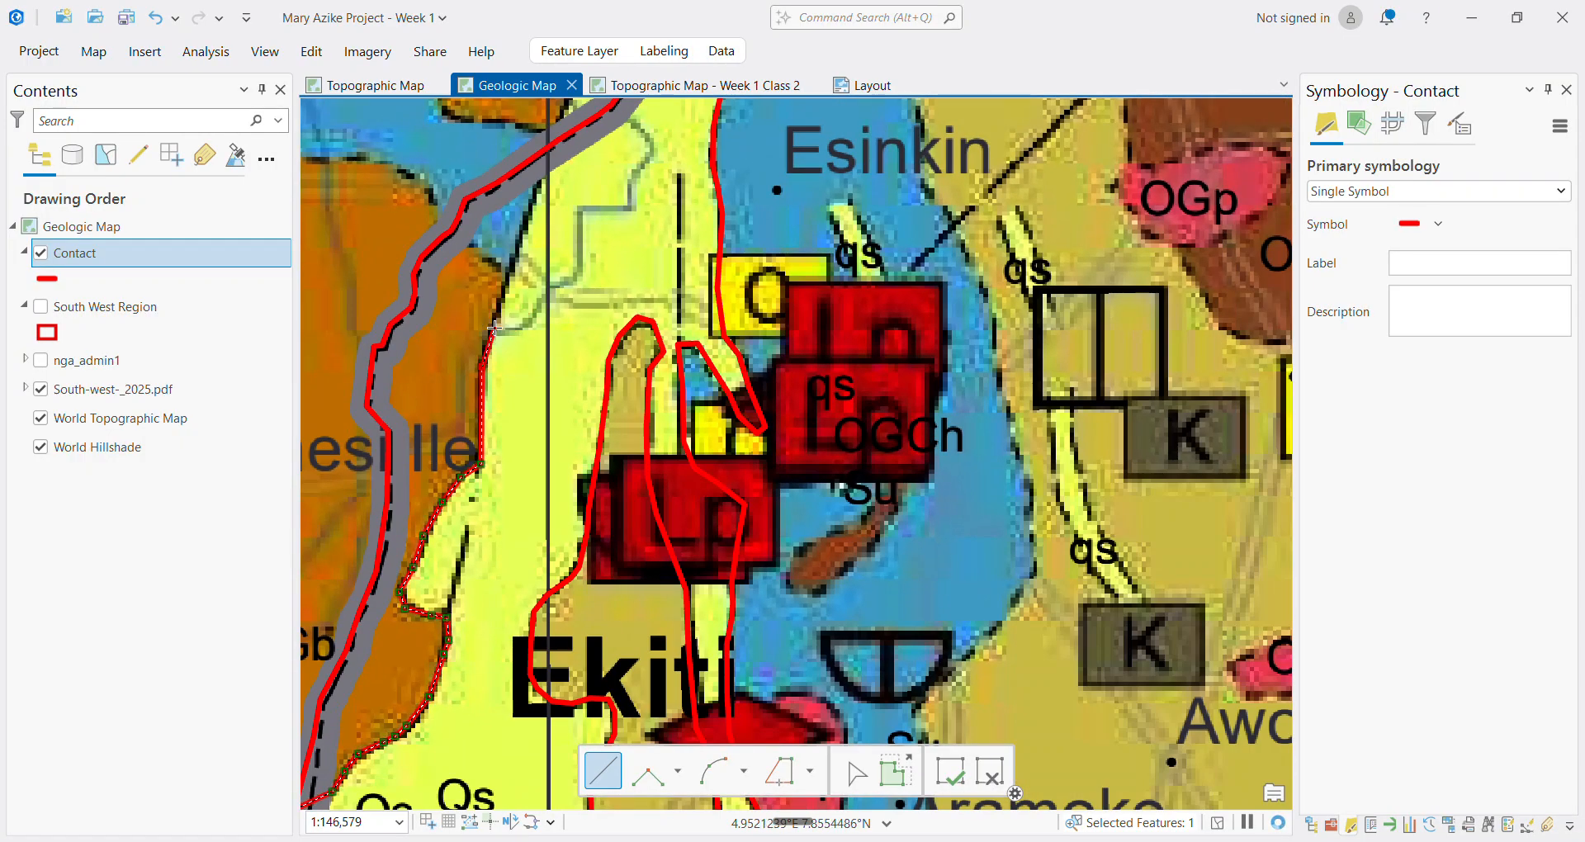
click(506, 277)
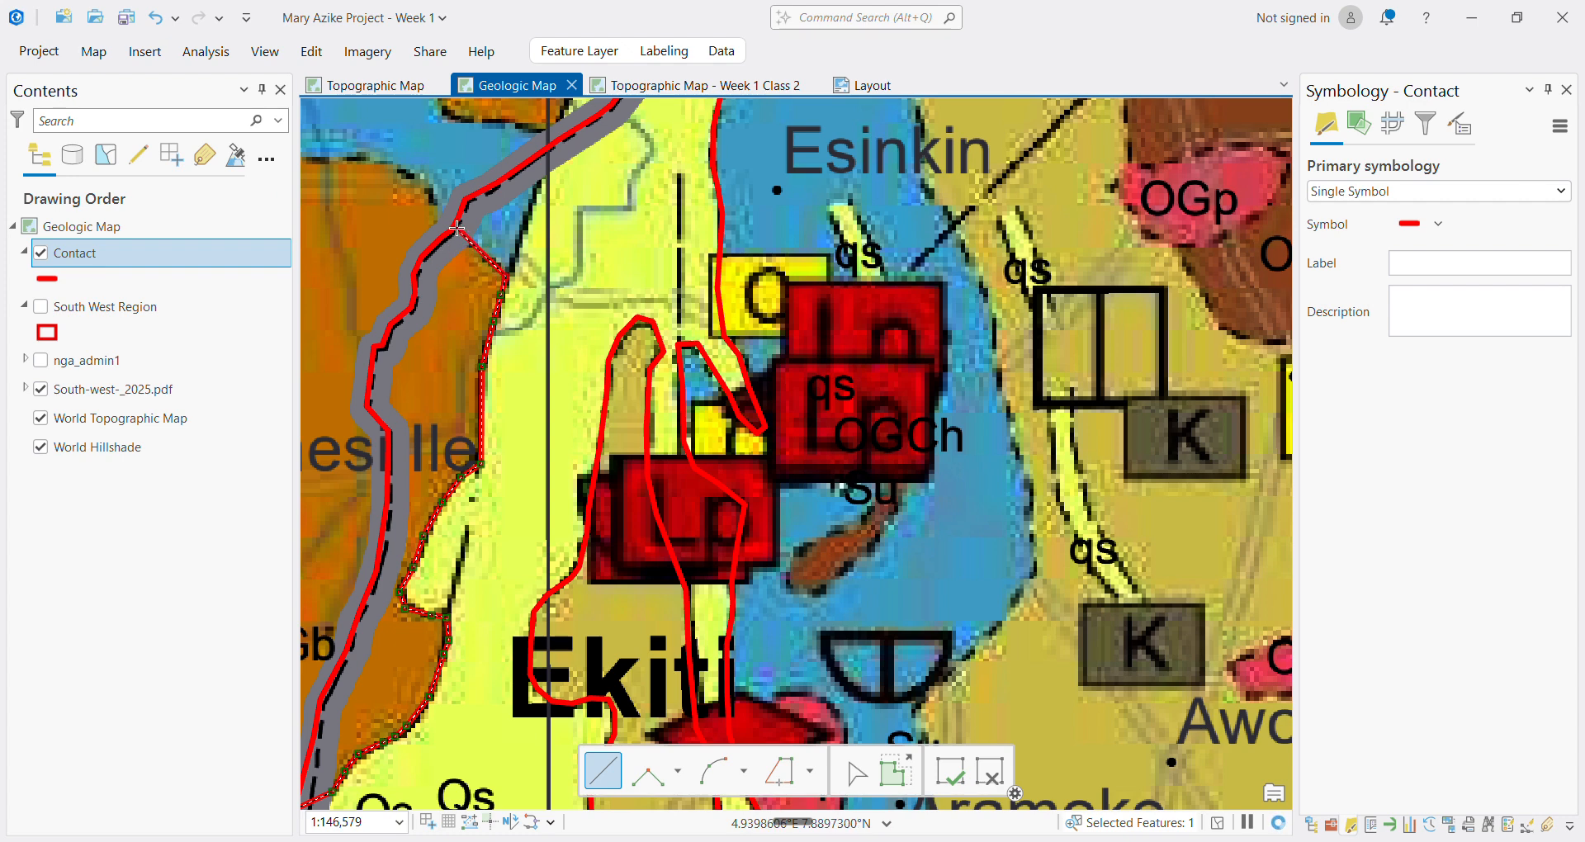
scroll(454, 230, up, 3)
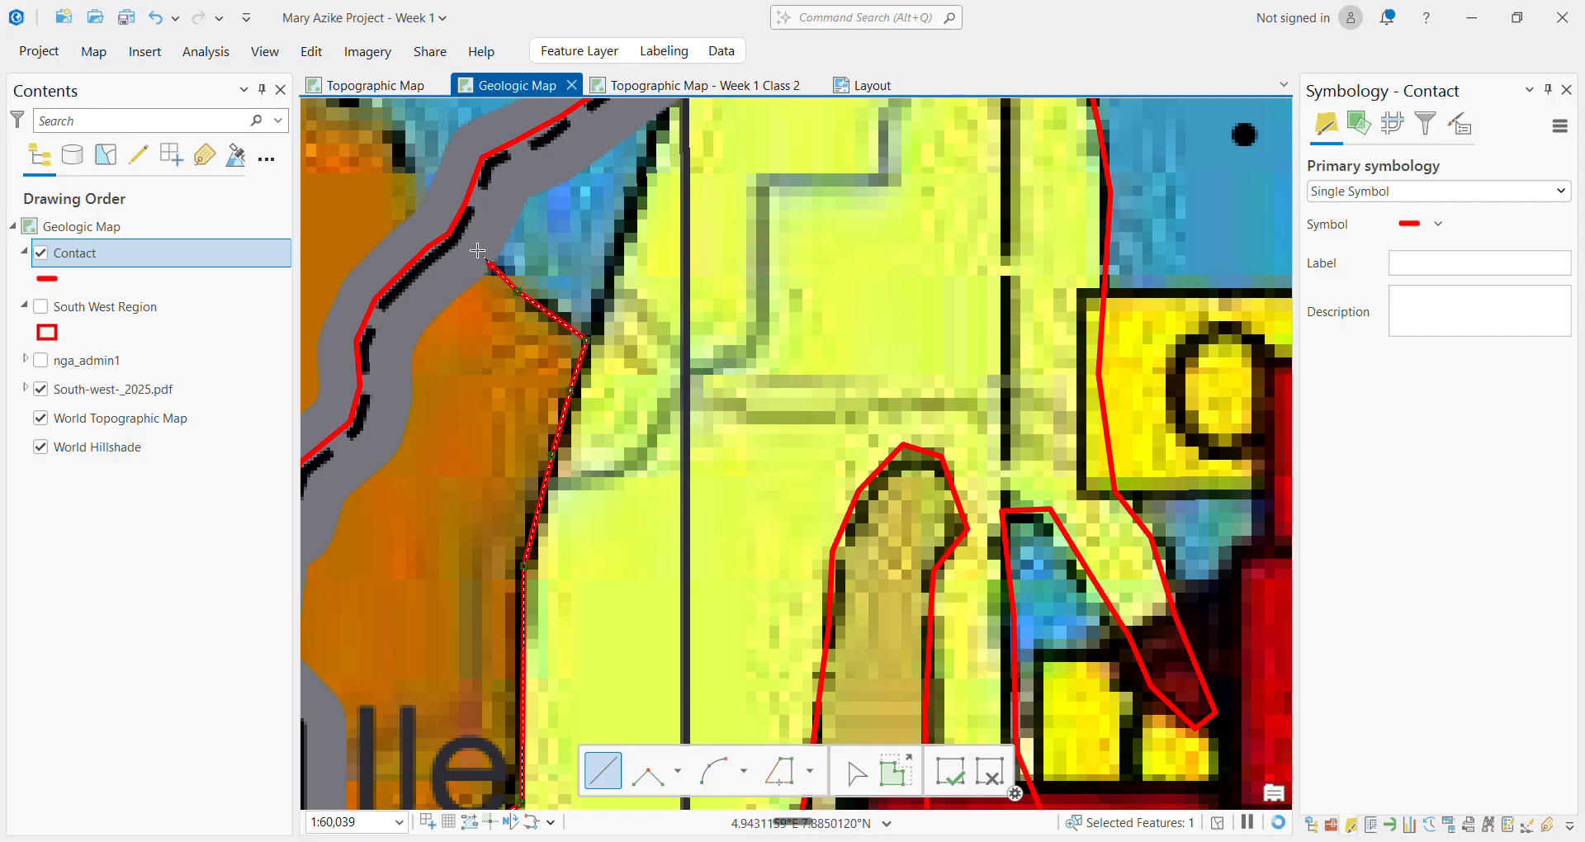
double_click(451, 228)
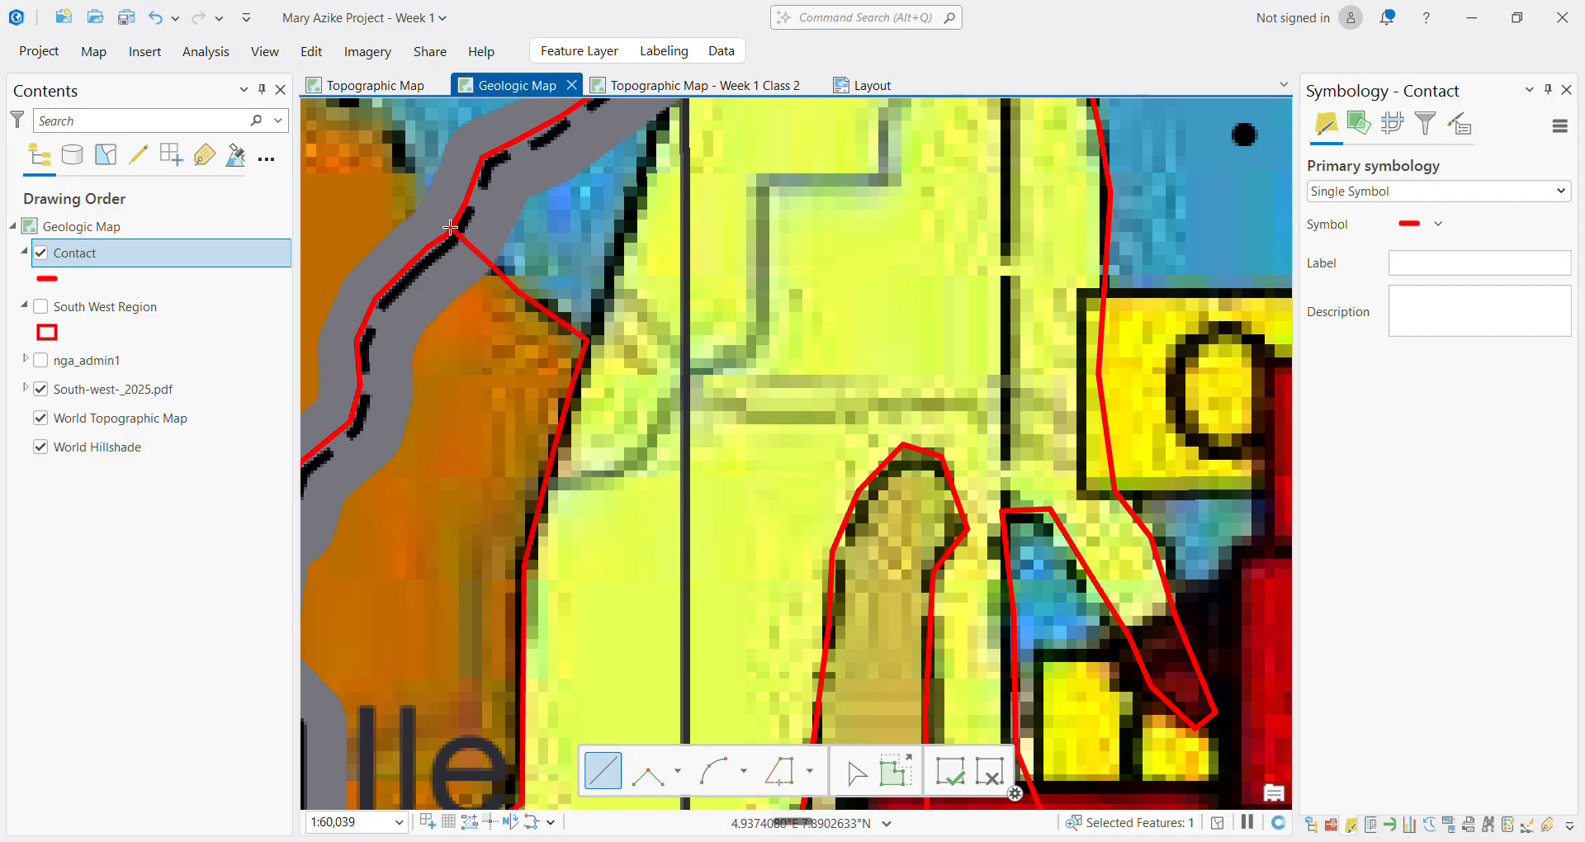
Trace a contact between the blue and yellow units from the brown unit's northeastern corner north to the Ekiti boundary
scroll(597, 221, down, 5)
scroll(597, 222, up, 4)
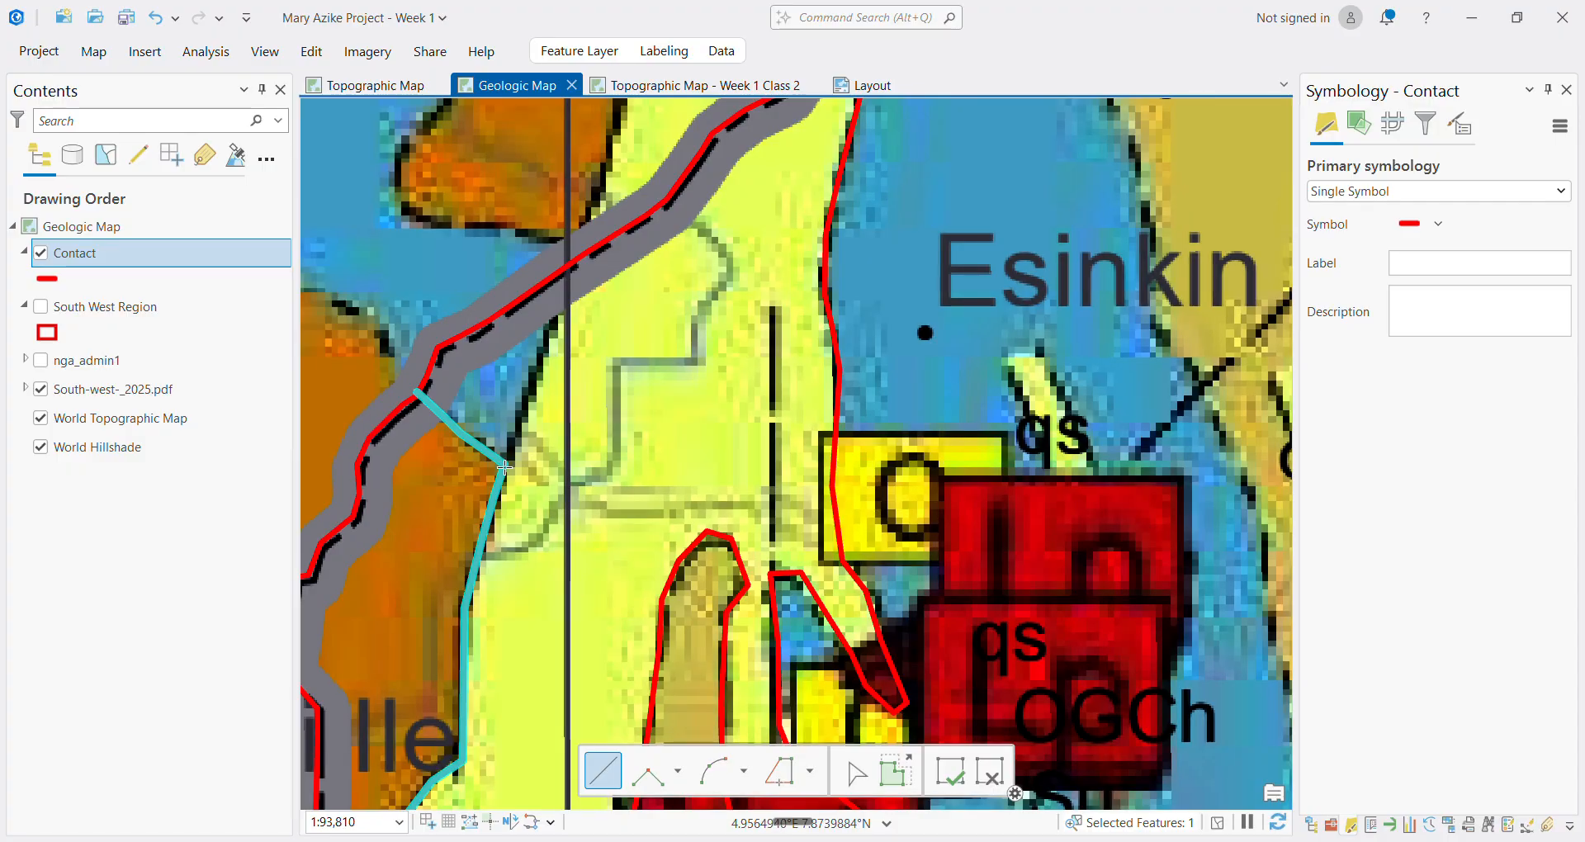
click(503, 465)
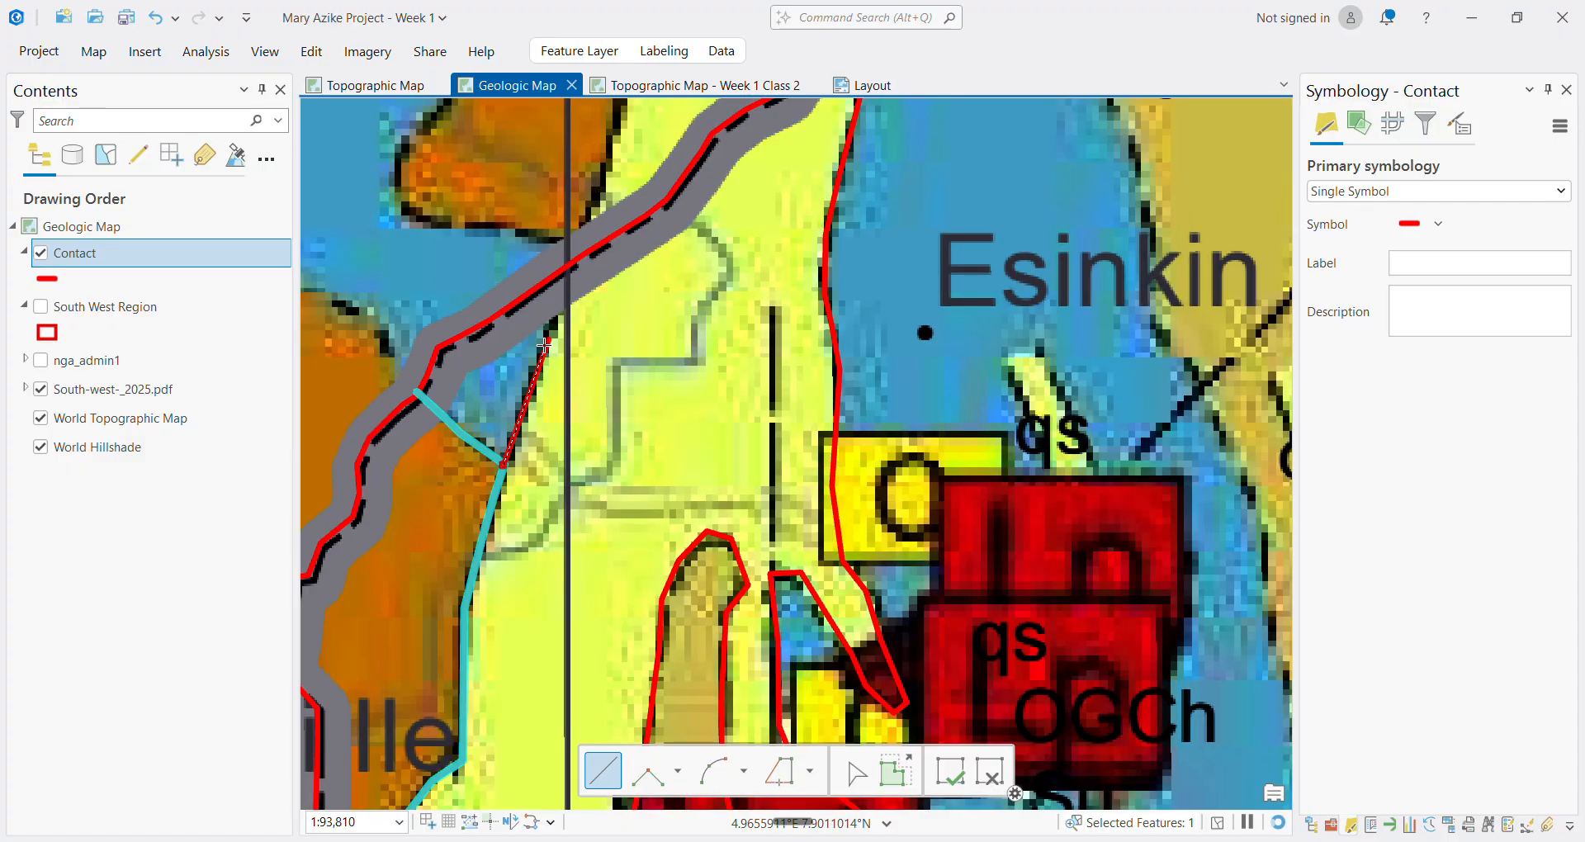
double_click(571, 259)
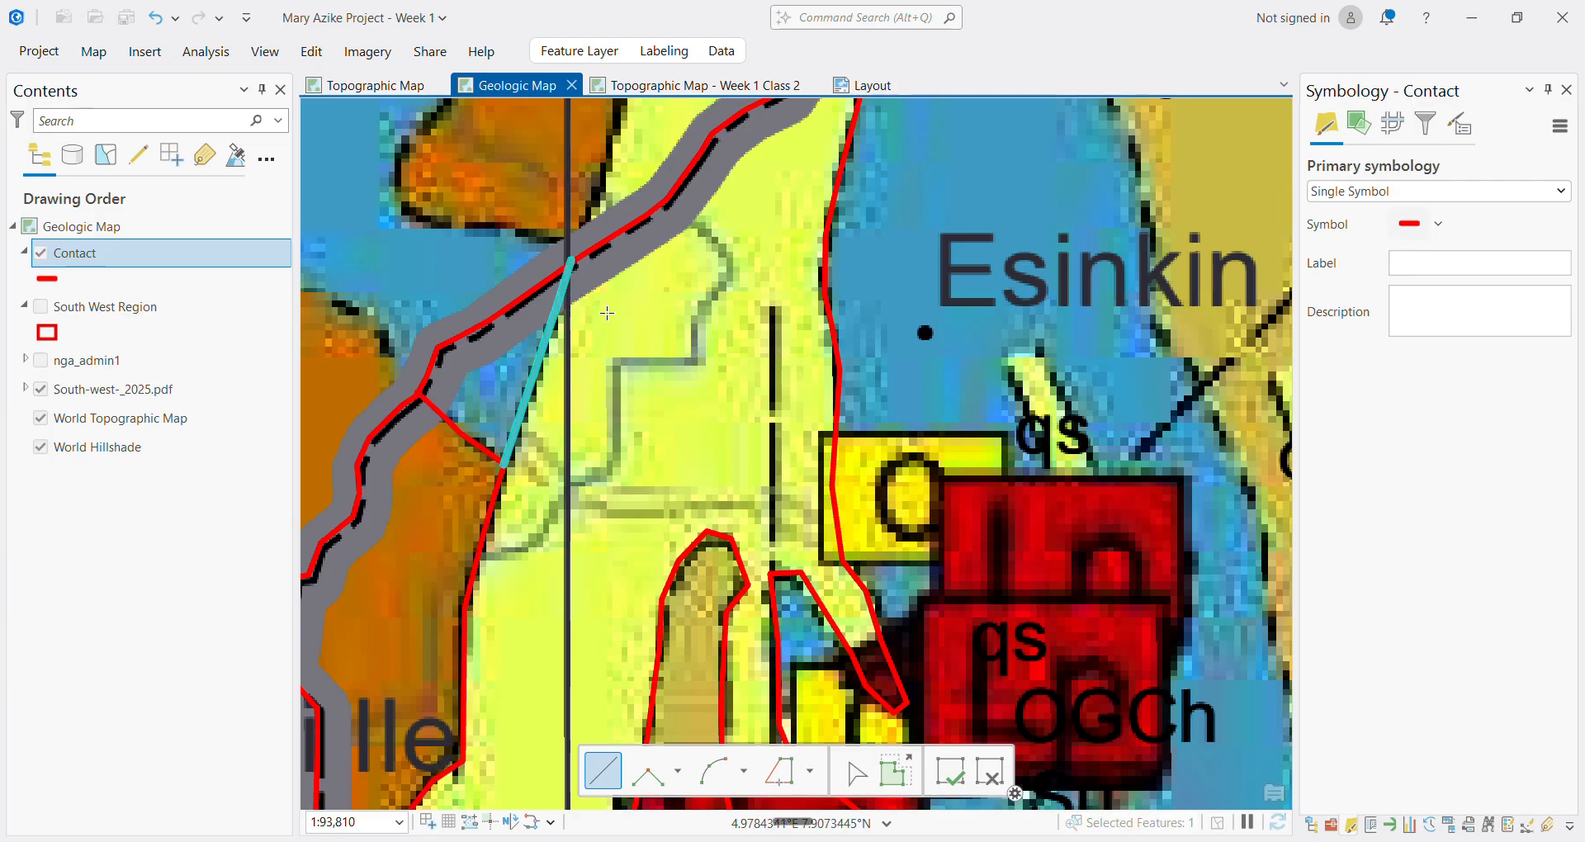
Save all edits made to the Contact layer, dismissing the low-battery notice
scroll(607, 313, down, 4)
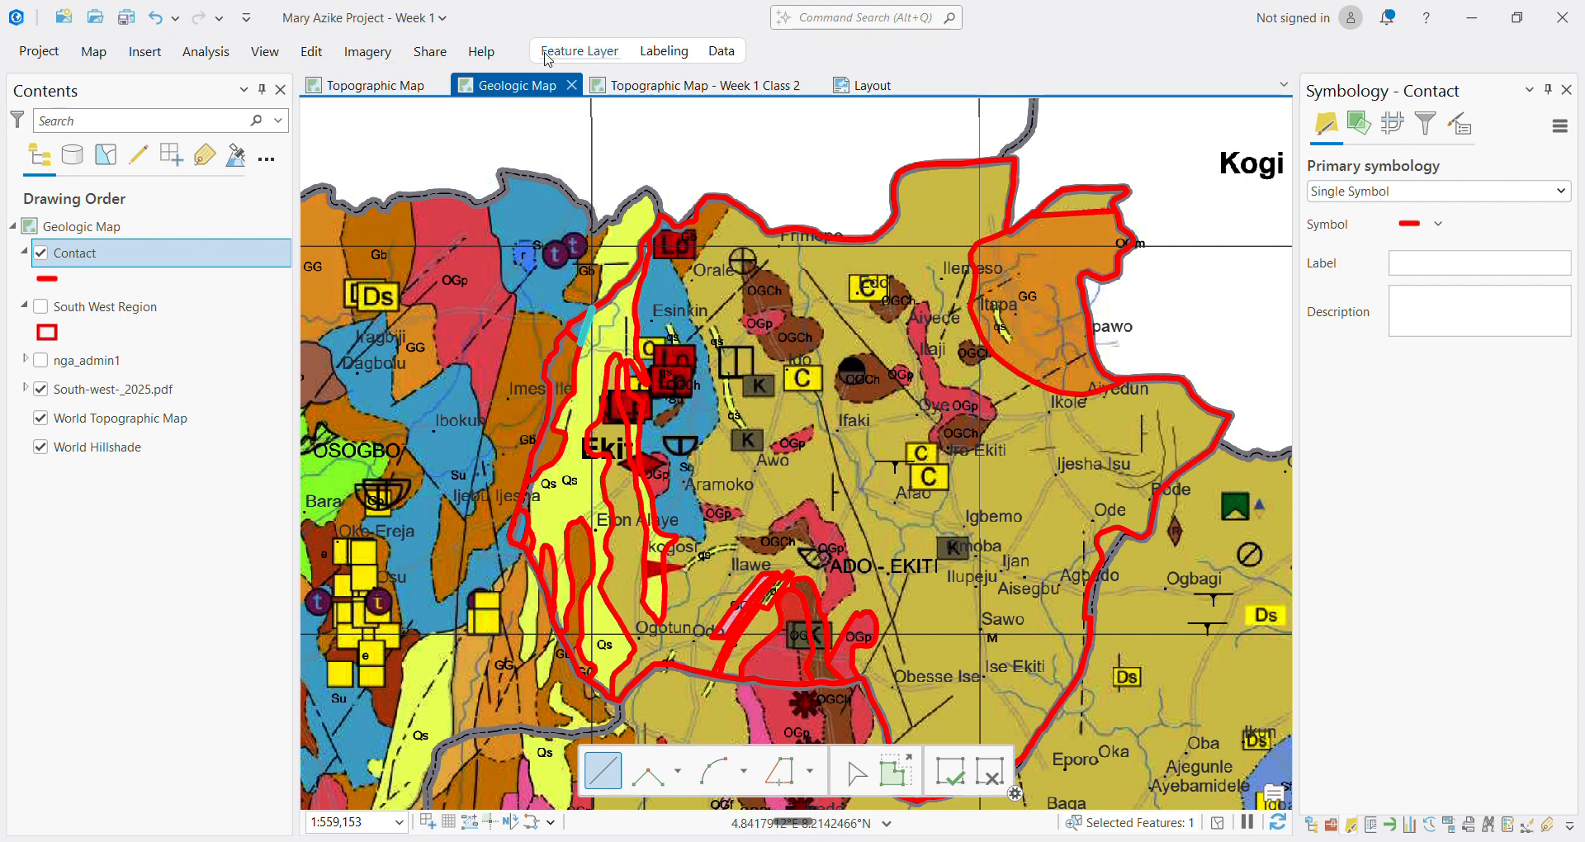
click(311, 54)
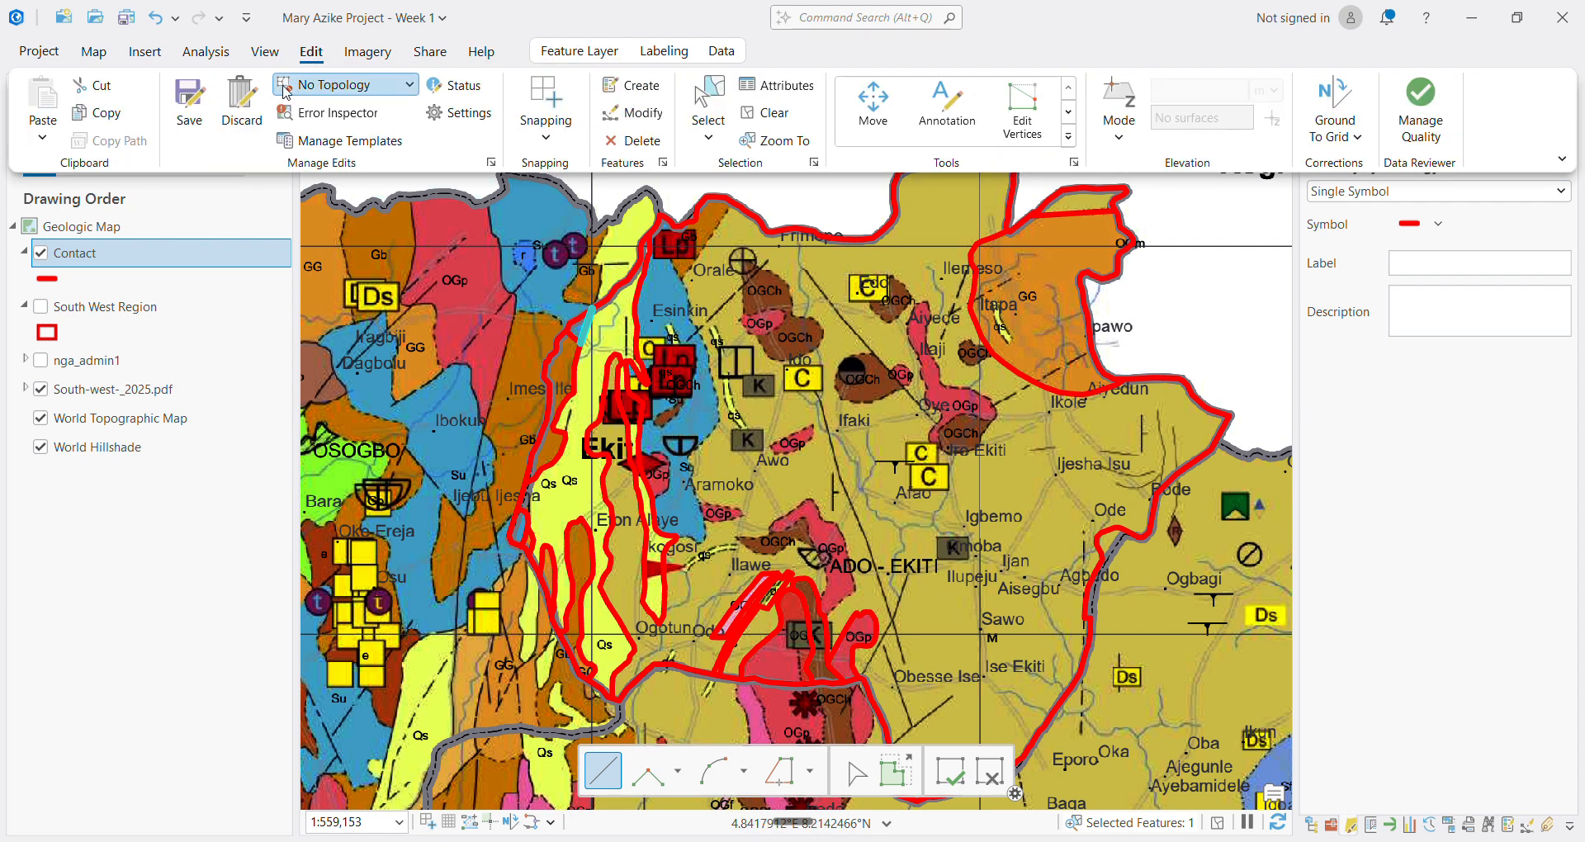
click(195, 104)
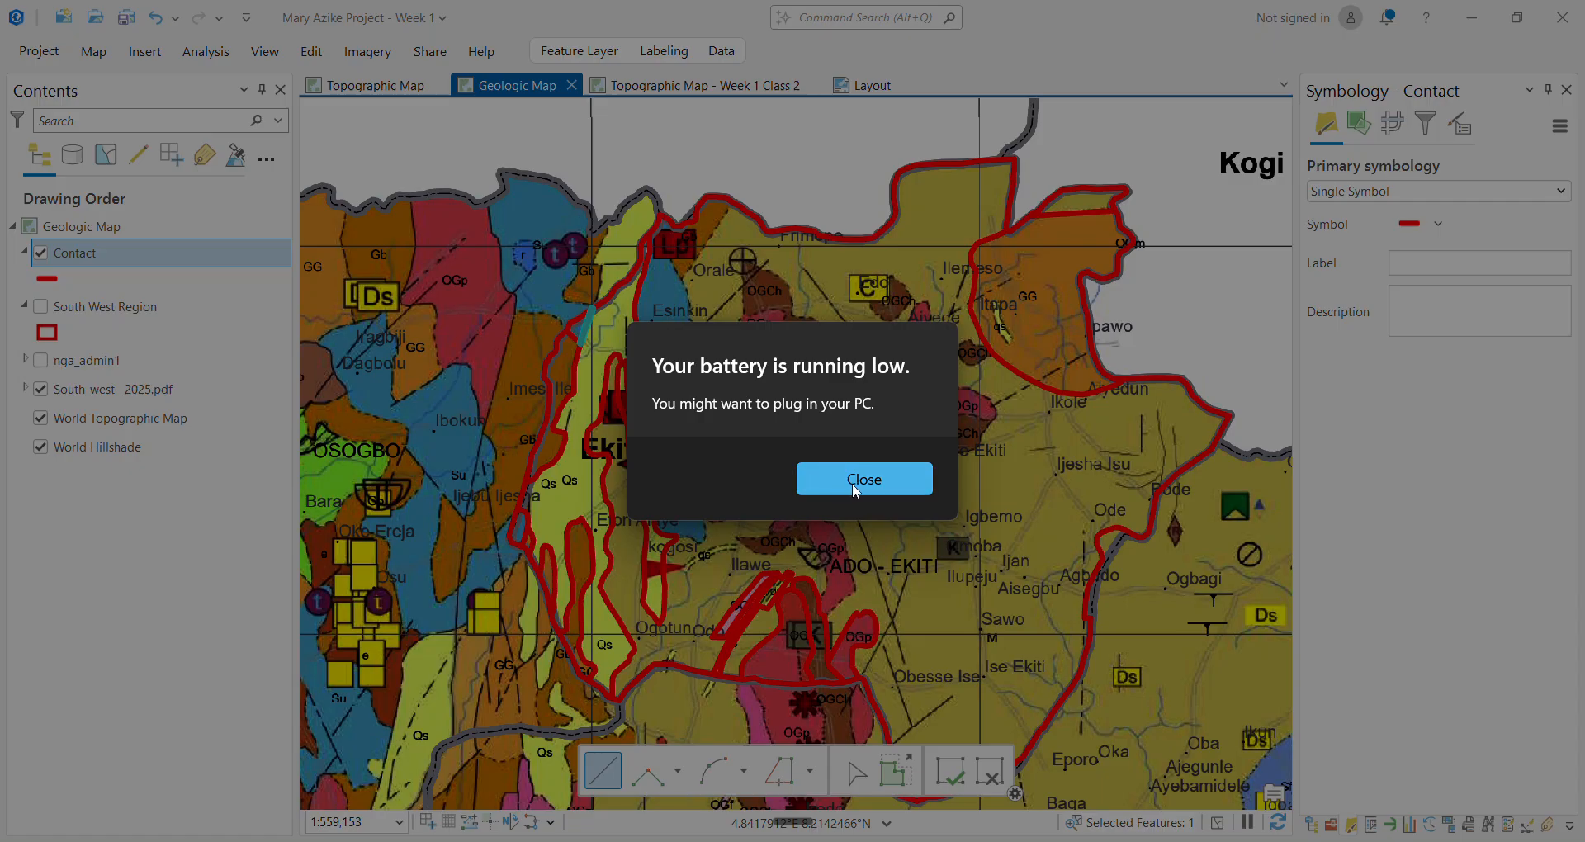
click(852, 483)
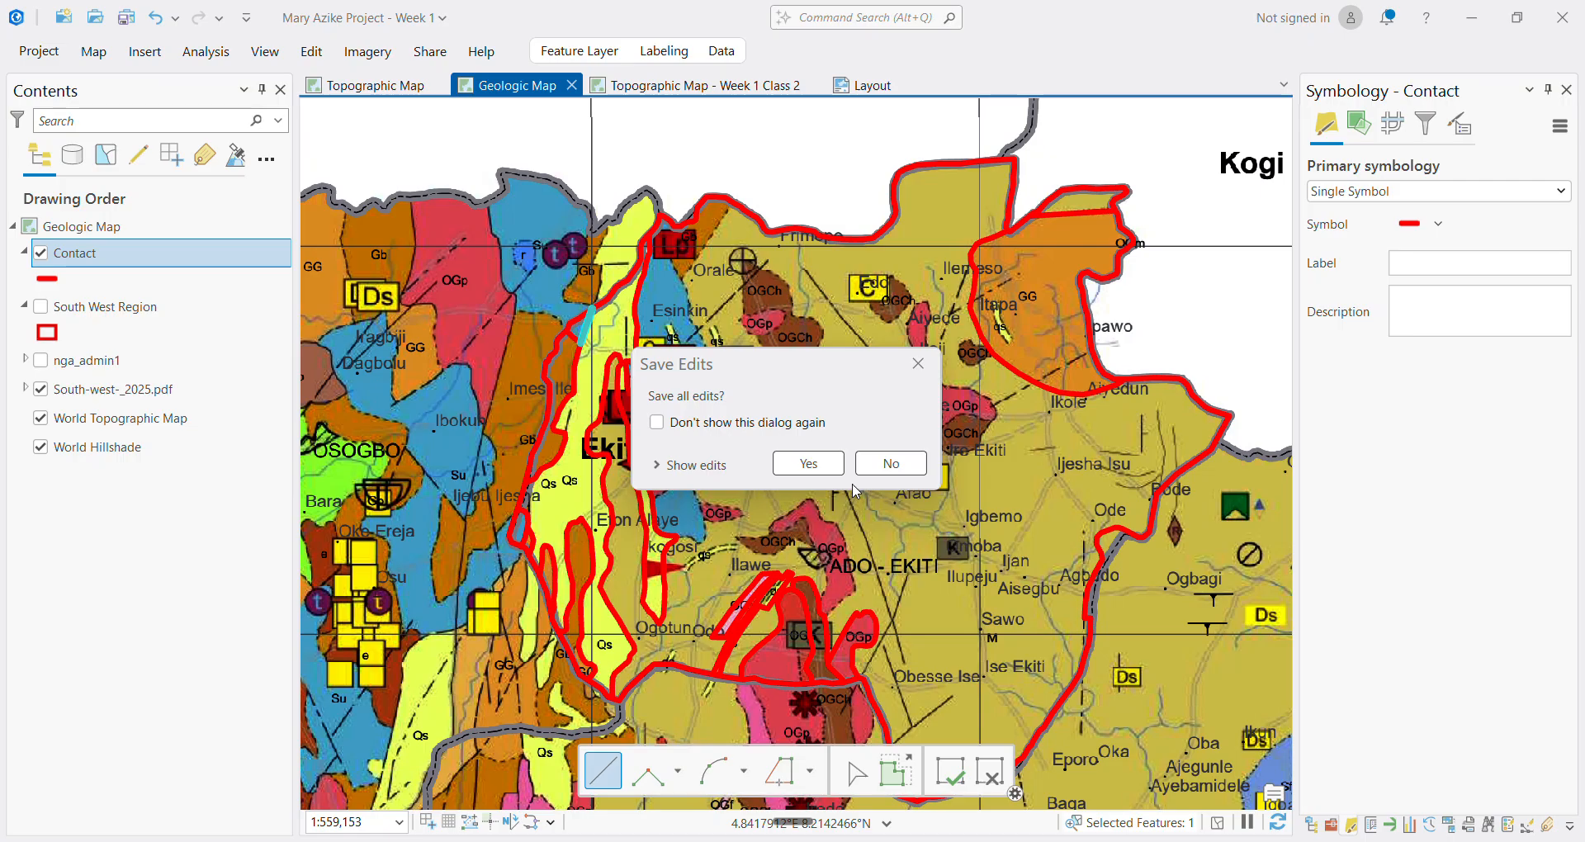
click(808, 464)
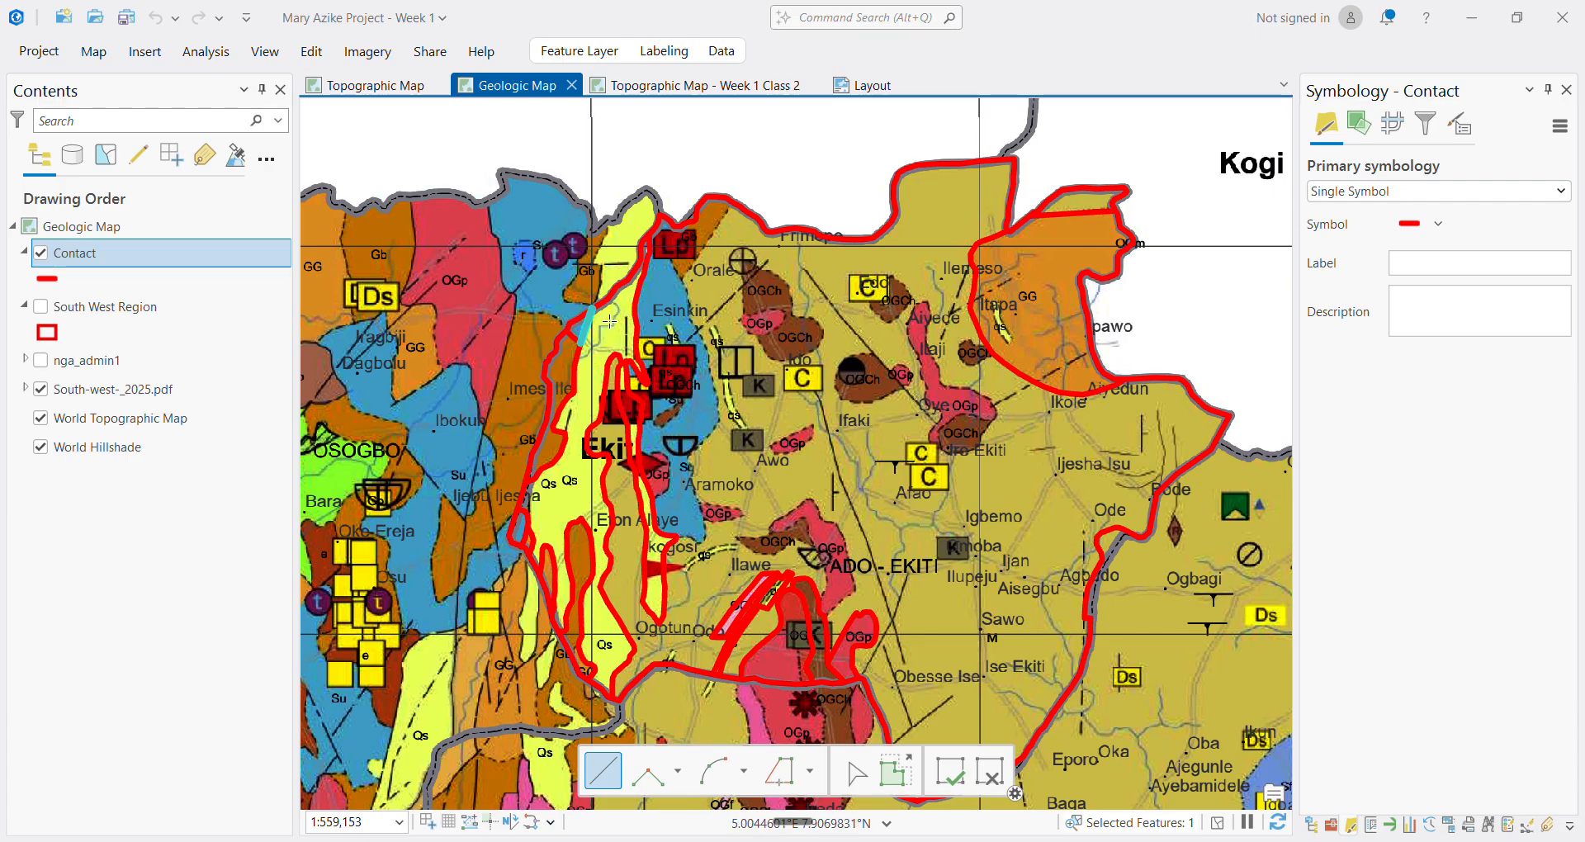
Start a contact at the yellow unit's tip above the Ikogosi label and trace the blue unit's southern edge around its southeastern corner
scroll(609, 321, up, 2)
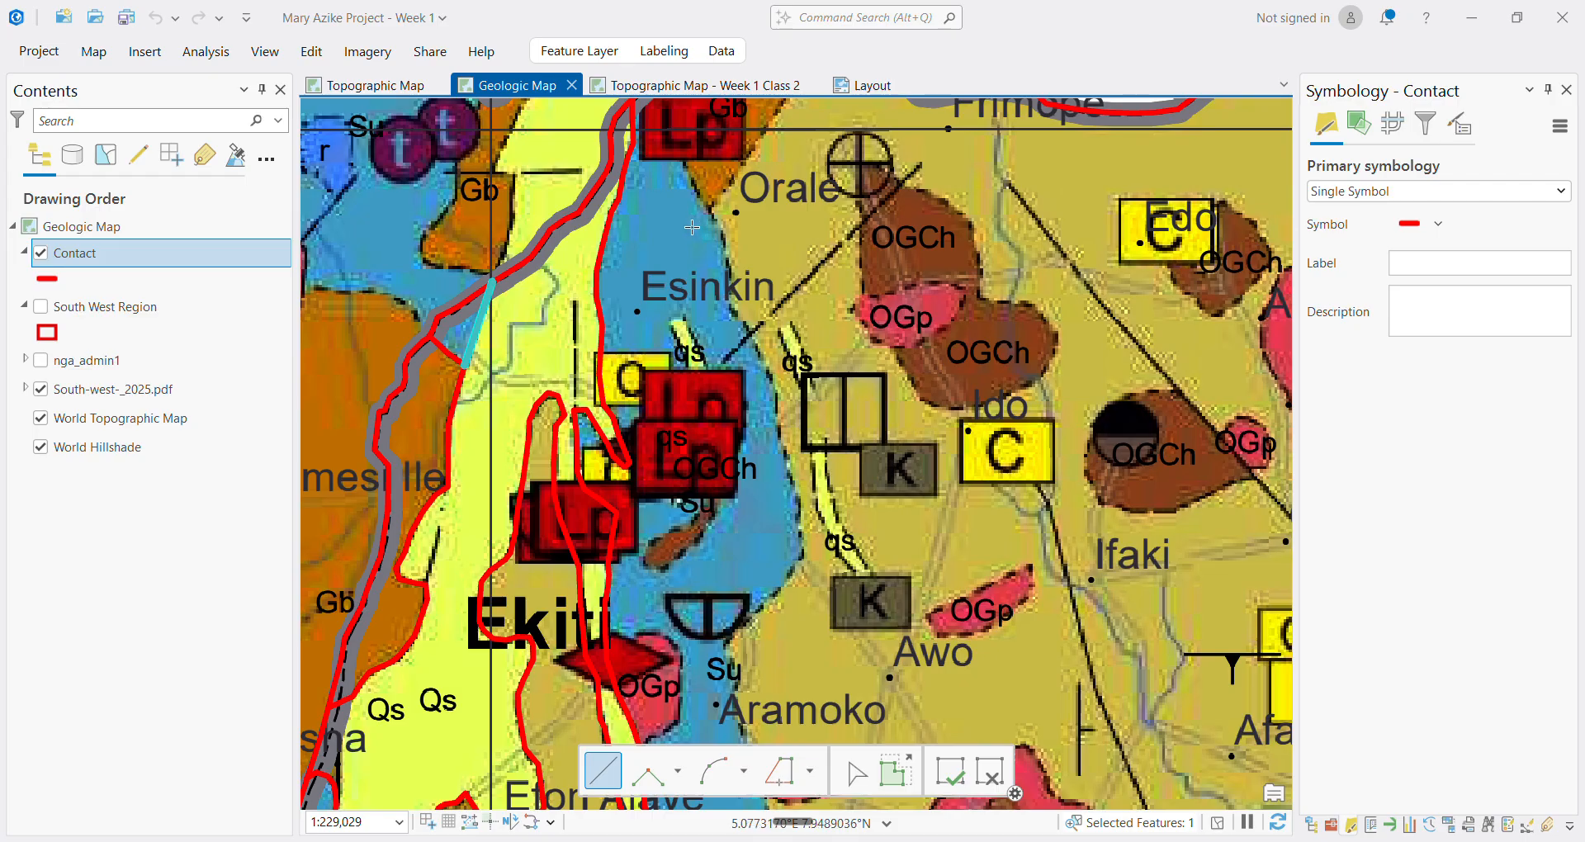
scroll(692, 227, down, 3)
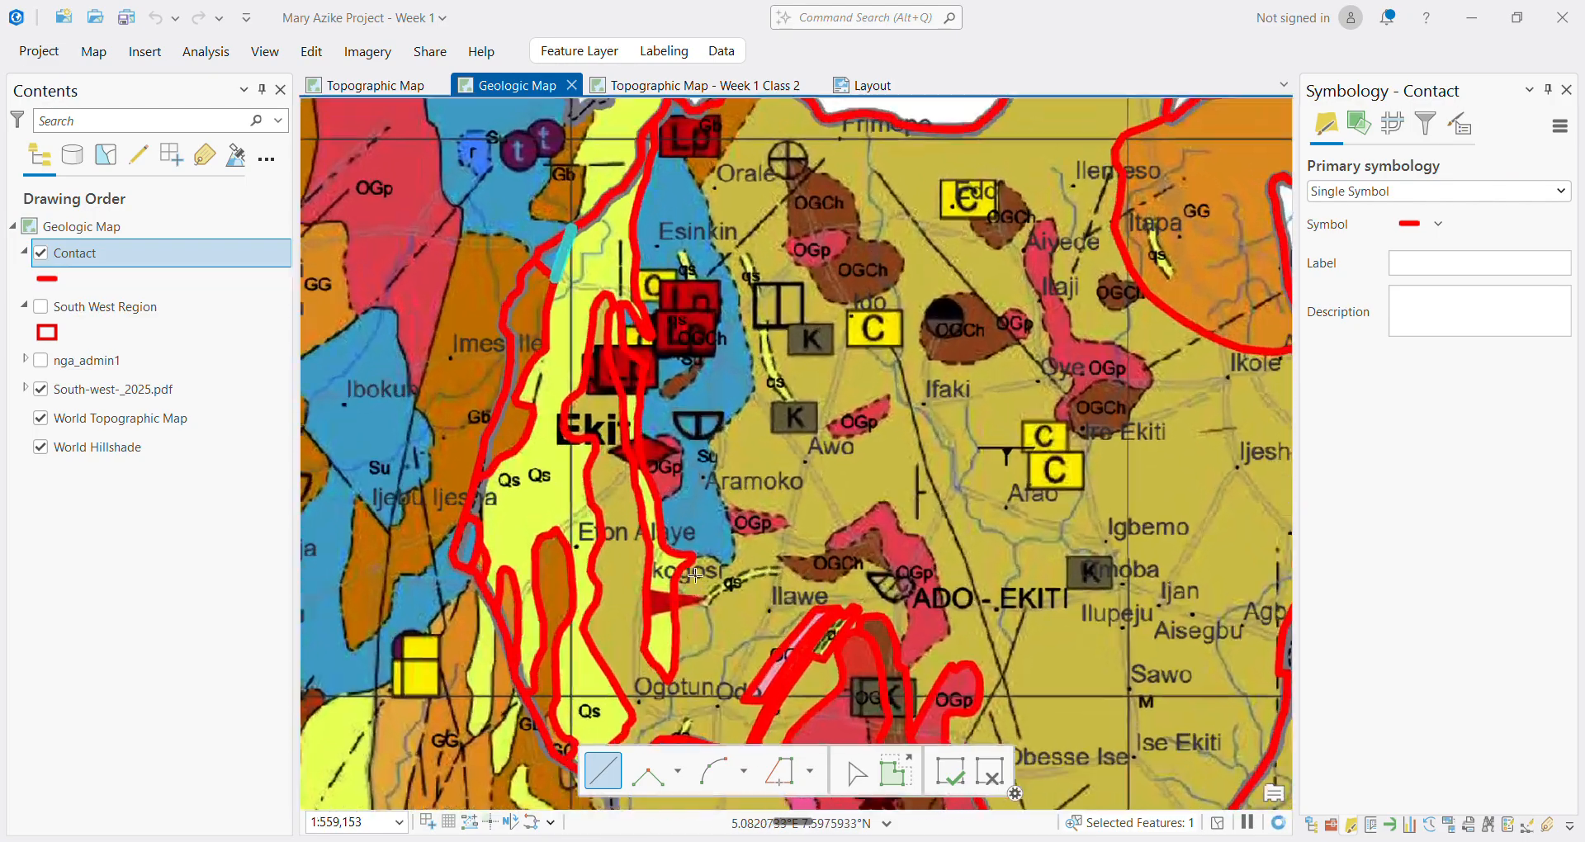
scroll(695, 576, up, 6)
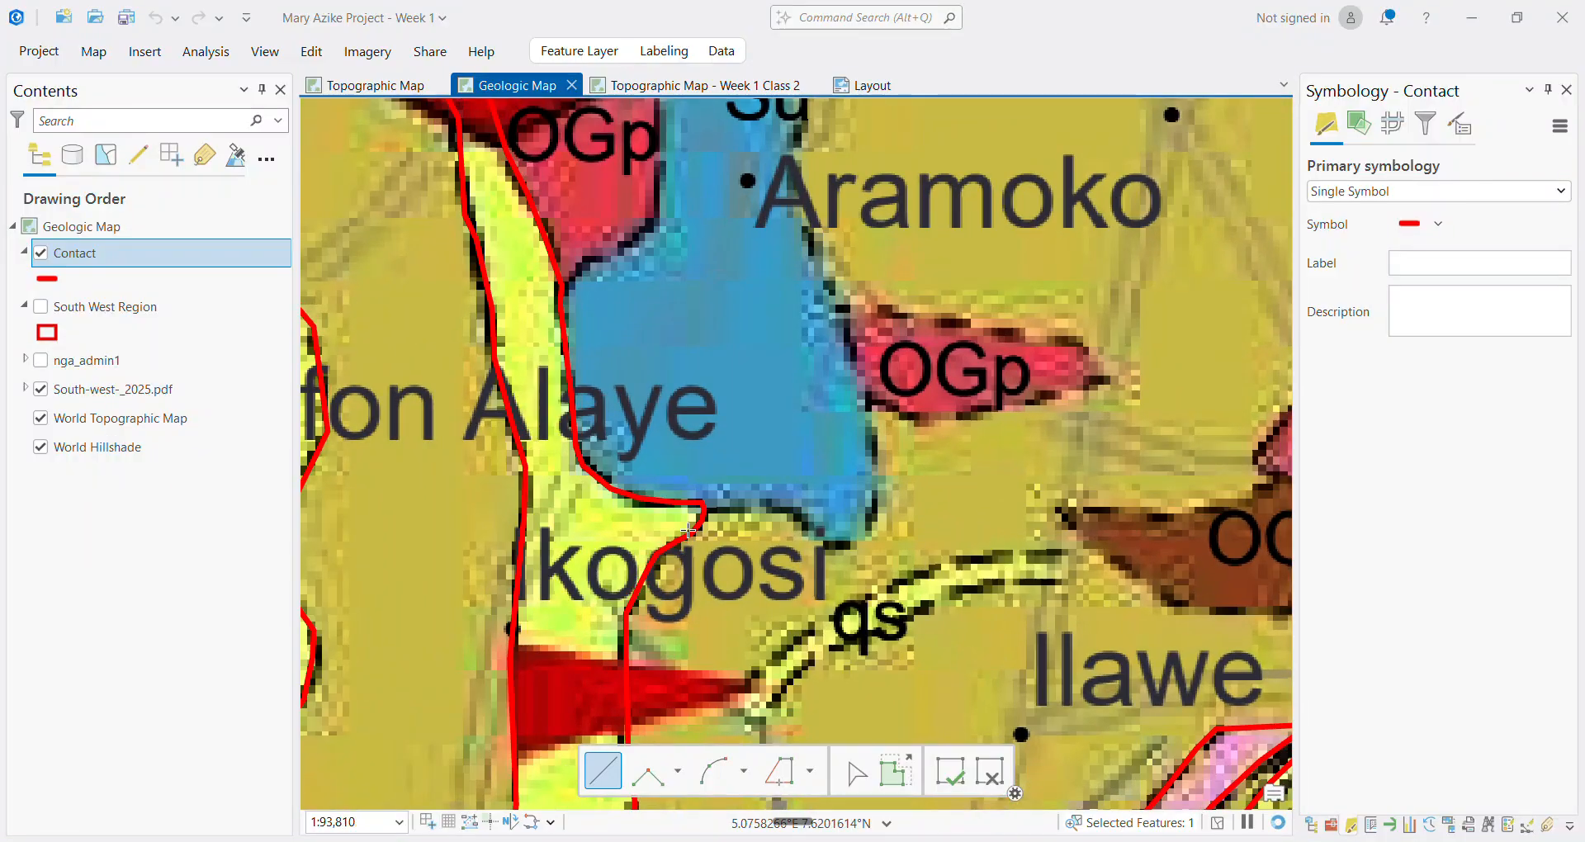
scroll(703, 512, up, 3)
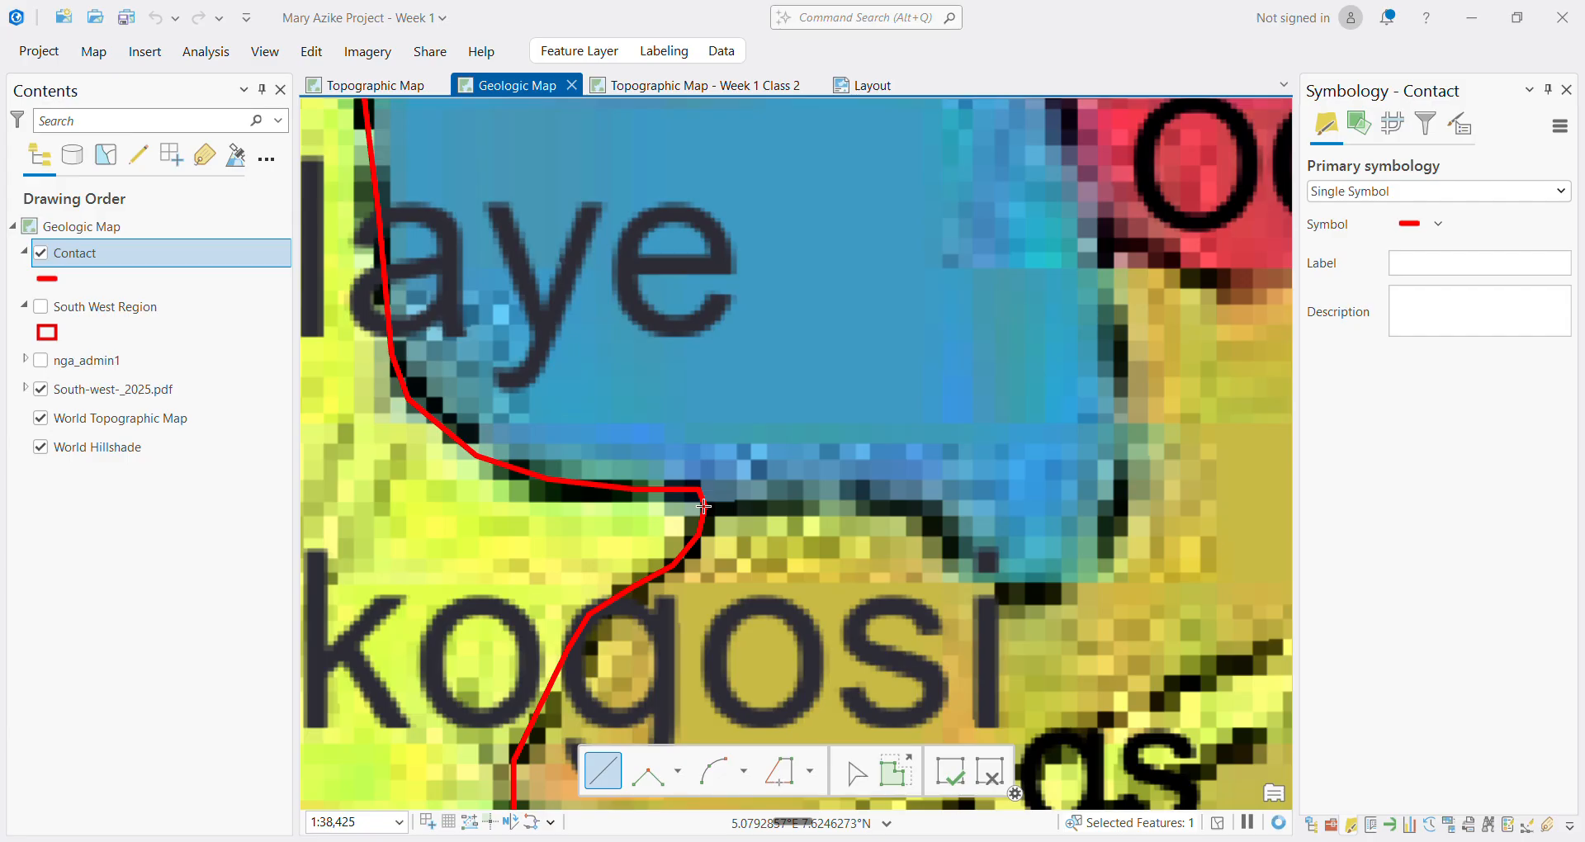
click(703, 506)
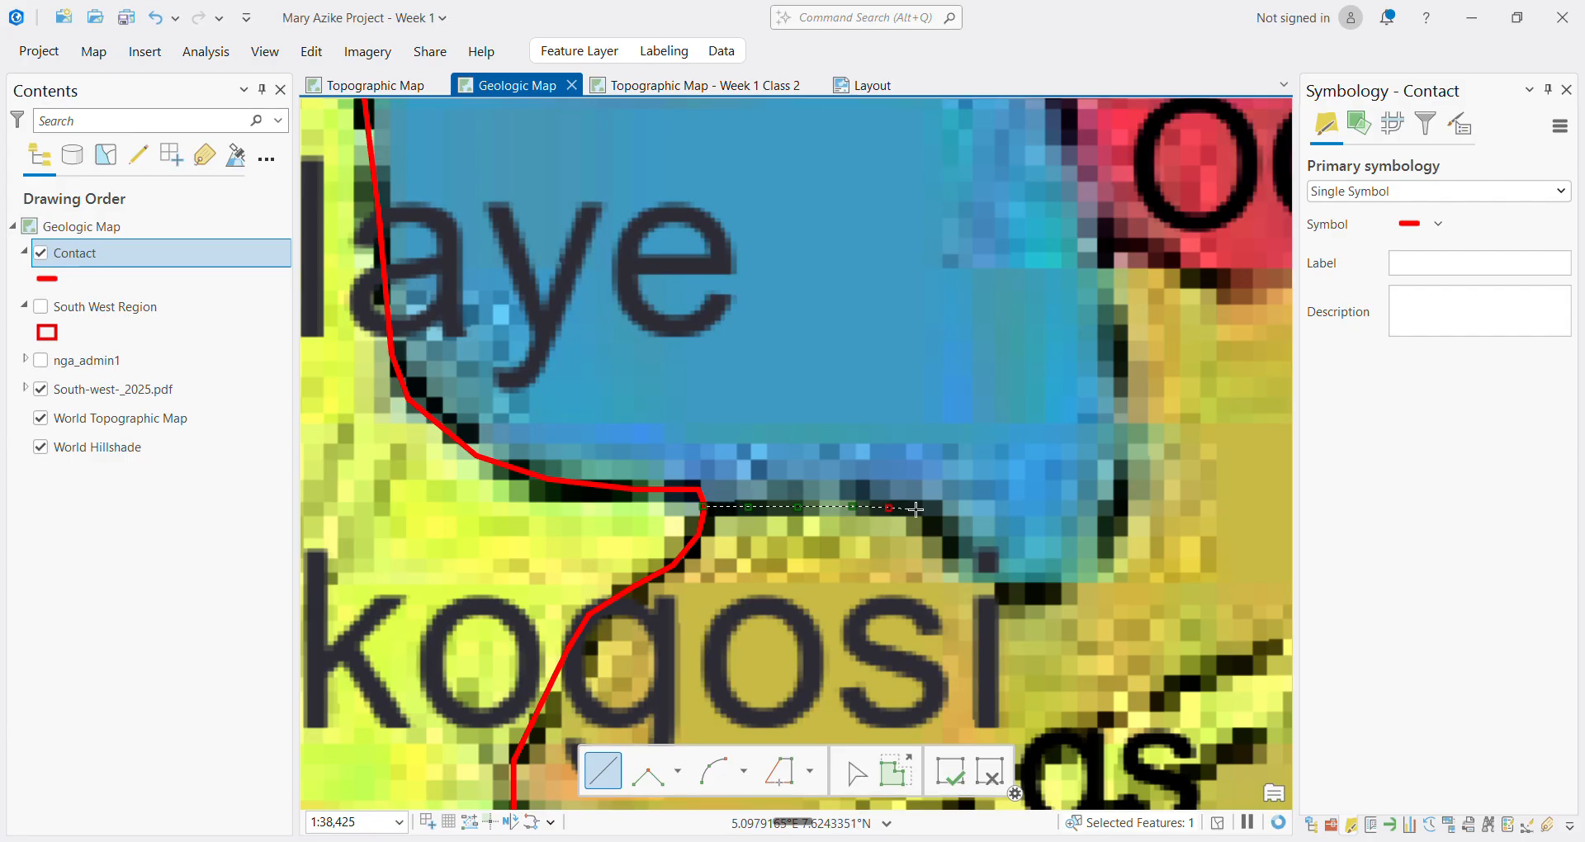
click(1006, 587)
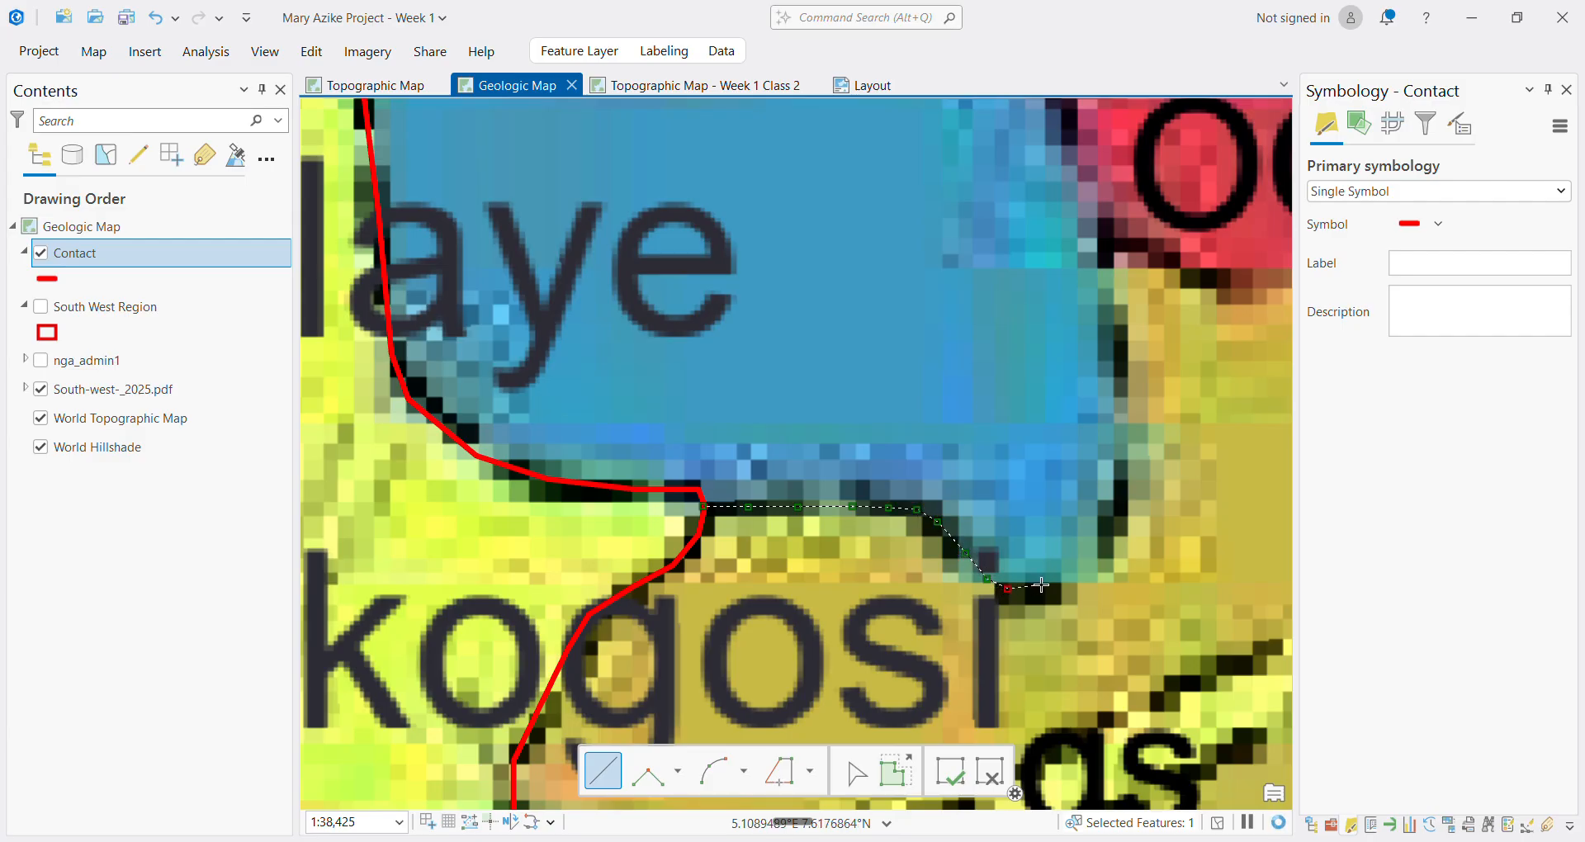
click(1111, 551)
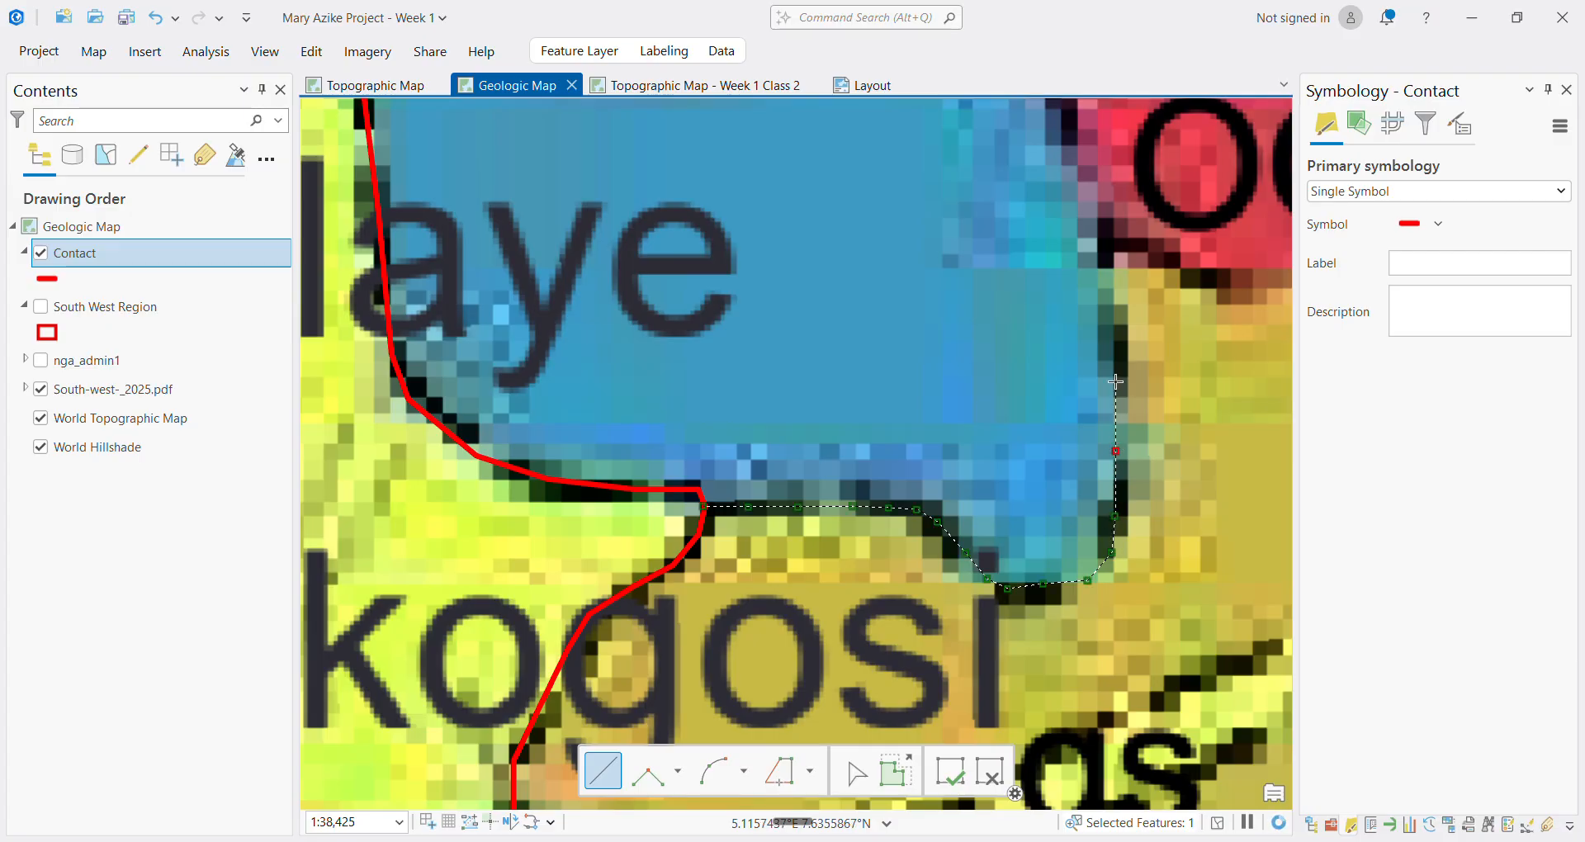
Continue the contact north along the blue unit's eastern edge, past the pink OGp lens to the Aramoko label
scroll(1115, 313, down, 5)
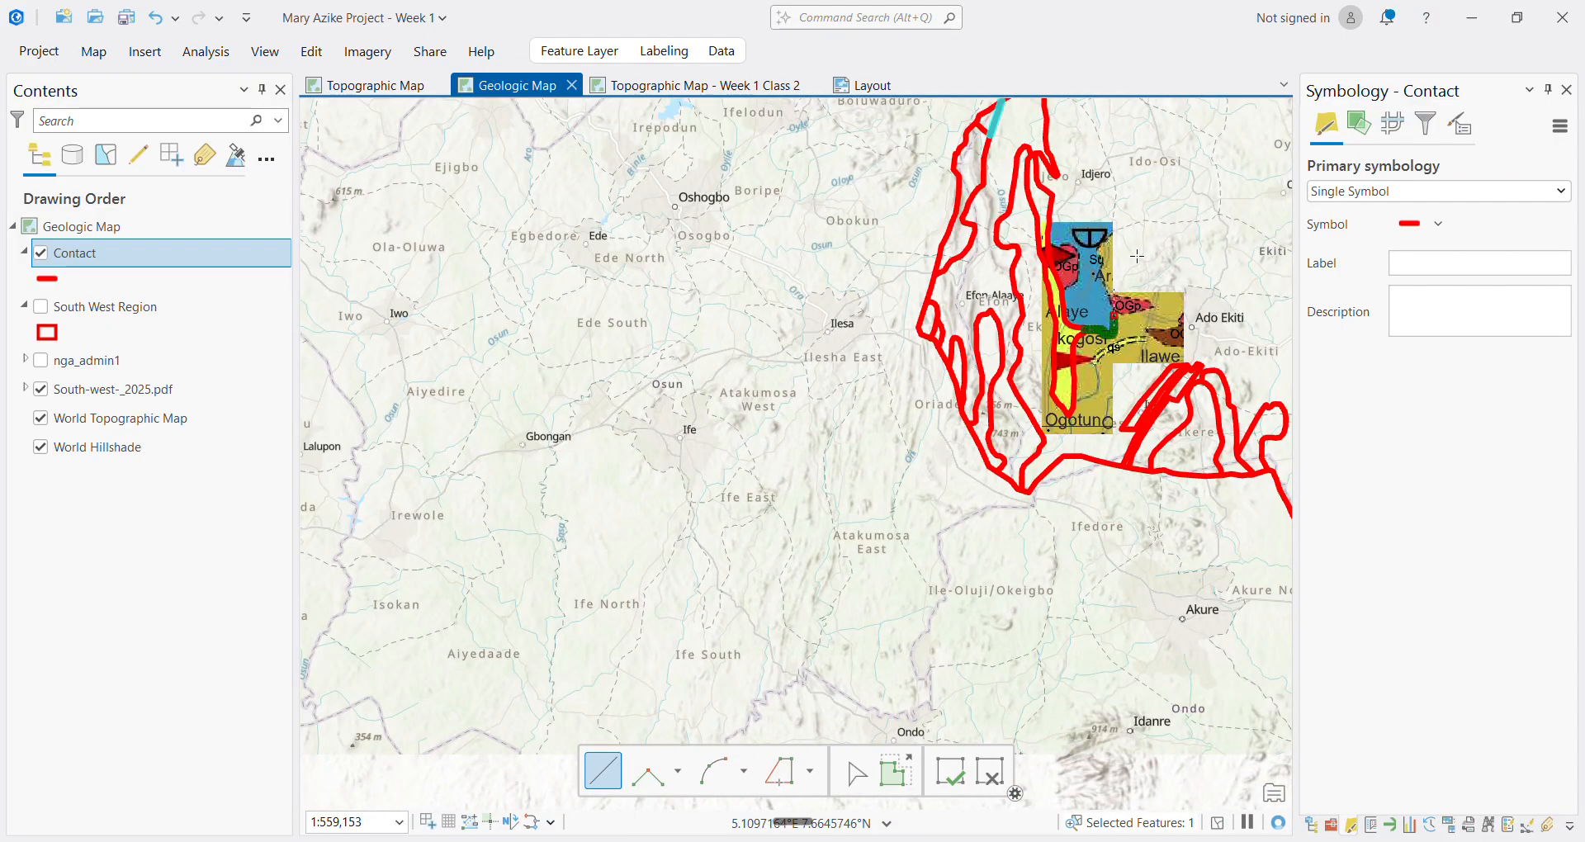
scroll(1077, 351, up, 3)
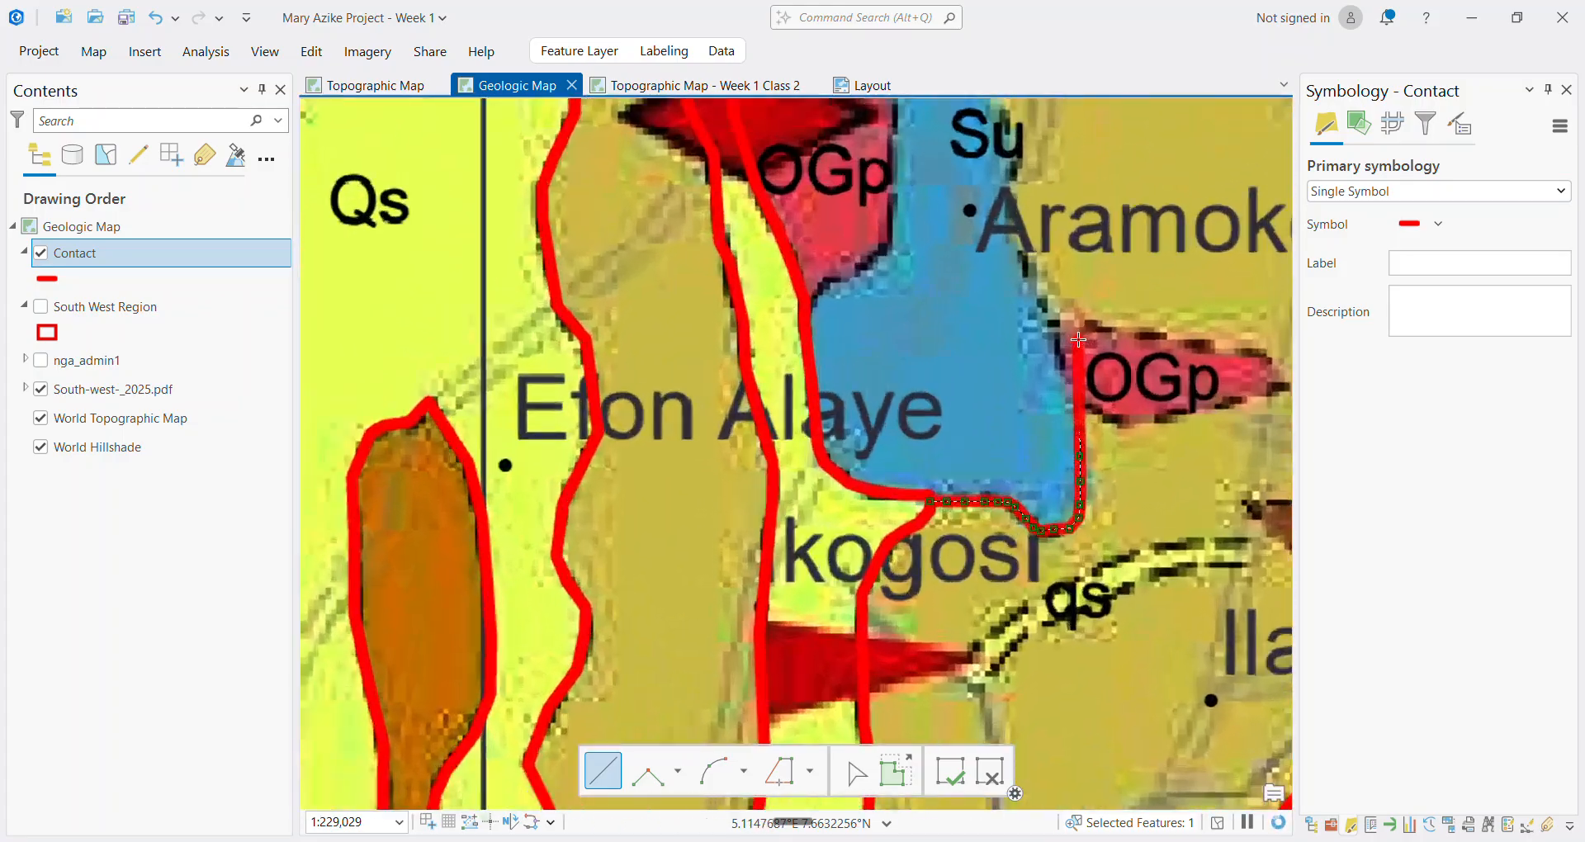
click(1061, 367)
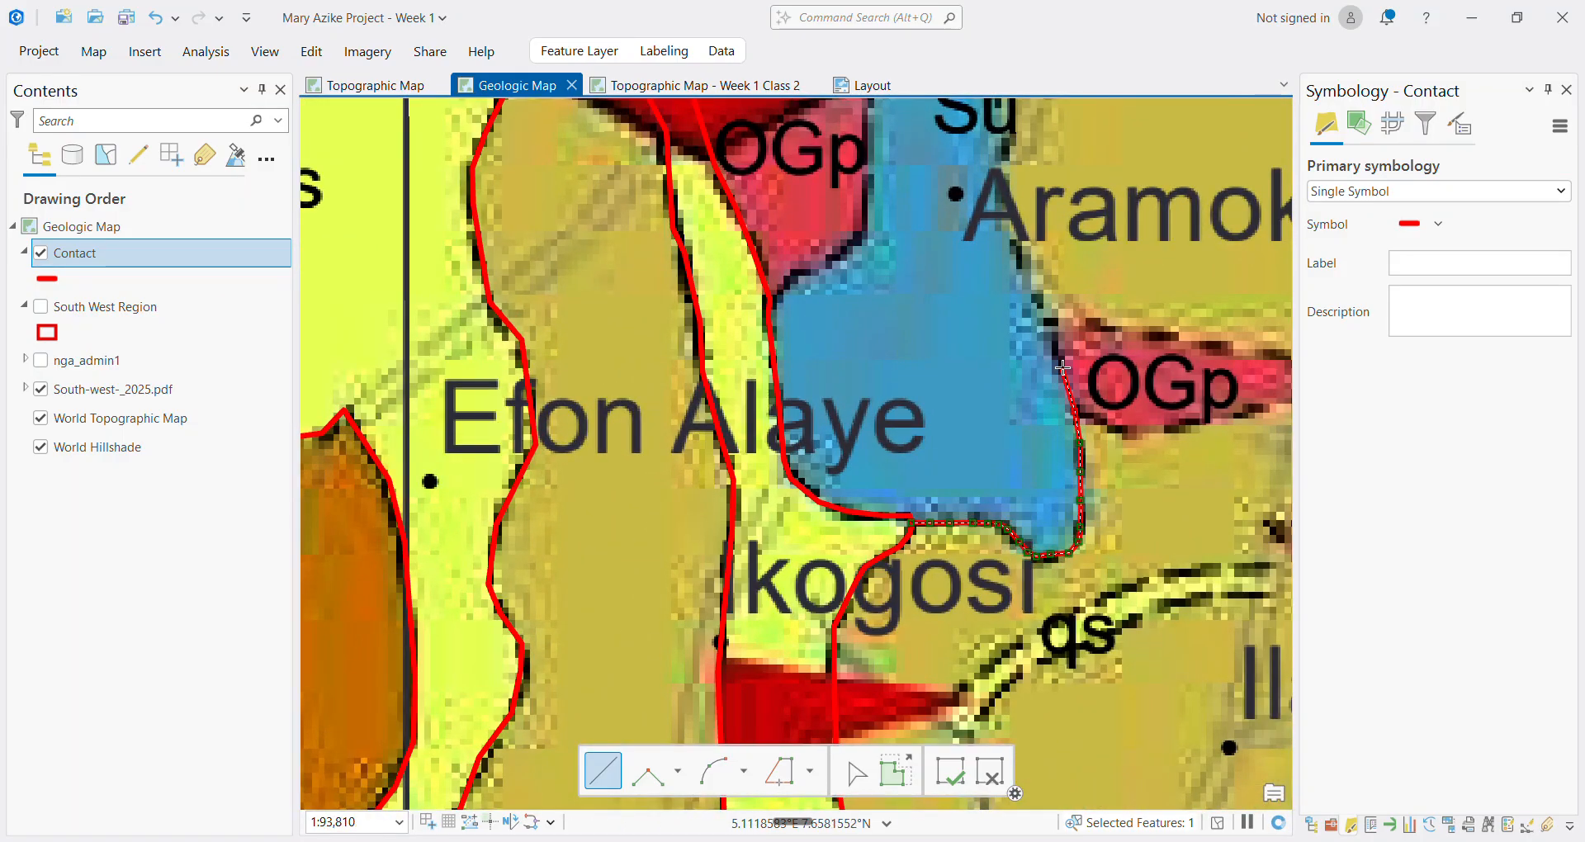
click(1042, 311)
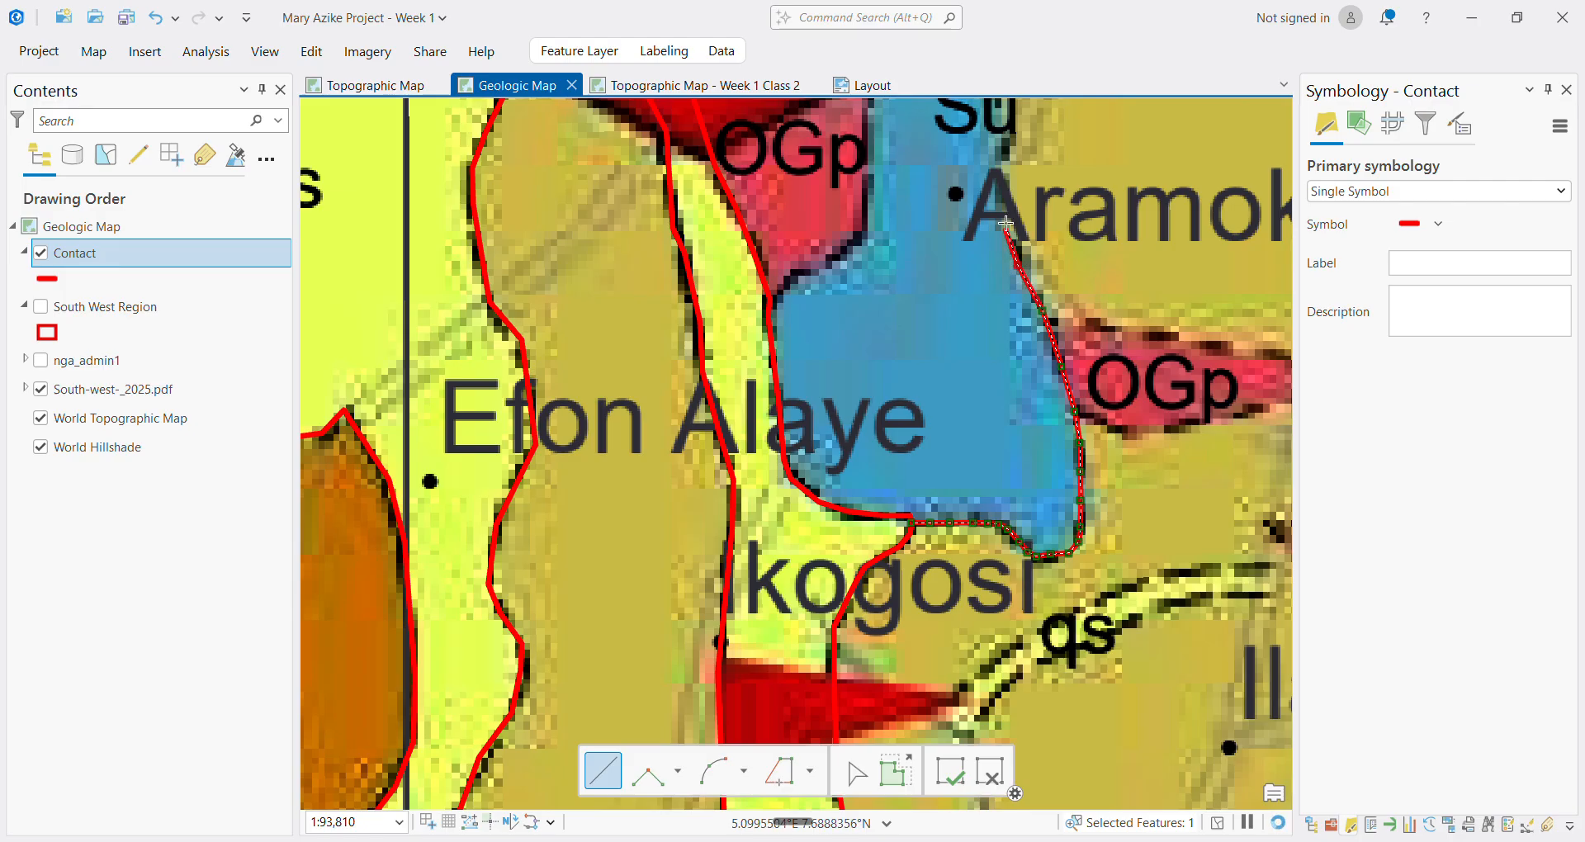
click(993, 188)
Extend the contact along the blue unit's eastern edge from the Aramoko label, around the bulge west of the qs strip
scroll(1009, 139, down, 5)
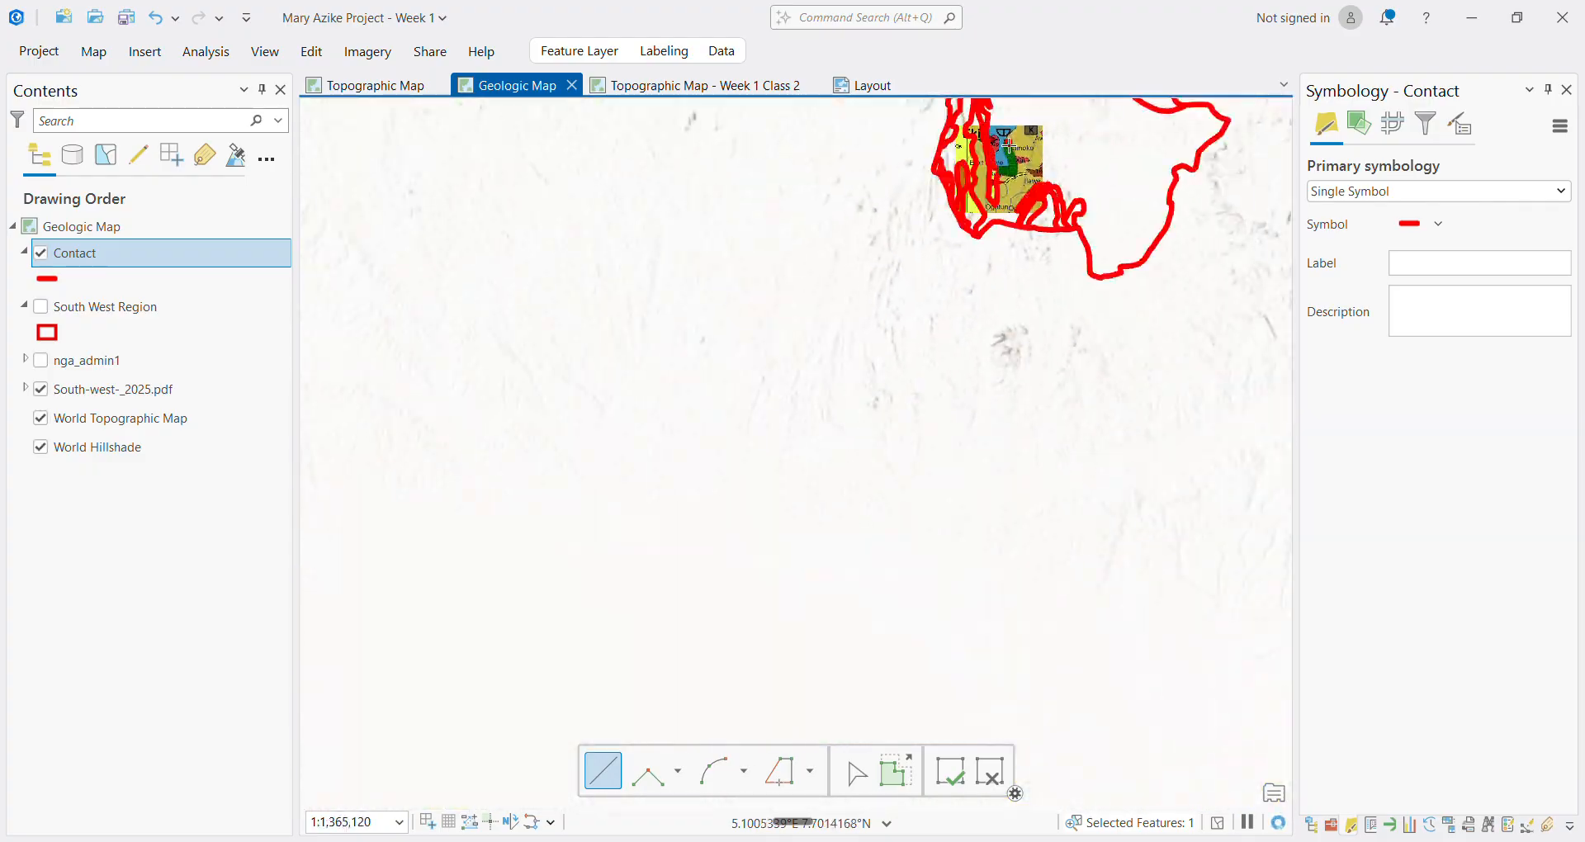
scroll(1031, 107, down, 5)
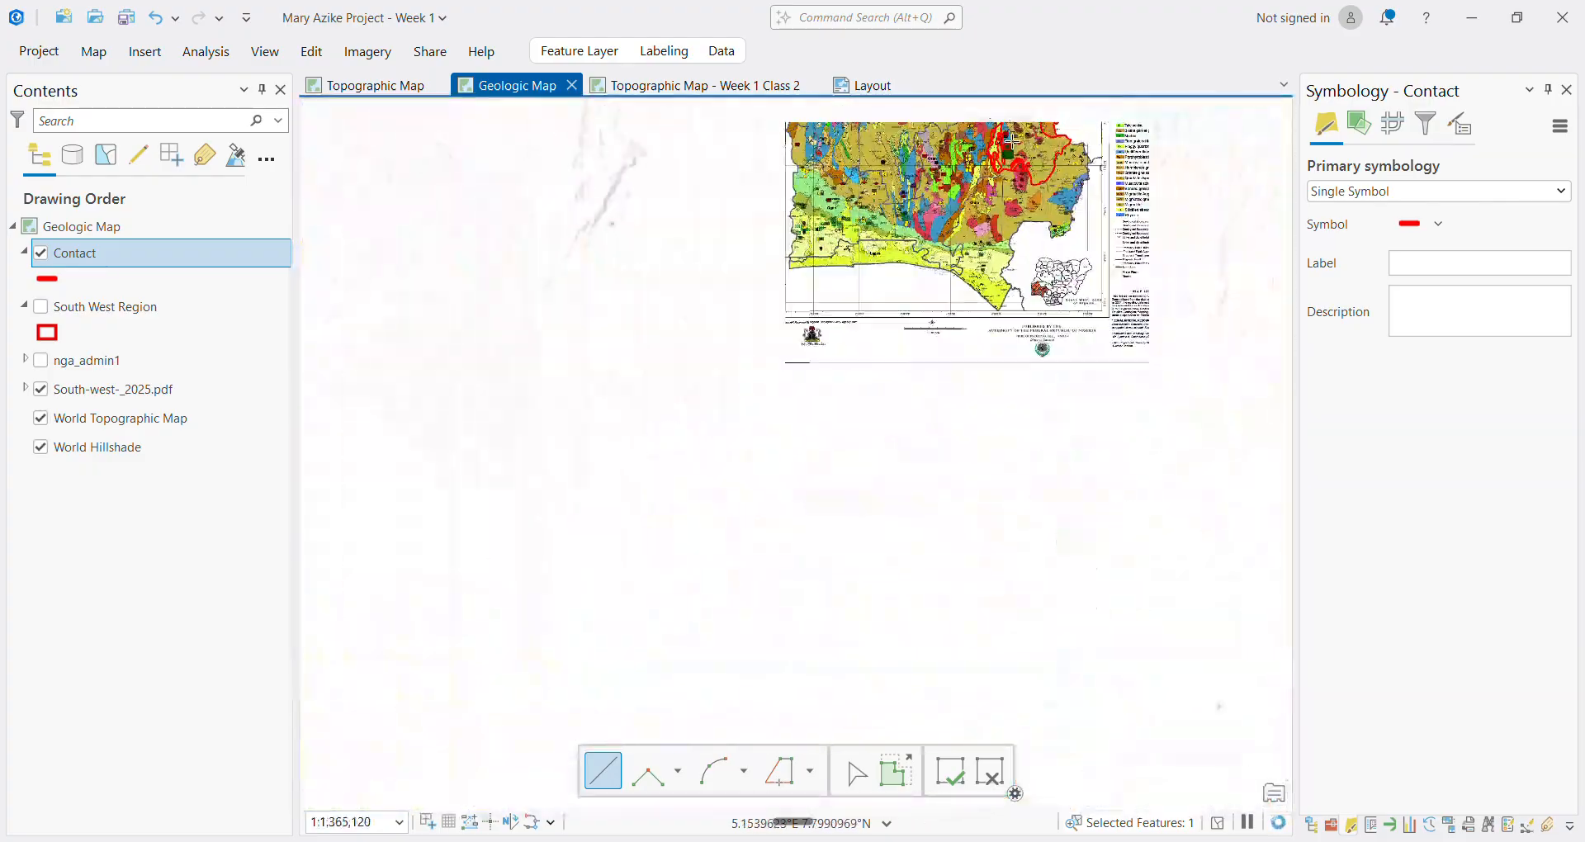
scroll(1024, 149, up, 5)
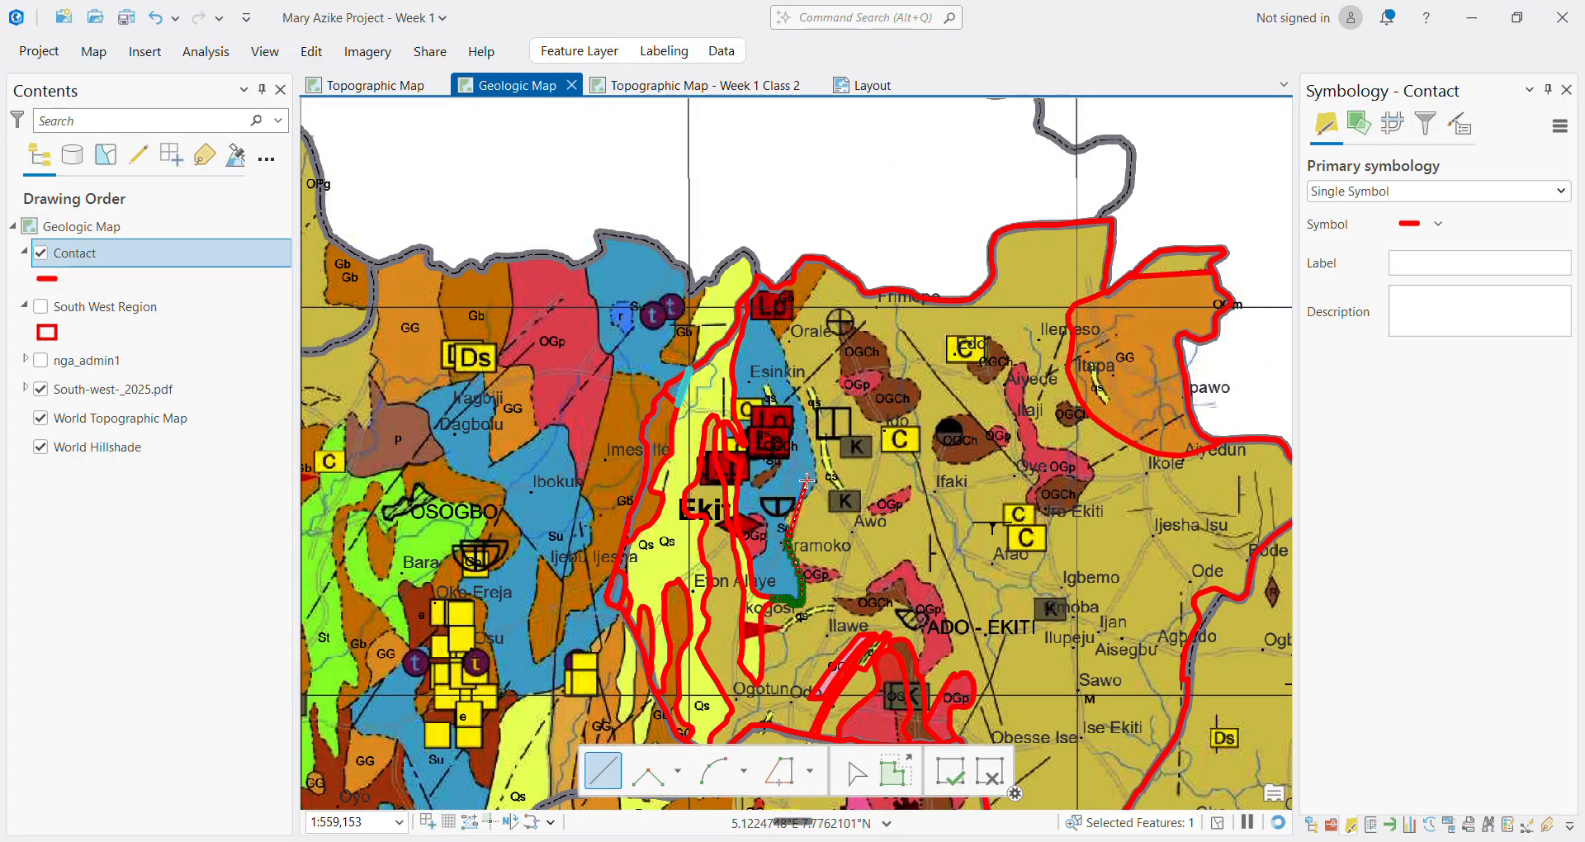
scroll(793, 512, up, 2)
scroll(785, 546, up, 4)
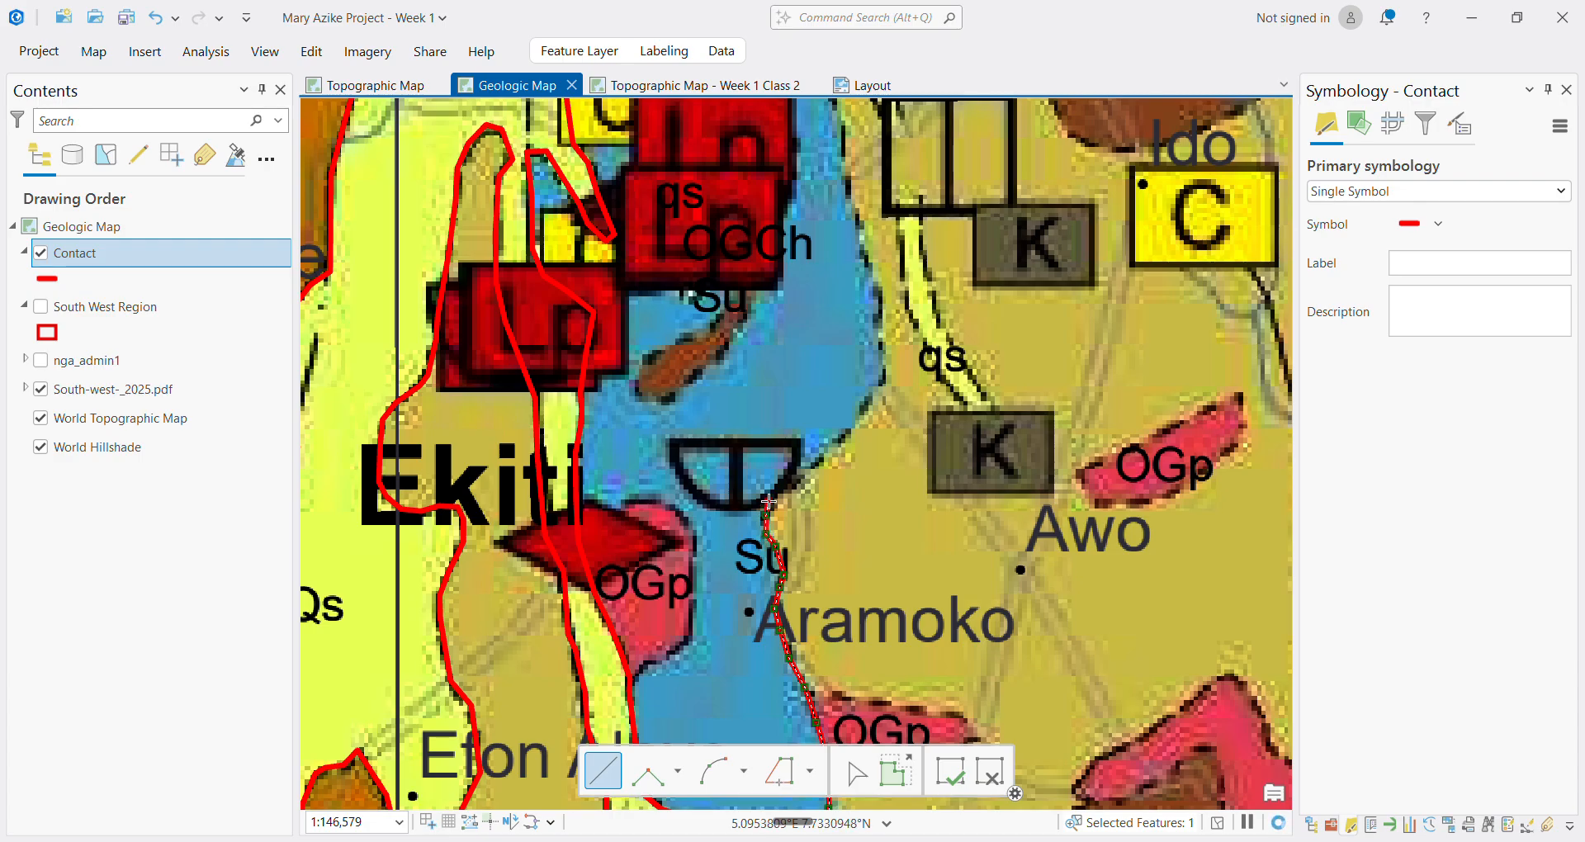
click(768, 501)
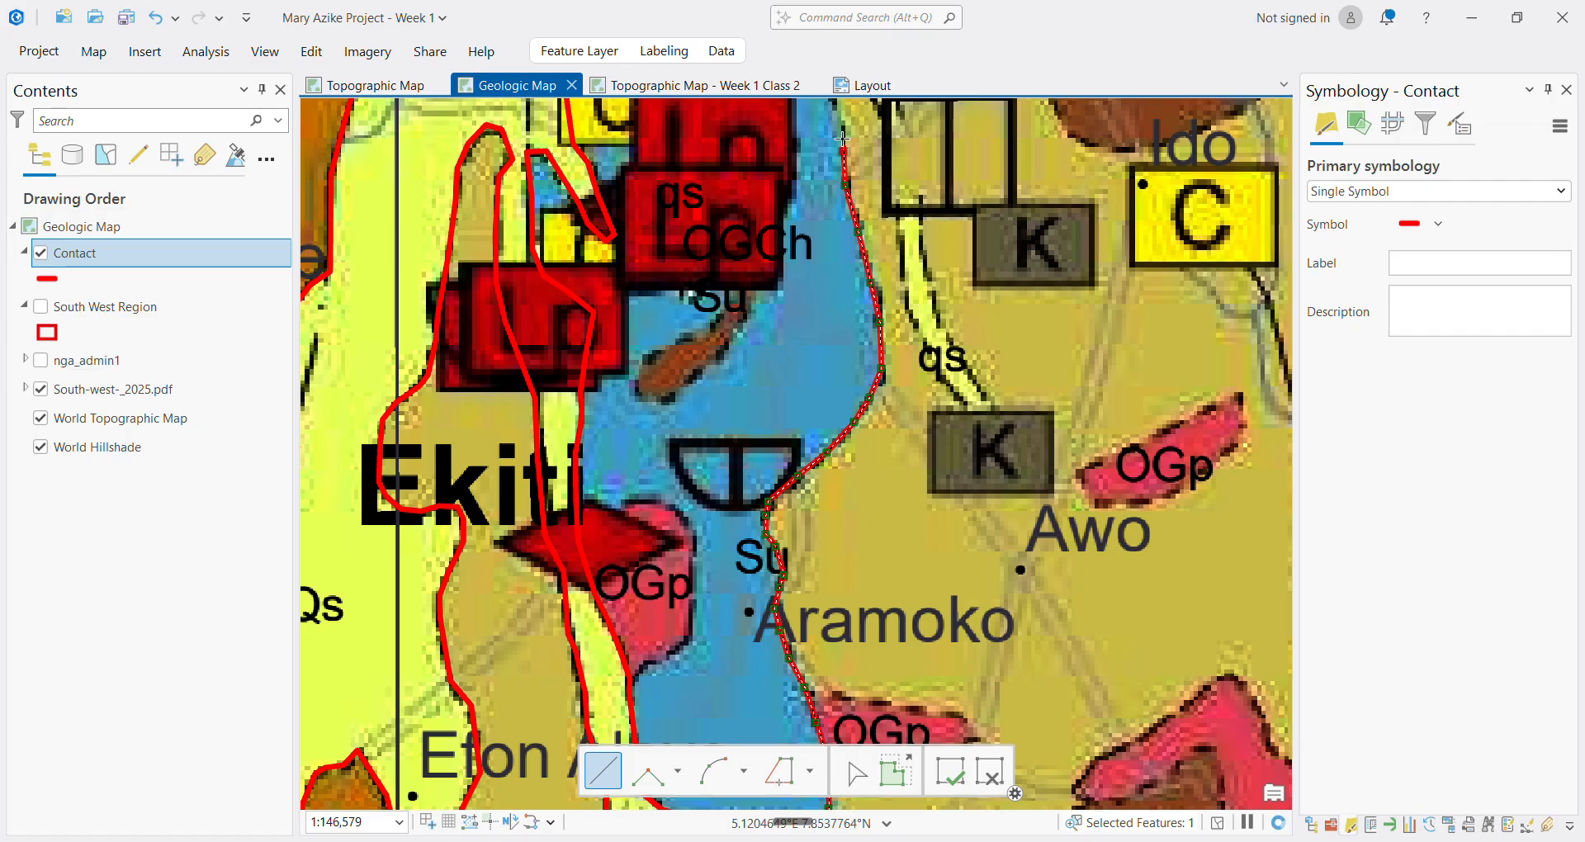
Trace the blue unit's eastern edge from beside the qs strip northwest to the Esinkin label
scroll(855, 190, down, 5)
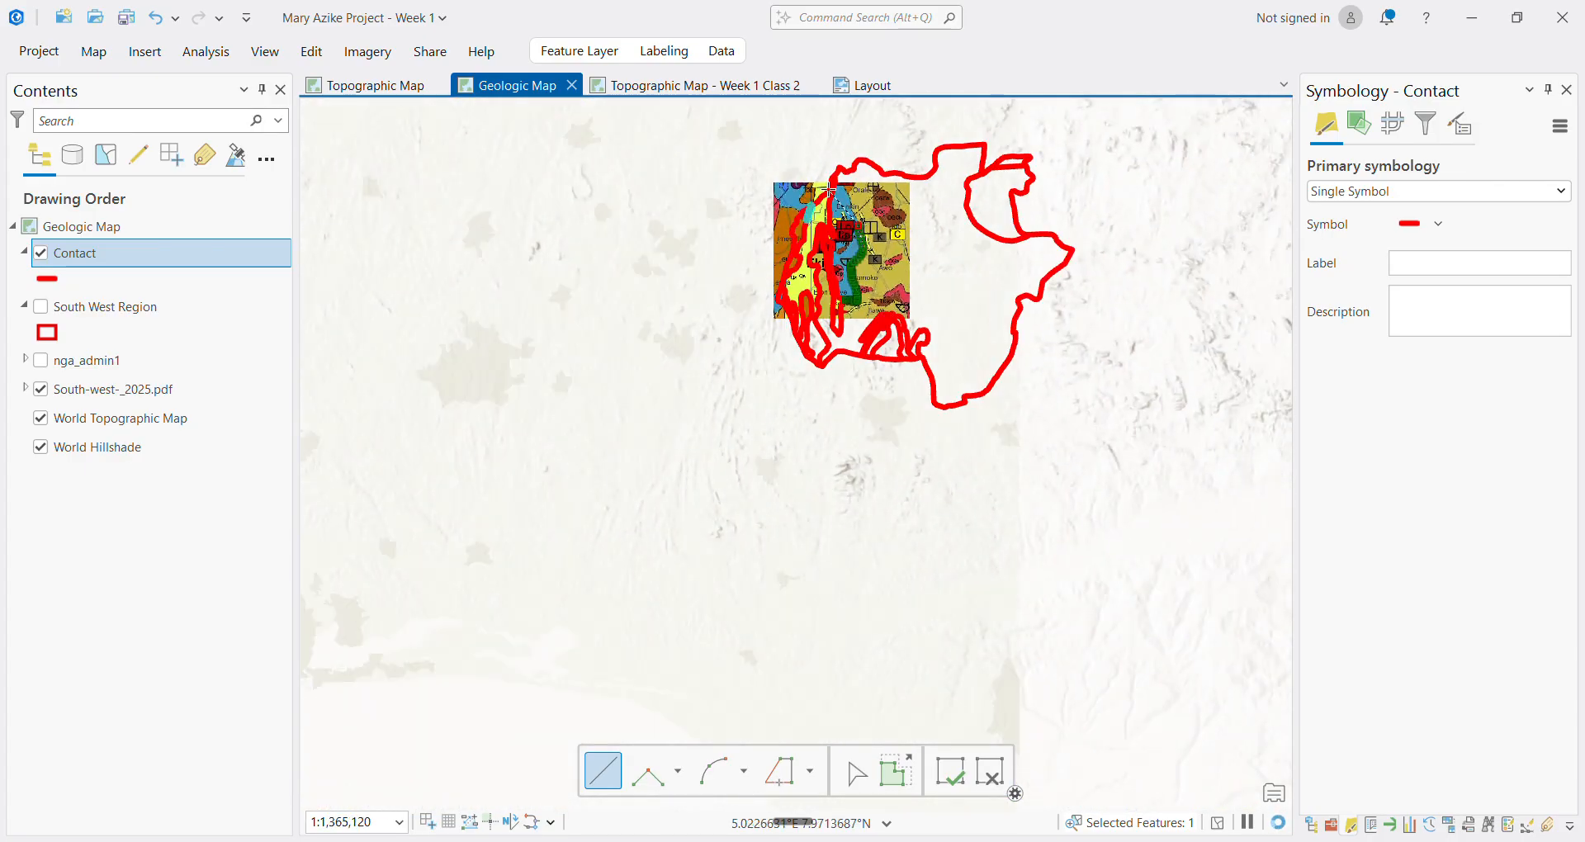
scroll(858, 195, up, 4)
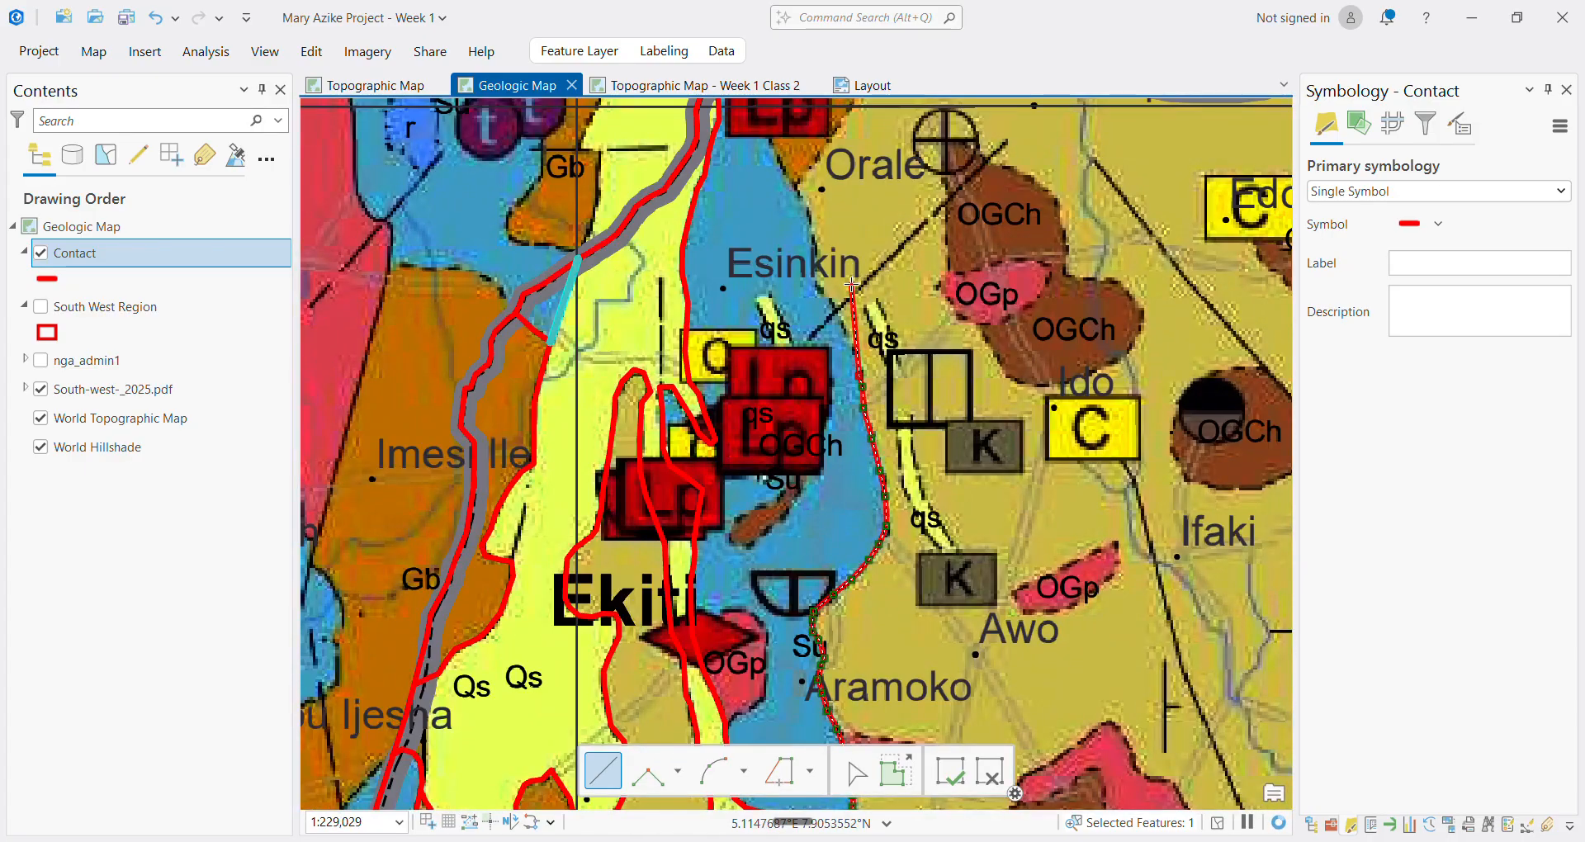
scroll(860, 307, up, 2)
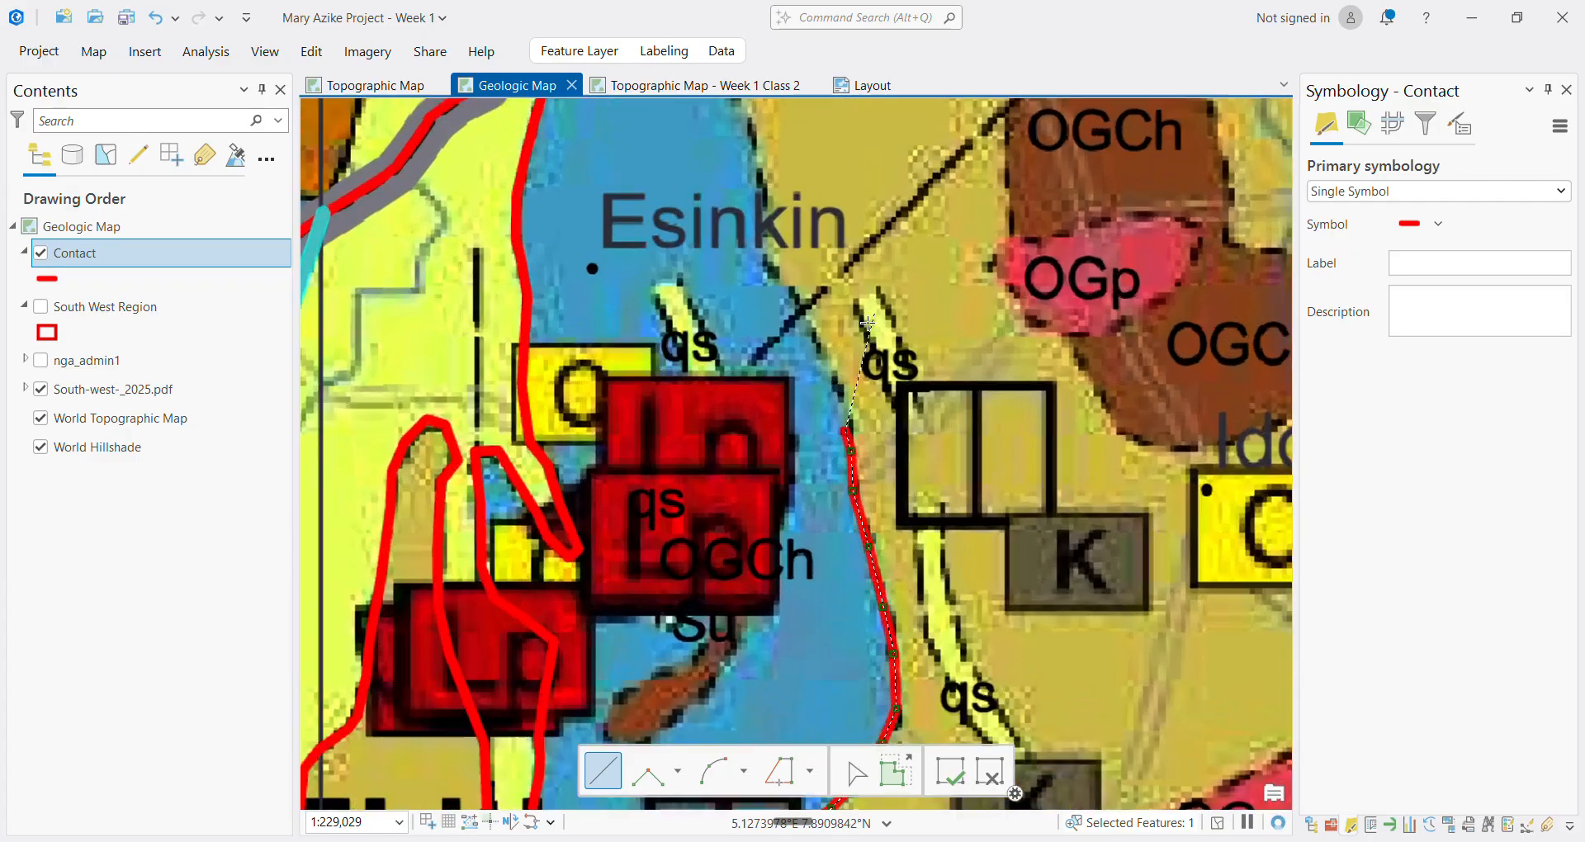
scroll(867, 322, up, 2)
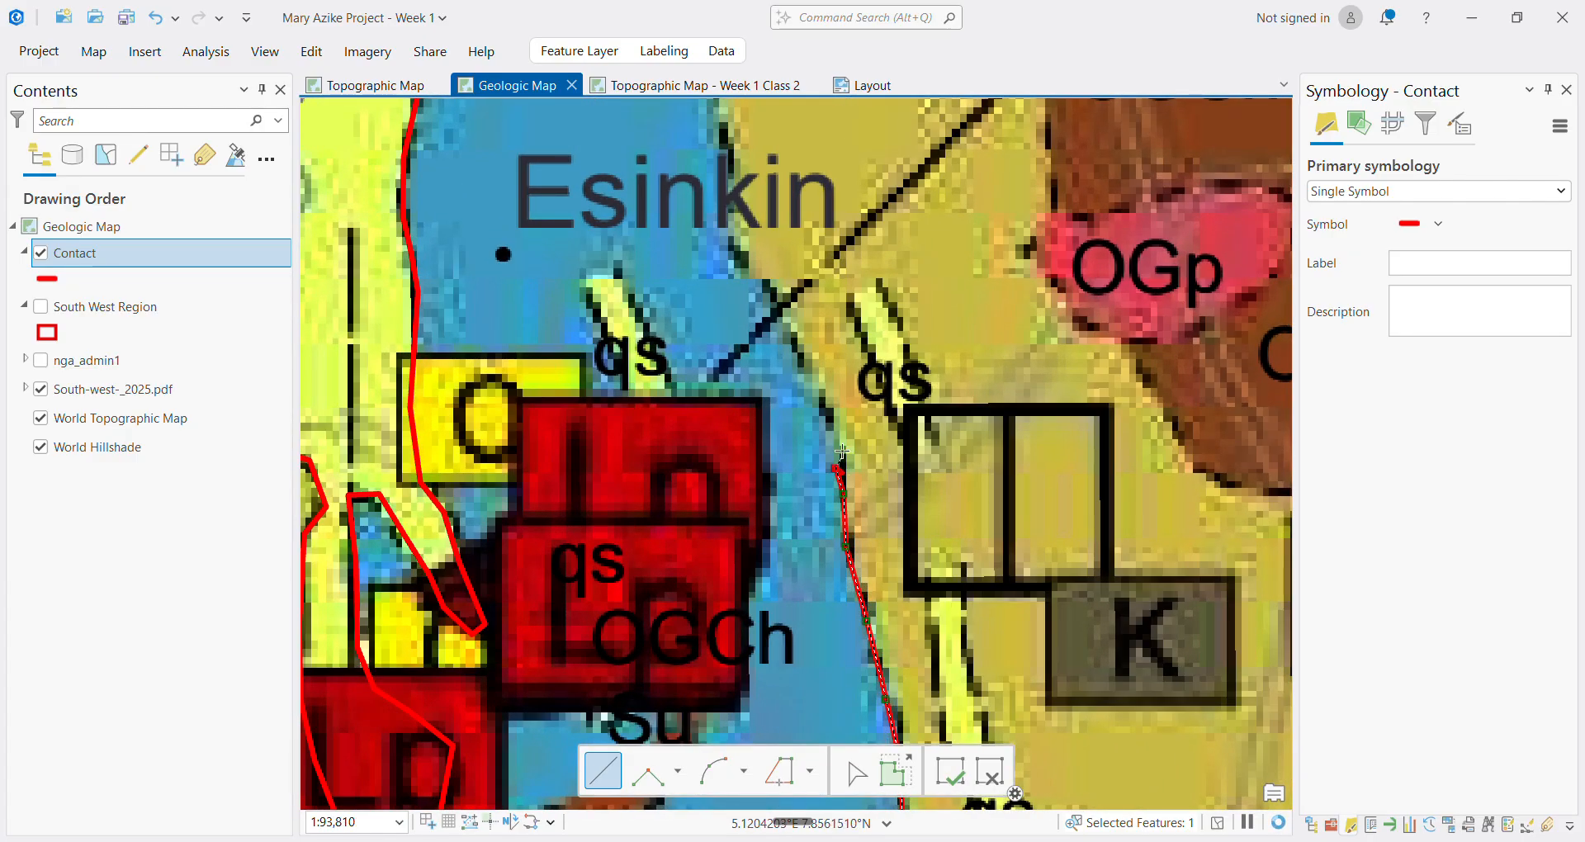
click(825, 405)
click(797, 354)
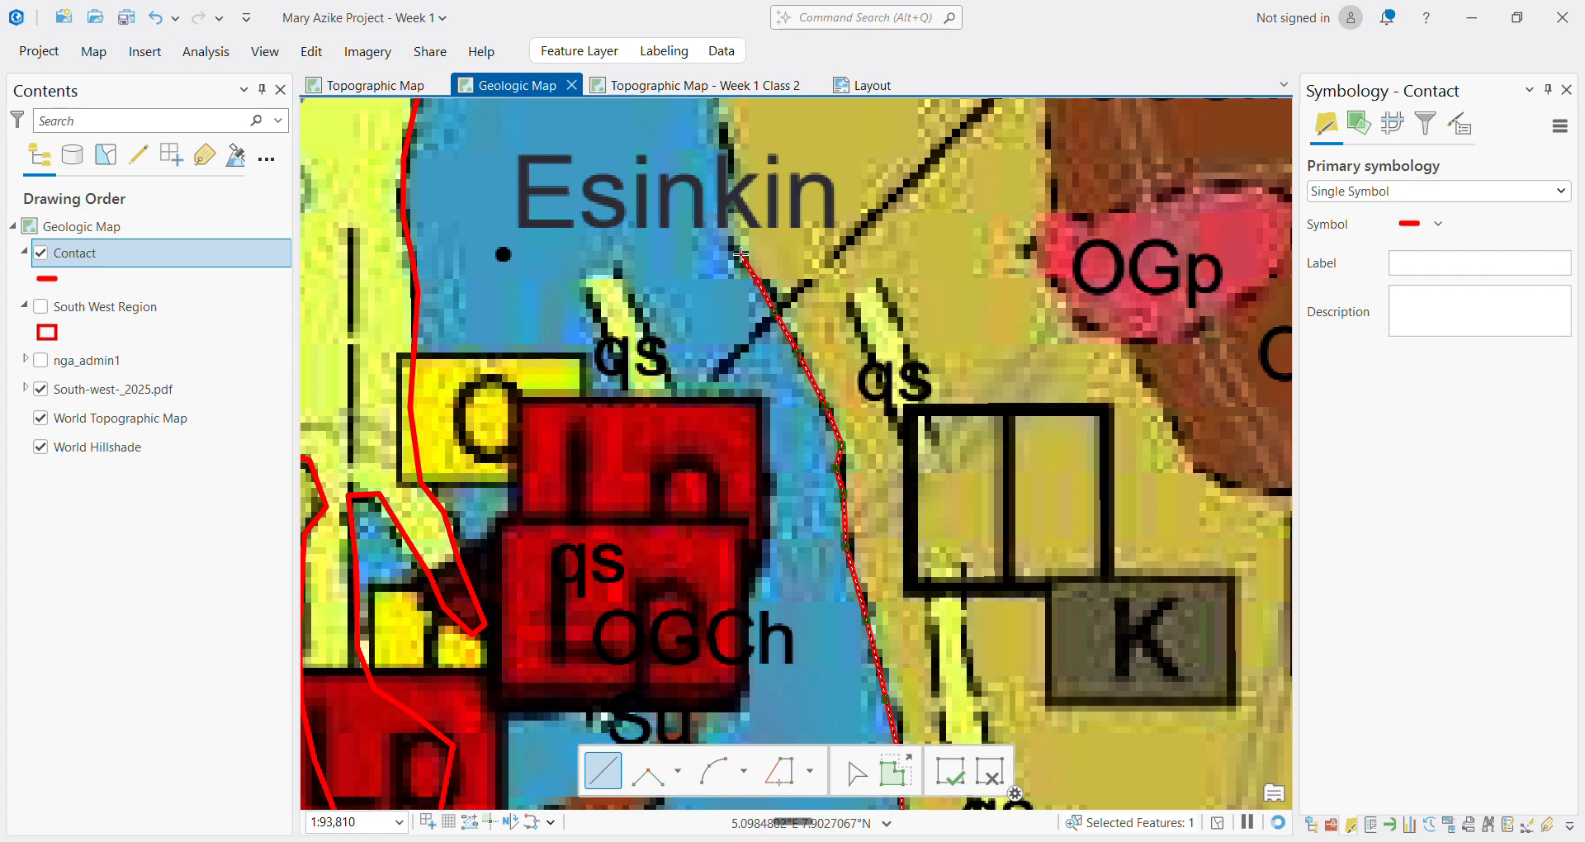
Continue the contact from the Esinkin label north to the southern tip of the orange Gb unit near Orale
scroll(725, 202, down, 4)
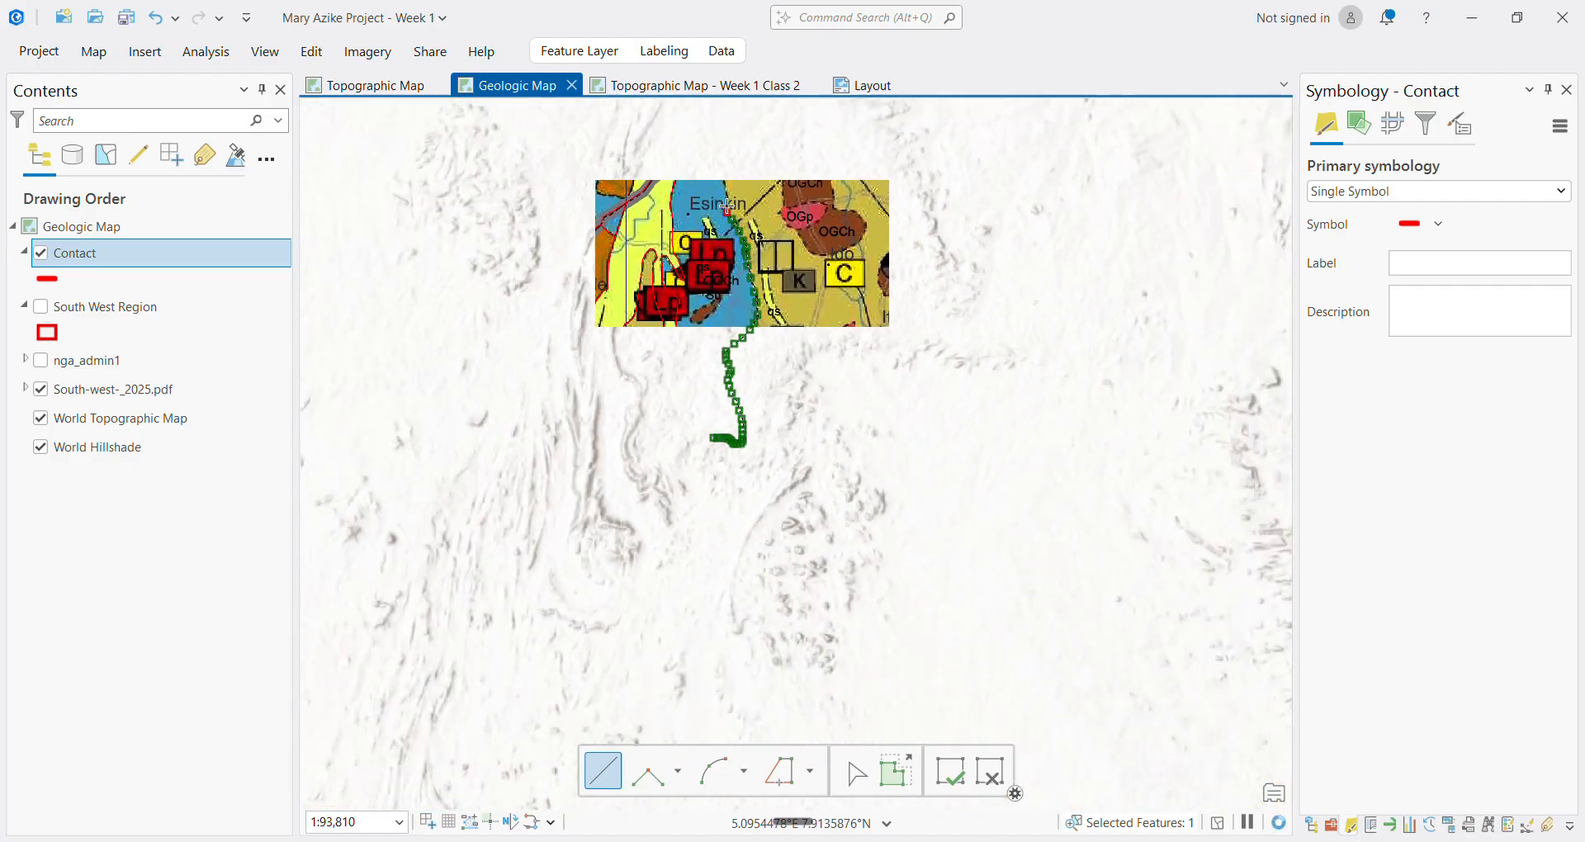
scroll(718, 215, up, 3)
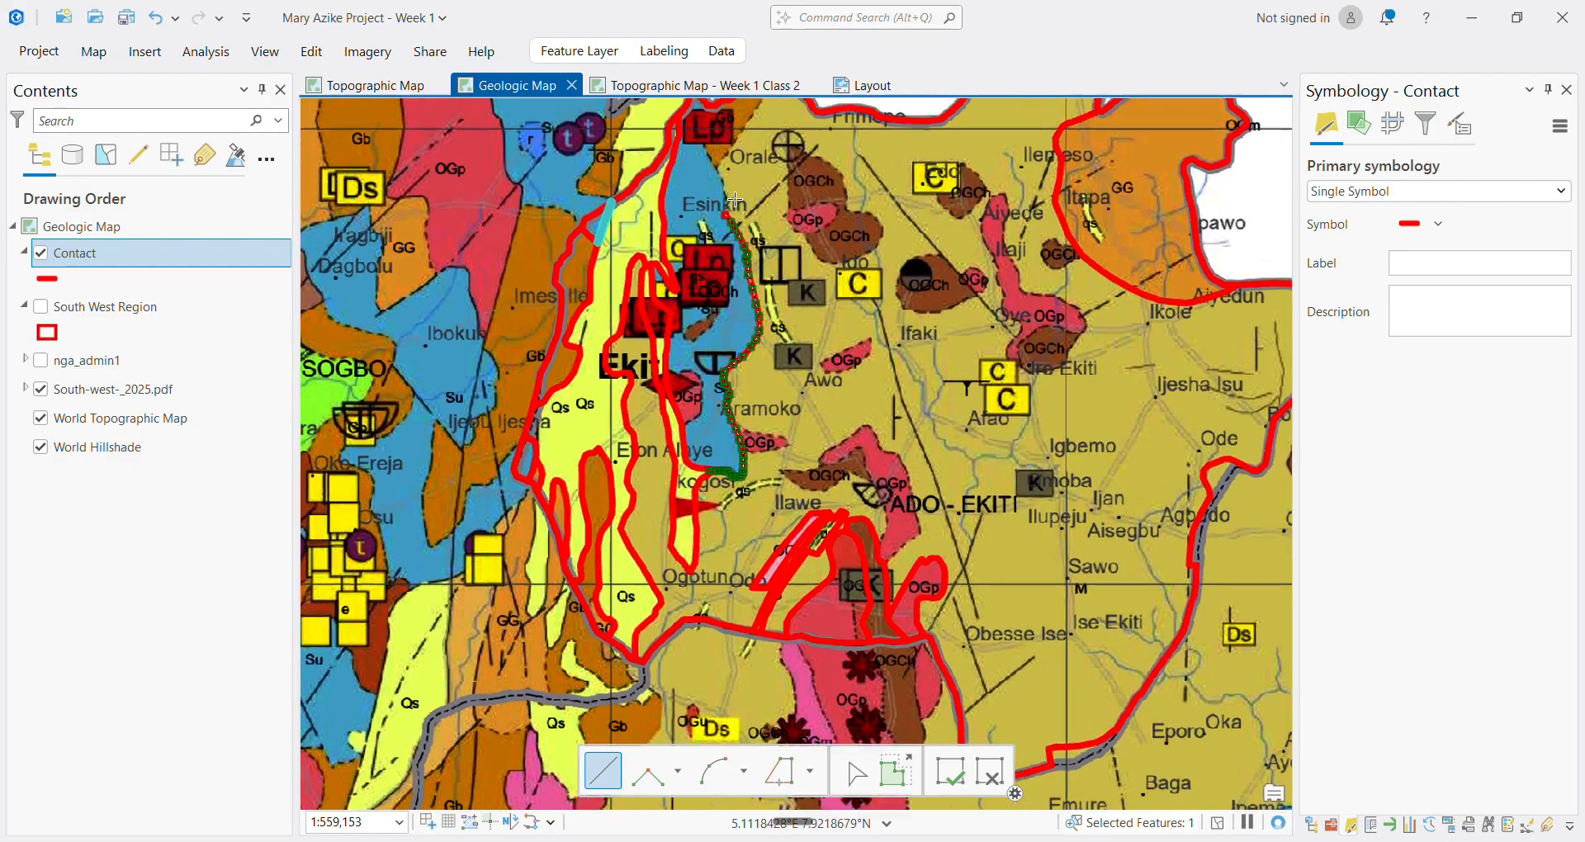
scroll(705, 217, up, 2)
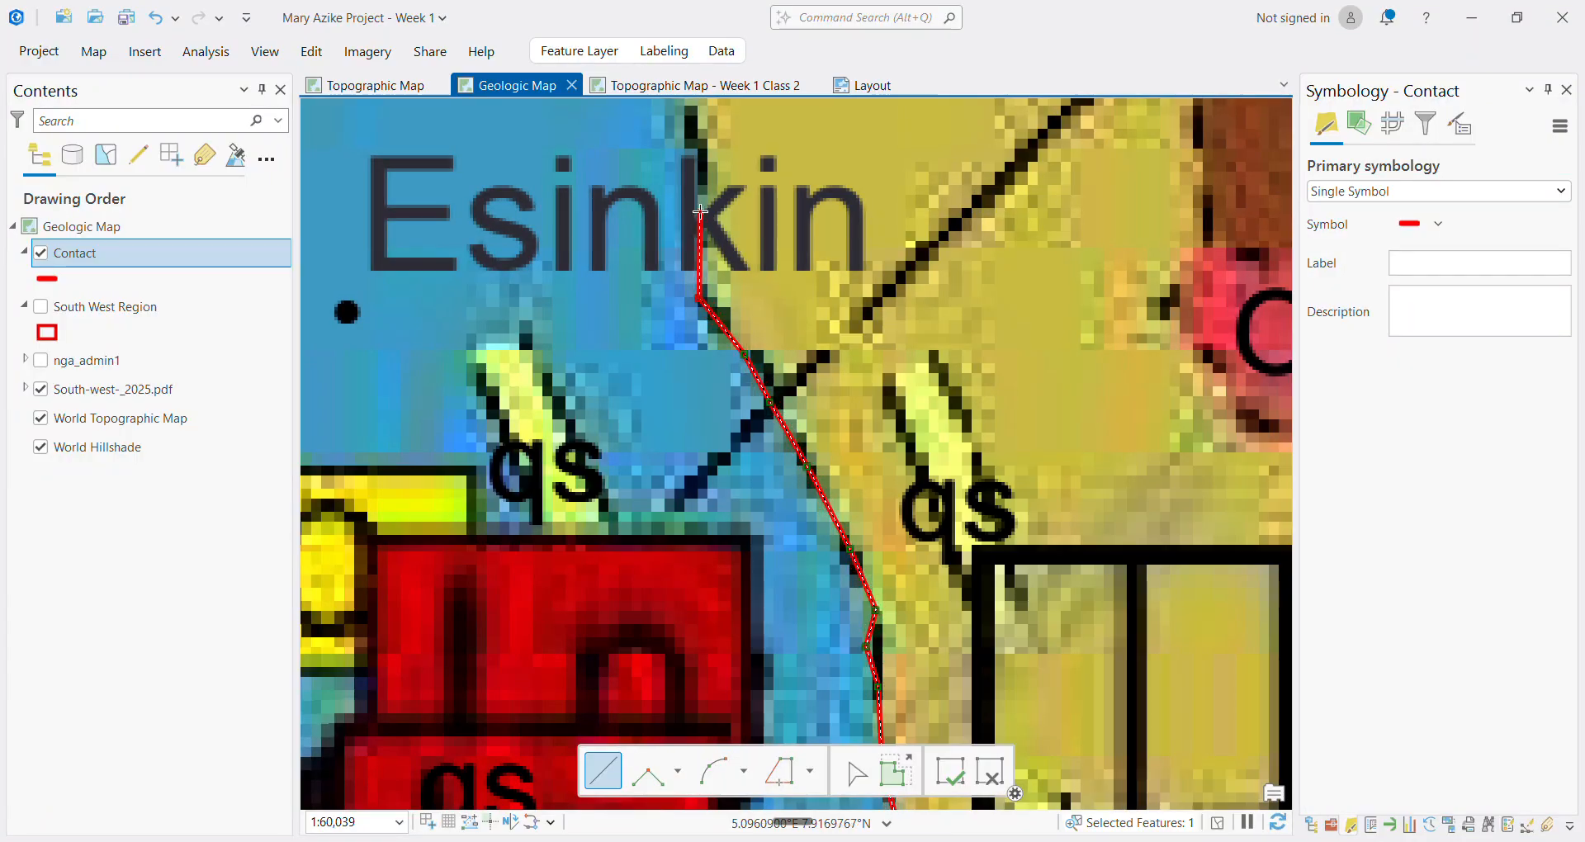
scroll(701, 210, down, 2)
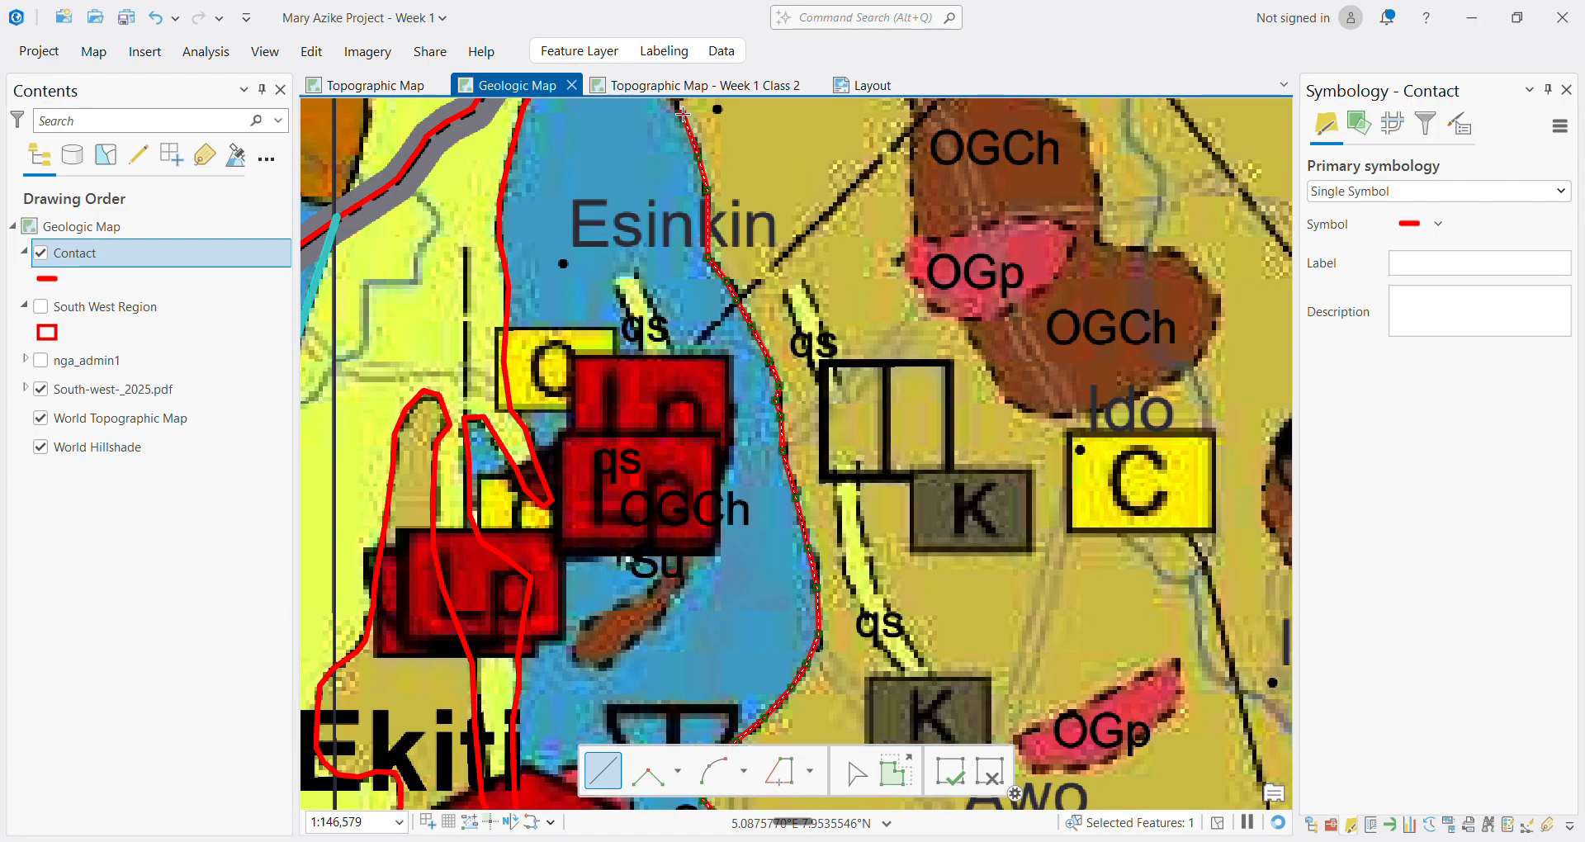
scroll(679, 112, down, 5)
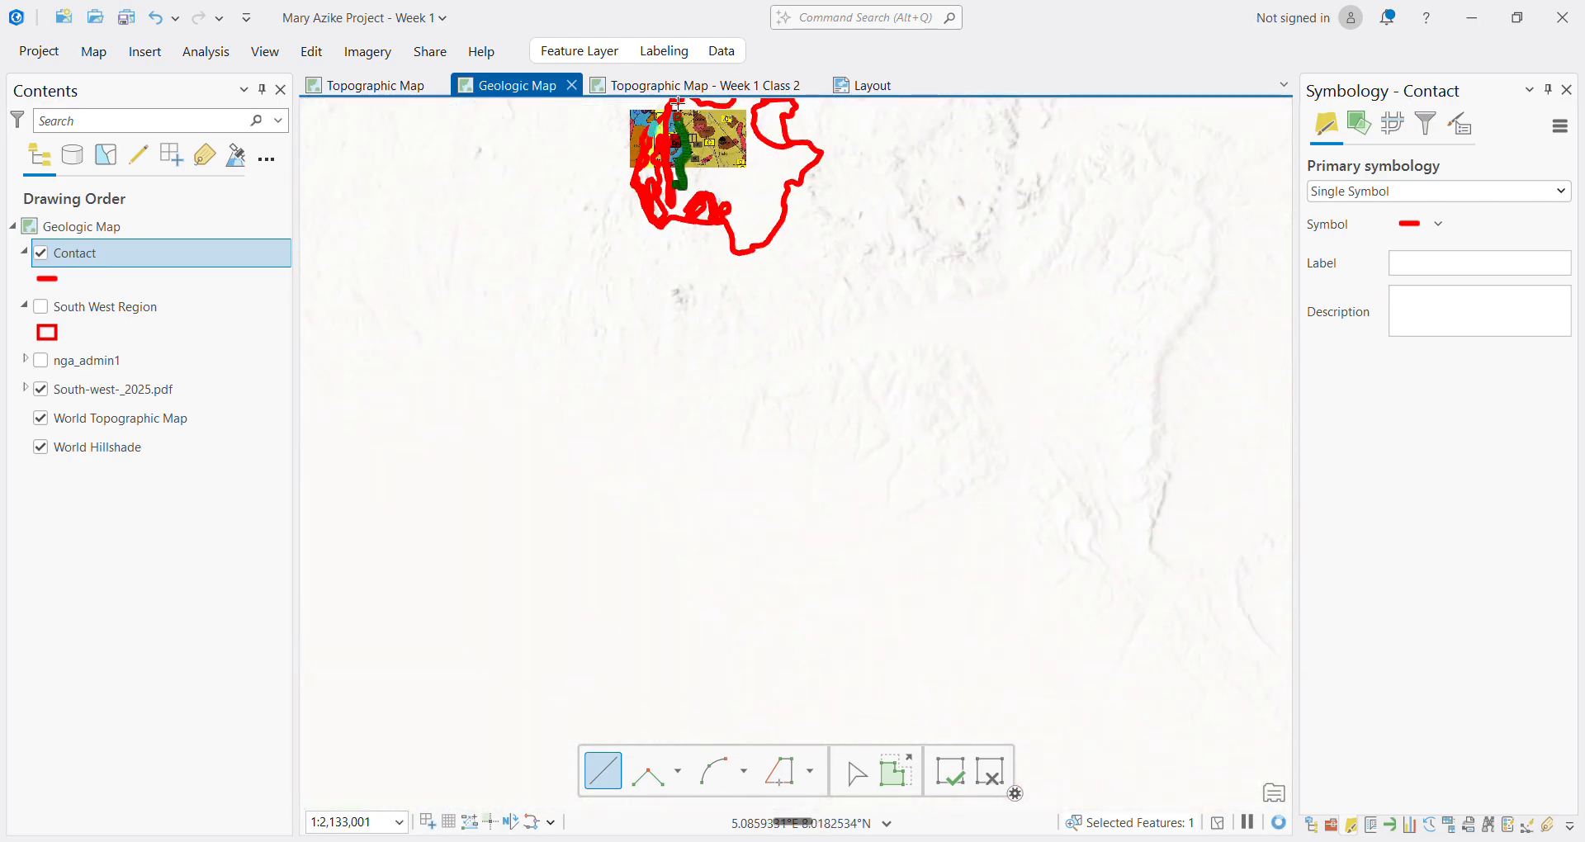
scroll(679, 111, up, 3)
scroll(684, 105, down, 8)
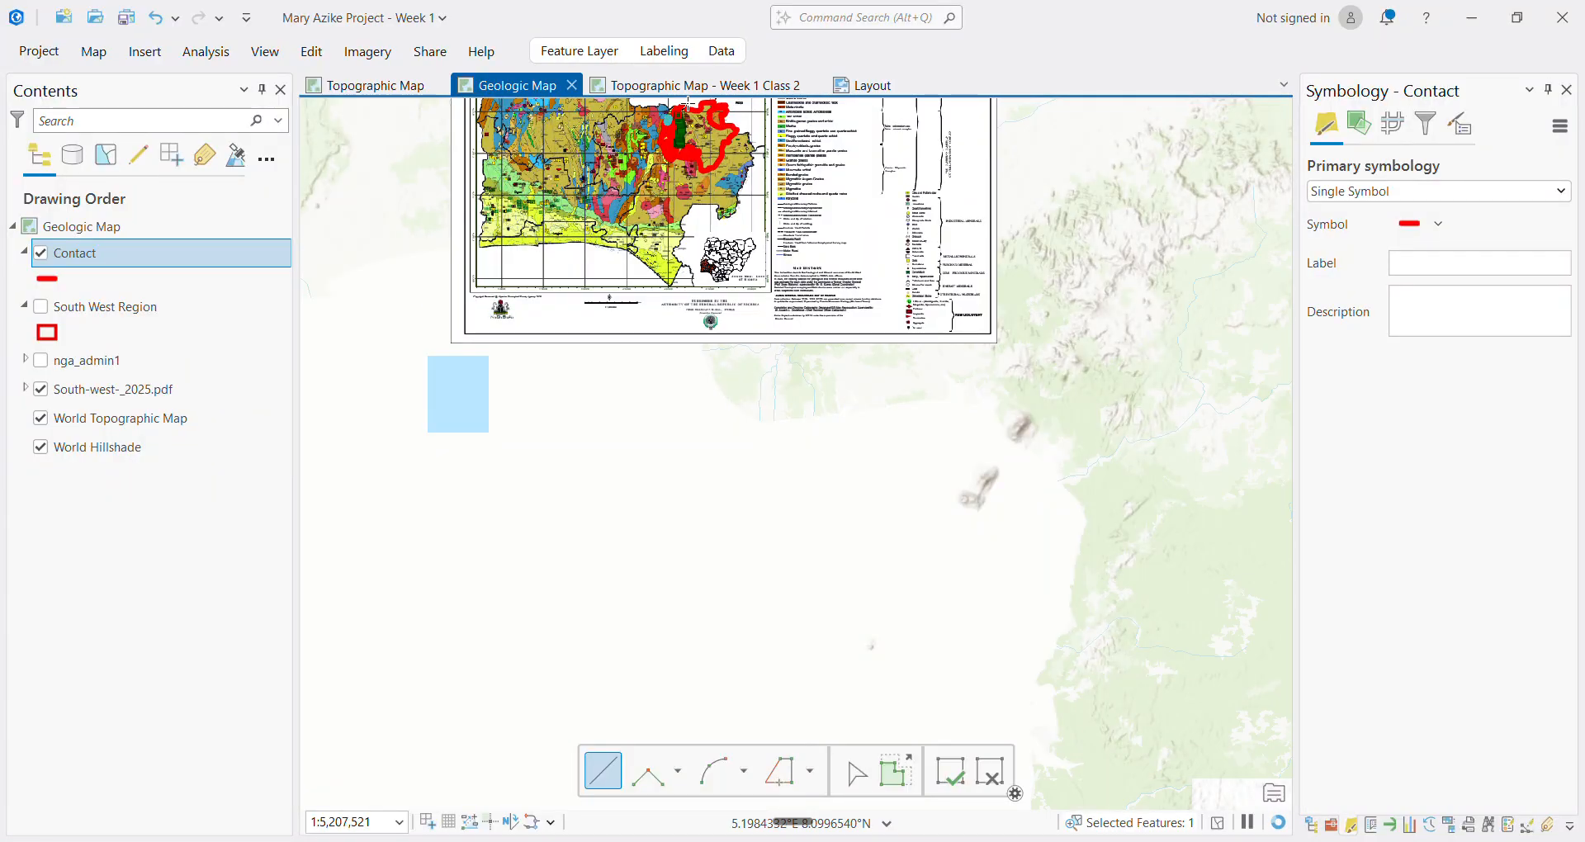
scroll(685, 103, up, 5)
scroll(687, 107, up, 5)
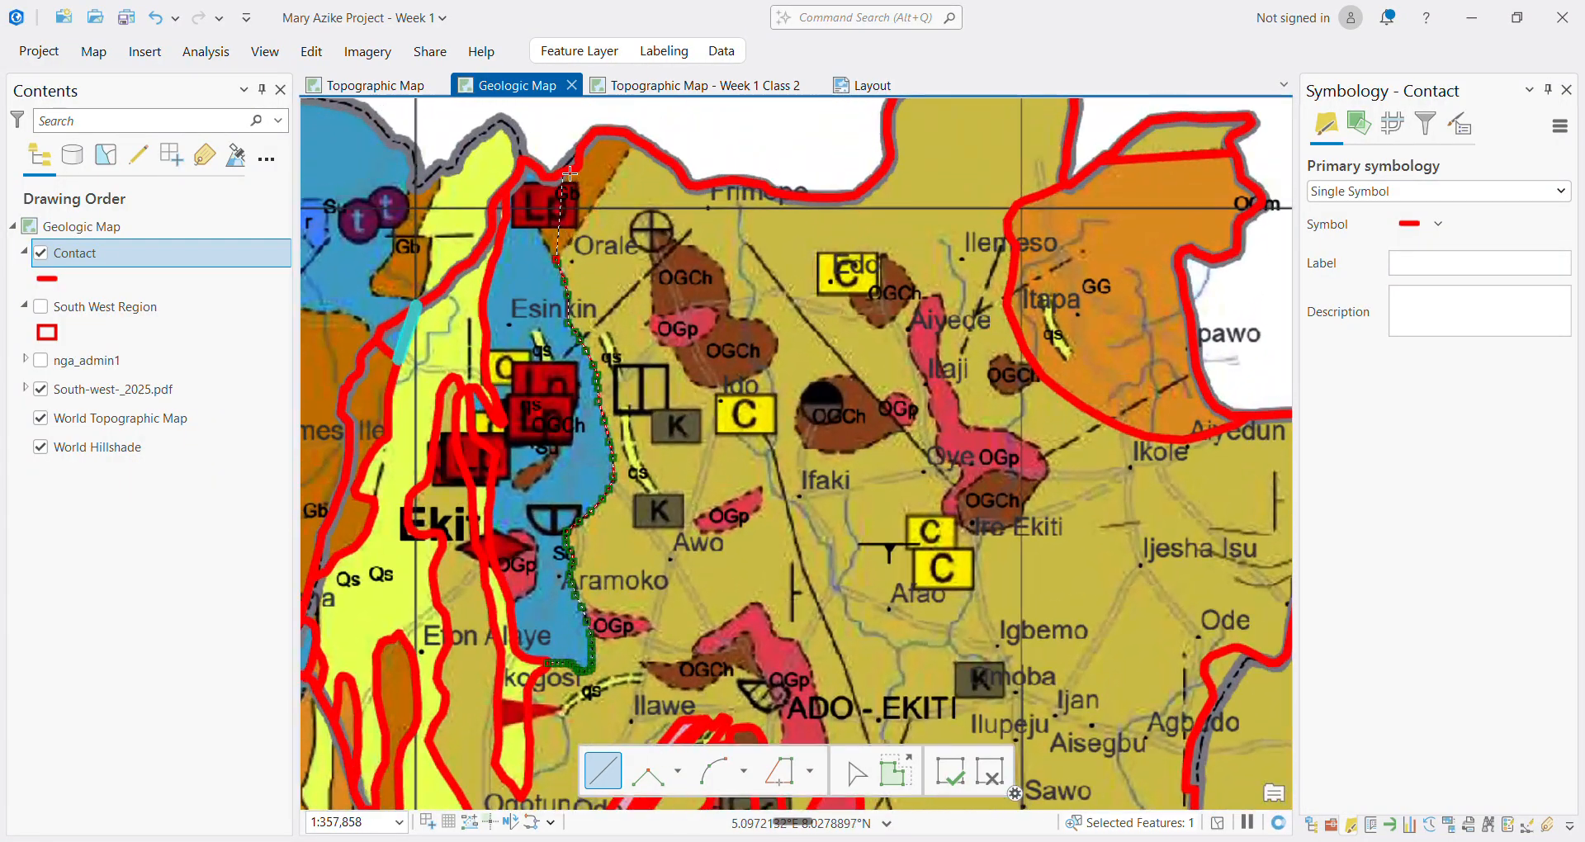
scroll(556, 247, up, 2)
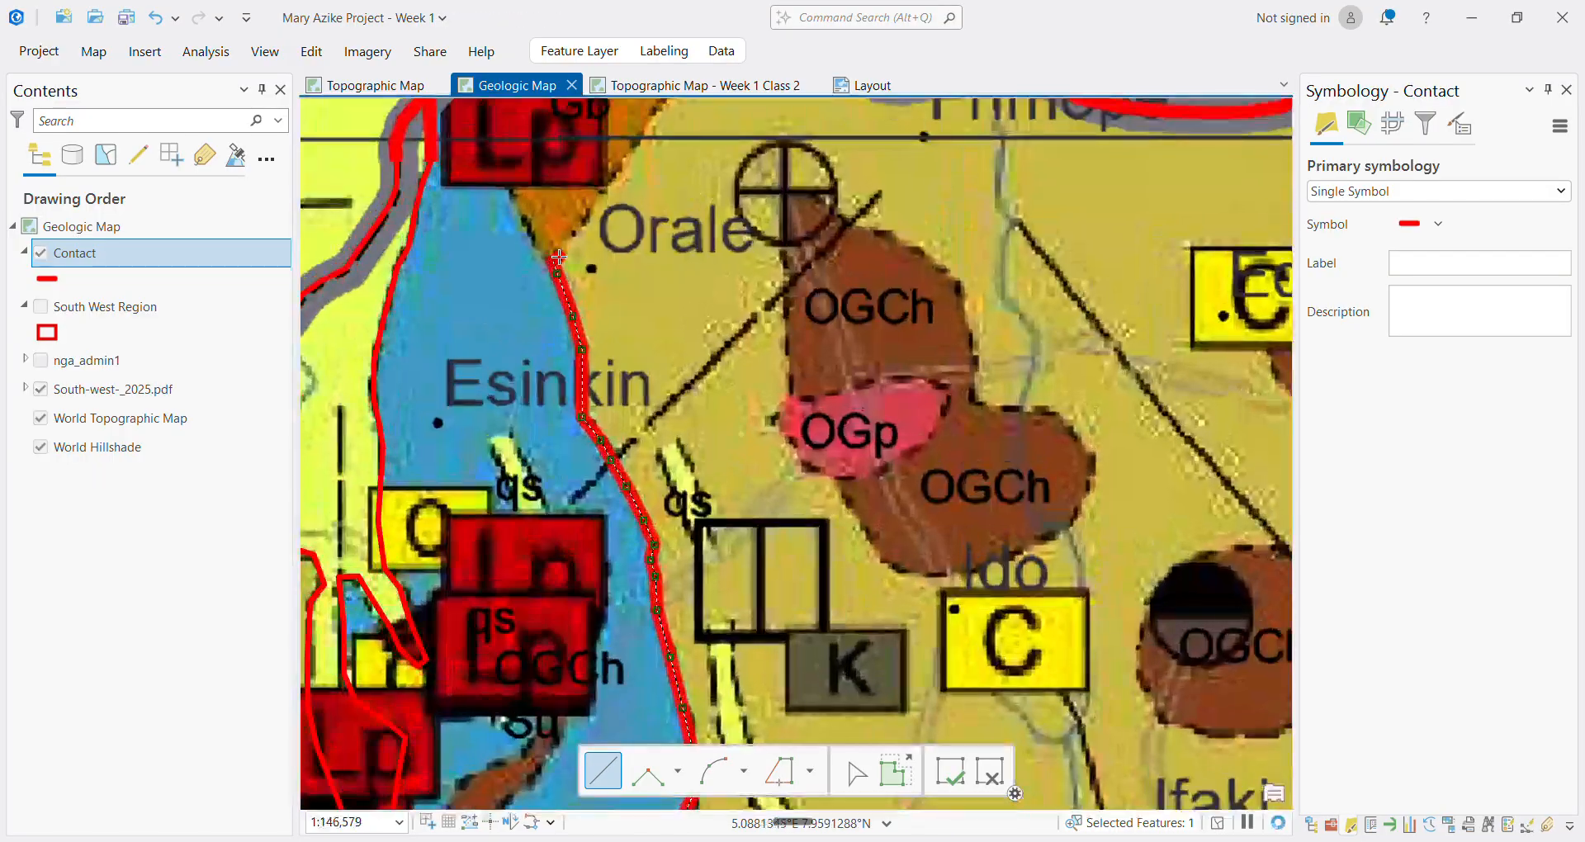
Trace the orange Gb unit's western edge through the Lp symbol and finish the contact on the Ekiti boundary
scroll(553, 259, down, 2)
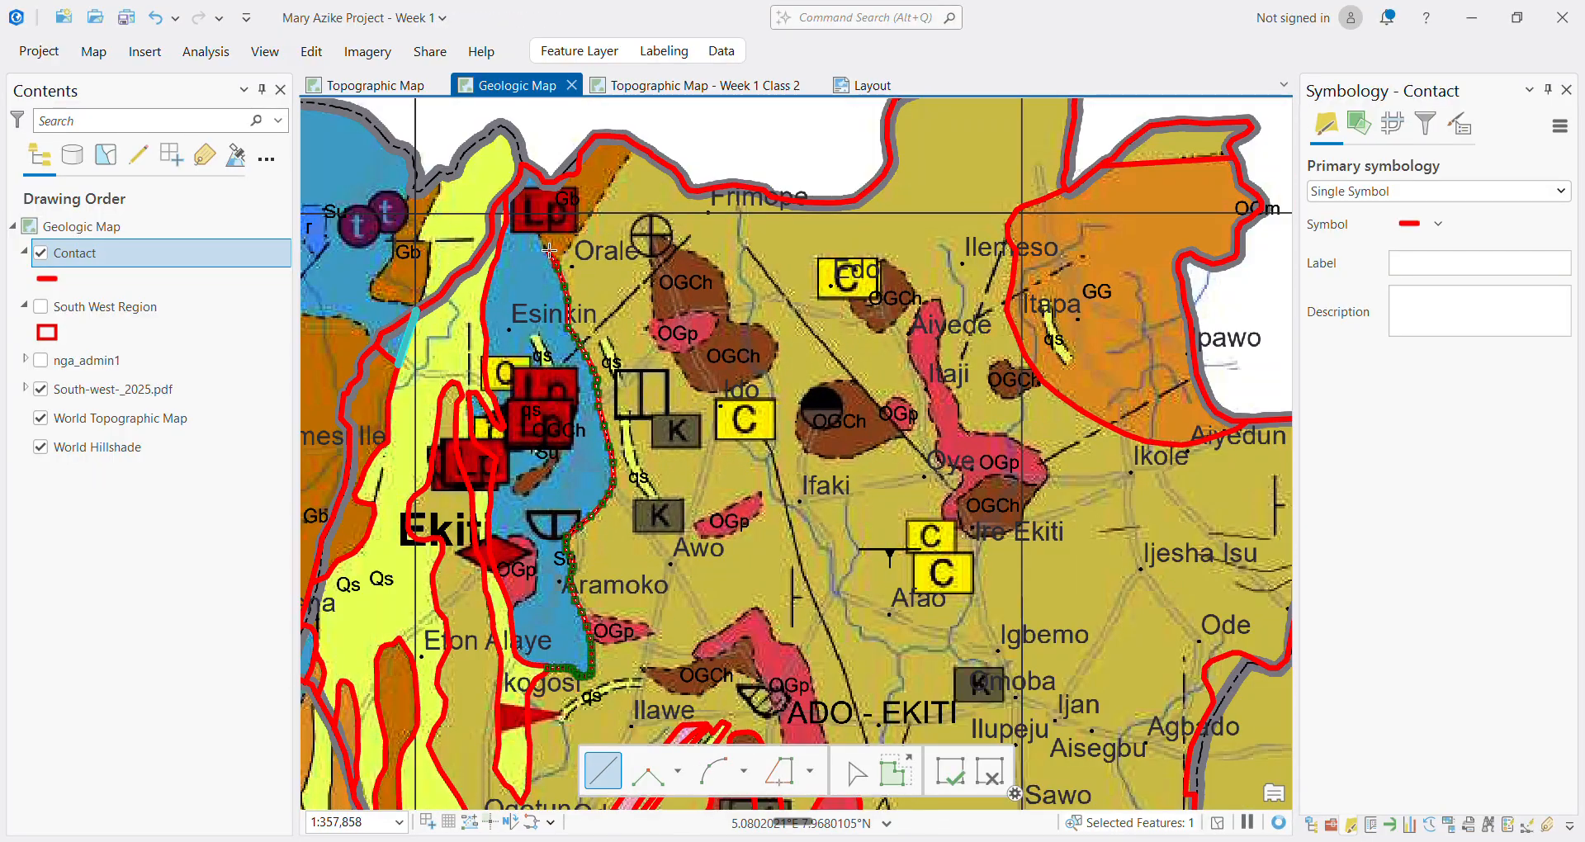
scroll(535, 230, up, 3)
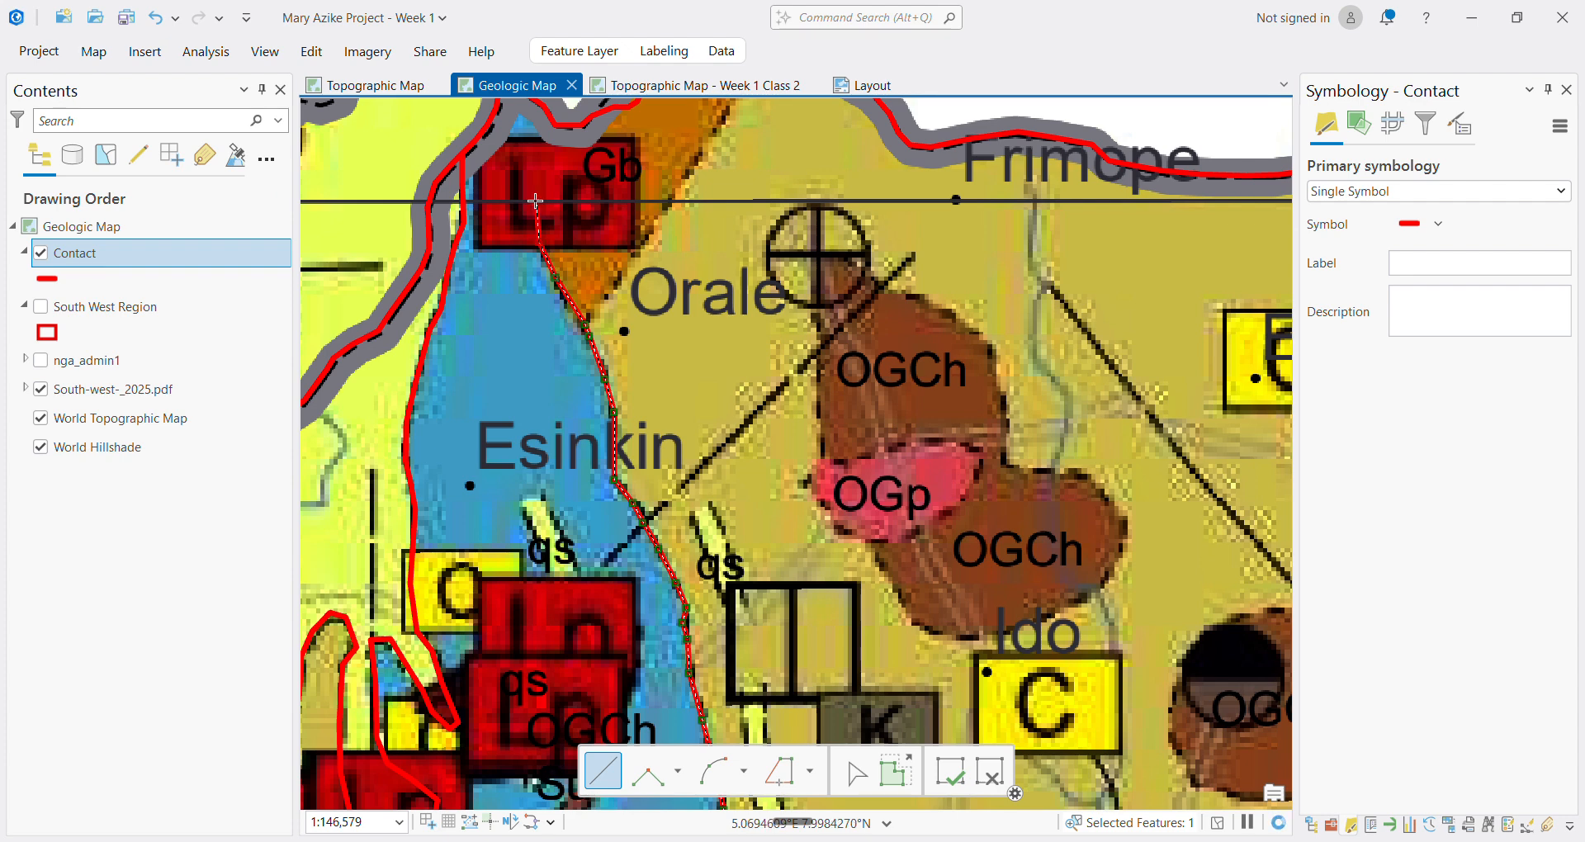
scroll(539, 134, up, 3)
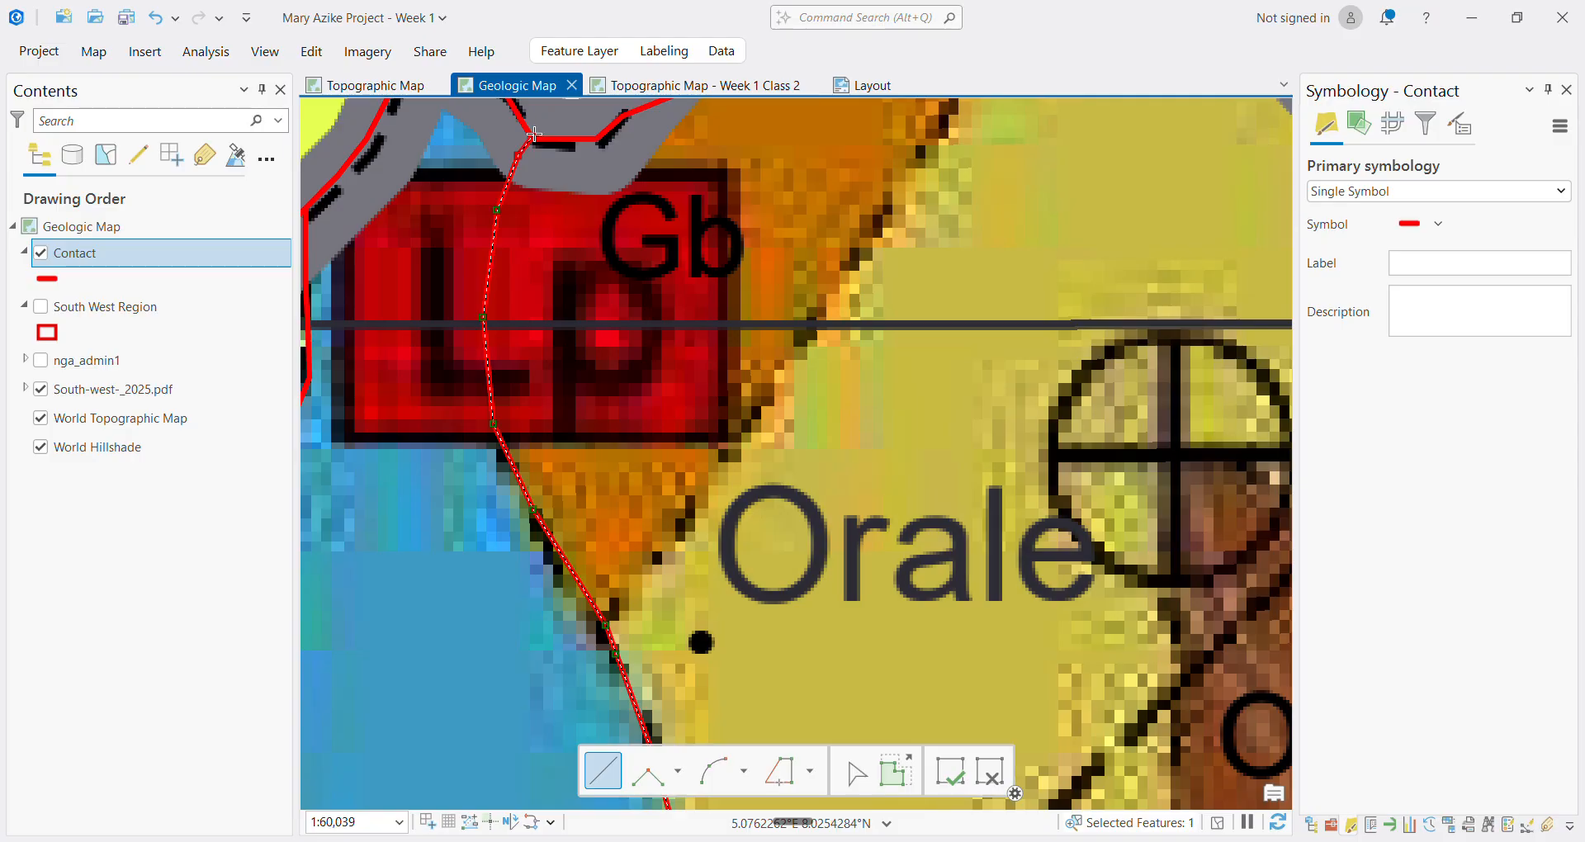
Trace a contact along the orange Gb unit's eastern edge from its southern tip near Orale to the Ekiti boundary
scroll(531, 134, down, 7)
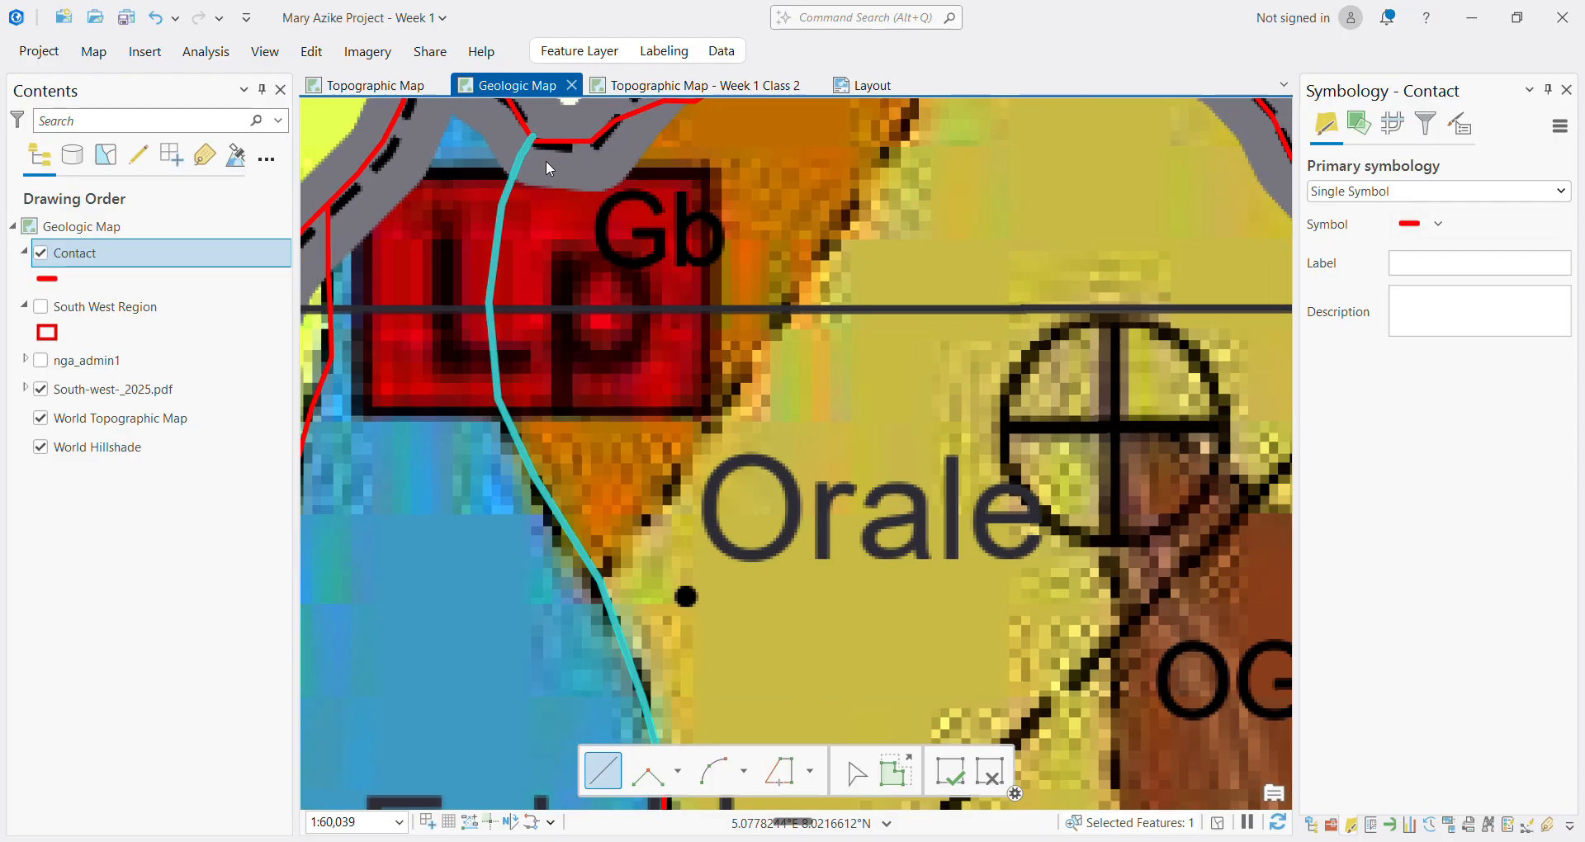
scroll(585, 147, up, 3)
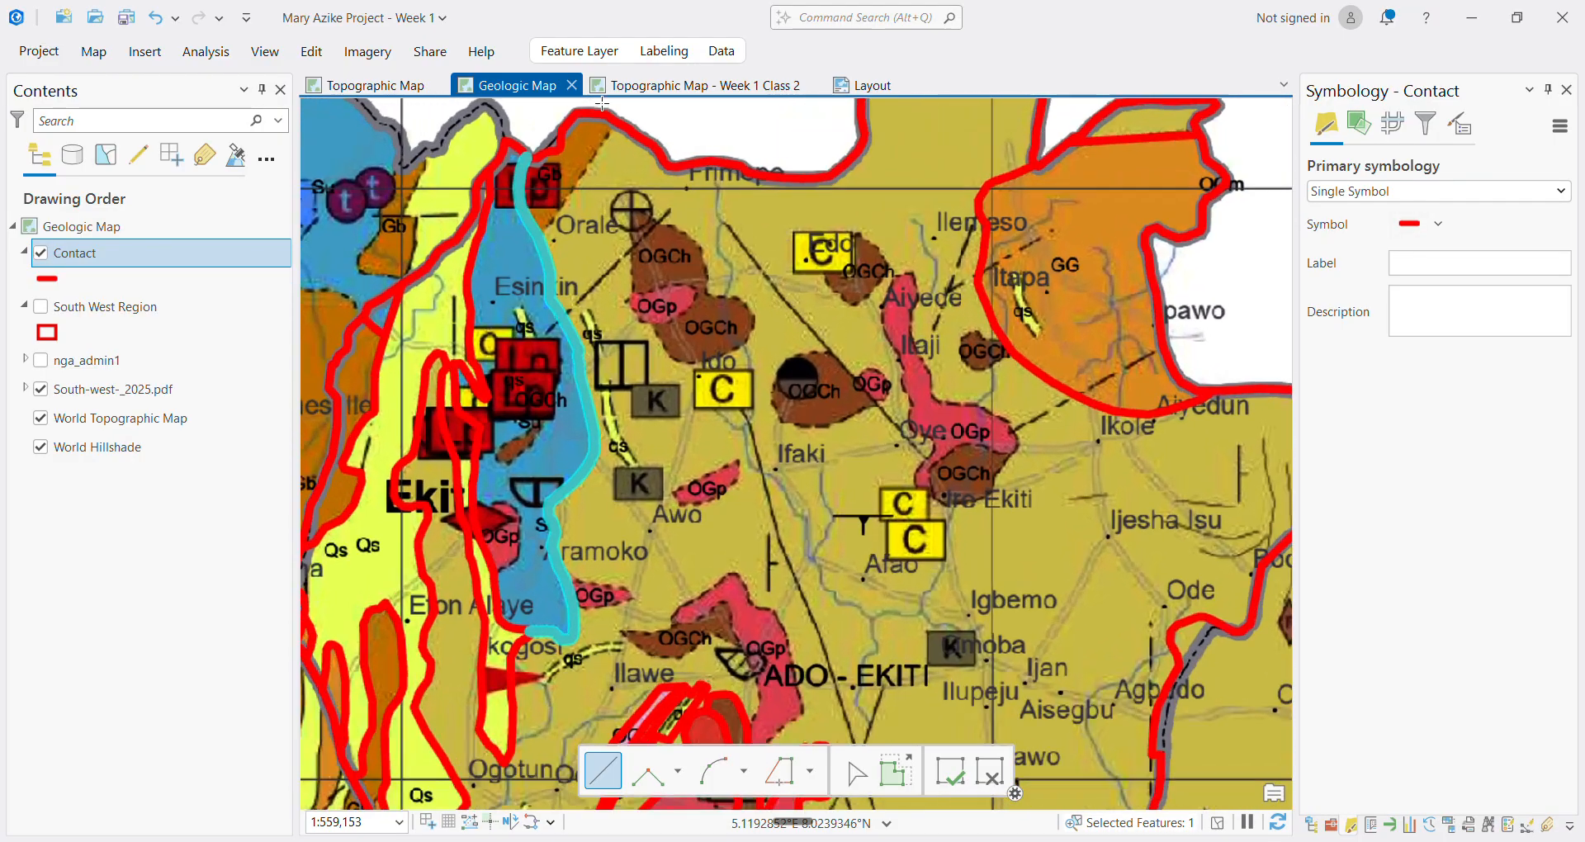
scroll(549, 188, up, 2)
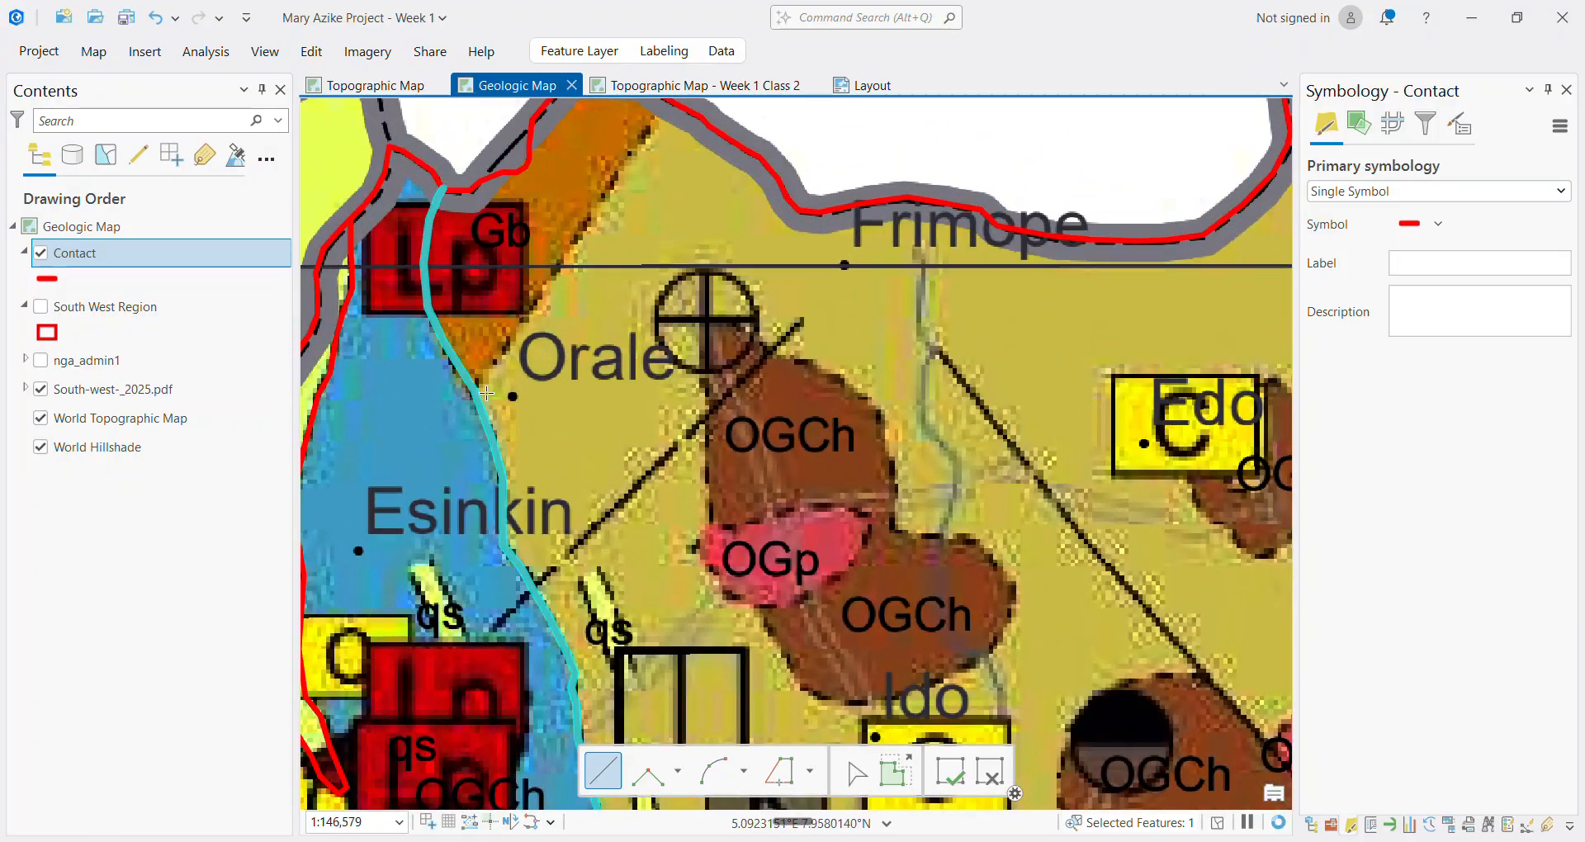
scroll(462, 400, up, 2)
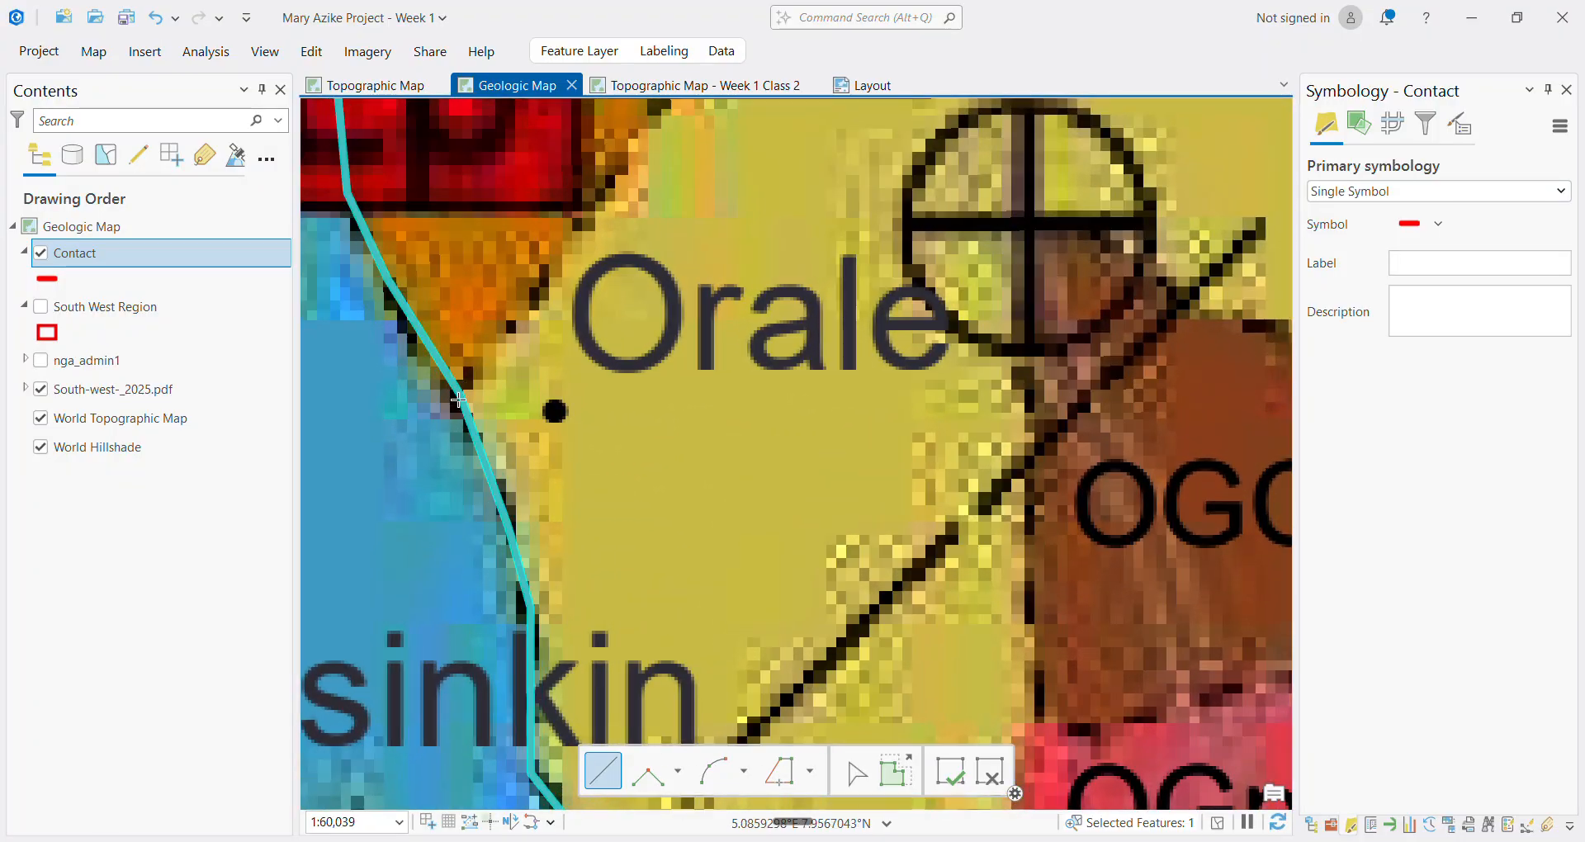
click(460, 397)
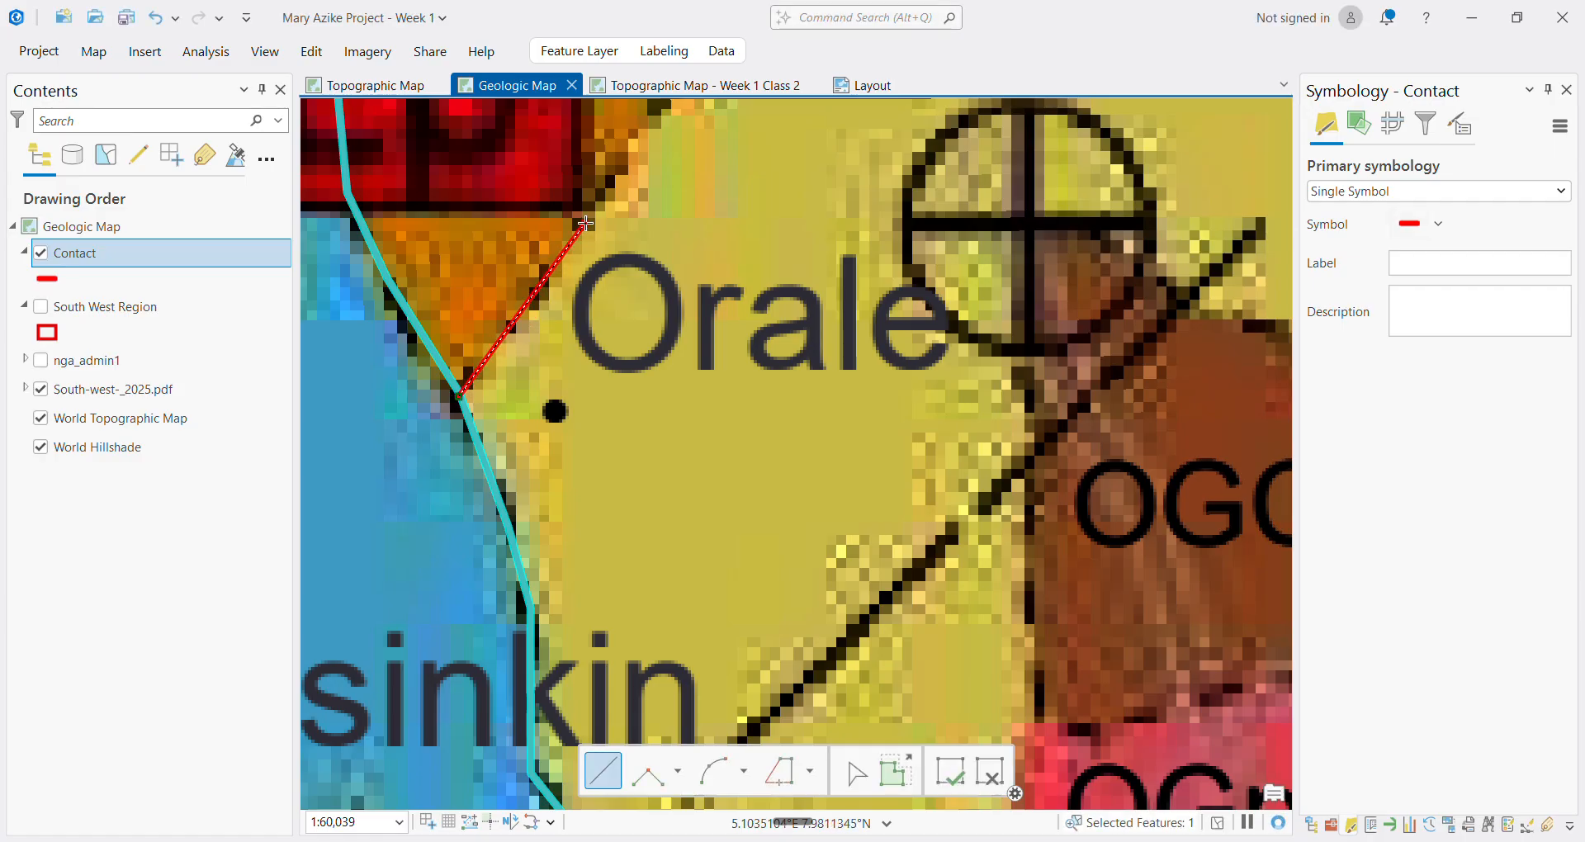
scroll(586, 215, down, 5)
scroll(591, 192, up, 4)
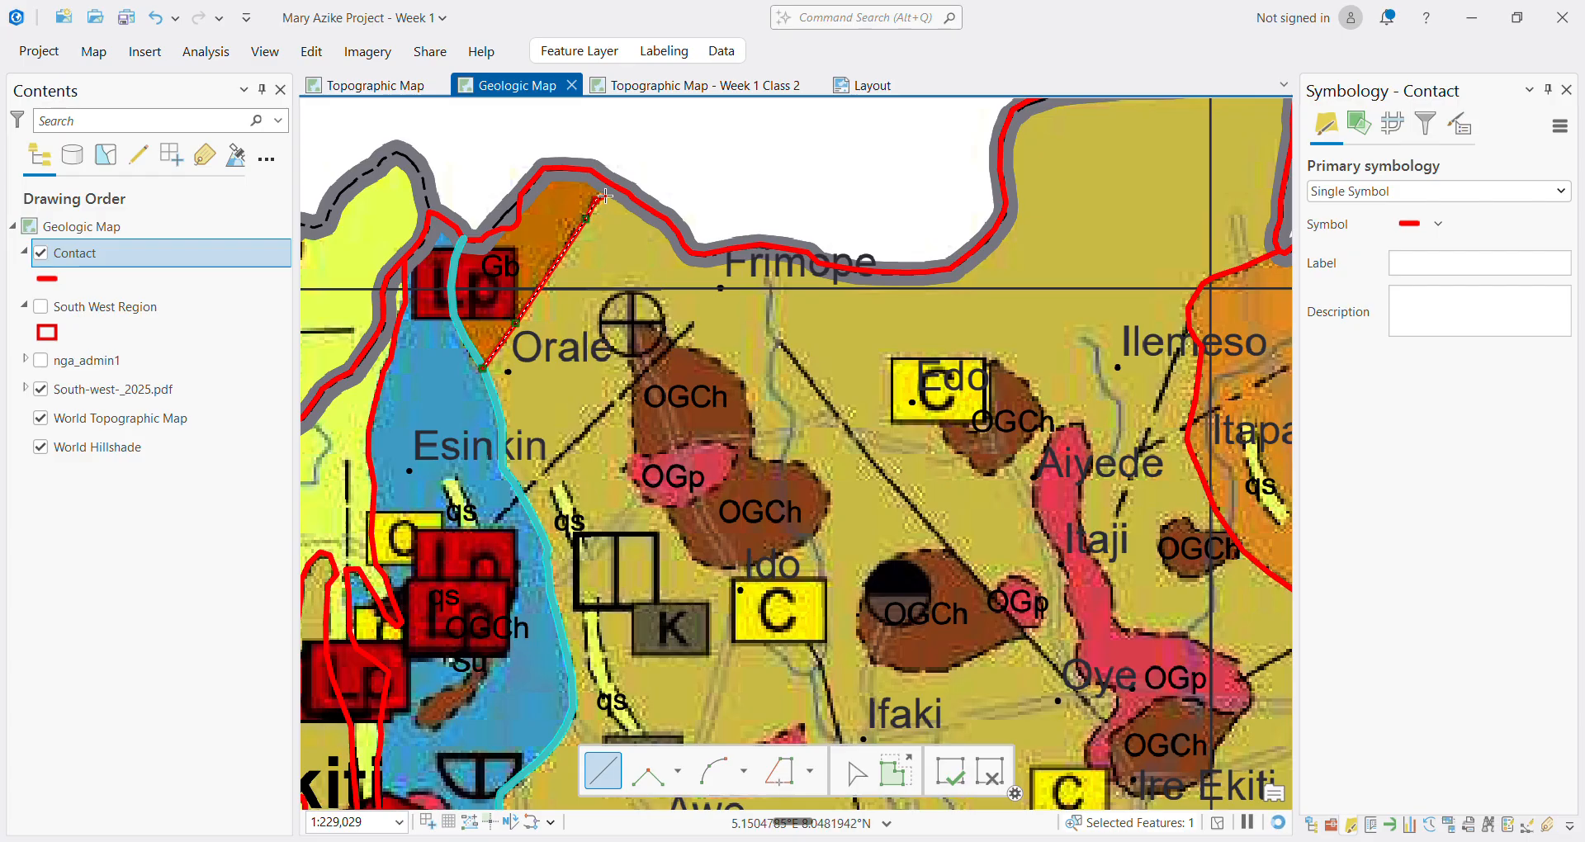
scroll(605, 196, up, 4)
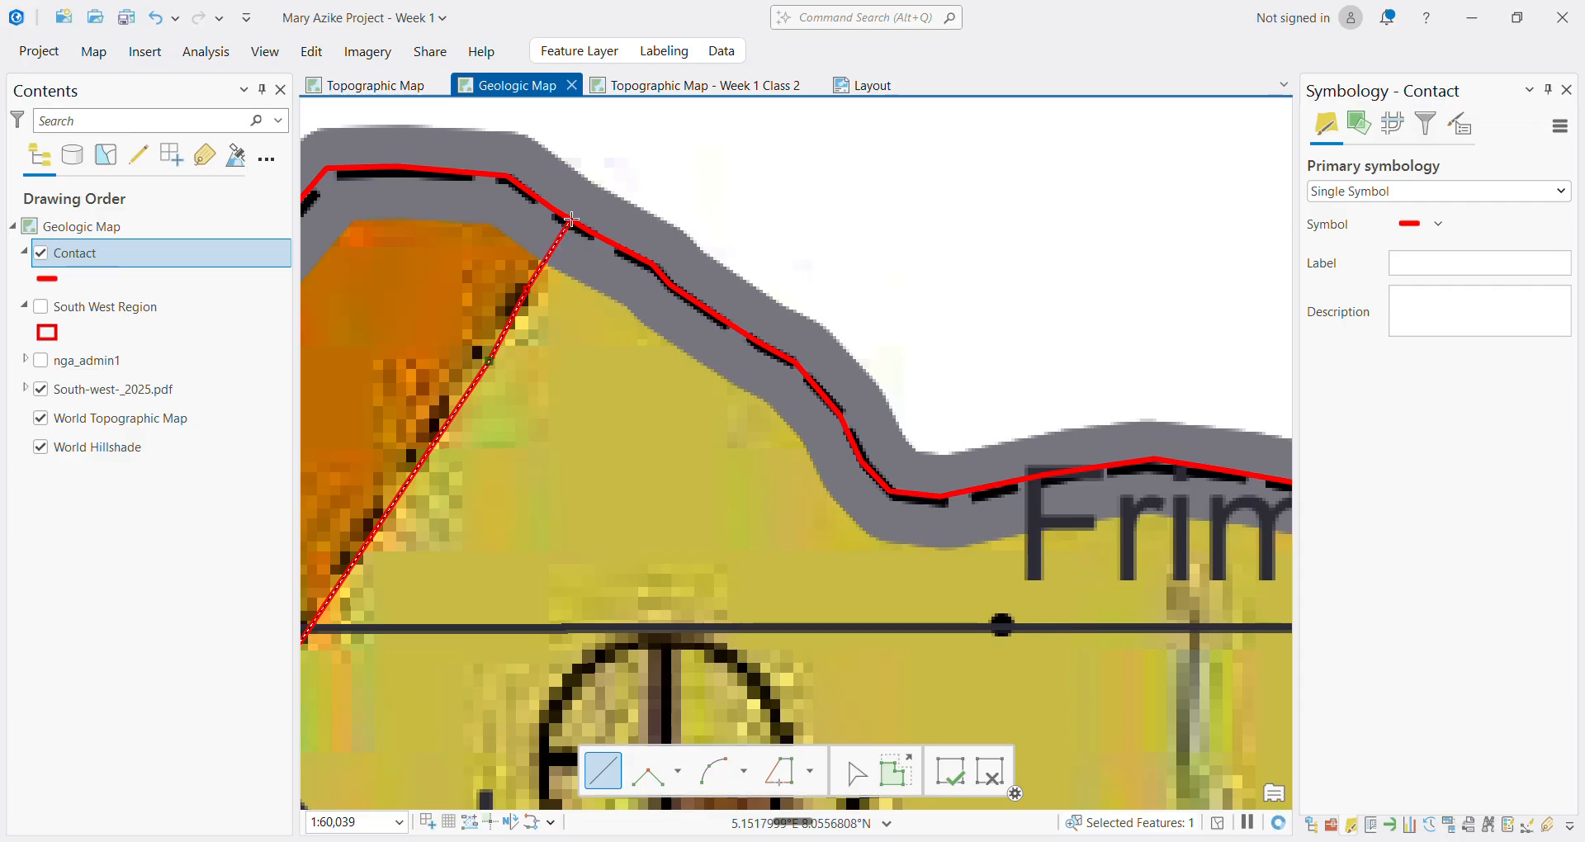
Trace a contact around the eastern side of the OGp unit west of Aramoko, ending on the yellow strip's eastern contact line
scroll(594, 225, down, 5)
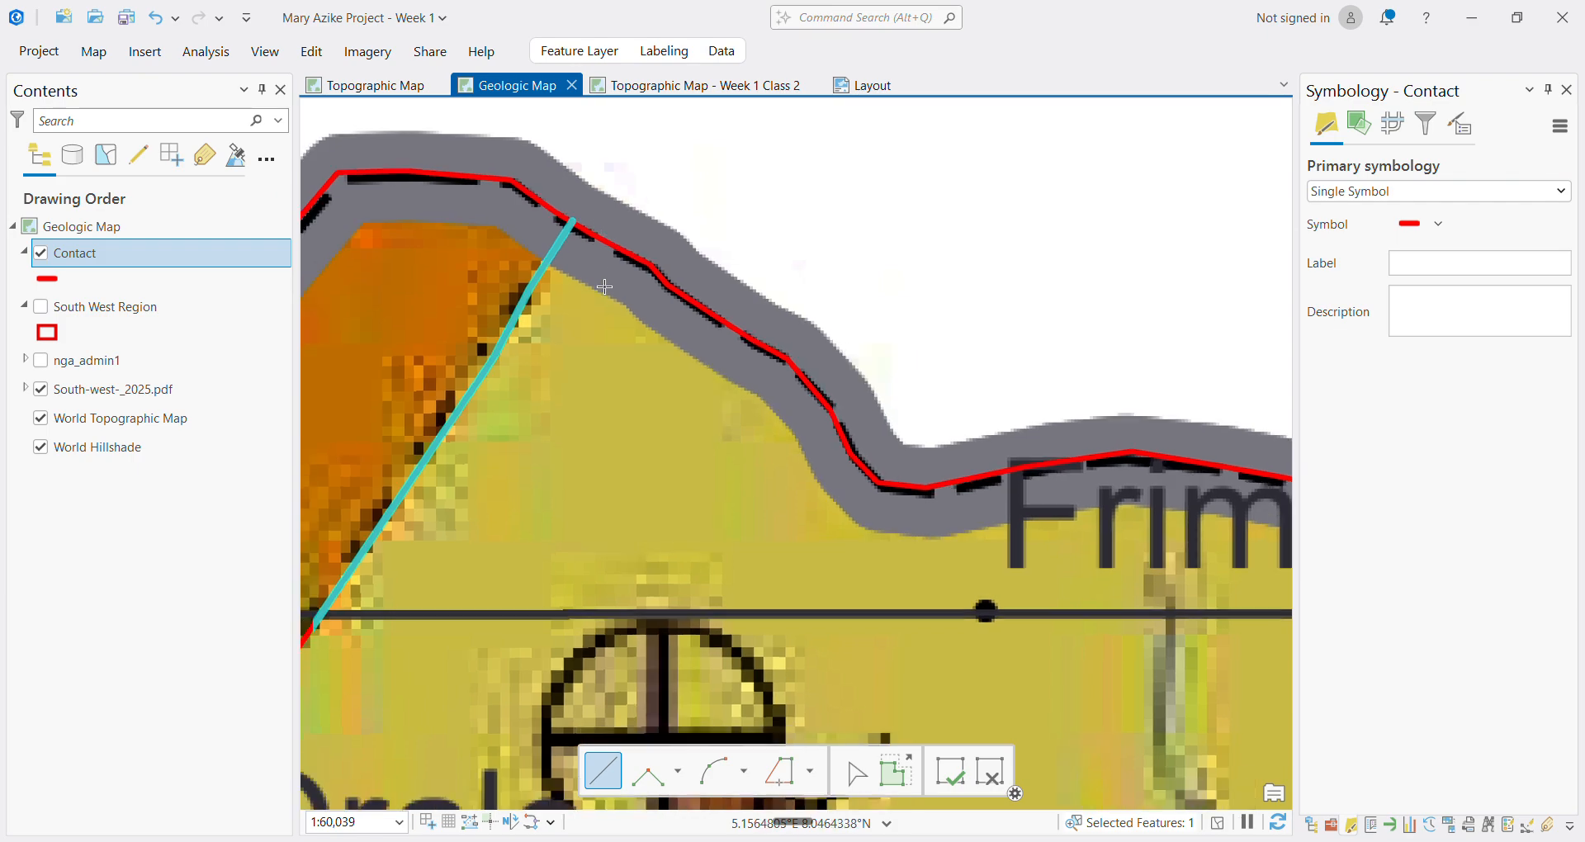
scroll(549, 502, up, 2)
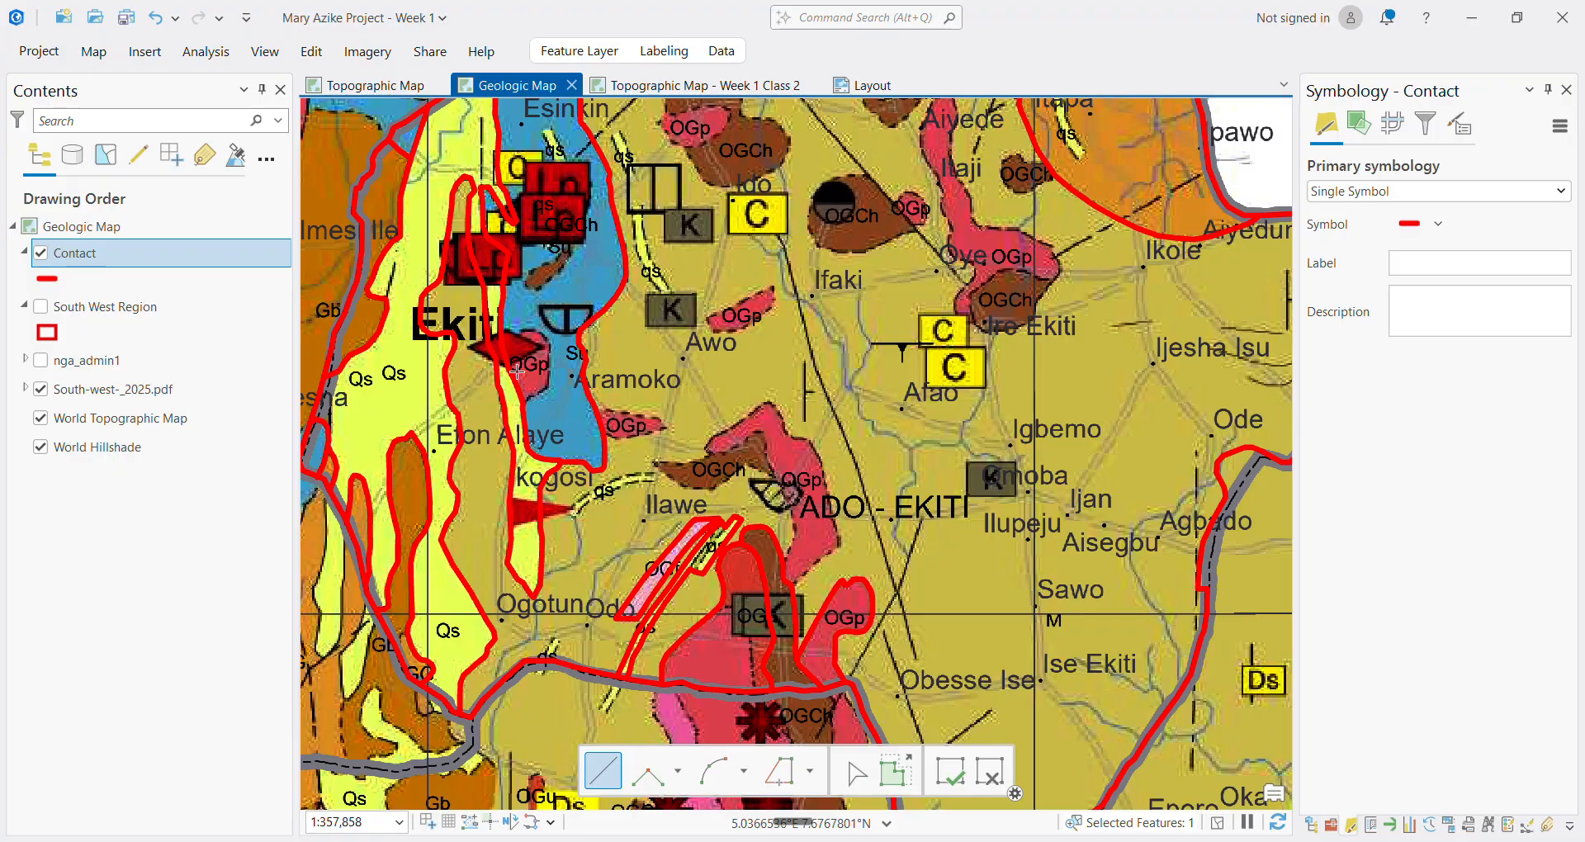
scroll(499, 331, up, 3)
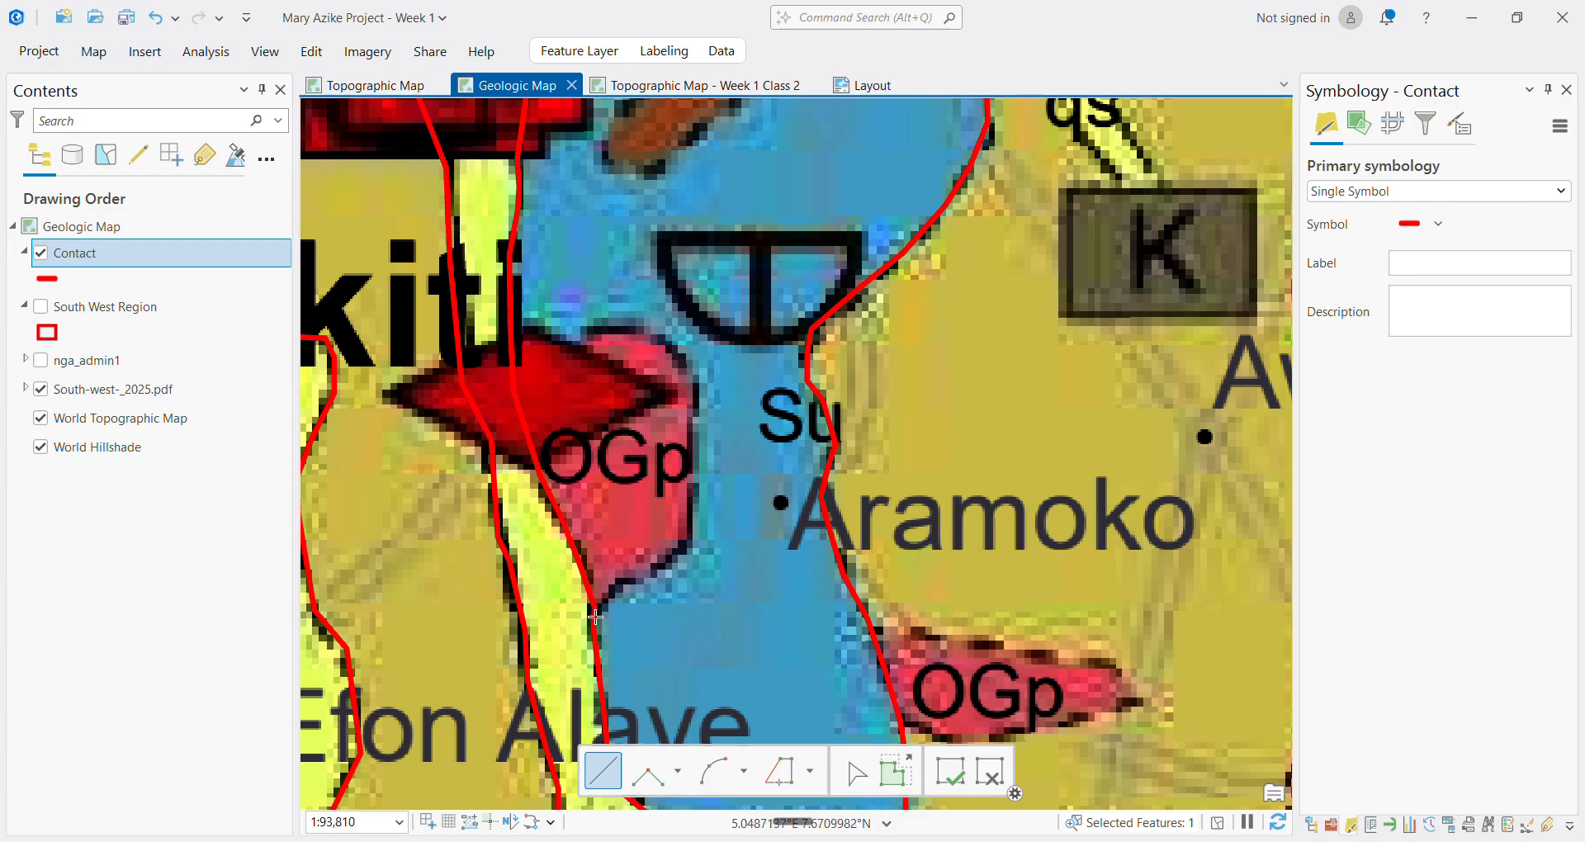
click(690, 528)
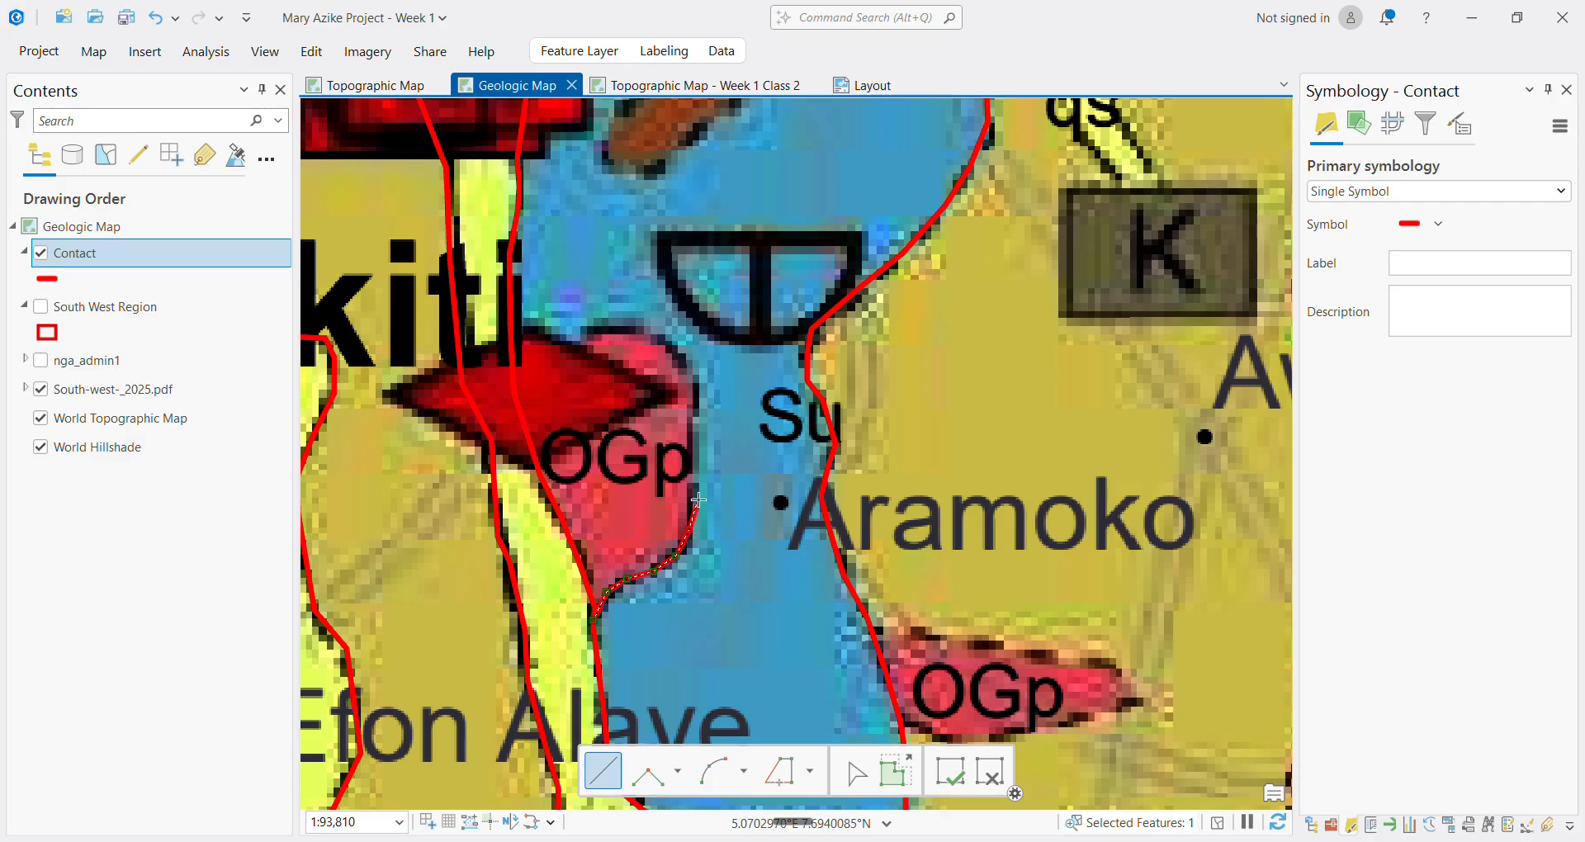
click(694, 474)
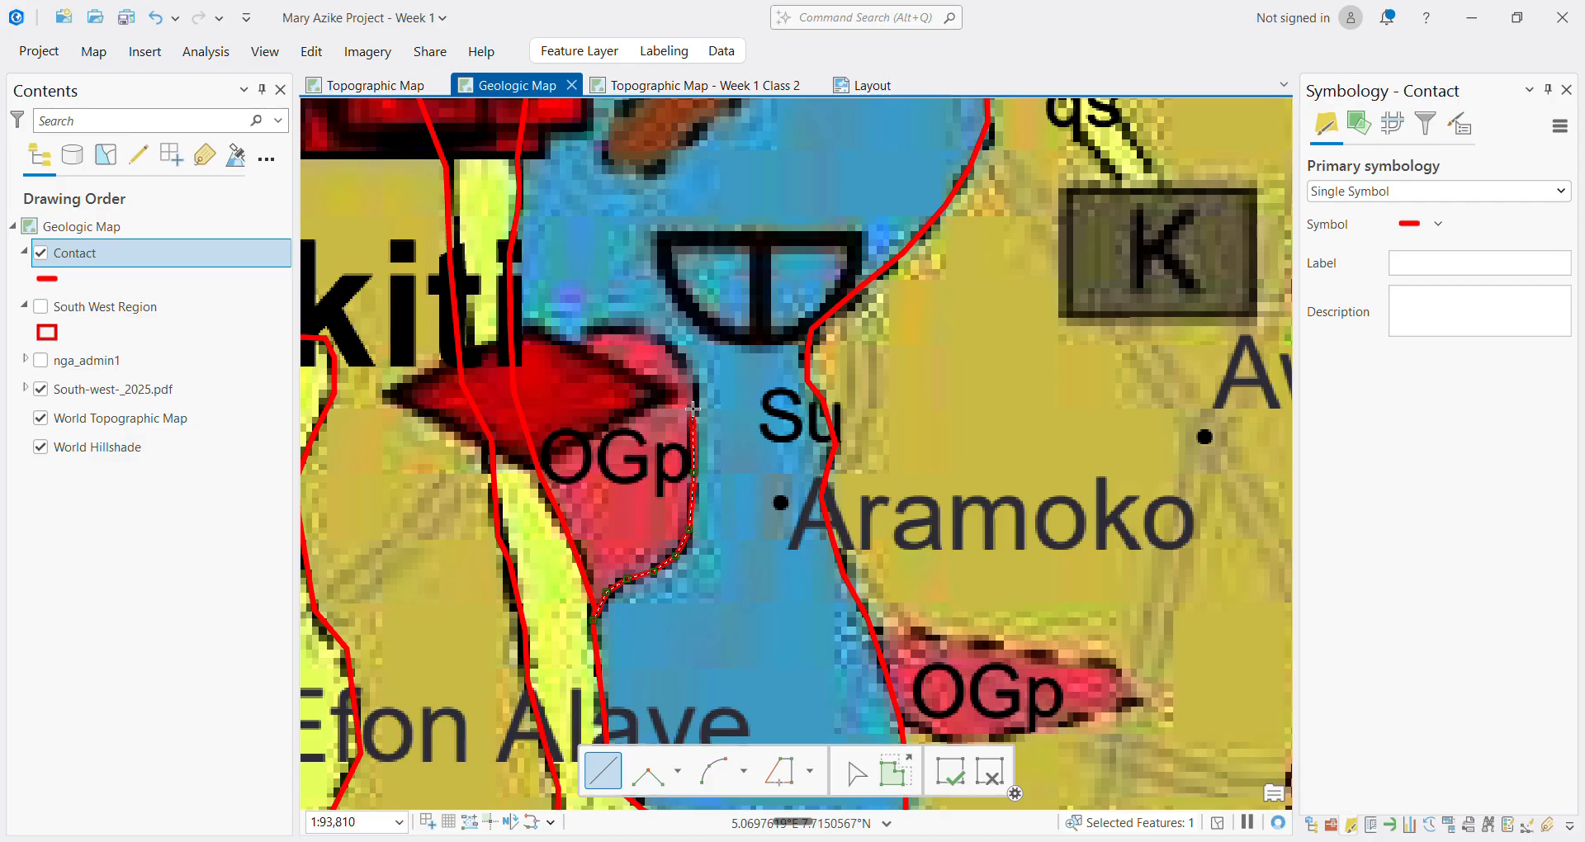
click(699, 381)
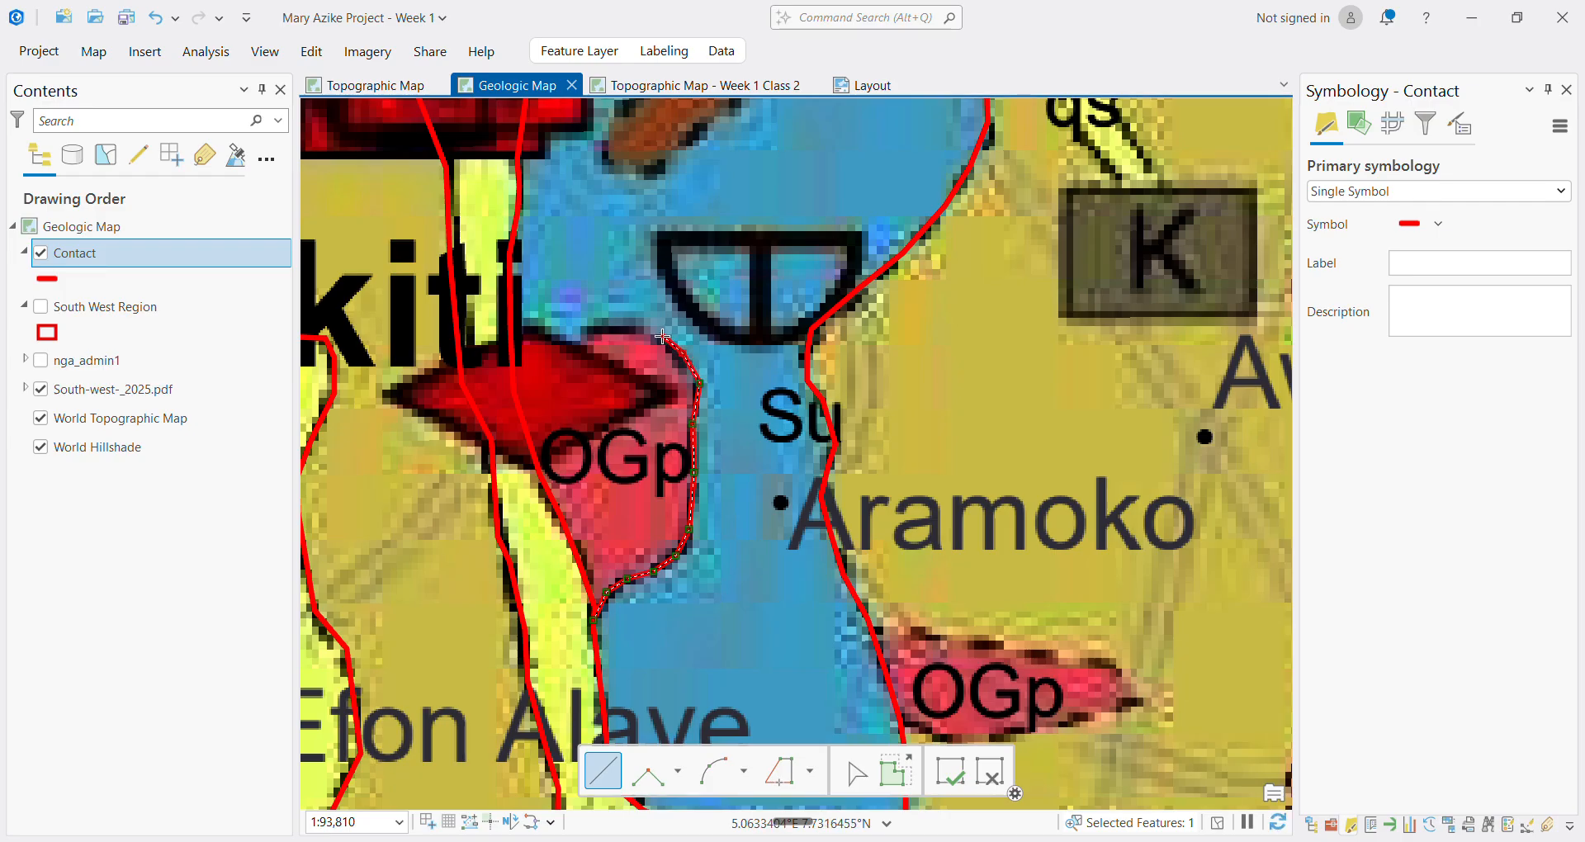
click(661, 336)
click(577, 352)
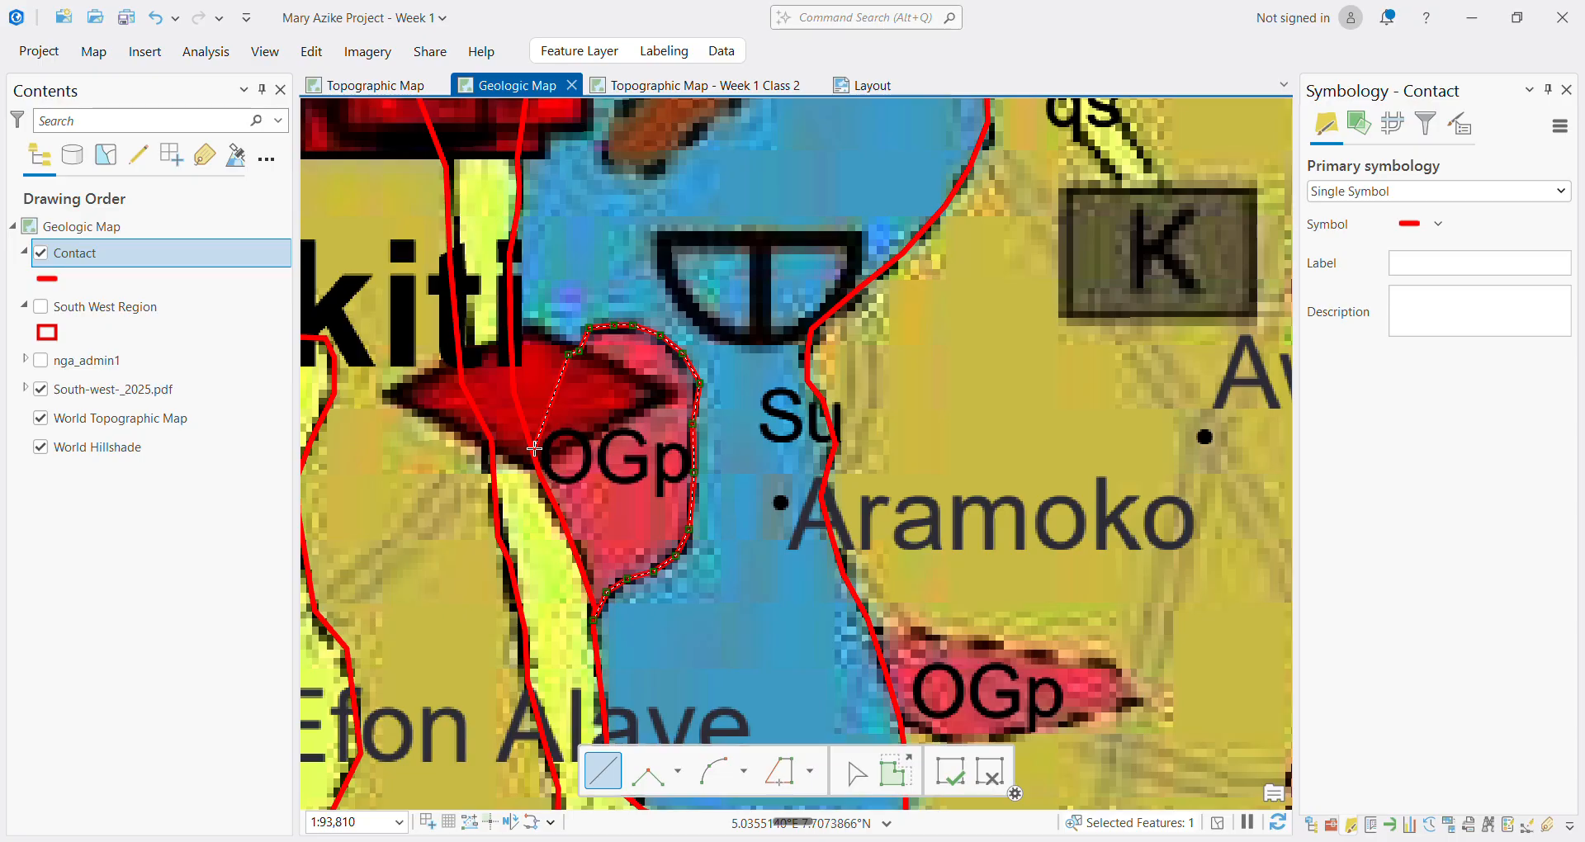
click(564, 355)
double_click(511, 373)
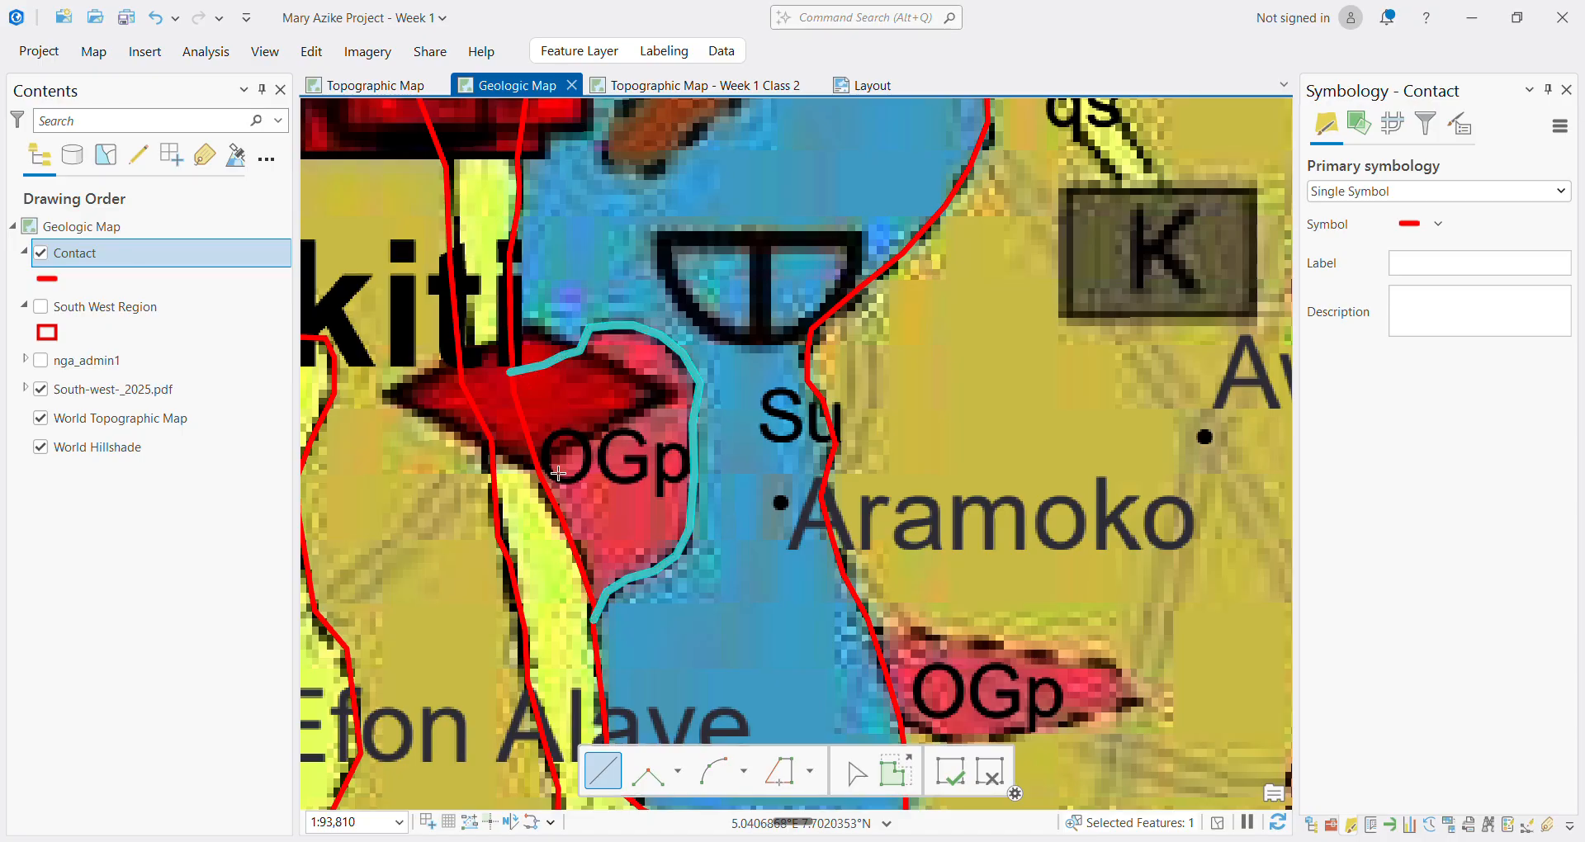
Trace the southern edge of the OGp lens southeast of Aramoko, starting from the blue unit's eastern contact
scroll(559, 474, down, 5)
scroll(617, 563, up, 3)
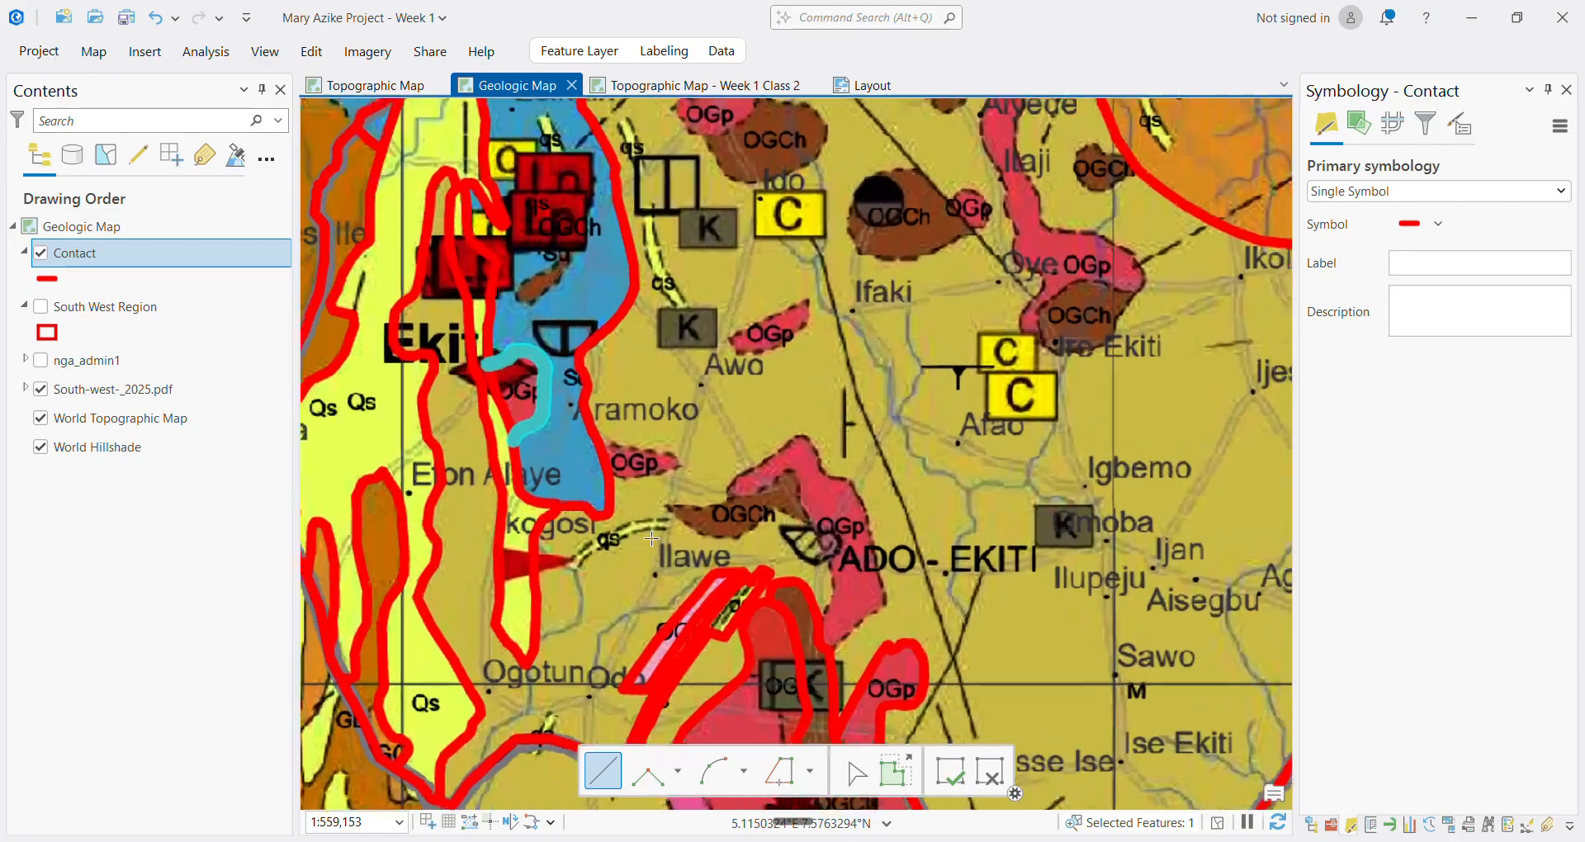
scroll(578, 386, up, 2)
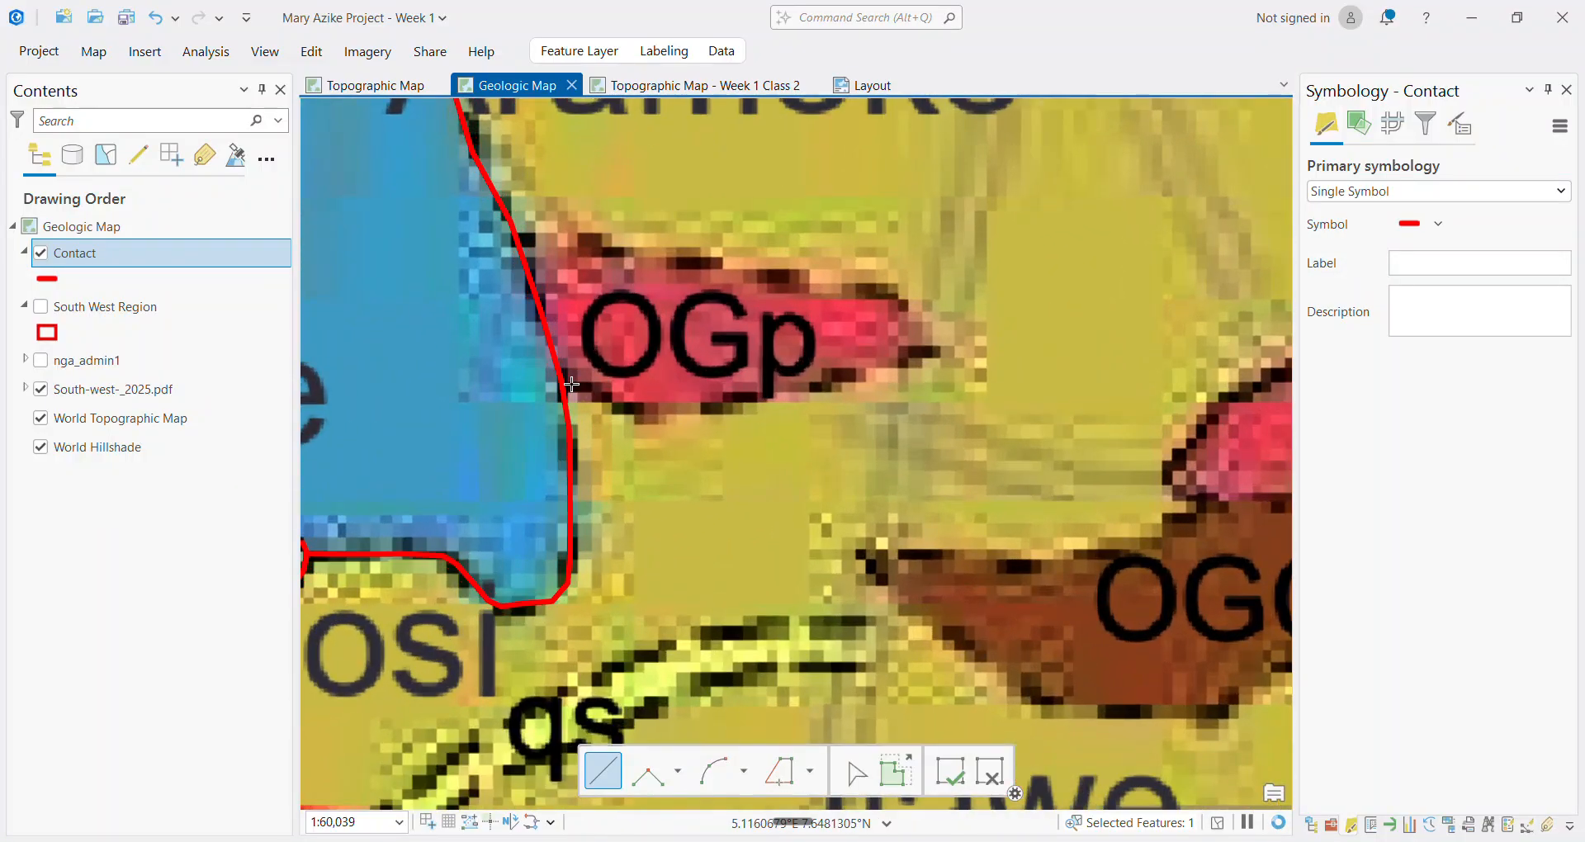
click(558, 375)
click(643, 407)
click(679, 410)
click(767, 393)
click(829, 379)
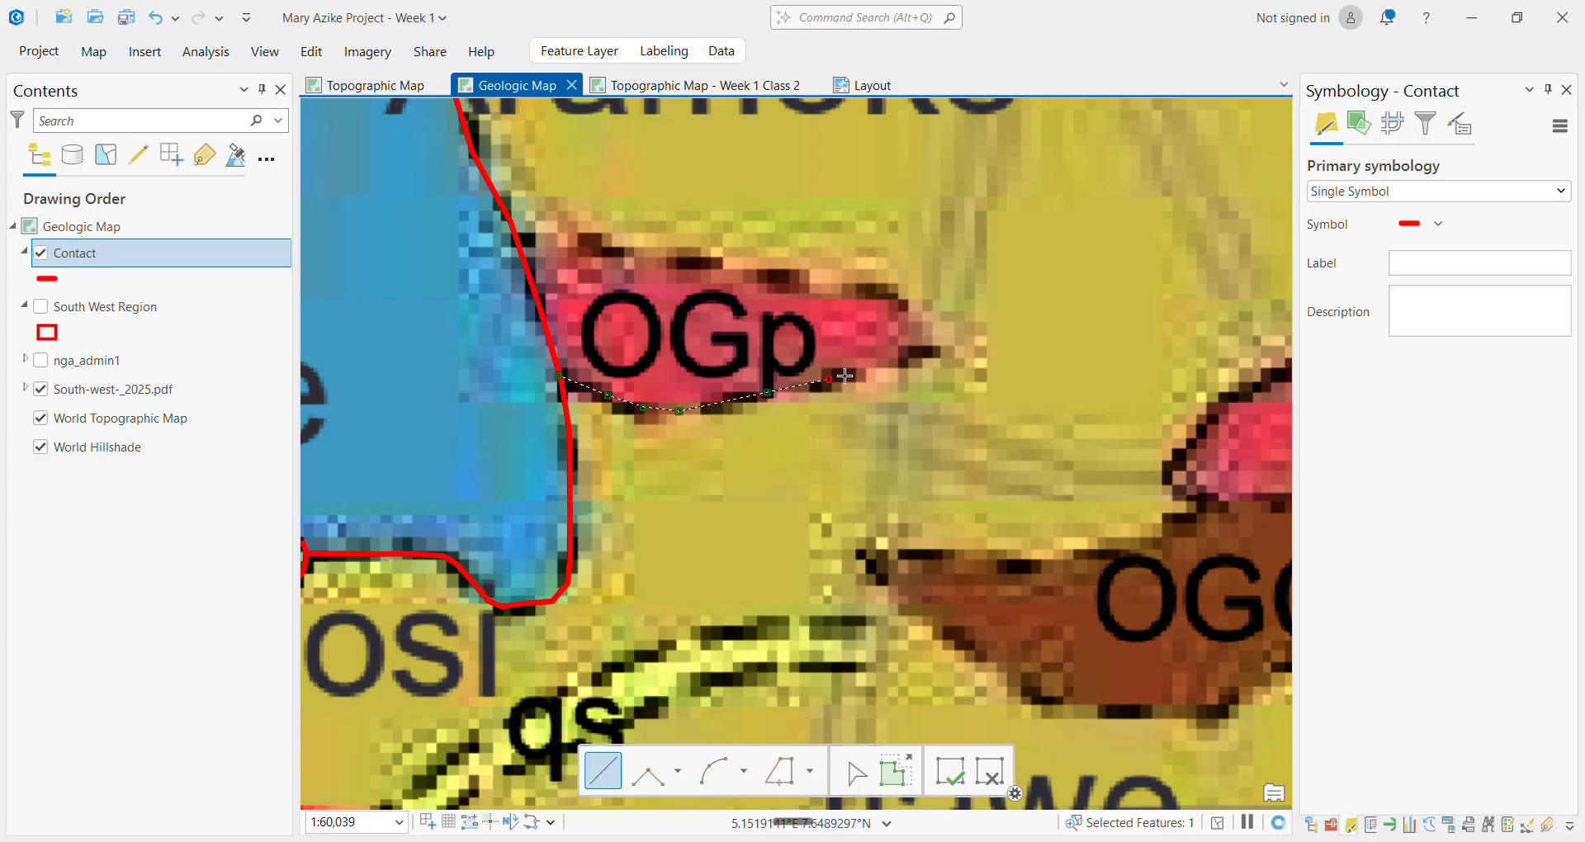
Continue around the OGp lens's eastern tip and northern edge, and finish the contact on the blue unit's eastern contact line
click(911, 321)
click(893, 294)
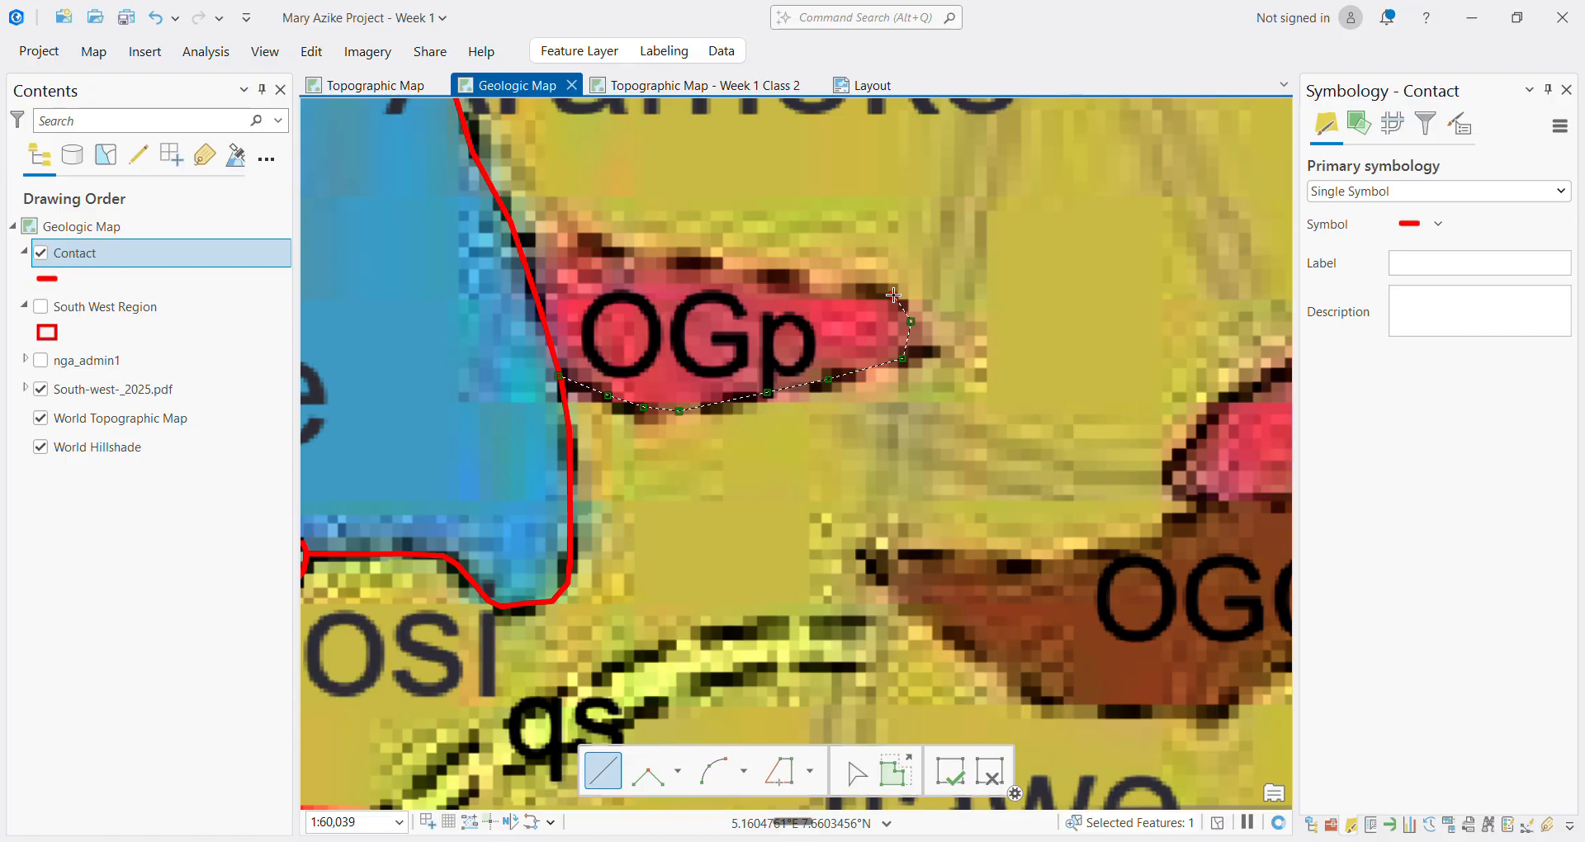
click(787, 277)
click(714, 264)
click(663, 253)
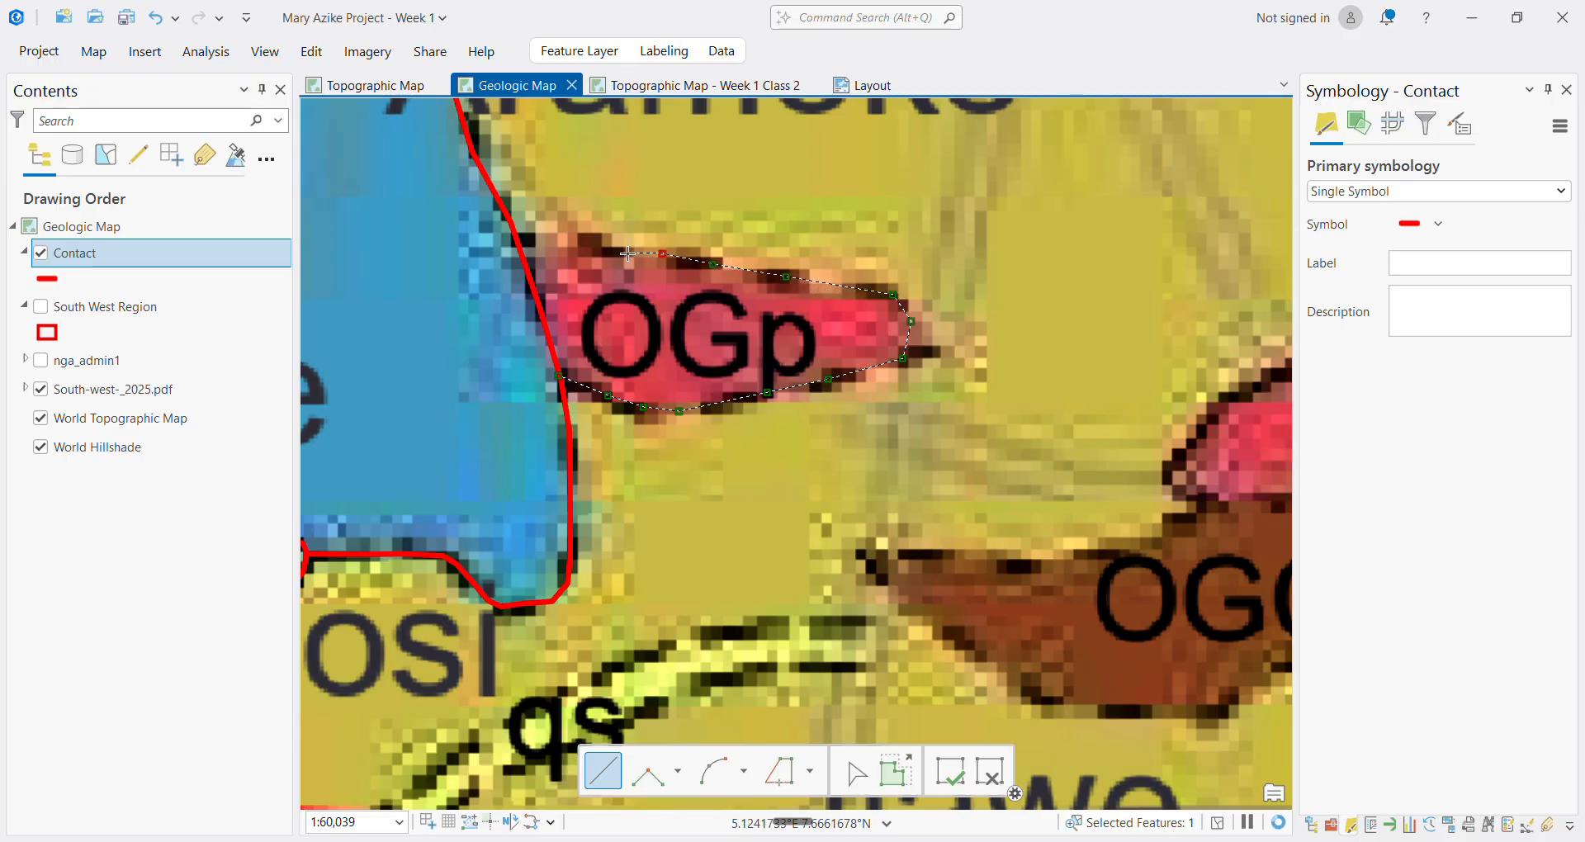
click(604, 246)
click(568, 234)
double_click(541, 233)
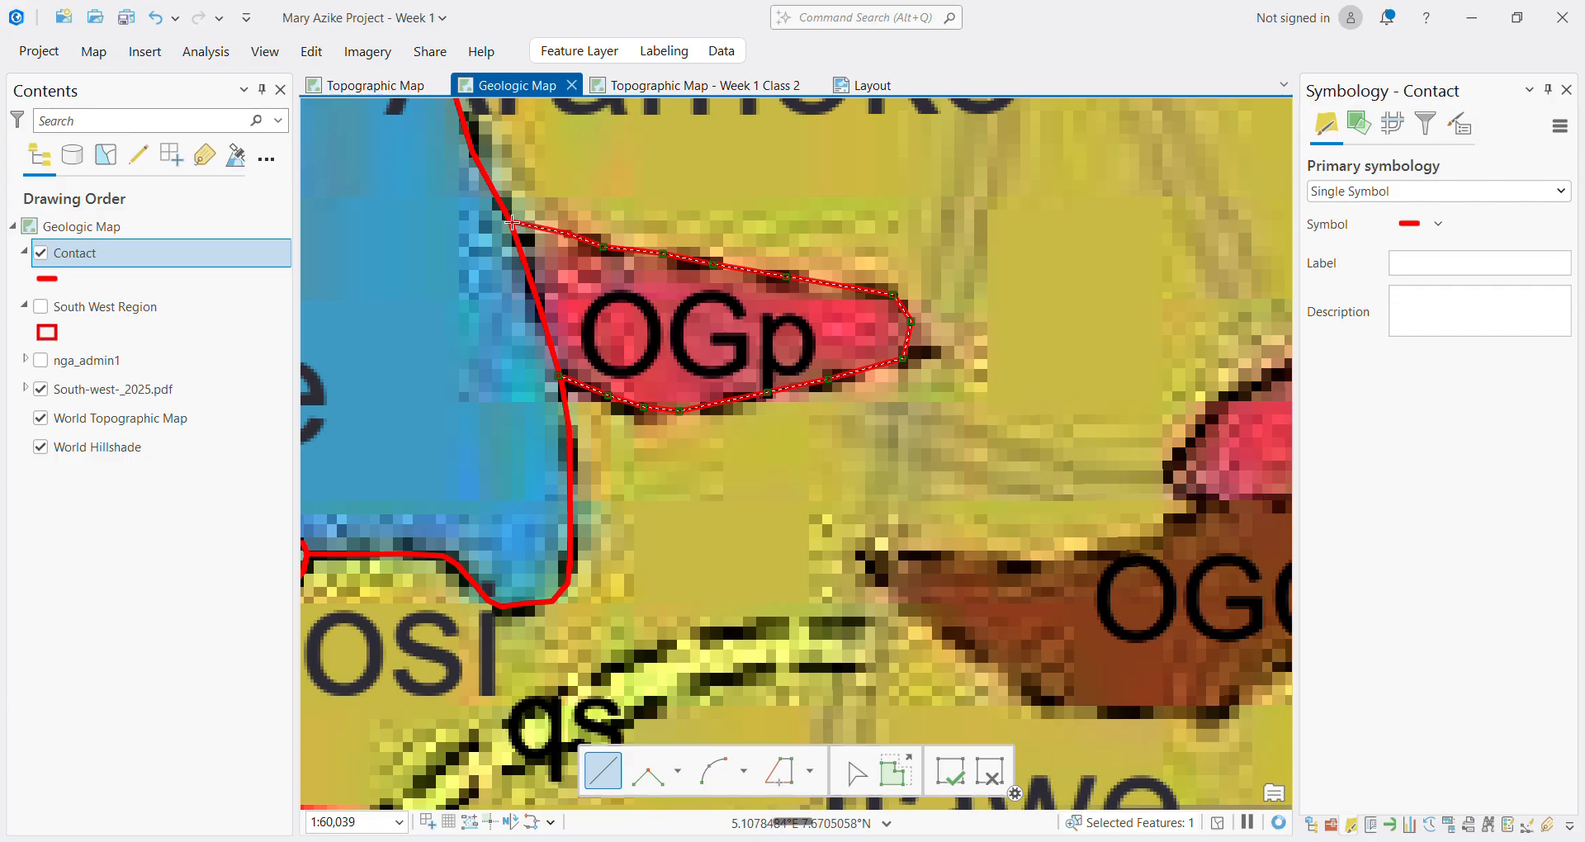
scroll(512, 221, up, 2)
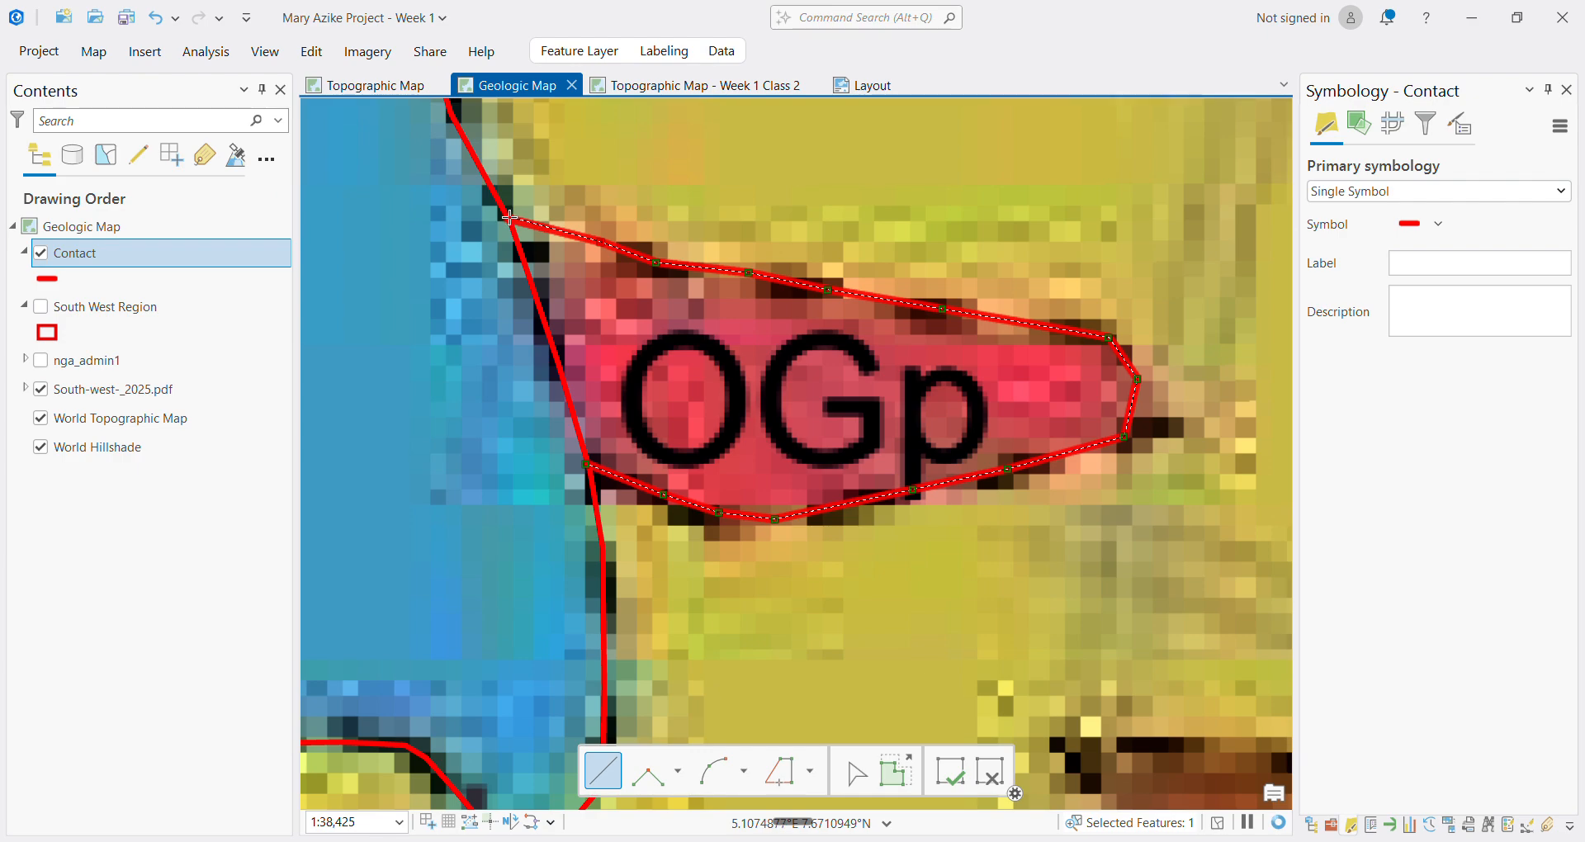
double_click(509, 218)
Examine the rock-unit legend and the geologic units around Ado-Ekiti that still need contacts
scroll(657, 311, down, 14)
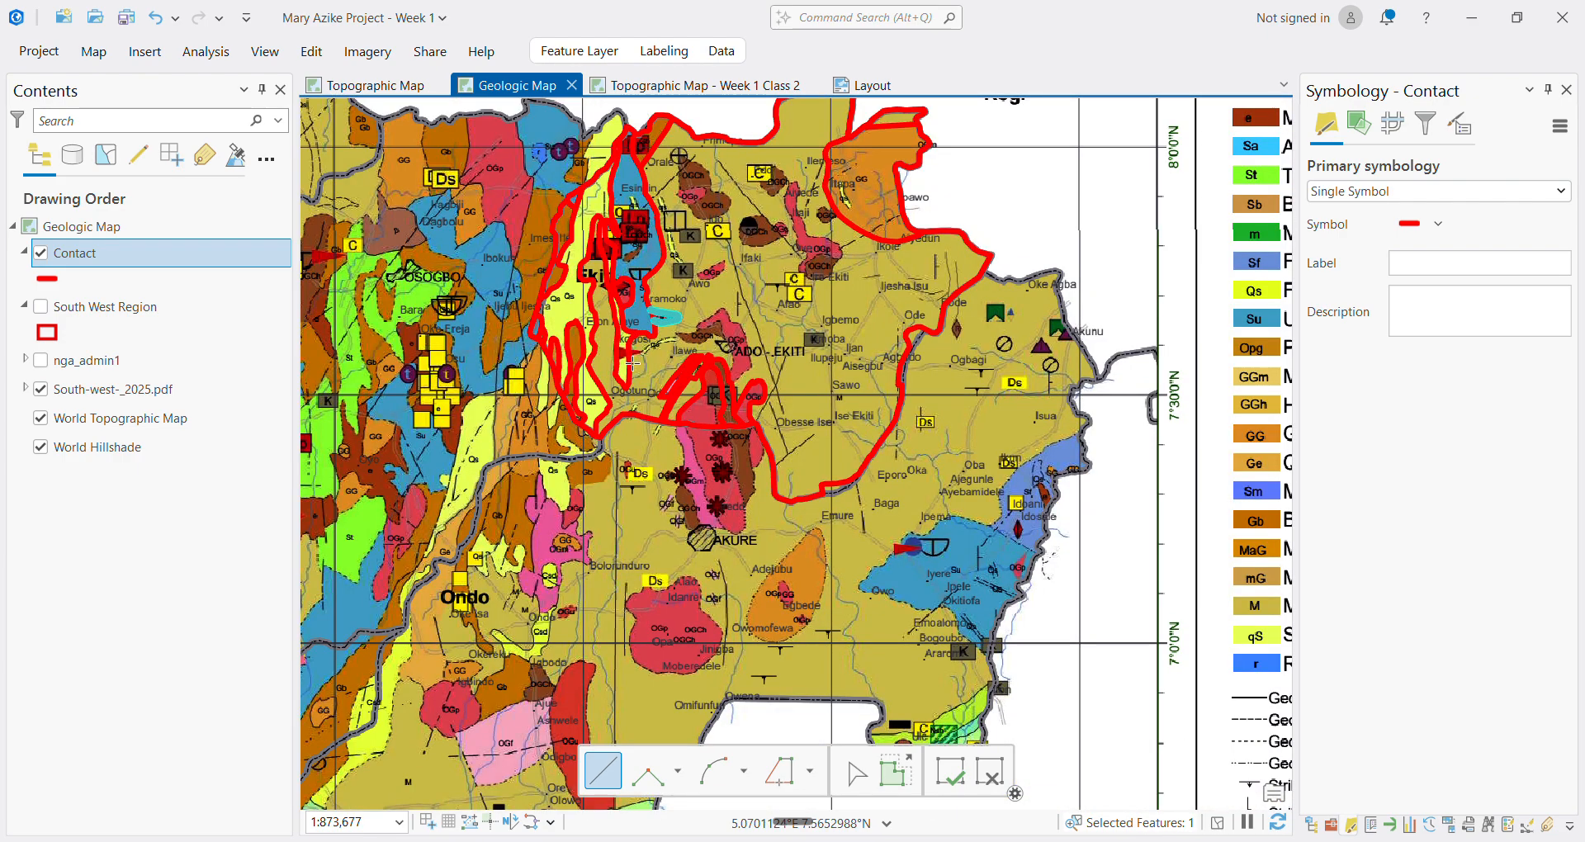
scroll(640, 358, down, 14)
scroll(664, 363, up, 10)
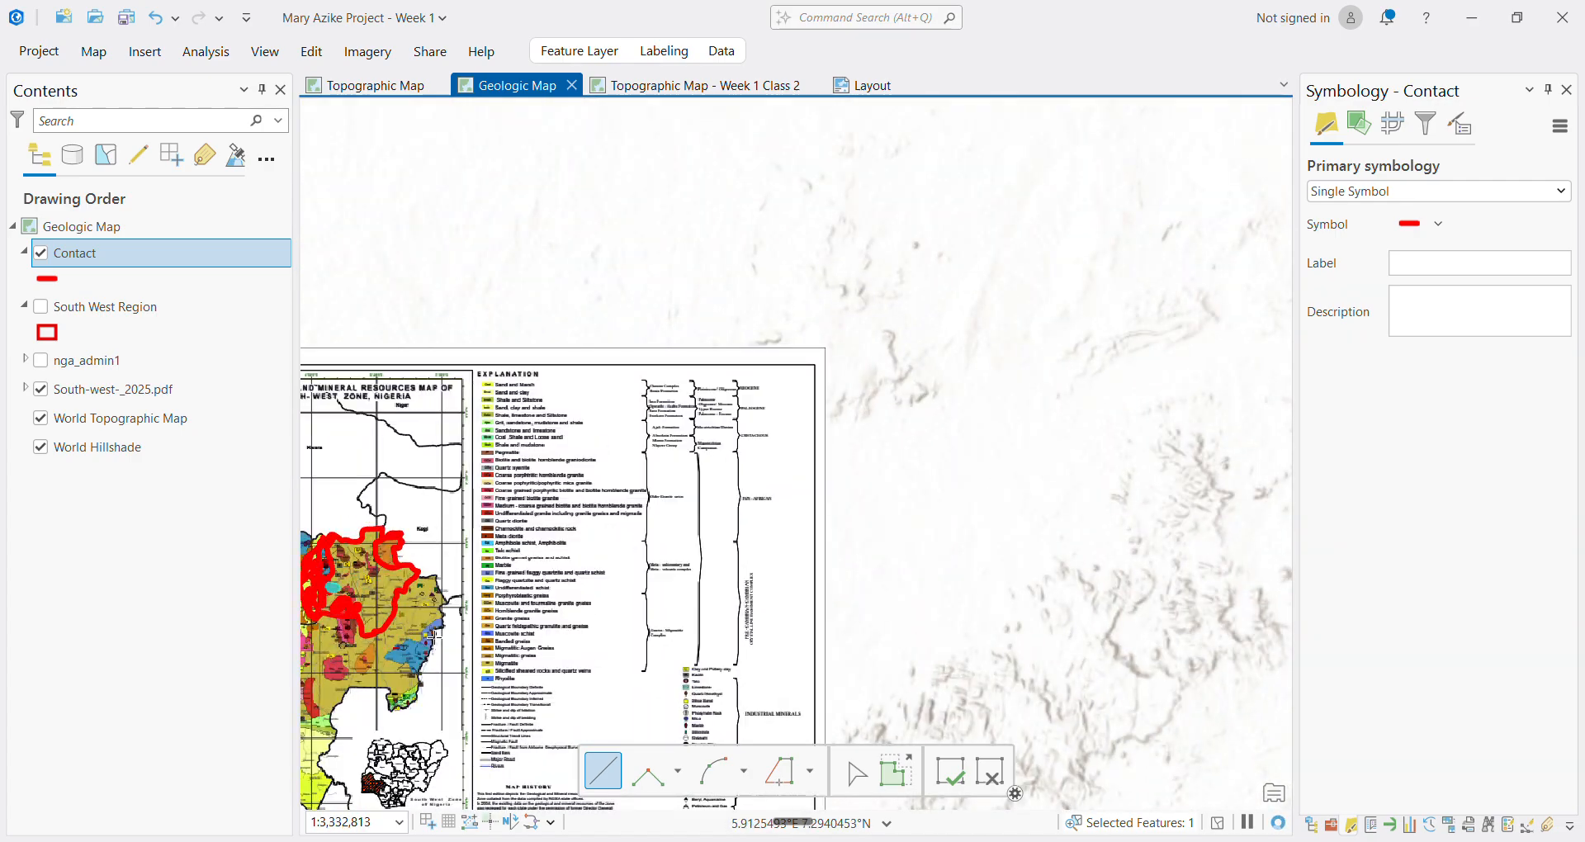
scroll(591, 456, up, 4)
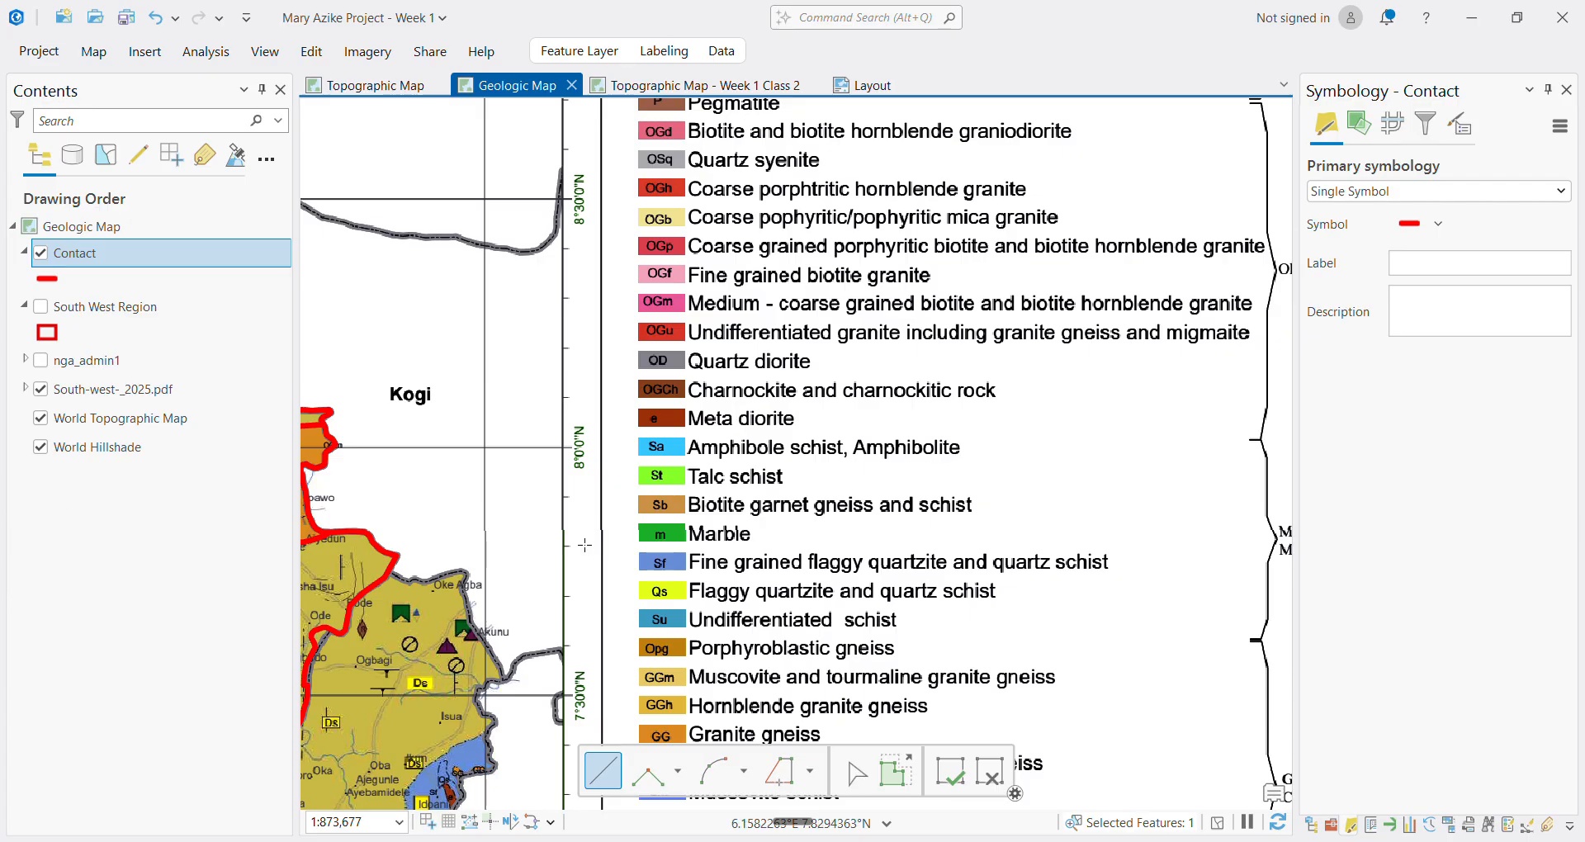
scroll(582, 544, down, 5)
scroll(533, 538, up, 4)
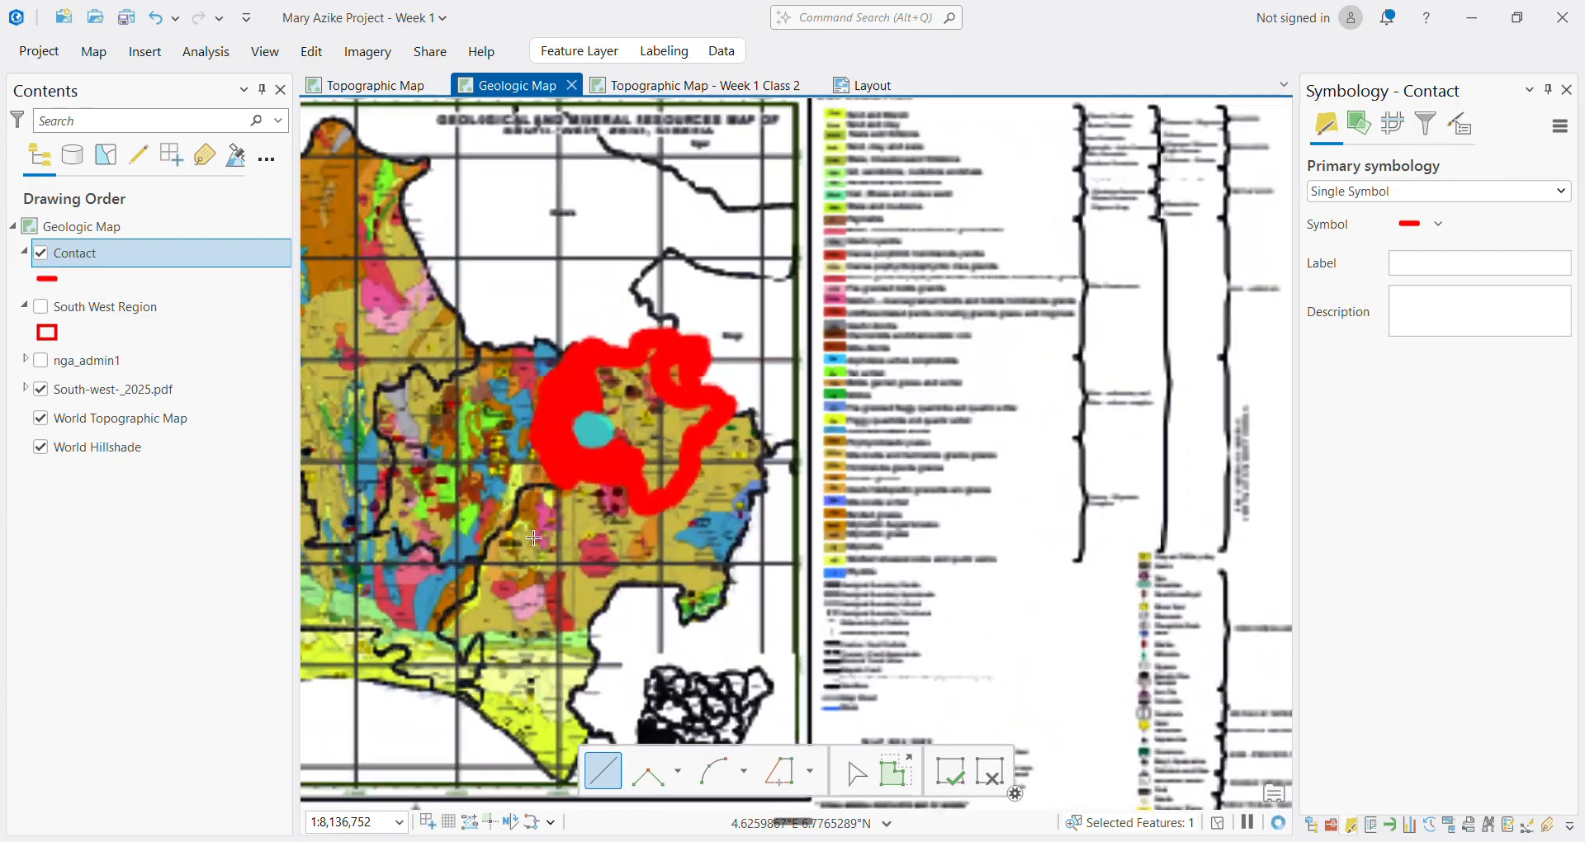
scroll(534, 537, up, 6)
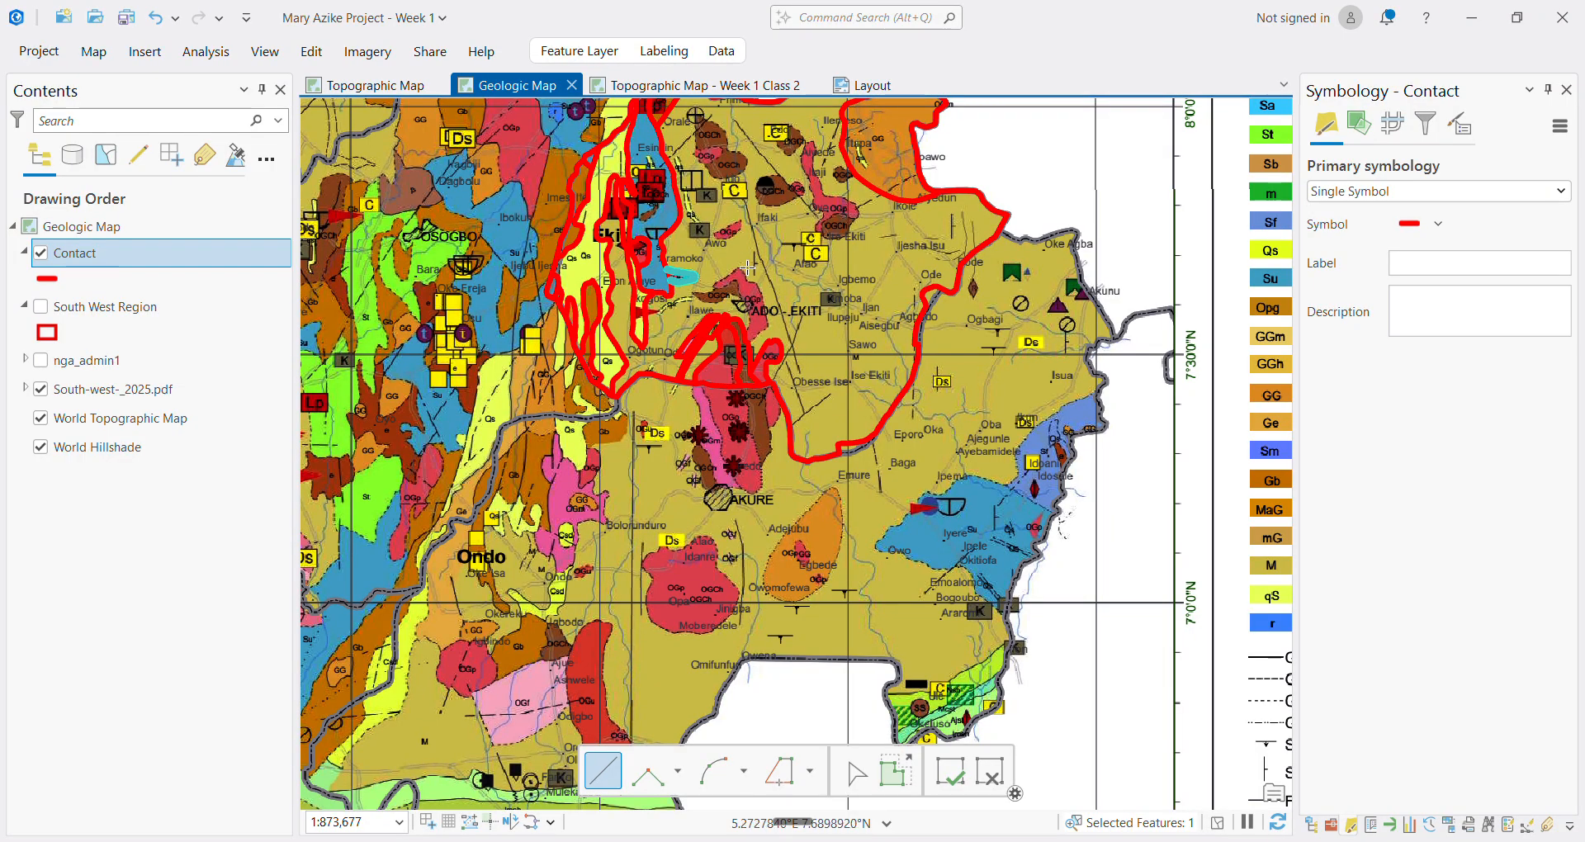
scroll(734, 269, down, 4)
scroll(776, 206, up, 6)
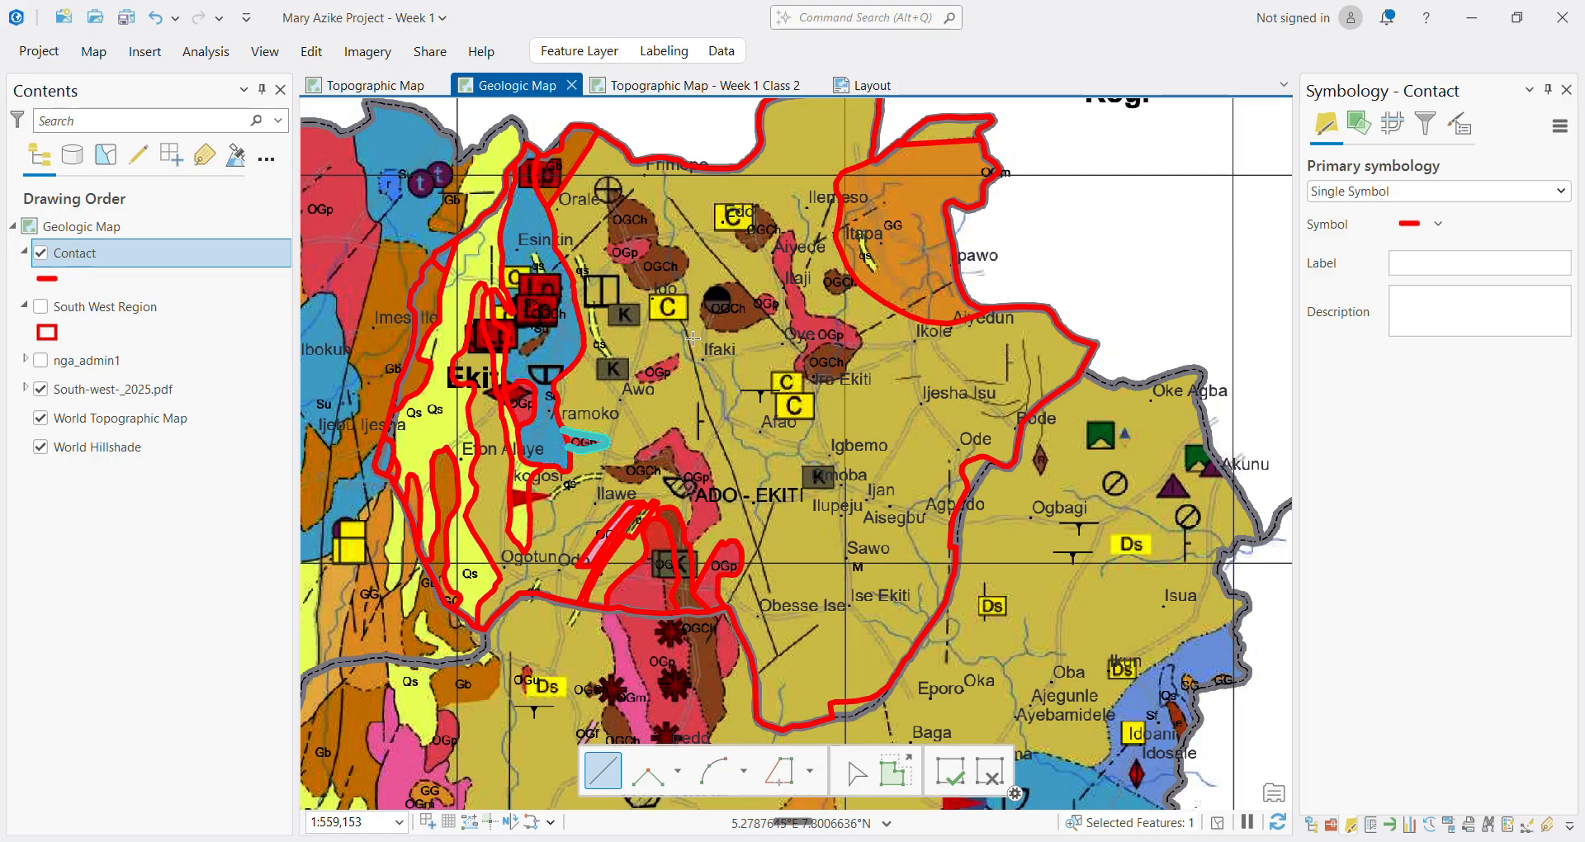
scroll(665, 583, up, 4)
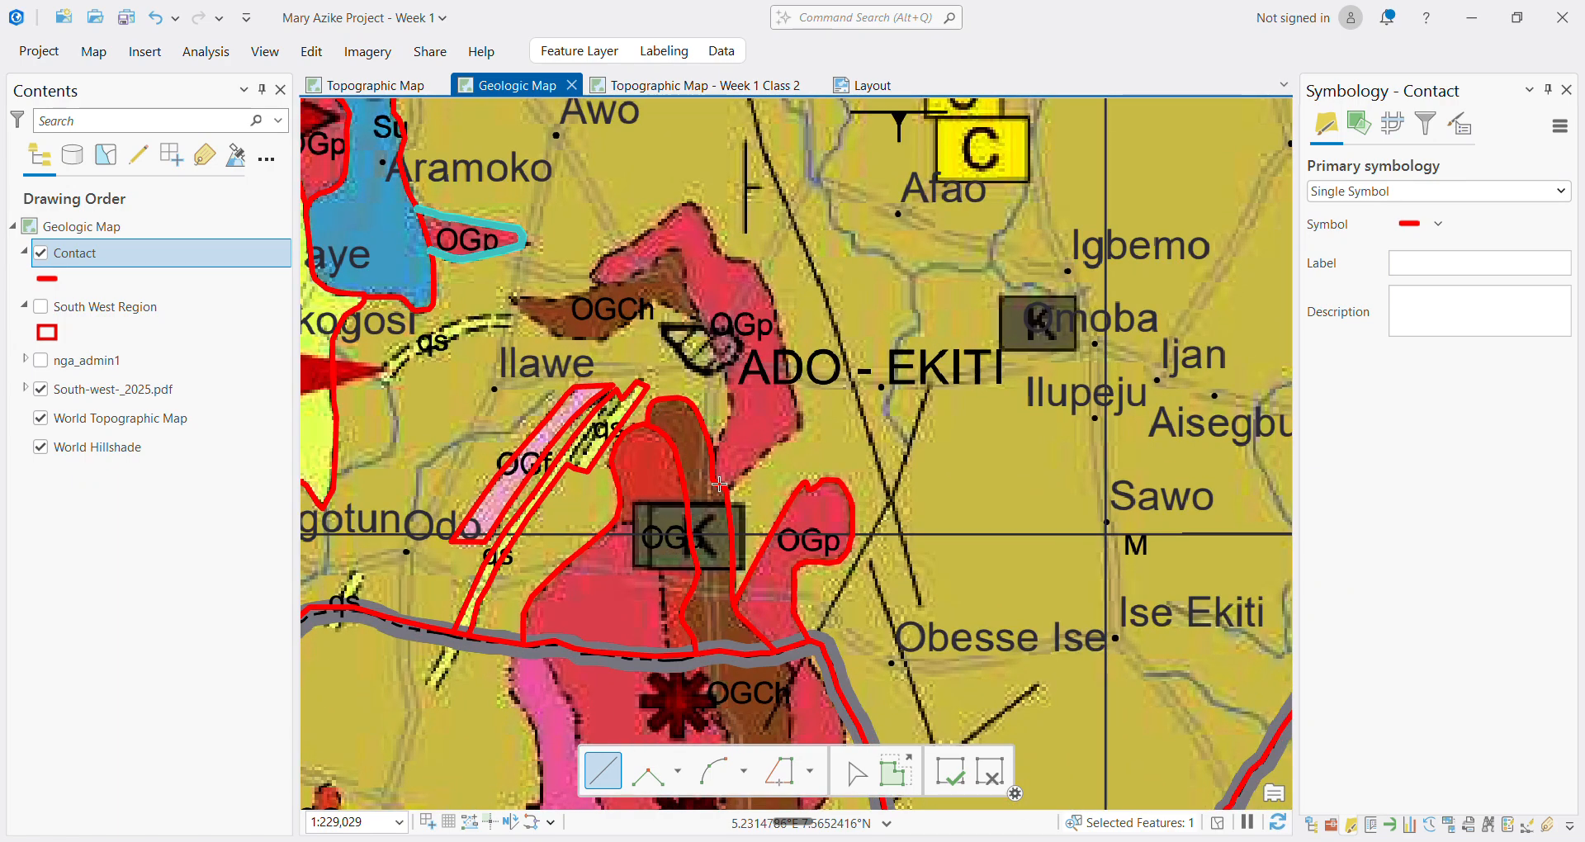
scroll(727, 510, up, 2)
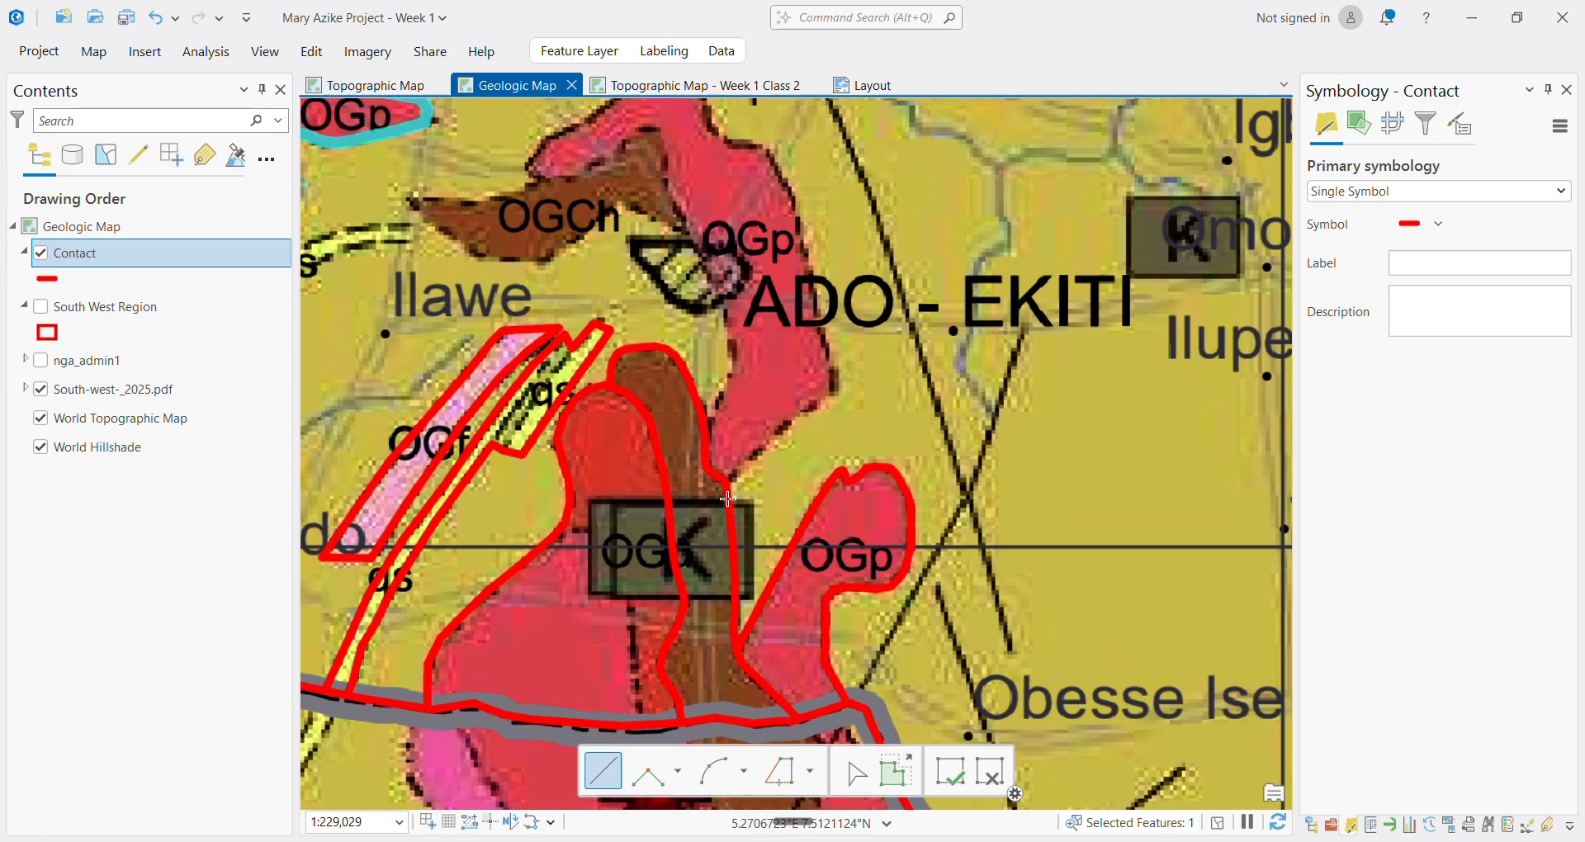
scroll(708, 393, down, 4)
scroll(707, 393, down, 2)
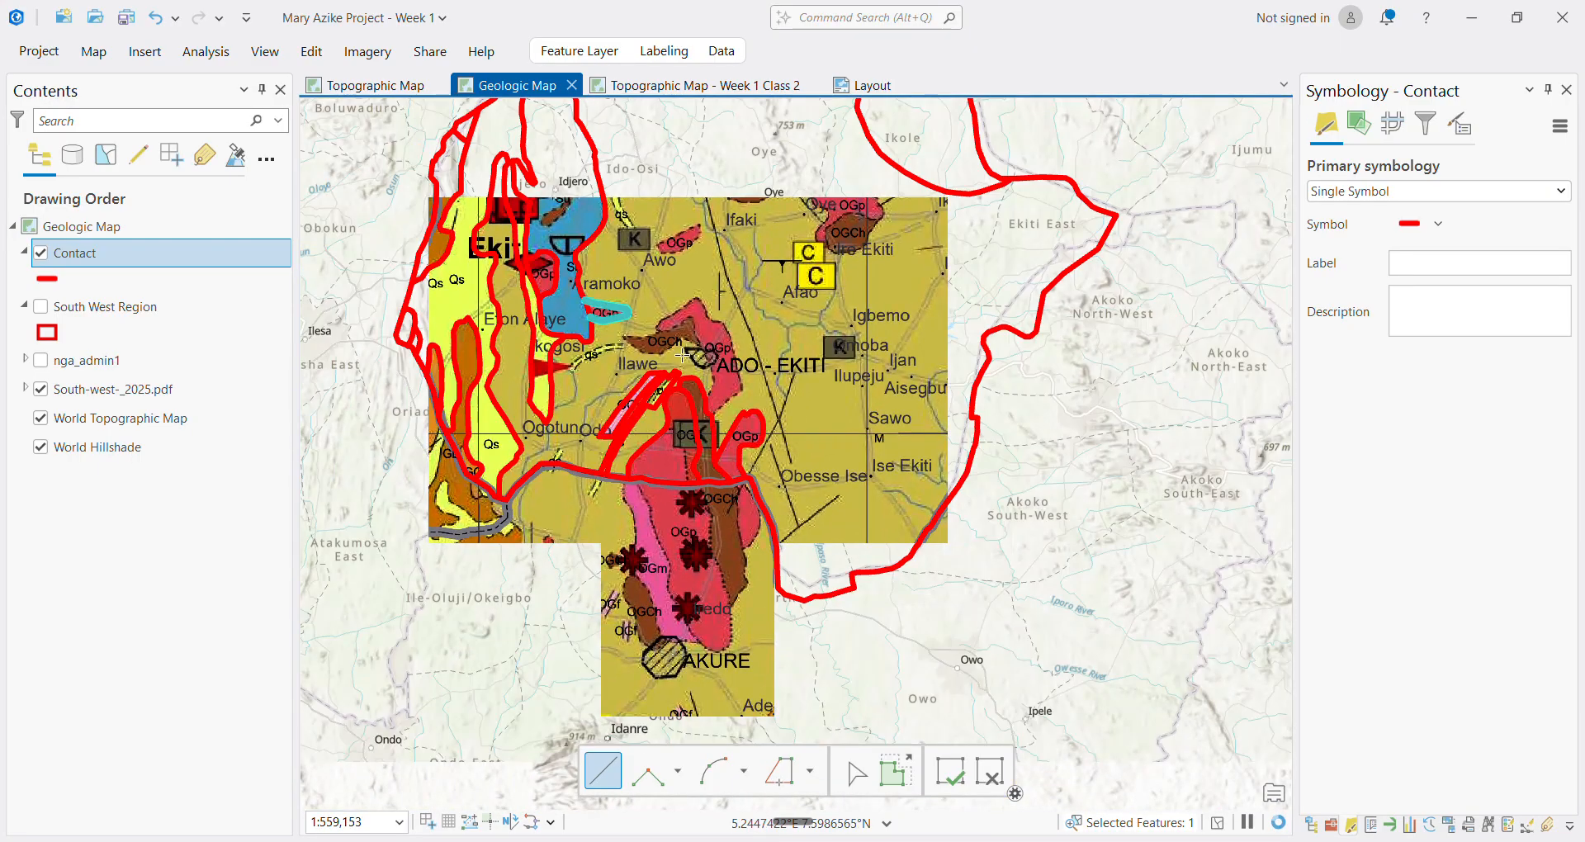
Trace the northern edge of the isolated OGp unit just north of Awo from its western tip toward its northeastern tip
scroll(690, 224, up, 10)
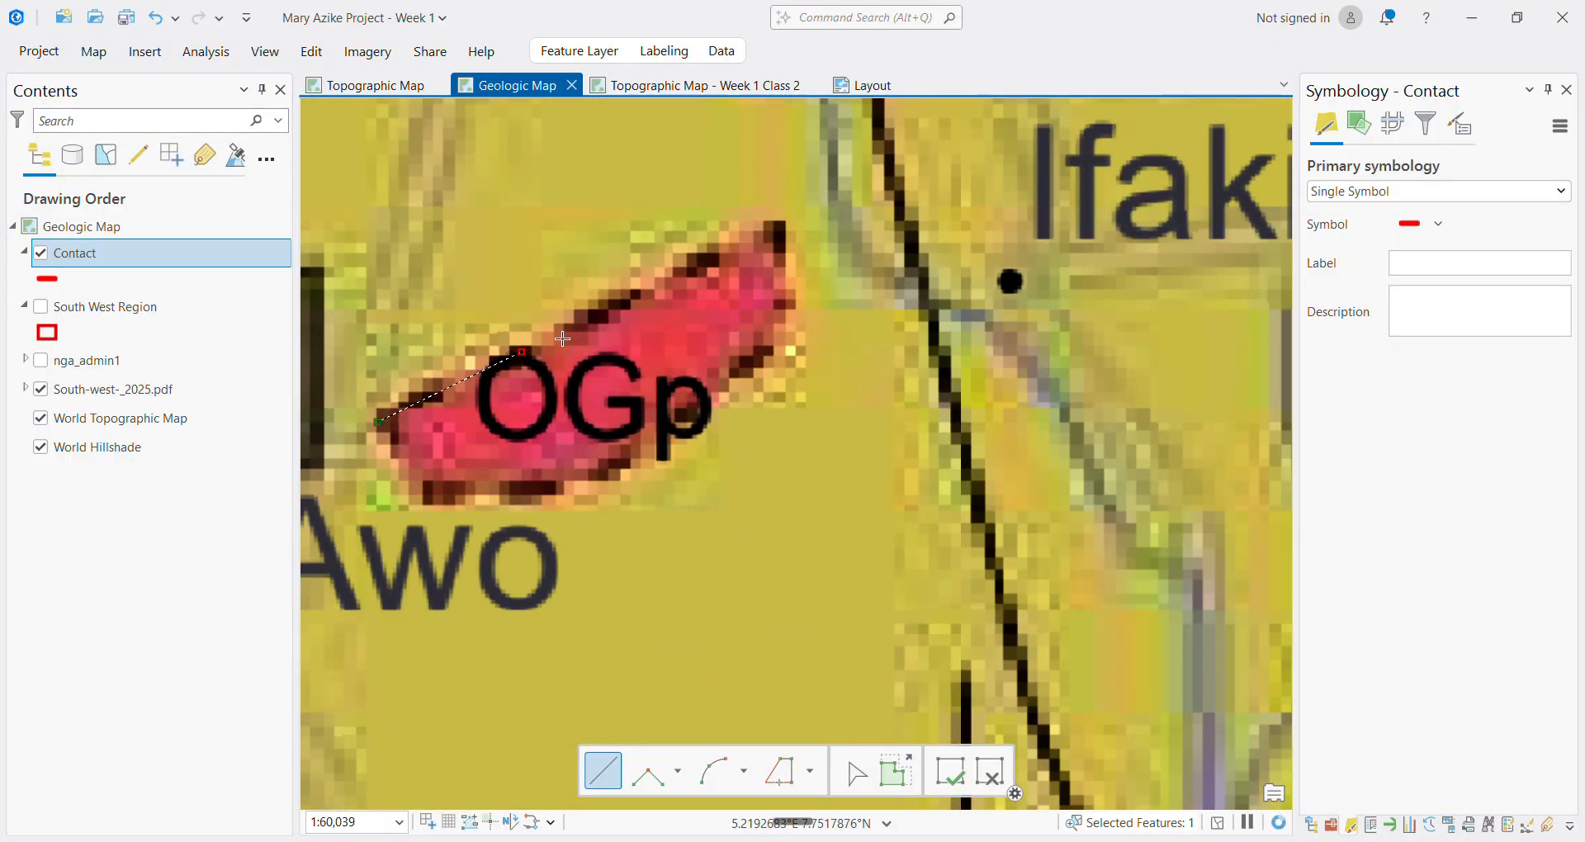
click(609, 304)
click(678, 271)
click(726, 242)
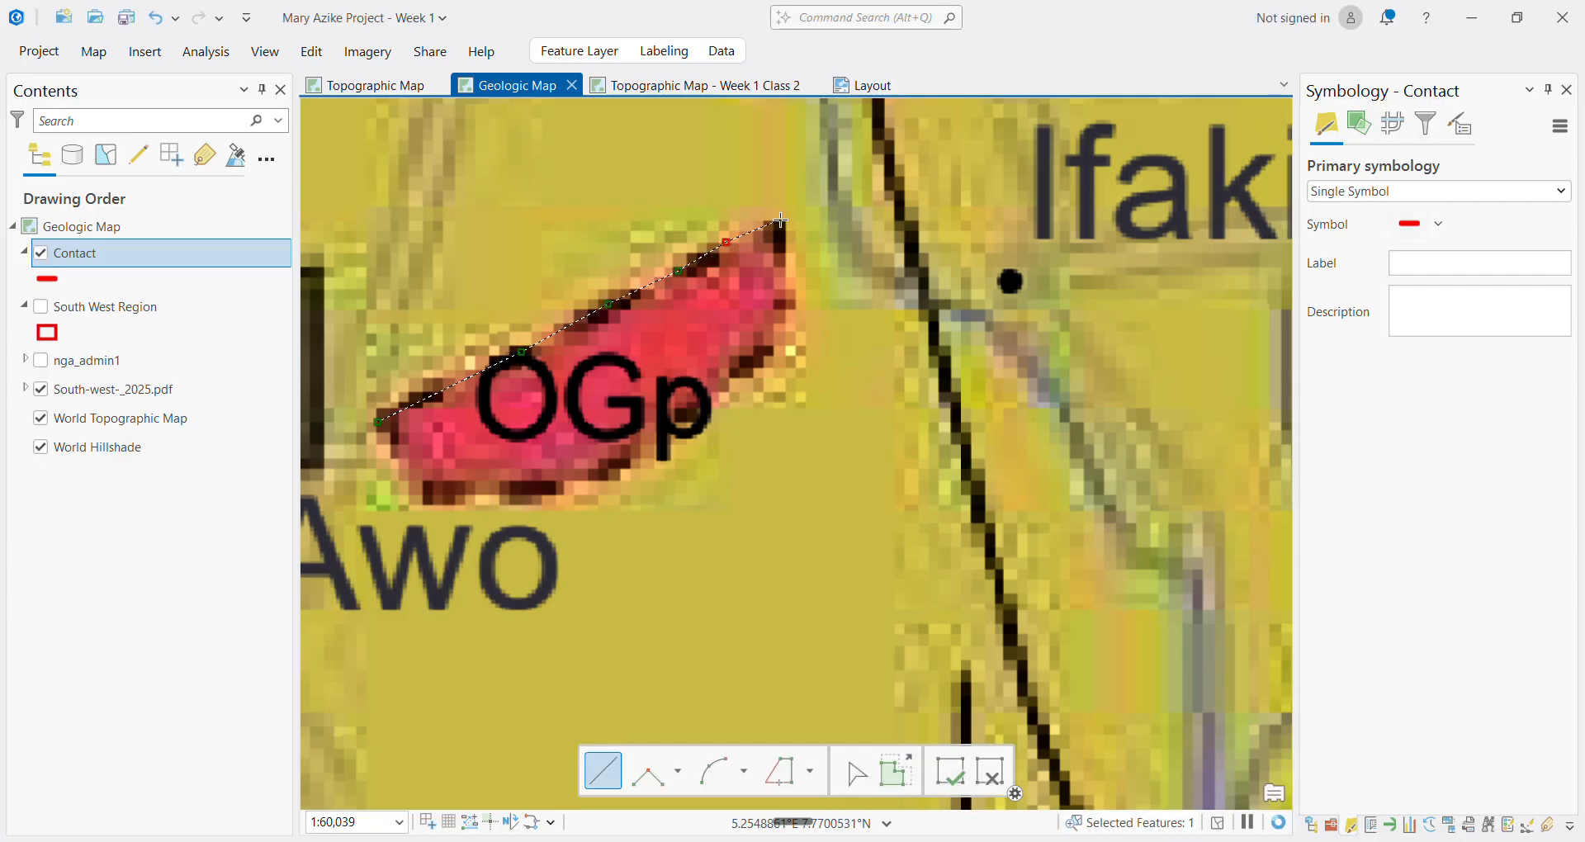
Continue along the eastern and southern edges of the OGp unit near Awo and finish the contact at its western tip
click(769, 345)
click(715, 395)
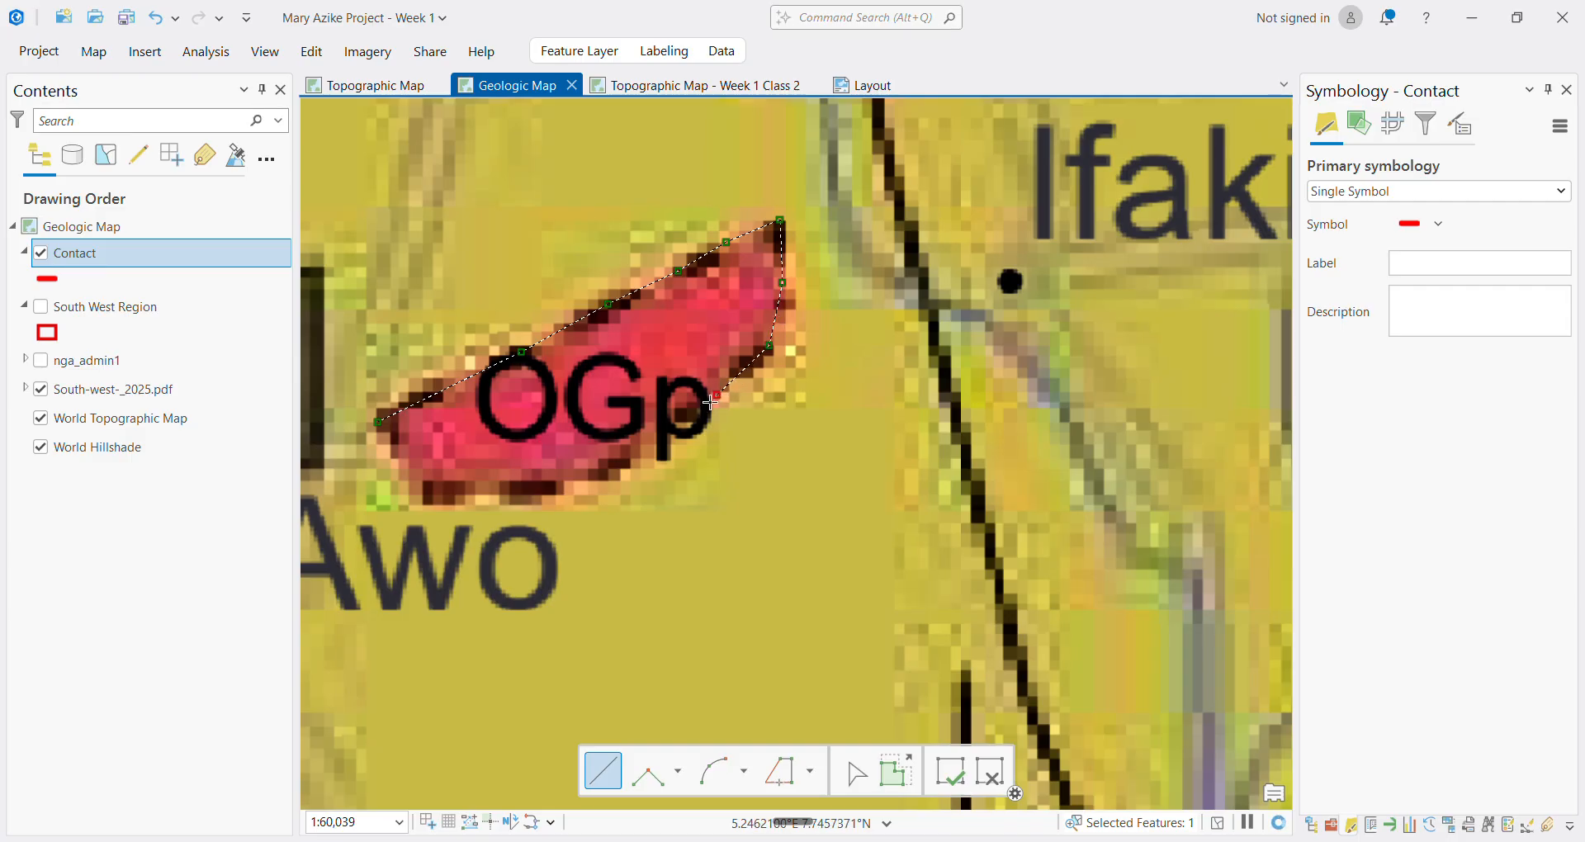
click(653, 450)
click(605, 476)
click(538, 496)
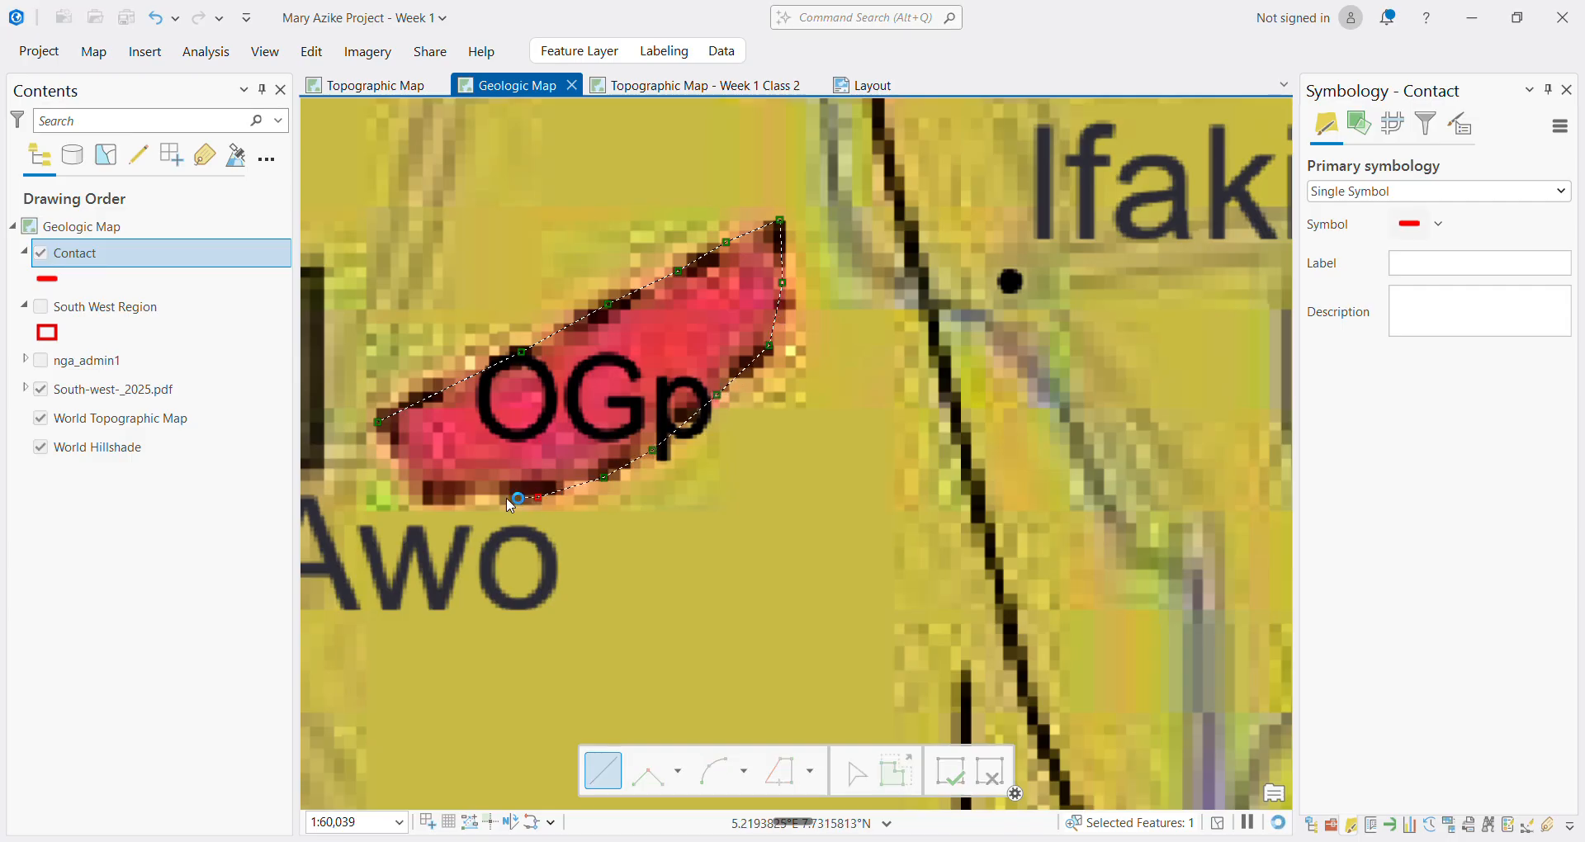
click(439, 497)
click(413, 484)
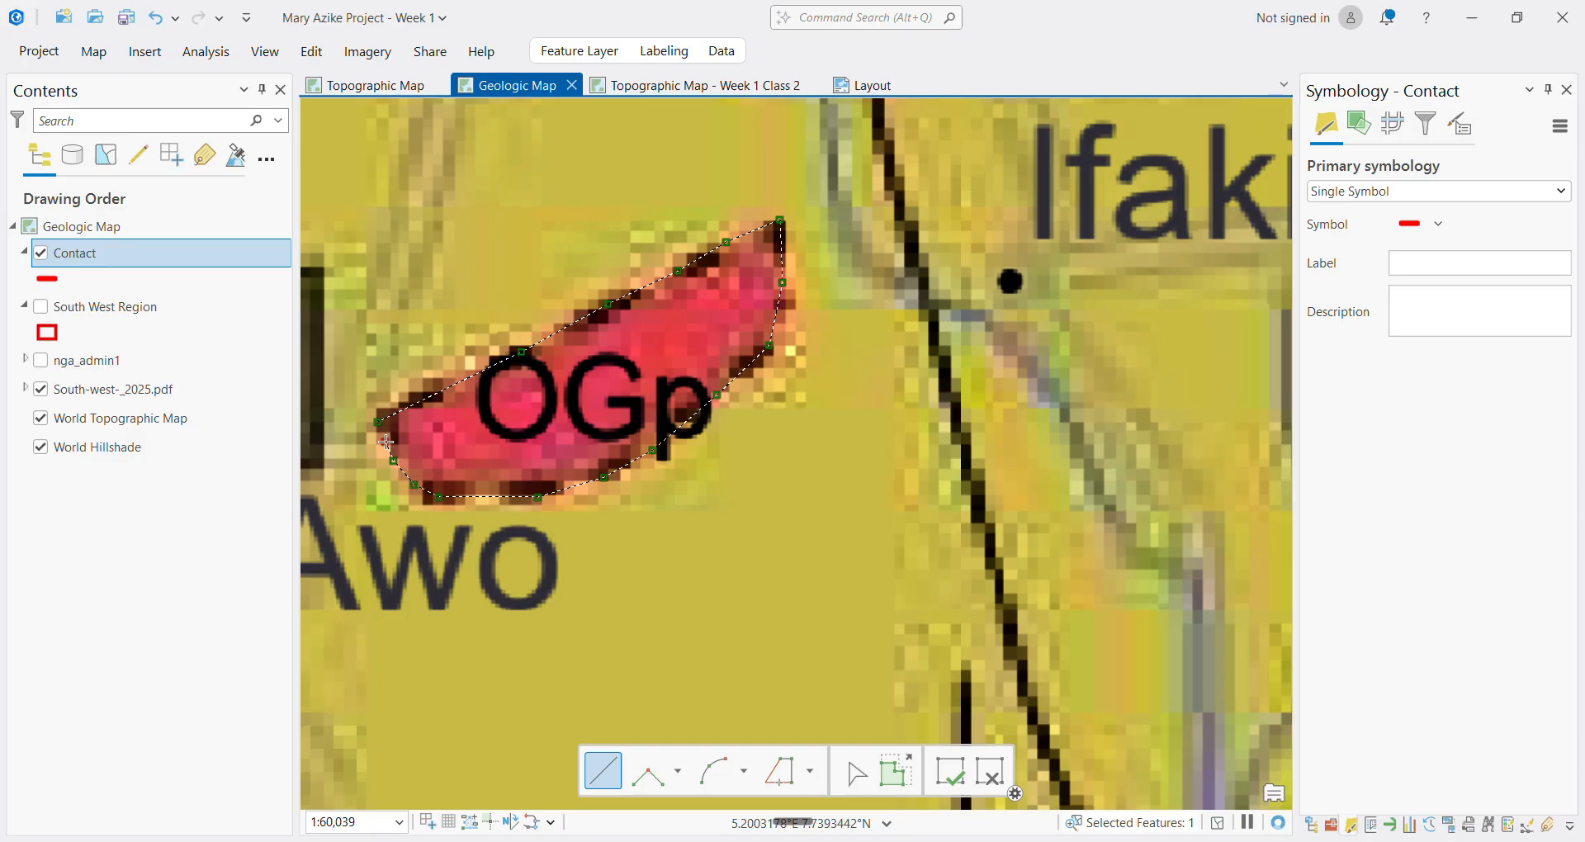
scroll(386, 442, up, 3)
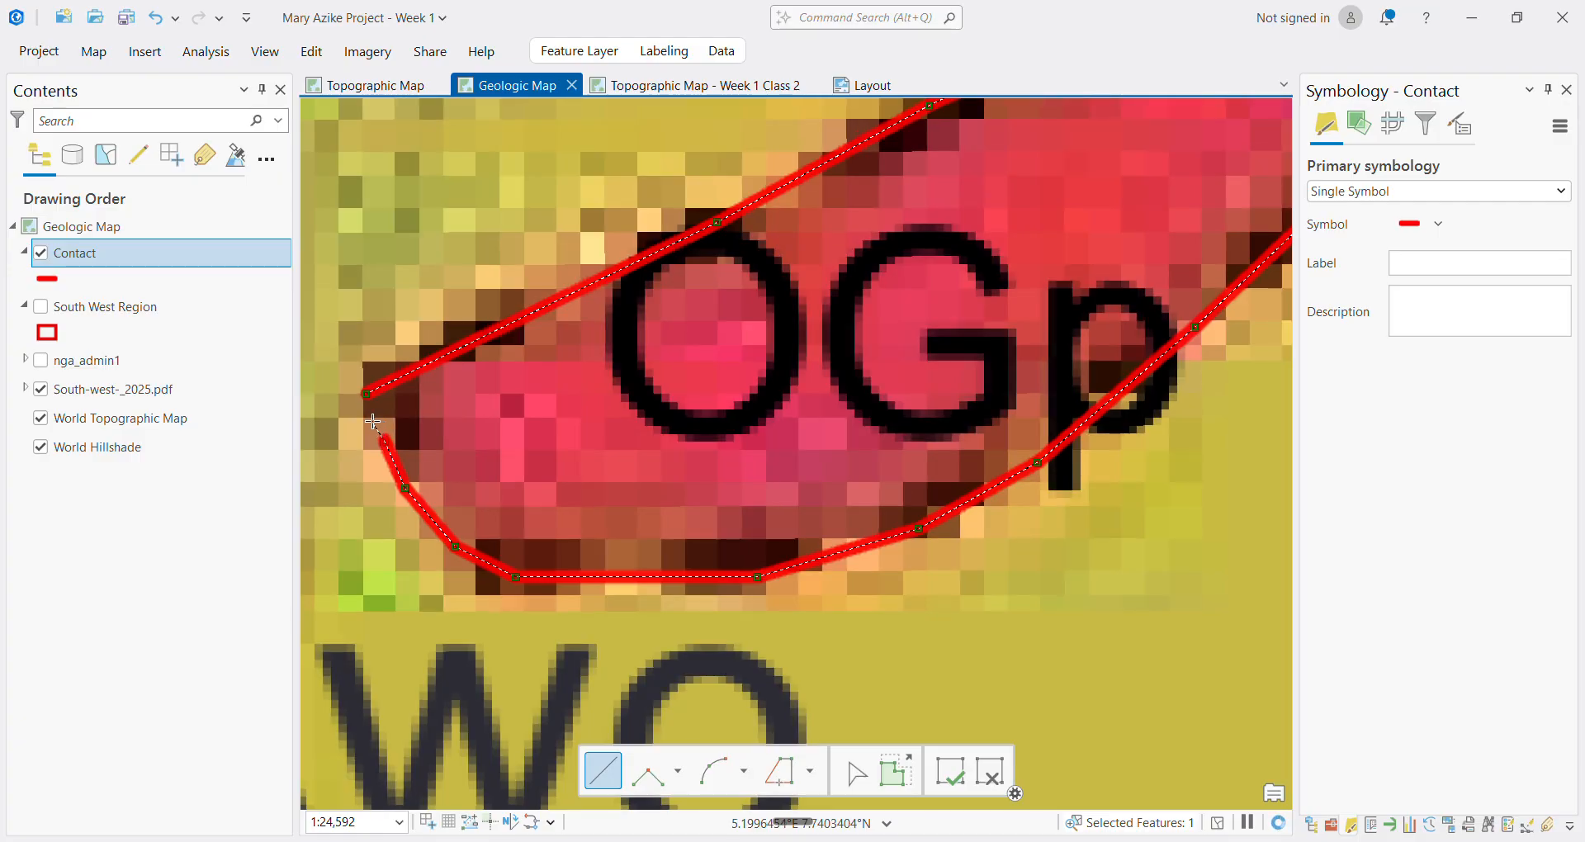
click(365, 397)
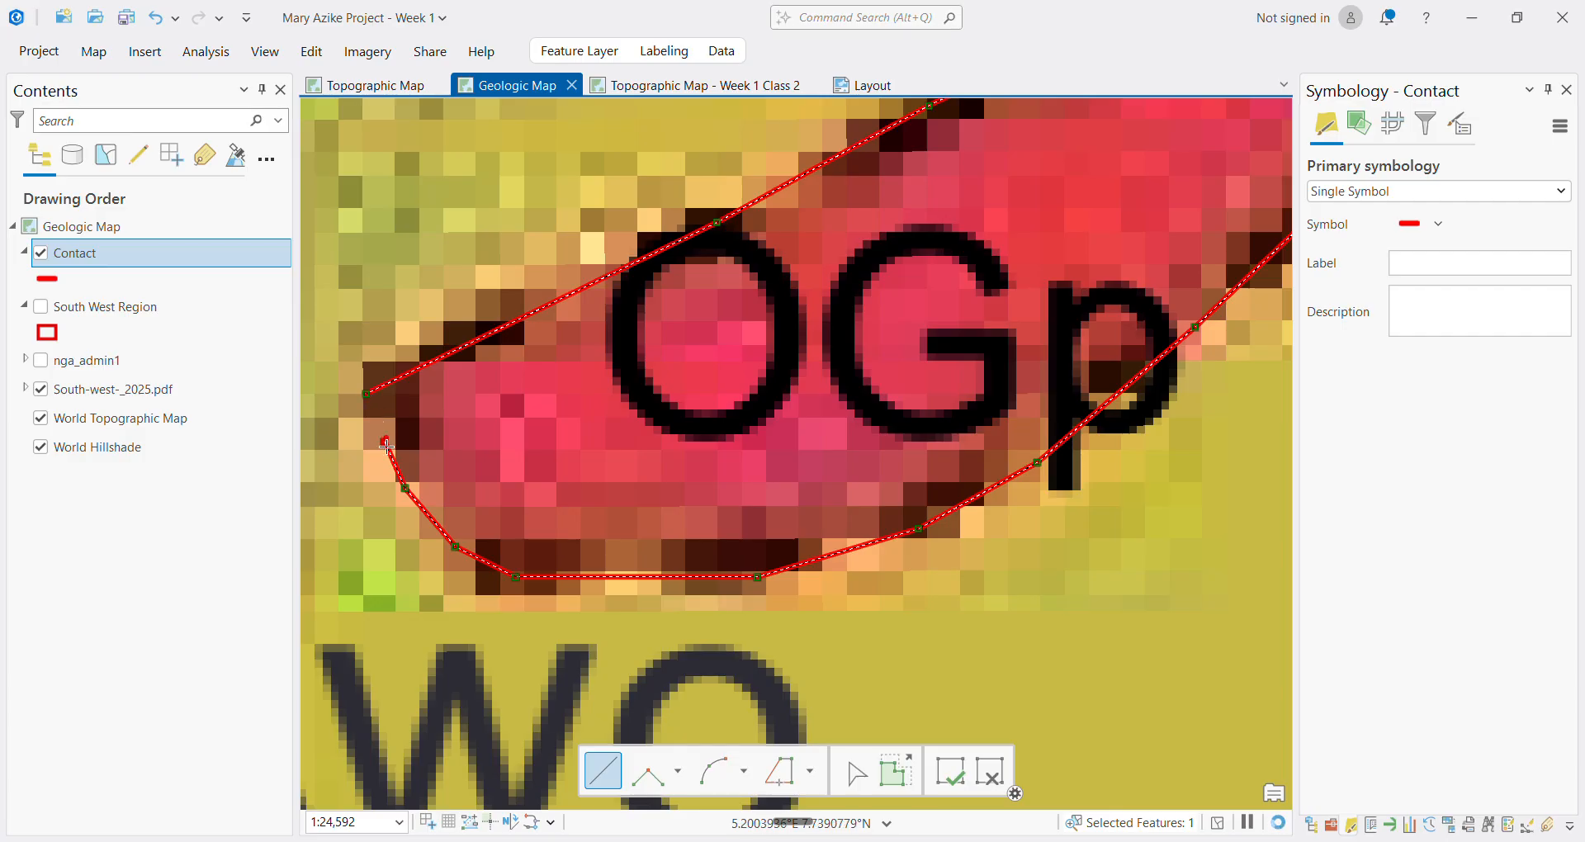
double_click(366, 394)
Draw a short contact segment bridging the gap between the outline's two ends at the western tip of the OGp unit near Awo
scroll(442, 457, down, 14)
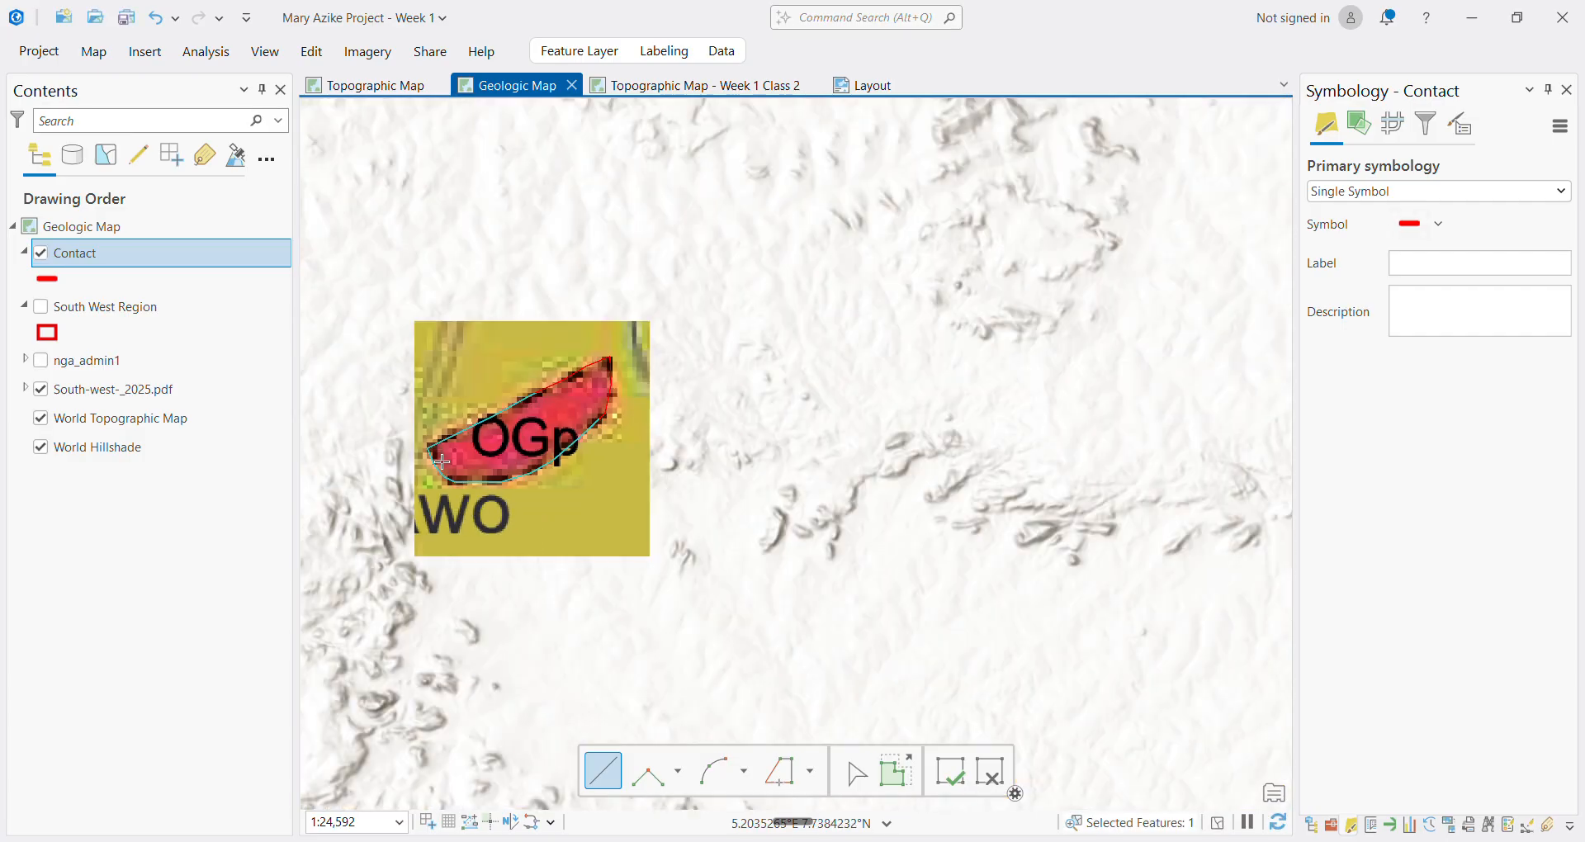
scroll(417, 462, up, 20)
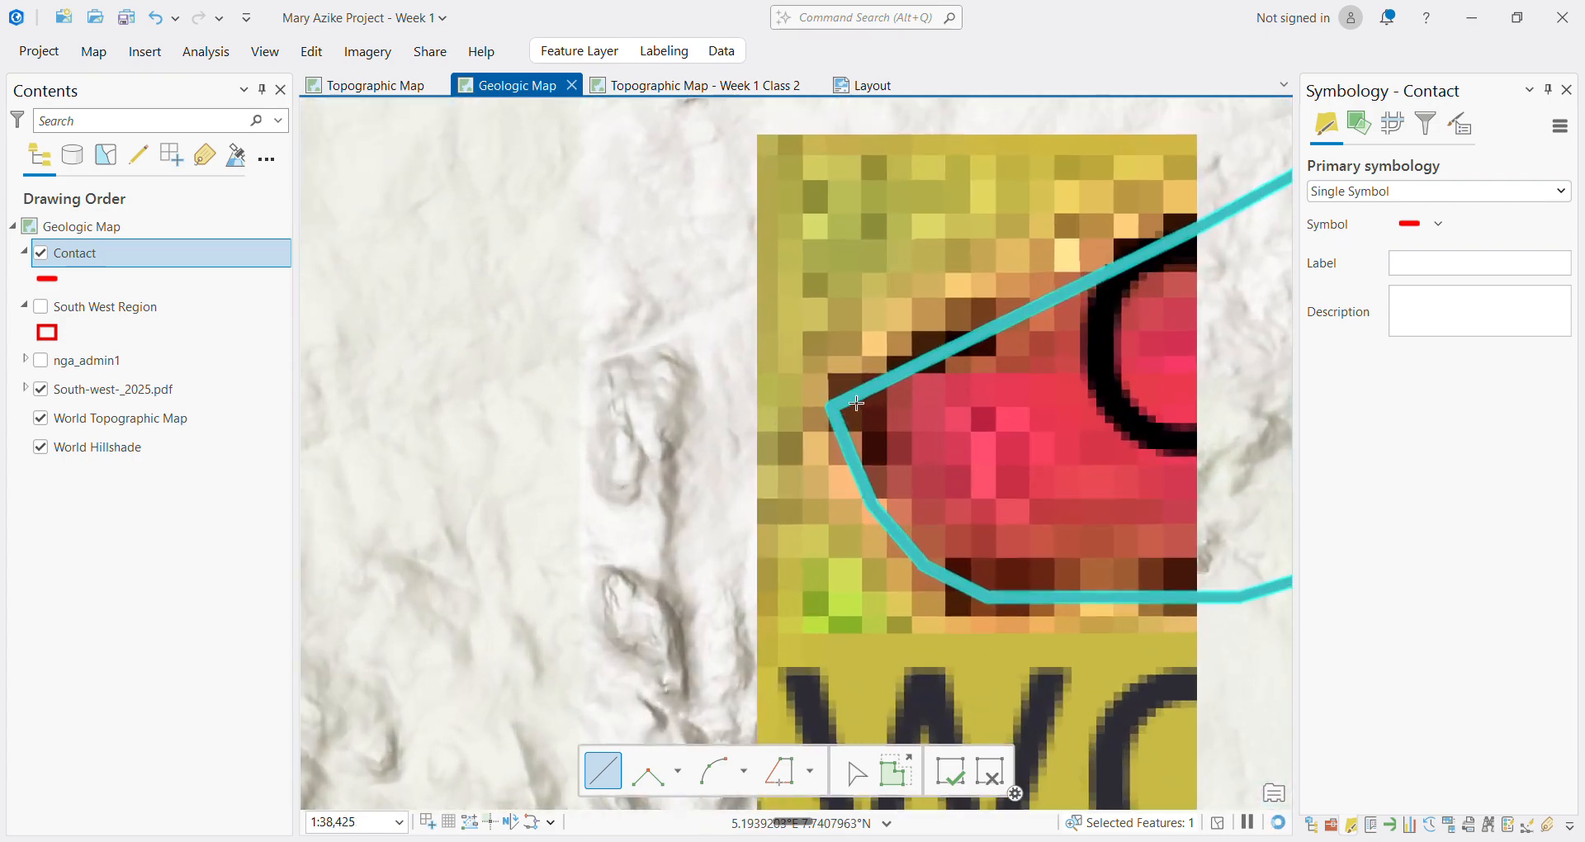
scroll(908, 410, up, 8)
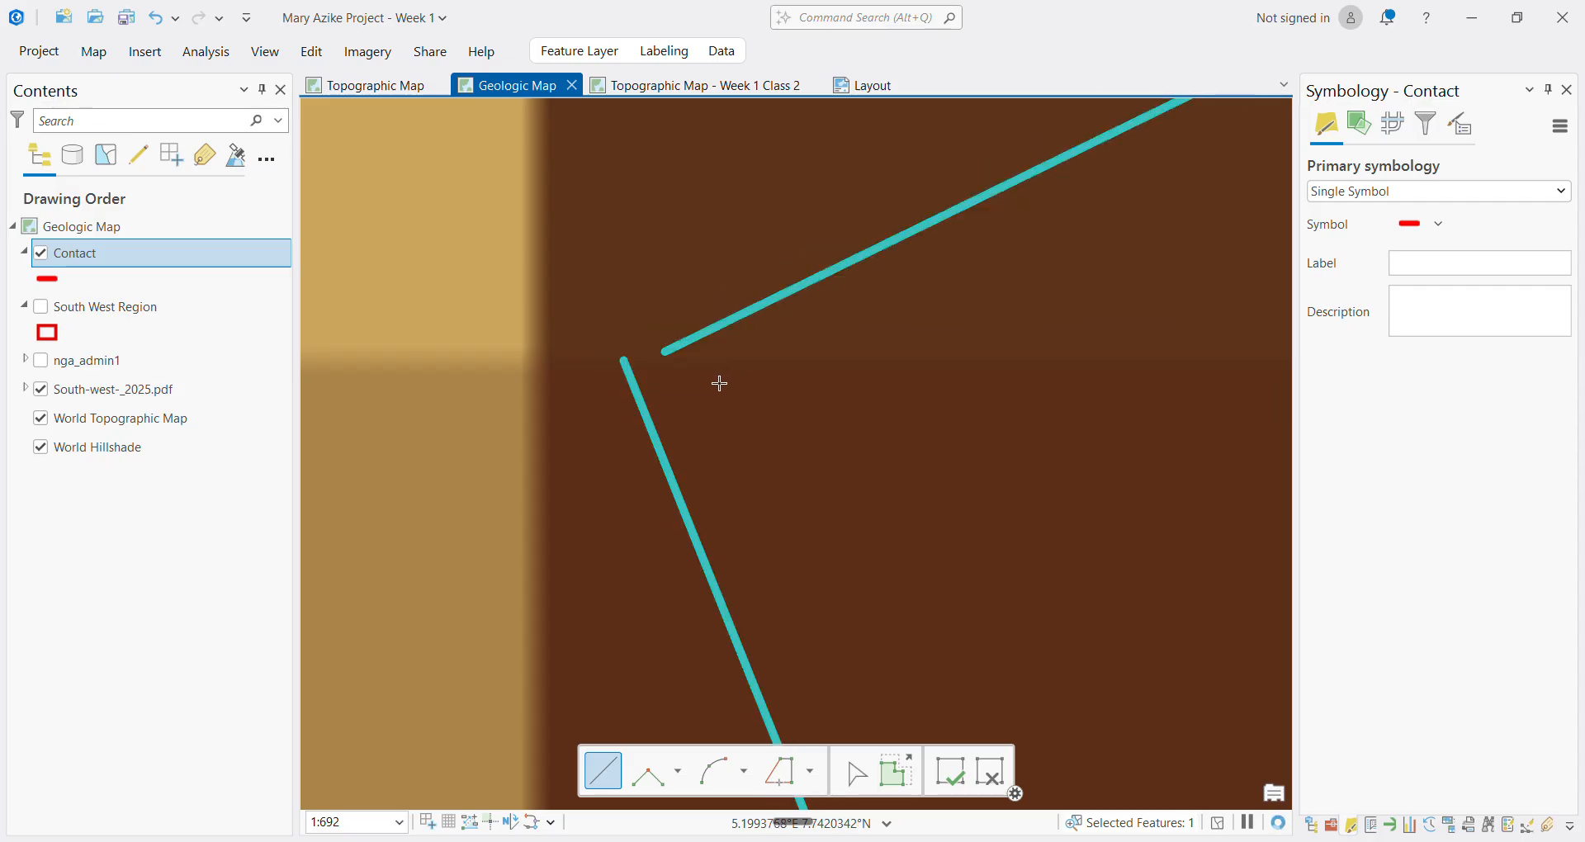
click(714, 328)
double_click(628, 371)
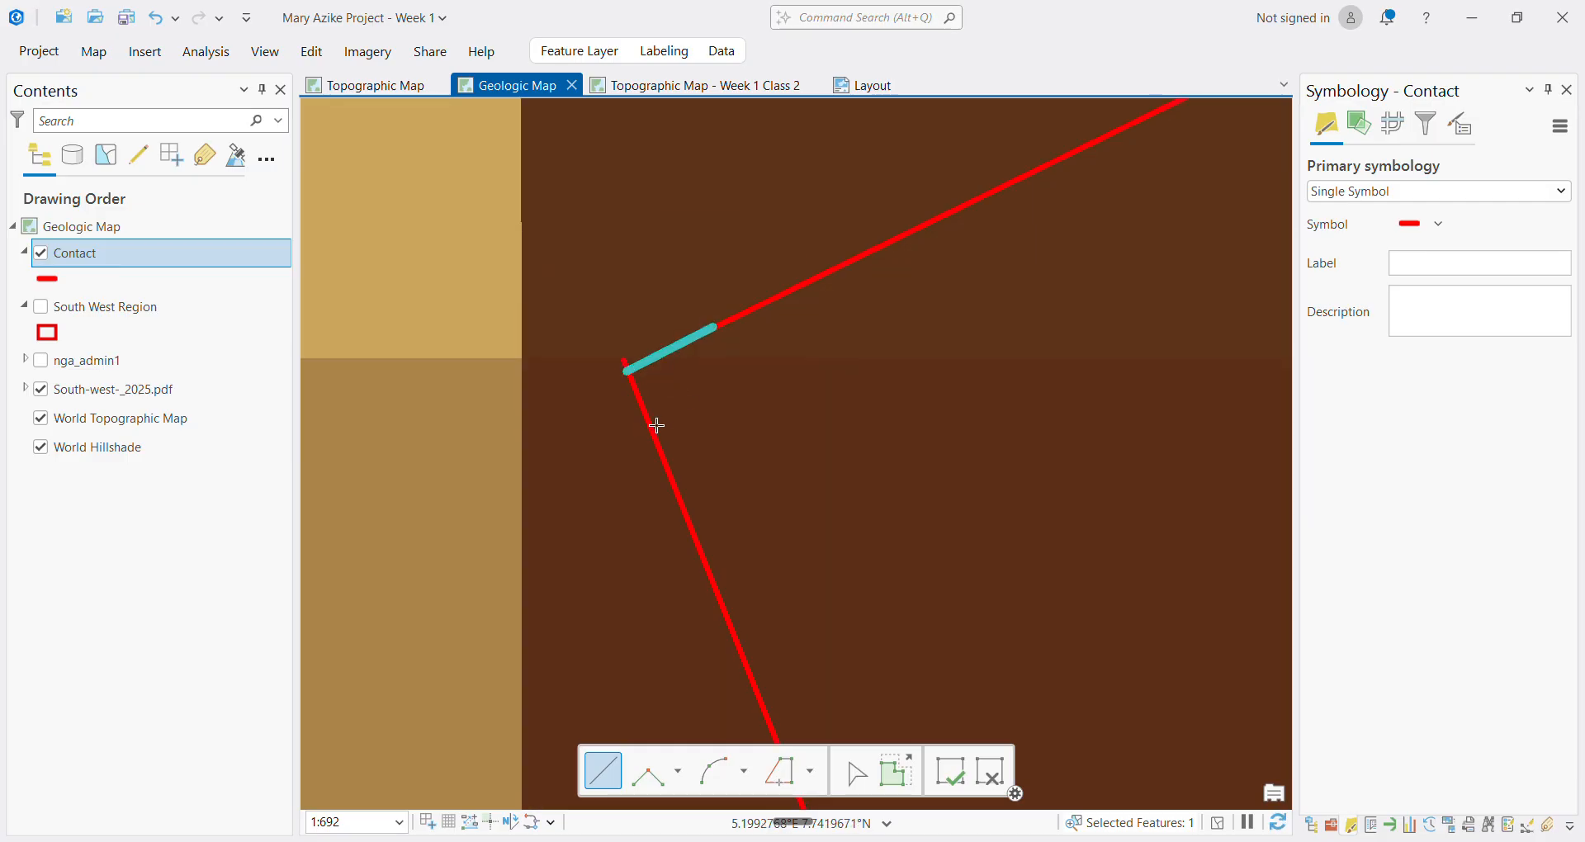
Draw a short contact segment joining the northern edge of the OGp unit east of Aramoko to the Su unit's boundary
scroll(658, 426, down, 10)
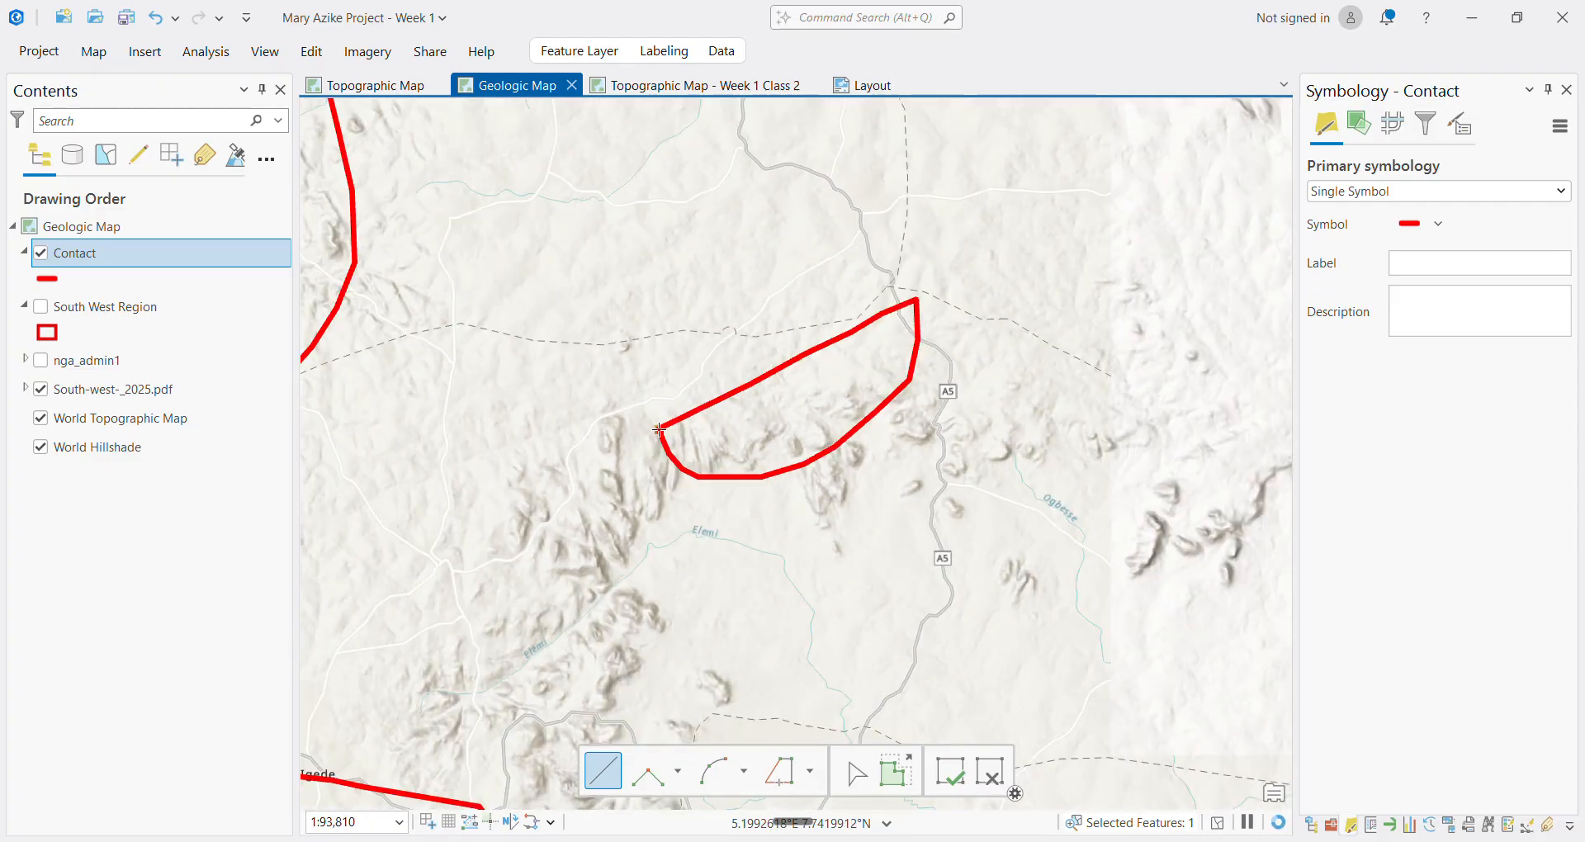
scroll(839, 598, down, 5)
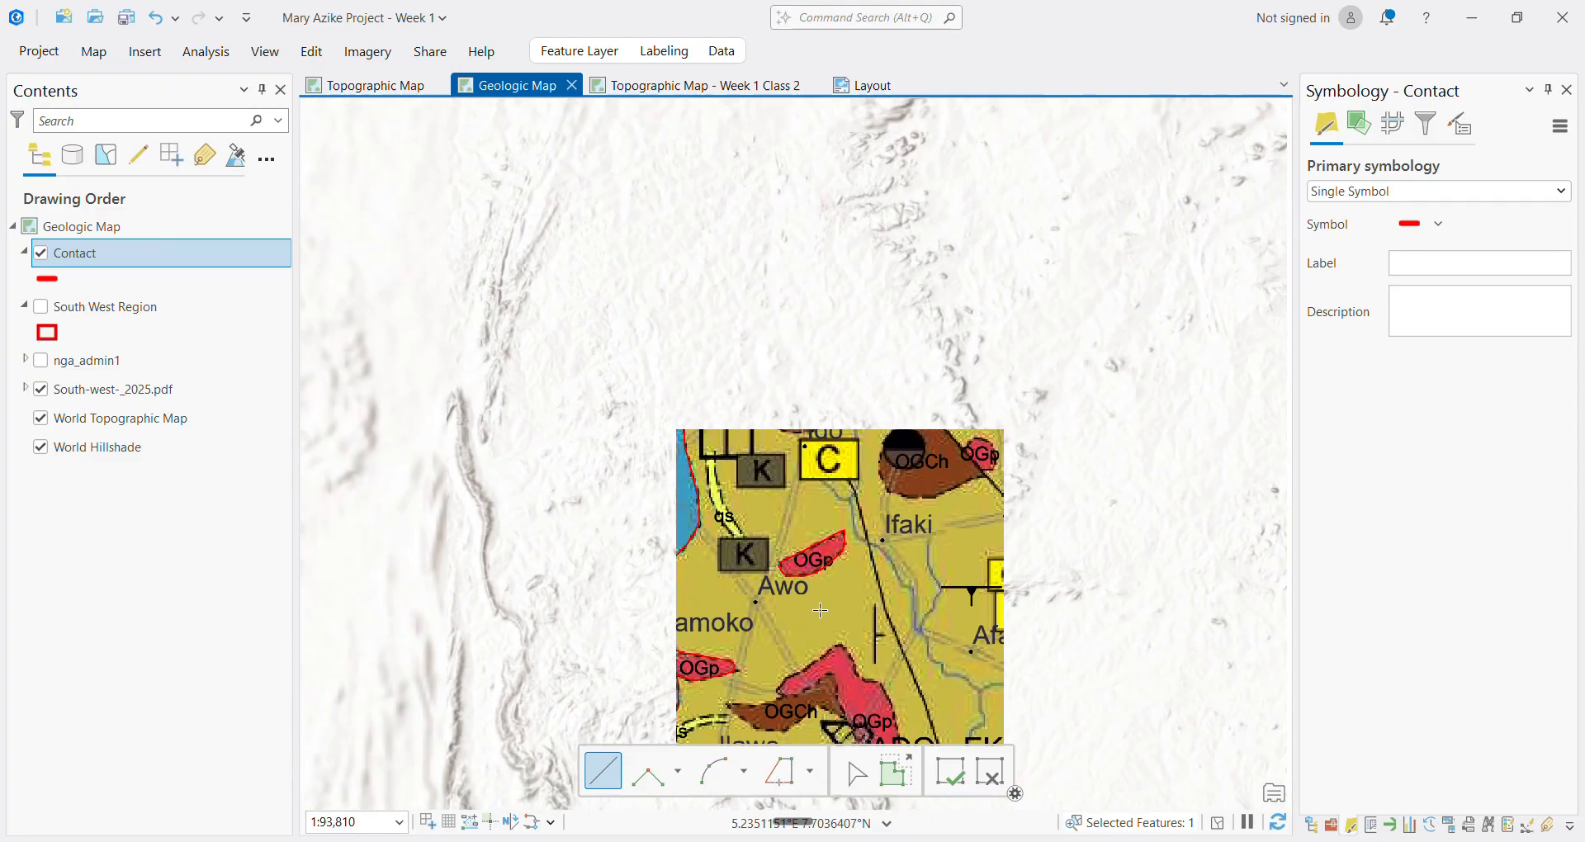
scroll(721, 645, up, 15)
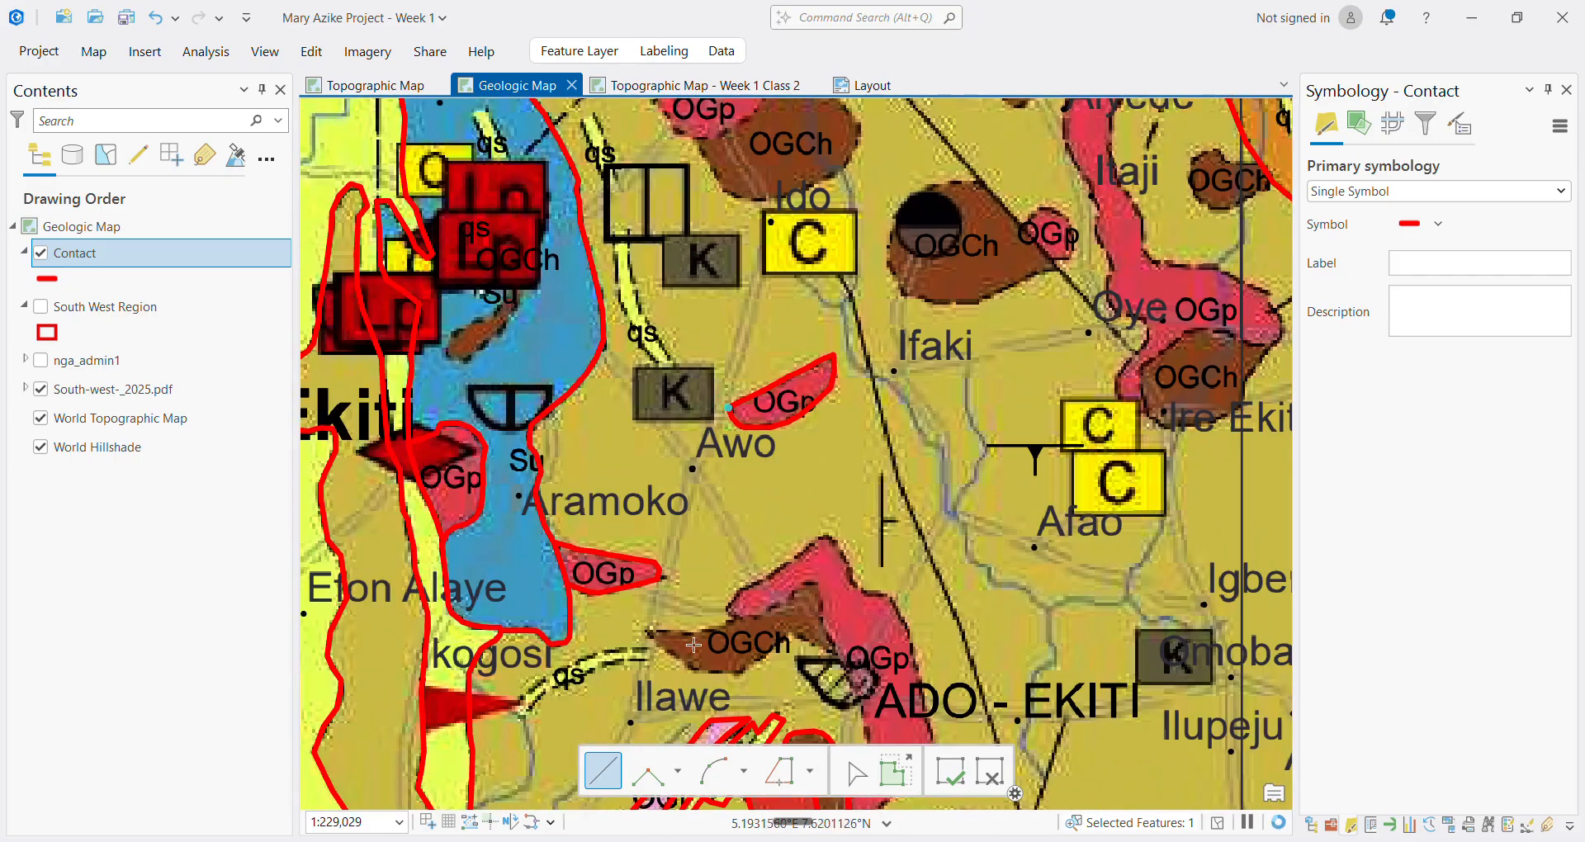
scroll(461, 399, down, 8)
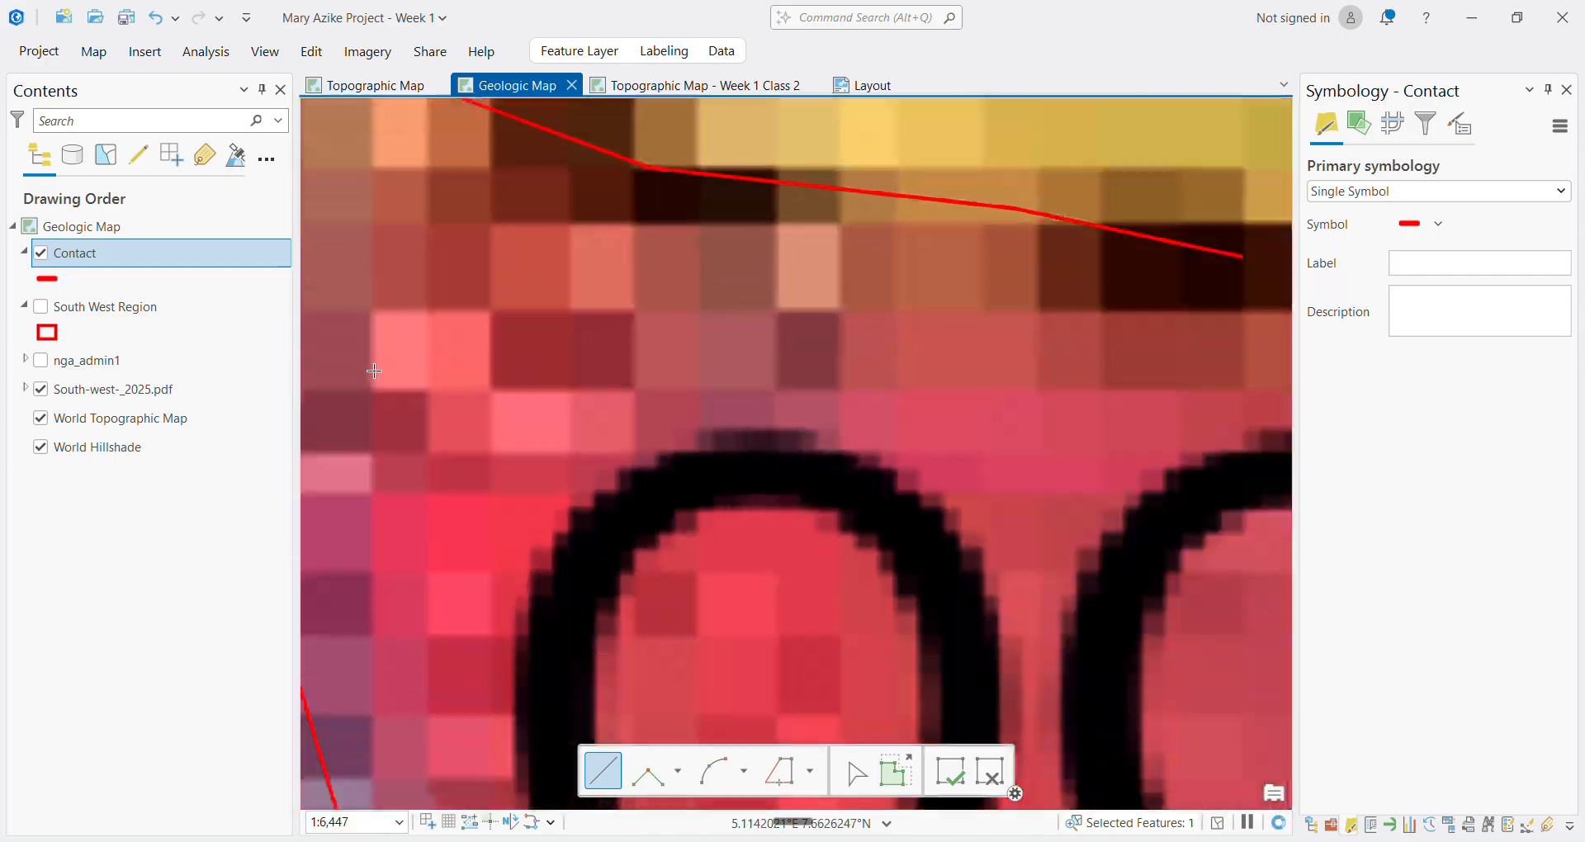
scroll(340, 348, up, 12)
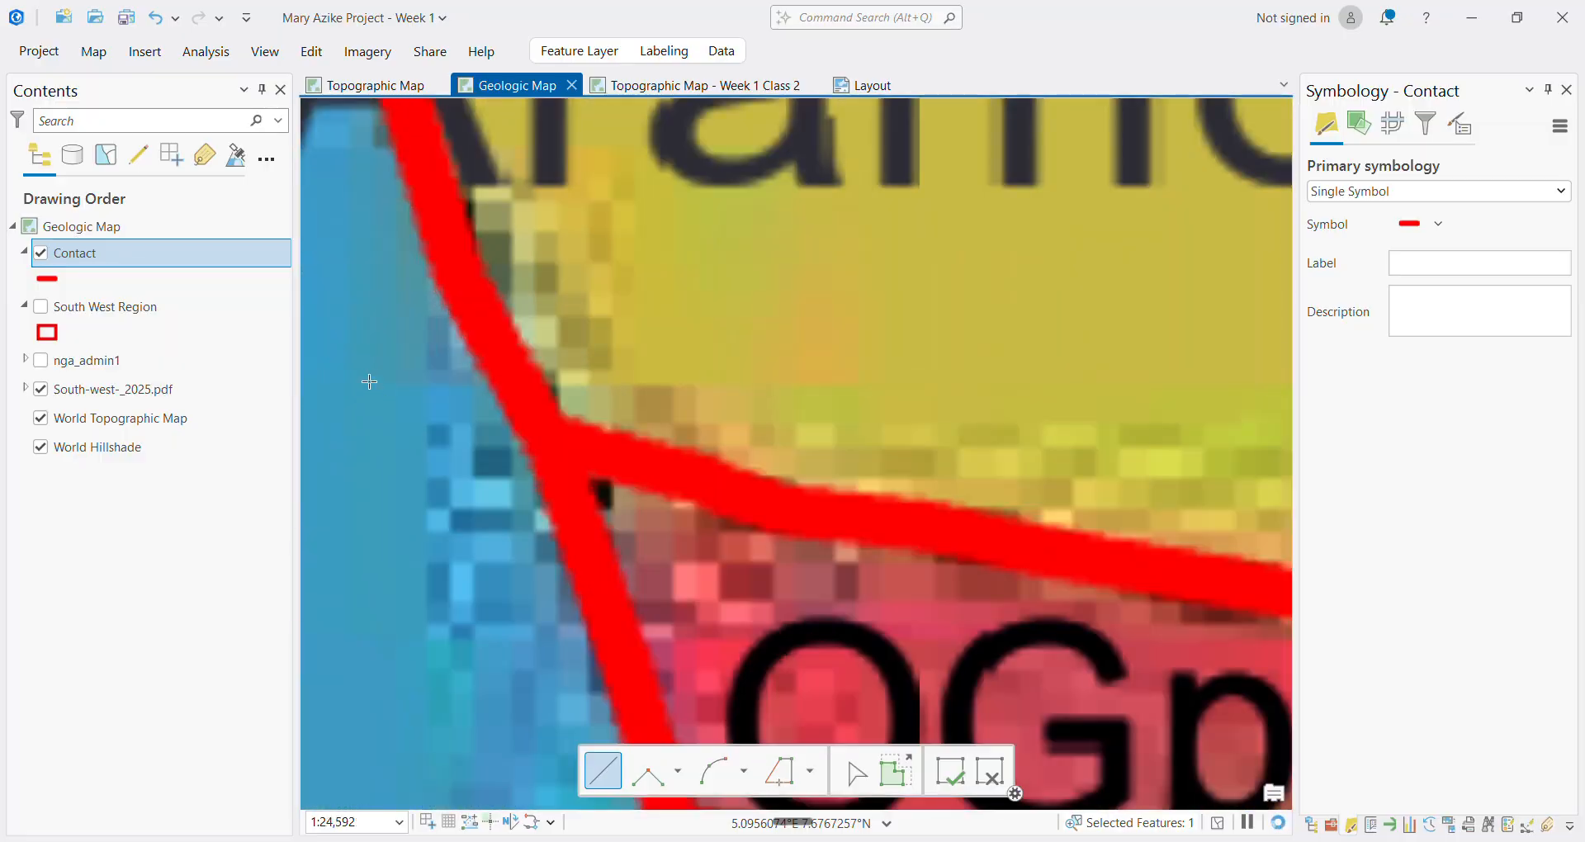
scroll(907, 268, up, 3)
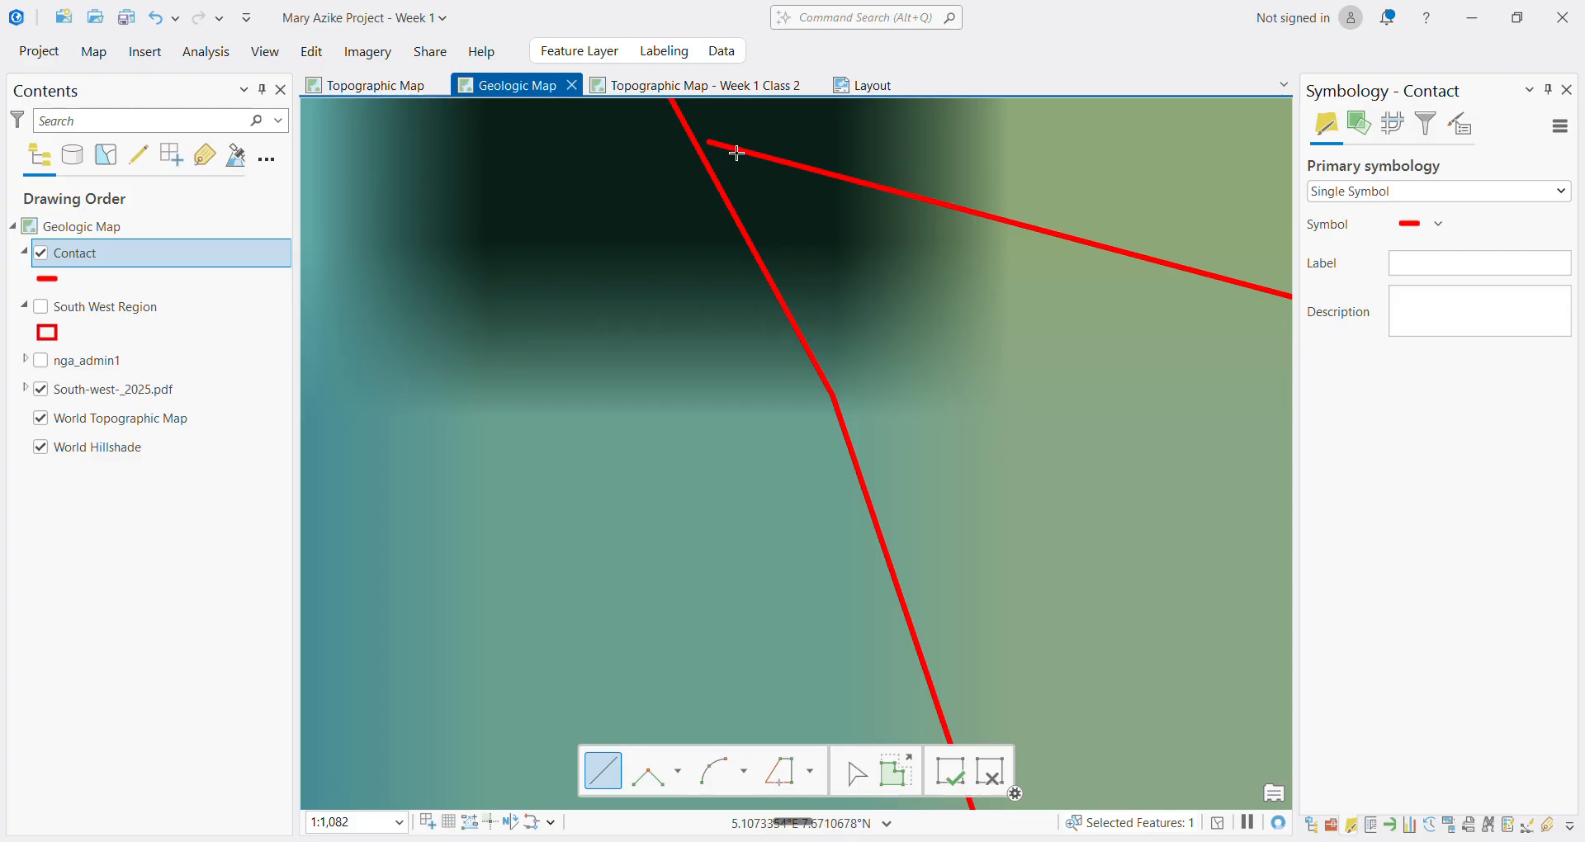
click(740, 149)
double_click(676, 133)
scroll(792, 227, down, 6)
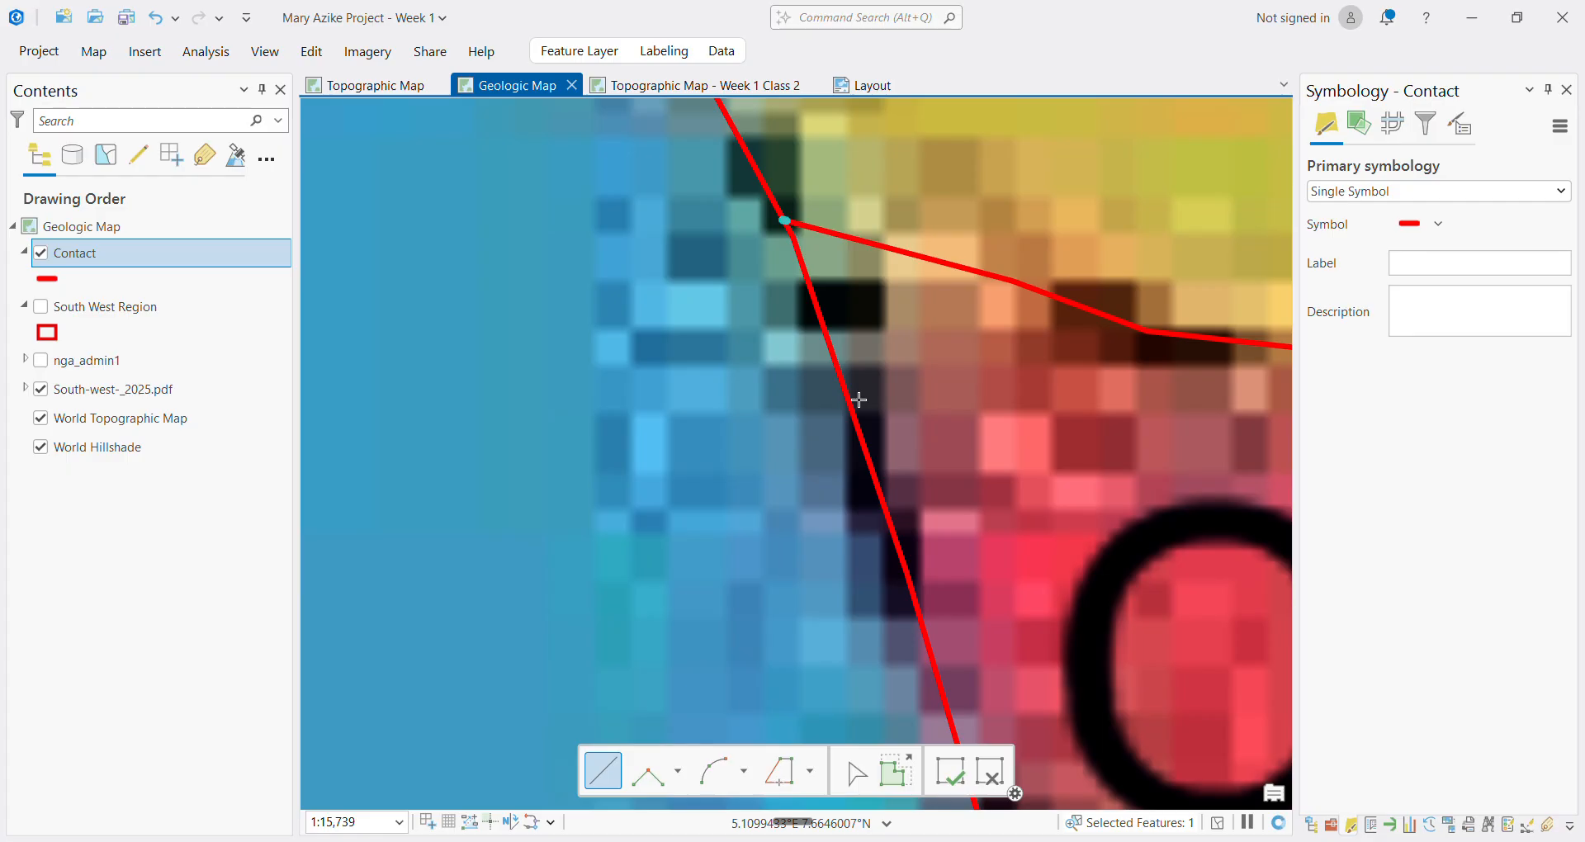
Start a contact at the southern tip of the Ado-Ekiti OGp unit, on the existing OGCh contact, and trace its southeastern edge northeastward
scroll(862, 421, down, 5)
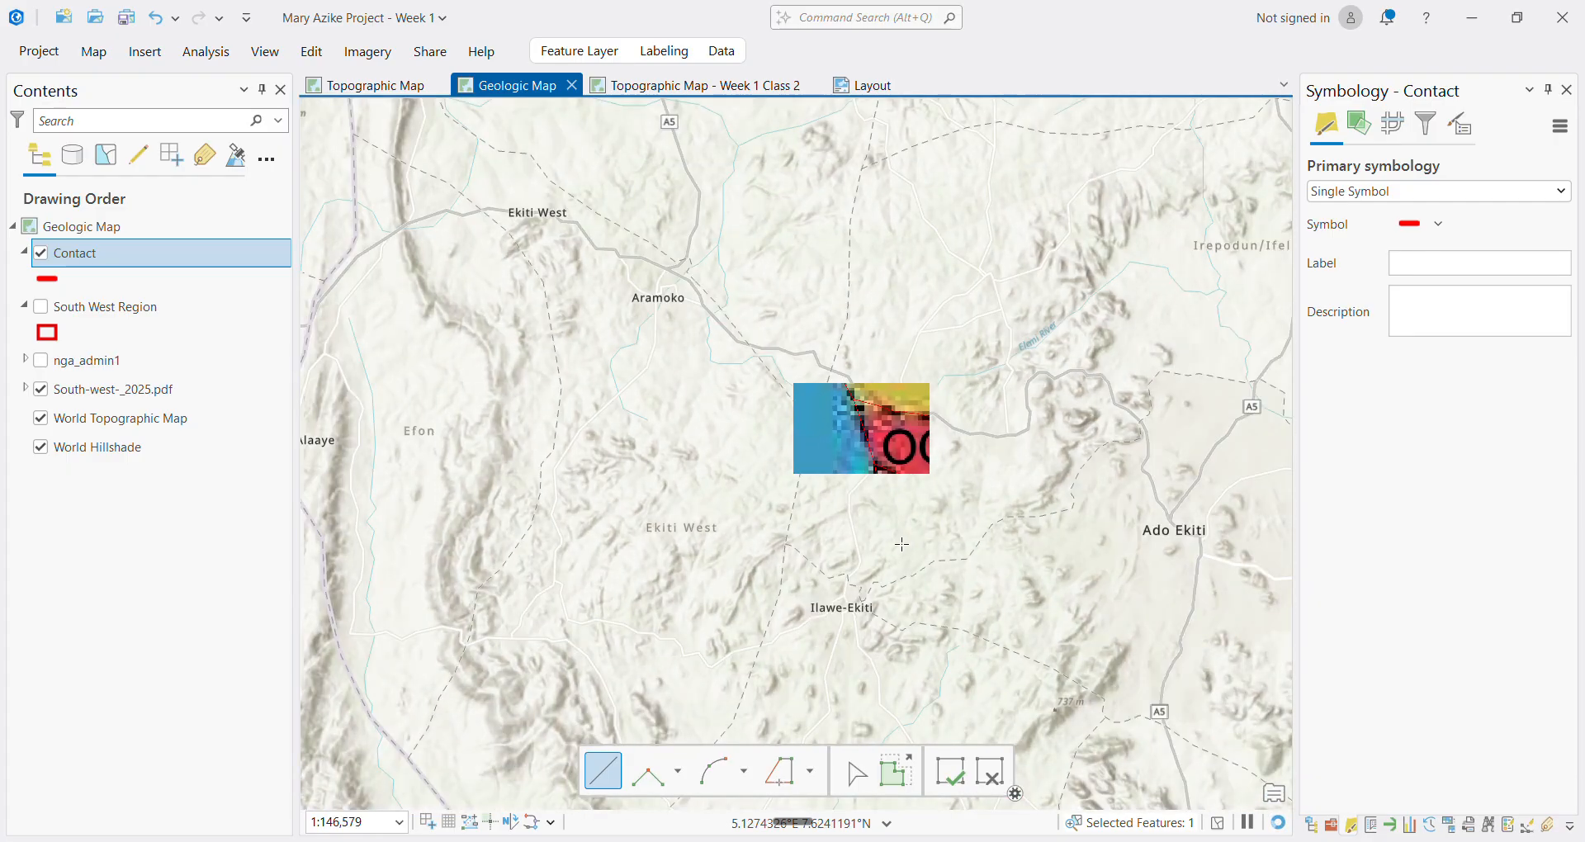
scroll(898, 477, up, 5)
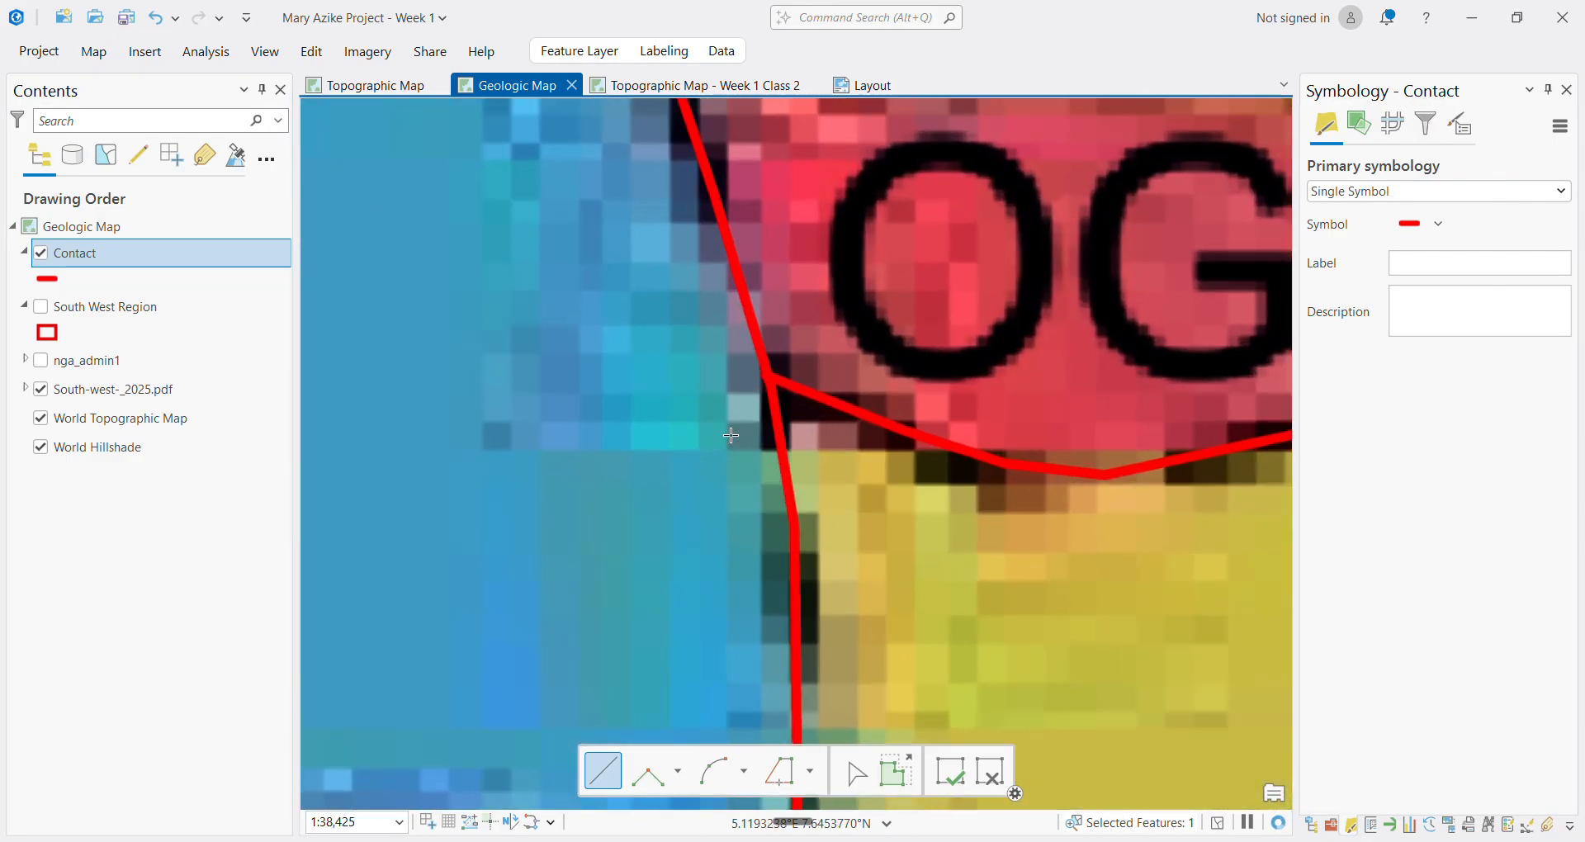
scroll(743, 367, up, 2)
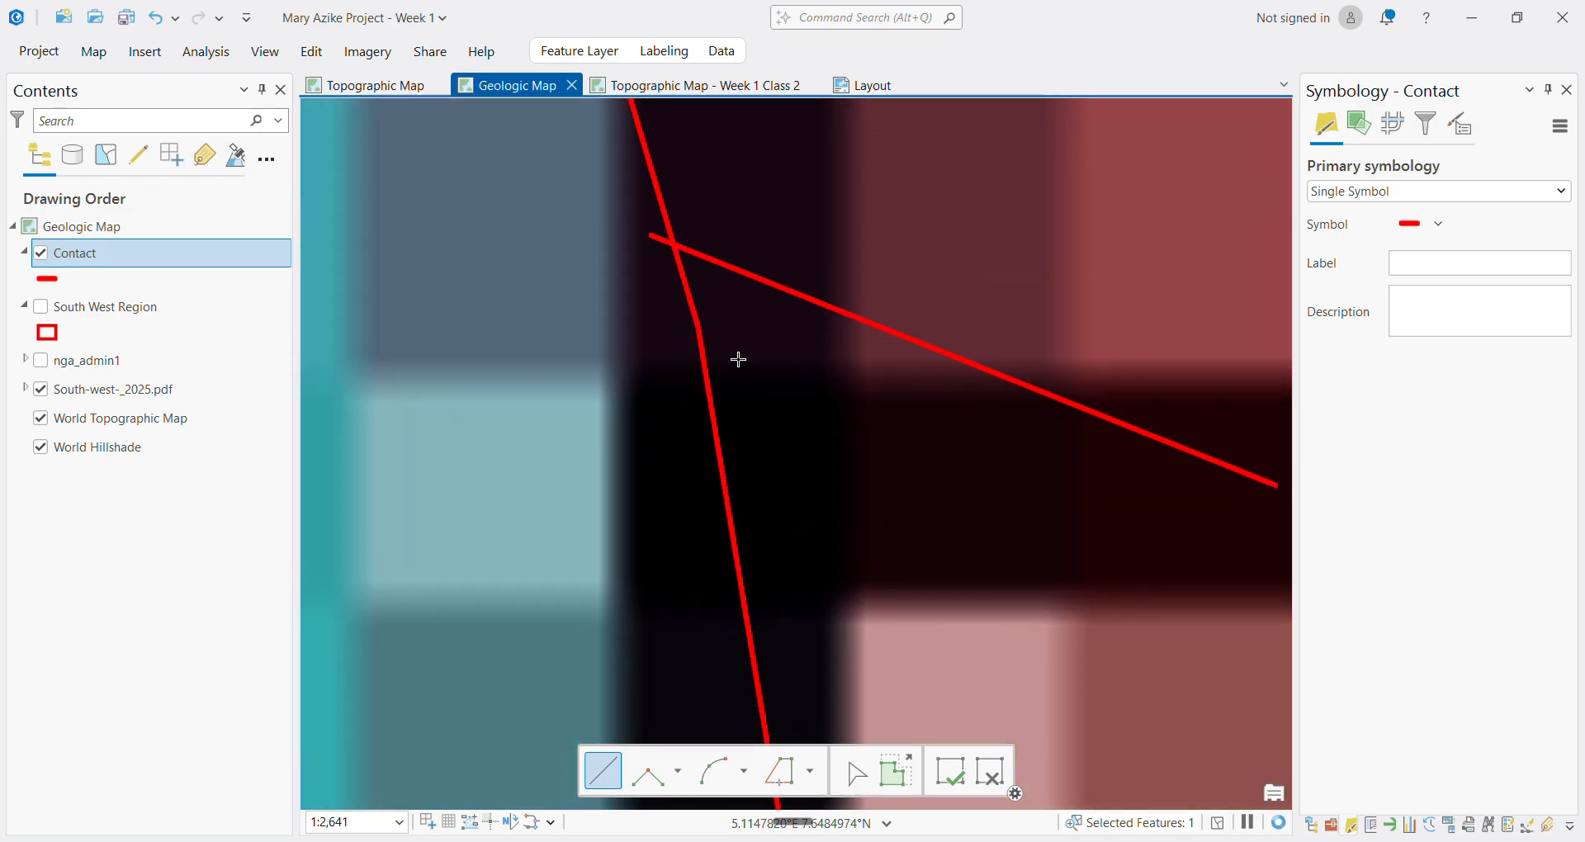
scroll(743, 367, down, 8)
scroll(852, 448, up, 4)
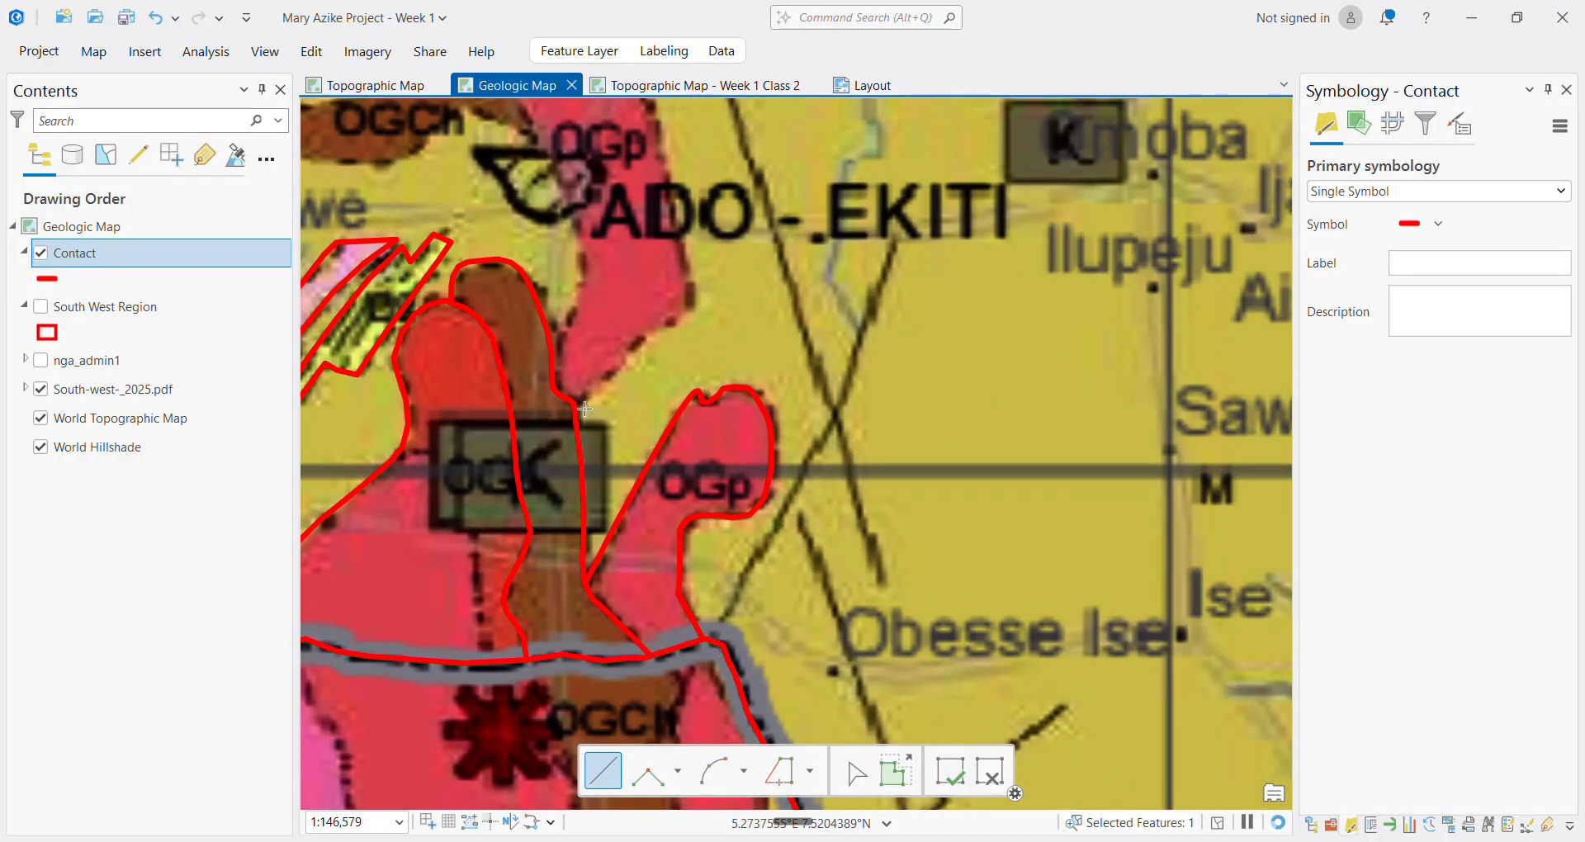
scroll(585, 409, up, 2)
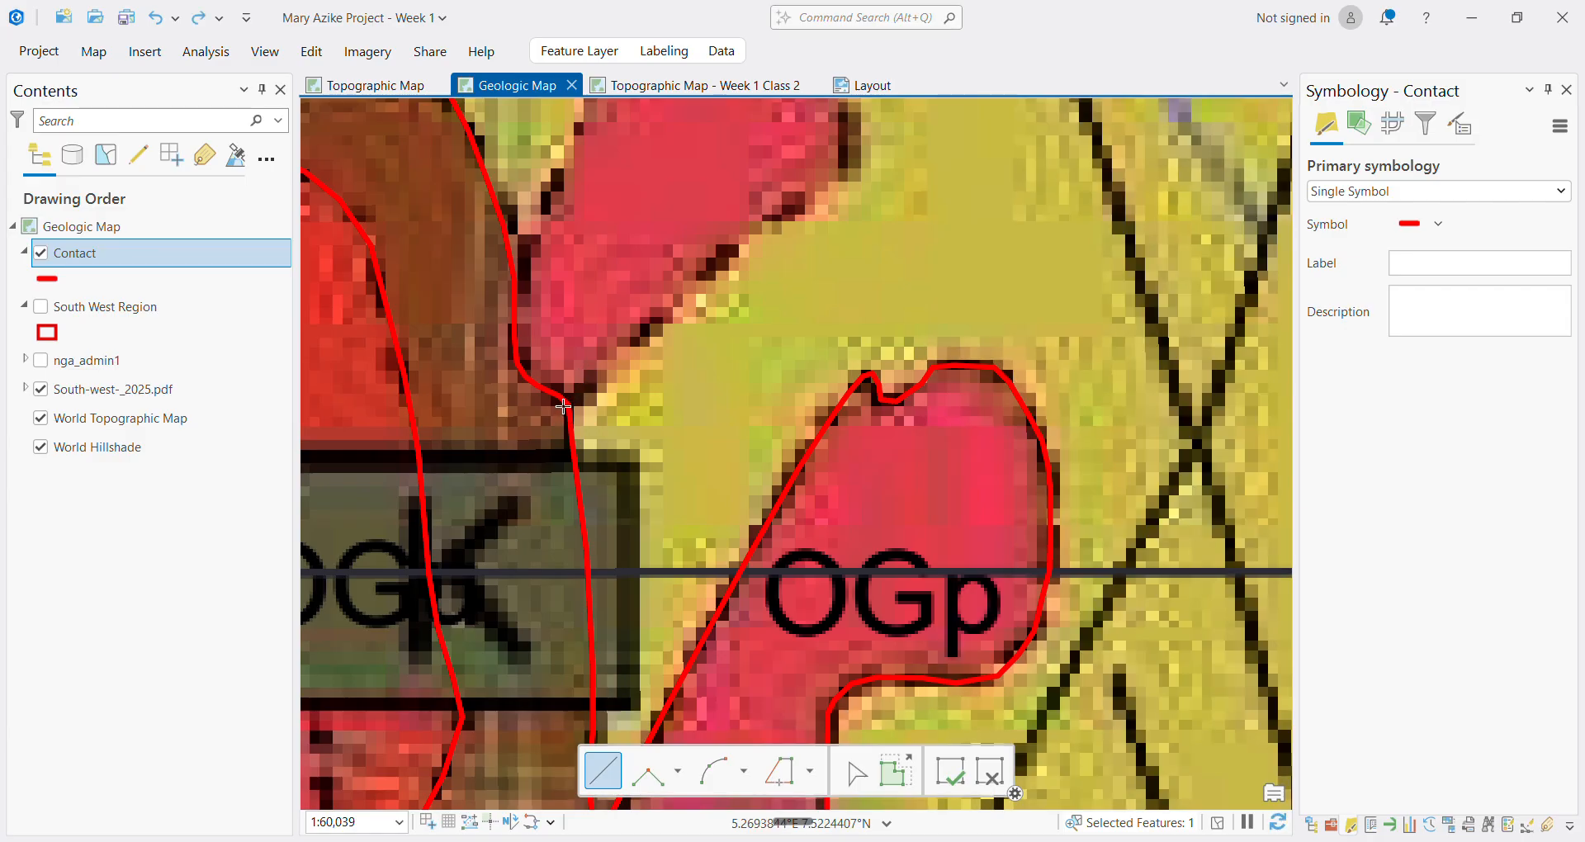
click(564, 405)
click(619, 360)
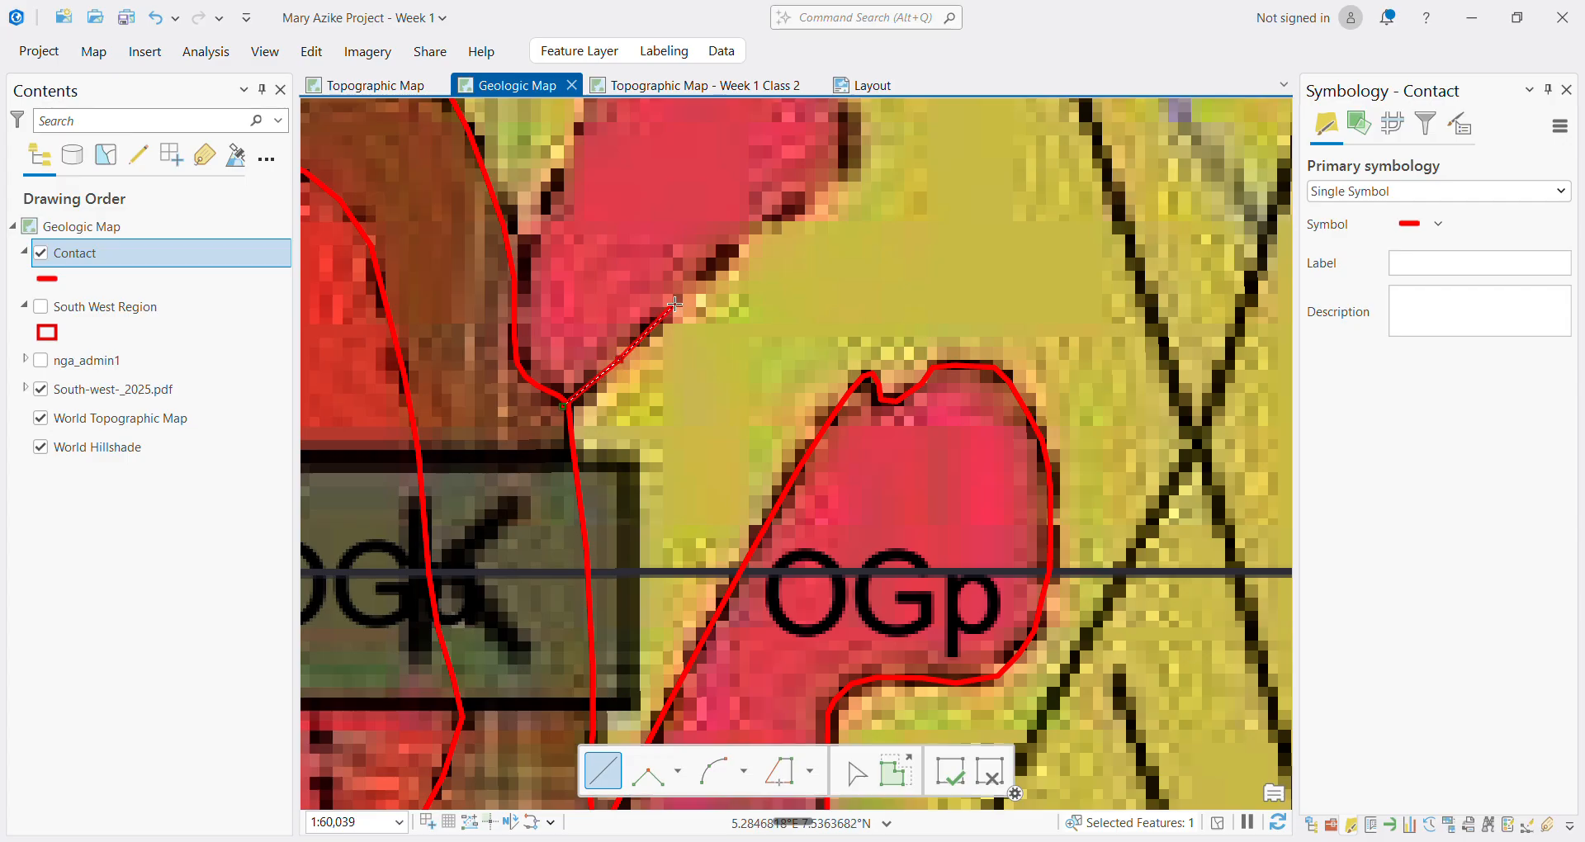
click(675, 303)
click(730, 250)
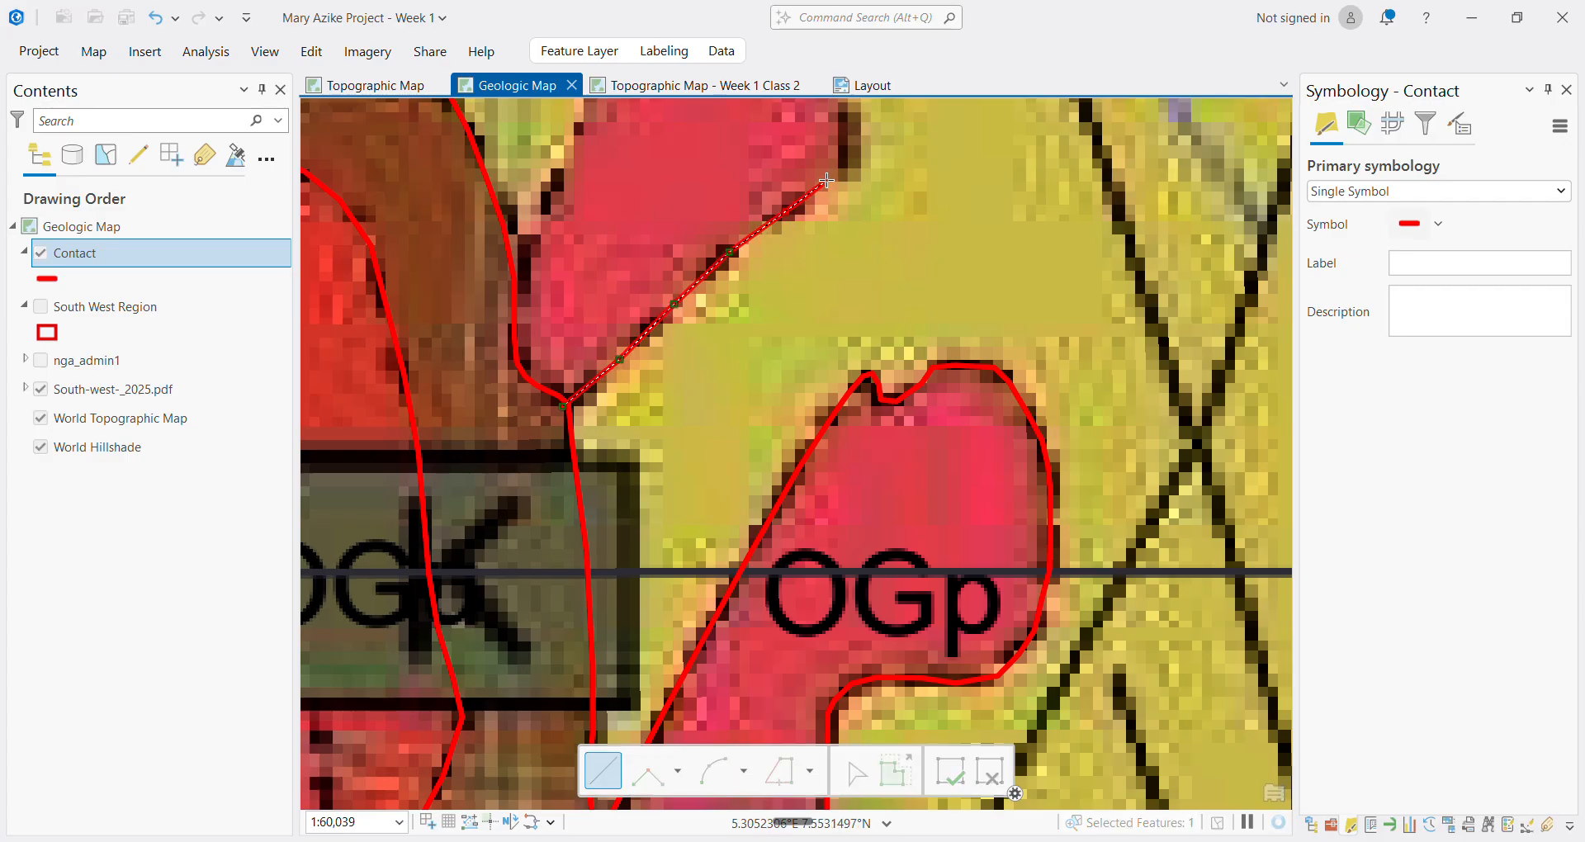
click(786, 213)
Continue the contact around the southeastern corner of the Ado-Ekiti OGp unit and north along its eastern edge through the ADO - EKITI label
scroll(848, 172, down, 5)
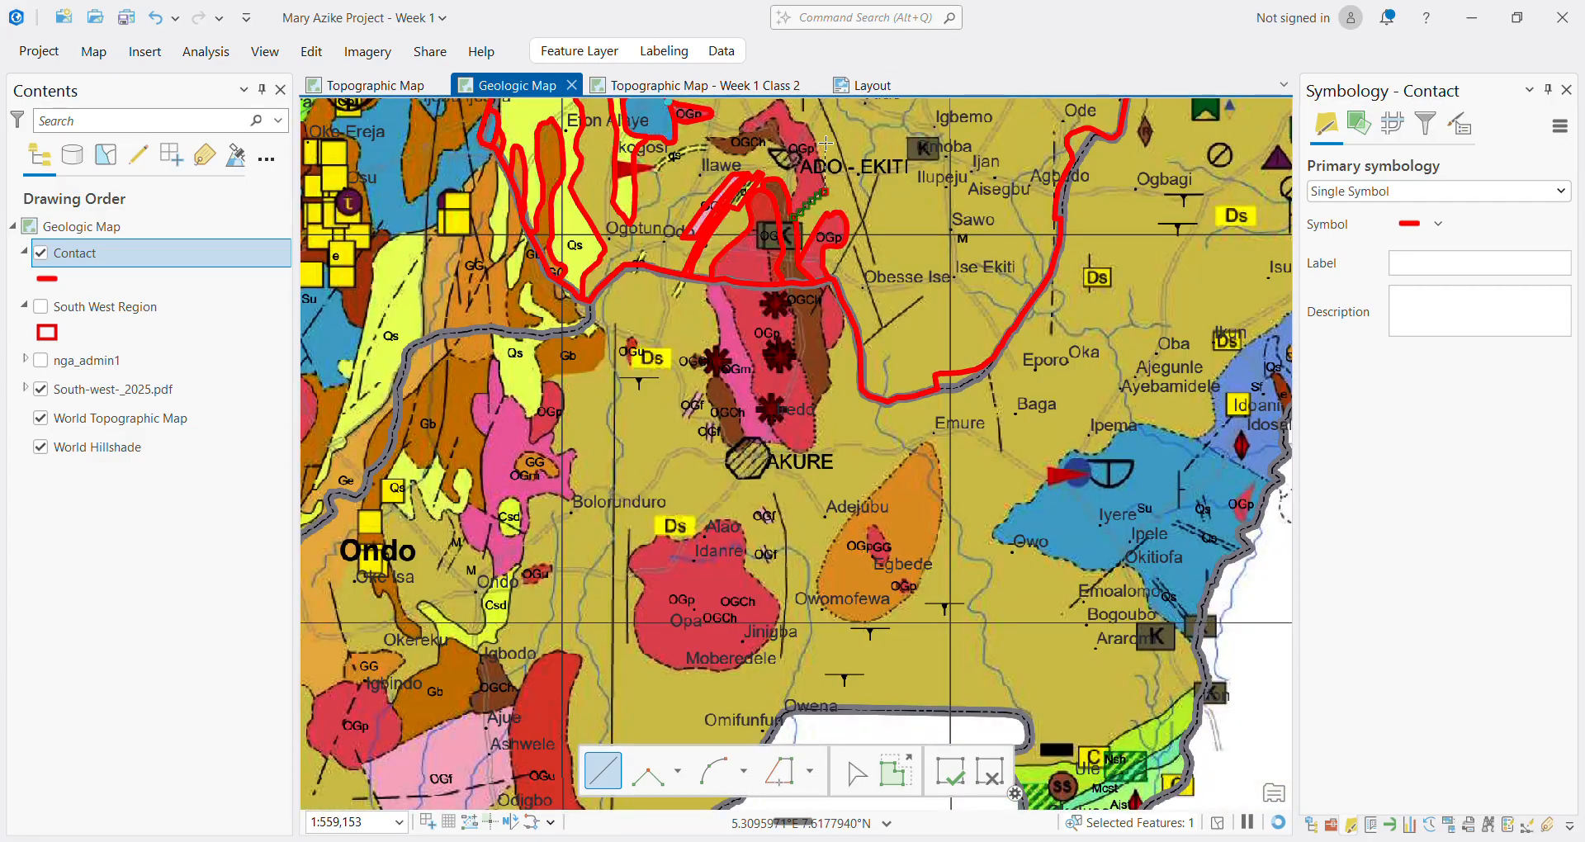
scroll(826, 142, up, 4)
scroll(826, 142, down, 1)
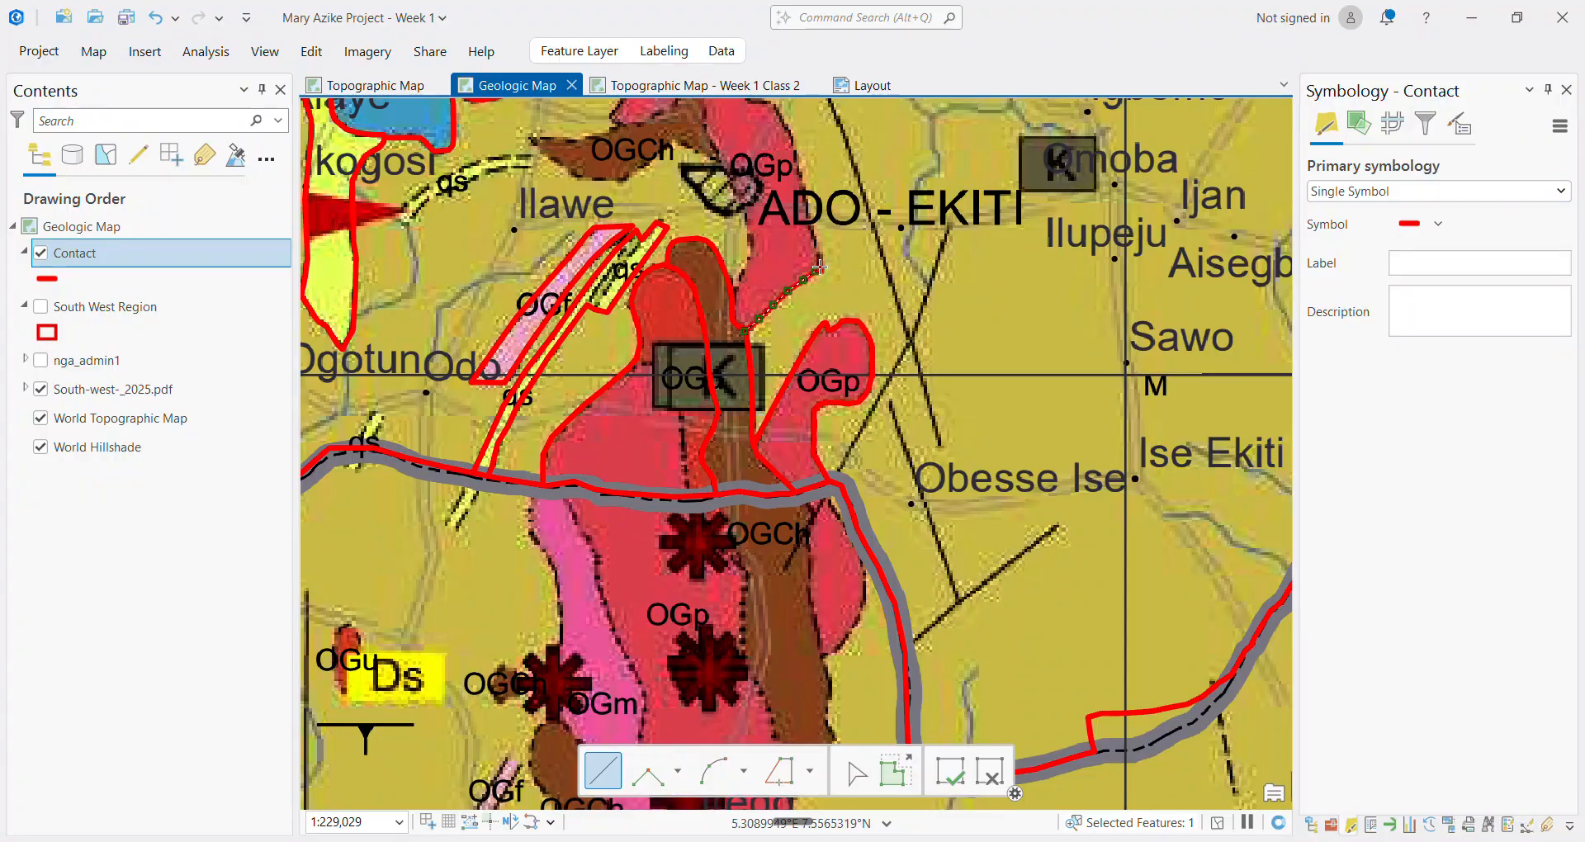
scroll(795, 258, up, 3)
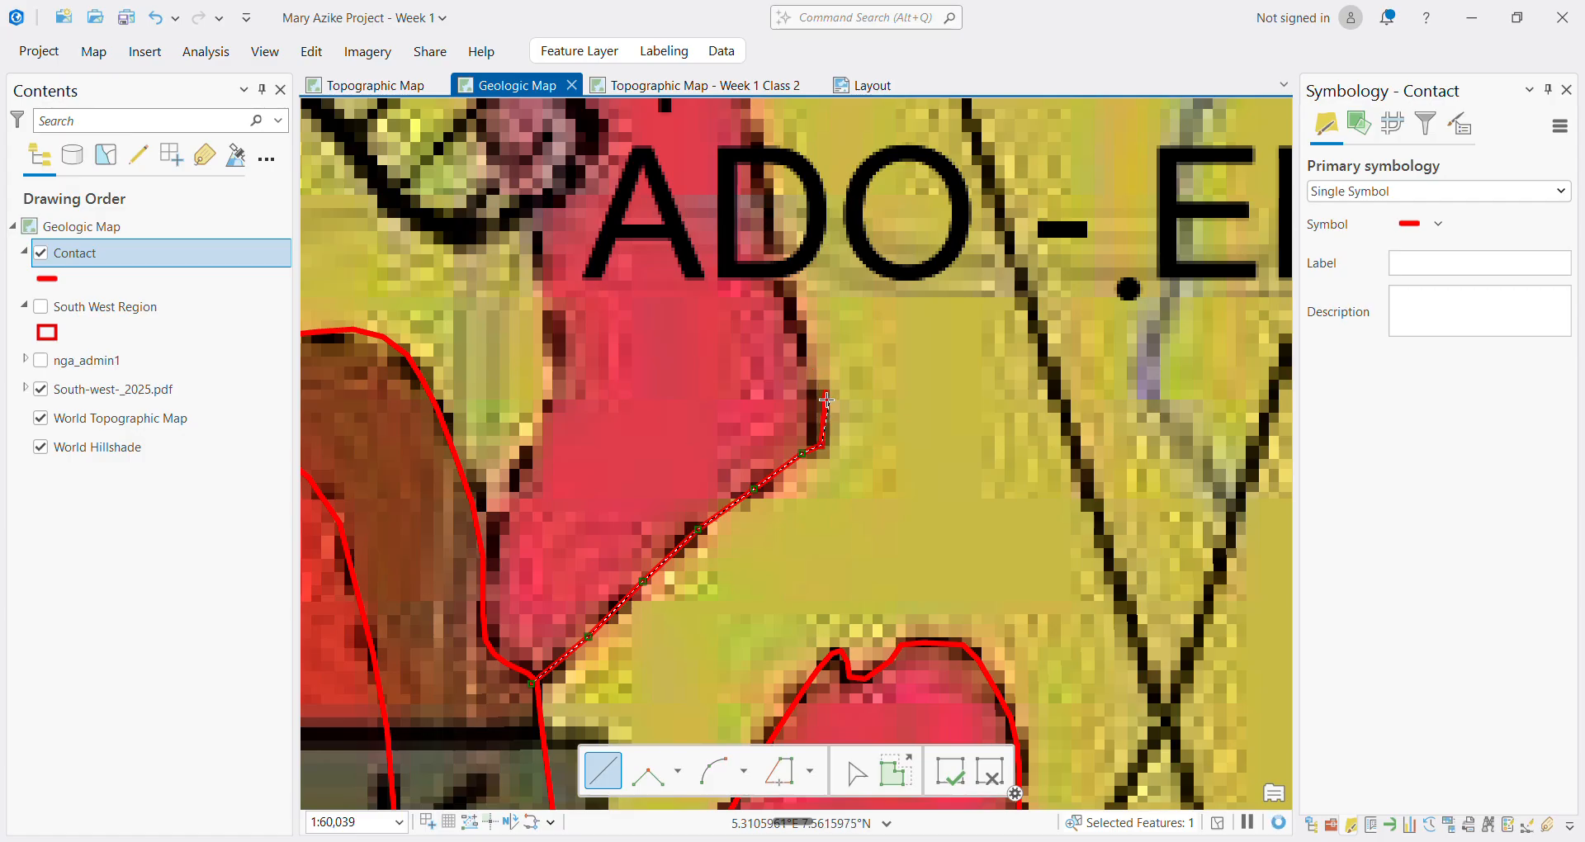
click(808, 370)
click(798, 322)
click(774, 256)
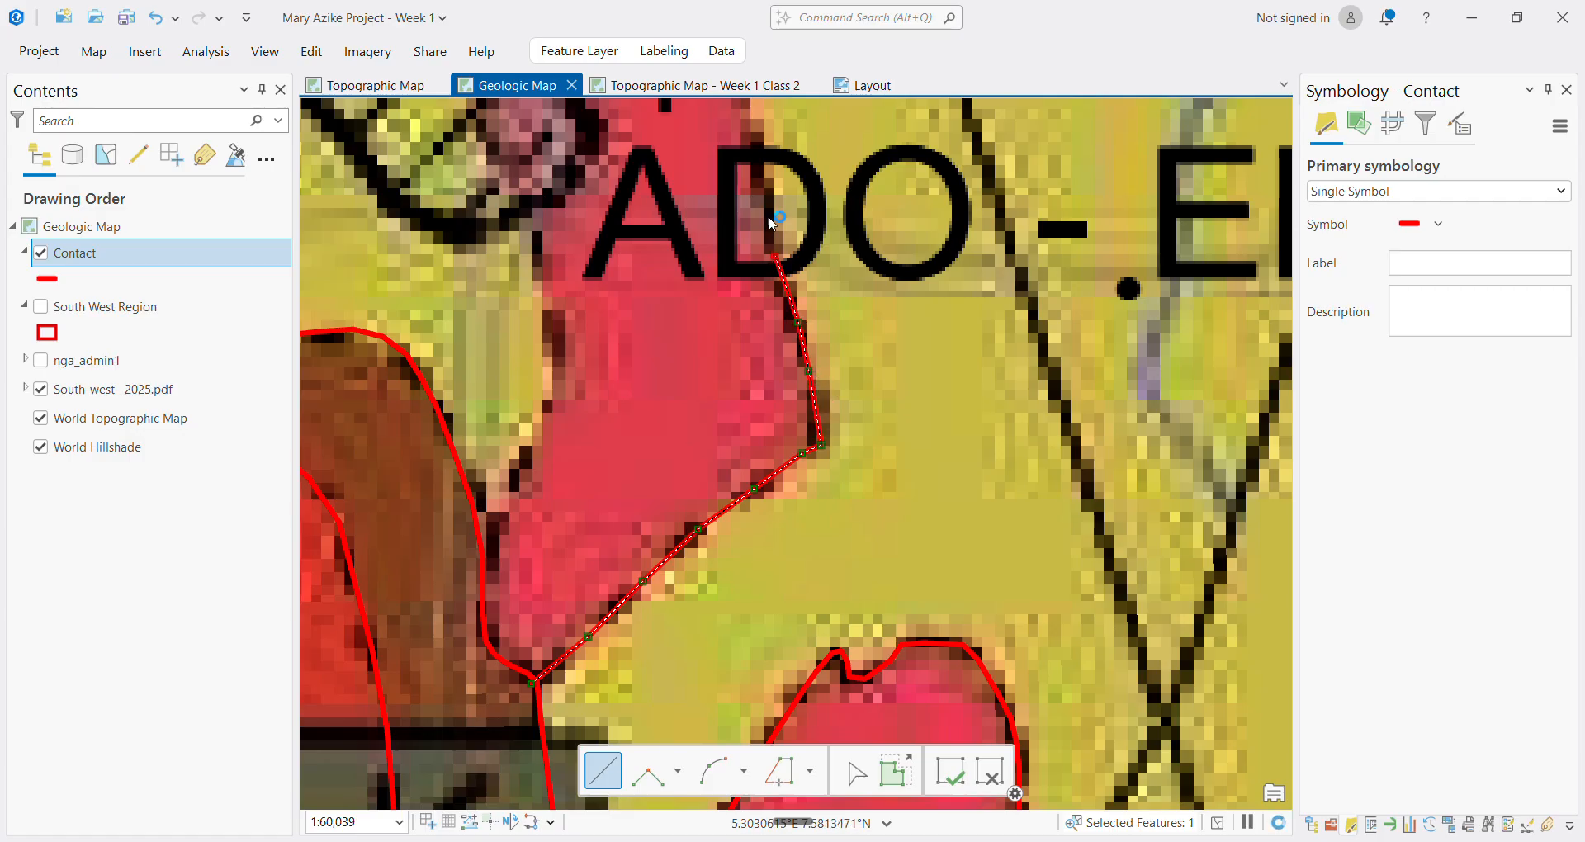
Trace the remaining eastern edge of the Ado-Ekiti OGp unit over its northern peak and down to the western arm's tip
scroll(748, 122, down, 6)
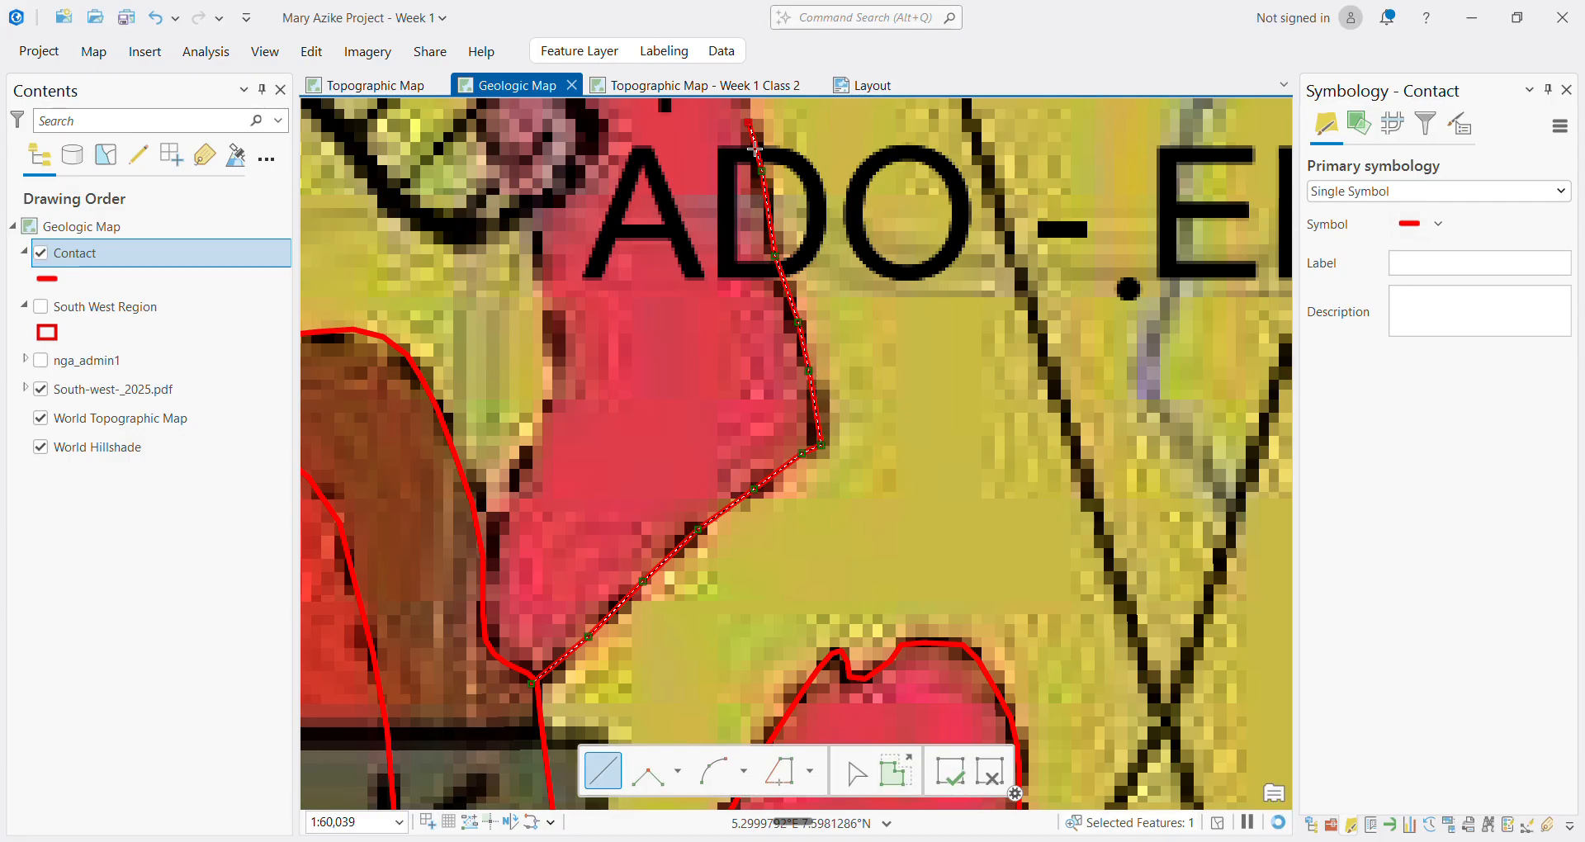
scroll(748, 132, up, 2)
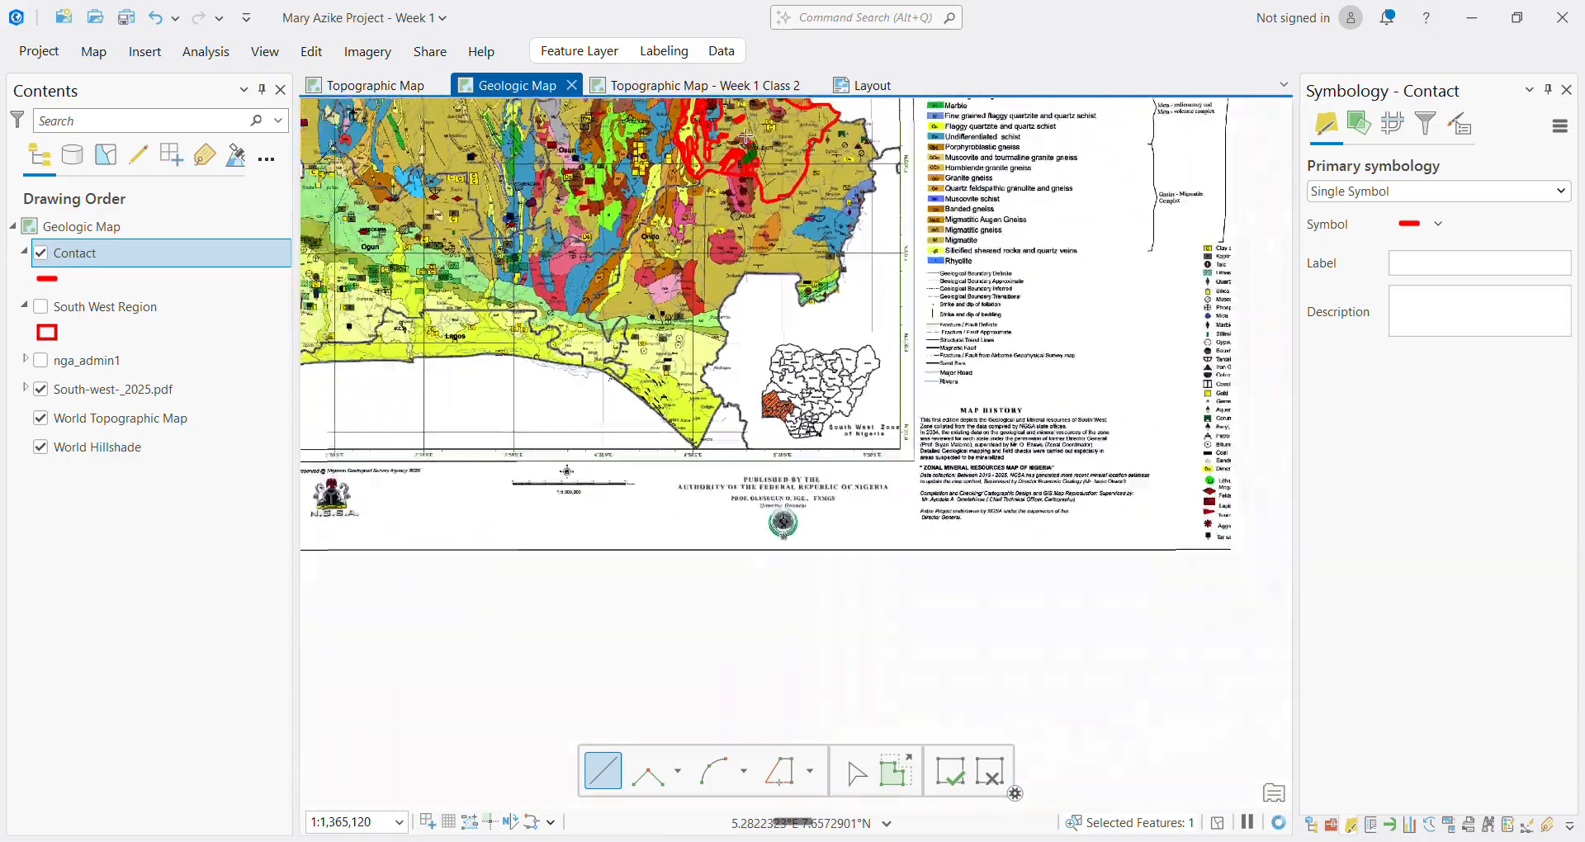
scroll(757, 134, up, 4)
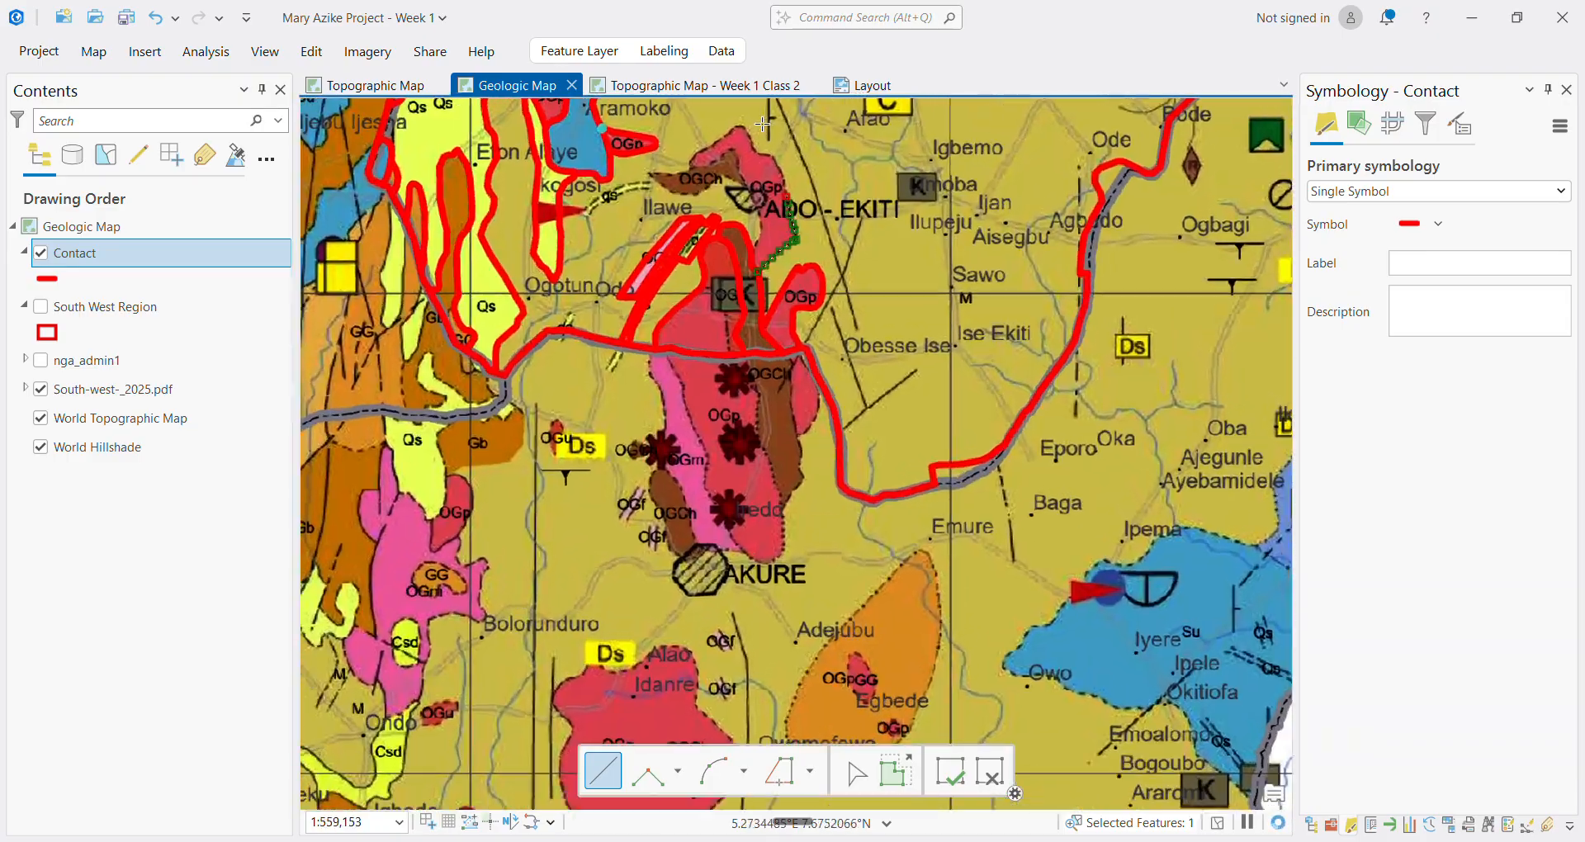
click(889, 503)
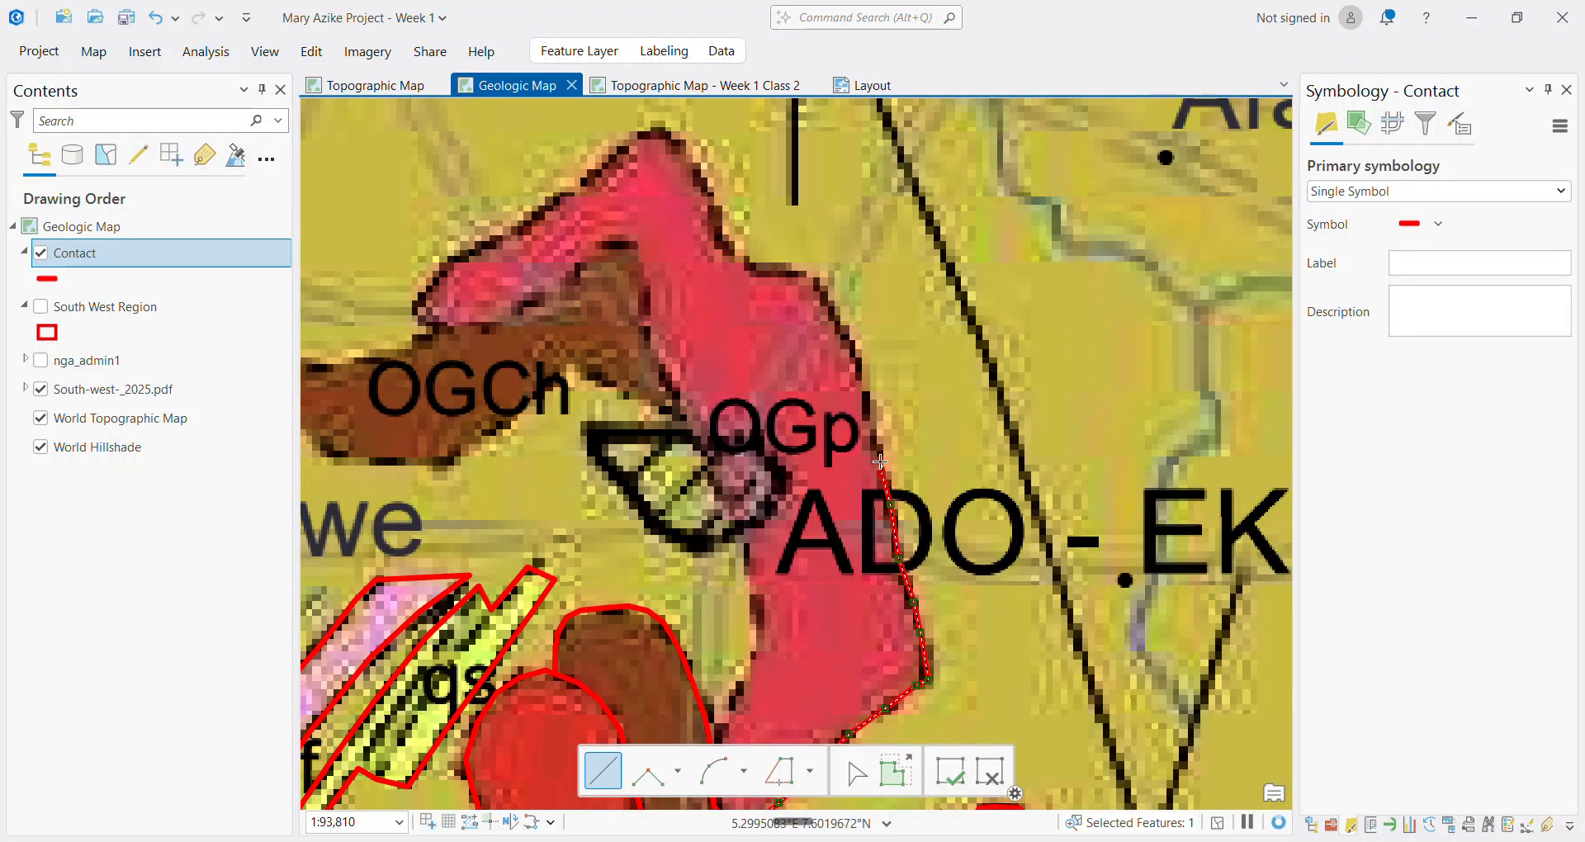
click(855, 364)
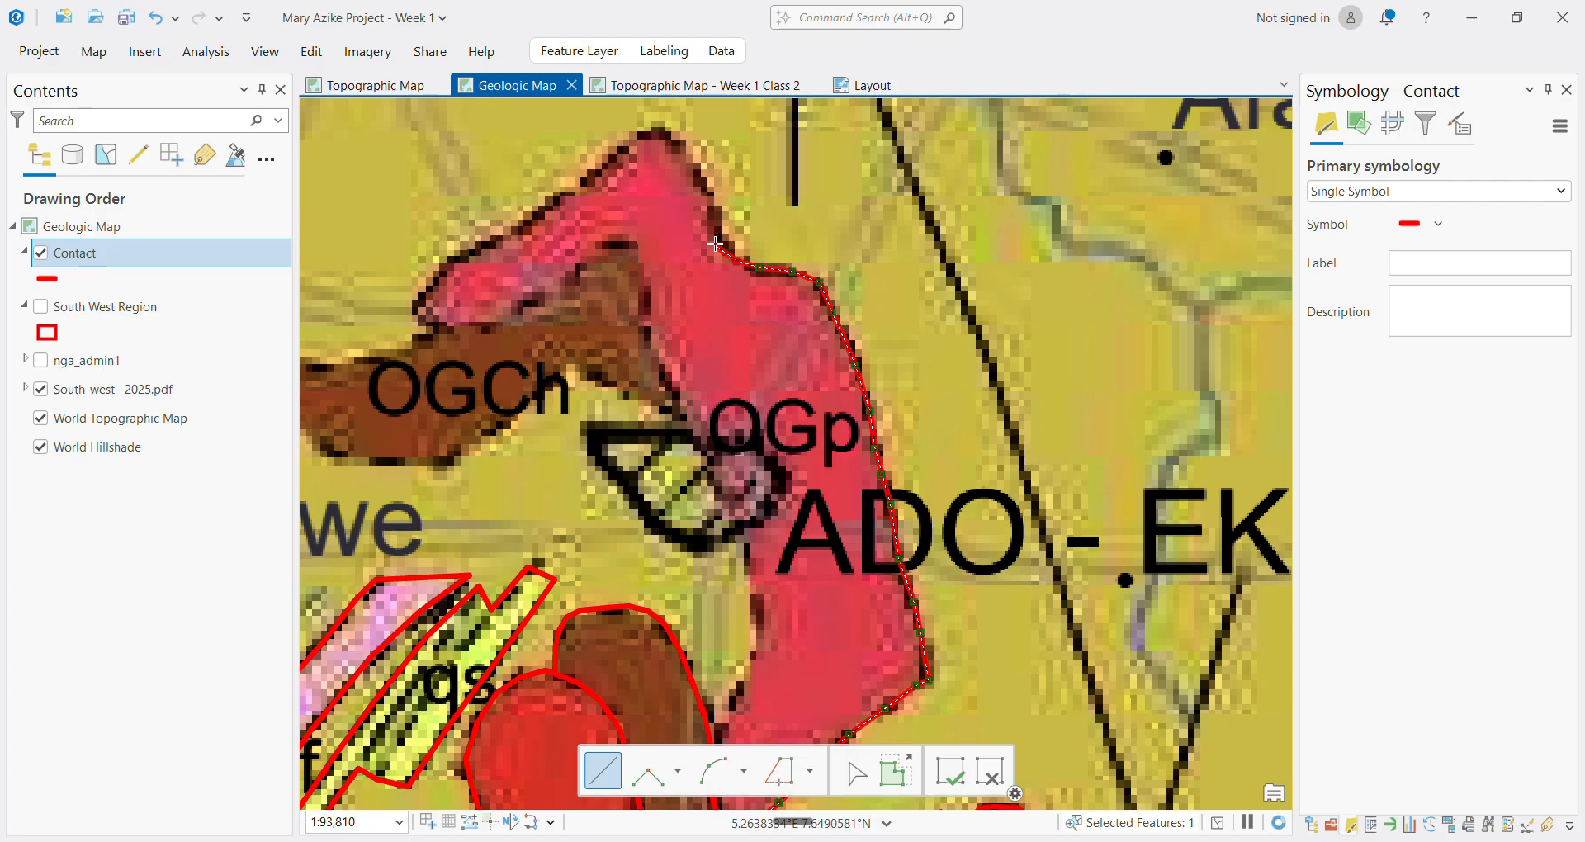
double_click(696, 161)
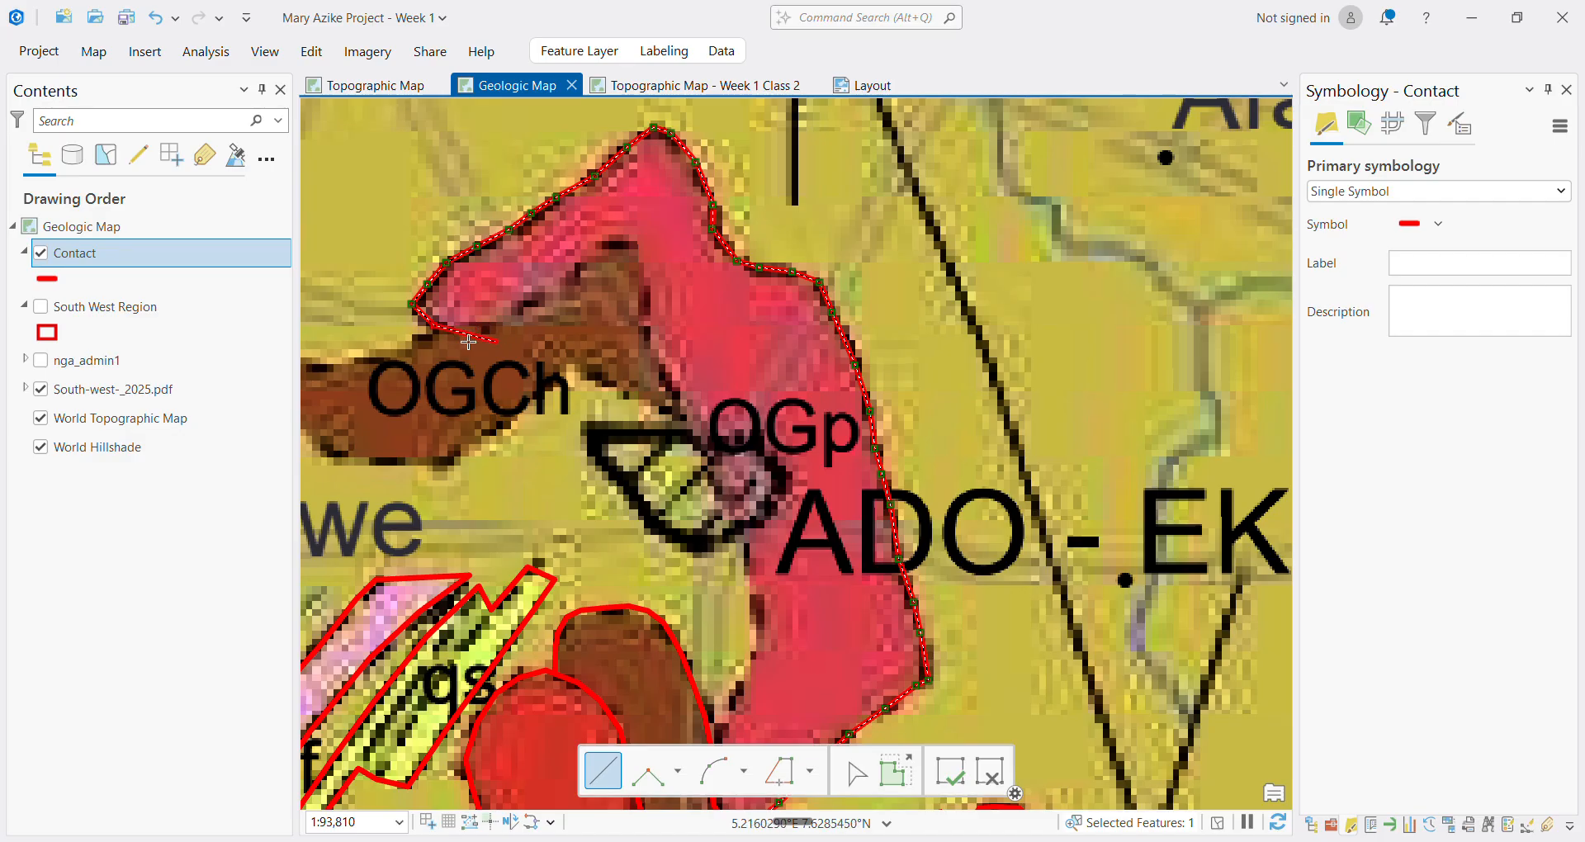
Continue the contact along the western arm's southern edge and the OGp–OGCh boundary down to the mineral symbol beside the ADO - EKITI label
click(493, 326)
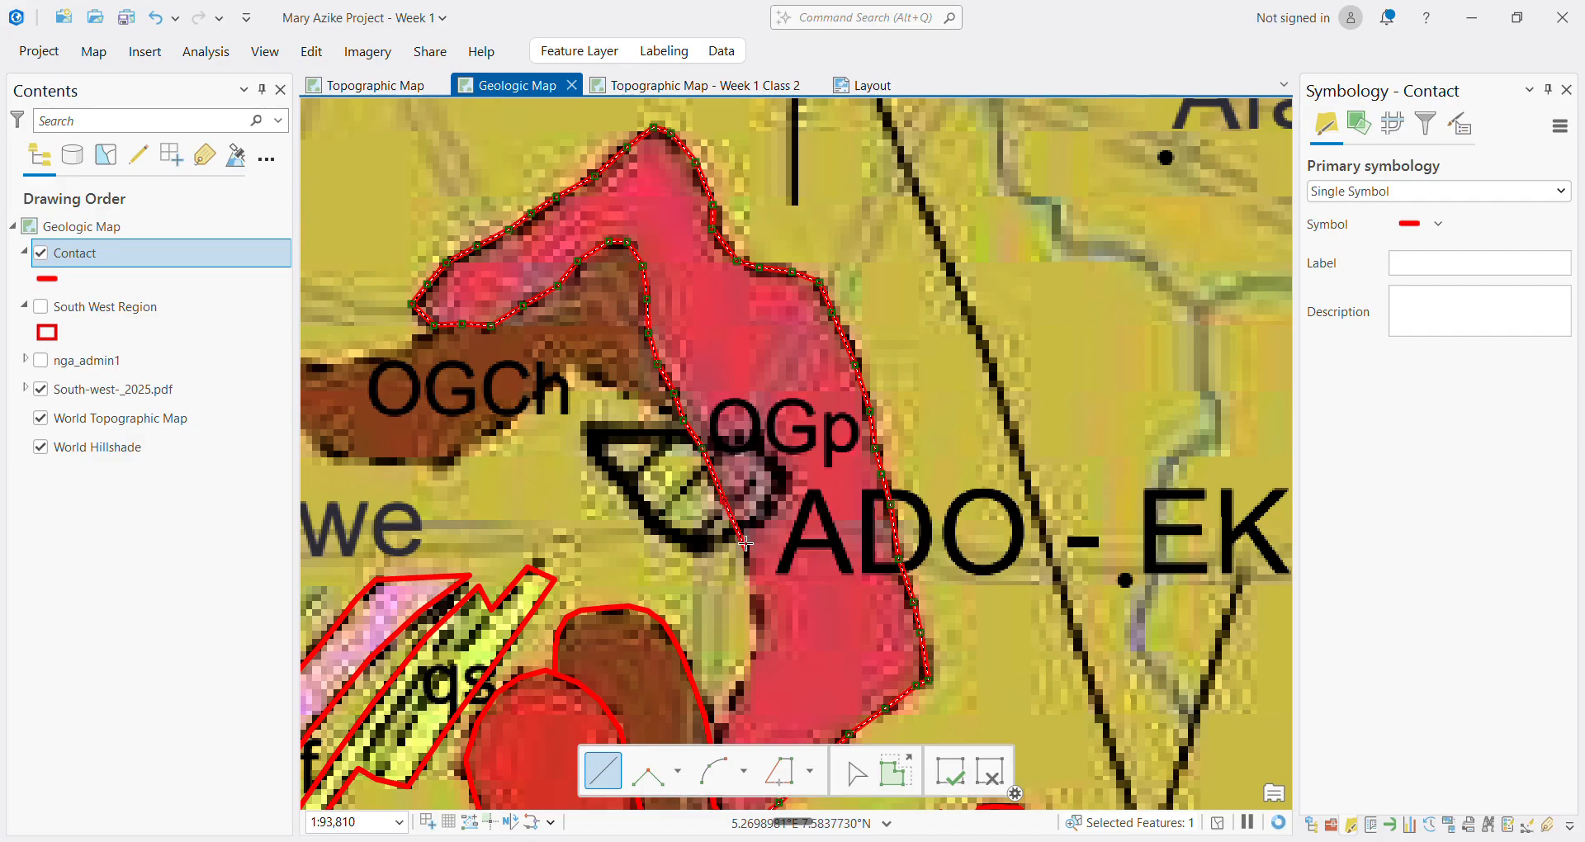
click(725, 499)
key(ctrl+z)
Examine the map around the Ado-Ekiti OGp unit and the geological boundary line types in the legend
scroll(748, 537, down, 5)
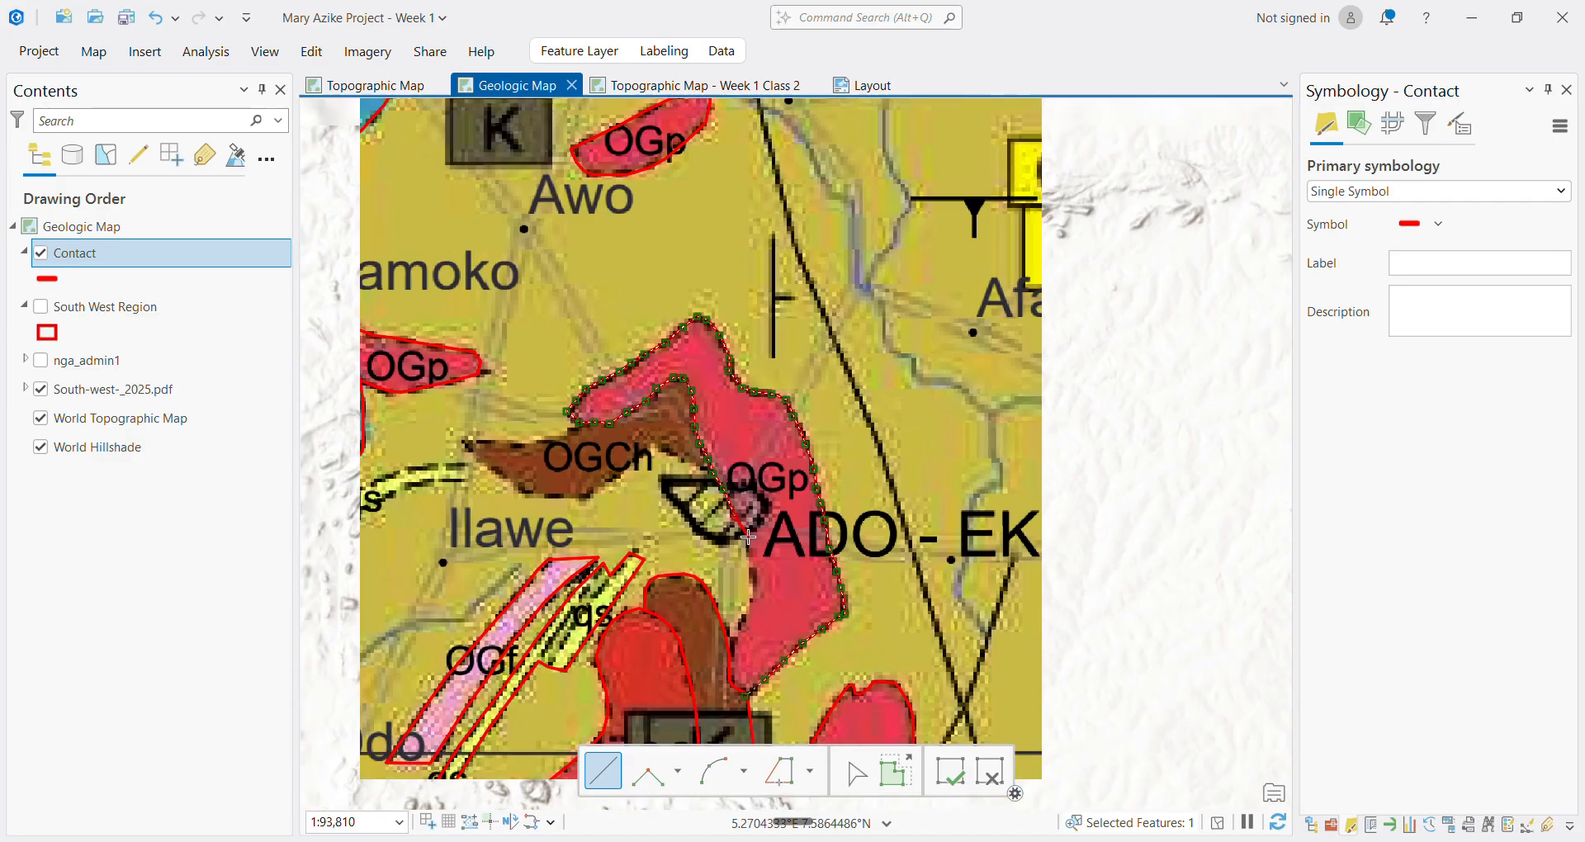
scroll(748, 536, up, 8)
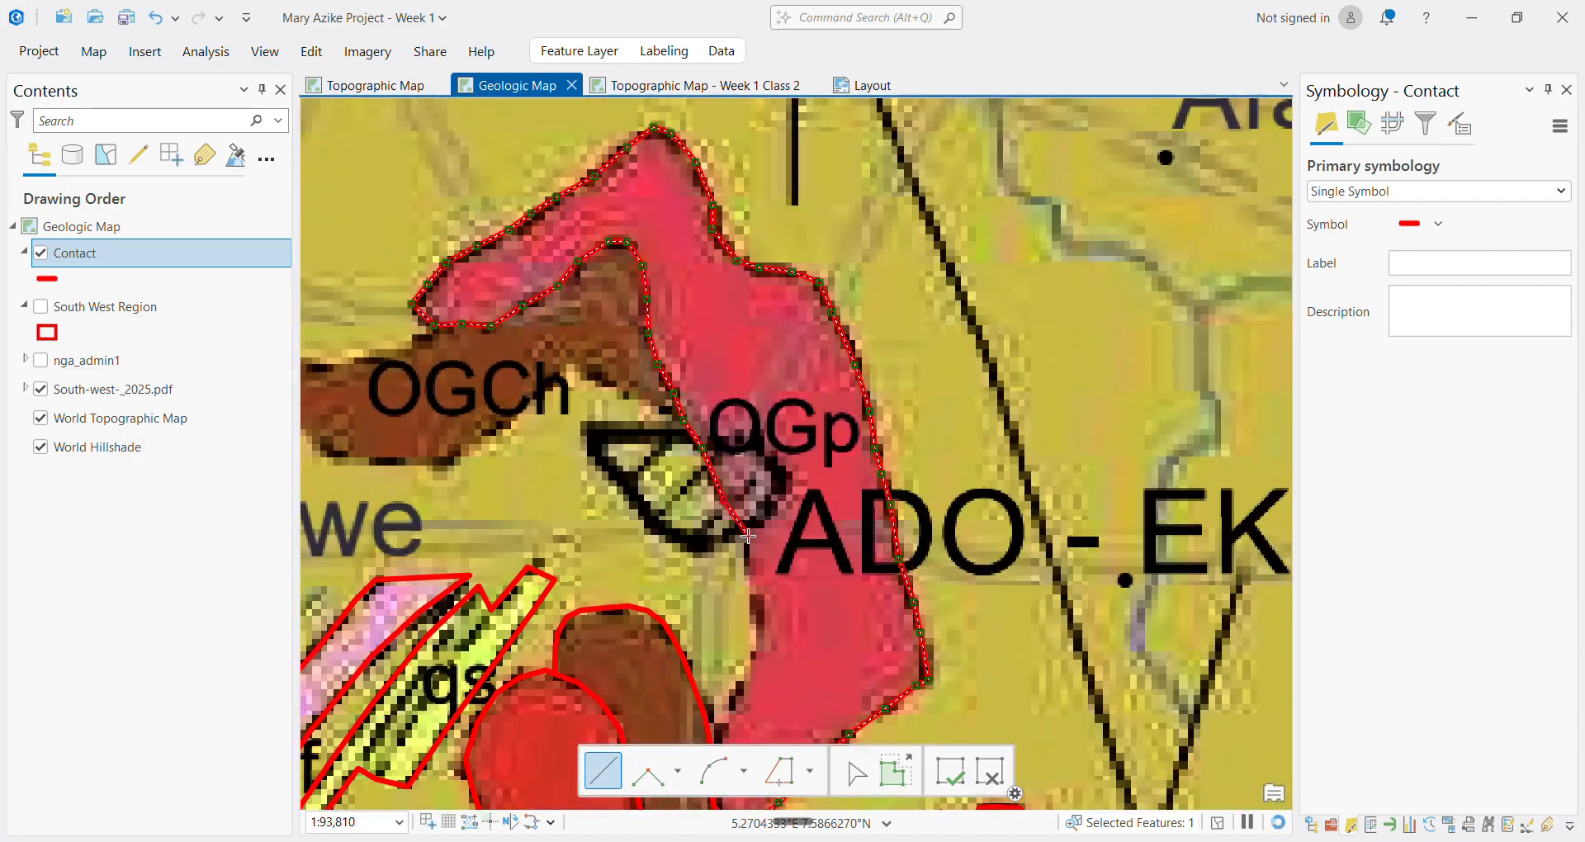
scroll(748, 536, down, 5)
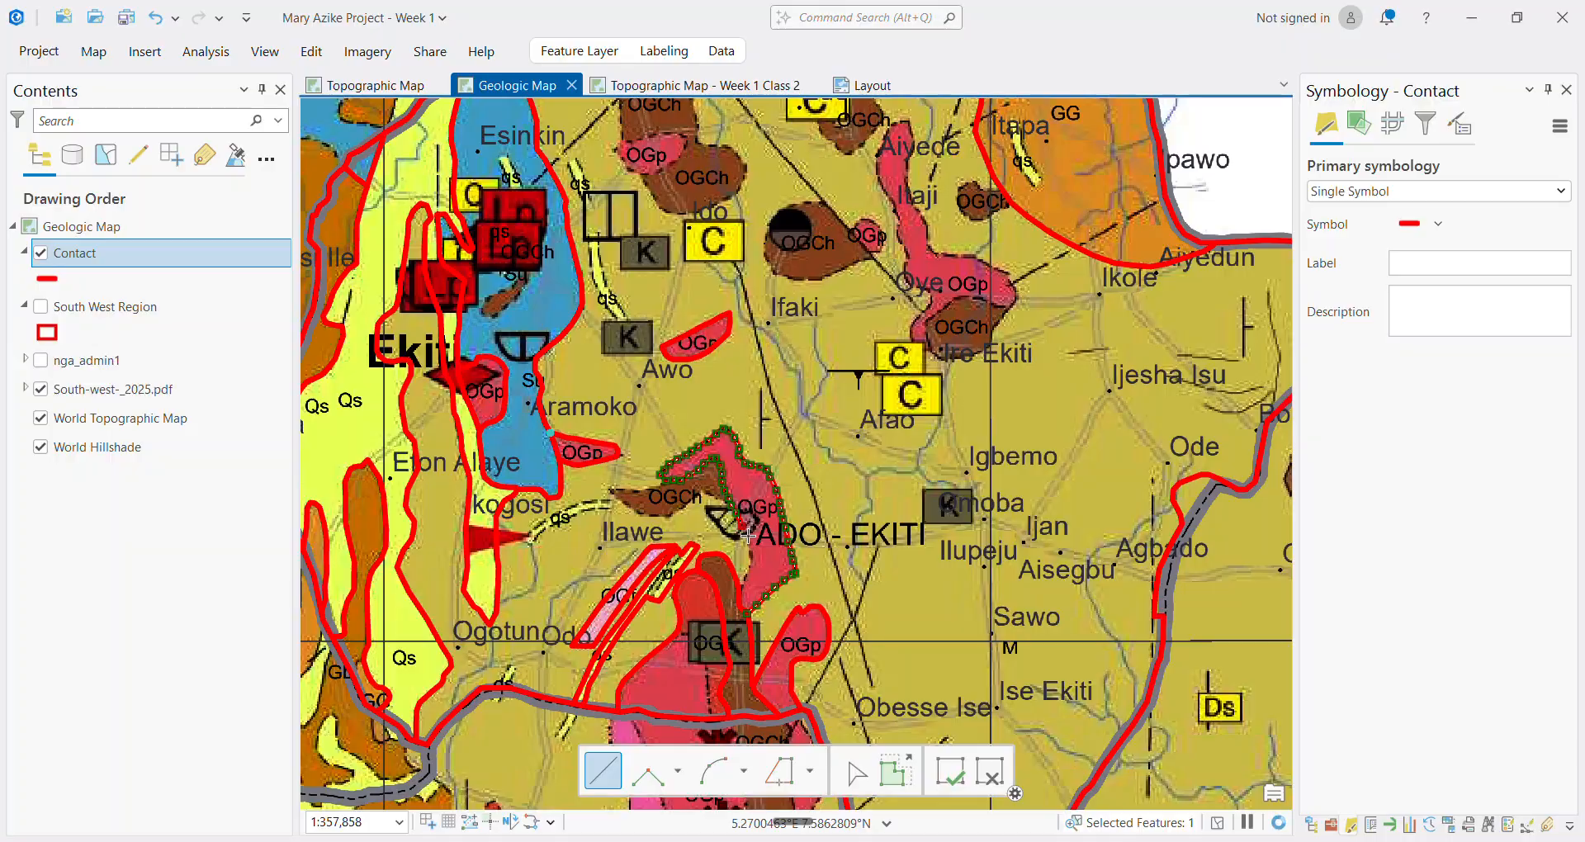
scroll(747, 536, down, 2)
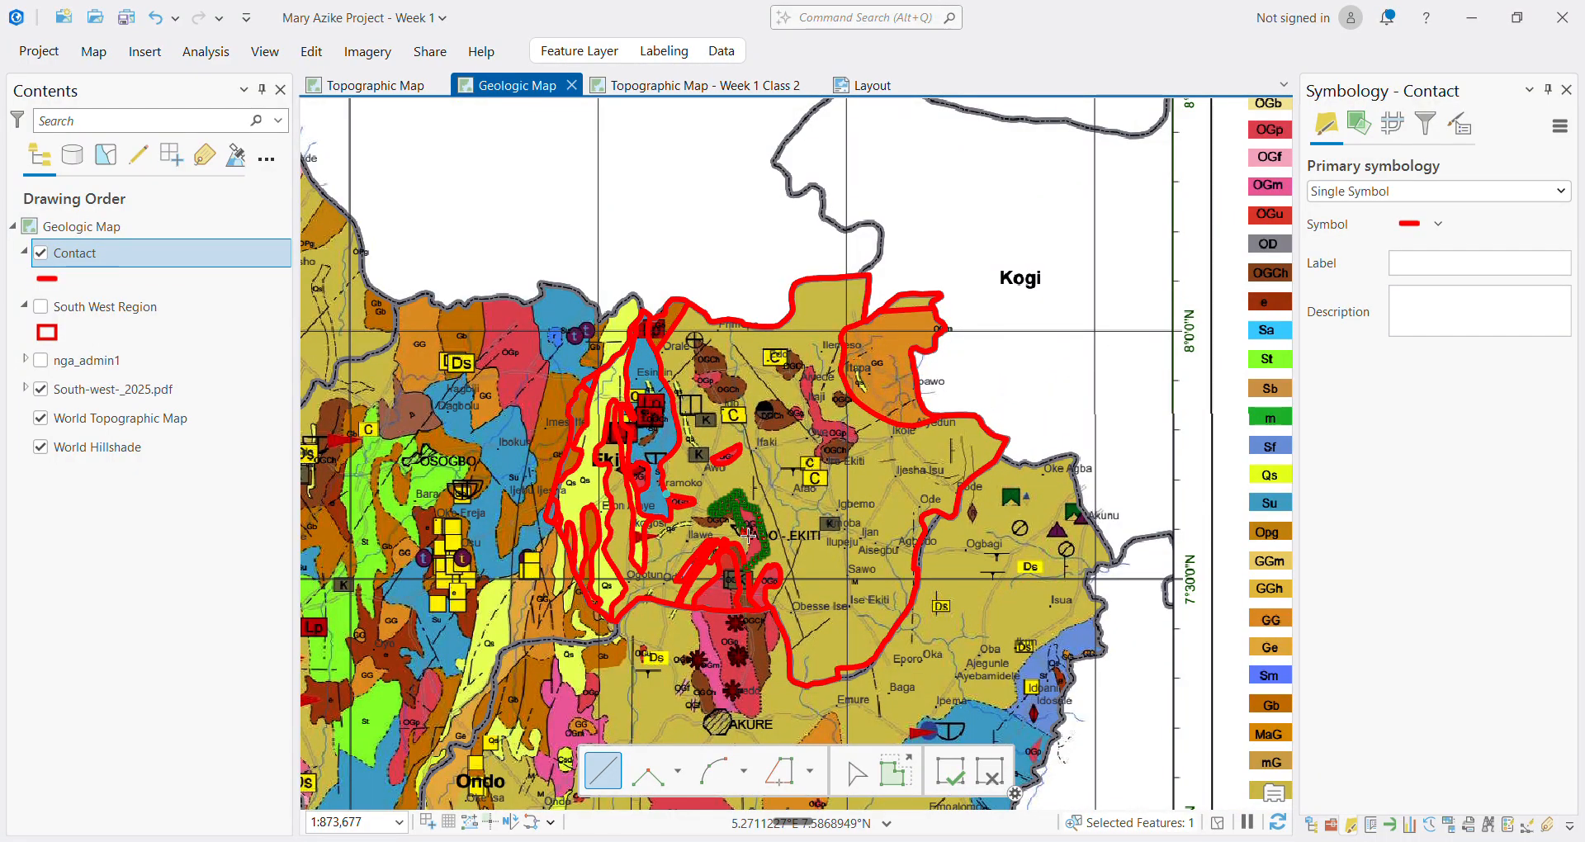
scroll(748, 537, down, 3)
scroll(933, 657, up, 2)
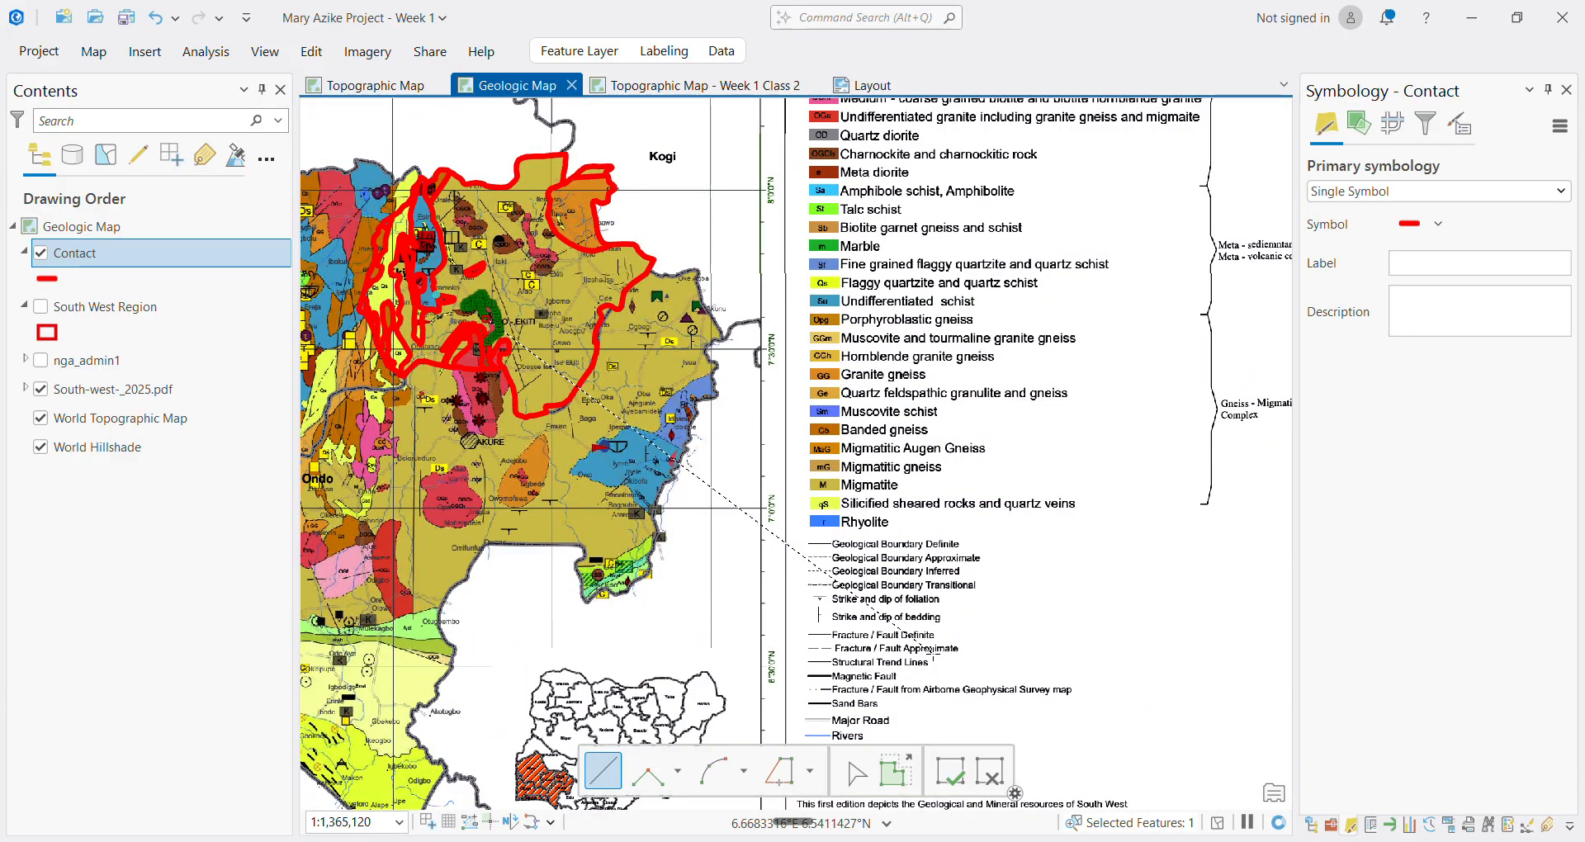
Undo the latest sketch vertices back to the OGp–OGCh boundary just above the mineral symbol beside the ADO - EKITI label
click(933, 656)
scroll(933, 656, down, 2)
scroll(918, 705, up, 3)
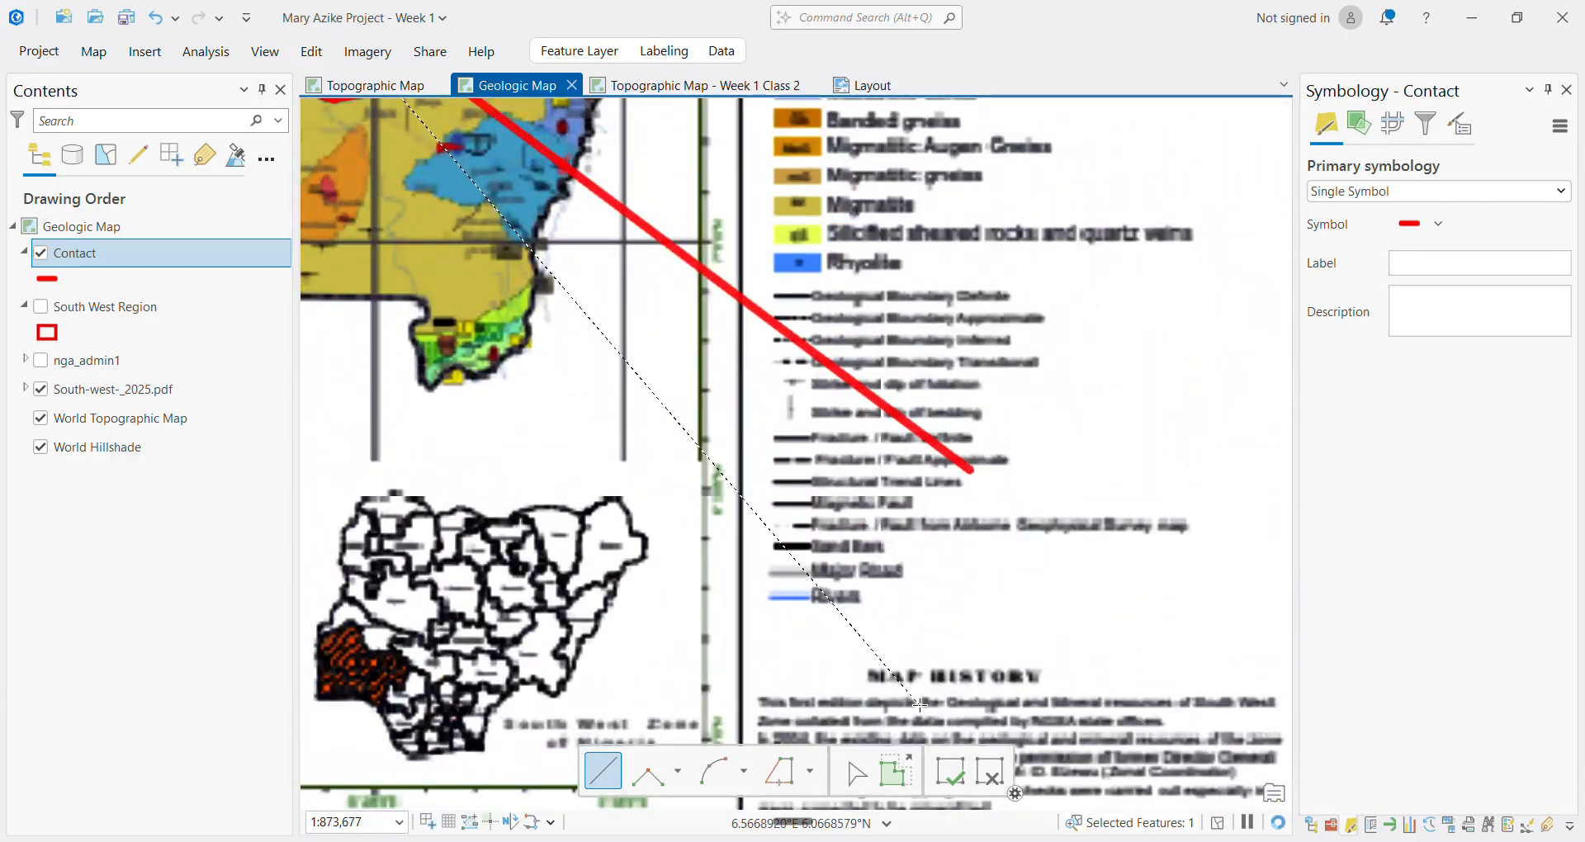
scroll(919, 704, down, 4)
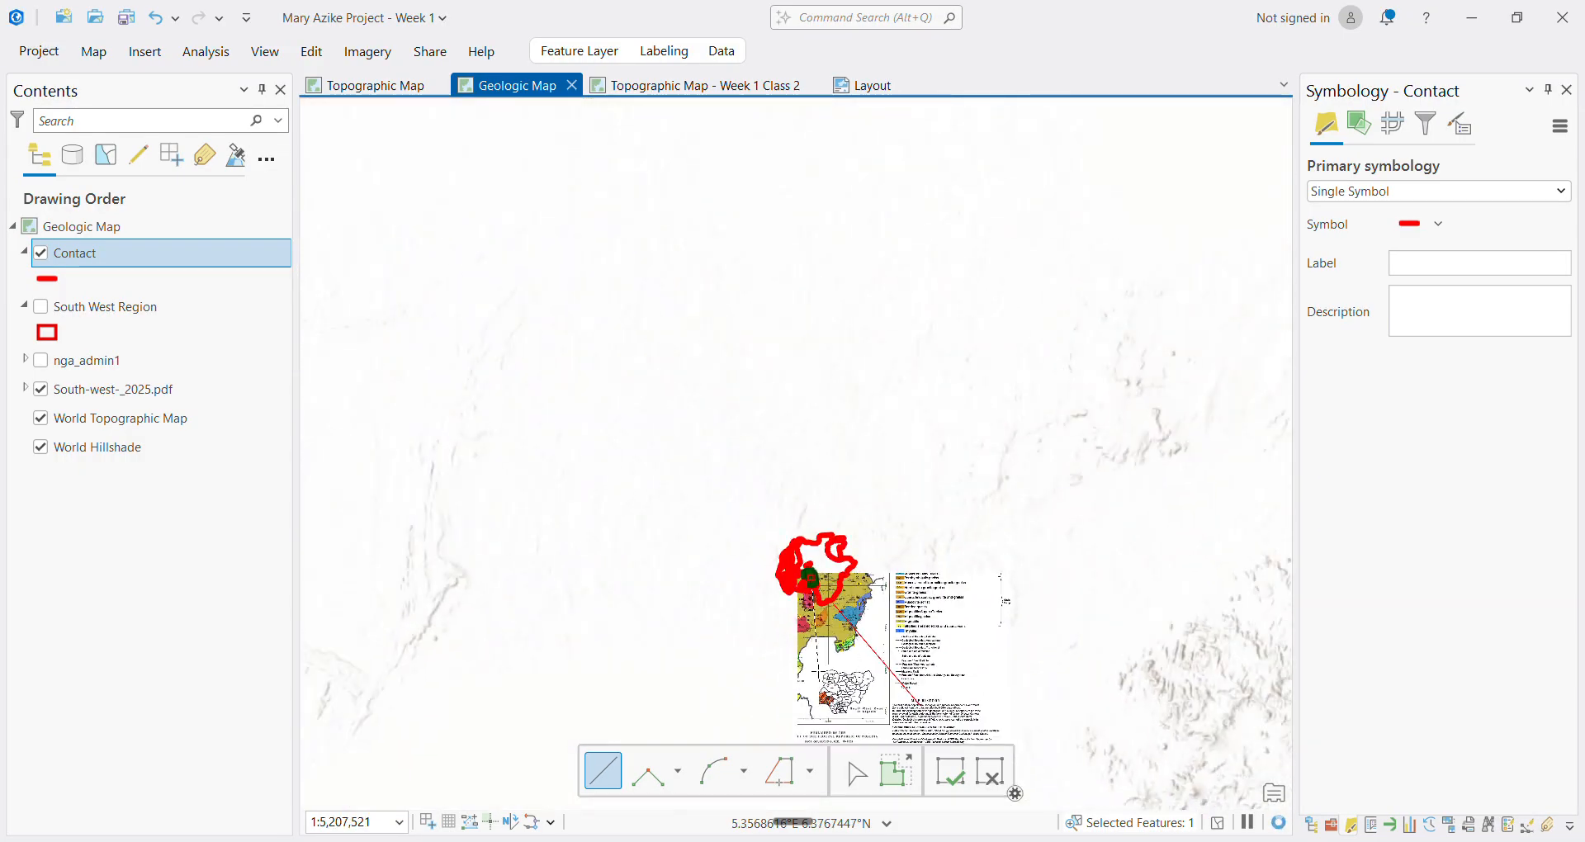
scroll(829, 586, up, 4)
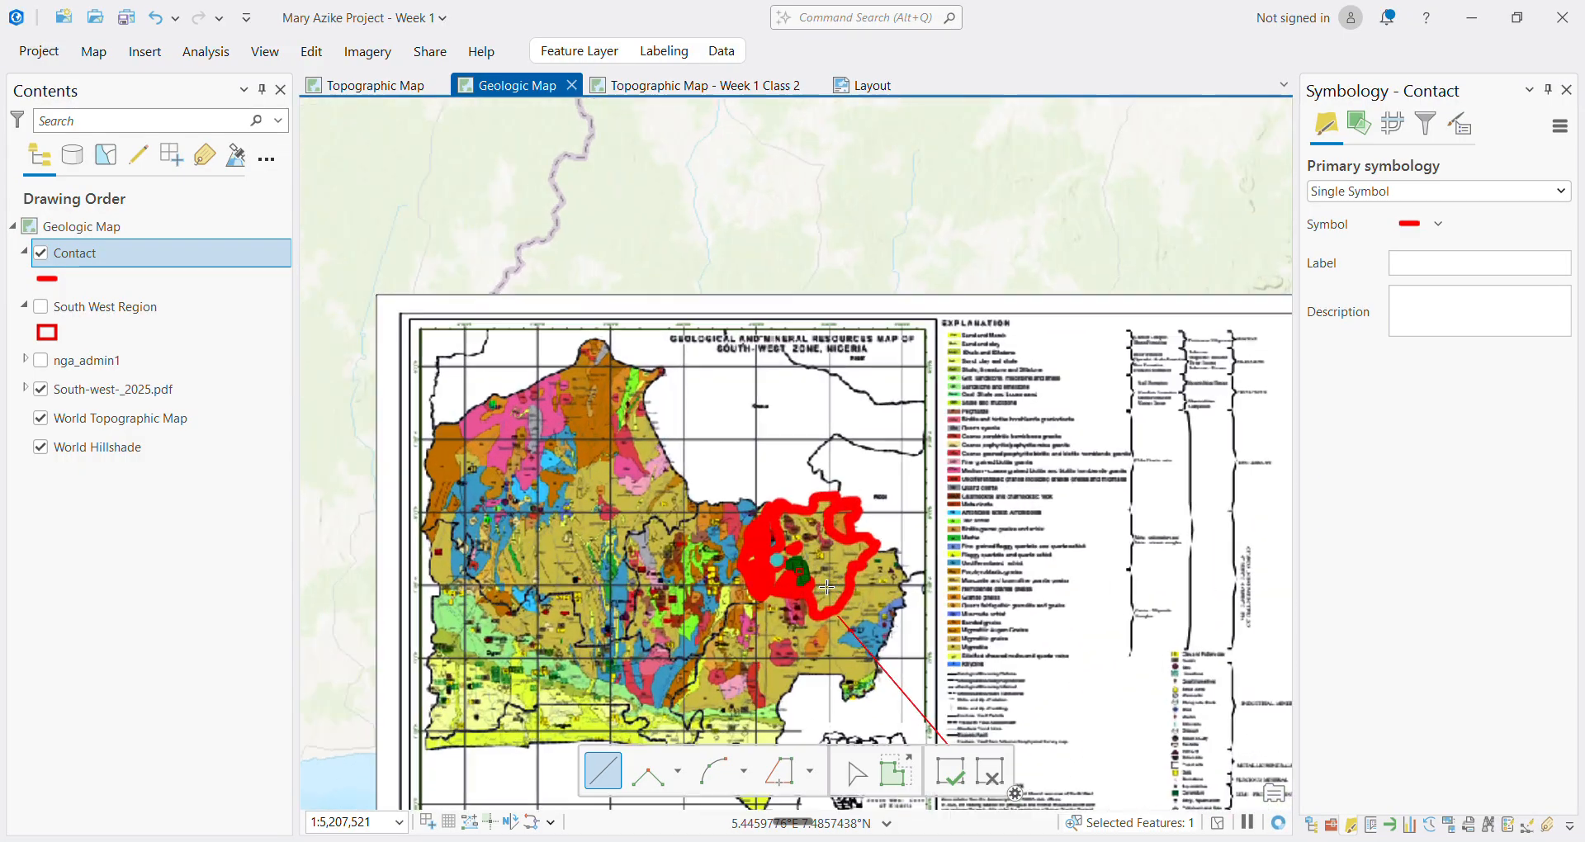
scroll(762, 564, up, 5)
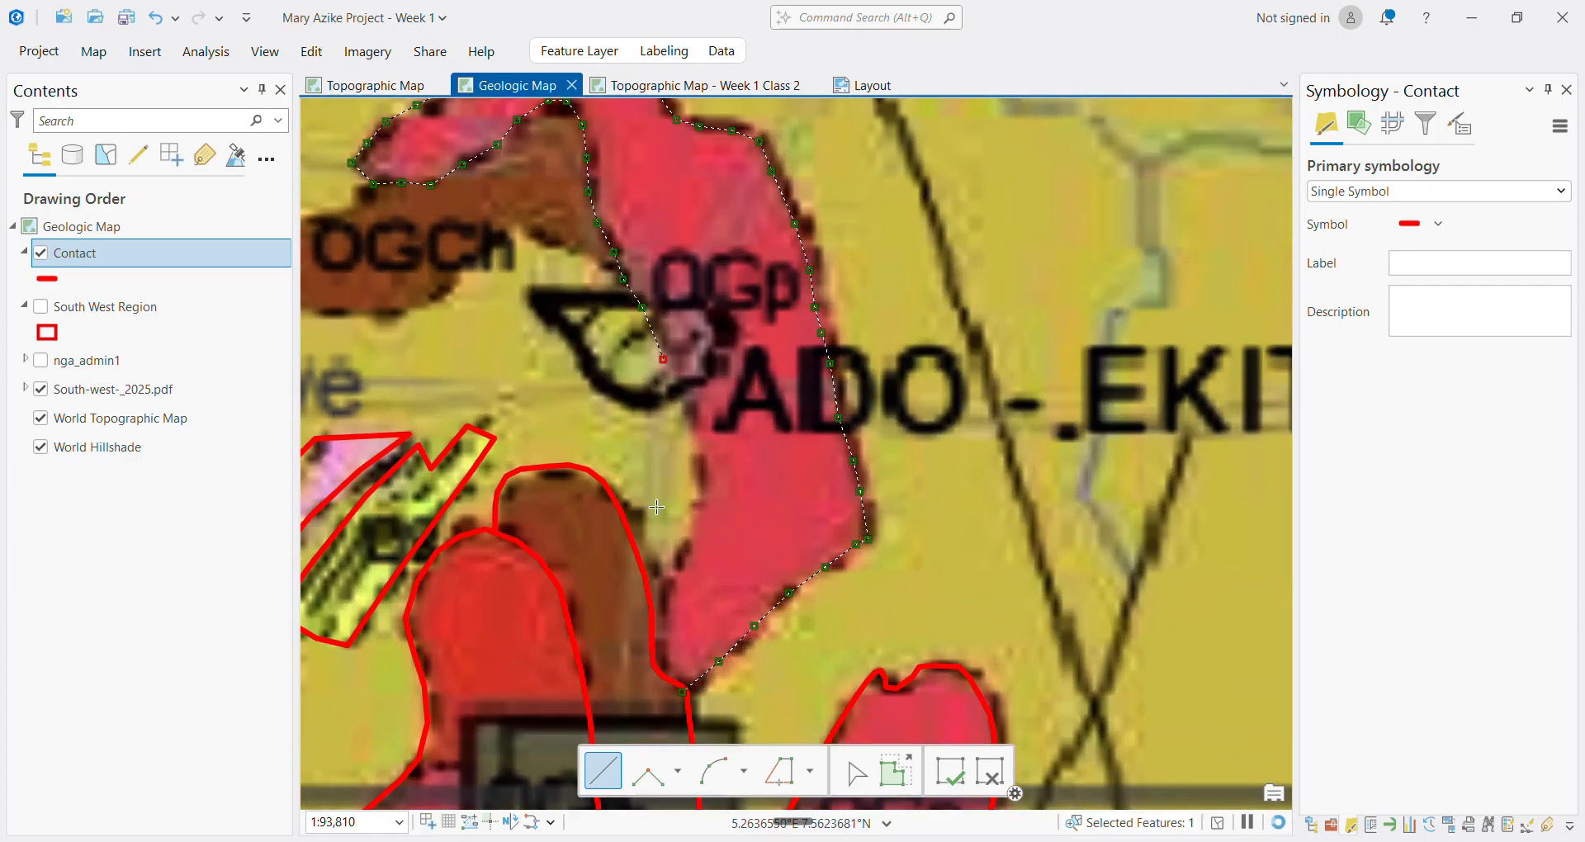
key(ctrl+z)
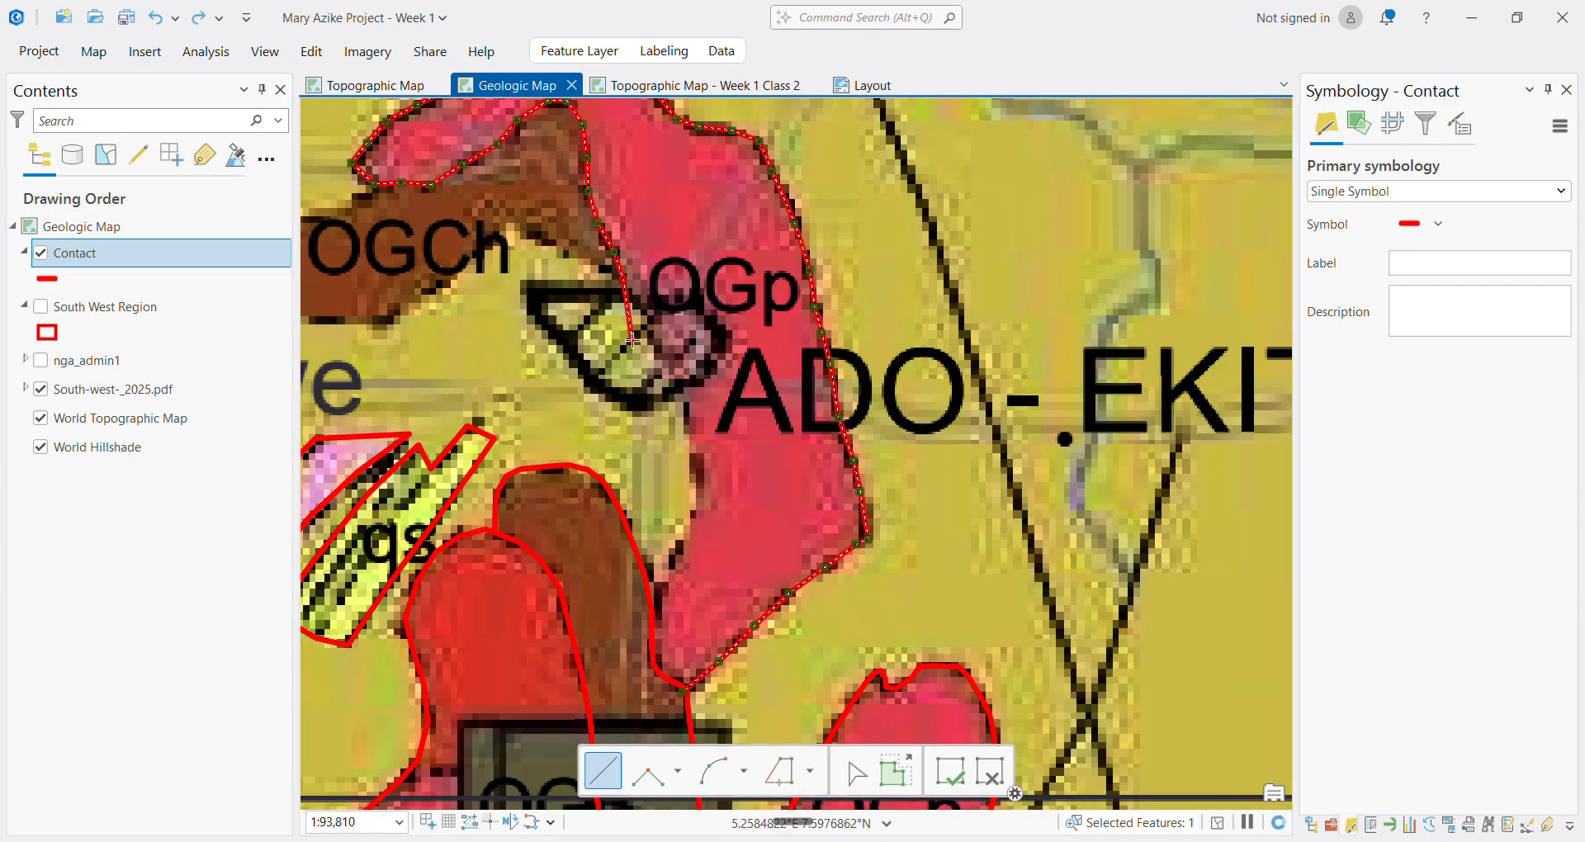
click(643, 298)
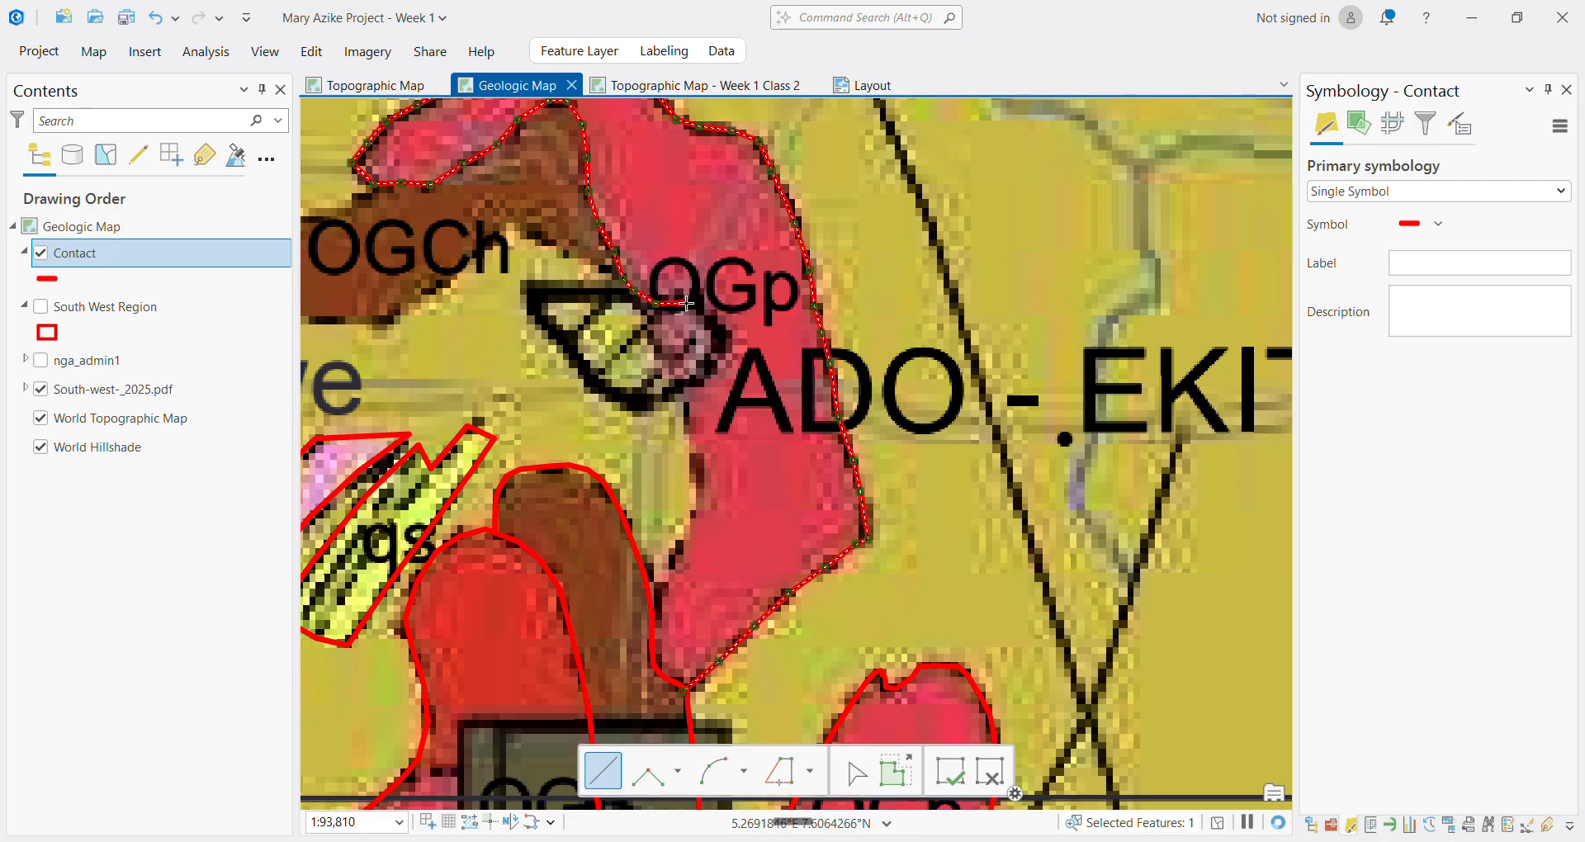
click(682, 303)
click(716, 323)
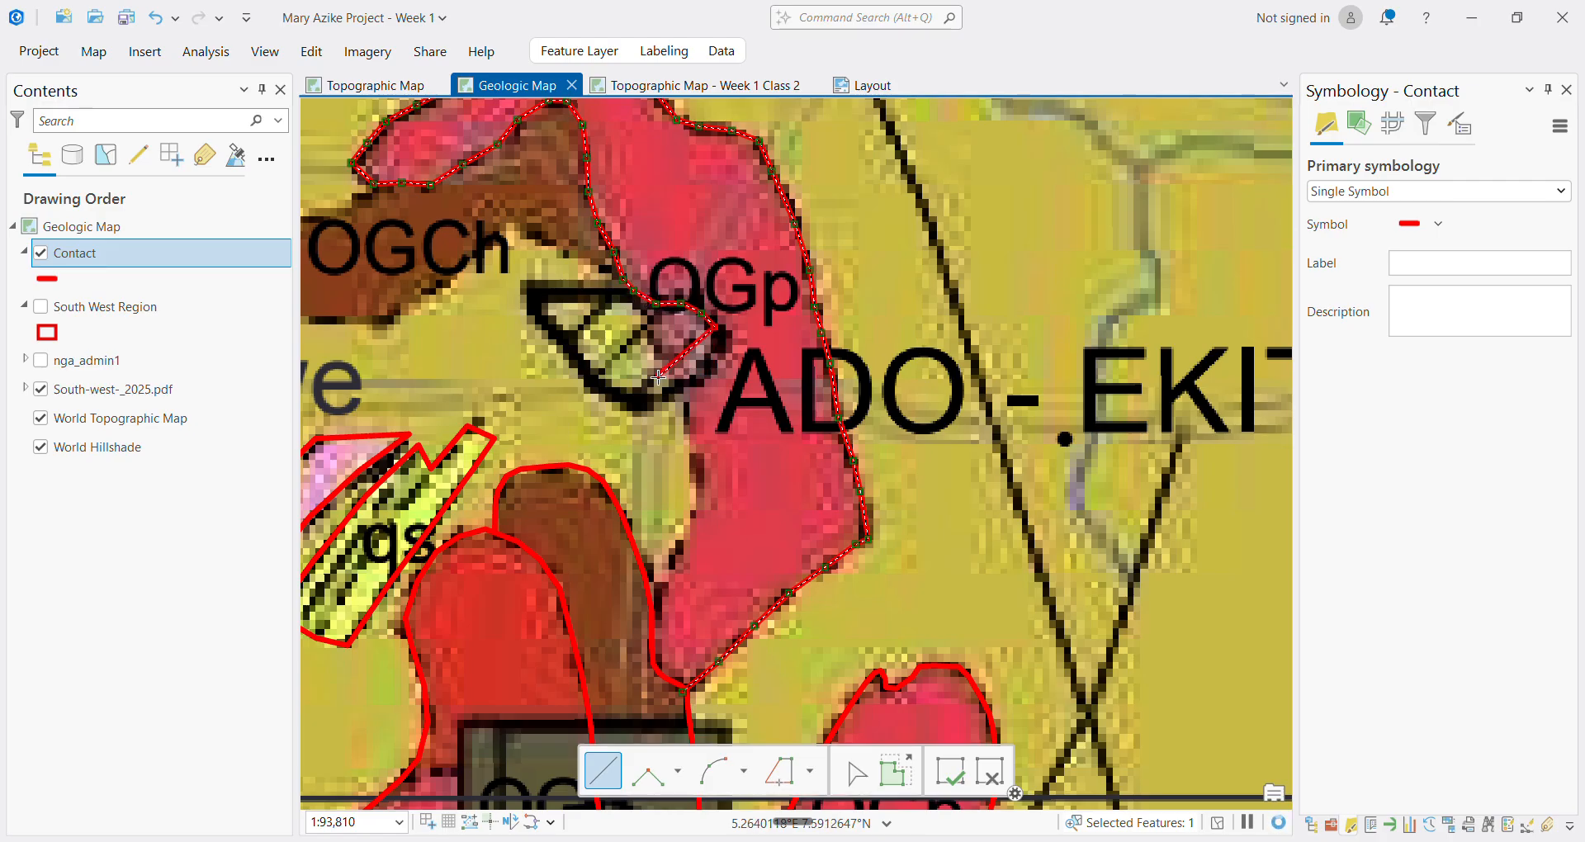
key(ctrl+z)
key(ctrl+z)
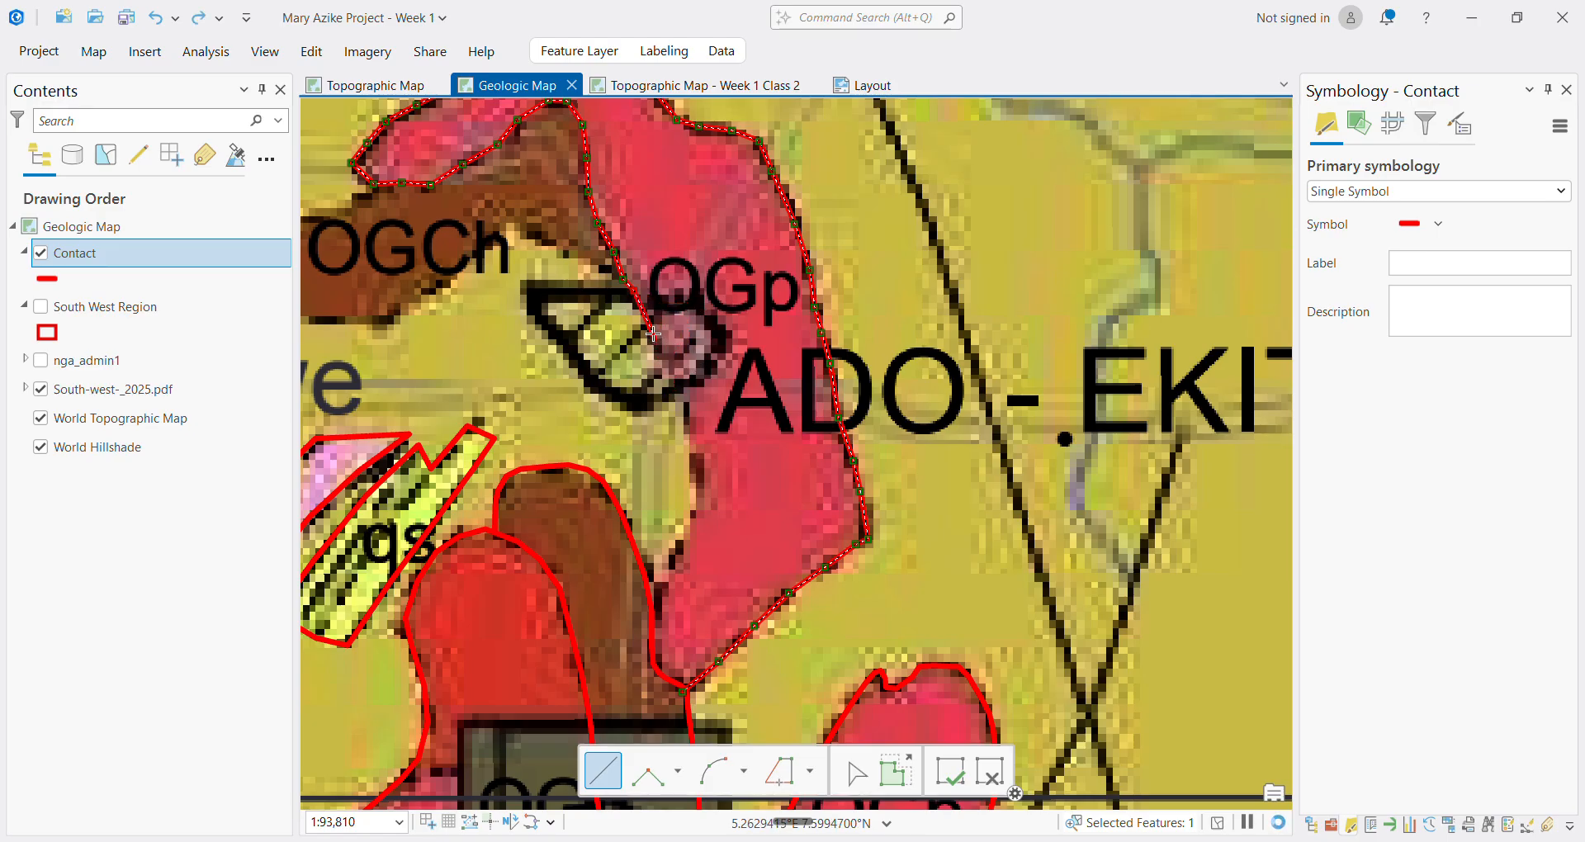
Continue the contact through the mineral symbol and down the Ado-Ekiti OGp unit's western edge to the existing OGCh contact, finishing the line
click(661, 350)
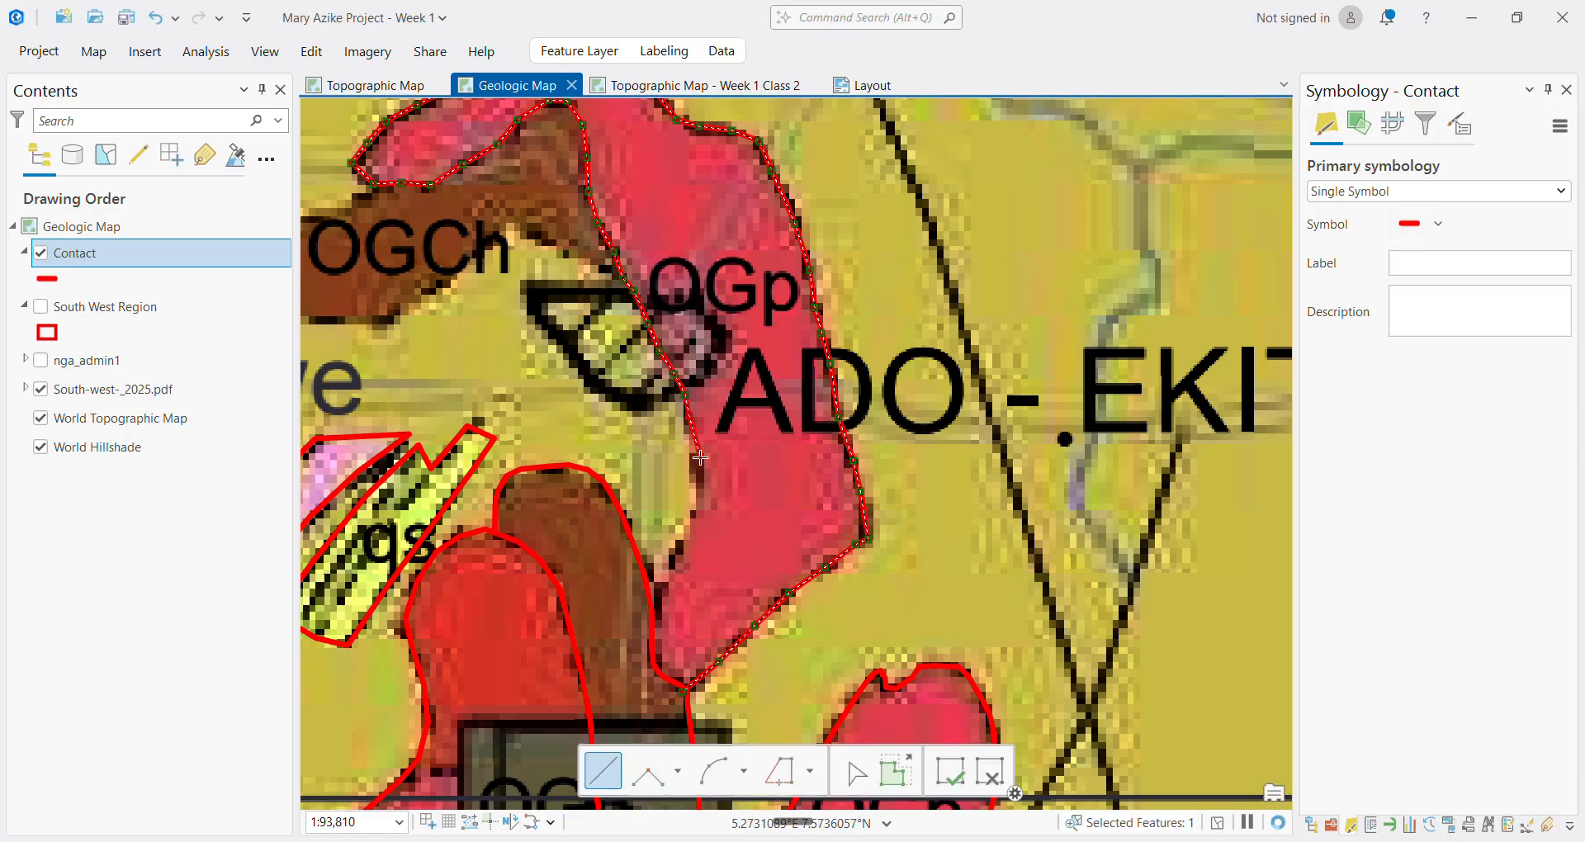
click(702, 494)
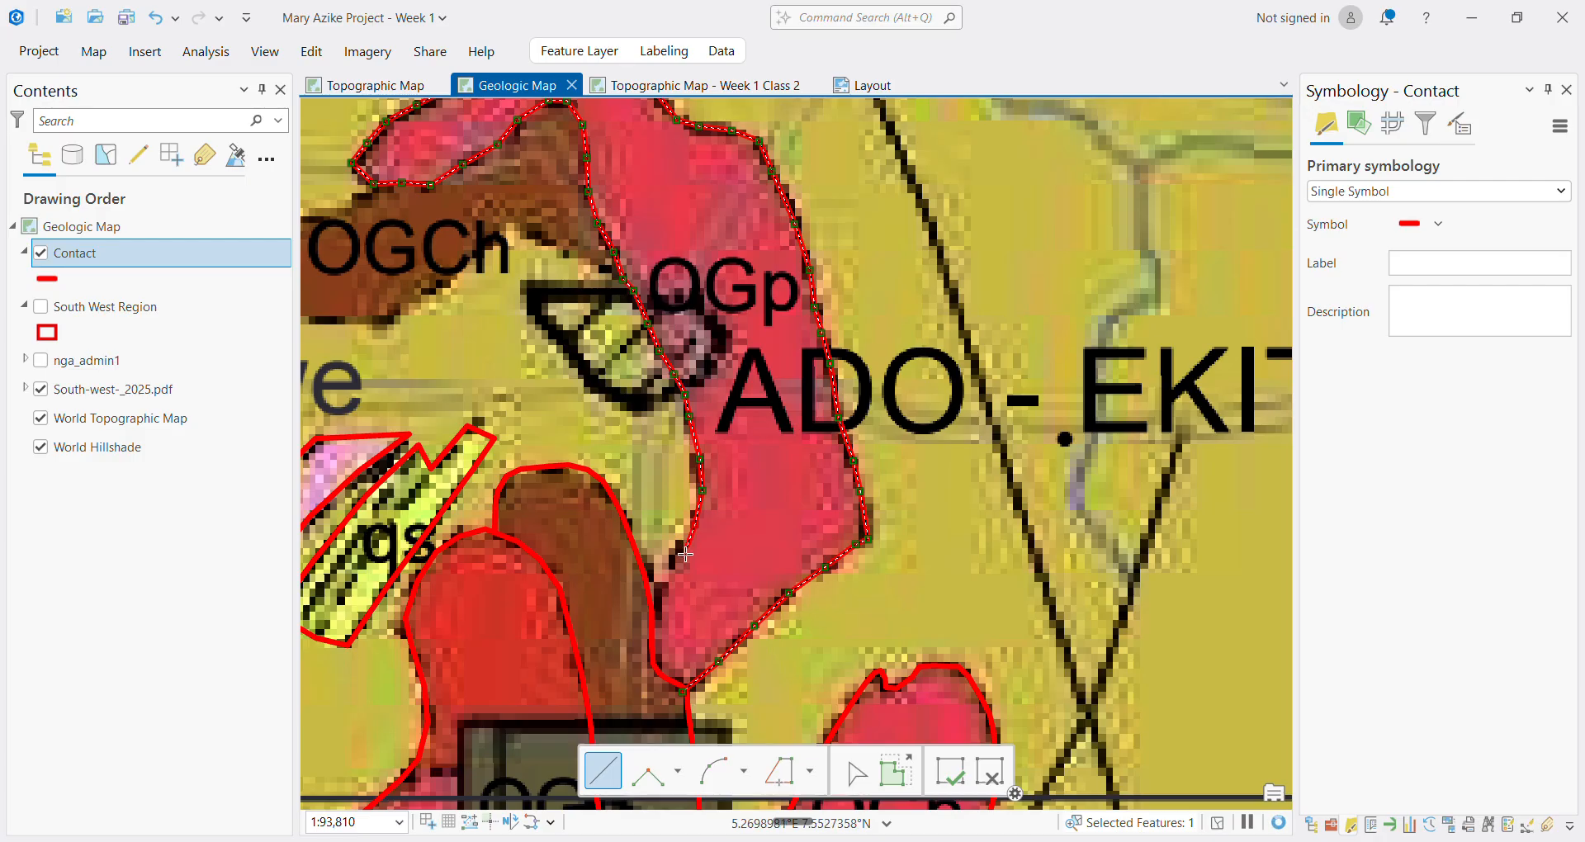
double_click(651, 612)
Examine the Ekiti area of the geologic map for units whose contacts are still untraced
scroll(660, 627, down, 5)
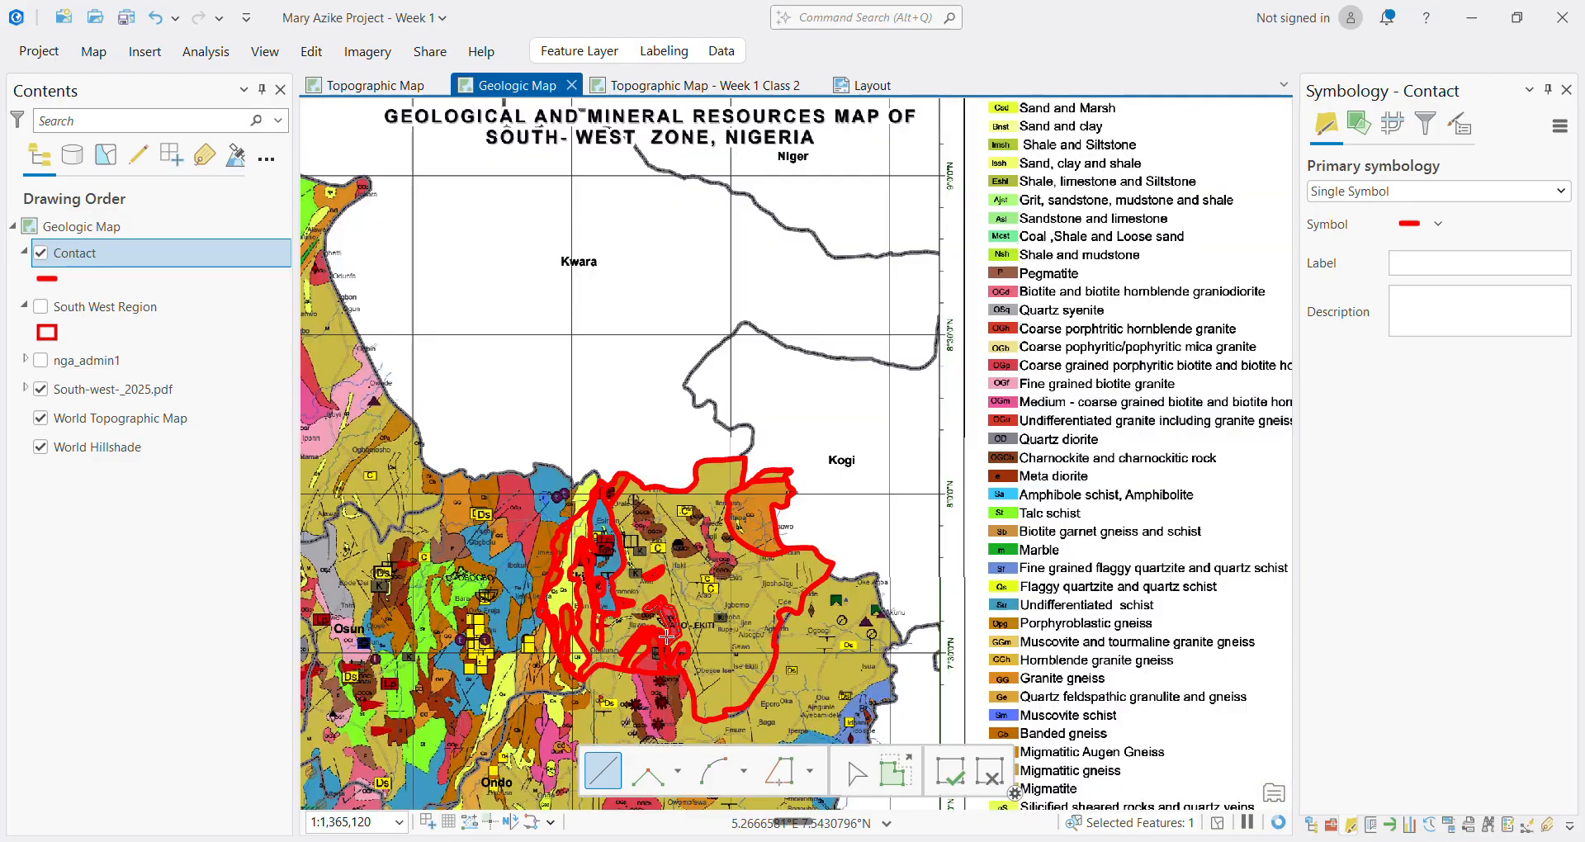
scroll(666, 631, up, 3)
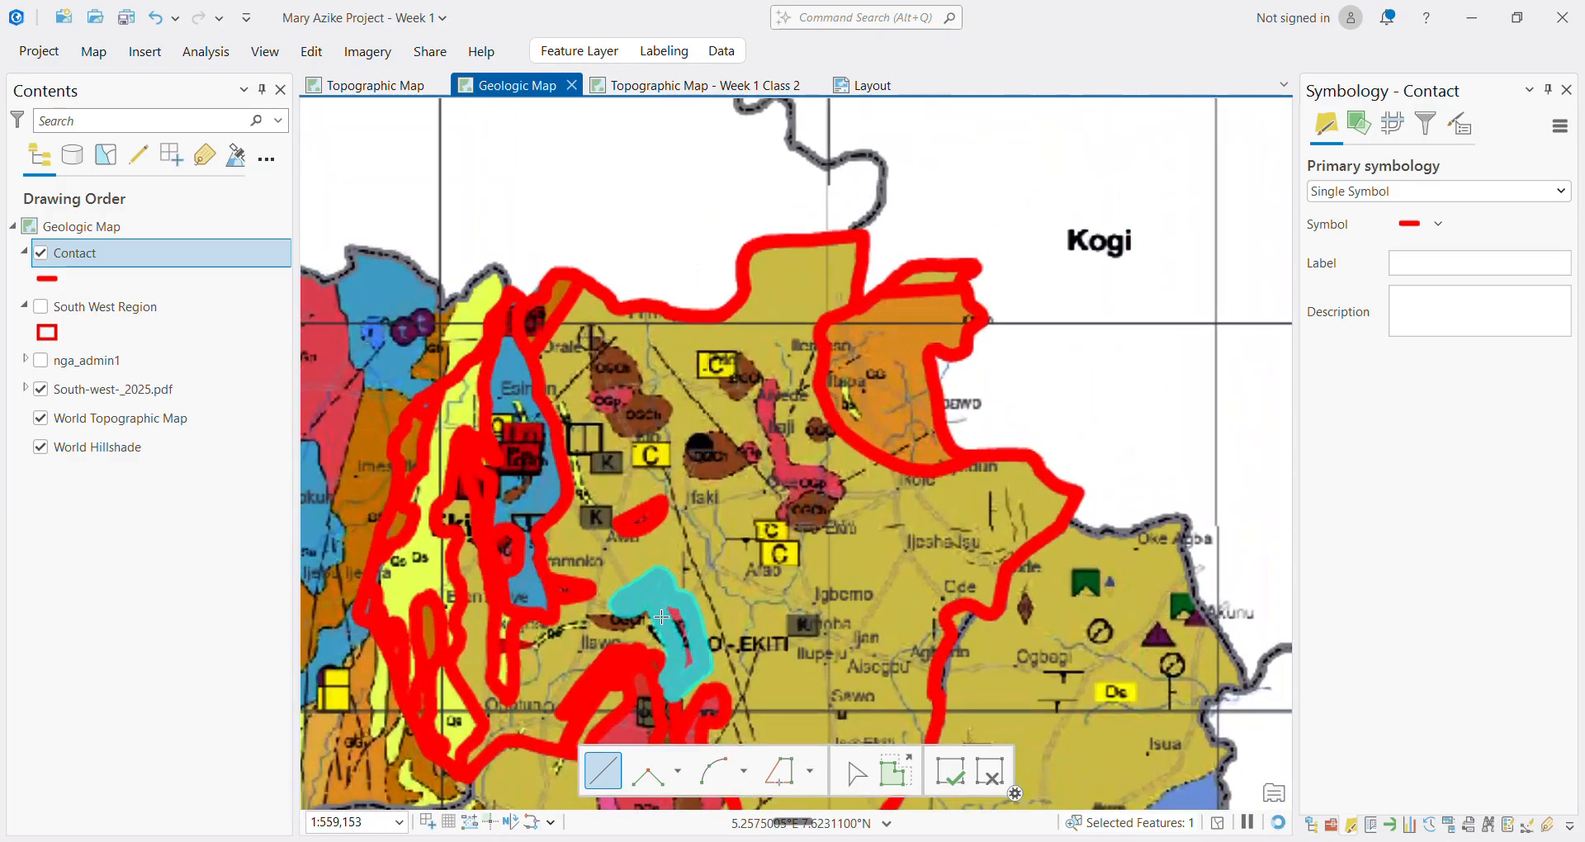
scroll(1079, 510, down, 4)
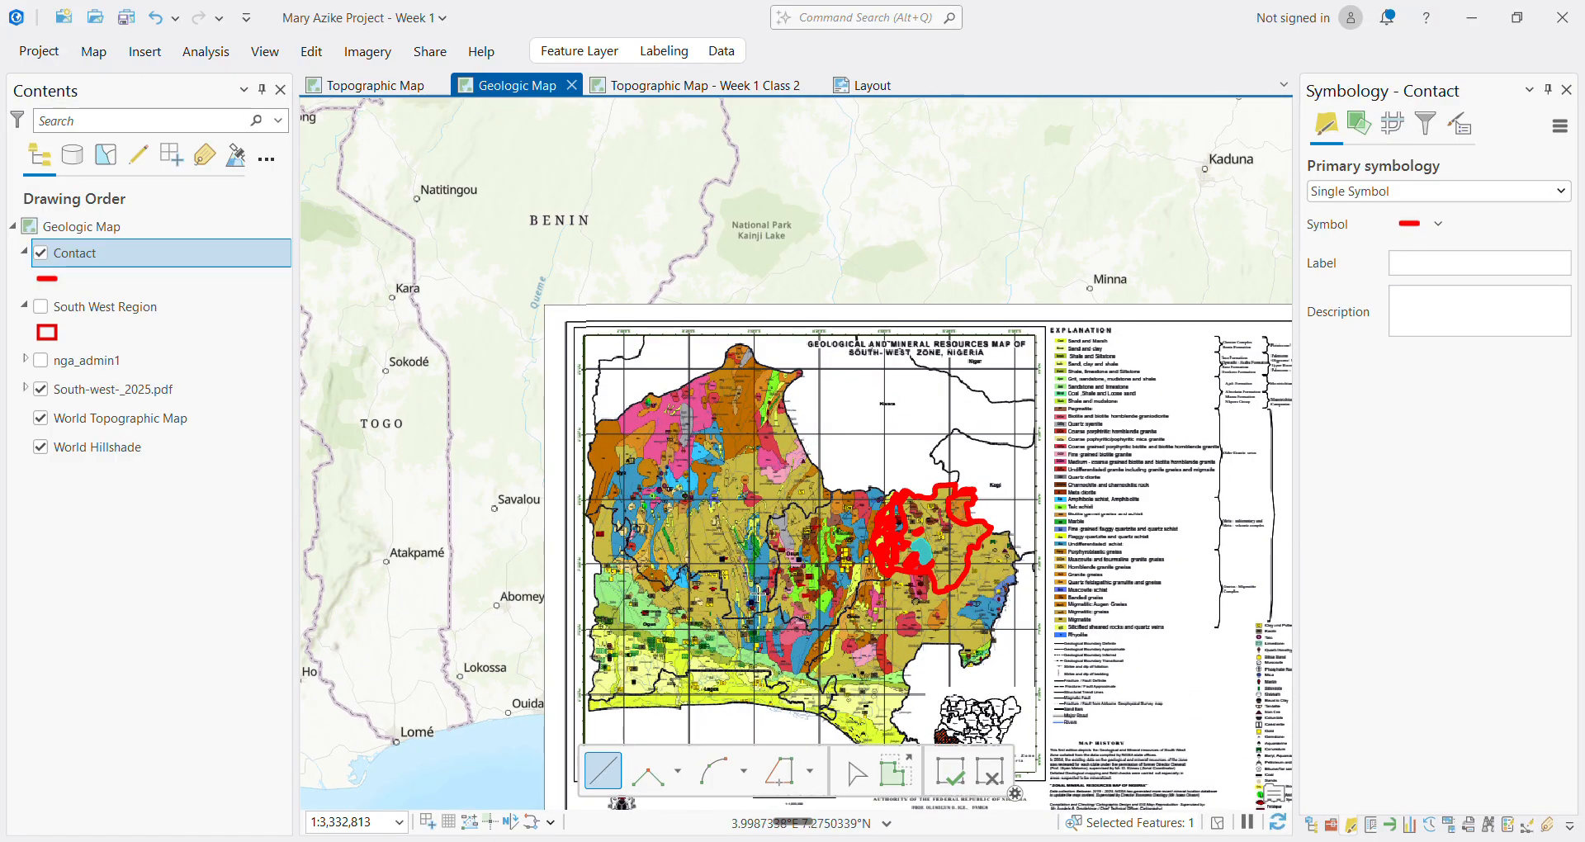
scroll(831, 575, up, 3)
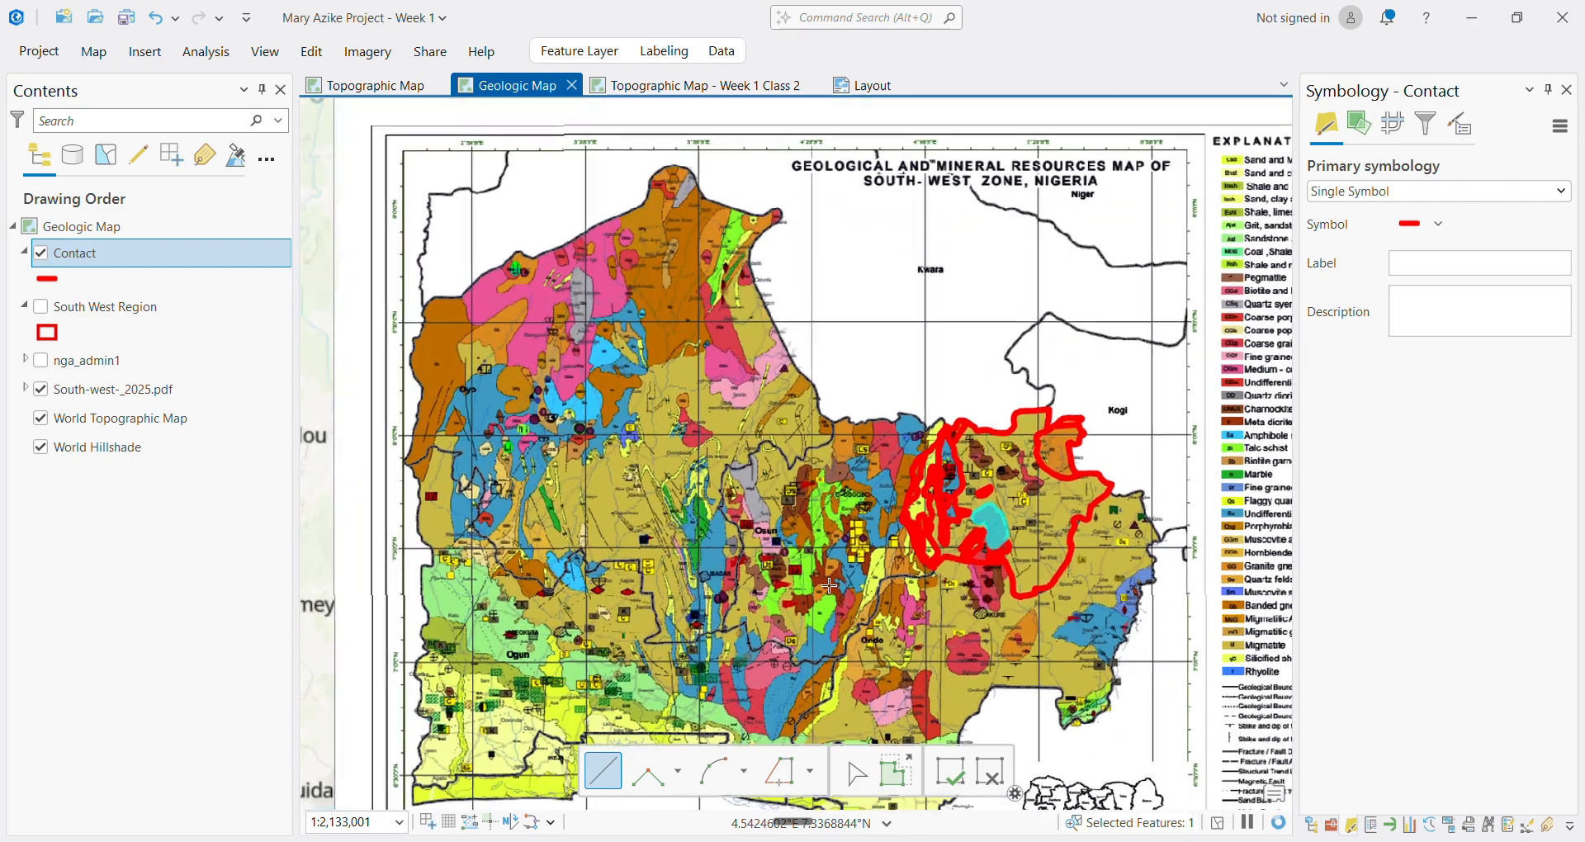
scroll(1239, 465, down, 5)
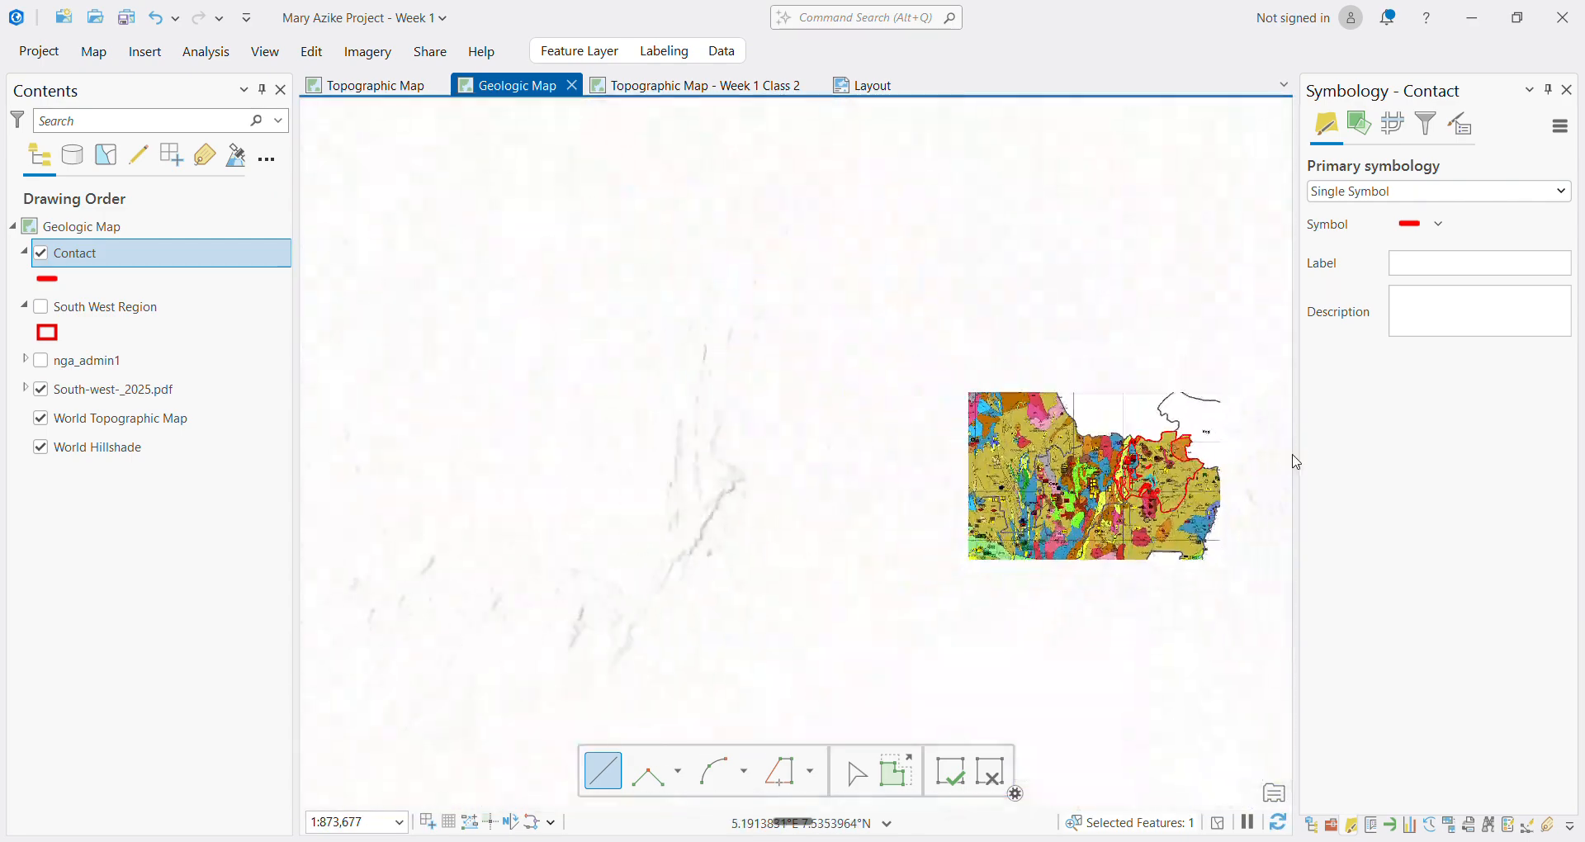
scroll(1239, 465, up, 5)
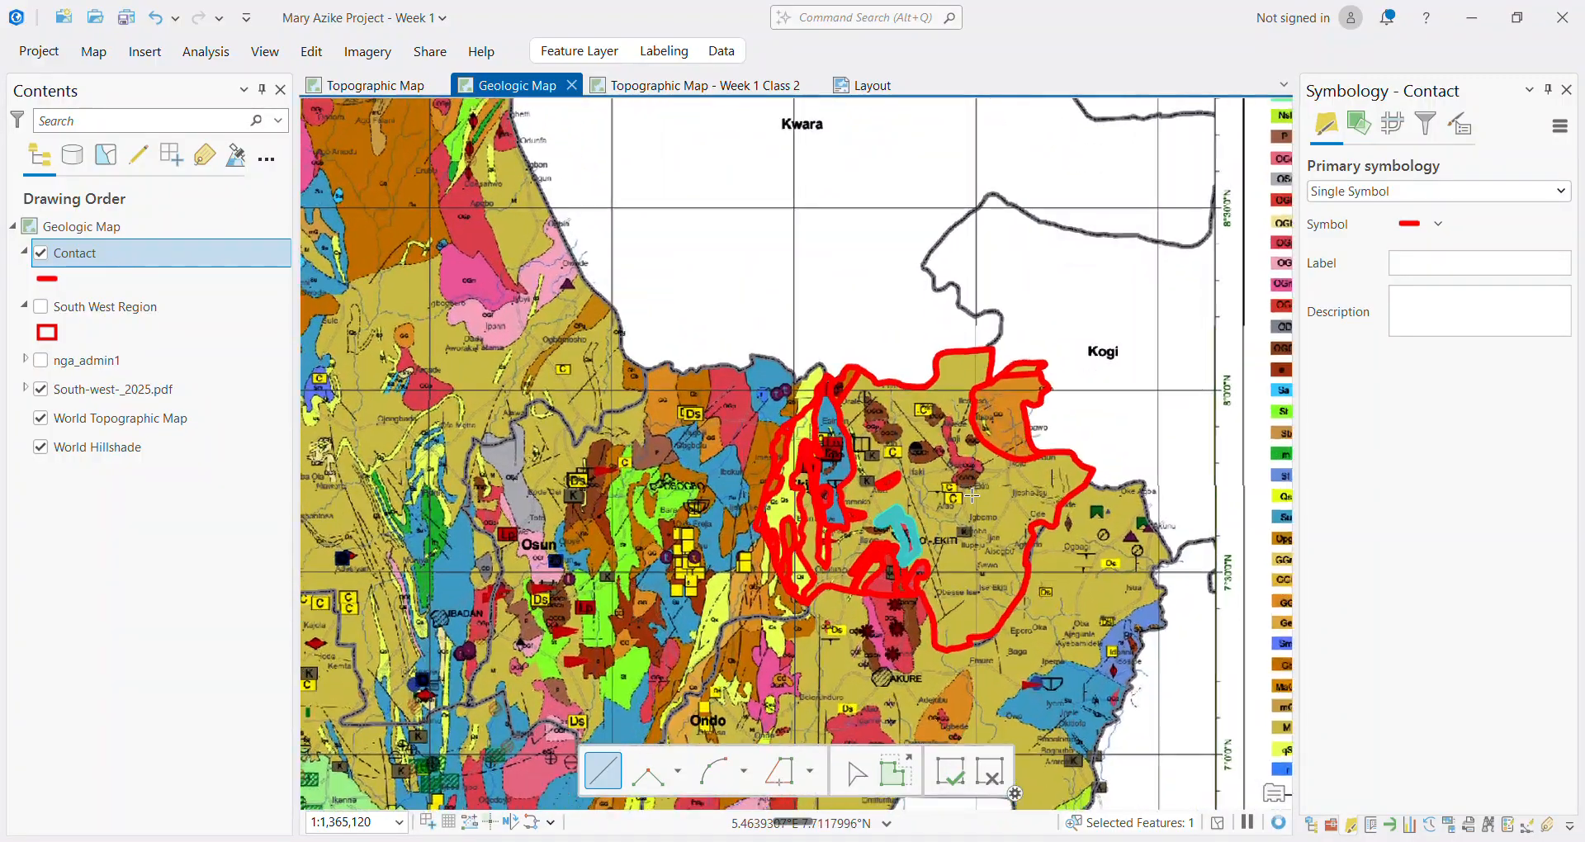
scroll(726, 491, up, 3)
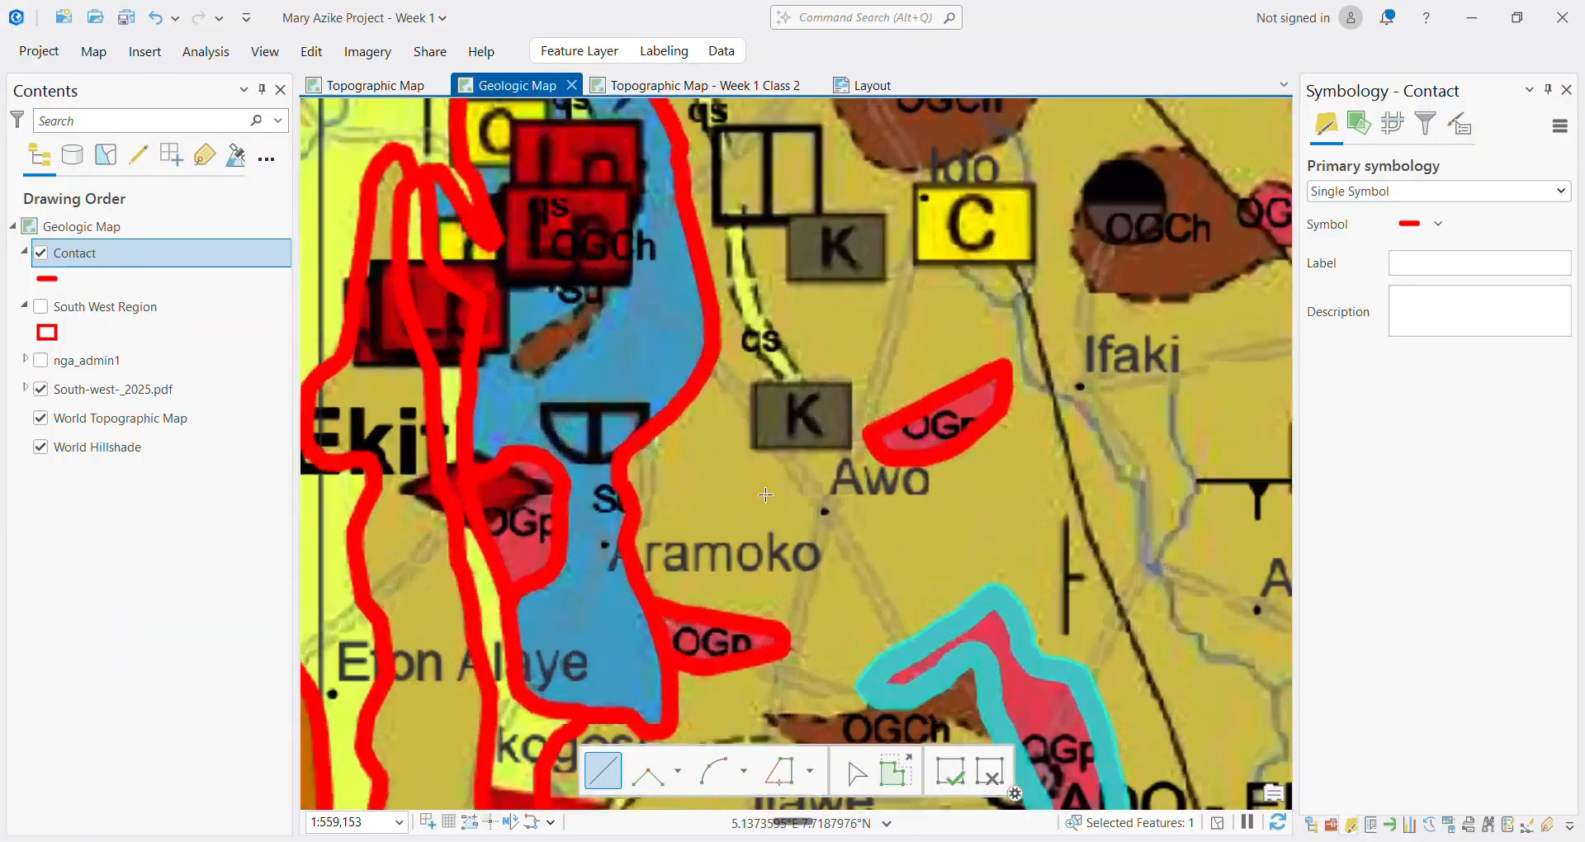
scroll(839, 448, down, 2)
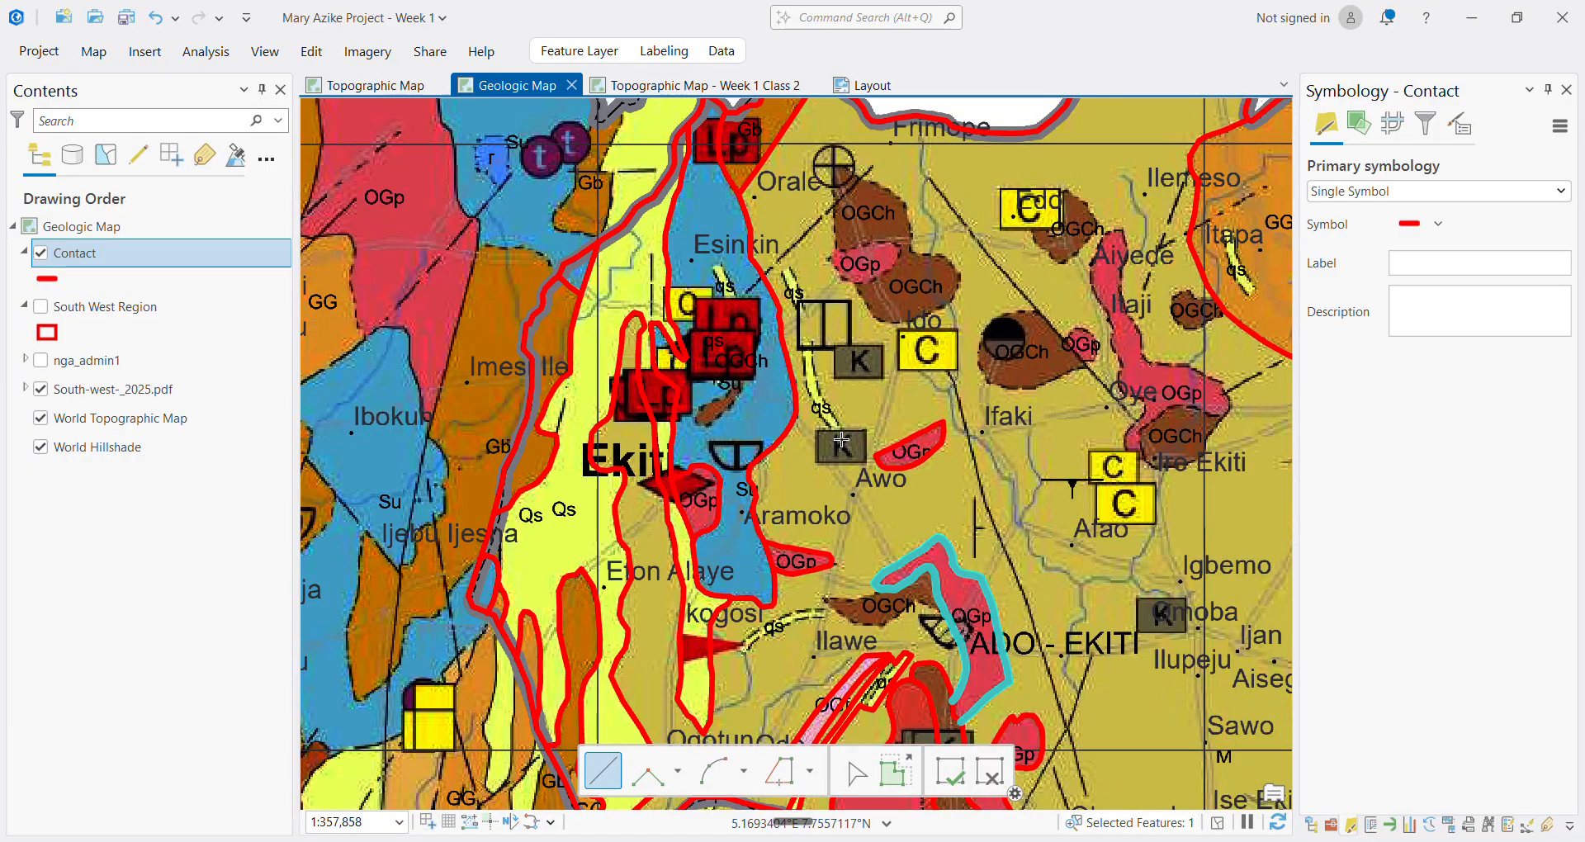
scroll(869, 450, down, 1)
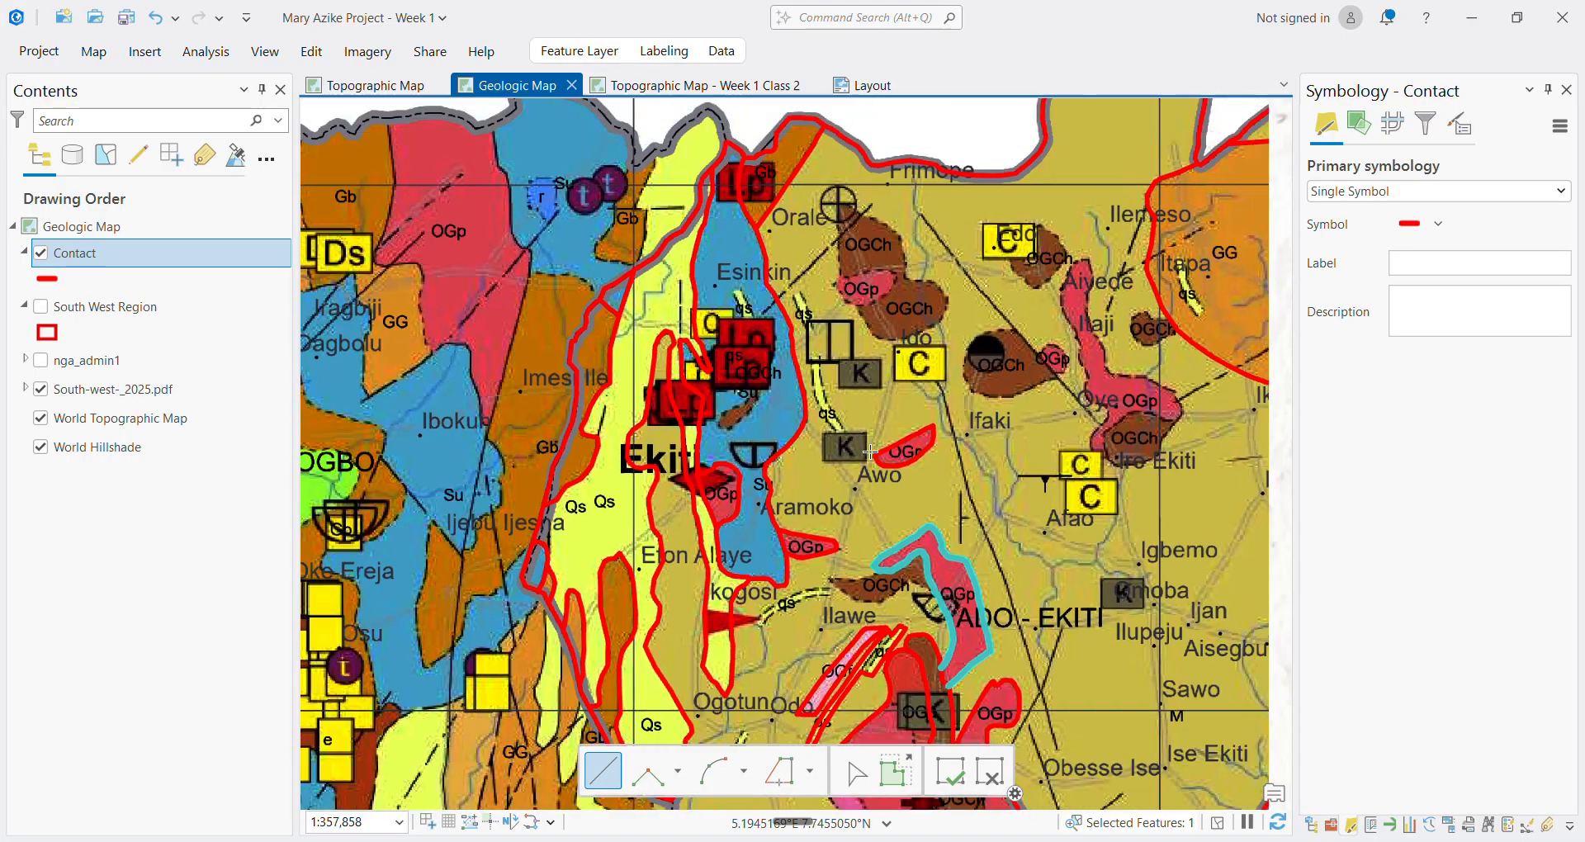
scroll(902, 389, up, 2)
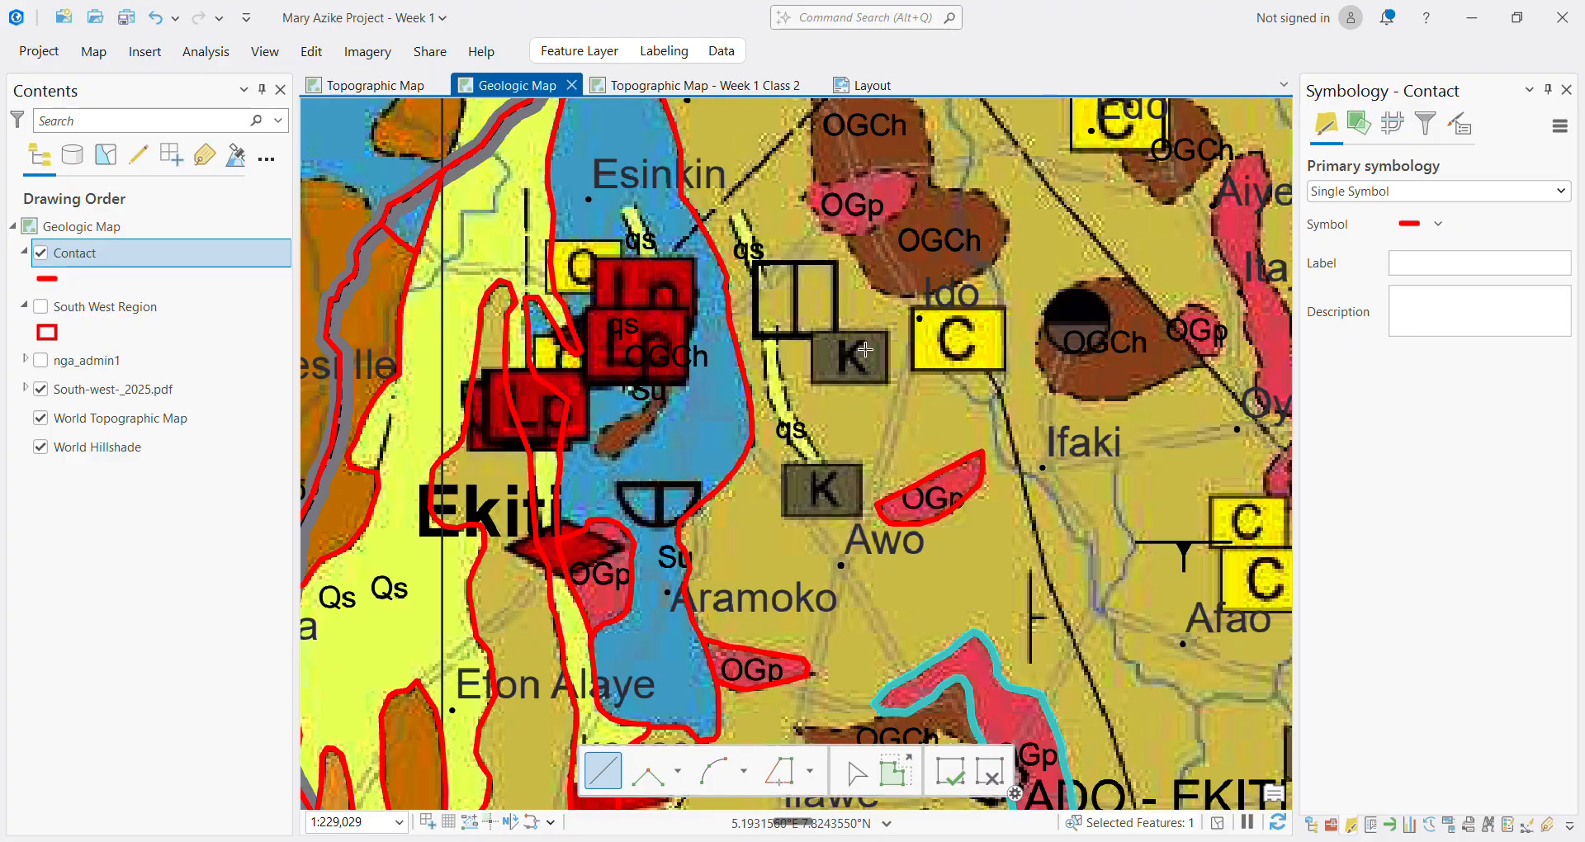
scroll(920, 242, down, 2)
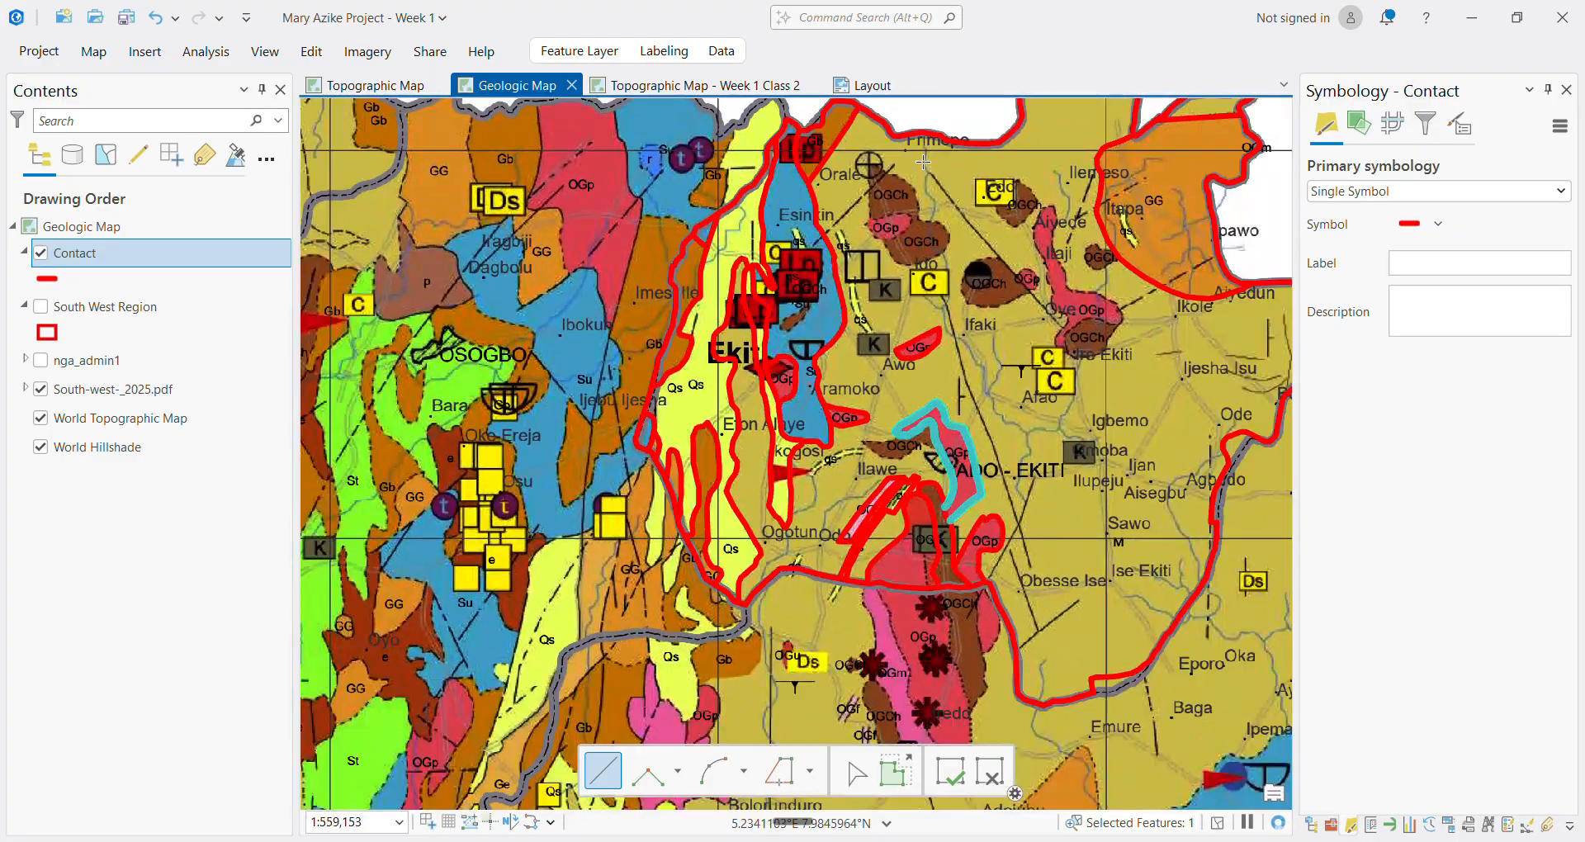
Trace a contact around the northern, eastern and southern edges of the OGp unit between the two OGCh bodies north-west of Ido
scroll(923, 163, up, 3)
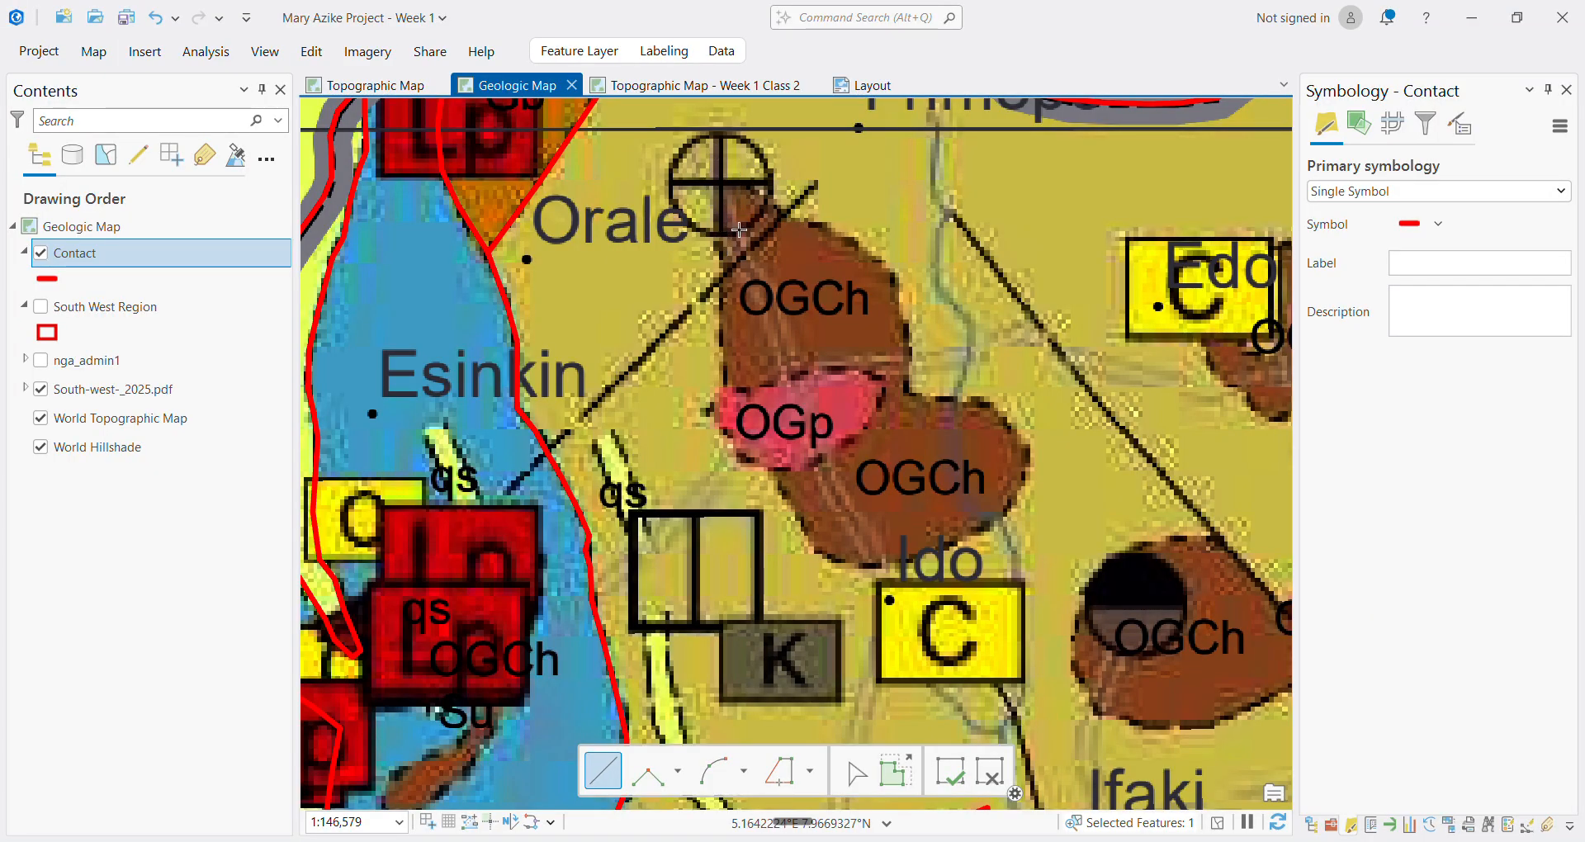
scroll(719, 180, up, 1)
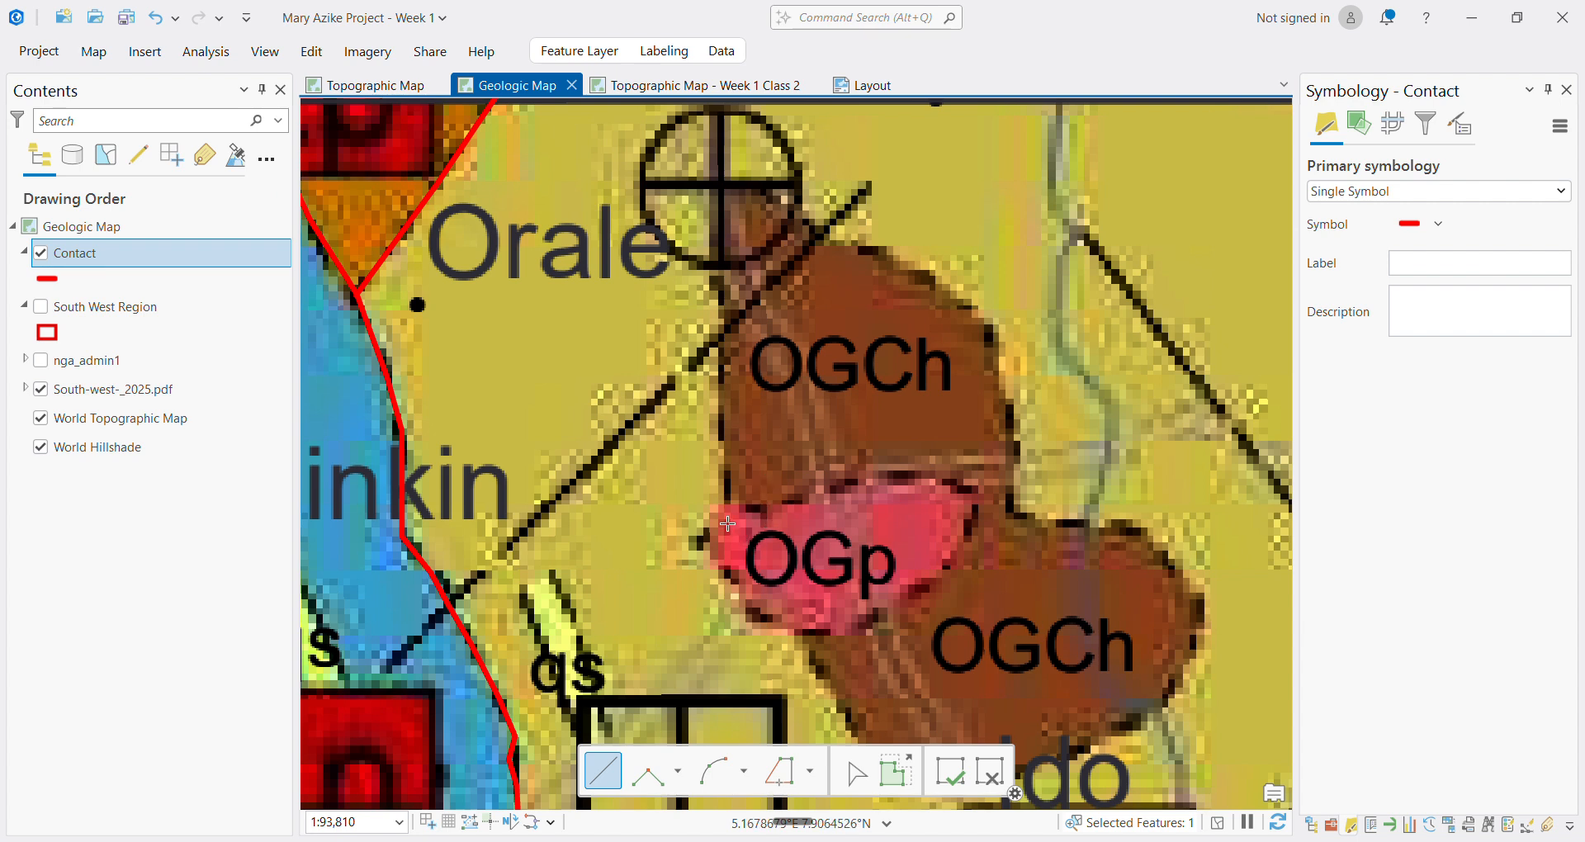
click(719, 502)
click(796, 503)
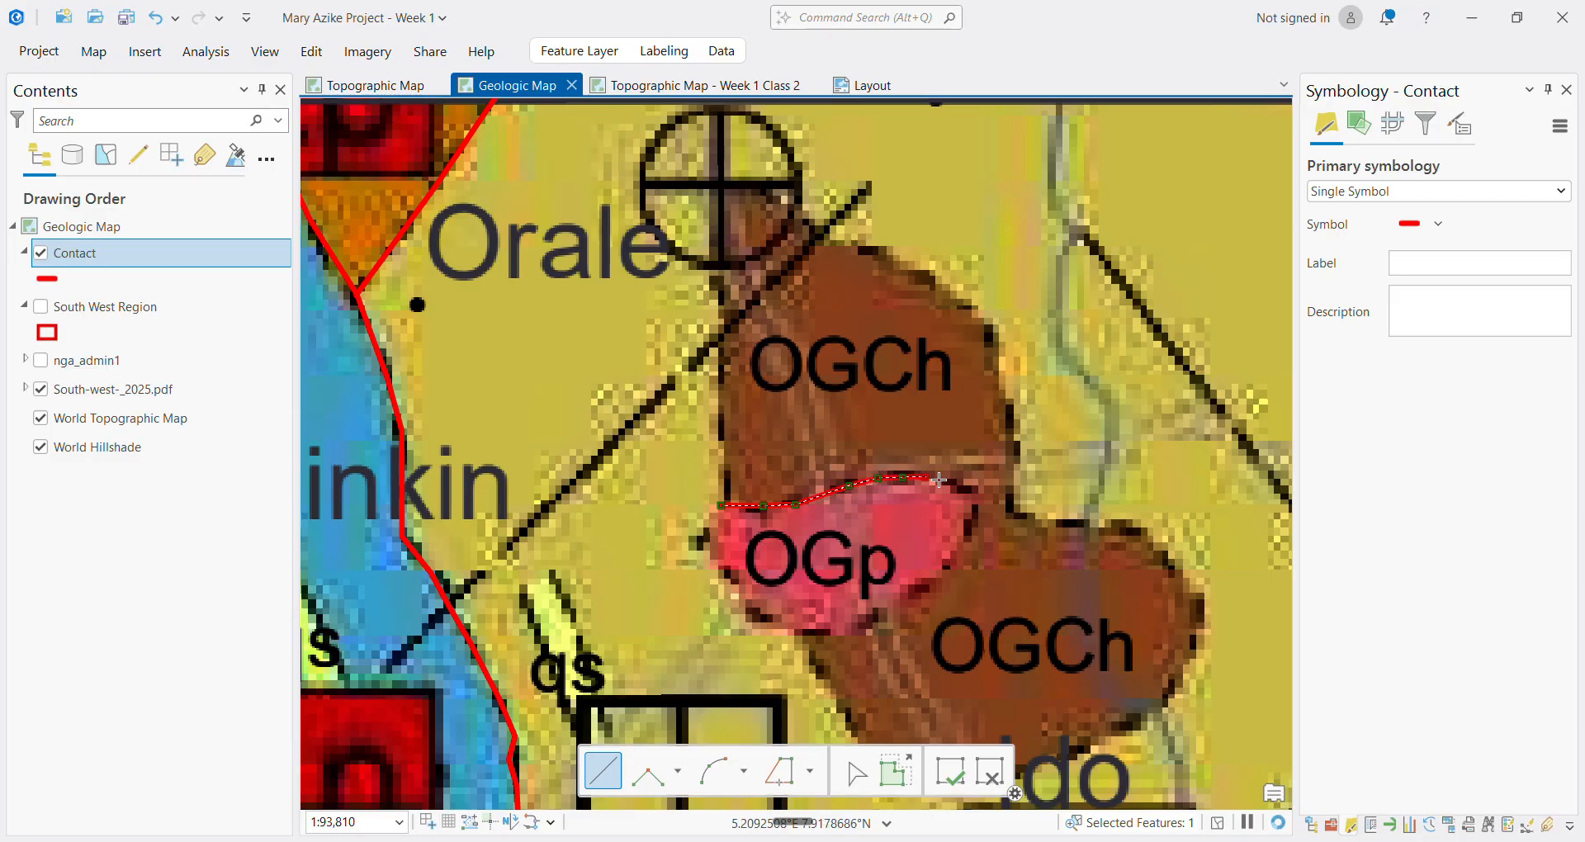
click(951, 487)
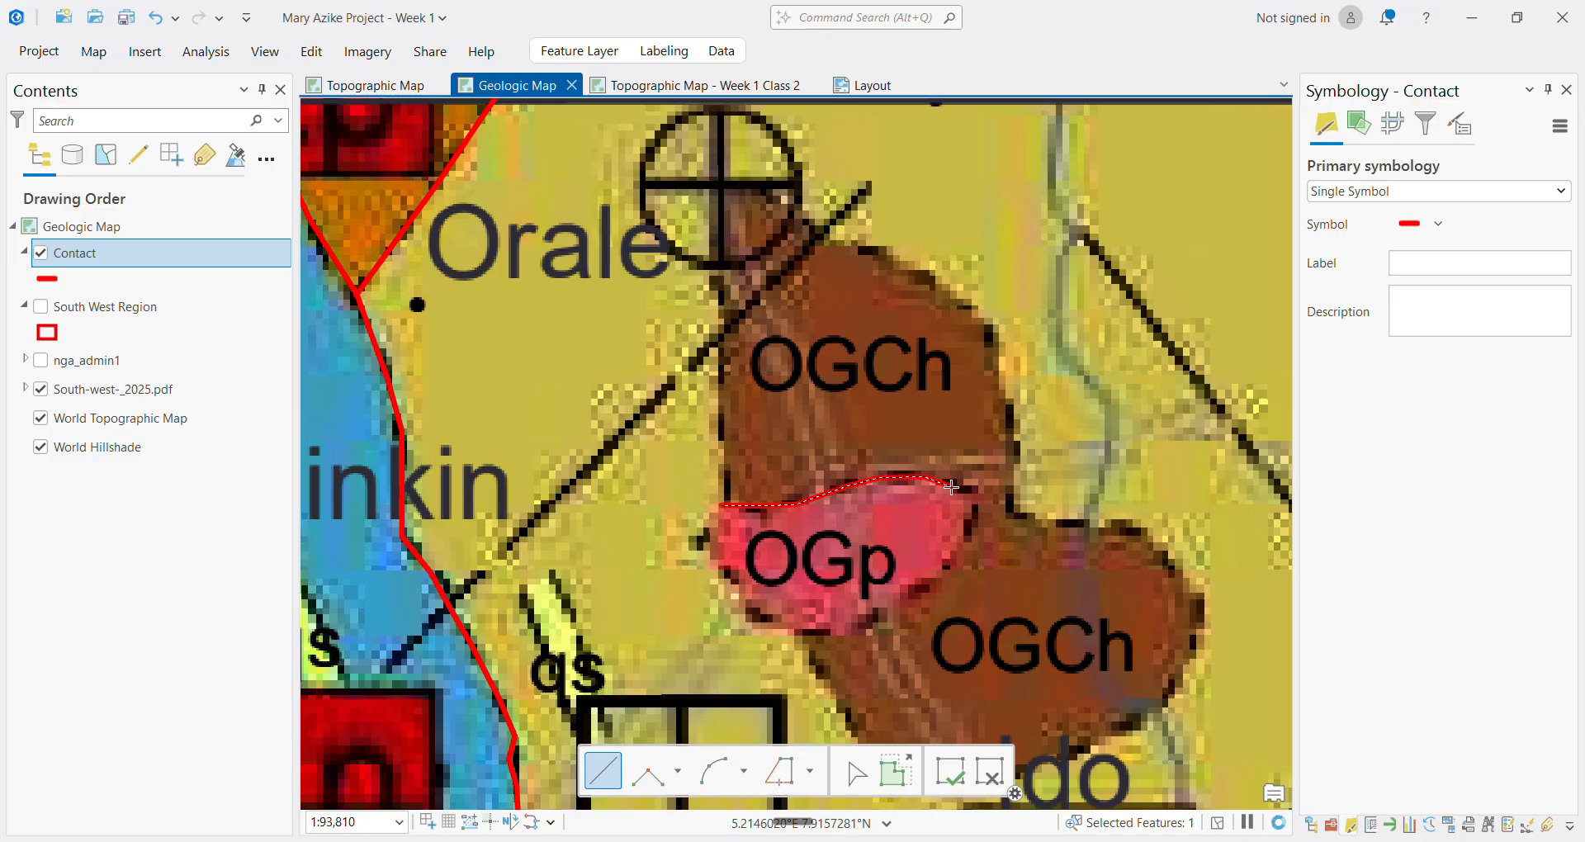
click(961, 550)
click(928, 587)
click(893, 612)
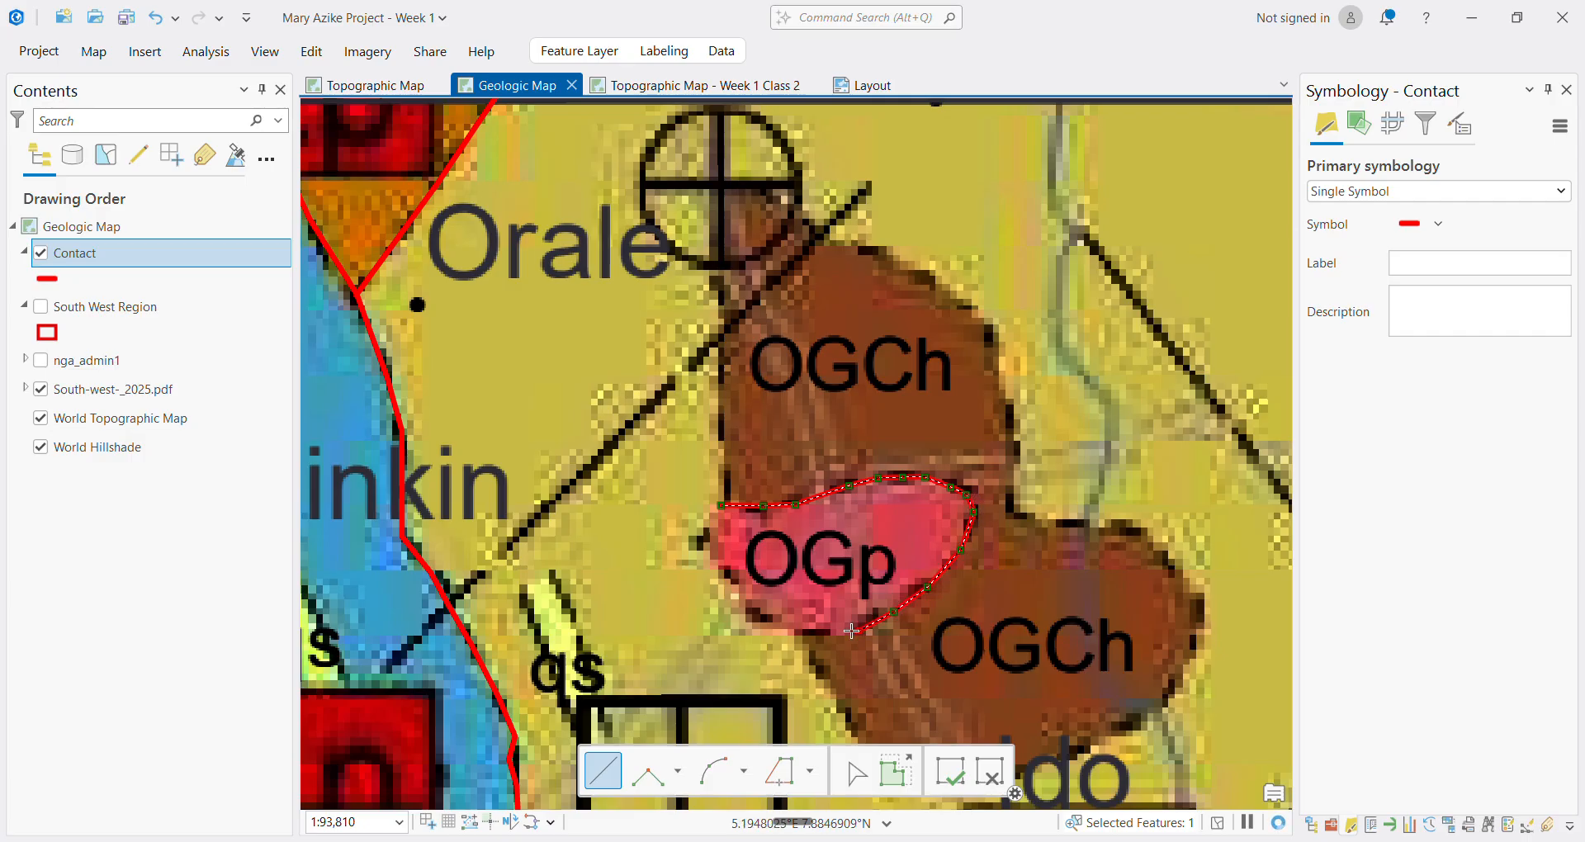
click(810, 632)
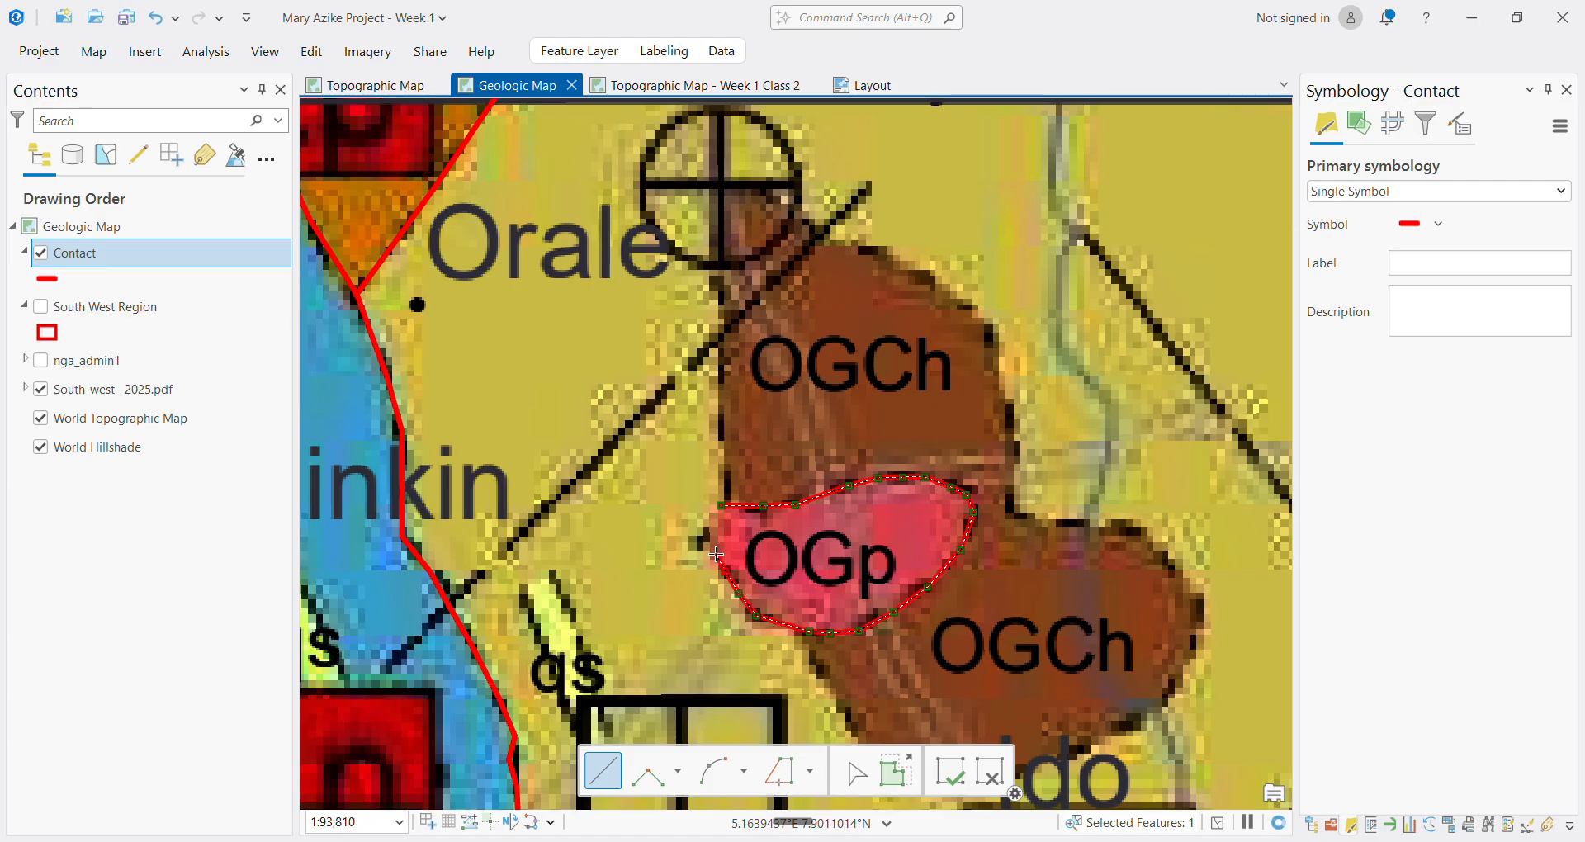
Close the contact up the western edge of the OGp unit north-west of Ido to its starting point and finish the line
scroll(712, 501, up, 5)
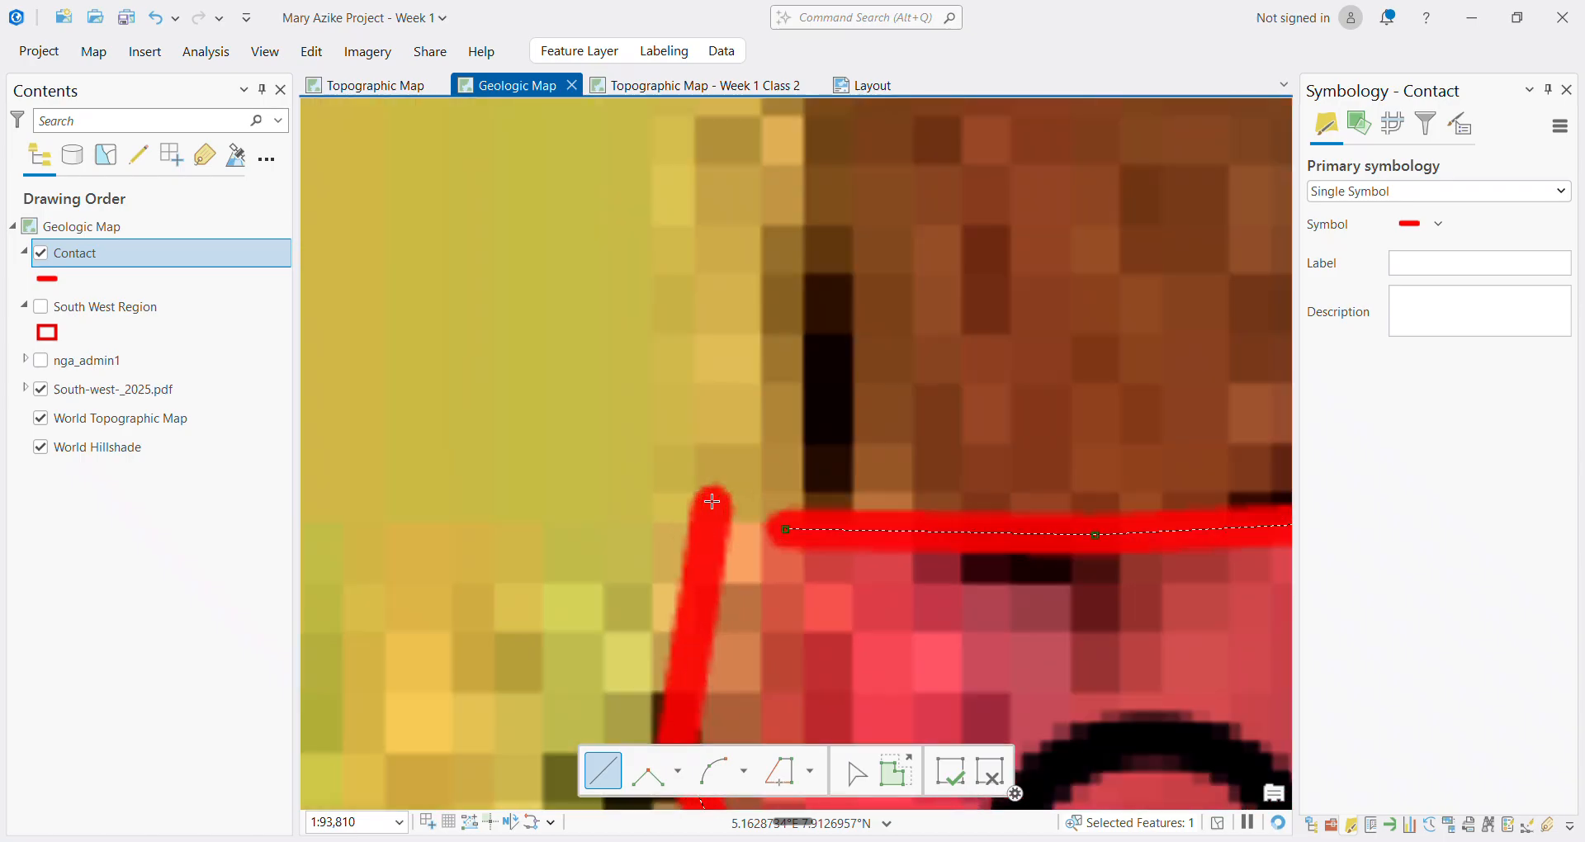
scroll(711, 501, up, 3)
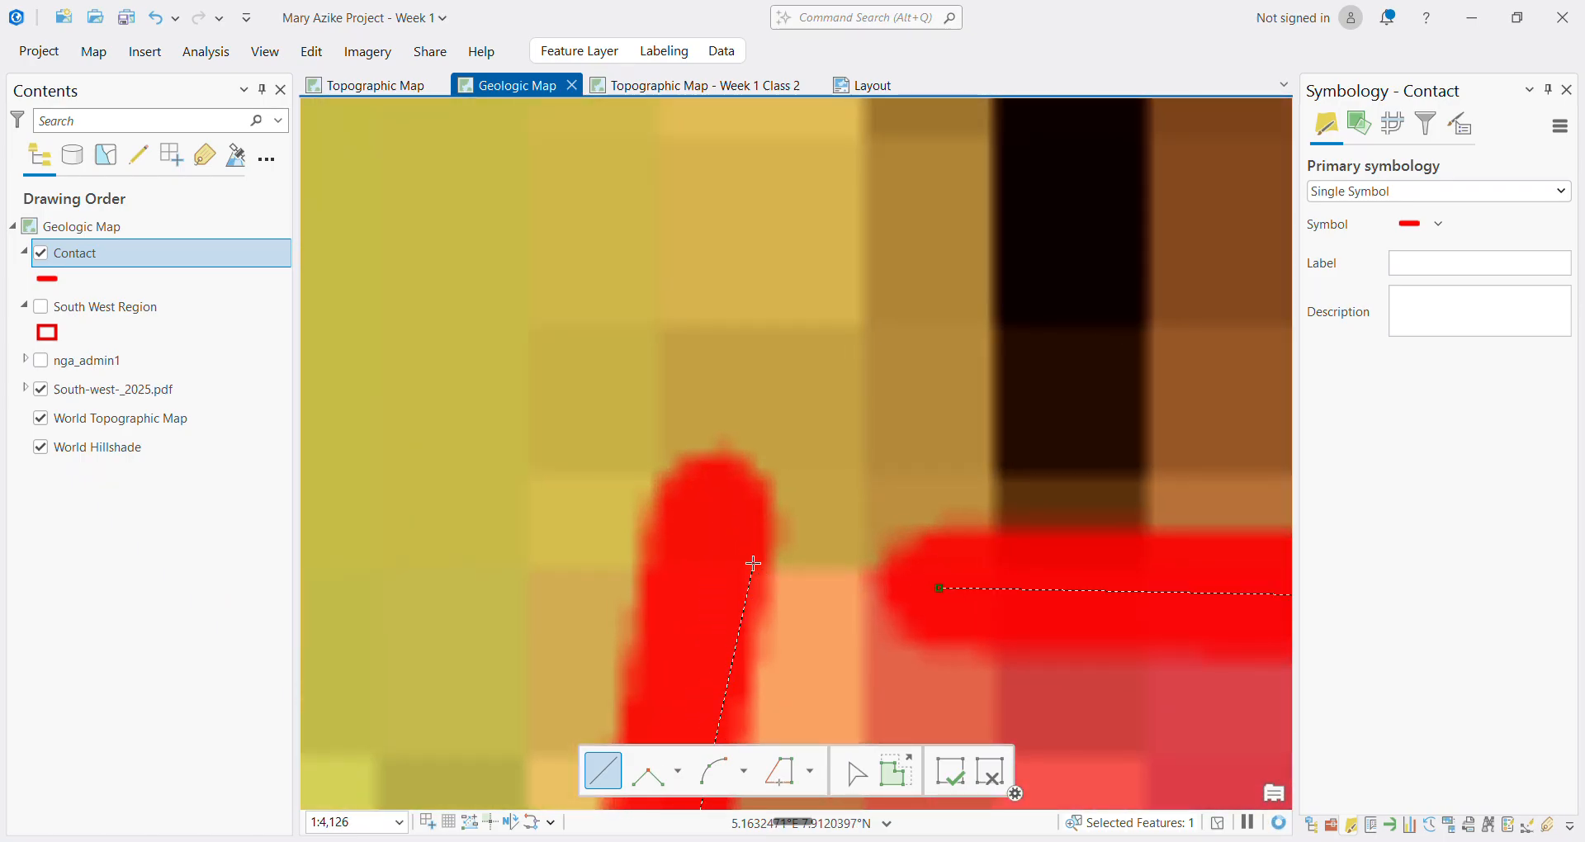
scroll(782, 673, down, 3)
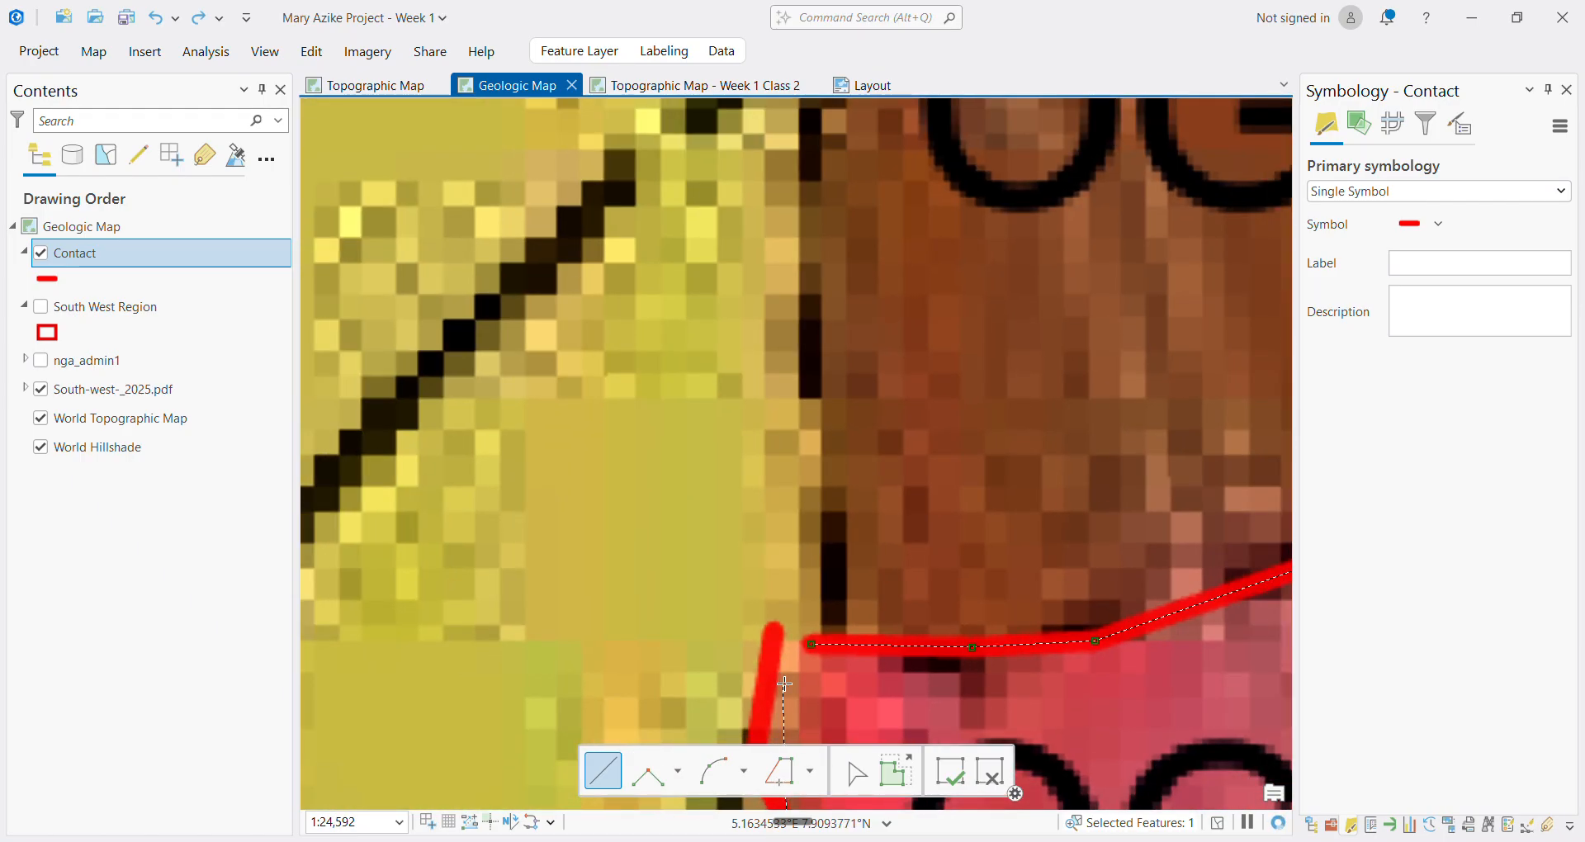
scroll(776, 730, down, 3)
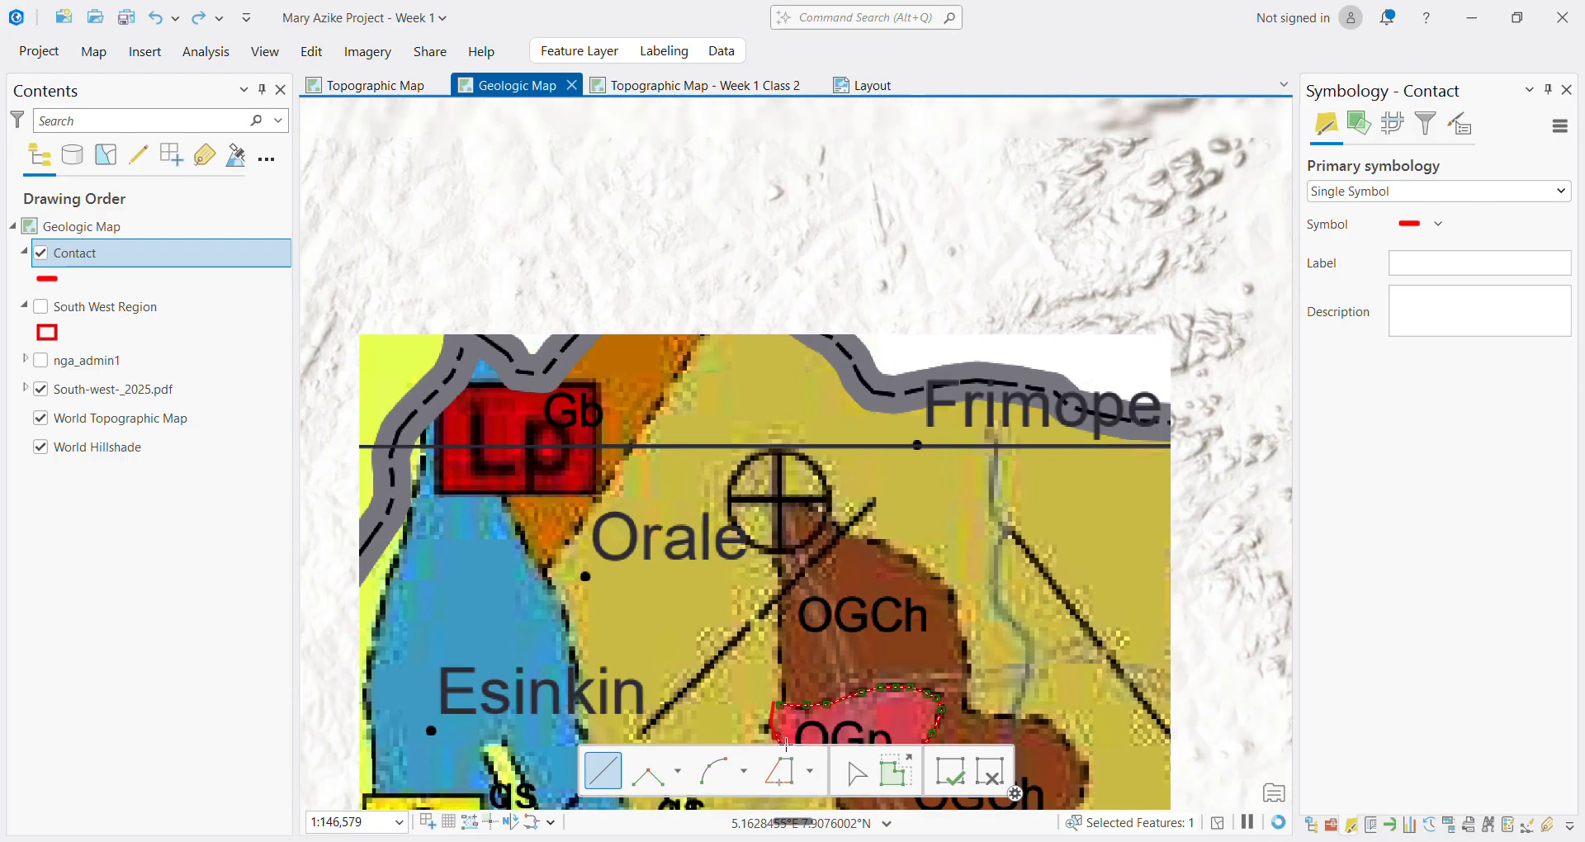
scroll(802, 701, up, 1)
scroll(801, 699, down, 4)
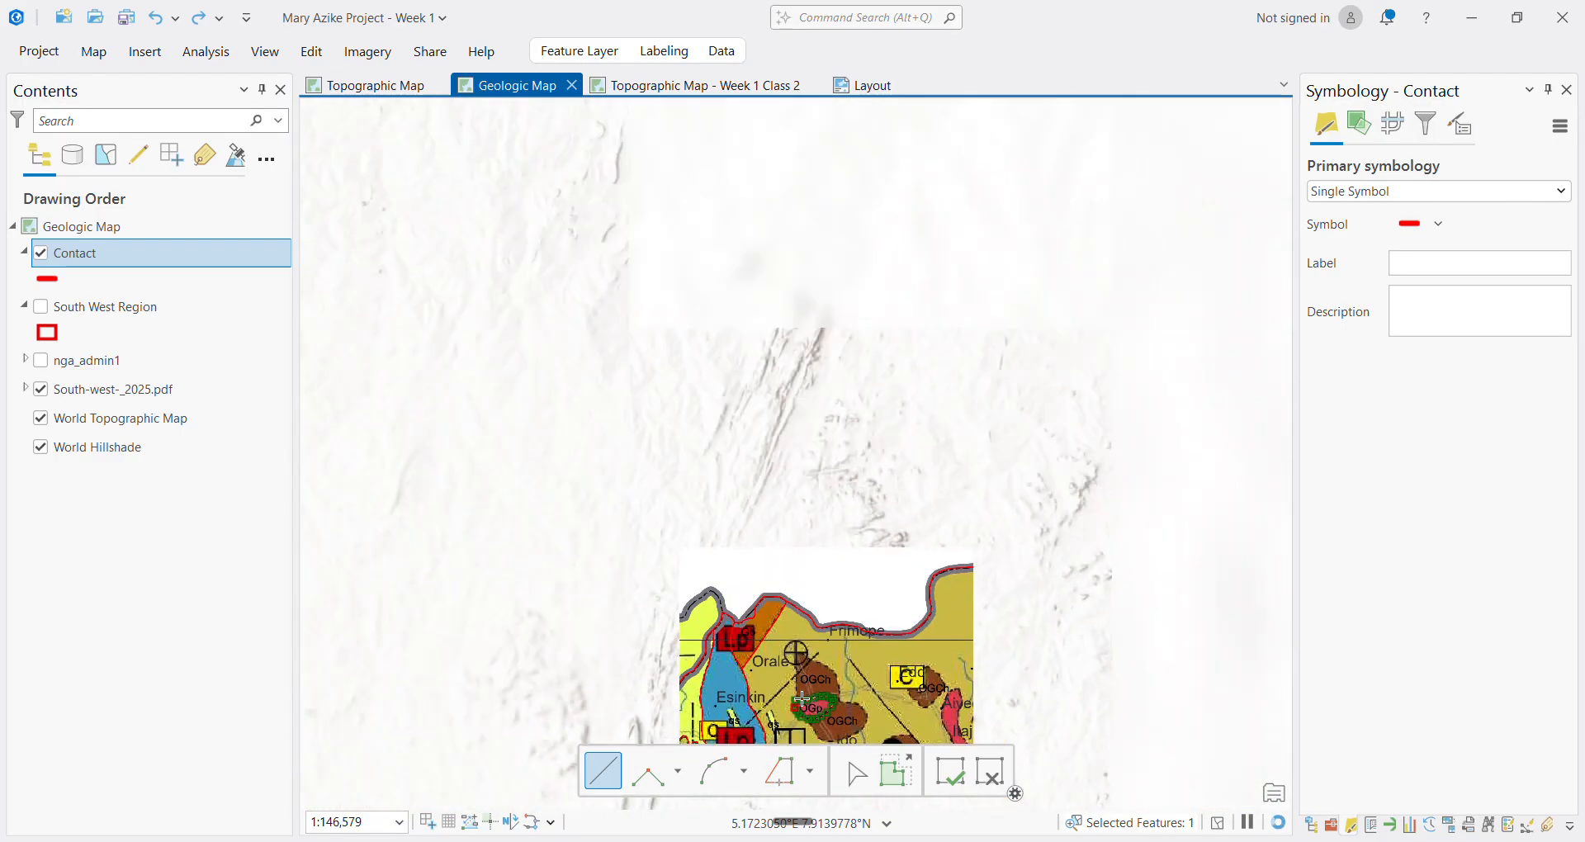
scroll(801, 701, up, 3)
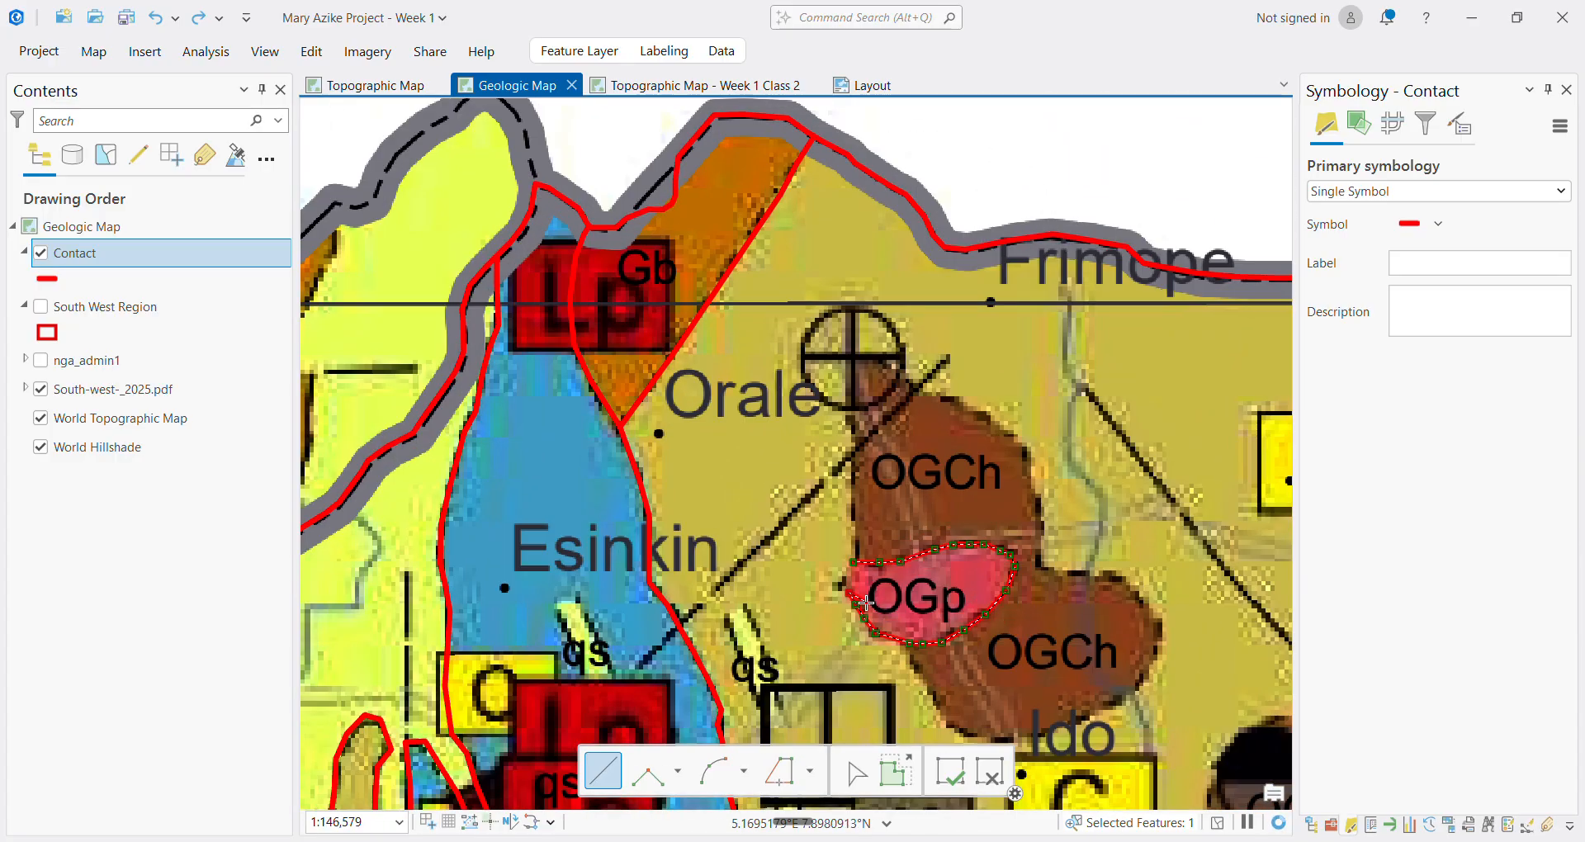
scroll(859, 598, up, 3)
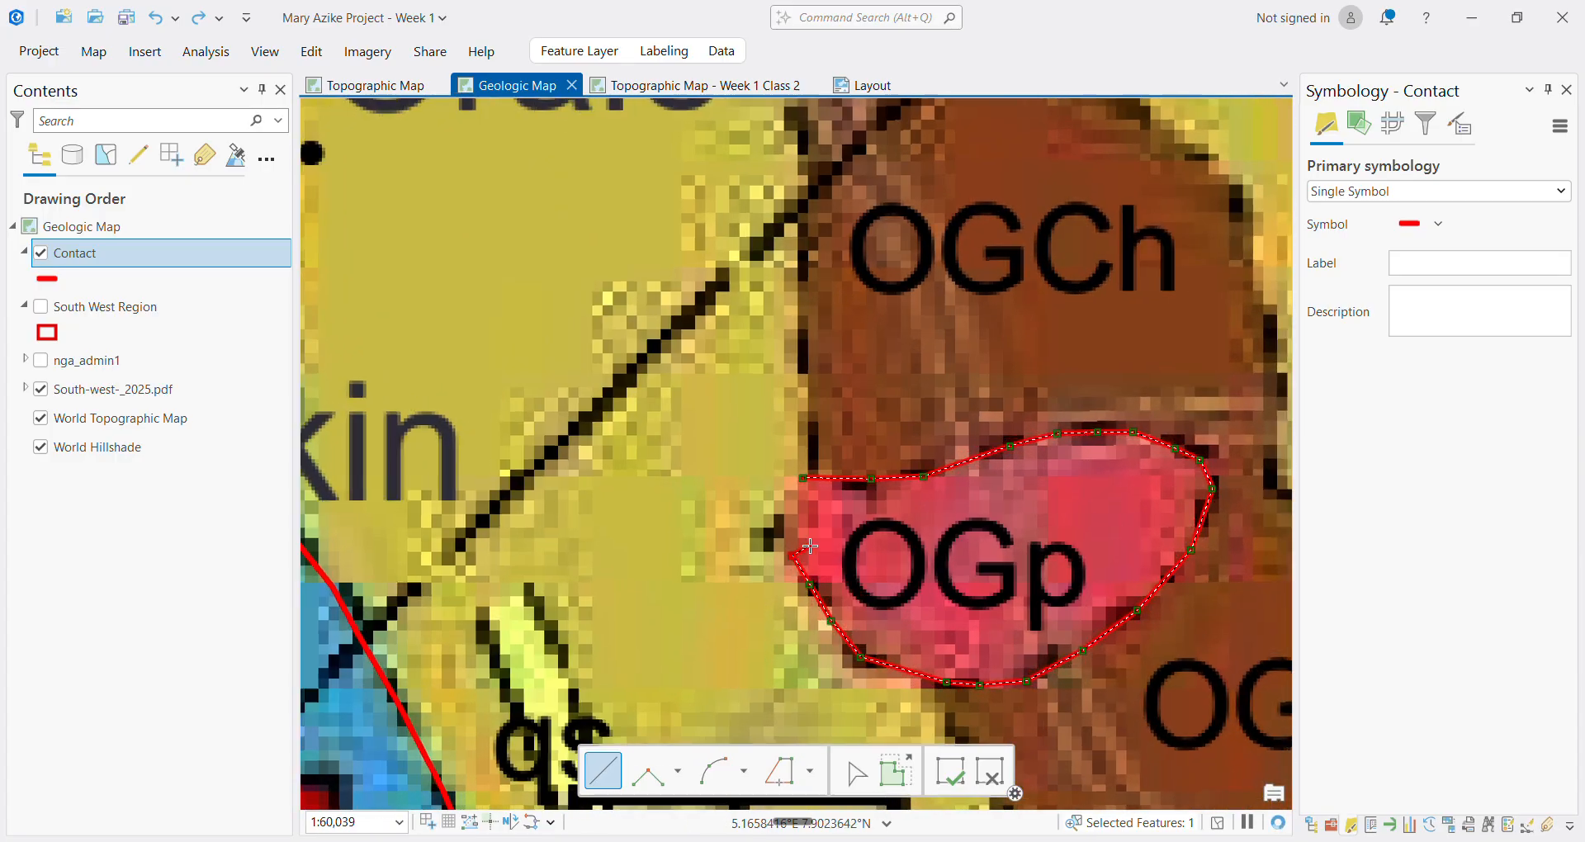
scroll(810, 545, up, 4)
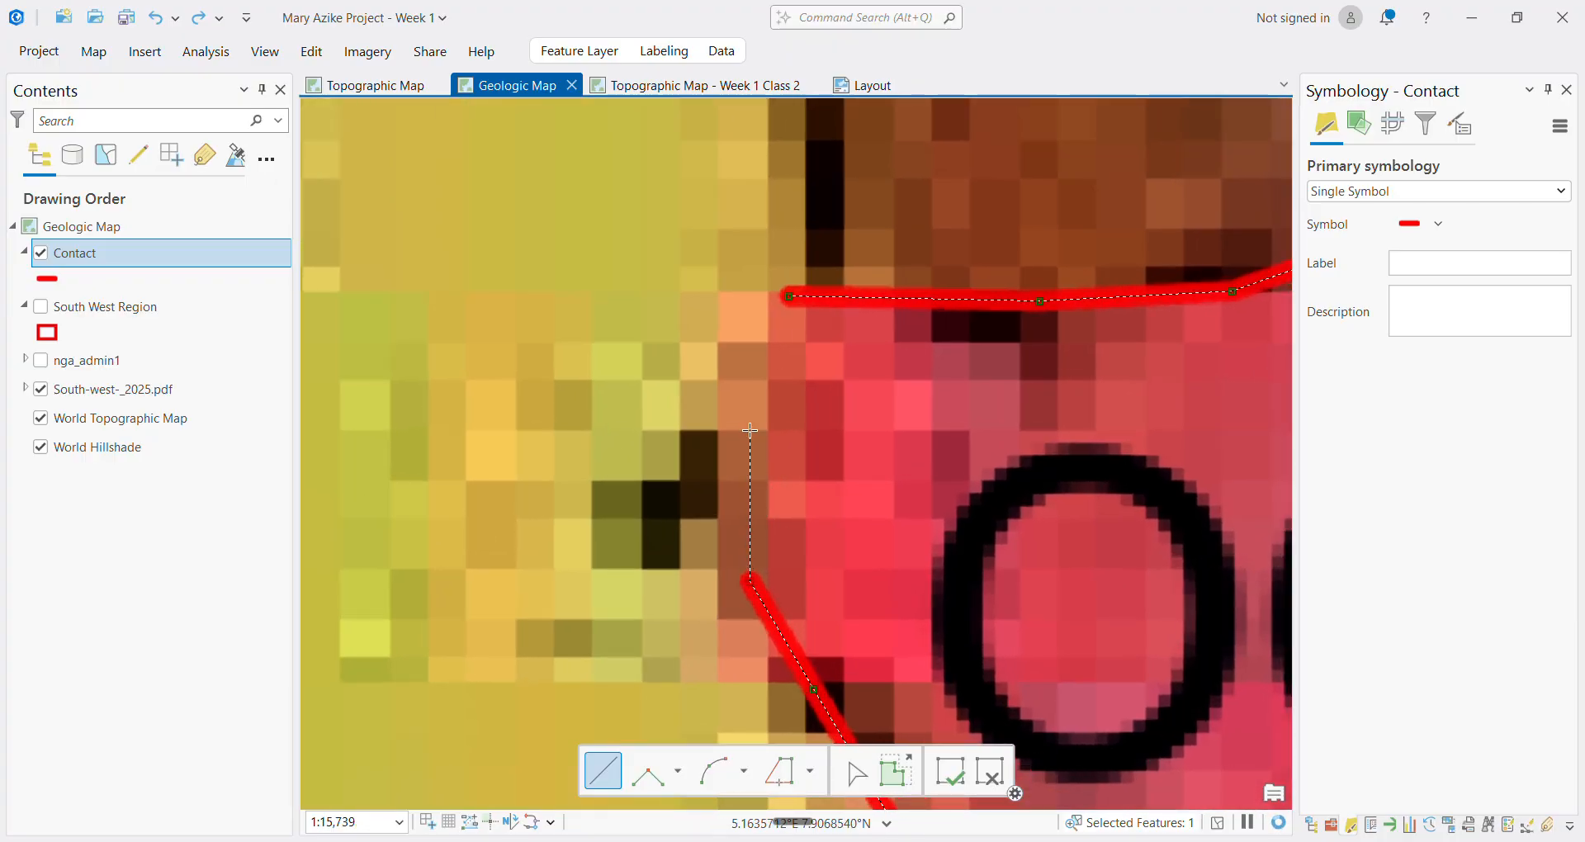
click(750, 430)
click(757, 352)
double_click(830, 295)
Inspect the closed corner of the OGp contact north-west of Ido and its southern junction with the OGCh body
scroll(875, 360, down, 8)
scroll(875, 361, up, 6)
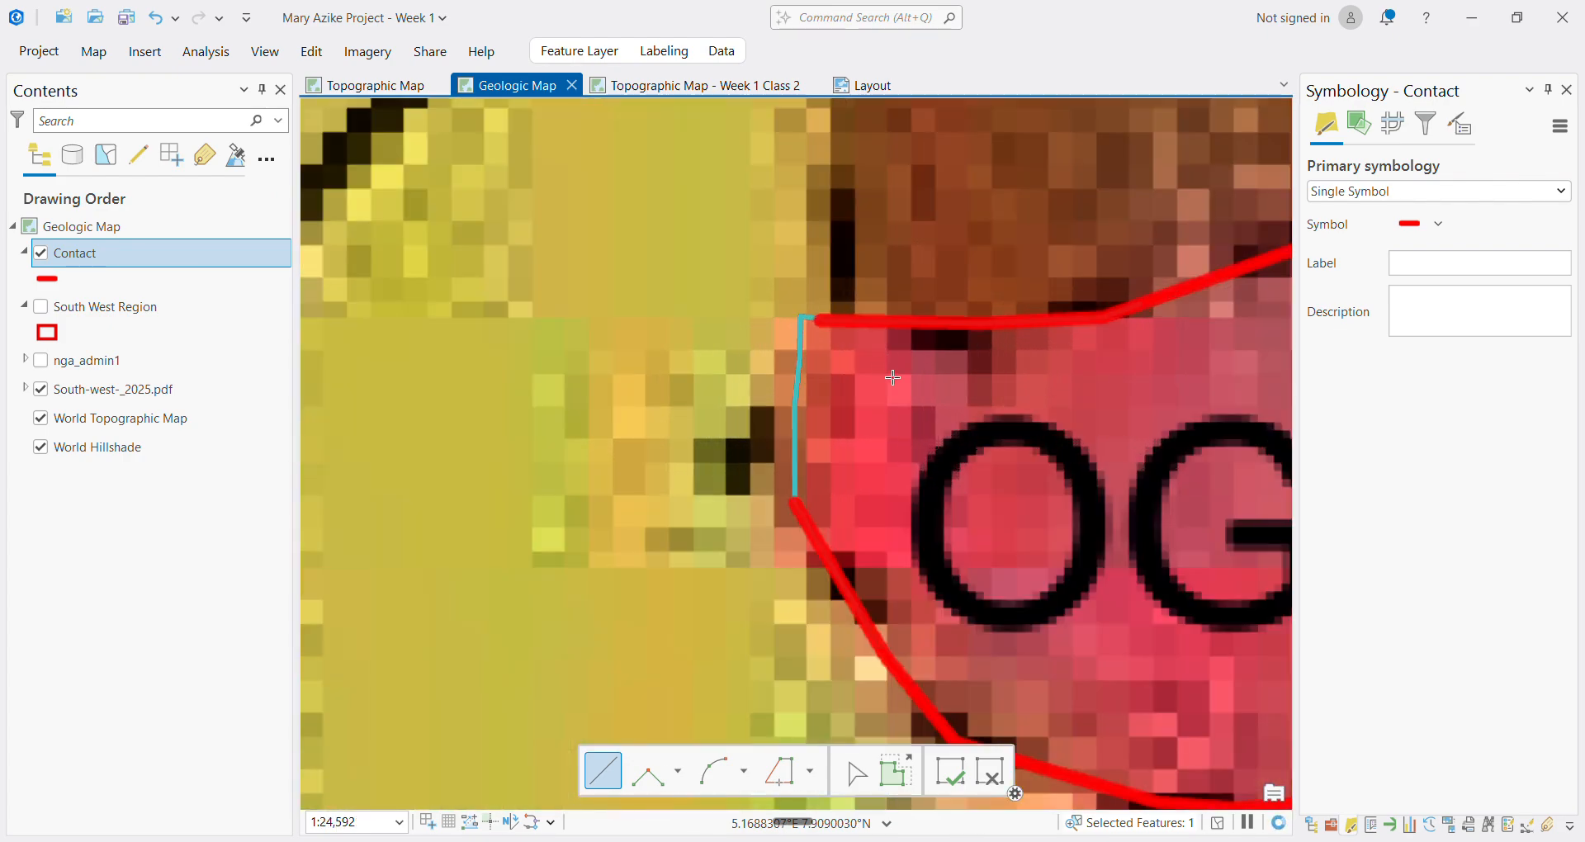
scroll(825, 347, up, 6)
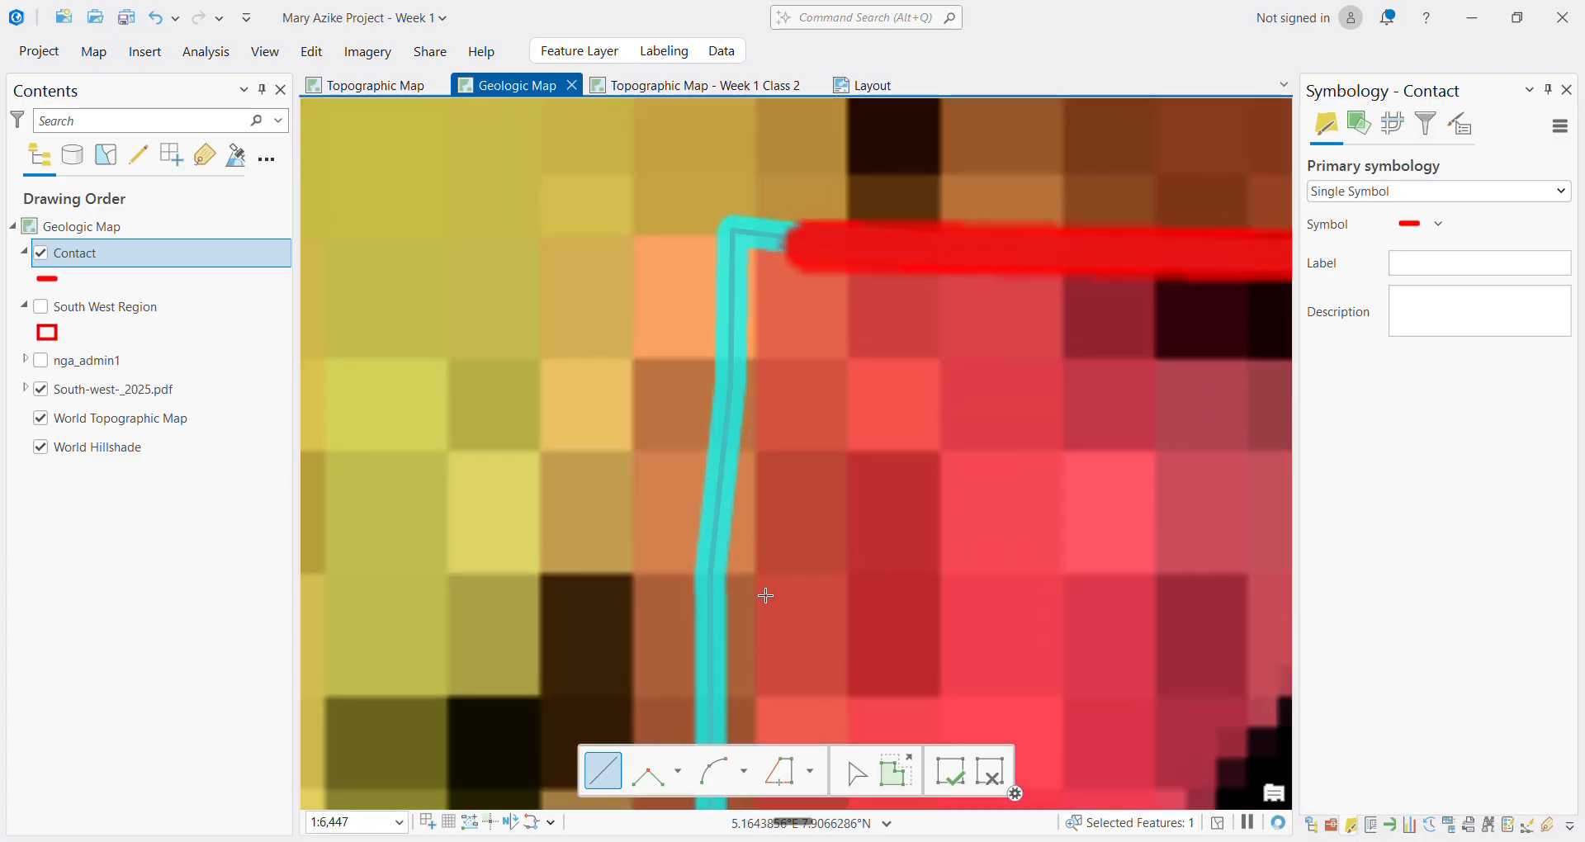
scroll(765, 594, down, 2)
scroll(825, 644, down, 13)
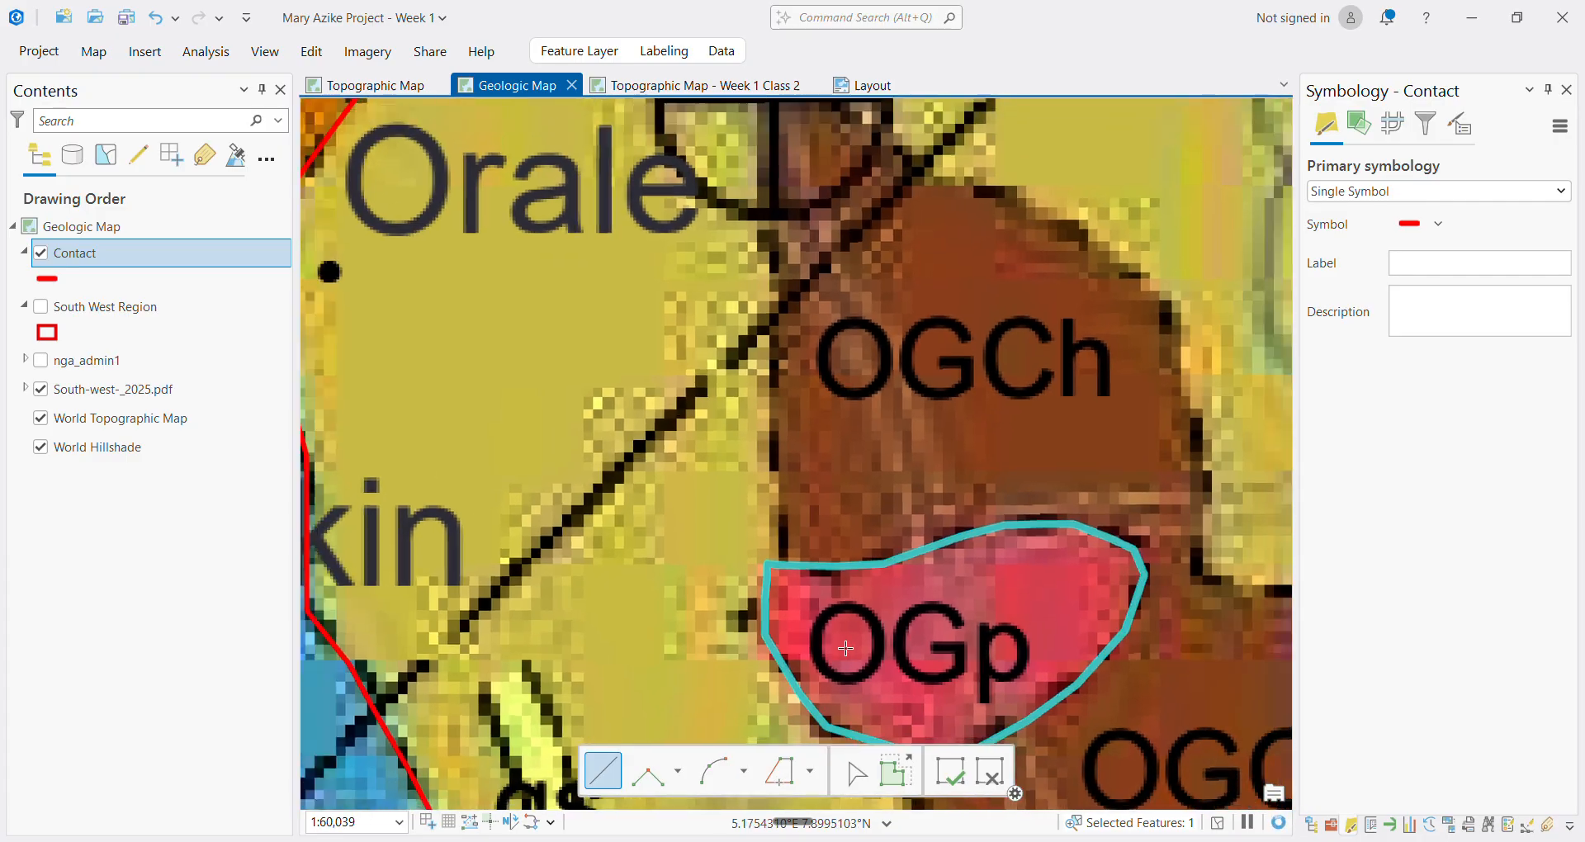
scroll(884, 691, up, 7)
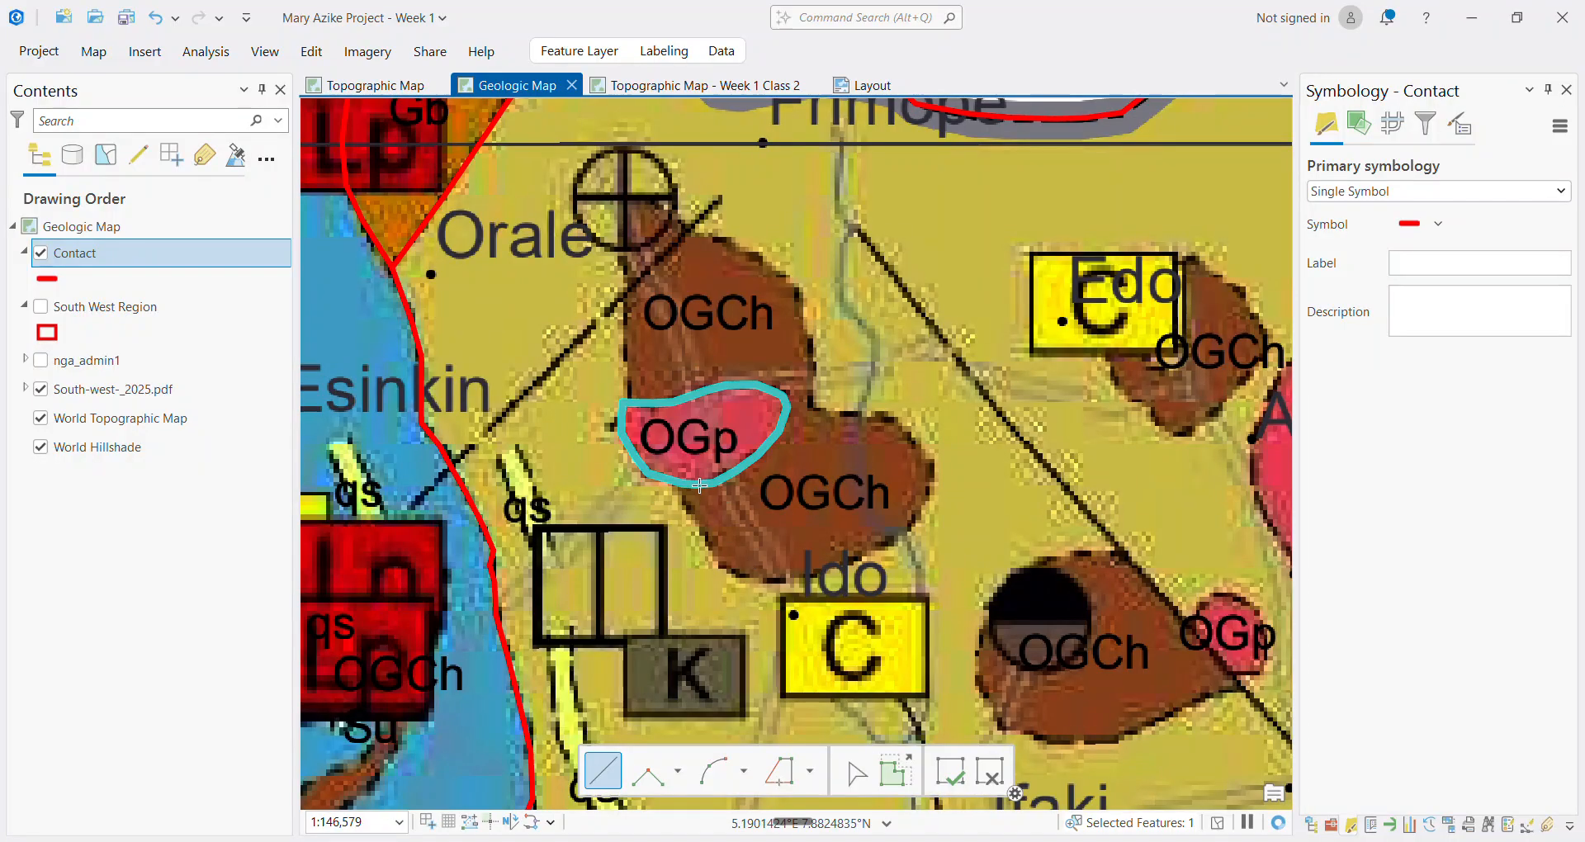
scroll(652, 470, up, 3)
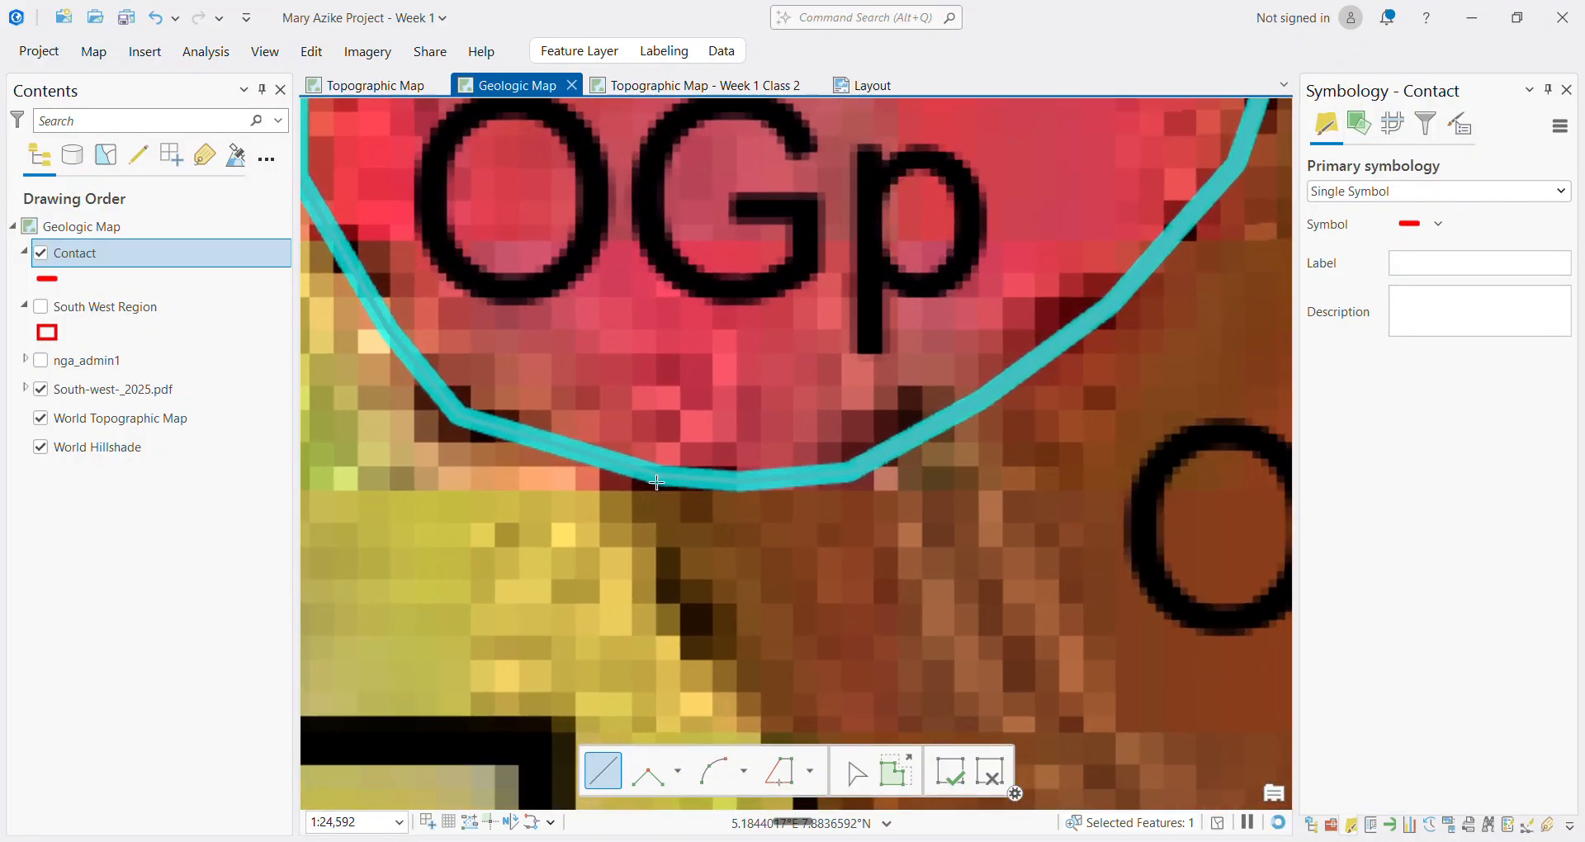
Start a new contact on the southern edge of the OGp unit and trace down the western edge of the OGCh body north of Ido
click(632, 453)
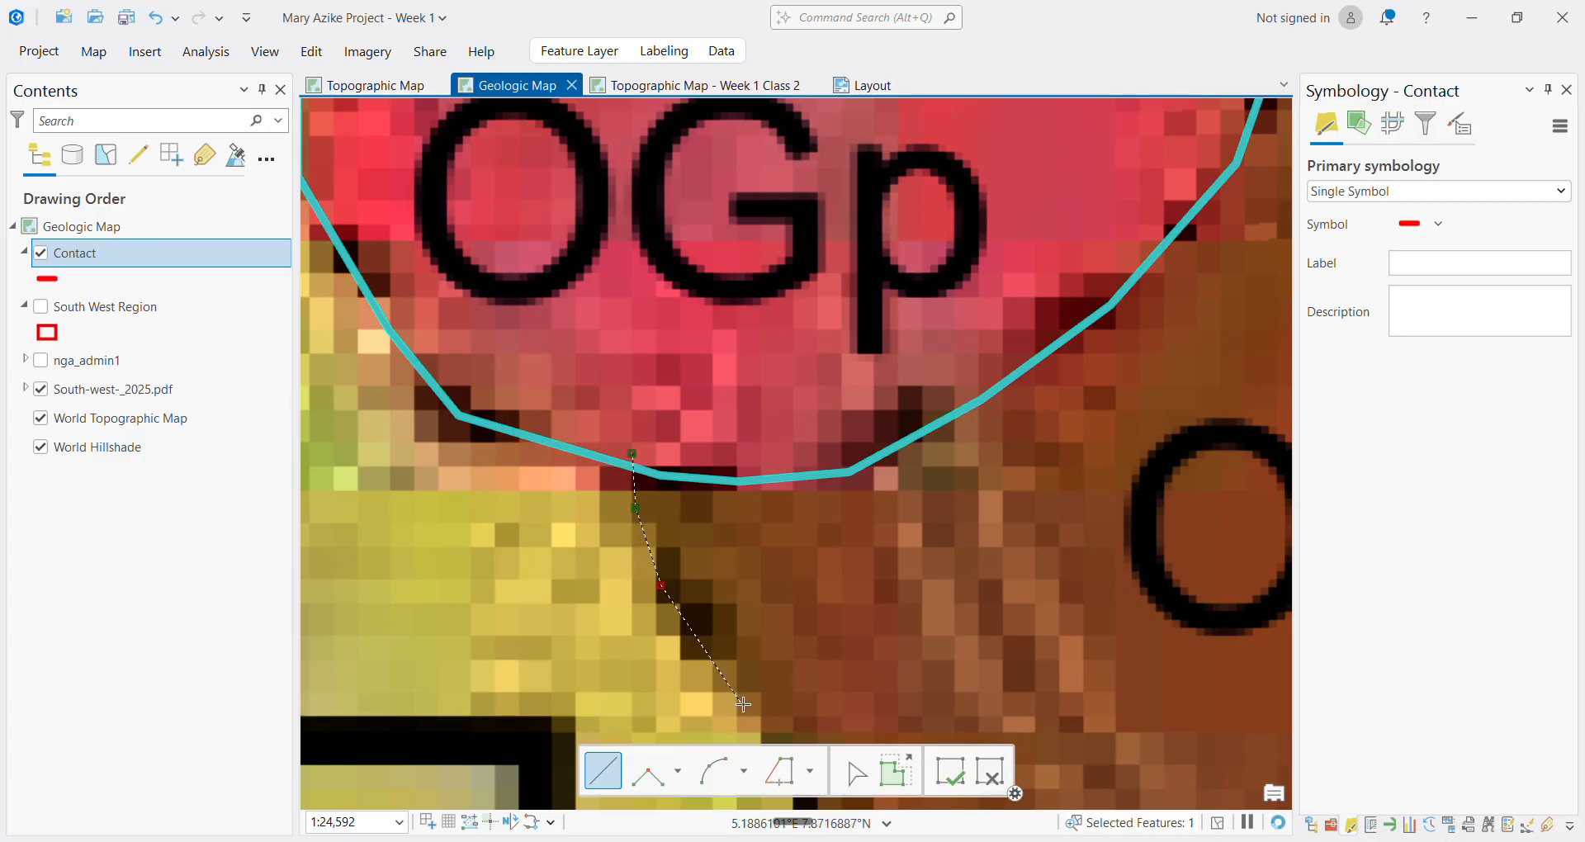
scroll(762, 718, down, 8)
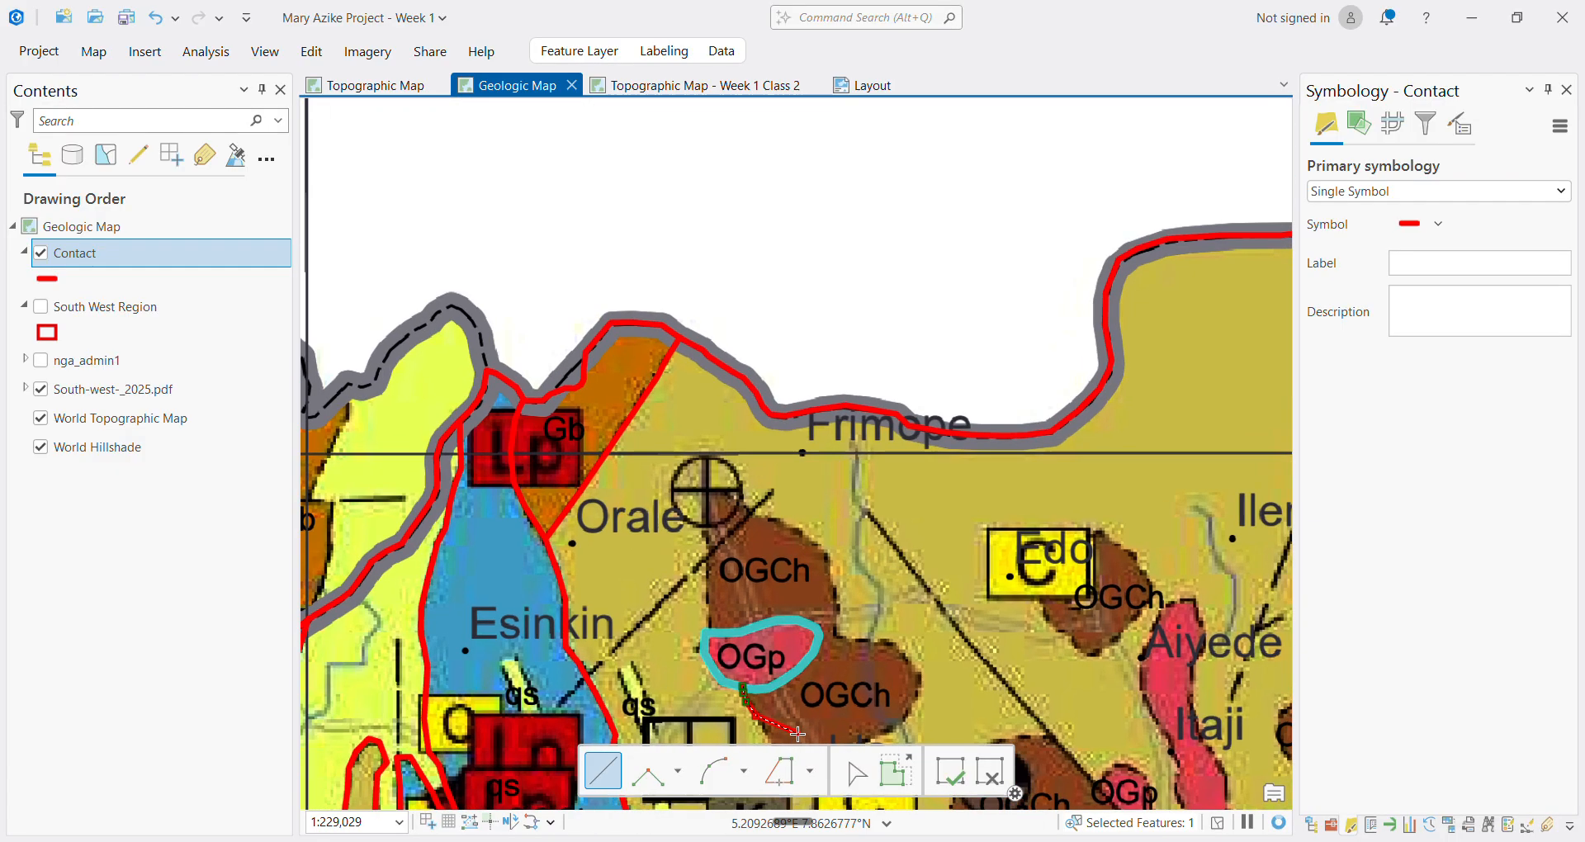
scroll(788, 725, down, 2)
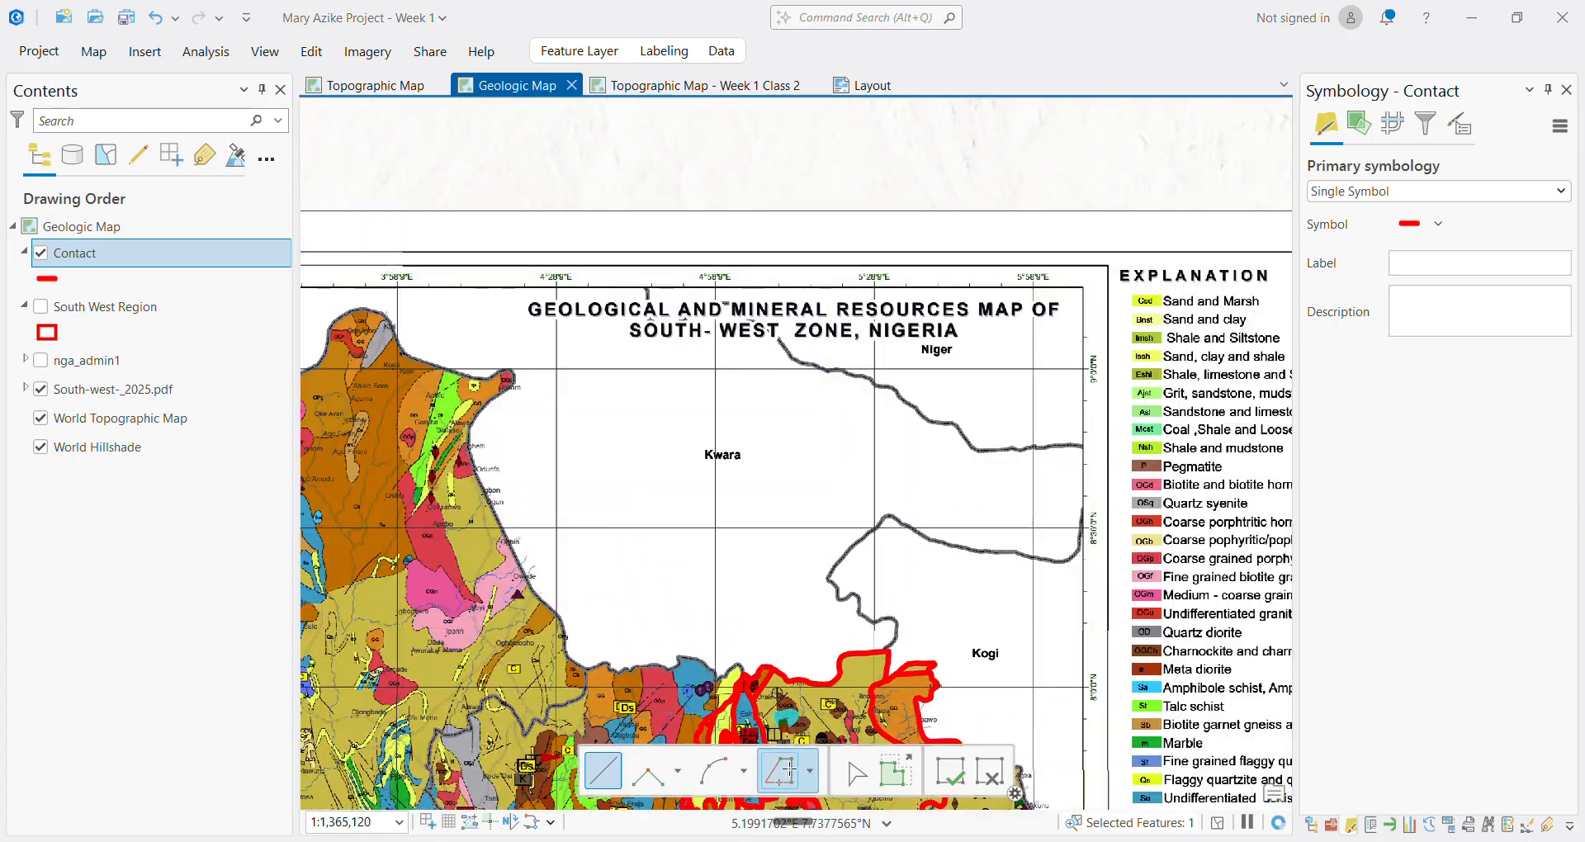
scroll(769, 707, down, 5)
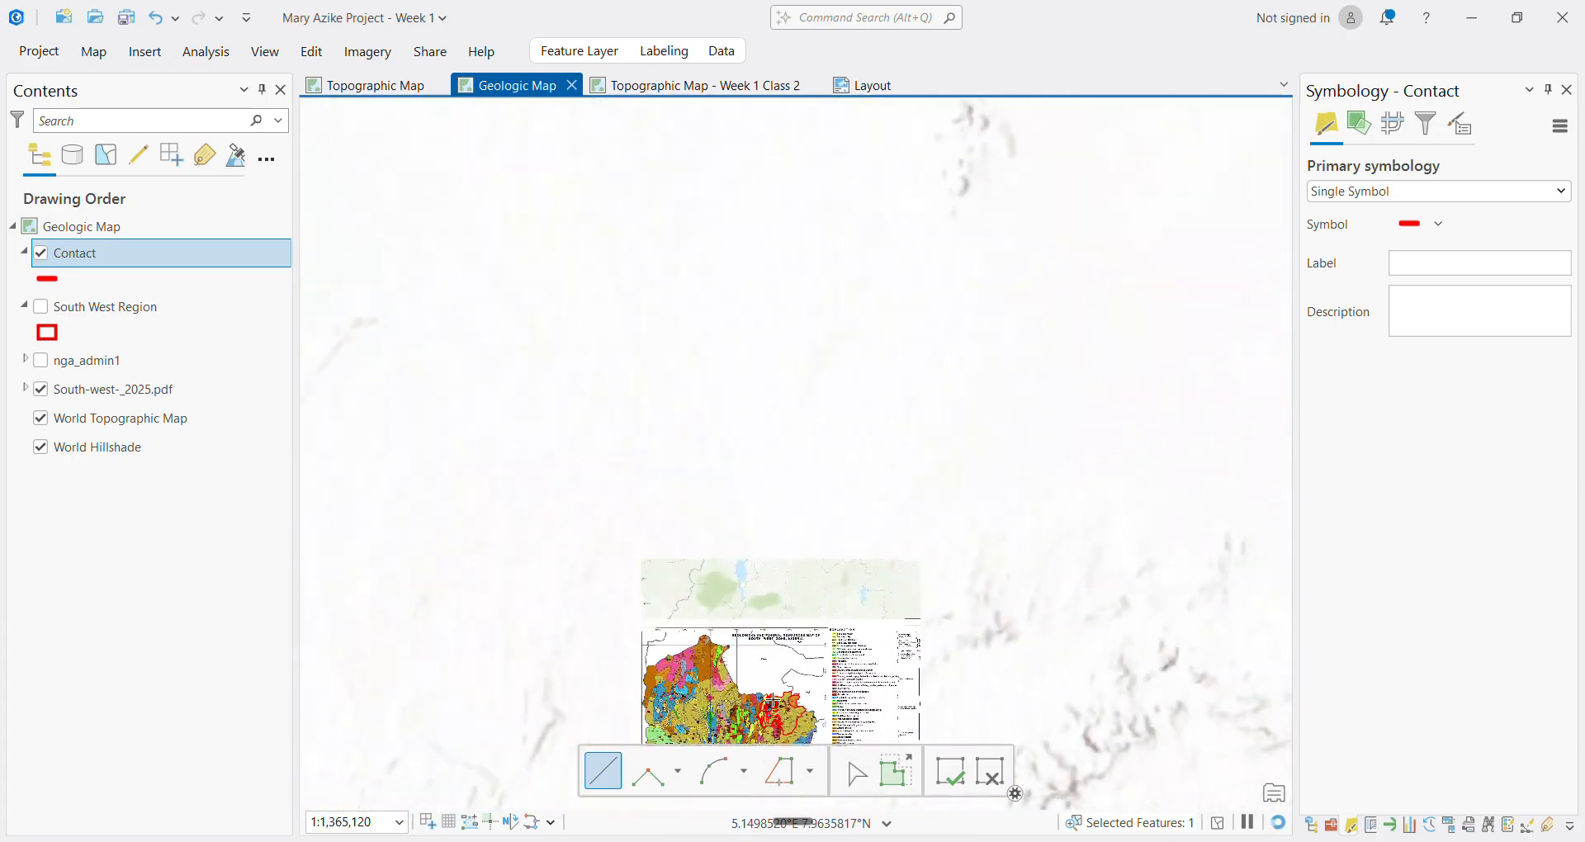
scroll(777, 719, up, 6)
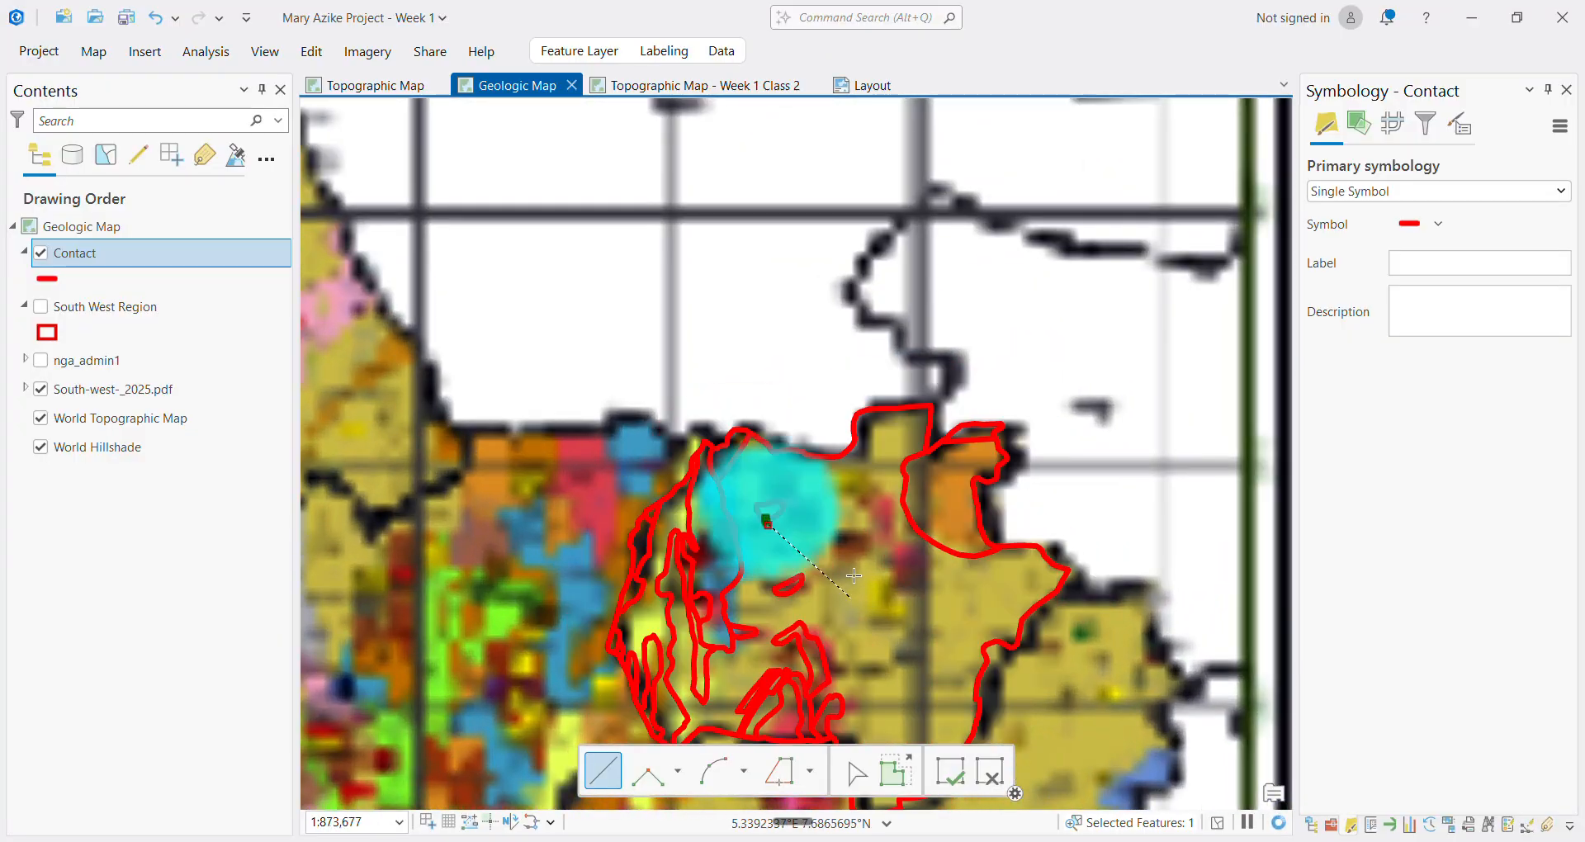
scroll(708, 449, down, 3)
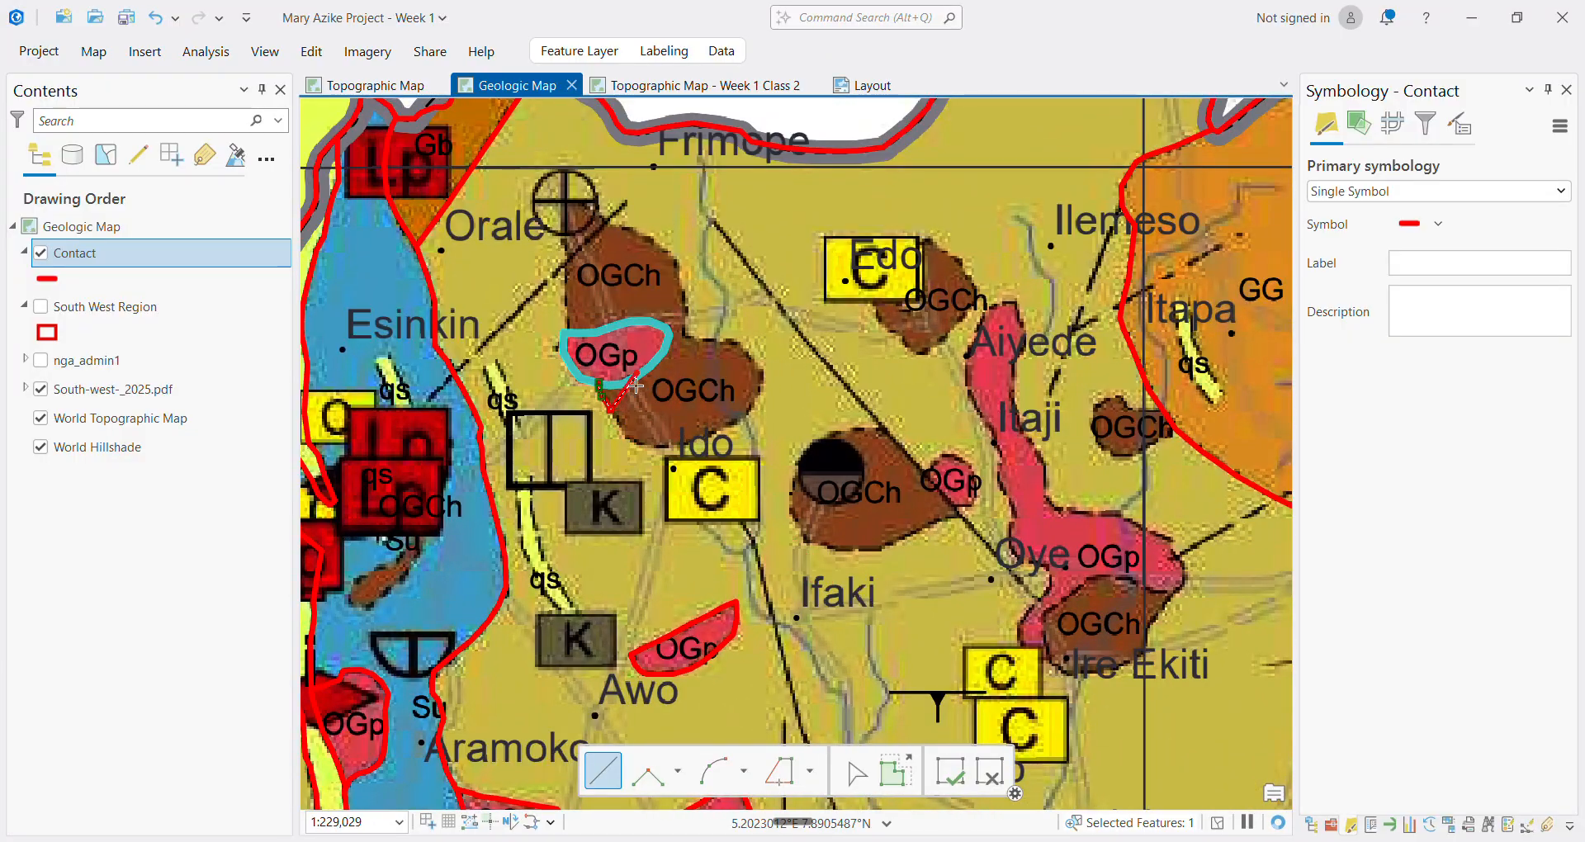
scroll(634, 398, up, 5)
scroll(634, 398, up, 4)
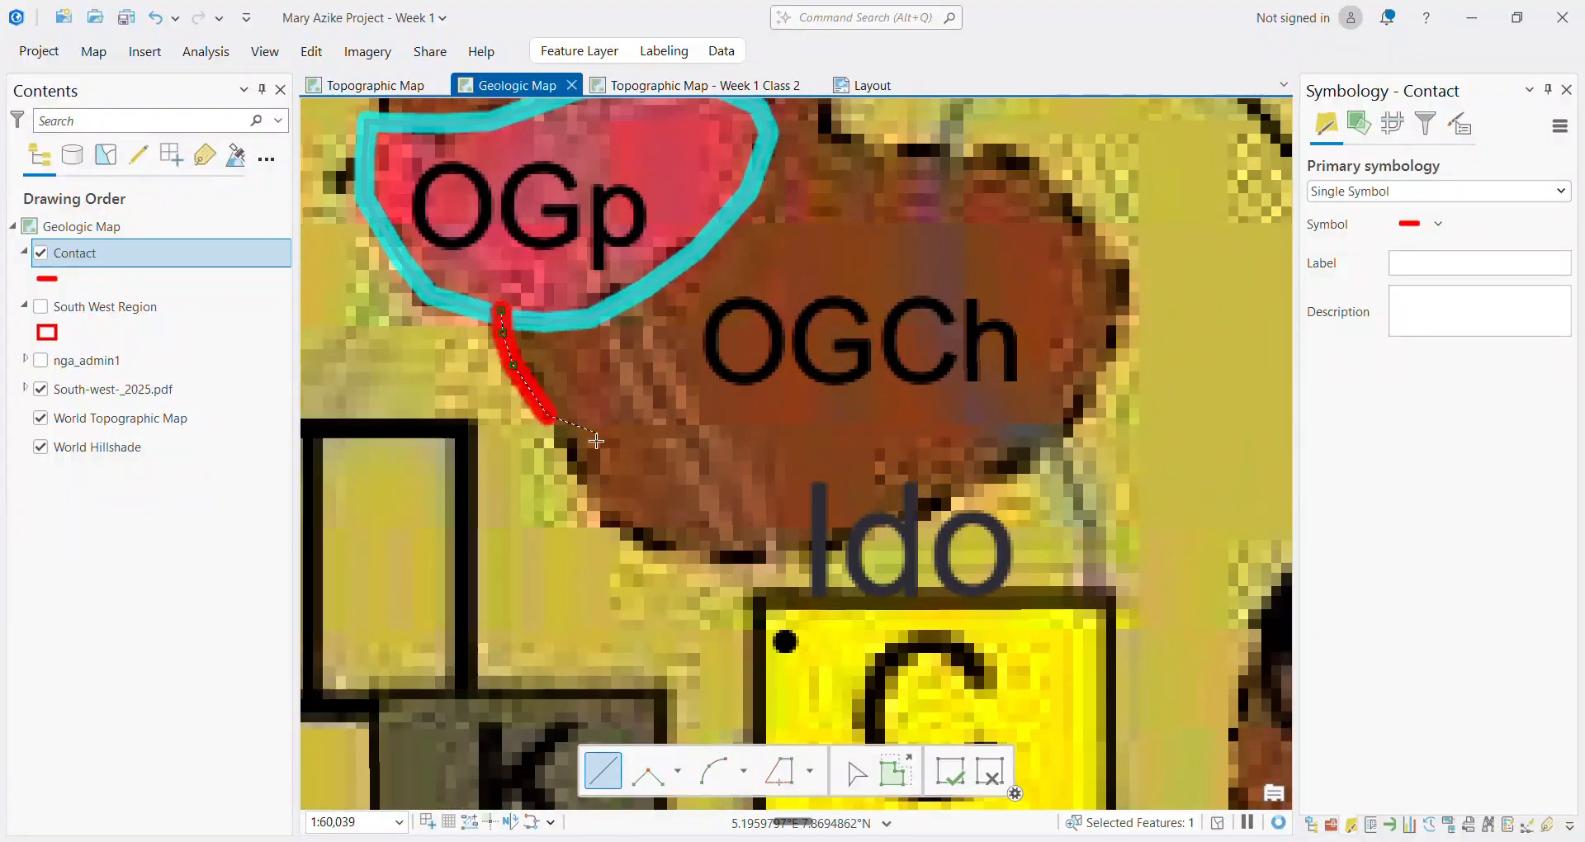
click(589, 507)
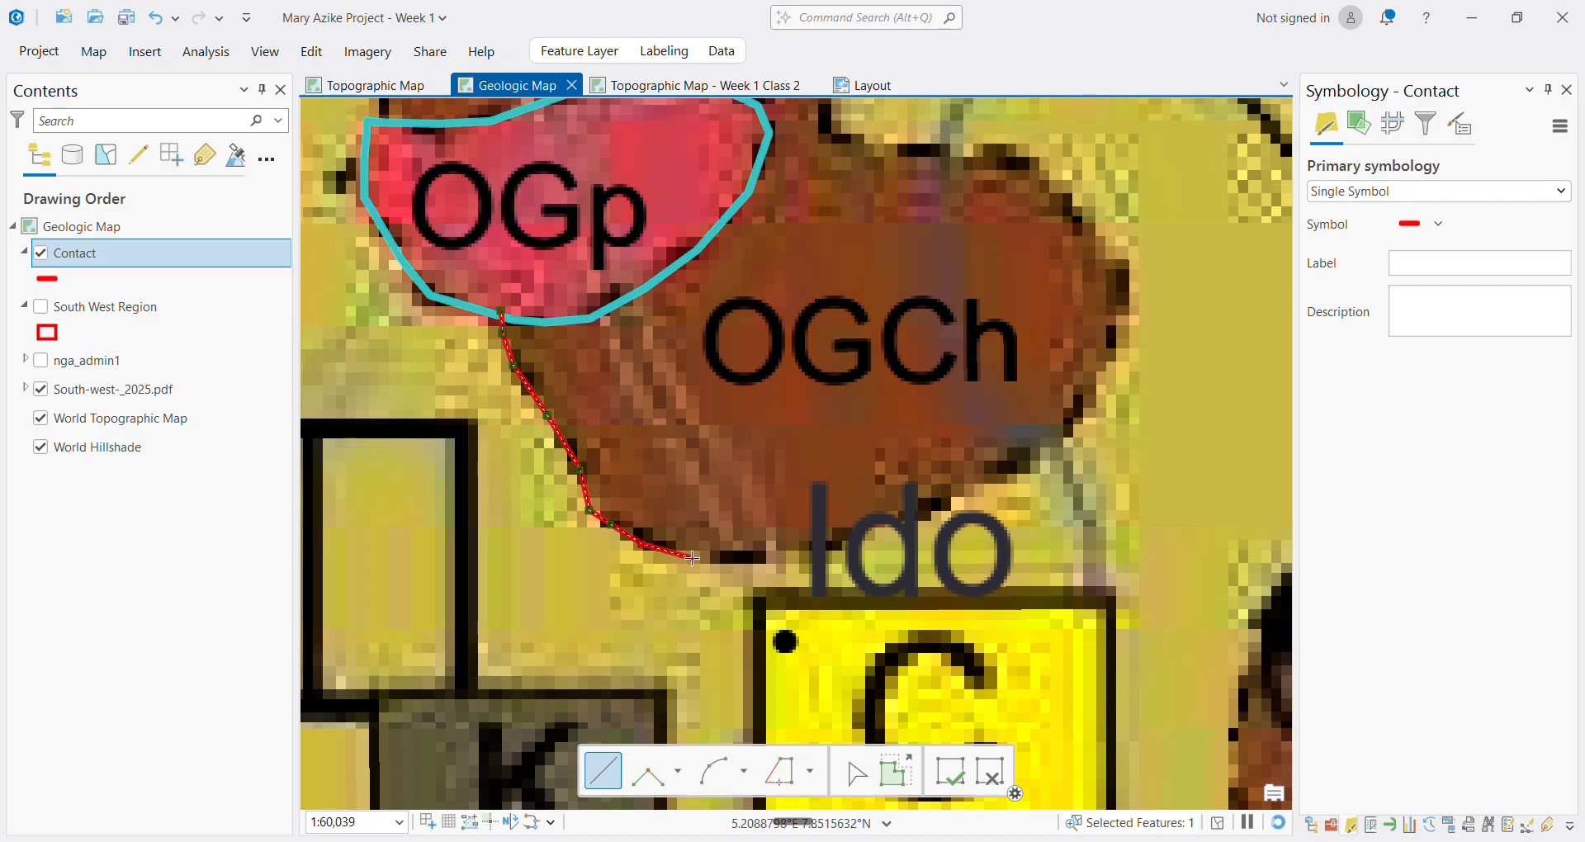
Continue the contact along the southern edge of the OGCh body, passing through the Ido label to its south-eastern side
click(743, 560)
click(809, 555)
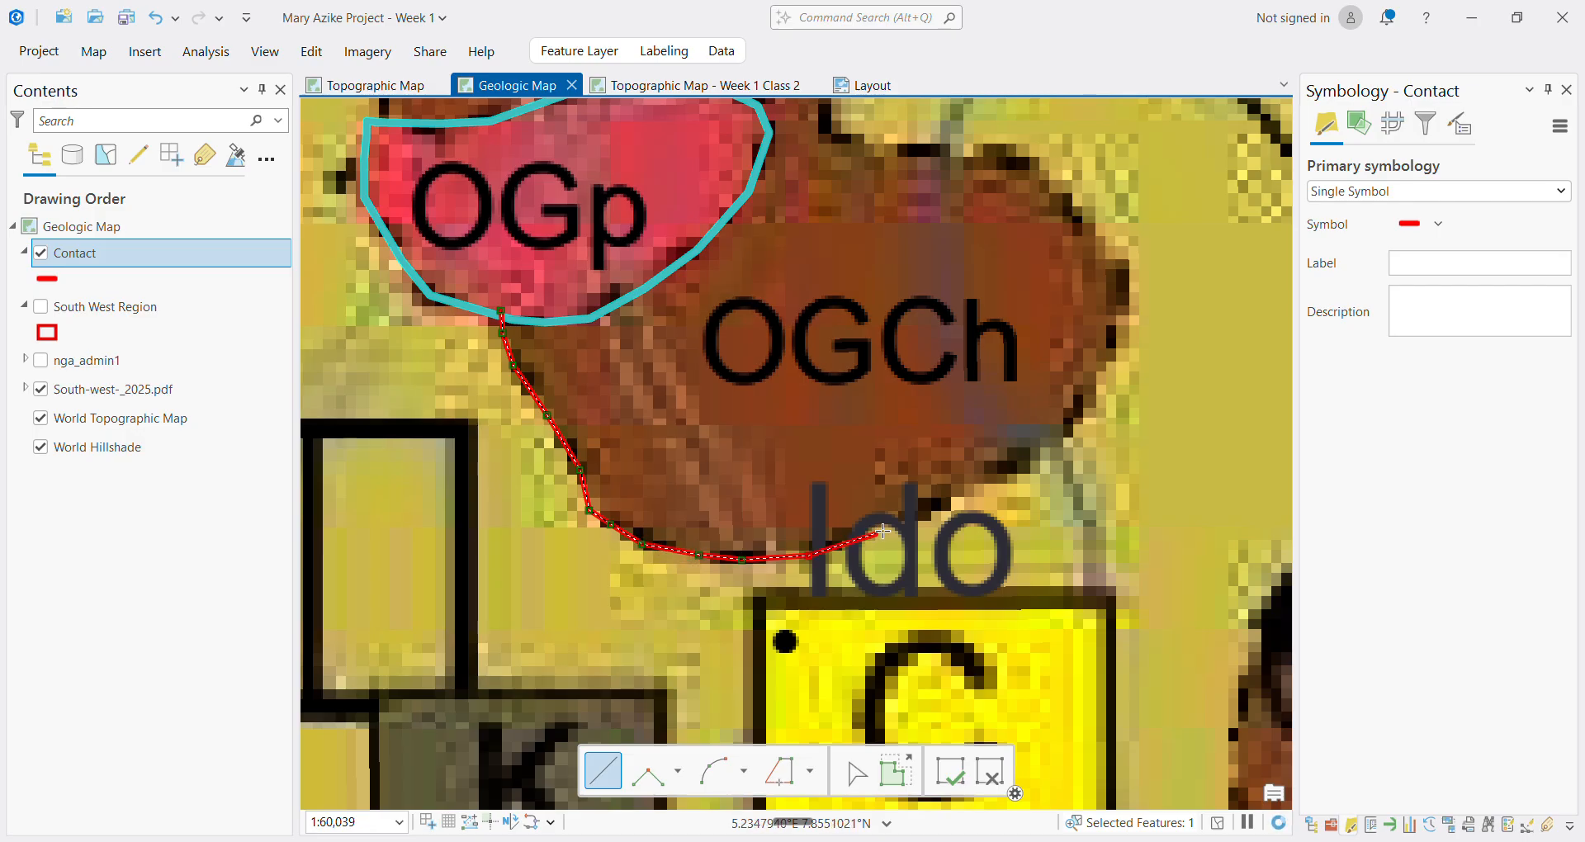
click(883, 531)
click(974, 487)
click(1036, 449)
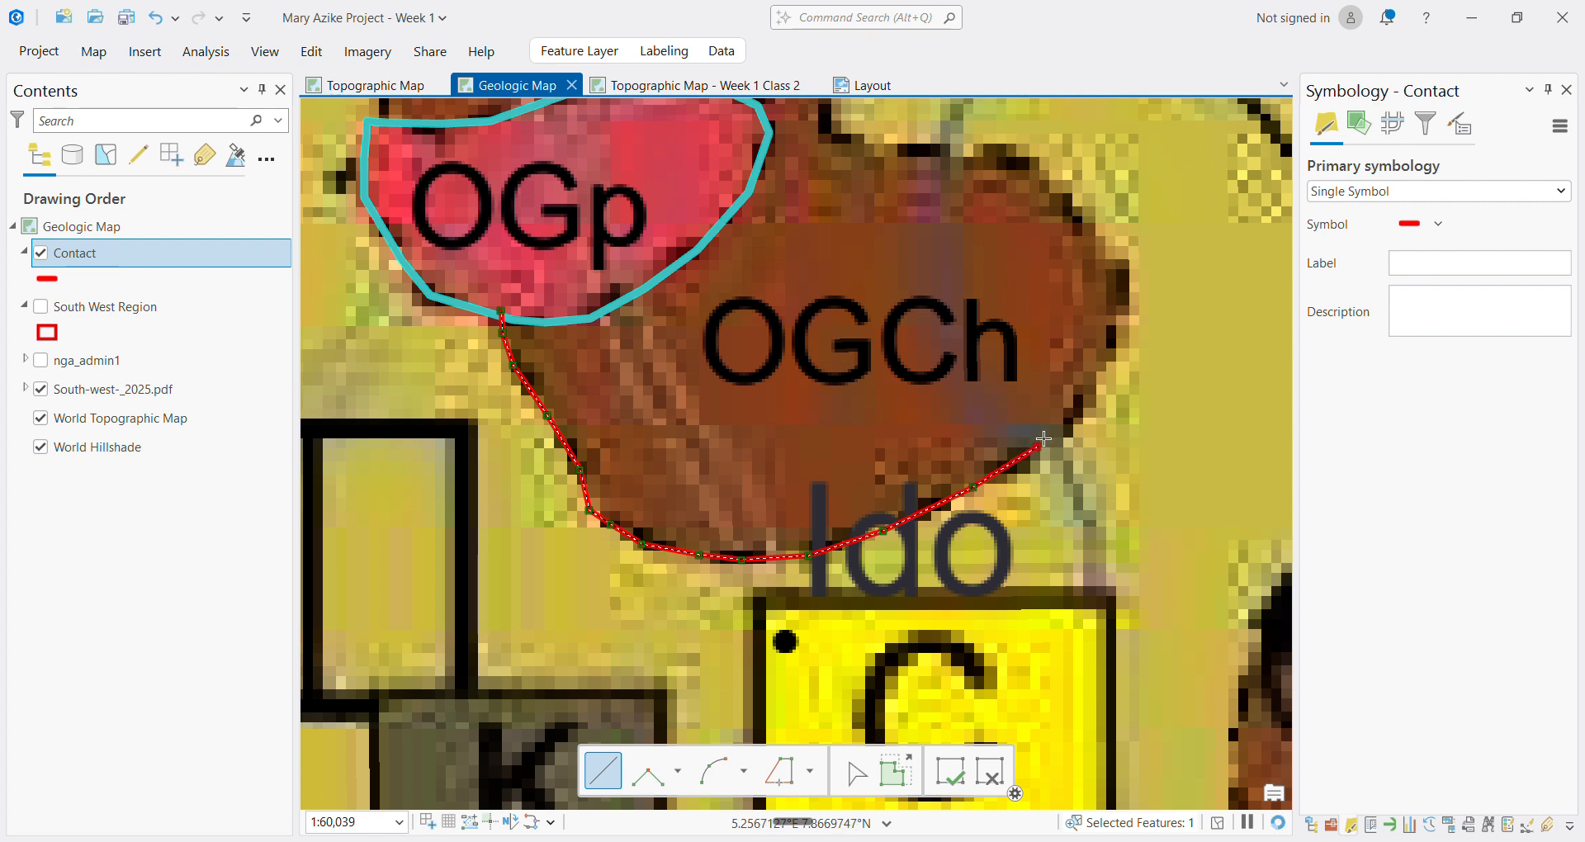
Trace the contact around the eastern and northern edges of the southern OGCh body and through the notch to the northern OGCh body
click(1109, 336)
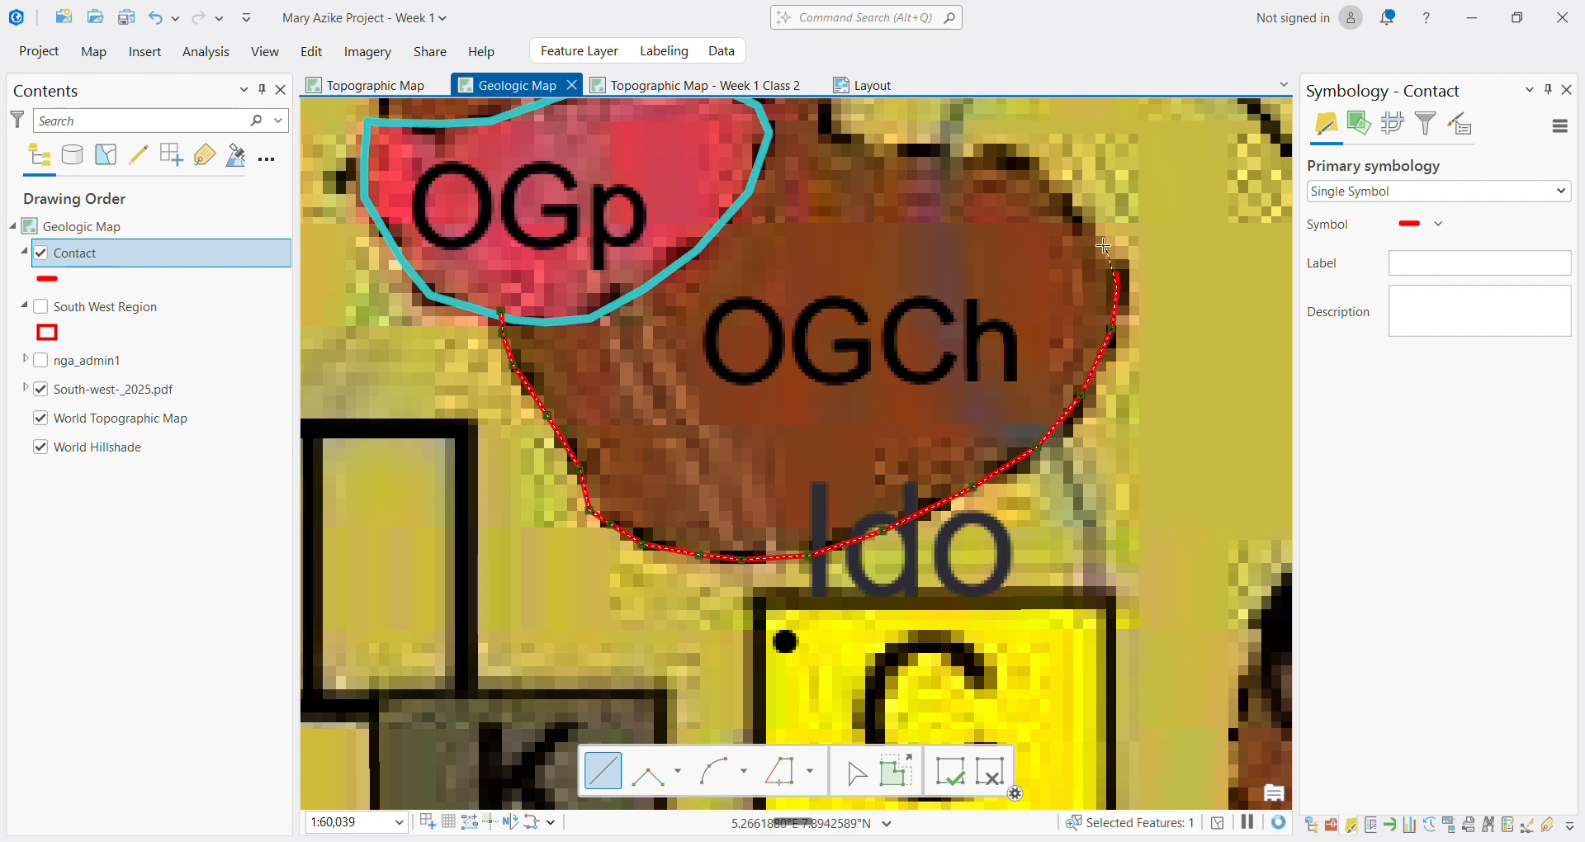
click(1116, 287)
click(1090, 227)
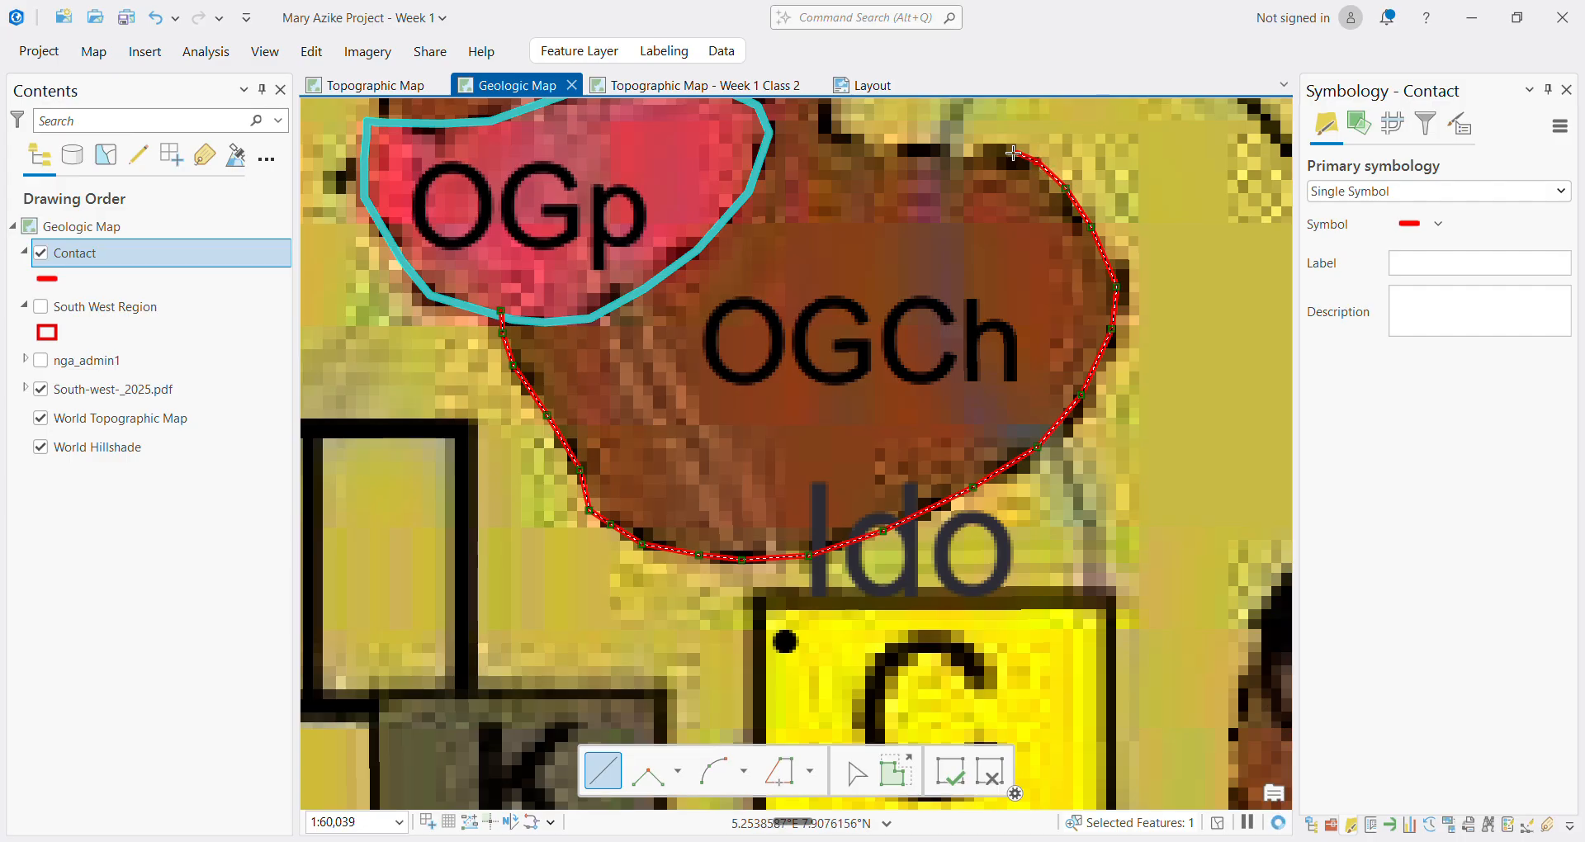
click(880, 147)
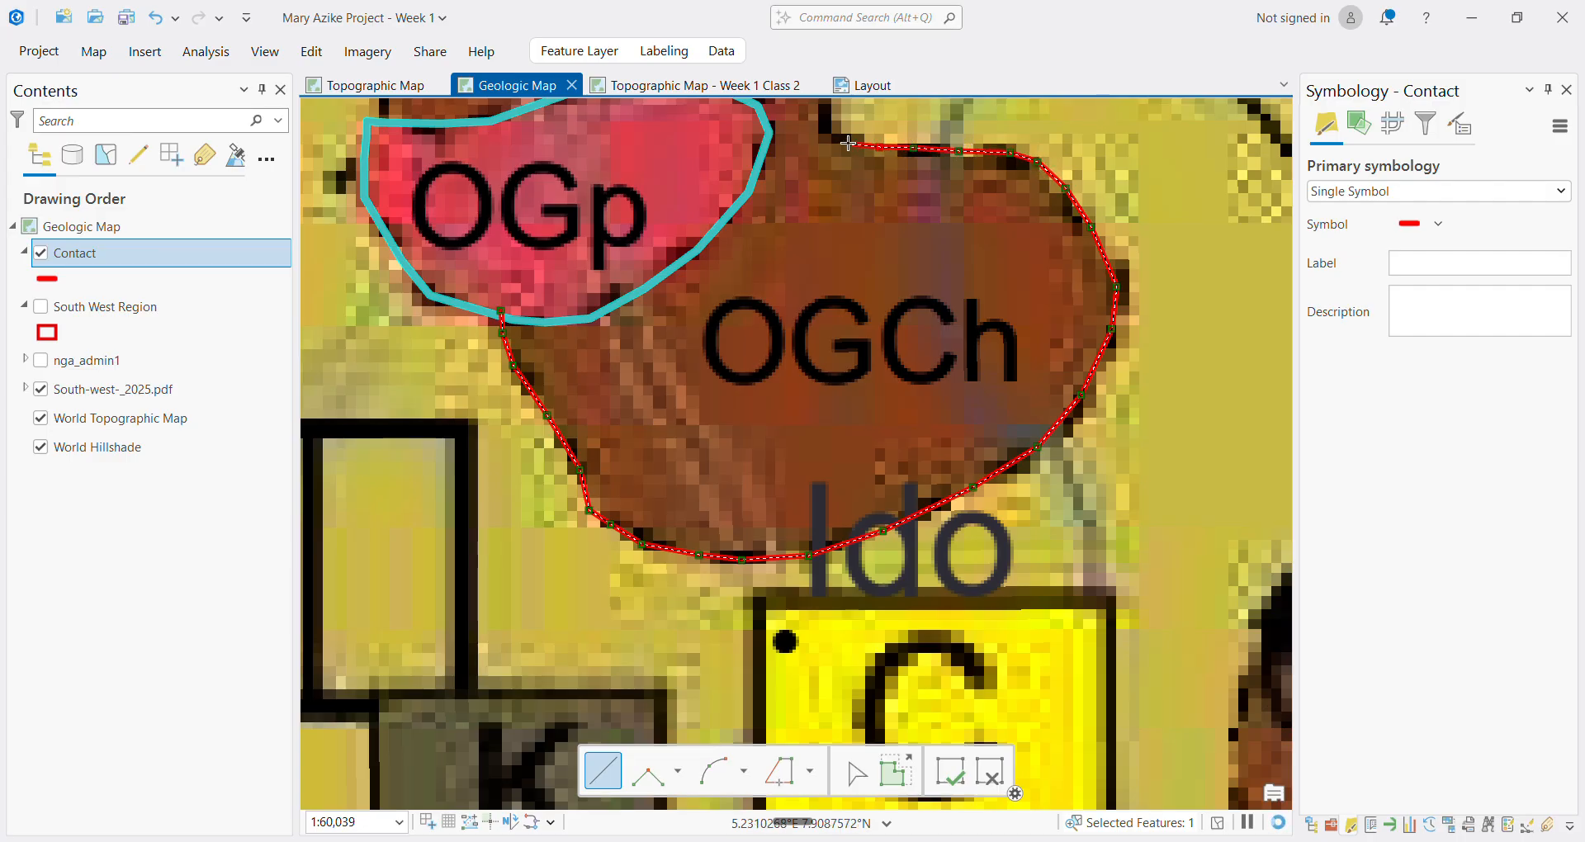
scroll(828, 132, down, 8)
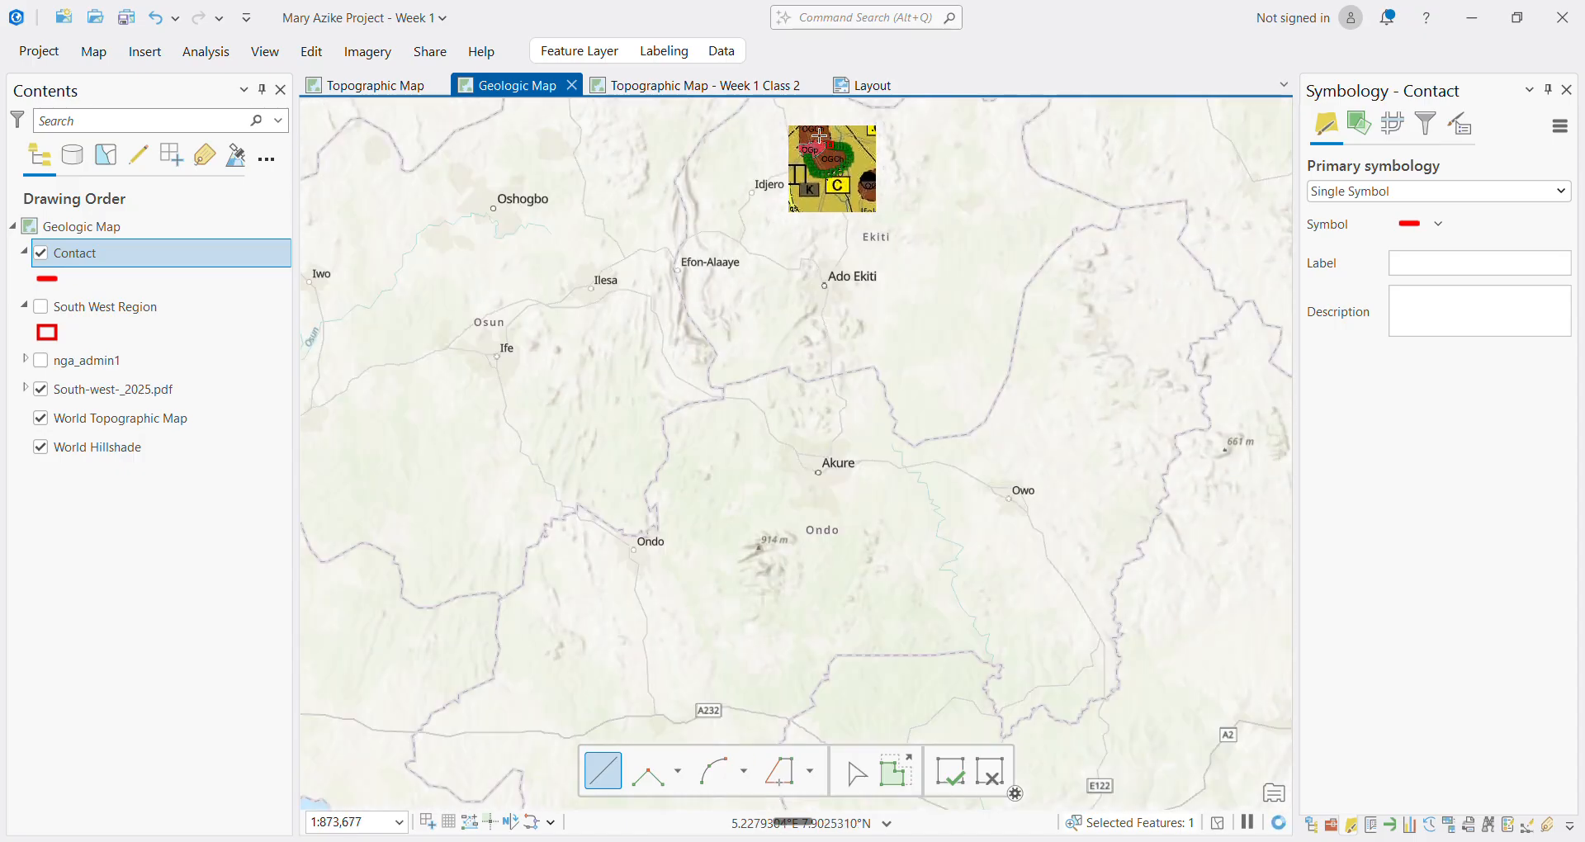
scroll(829, 141, up, 2)
scroll(829, 142, up, 5)
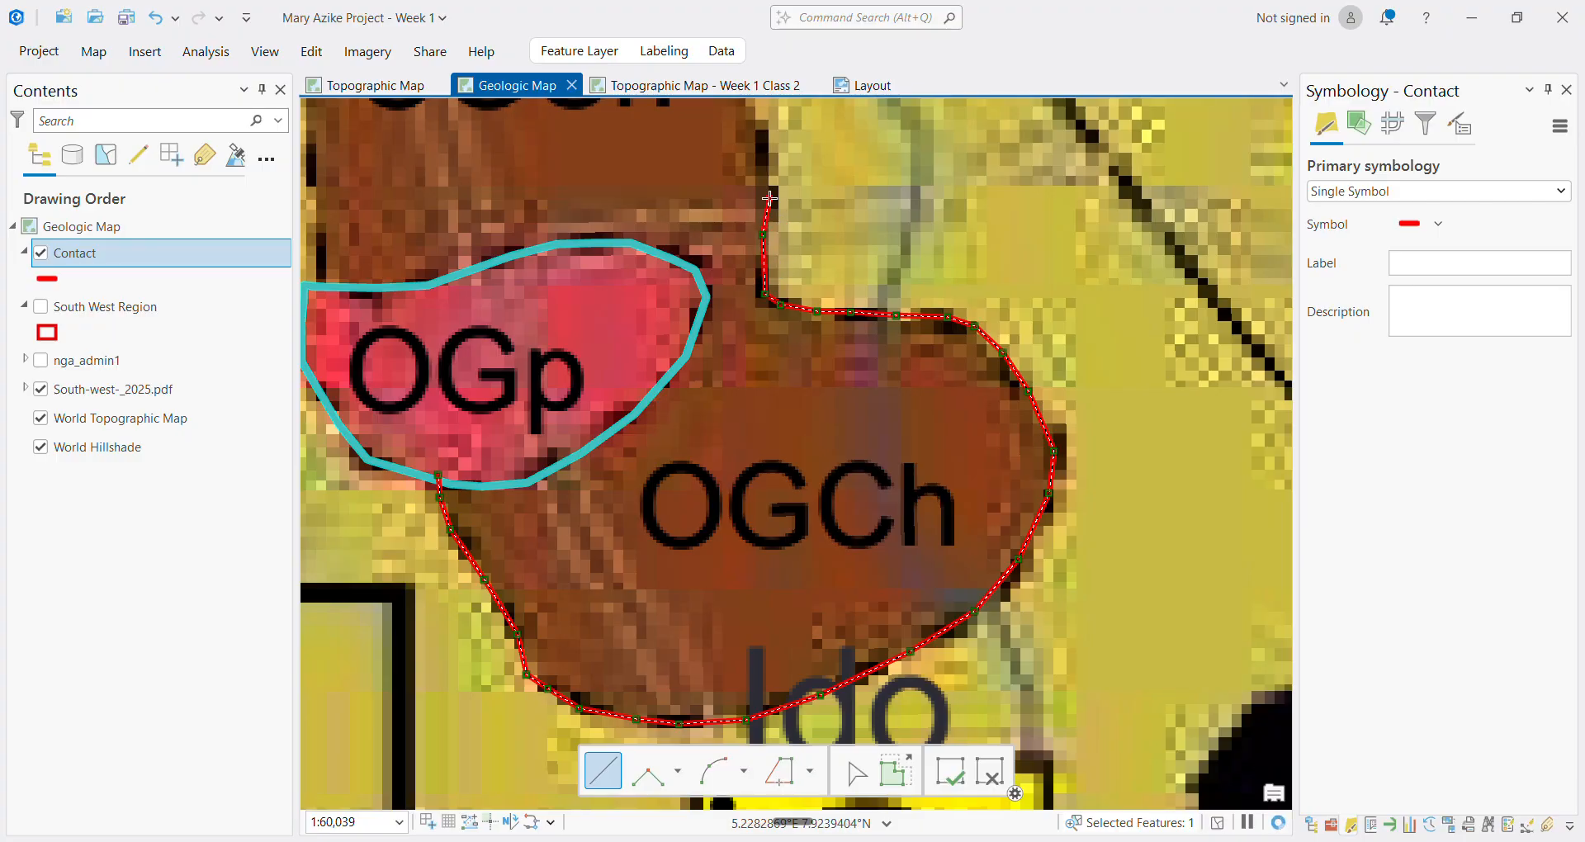
click(769, 199)
Extend the contact up the eastern and north-eastern edges of the northern OGCh body towards its tip at the circled cross near Orale
scroll(755, 121, down, 6)
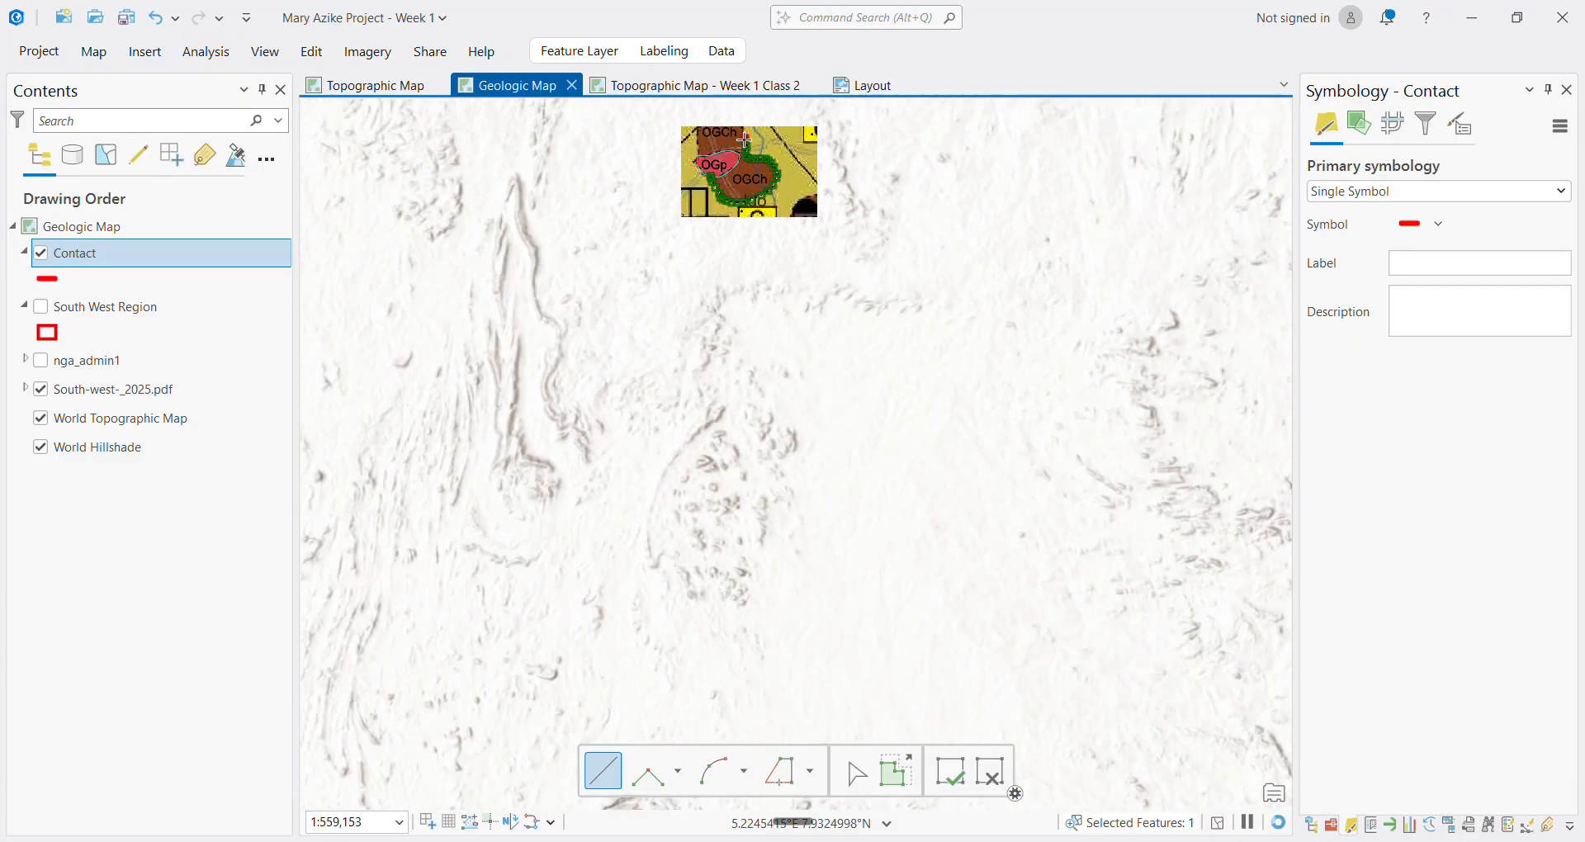
scroll(743, 142, down, 2)
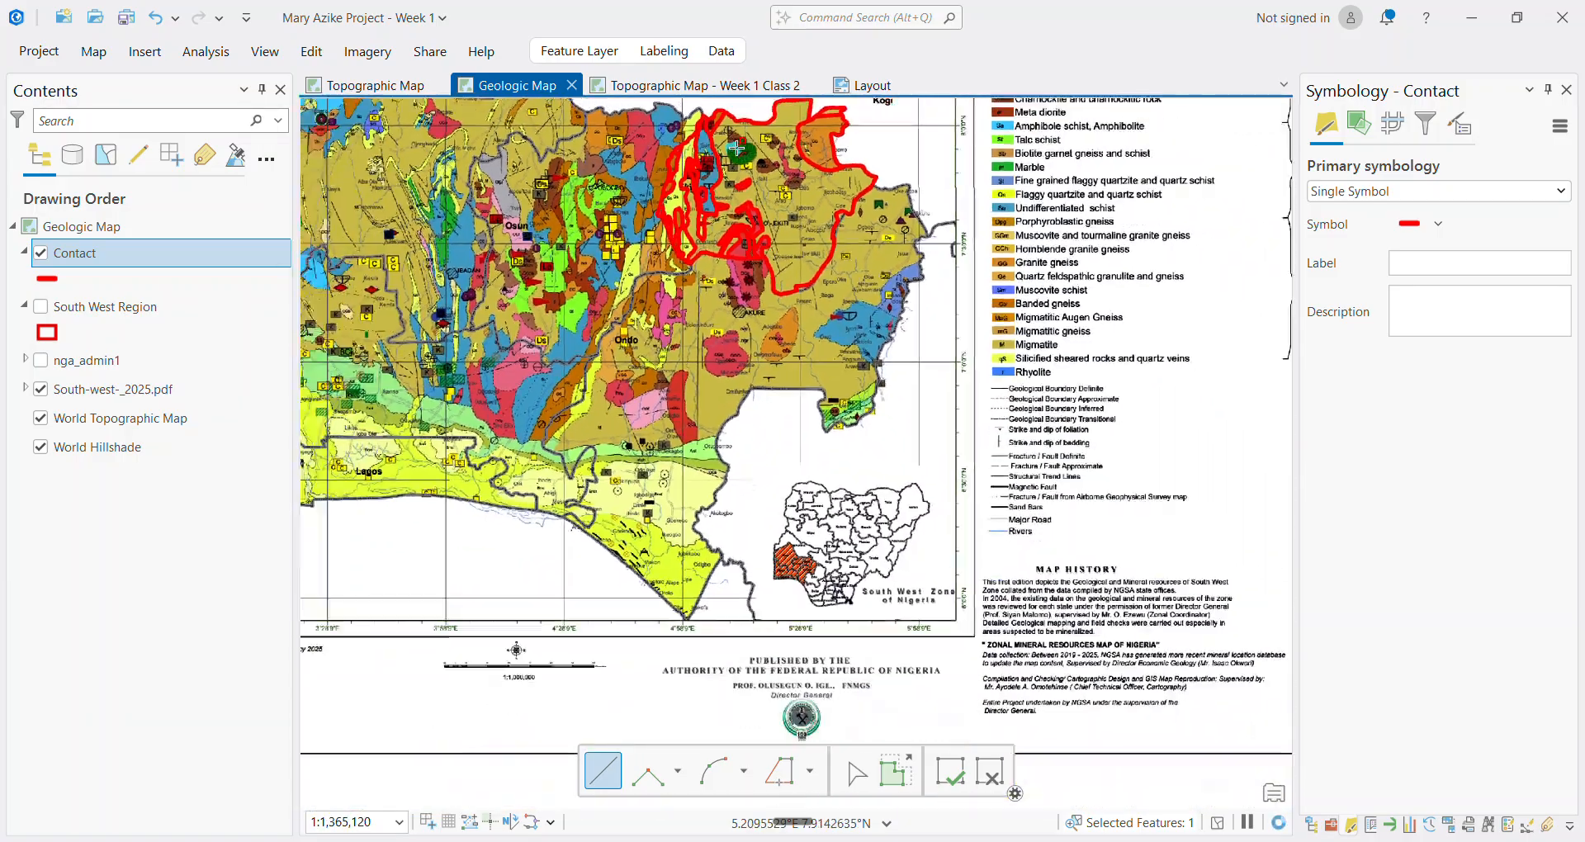
scroll(744, 115, up, 4)
scroll(744, 114, up, 3)
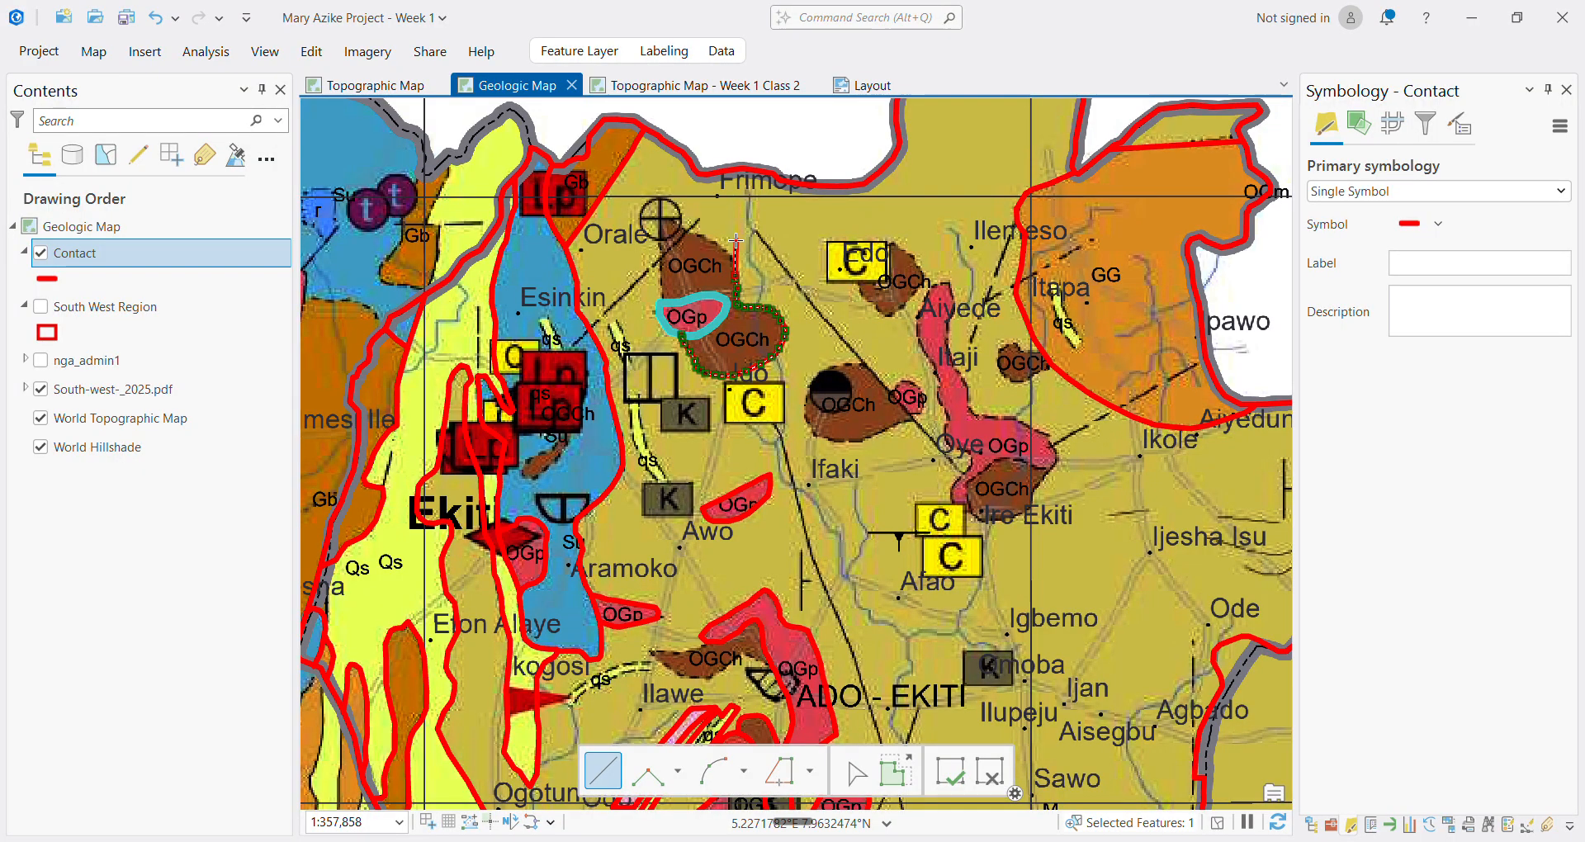
scroll(739, 236, up, 2)
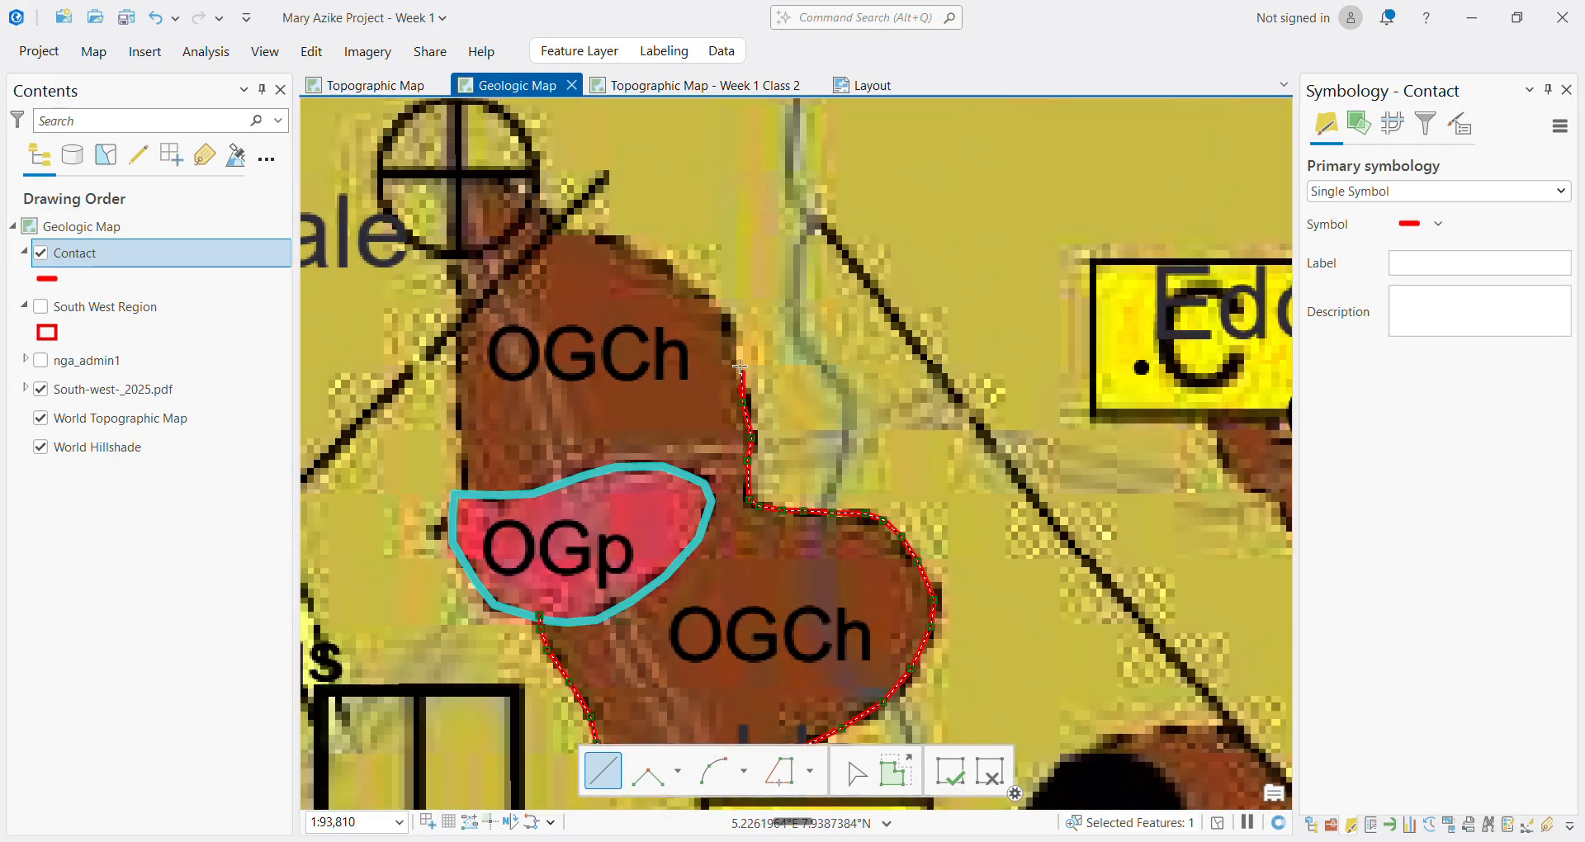
click(736, 360)
click(735, 327)
click(710, 298)
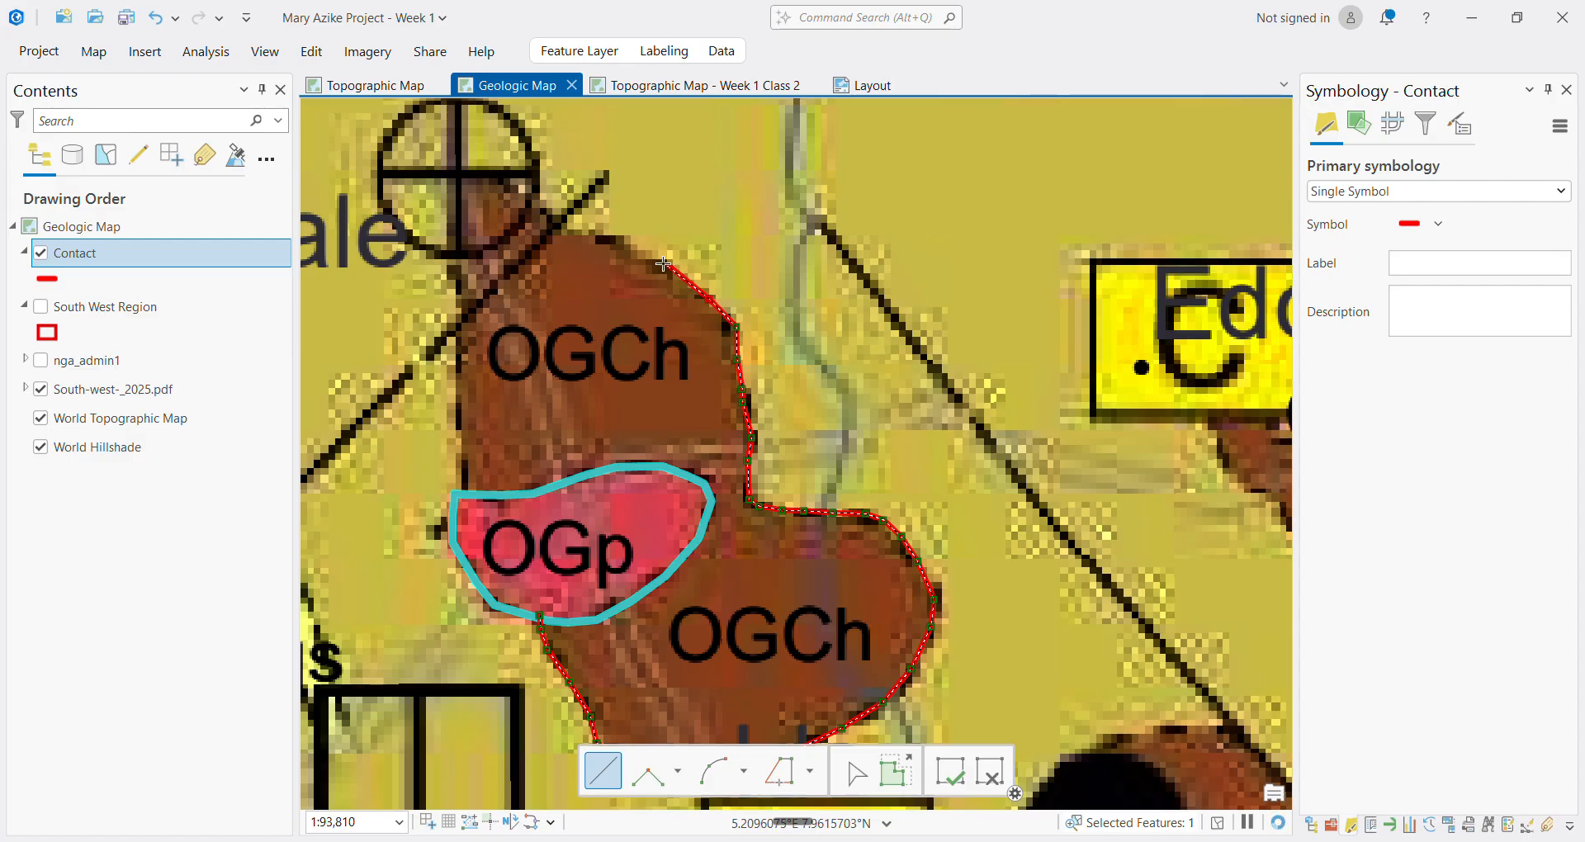
click(664, 263)
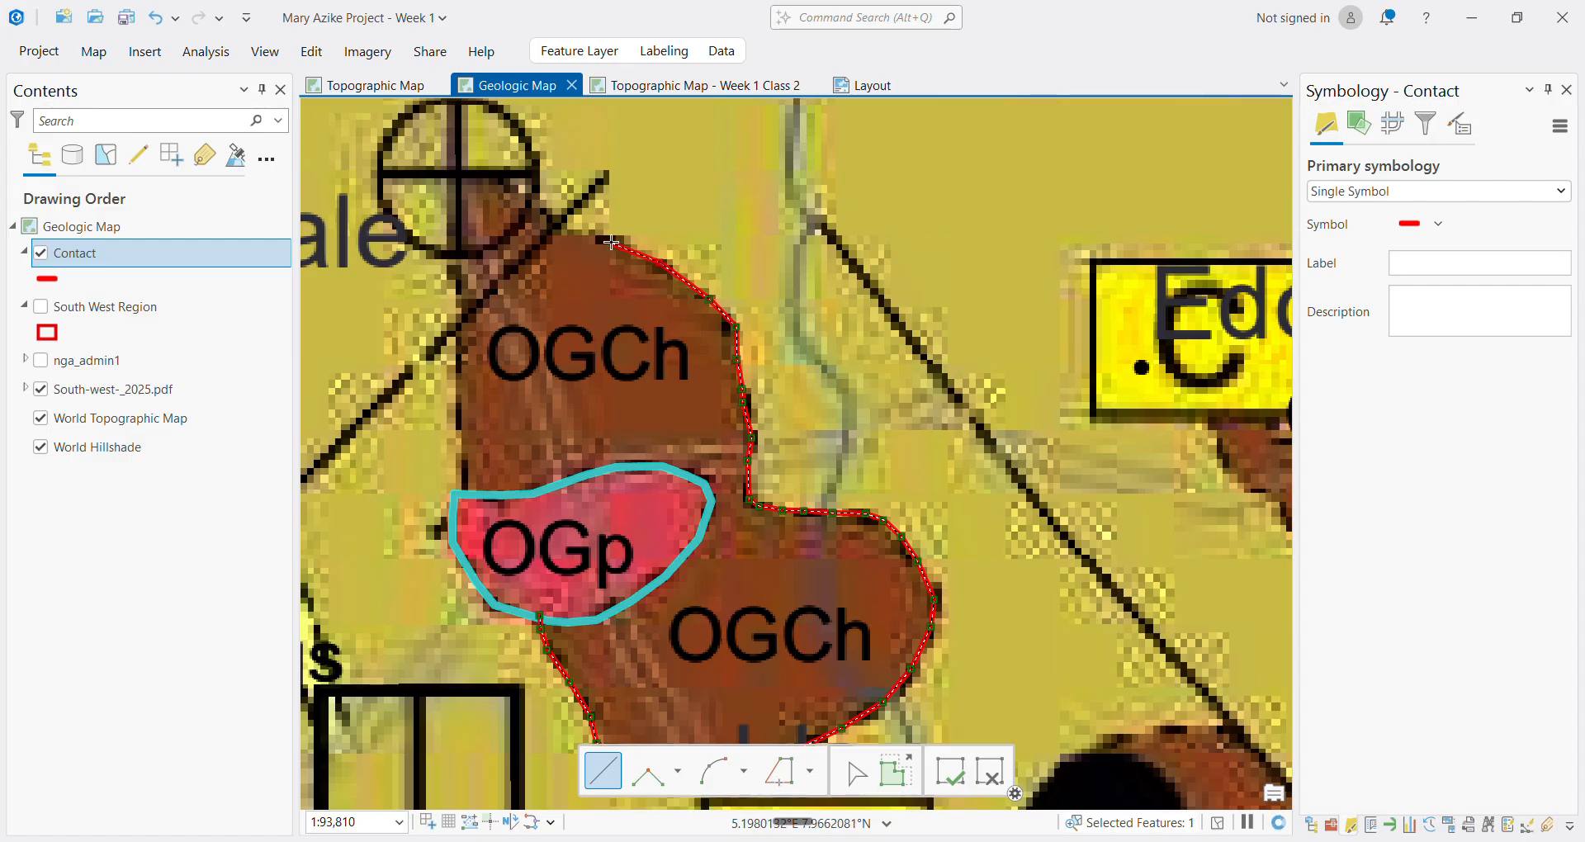
click(524, 197)
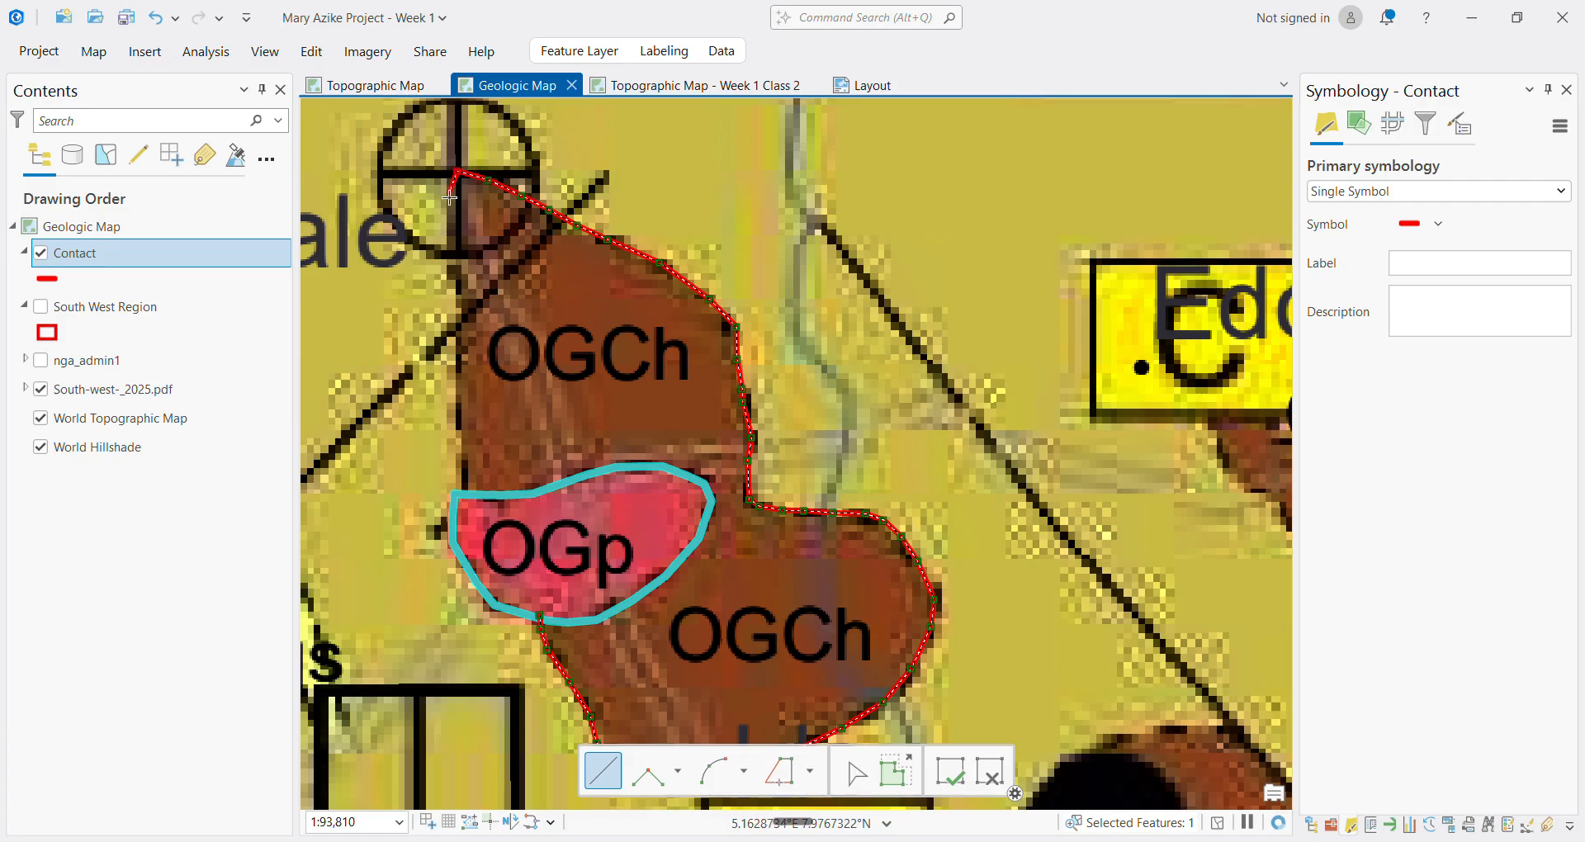
Trace the contact down the western edge of the northern OGCh body to just inside the OGp contact and finish the line
click(450, 204)
click(455, 239)
click(455, 272)
click(454, 312)
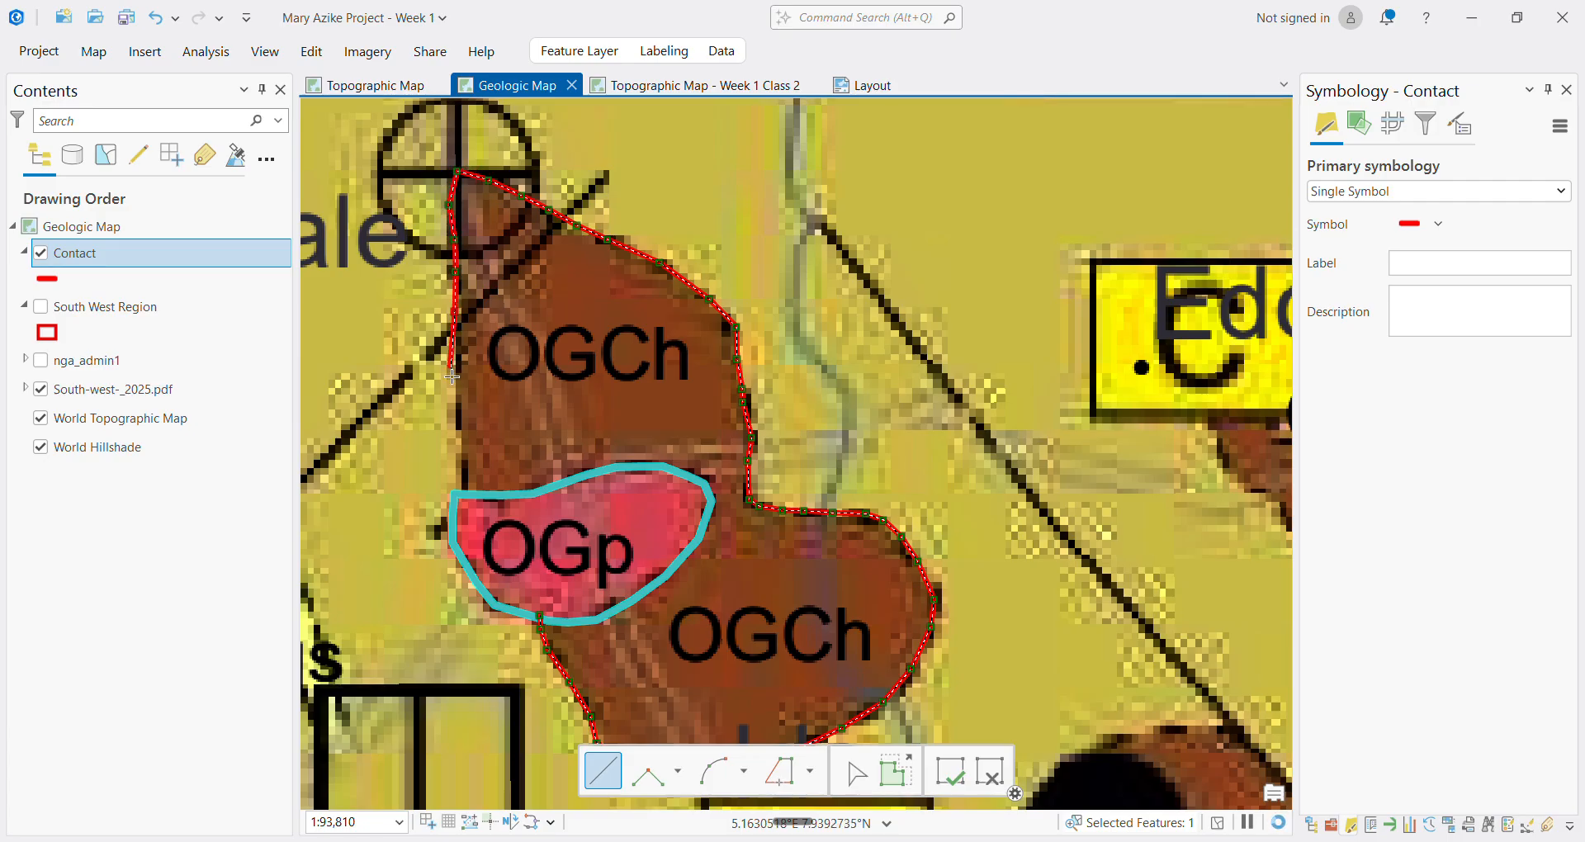
click(459, 446)
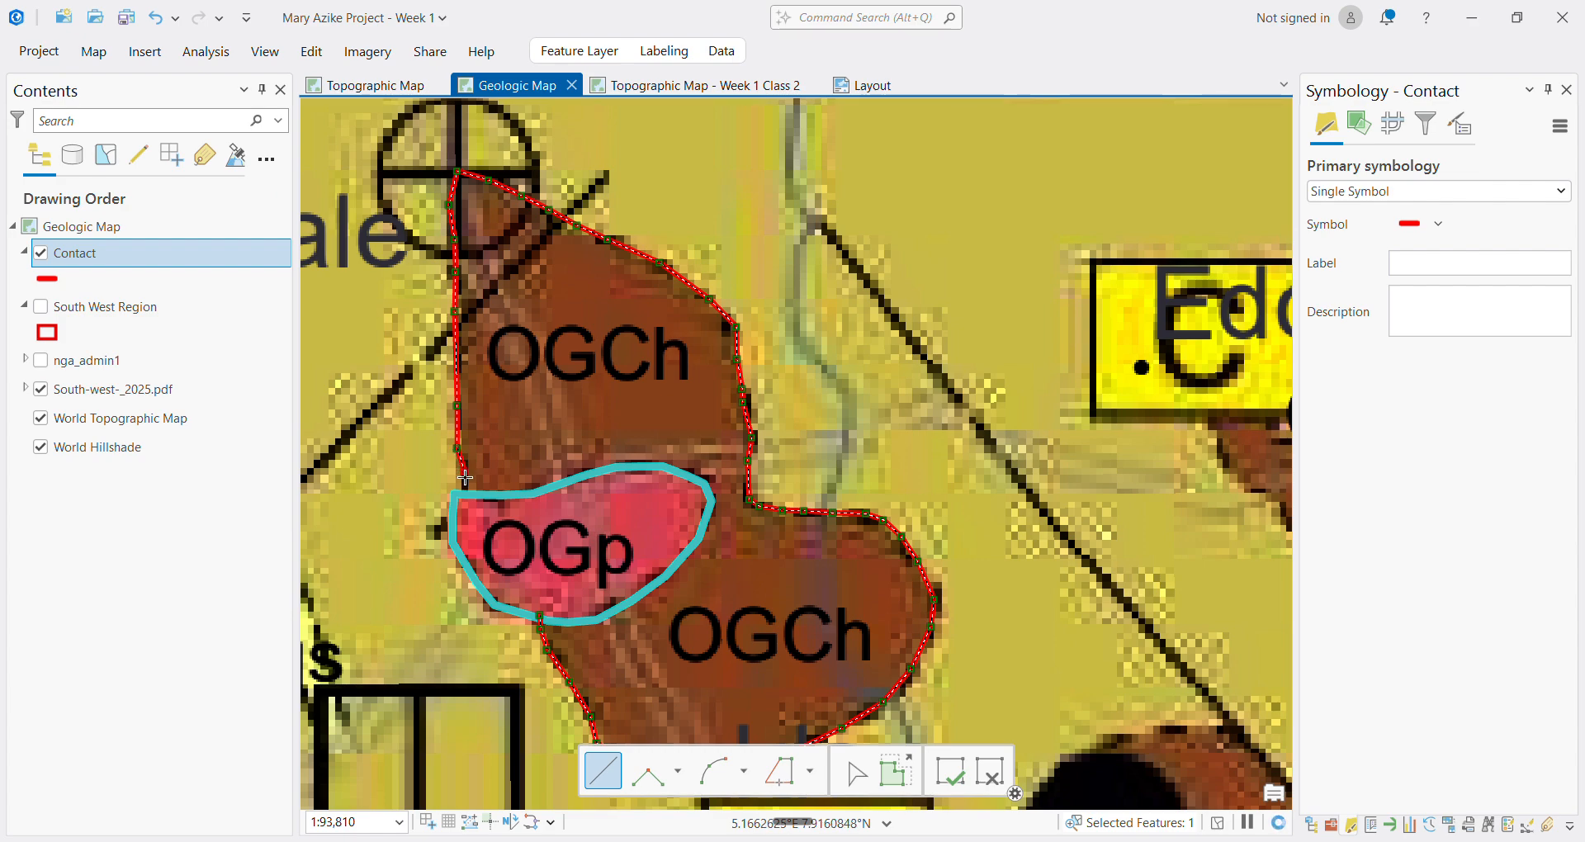
scroll(465, 477, down, 2)
scroll(465, 479, up, 4)
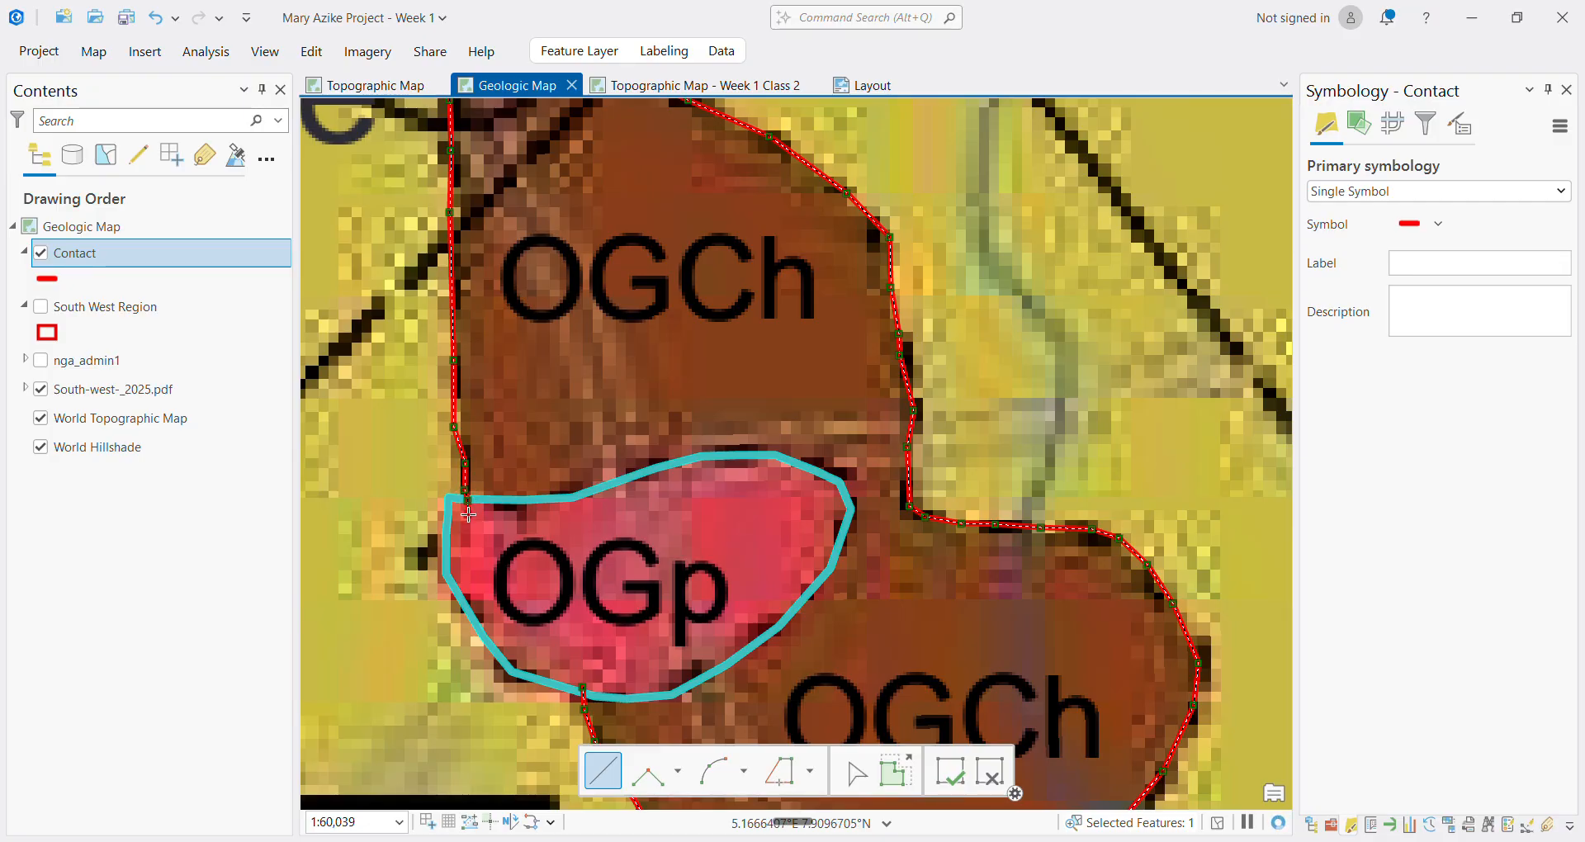
scroll(468, 515, up, 5)
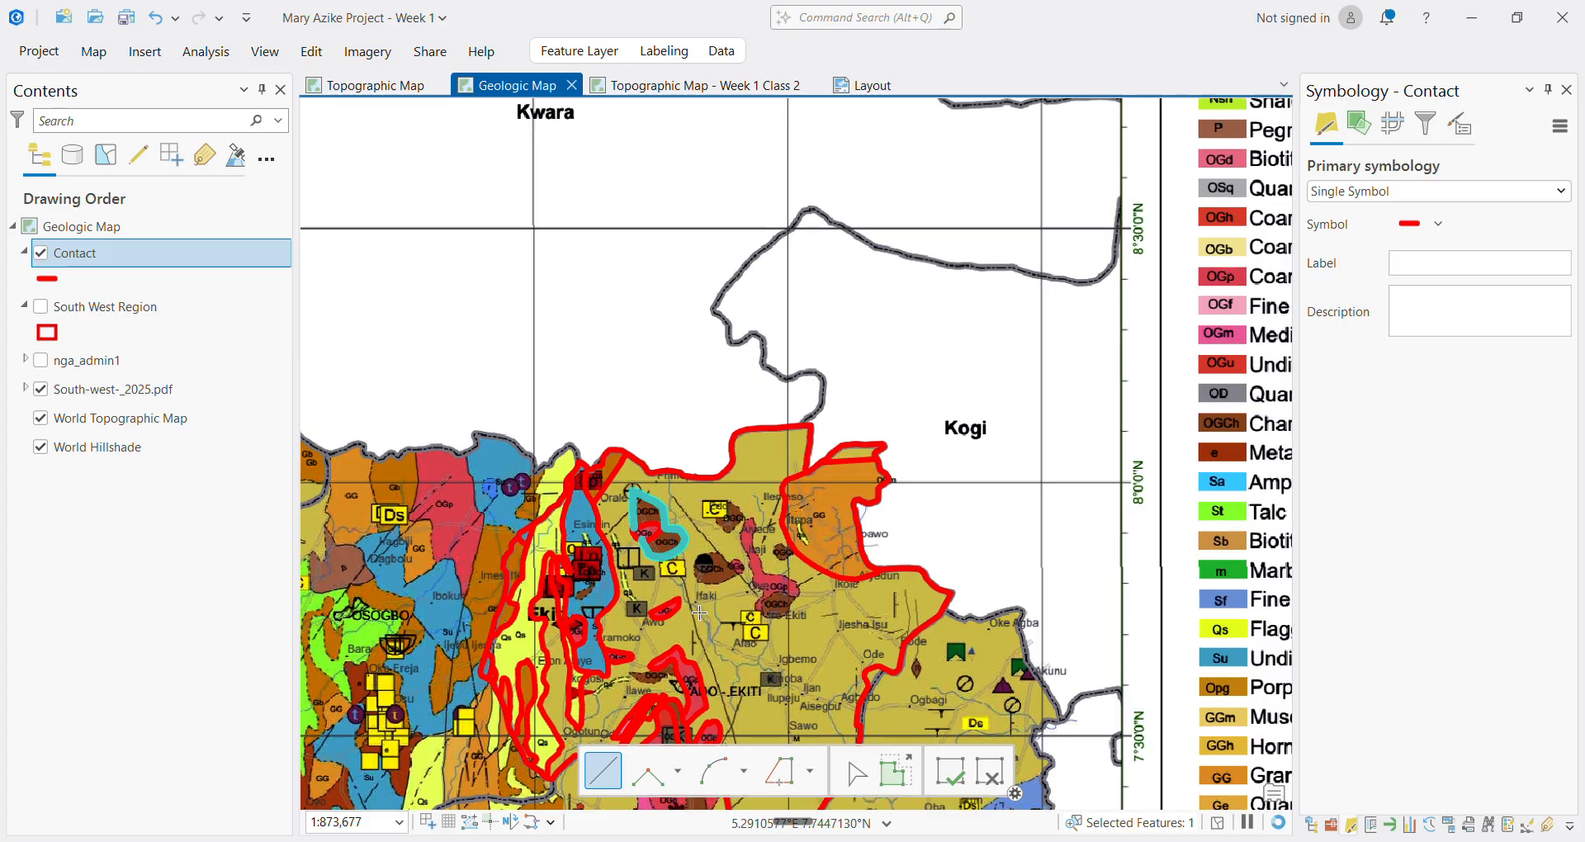
Inspect both junctions of the OGCh contact with the OGp contact north-west of Ido and the untraced OGCh body north of Ifaki
scroll(699, 612, up, 4)
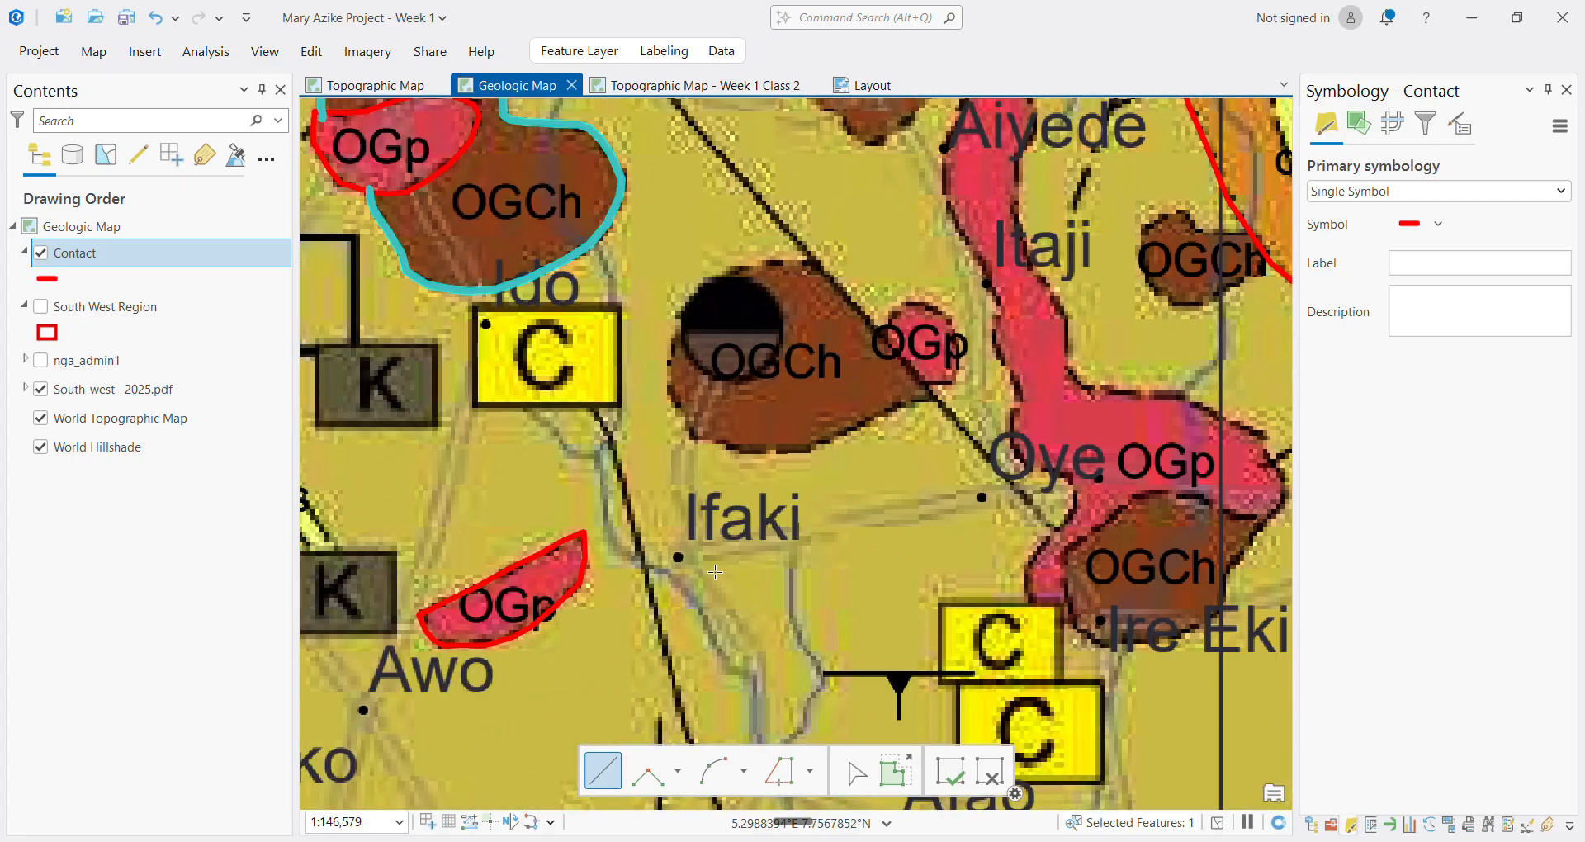
scroll(849, 326, up, 1)
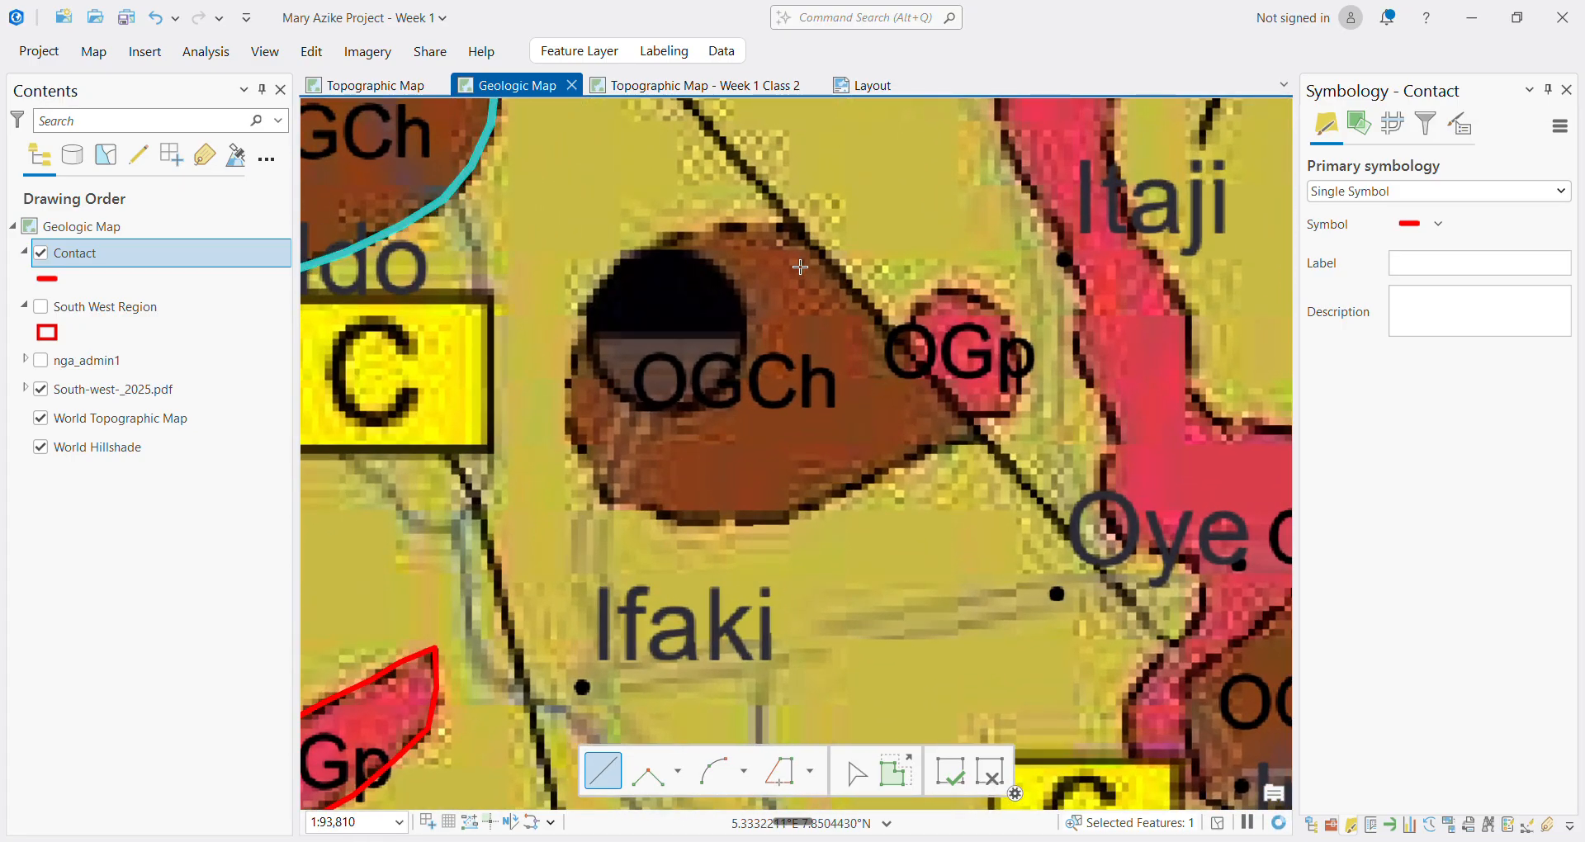
scroll(793, 227, down, 2)
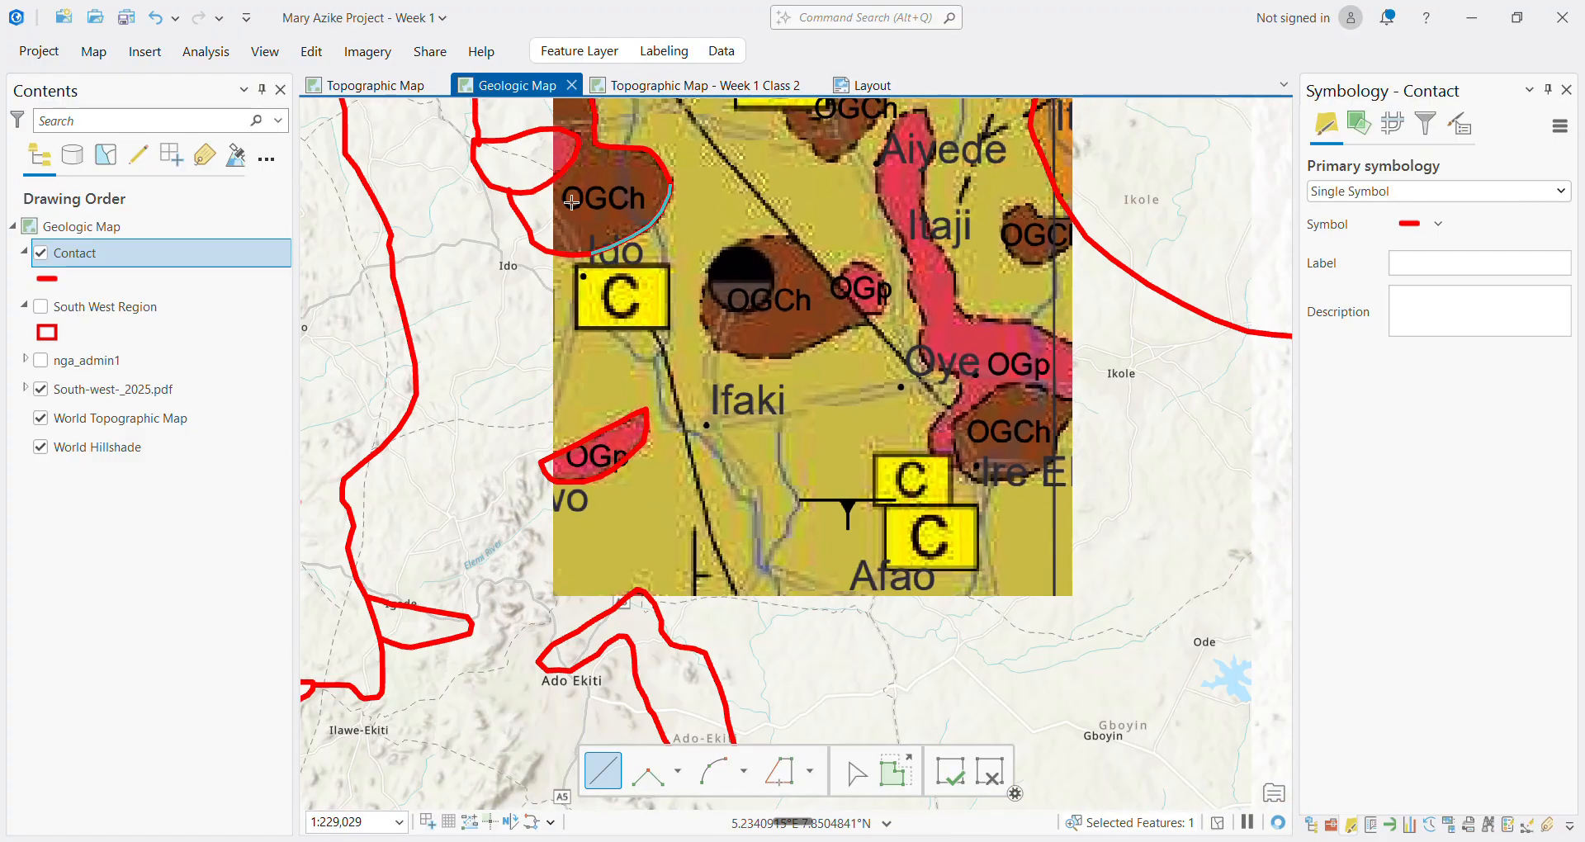
scroll(572, 202, up, 3)
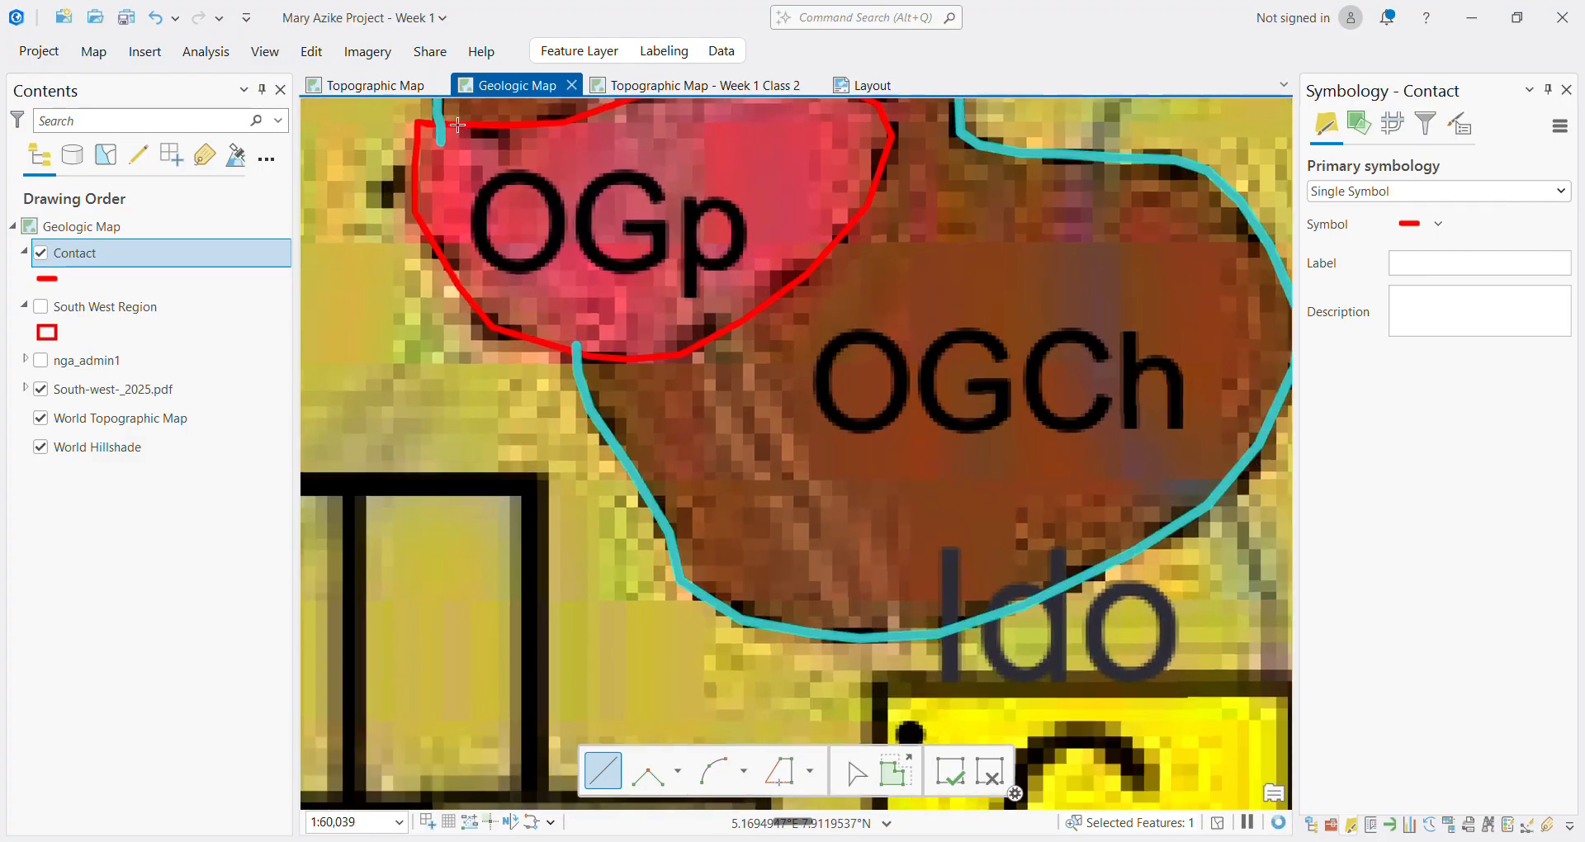
scroll(458, 125, up, 2)
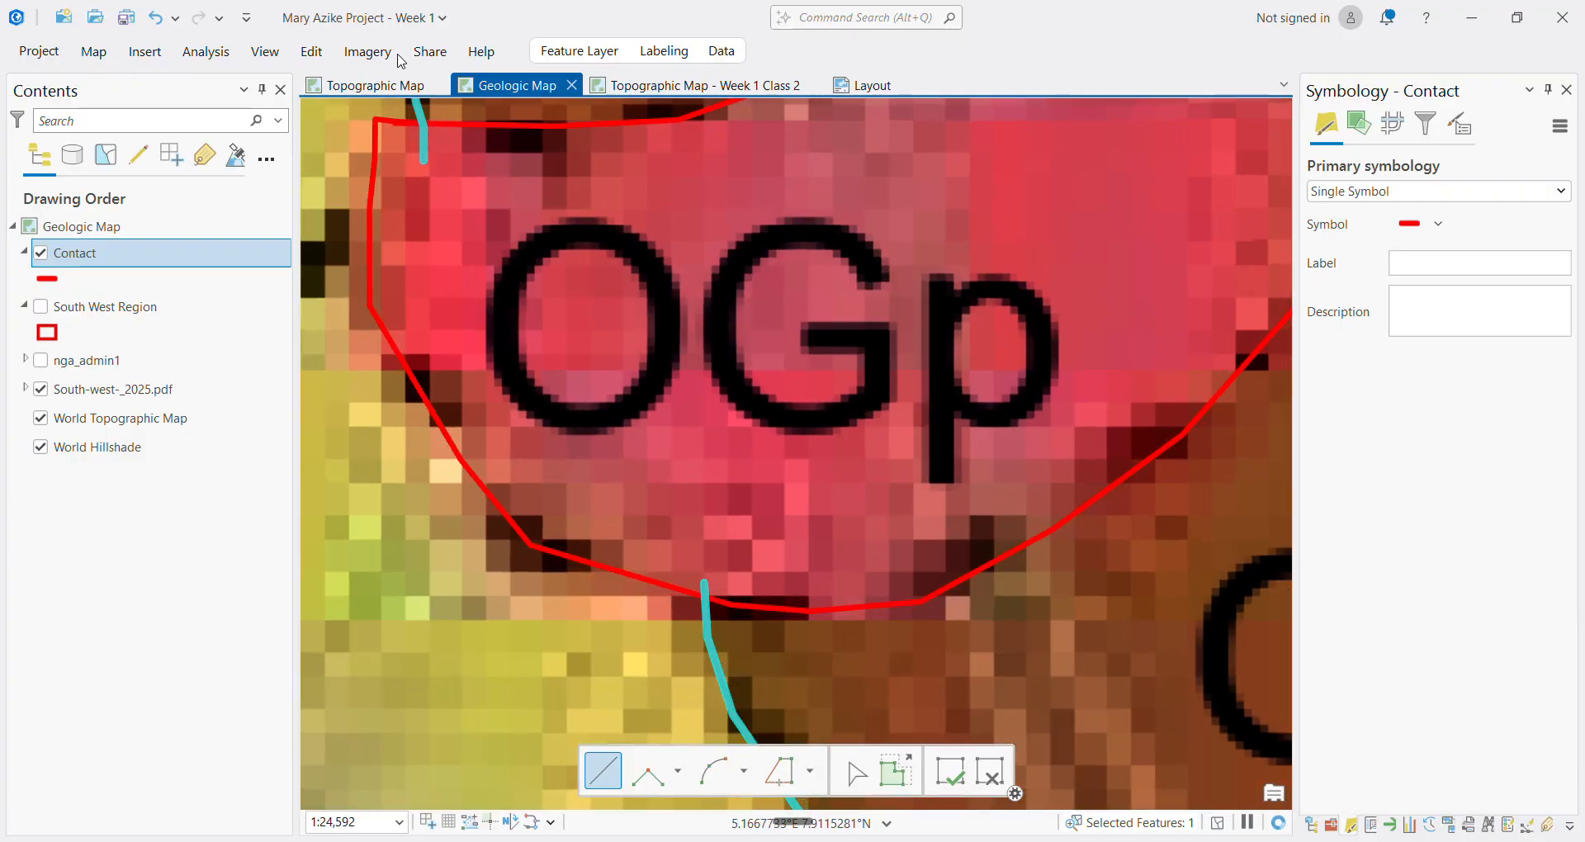
scroll(499, 210, down, 5)
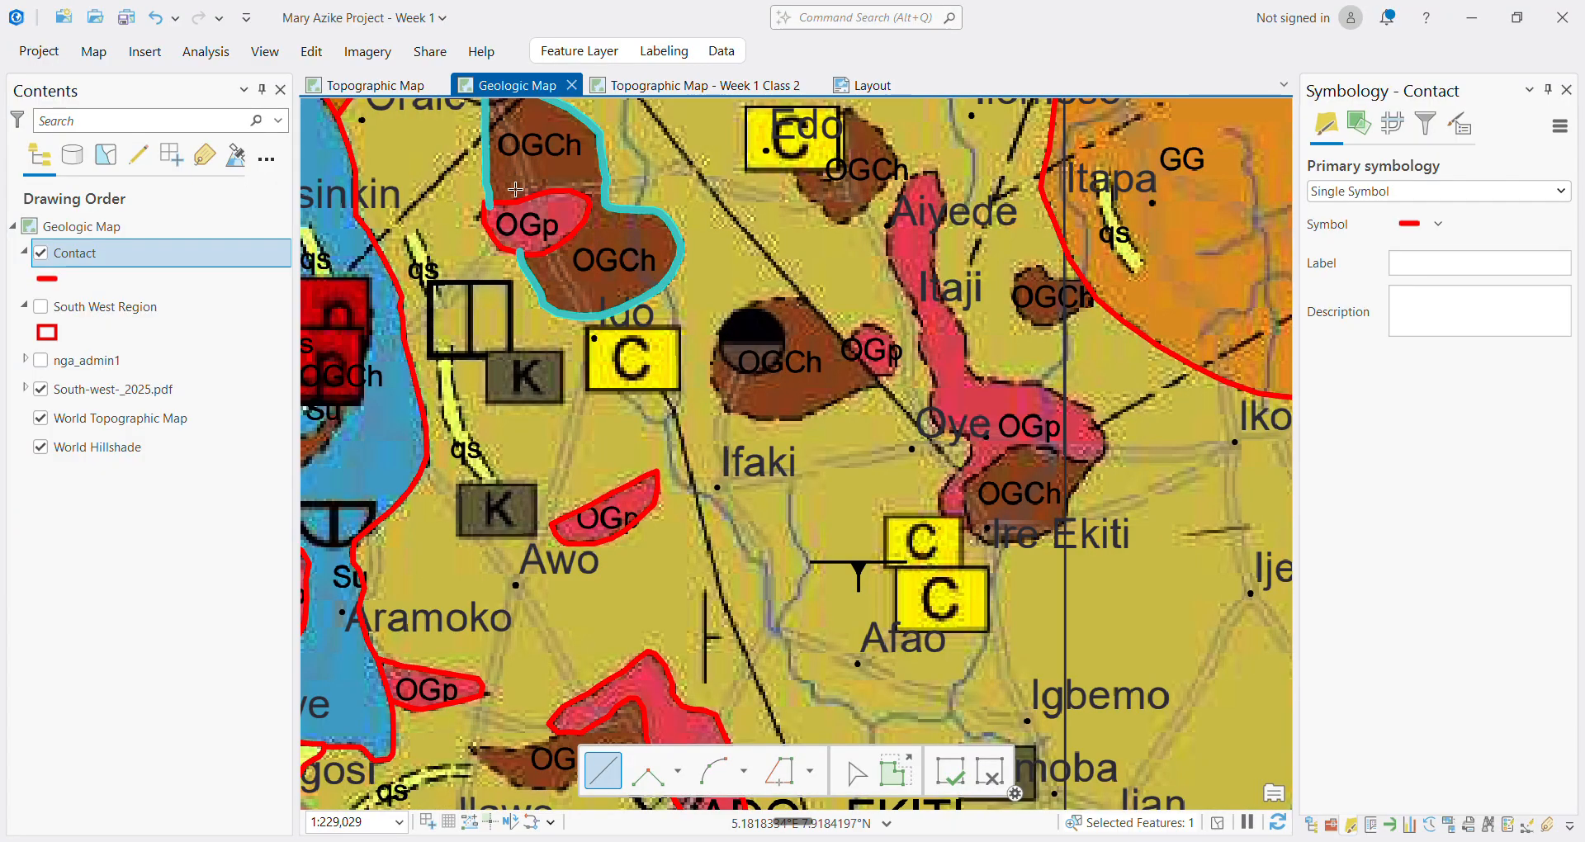
scroll(515, 189, up, 4)
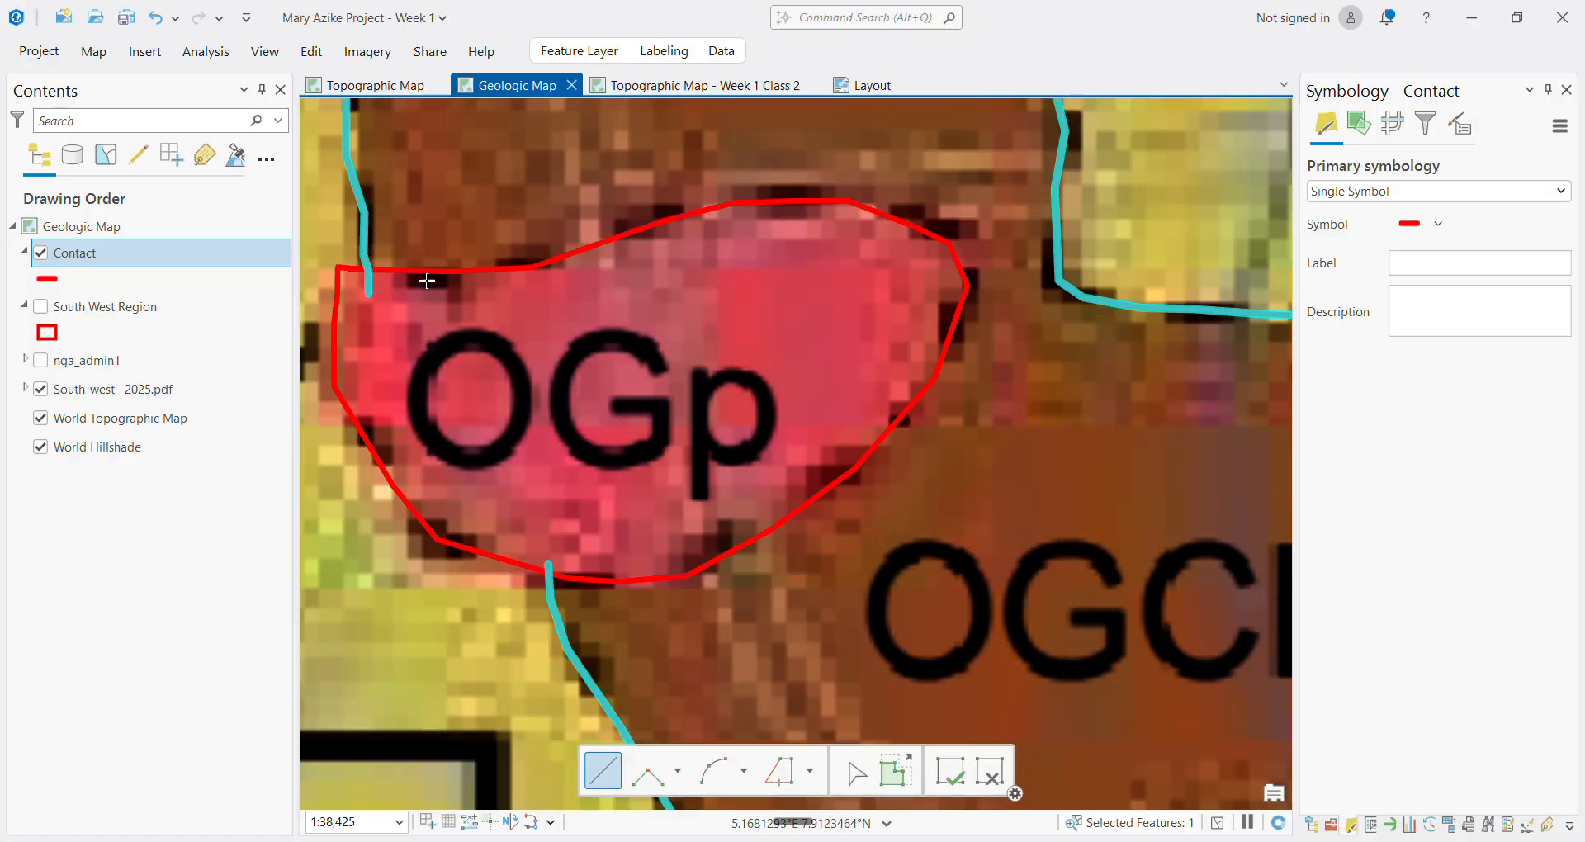
scroll(387, 294, down, 4)
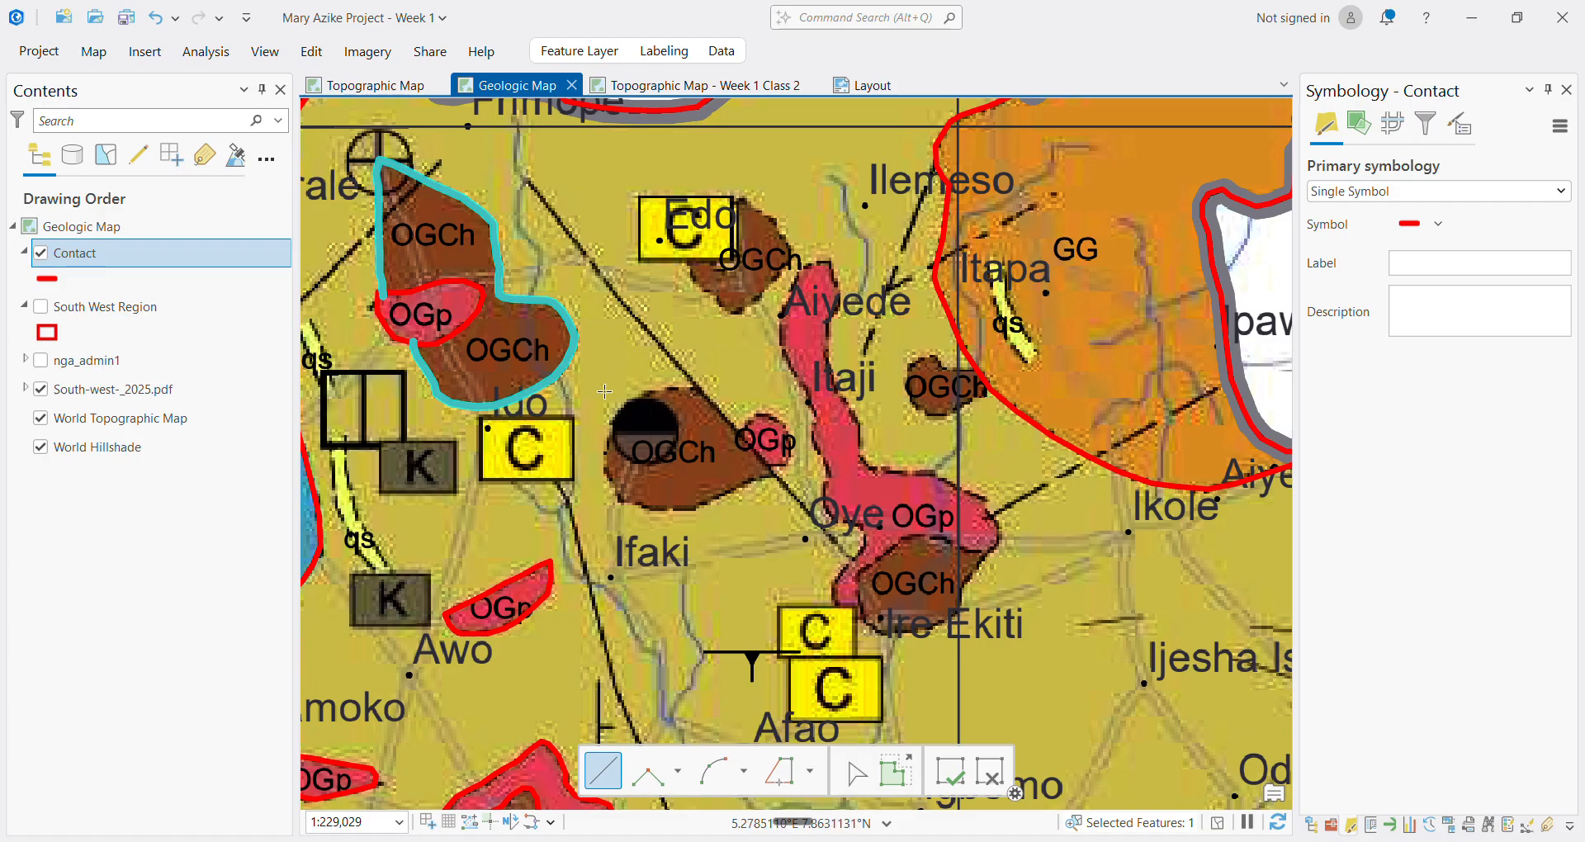
scroll(679, 409, up, 2)
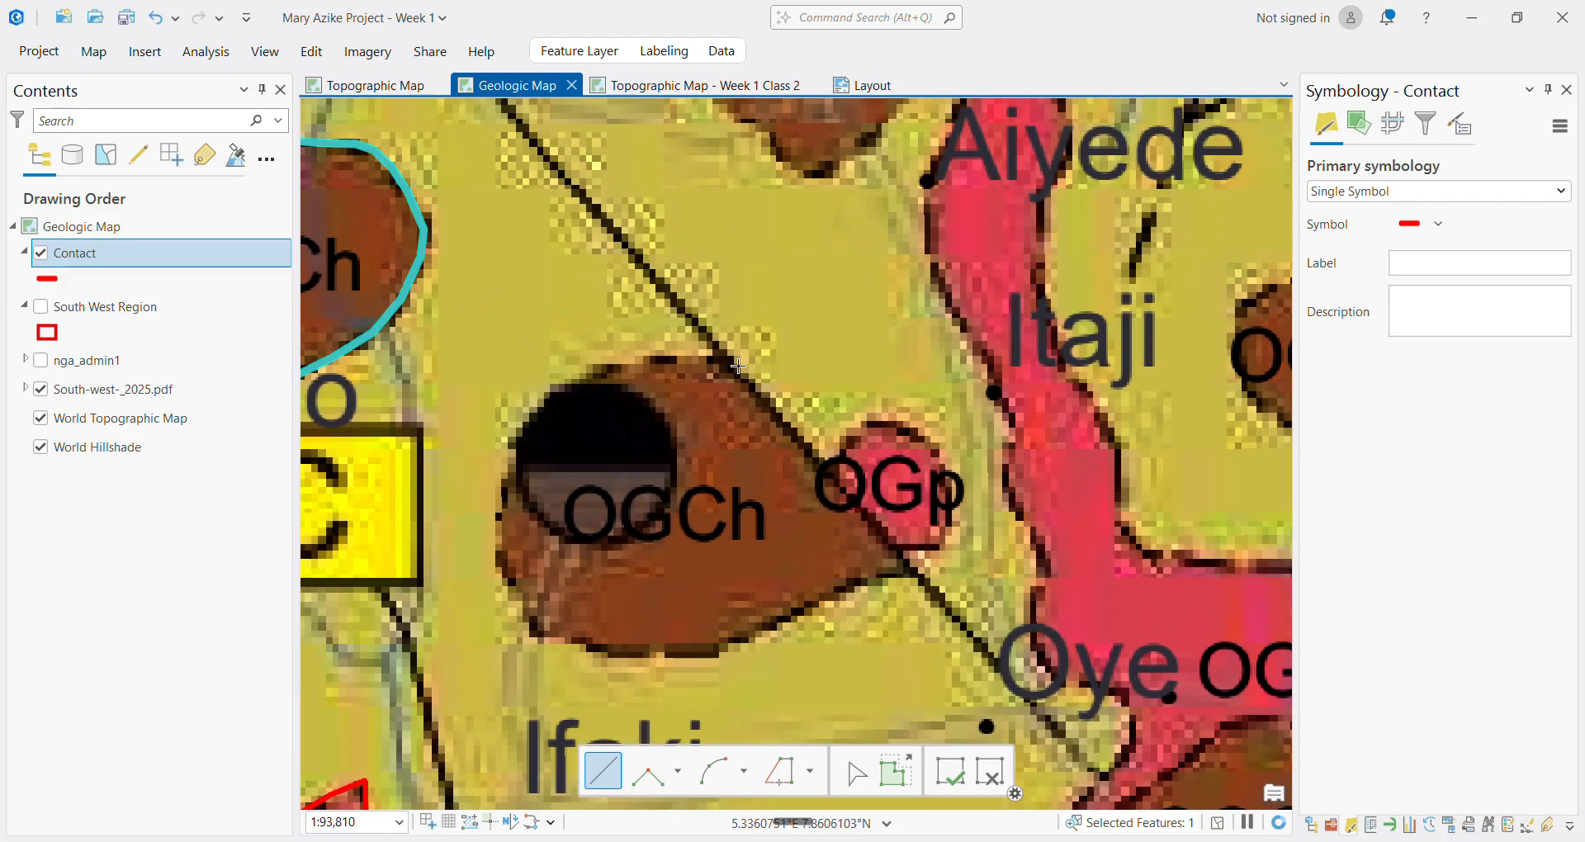
Trace the contact from the fault line along the northern and western edges of the OGCh body north of Ifaki
click(656, 361)
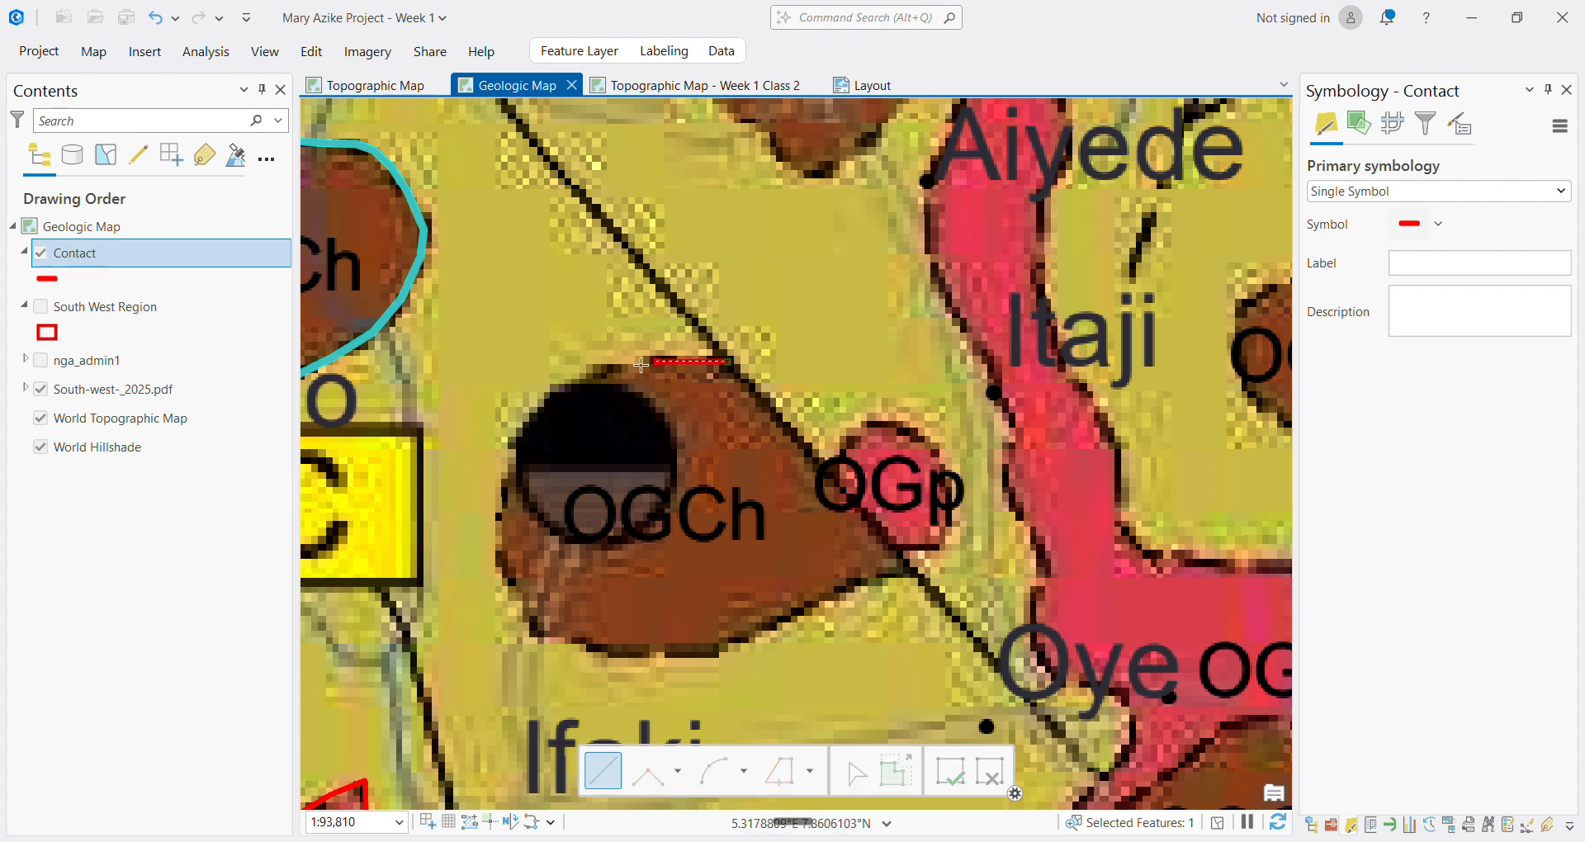
click(589, 373)
click(541, 407)
click(504, 465)
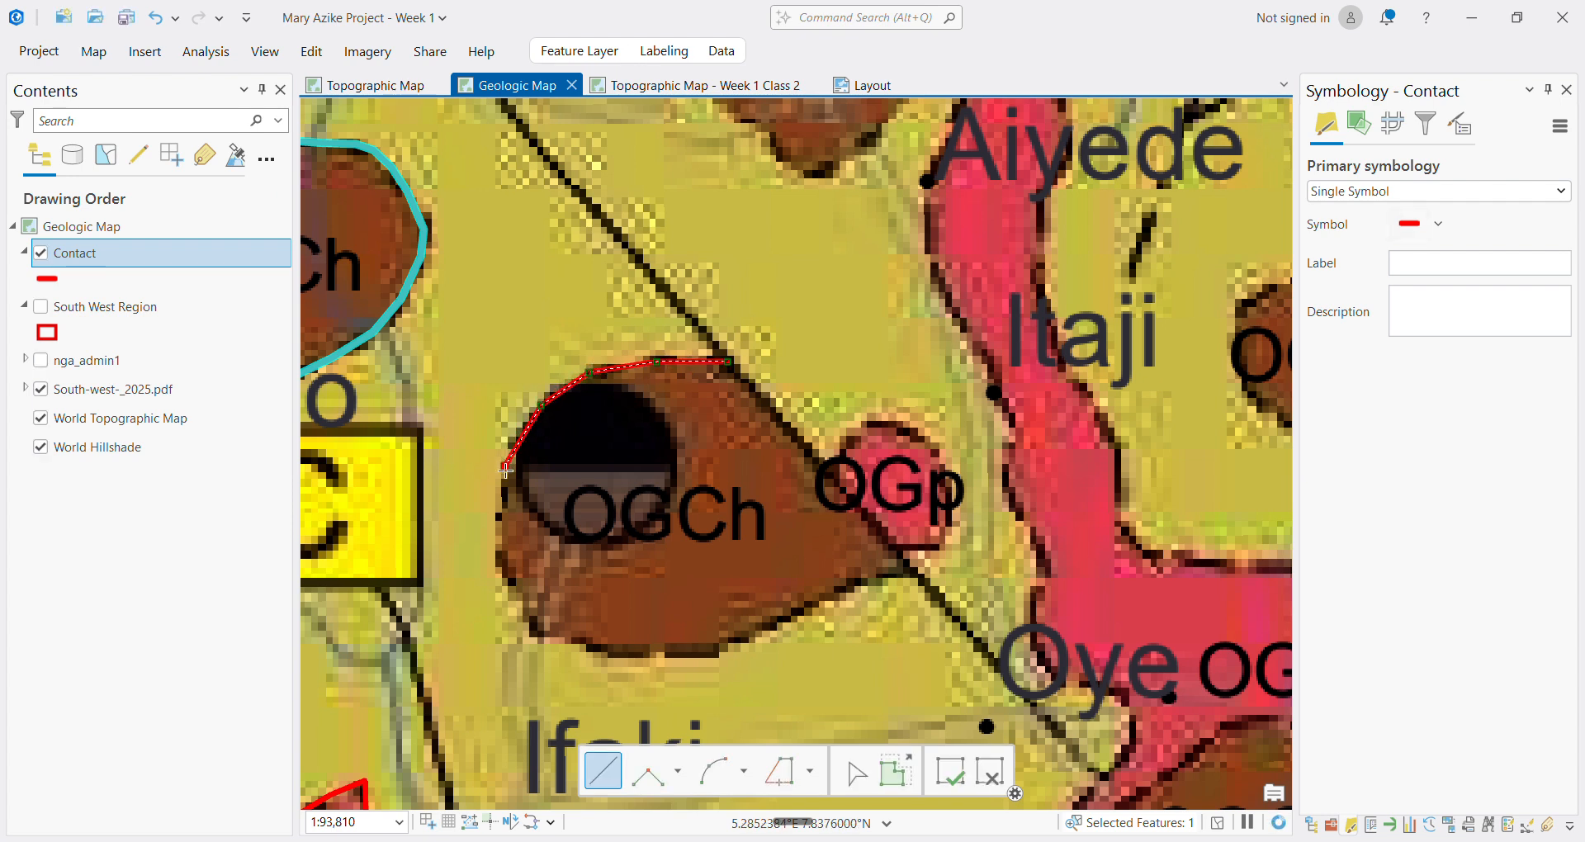
click(498, 530)
click(504, 590)
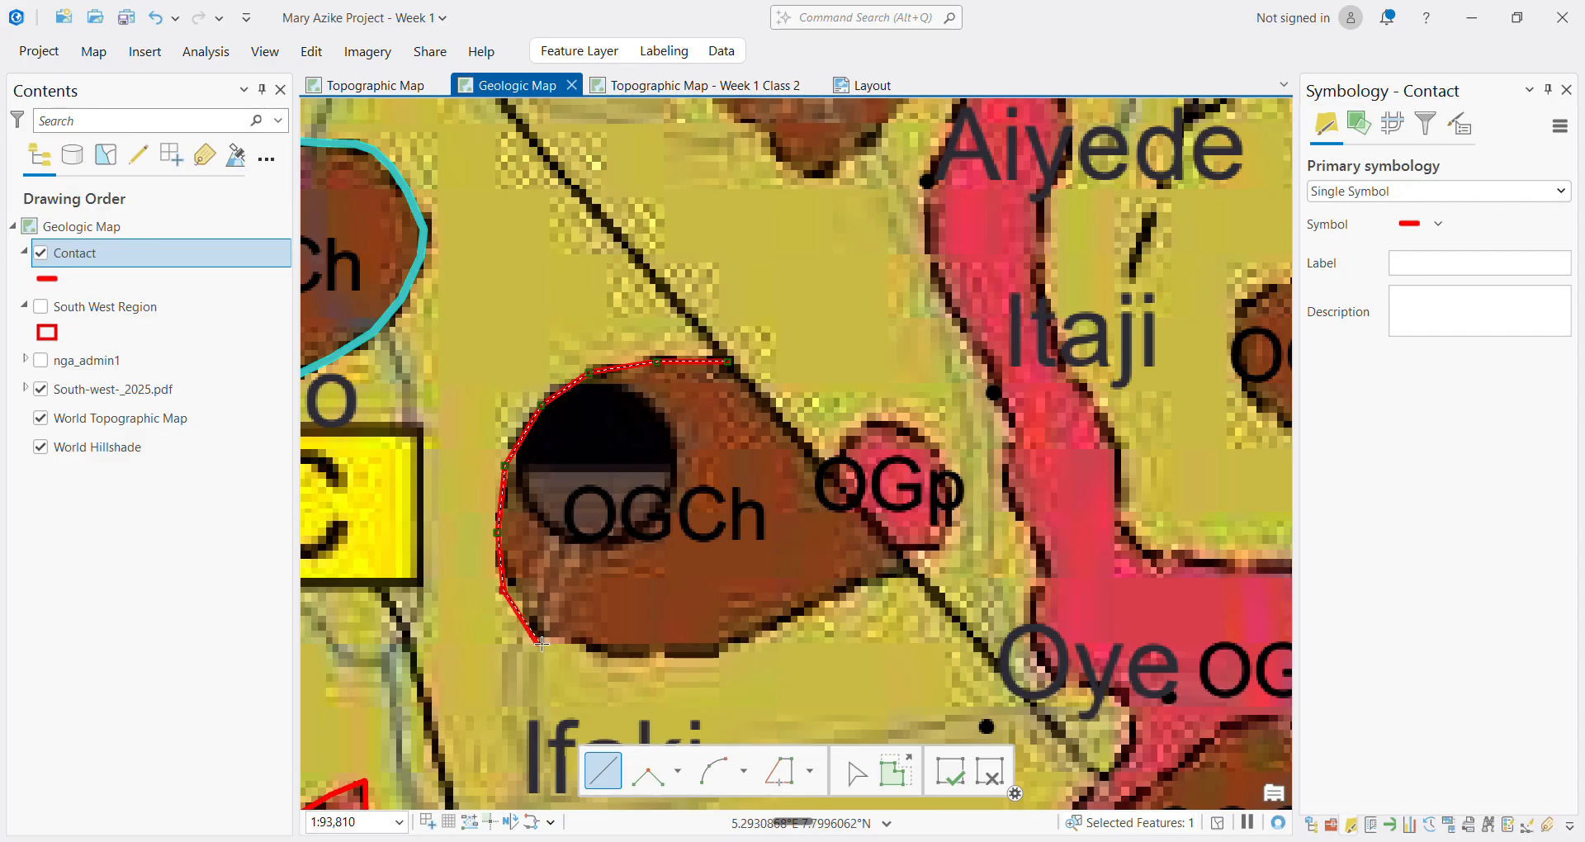
Continue the contact along the southern edge of the Ifaki OGCh body and back up the fault line, closing it at its starting point
click(544, 639)
click(600, 654)
click(694, 658)
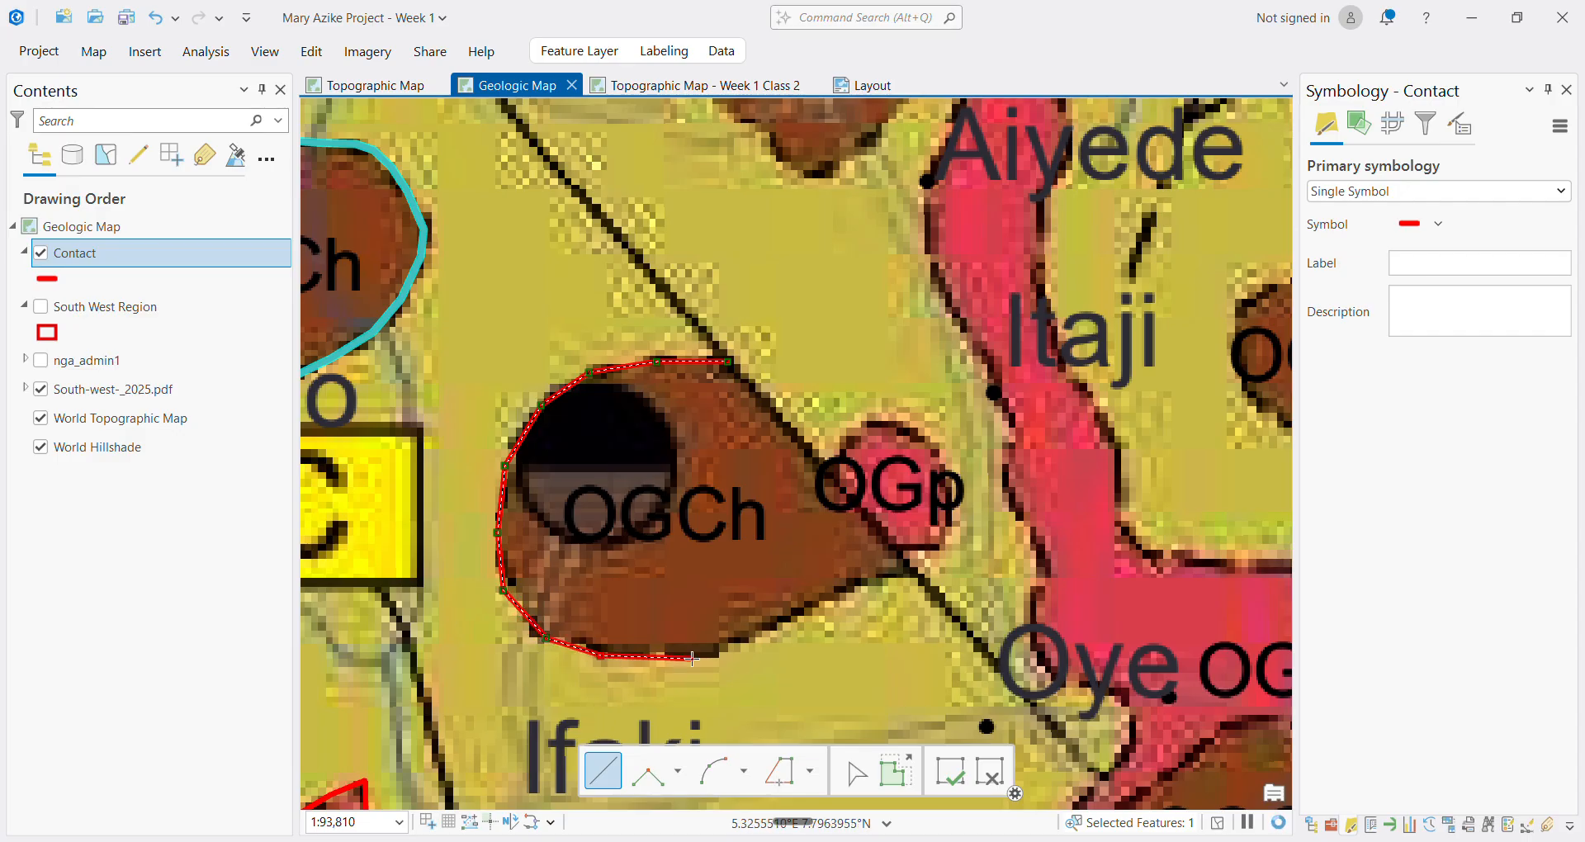
click(763, 631)
click(824, 604)
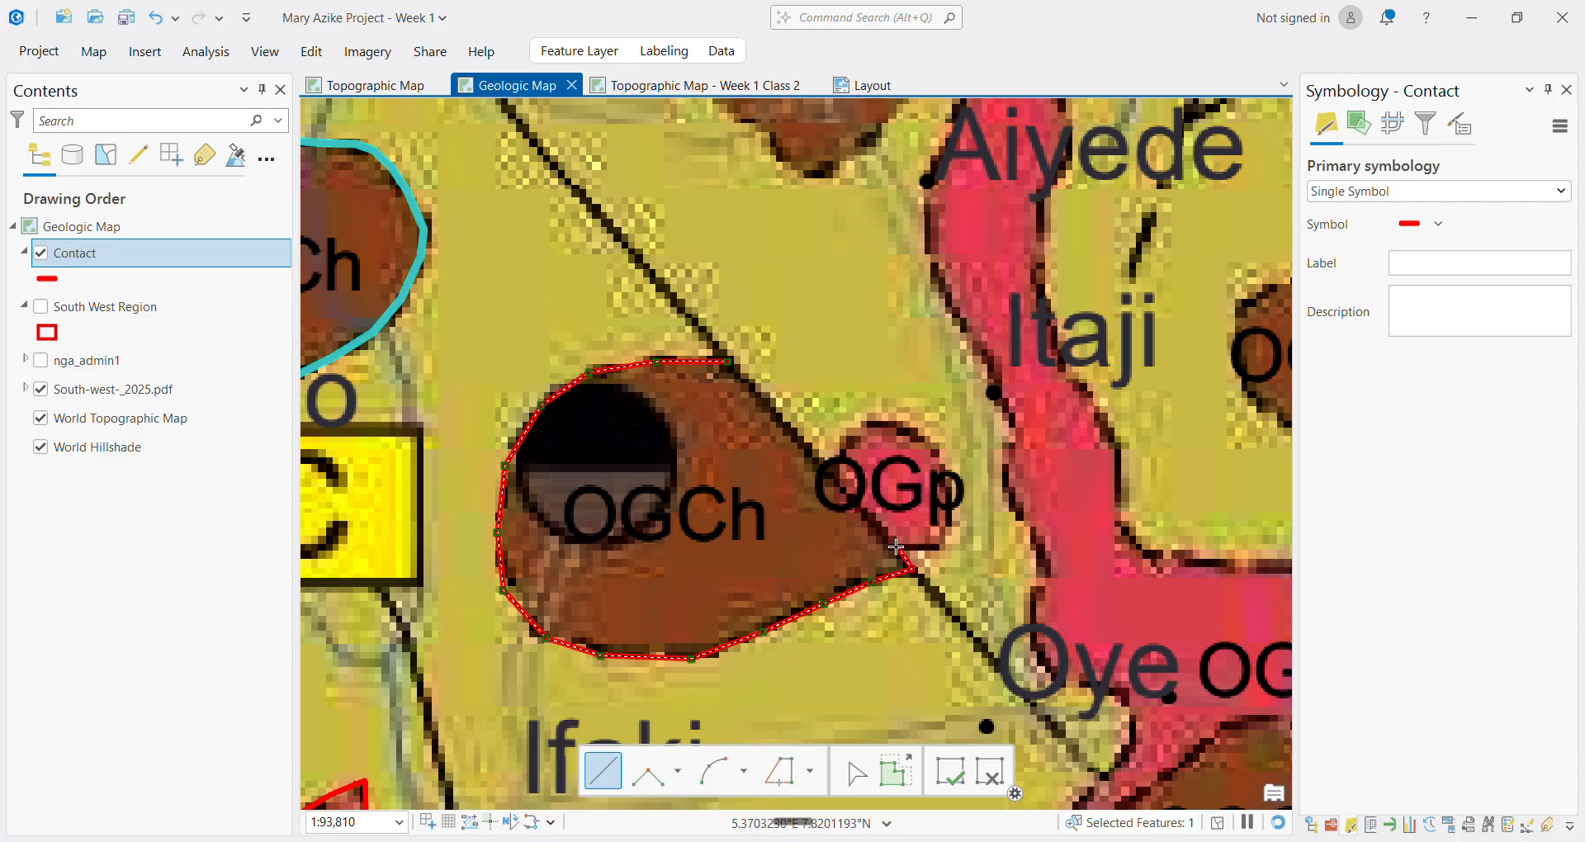
click(895, 547)
click(792, 427)
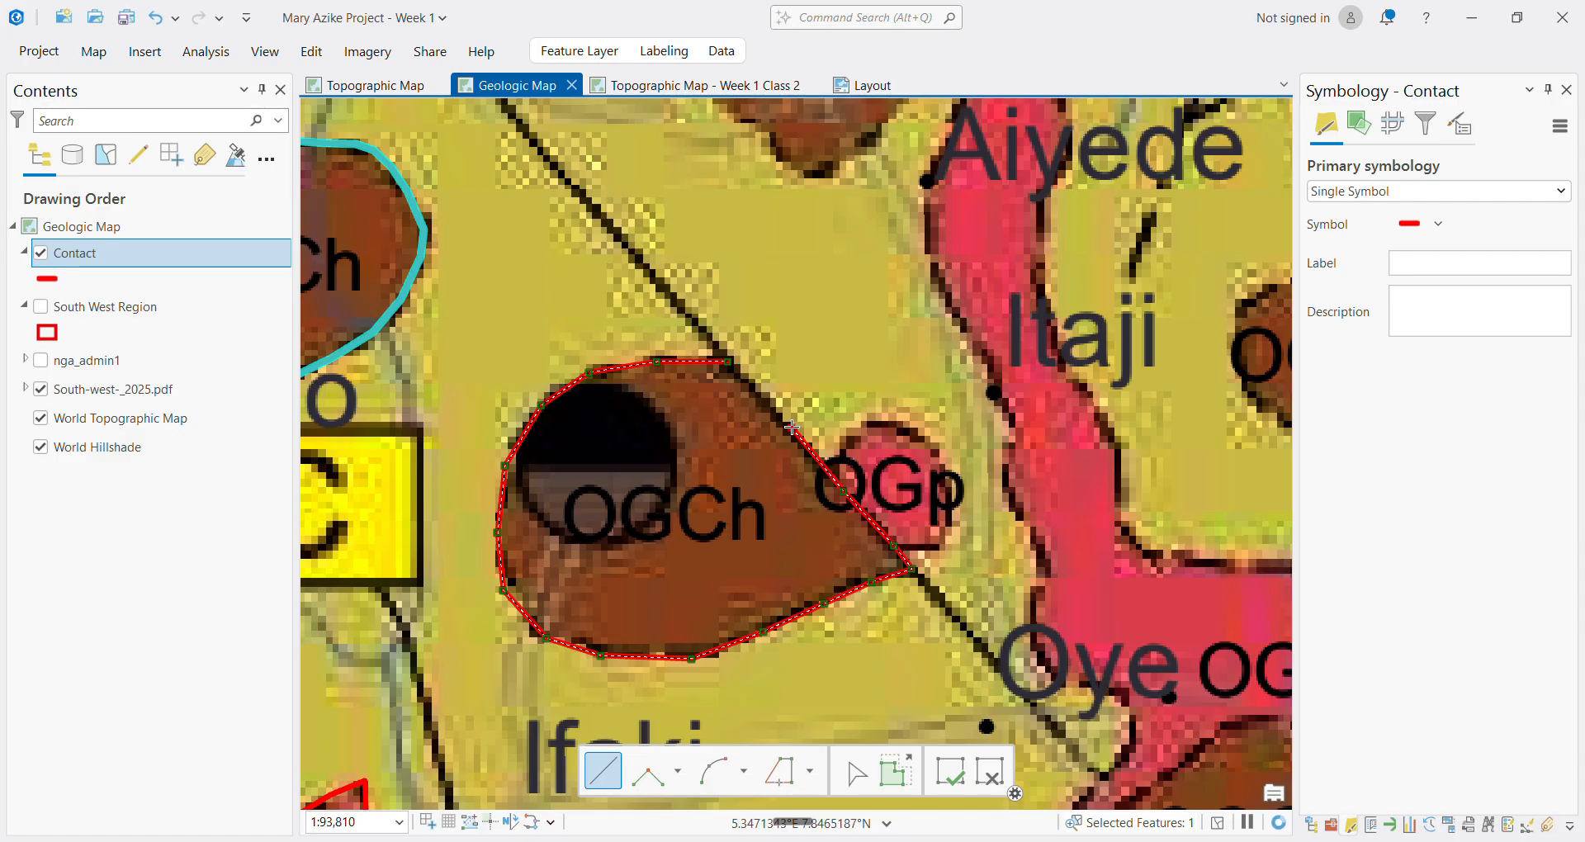
scroll(753, 385, up, 6)
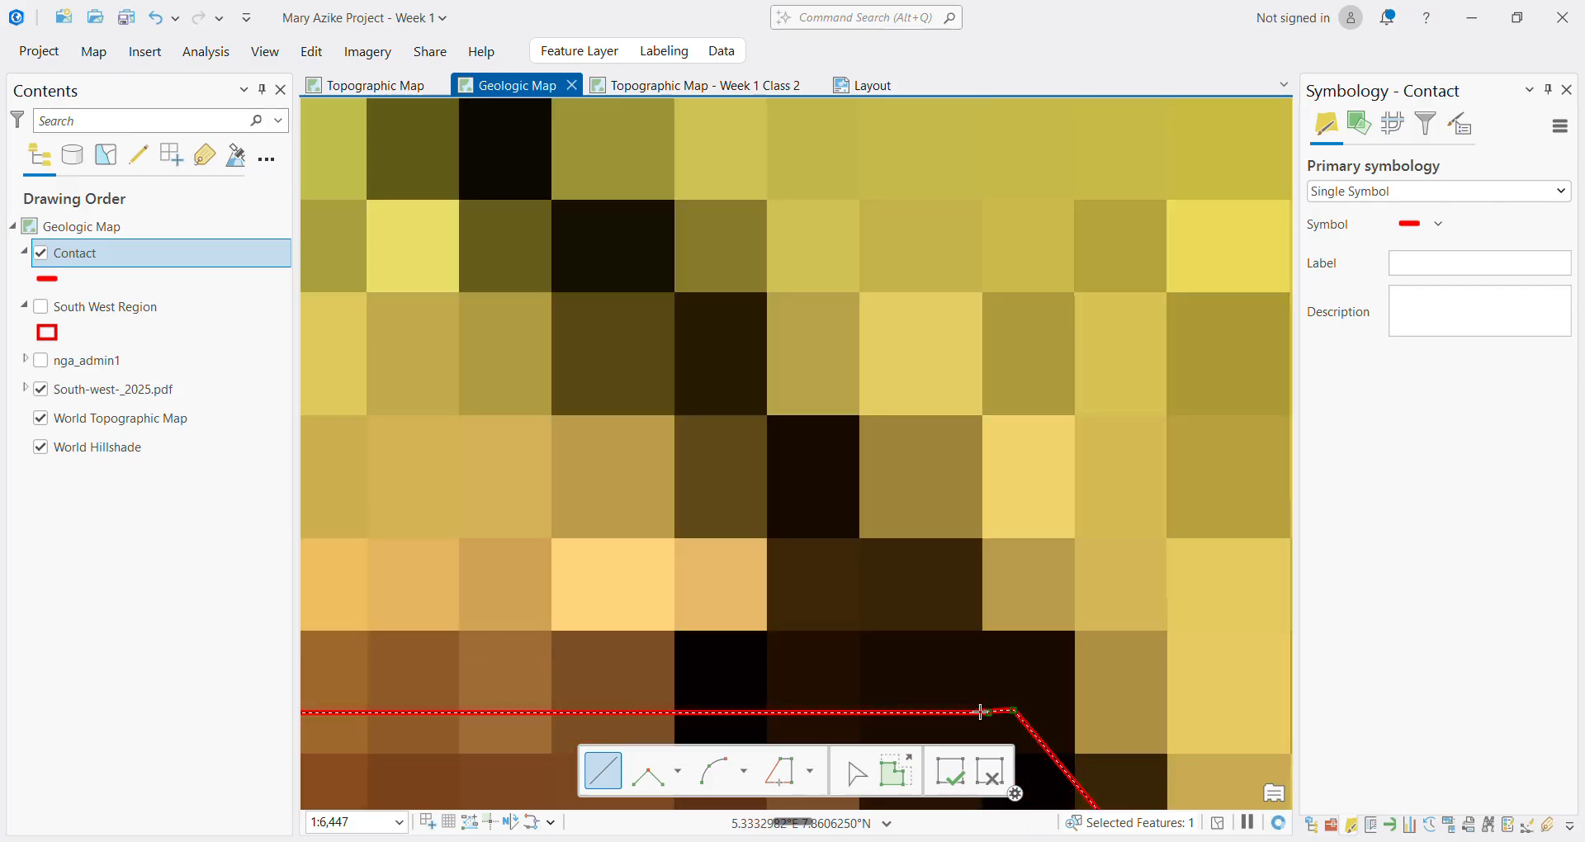
scroll(1020, 689, down, 7)
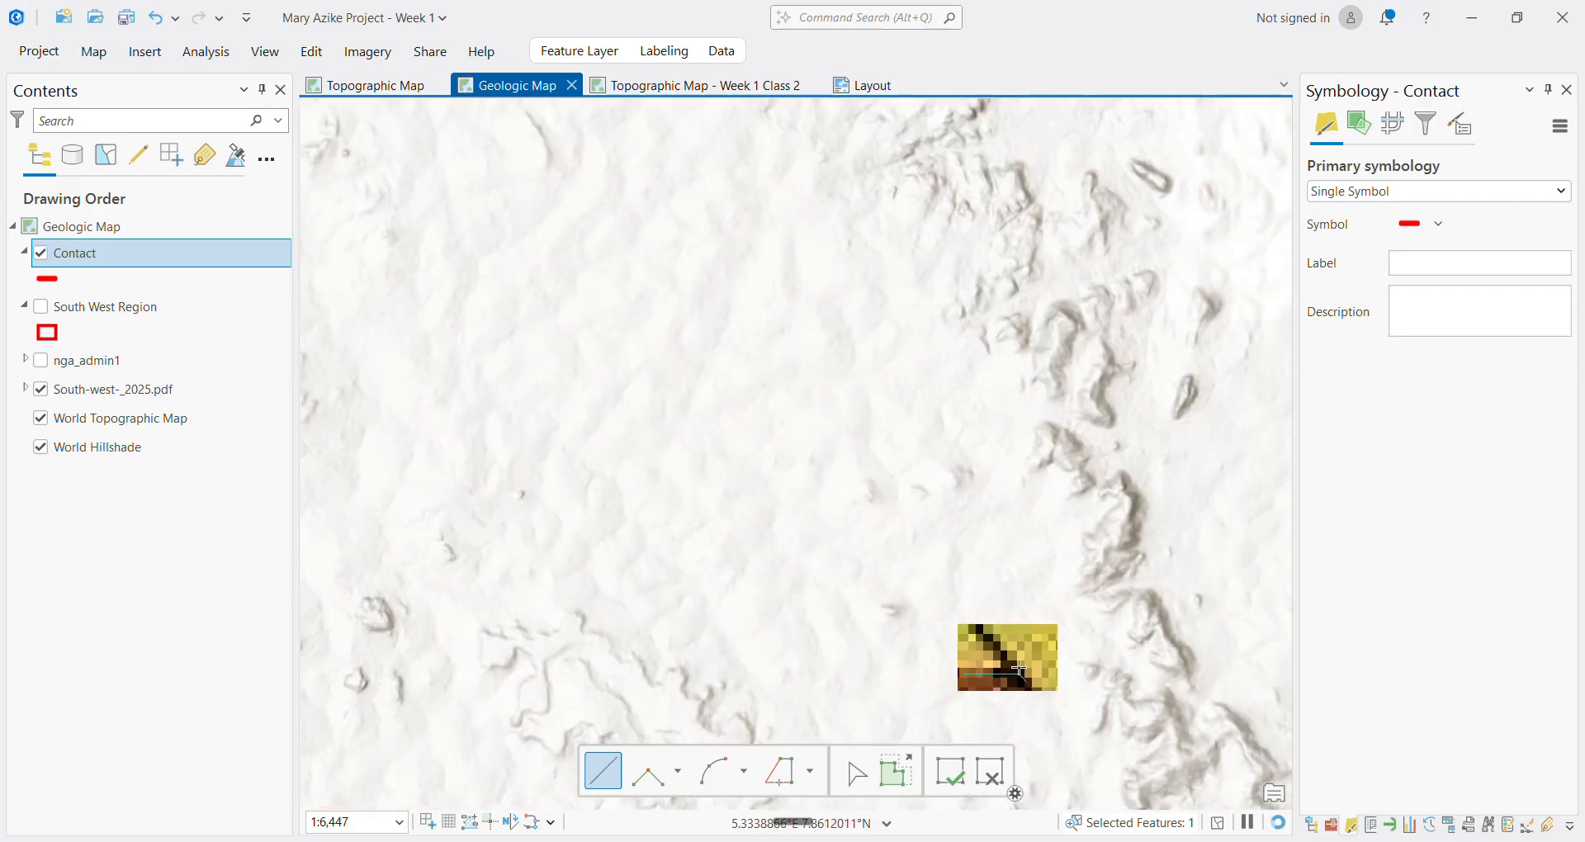
Trace the small OGp body east of the Ifaki OGCh body as a contact with both ends on the OGCh contact, and finish the line
scroll(1026, 724, down, 3)
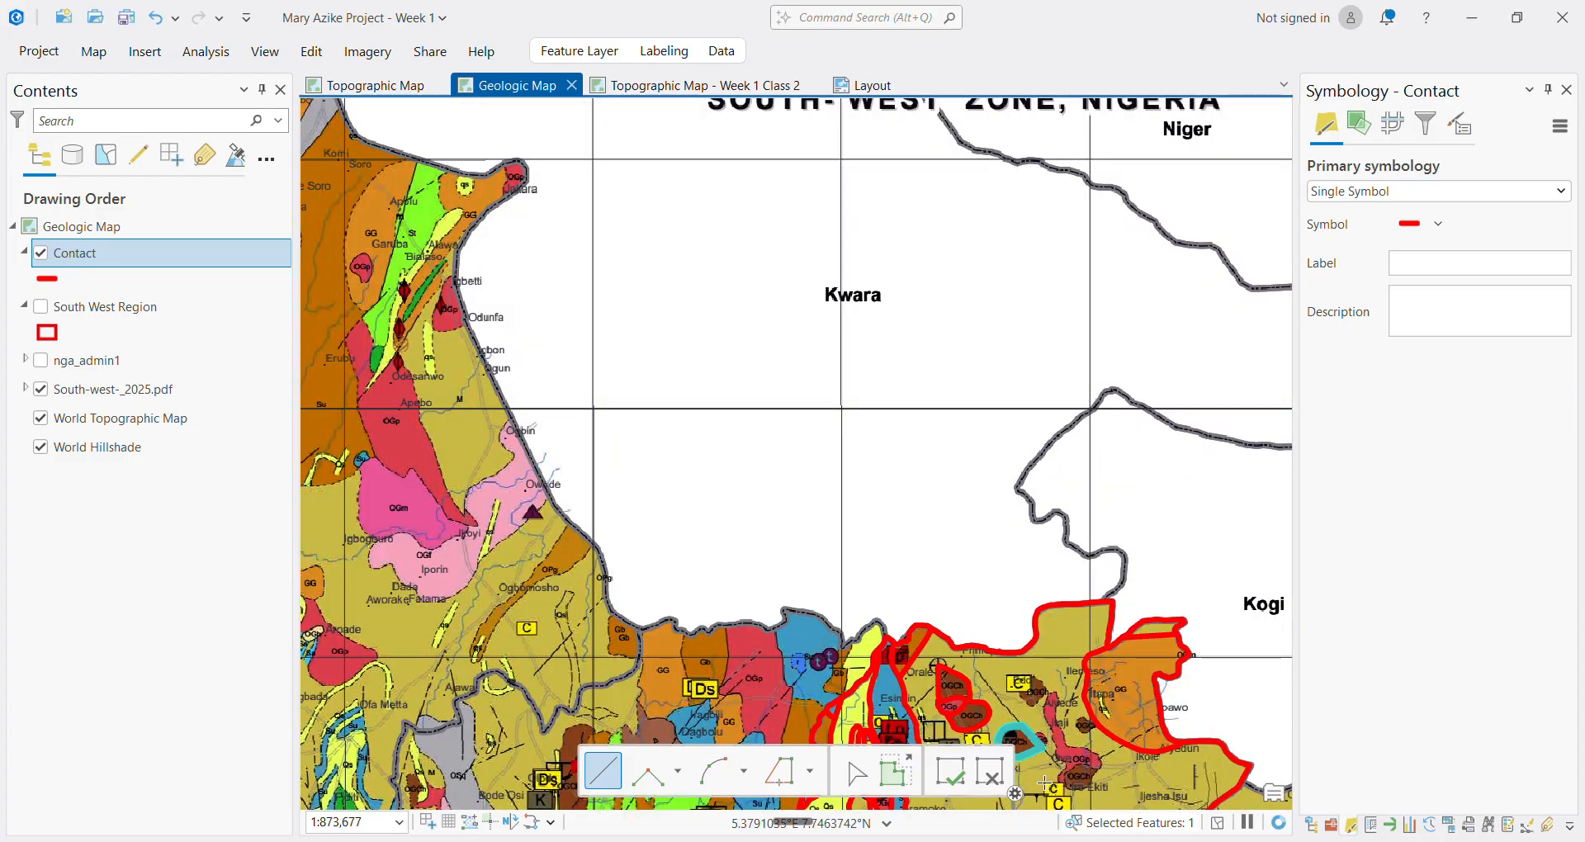
scroll(1036, 777, up, 3)
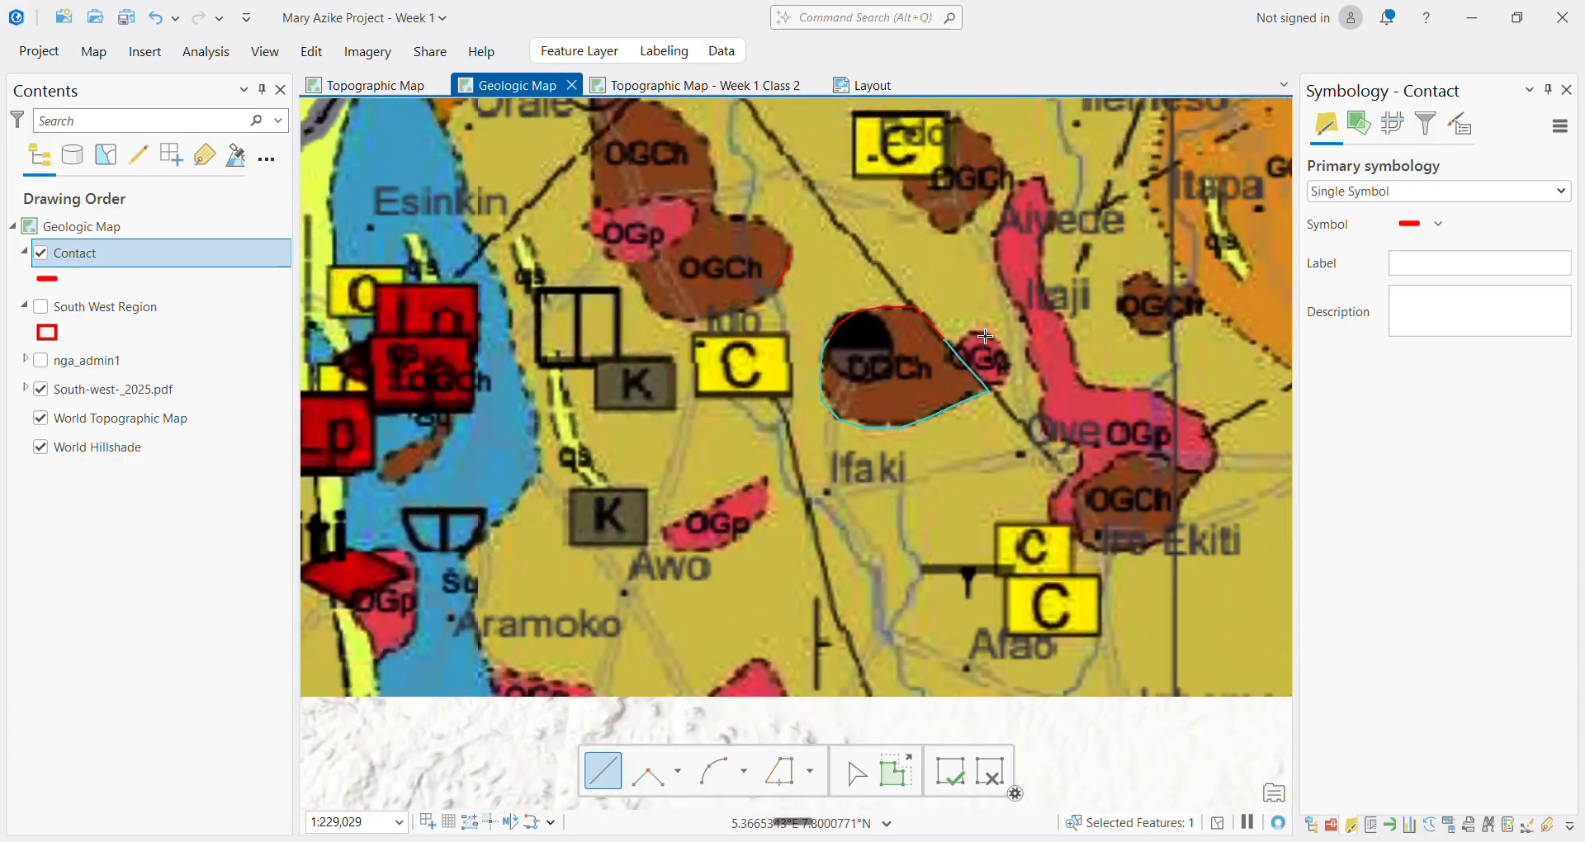
scroll(989, 329, up, 4)
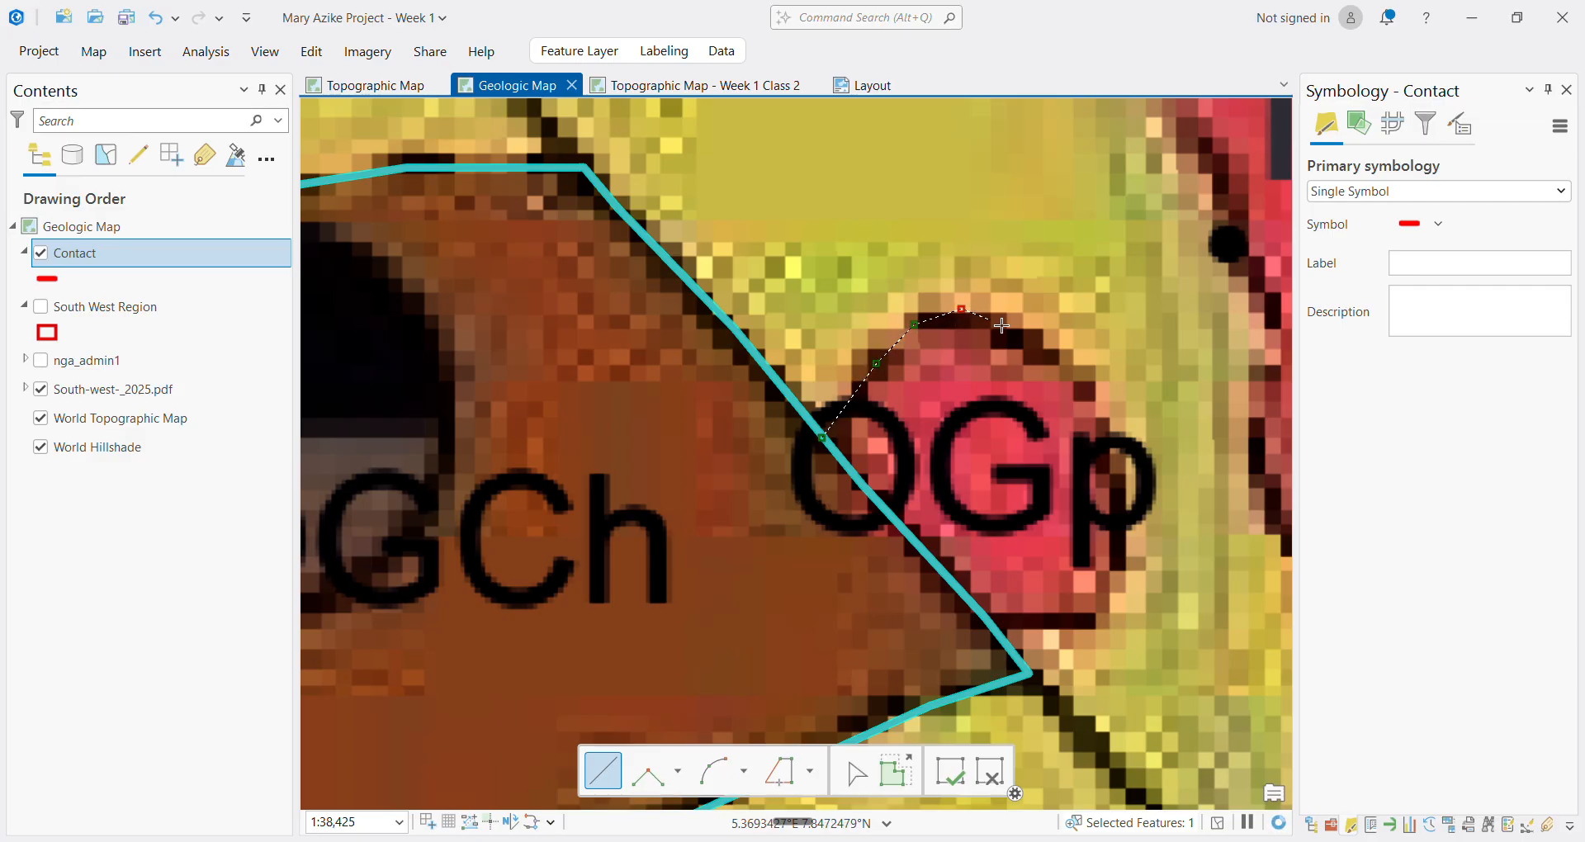
click(1026, 336)
click(1080, 382)
click(1103, 435)
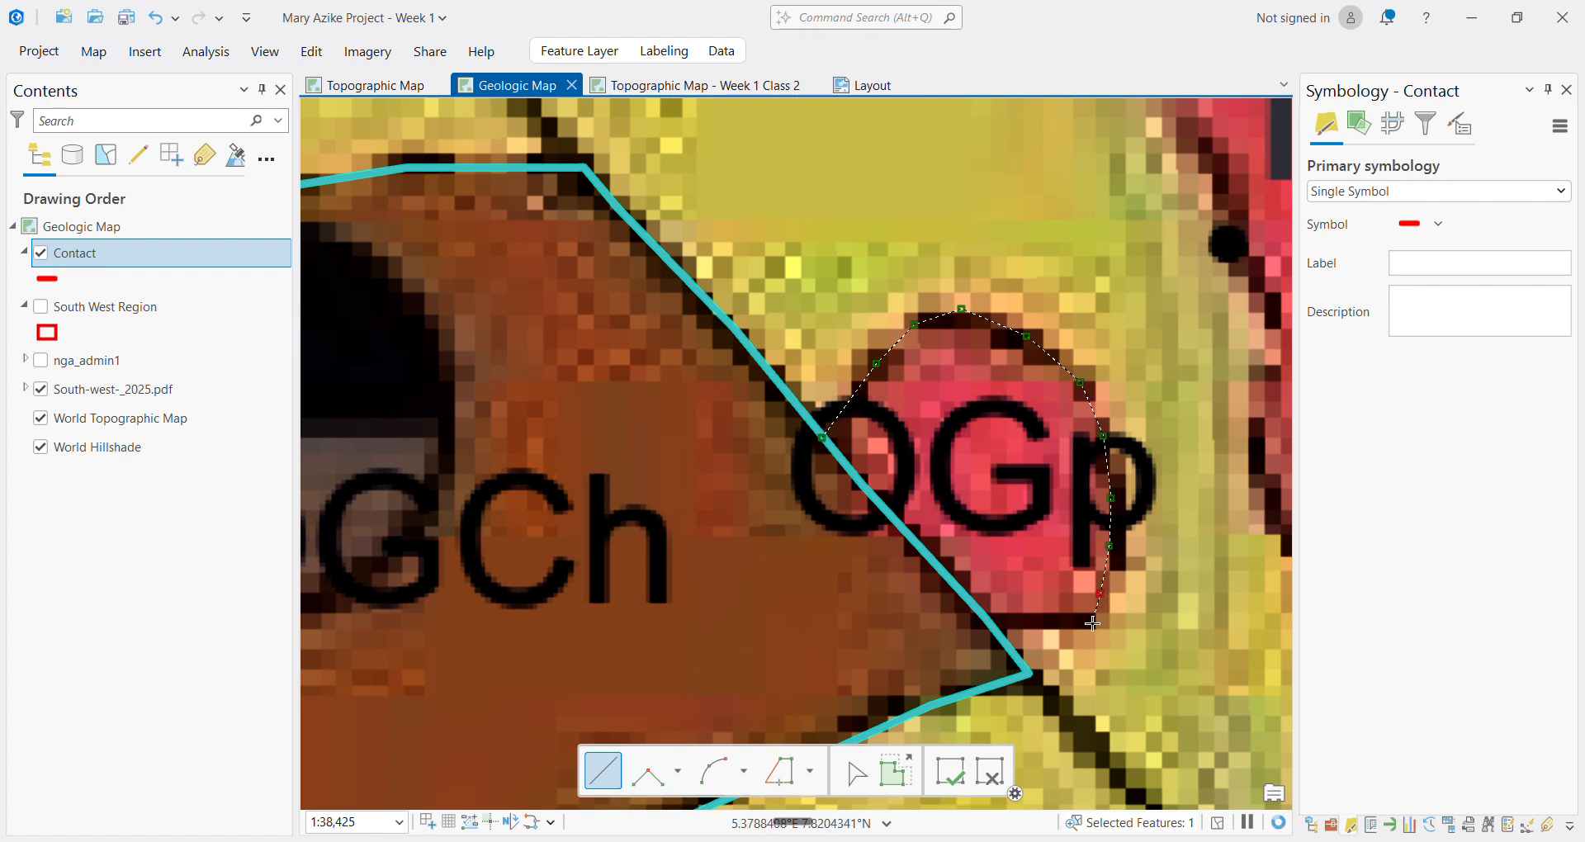
click(986, 621)
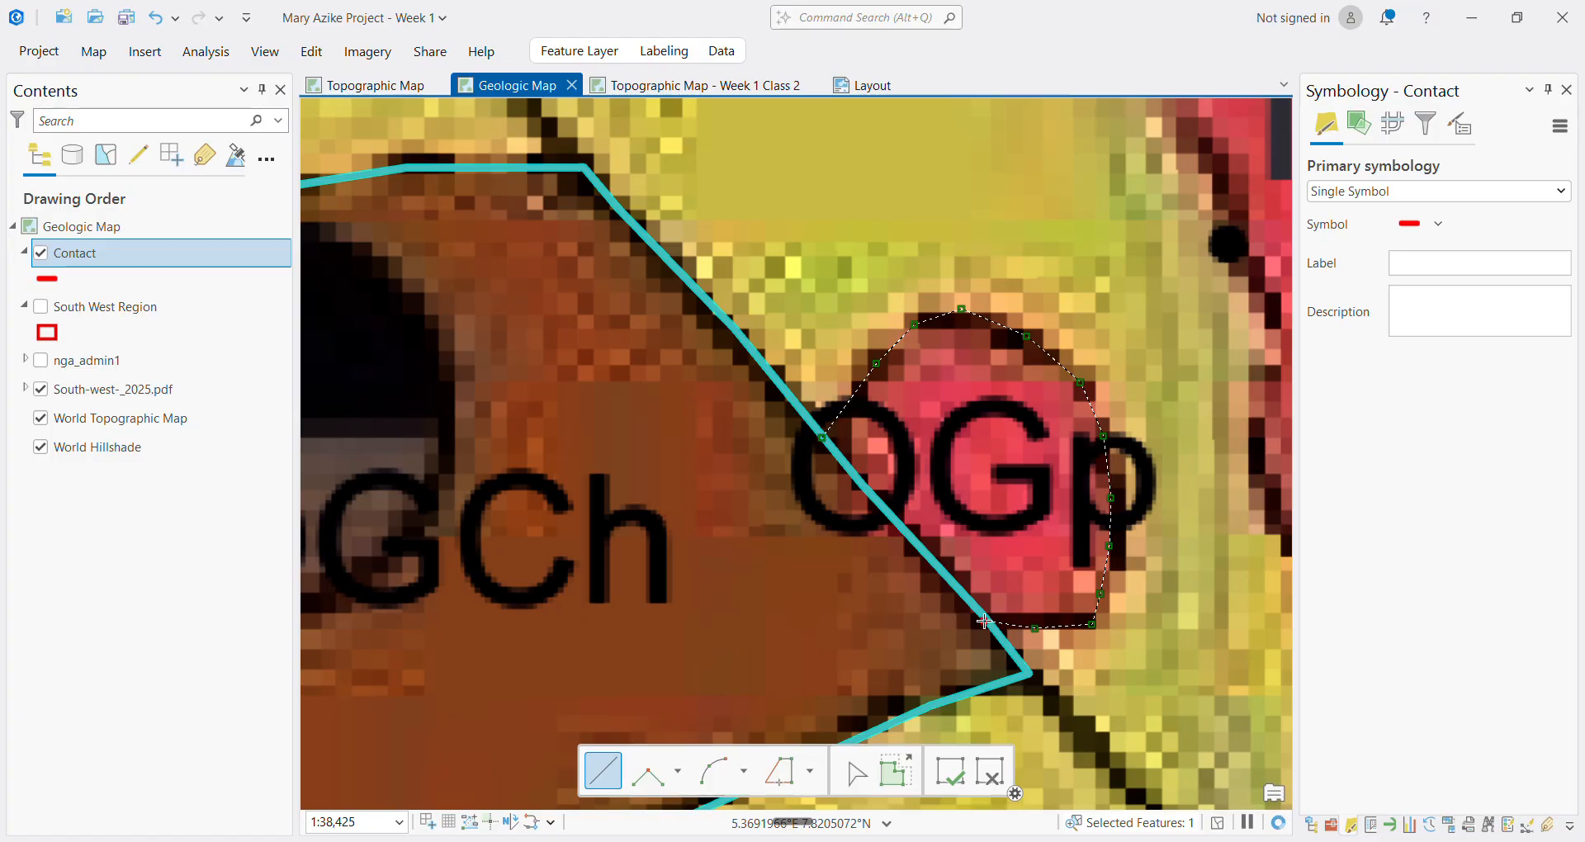
double_click(971, 621)
Trace a new contact down the eastern edge of the OGCh body near Edo to its southern tip
scroll(990, 611, down, 6)
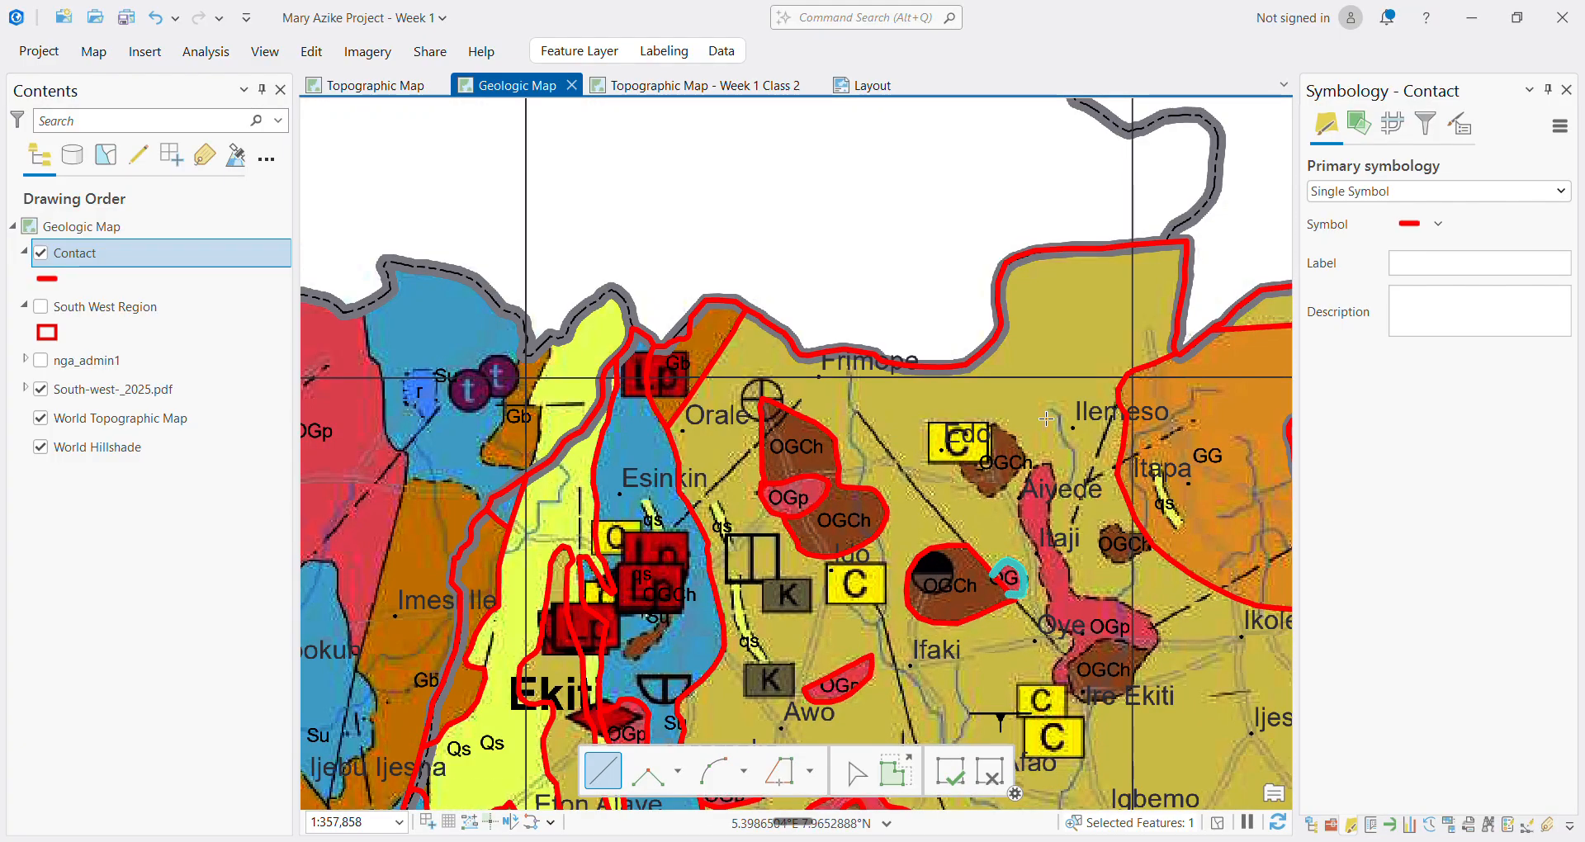
scroll(1046, 418, up, 4)
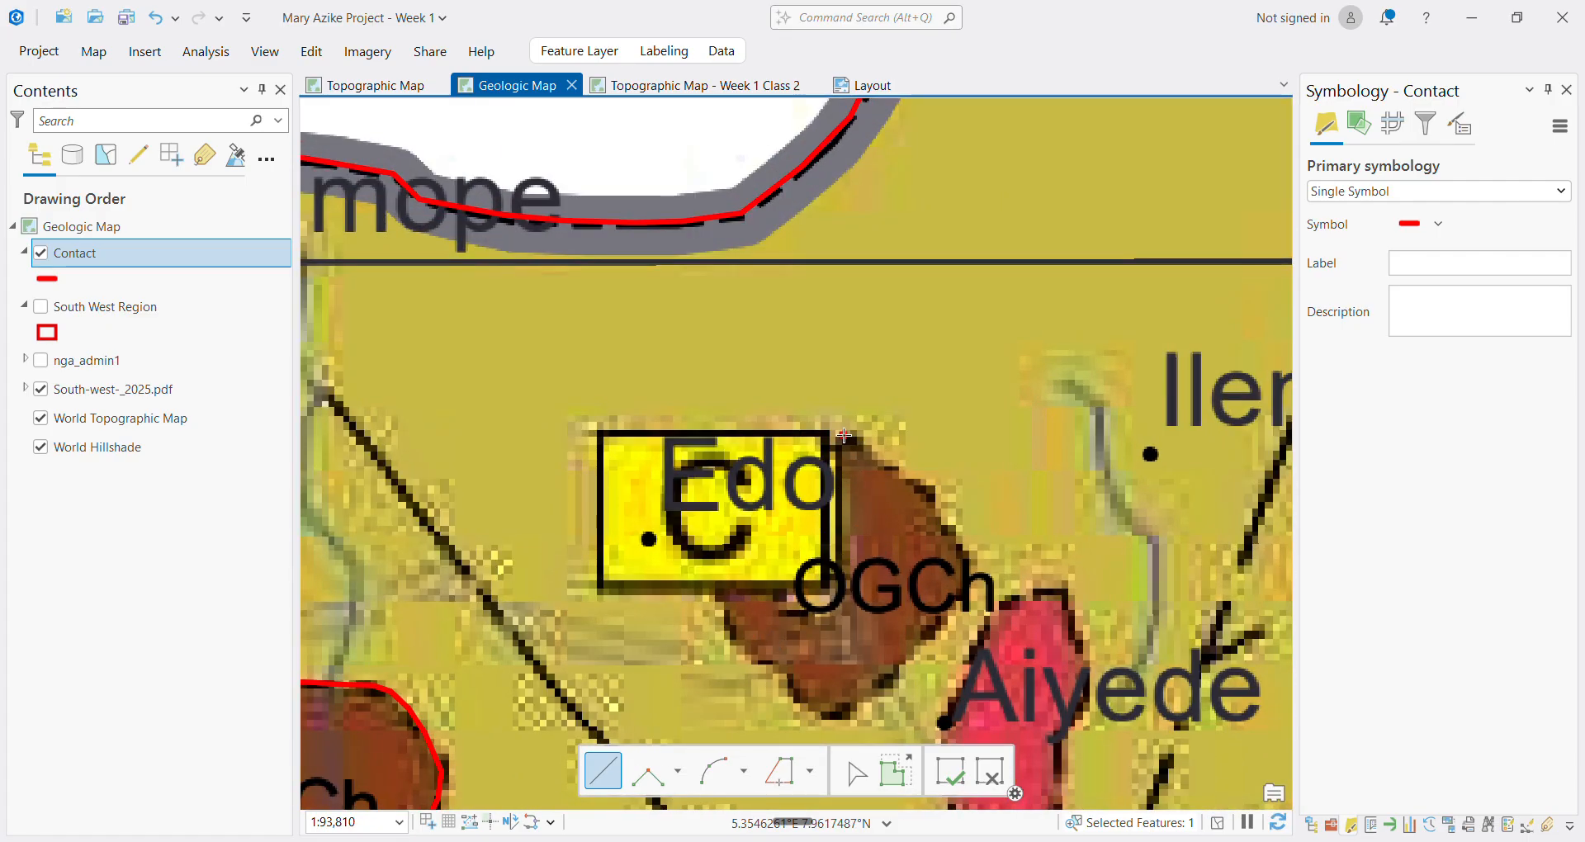
click(843, 435)
click(954, 525)
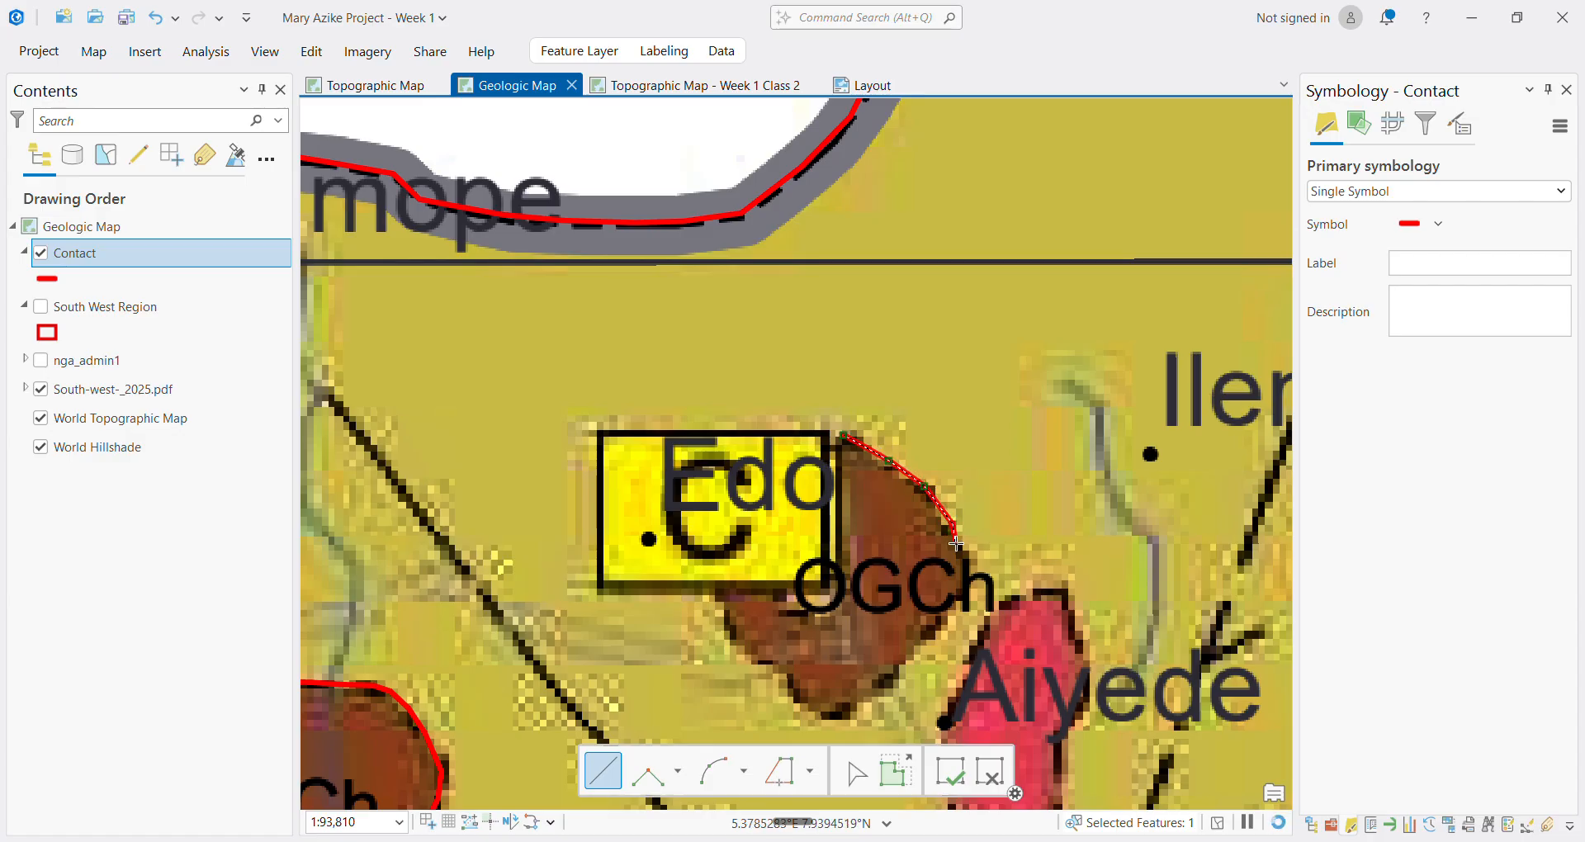
click(965, 596)
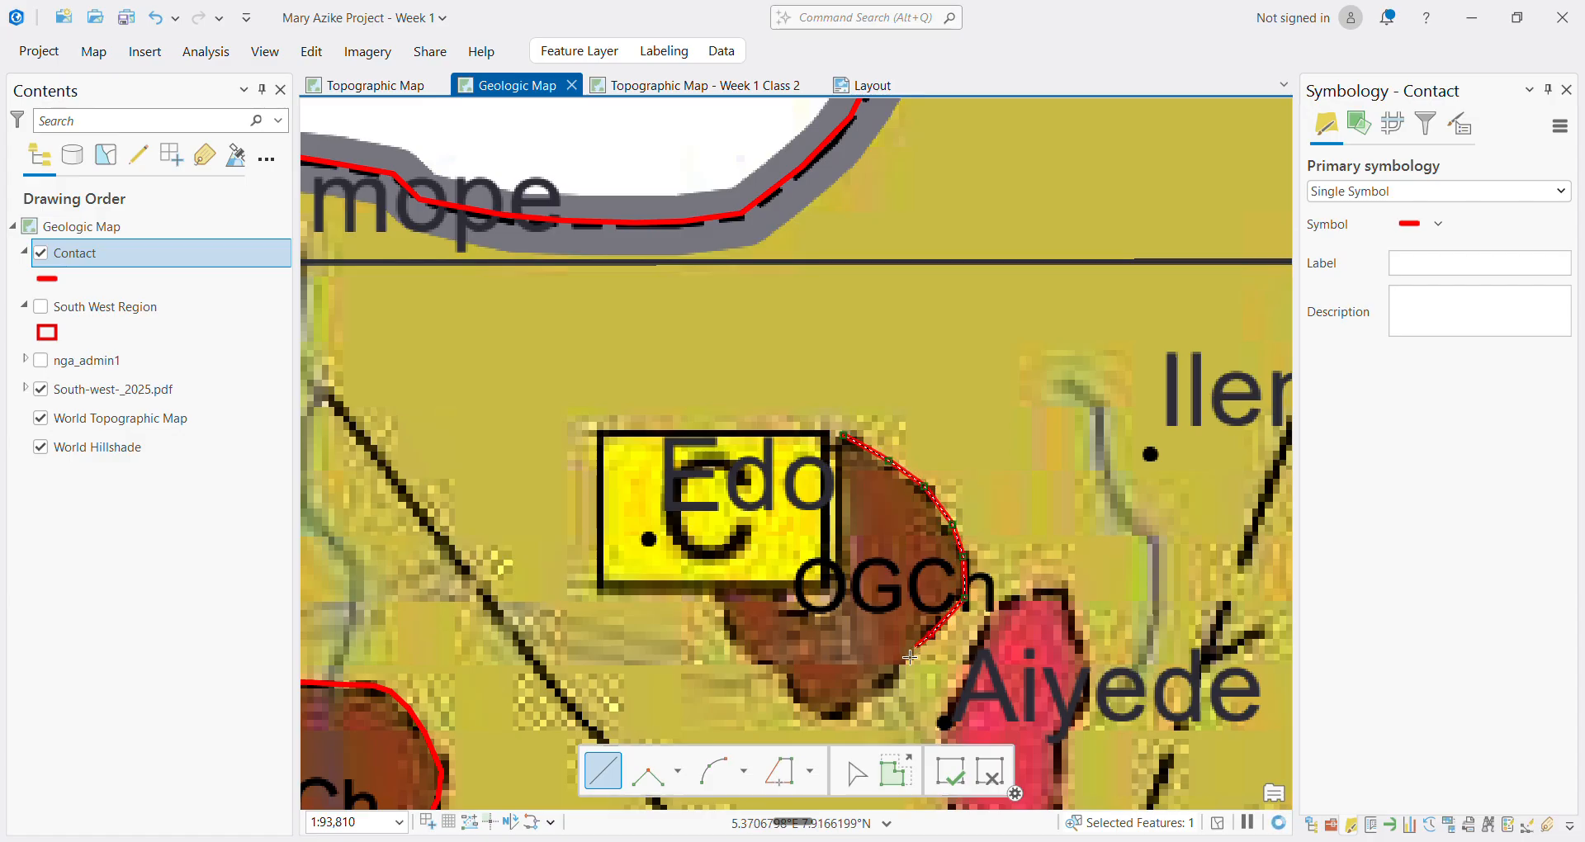
click(929, 634)
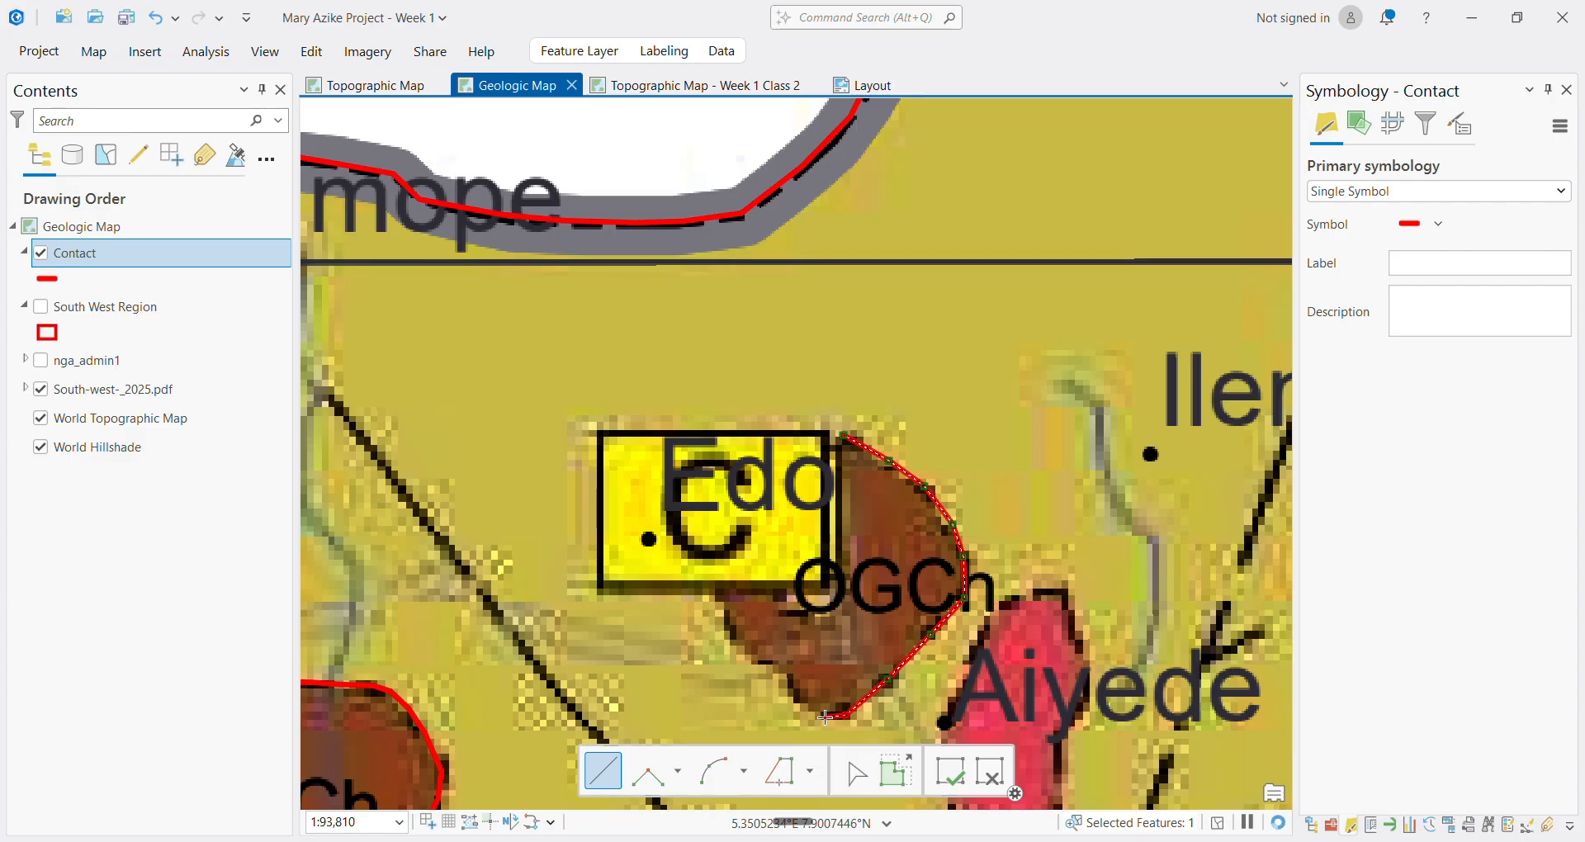
click(824, 716)
Continue the Edo OGCh contact up its western edge and across the yellow C symbol, closing it at the starting point
click(794, 704)
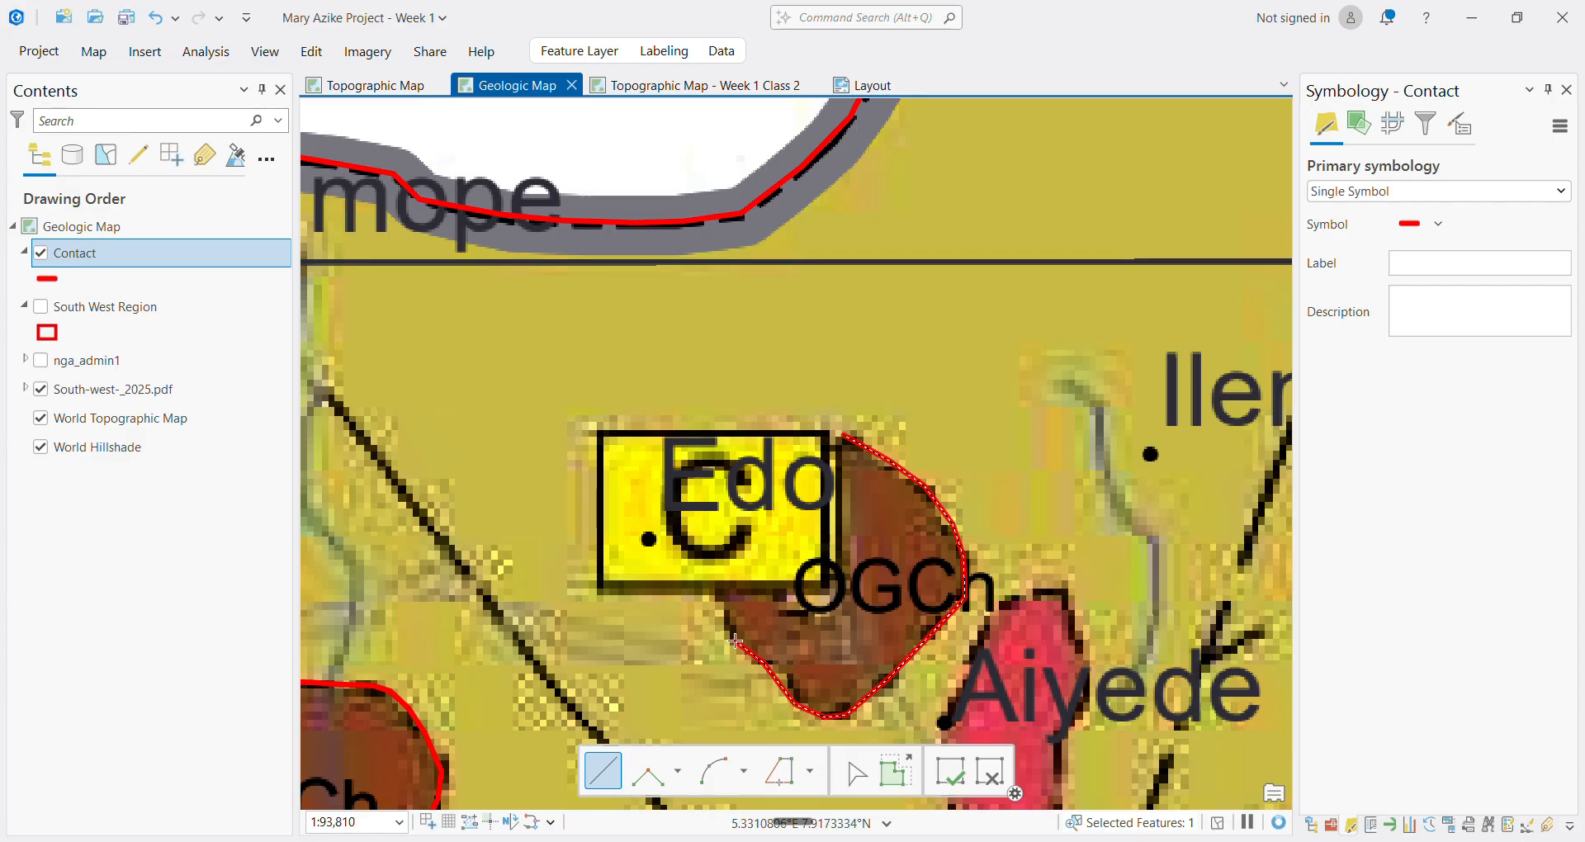
click(734, 640)
click(712, 608)
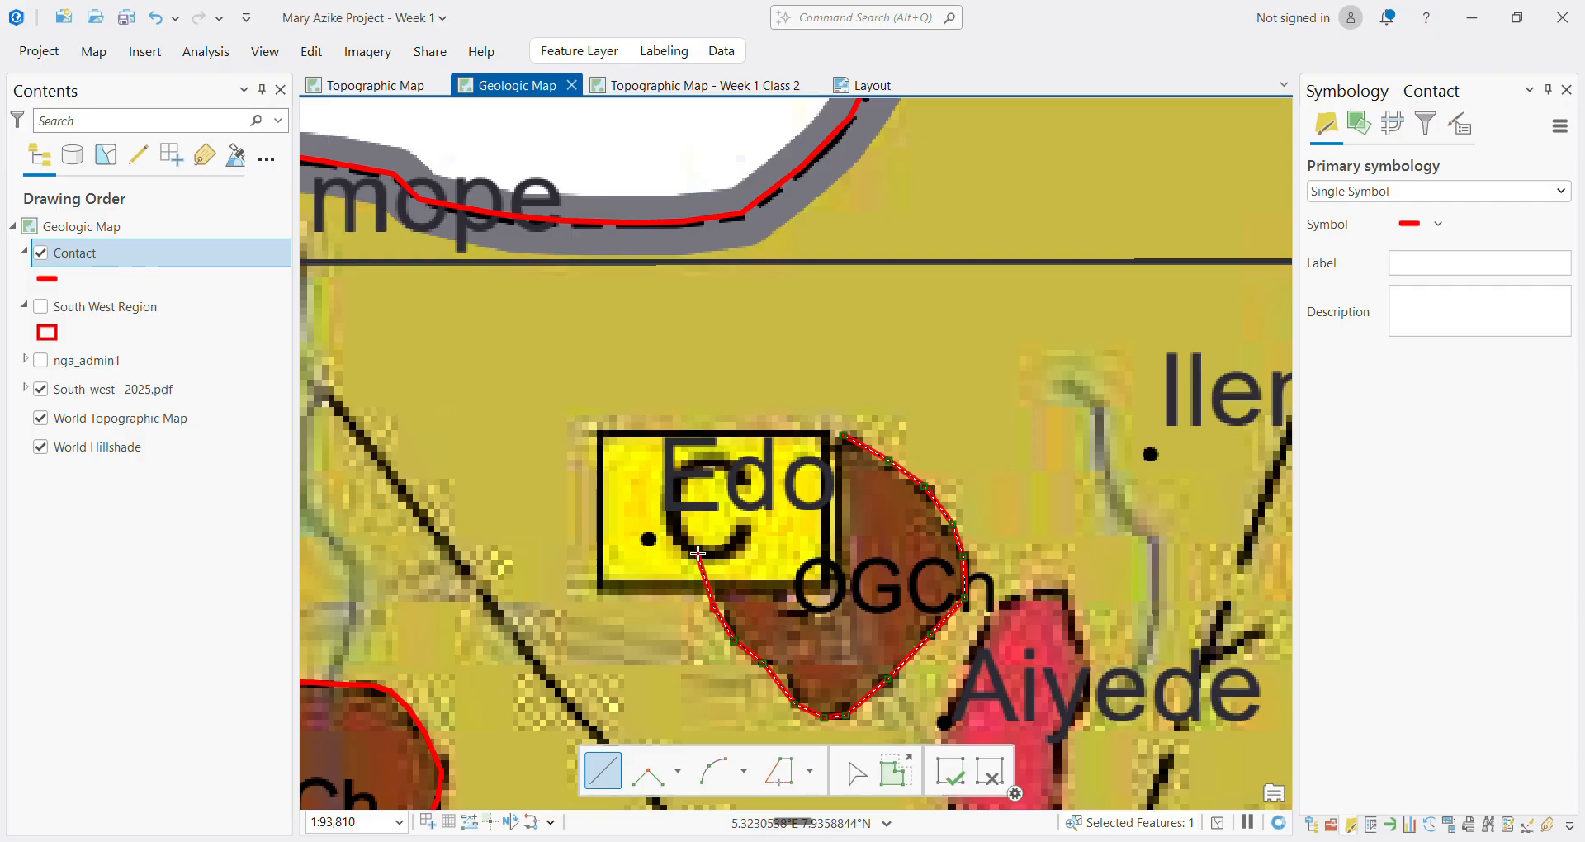
click(734, 493)
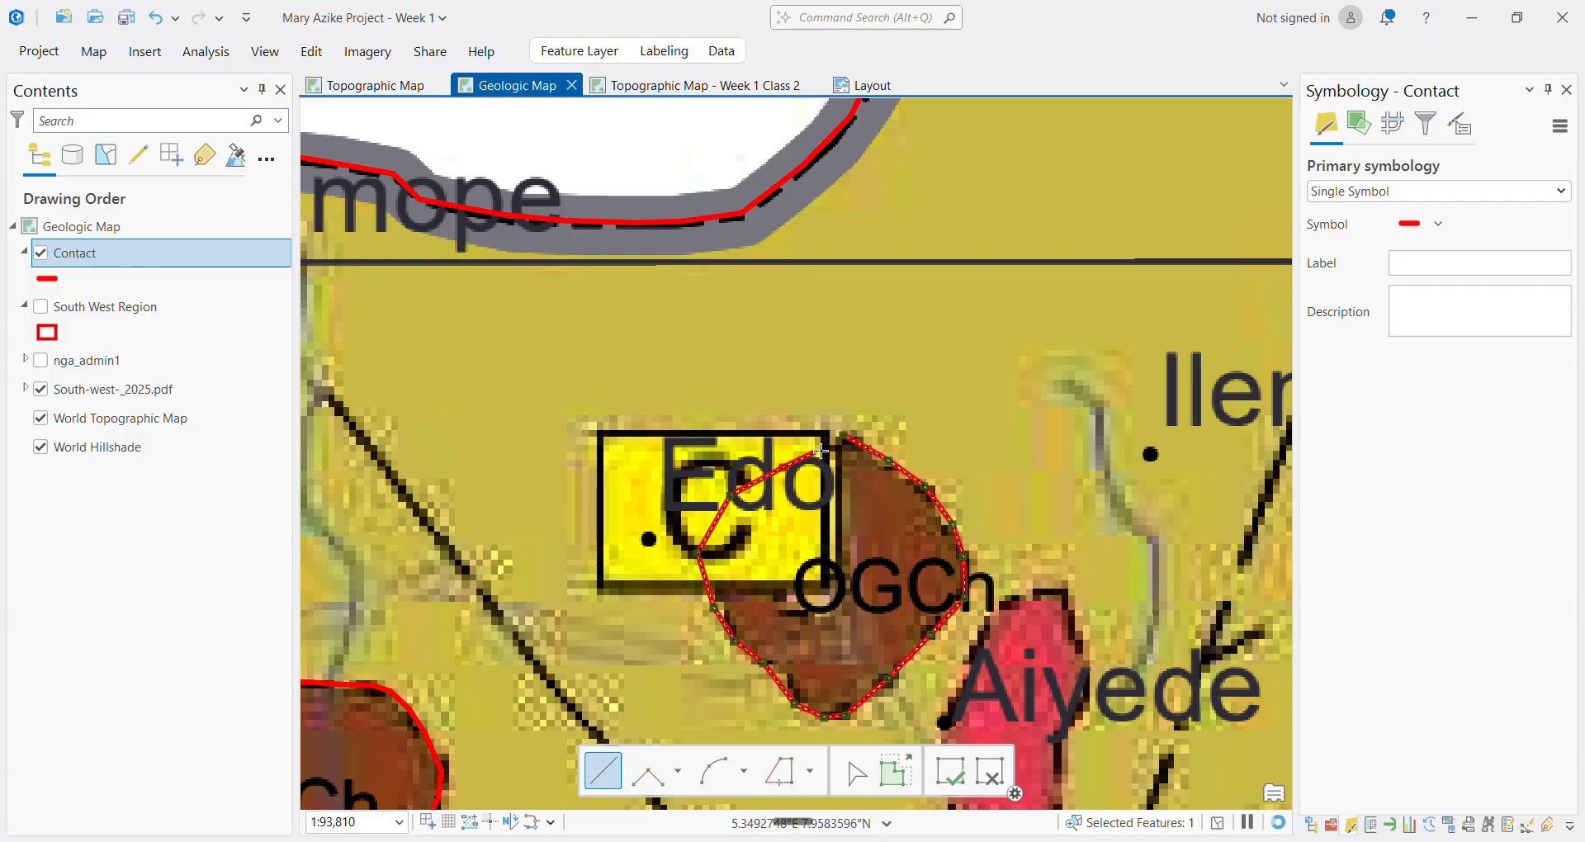
scroll(863, 425, up, 5)
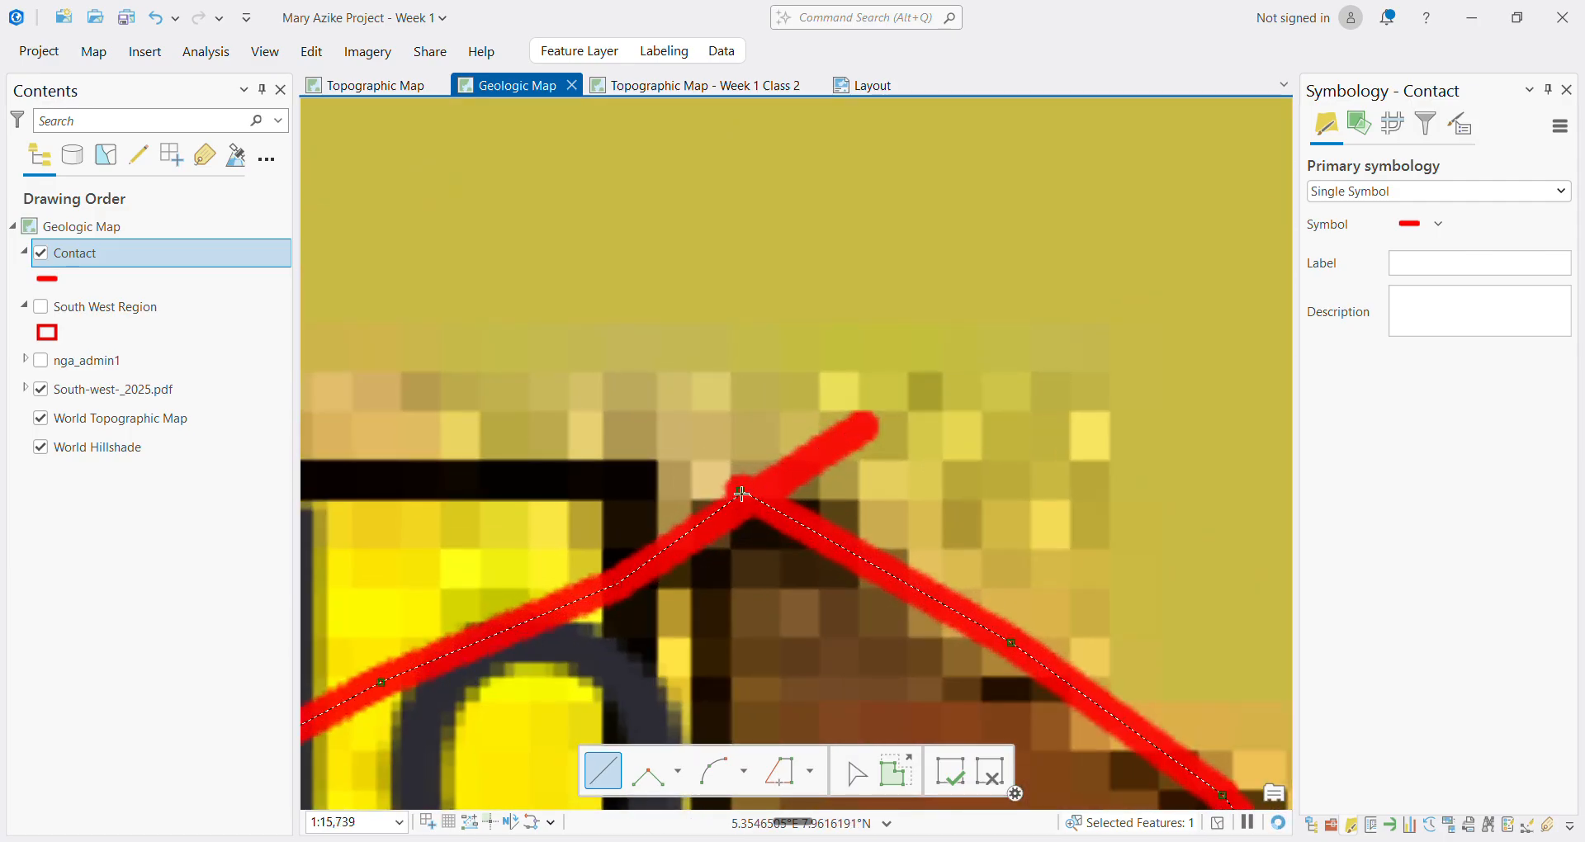
scroll(740, 494, up, 5)
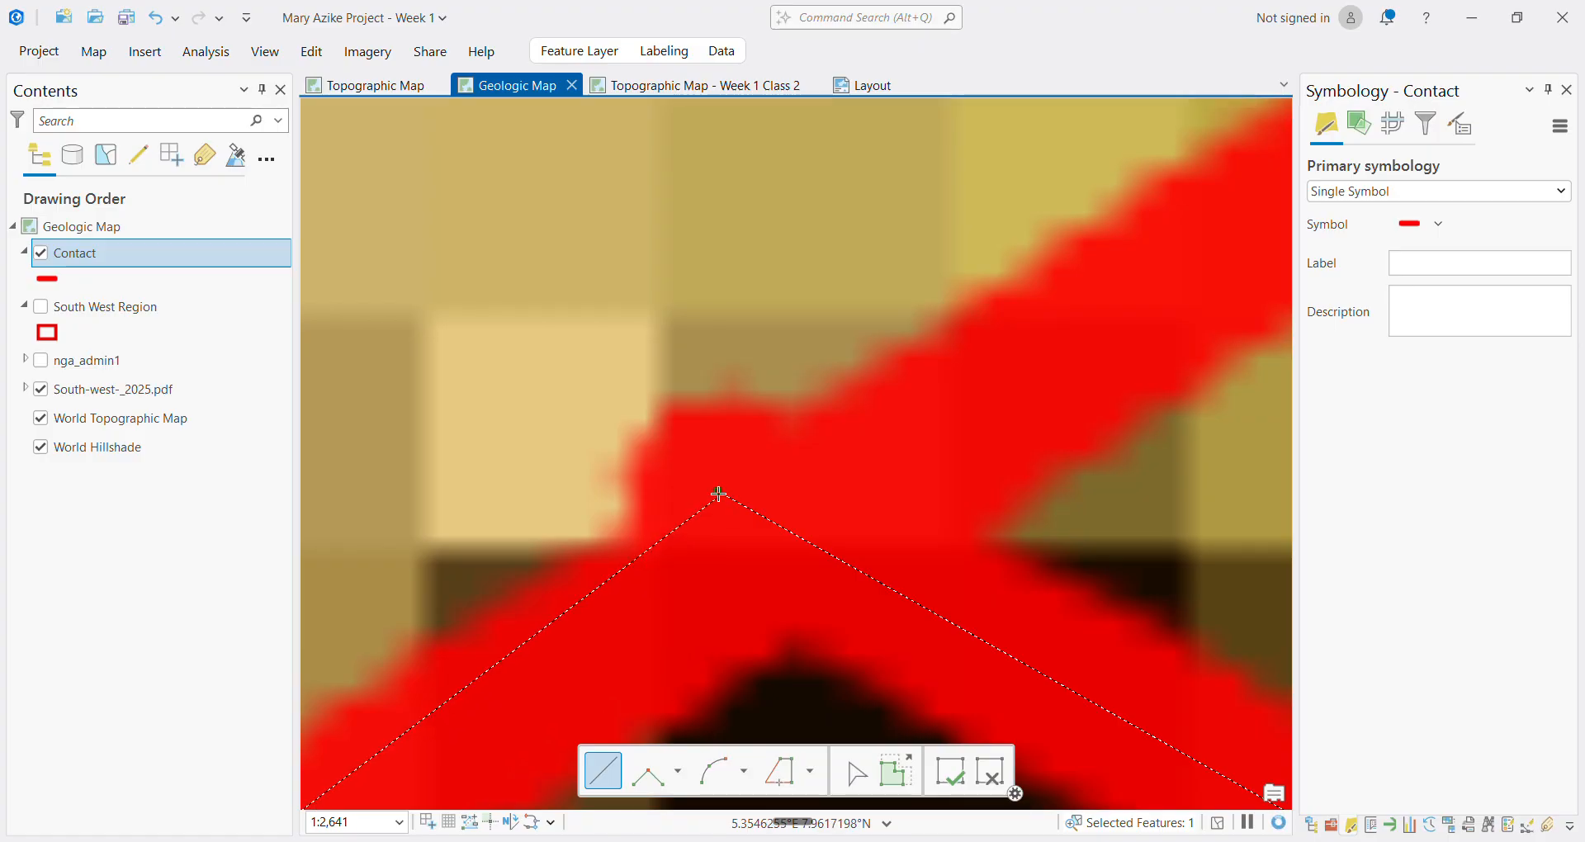
scroll(779, 528, down, 10)
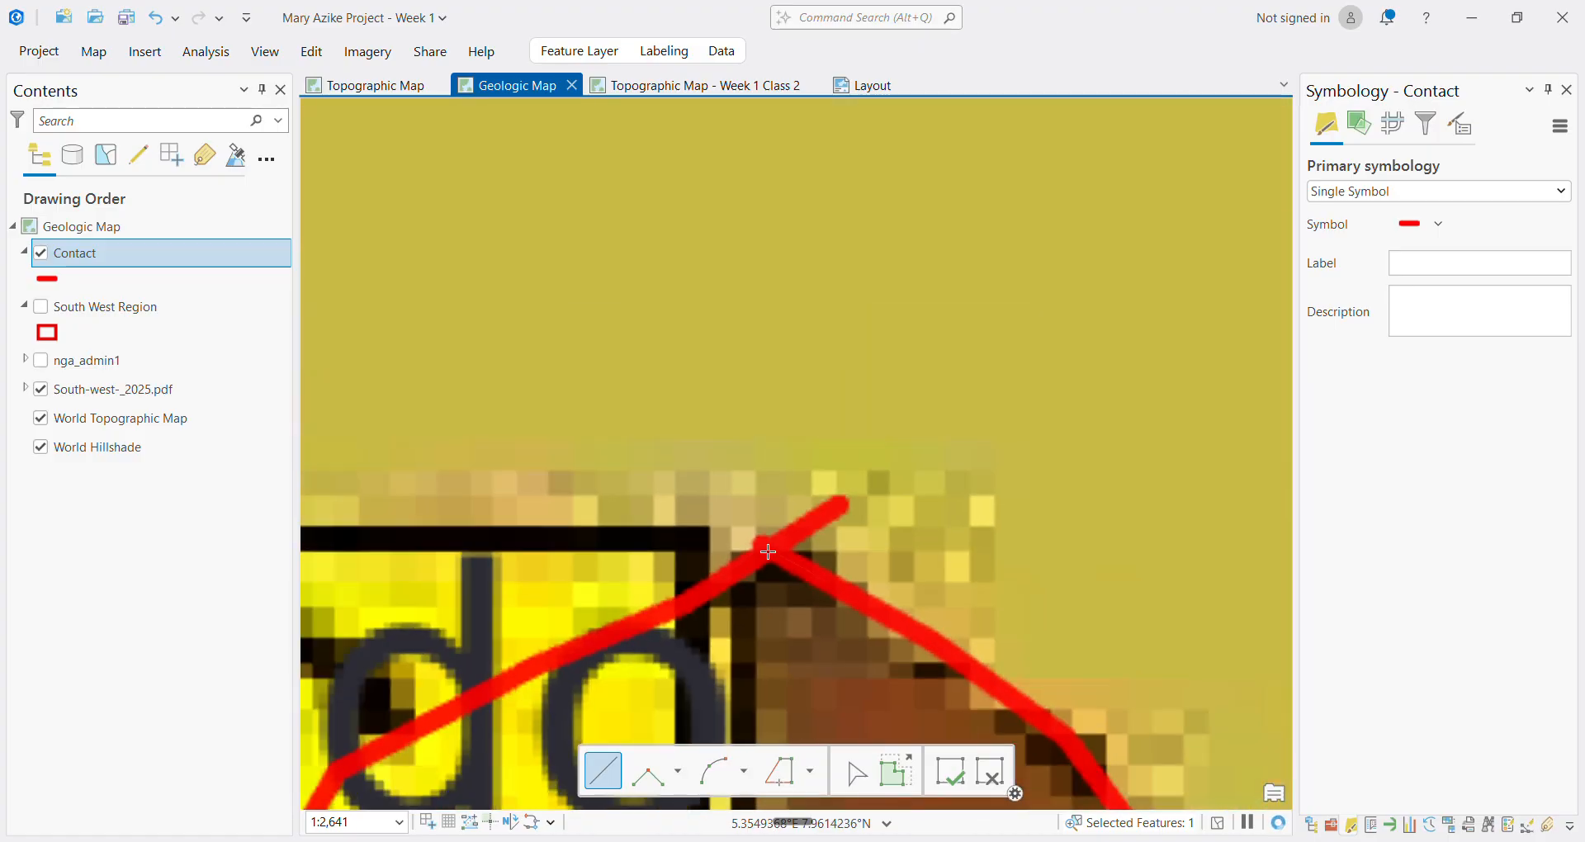
Trace a new contact from the eastern tip of the Ire Ekiti OGCh body along its northern and western edges
scroll(808, 692, up, 10)
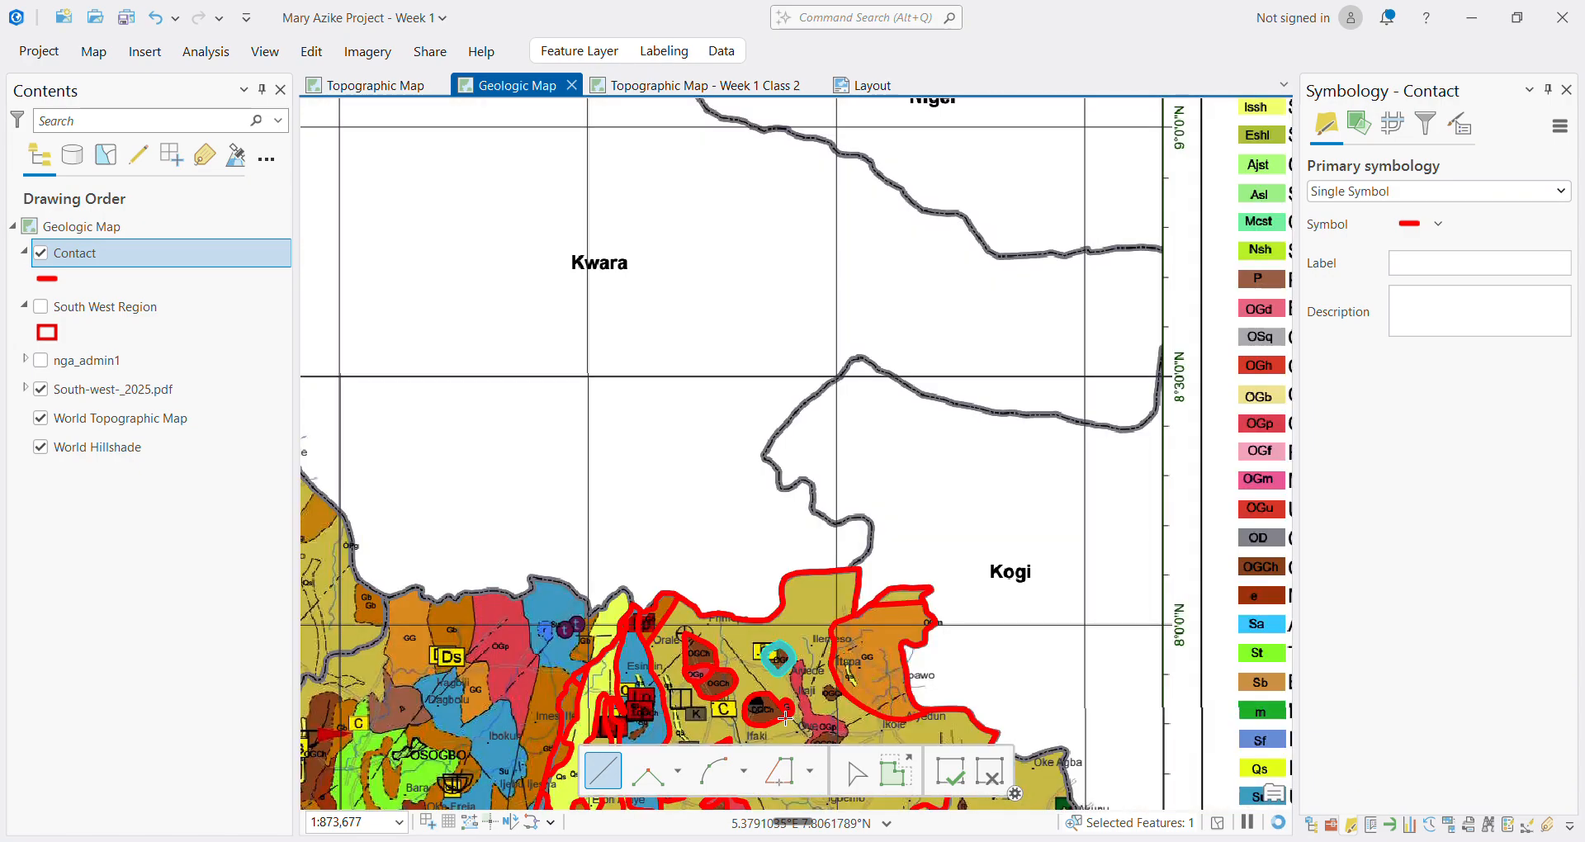
scroll(921, 528, down, 10)
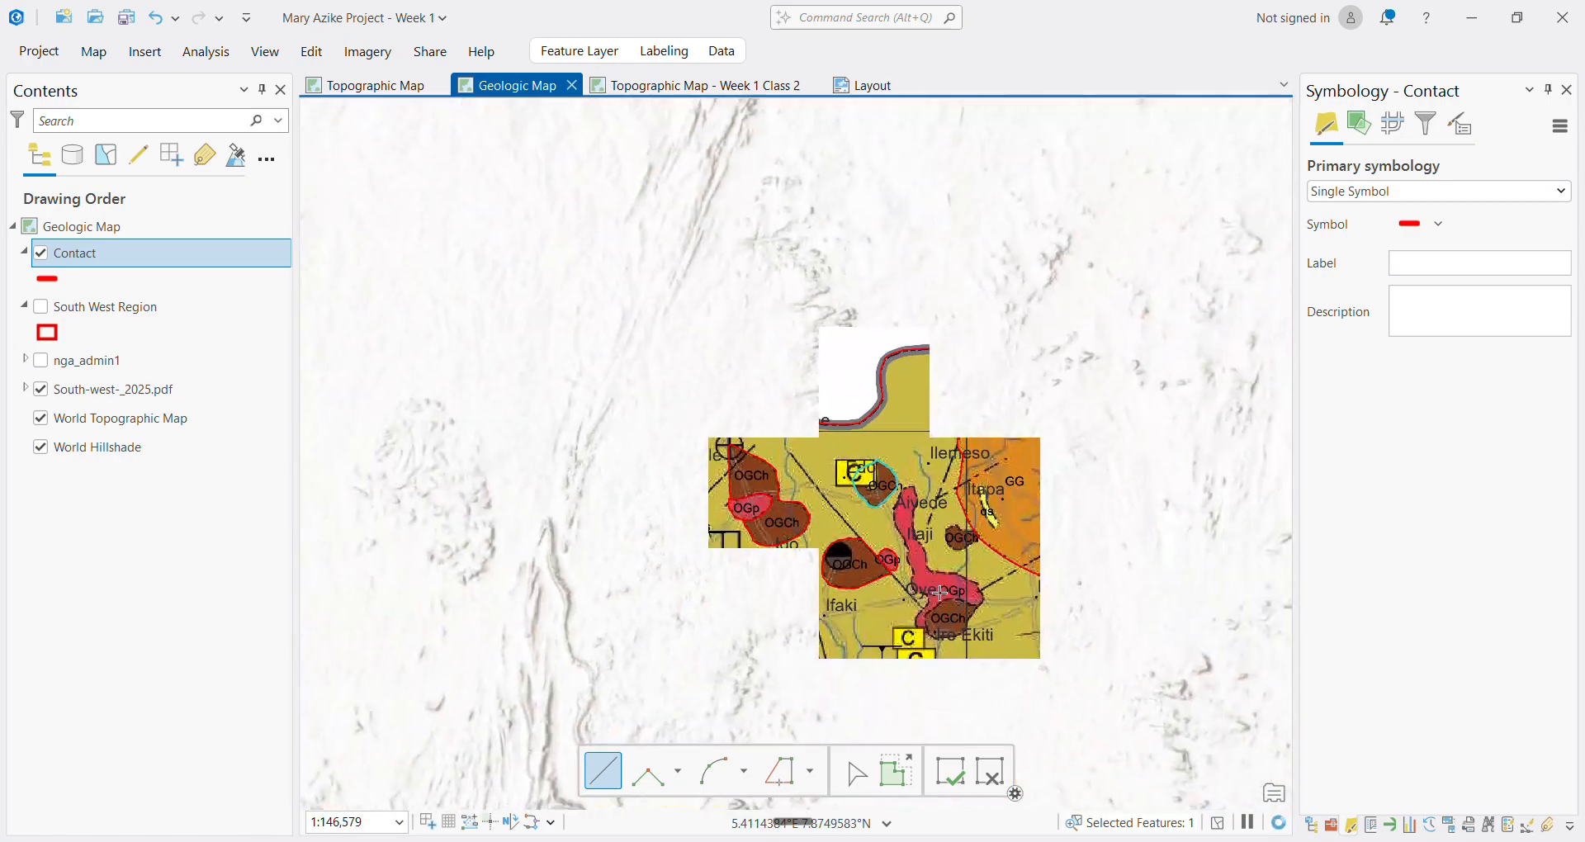
scroll(948, 651, up, 8)
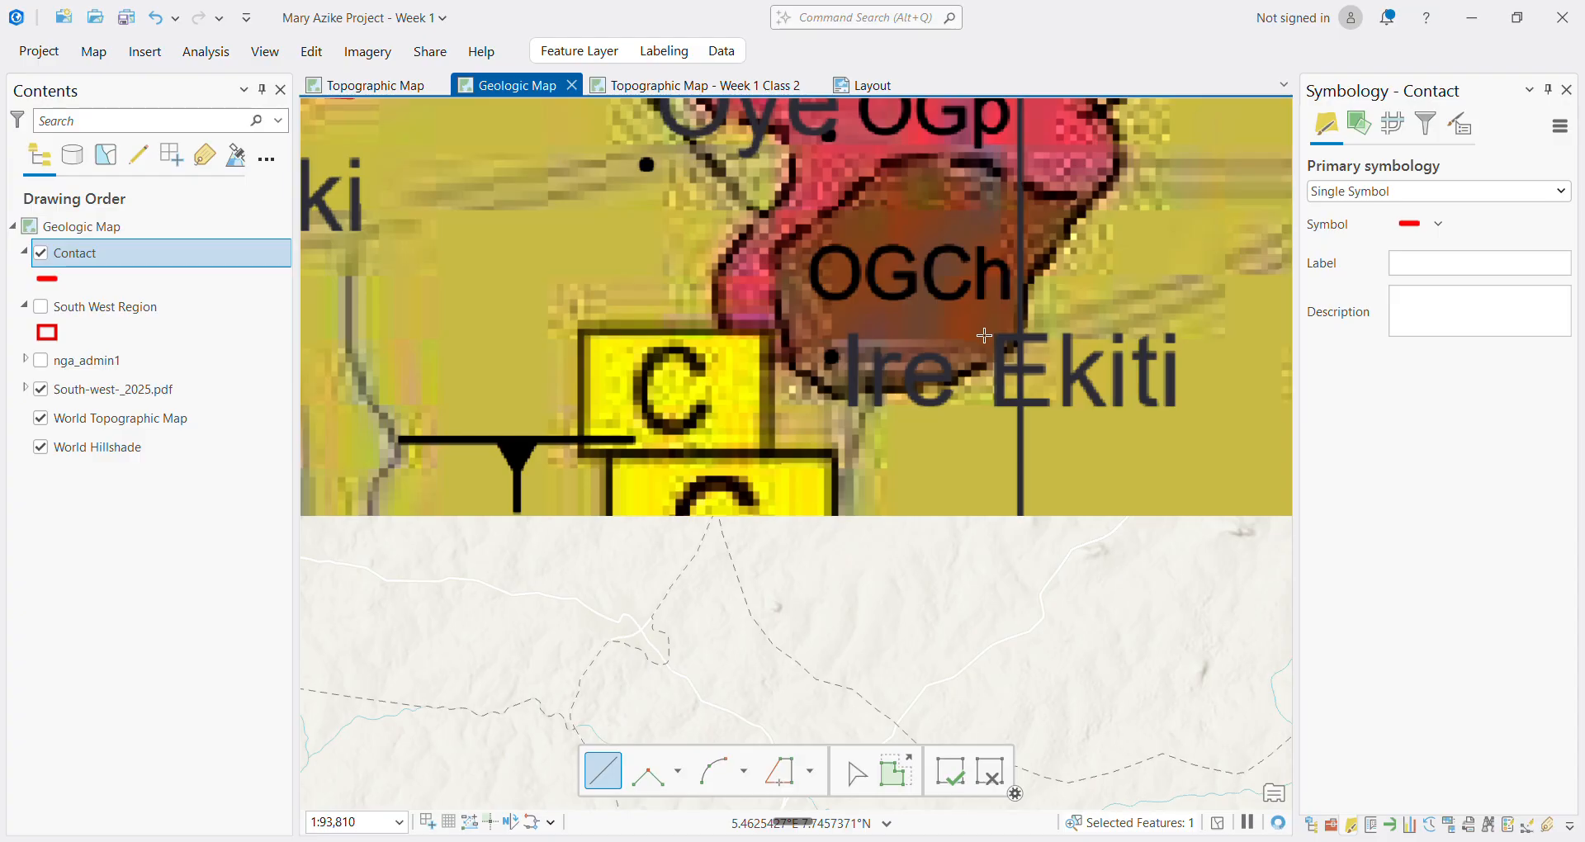
scroll(1009, 541, down, 8)
scroll(956, 415, up, 6)
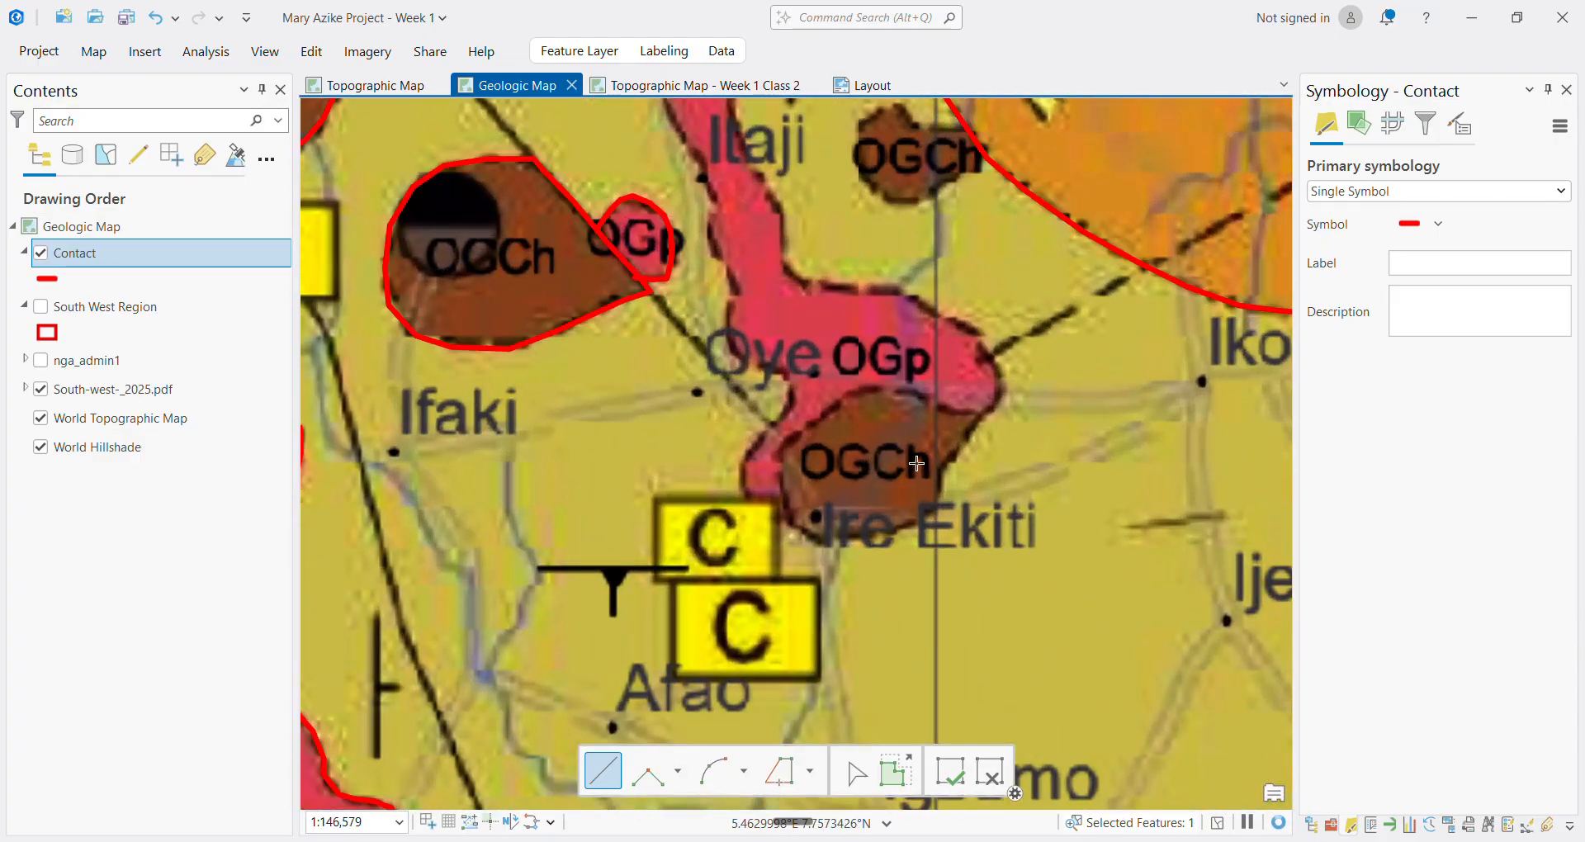
scroll(966, 413, up, 3)
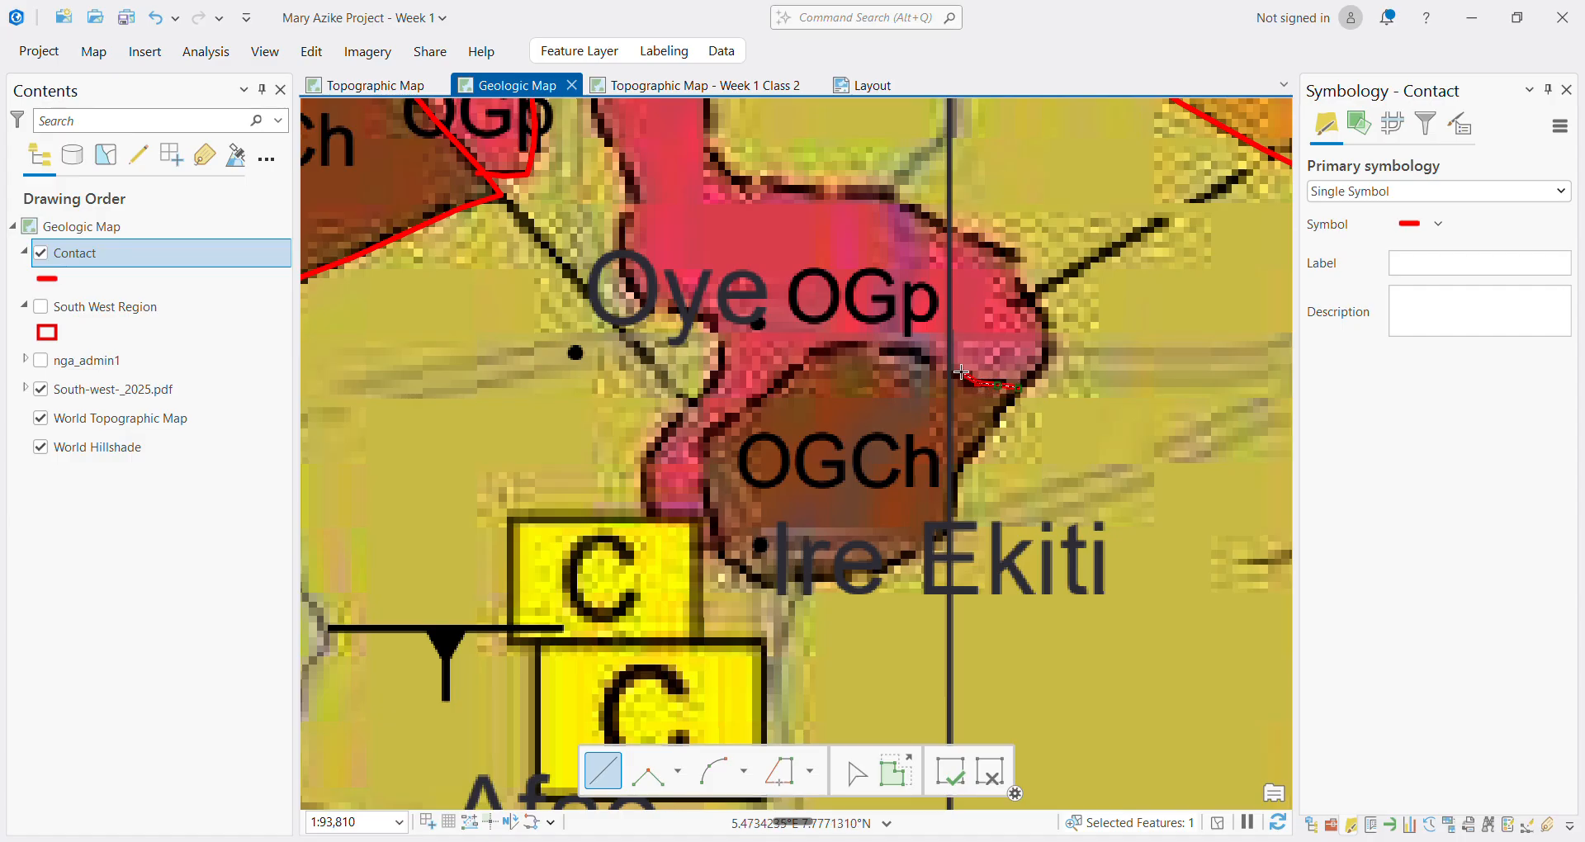
click(923, 353)
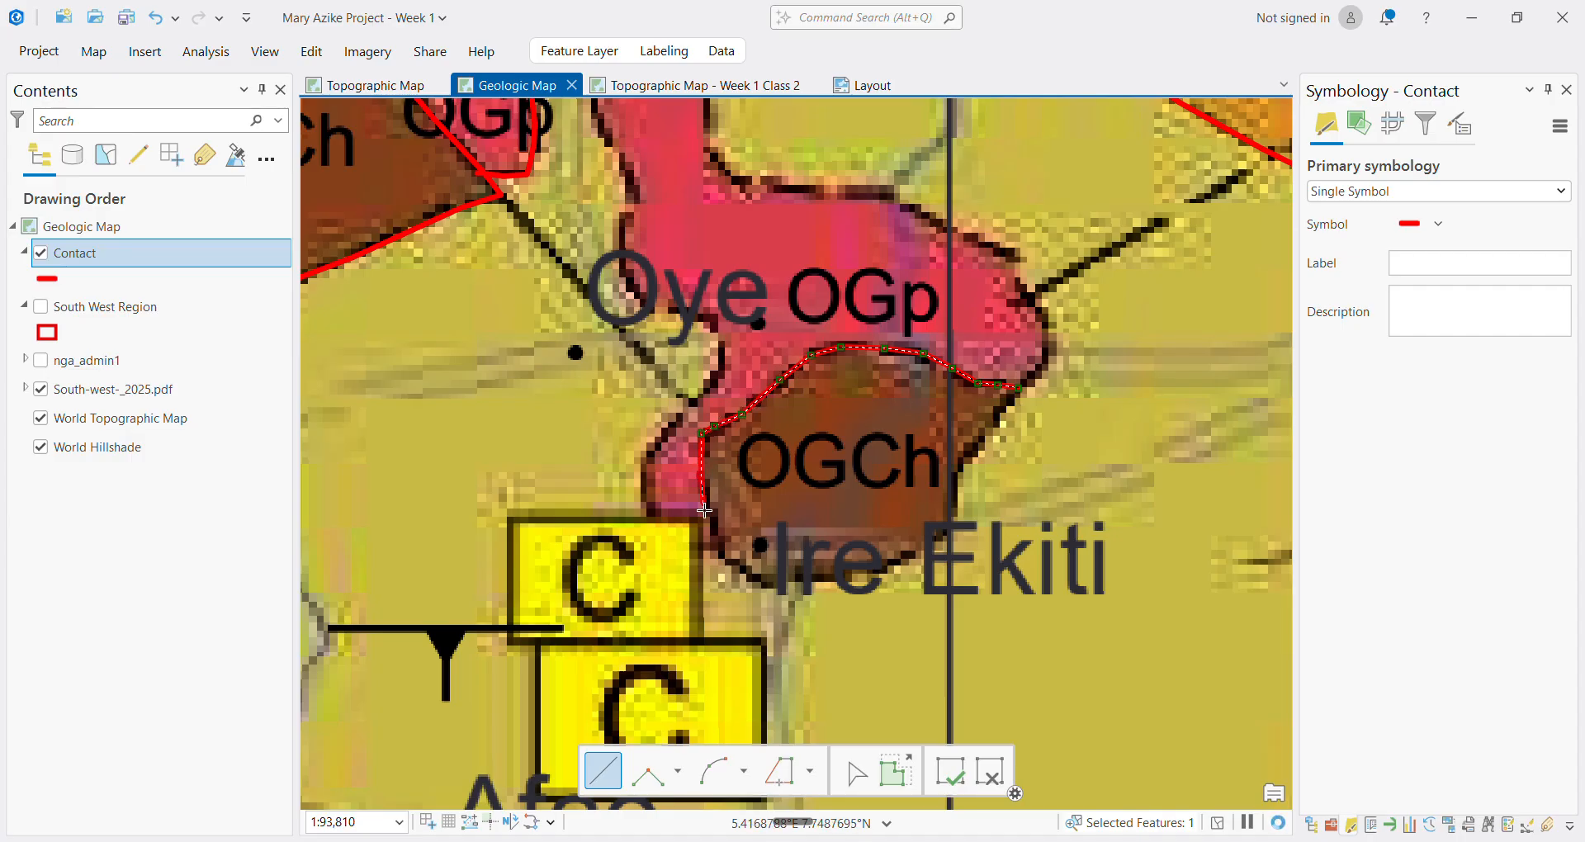
click(701, 475)
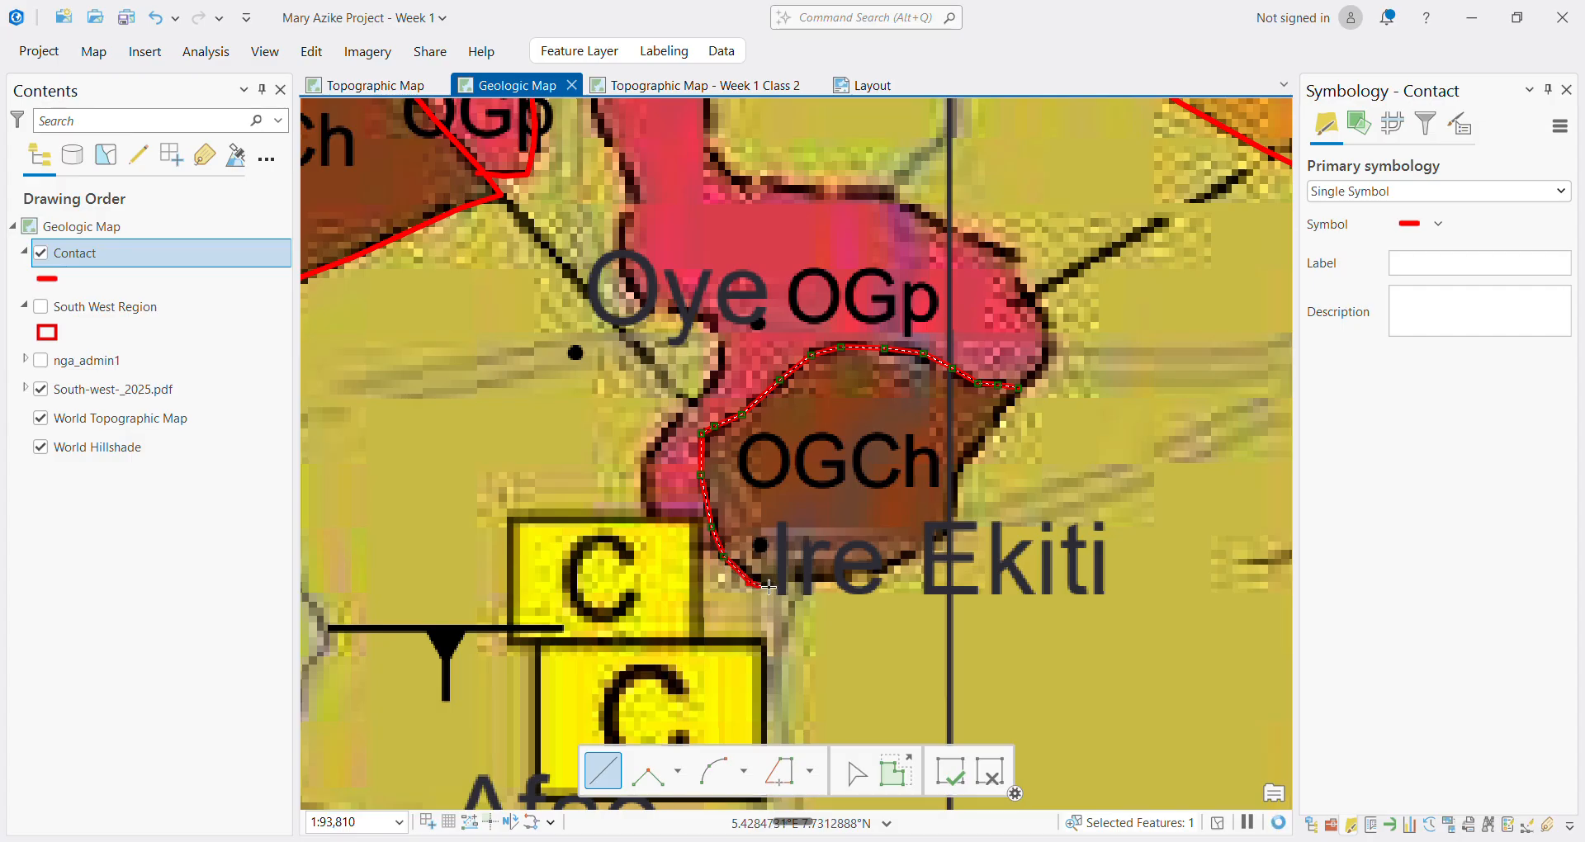
Continue the contact along the southern and eastern edges of the Ire Ekiti OGCh body, close it at the eastern tip and finish the line
click(840, 573)
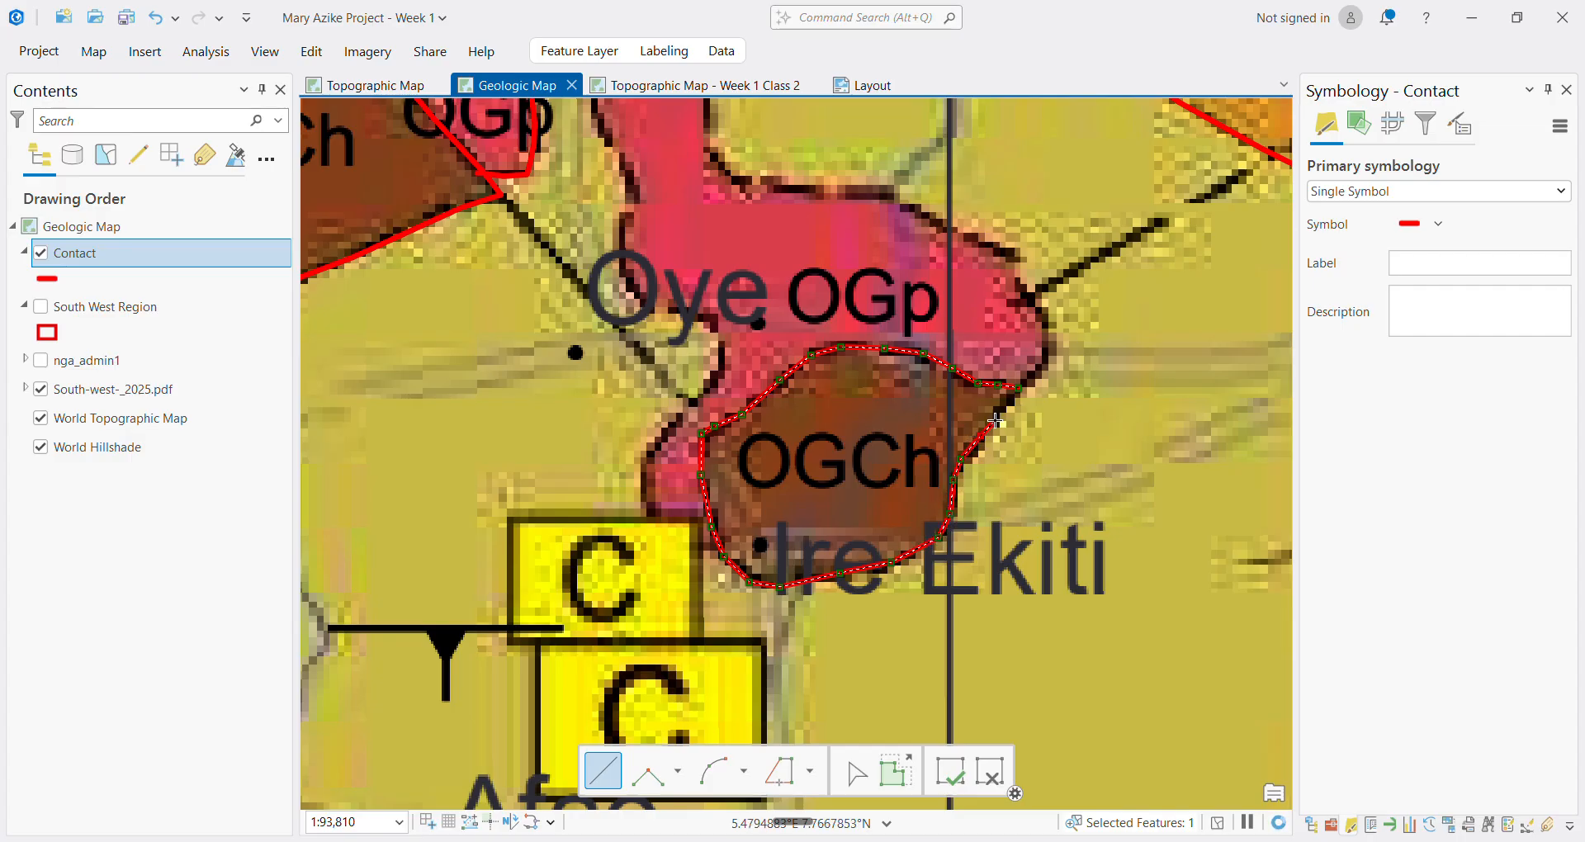
scroll(1002, 410, up, 5)
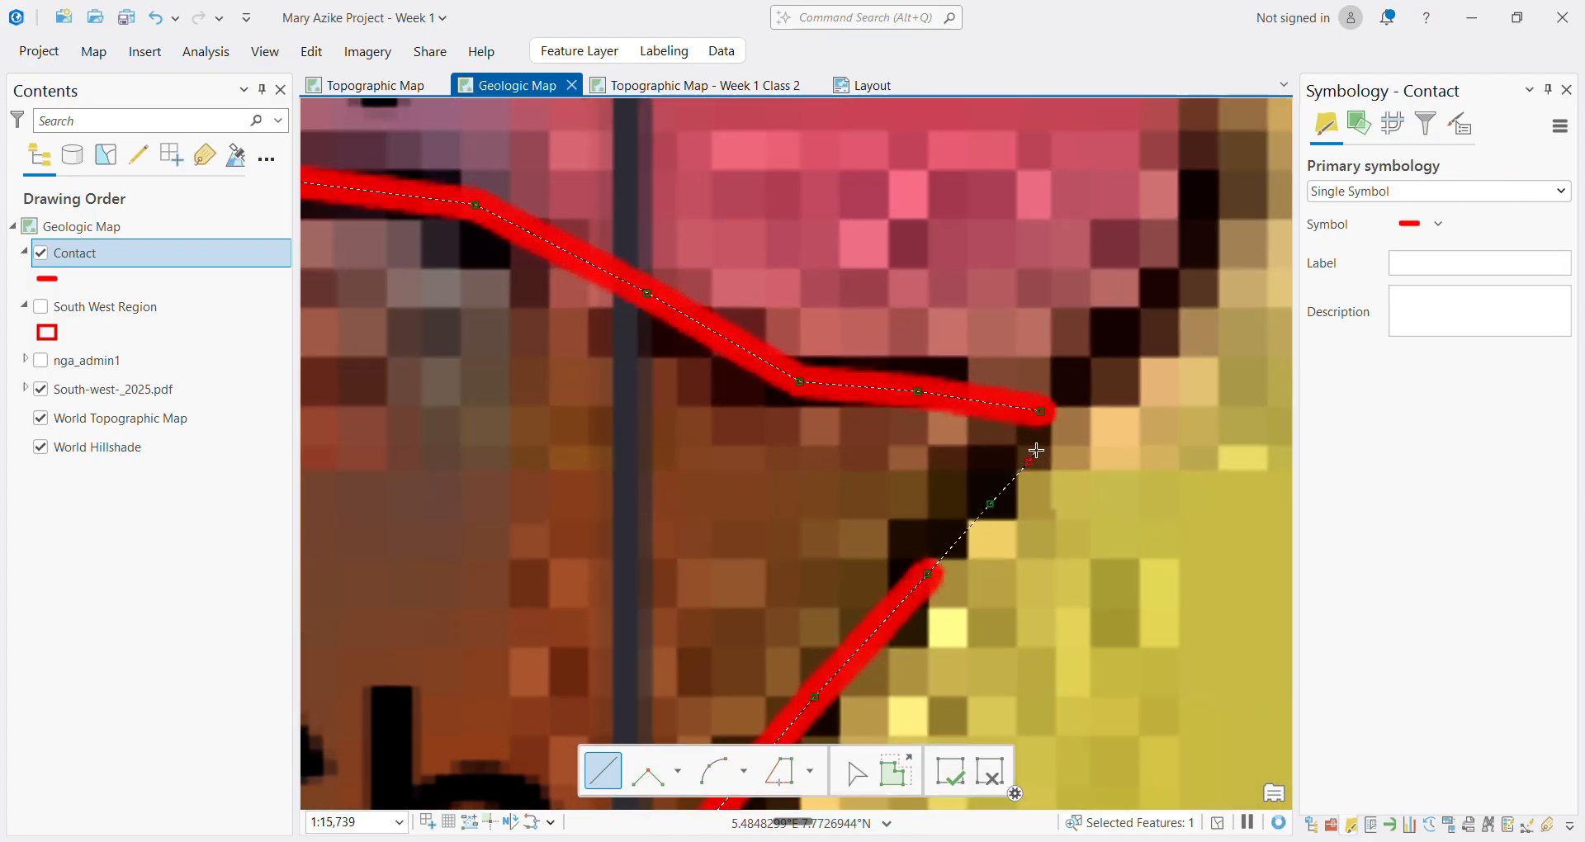
click(1065, 419)
scroll(1064, 419, up, 3)
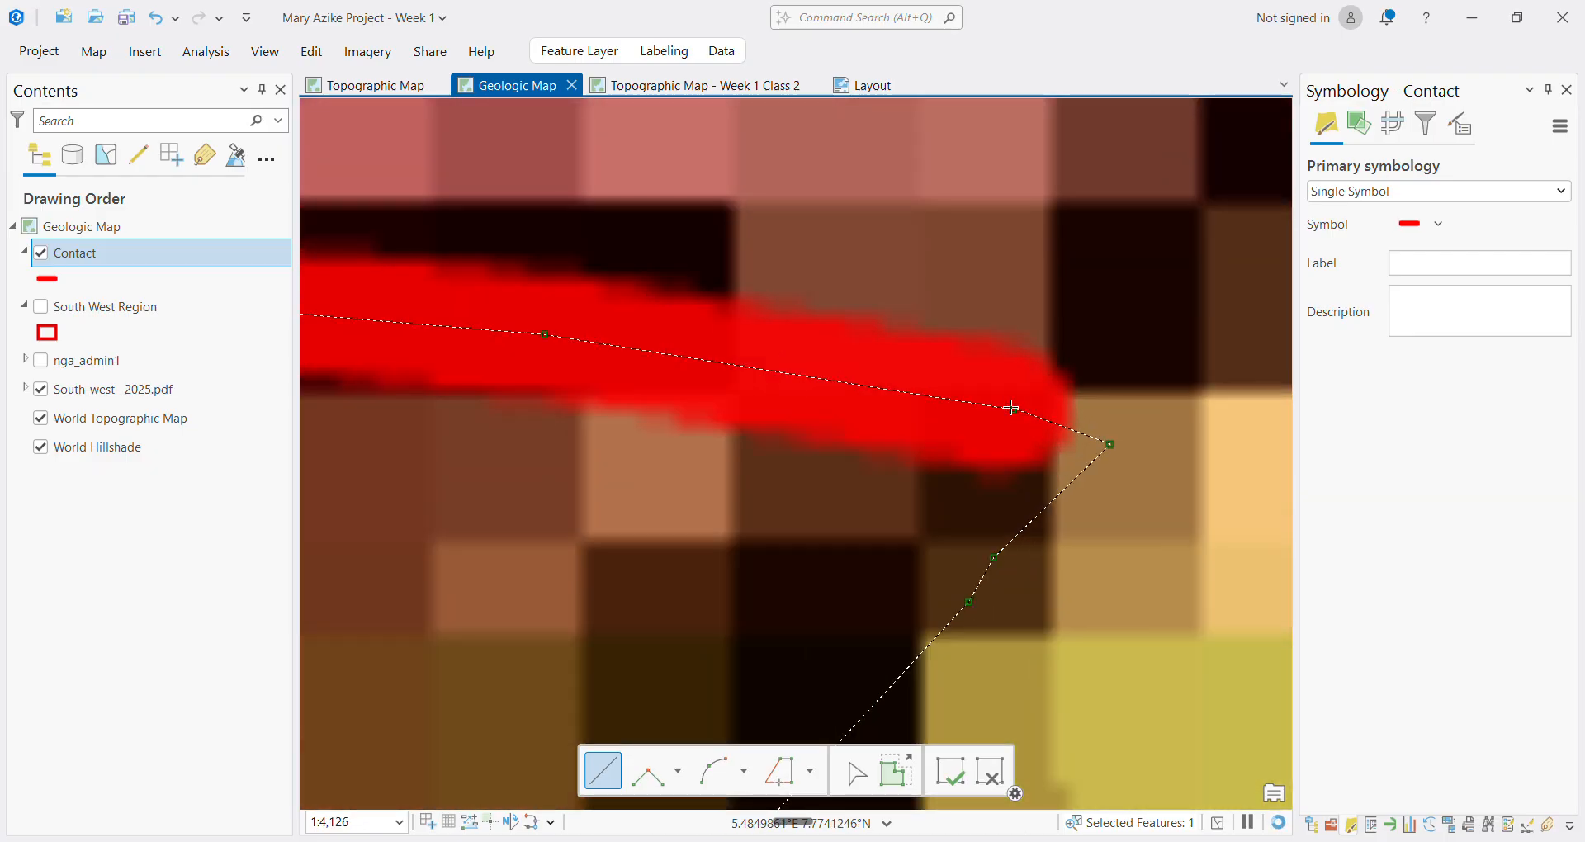
double_click(981, 405)
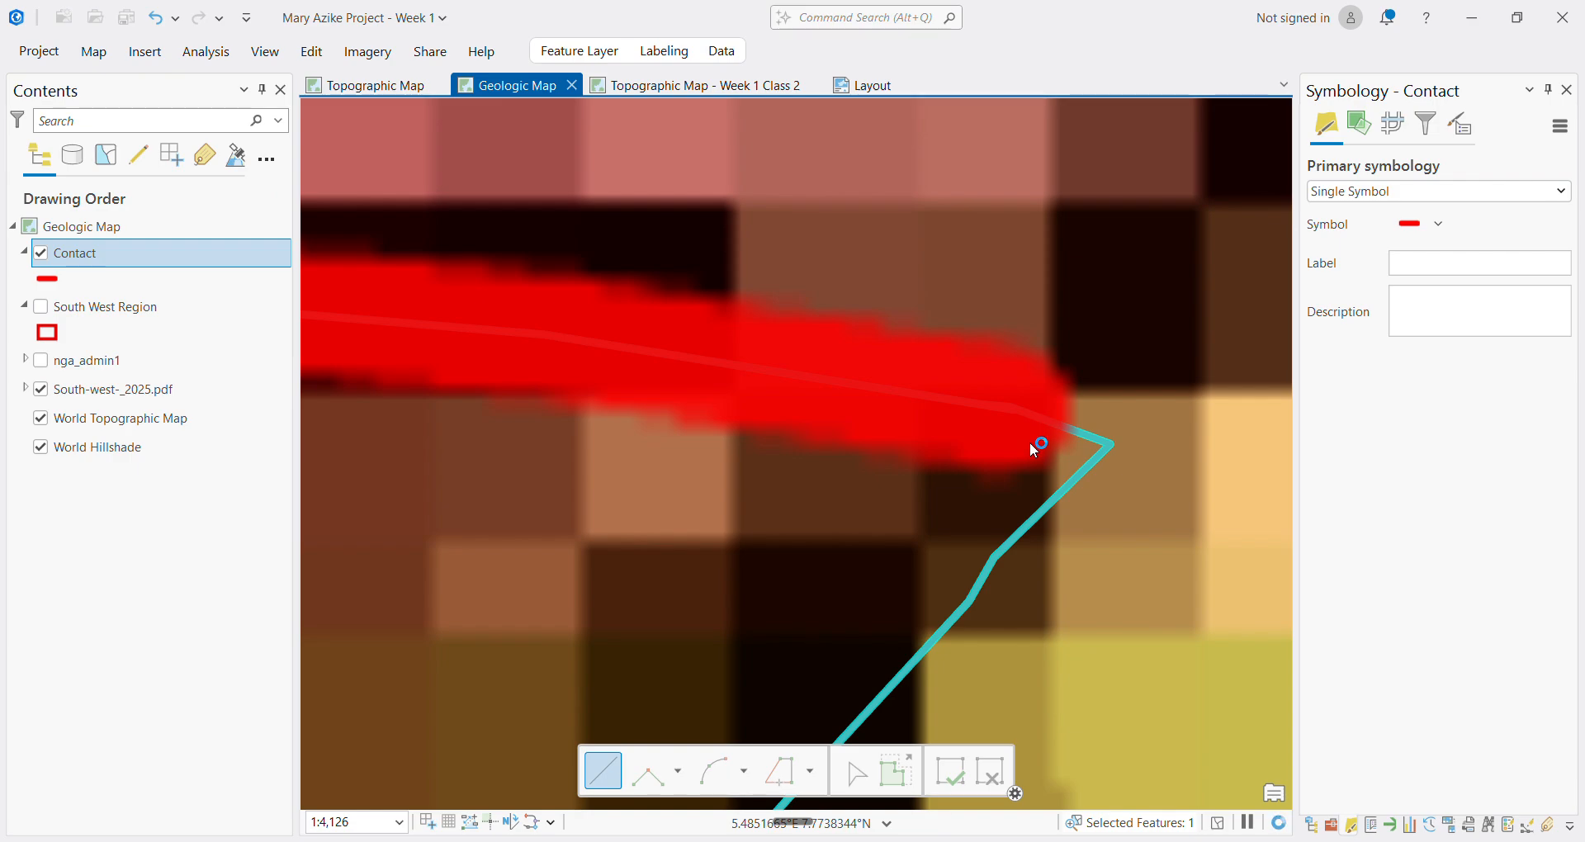
Start a contact line for the OGp body near Oye at the eastern tip of the Ire Ekiti OGCh contact
scroll(1030, 451, down, 4)
scroll(1031, 453, down, 8)
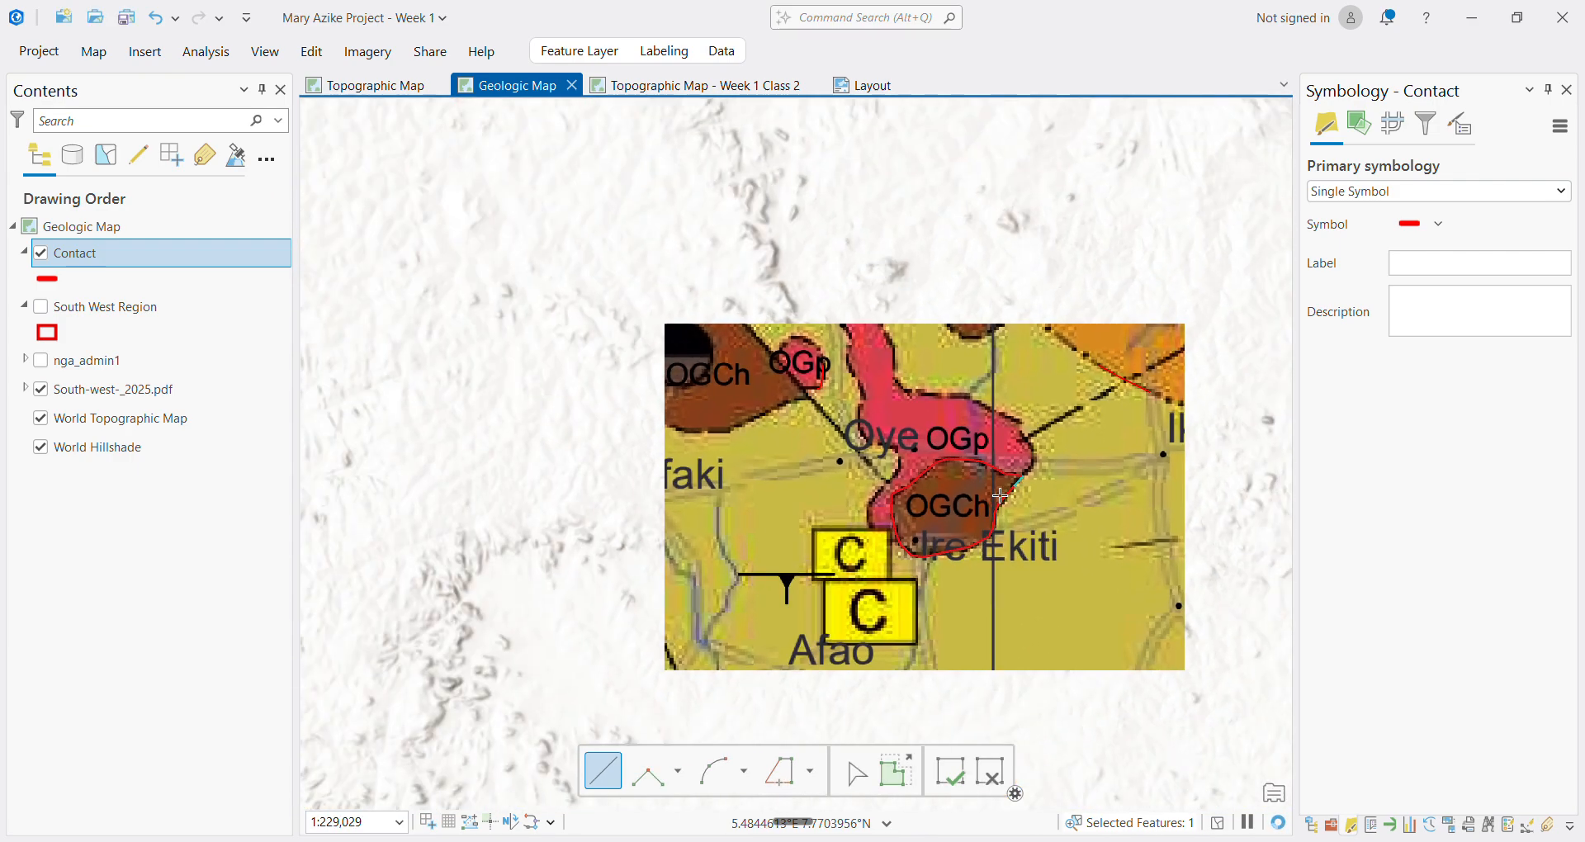
scroll(956, 543, up, 5)
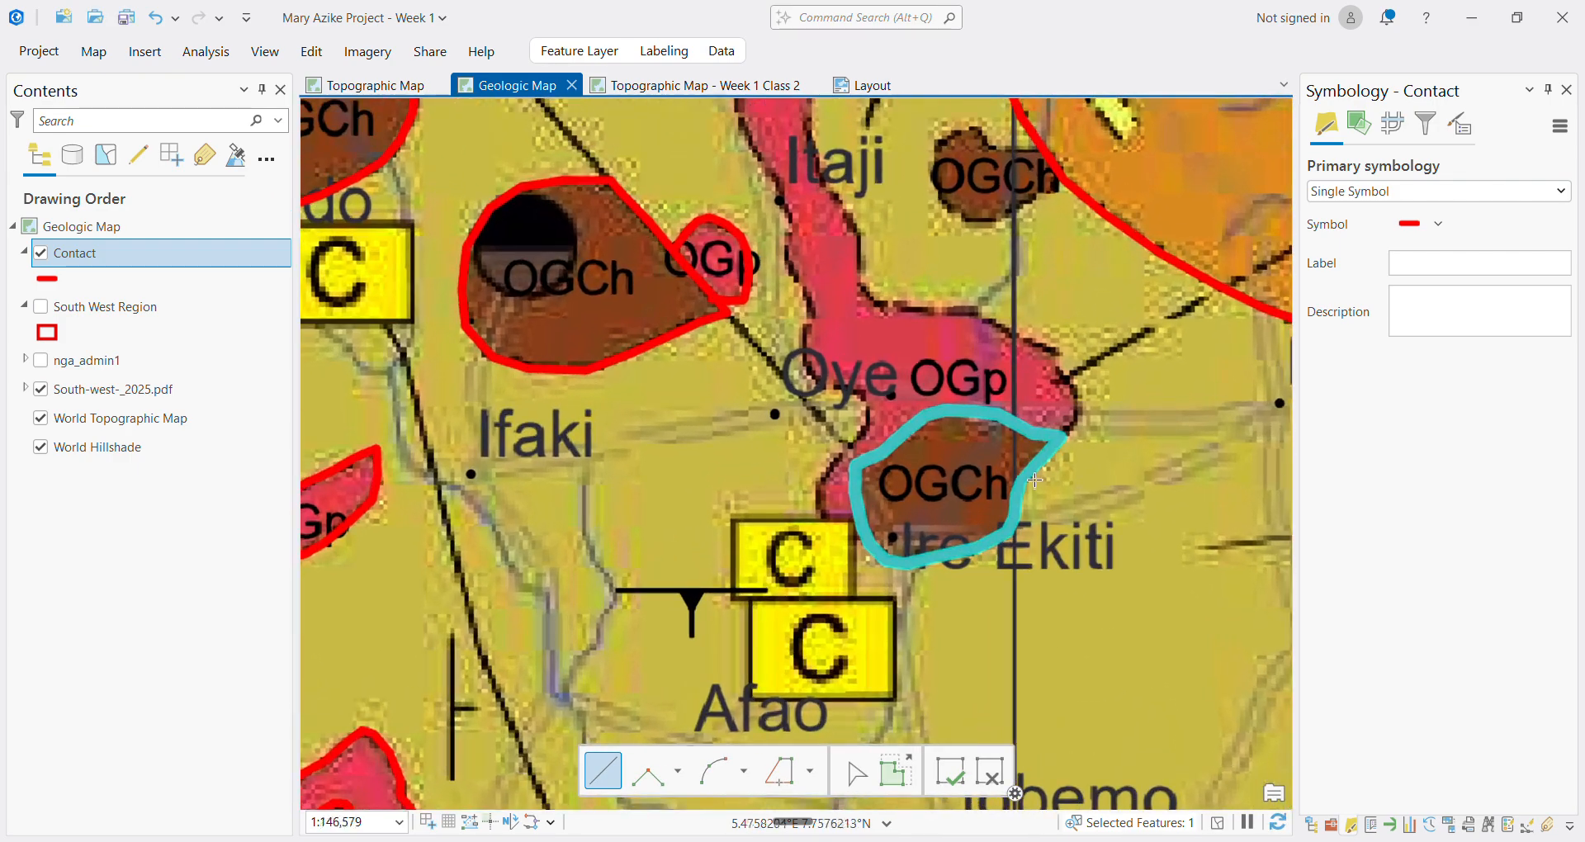
scroll(929, 541, up, 3)
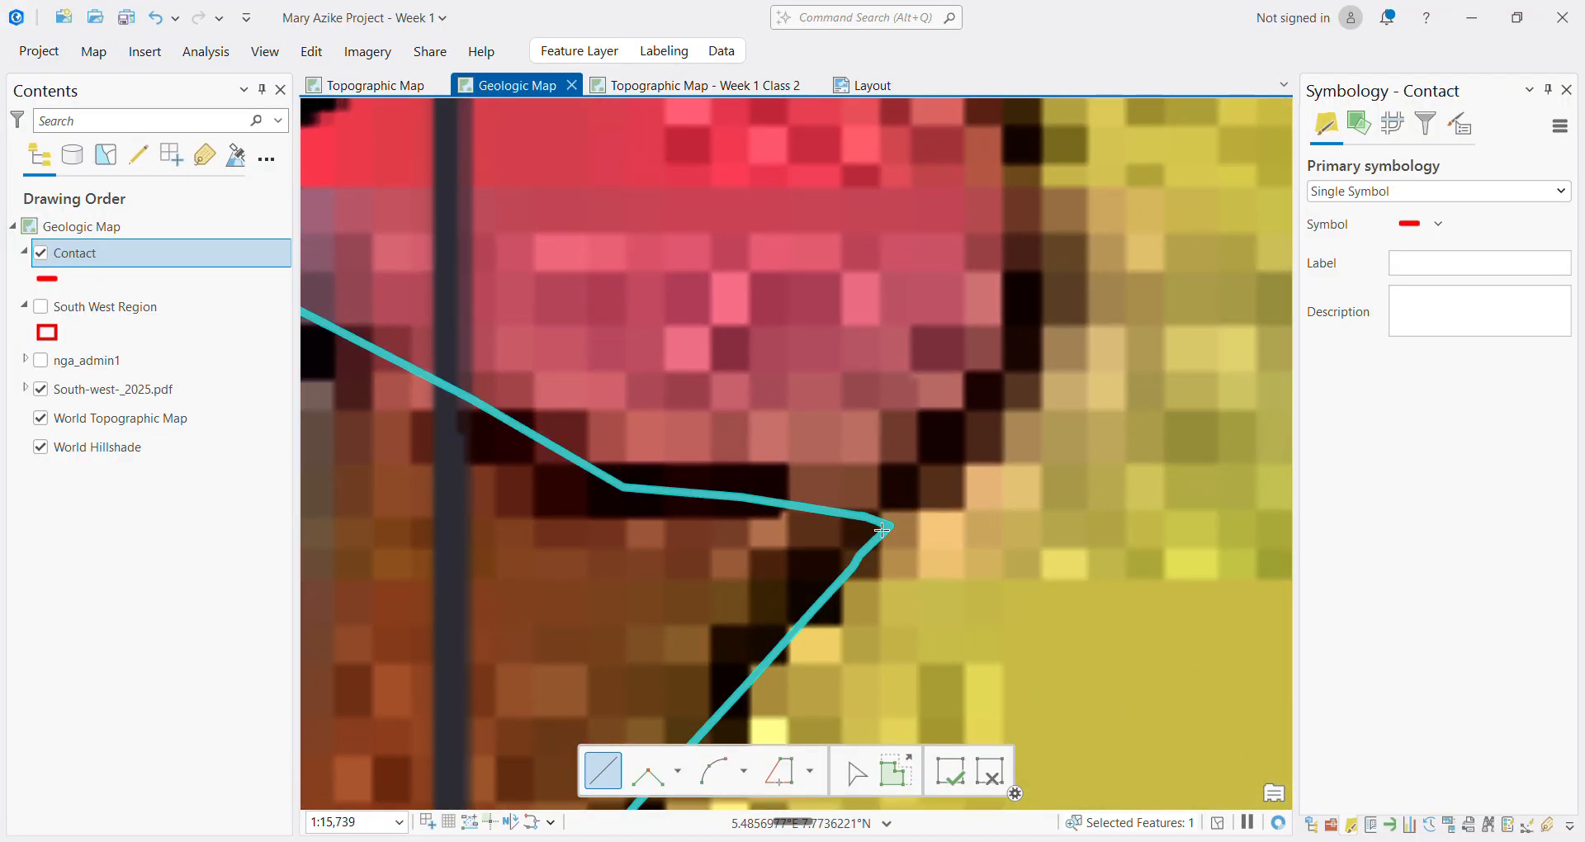
click(882, 530)
scroll(1044, 242, down, 8)
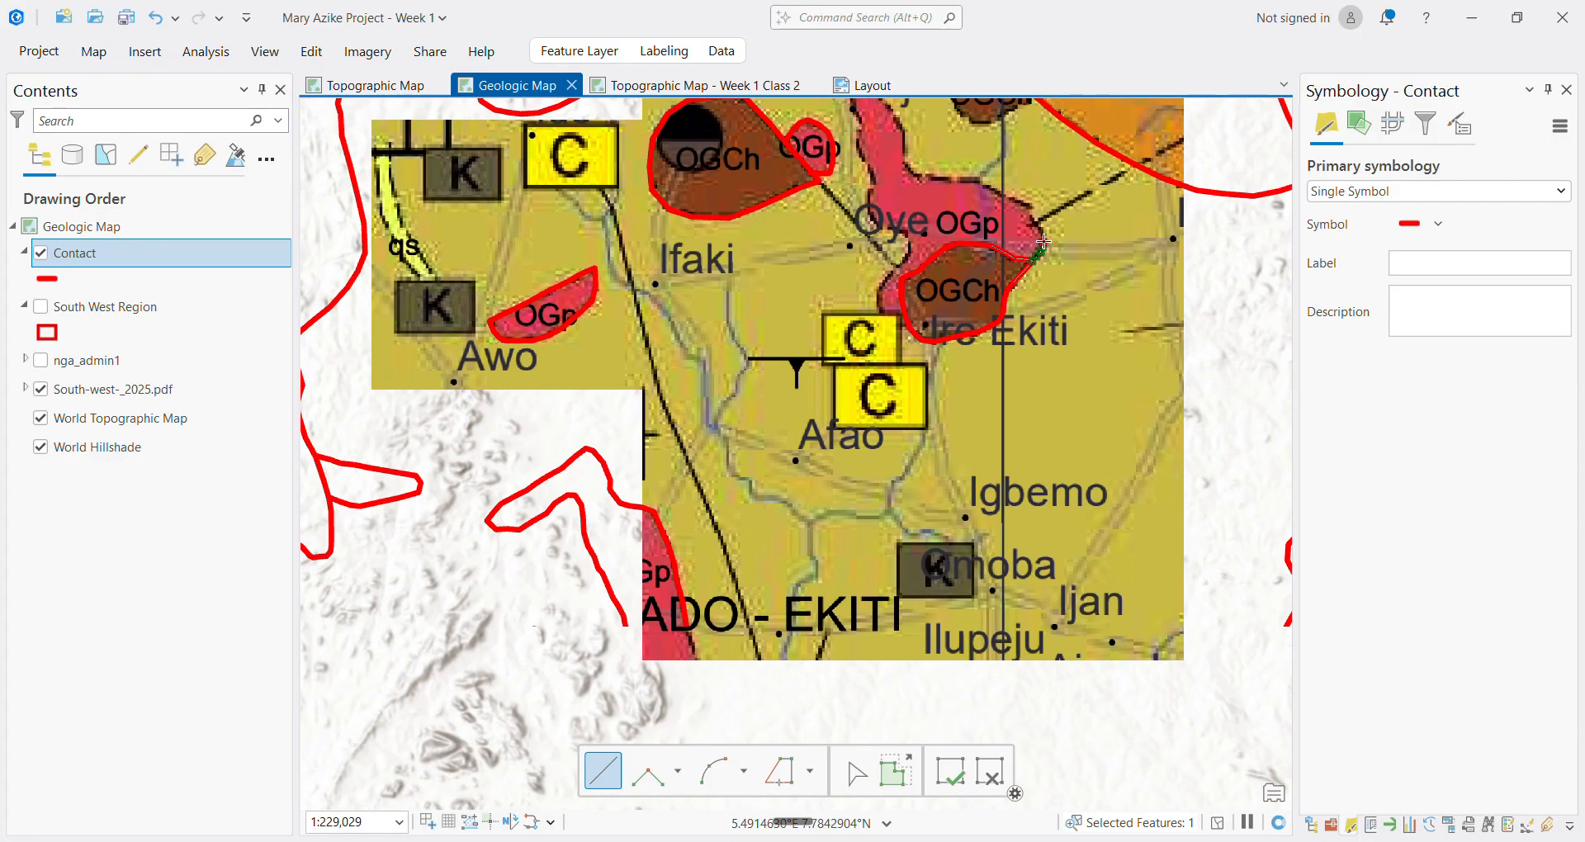
scroll(1047, 200, down, 2)
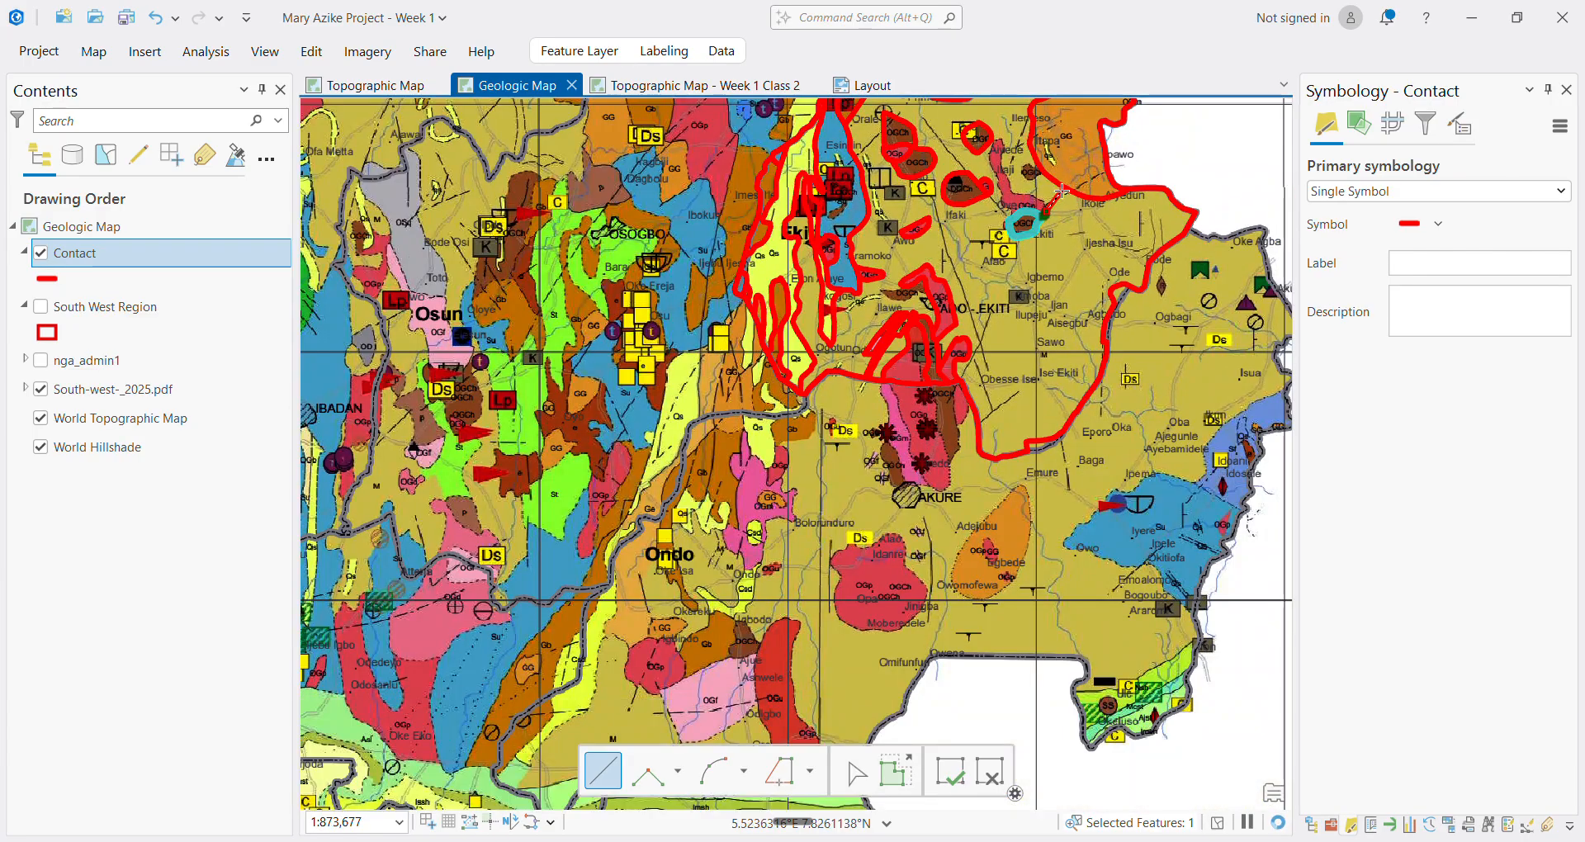
Trace the eastern contact of the OGp body near Oye from the OGCh corner up to its northeastern shoulder
scroll(1015, 206, up, 4)
scroll(989, 211, up, 2)
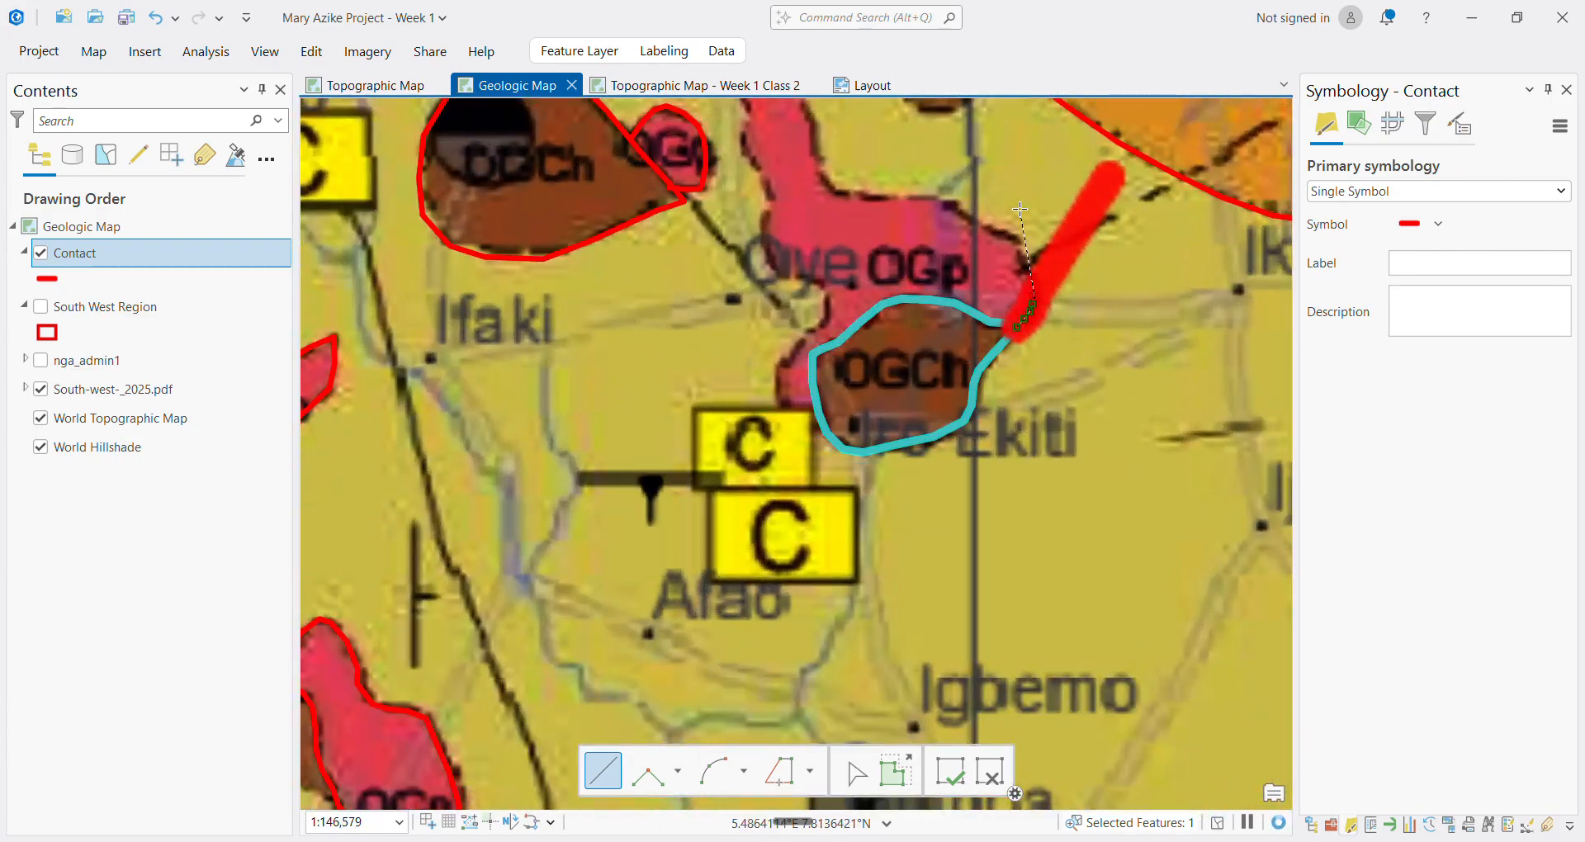
scroll(1024, 216, up, 1)
scroll(1041, 219, up, 4)
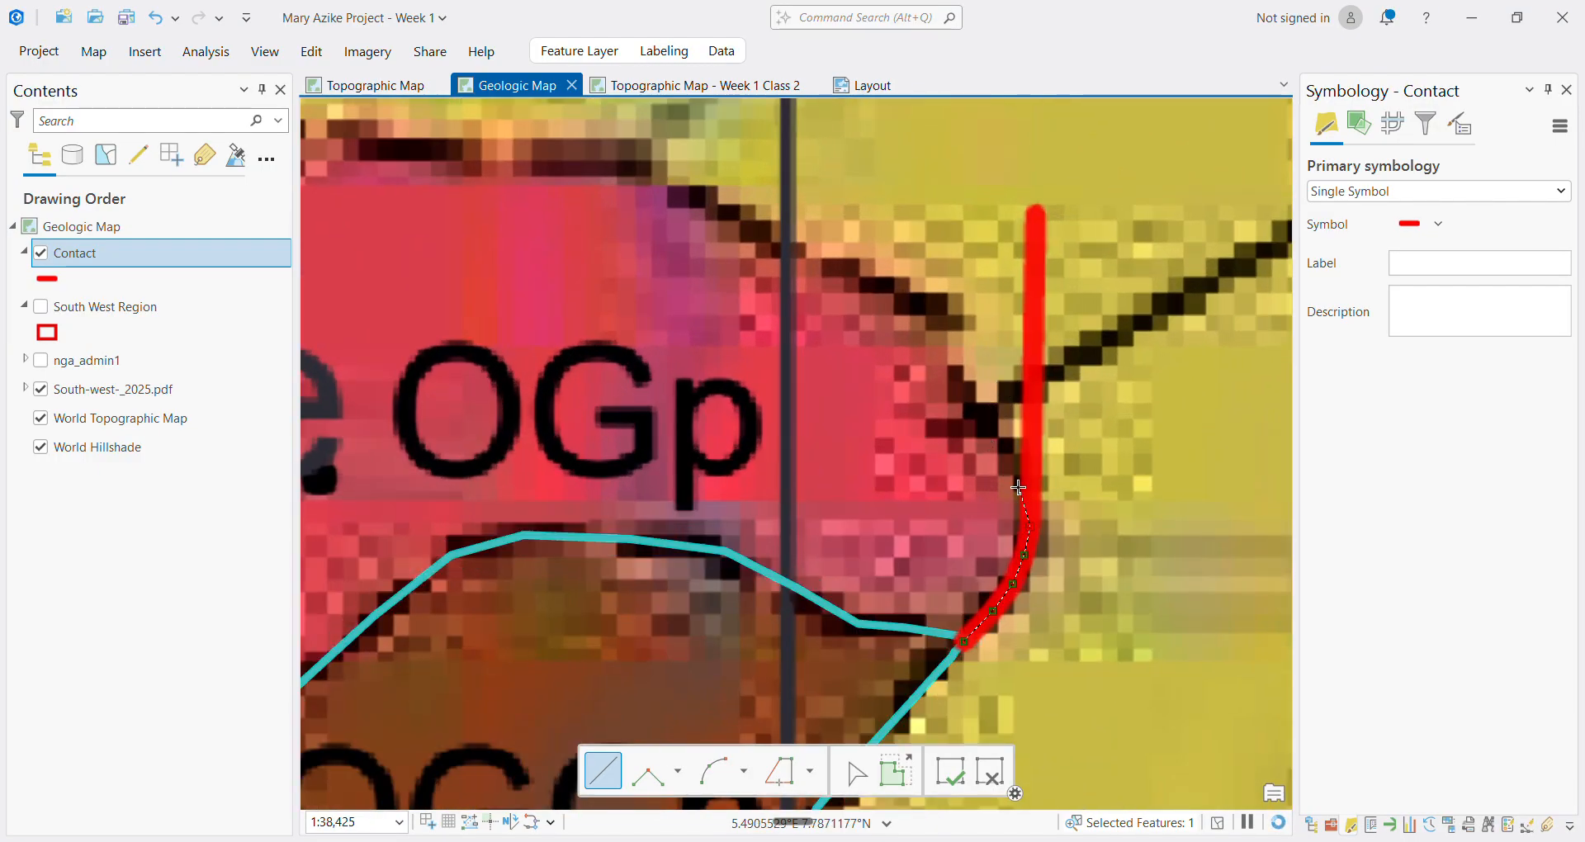
scroll(1024, 505, down, 2)
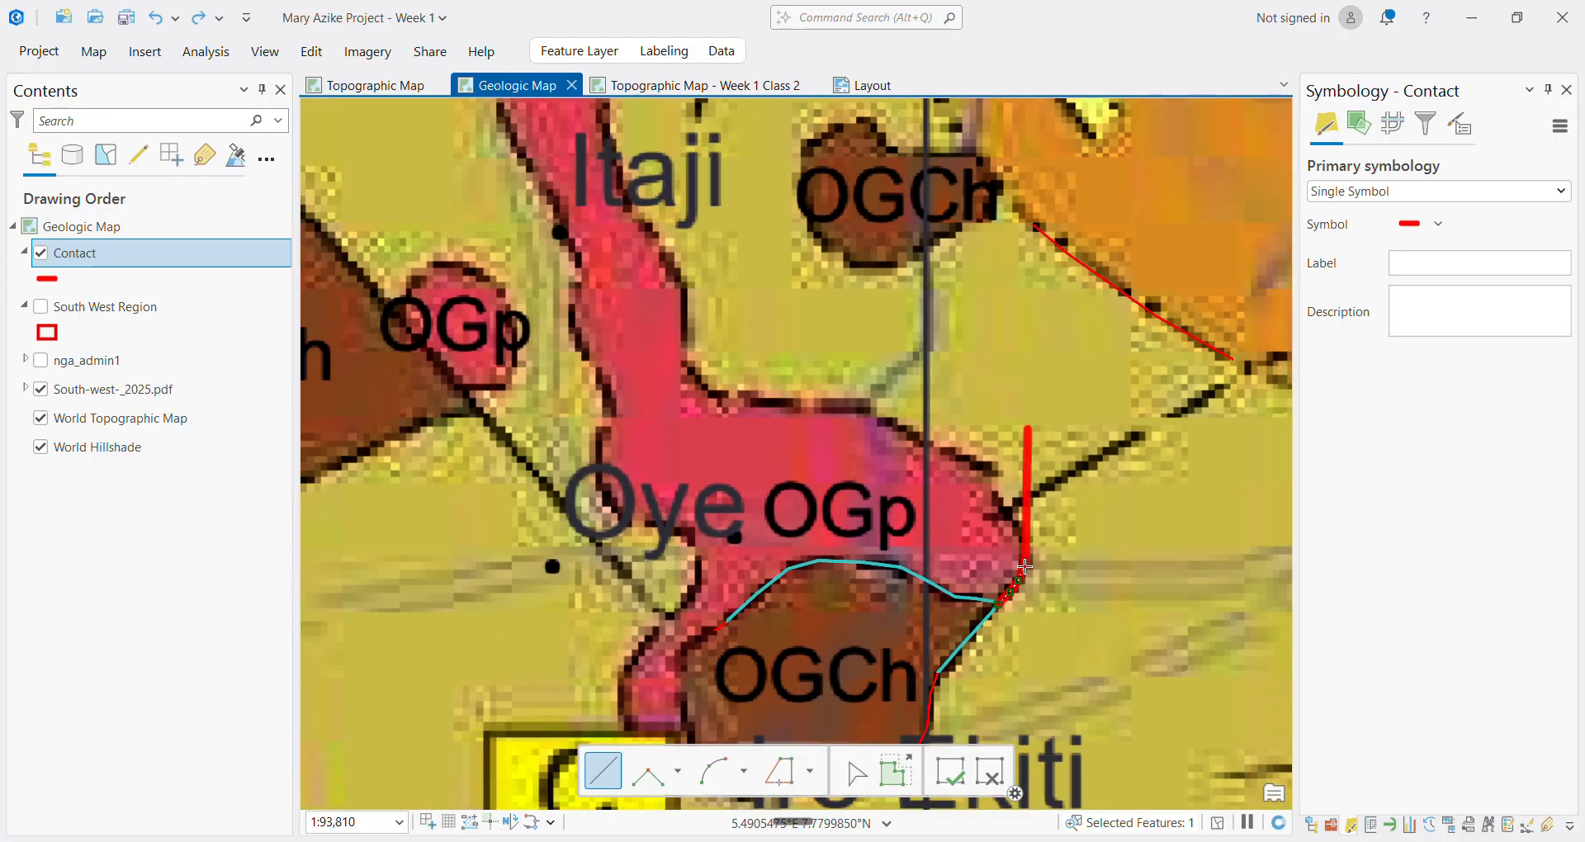
scroll(1037, 549, up, 2)
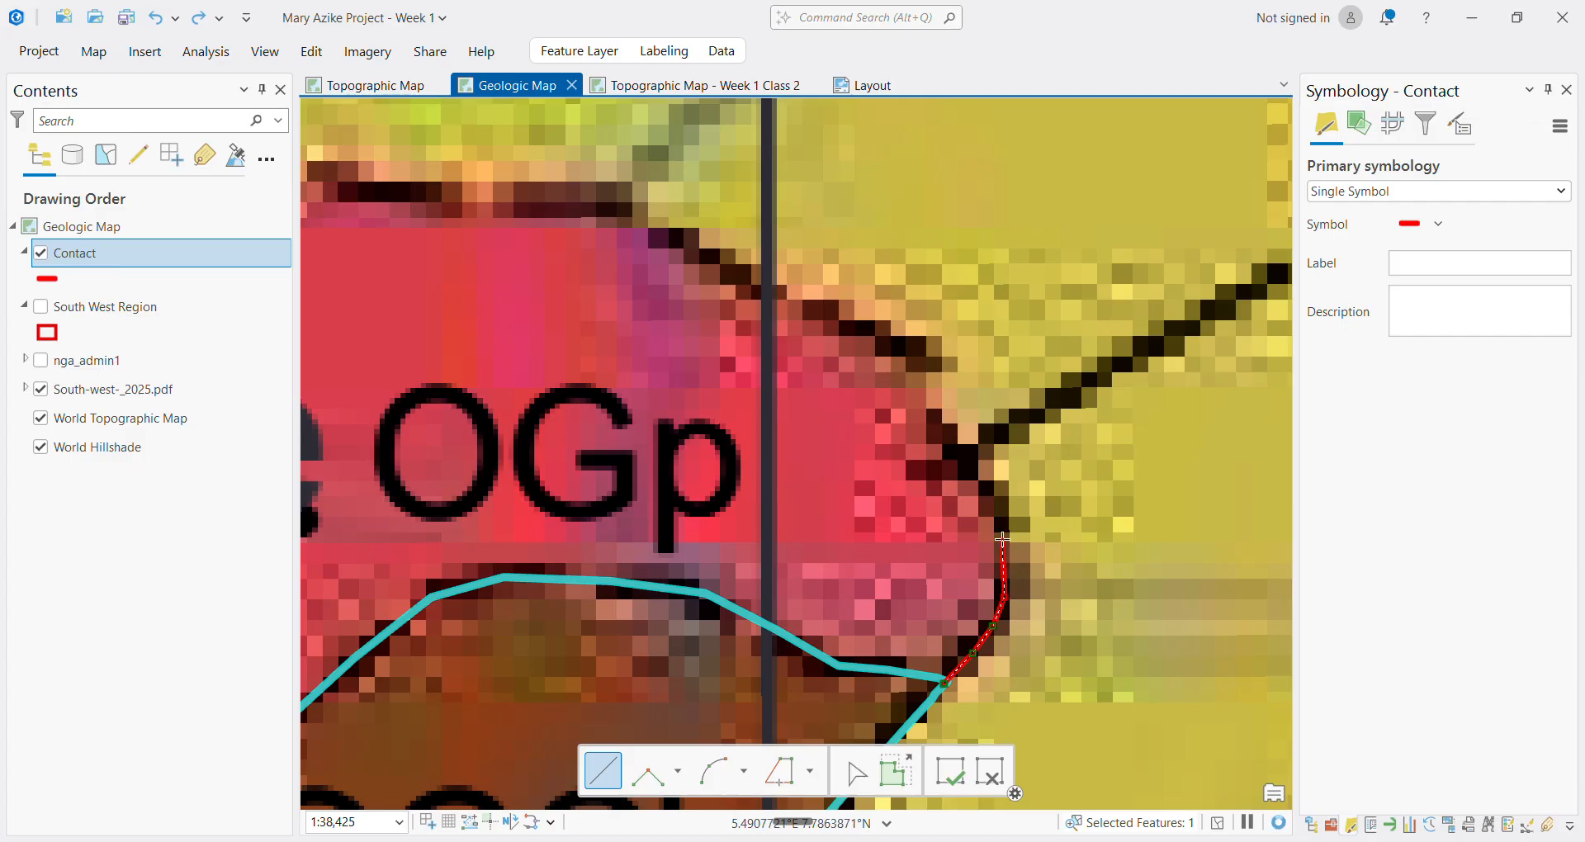
click(994, 494)
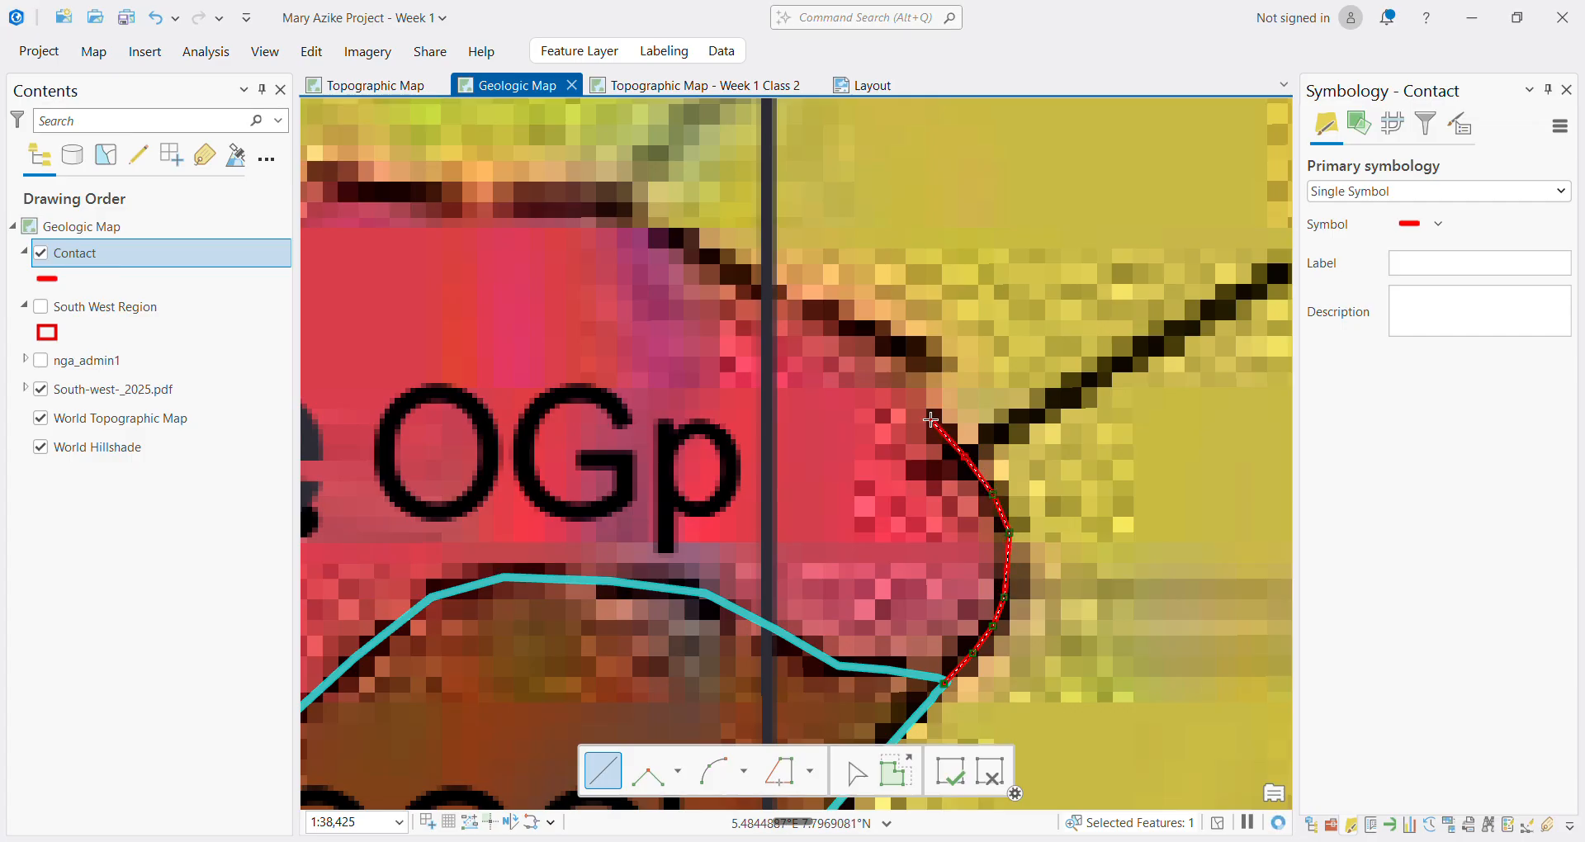
click(917, 355)
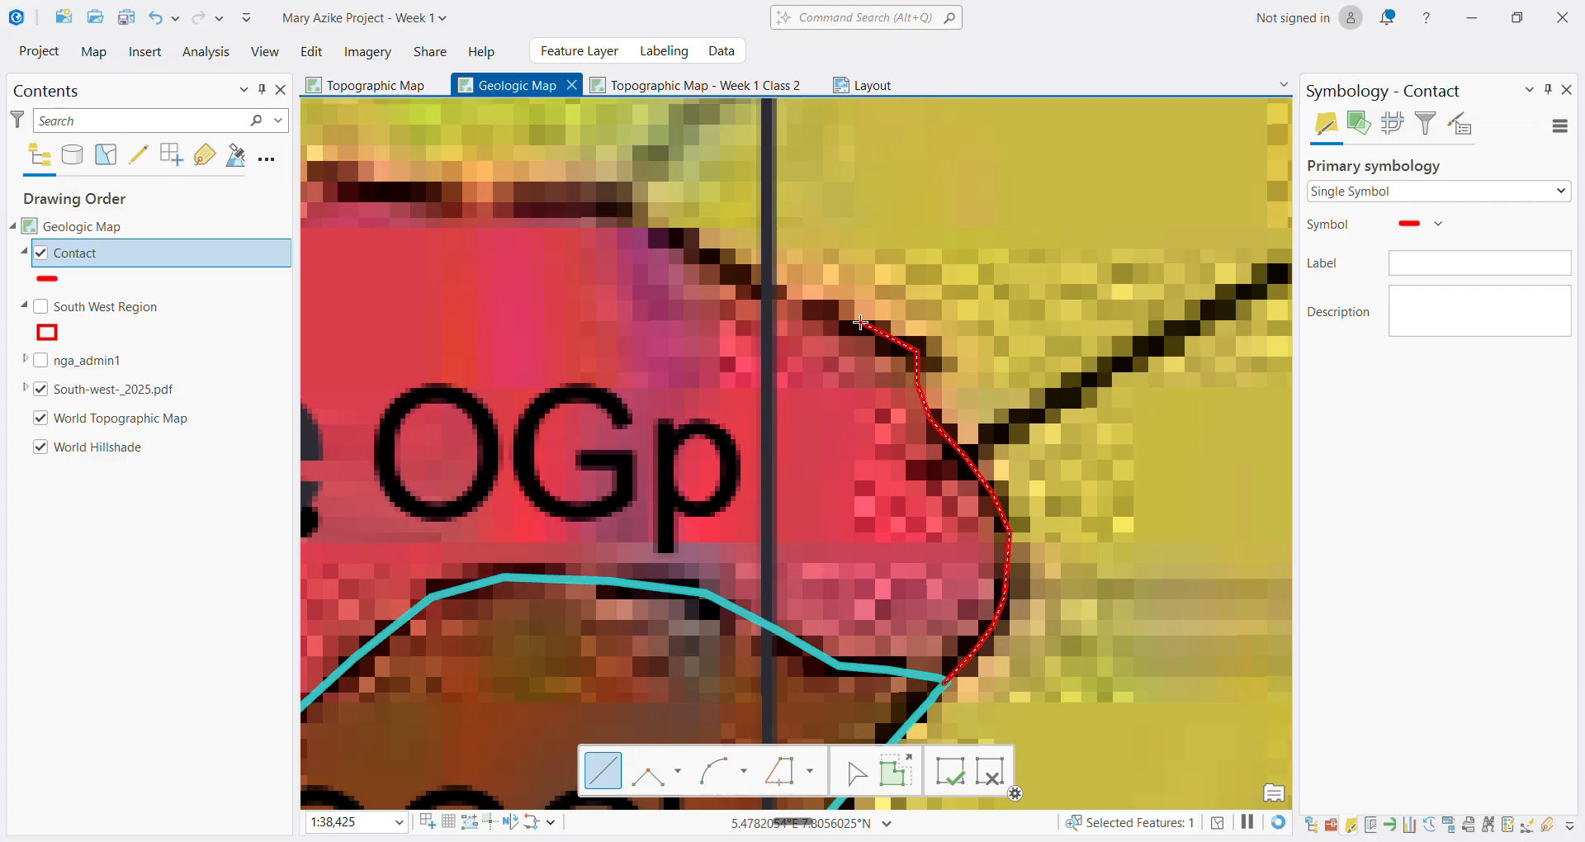
click(736, 268)
click(683, 242)
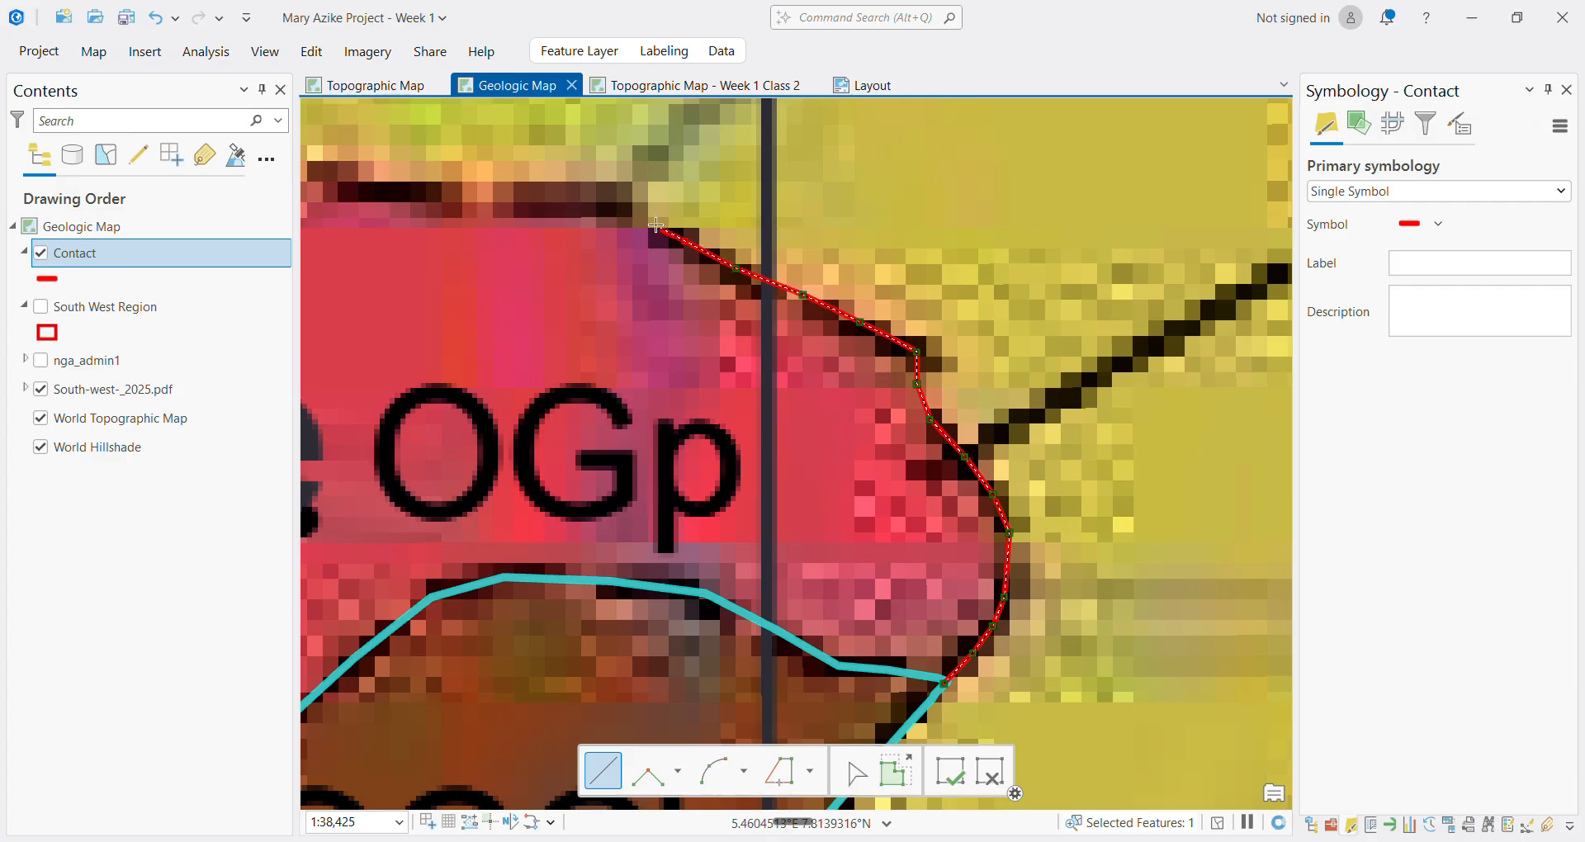
Continue the OGp contact line along its upper edge, north past Itaji and around the body's tip at Aiyede
scroll(619, 200, down, 5)
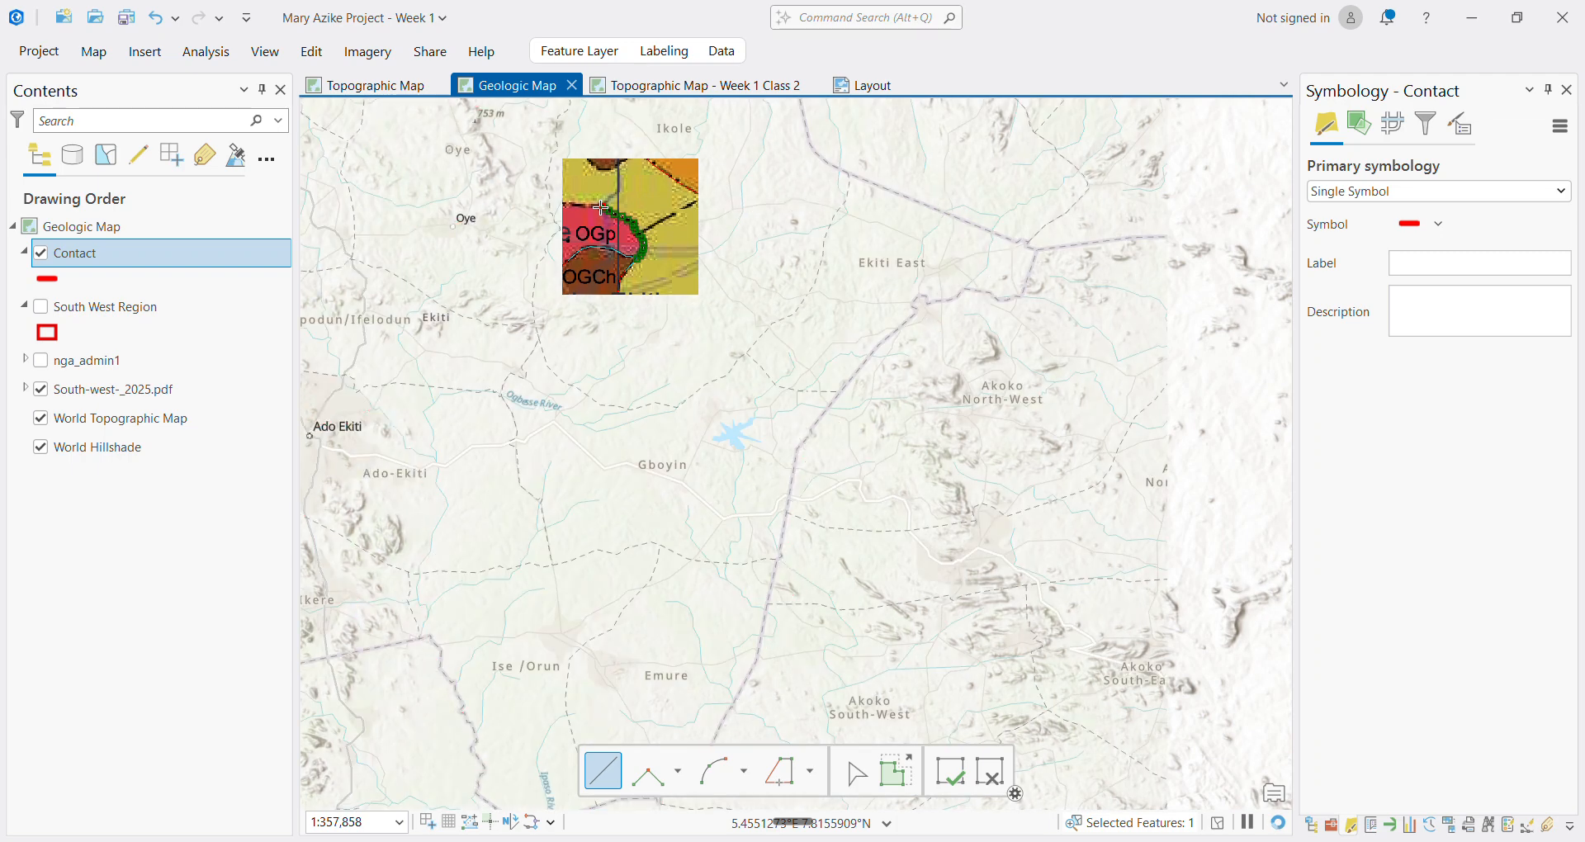
scroll(576, 197, up, 3)
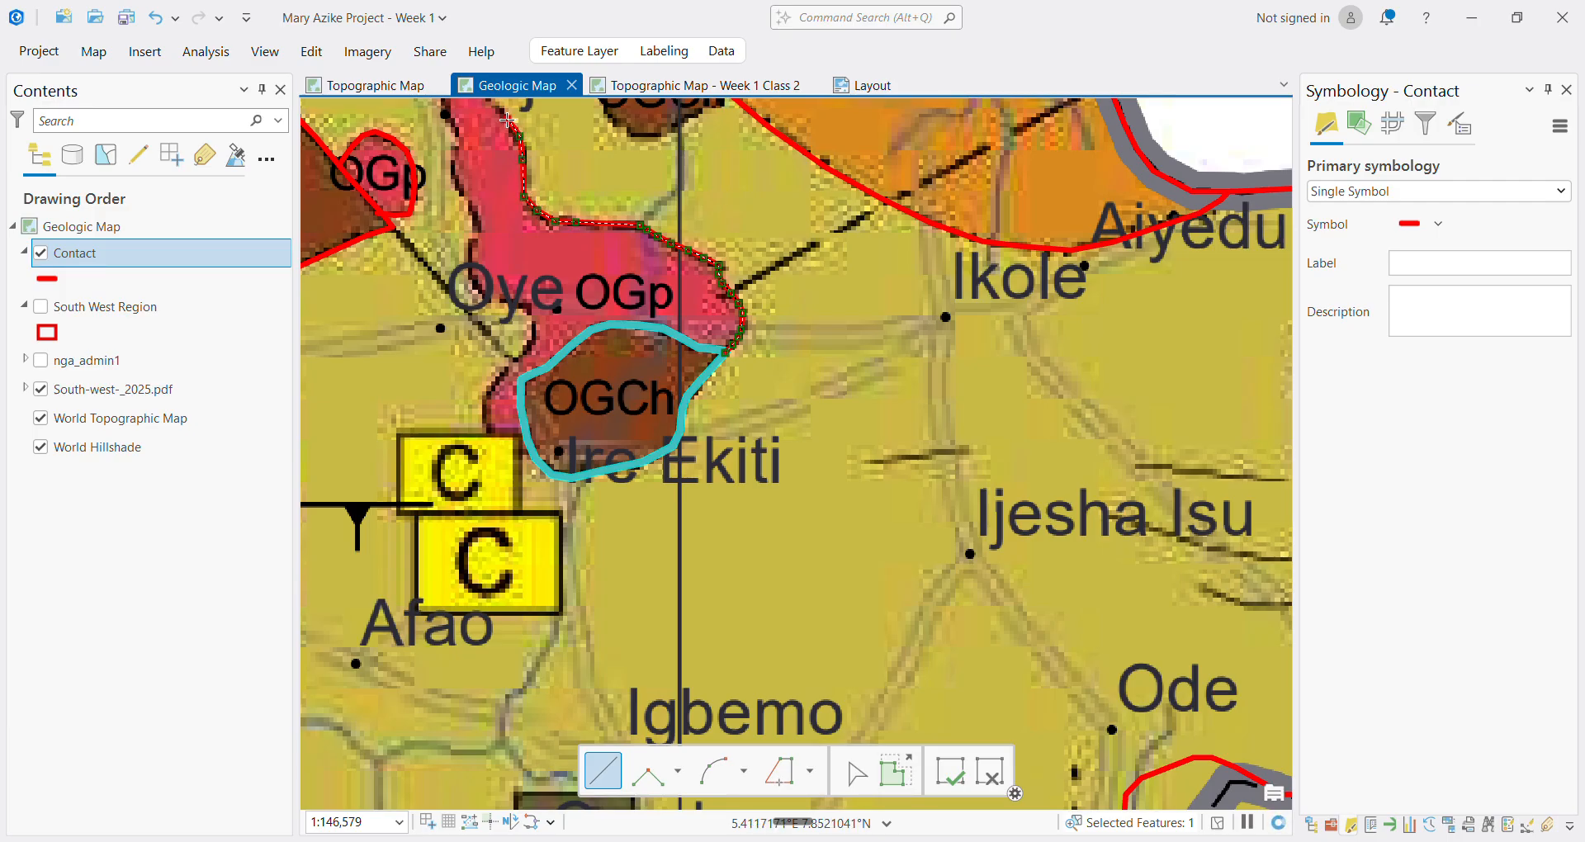
scroll(507, 121, down, 8)
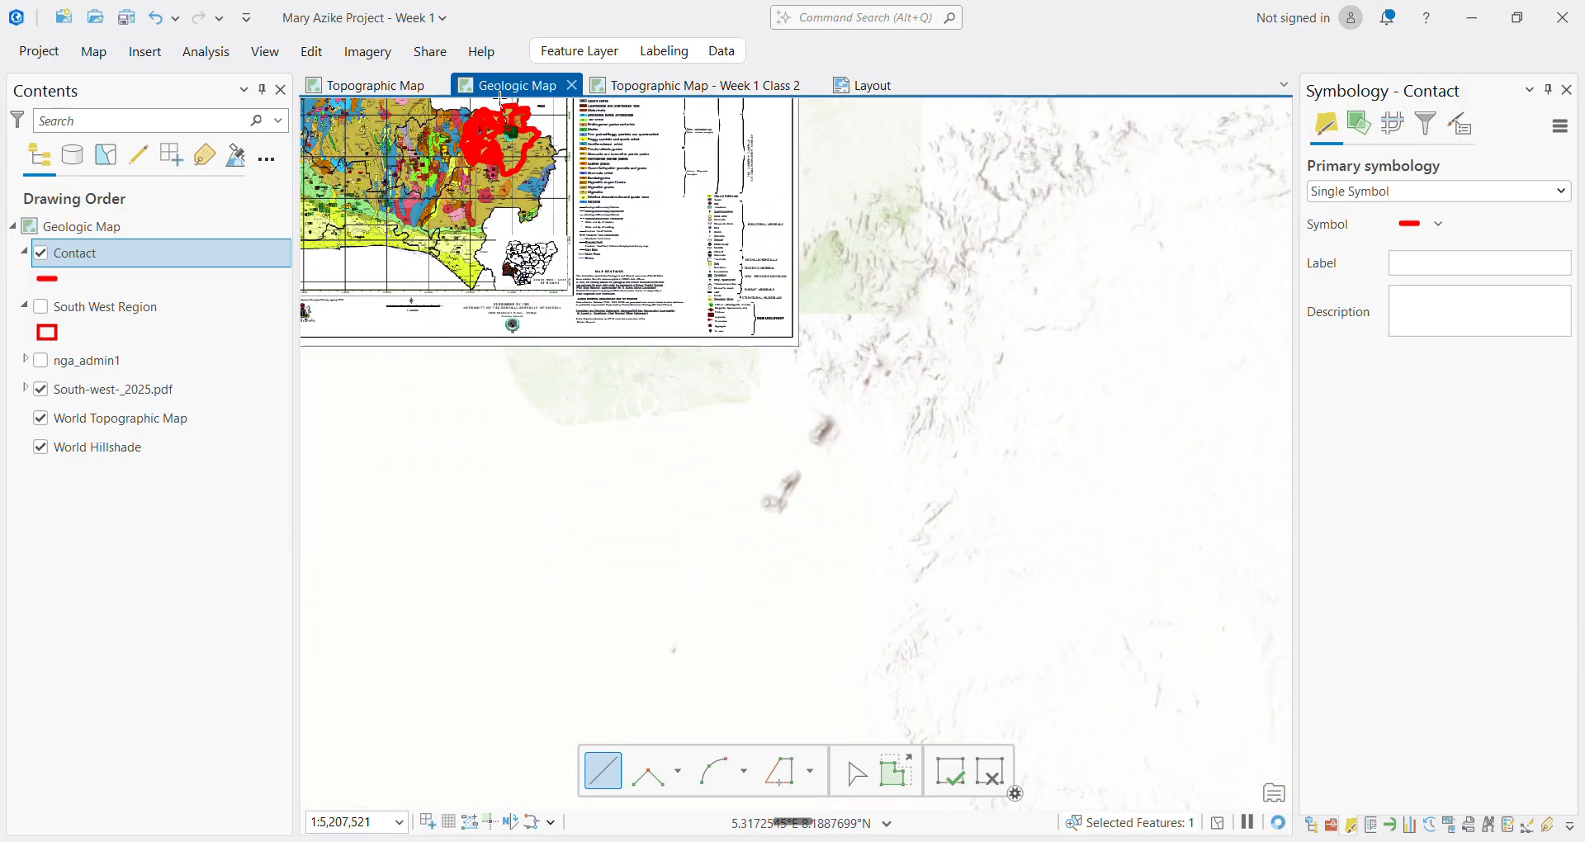
scroll(502, 99, up, 6)
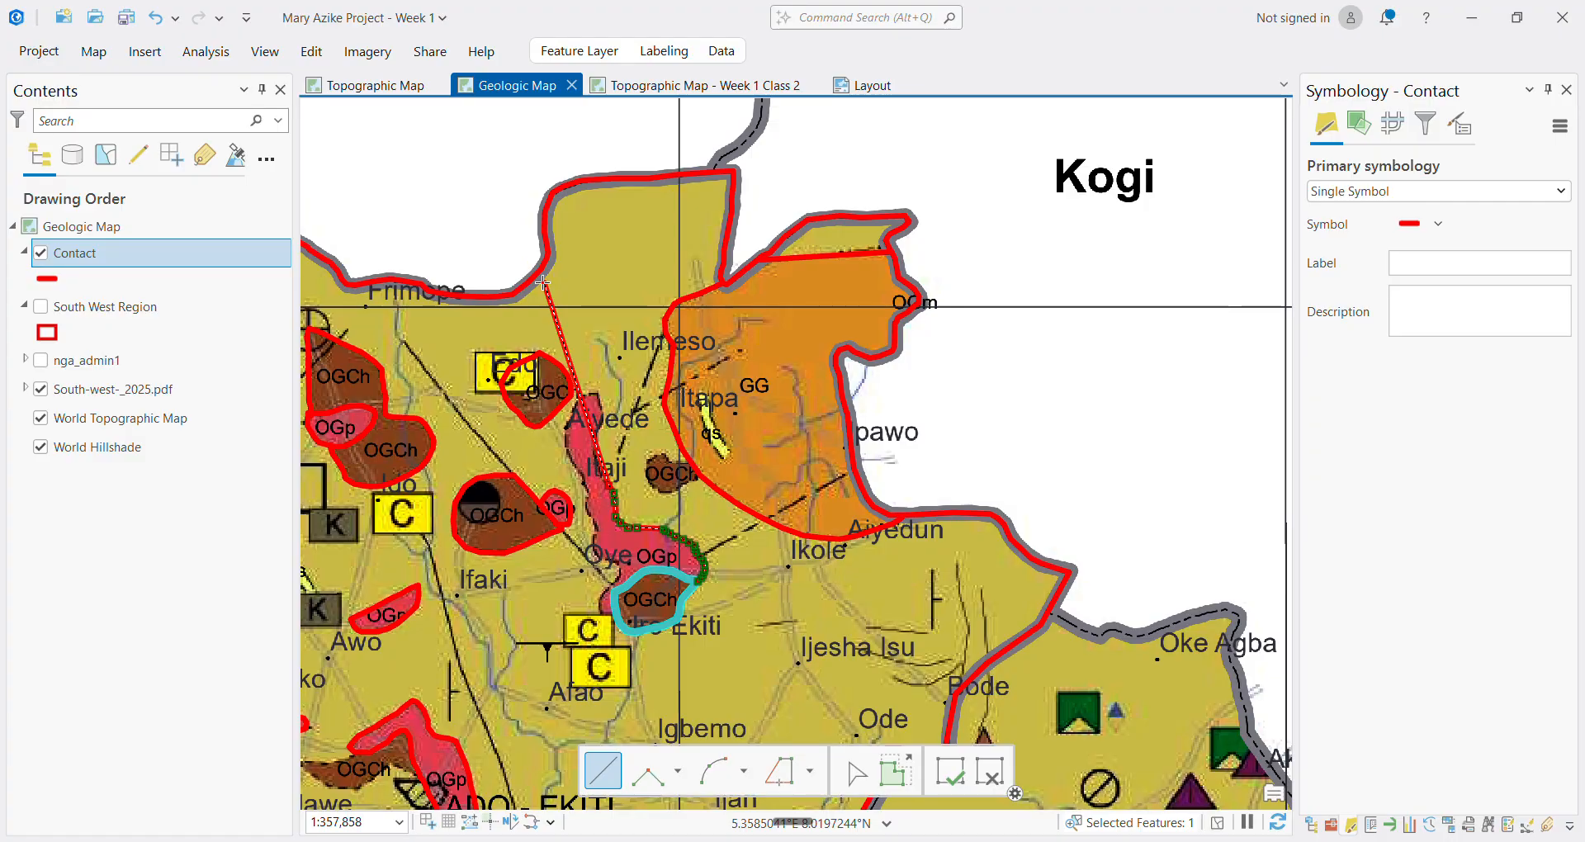
scroll(544, 361, up, 3)
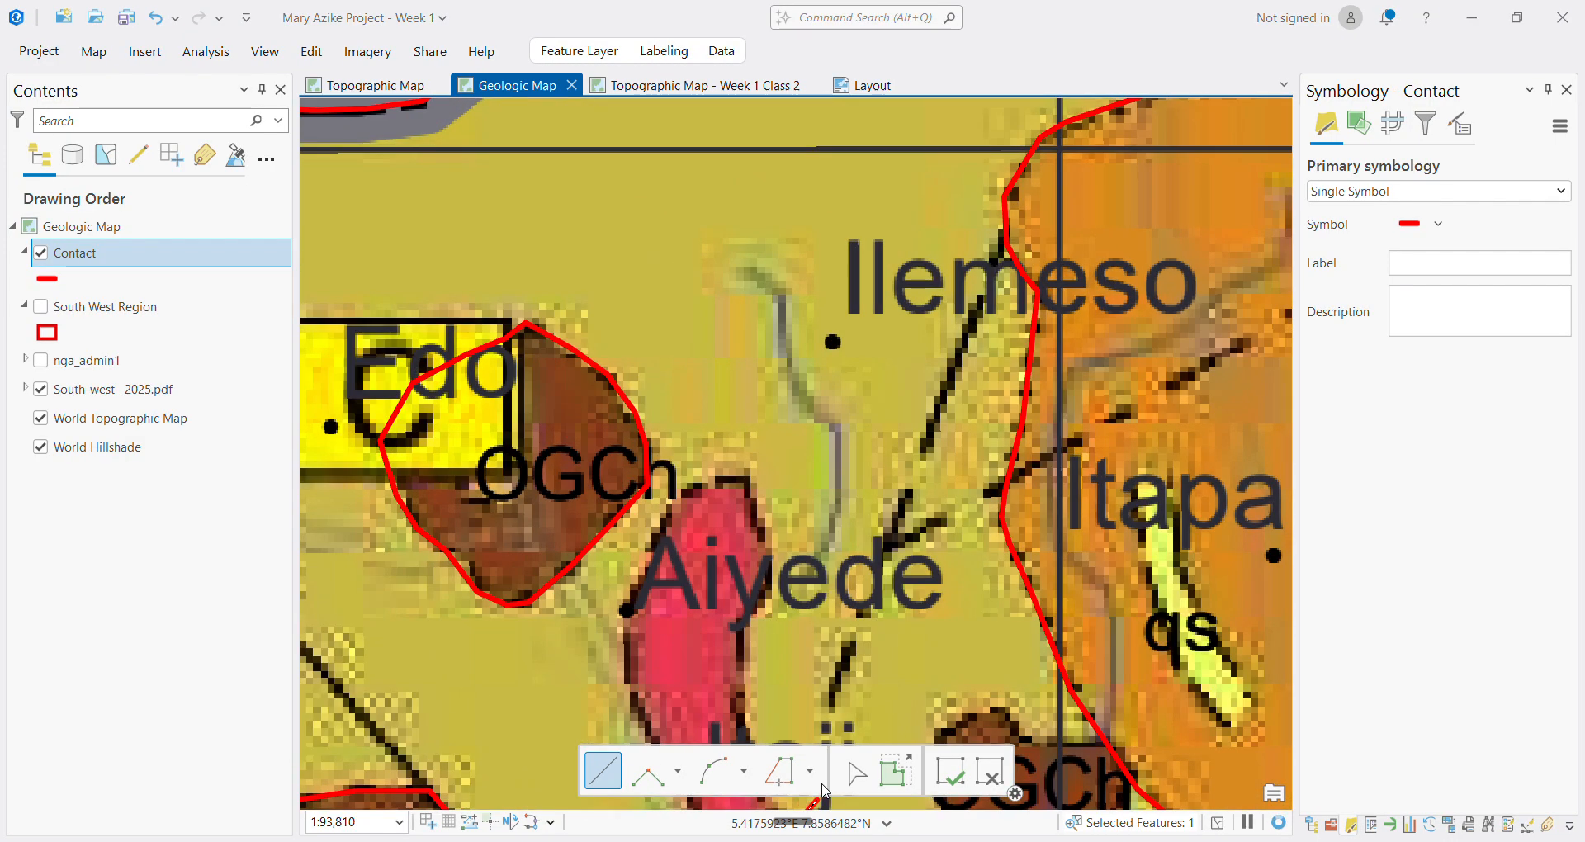
scroll(772, 670, down, 5)
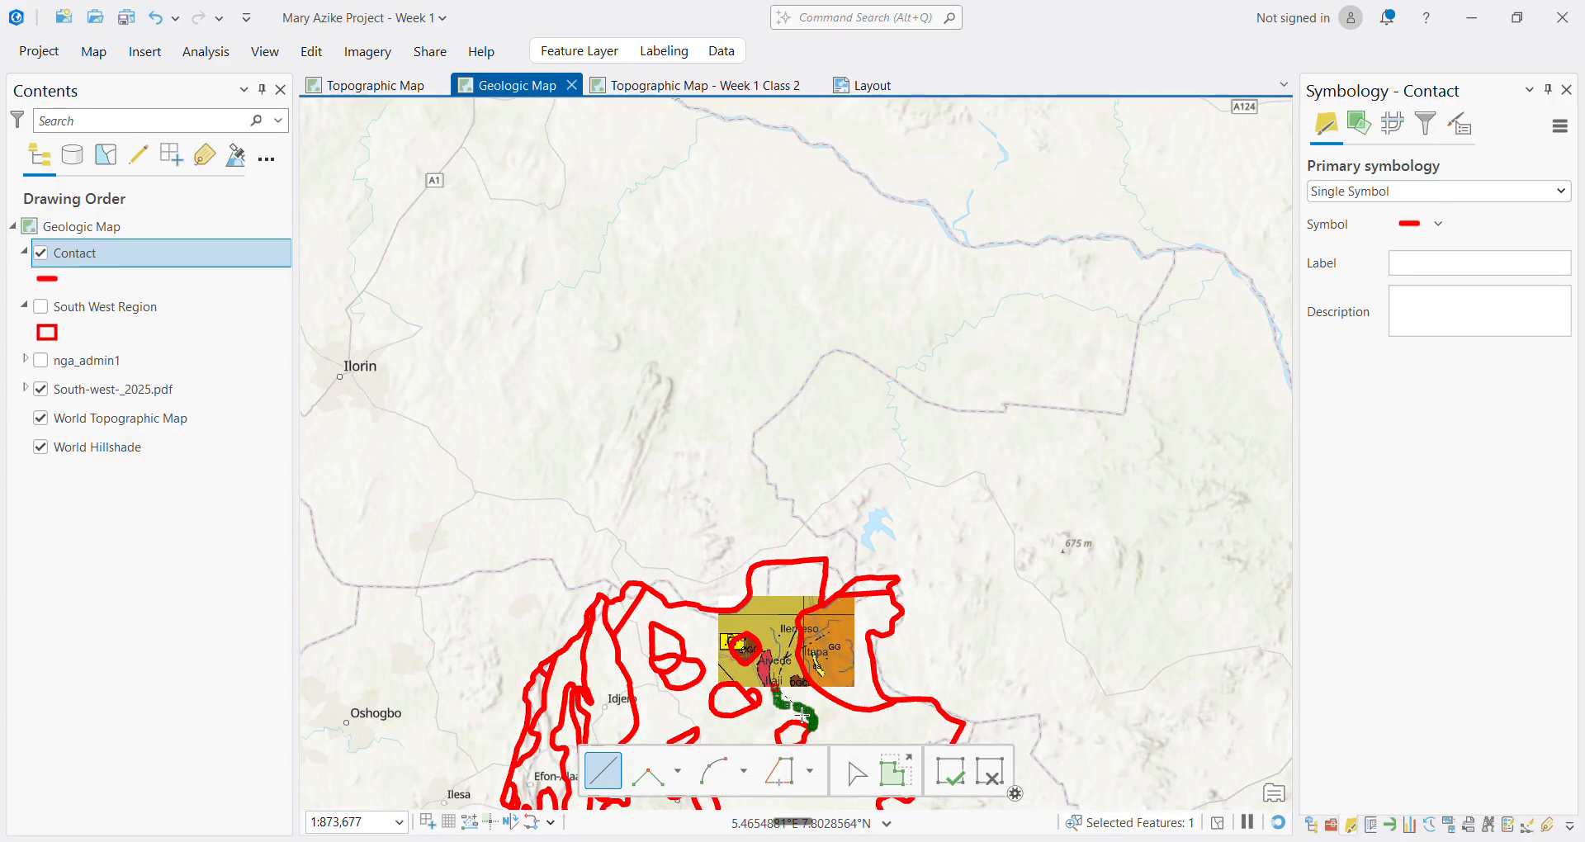
scroll(804, 715, up, 5)
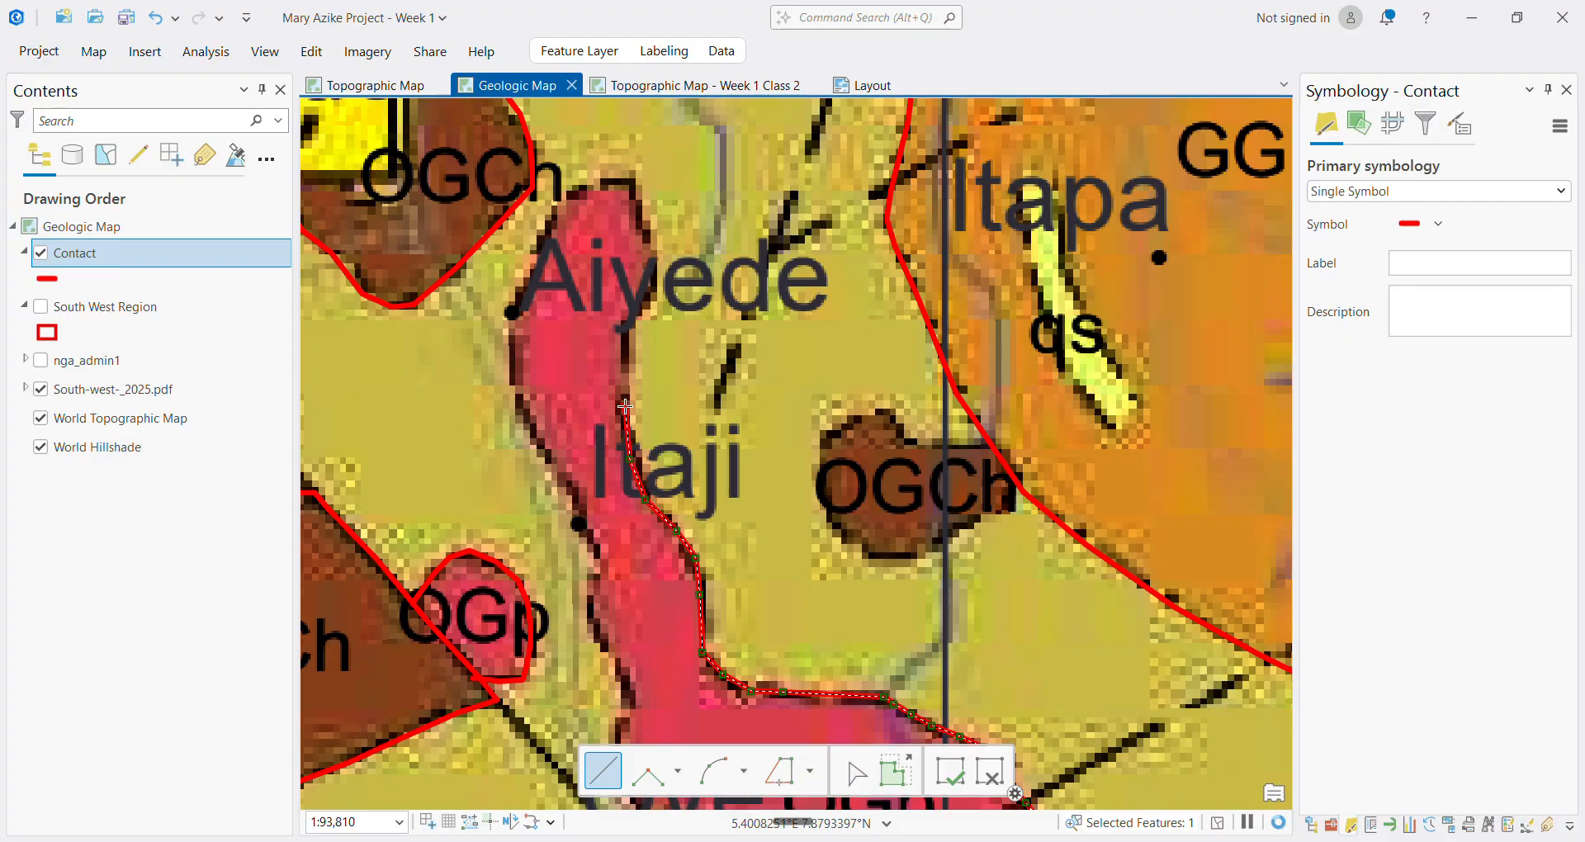
click(626, 327)
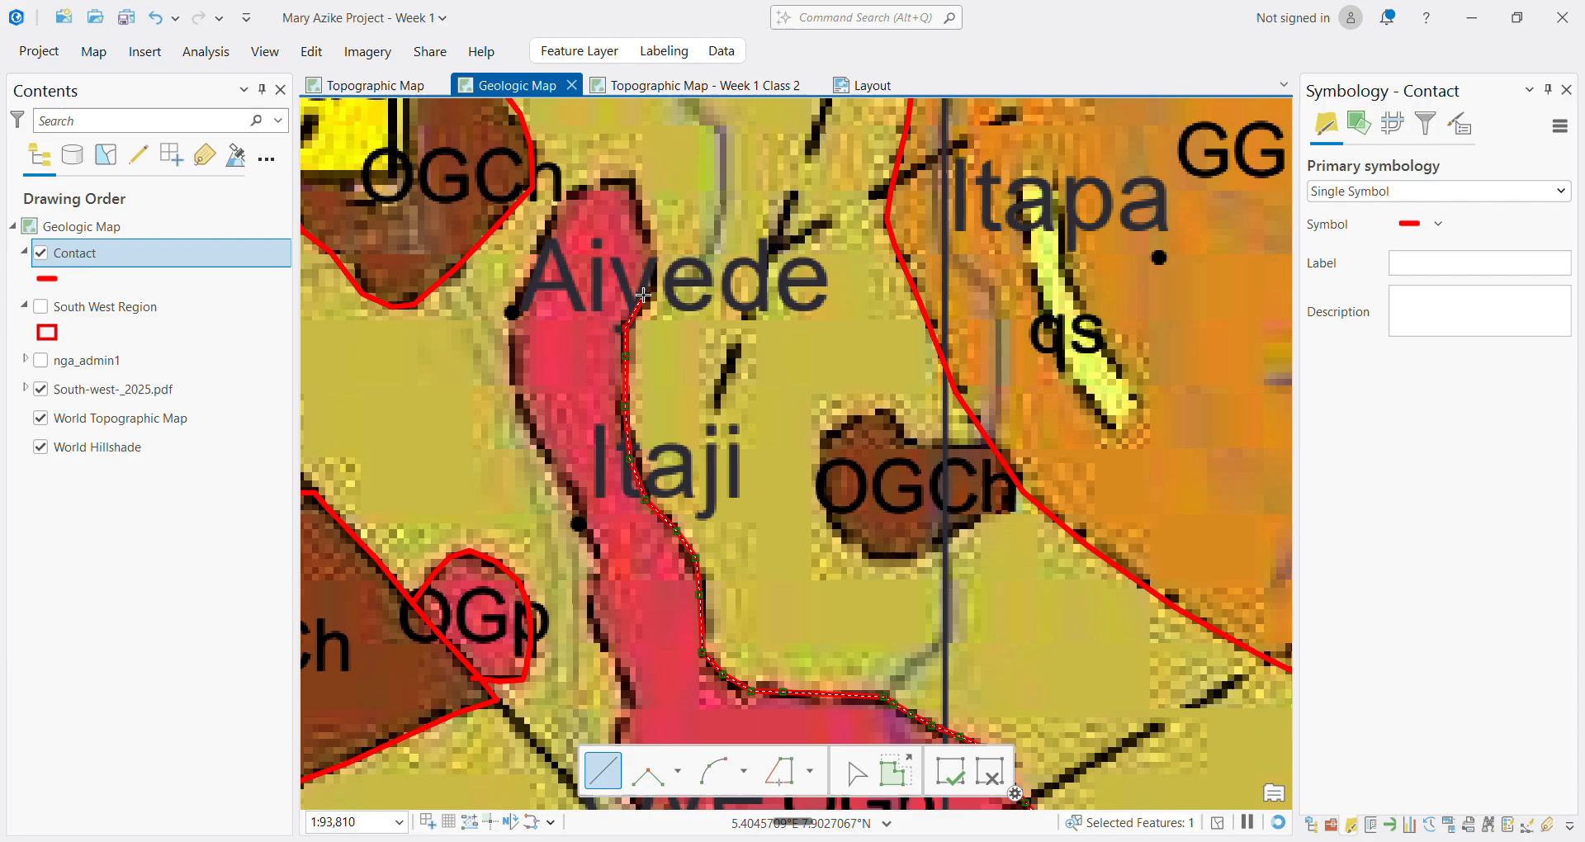
click(655, 255)
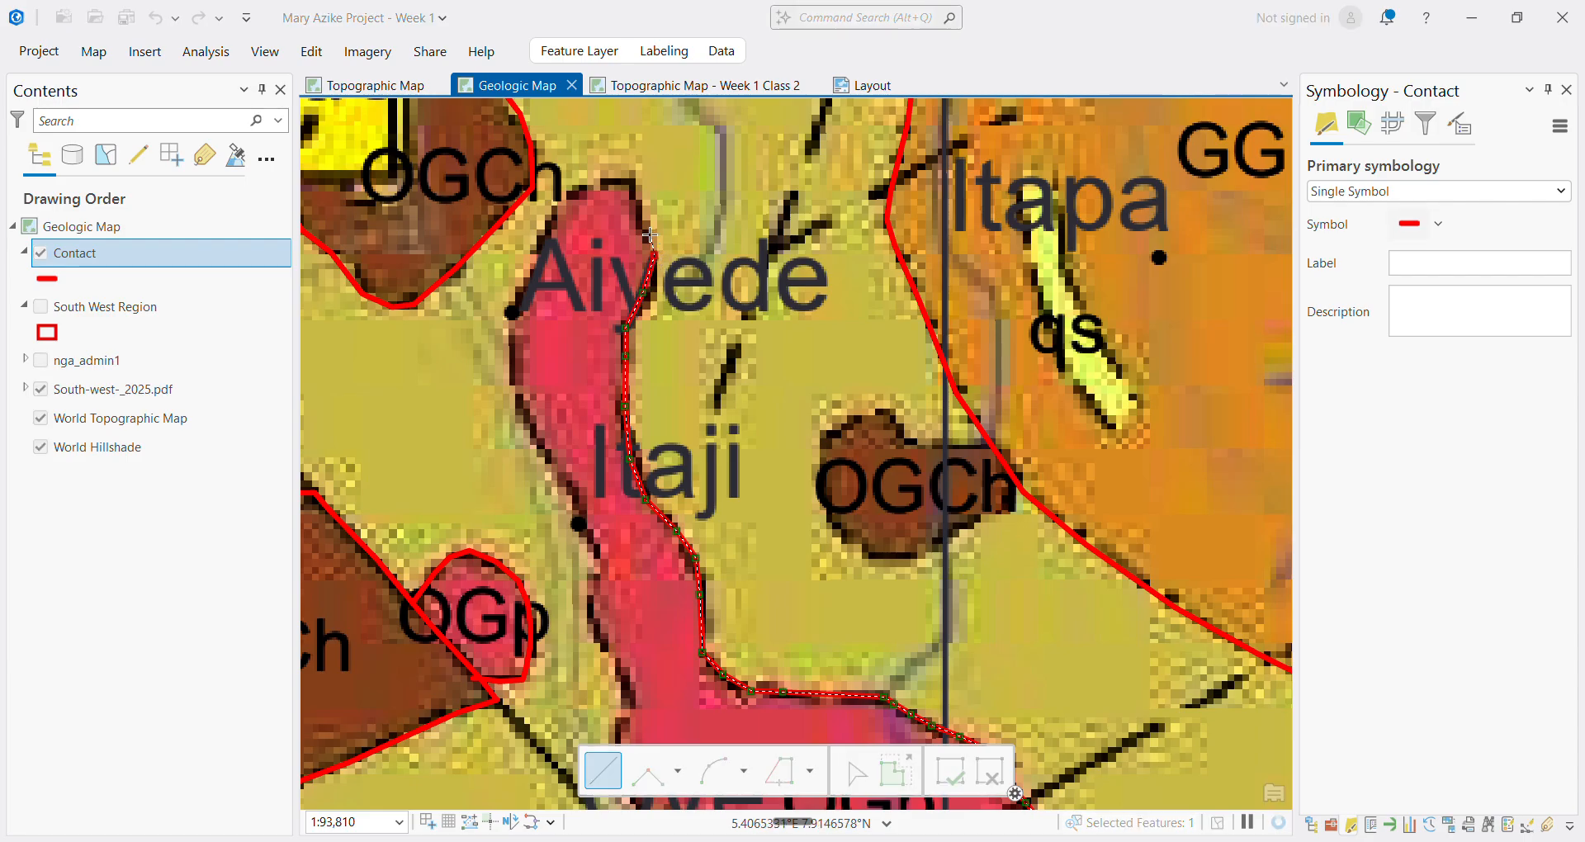
click(631, 177)
click(599, 184)
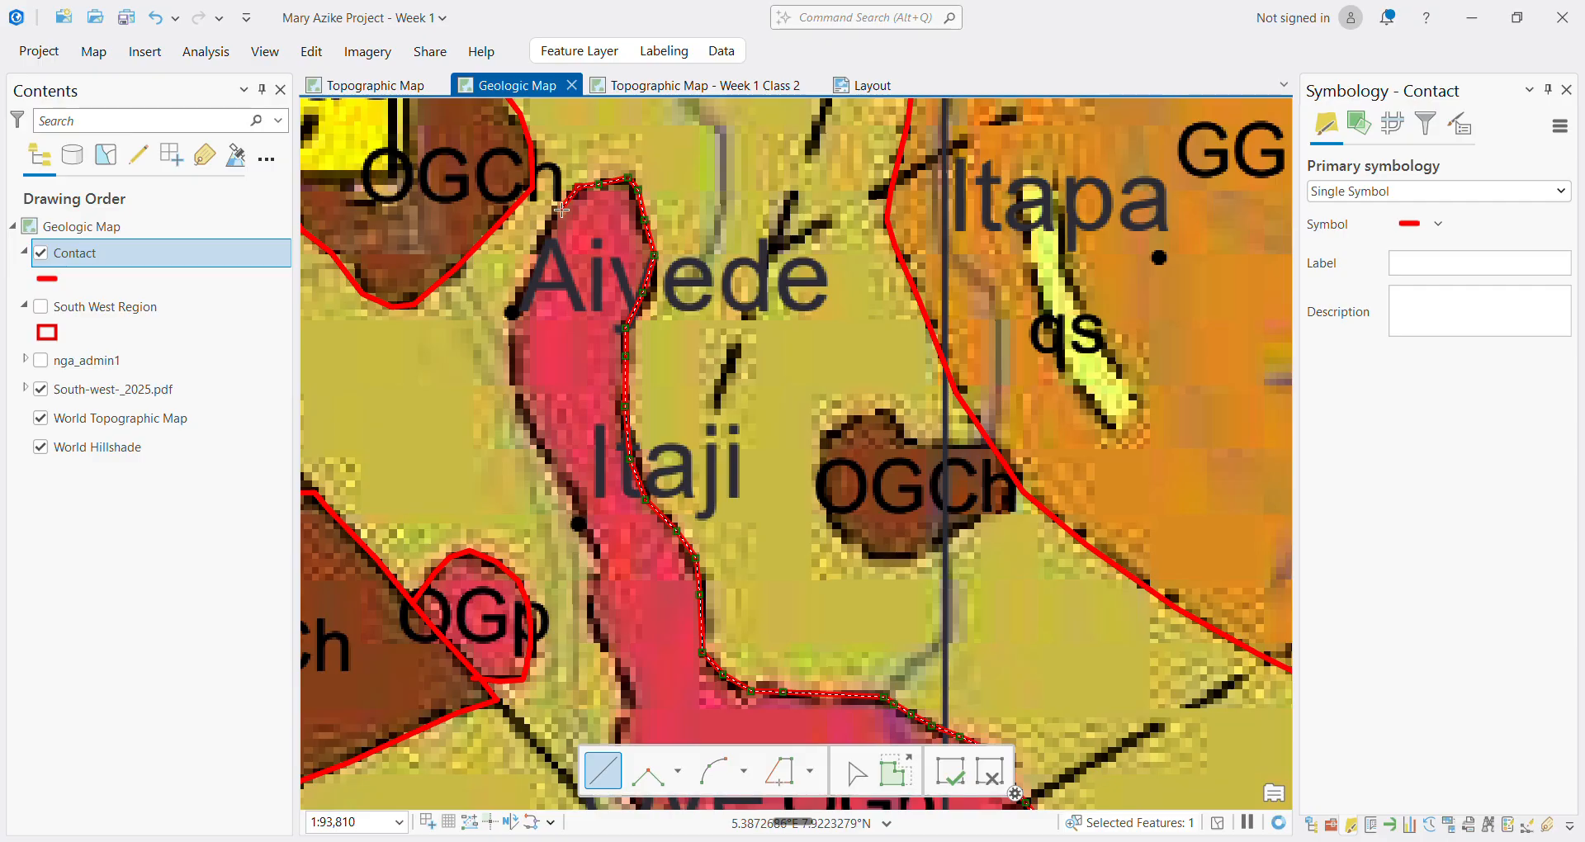
Extend the contact line down the western side of the OGp body from Aiyede past Itaji
click(541, 237)
click(524, 280)
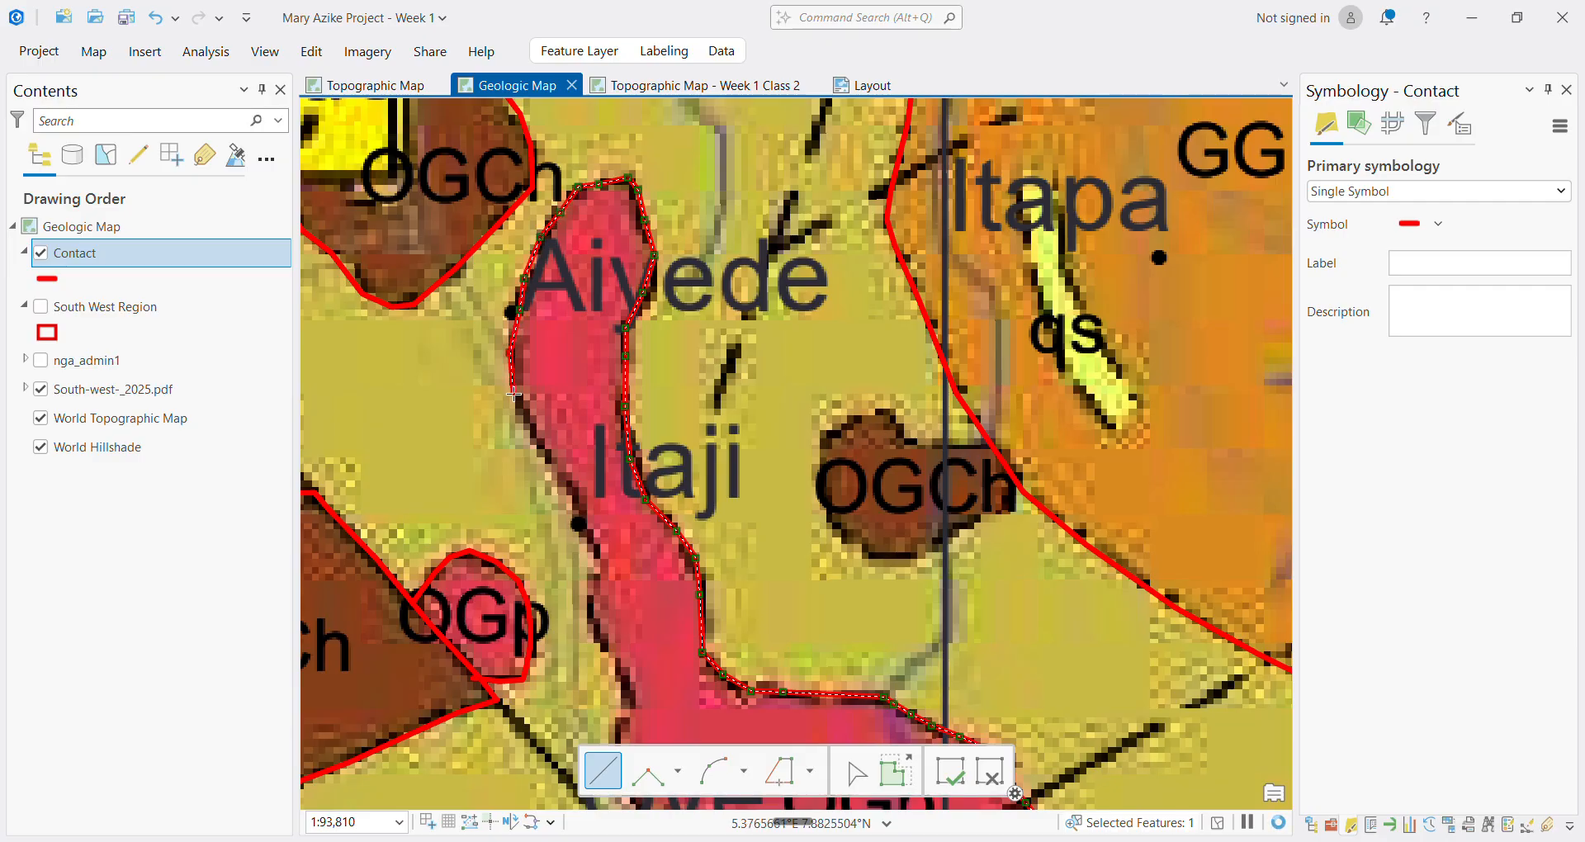
click(513, 395)
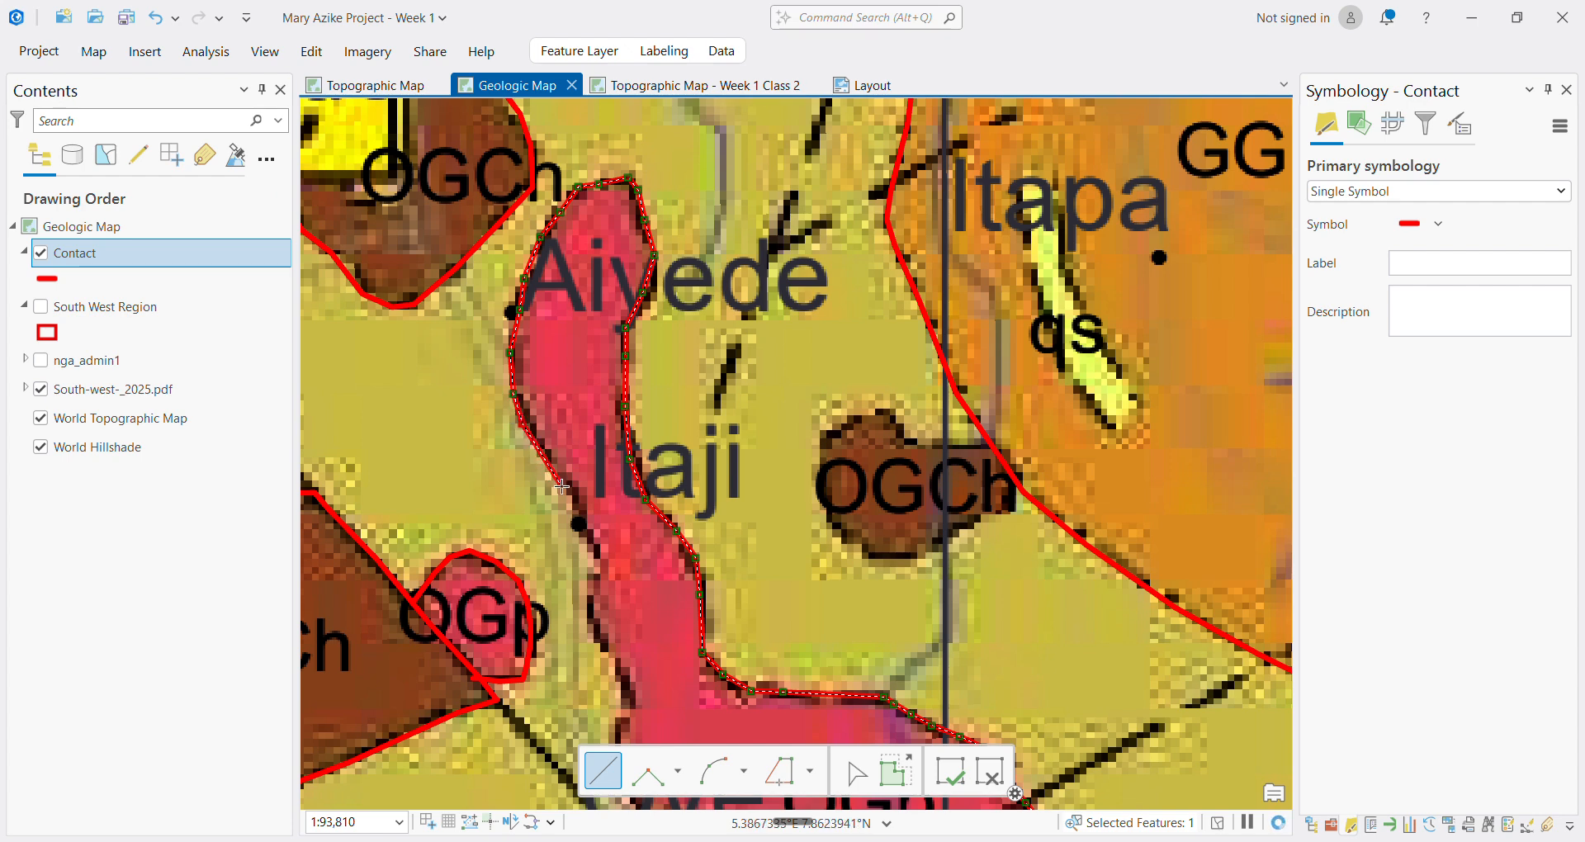
click(593, 556)
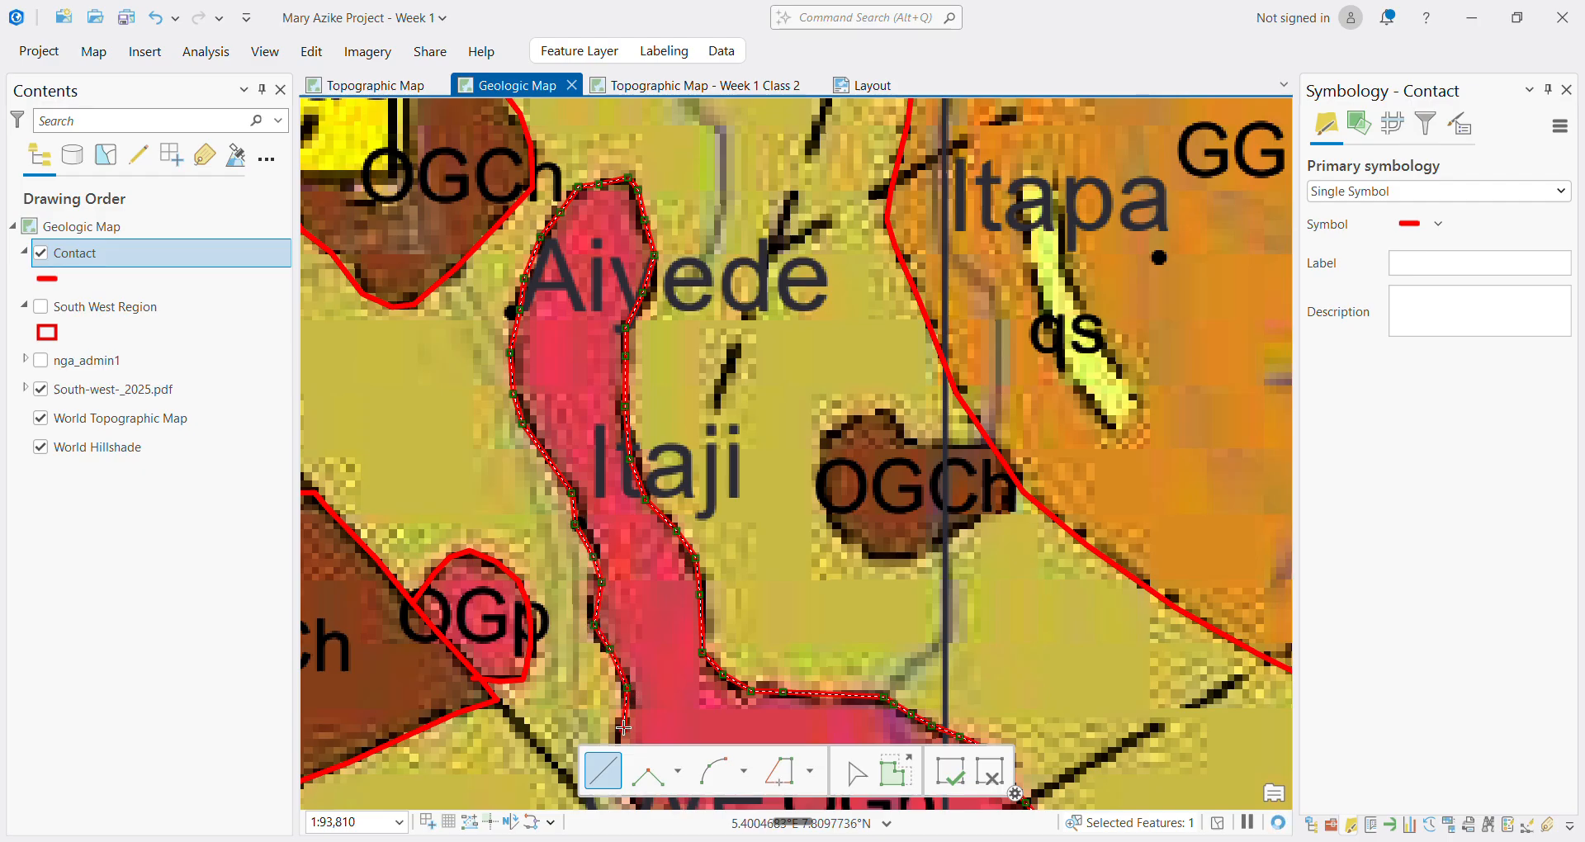
Carry the OGp contact line south along the western boundary through the Oye label and around the notch below it
scroll(627, 725, down, 6)
scroll(591, 708, down, 5)
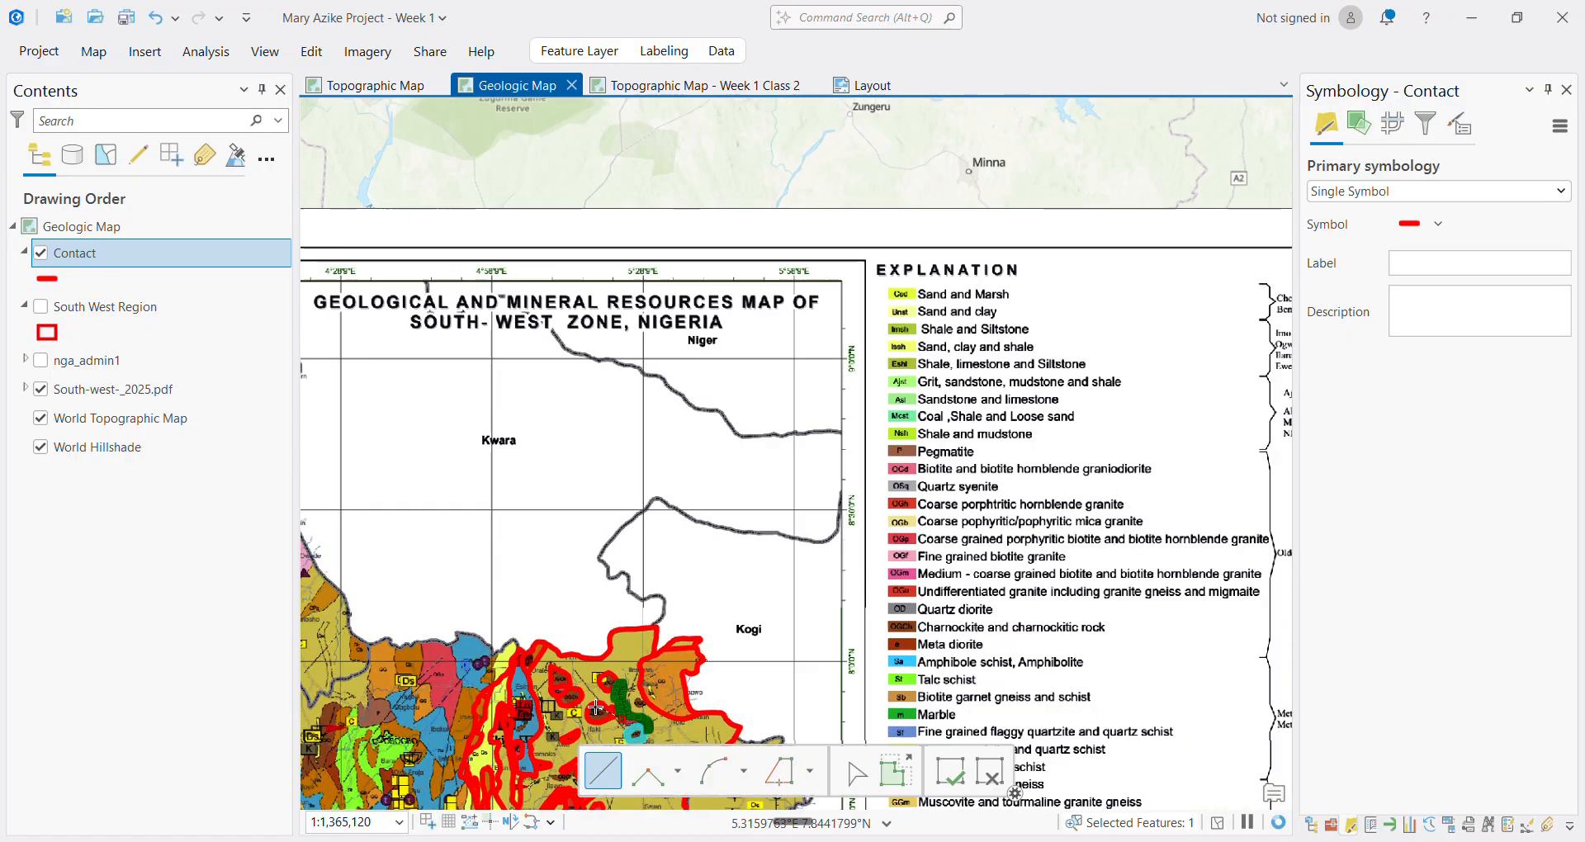
scroll(570, 729, up, 4)
scroll(682, 667, up, 8)
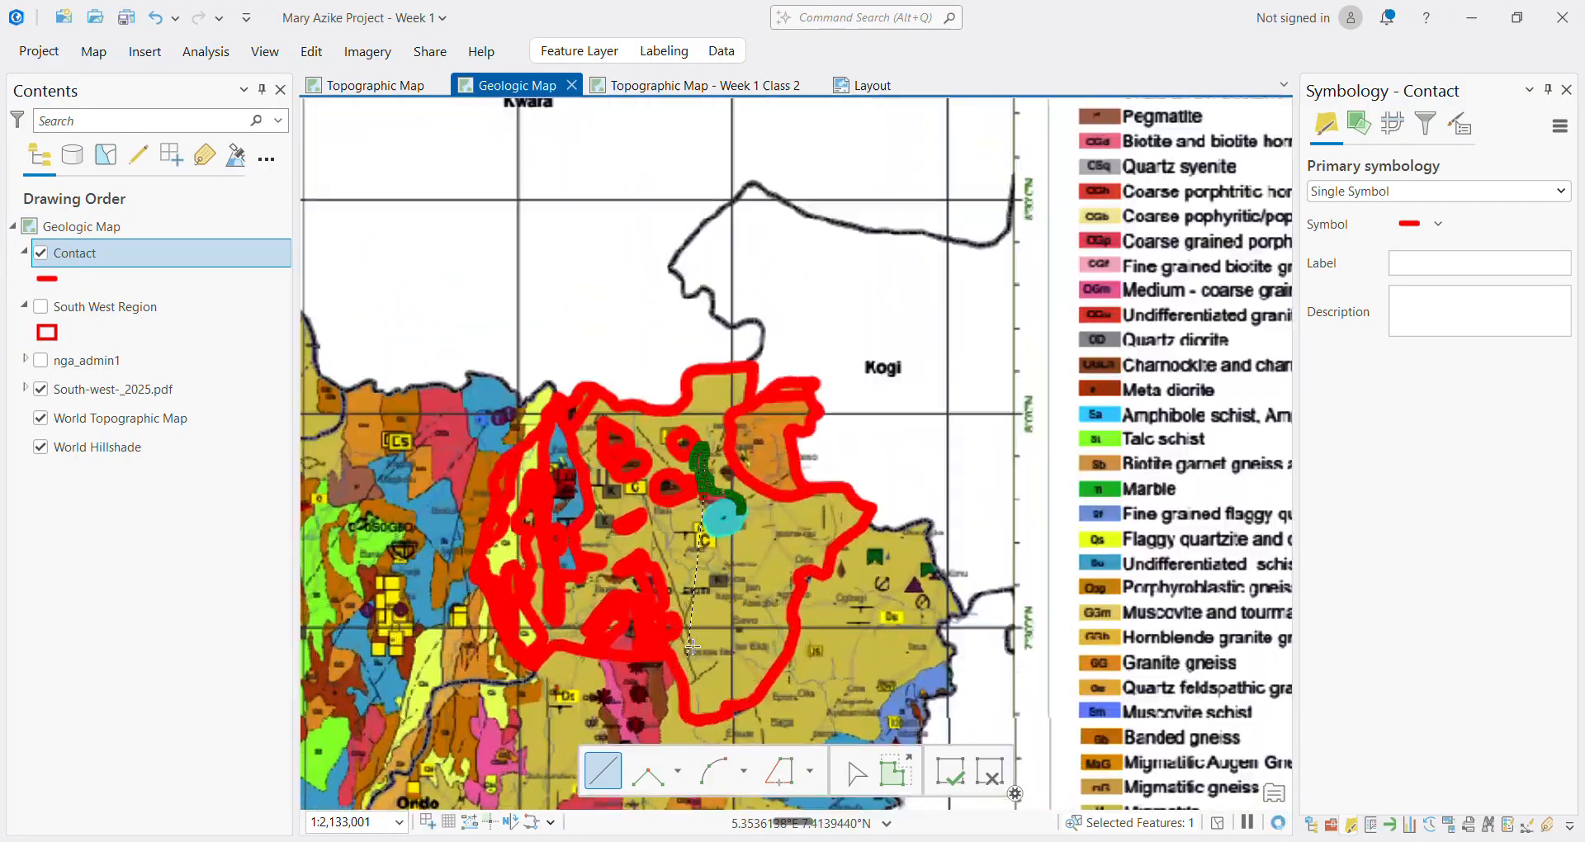
scroll(711, 384, up, 2)
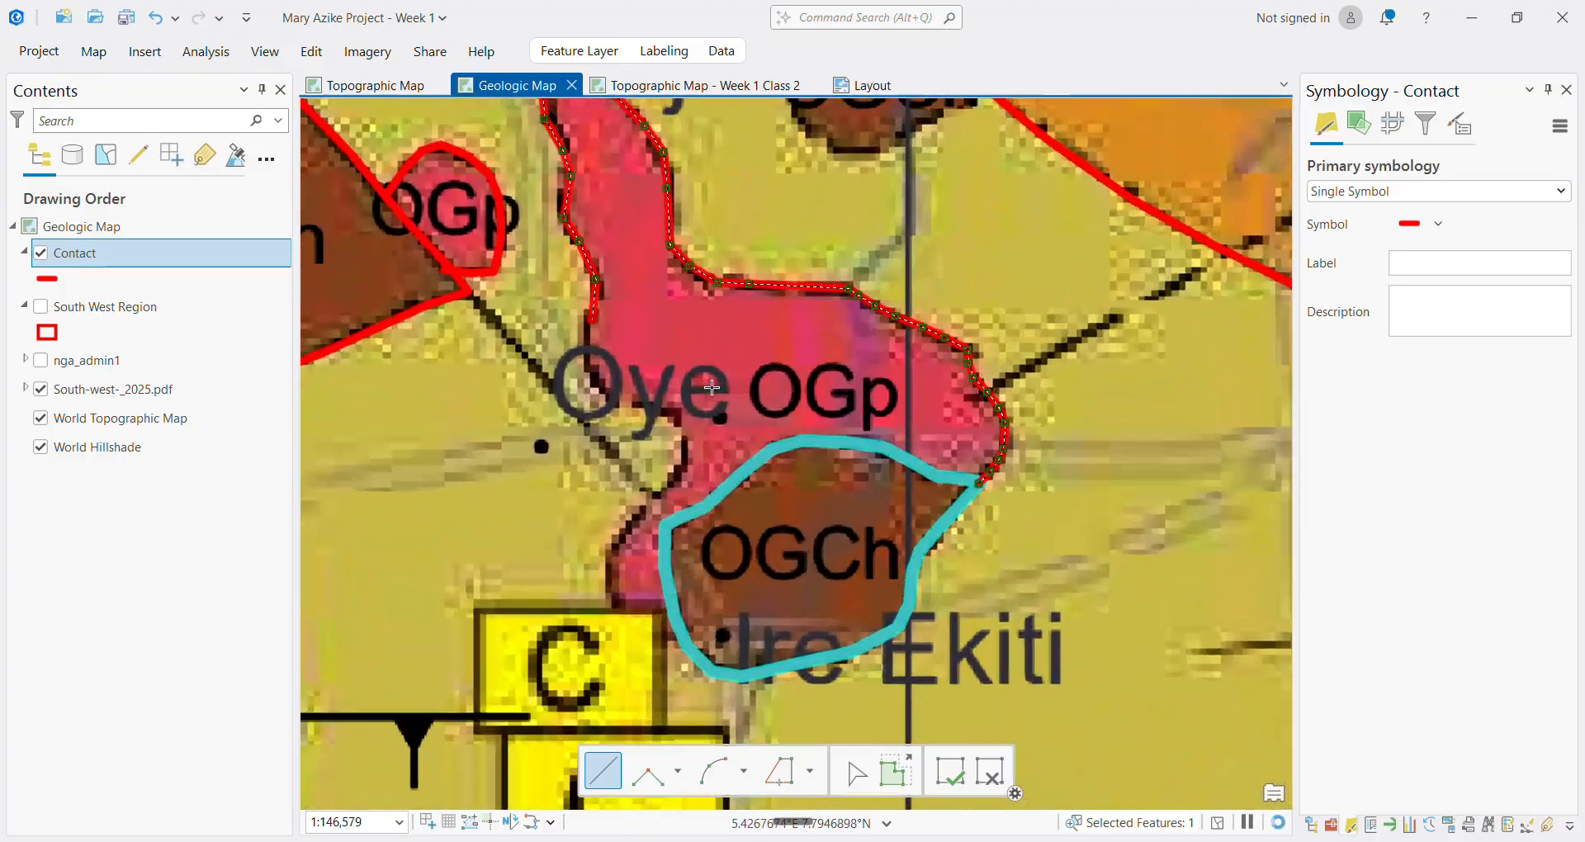
scroll(553, 371, up, 1)
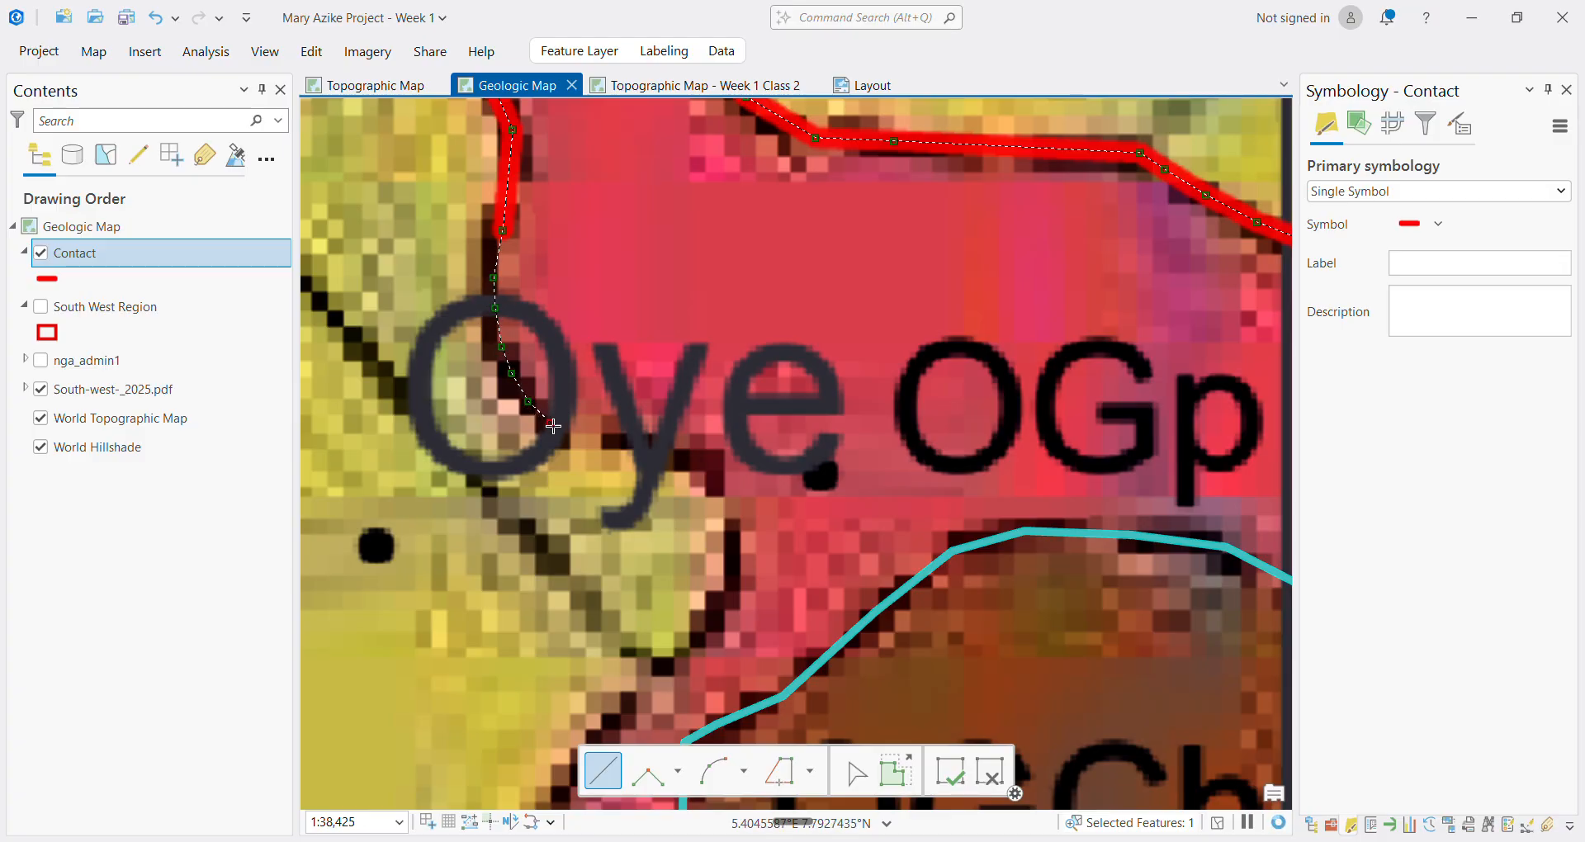
click(551, 424)
click(604, 444)
click(743, 545)
Trace the small southwestern OGp lobe beside the C symbol and finish the contact line at the OGCh outline
scroll(704, 639, down, 6)
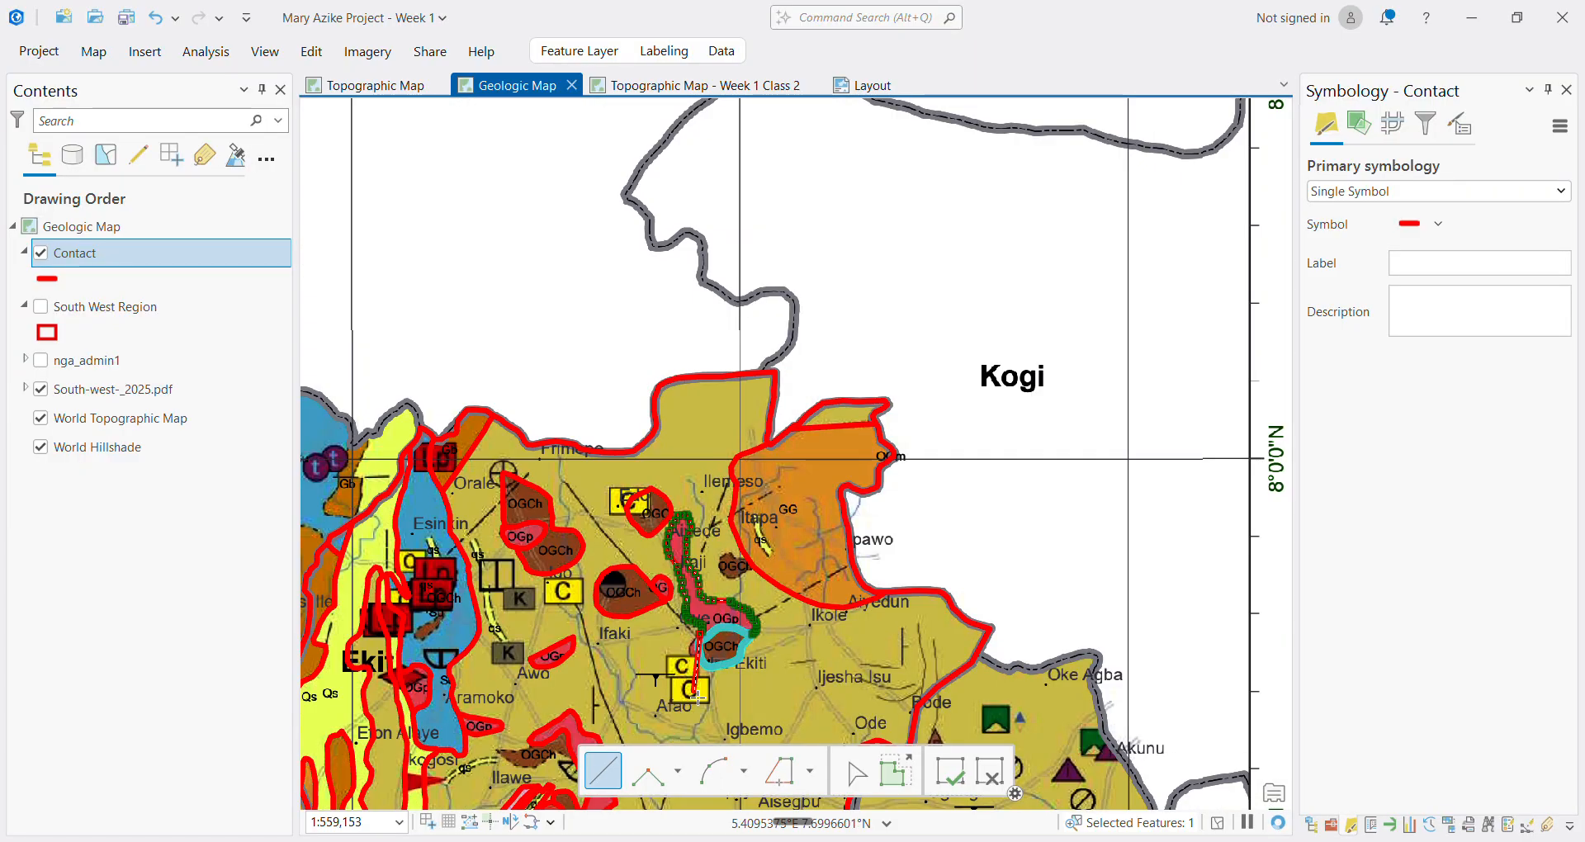
scroll(705, 685, up, 4)
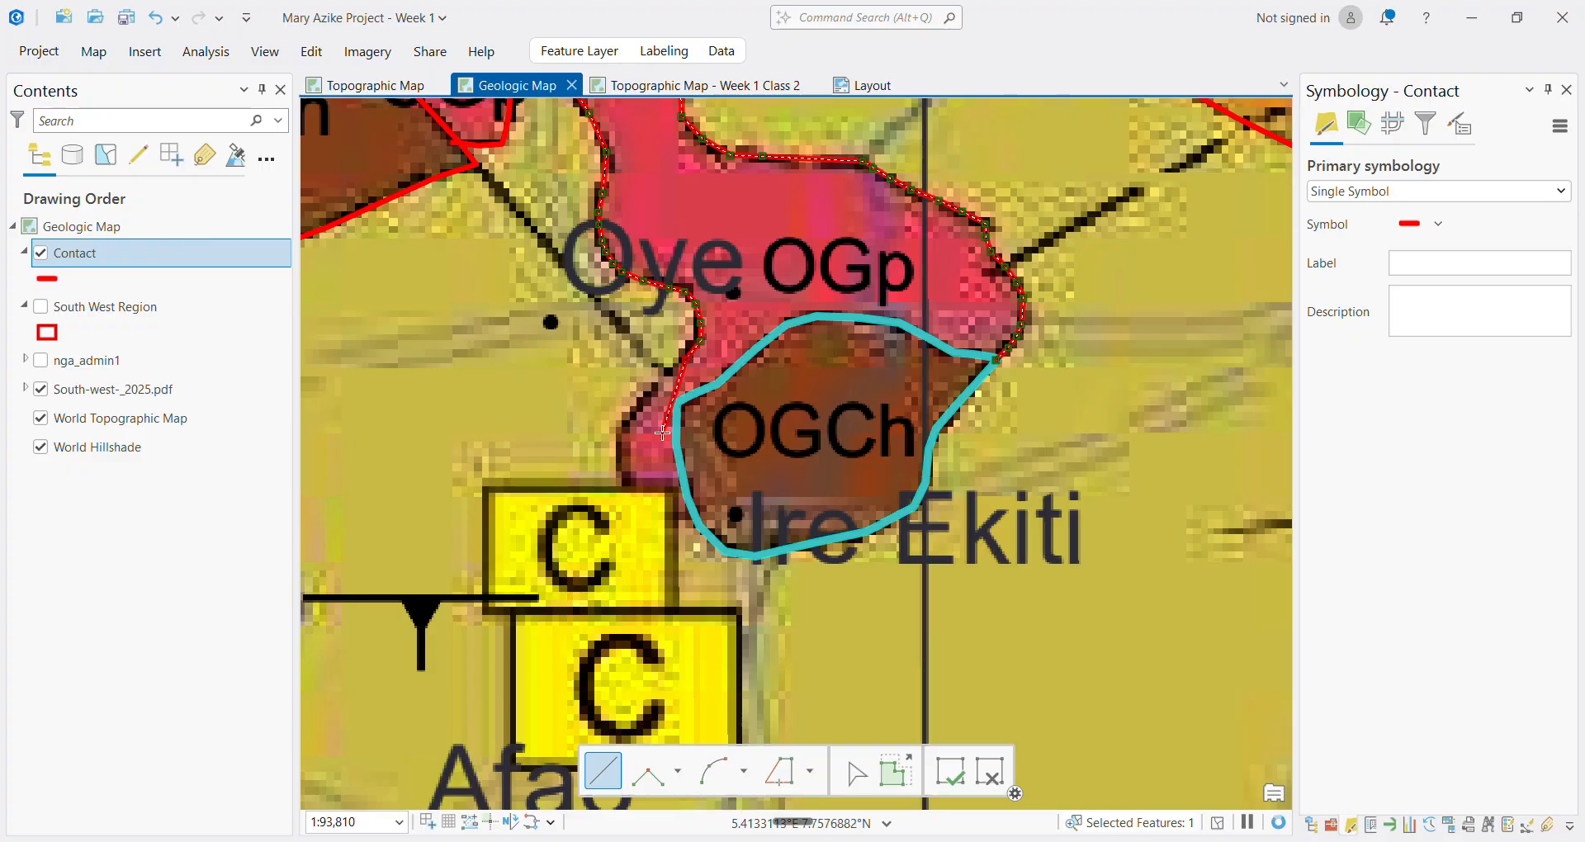
scroll(665, 408, up, 2)
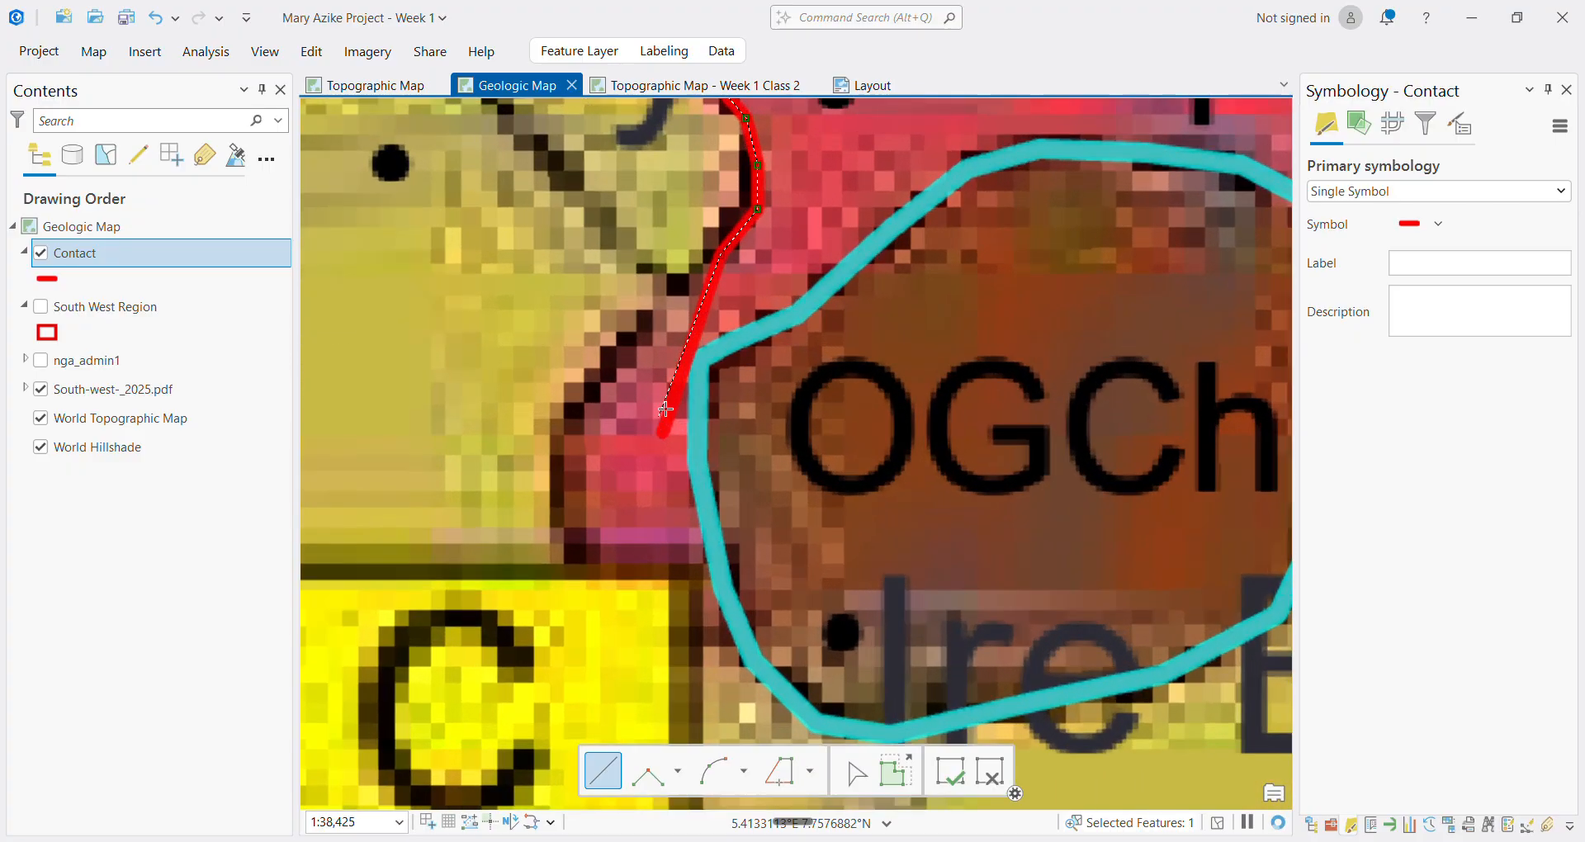
click(679, 284)
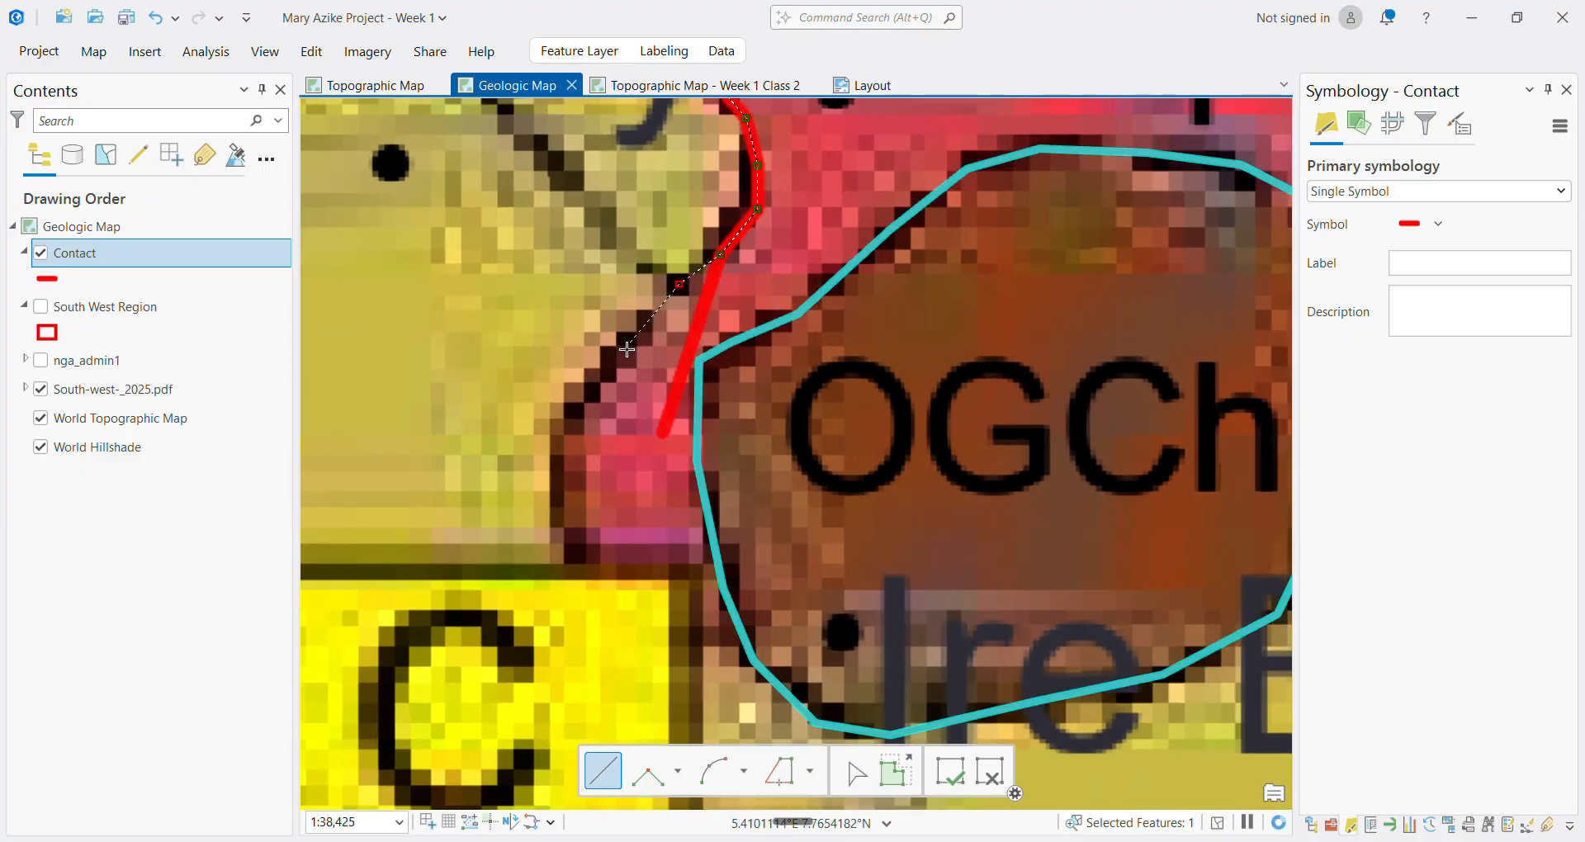
click(591, 386)
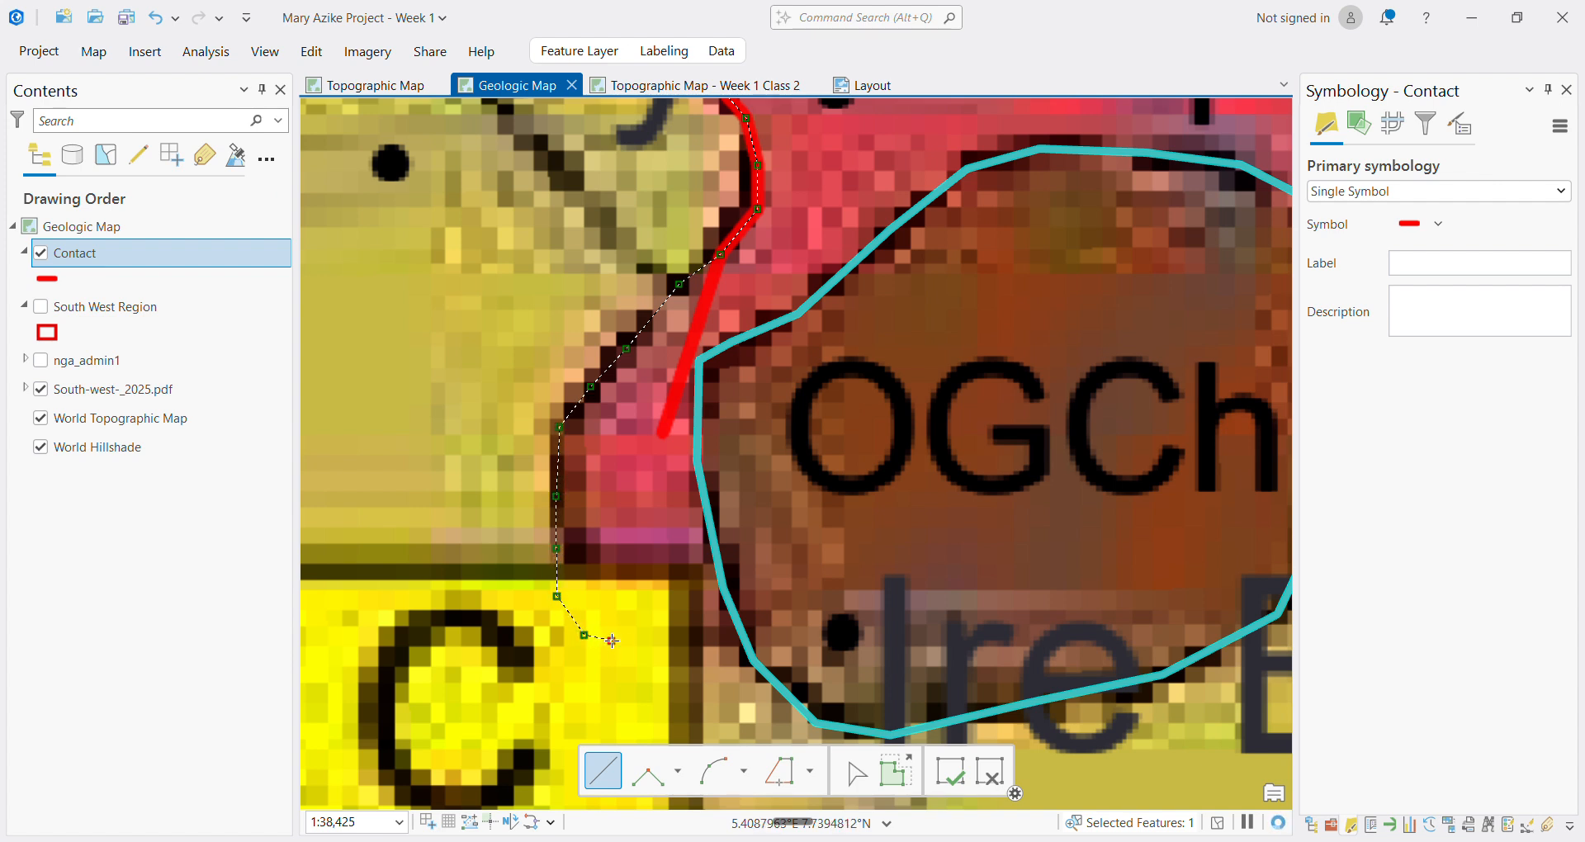
click(611, 641)
click(680, 641)
double_click(745, 631)
Zoom to the Contact layer's extent and toggle the South-west-_2025.pdf layer's visibility to check the traced contacts
scroll(739, 648, down, 10)
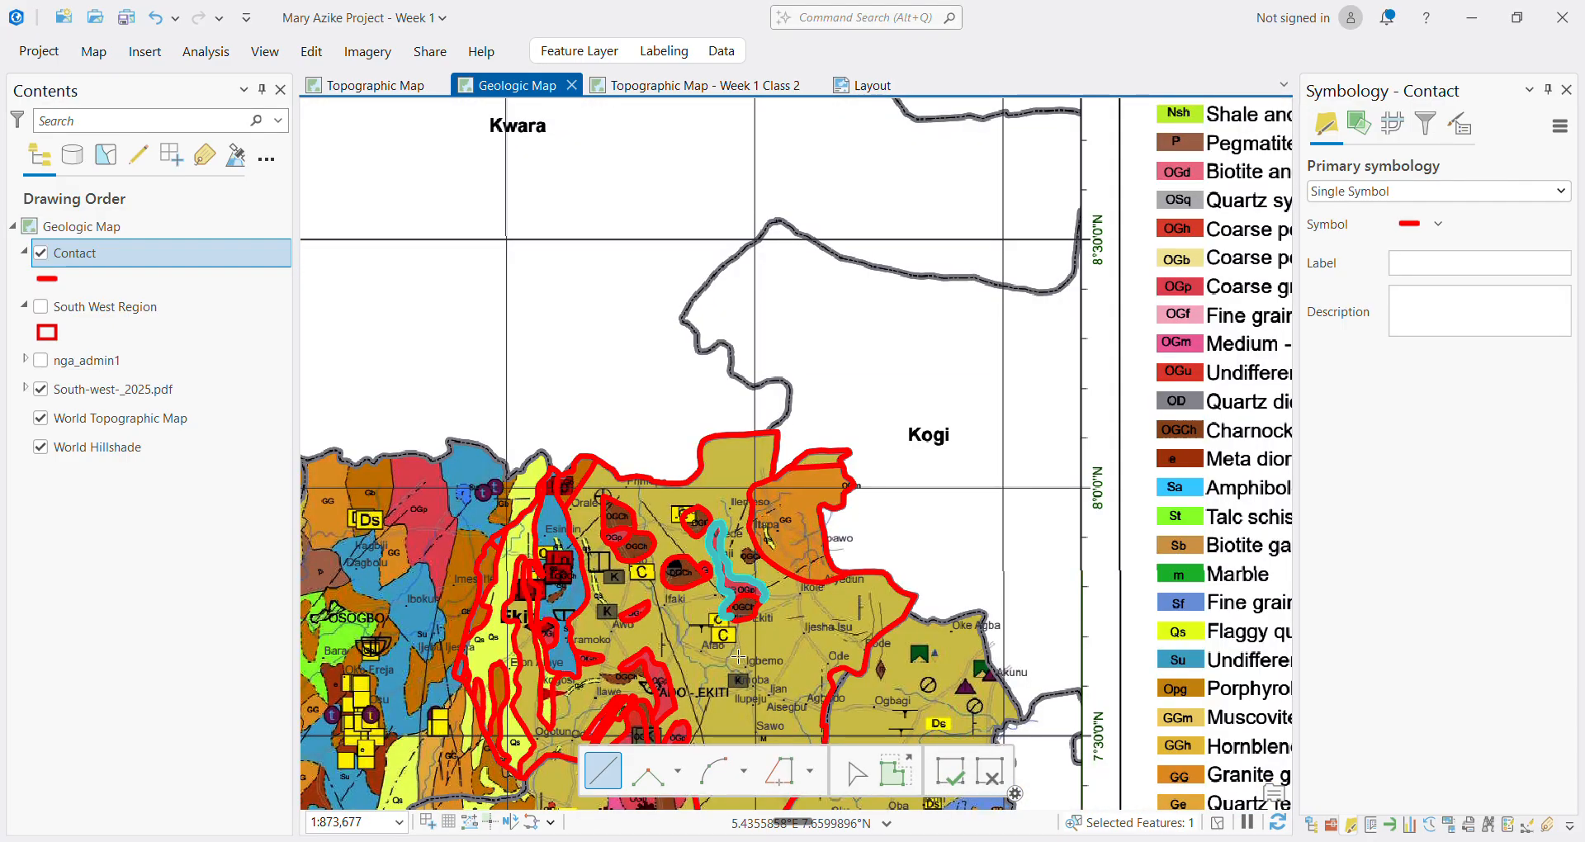
scroll(797, 631, down, 7)
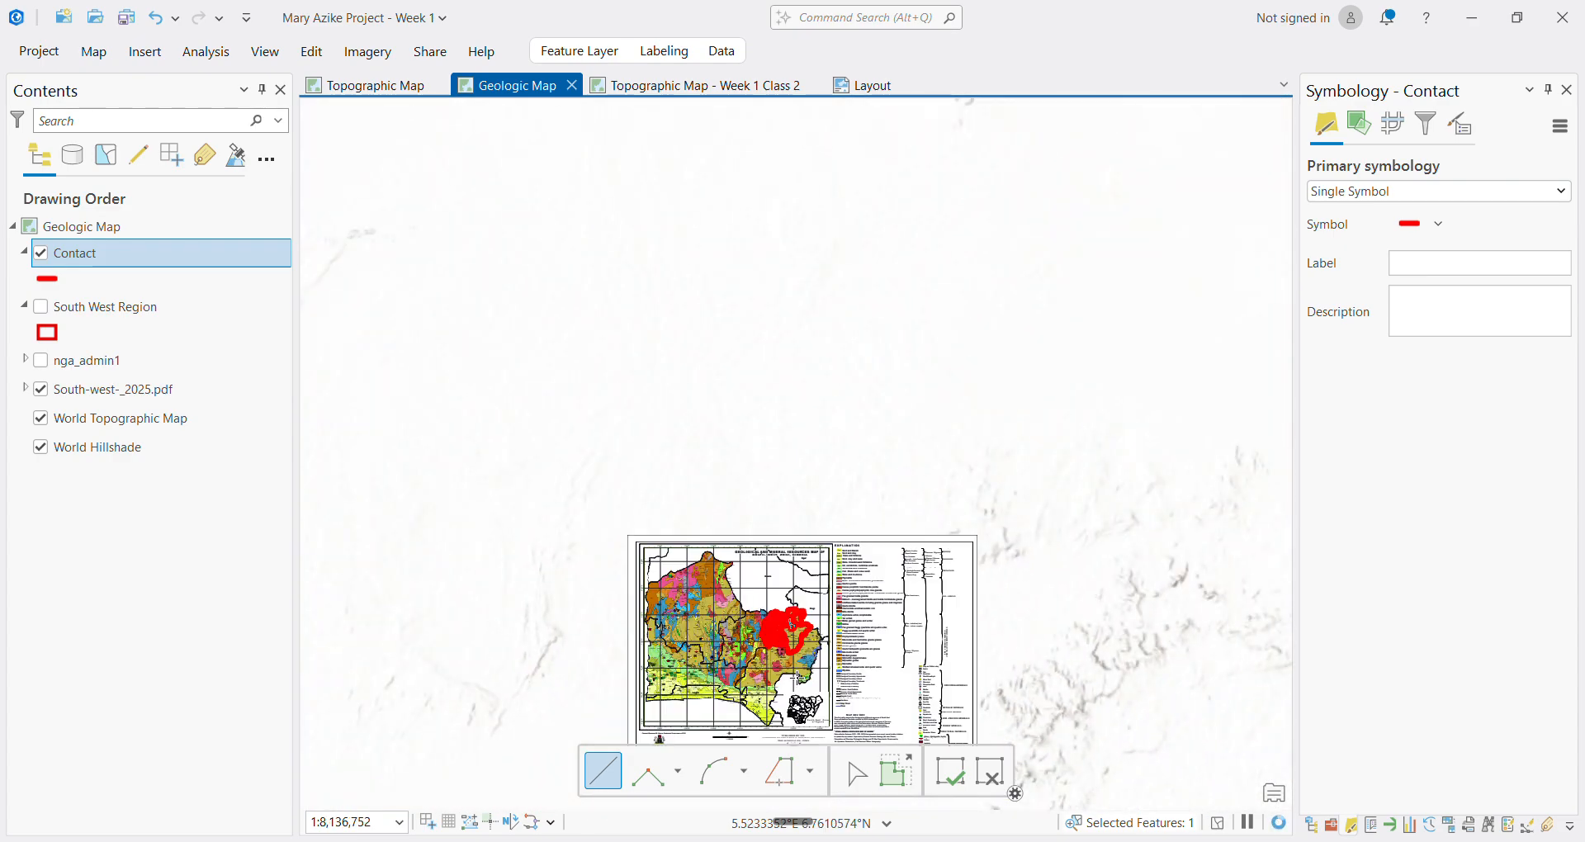
scroll(799, 673, up, 3)
click(93, 260)
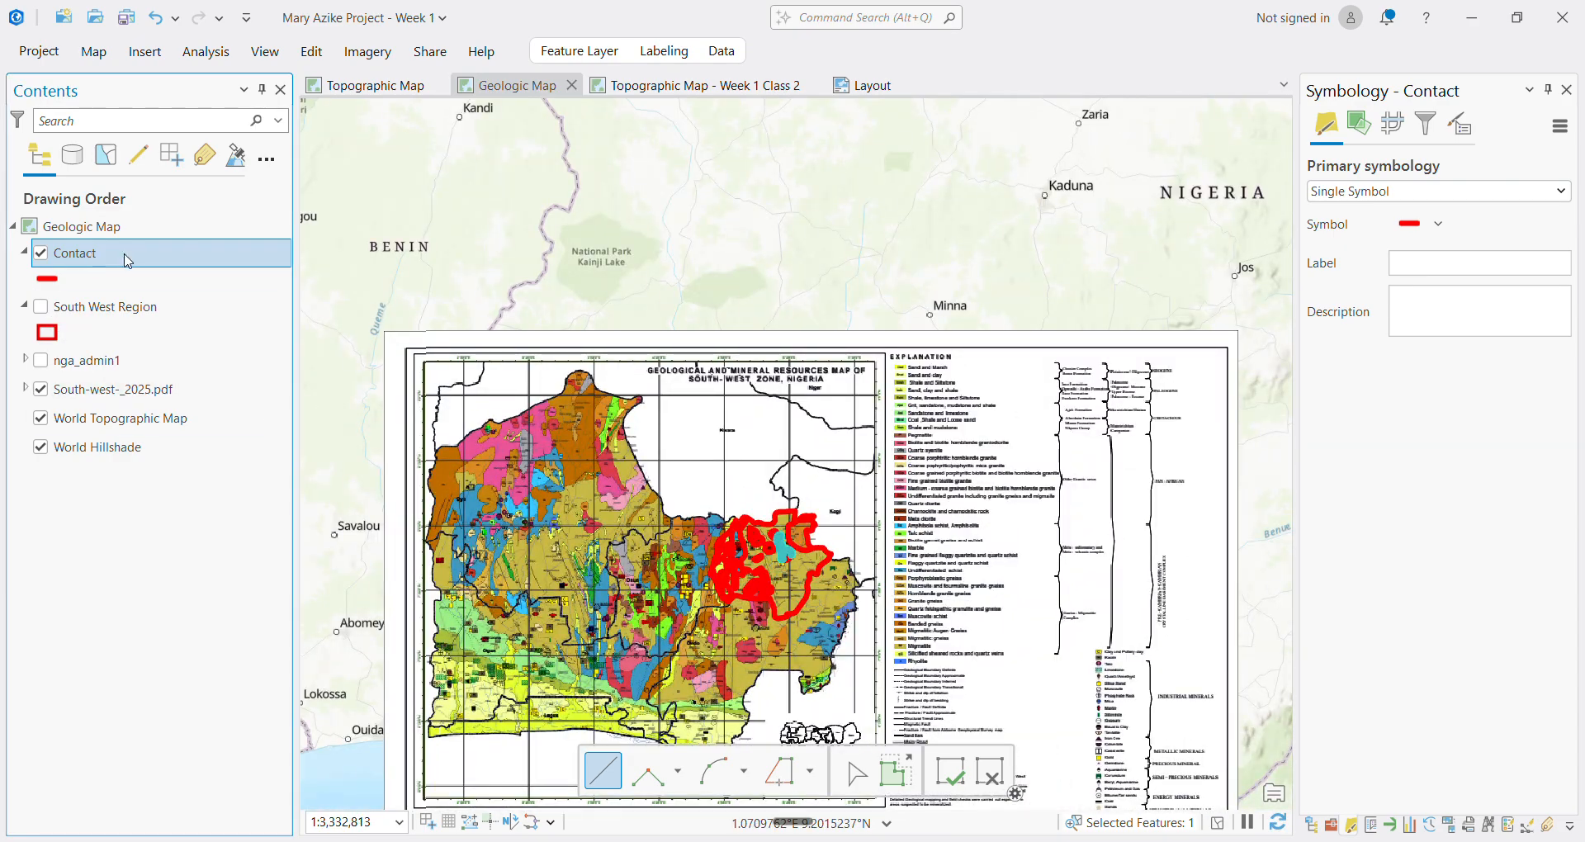
right_click(128, 261)
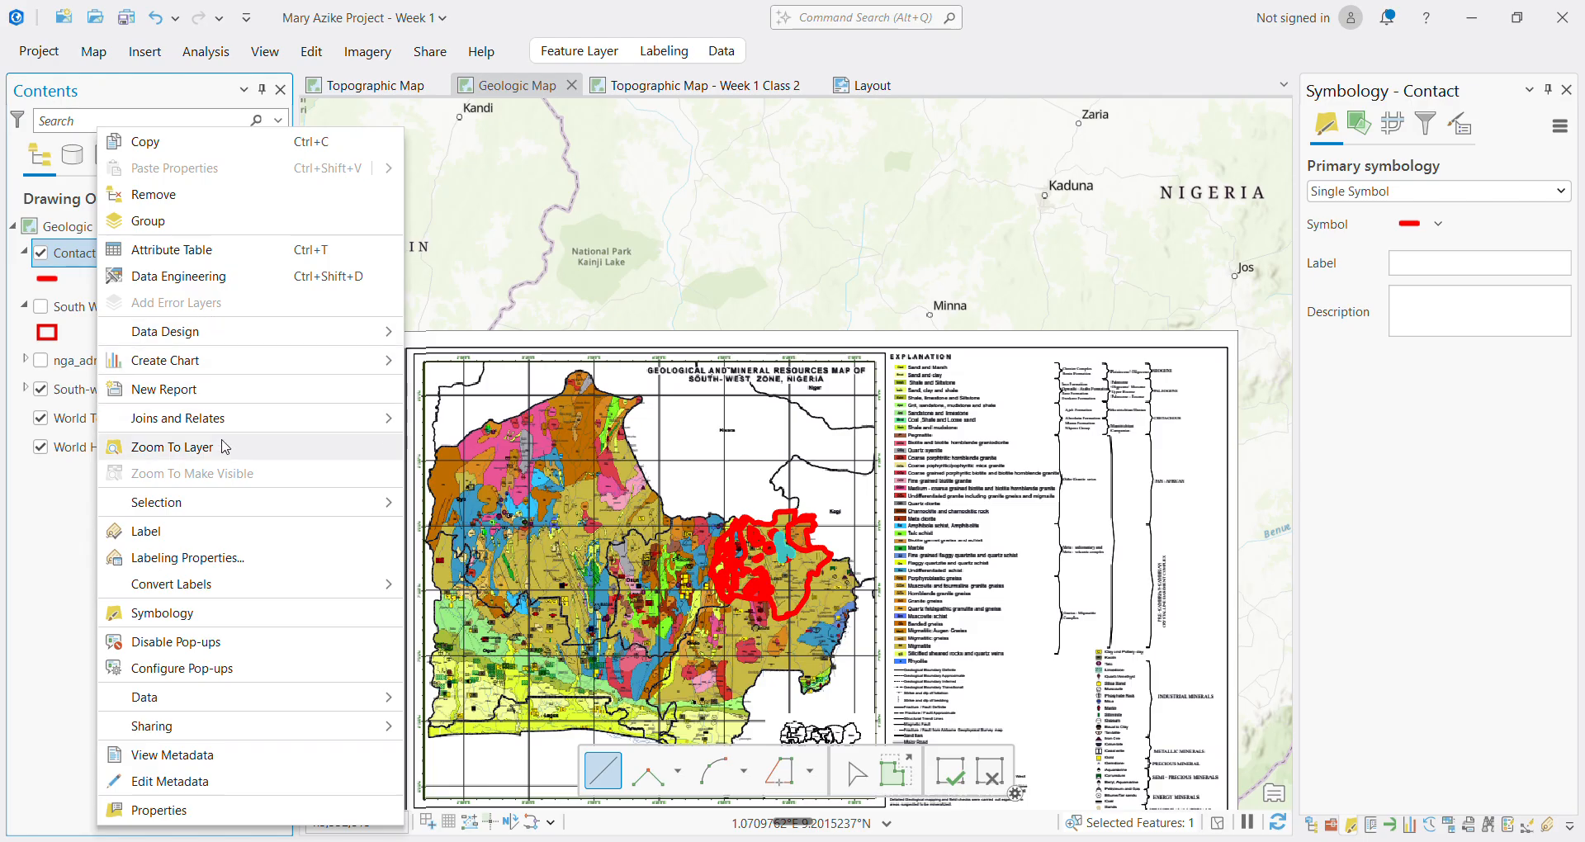
click(171, 447)
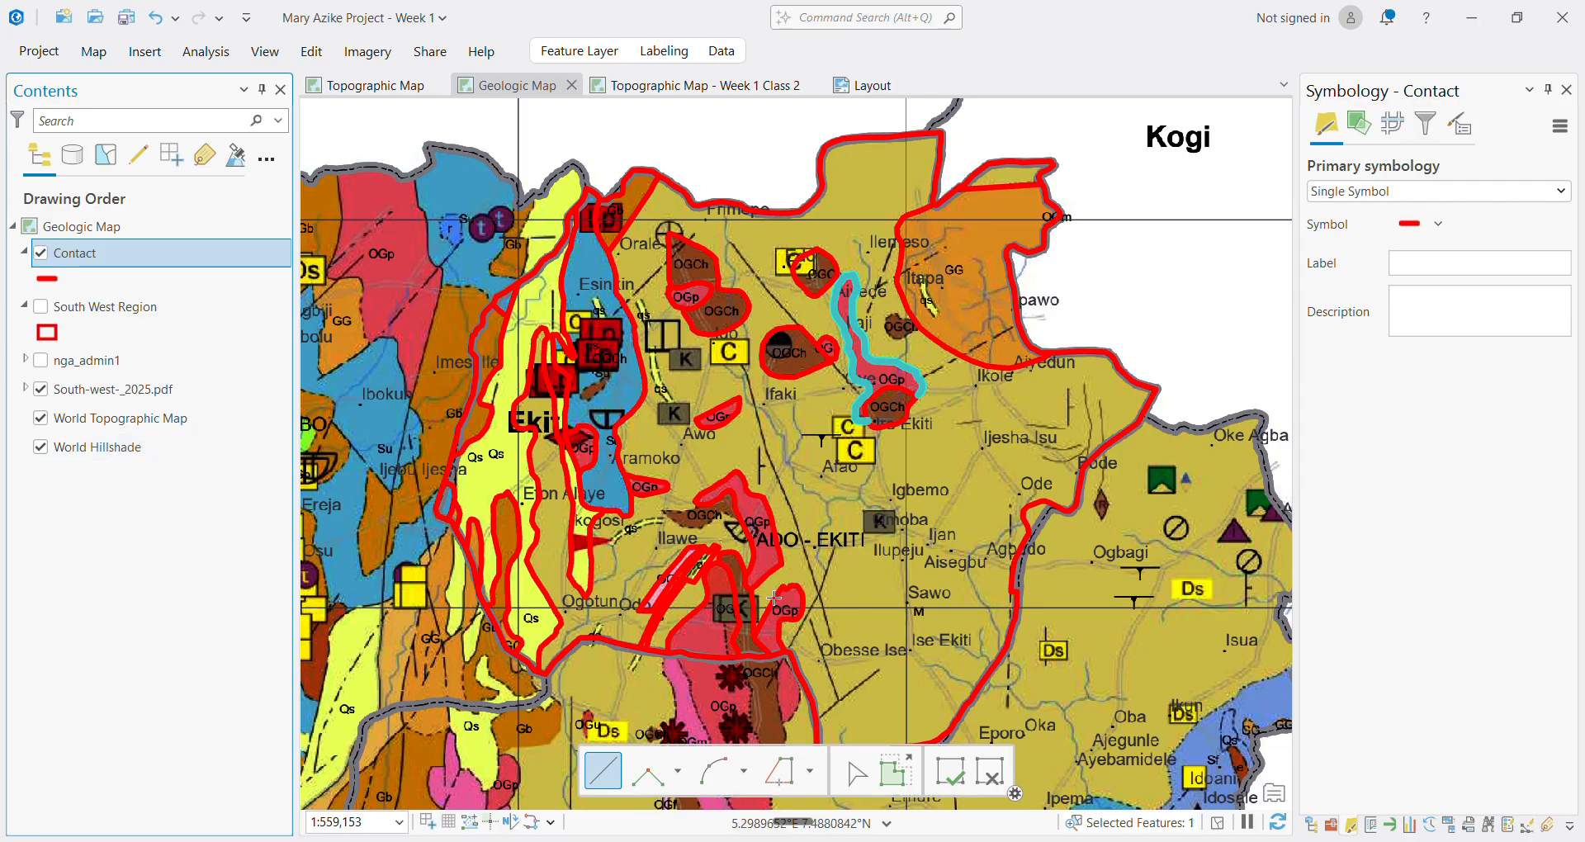
click(41, 389)
scroll(968, 299, up, 5)
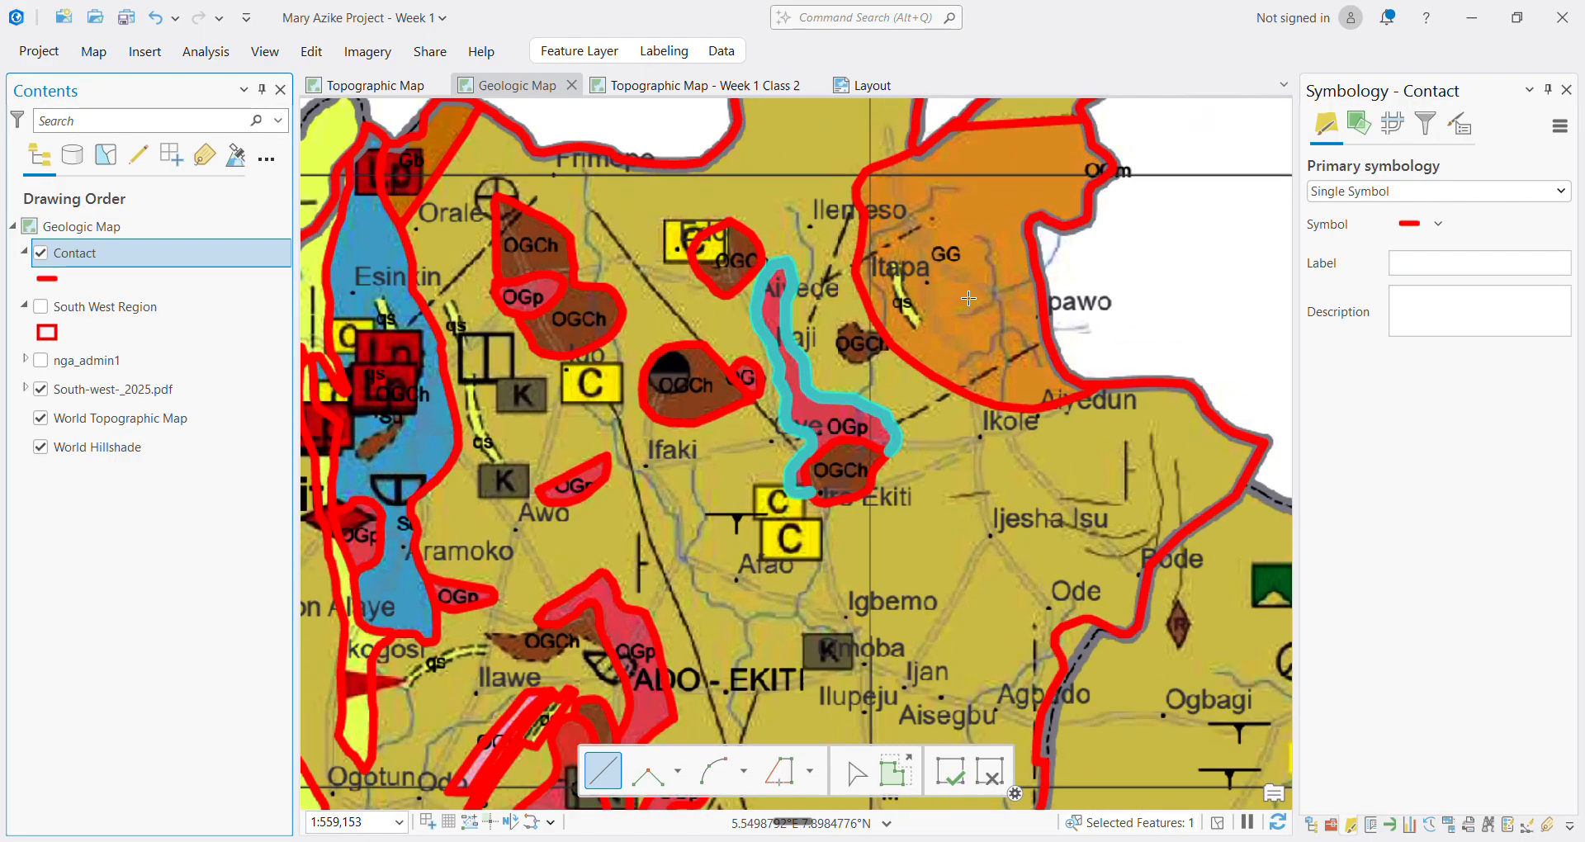
Start a contact line at the northern end of the qs body at Itapa and trace its western edge to the southern tip
scroll(842, 311, down, 3)
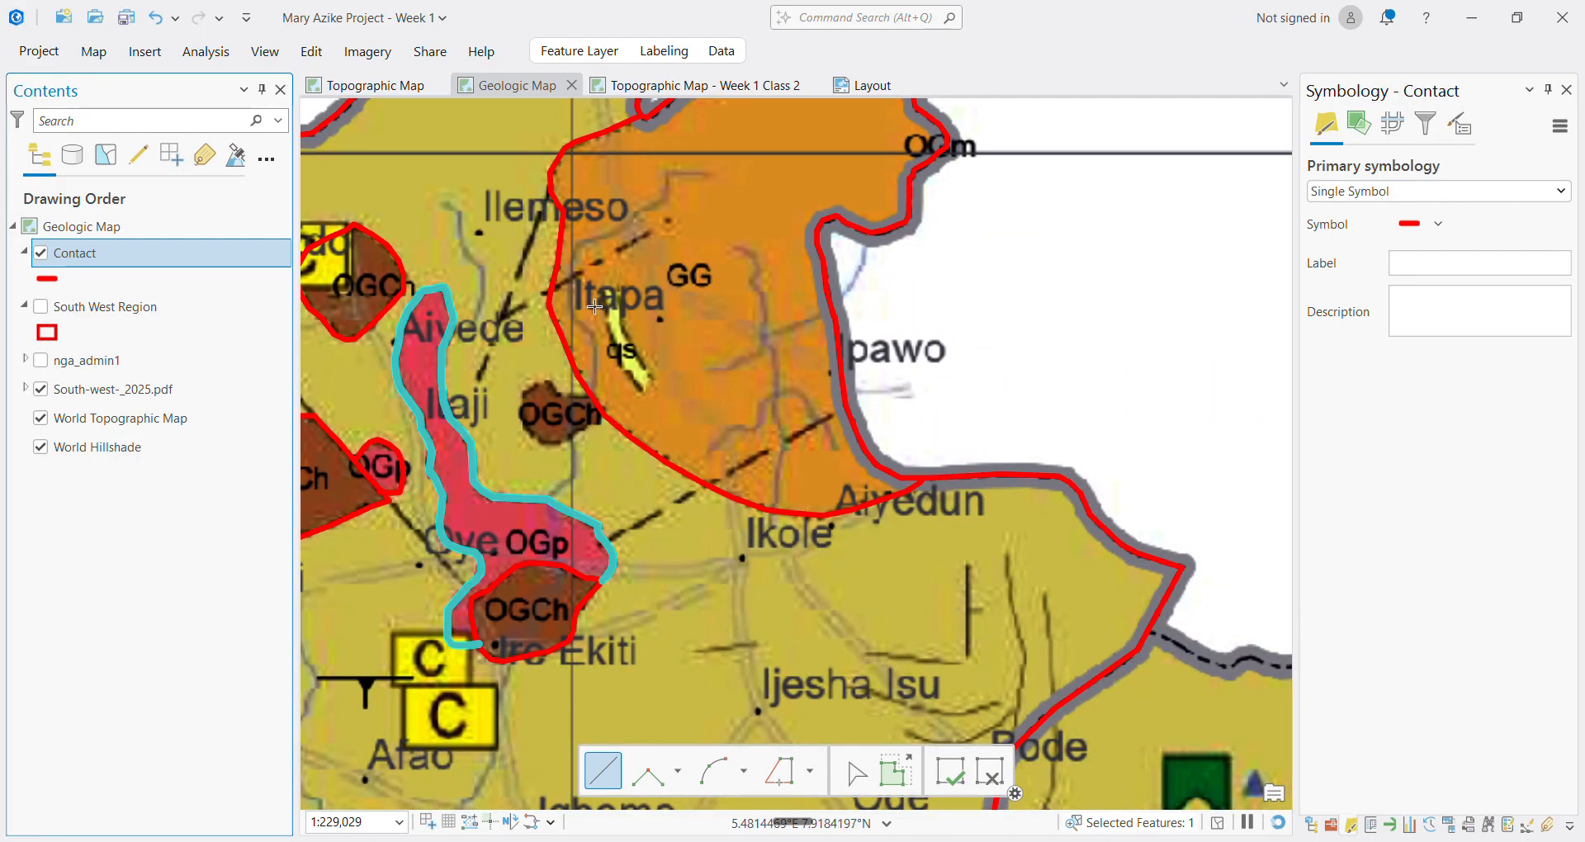
scroll(615, 330, up, 2)
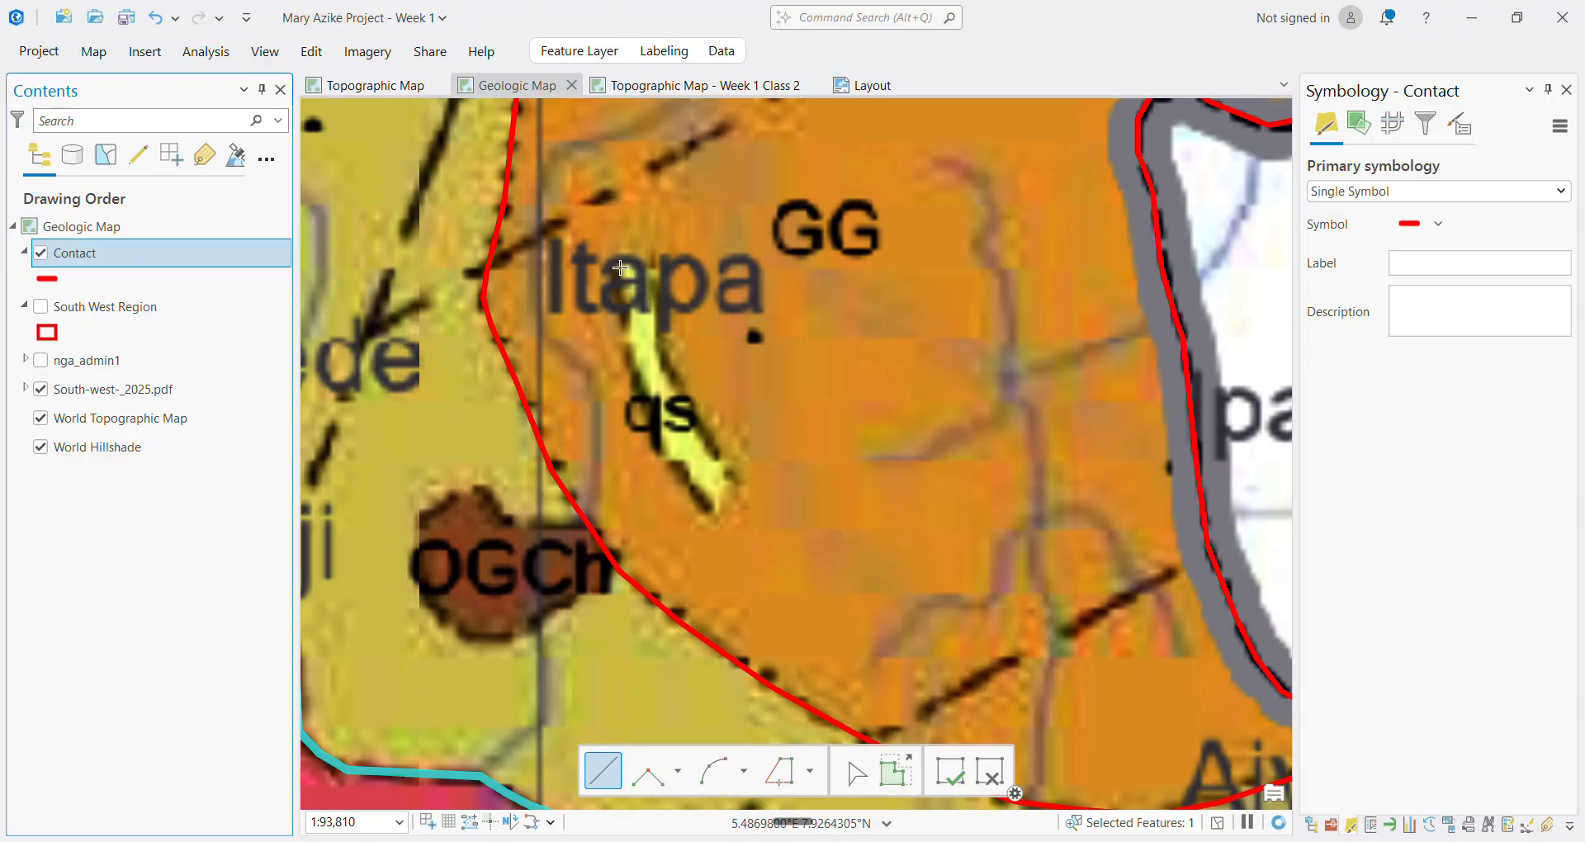
click(612, 251)
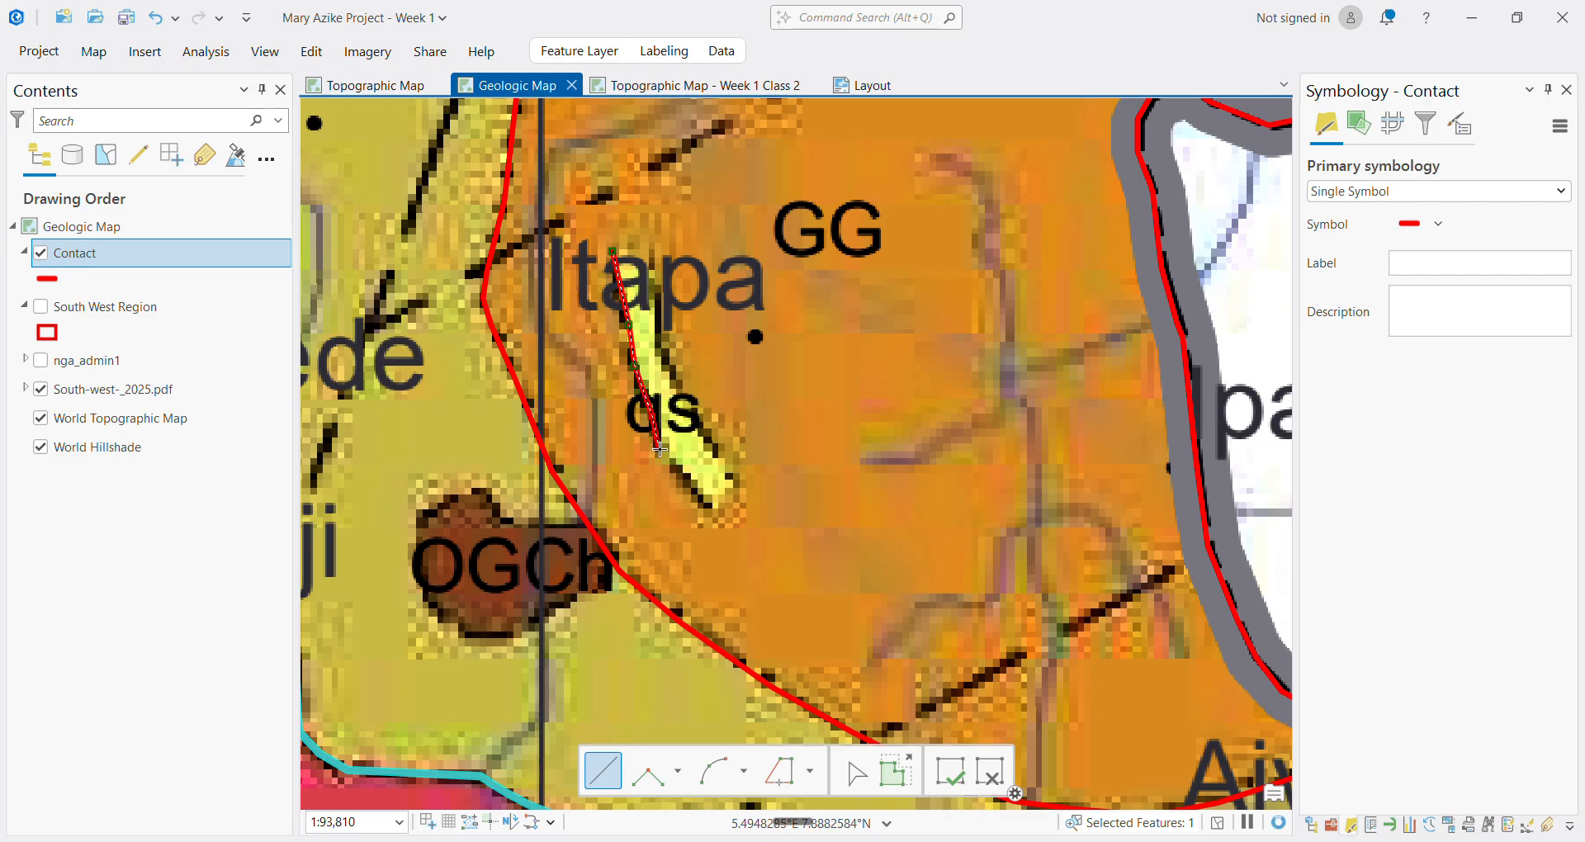
click(665, 464)
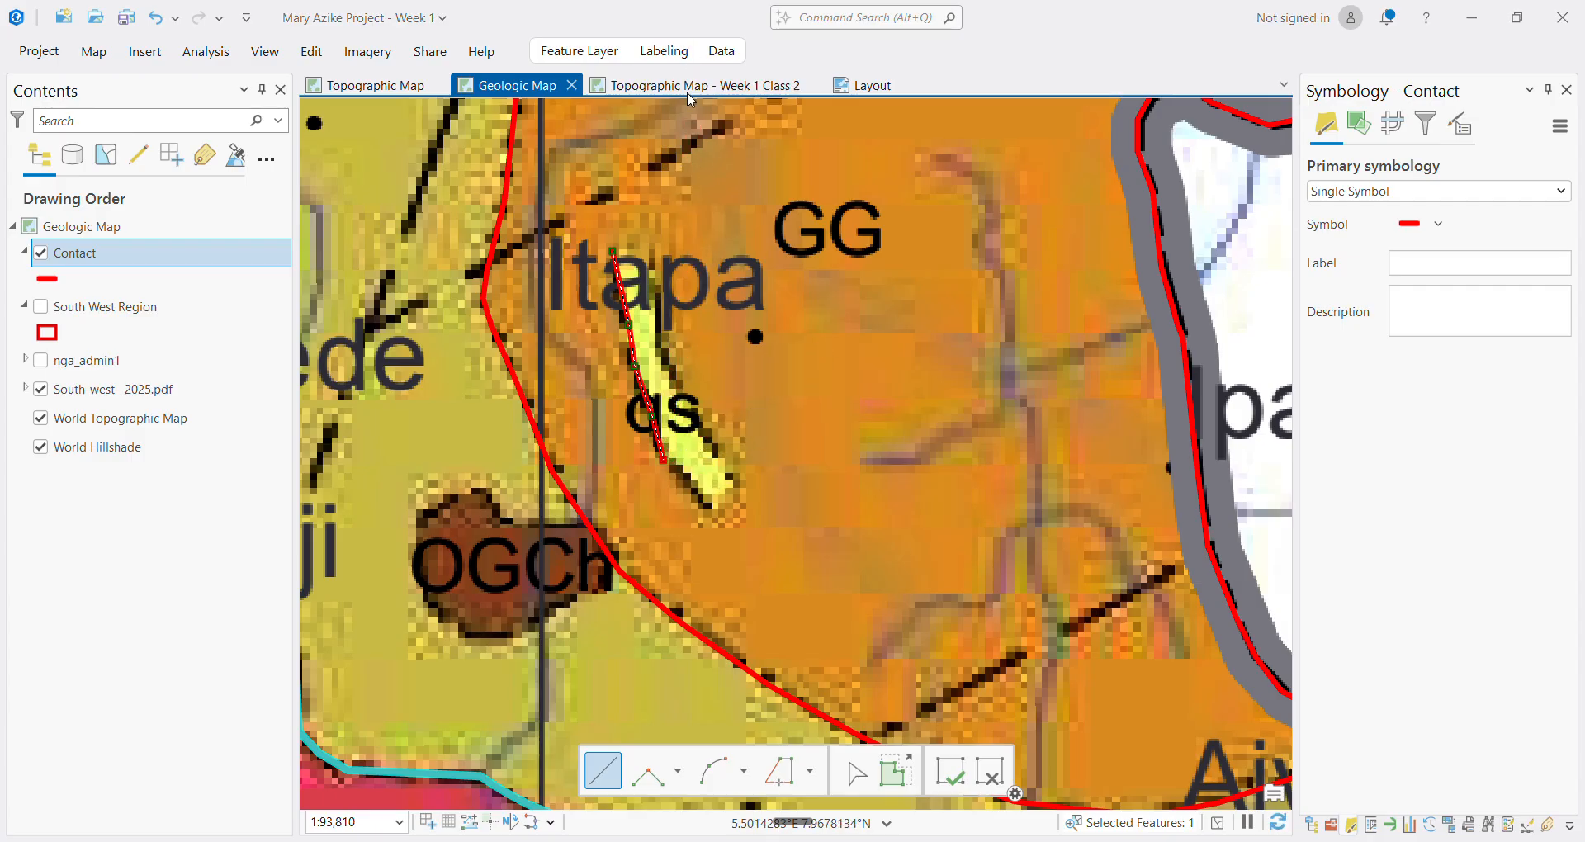
click(746, 519)
click(709, 505)
click(738, 490)
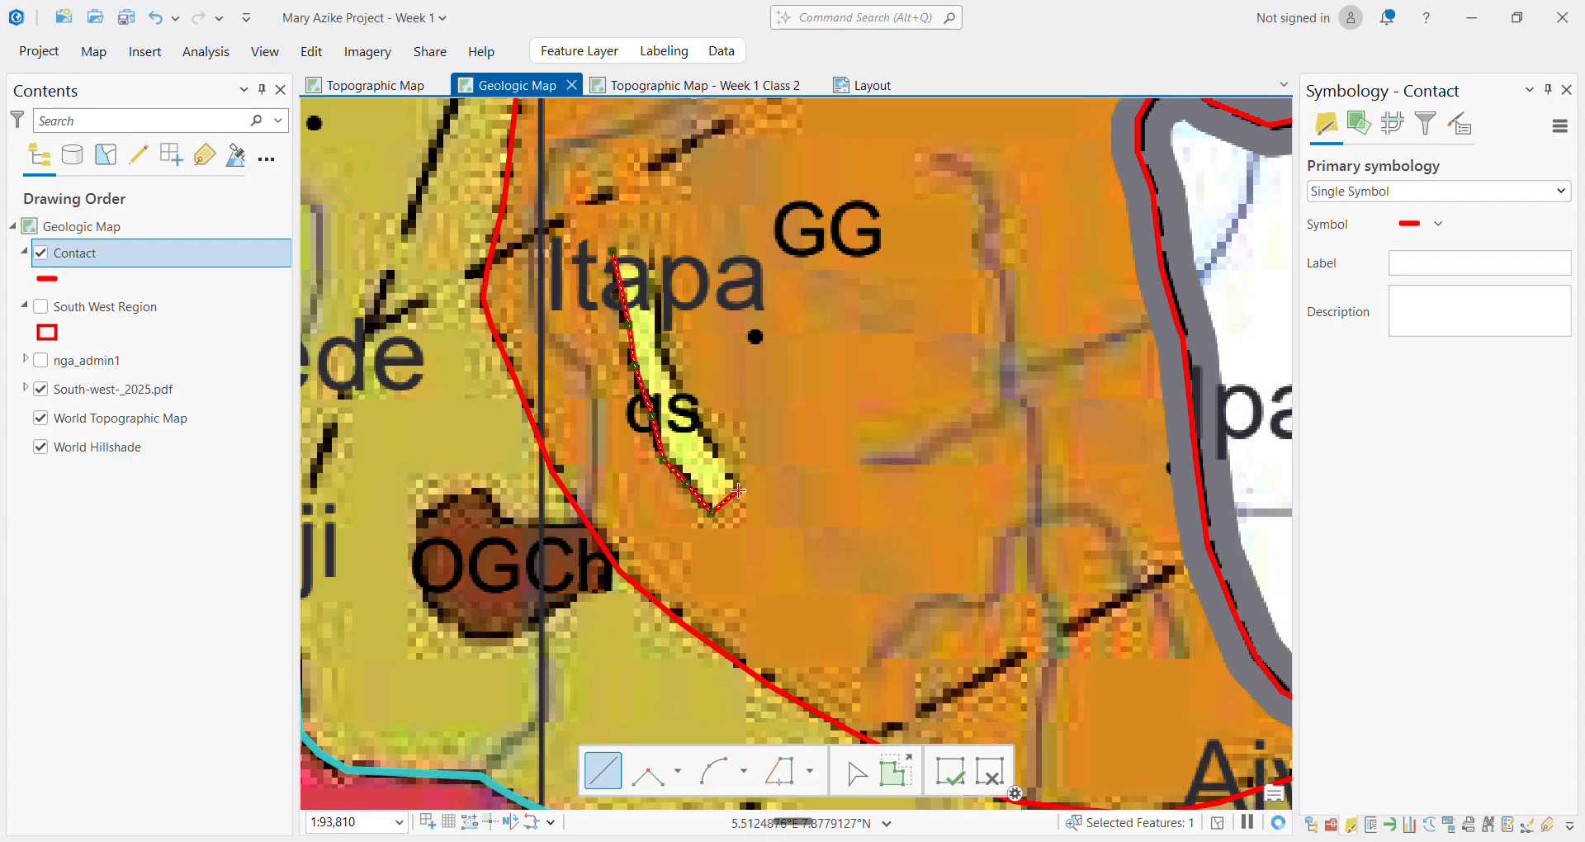
Trace the eastern edge of the qs body back north and close the contact line at its starting point
click(738, 473)
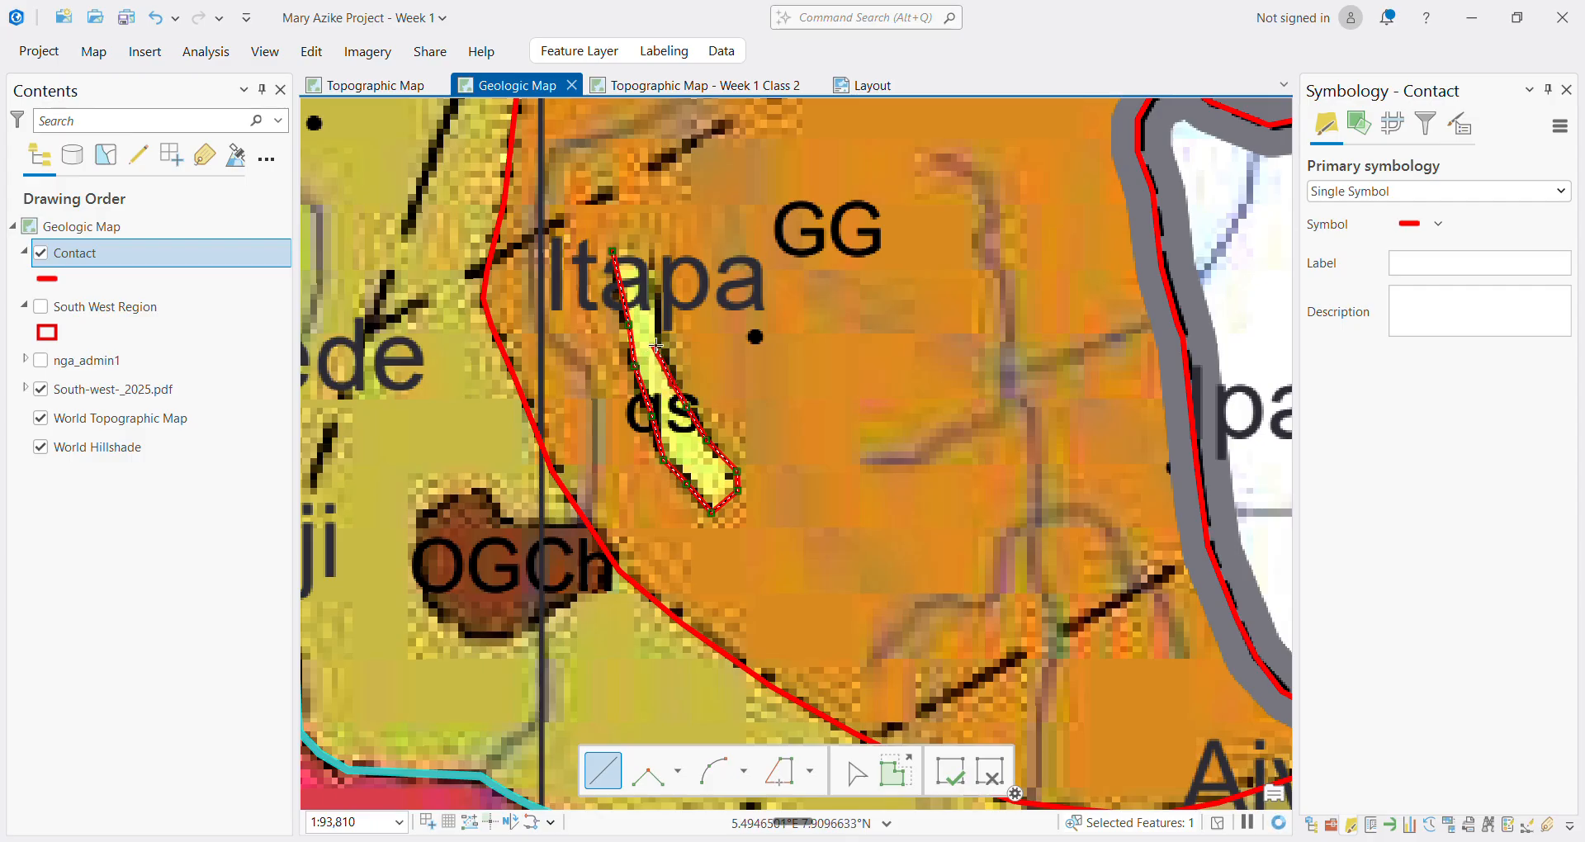
click(660, 265)
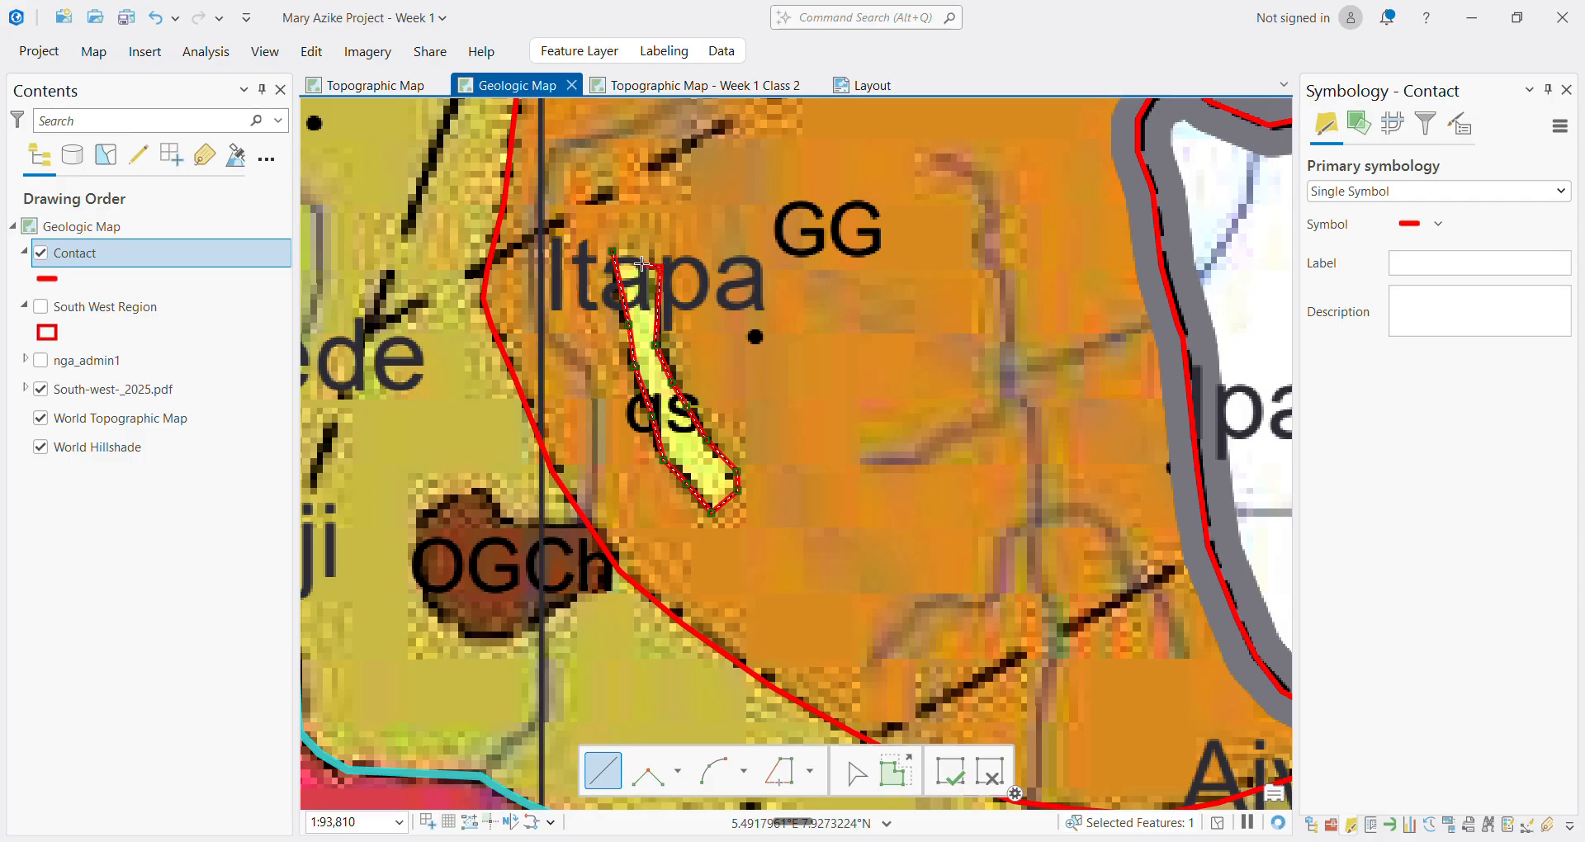
scroll(630, 253, up, 5)
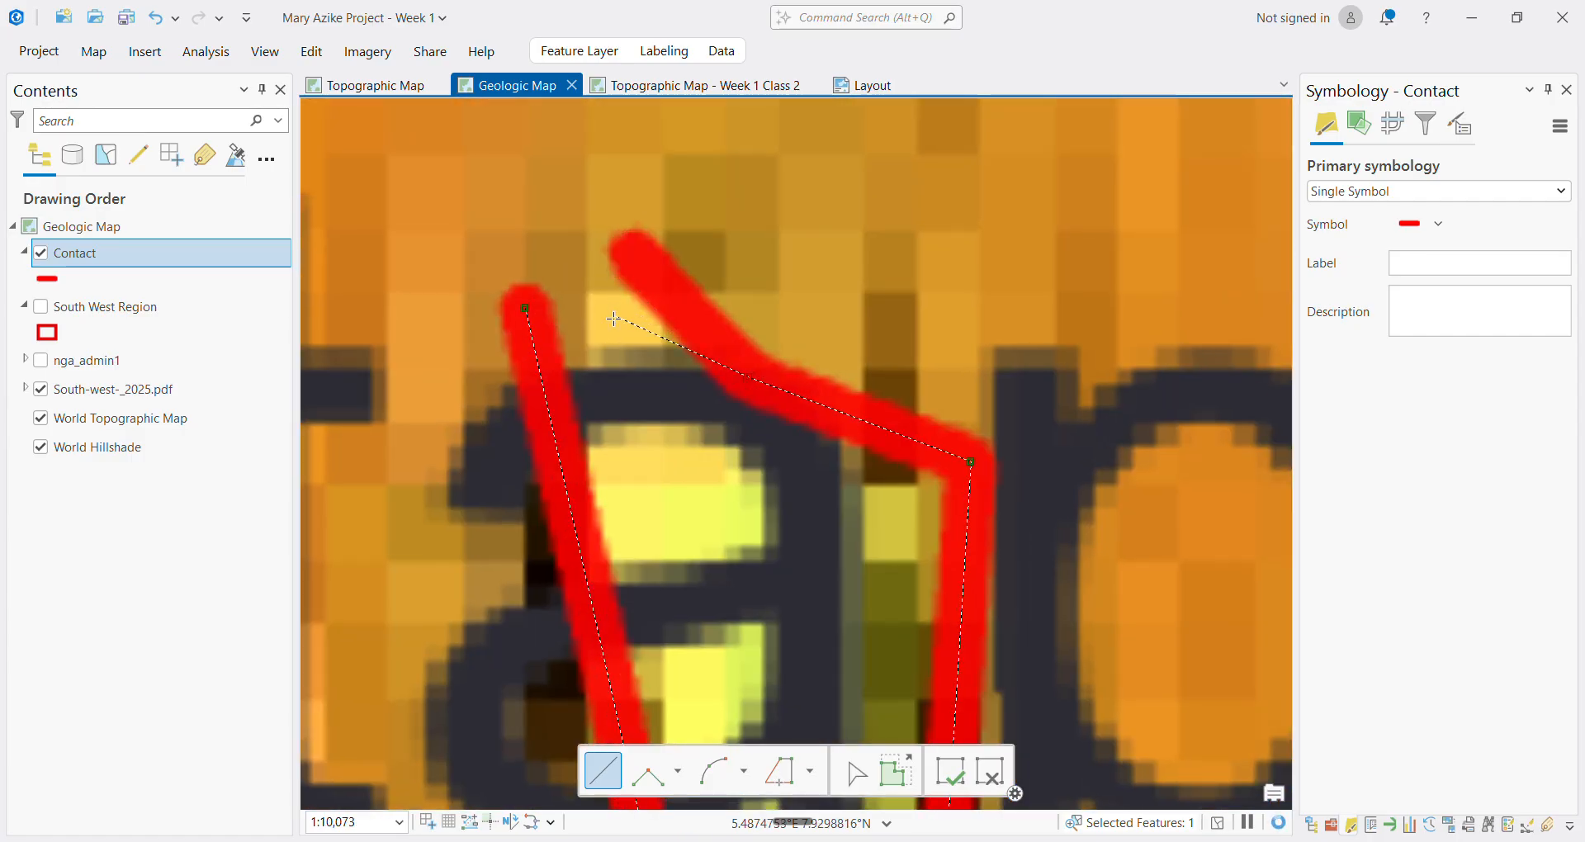
click(592, 295)
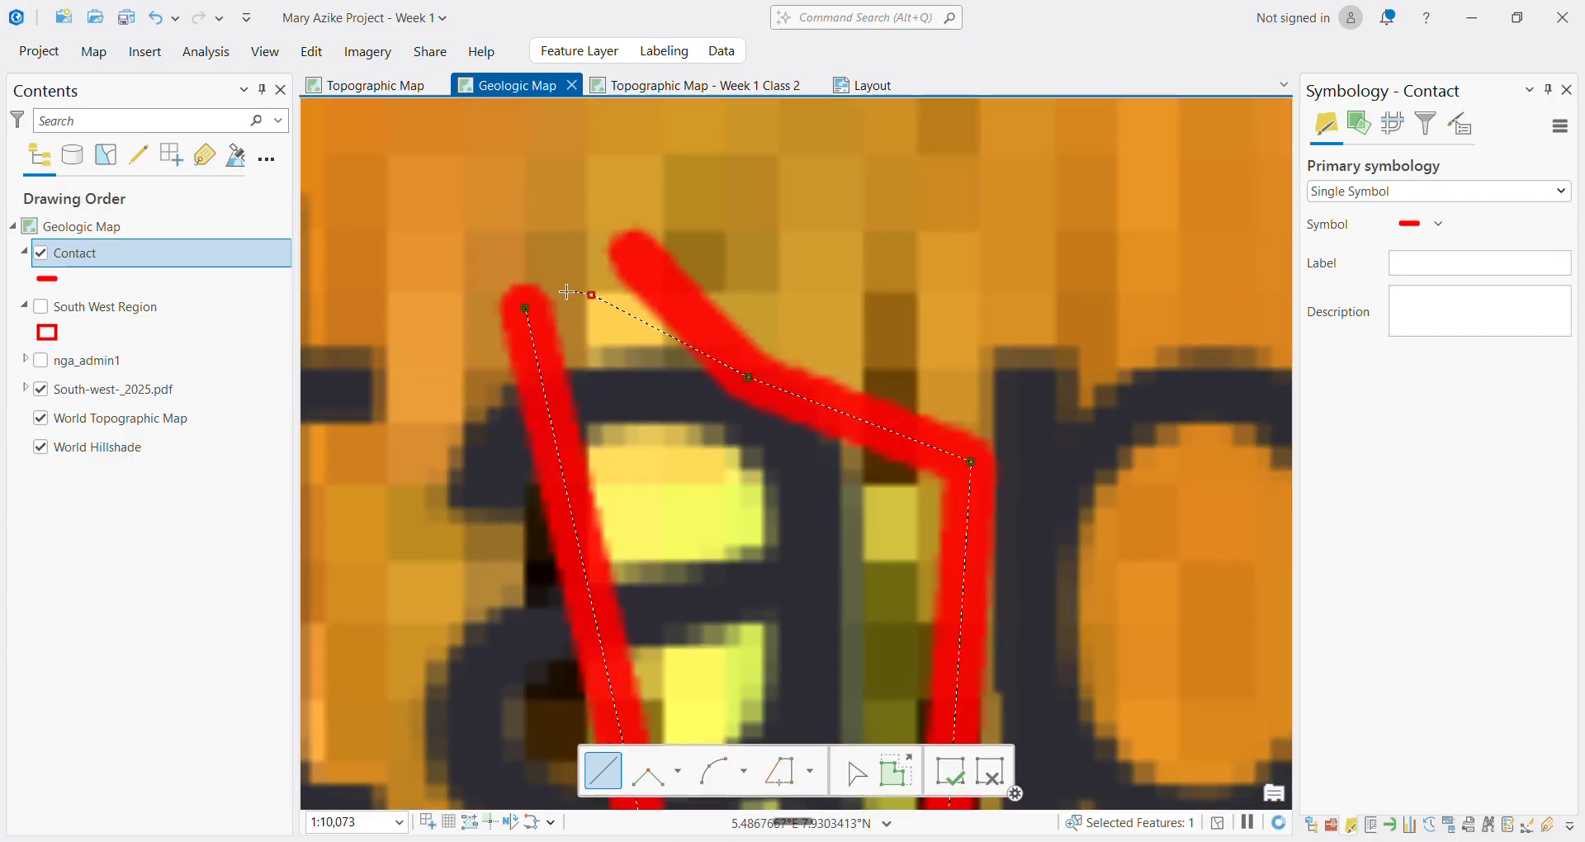
click(512, 268)
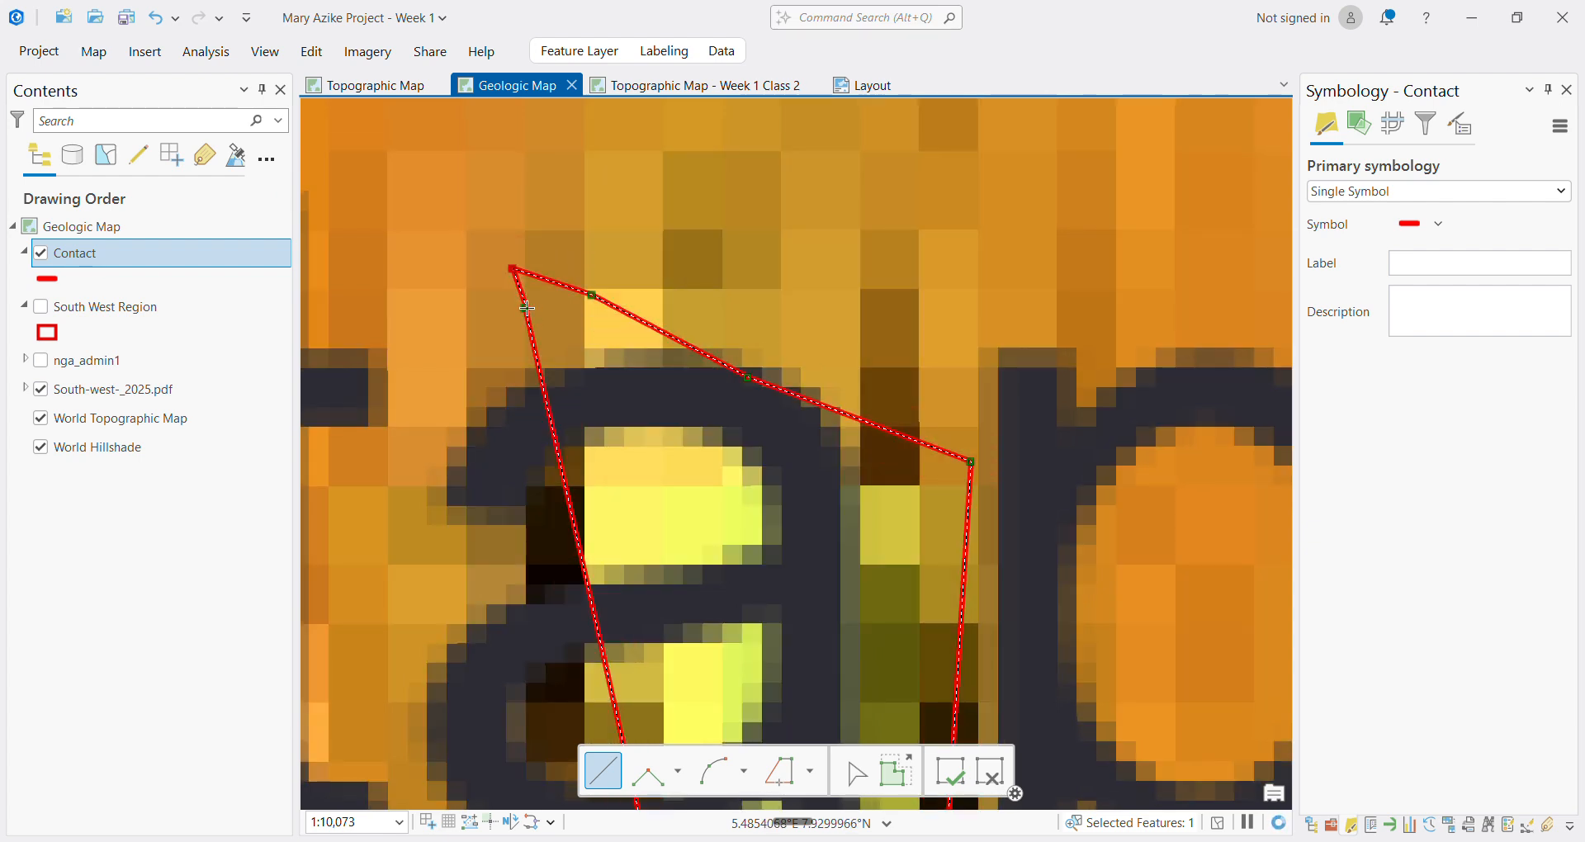
double_click(528, 312)
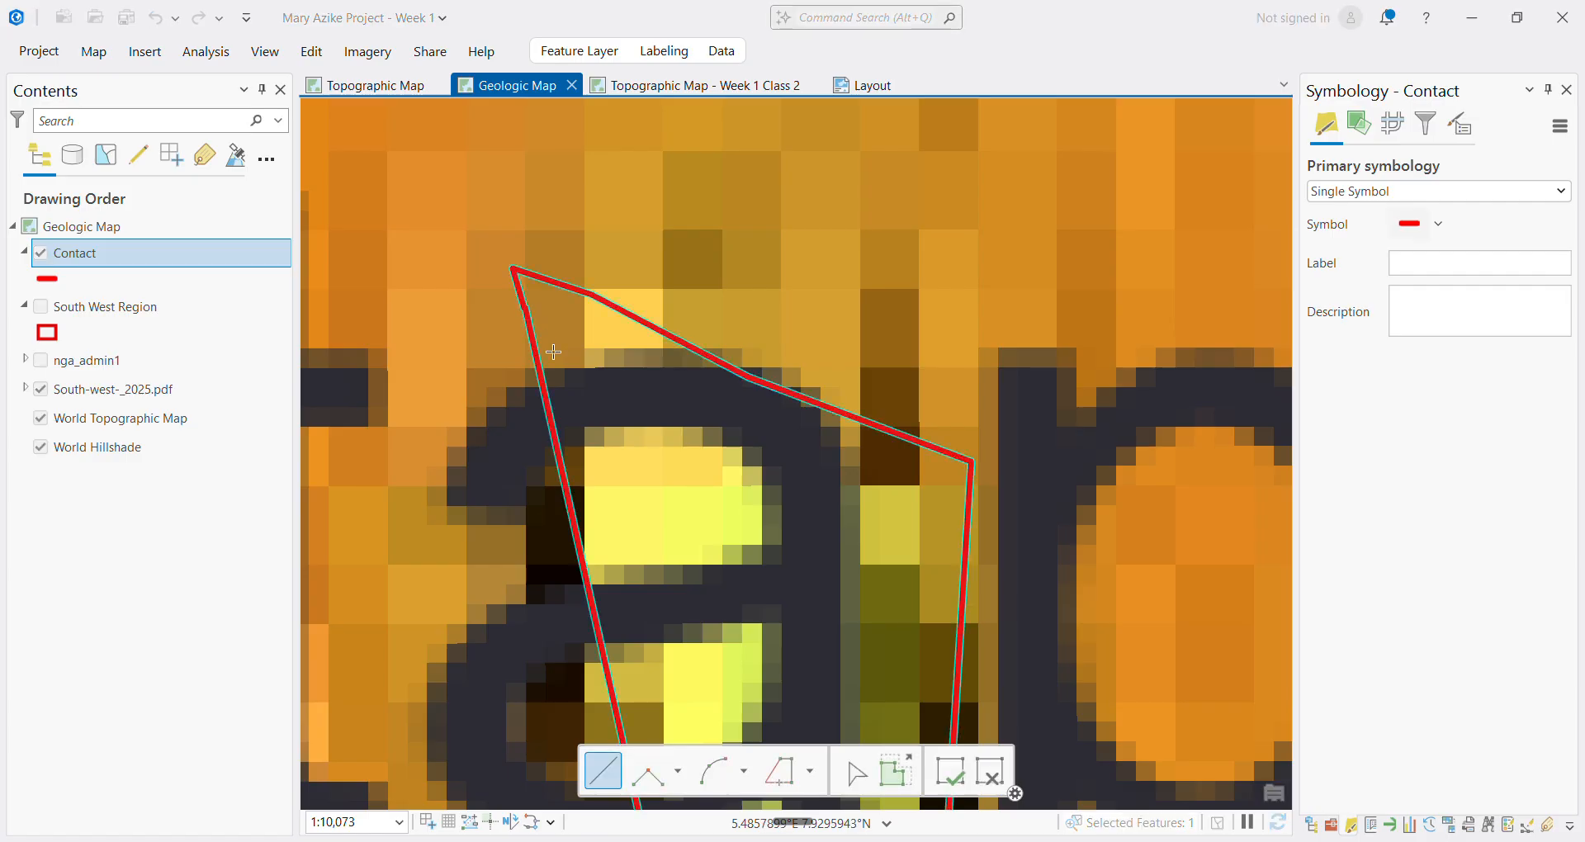
Start a contact line at the GG boundary and trace the northern edge of the small OGCh body east of Itaji
scroll(604, 360, down, 10)
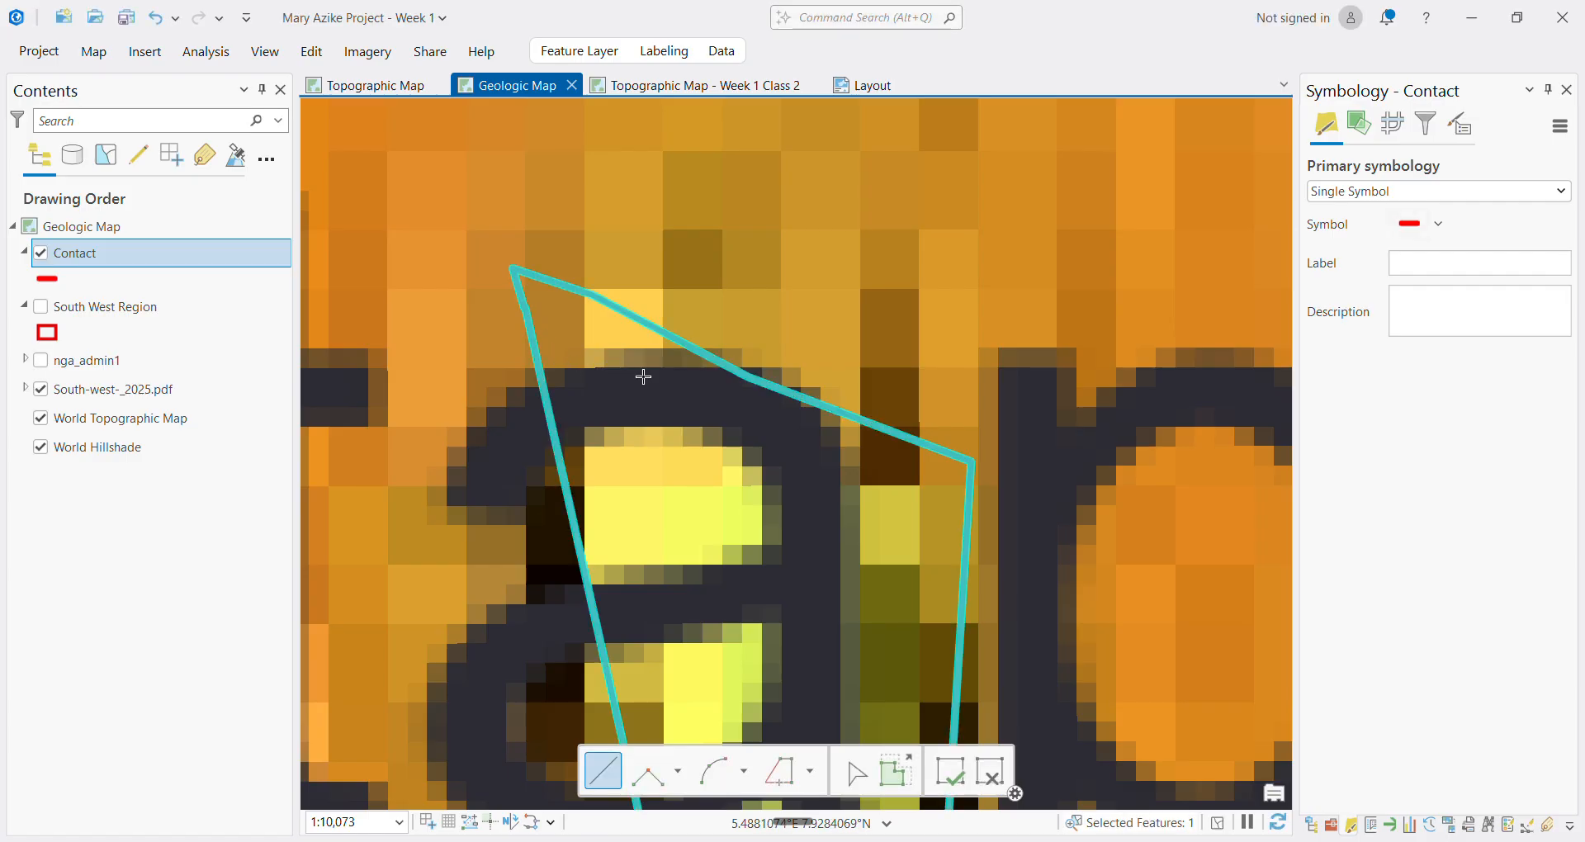
scroll(646, 380, down, 4)
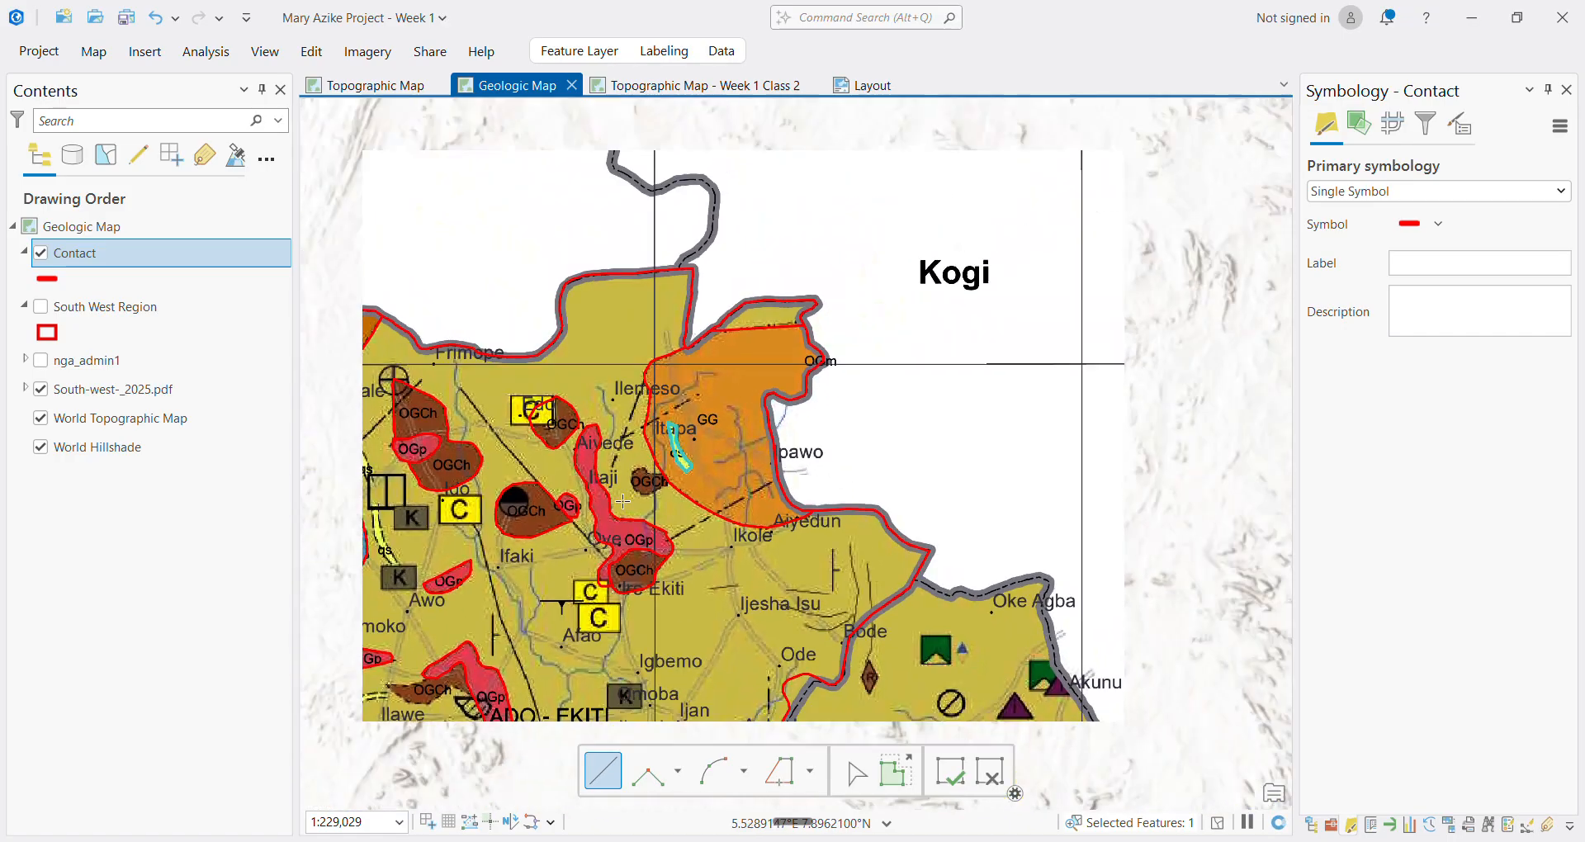
scroll(543, 620, down, 2)
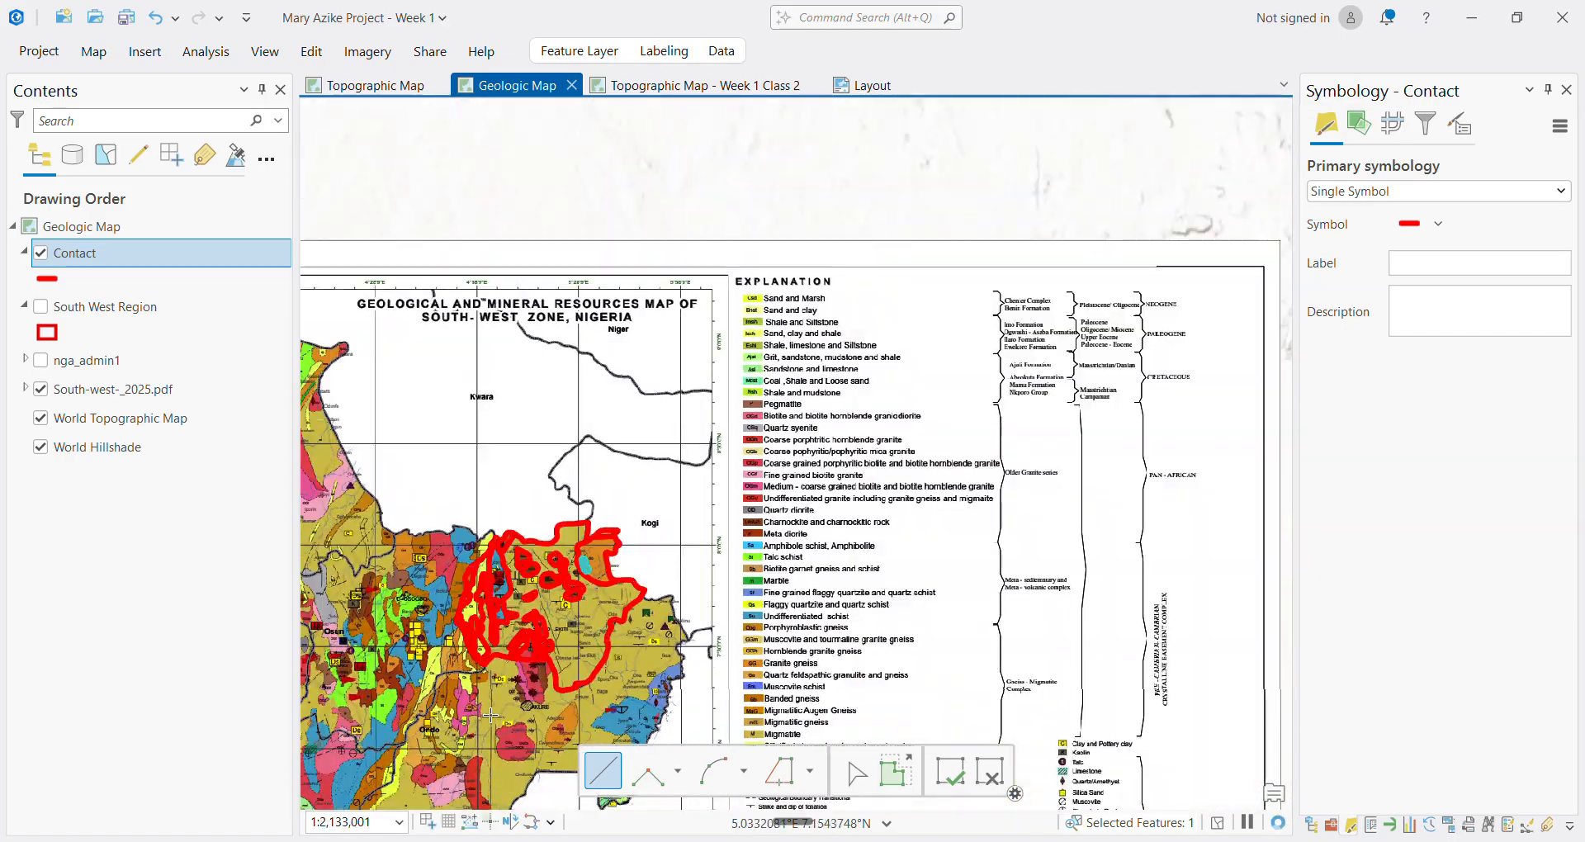
scroll(501, 692, up, 3)
scroll(508, 628, up, 2)
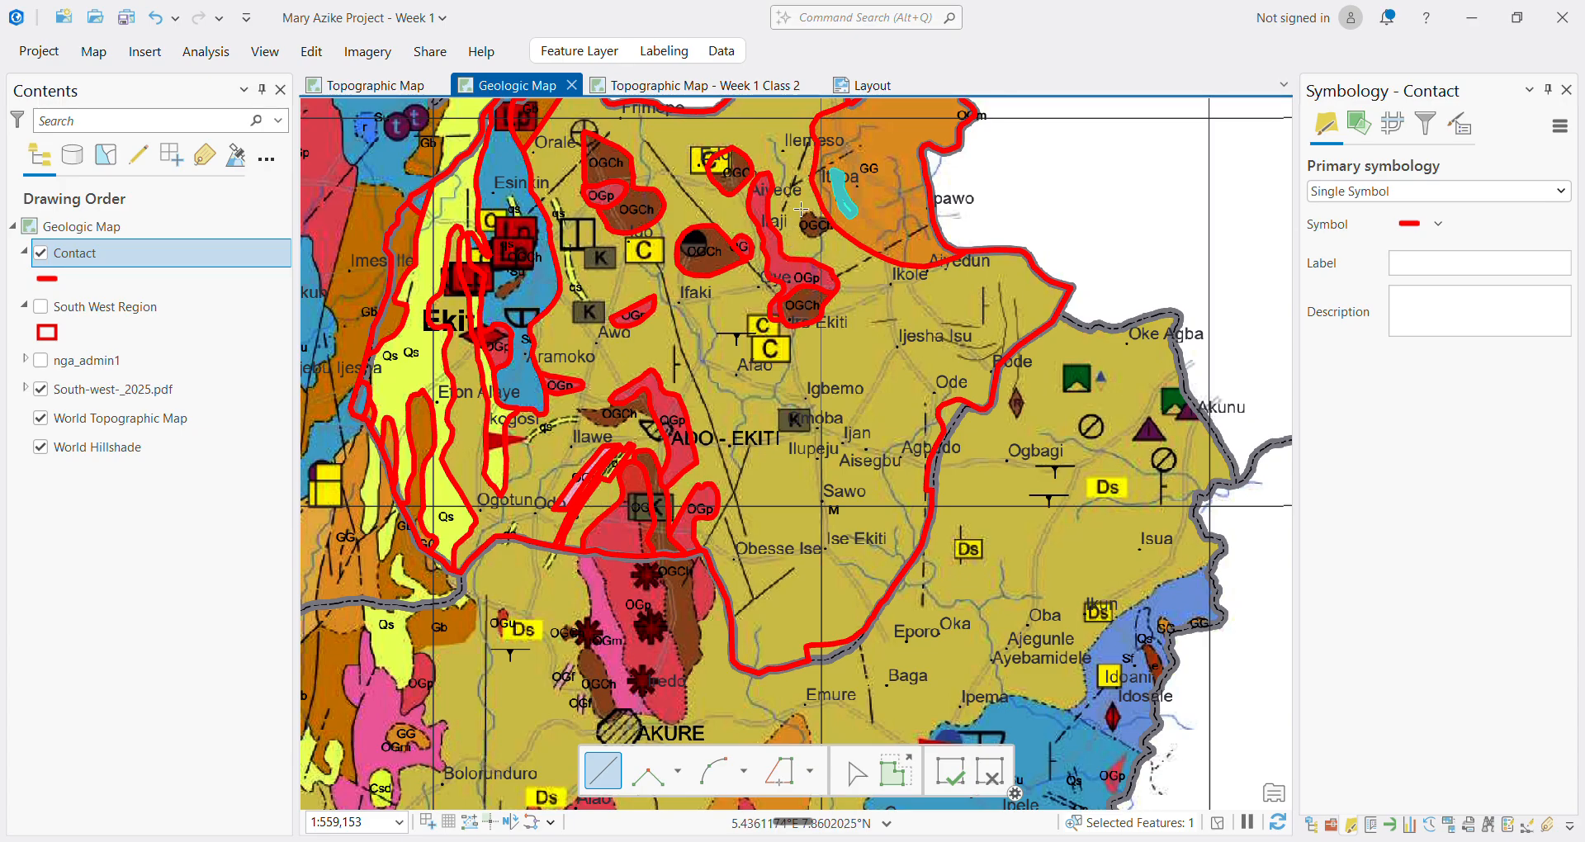
scroll(801, 209, up, 6)
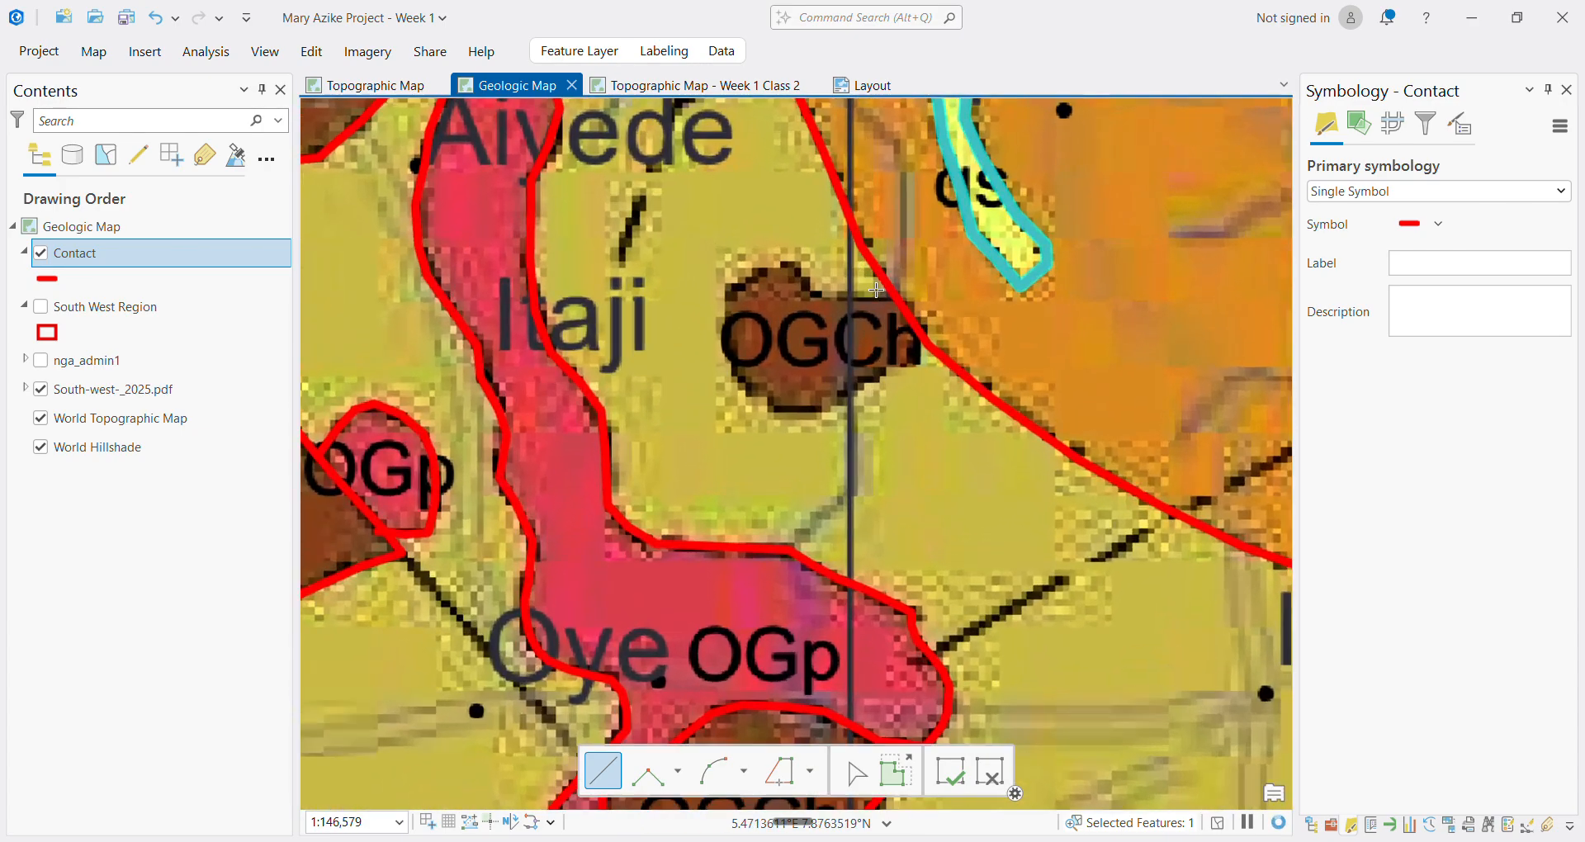
scroll(877, 290, up, 3)
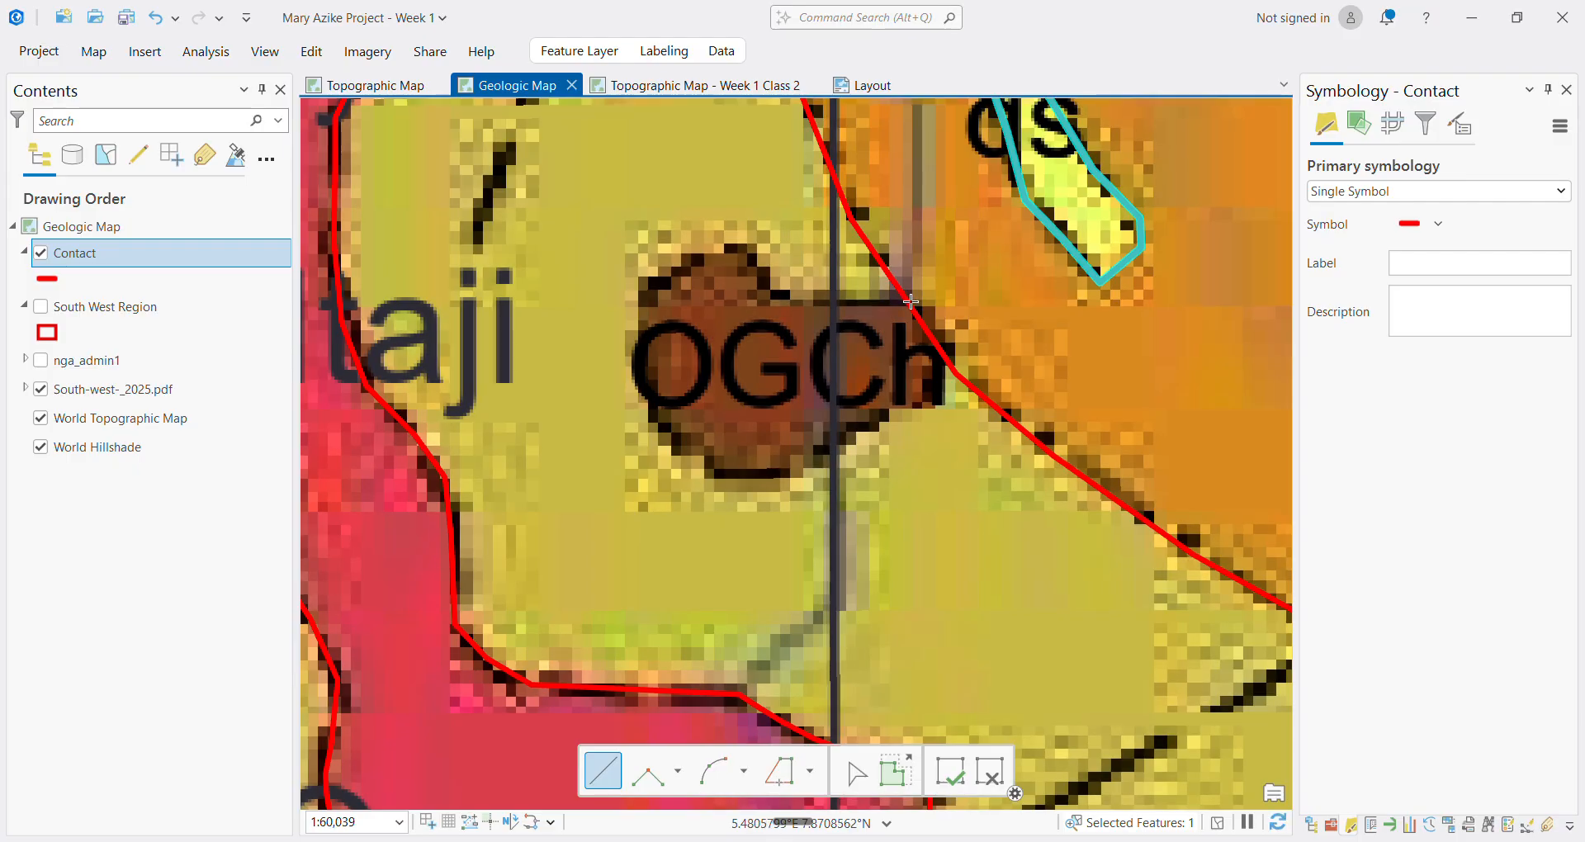
click(835, 302)
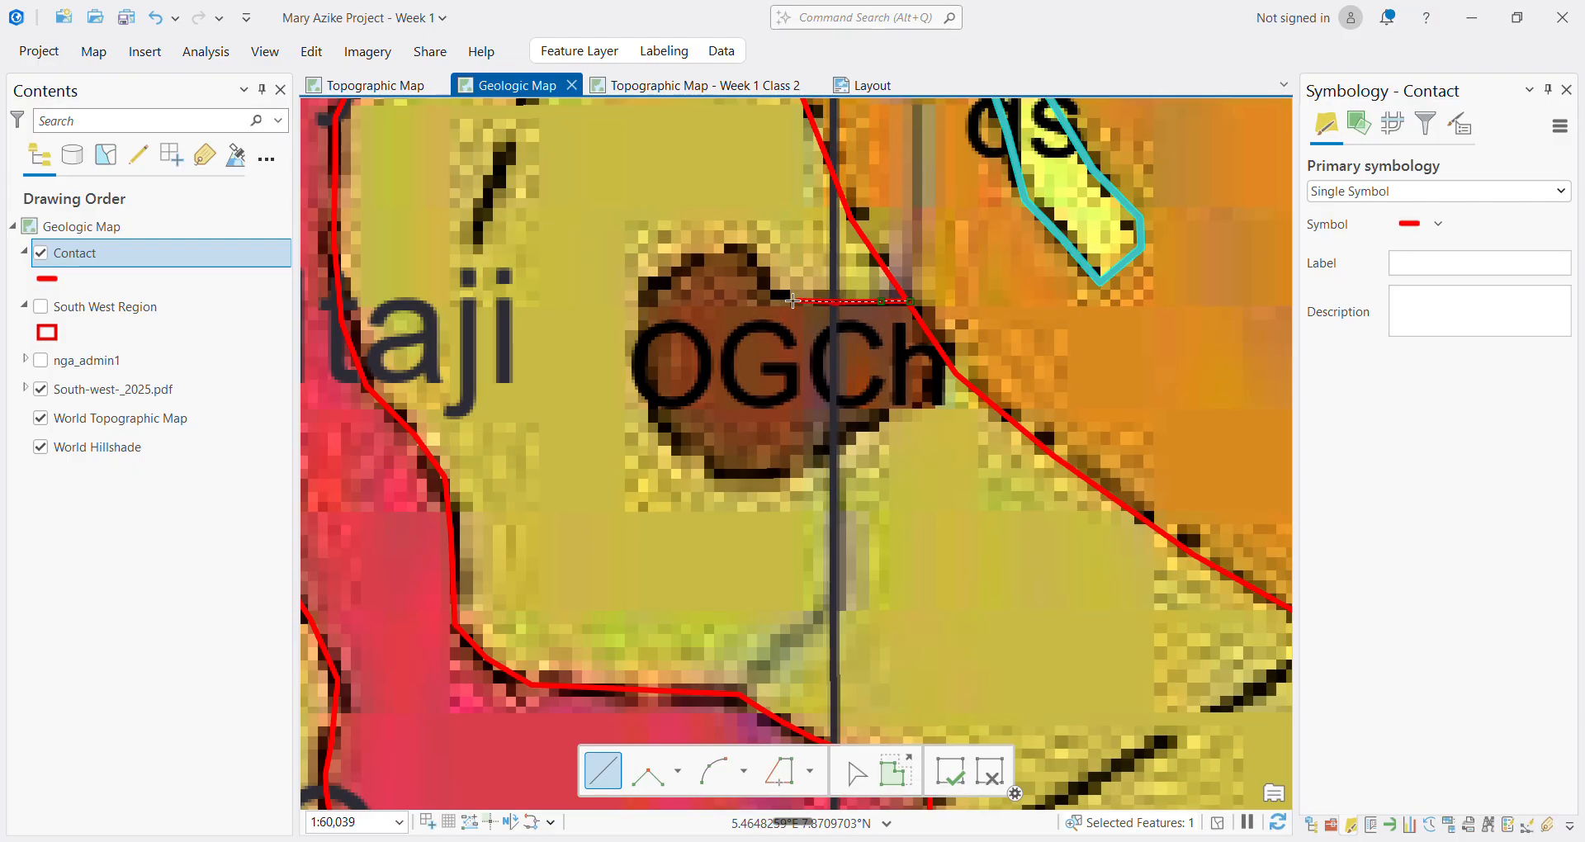
click(790, 301)
click(766, 290)
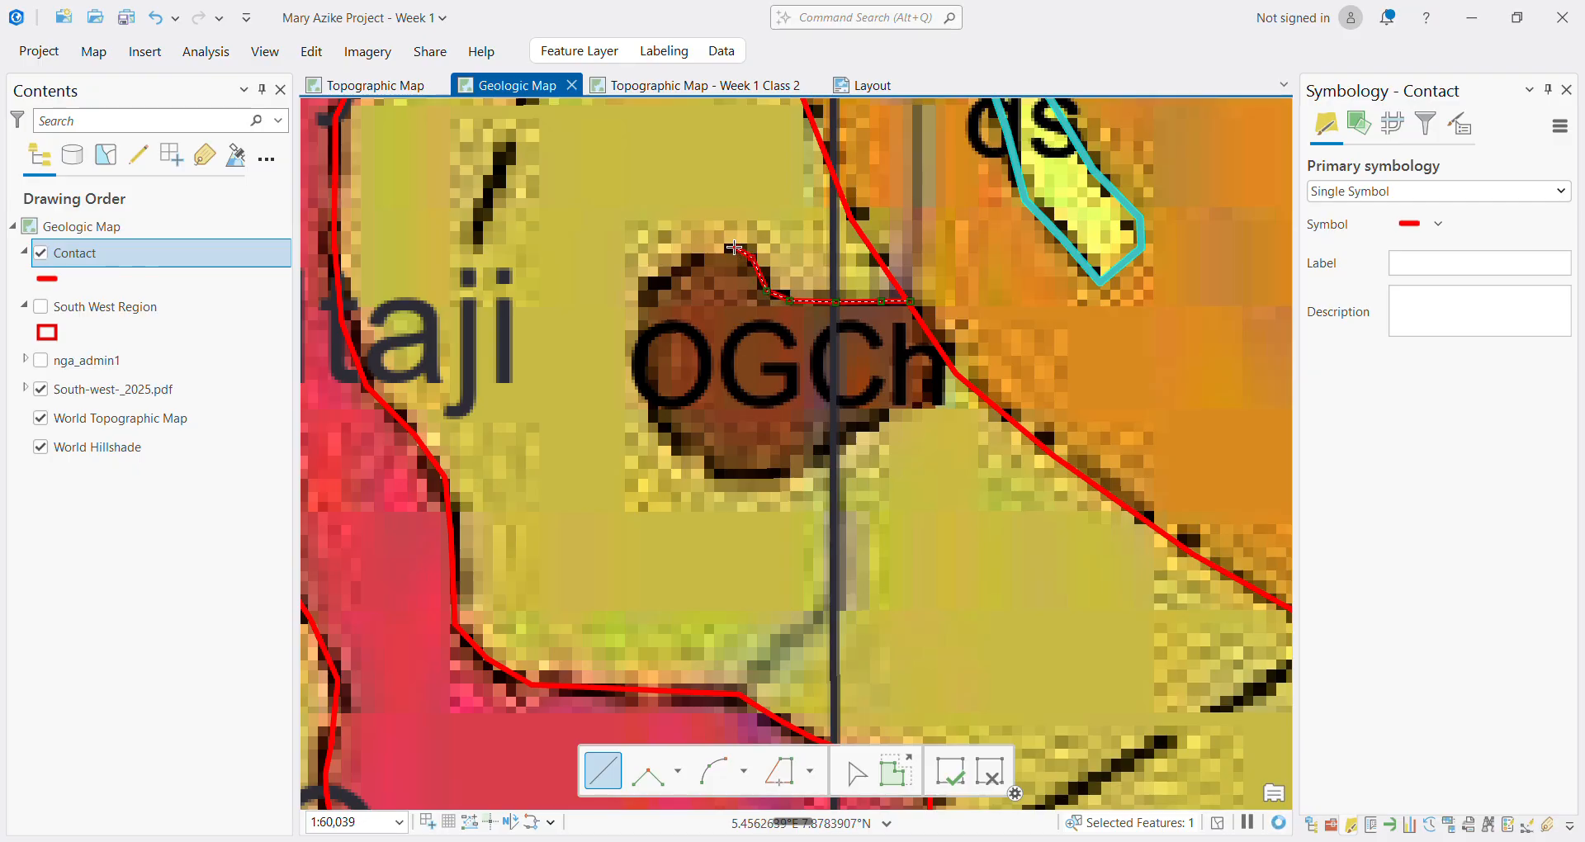
click(664, 277)
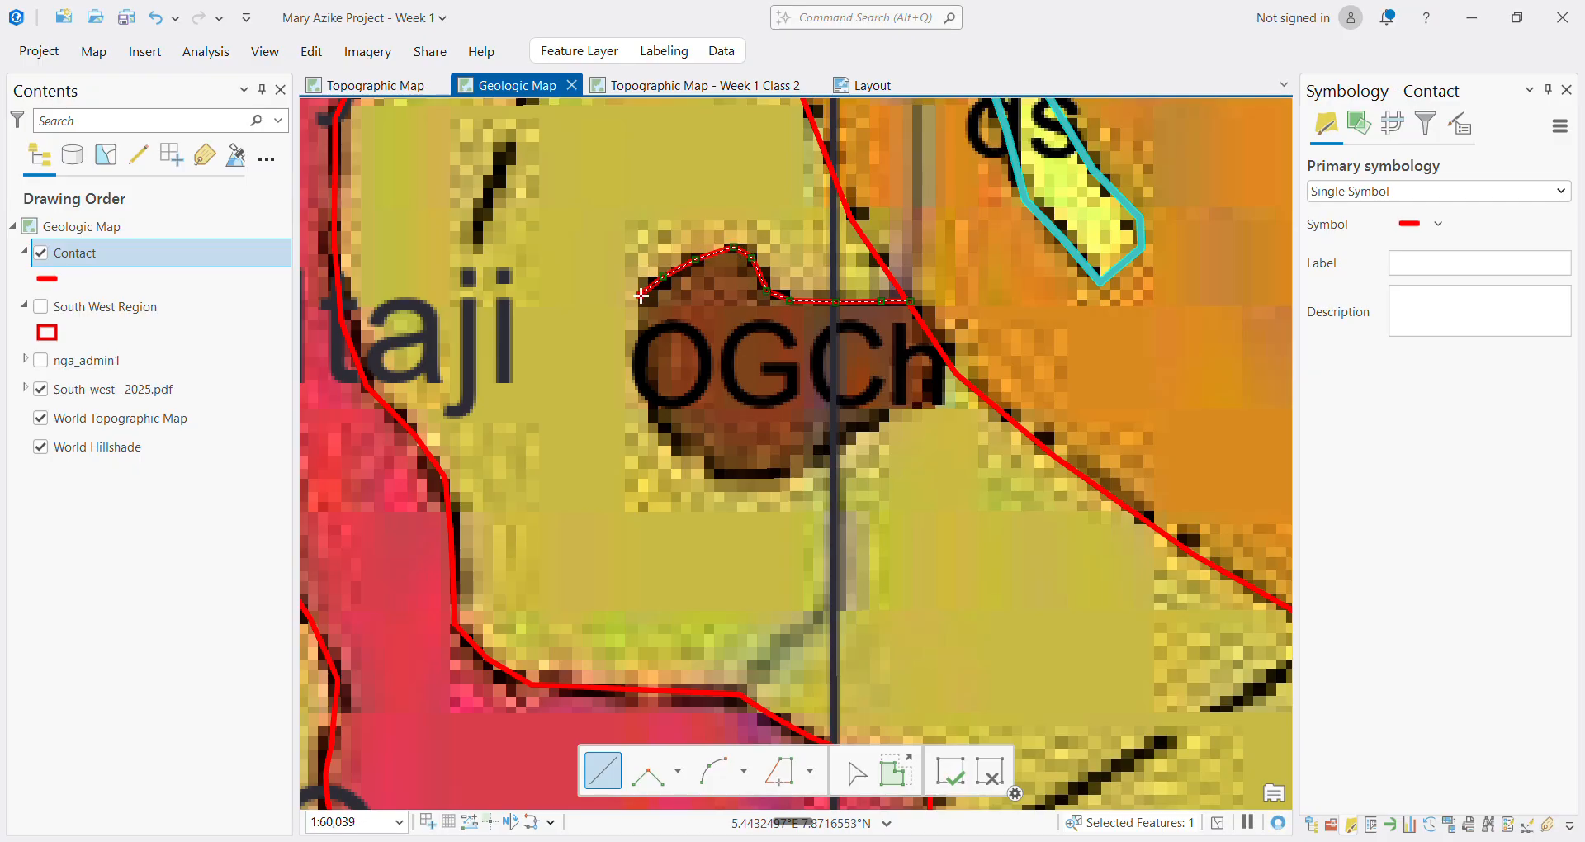
Carry the OGCh contact line down the western side of the body and around its southern edge
click(640, 292)
click(634, 335)
click(658, 412)
click(676, 442)
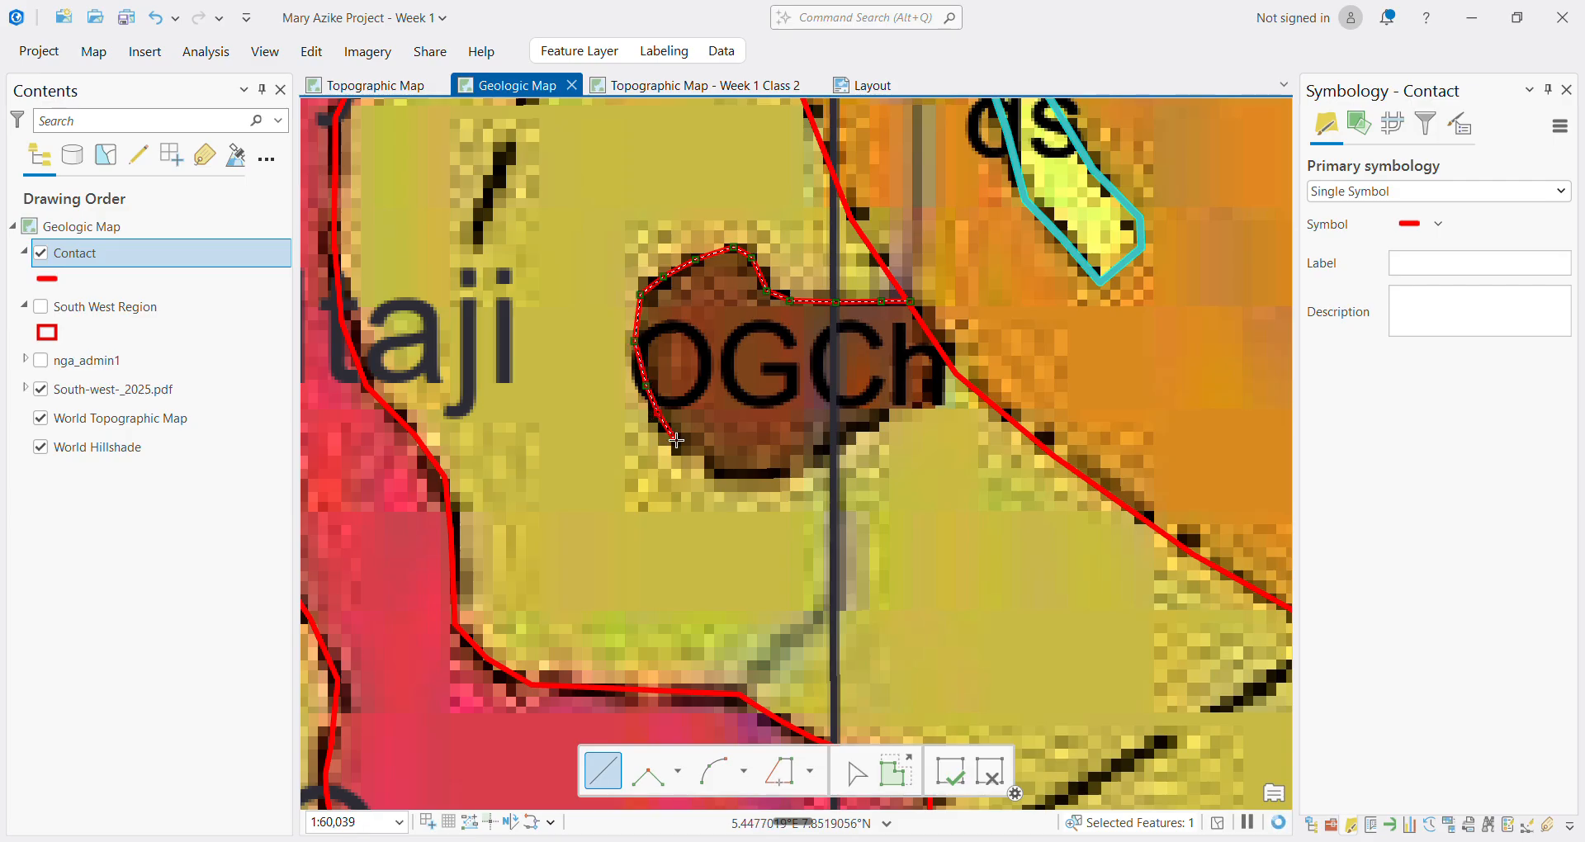
click(698, 456)
click(718, 481)
click(753, 486)
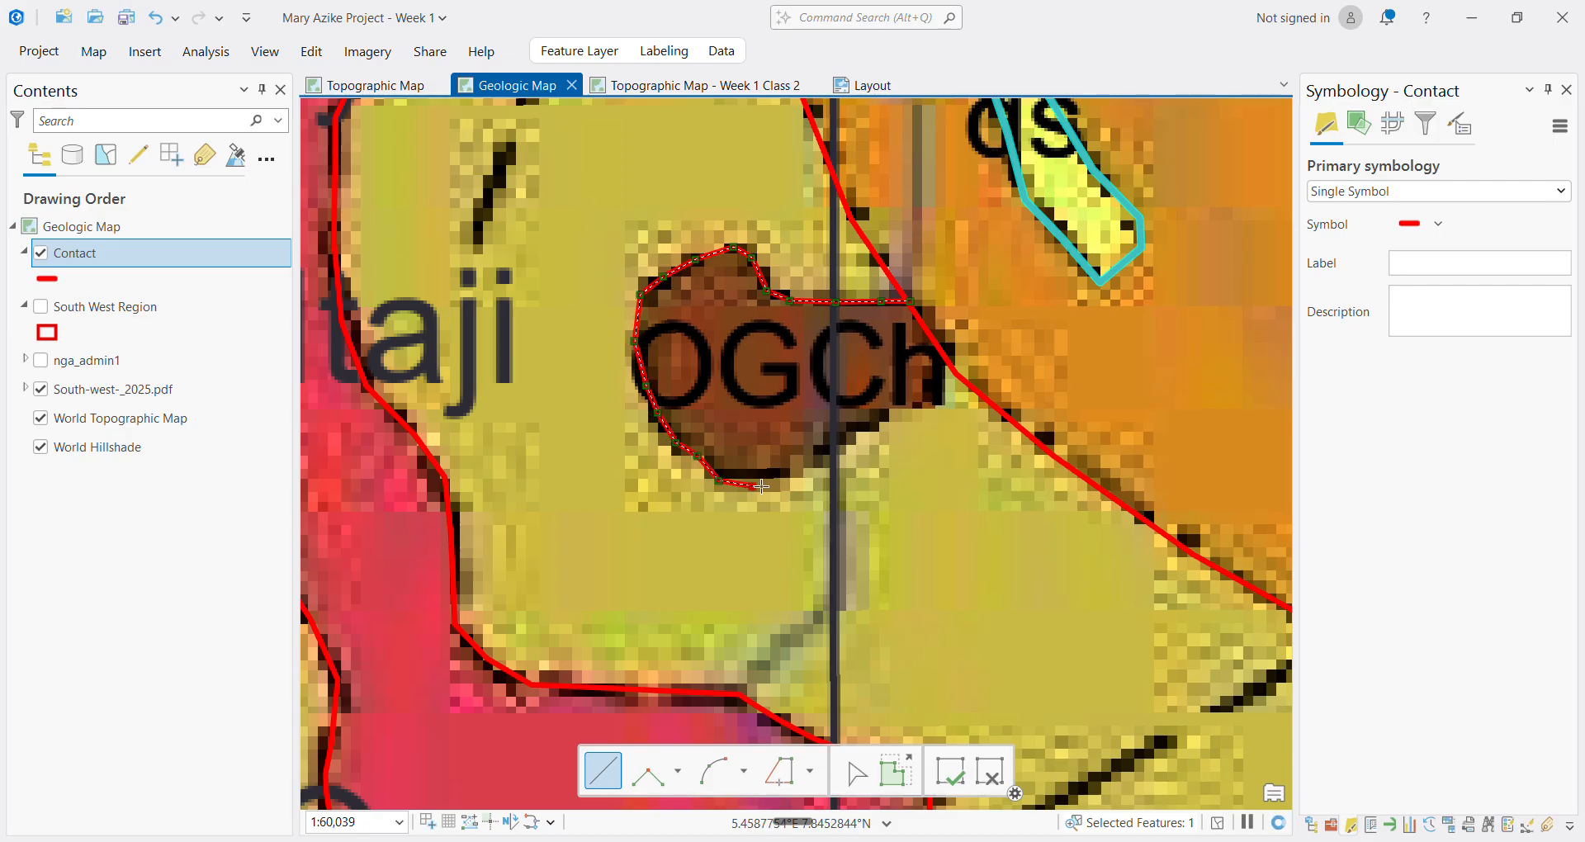
Trace the southeastern edge of the OGCh body and finish the contact line at the GG boundary
click(800, 474)
click(856, 424)
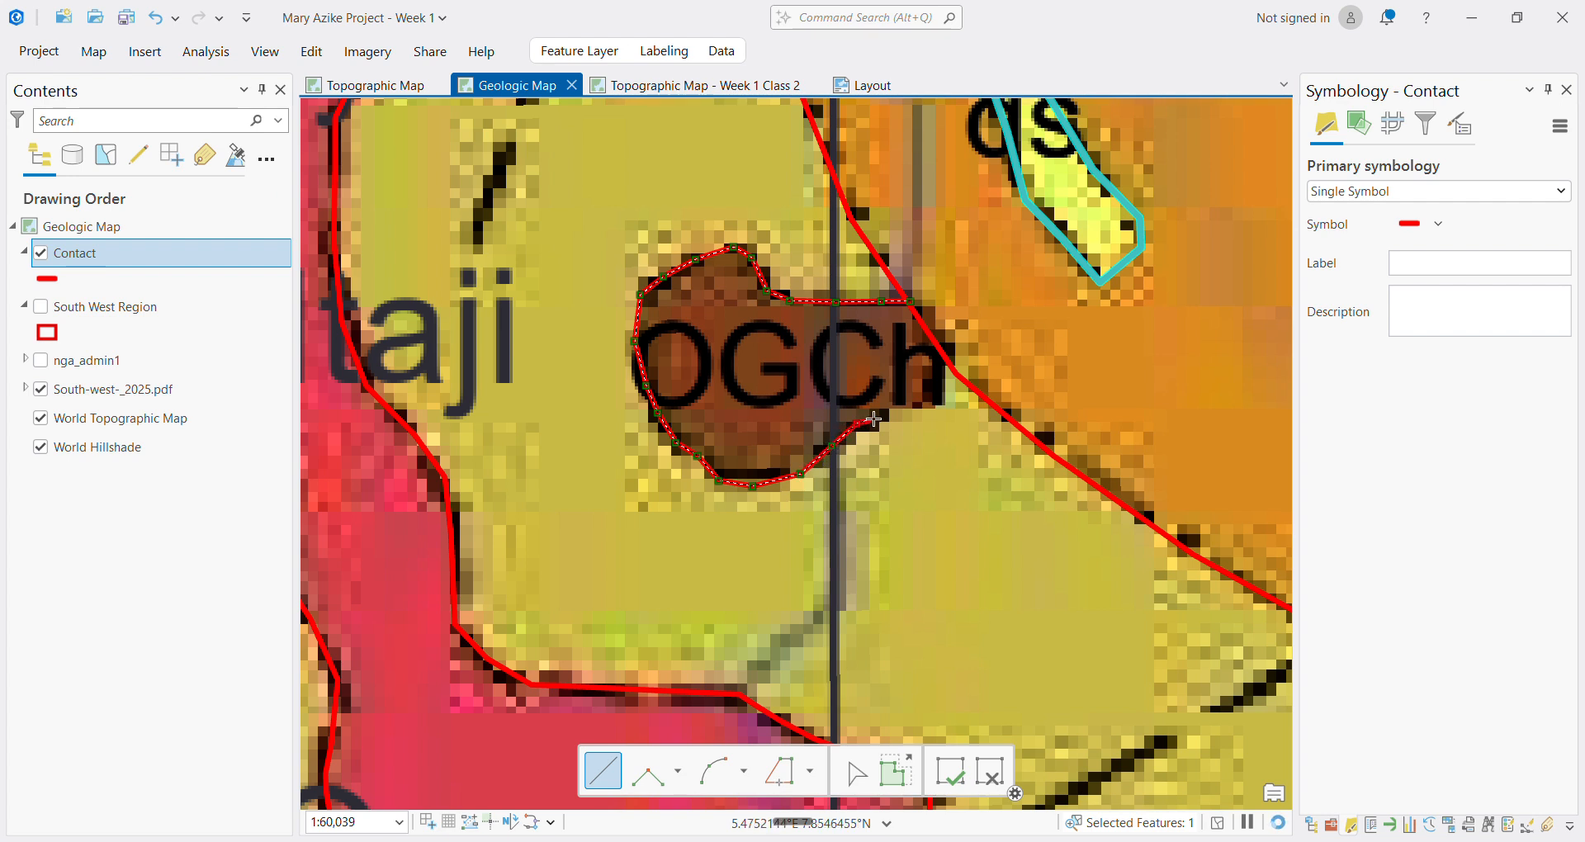
click(875, 418)
click(912, 408)
click(940, 409)
click(949, 407)
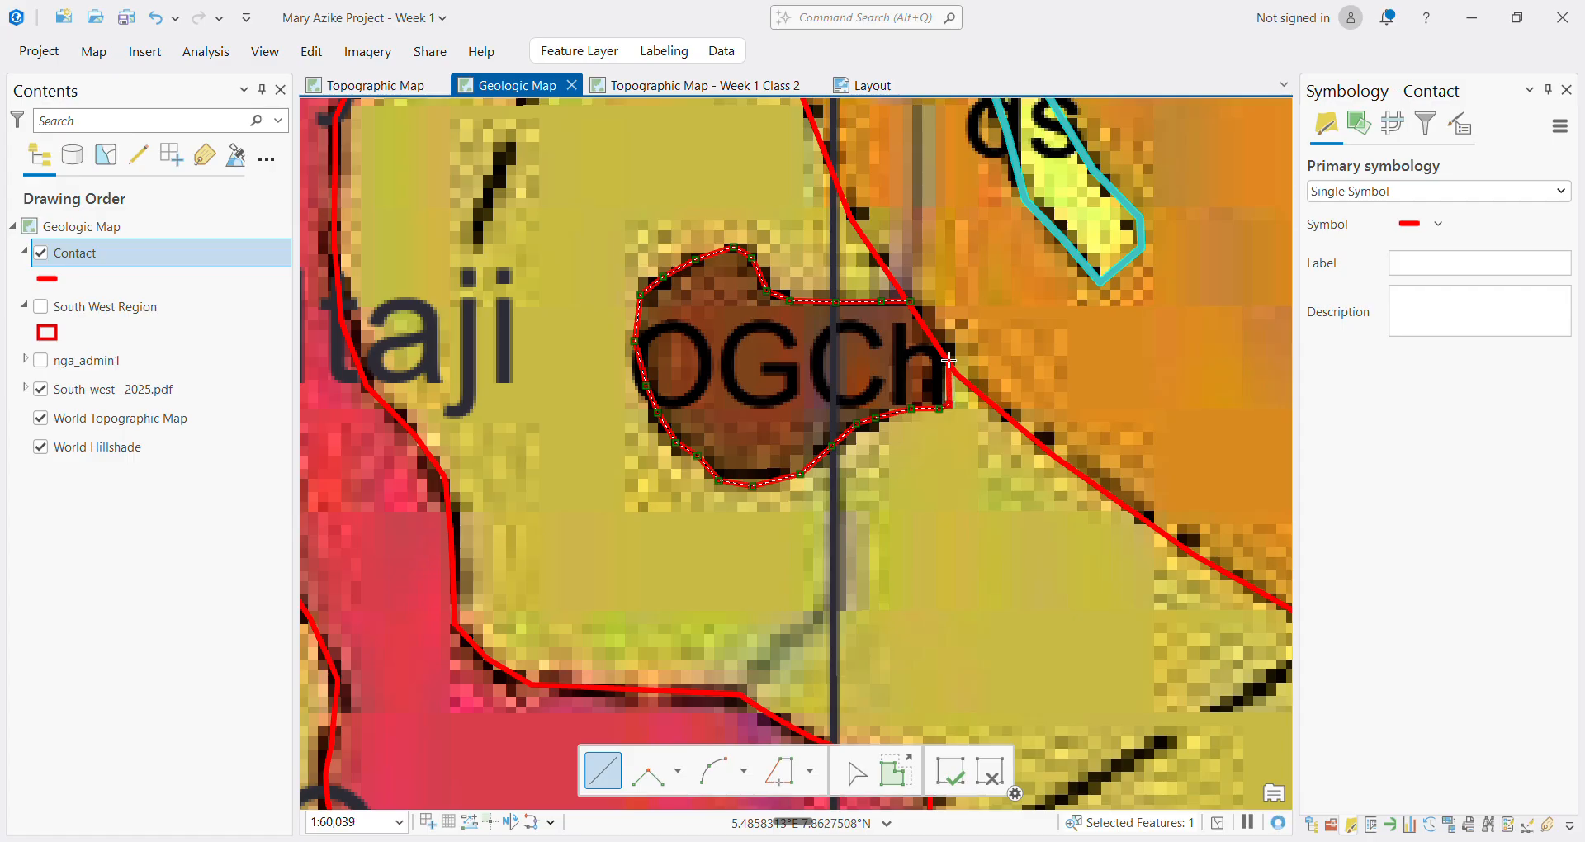
double_click(948, 359)
scroll(949, 360, up, 4)
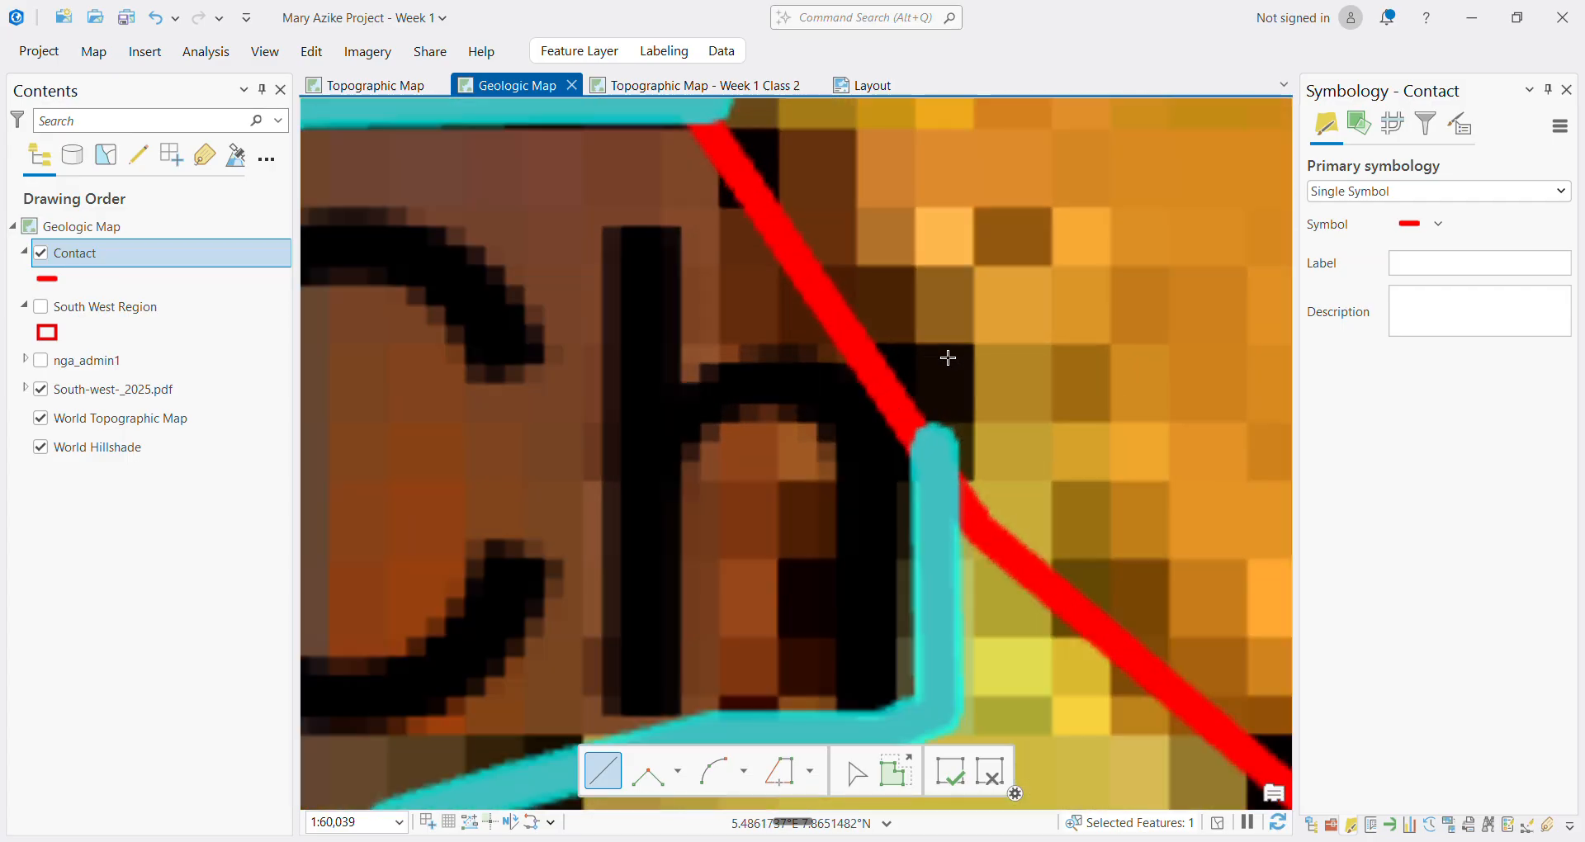
Review the traced contacts across Ekiti and inspect the line junctions on the southwestern state boundary beside the GG and Qs units
scroll(945, 372, down, 10)
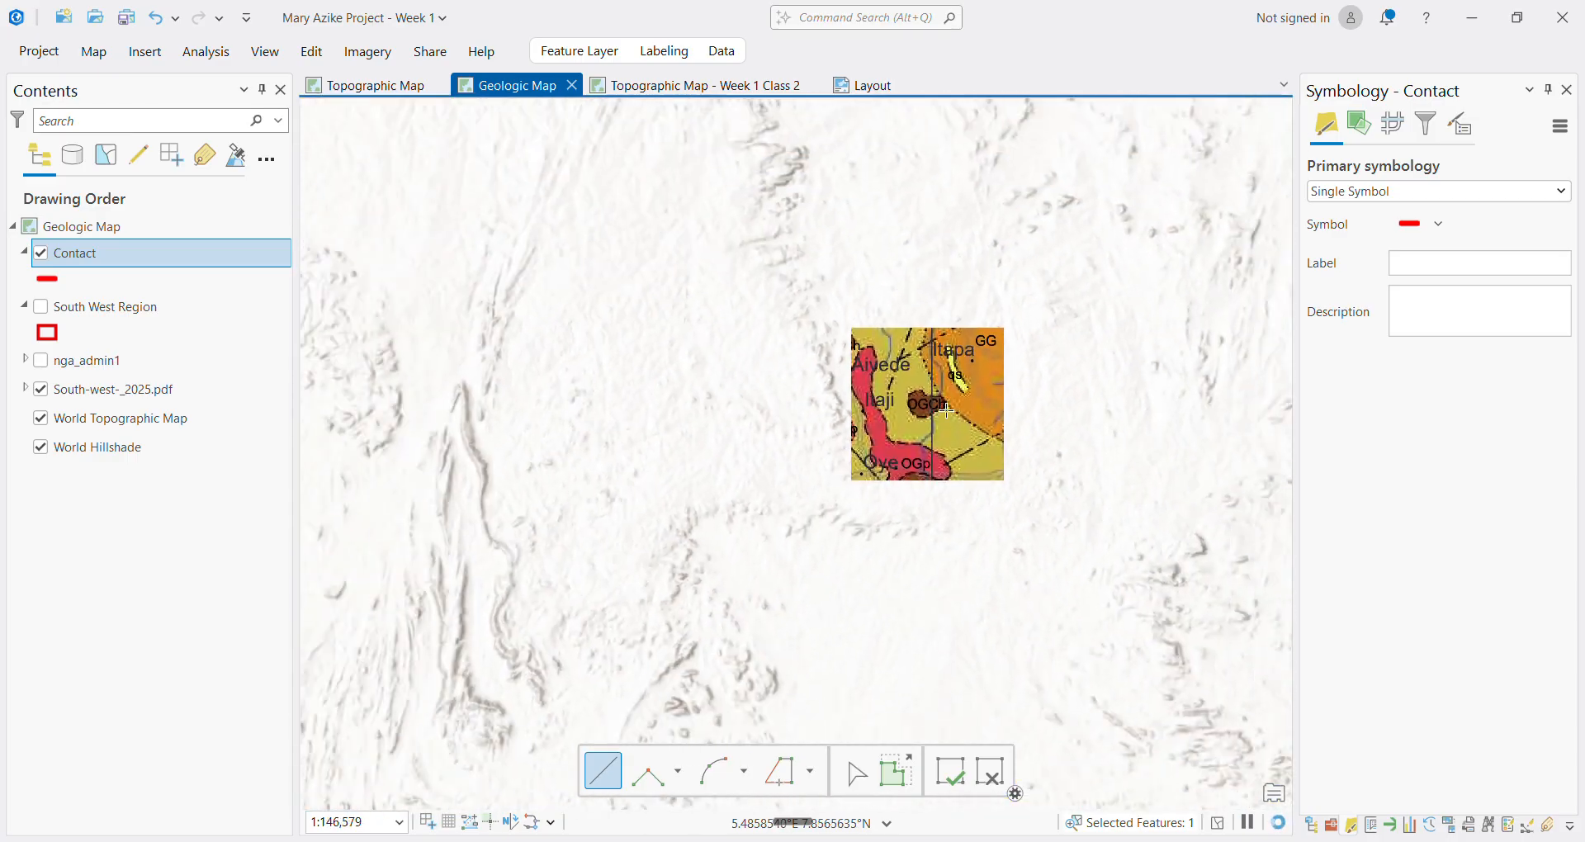
scroll(957, 410, up, 3)
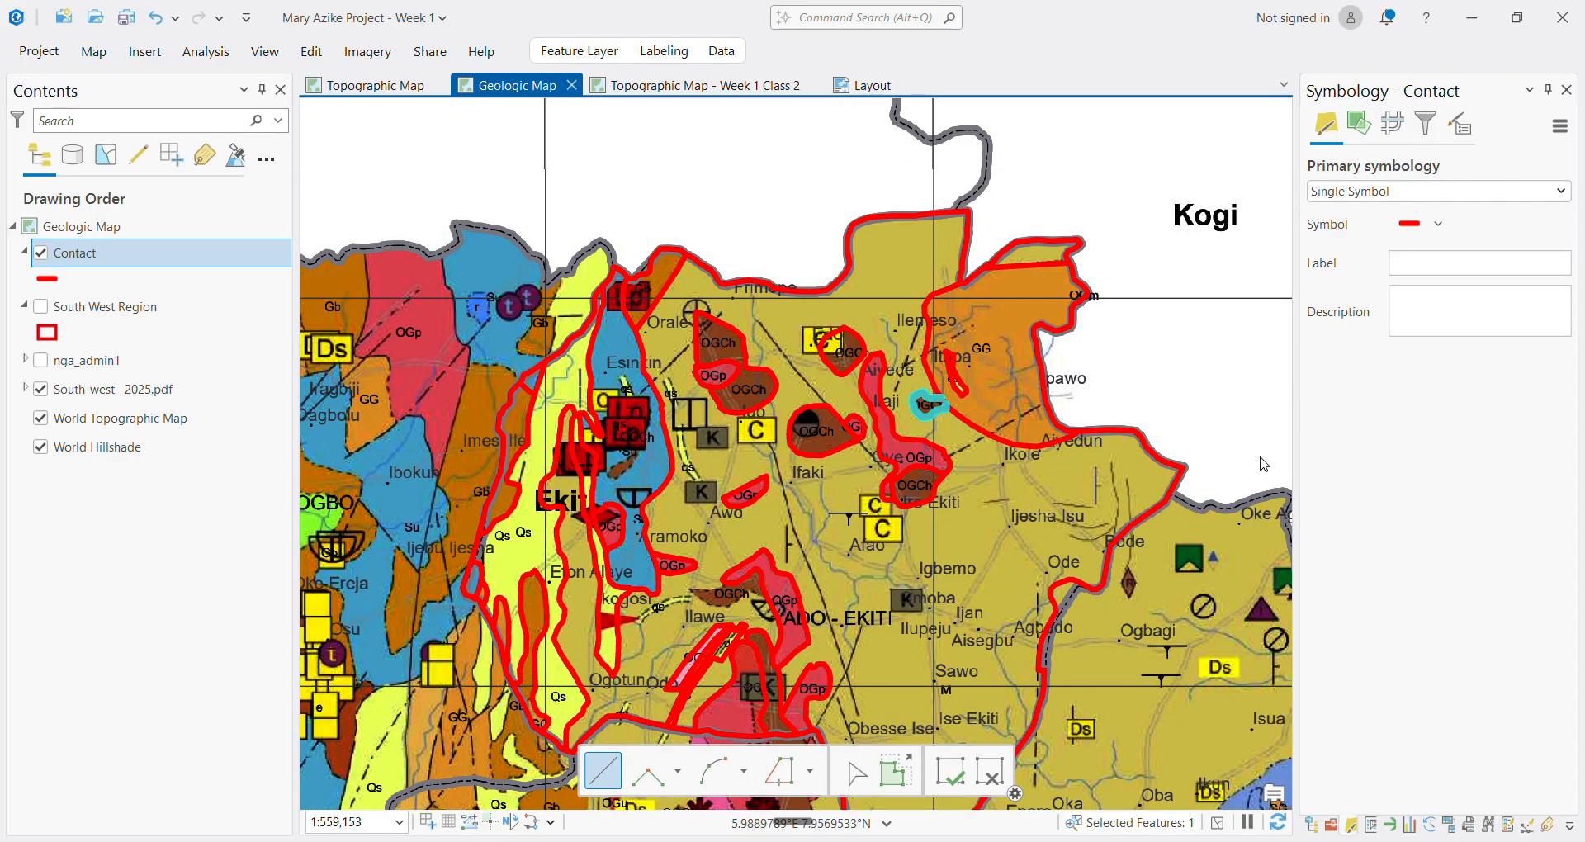
scroll(911, 534, down, 2)
scroll(843, 655, up, 2)
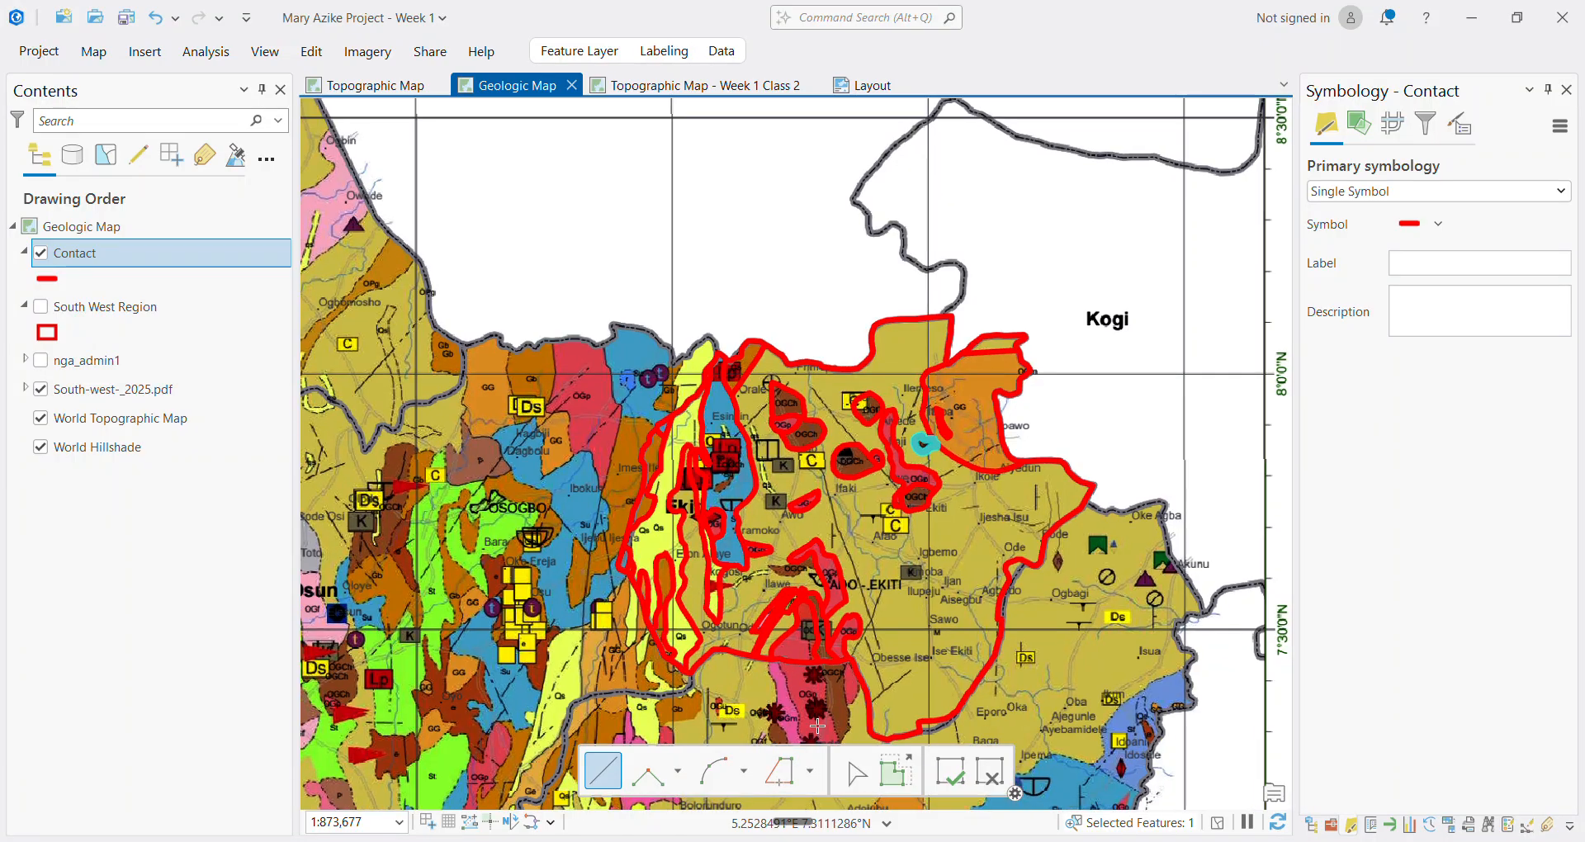
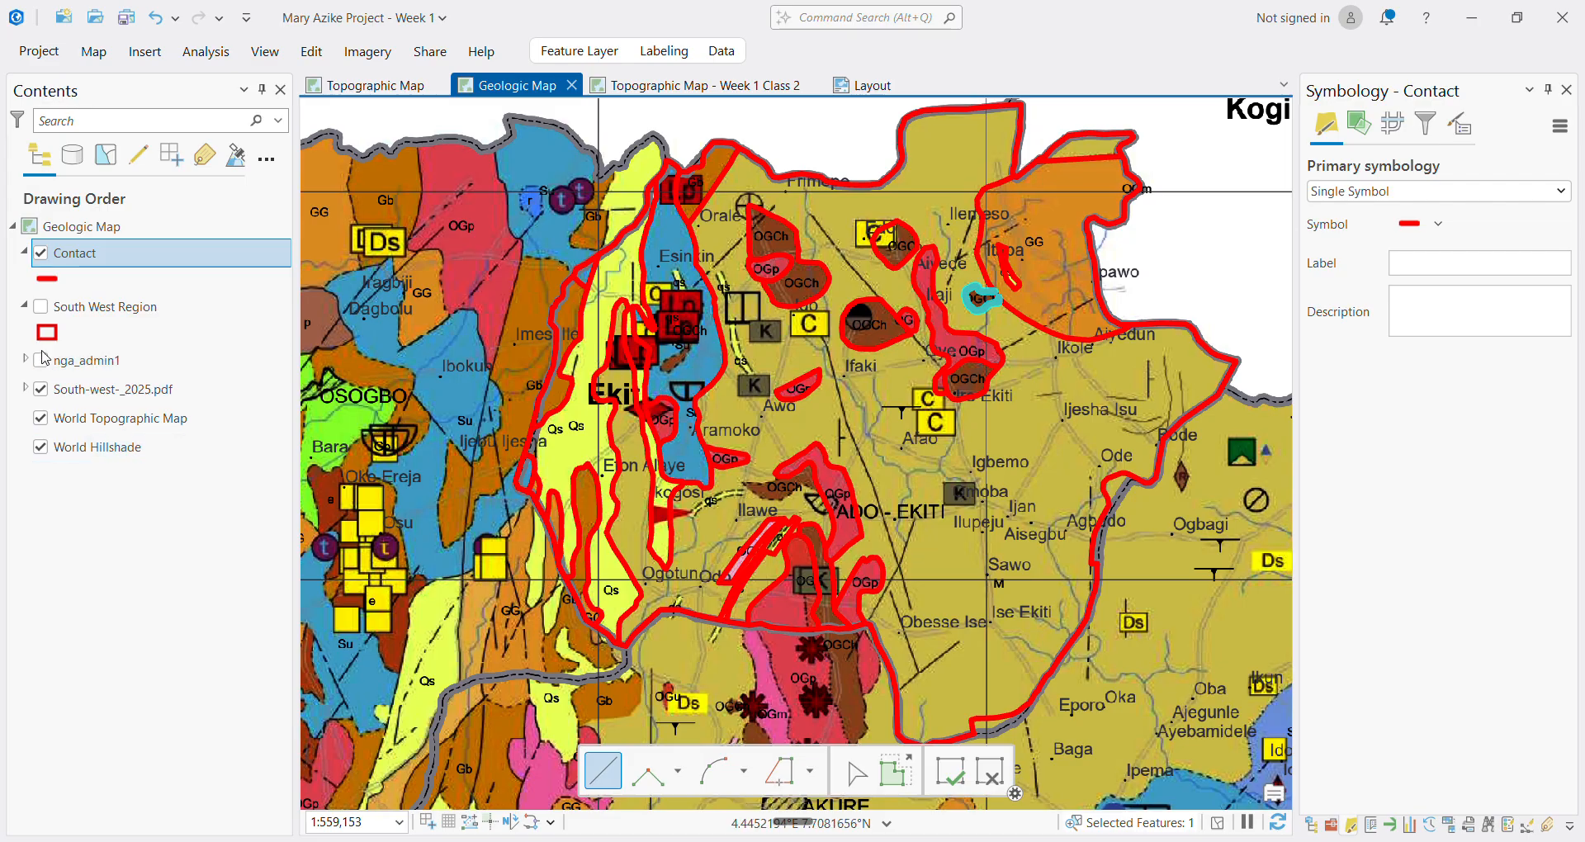
click(50, 392)
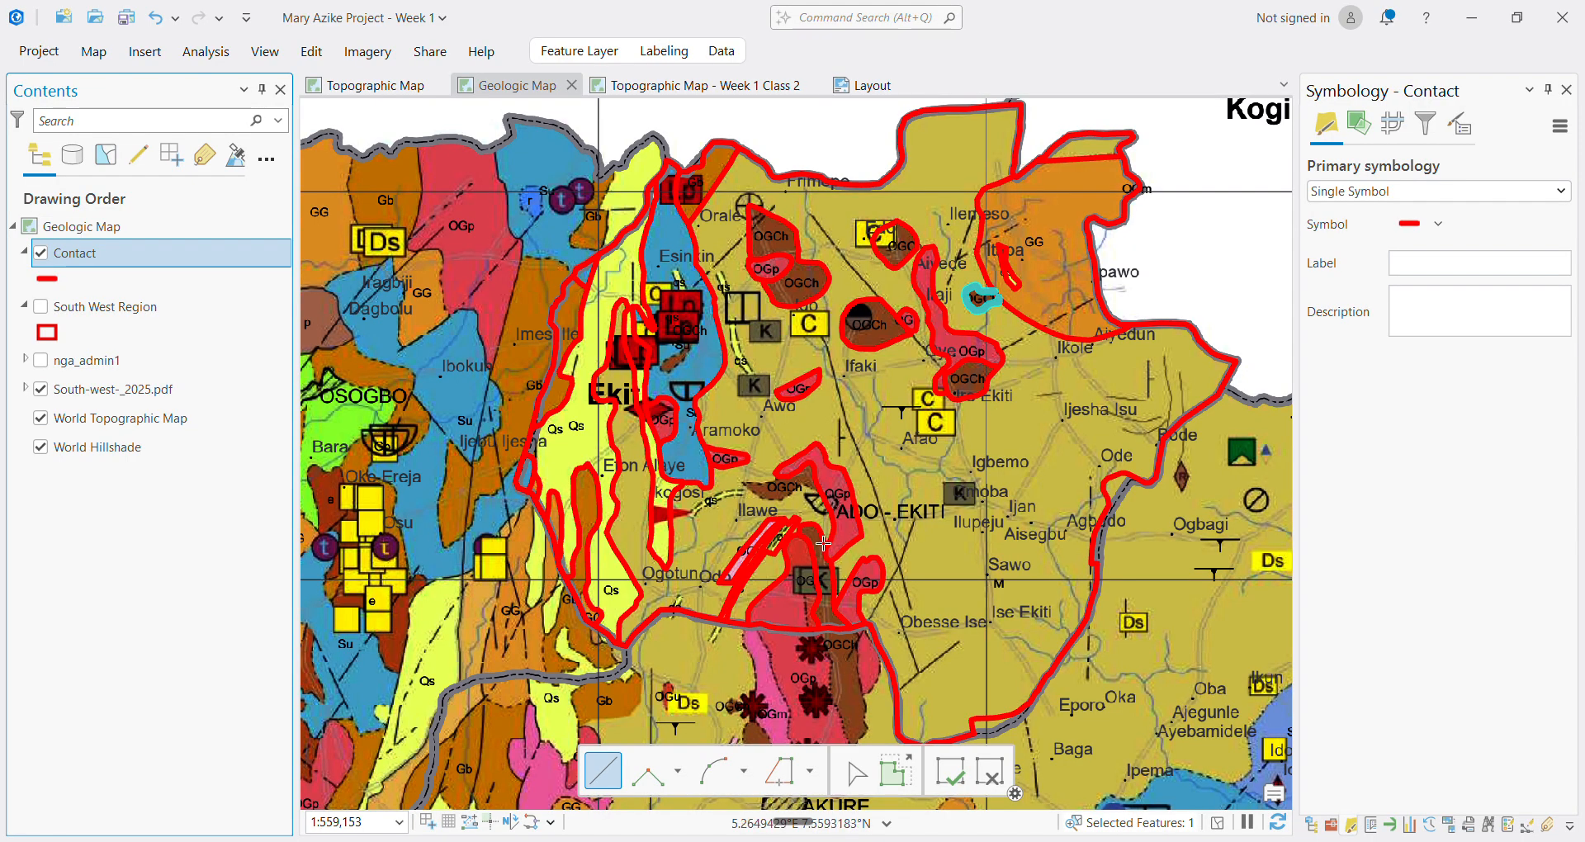
scroll(596, 594, up, 5)
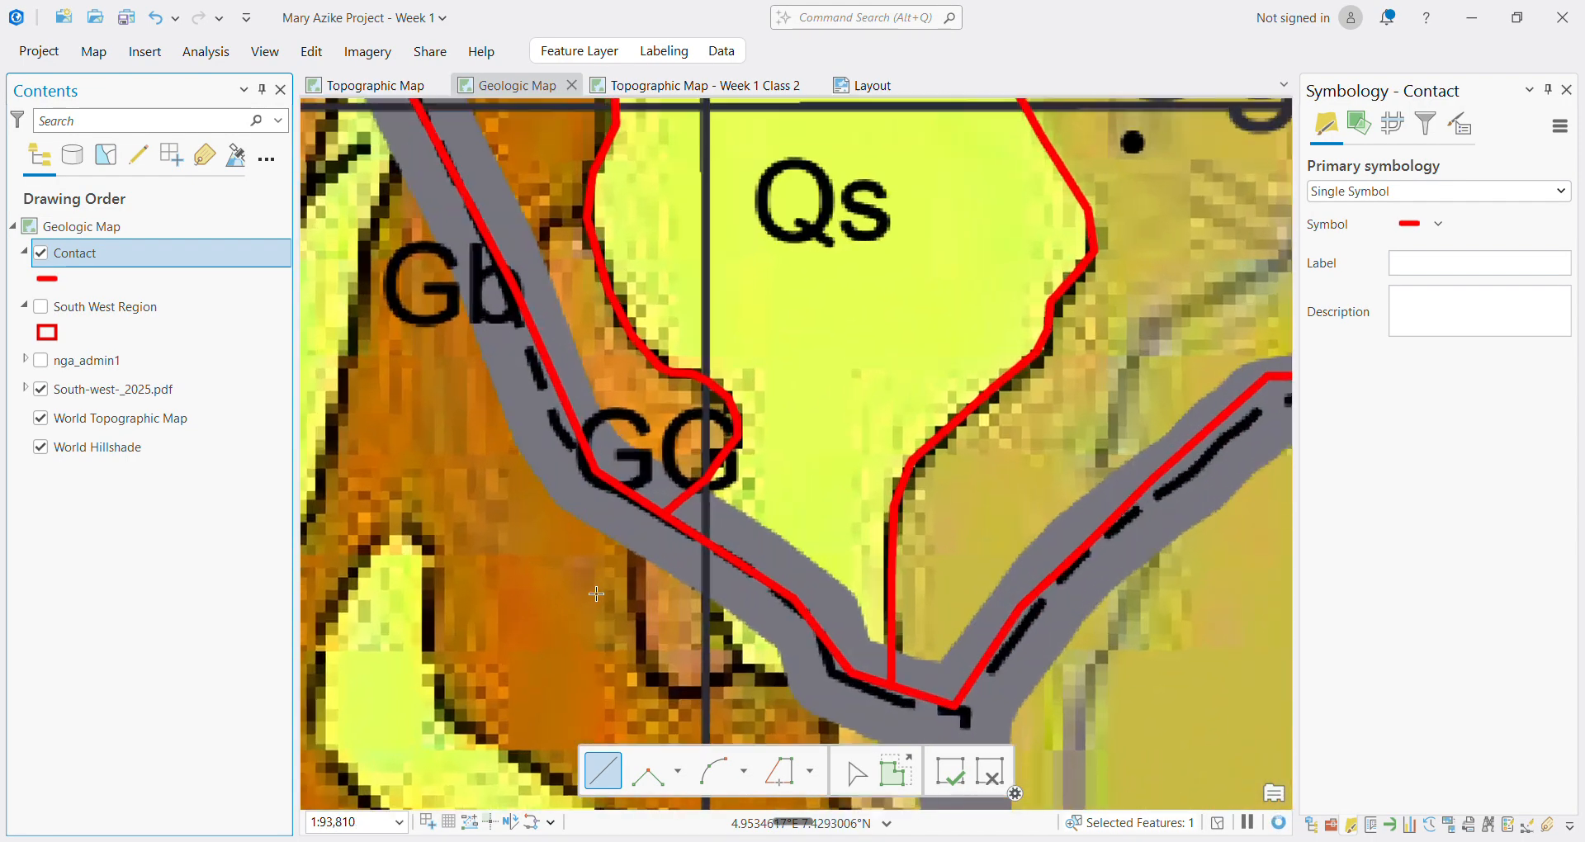
scroll(596, 593, up, 3)
scroll(783, 243, up, 3)
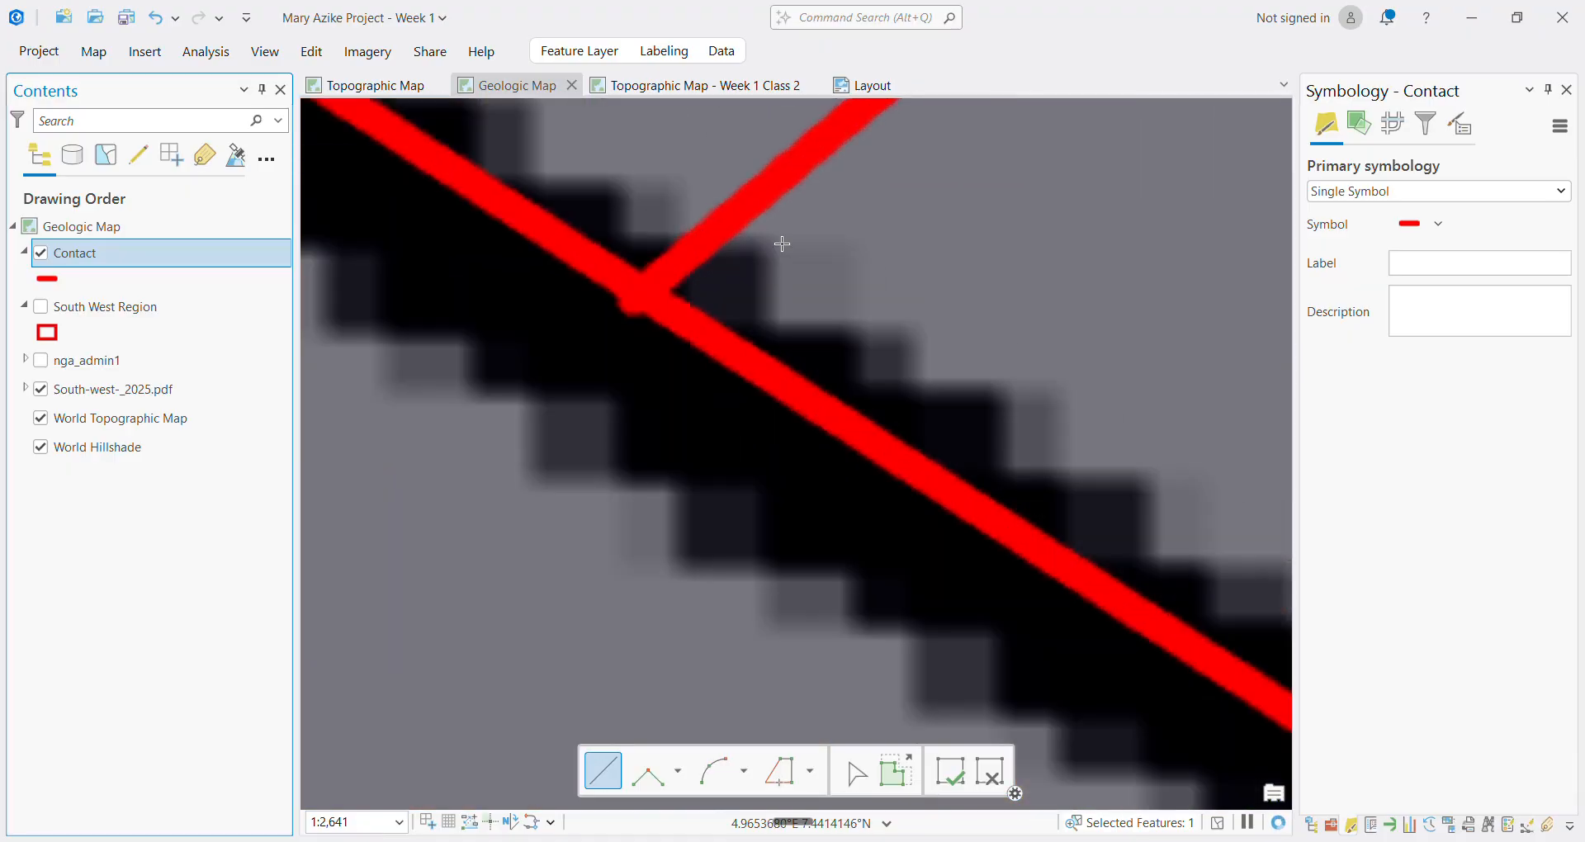
scroll(697, 255, down, 8)
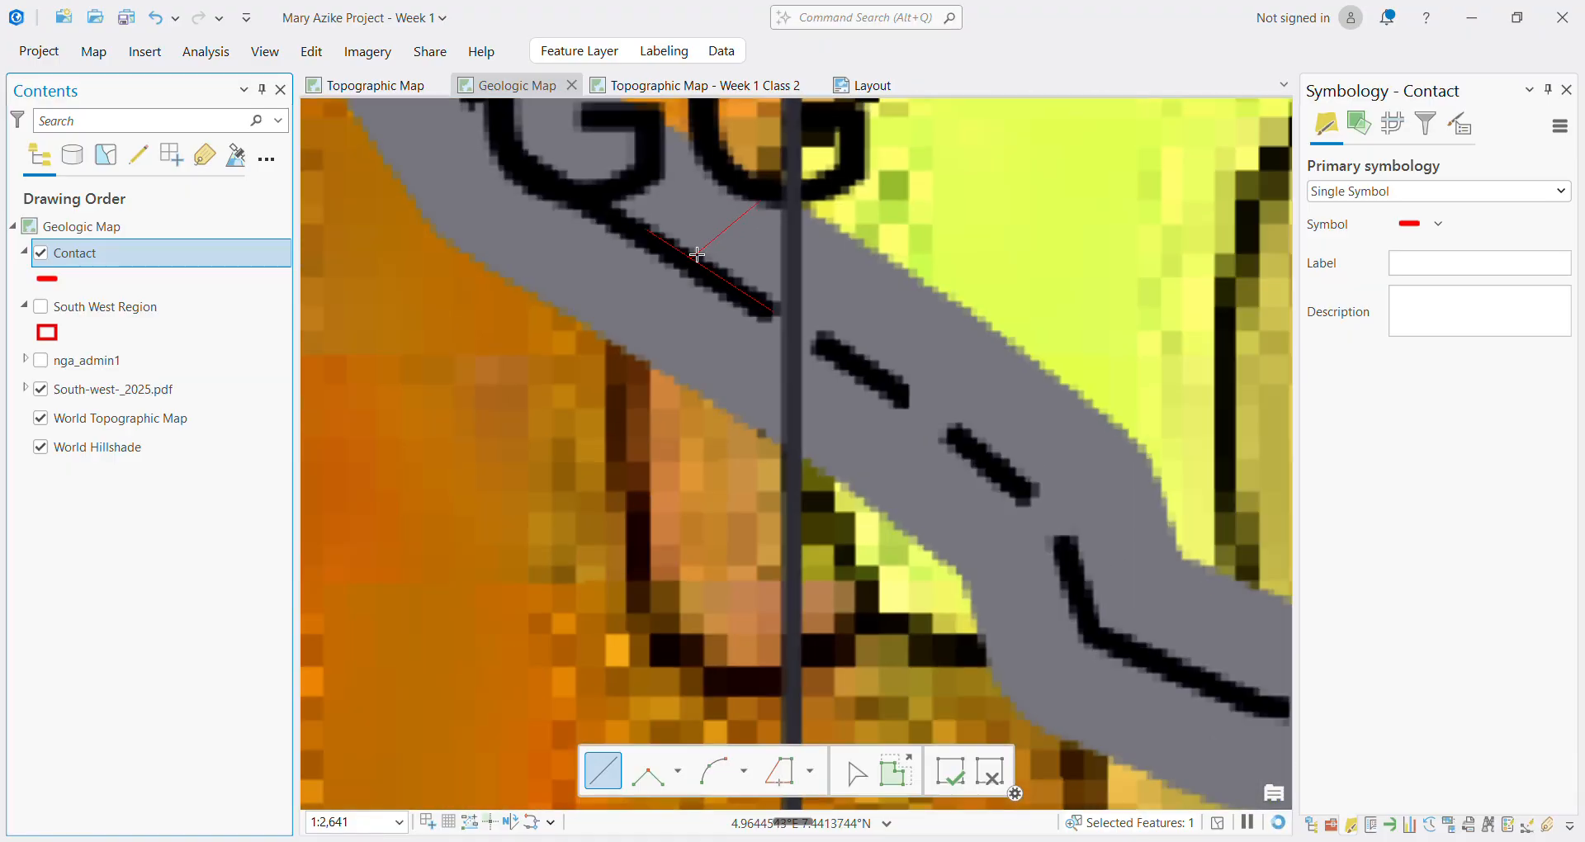
scroll(790, 308, up, 5)
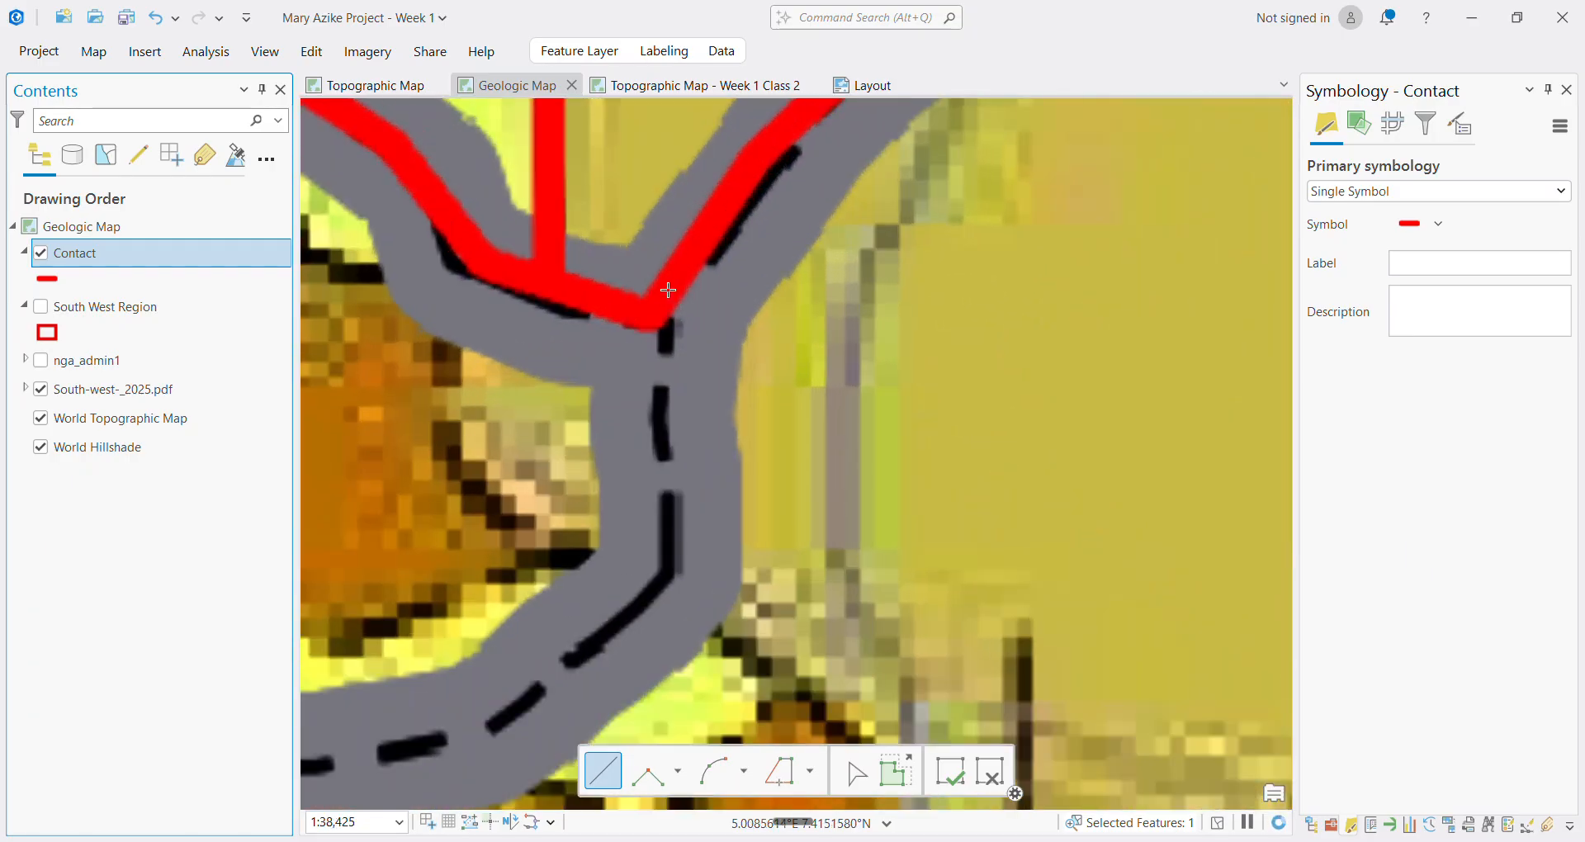
scroll(444, 330, up, 3)
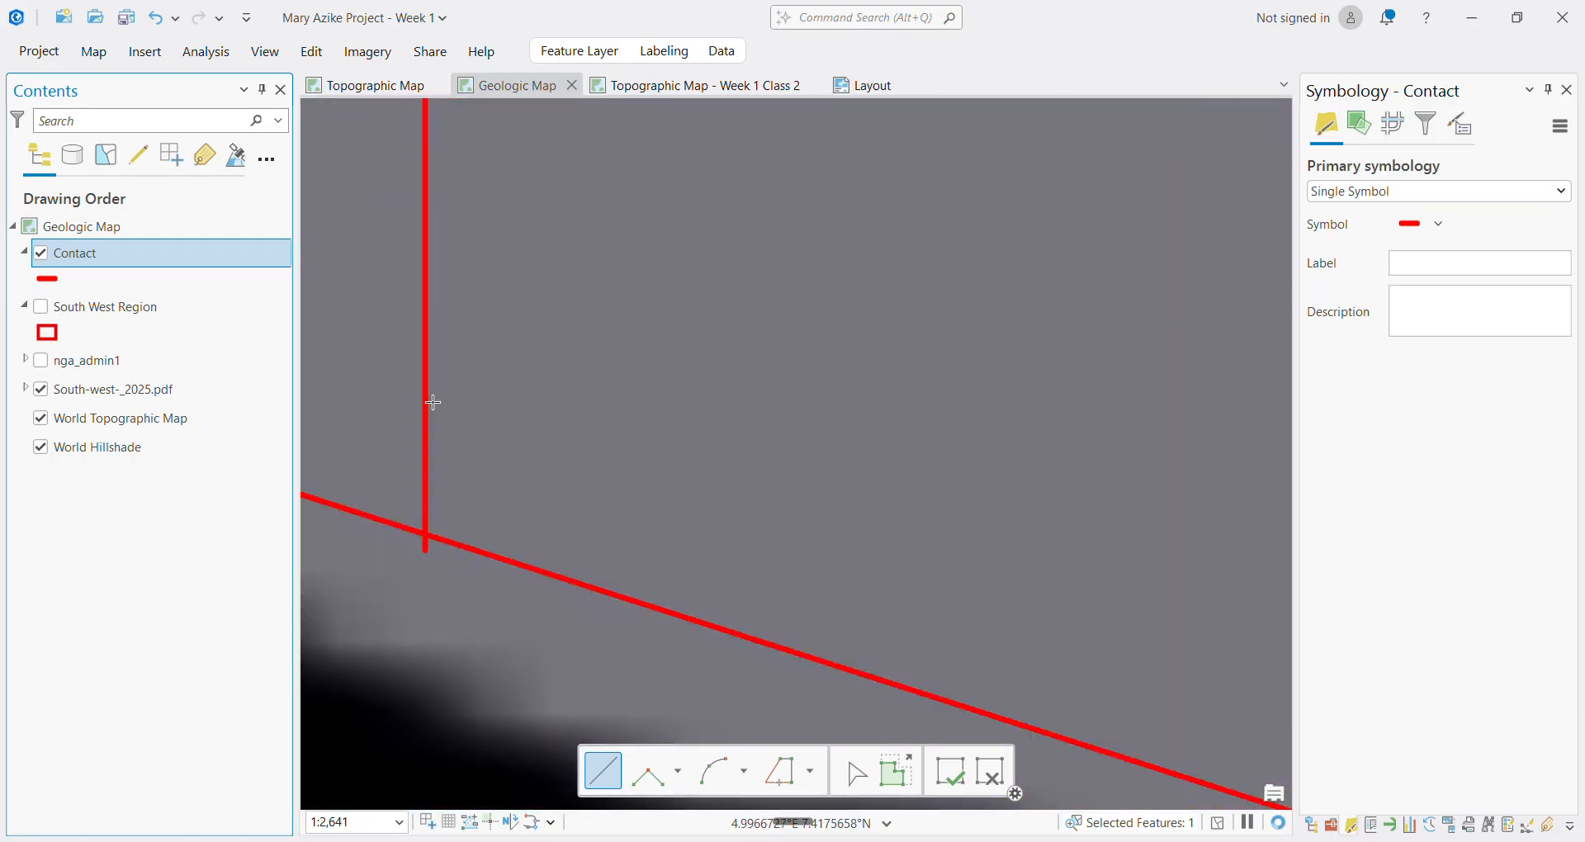
Save all edits made to the Contact layer
scroll(750, 478, down, 7)
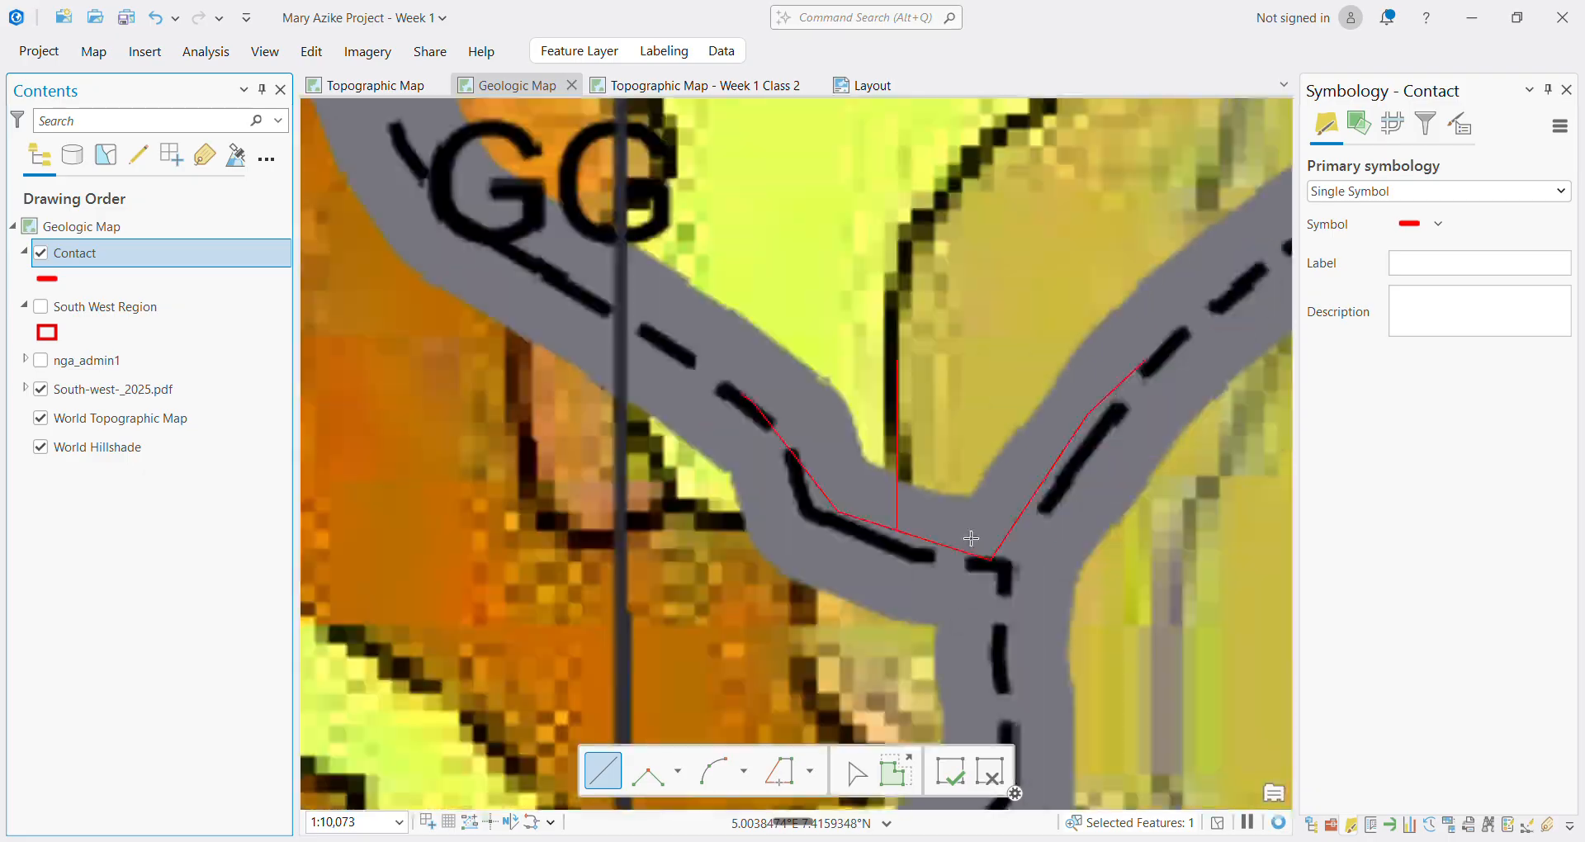
scroll(971, 537, down, 5)
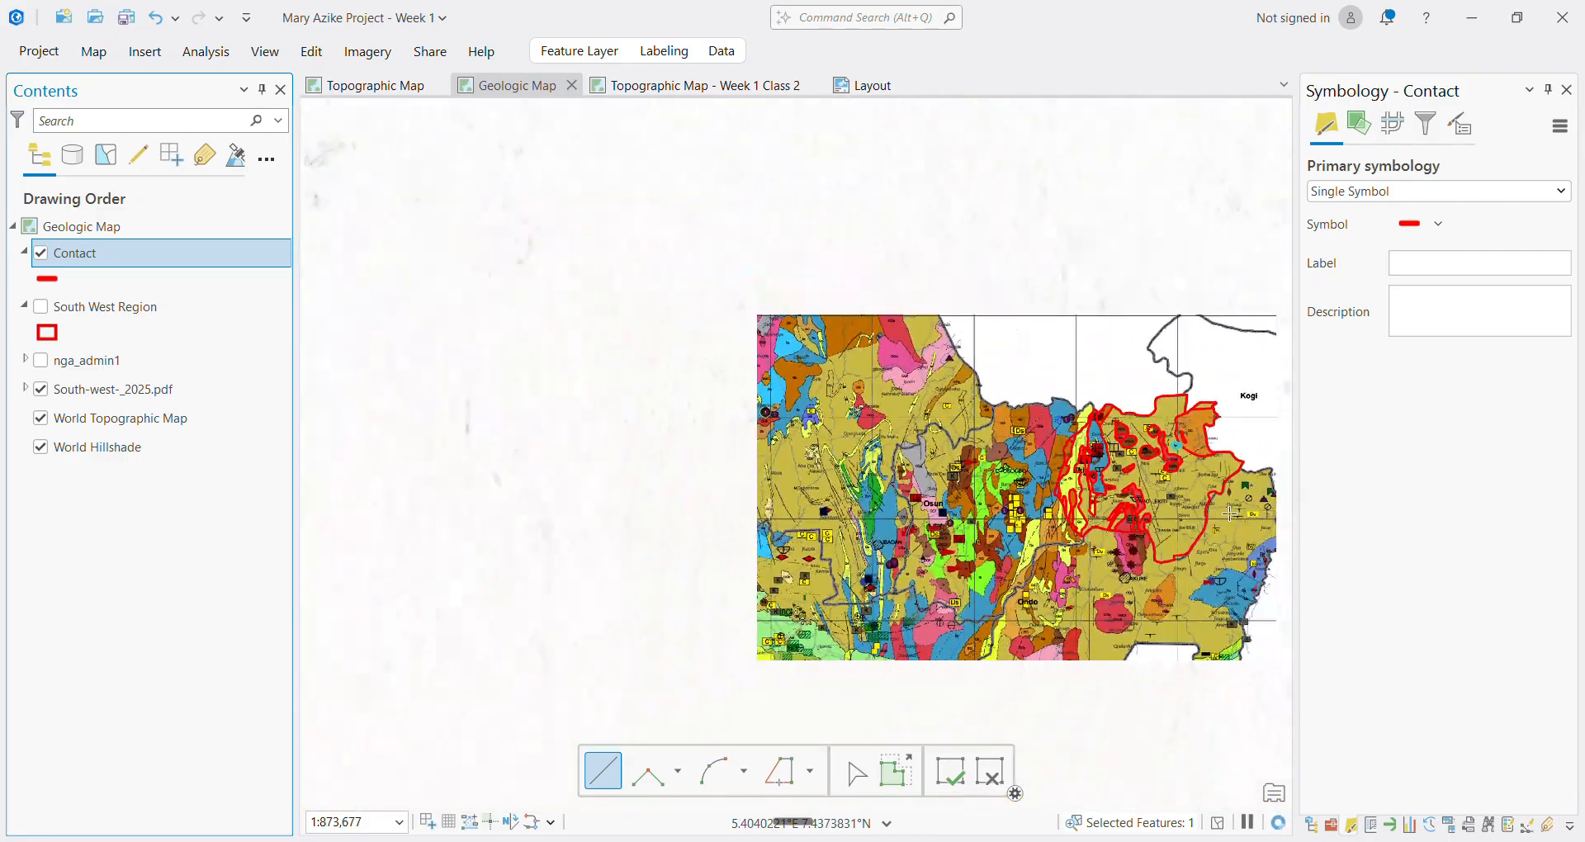
scroll(1252, 506, up, 3)
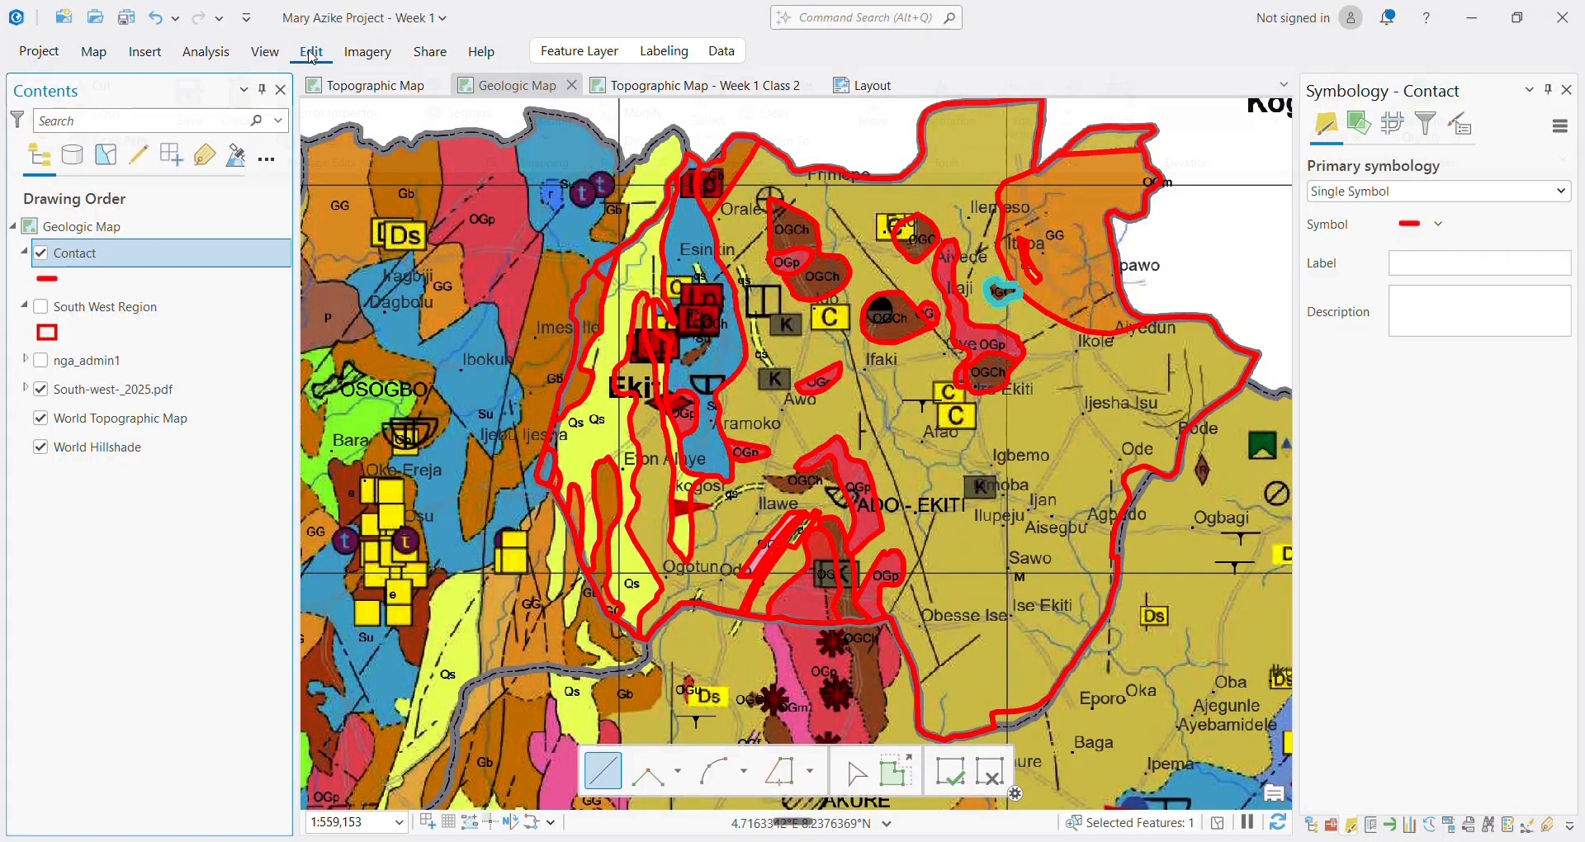
click(312, 51)
click(189, 99)
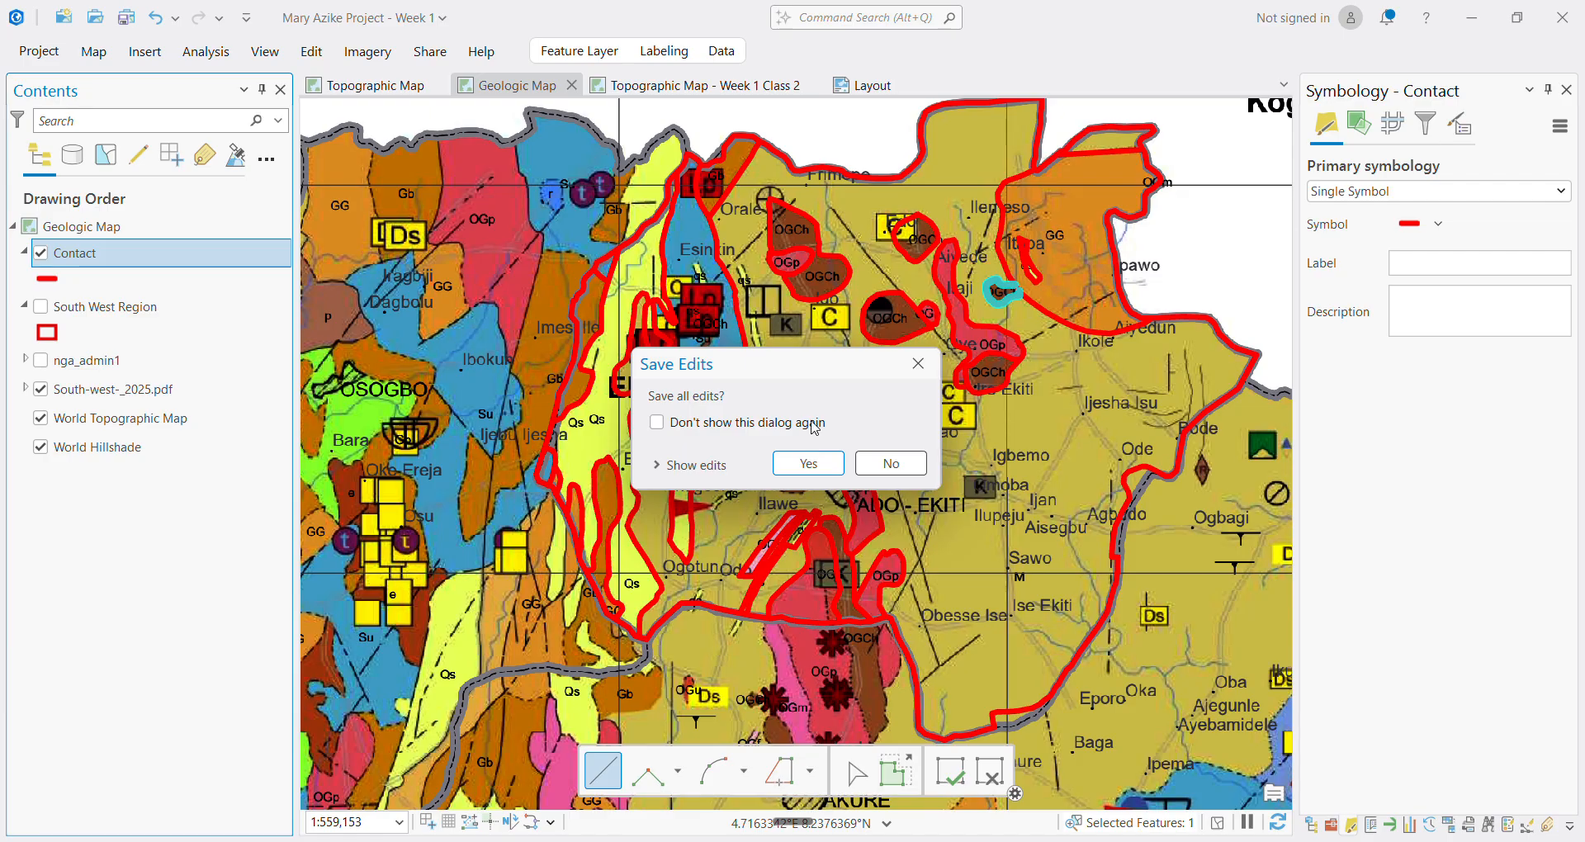
drag(768, 376, 819, 294)
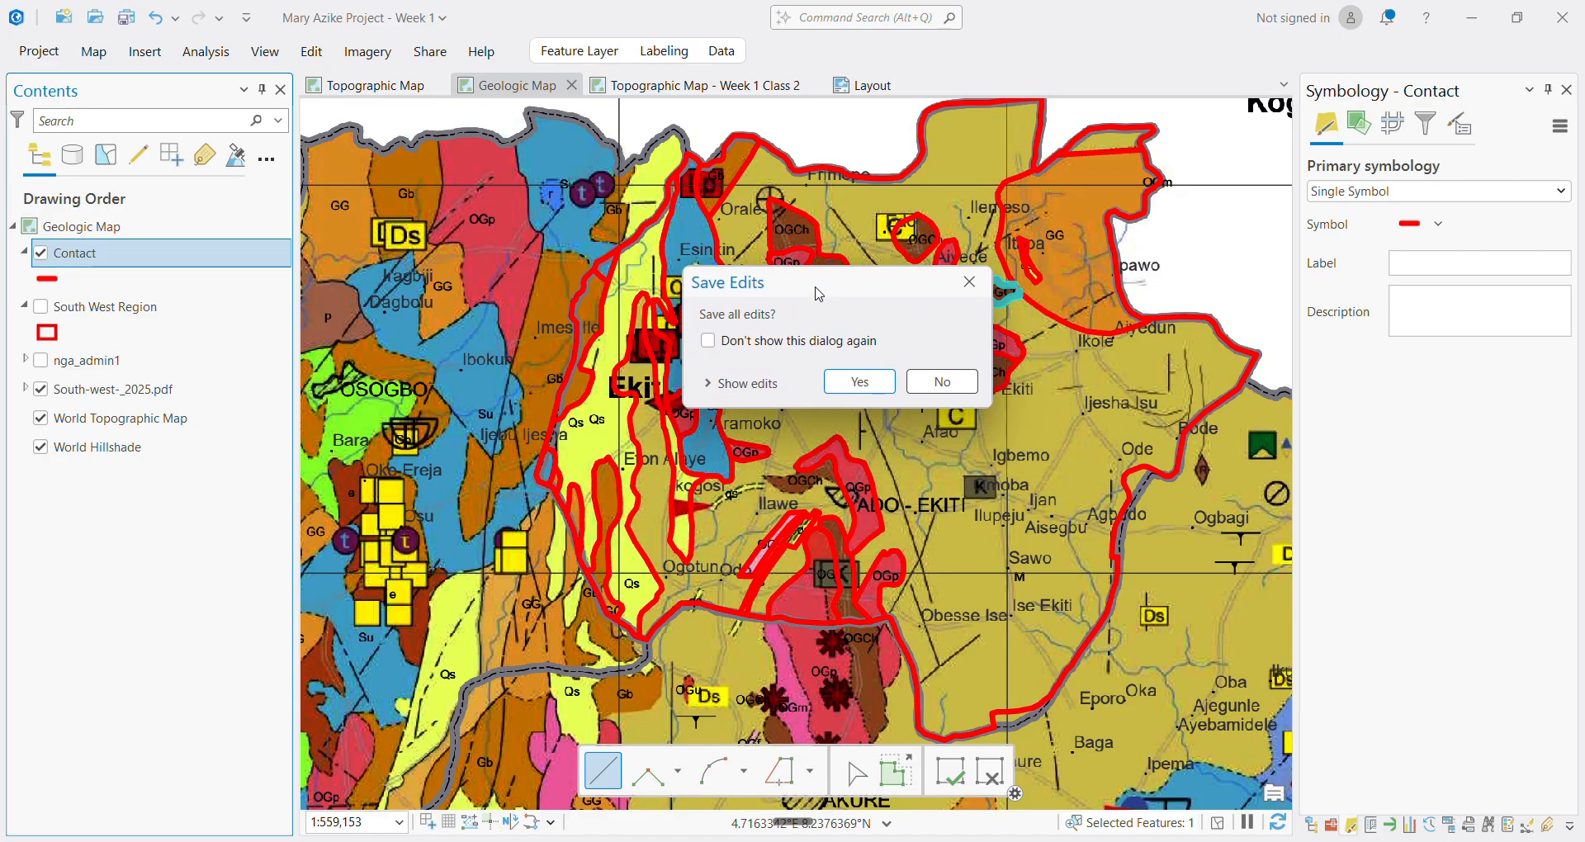
click(856, 386)
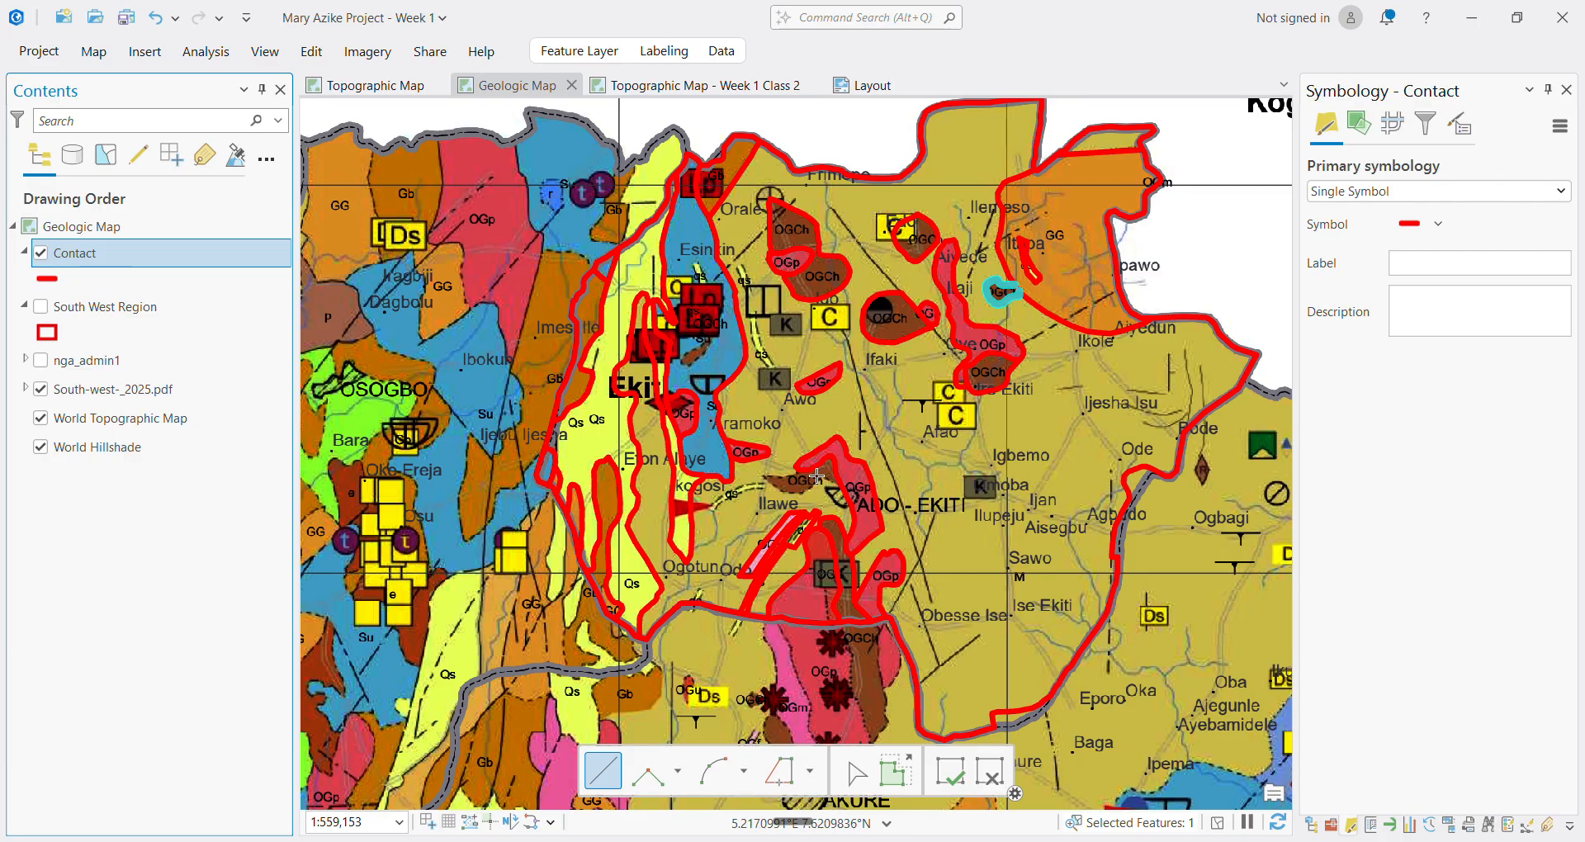
Start a contact line at the OGp boundary west of Ado-Ekiti and trace the southeastern edge of the adjoining OGCh body
scroll(815, 474, up, 10)
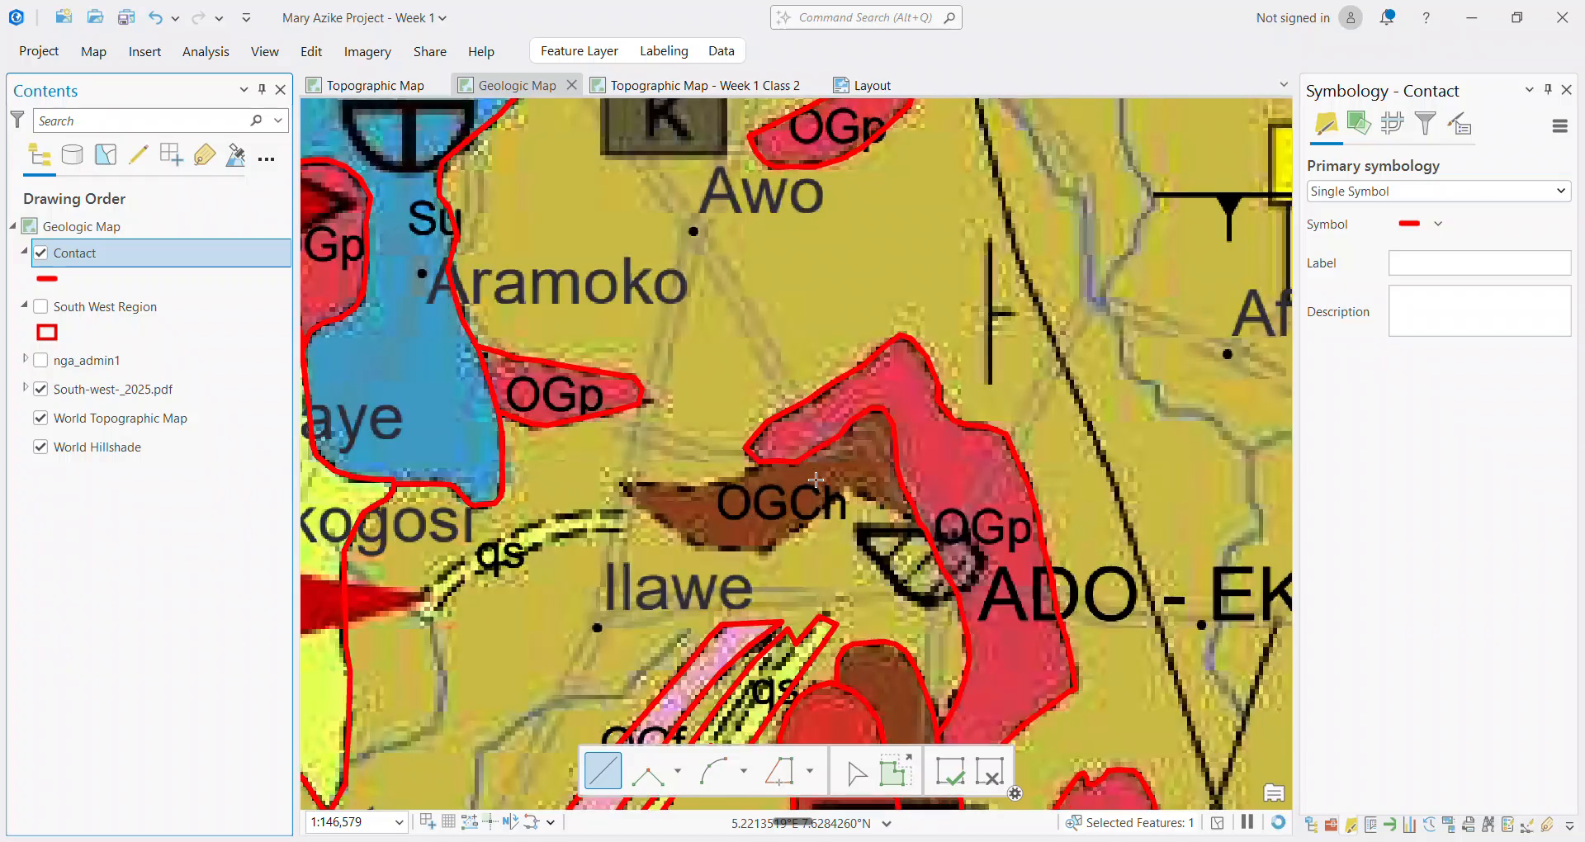
scroll(839, 535, down, 3)
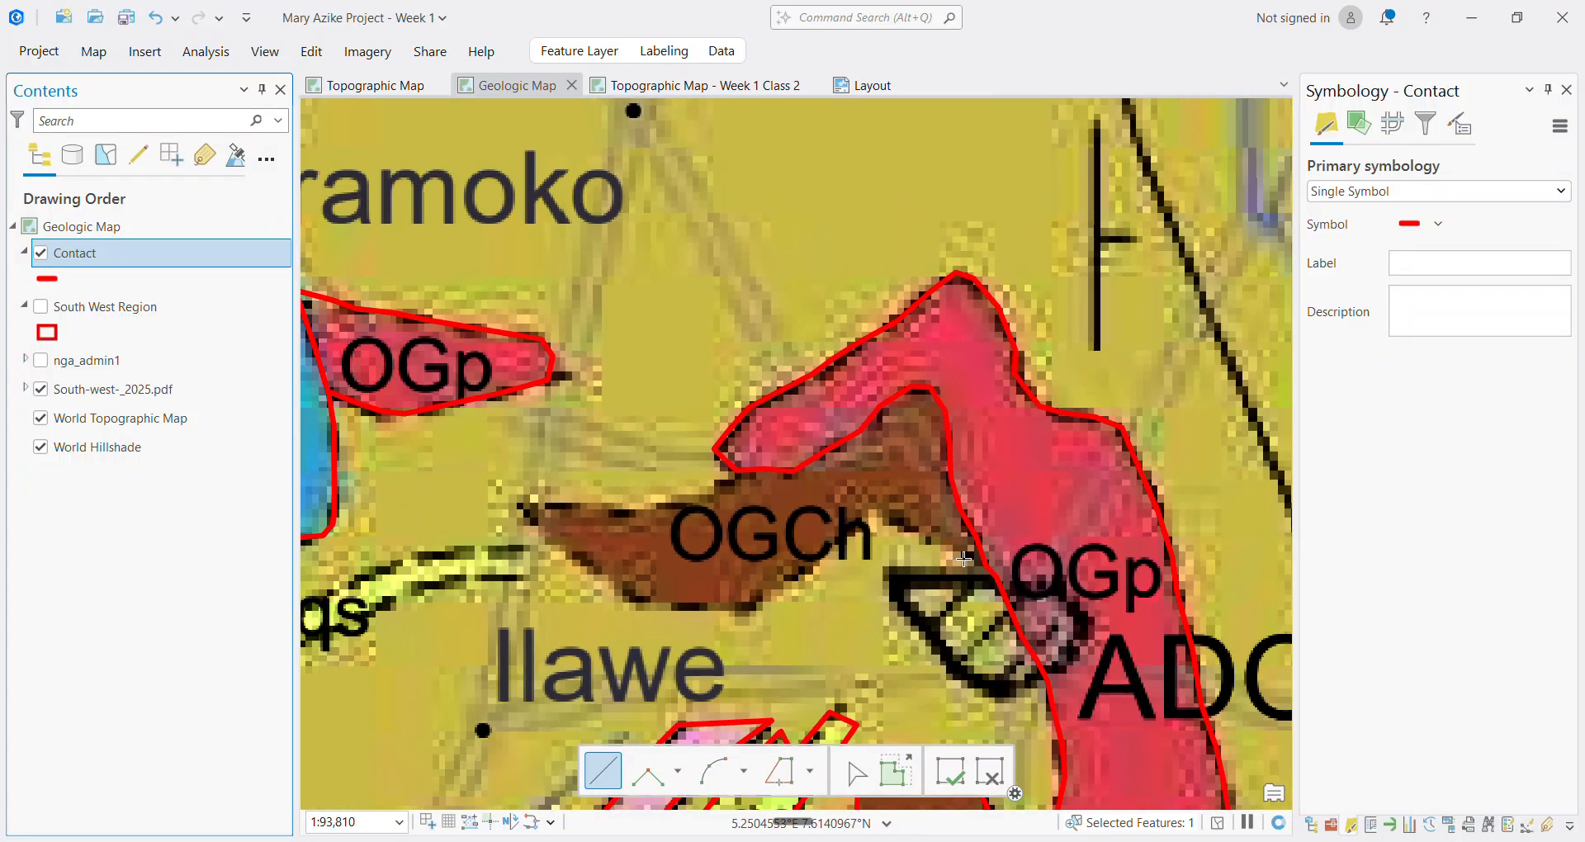
scroll(1006, 567, up, 5)
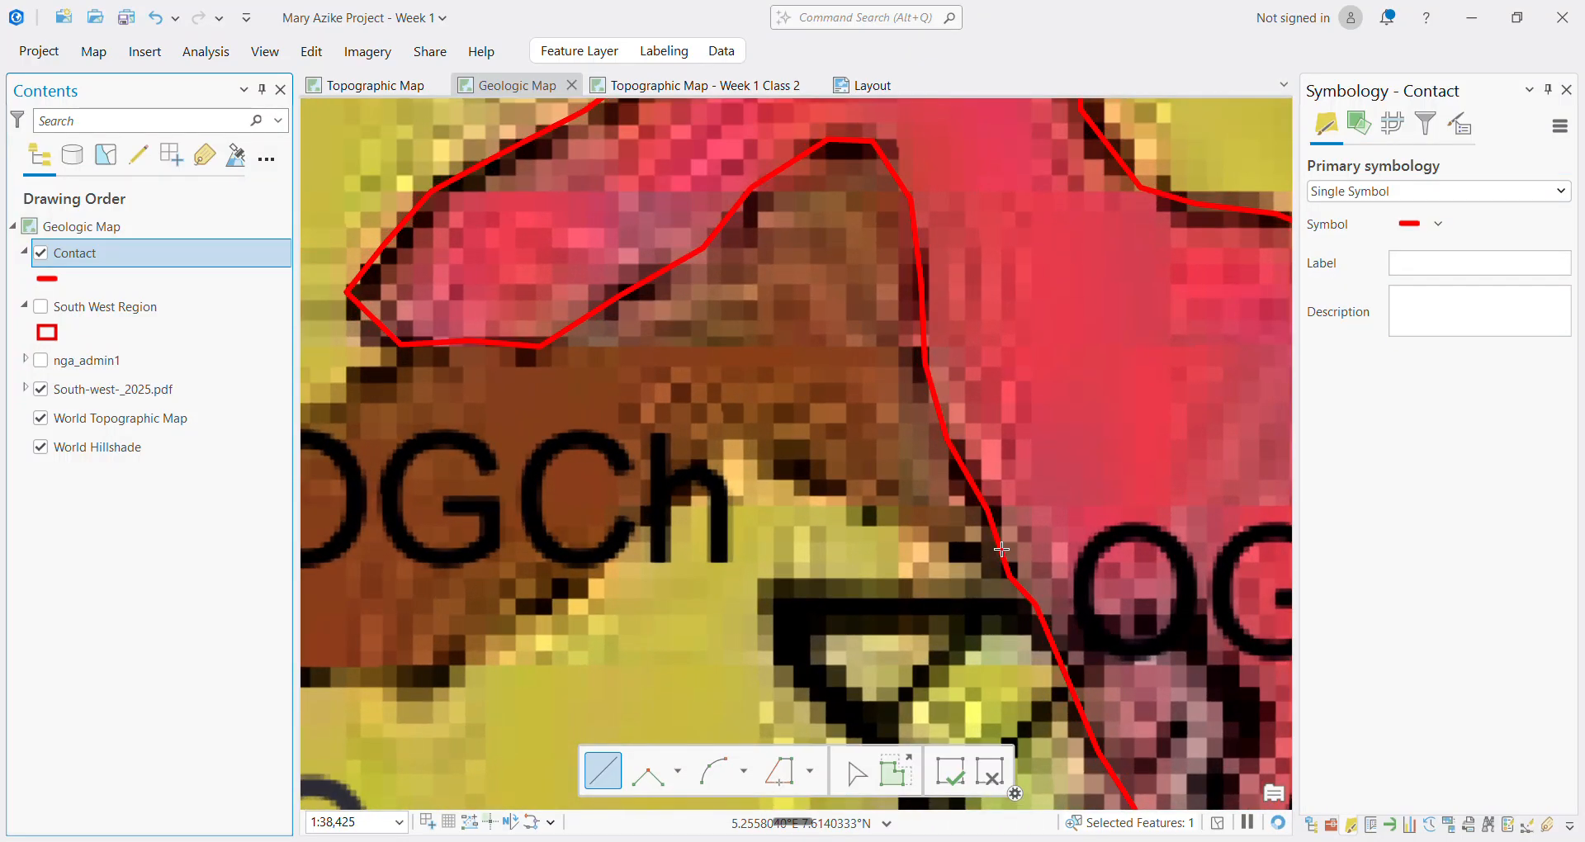
click(1000, 548)
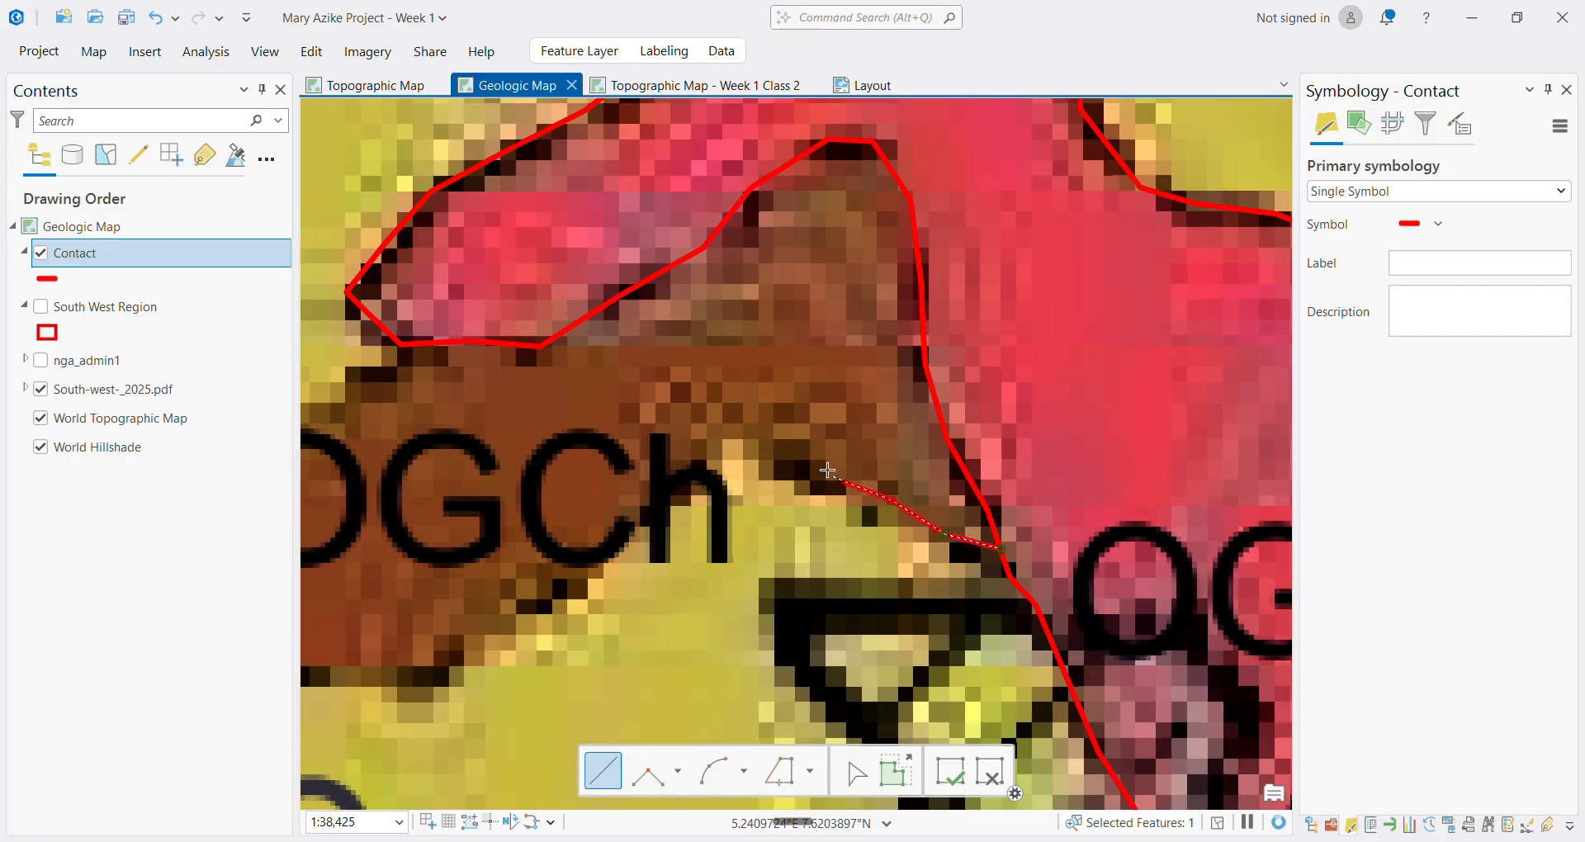
click(818, 464)
click(763, 454)
click(725, 455)
click(687, 475)
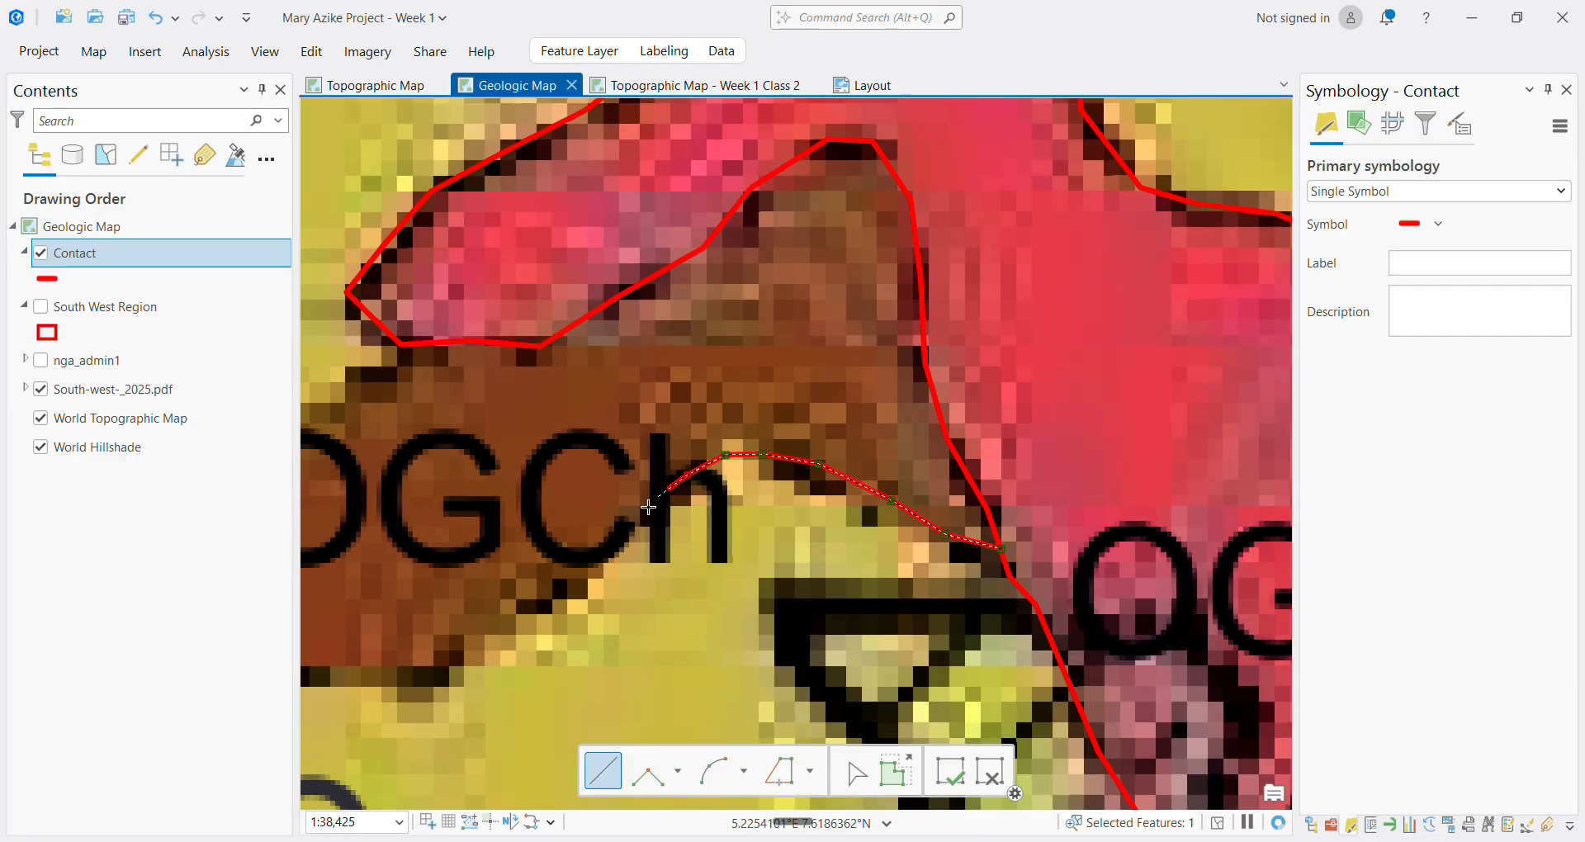
click(618, 538)
click(559, 588)
click(511, 643)
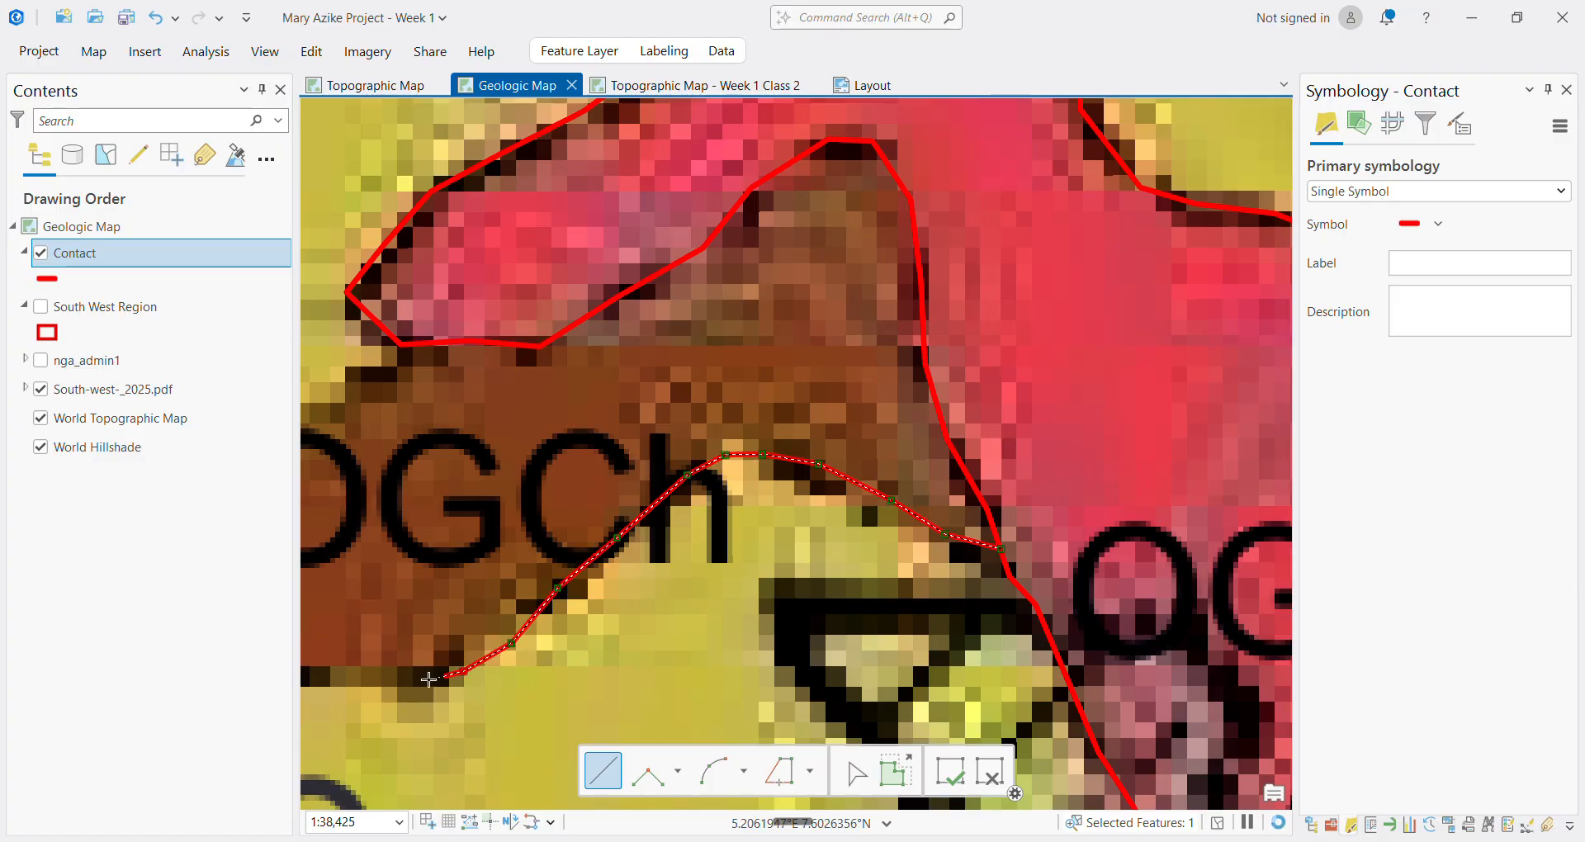
Carry the contact line along the southern edge of the OGCh body north of Ilawe to its western tip
scroll(417, 673, down, 10)
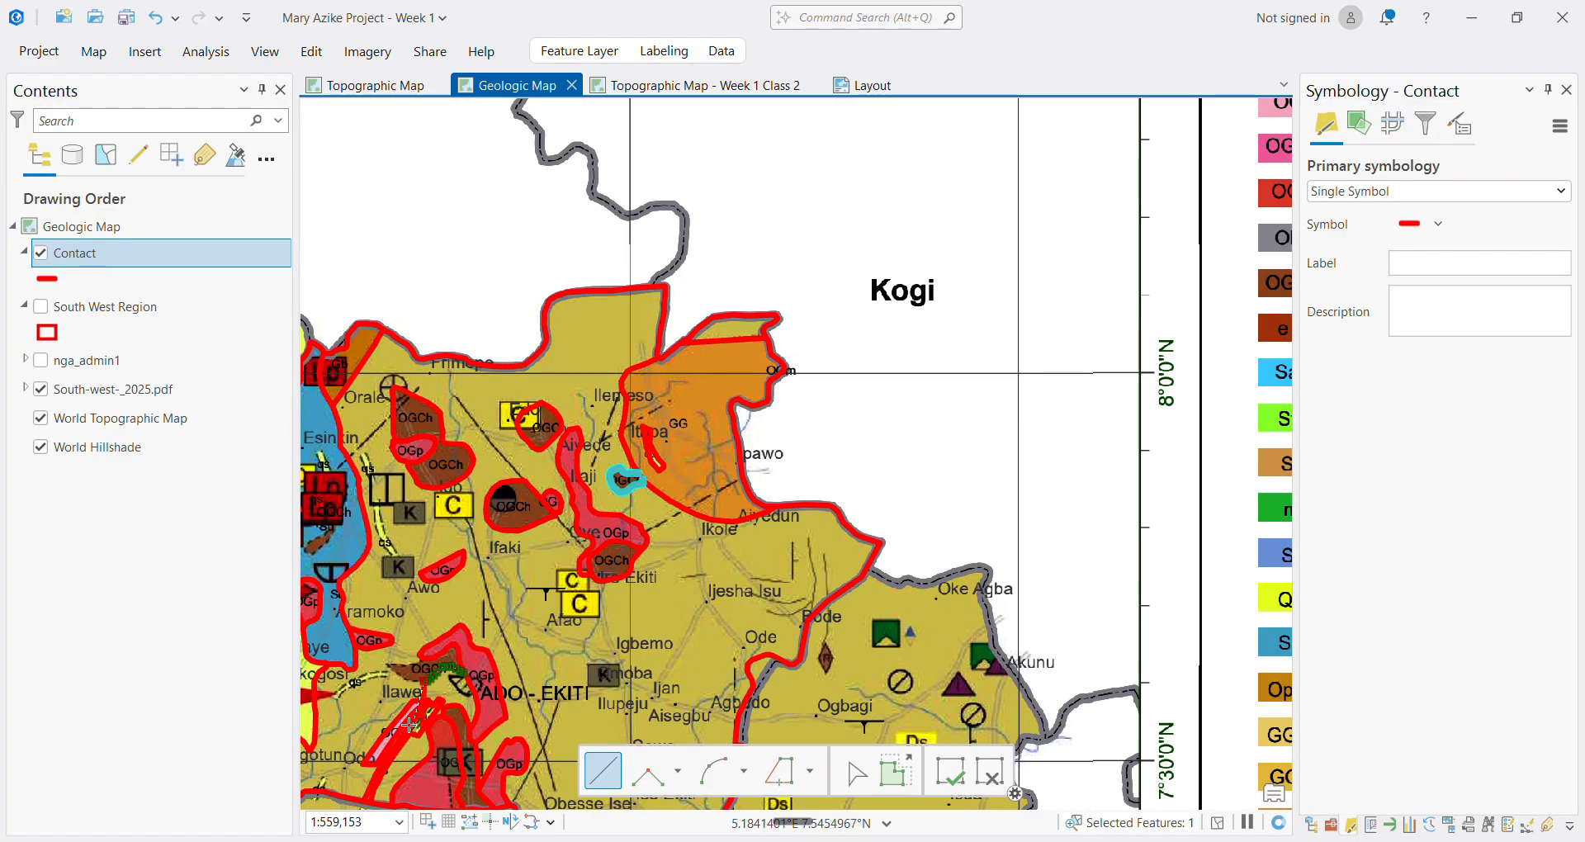
scroll(411, 724, up, 10)
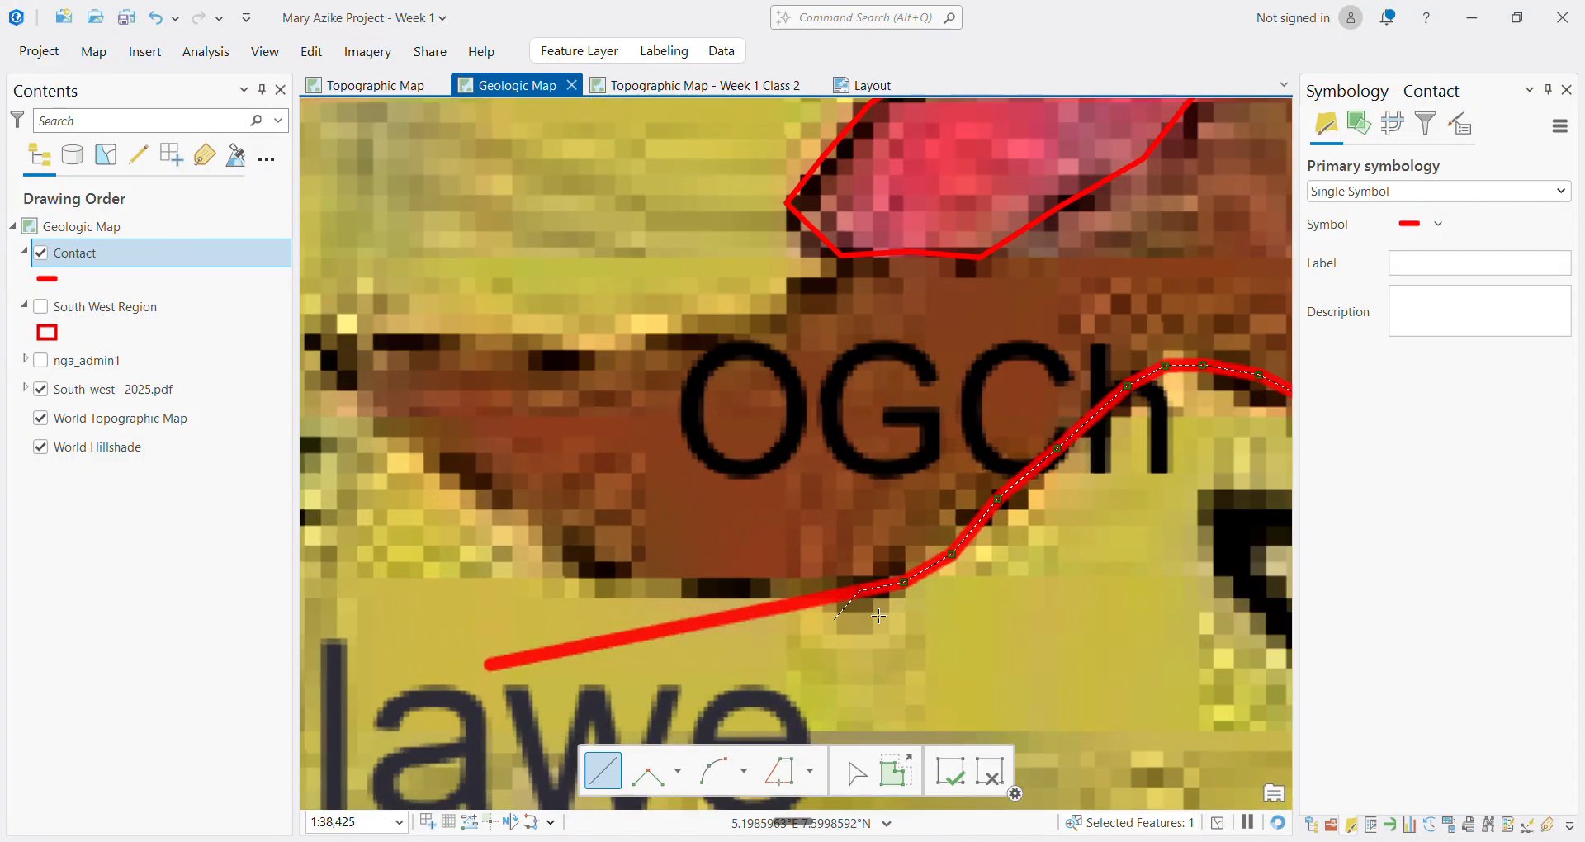
click(788, 587)
click(653, 580)
click(544, 556)
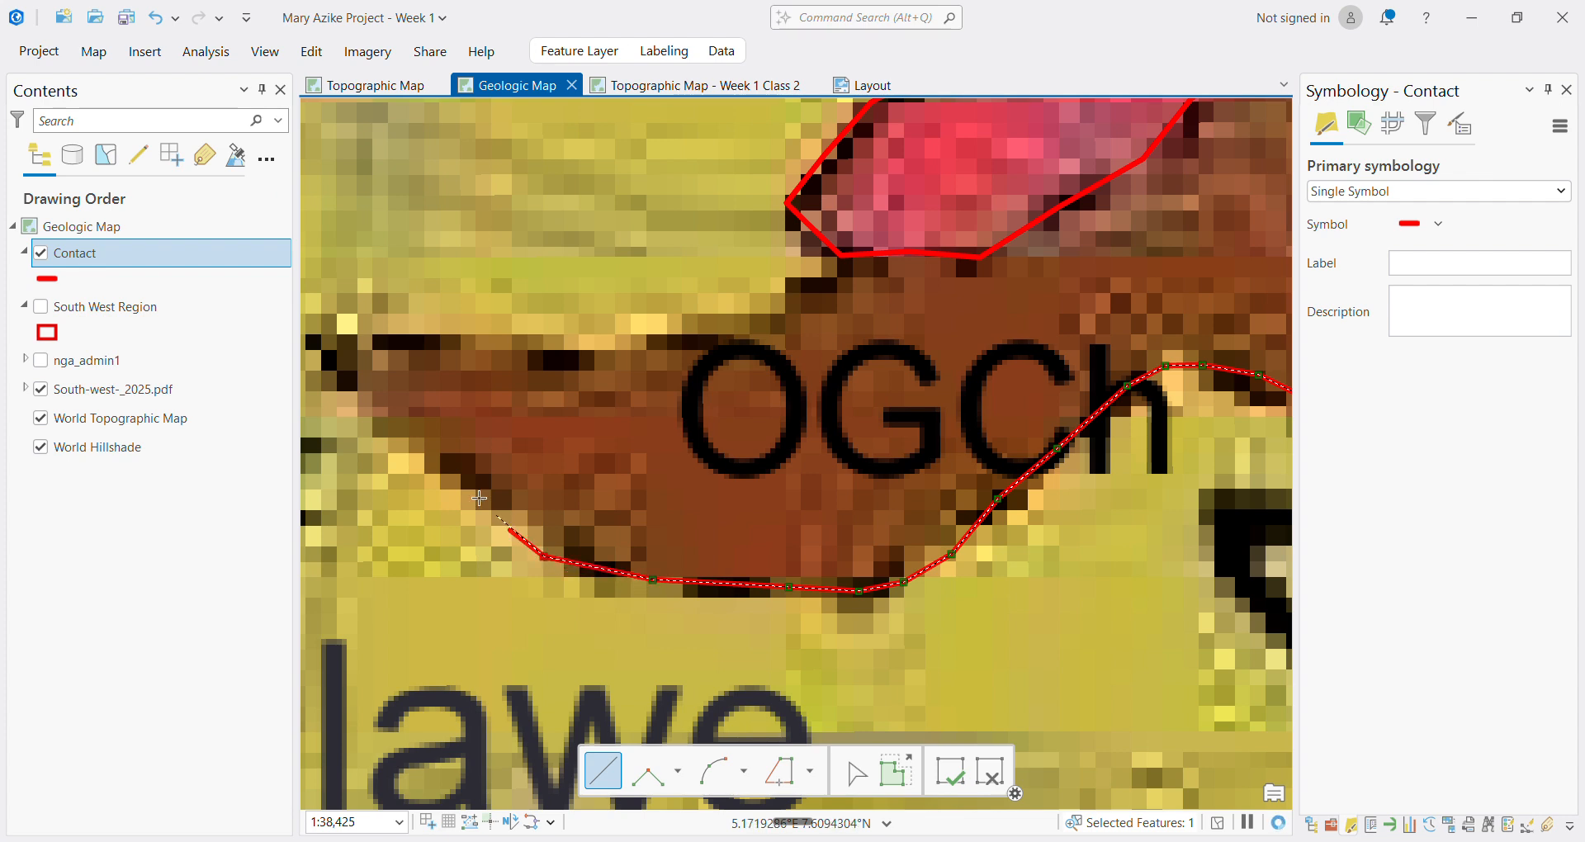
click(454, 488)
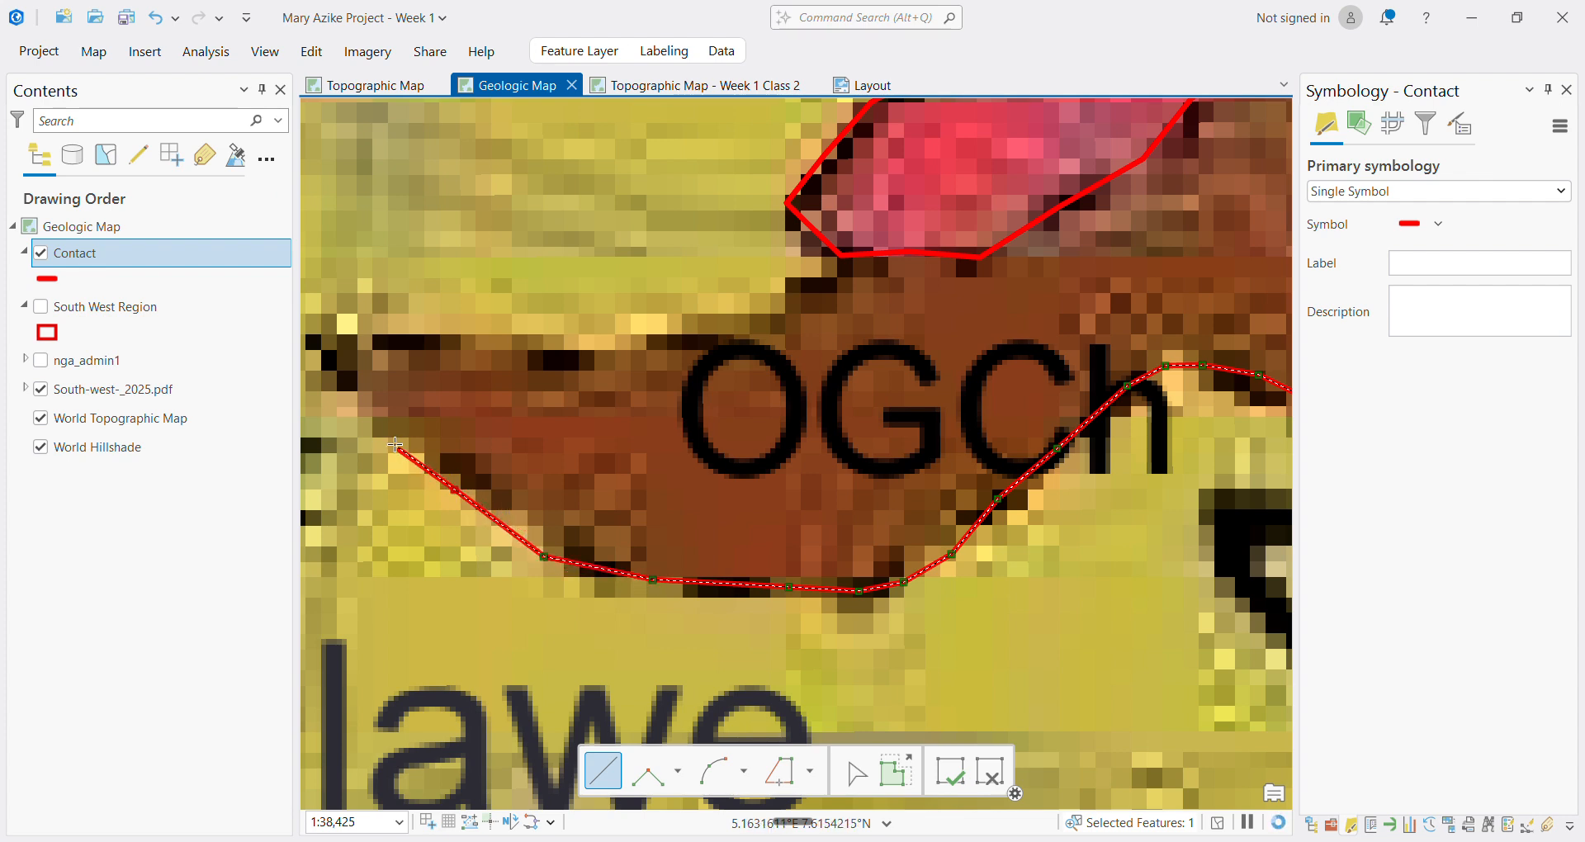
scroll(351, 398, down, 5)
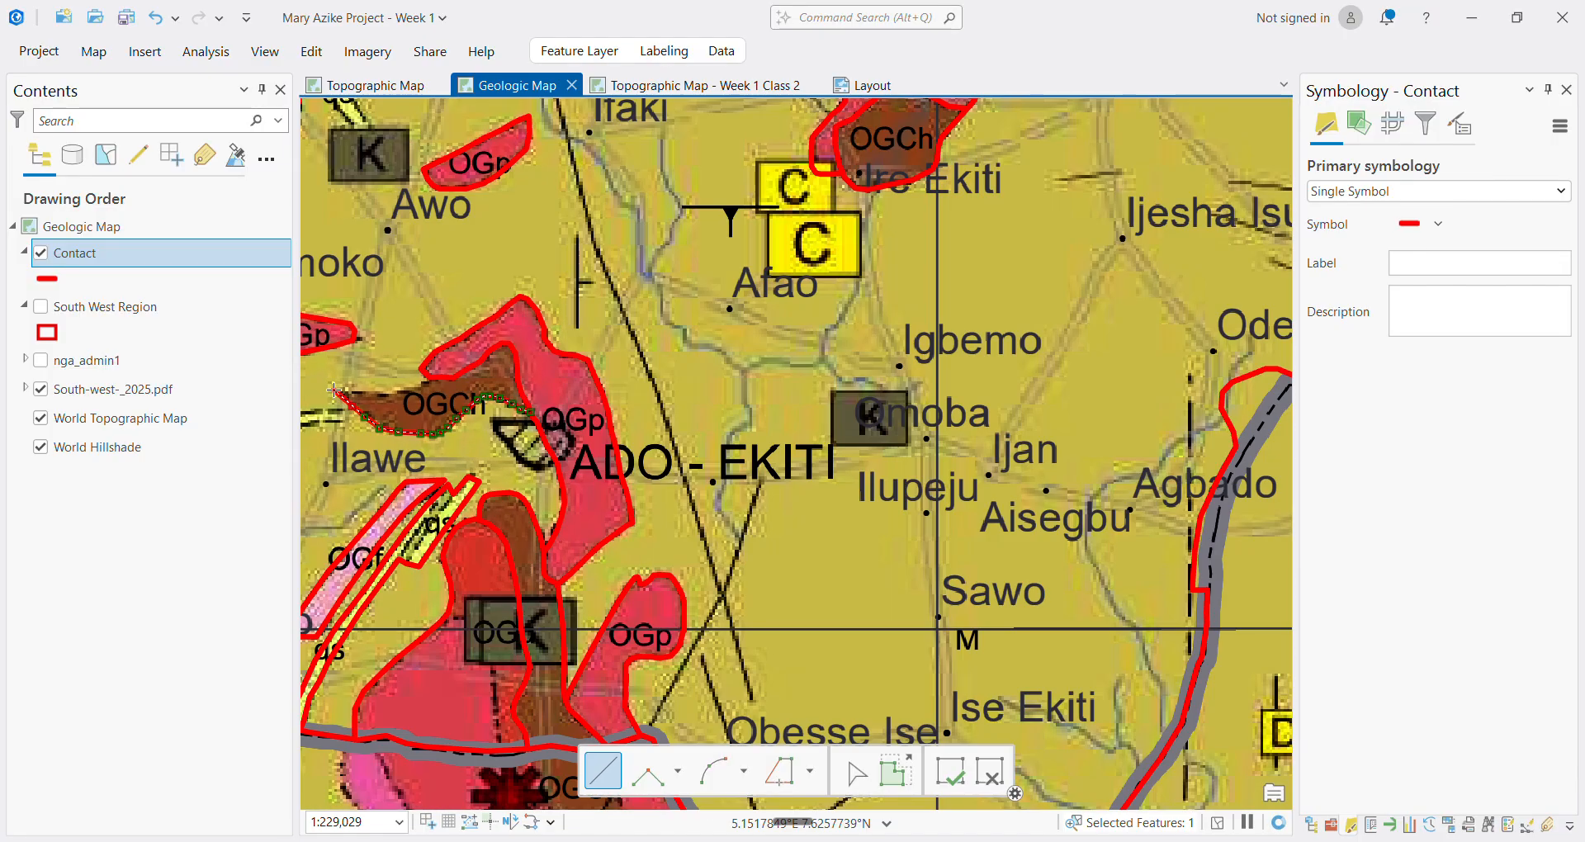
scroll(388, 441, up, 3)
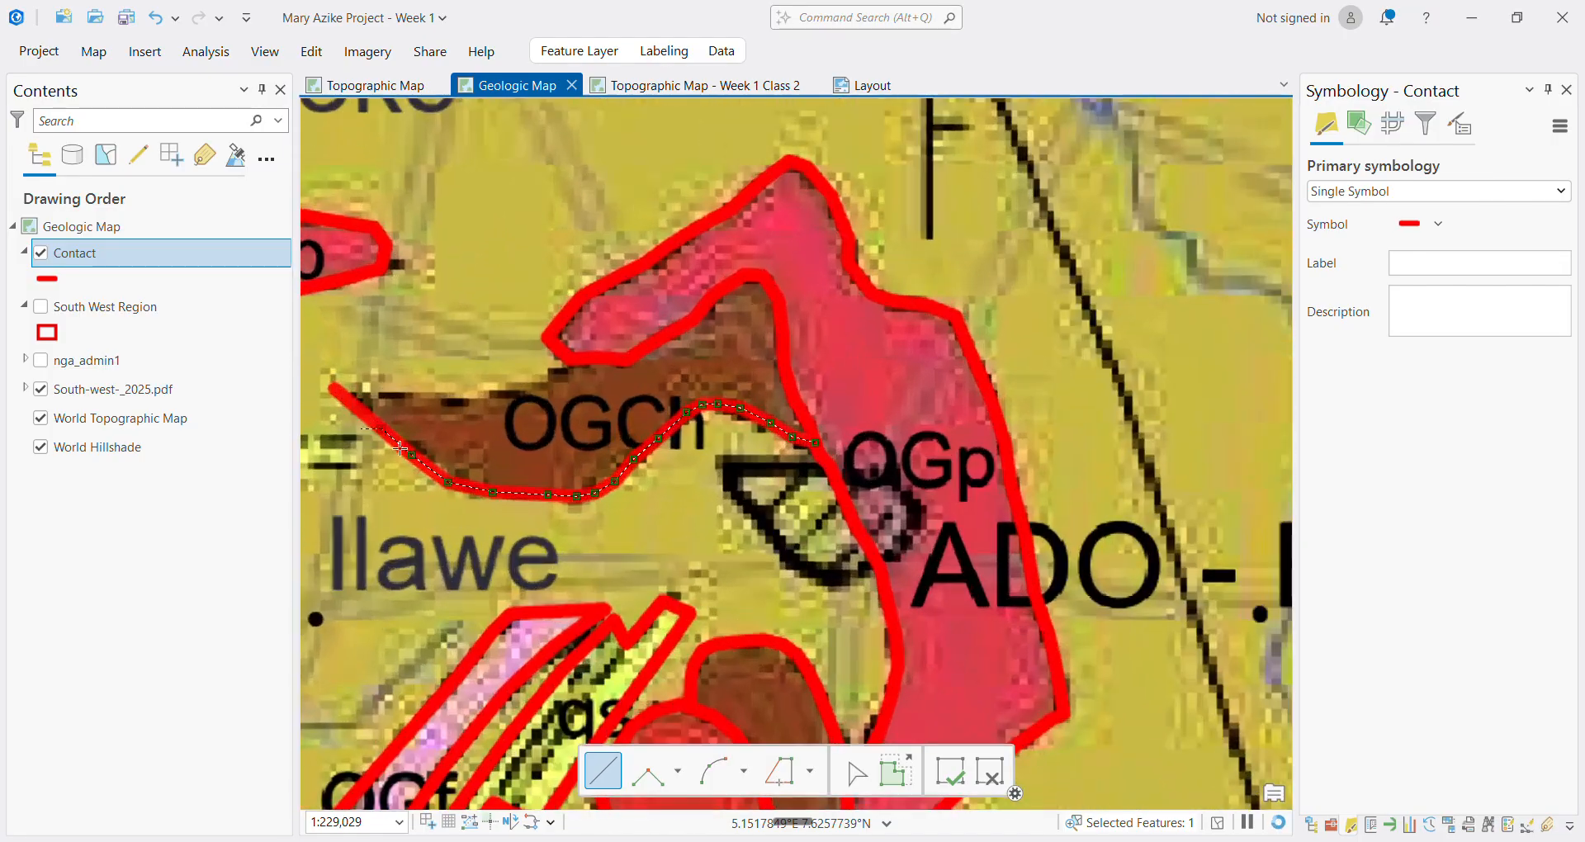
click(336, 394)
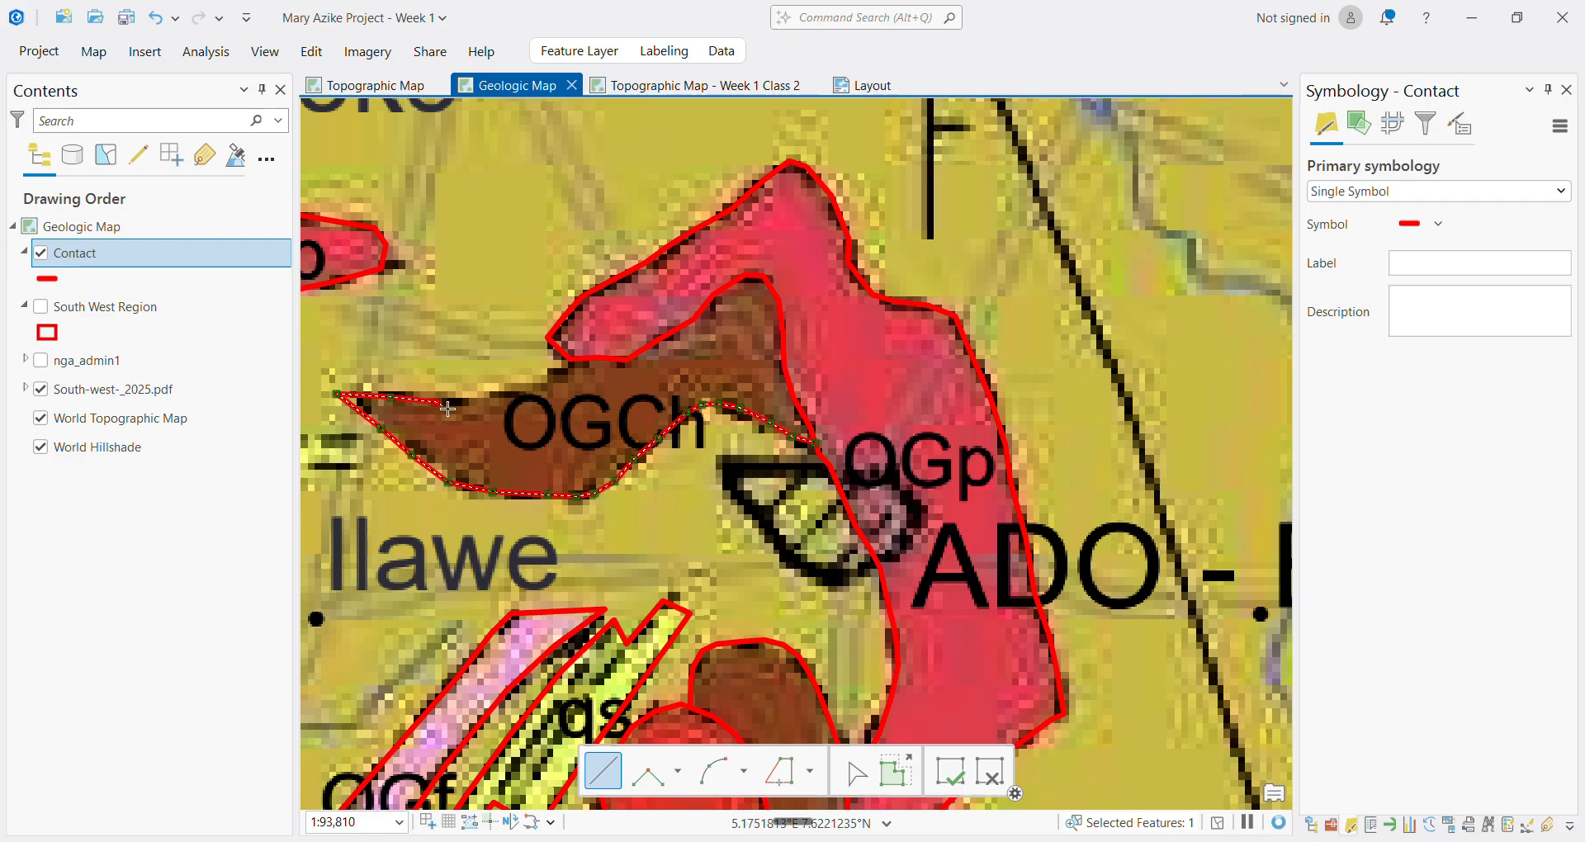
Trace the northern edge of the OGCh body and finish the contact line at the OGp boundary
click(475, 403)
scroll(513, 396, up, 4)
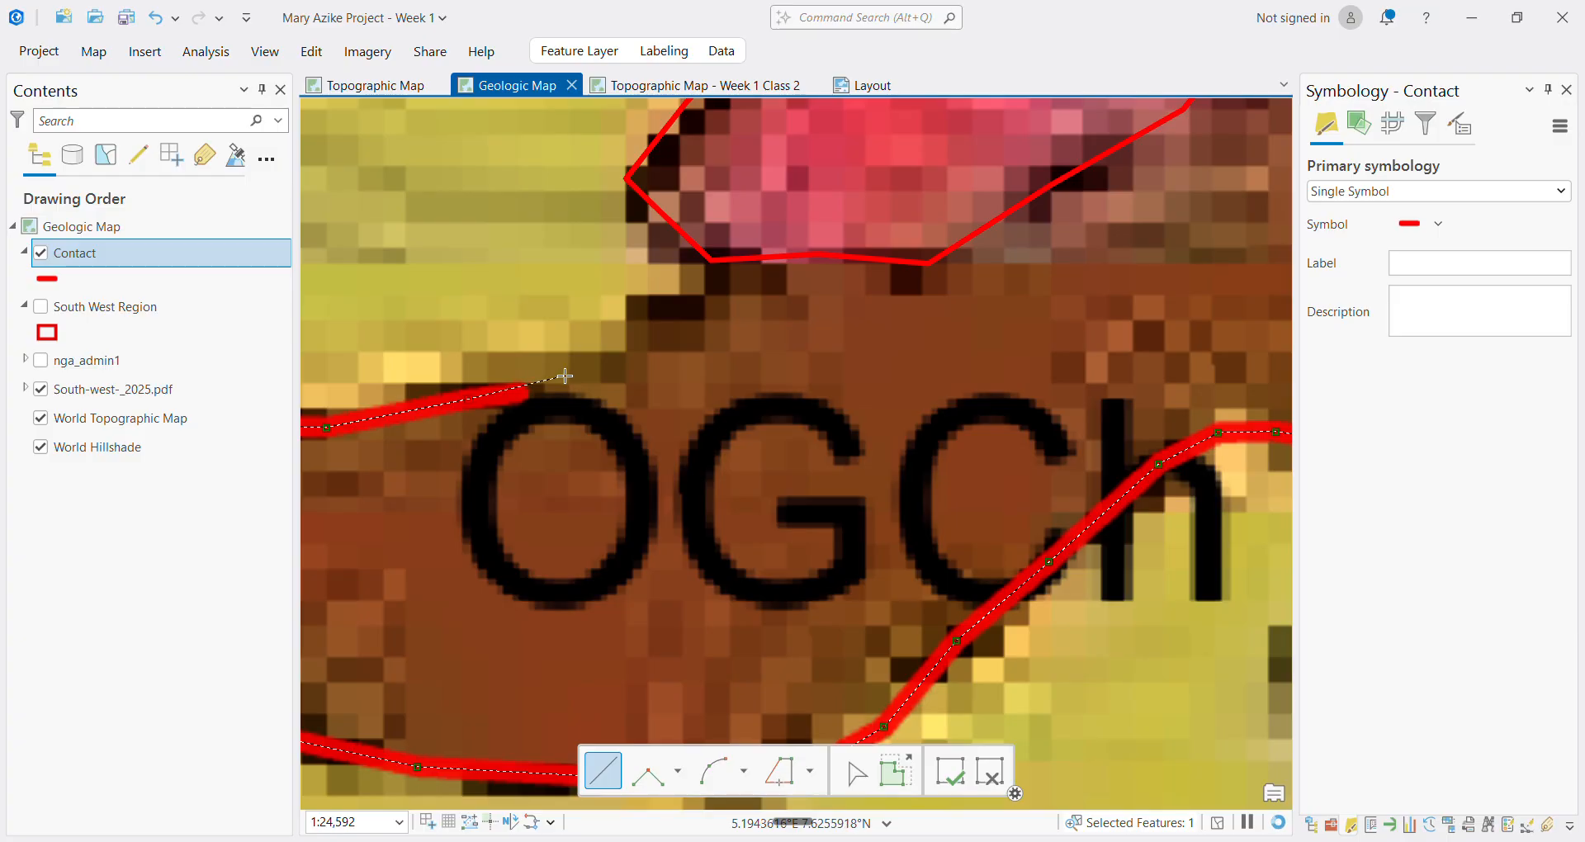
click(565, 376)
click(650, 332)
scroll(703, 279, up, 1)
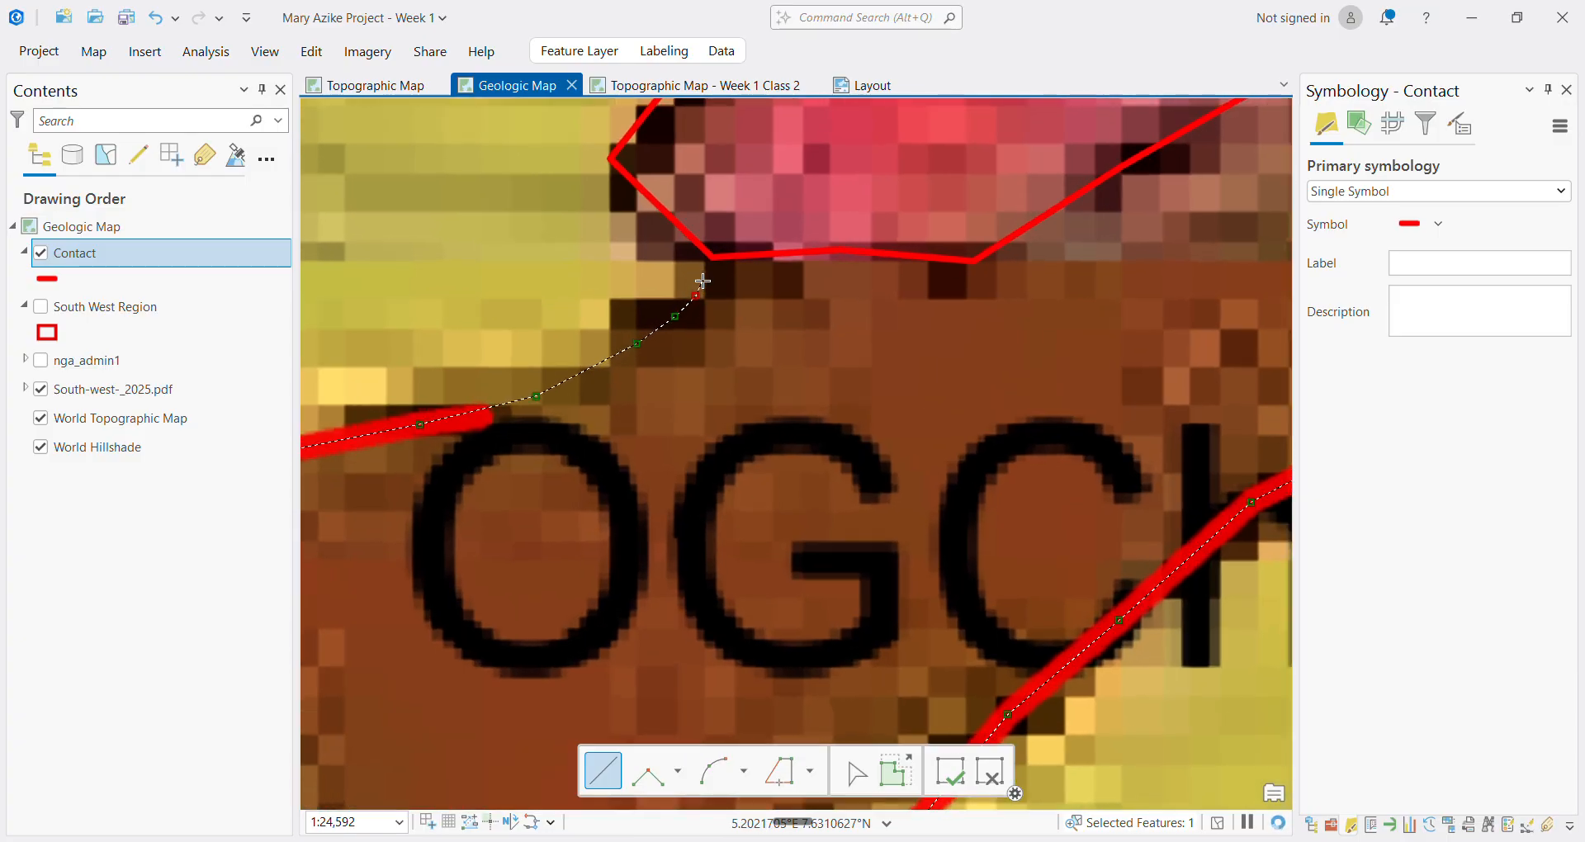
double_click(724, 246)
Start a contact line on the small brown body inside the Su unit, tracing its southwestern end and southeastern edge up to the OGCh label
scroll(737, 345, down, 7)
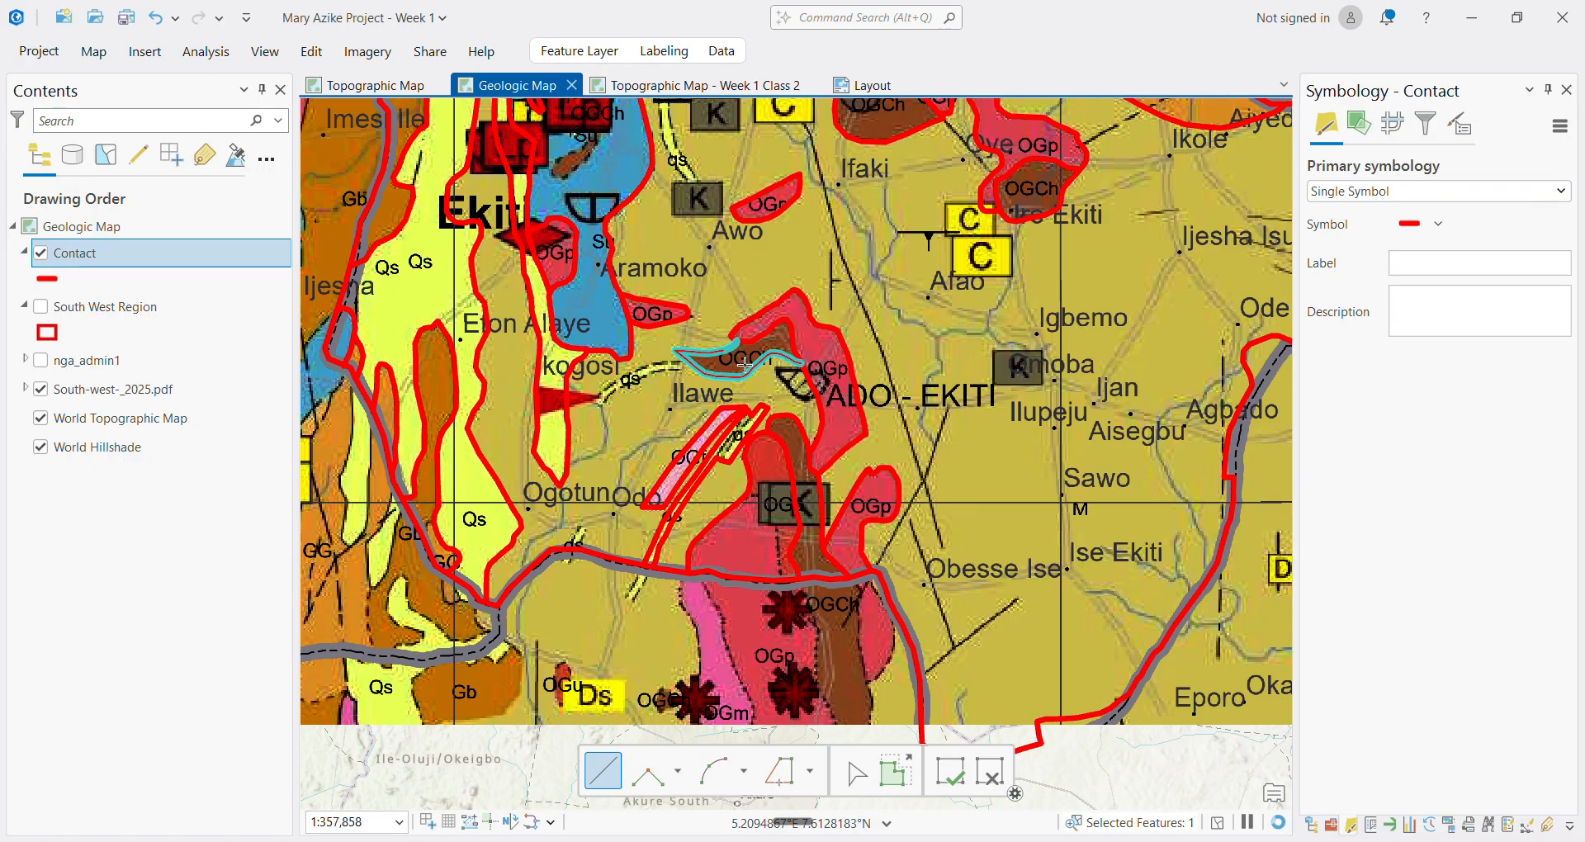
scroll(749, 360, down, 1)
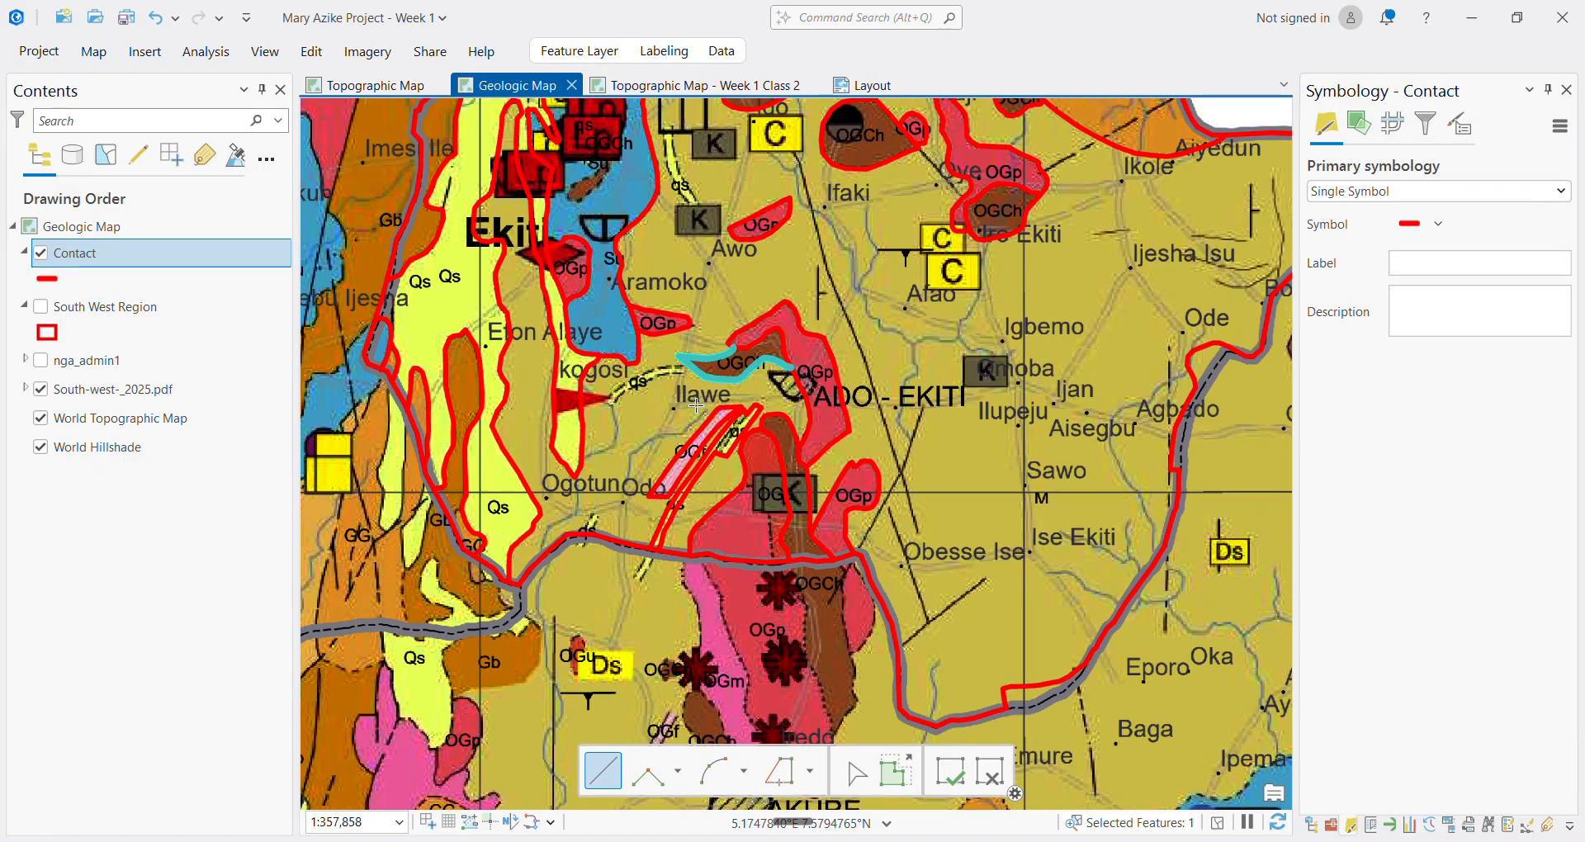
scroll(611, 222, up, 4)
scroll(611, 235, down, 4)
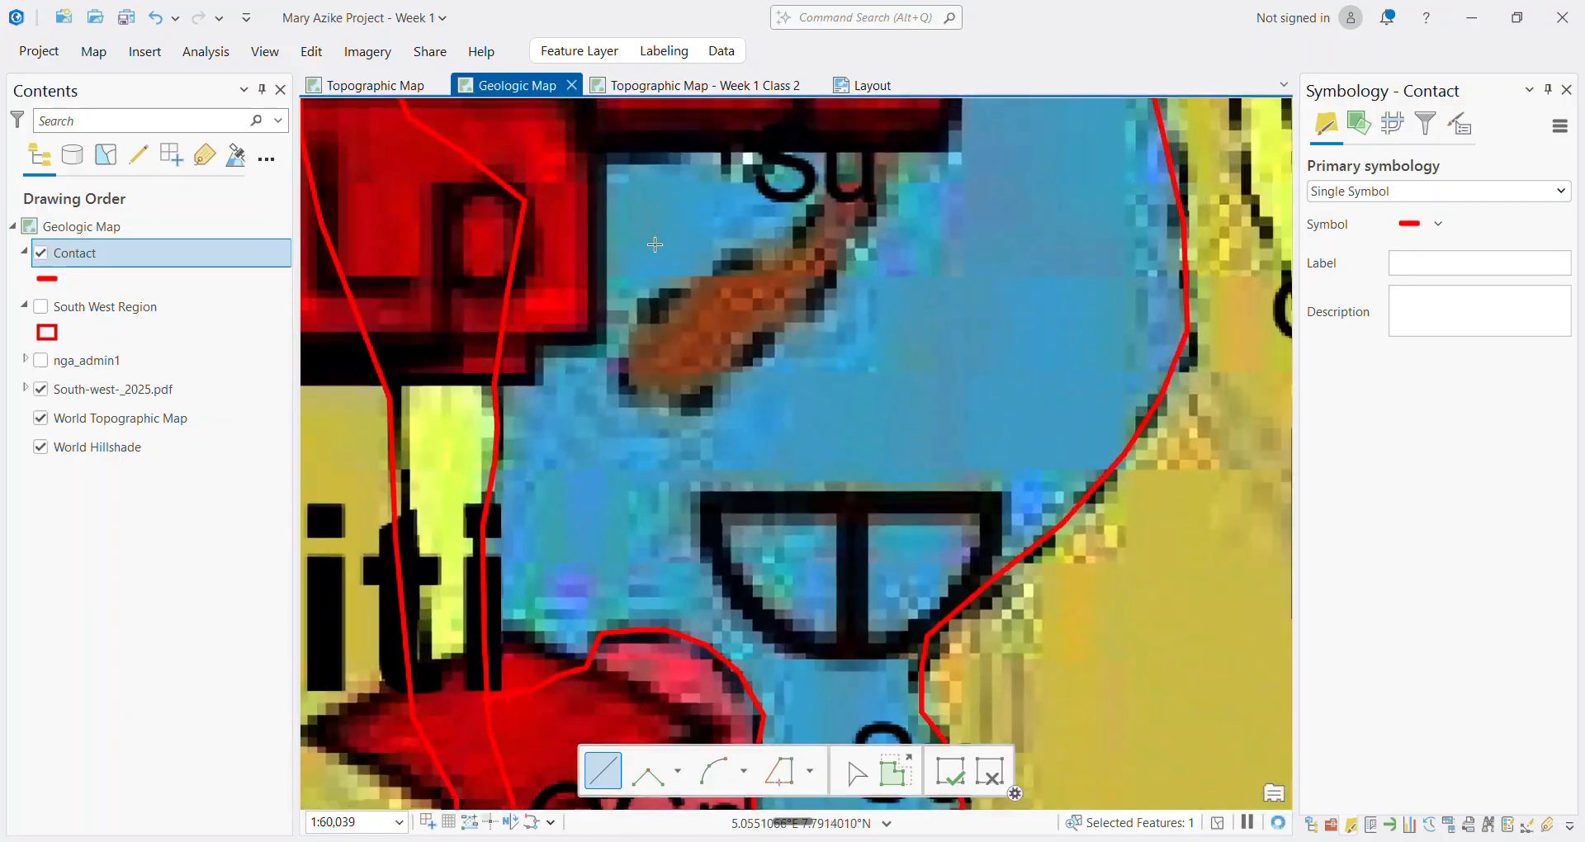
scroll(687, 212, up, 4)
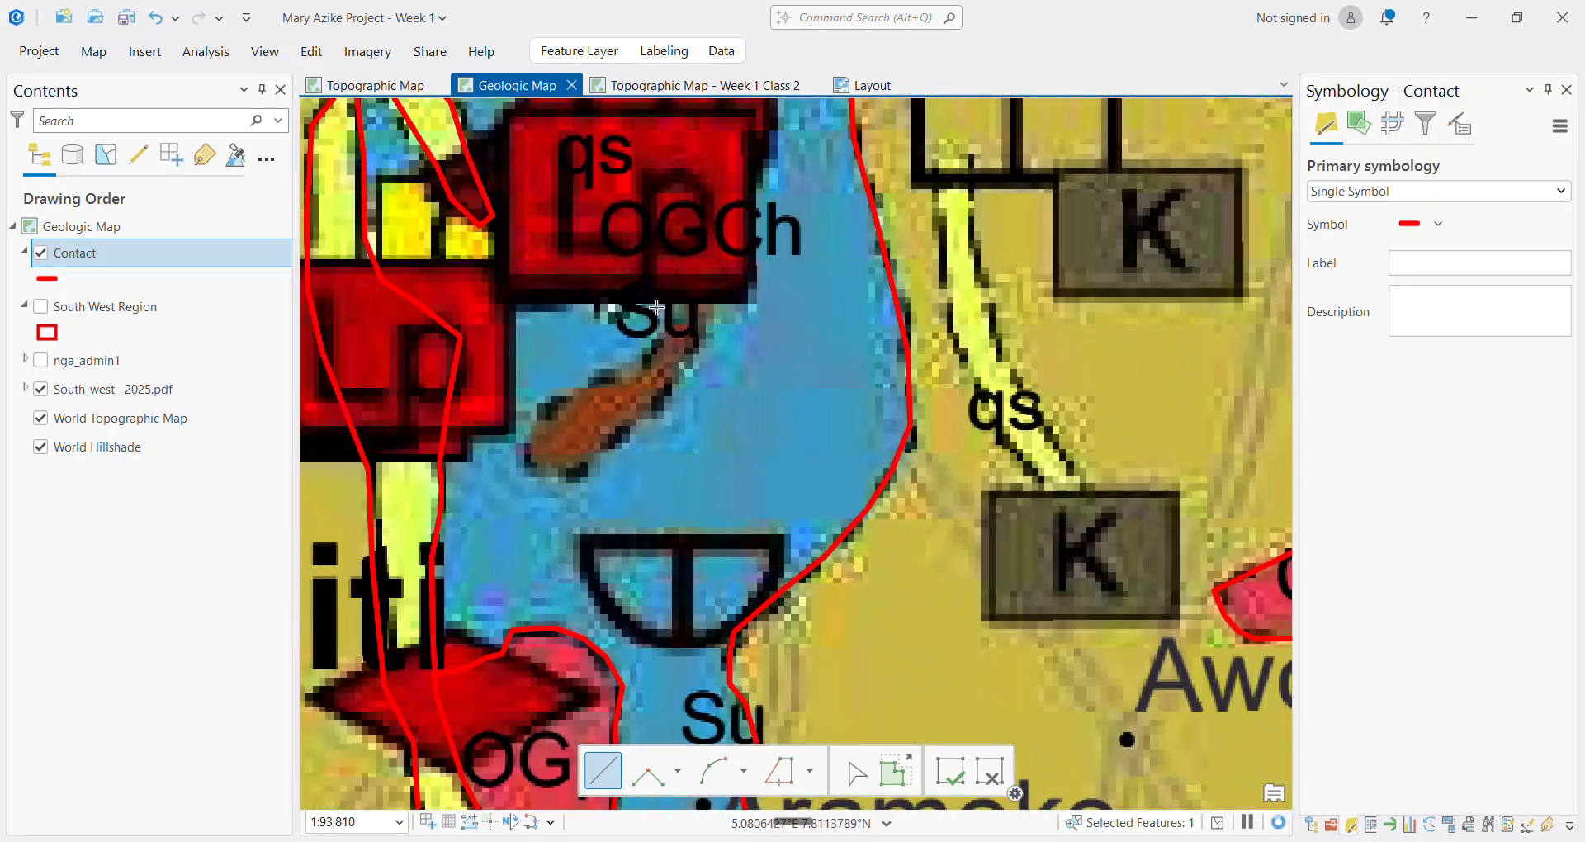
click(557, 406)
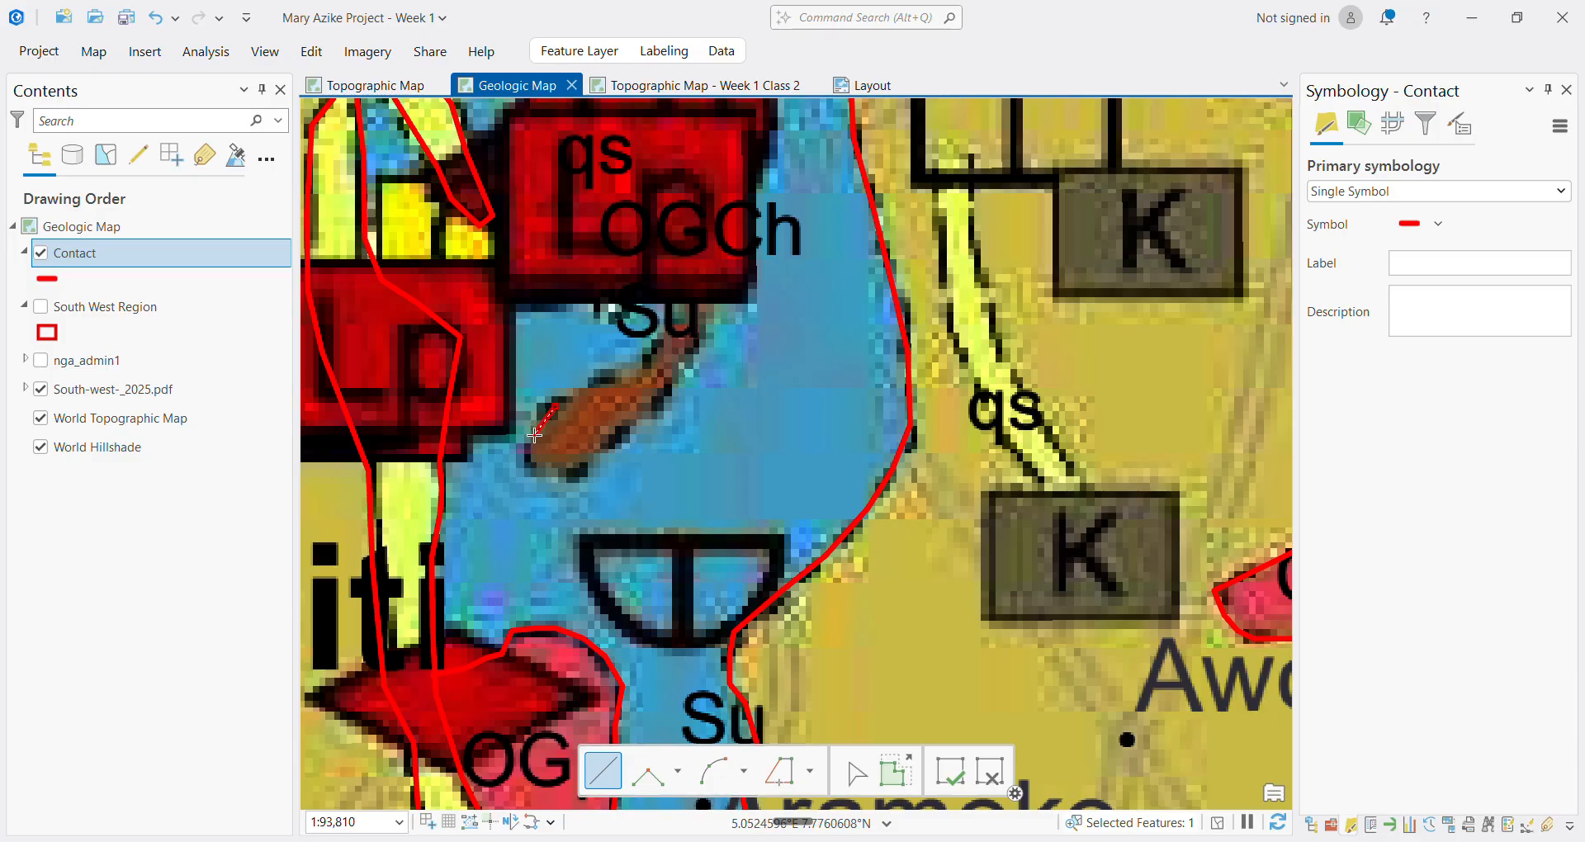
click(582, 473)
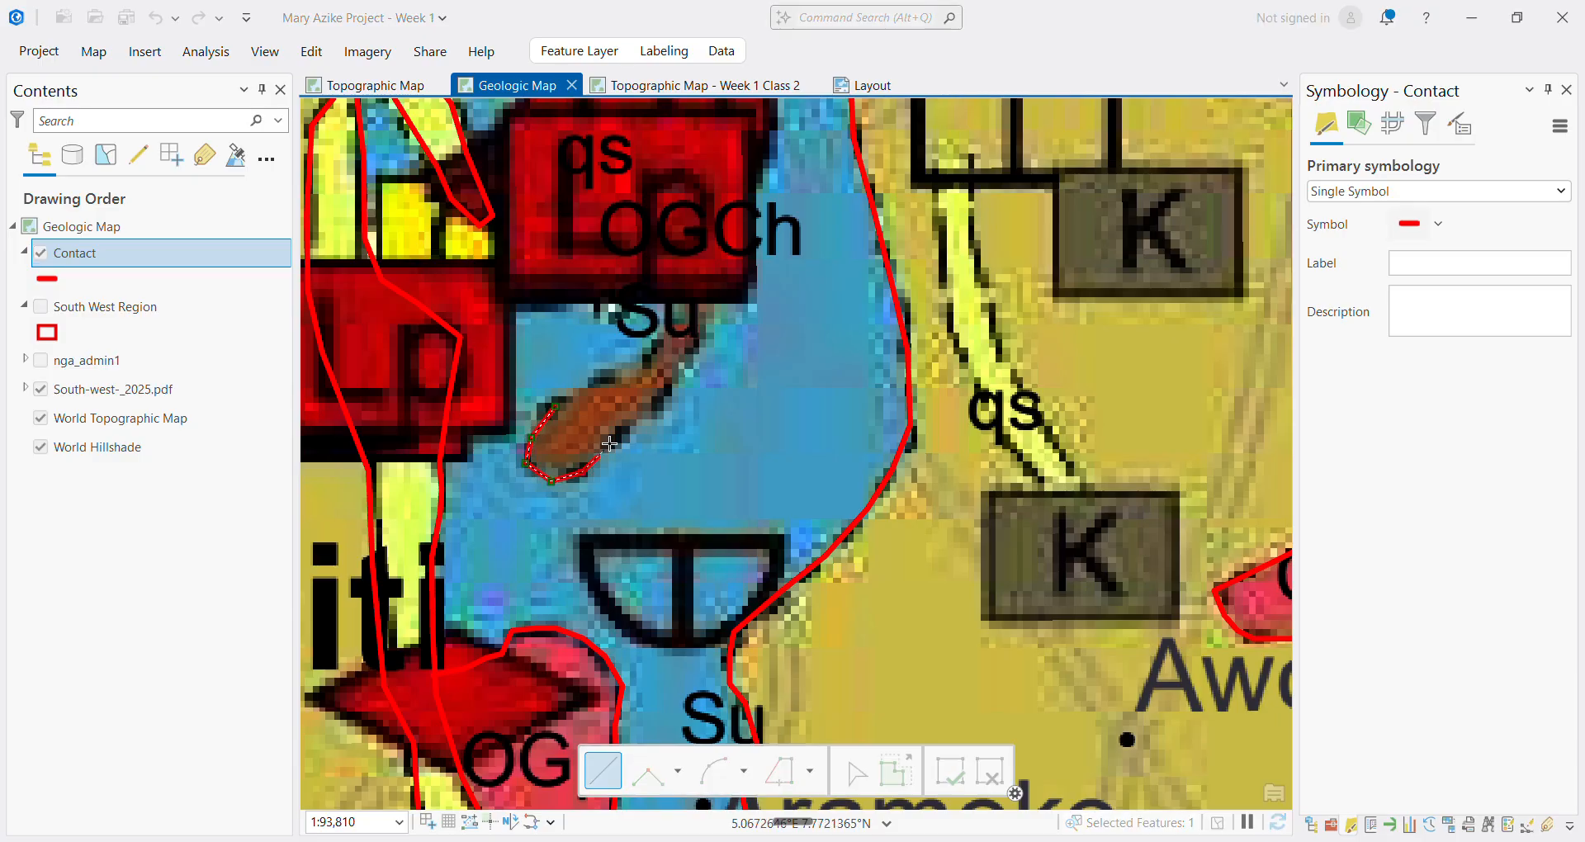
click(670, 388)
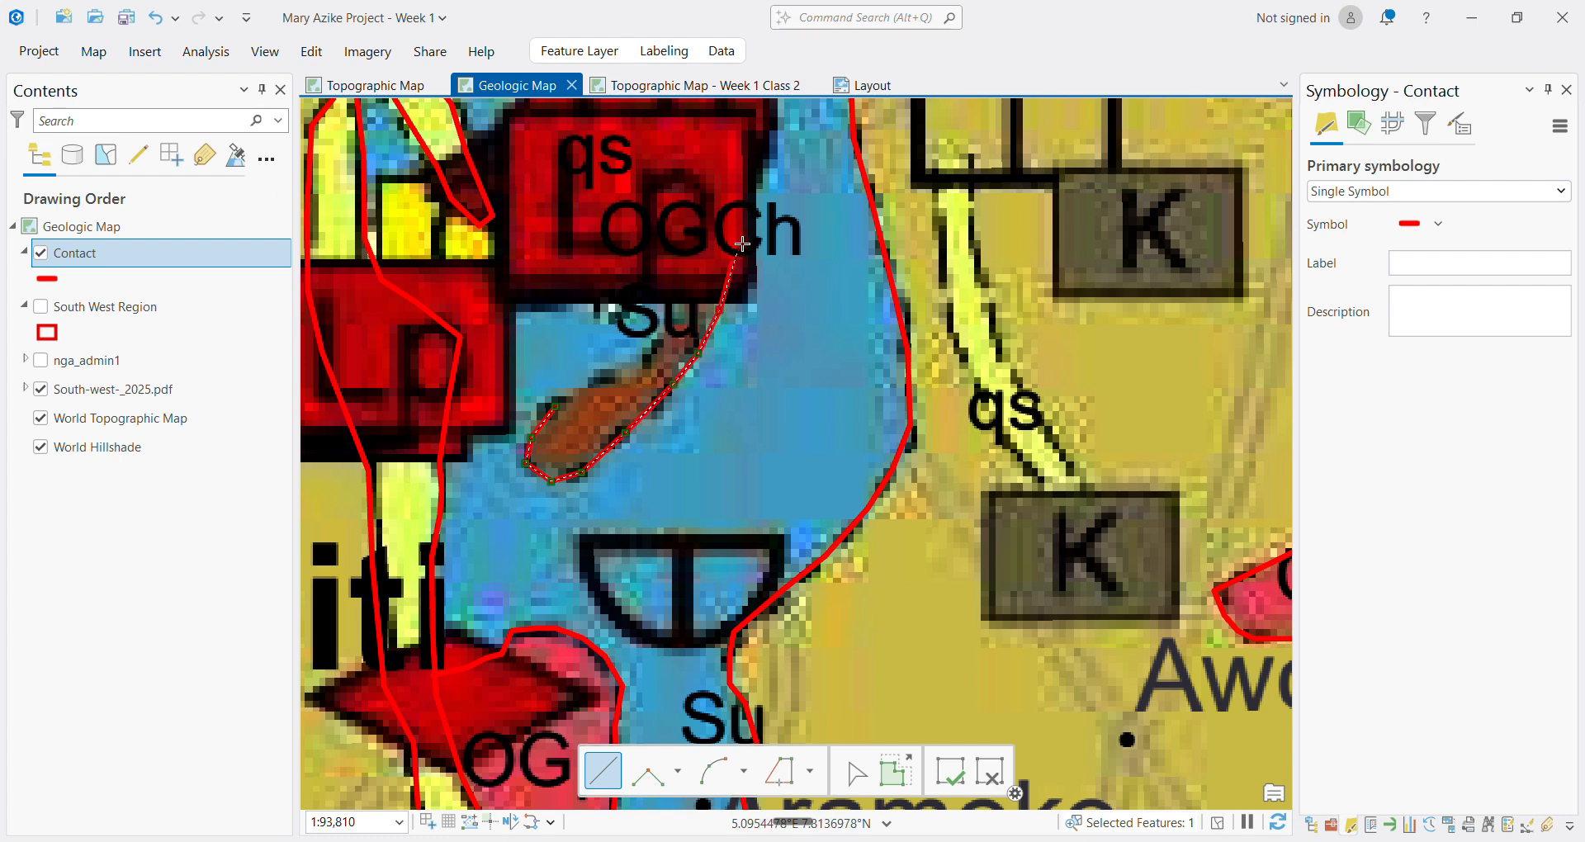
Trace around the northern tip and northwestern edge of the small brown body, close the contact line at its start and check the closure
scroll(747, 196, down, 5)
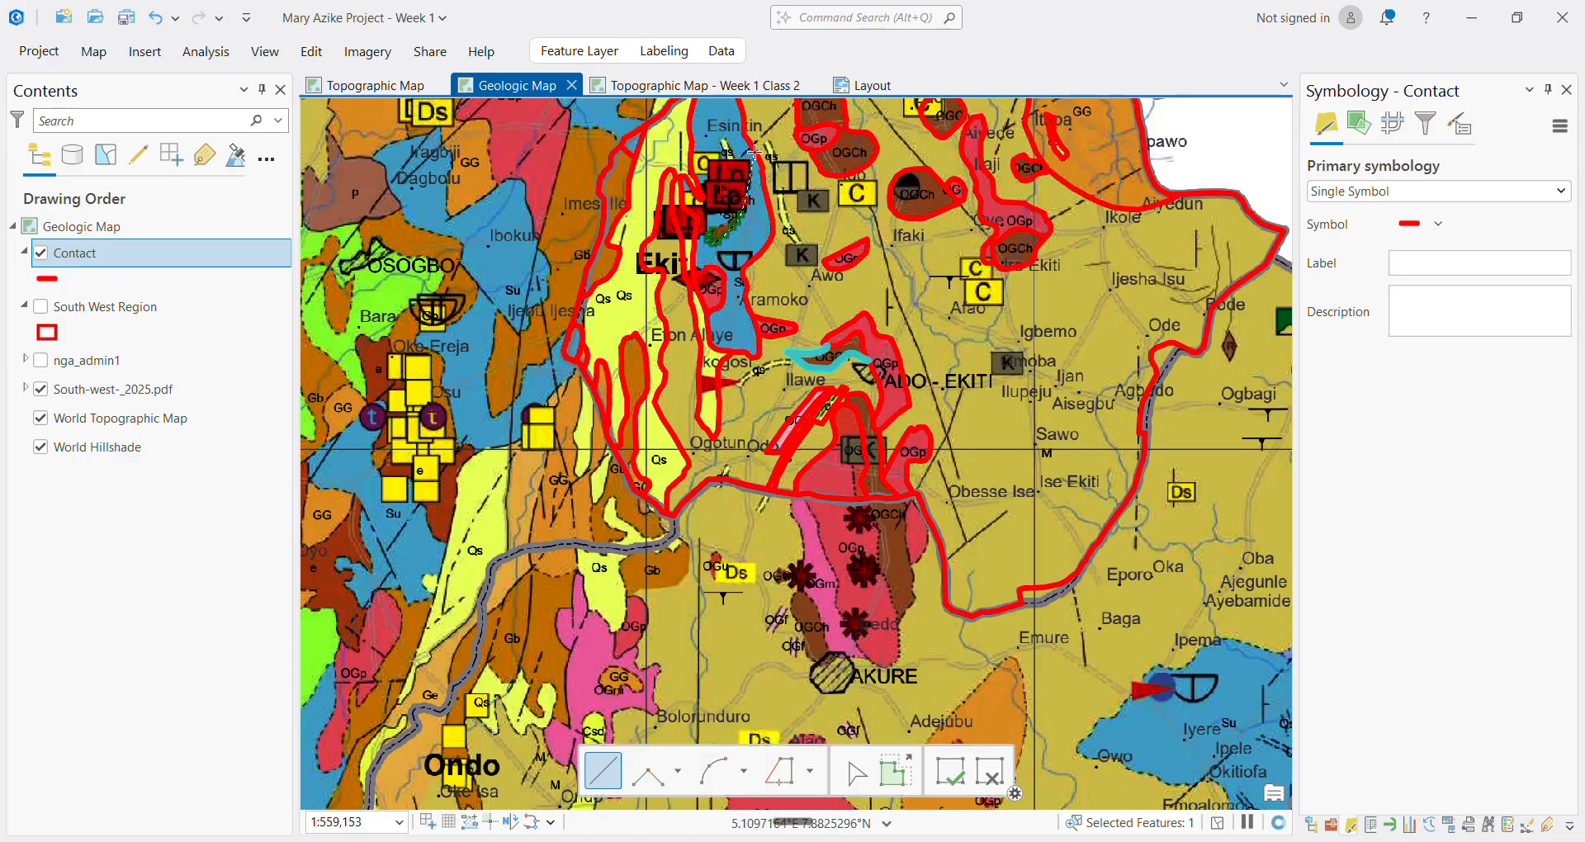
scroll(739, 248, up, 4)
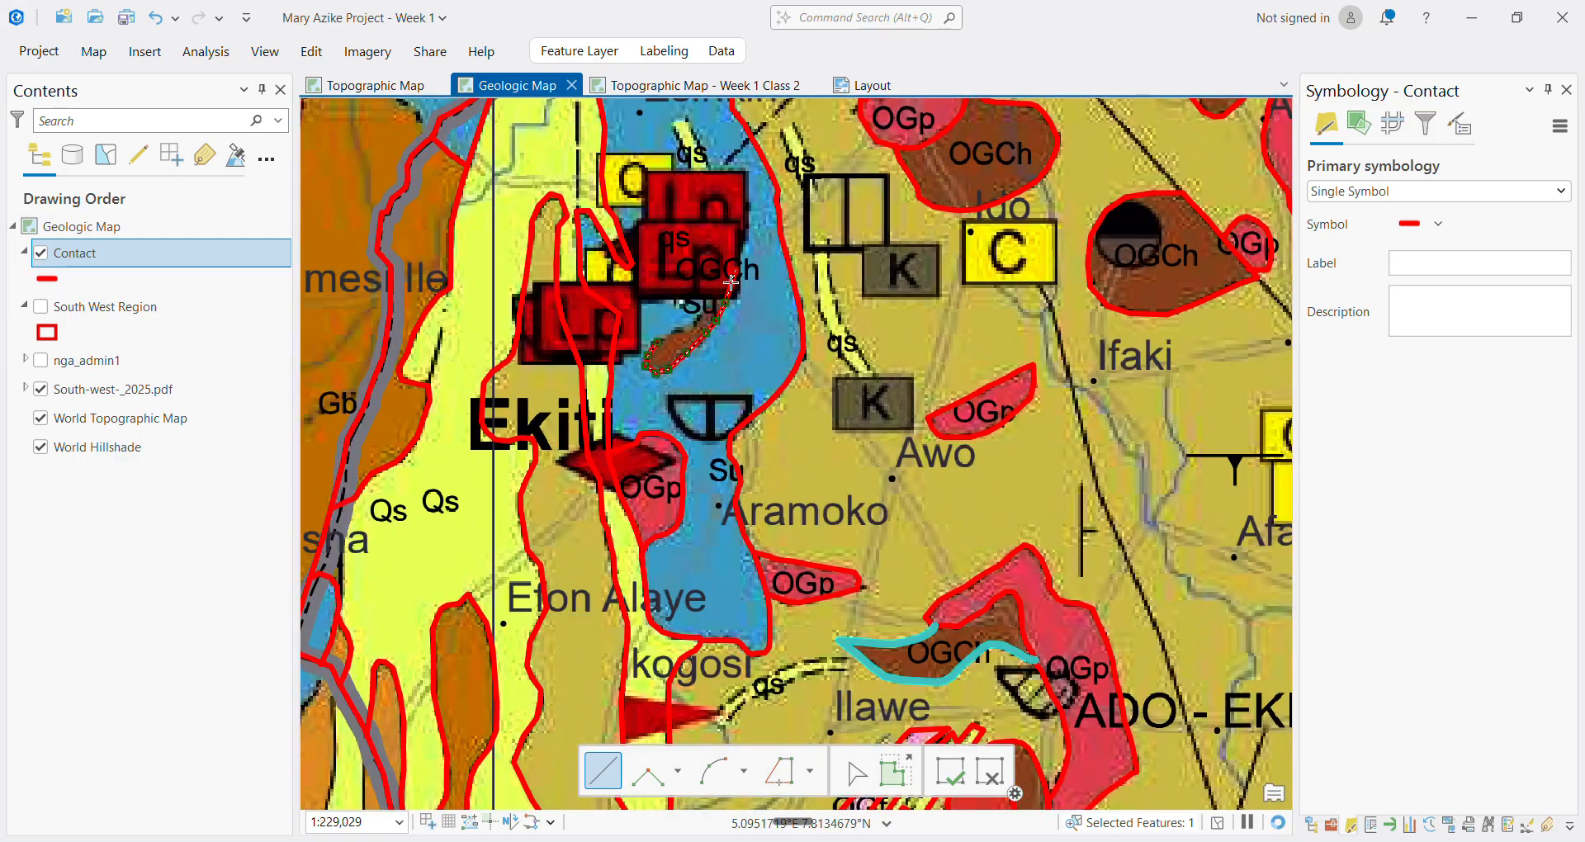
click(743, 232)
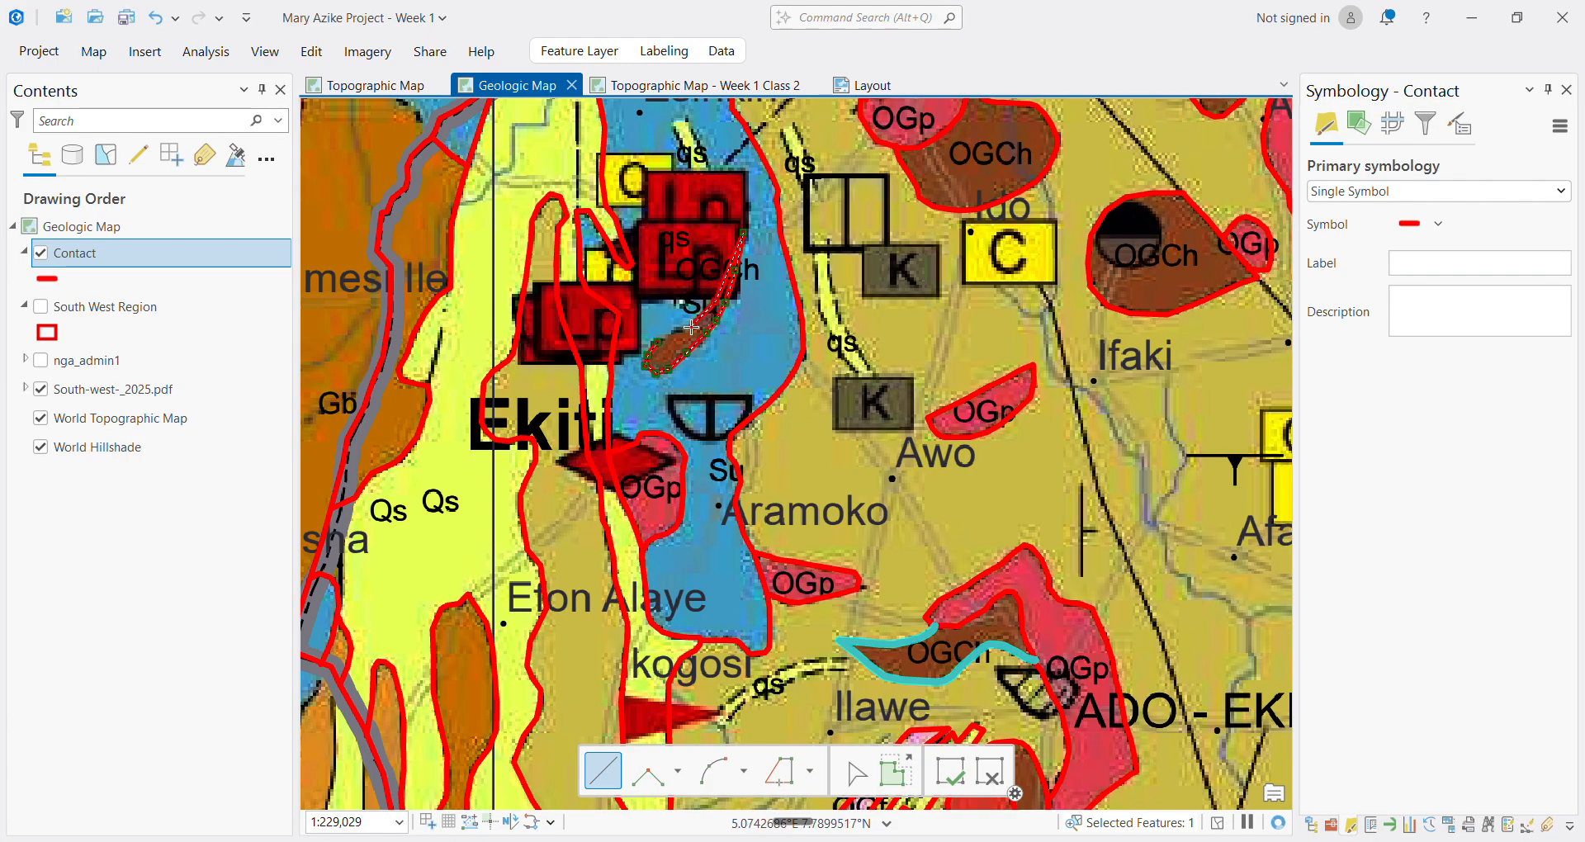
scroll(668, 340, up, 6)
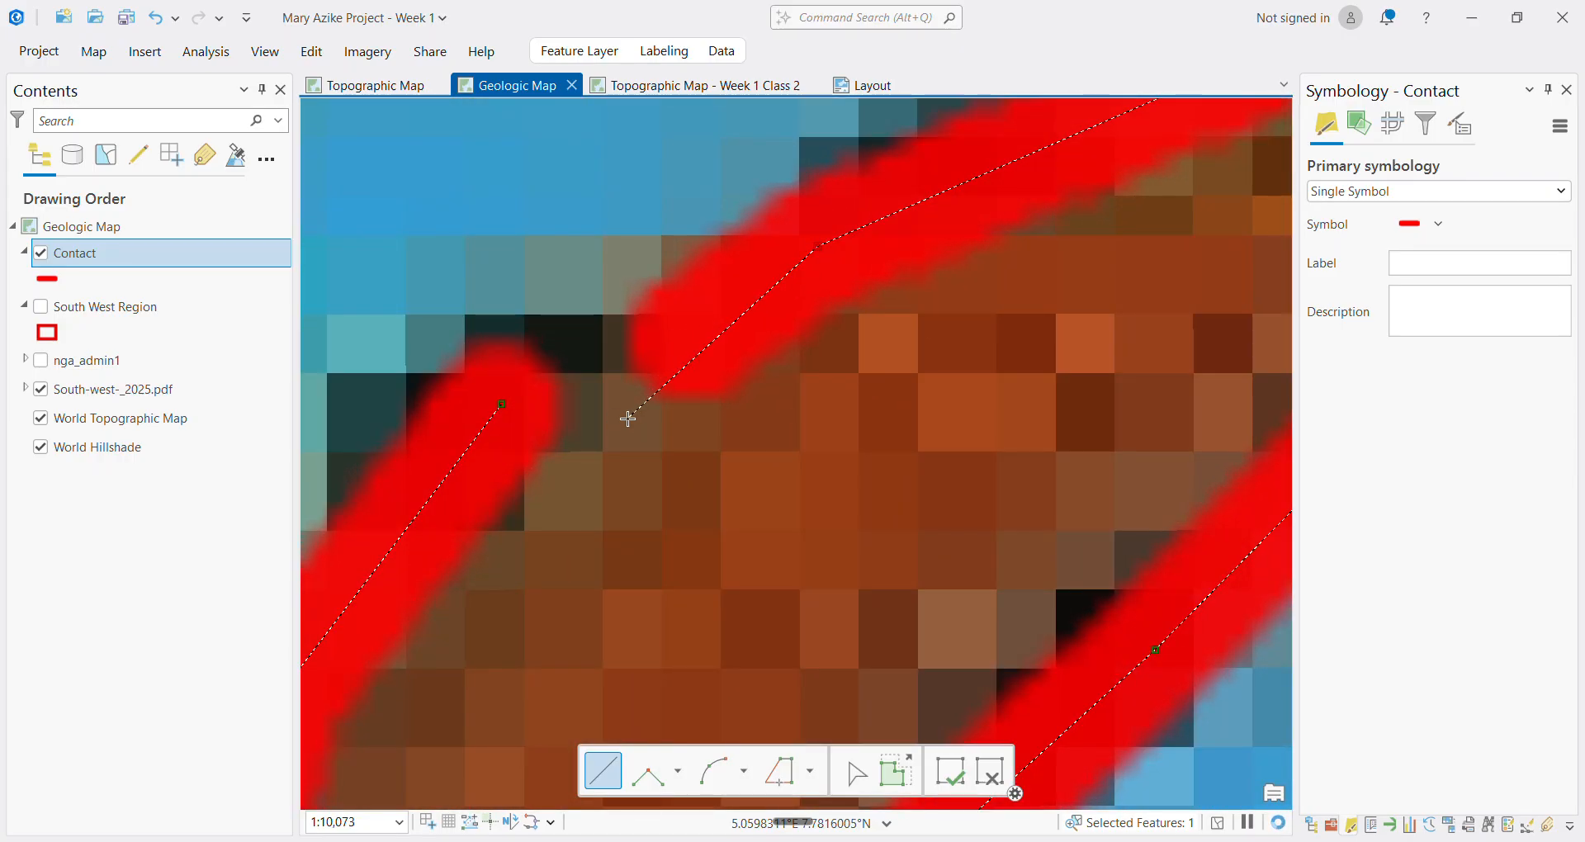
scroll(626, 417, down, 2)
click(581, 384)
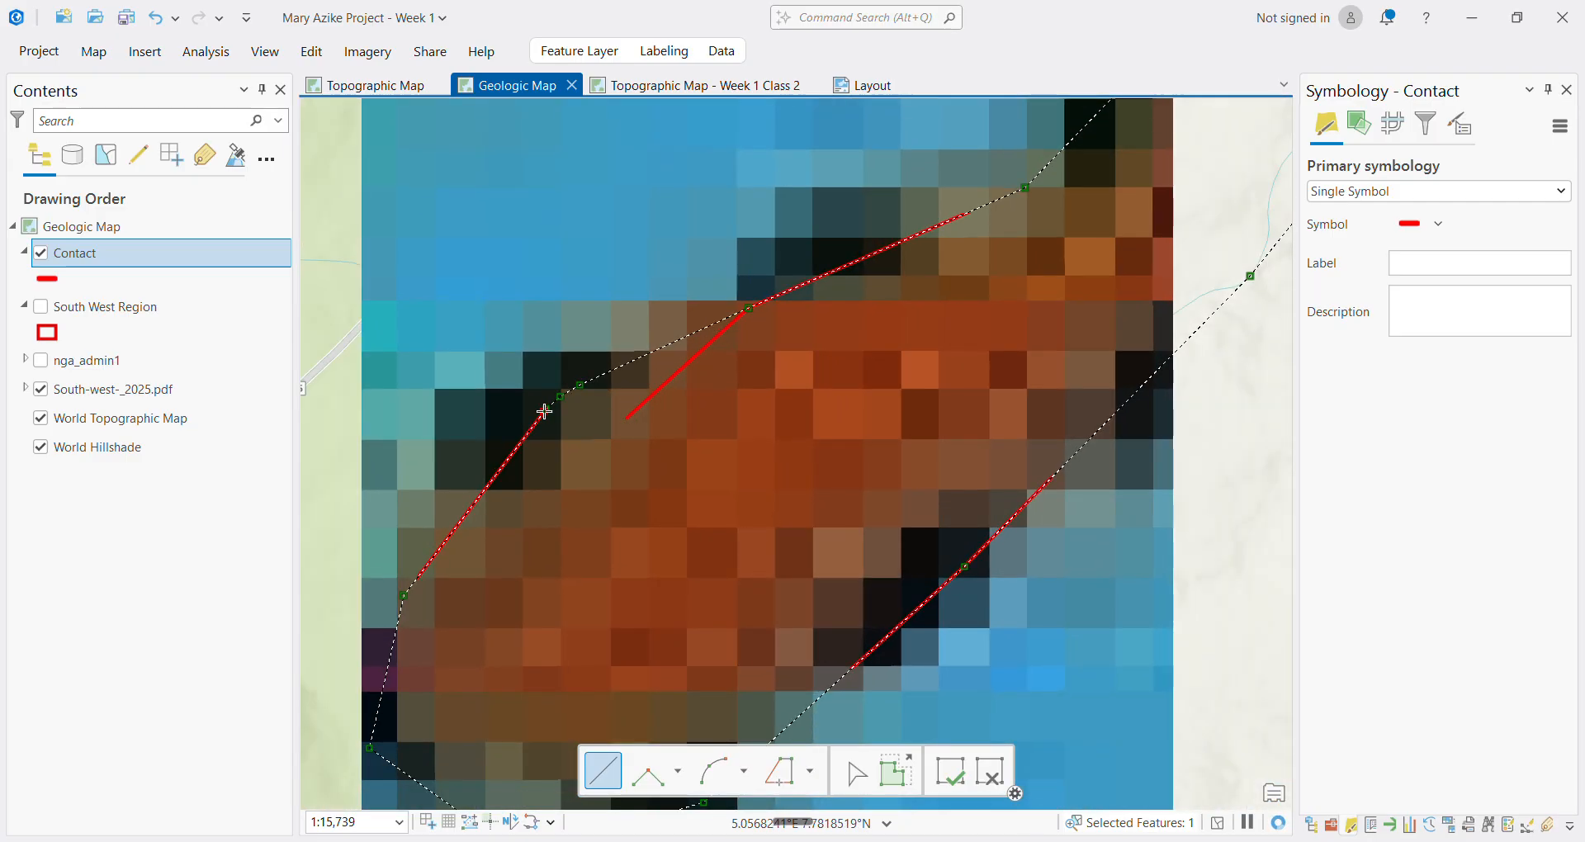
key(F2)
scroll(568, 423, up, 8)
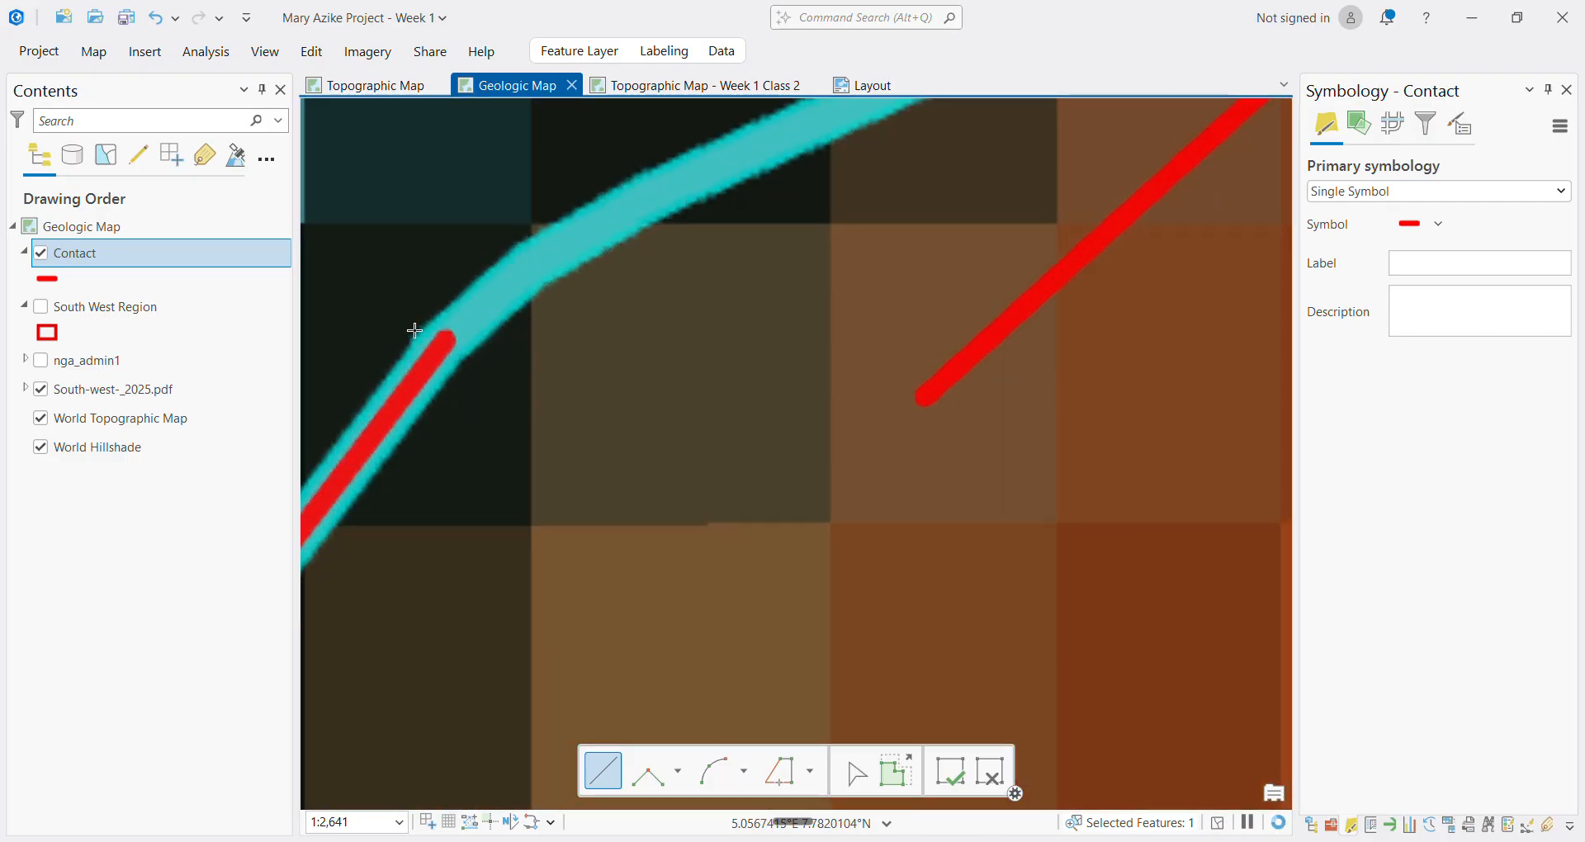
scroll(457, 401, up, 6)
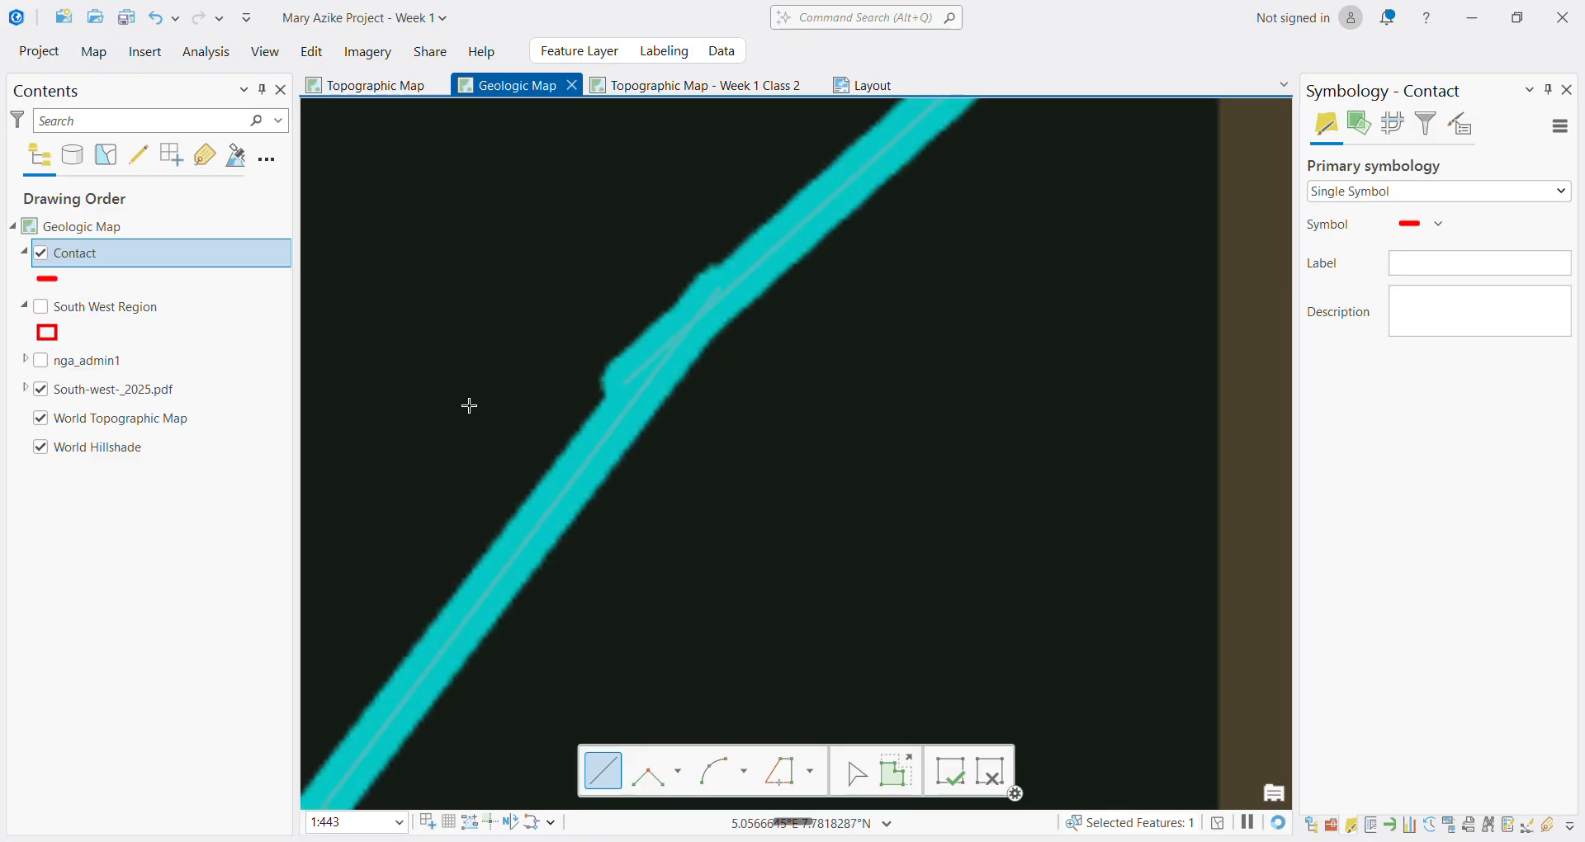
Start a contact line around the narrow yellow qs strip south of Esinkin, tracing its northern end, eastern edge and southern end
scroll(470, 405, down, 14)
scroll(477, 411, down, 12)
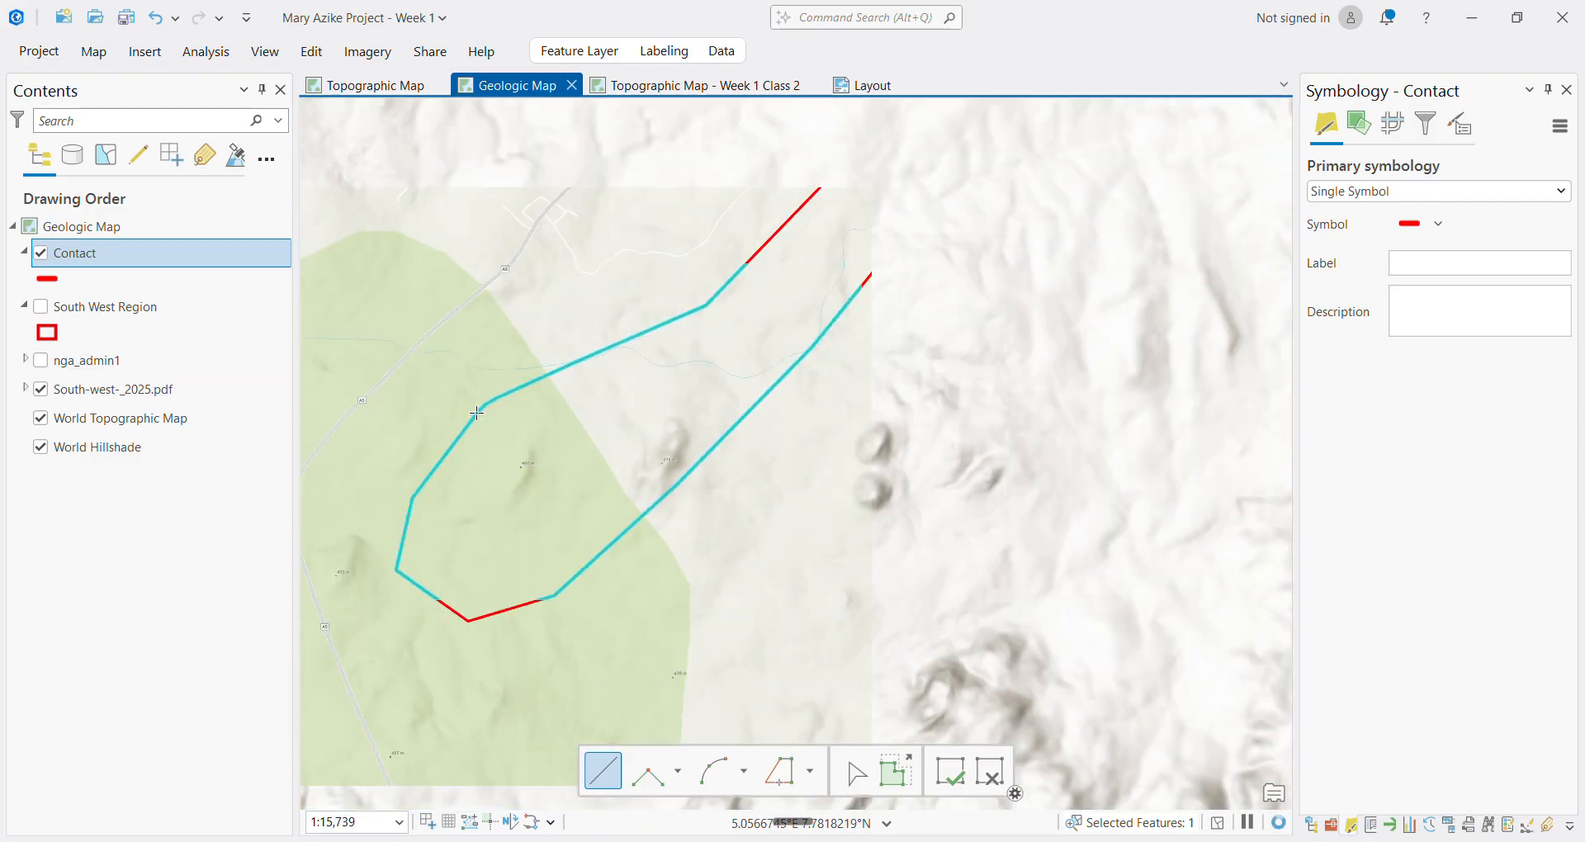
scroll(531, 309, up, 5)
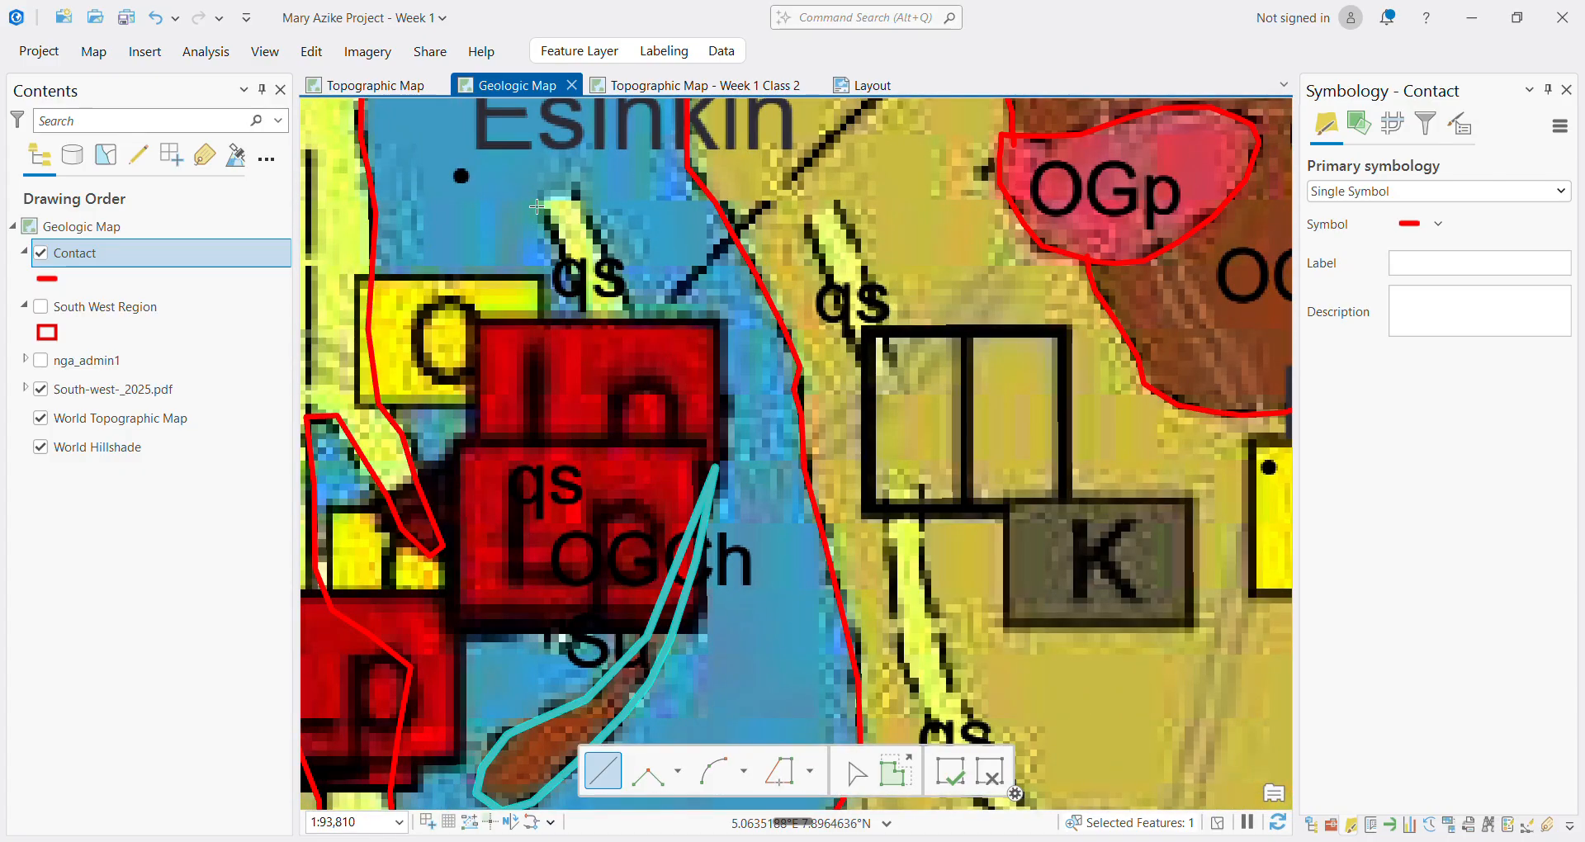
click(536, 207)
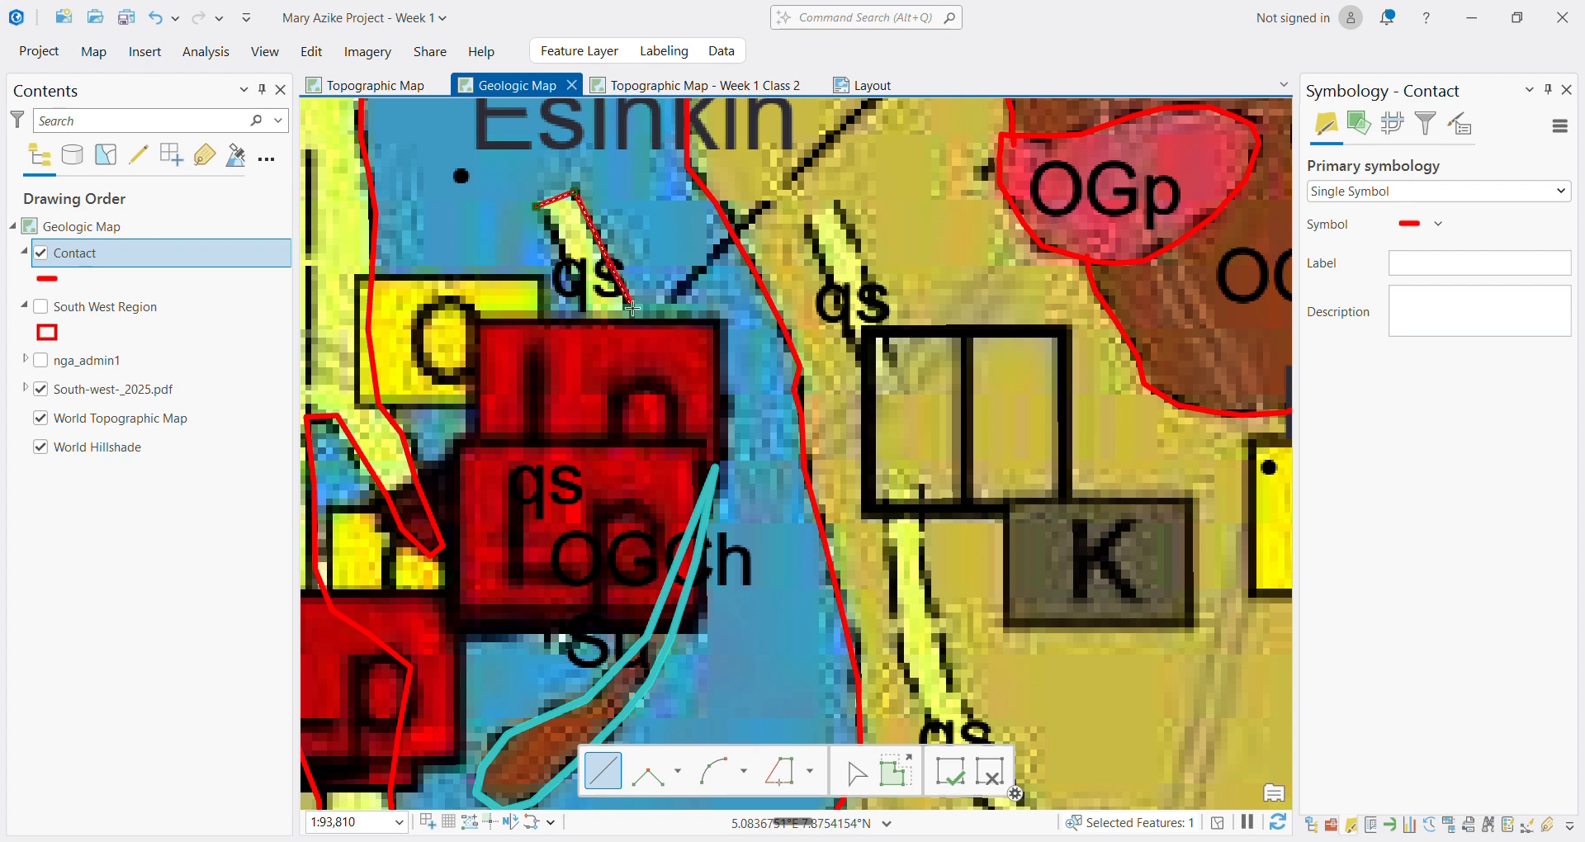
click(673, 417)
click(639, 425)
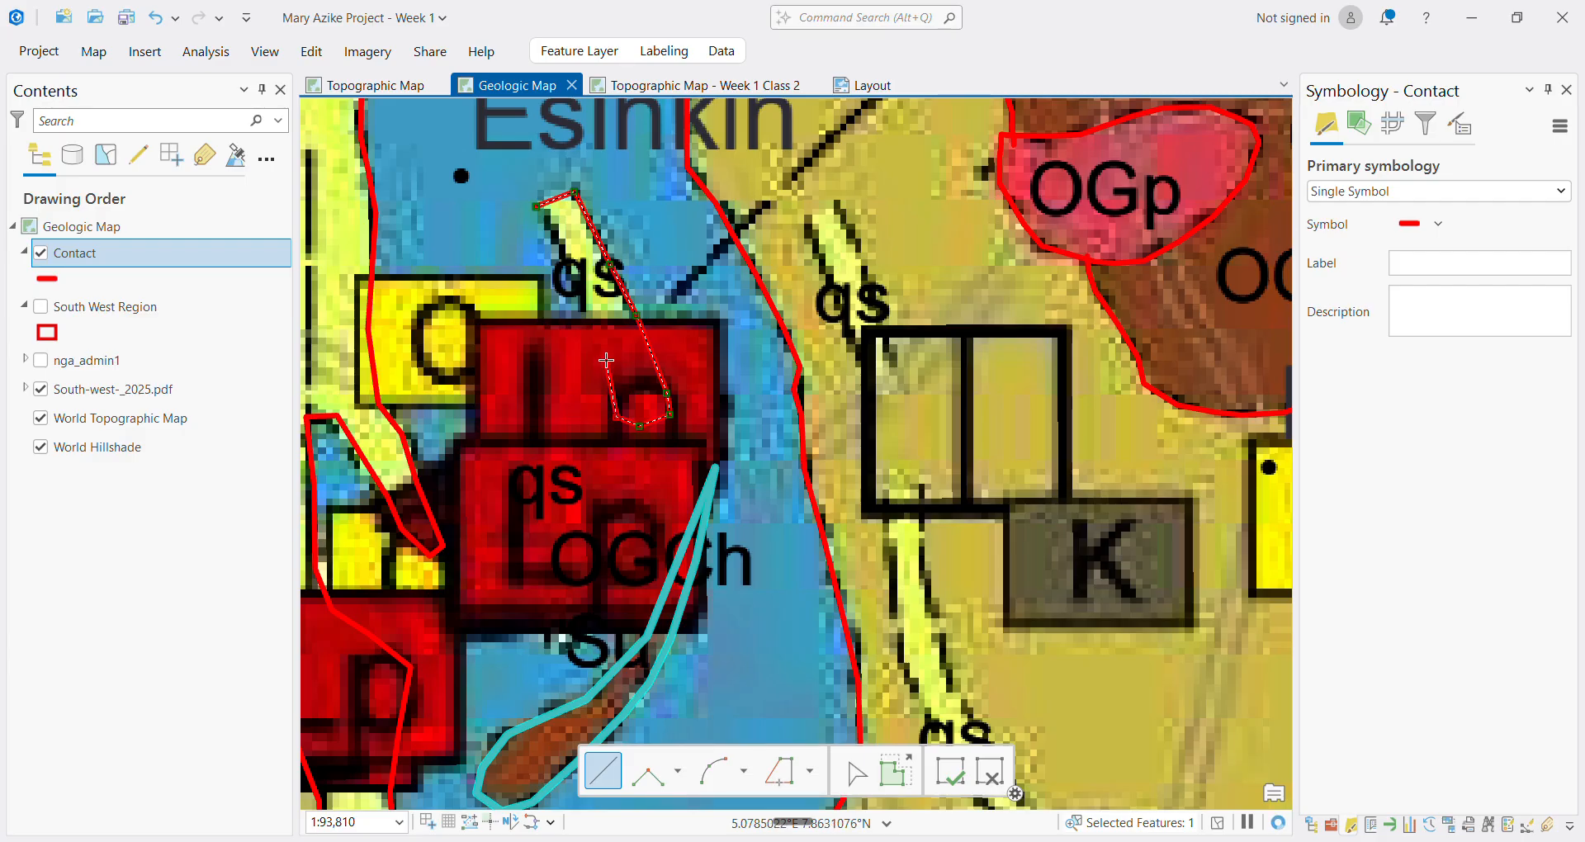
Rework the southern end of the qs strip's contact line, trace its western edge and close the line at its start
key(ctrl+z)
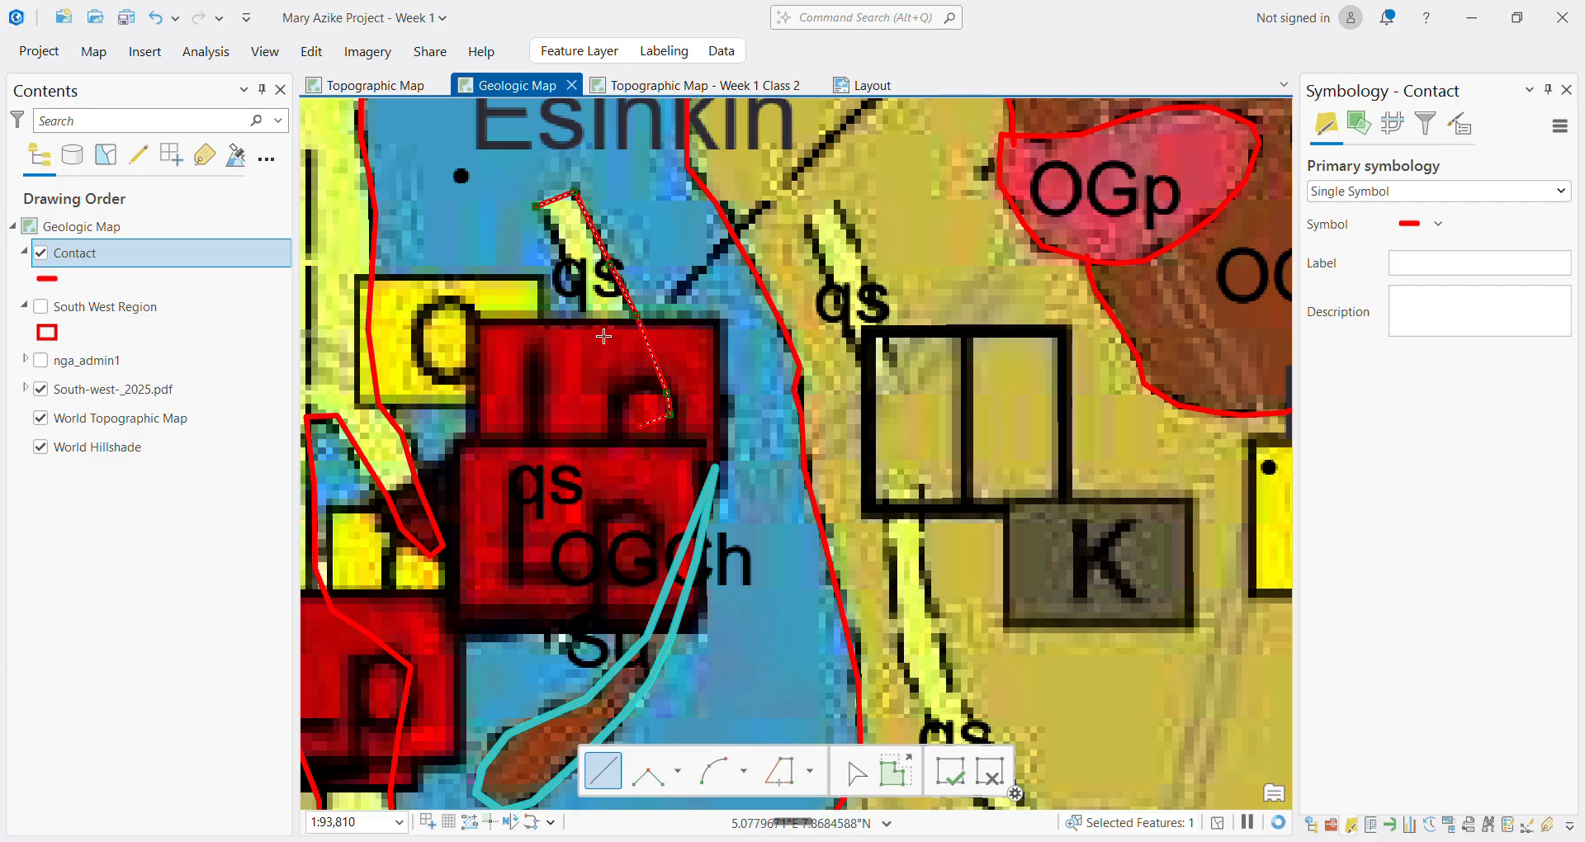
key(ctrl+y)
click(632, 417)
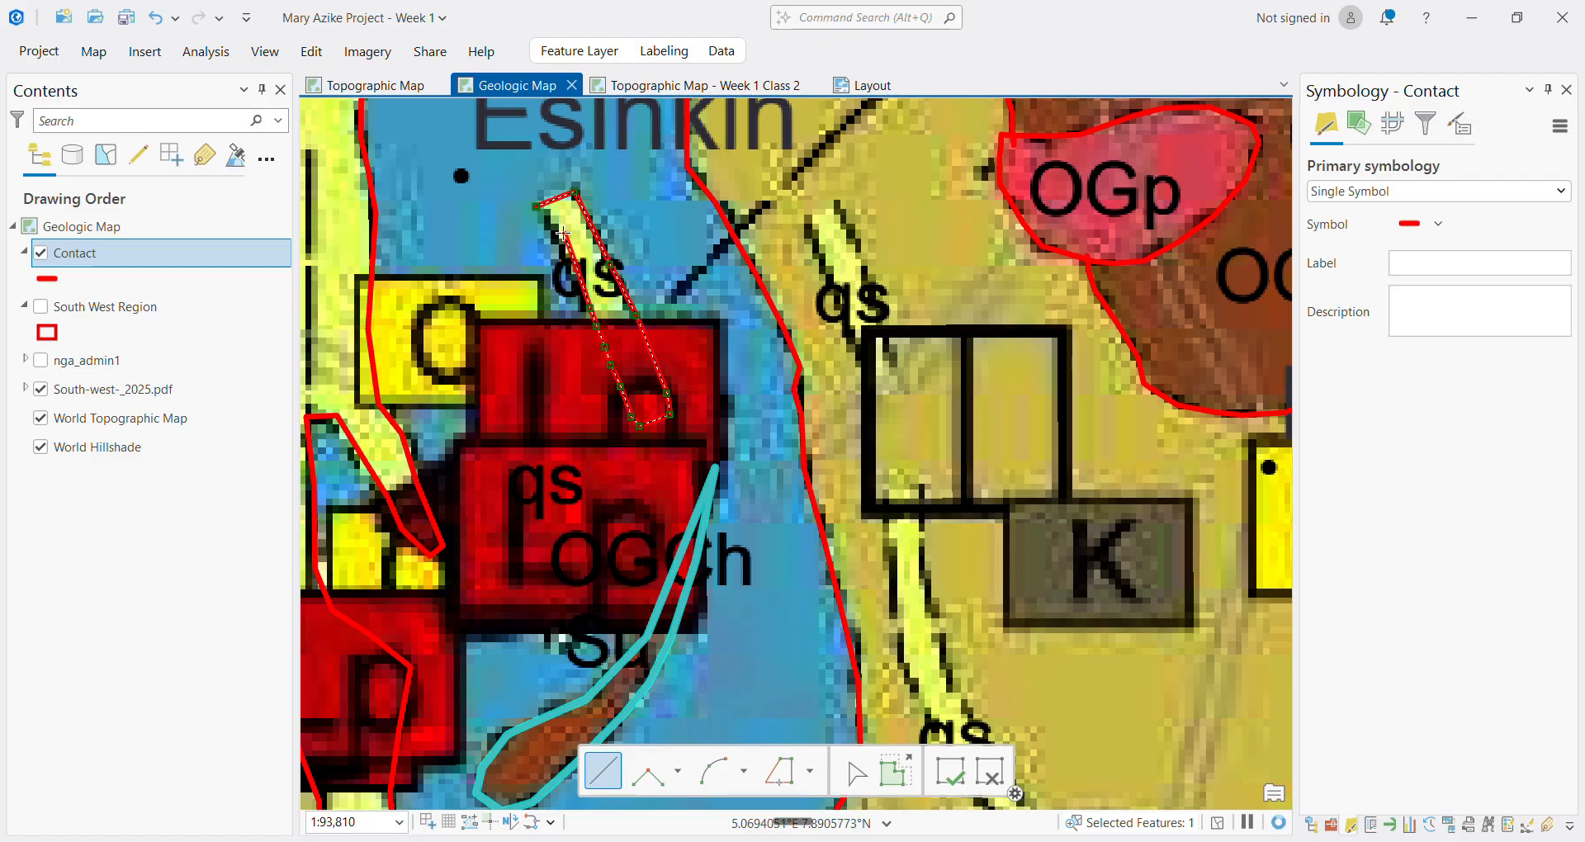
scroll(554, 224, up, 4)
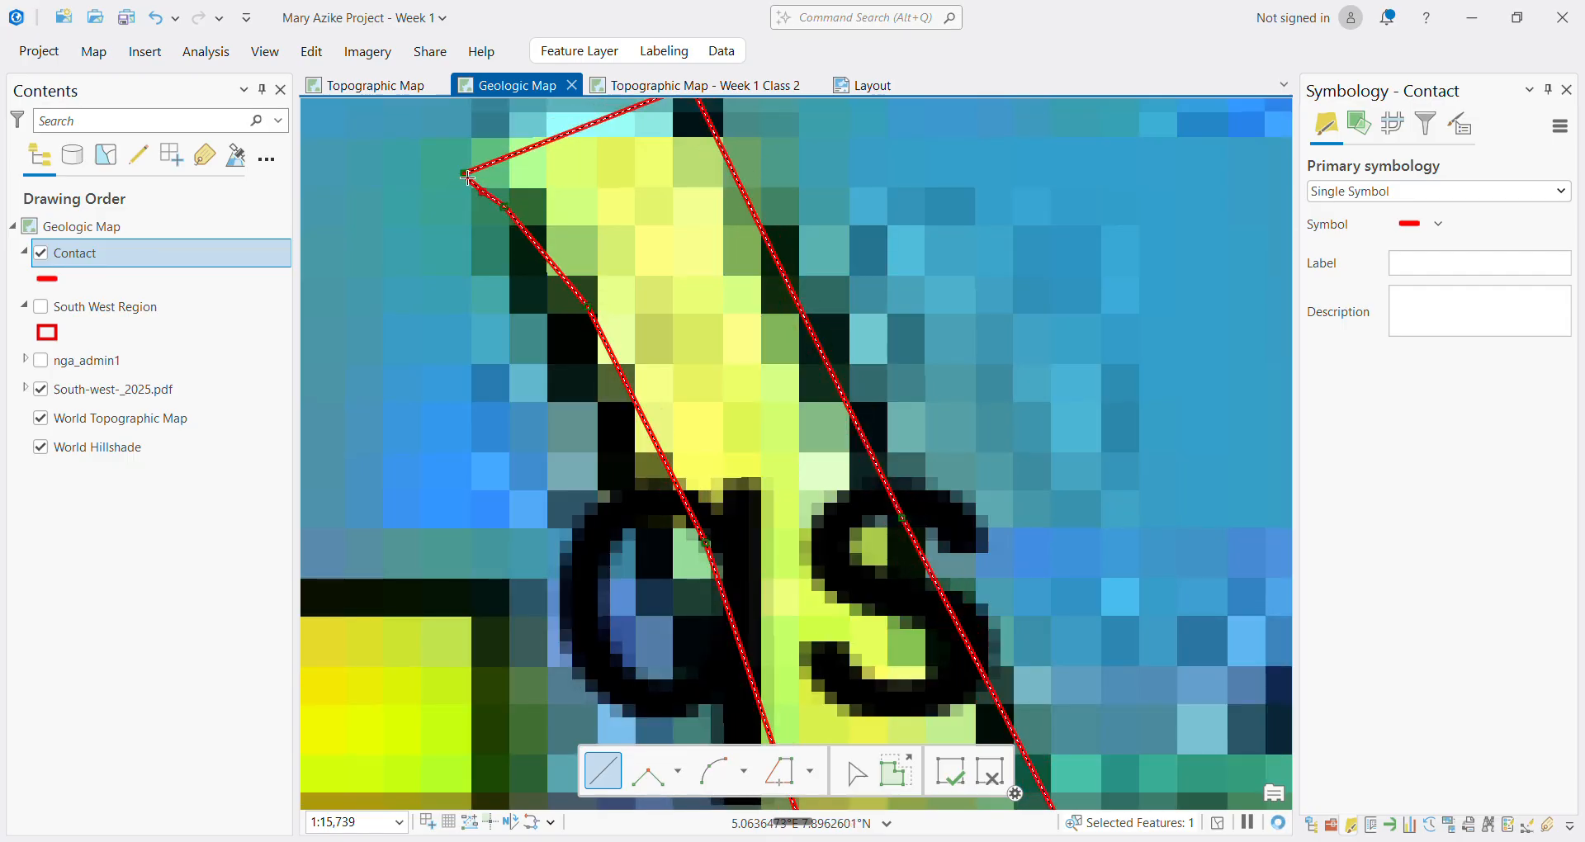
scroll(462, 172, up, 5)
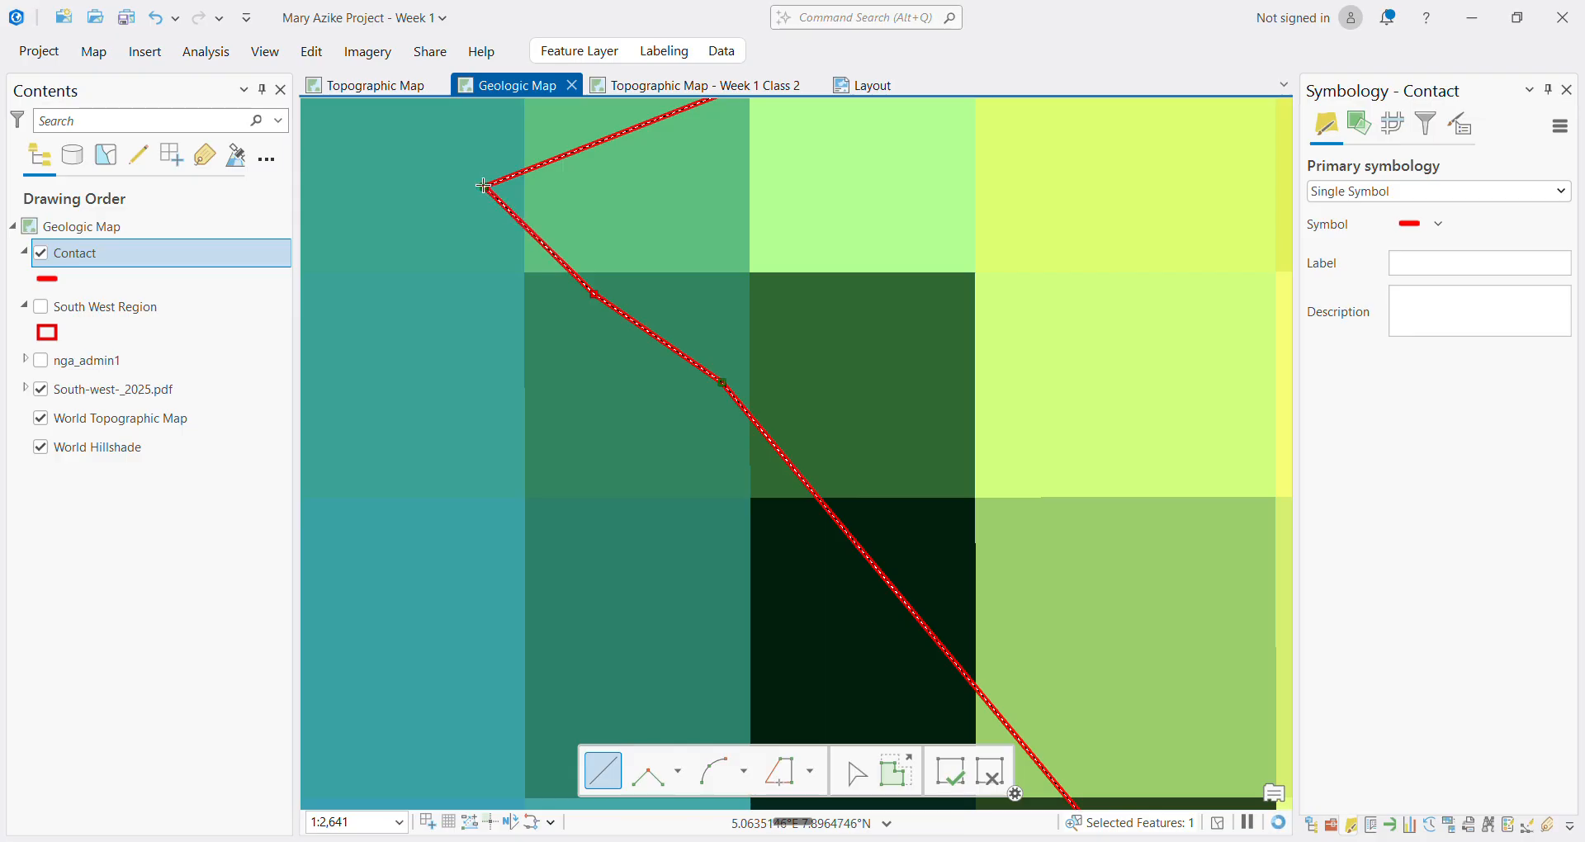
scroll(516, 173, down, 10)
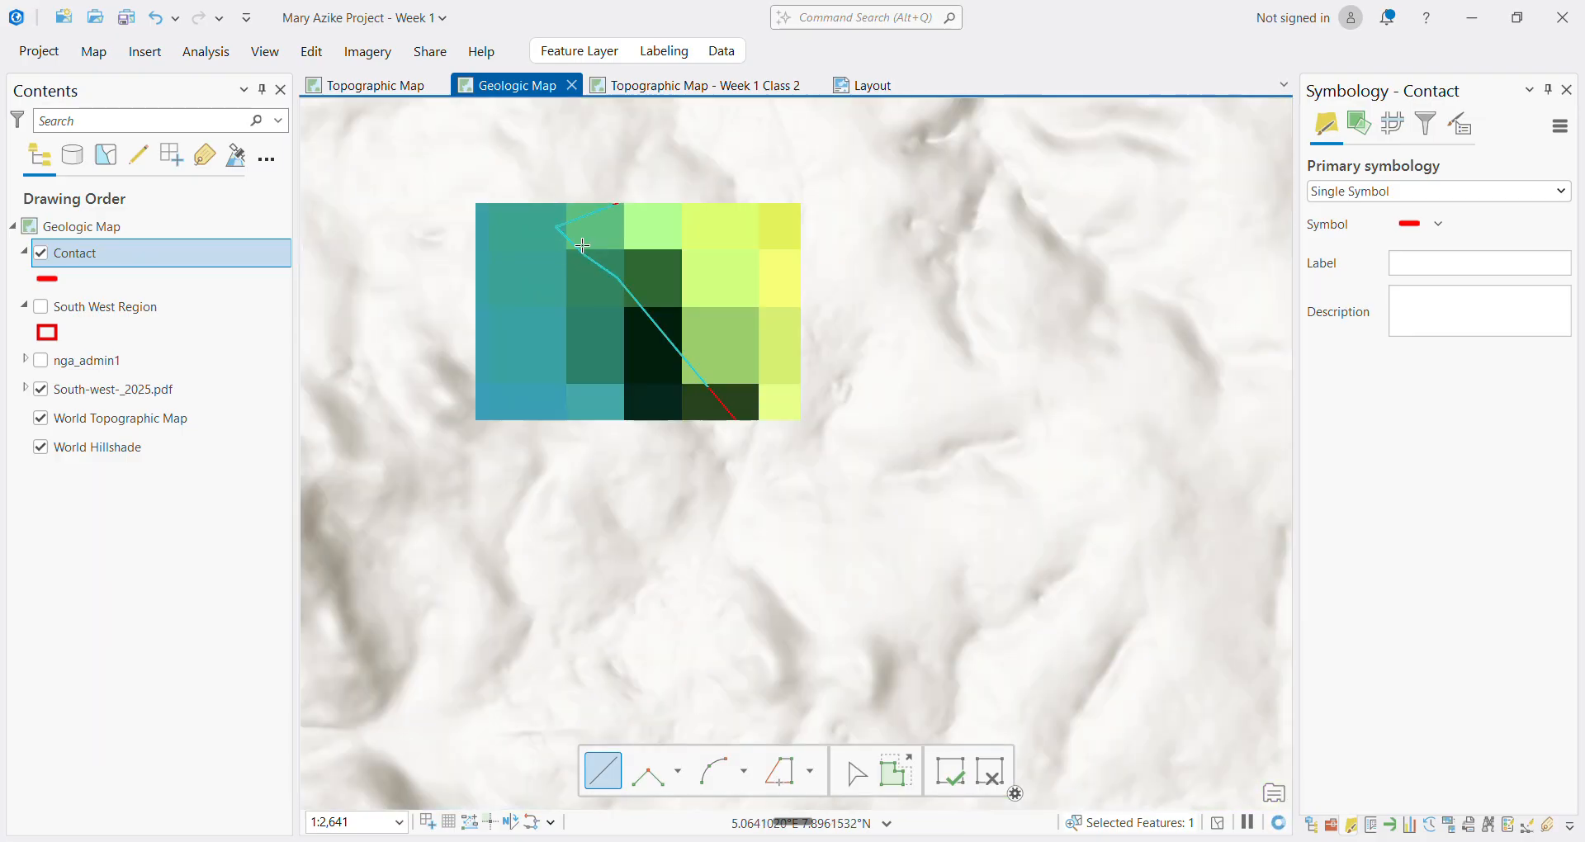
scroll(603, 272, down, 5)
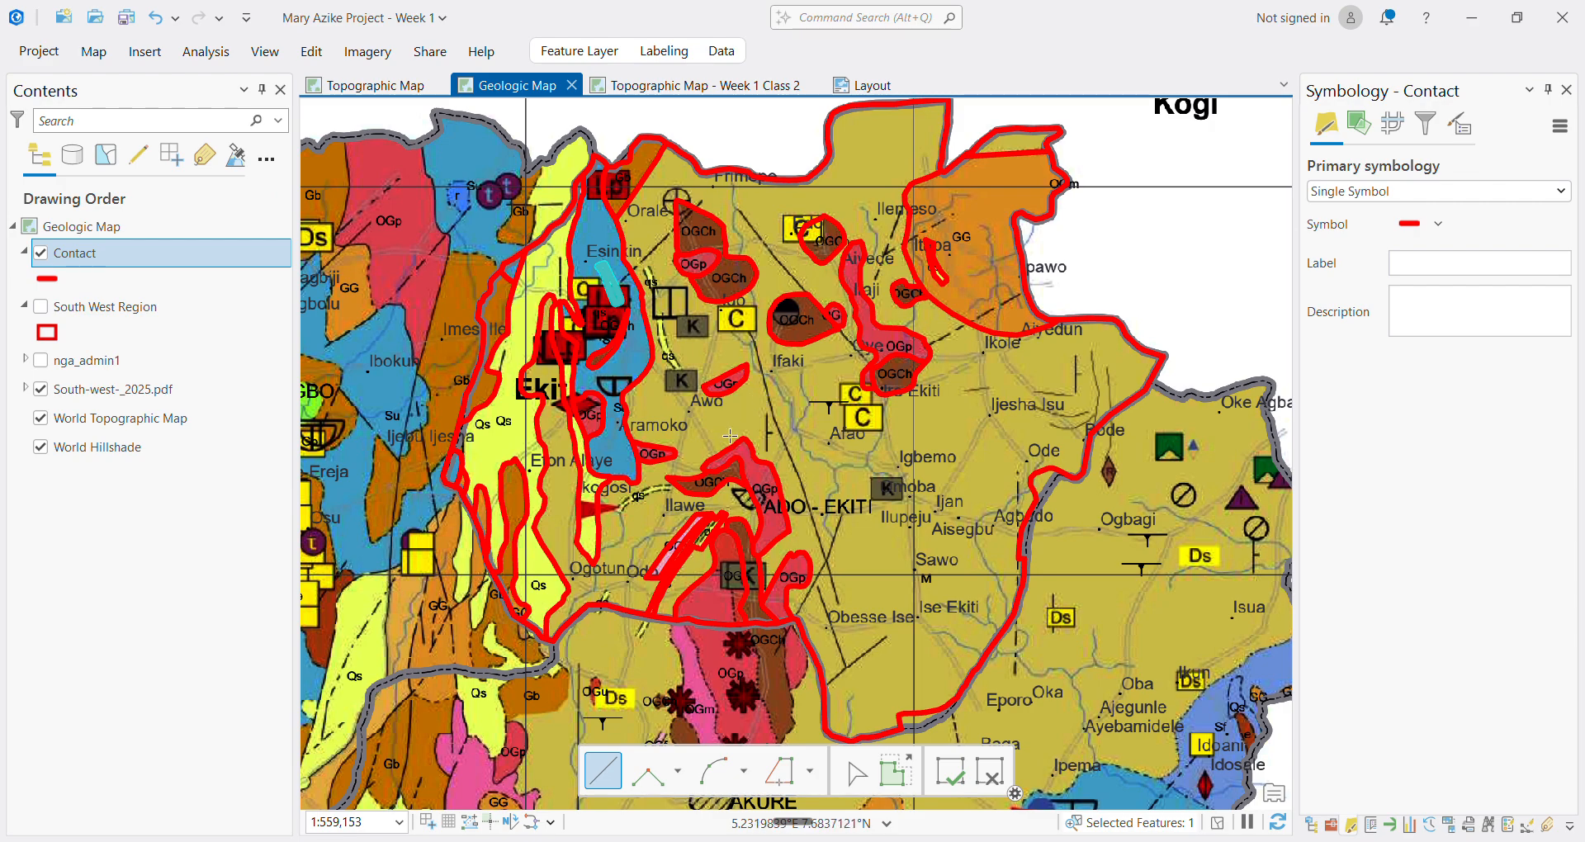
Review the digitized contacts across the Ekiti area and save all edits
scroll(729, 441, down, 2)
scroll(743, 527, up, 2)
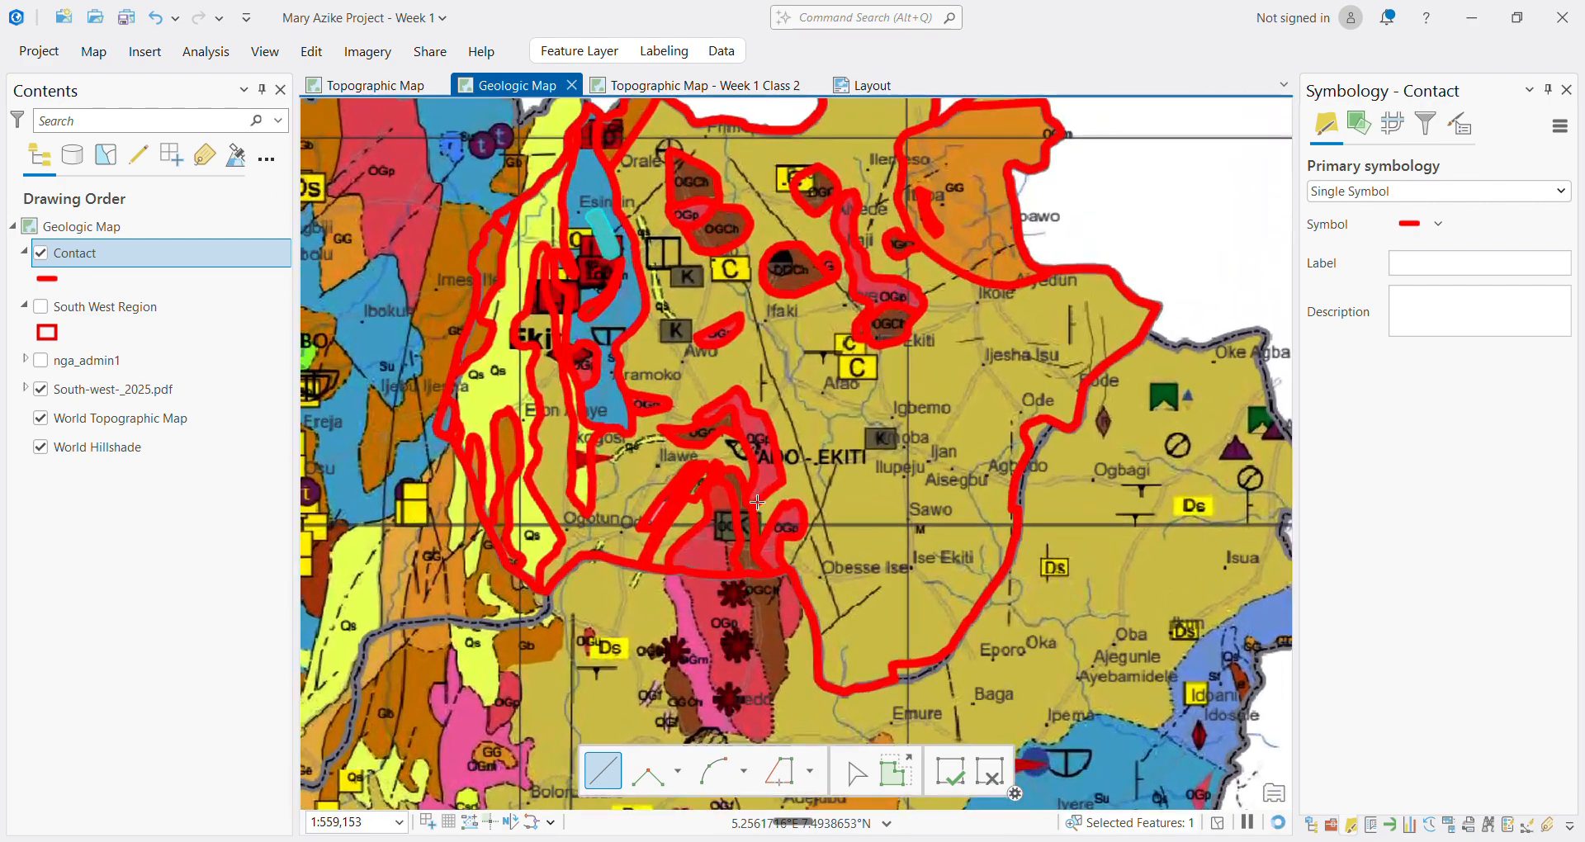
scroll(772, 378, up, 1)
scroll(772, 378, down, 1)
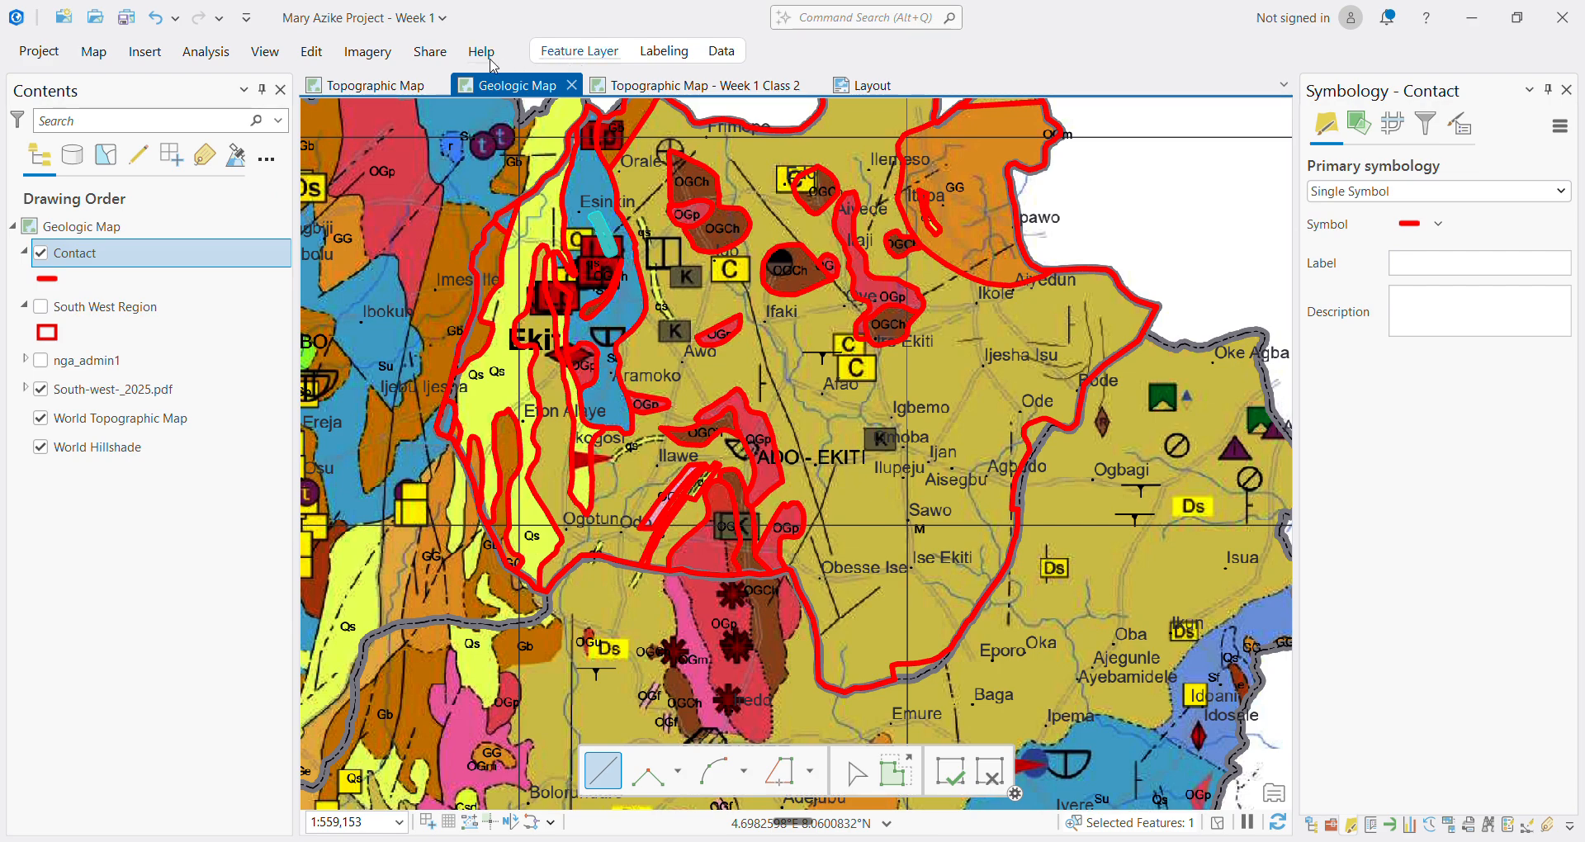
click(311, 52)
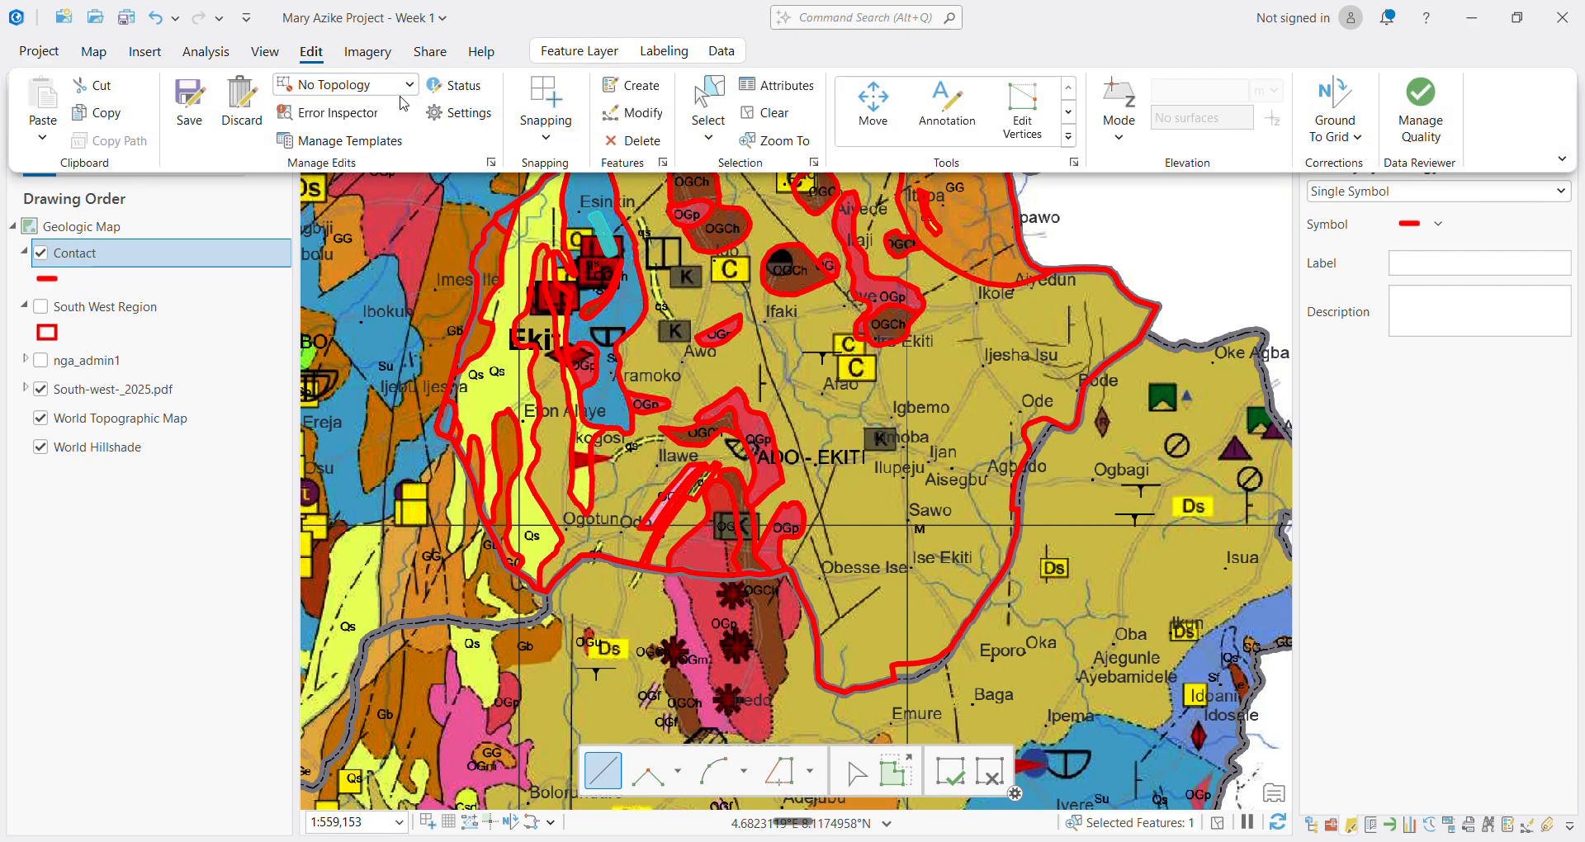
key(ctrl+s)
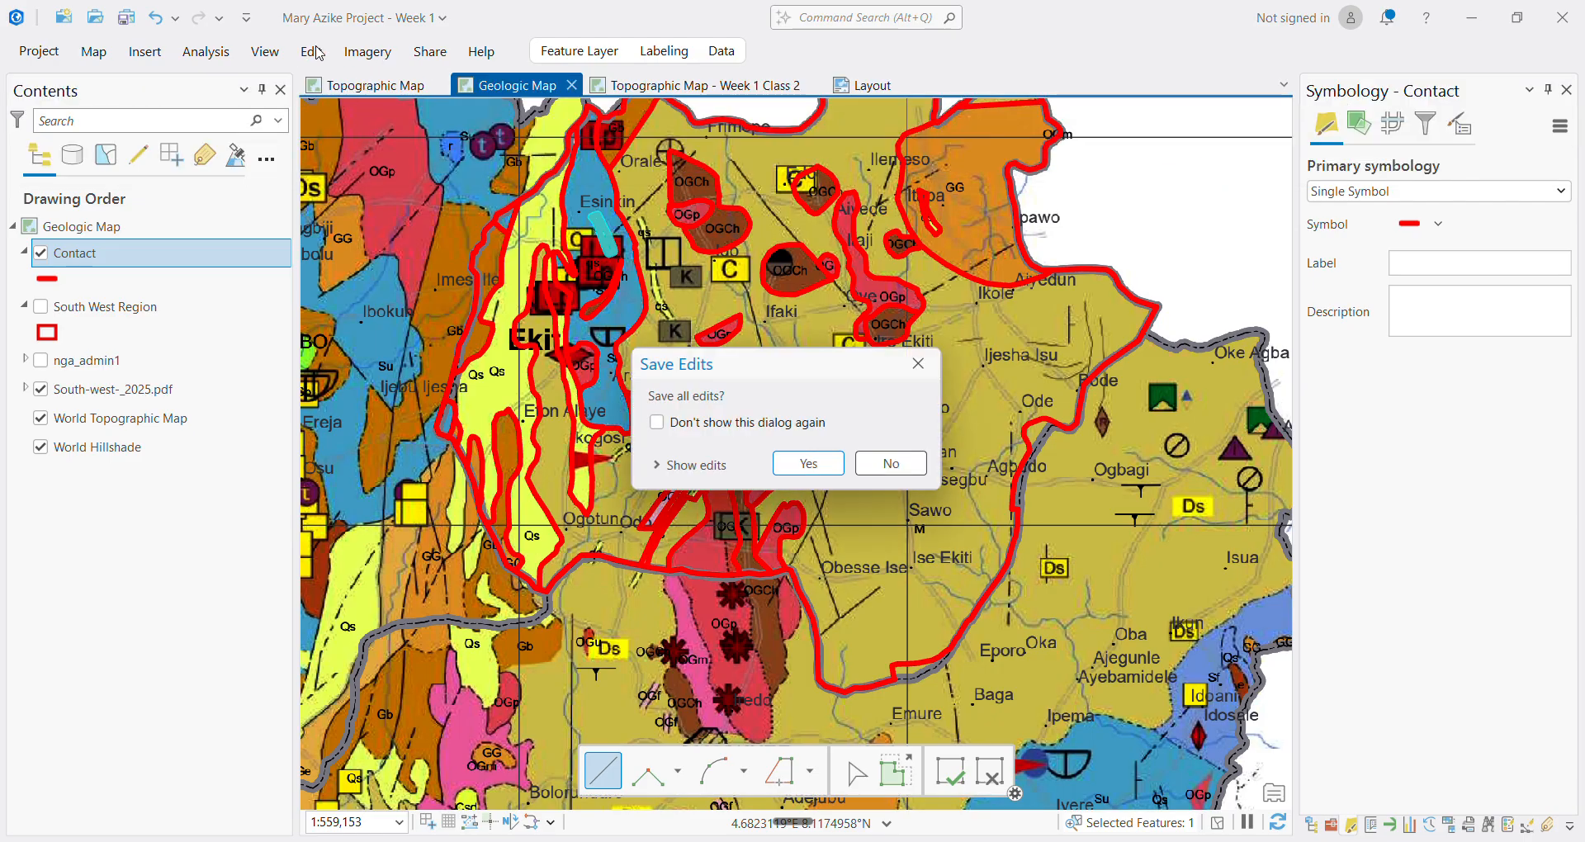
click(809, 464)
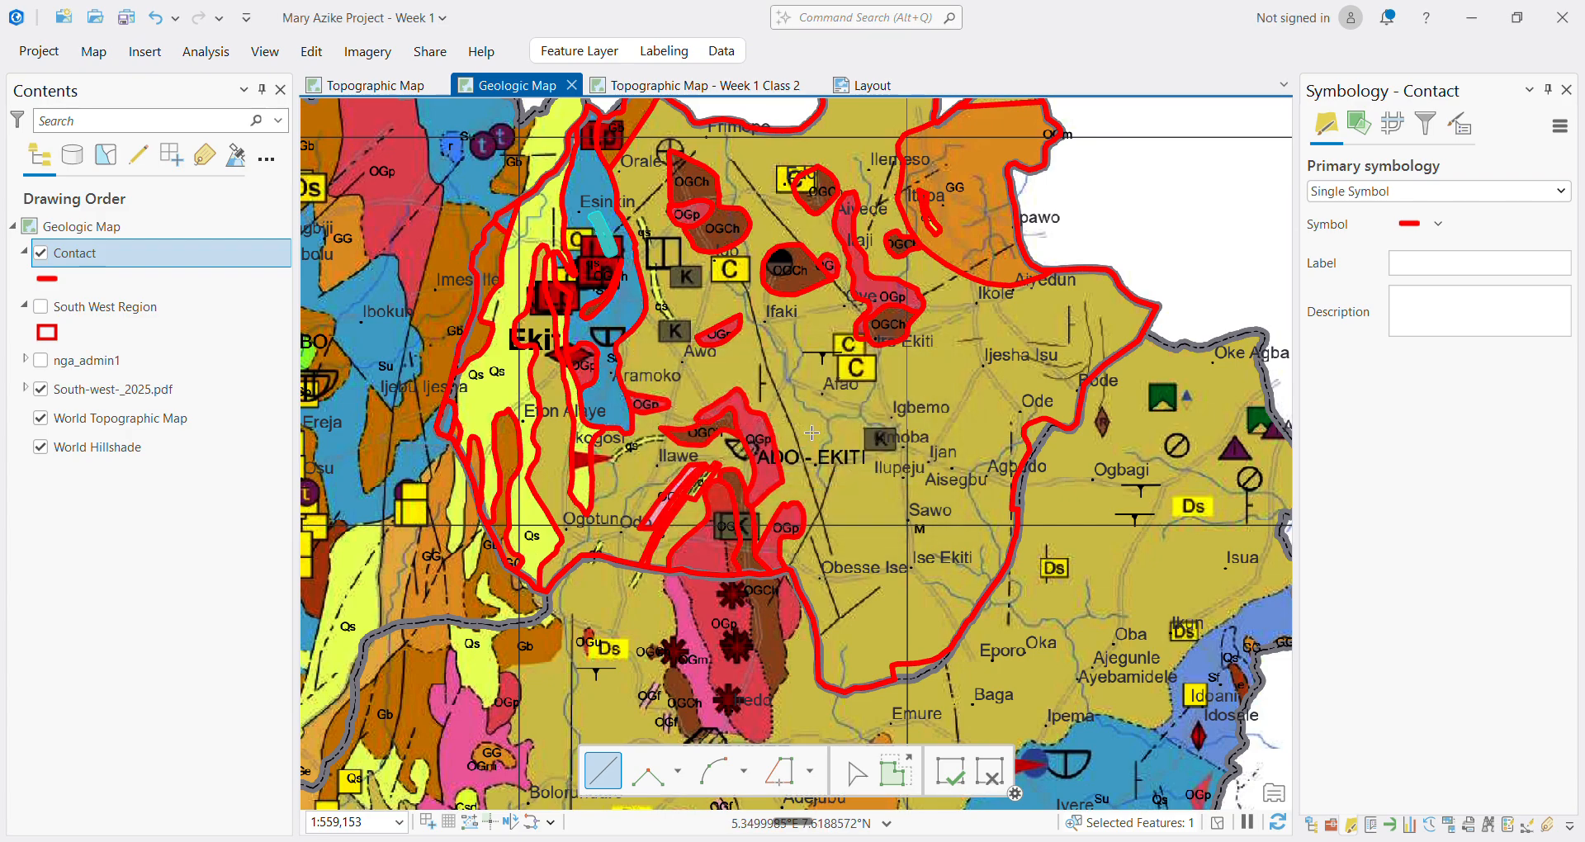
click(312, 53)
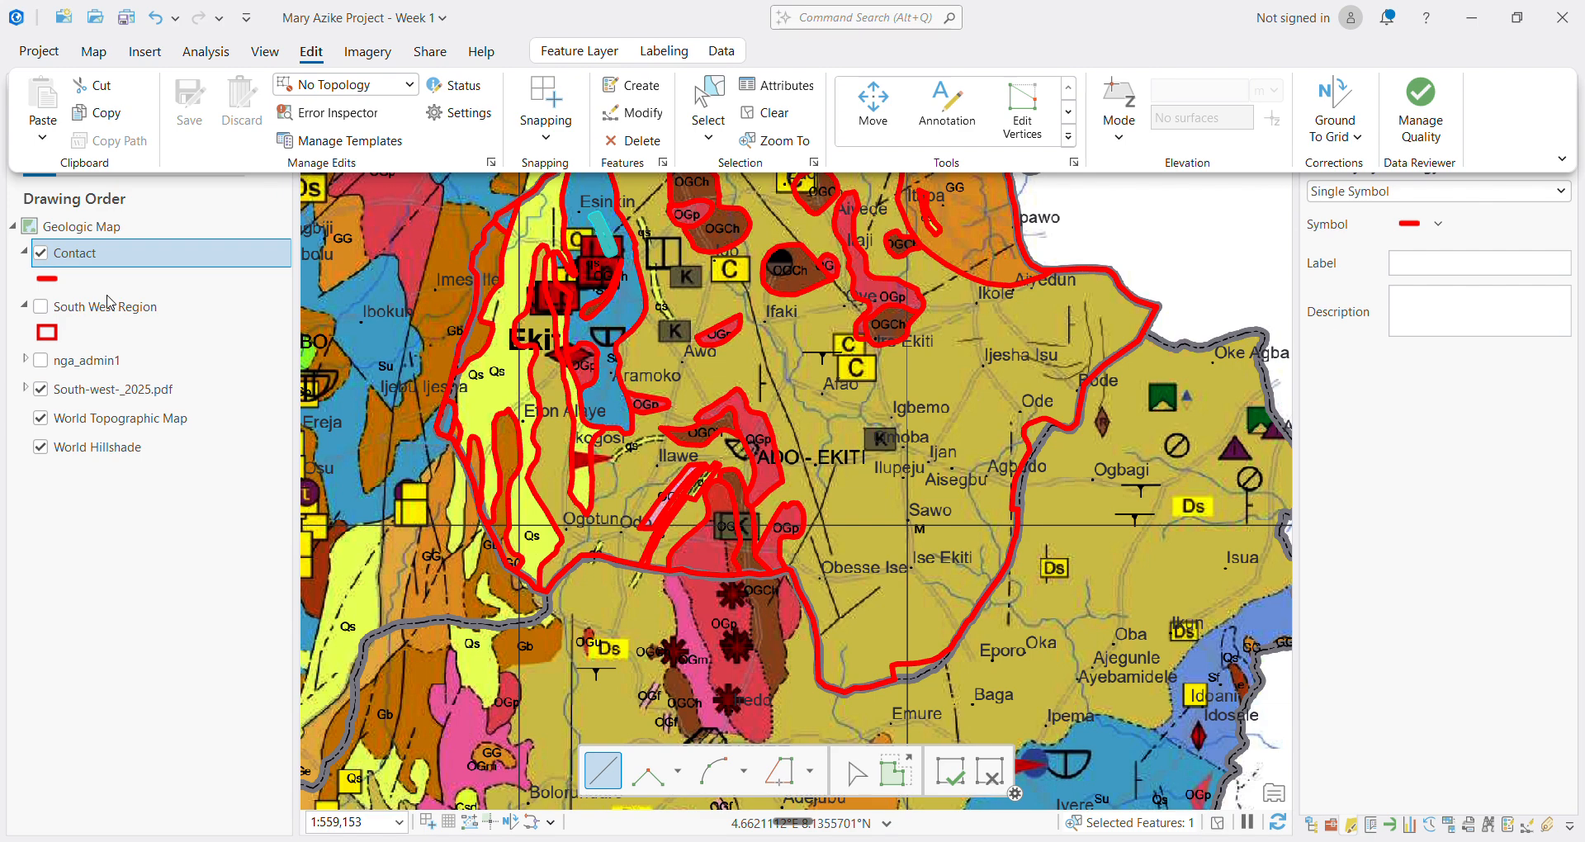
click(113, 632)
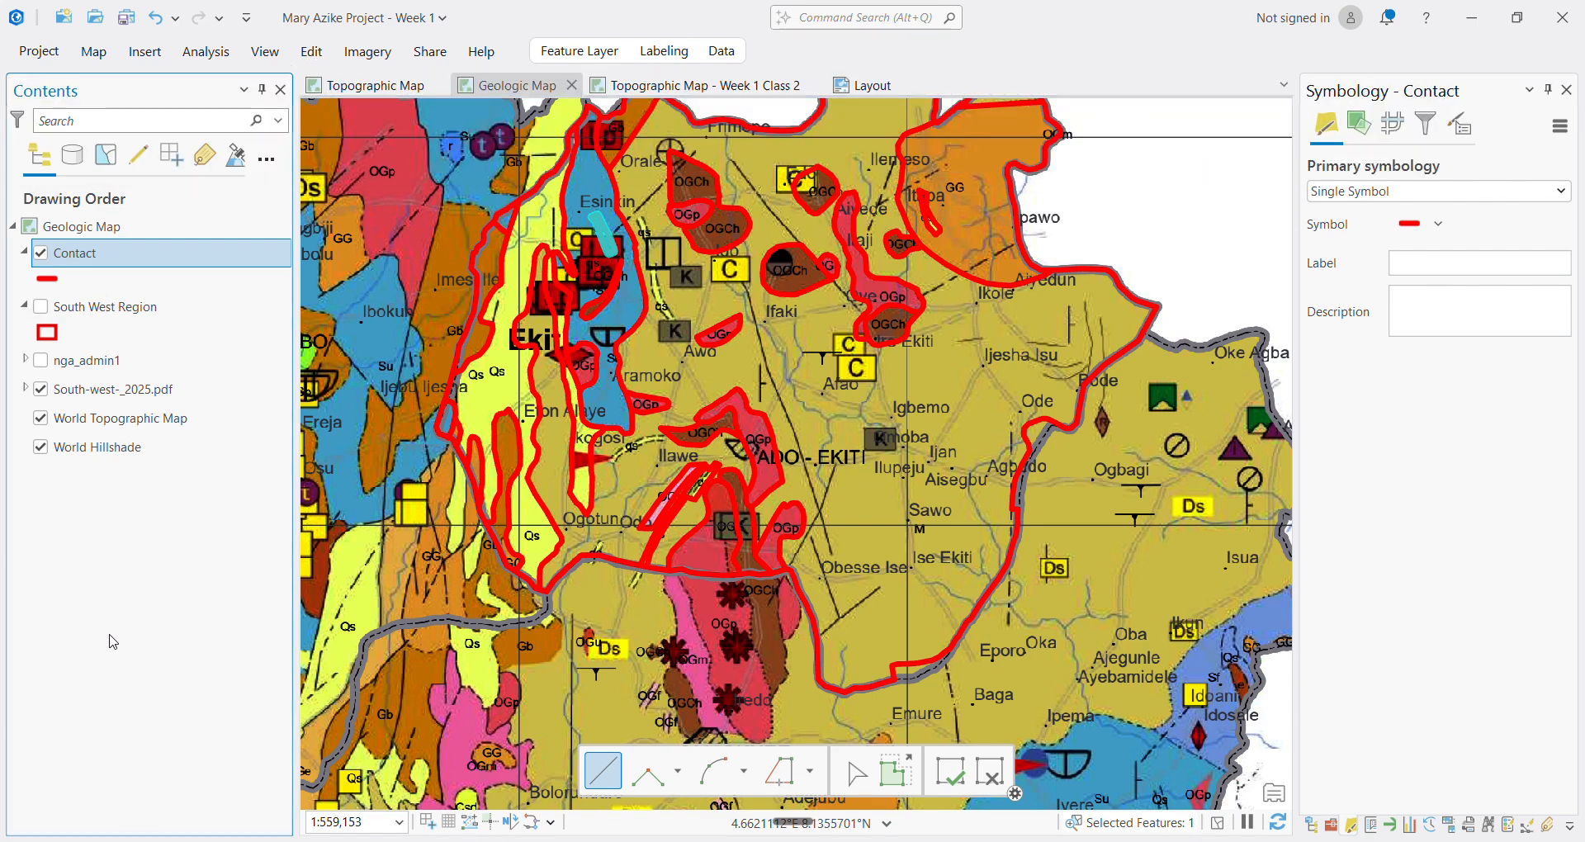
Open the attribute table of the Contact layer and look over its records
scroll(764, 451, down, 2)
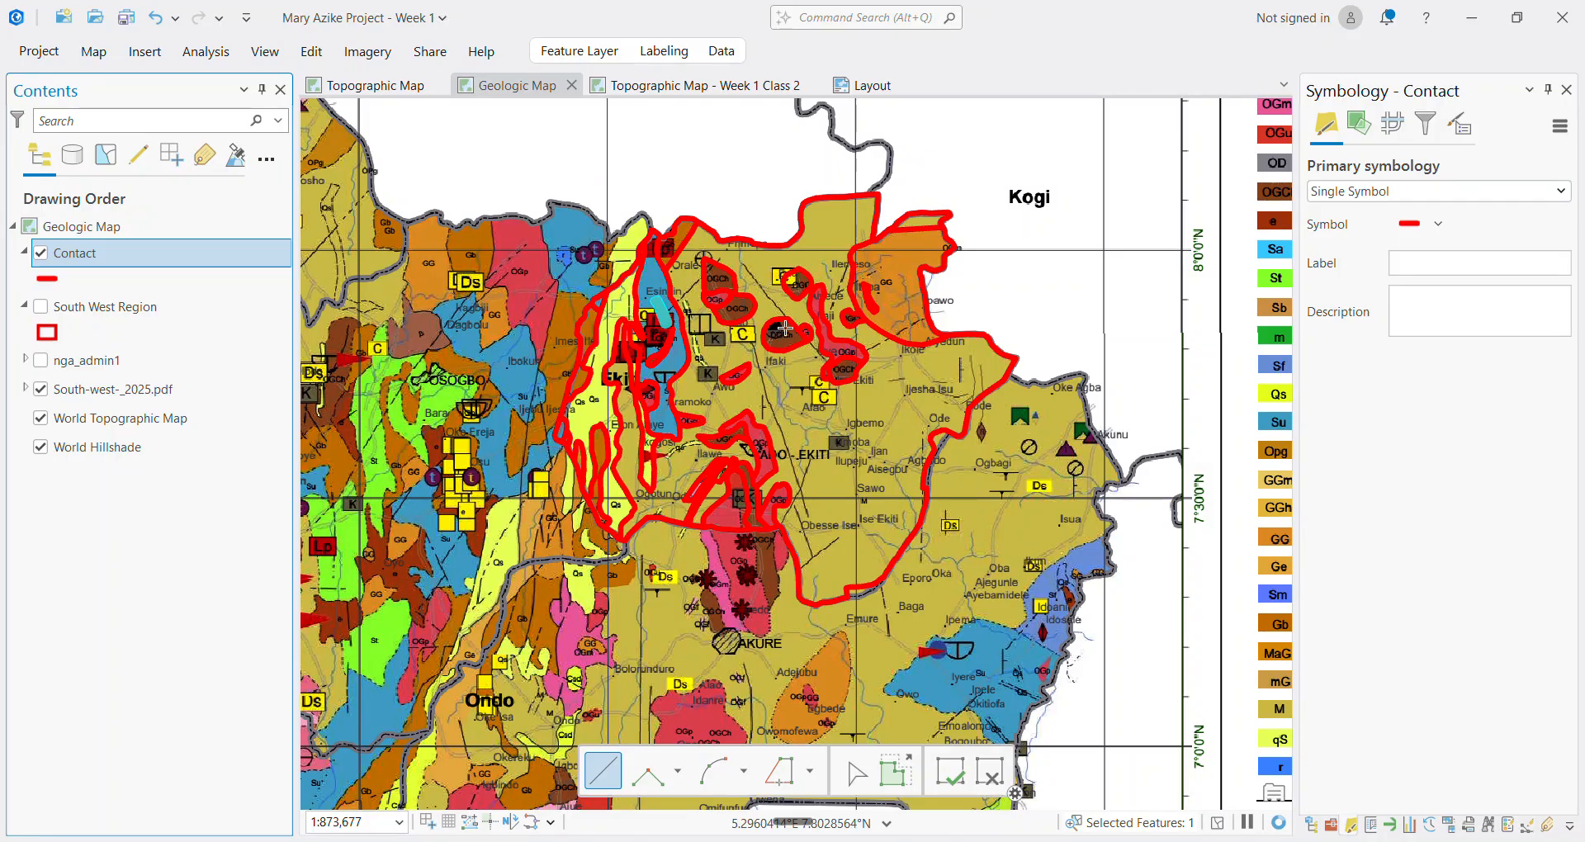
scroll(791, 293, up, 2)
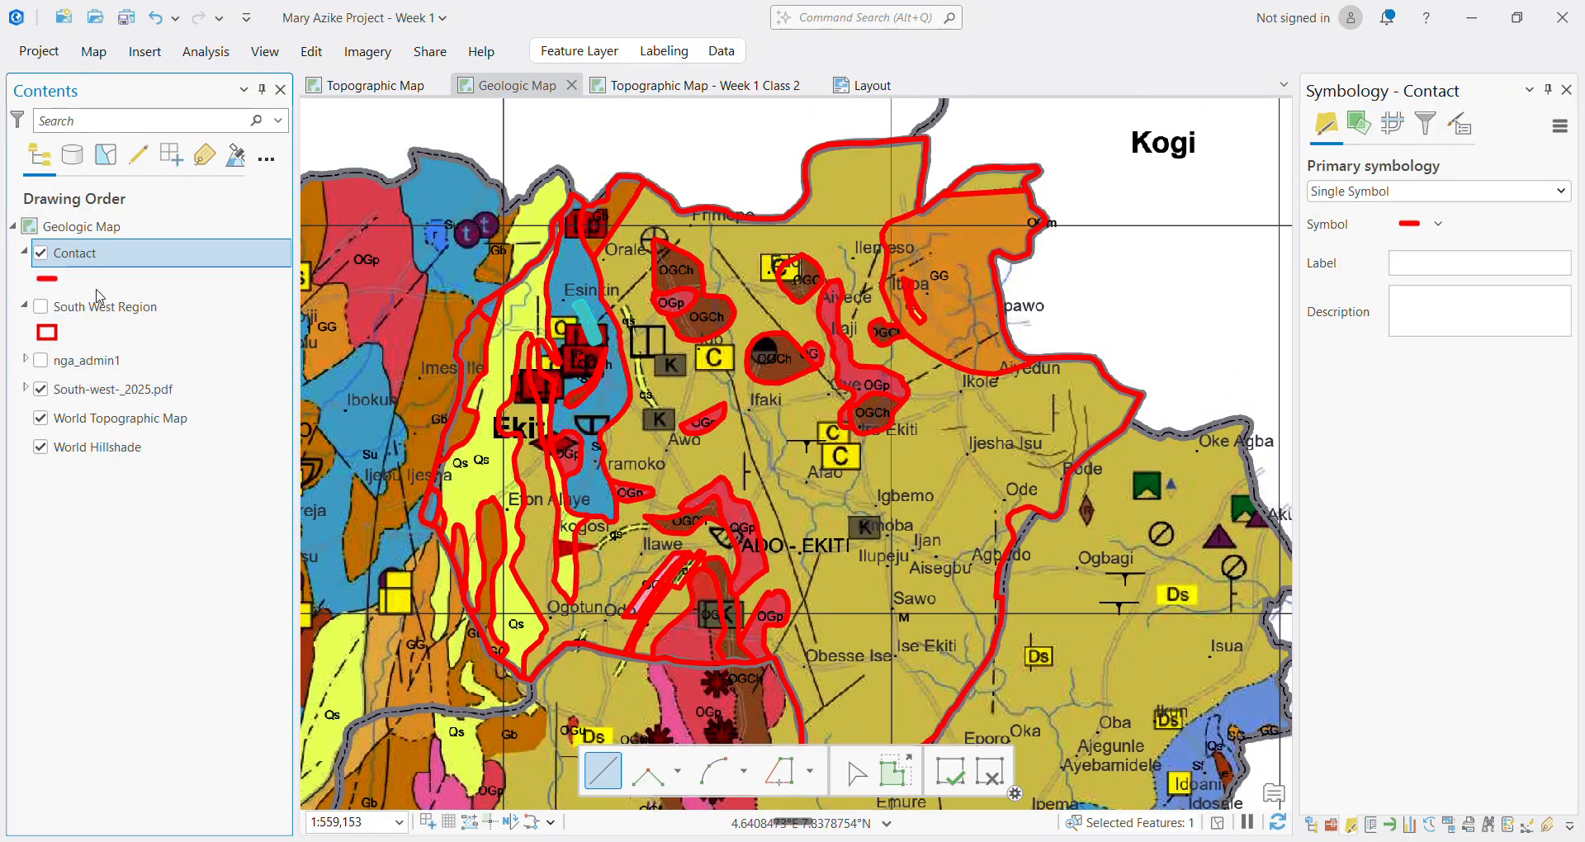
right_click(115, 263)
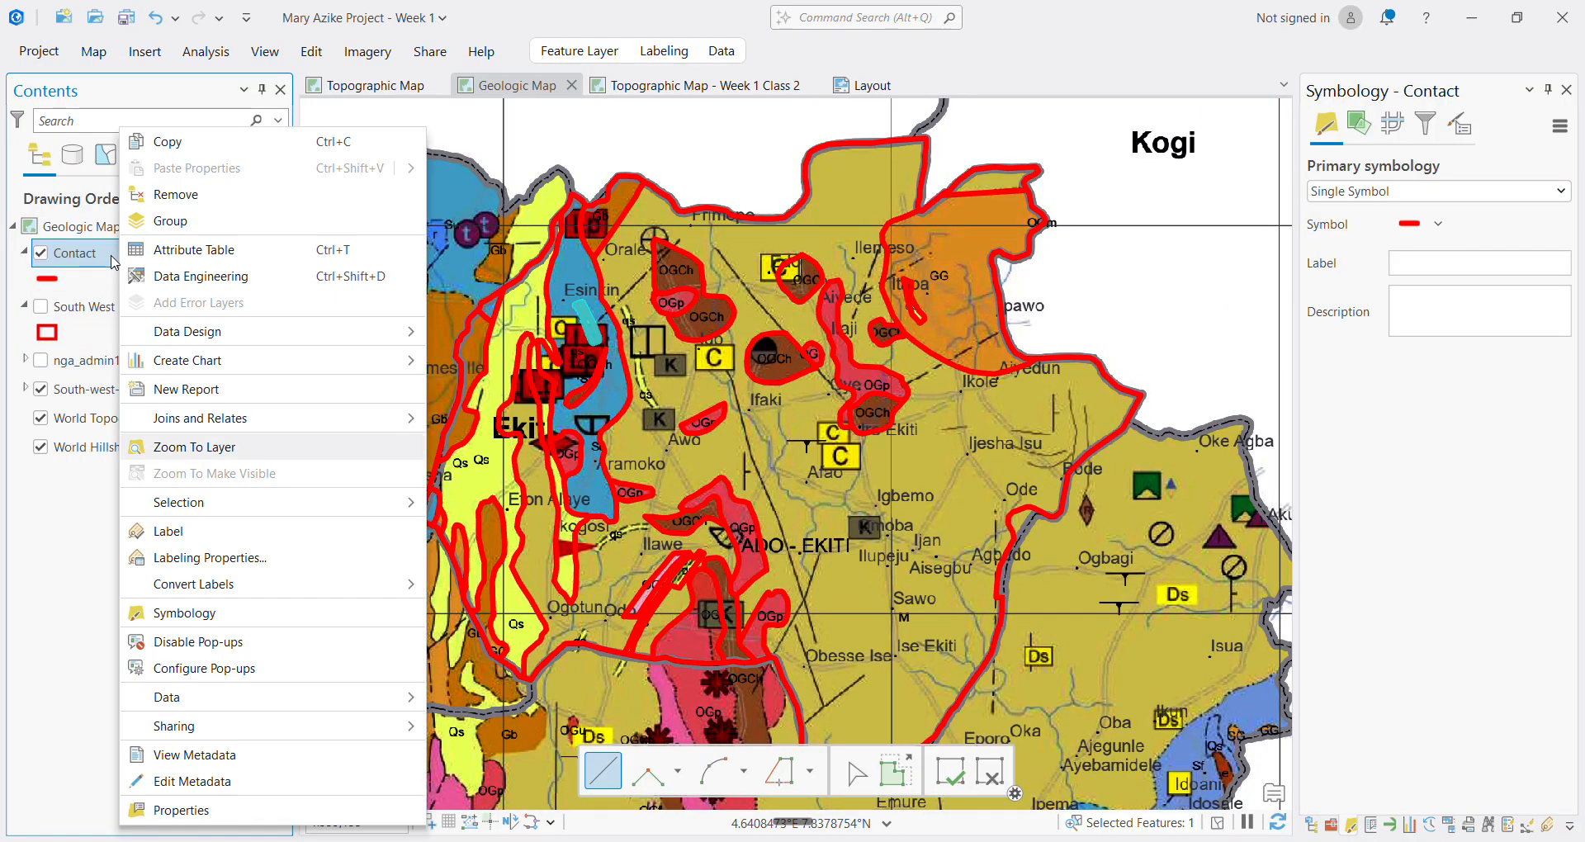
click(219, 256)
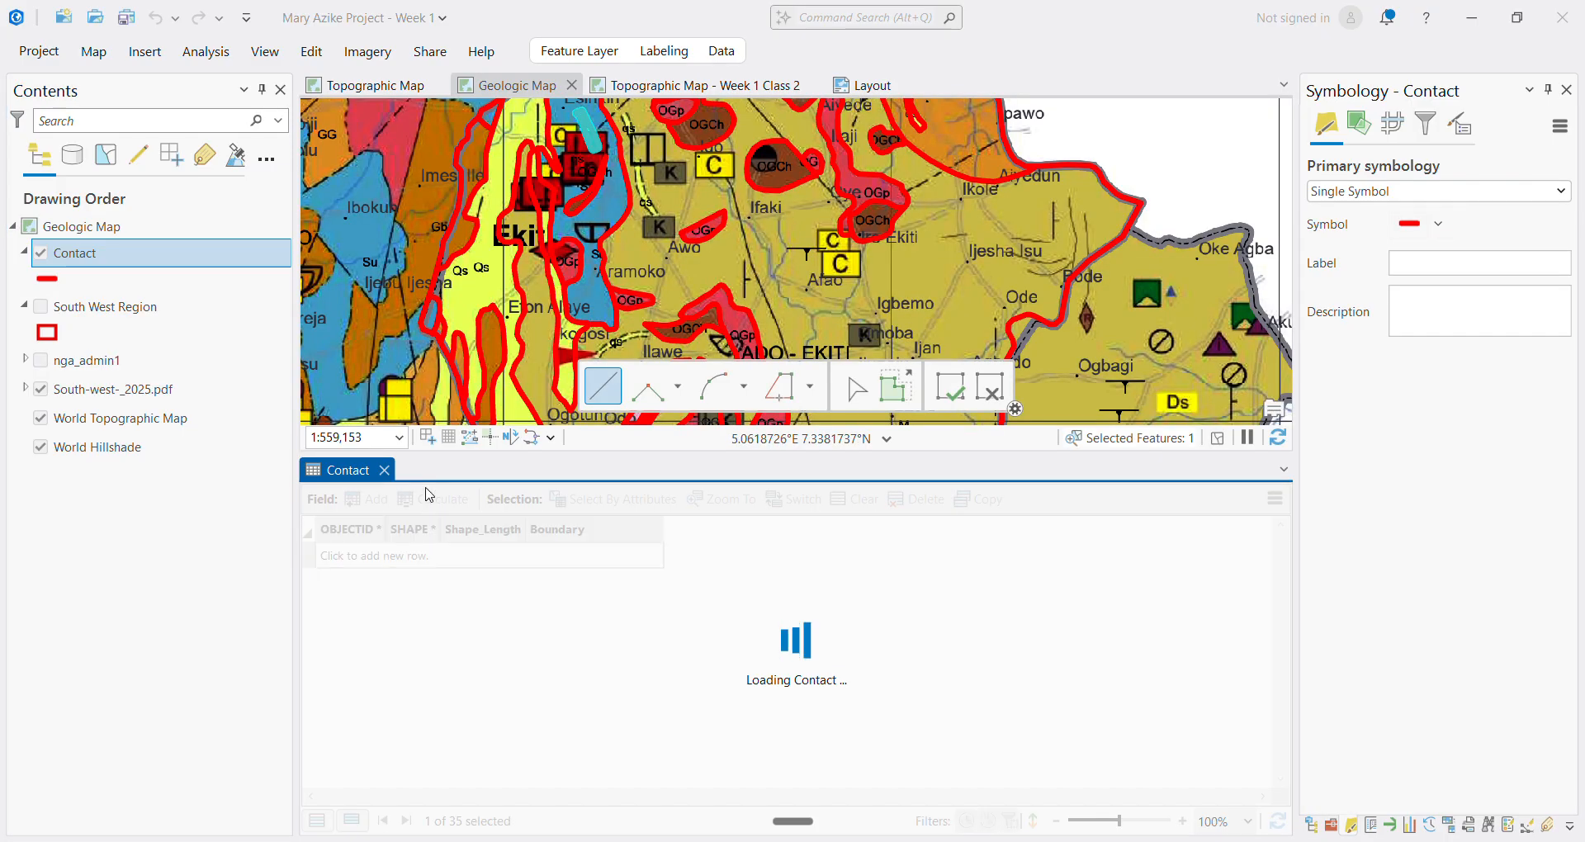
scroll(548, 684, down, 1)
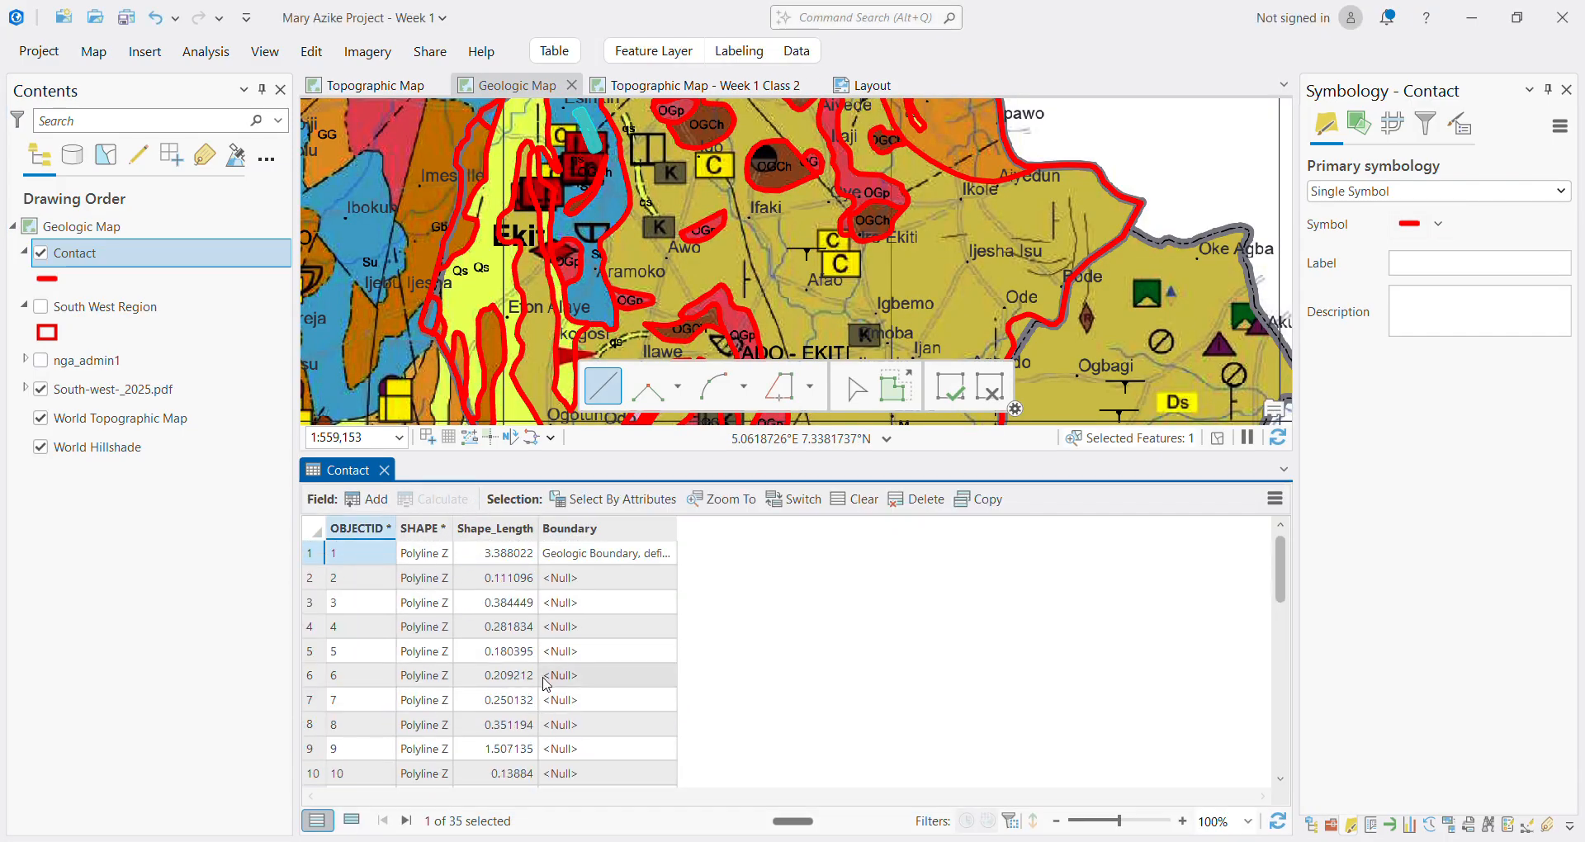
scroll(540, 686, up, 1)
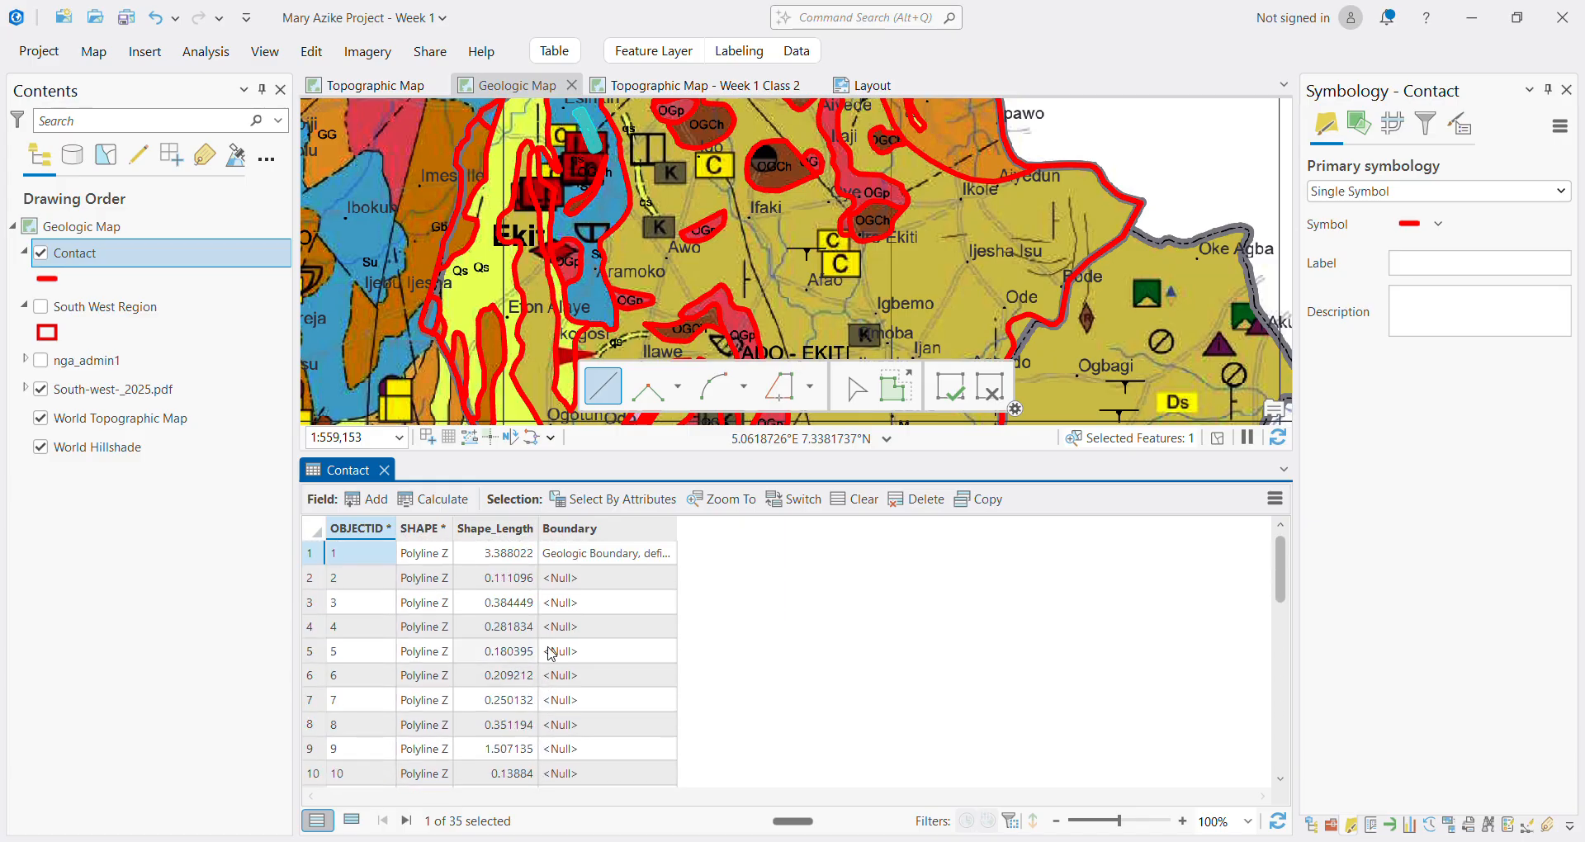
Copy the Boundary value "Geologic Boundary, definite" from record 1 into record 2
click(608, 562)
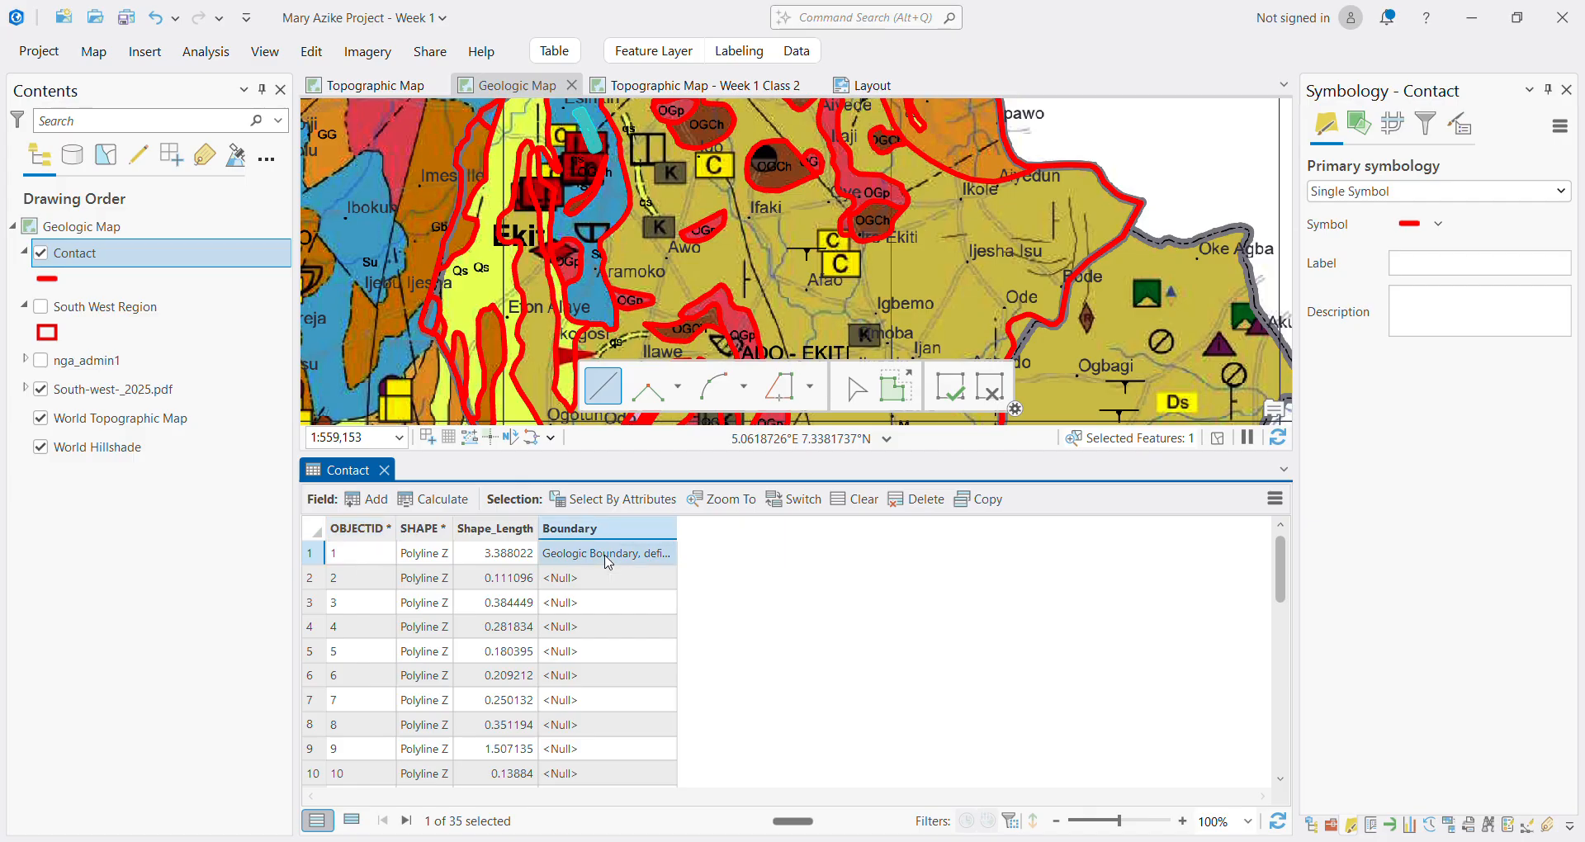
click(609, 562)
key(ctrl+c)
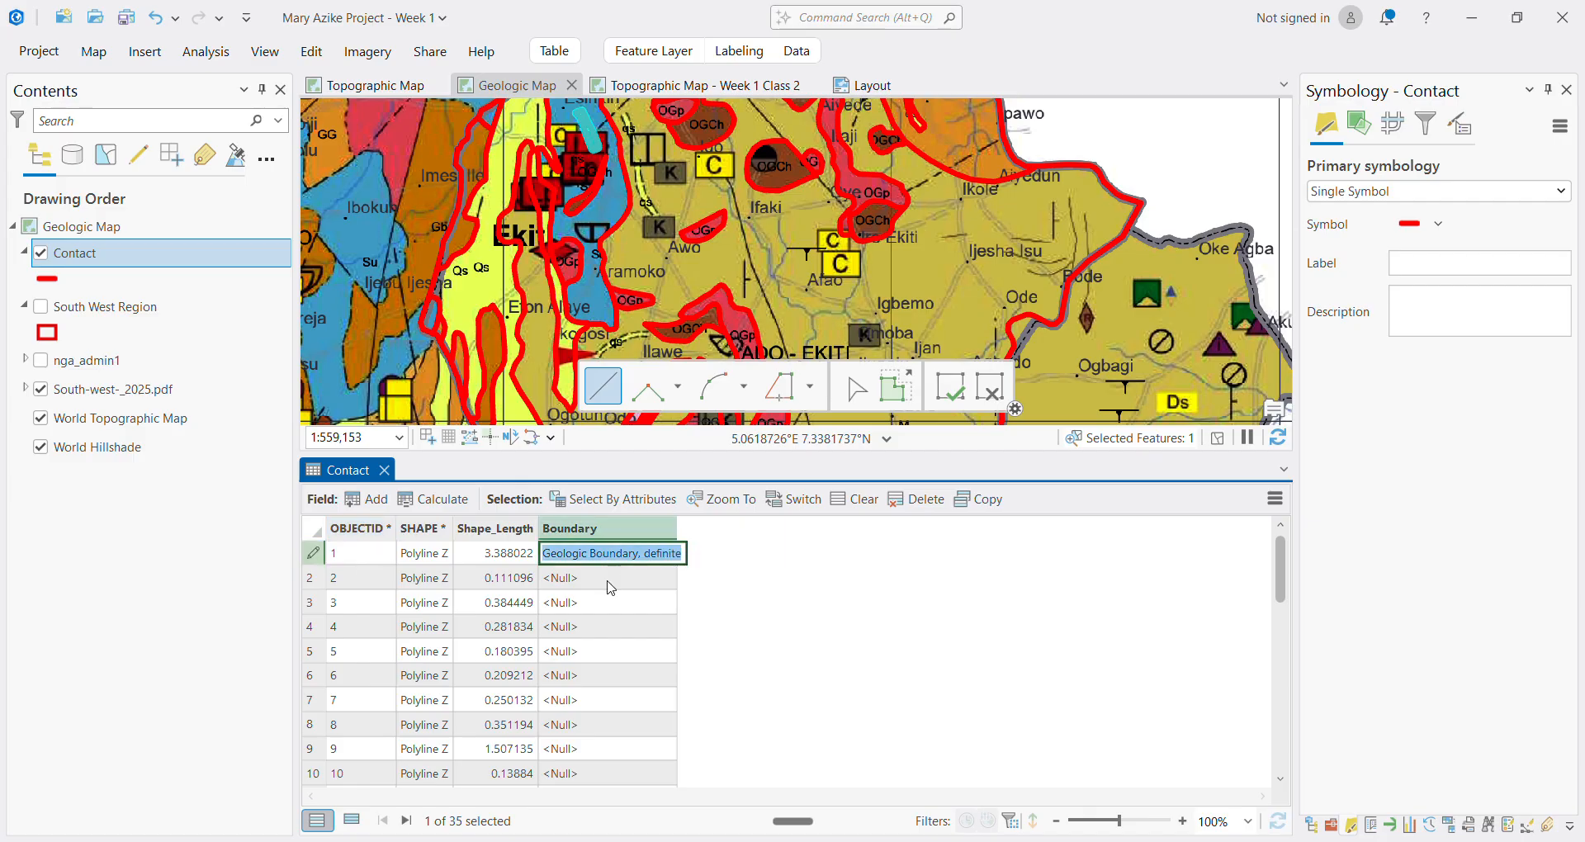
click(594, 587)
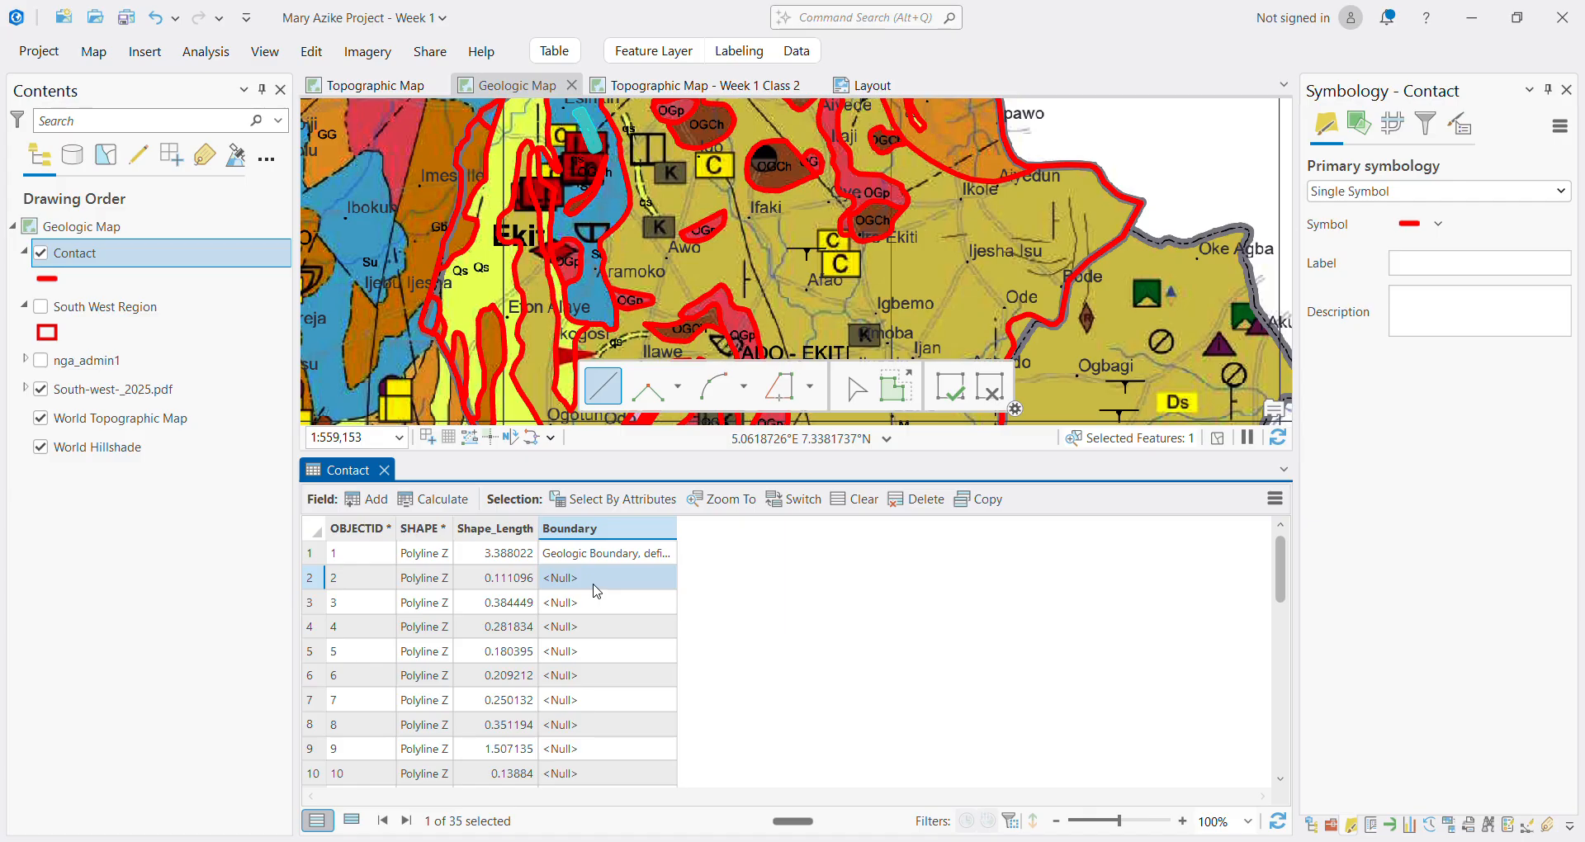
click(597, 589)
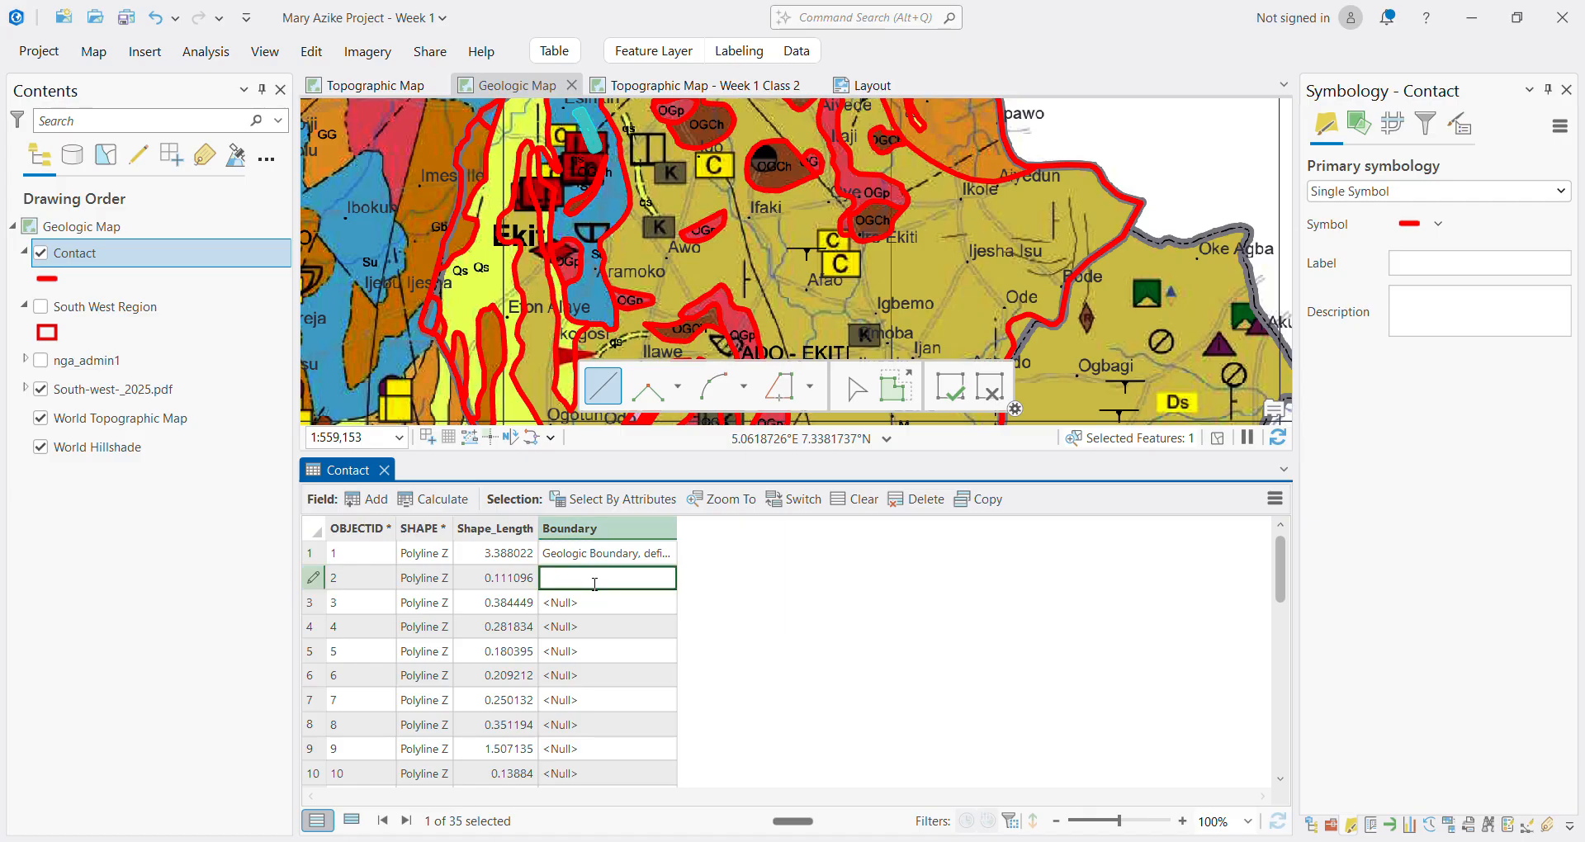
key(ctrl+v)
Change the Boundary value of record 2 to "Geologic Boundary, Inferred" and copy it for reuse
click(644, 580)
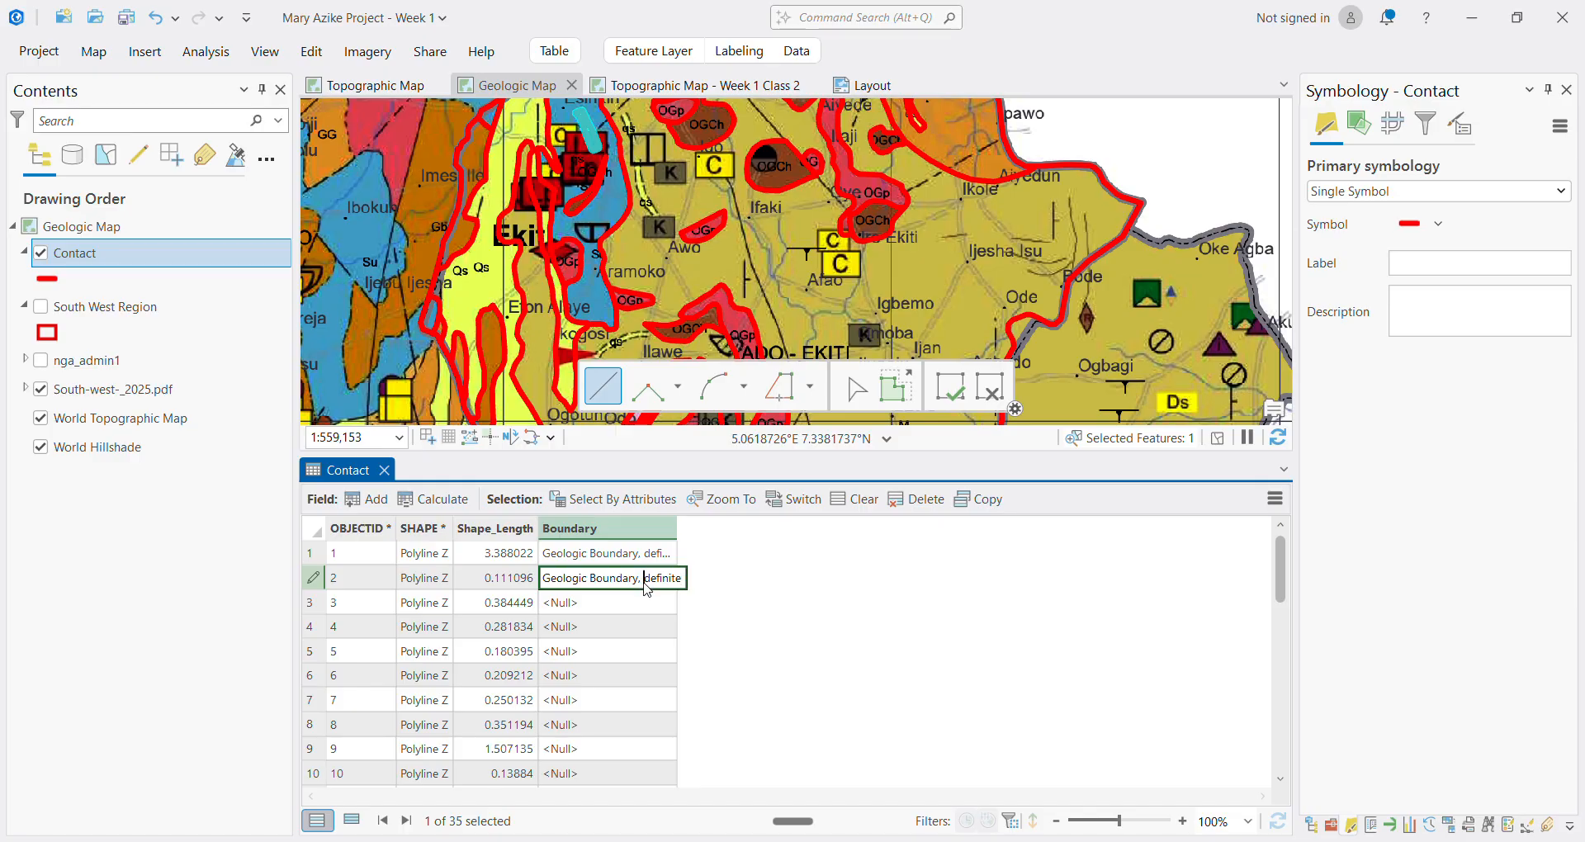
drag(649, 585, 699, 584)
text(Inferred)
key(ctrl+a)
key(ctrl+c)
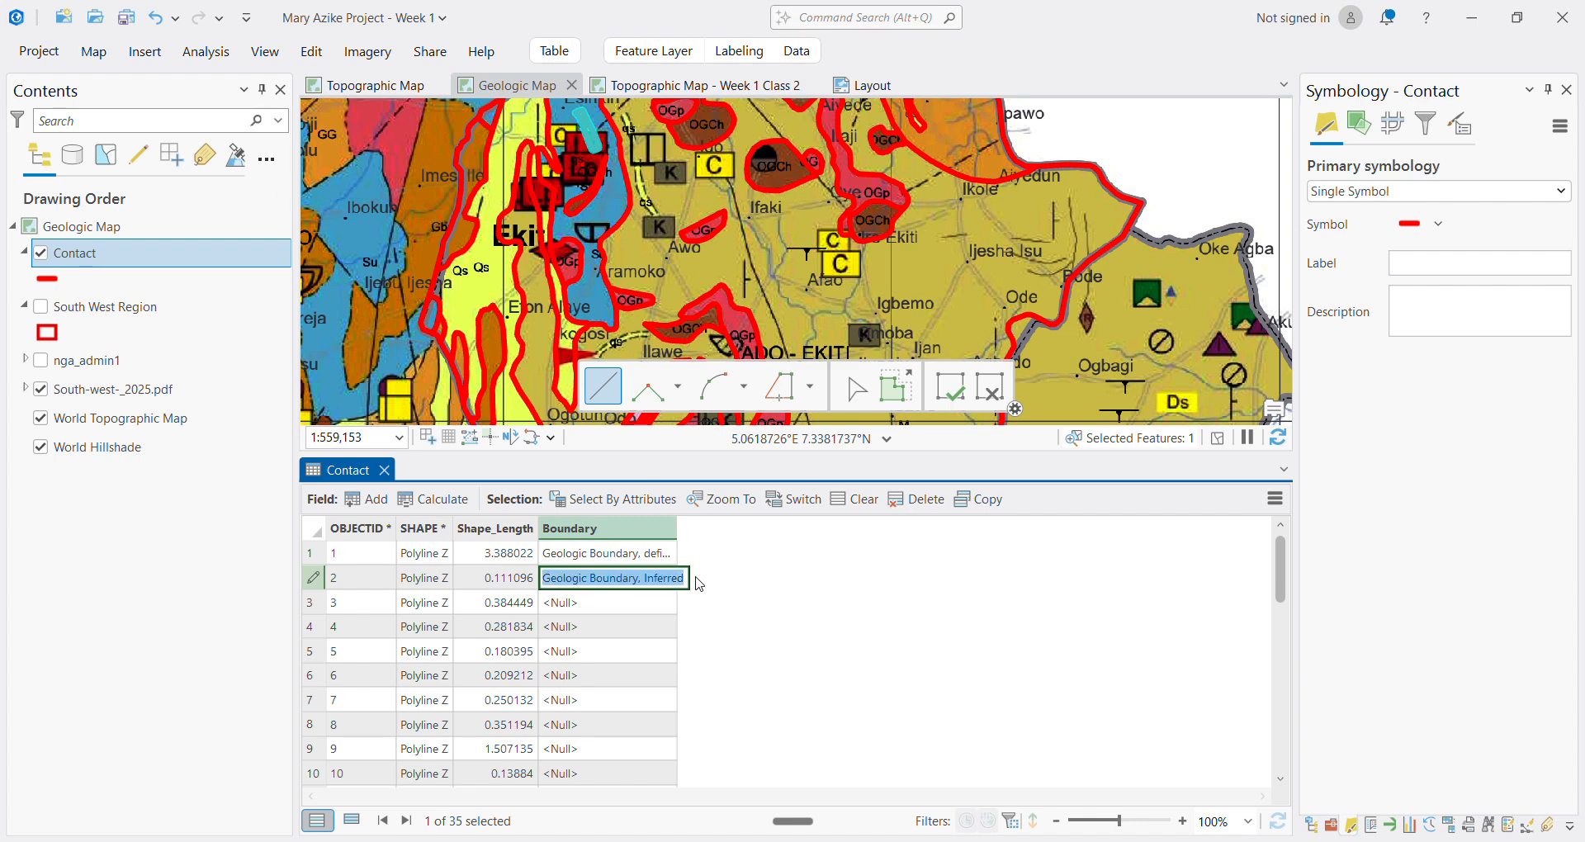
key(Return)
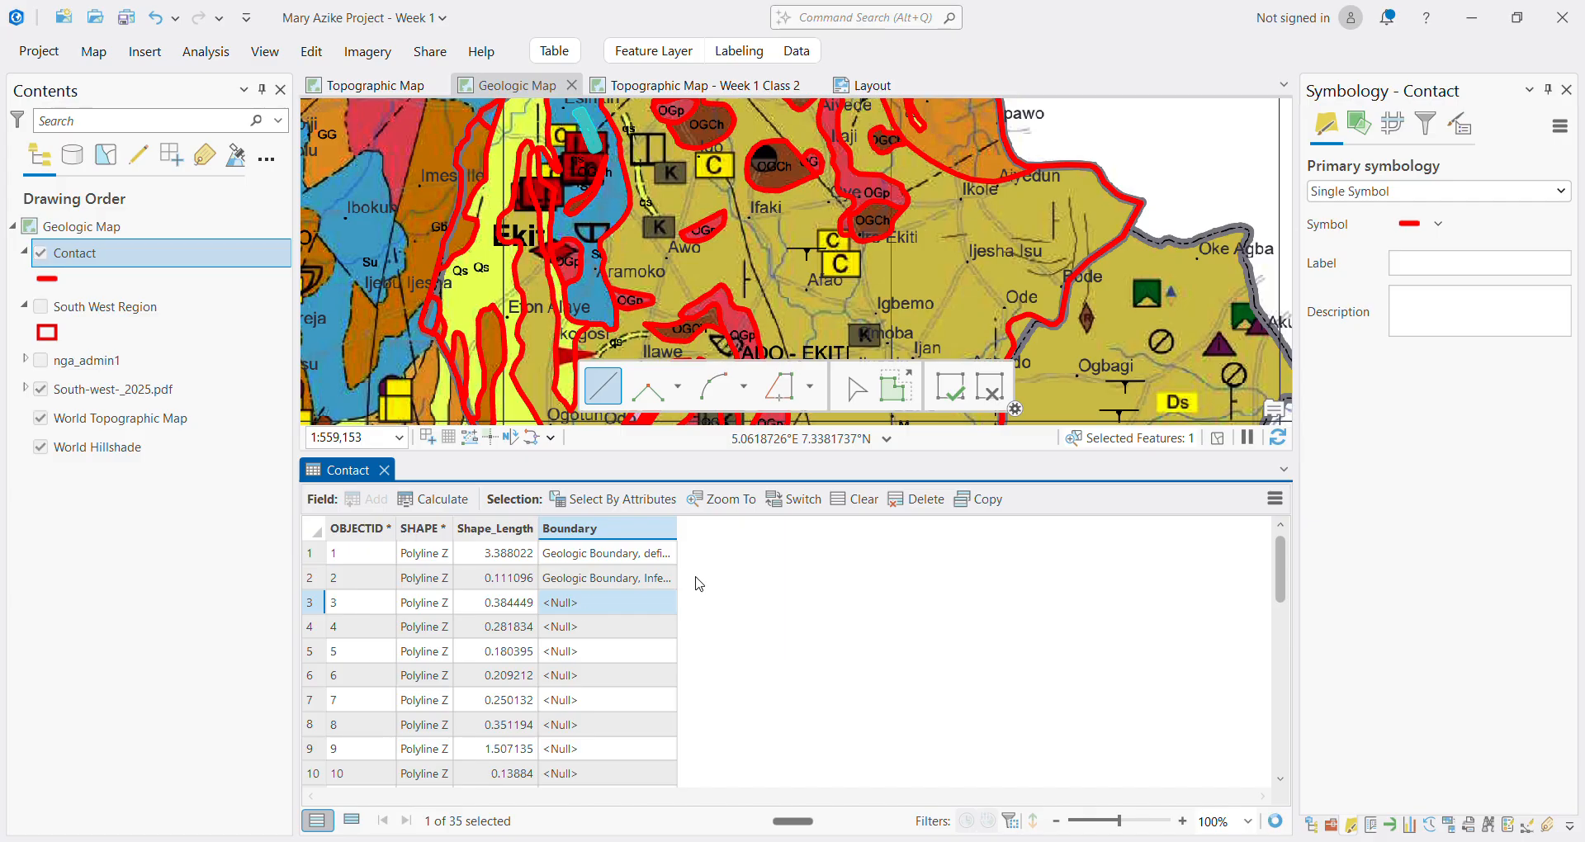
Paste the copied Boundary value "Geologic Boundary, Inferred" into records 3 to 35 of the Contact attribute table
key(ctrl+v)
key(Down)
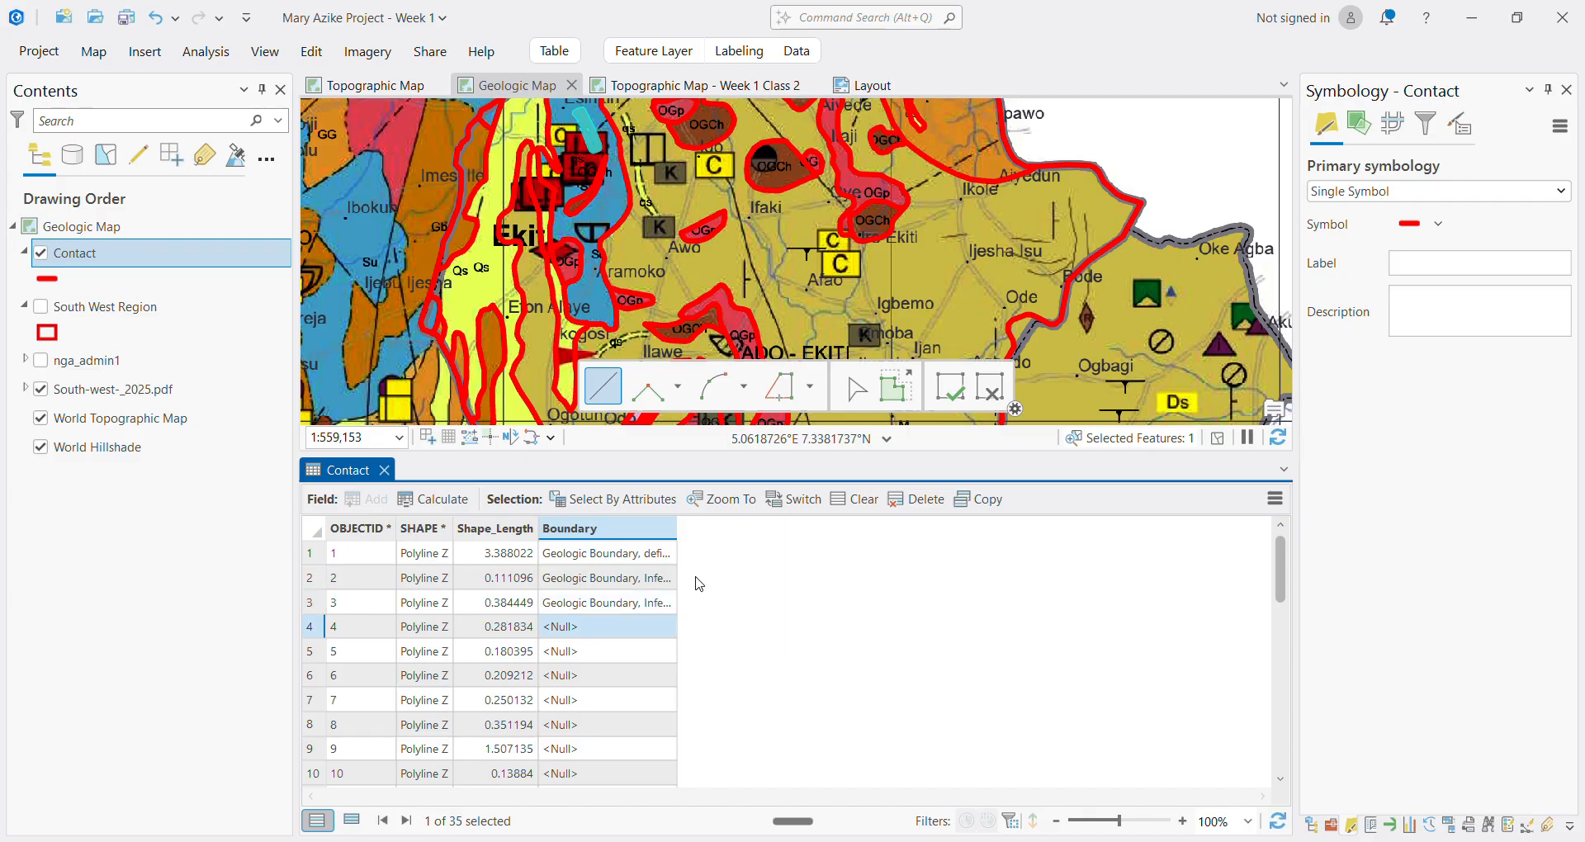
key(ctrl+v)
key(Down)
key(ctrl+v)
key(Down)
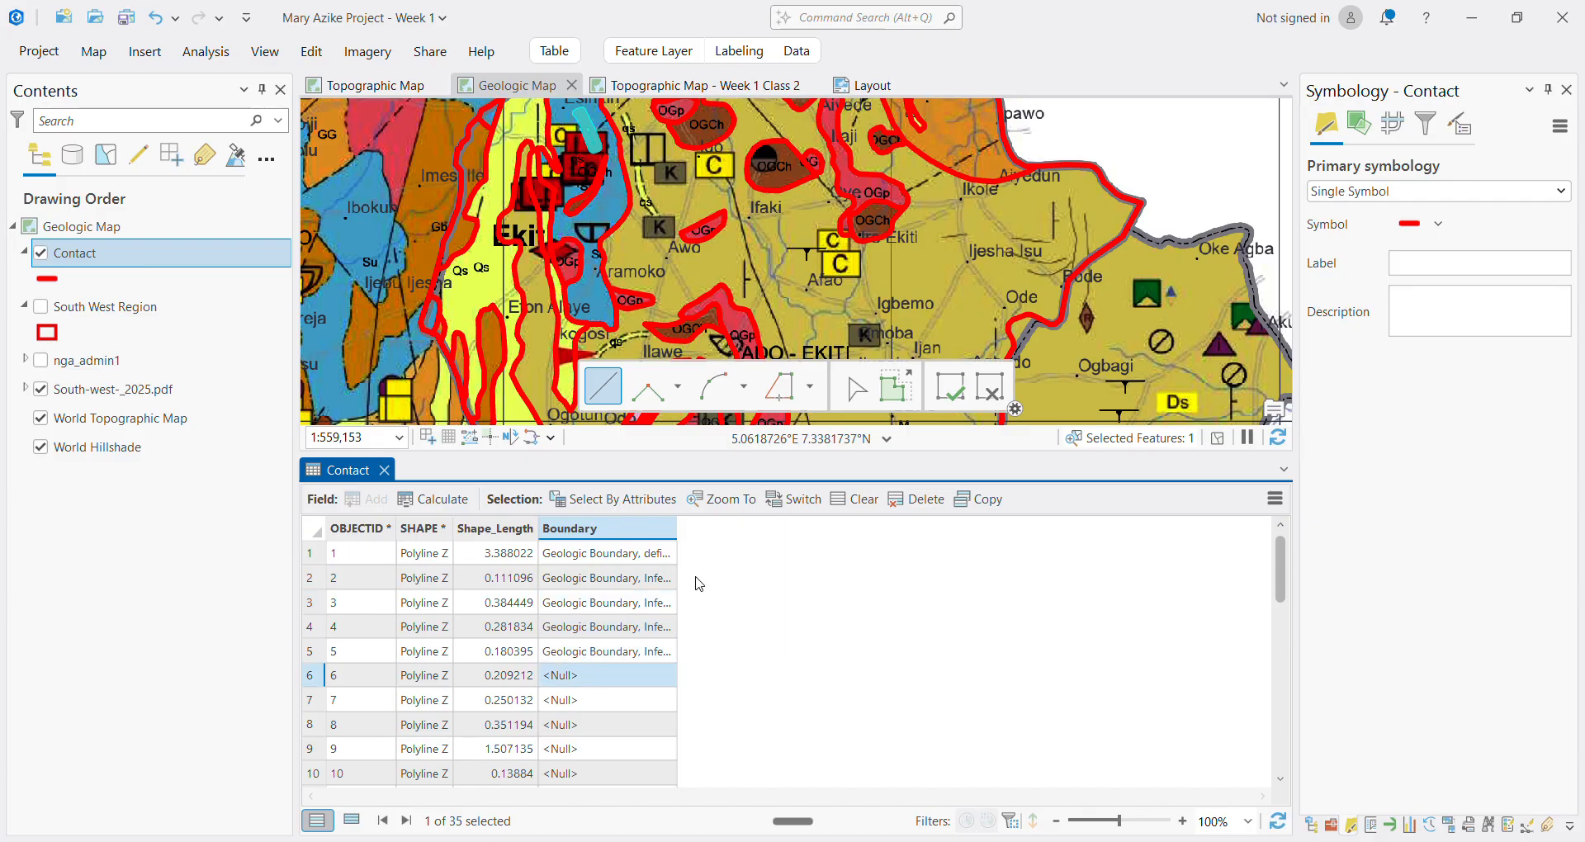
key(ctrl+v)
key(Down)
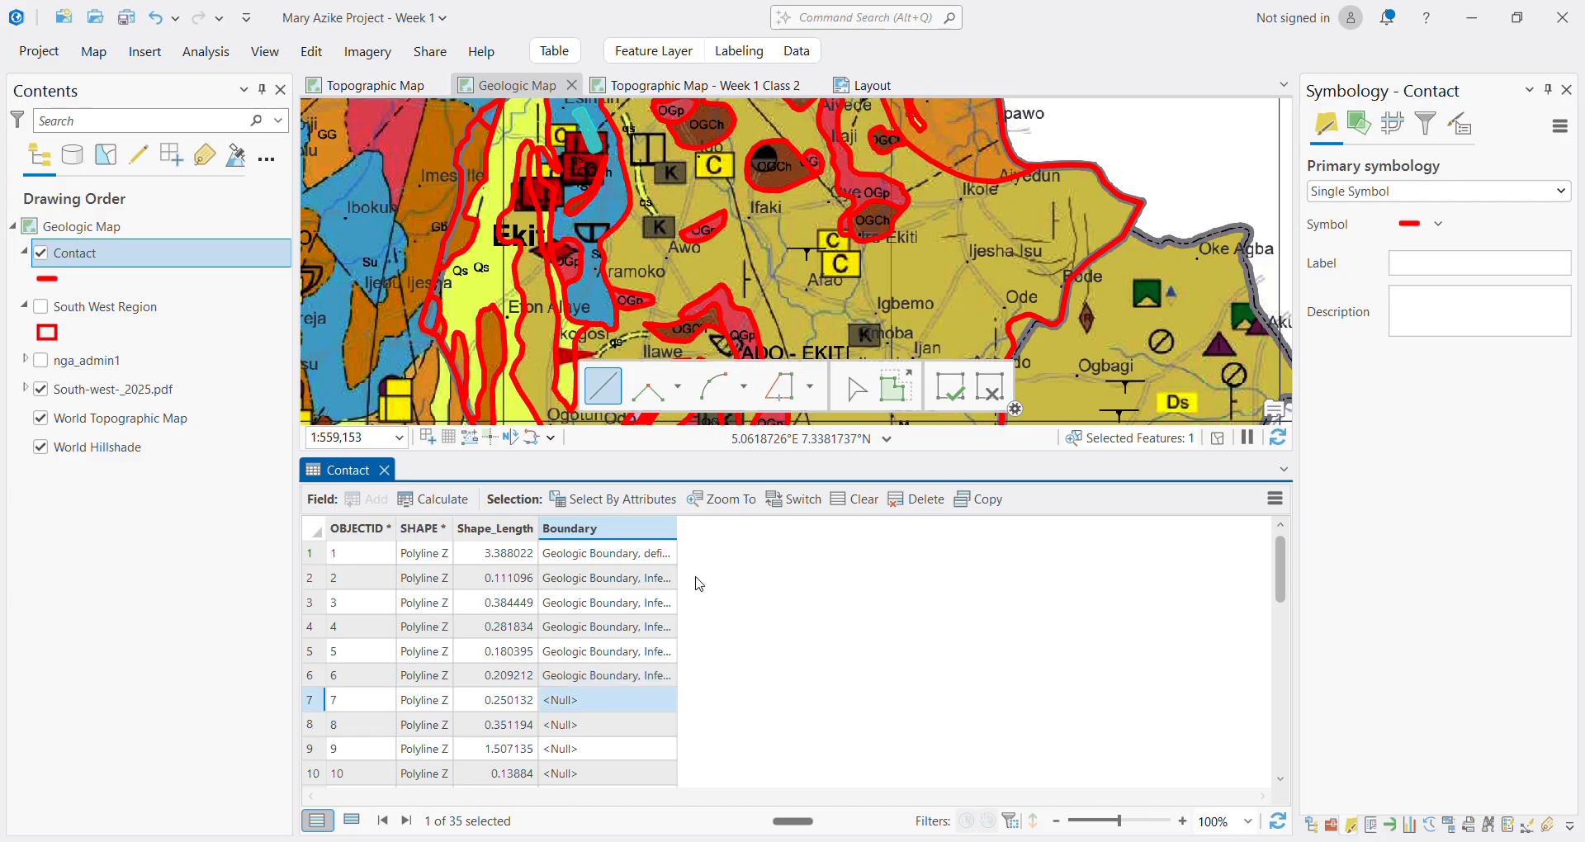
key(ctrl+v)
key(Down)
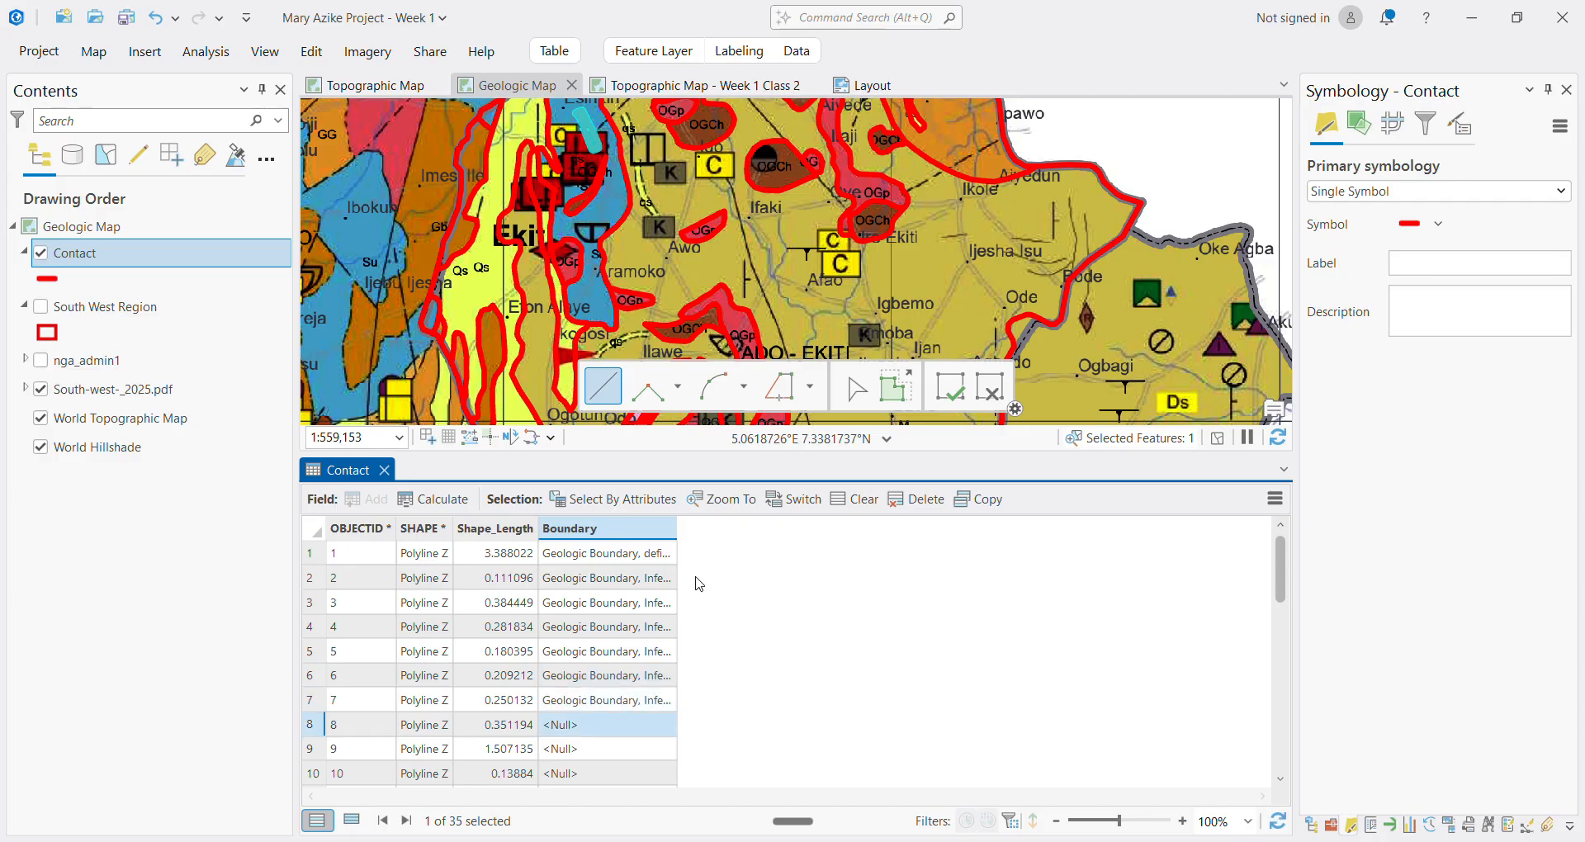
key(ctrl+v)
key(Down)
key(ctrl+v)
key(Down)
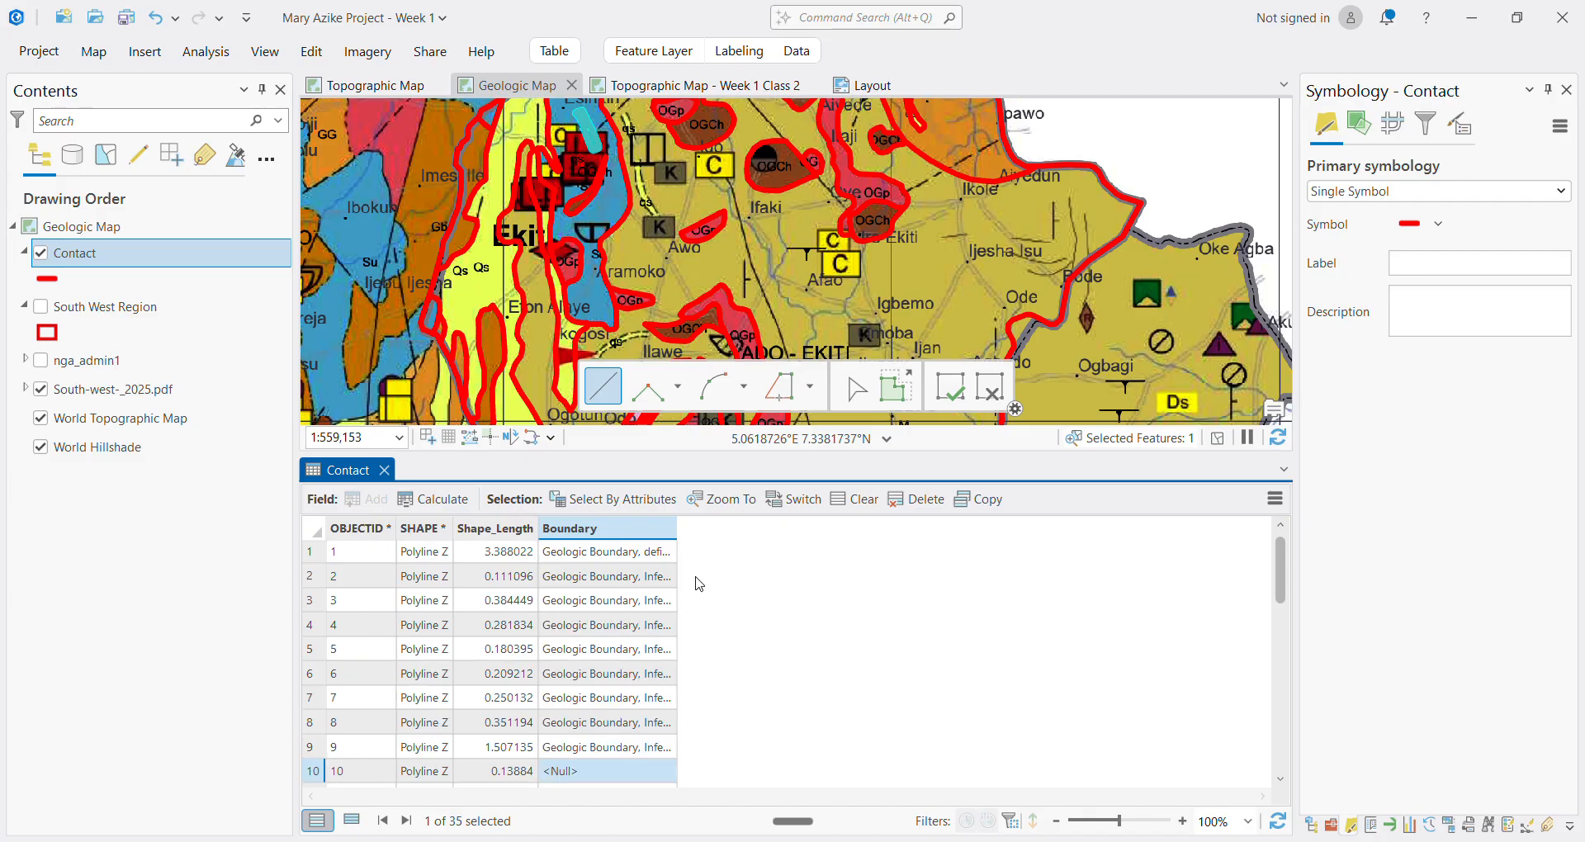
key(ctrl+v)
key(Down)
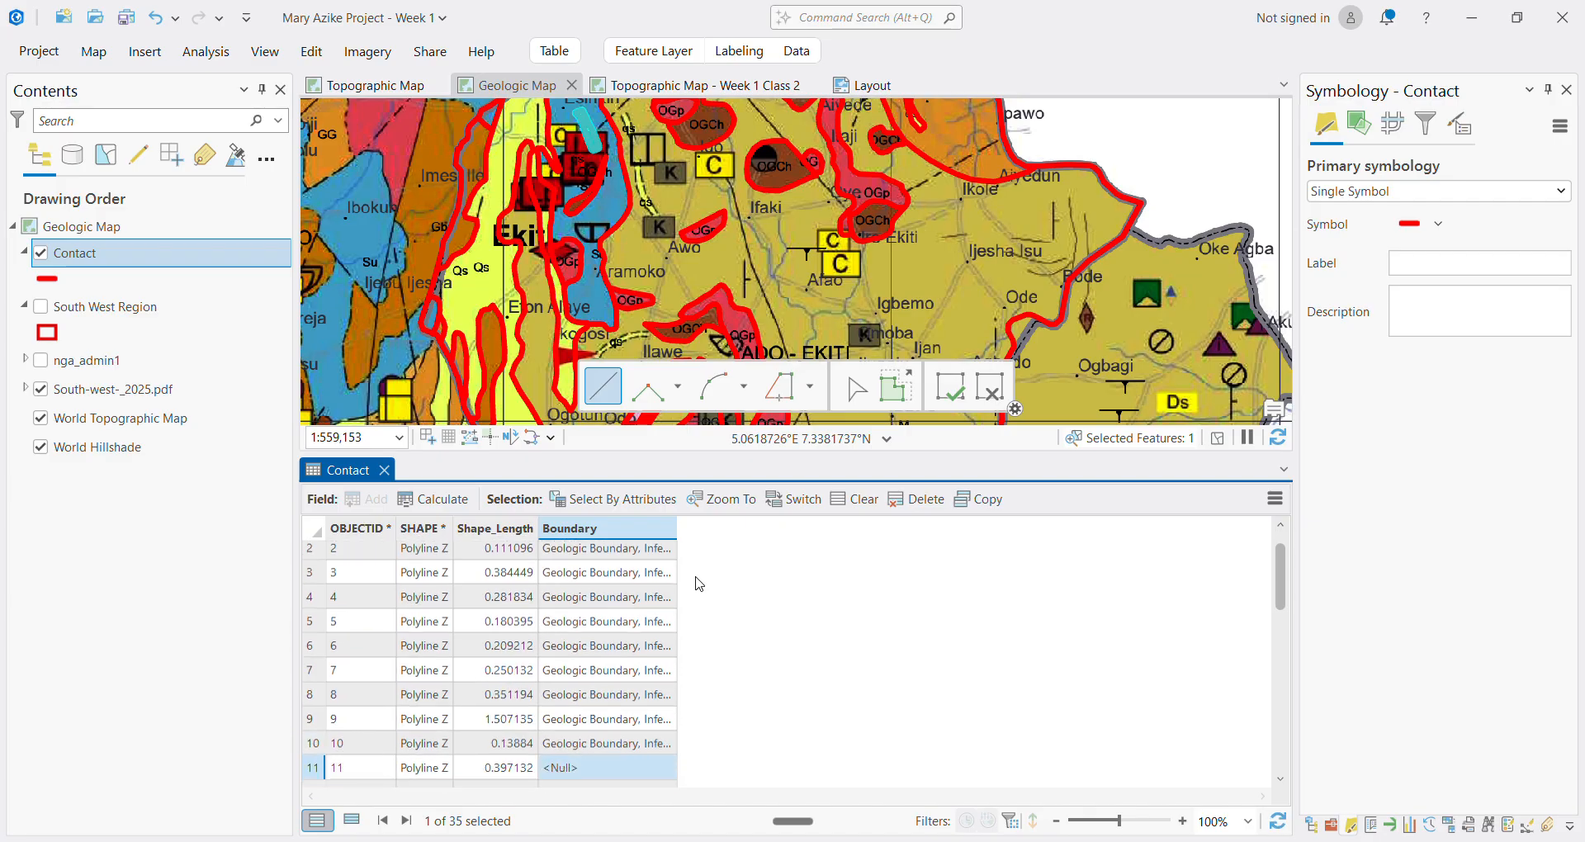
key(ctrl+v)
key(Down)
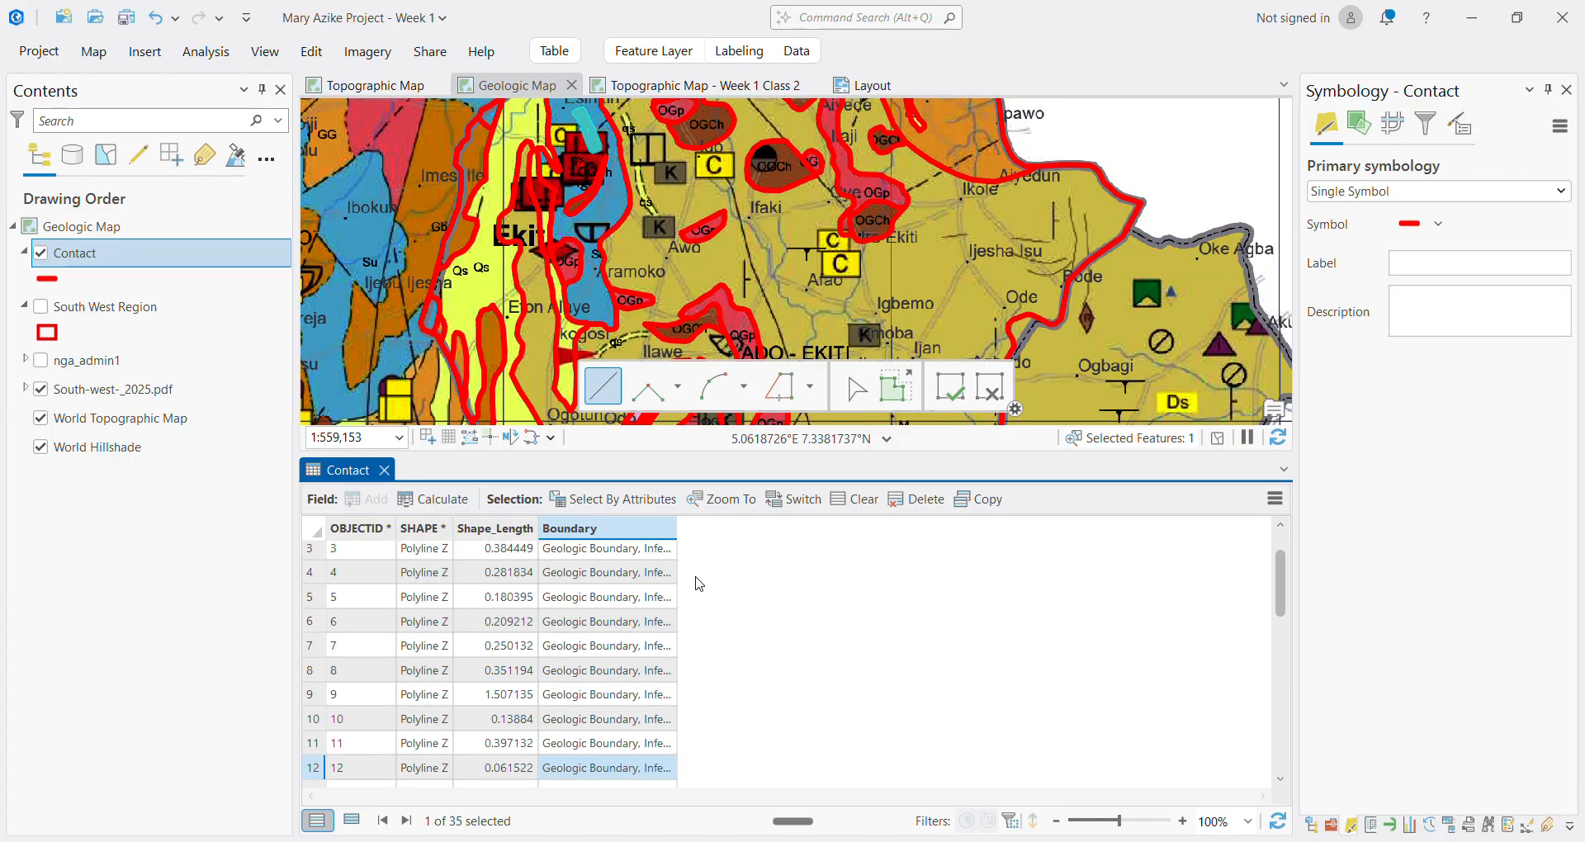
key(Down)
key(ctrl+v)
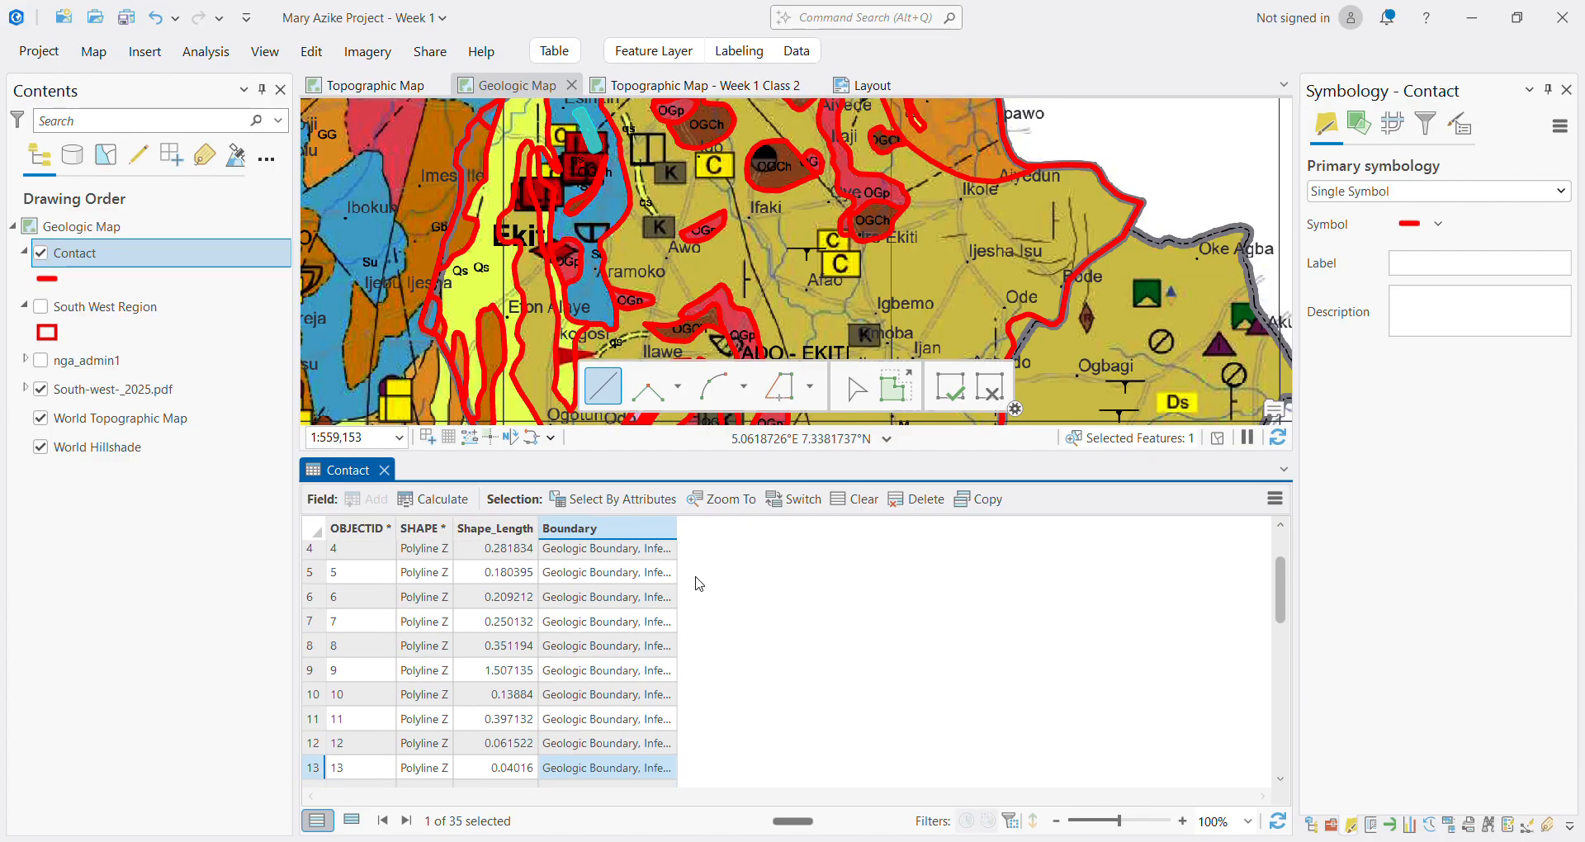
key(Down)
key(ctrl+v)
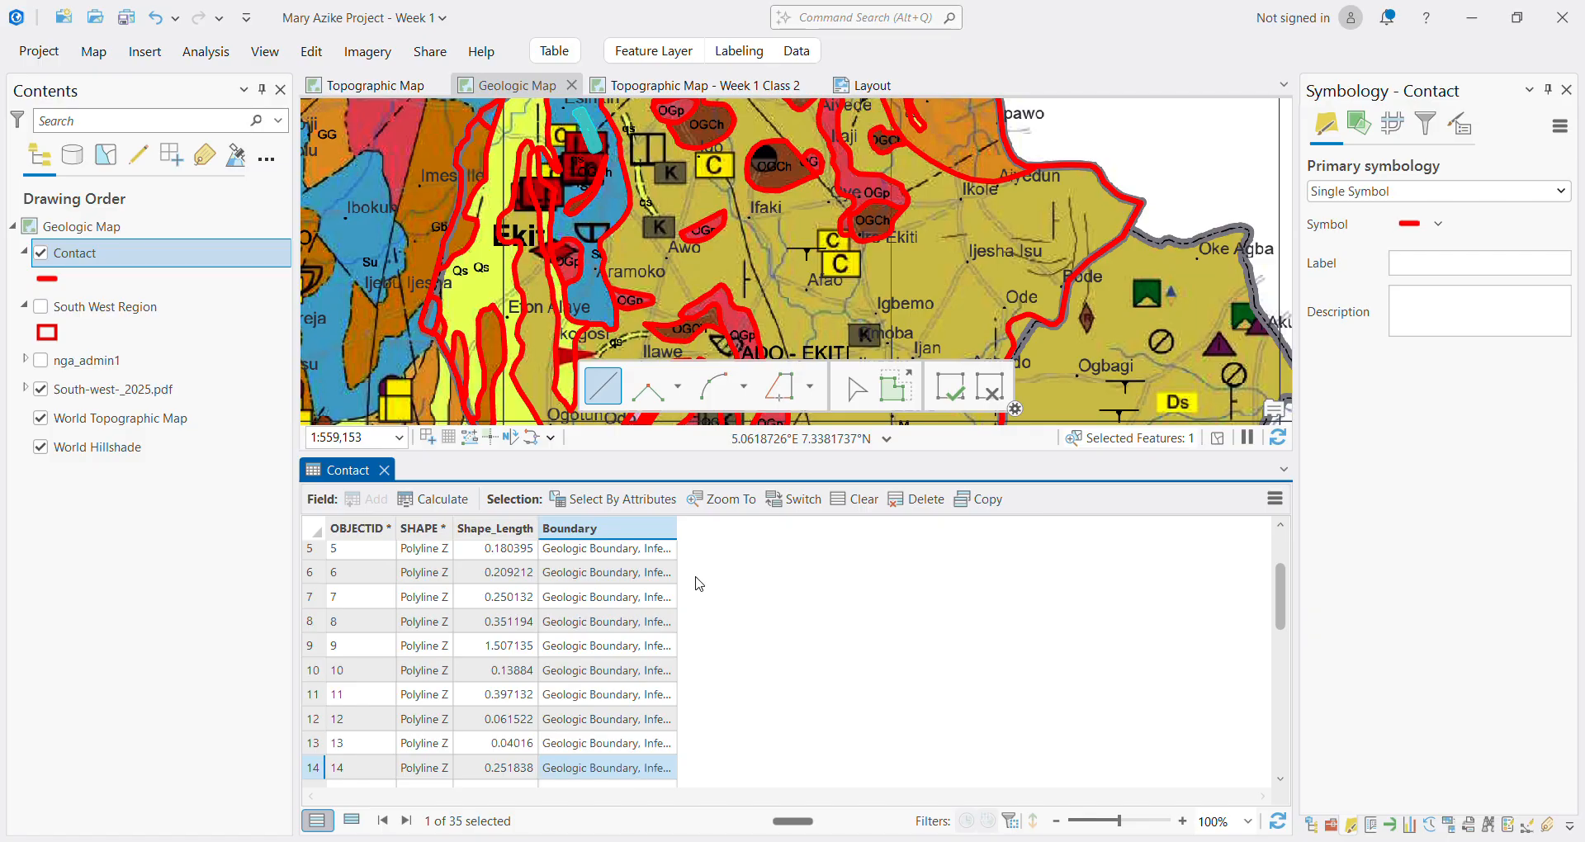
key(Down)
key(ctrl+v)
key(Down)
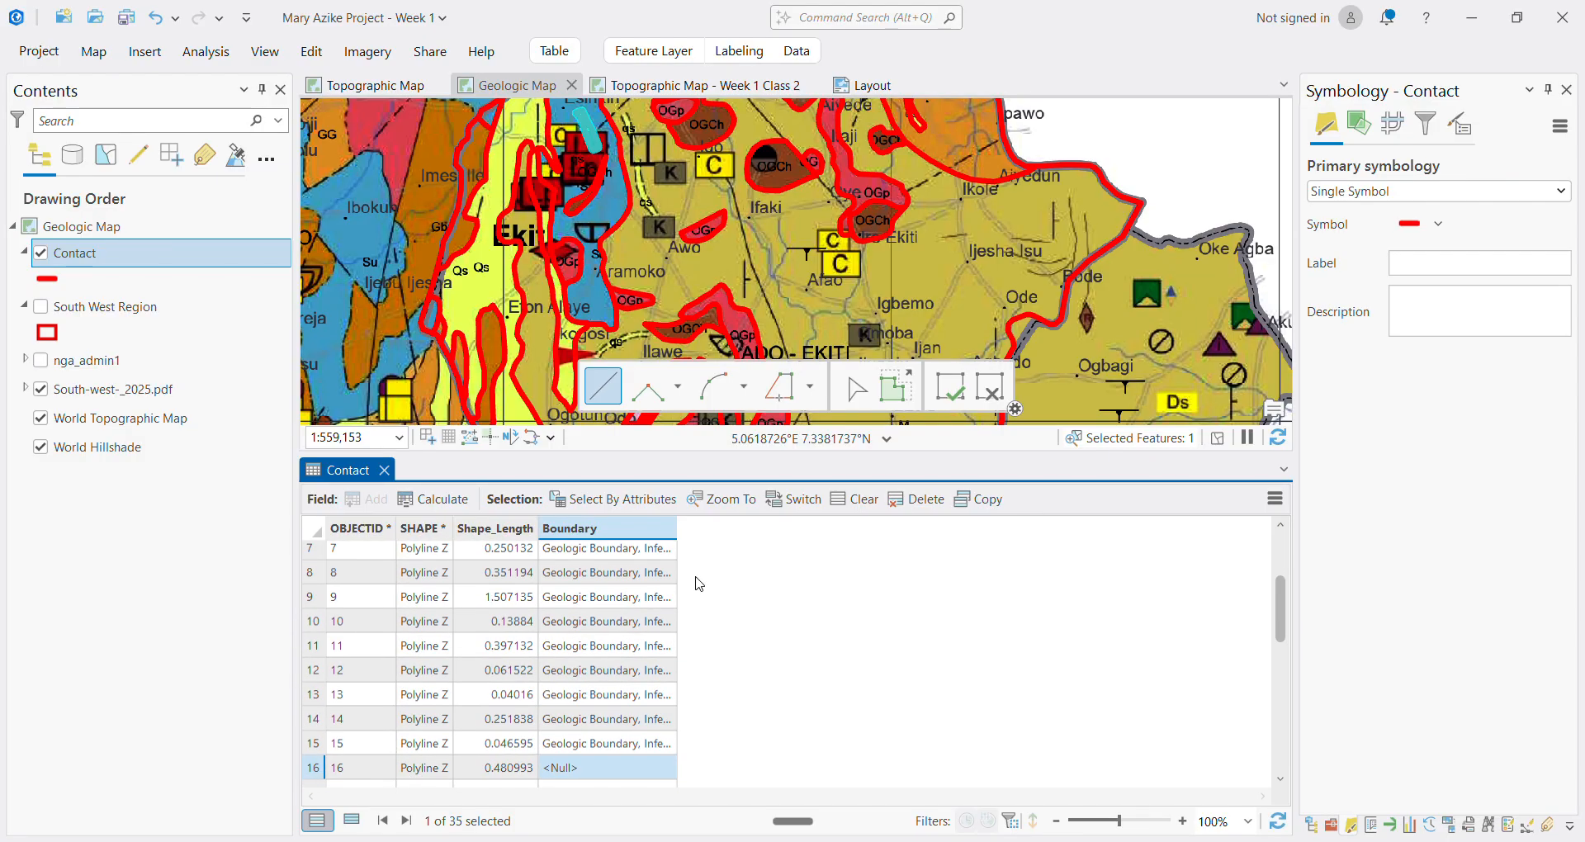
key(ctrl+v)
key(Down)
key(ctrl+v)
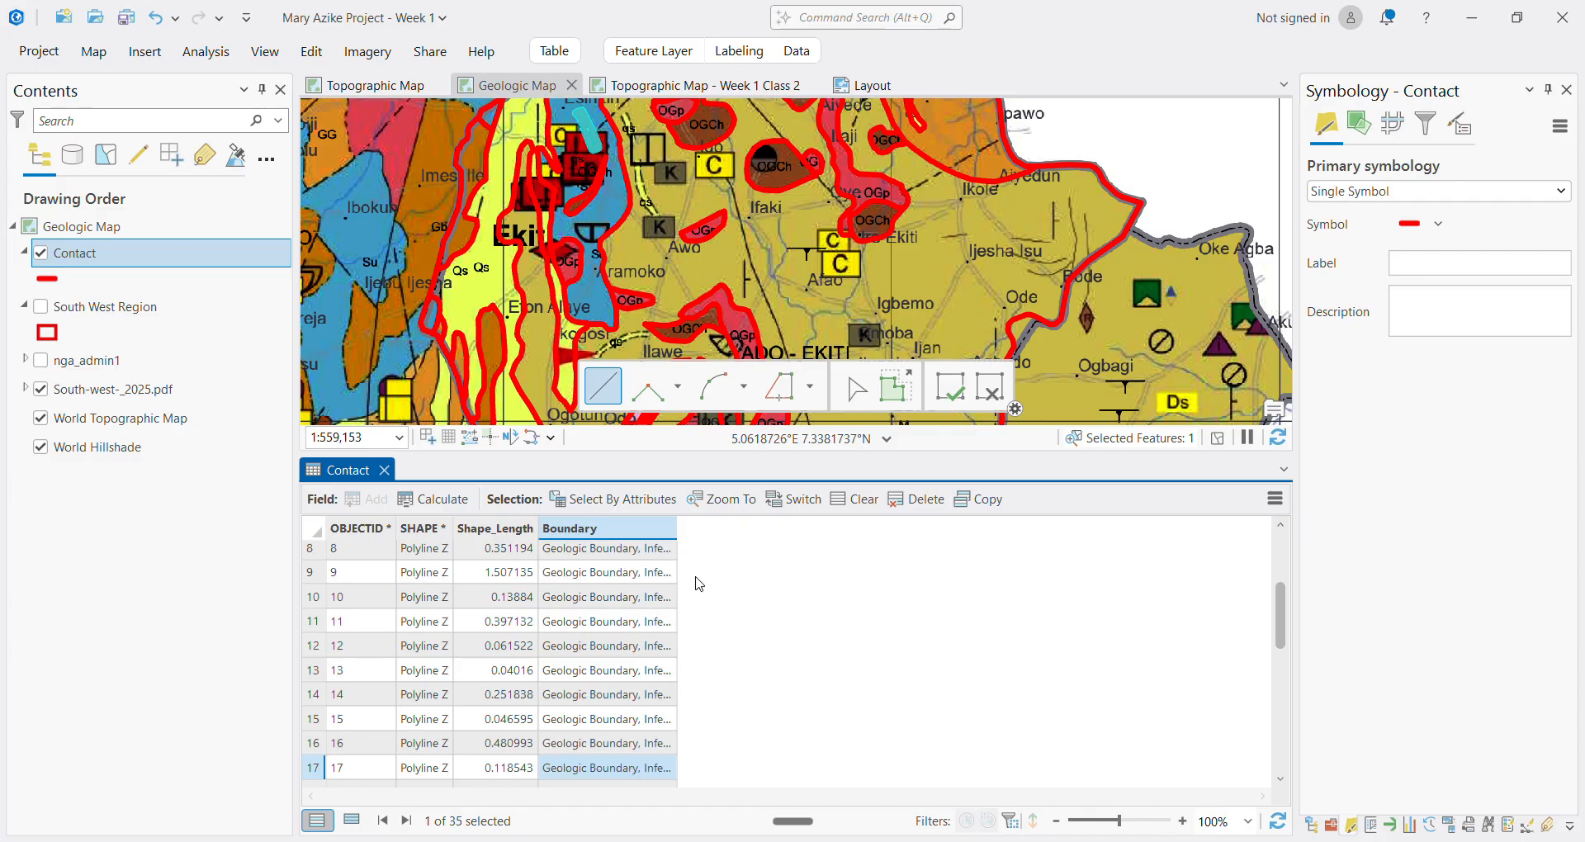
key(Down)
key(ctrl+v)
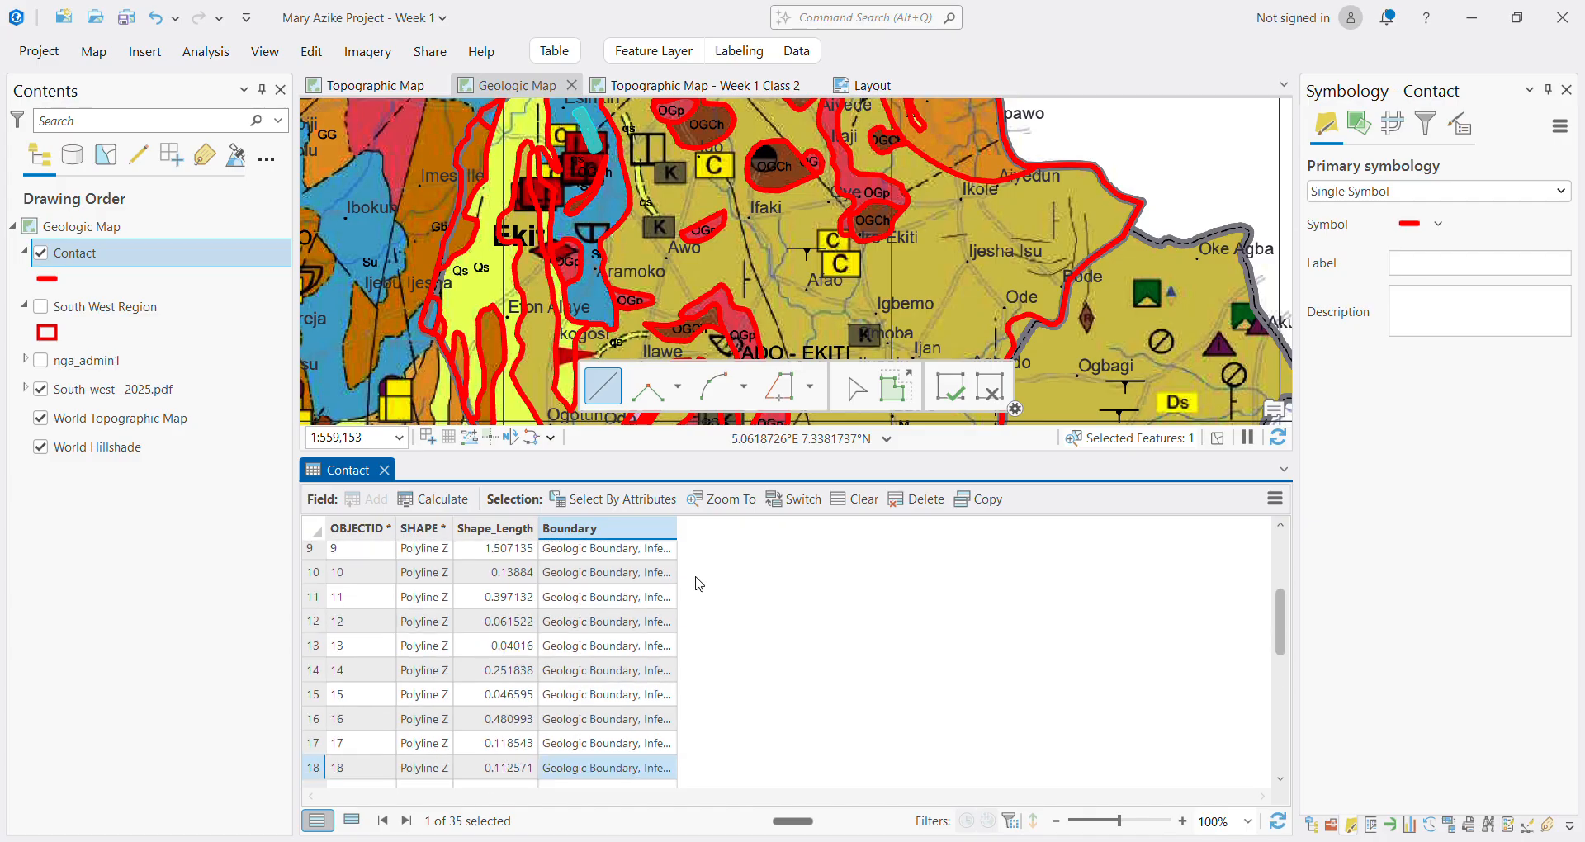
key(Down)
key(ctrl+v)
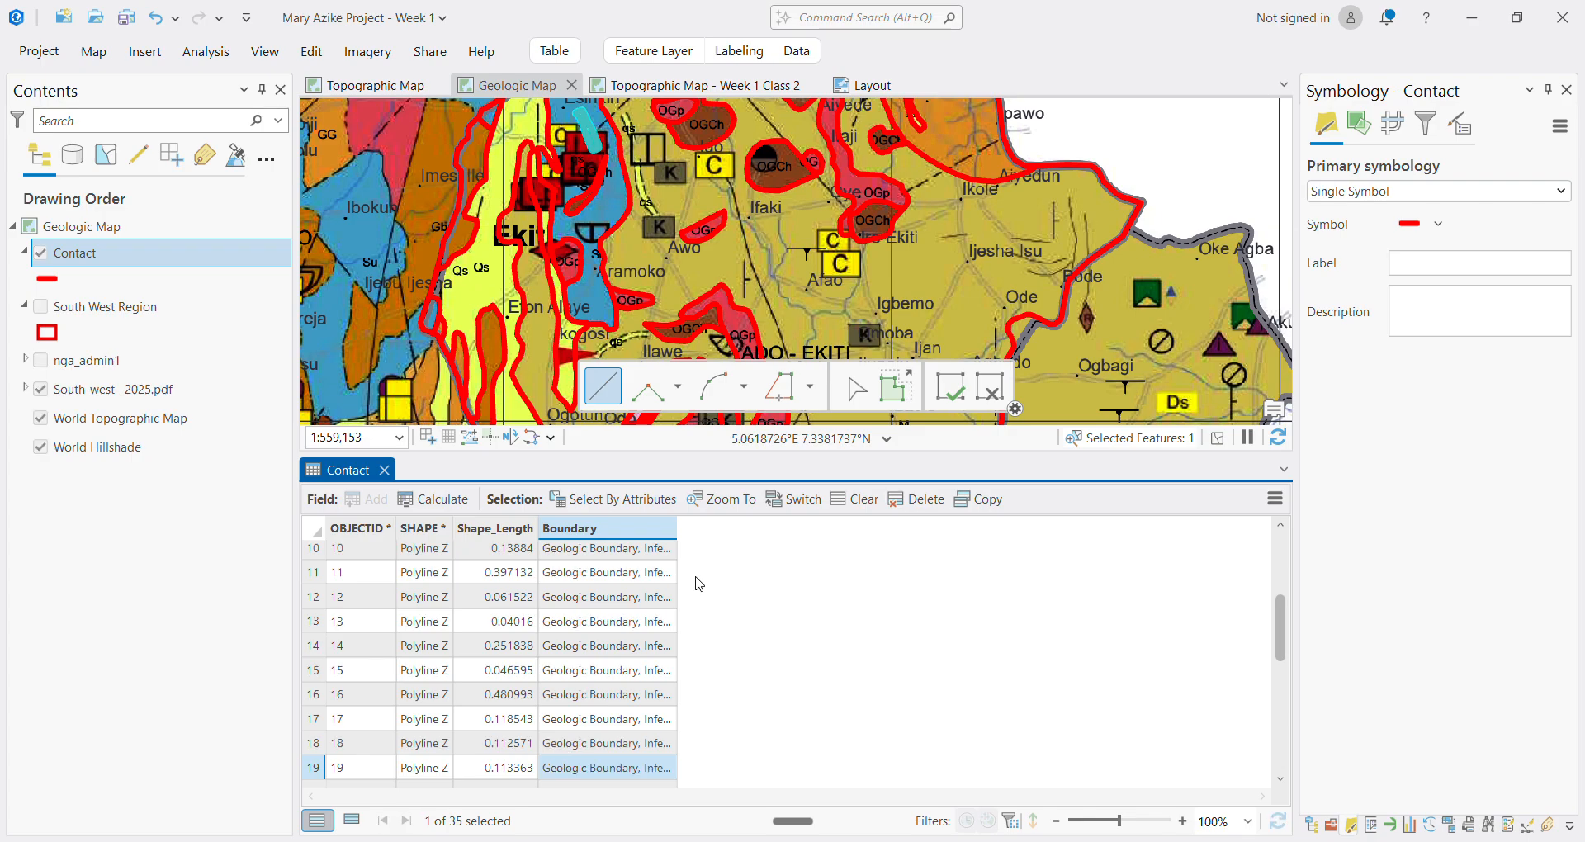
key(Down)
key(ctrl+v)
key(Down)
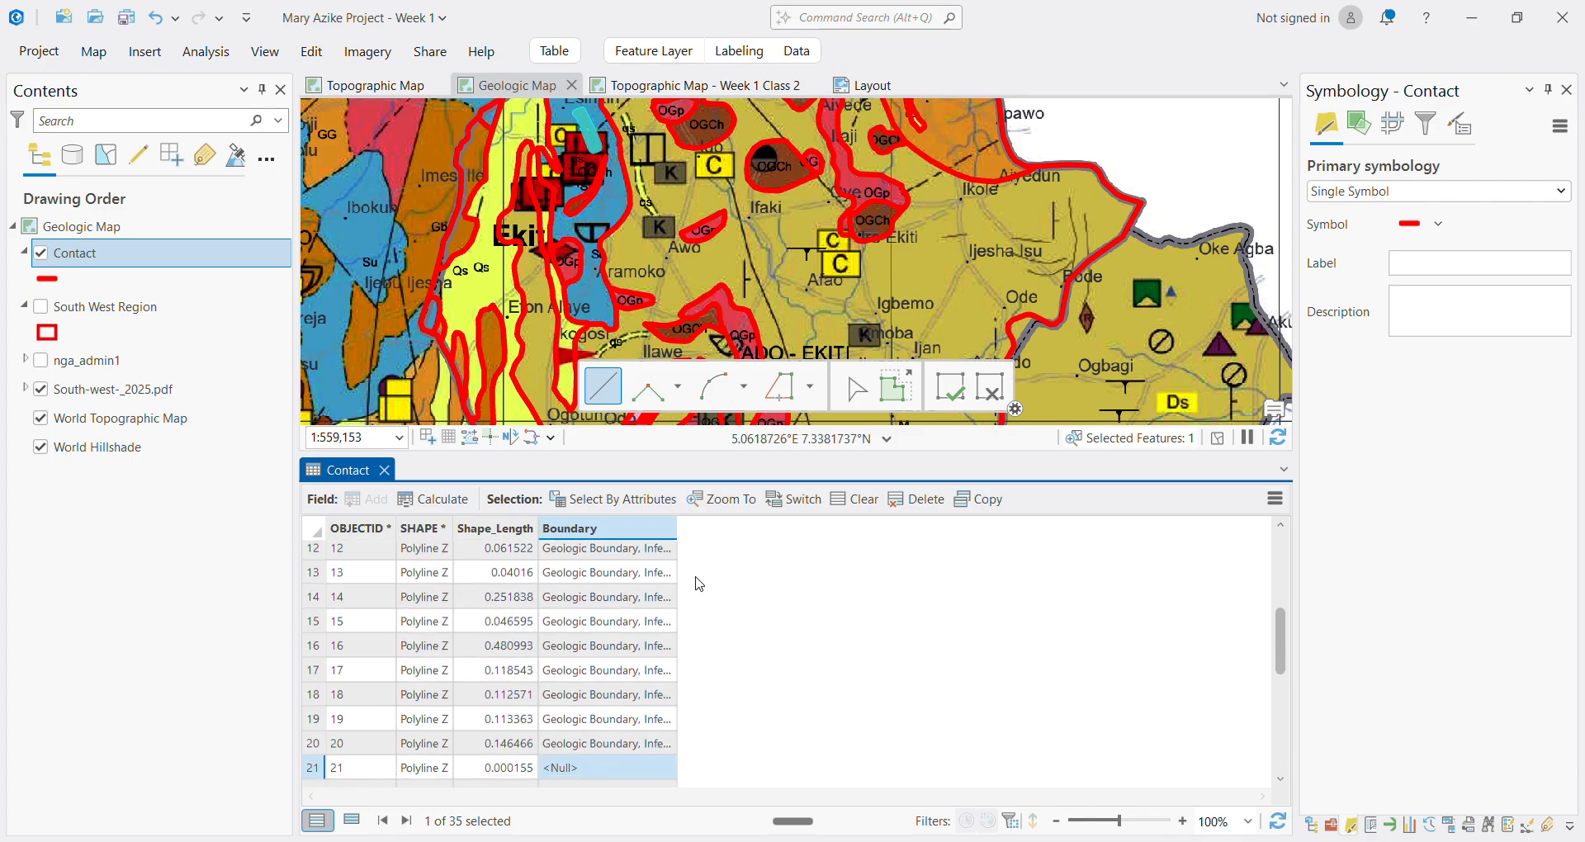
key(ctrl+v)
key(Down)
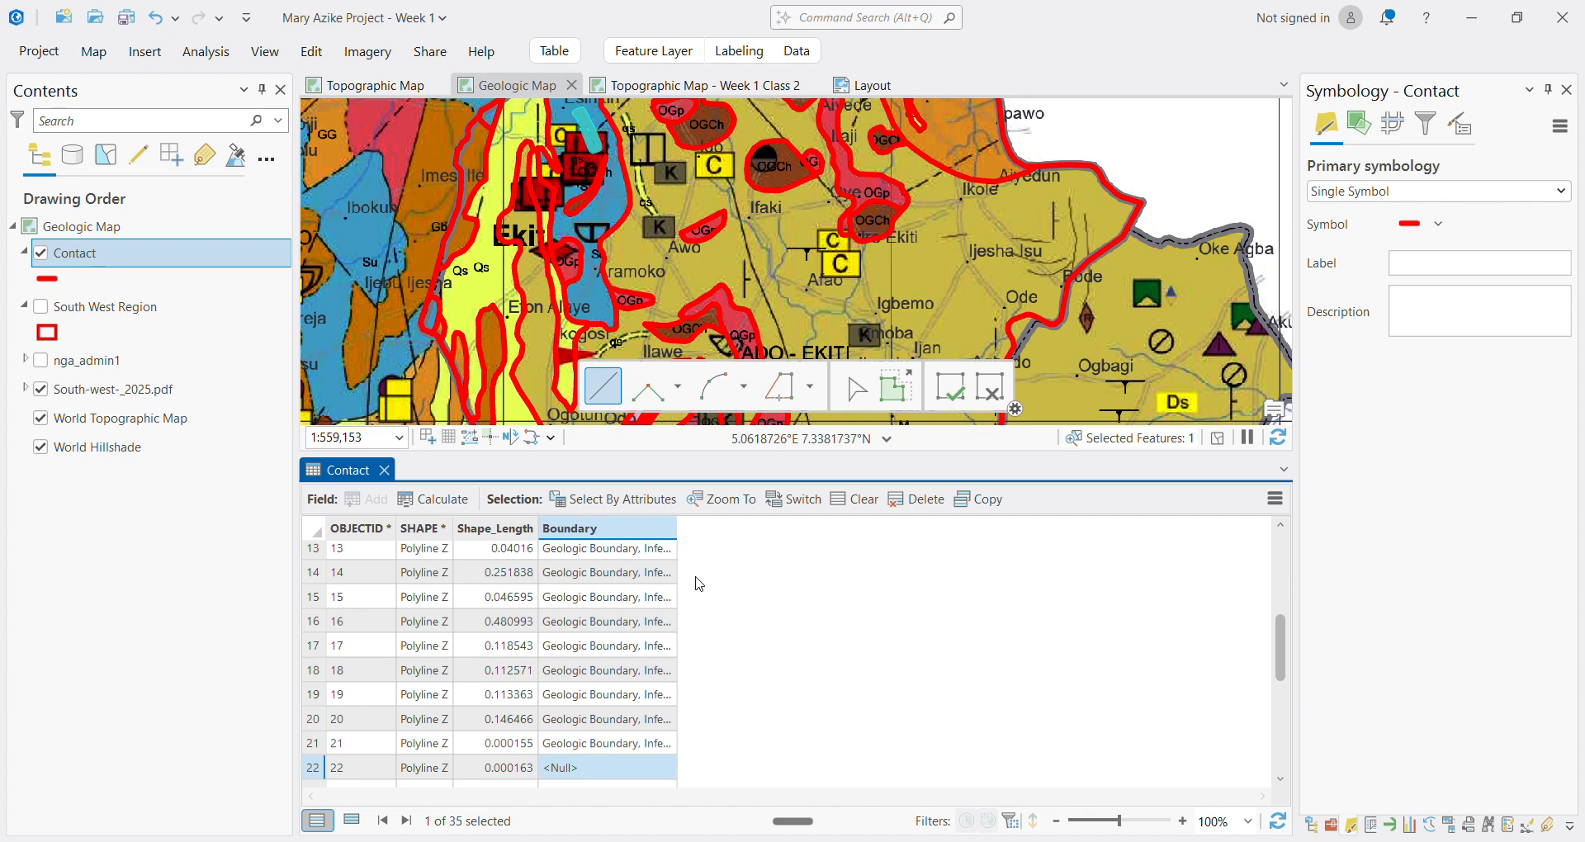
key(ctrl+v)
key(Down)
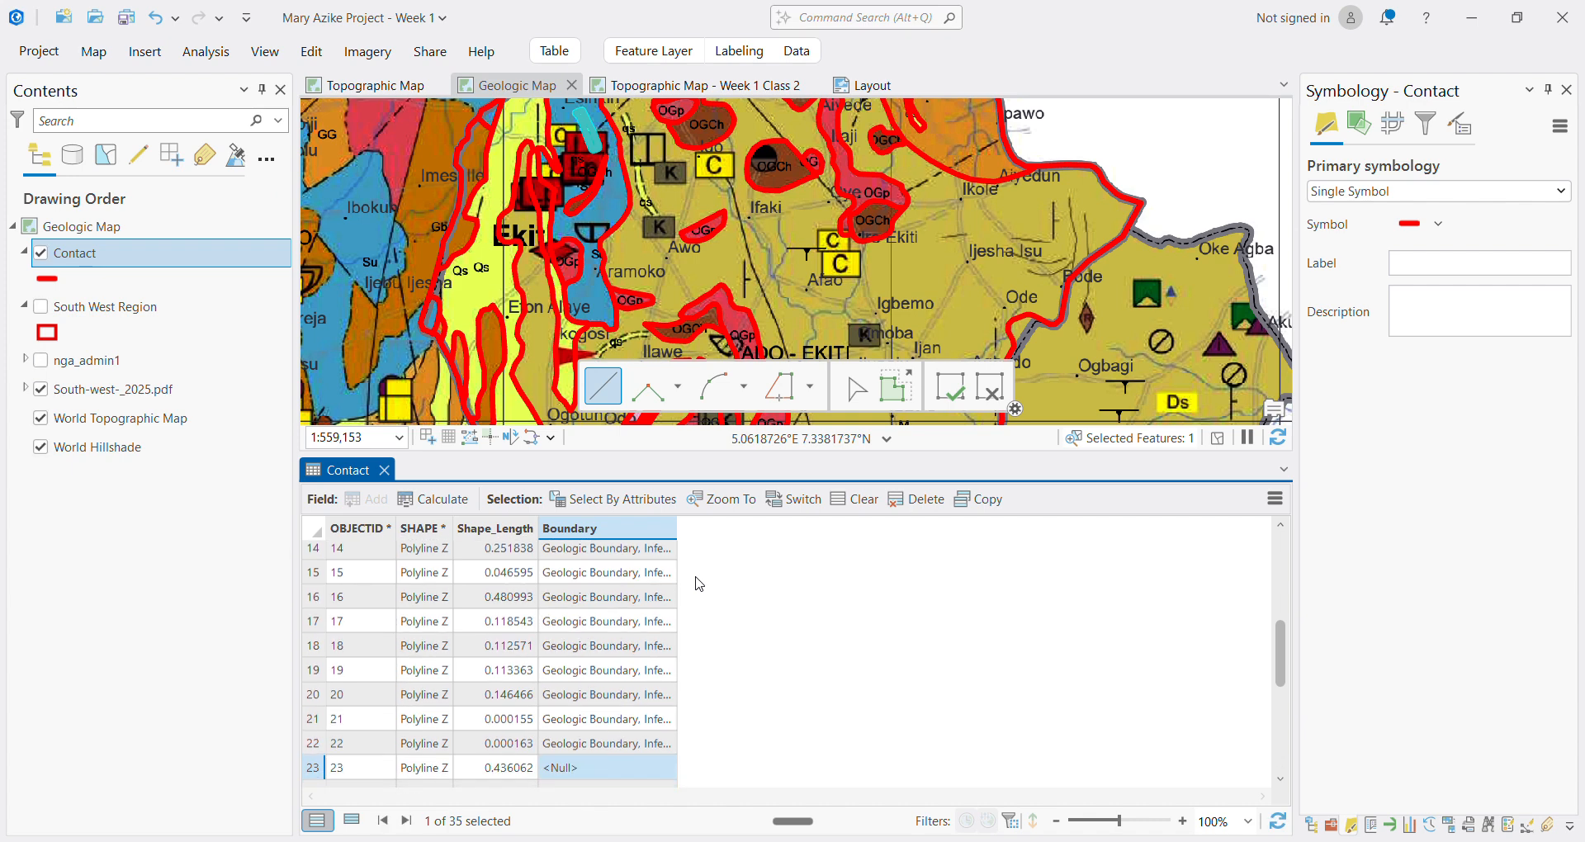
key(ctrl+v)
key(Down)
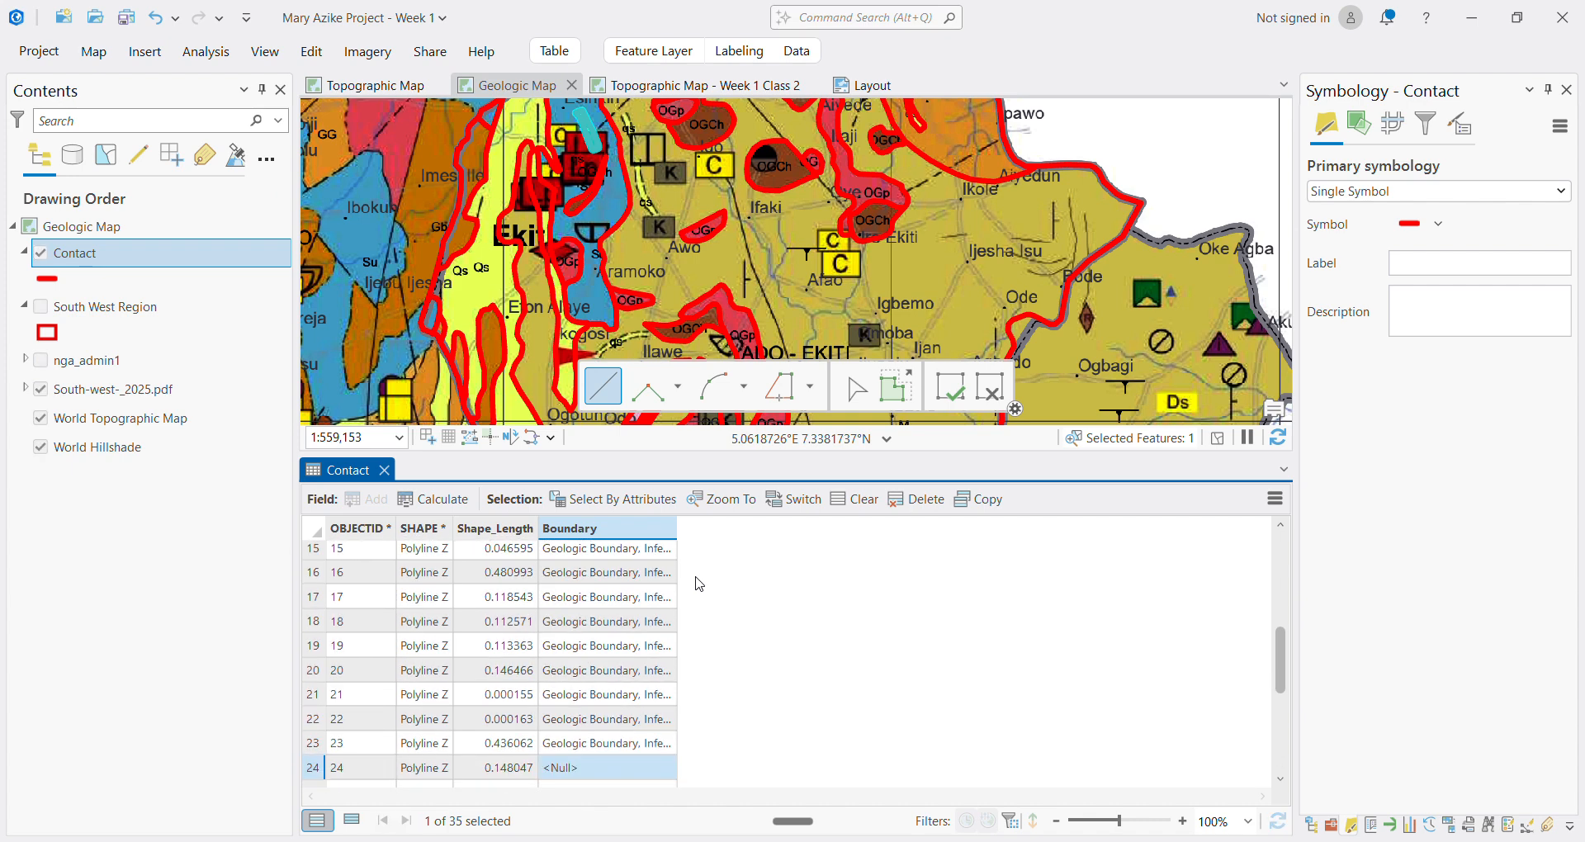
key(ctrl+v)
key(Down)
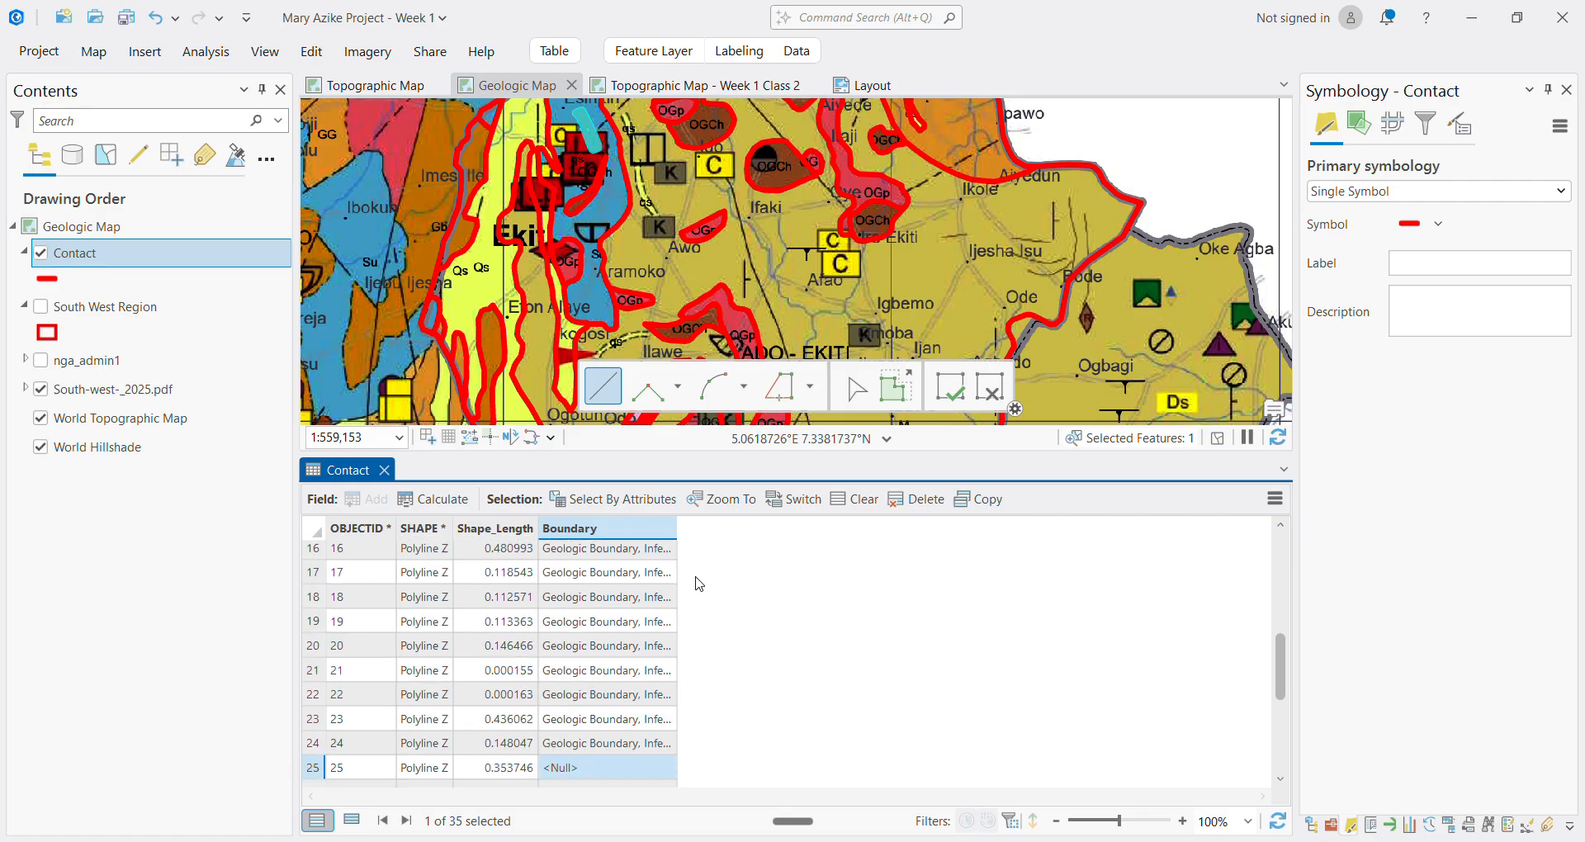
key(ctrl+v)
key(Down)
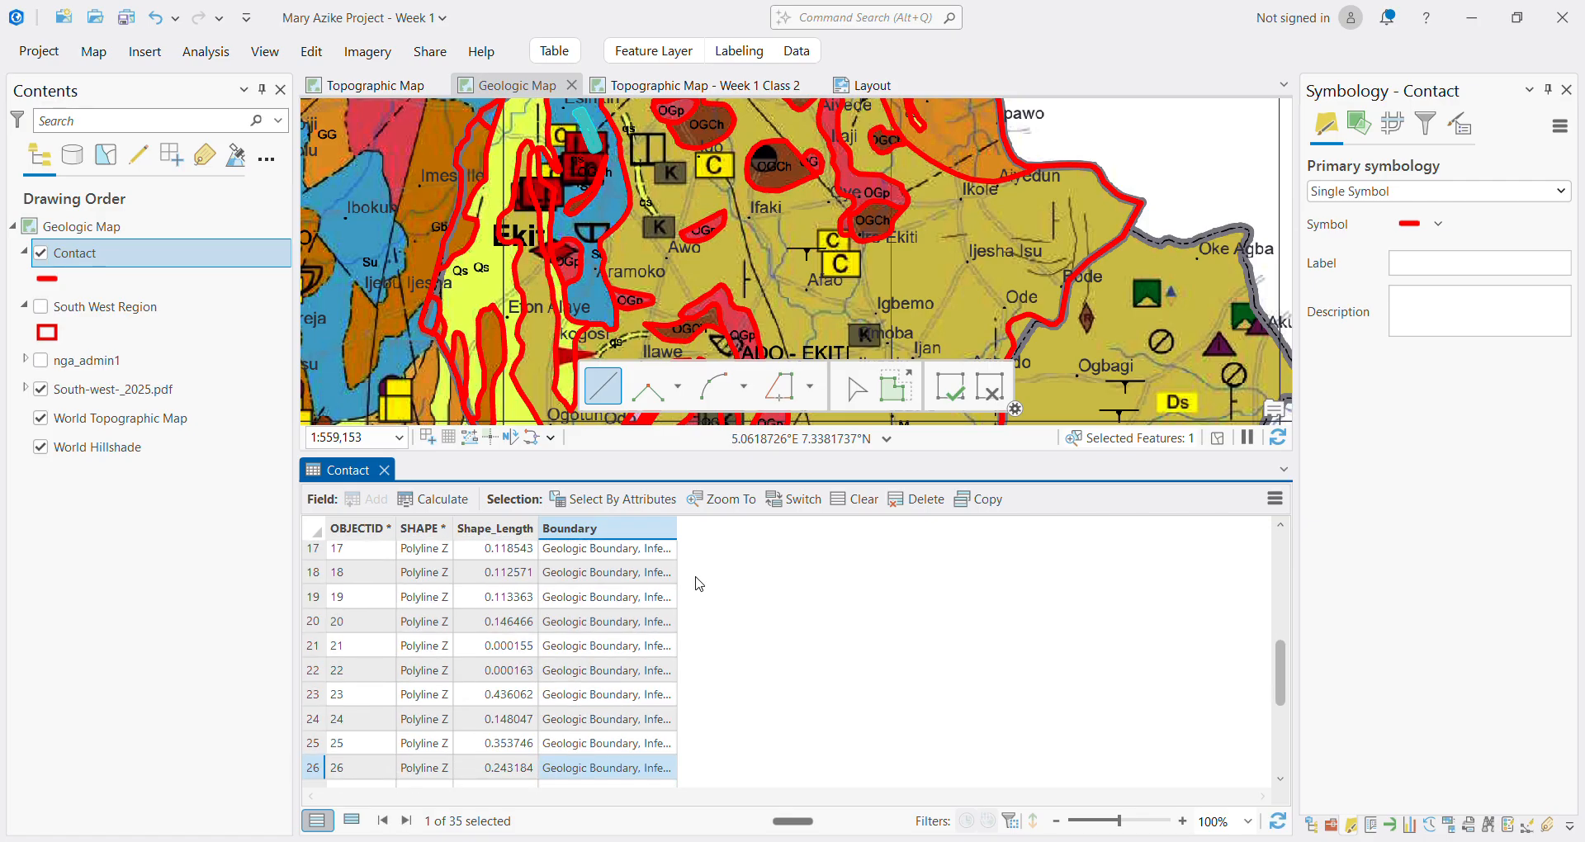
key(Down)
key(ctrl+v)
key(Down)
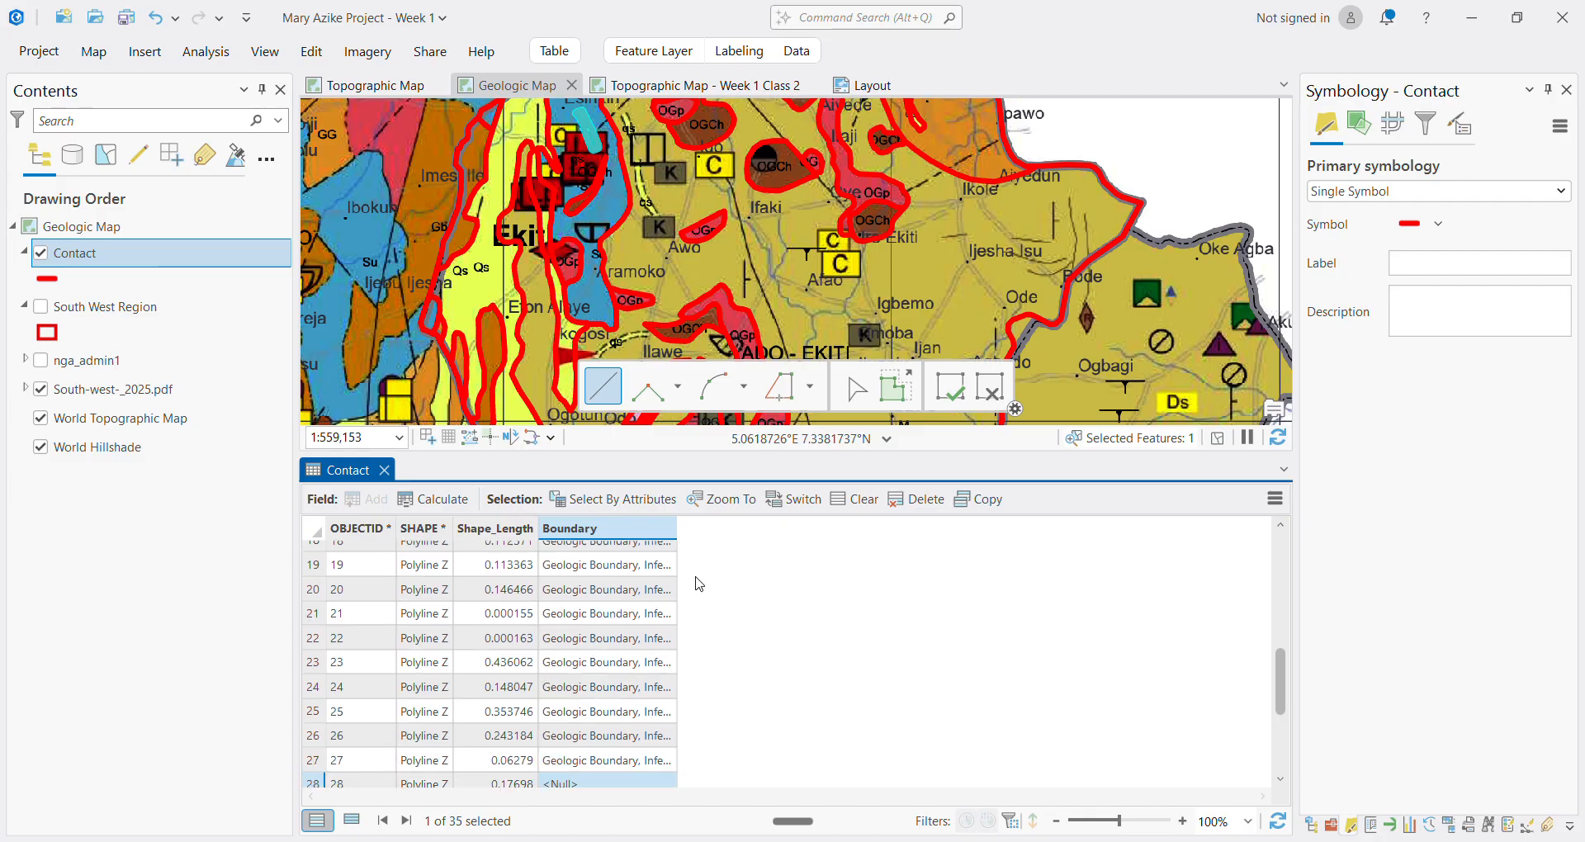
key(ctrl+v)
key(Down)
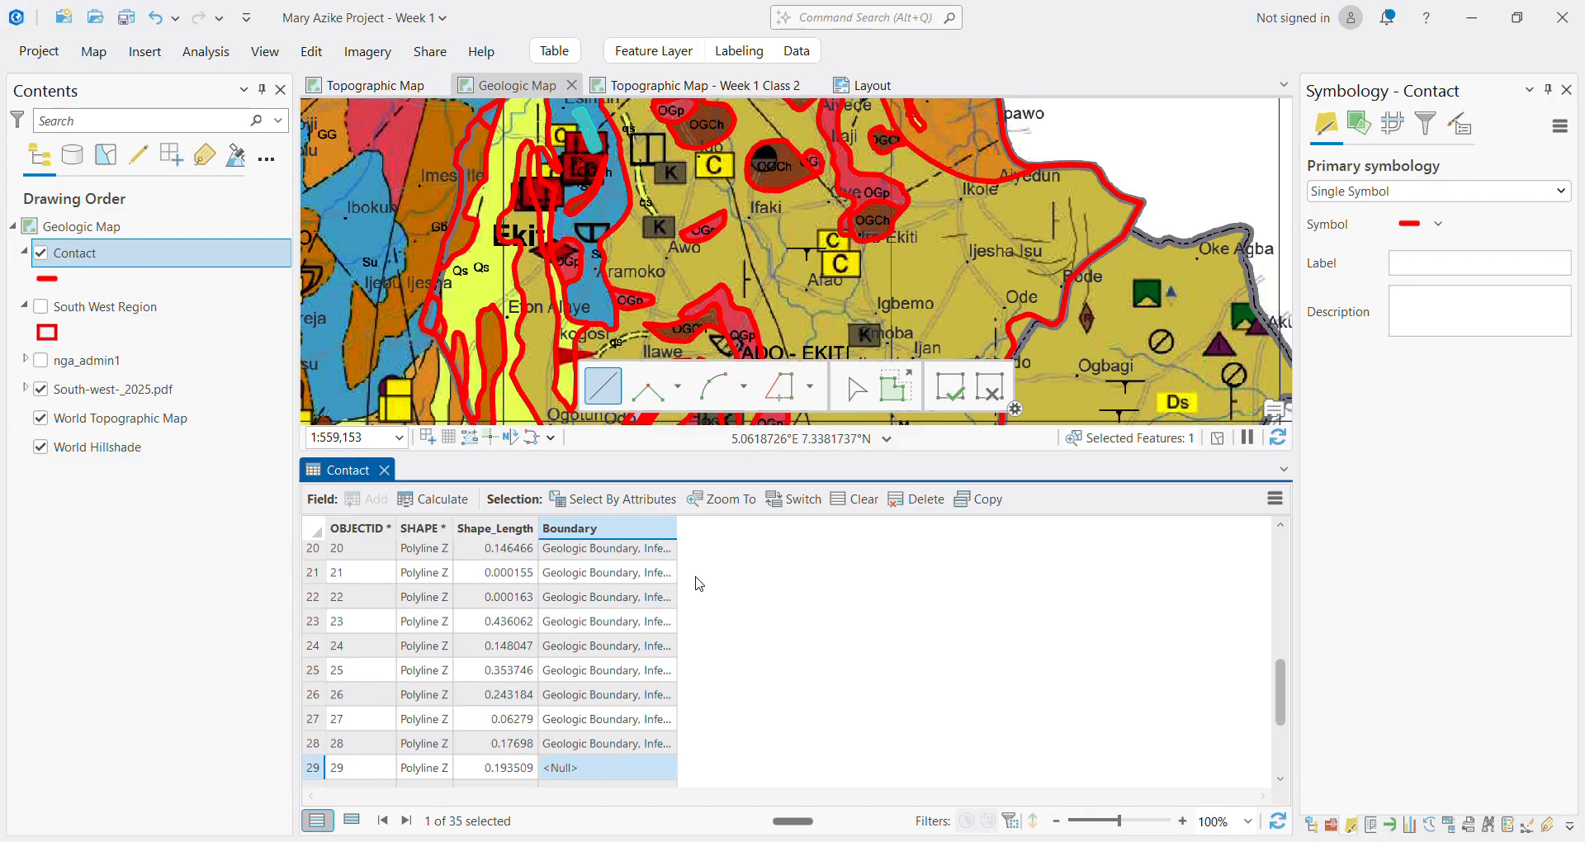
key(ctrl+v)
key(Down)
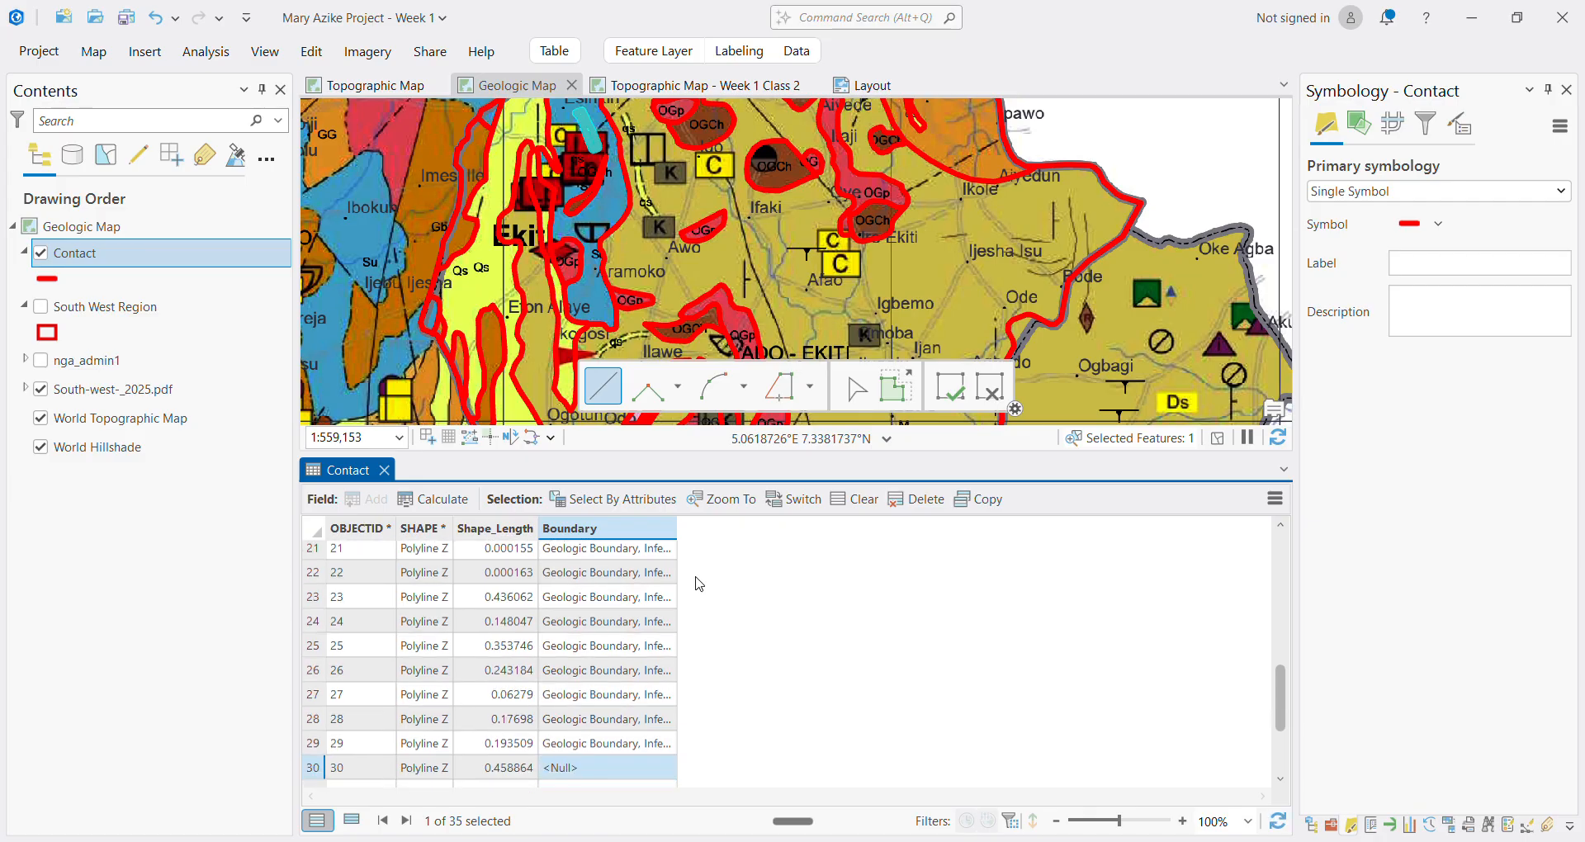
key(ctrl+v)
key(Down)
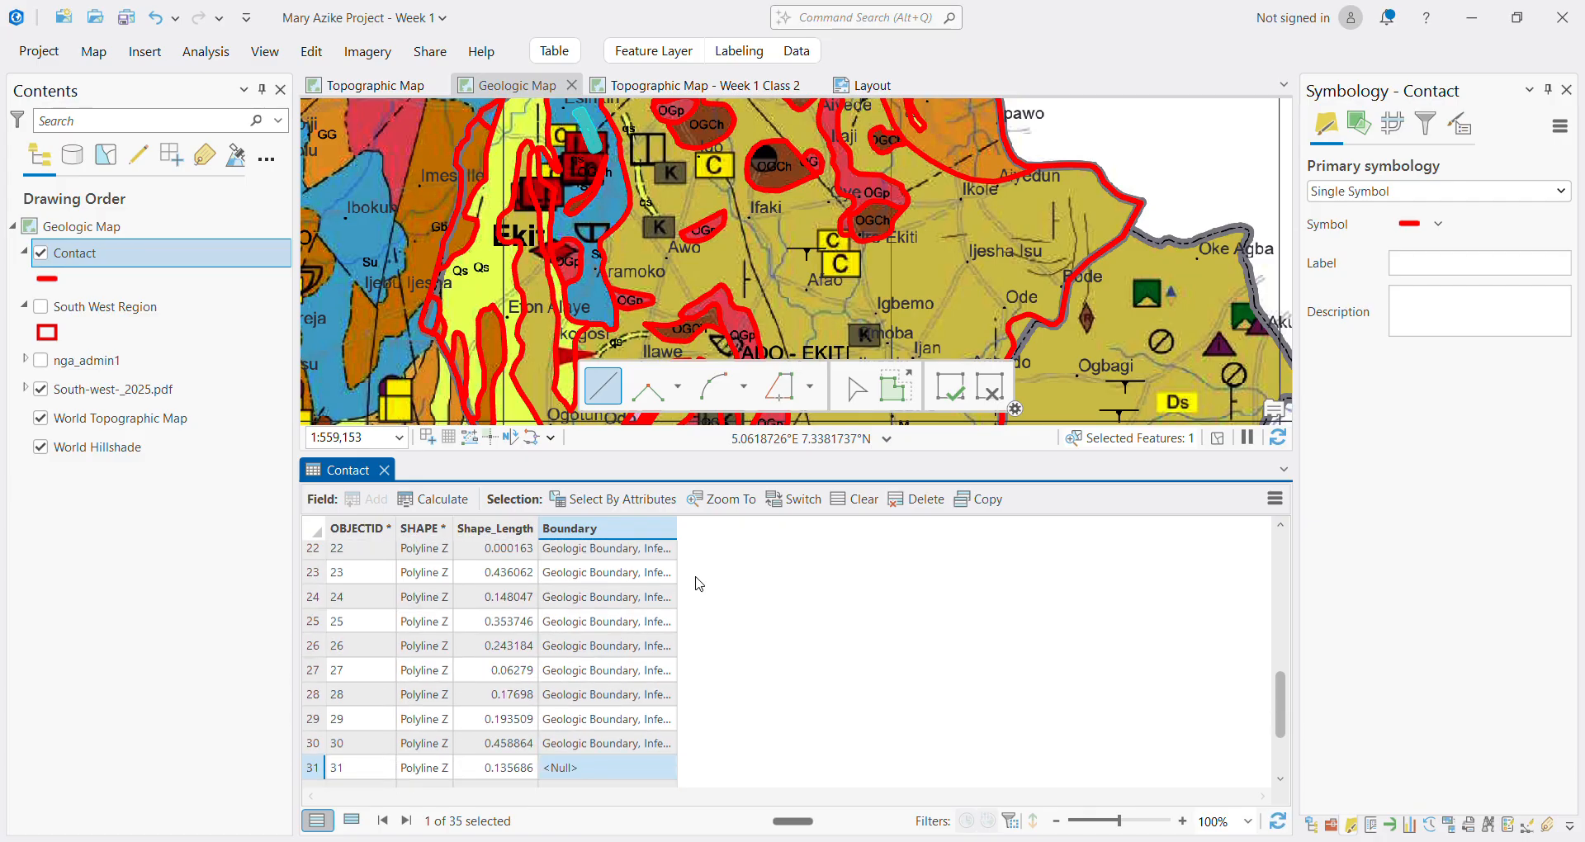
key(ctrl+v)
key(Down)
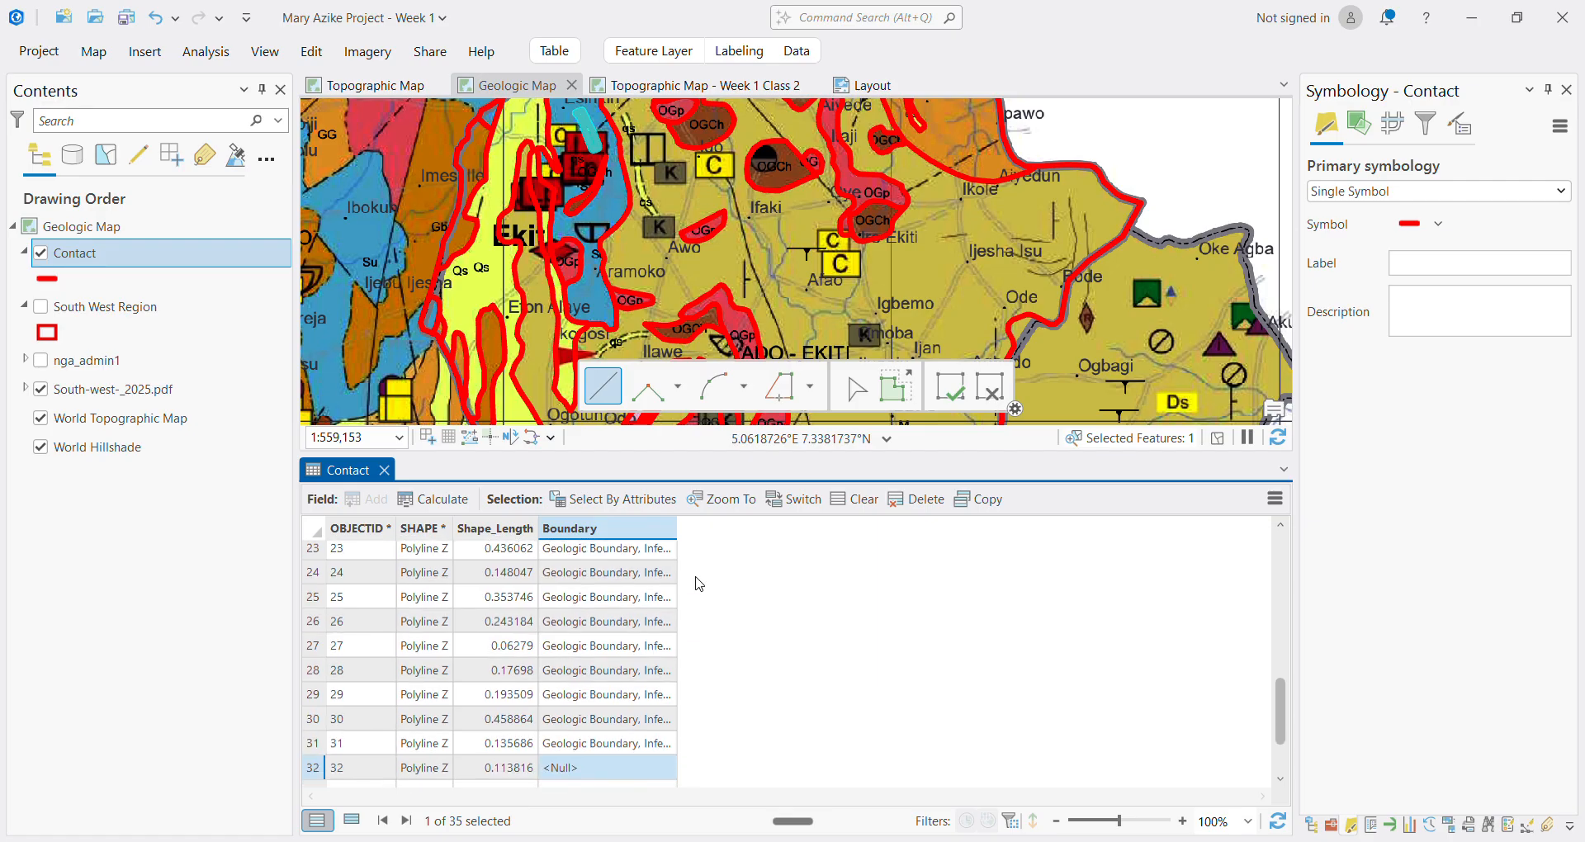
key(ctrl+v)
key(Down)
key(ctrl+v)
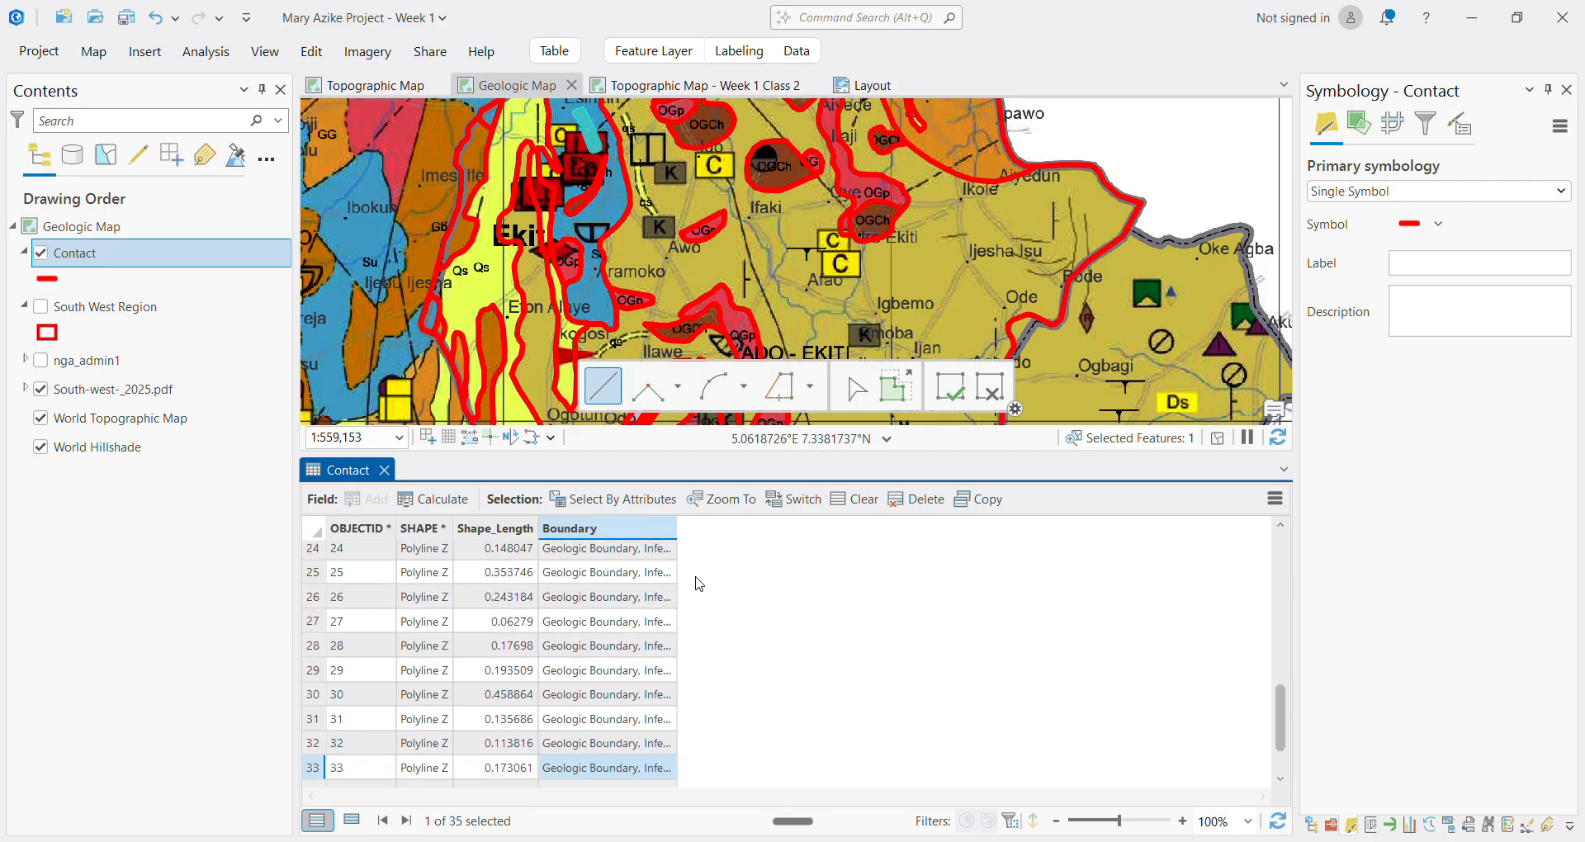
key(Down)
key(ctrl+v)
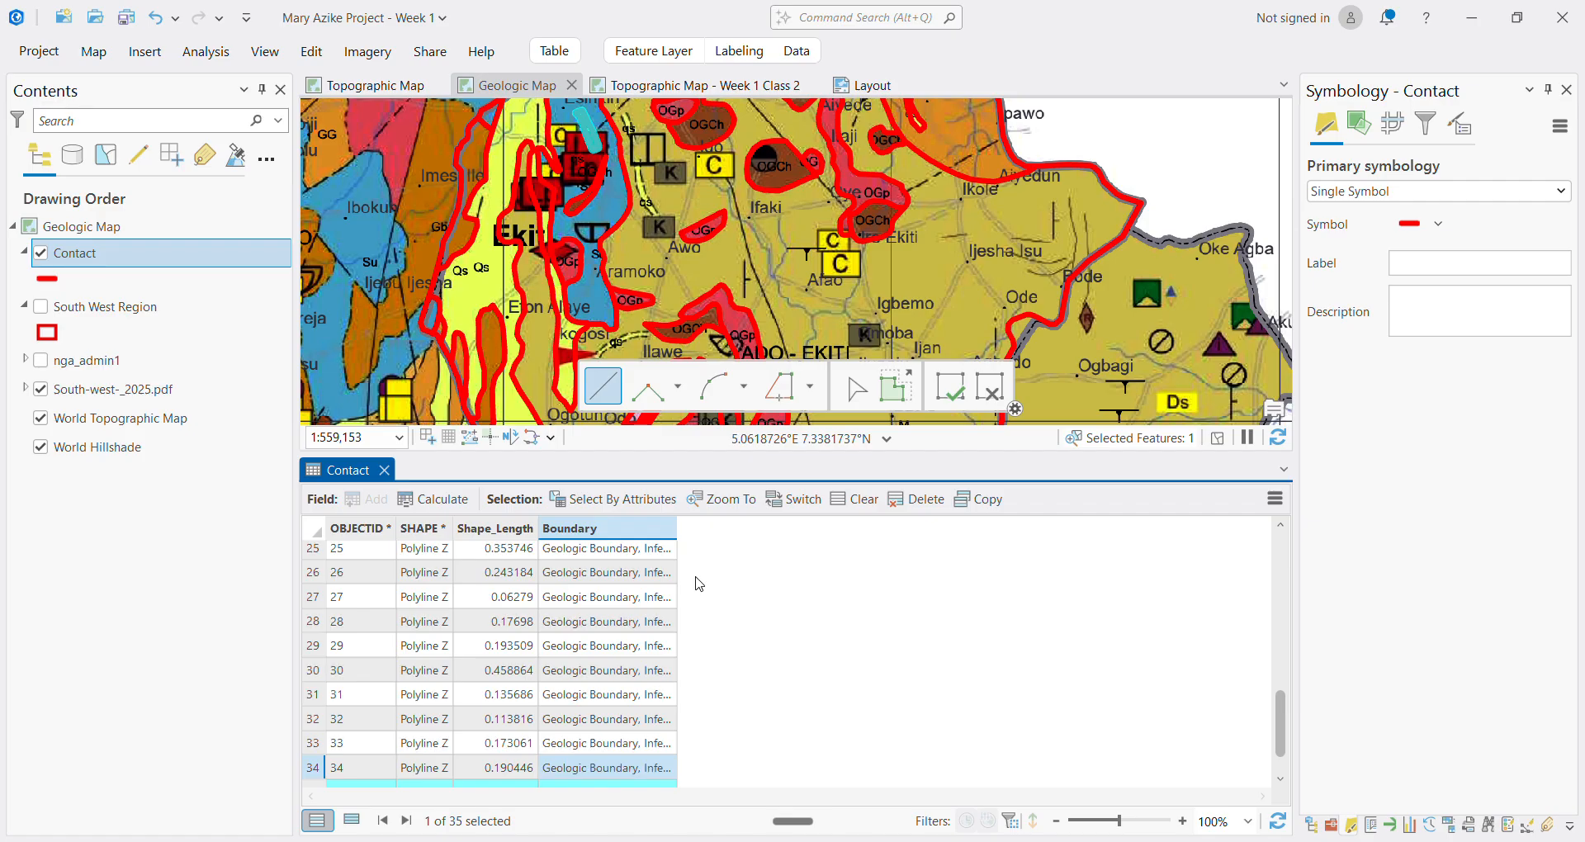
key(Down)
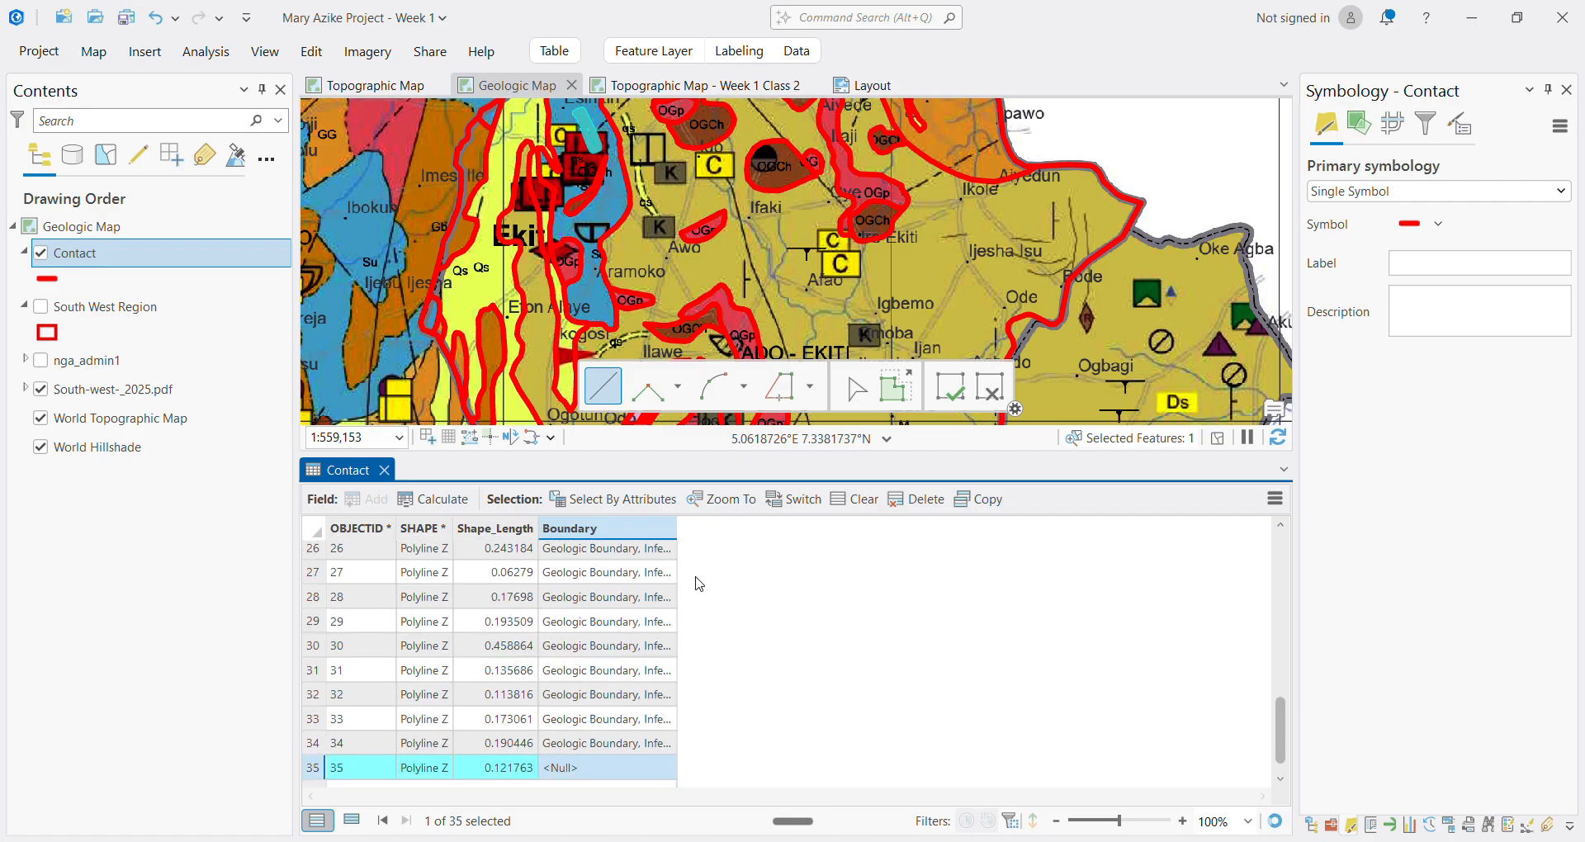
key(ctrl+v)
scroll(636, 750, down, 1)
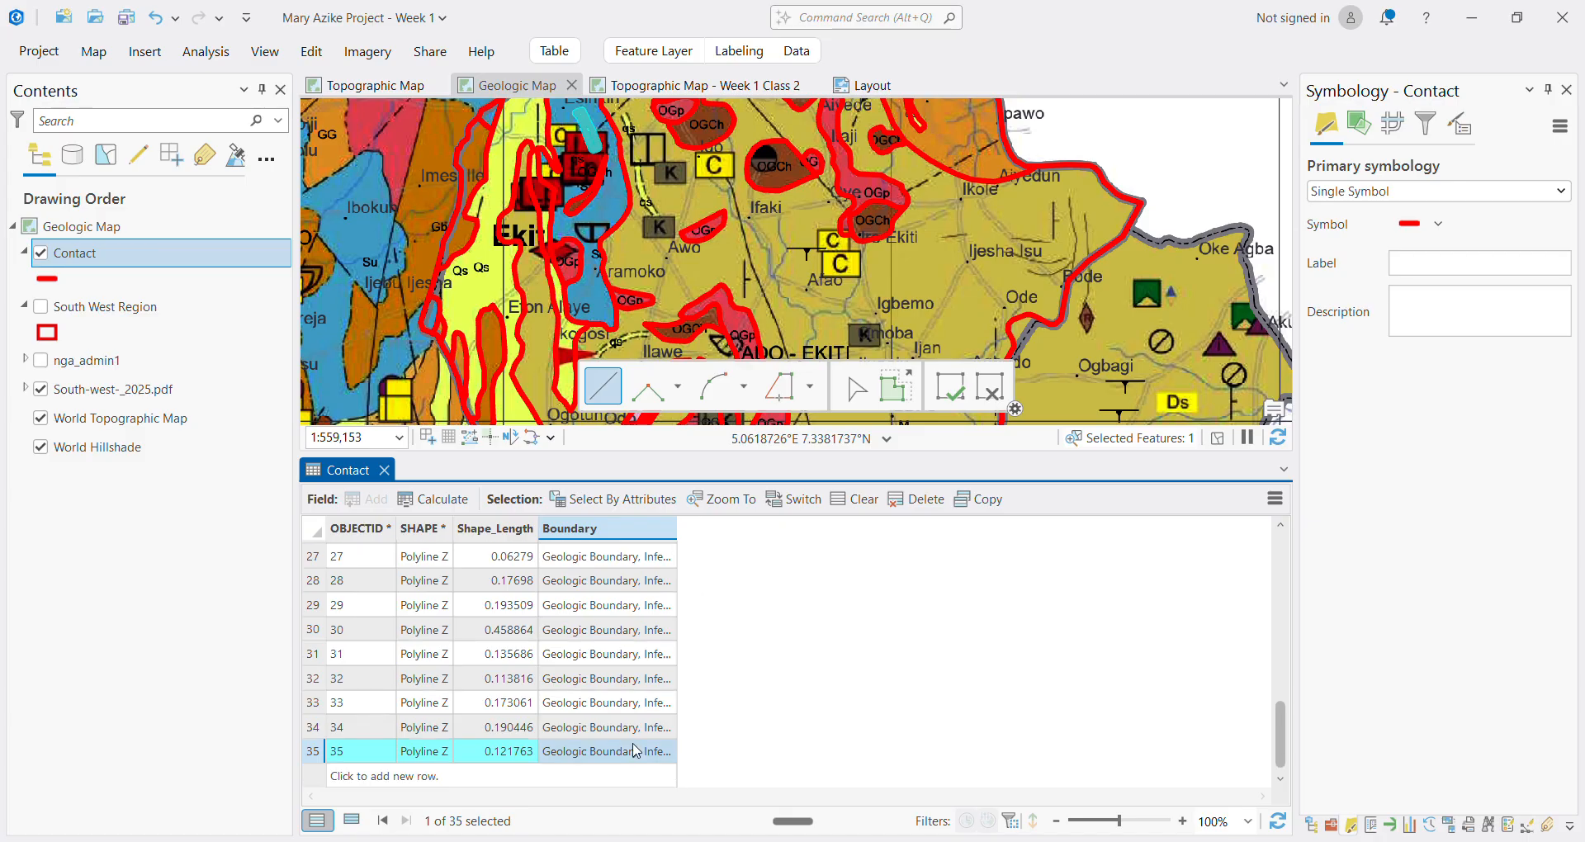
click(586, 728)
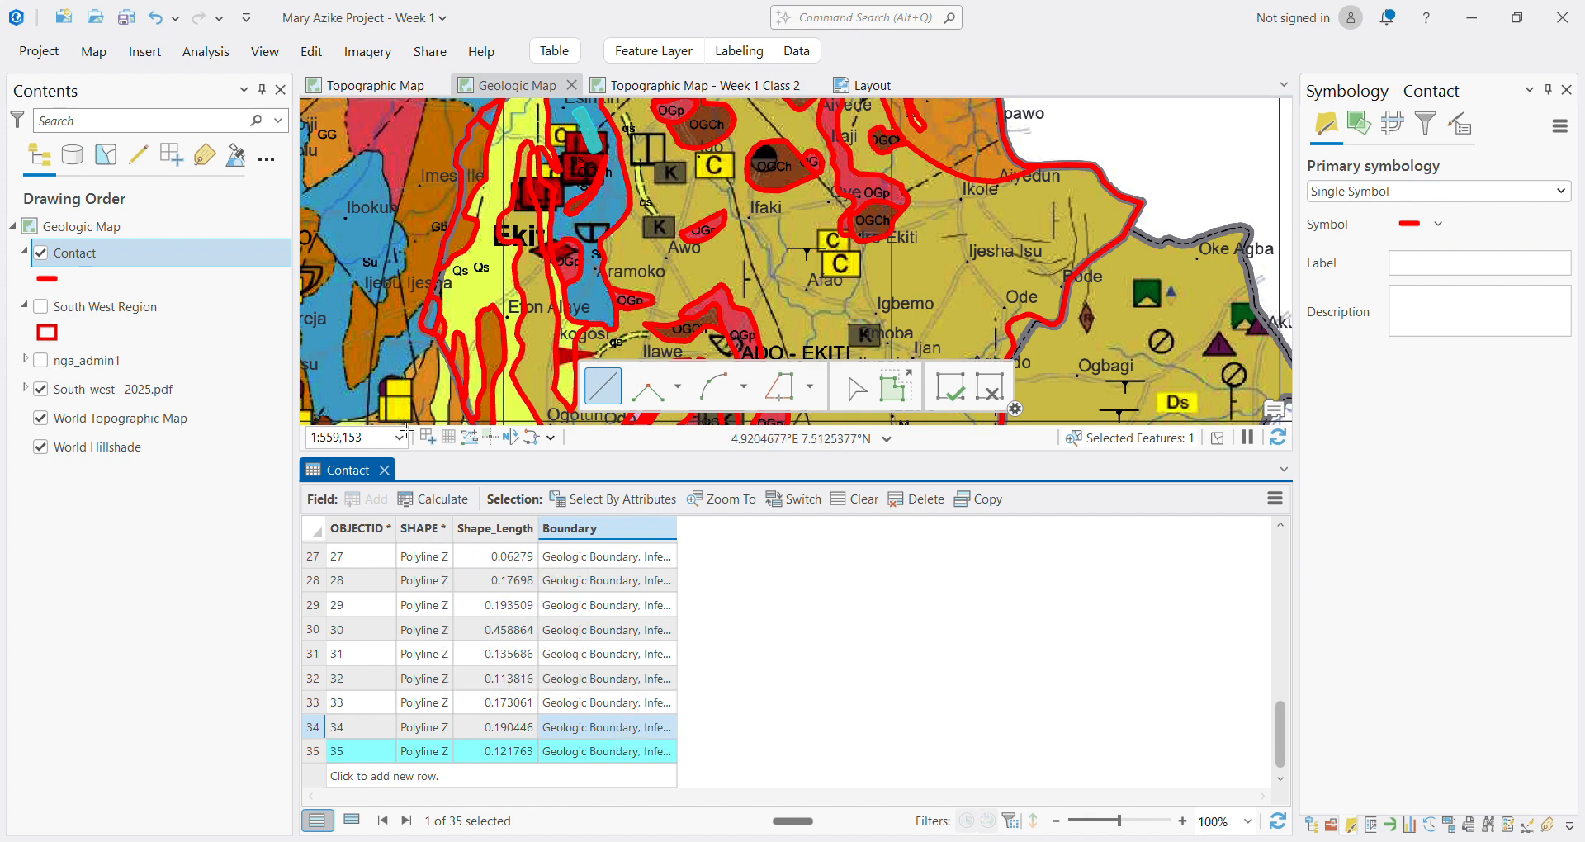
Save all edits made to the Contact layer and close its attribute table
click(265, 52)
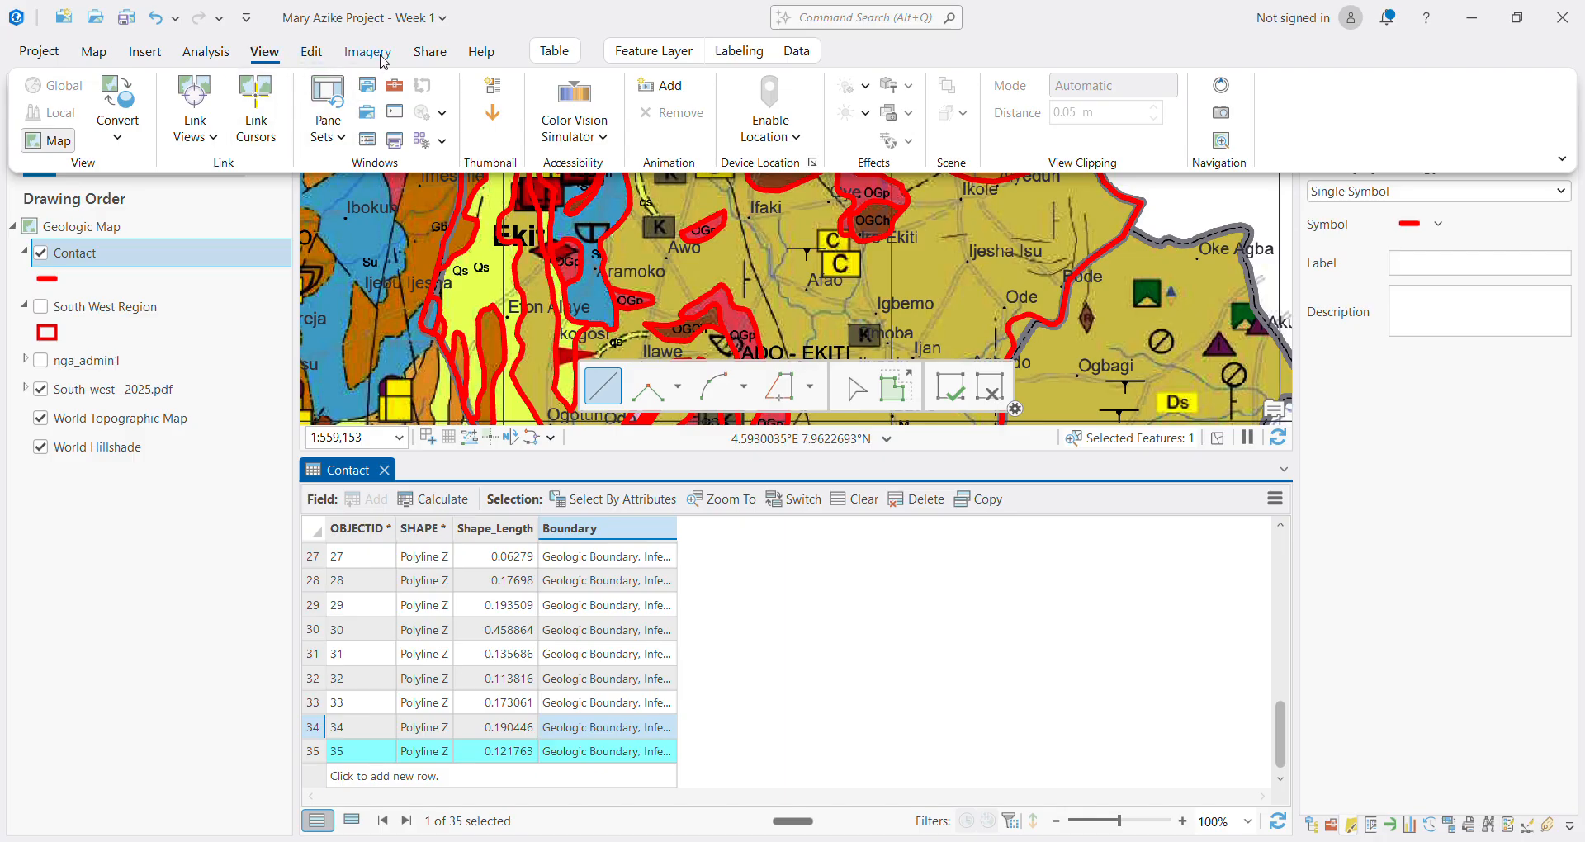
click(312, 52)
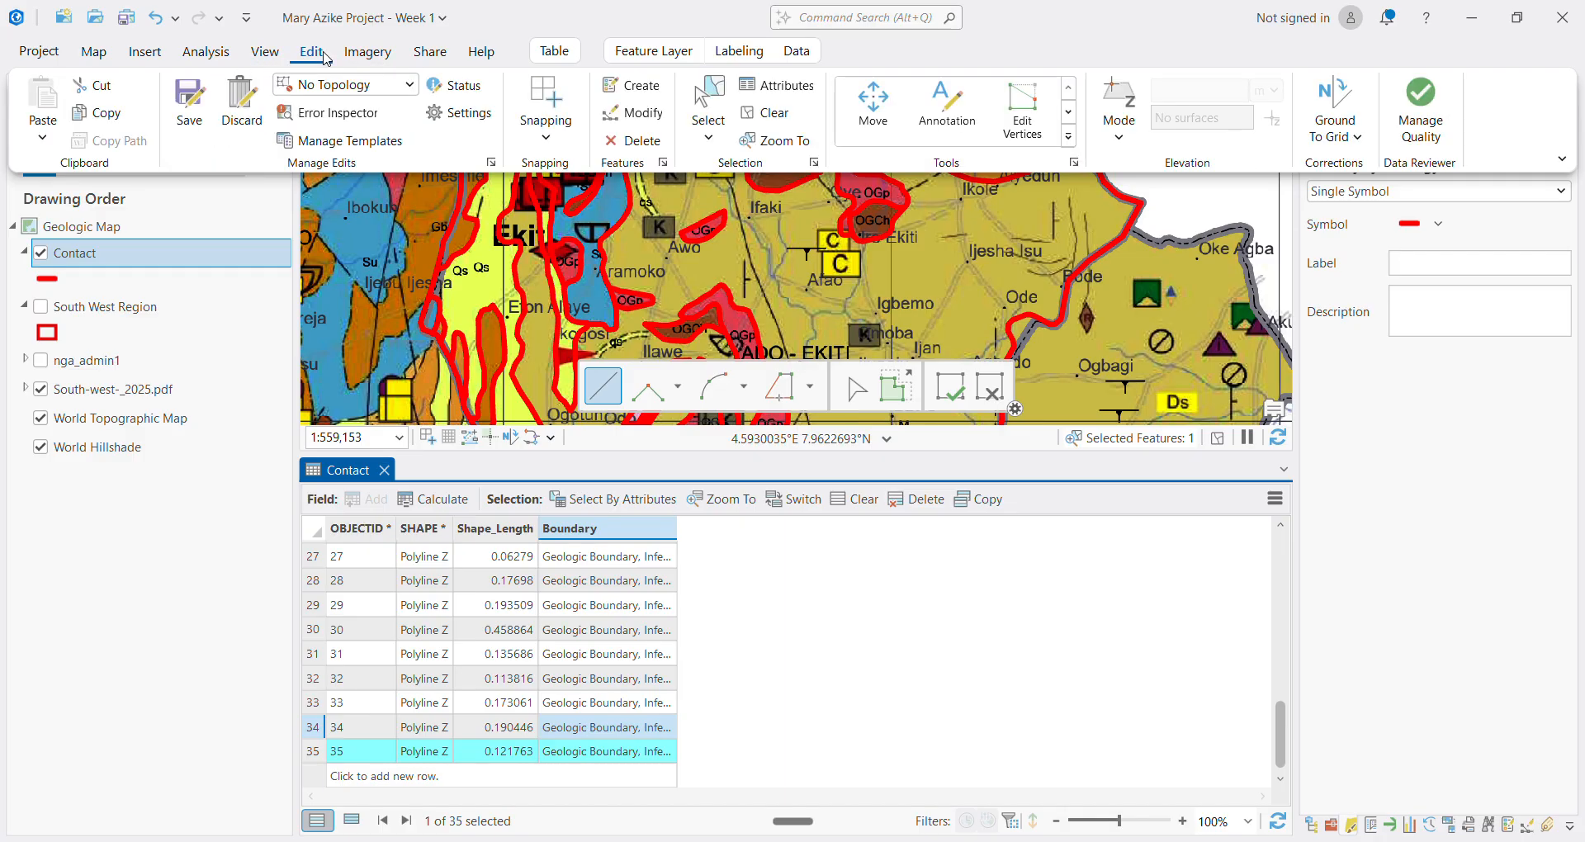
click(194, 100)
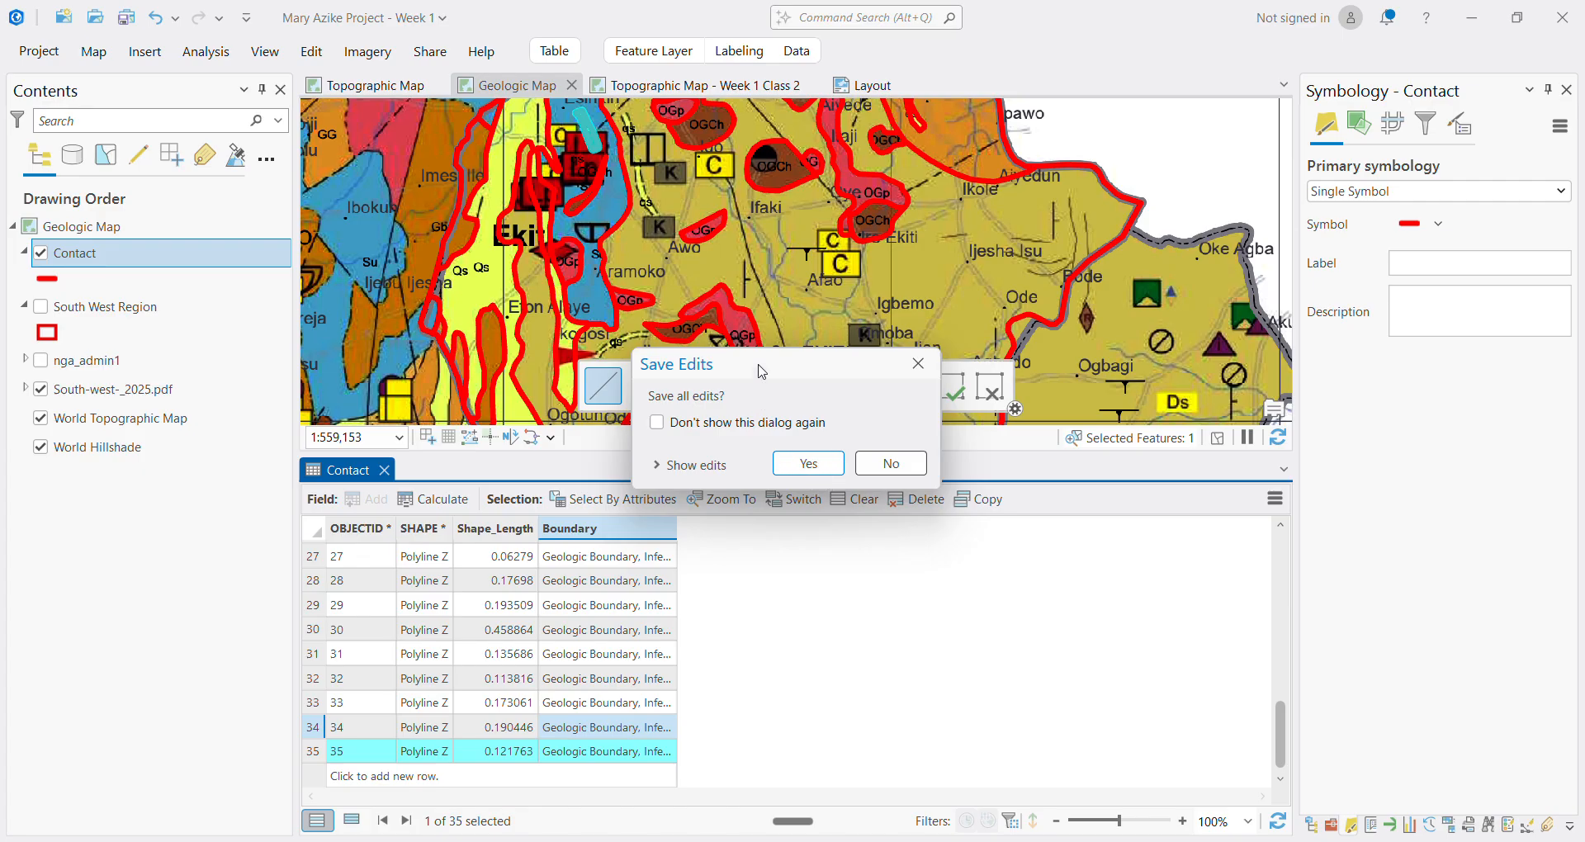
drag(760, 365, 810, 330)
click(858, 429)
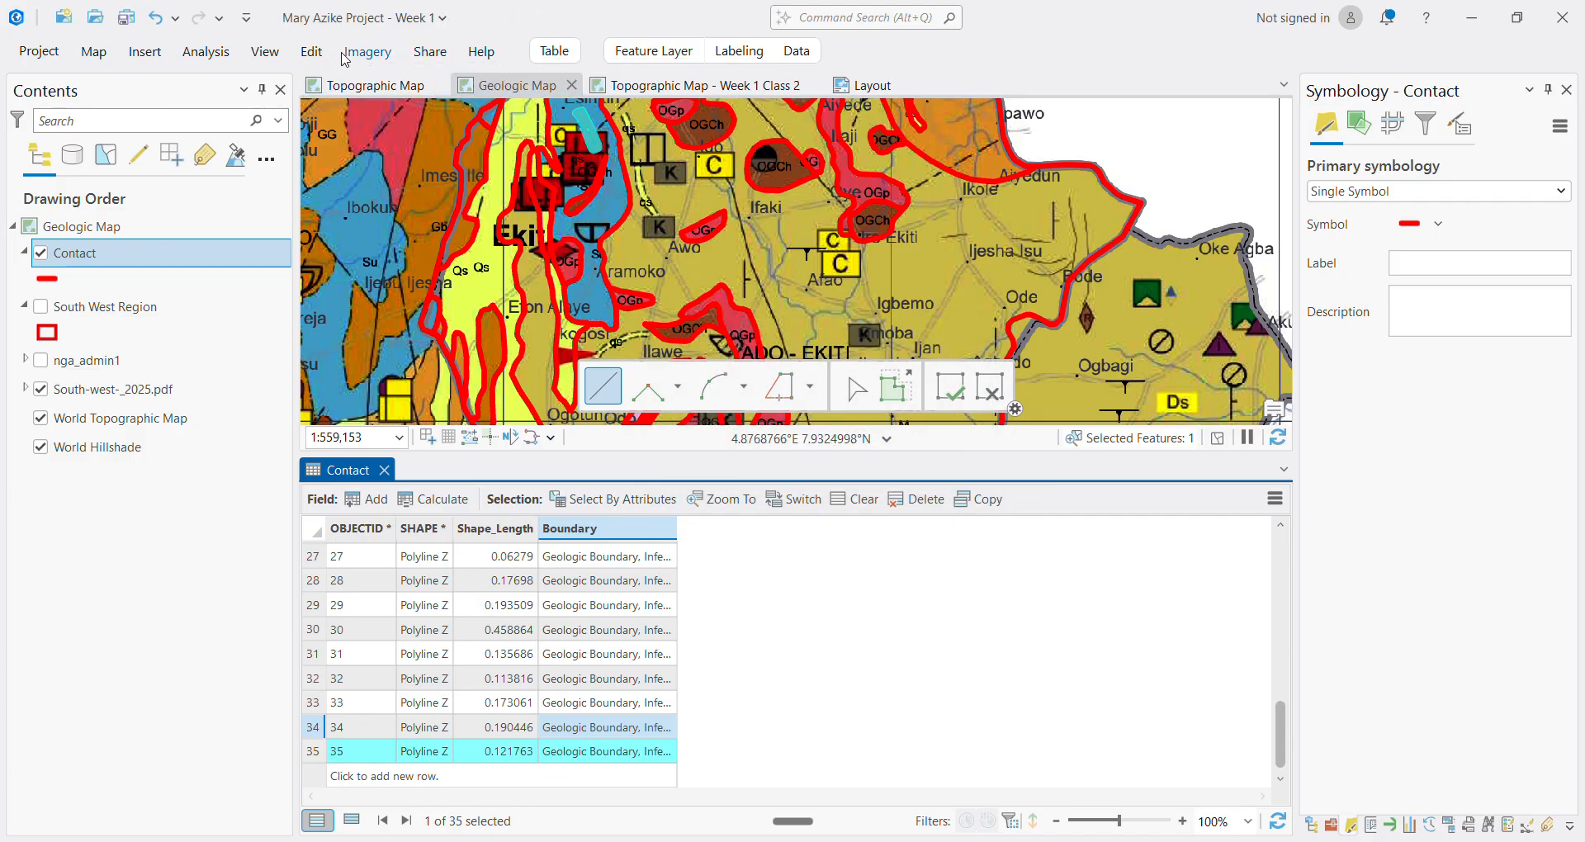
click(313, 52)
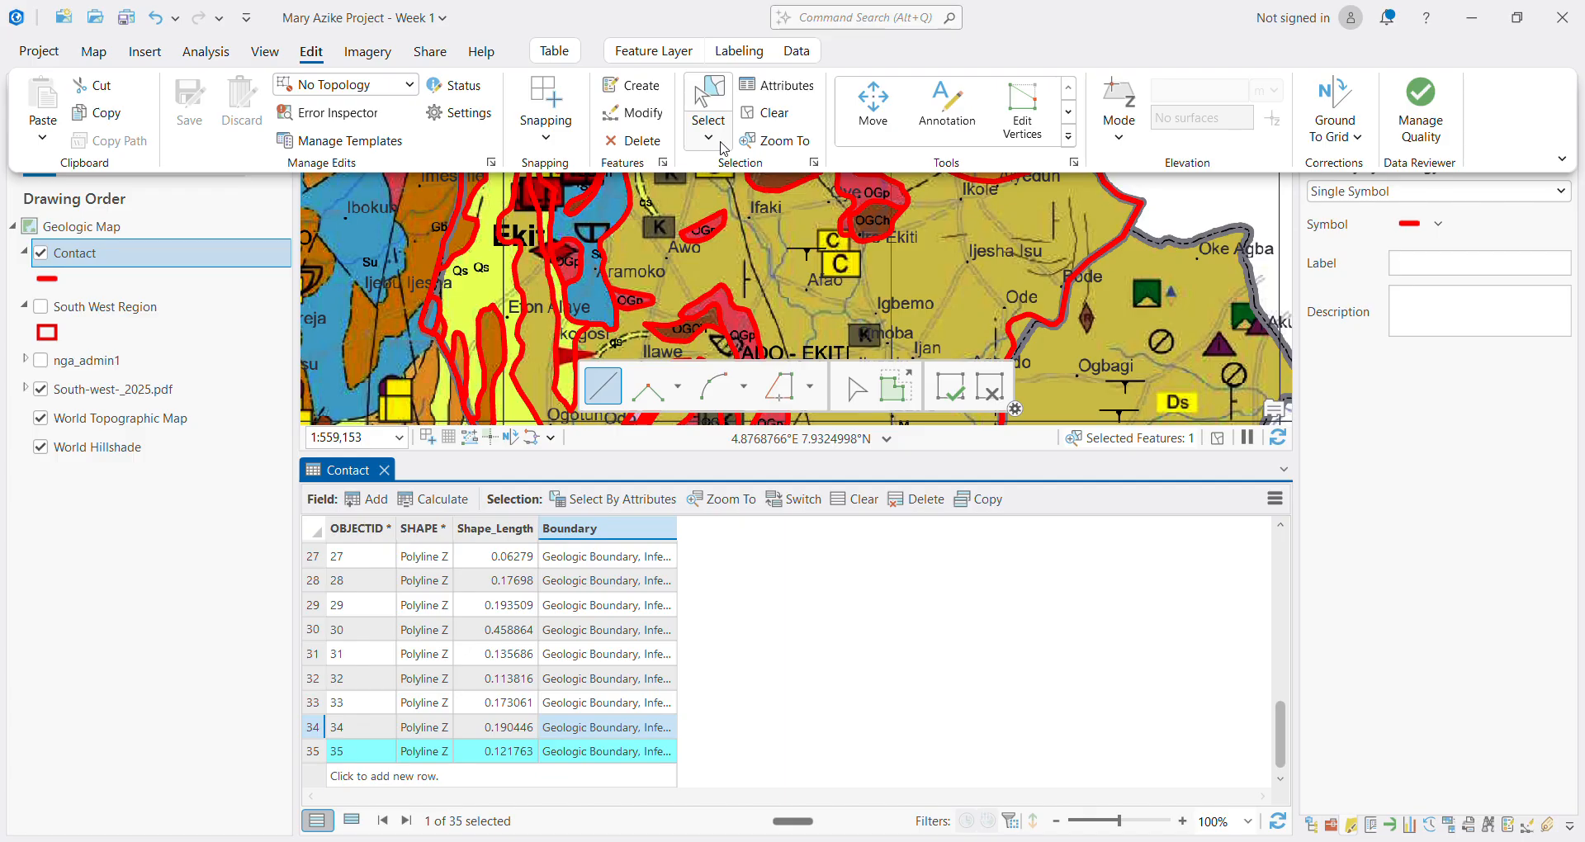
click(140, 584)
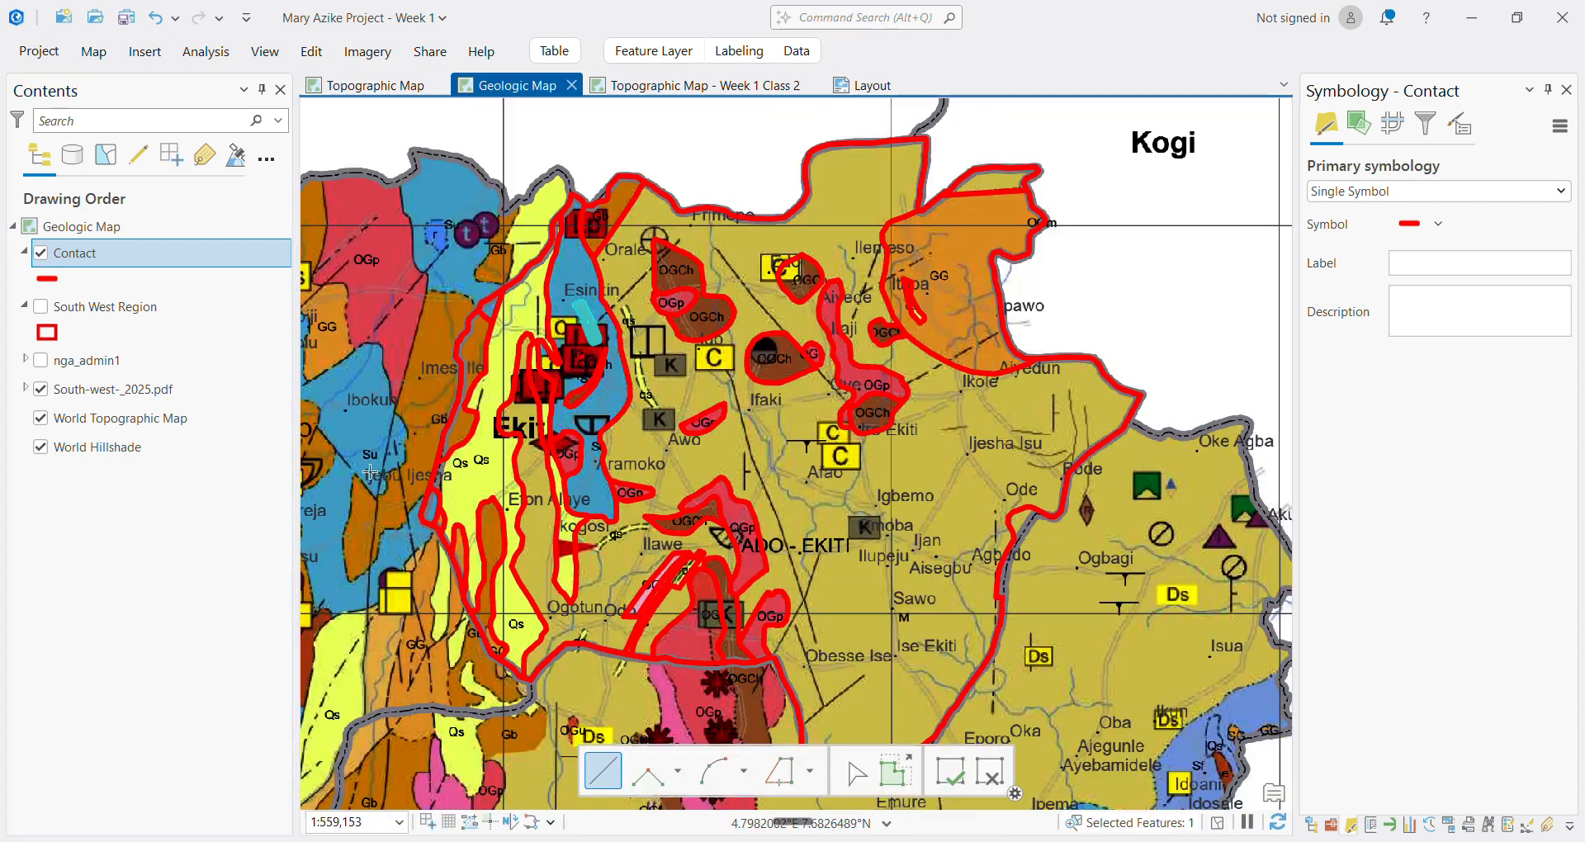
End the active line sketching session on the Contact layer
click(383, 469)
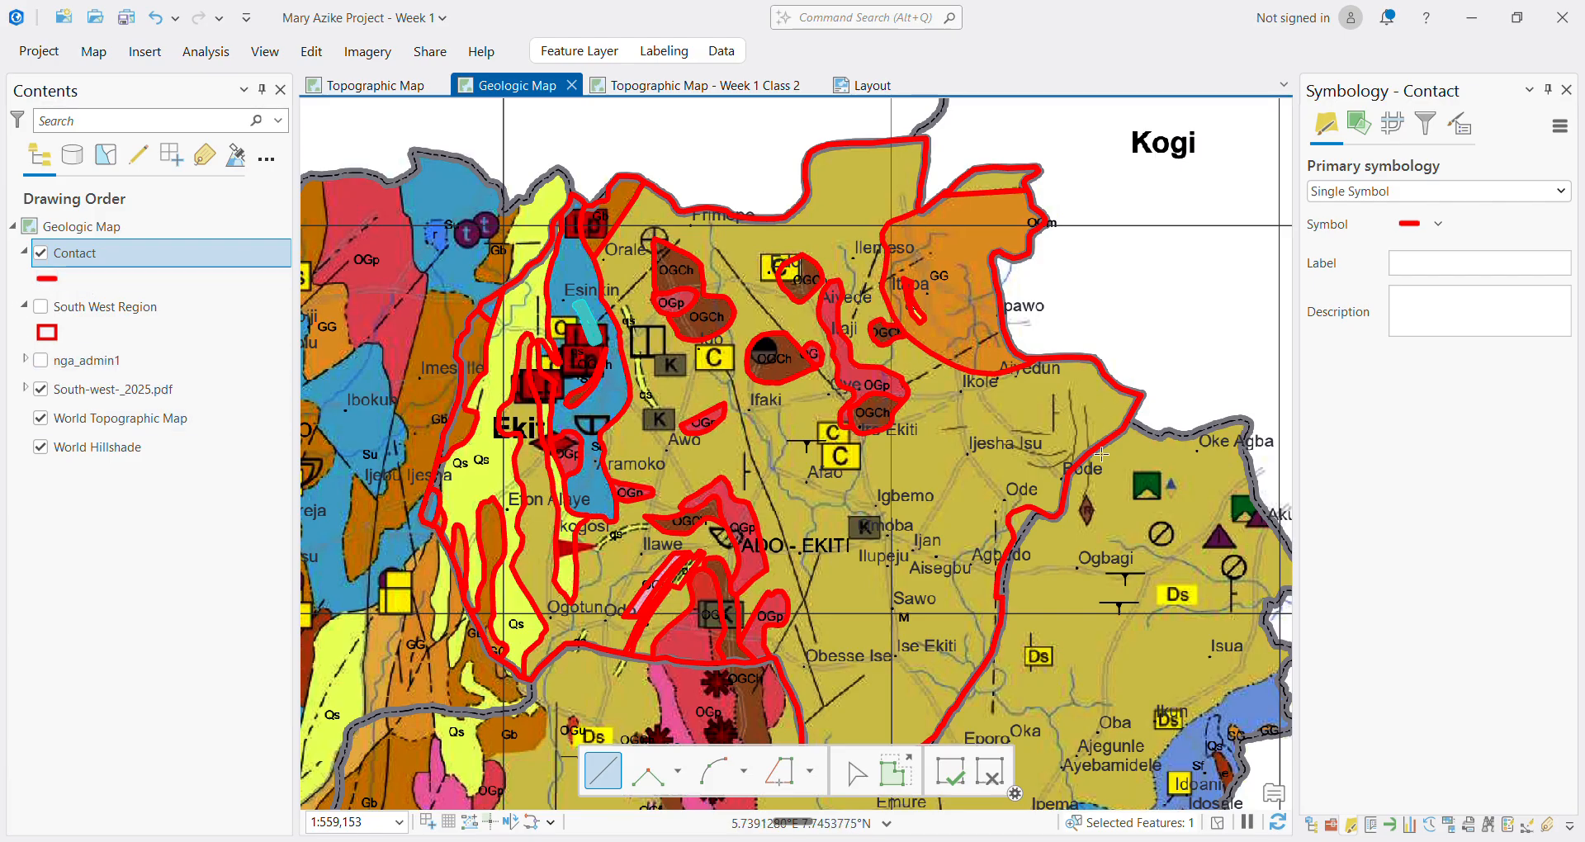
click(303, 62)
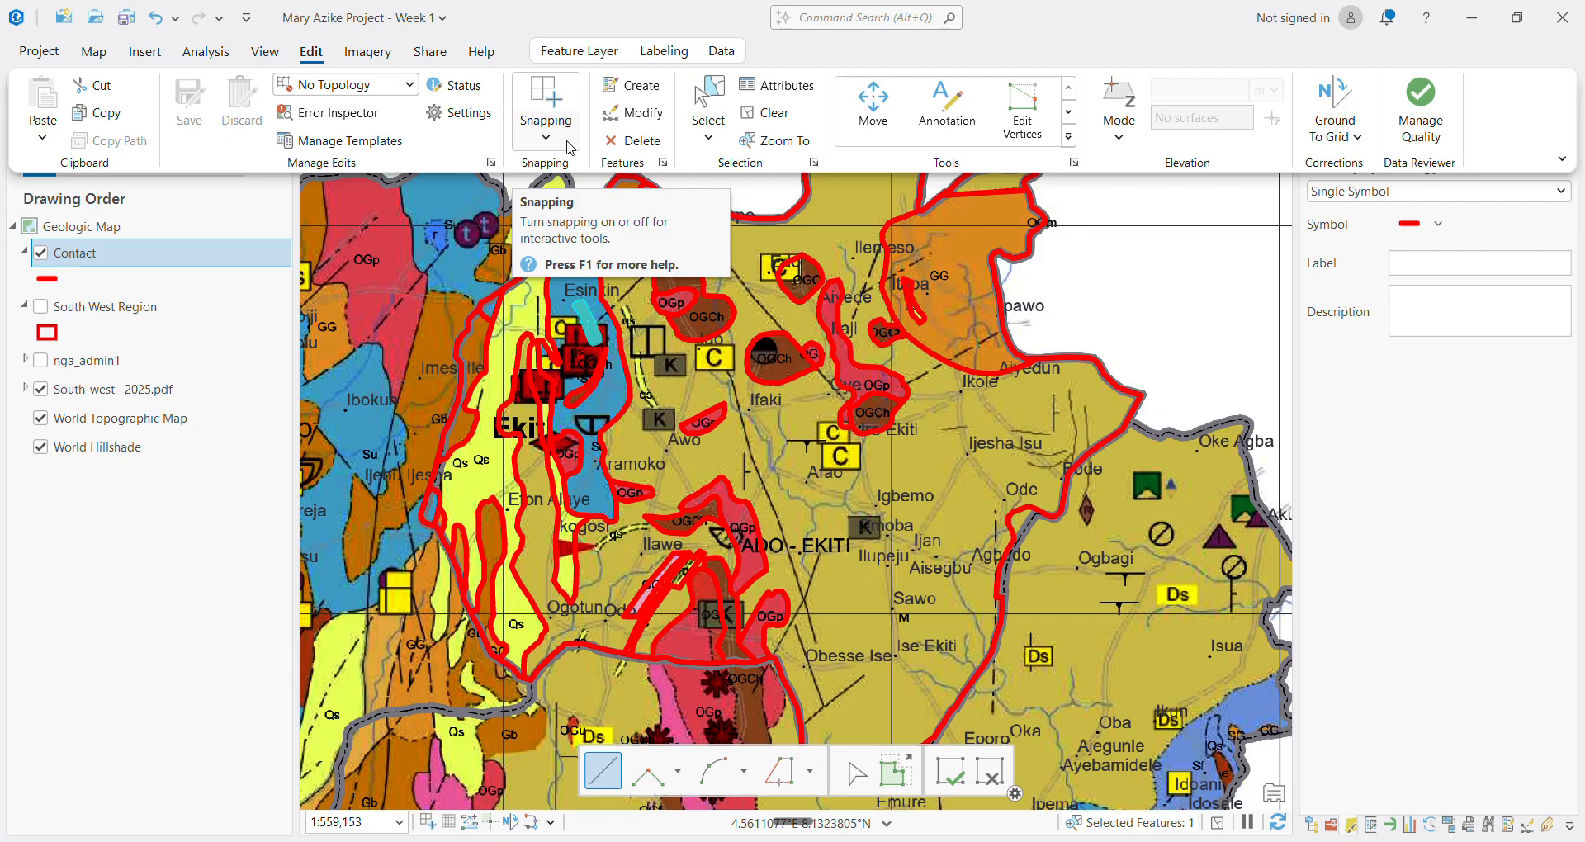
click(950, 773)
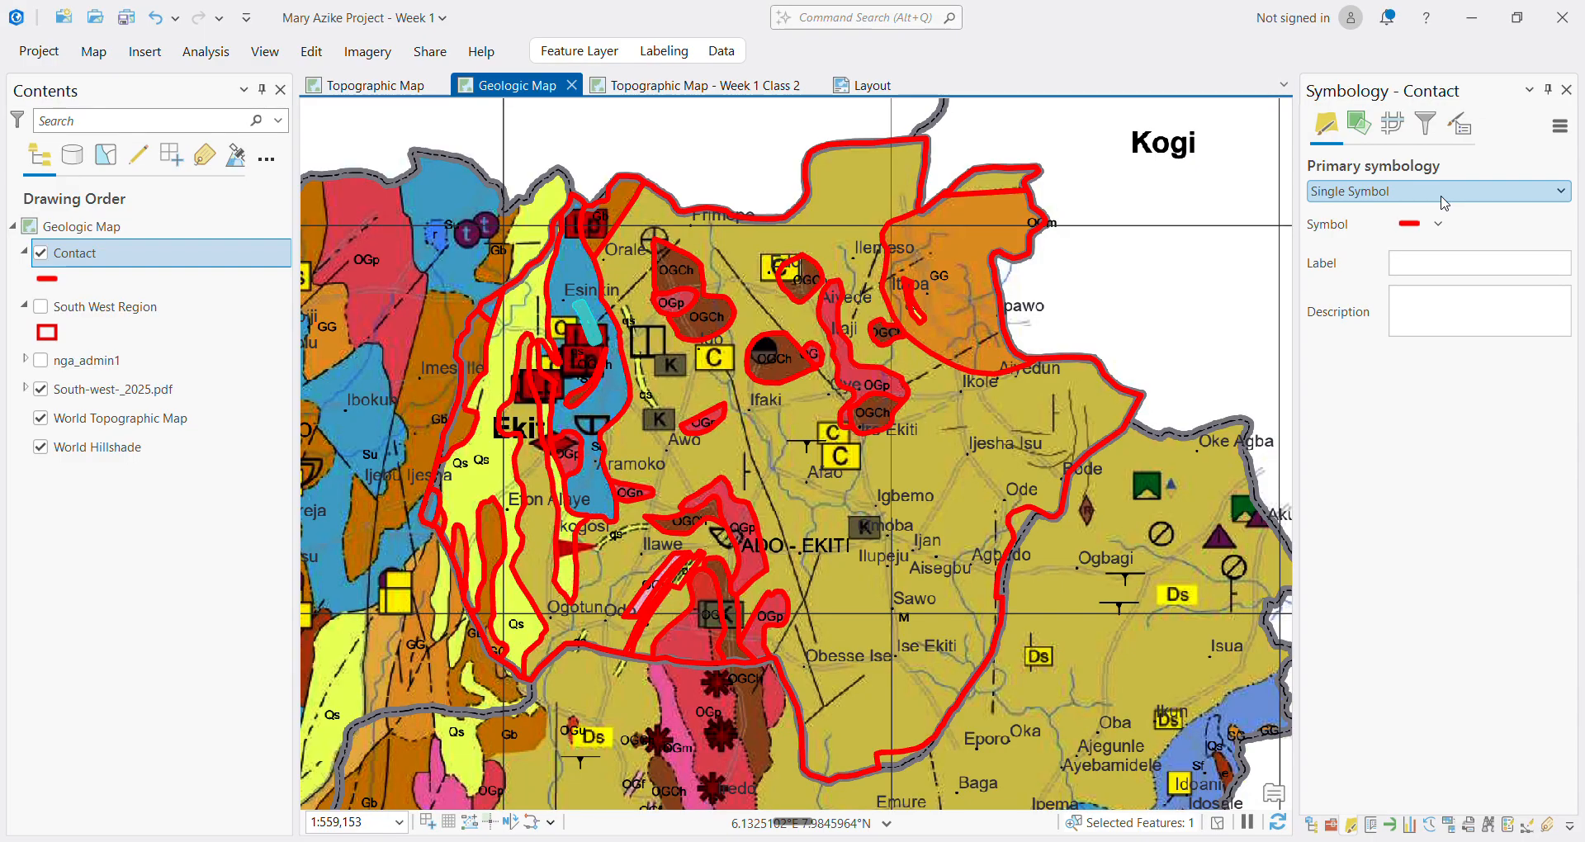
Symbolize the Contact layer by unique values of the Boundary field and switch off the <all other values> class
click(1331, 825)
click(1316, 824)
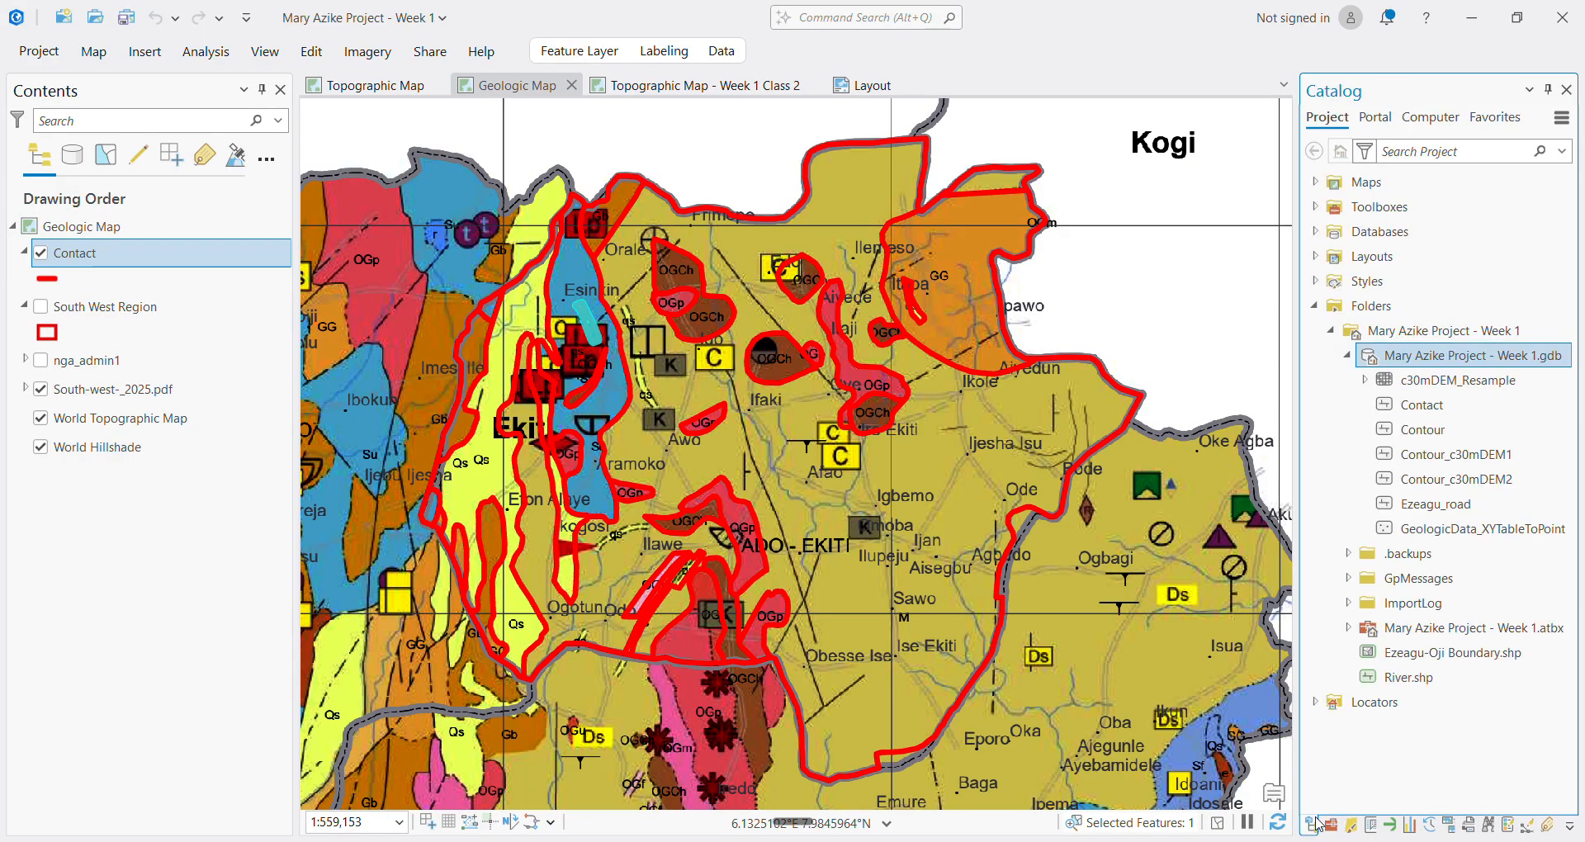
click(1351, 827)
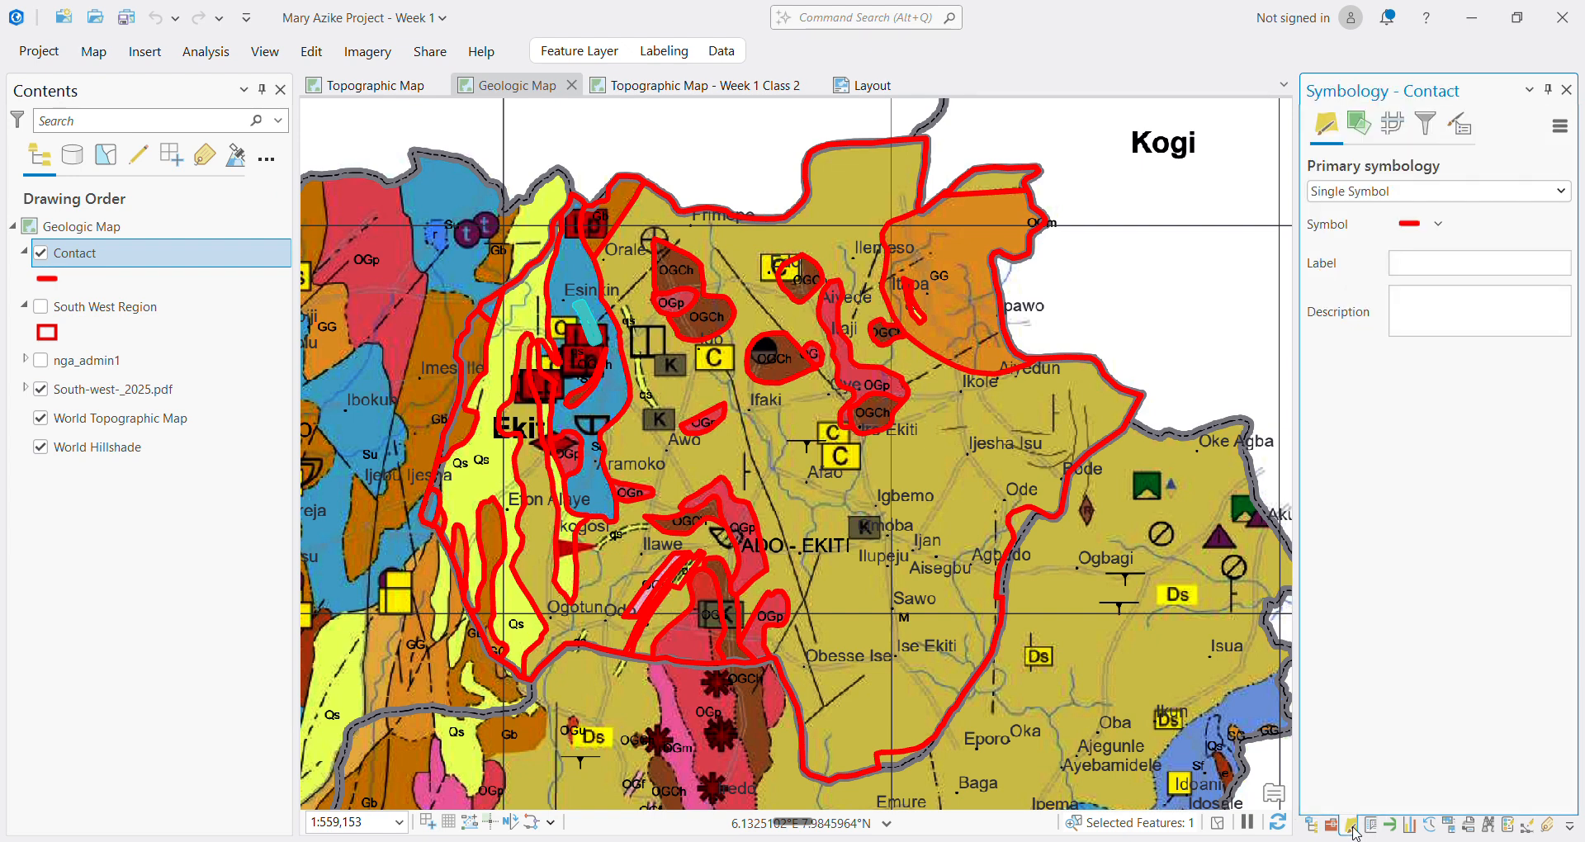
click(1400, 194)
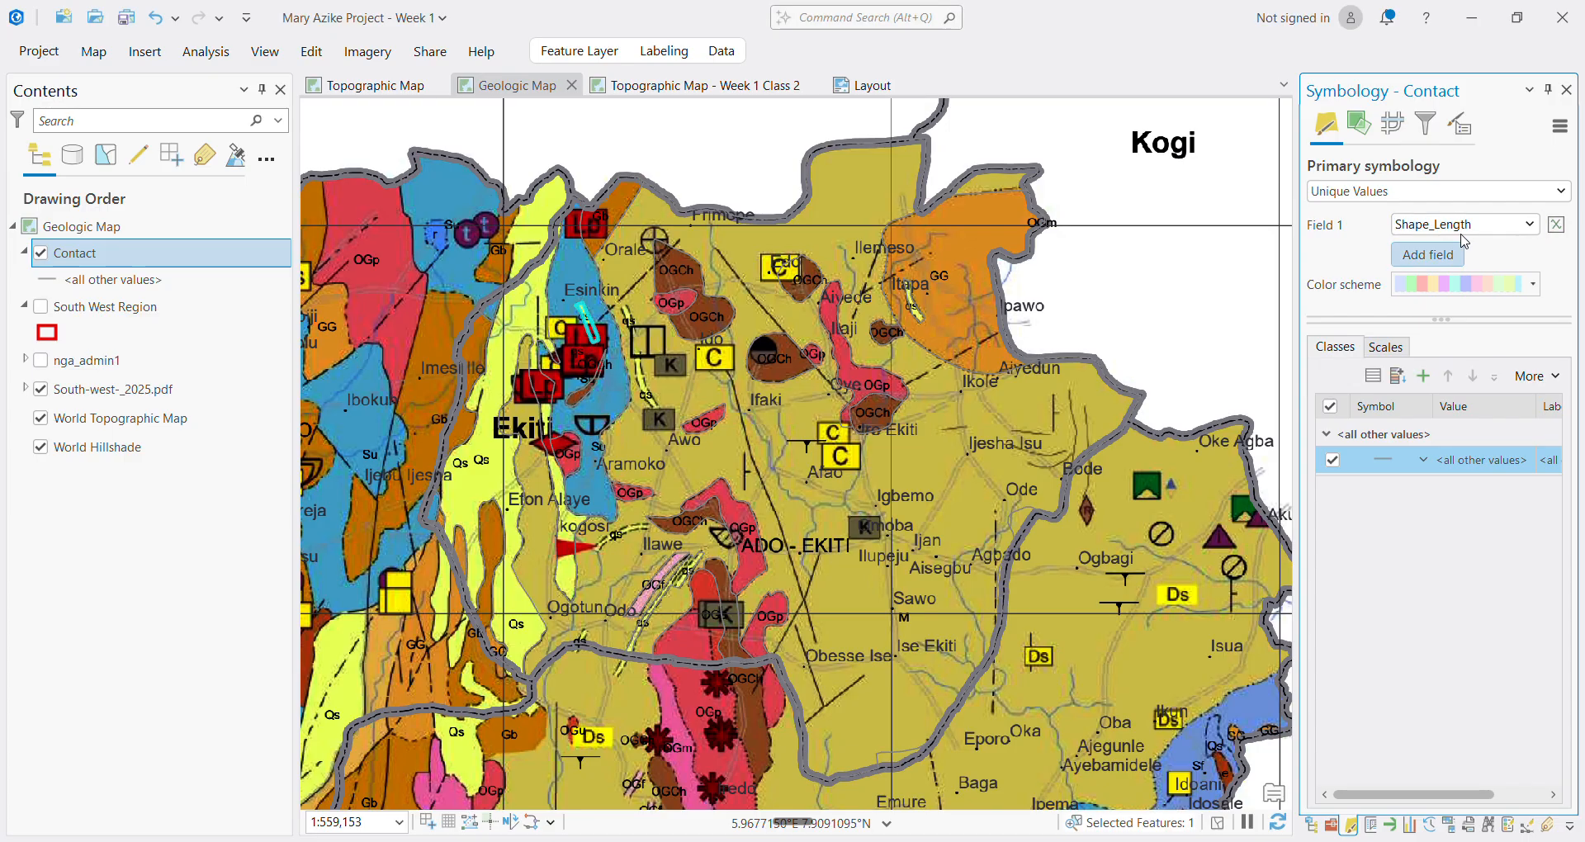
click(1474, 229)
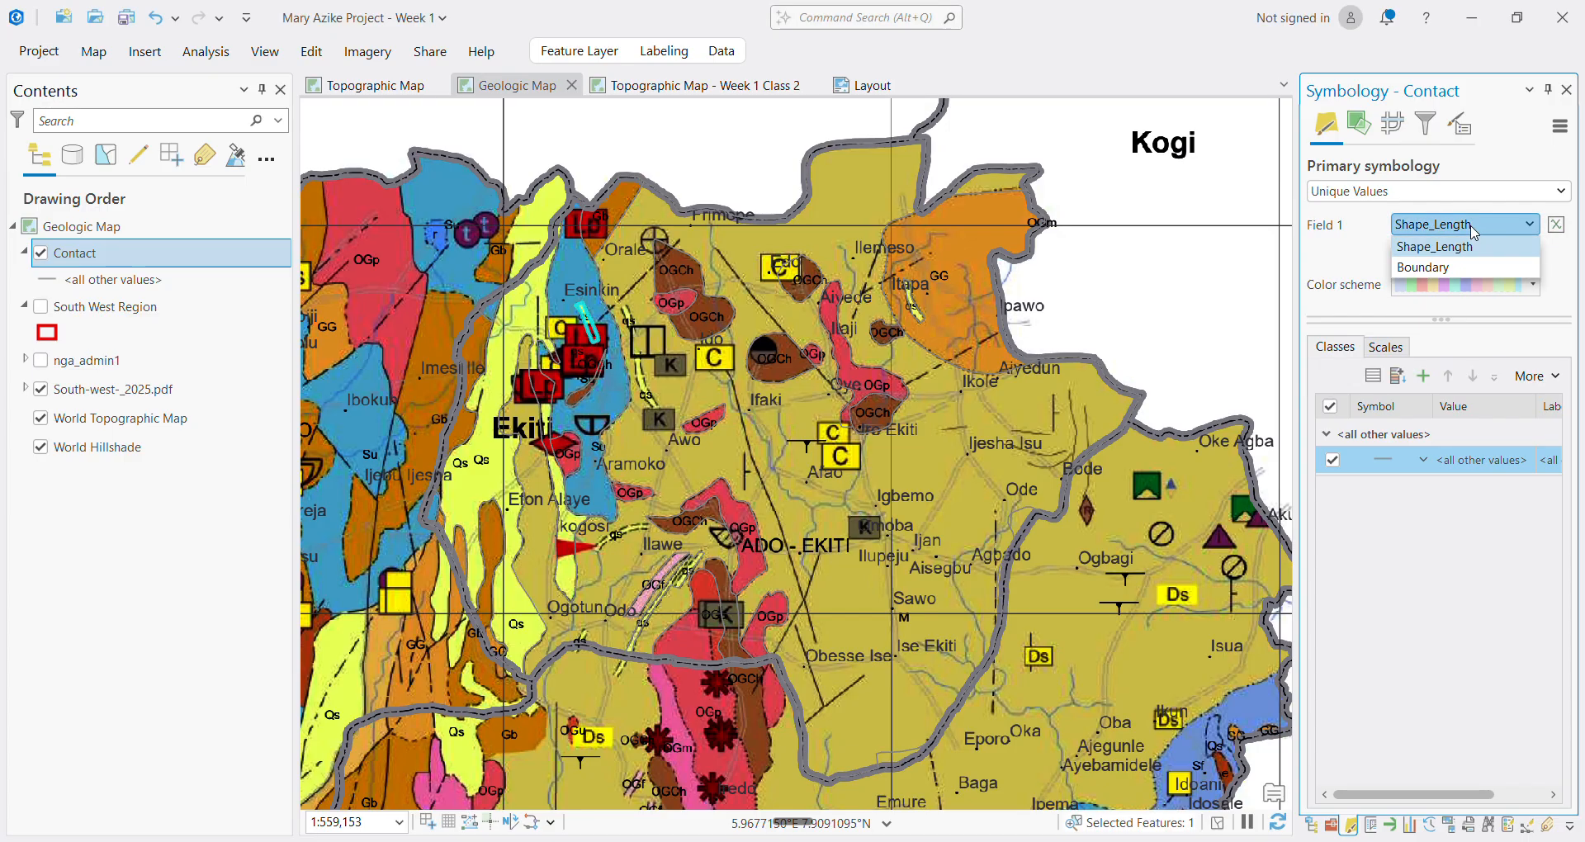
click(1460, 267)
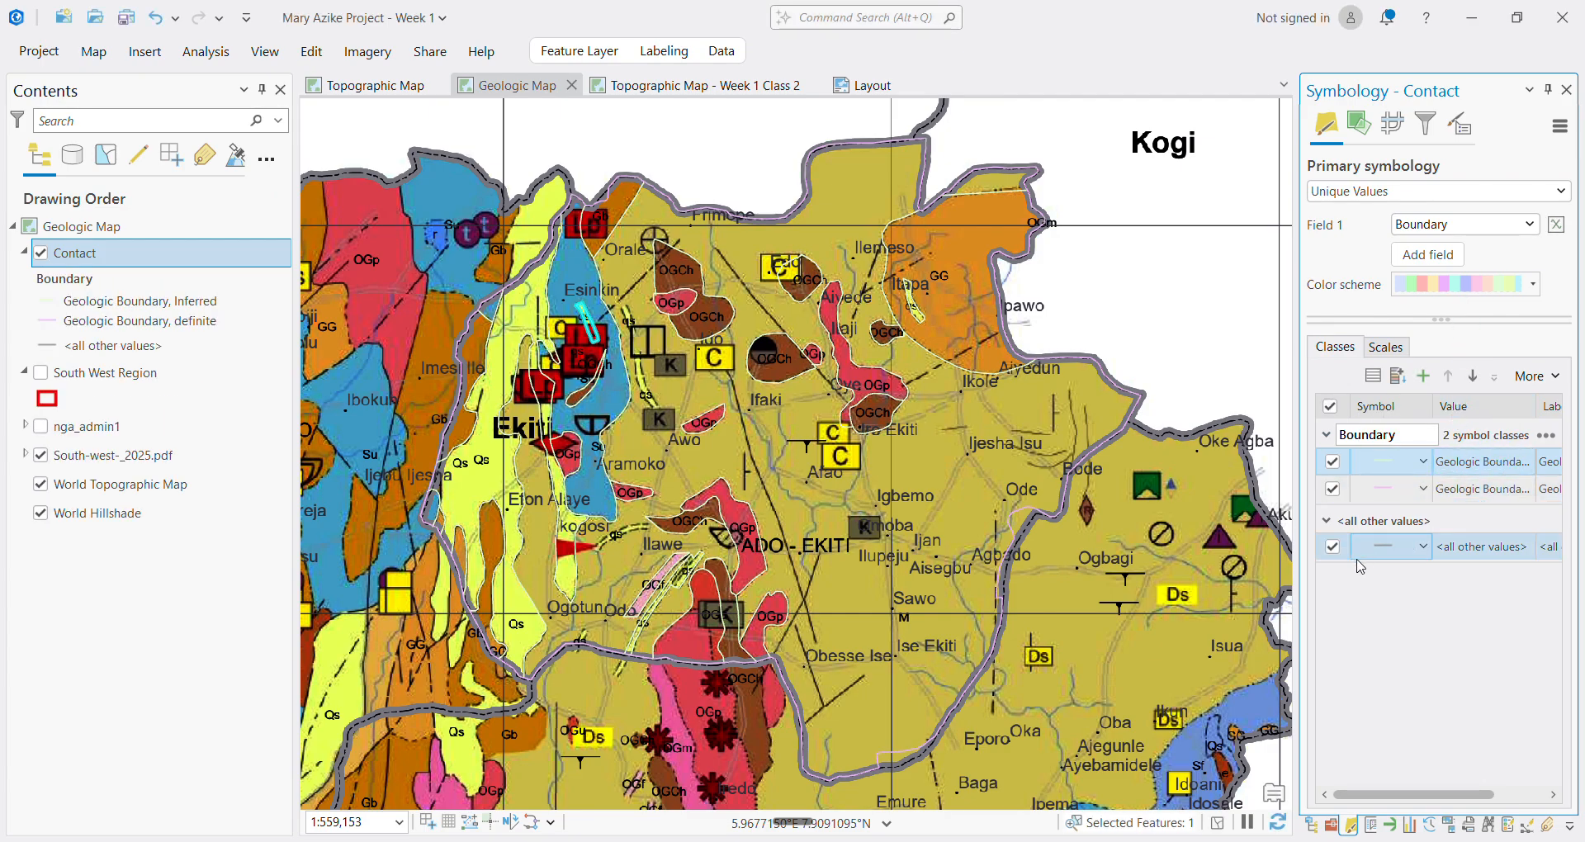
click(1332, 547)
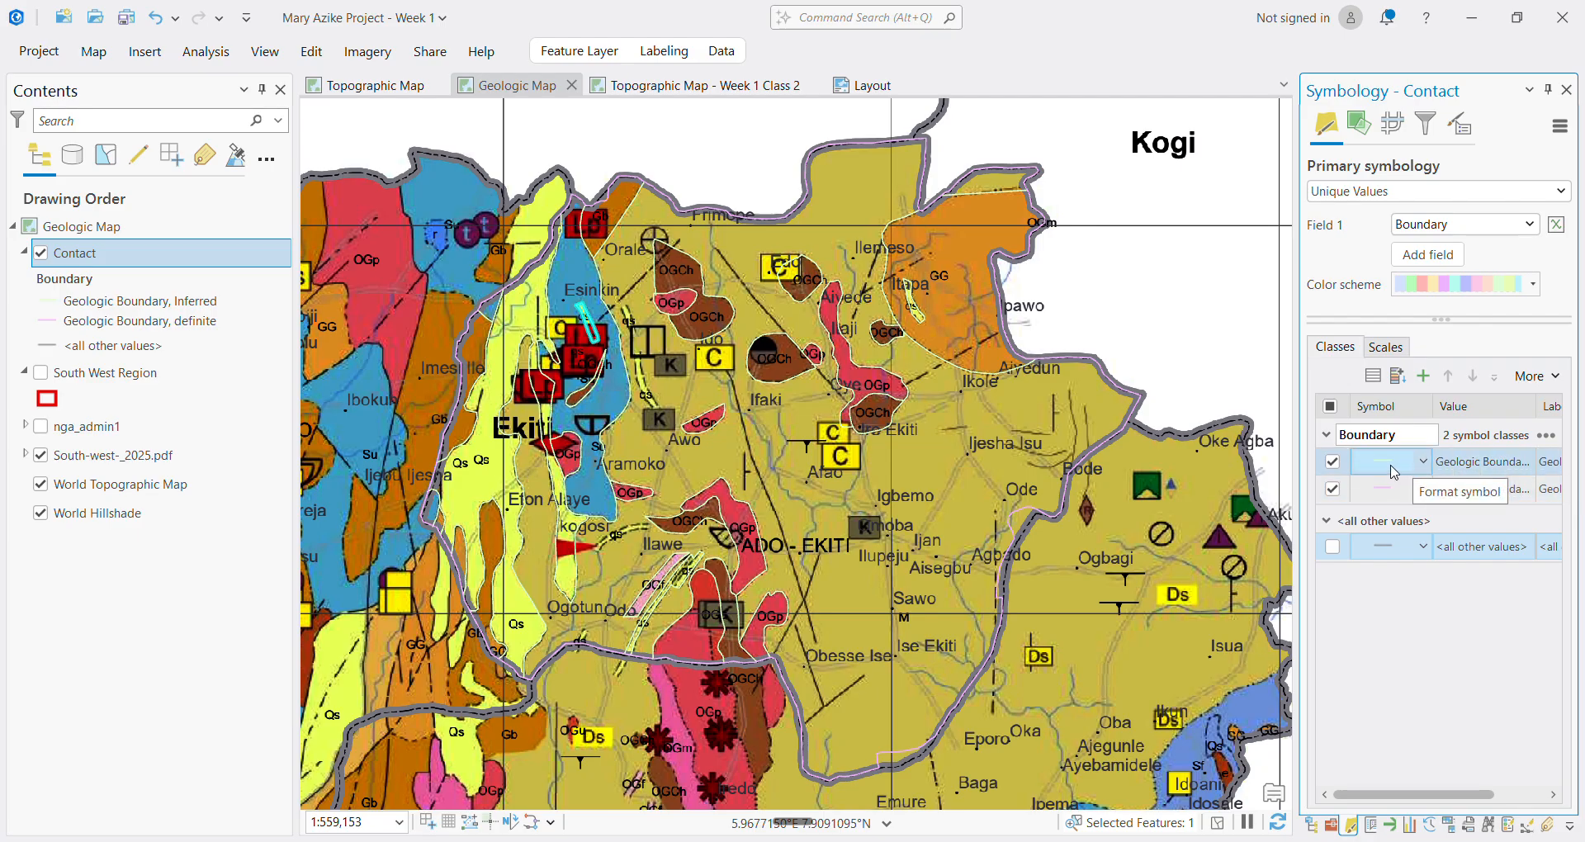
Set the line colour of the "Geologic Boundary, Inferred" class to black
click(1392, 472)
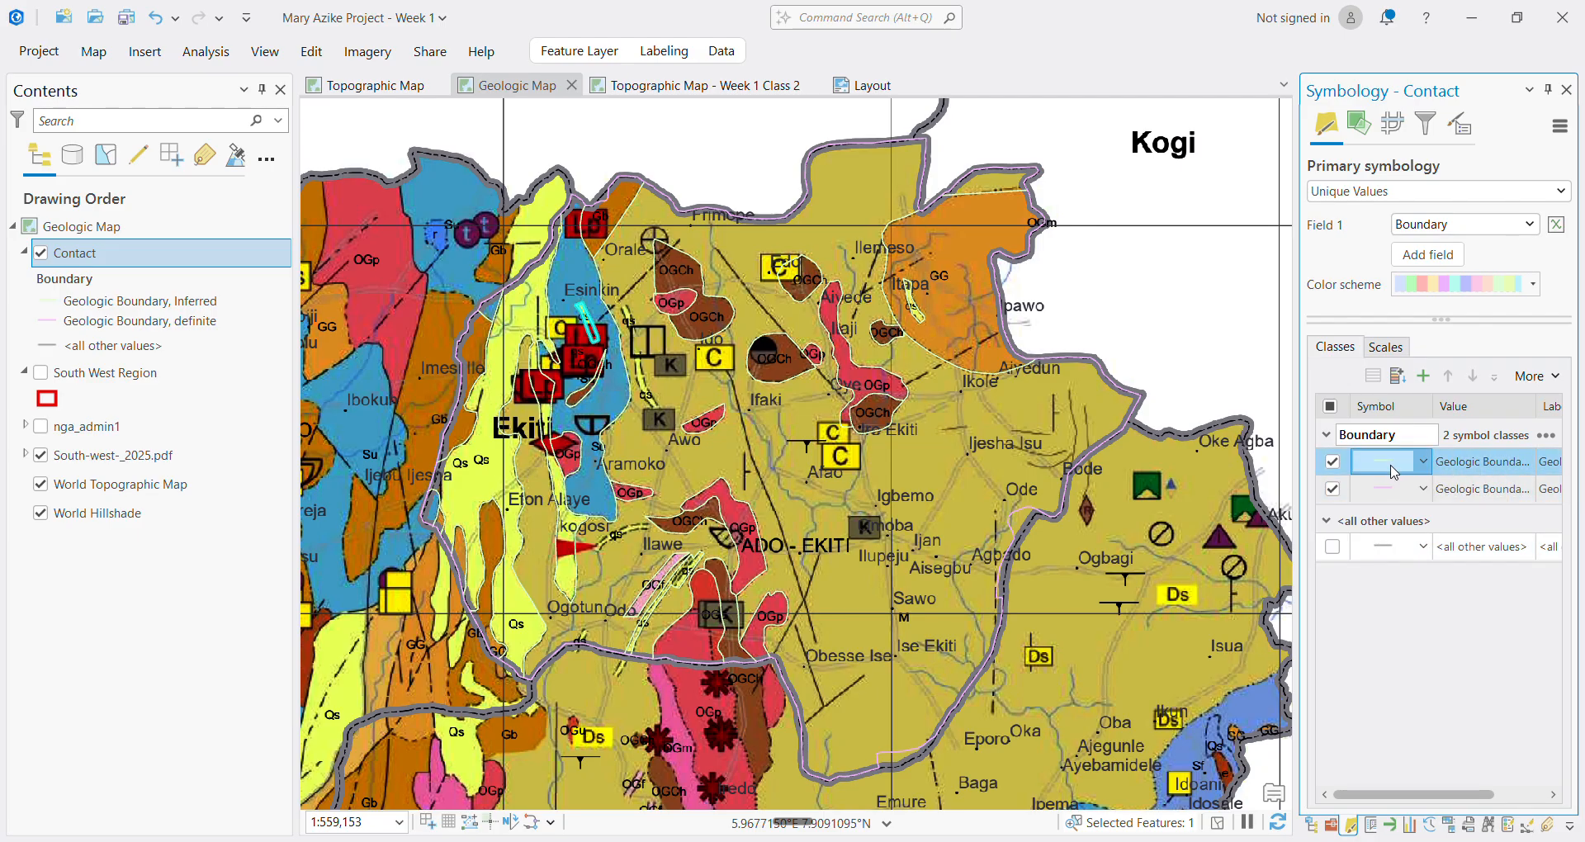
click(1393, 483)
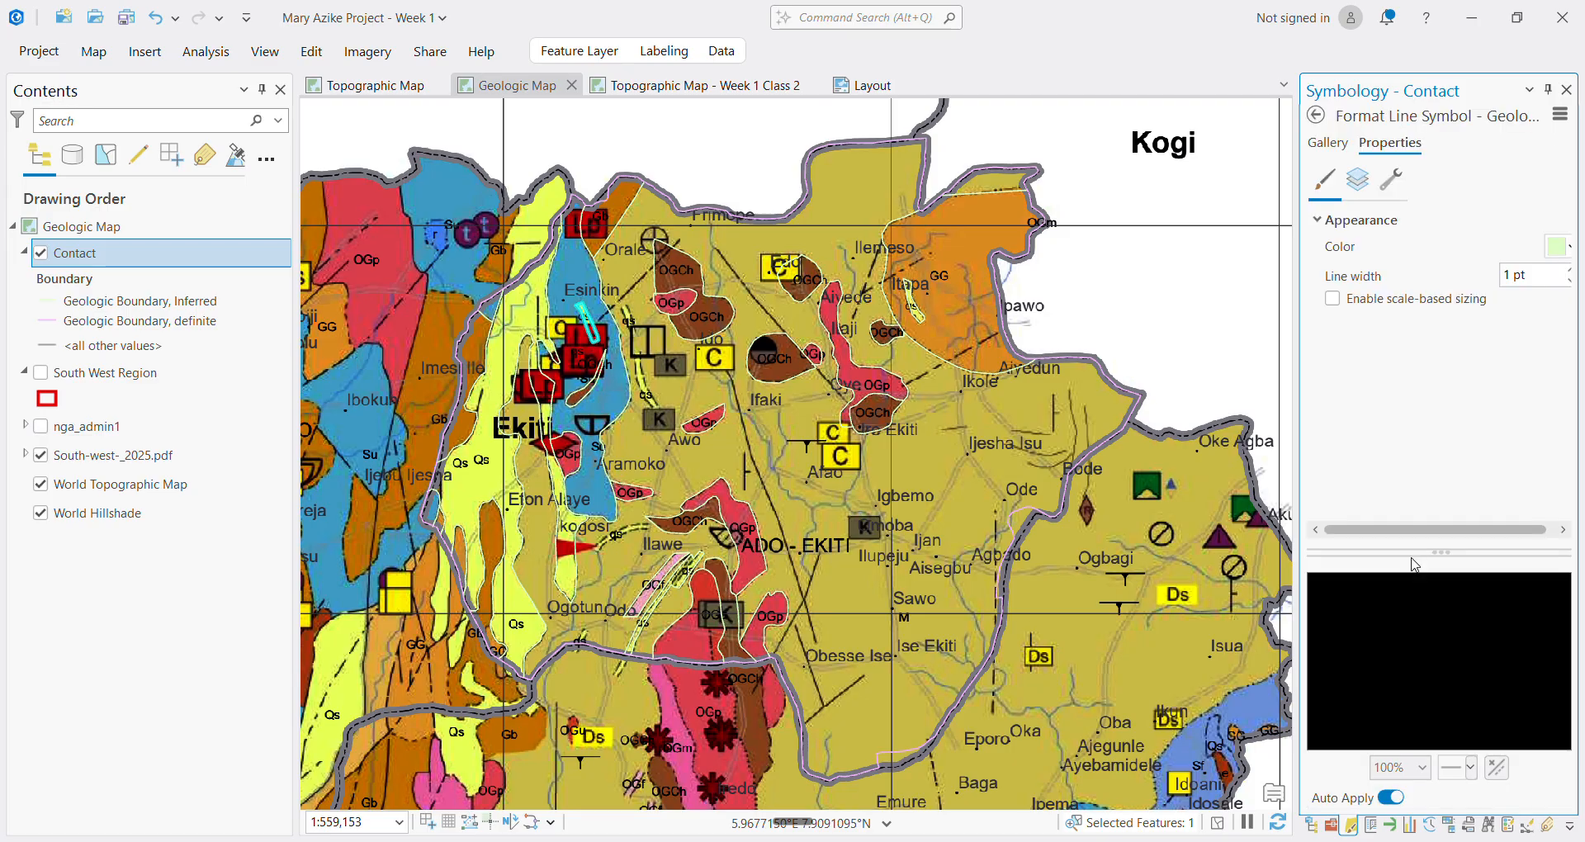
click(1568, 251)
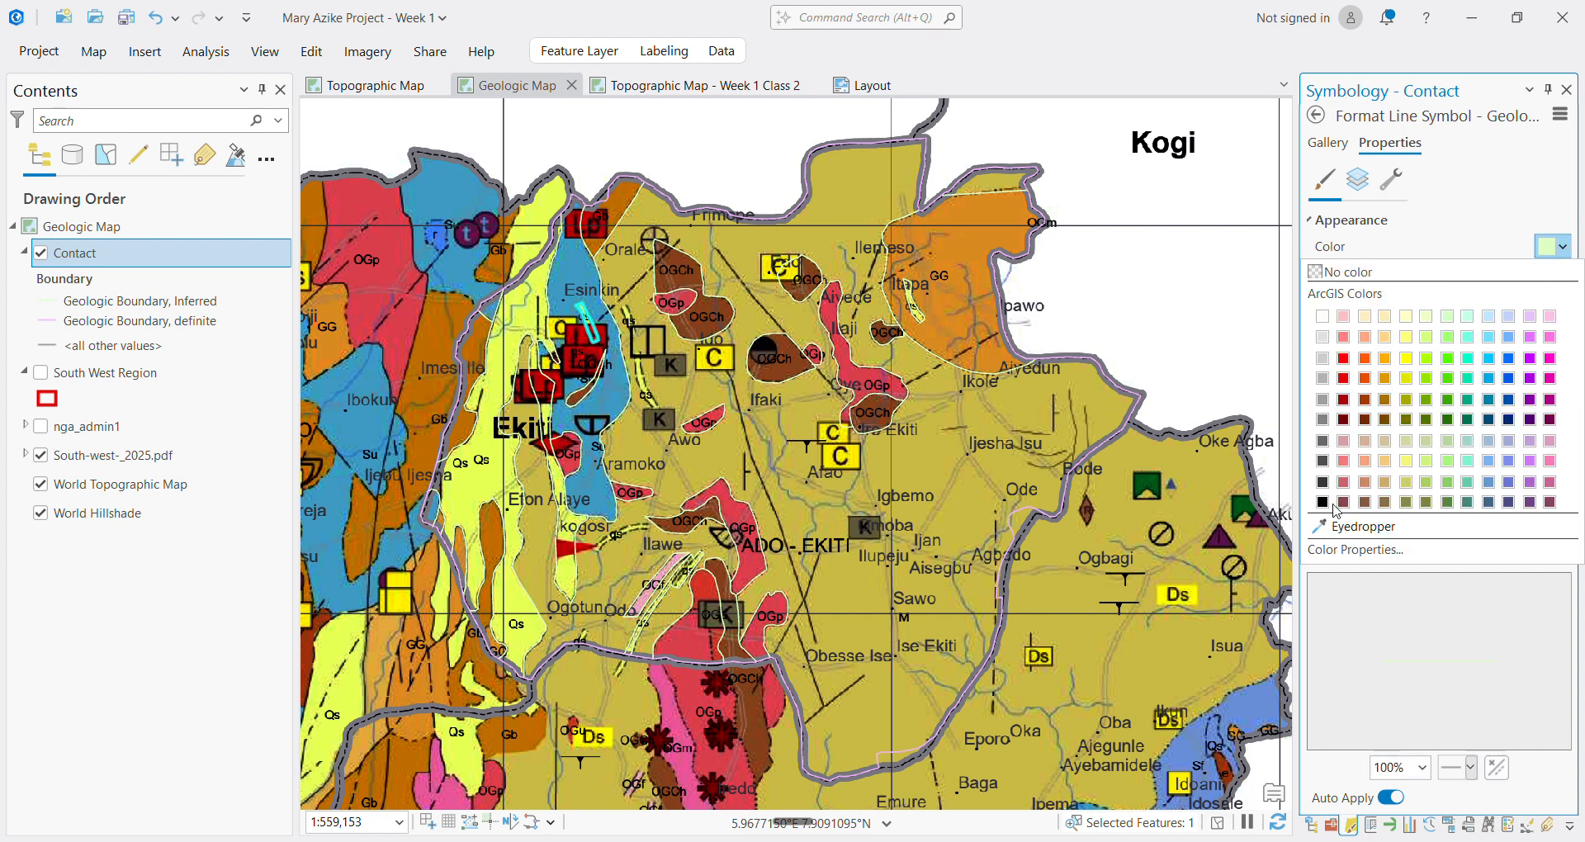
click(1324, 501)
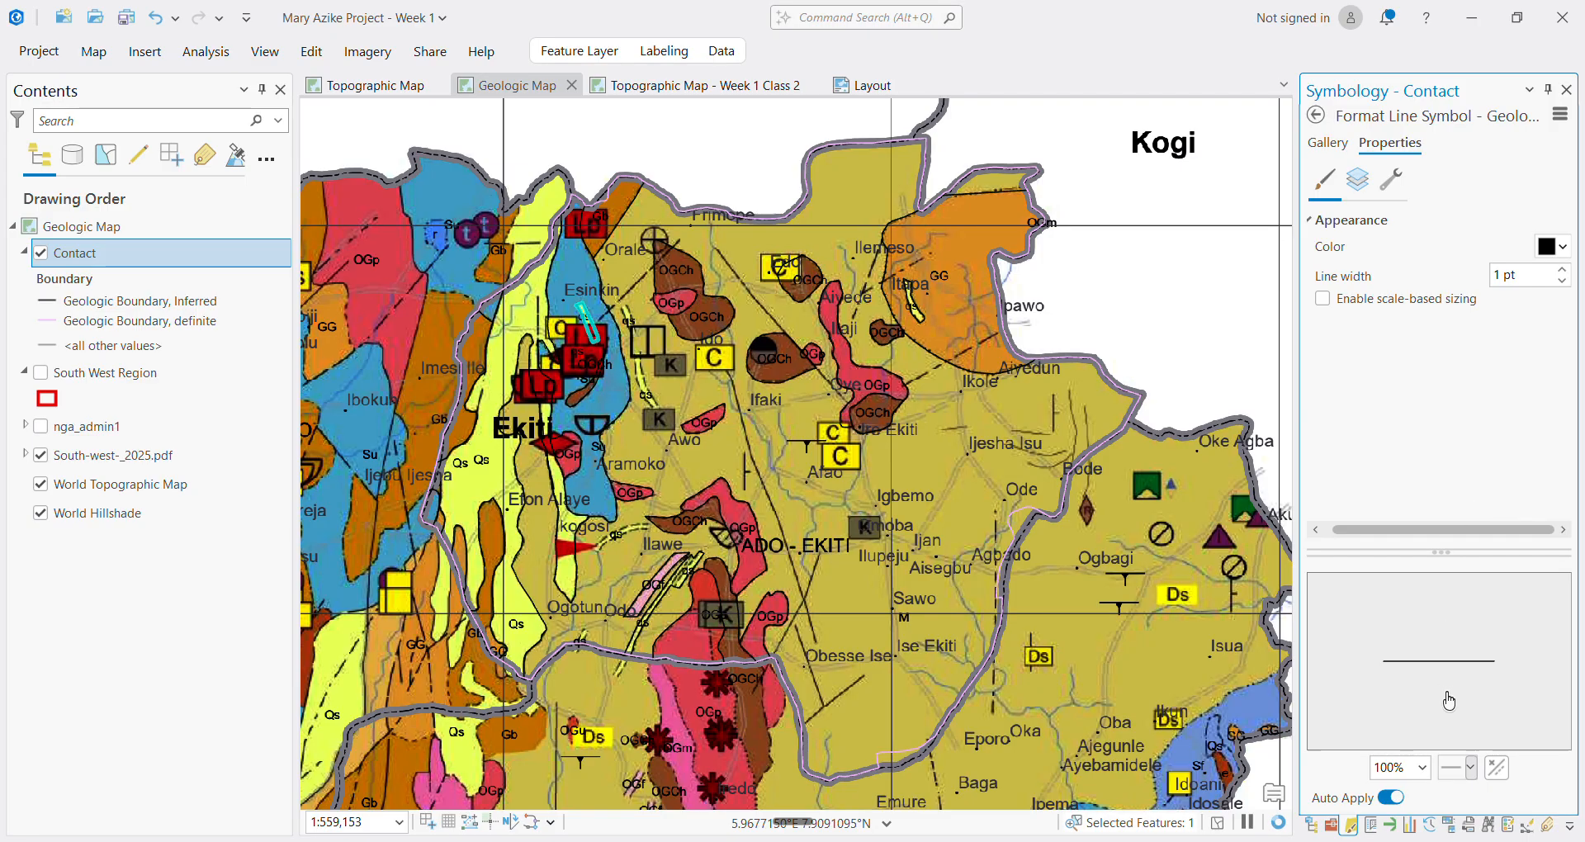
click(1315, 115)
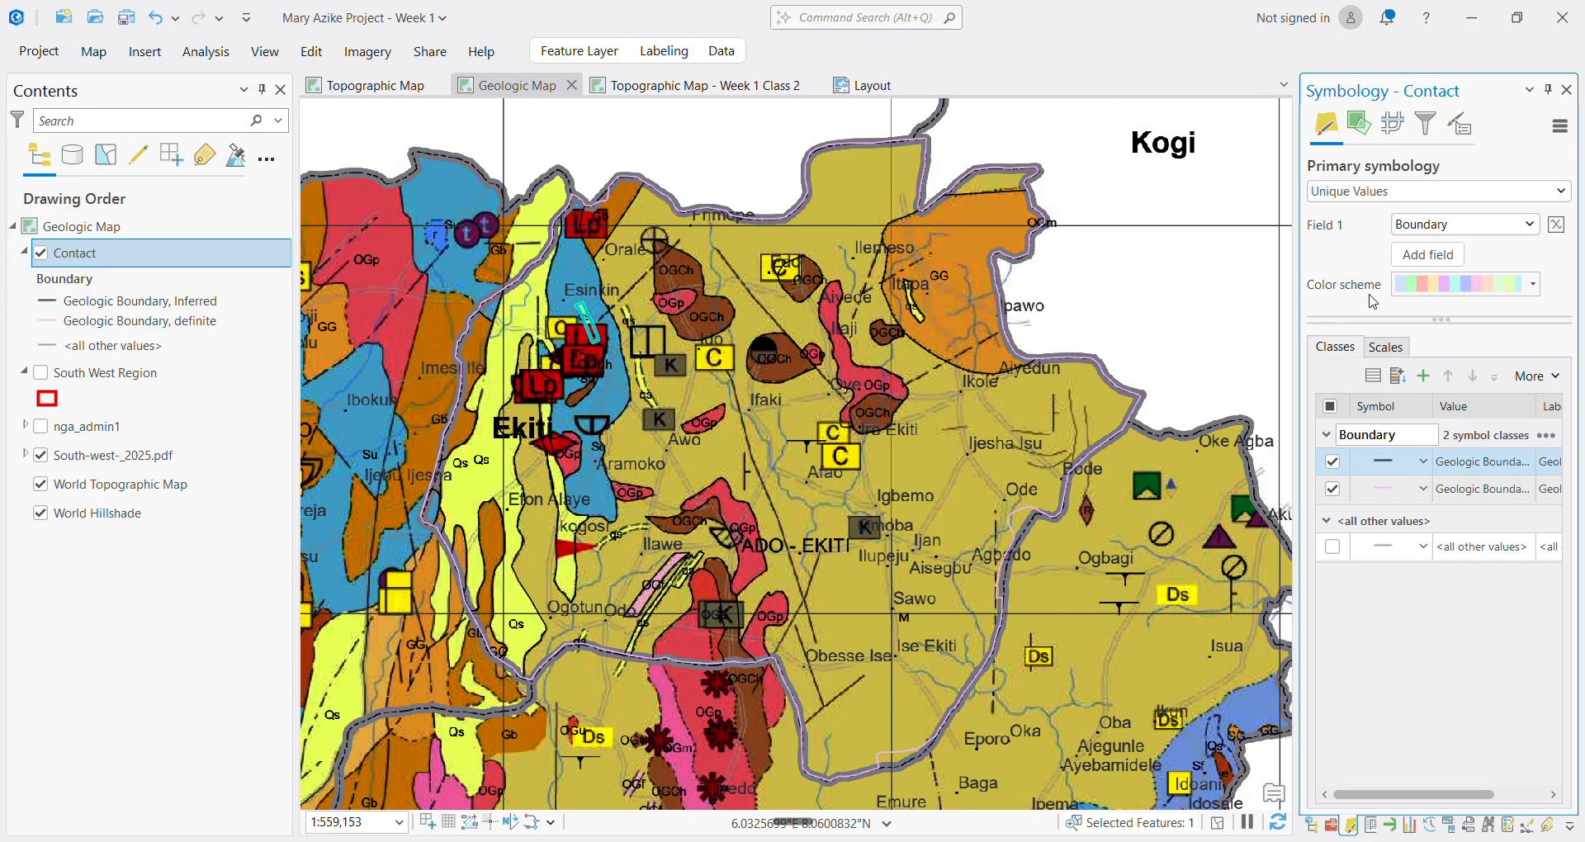
Give the "Geologic Boundary, definite" class a black line with a dash effect using the 5 5 template
click(1392, 492)
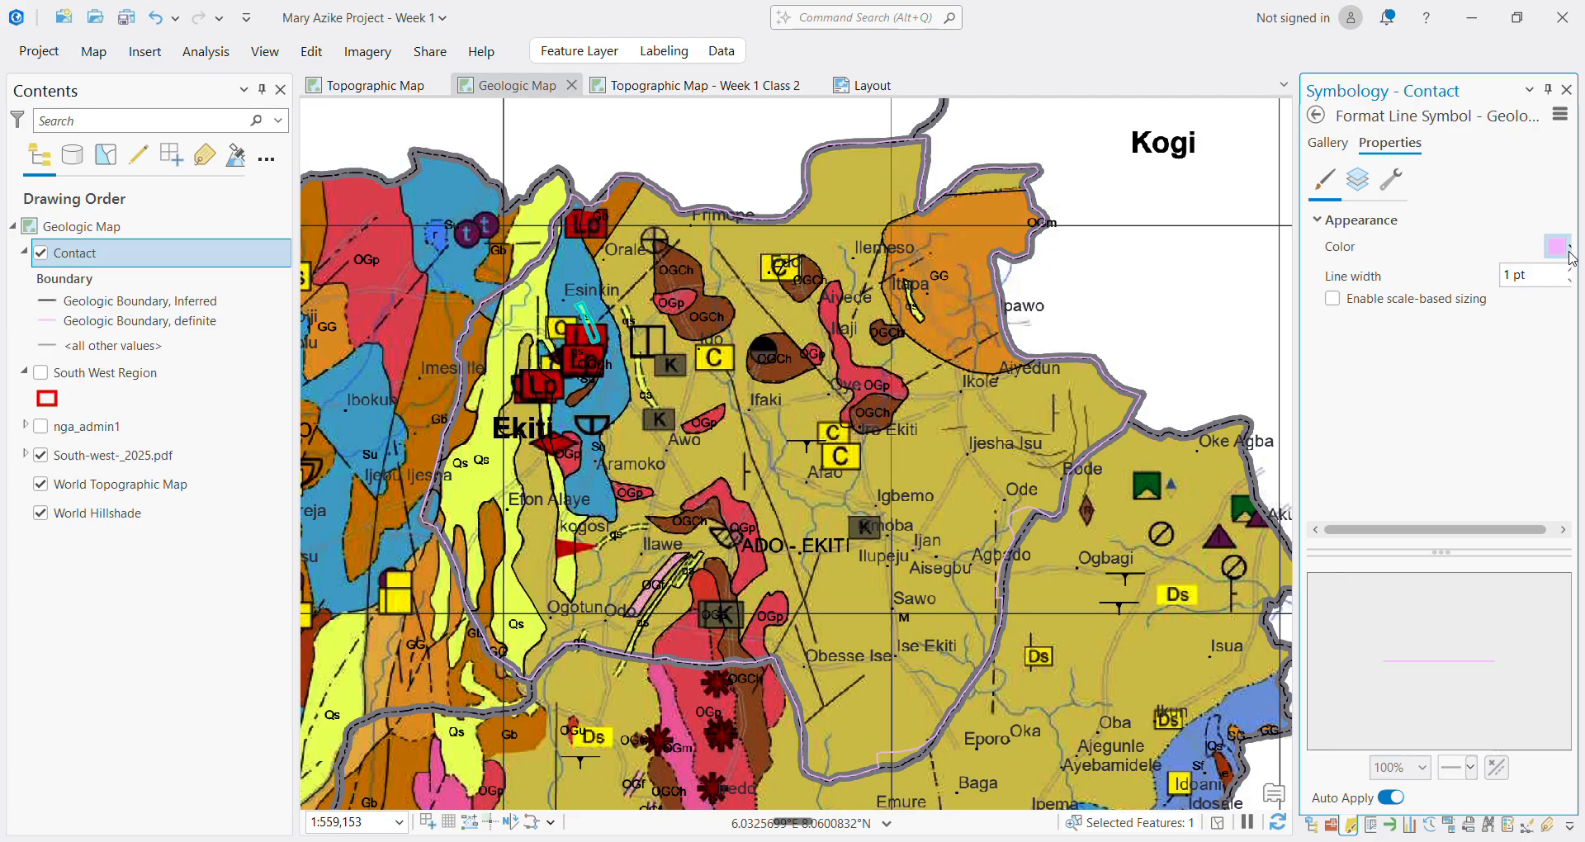
click(1568, 251)
click(1501, 200)
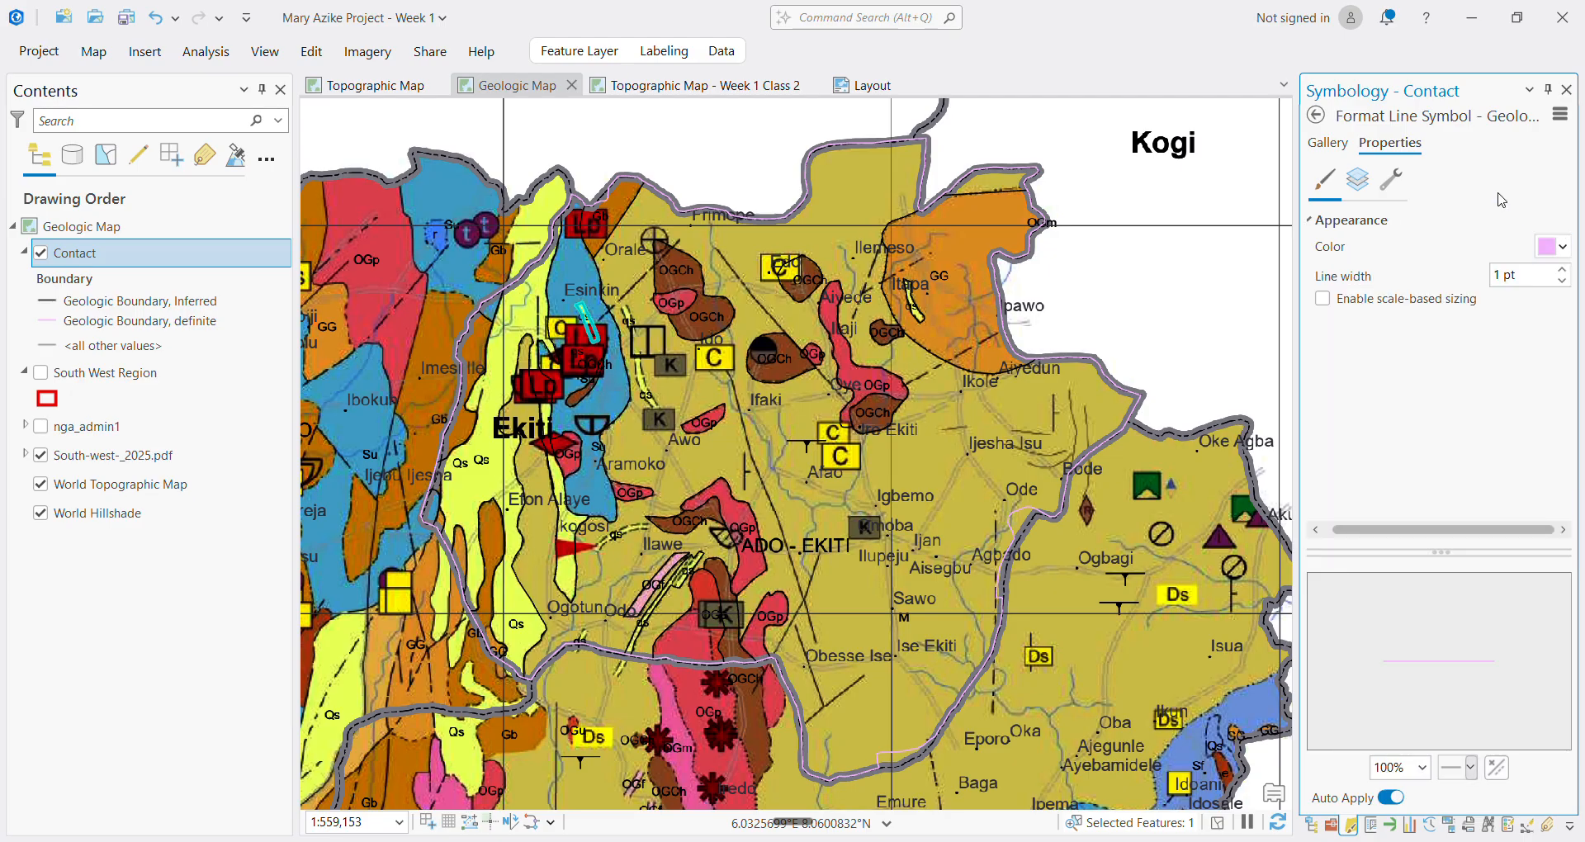
click(1471, 768)
click(1470, 769)
click(1358, 183)
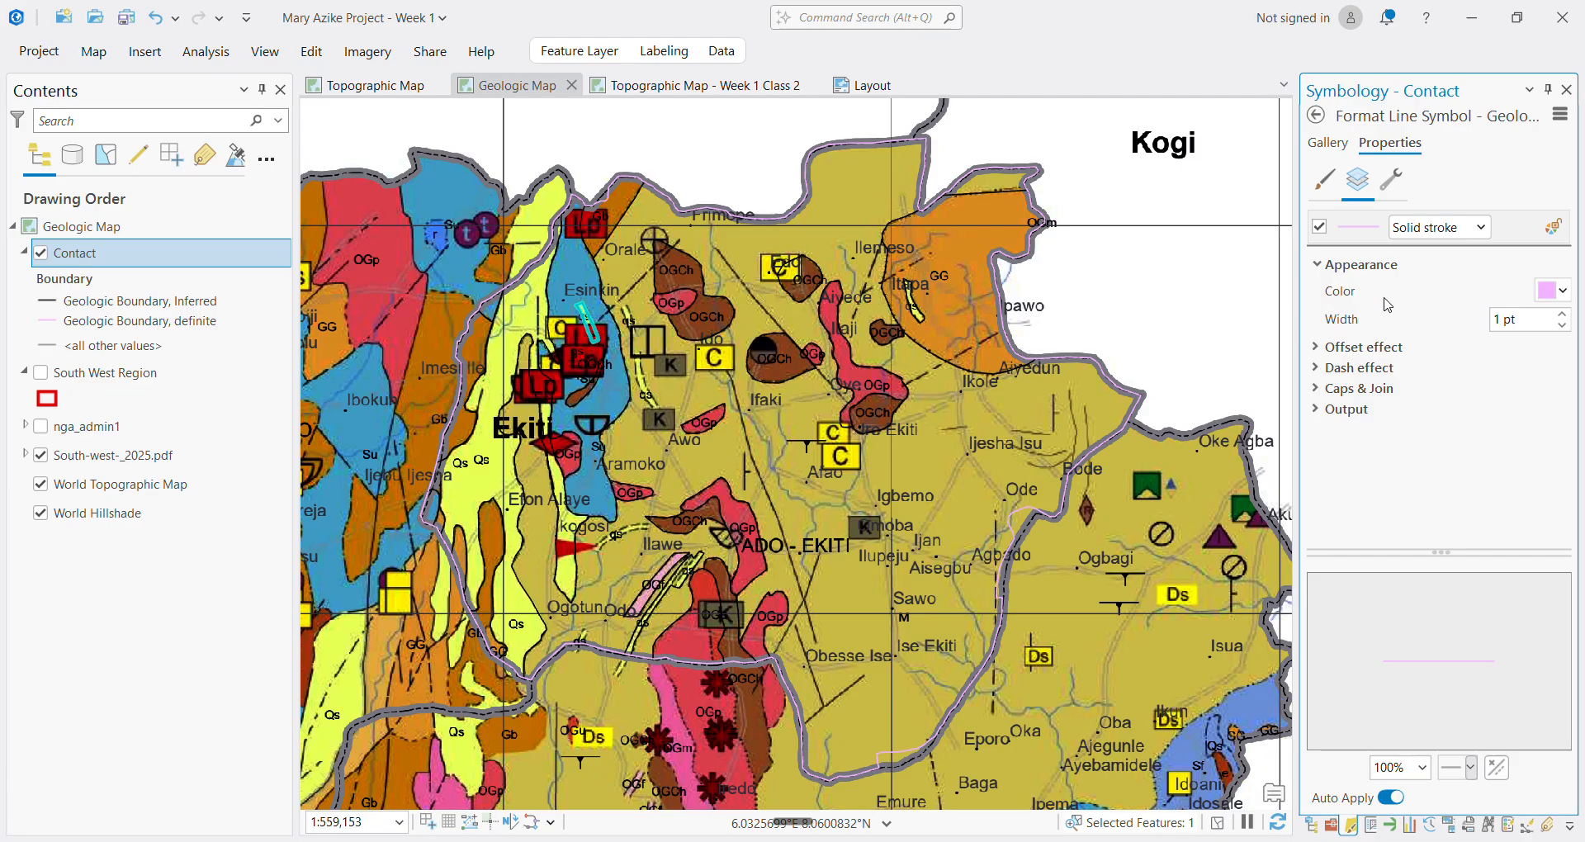
click(1360, 368)
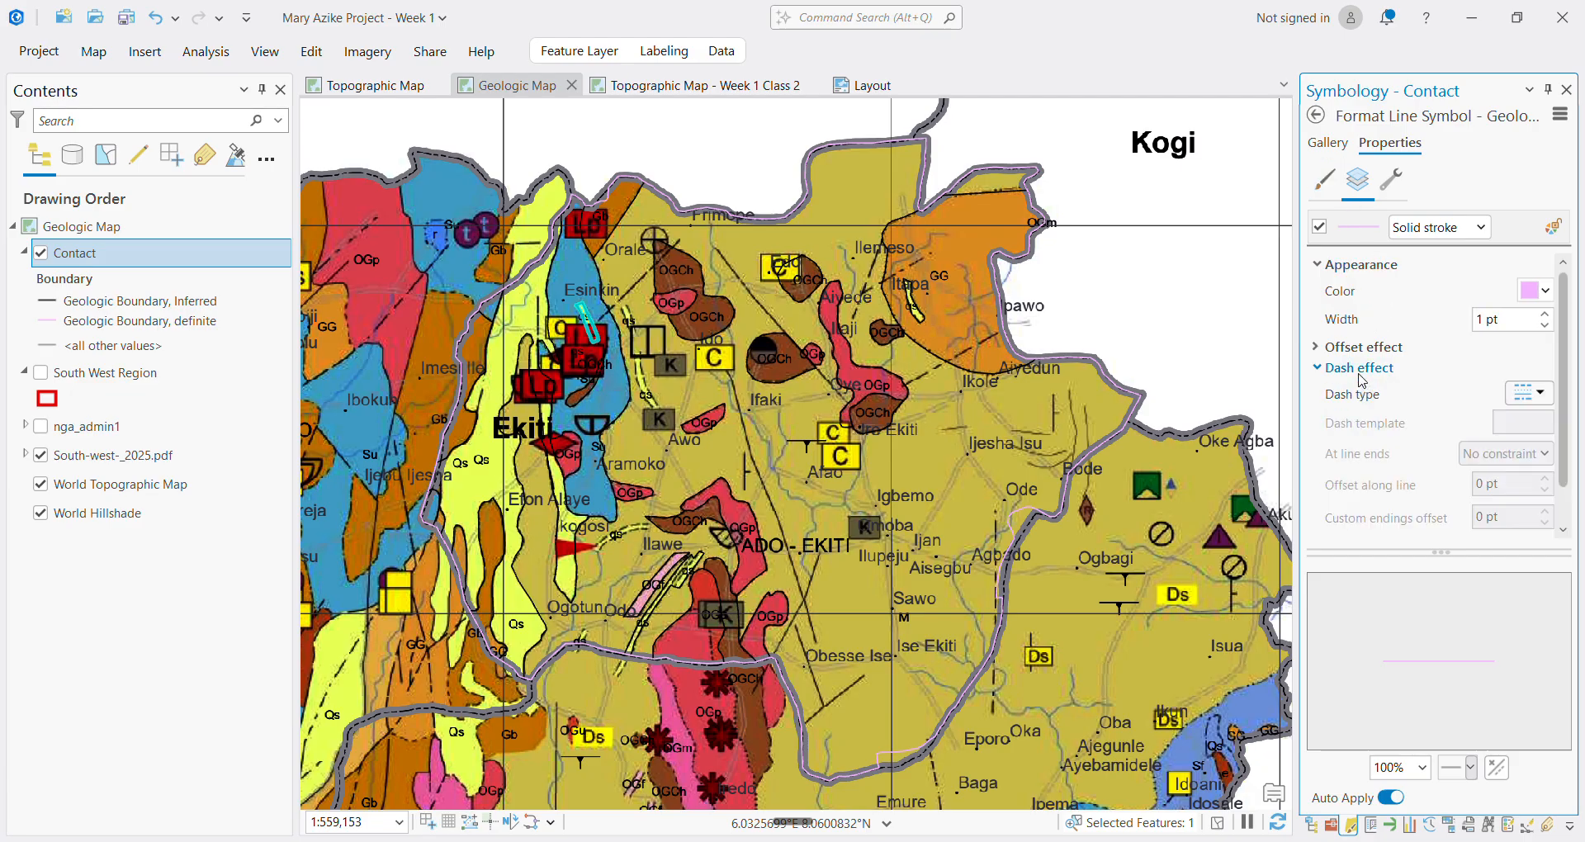
click(1529, 393)
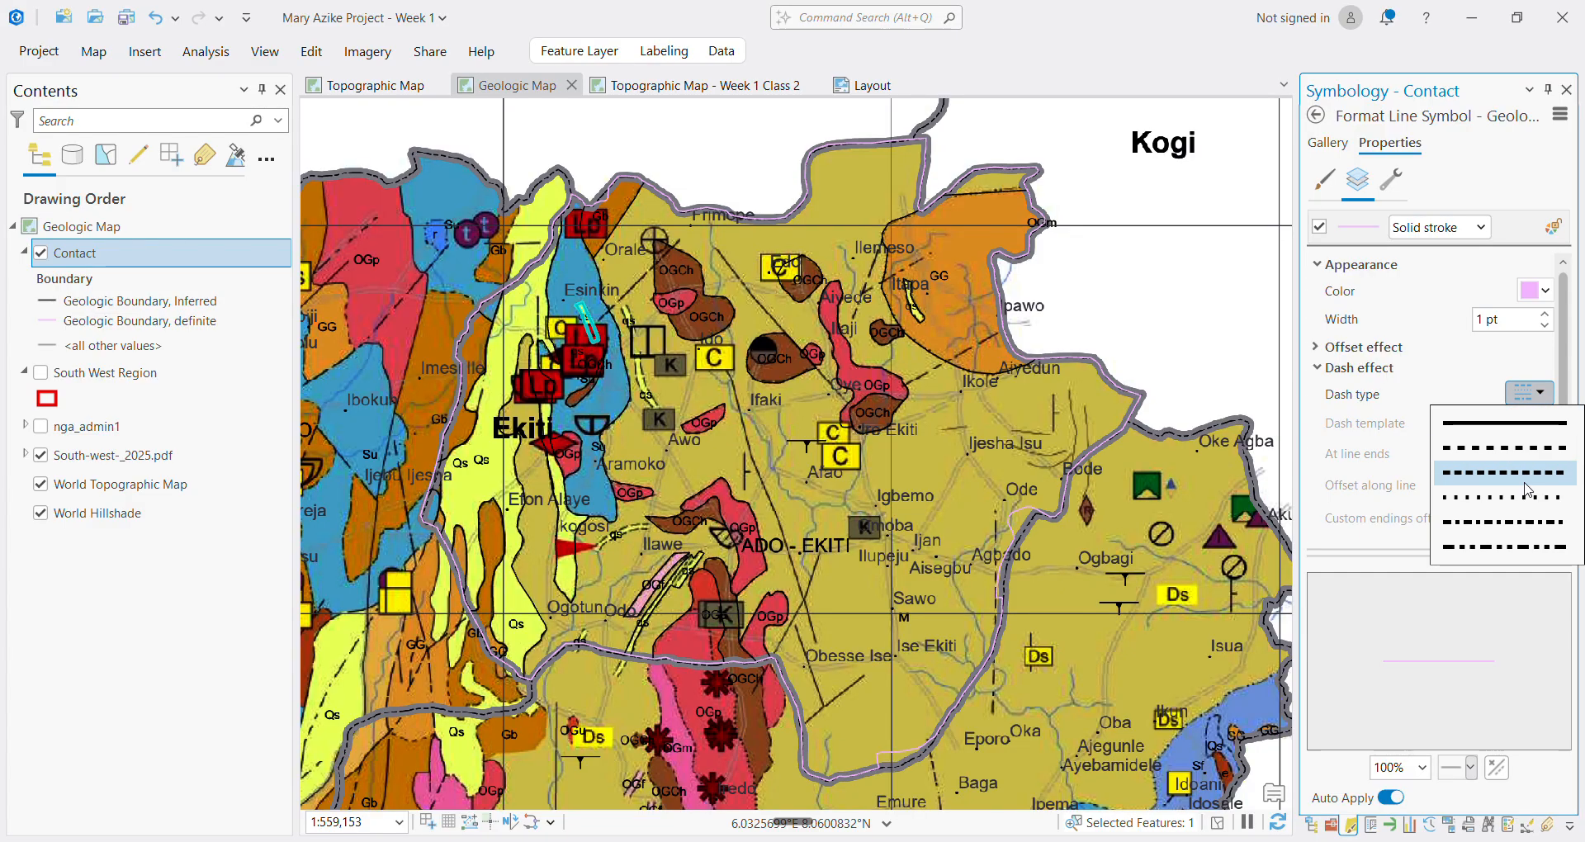
click(1520, 474)
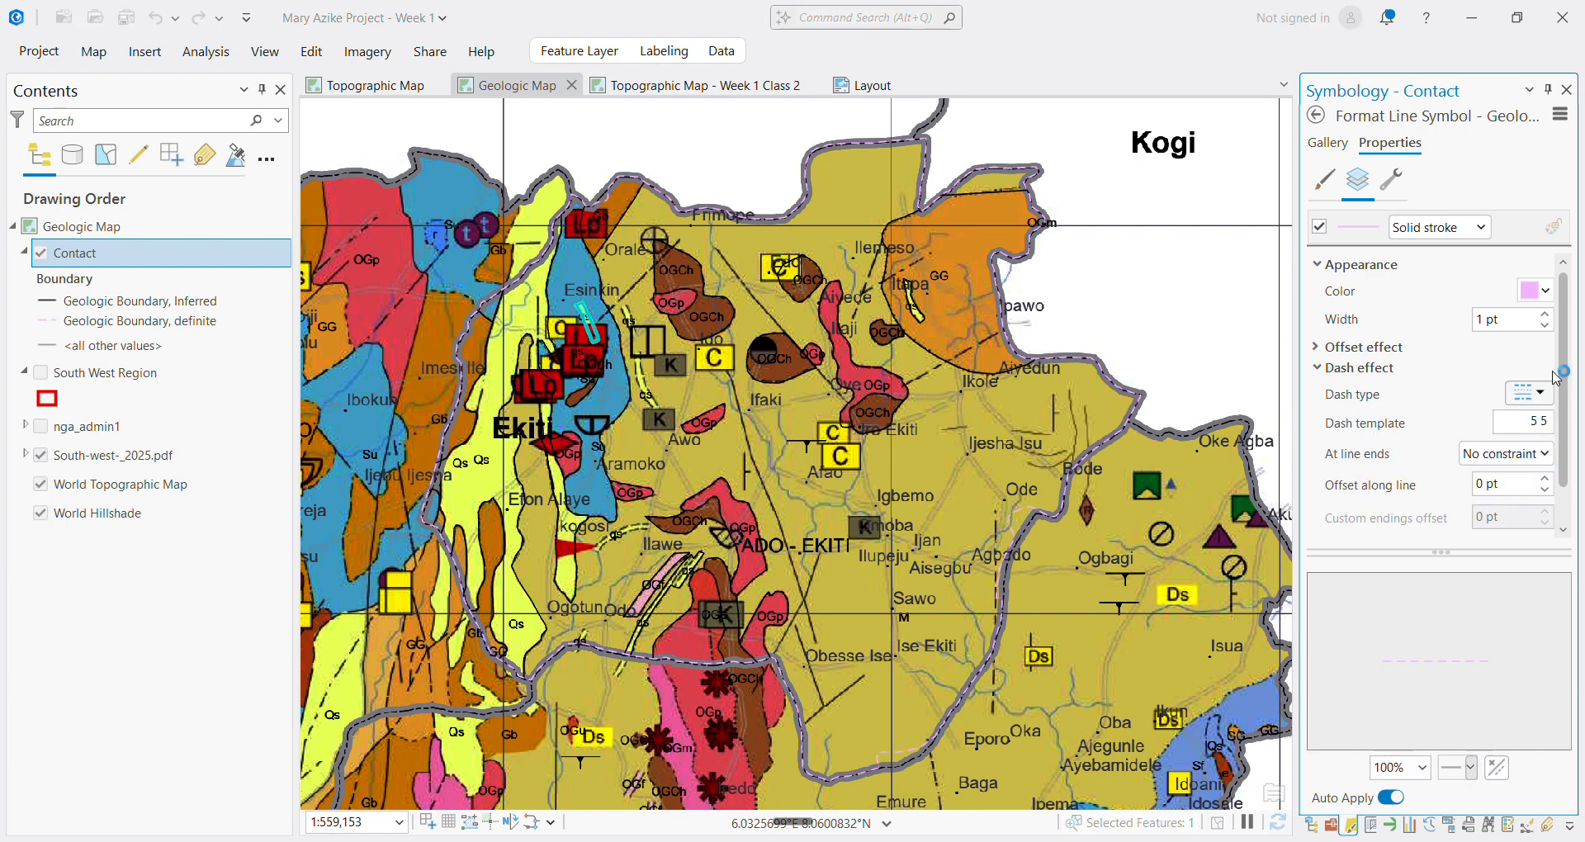
click(1545, 295)
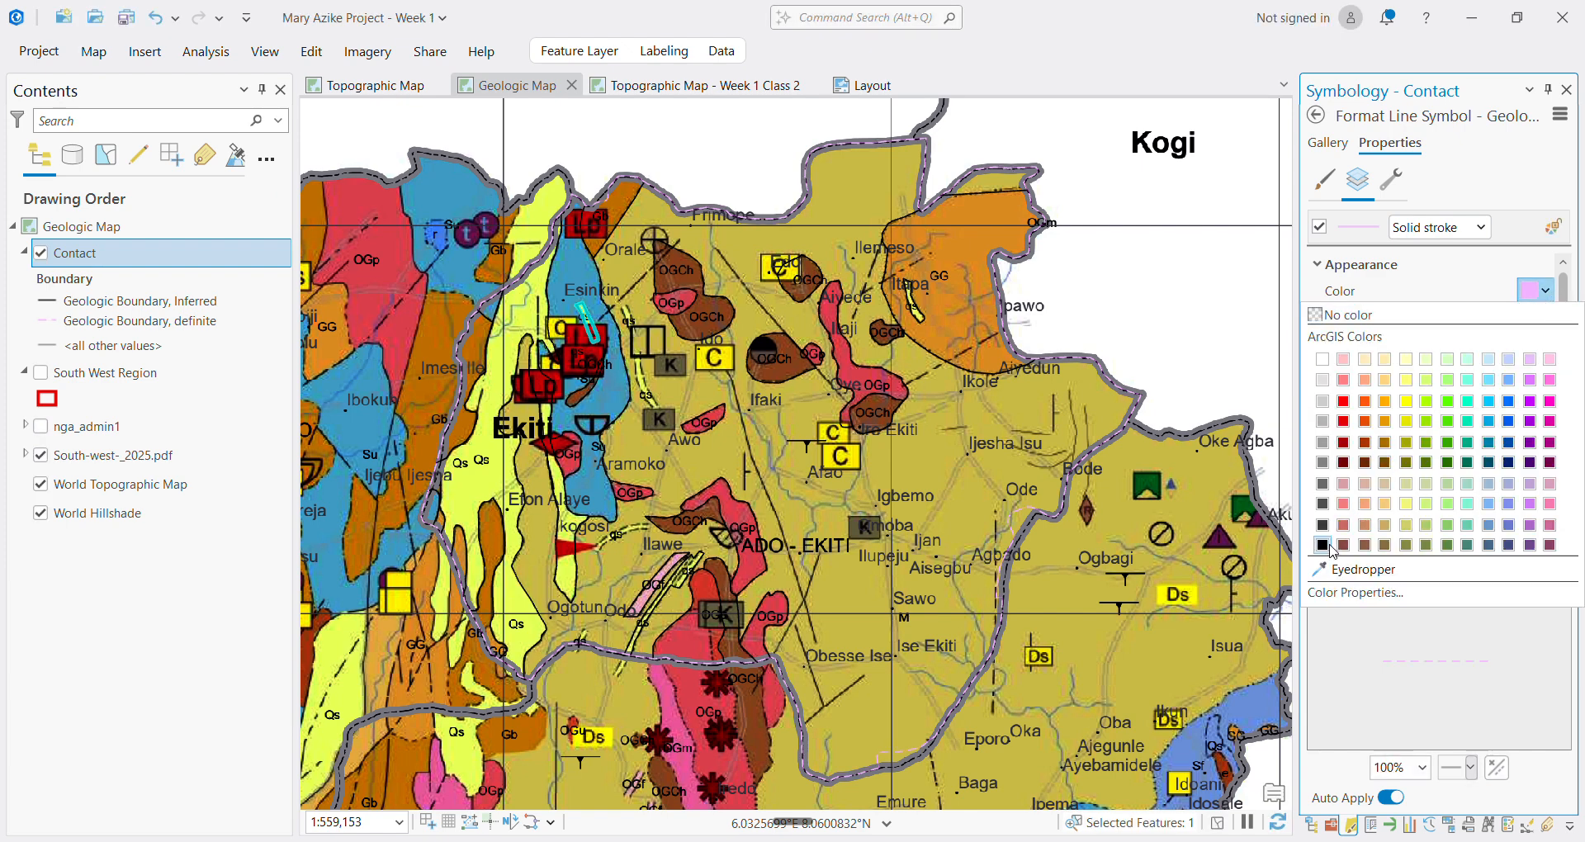
click(1329, 551)
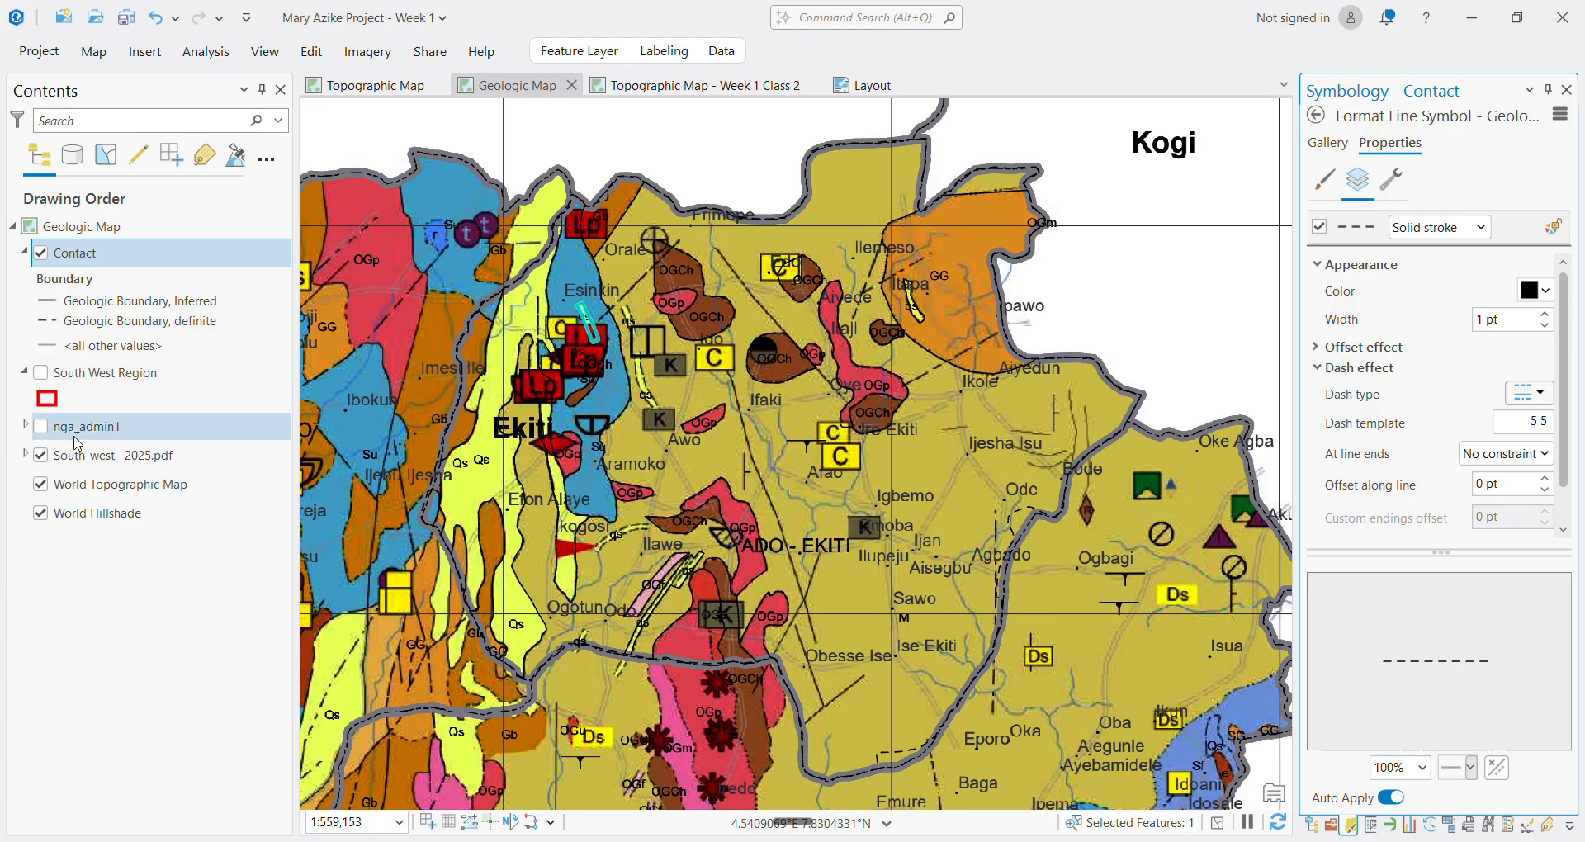
Hide the South-west-_2025.pdf layer and change the "Geologic Boundary, definite" line to a solid dash type
click(42, 455)
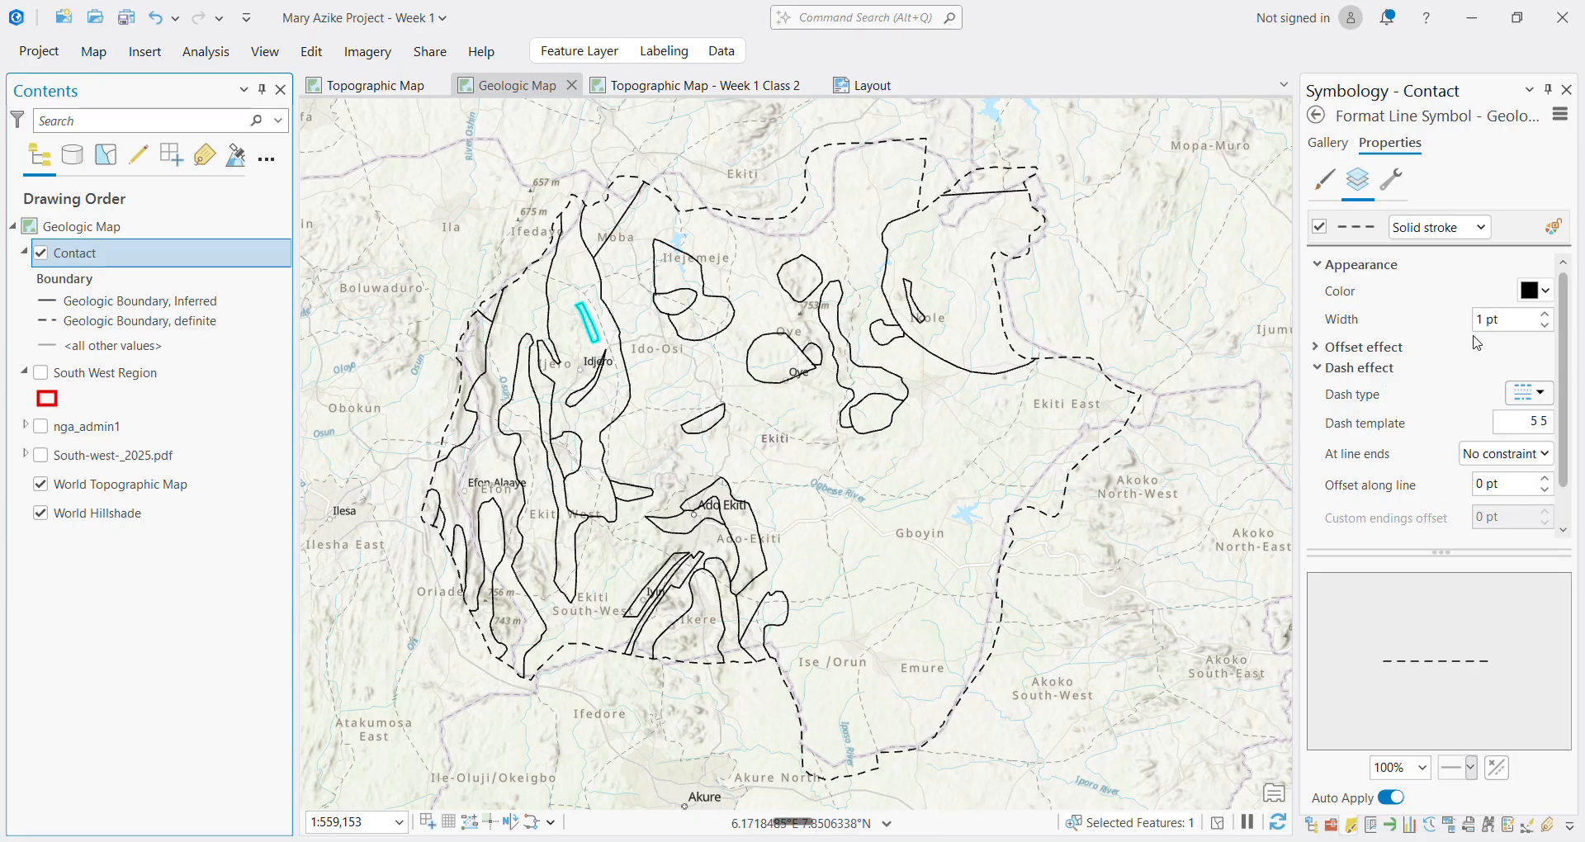
click(1544, 407)
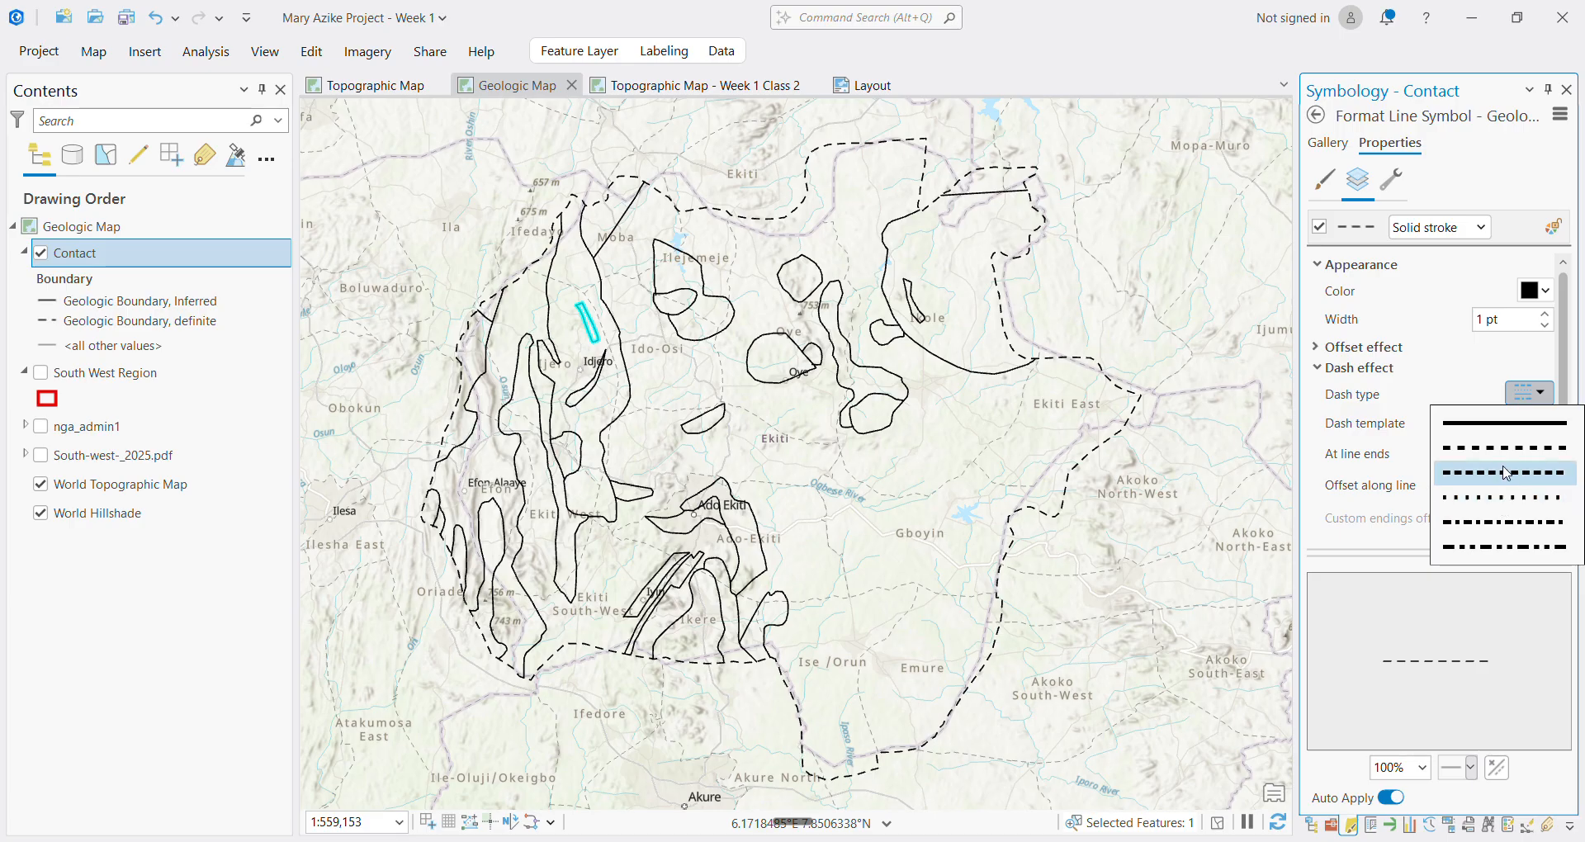
click(1510, 434)
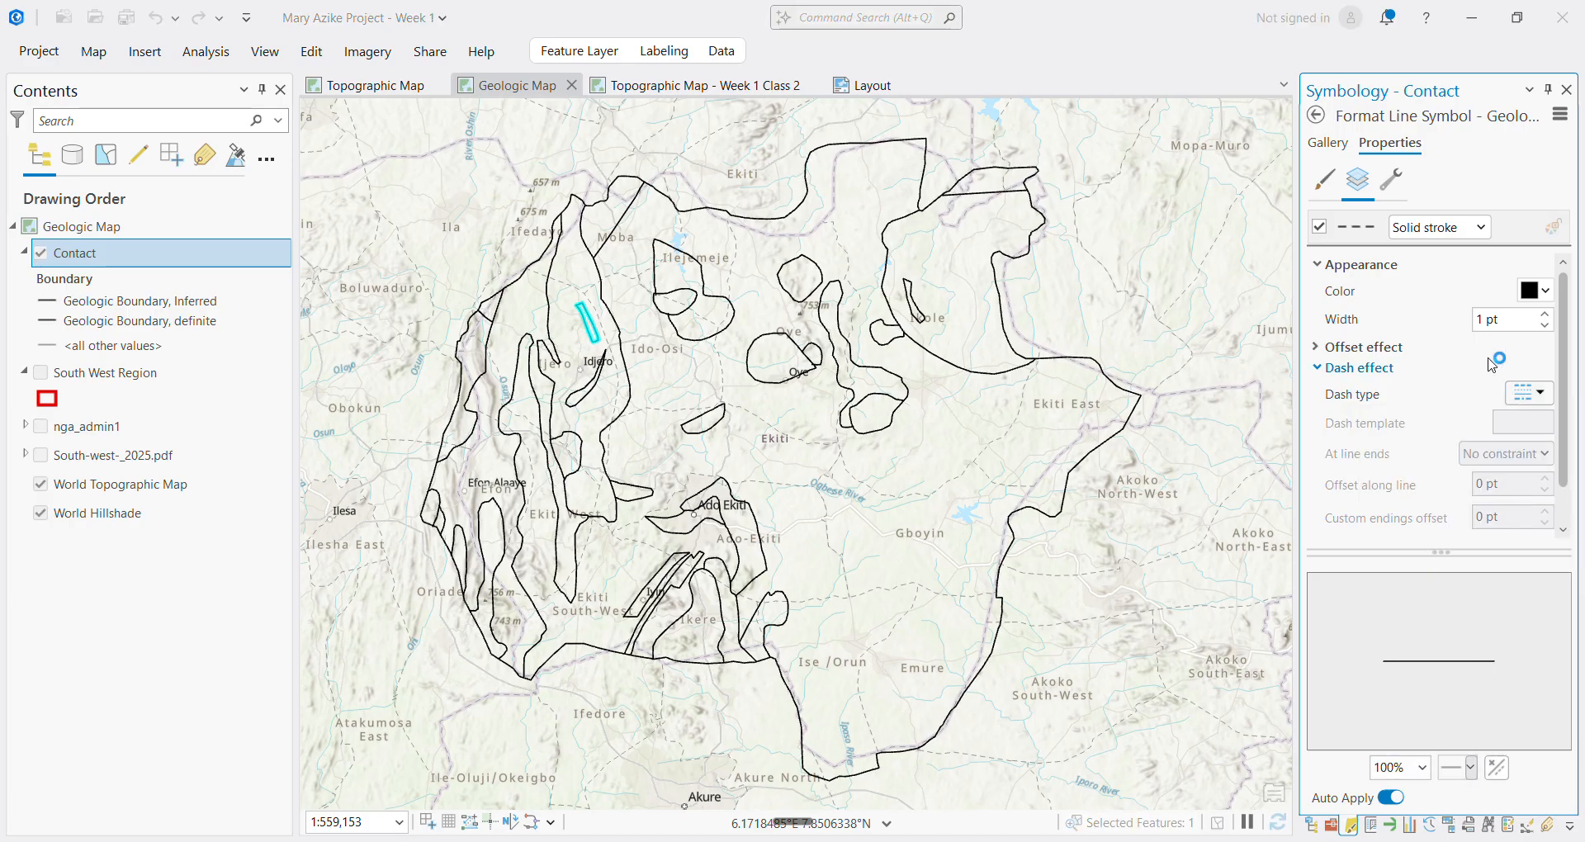
Apply a dashed line with the 5 5 template to the "Geologic Boundary, Inferred" class
click(1327, 143)
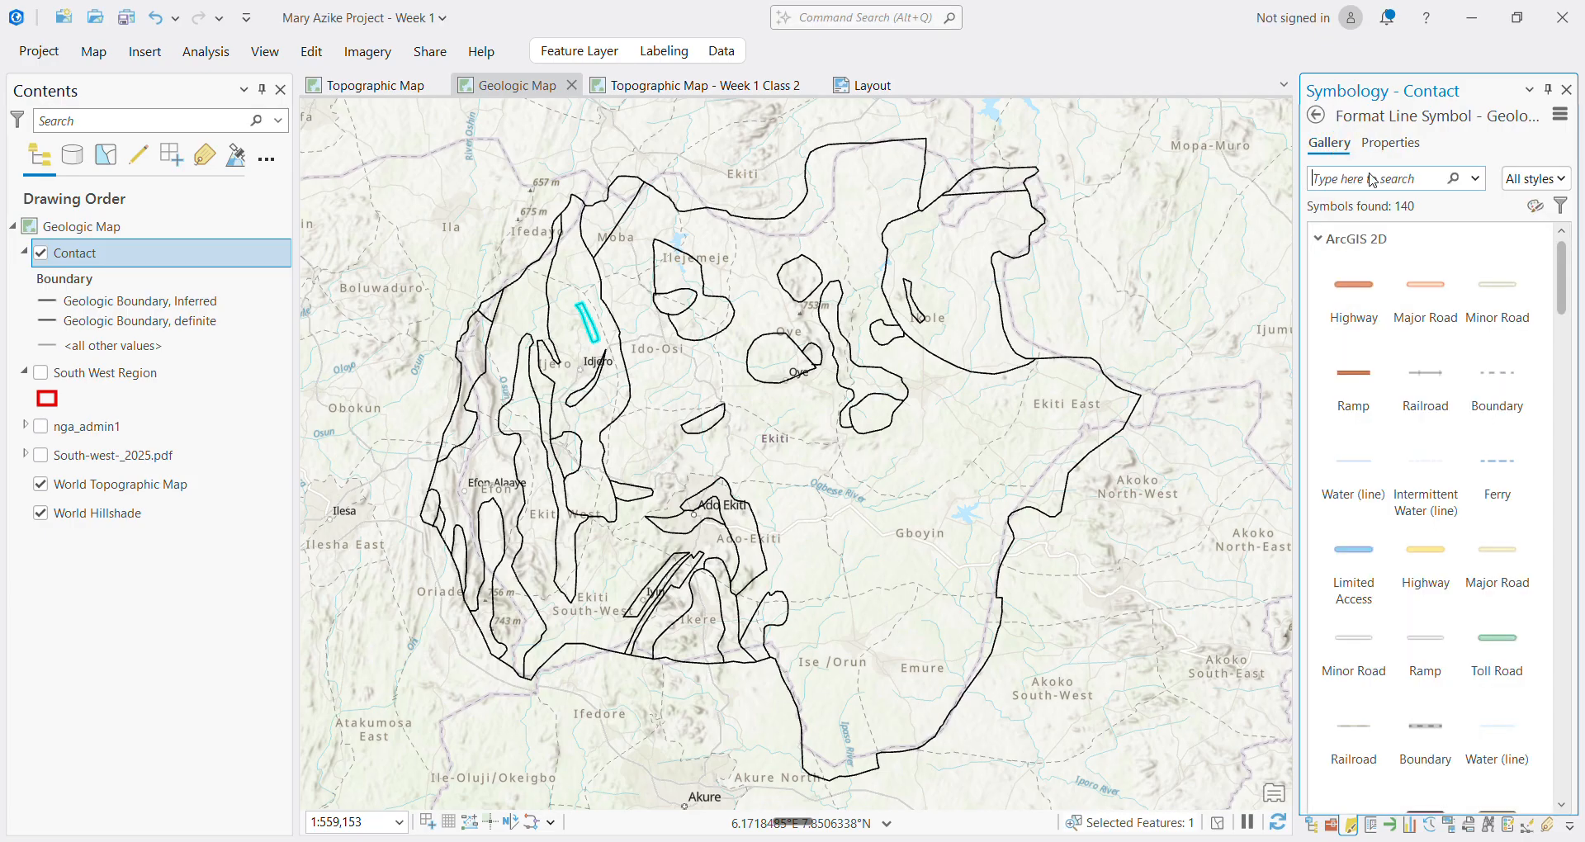
click(1320, 118)
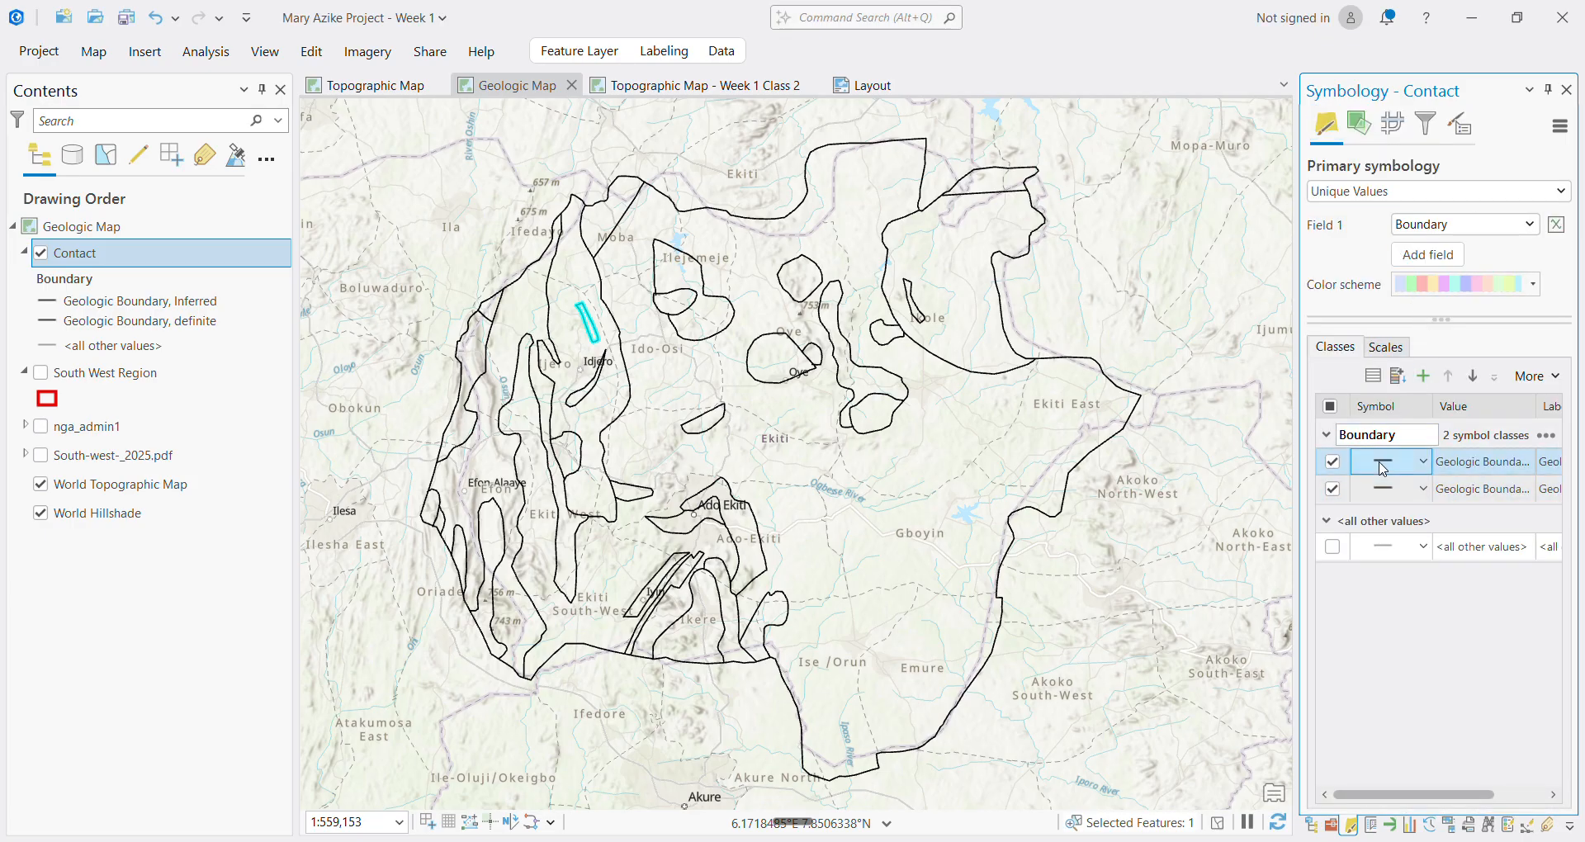
click(1382, 468)
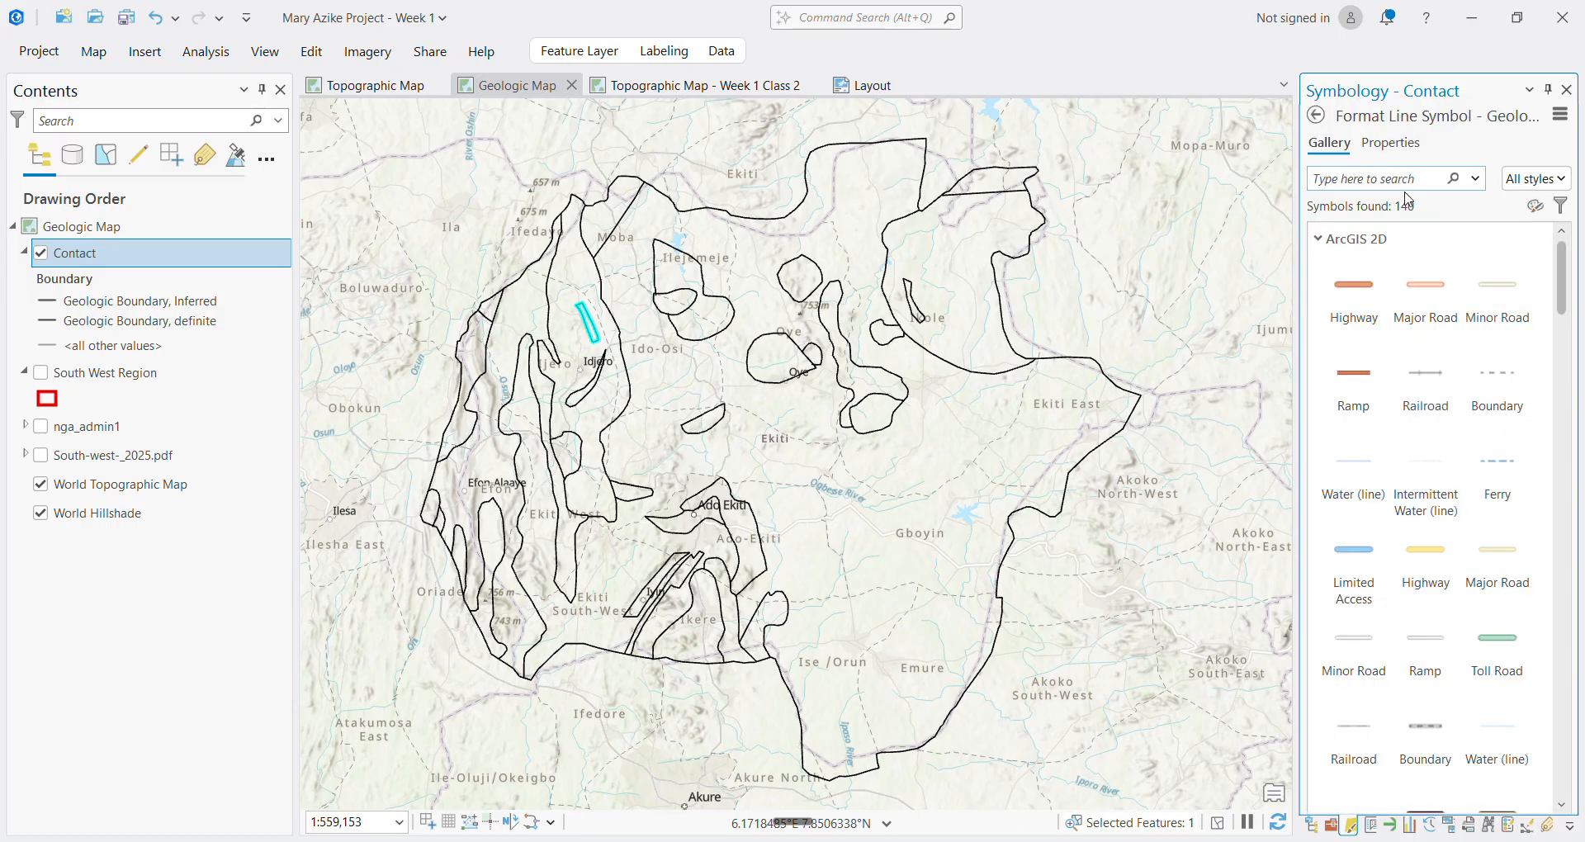
click(1390, 143)
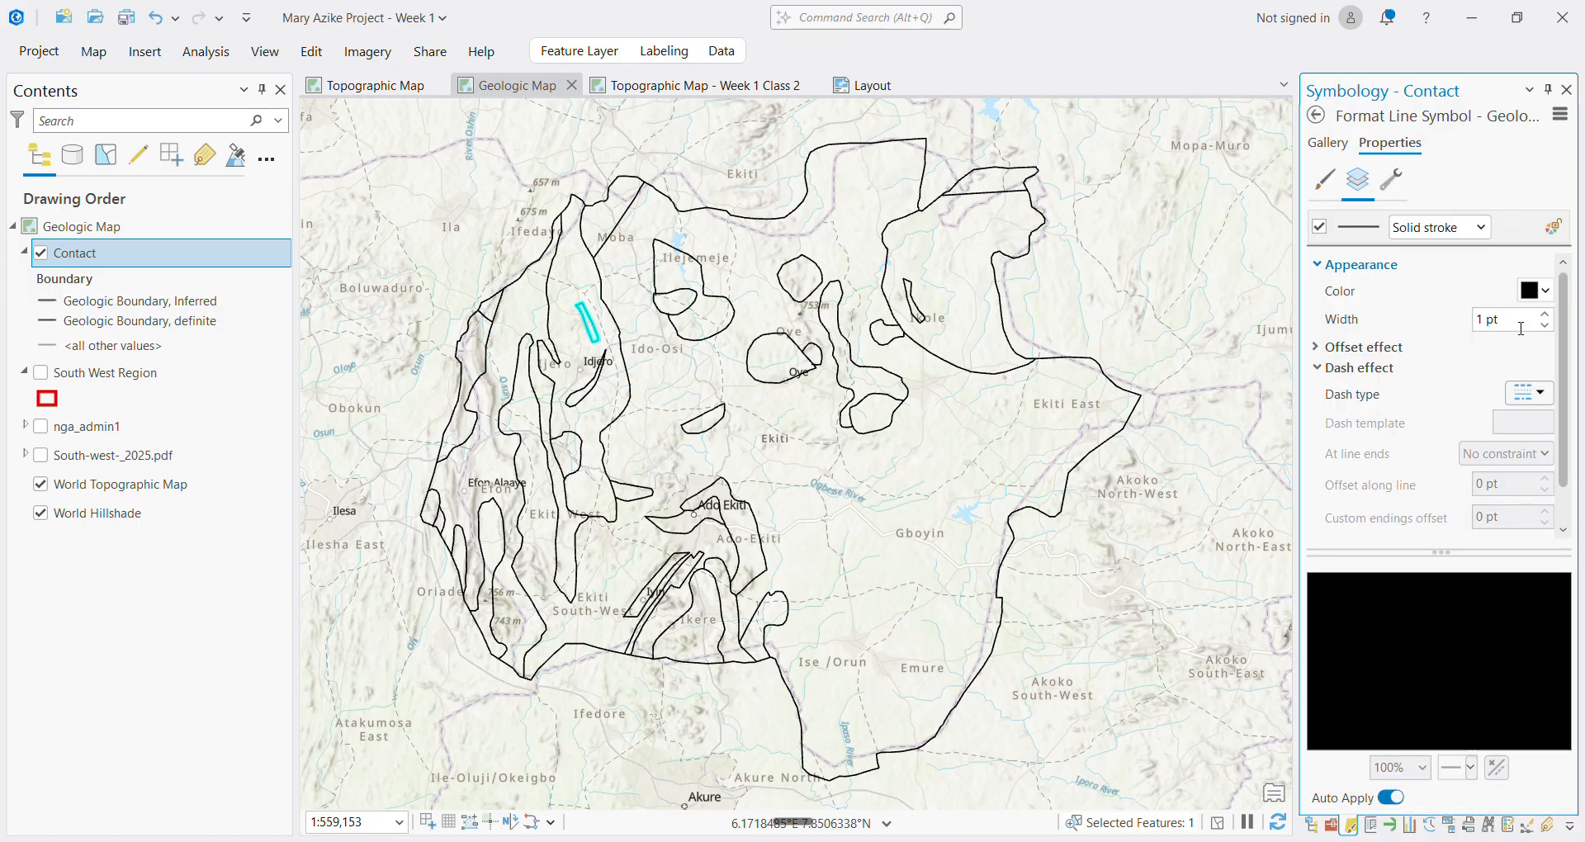
click(1546, 399)
click(1504, 419)
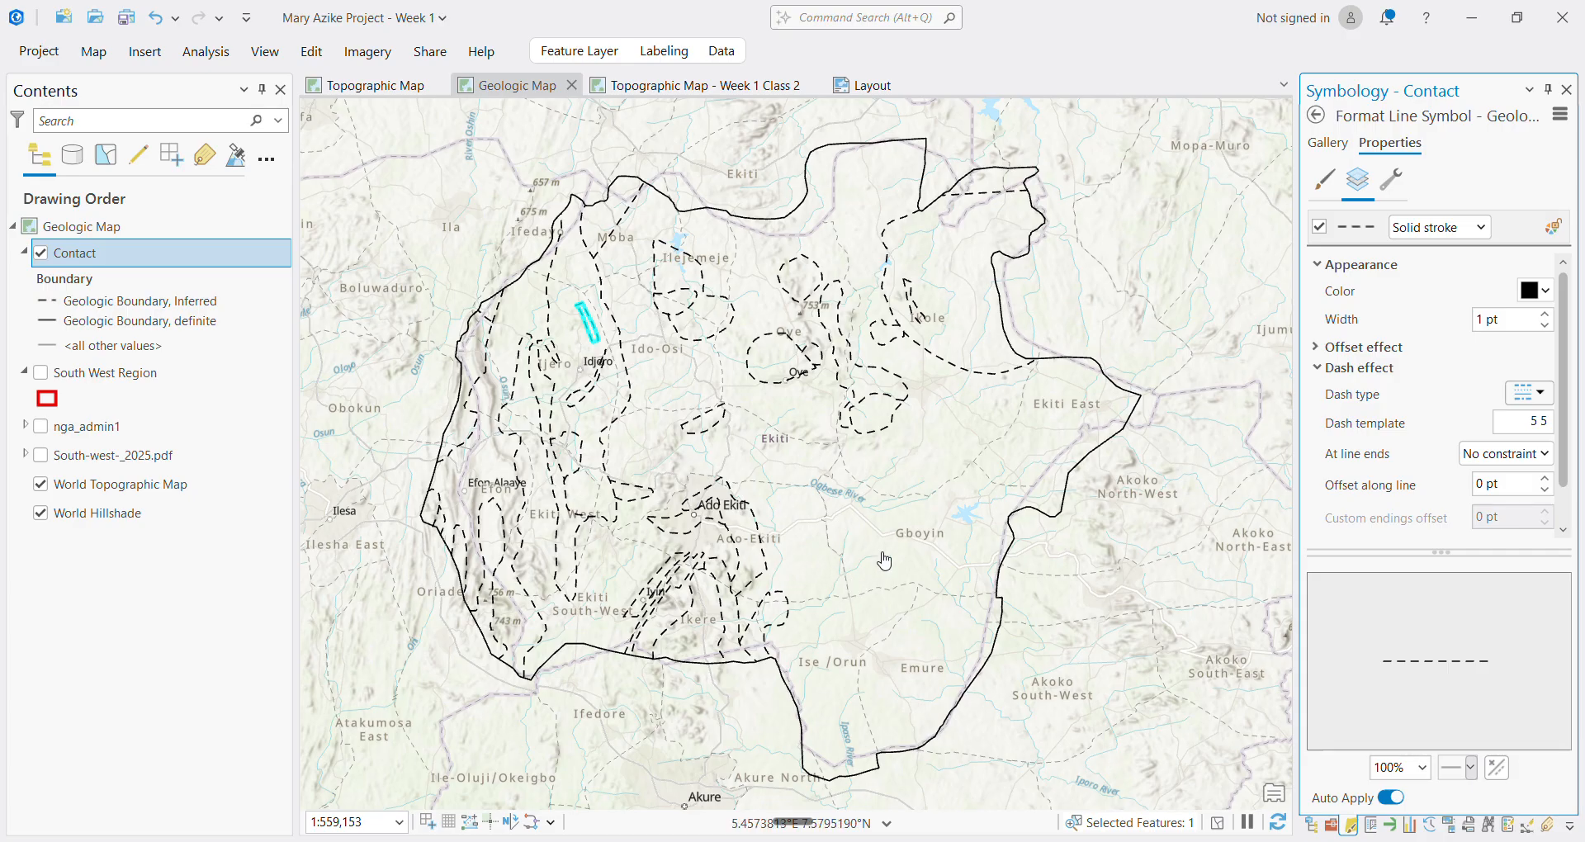
Compare the contacts with the South-west-_2025.pdf layer, then hide it together with World Topographic Map and World Hillshade
click(40, 456)
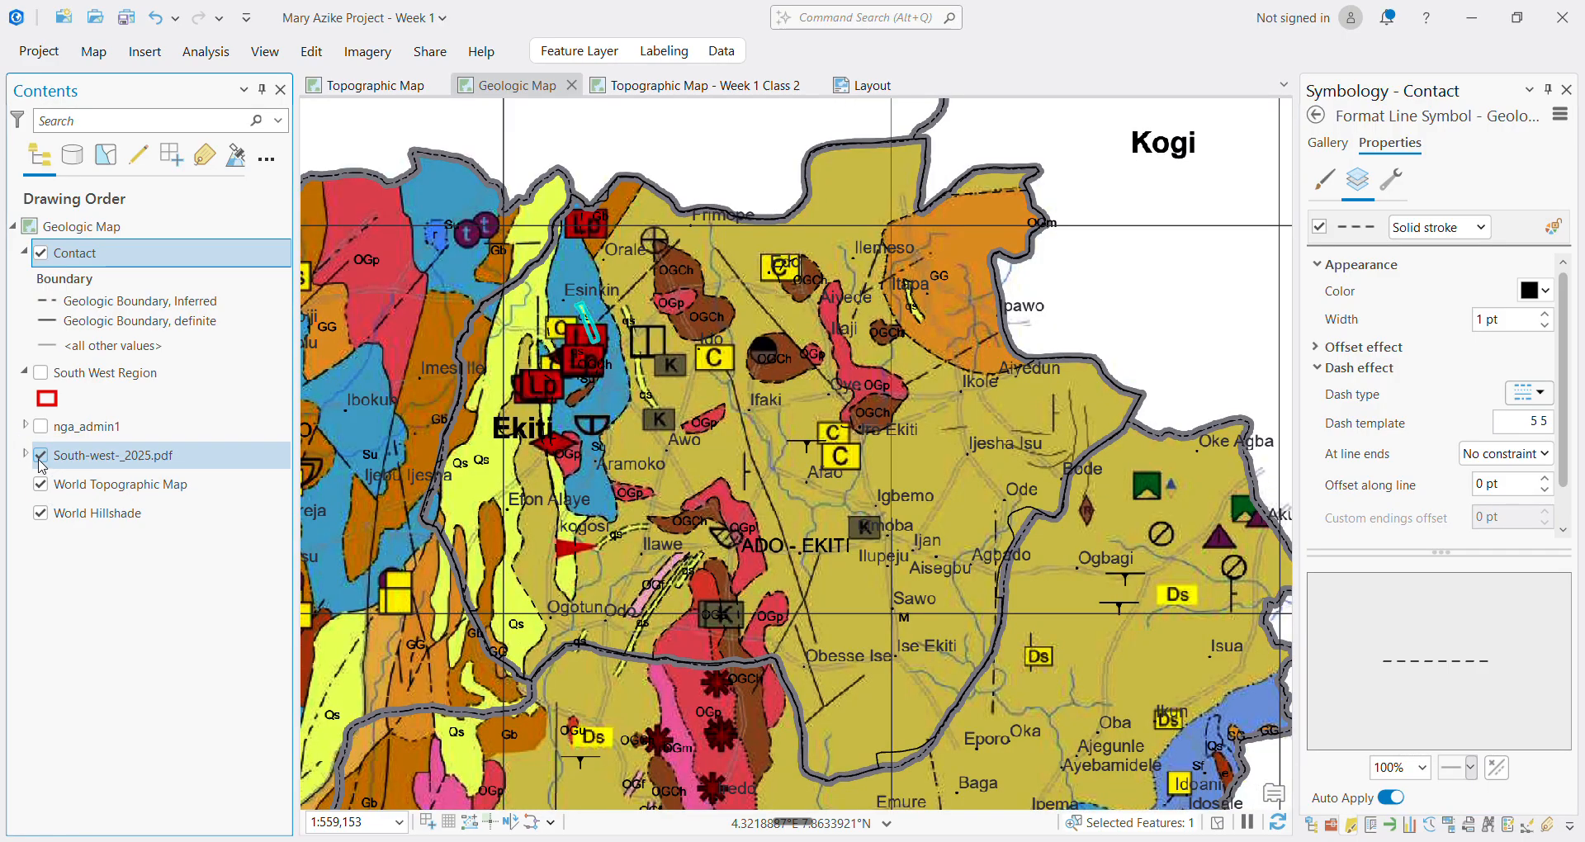
click(40, 456)
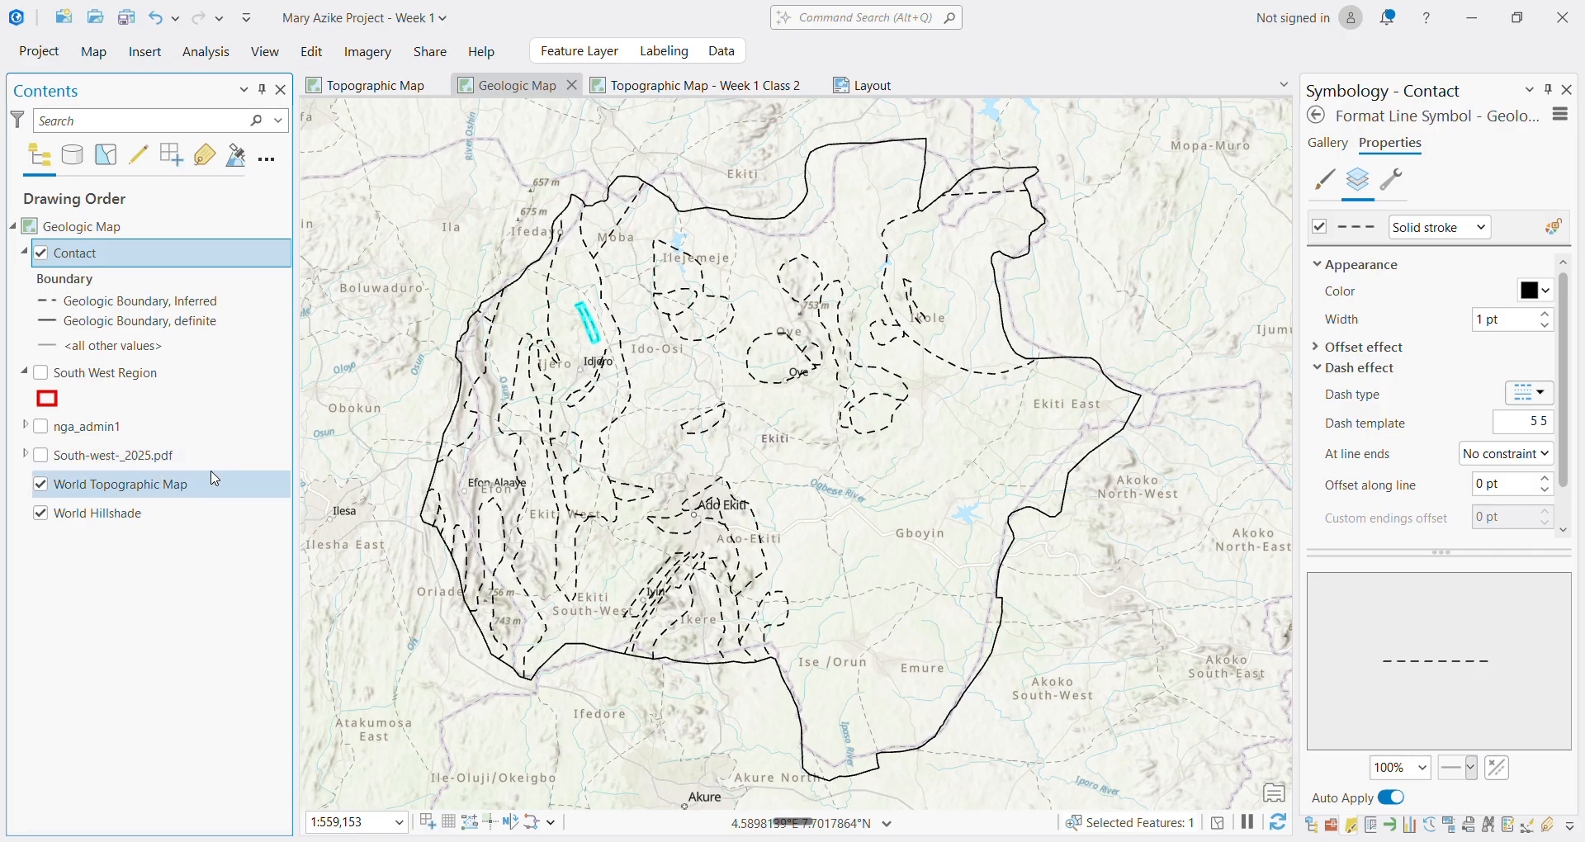
click(40, 484)
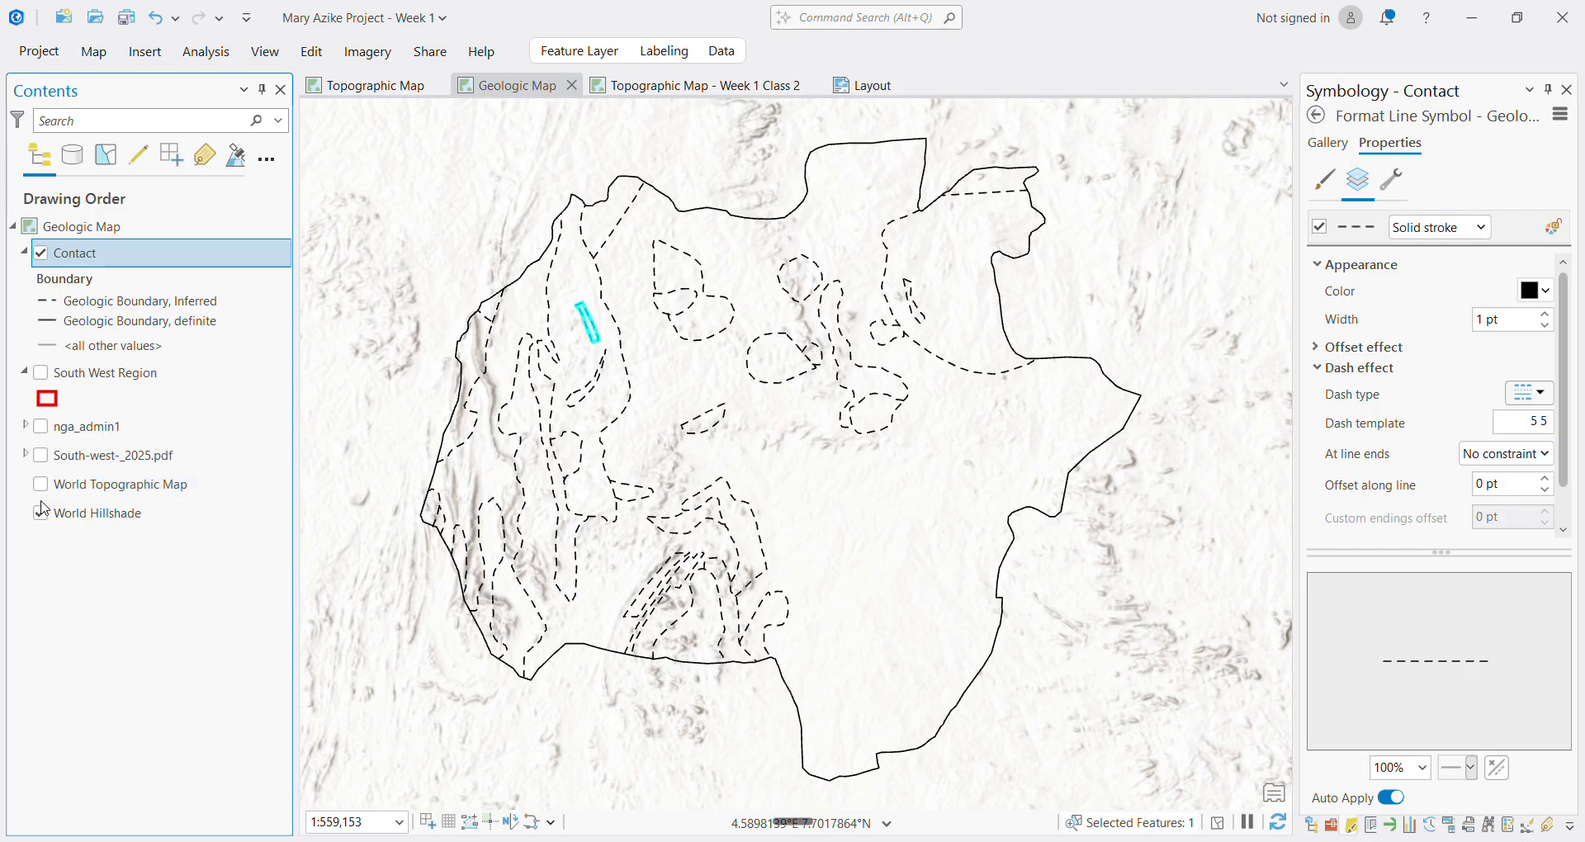
click(41, 513)
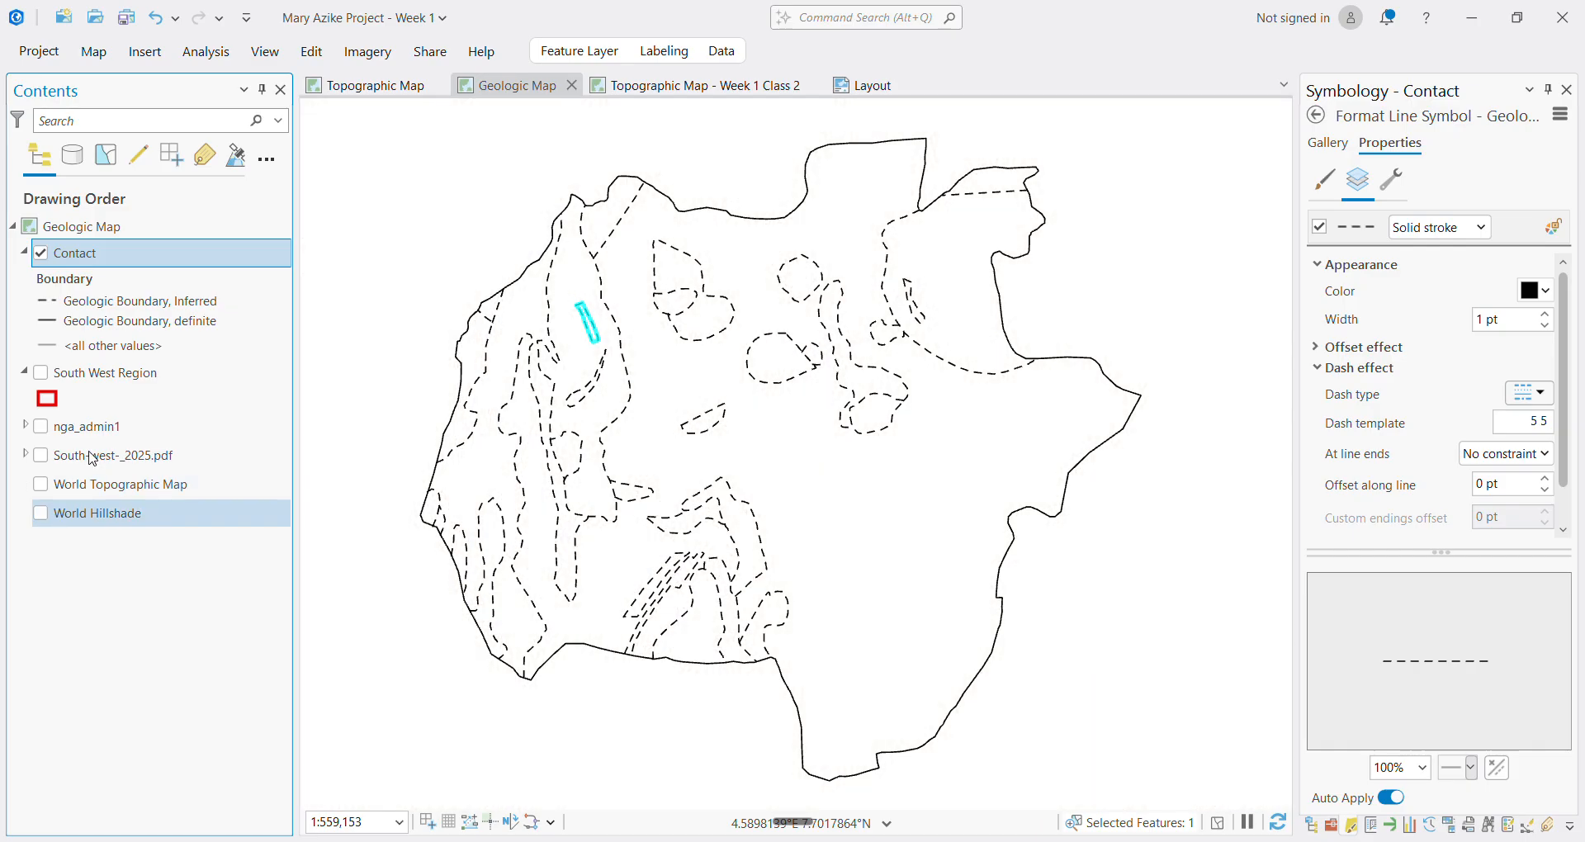
Clear the feature selection on the Geologic Map and save the project
click(91, 54)
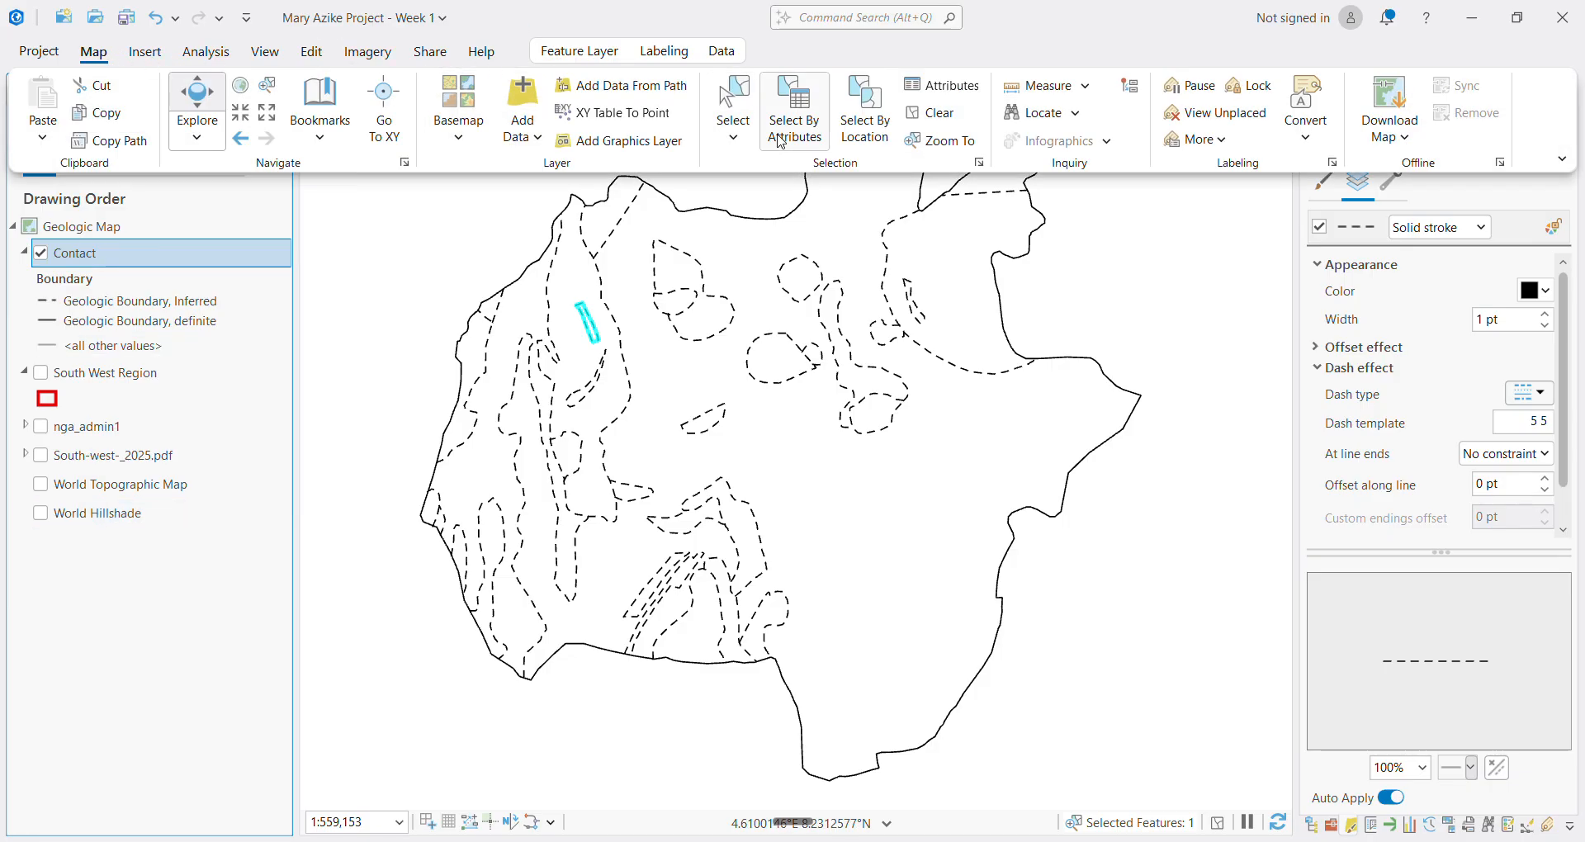
click(929, 113)
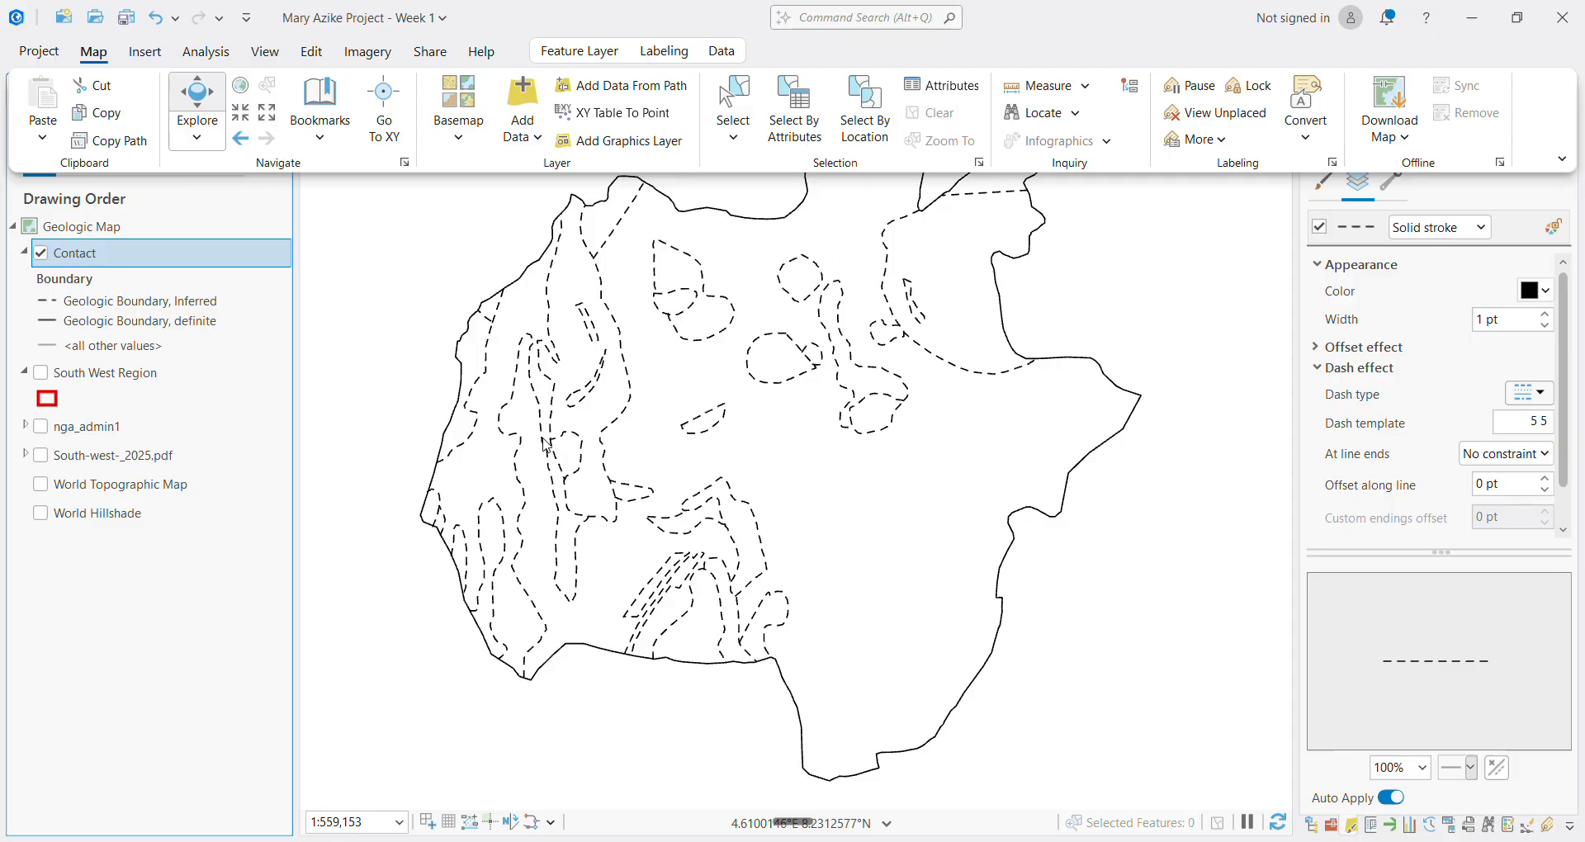
key(ctrl+s)
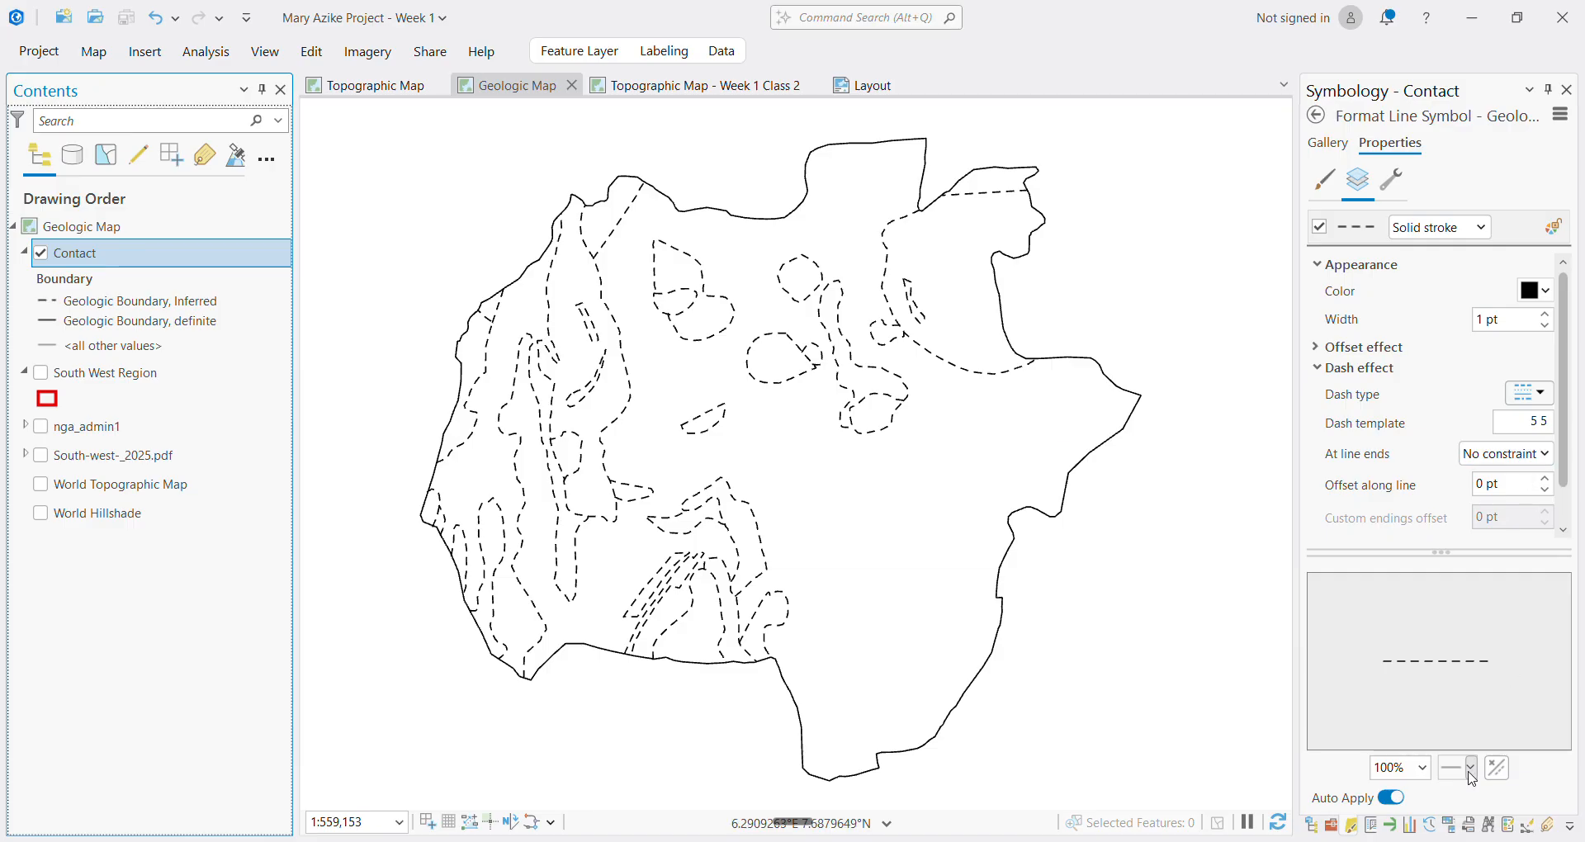
Find the Feature To Polygon geoprocessing tool and set Contact as its only input features
click(1333, 826)
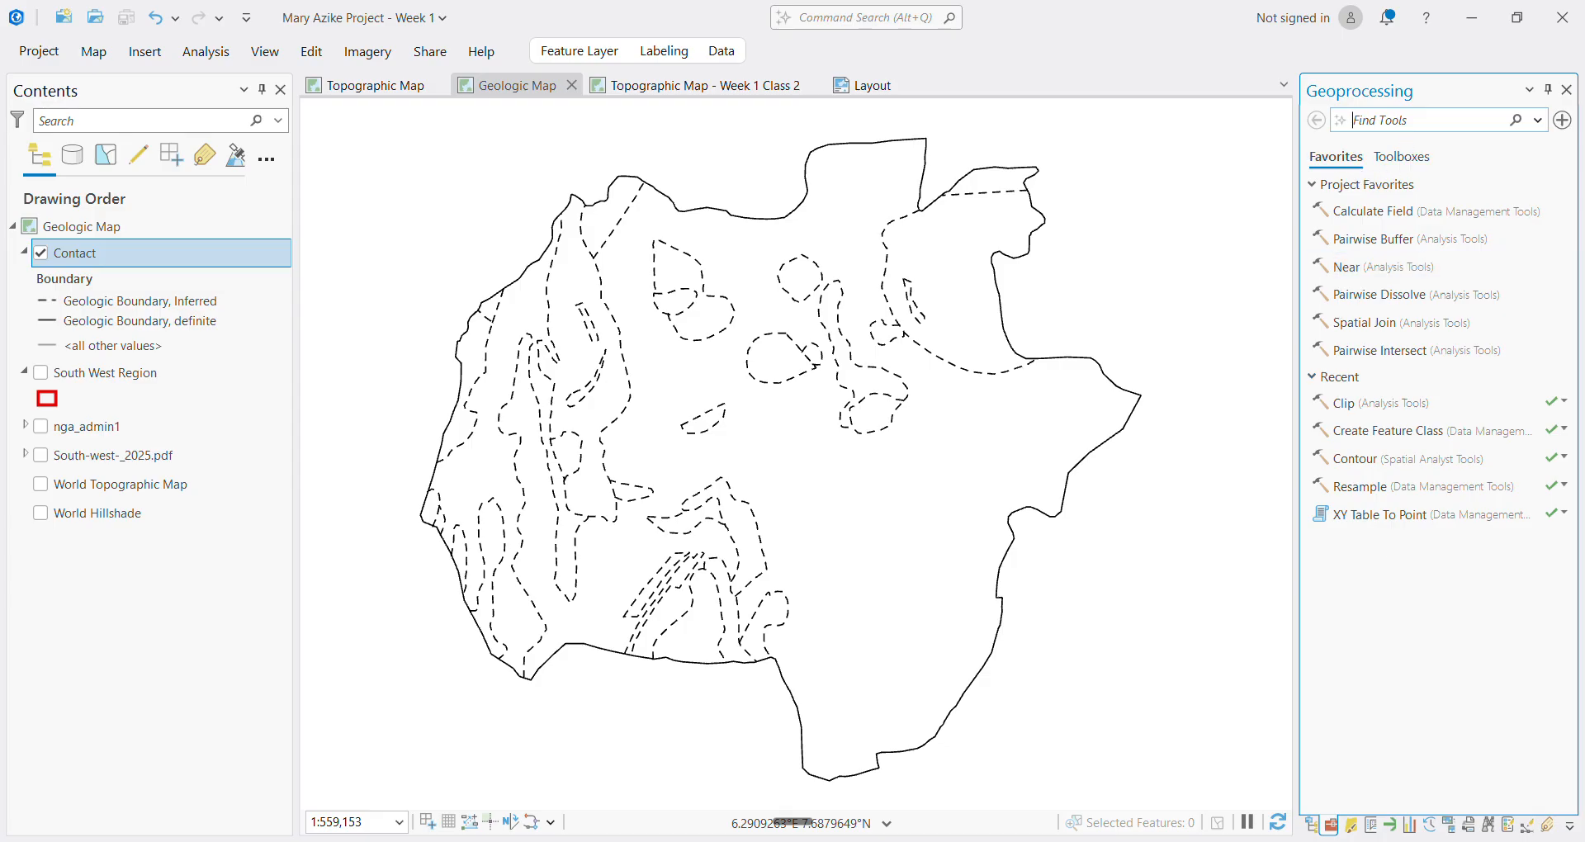
click(1312, 826)
click(1333, 825)
text(feature to polygon)
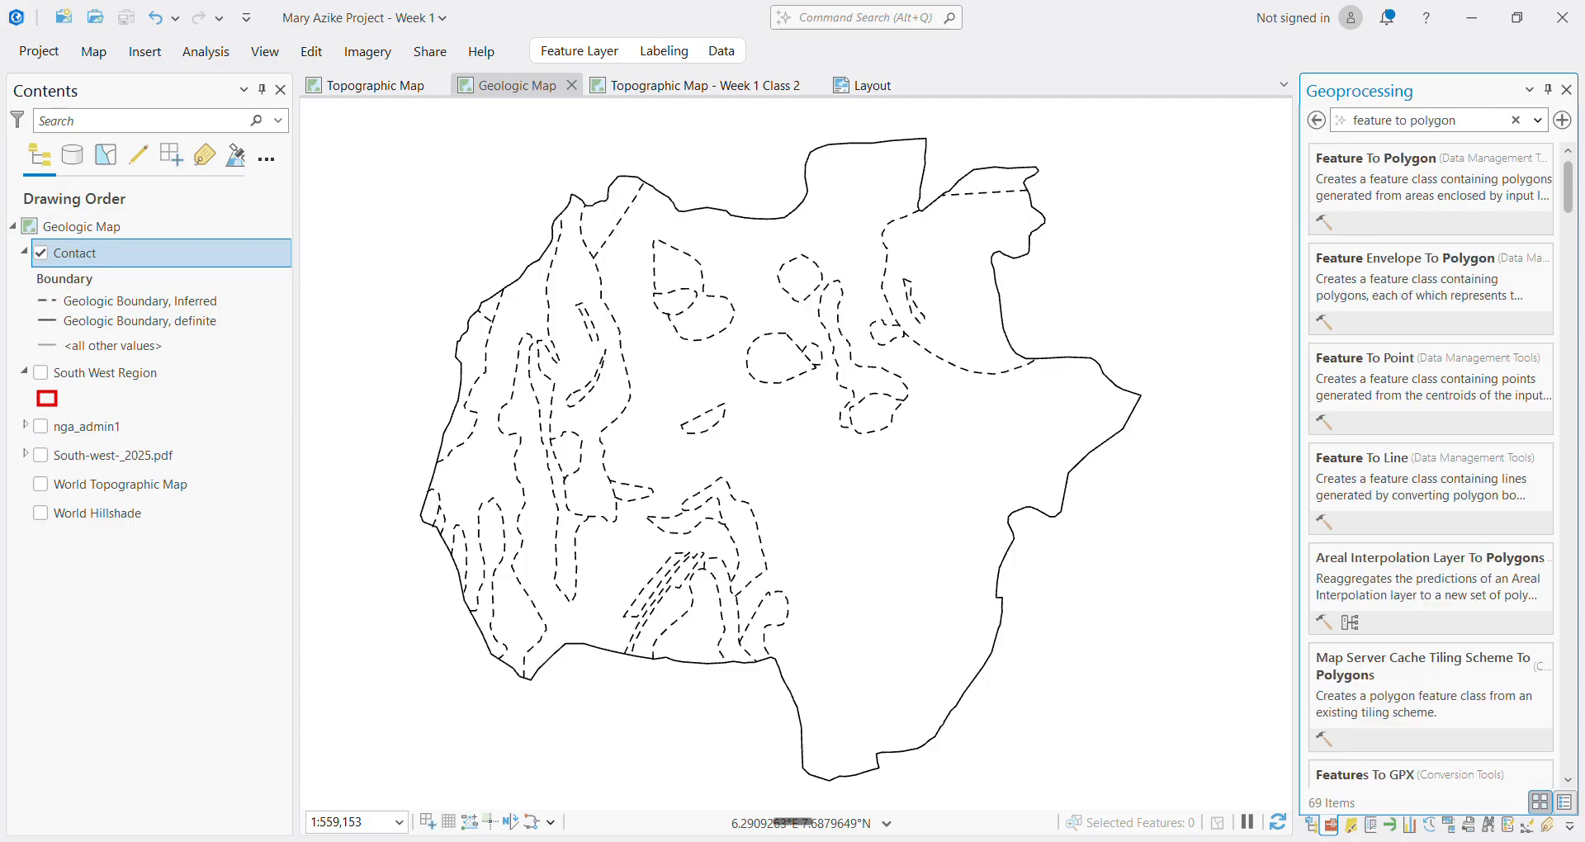
click(1412, 211)
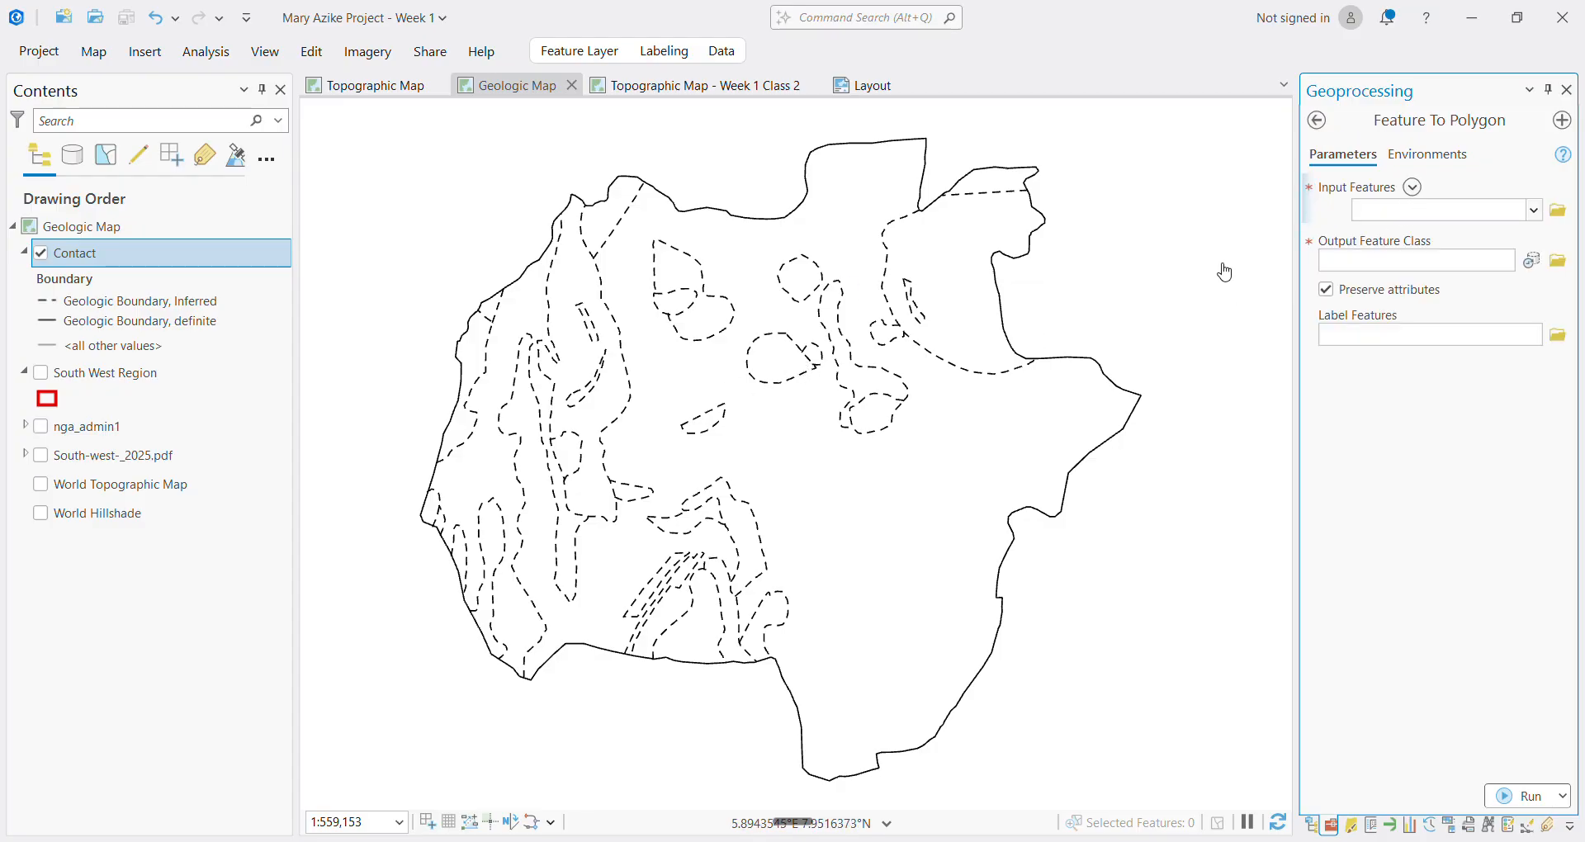
click(1534, 211)
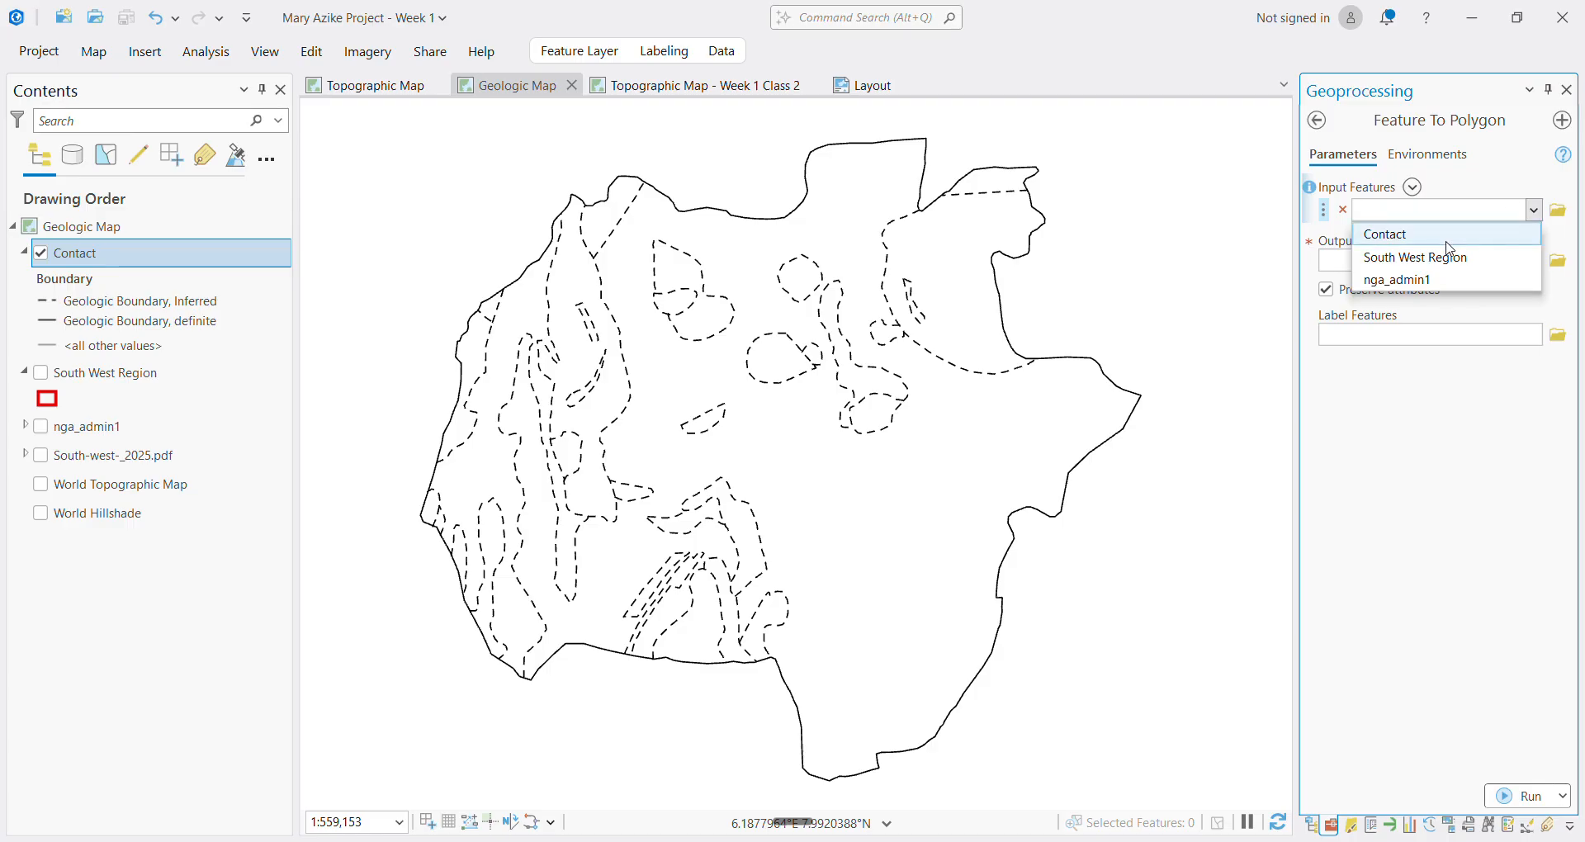
click(1441, 245)
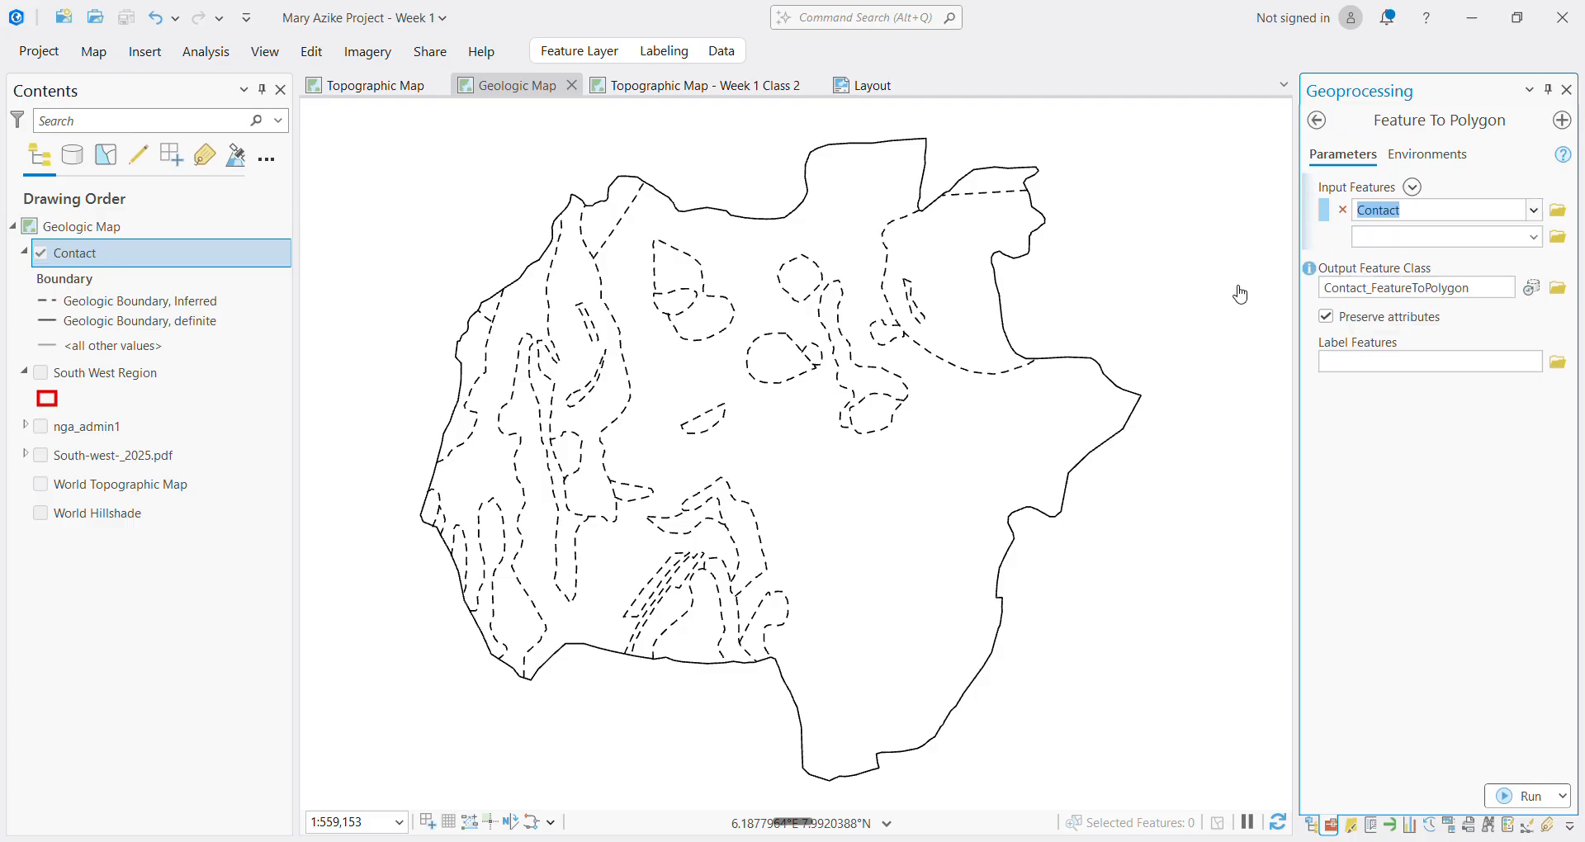
click(1534, 238)
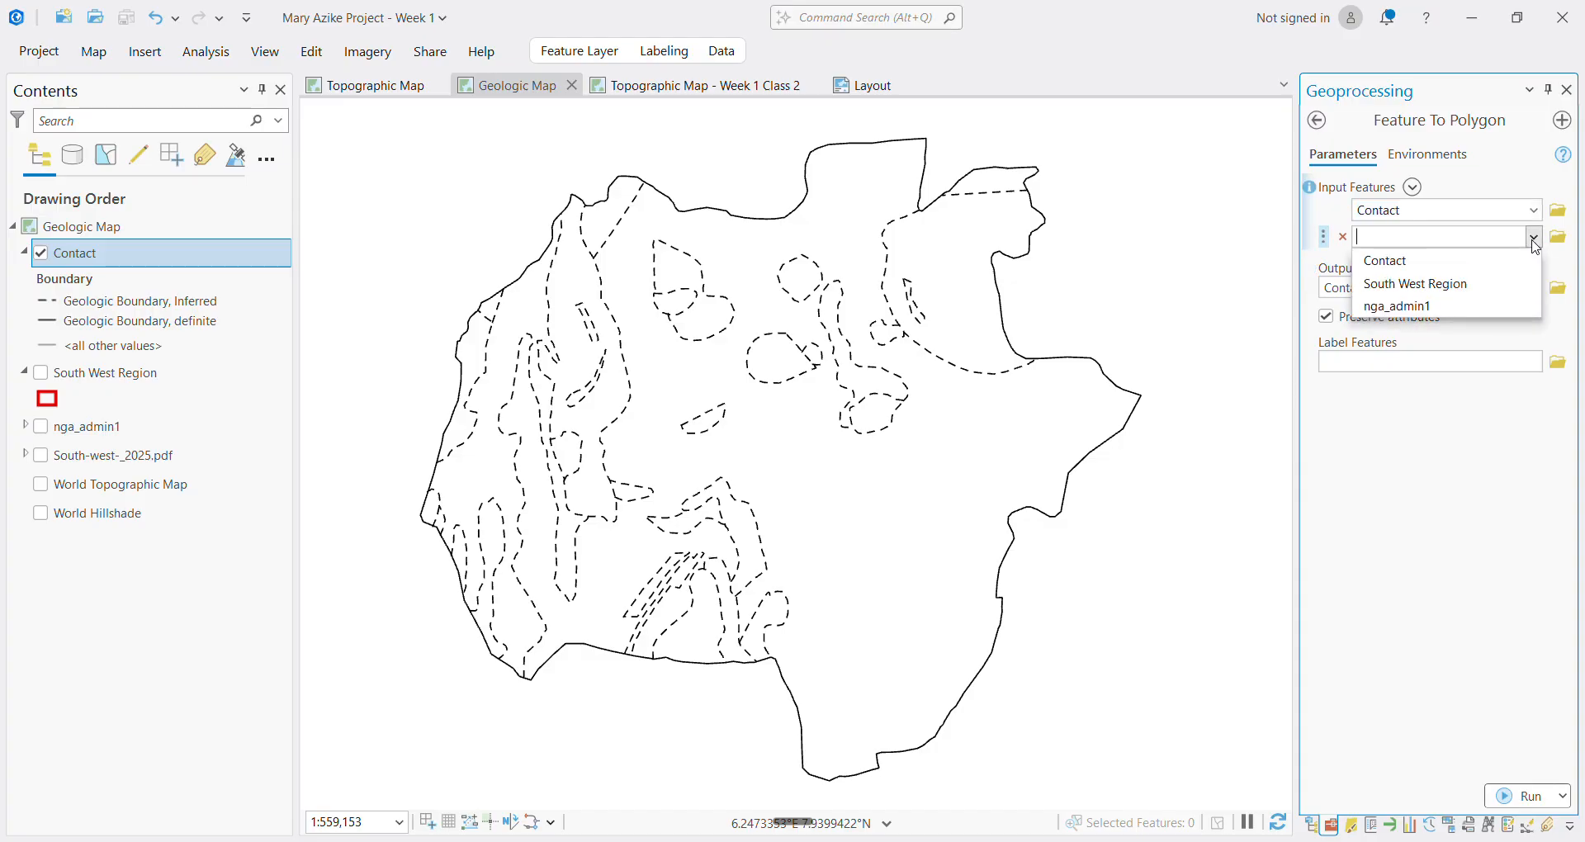
click(1524, 179)
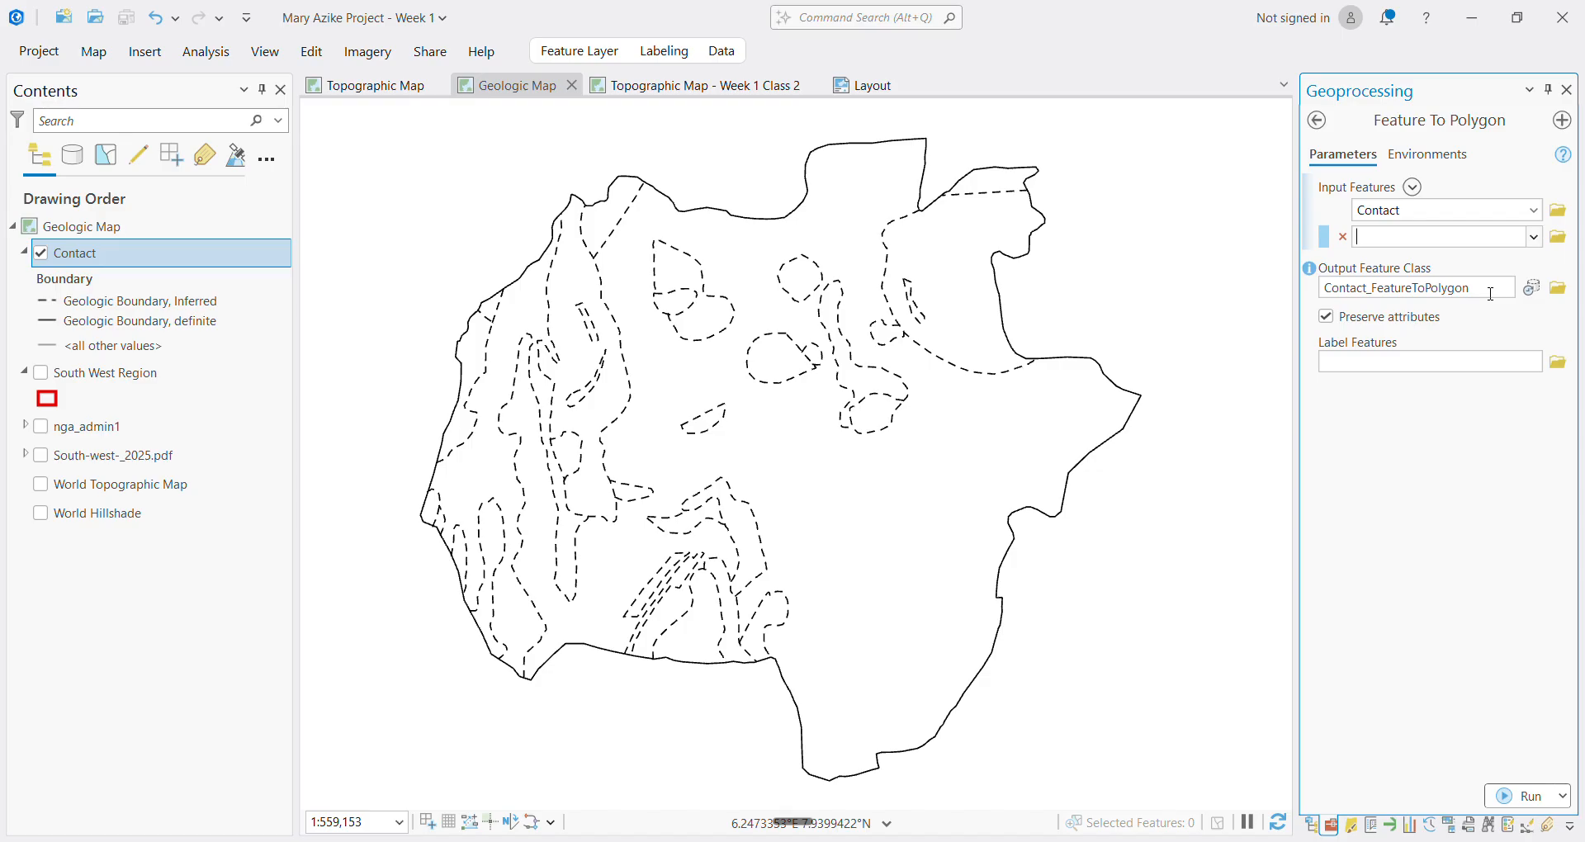
Name the output feature class Lithology in the project geodatabase and run Feature To Polygon
drag(1477, 289, 1429, 293)
click(1556, 295)
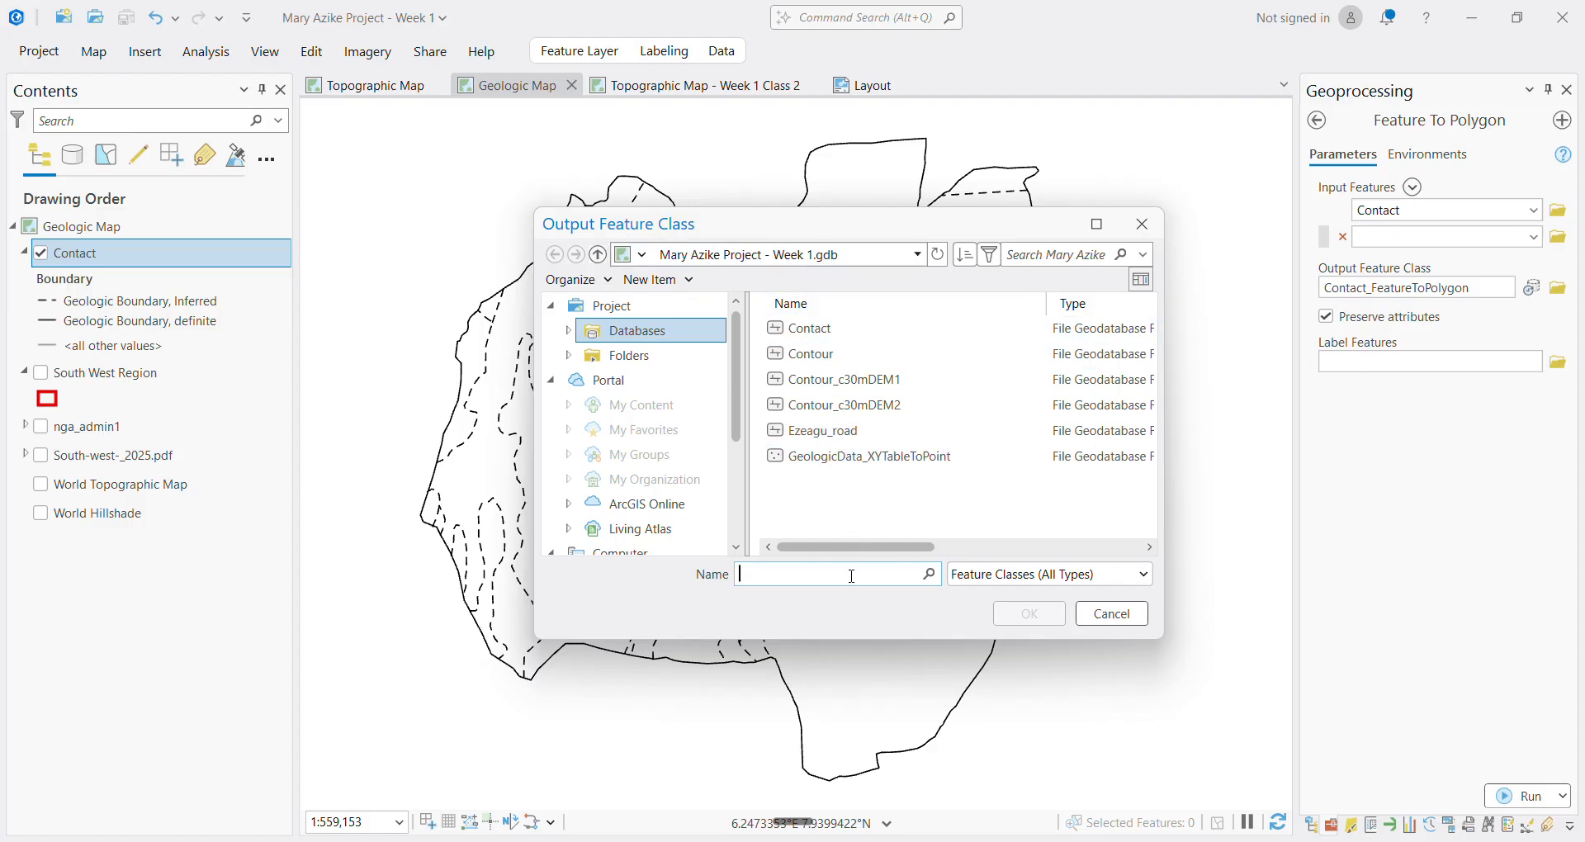
text(Lithology)
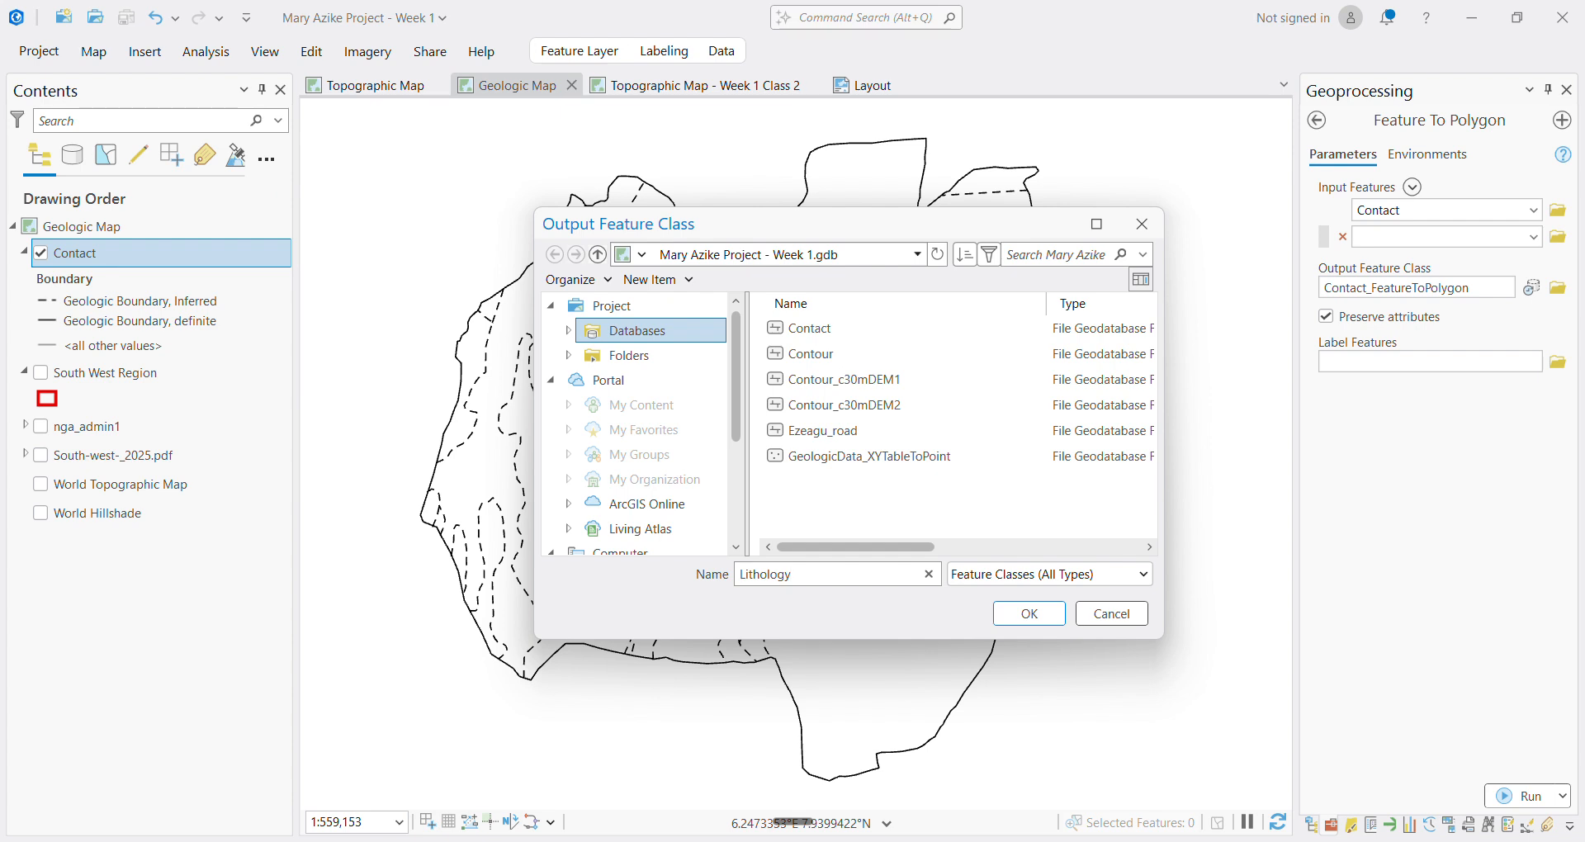
click(1024, 614)
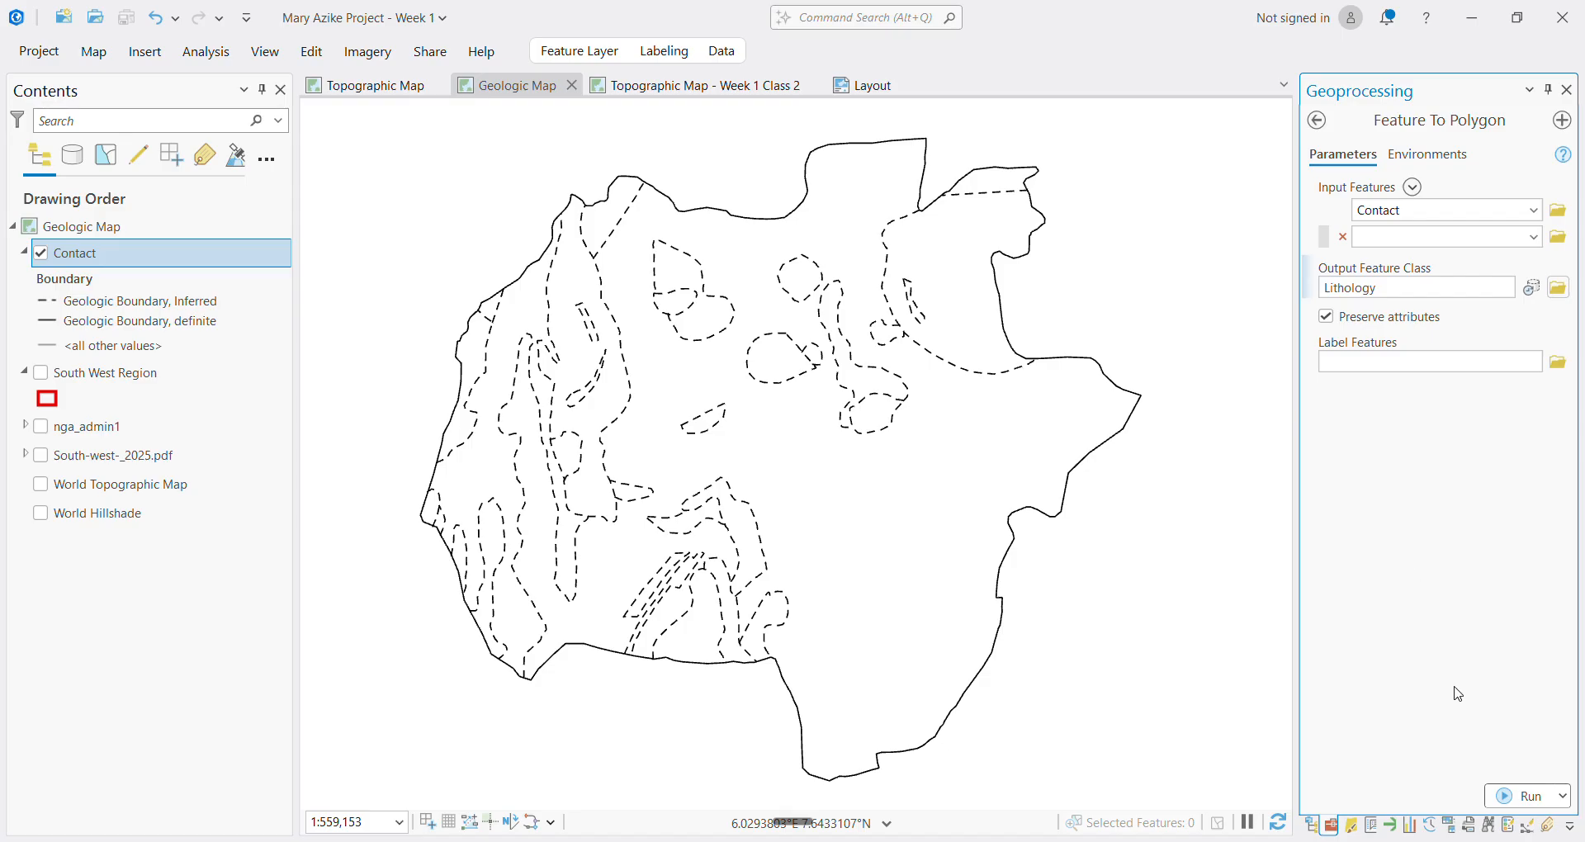
click(1526, 806)
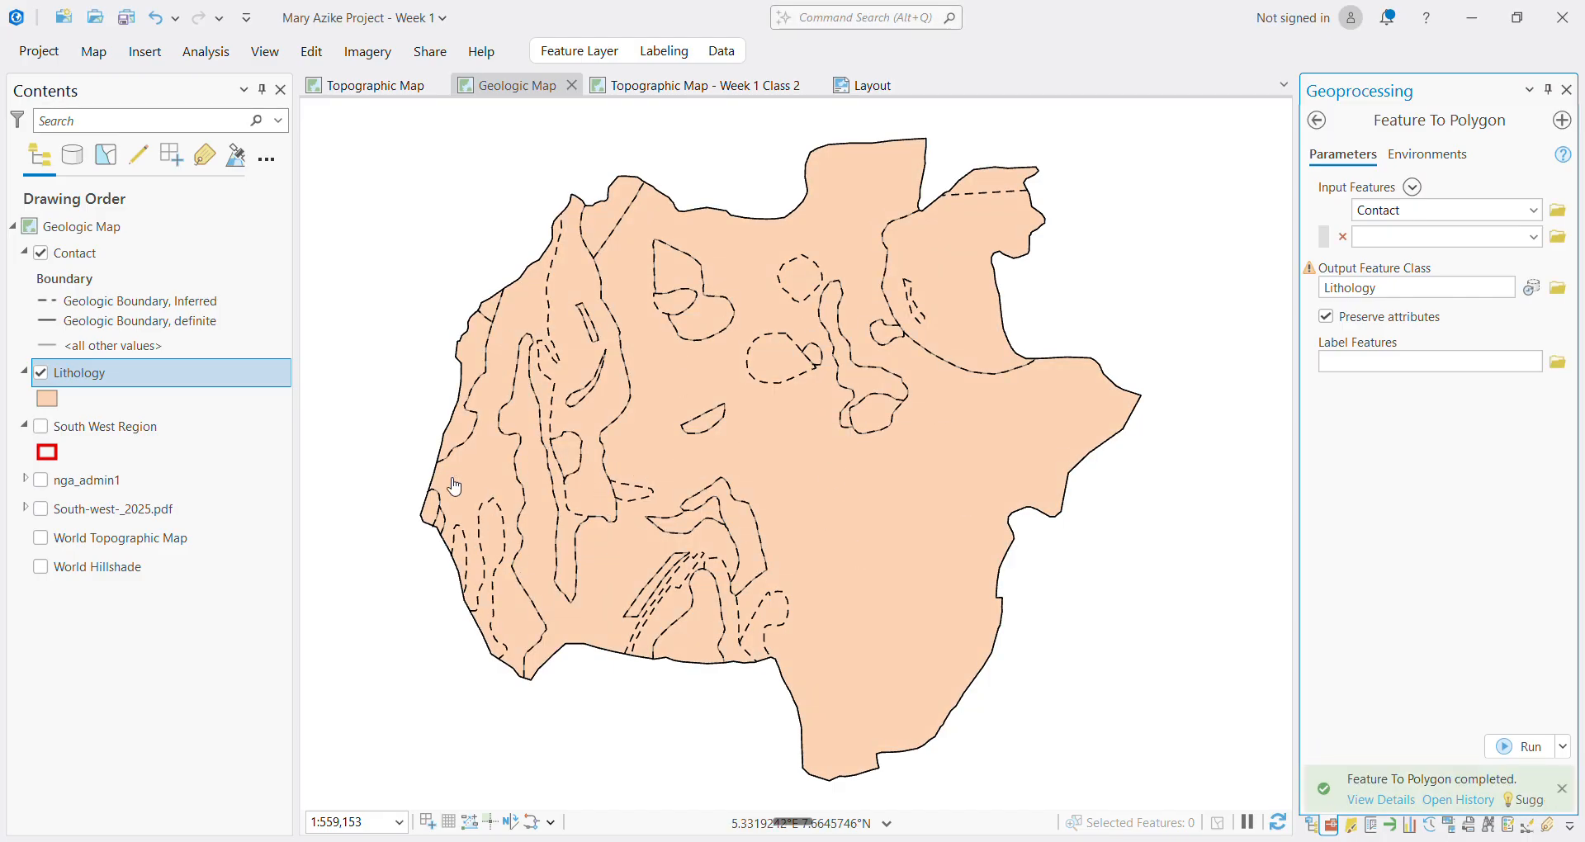
Open the attribute table of the Lithology layer and look through its polygon records
right_click(76, 379)
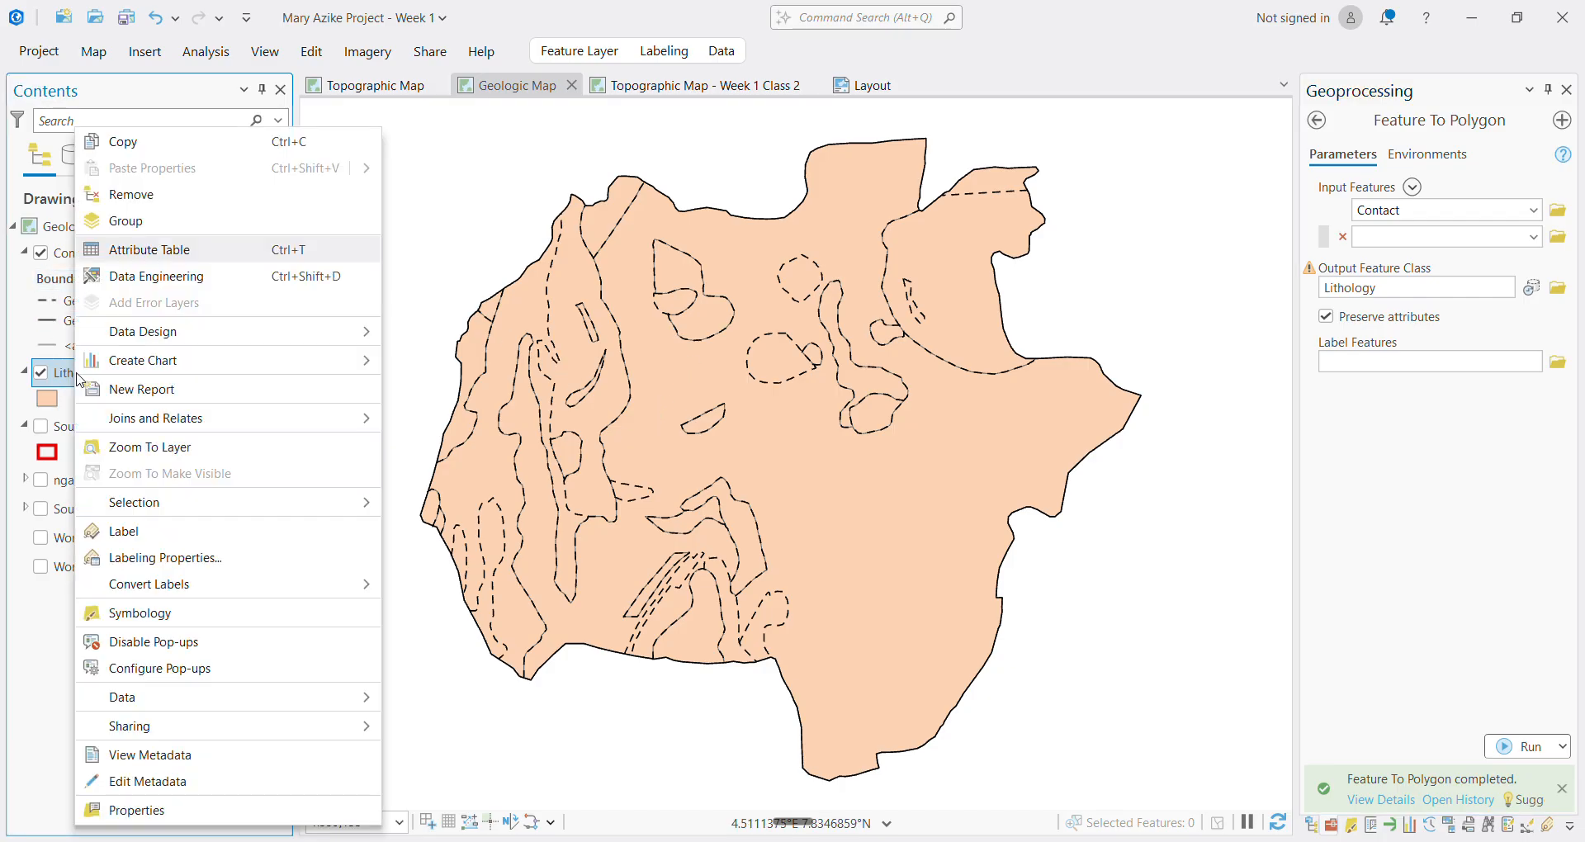
click(161, 250)
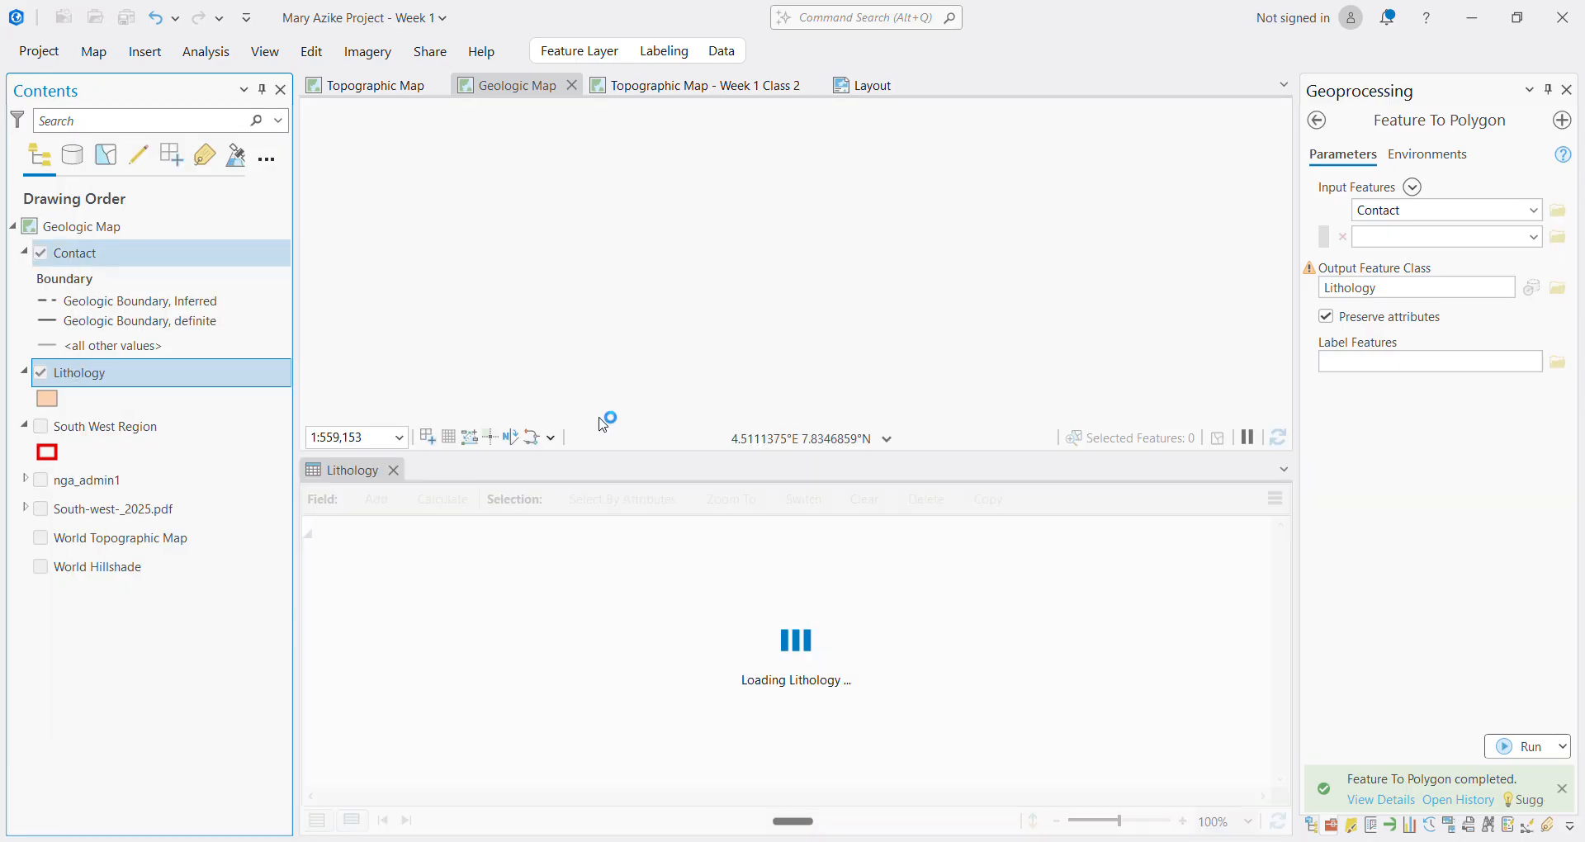
scroll(435, 640, down, 1)
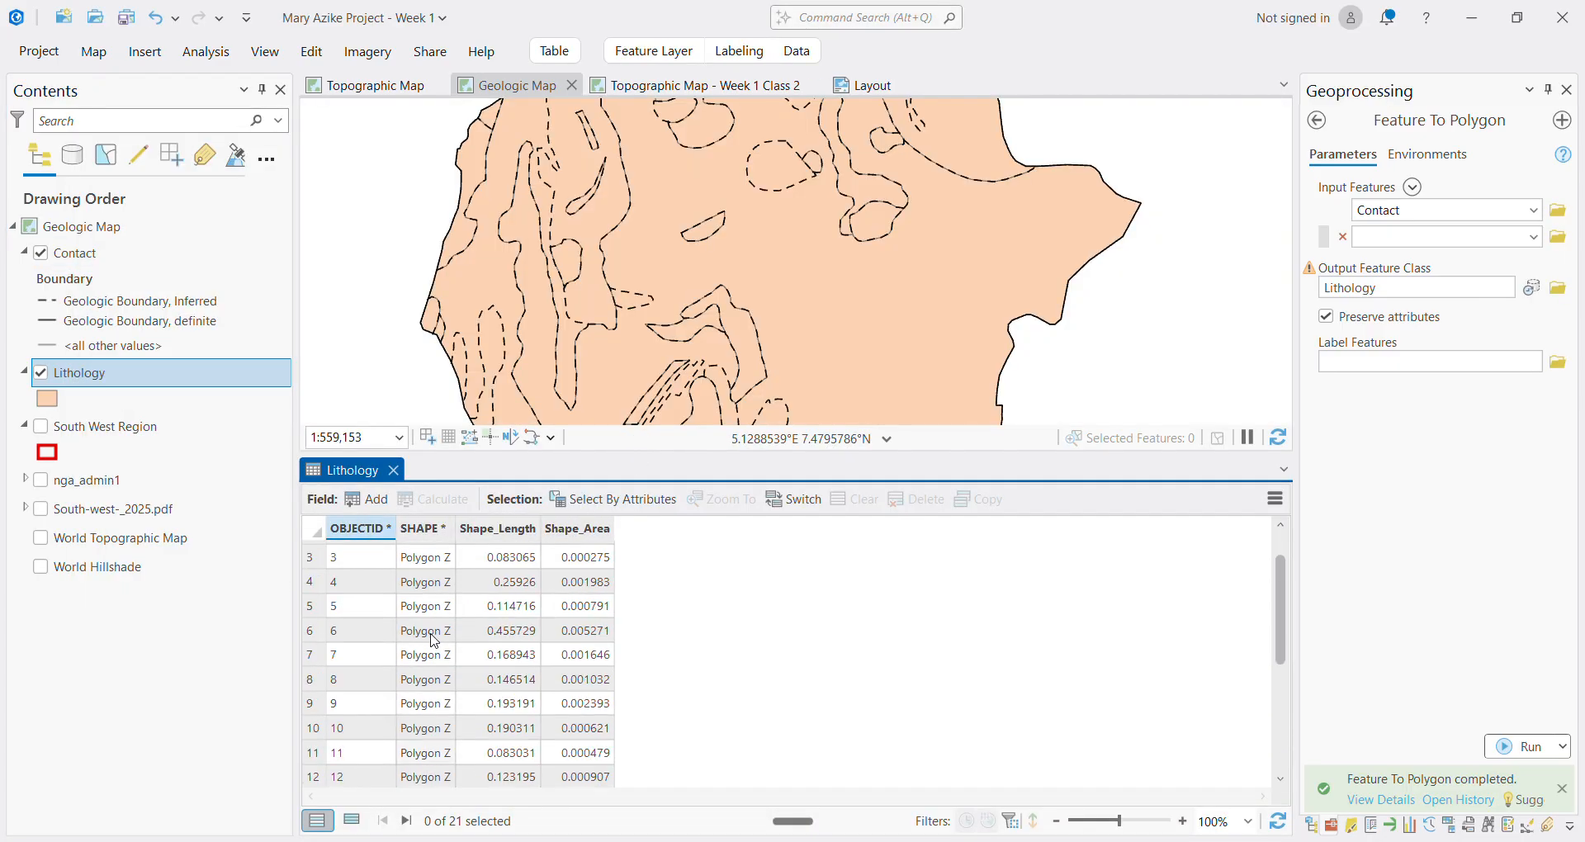
scroll(435, 639, down, 3)
scroll(437, 648, up, 4)
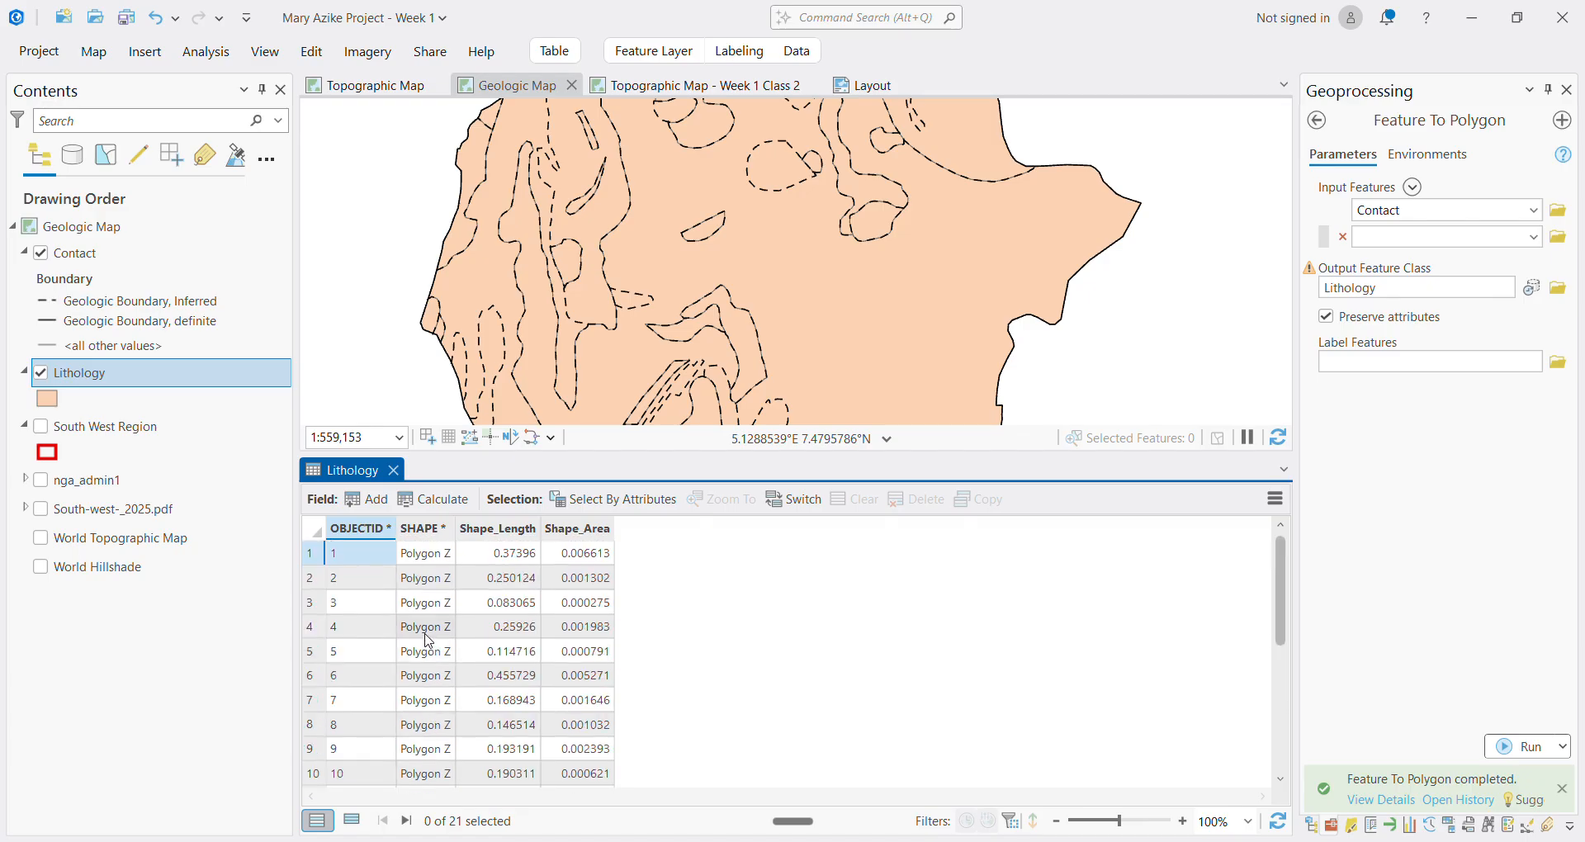
Select Lithology records 1 to 12 one at a time to locate the matching polygon on the map
click(319, 563)
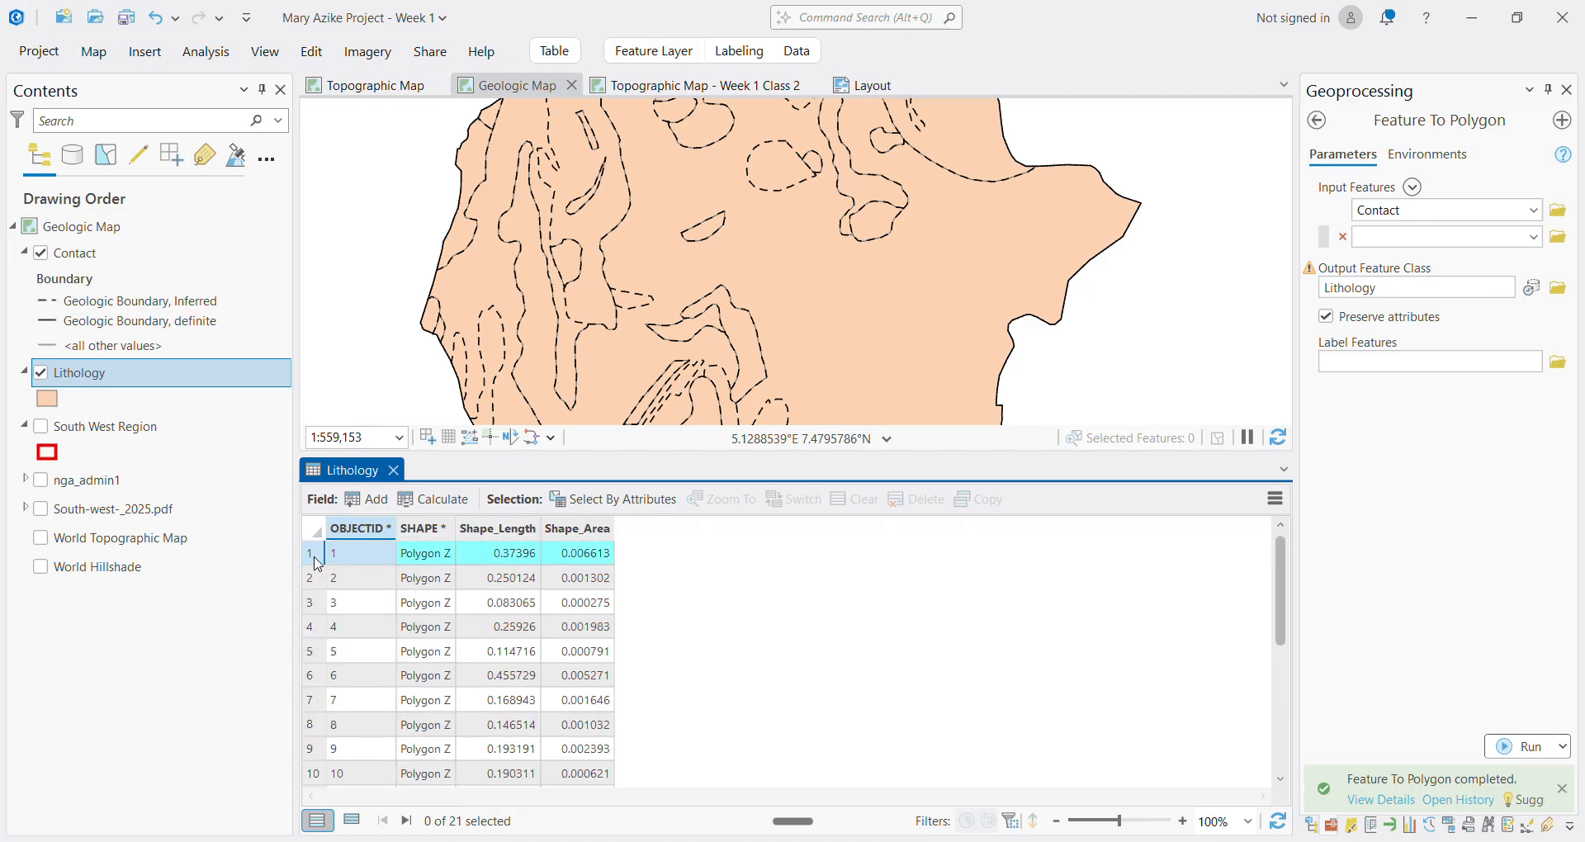
scroll(848, 384, down, 3)
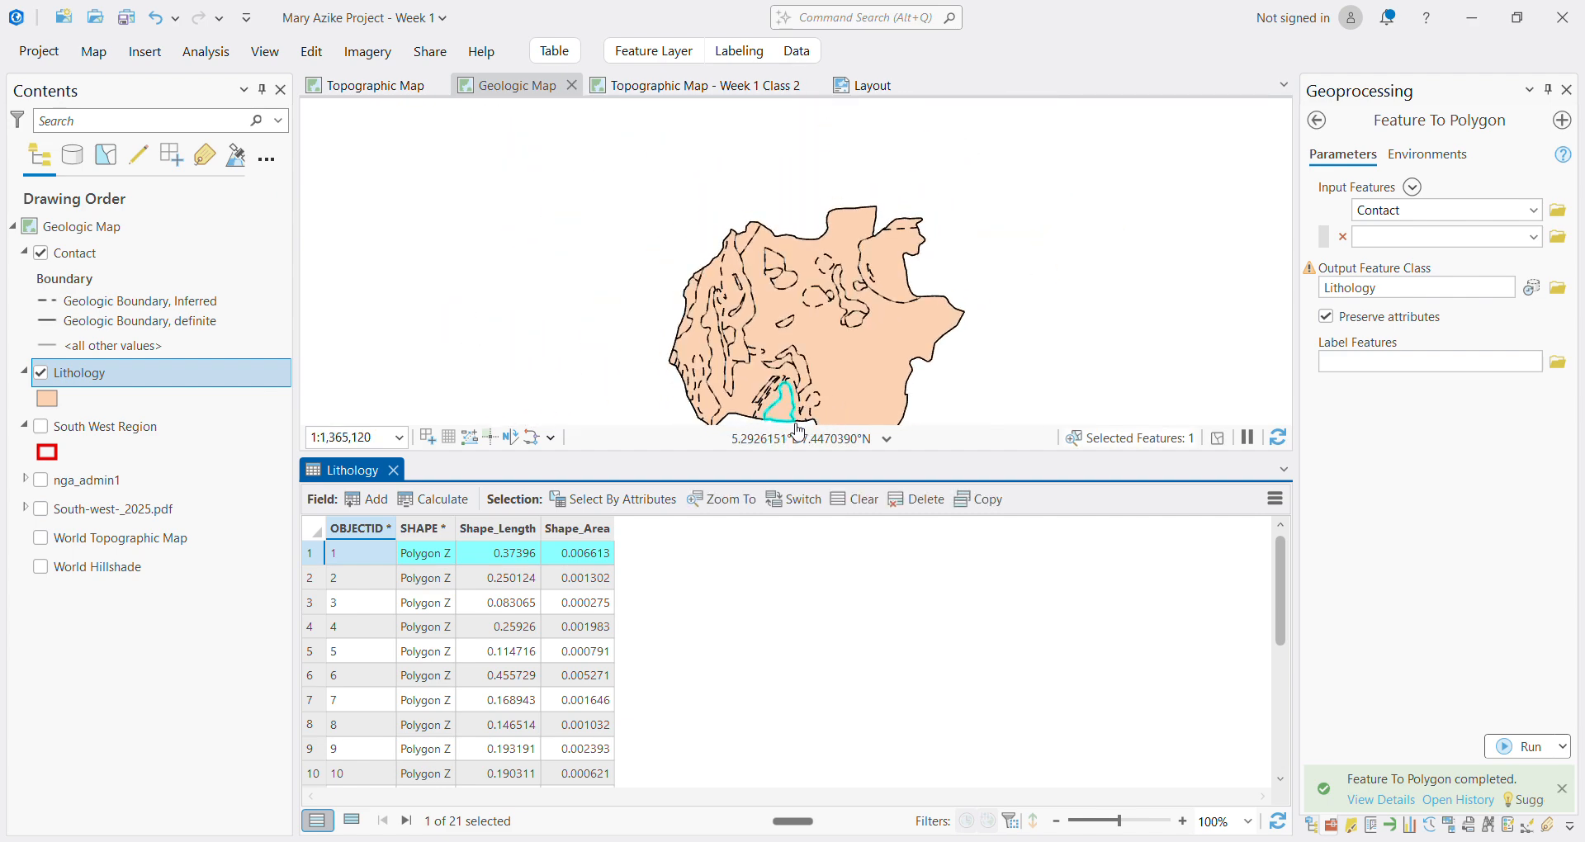
scroll(783, 405, up, 3)
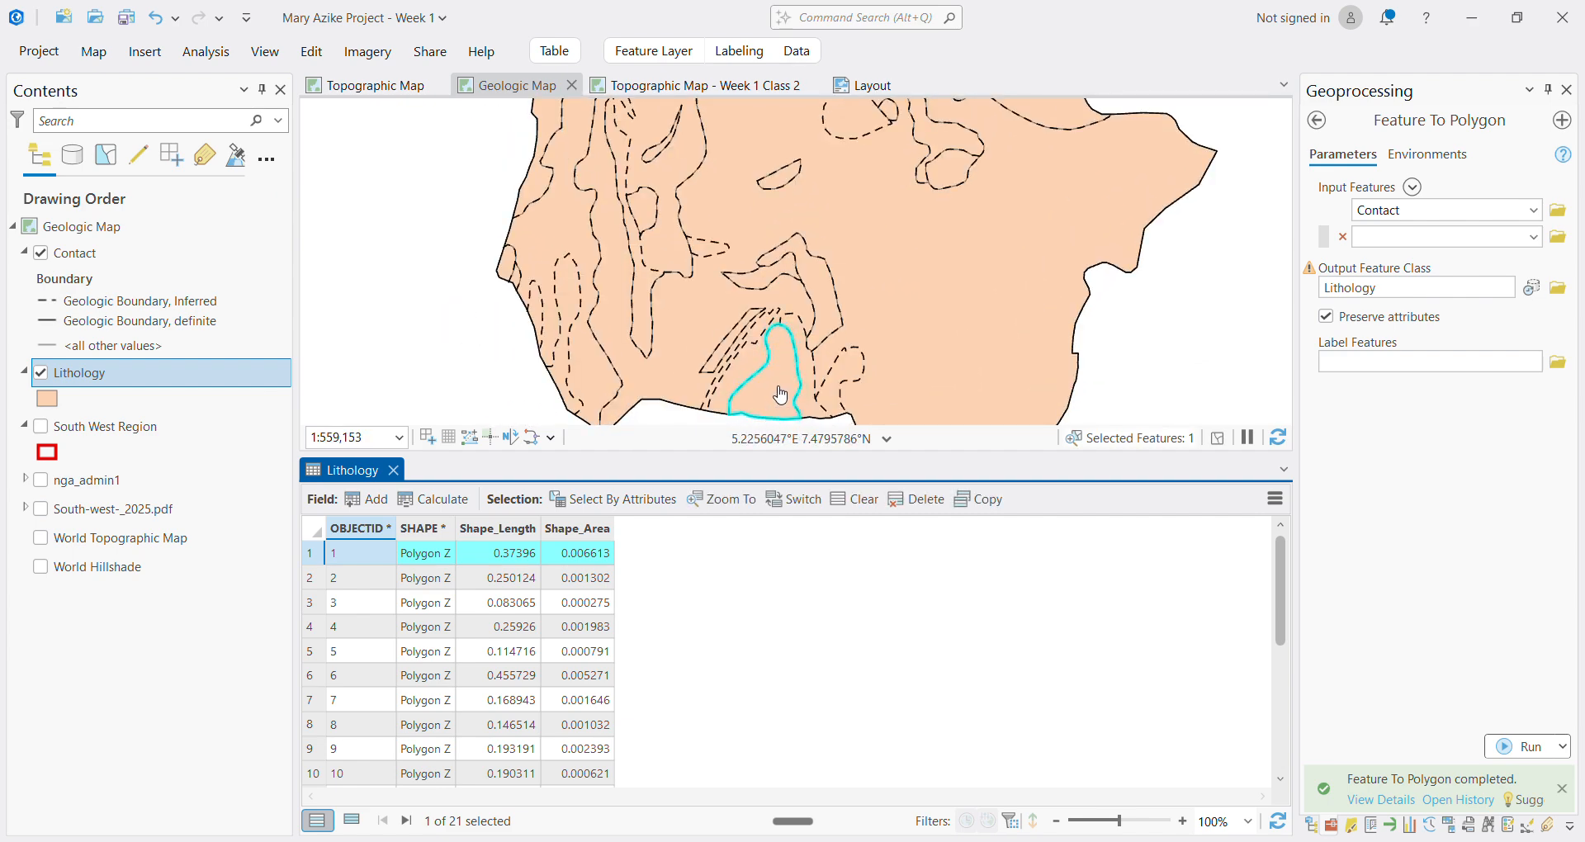
click(317, 580)
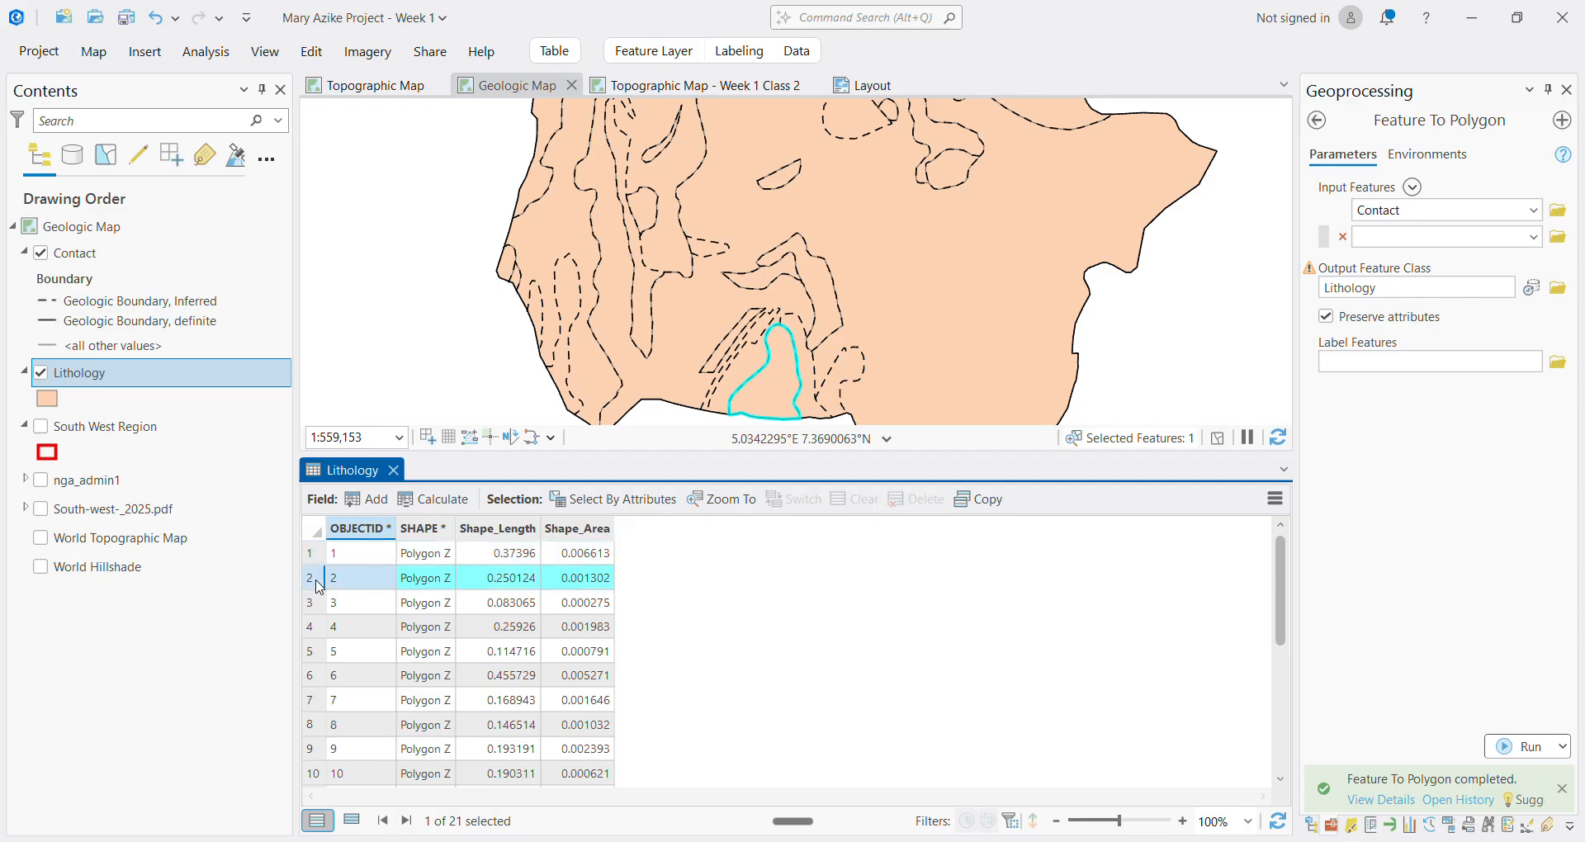
click(318, 603)
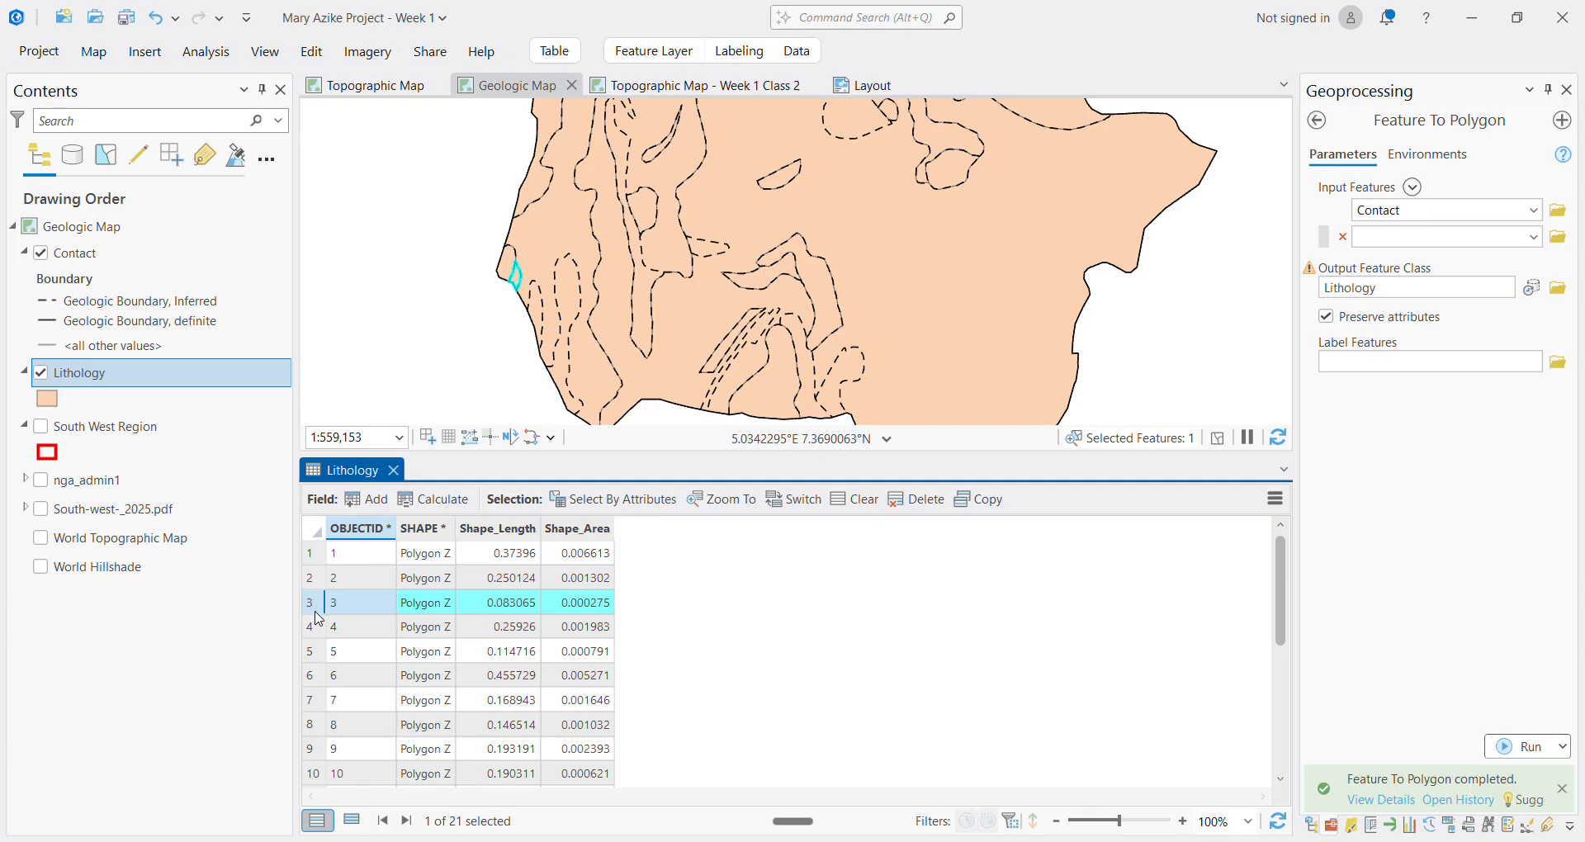
click(317, 626)
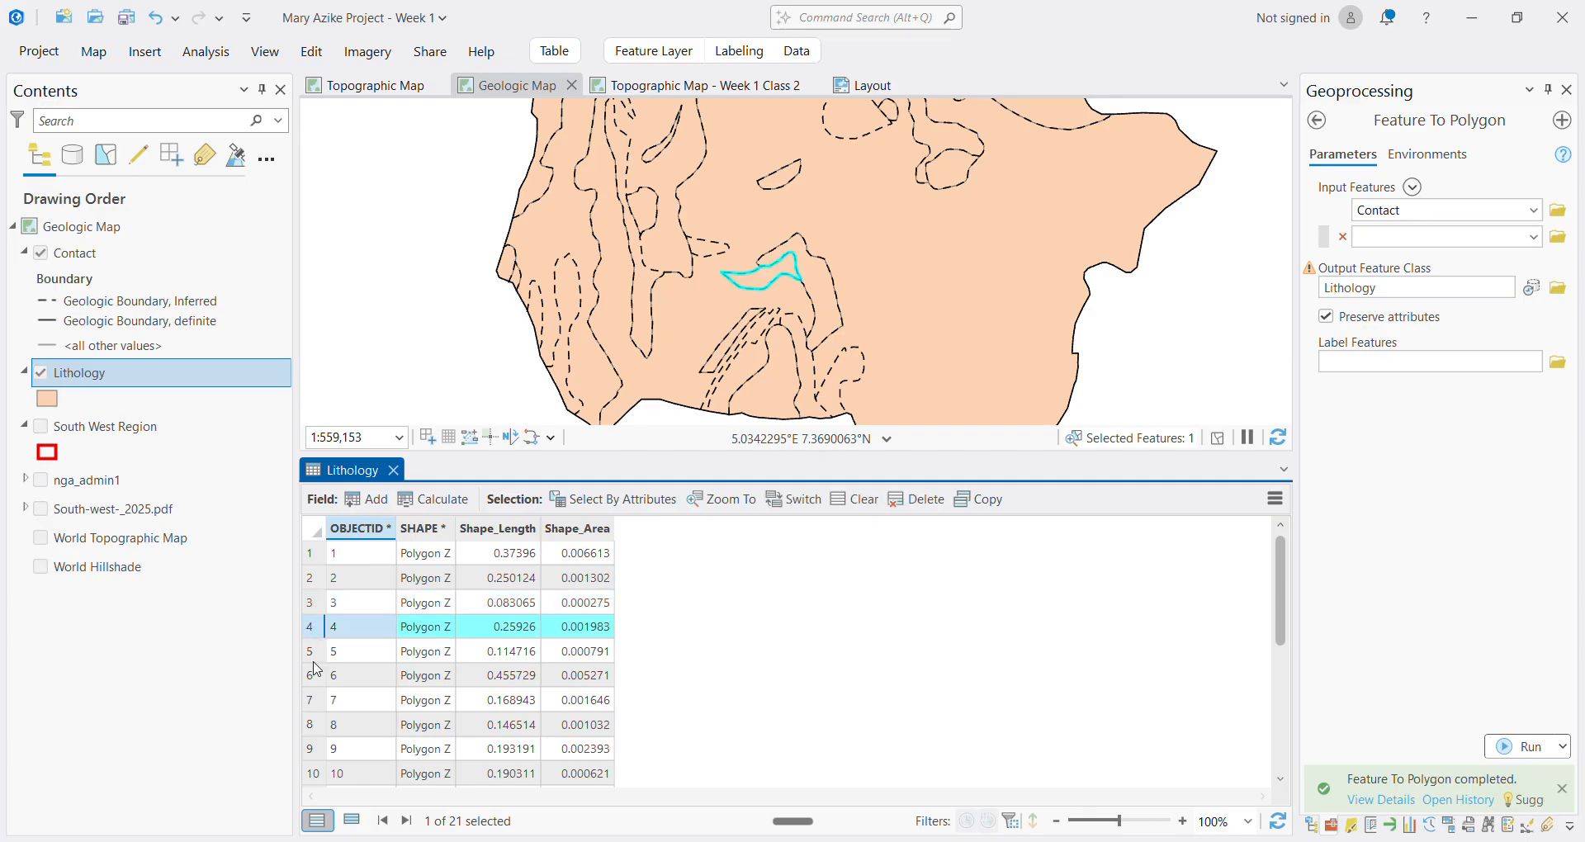
click(317, 652)
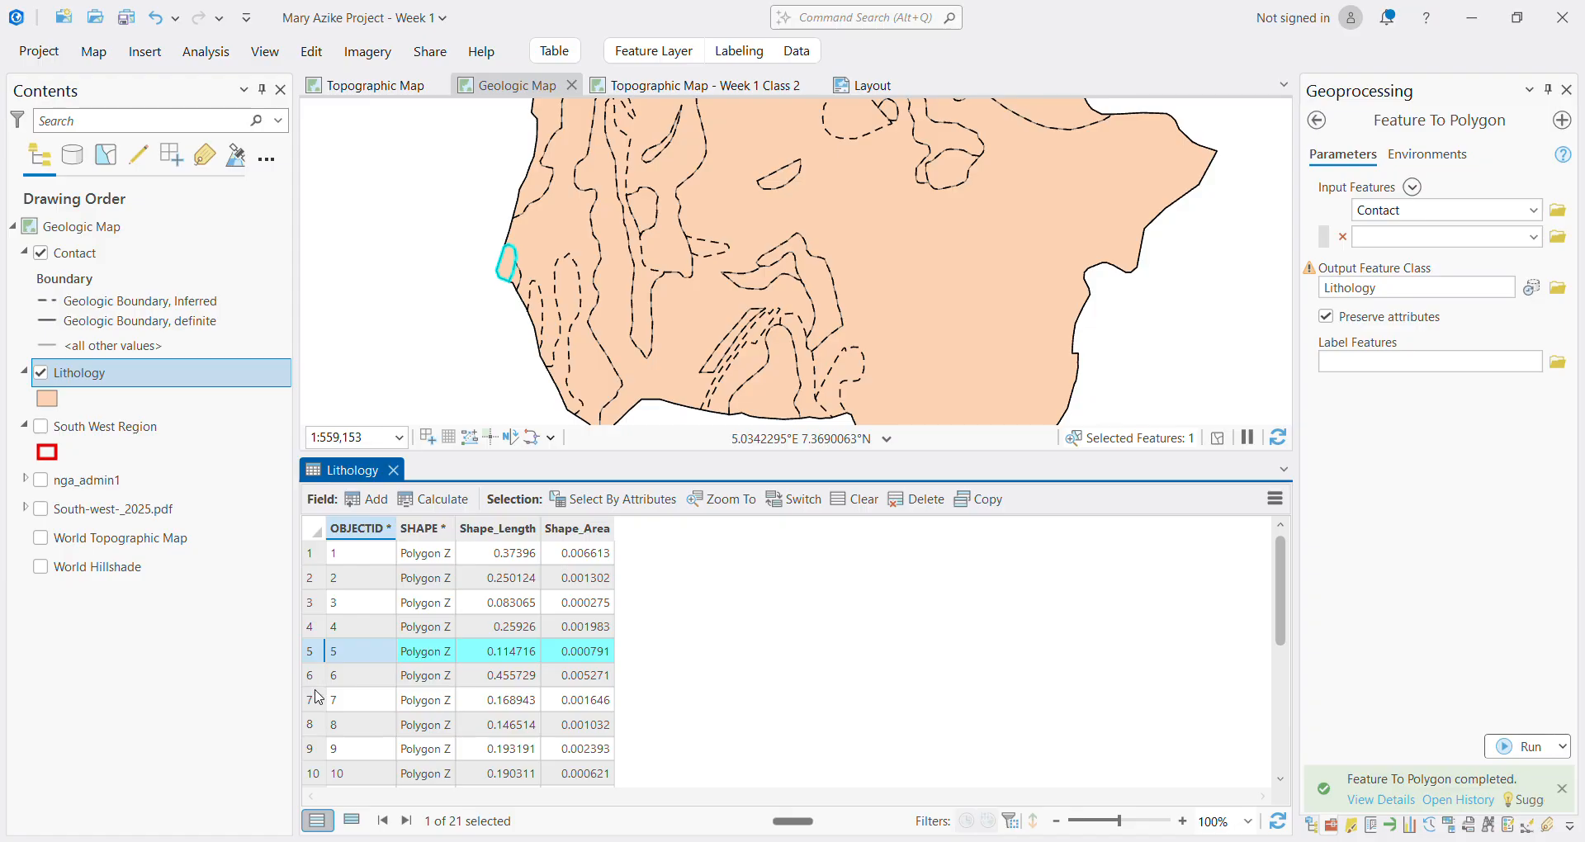
click(315, 676)
click(317, 704)
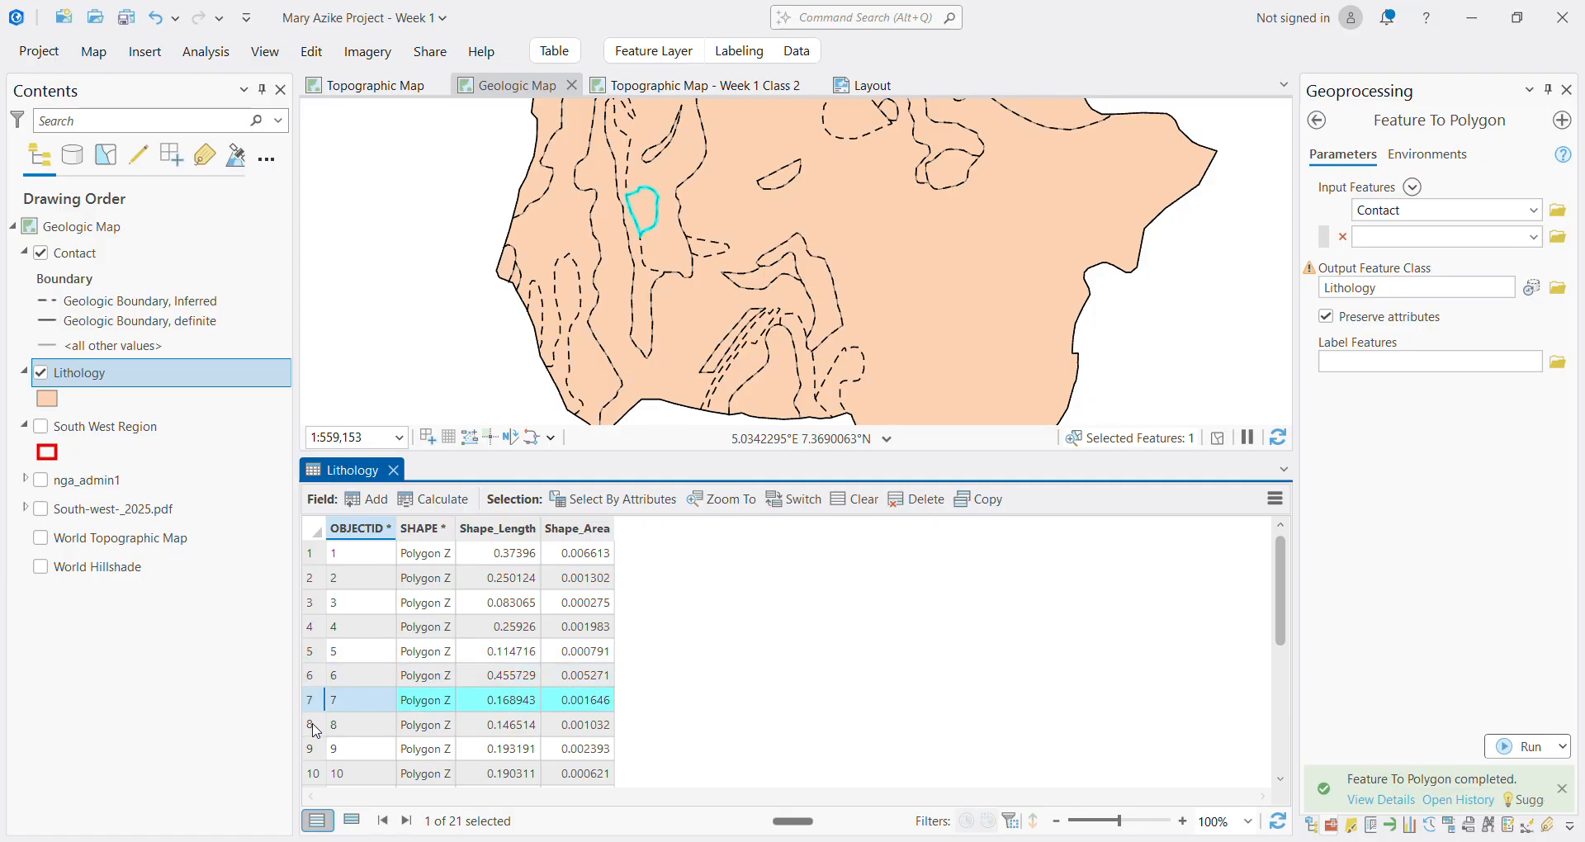
click(314, 723)
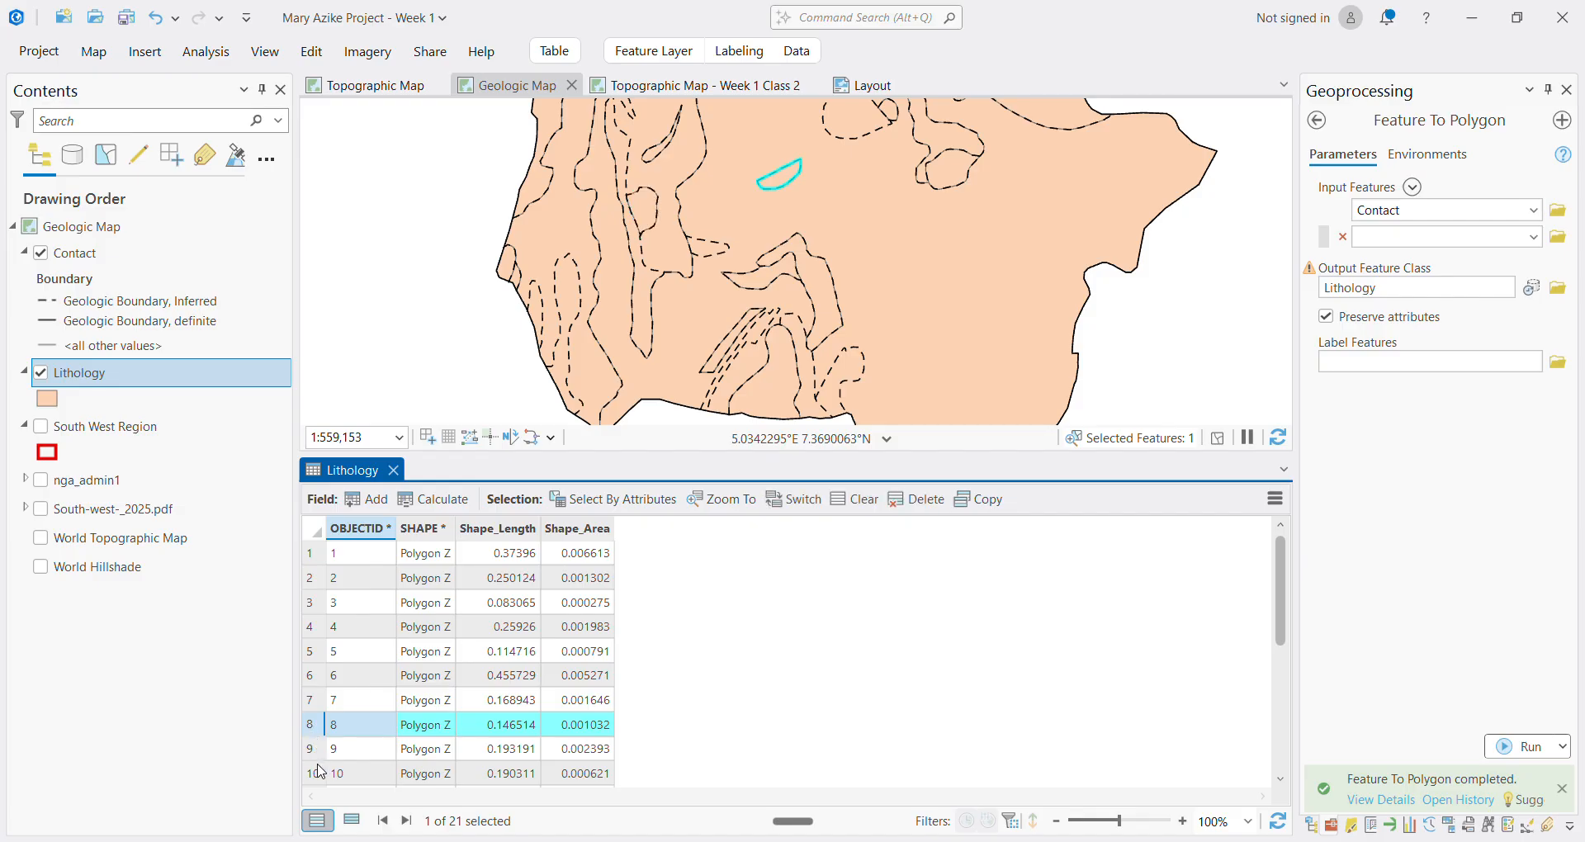
click(319, 753)
click(321, 776)
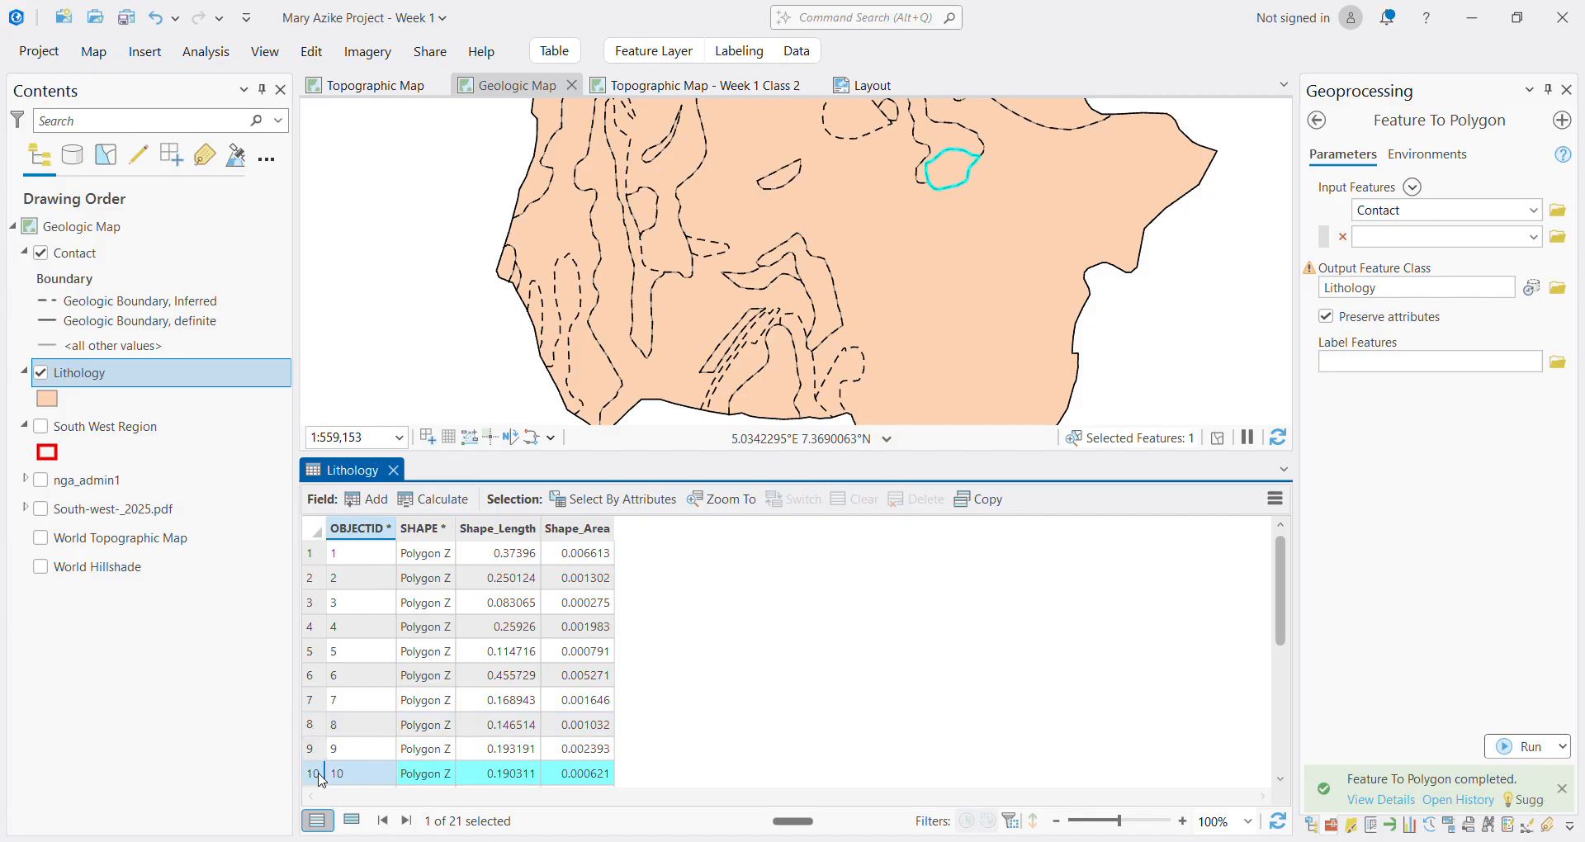
scroll(347, 748, down, 4)
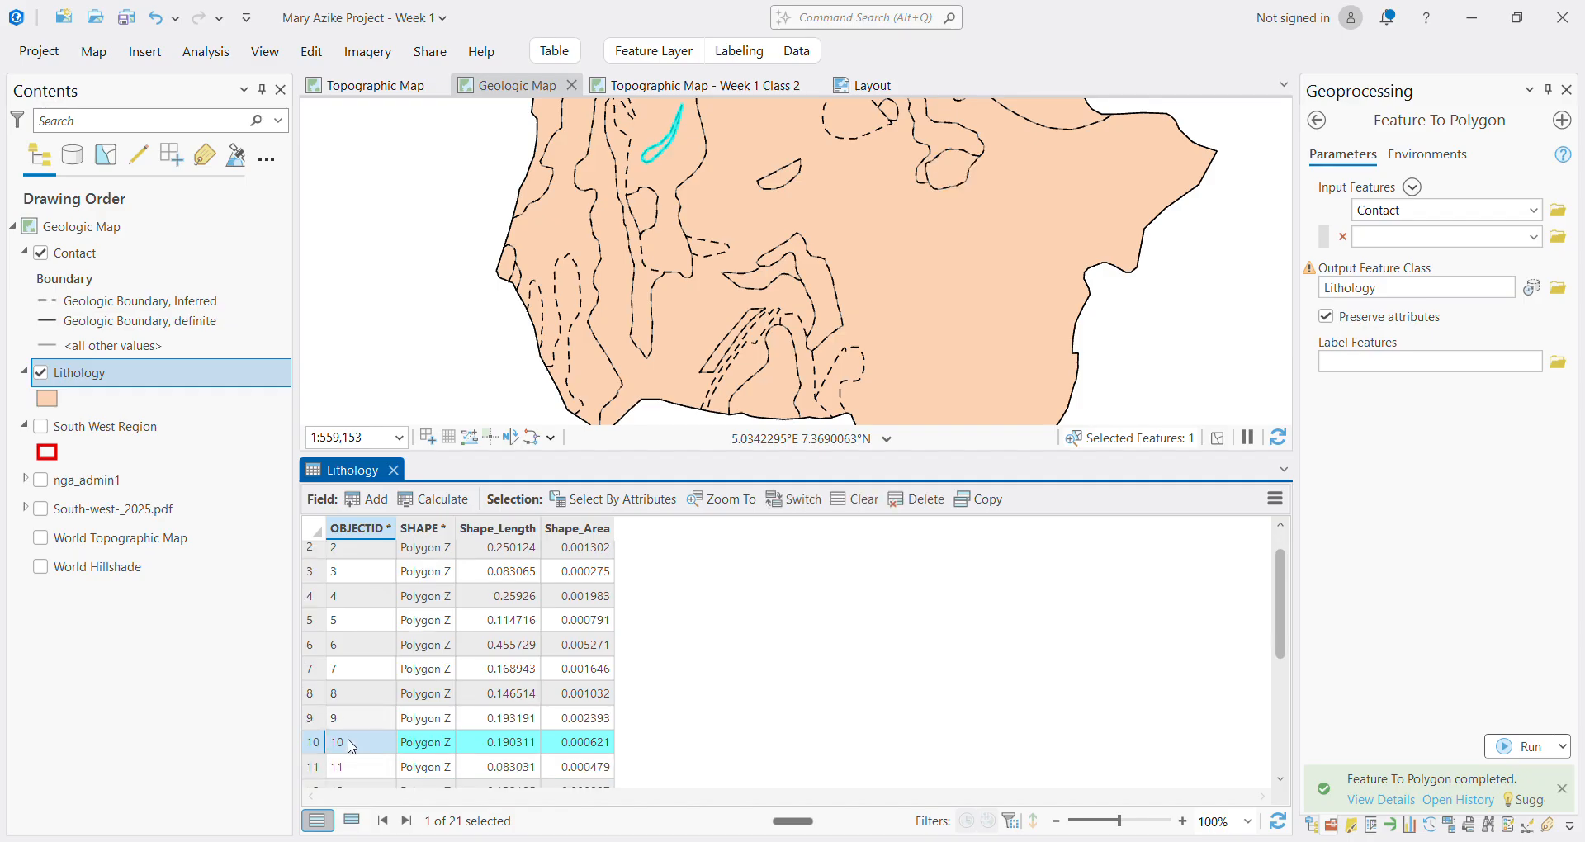
scroll(343, 734, up, 2)
scroll(334, 718, up, 2)
scroll(330, 714, down, 2)
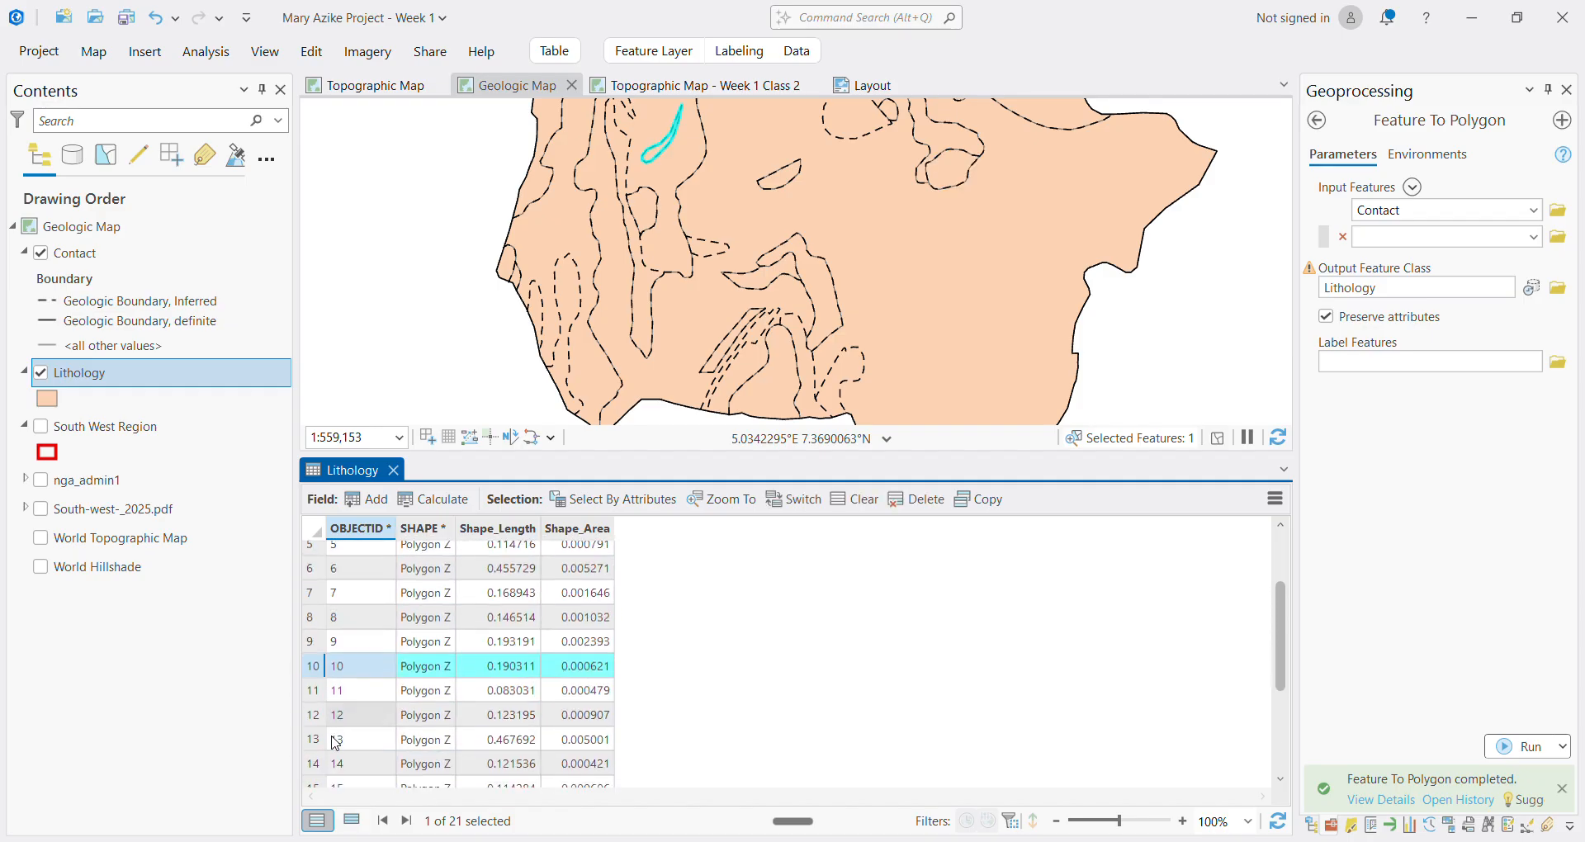
click(322, 675)
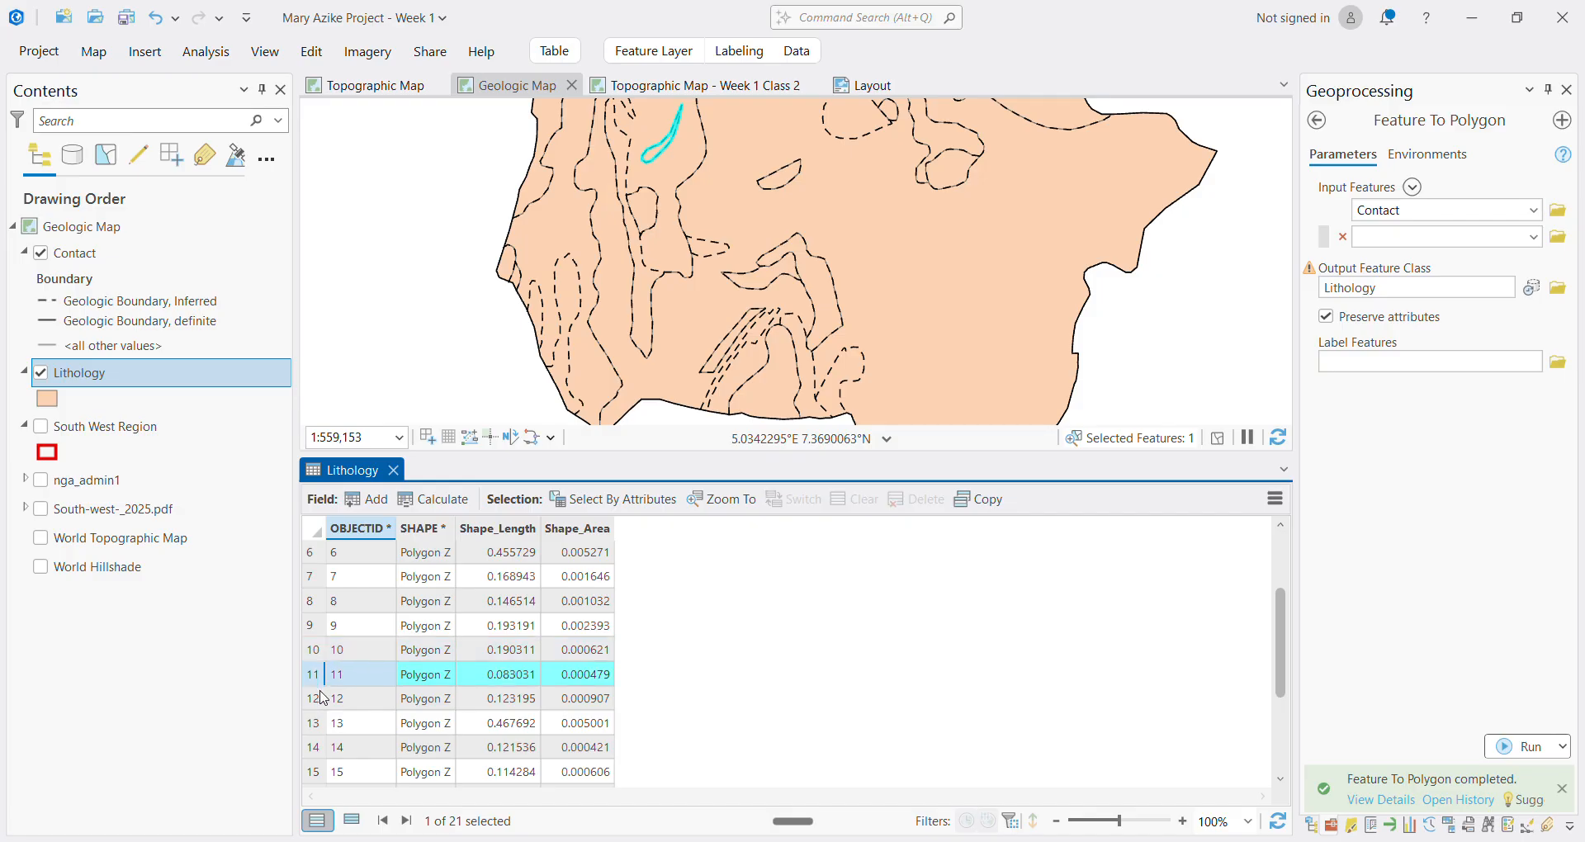
click(322, 698)
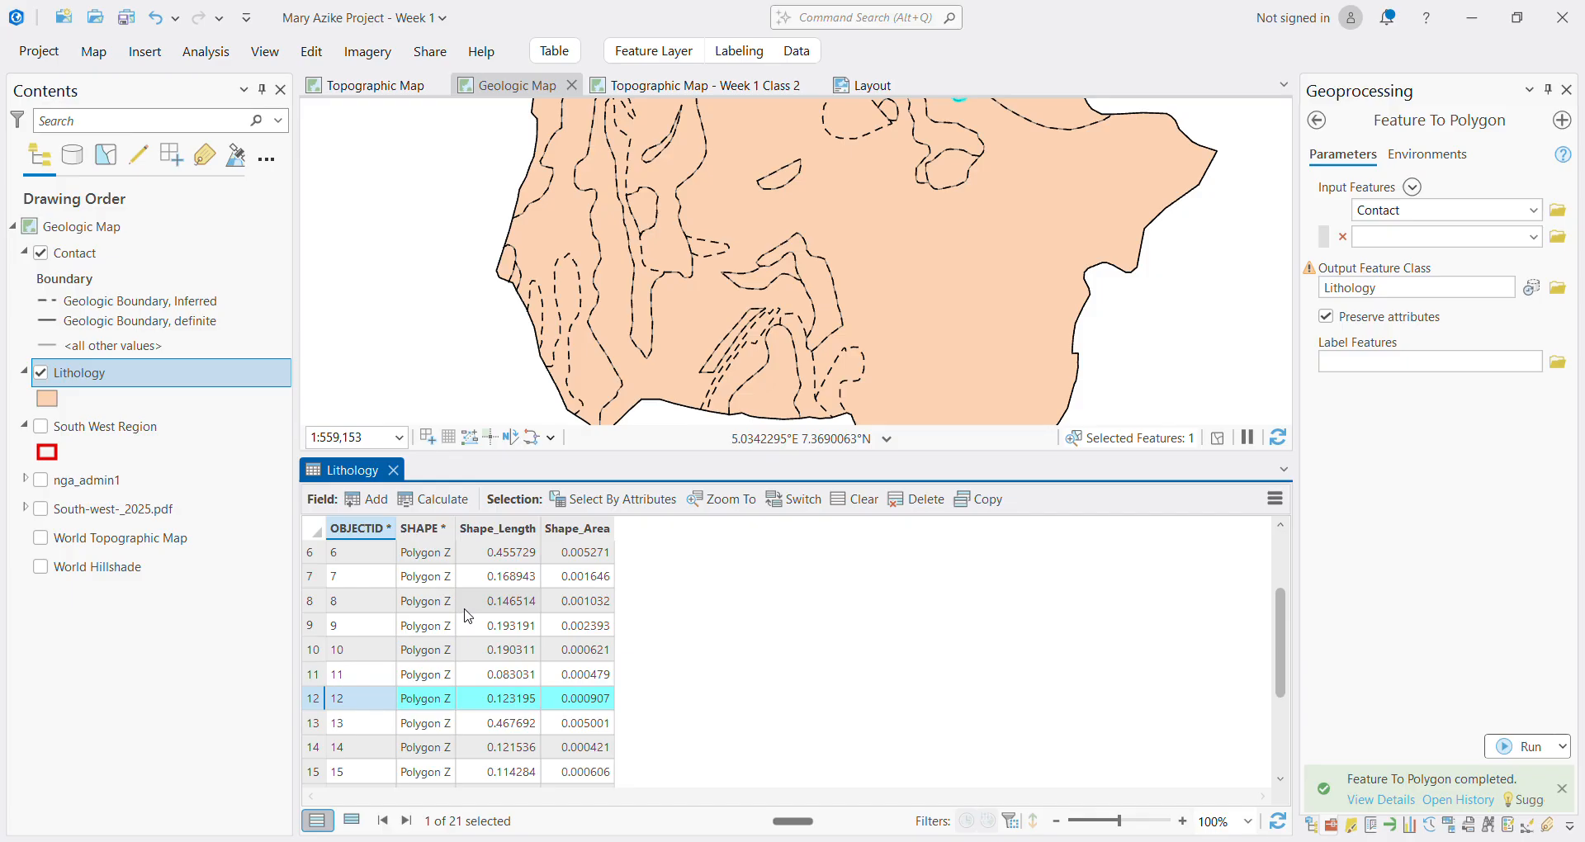
scroll(623, 602, up, 2)
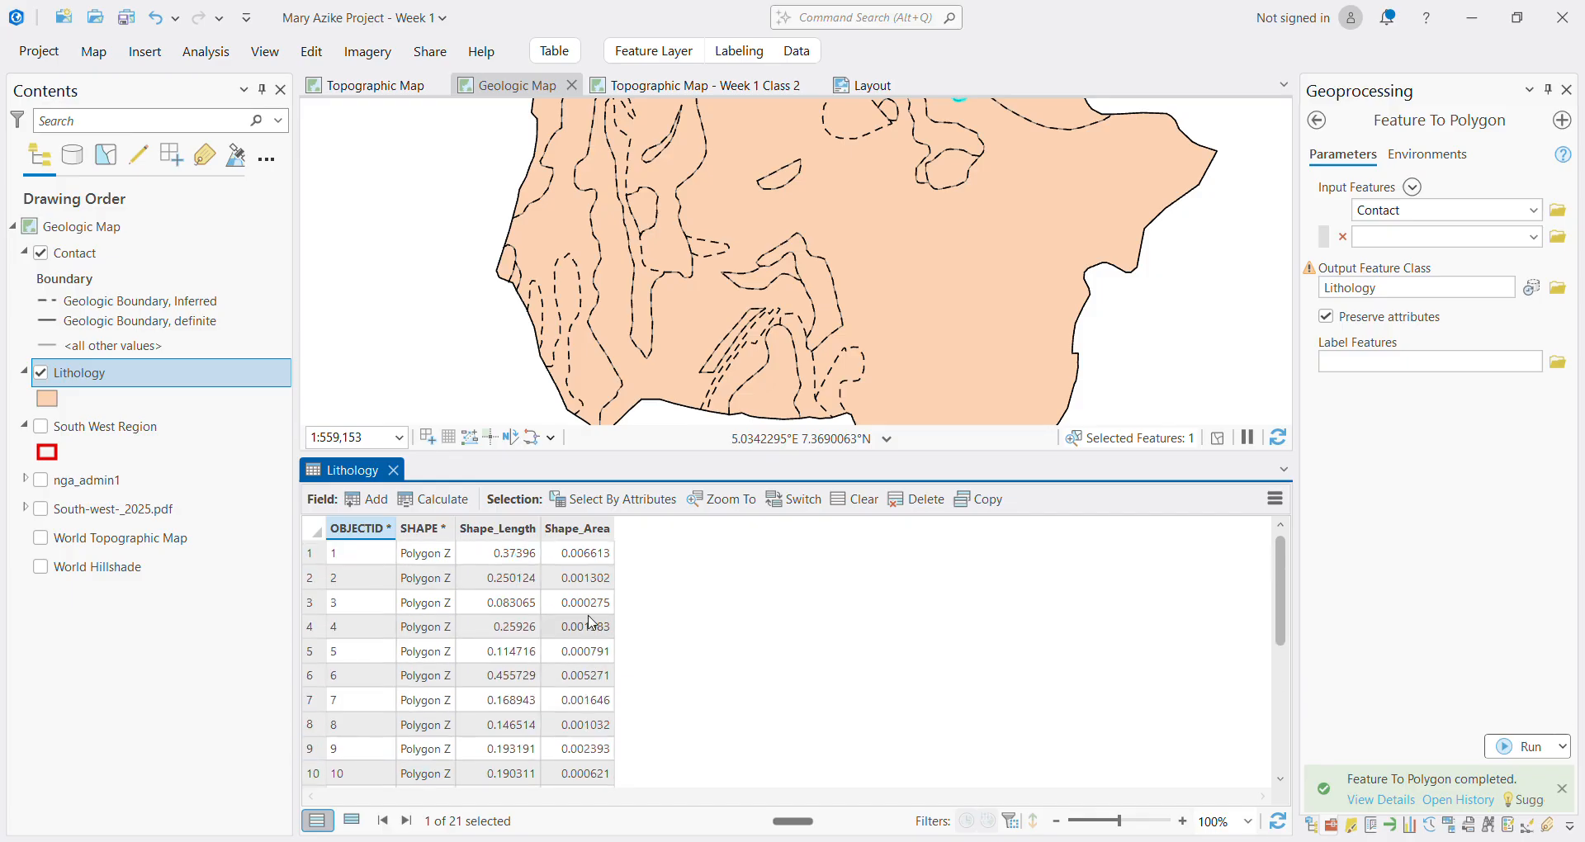
Change the Lithology layer's polygon symbol to the first Black Outline preset in the ArcGIS 2D style
scroll(949, 280, down, 2)
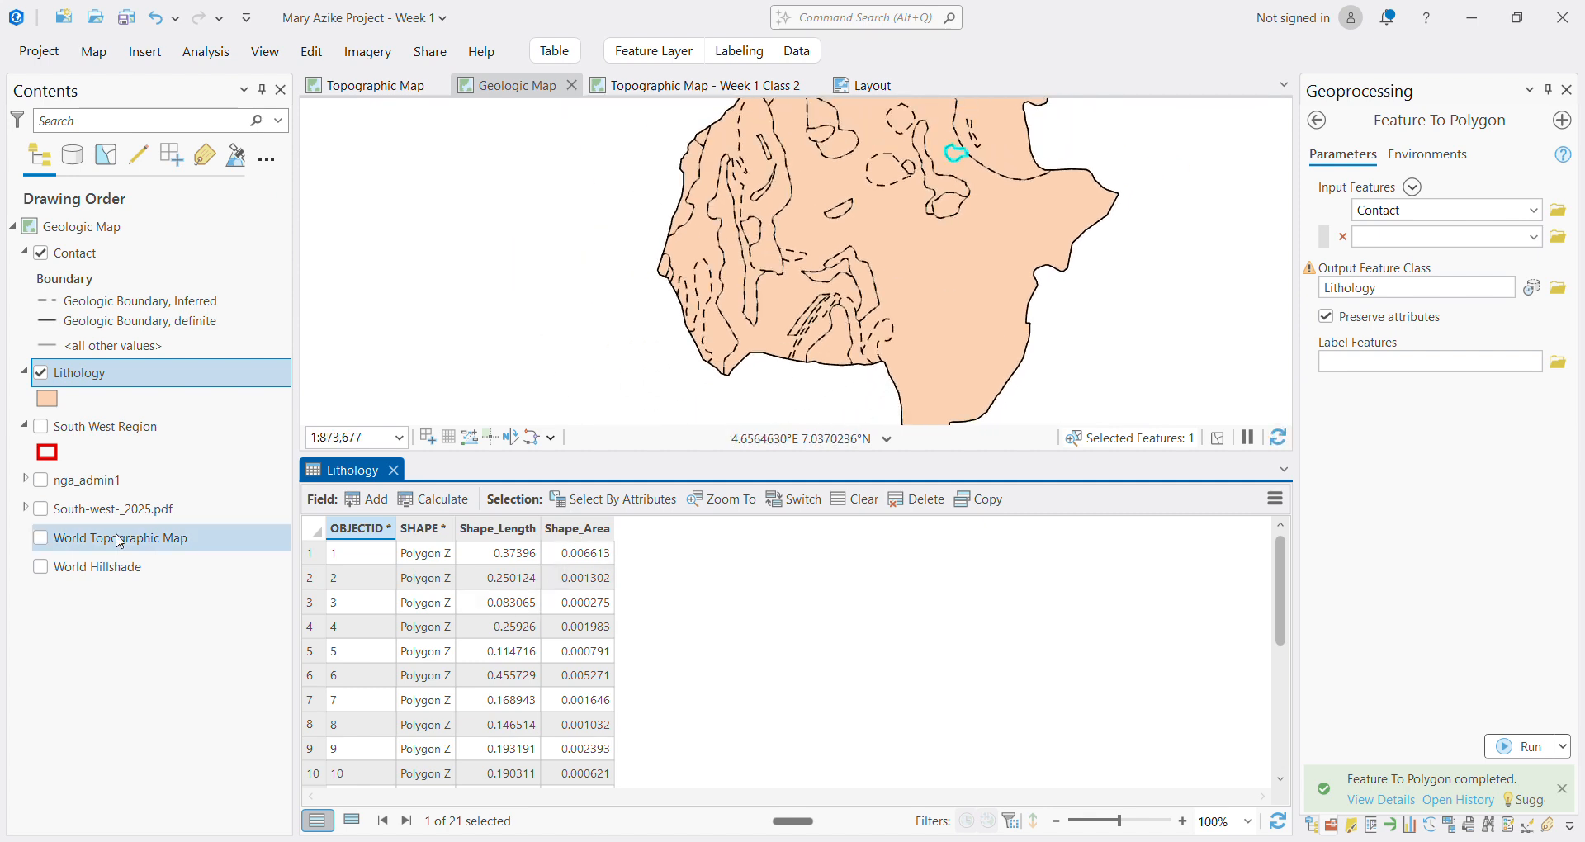
click(47, 398)
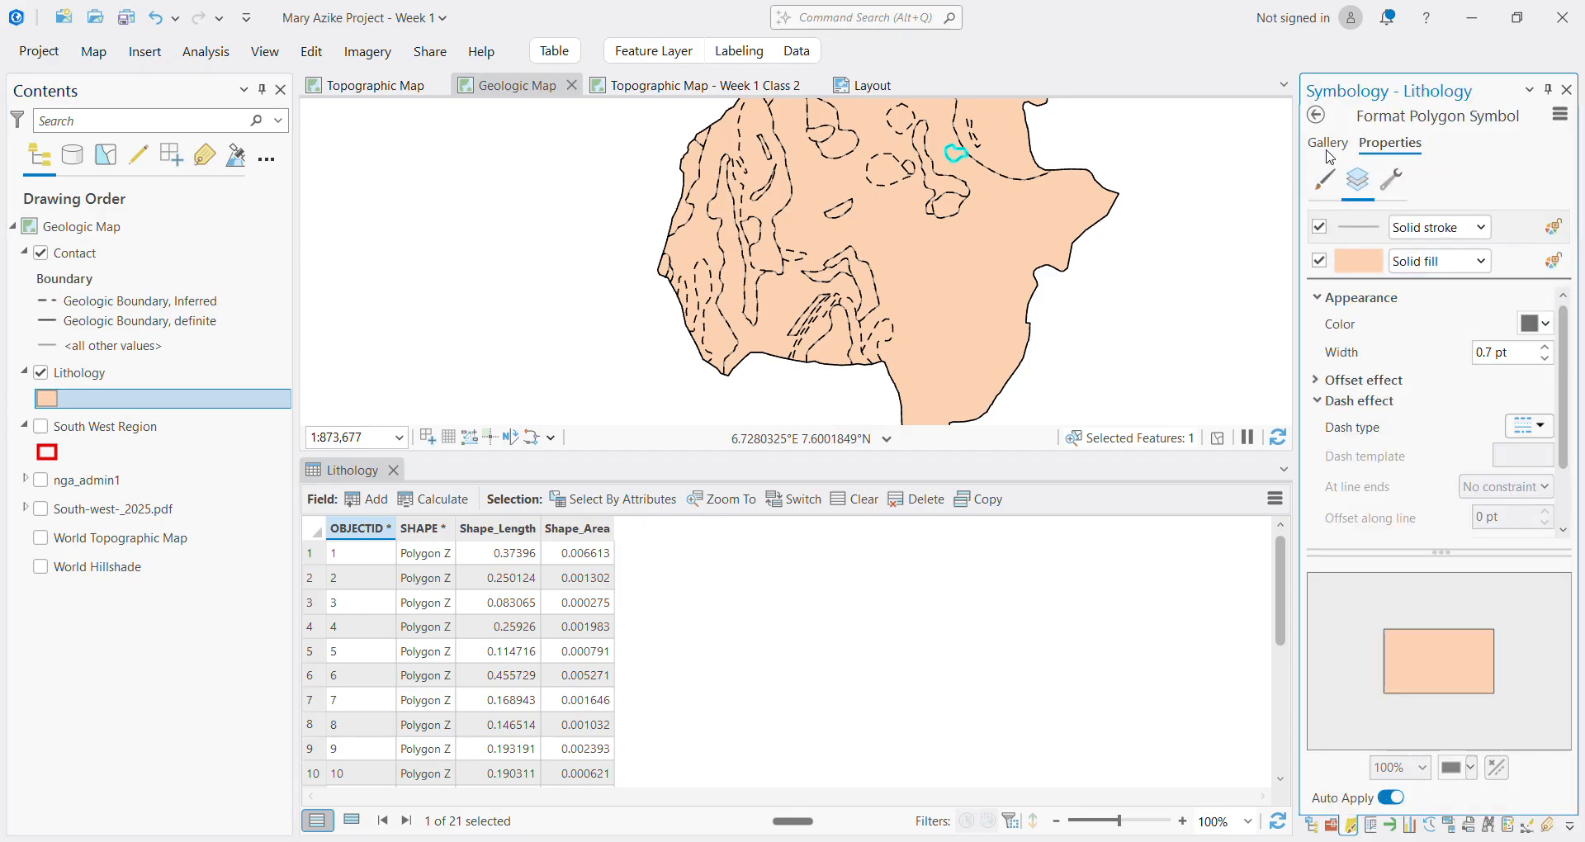
click(1328, 142)
click(1354, 289)
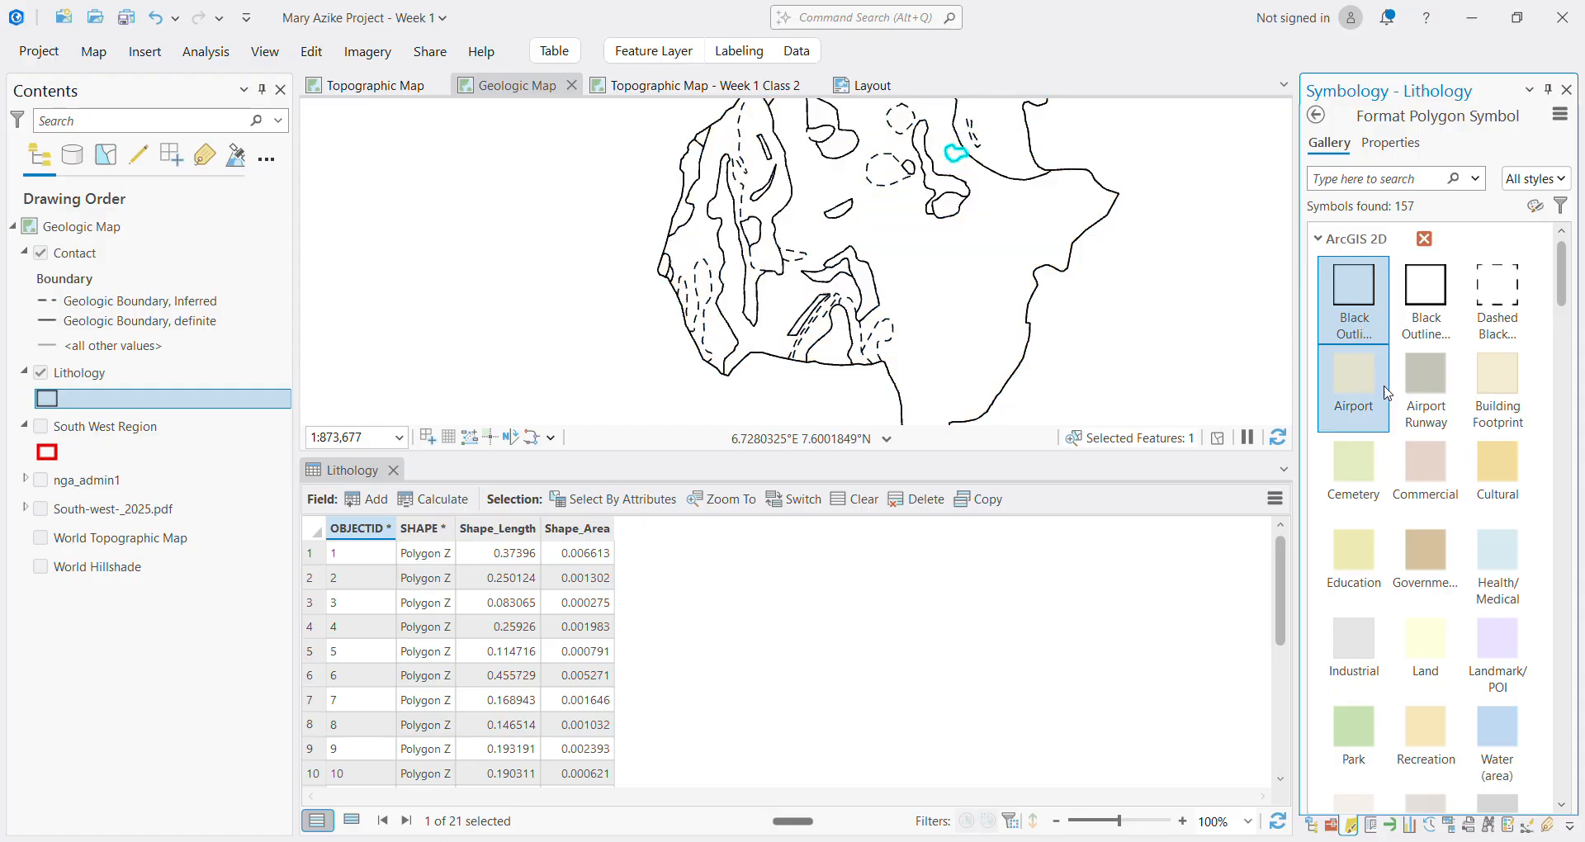
Show the South-west-_2025.pdf layer and select Lithology record 1 to compare its polygon with the rock unit underneath
click(41, 509)
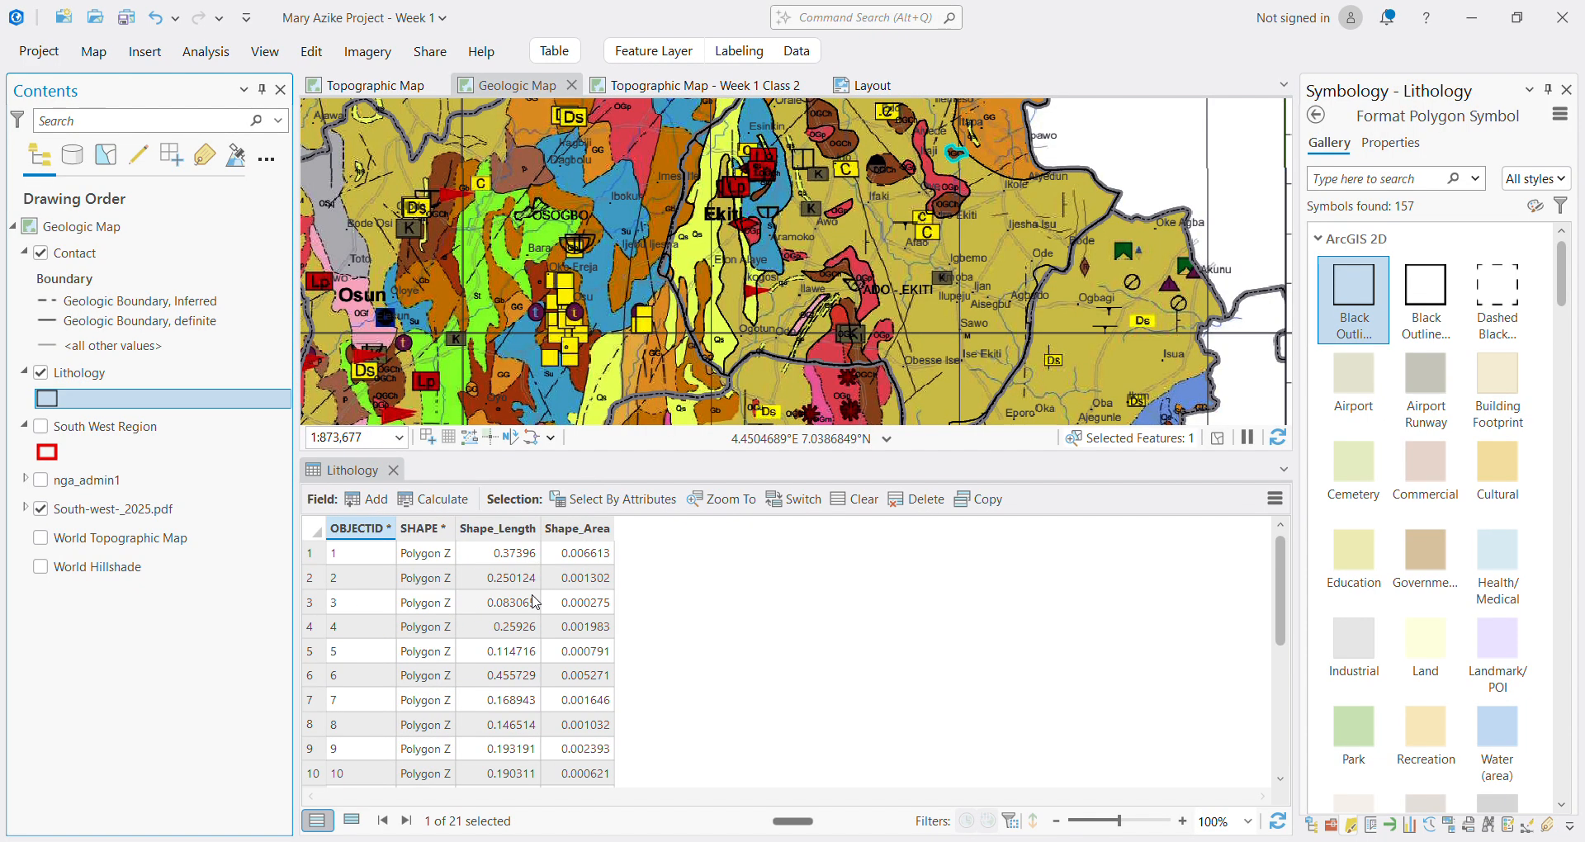
click(312, 560)
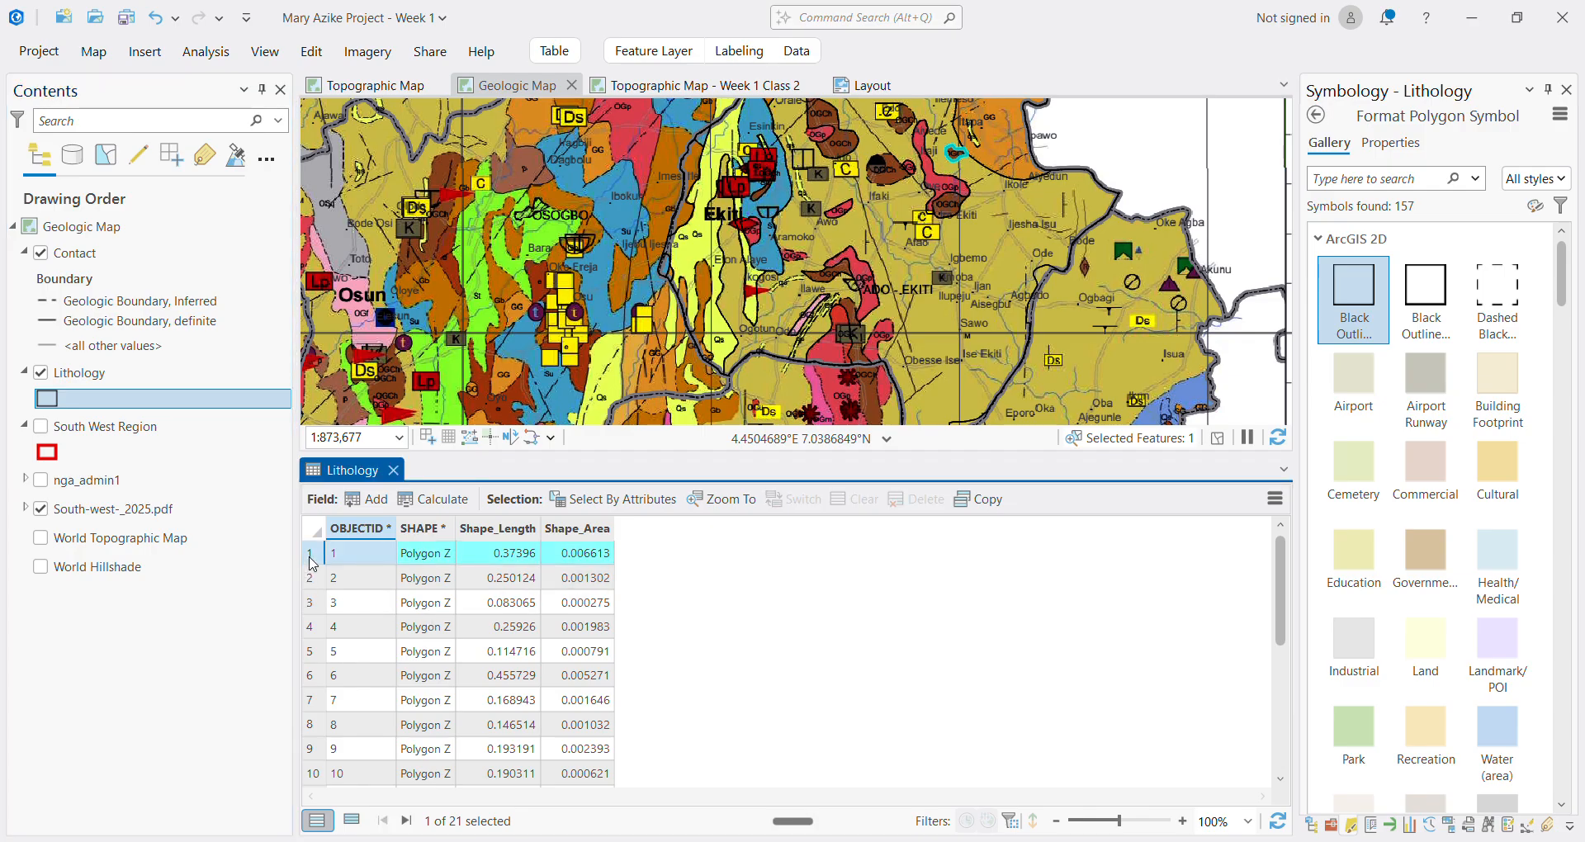
scroll(852, 340, up, 4)
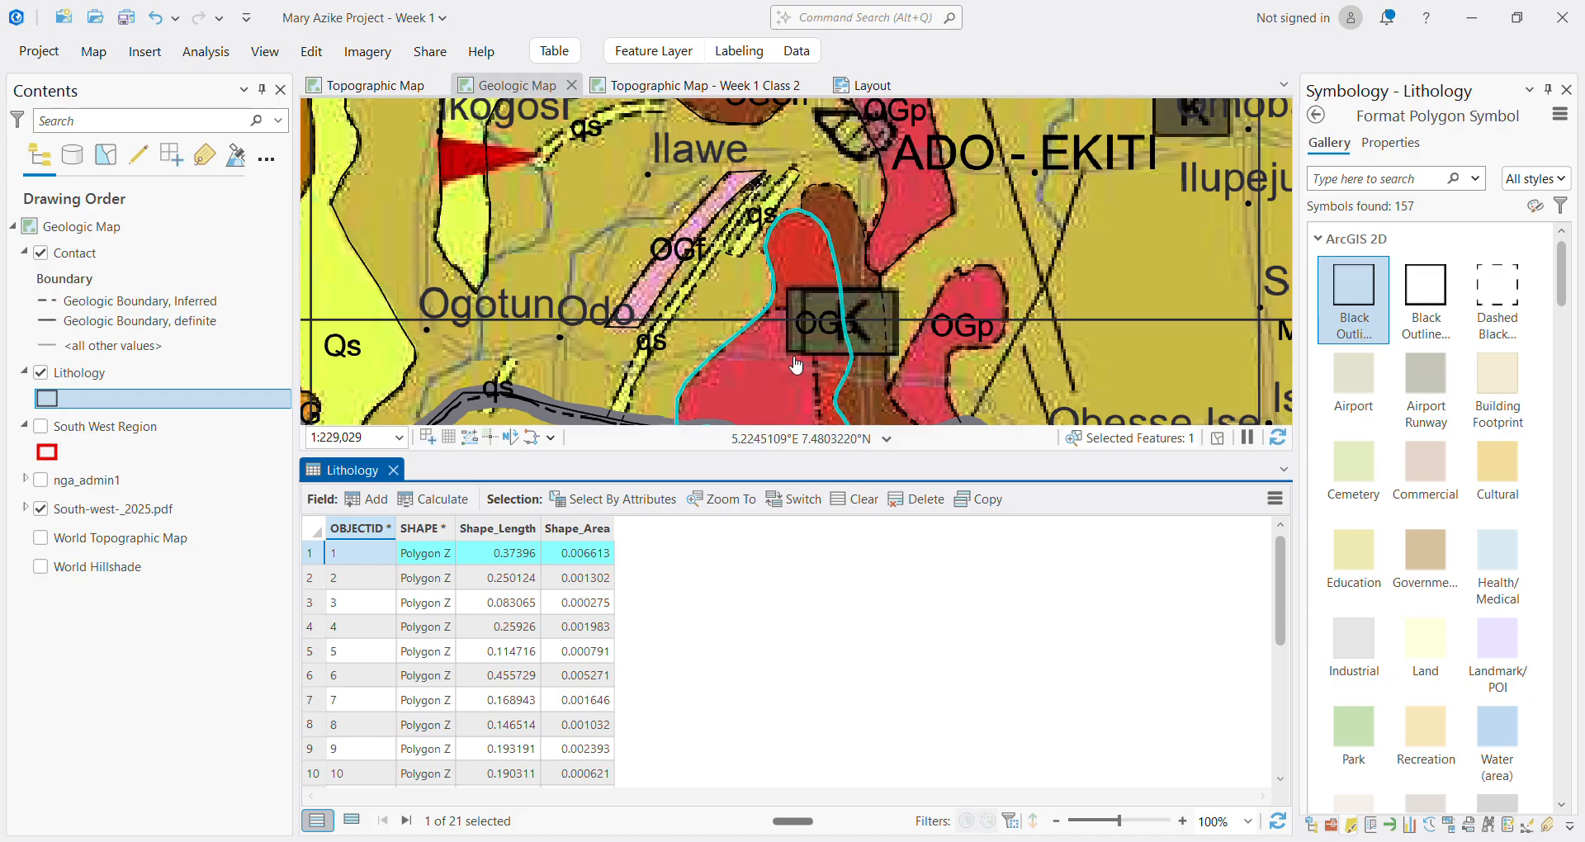
scroll(796, 366, down, 1)
scroll(791, 401, up, 1)
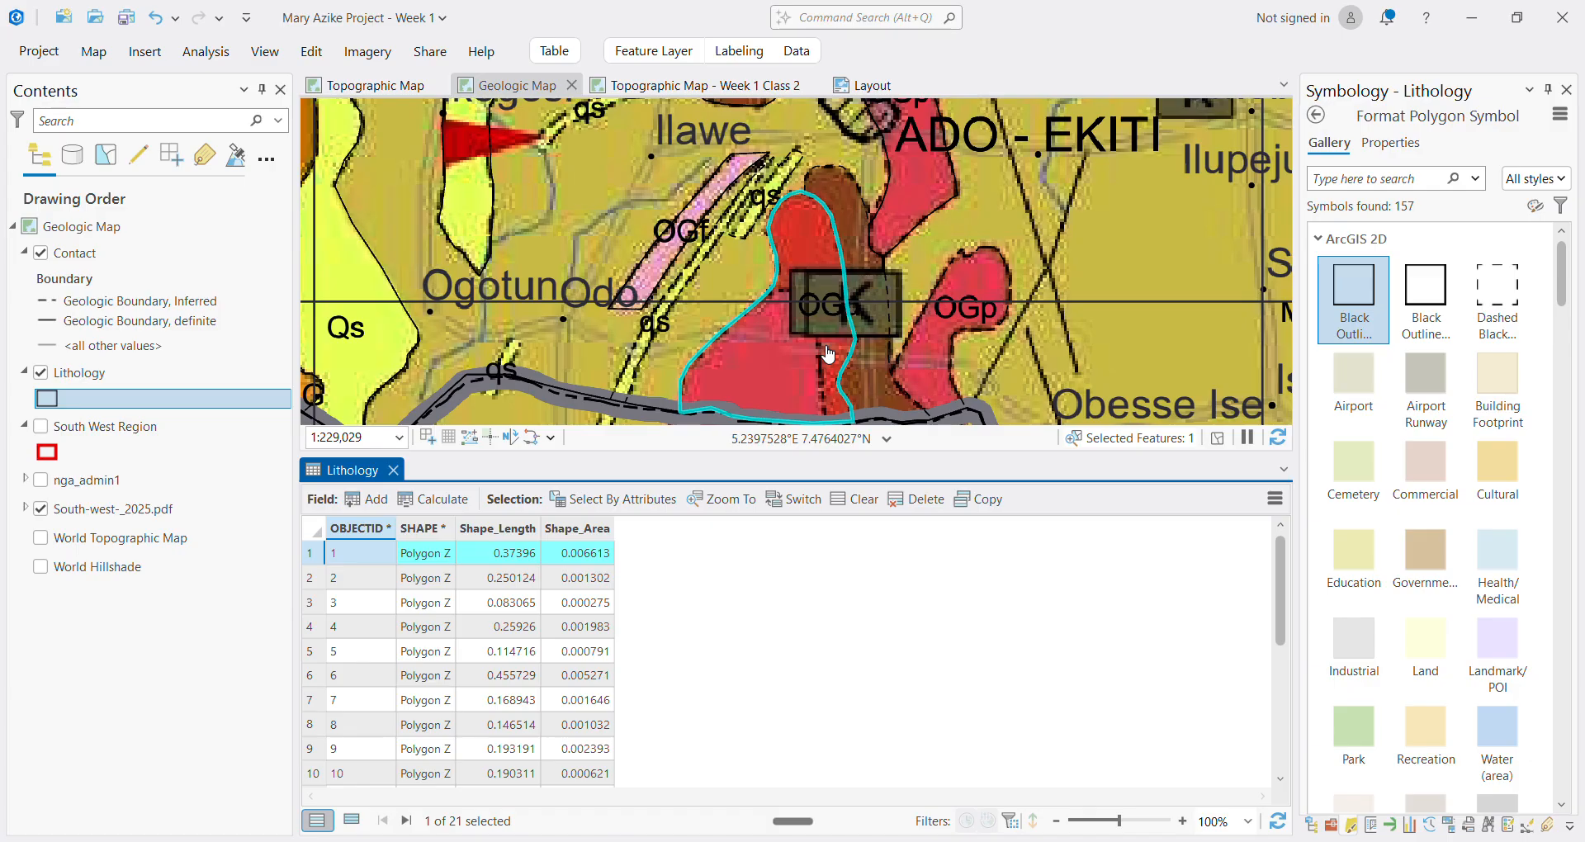
Add a new field named Unit_Id to the Lithology layer with the Text data type
click(376, 500)
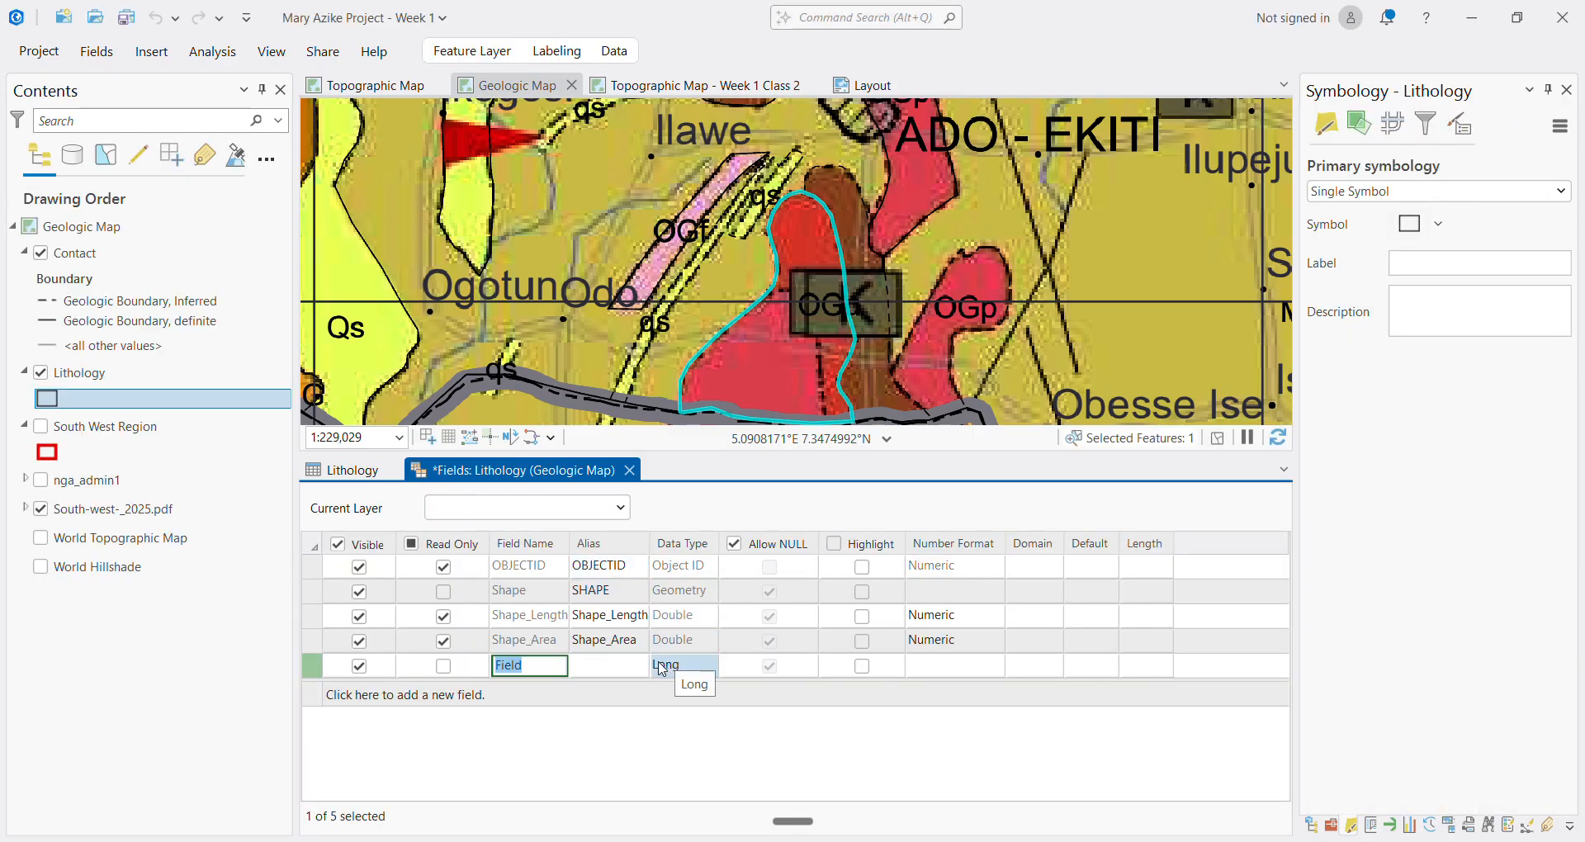
text(Unit_Id)
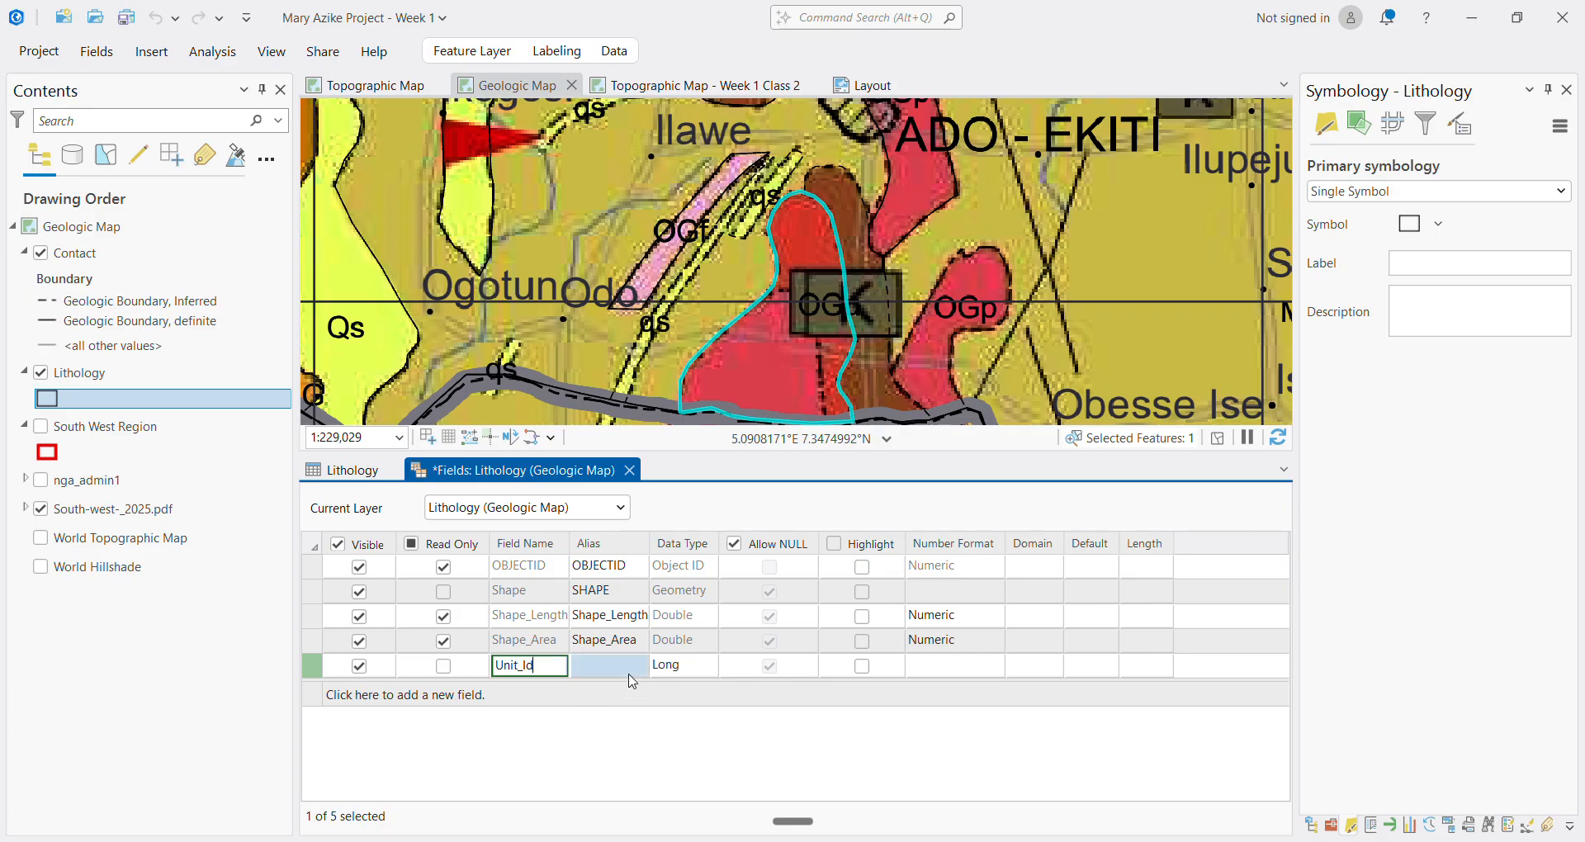
click(670, 673)
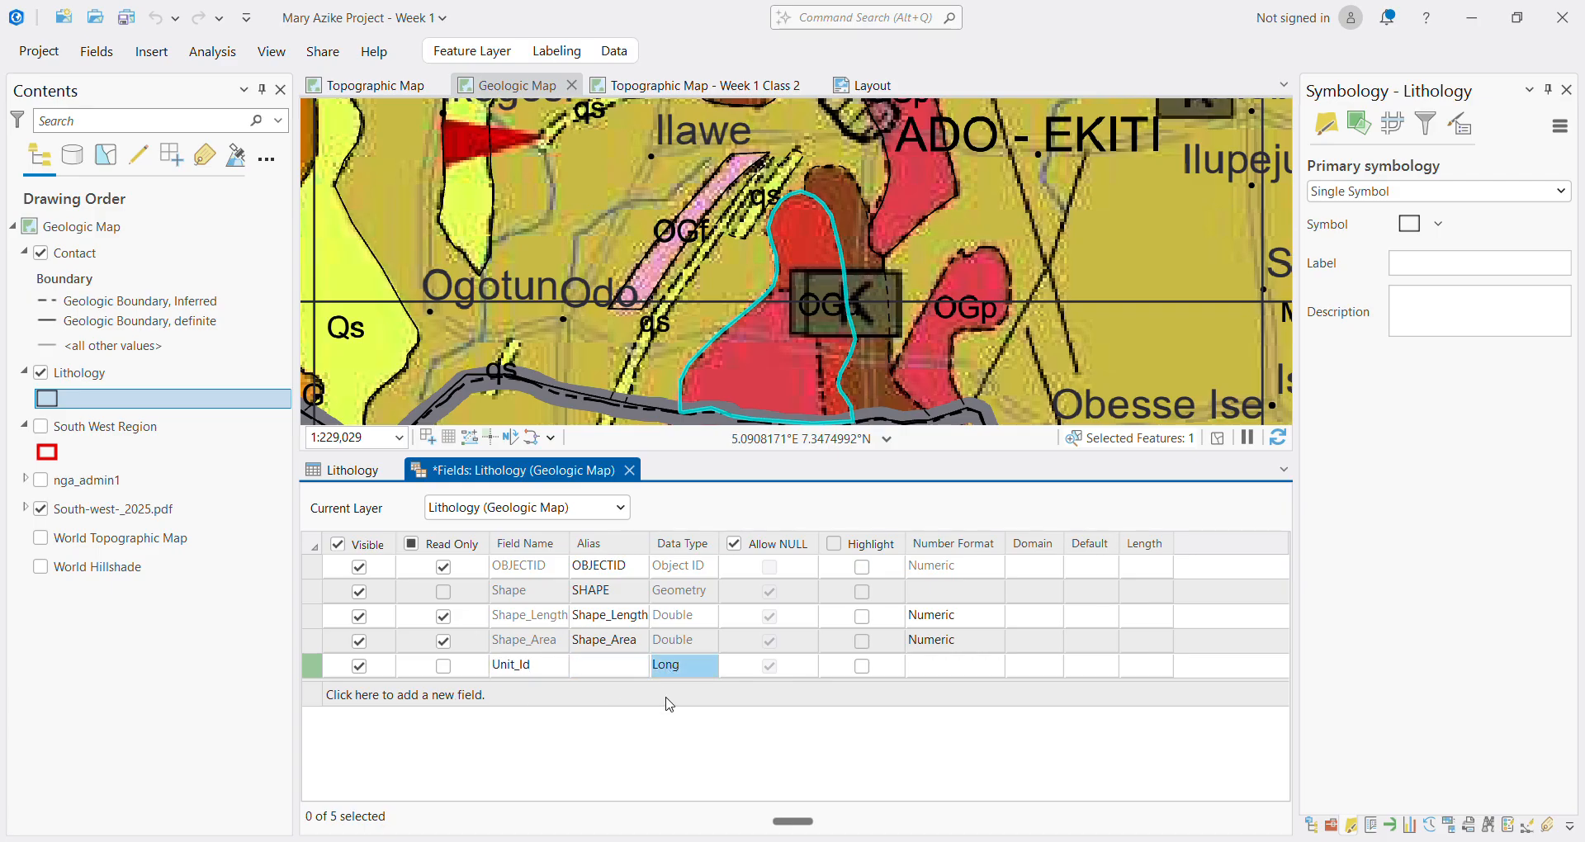
click(676, 674)
click(678, 673)
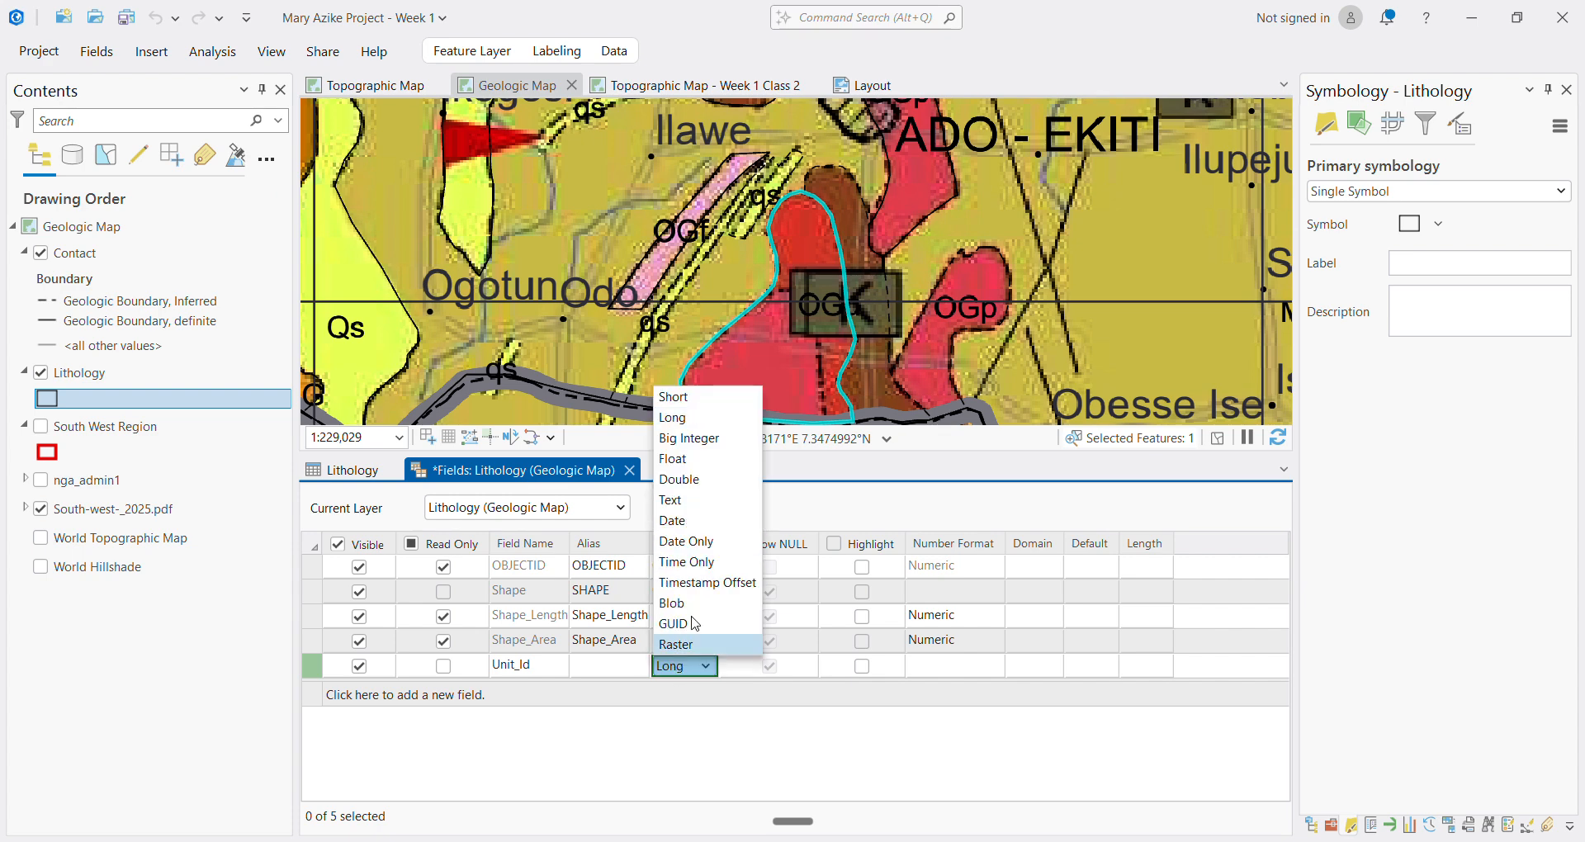
click(686, 500)
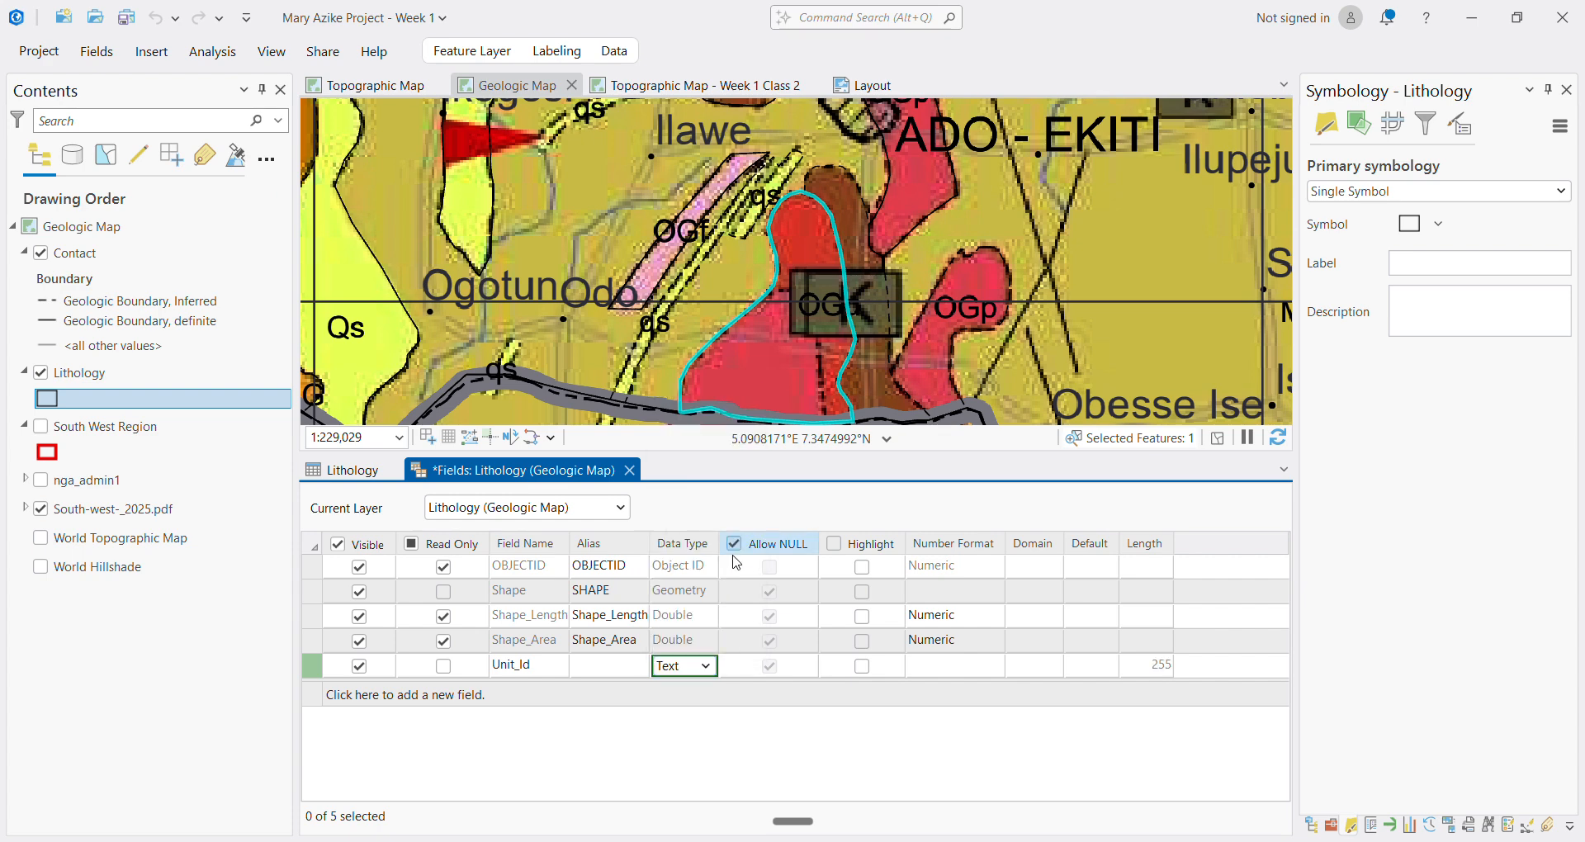
Add a second field named Unit_desc to the Lithology layer with the Text data type
click(432, 696)
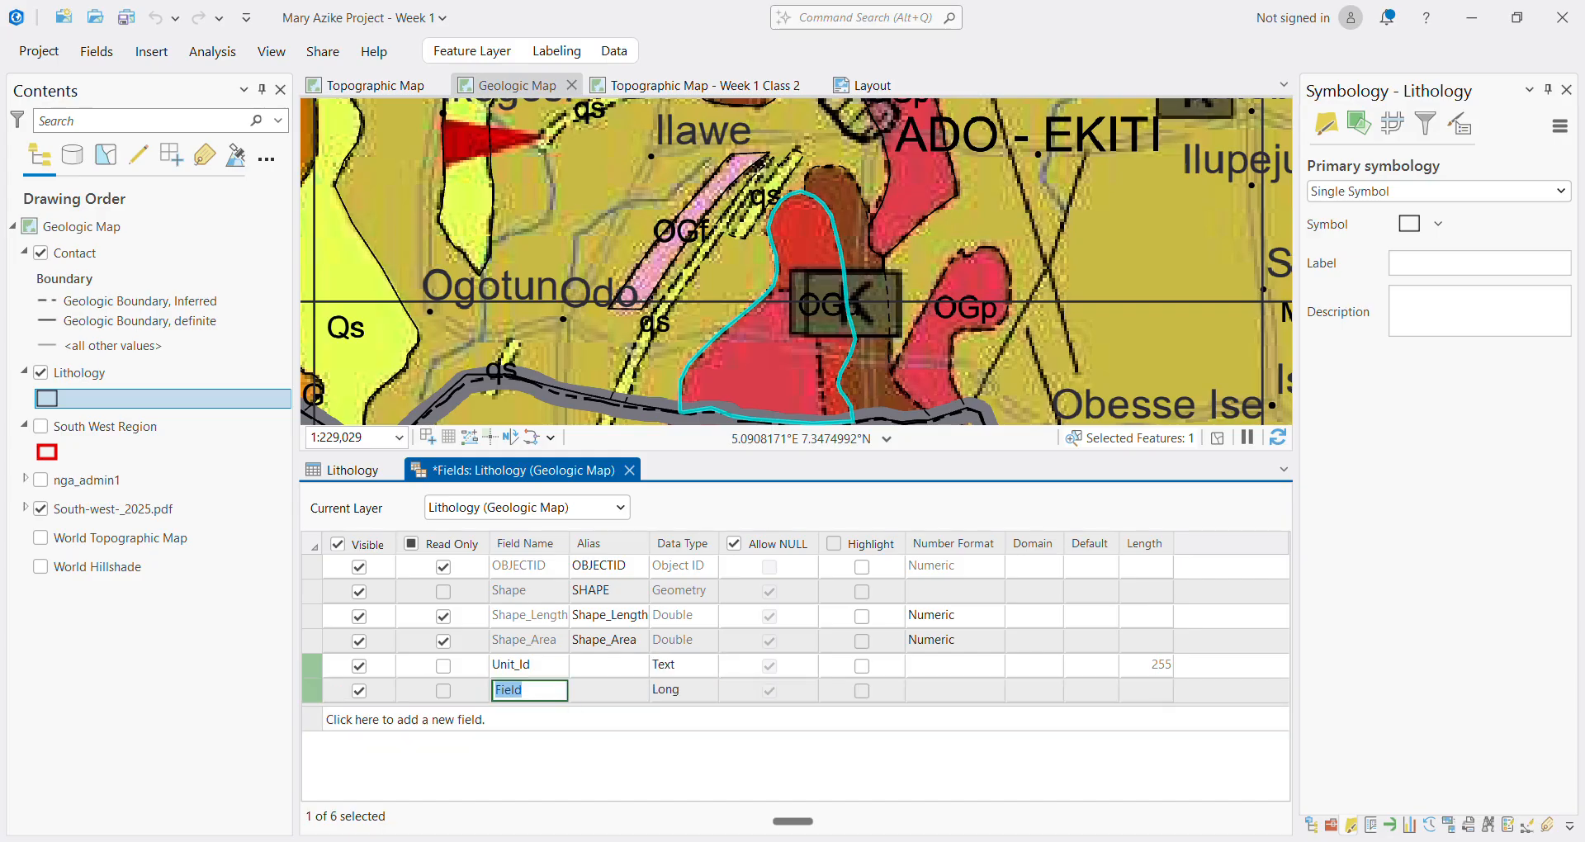
text(Unit_desc)
click(676, 694)
click(680, 702)
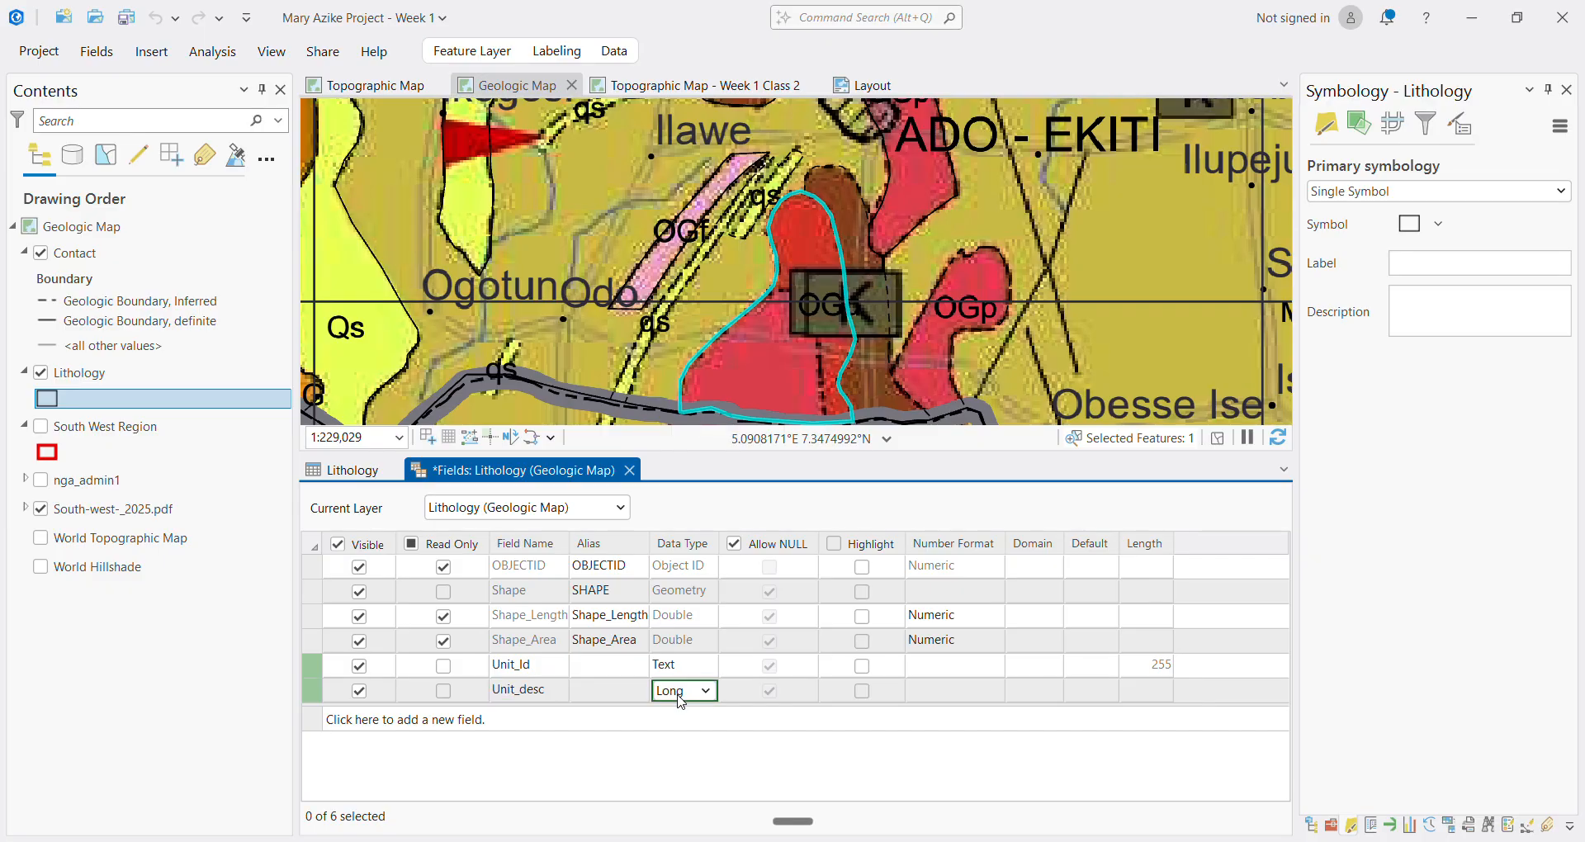
click(682, 694)
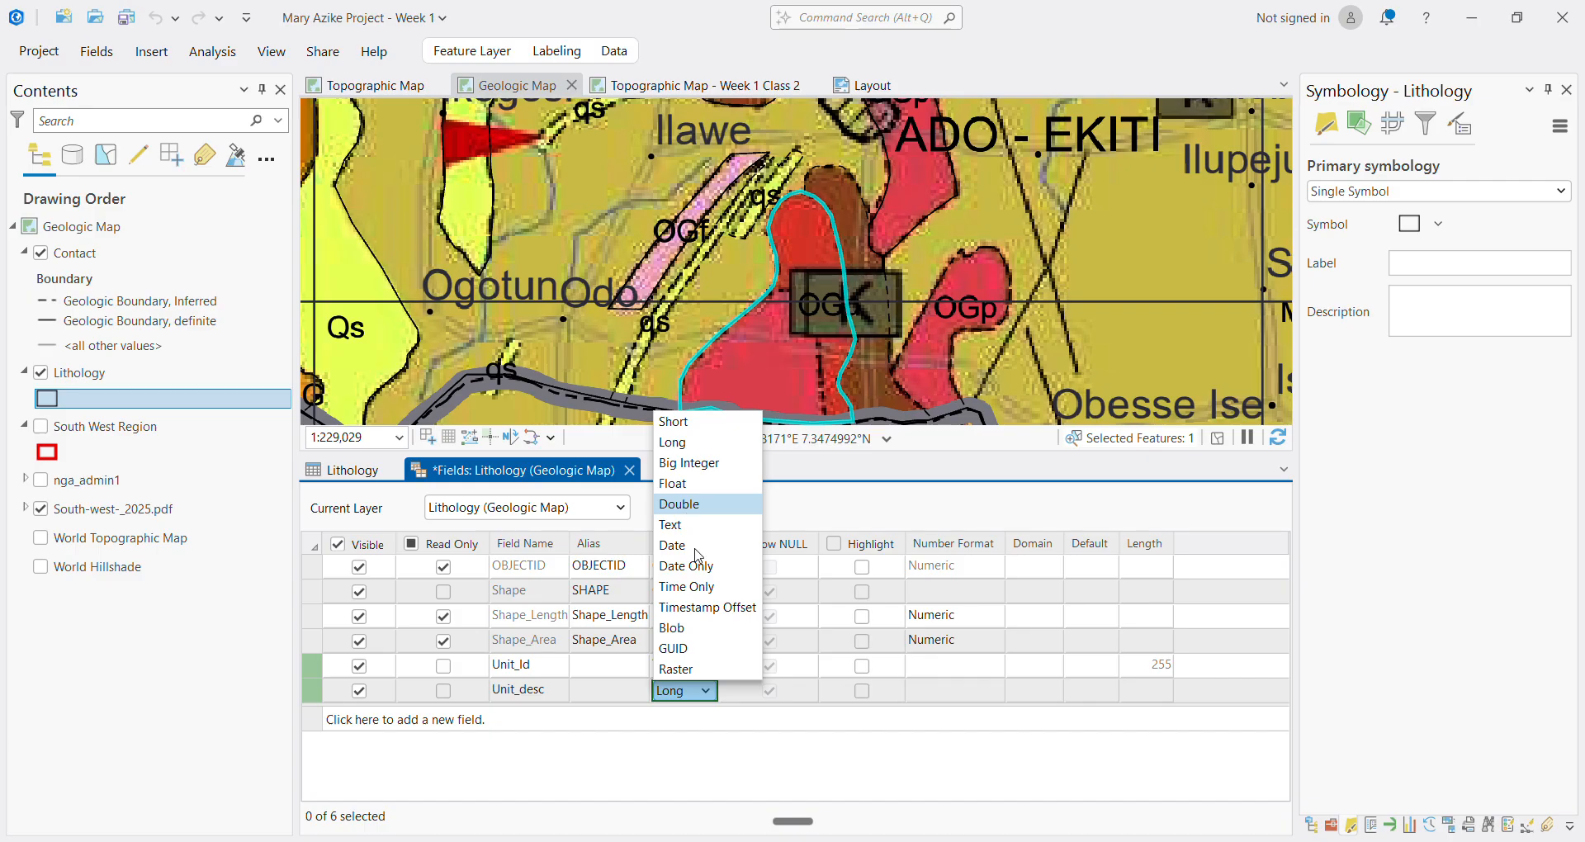
click(677, 528)
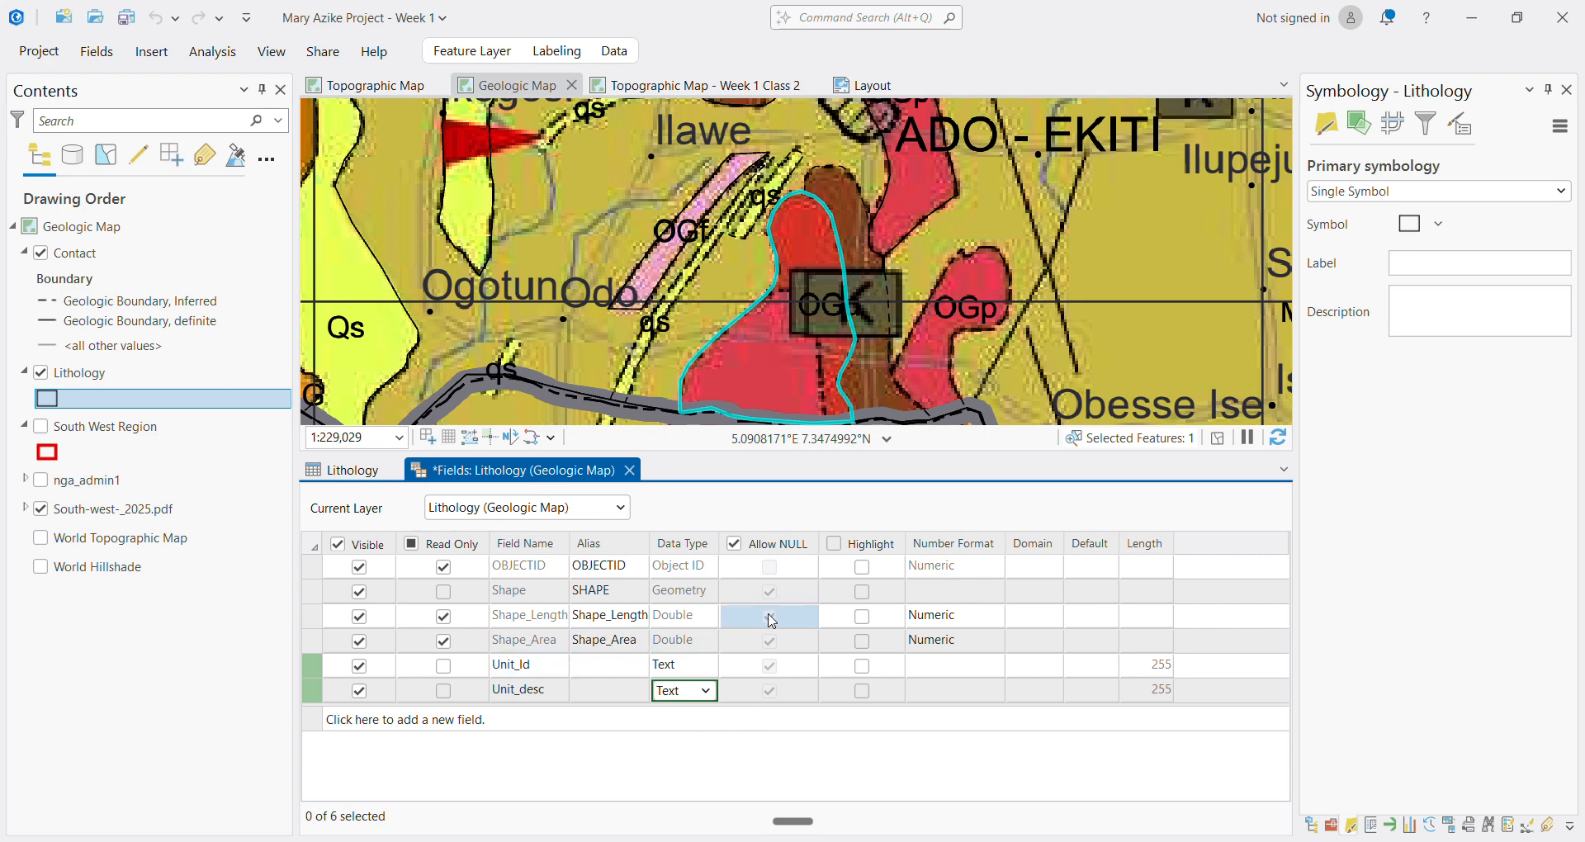
Try marking Unit_desc and Unit_Id as read-only, checking the Lithology attribute table for the new fields
click(357, 471)
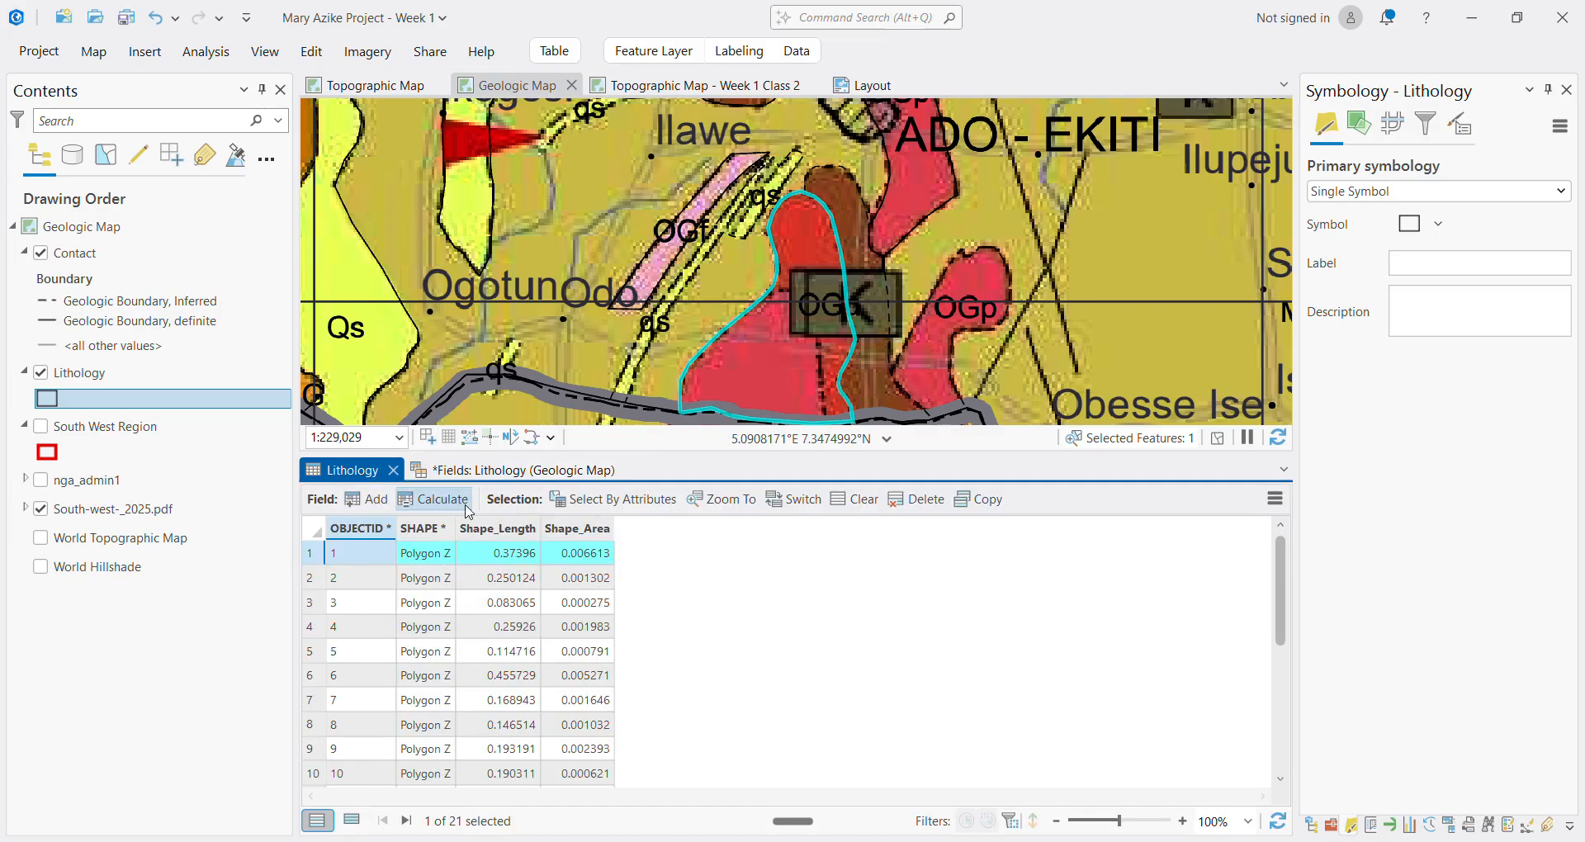
click(468, 472)
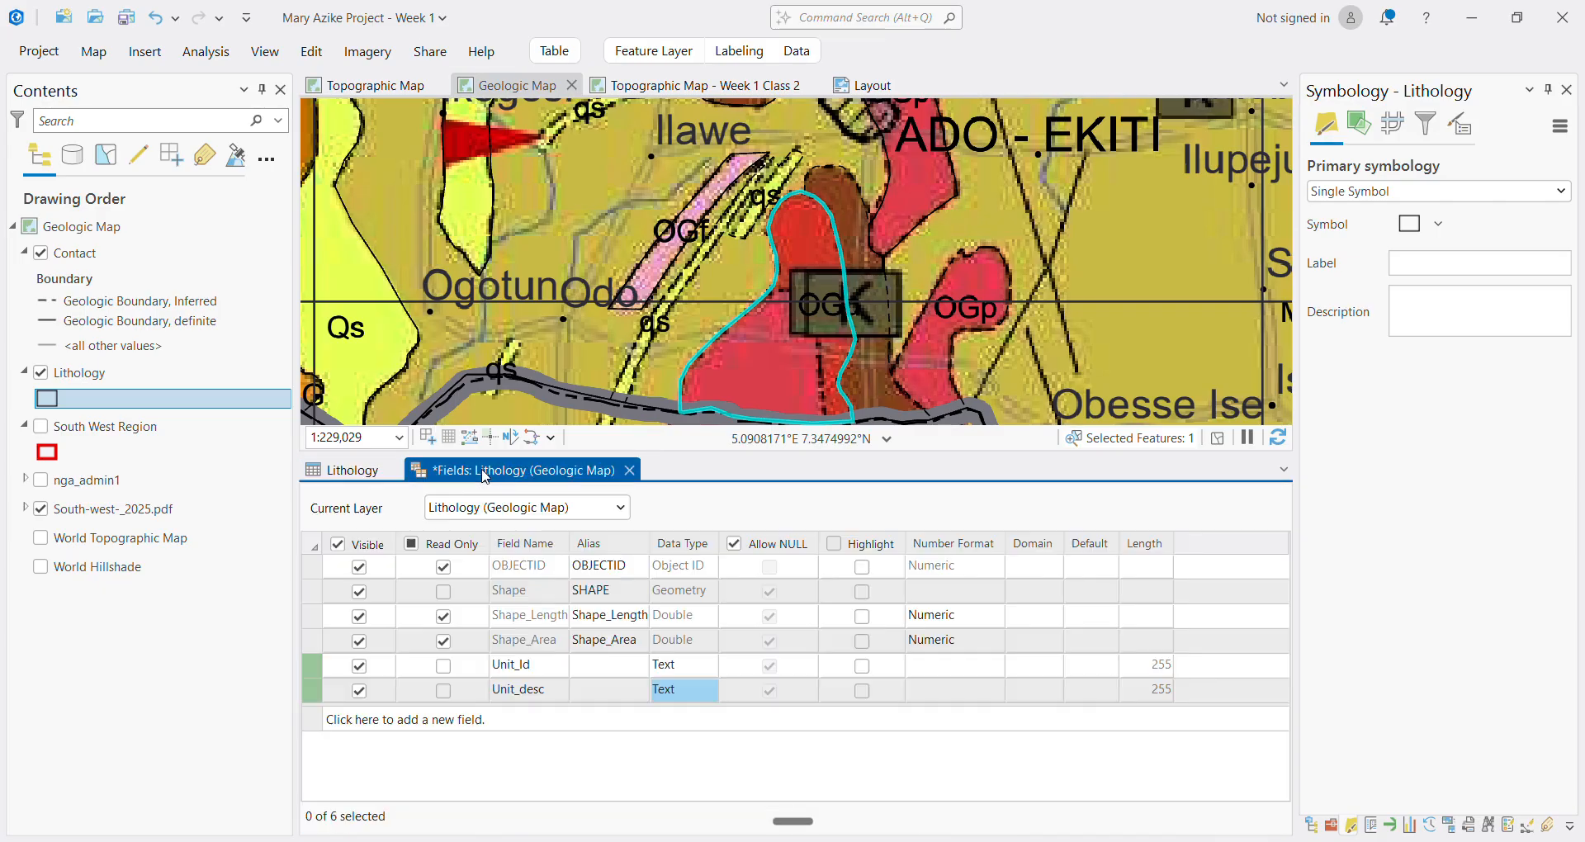
click(443, 690)
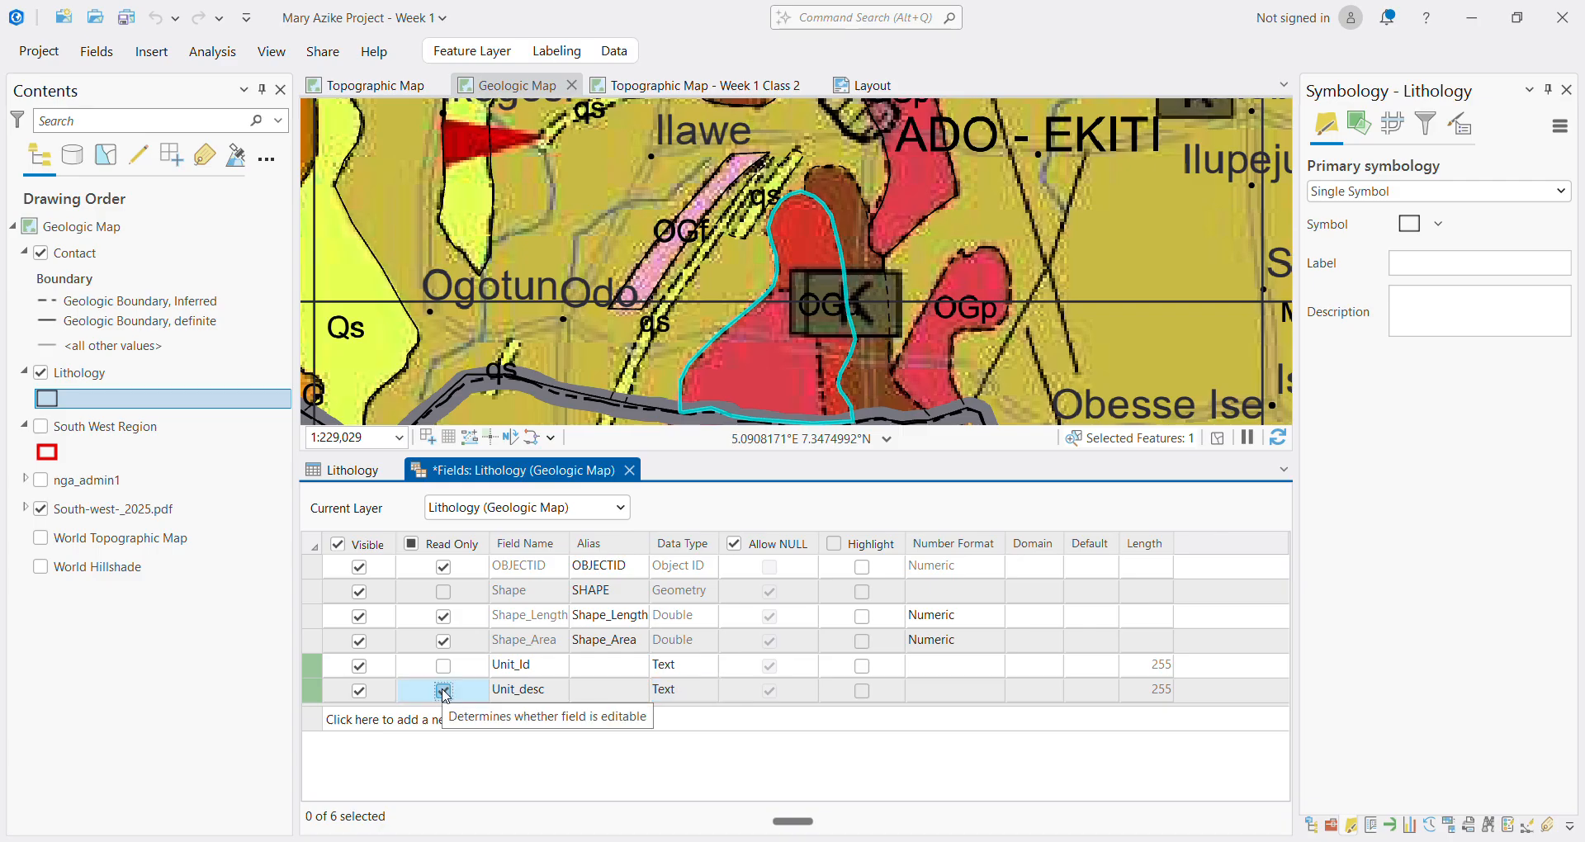
click(443, 667)
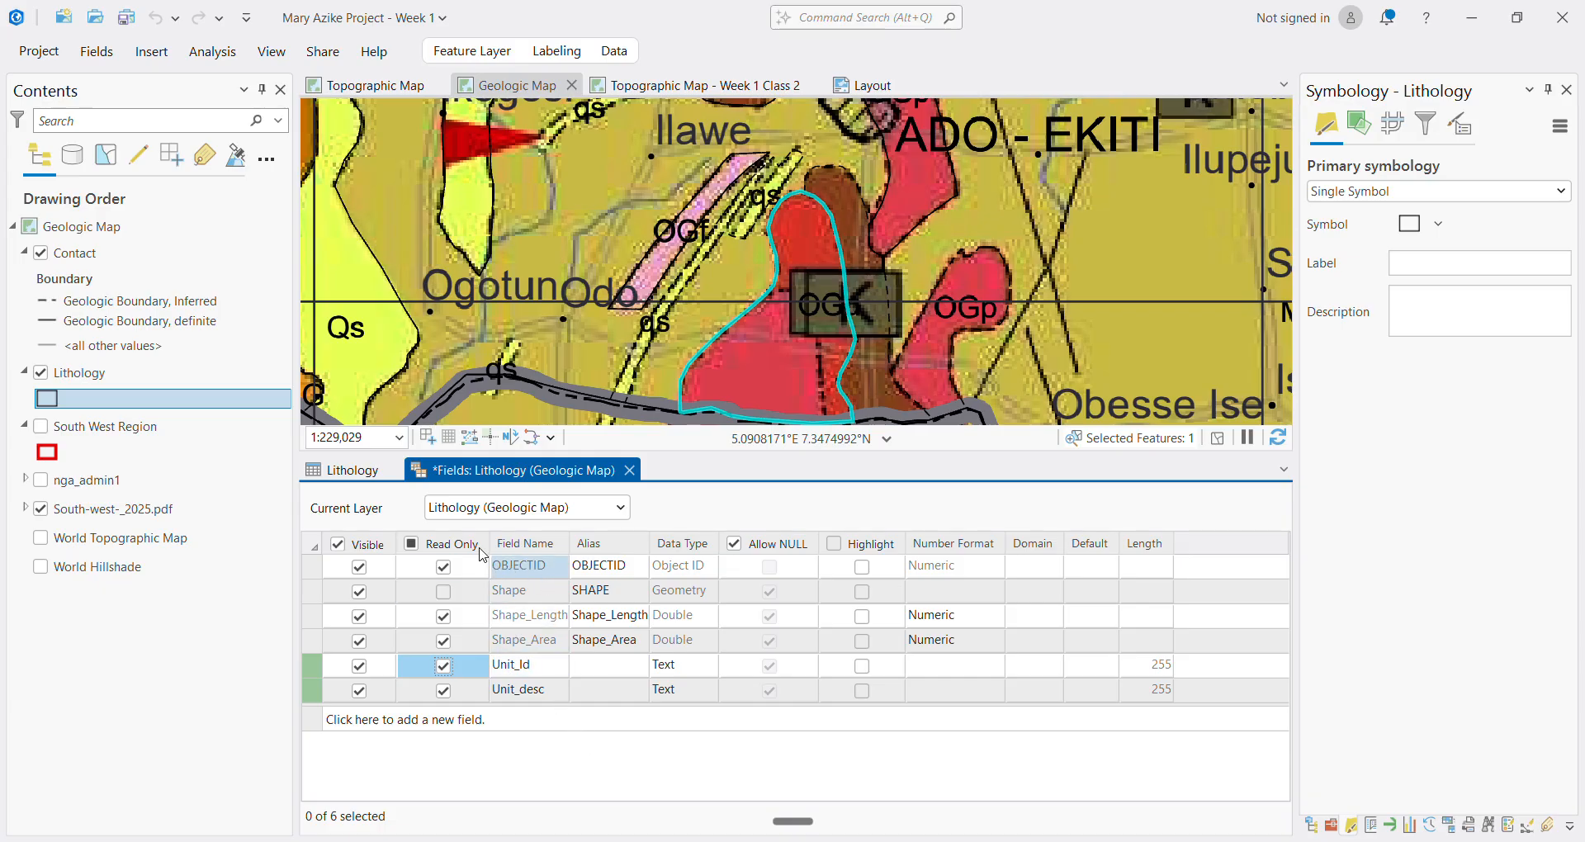
click(504, 515)
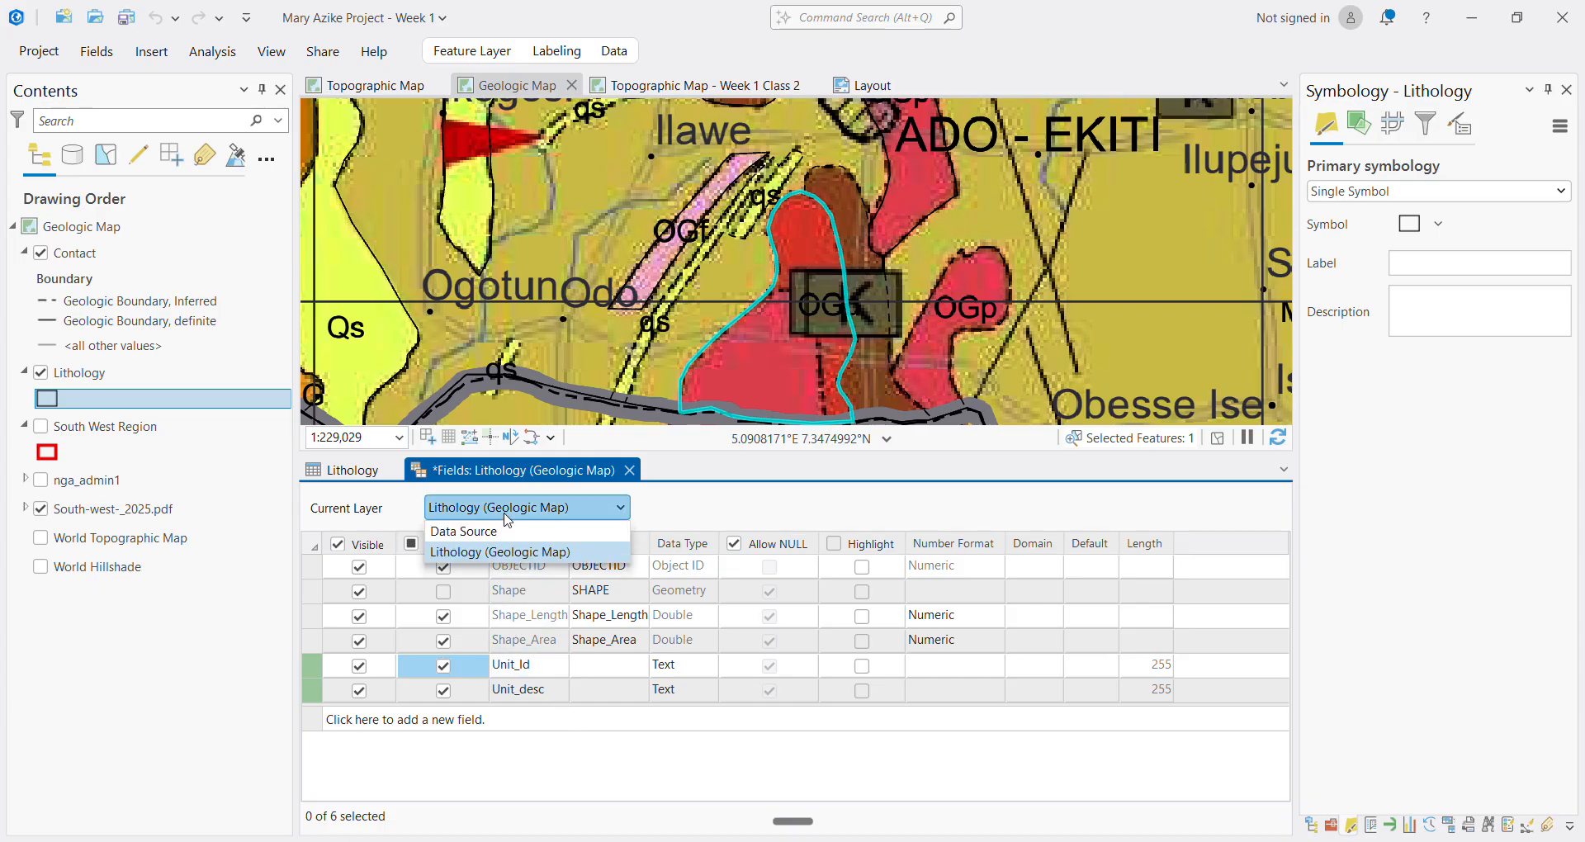
click(508, 518)
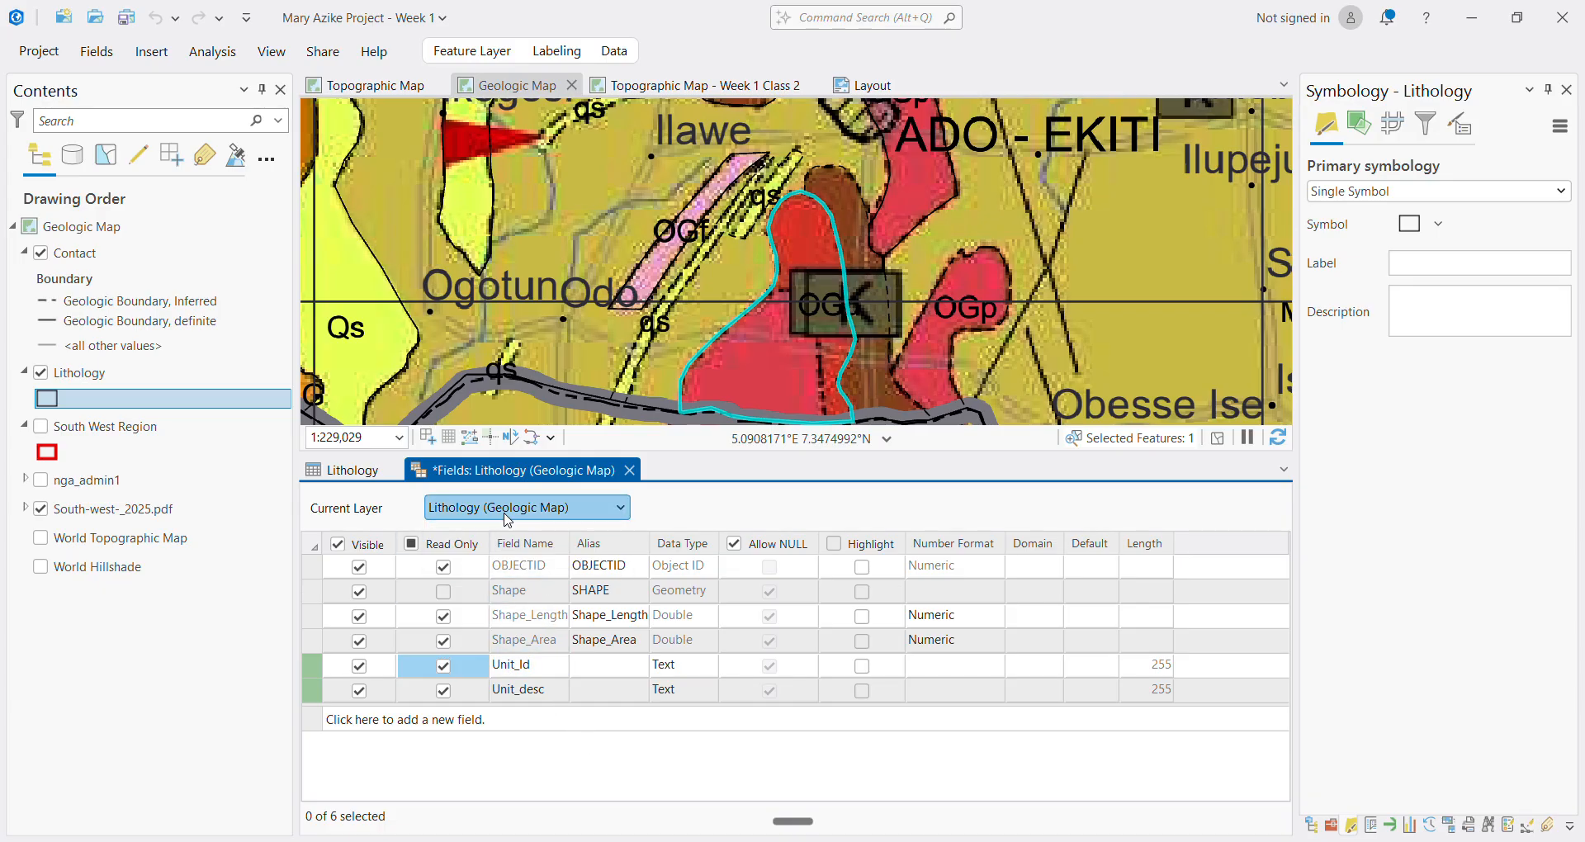
click(371, 476)
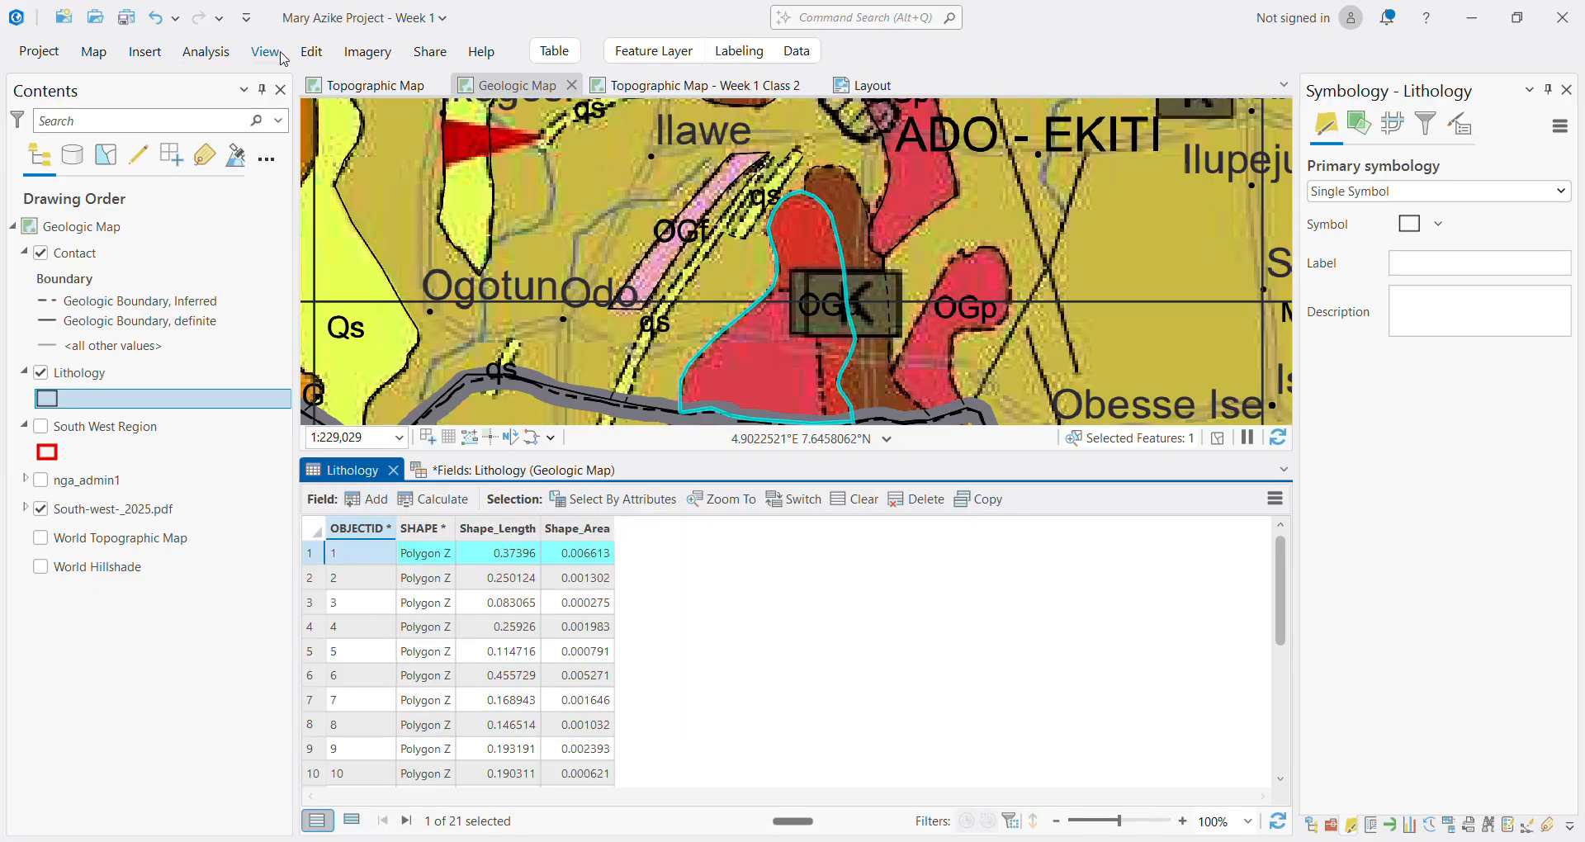
Select the Lithology layer and open the Create Features templates
click(311, 53)
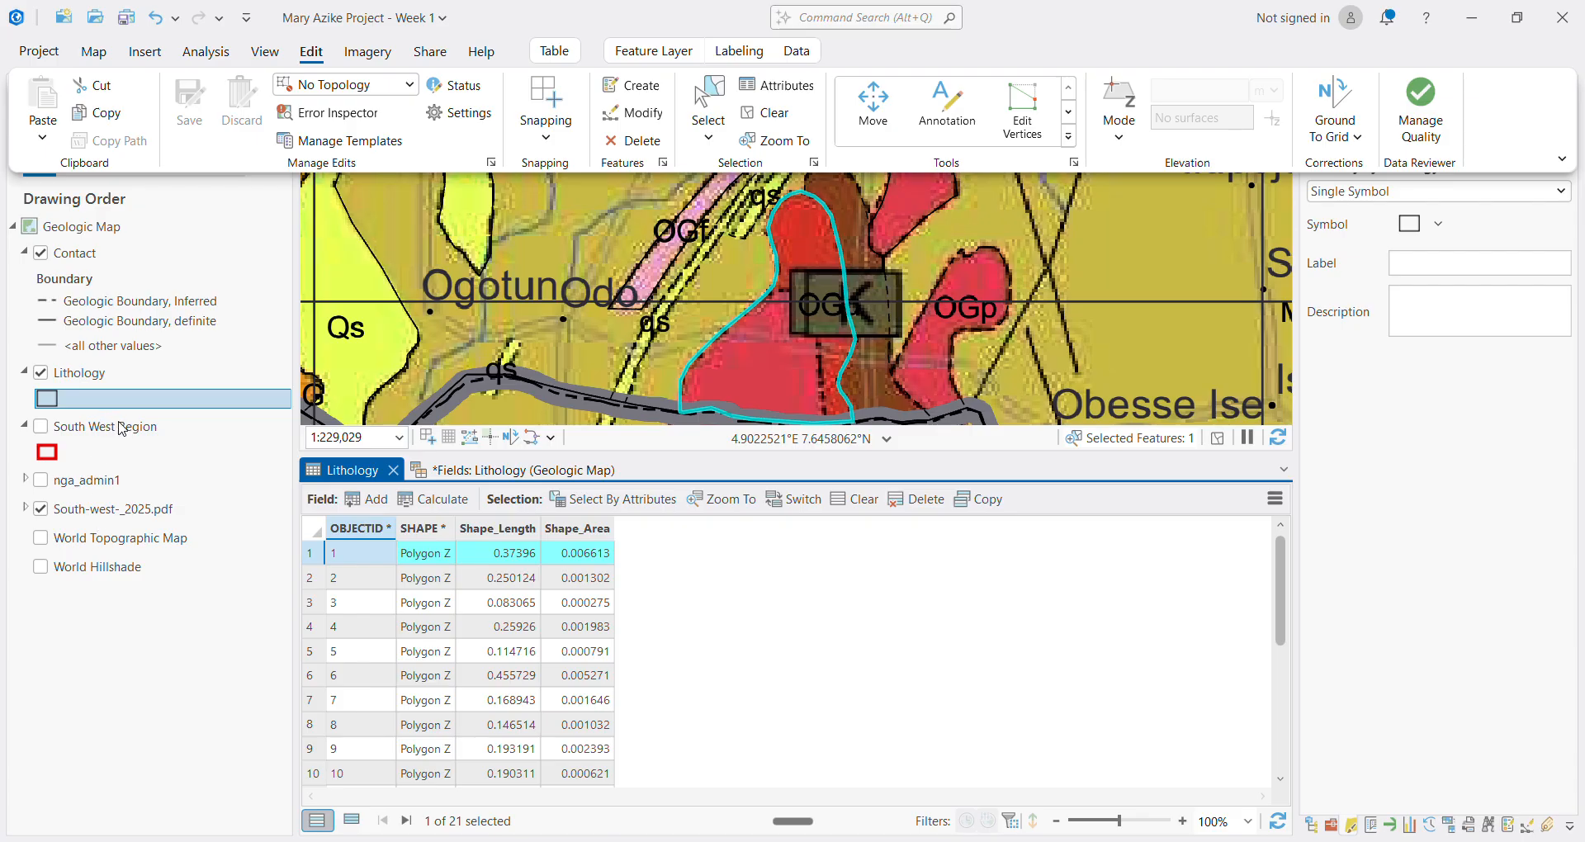
click(95, 380)
click(95, 379)
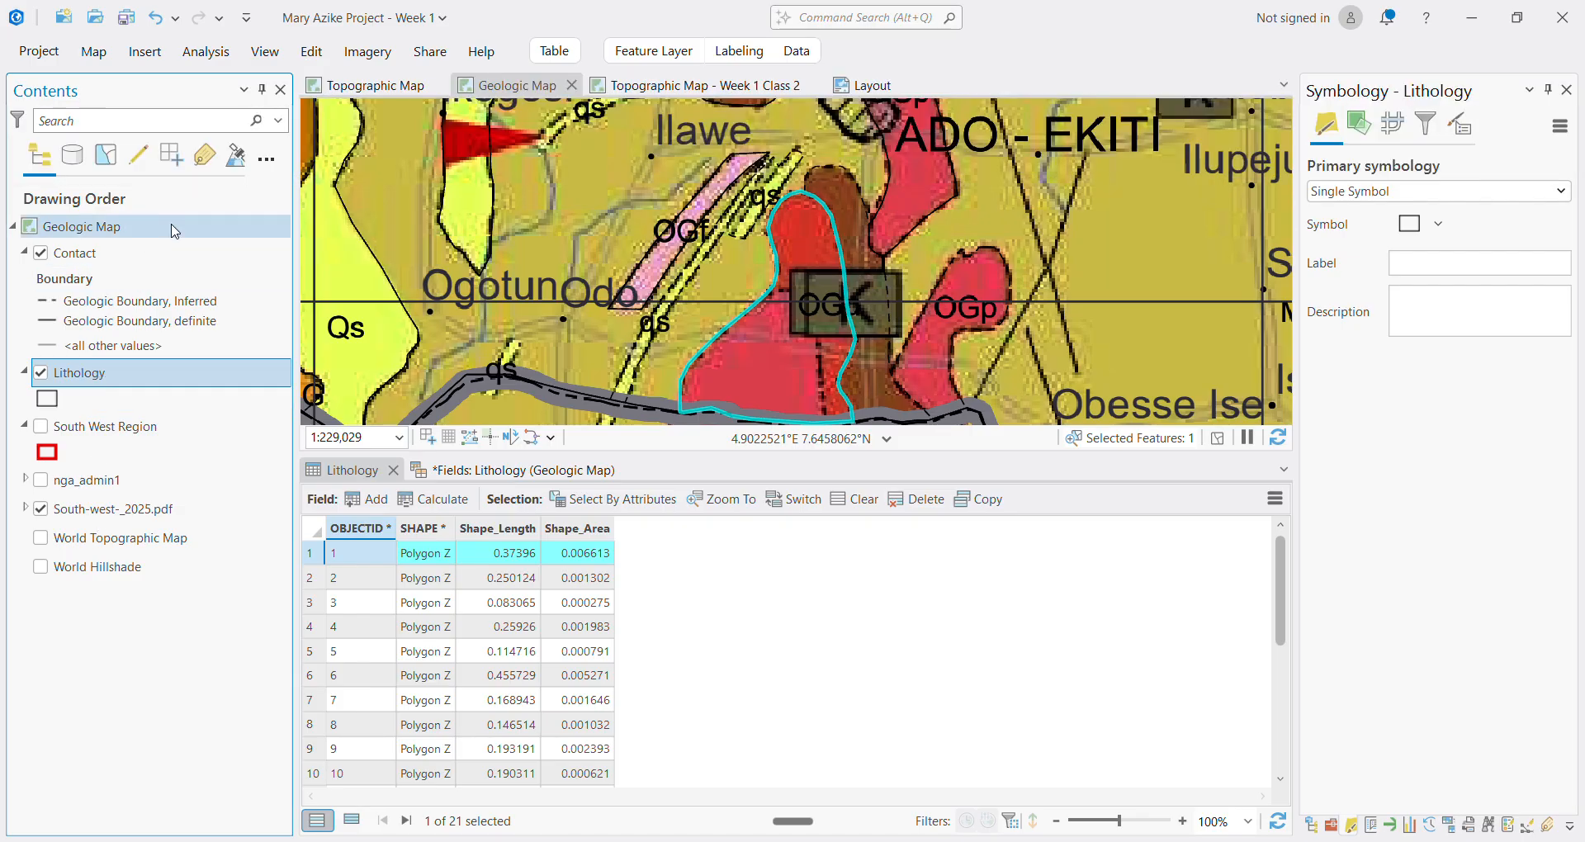
click(89, 386)
click(309, 52)
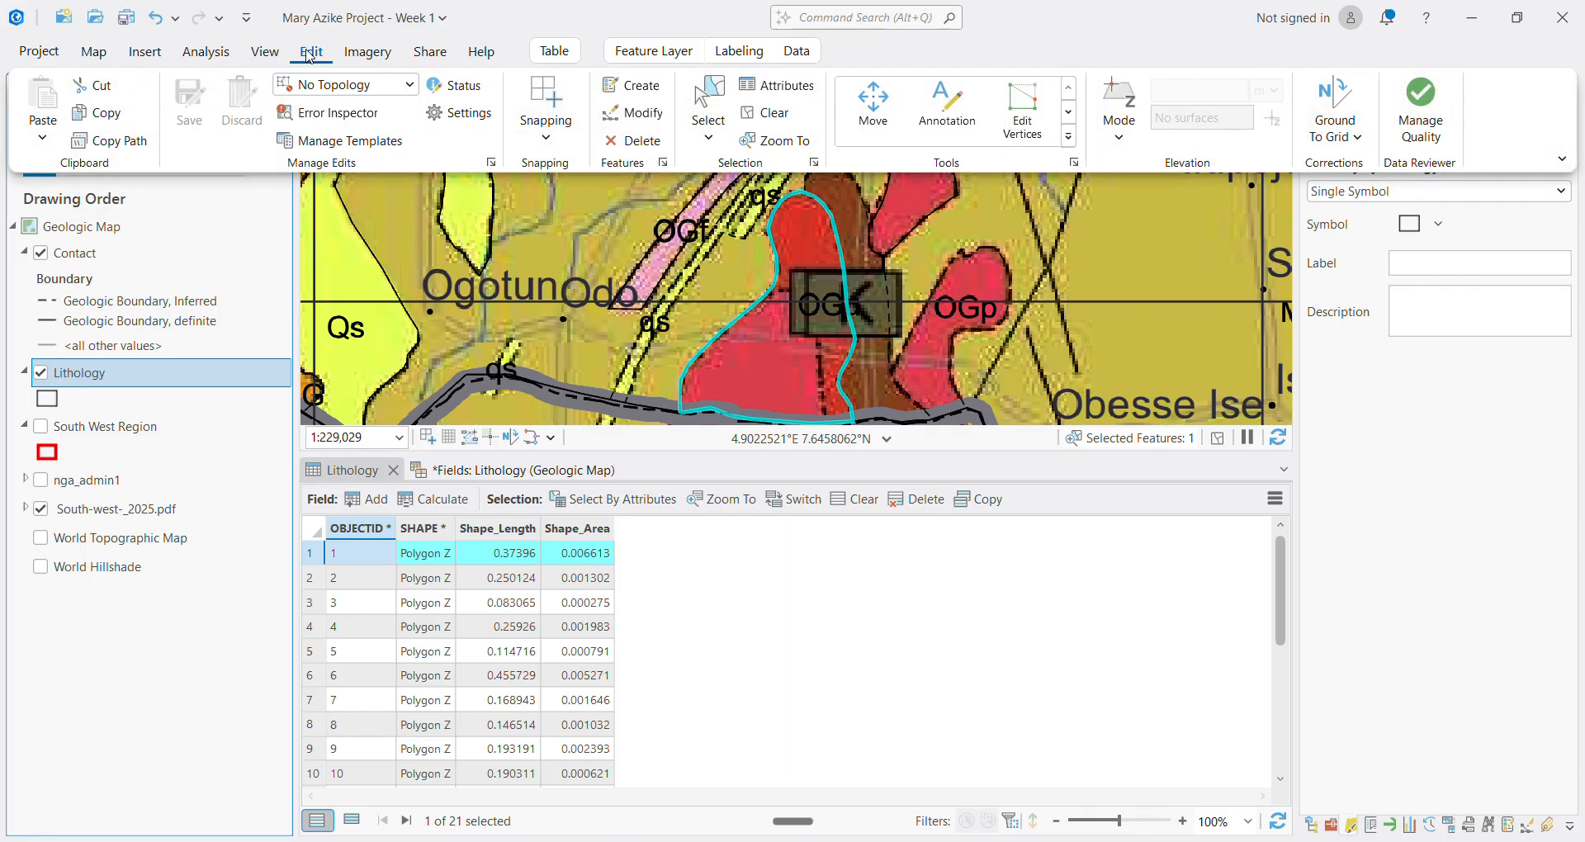
click(634, 93)
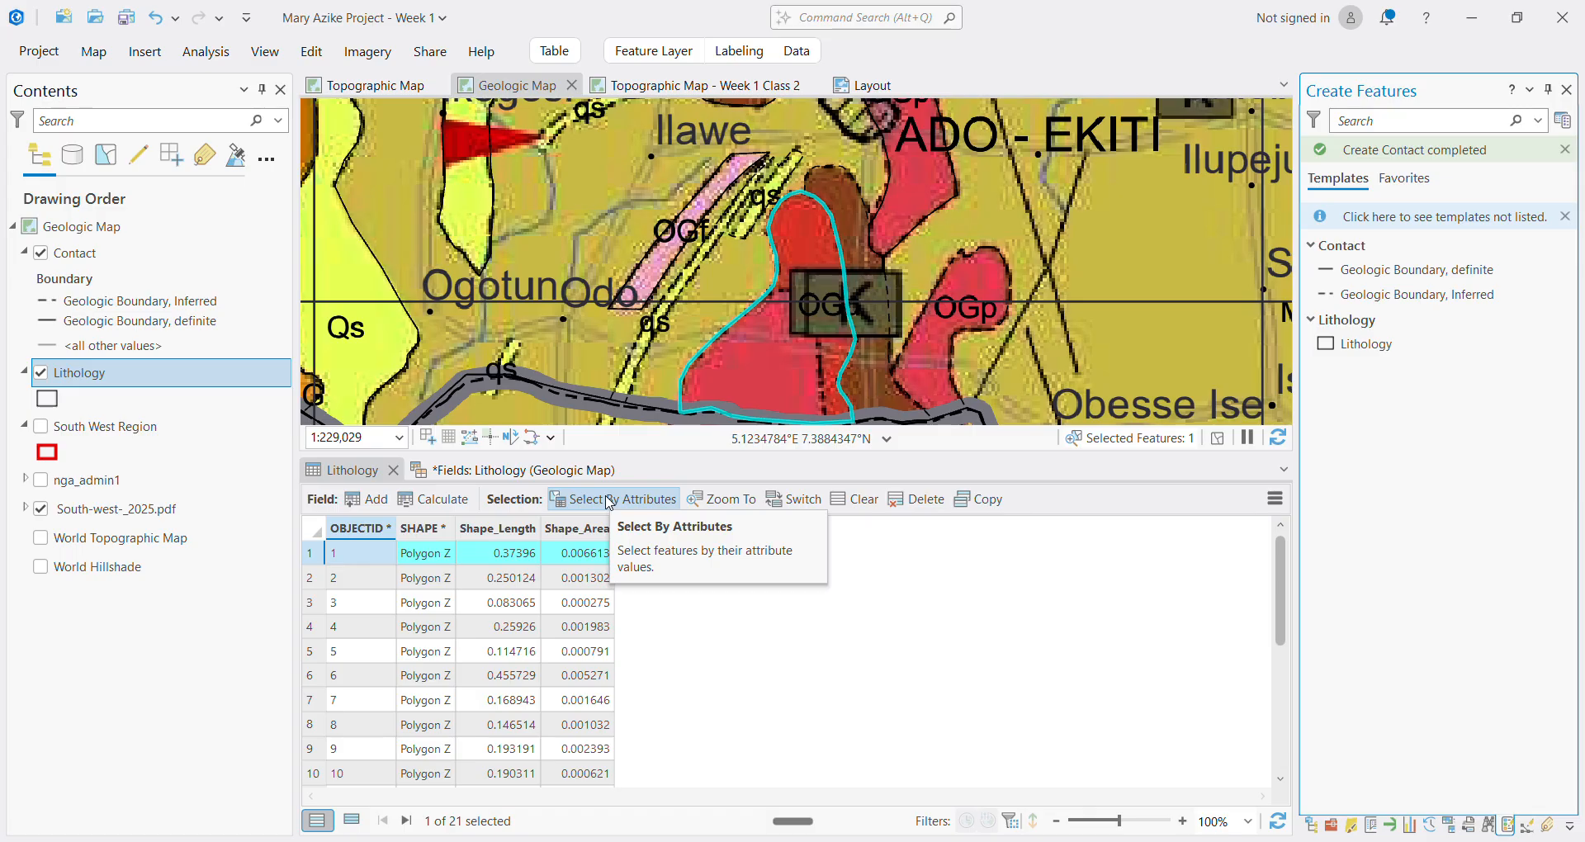
Clear the read-only setting of the Unit_Id and Unit_desc fields
click(520, 472)
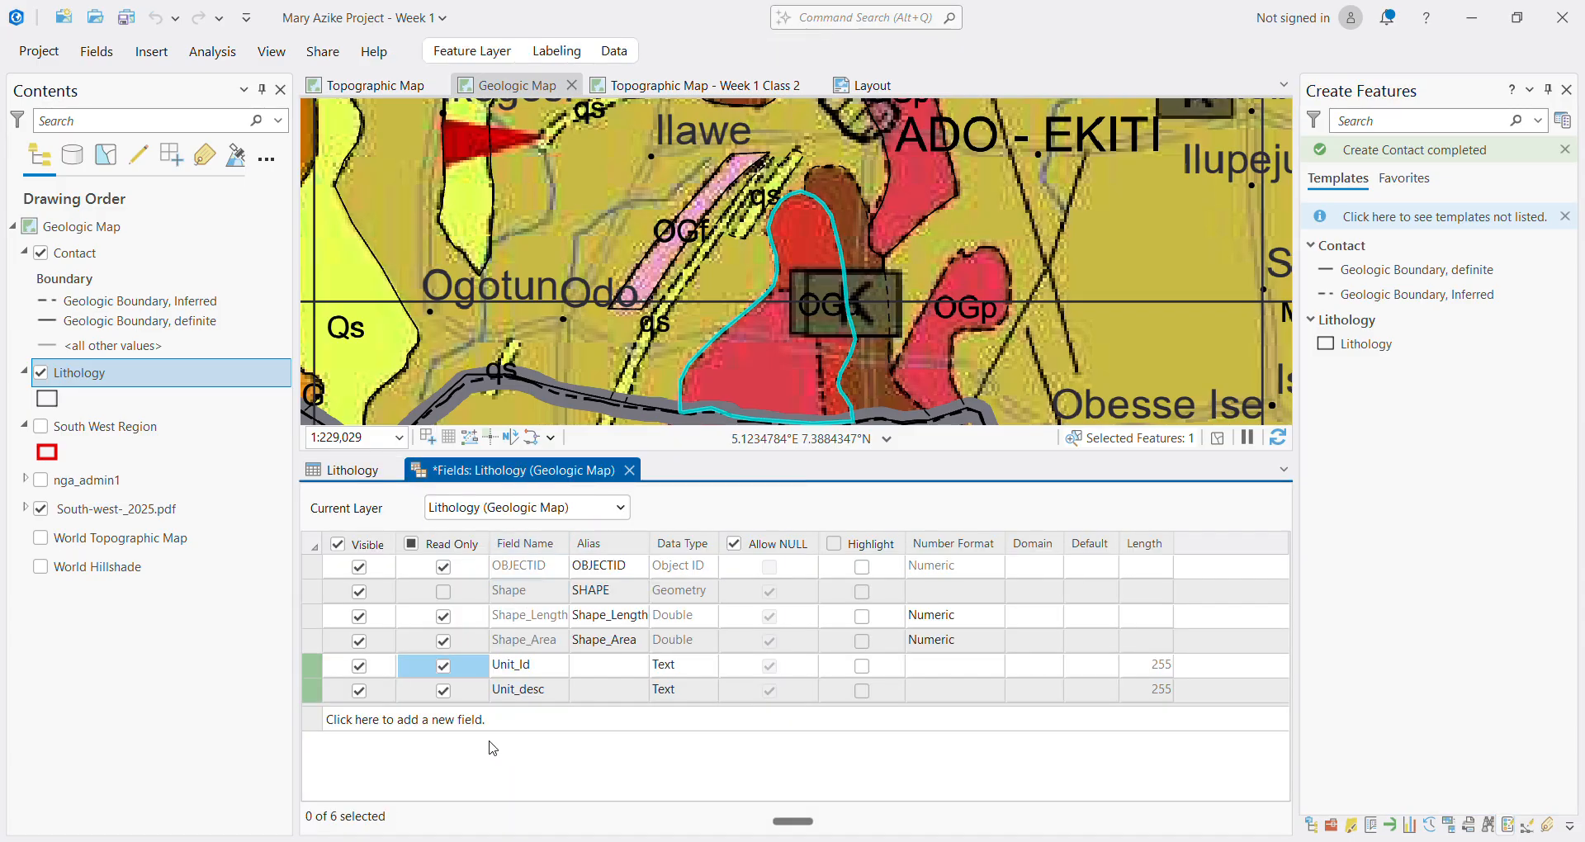
click(308, 677)
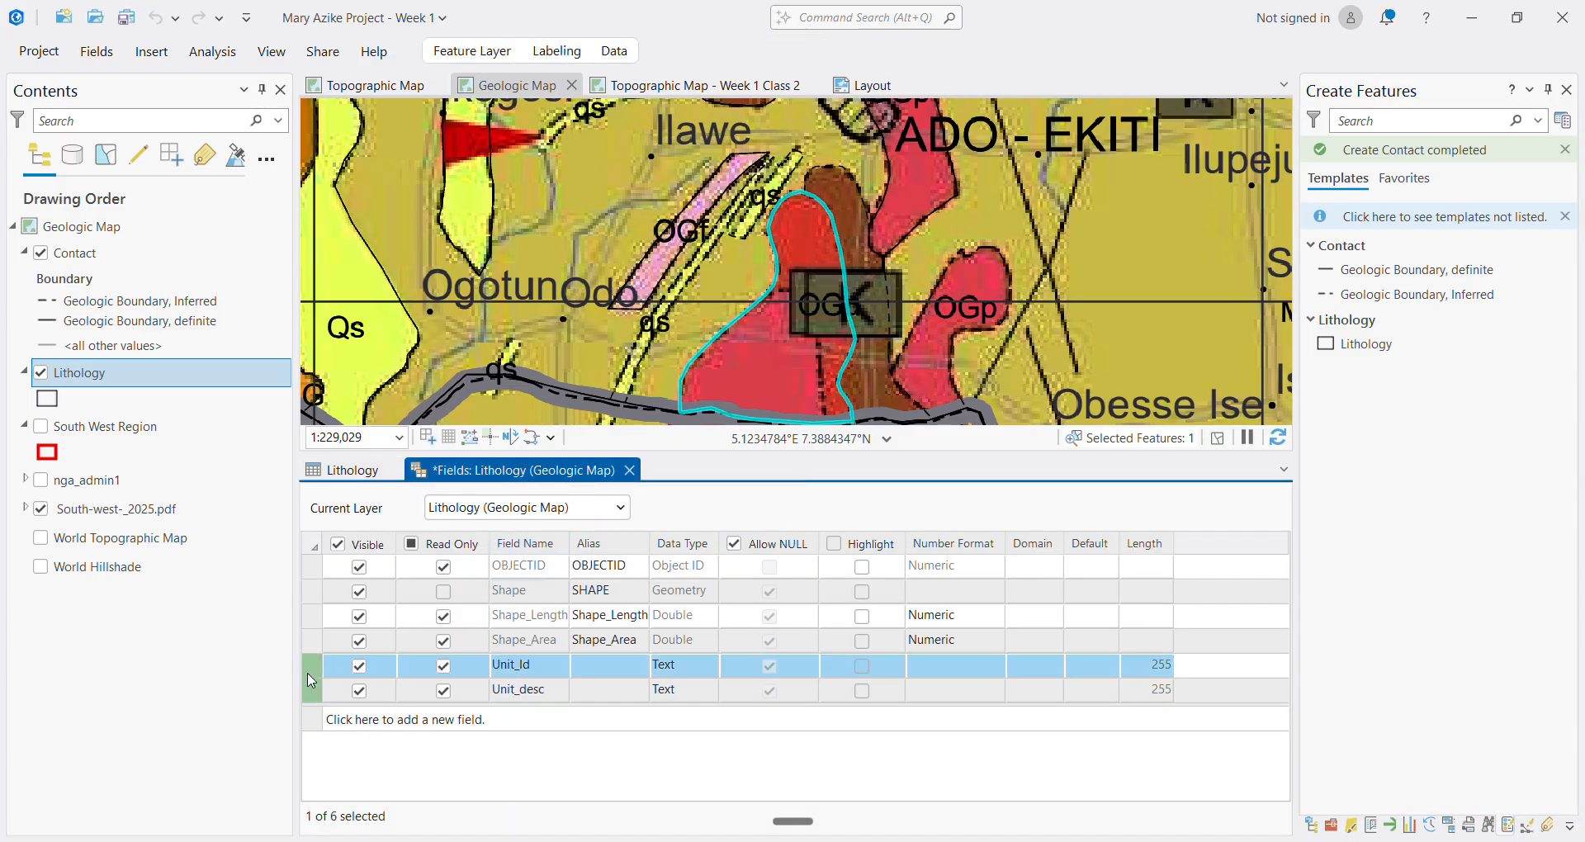
click(444, 675)
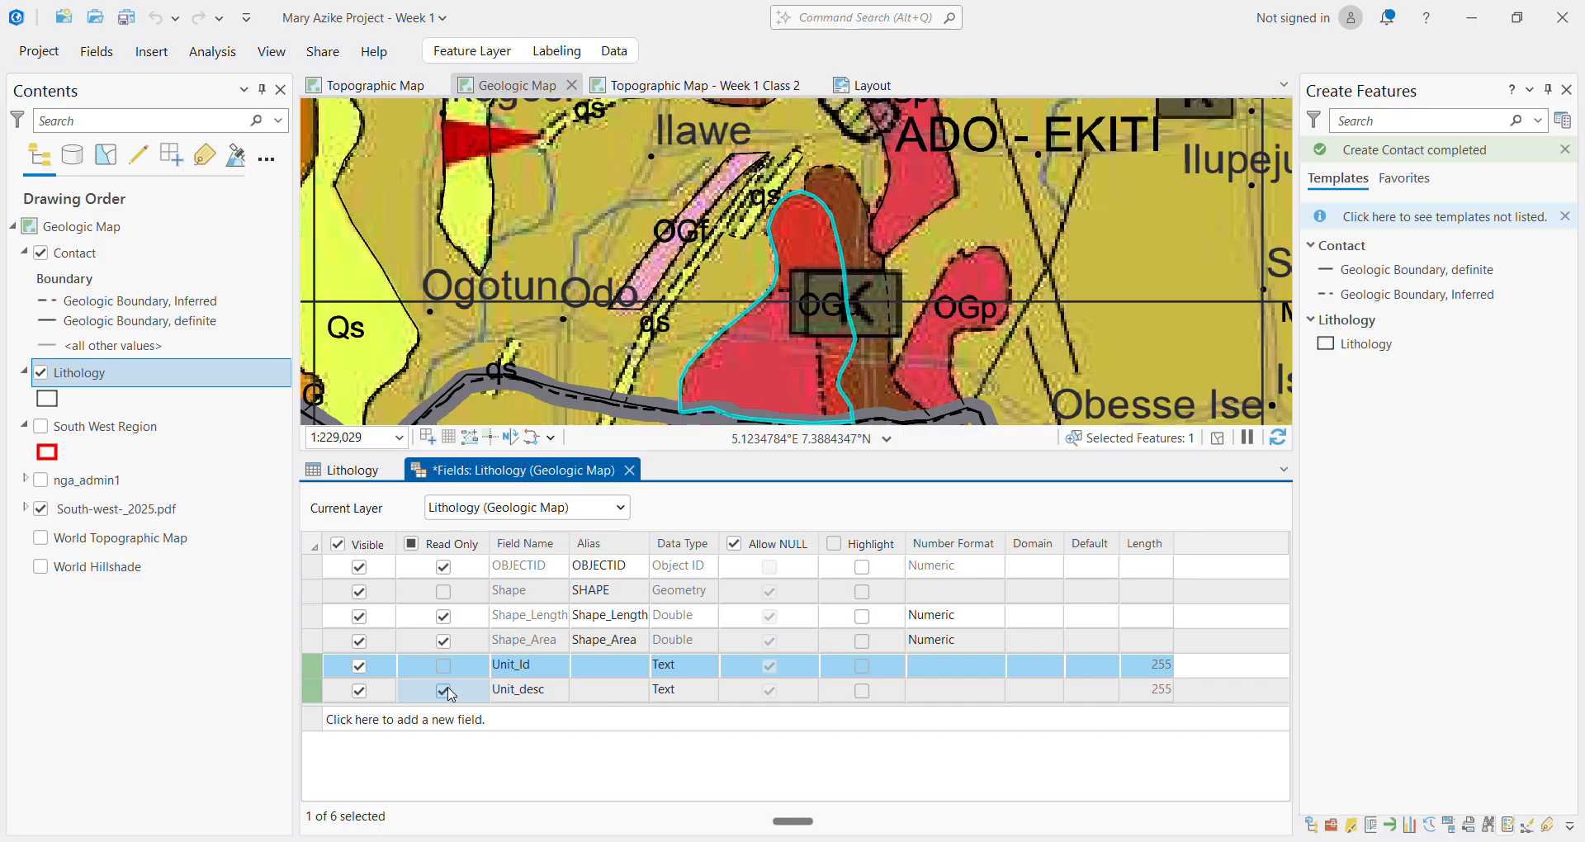
click(444, 692)
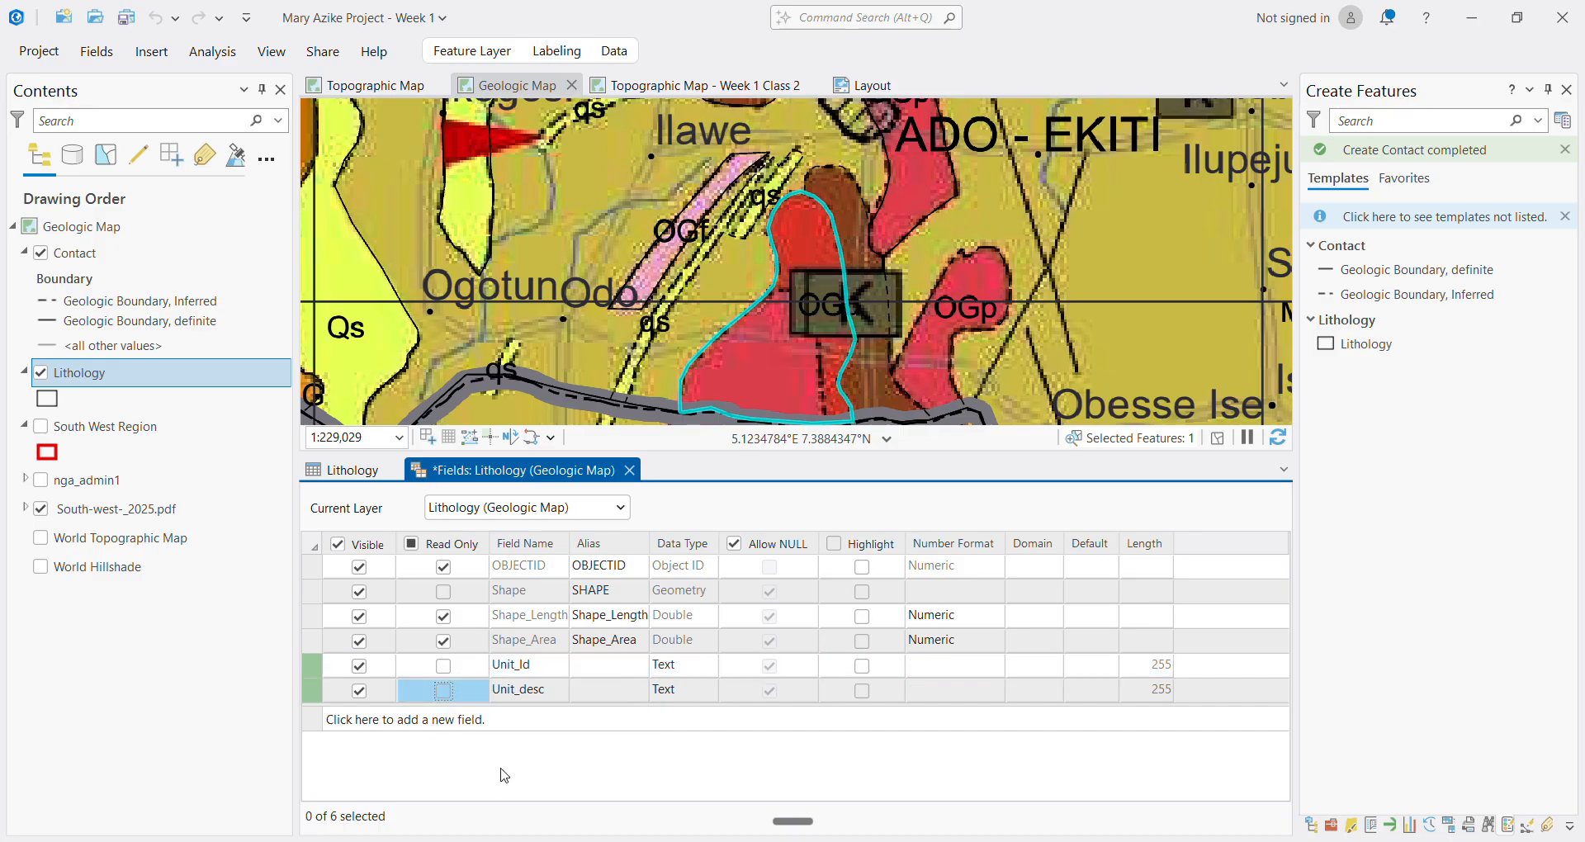
click(359, 690)
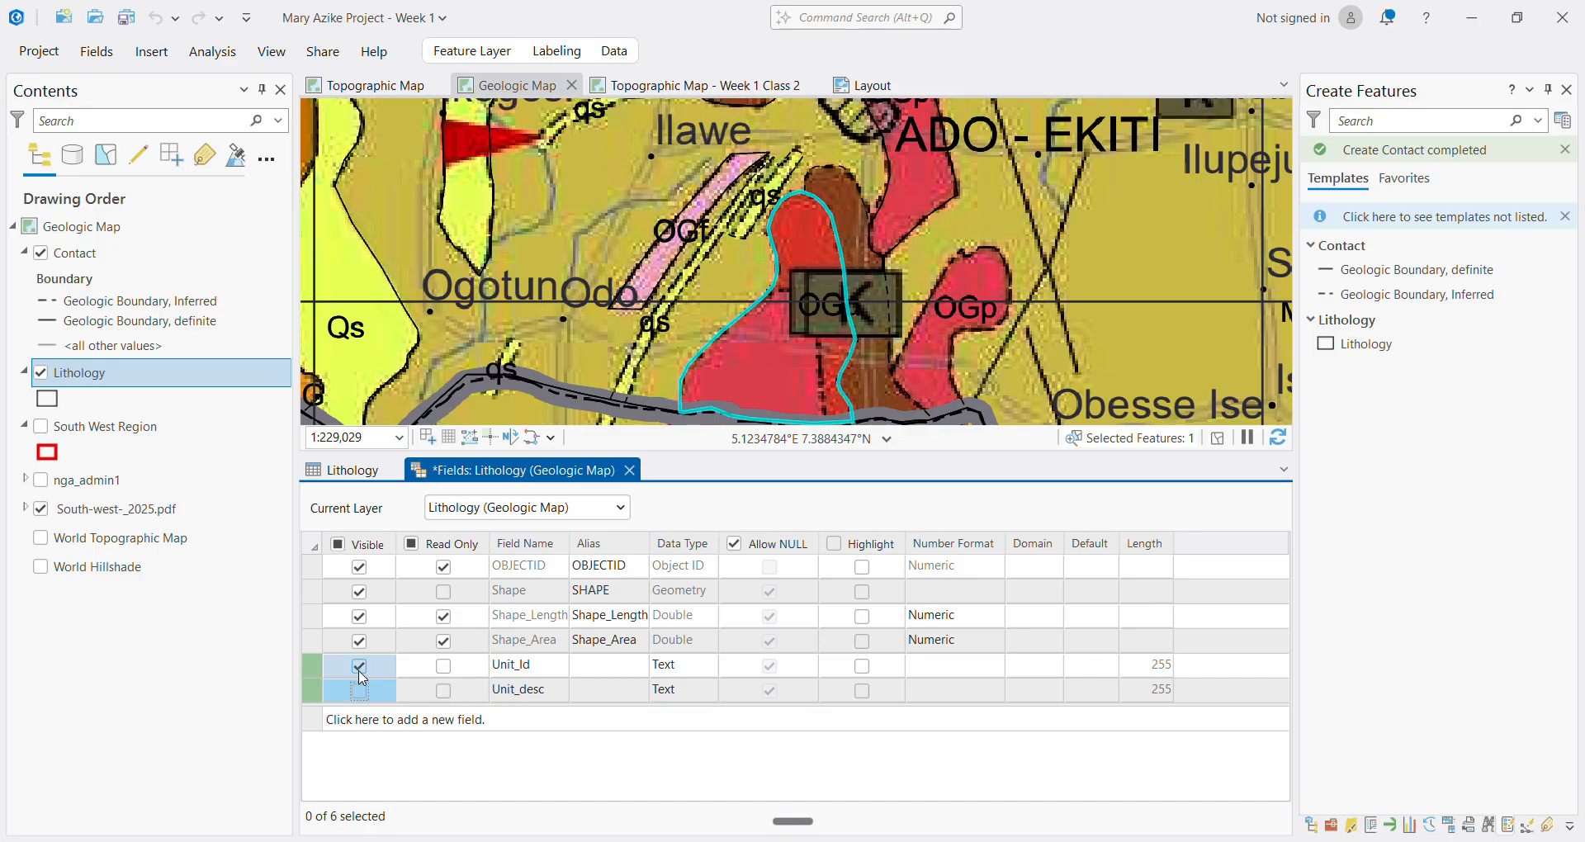
click(360, 667)
click(361, 690)
click(359, 667)
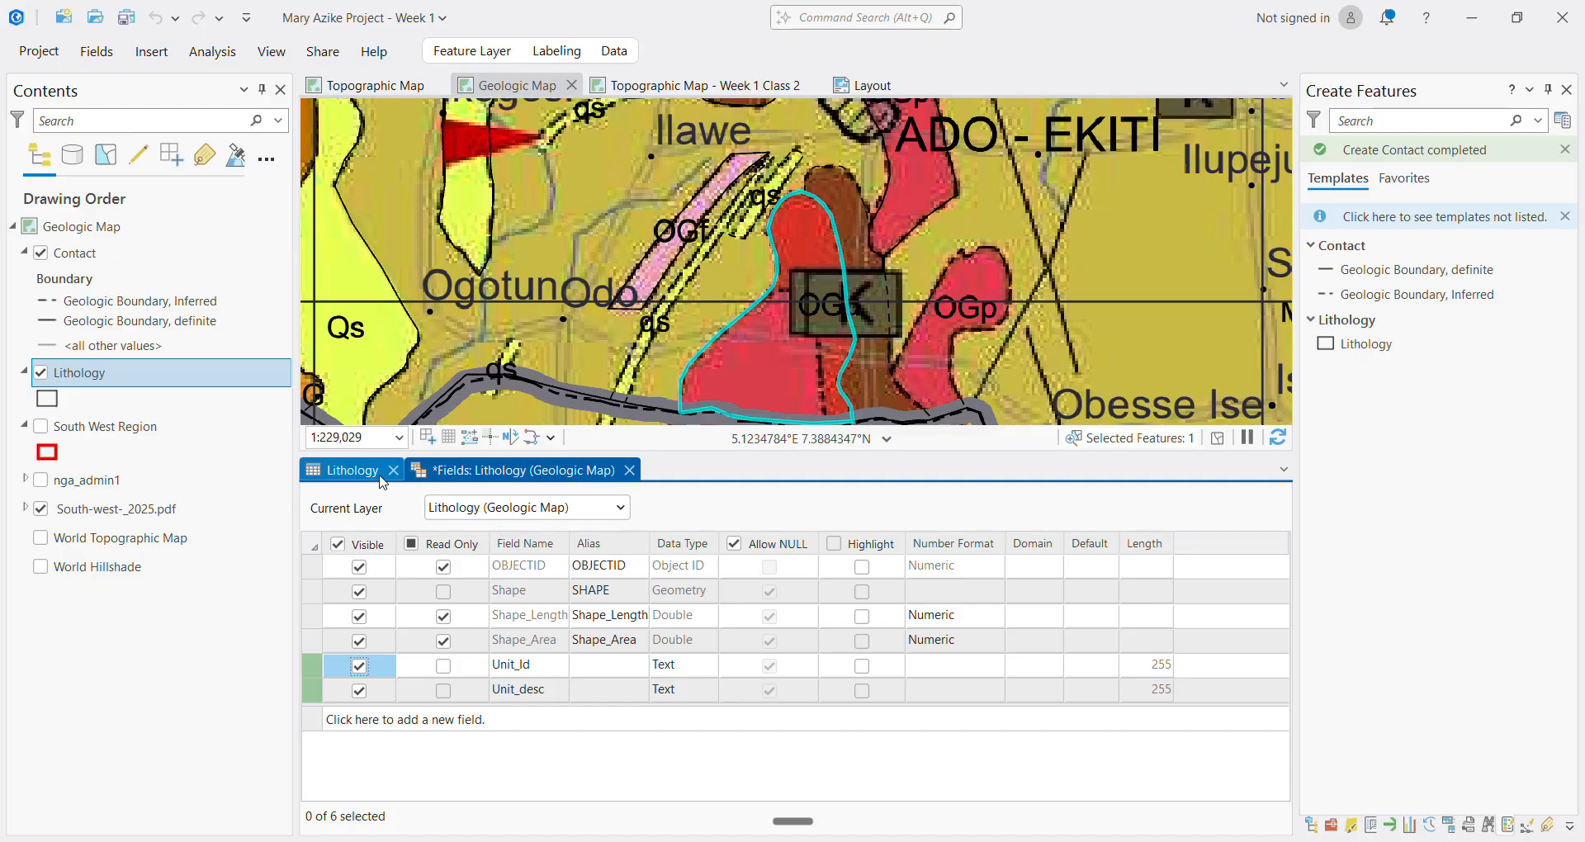
Close the Lithology attribute table and the Fields view, saving the pending Unit_Id and Unit_desc fields
click(351, 470)
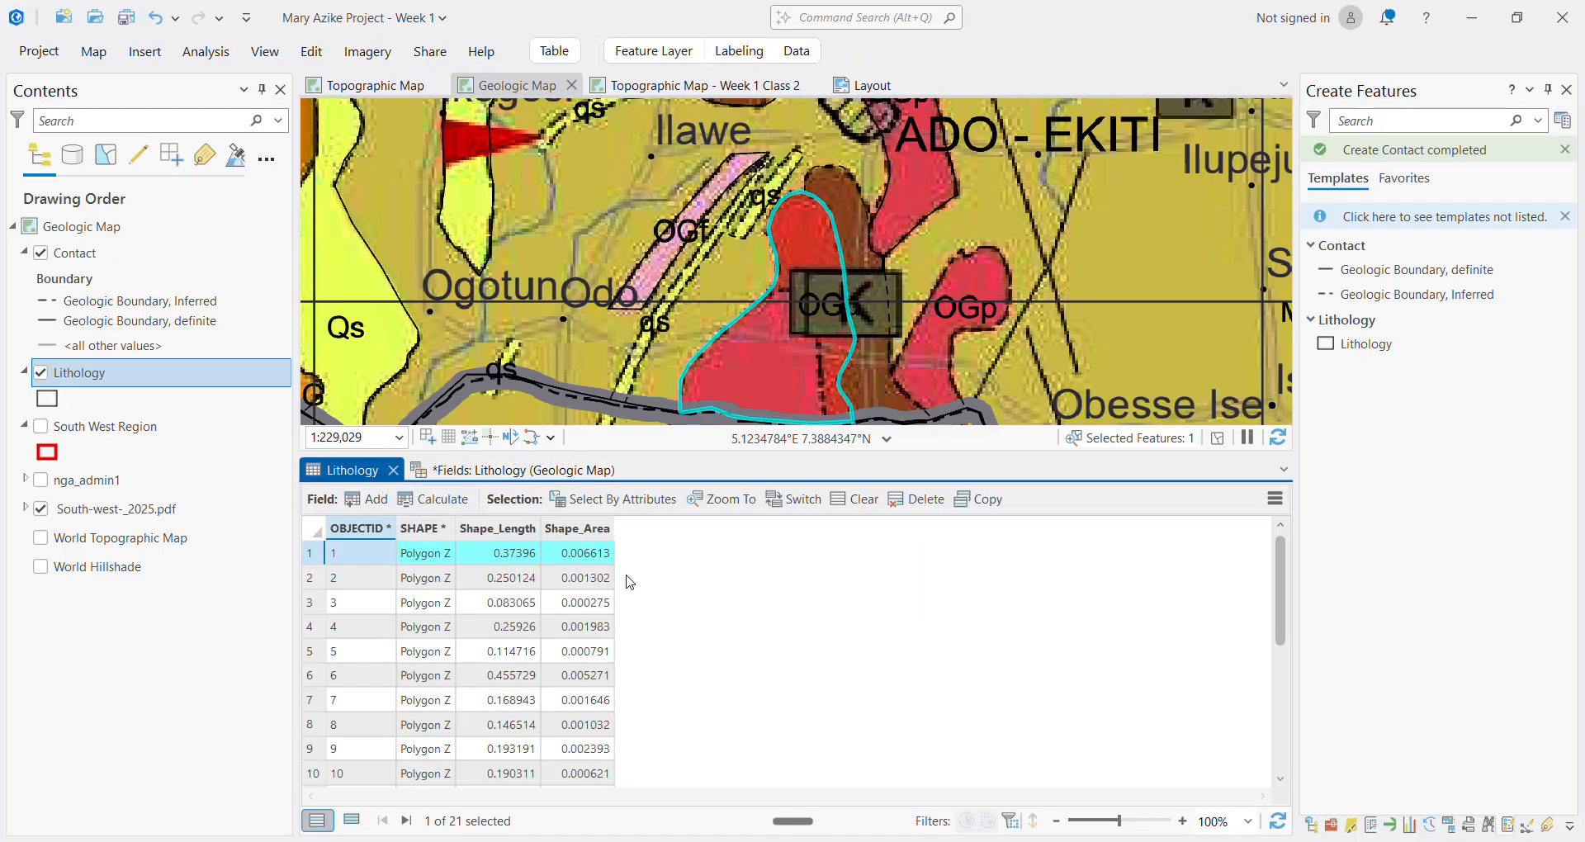
click(394, 469)
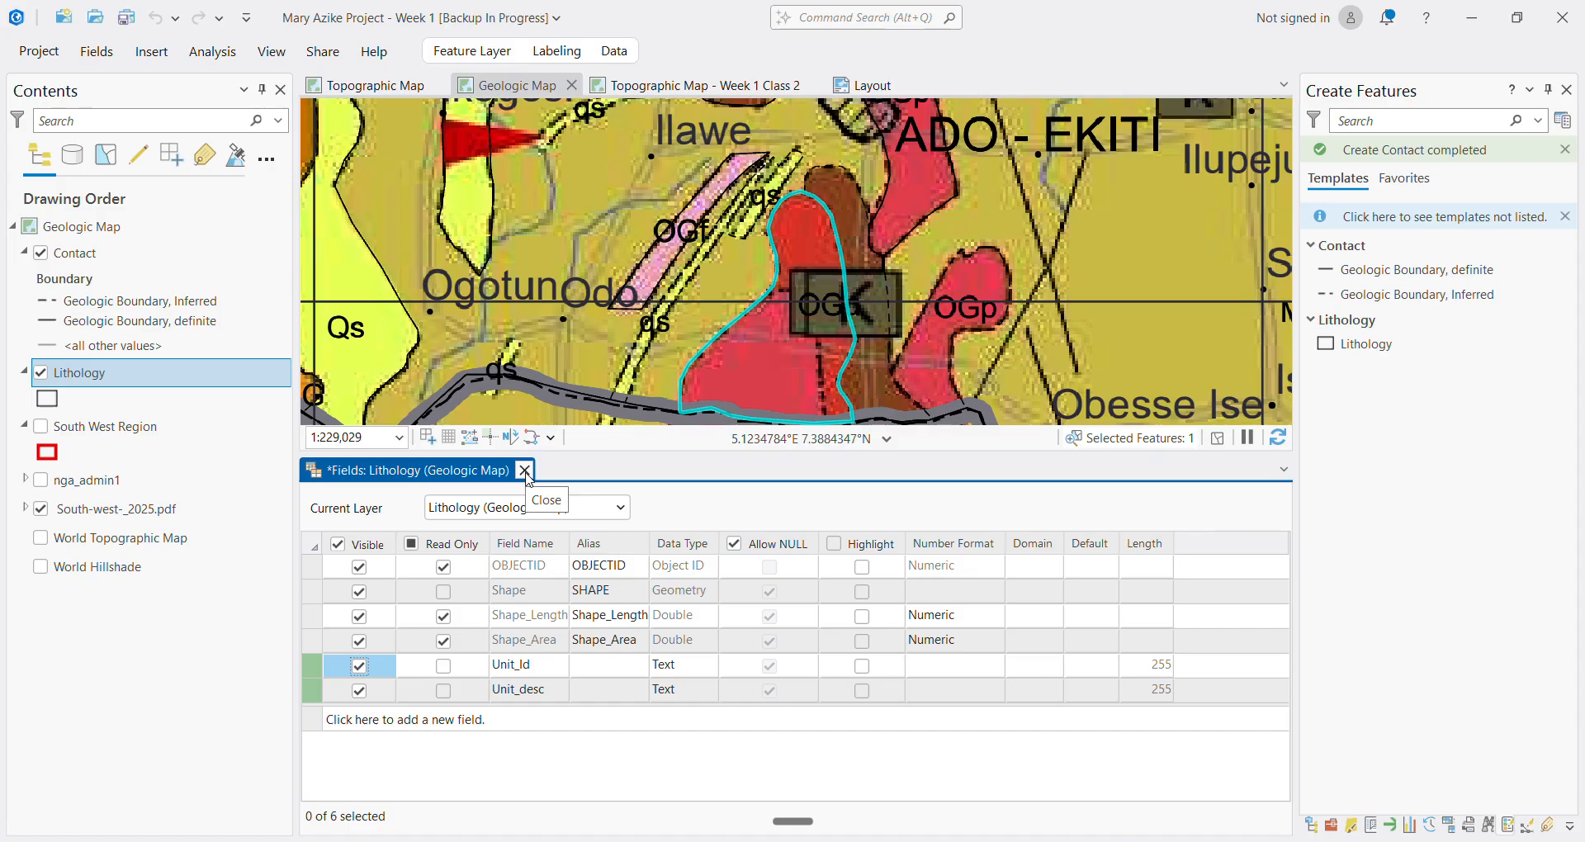
click(524, 471)
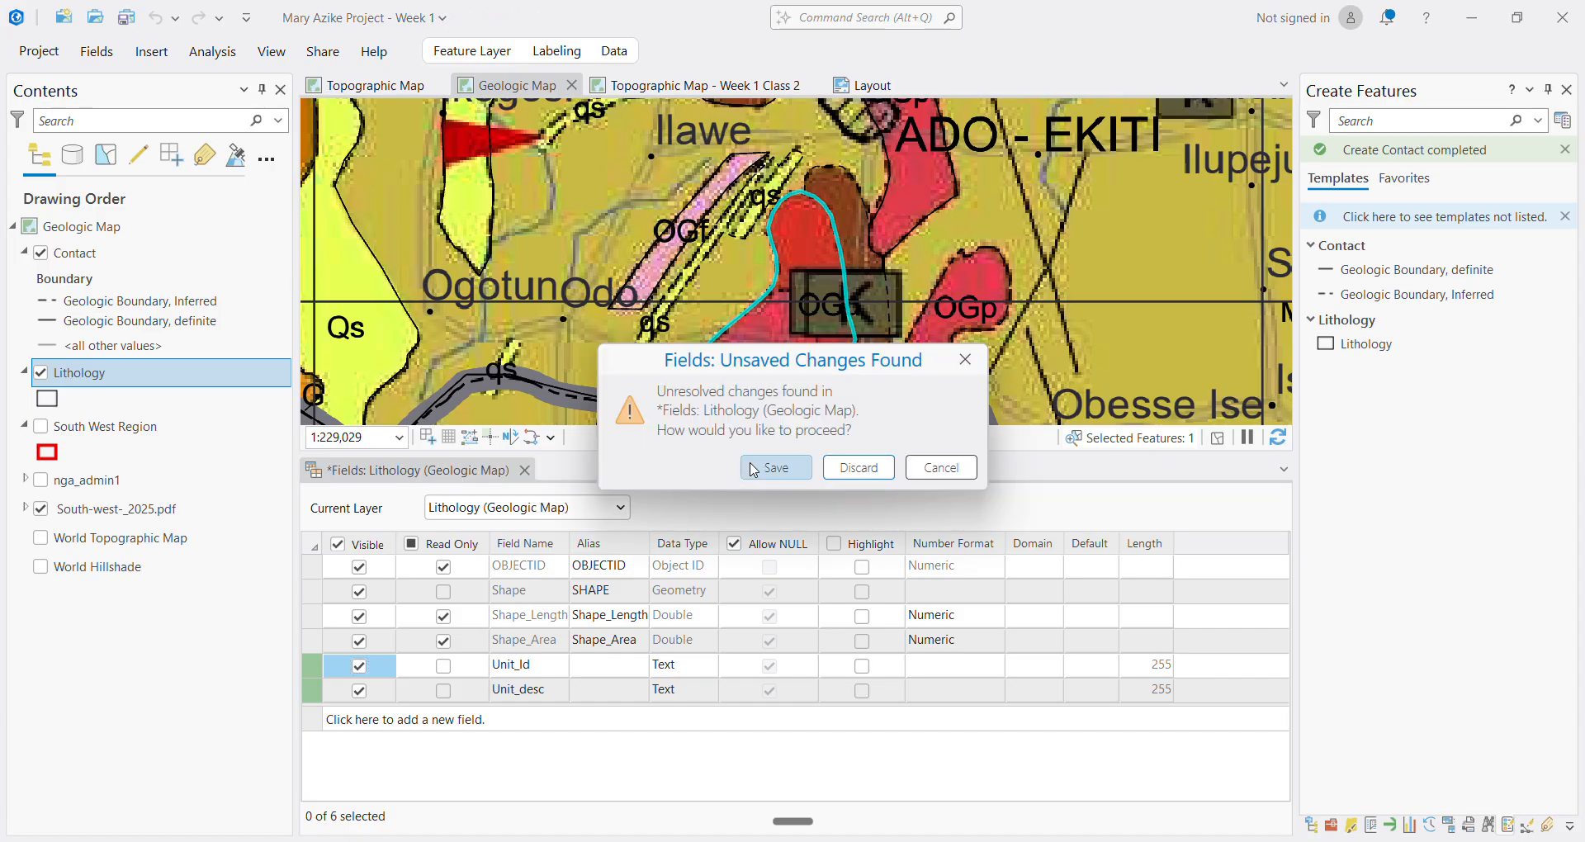
click(800, 469)
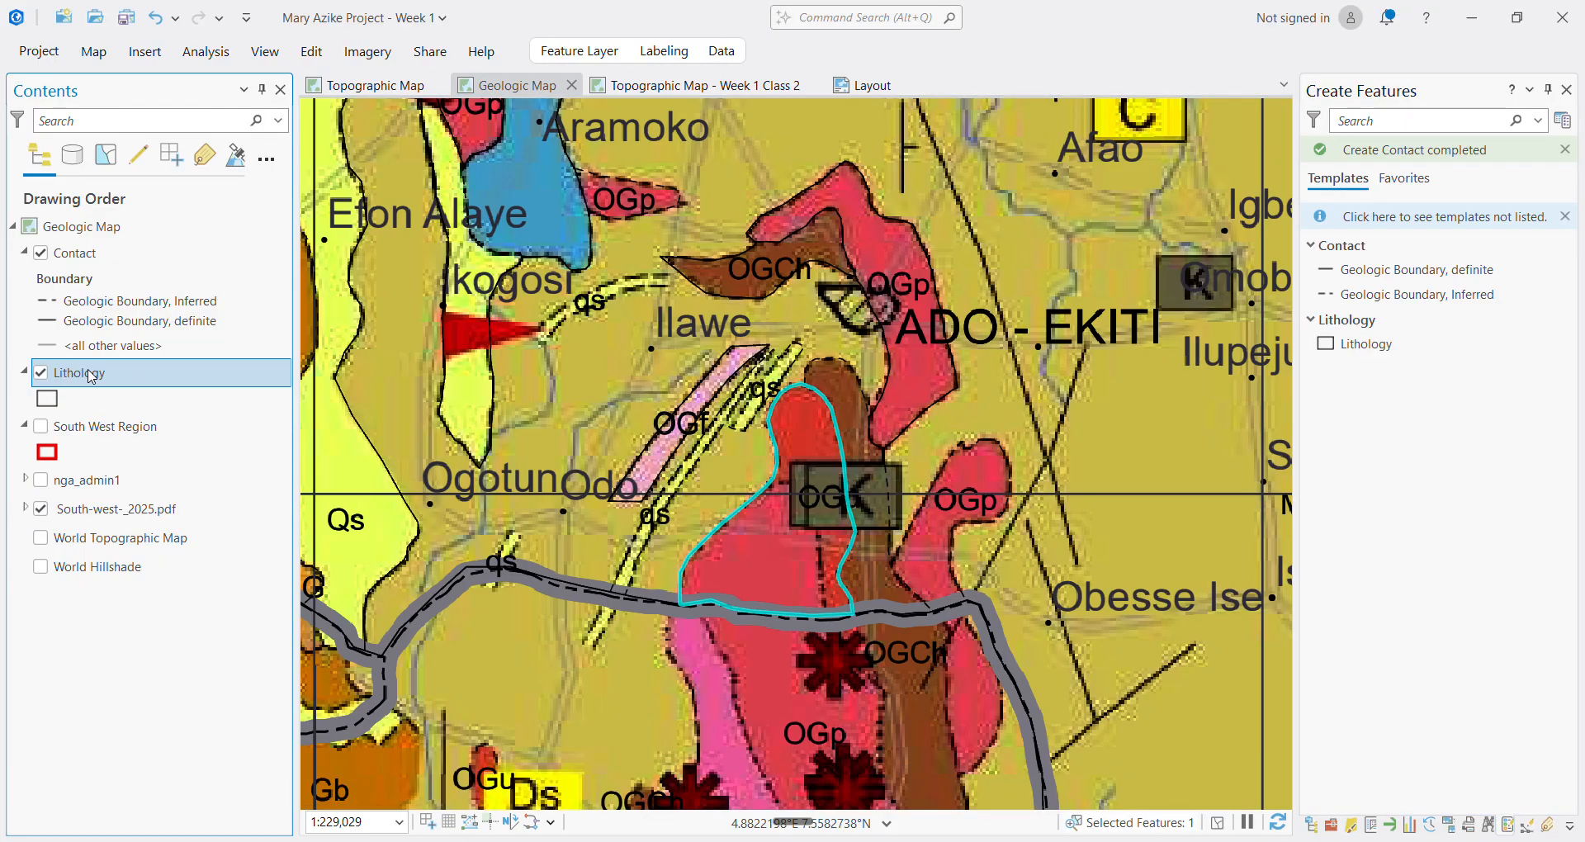
Reopen the Lithology attribute table and open the Unit_Id value of the OBJECTID 1 record for editing
right_click(92, 373)
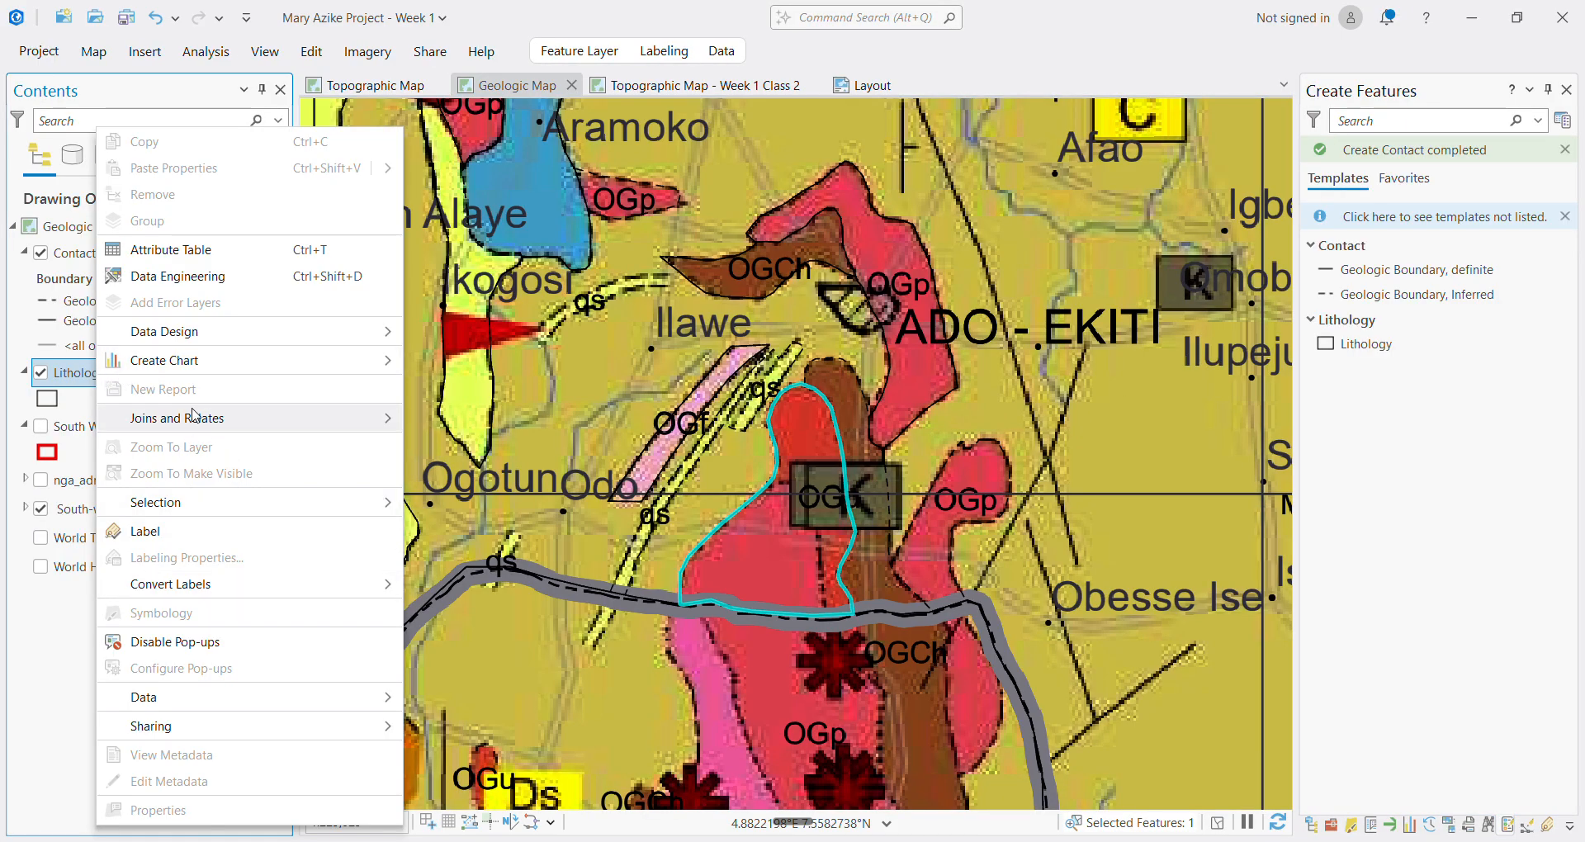
click(178, 250)
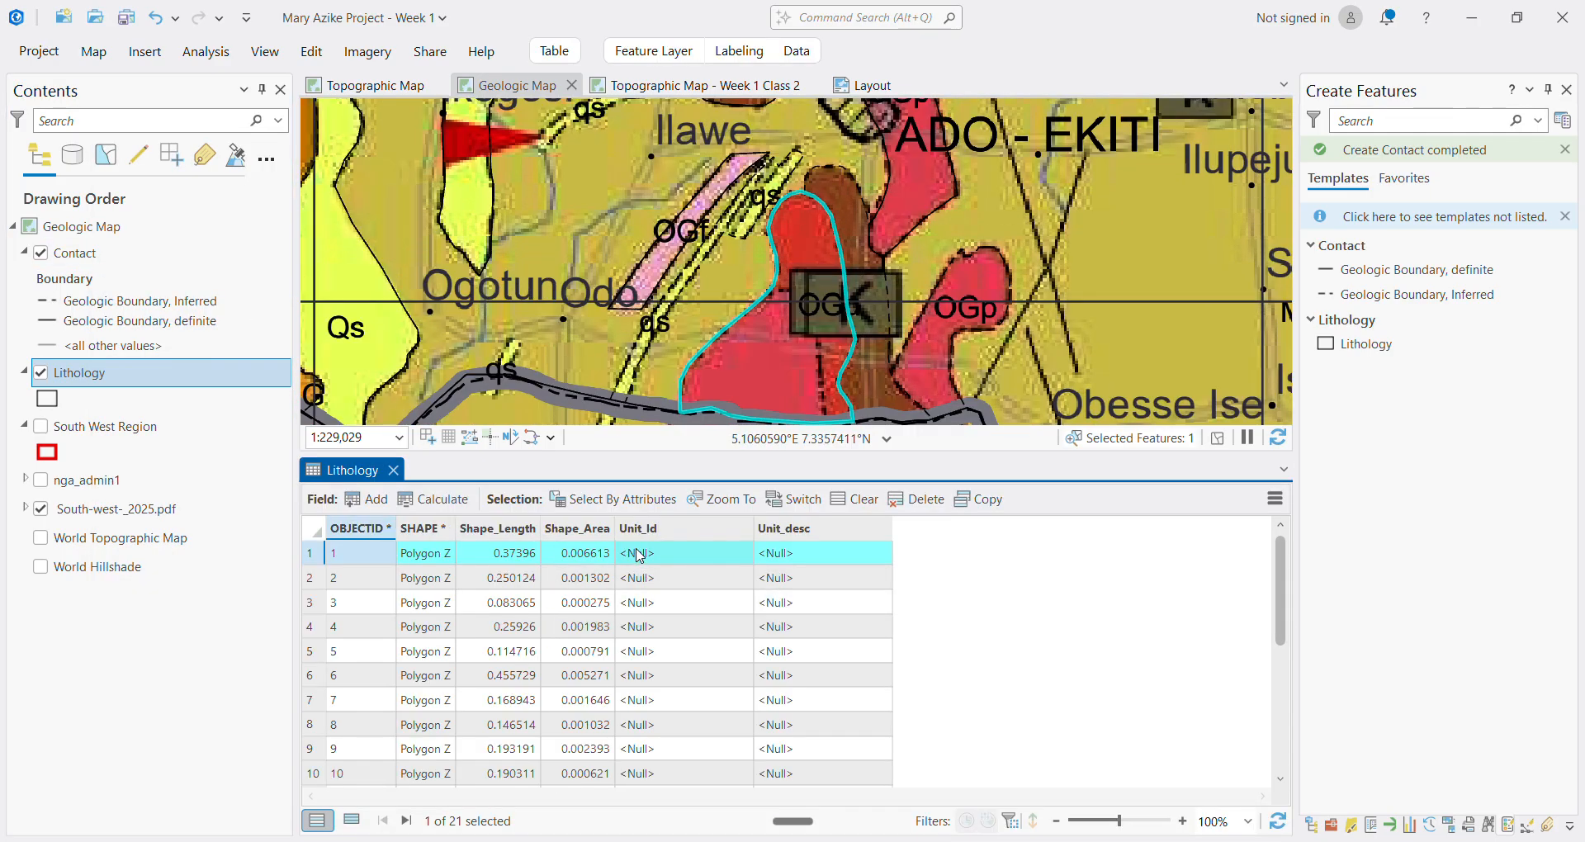
mouse_move(810, 539)
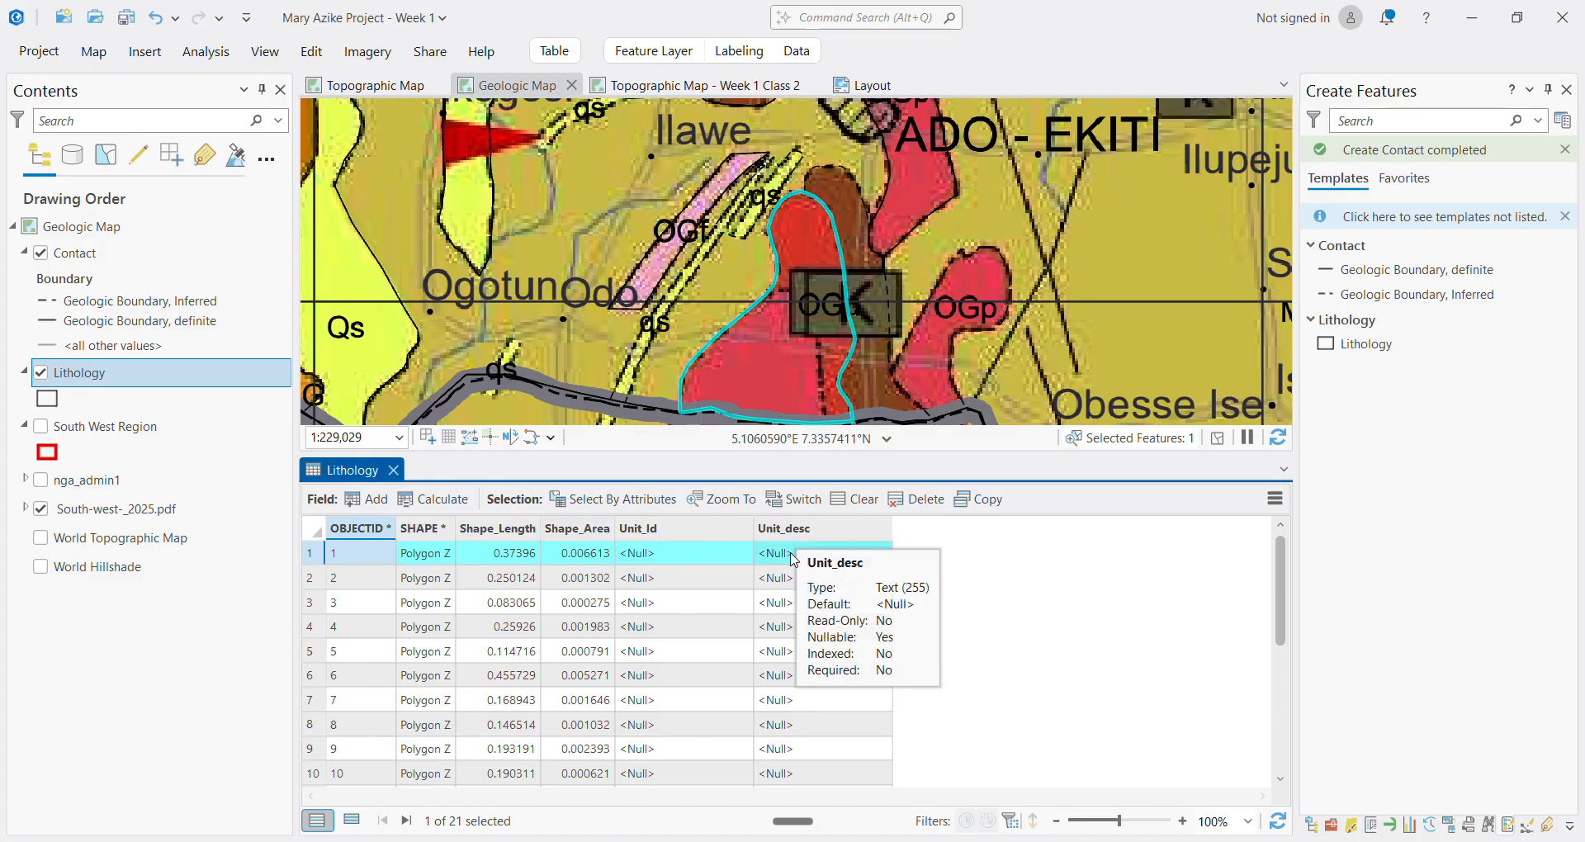
click(670, 554)
click(670, 556)
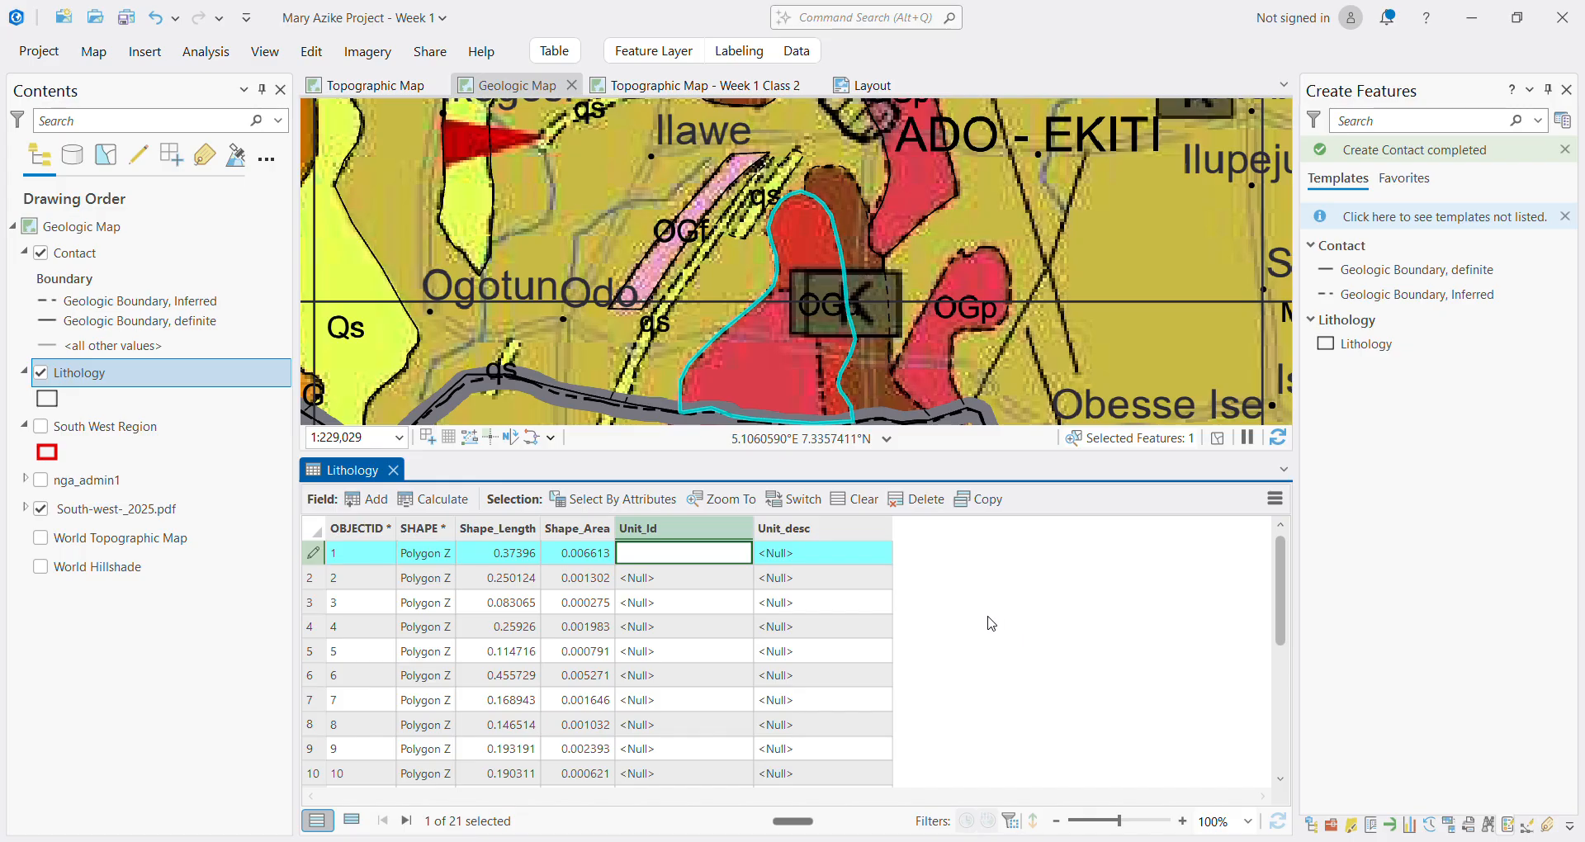
Add a field named Sample with the Long data type to the Lithology layer and save it
click(372, 501)
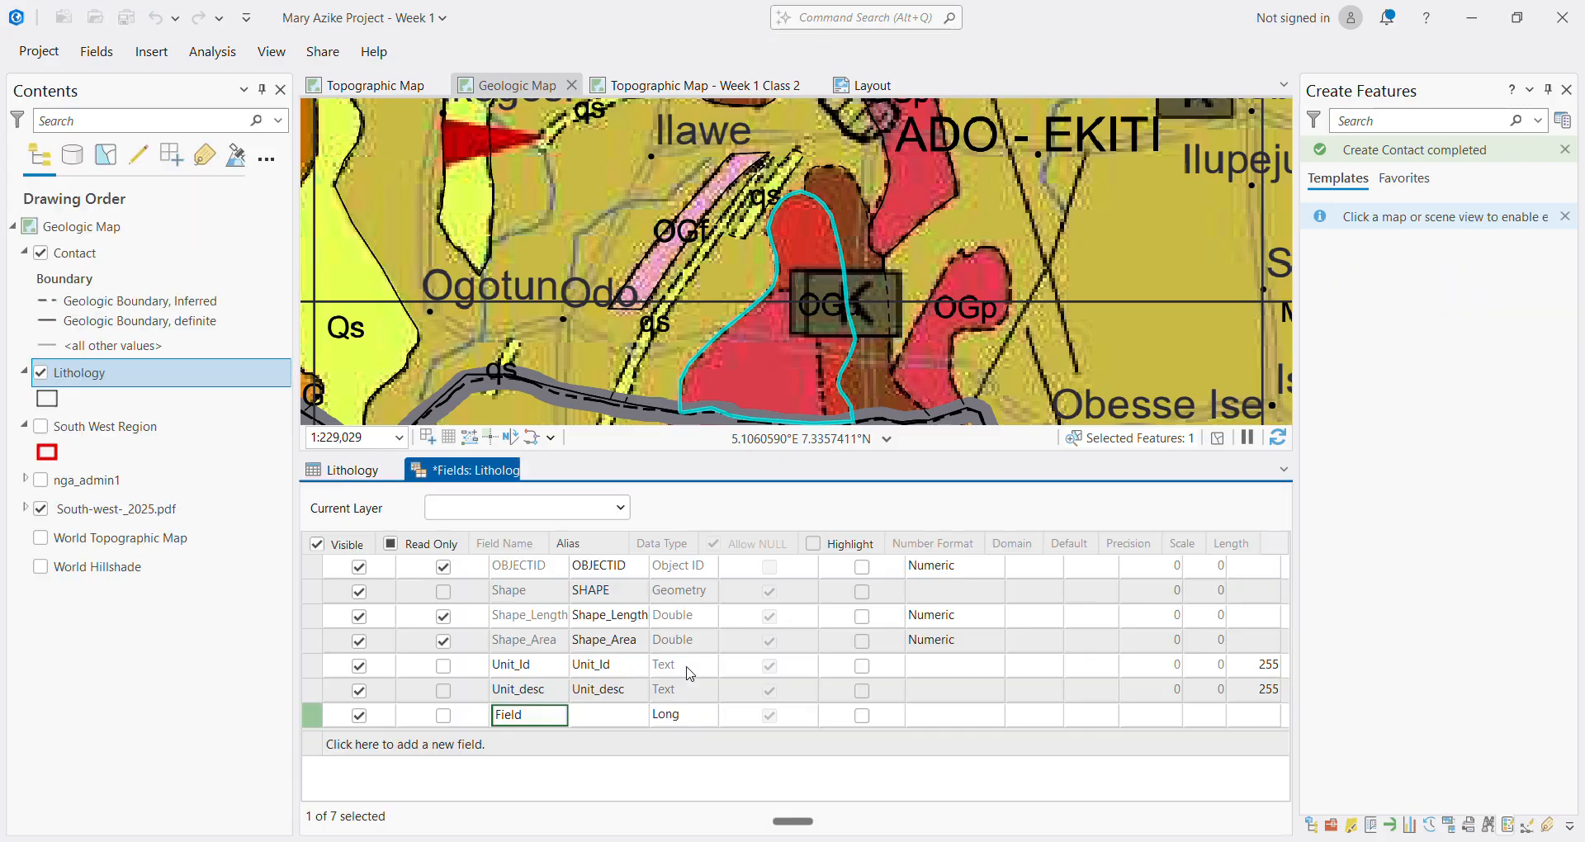
text(Sample)
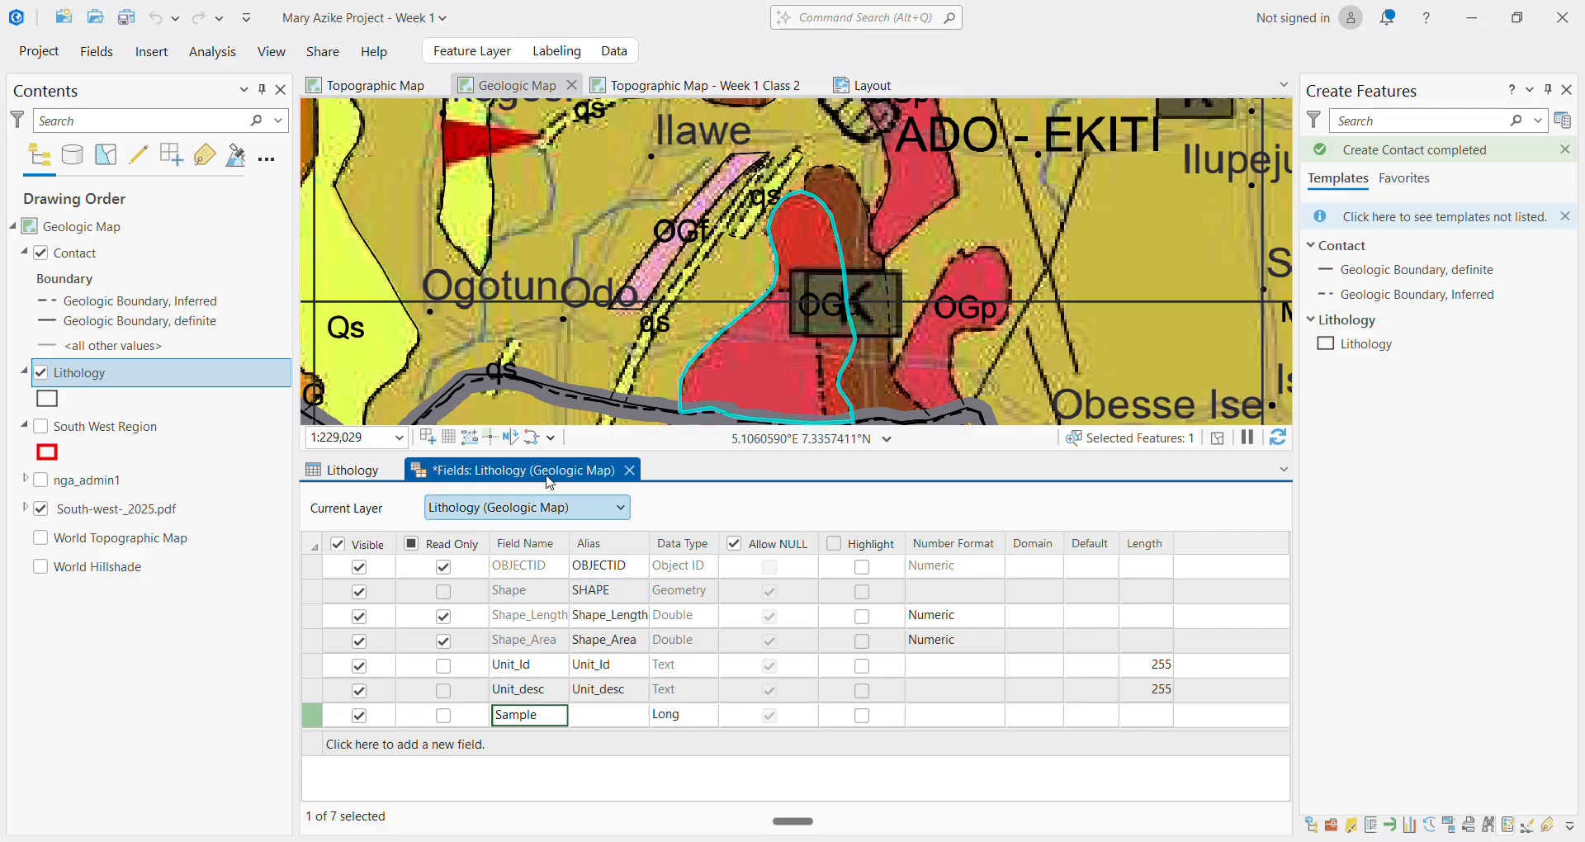
click(618, 54)
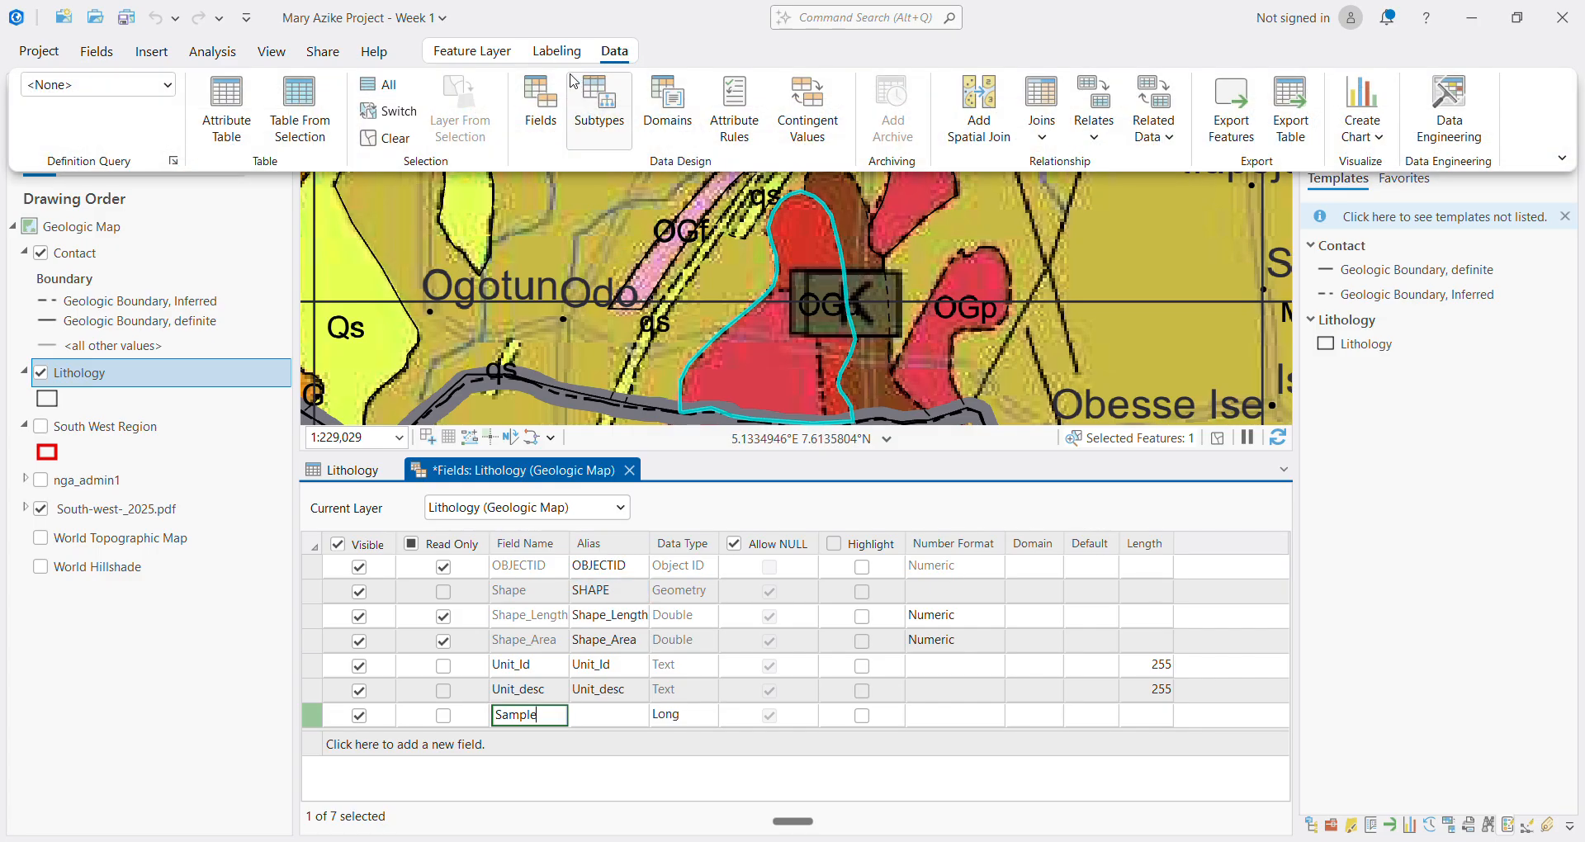
click(475, 52)
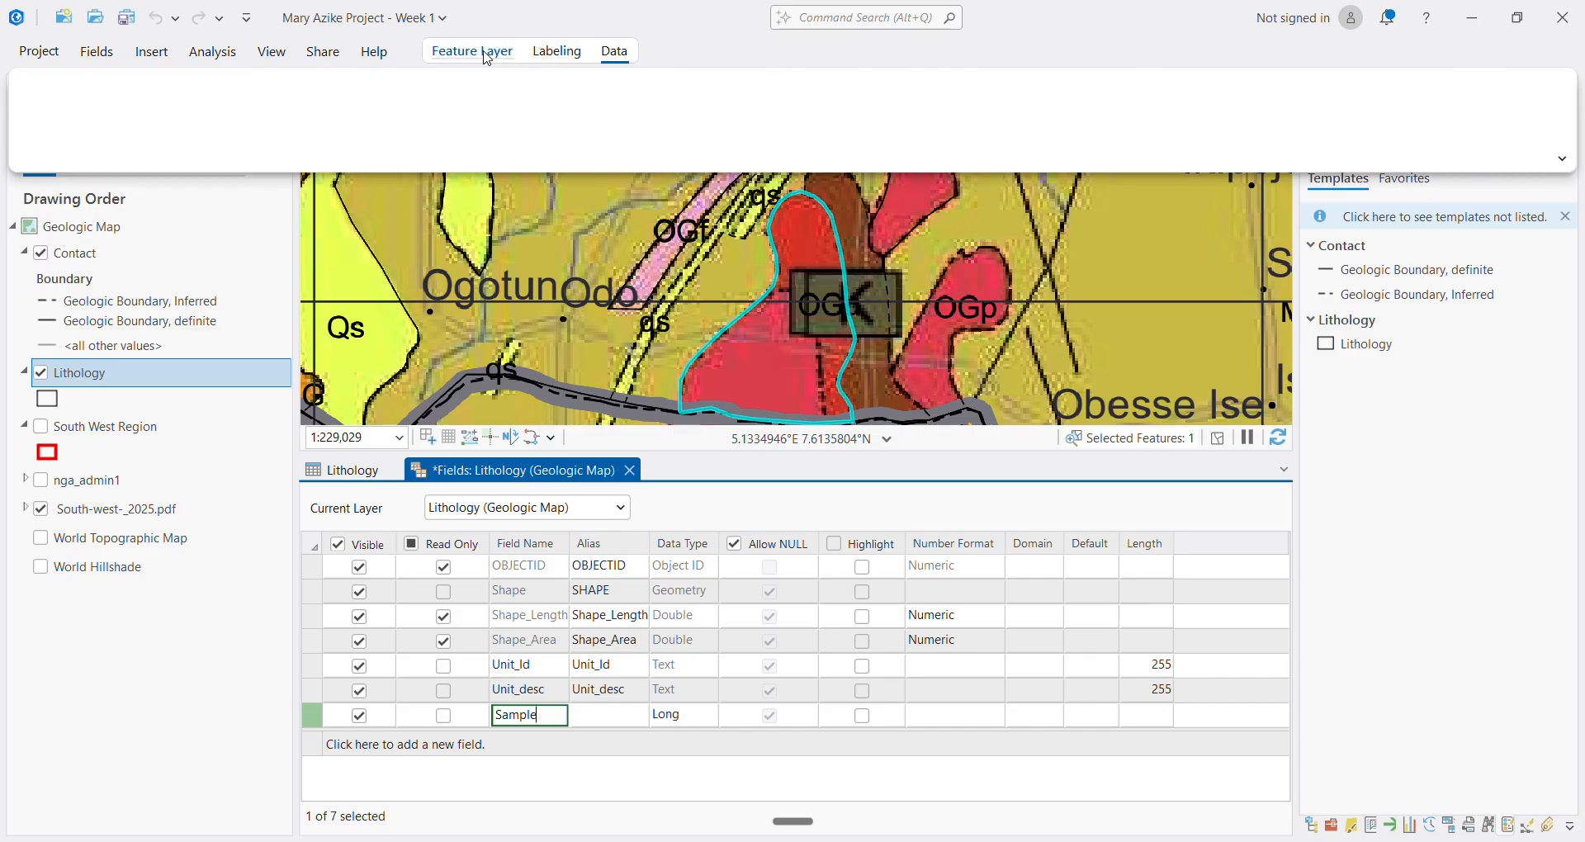
click(270, 53)
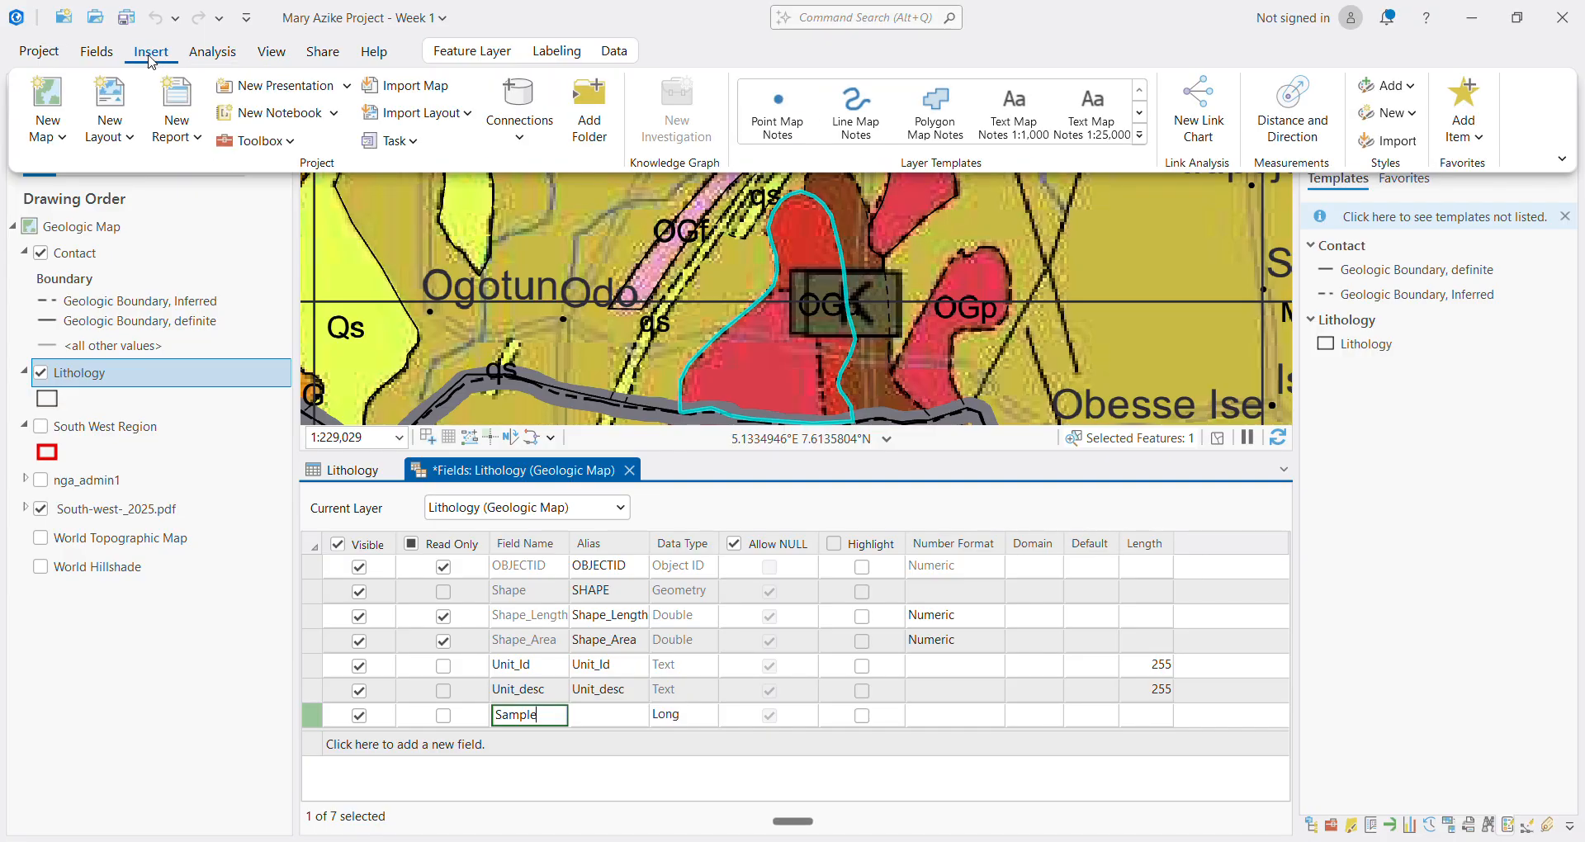
click(97, 60)
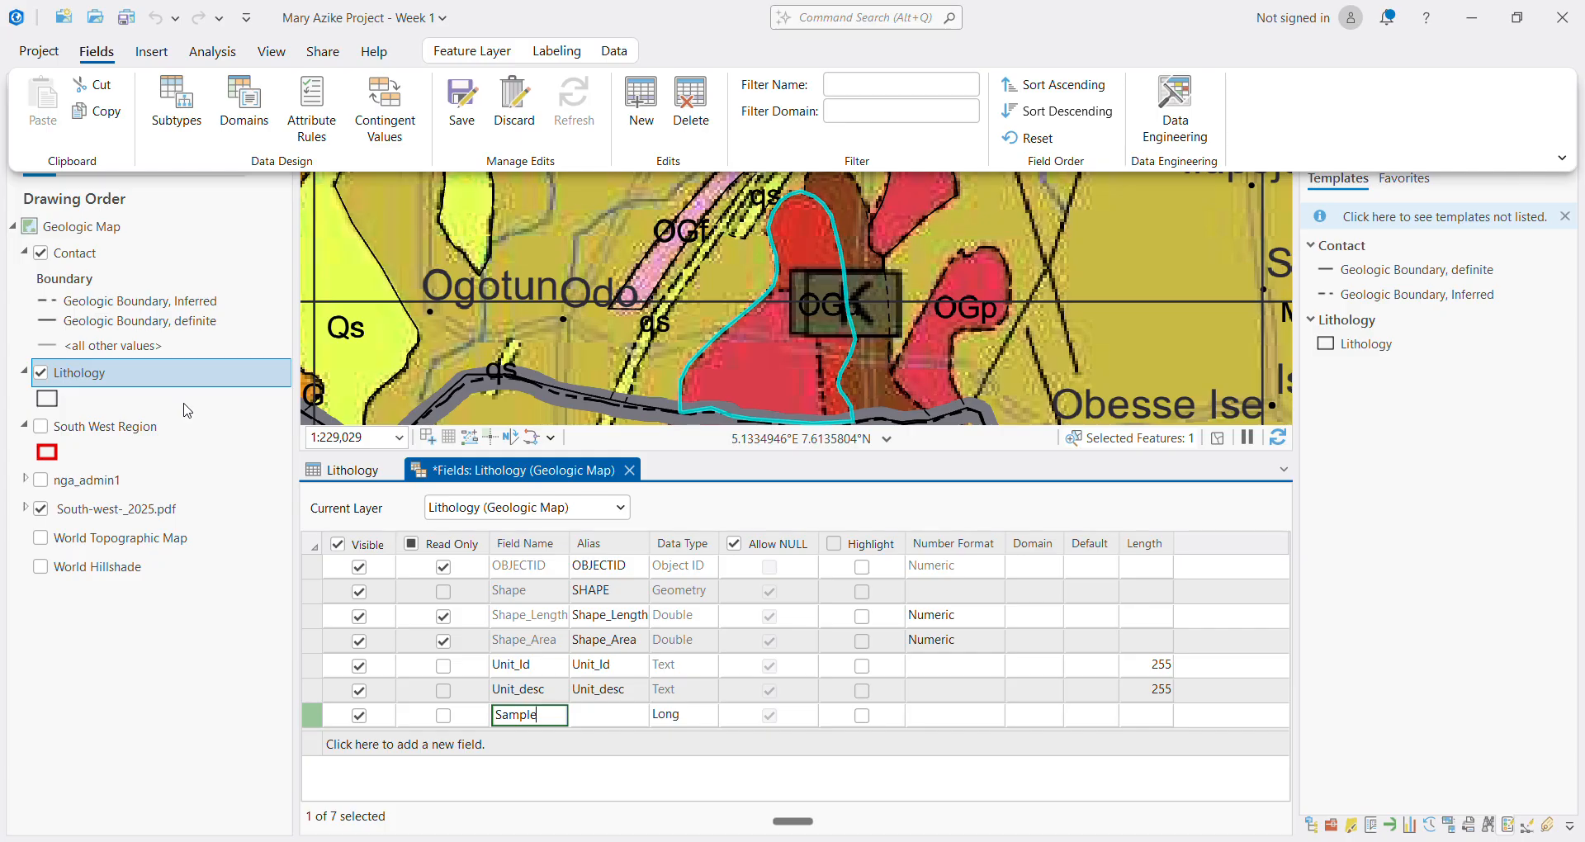
click(631, 520)
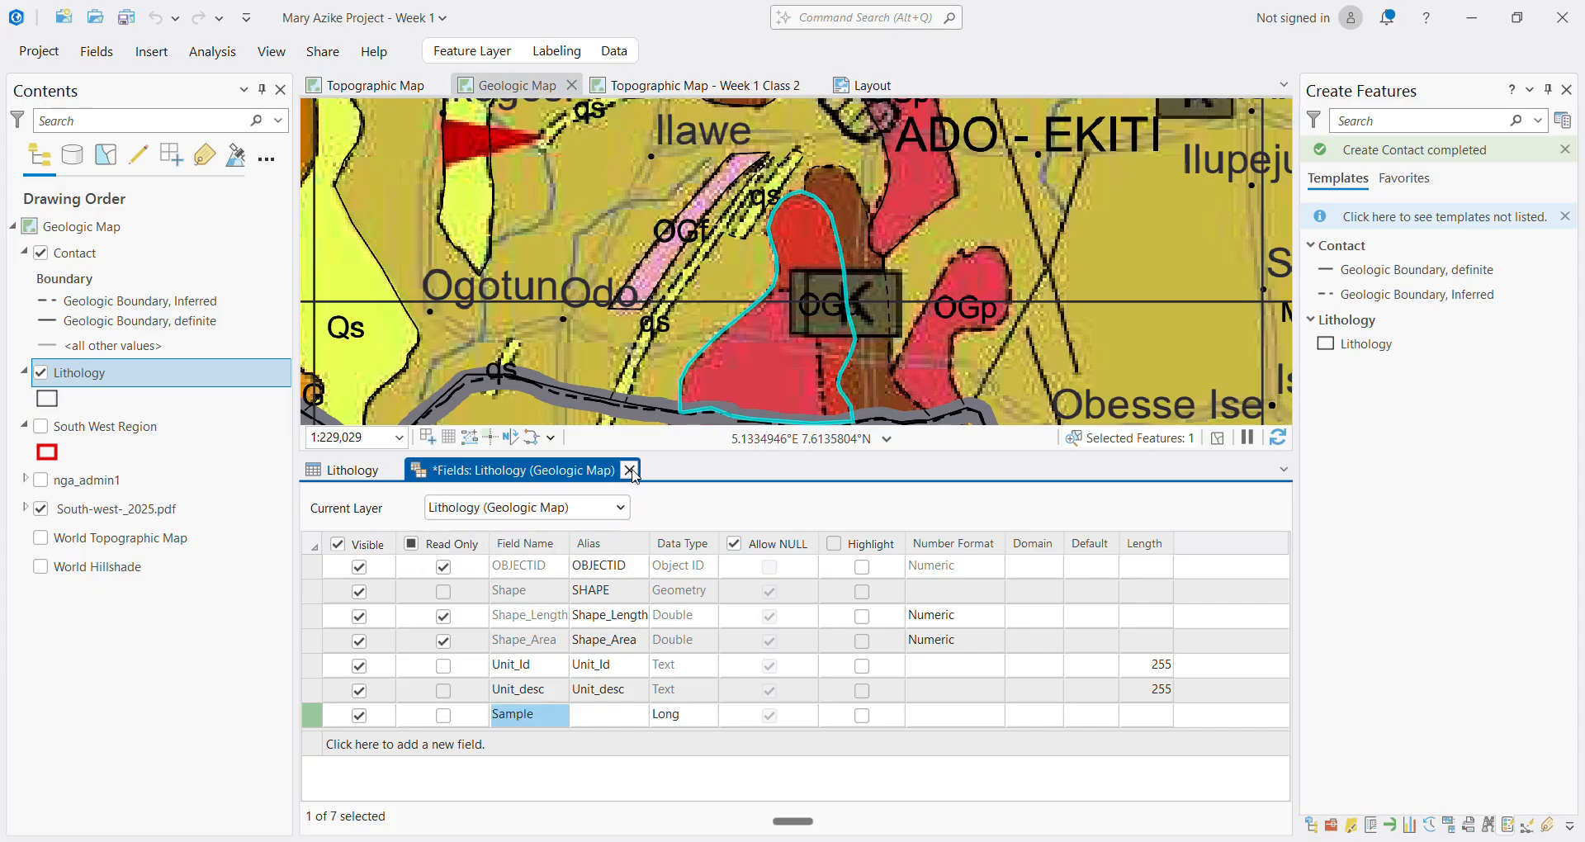
click(629, 470)
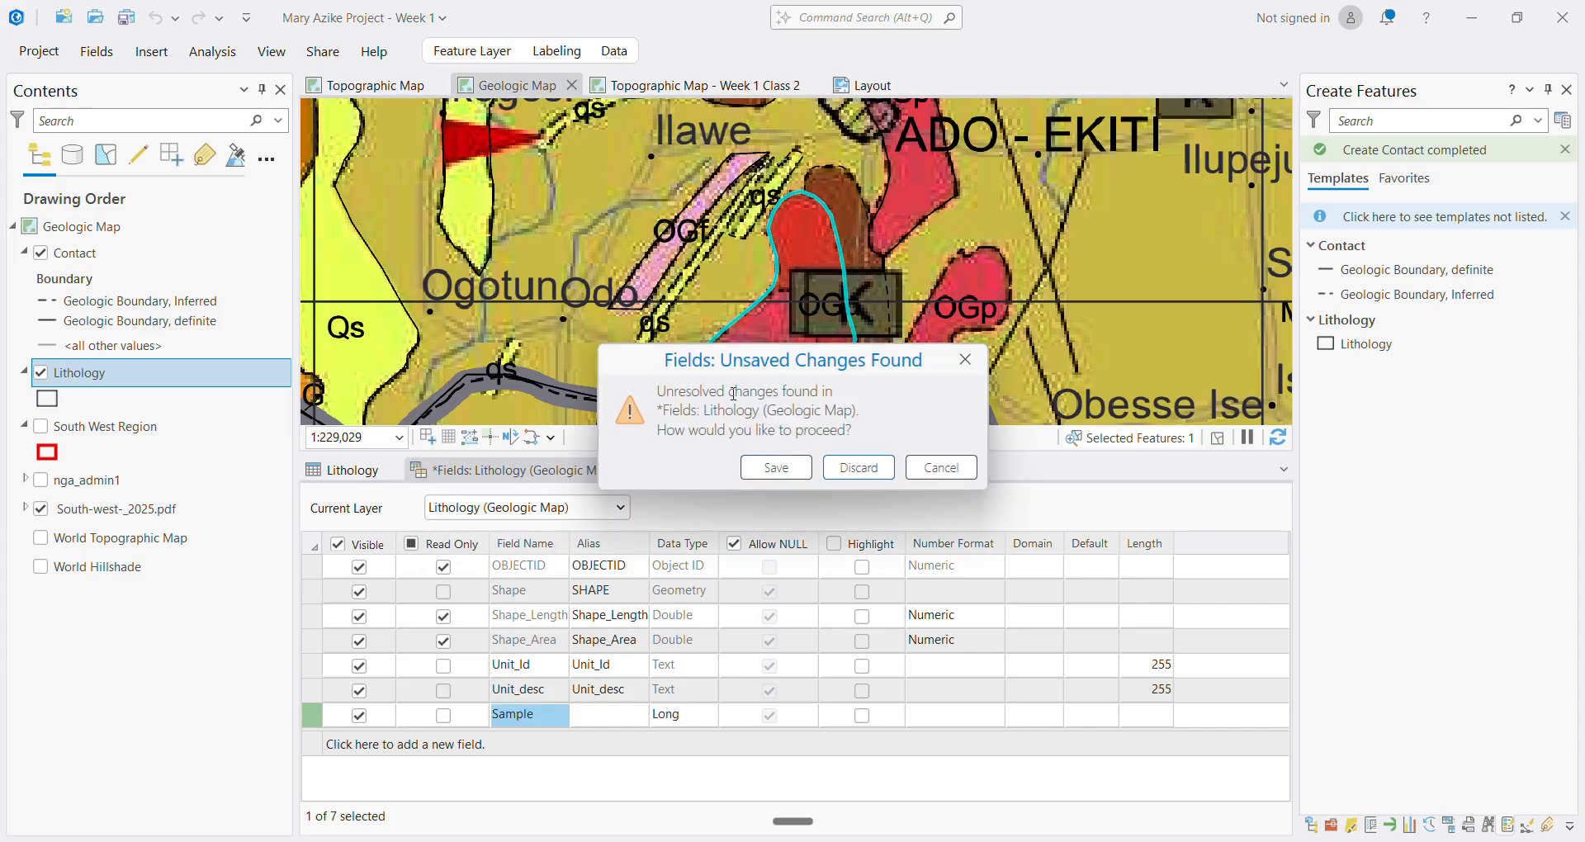
click(792, 469)
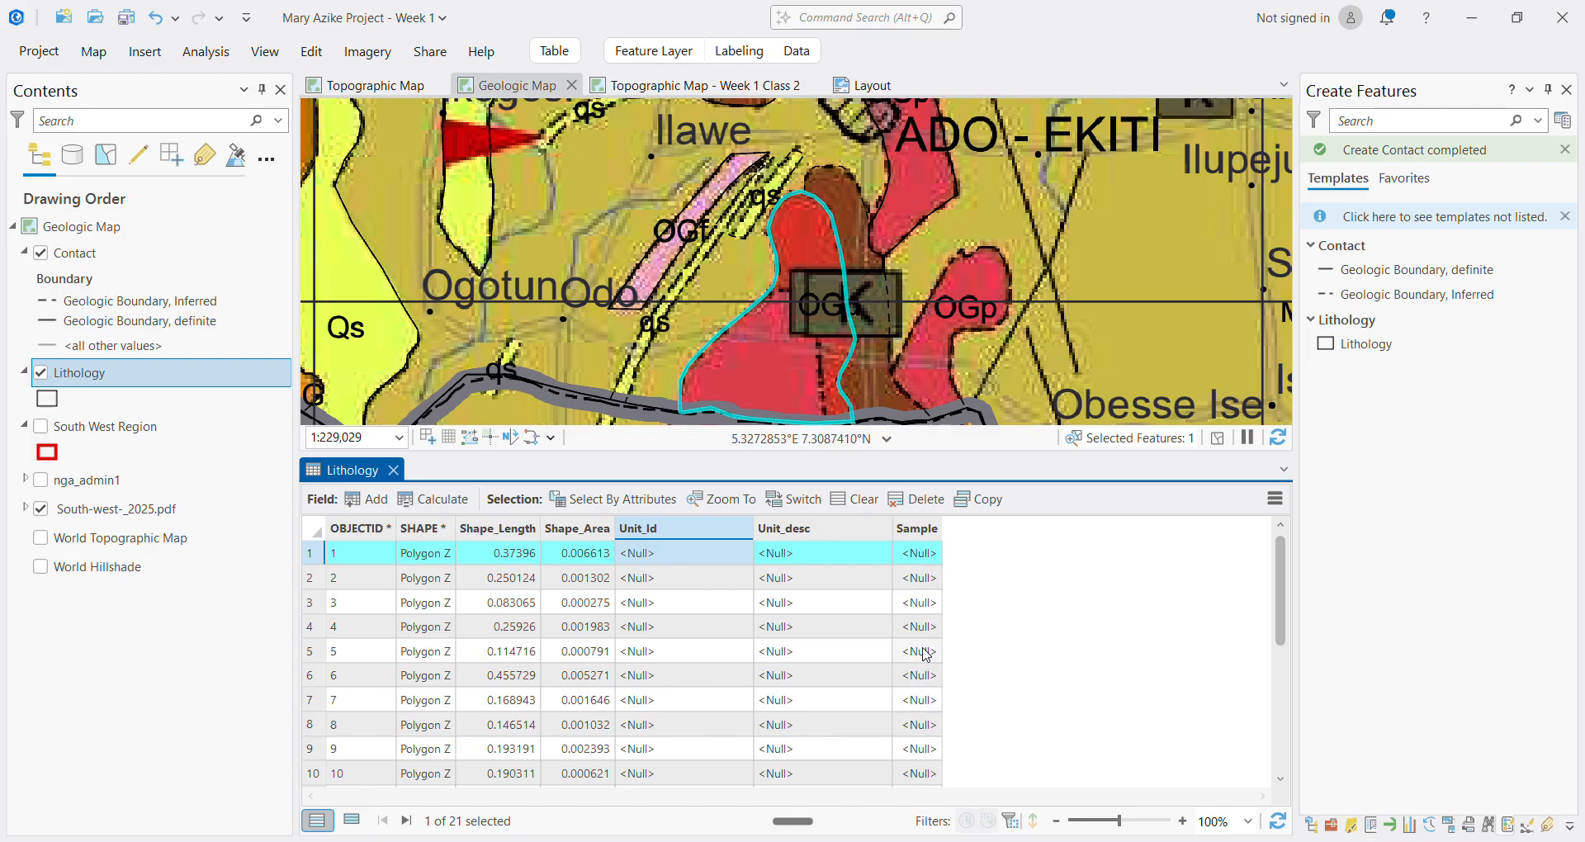
Try to delete the Sample field from the Lithology attribute table
click(916, 528)
click(927, 500)
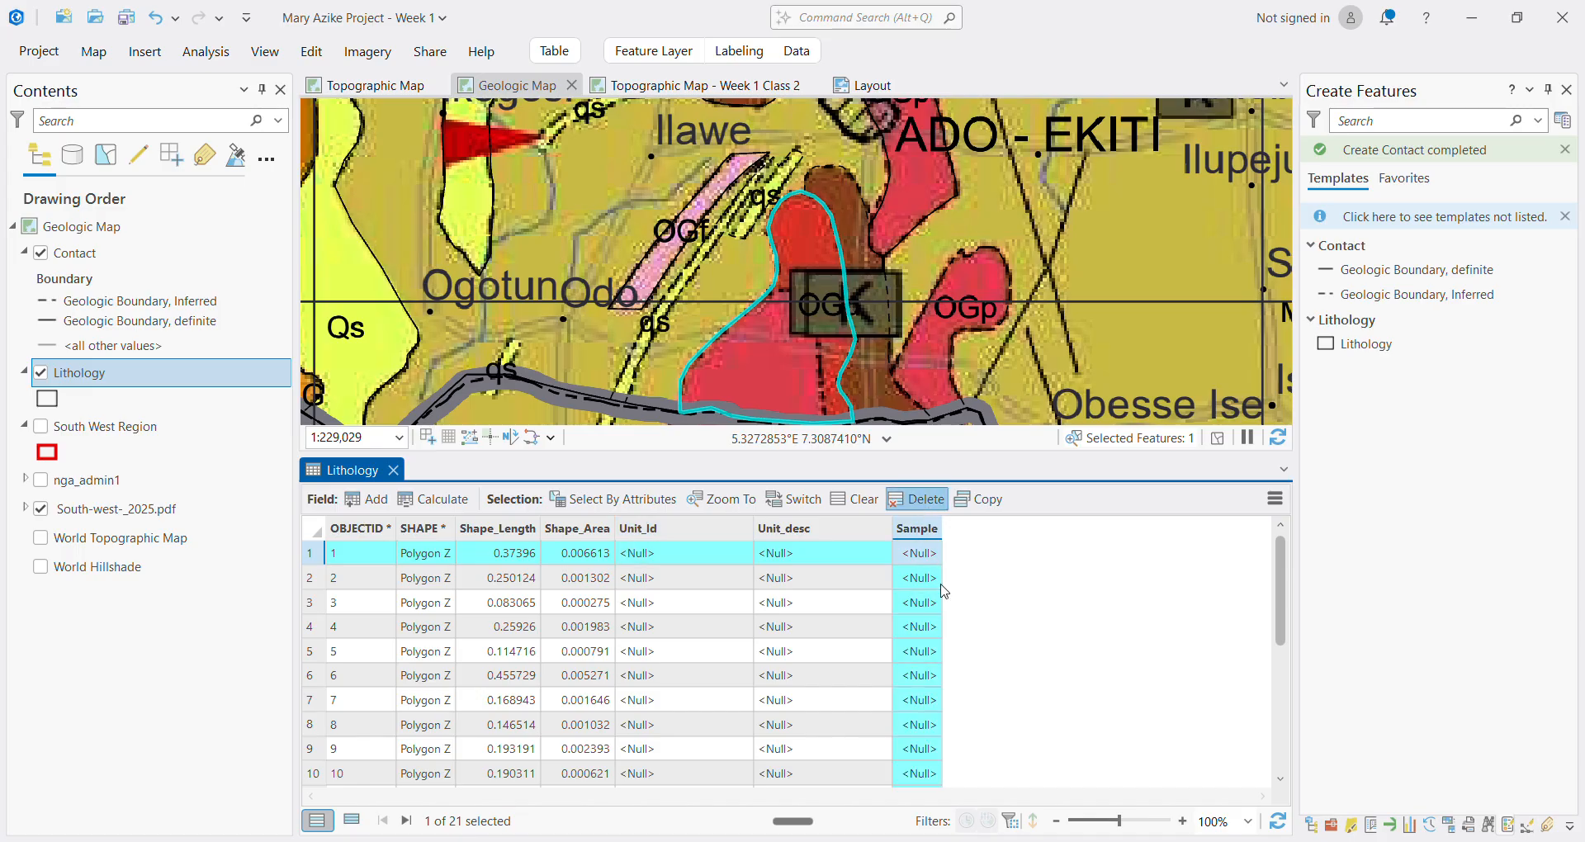
click(842, 480)
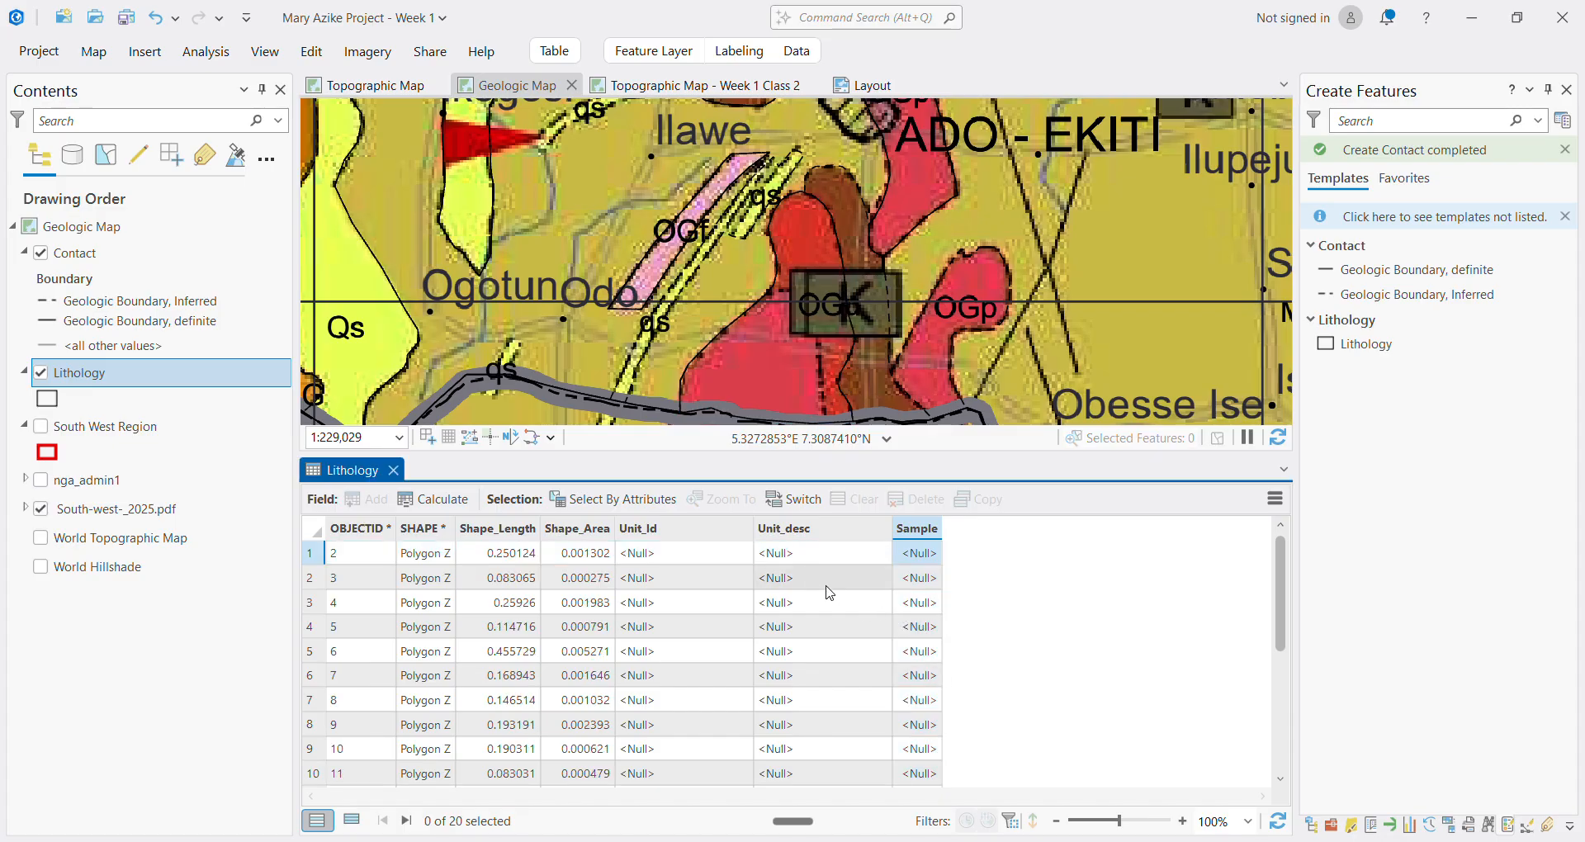
Open the Unit_Id value of the OBJECTID 2 record for editing and select that record
click(669, 532)
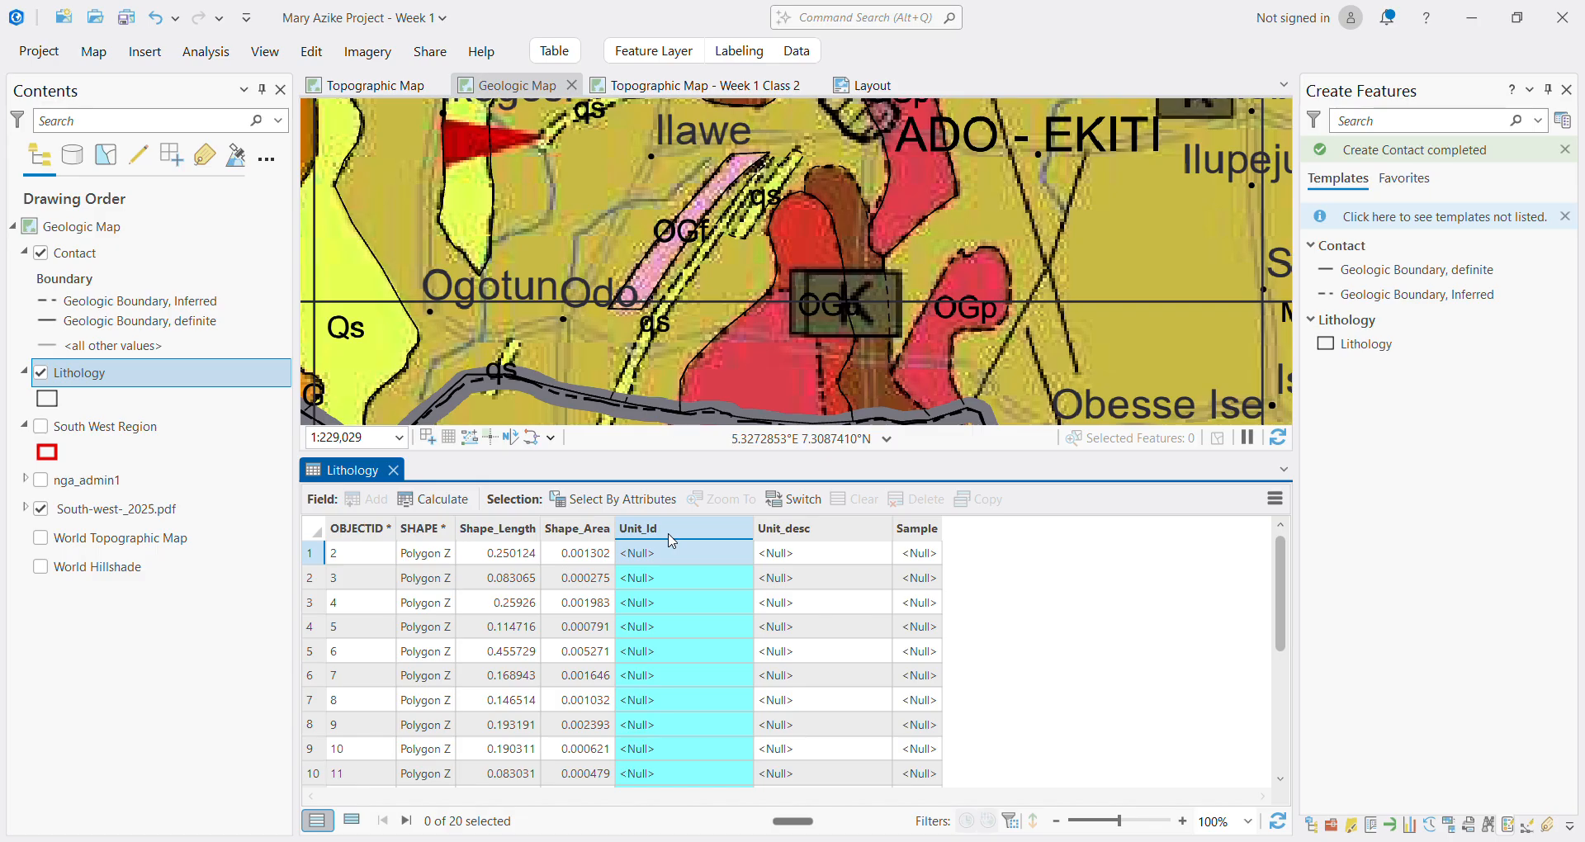
click(800, 532)
click(675, 552)
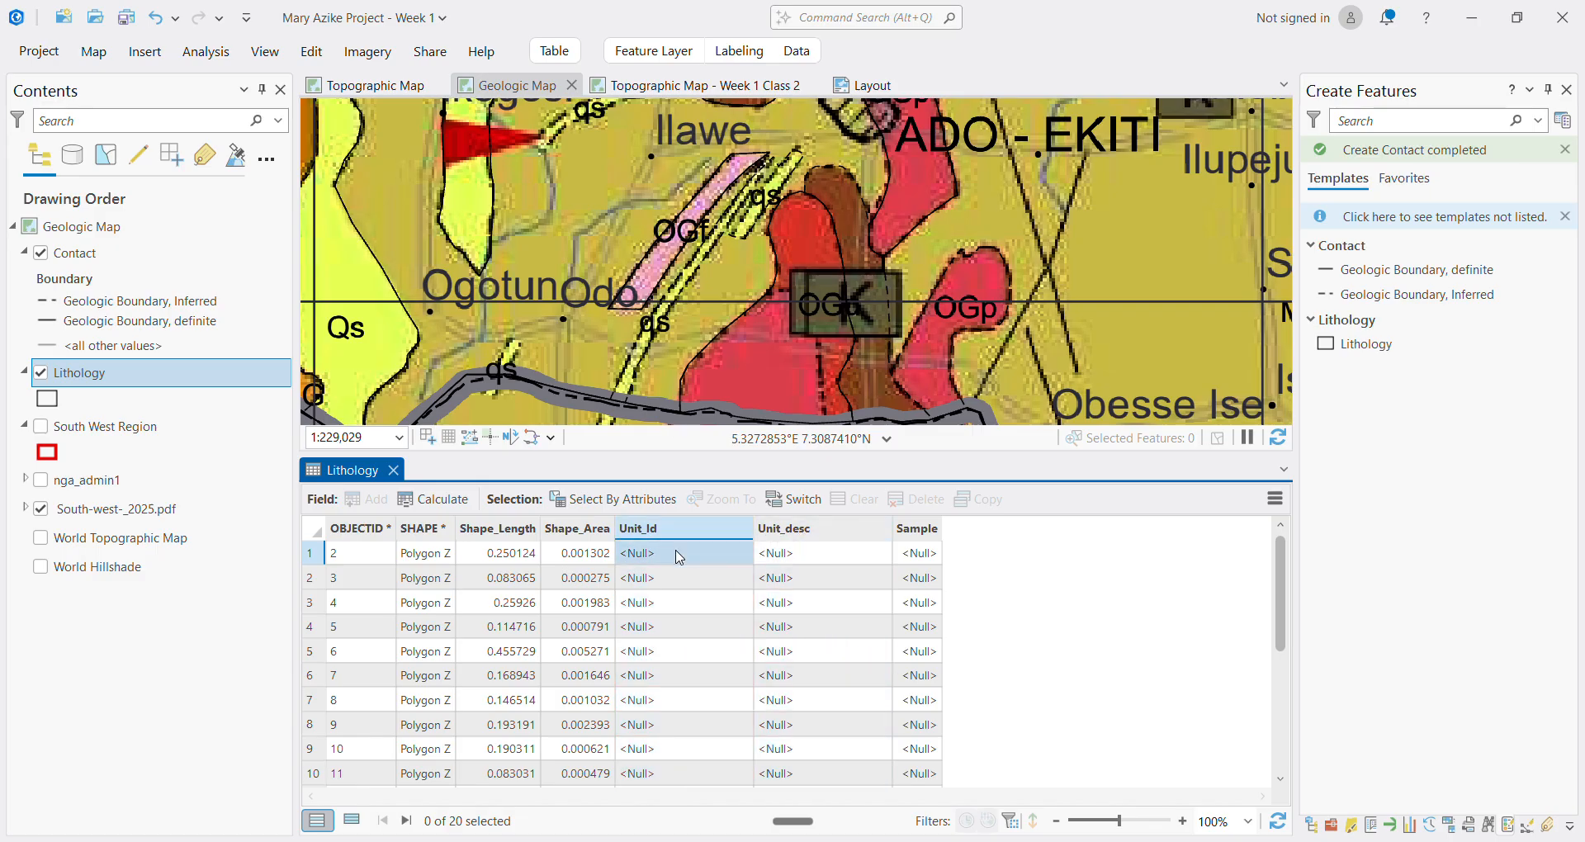
click(677, 551)
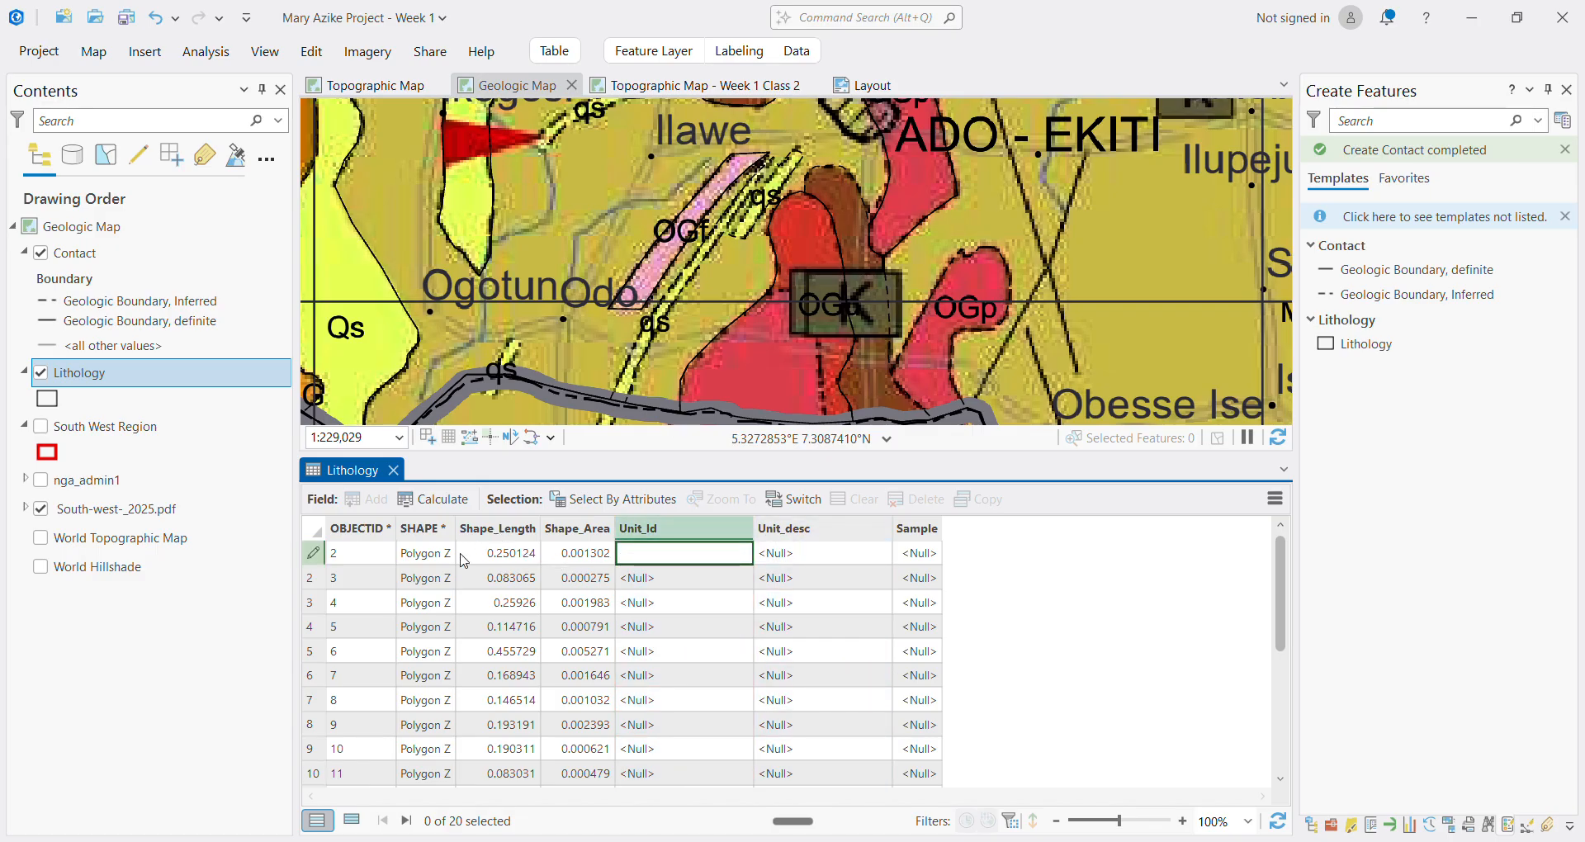
click(311, 560)
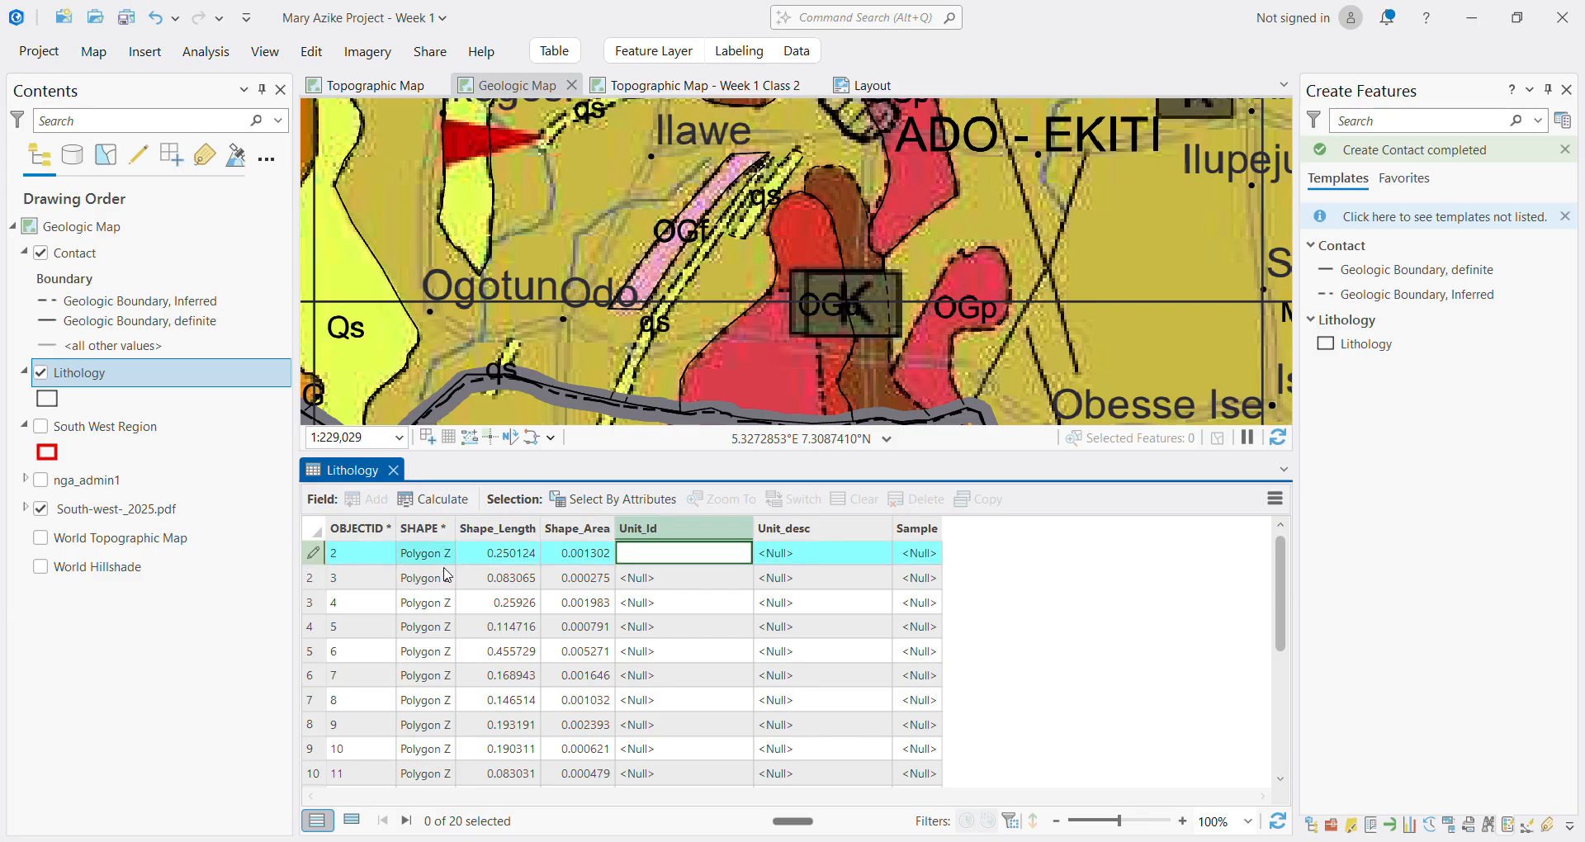
click(377, 603)
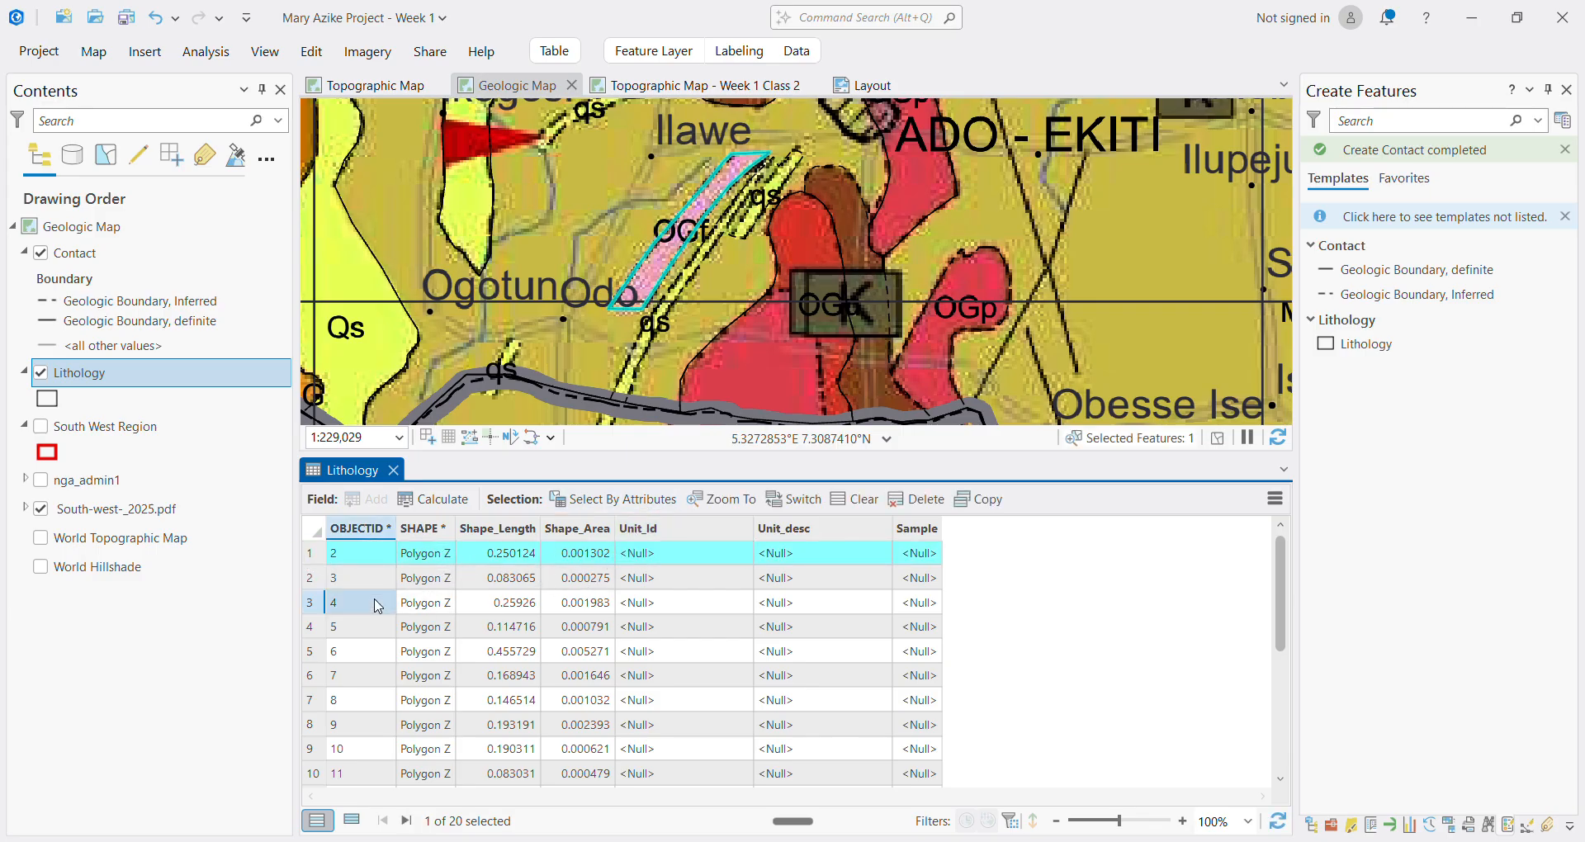
click(316, 557)
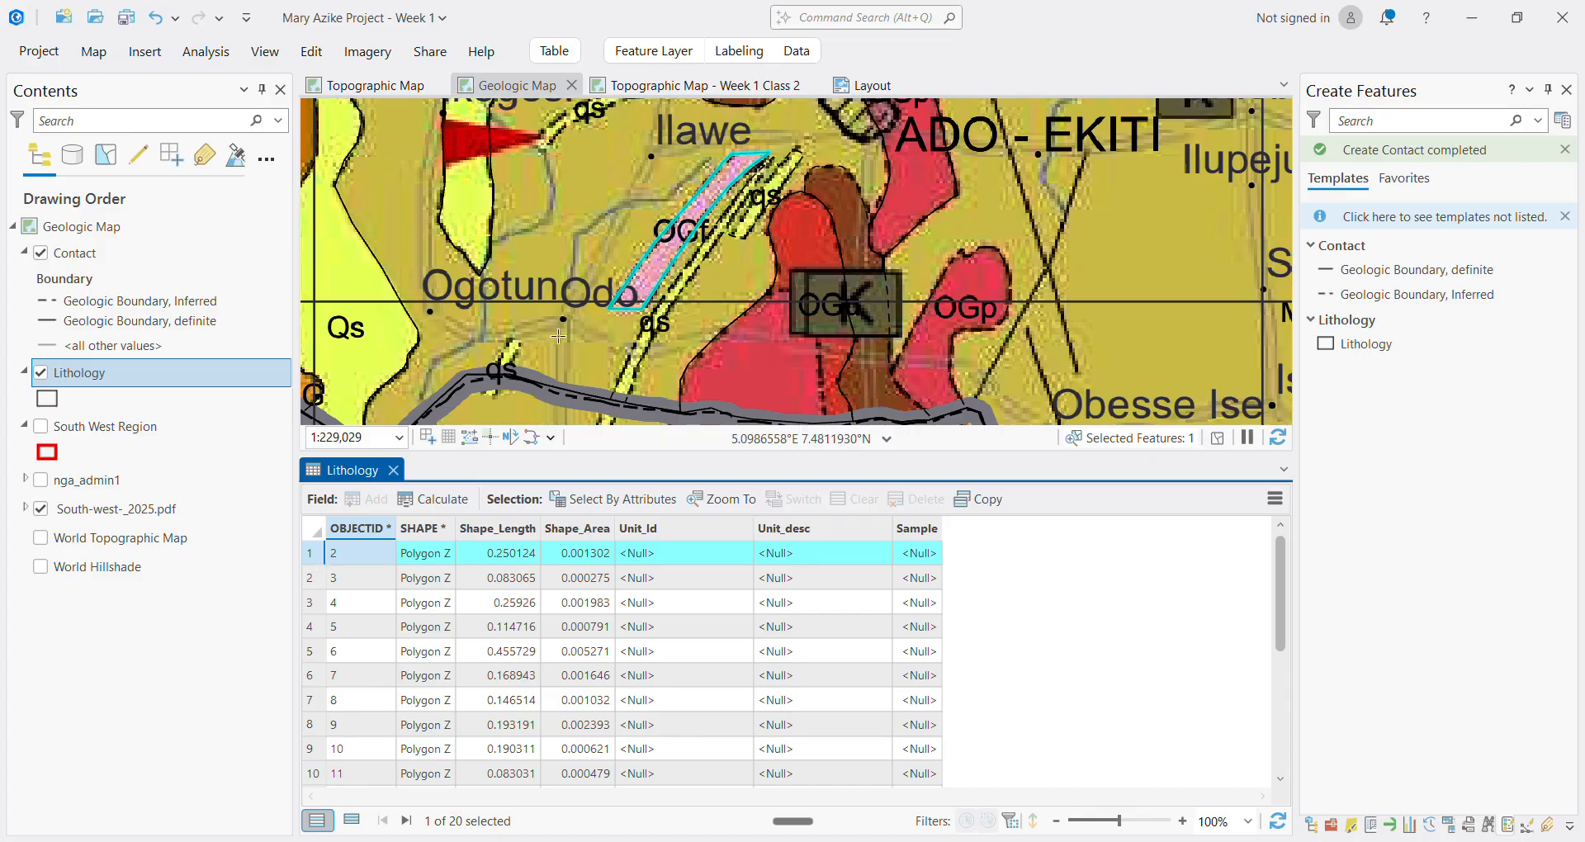
Locate the polygons of the OBJECTID 2 and OBJECTID 3 records on the geologic map by selecting their rows
scroll(558, 336, down, 2)
scroll(558, 336, down, 3)
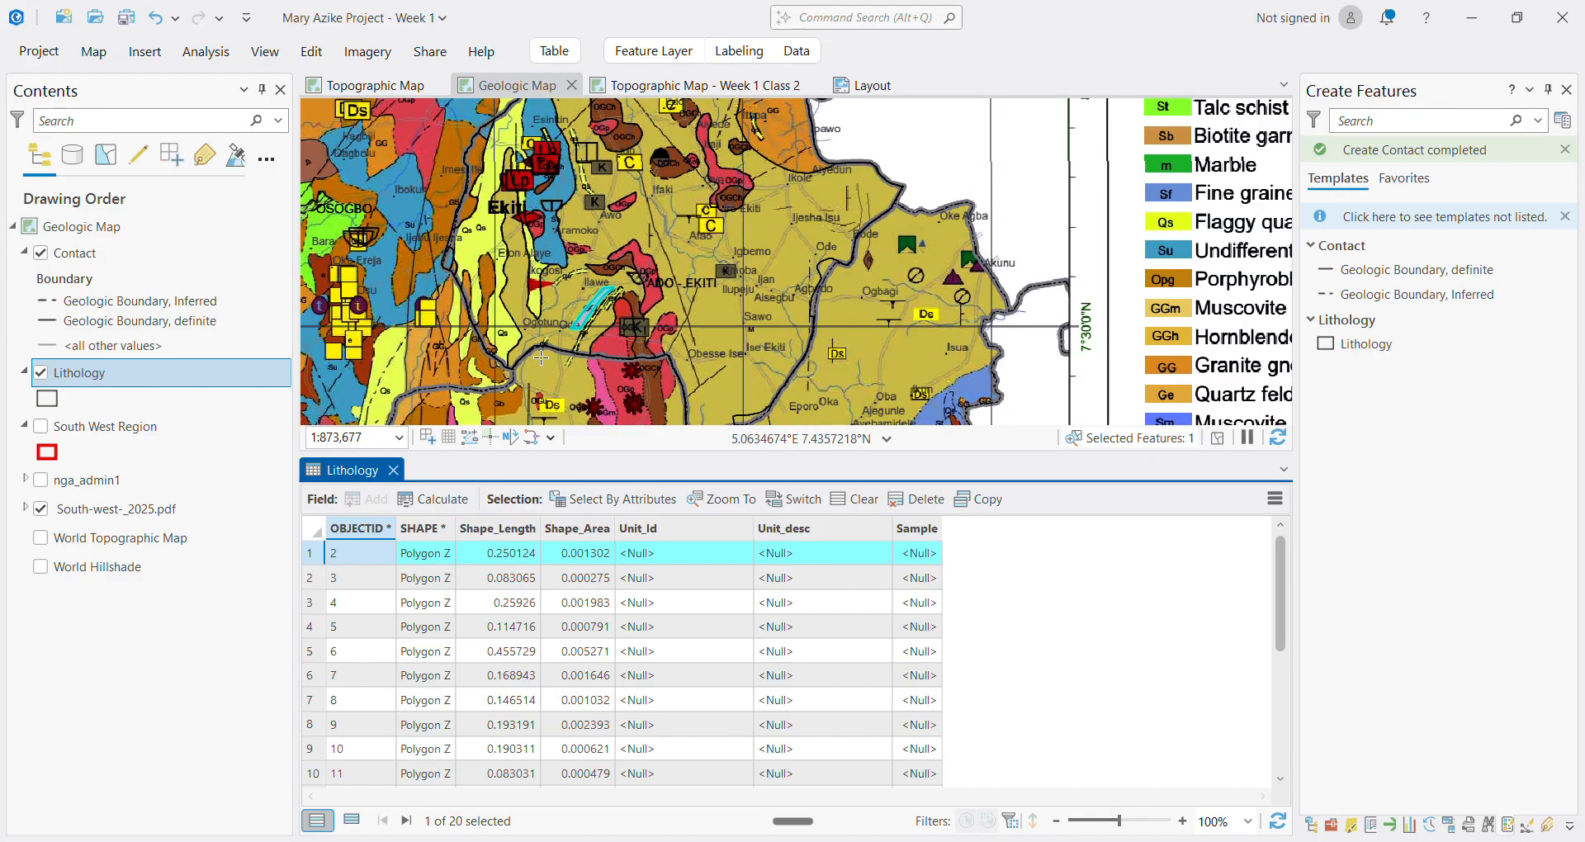
scroll(541, 359, up, 1)
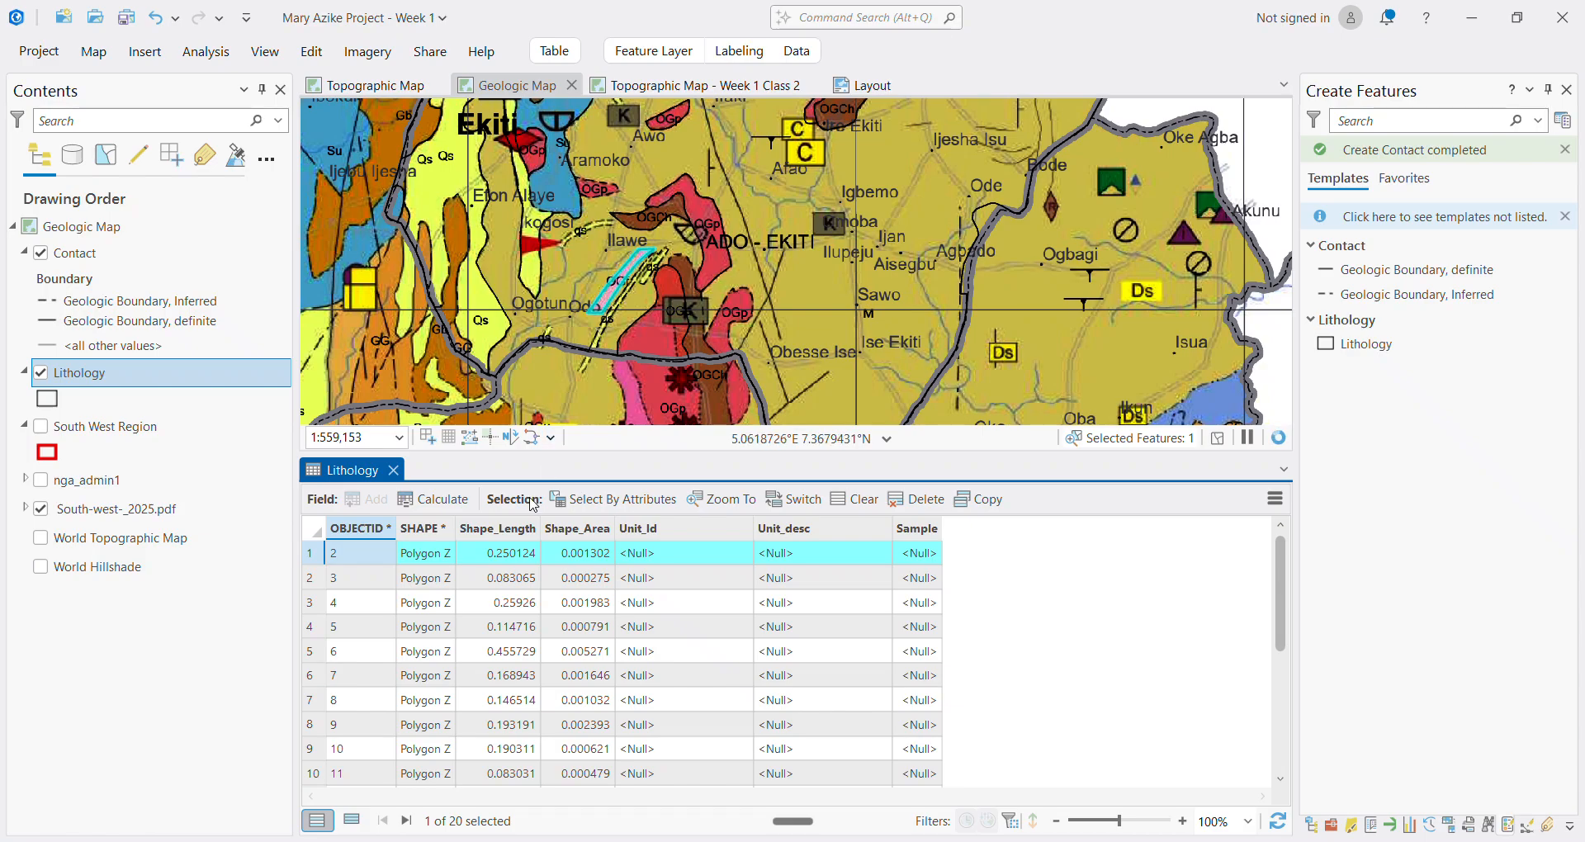
click(319, 584)
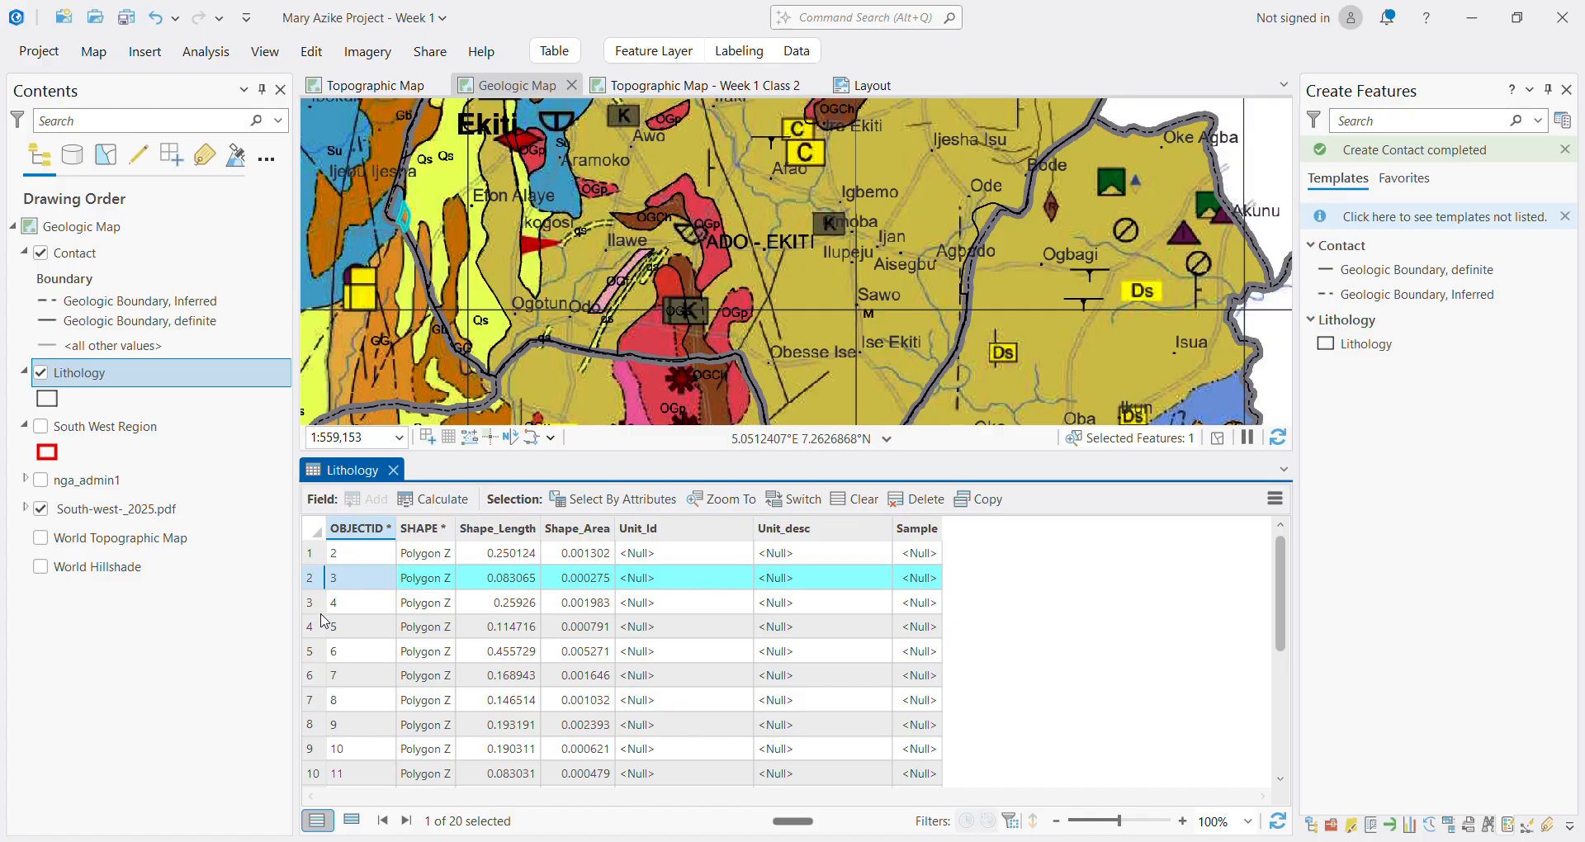
scroll(1015, 583, down, 4)
scroll(1015, 584, up, 4)
click(324, 561)
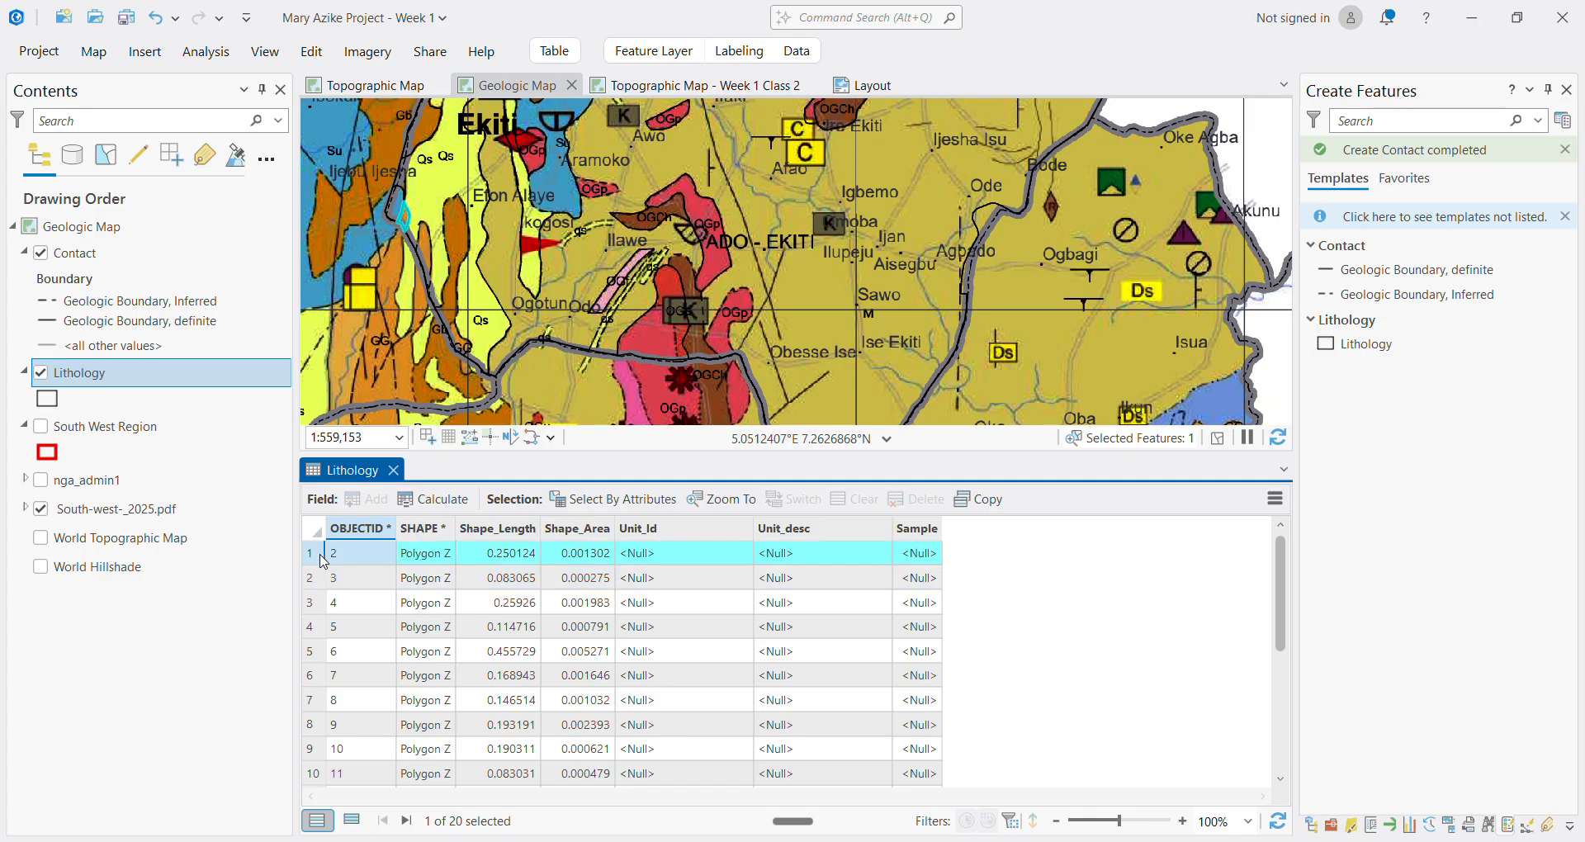
click(318, 581)
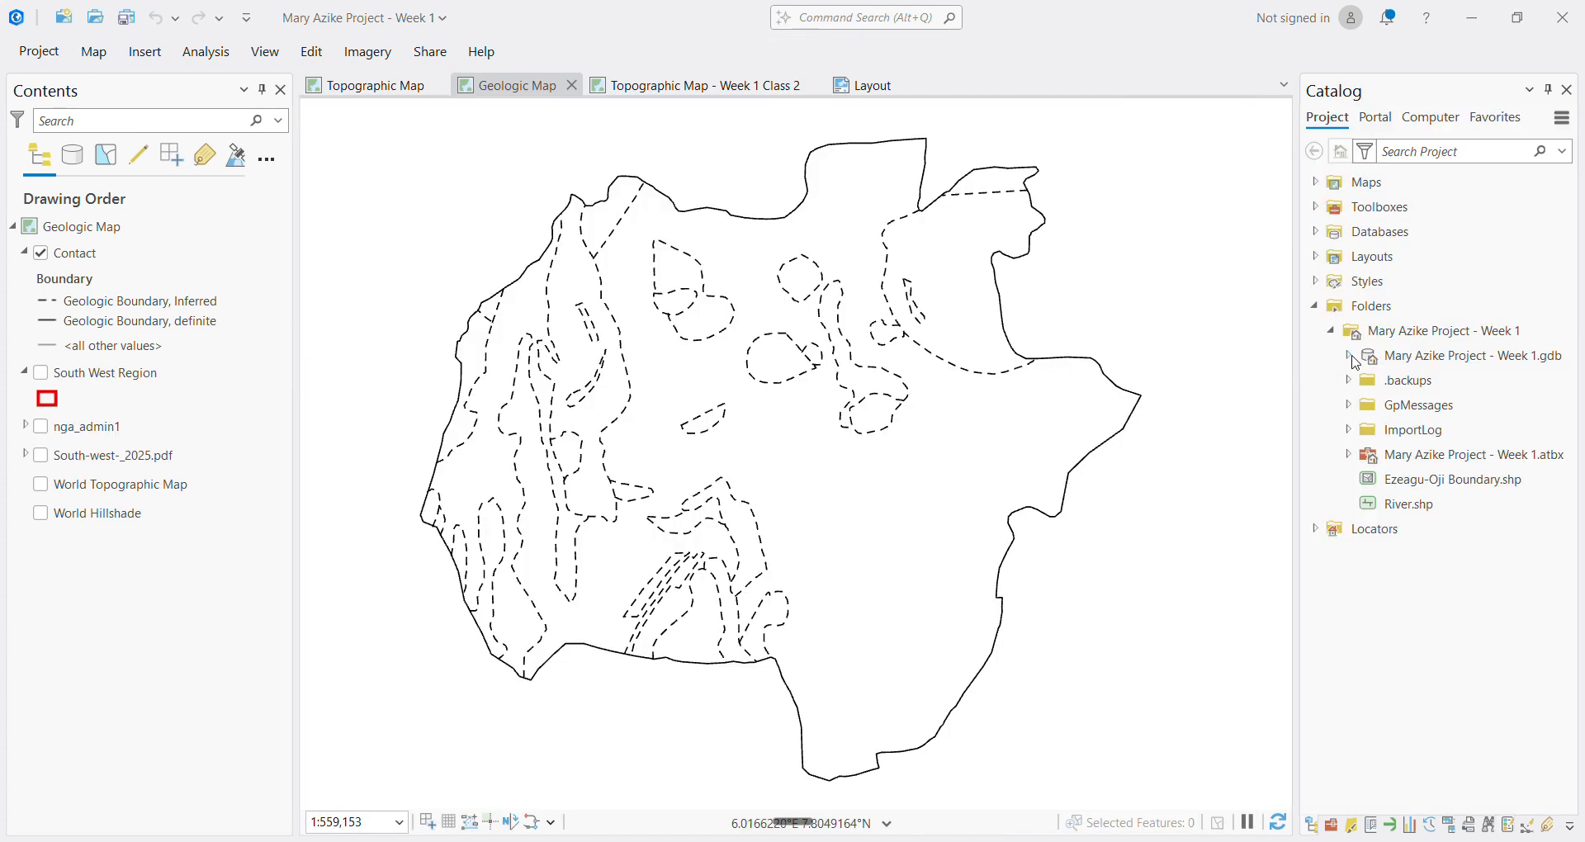
Add the Lithology feature class from the project geodatabase to the Geologic Map, below the Contact layer
click(1350, 356)
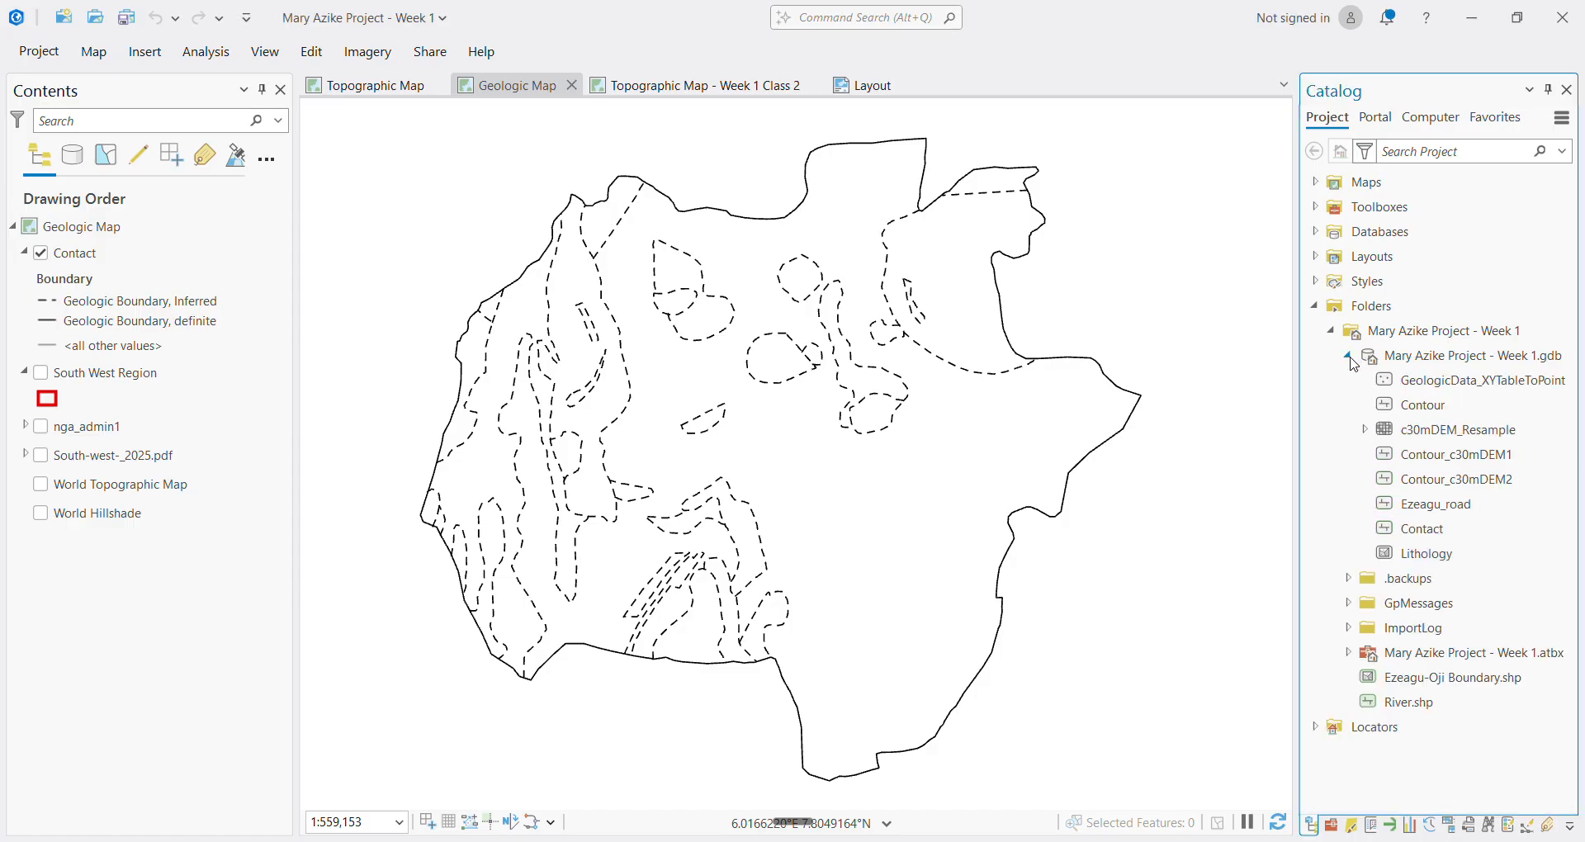
mouse_move(1425, 569)
mouse_down()
mouse_move(190, 489)
mouse_move(172, 368)
mouse_up()
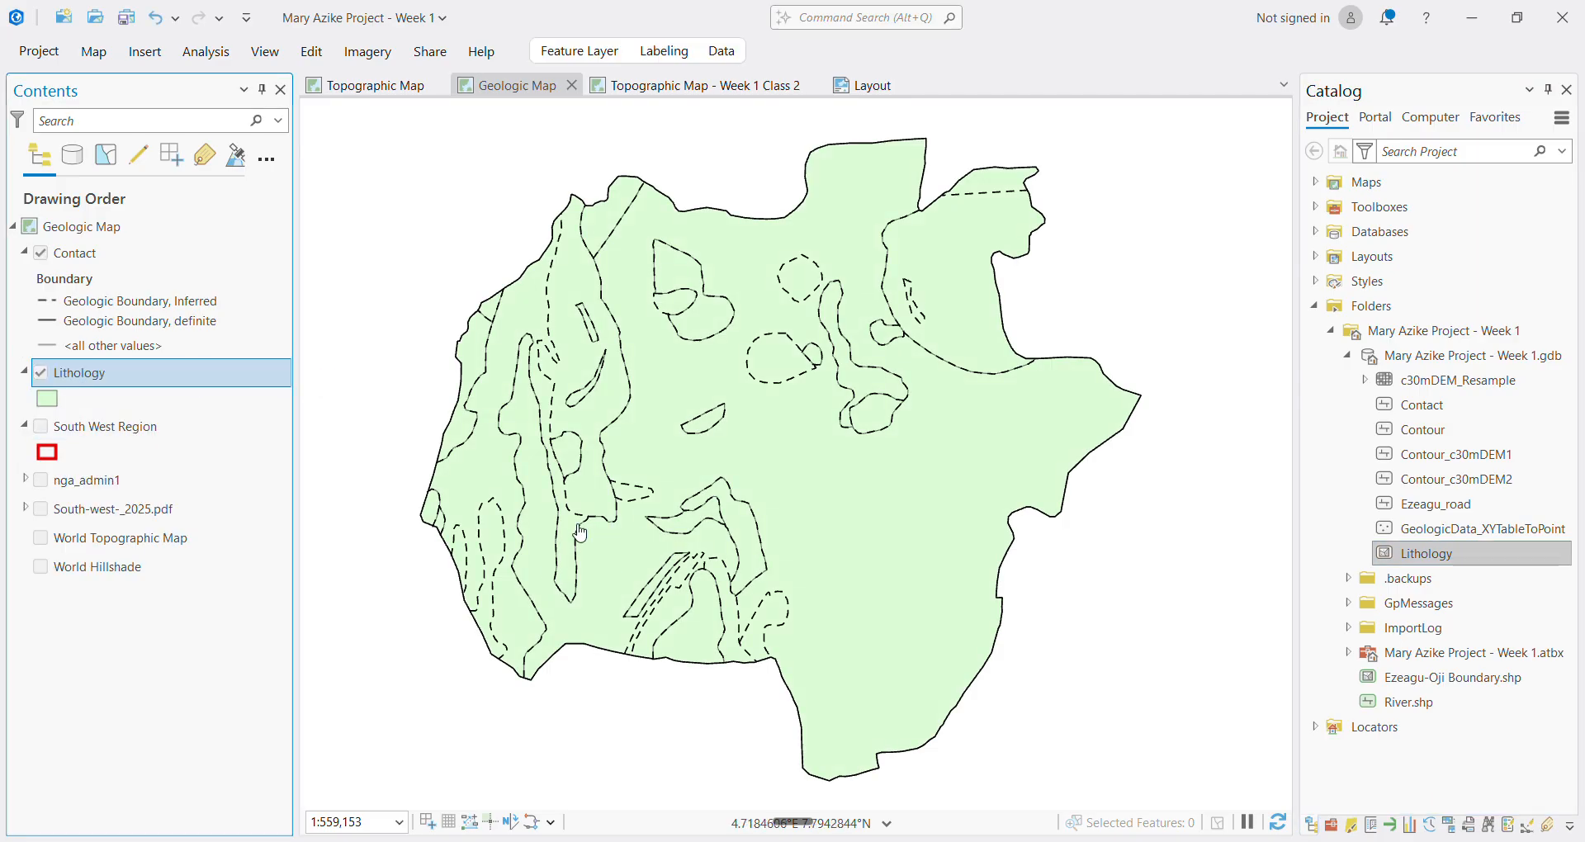
Open the attribute table of the Lithology layer and select the OBJECTID 1 record to locate its polygon
right_click(93, 383)
mouse_move(170, 361)
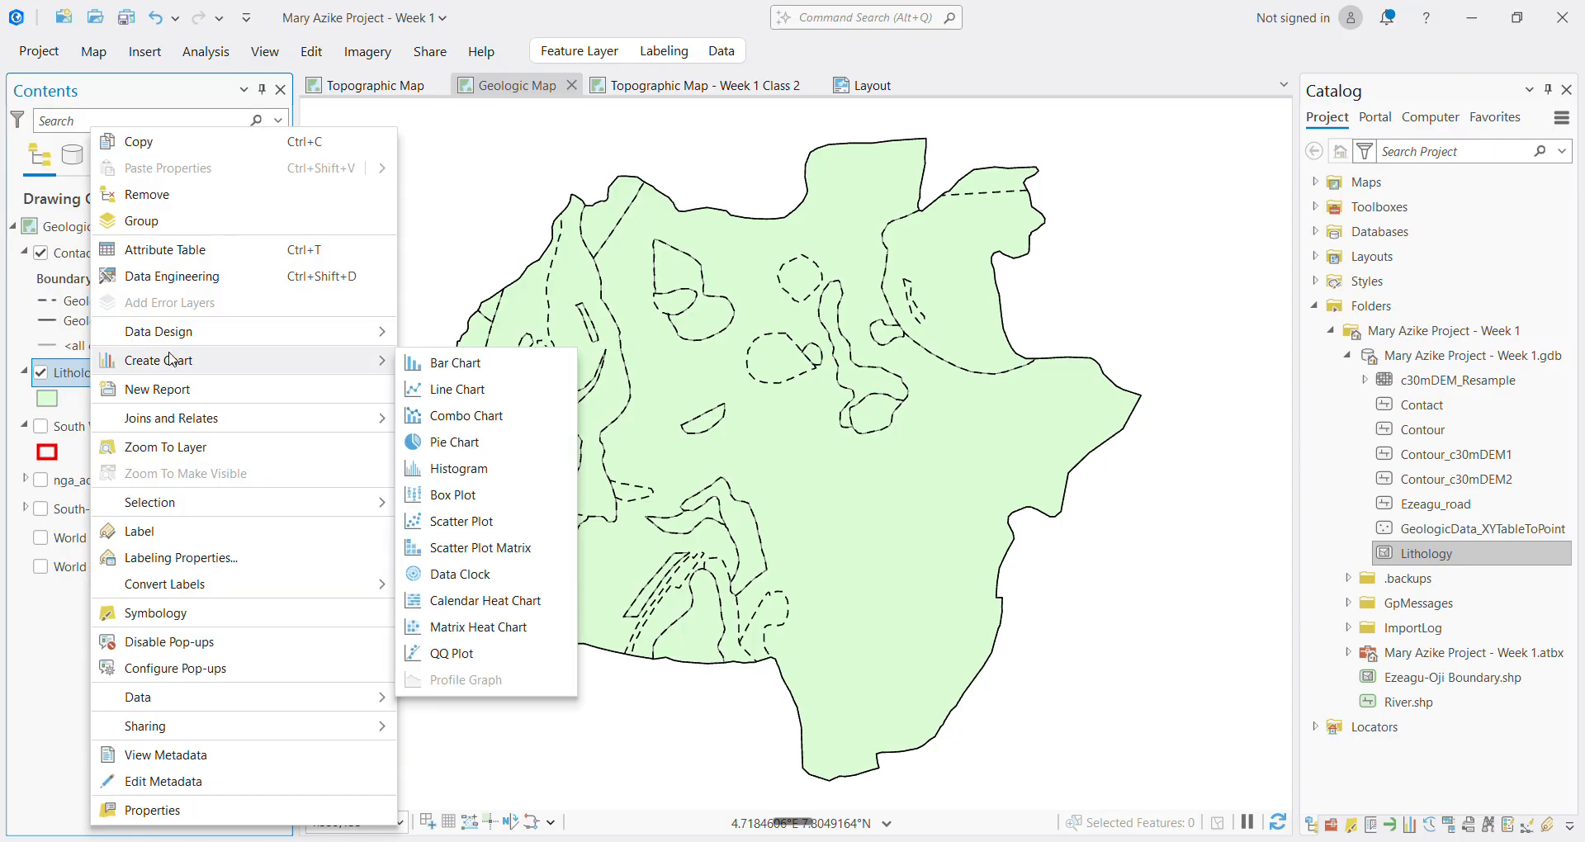
click(181, 255)
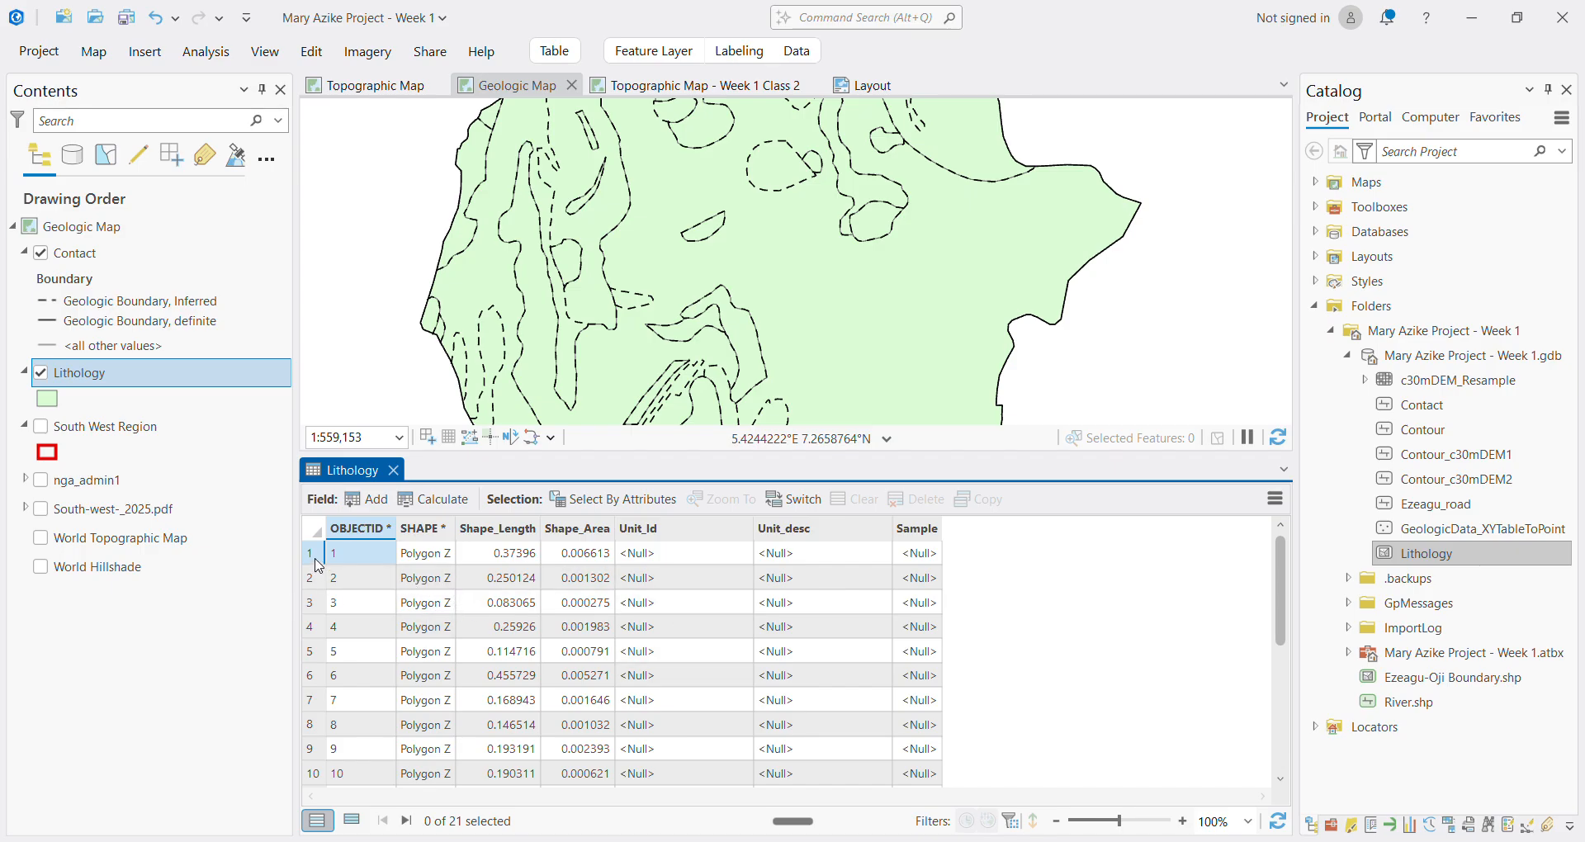
click(317, 559)
drag(847, 276, 845, 180)
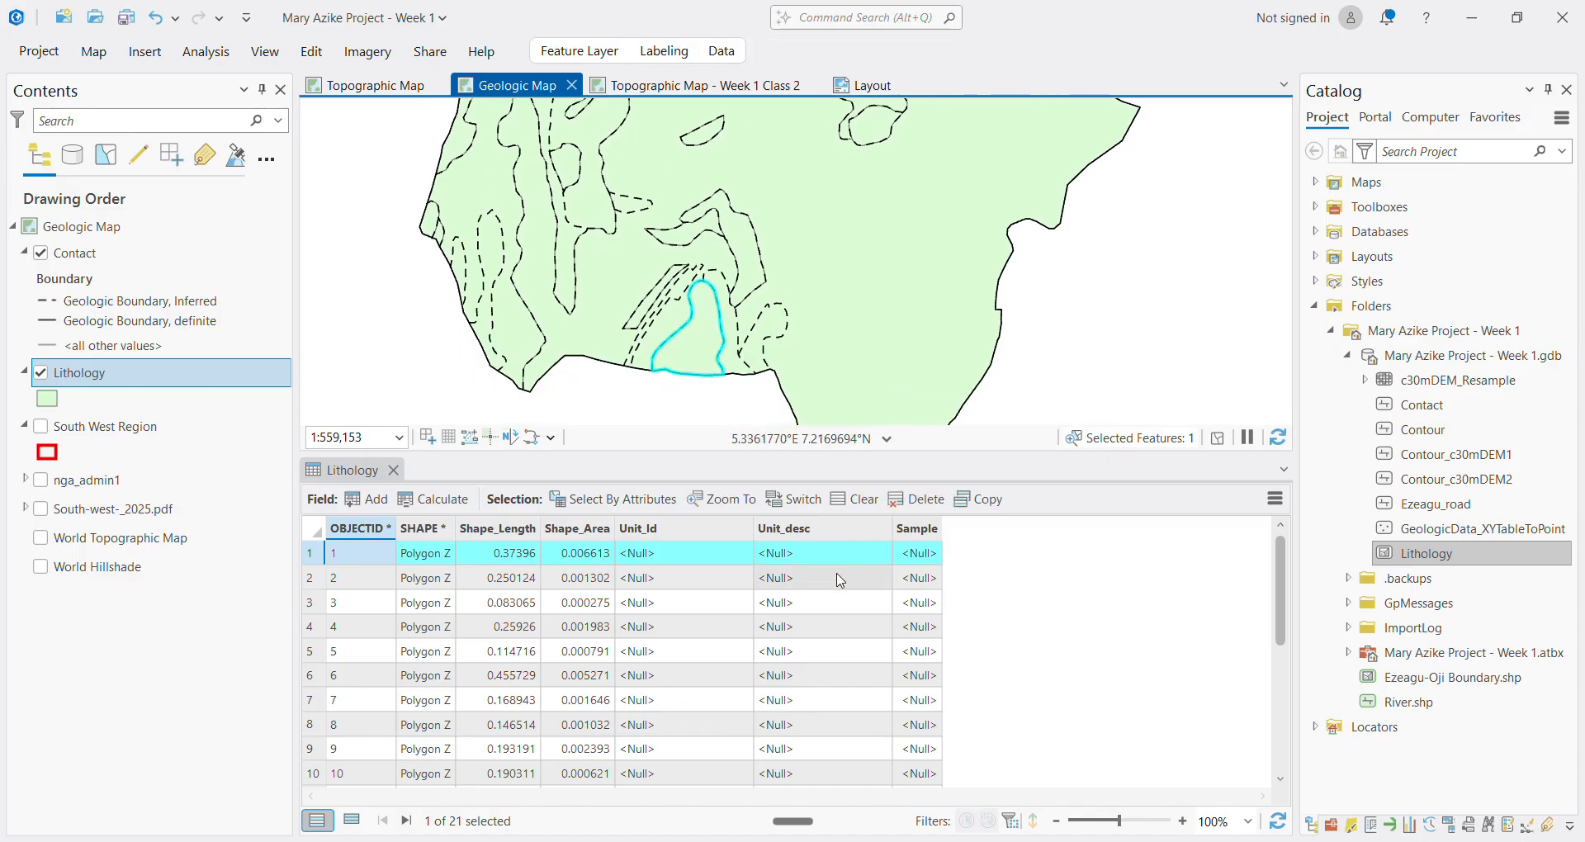
For the OBJECTID 1 record, set Unit_Id to OGp and Unit_desc to Porphyritic Granite
double_click(801, 555)
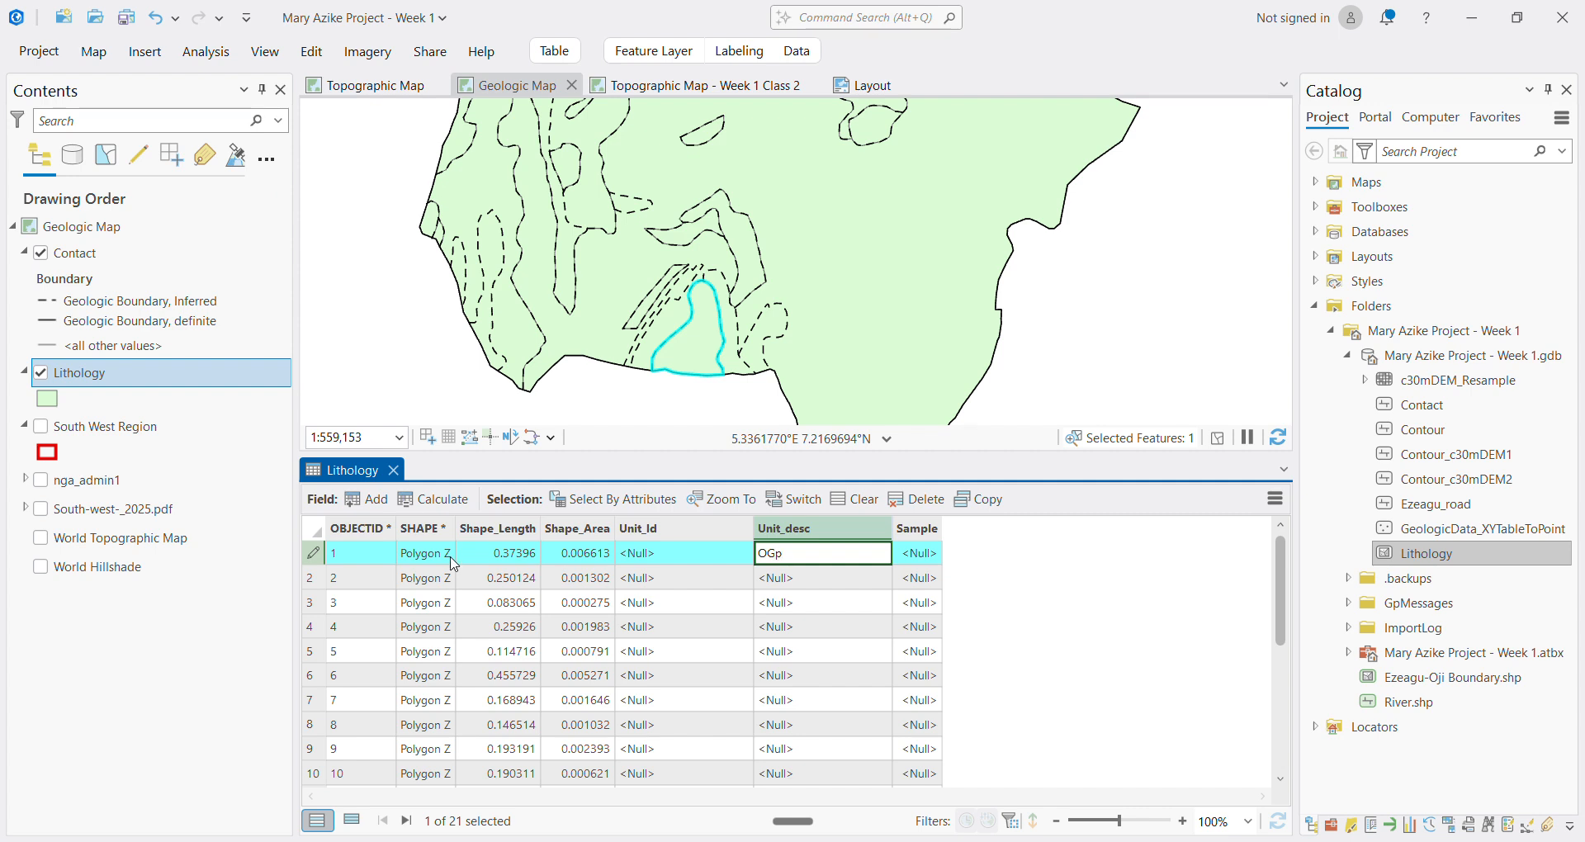
click(700, 559)
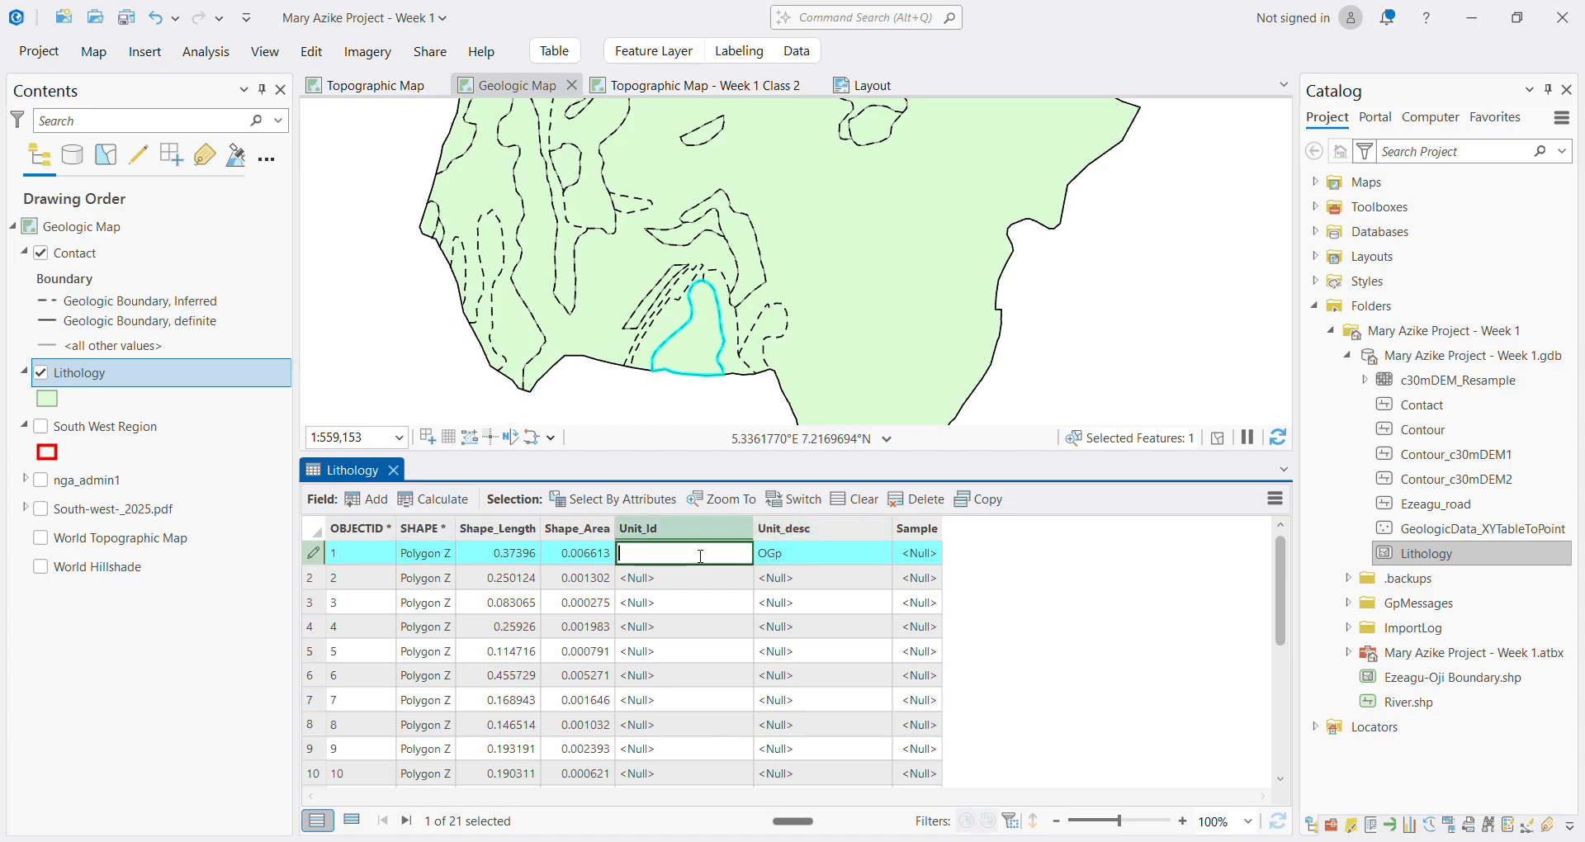
text(OGp)
click(774, 562)
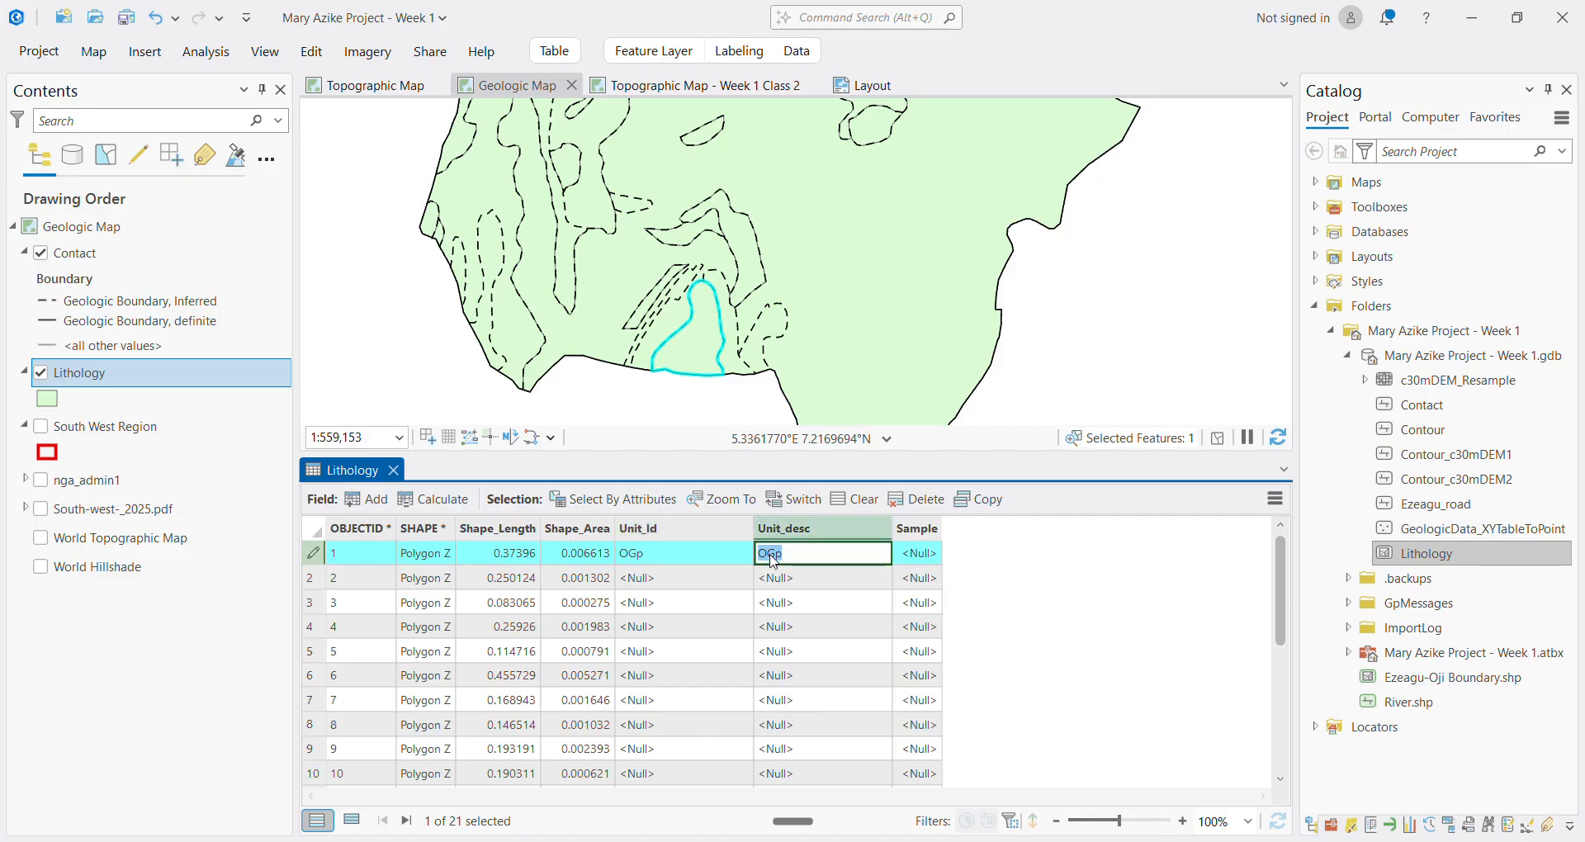
text(Porp)
text(hyritic Granite)
key(Return)
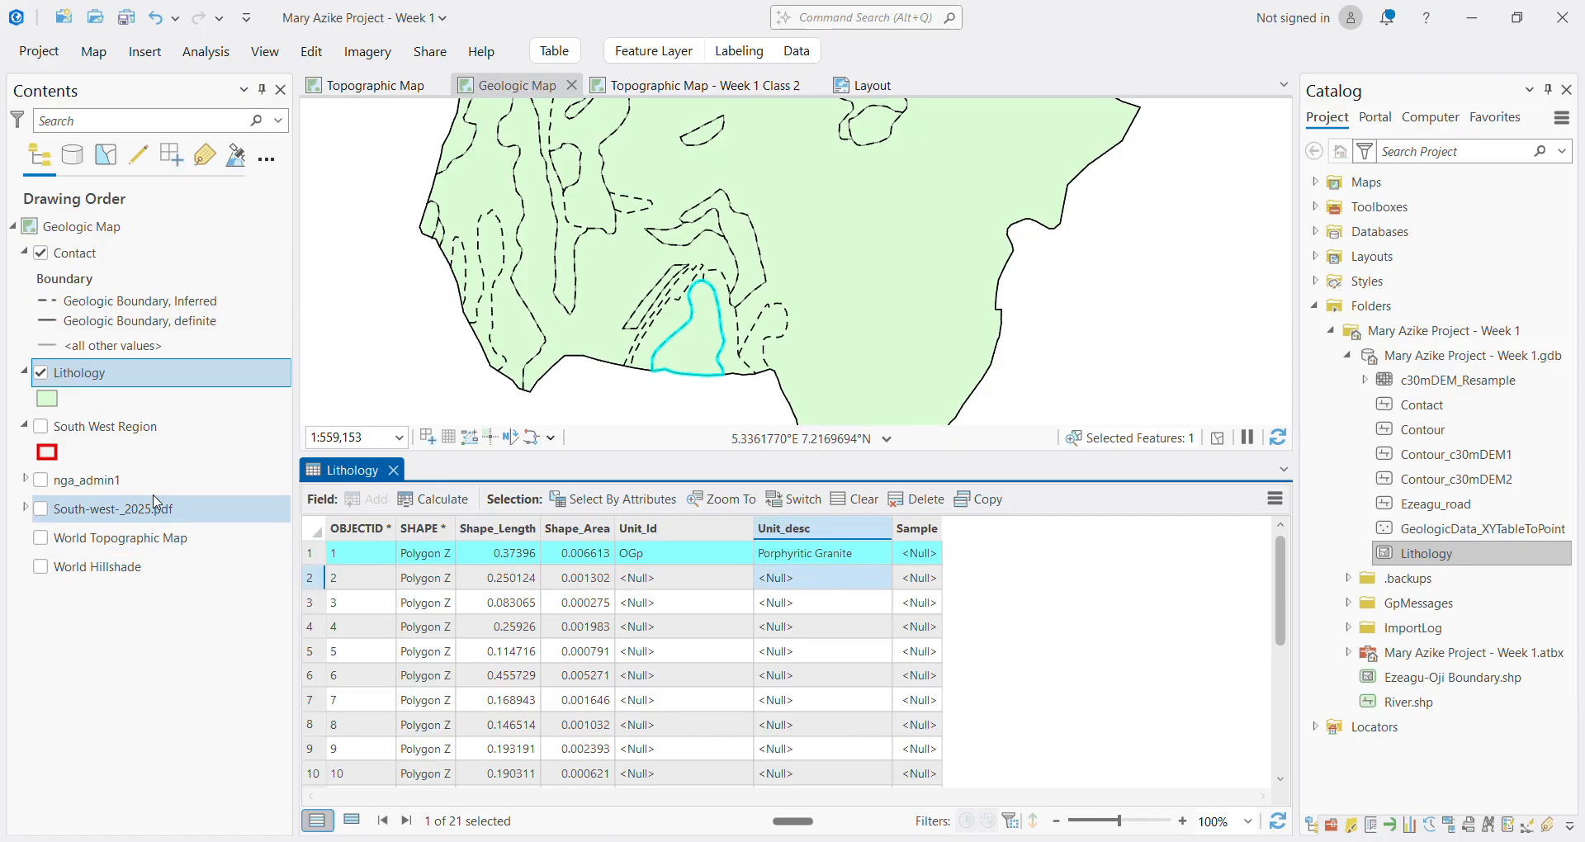
Symbolize the Lithology layer with the thinner unfilled Black Outline symbol and turn on the South-west-_2025.pdf map beneath it
click(48, 400)
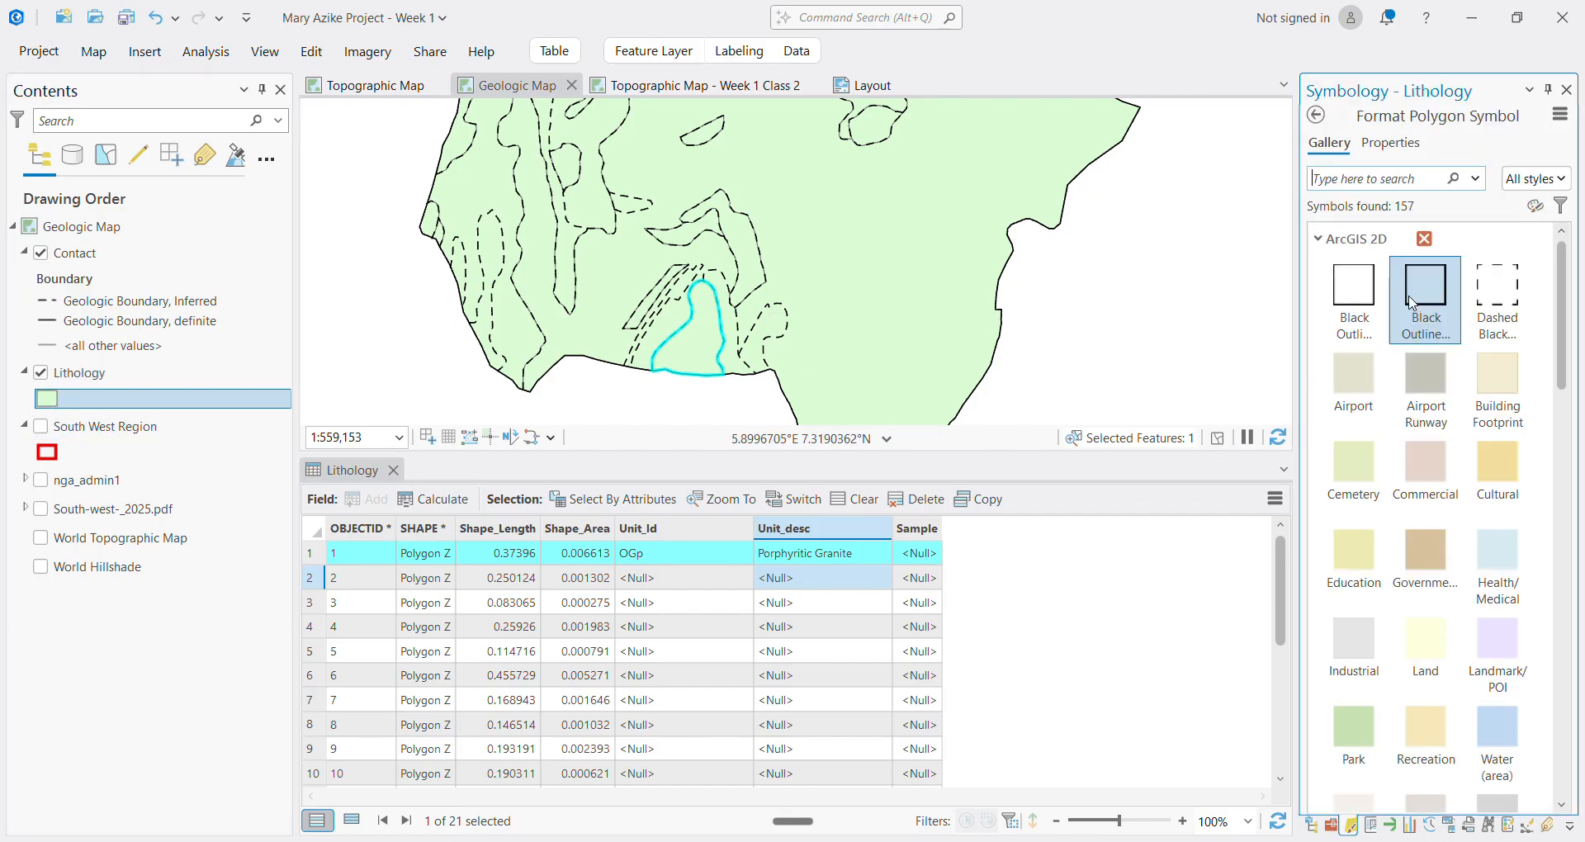
click(1362, 294)
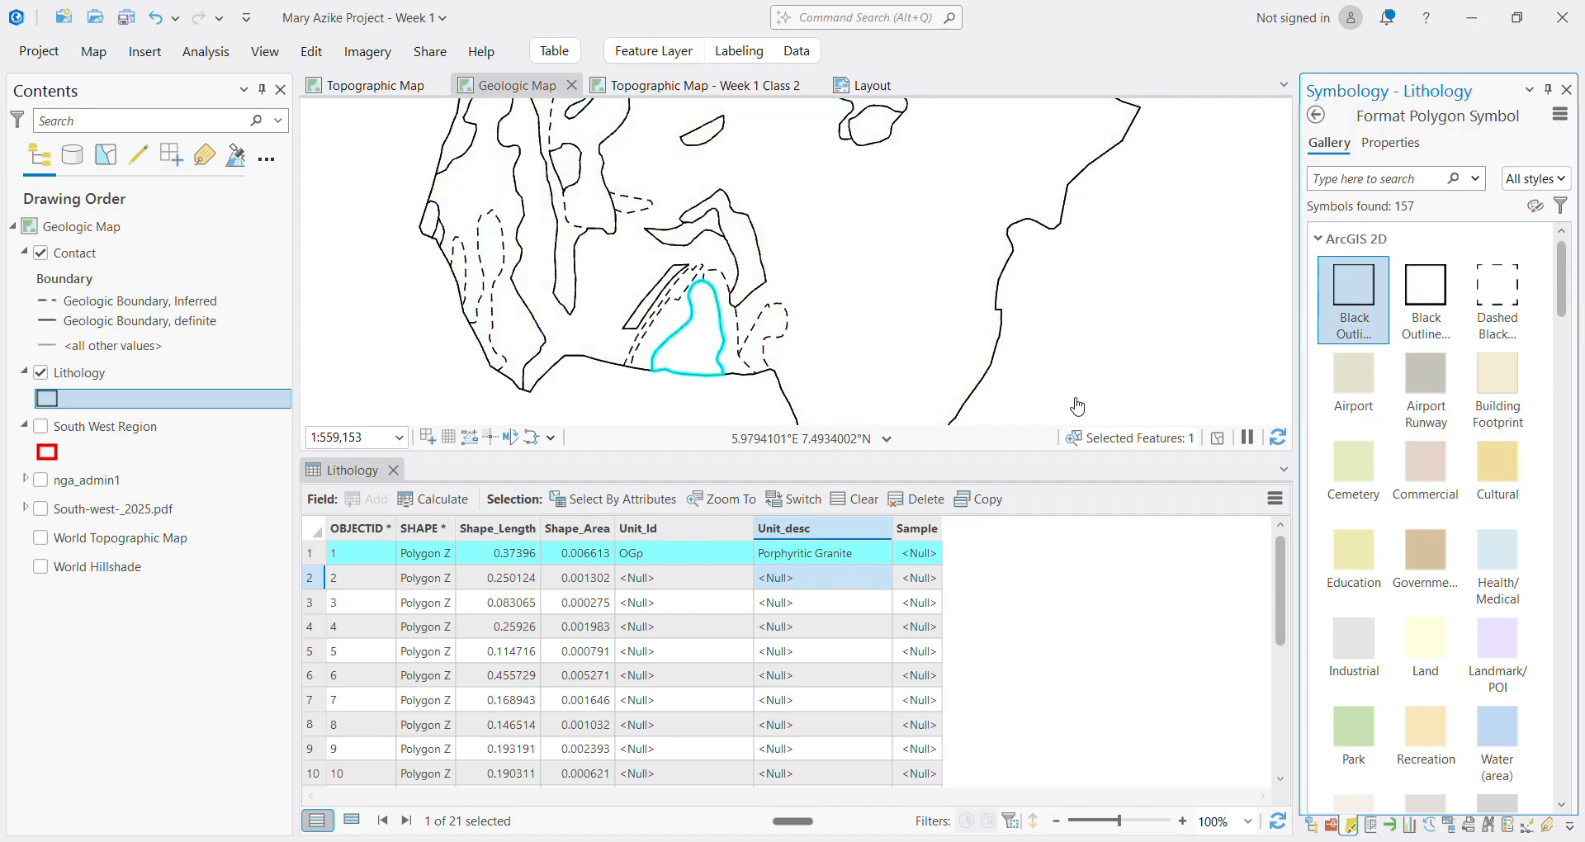
click(67, 518)
click(41, 508)
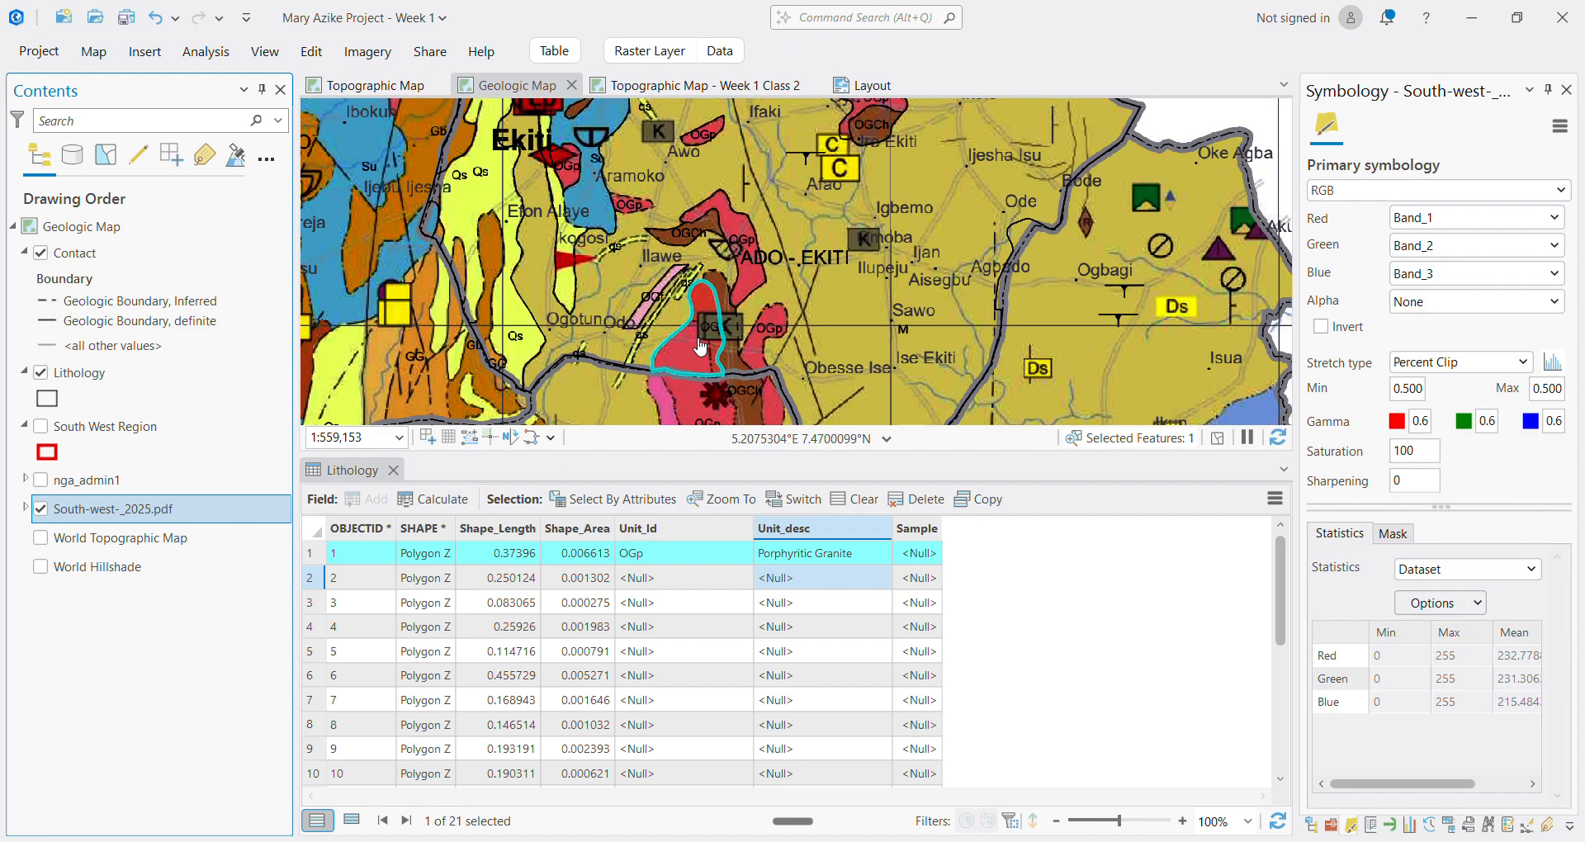
Locate the OBJECTID 2 polygon on the geologic map and set its Unit_Id to OGf
click(311, 583)
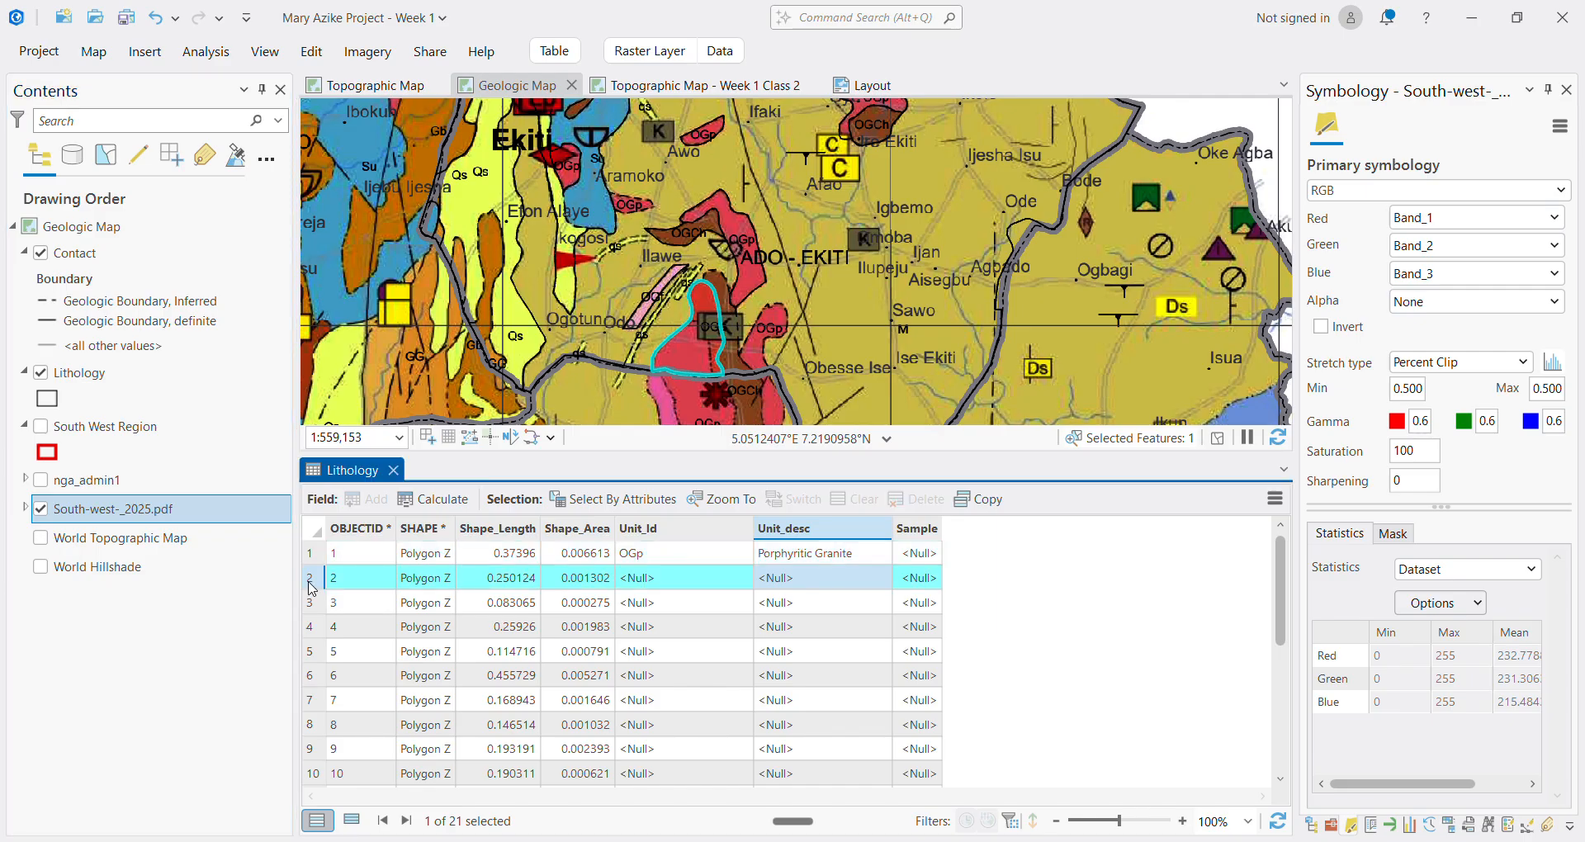
scroll(629, 305, up, 8)
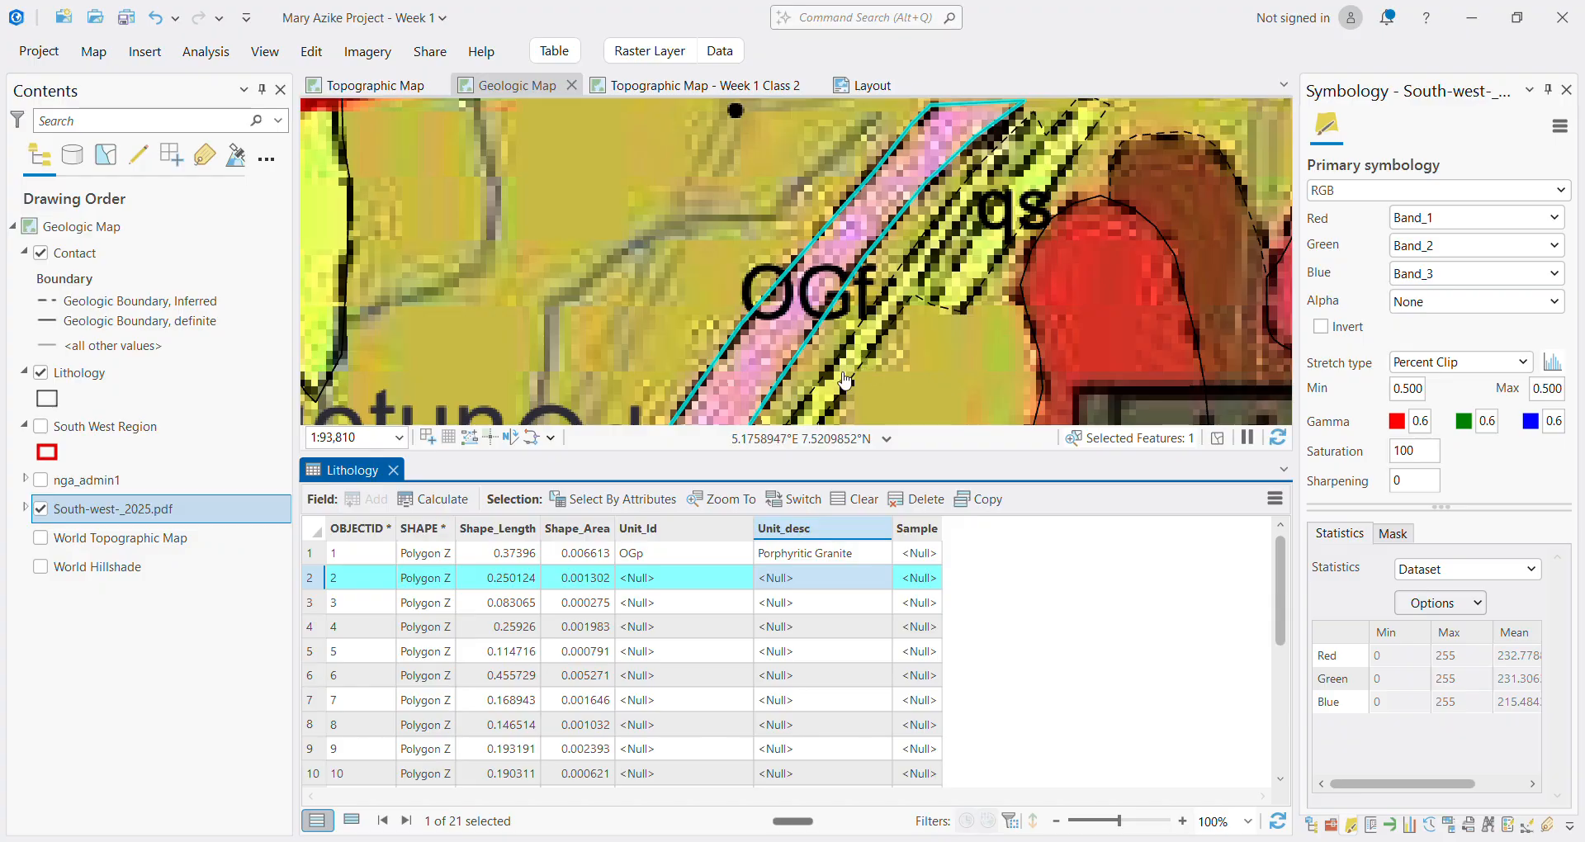
click(648, 582)
click(648, 582)
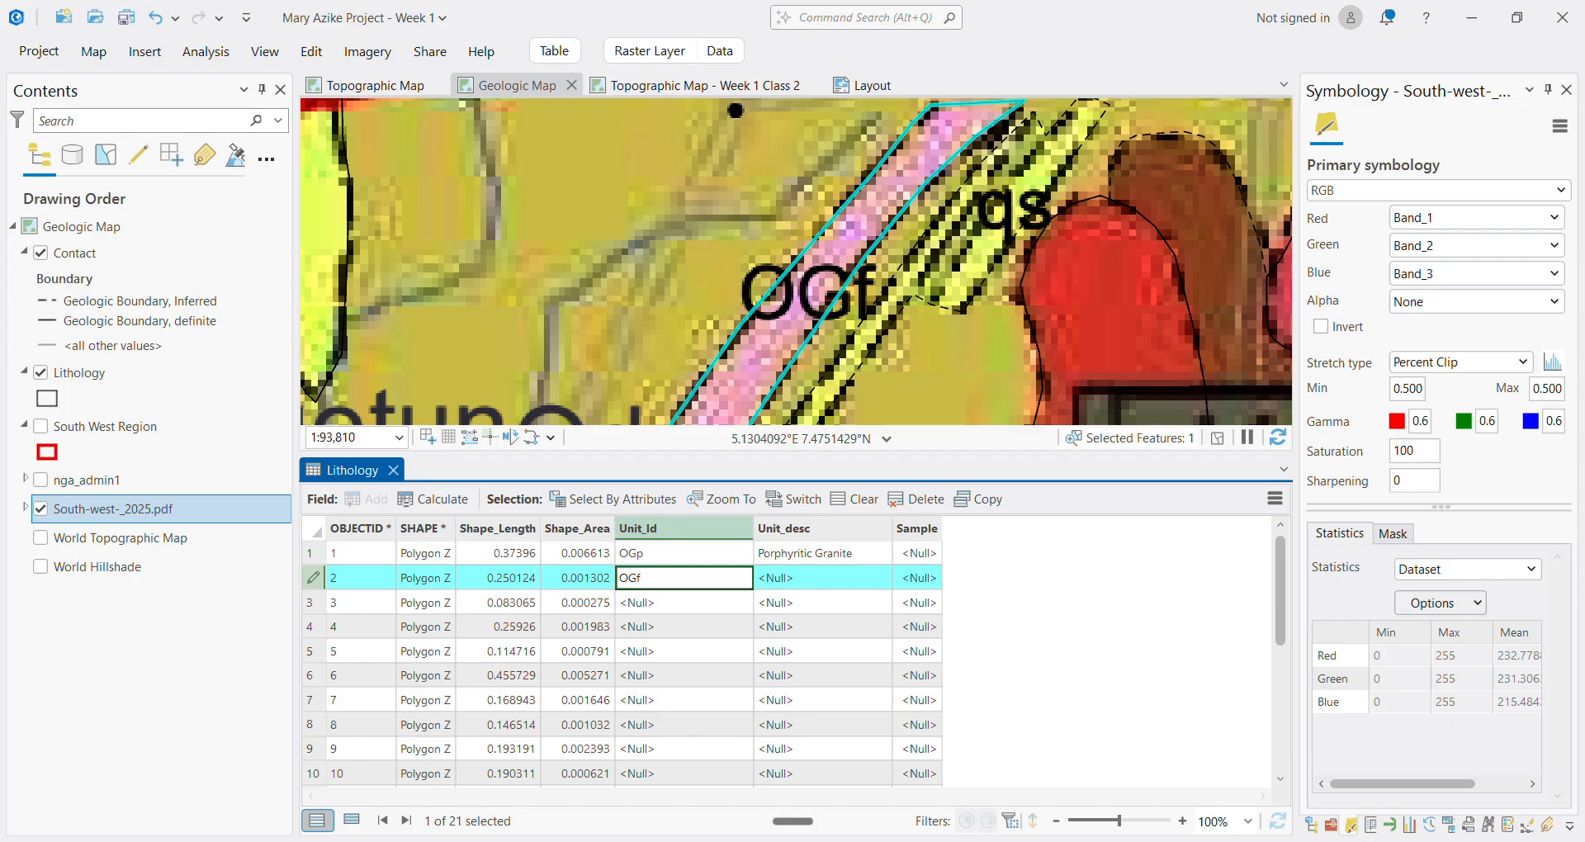
key(Return)
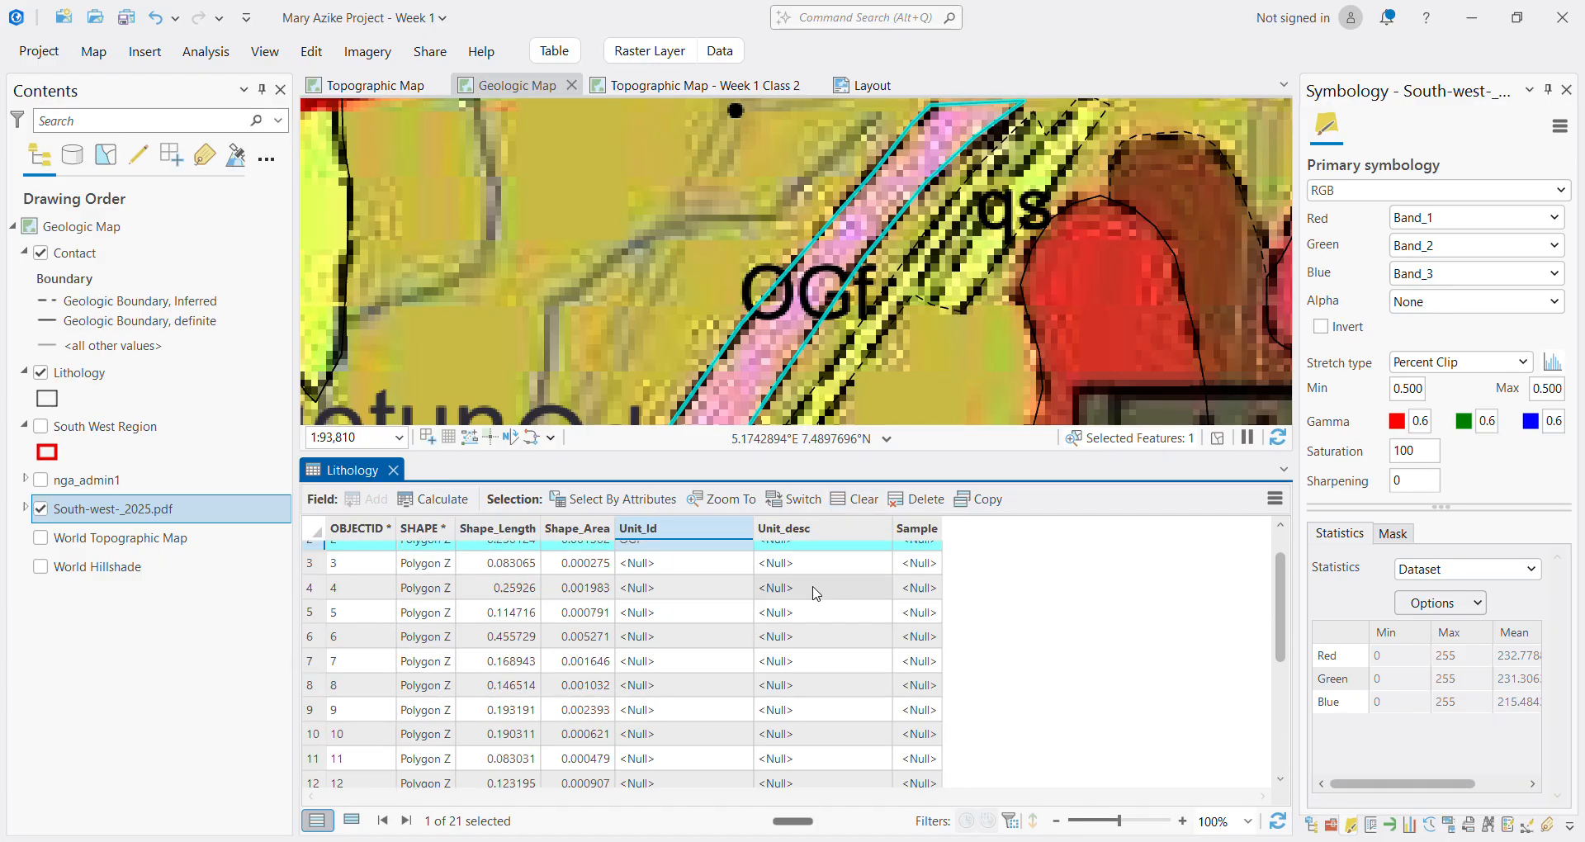
Look up OGf in the geologic map's legend and set the OBJECTID 2 record's Unit_desc to Biotite Granite
scroll(1061, 272, down, 4)
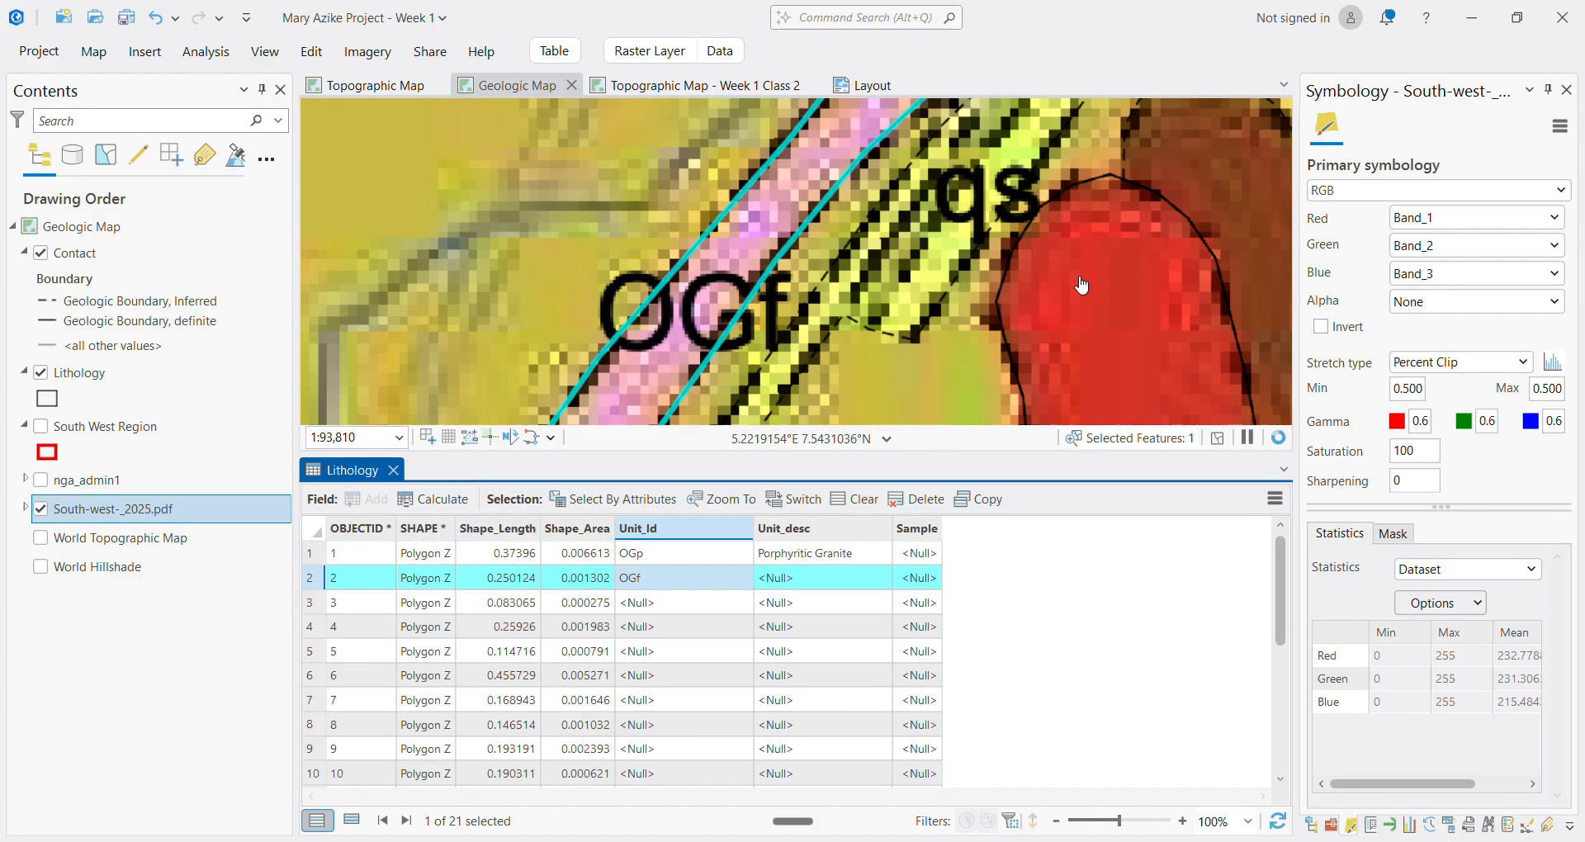
scroll(1213, 227, down, 5)
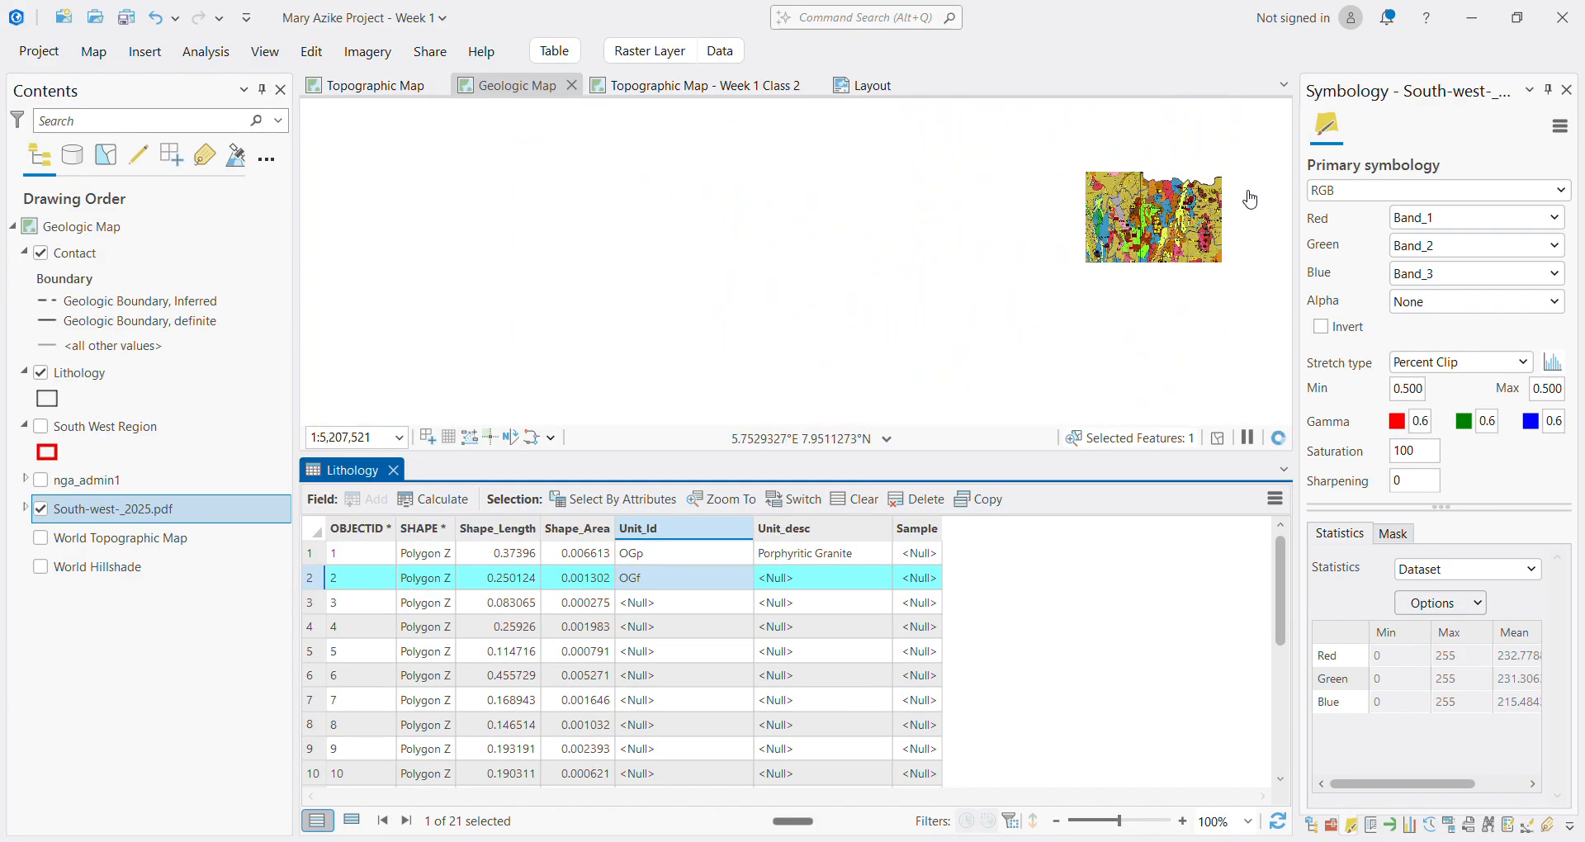
drag(1224, 247, 916, 216)
scroll(916, 216, up, 4)
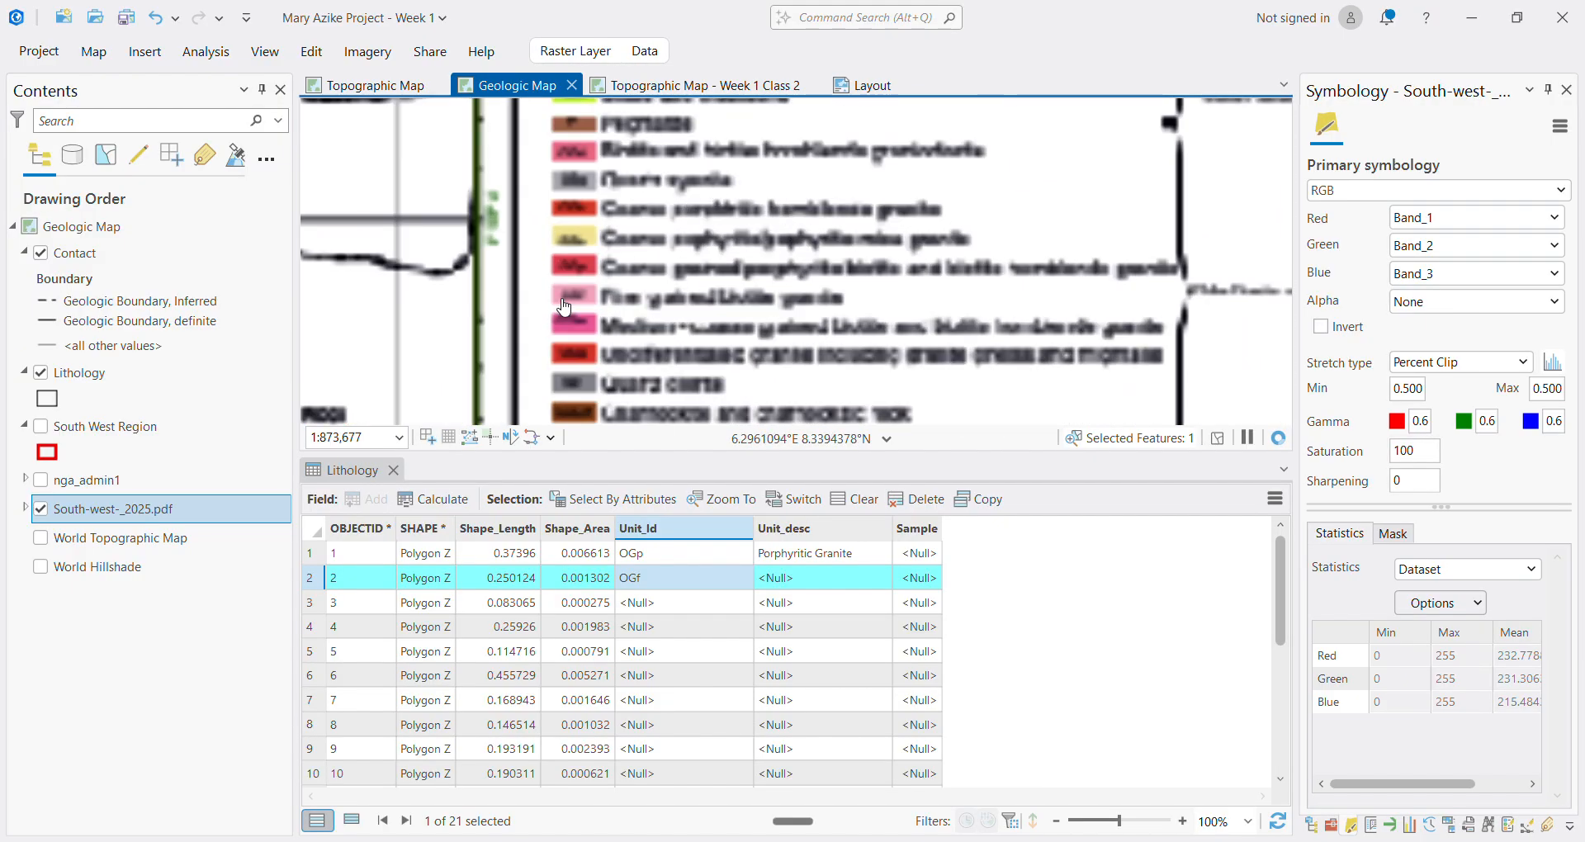
scroll(559, 296, up, 2)
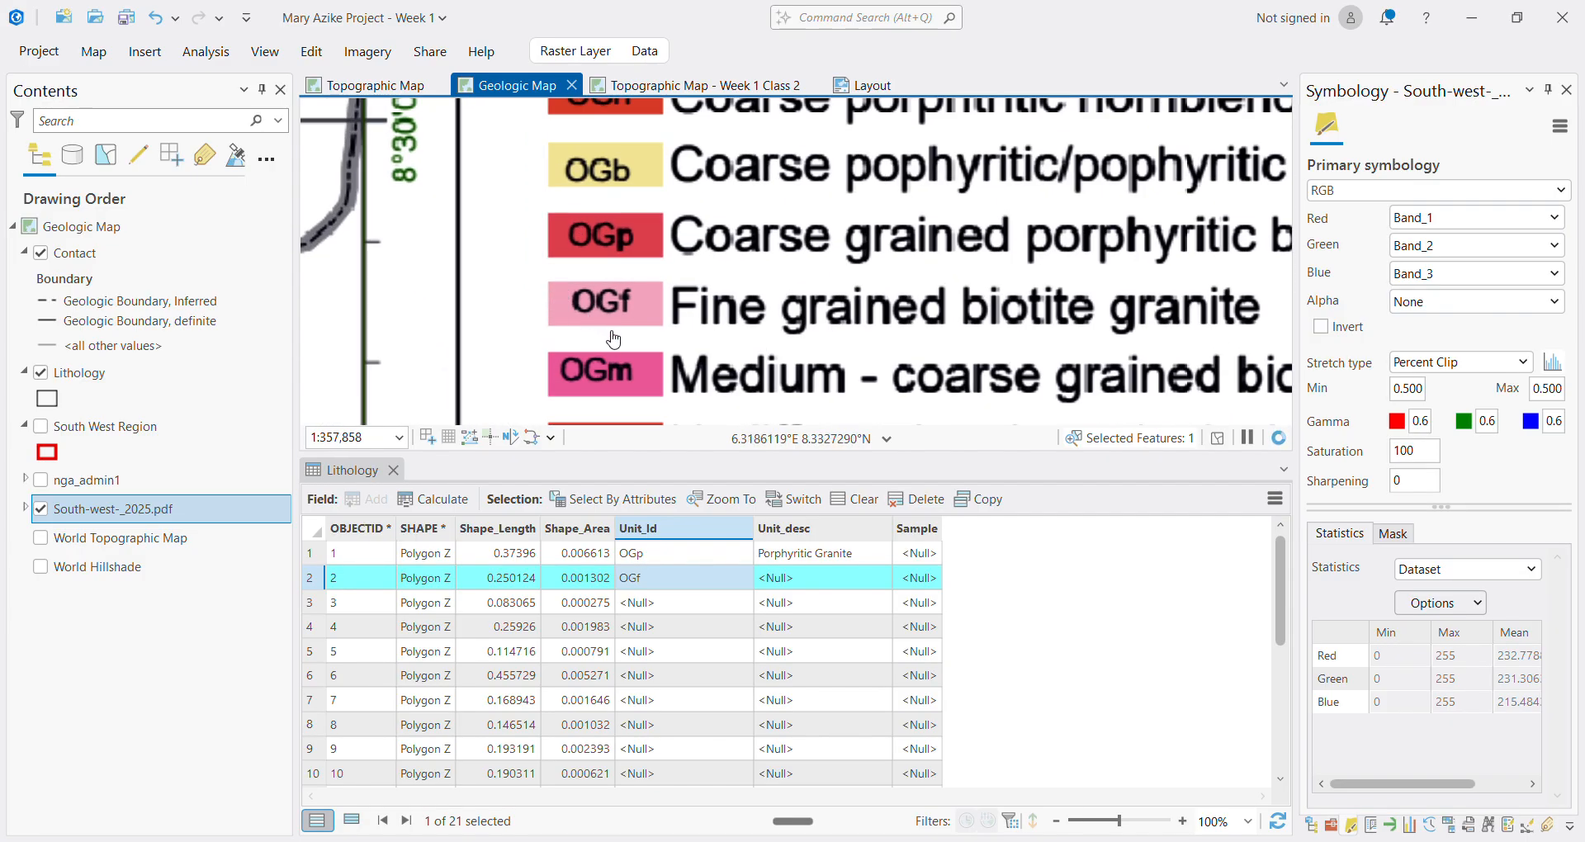
scroll(795, 336, down, 1)
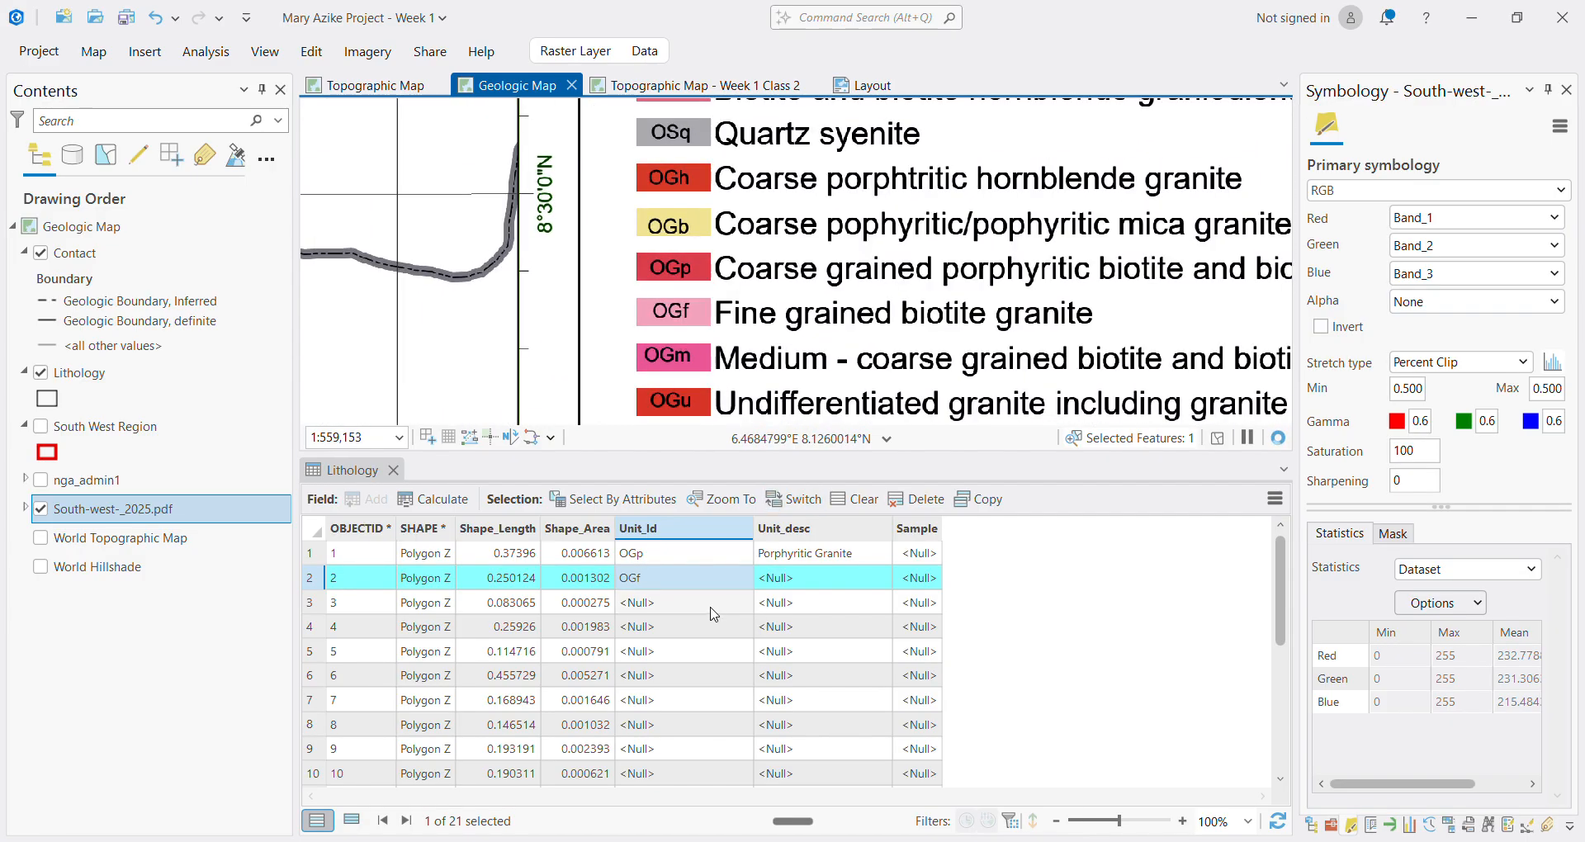
click(827, 581)
click(825, 577)
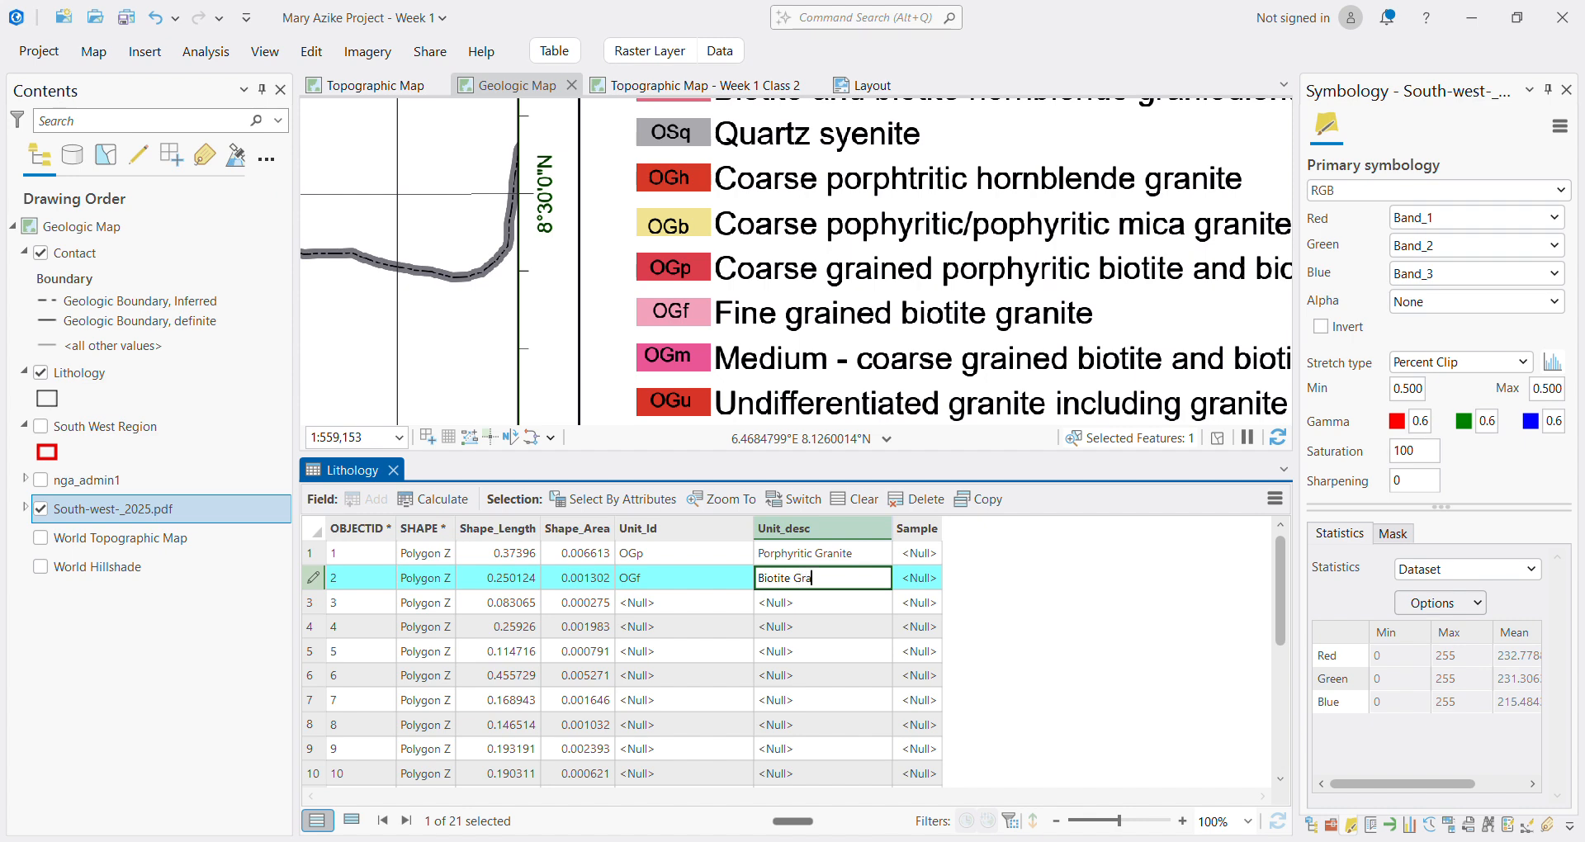
key(Return)
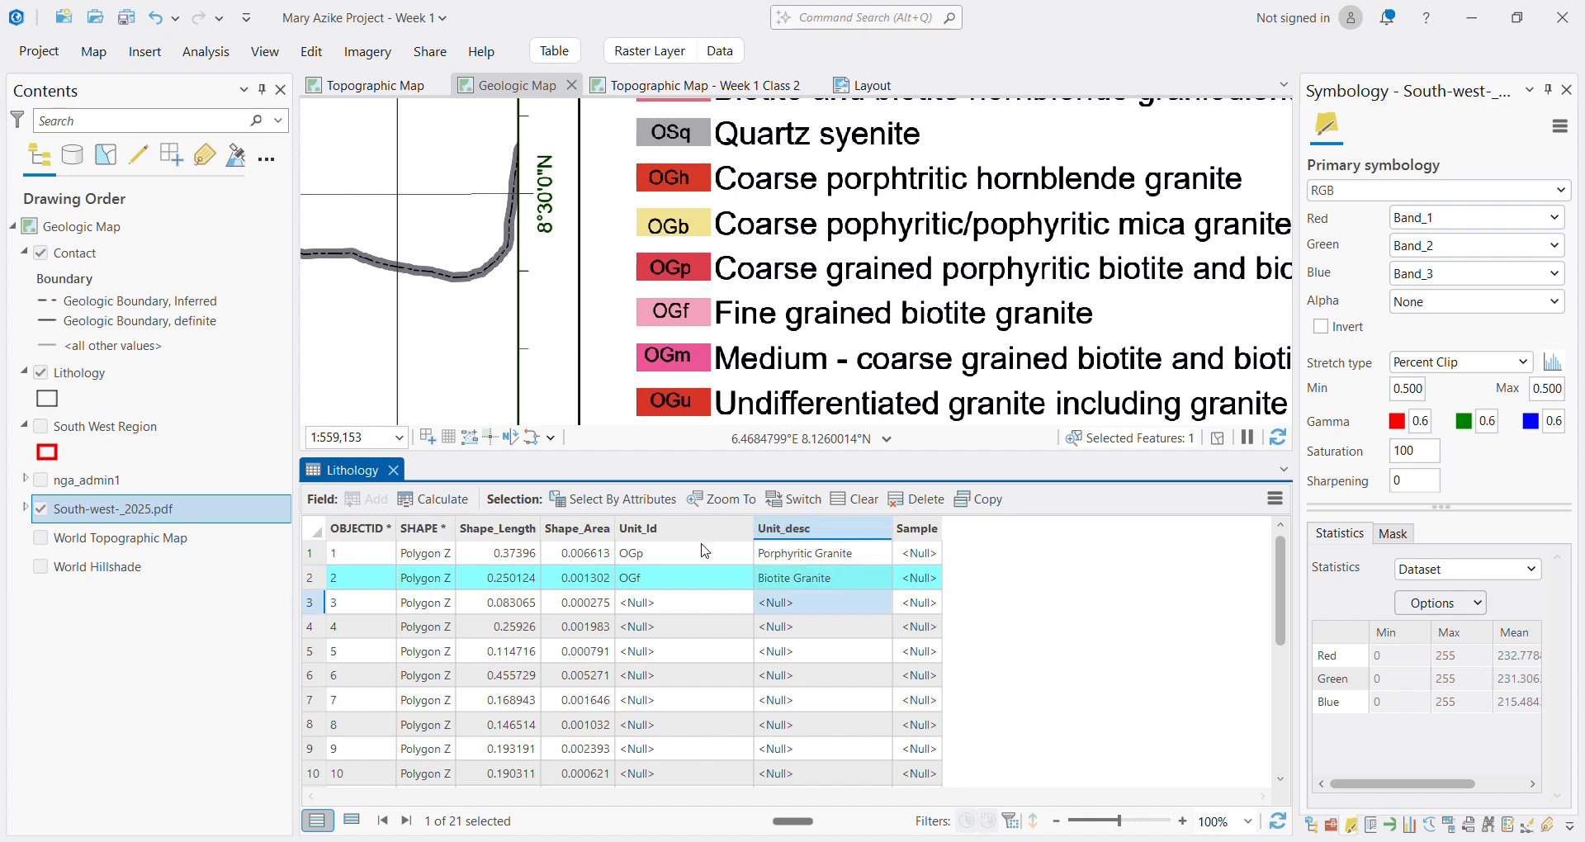
Select the OBJECTID 3 record to locate its polygon on the geologic map, and dismiss the incoming call notification
scroll(747, 310, down, 10)
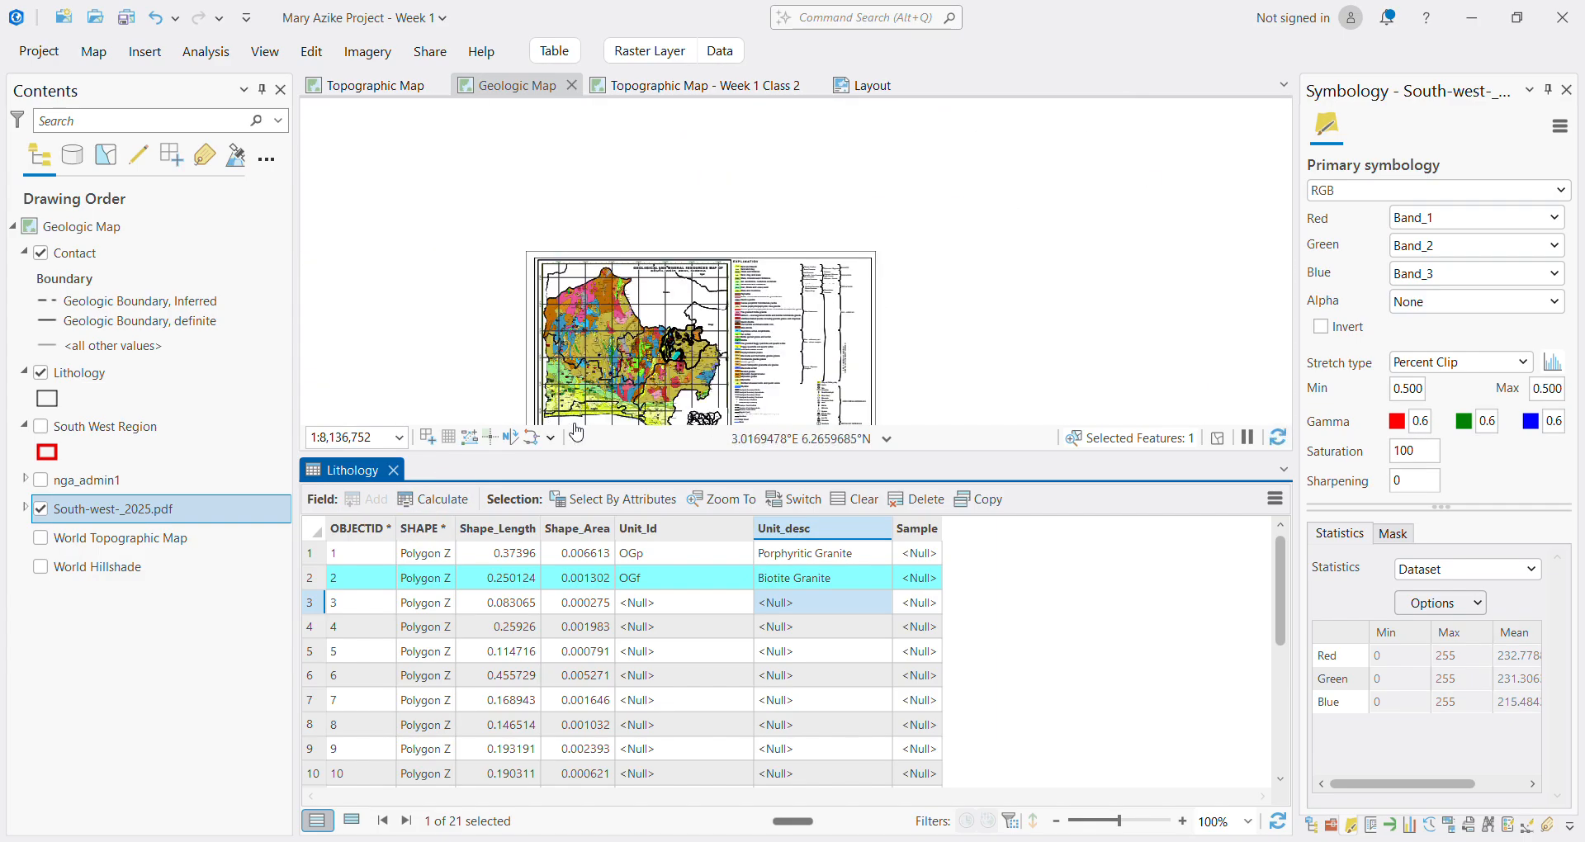
scroll(670, 360, up, 4)
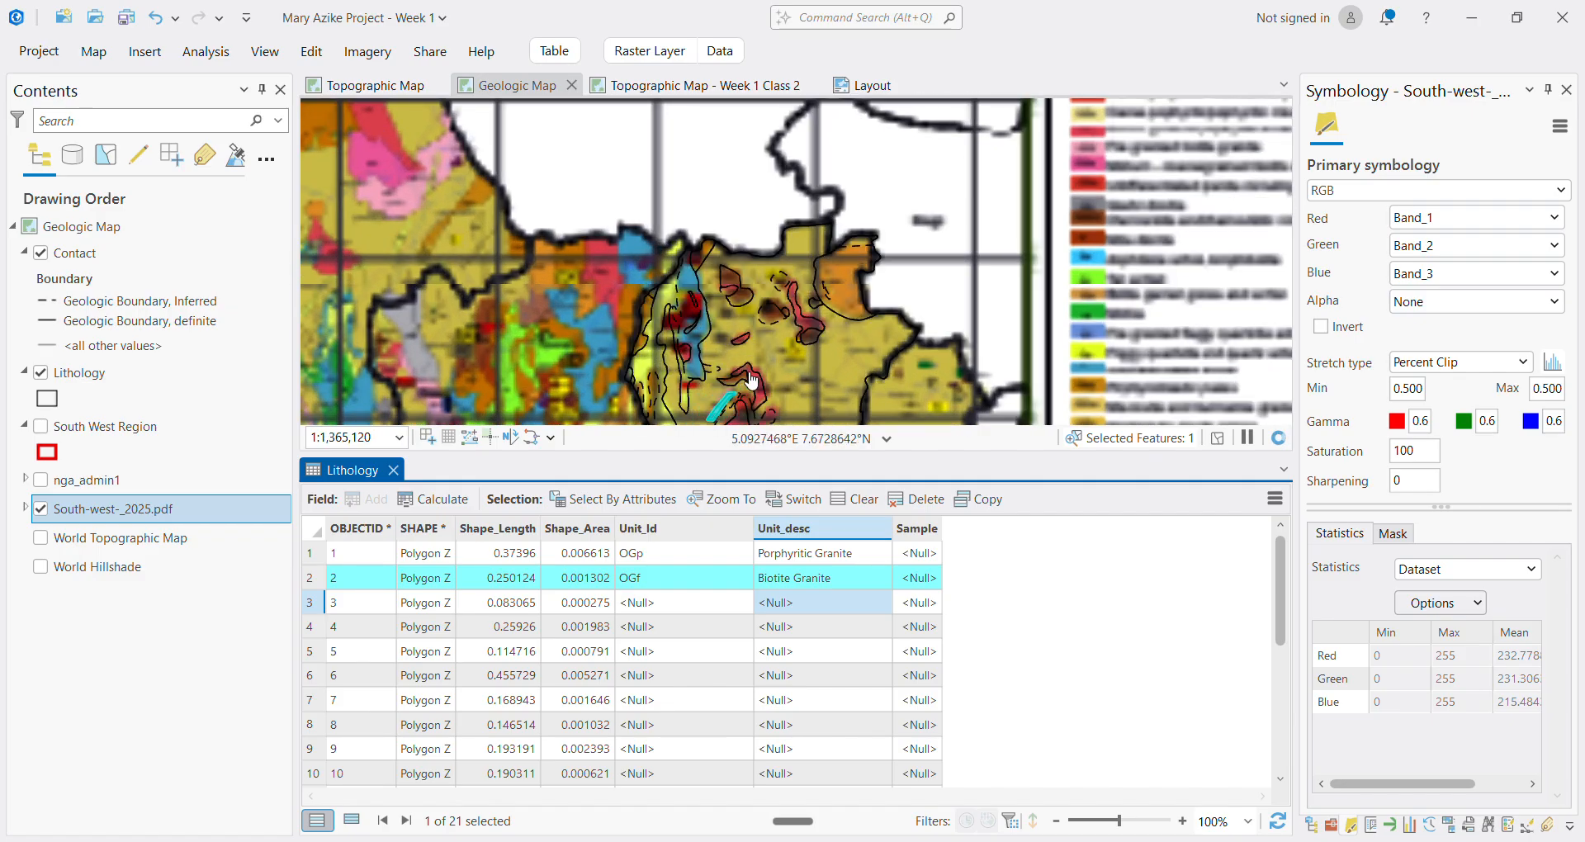
click(318, 607)
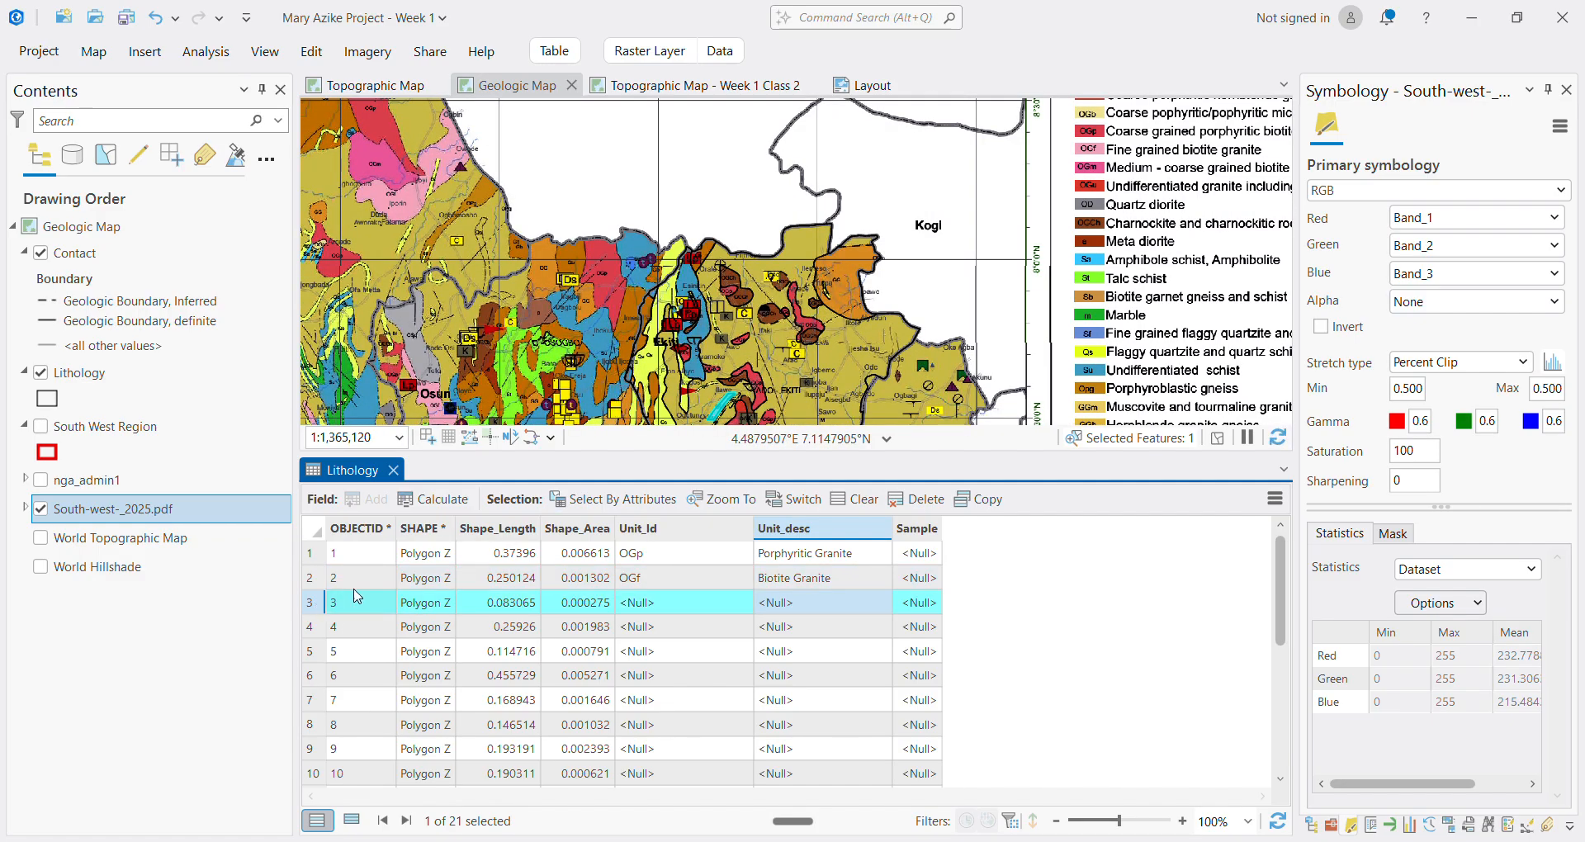
scroll(656, 397, up, 1)
scroll(656, 396, up, 3)
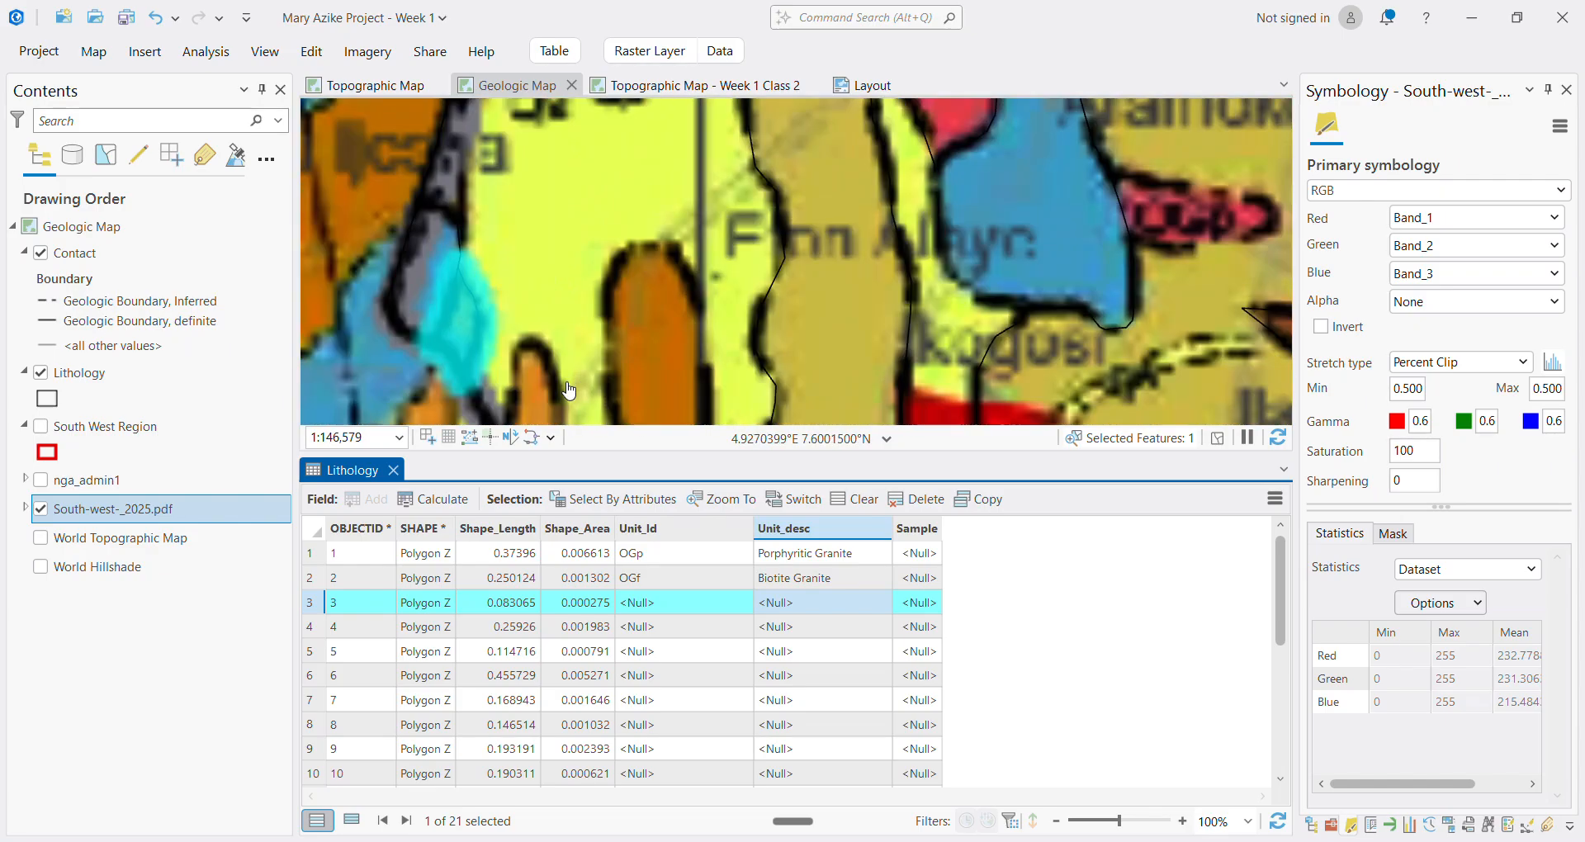
scroll(466, 287, up, 2)
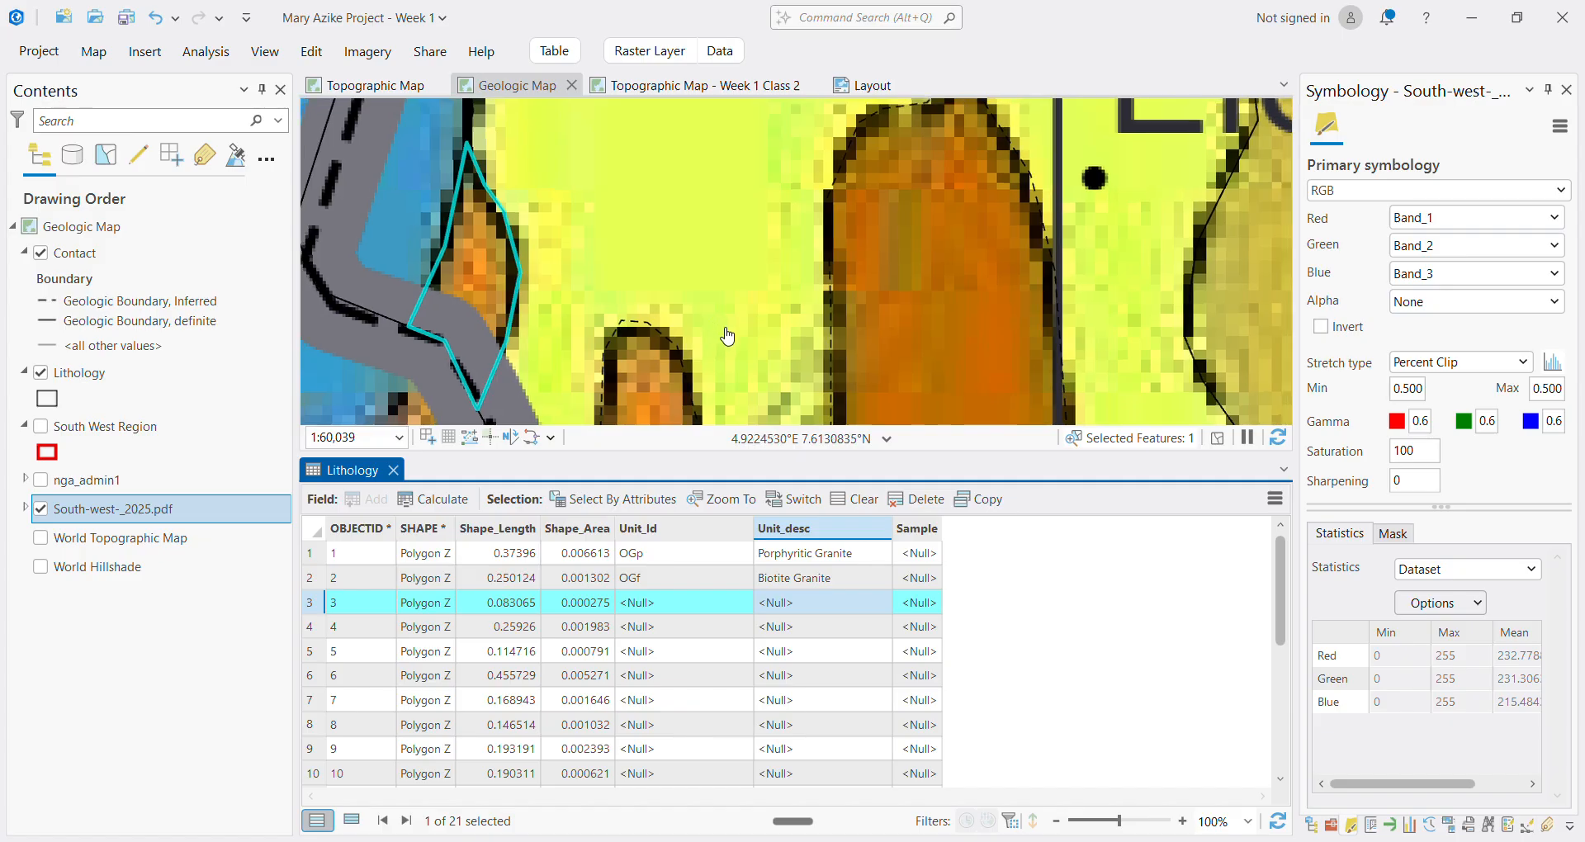
scroll(687, 314, down, 3)
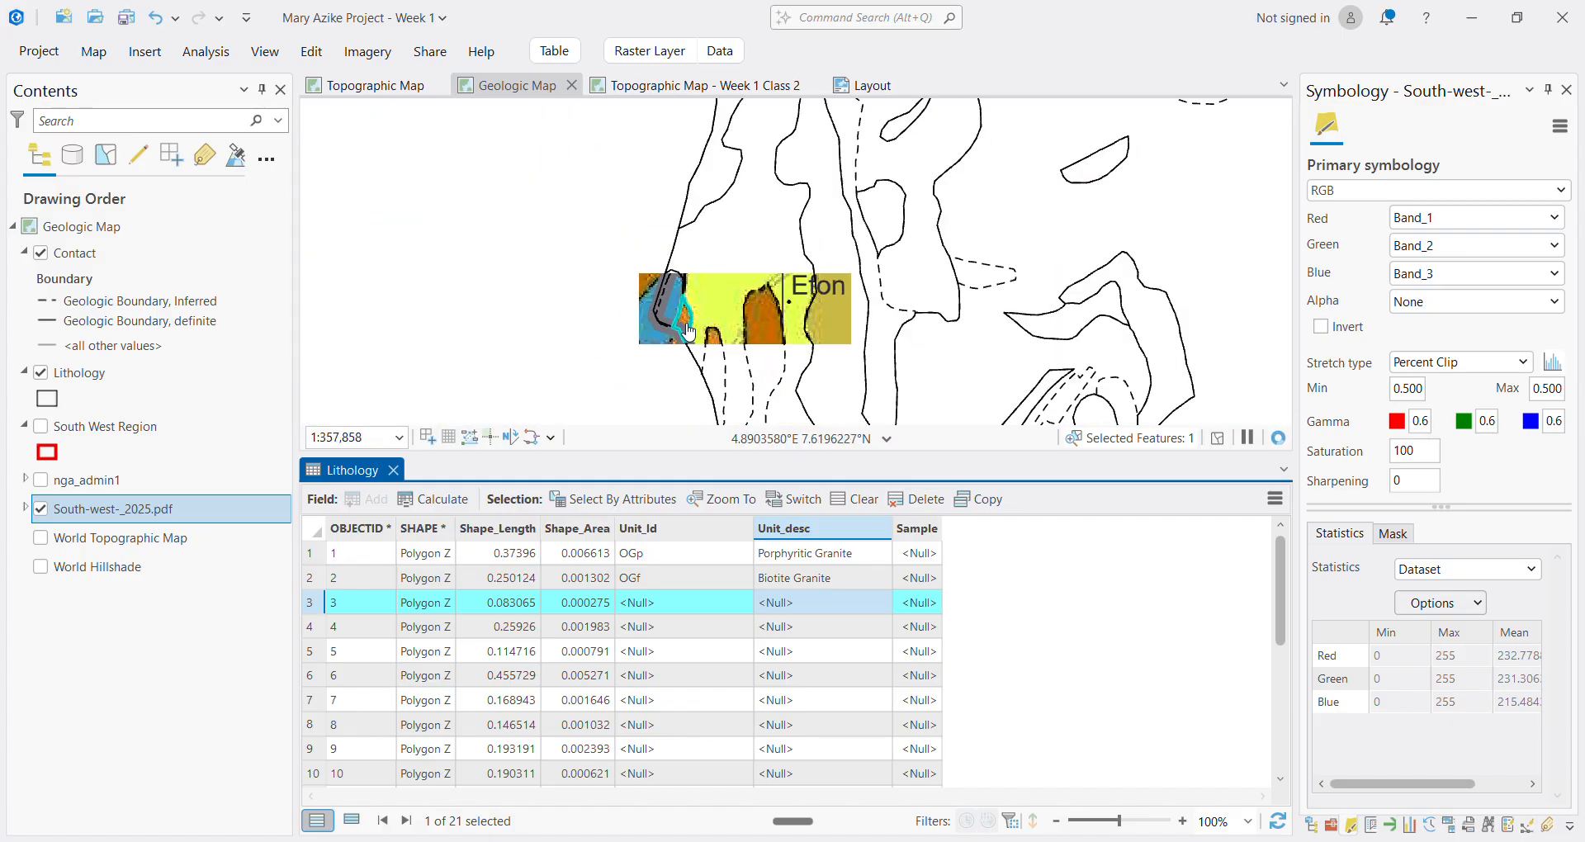
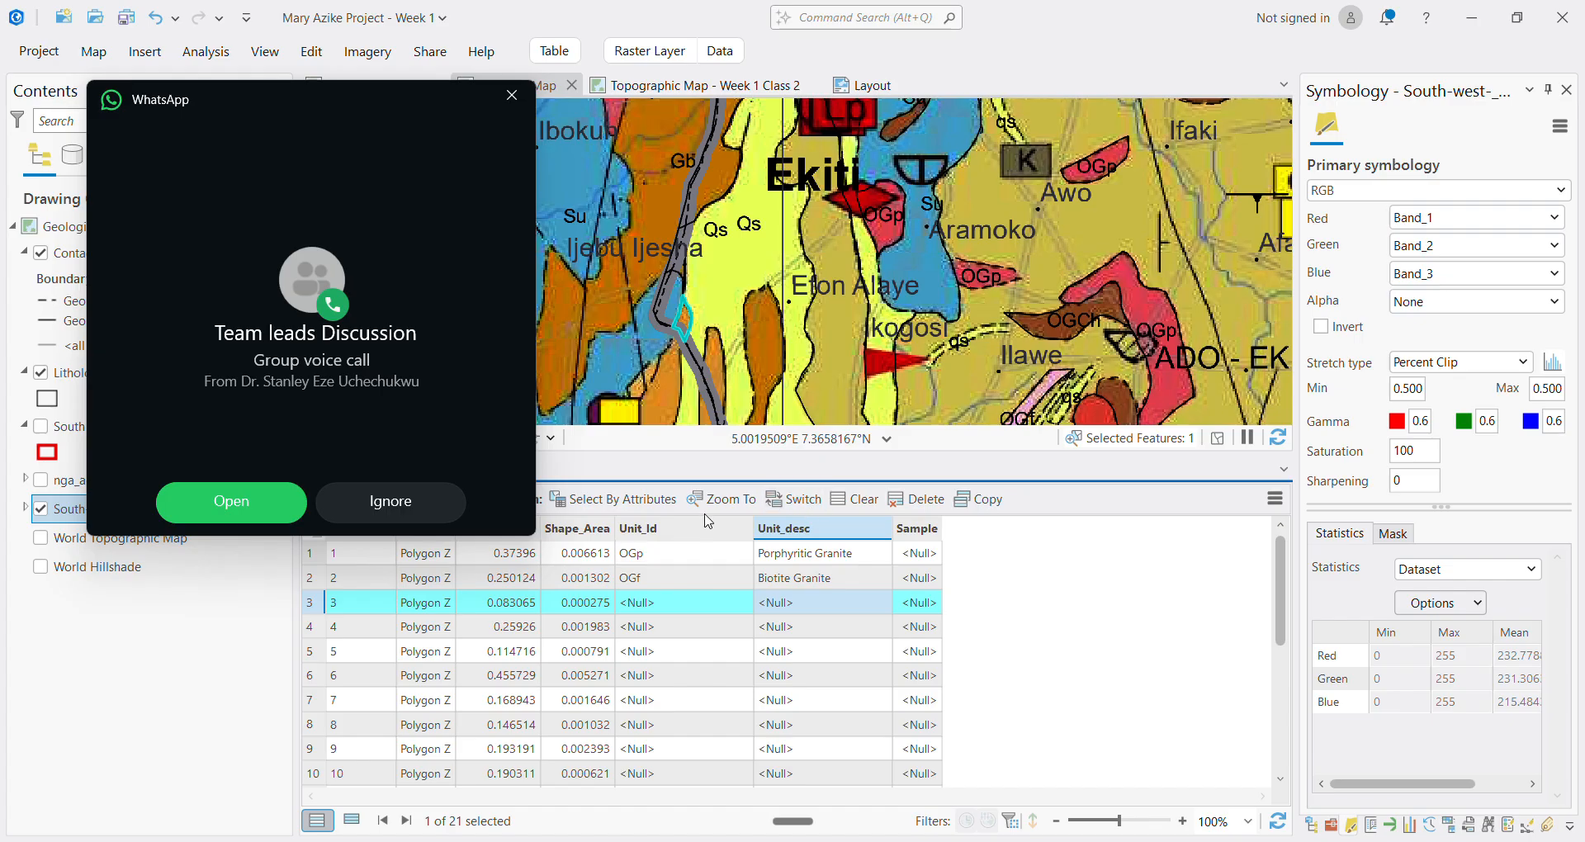
click(511, 95)
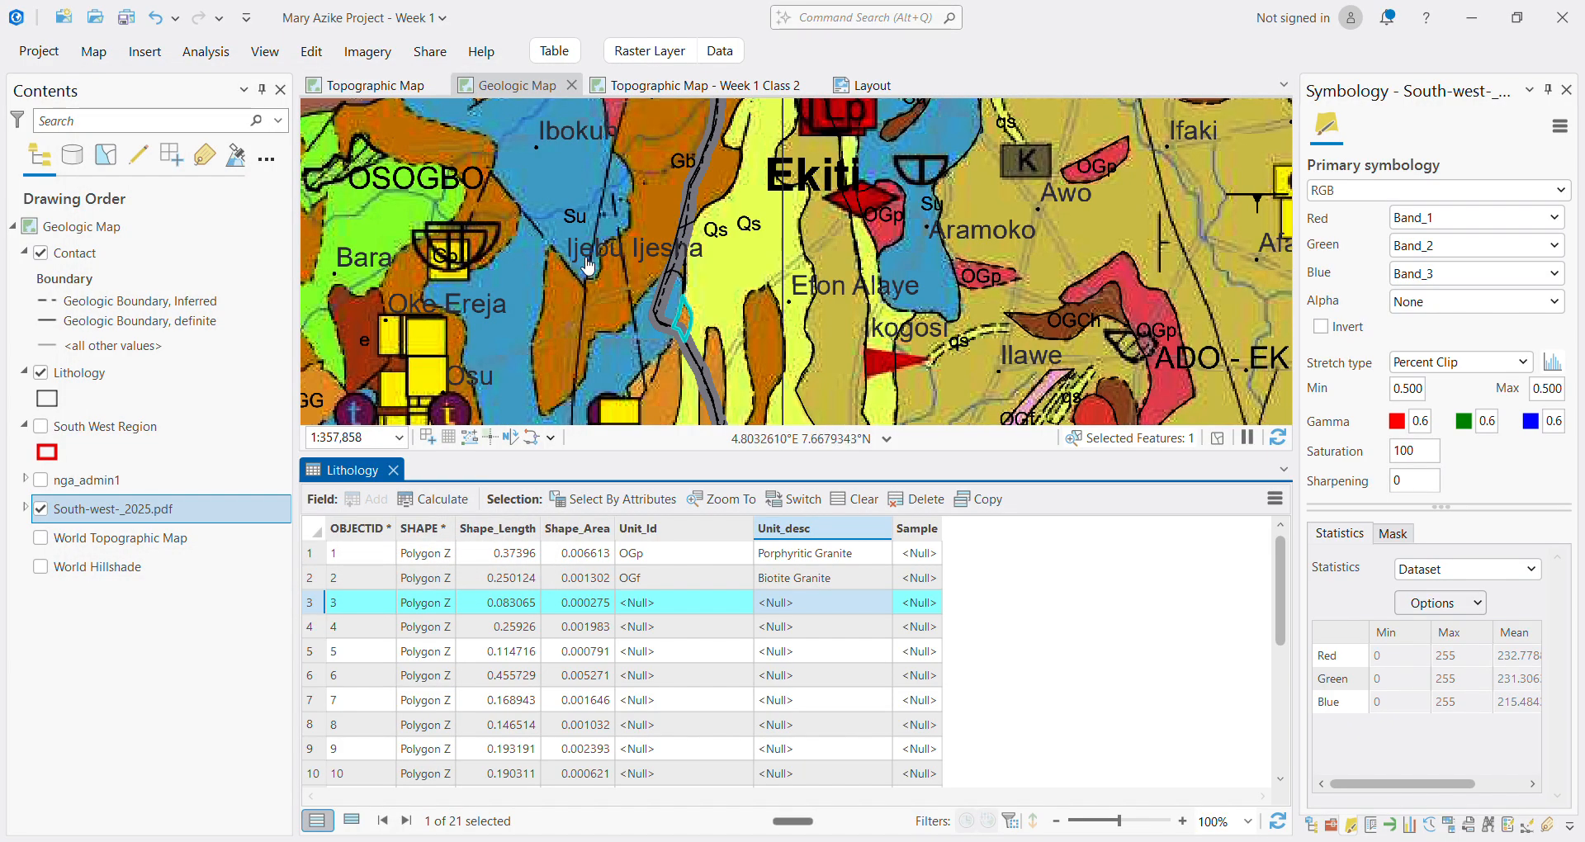
click(691, 40)
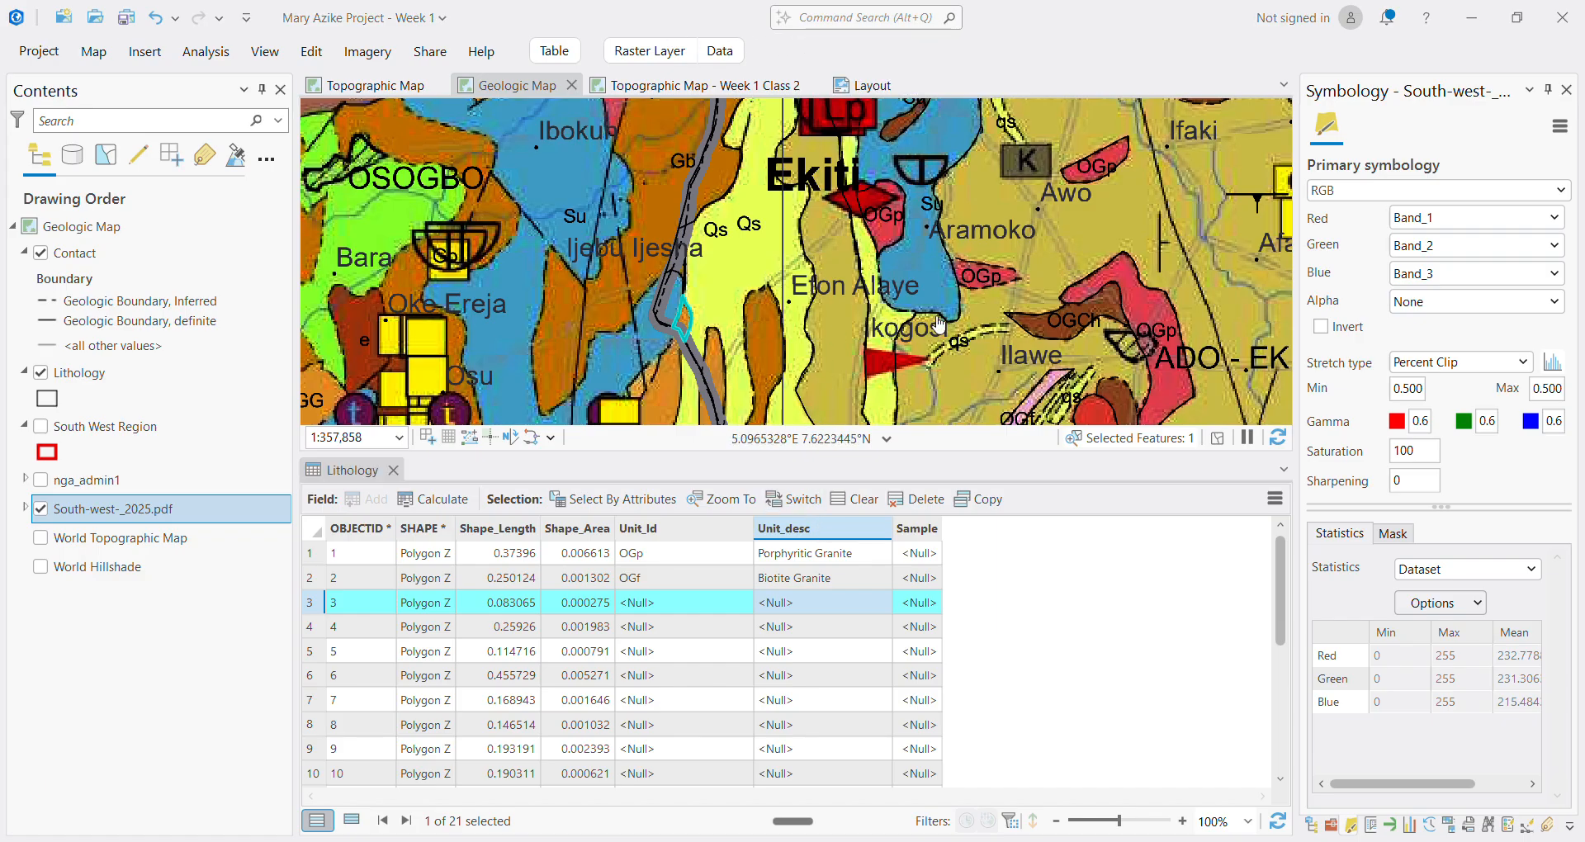
Check the unit labels around the selected polygon and set the OBJECTID 3 record's Unit_Id to GG and Unit_desc to Granite Gneiss
scroll(935, 332, up, 1)
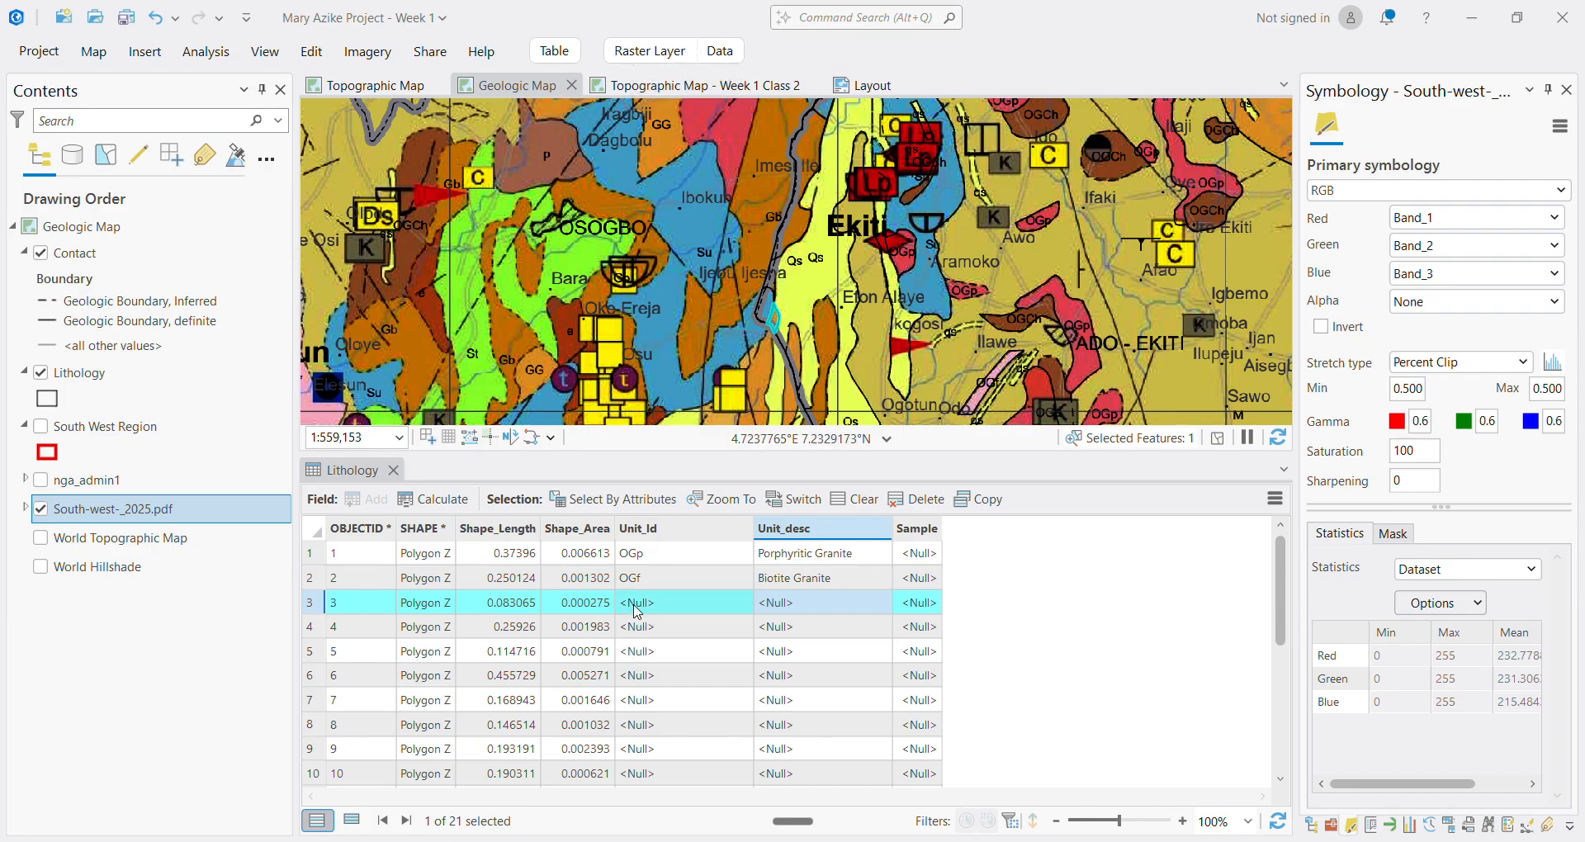
scroll(1041, 360, up, 2)
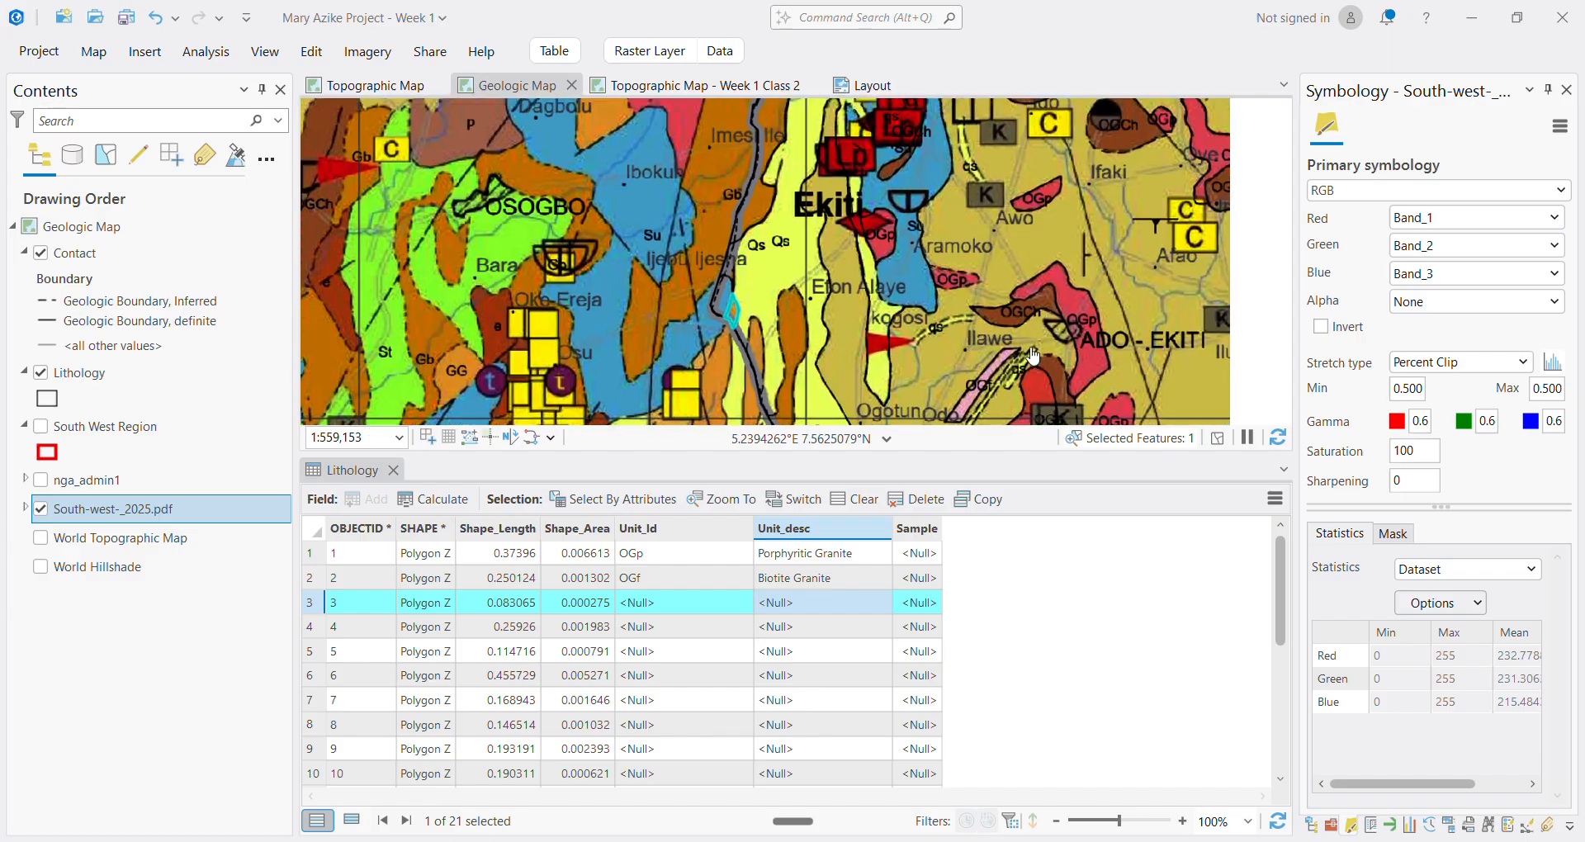
scroll(881, 318, down, 4)
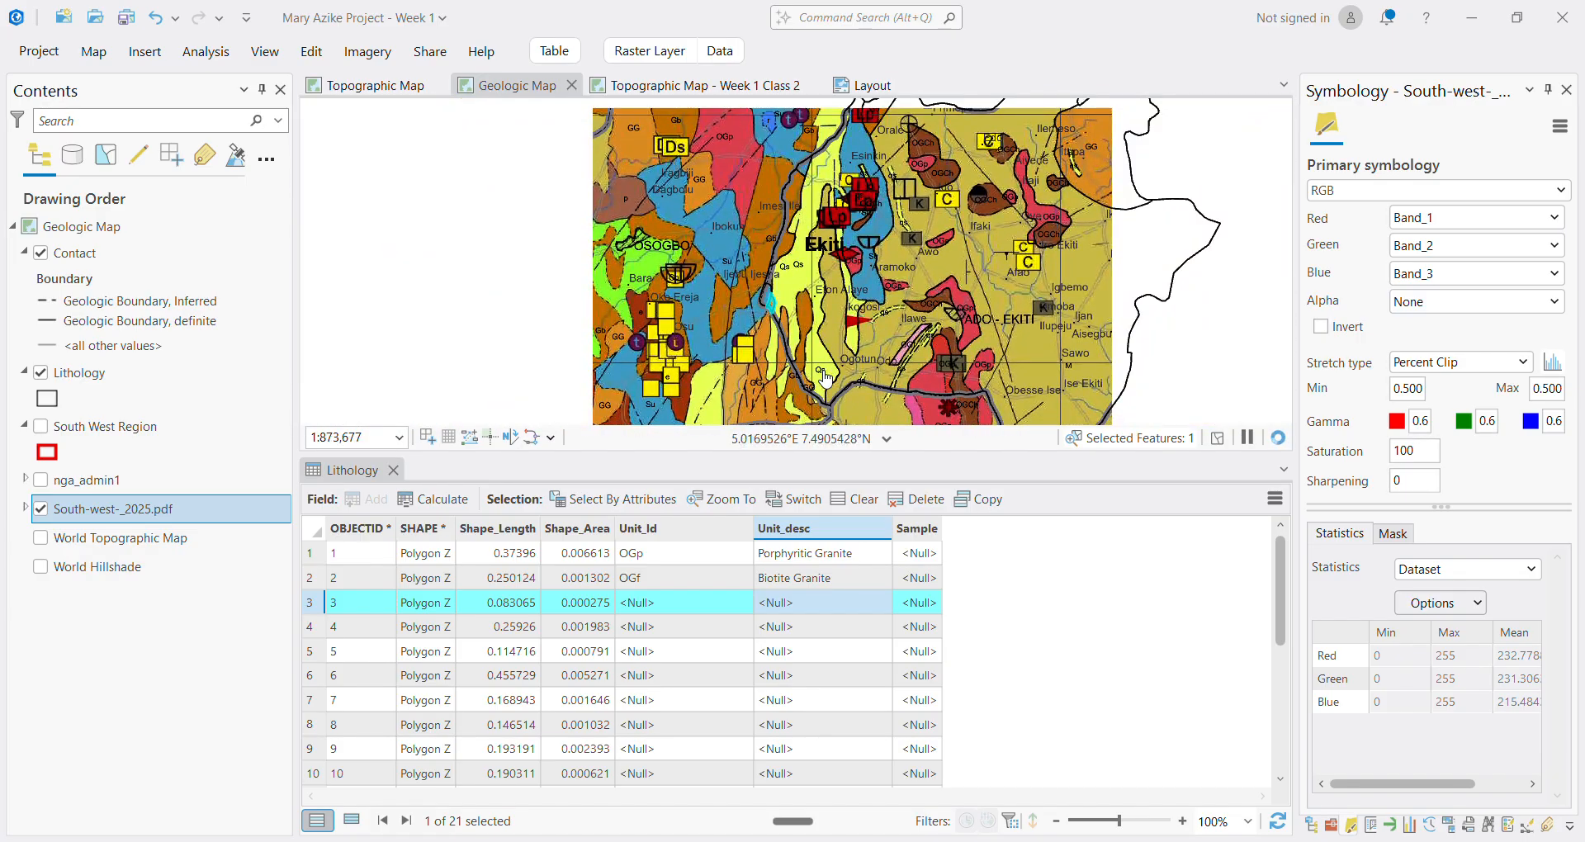
scroll(786, 343, up, 2)
scroll(797, 363, down, 3)
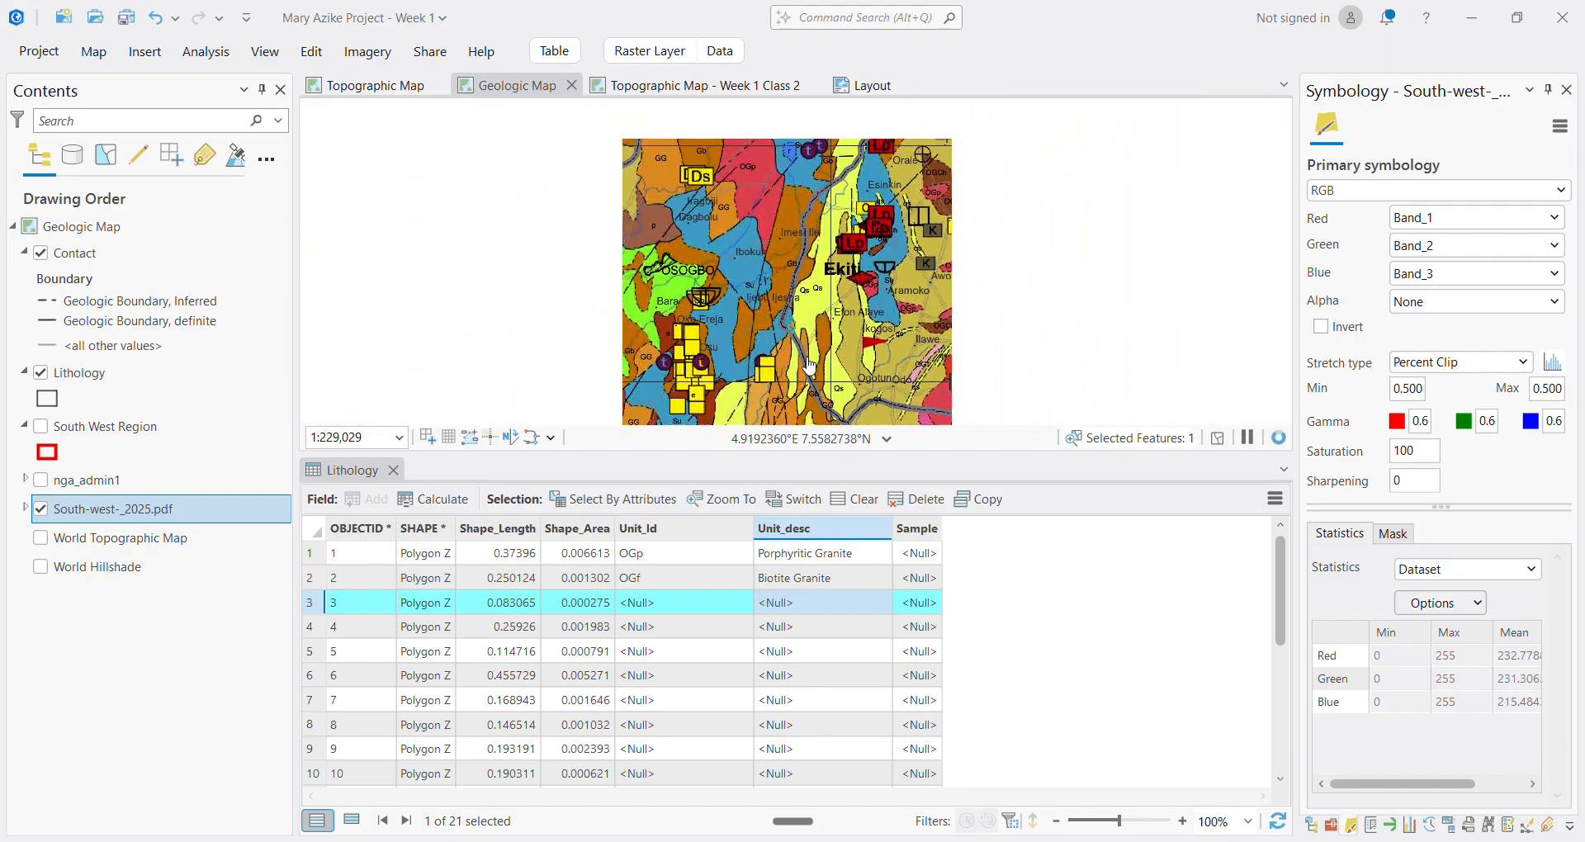
scroll(798, 388, up, 4)
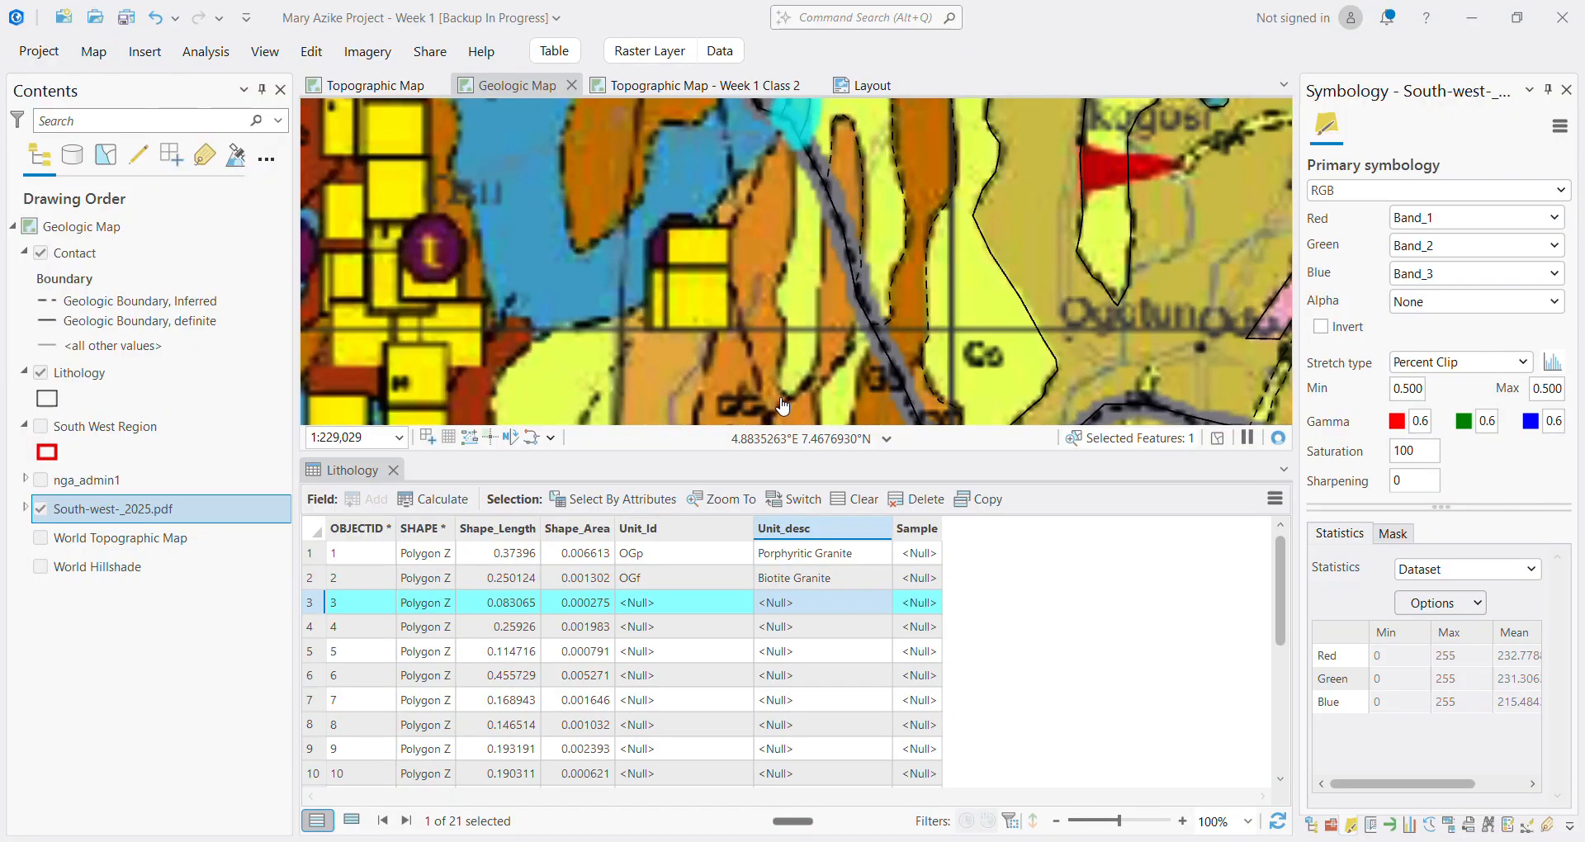
scroll(782, 405, down, 3)
scroll(766, 413, up, 4)
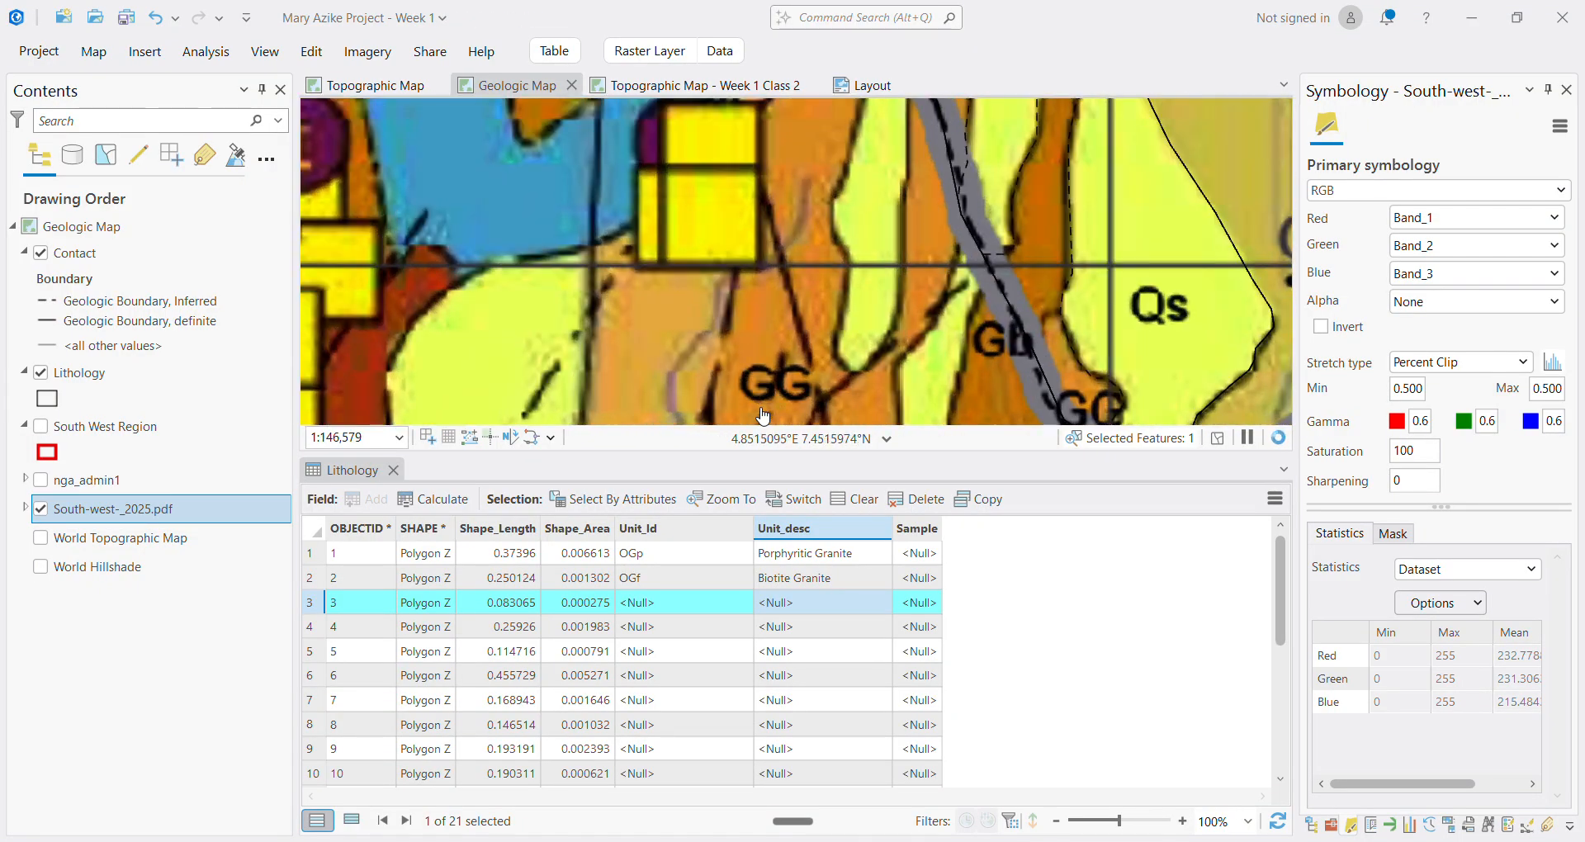
scroll(764, 415, down, 2)
double_click(634, 602)
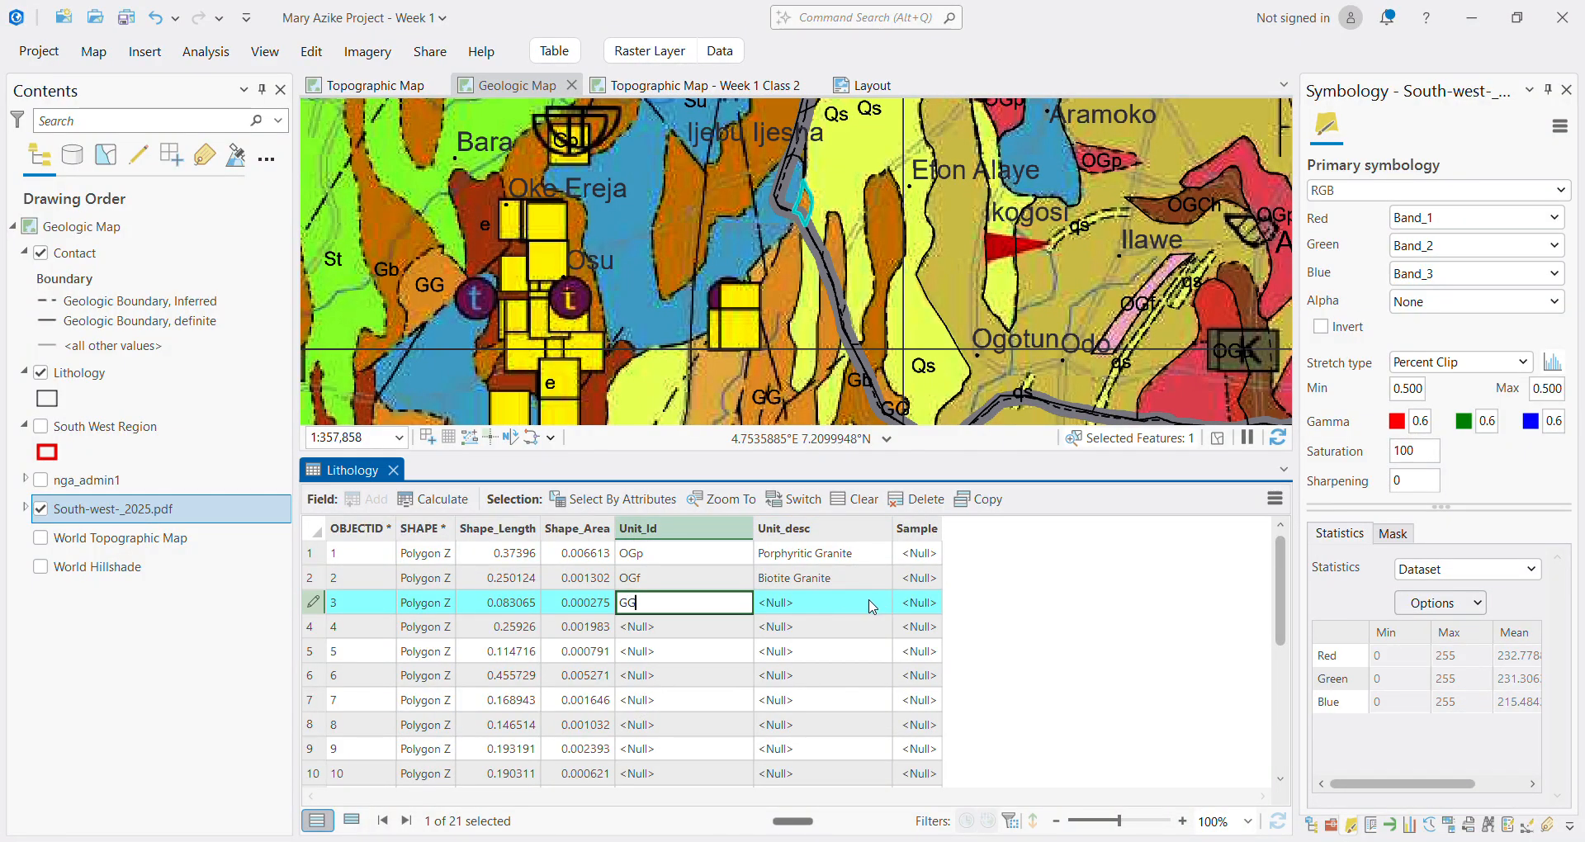
double_click(865, 603)
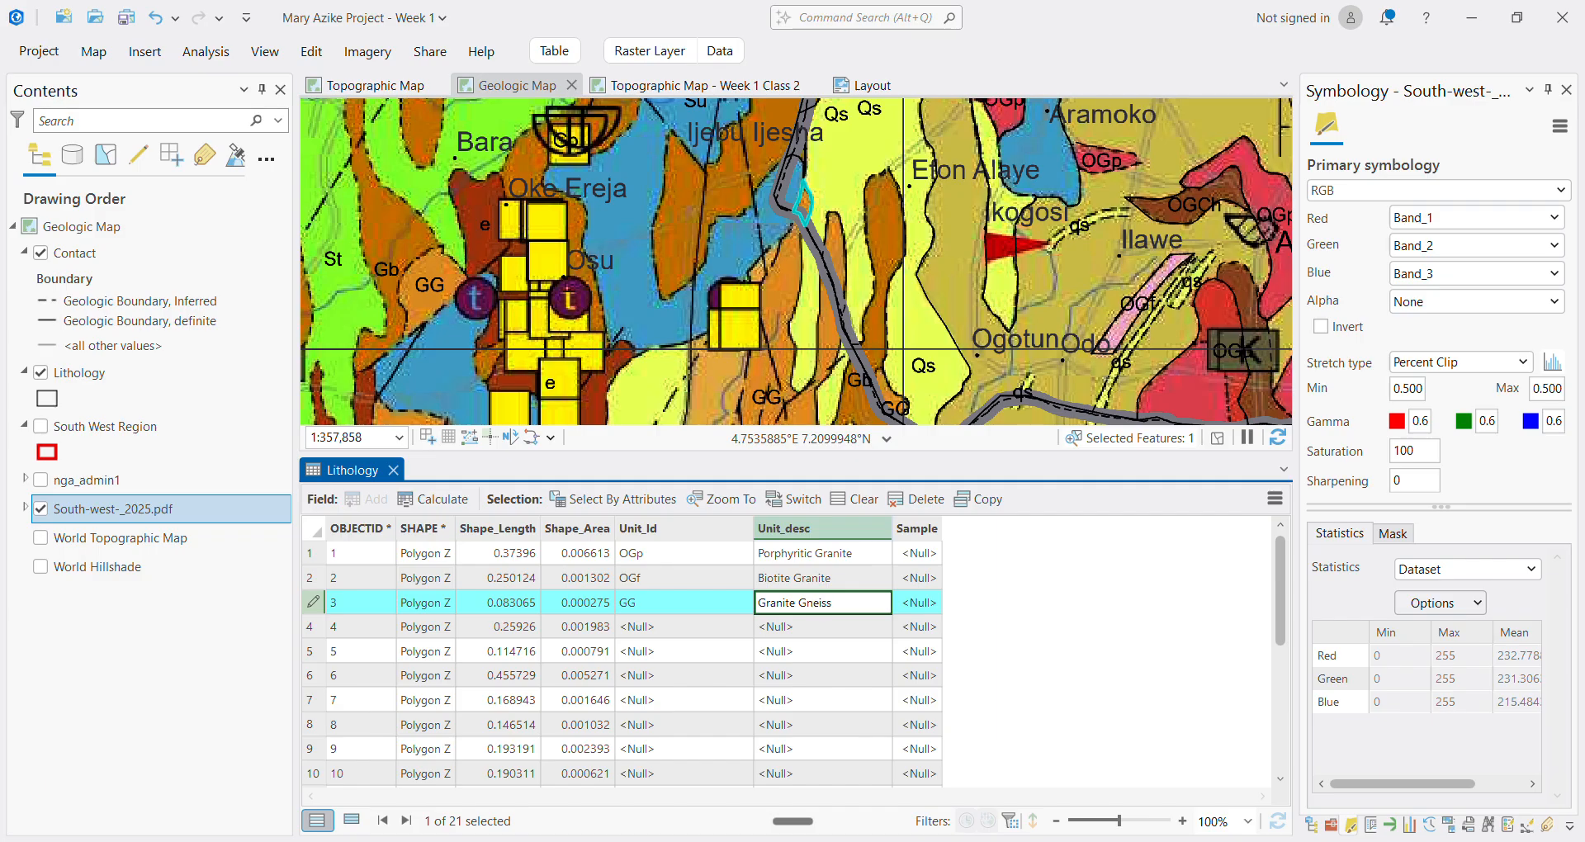
Locate the OBJECTID 4 polygon on the geologic map and enter OGC as its Unit_Id
click(310, 627)
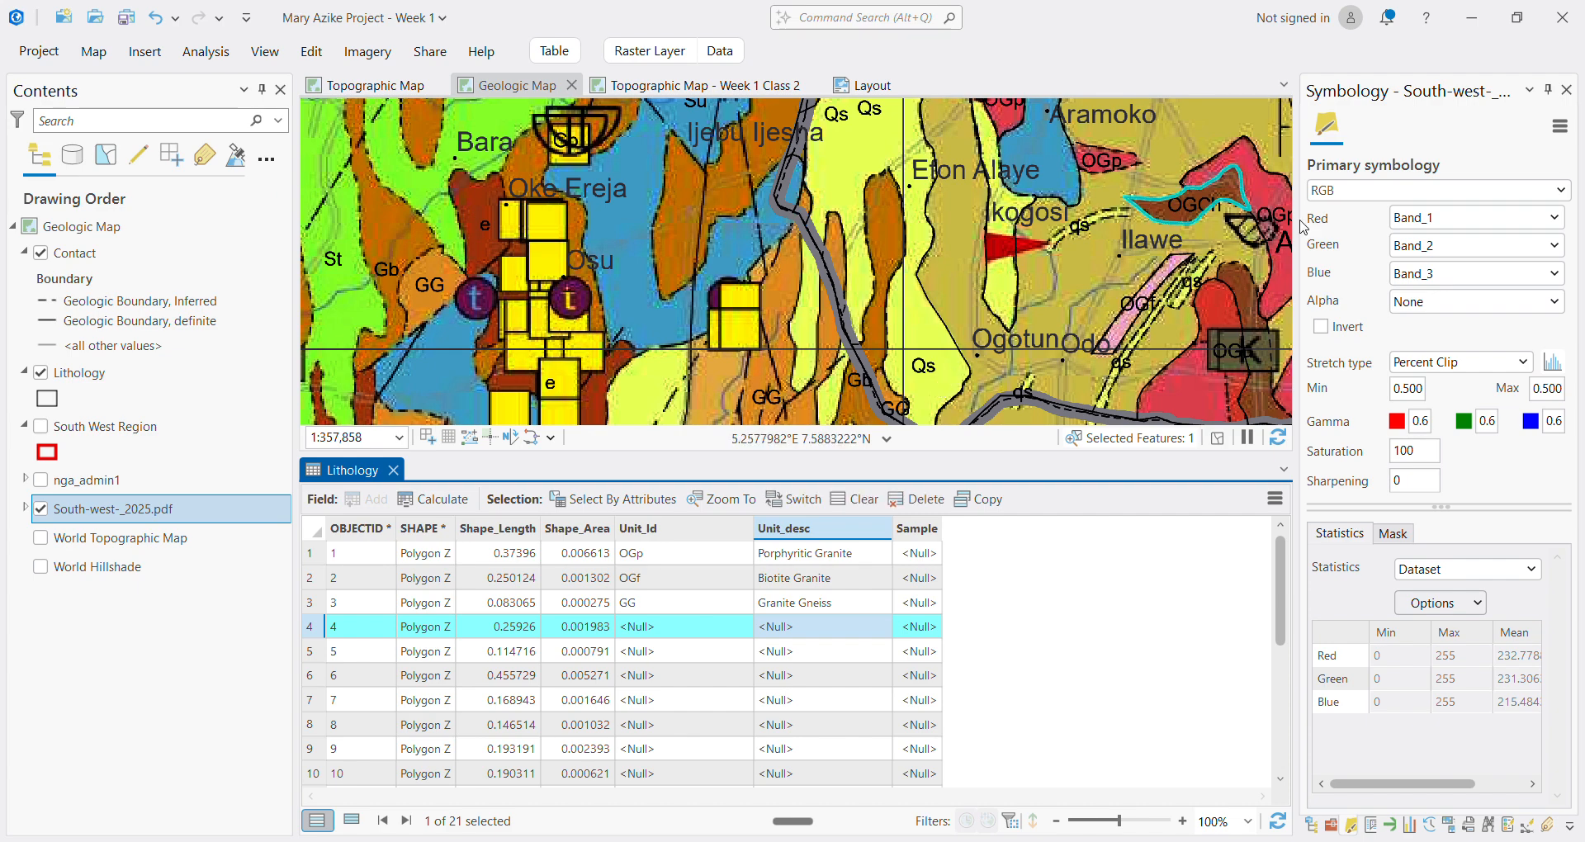
scroll(1257, 193, up, 3)
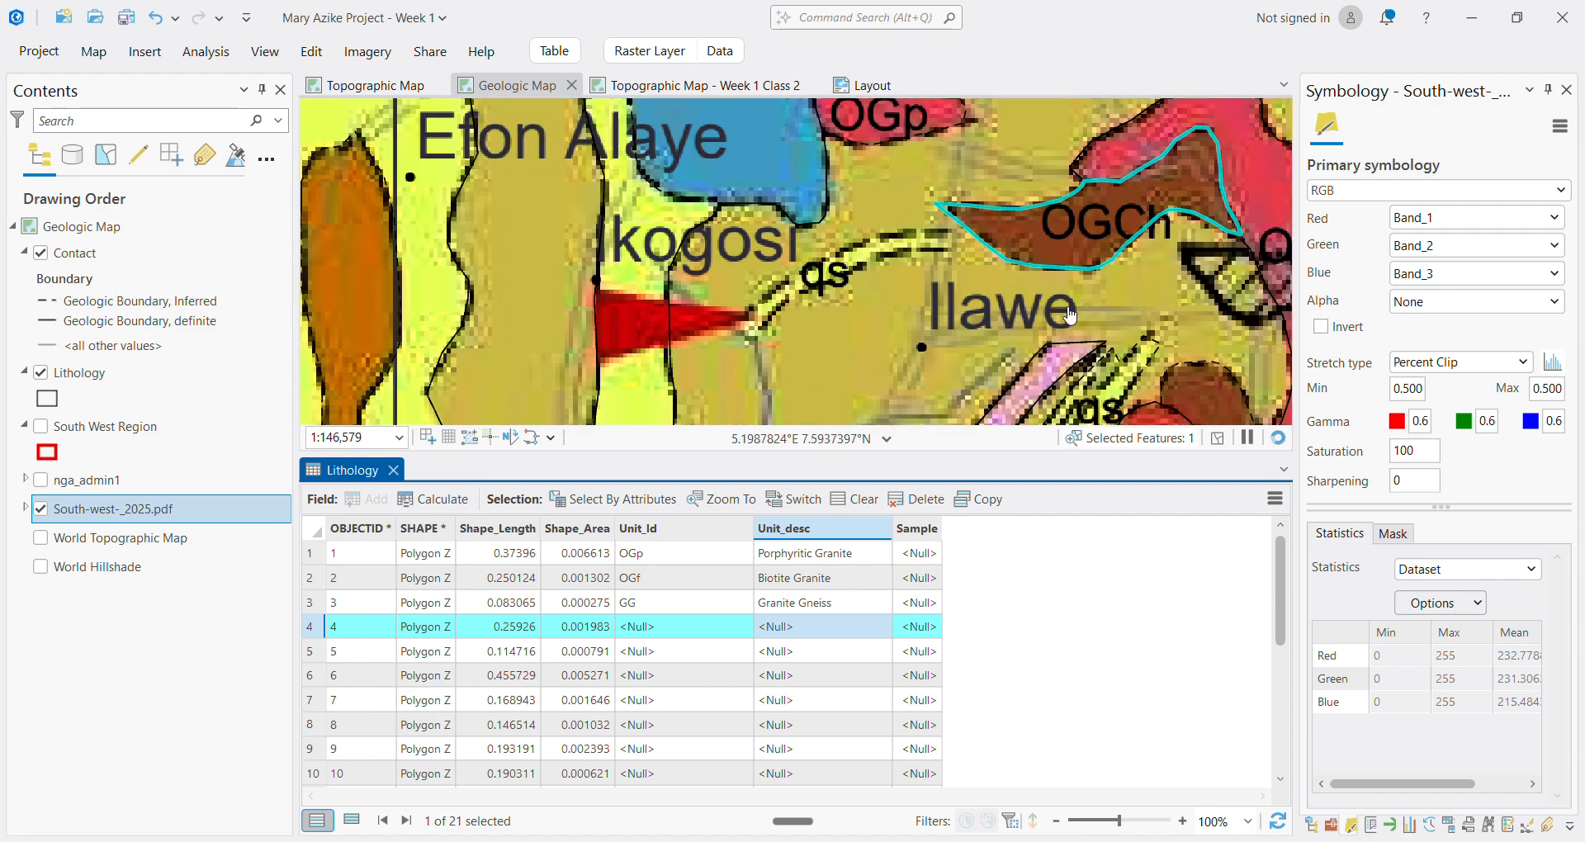
scroll(1070, 315, up, 2)
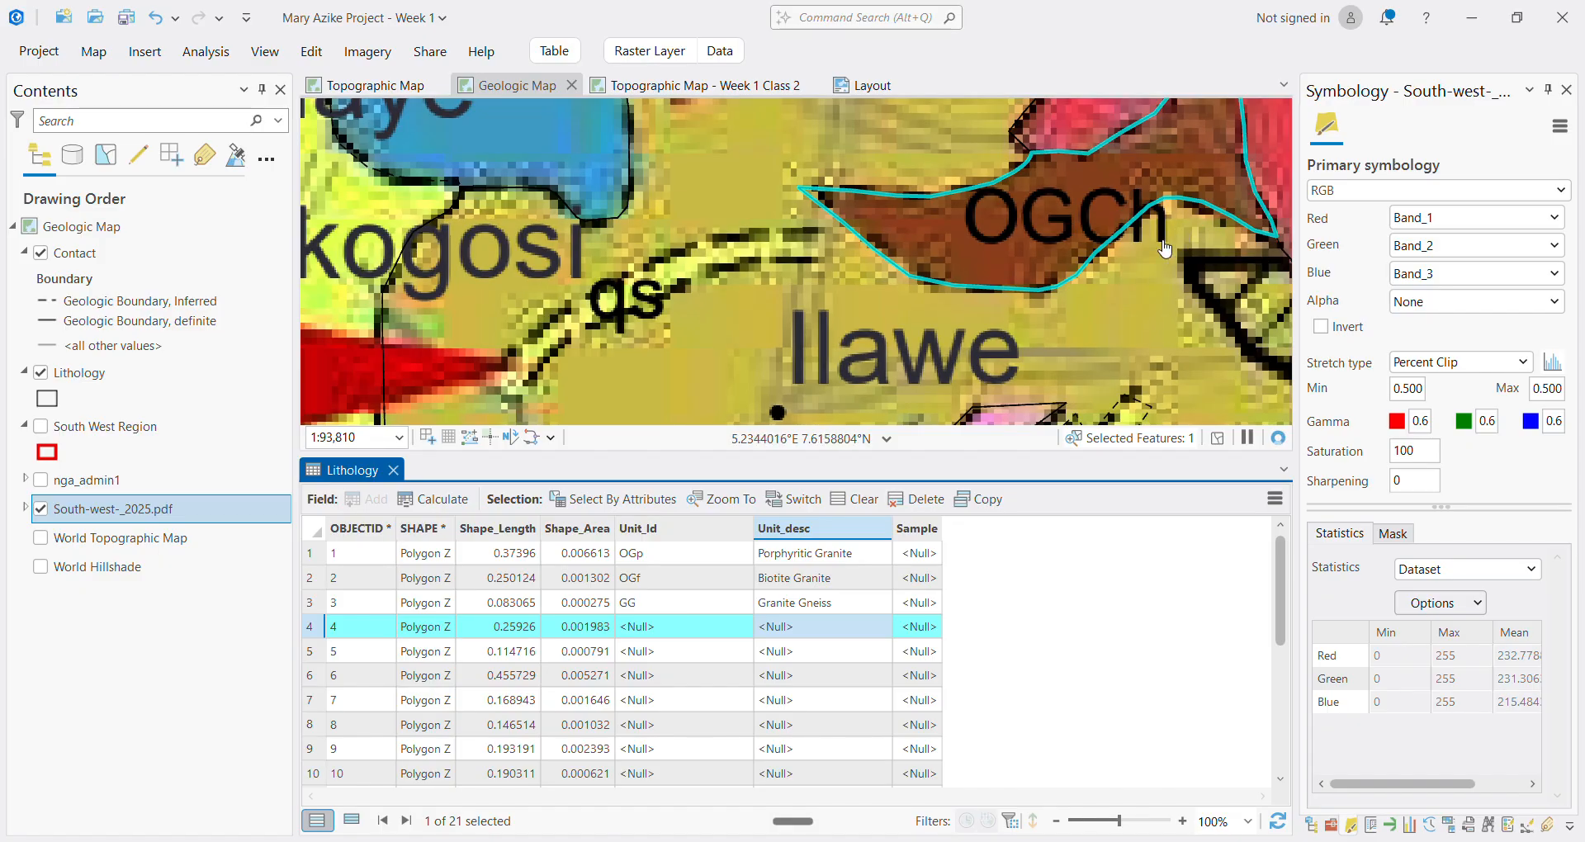
click(646, 632)
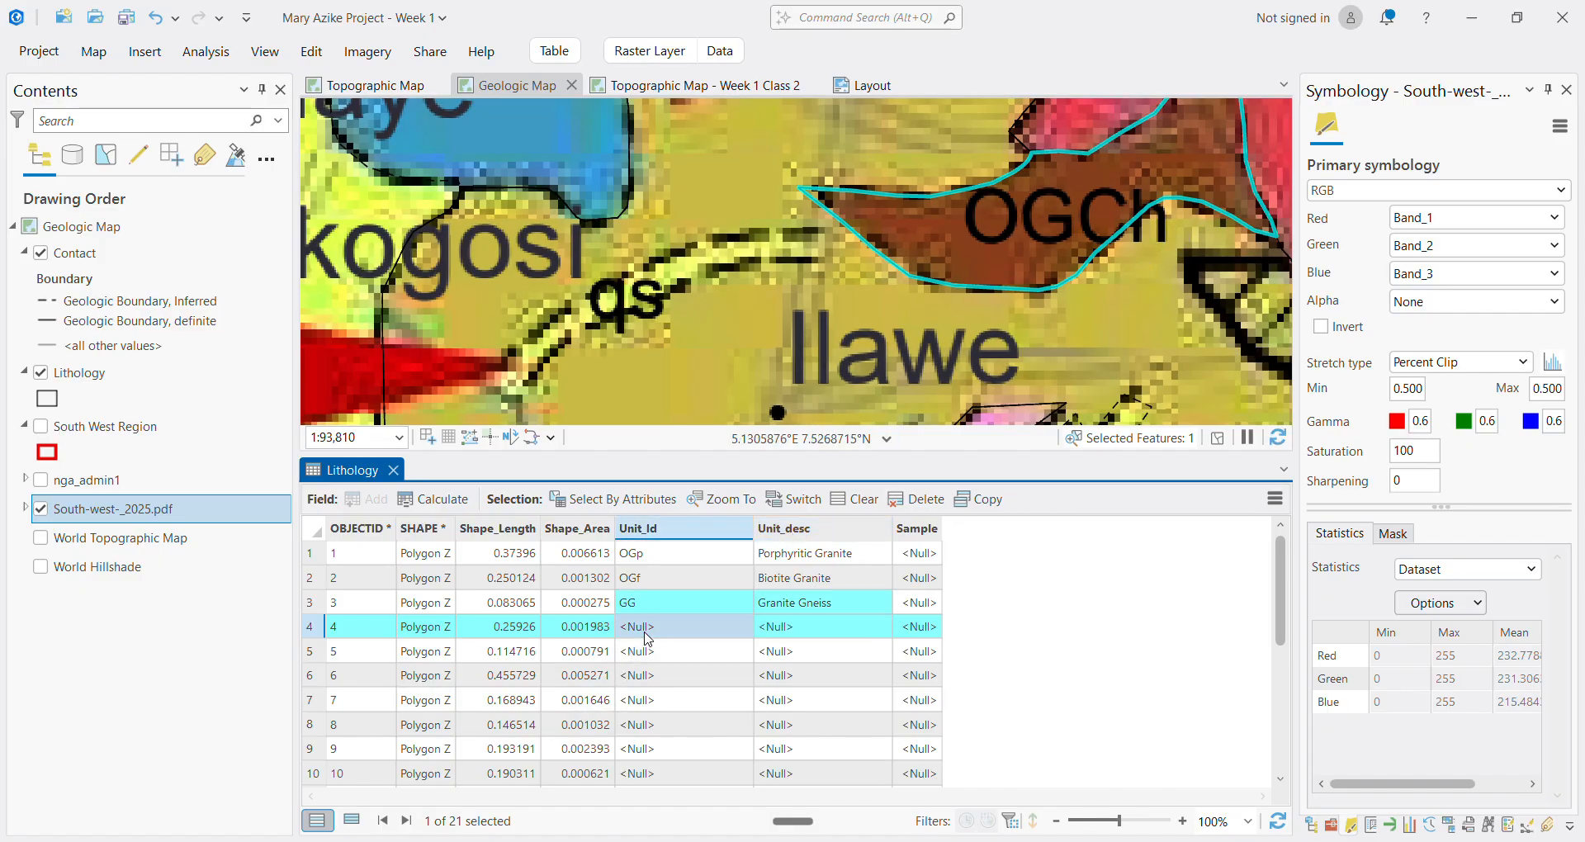
click(646, 631)
text(OGC)
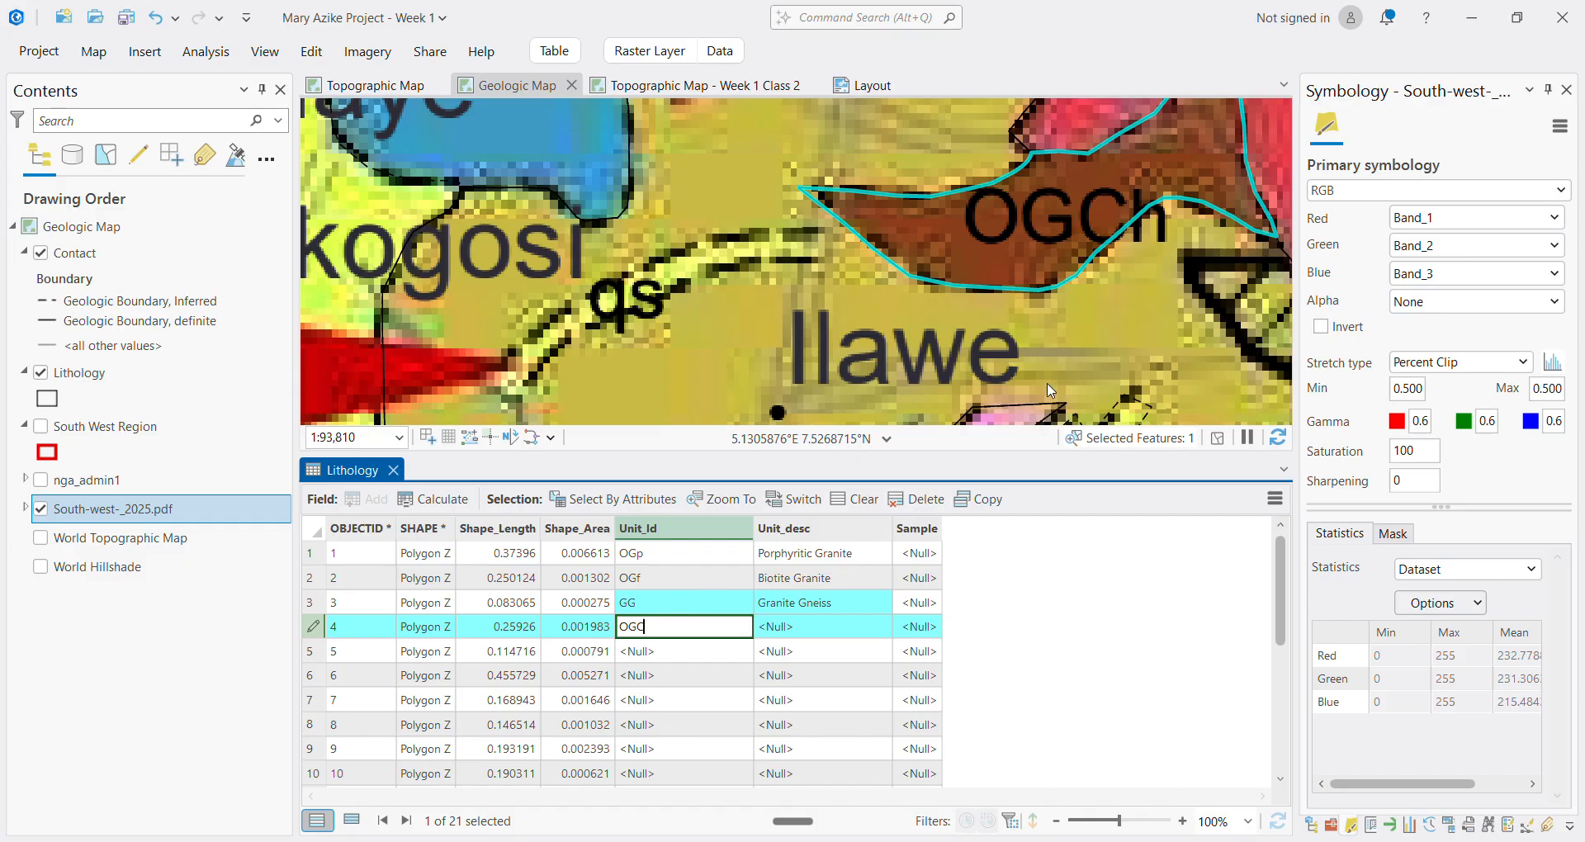
Look up the polygon's brown unit in the geologic map's legend and correct the OBJECTID 4 record's Unit_Id to OGCh
scroll(1122, 320, down, 12)
scroll(1175, 328, down, 2)
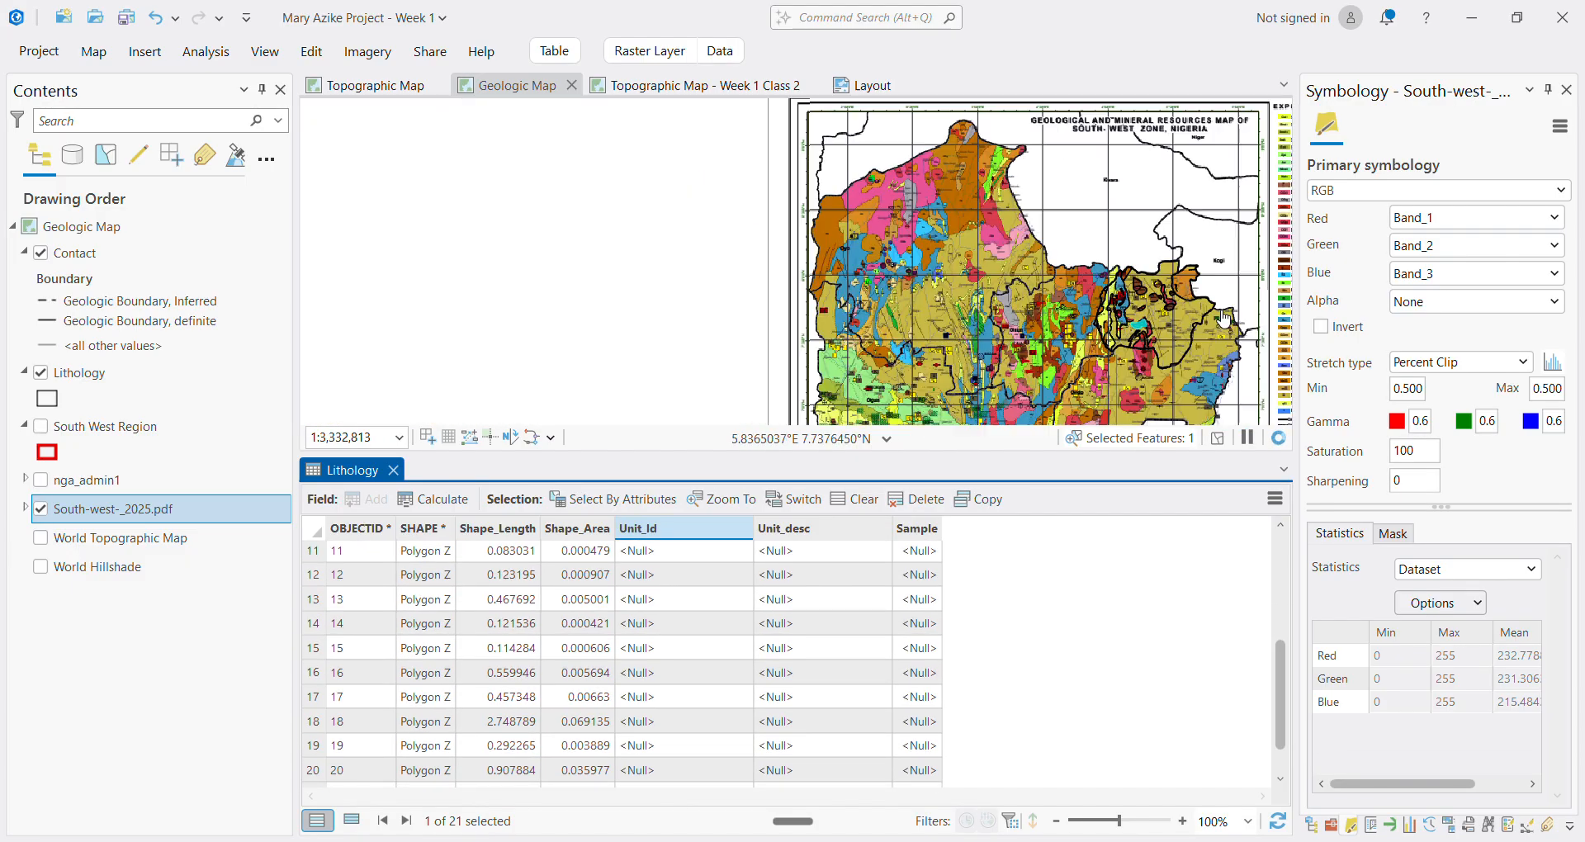
drag(1230, 279, 841, 300)
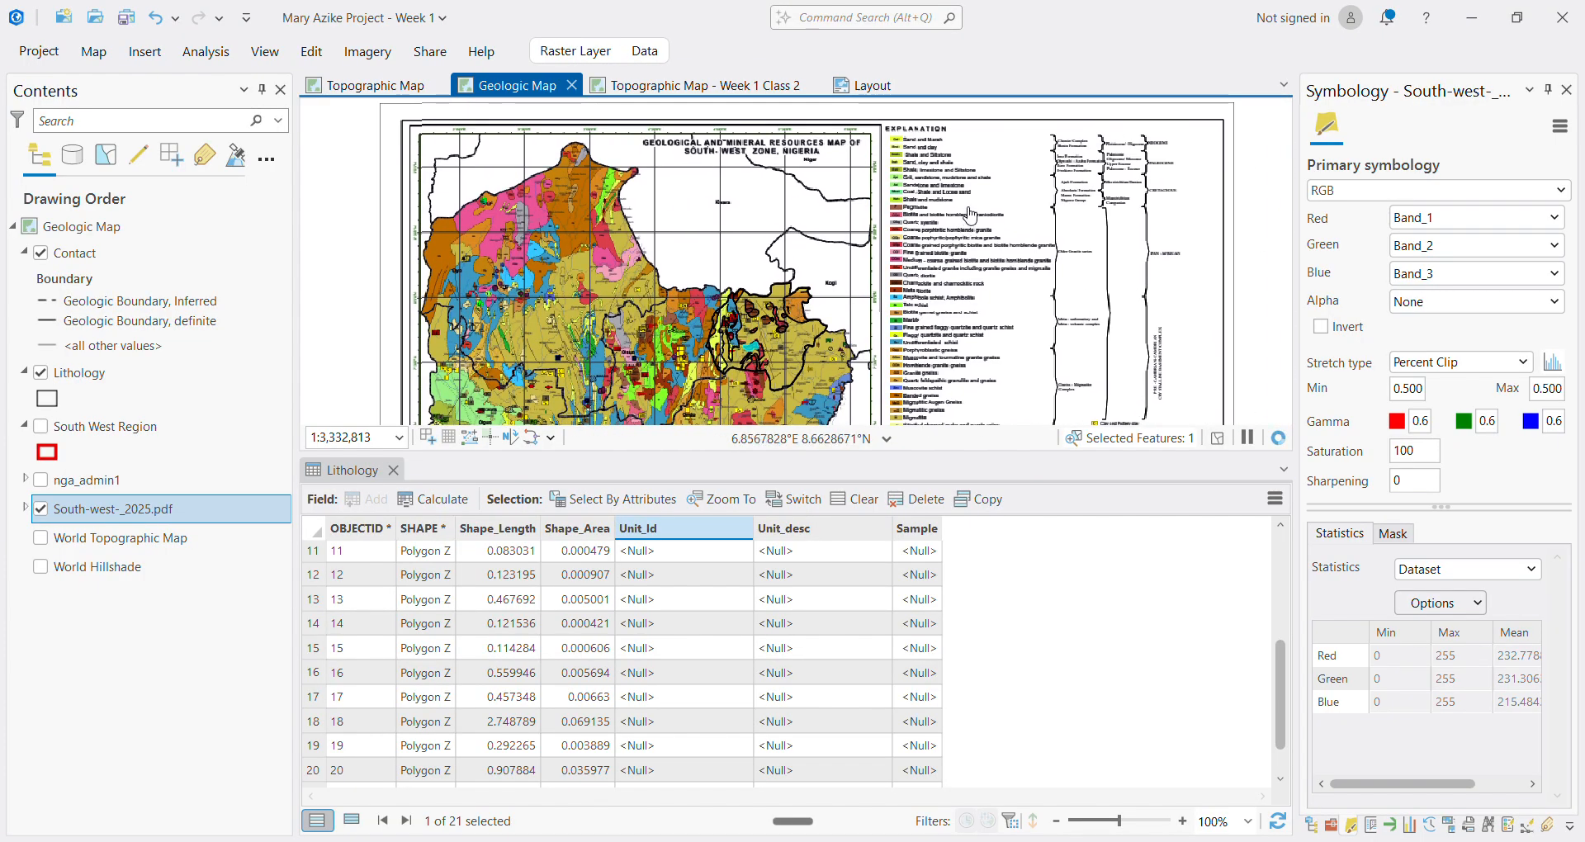
scroll(921, 265, up, 5)
scroll(915, 391, up, 3)
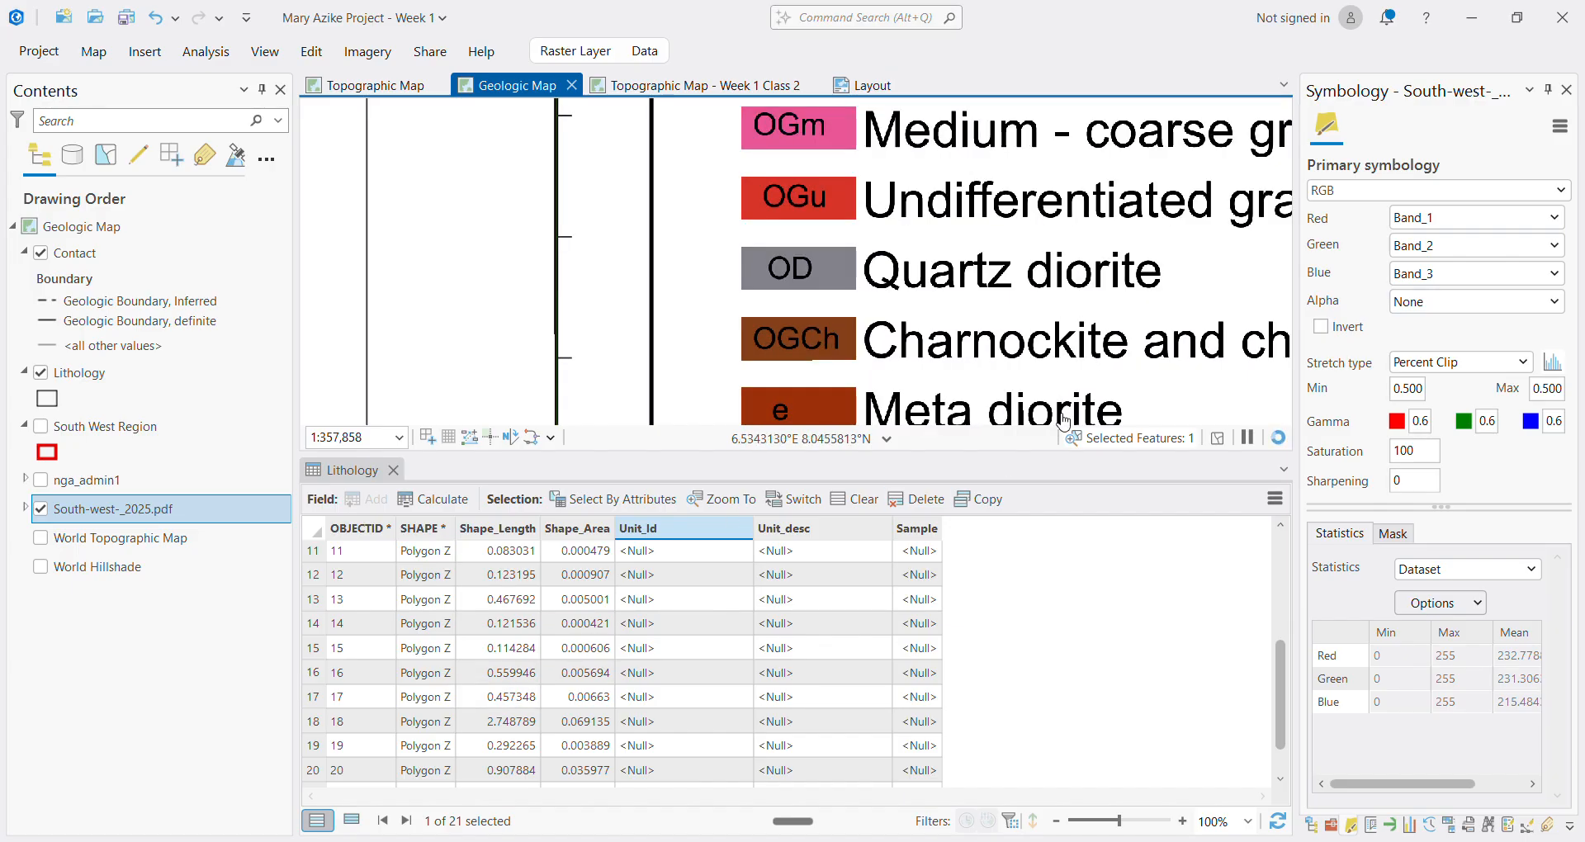
scroll(1061, 396, down, 3)
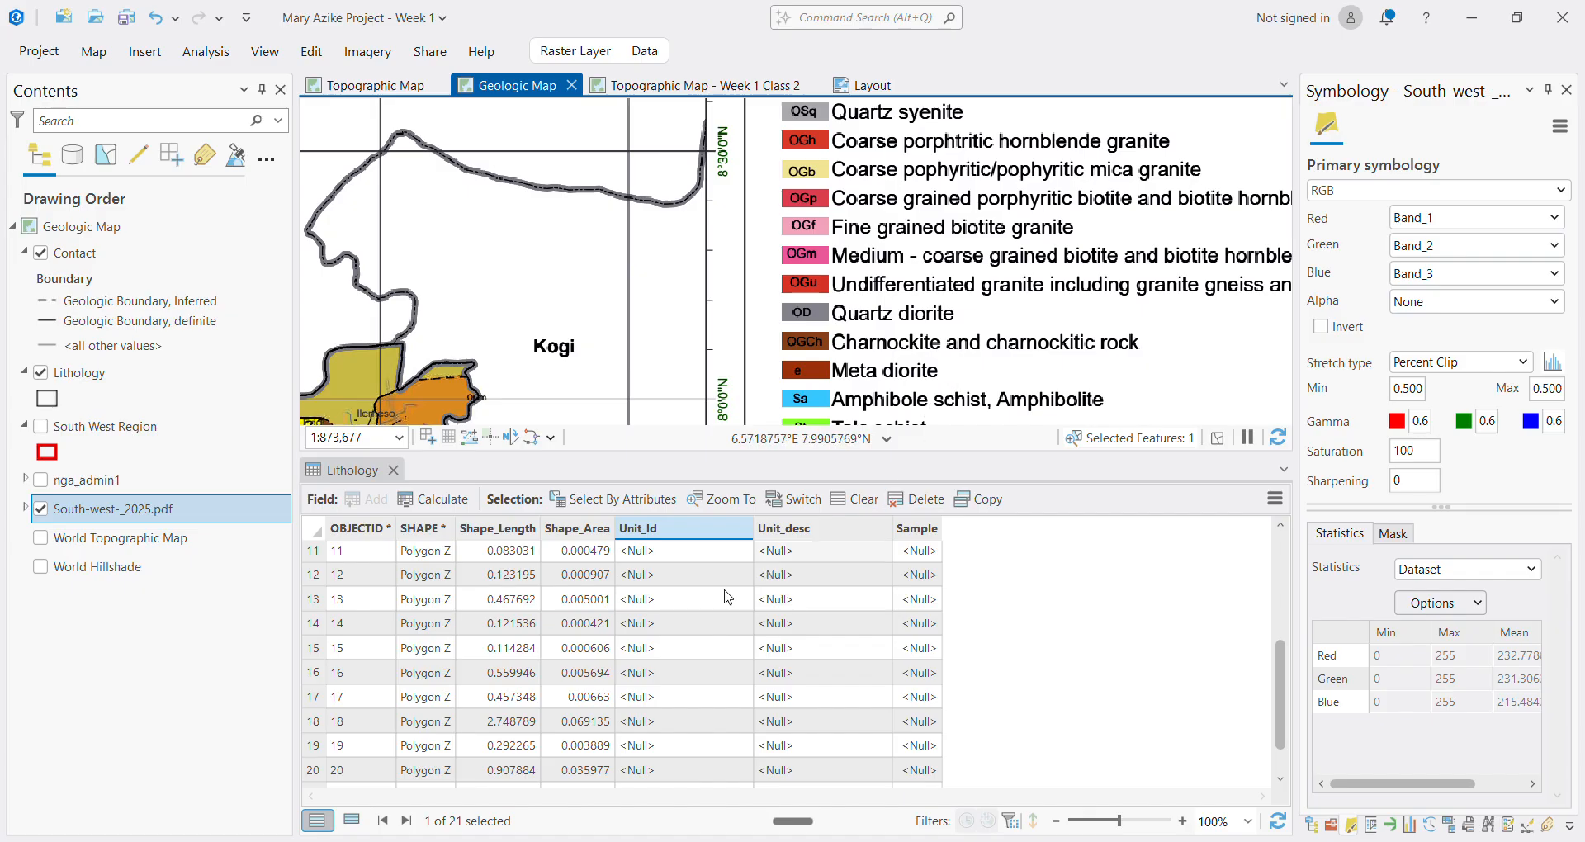
scroll(652, 584, up, 4)
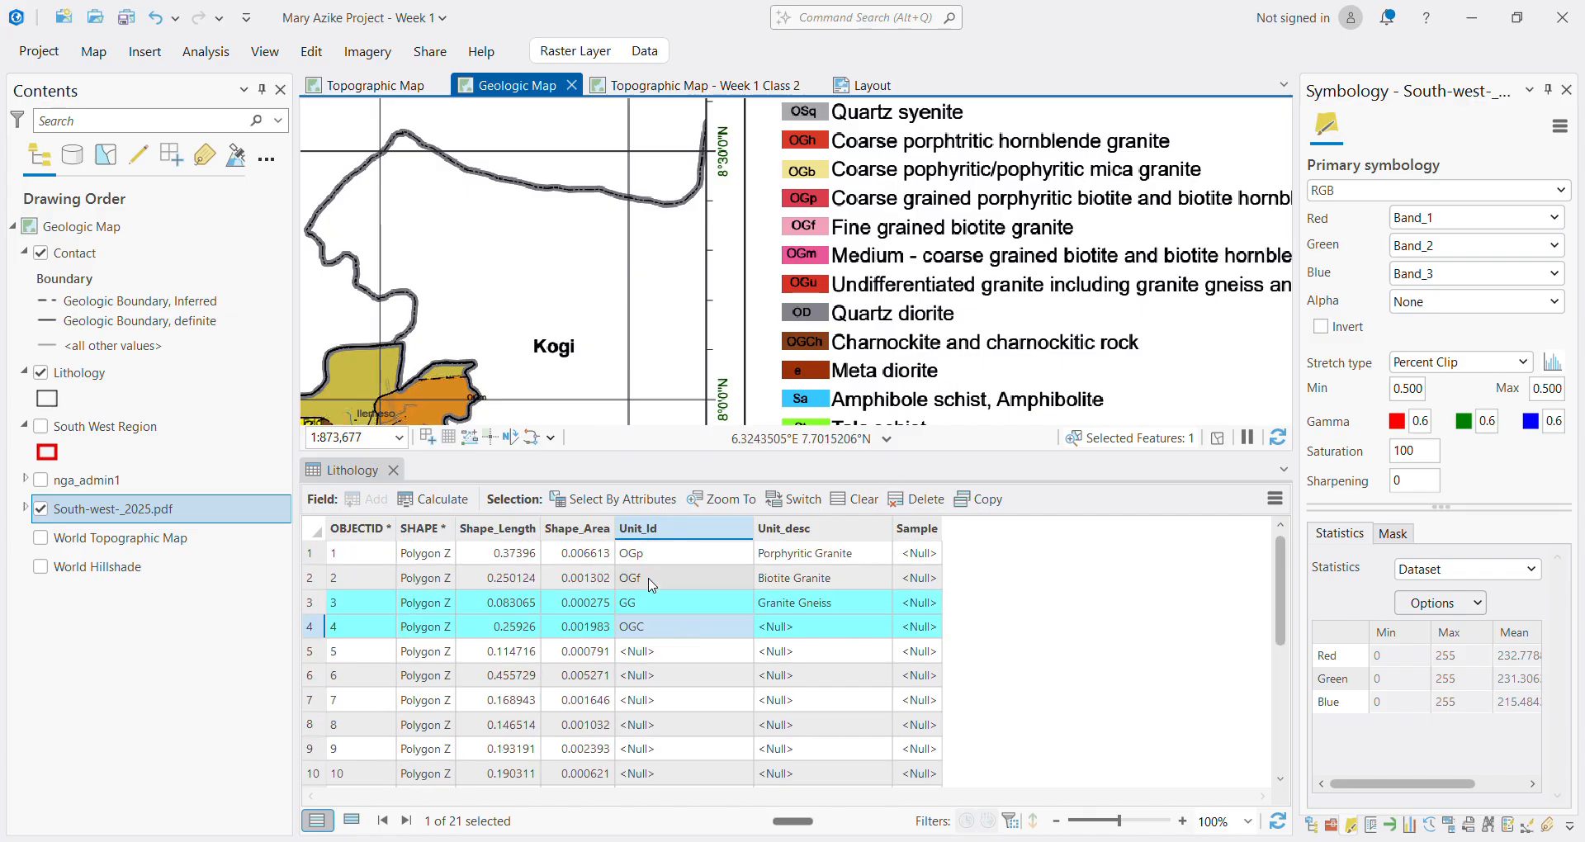
double_click(680, 630)
click(680, 626)
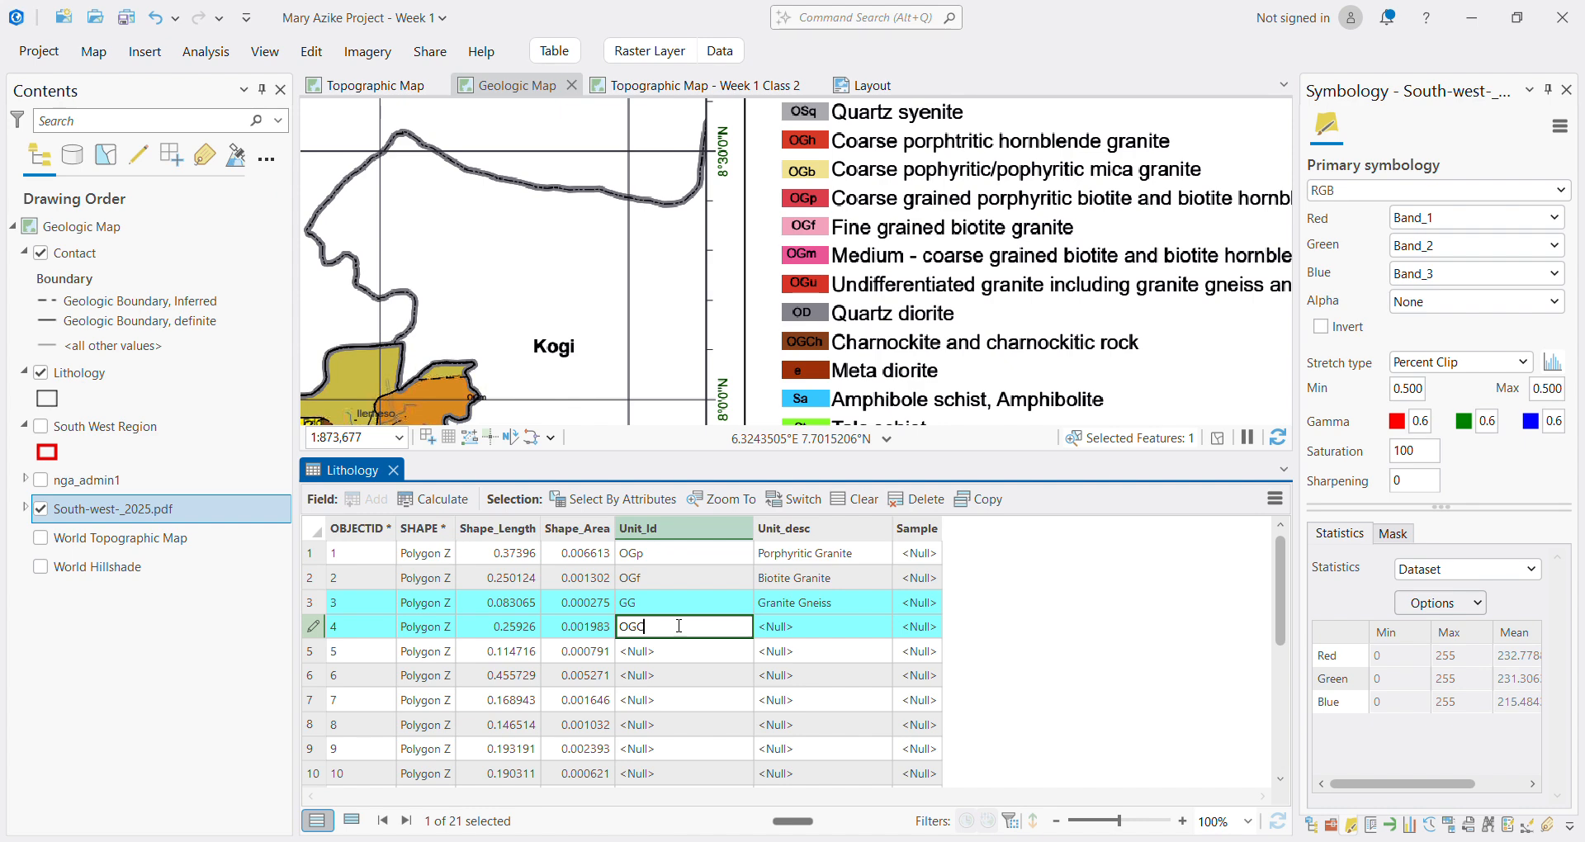
text(h)
Set the OBJECTID 4 record's Unit_desc to Charnockitic rock
double_click(821, 625)
text(Cha)
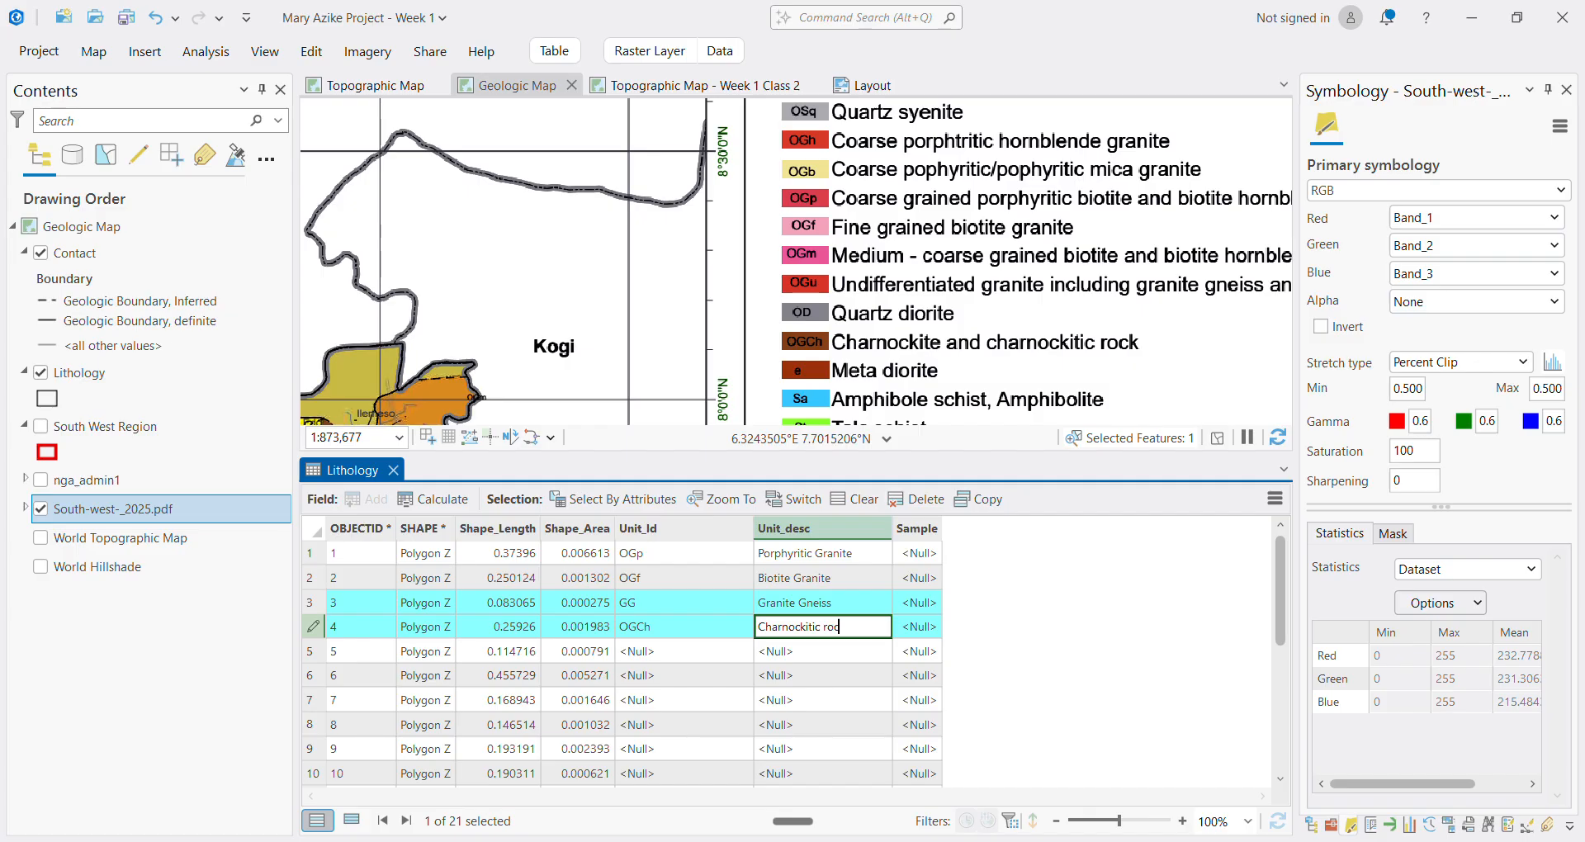
key(Return)
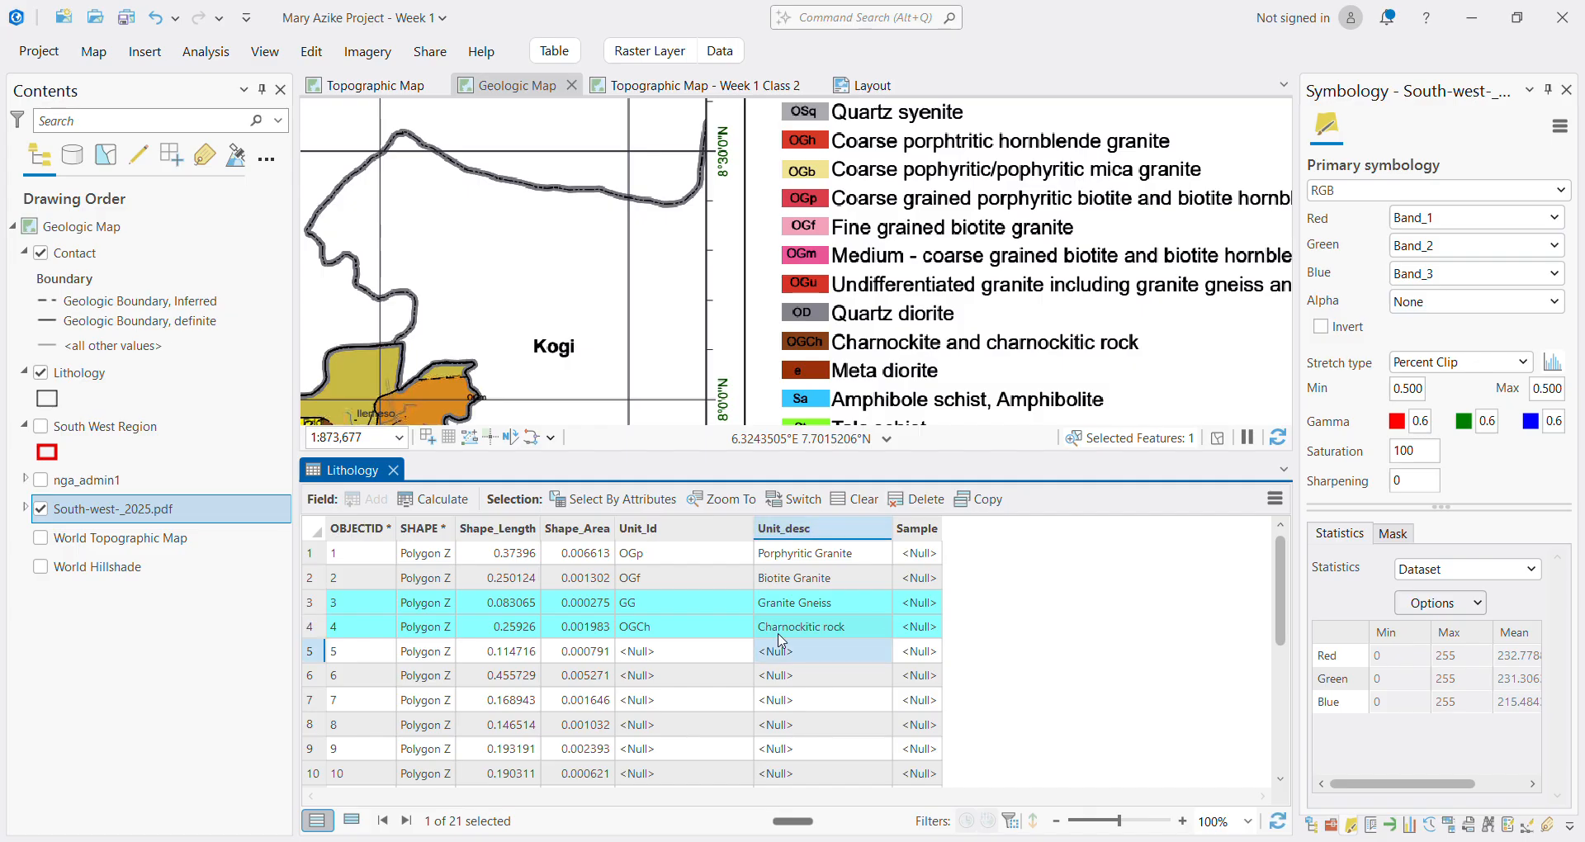
Locate the OBJECTID 5 polygon on the geologic map and set its Unit_Id to Su
click(318, 651)
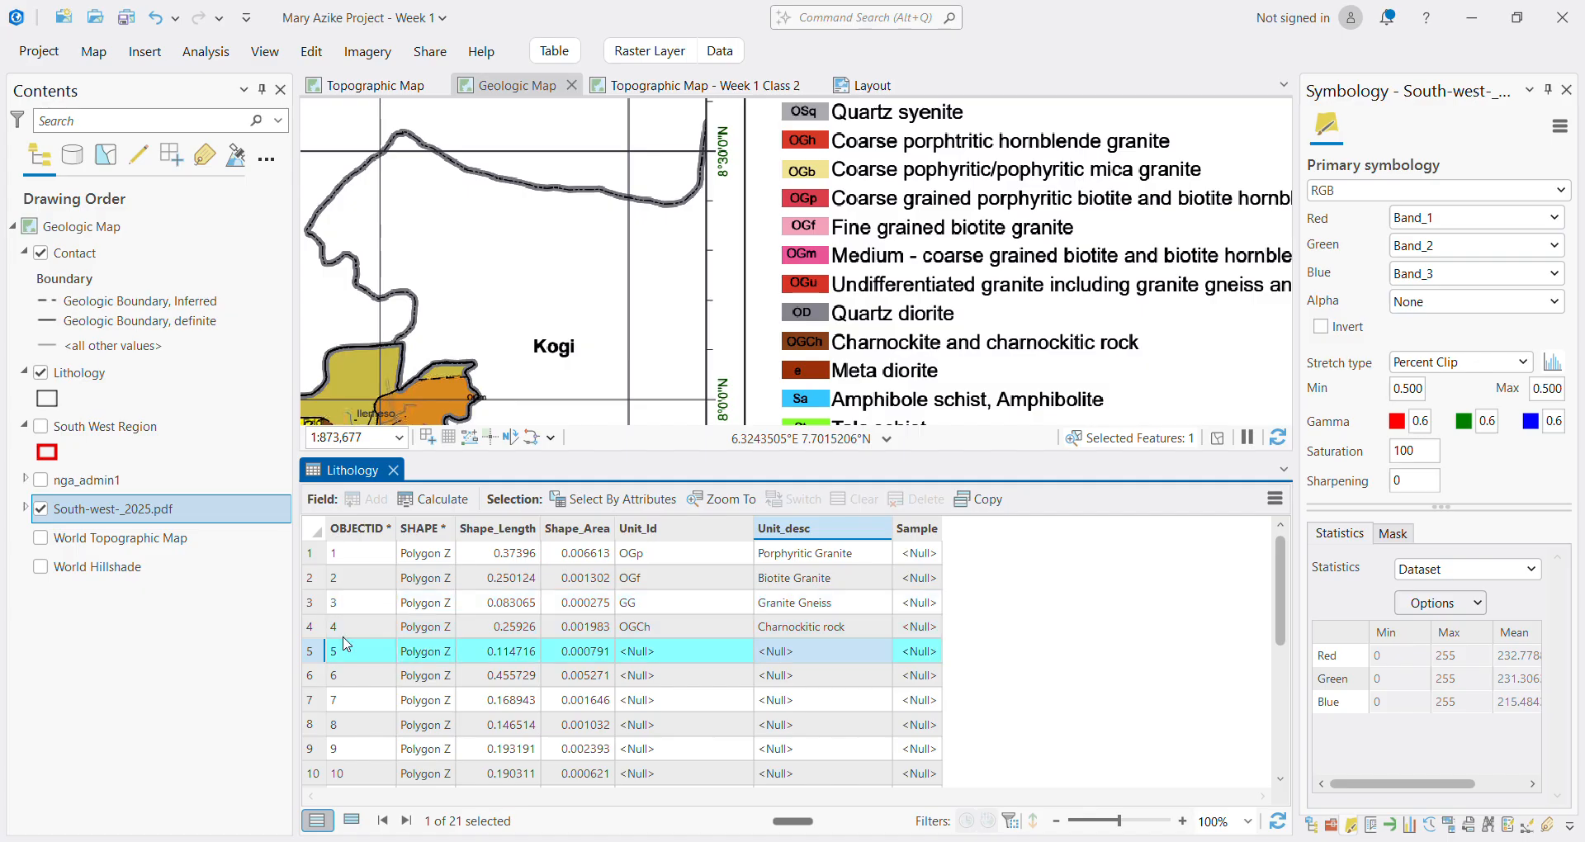
scroll(573, 241, down, 5)
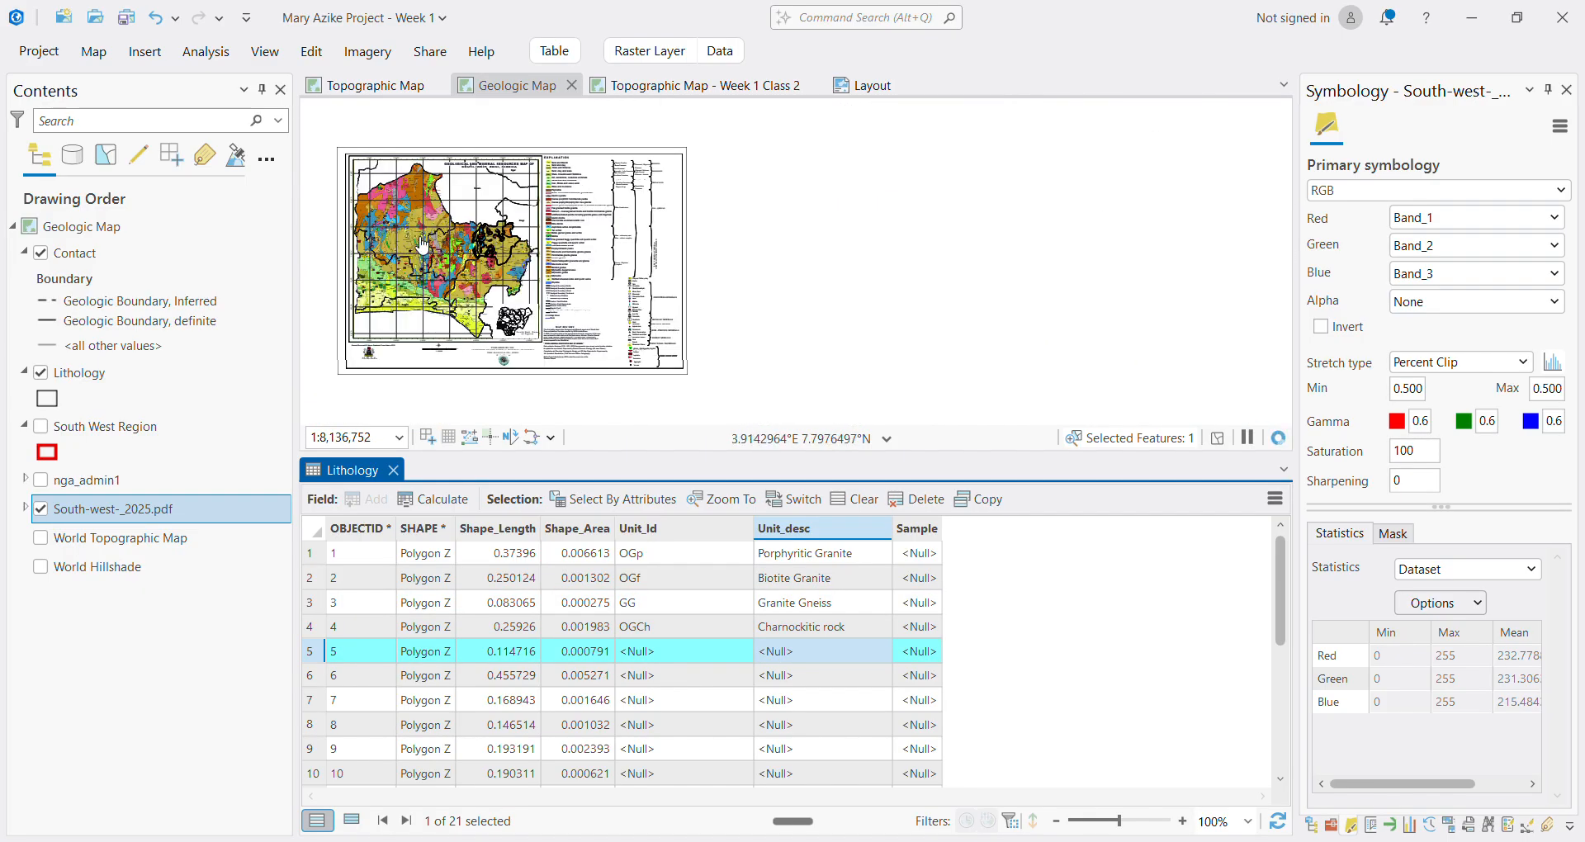
scroll(635, 285, up, 7)
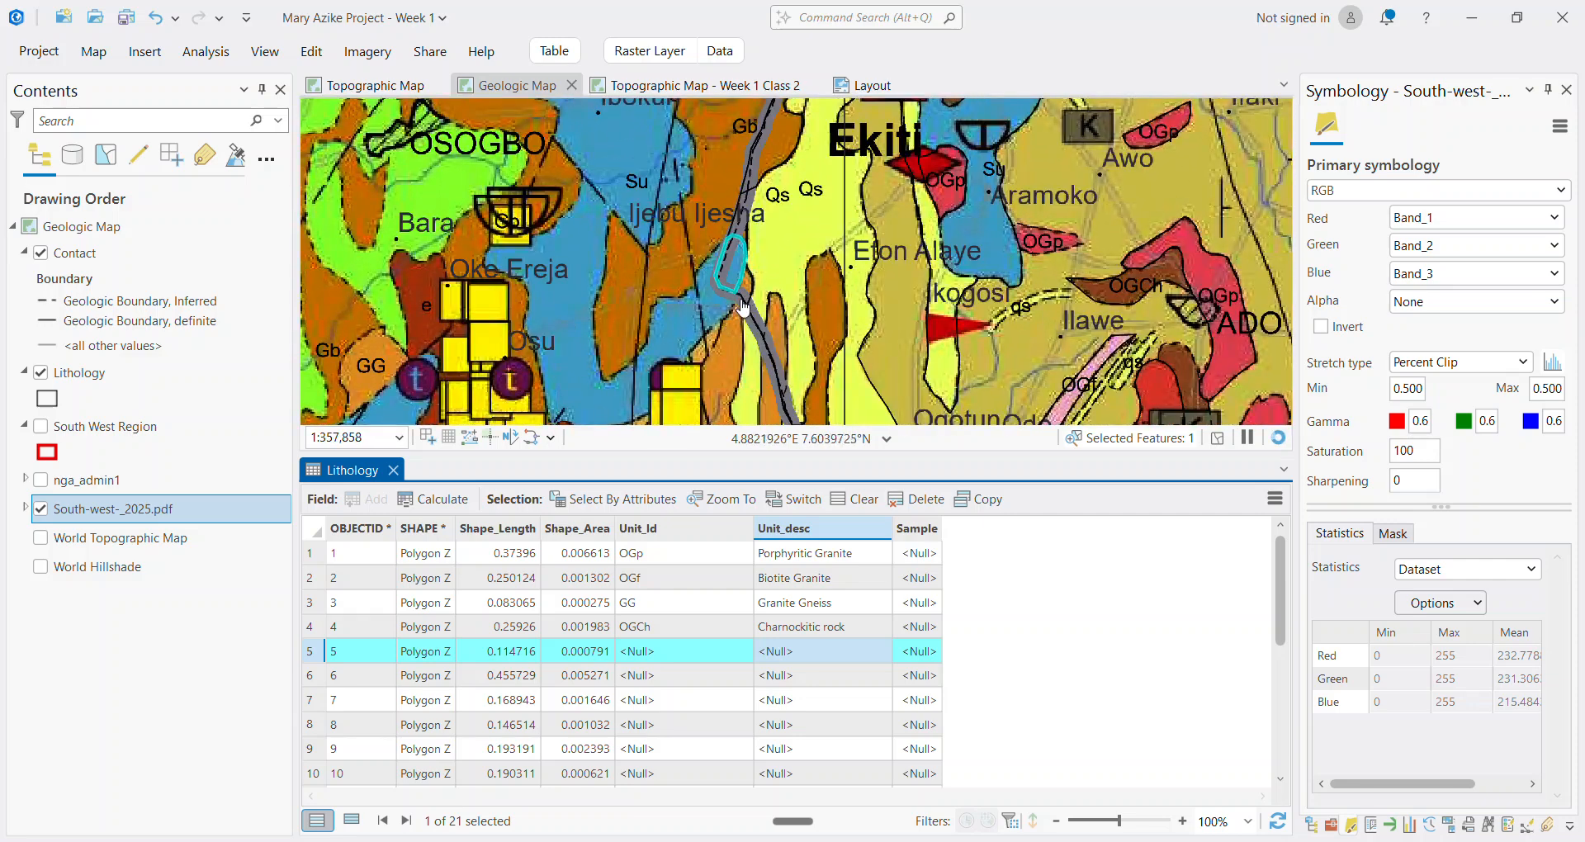
scroll(743, 305, up, 2)
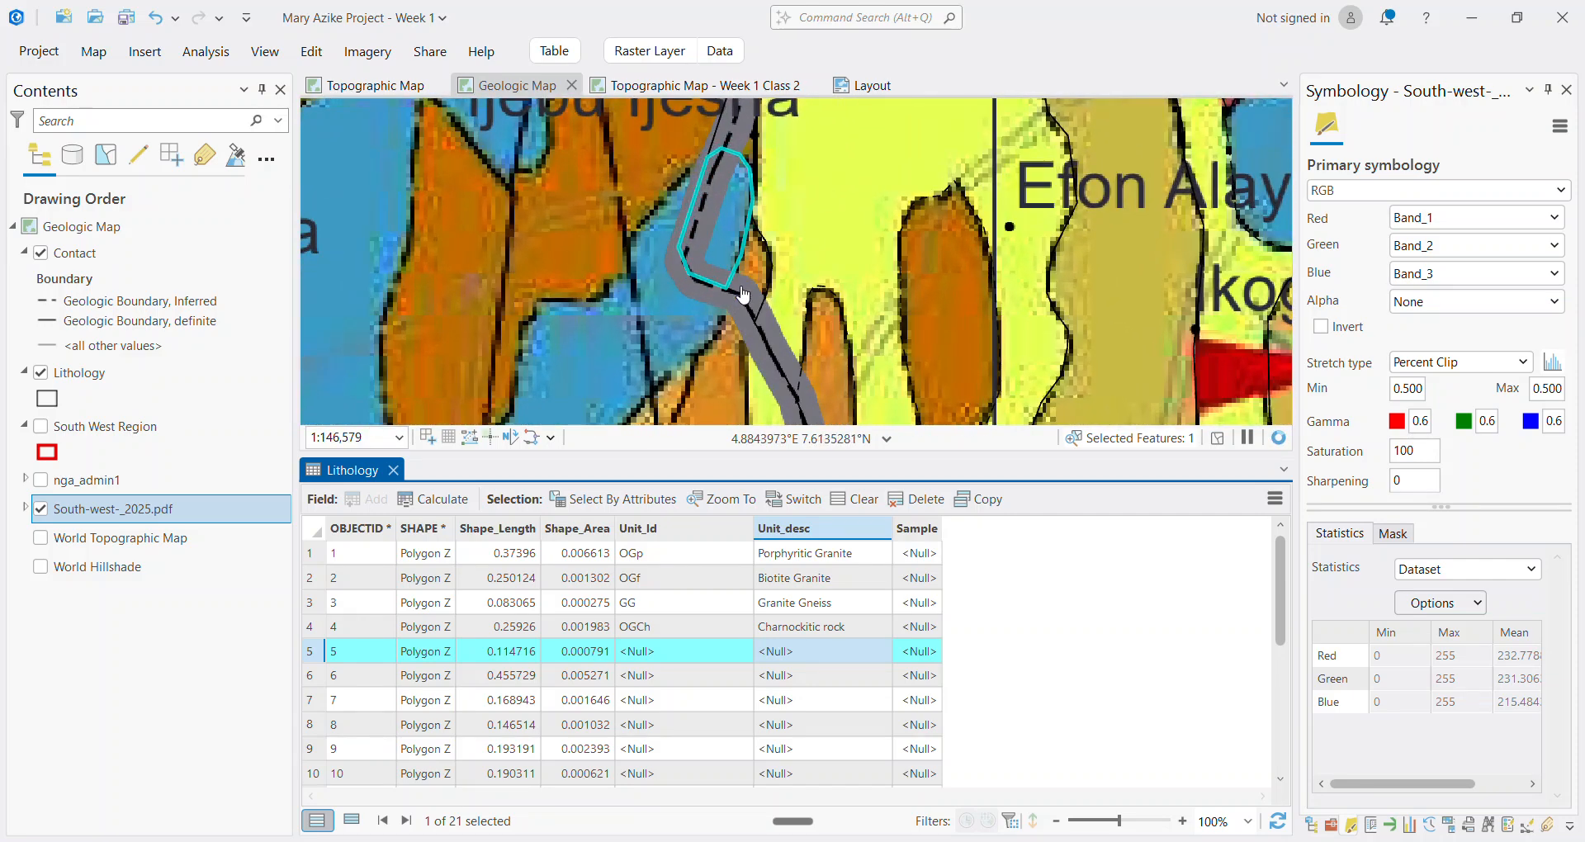
click(661, 655)
text(Su)
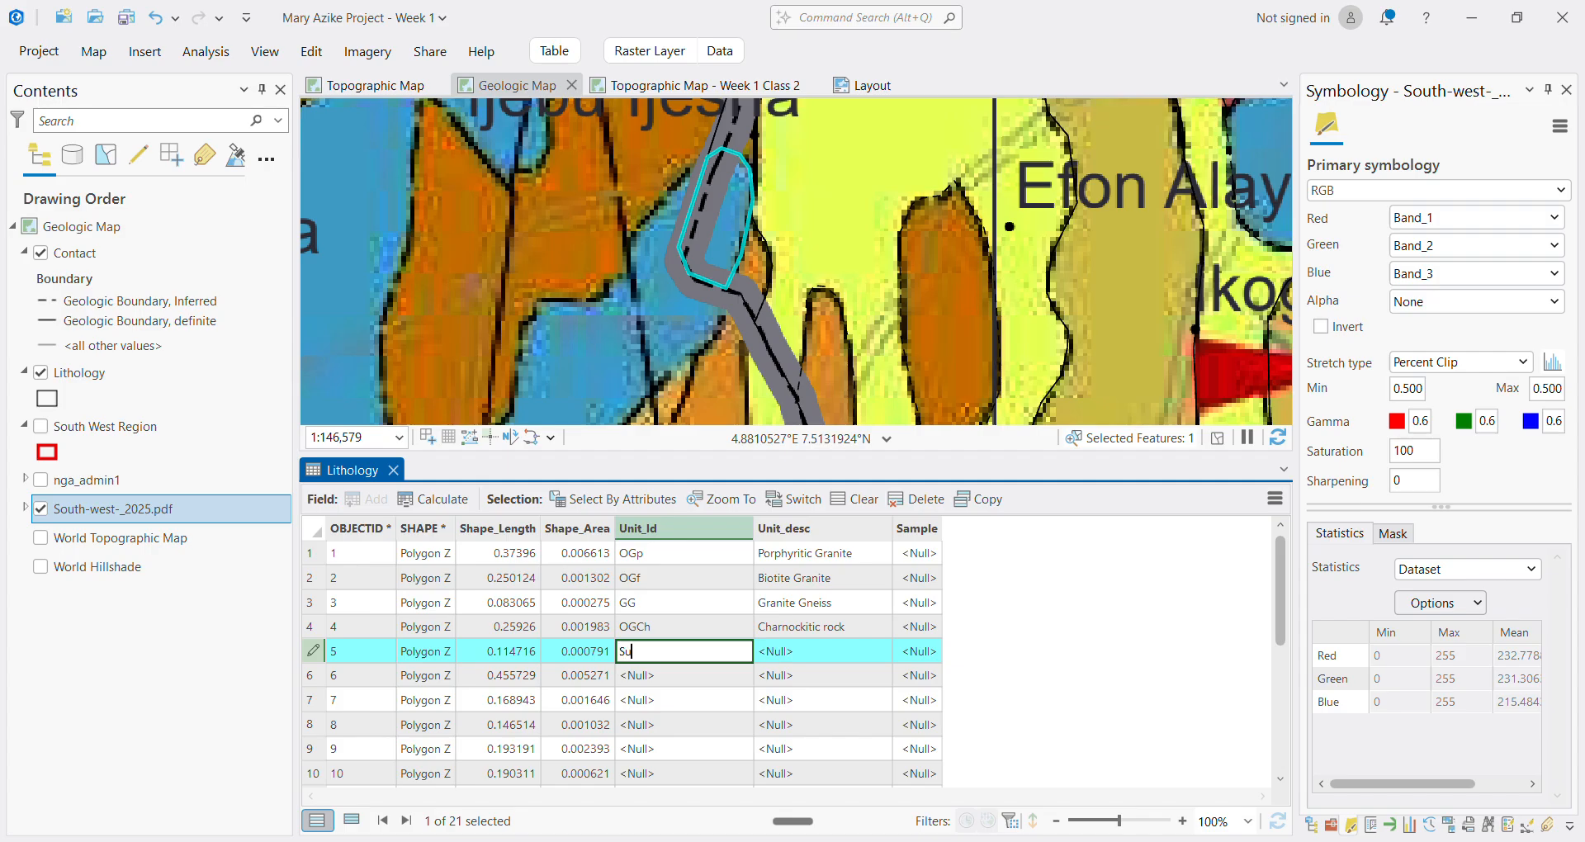
Set the OBJECTID 5 record's Unit_desc to Undifferentiated Schist
click(818, 659)
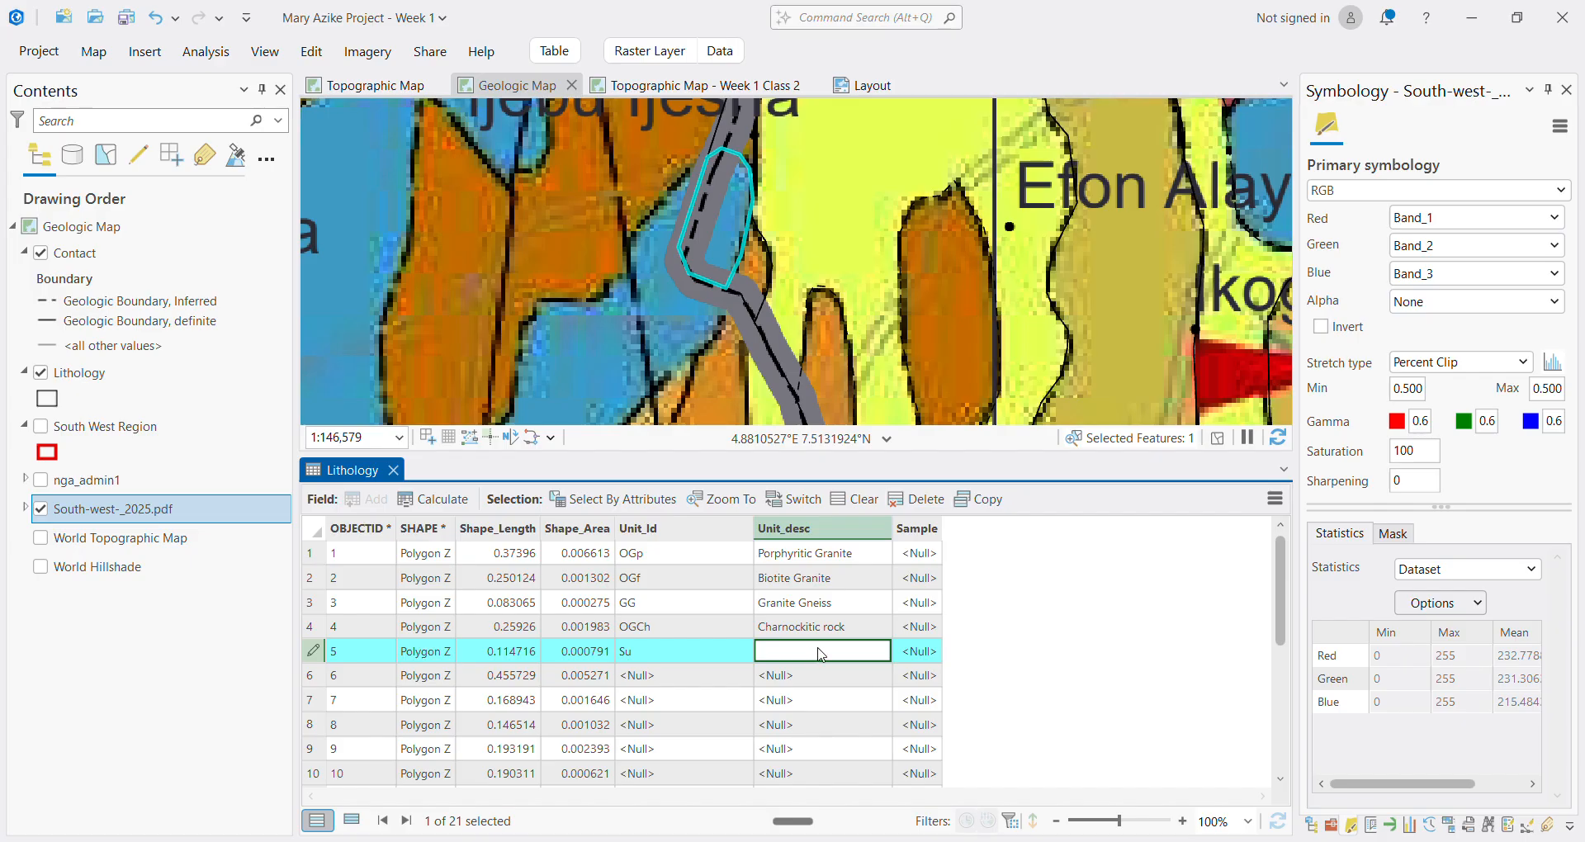
click(821, 652)
text(Undifferentiated Schist)
key(Return)
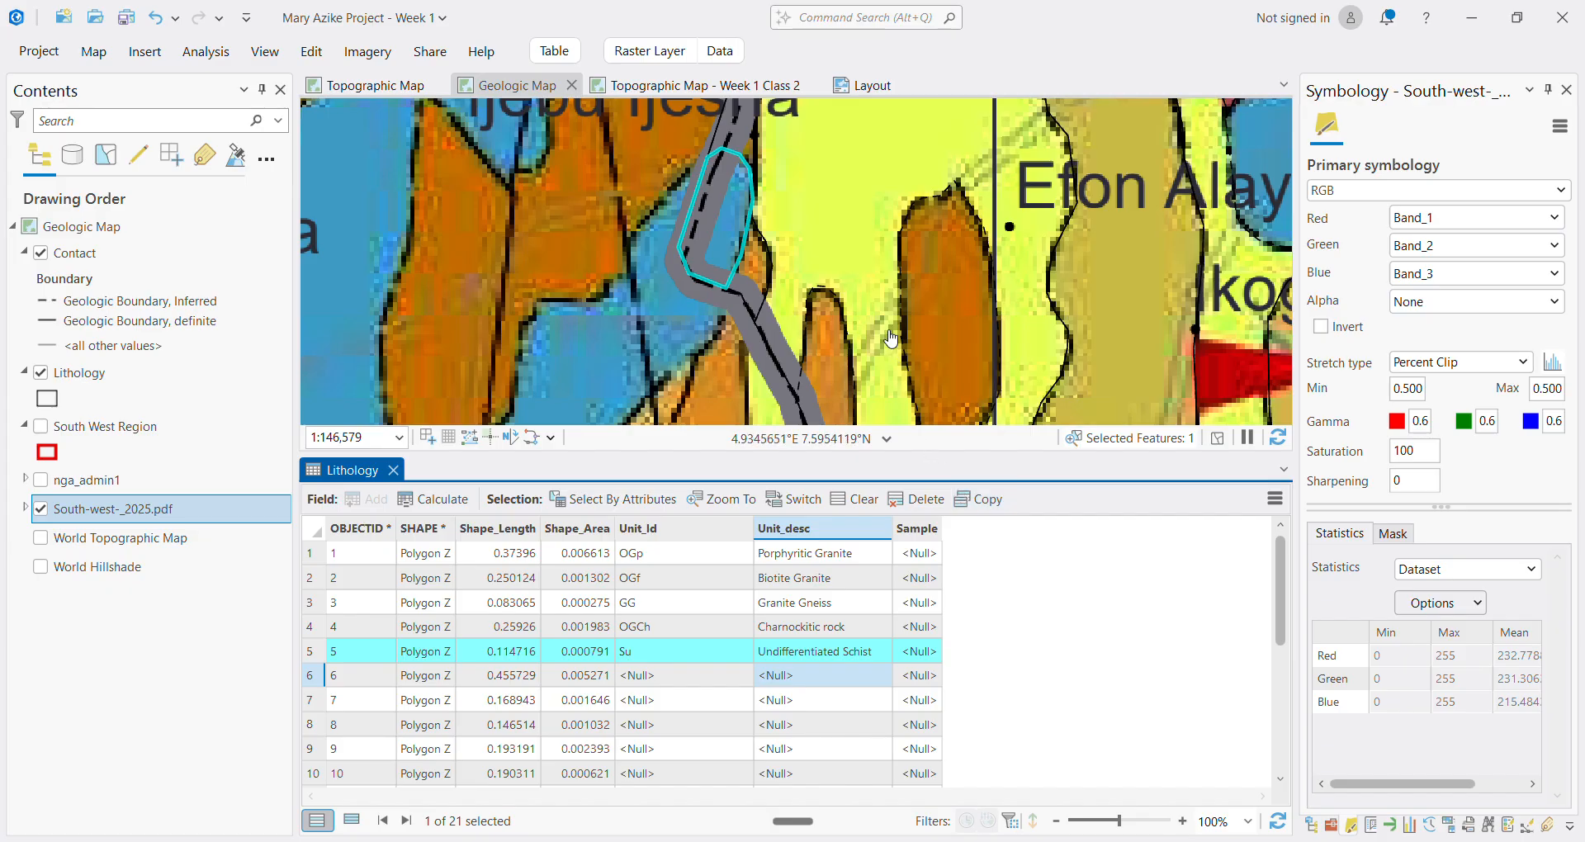
Locate the polygon of Lithology record 6 on the geologic map and set its Unit_Id to OGp
scroll(934, 215, down, 6)
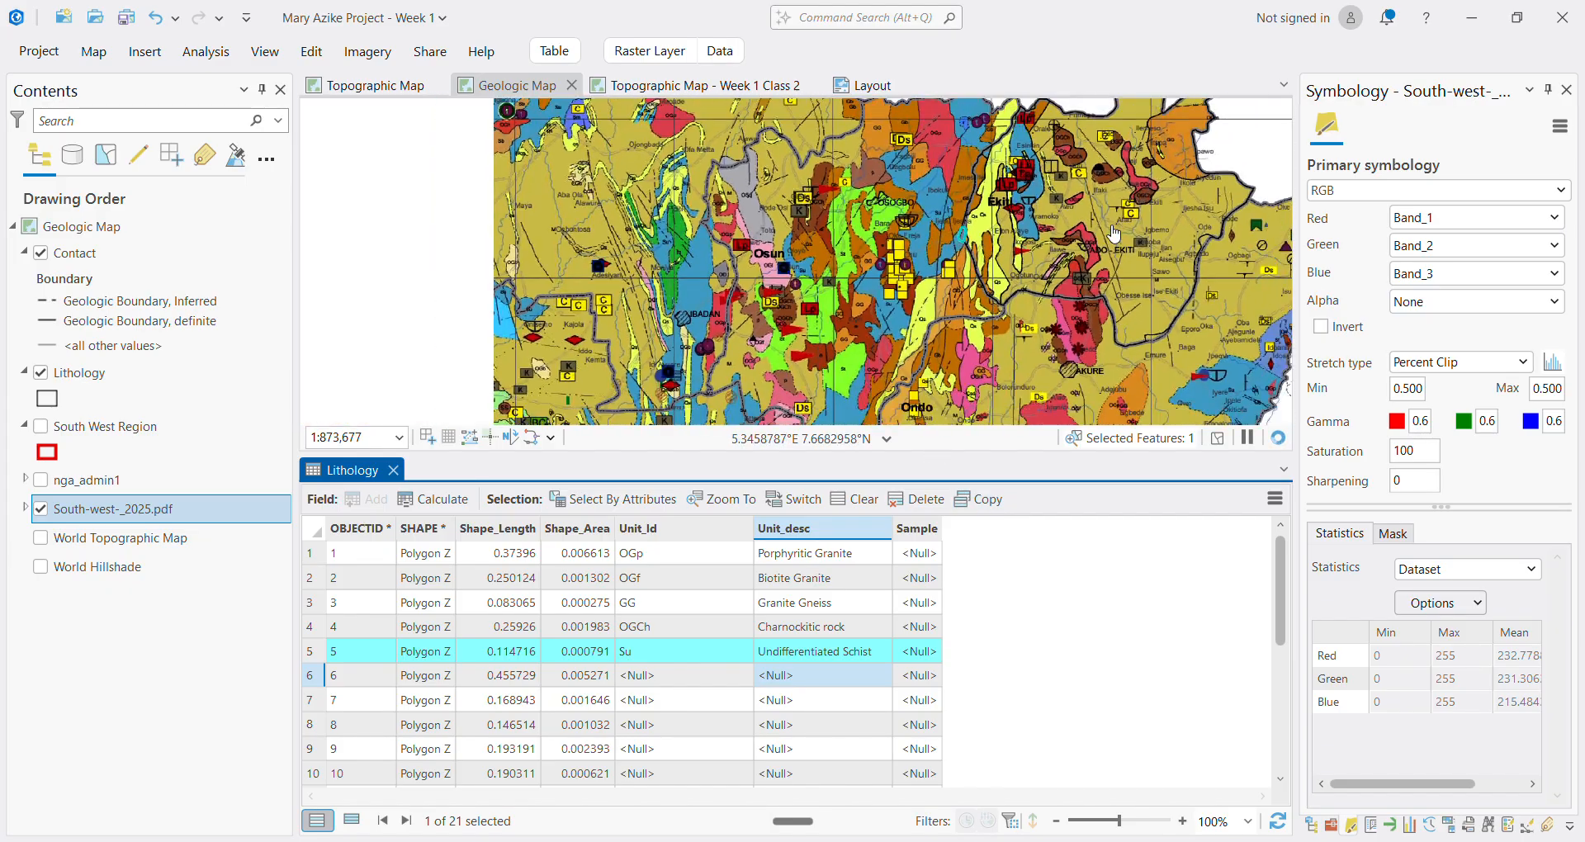
drag(1054, 293, 857, 341)
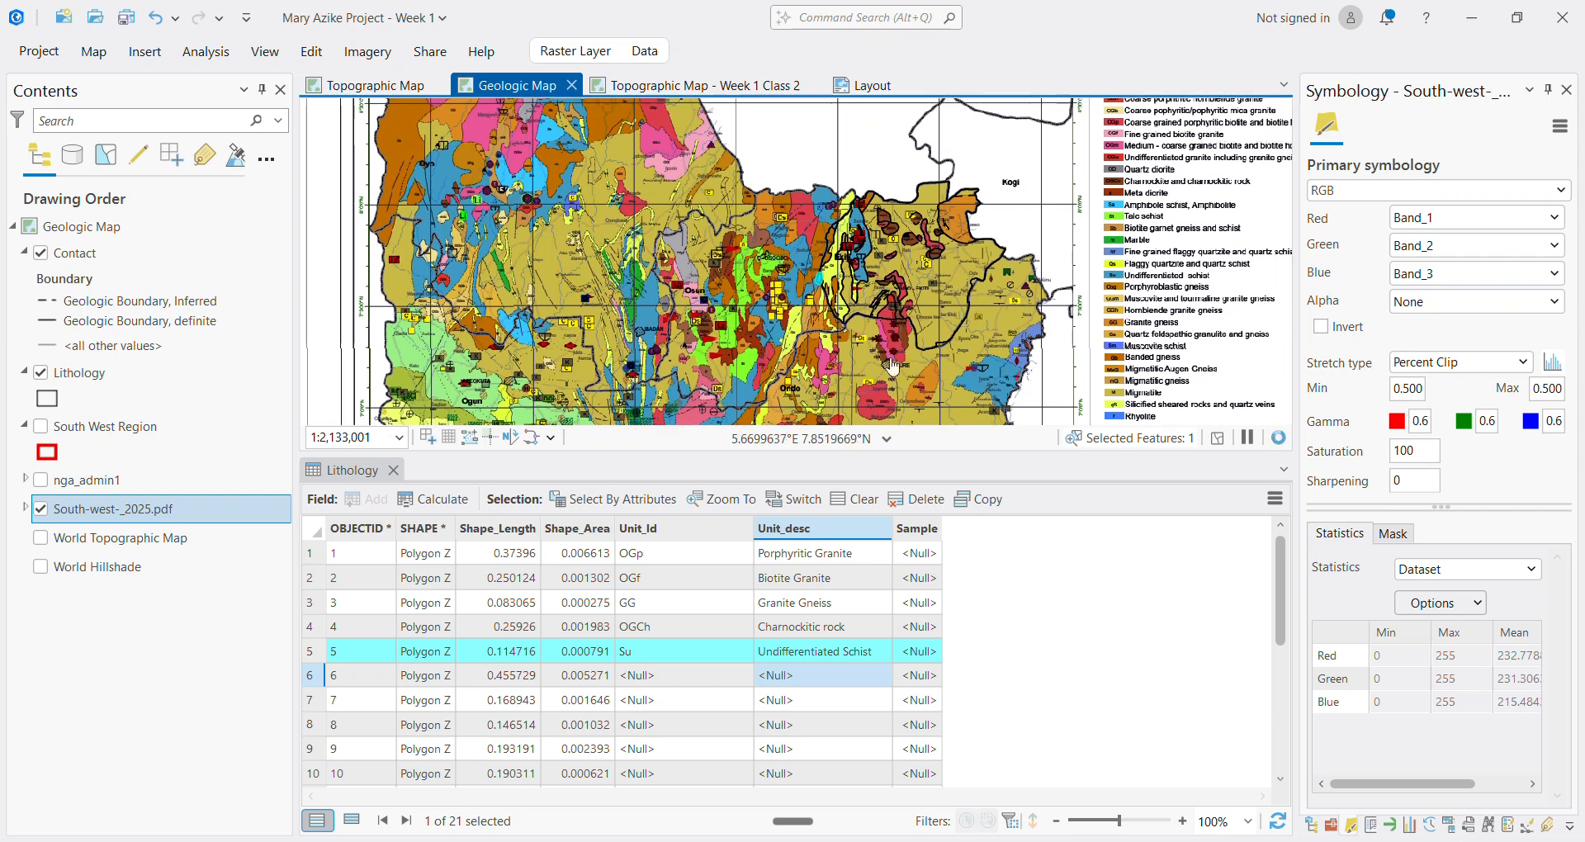
click(311, 675)
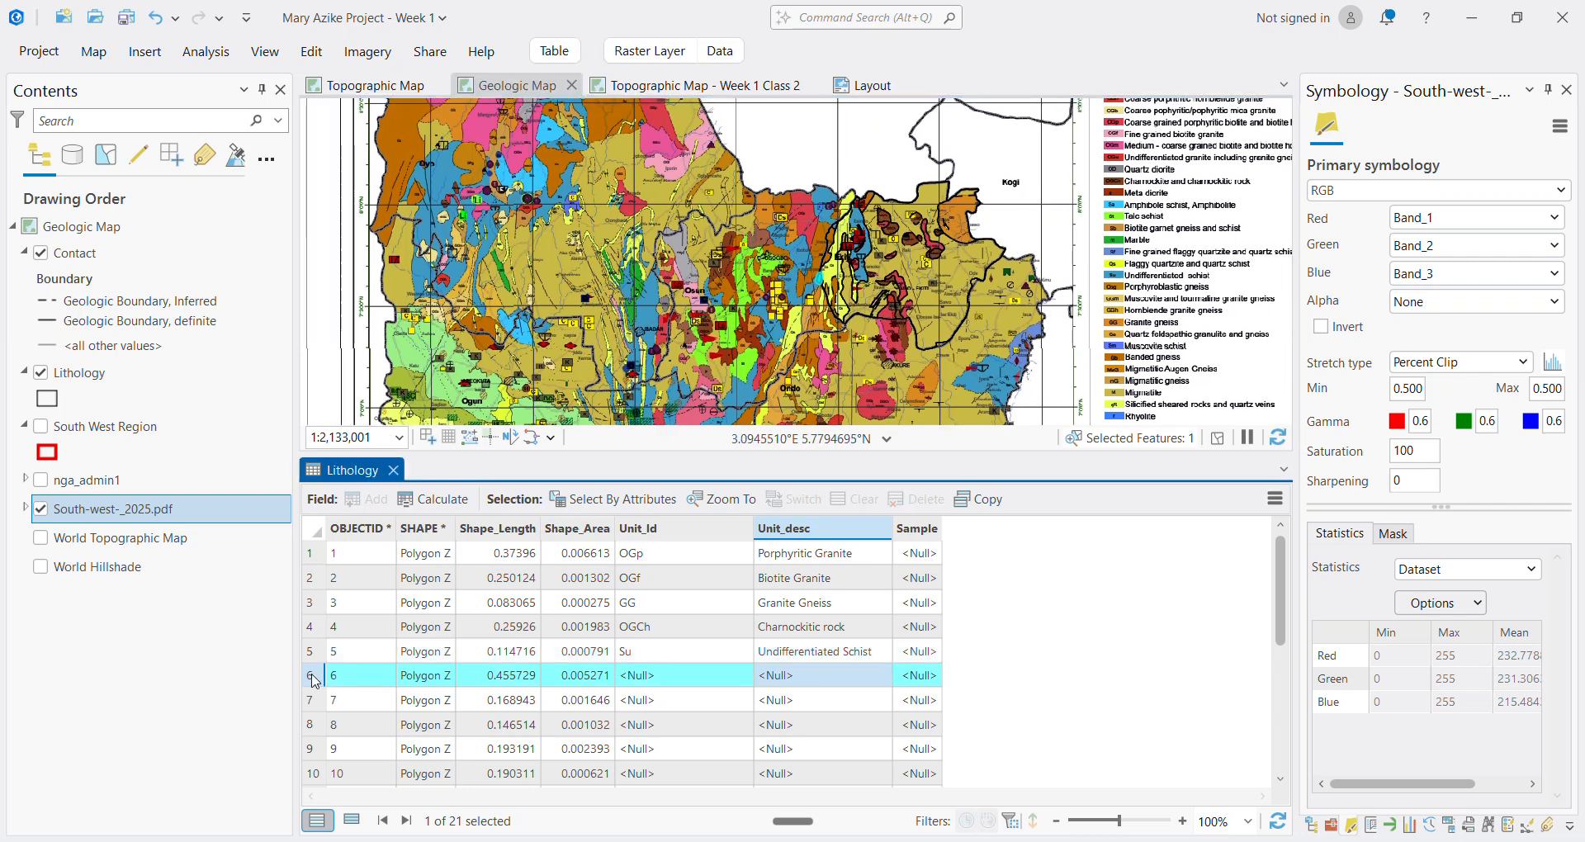
scroll(927, 293, up, 8)
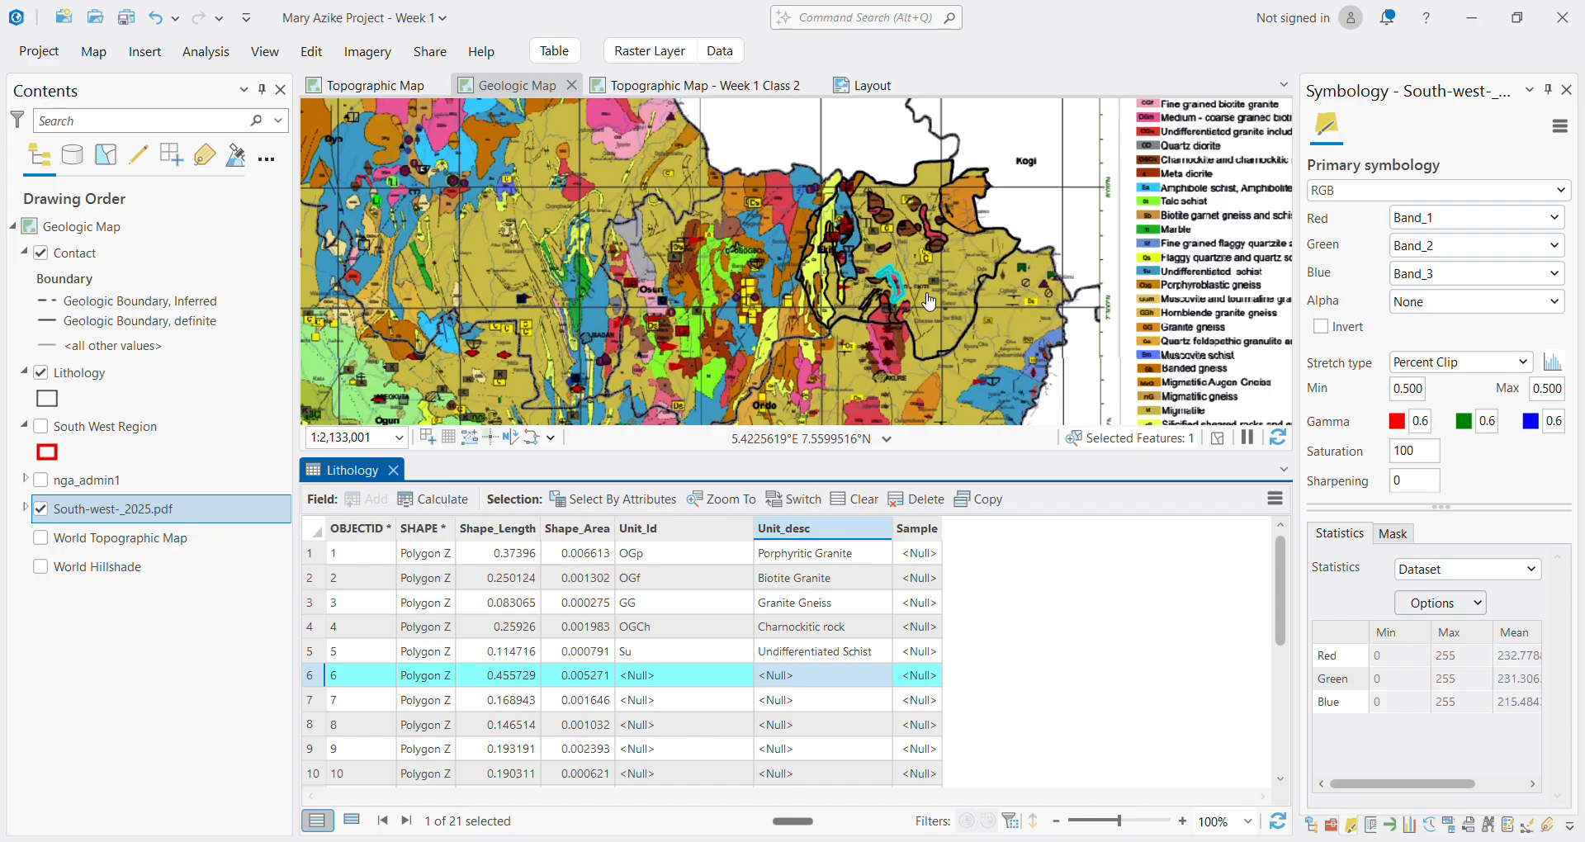
scroll(815, 302, up, 2)
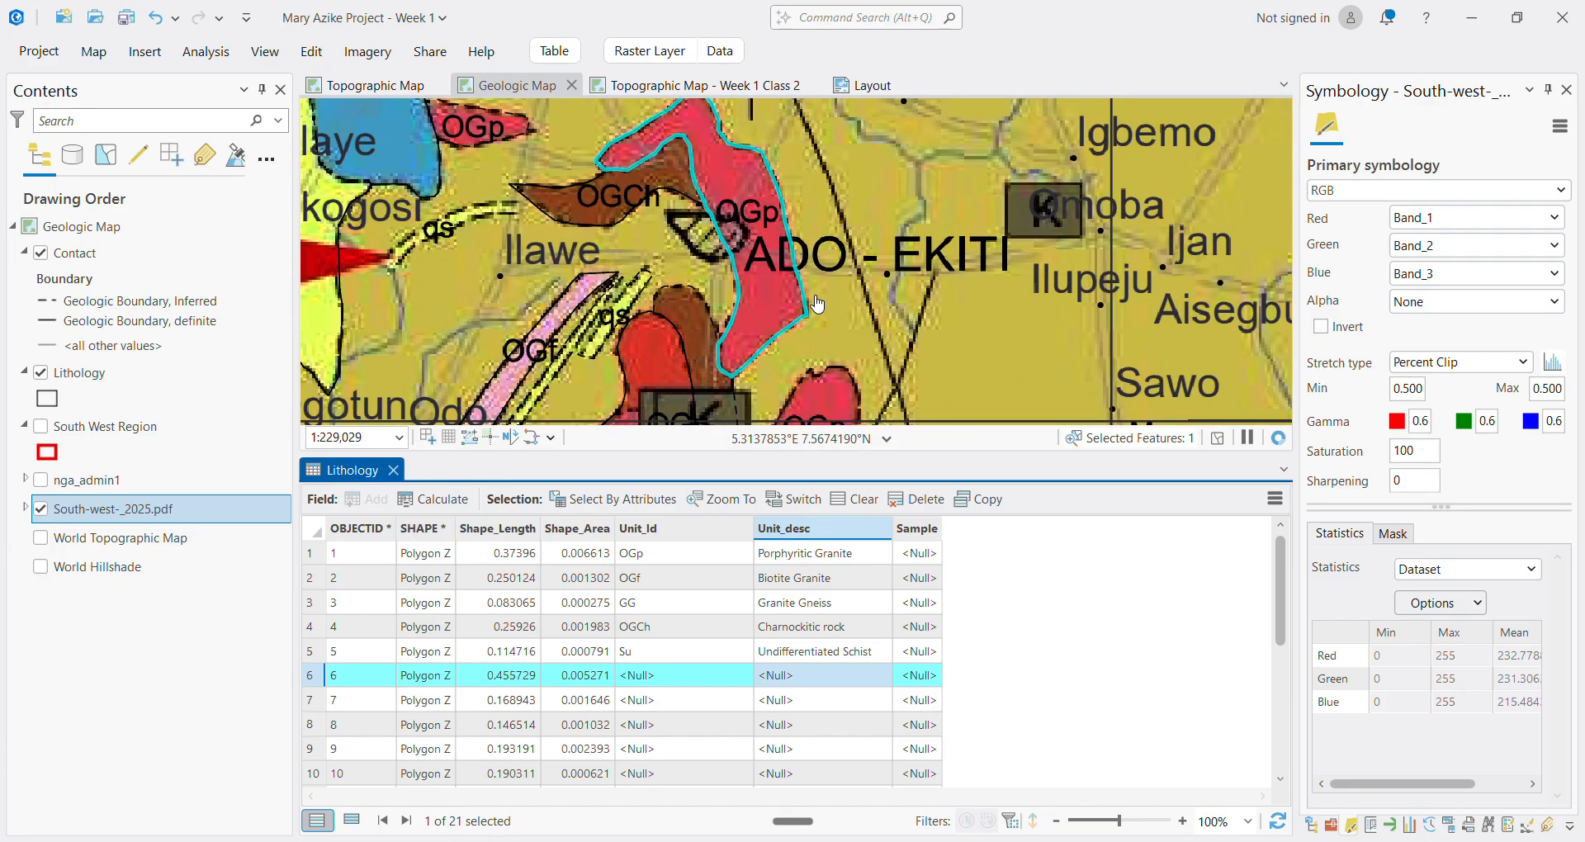
click(657, 676)
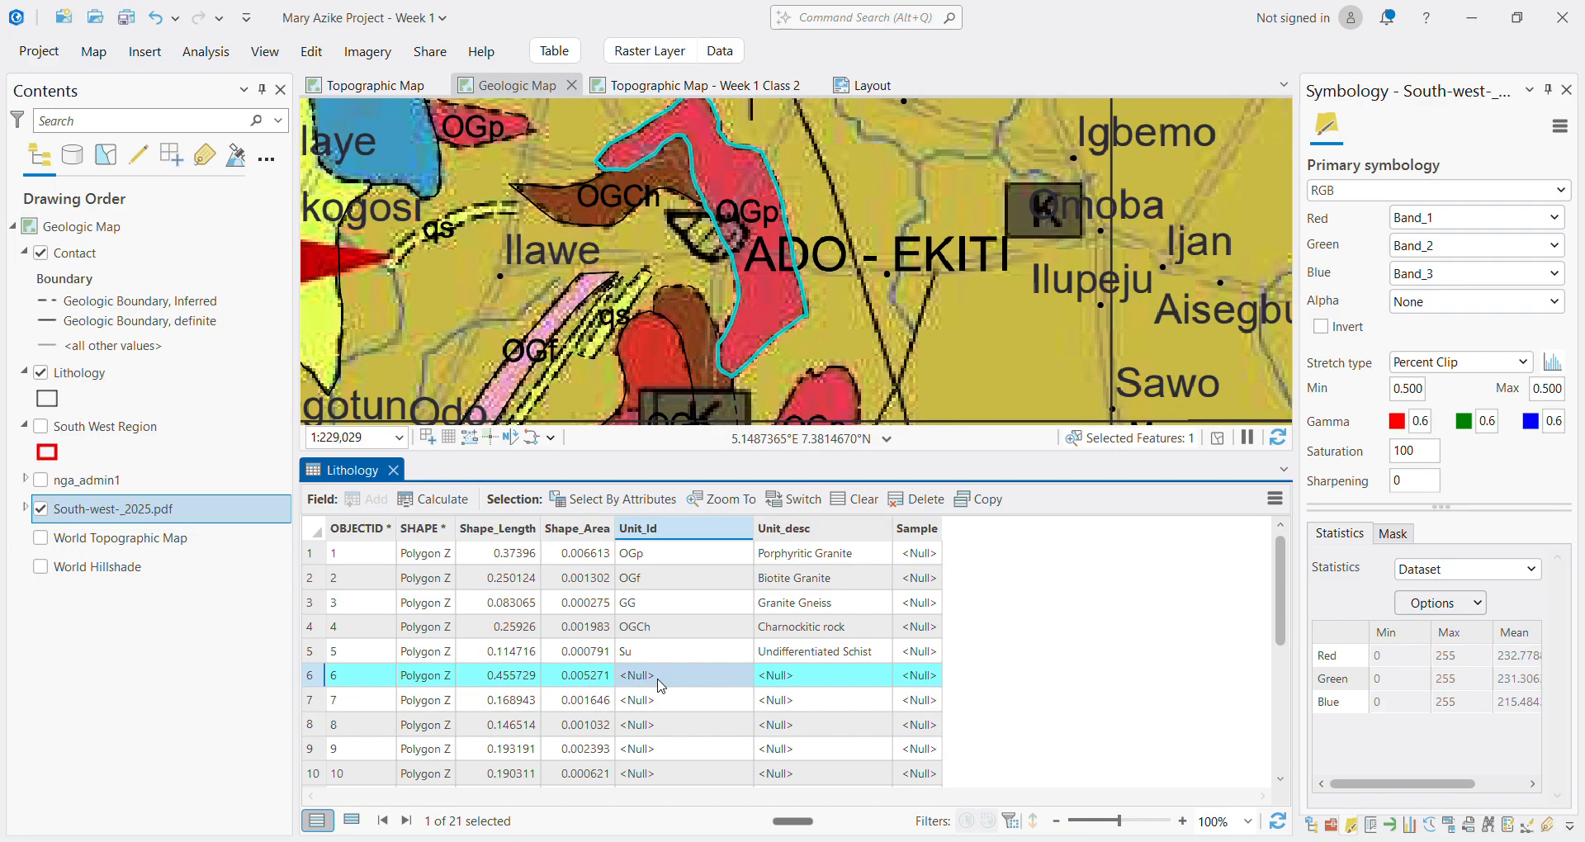
click(657, 676)
text(OGp)
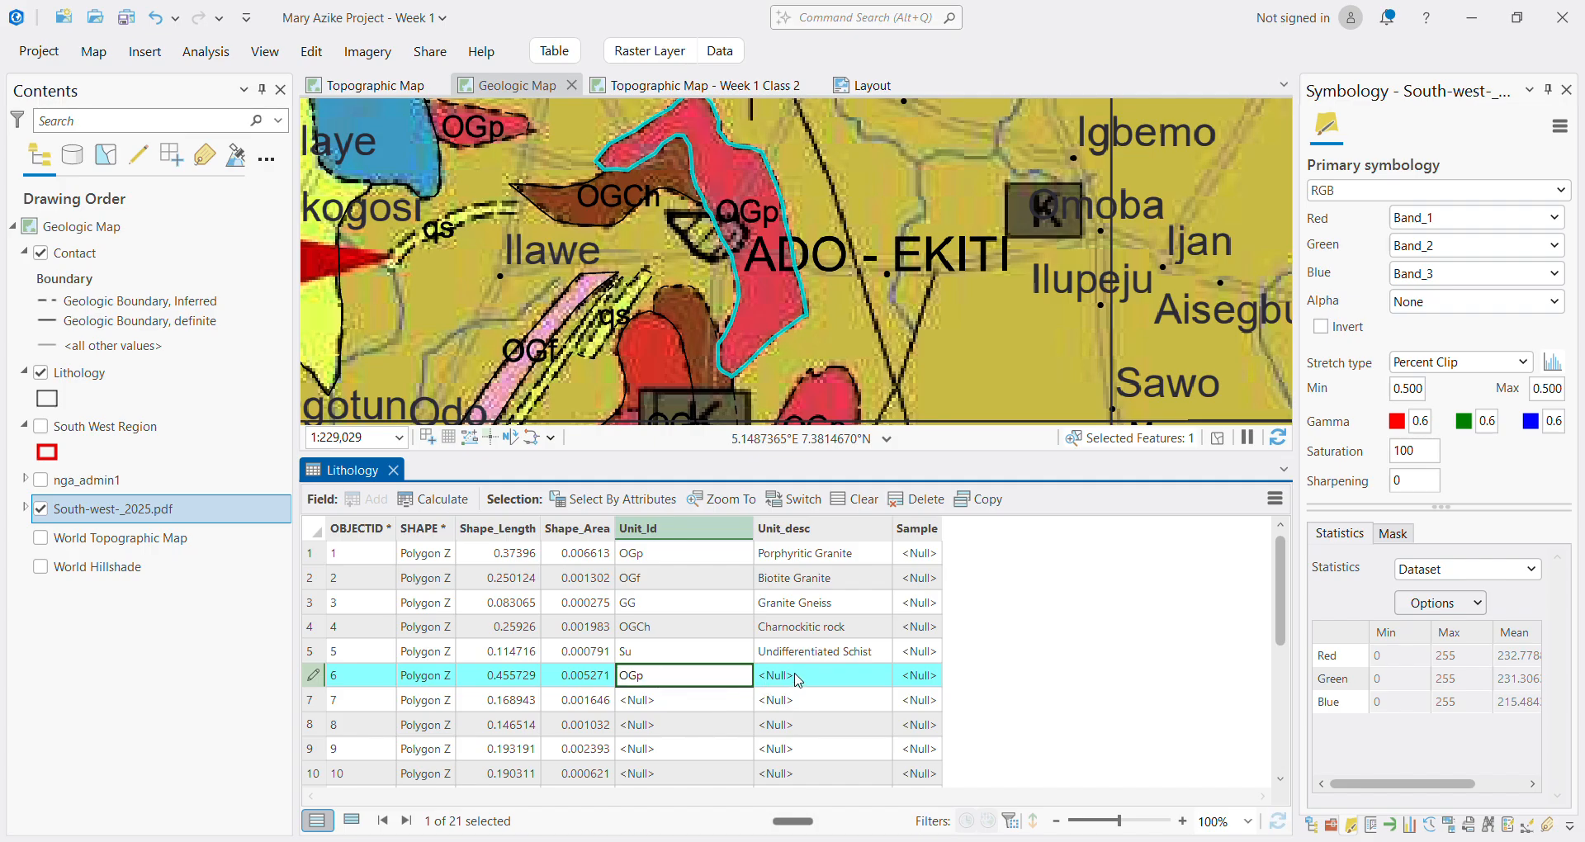
Copy the Porphyritic Granite description from record 1 into the Unit_desc of record 6
click(803, 552)
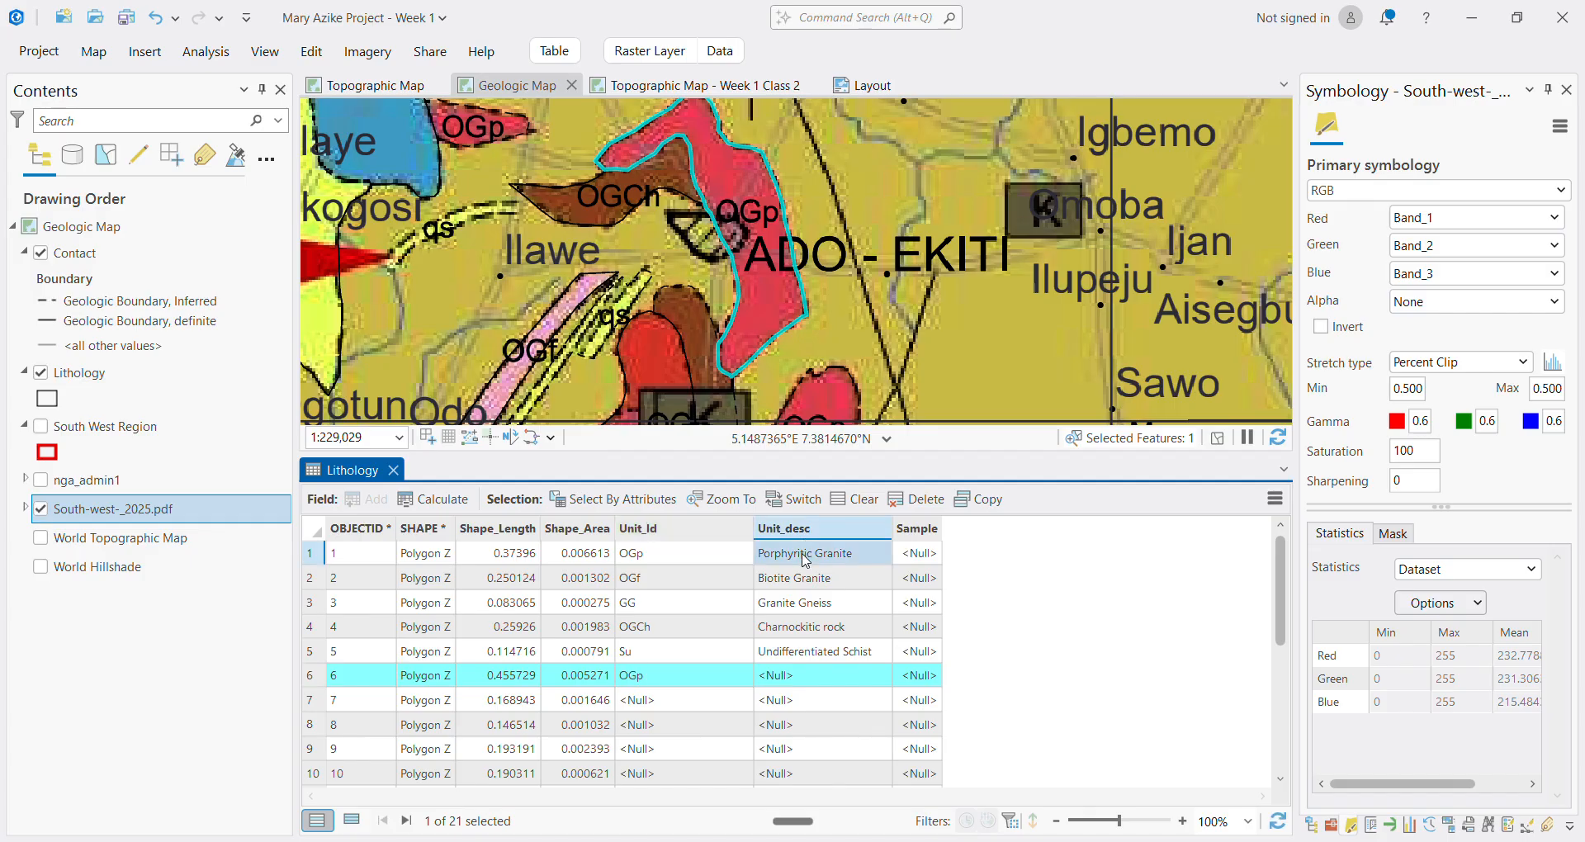
click(799, 680)
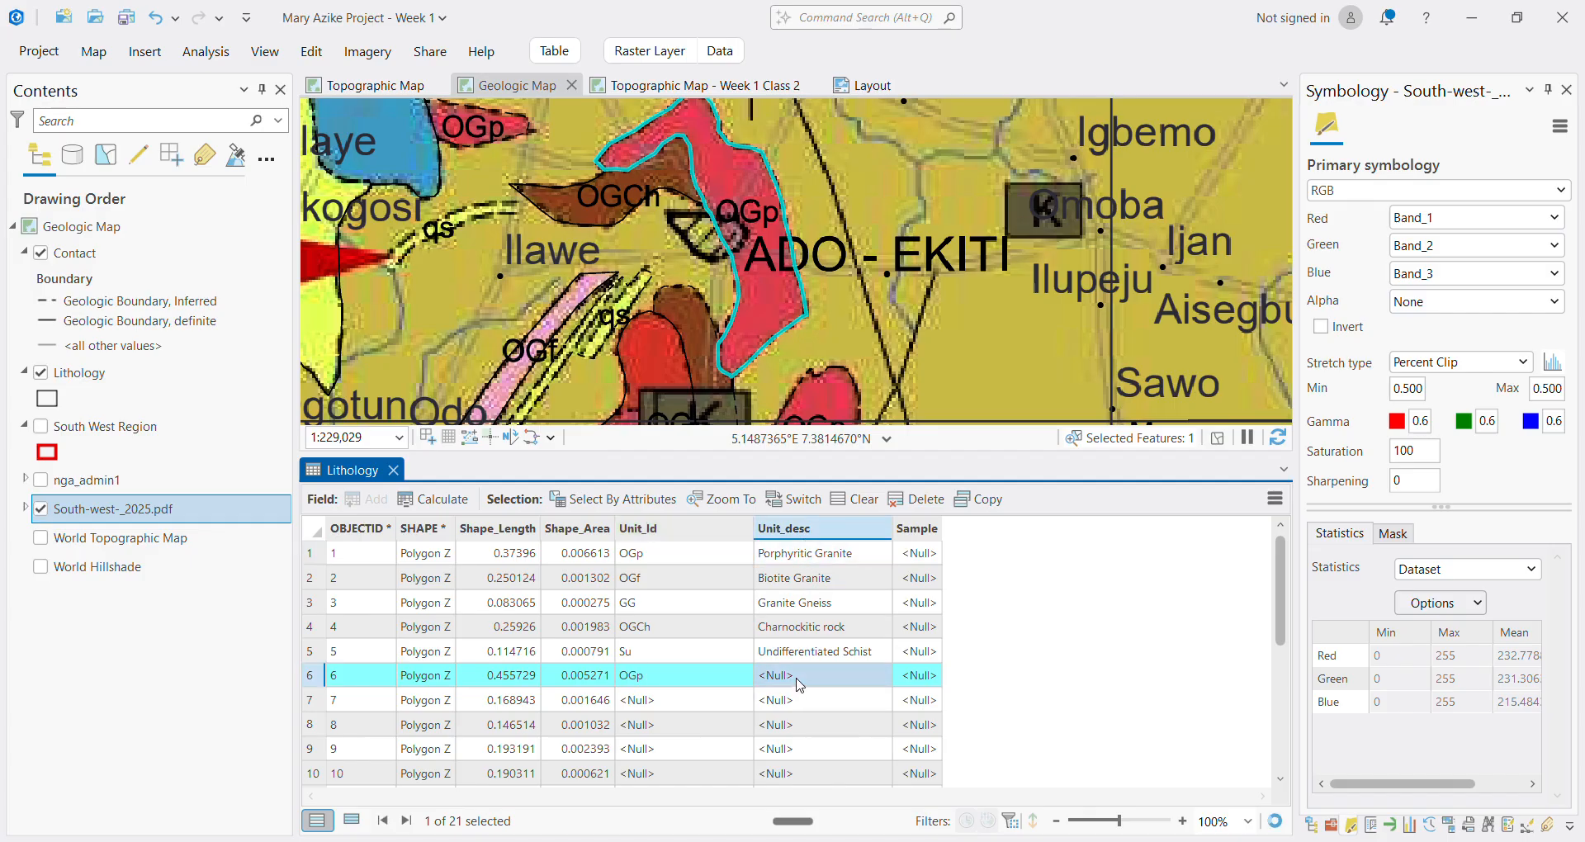
text(Porphyritic Granite)
Locate the polygon of record 7 and fill in Porphyritic Granite as its Unit_desc and OGp as its Unit_Id
click(327, 704)
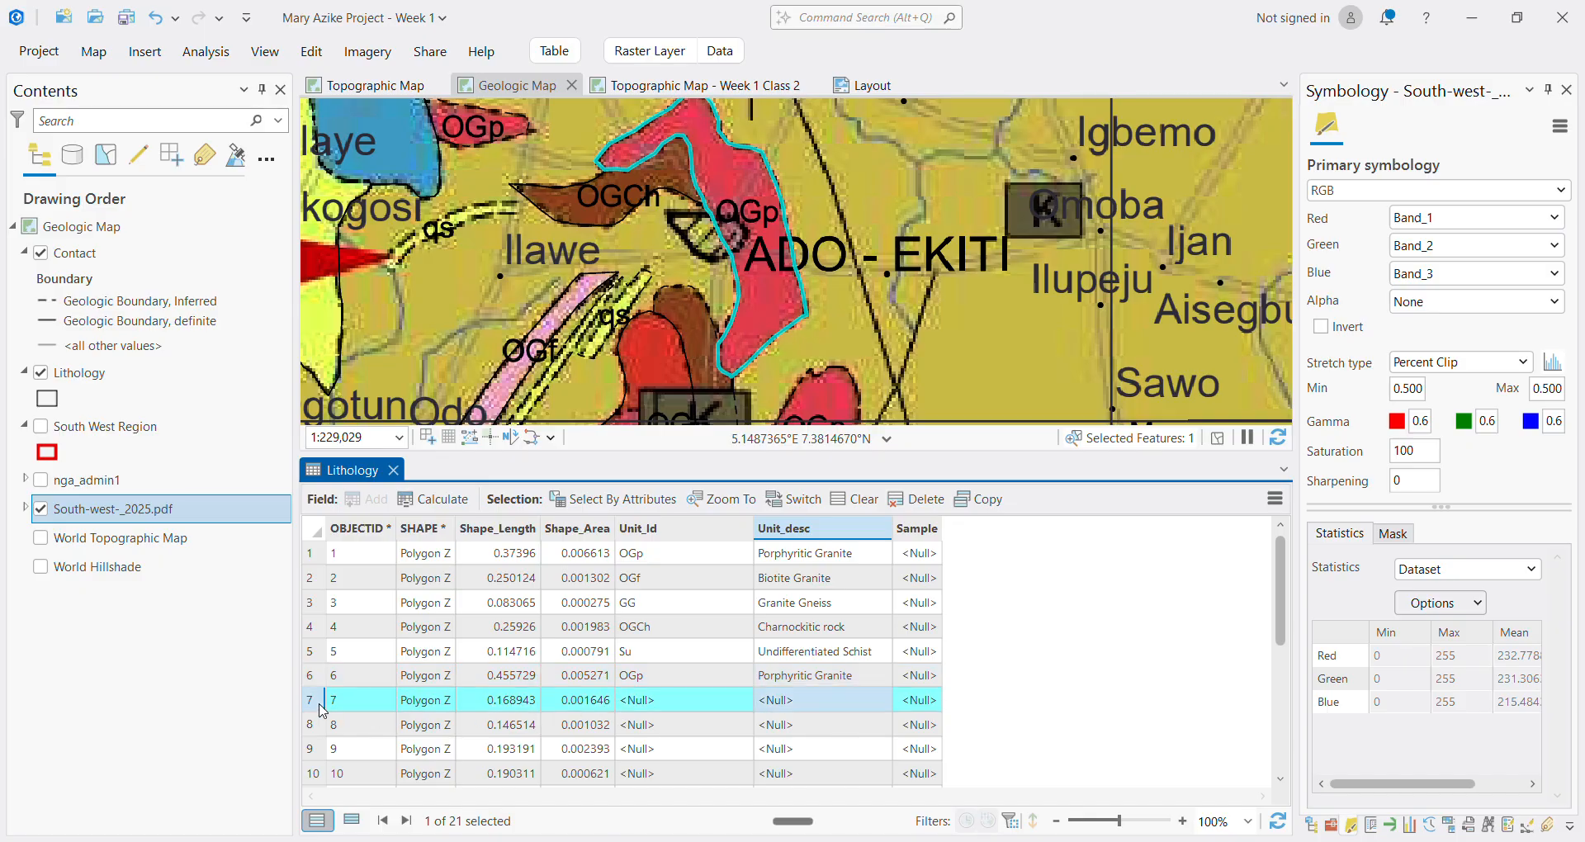
scroll(809, 186, down, 5)
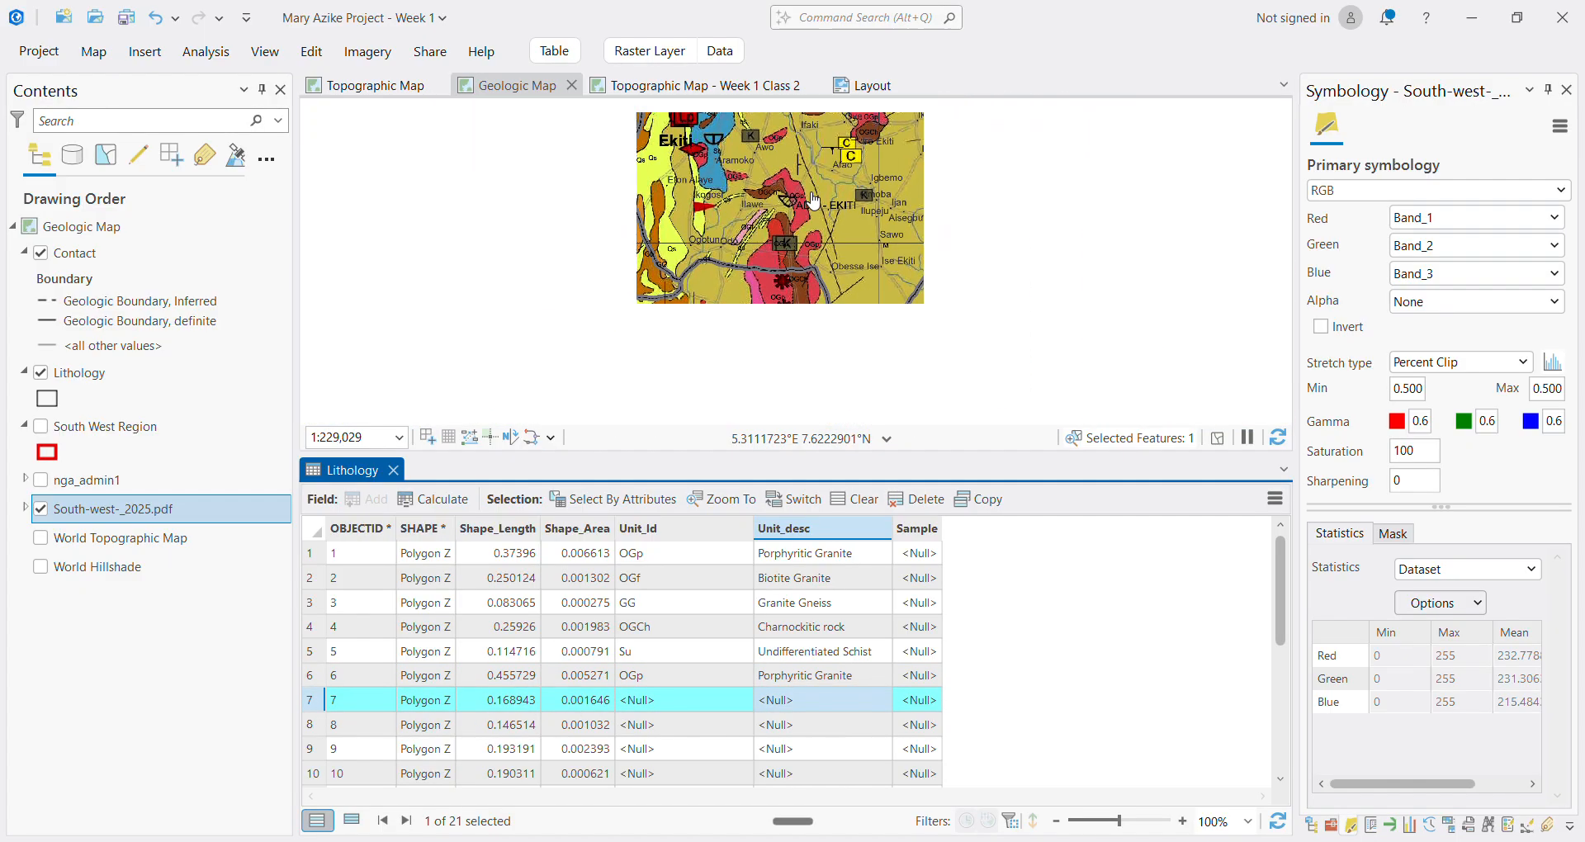
scroll(776, 151, up, 5)
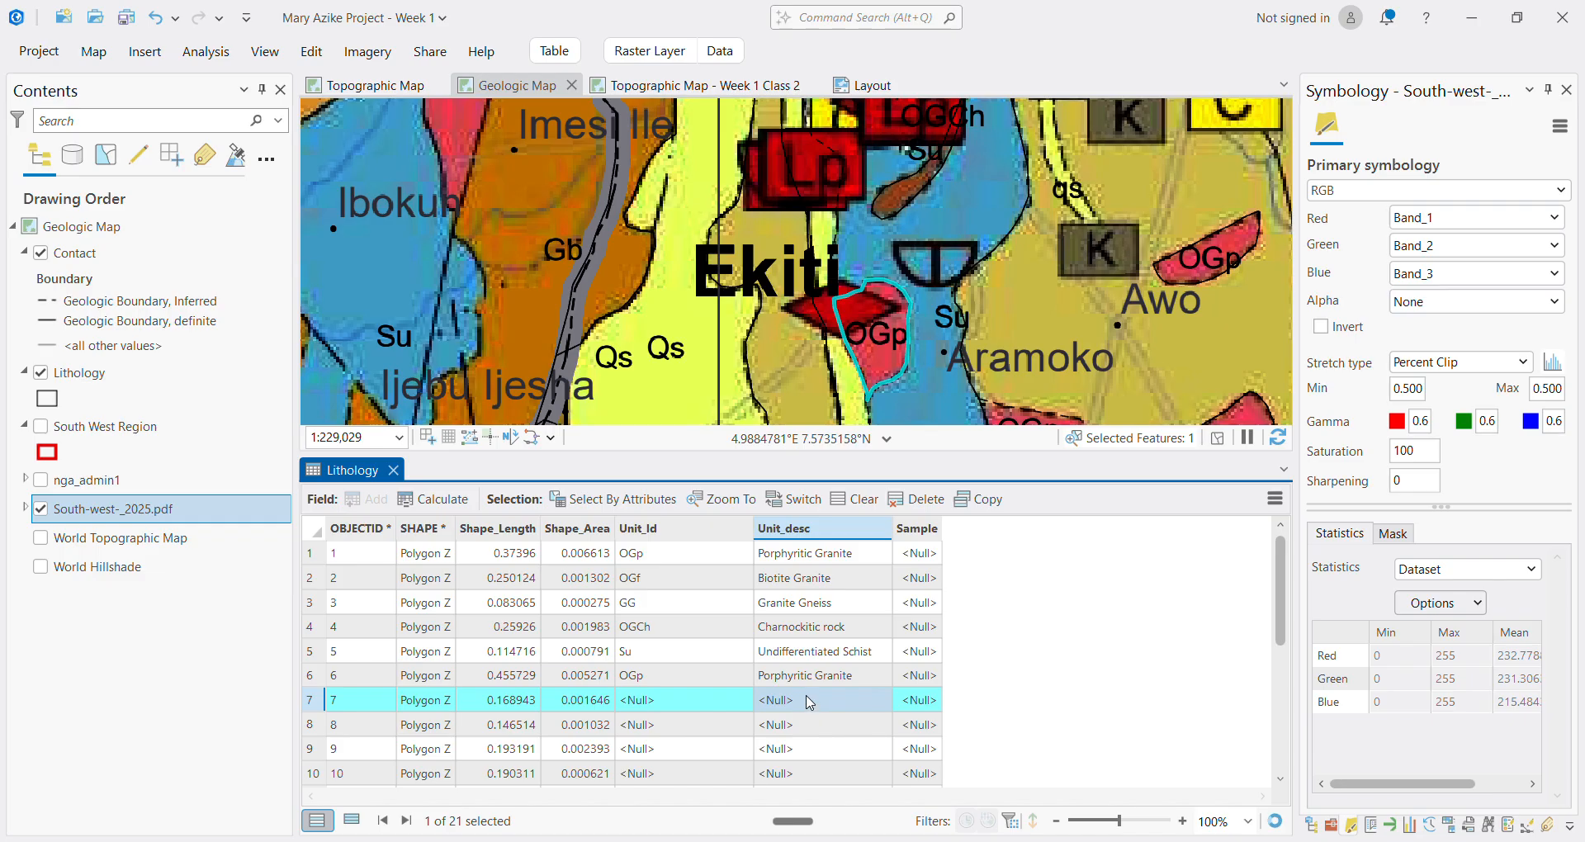
text(Porphyritic Granite)
click(697, 711)
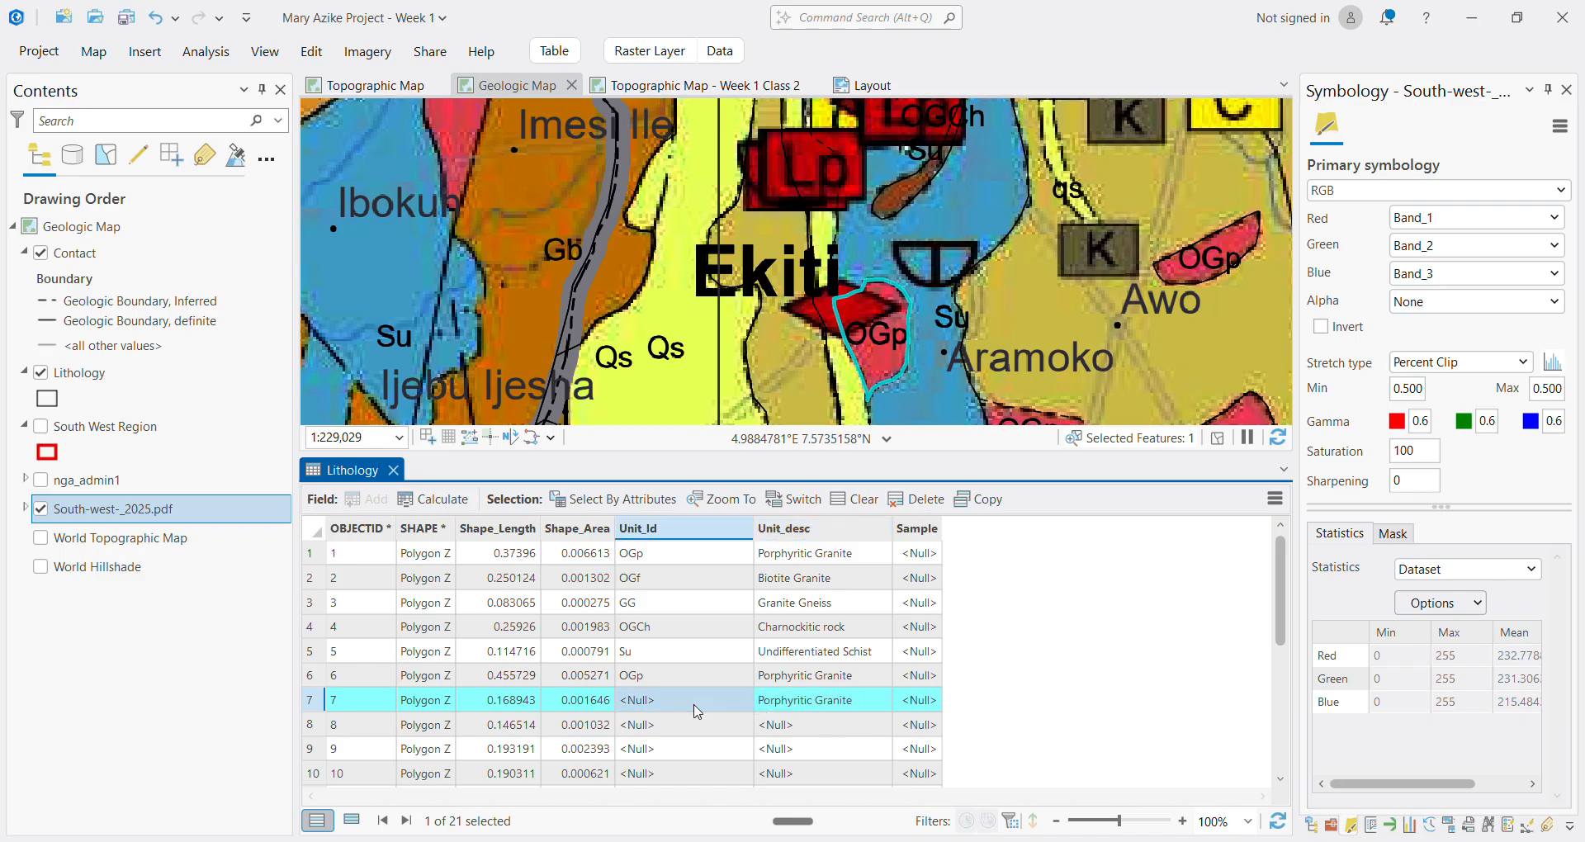
text(OGp)
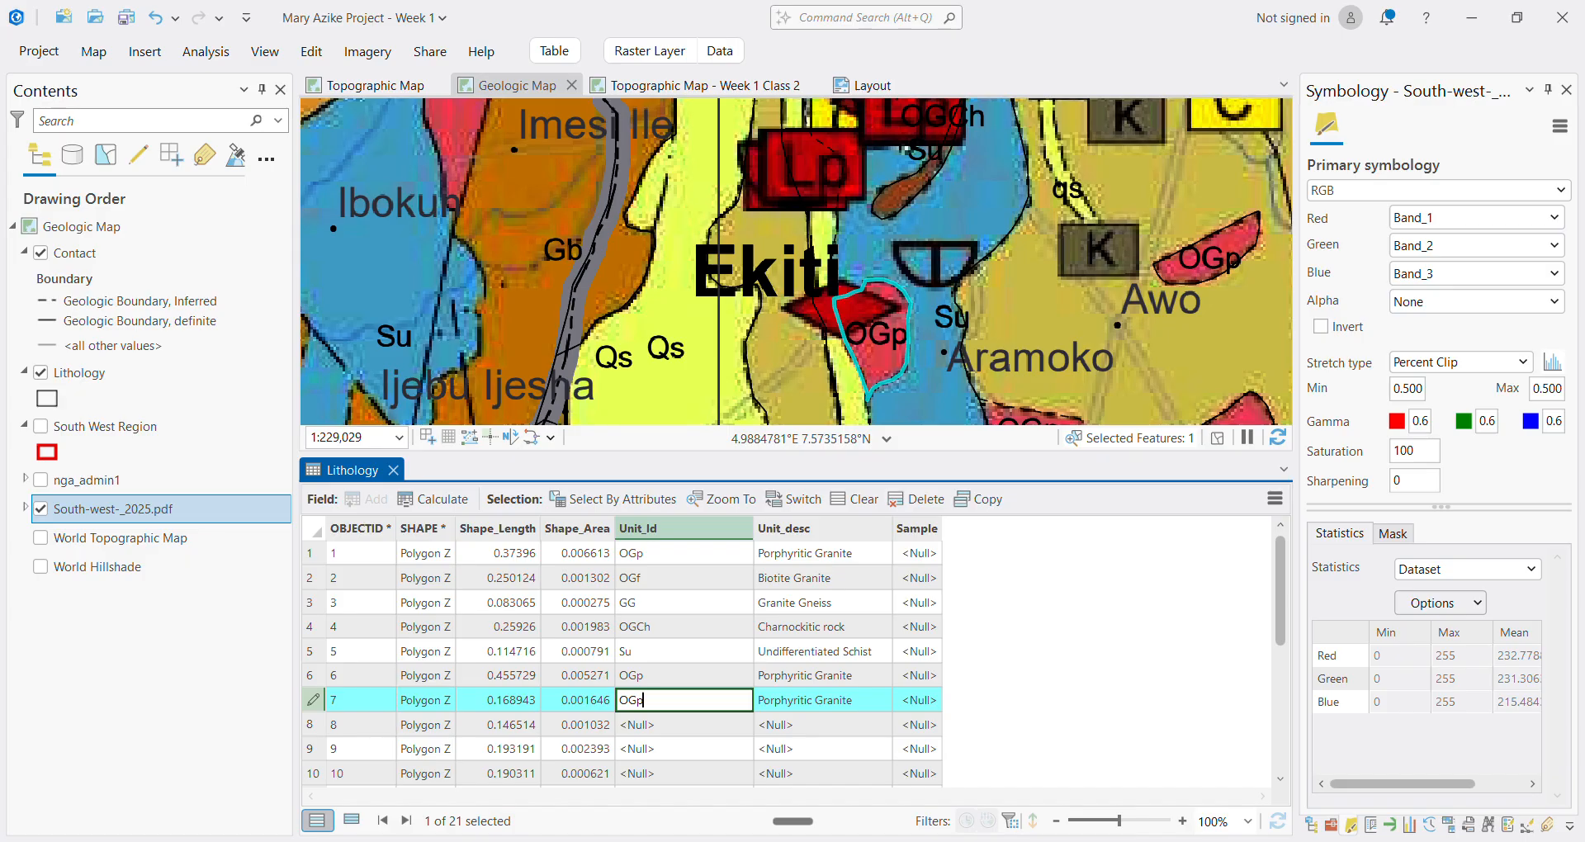
Locate the polygon of record 8 and enter Unit_desc Porphyritic Granite and Unit_Id OGp for it
click(326, 725)
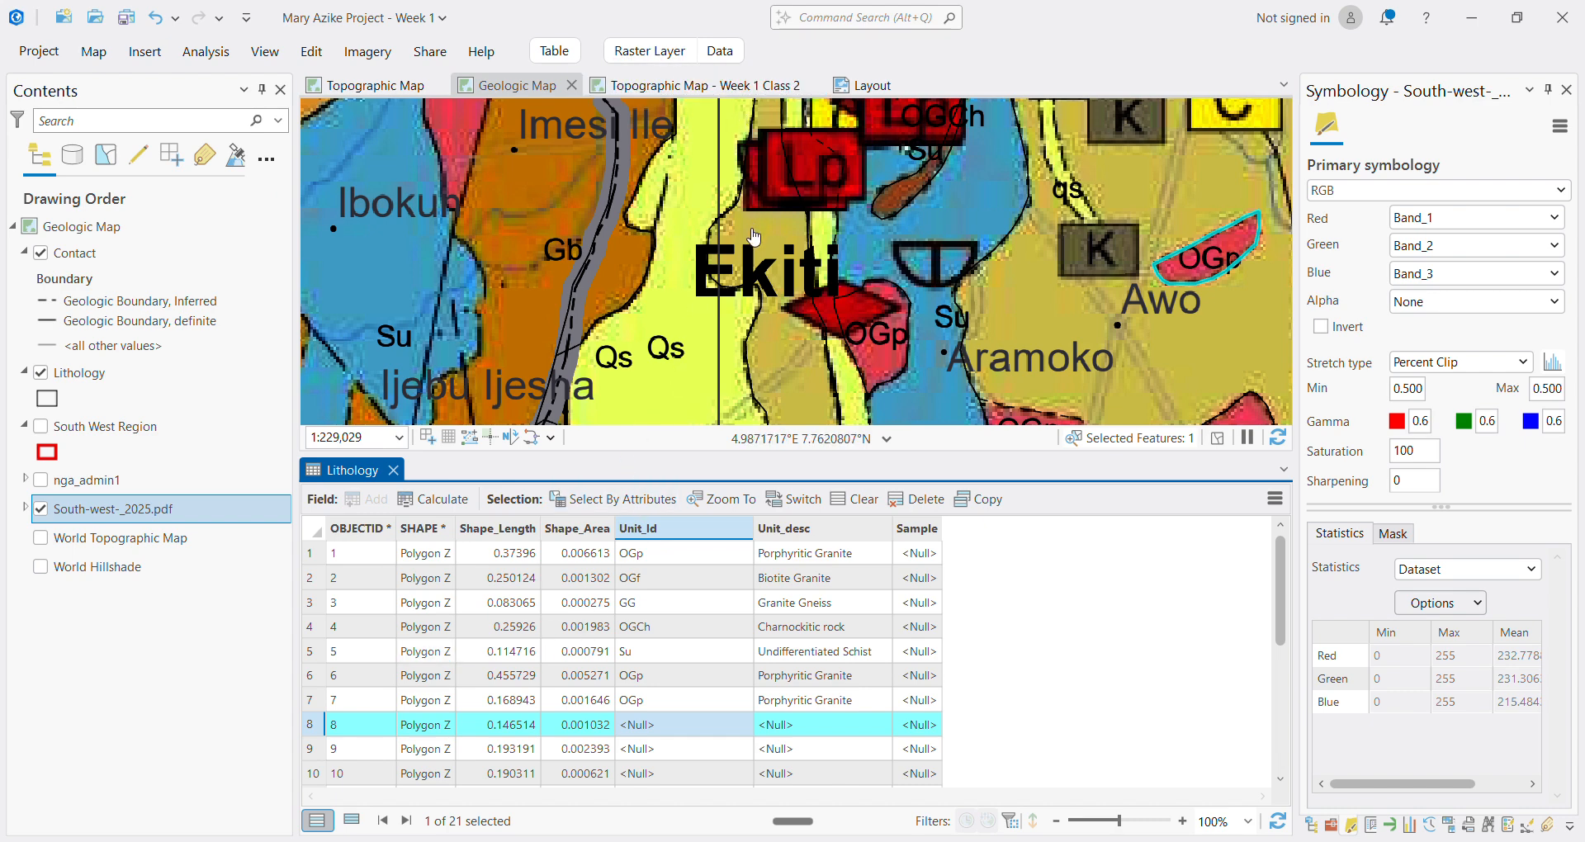
scroll(745, 194, down, 5)
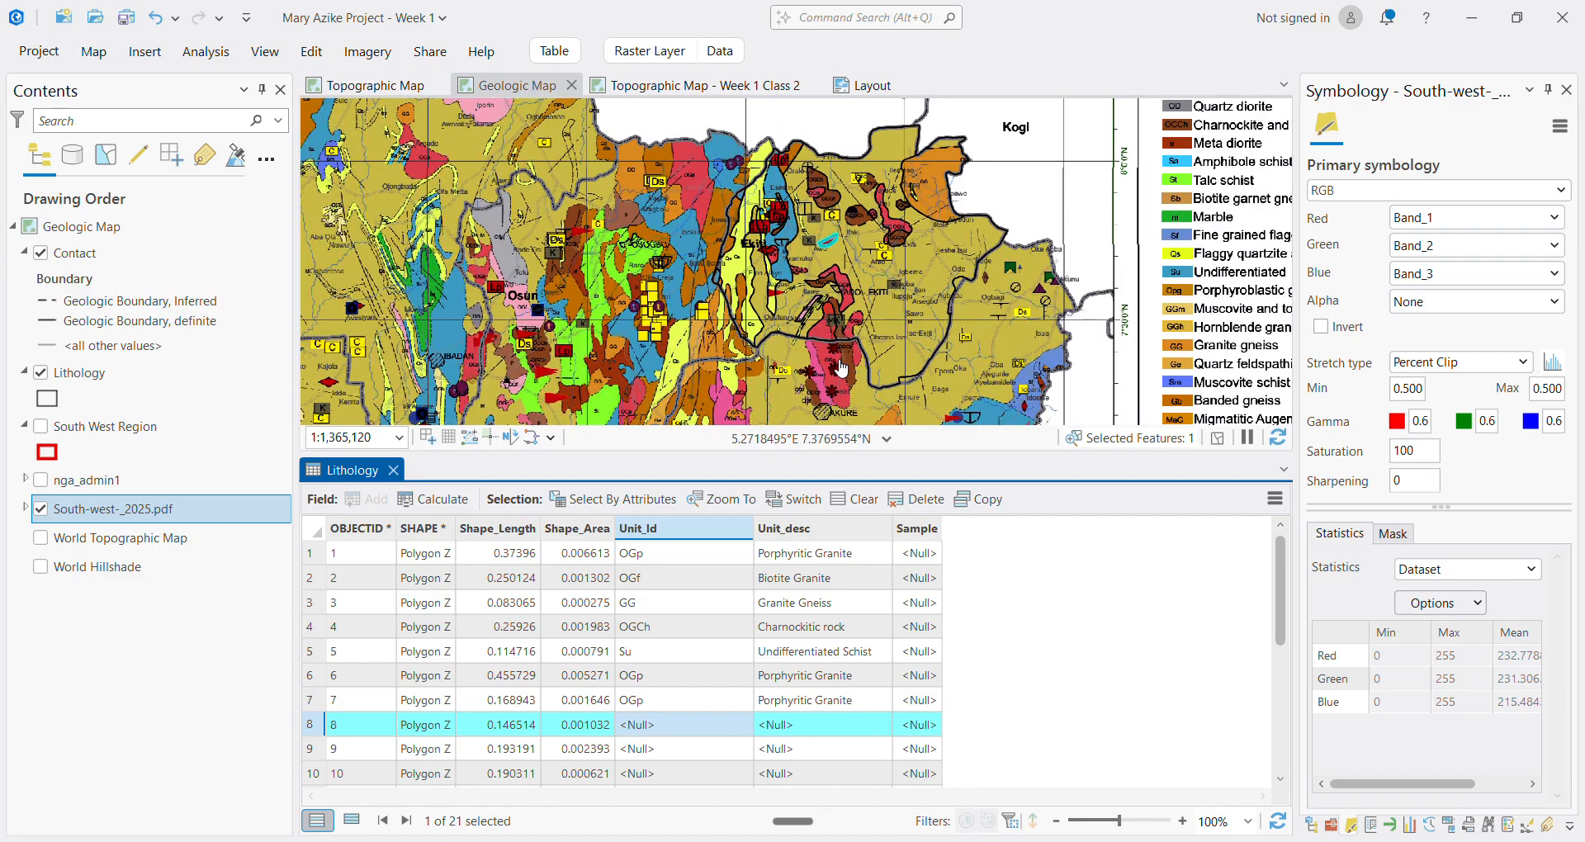
scroll(850, 239, up, 5)
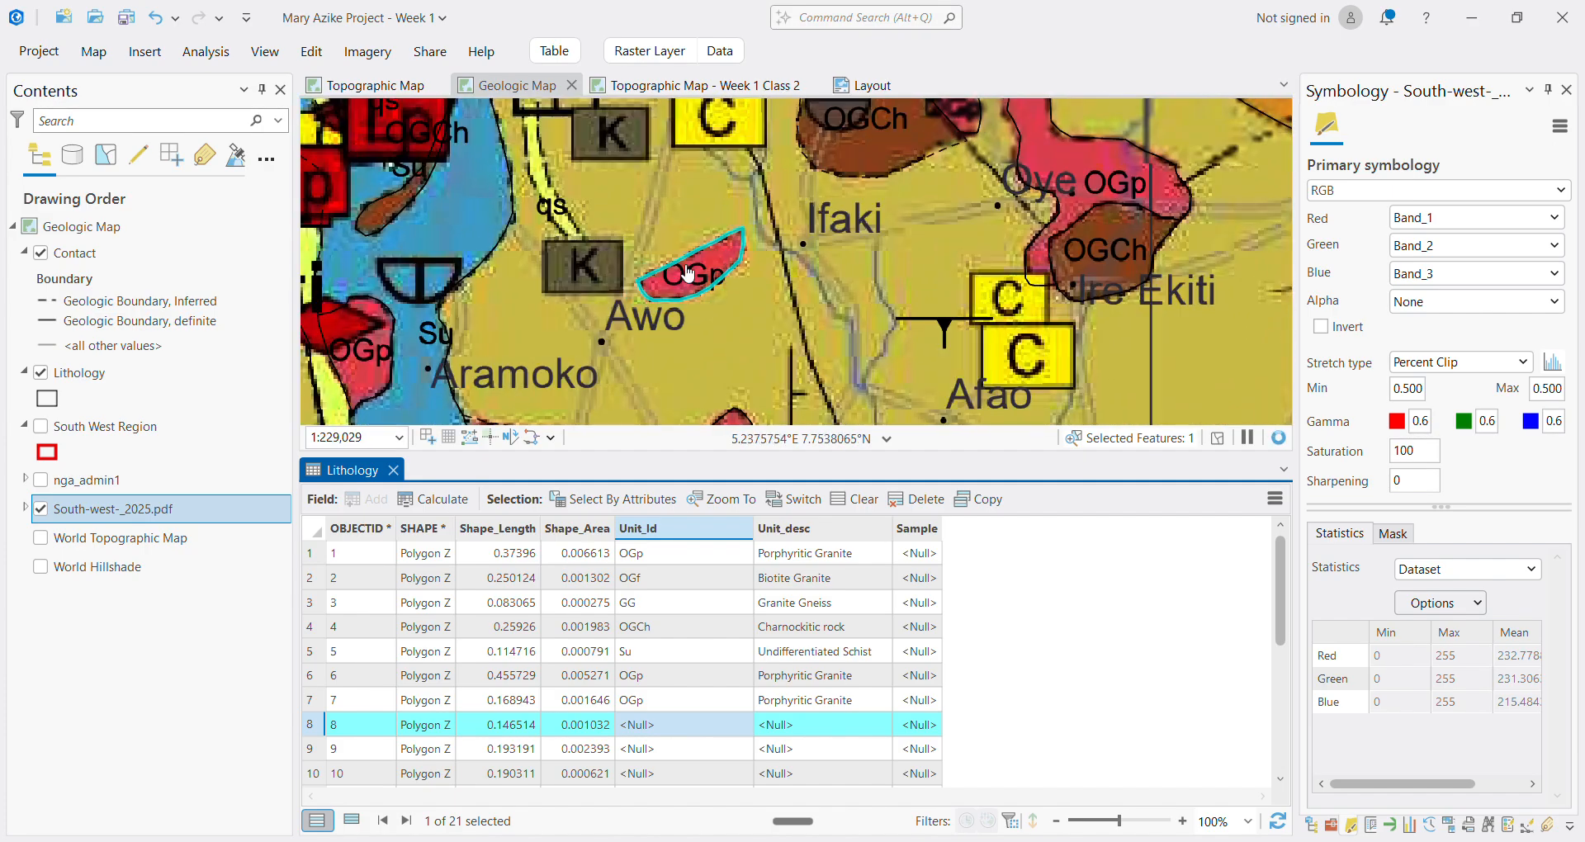
click(793, 726)
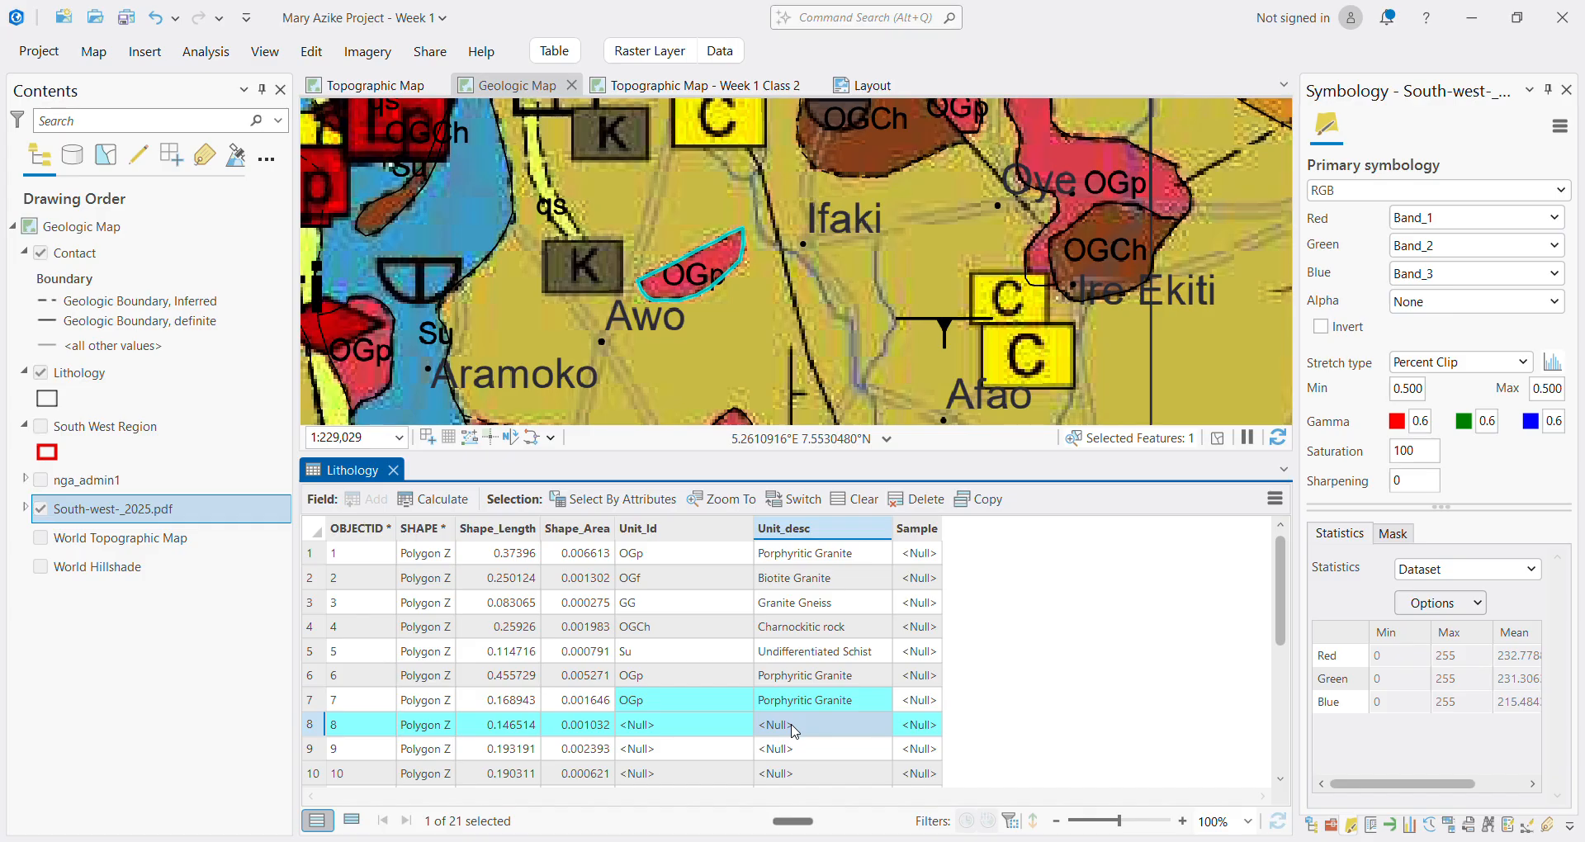
text(Porphyritic Granite)
click(648, 733)
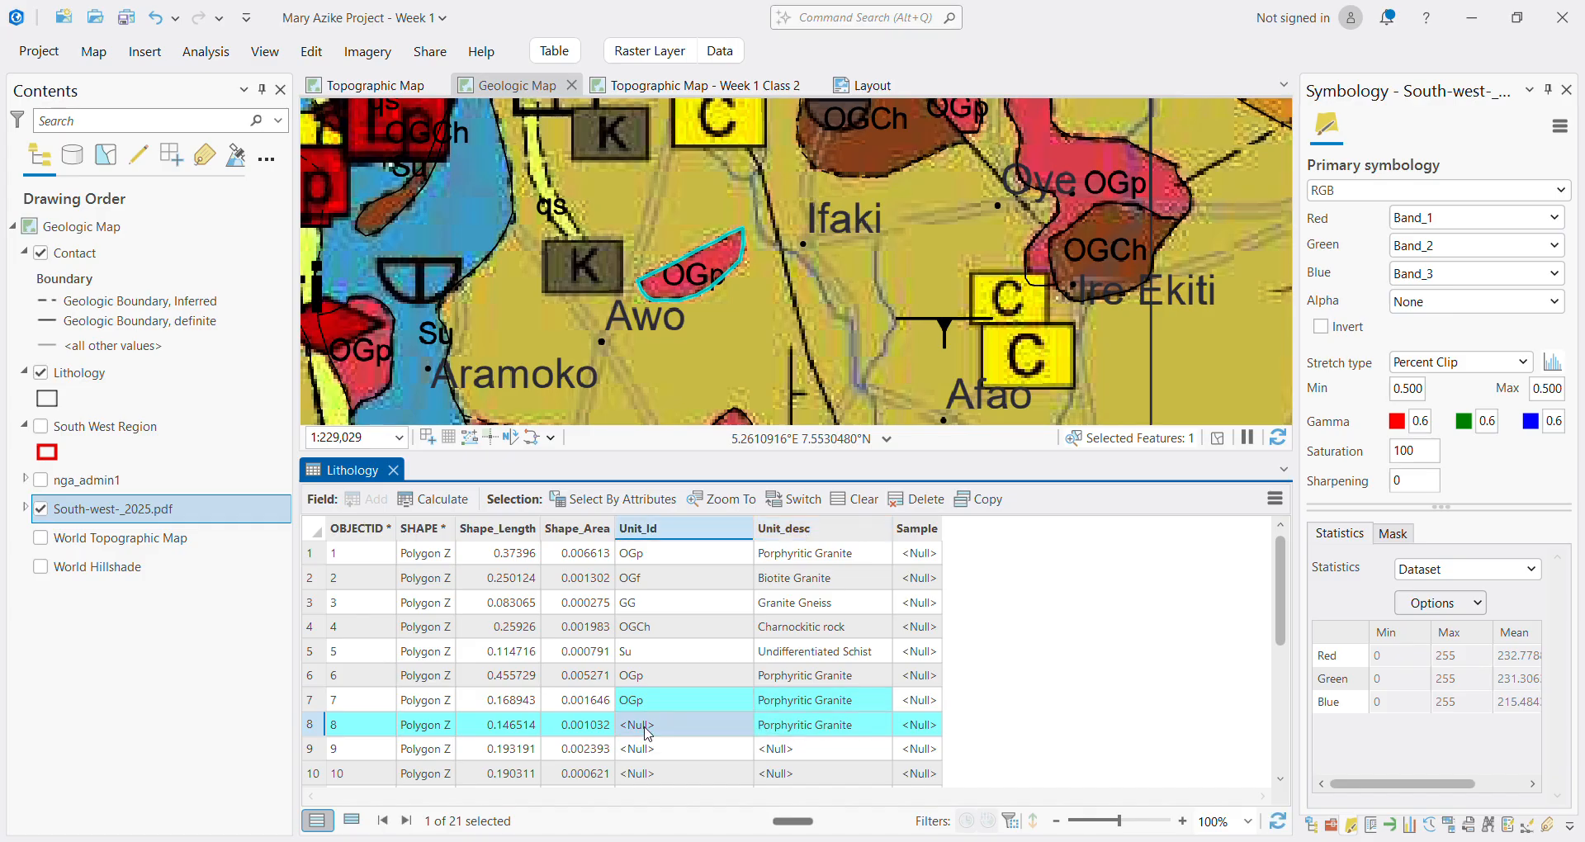
text(OGp)
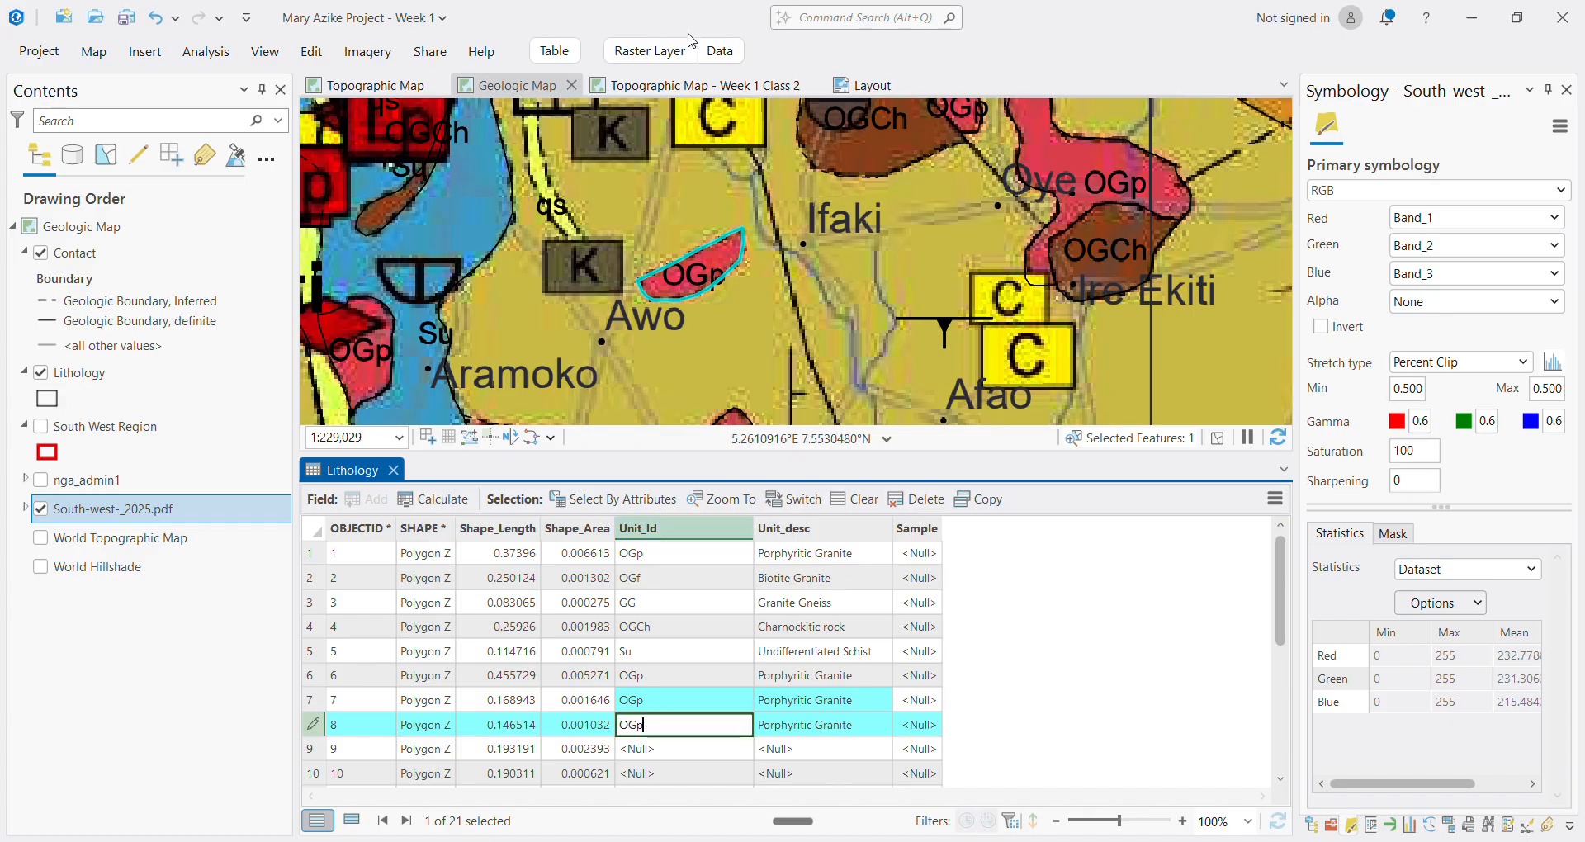
key(Return)
Set the Unit_Id of record 9 to OGCh and its Unit_desc to Charnockitic Rock
text(OG)
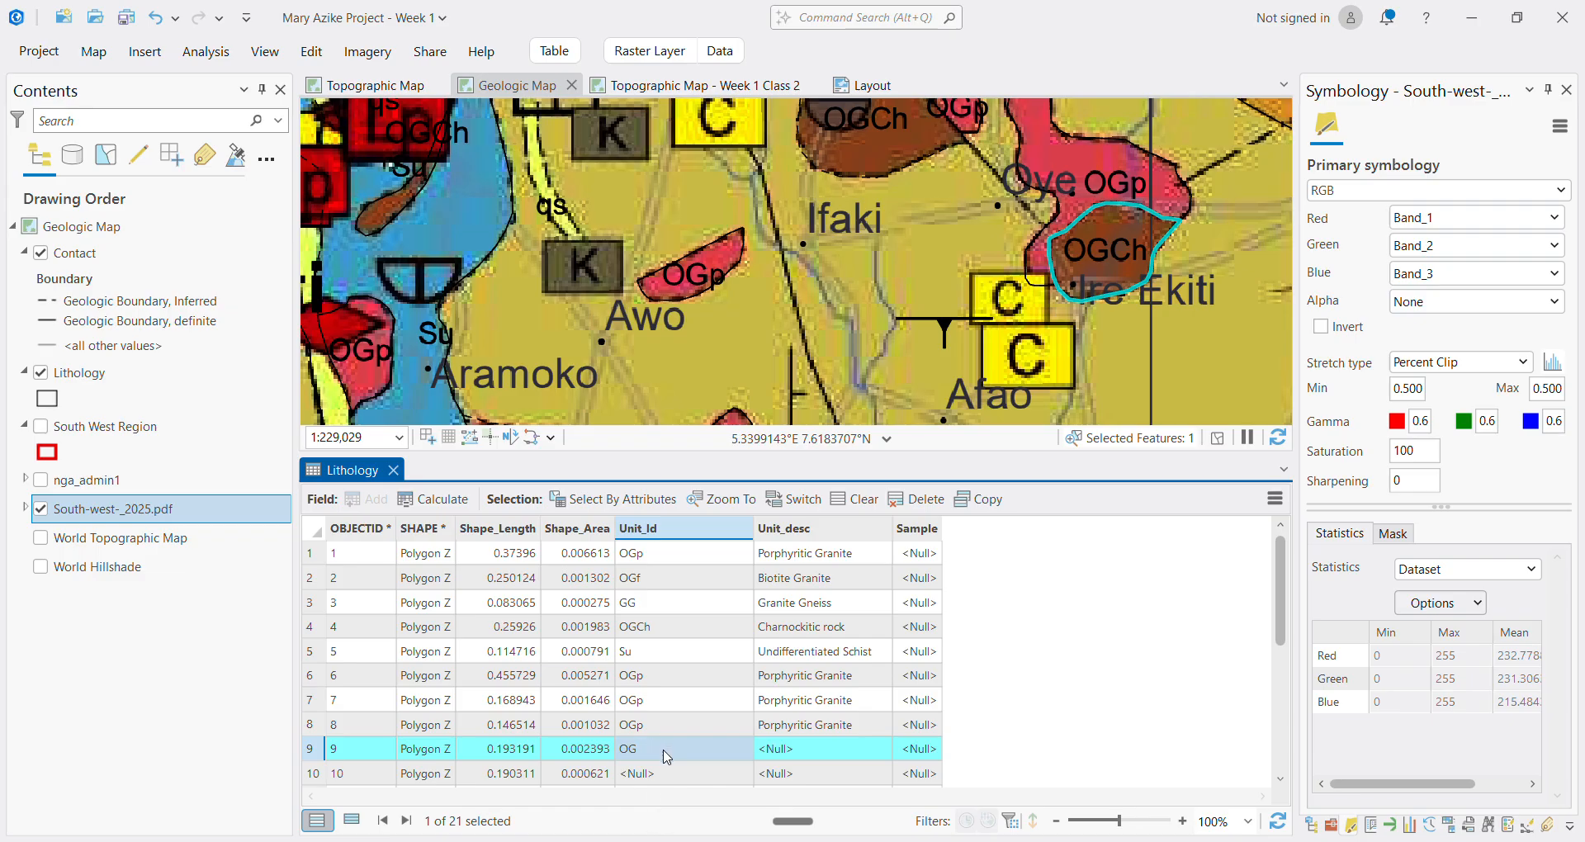
key(Tab)
click(664, 756)
click(664, 753)
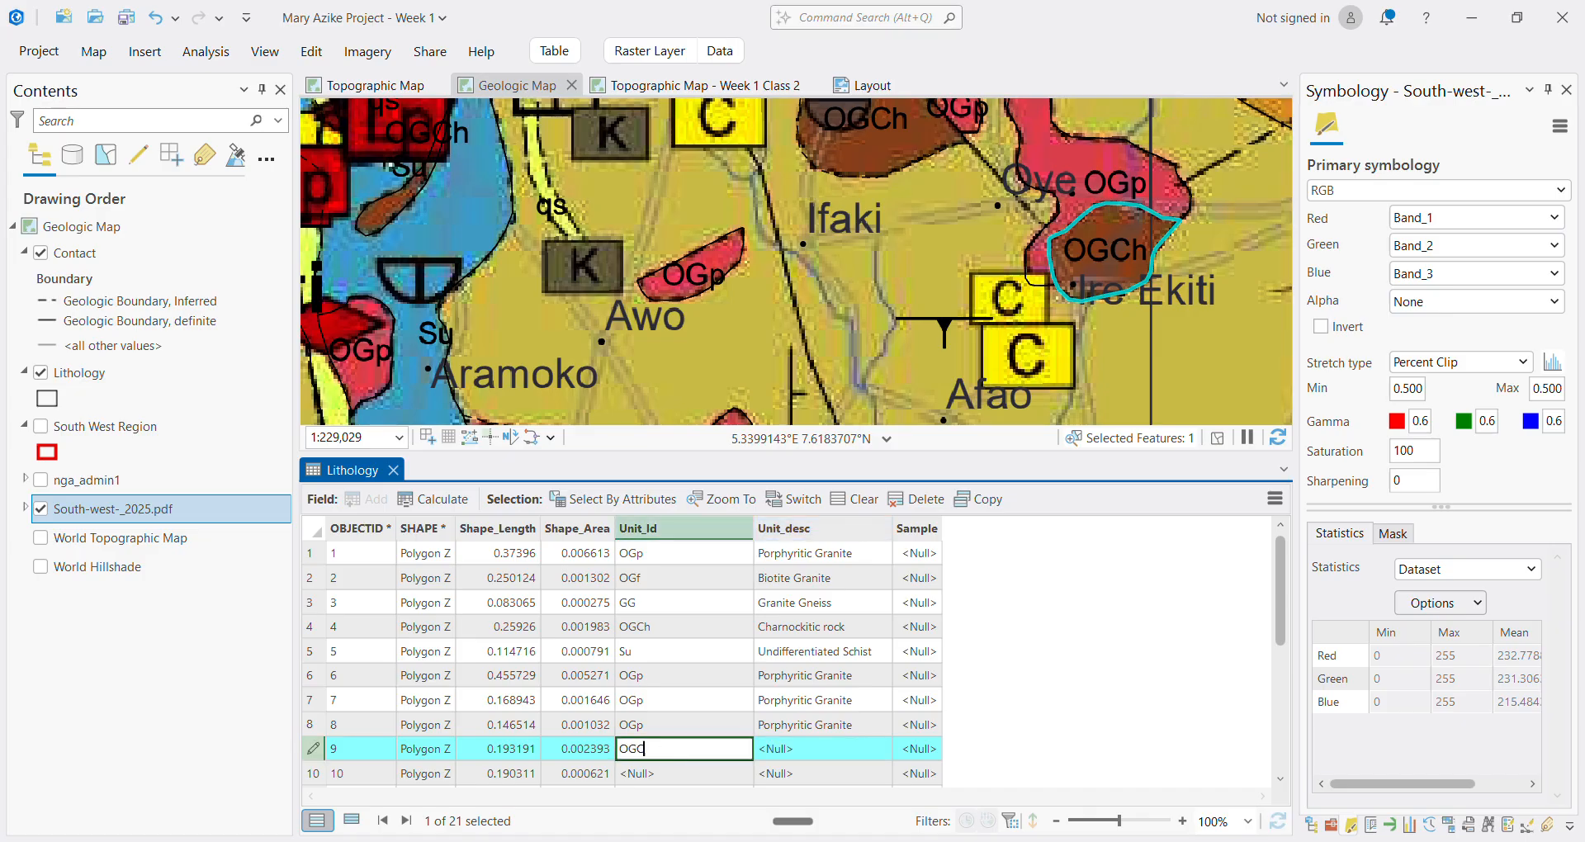
text(Ch)
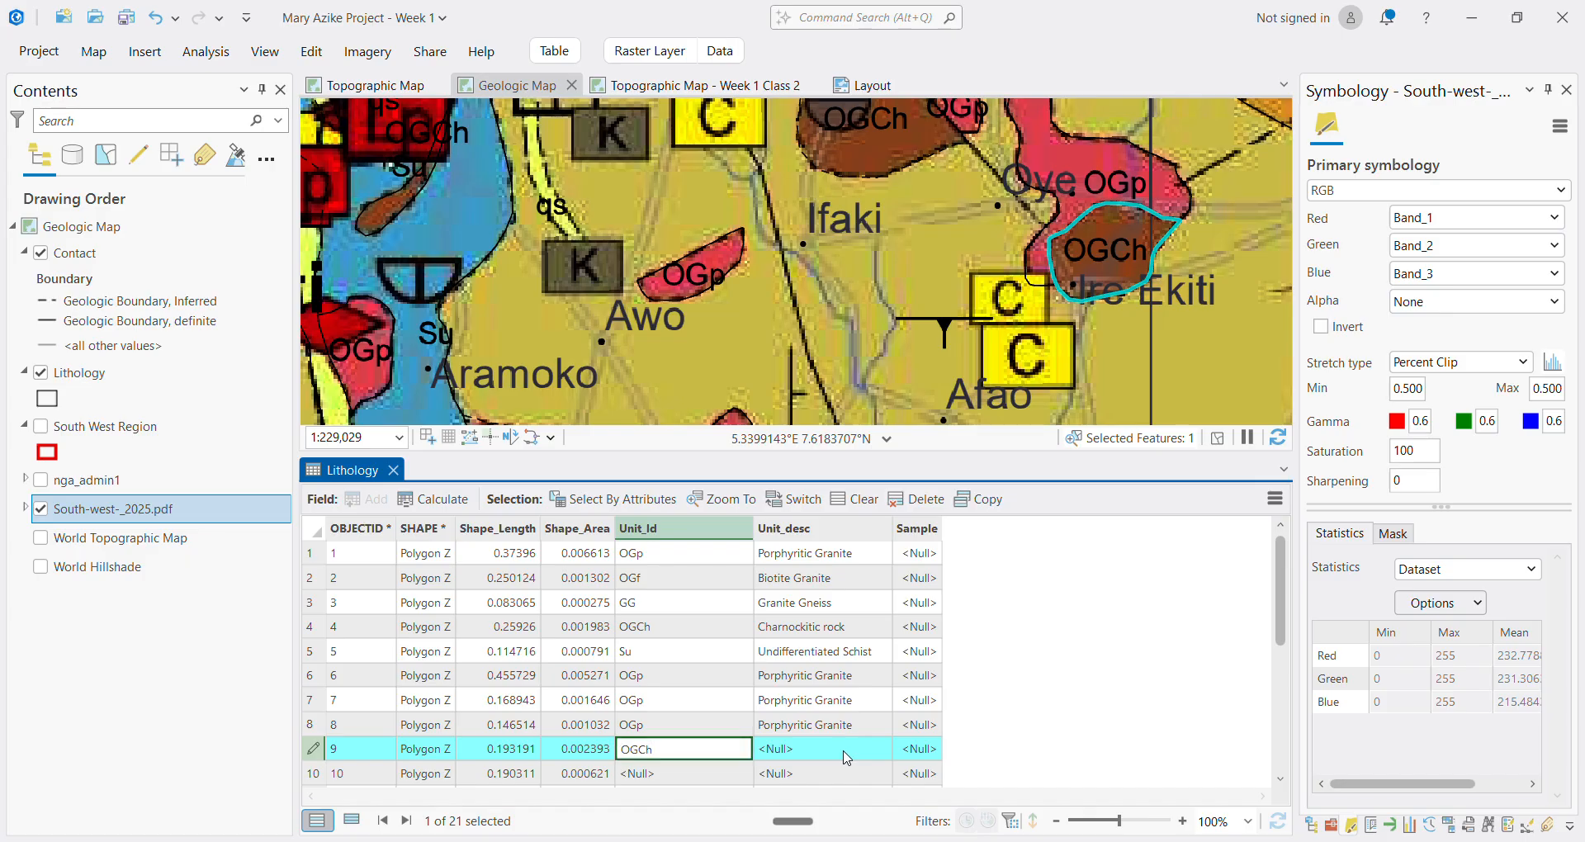
click(845, 751)
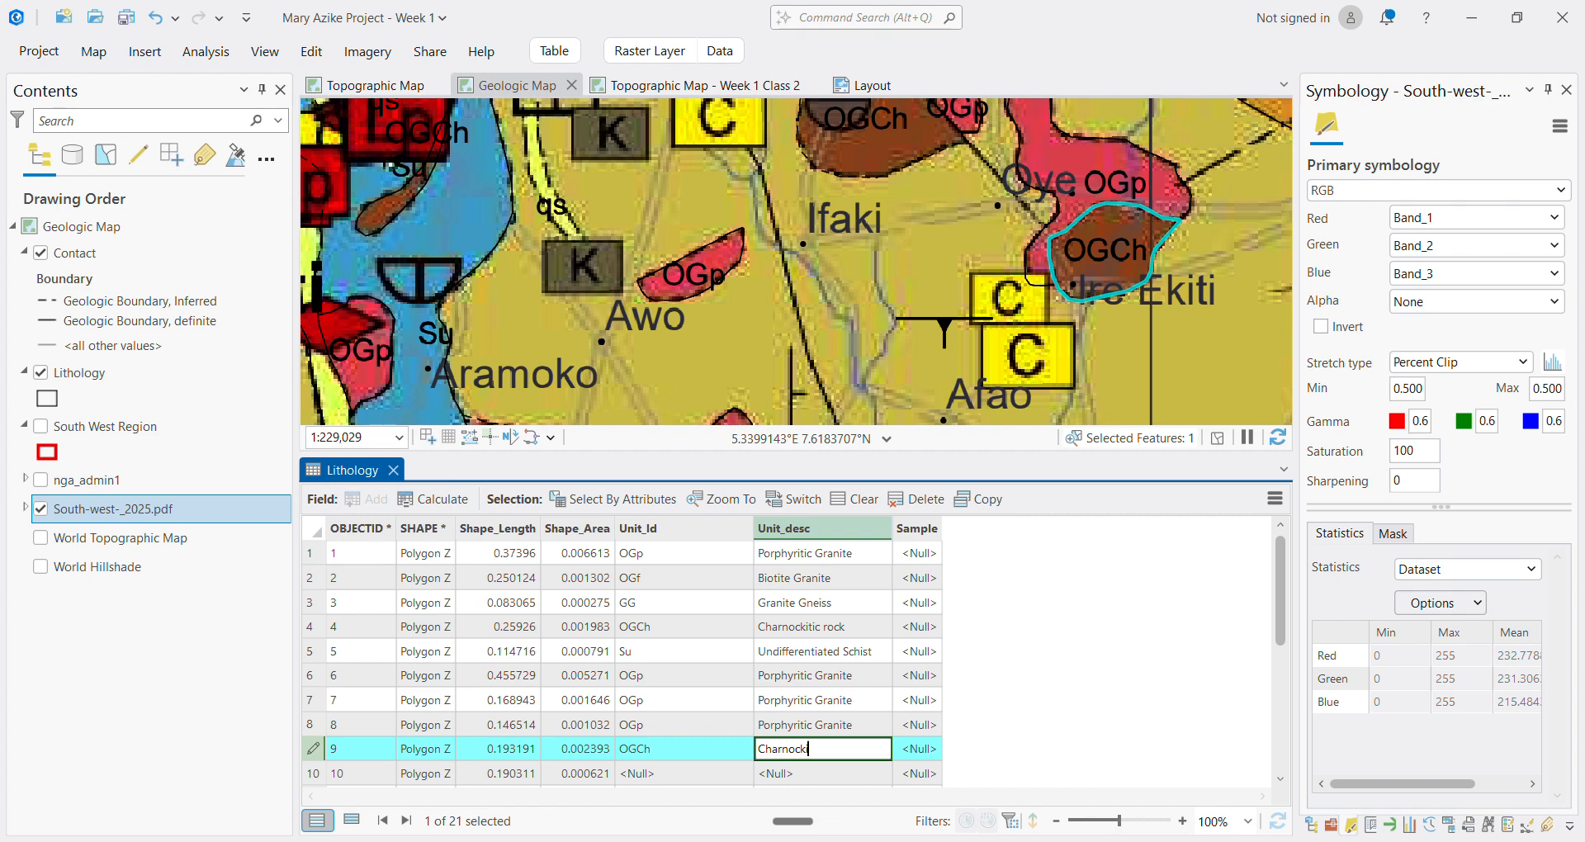
text(Charnockitic Rock)
Locate the polygon of record 10, copy the Charnockitic Rock description from record 9 into it, and set its Unit_Id to OGCh
scroll(548, 768, down, 2)
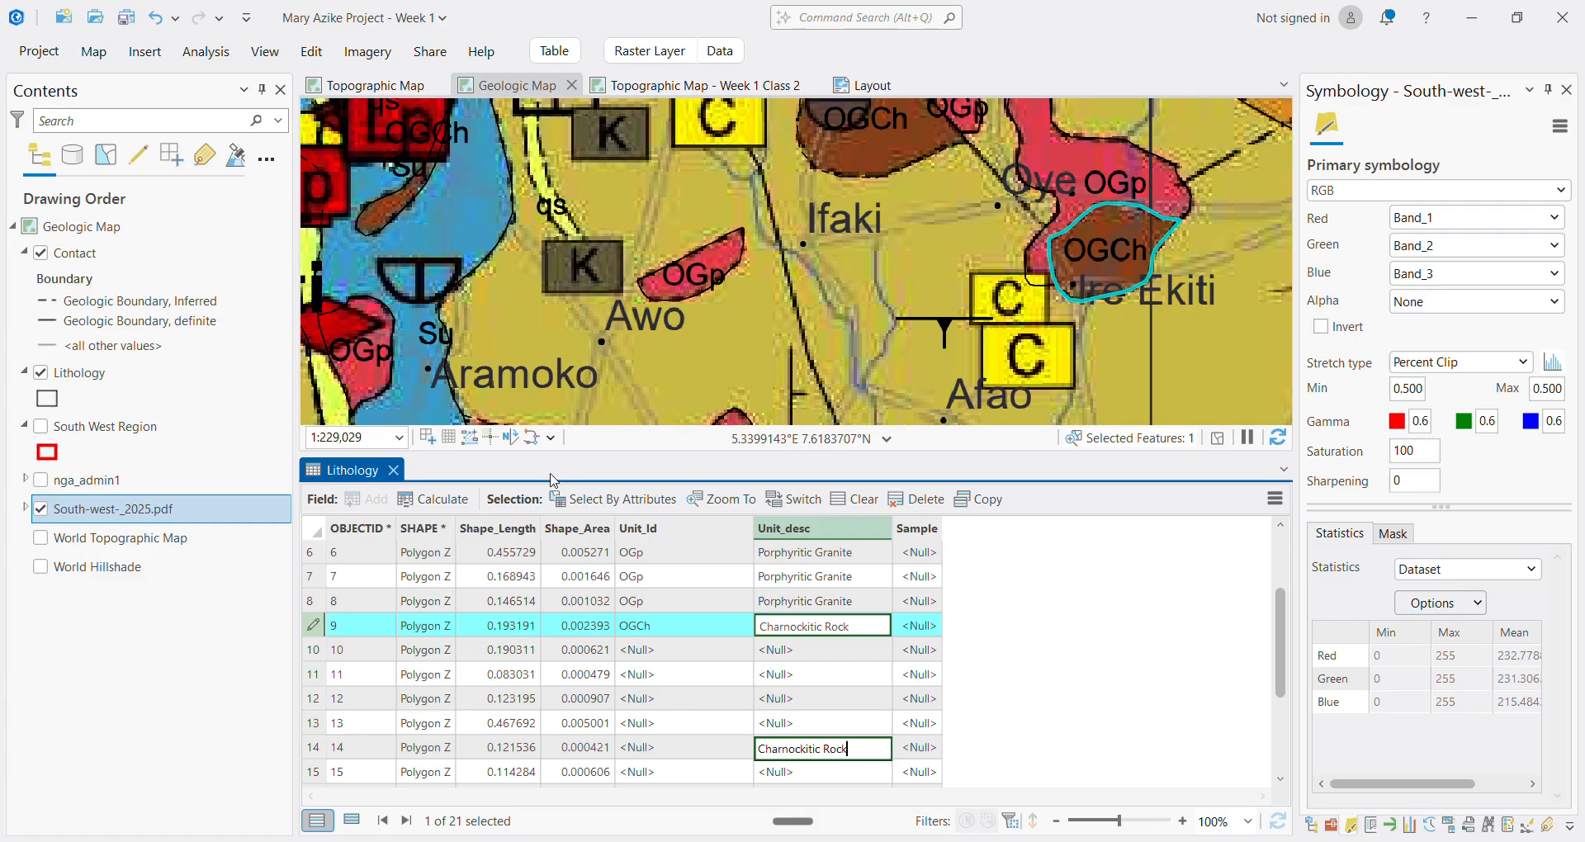
click(313, 651)
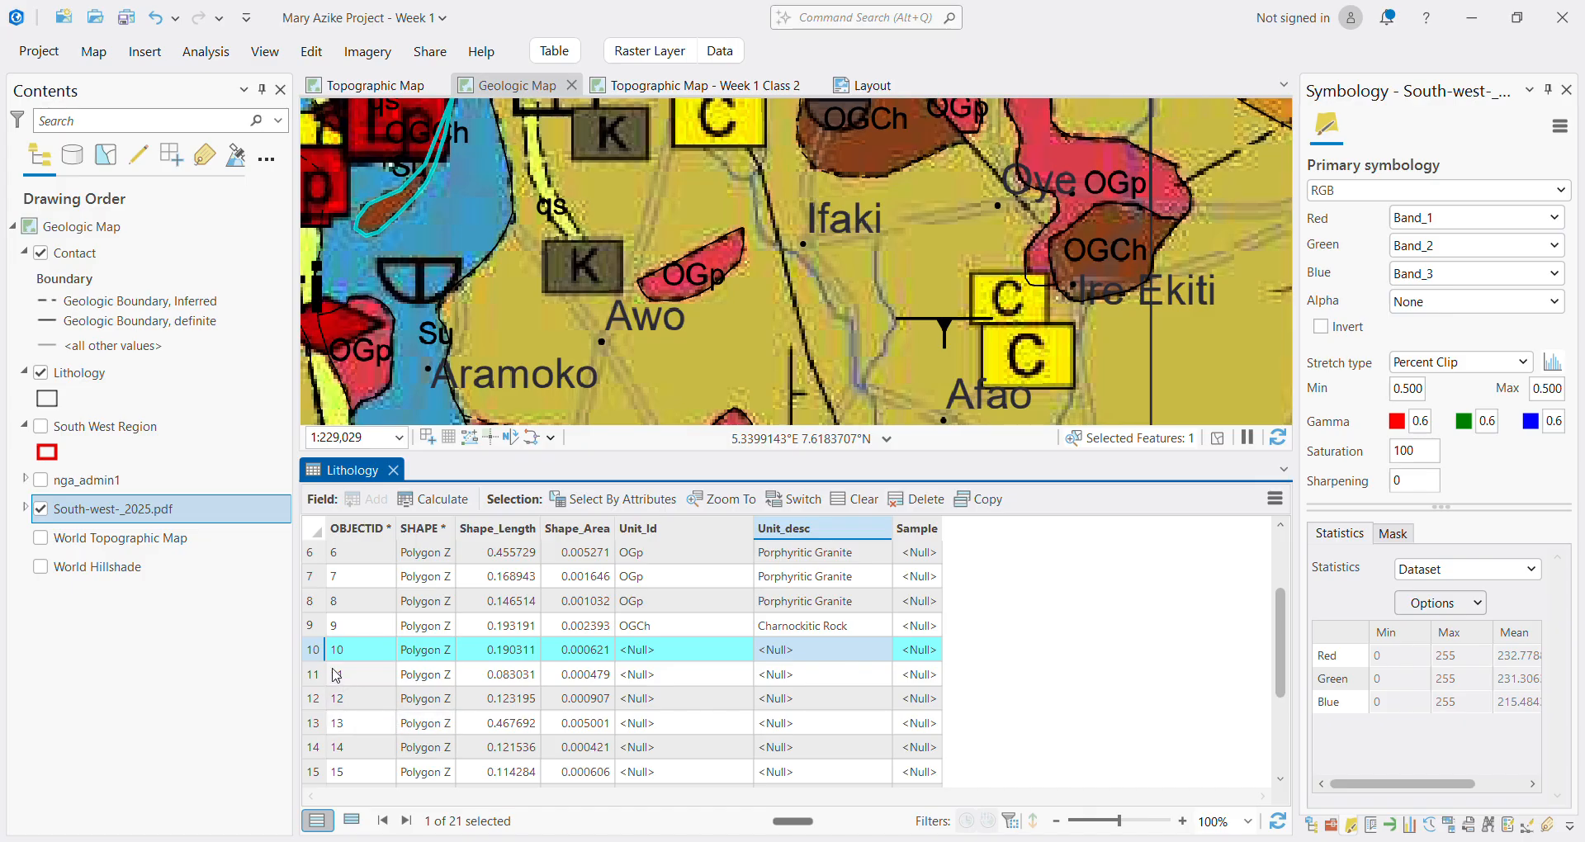
scroll(828, 275, down, 3)
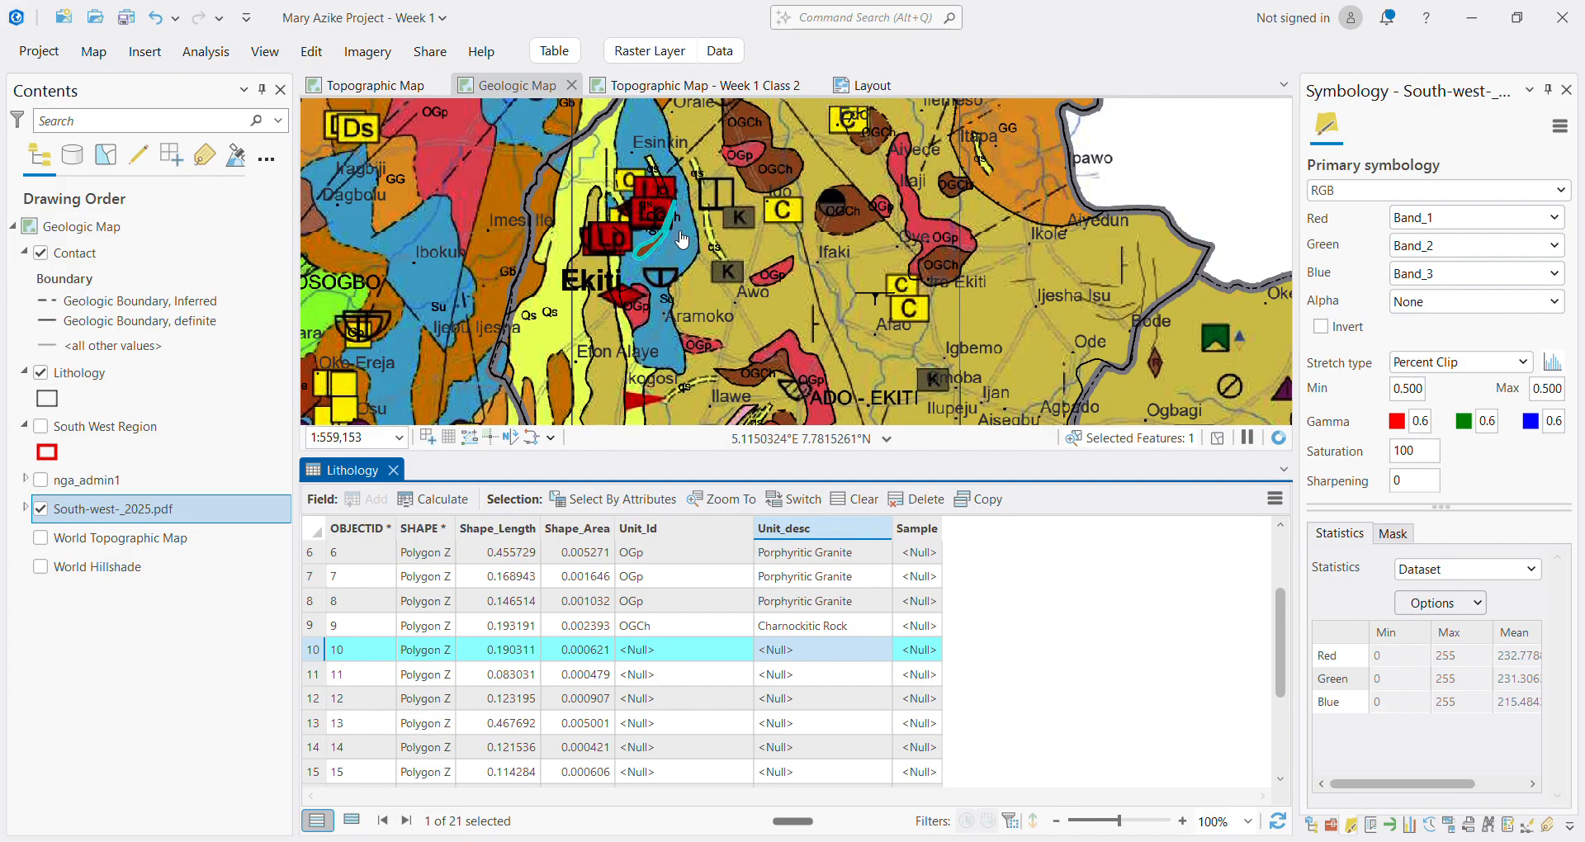
scroll(682, 239, up, 4)
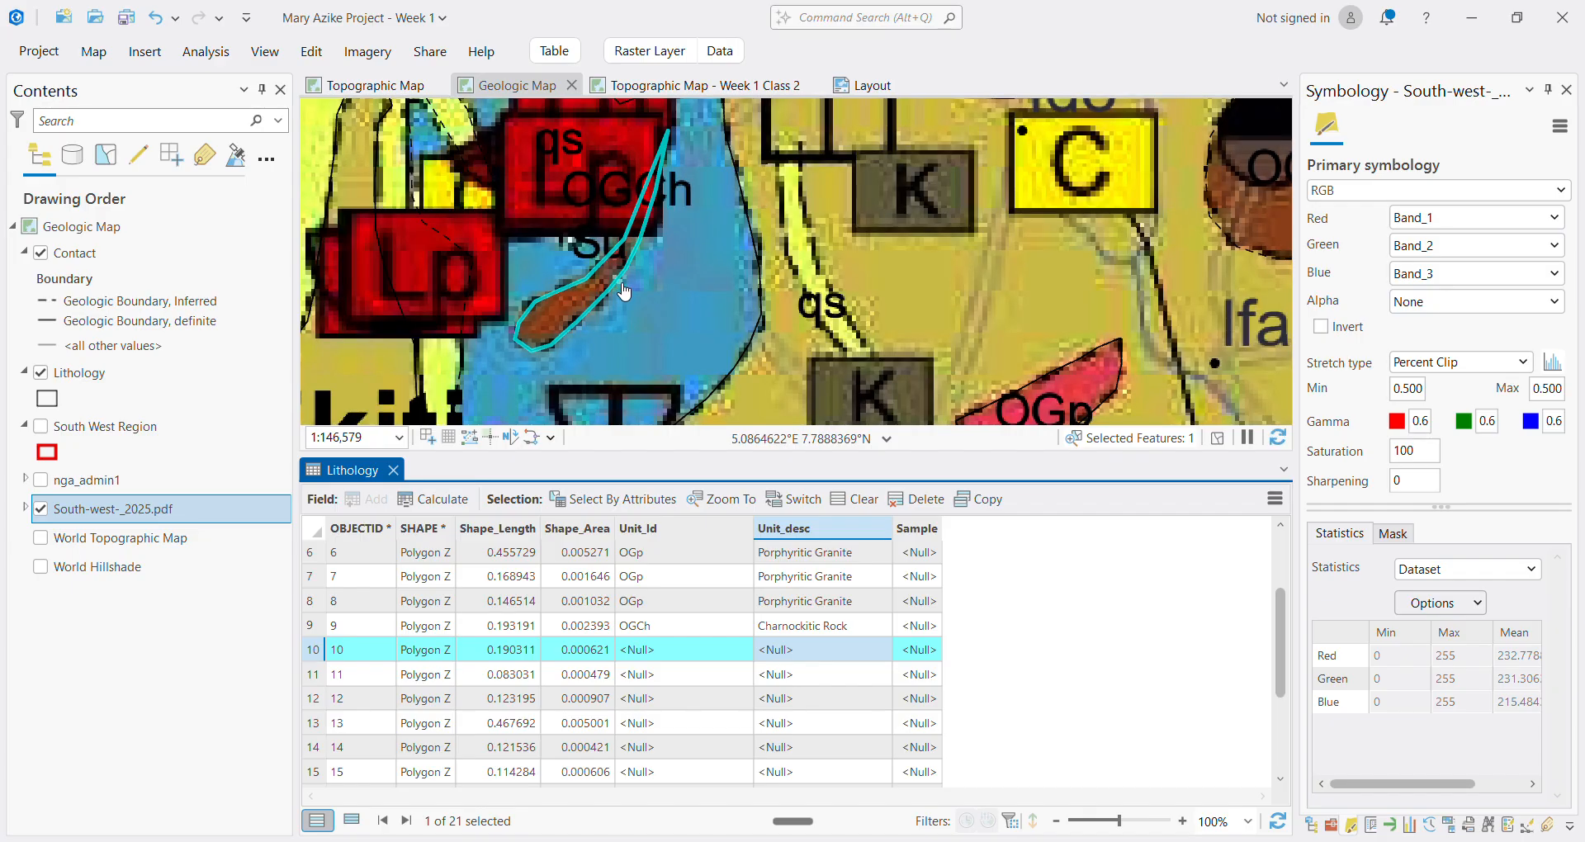
scroll(658, 319, down, 5)
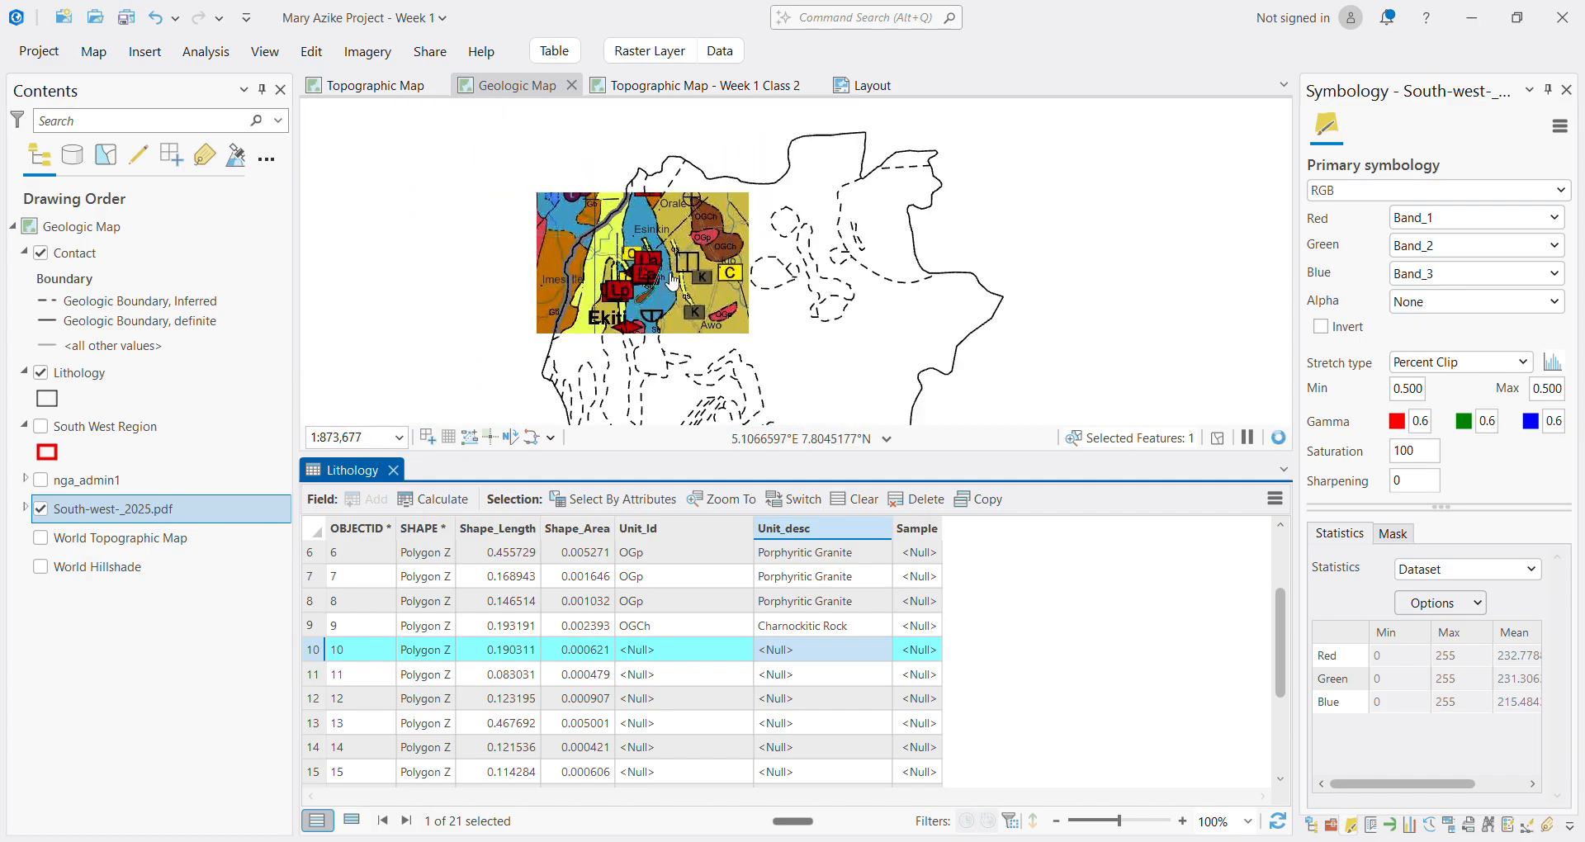
scroll(673, 281, up, 6)
scroll(671, 310, down, 2)
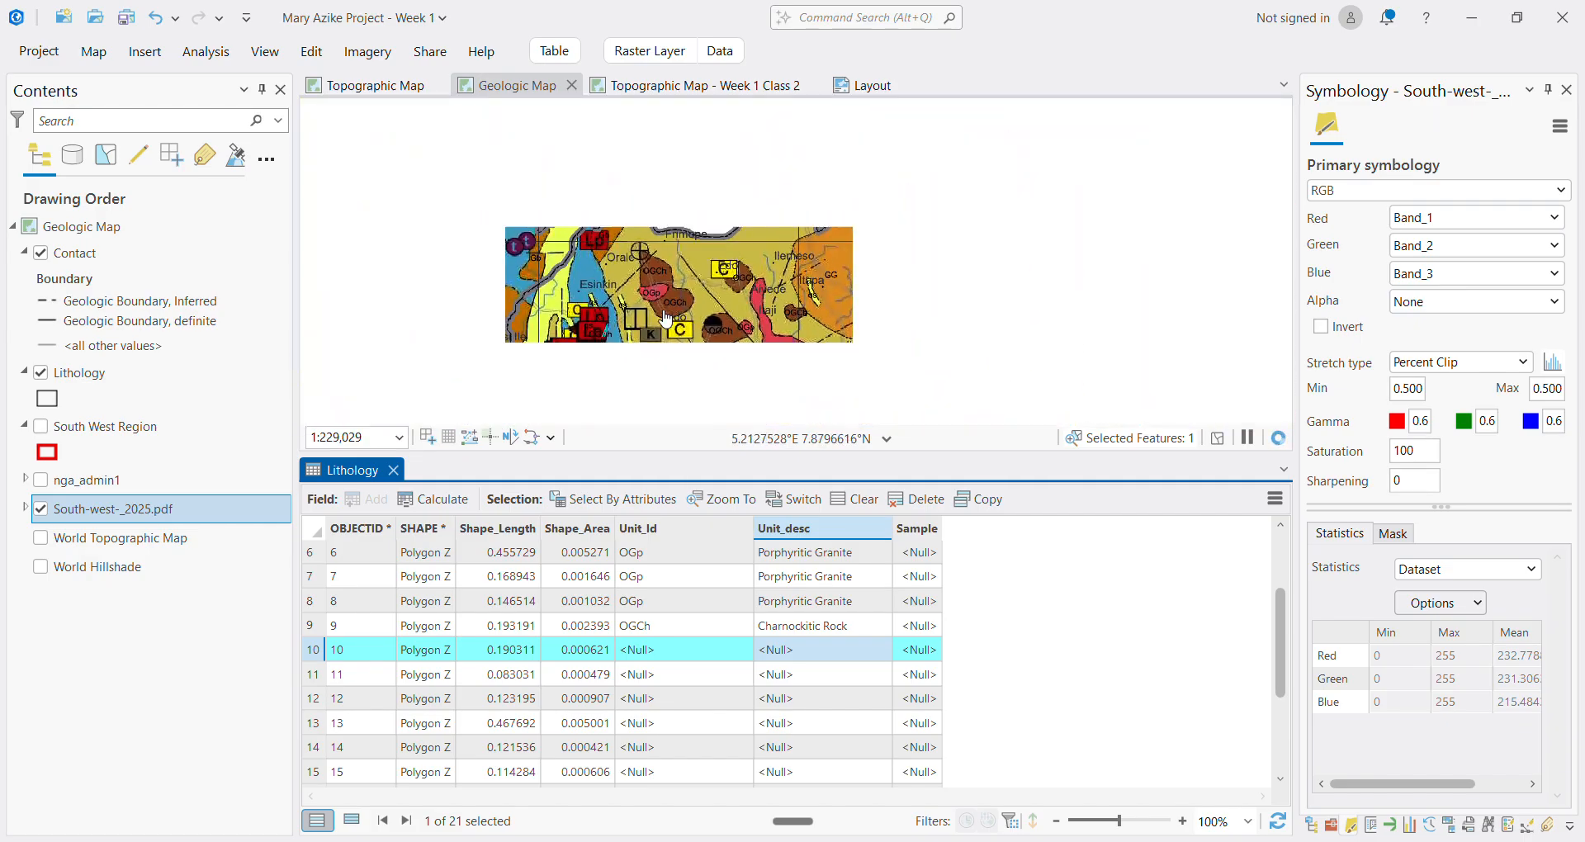
scroll(667, 319, down, 5)
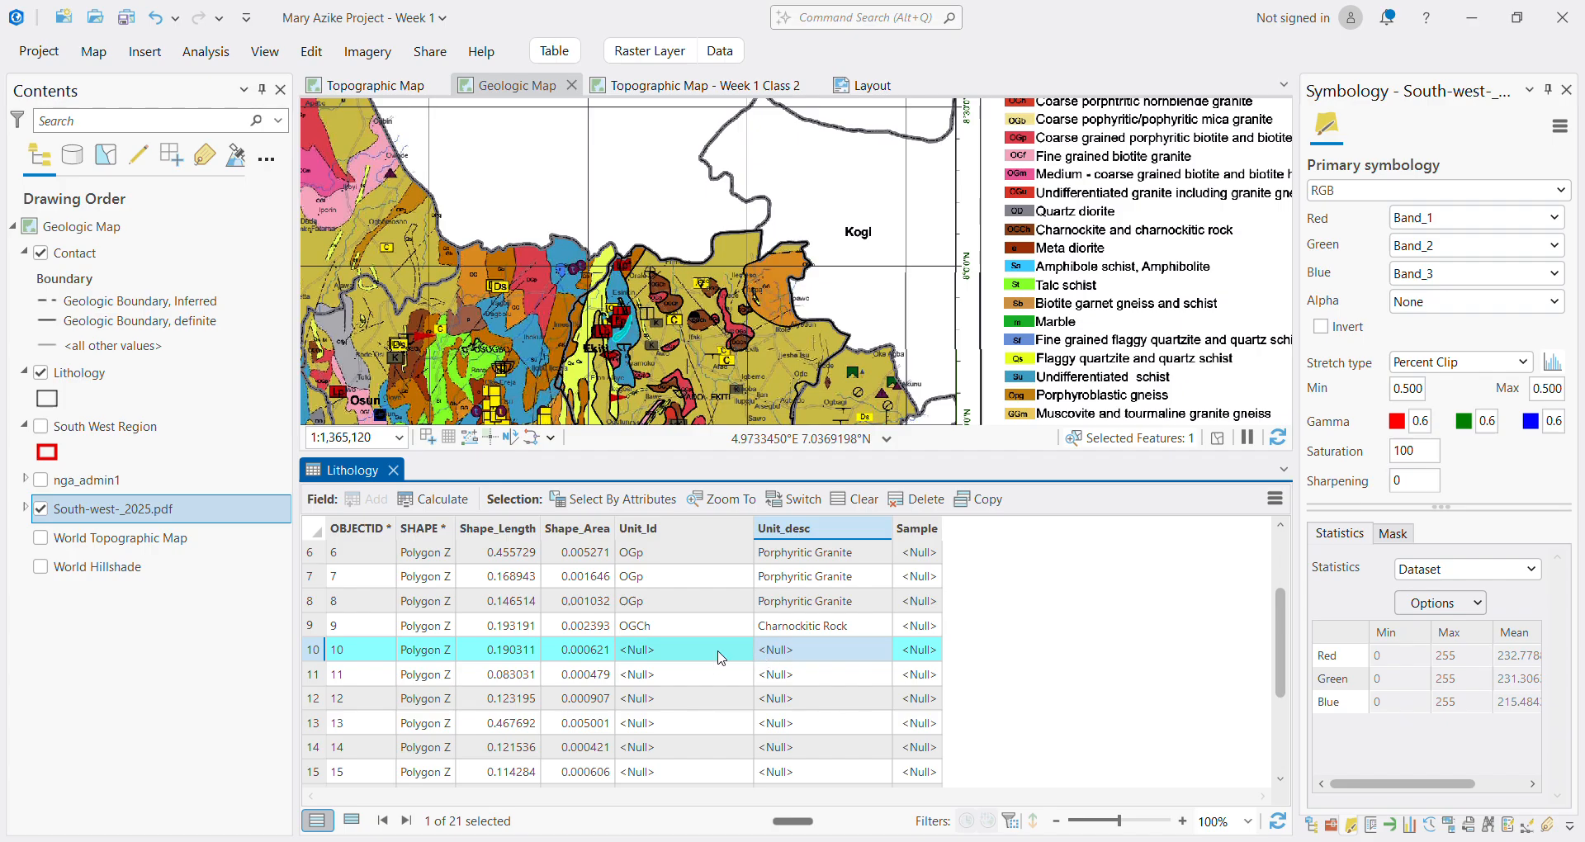
ctrl+click(823, 632)
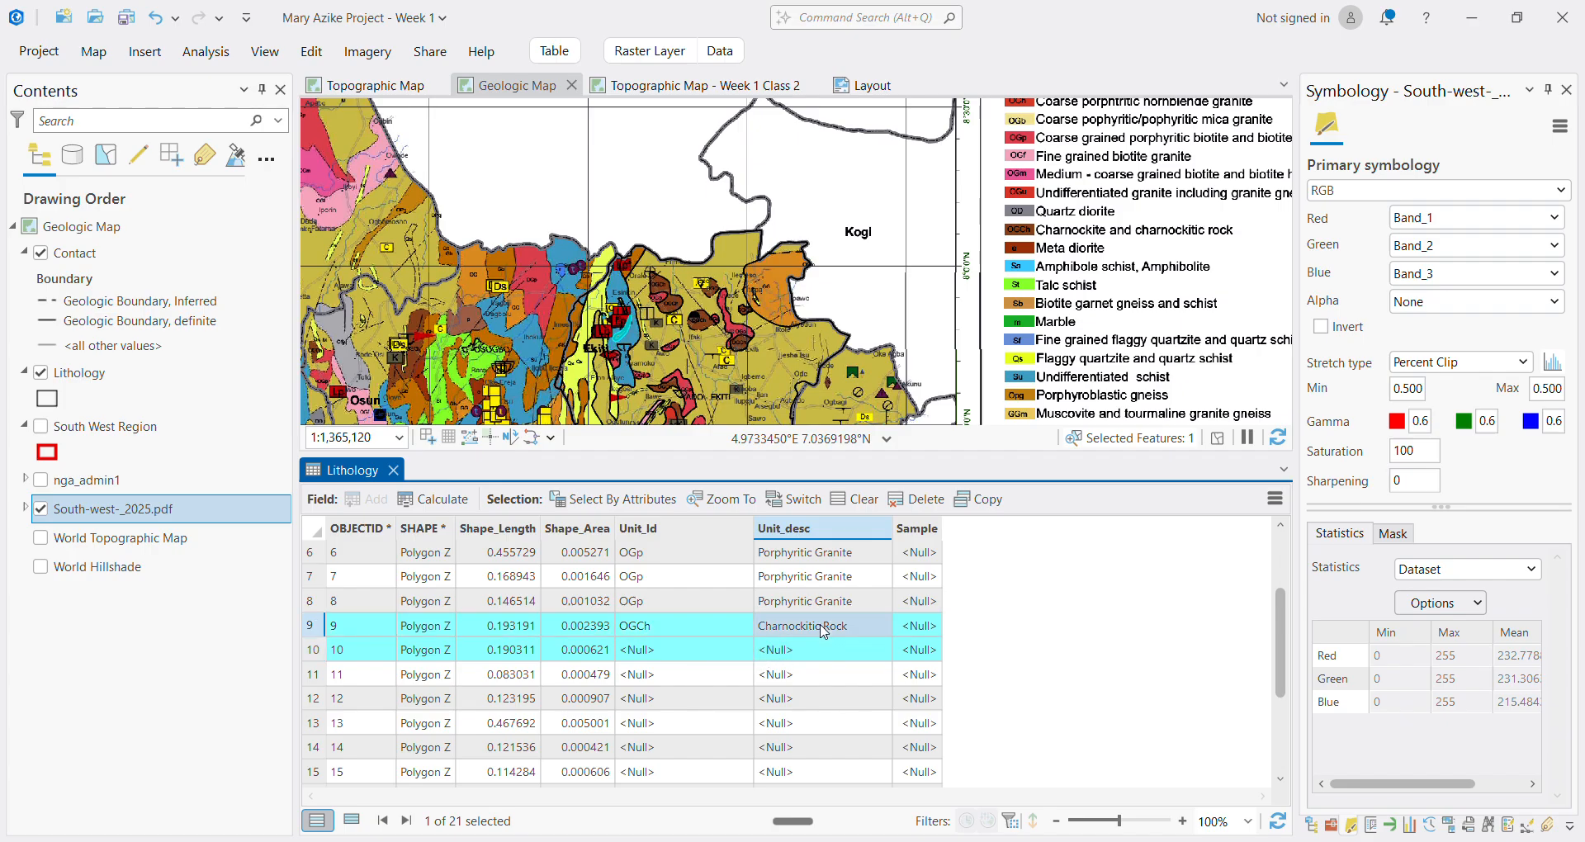
click(799, 658)
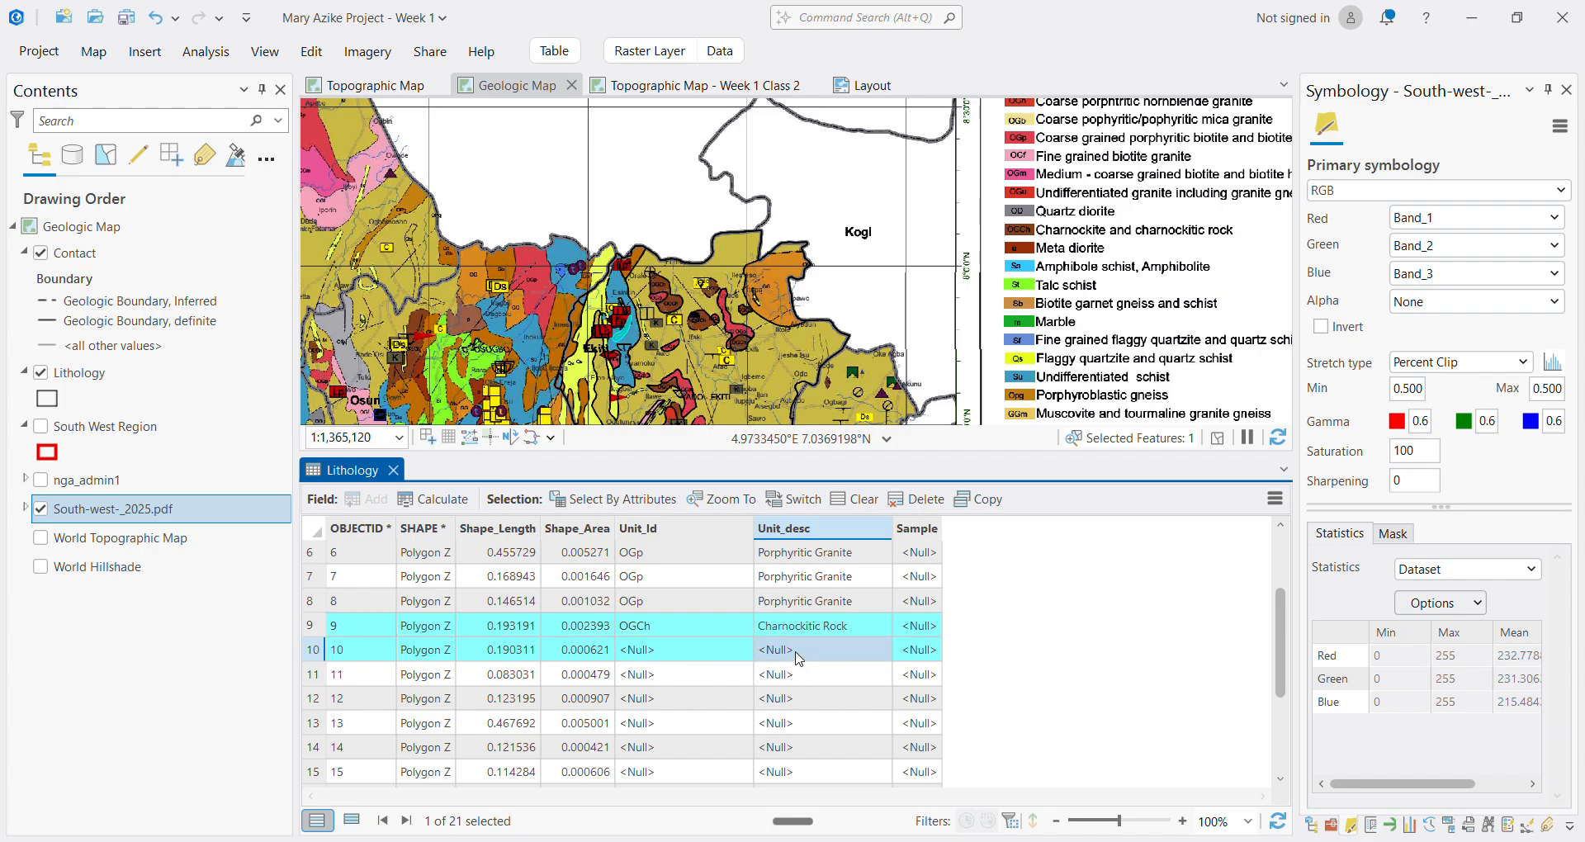
text(Charnockitic Rock)
click(679, 655)
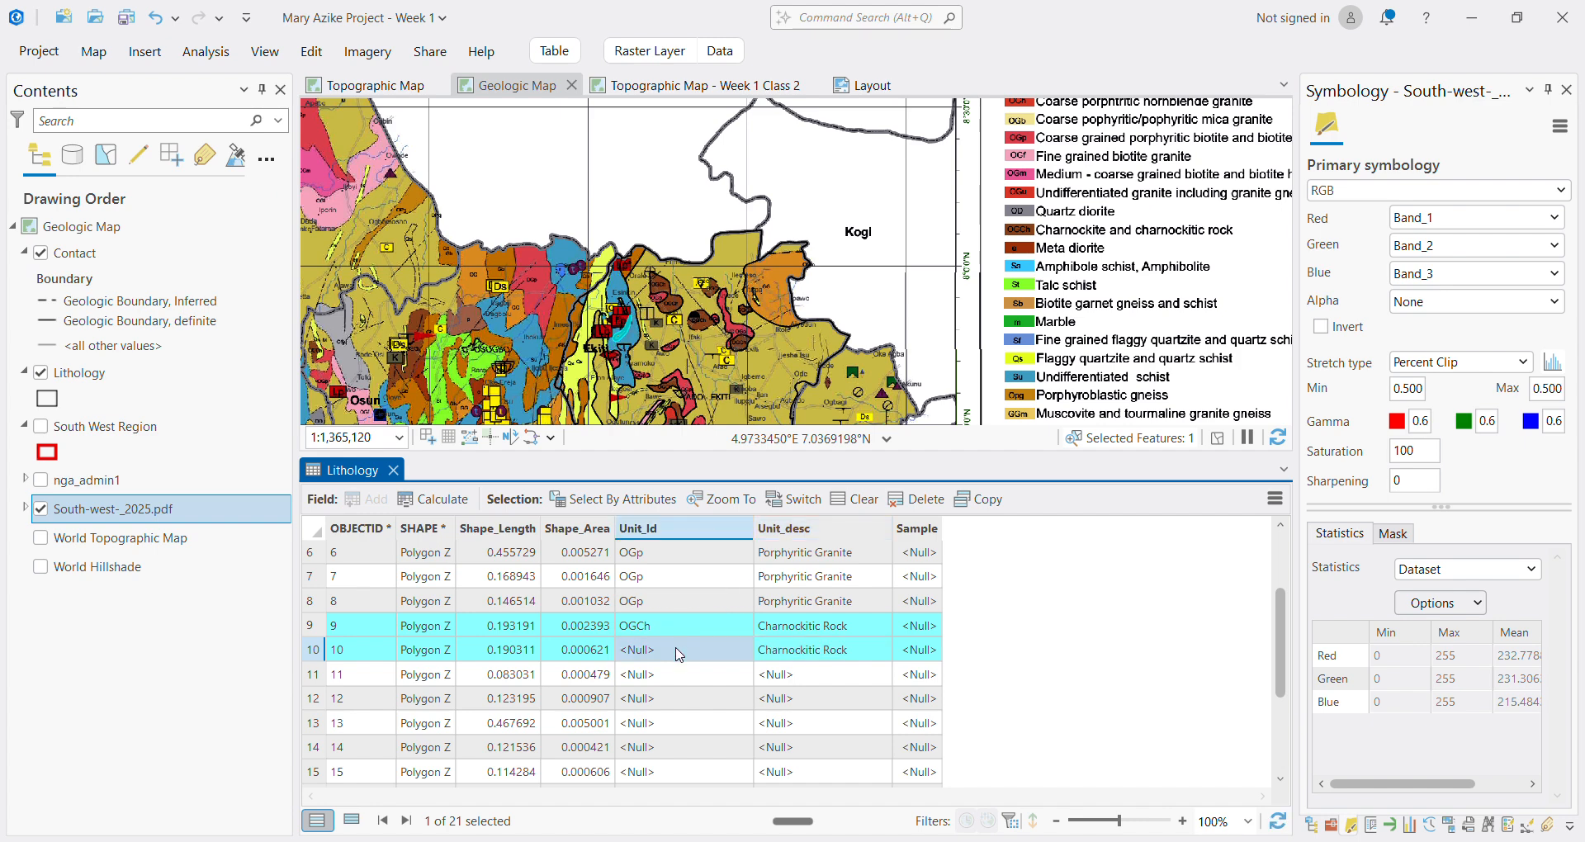
text(OGCh)
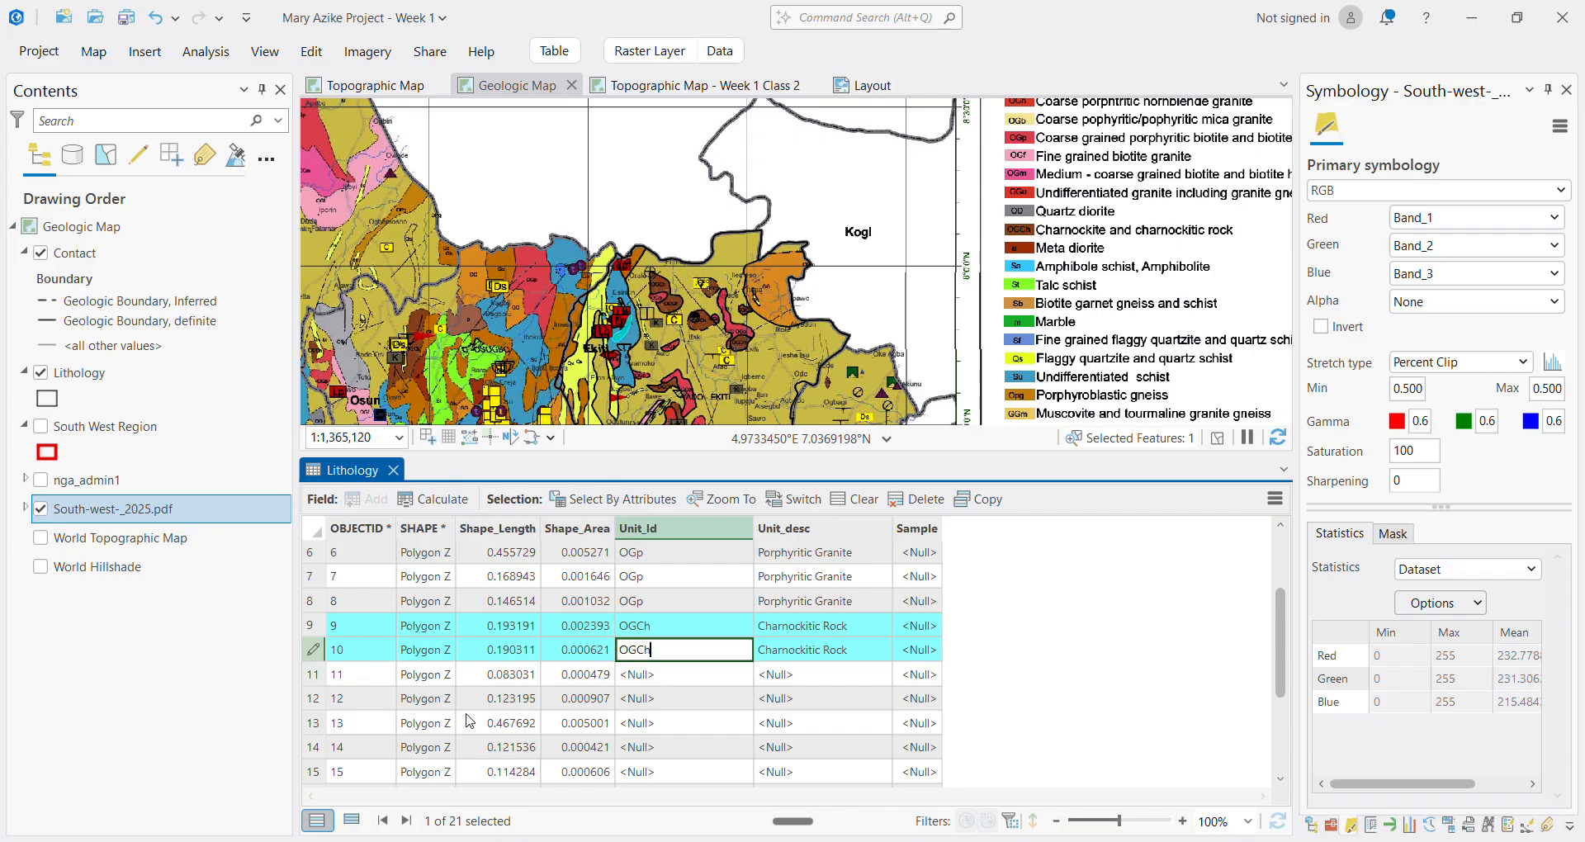
Locate the polygon of record 11 and set its Unit_desc to Porphyritic Granite and its Unit_Id to OGp
click(322, 681)
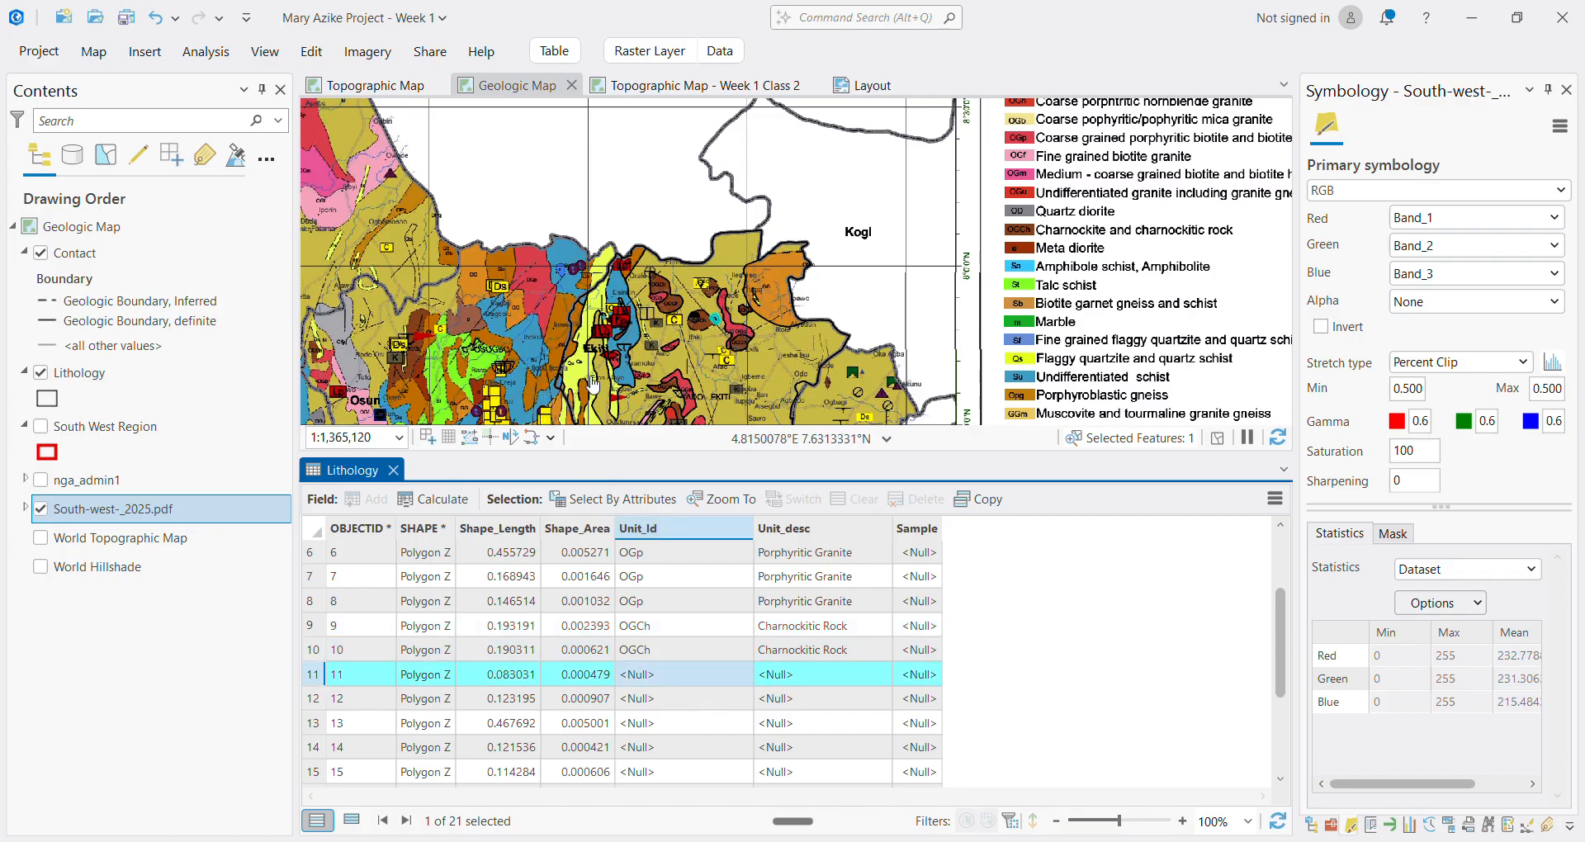
scroll(997, 270, up, 3)
scroll(1008, 228, up, 3)
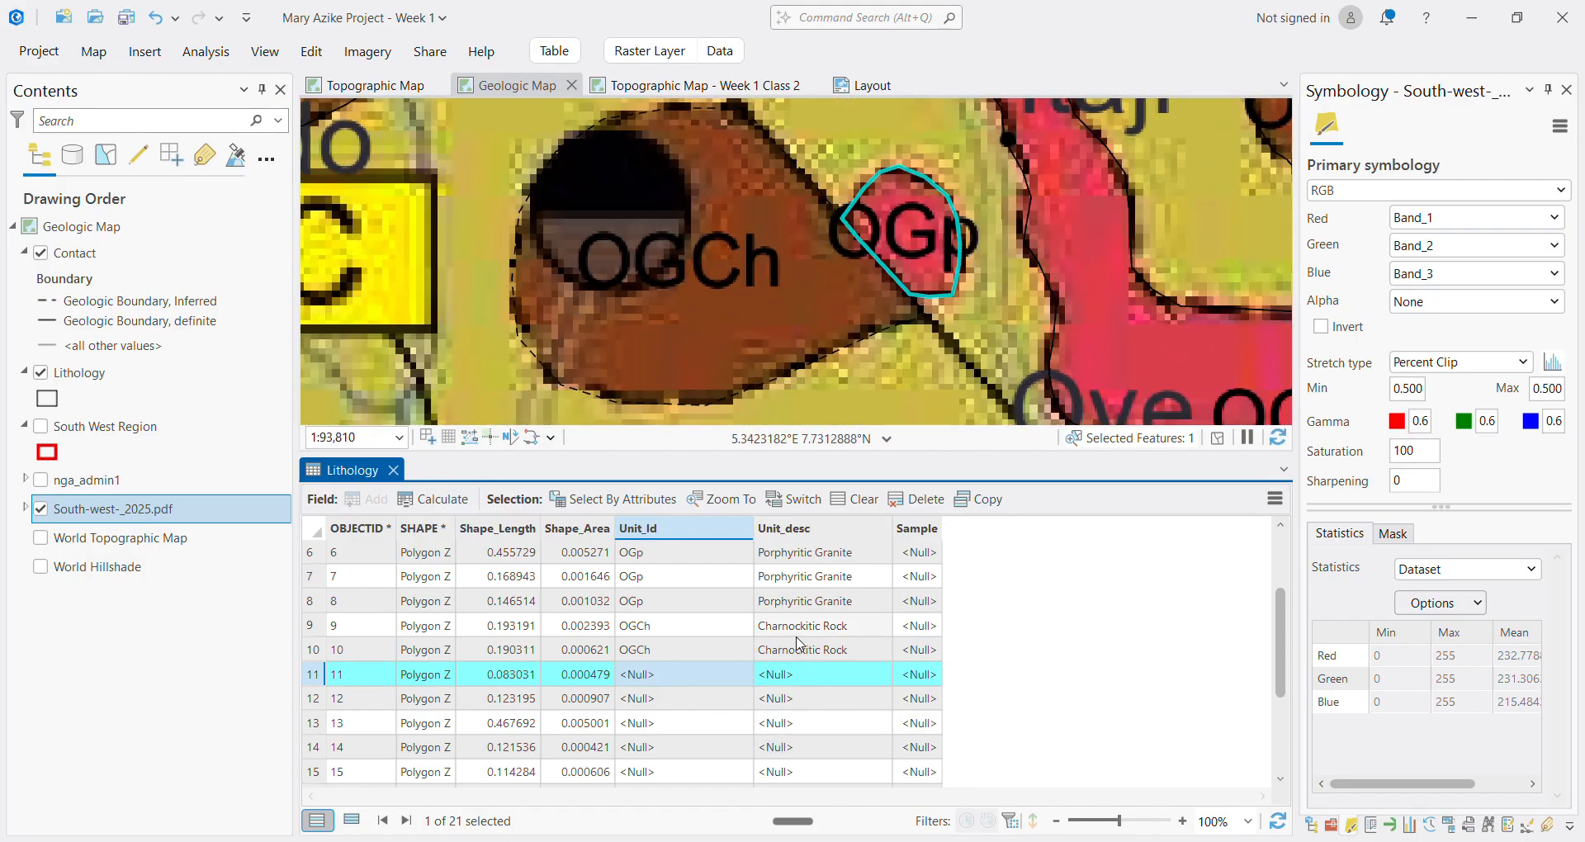
click(794, 601)
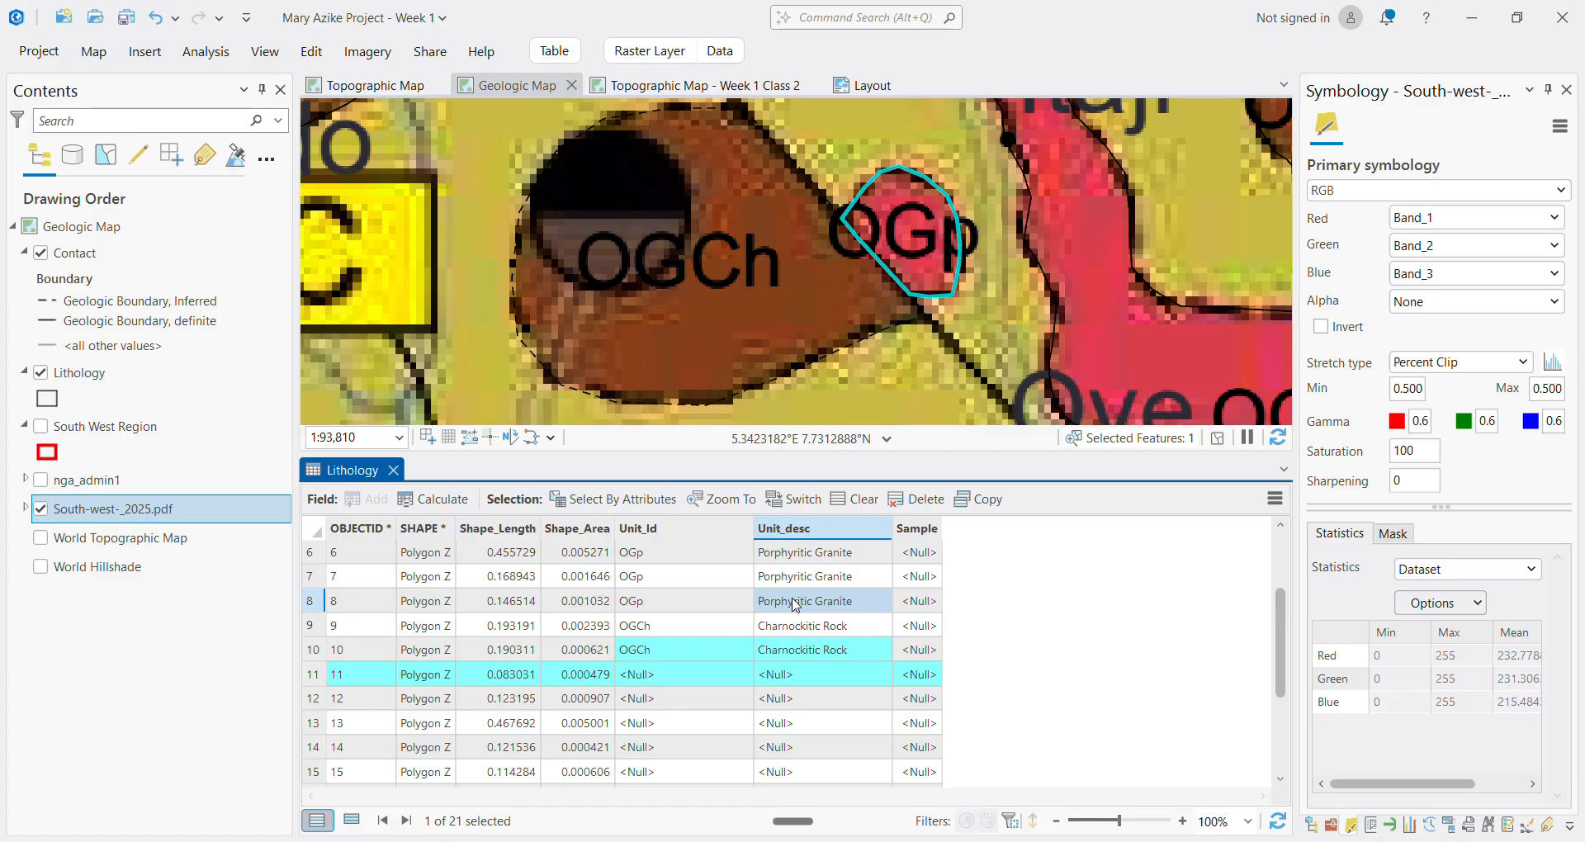
click(798, 698)
click(791, 678)
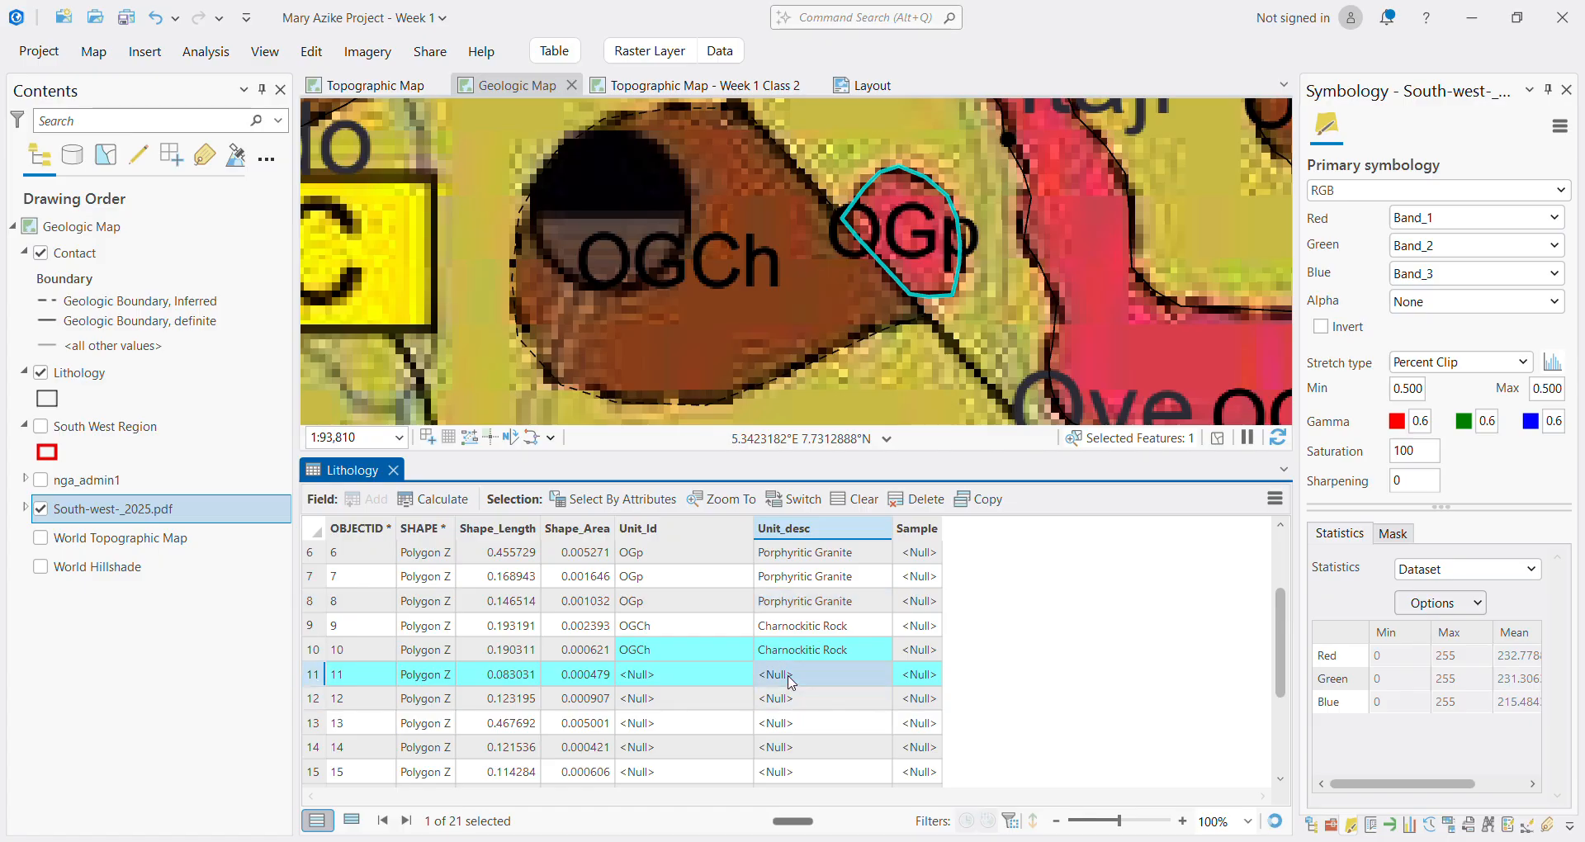
text(Porphyritic Granite)
click(700, 678)
text(O)
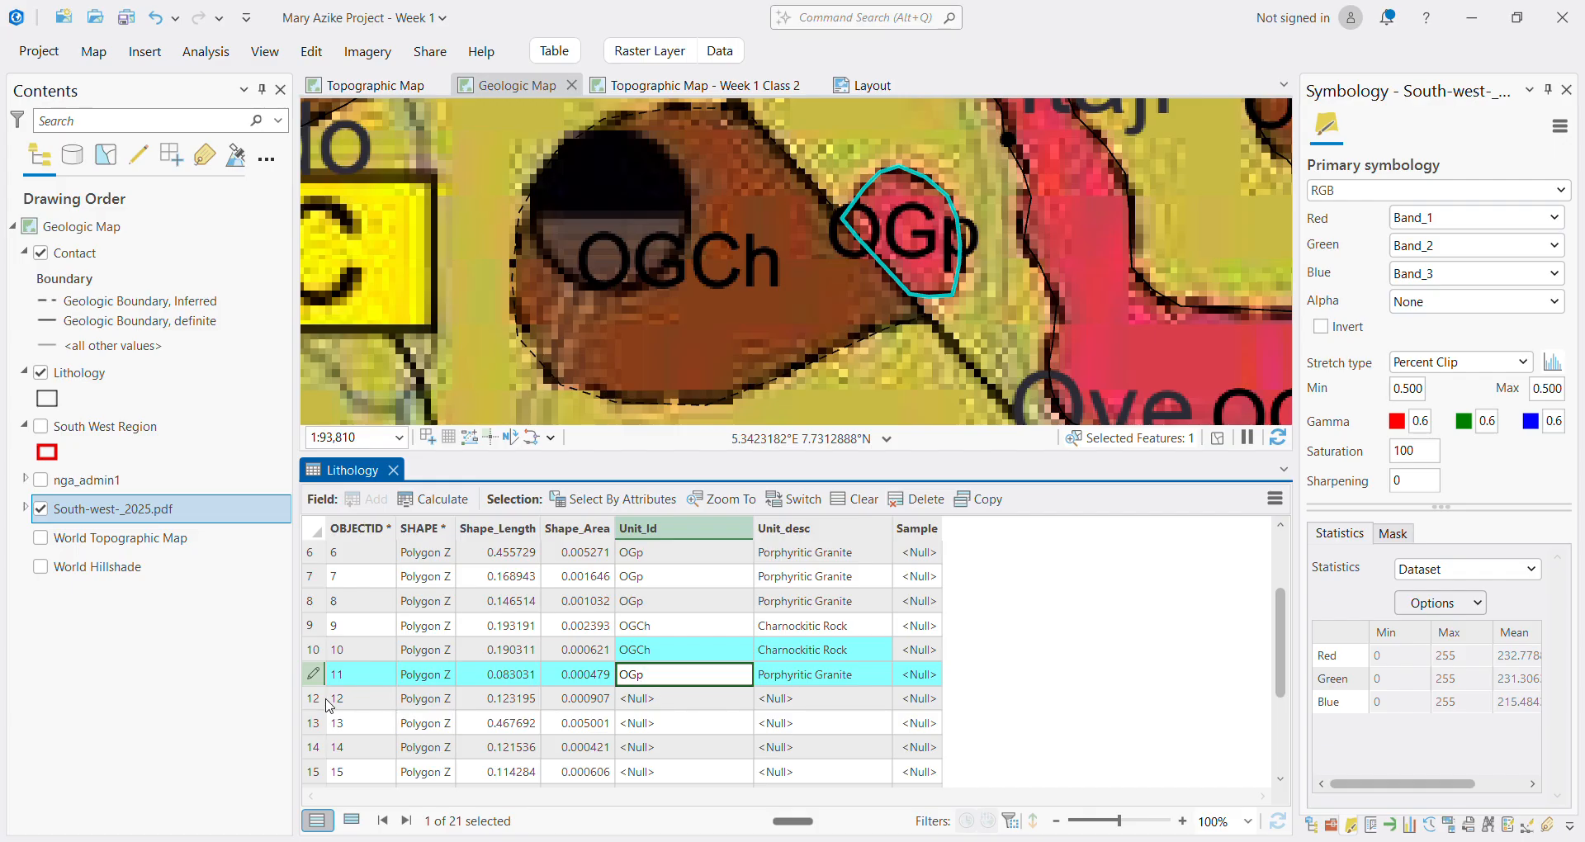
text(Gp)
Locate the polygon of record 12, enter Porphyritic Granite as its Unit_desc and OGCh as its Unit_Id
click(329, 706)
scroll(743, 380, down, 1)
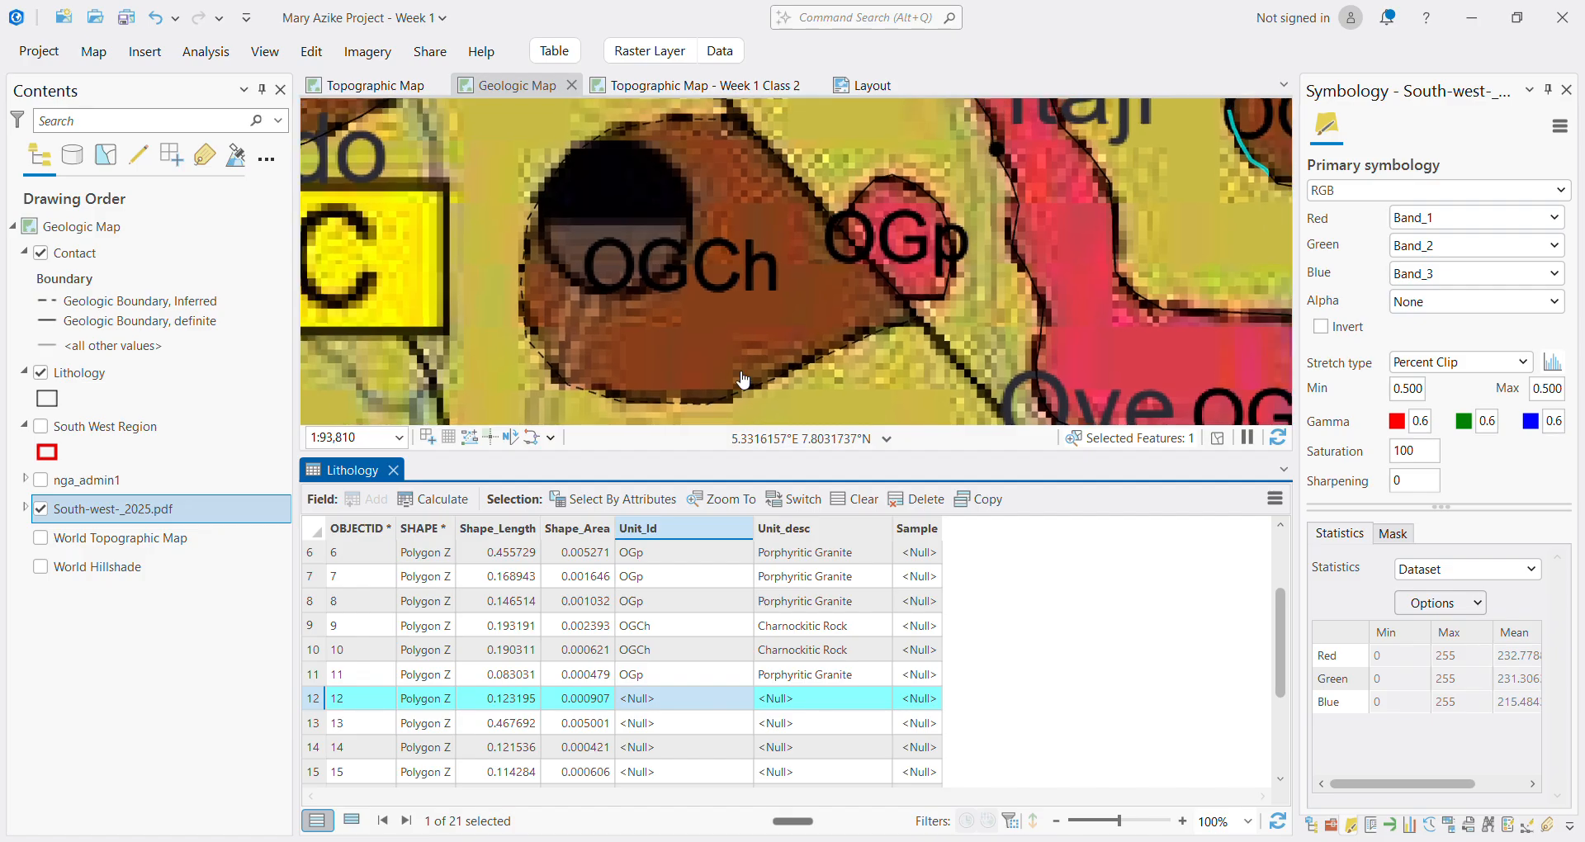
scroll(743, 380, down, 4)
scroll(913, 295, up, 4)
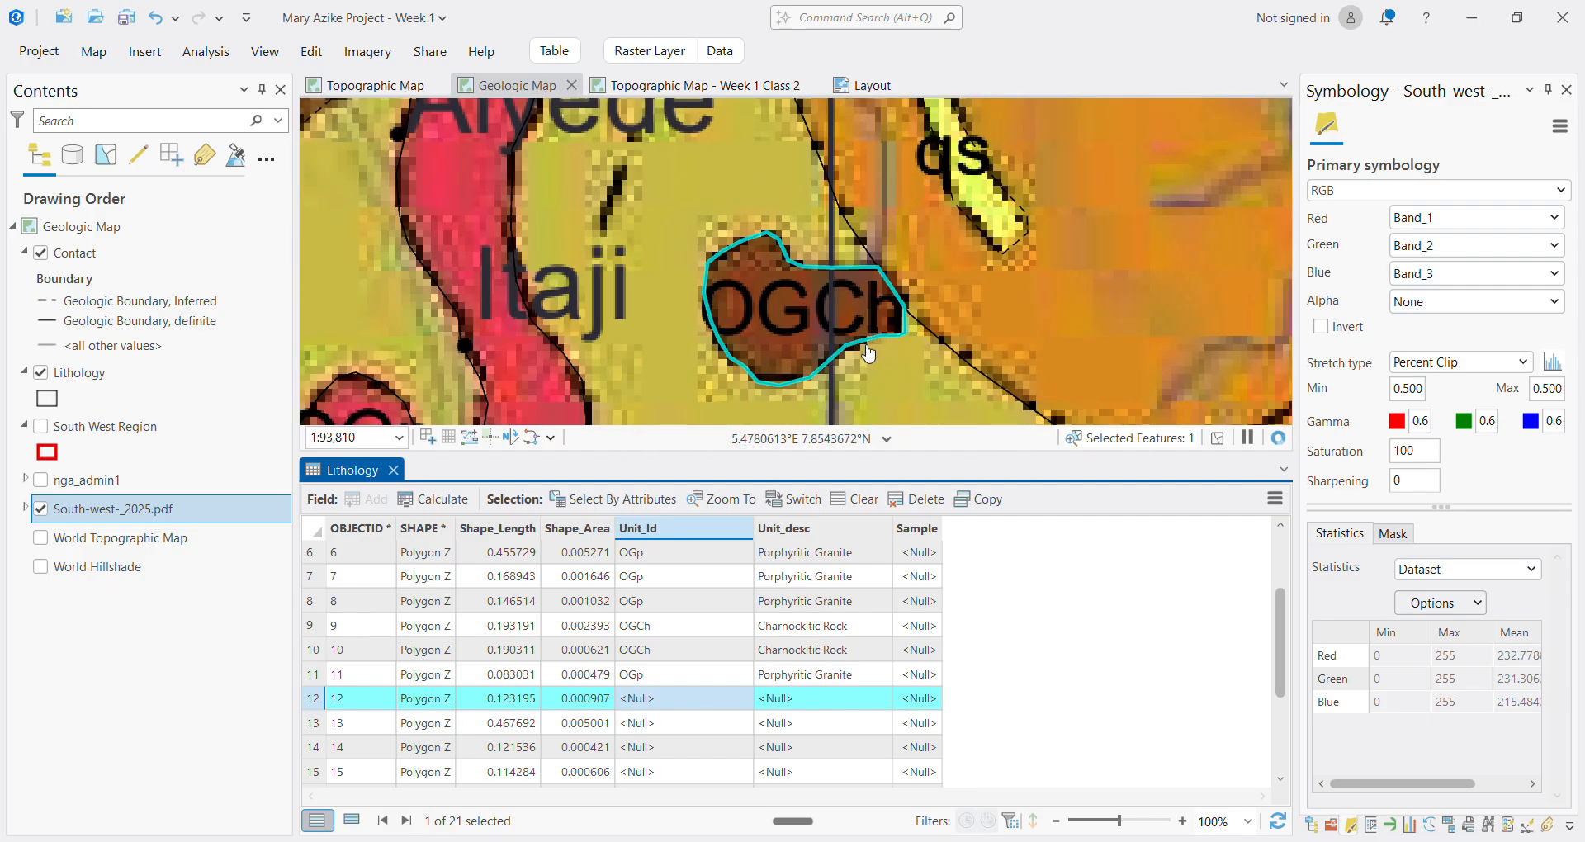
click(812, 702)
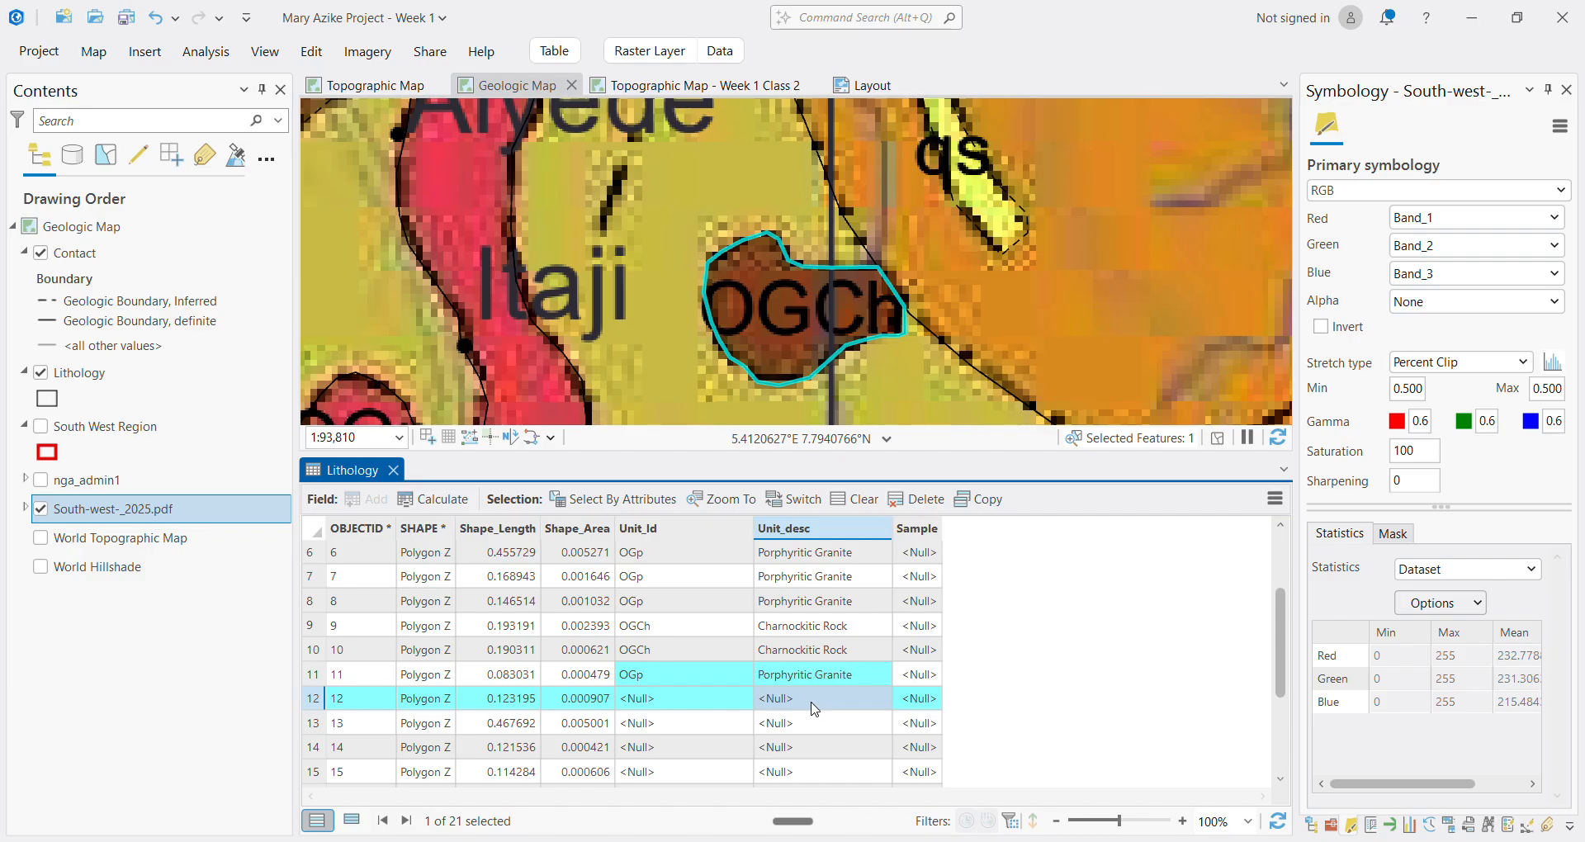
text(Porphyritic Granite)
click(666, 706)
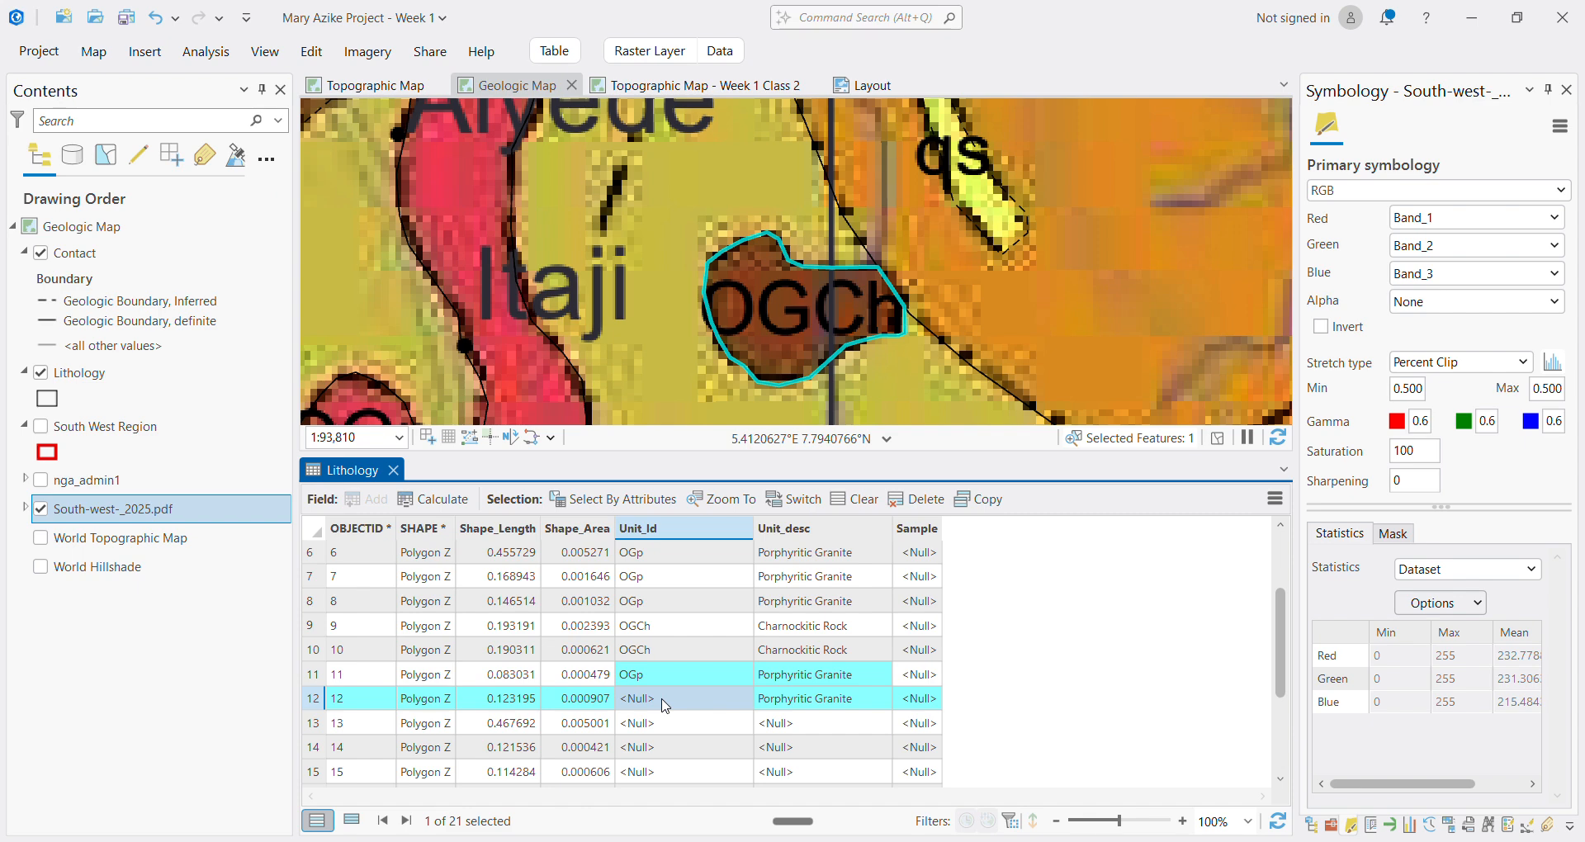
text(OGCh)
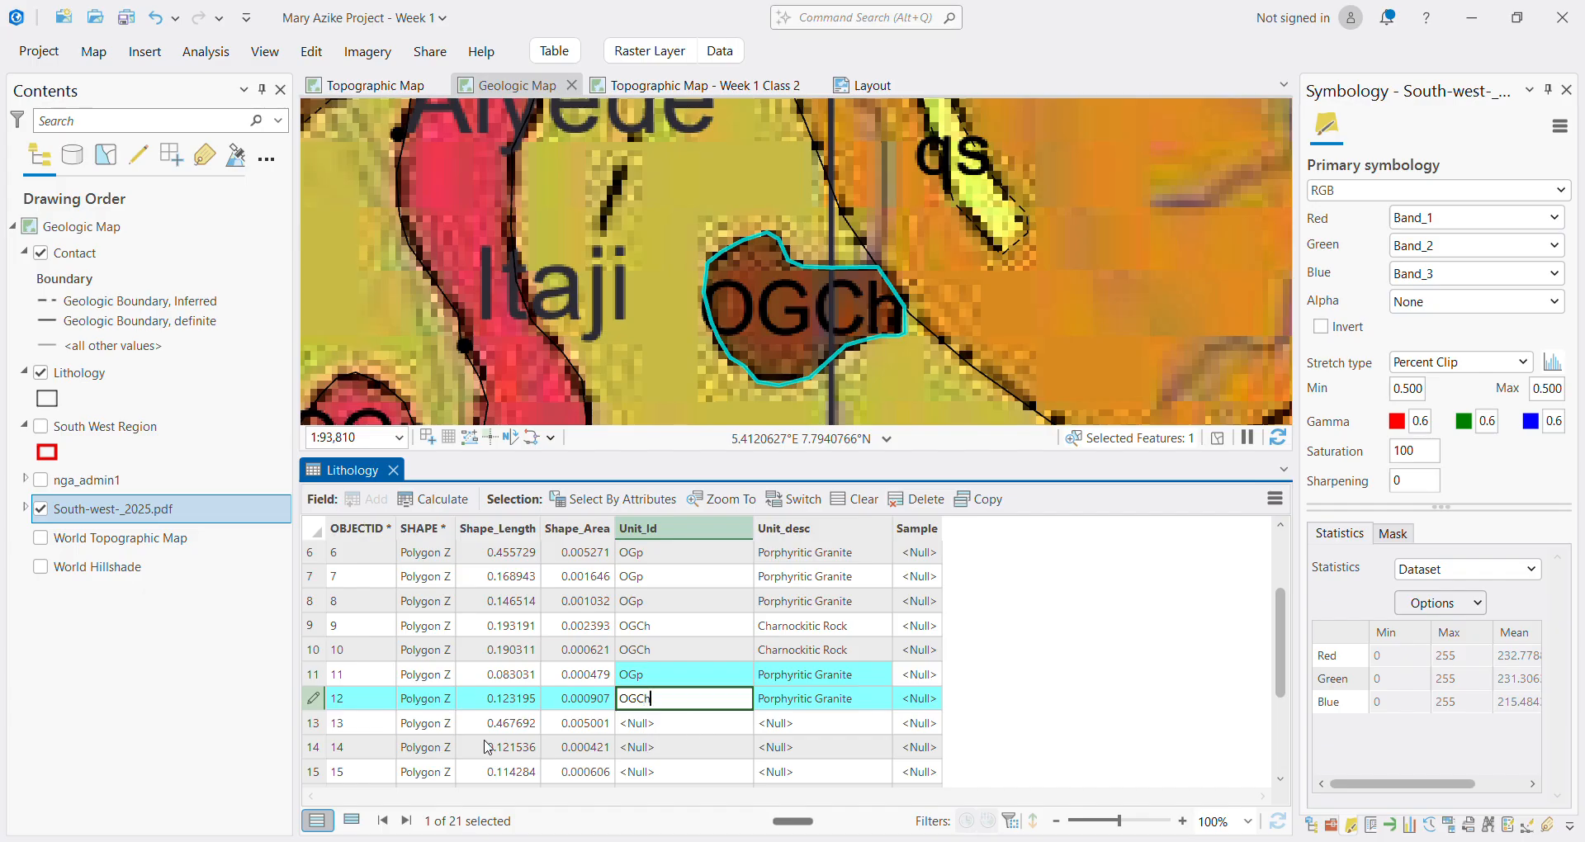
Select record 13 and examine its polygon near Imesi Ile on the scanned map for its rock unit label
click(319, 726)
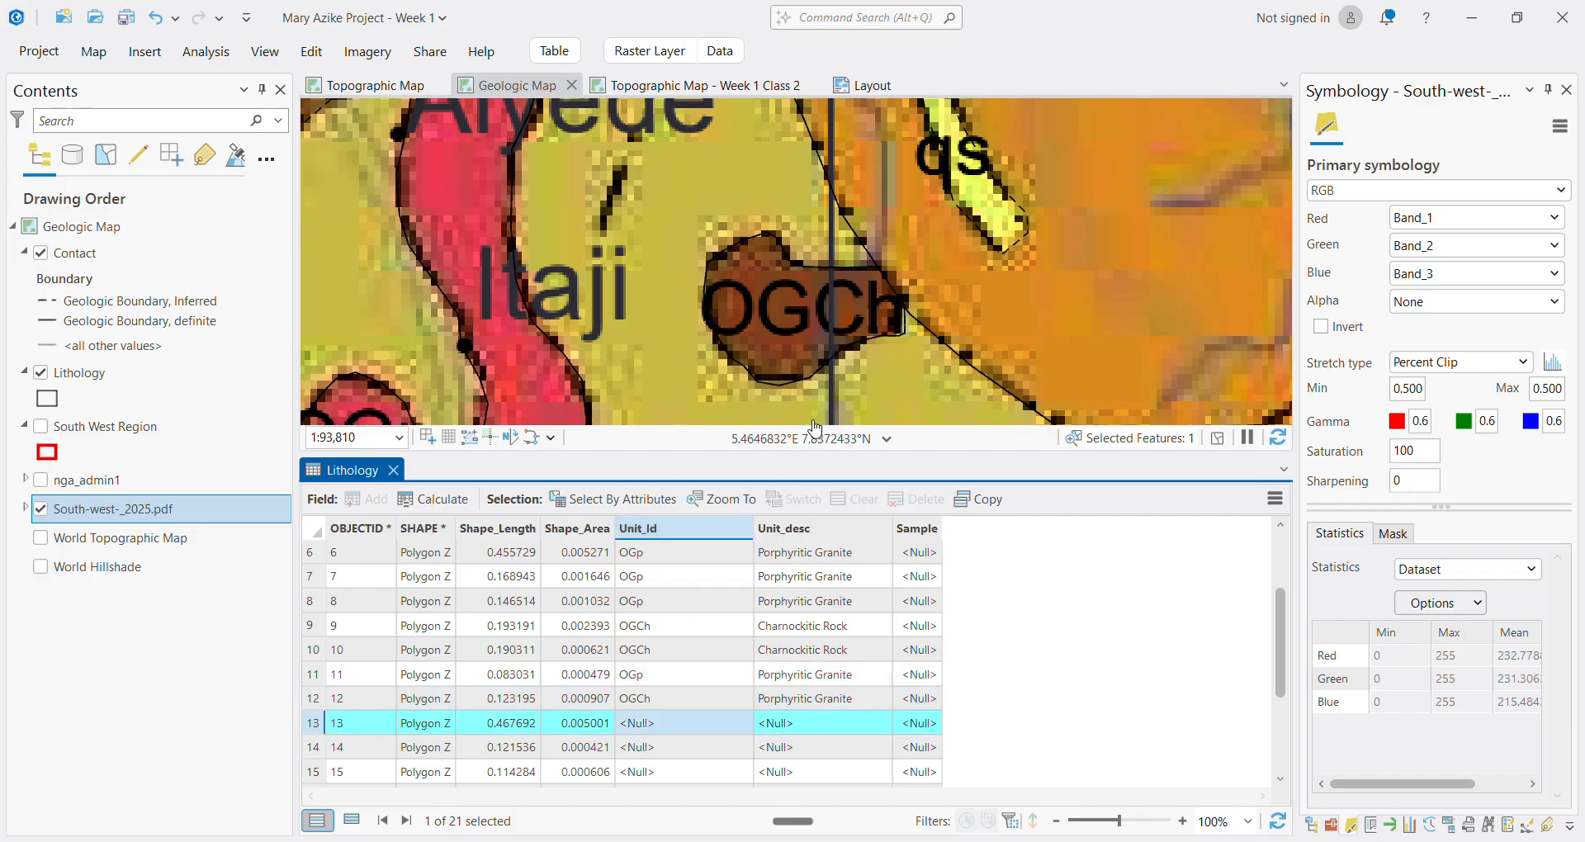
scroll(850, 301, down, 5)
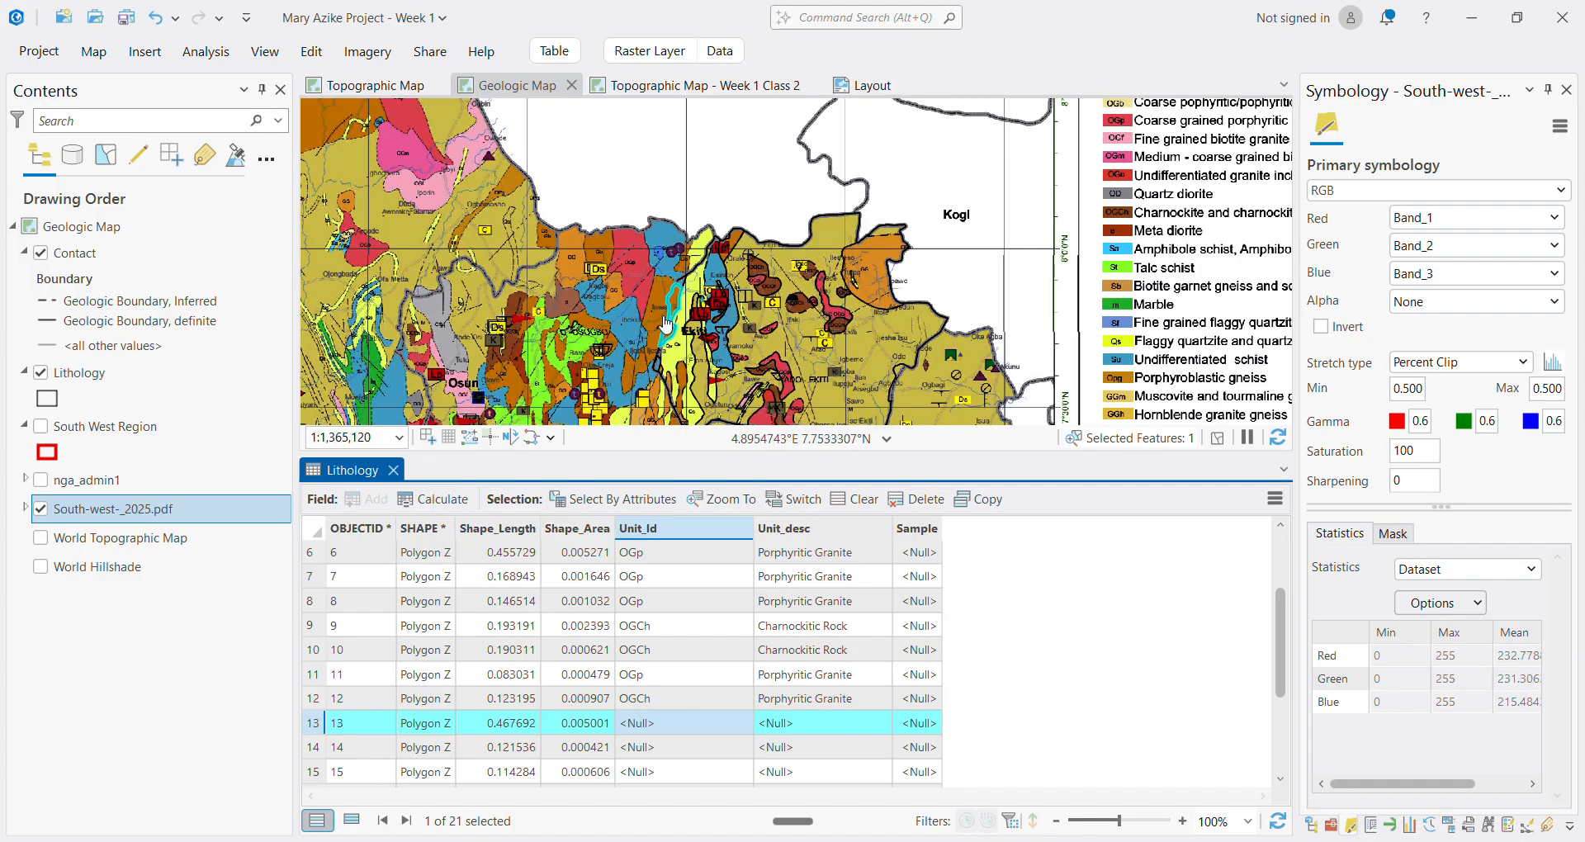
scroll(665, 322, up, 4)
scroll(695, 357, down, 4)
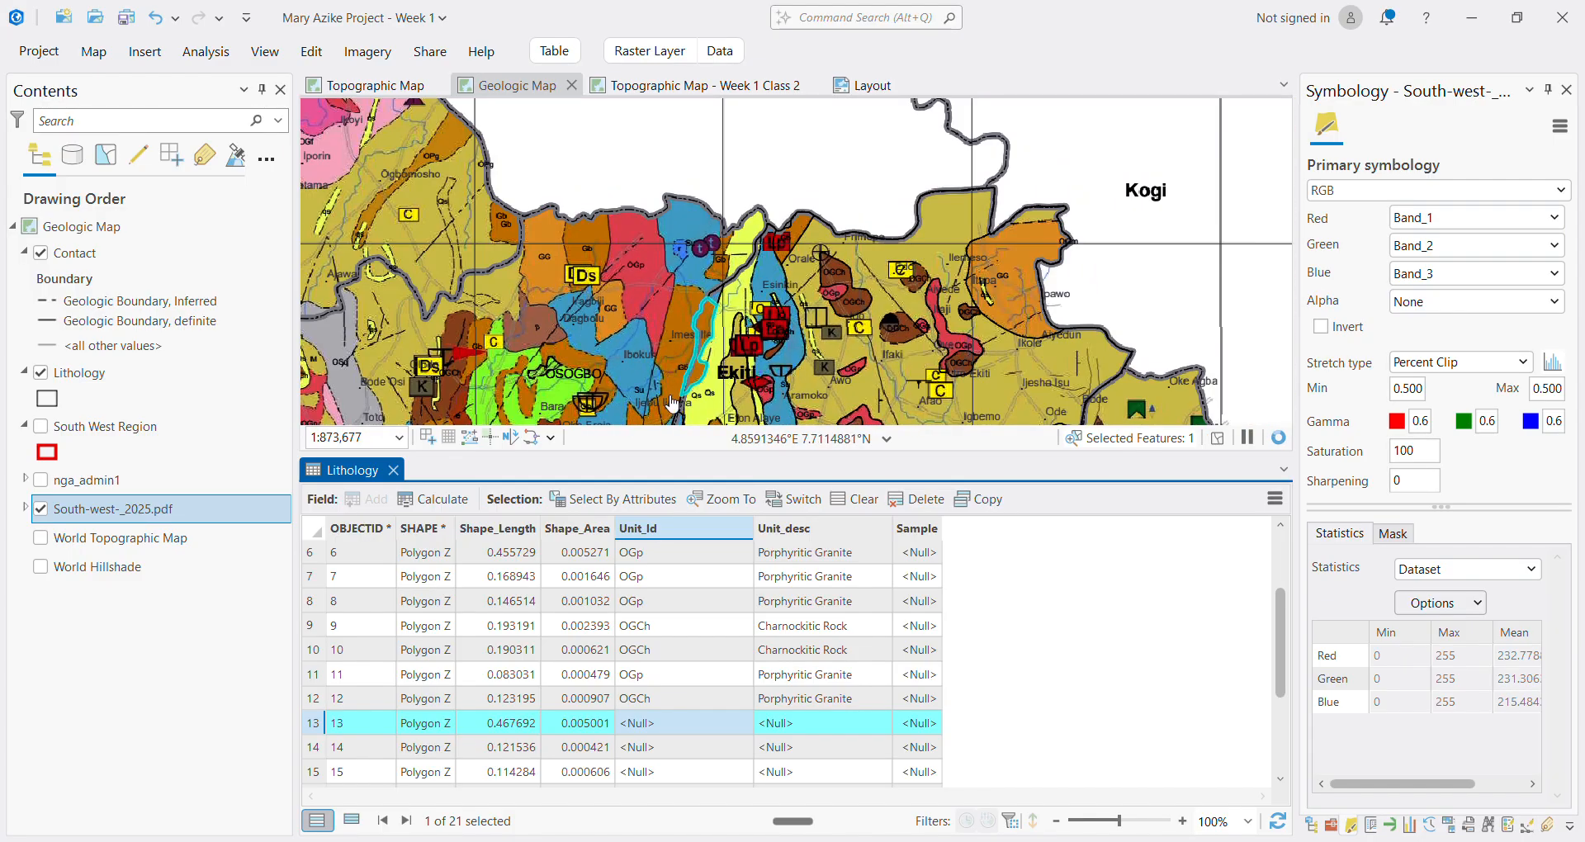
scroll(668, 421, down, 3)
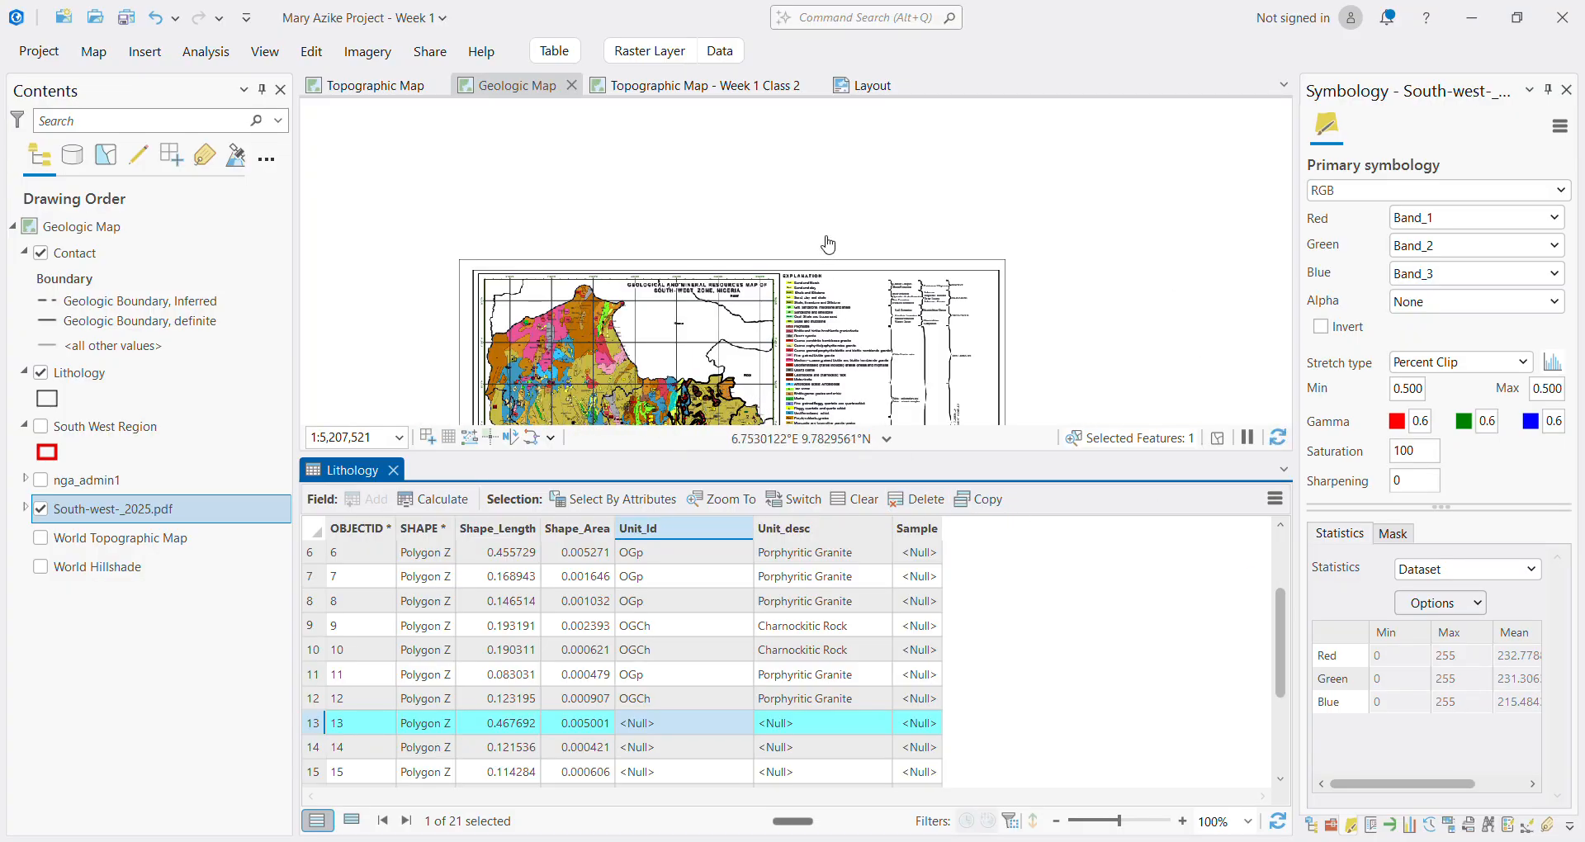
drag(826, 248, 834, 117)
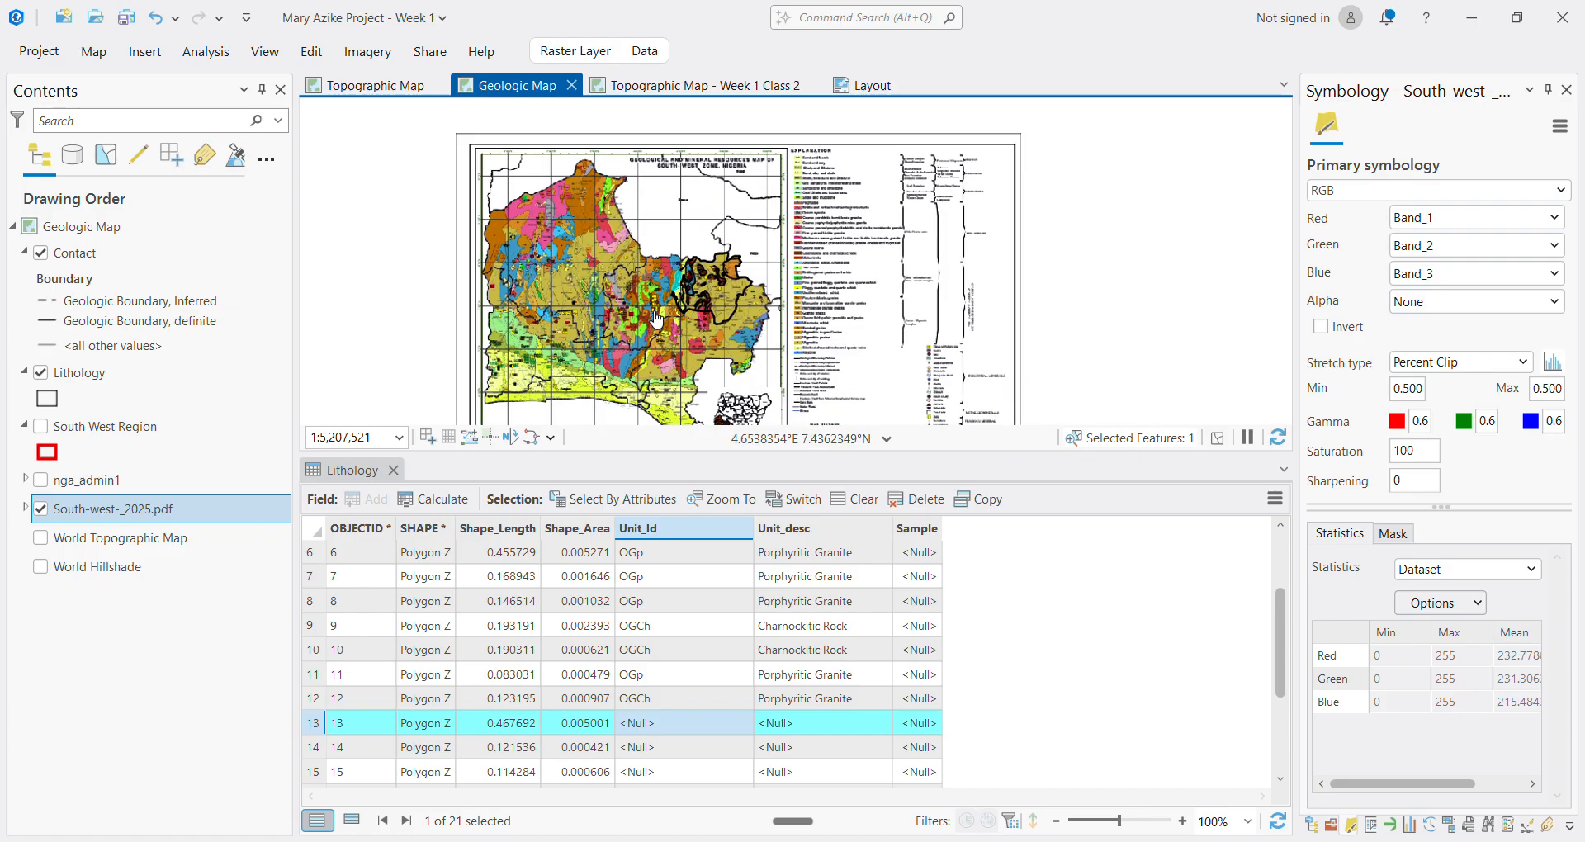
scroll(731, 297, up, 4)
scroll(729, 296, up, 5)
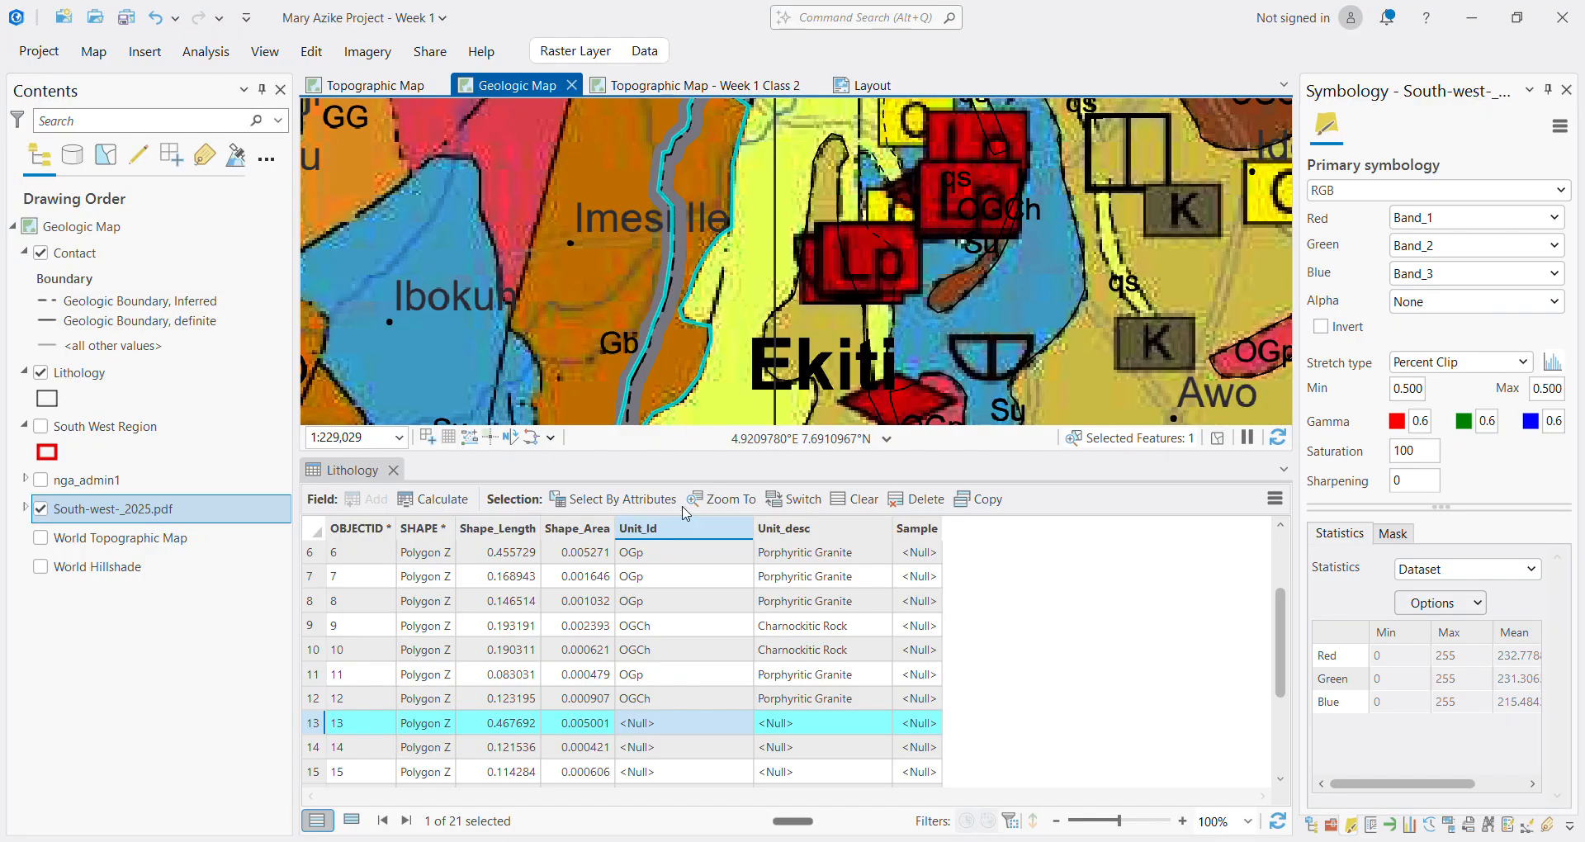
Search the scanned map's legend for the rock unit that matches the polygon of record 13
scroll(813, 293, down, 9)
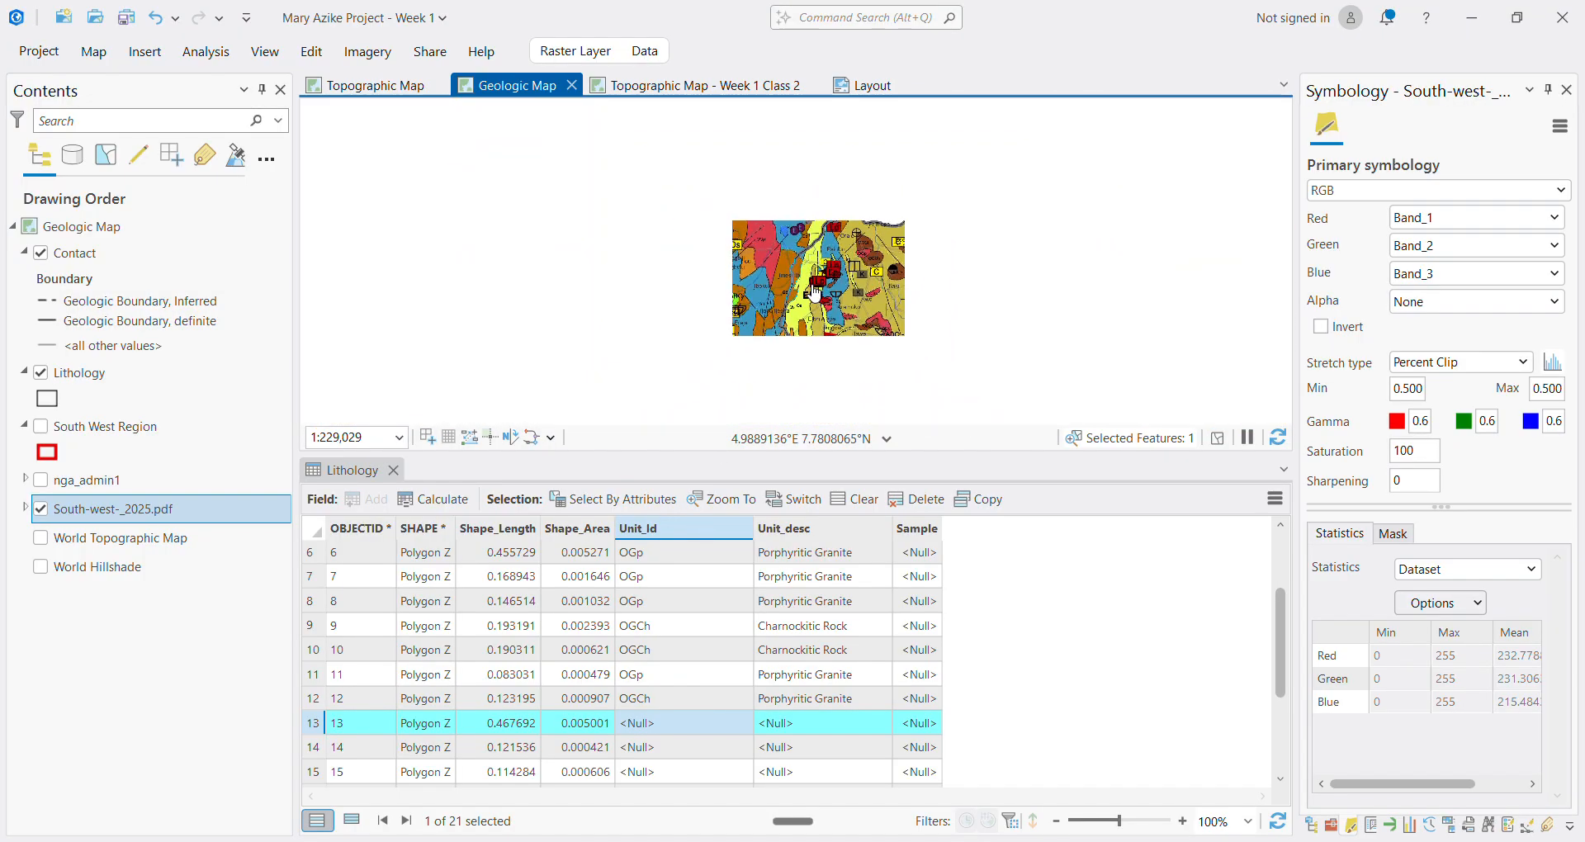
scroll(1205, 212, up, 5)
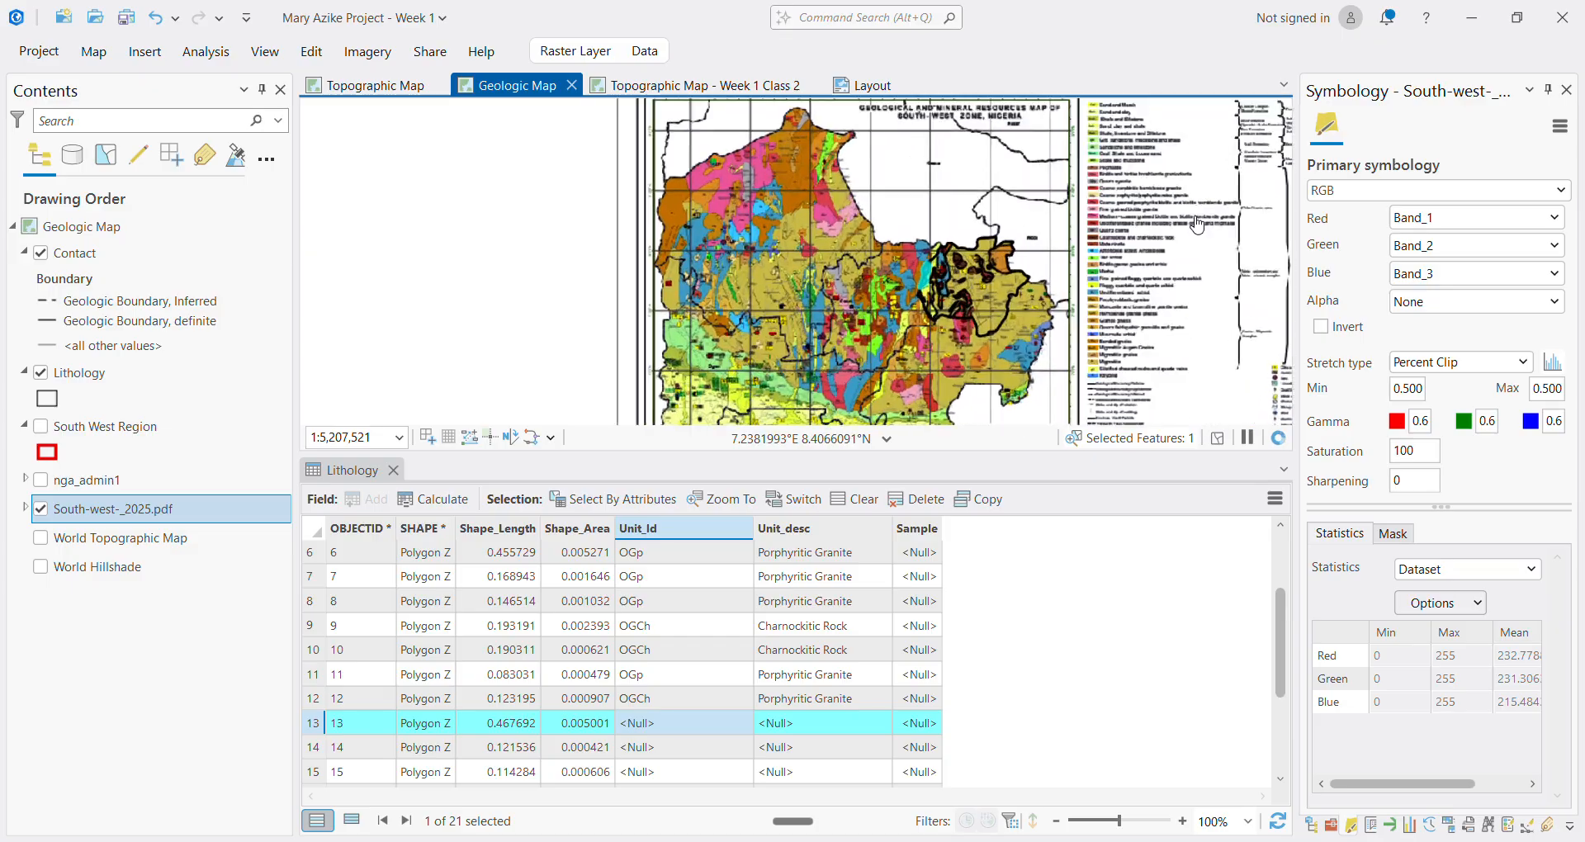
scroll(776, 251, down, 4)
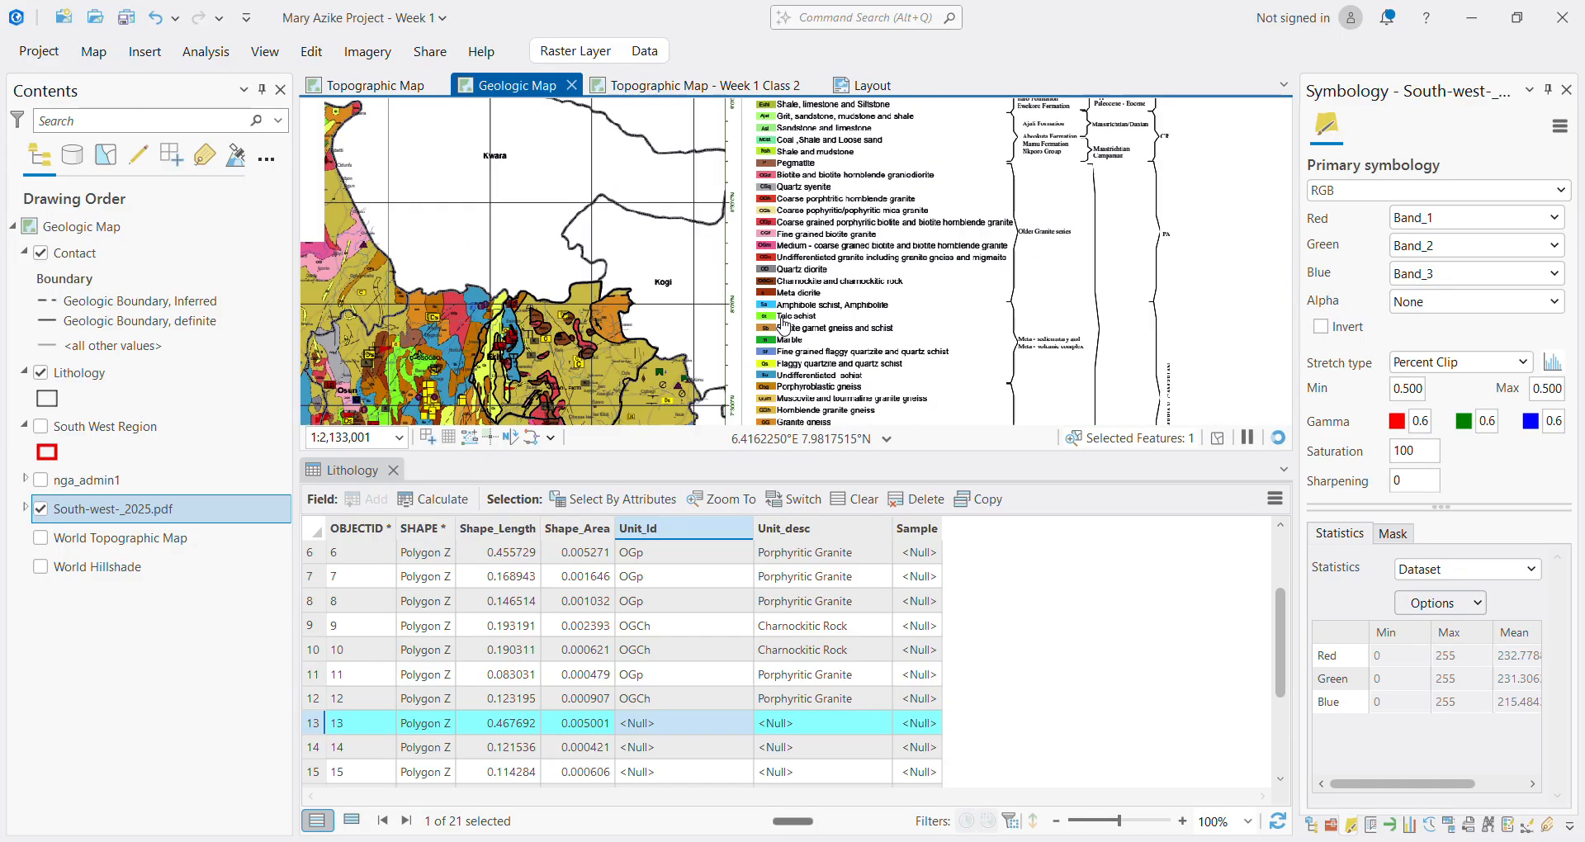
scroll(767, 337, up, 7)
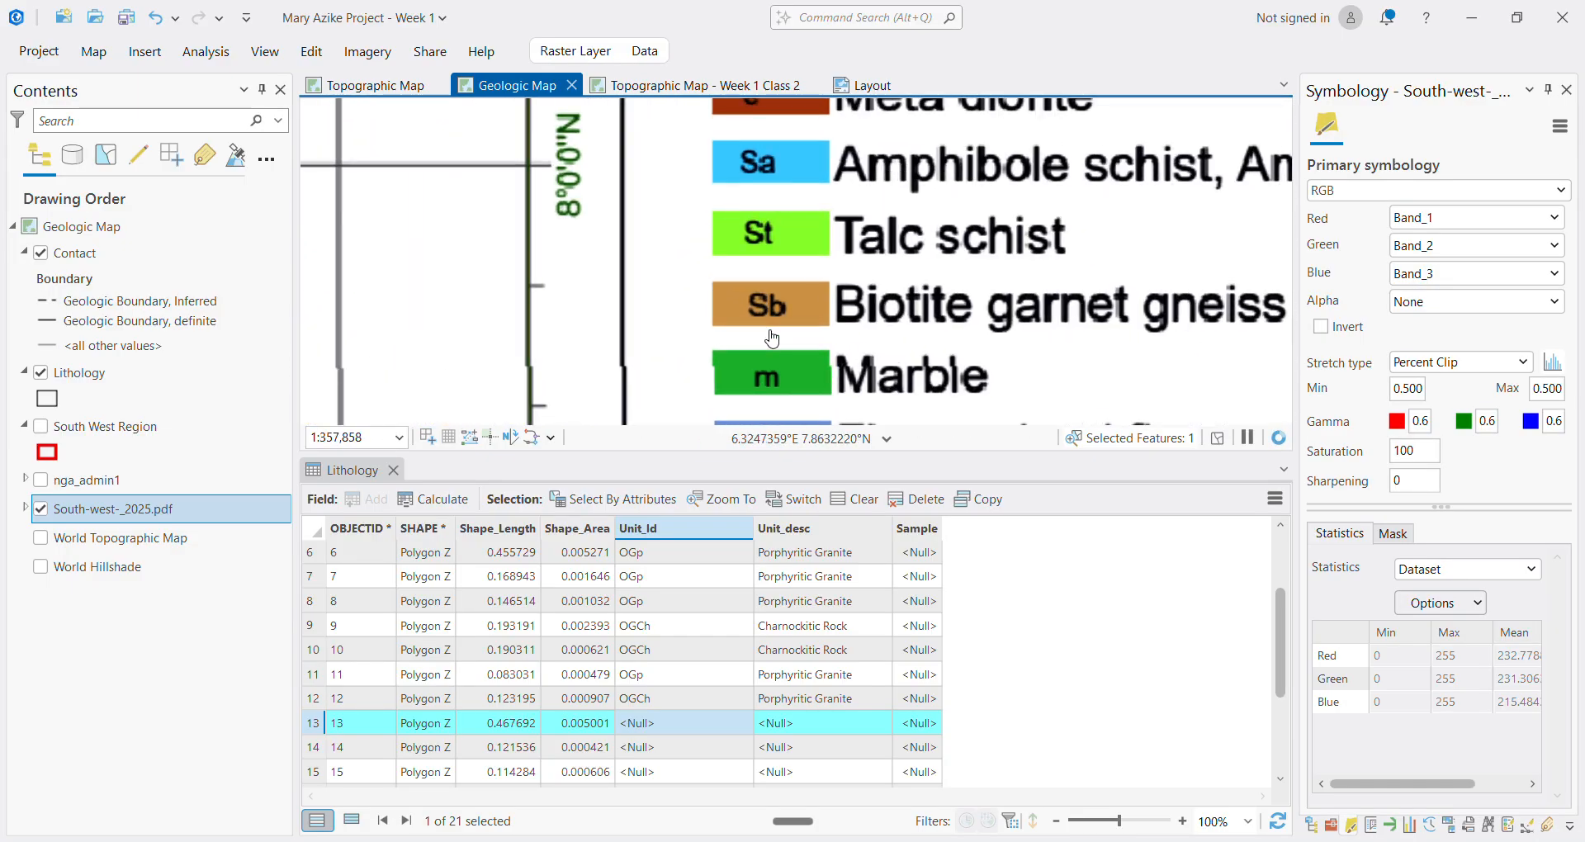
scroll(770, 338, down, 4)
scroll(772, 339, down, 5)
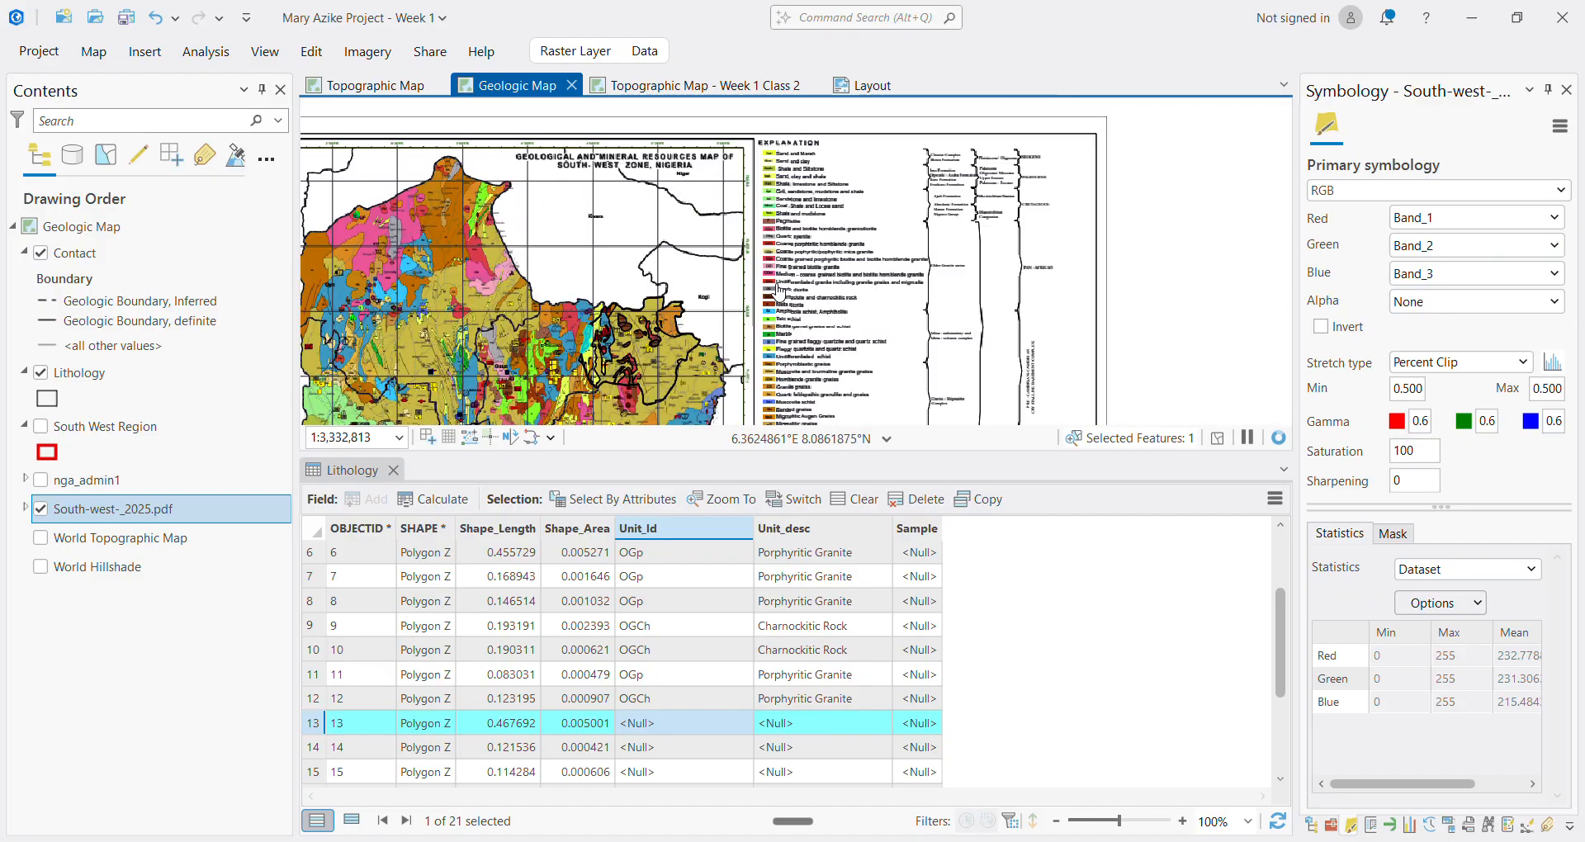
scroll(782, 274, up, 3)
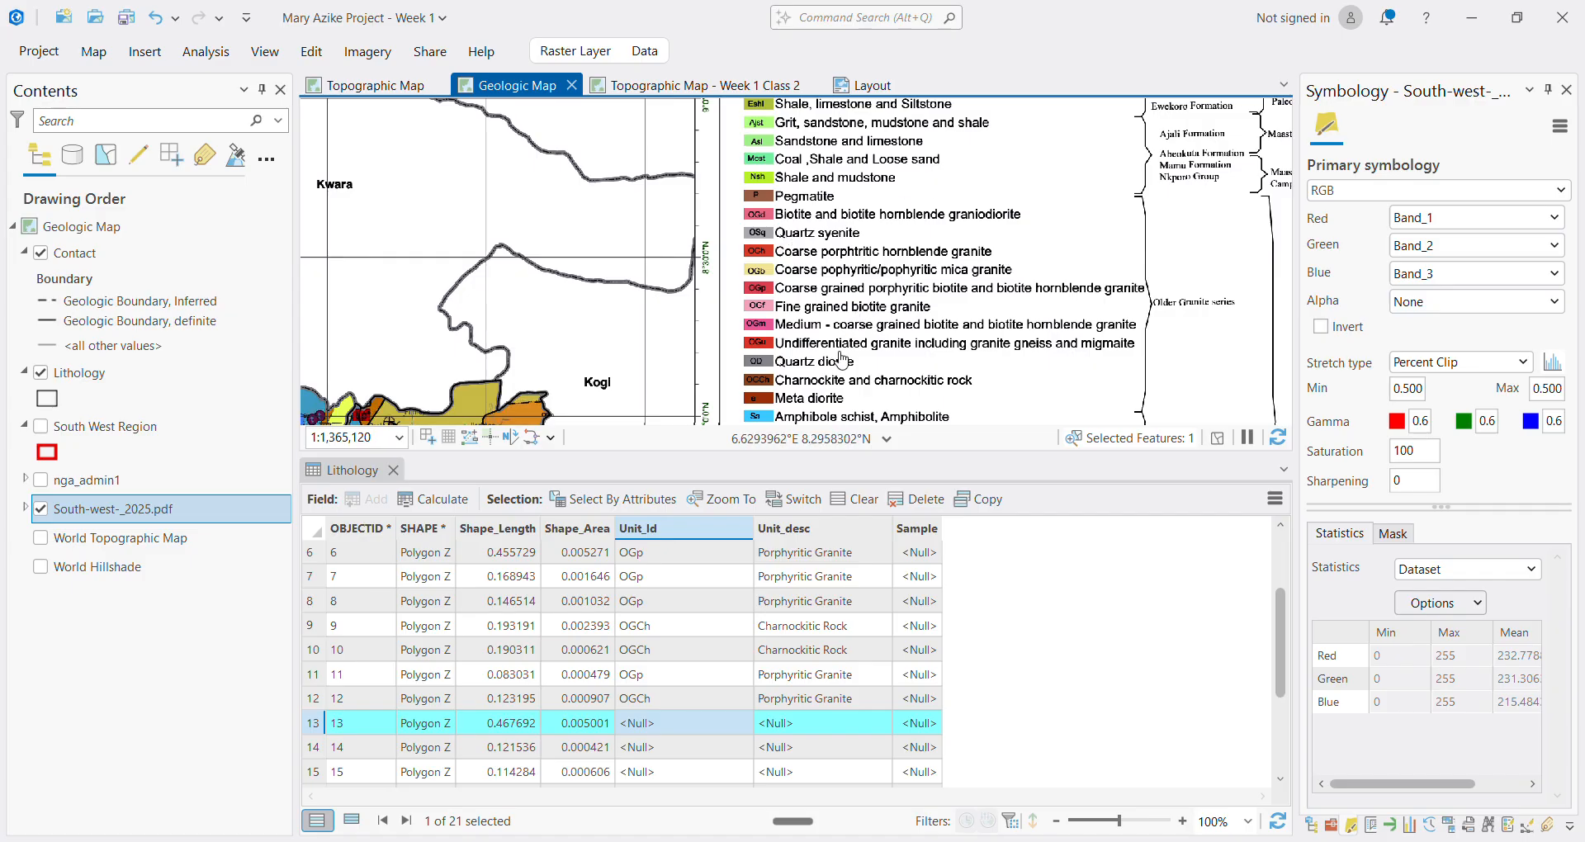
scroll(780, 382, up, 2)
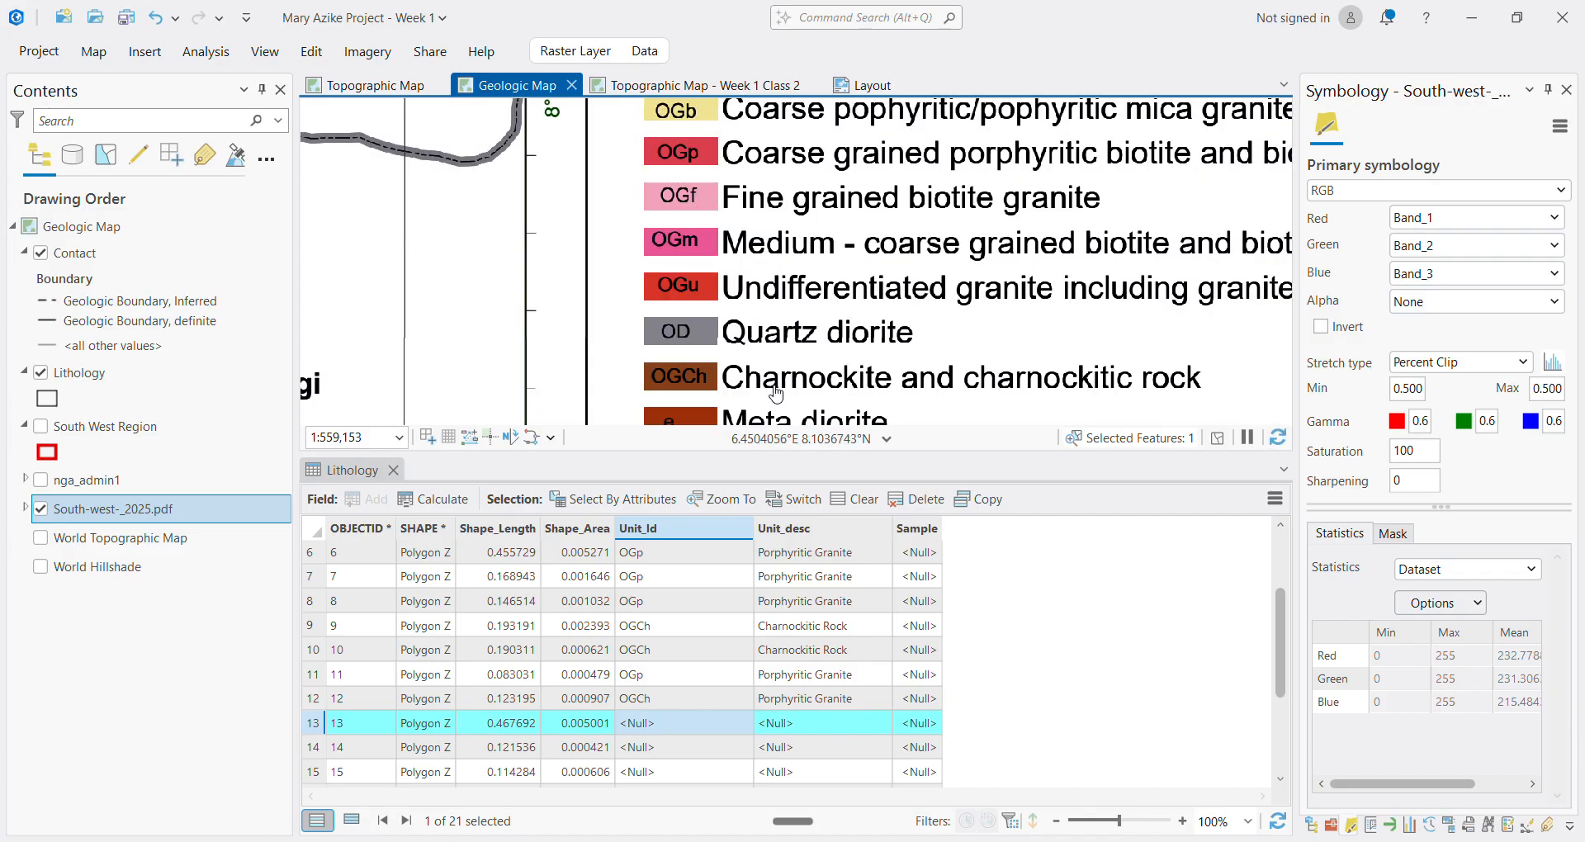
scroll(771, 368, down, 1)
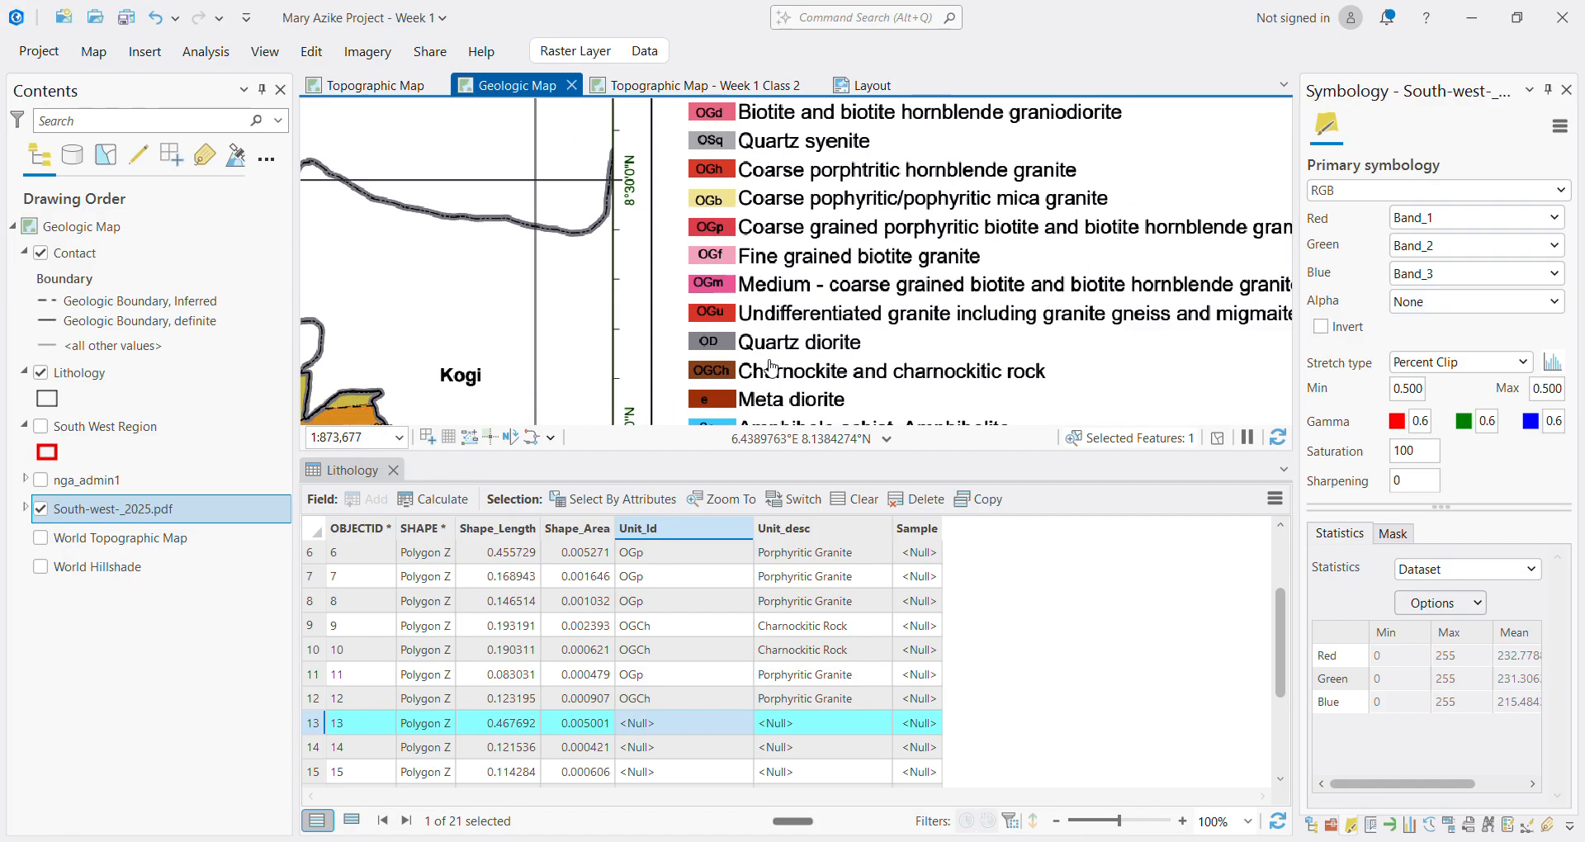
scroll(771, 368, down, 5)
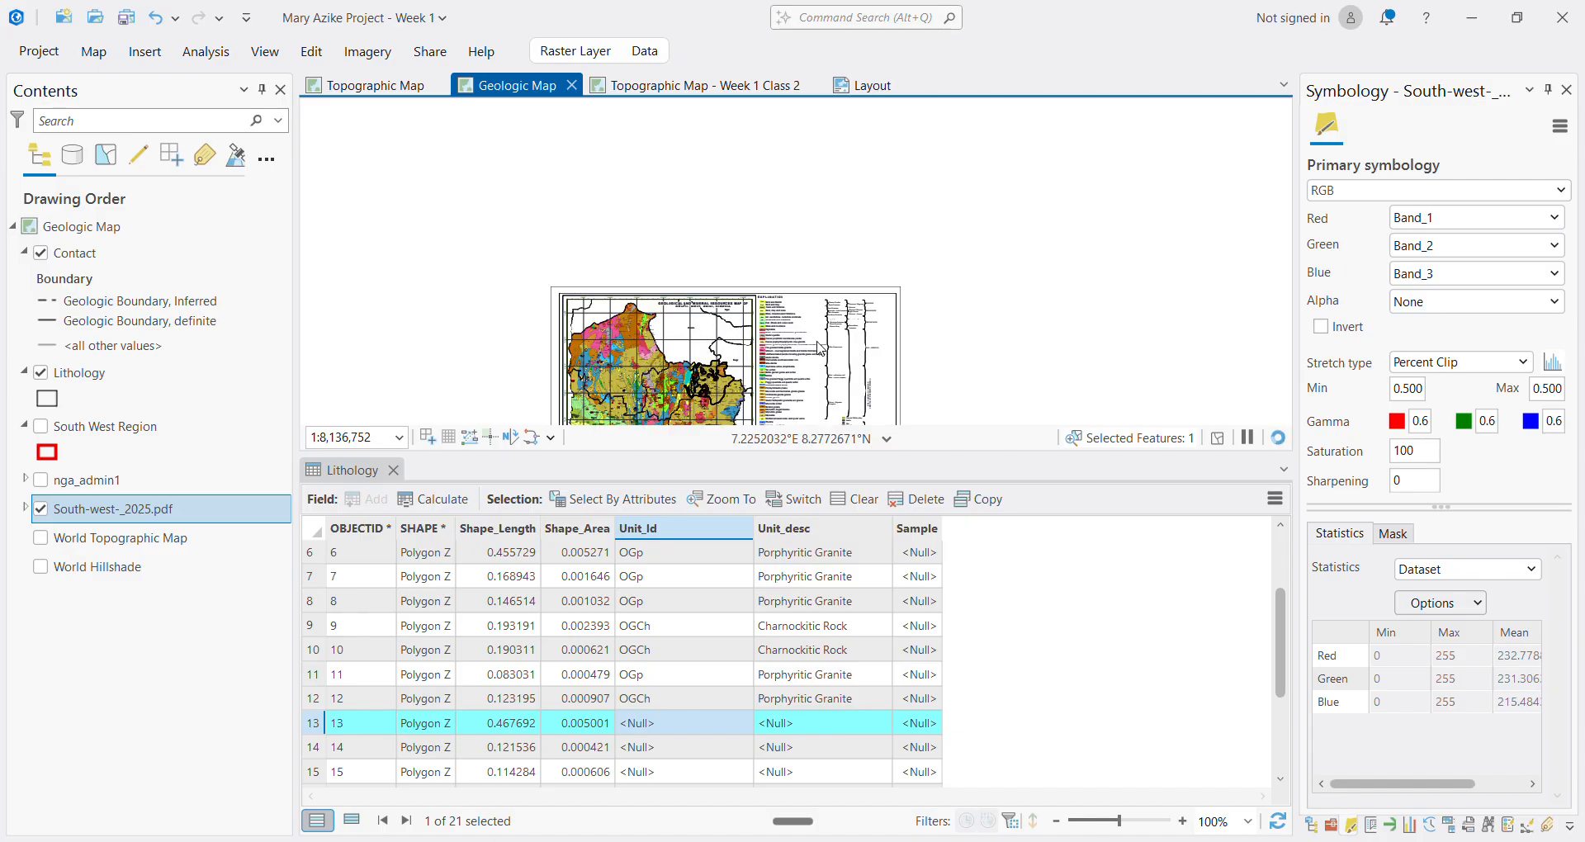
drag(814, 335, 817, 157)
scroll(768, 239, up, 4)
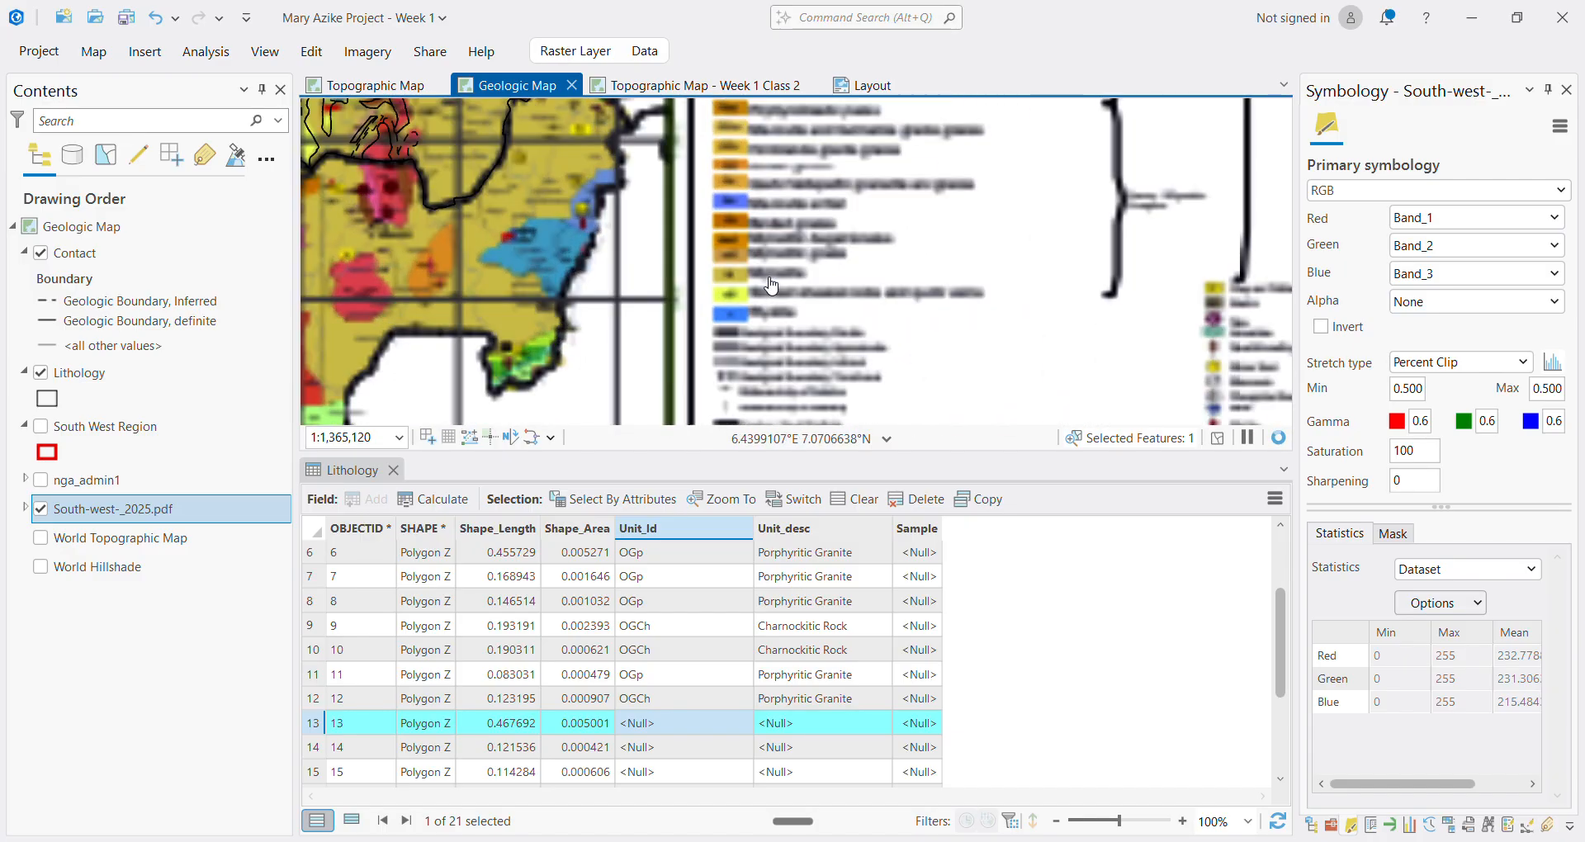
scroll(769, 239, up, 3)
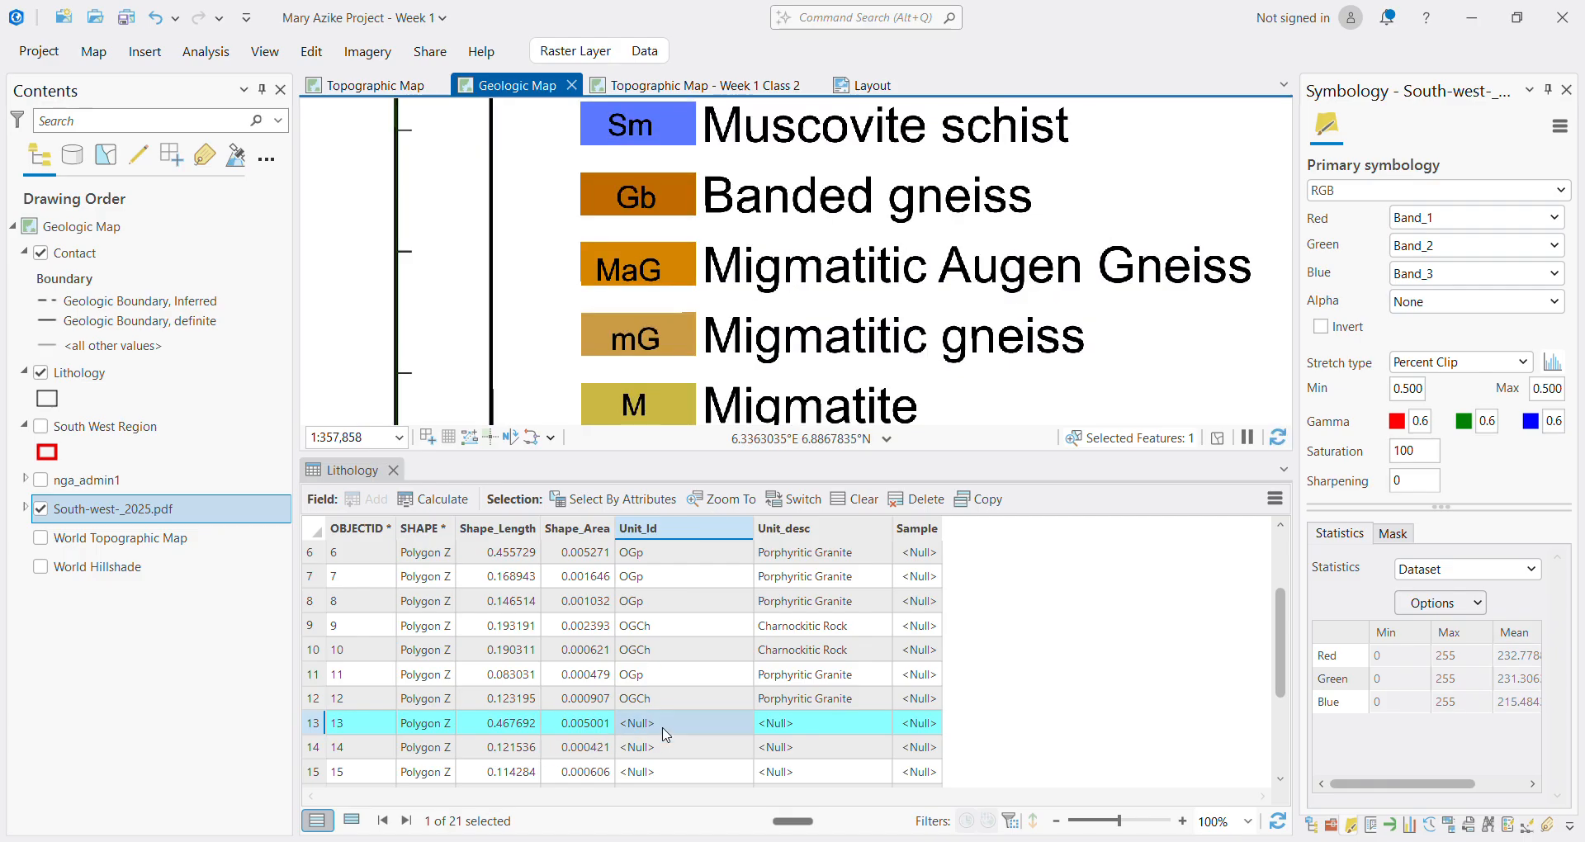
Fill in record 13 with Unit_desc Banded Gneiss and Unit_Id Gb
click(788, 731)
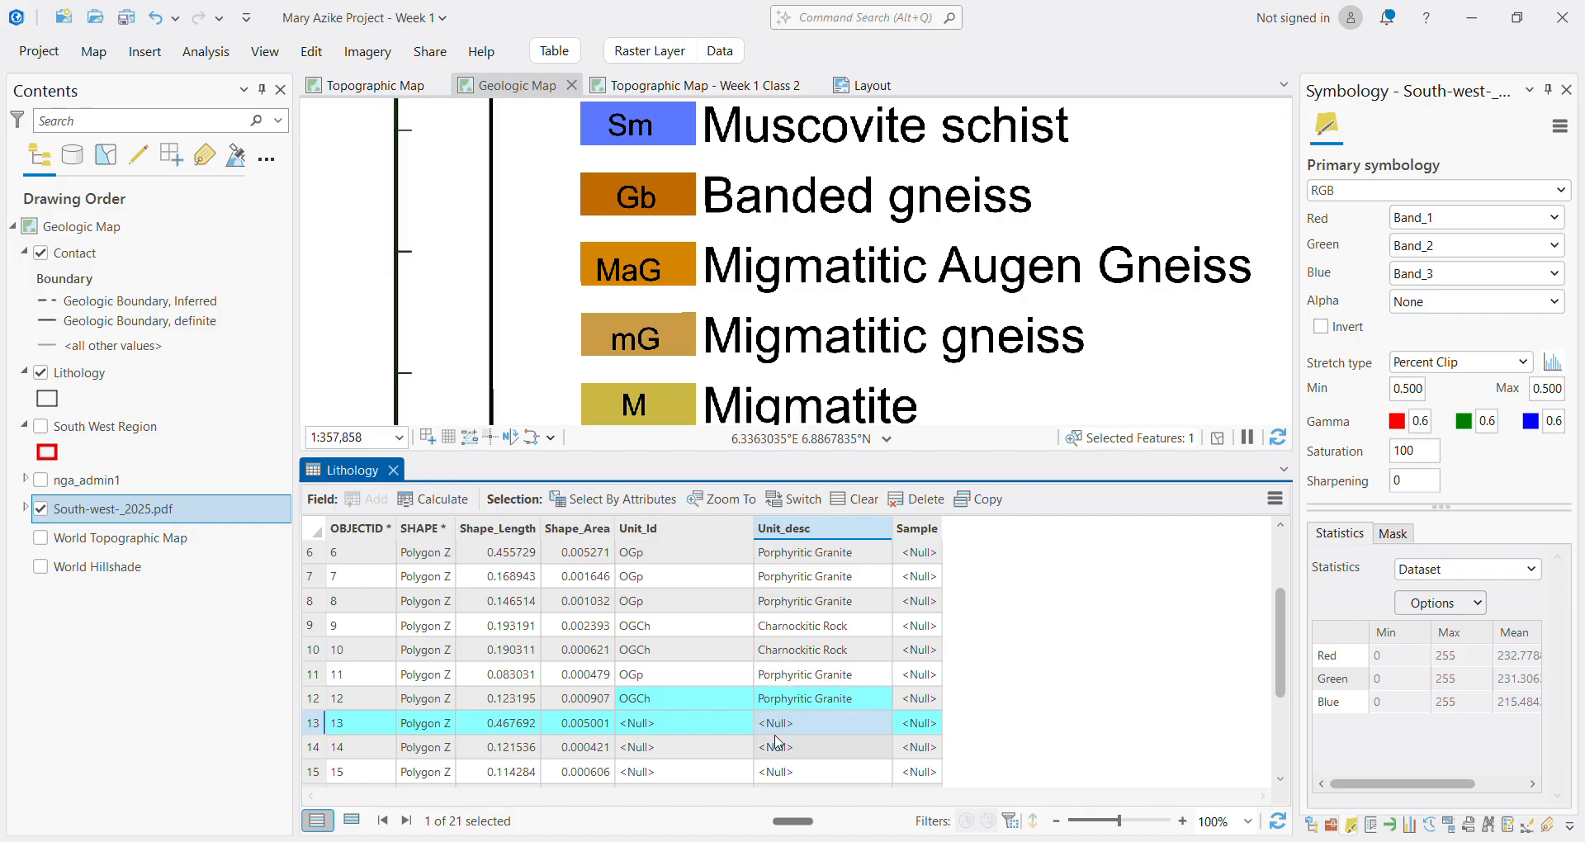
click(777, 730)
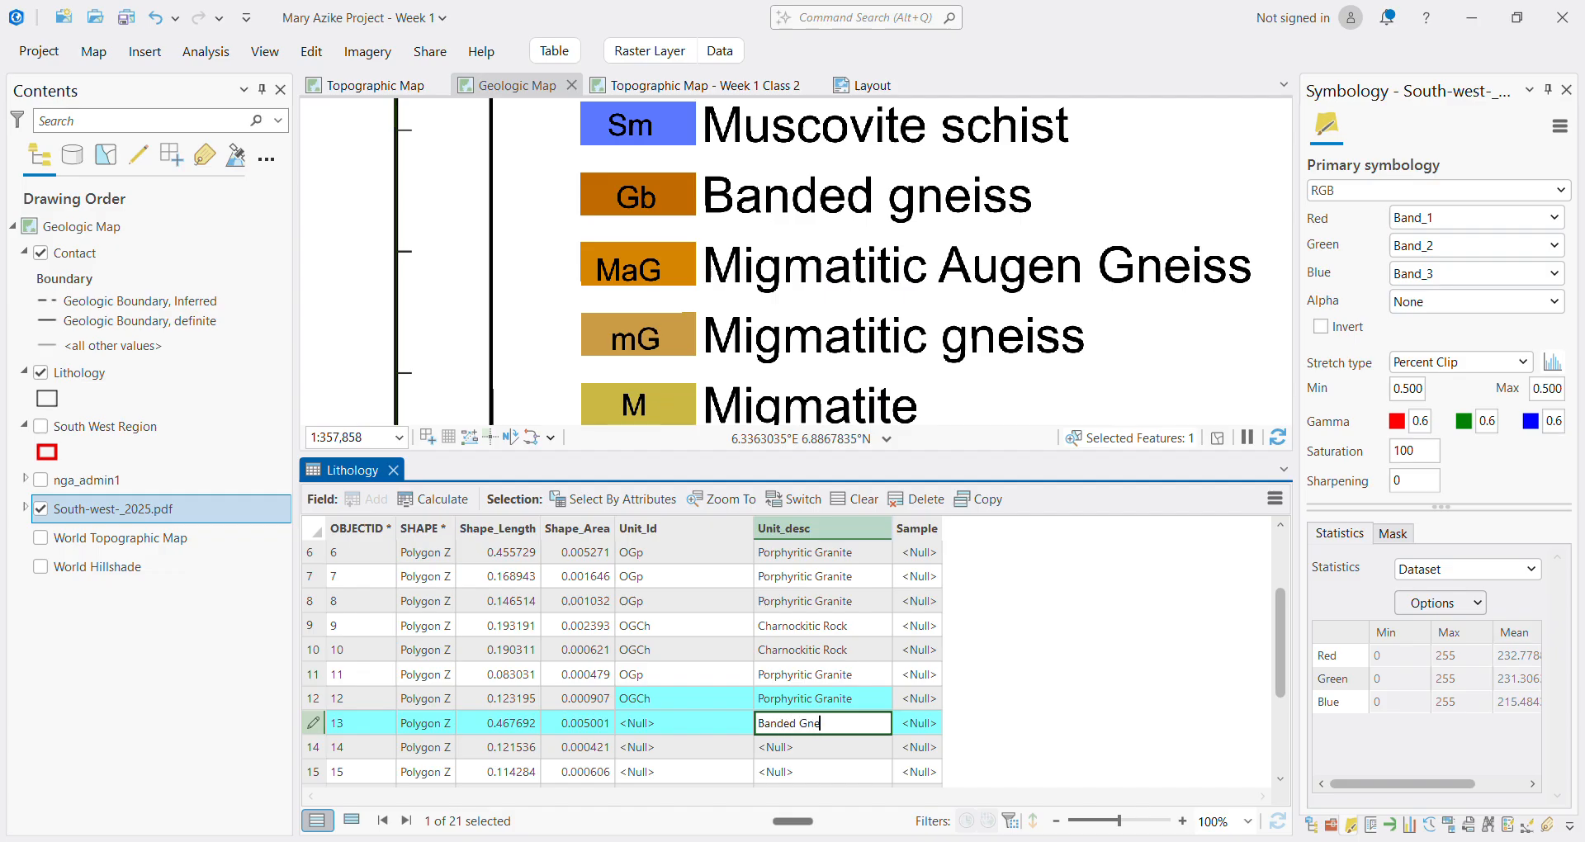
click(696, 723)
key(ctrl+b)
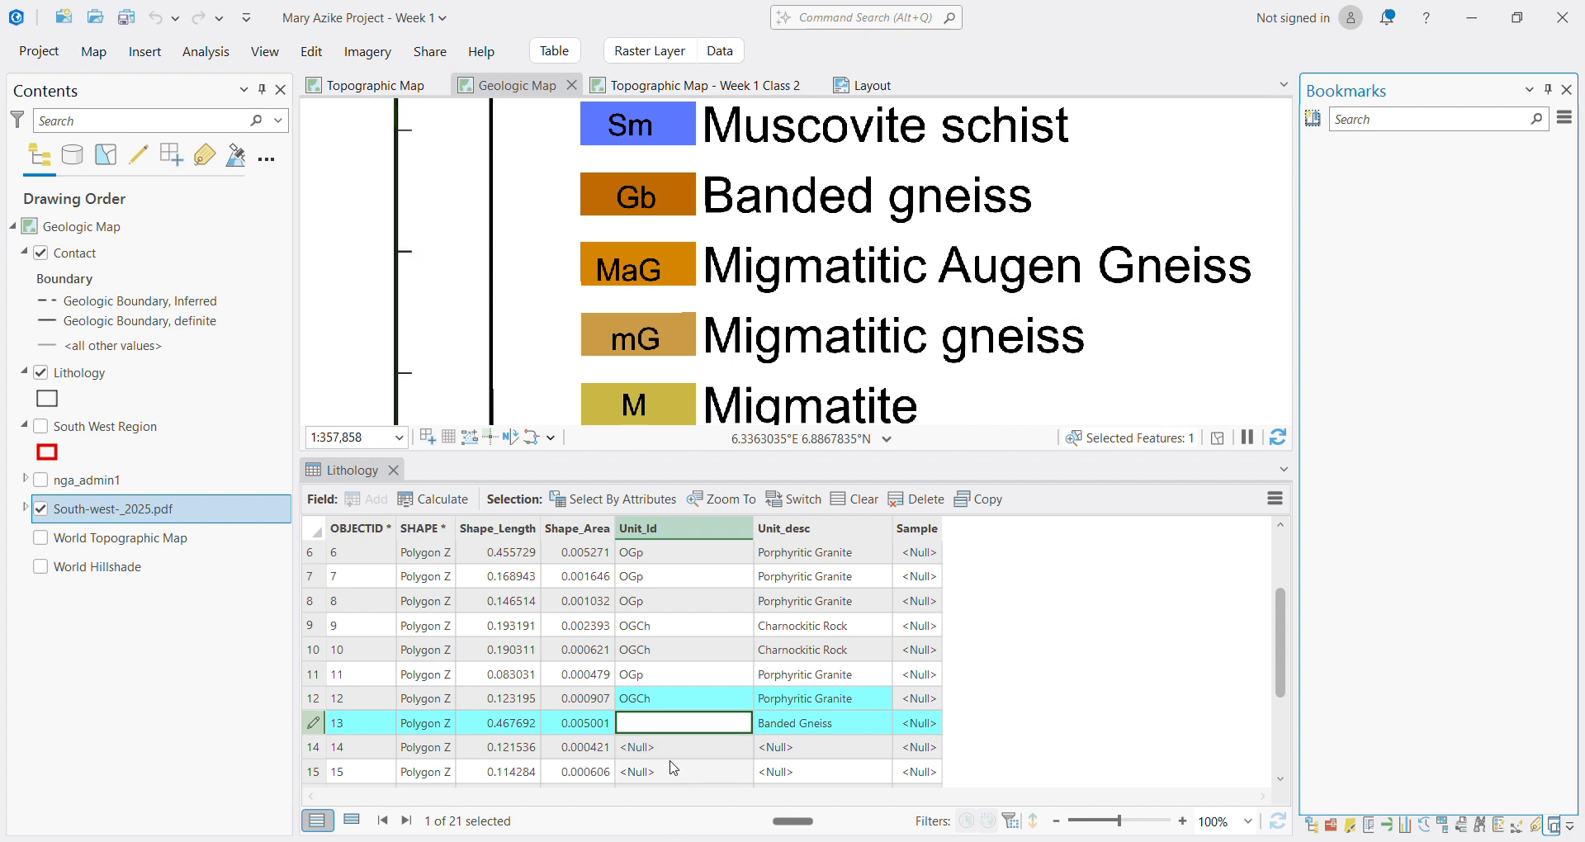
click(667, 727)
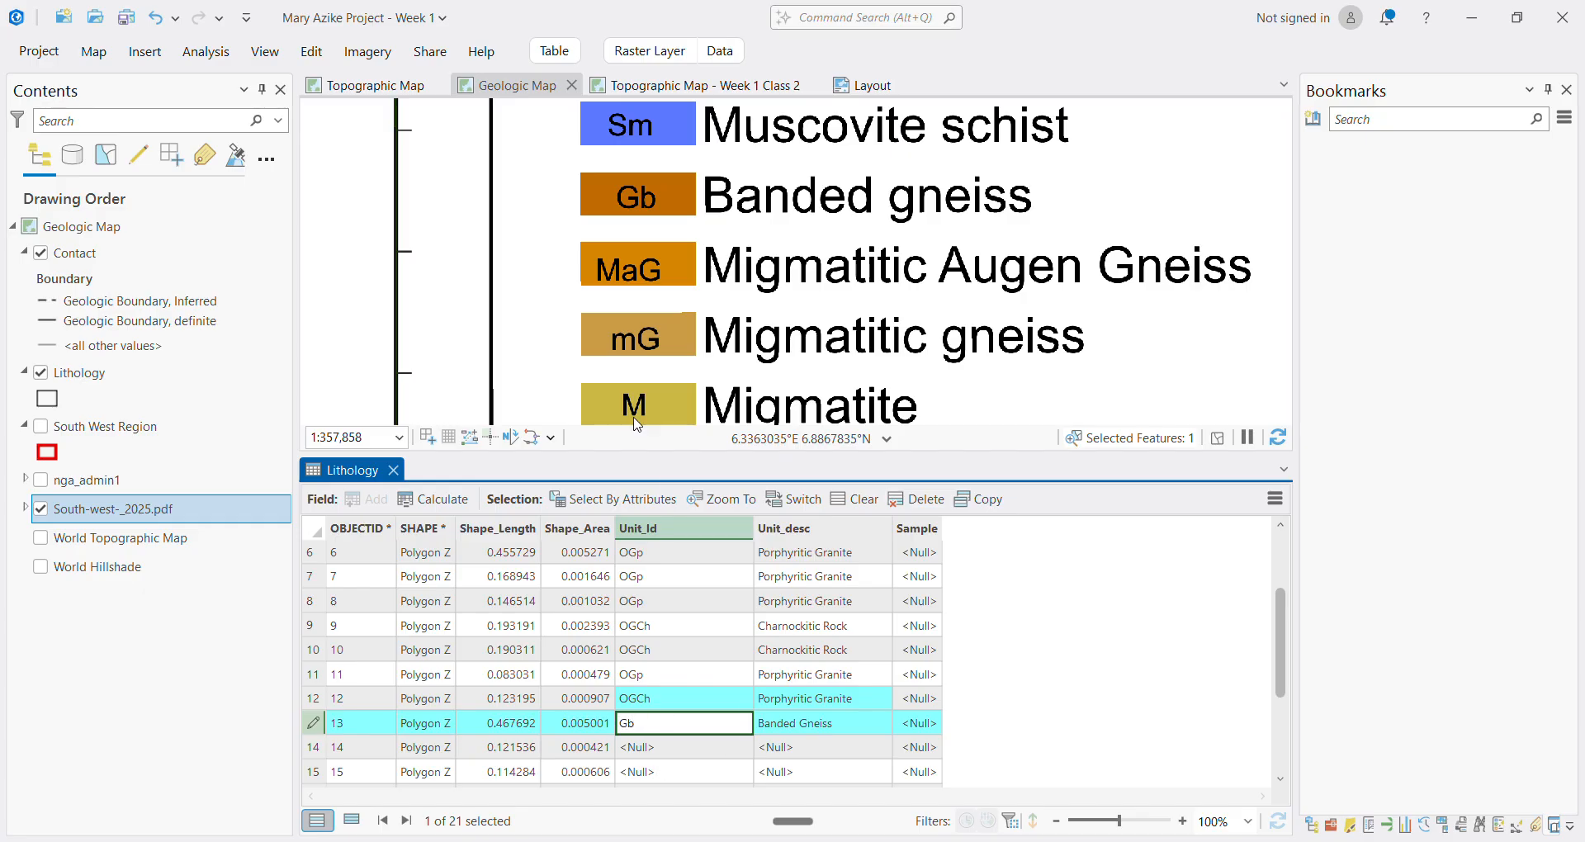
scroll(658, 286, down, 6)
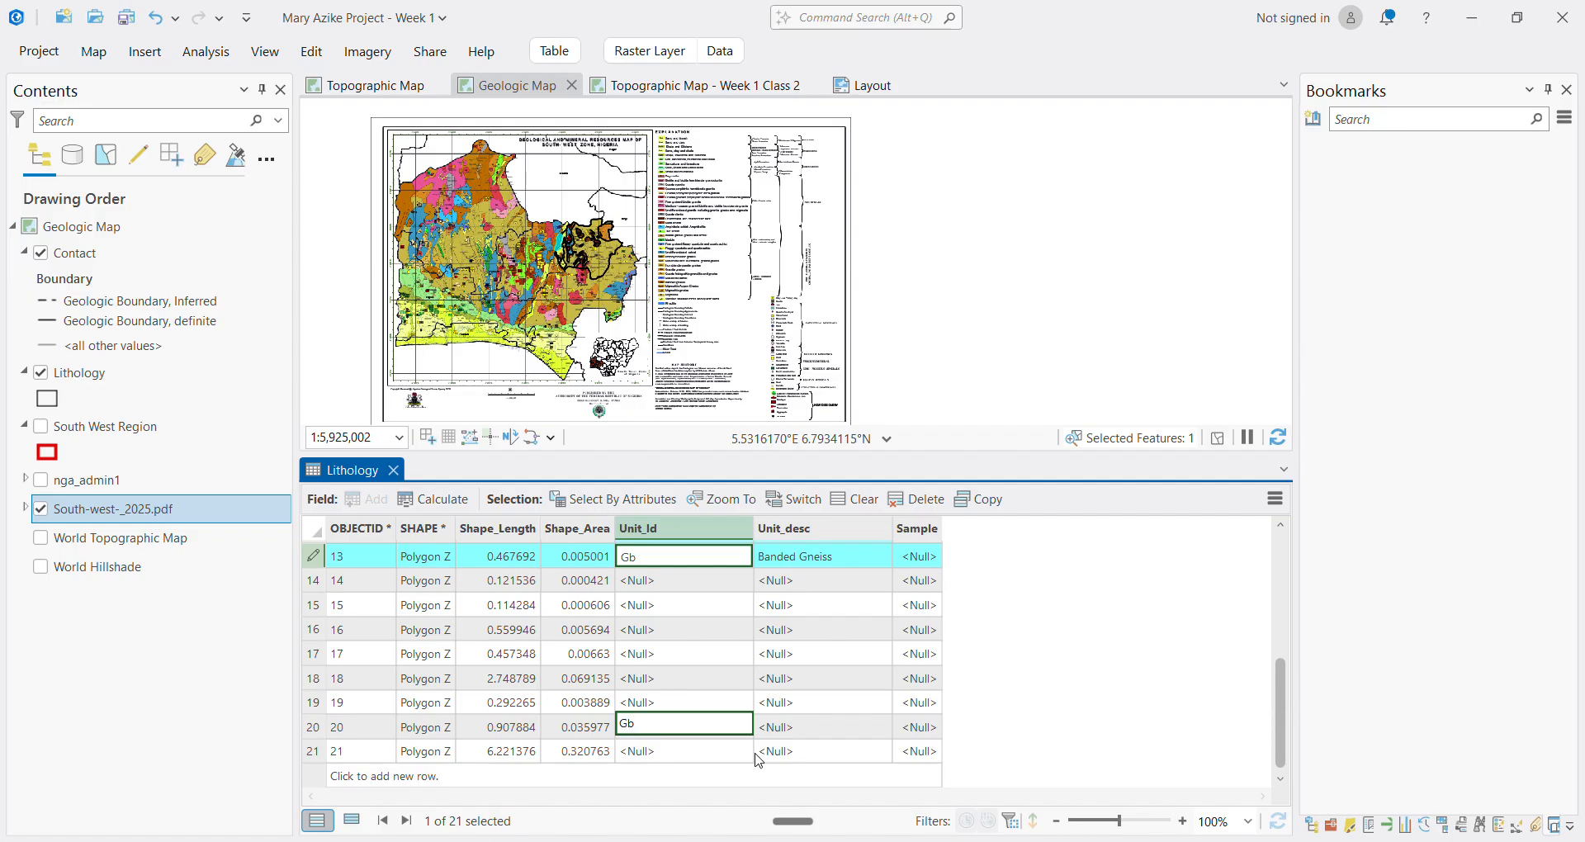
key(Escape)
Select record 21 and examine its large polygon on the scanned map around Ikole, Ido and Ifaki
click(314, 751)
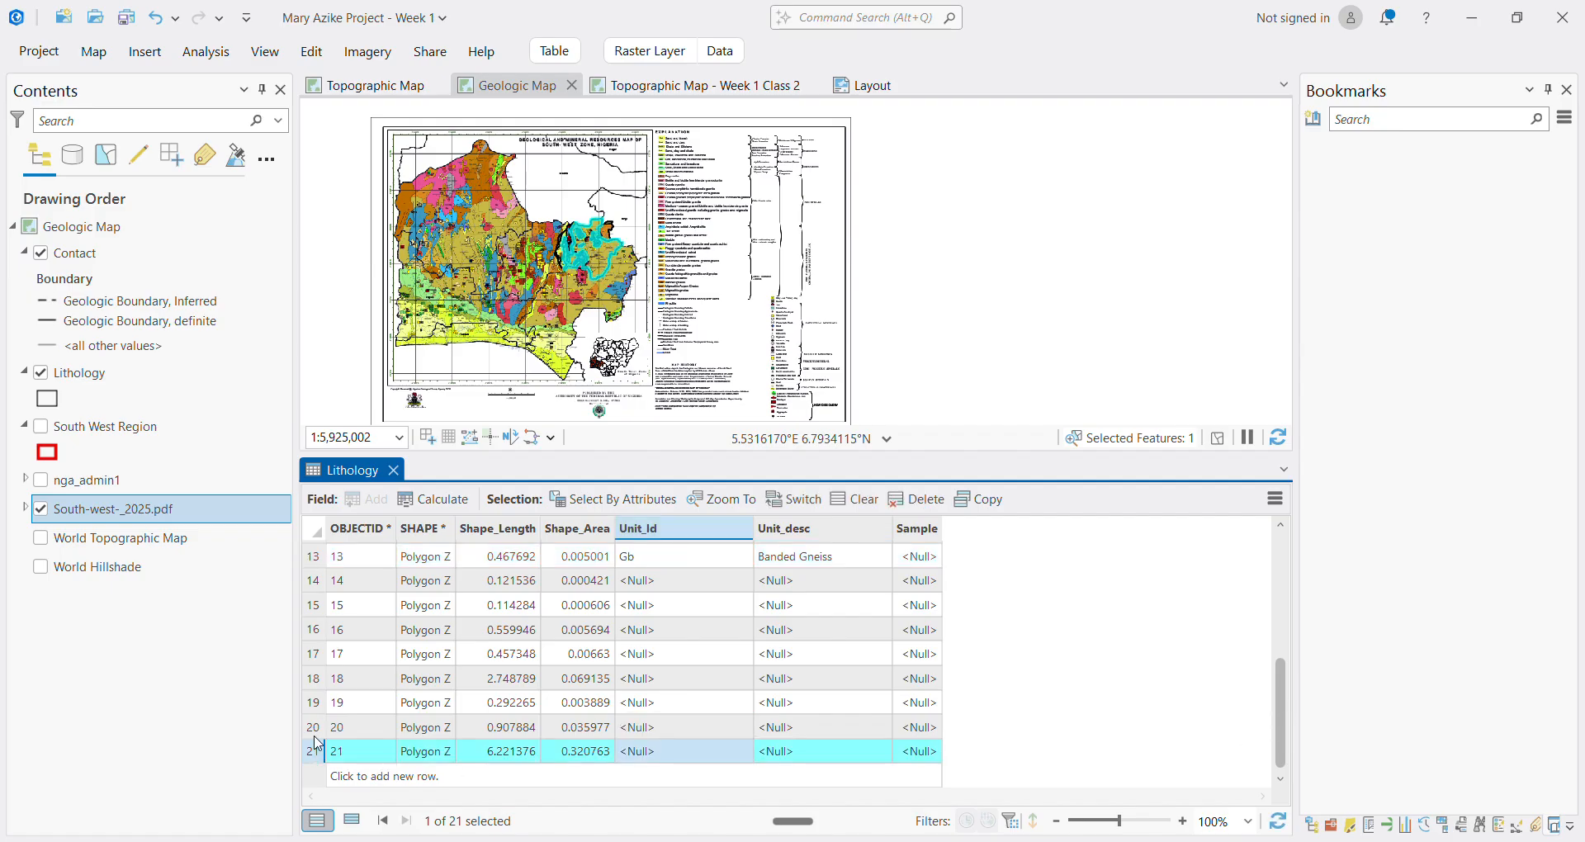
scroll(578, 248, up, 3)
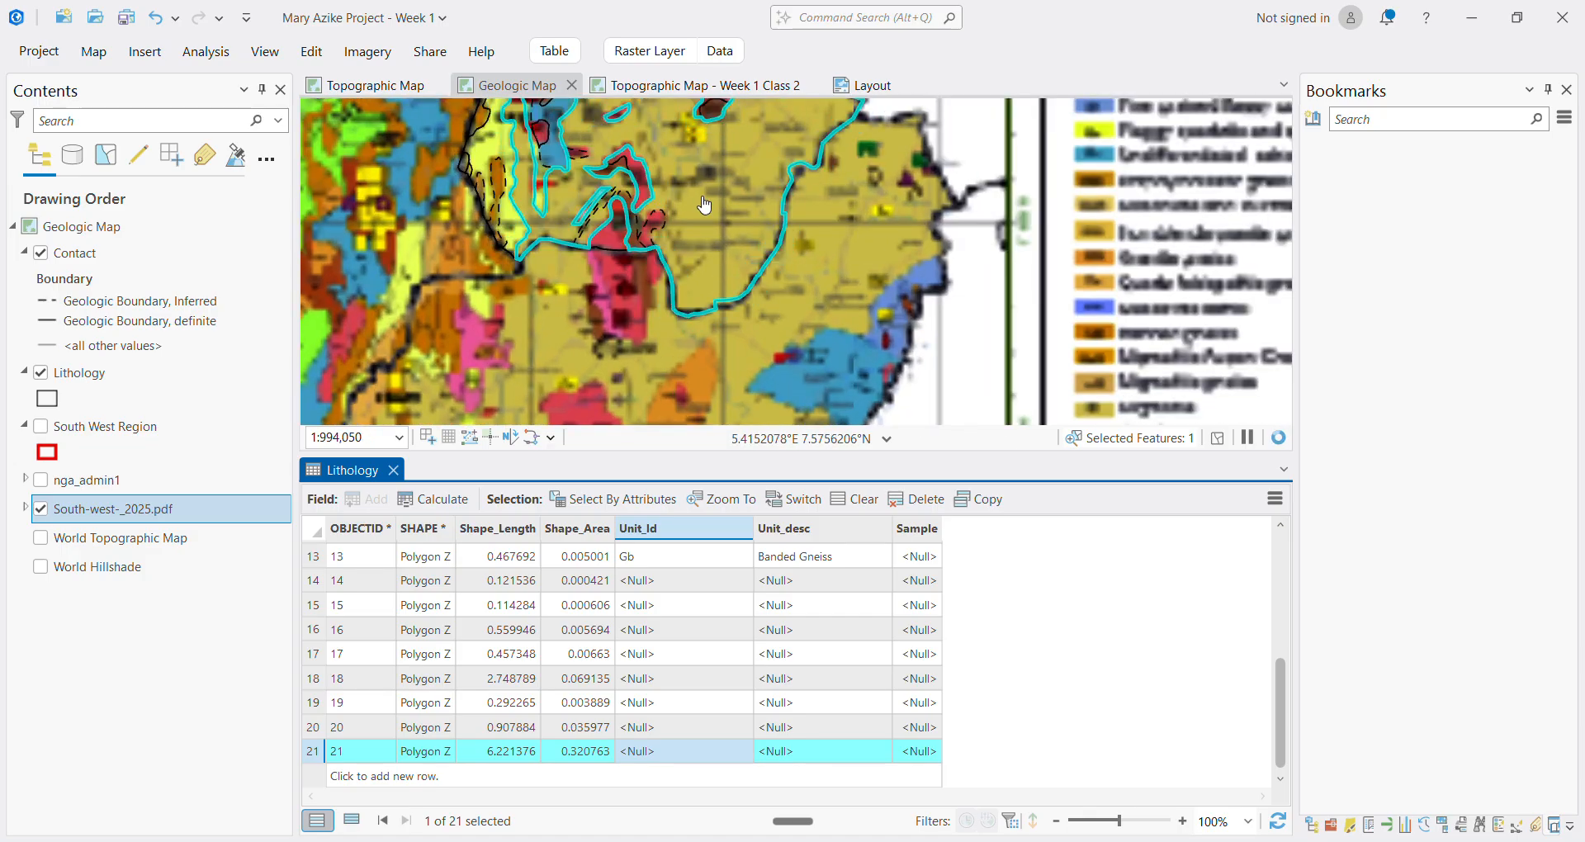
scroll(707, 167, up, 2)
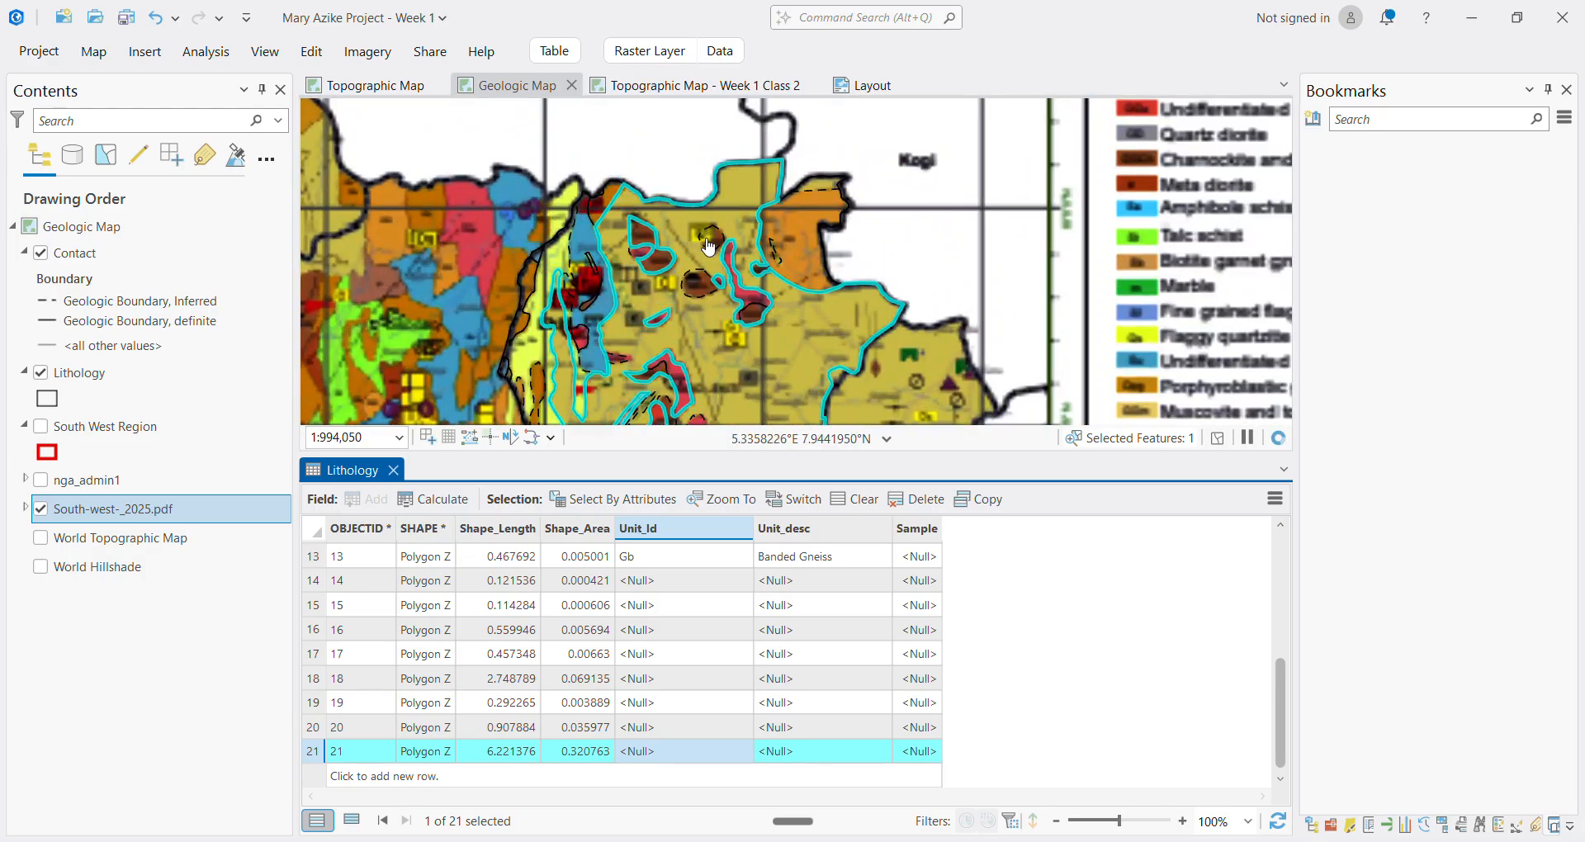
scroll(715, 263, up, 1)
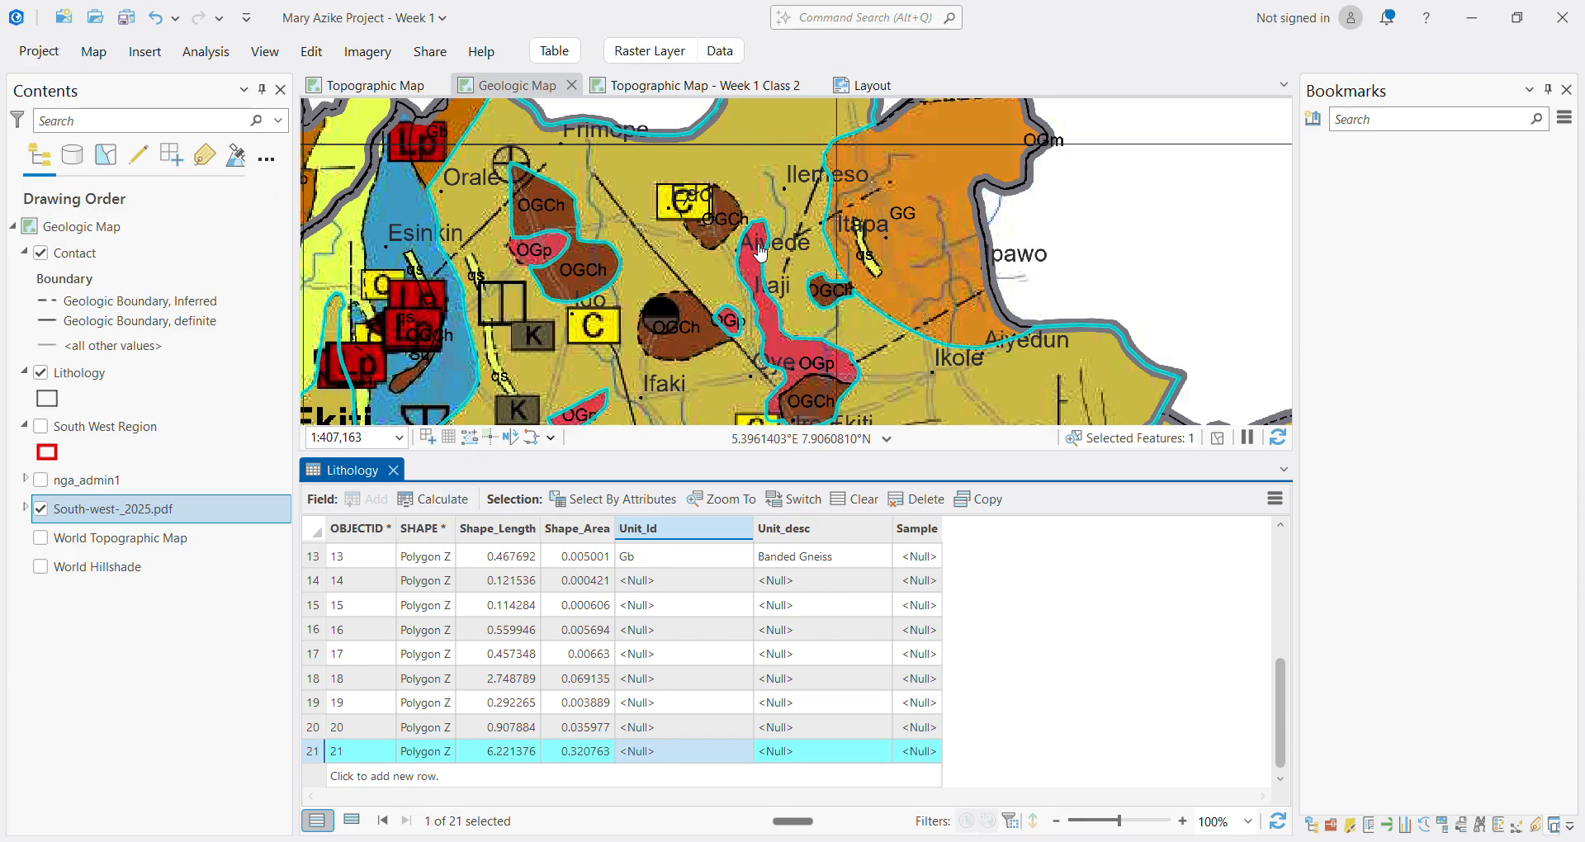
scroll(772, 258, down, 3)
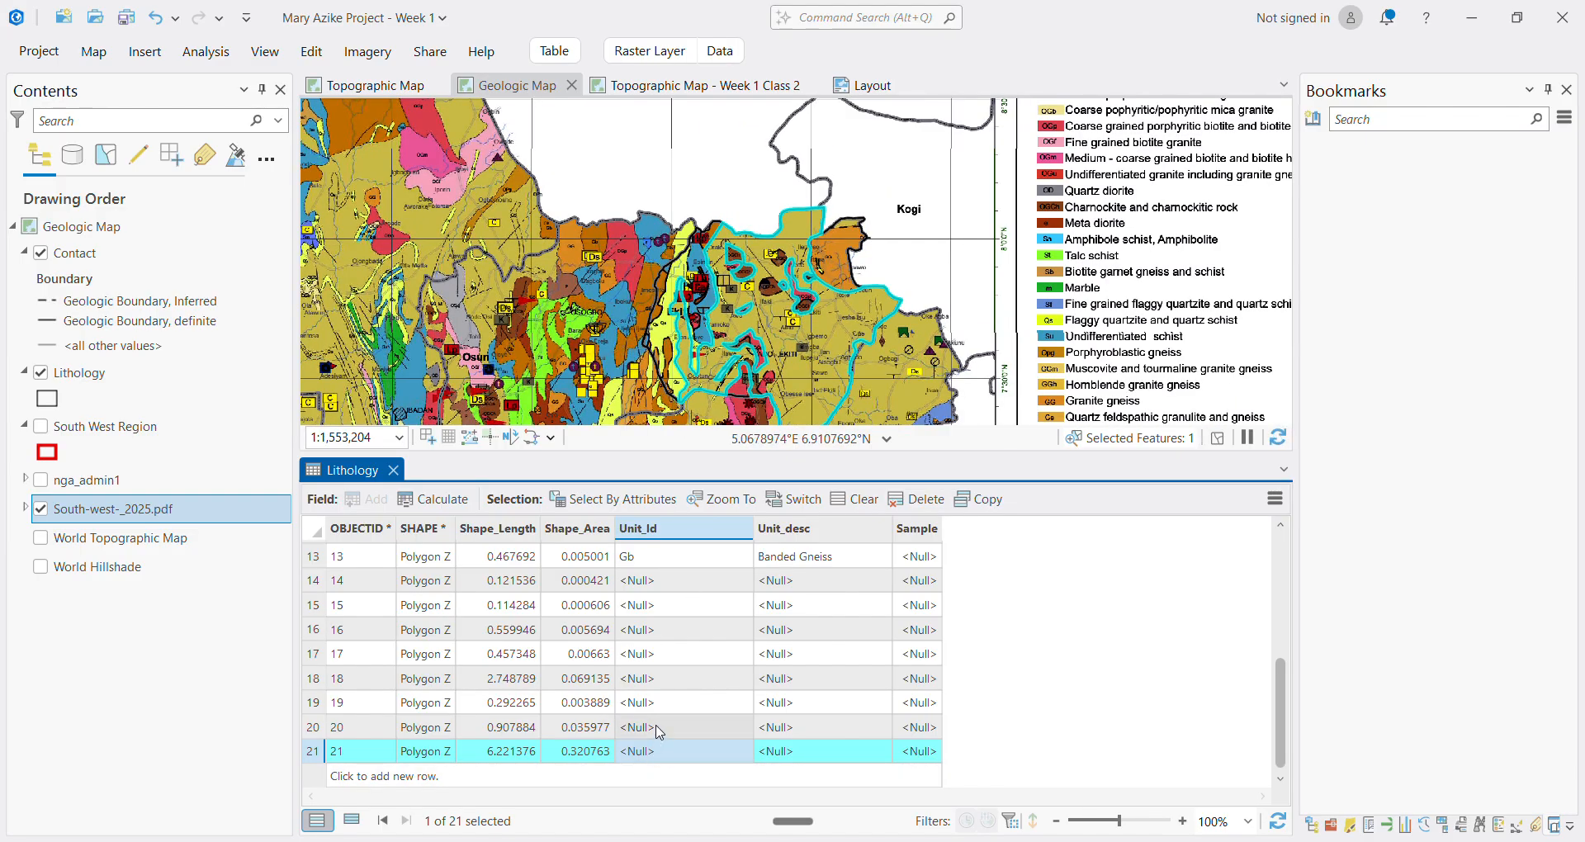
Select record 14 and locate its narrow polygon near Esinkin on the scanned map to read its rock unit label
scroll(658, 732, up, 6)
scroll(659, 732, down, 3)
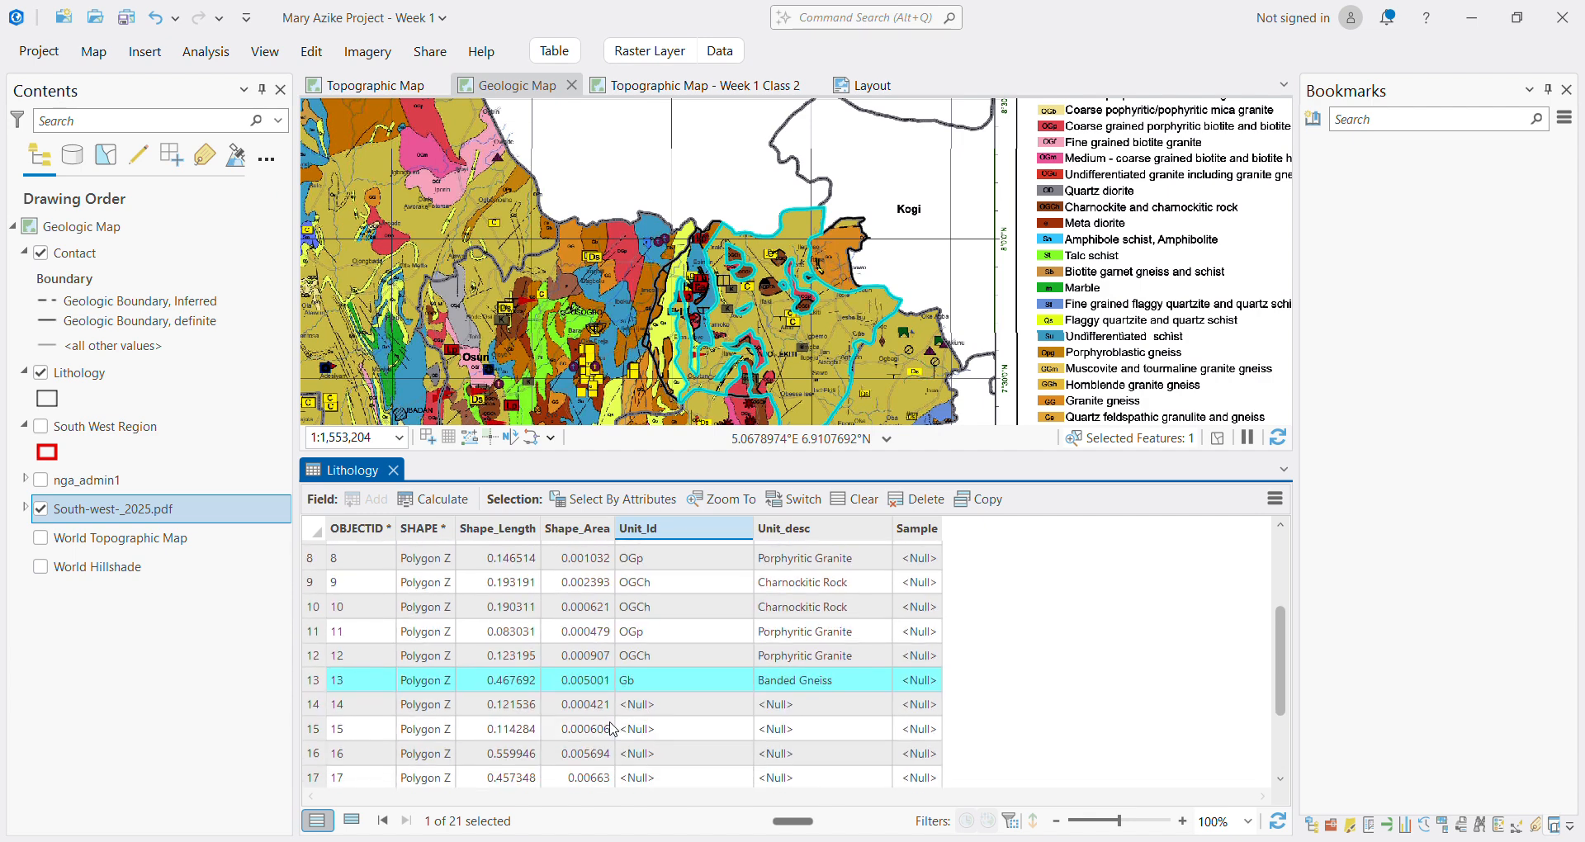
click(319, 710)
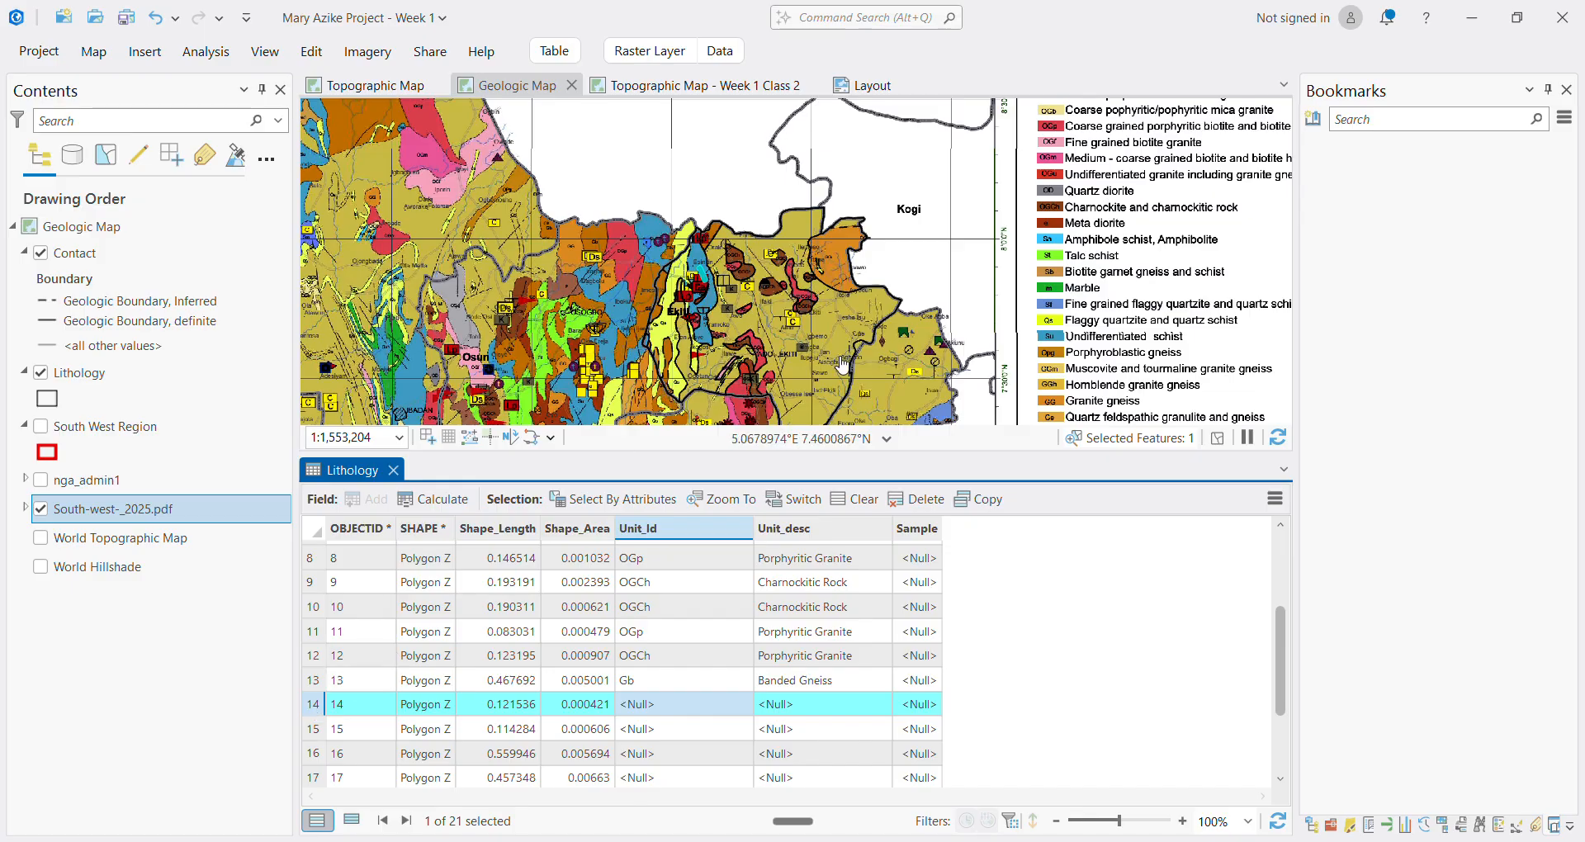
scroll(840, 365, down, 4)
scroll(776, 313, up, 8)
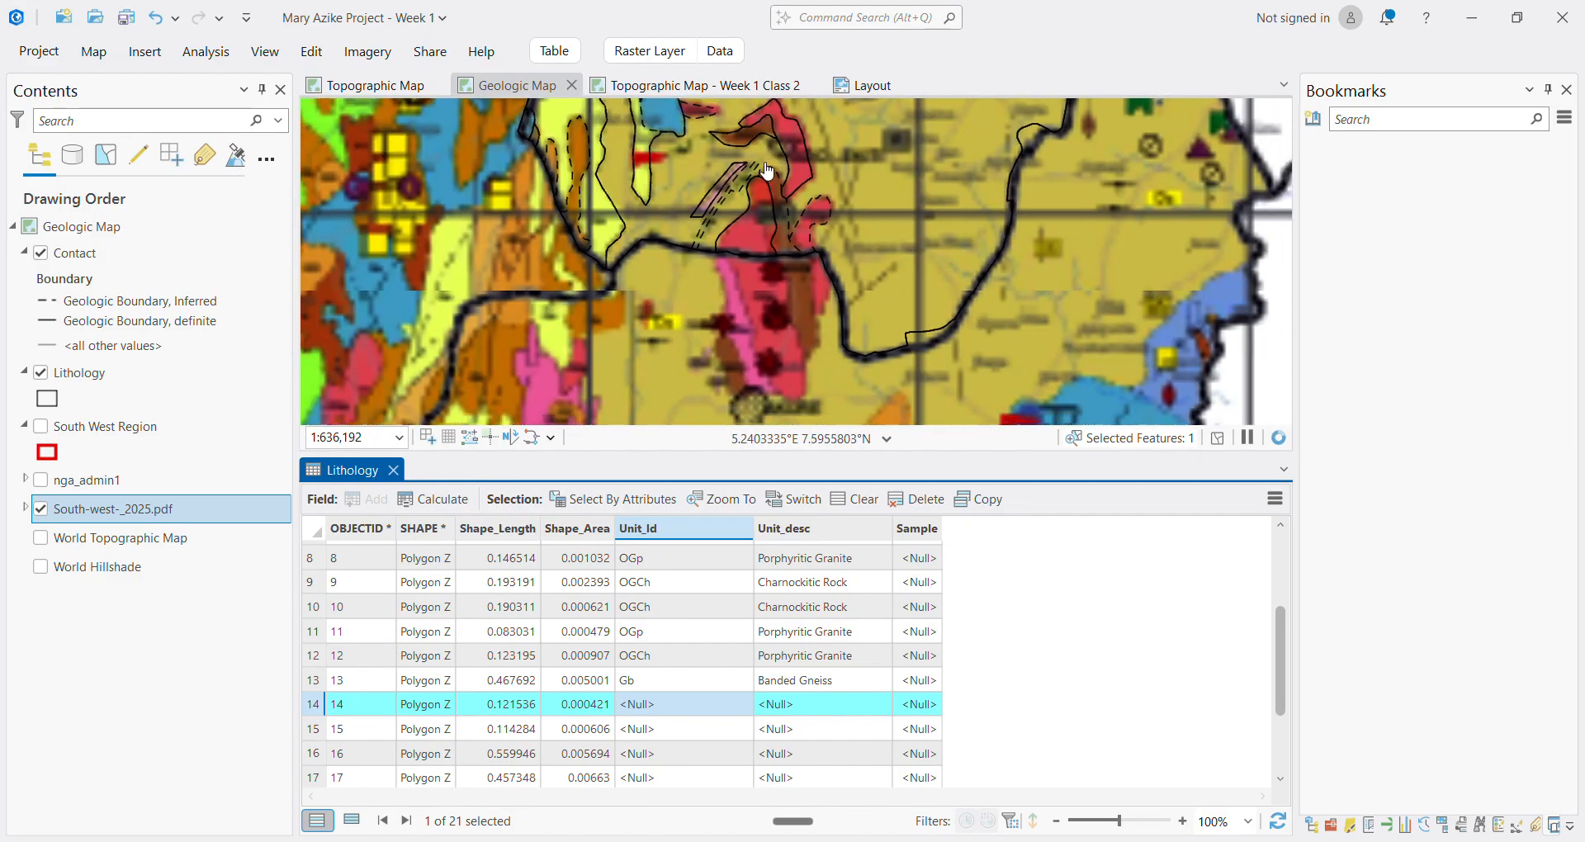
scroll(755, 124, down, 3)
scroll(754, 116, down, 2)
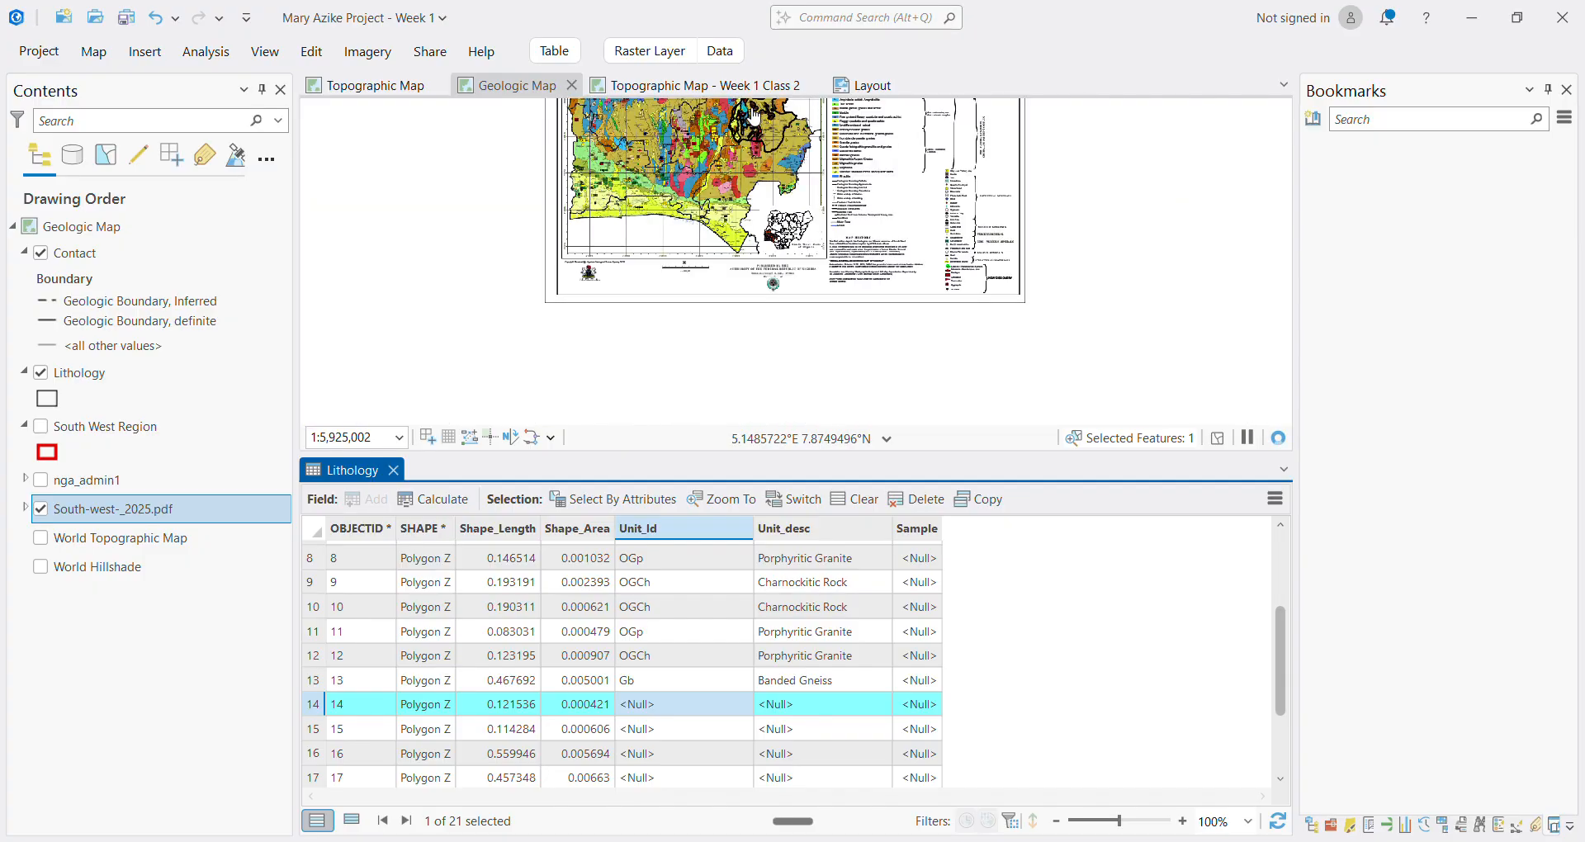
drag(761, 136, 763, 223)
scroll(744, 193, up, 2)
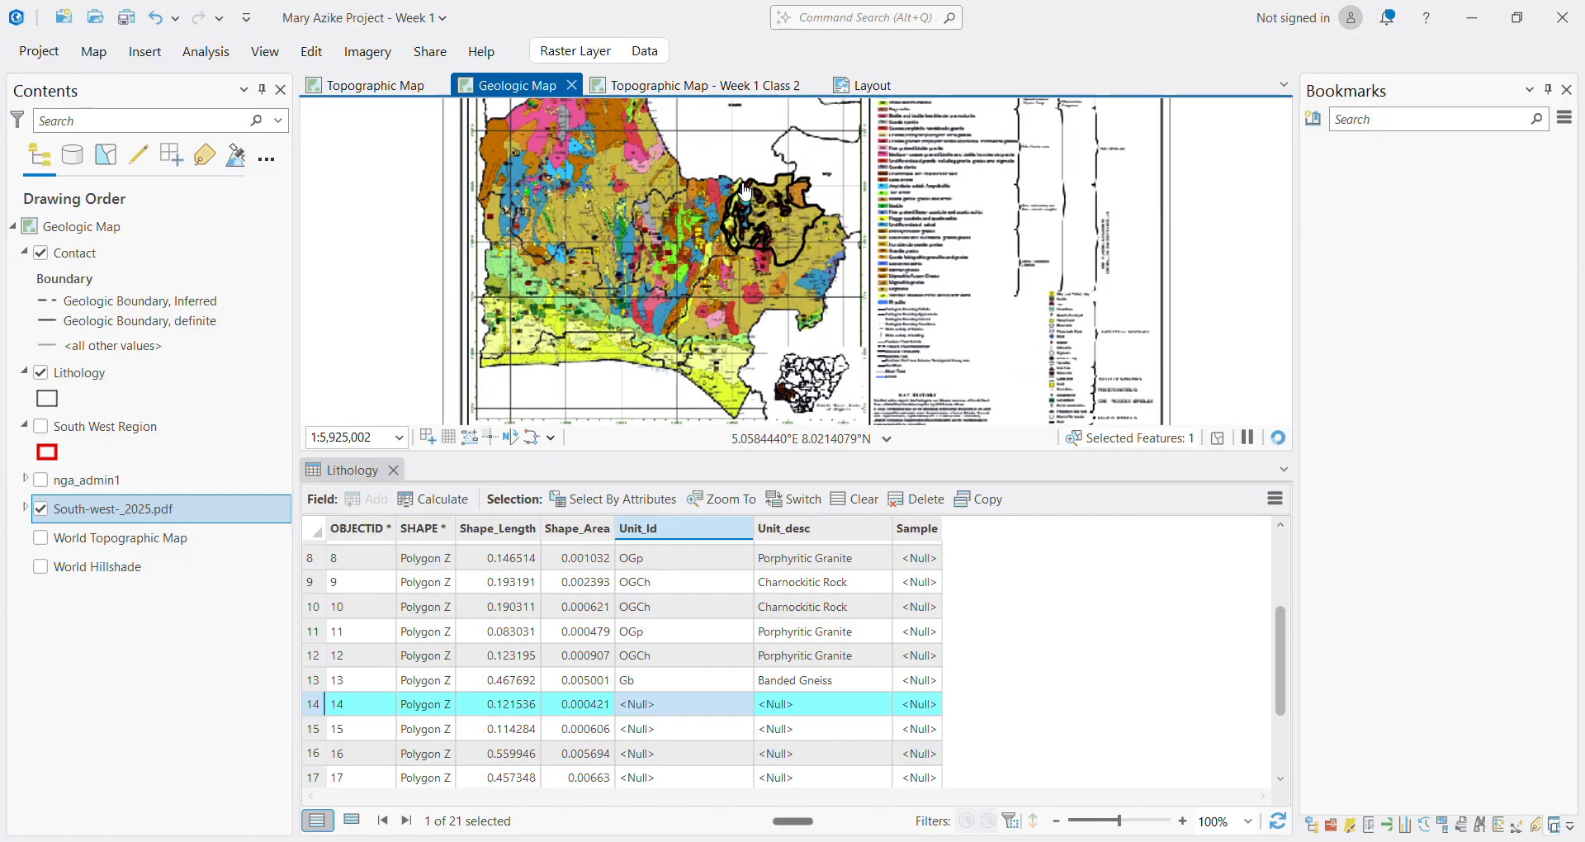
scroll(745, 192, up, 6)
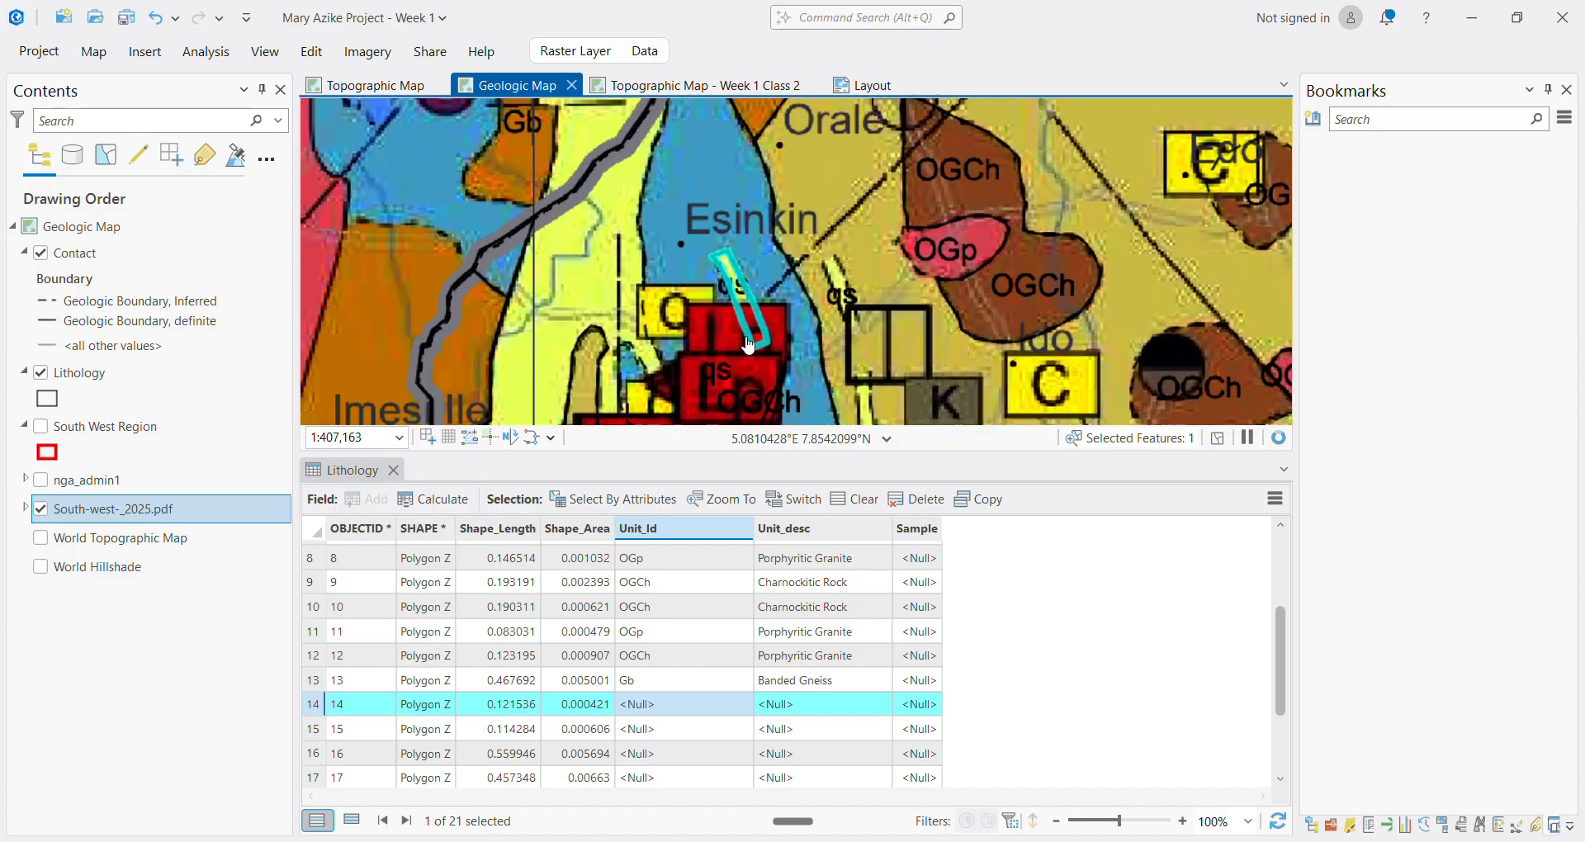
scroll(748, 345, up, 2)
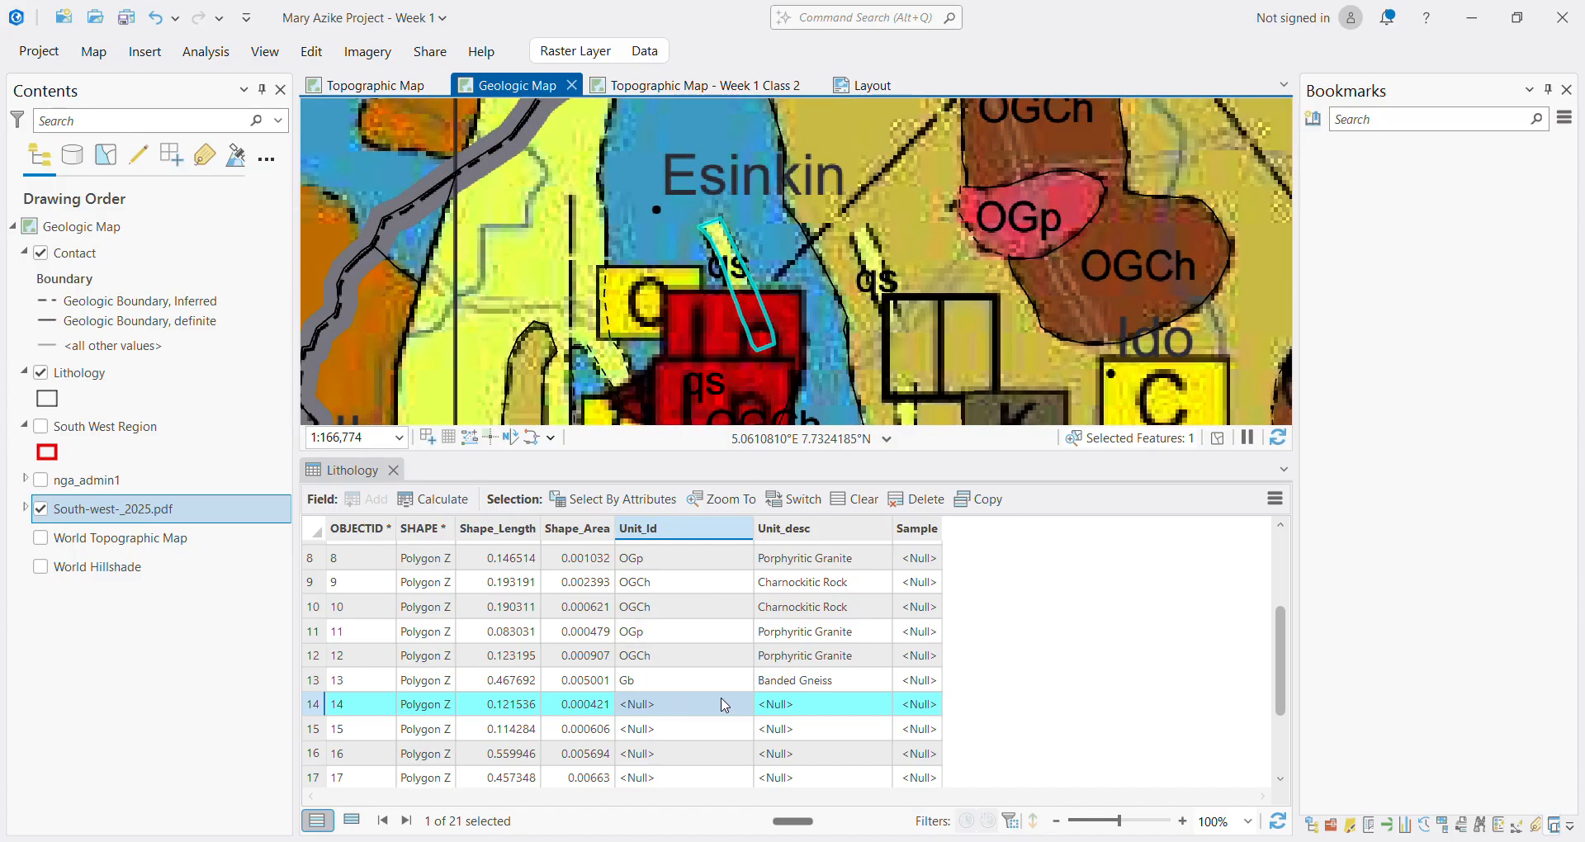
Fill in record 14 with Unit_Id qS and Unit_desc Quartzite
click(698, 713)
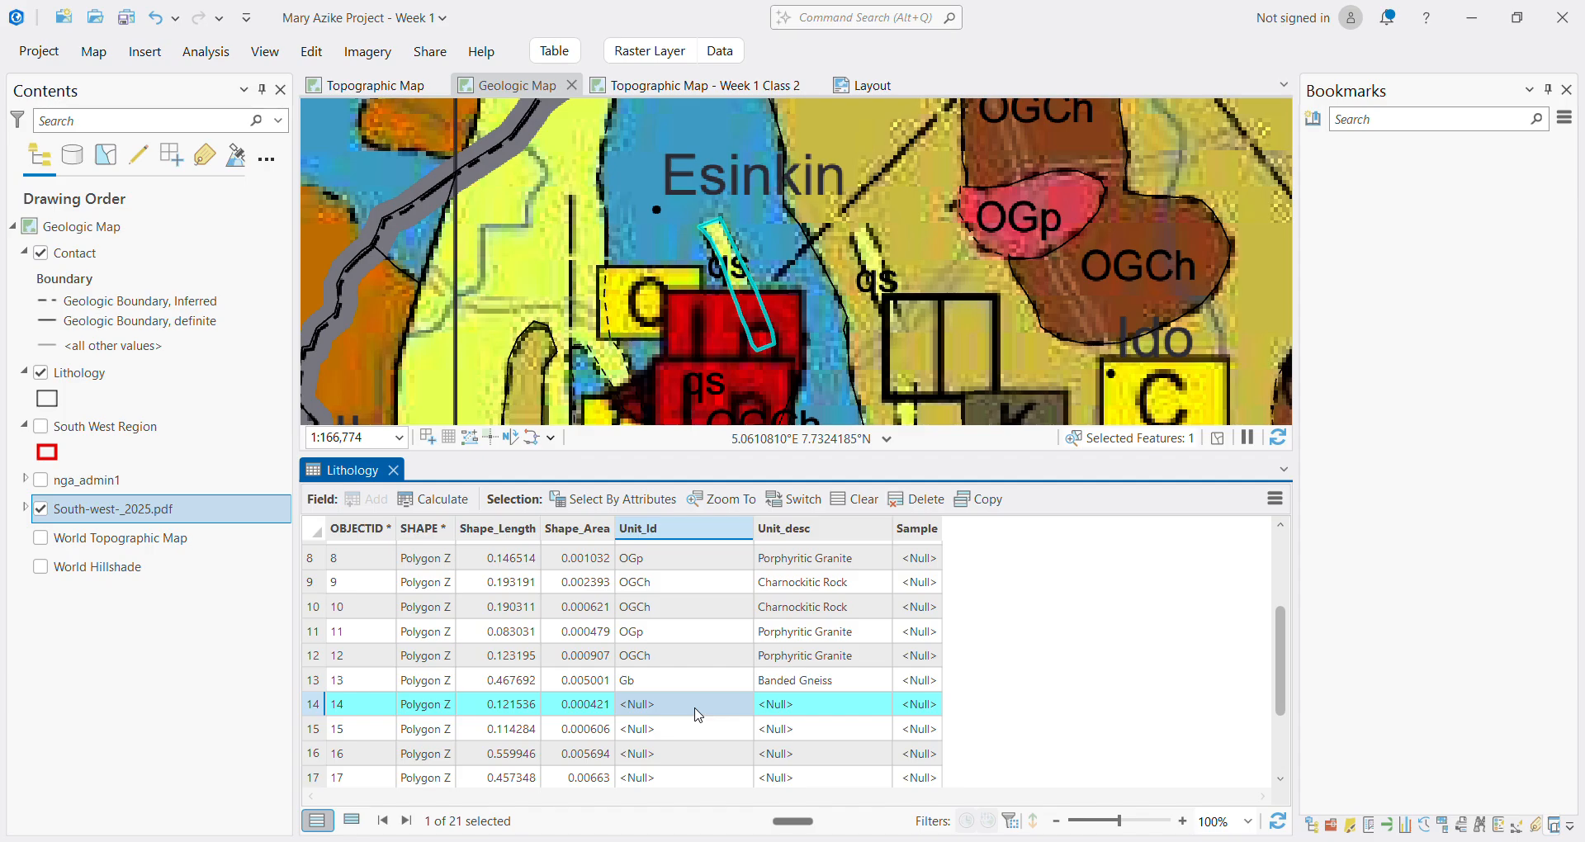
text(q)
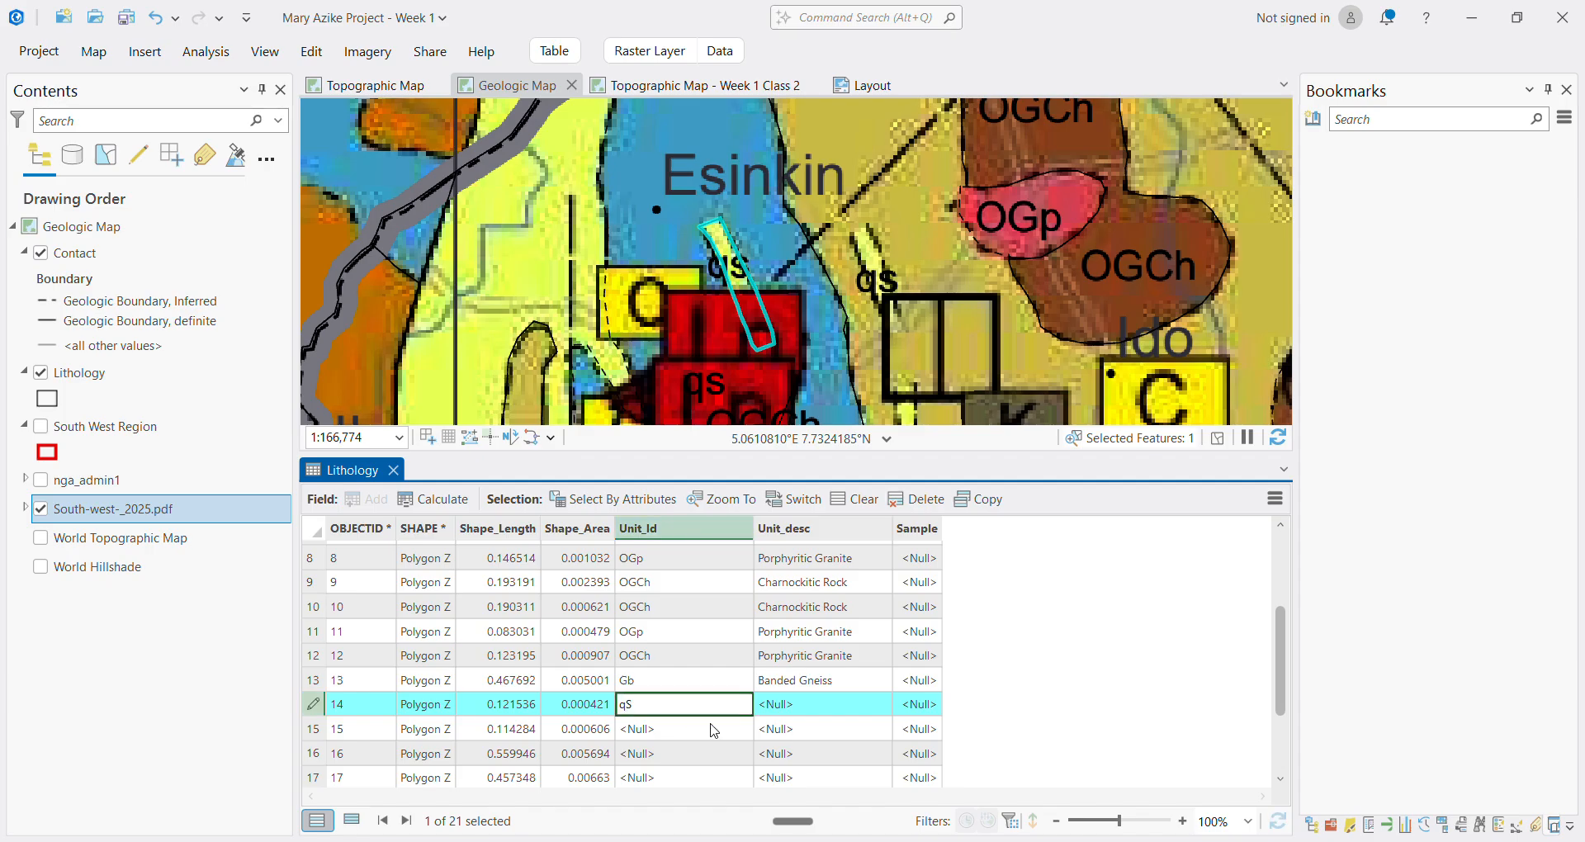
text(S)
key(Tab)
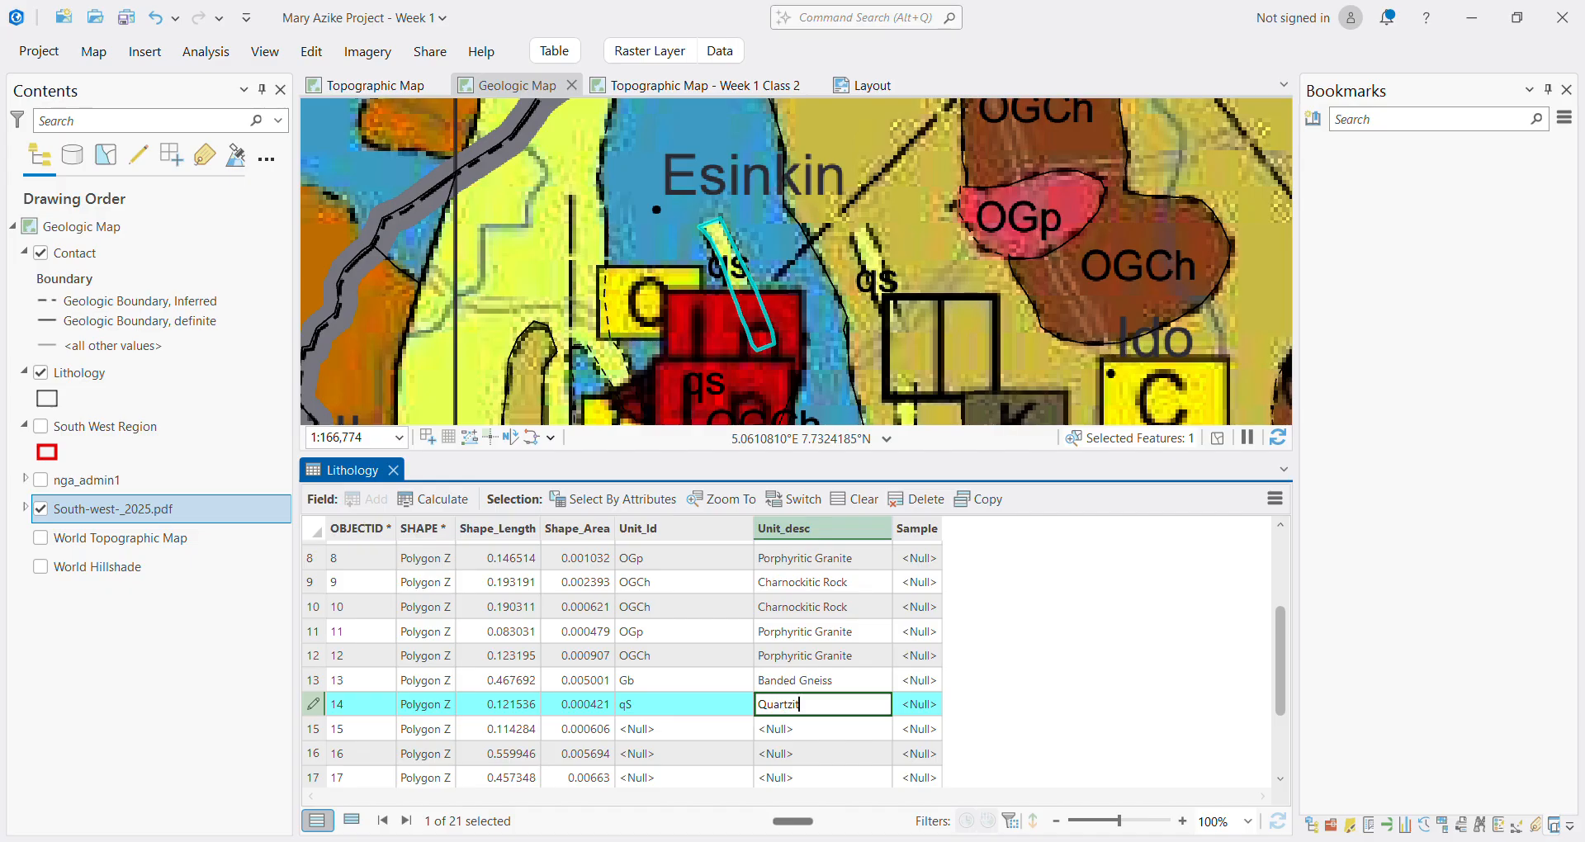
key(Return)
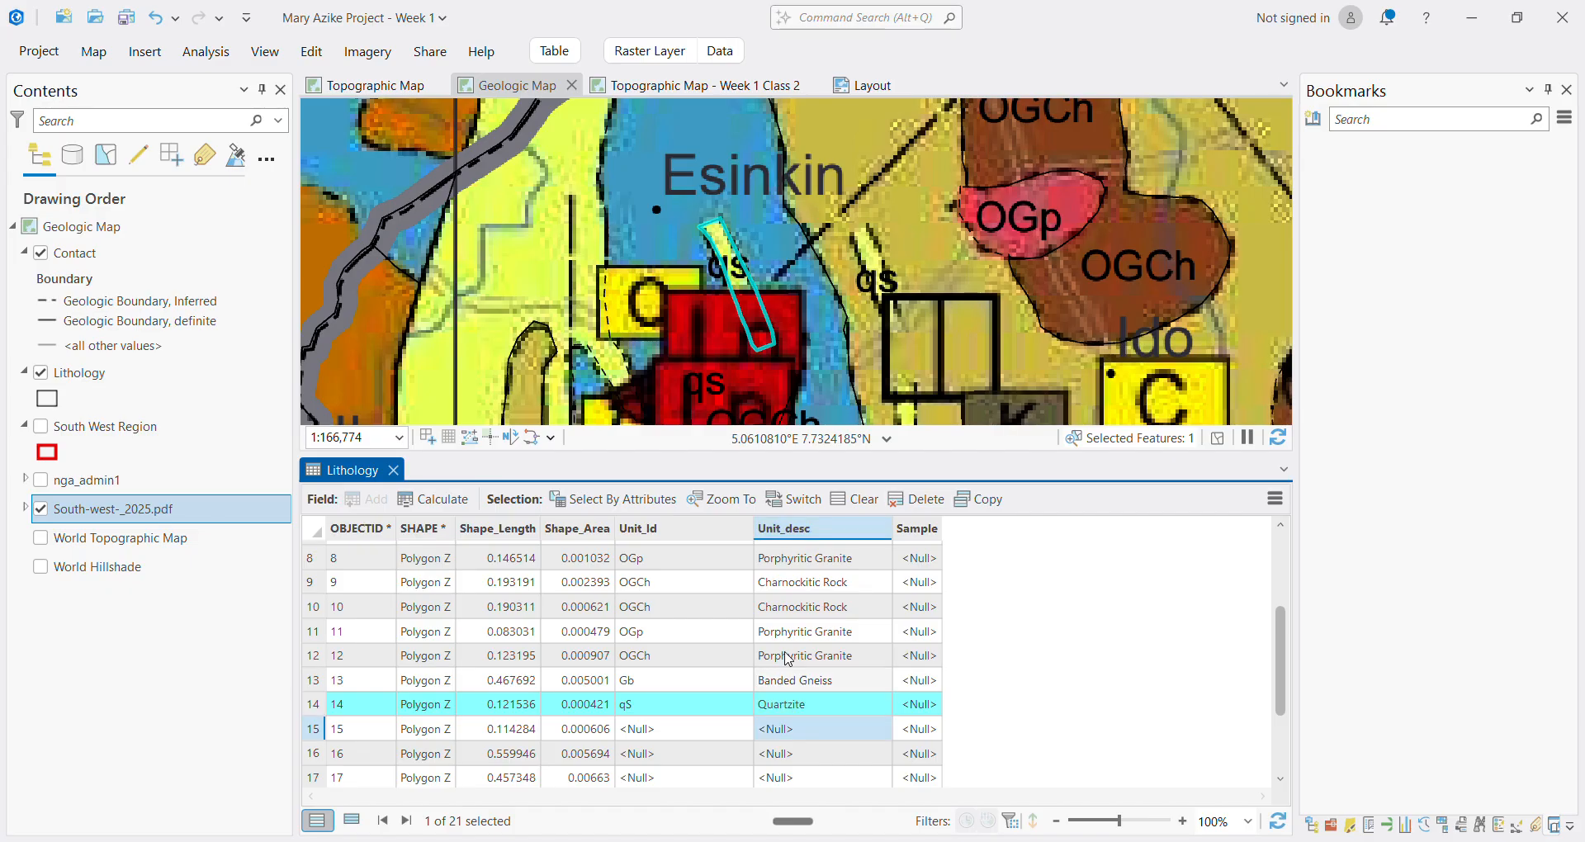
Locate the polygon of record 15 on the map, then enter Su as its Unit_Id and Undiferentiate as its Unit_desc
click(312, 731)
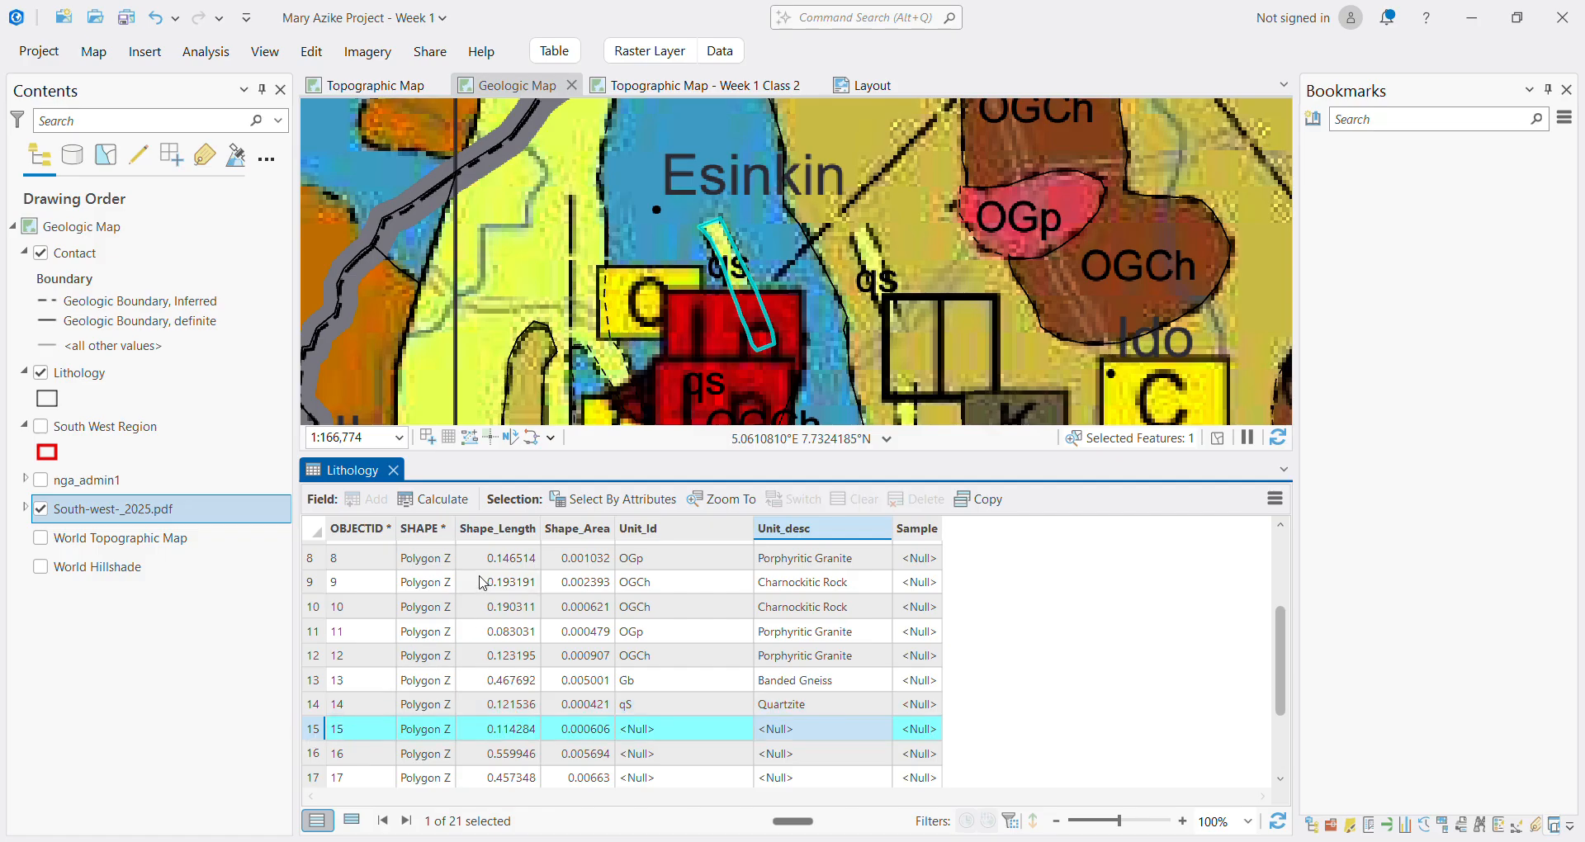
scroll(641, 312, down, 3)
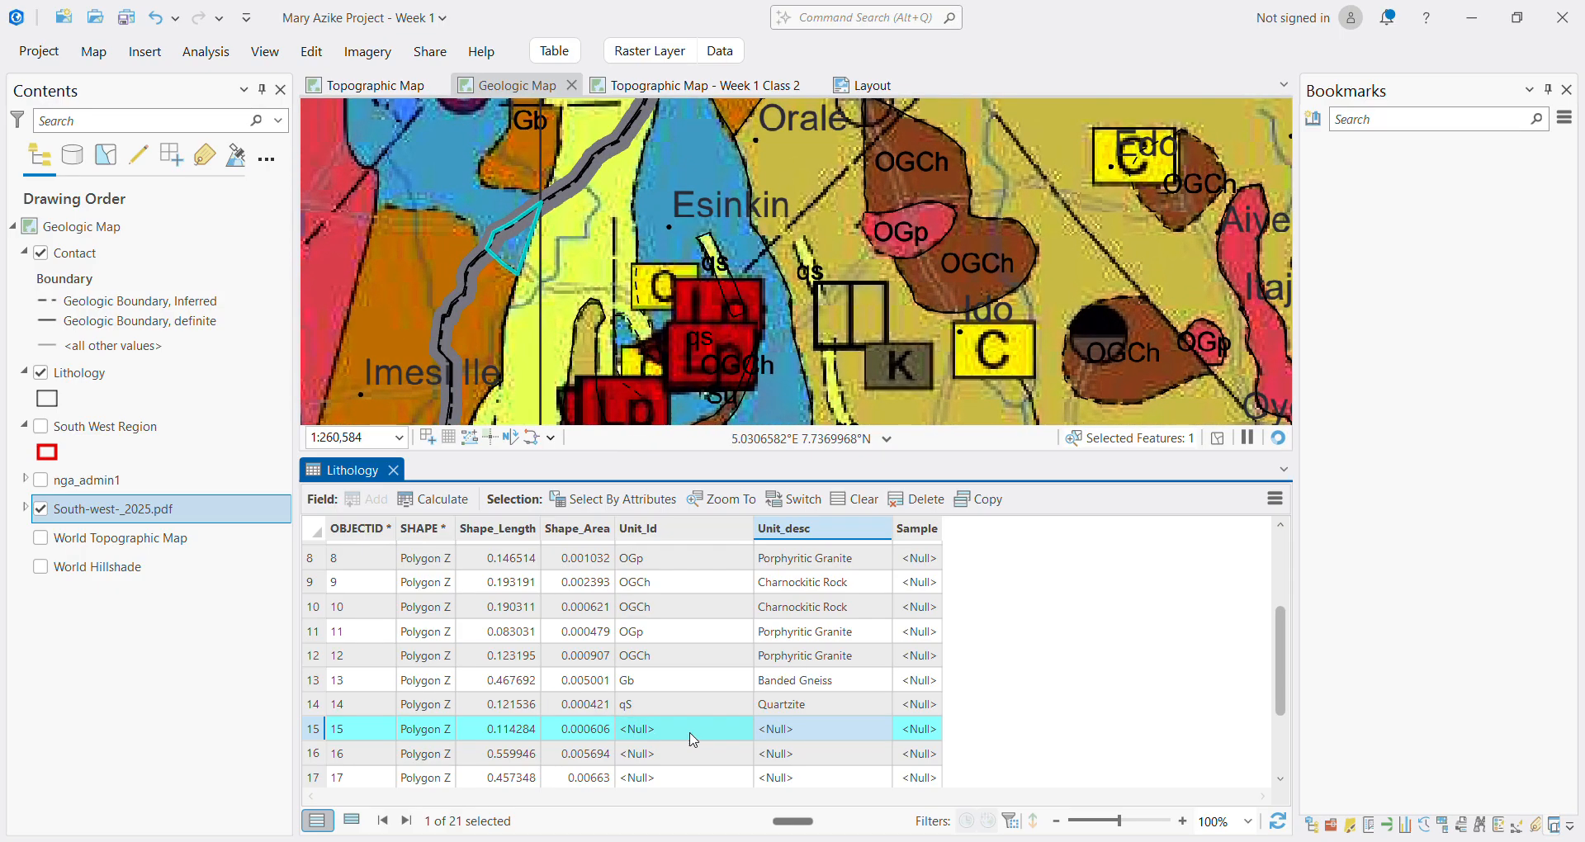
click(690, 736)
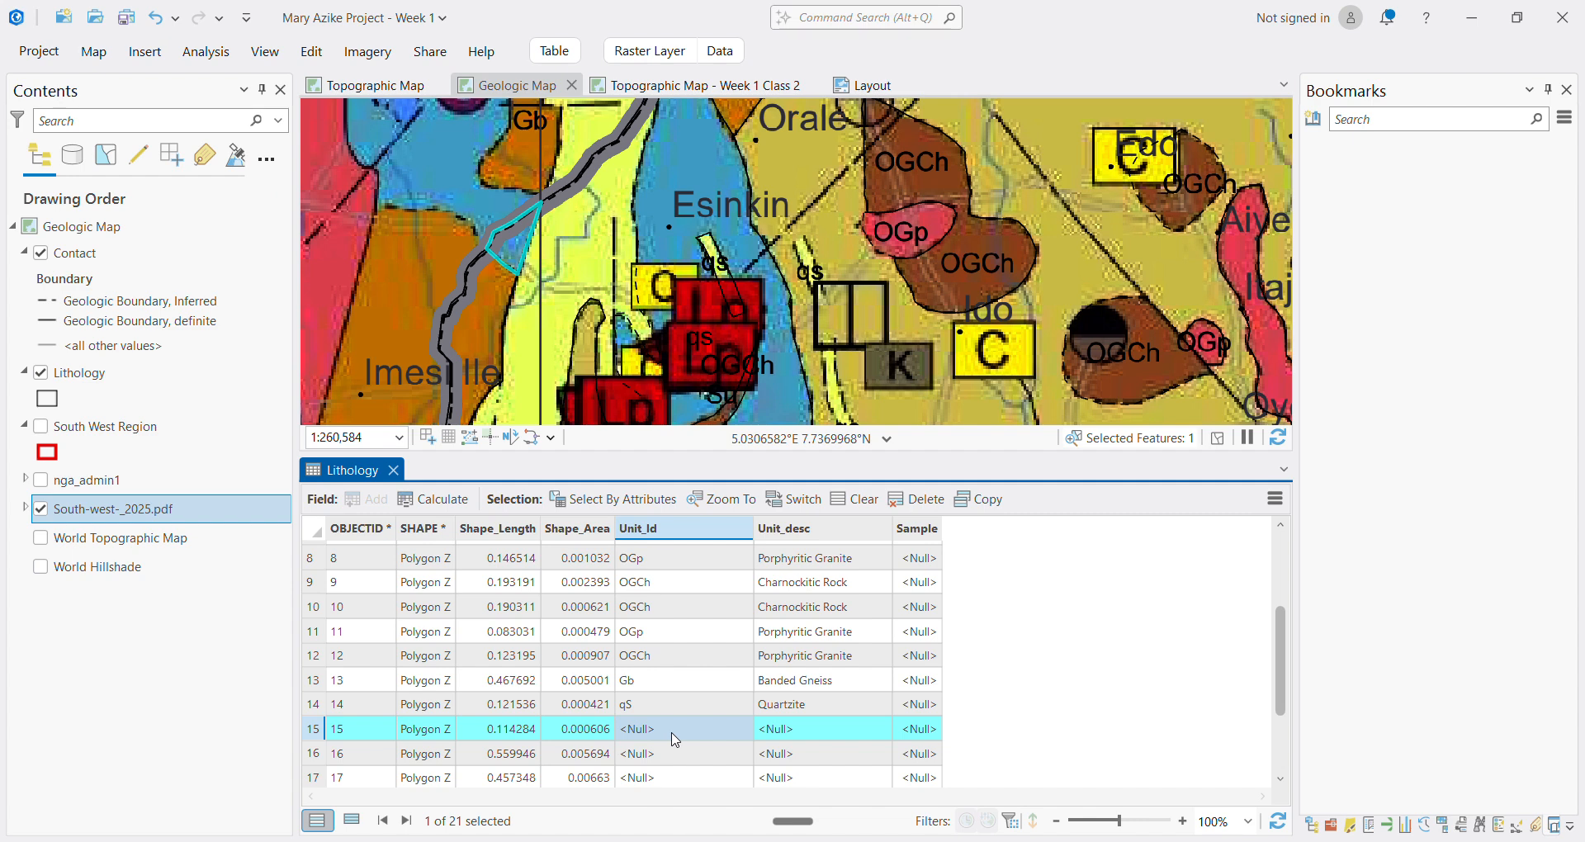
click(669, 728)
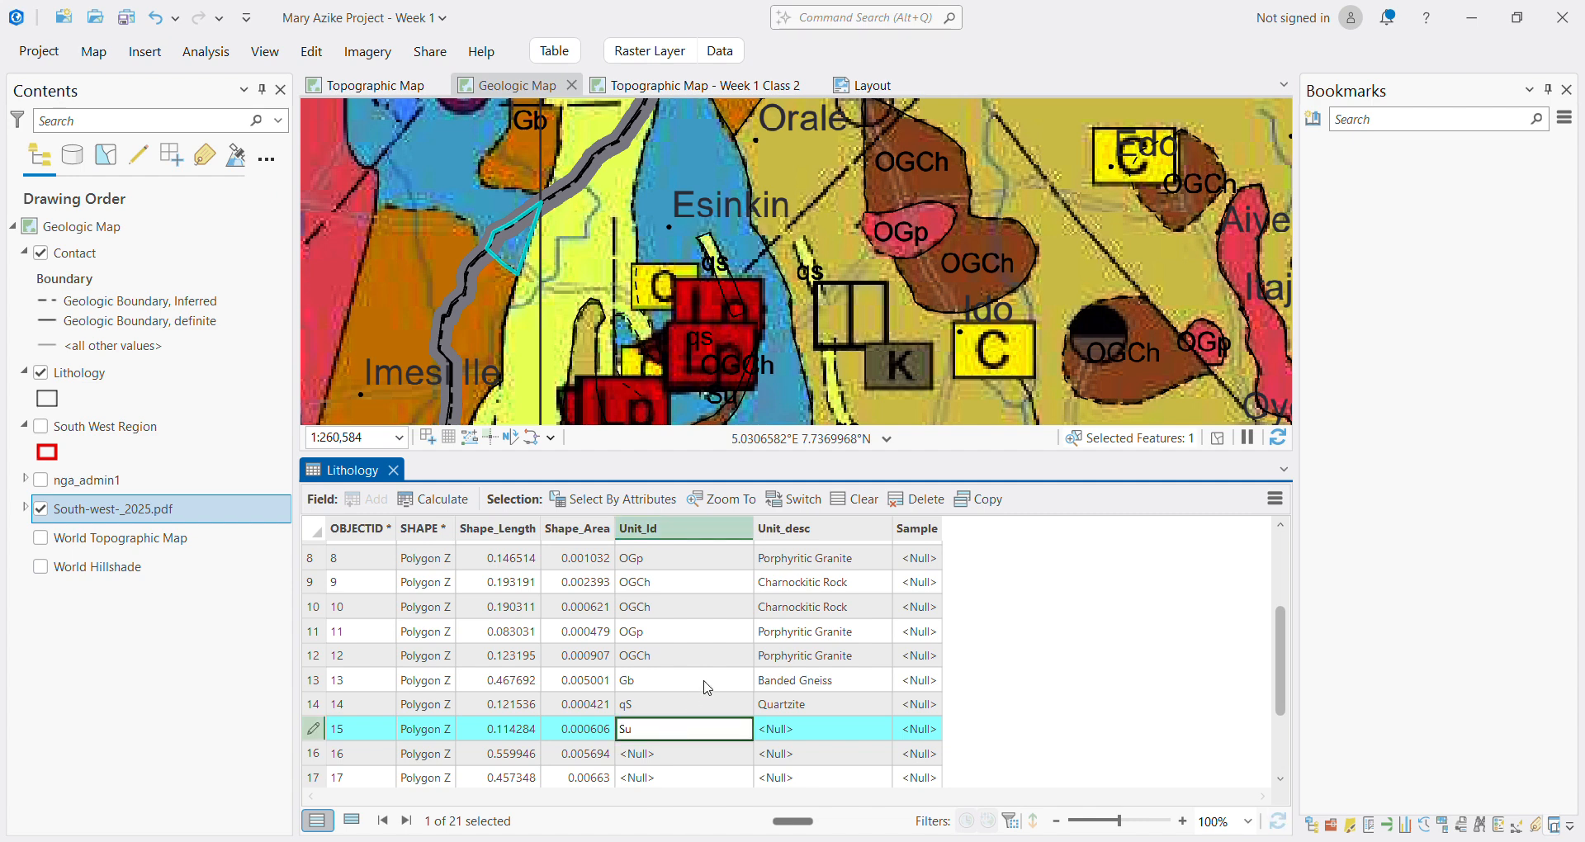
text(Su)
click(813, 737)
click(813, 737)
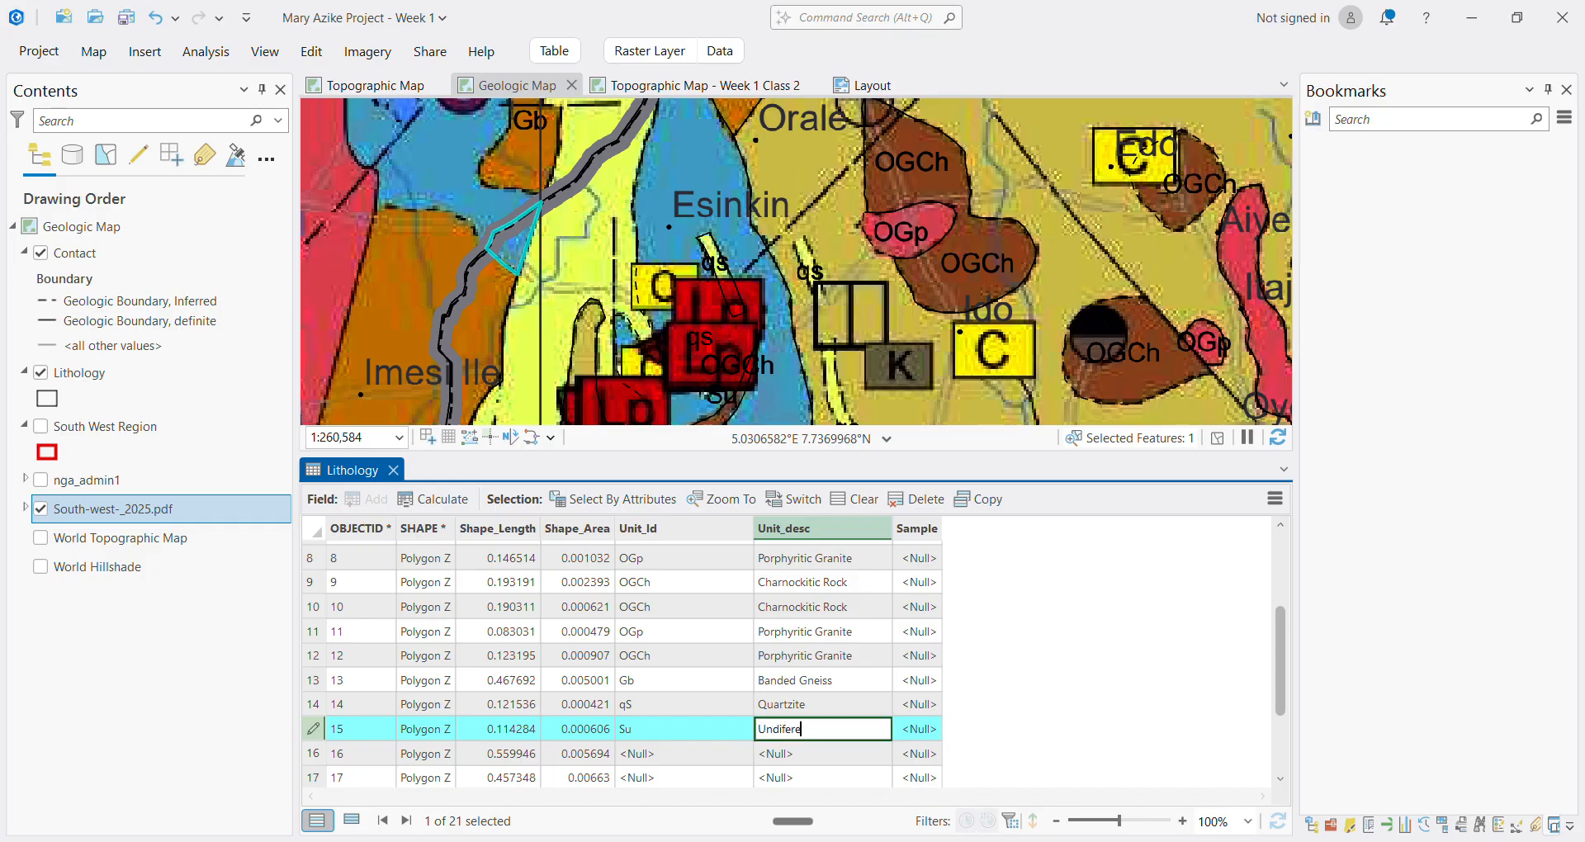
text(Undiferentiate)
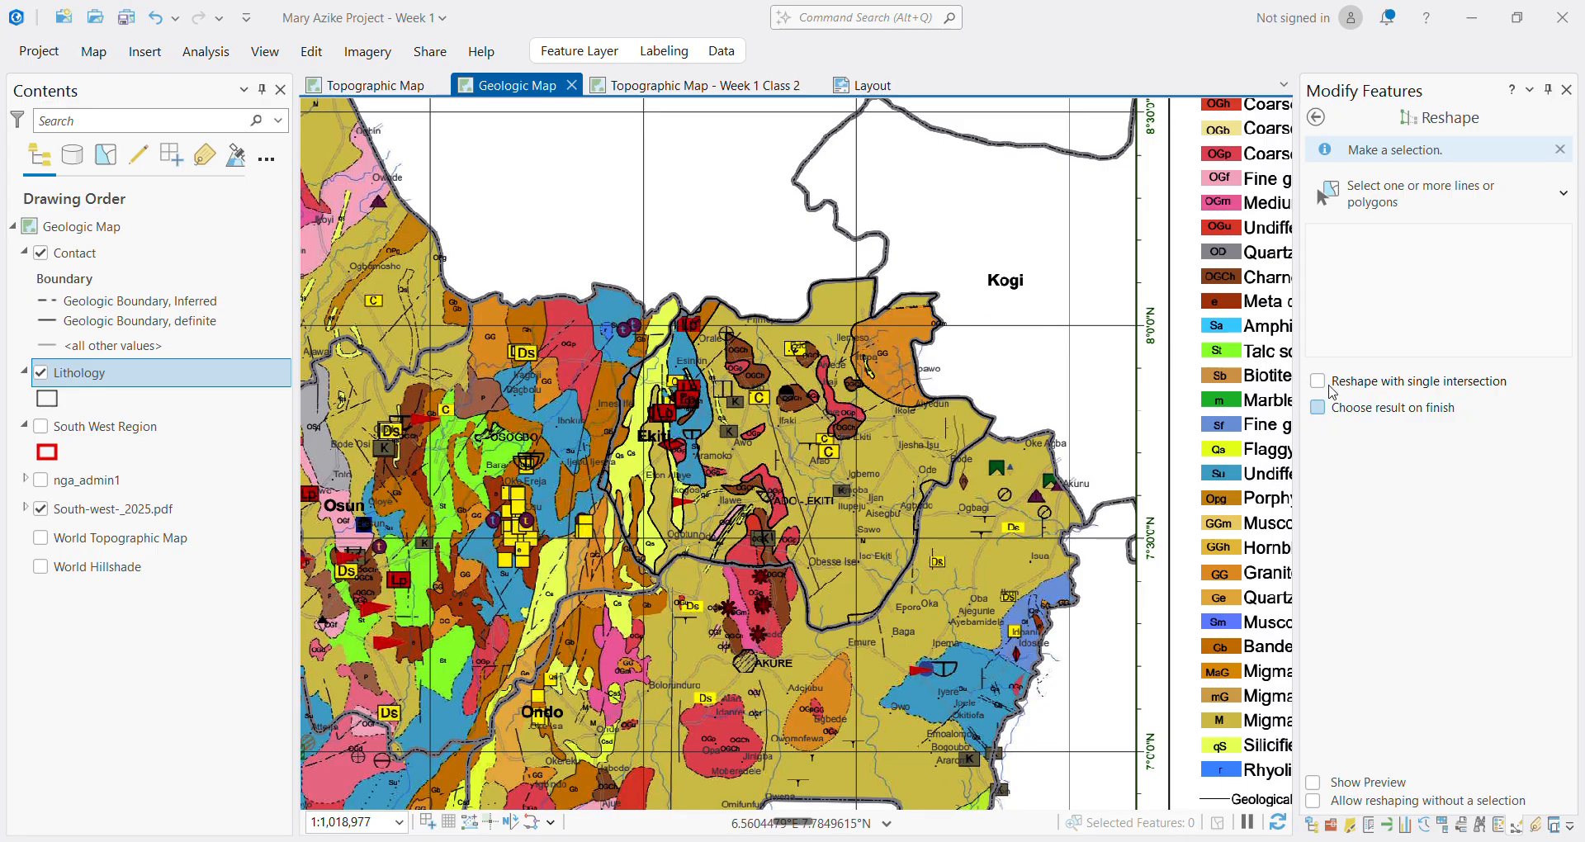
Symbolize the Lithology layer with Unique Values on the Unit_Id field and switch off the <all other values> class
click(70, 376)
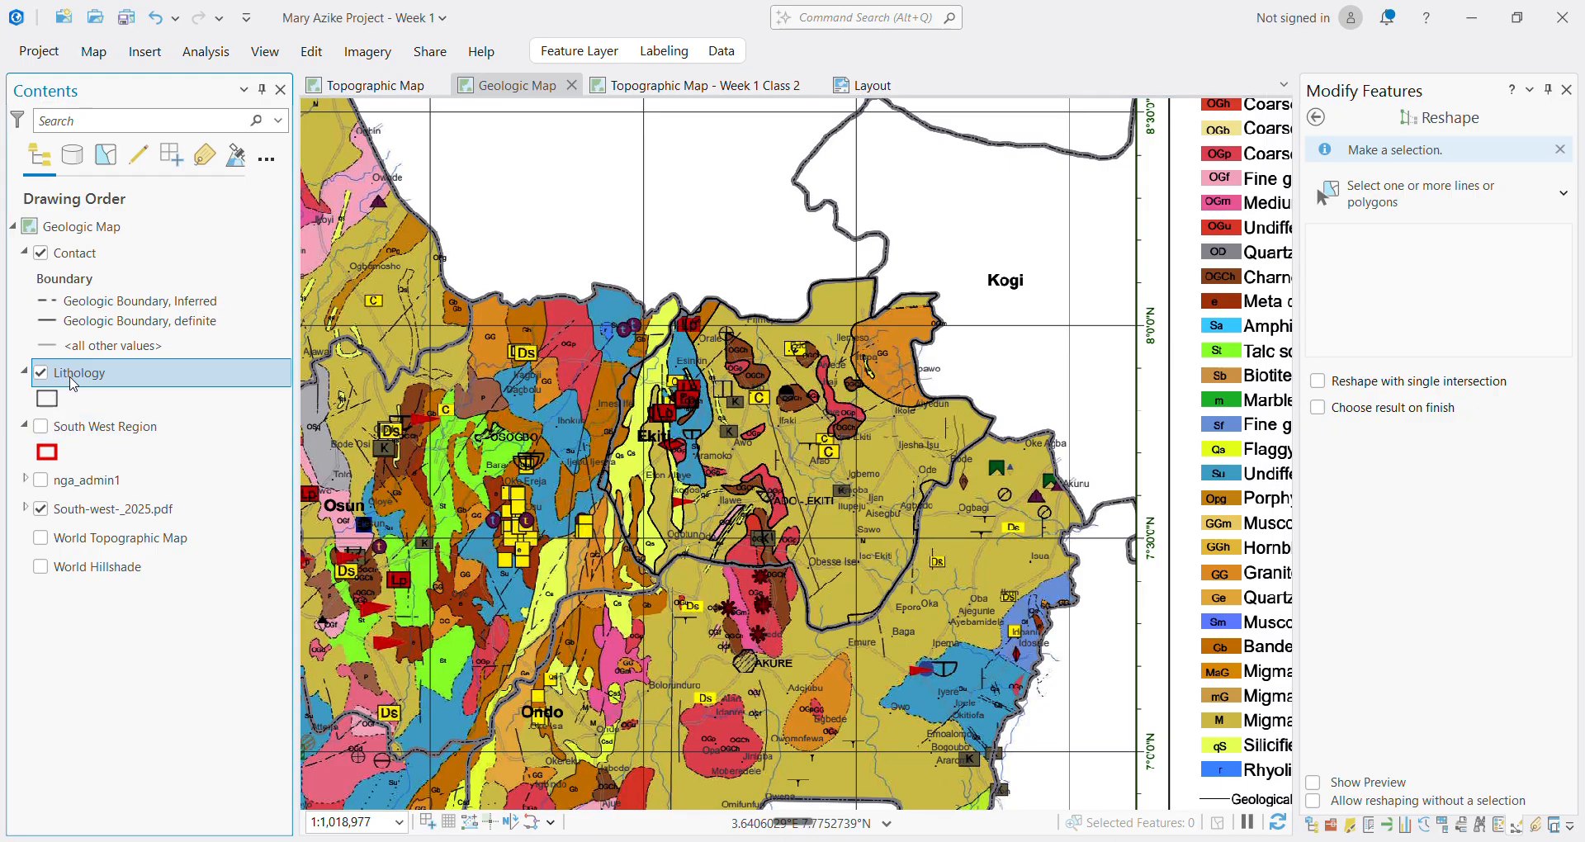
click(1348, 829)
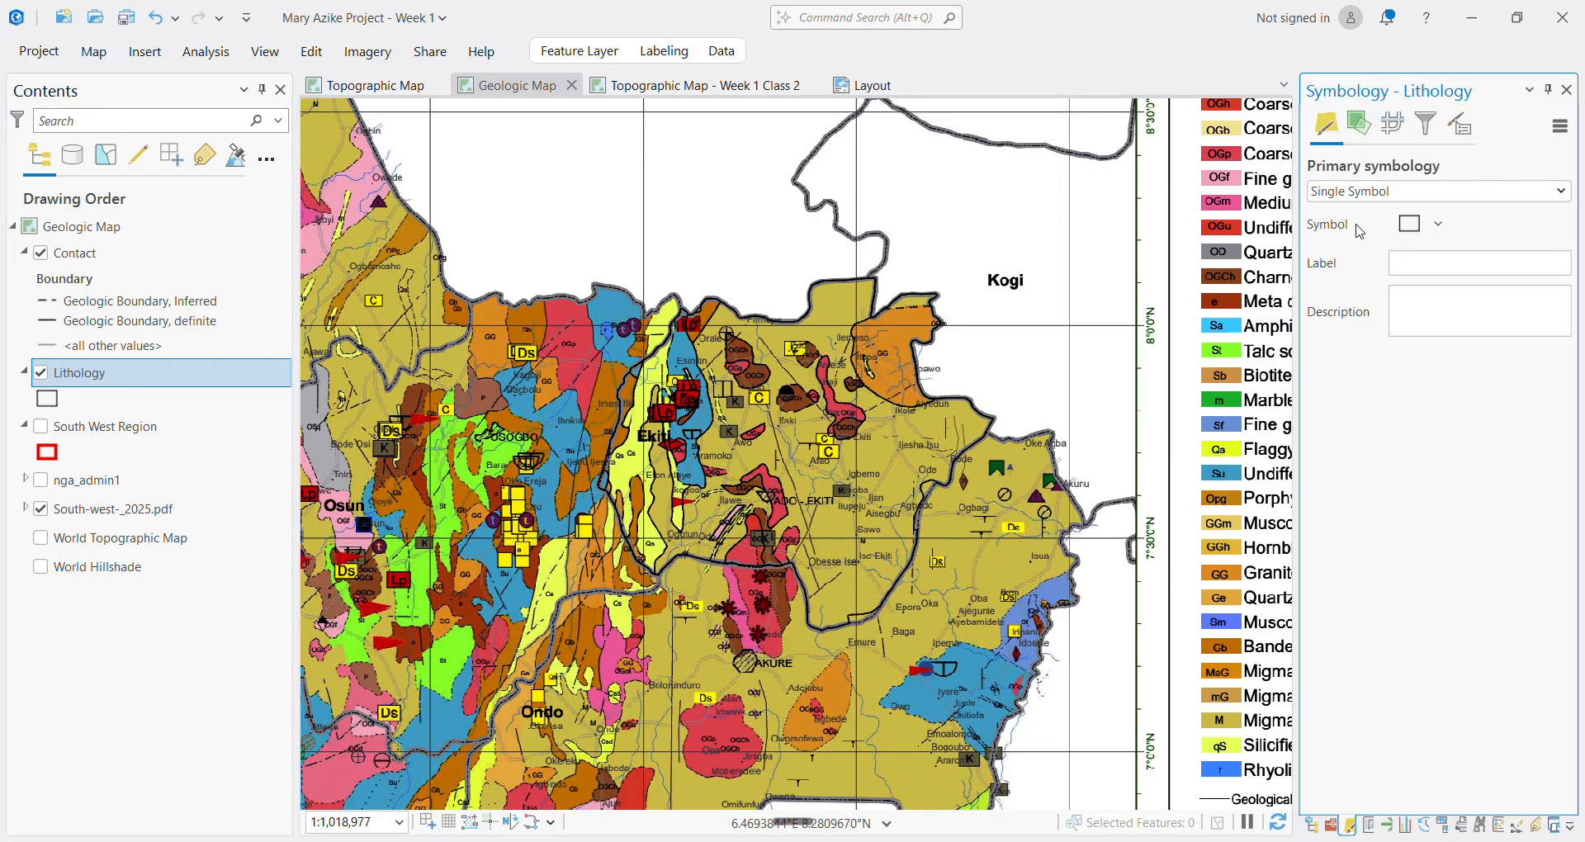
click(1366, 199)
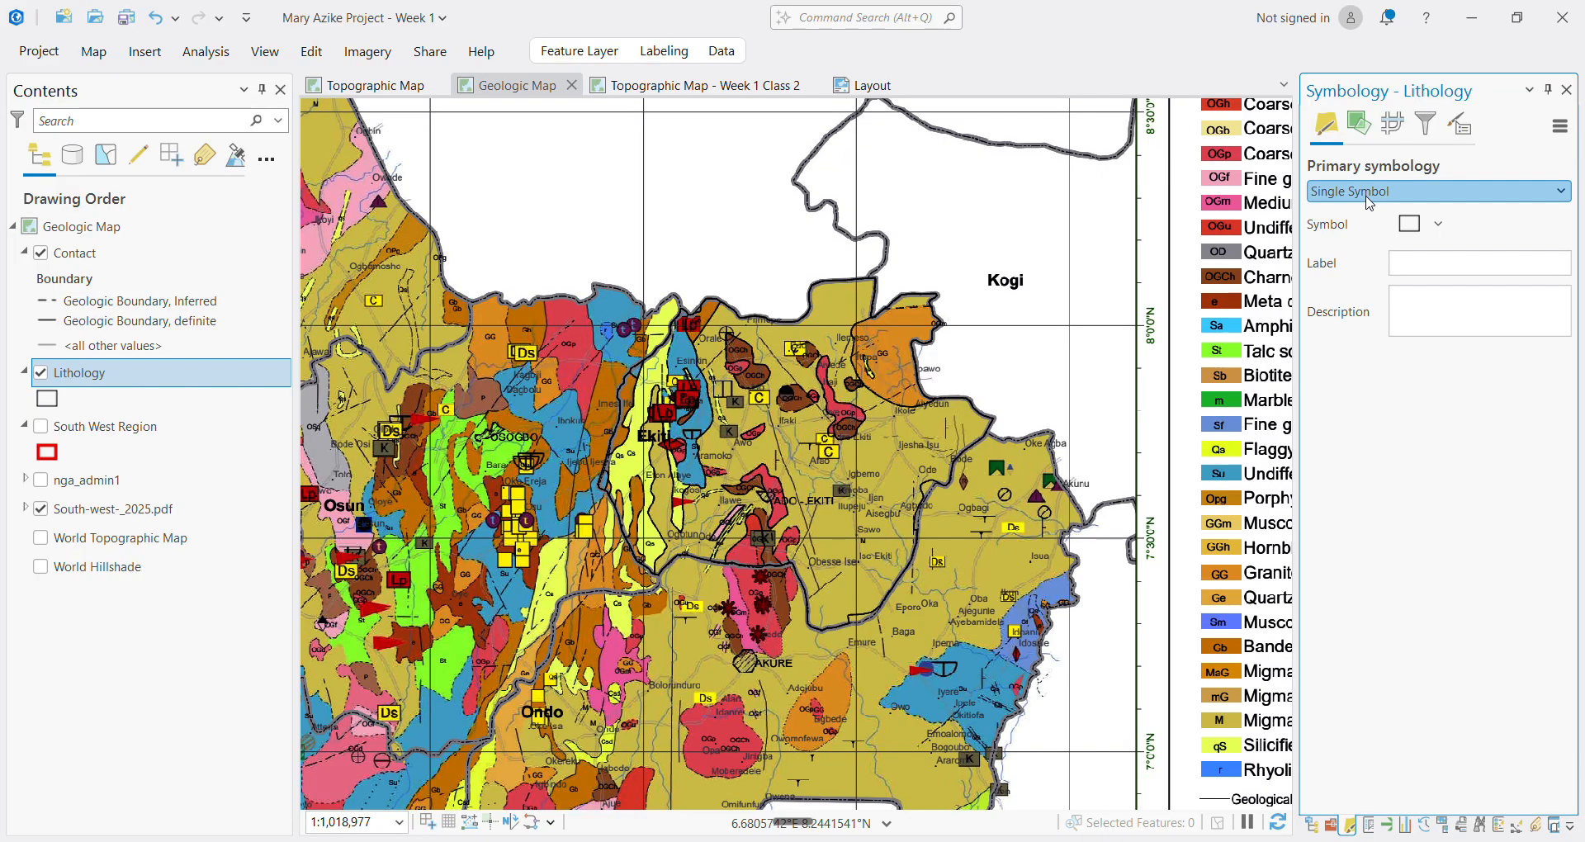
click(1312, 318)
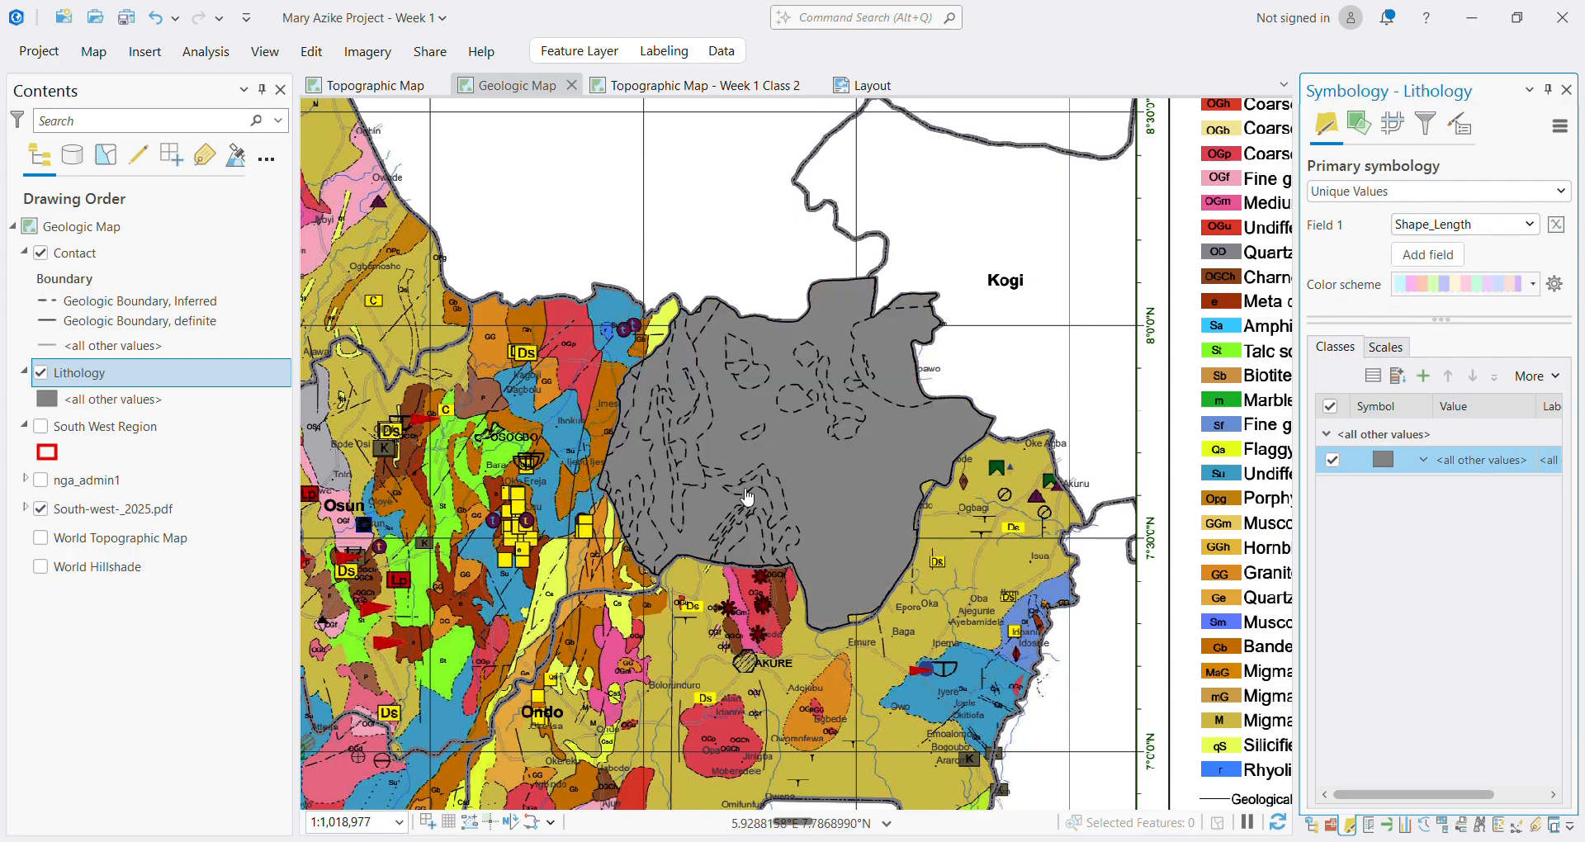
click(1410, 232)
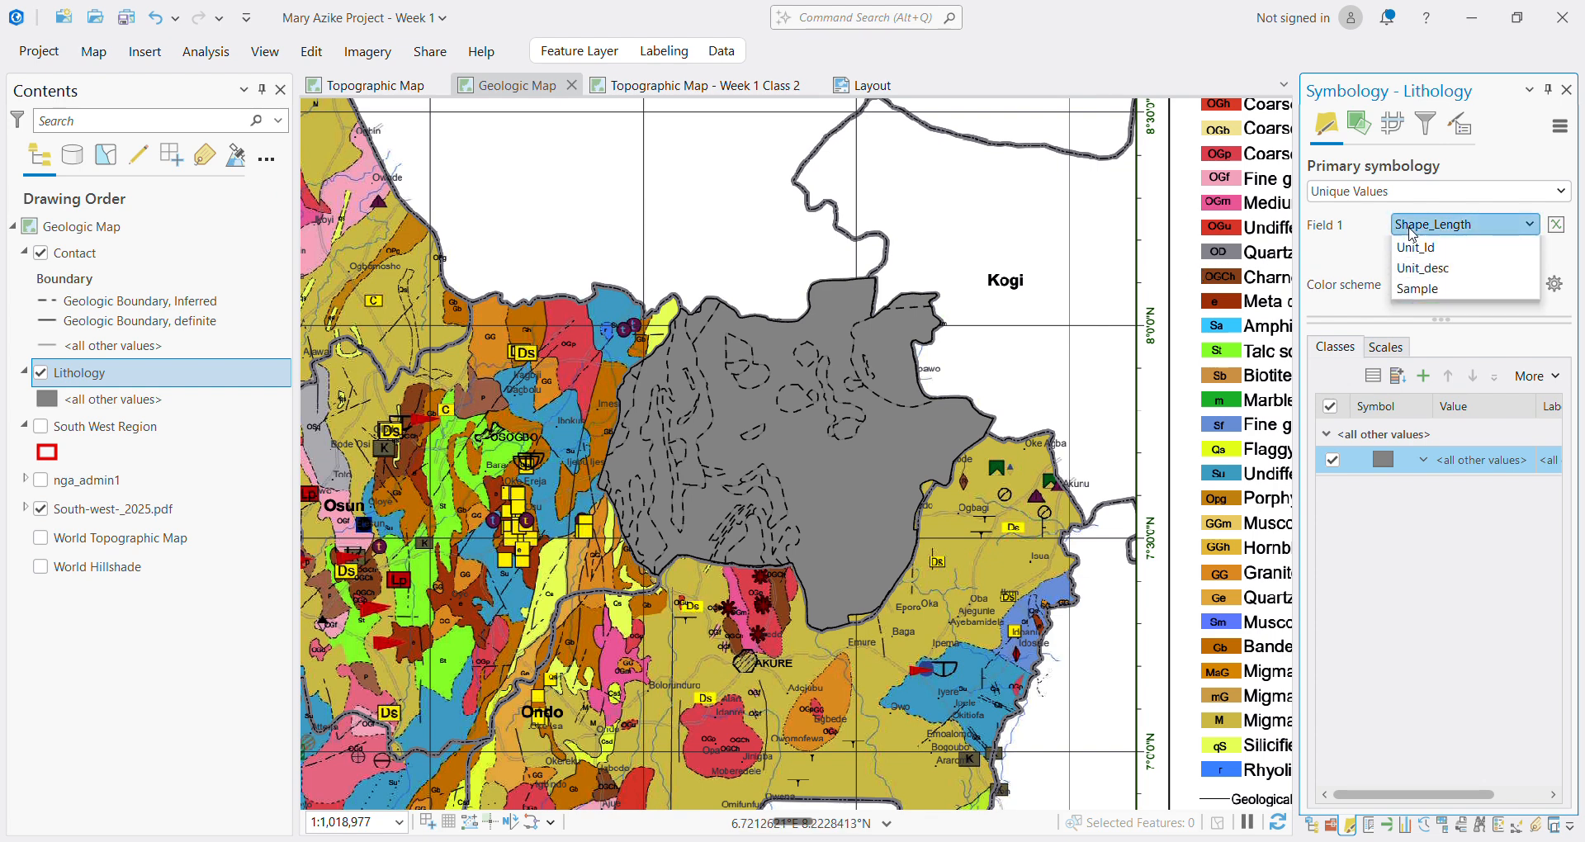
click(1423, 288)
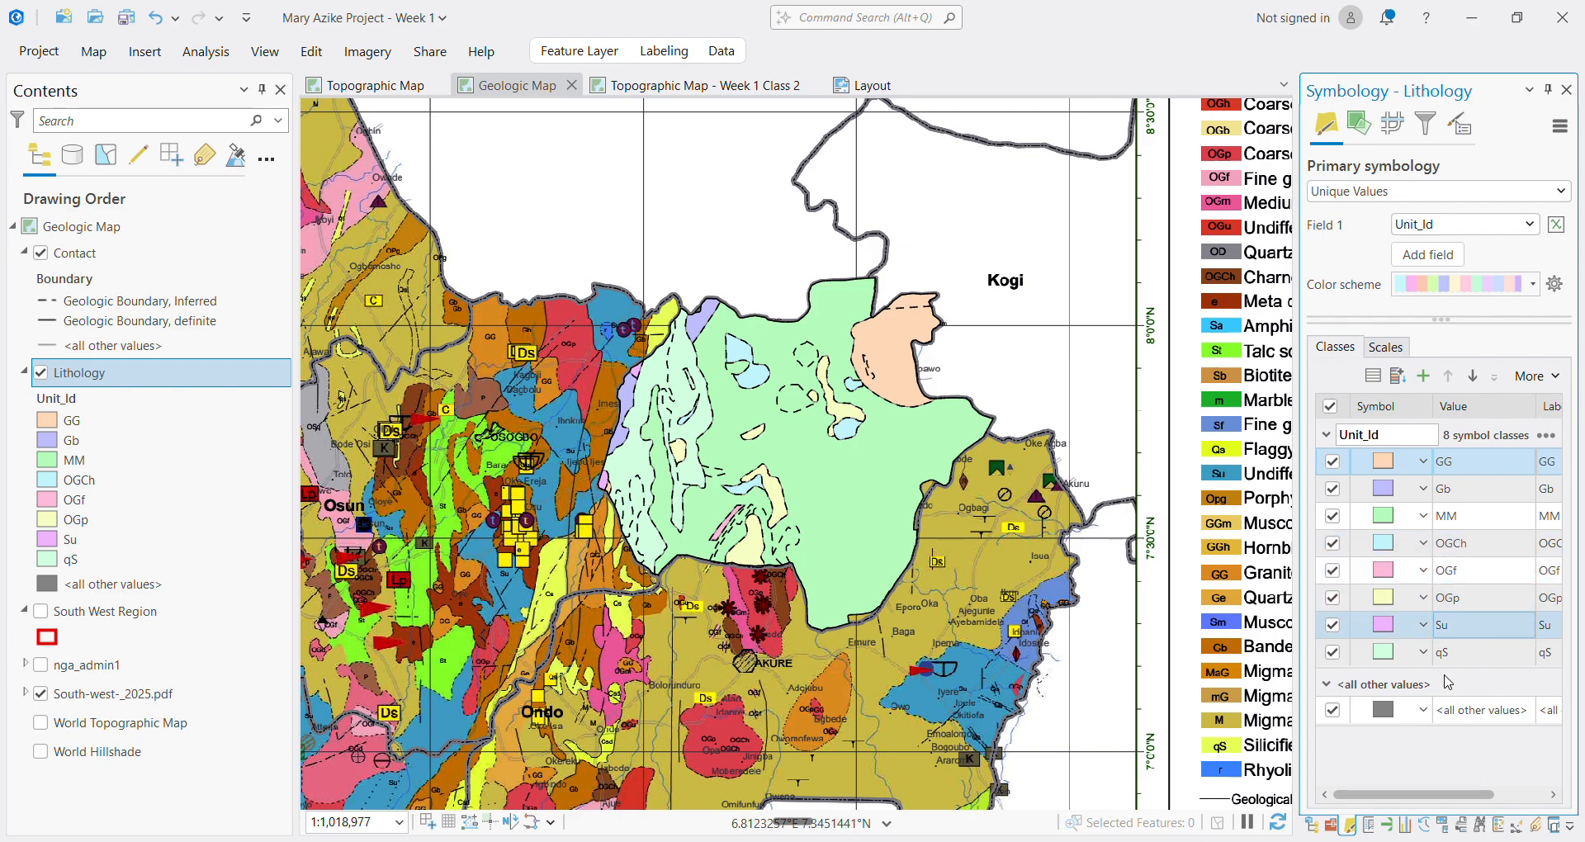
click(1331, 710)
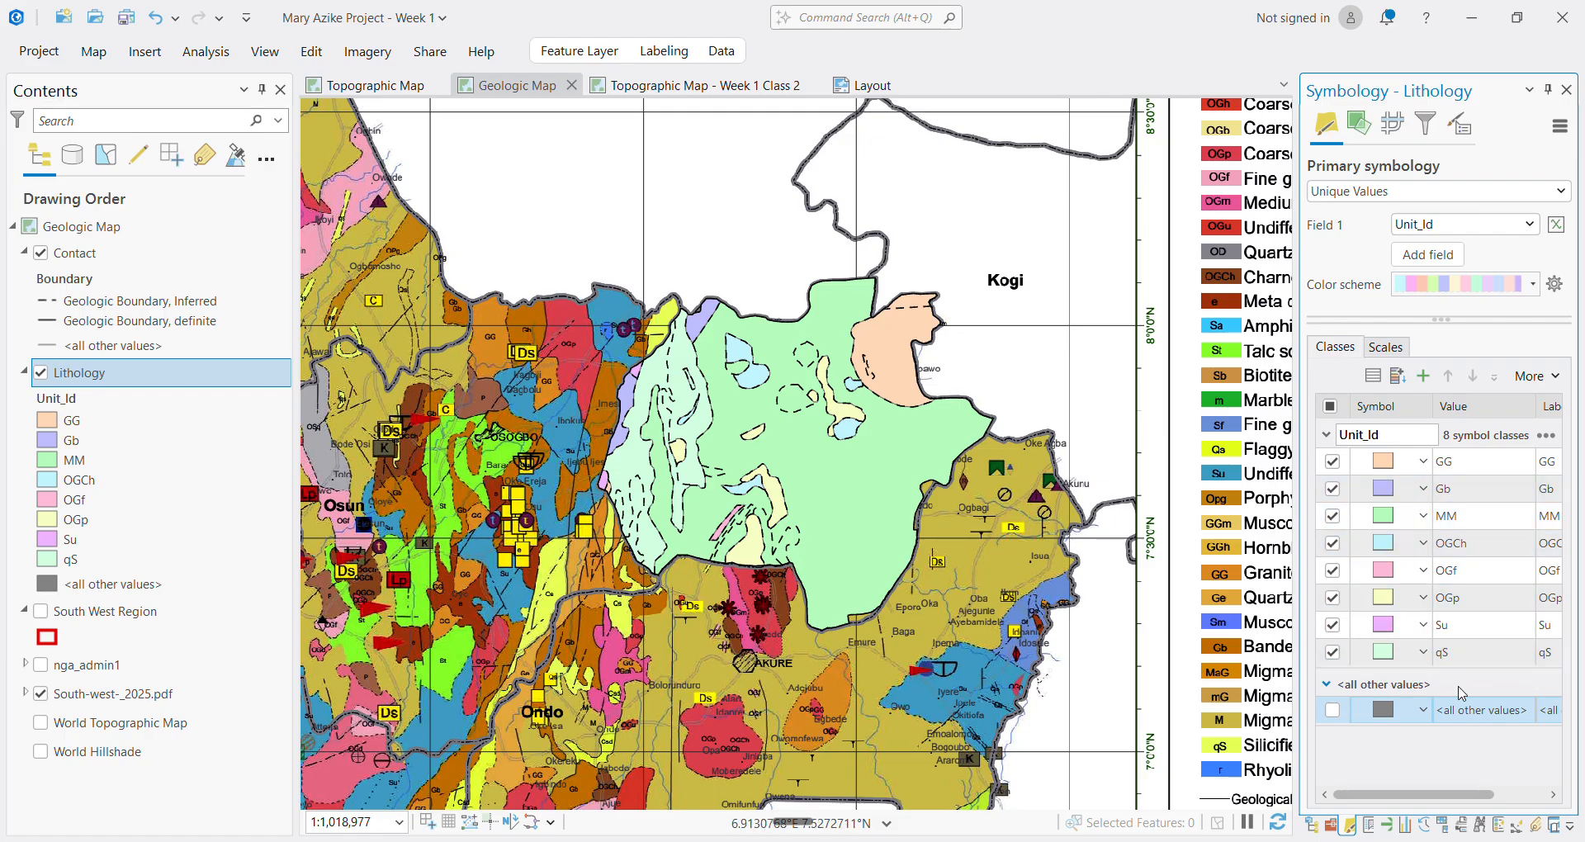
drag(1443, 798, 1544, 794)
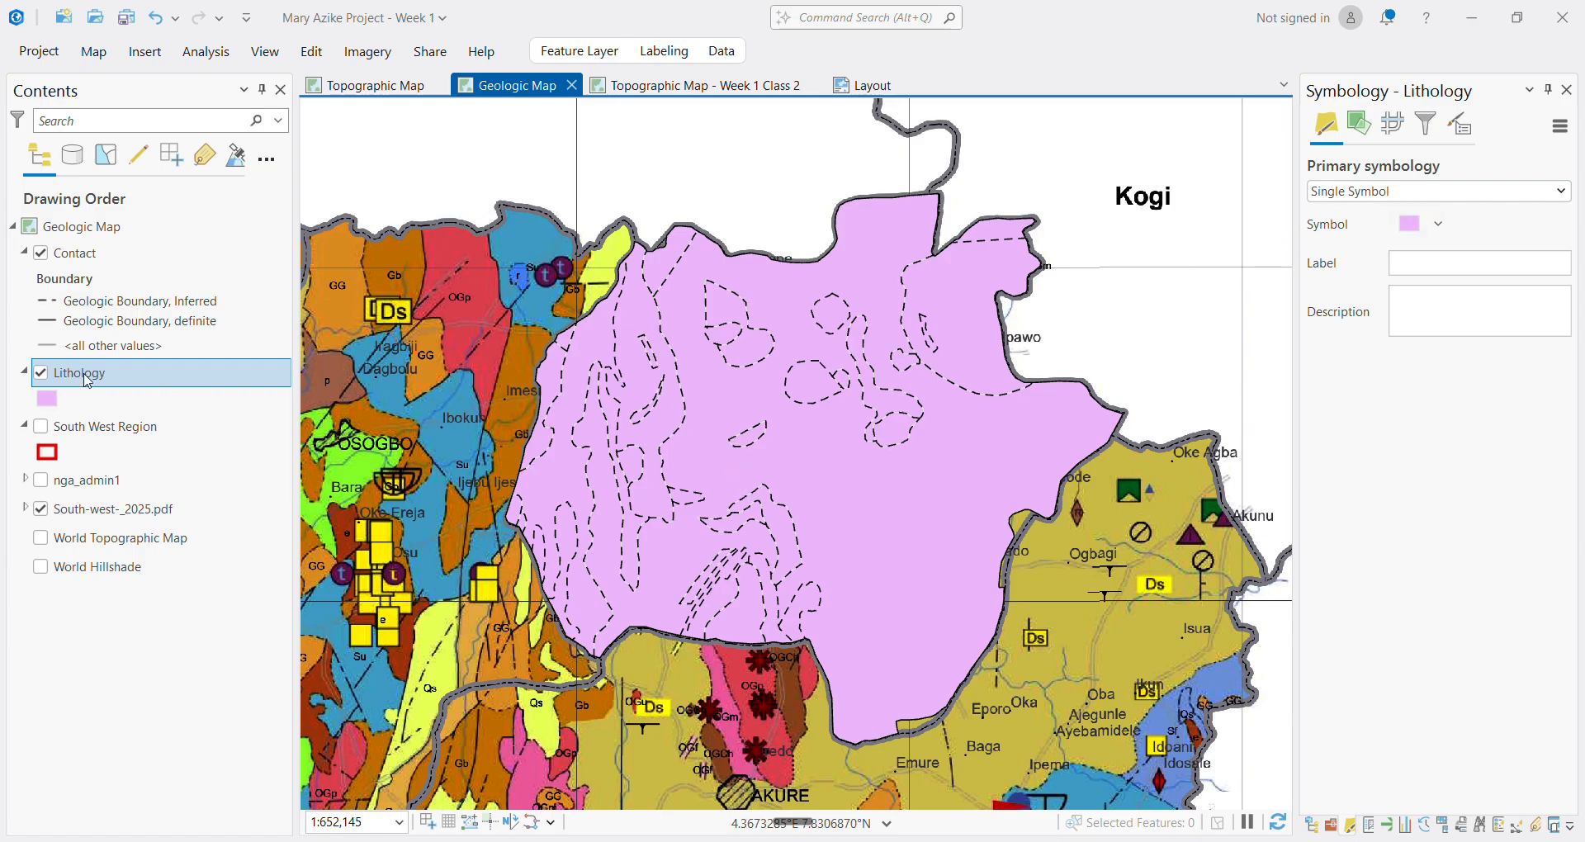
Change the Lithology layer from Single Symbol to Unique Values based on Unit_Id and select the qS class
click(1438, 193)
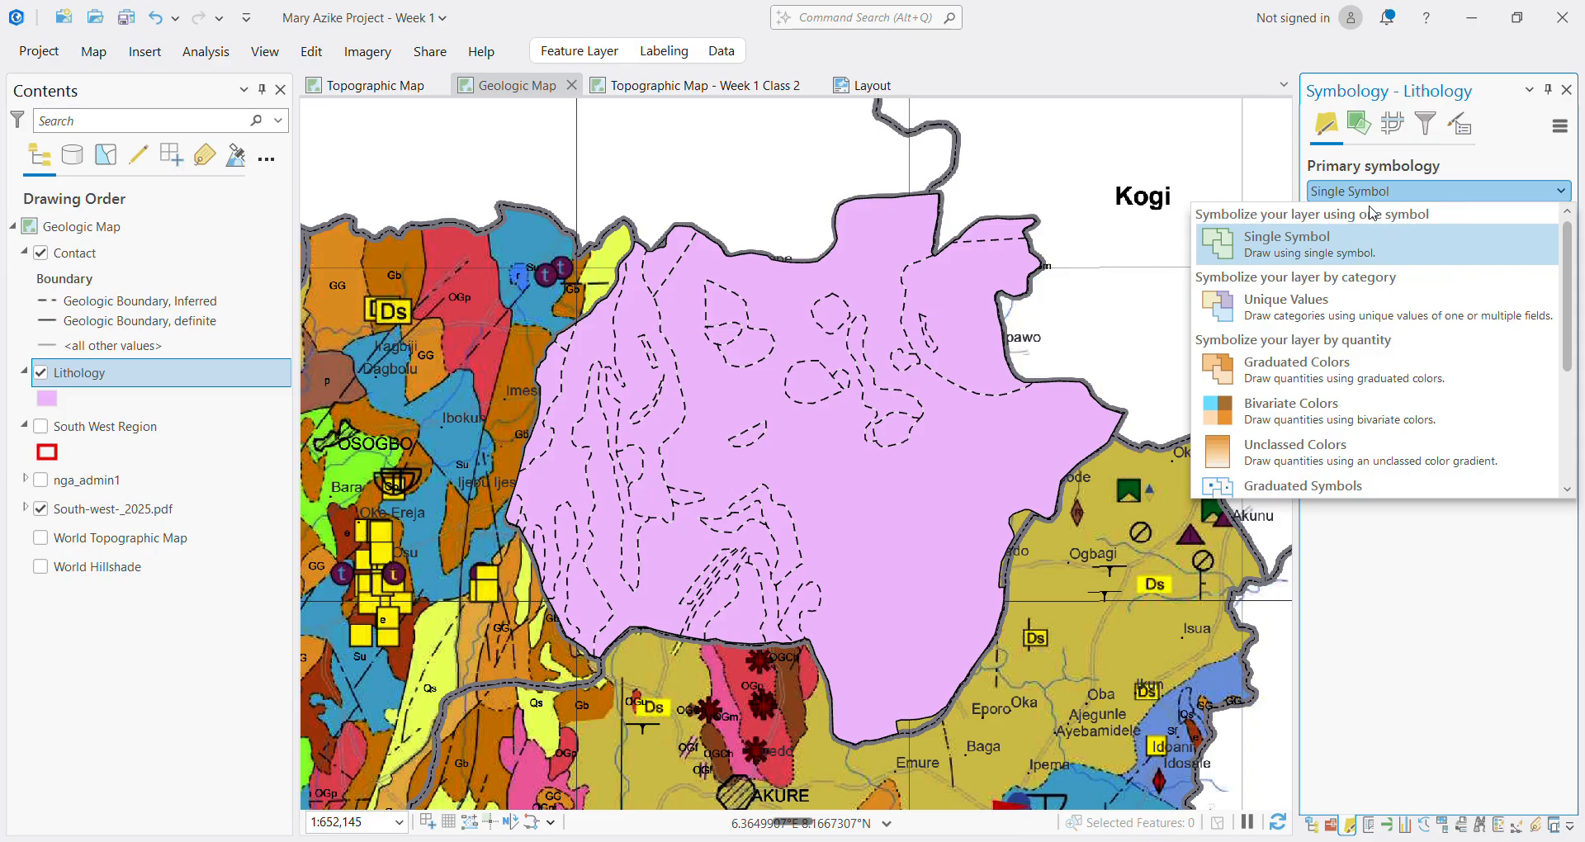
click(1311, 318)
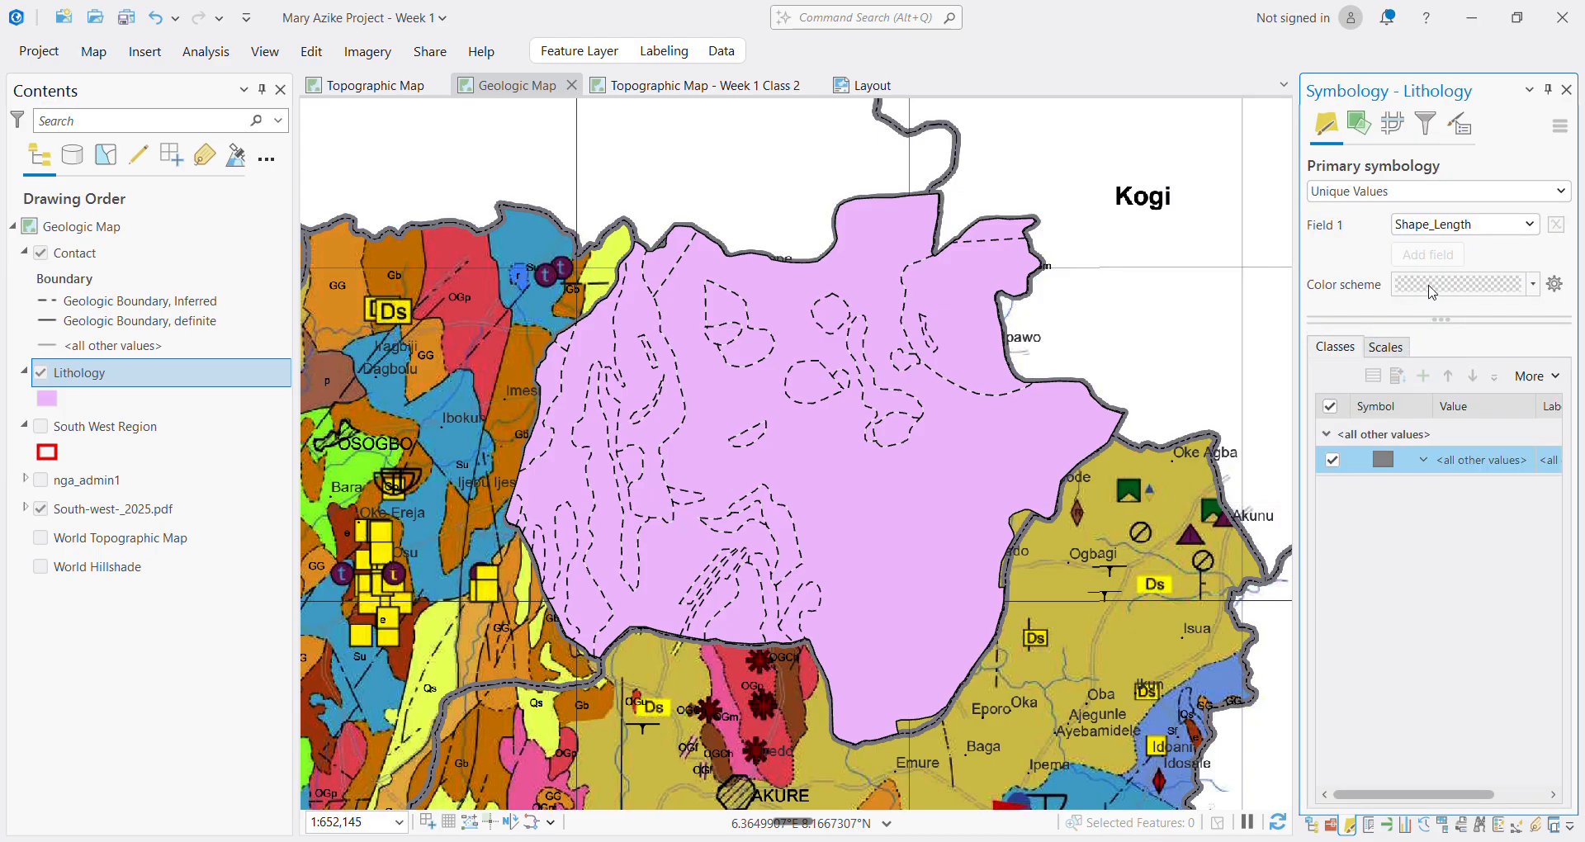
click(1525, 231)
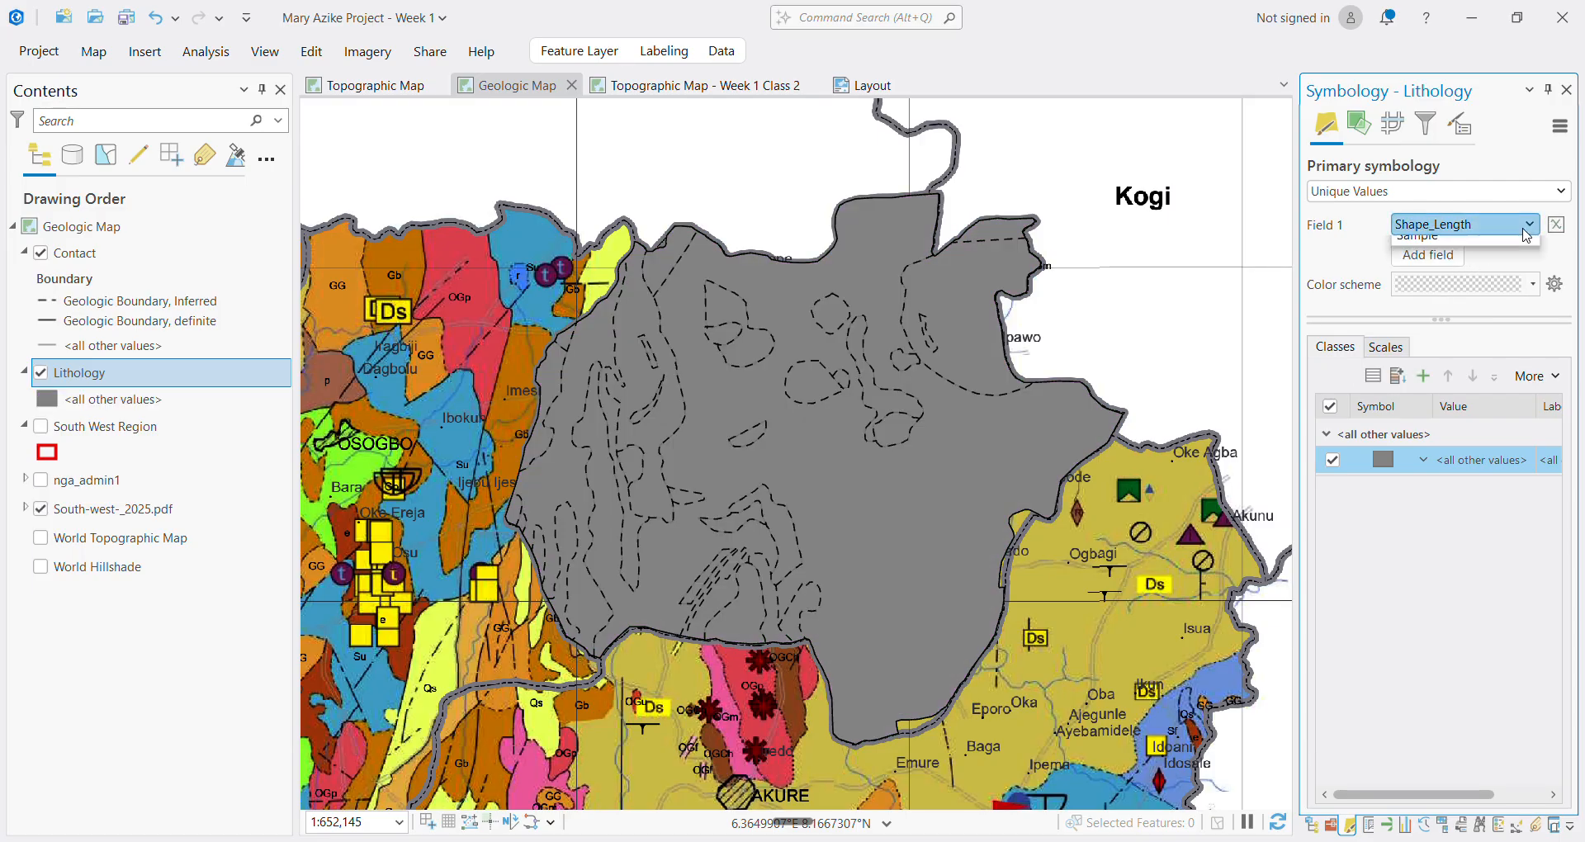
click(1452, 288)
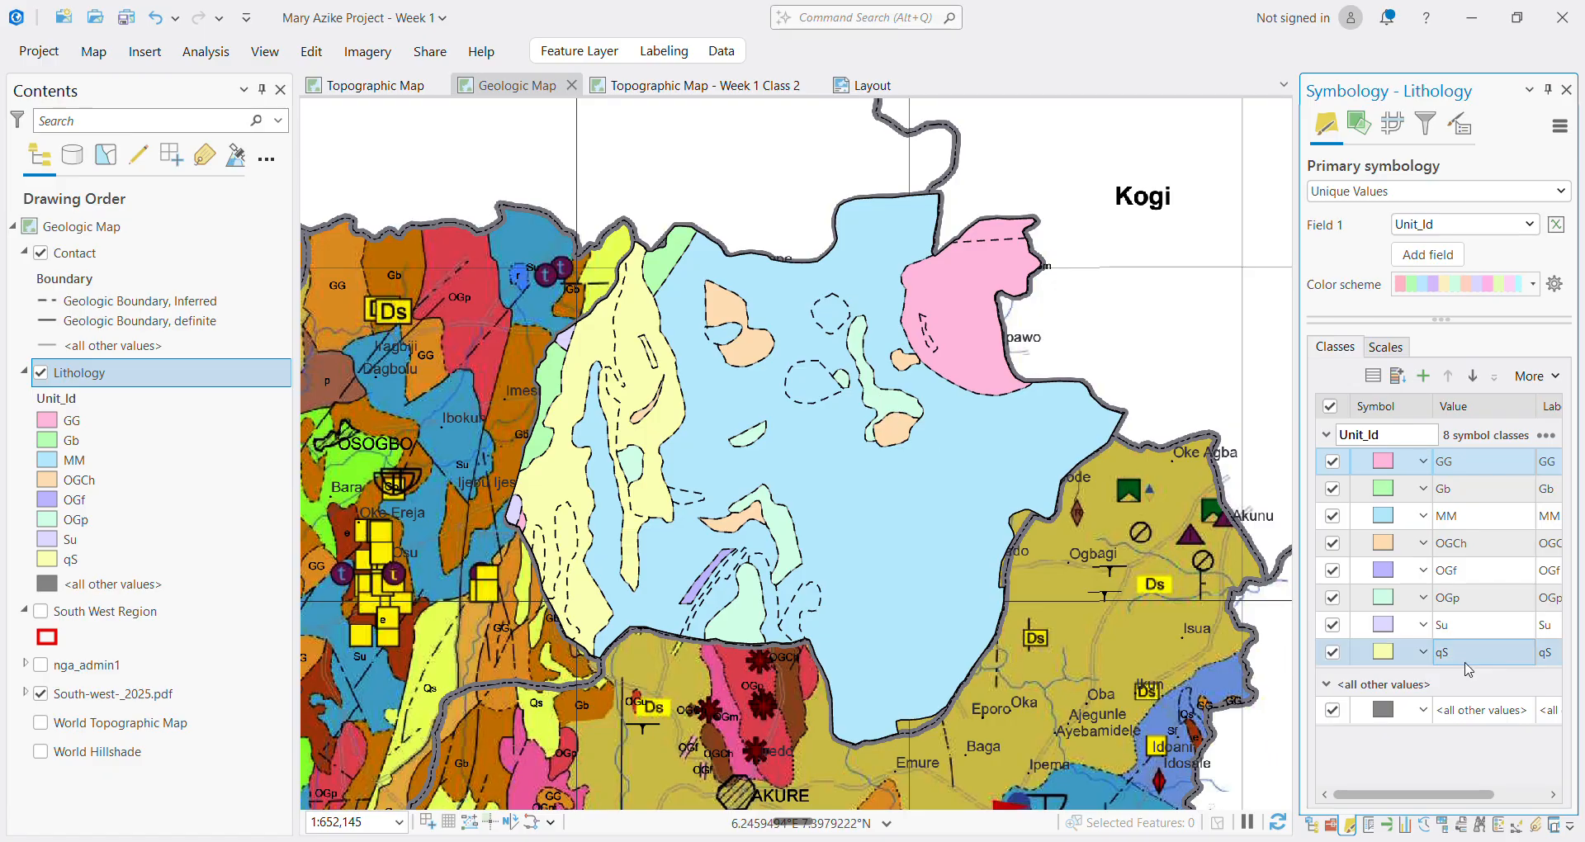
click(1390, 655)
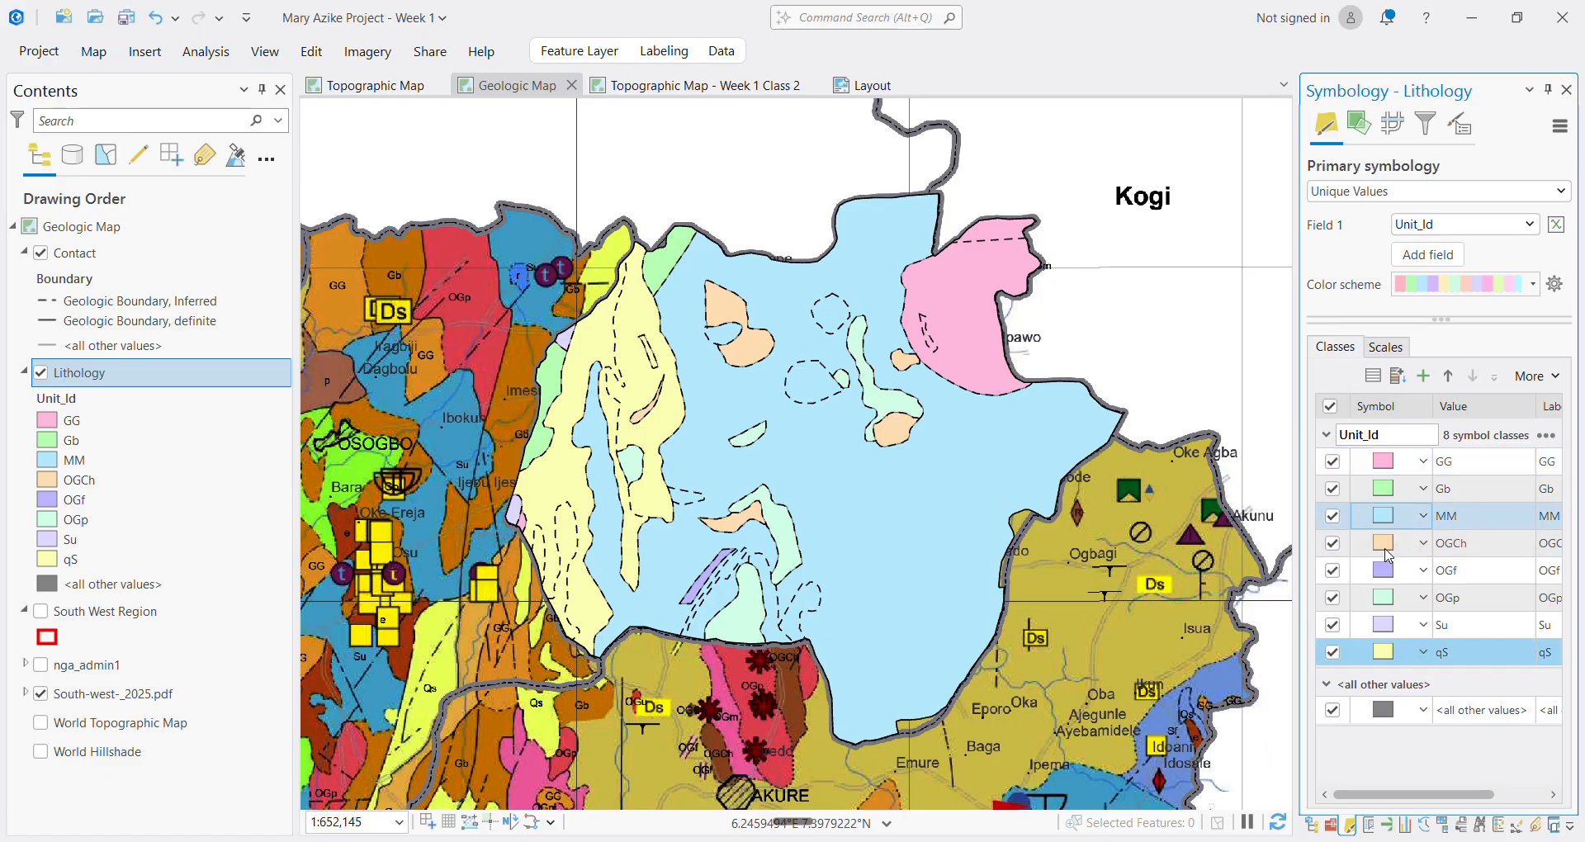
Change the fill color of the qS class symbol to a slightly dark yellow
click(1385, 653)
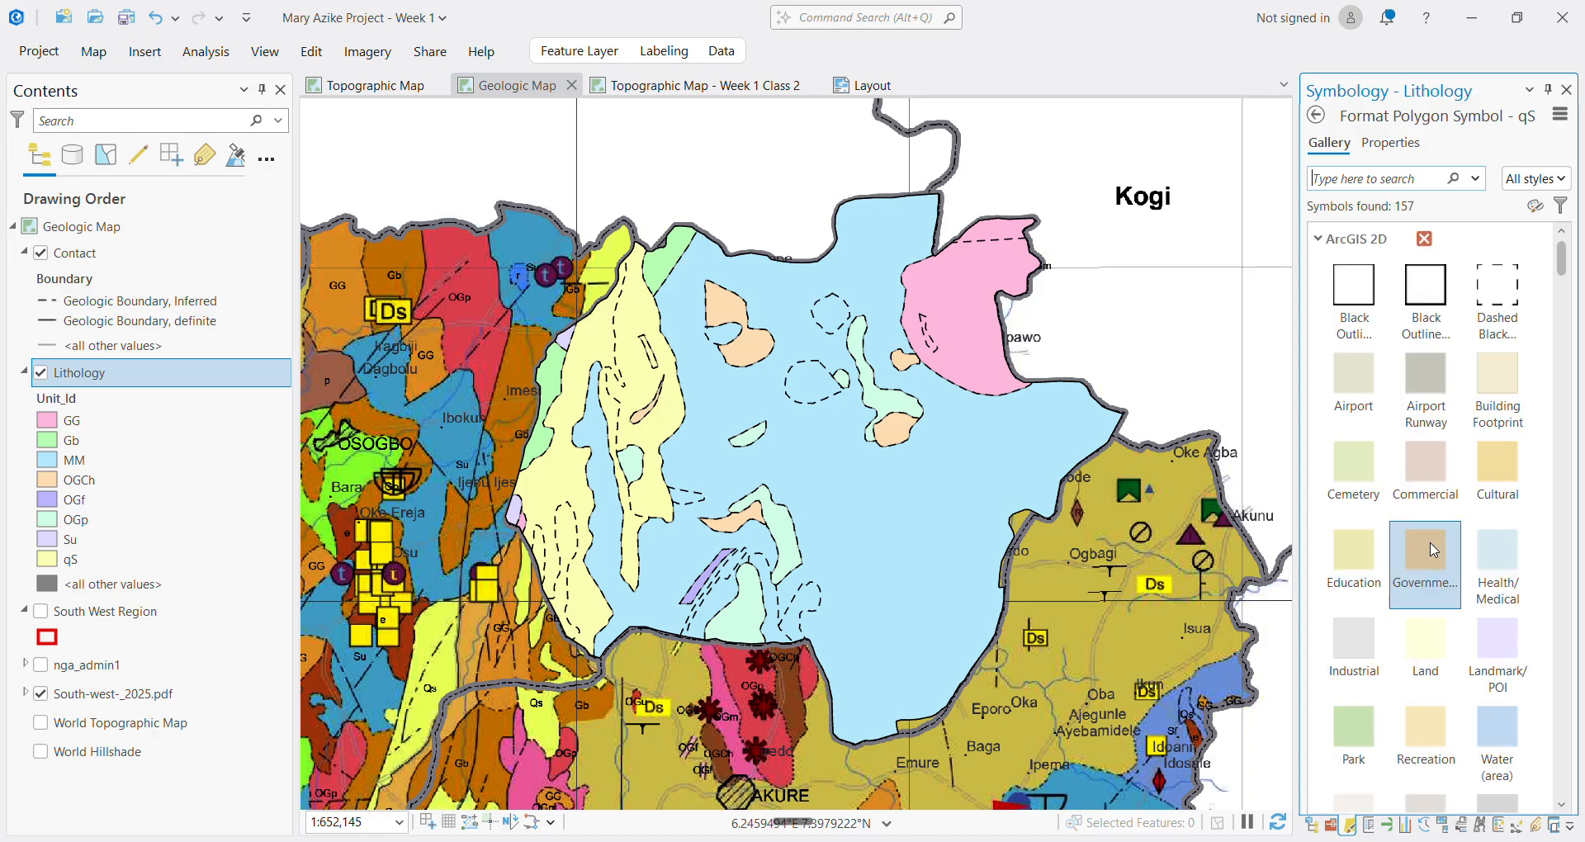
scroll(1481, 601, down, 1)
scroll(1482, 601, up, 1)
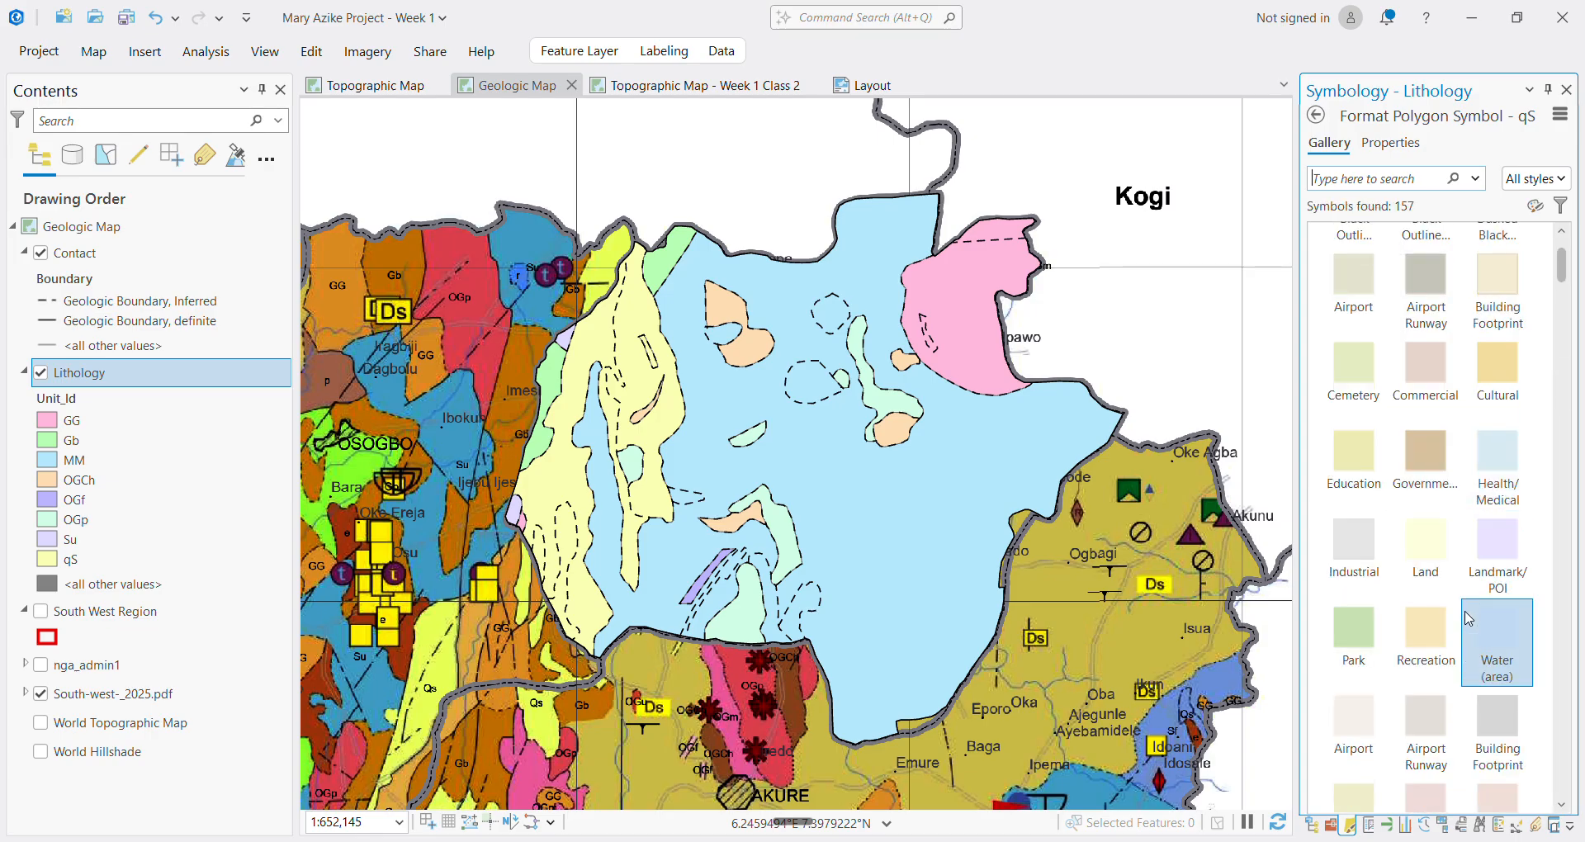
click(1403, 145)
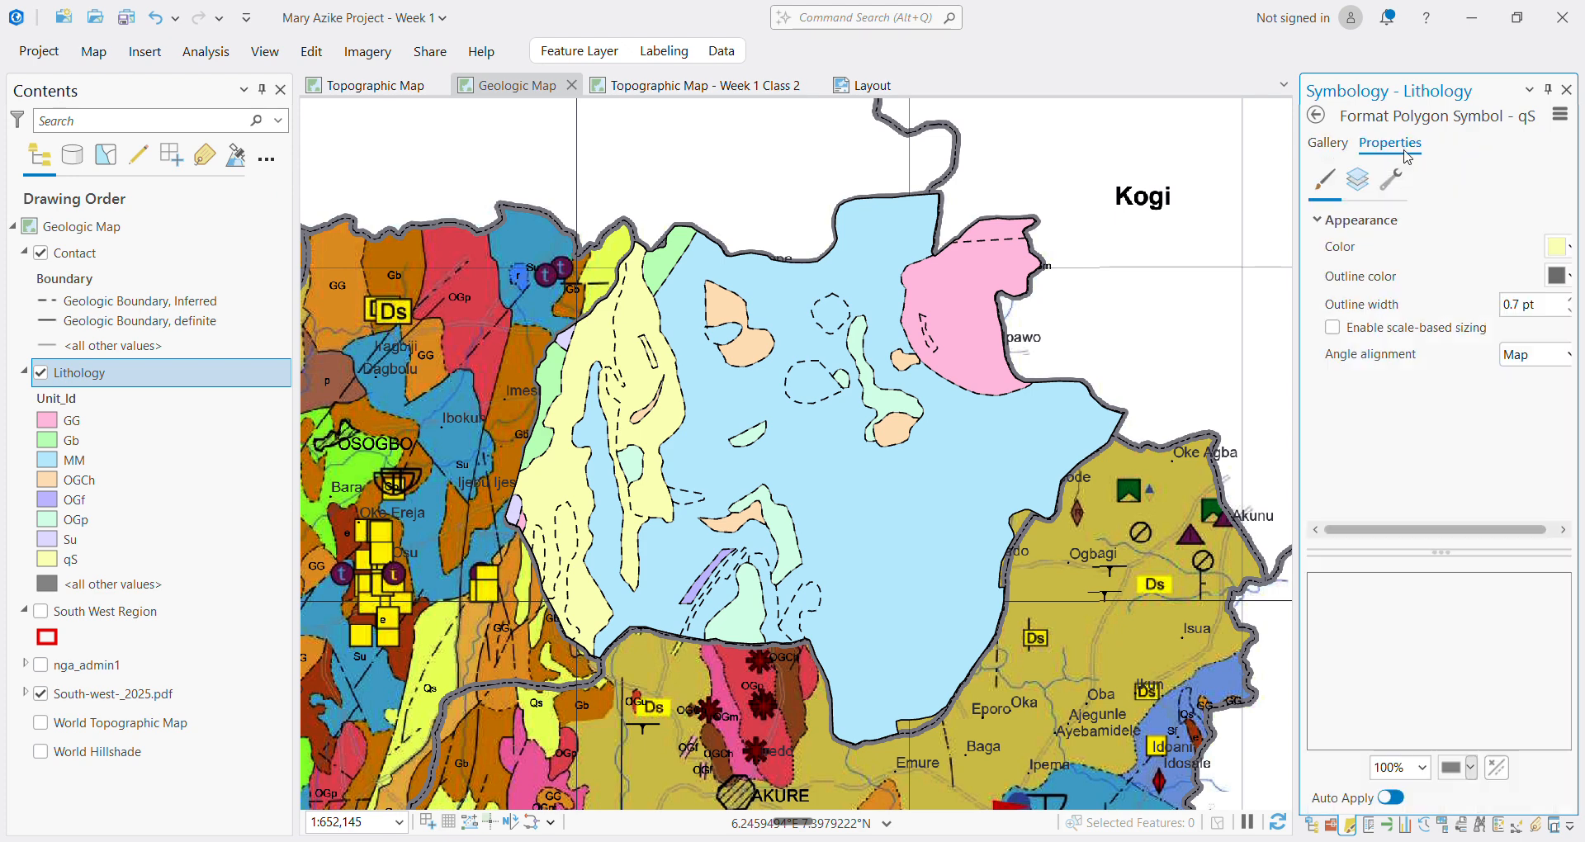
click(1565, 254)
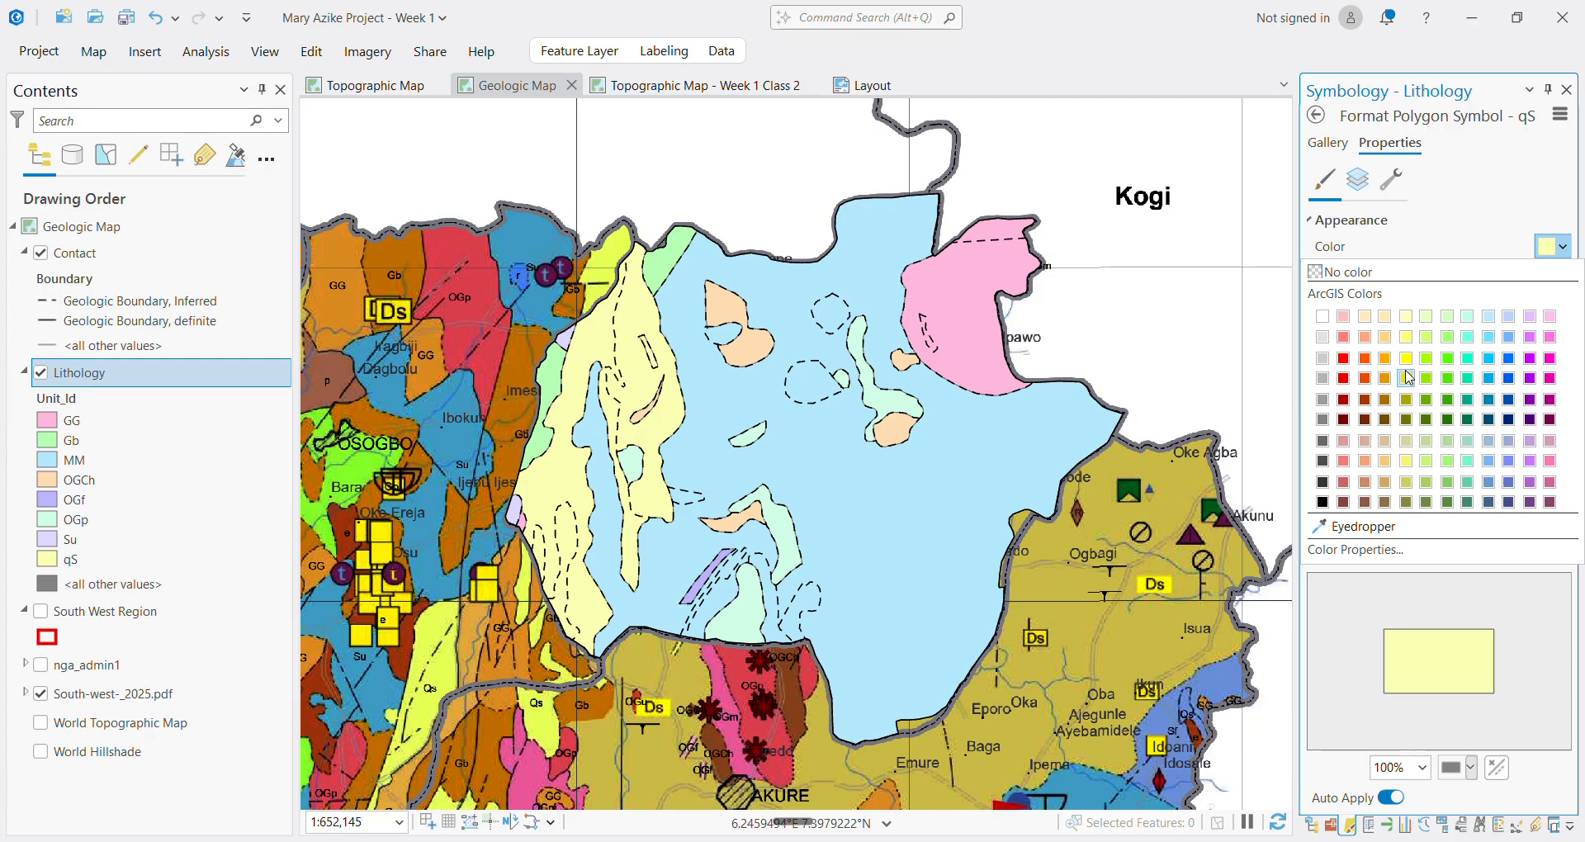
click(1407, 368)
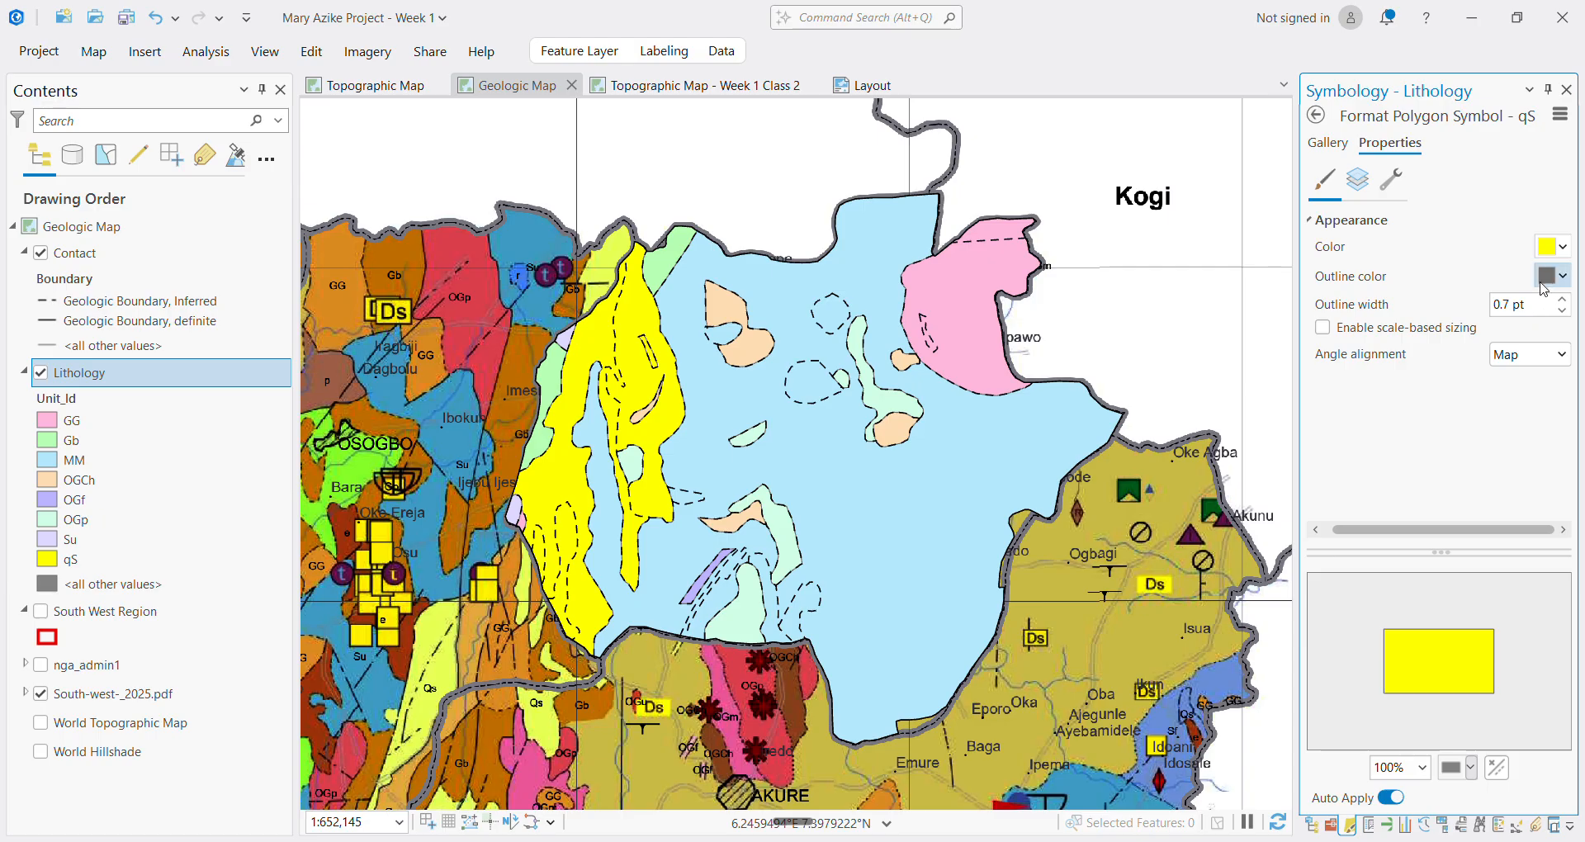
click(1560, 248)
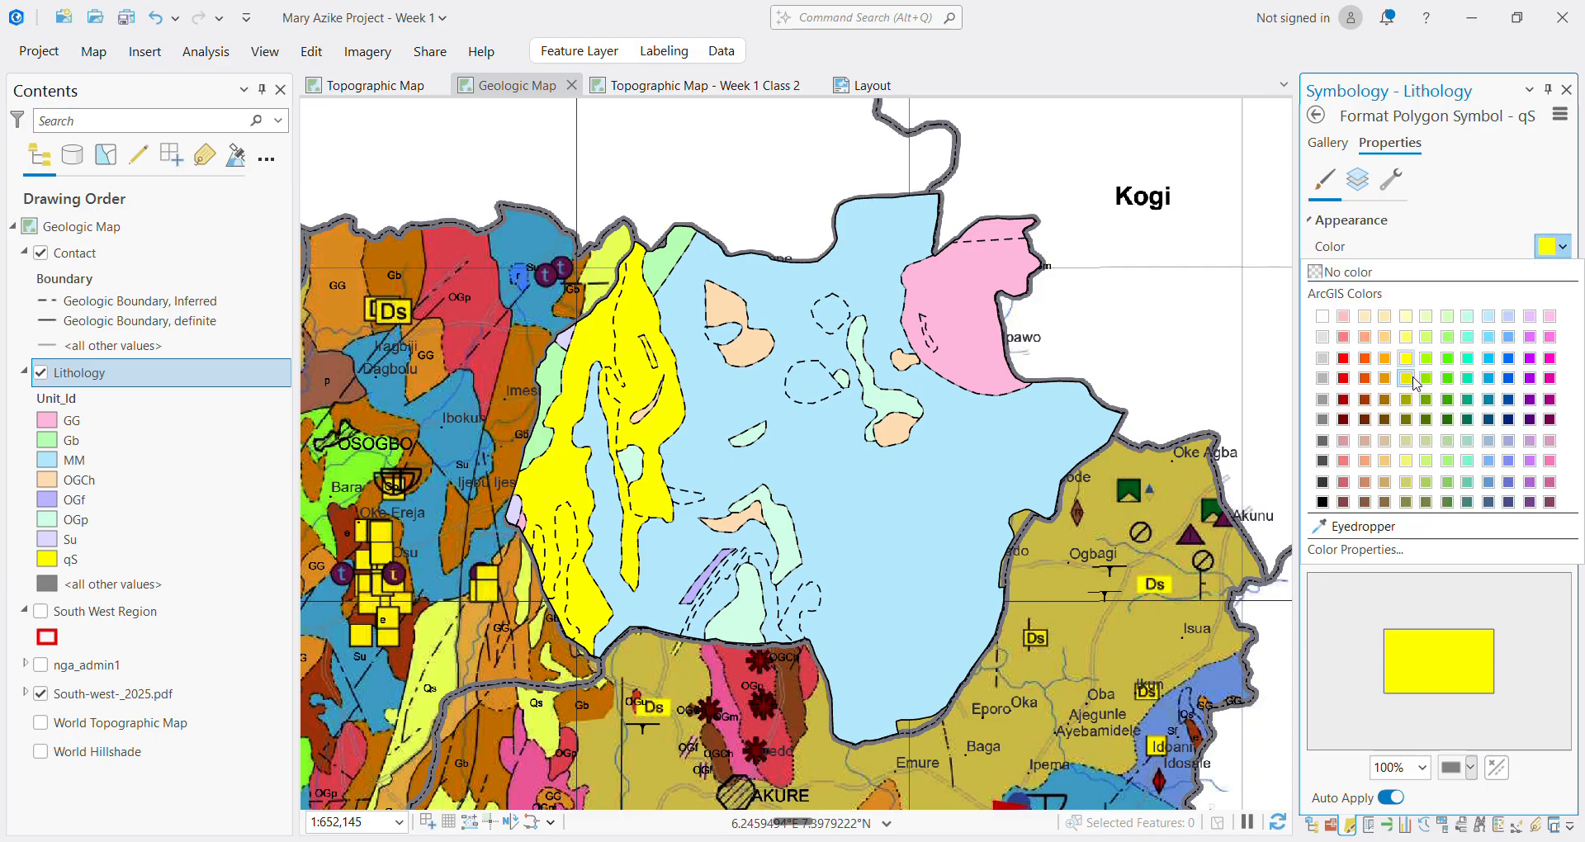
click(1406, 378)
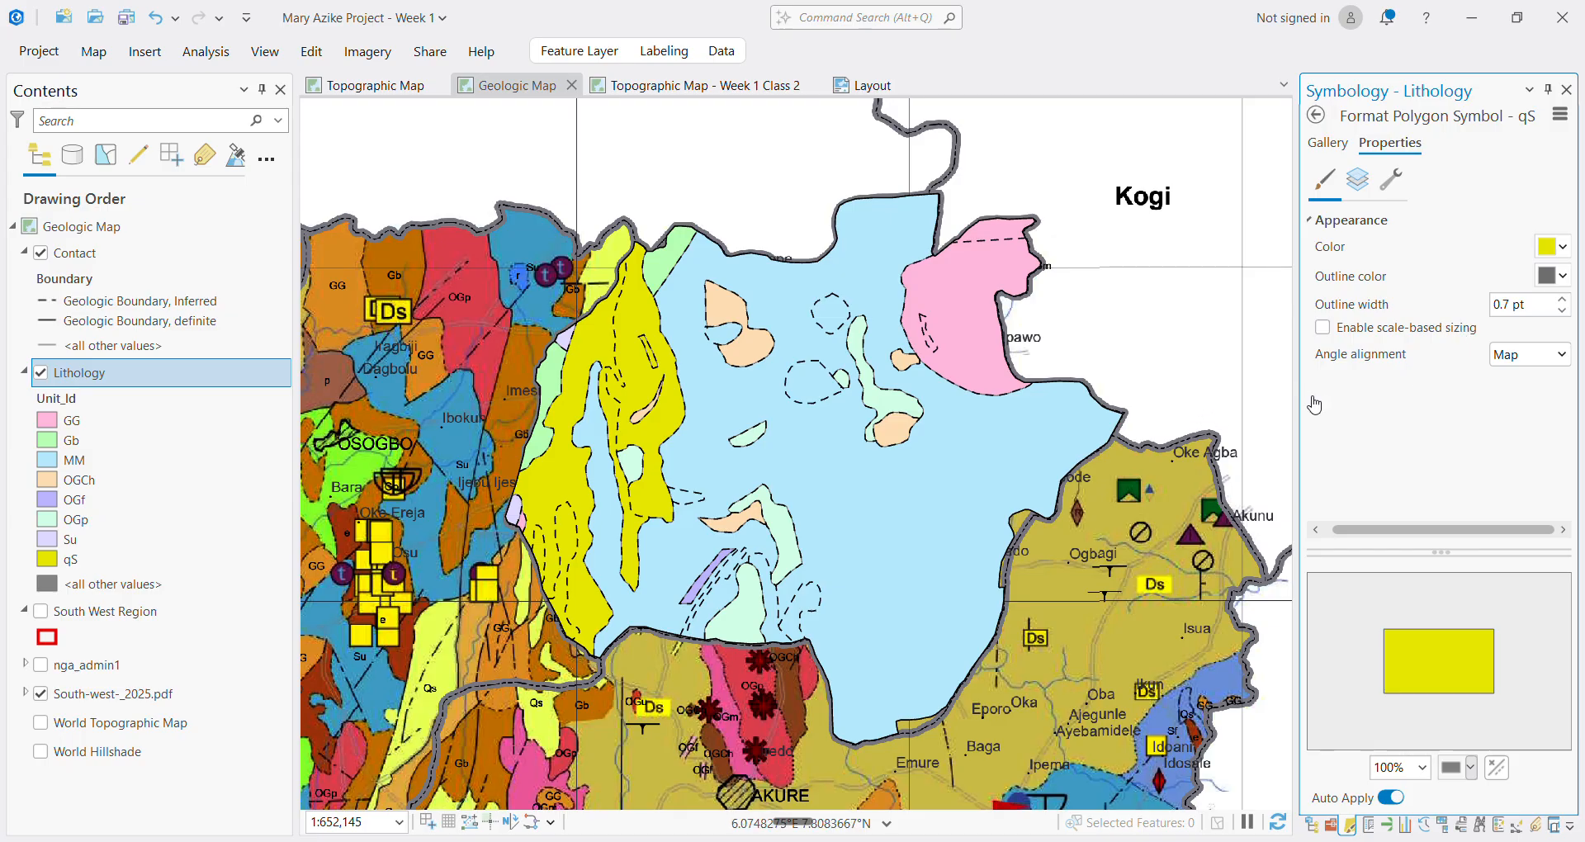
click(1325, 143)
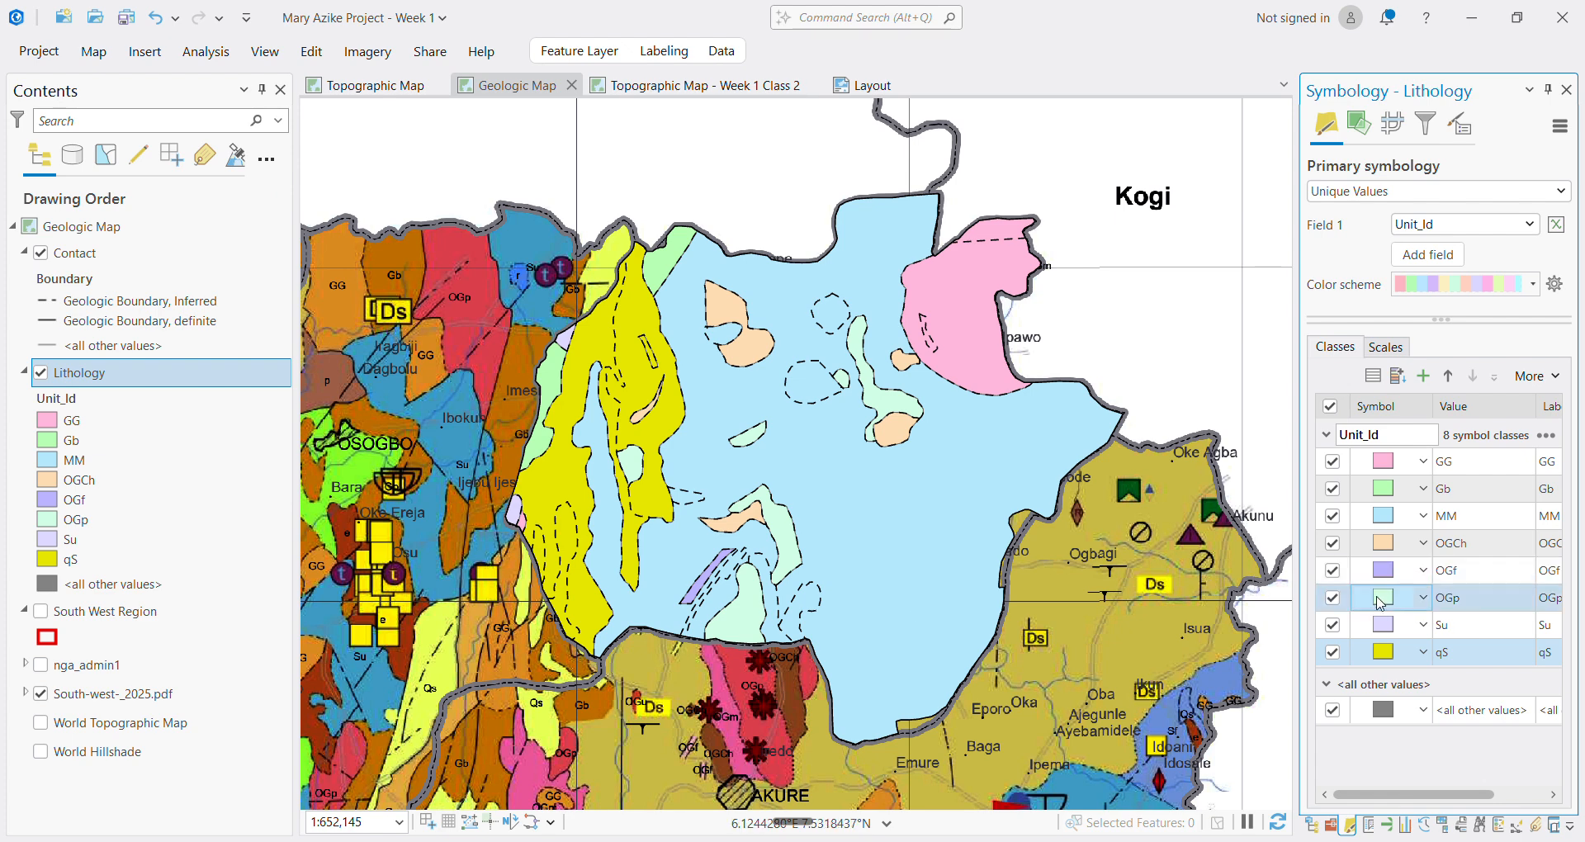
Set the MM class fill to the mustard color sampled with the Eyedropper from the scanned map area around Ogbagi
click(1382, 518)
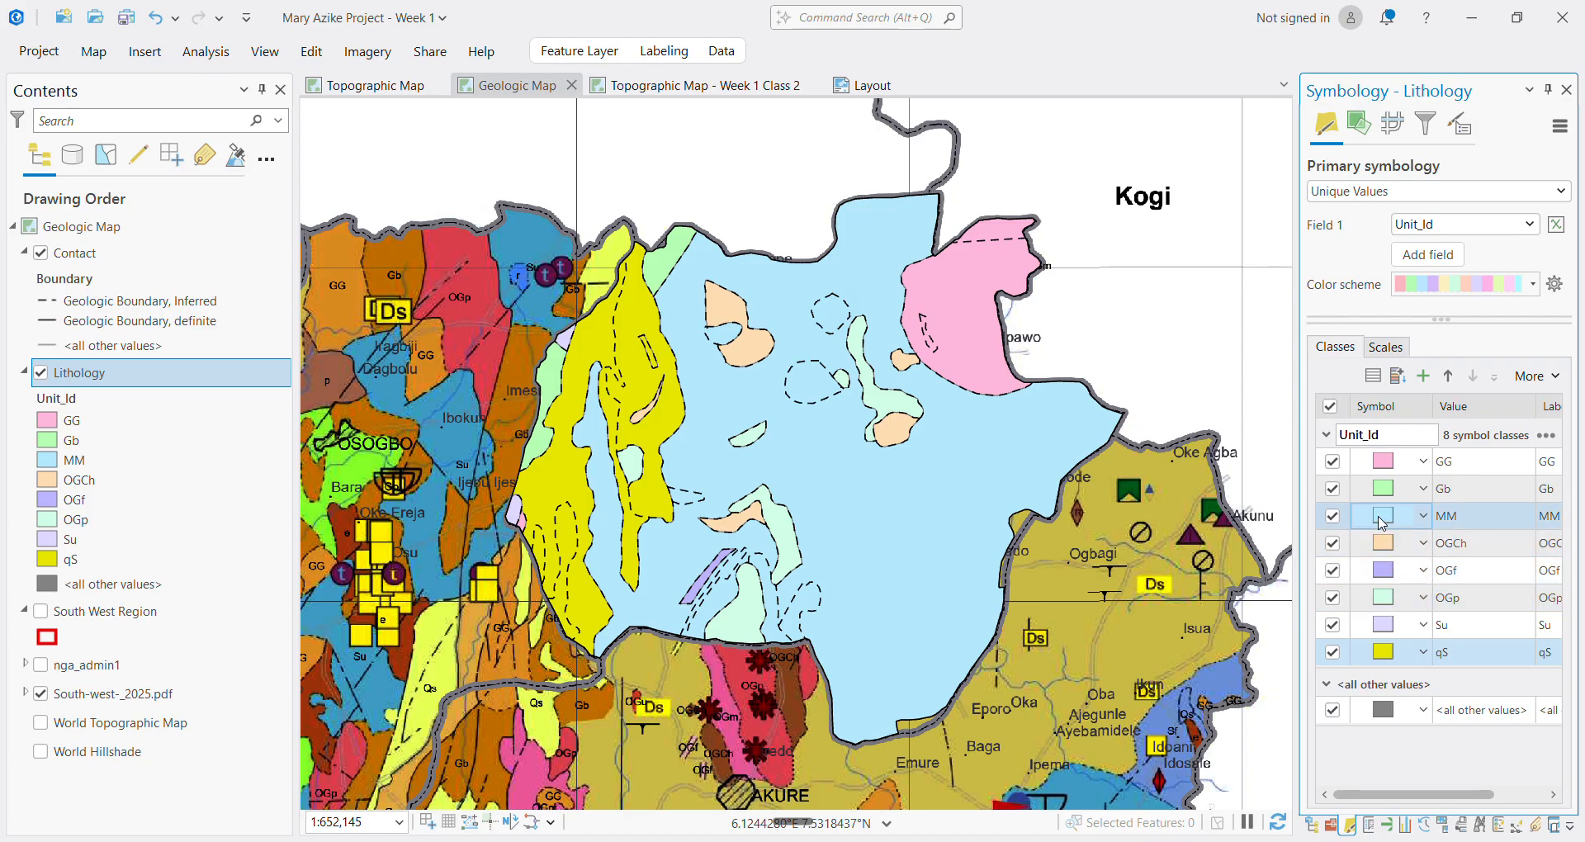
click(1382, 520)
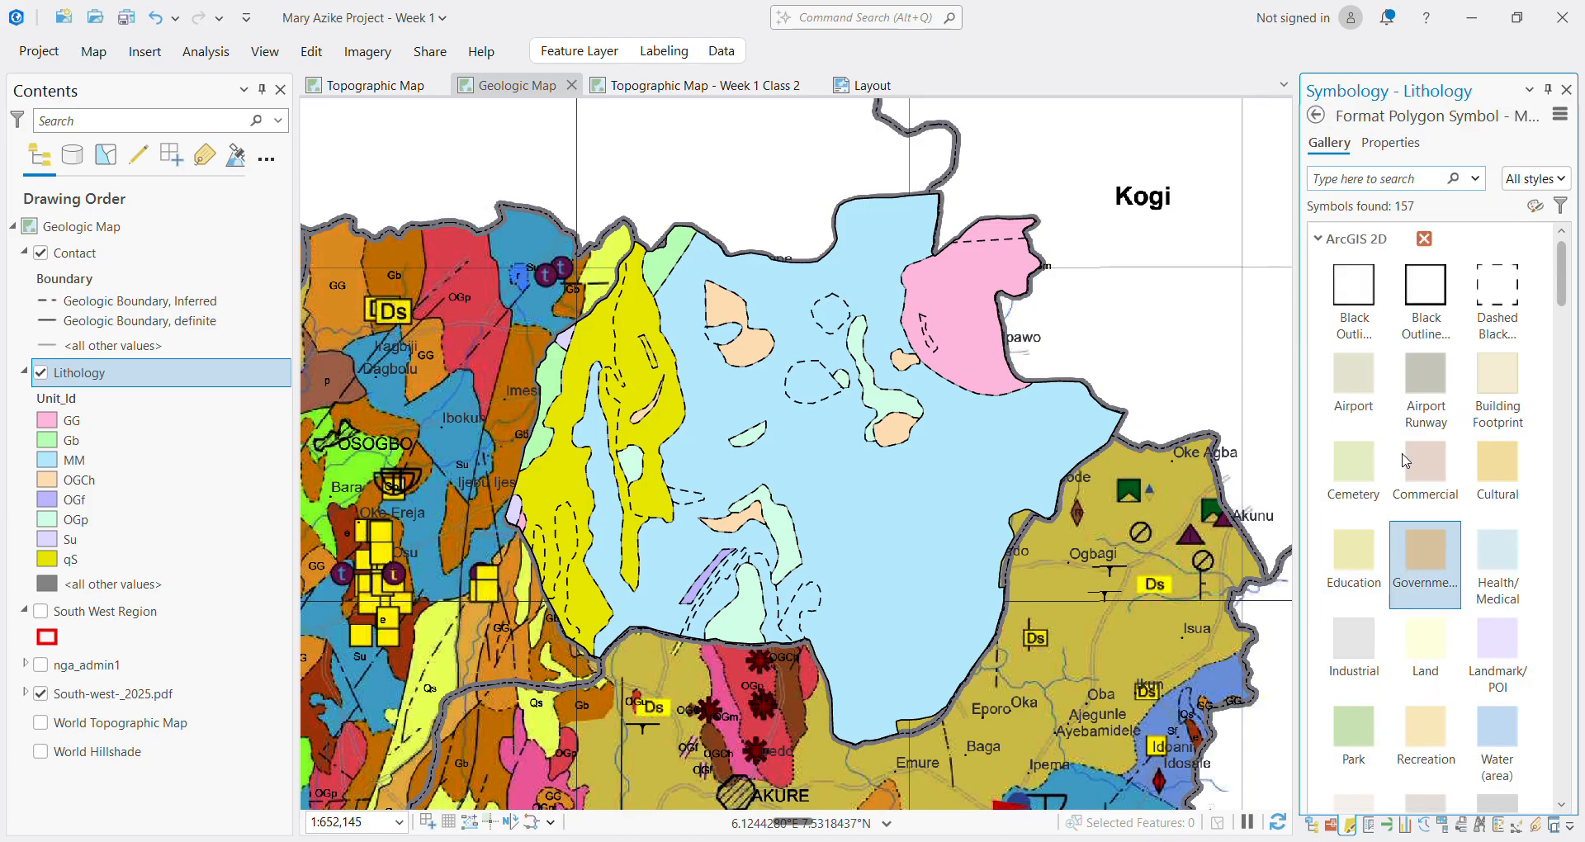
click(1390, 142)
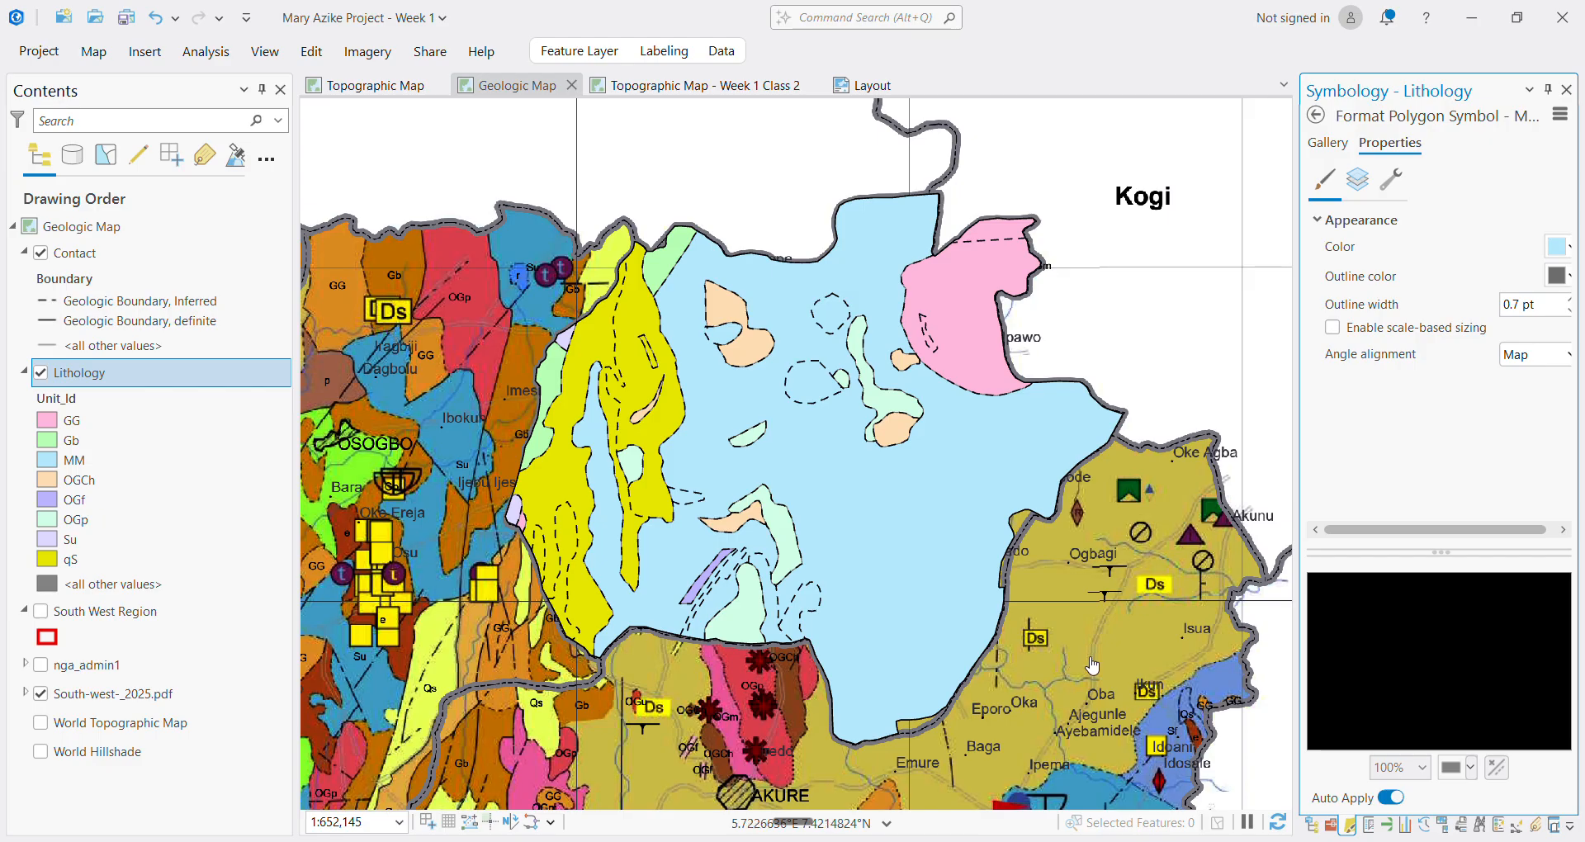
click(1557, 246)
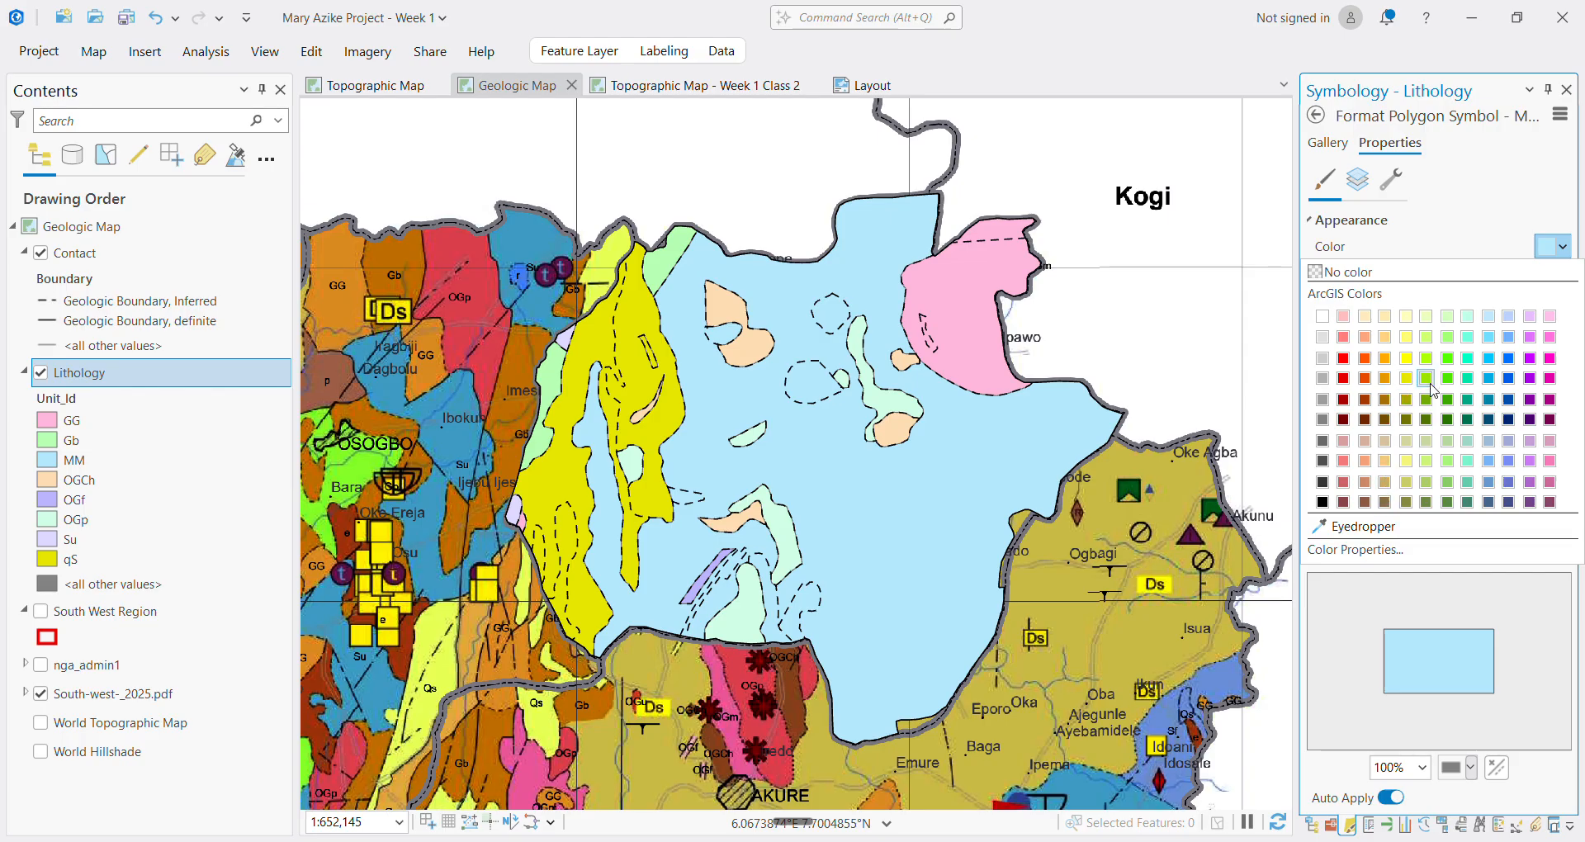
click(1405, 399)
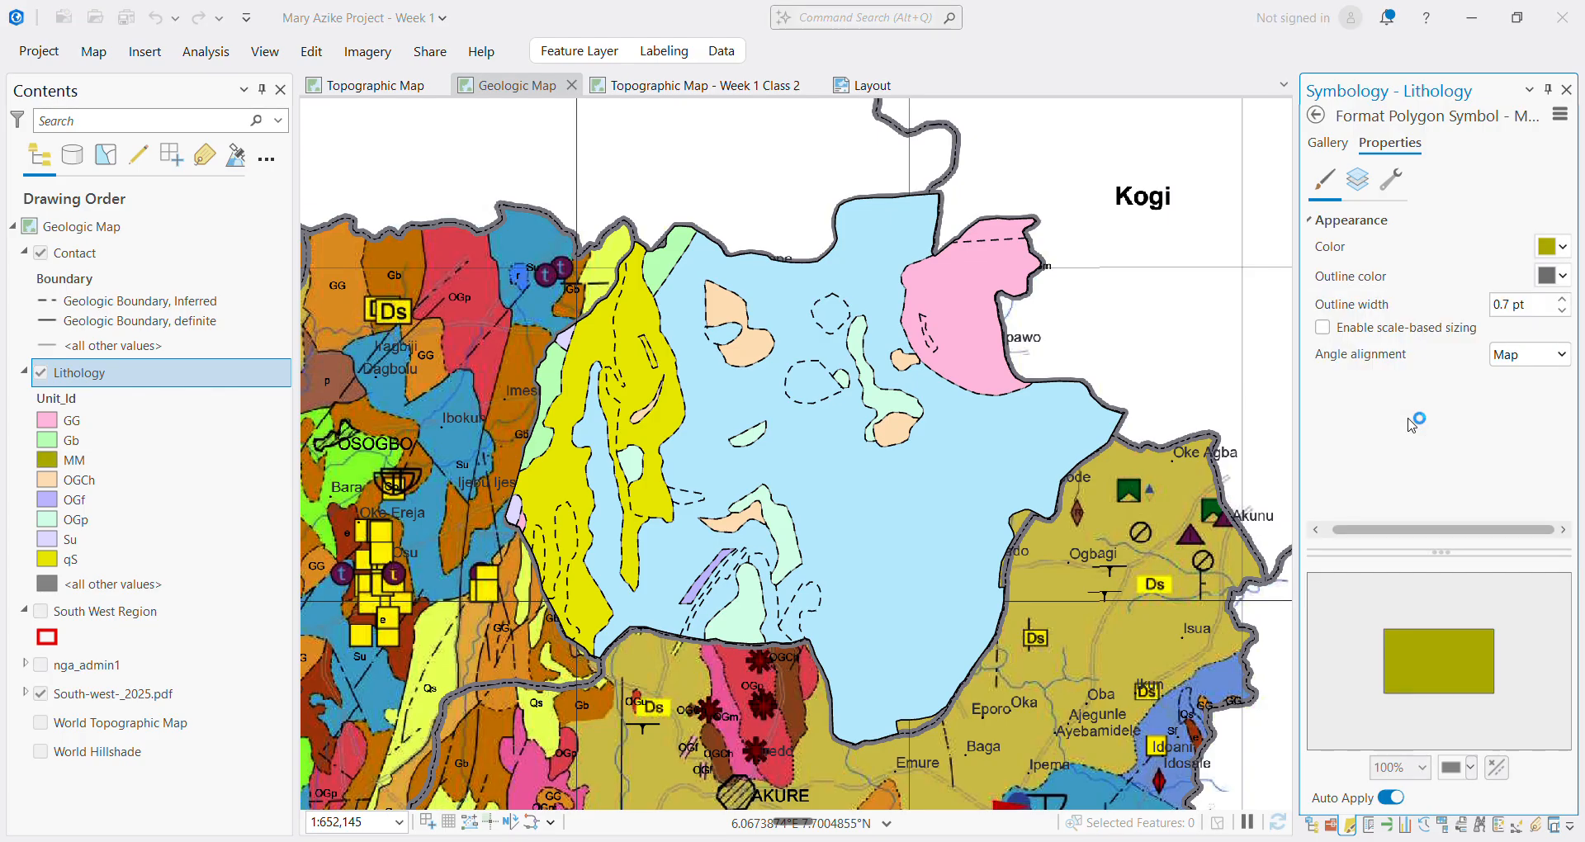
click(1563, 246)
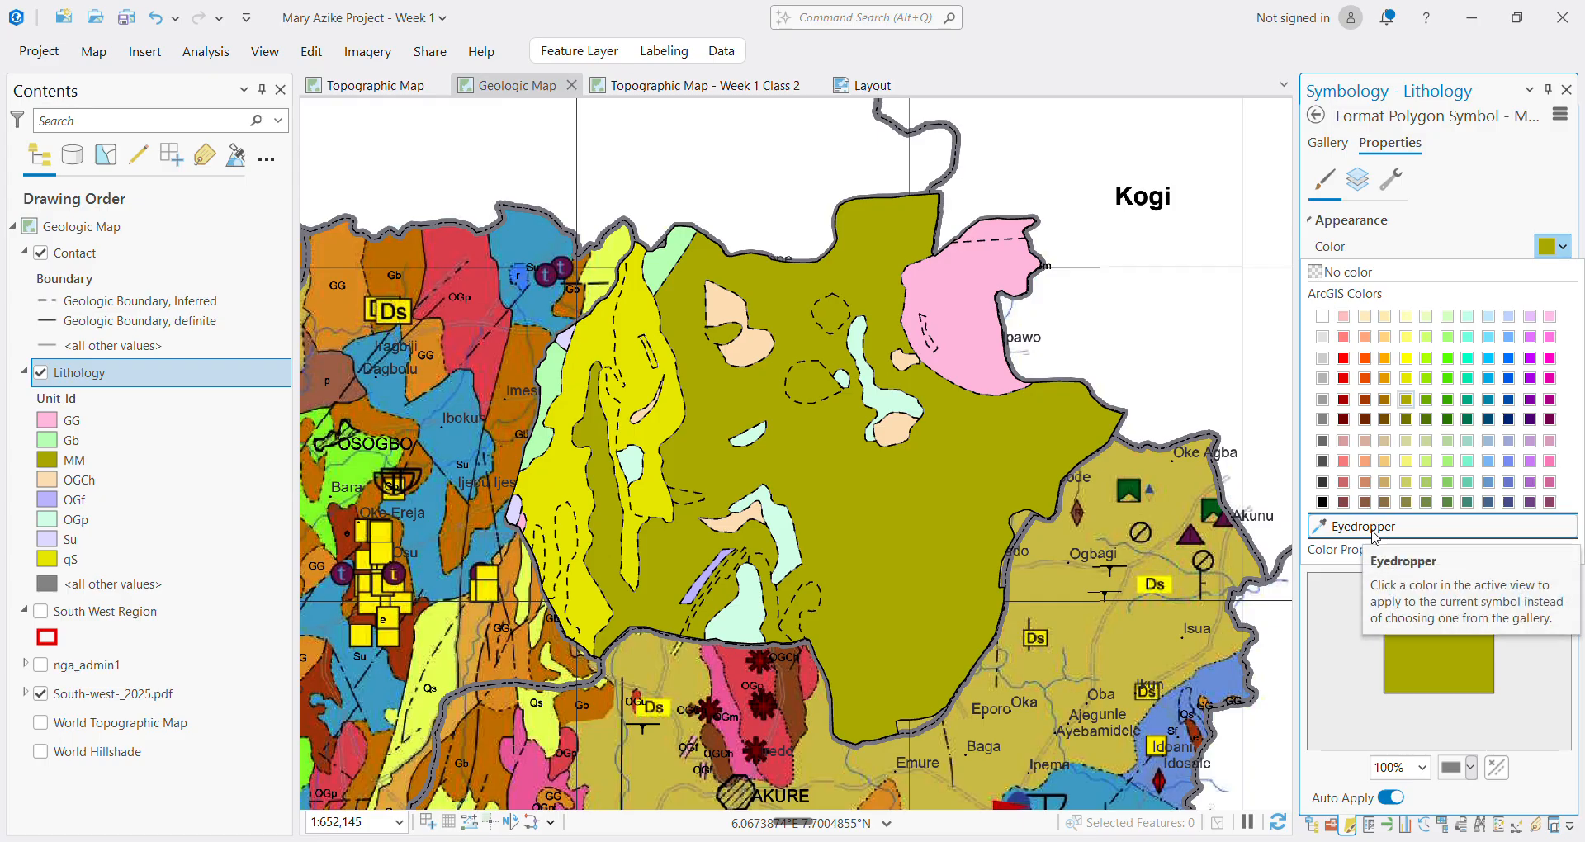
click(1370, 527)
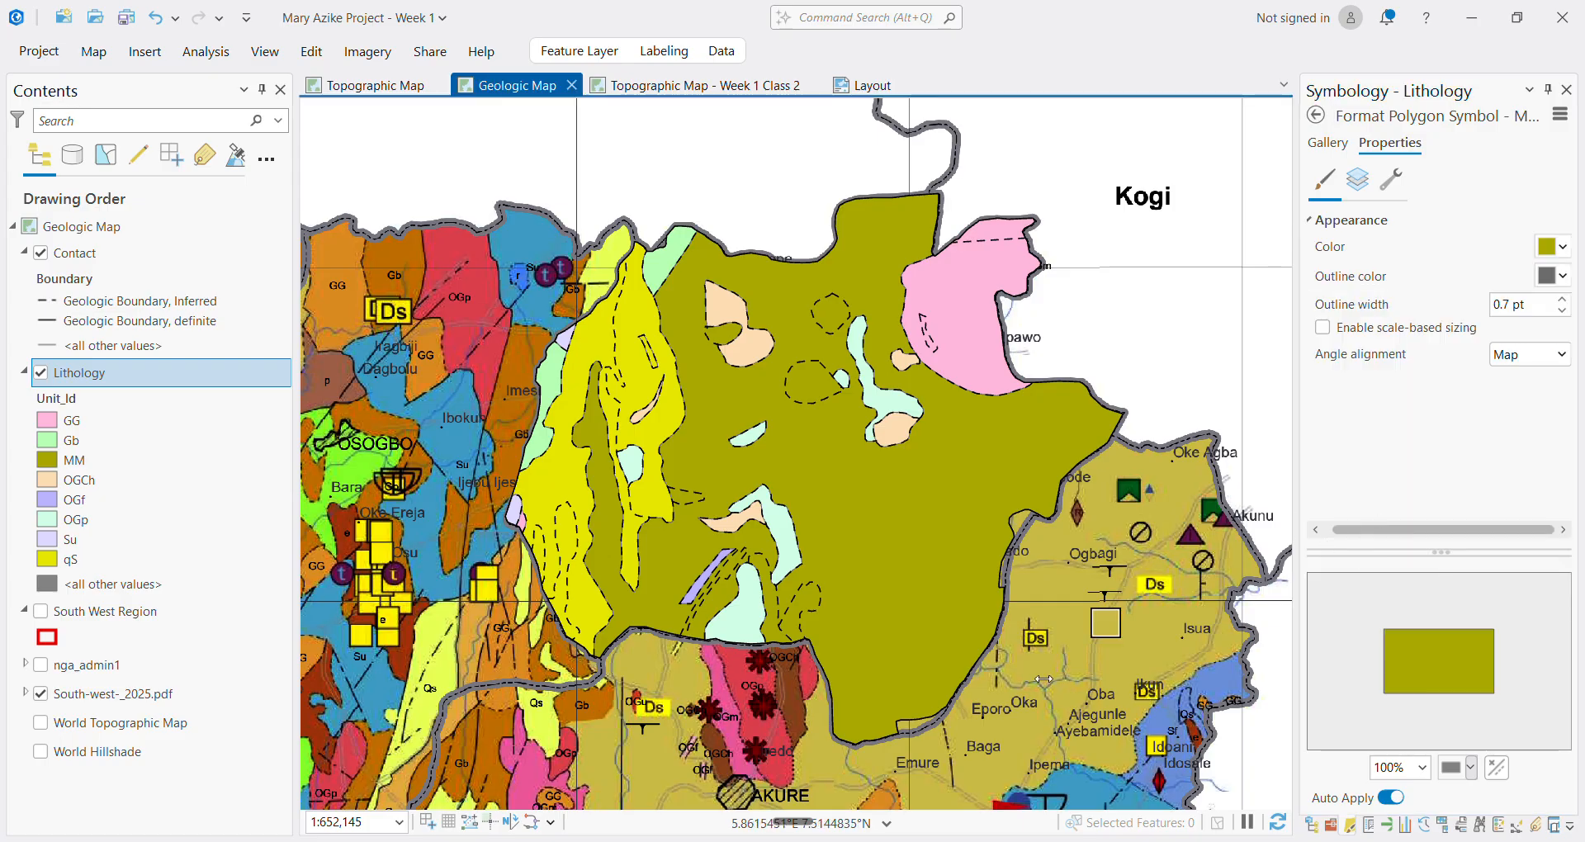
click(1061, 591)
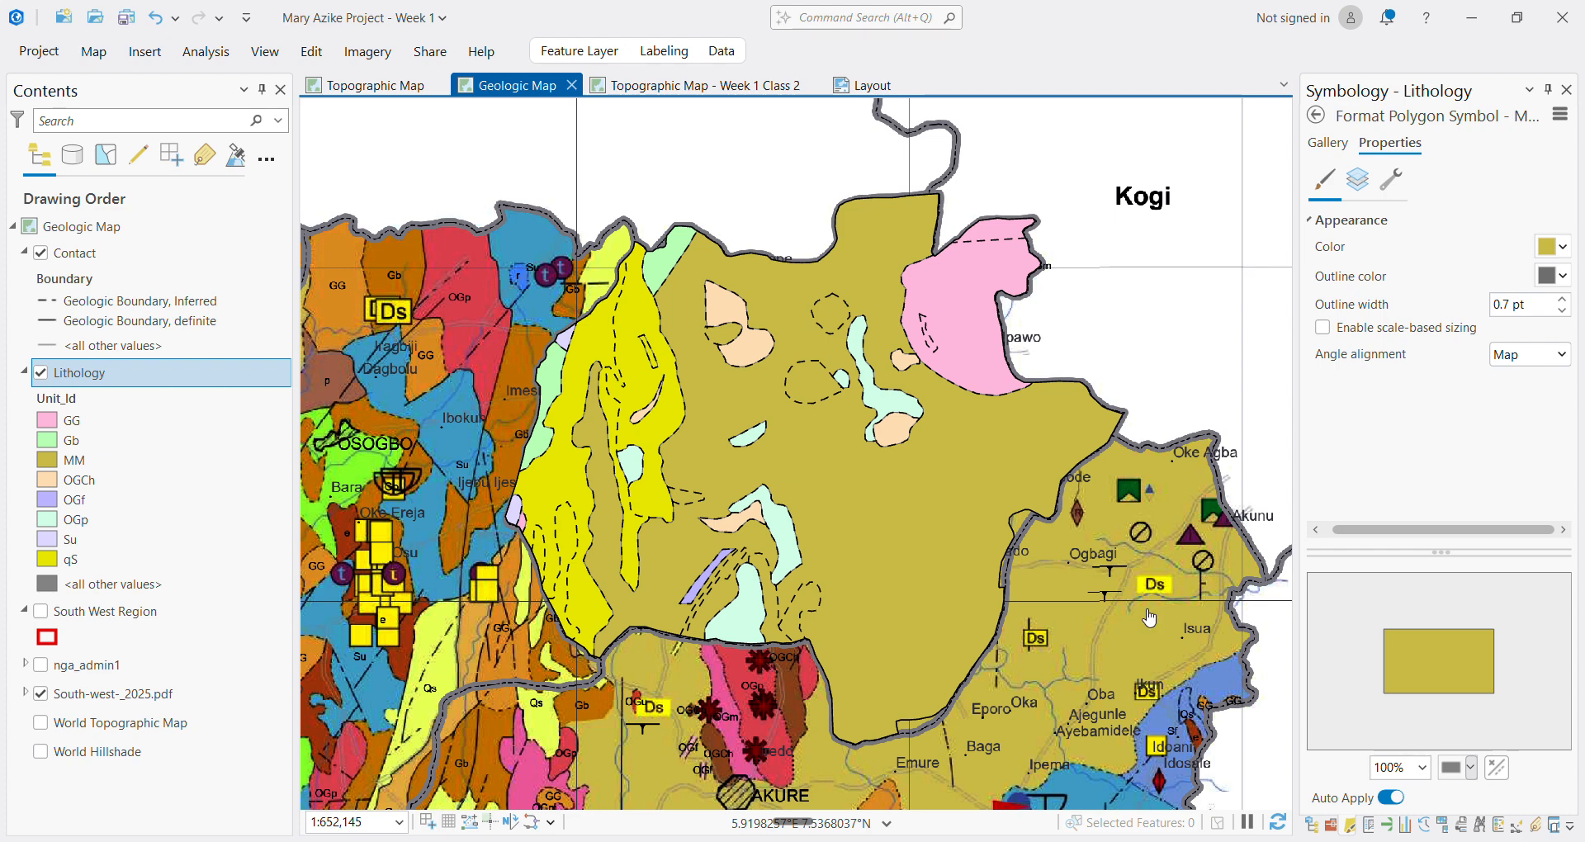
click(1316, 118)
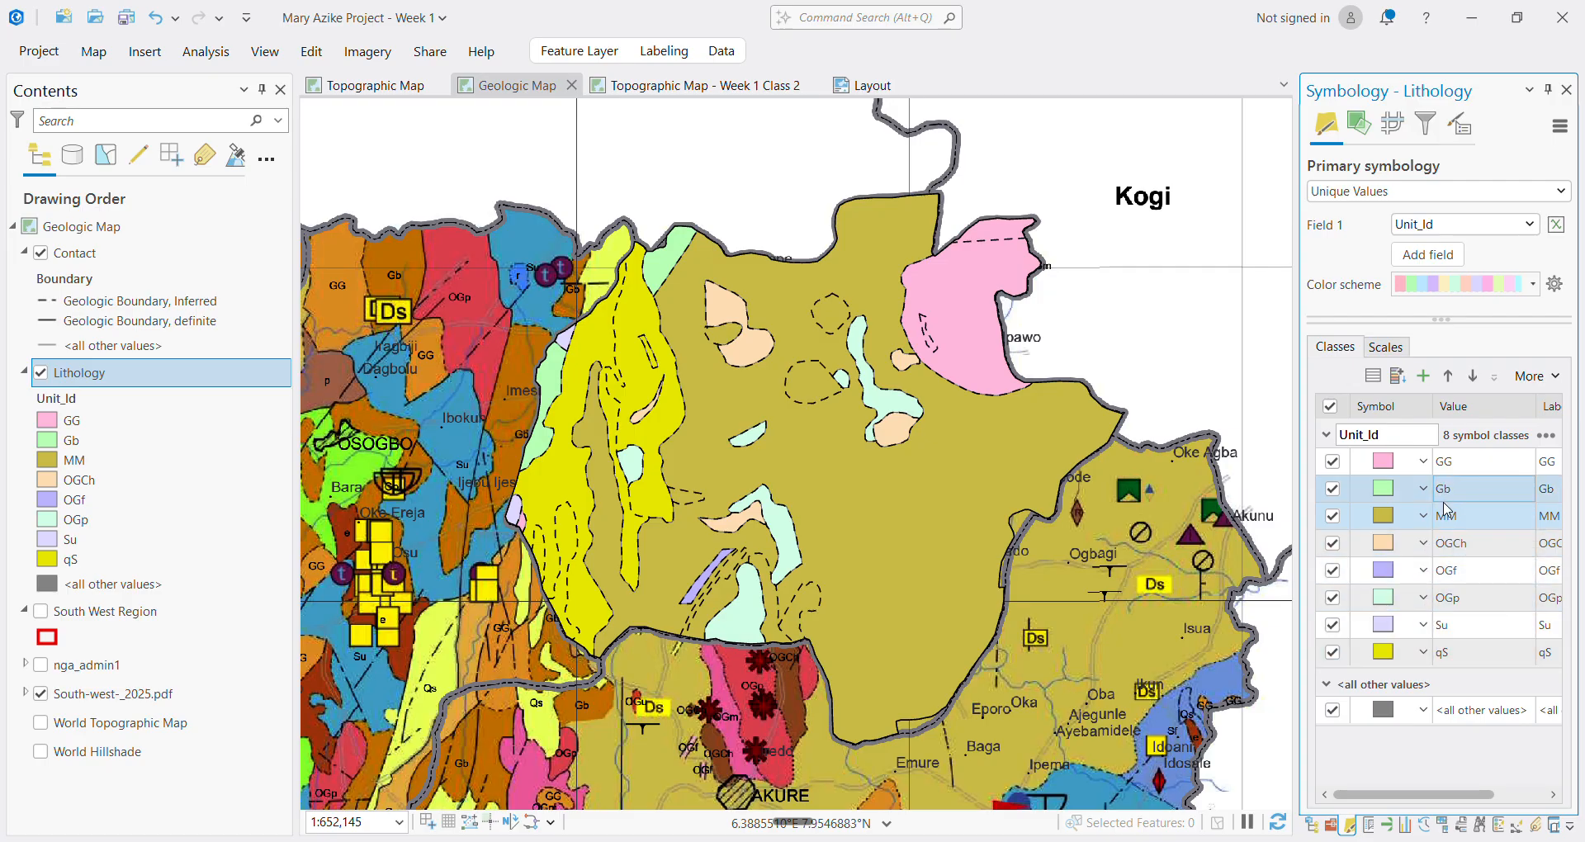
Set the OGp class fill to the red sampled with the Eyedropper from the scanned OGp unit north of Akure
click(1388, 605)
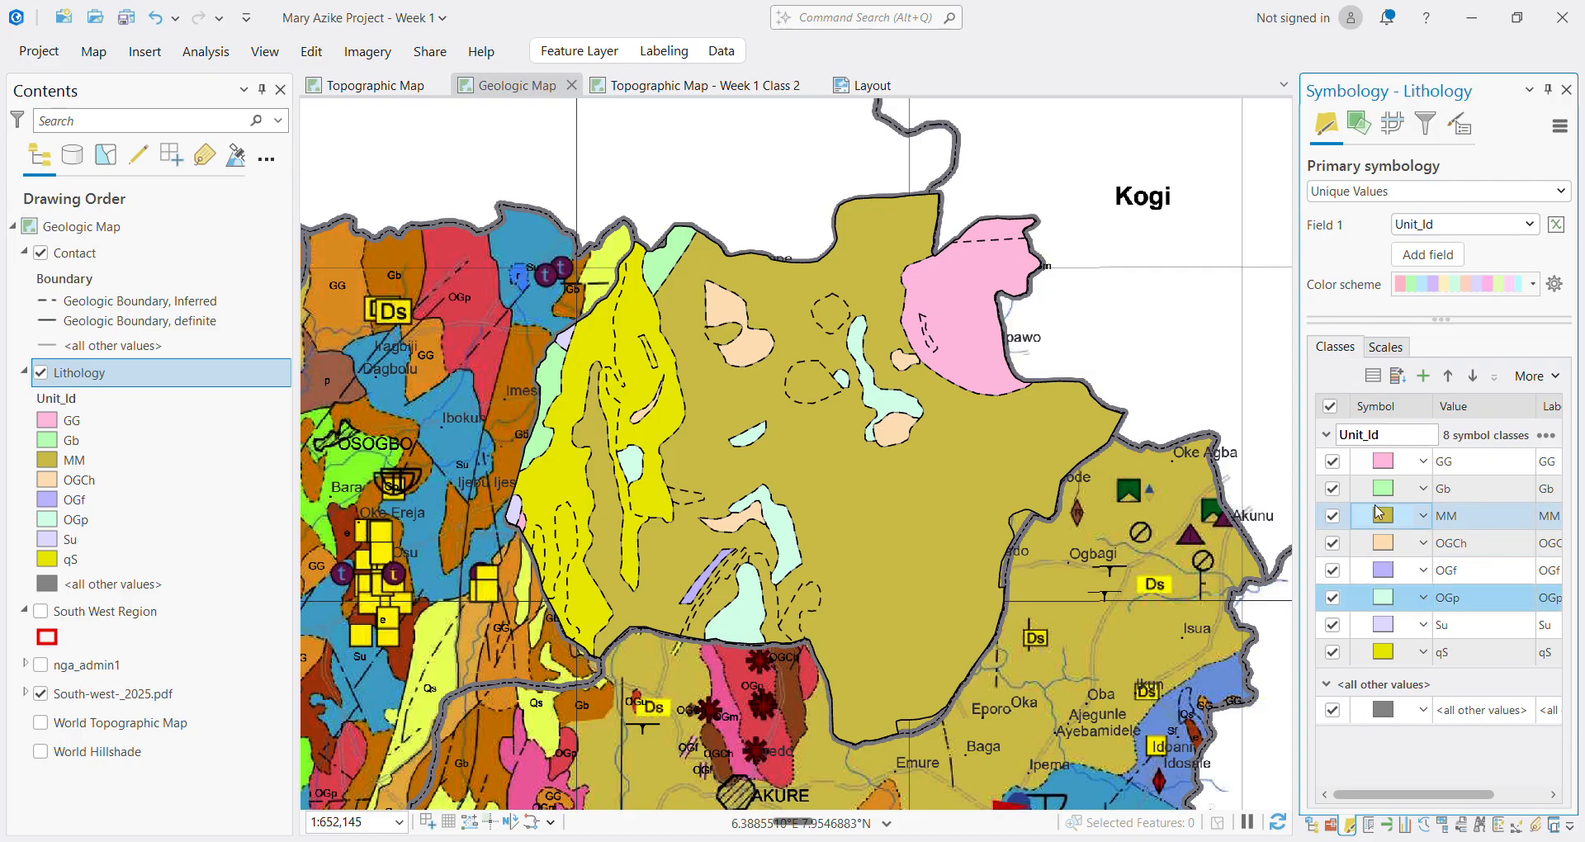
click(1385, 596)
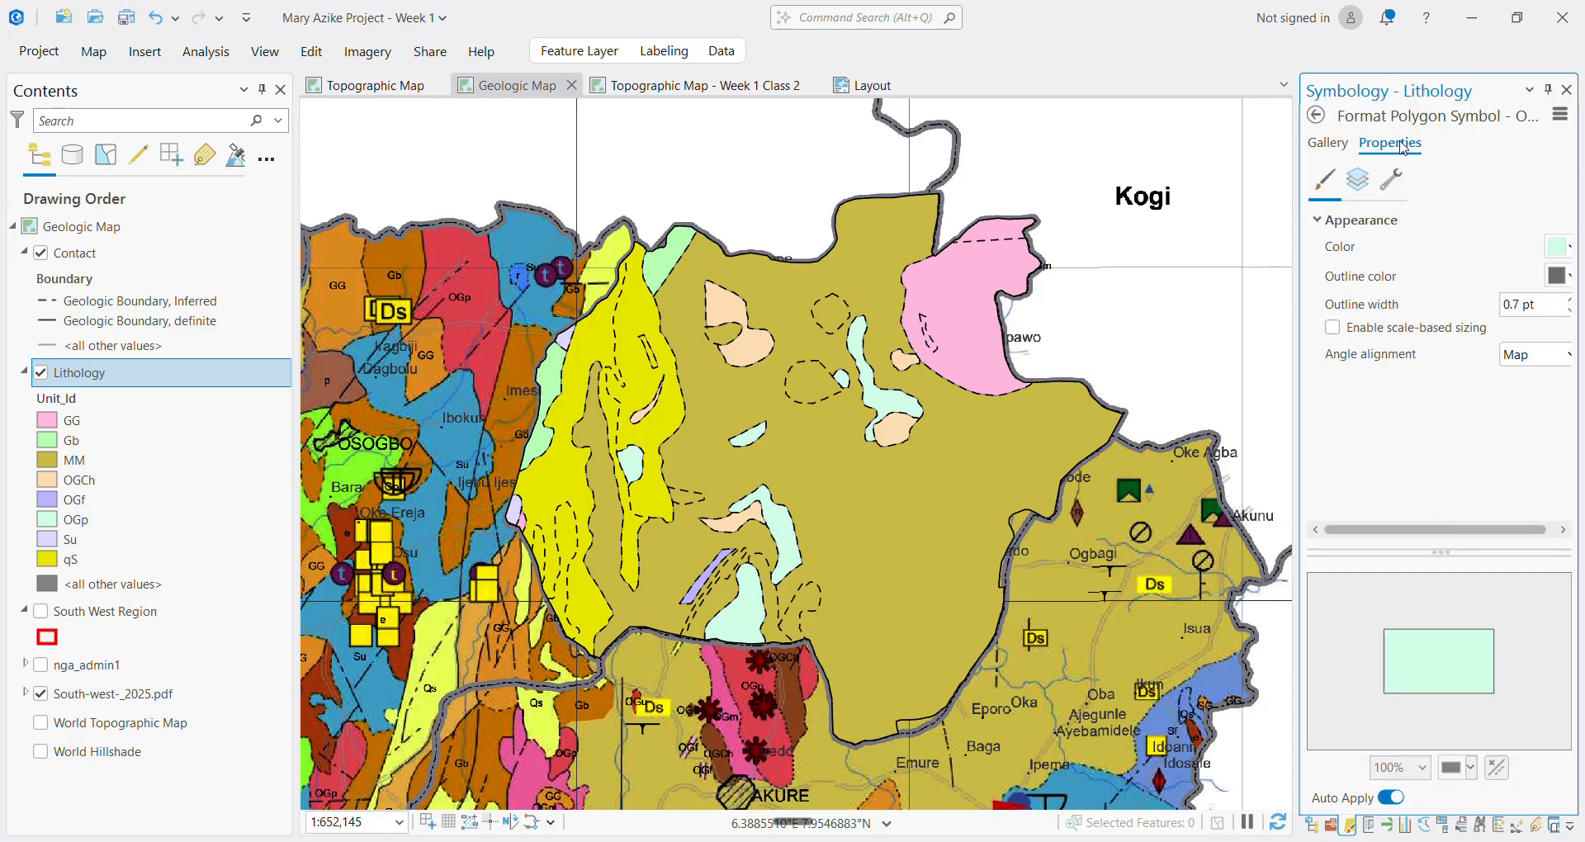
click(1560, 246)
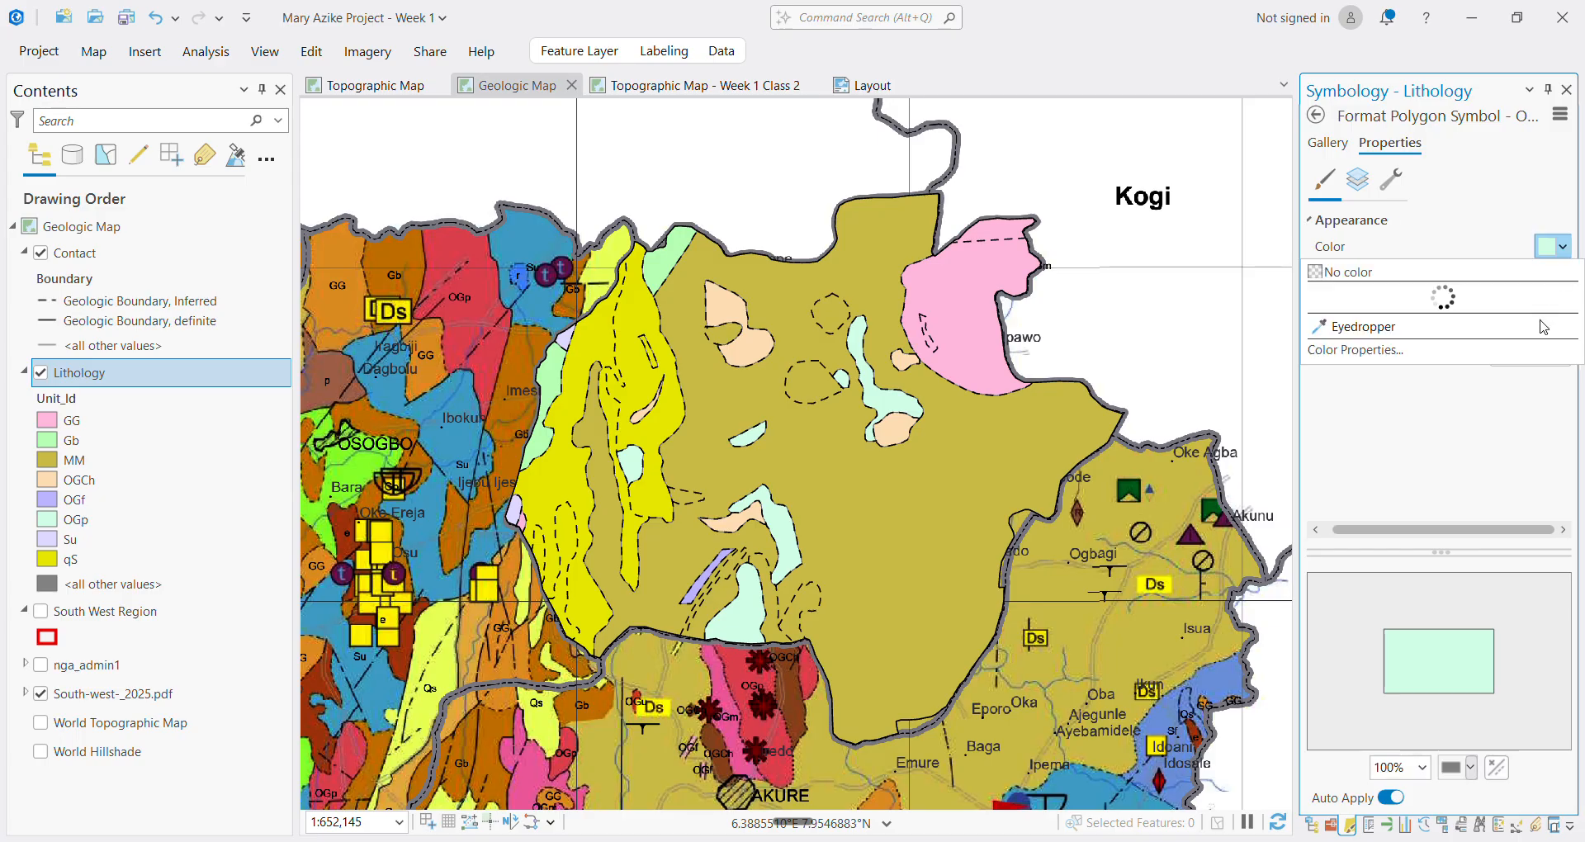
click(1353, 526)
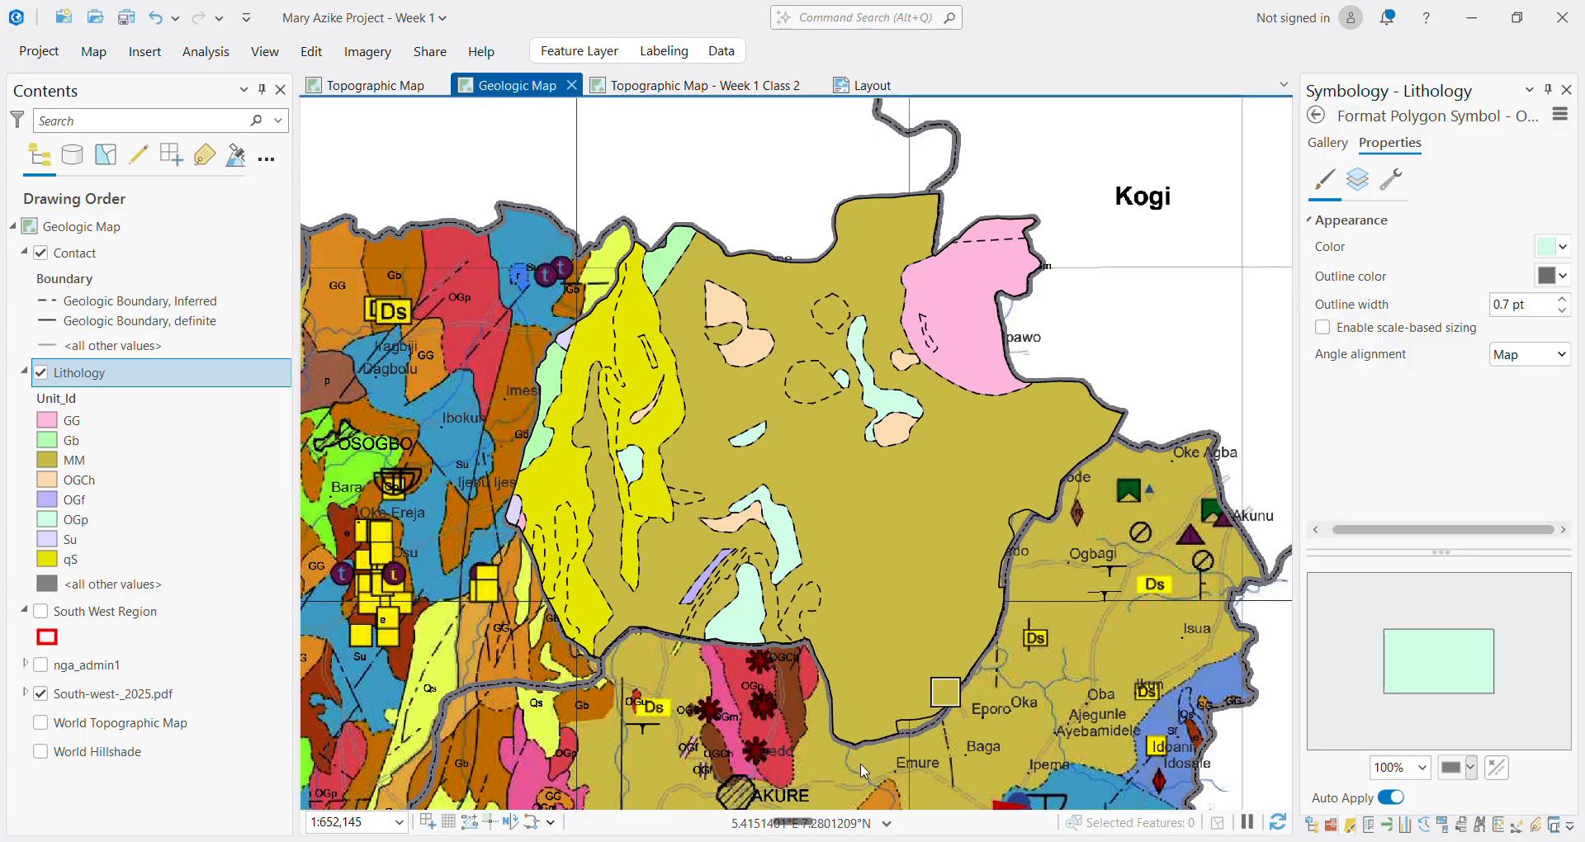
click(782, 733)
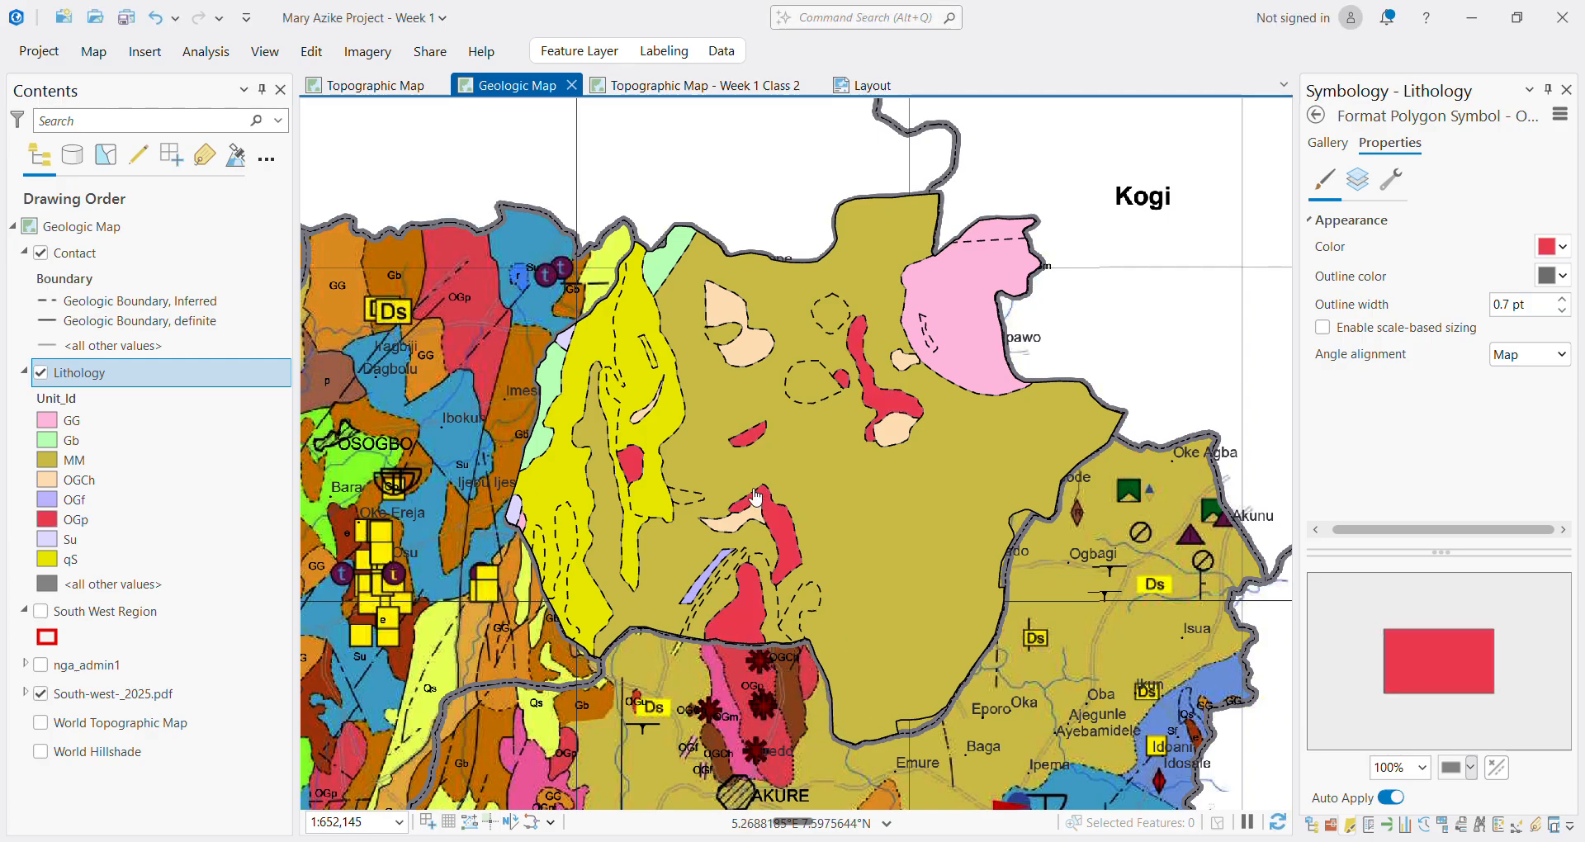
click(1343, 148)
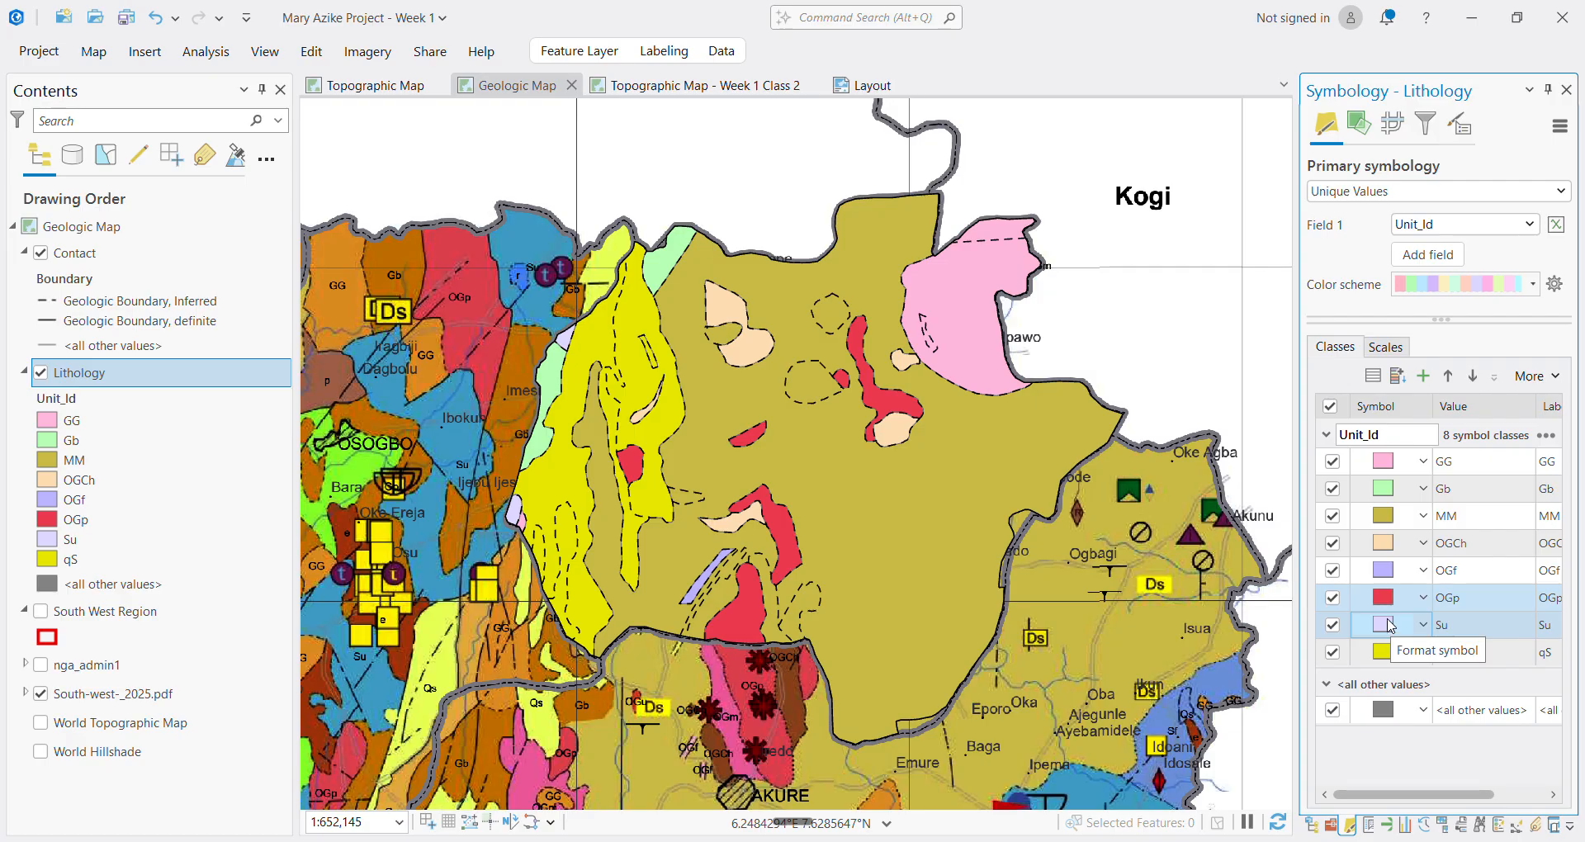
Set the OGCh class fill to the brown sampled with the Eyedropper from the scanned brown unit north of Akure
click(1390, 548)
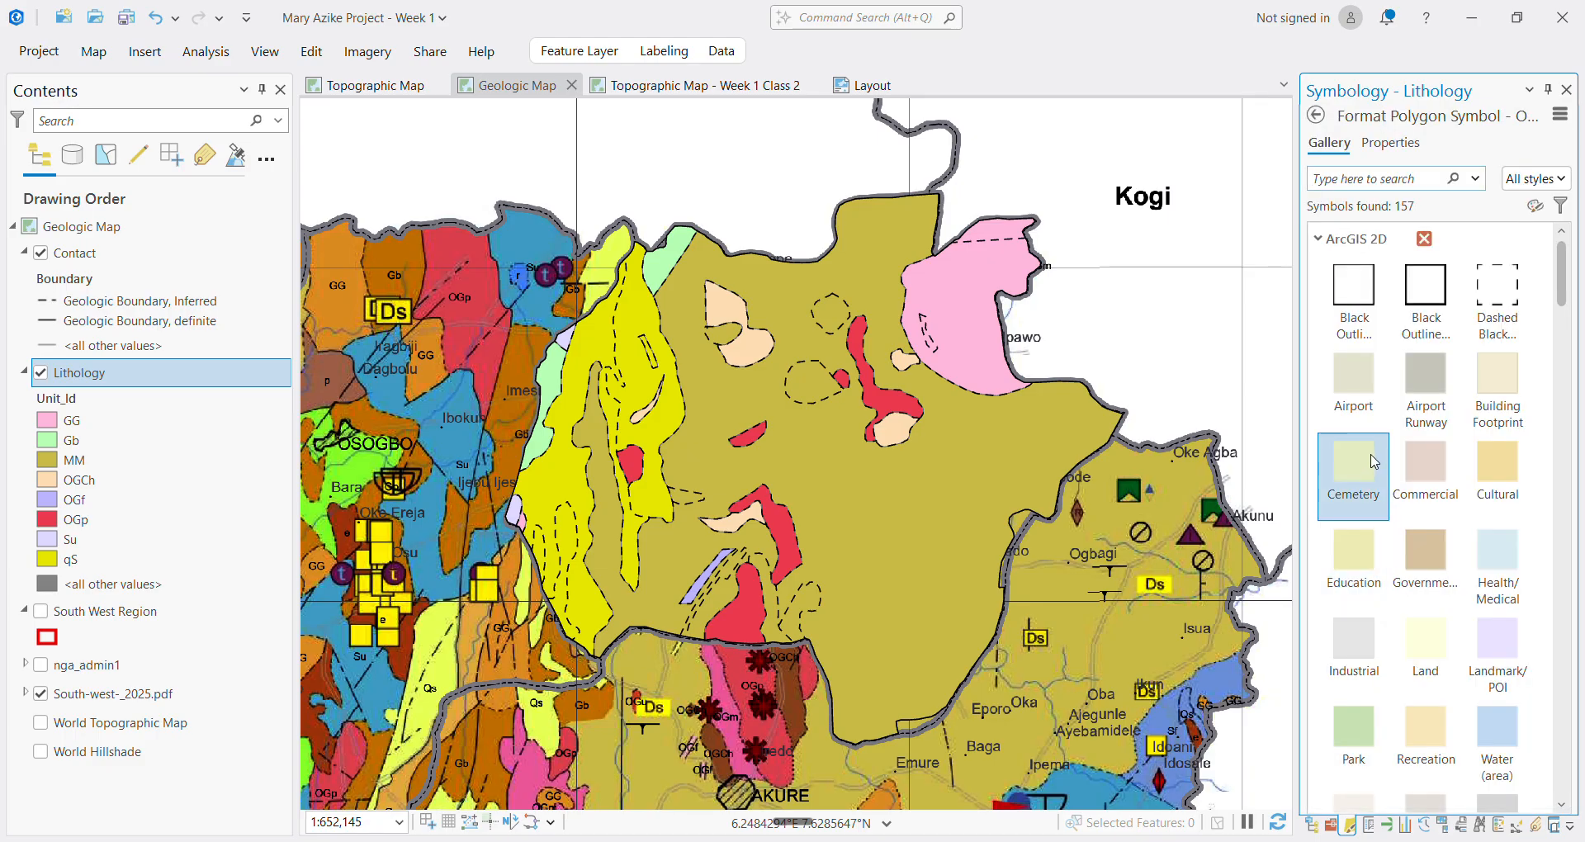
click(1390, 143)
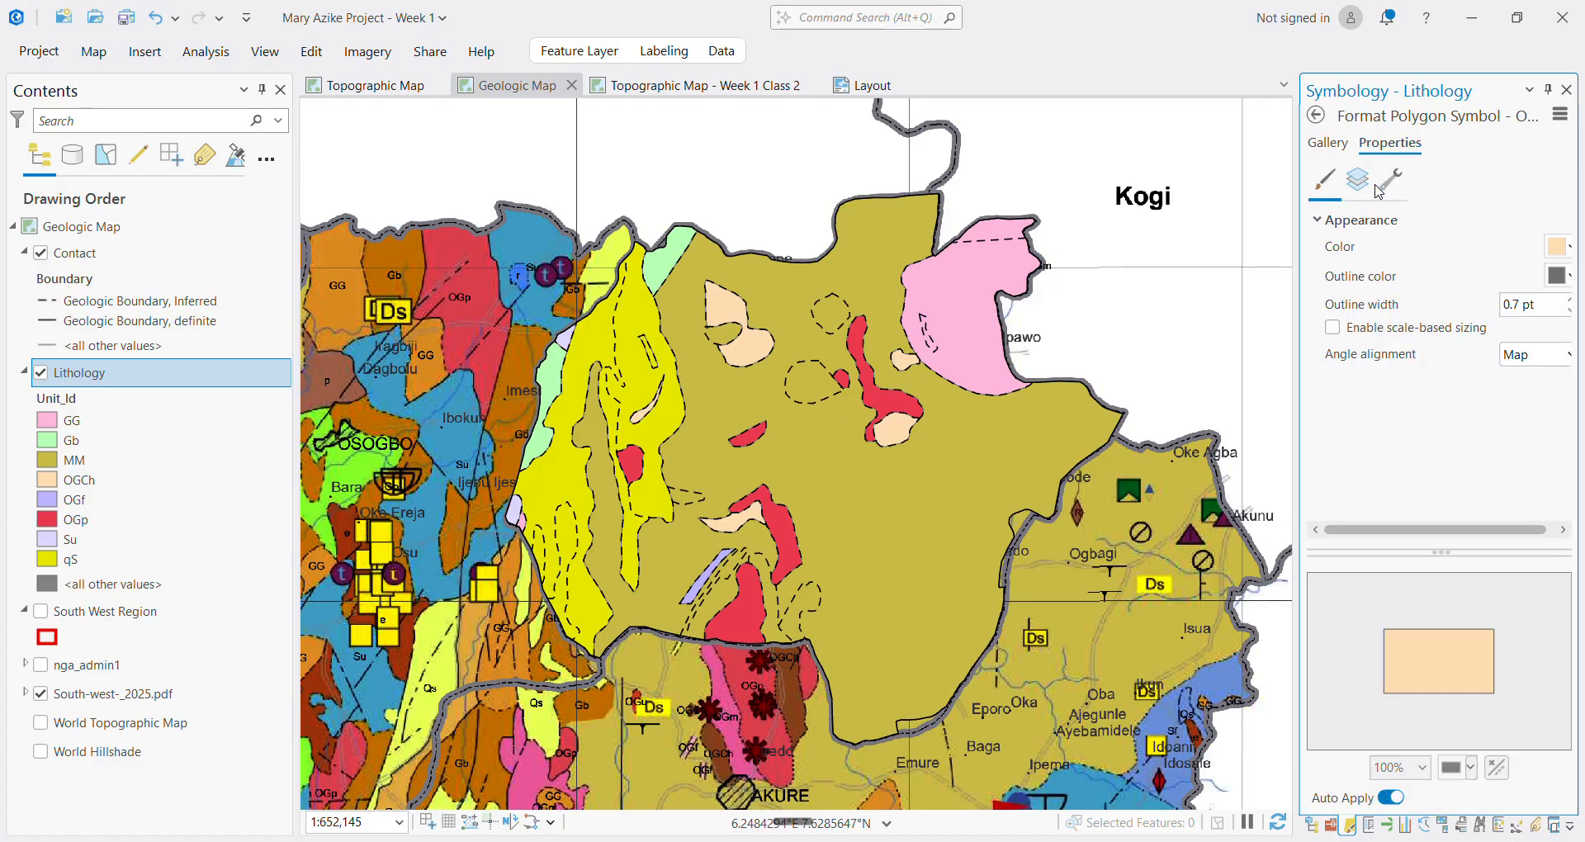
click(1556, 246)
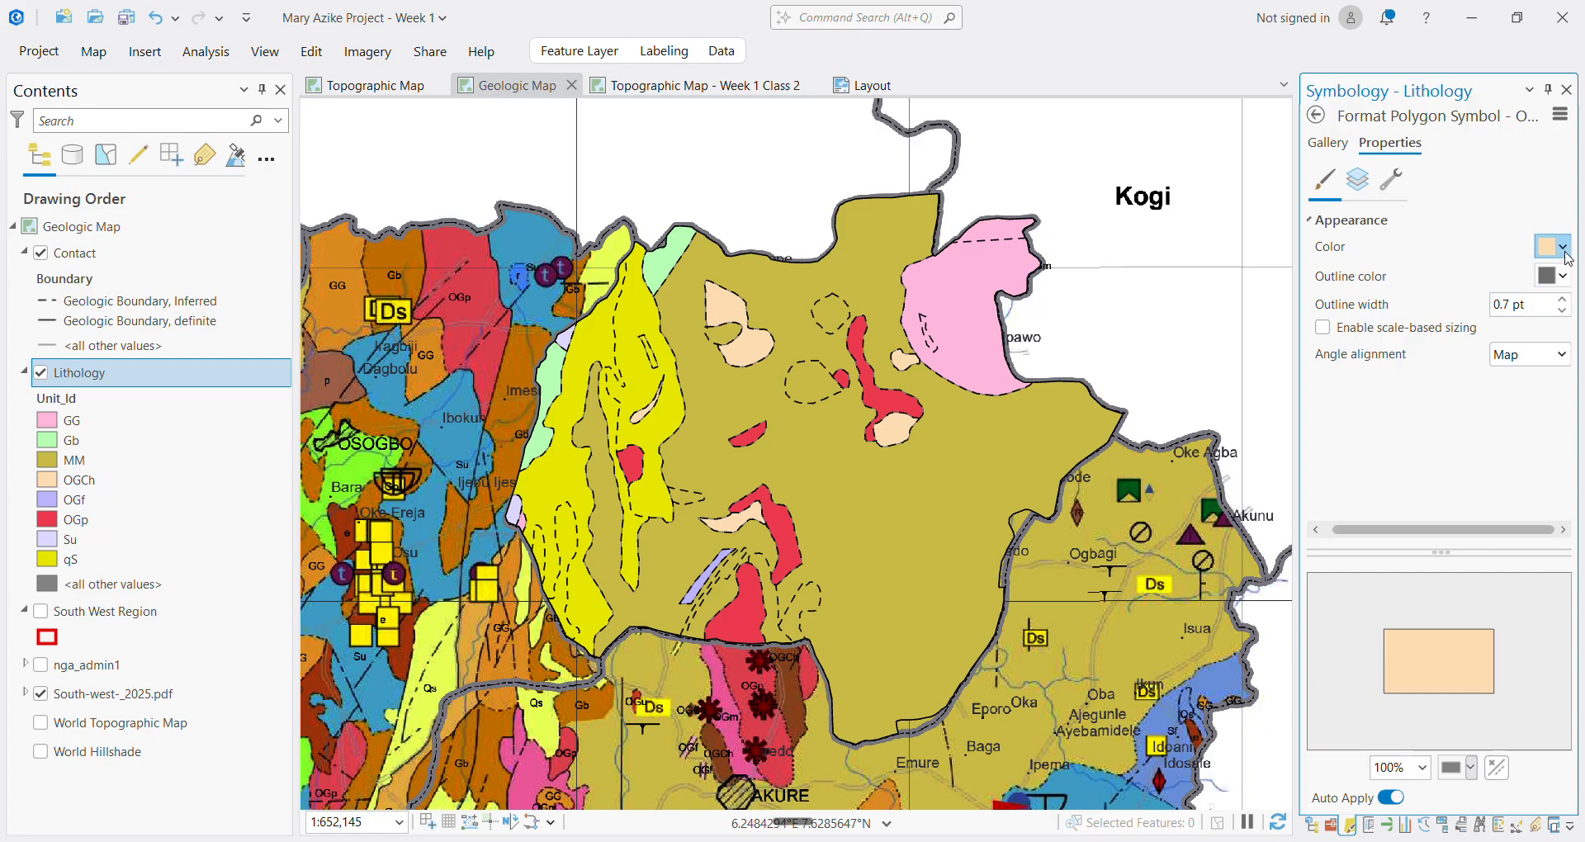
click(1378, 528)
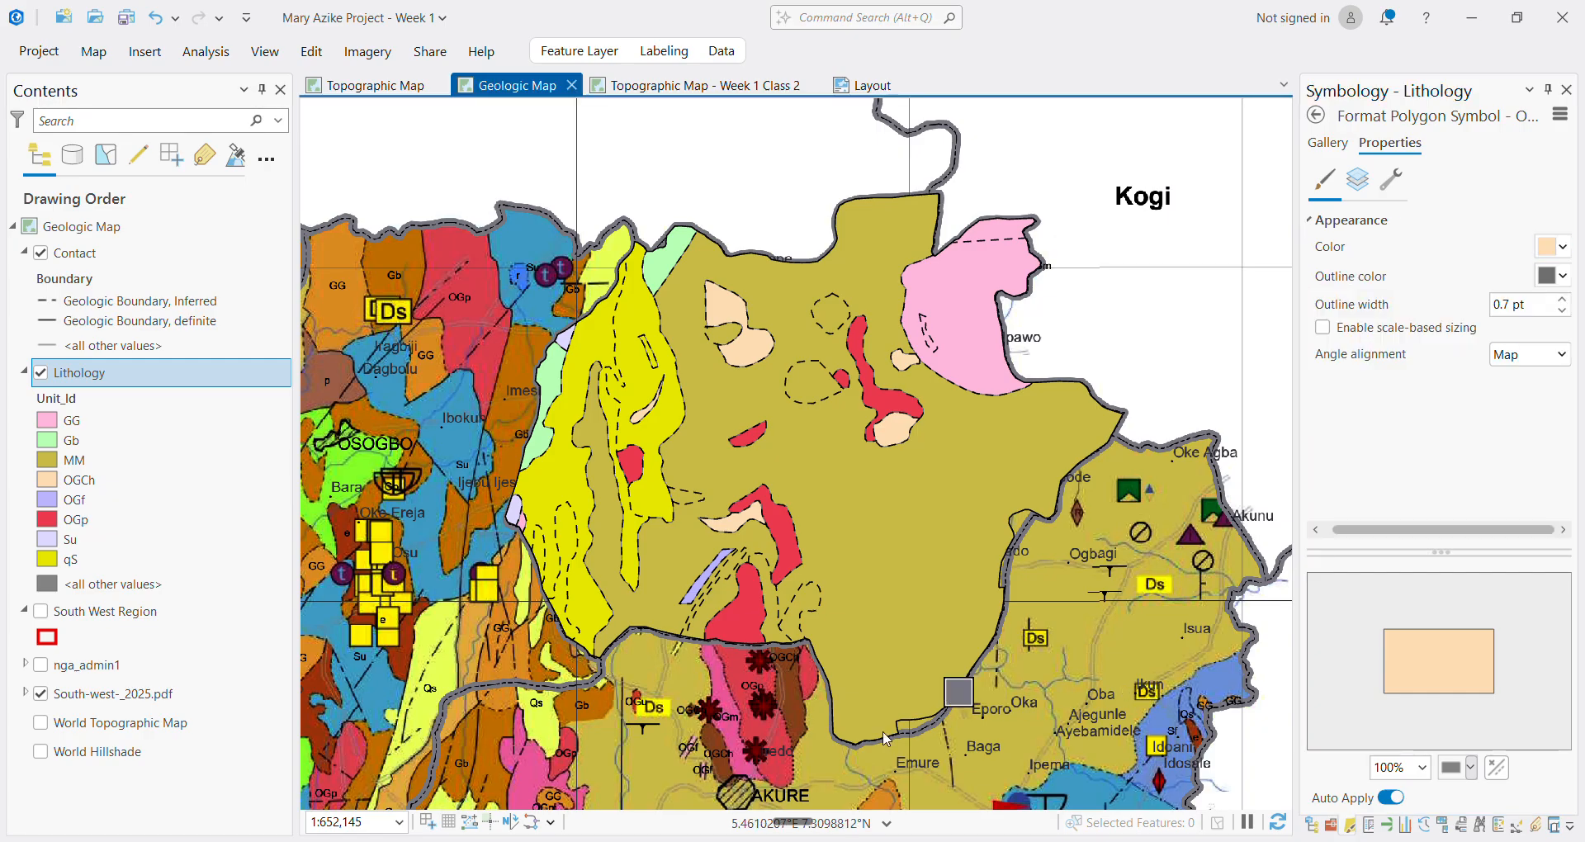
click(790, 703)
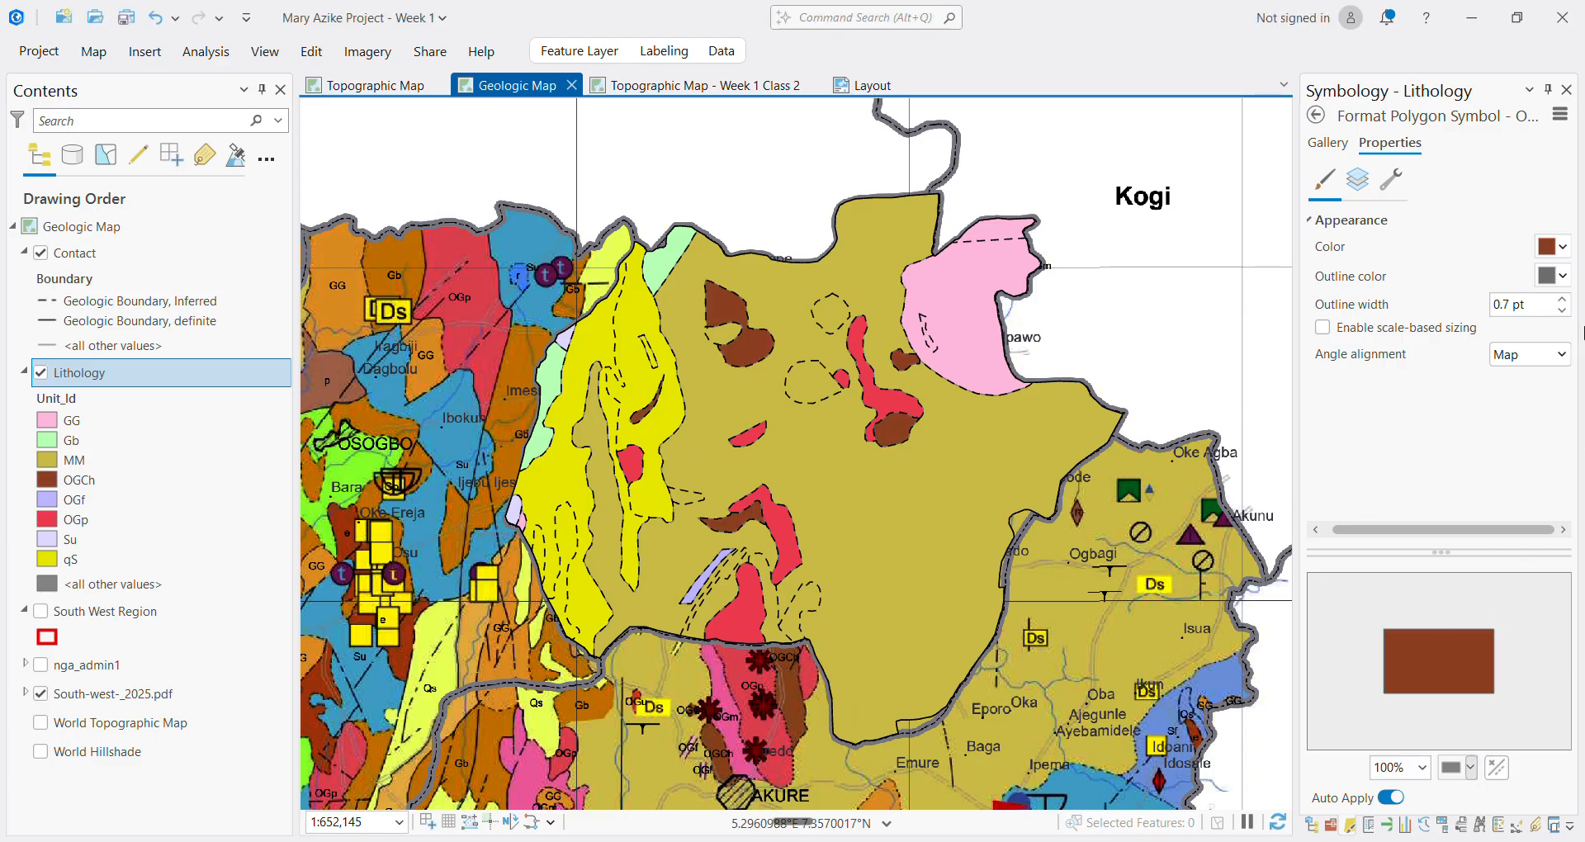
Set the outline width of the OGCh and OGp class symbols to 0 pt
click(1562, 312)
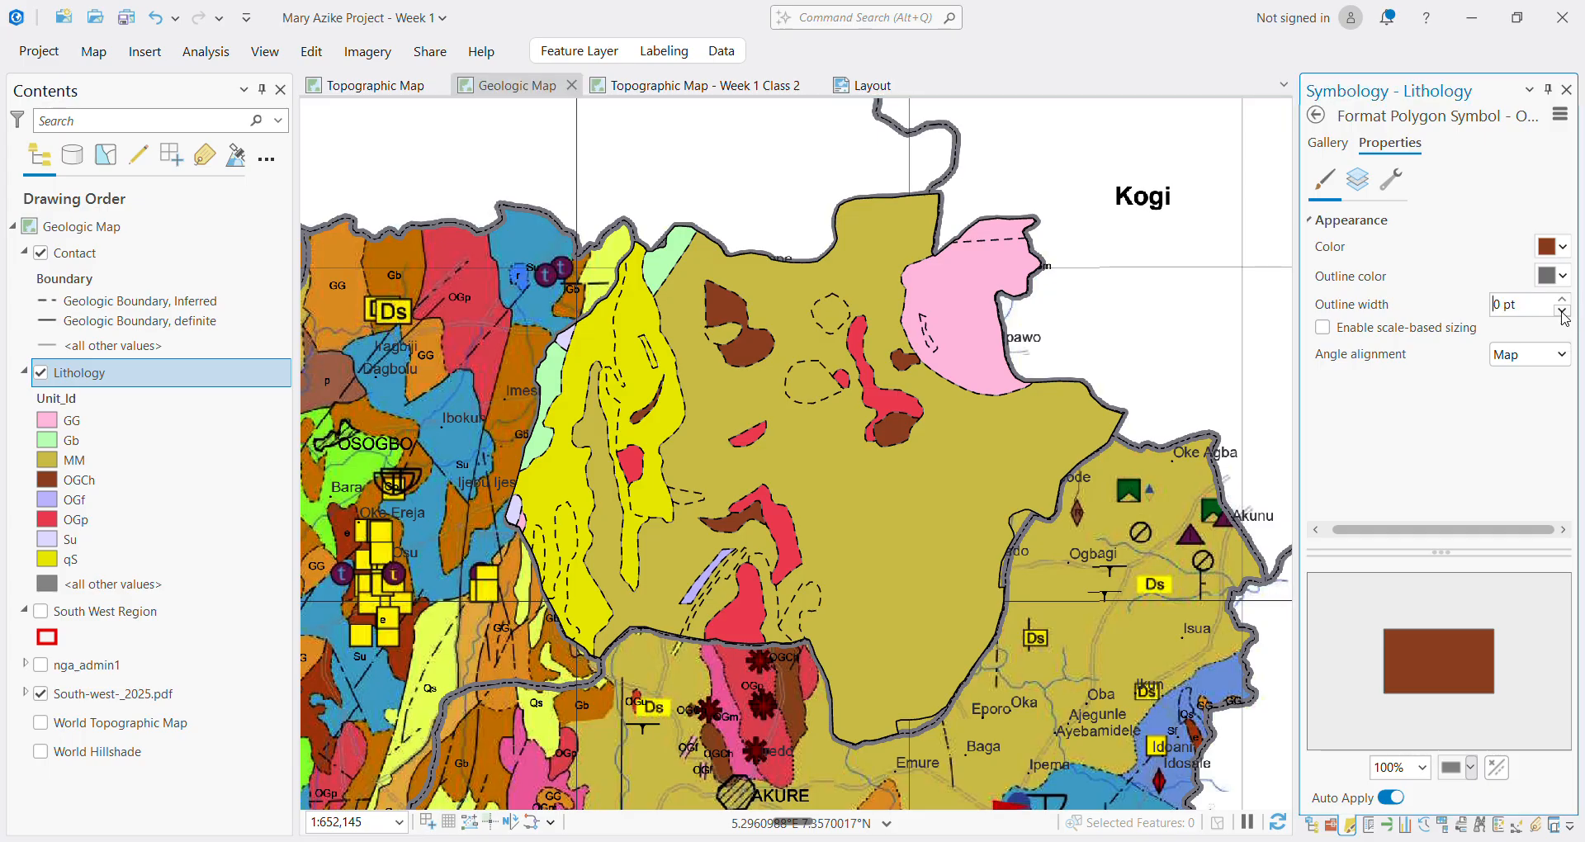
click(1315, 115)
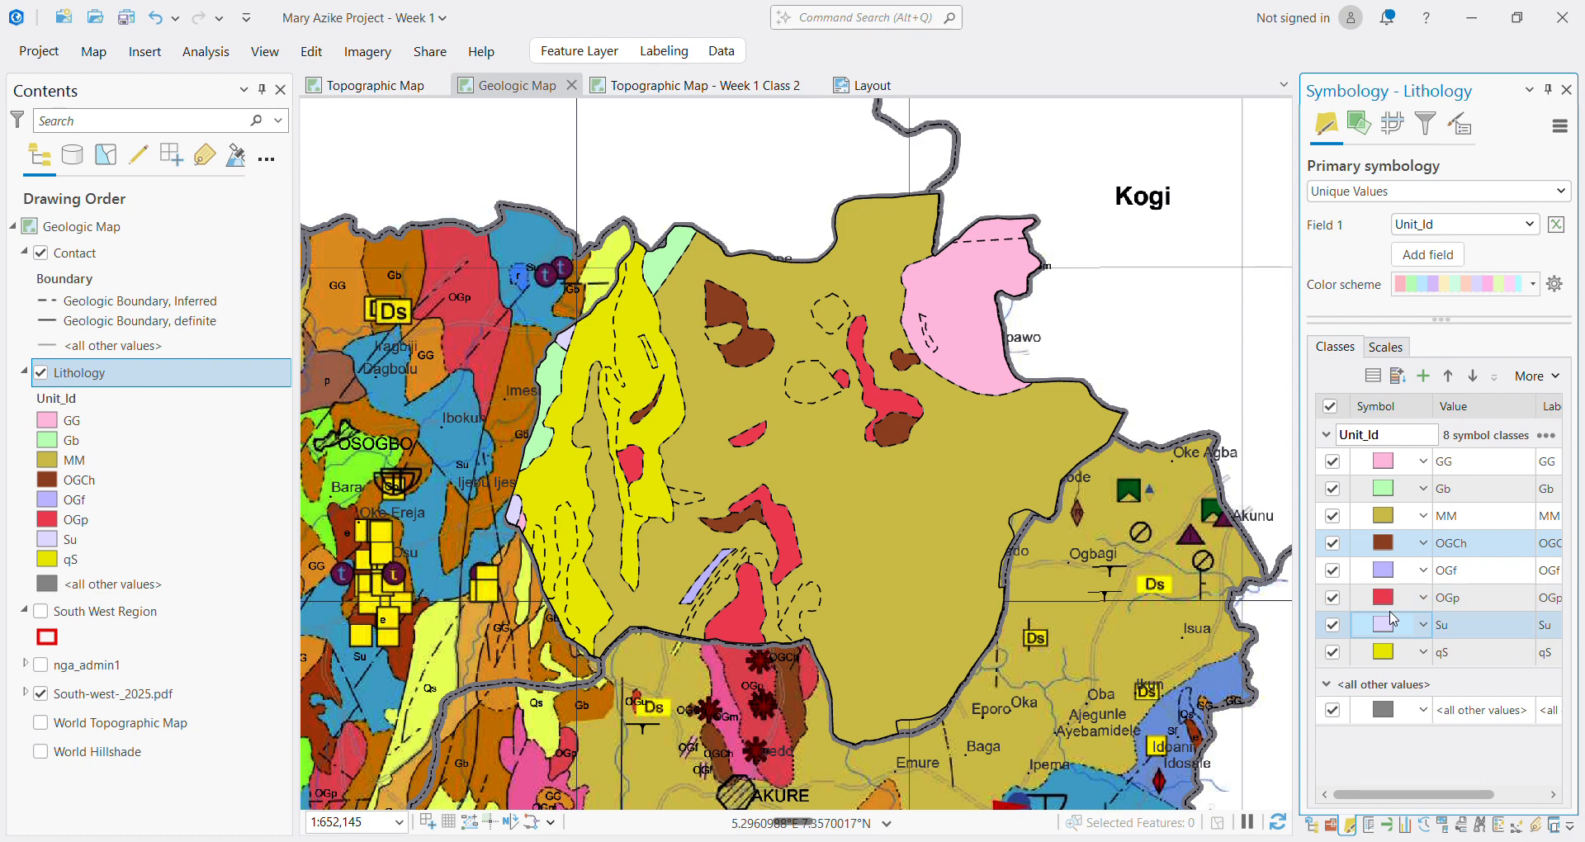
click(1383, 597)
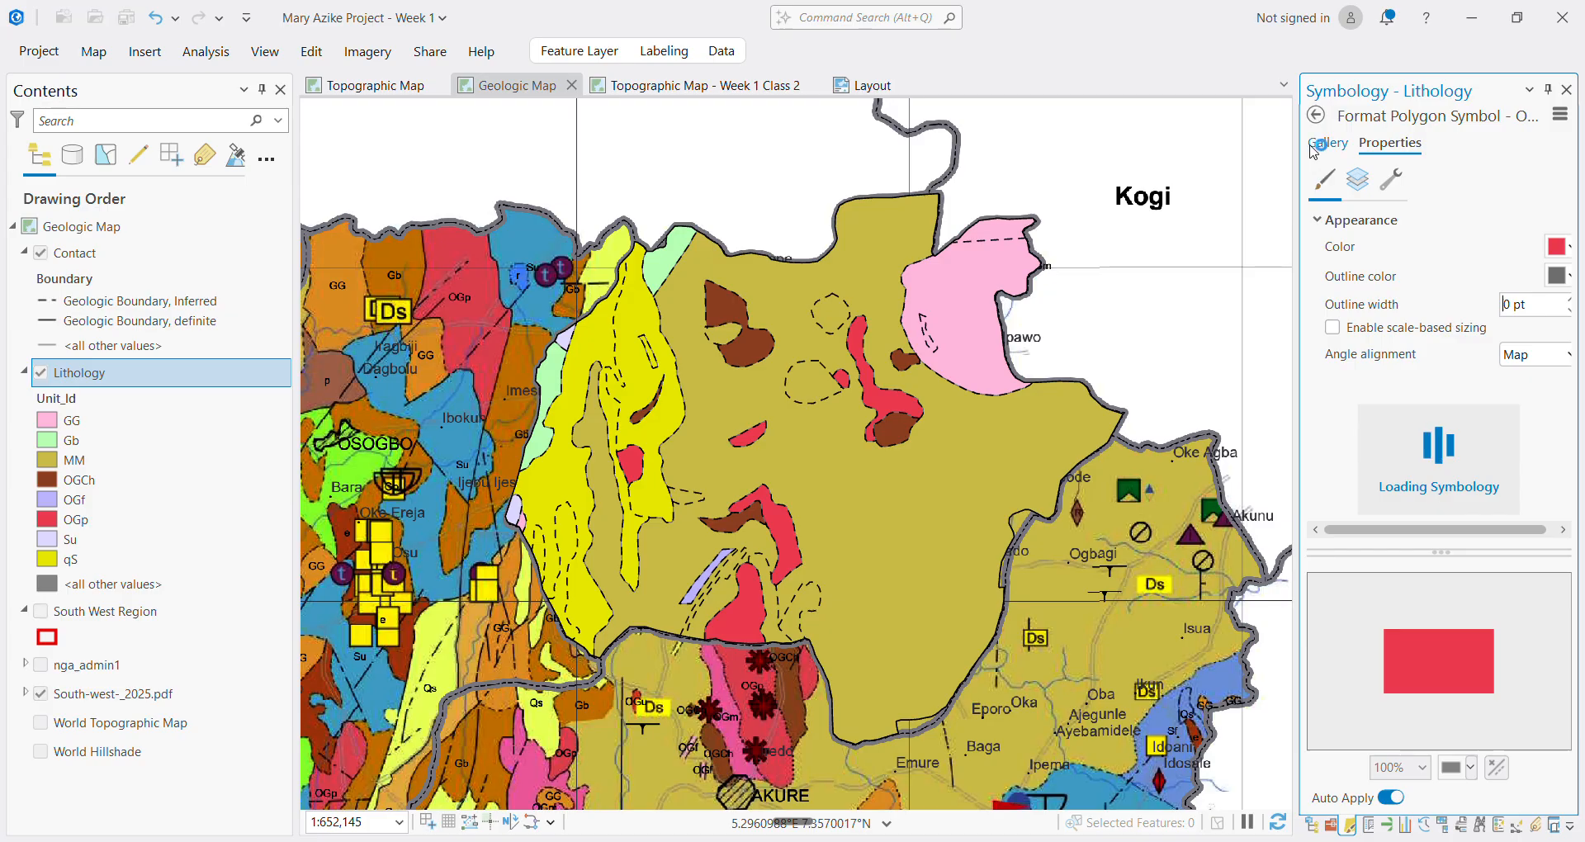
click(1423, 523)
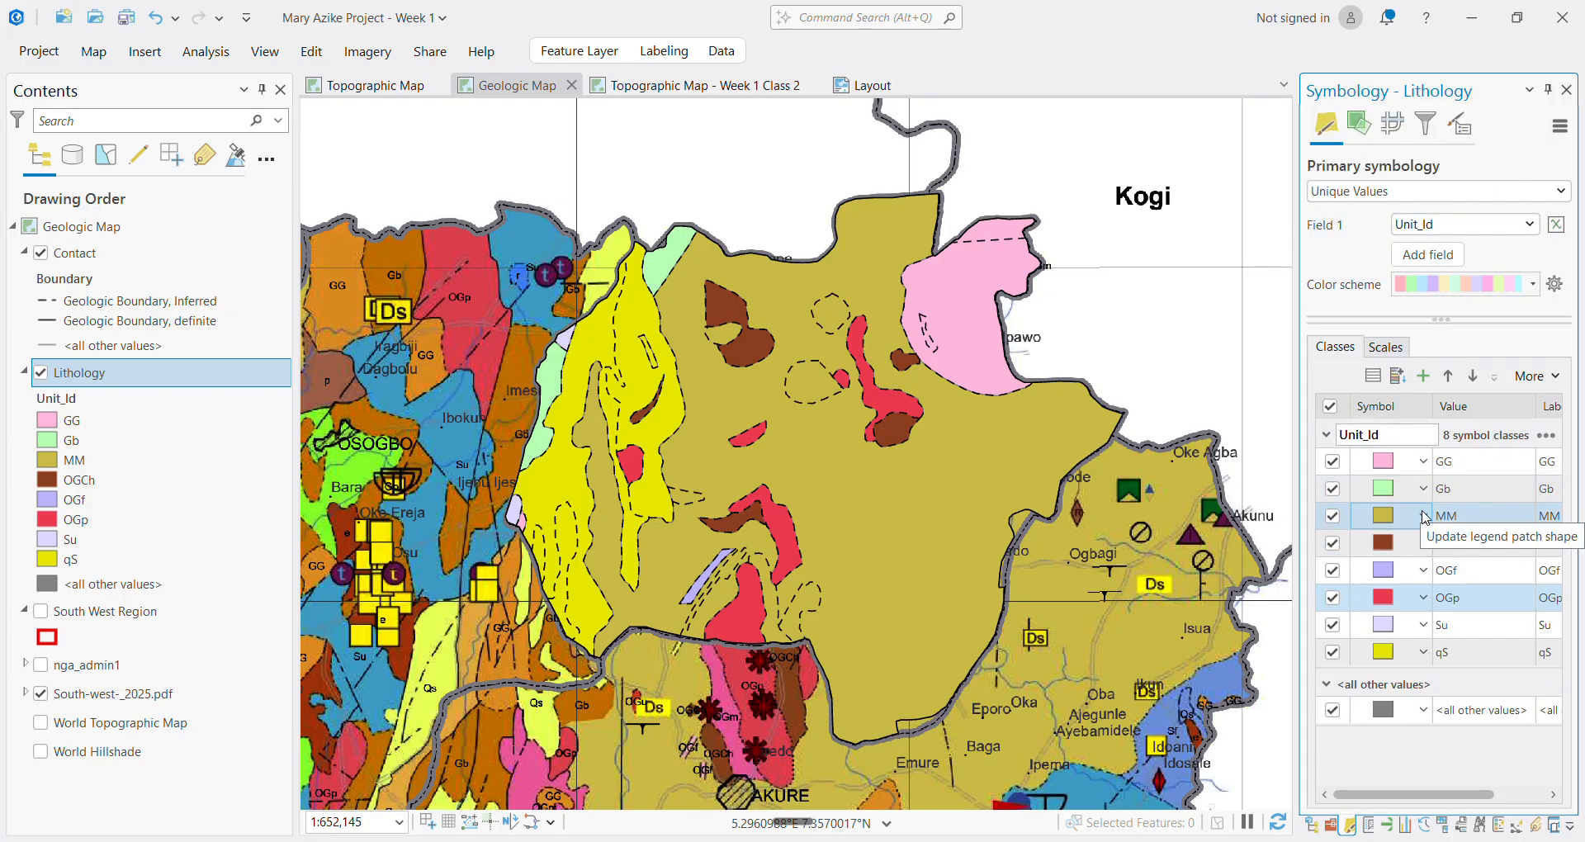
Set the Su class fill to the blue sampled with the Eyedropper from the scanned Su unit near Ibokun
click(1373, 625)
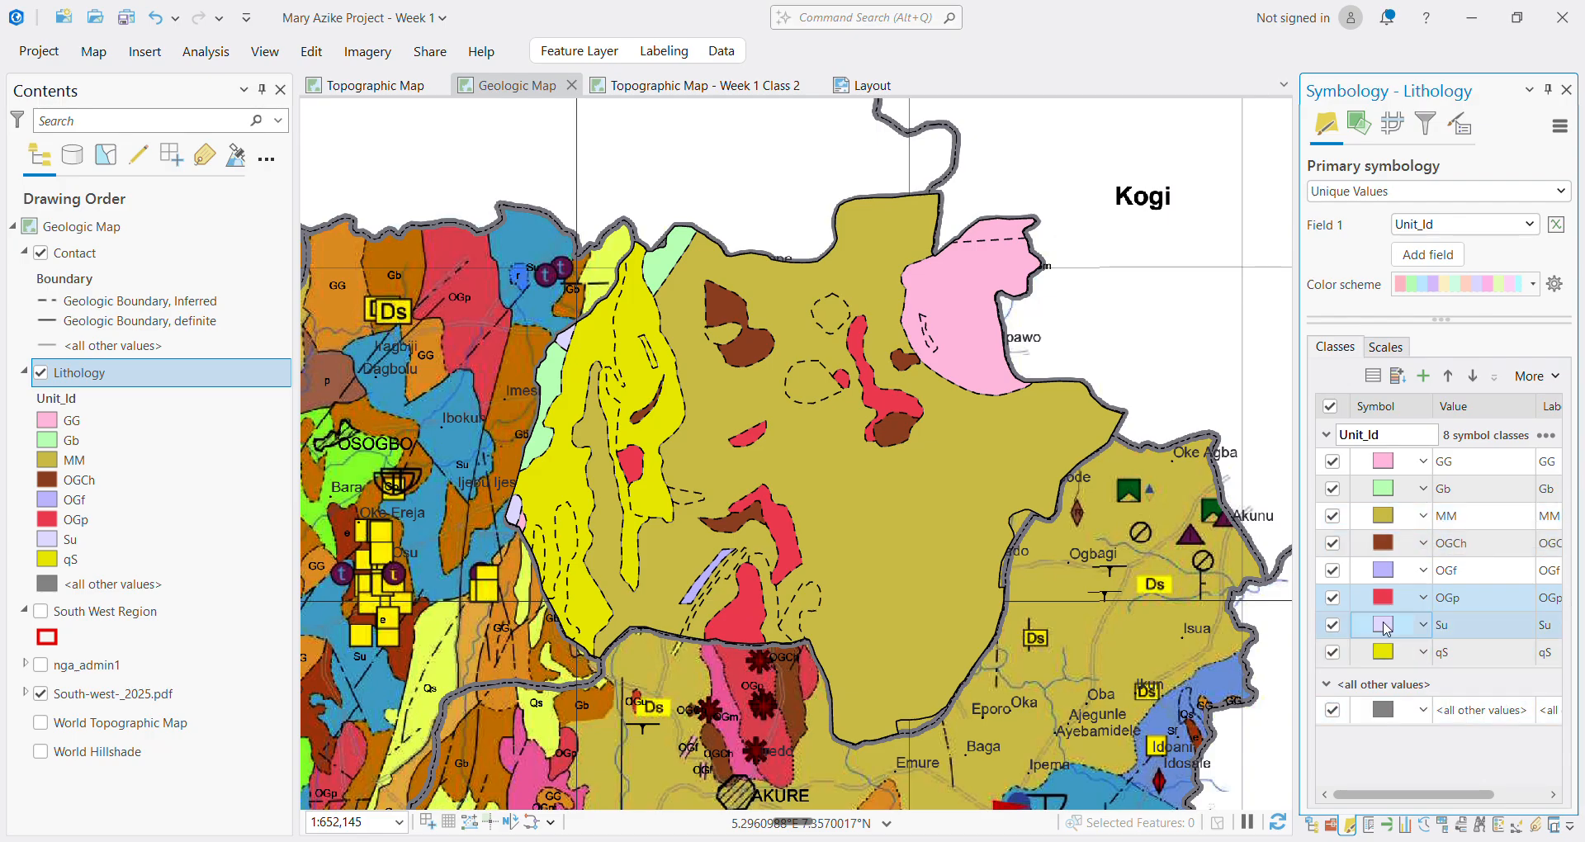
click(1387, 627)
click(1383, 625)
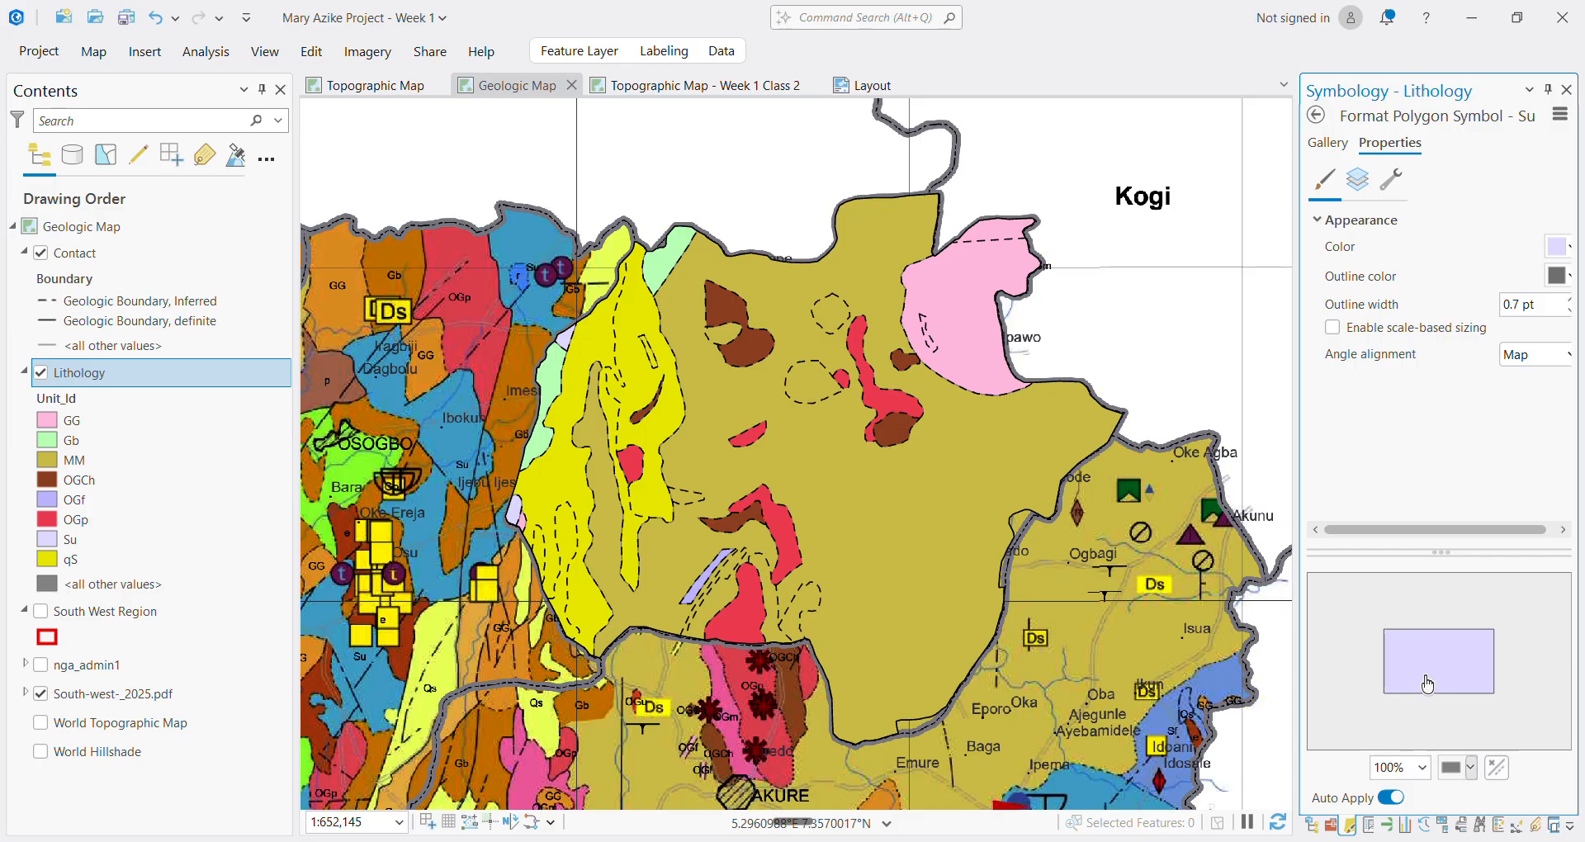
click(1569, 256)
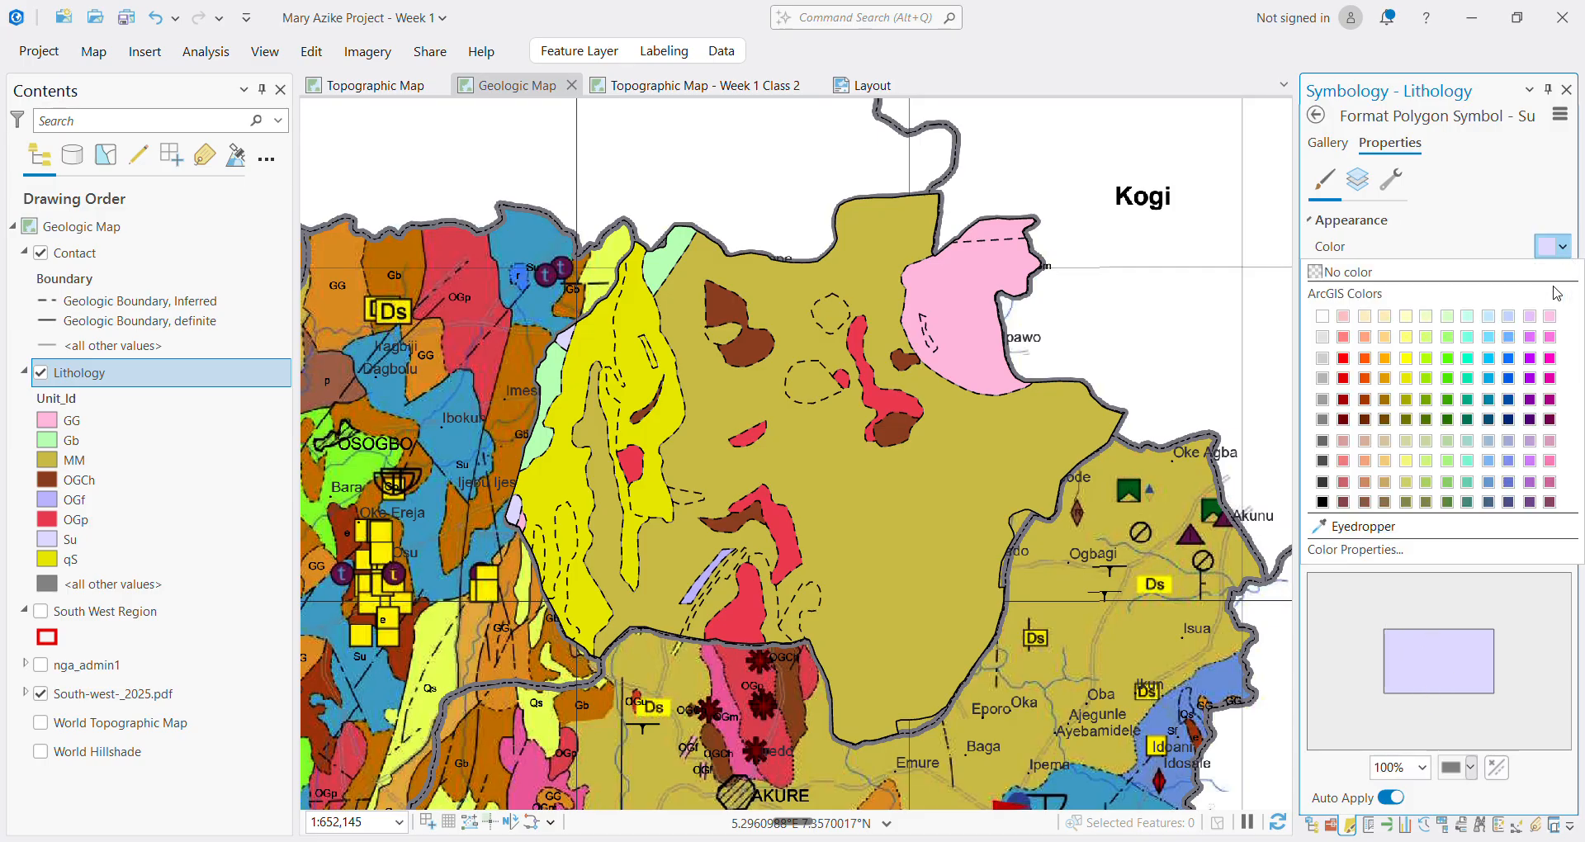
click(621, 500)
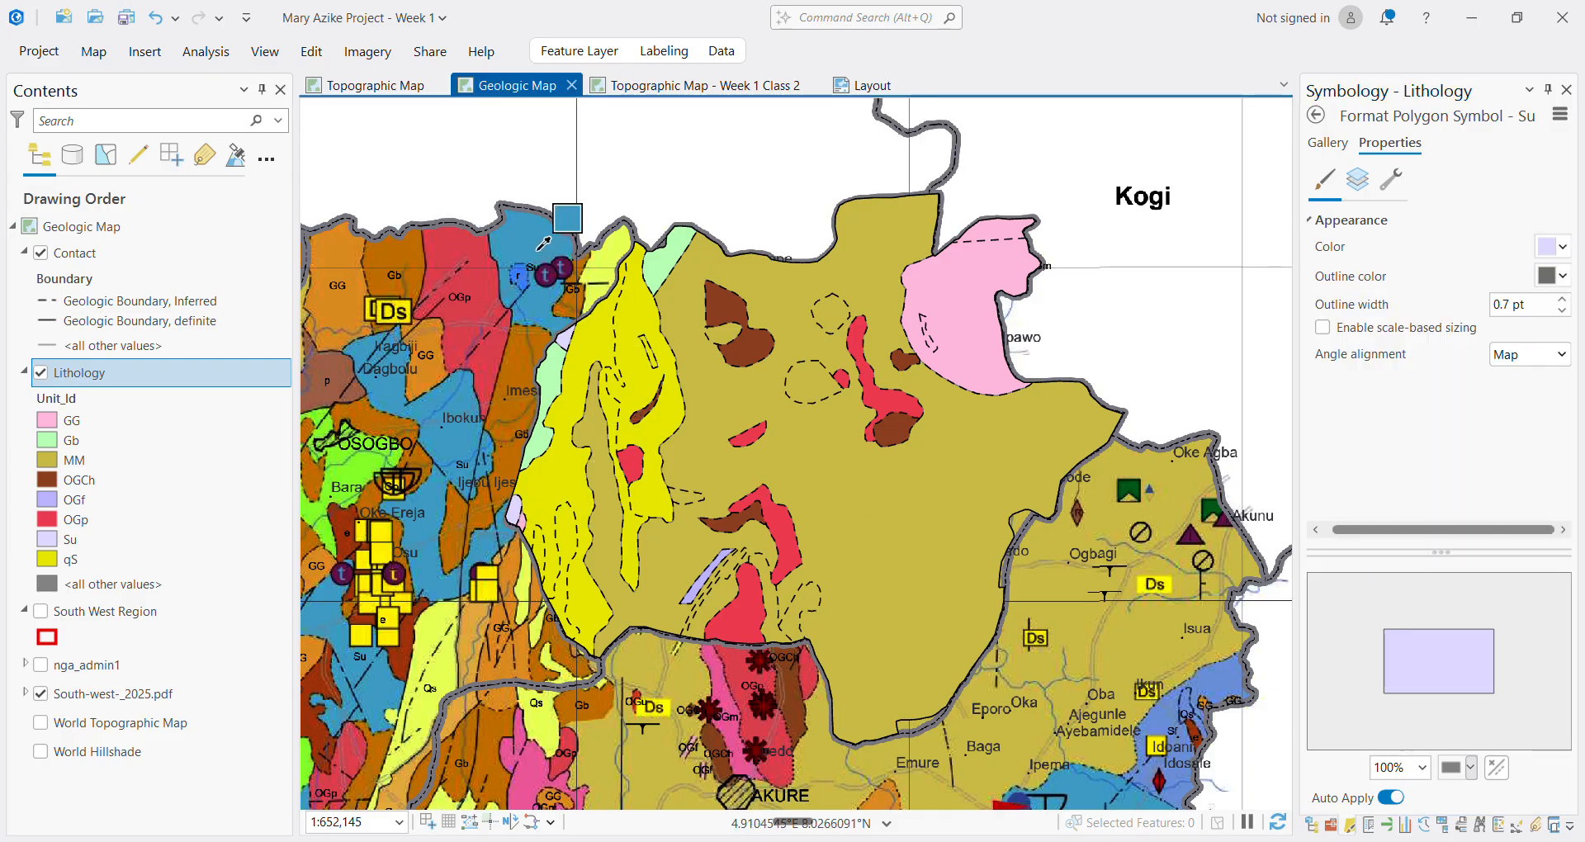
click(460, 432)
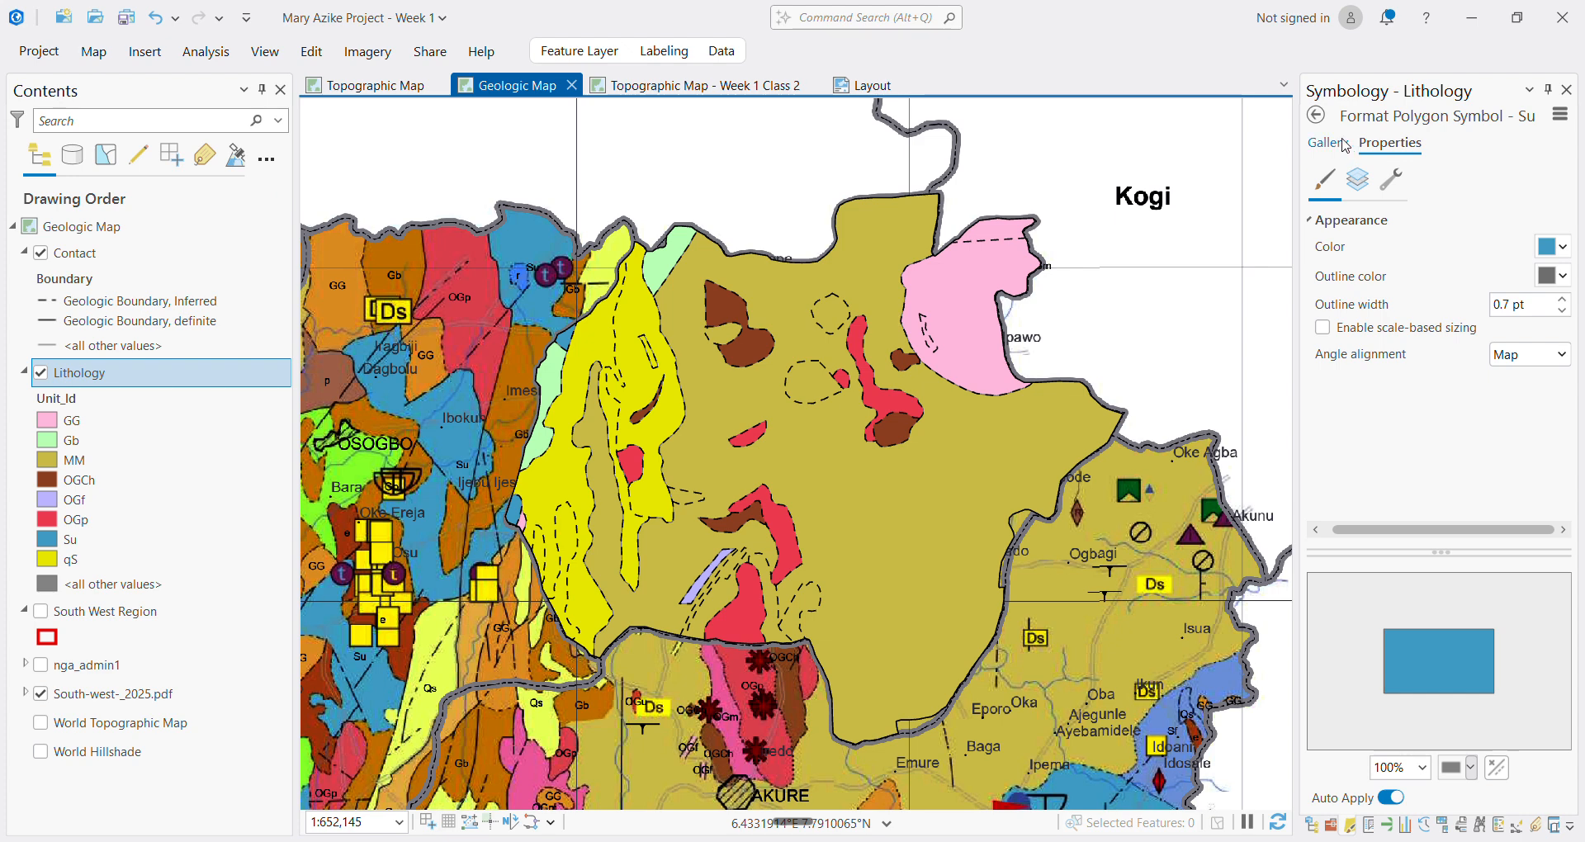
click(1317, 117)
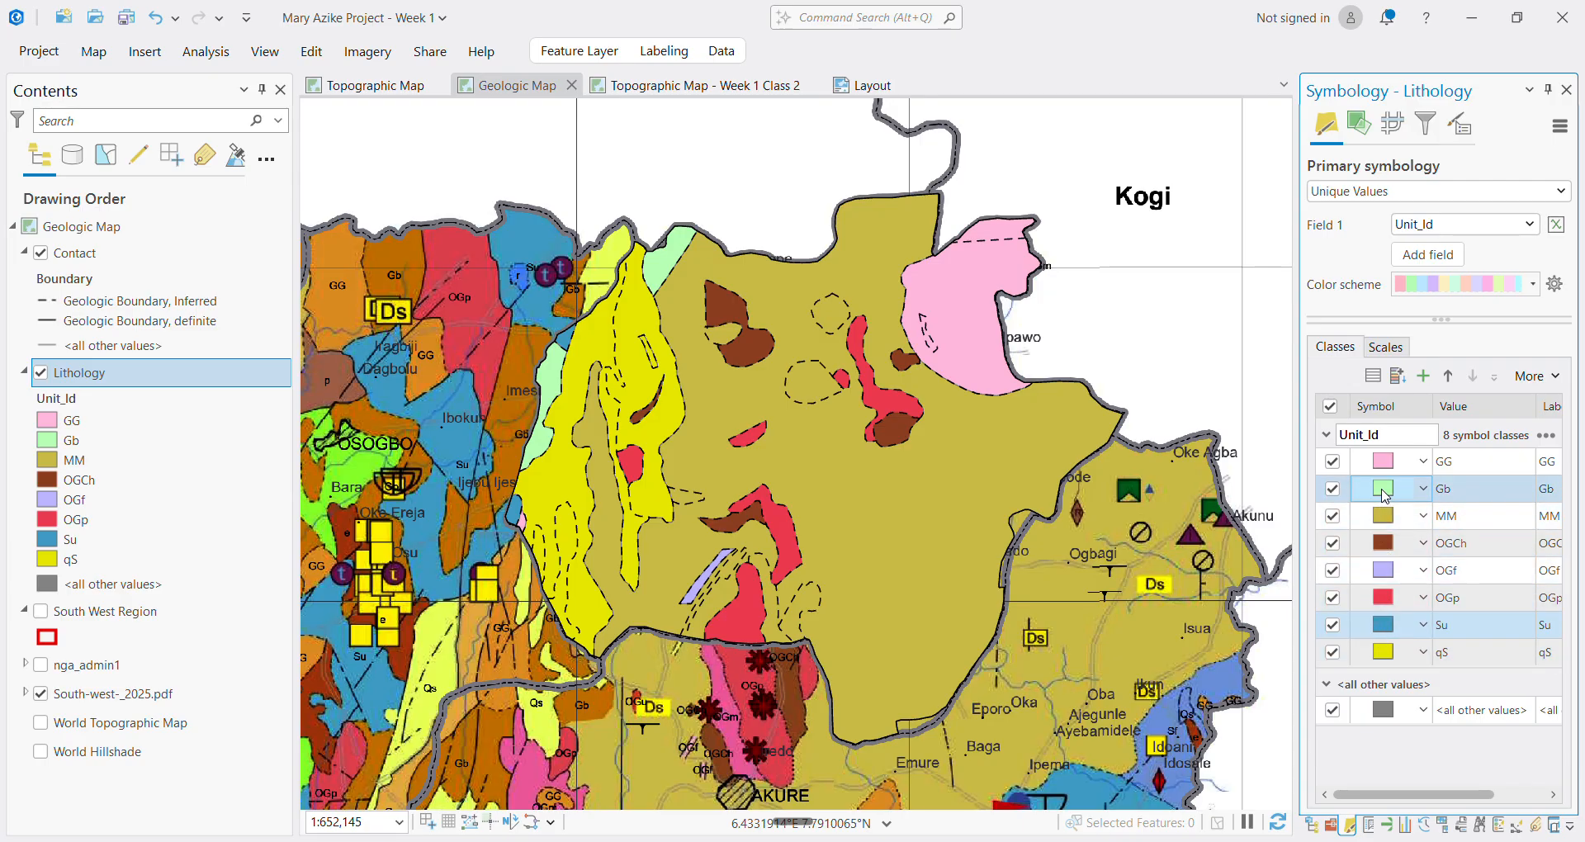
Hide the Lithology layer and examine the colors of the scanned rock units across Ekiti
click(41, 694)
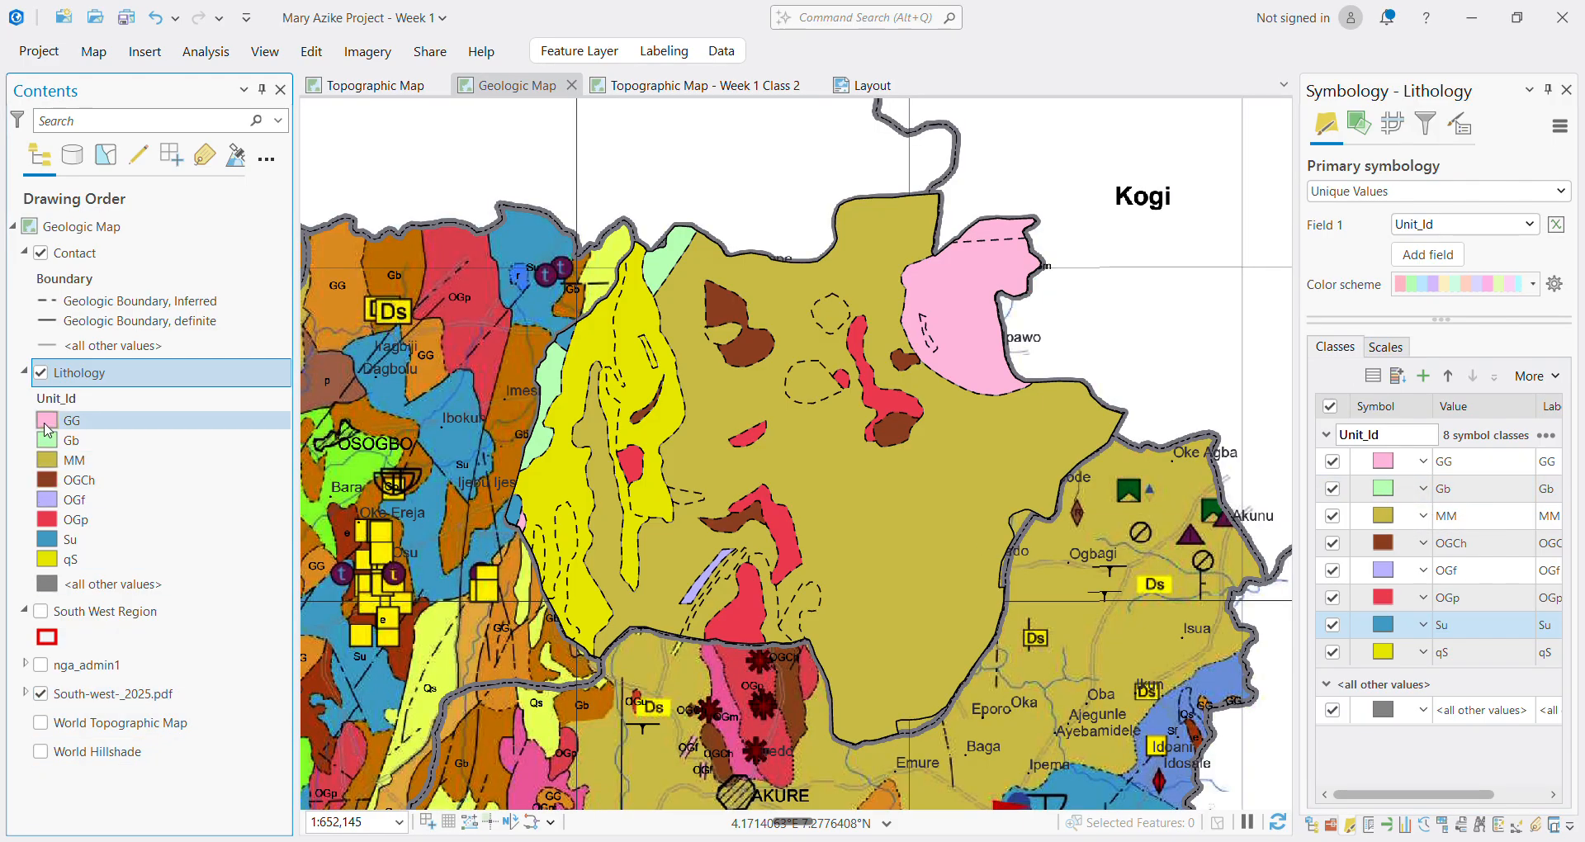
click(41, 374)
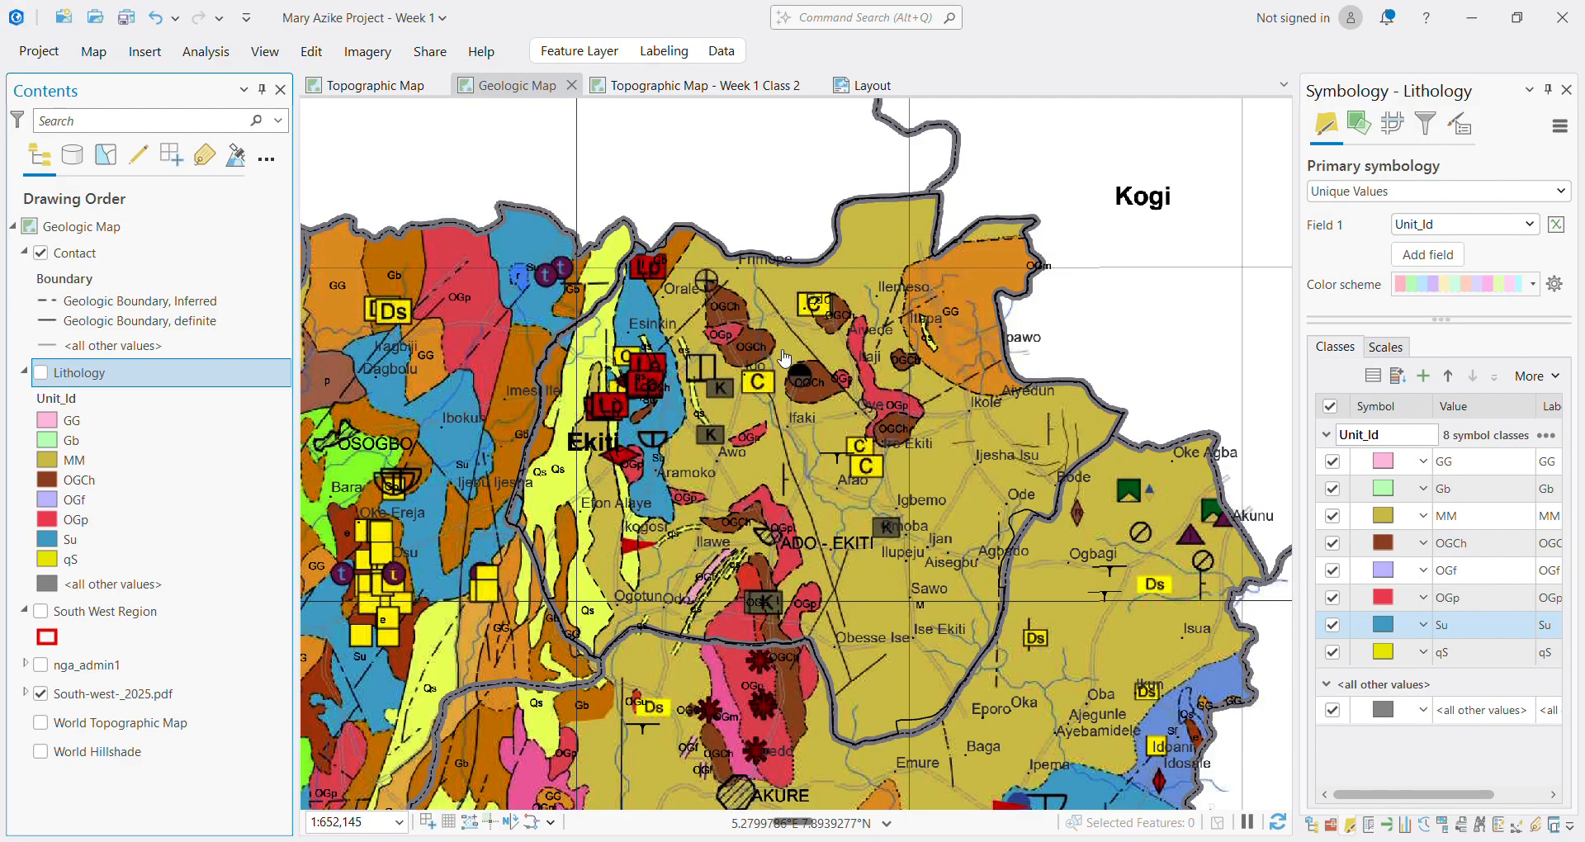
scroll(732, 340, up, 2)
scroll(732, 339, up, 2)
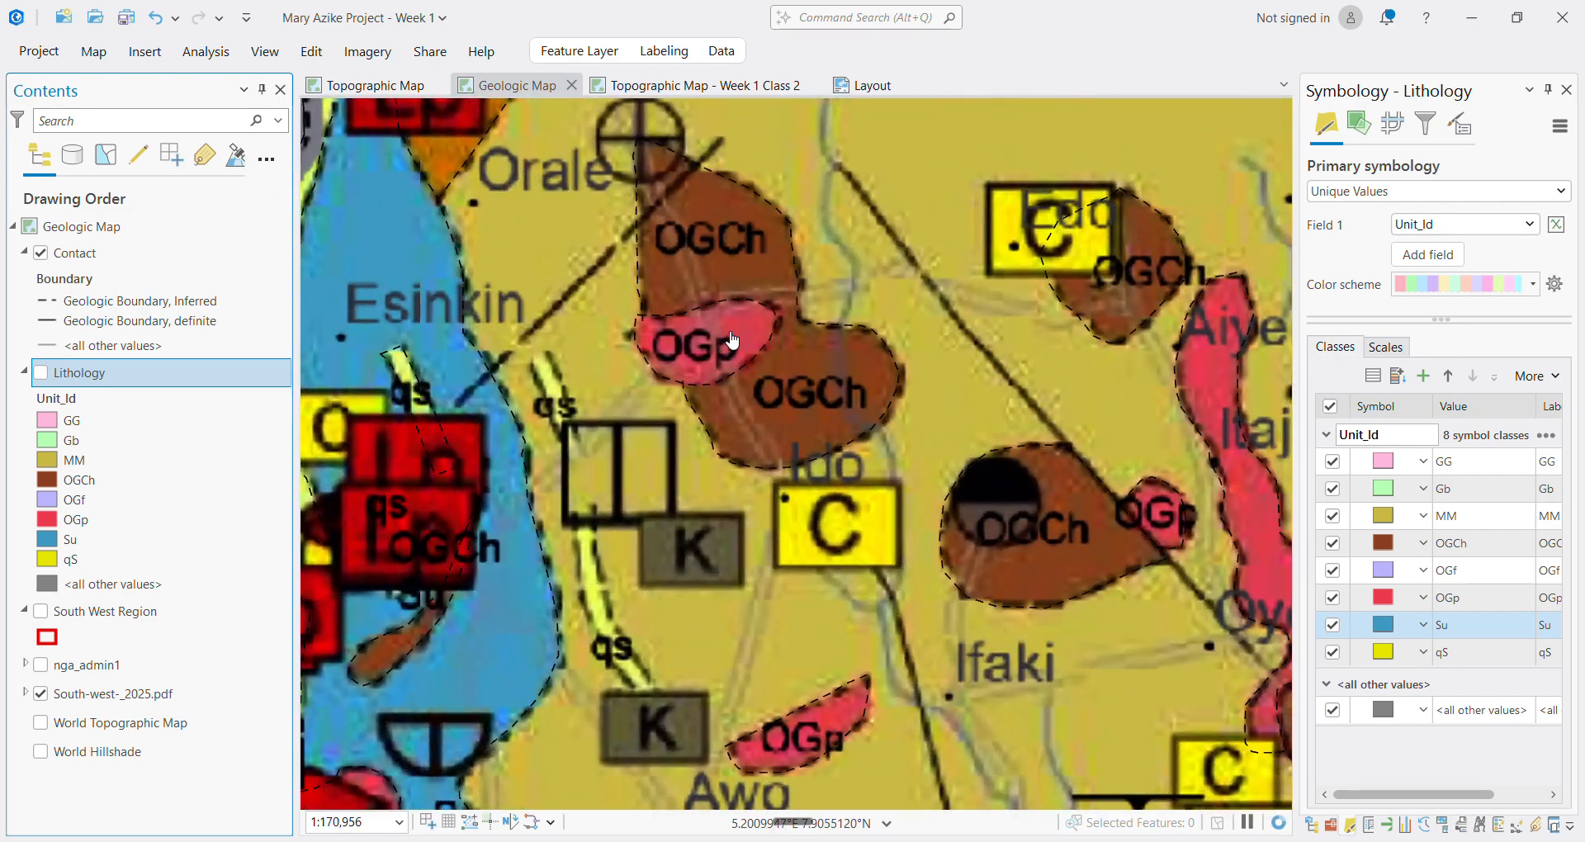
scroll(732, 339, down, 1)
scroll(1141, 355, down, 1)
scroll(1144, 358, down, 1)
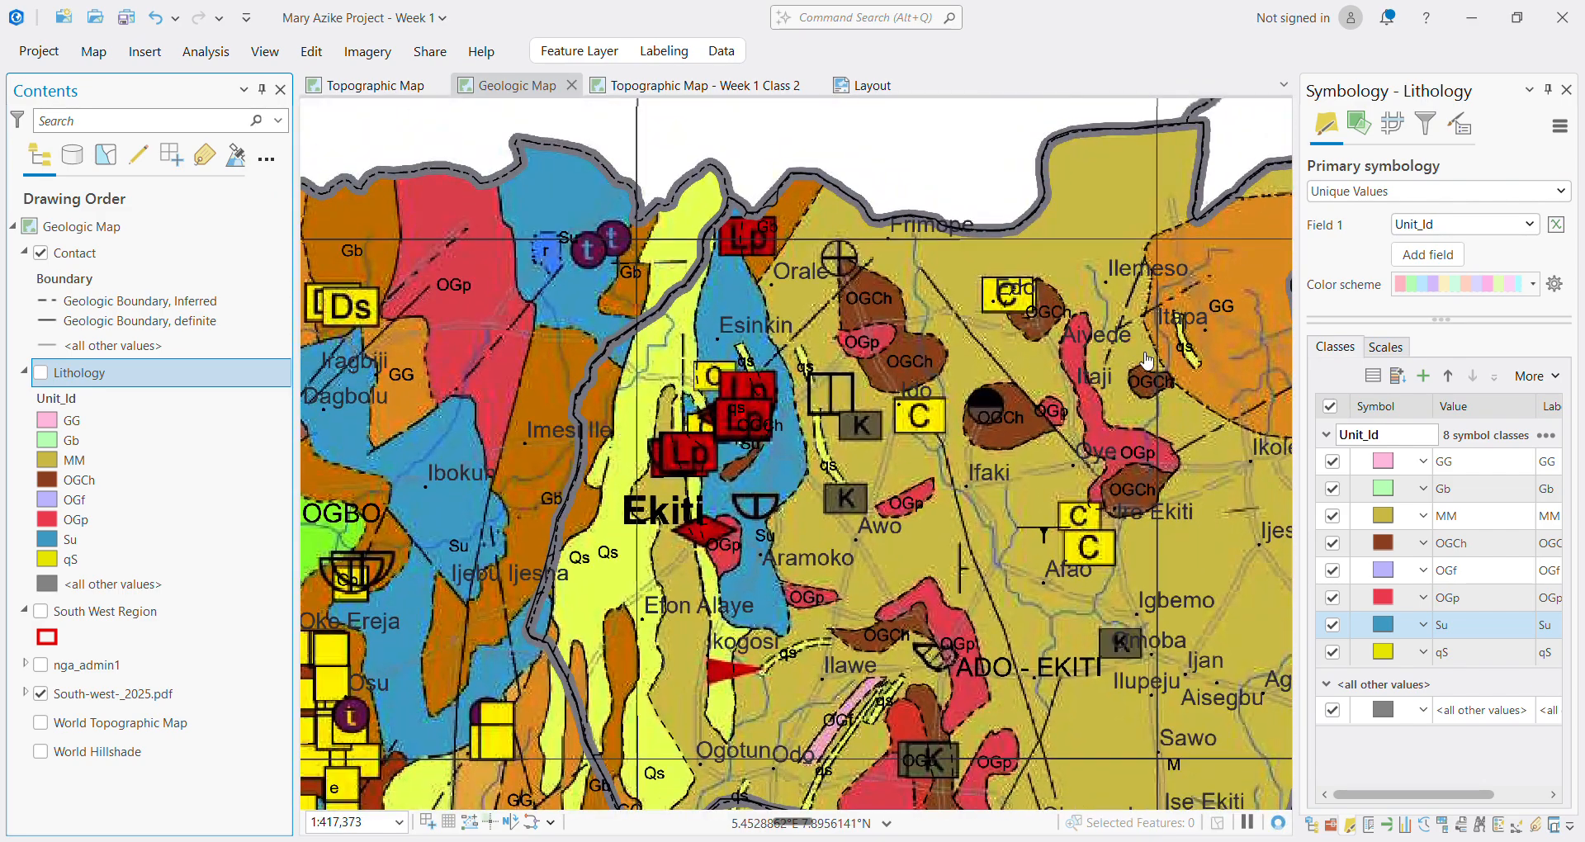
scroll(1152, 363, down, 1)
scroll(1173, 330, up, 2)
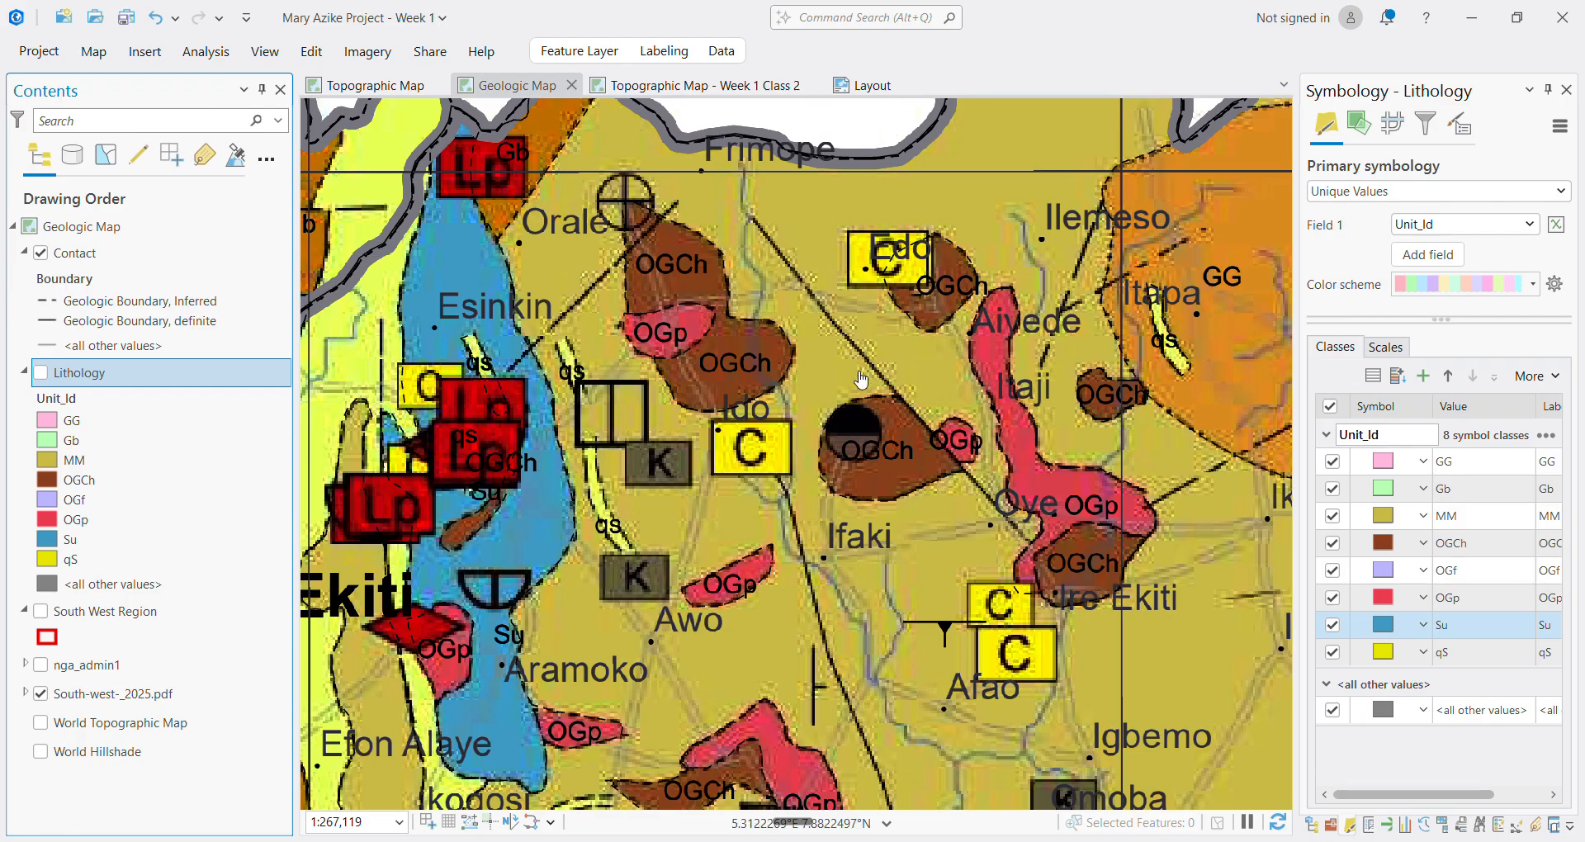
scroll(572, 619, down, 3)
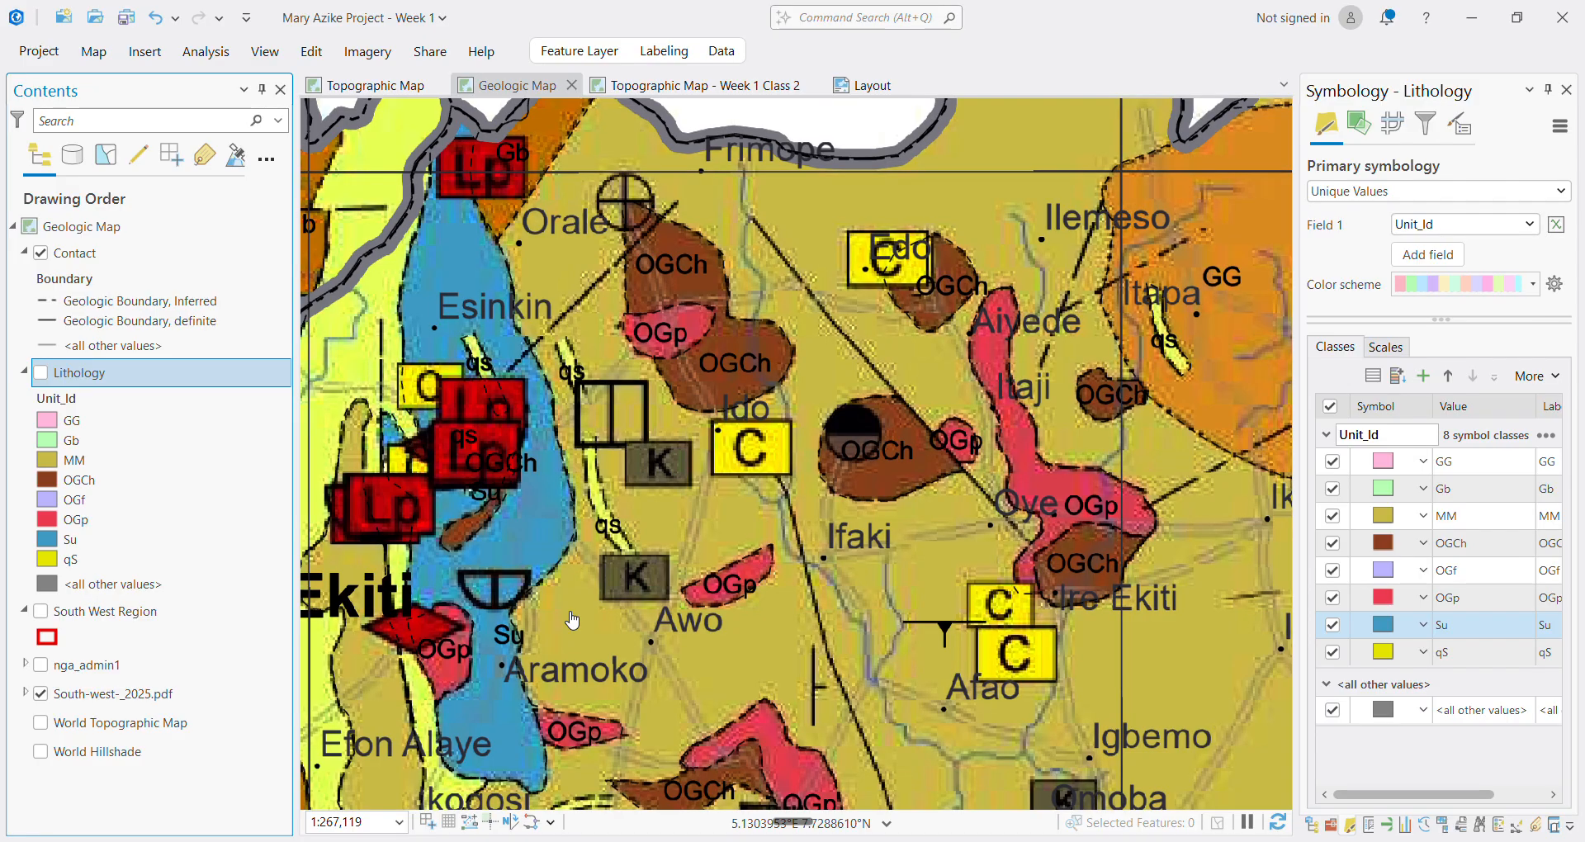
scroll(643, 763, up, 2)
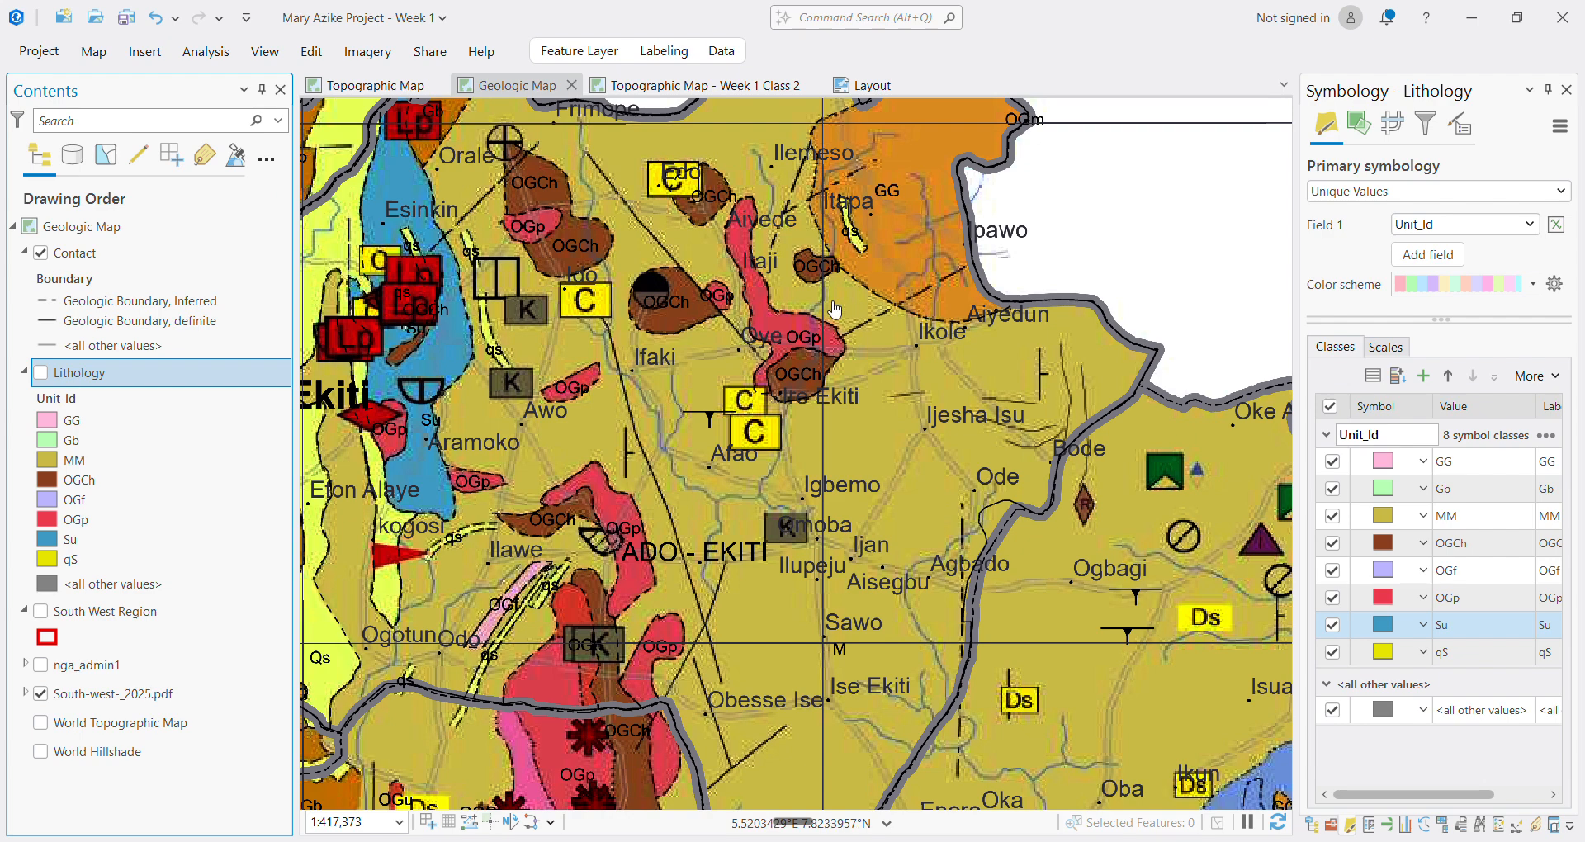
scroll(799, 288, down, 2)
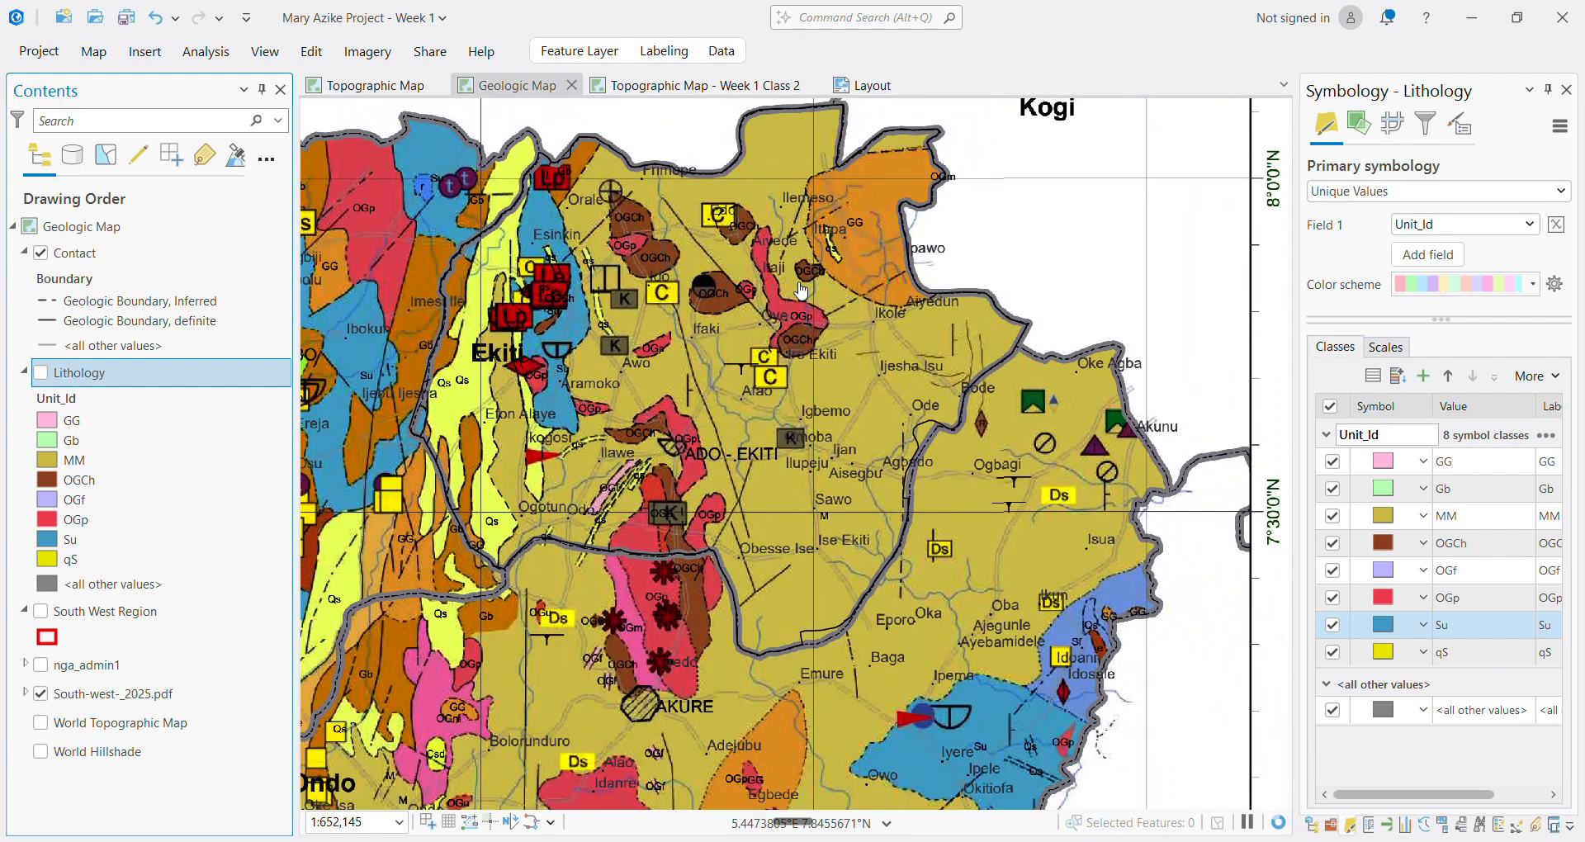
Set the GG class outline width to 0 pt and its fill to the orange sampled with the Eyedropper from the scanned GG unit near Itapa
click(1374, 467)
click(1391, 467)
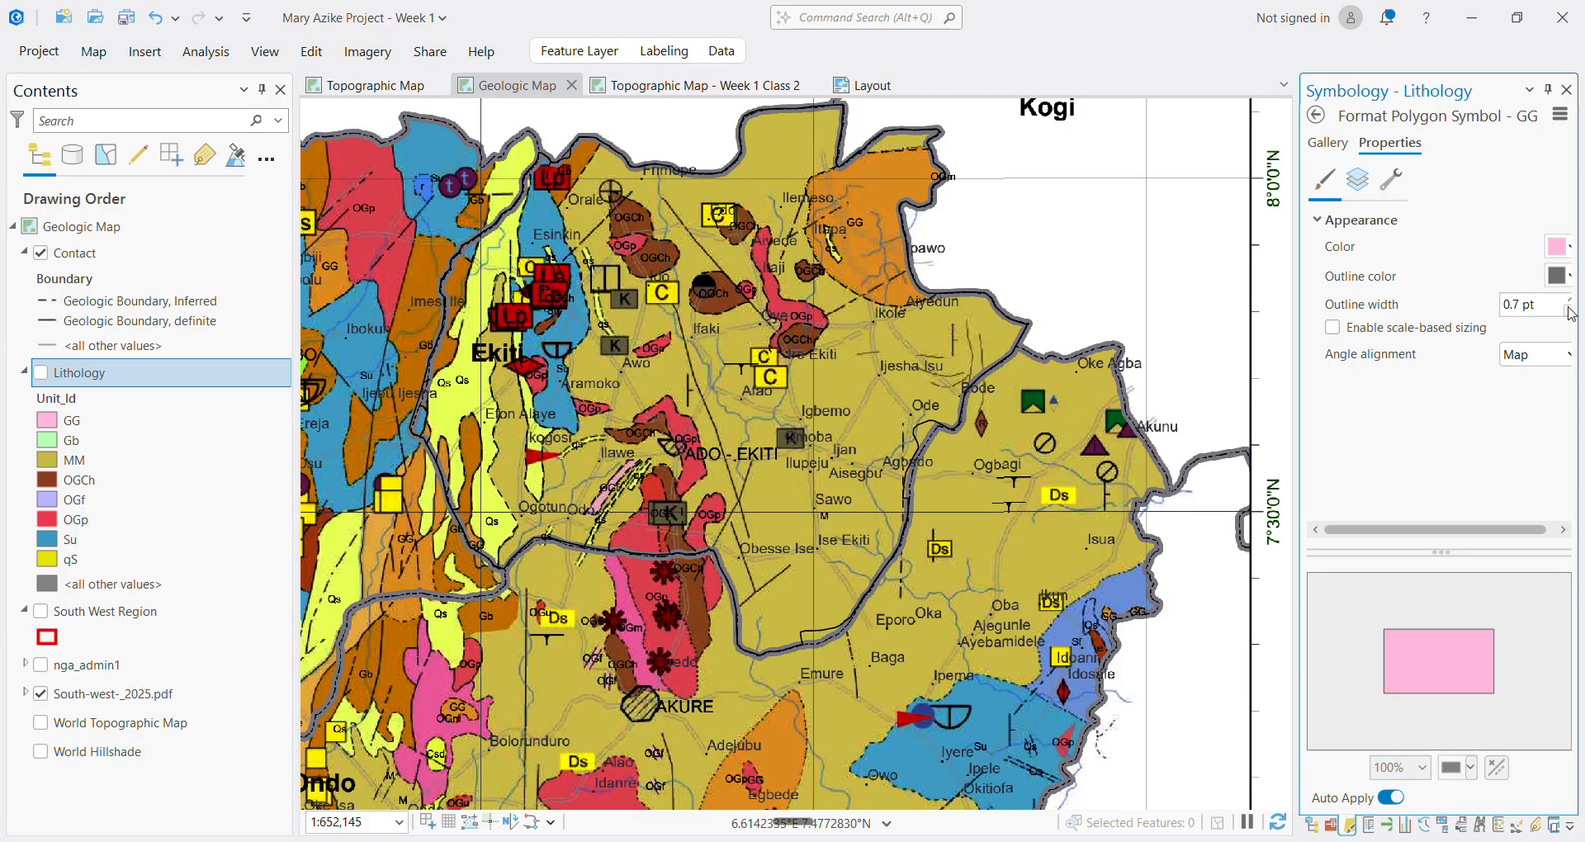
click(1565, 248)
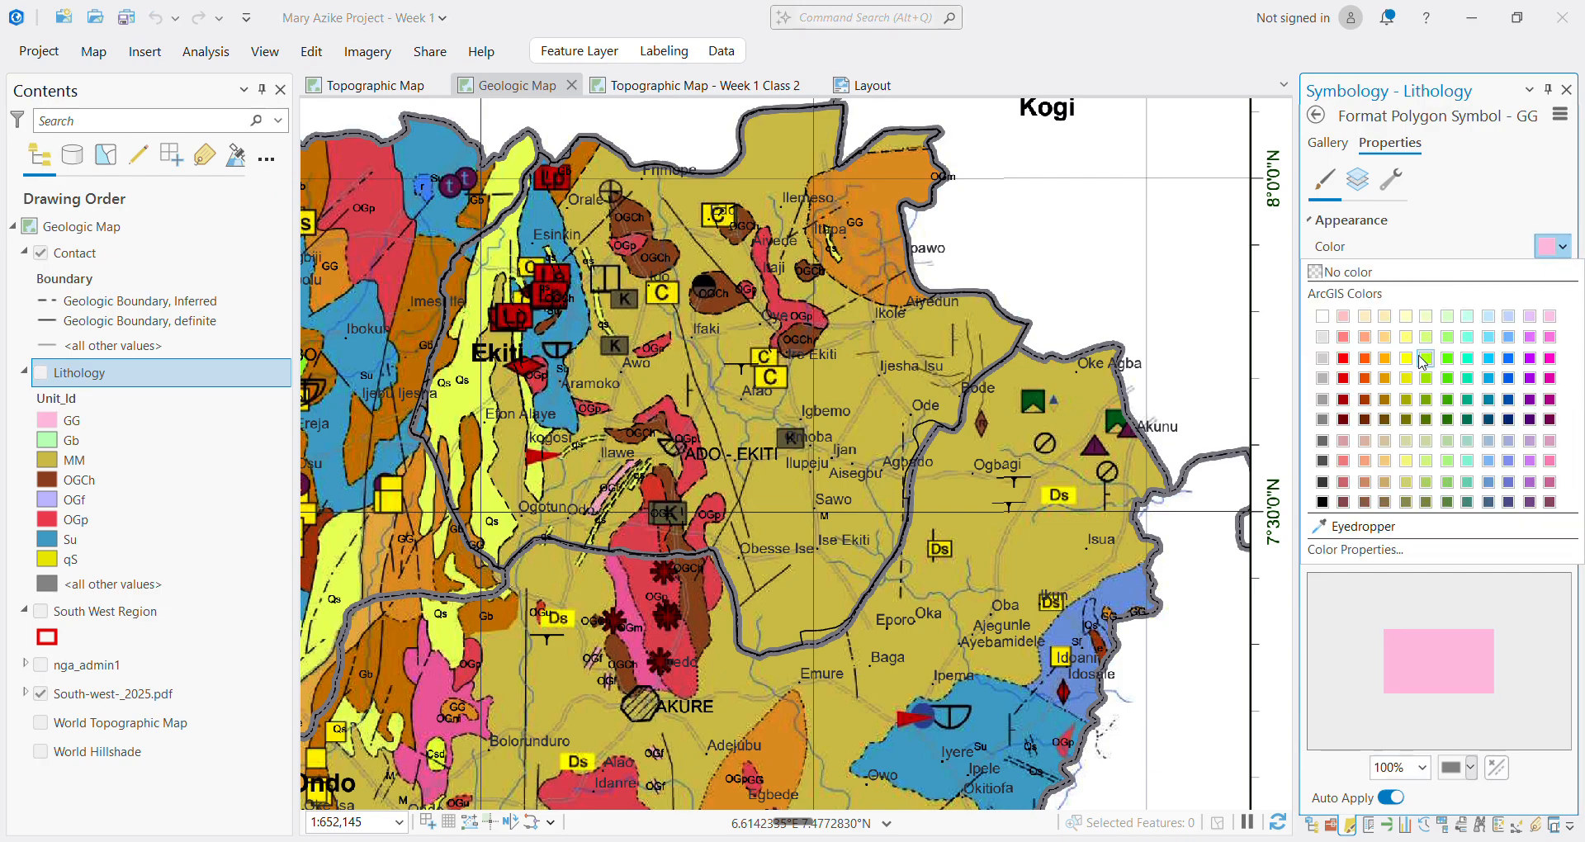
click(1358, 534)
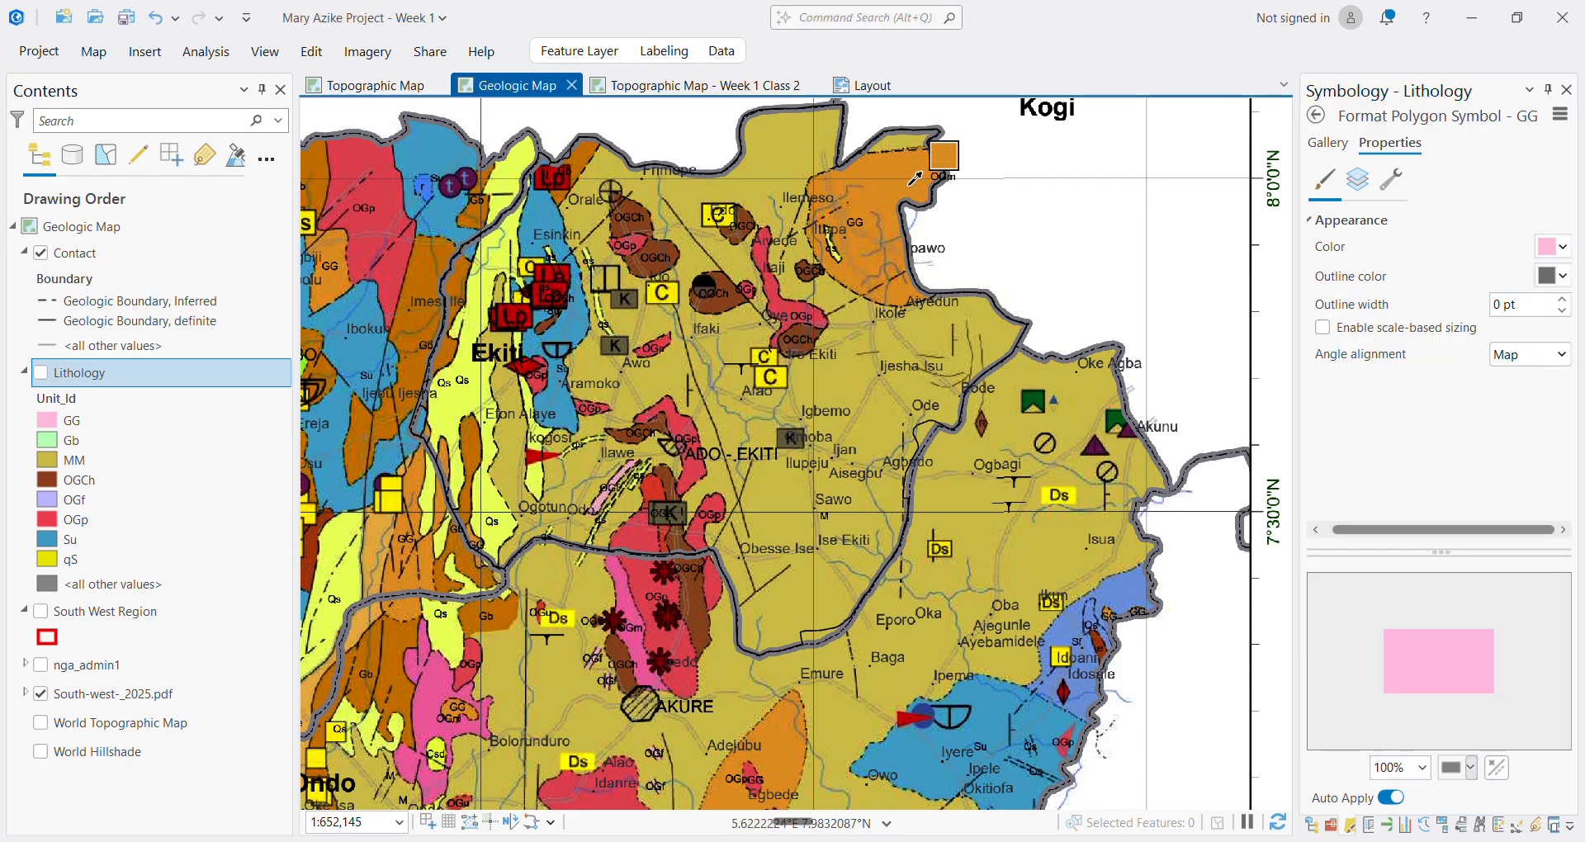
click(916, 158)
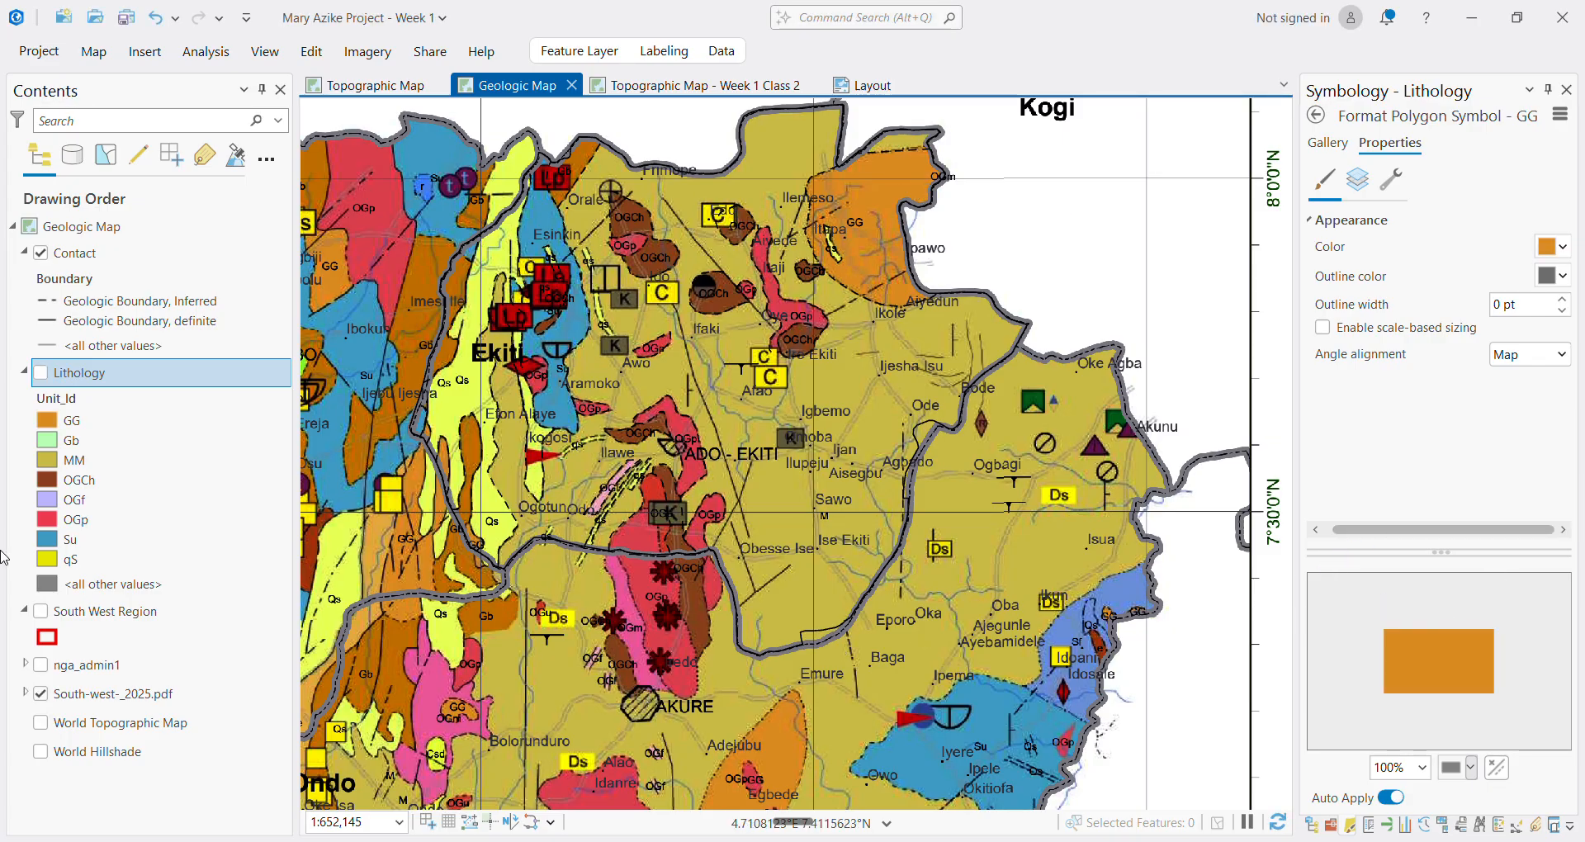
click(40, 374)
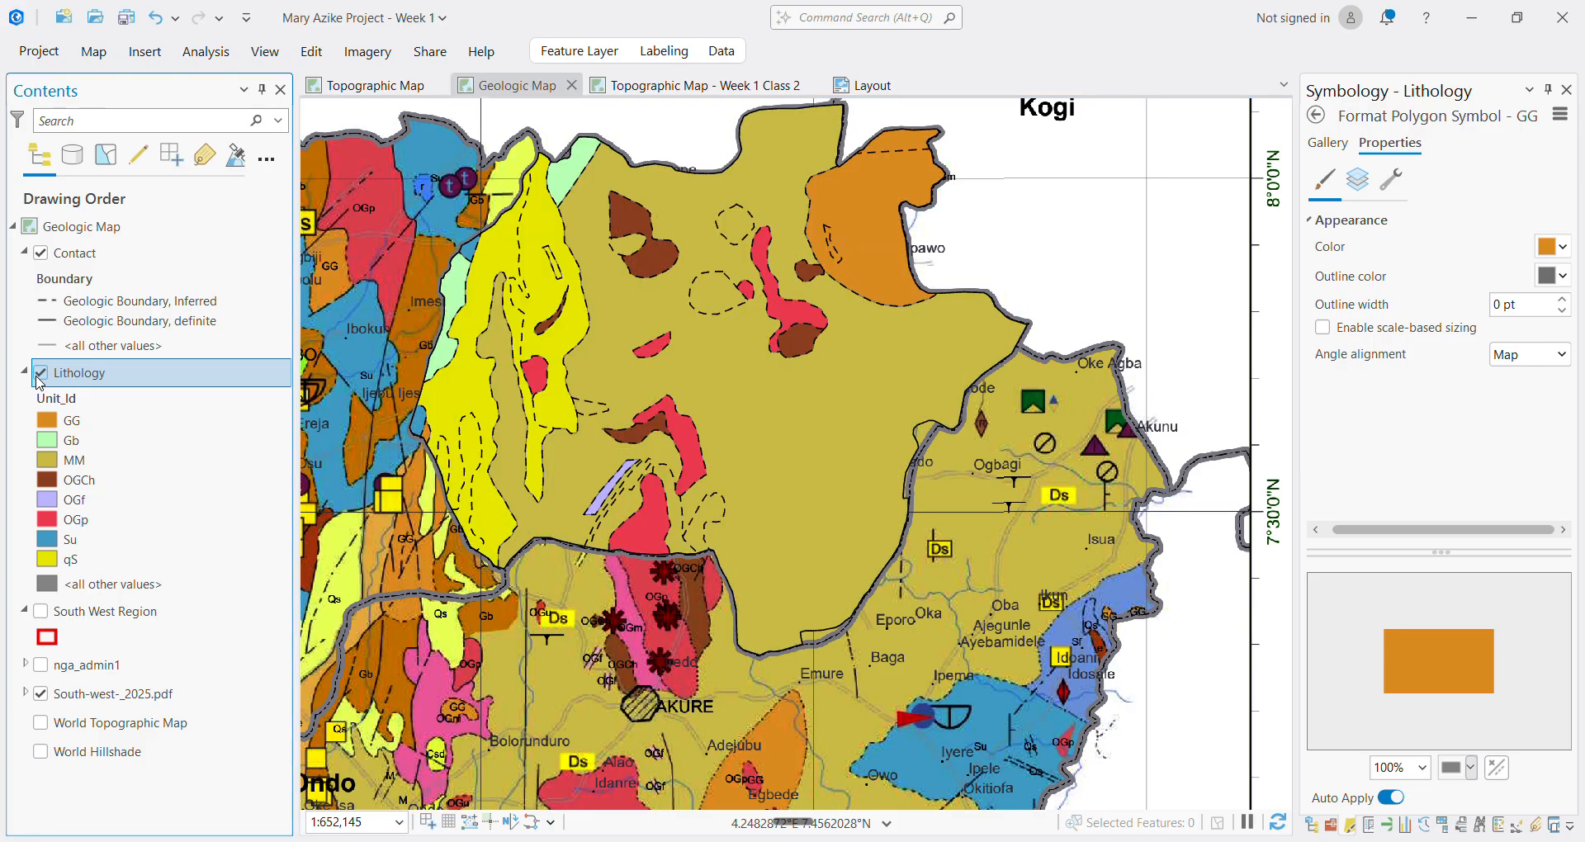
click(38, 376)
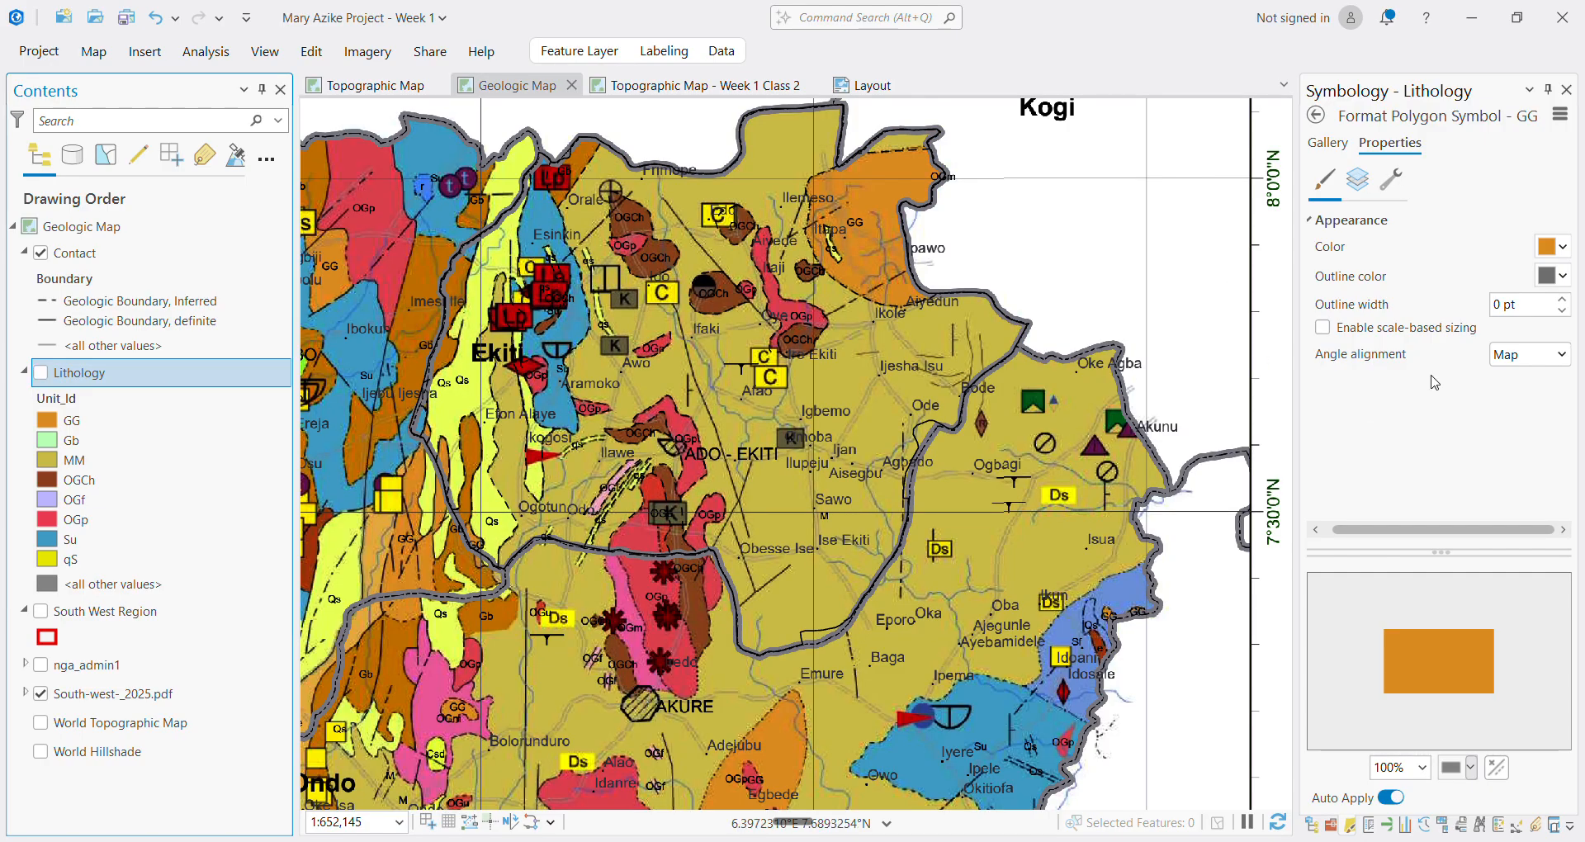
click(1317, 116)
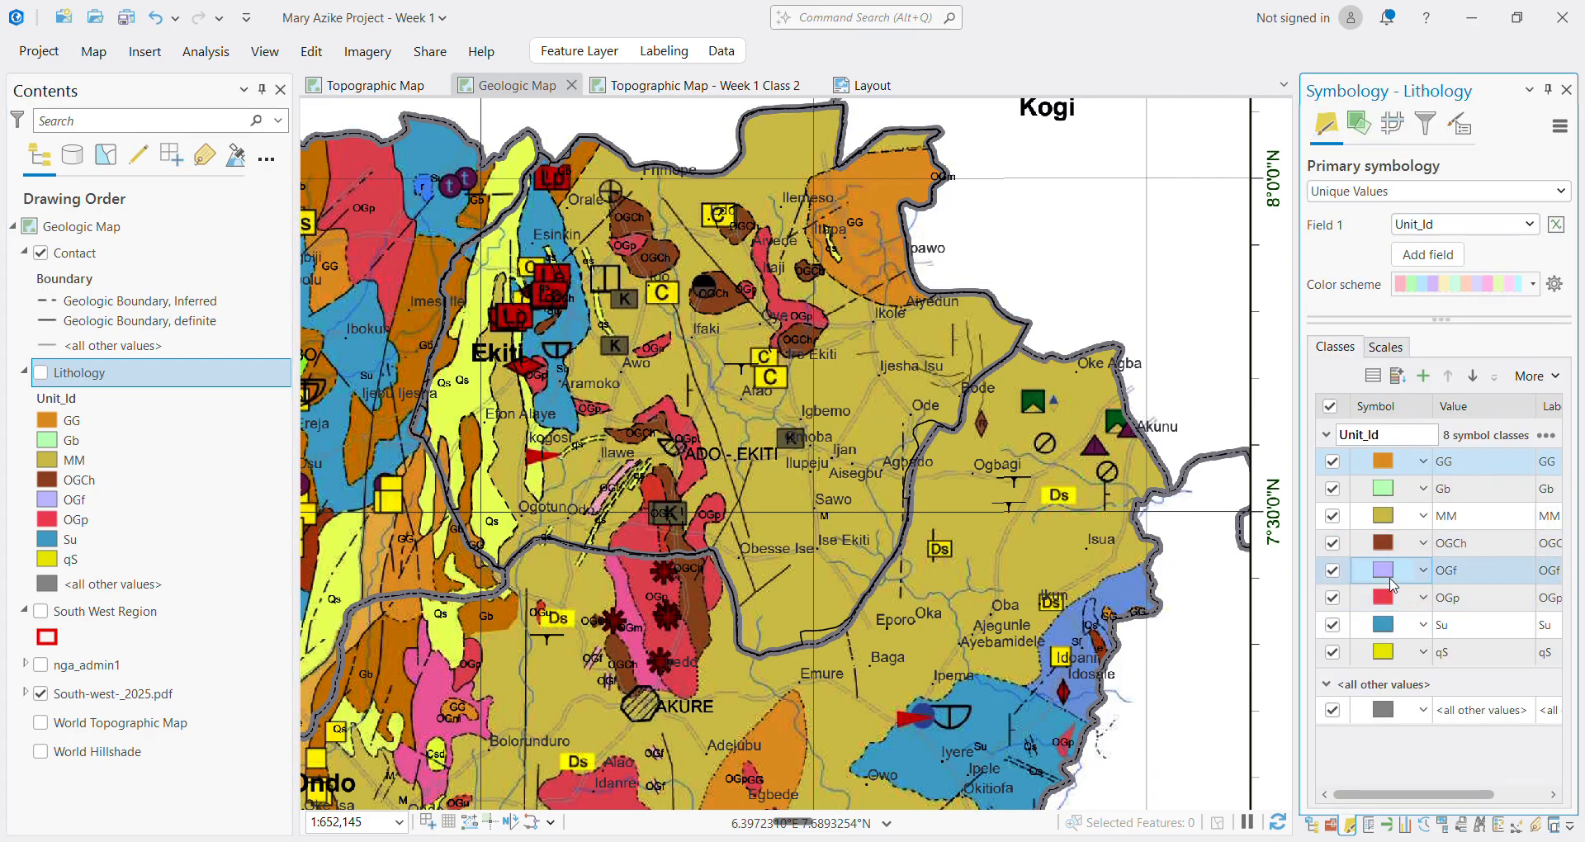
Examine the scanned map and its legend for the colors of the remaining rock units, including Gb
scroll(602, 378, up, 5)
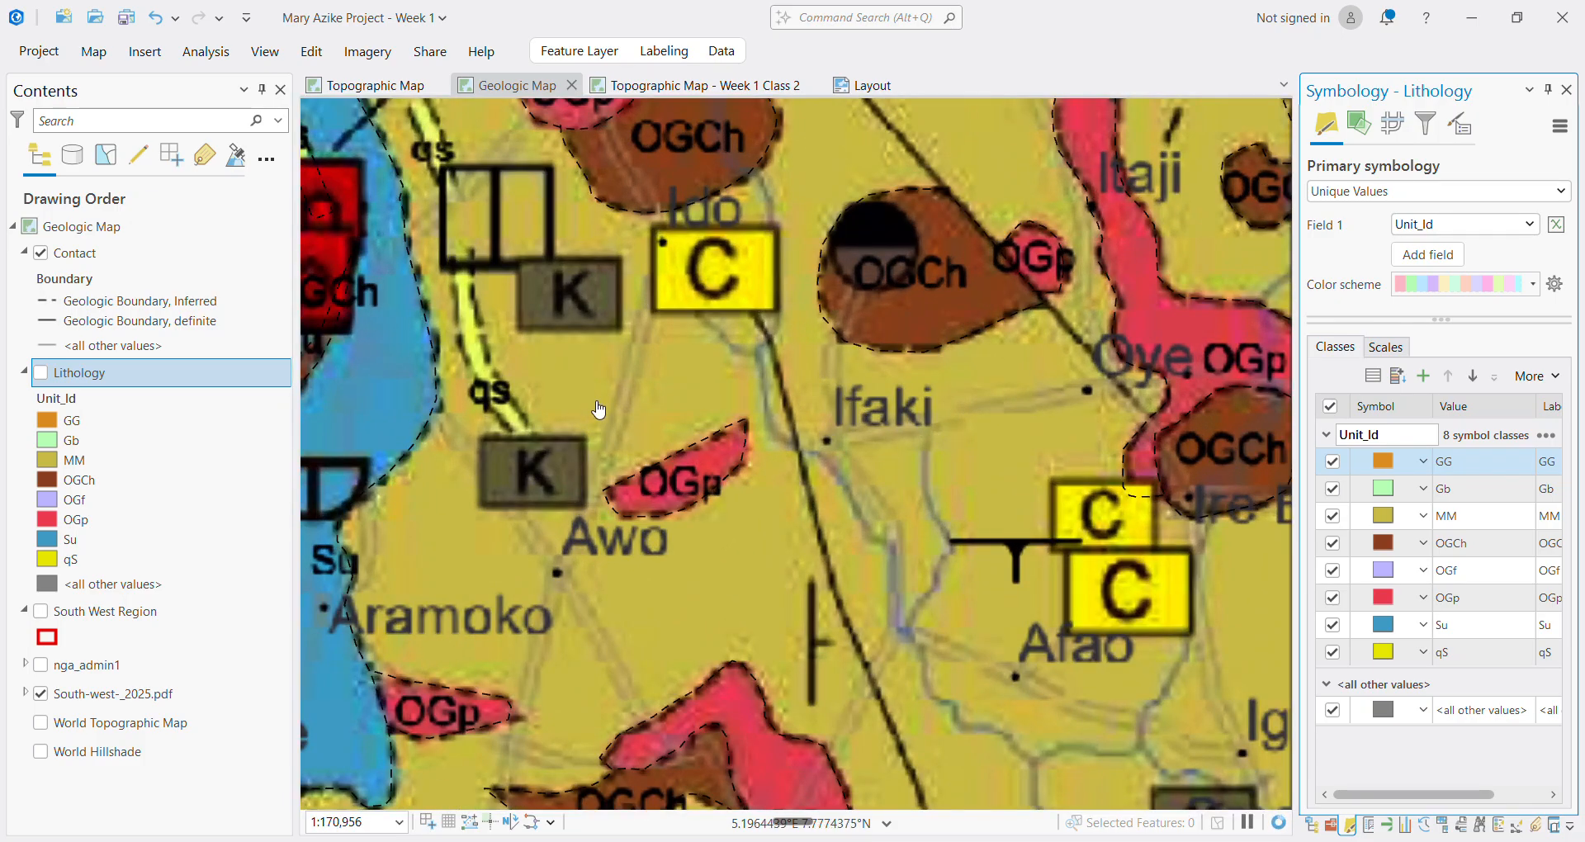
scroll(599, 409, down, 8)
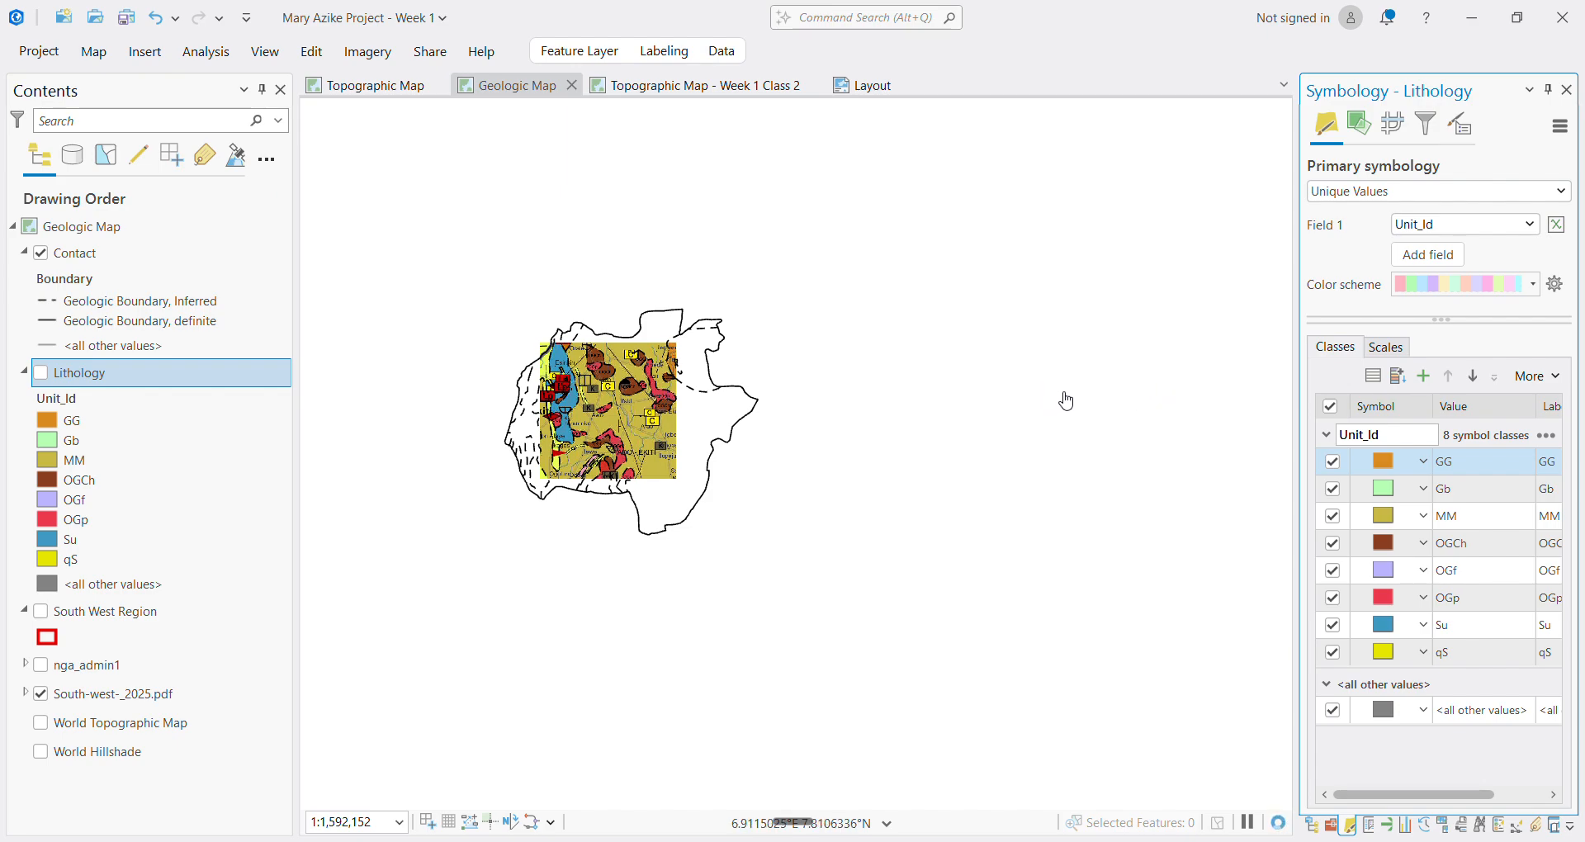
scroll(1015, 355, up, 4)
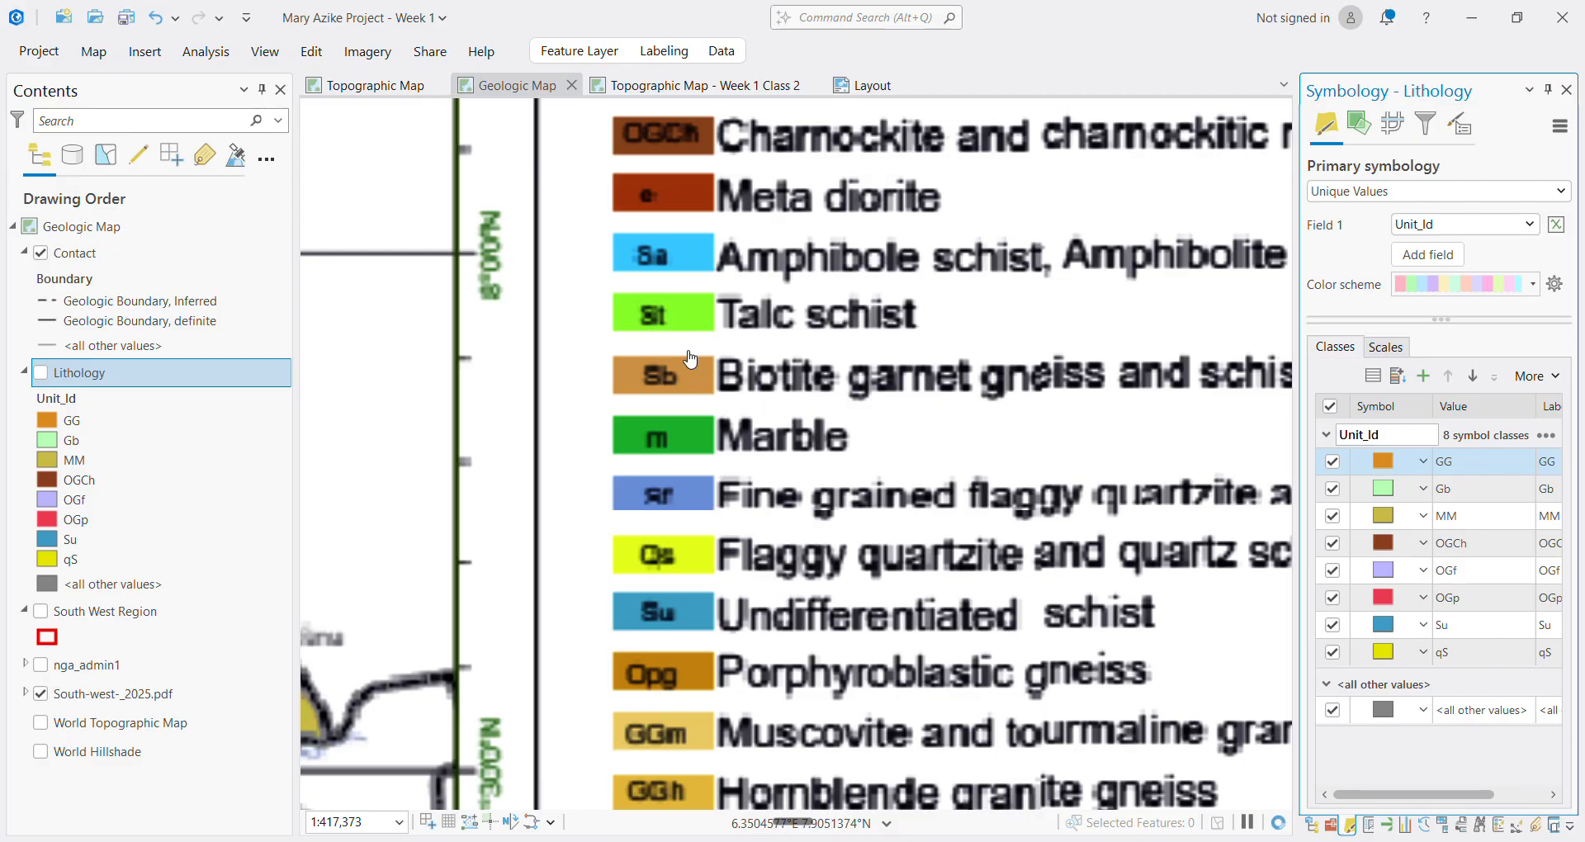
scroll(691, 358, down, 3)
scroll(683, 101, down, 2)
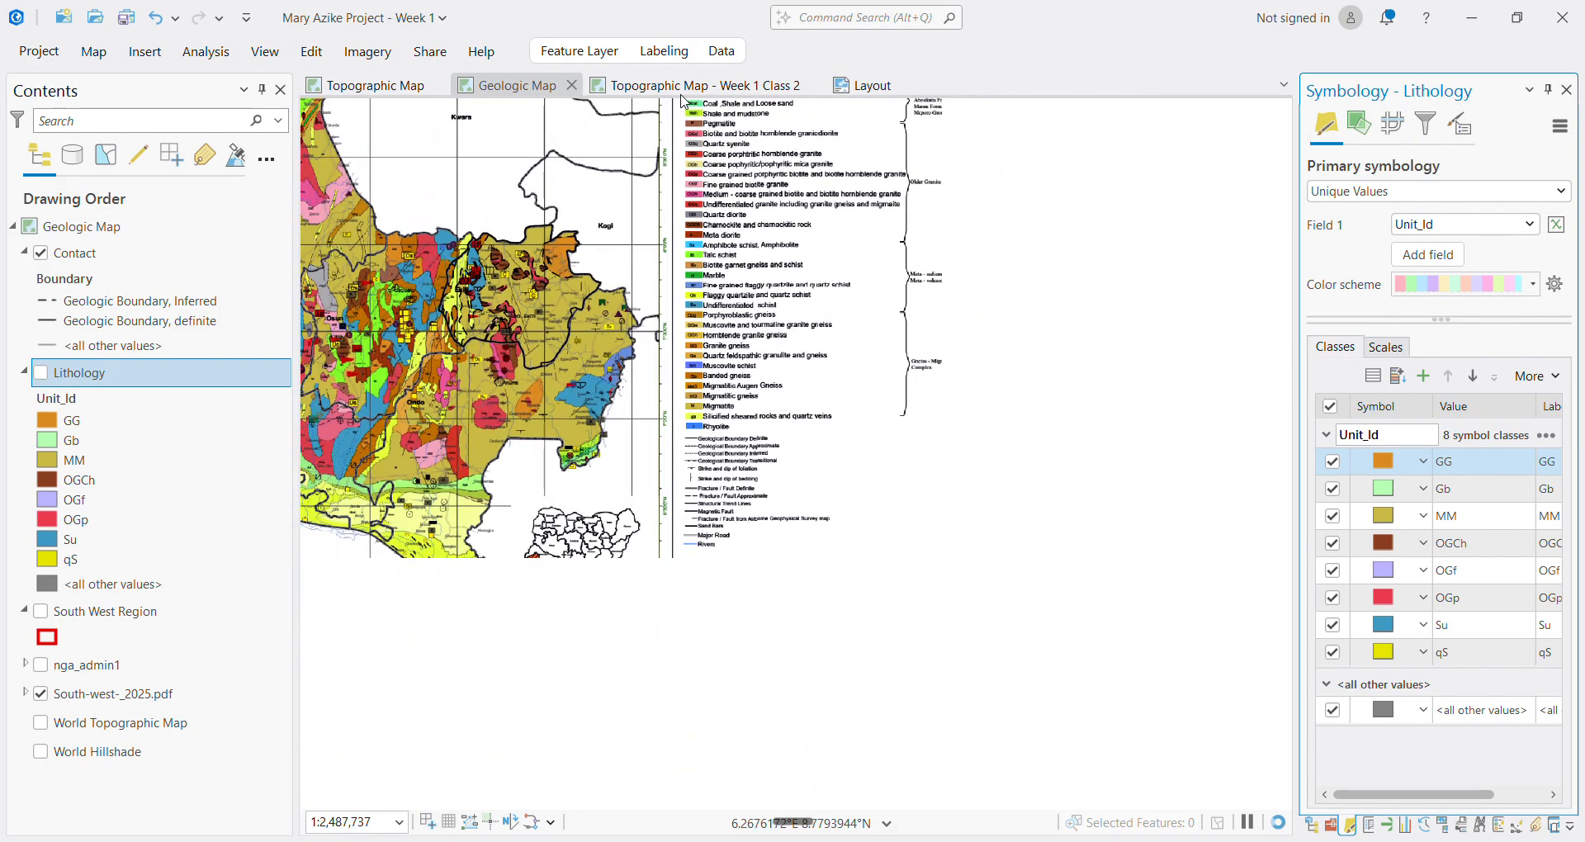
scroll(706, 120, up, 4)
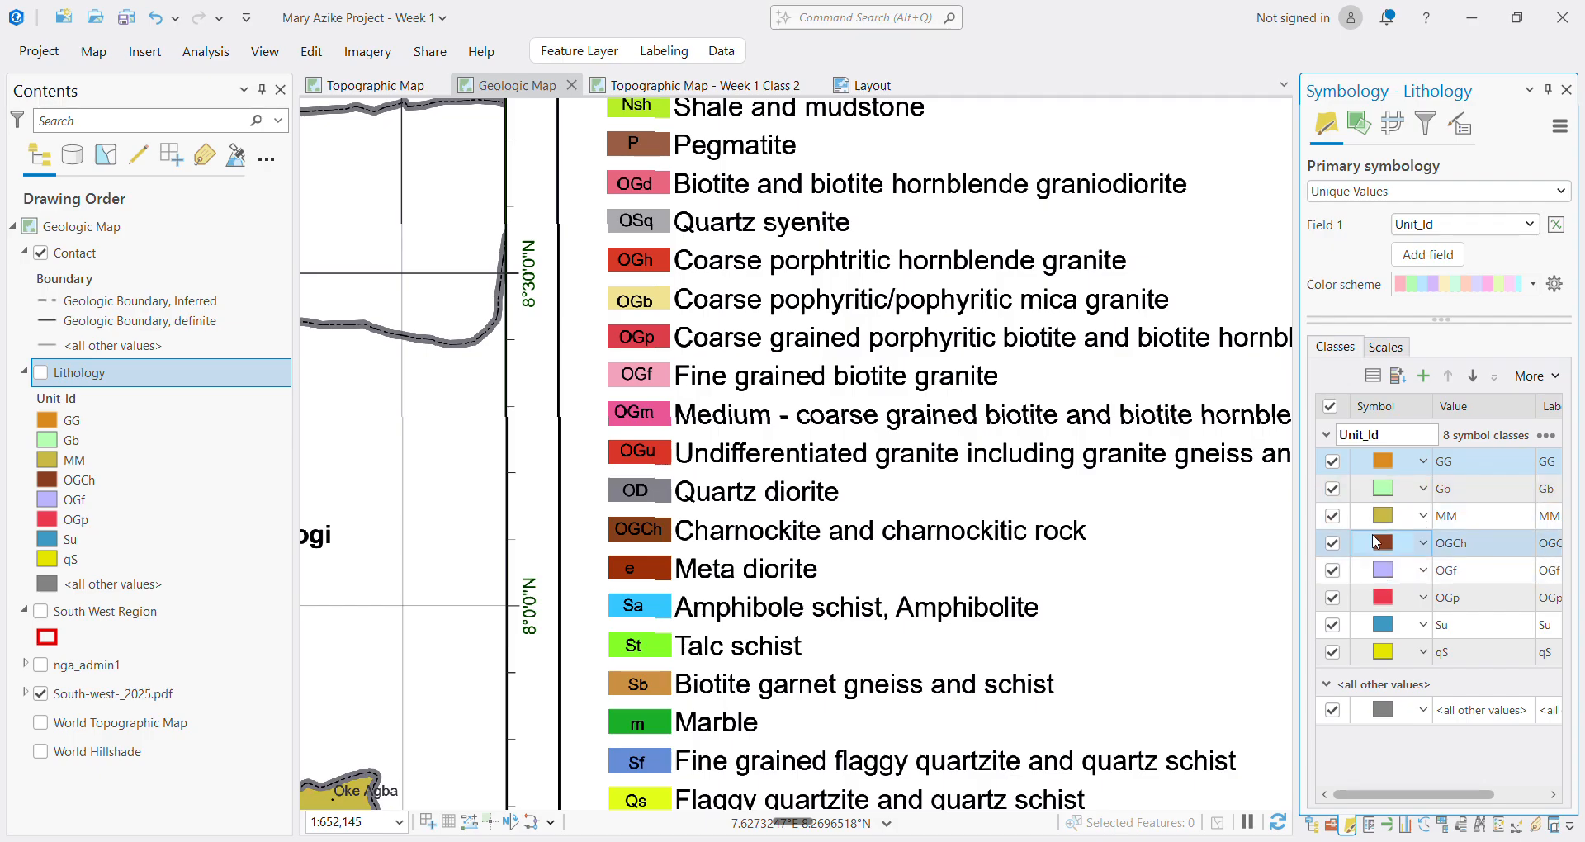
click(1384, 490)
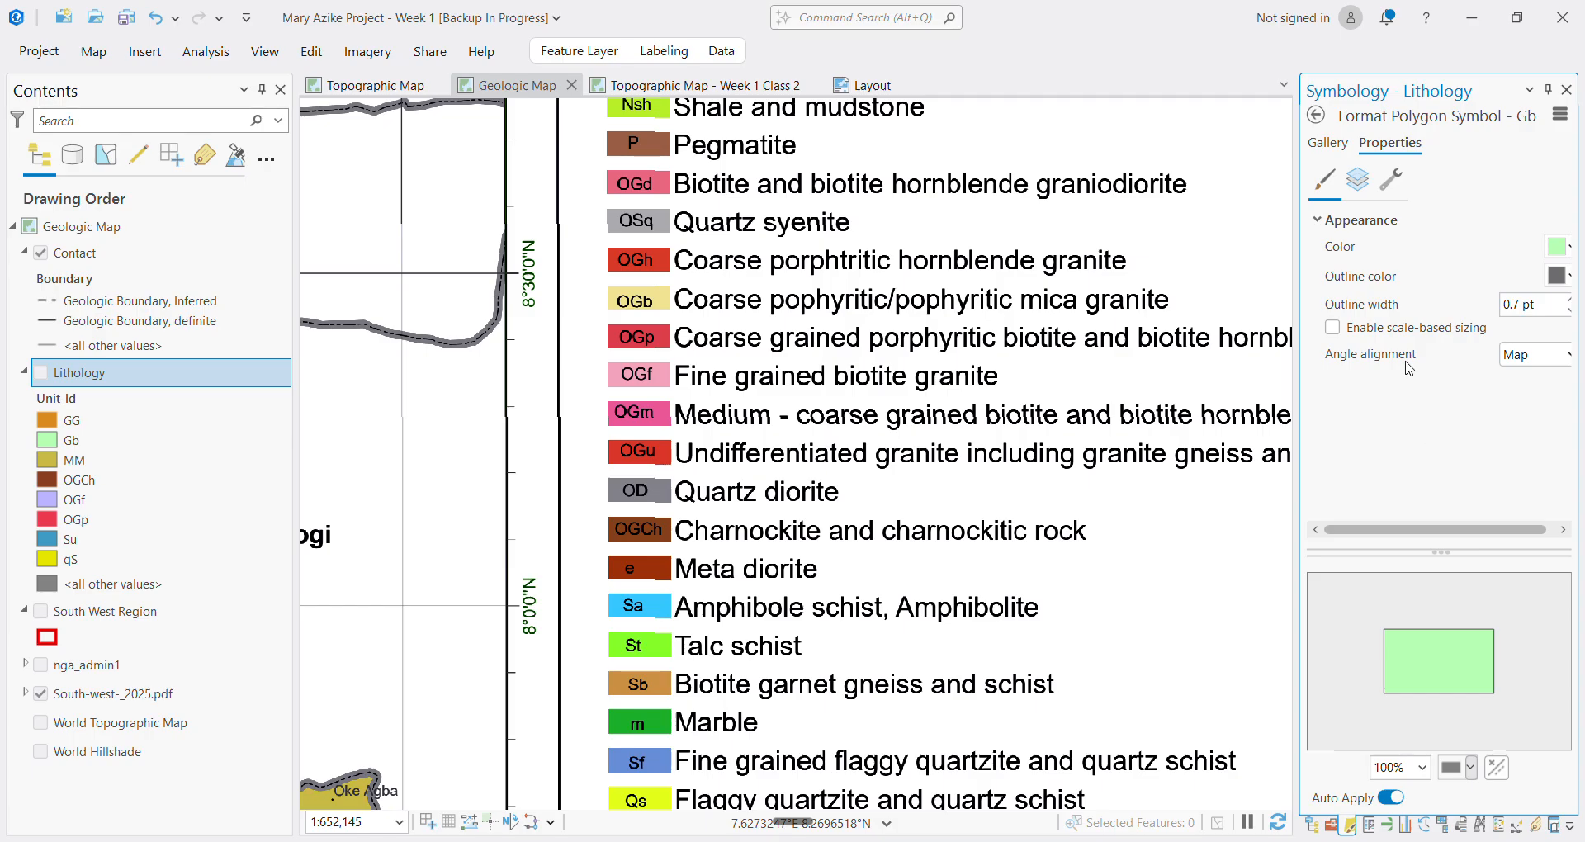
click(1316, 115)
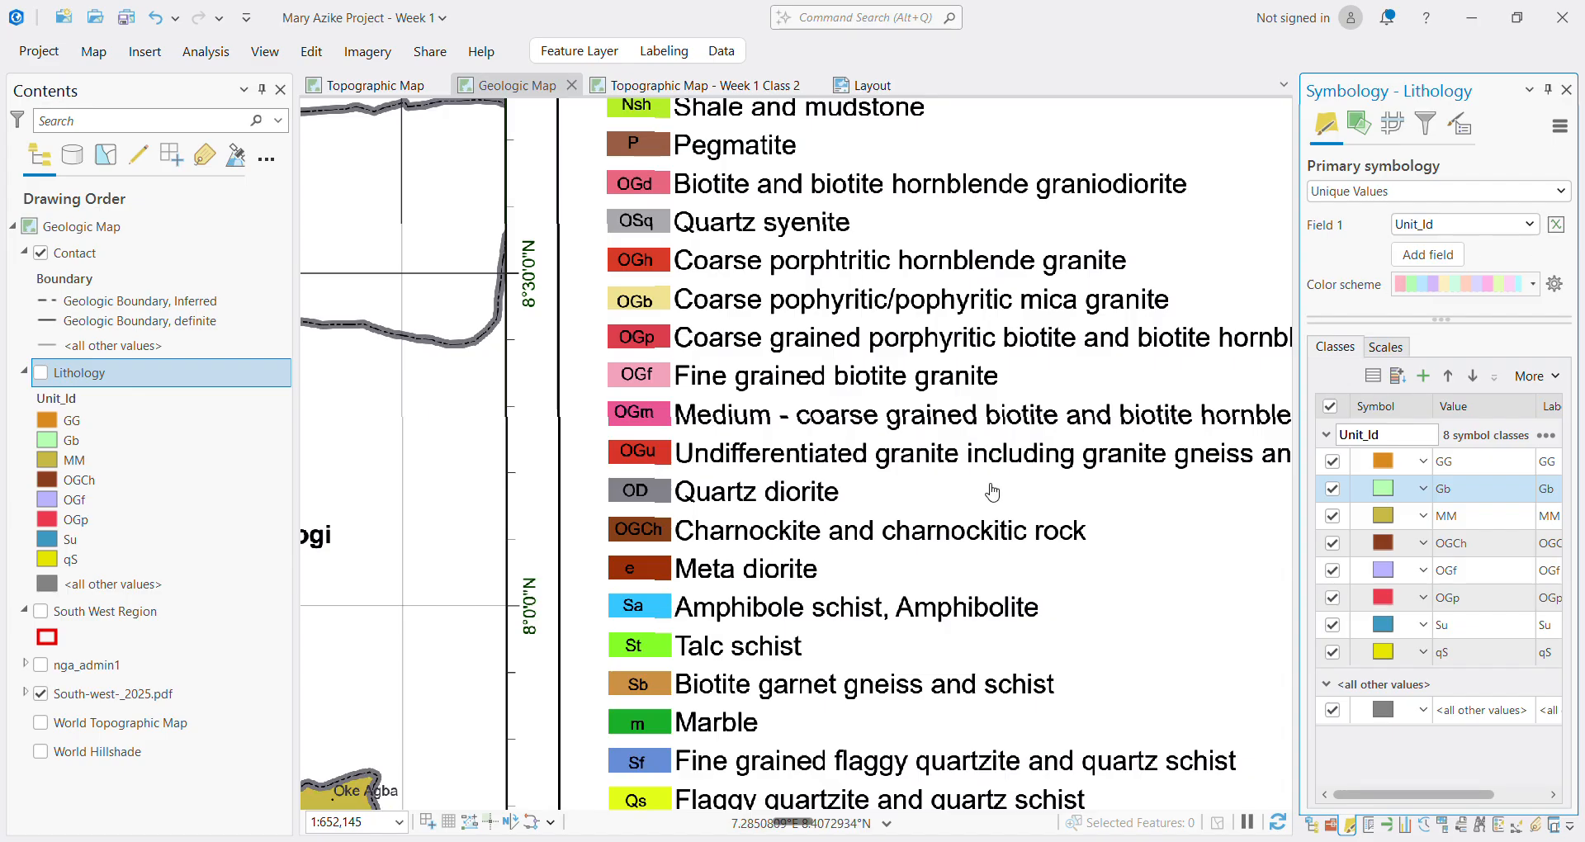
Set the qS class outline width to 0 pt and its fill to the bright yellow sampled with the Eyedropper from the Qs legend swatch
scroll(691, 747, down, 2)
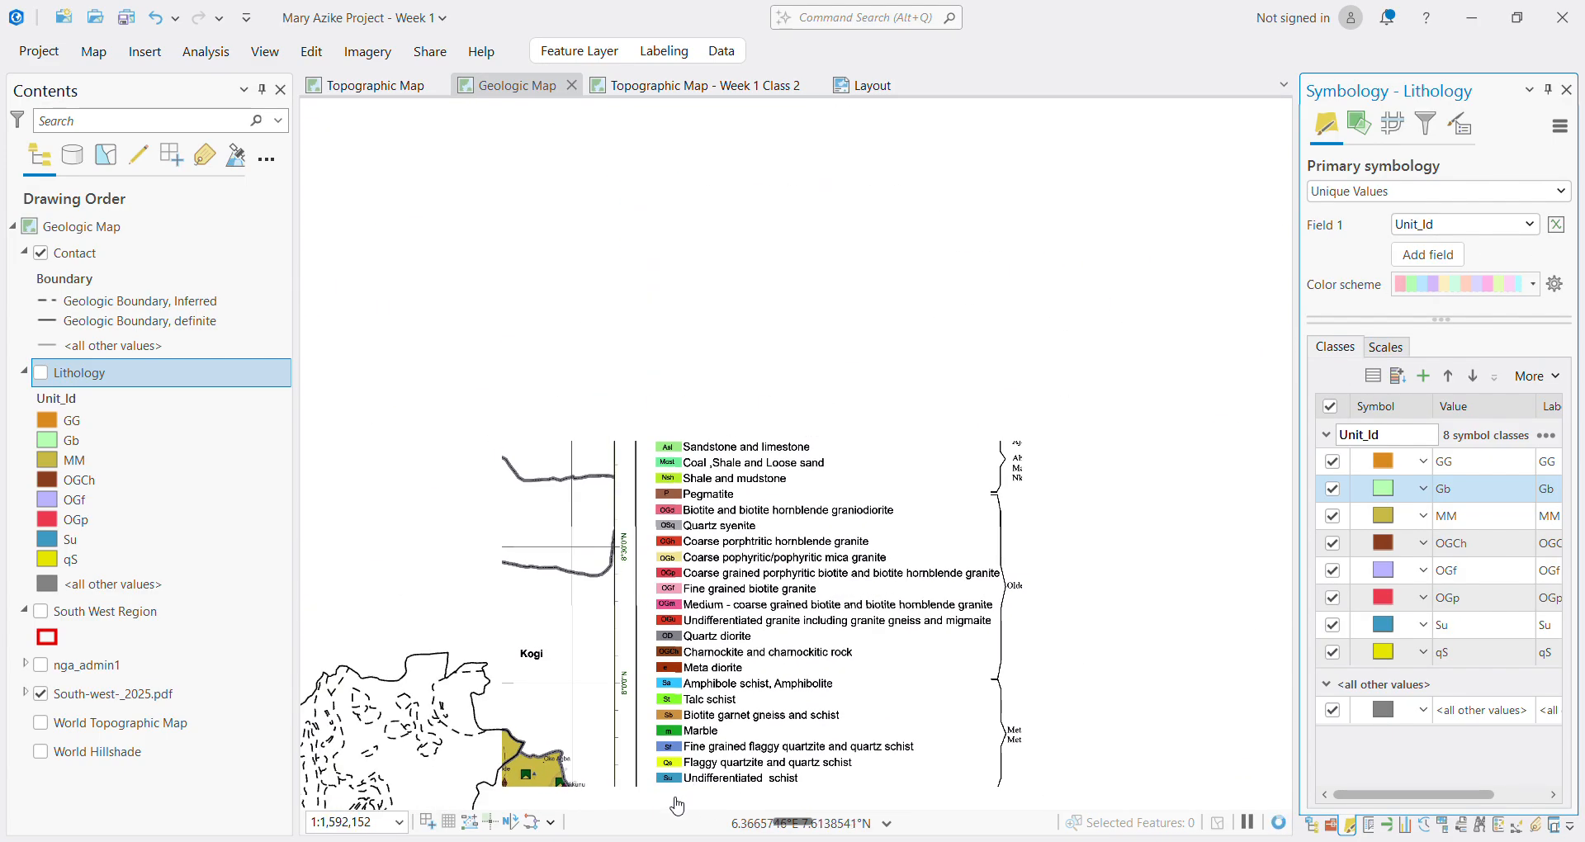
scroll(677, 800, up, 2)
click(1457, 652)
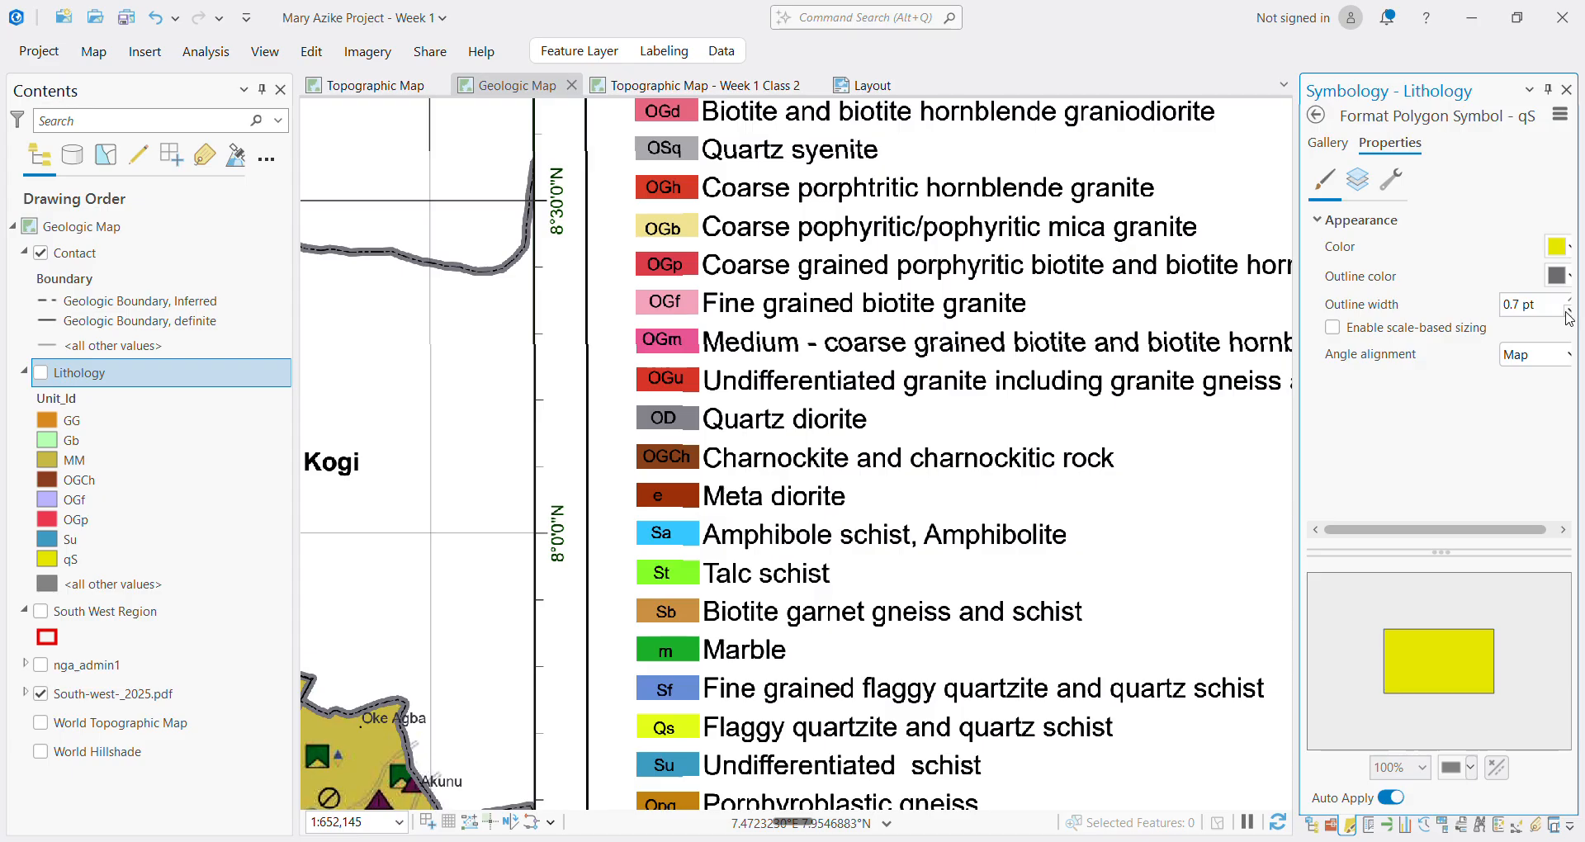
click(1567, 312)
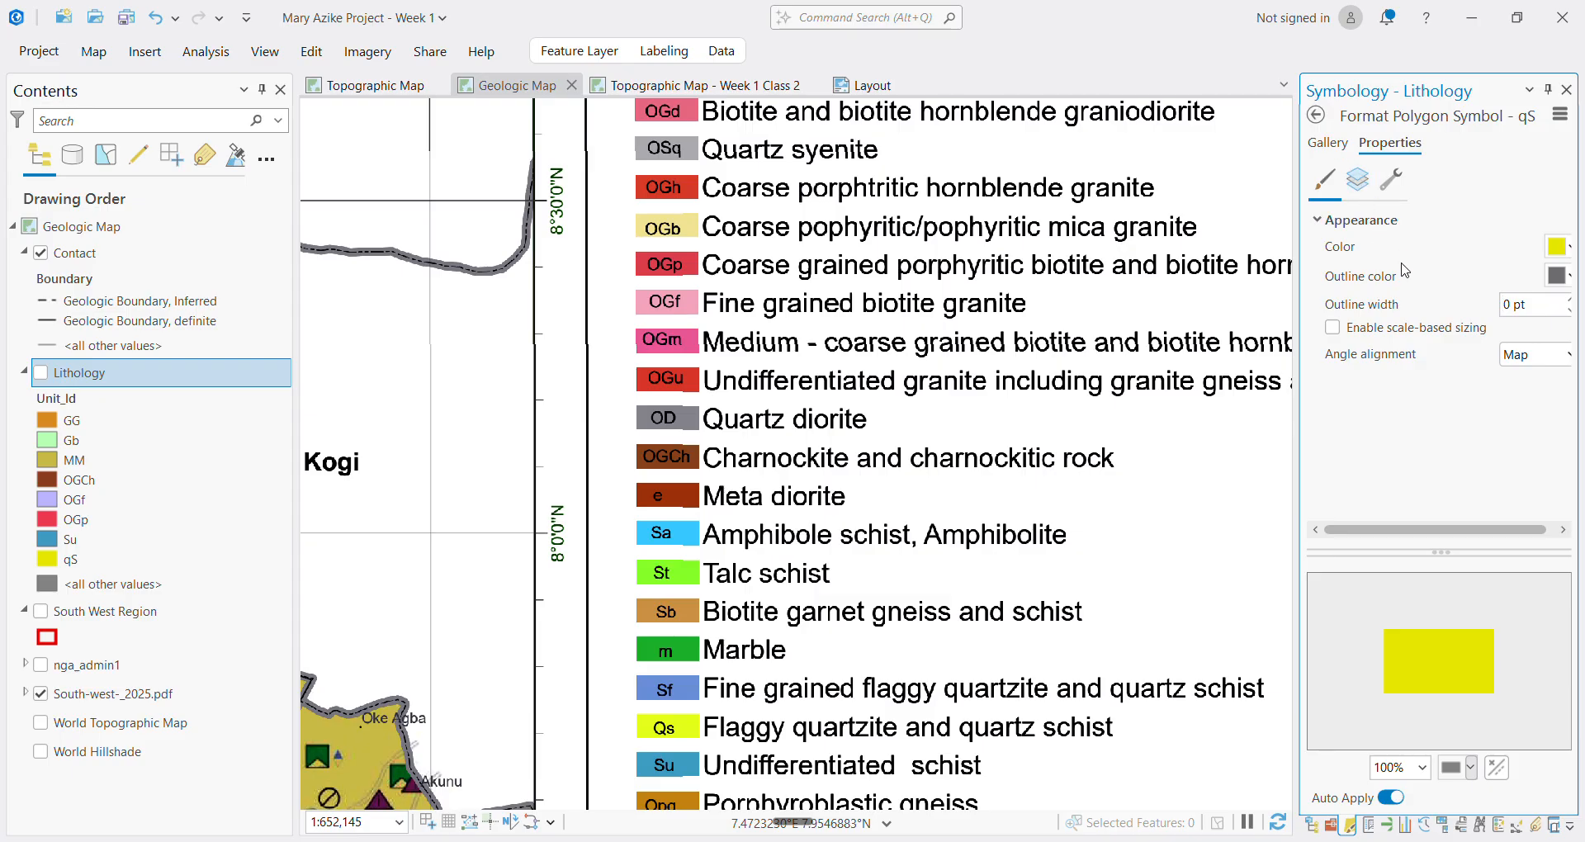
click(1344, 145)
click(1389, 145)
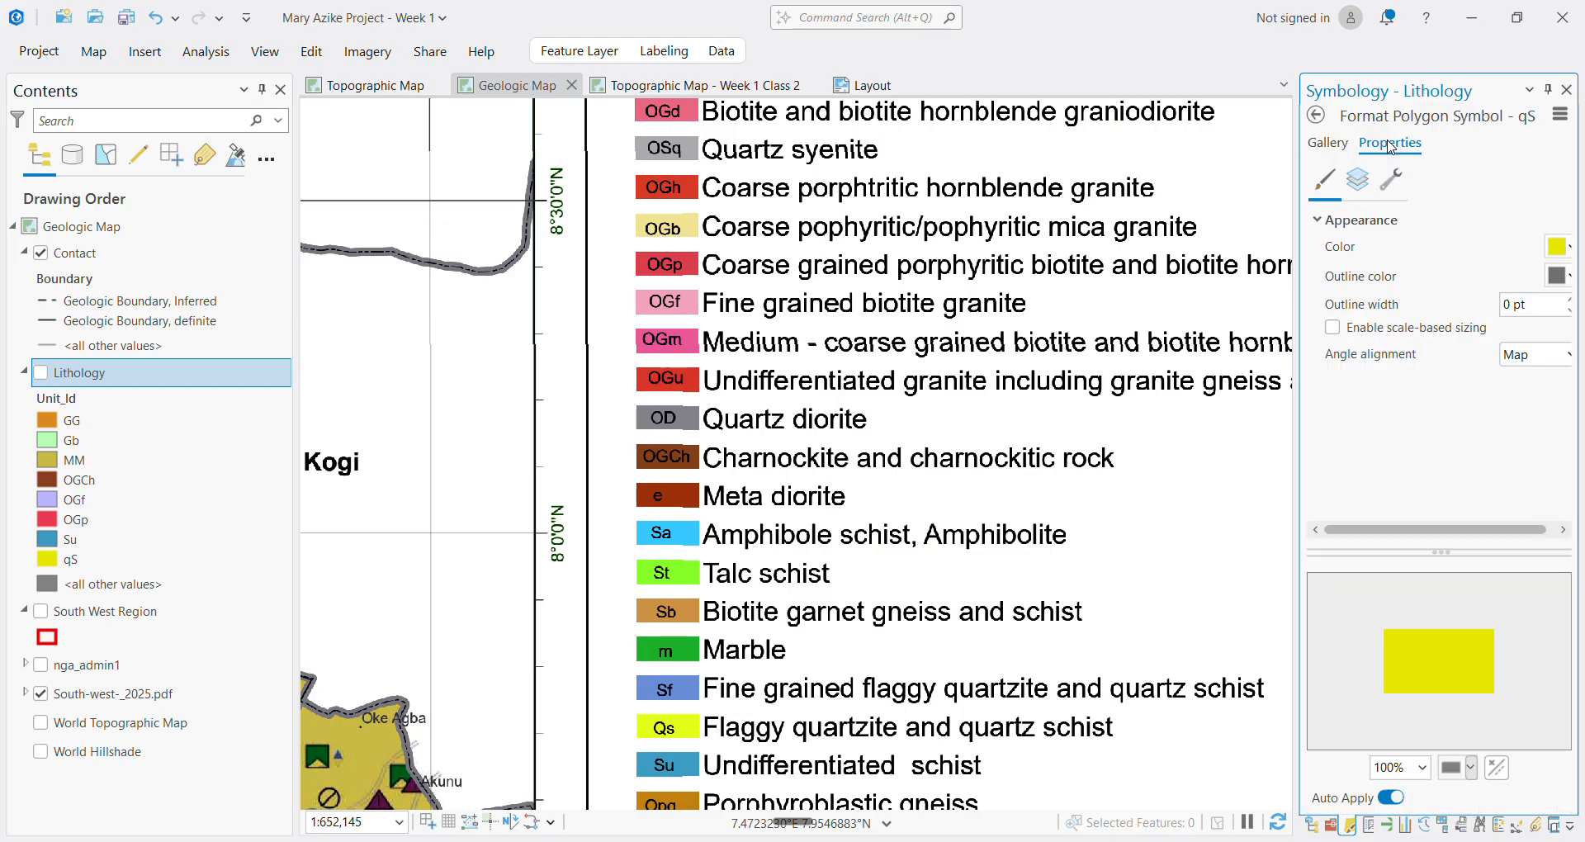
click(1566, 252)
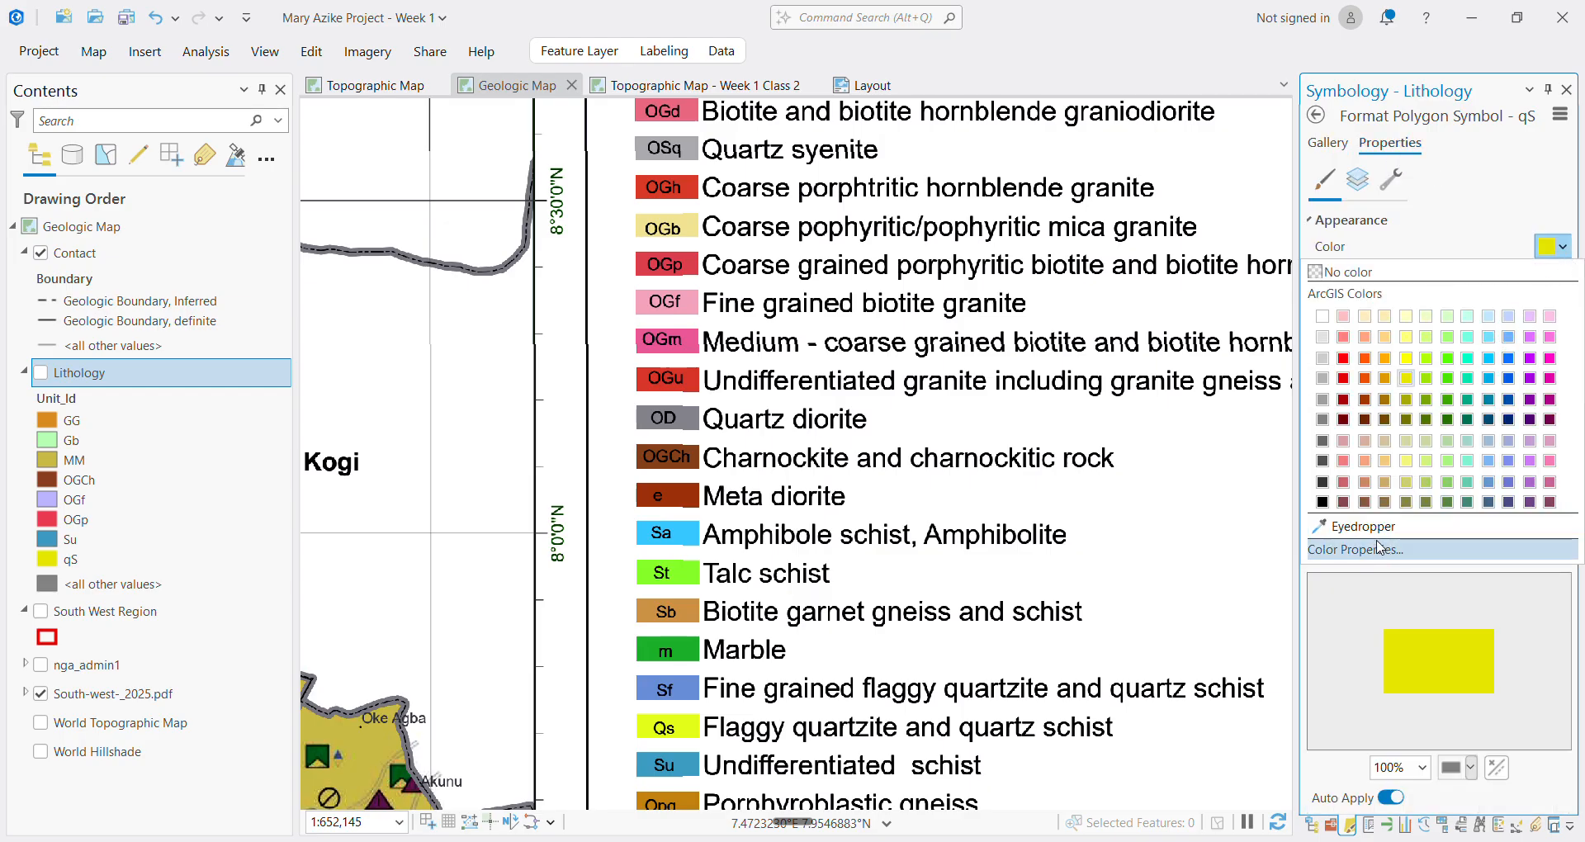
click(1377, 623)
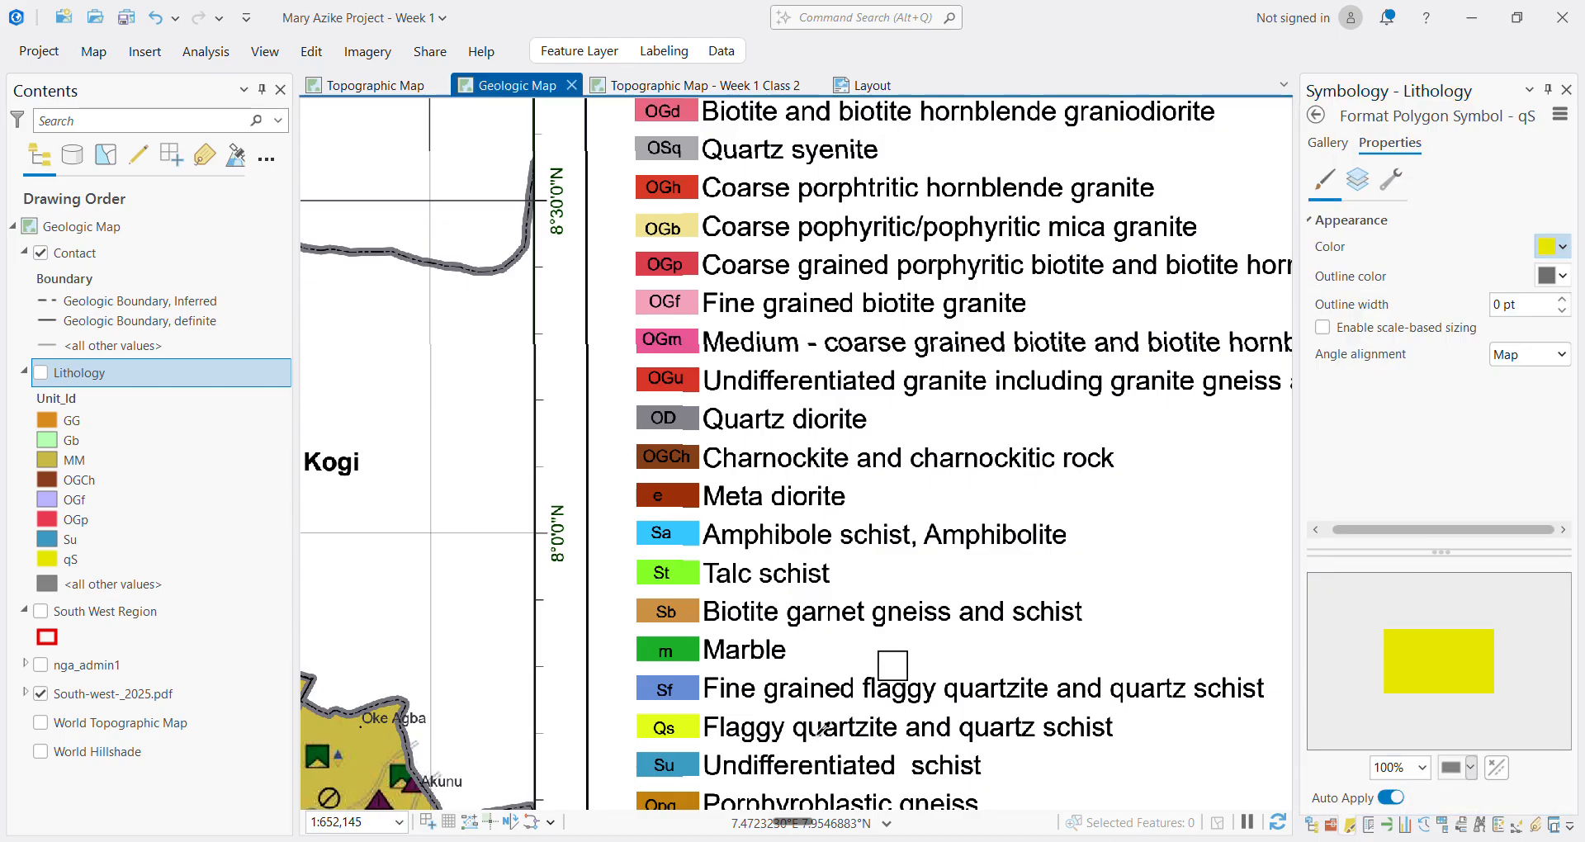
click(681, 731)
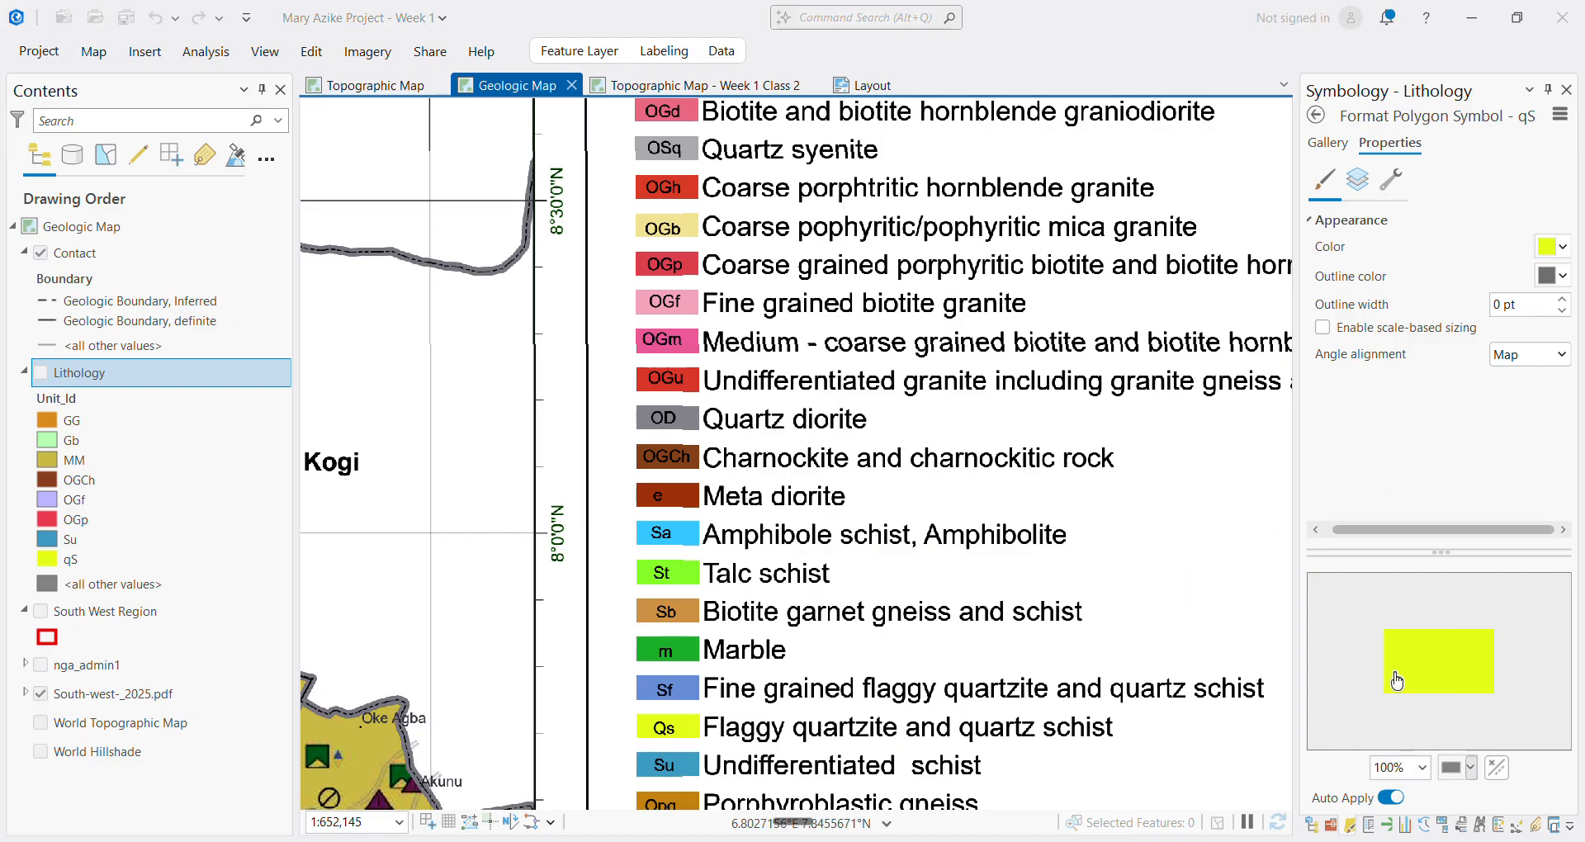
Set the Gb class outline width to 0 pt and its fill to the dark orange sampled with the Eyedropper from the Gb legend swatch
click(1313, 120)
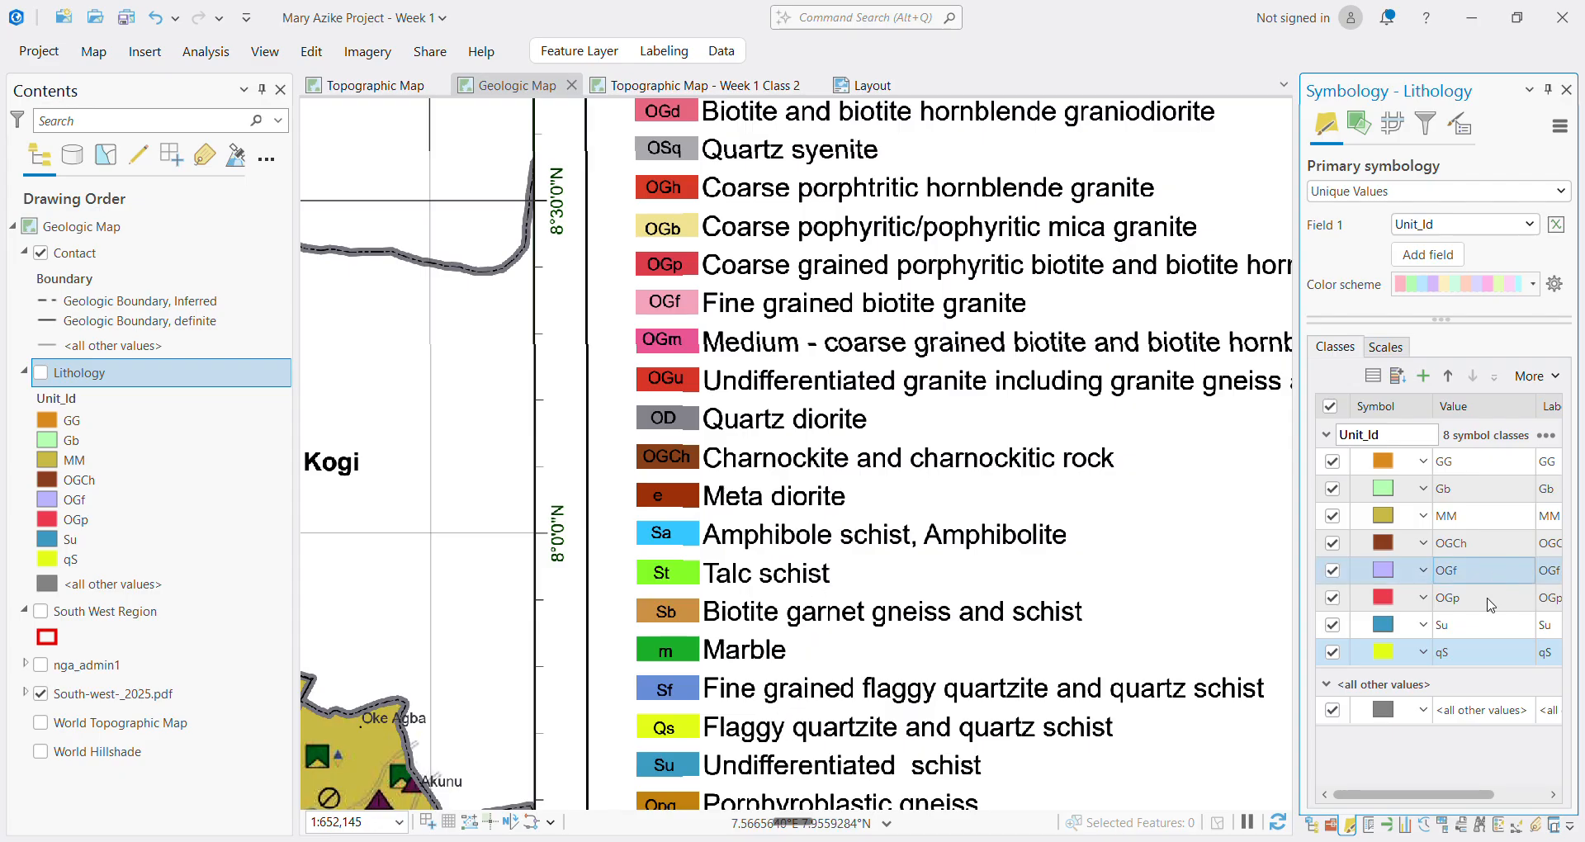
shift+click(1395, 631)
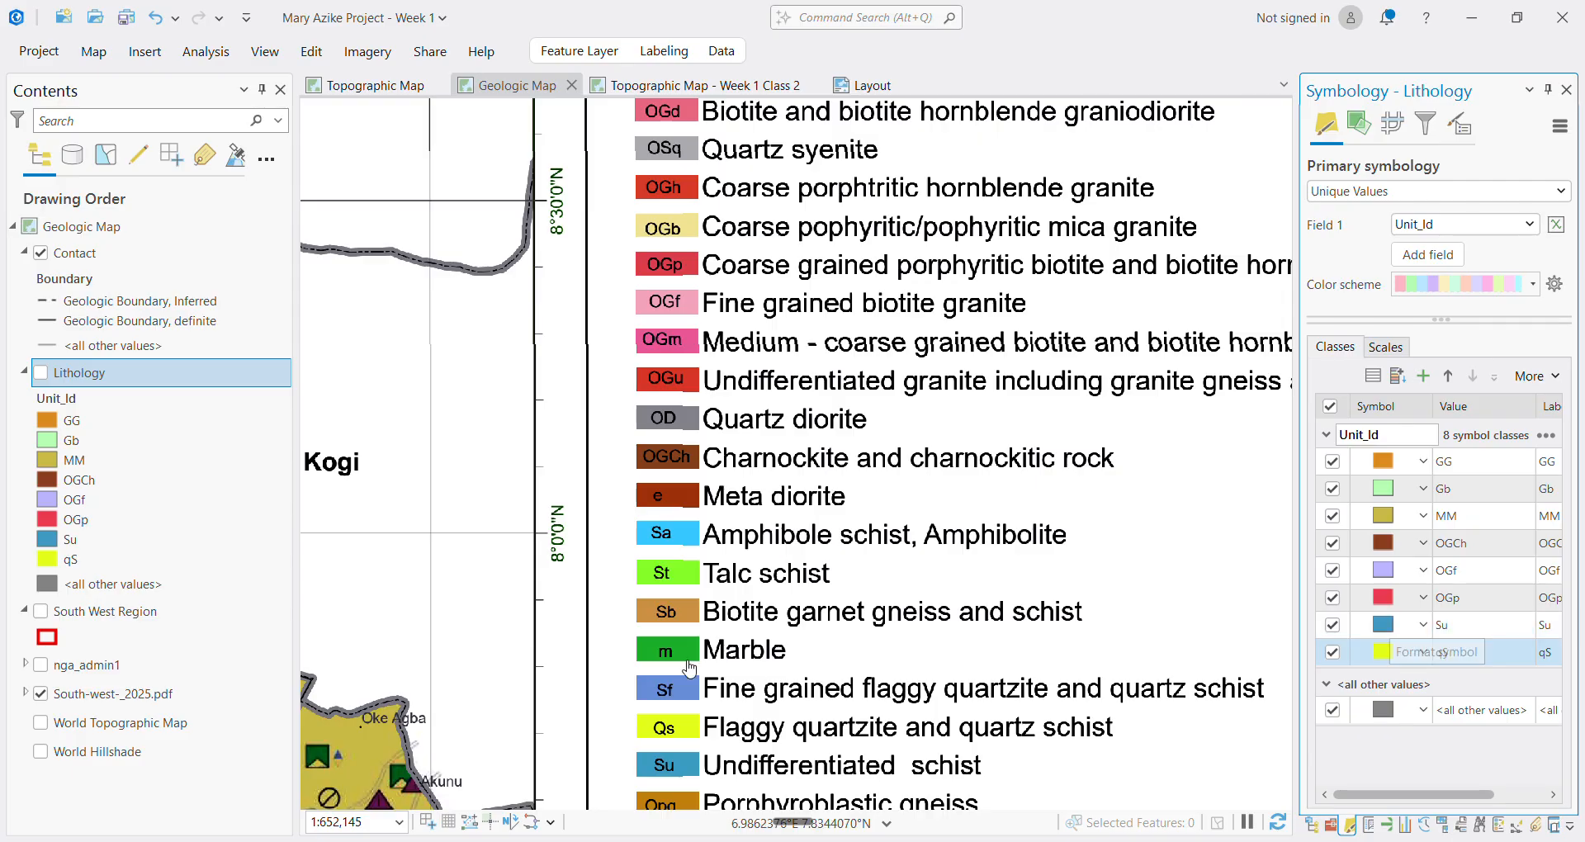
drag(735, 674, 742, 317)
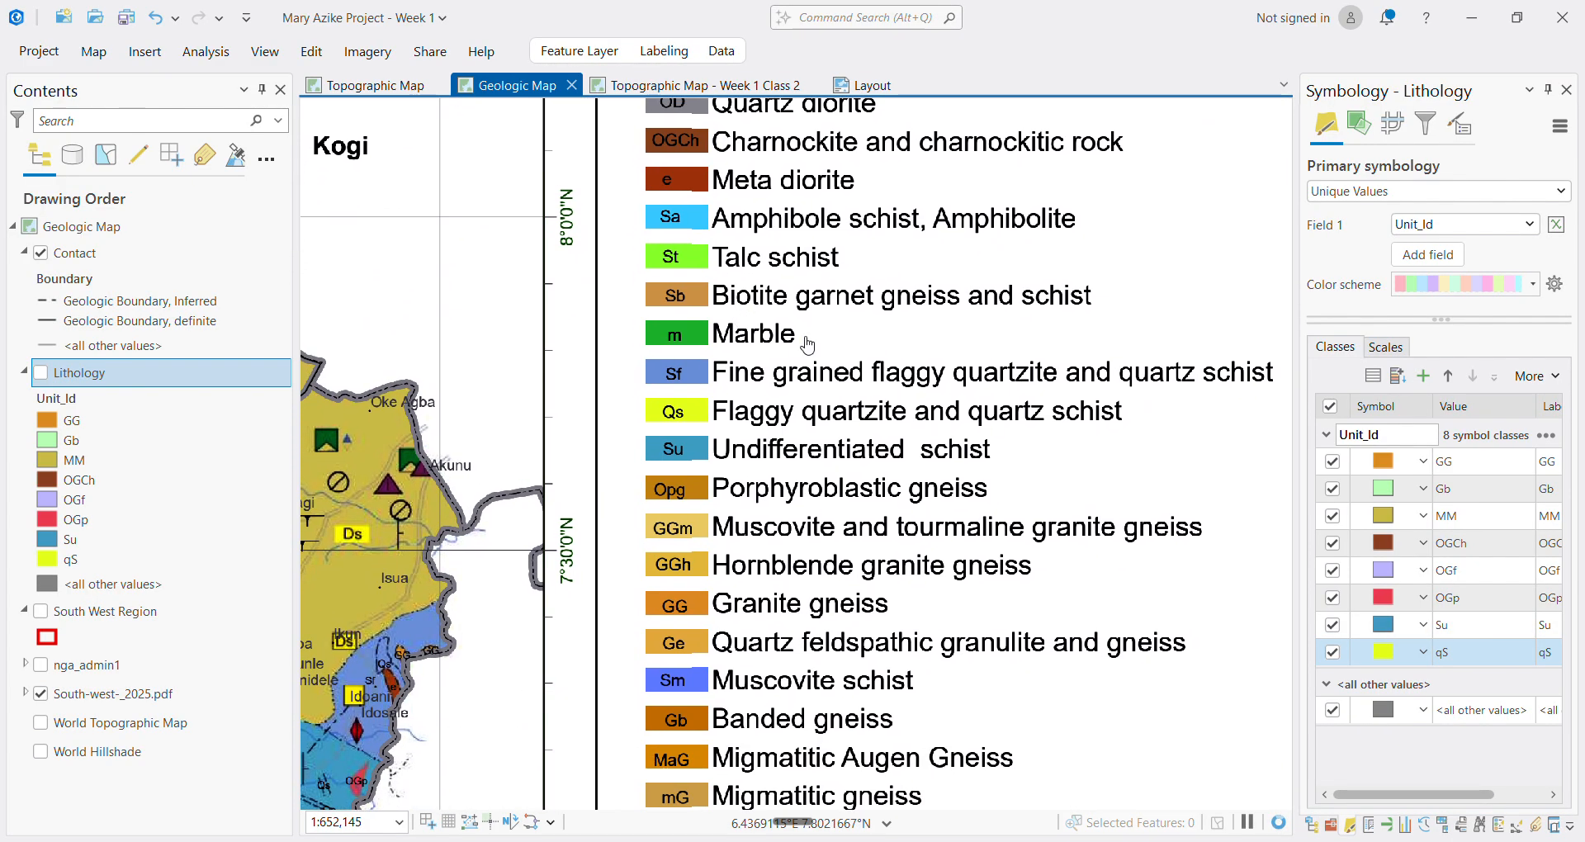
click(1390, 494)
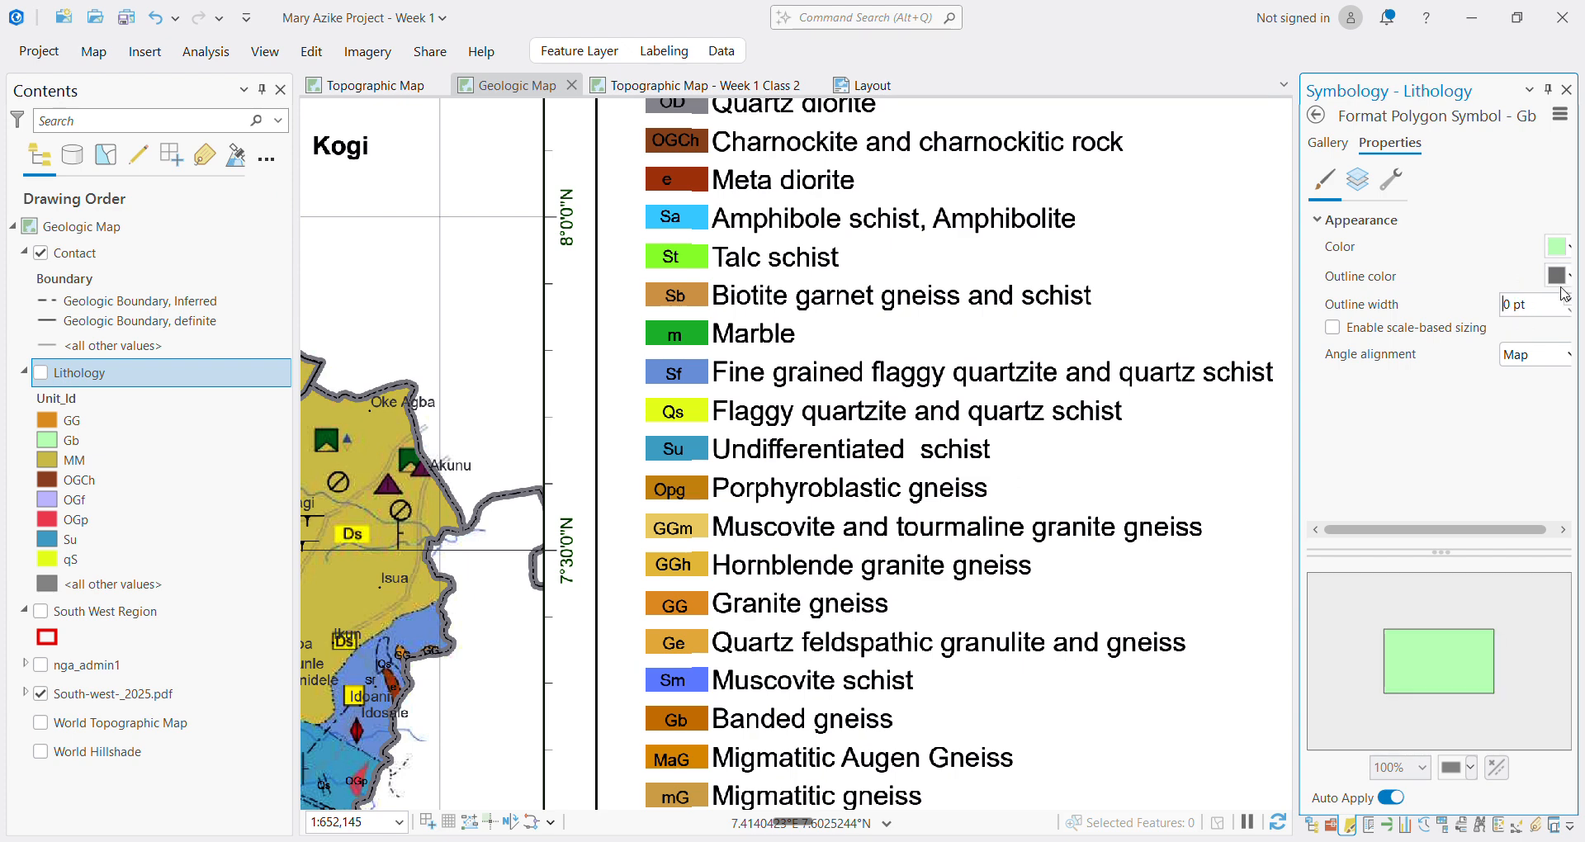
click(1563, 247)
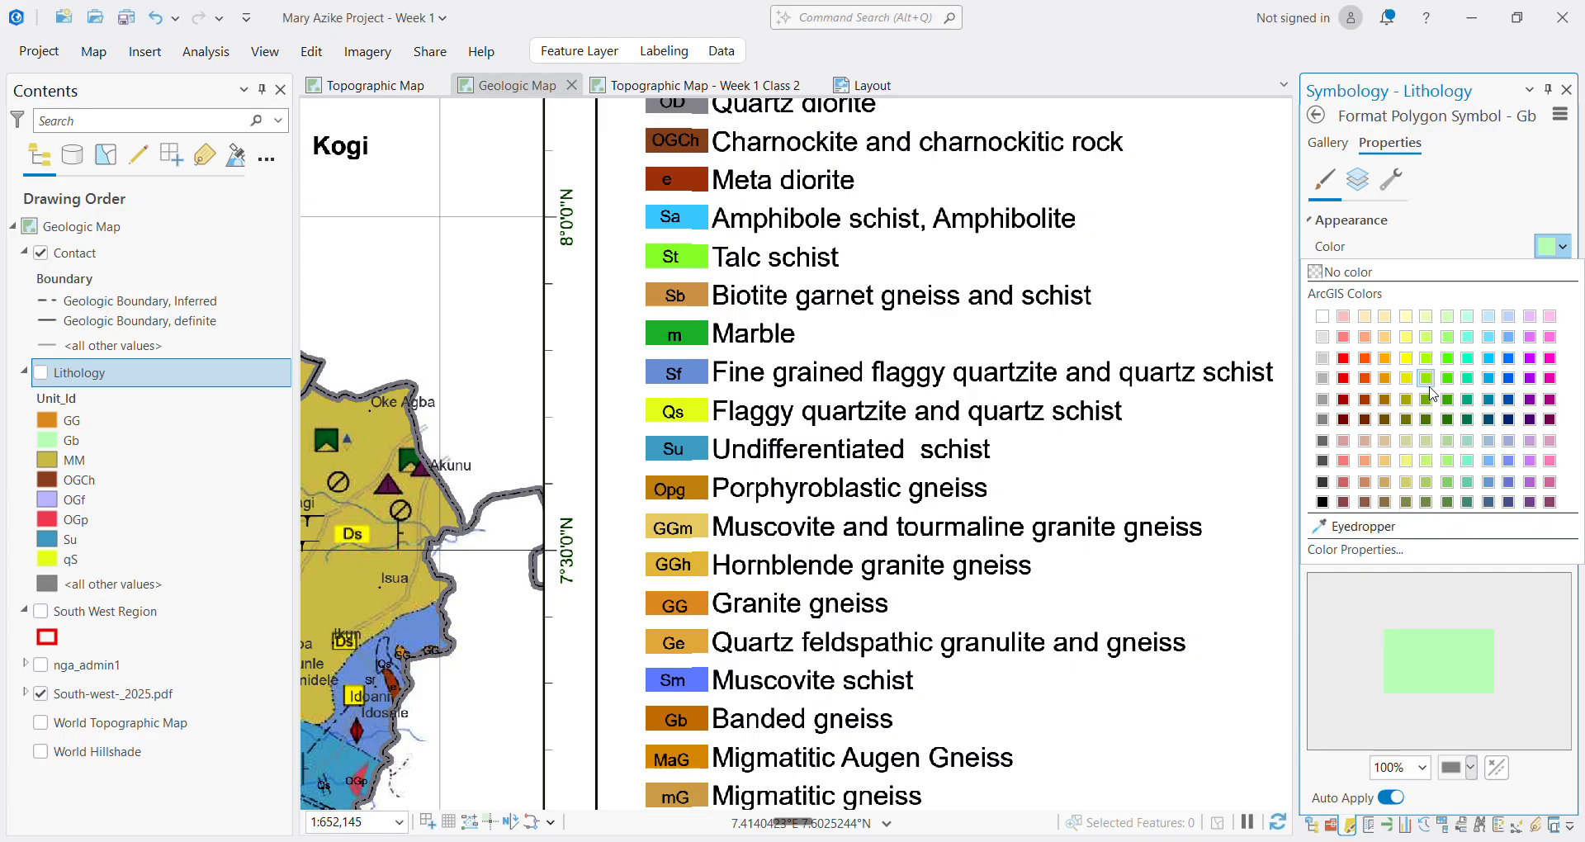
click(1370, 528)
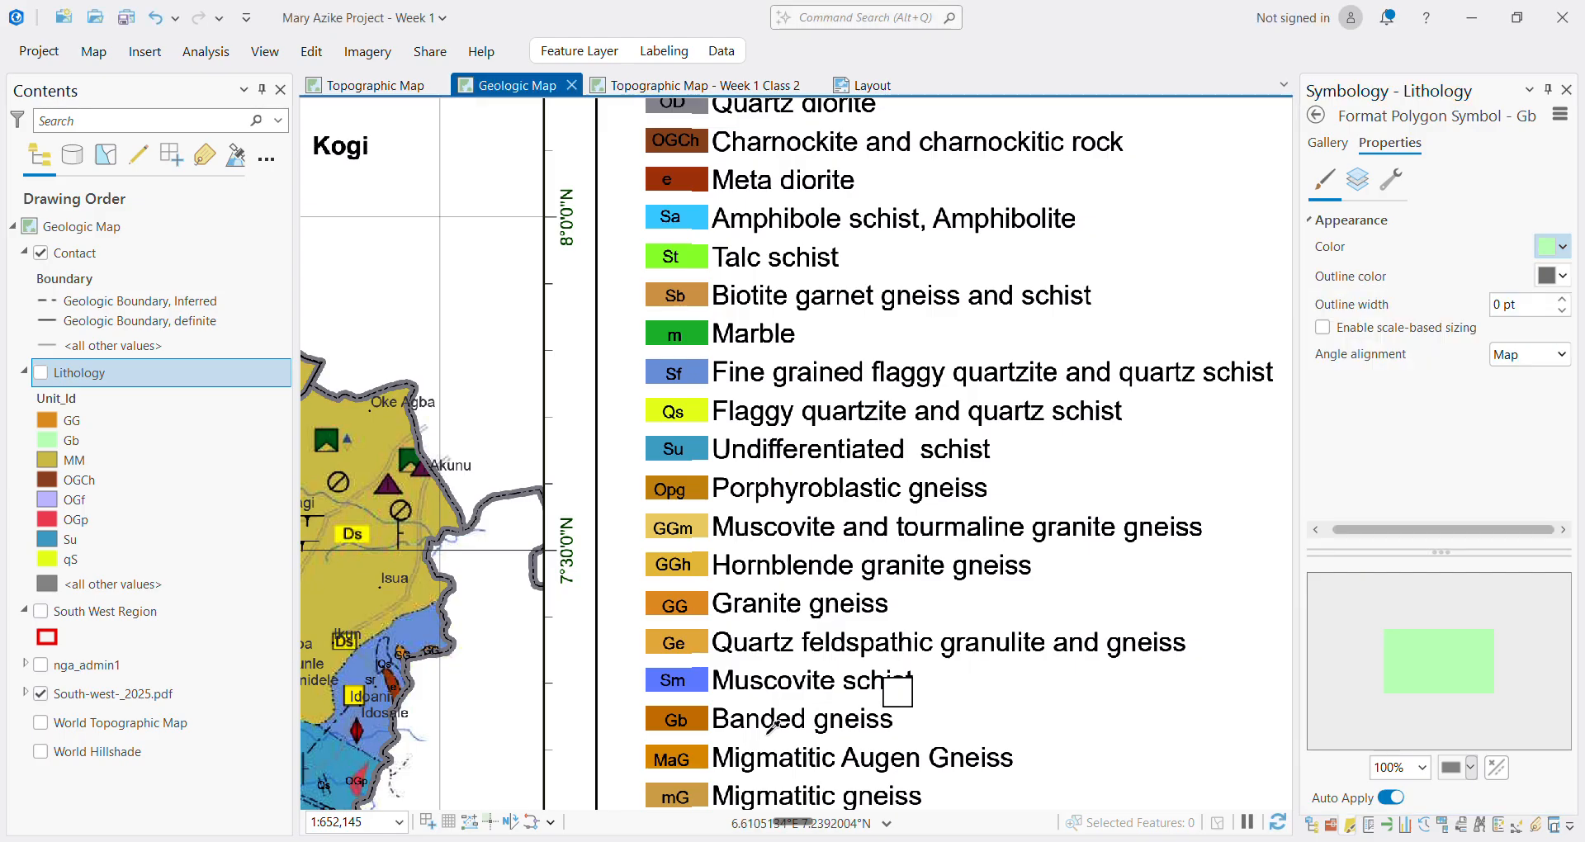
click(701, 718)
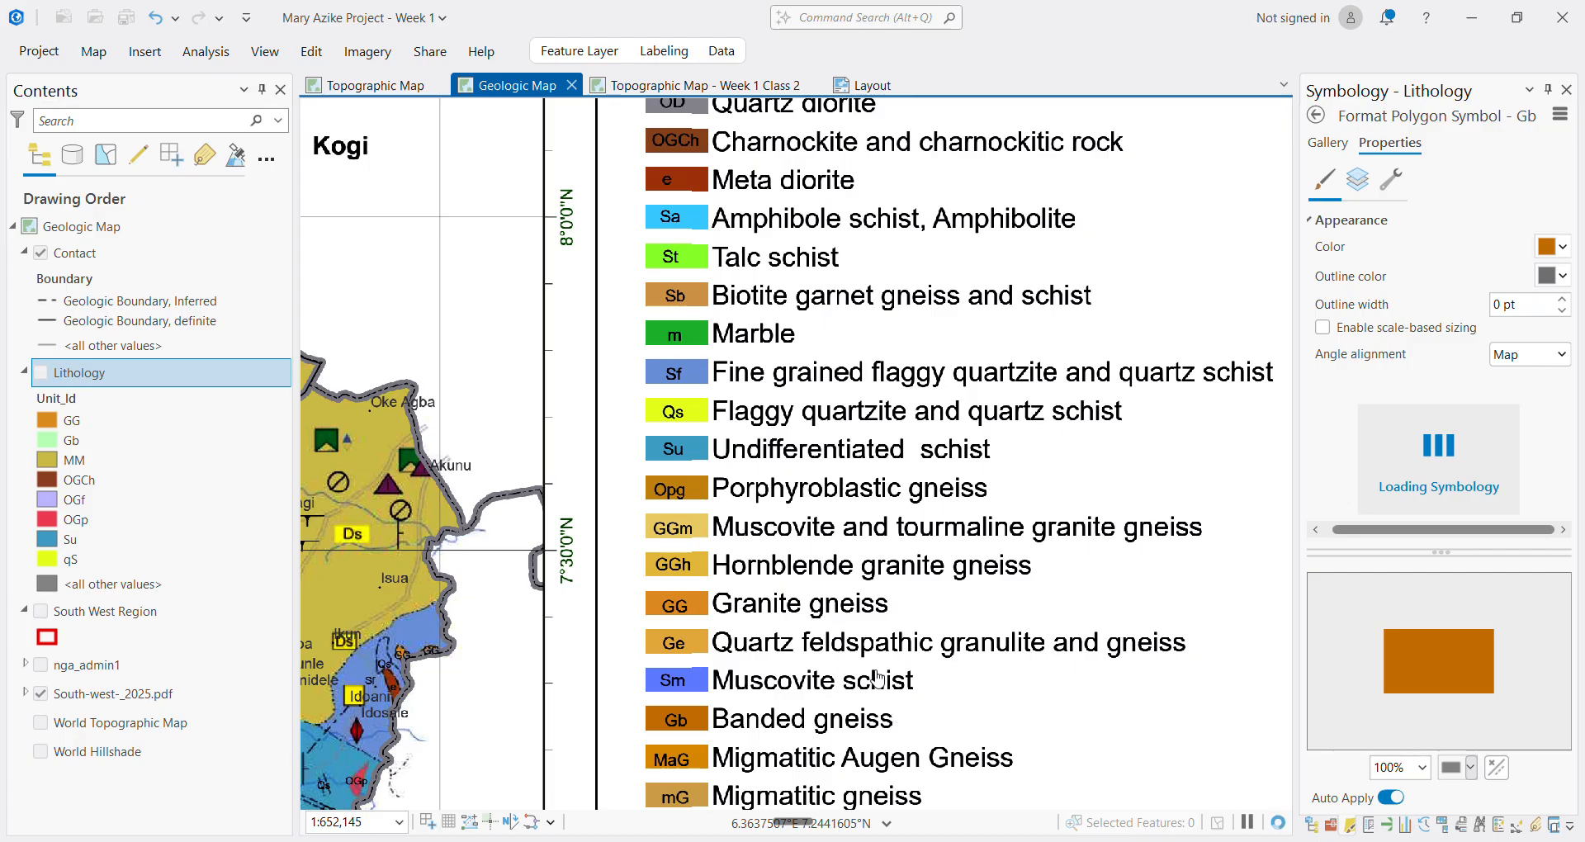
Examine the rest of the scanned legend and compare the symbolized Lithology layer with the scanned rock units across Ekiti
drag(878, 679, 883, 502)
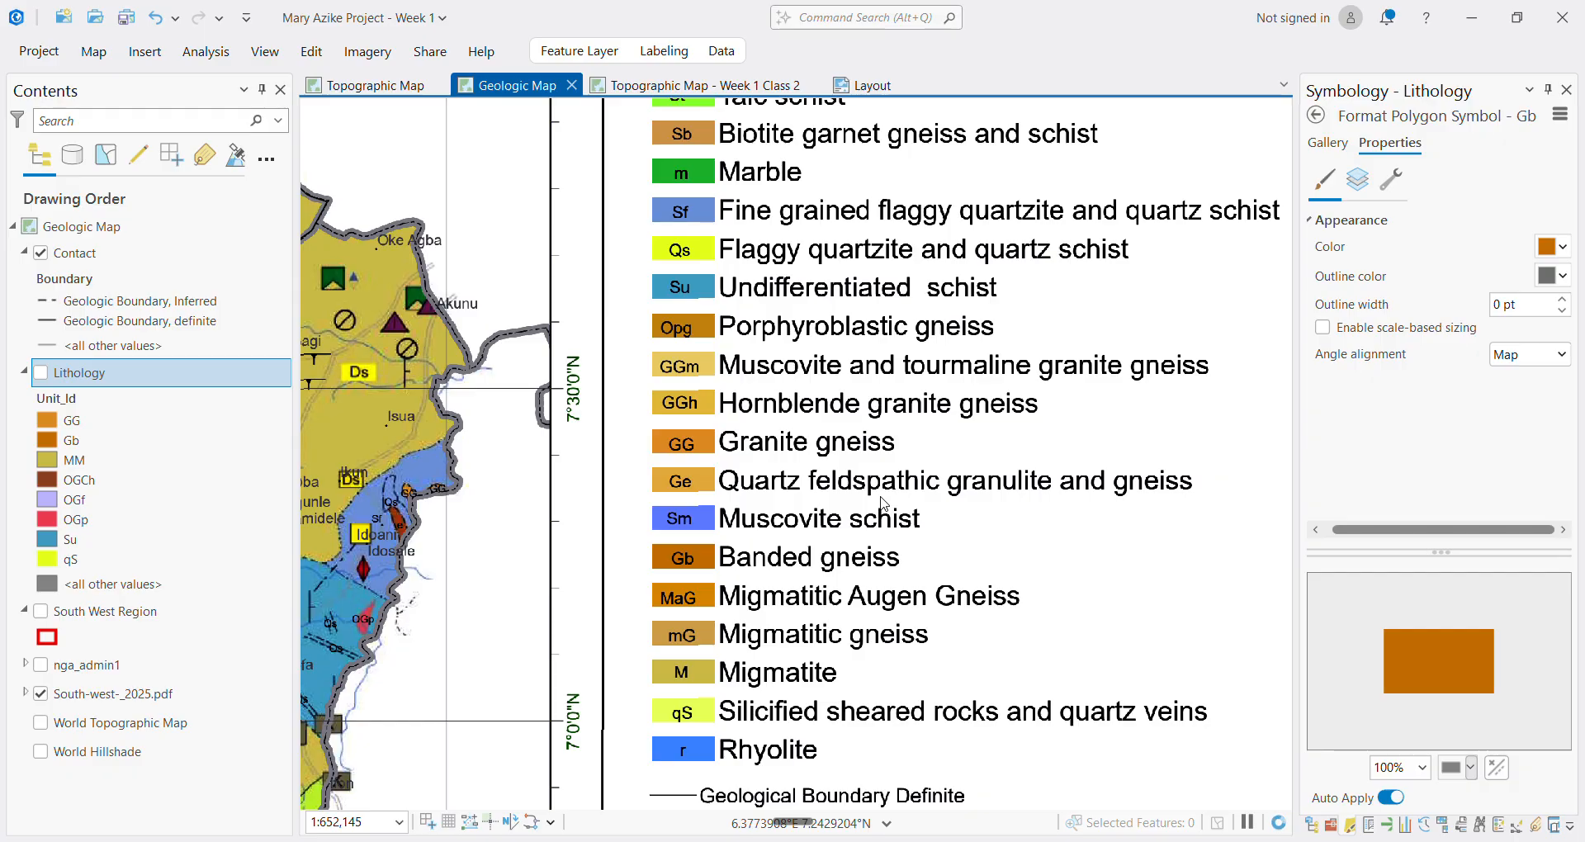
drag(883, 502, 877, 549)
scroll(872, 549, down, 3)
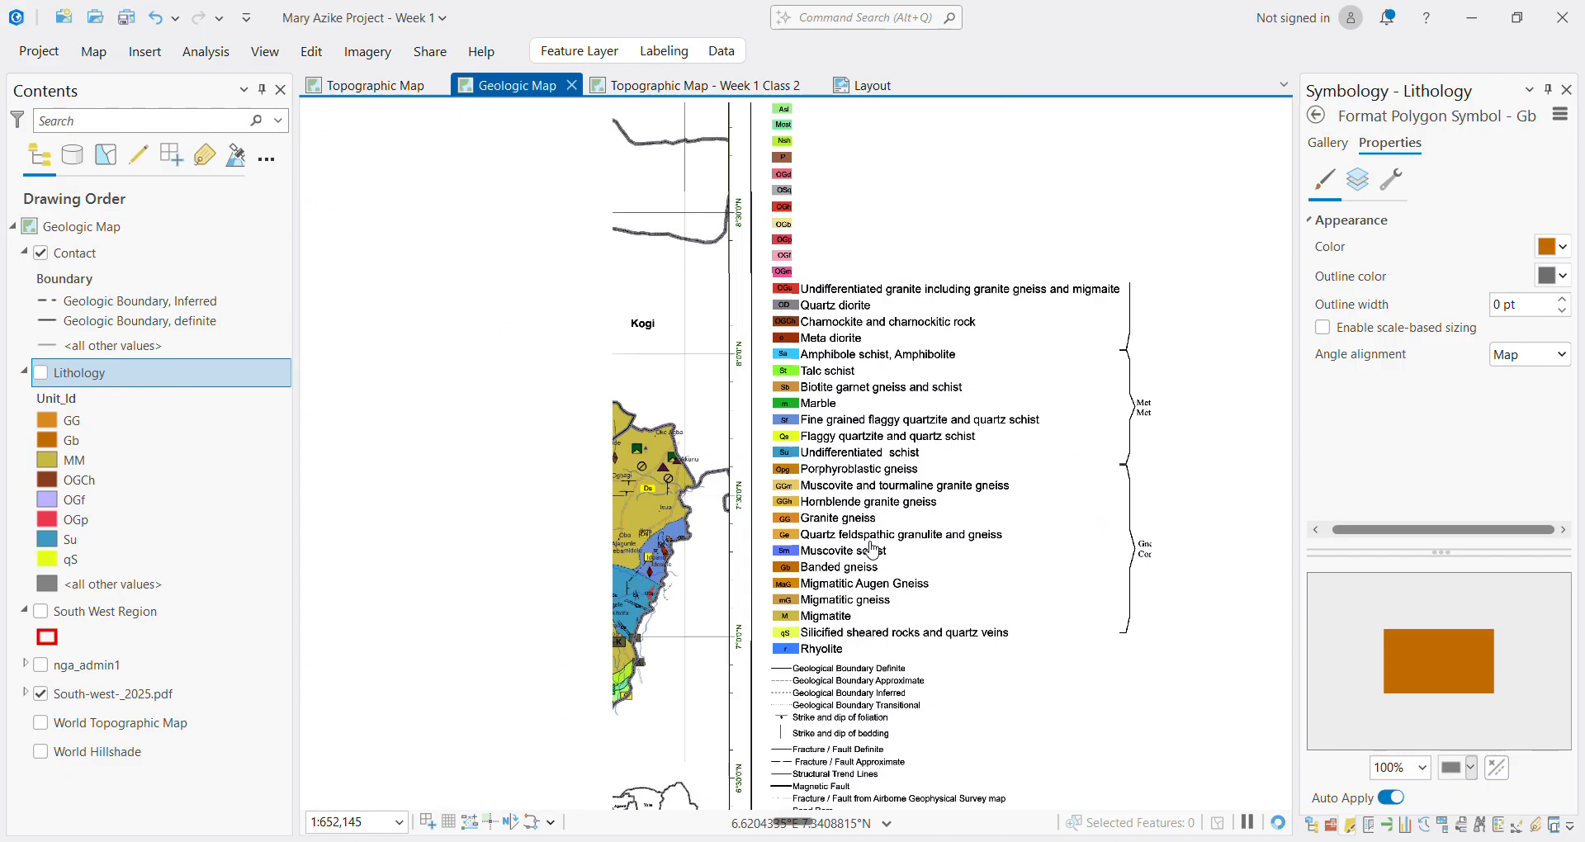
scroll(873, 549, down, 2)
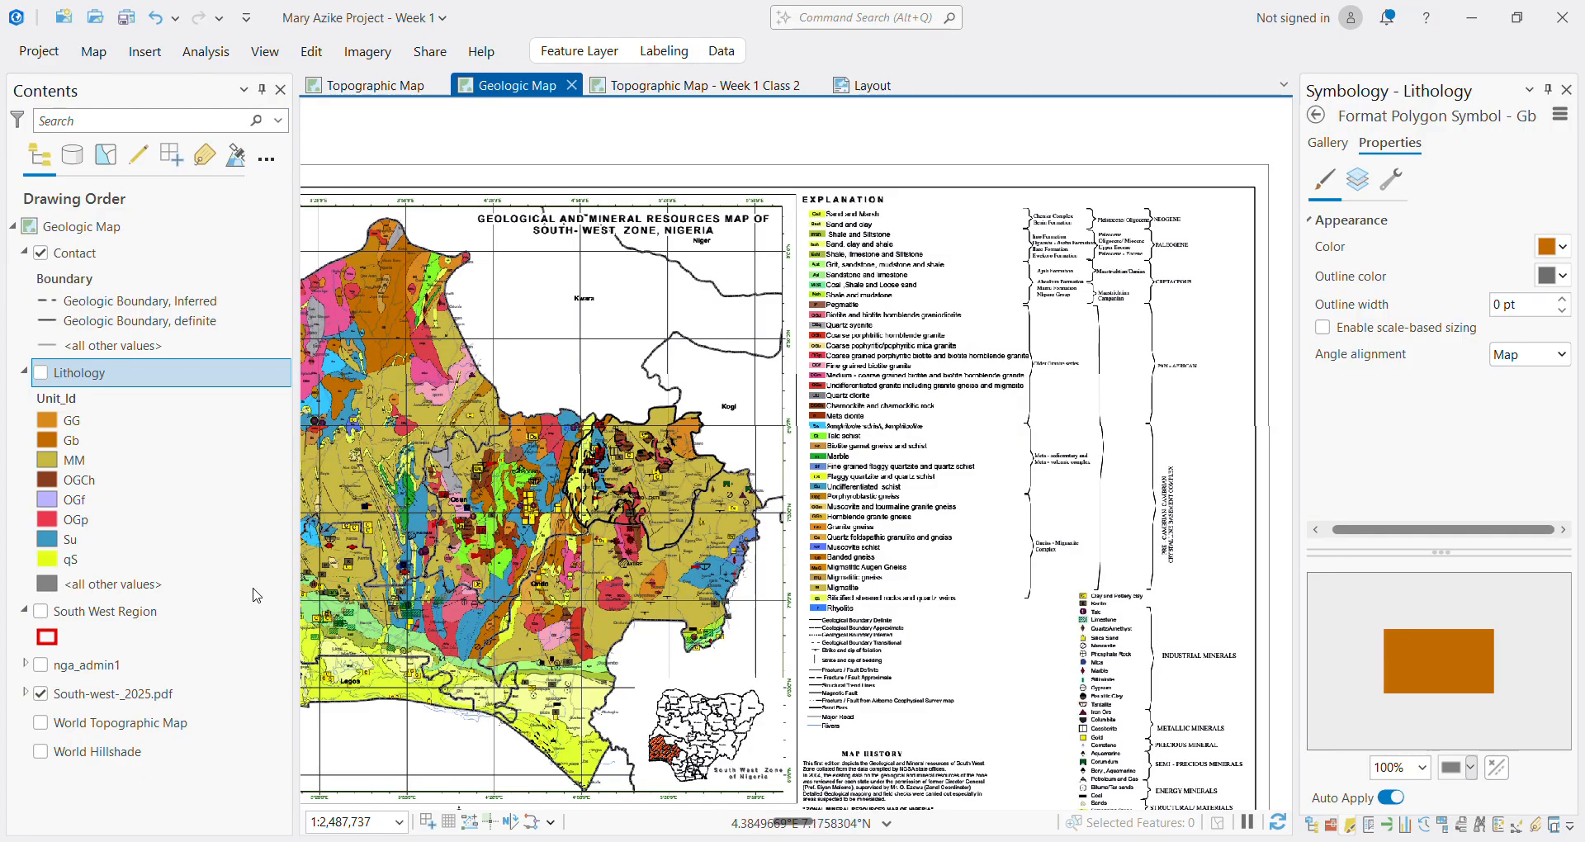
click(40, 374)
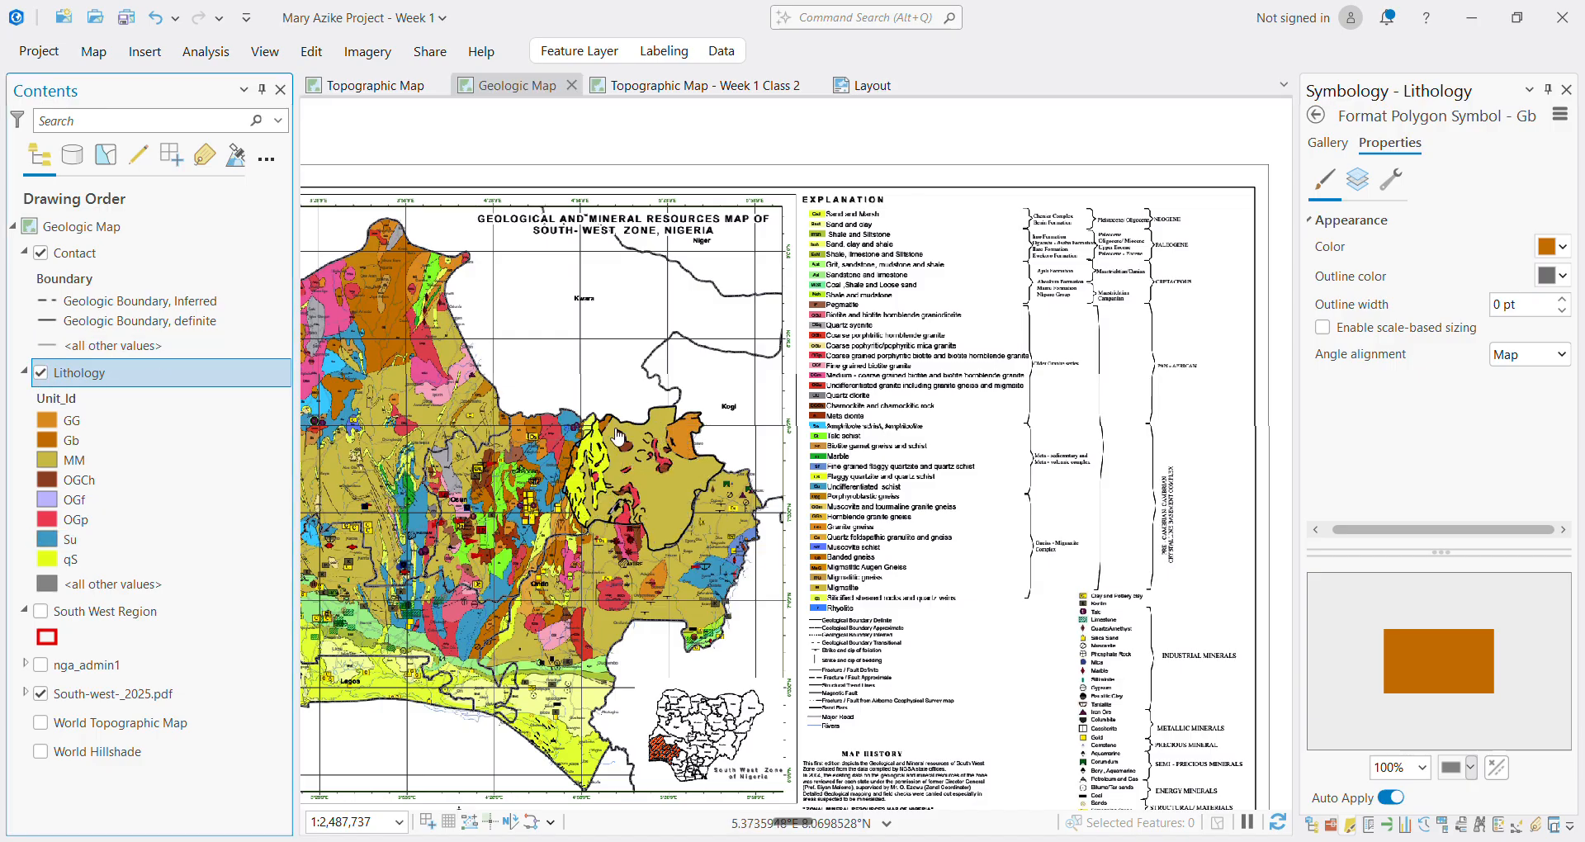
scroll(621, 487, up, 4)
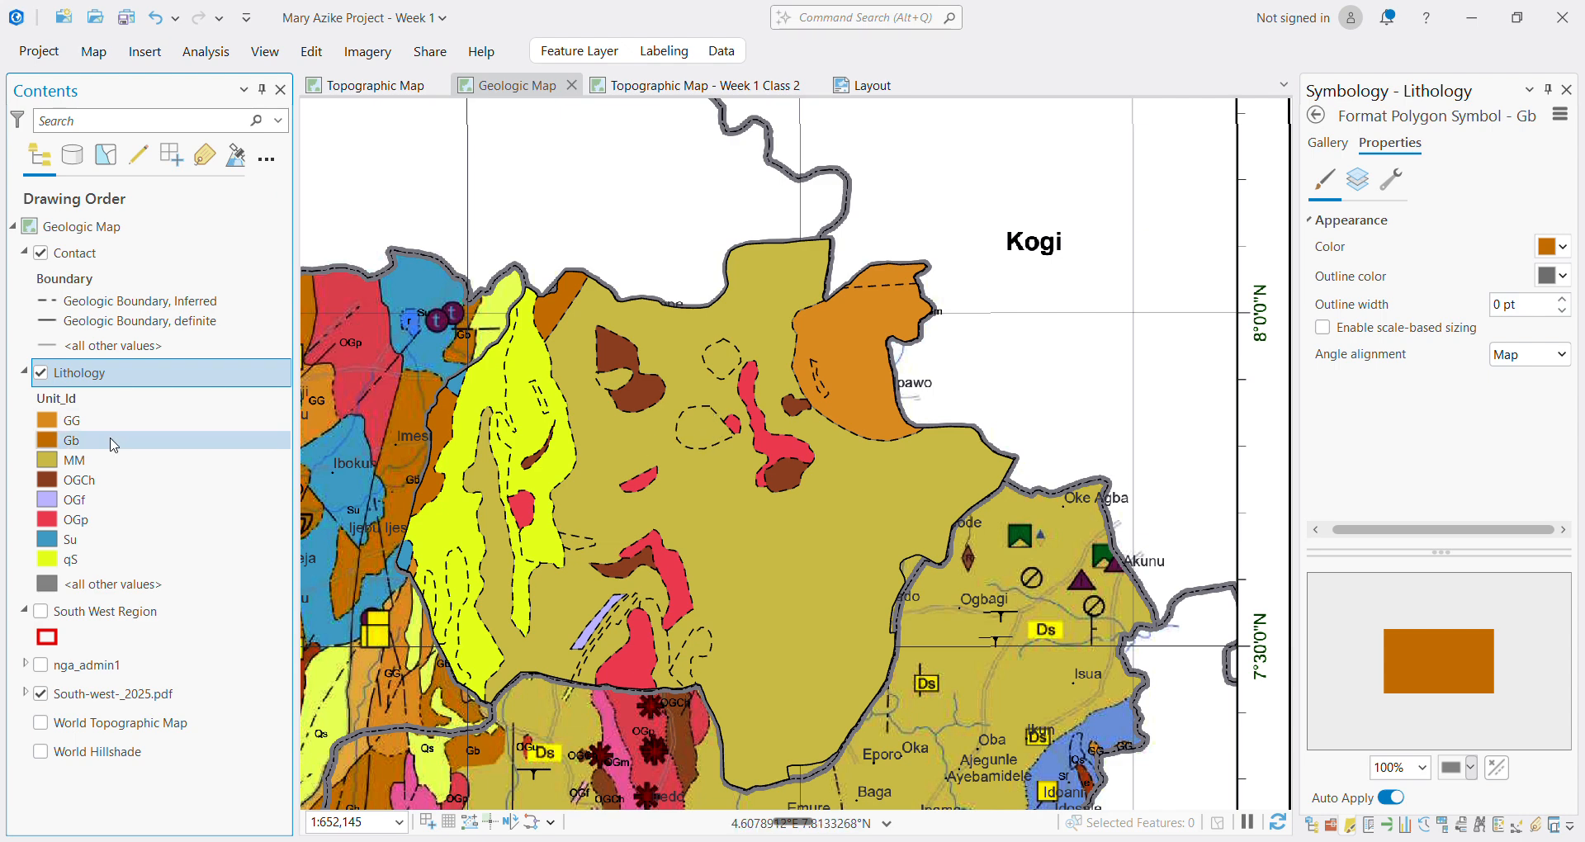
click(41, 373)
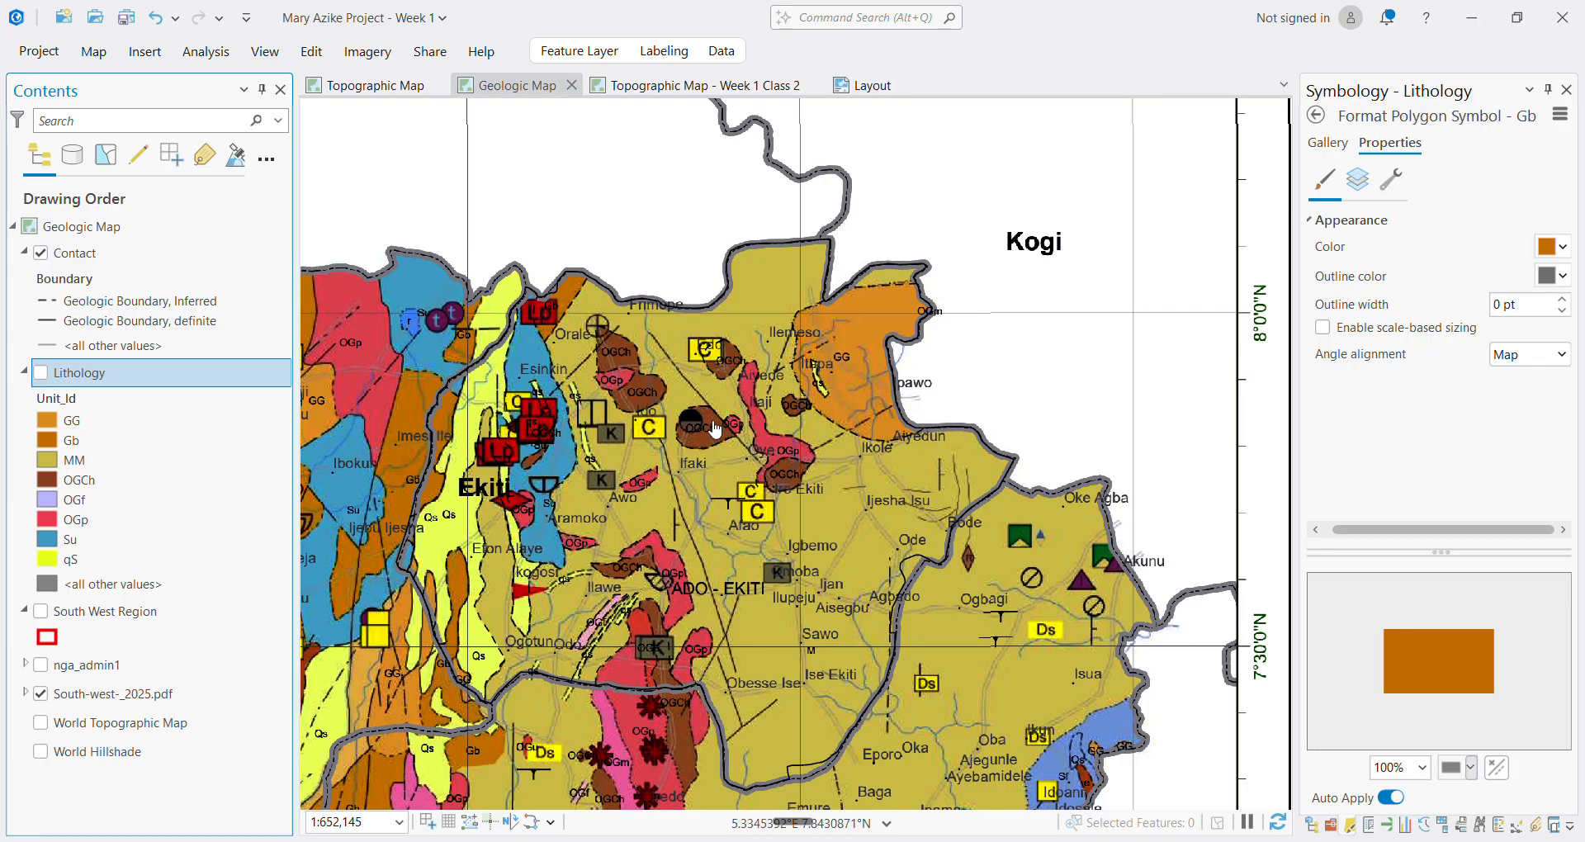
scroll(715, 428, up, 2)
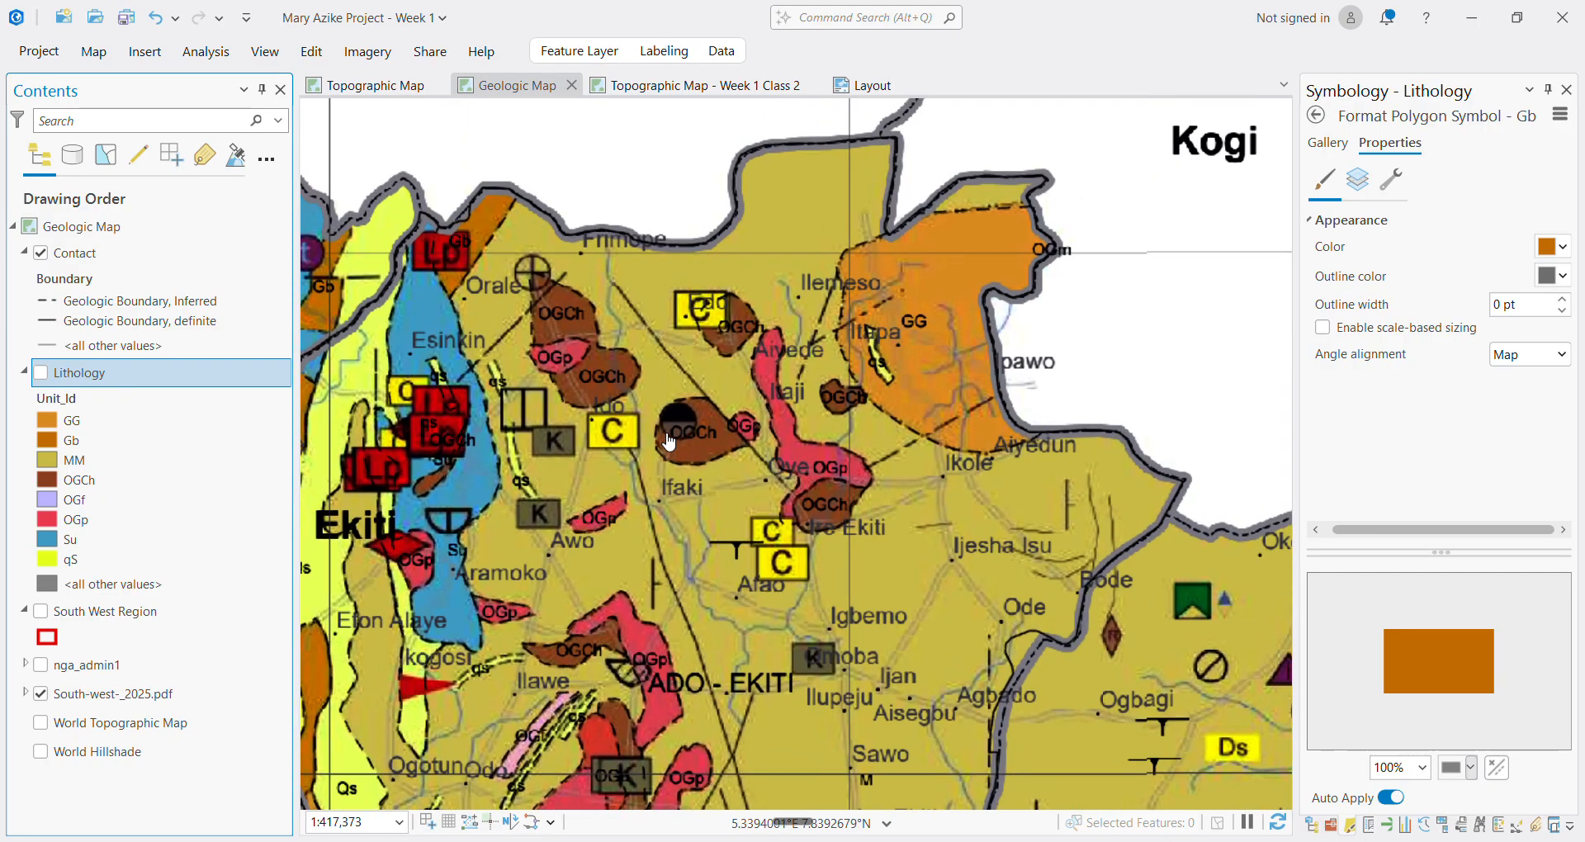
Open the Create Features templates and turn the Lithology layer on to make its rock unit templates available
right_click(77, 387)
click(68, 387)
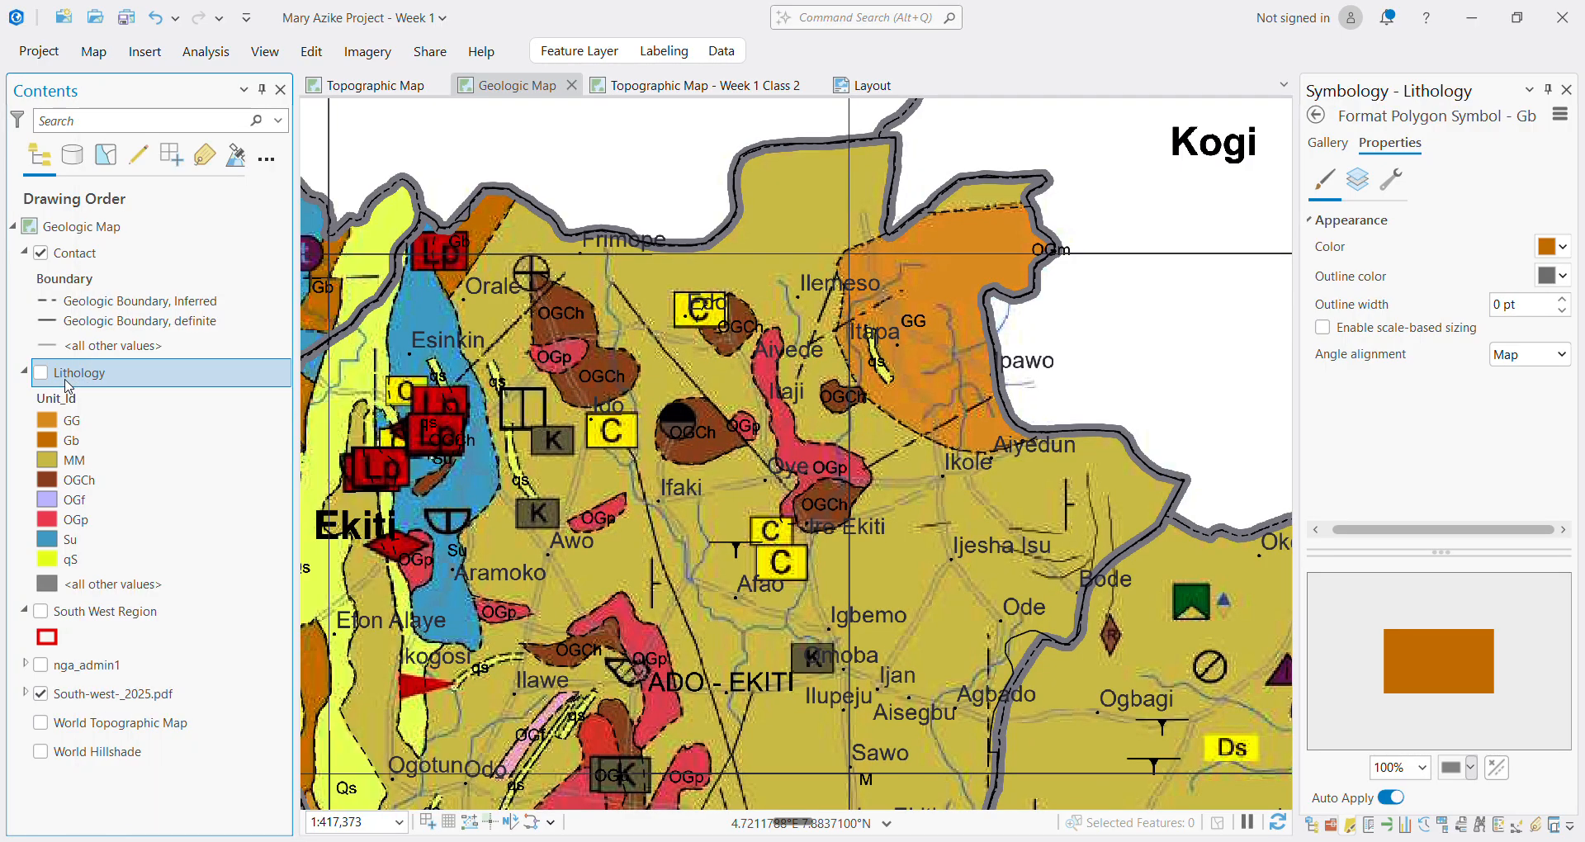
click(332, 58)
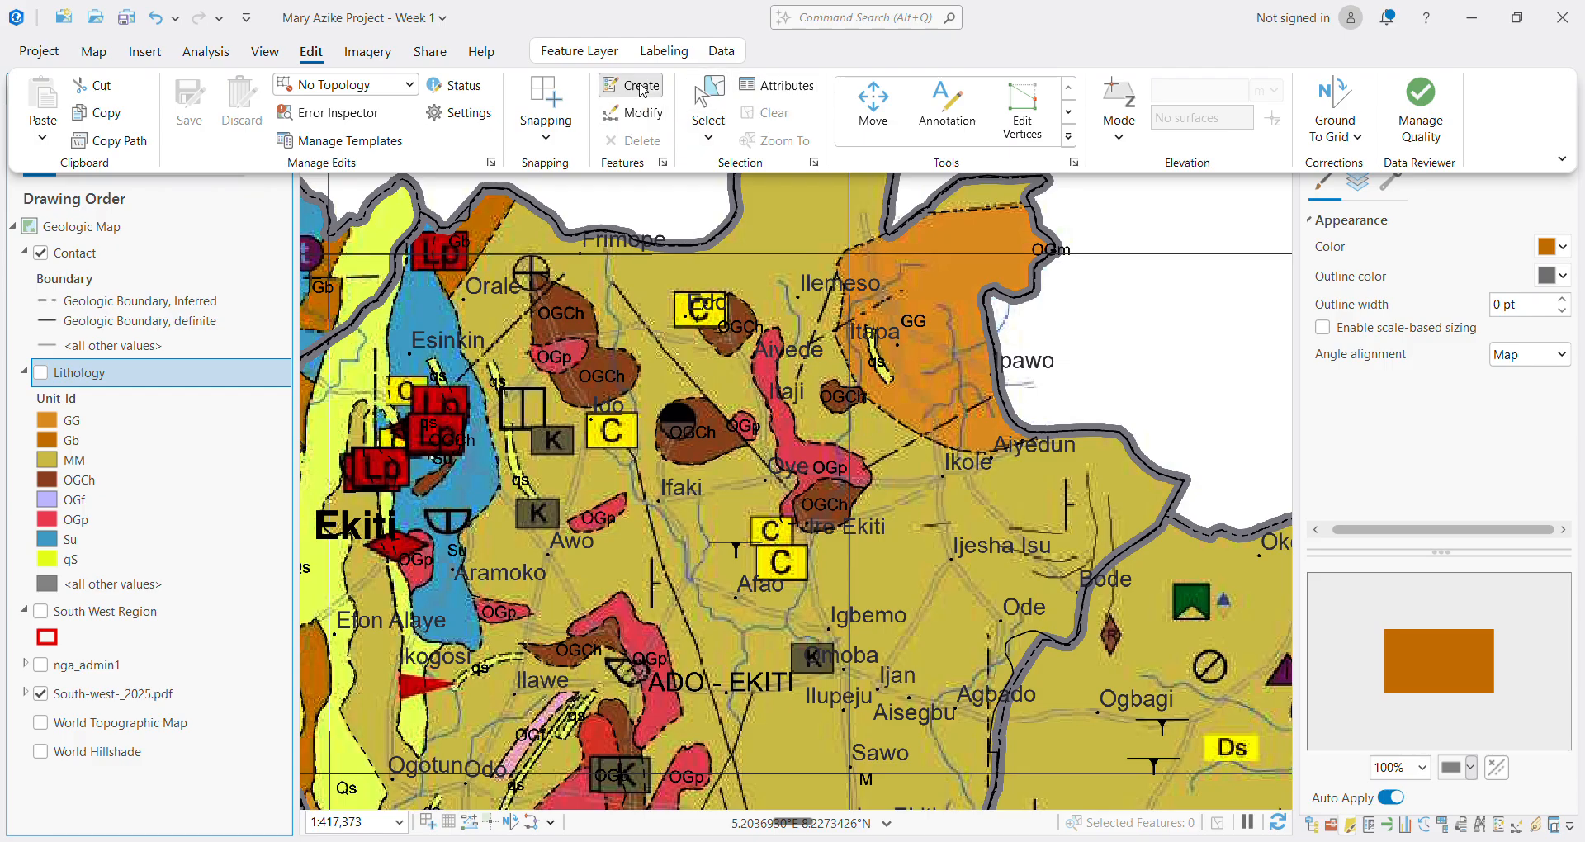
click(1501, 700)
click(1351, 827)
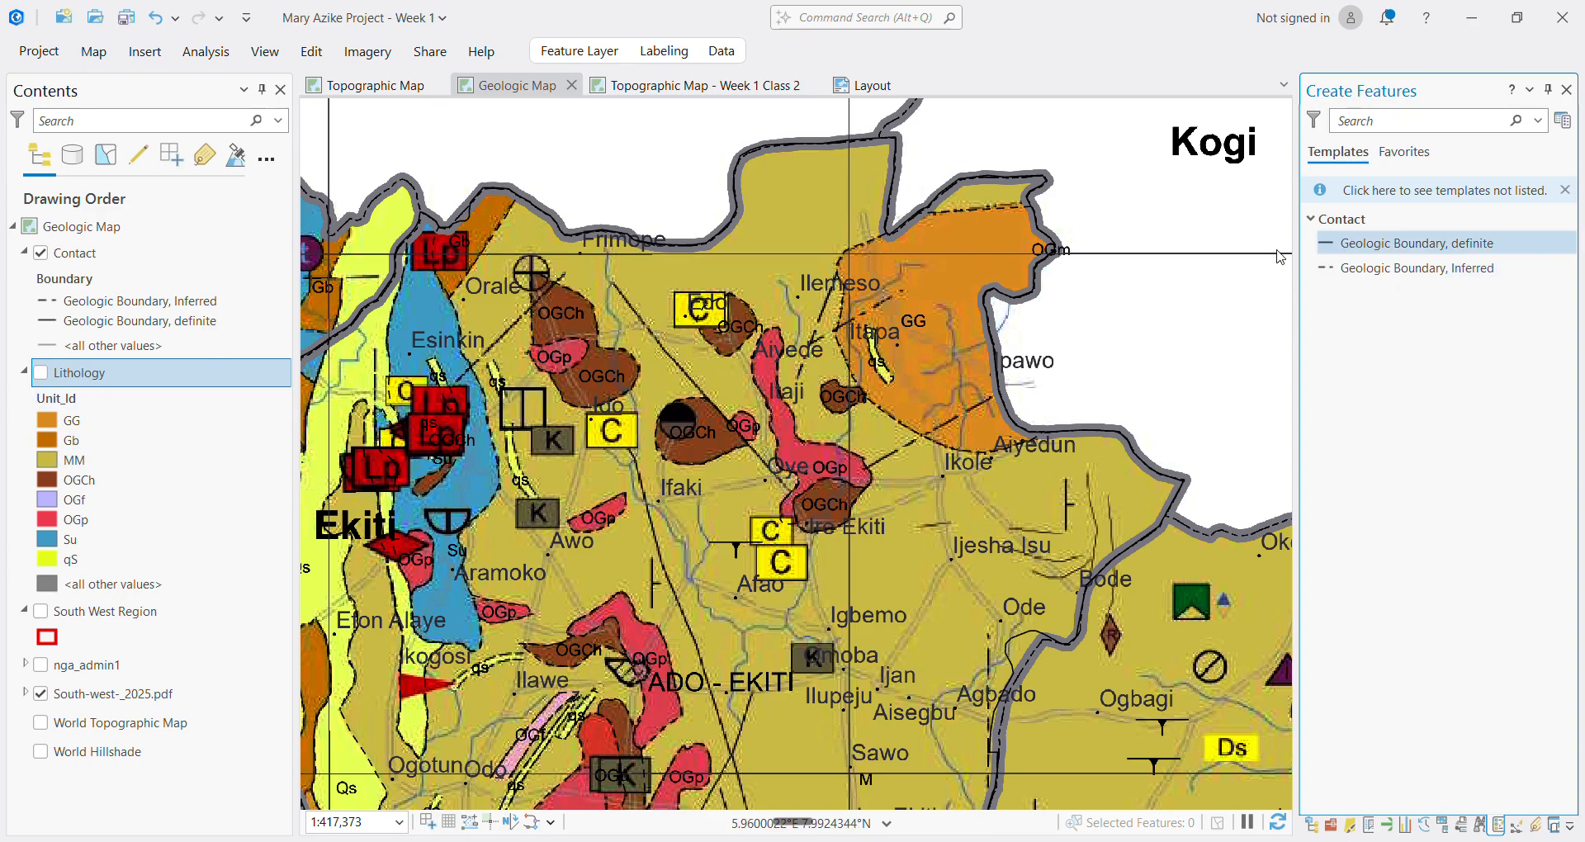
click(85, 380)
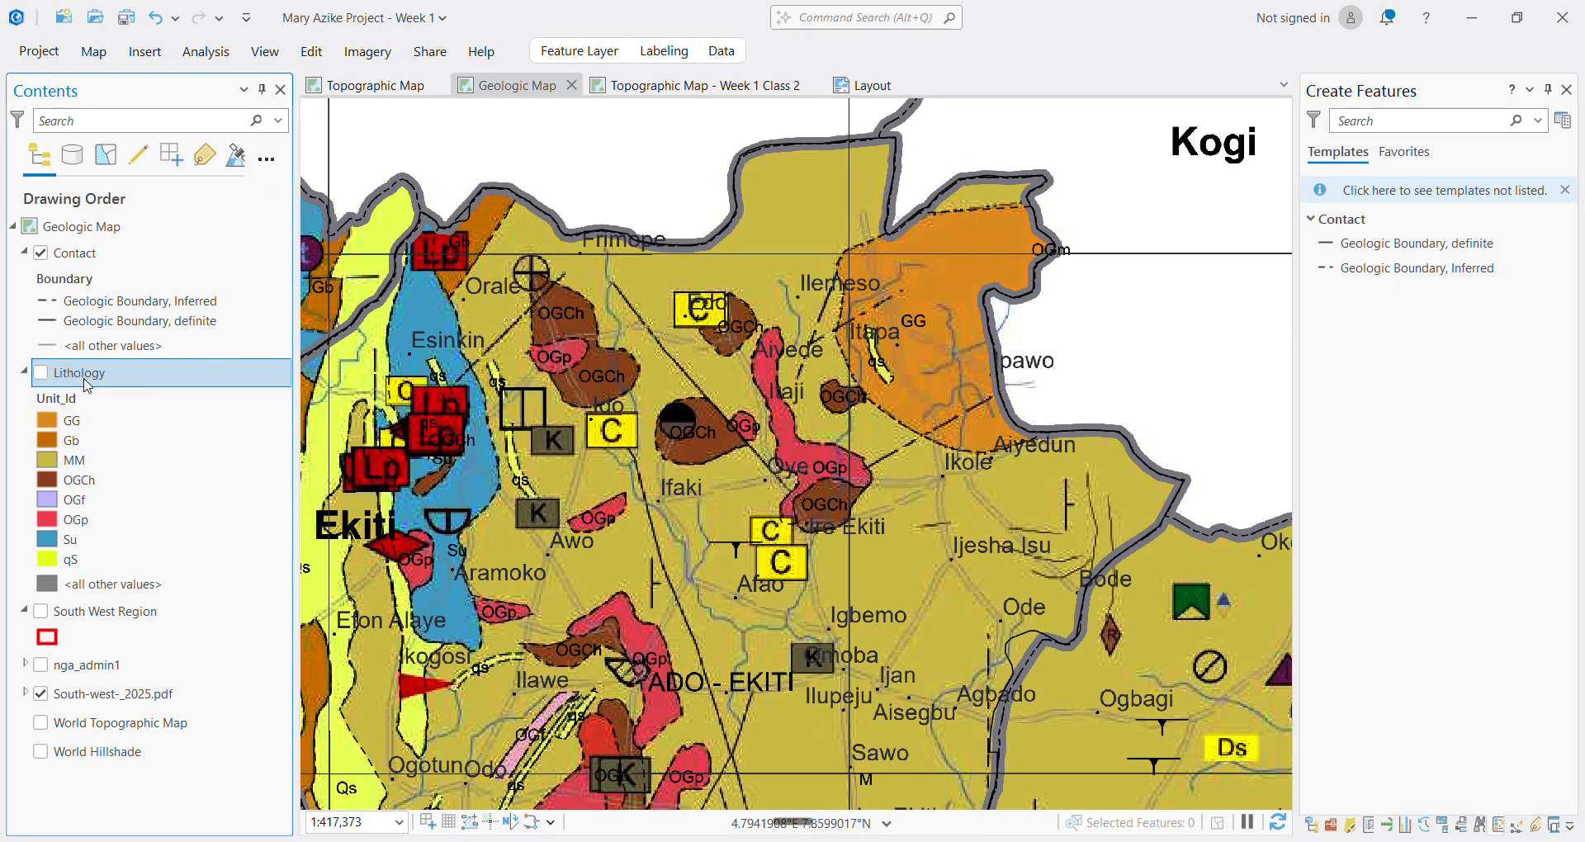
click(83, 439)
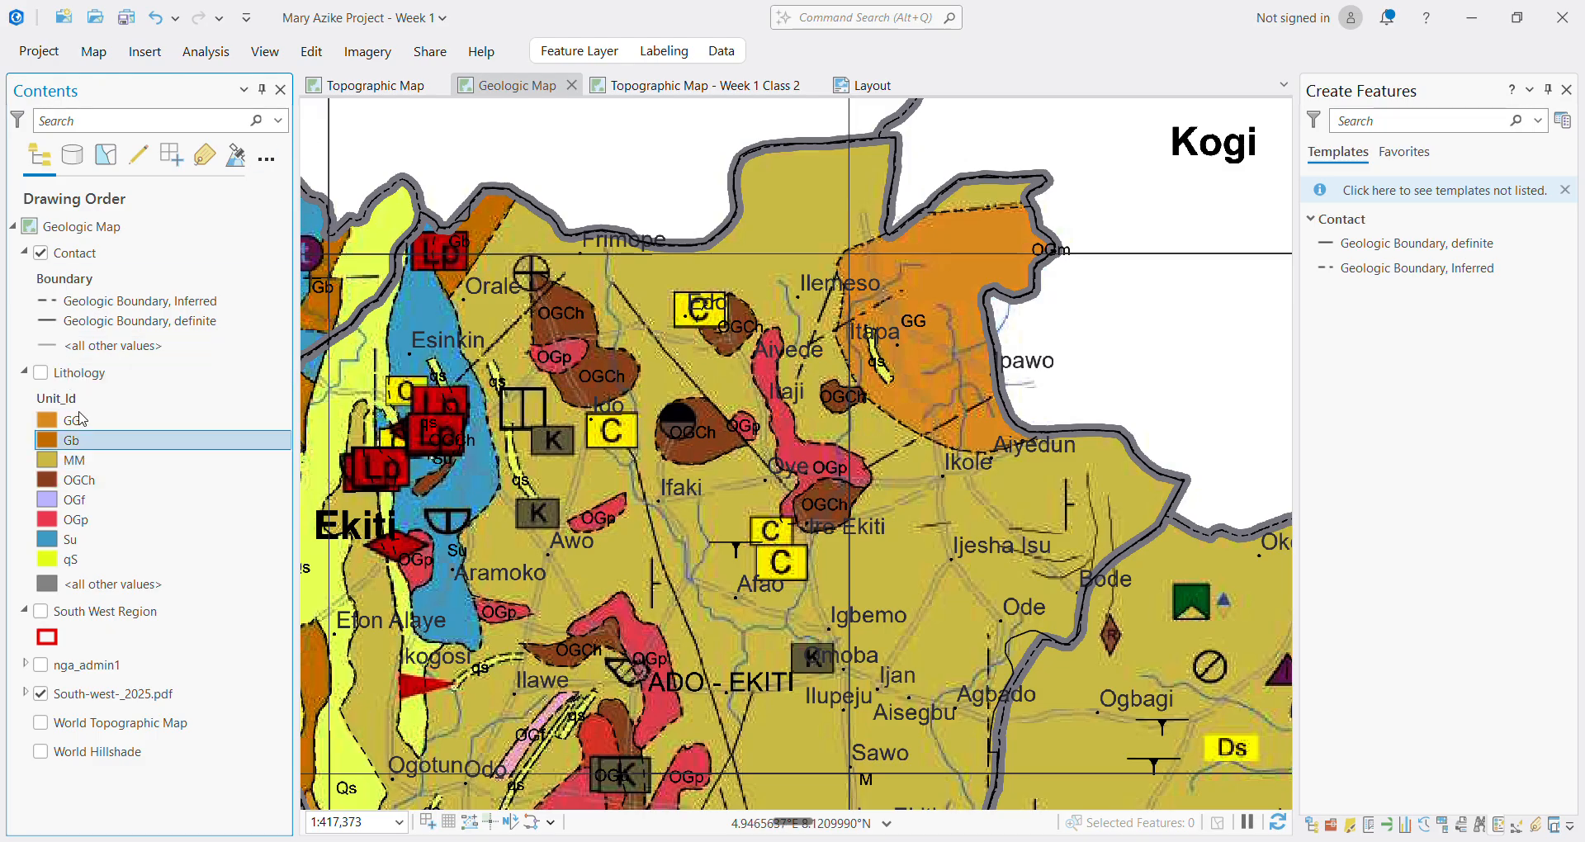
click(85, 378)
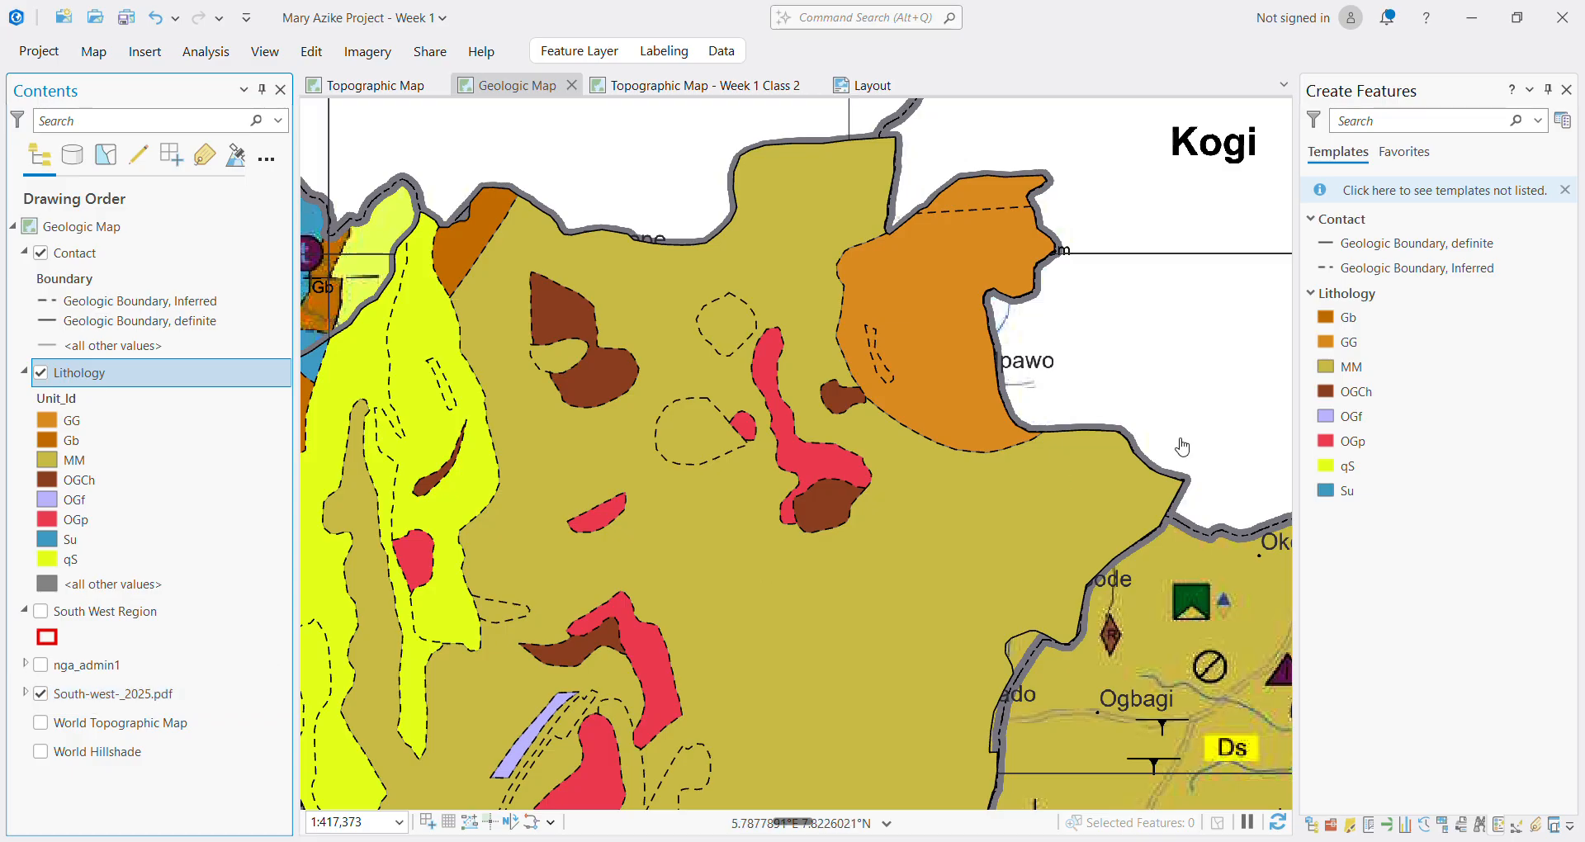
click(1367, 297)
click(1339, 299)
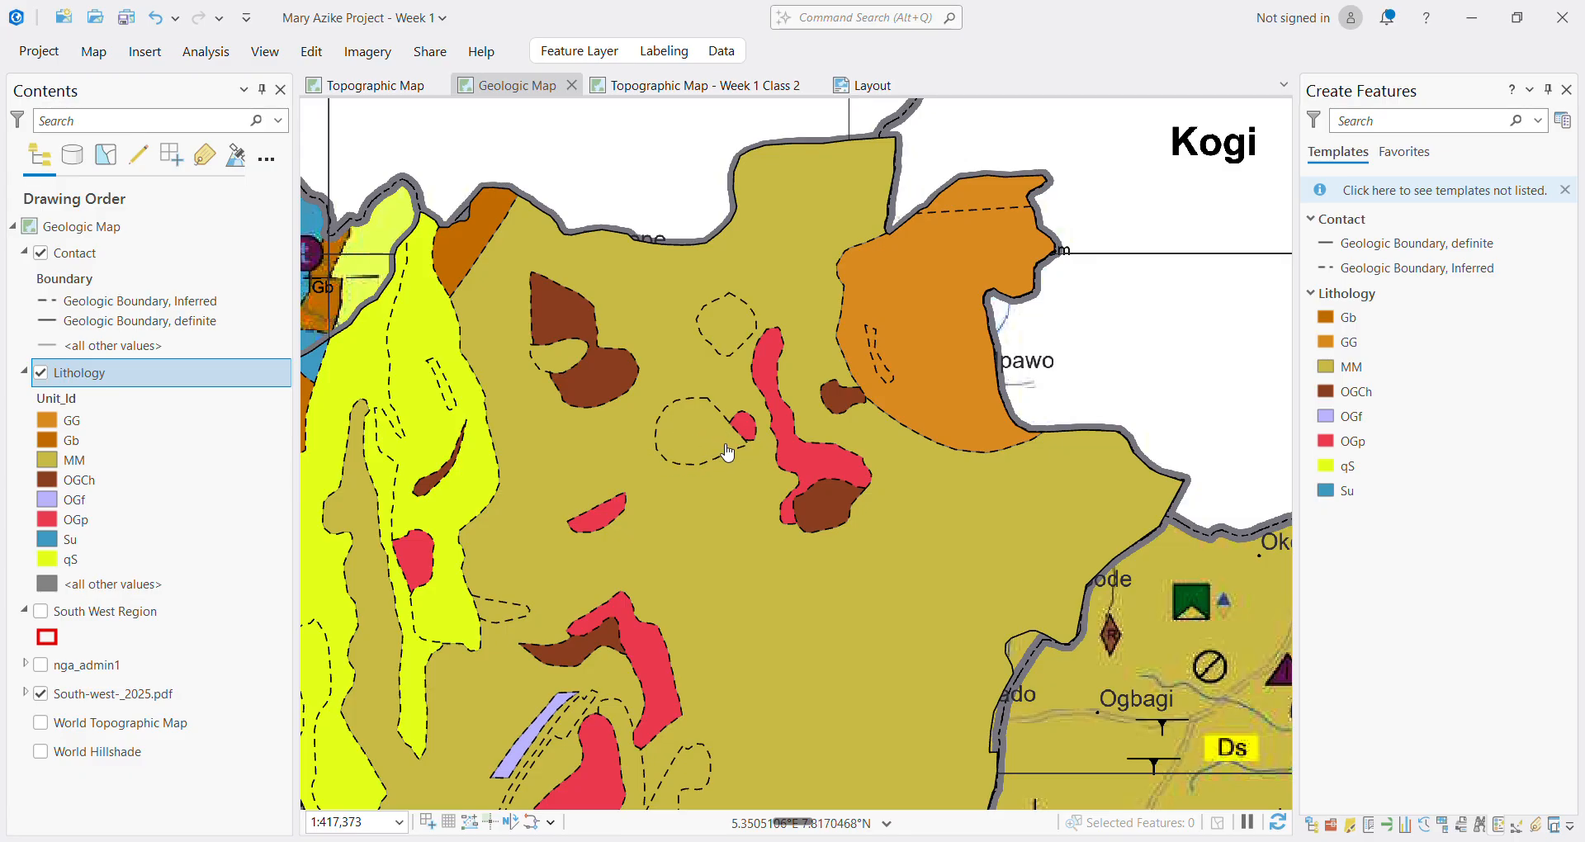
Check the scan for the unit inside the empty dashed outline near Ifaki and start an OGCh polygon along the outline's upper edge
click(40, 373)
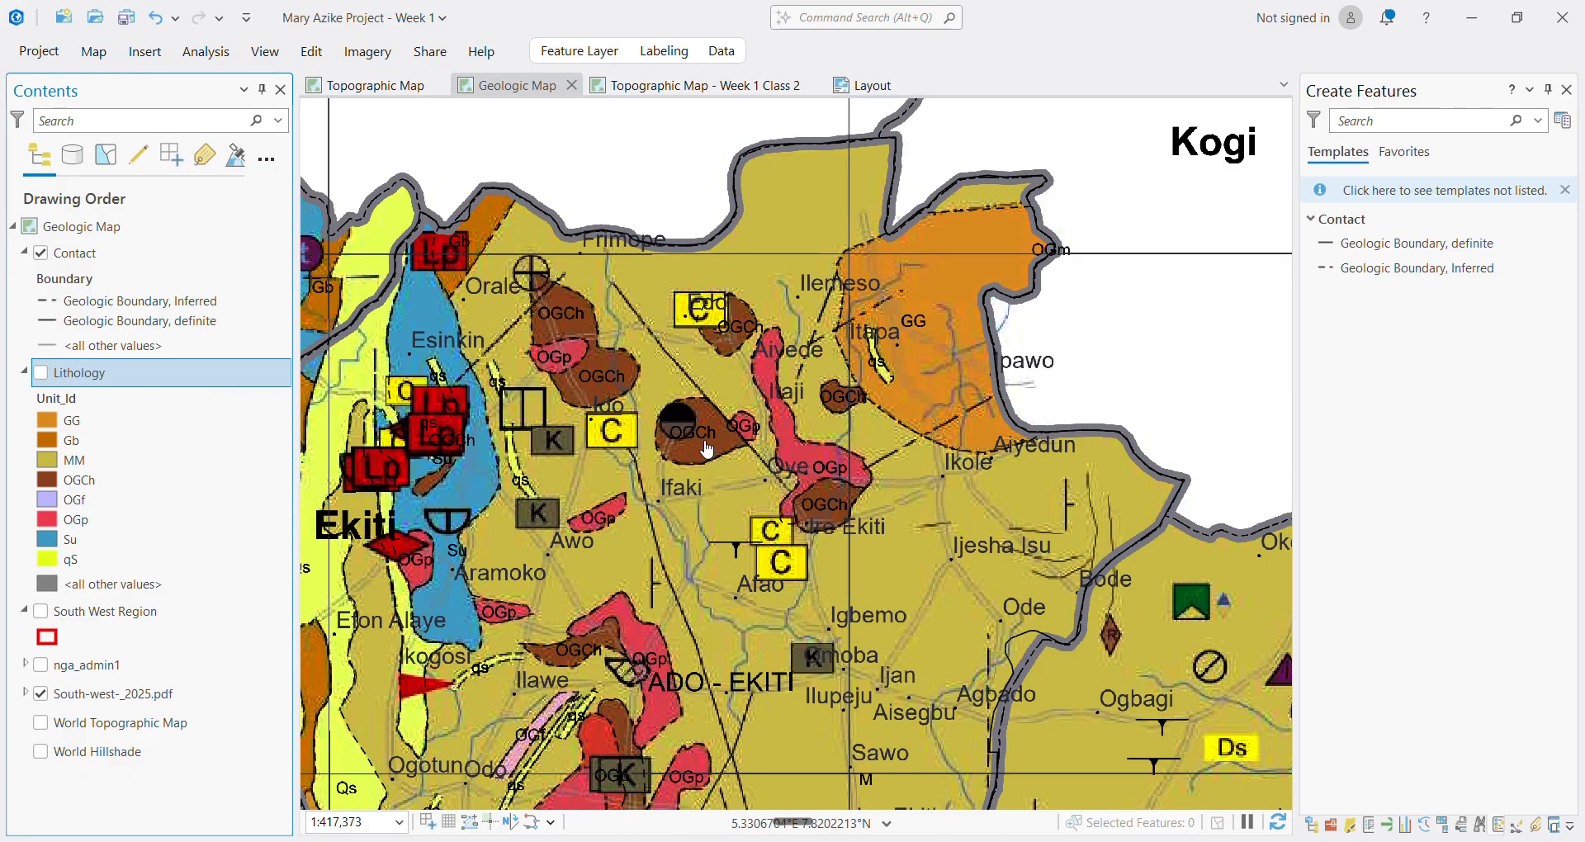
click(41, 373)
click(41, 373)
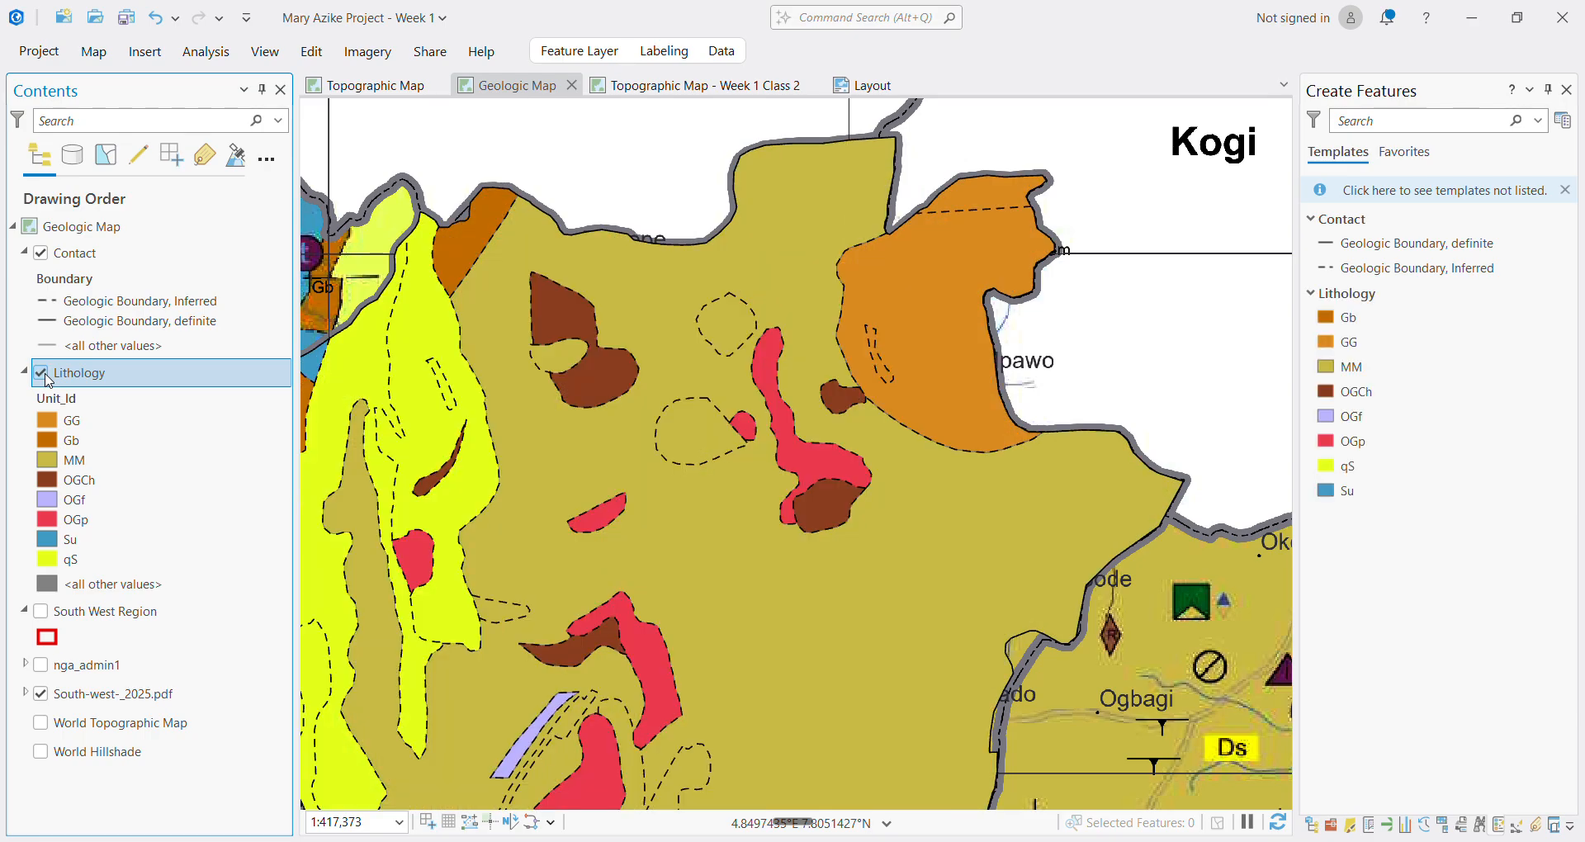
click(41, 373)
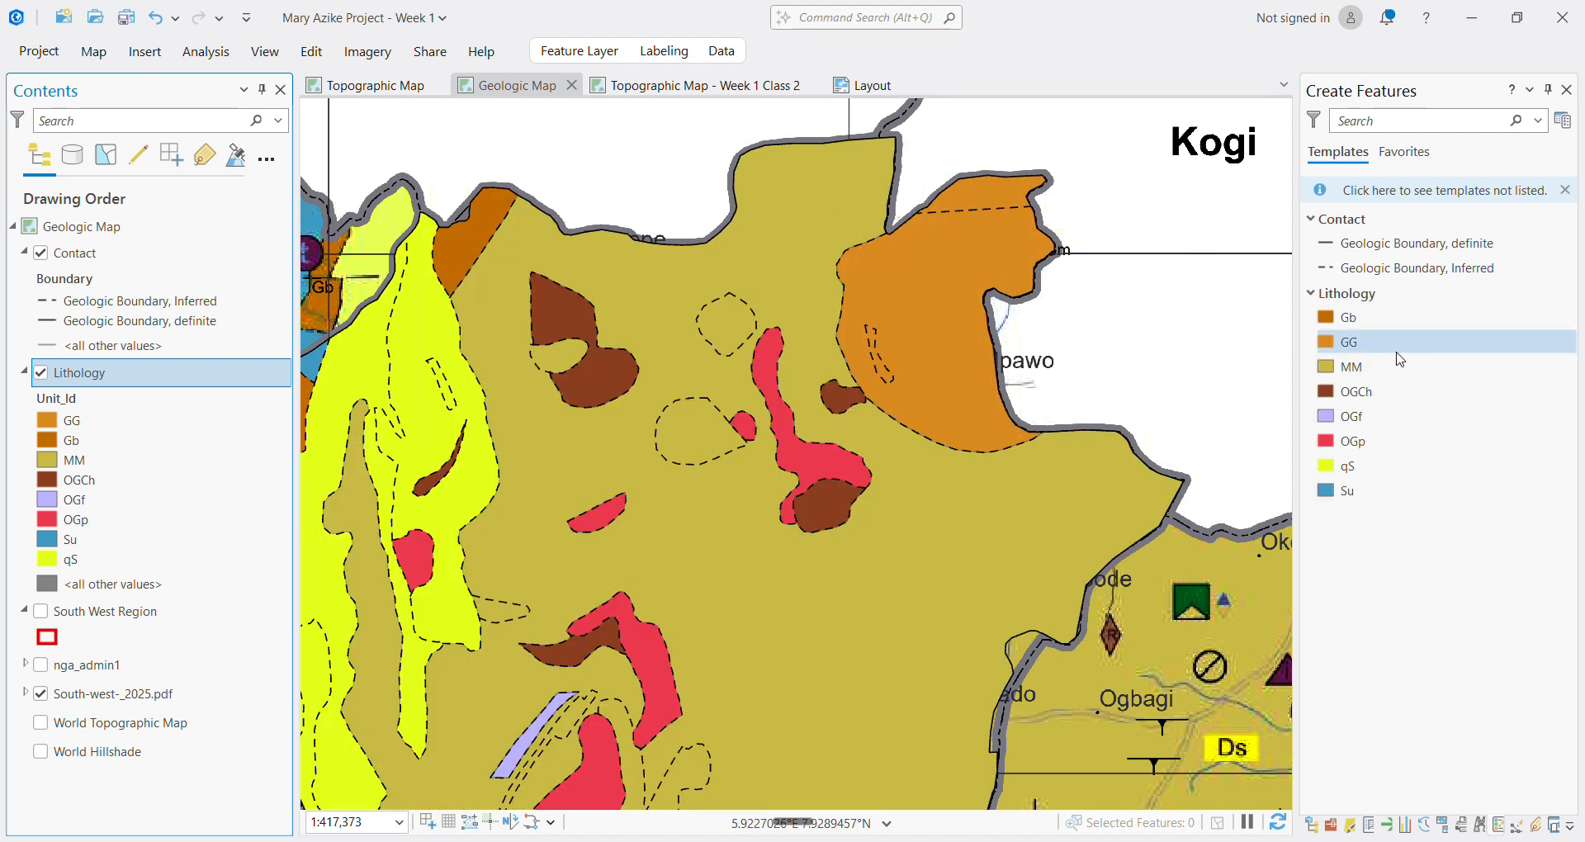
click(1366, 397)
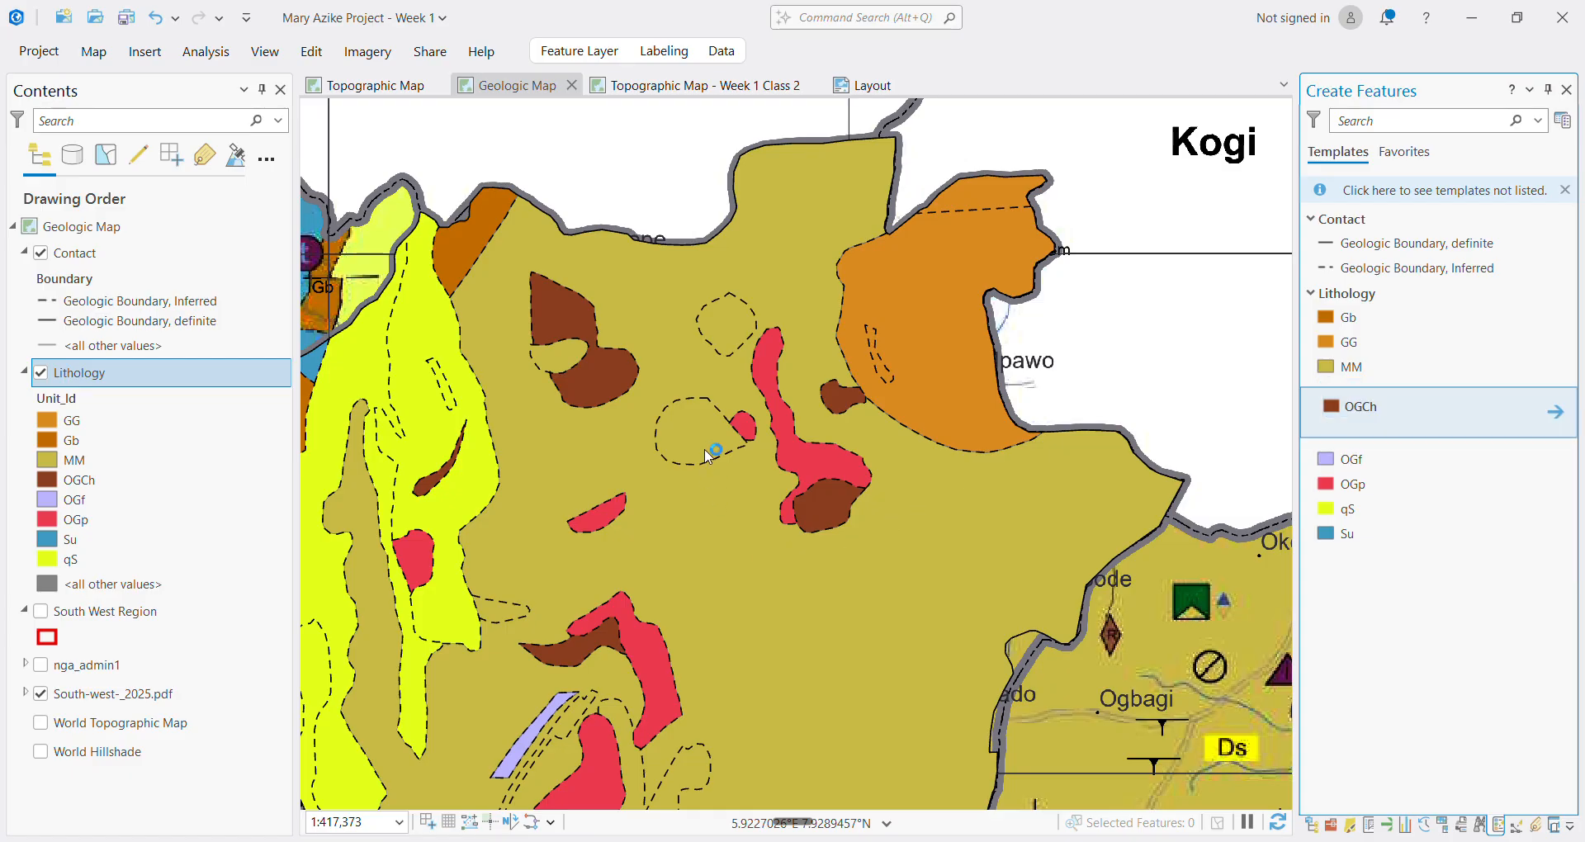
scroll(715, 397, up, 2)
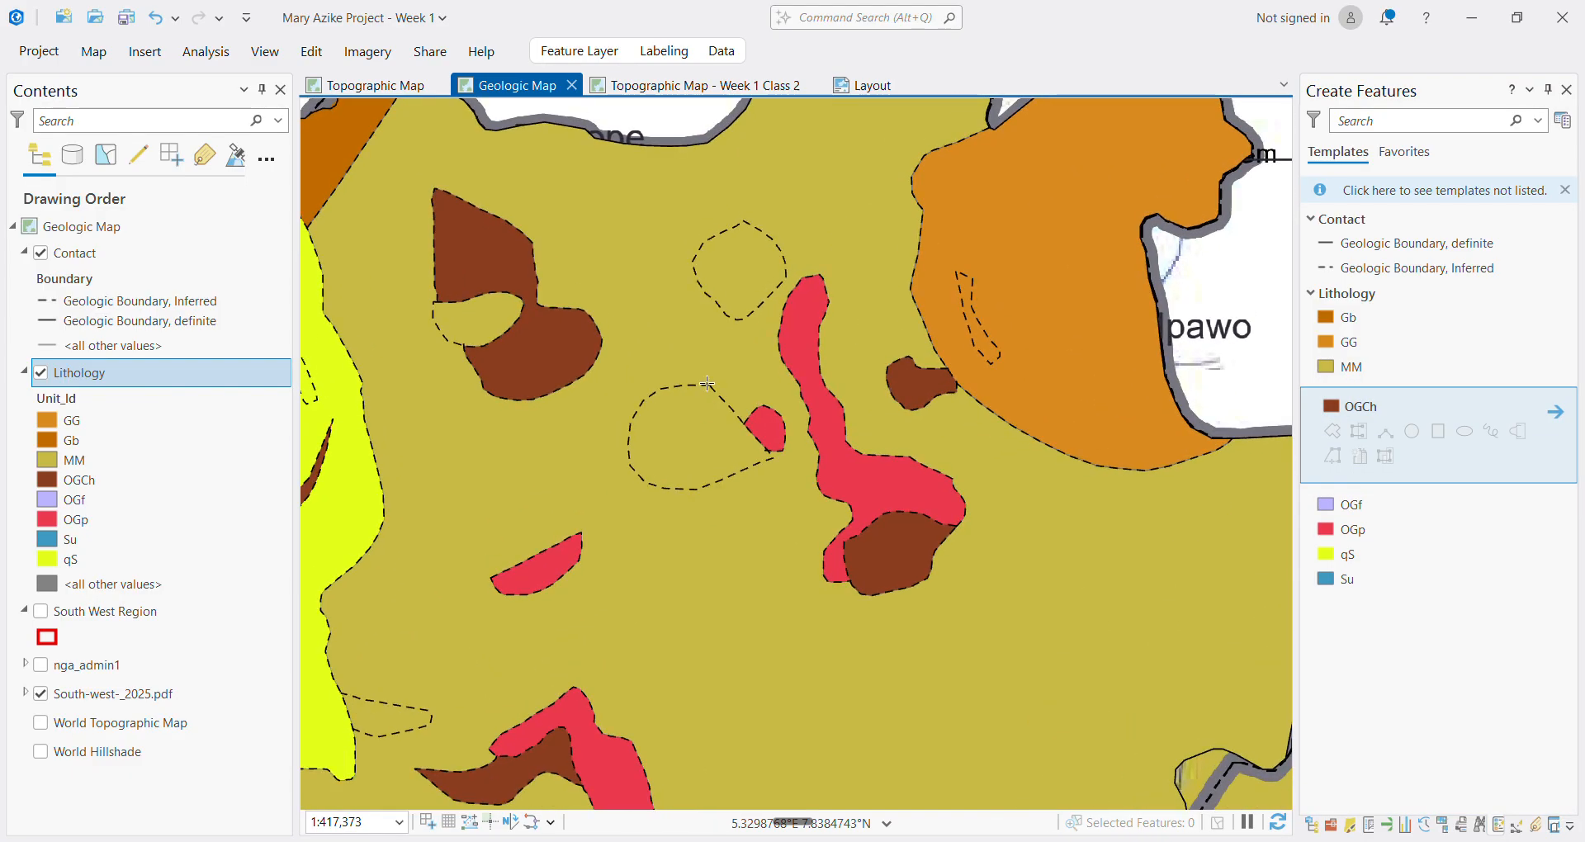
scroll(707, 384, up, 2)
click(707, 384)
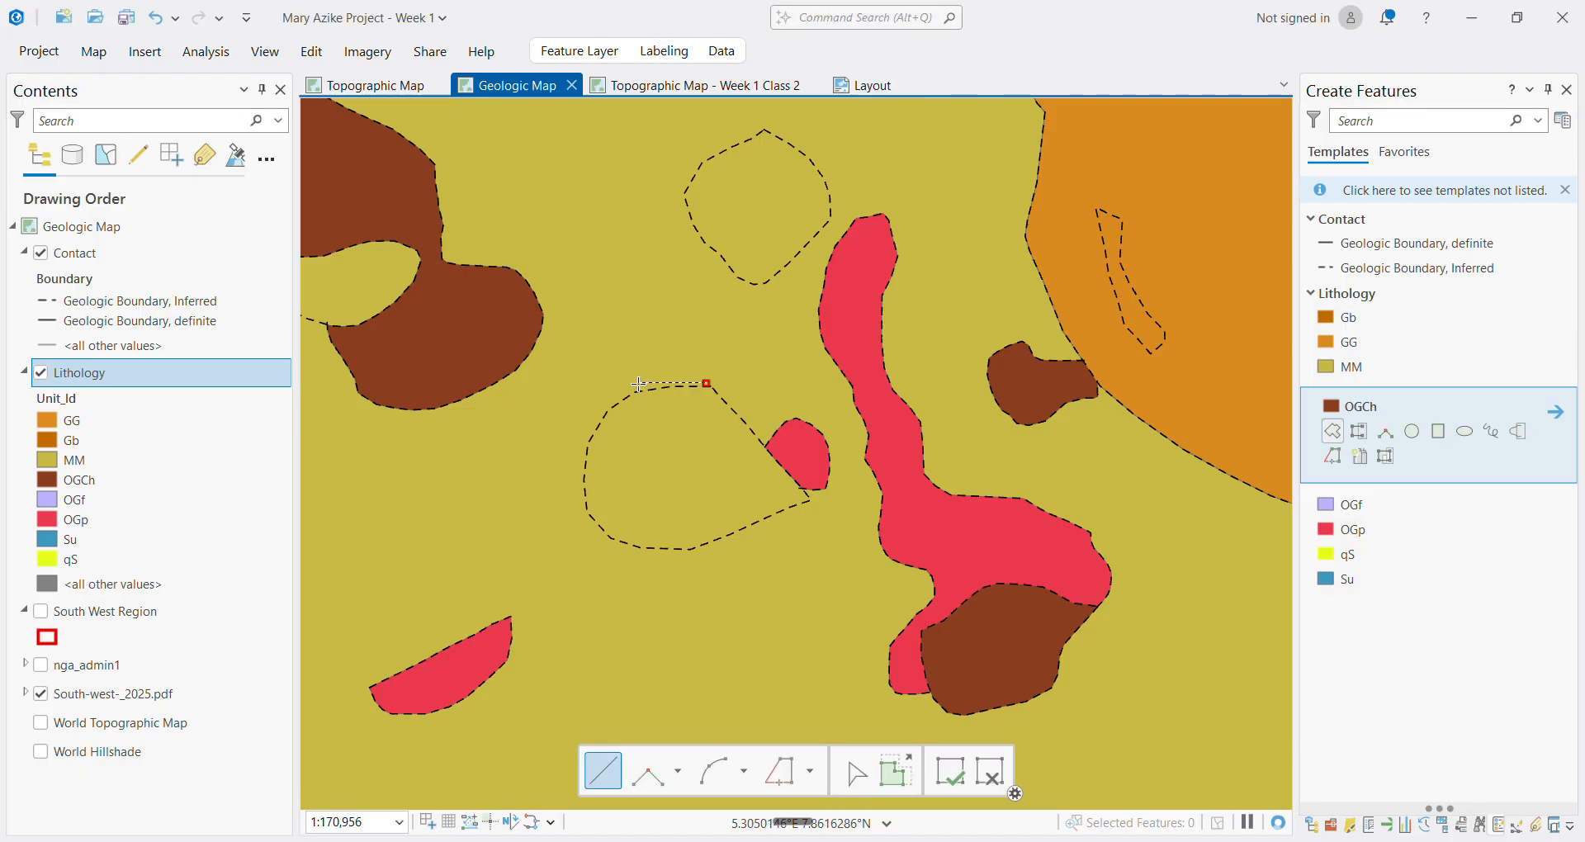
click(614, 401)
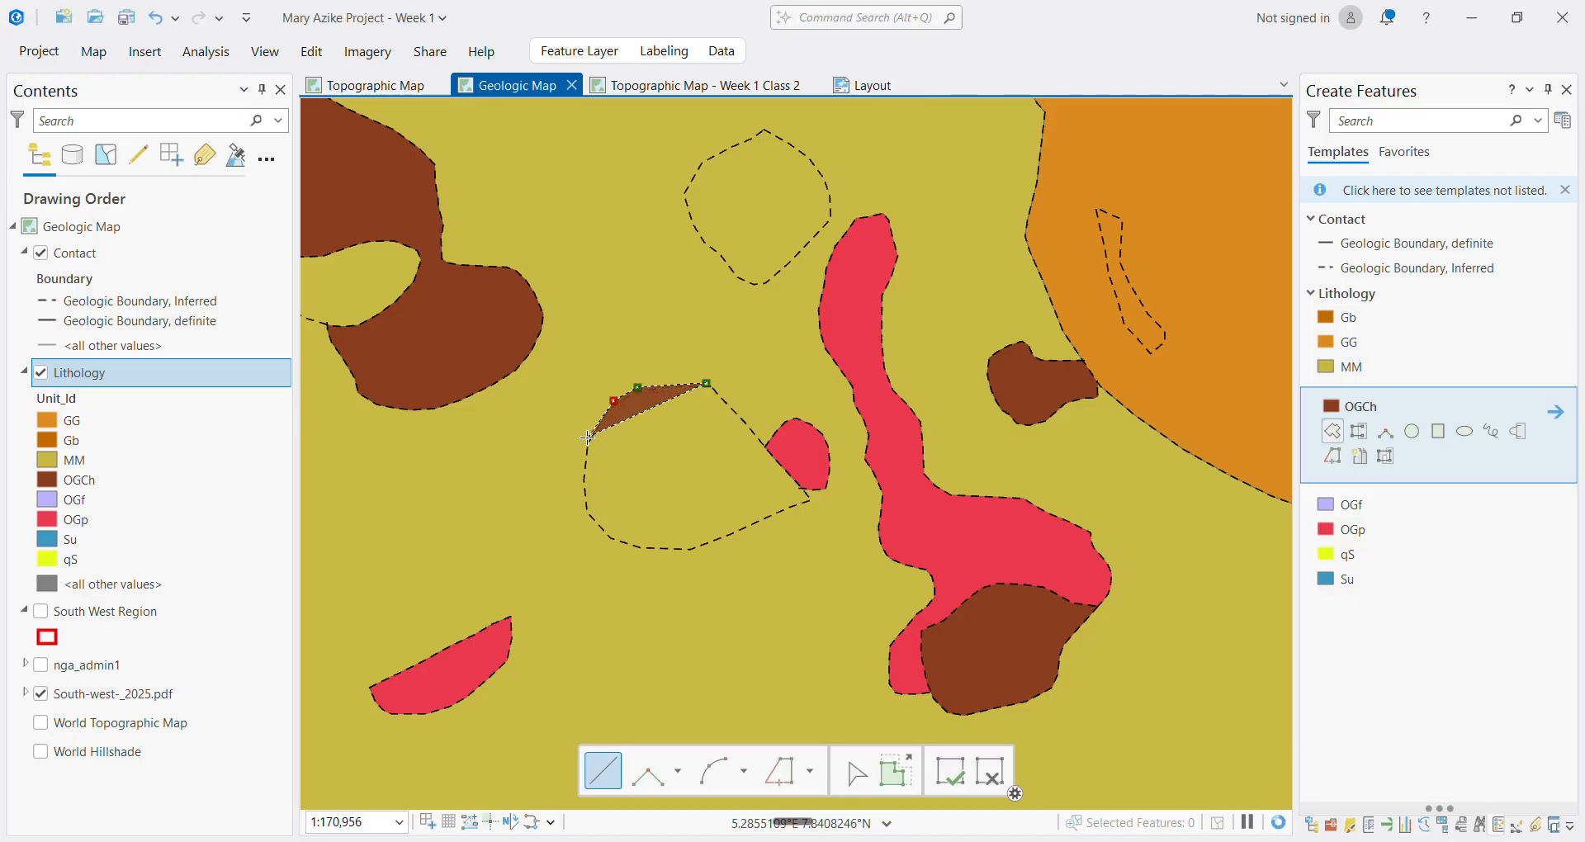
click(587, 476)
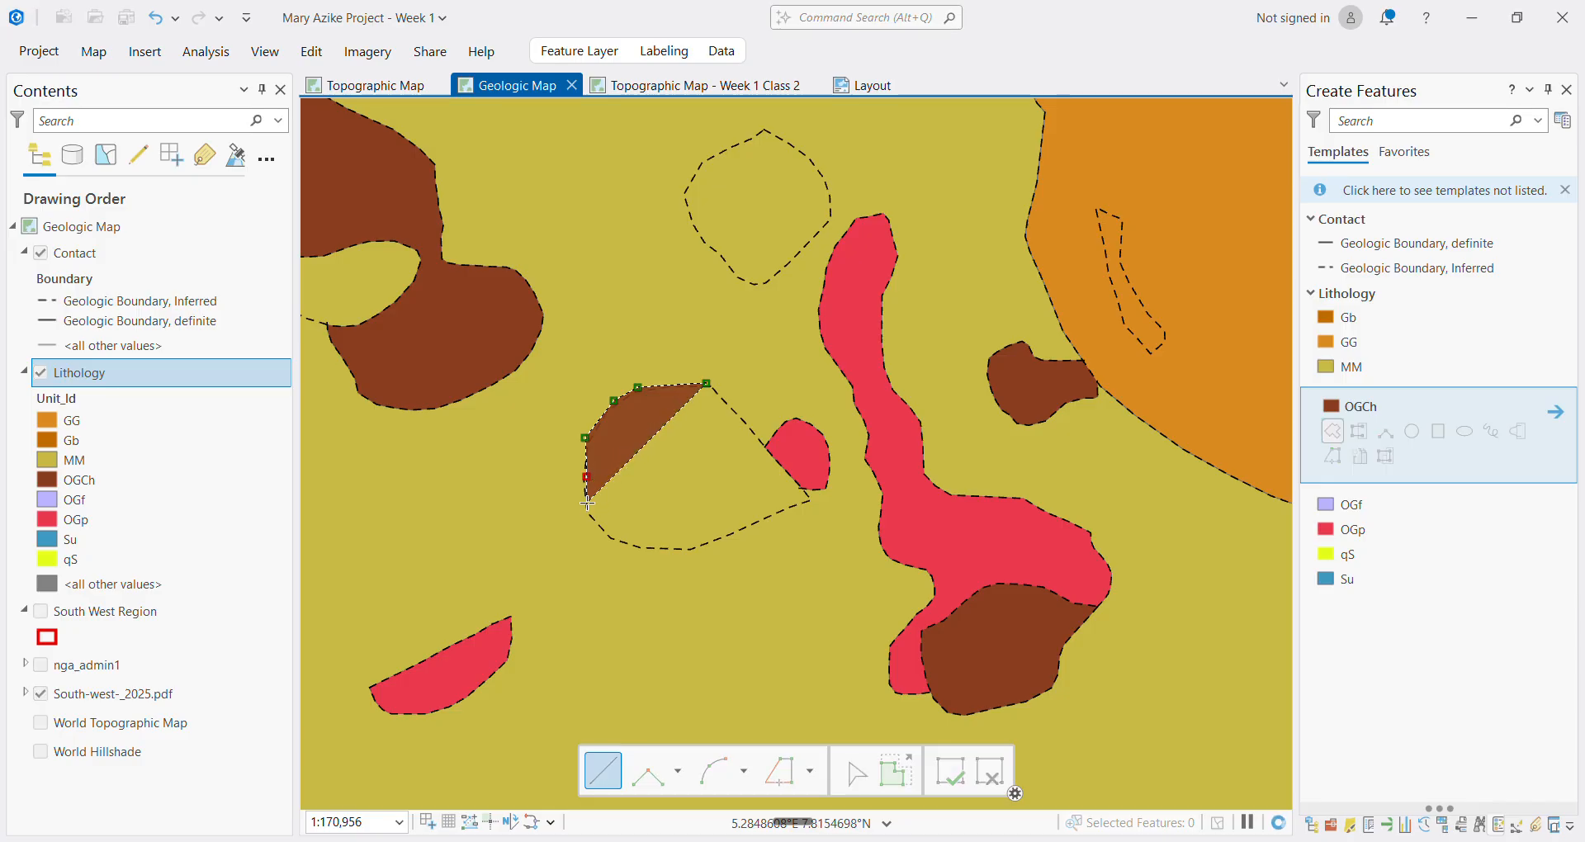
click(587, 504)
click(604, 534)
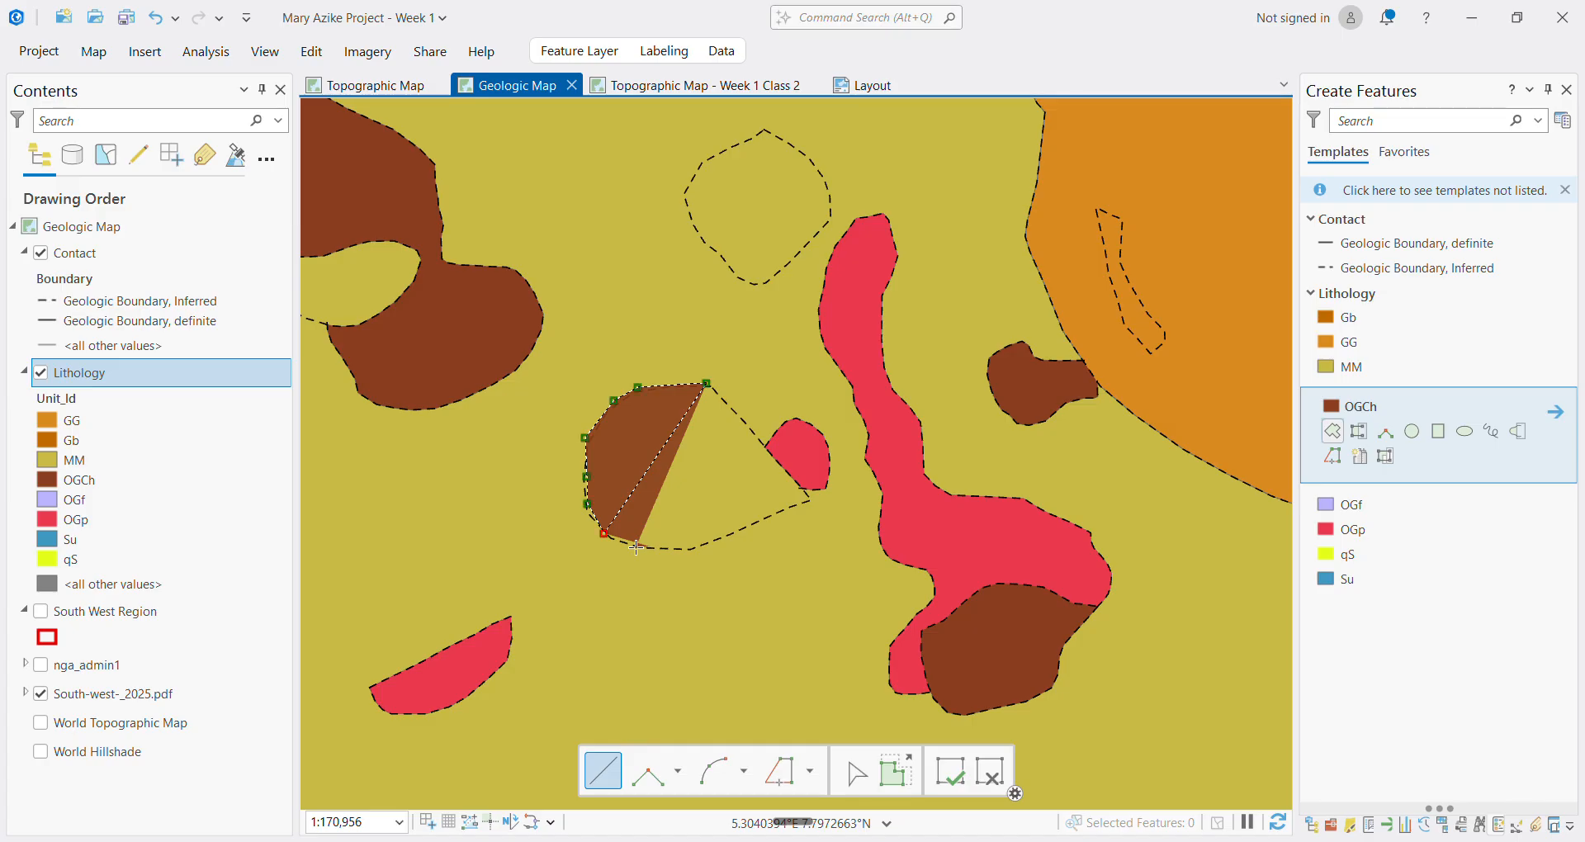
scroll(636, 547, up, 3)
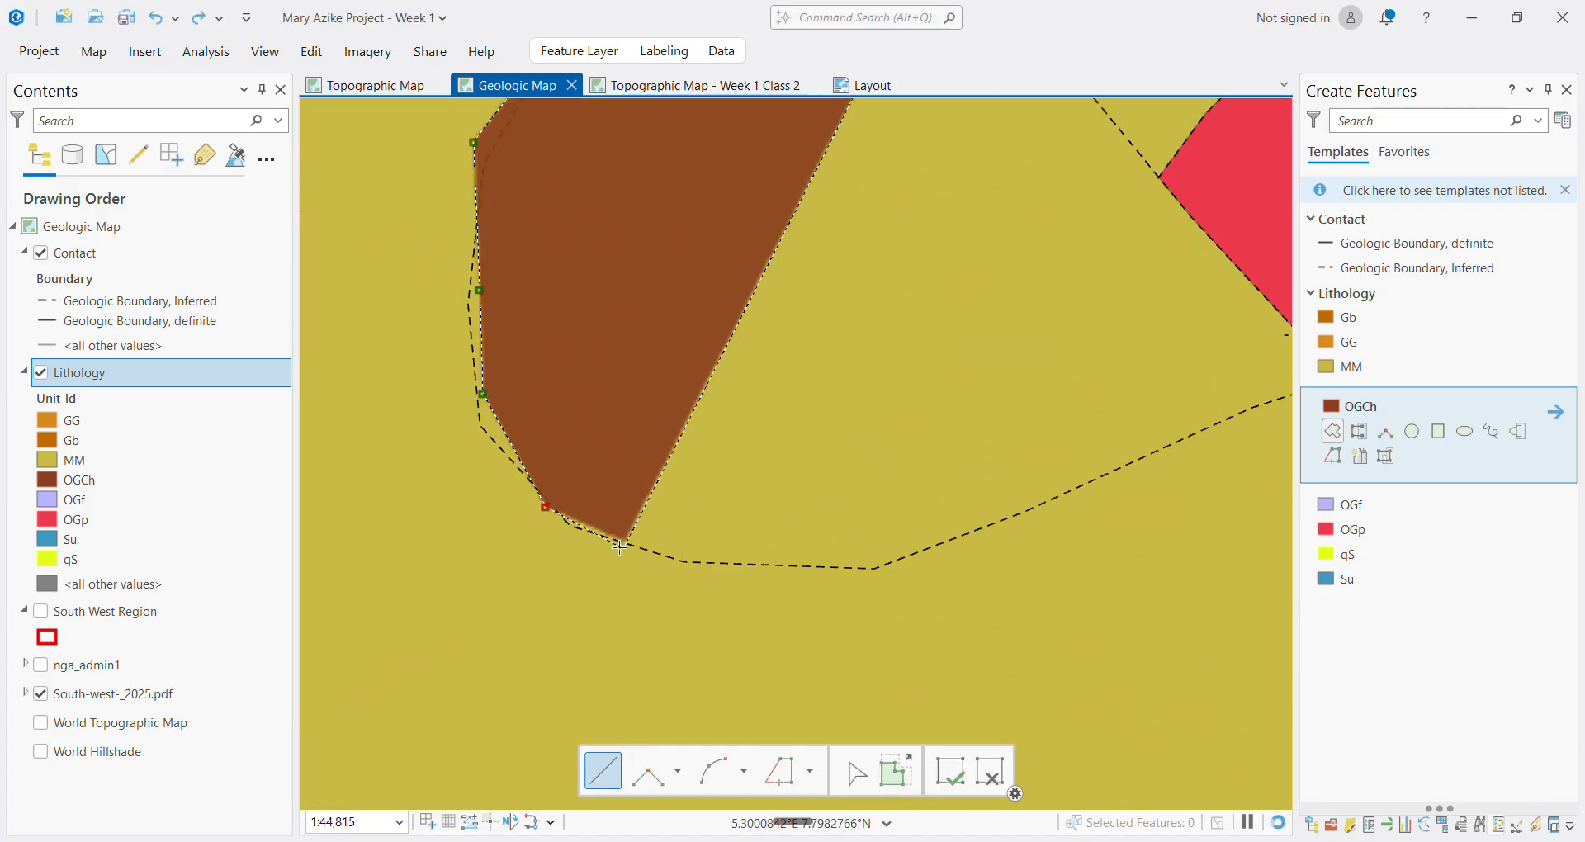
key(ctrl+z)
key(ctrl+z)
key(ctrl+z)
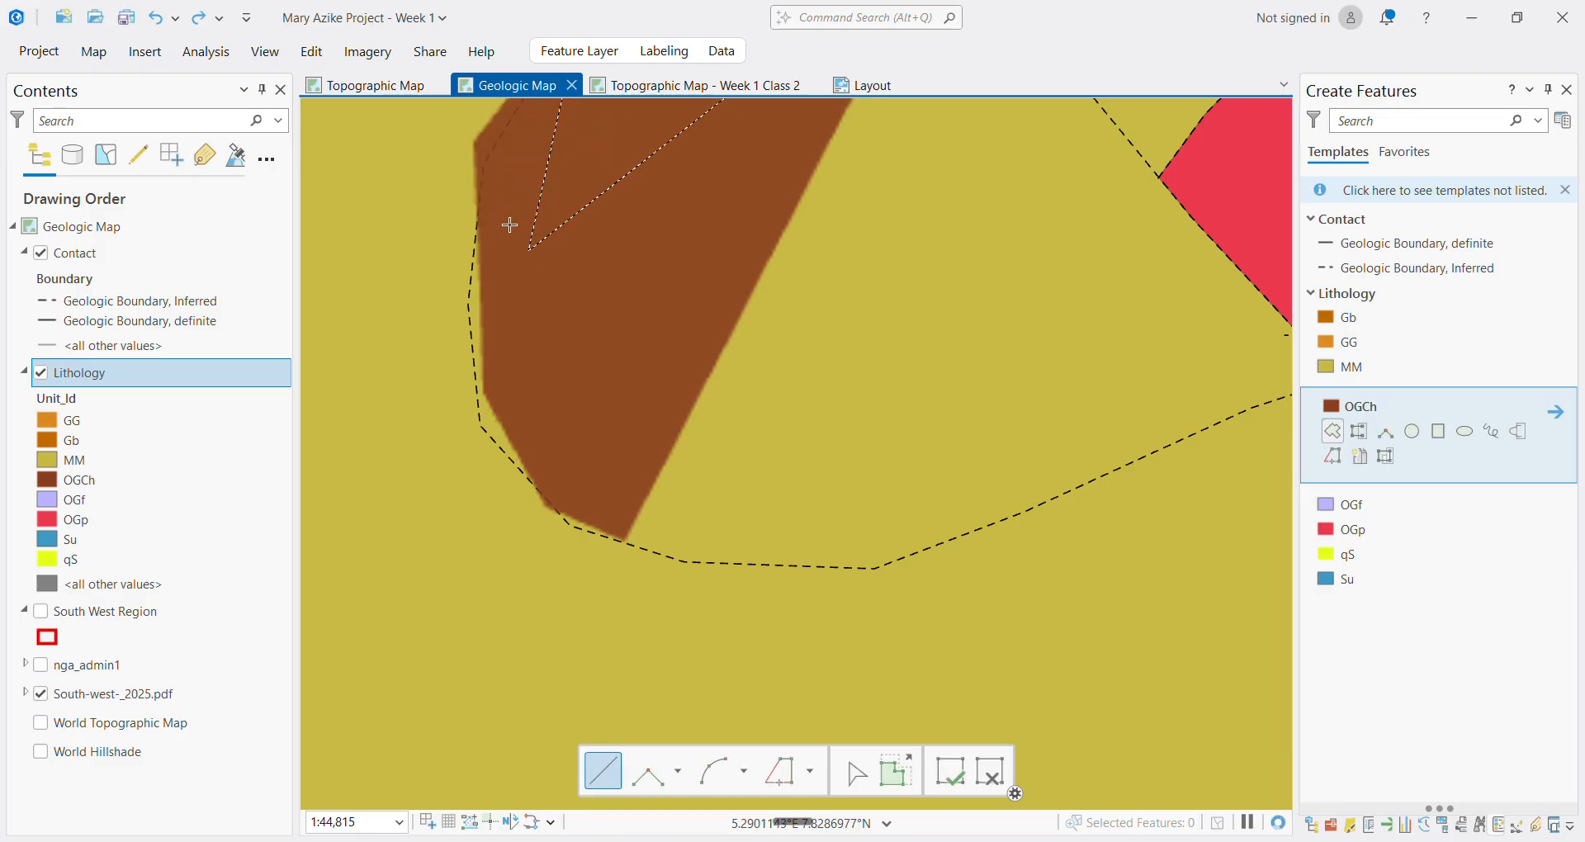
Trace the OGCh polygon down the western side of the dashed outline near Ifaki and around its southwestern curve
scroll(516, 217, down, 1)
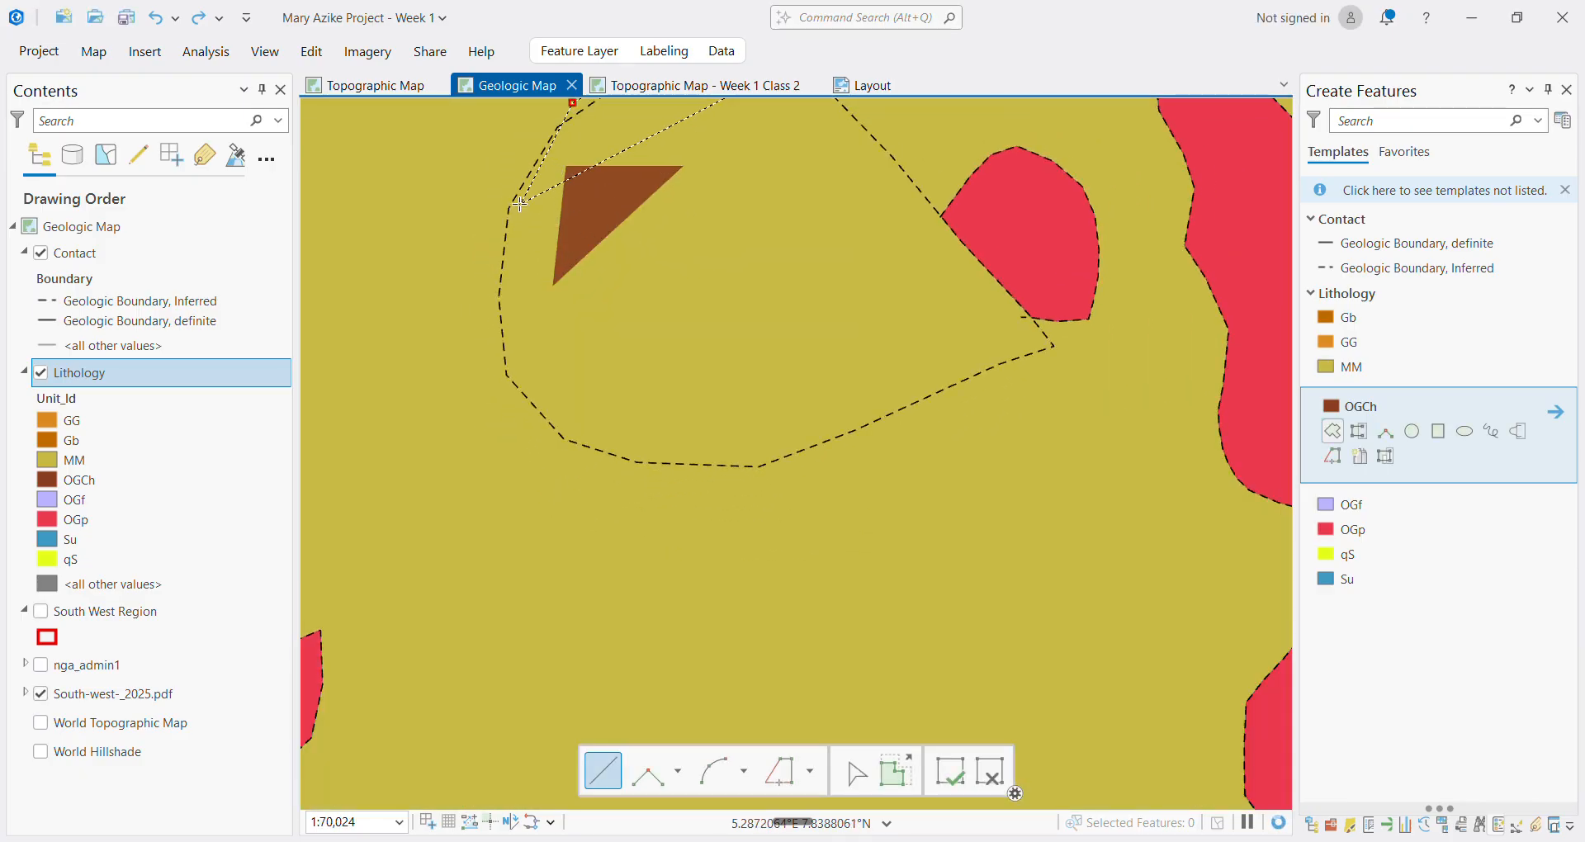
click(504, 258)
click(500, 319)
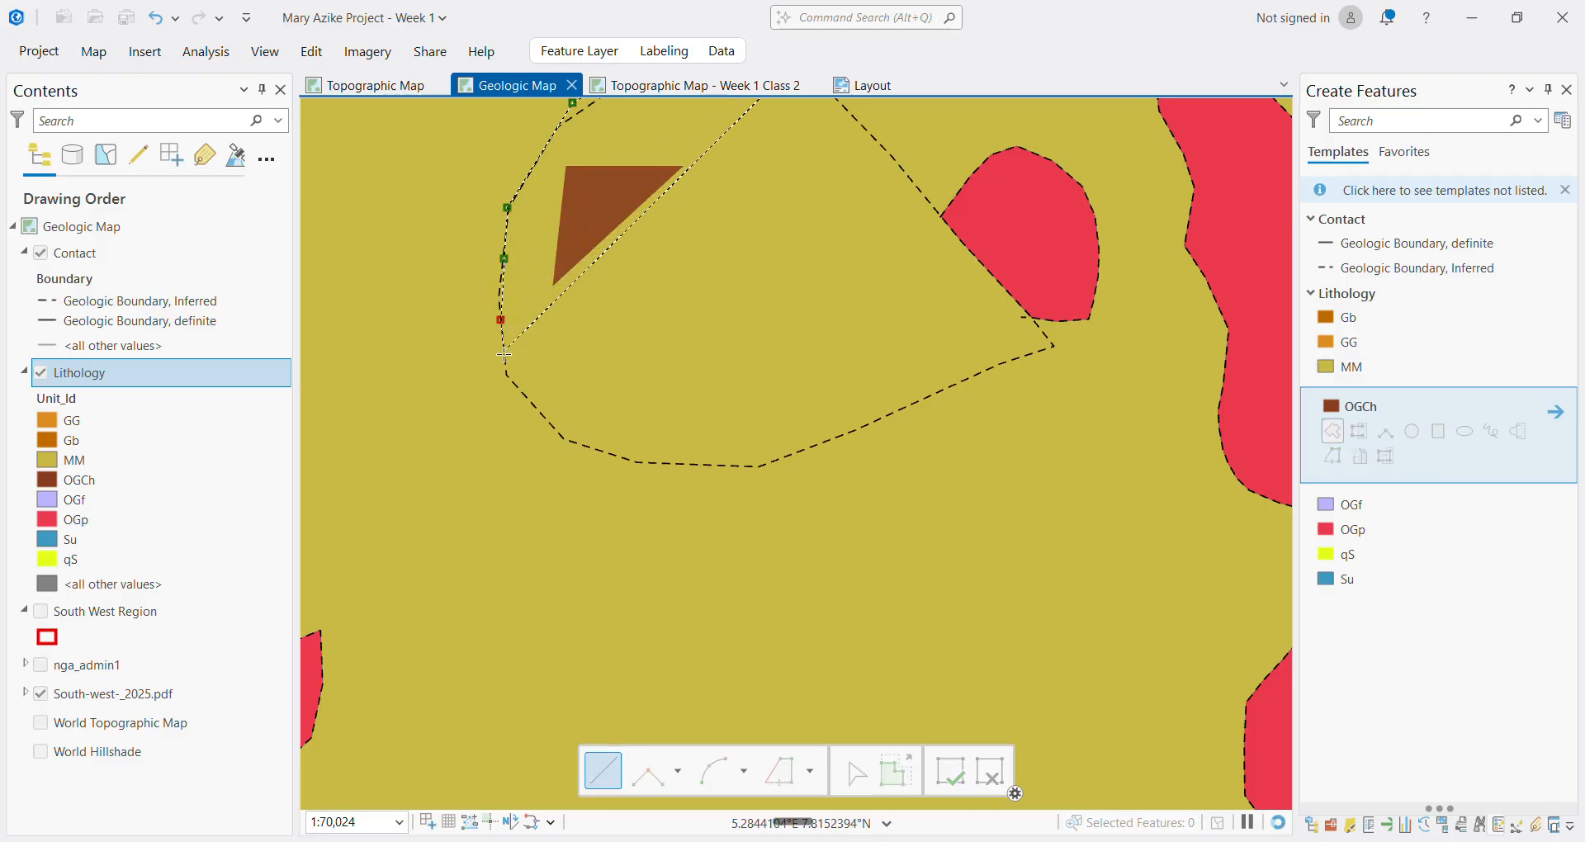
click(507, 373)
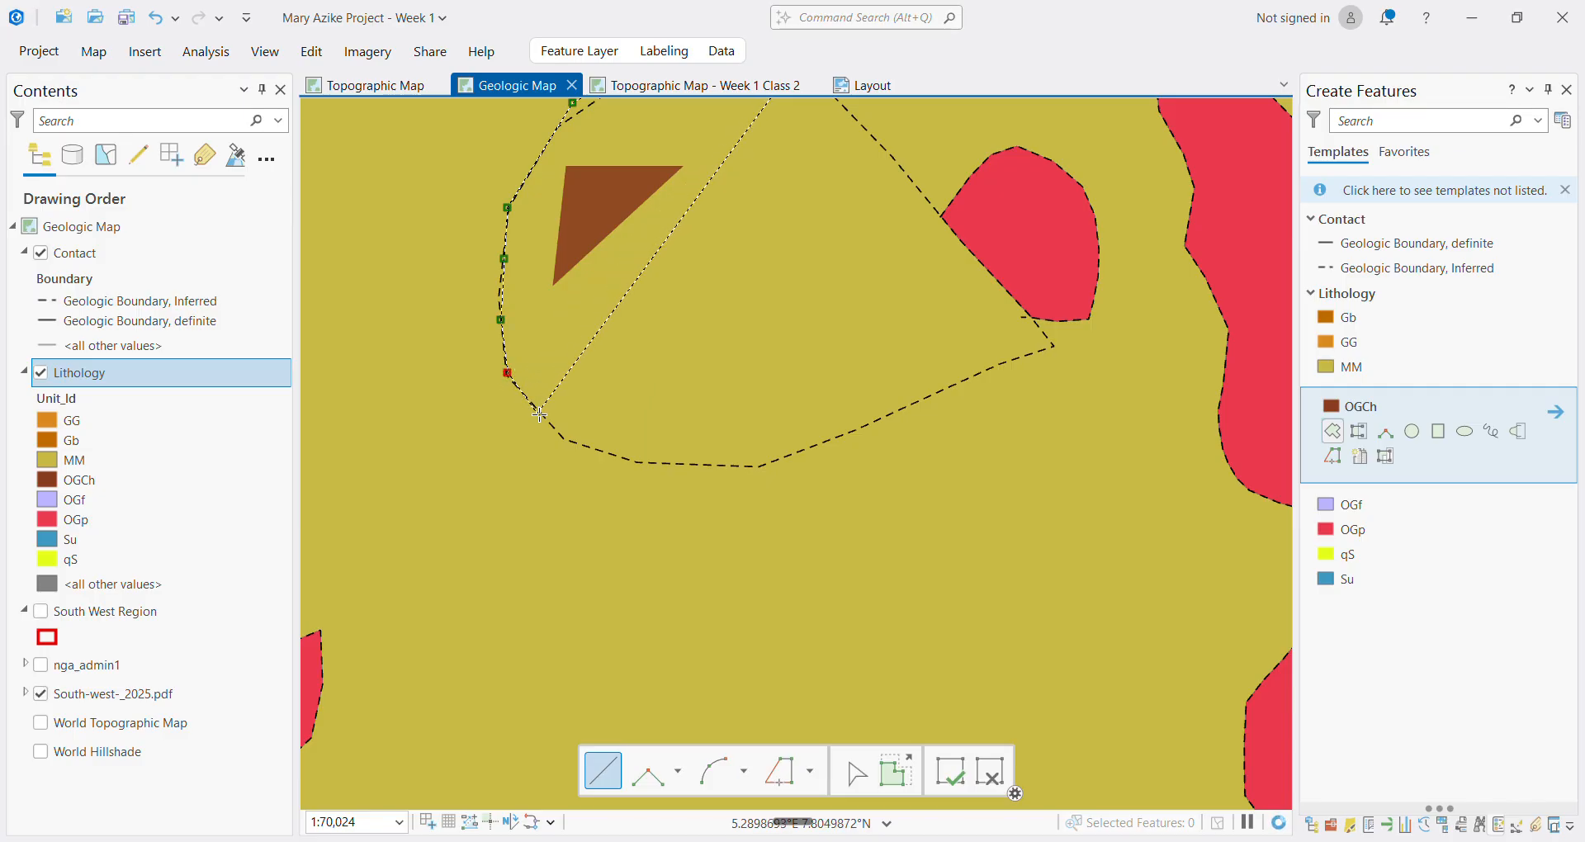
click(540, 414)
click(566, 438)
click(609, 454)
click(640, 460)
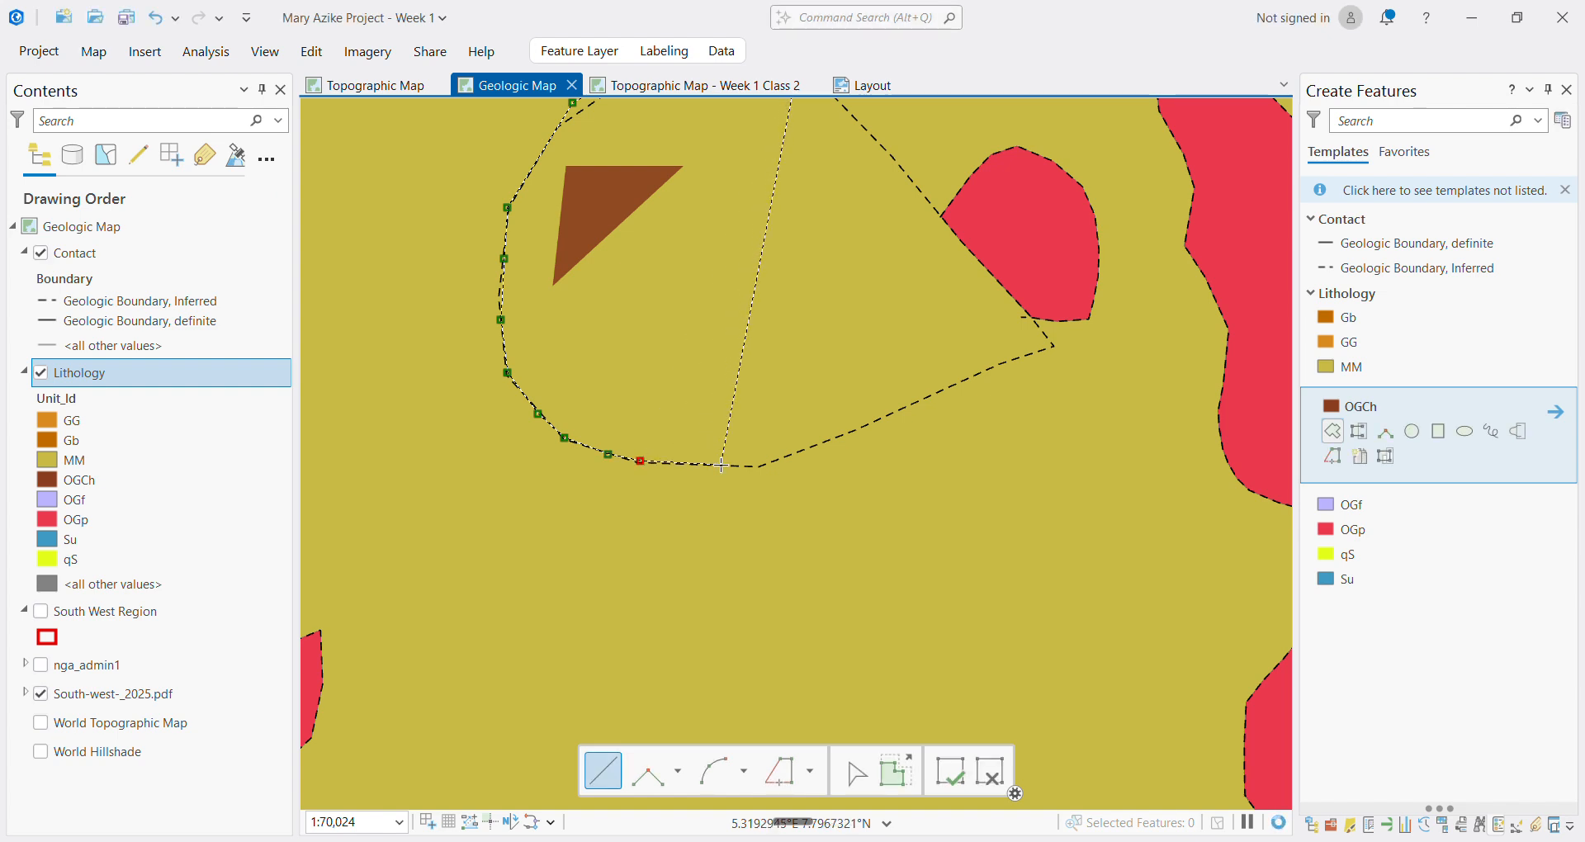
Continue the OGCh polygon along the outline's southern edge to its eastern tip and finish it at the northeastern corner
click(759, 468)
click(887, 416)
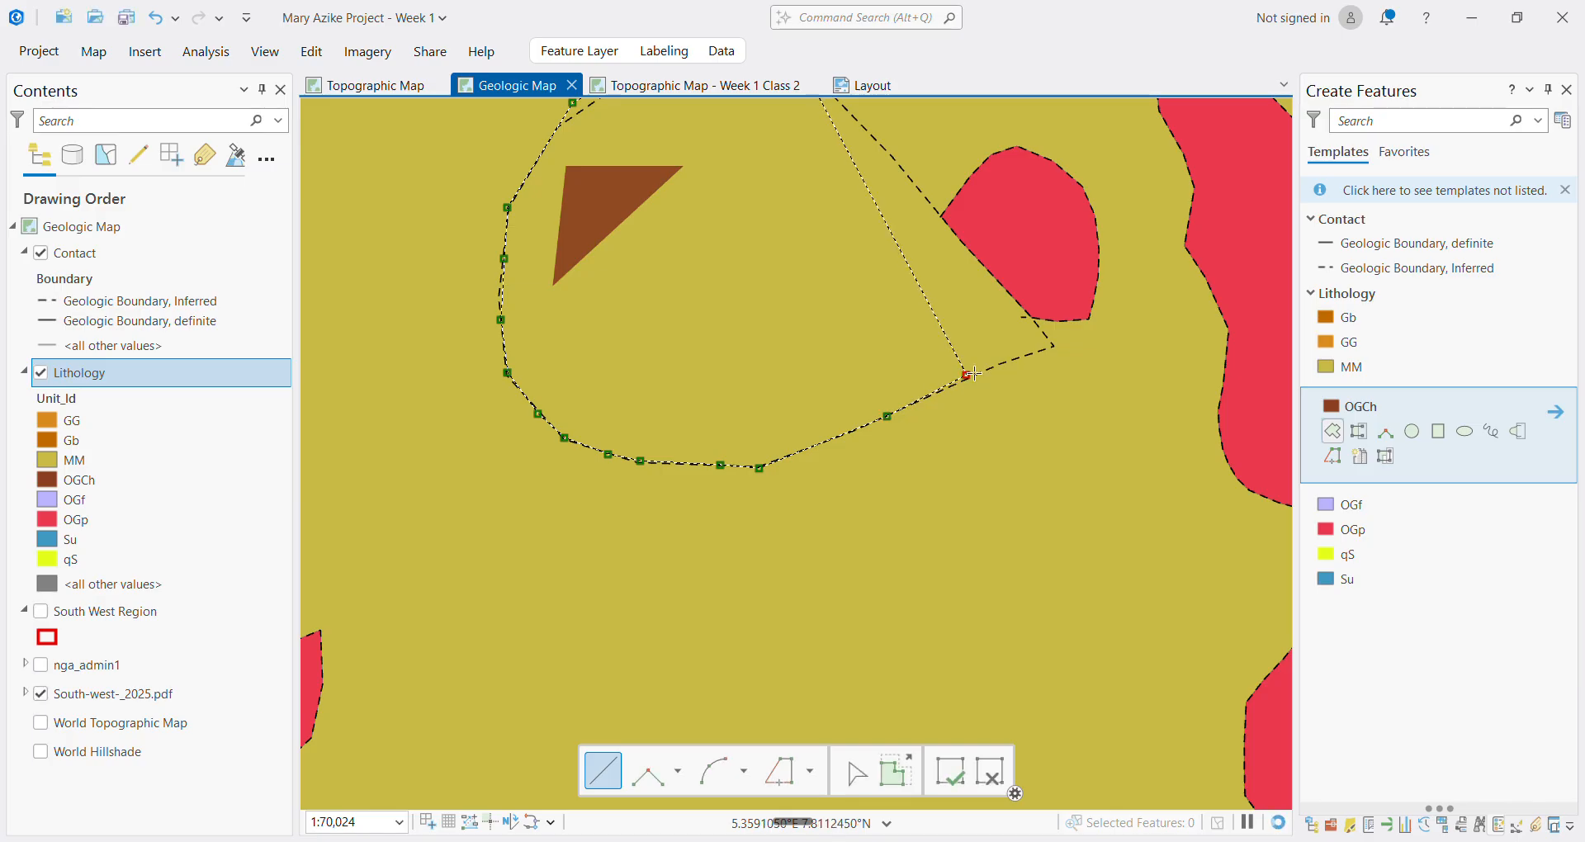
click(967, 376)
click(1005, 357)
double_click(1055, 345)
scroll(1002, 292, down, 5)
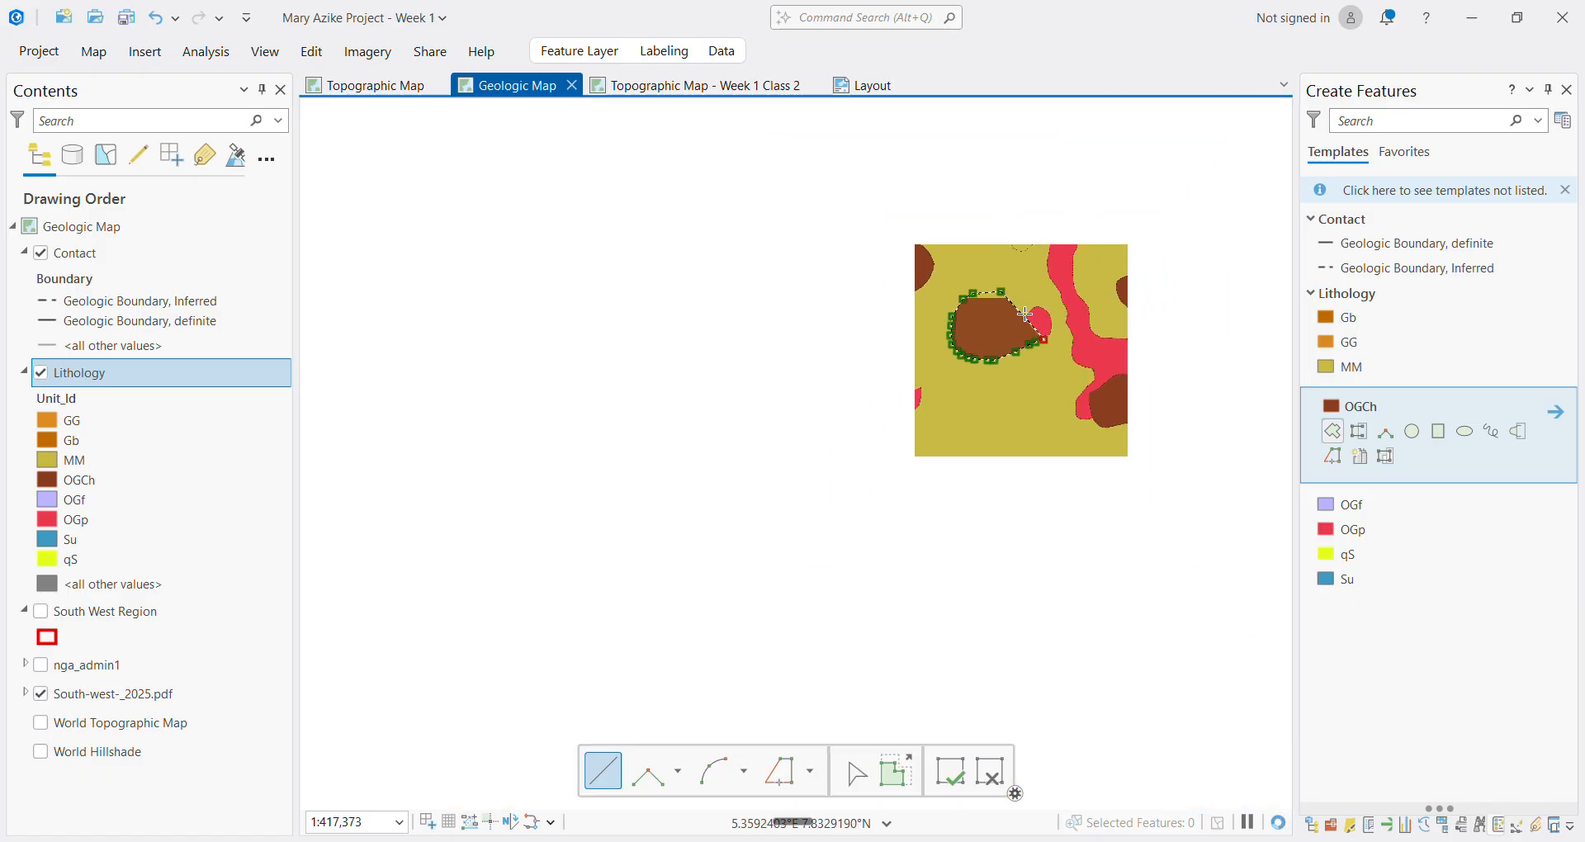
scroll(1001, 292, up, 5)
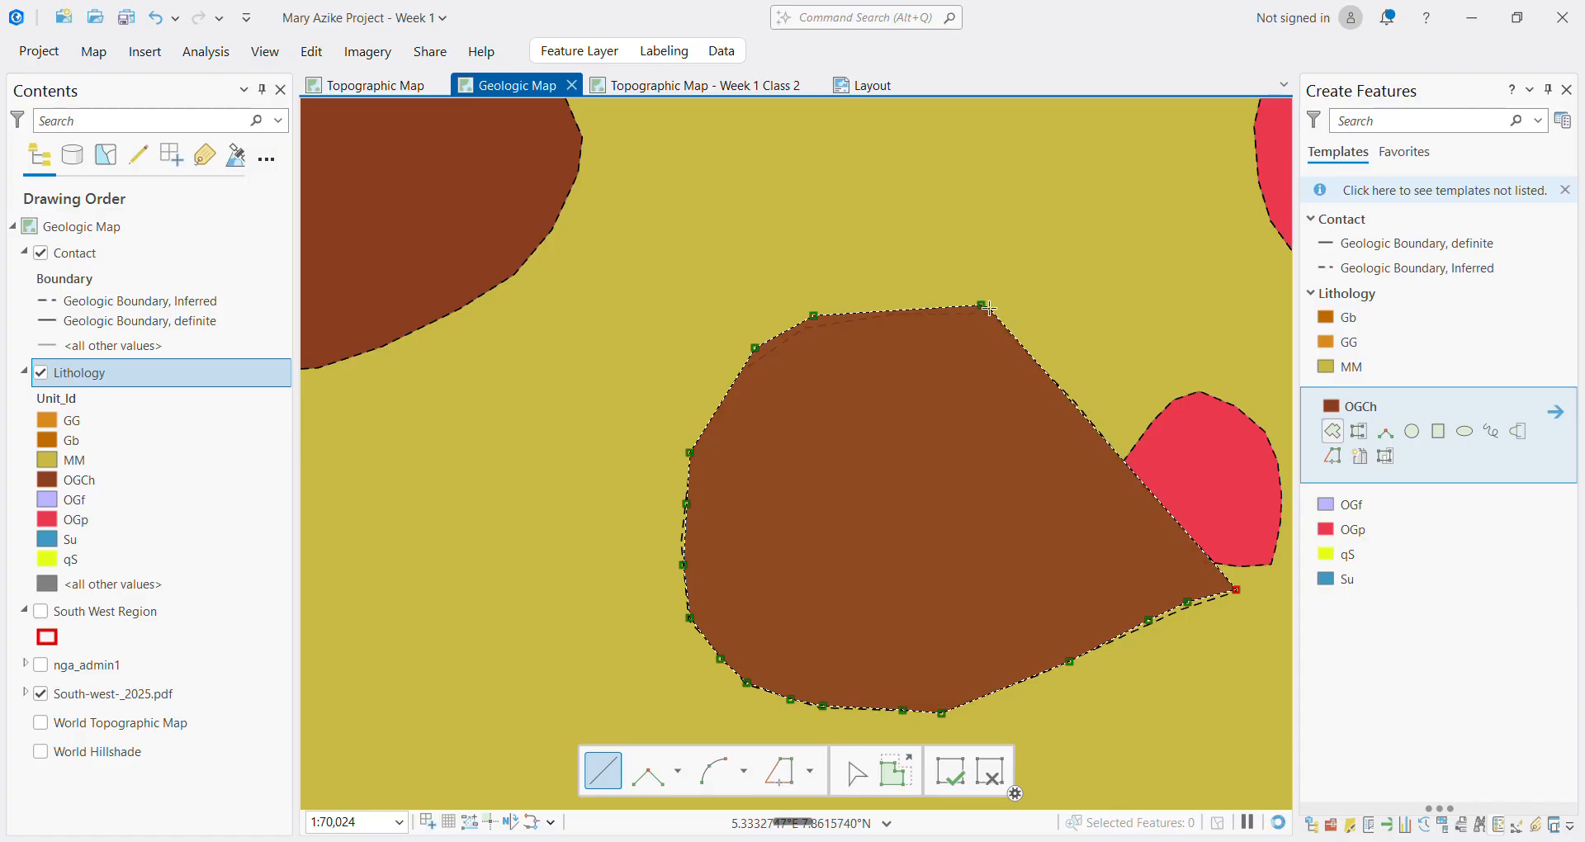
double_click(986, 305)
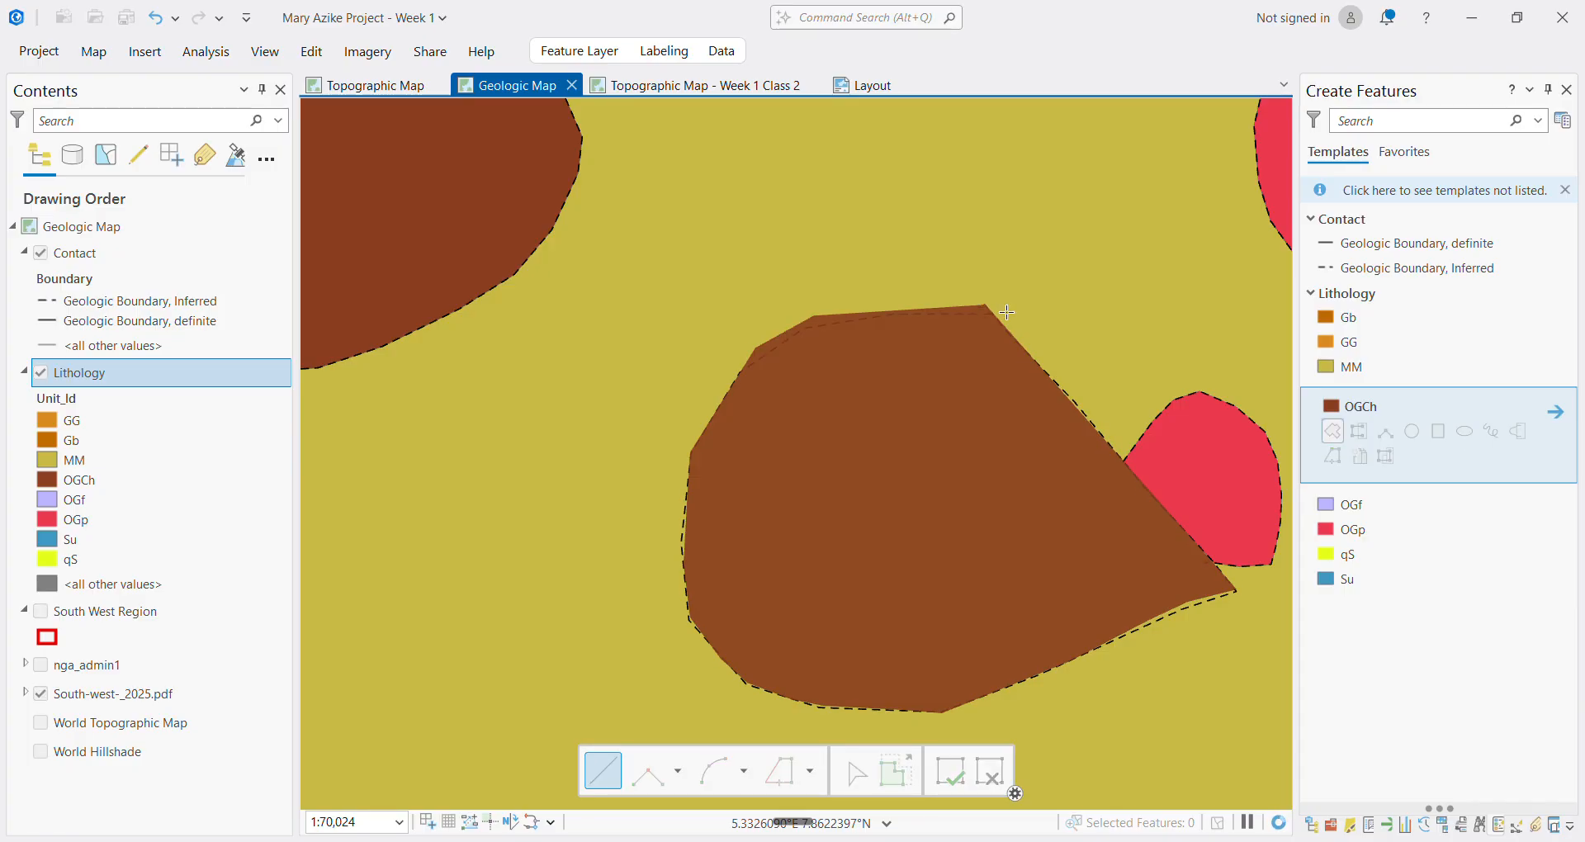
Start another OGCh polygon on the empty rounded outline to the north, tracing its southeastern edge and southern tip
scroll(1005, 415, down, 2)
scroll(1006, 414, down, 2)
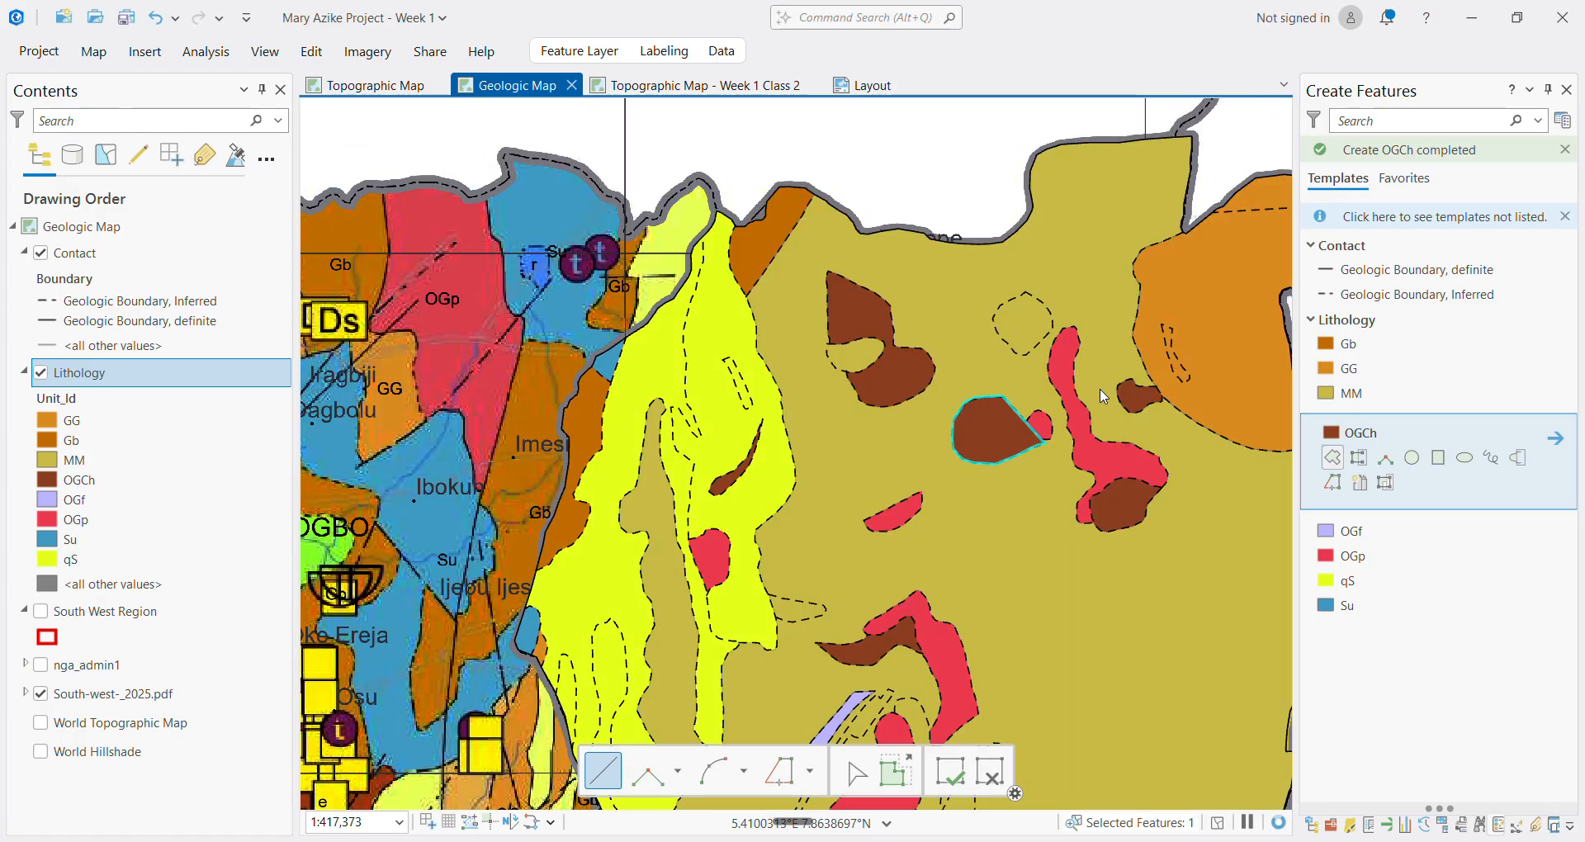
scroll(1045, 317, up, 2)
scroll(1044, 317, up, 4)
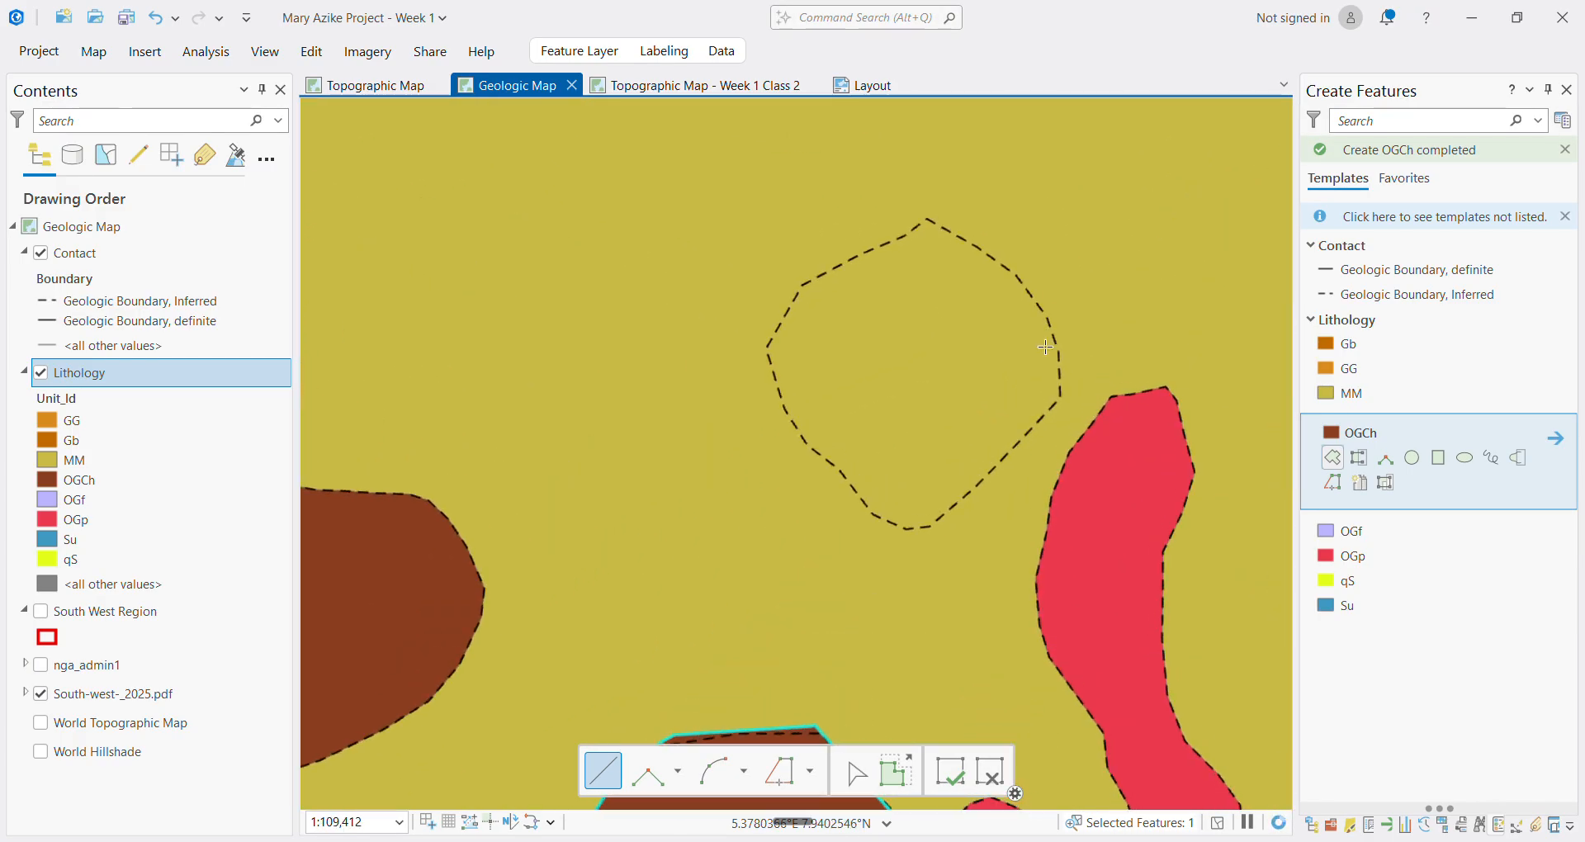
click(1061, 416)
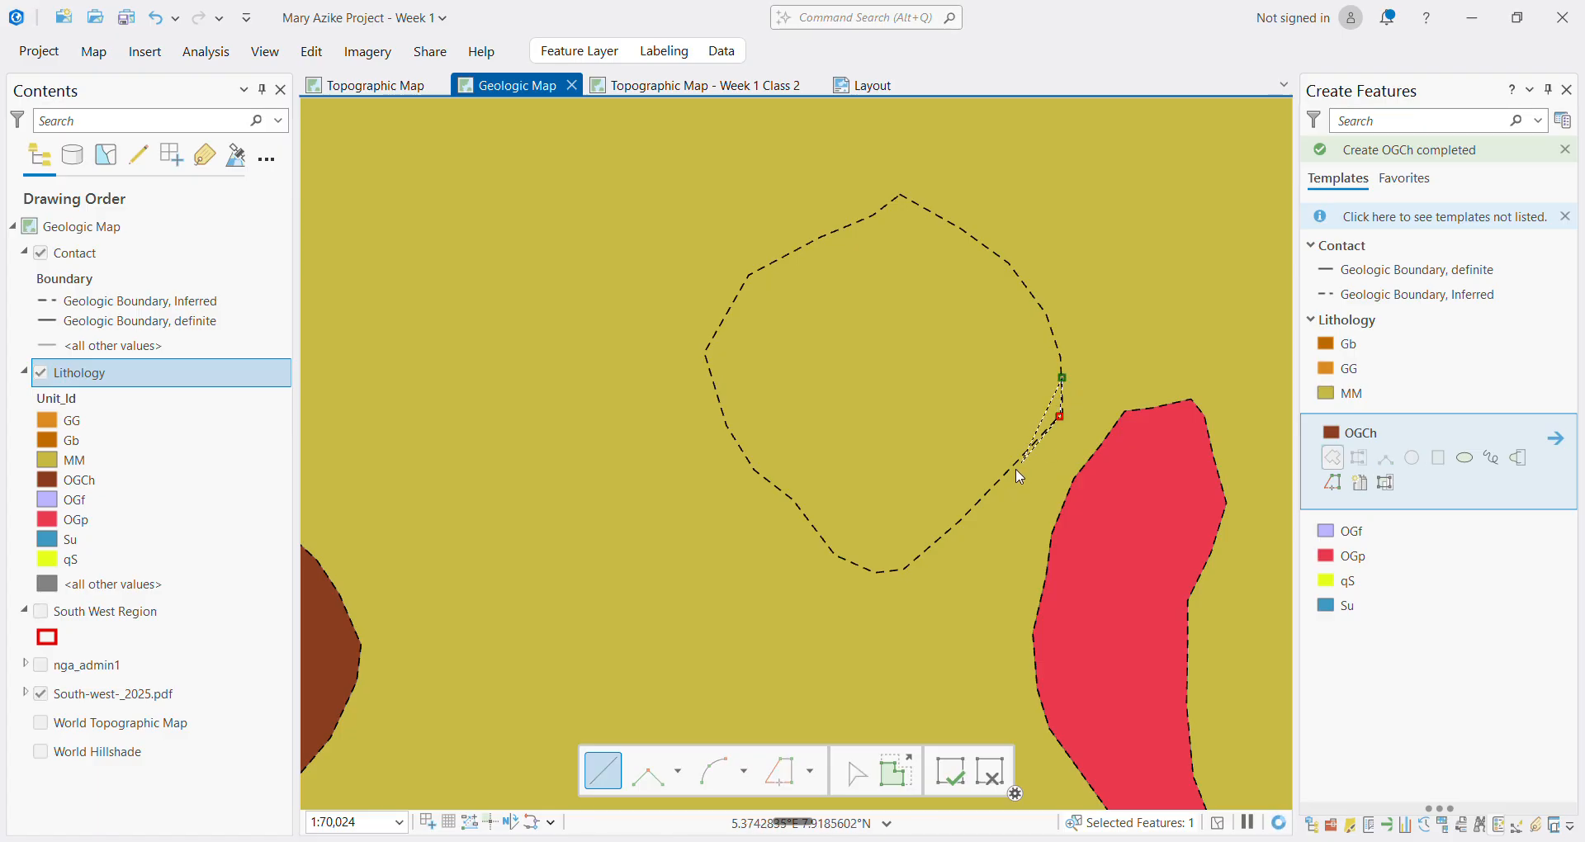
click(978, 501)
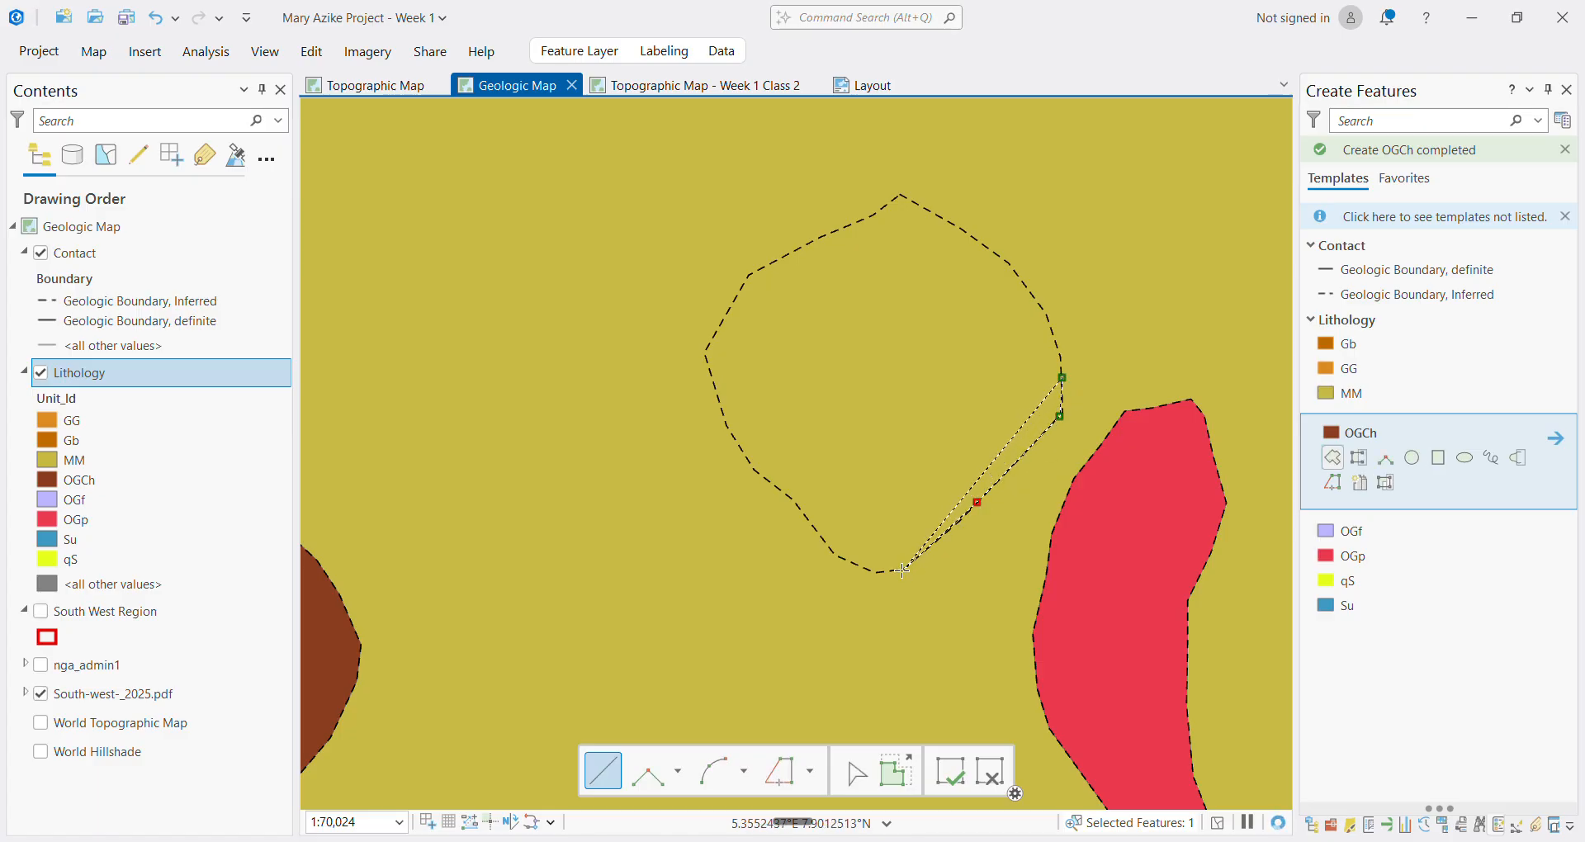
click(902, 571)
click(865, 568)
click(818, 538)
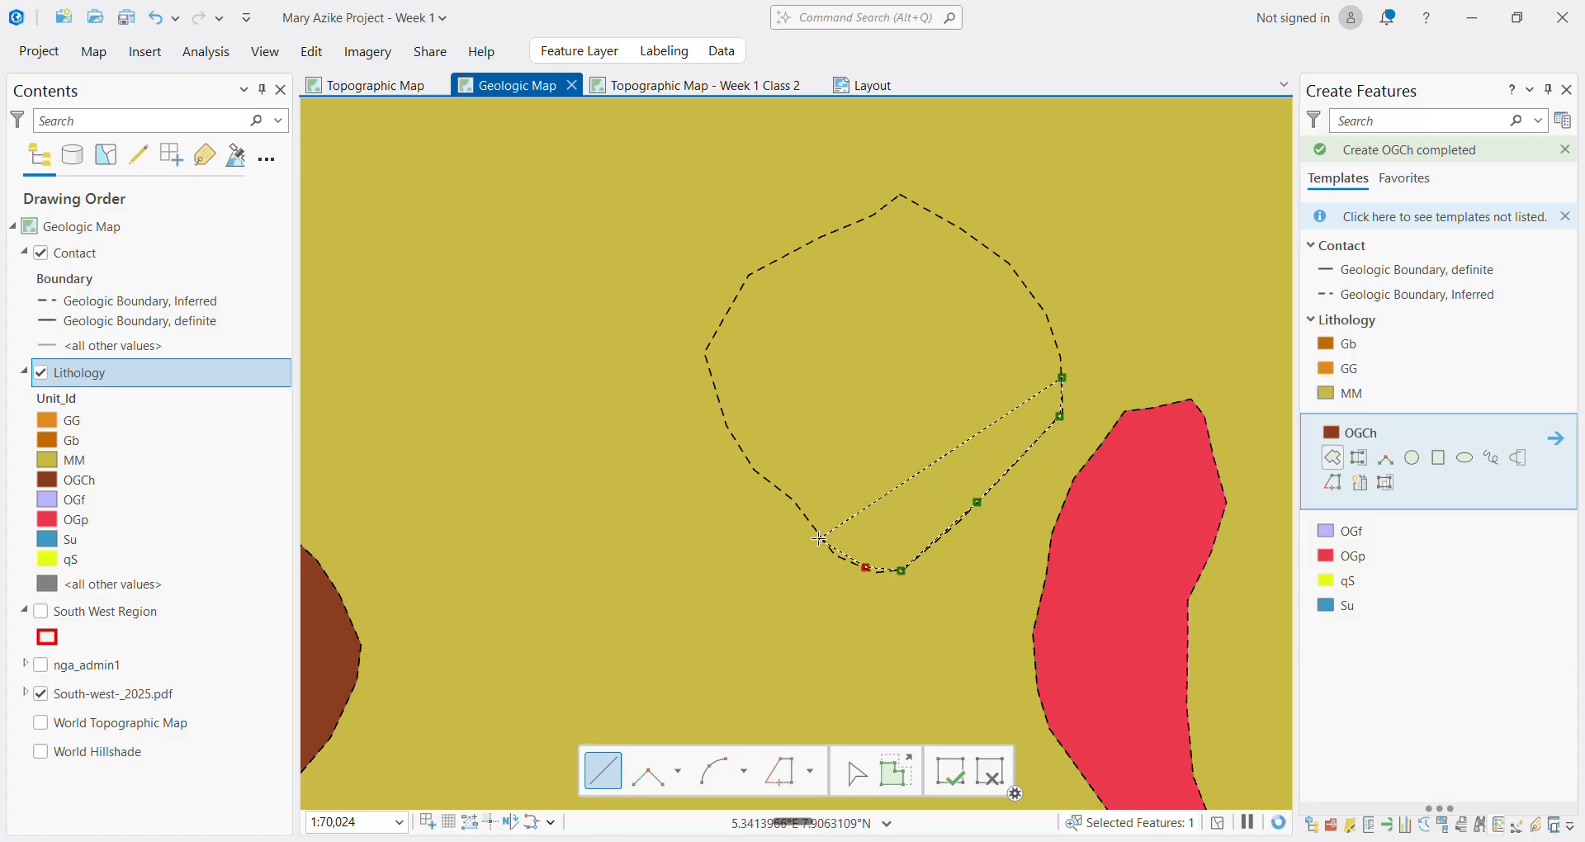
Extend the OGCh polygon up the southwestern edge of the rounded outline to its western corner
click(792, 498)
click(758, 472)
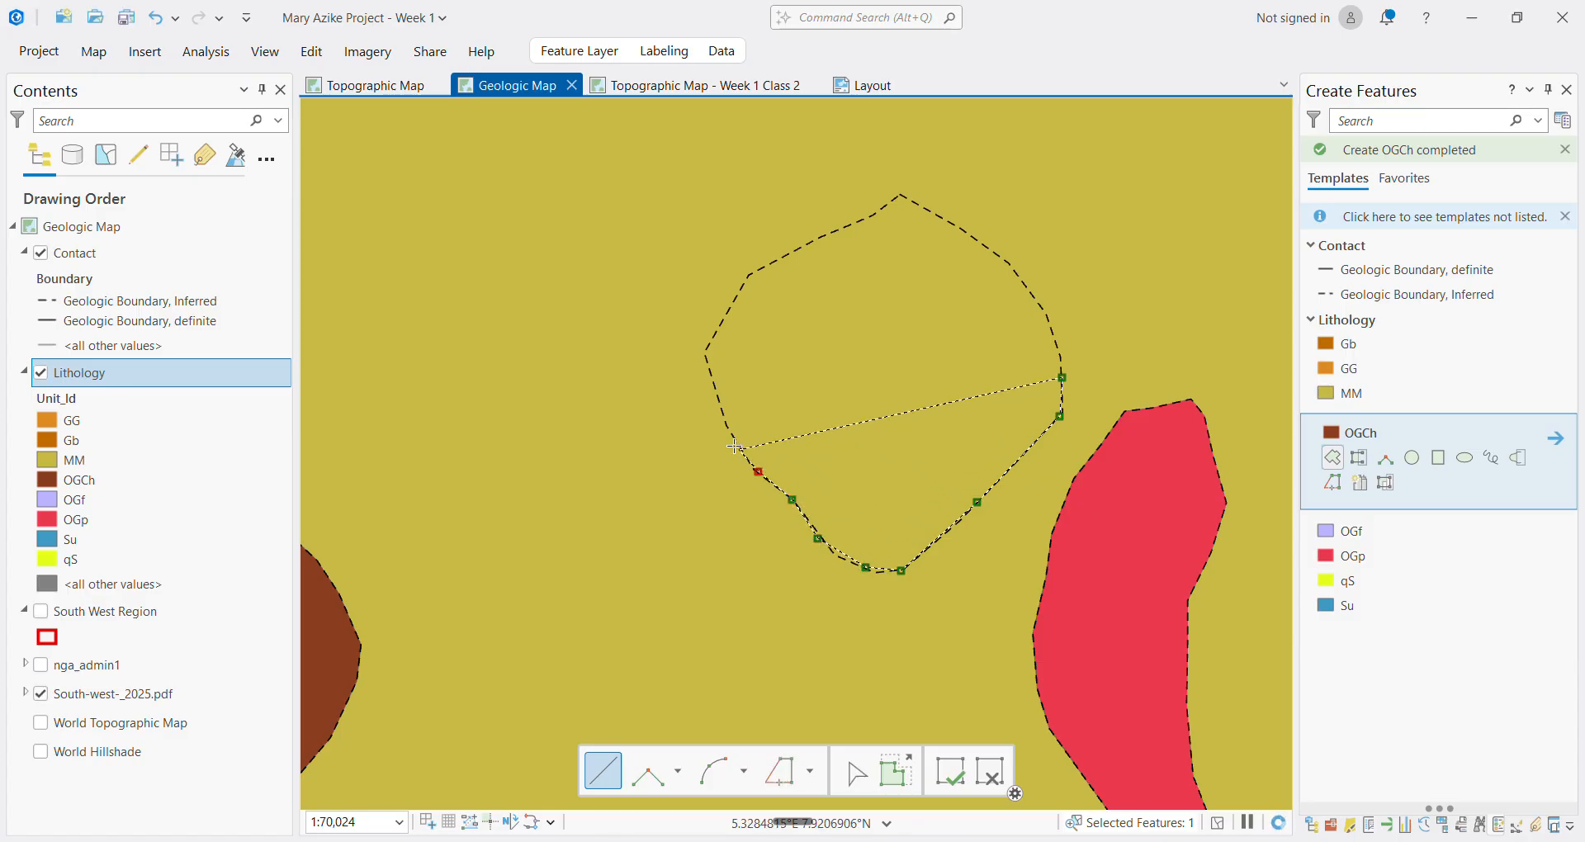
click(715, 377)
double_click(711, 348)
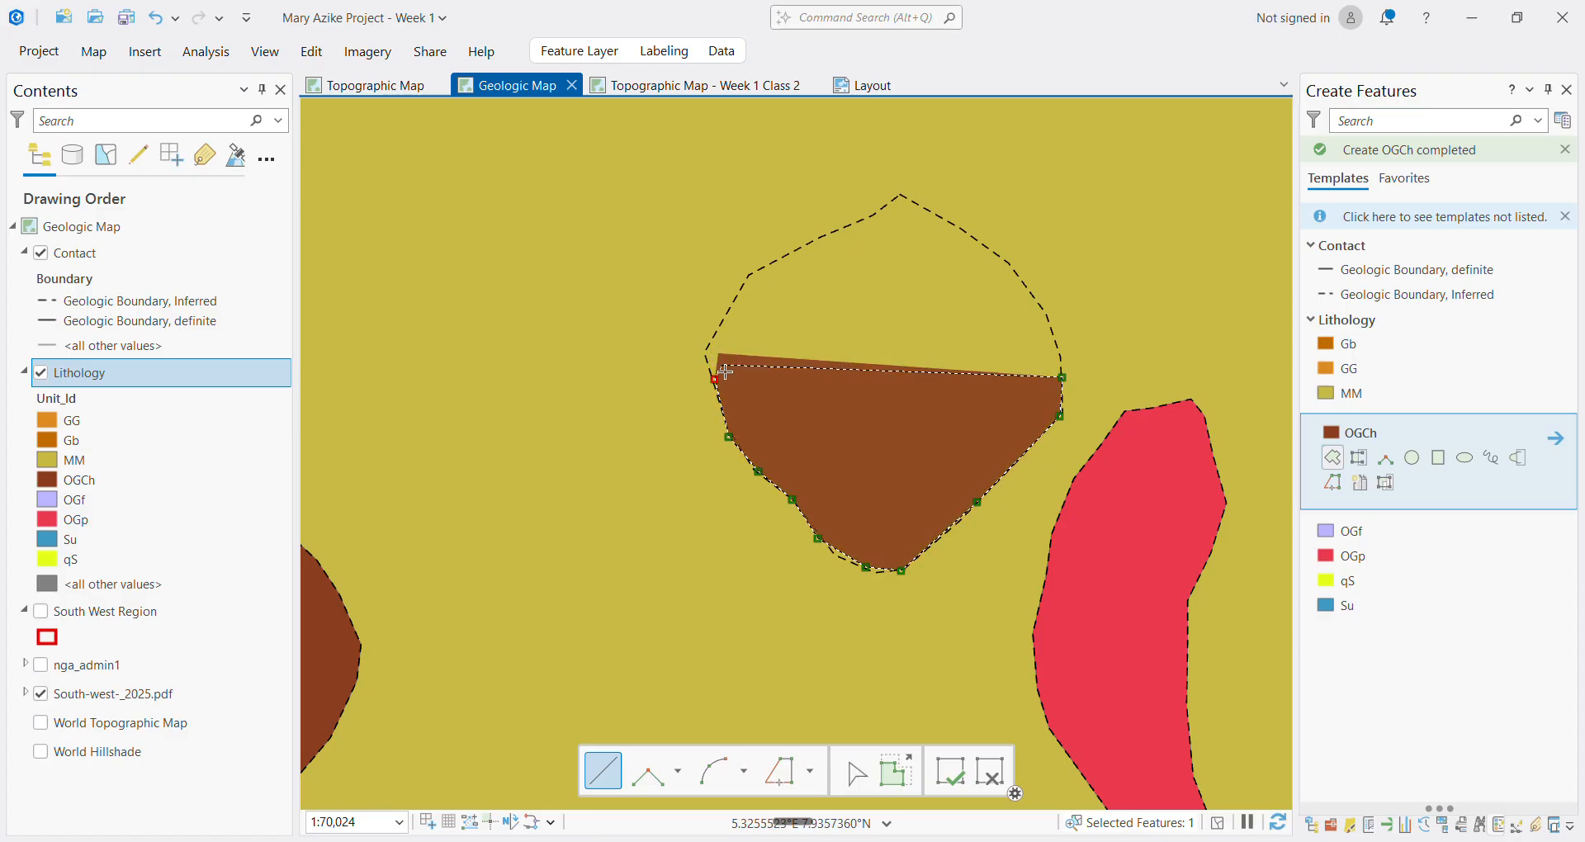
click(706, 354)
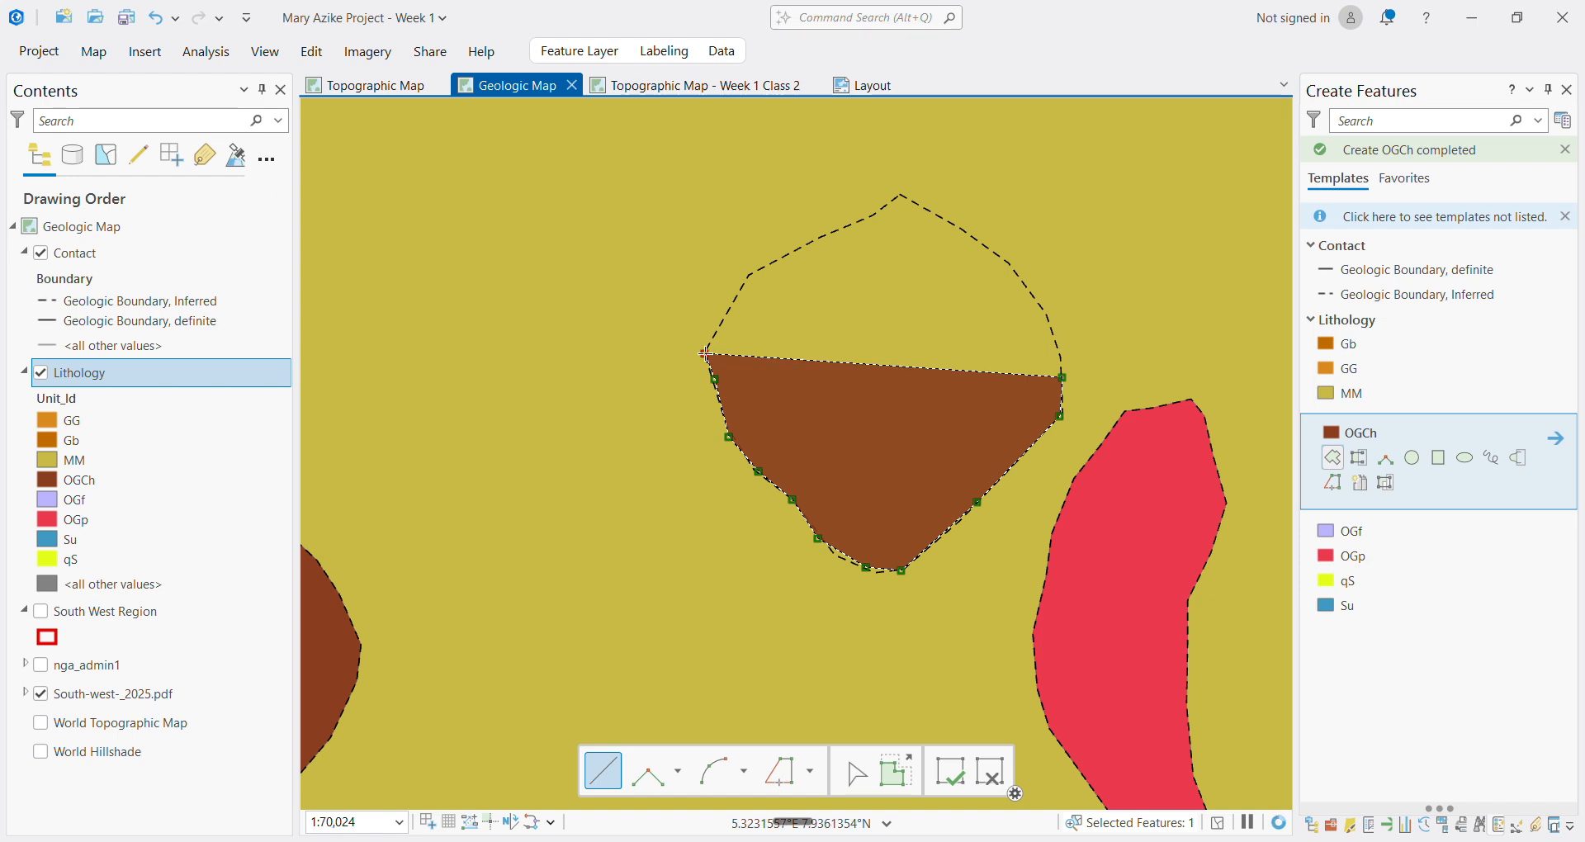
Trace the northwestern and northeastern edges of the rounded outline and finish the OGCh polygon at its starting vertex
click(747, 271)
click(814, 239)
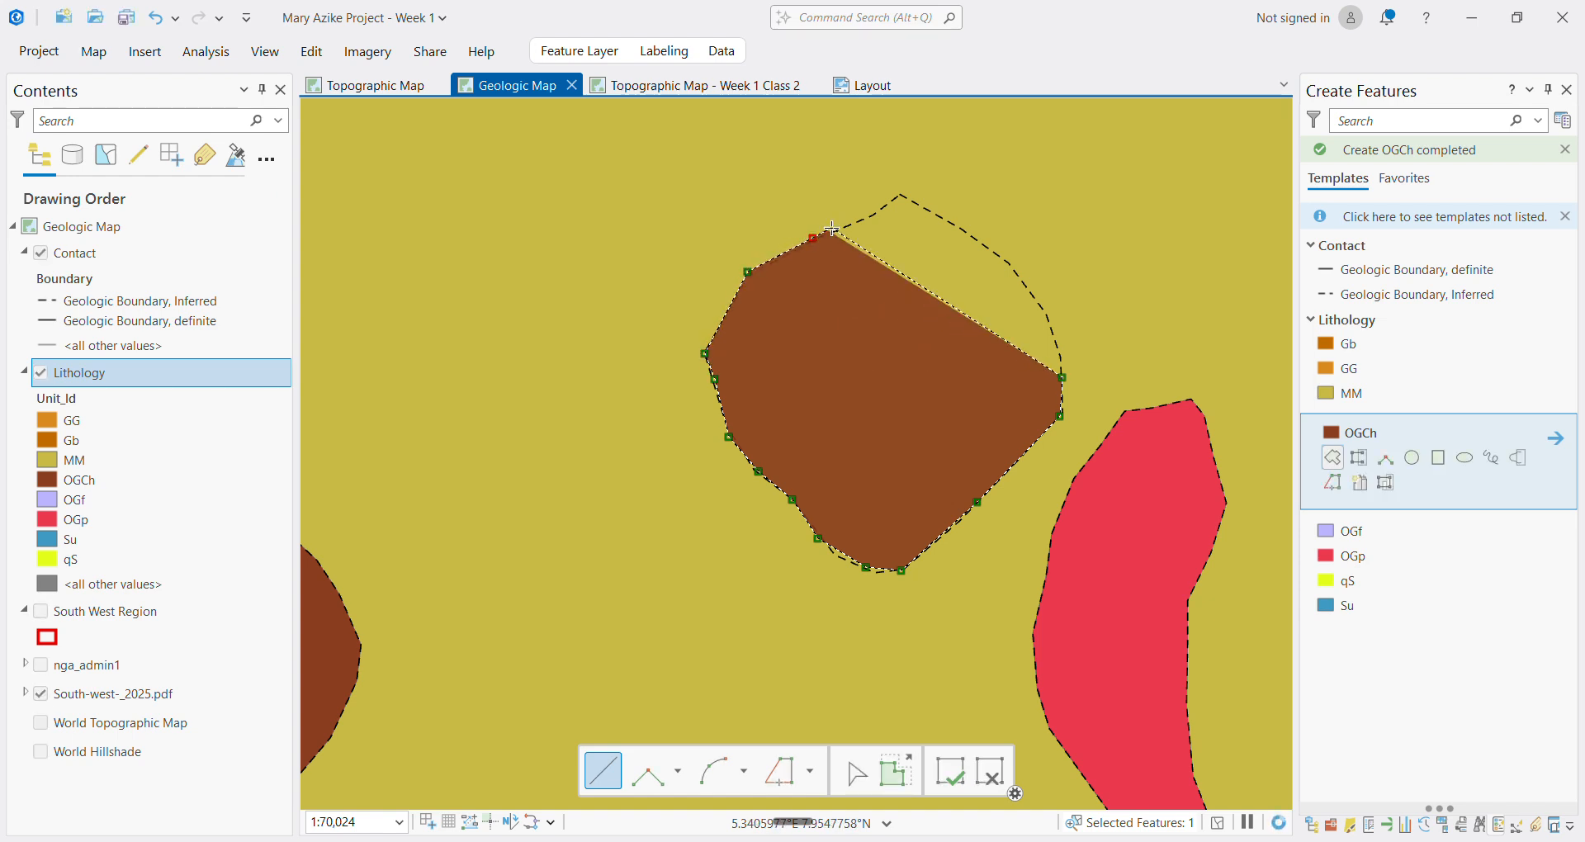
click(856, 221)
click(880, 205)
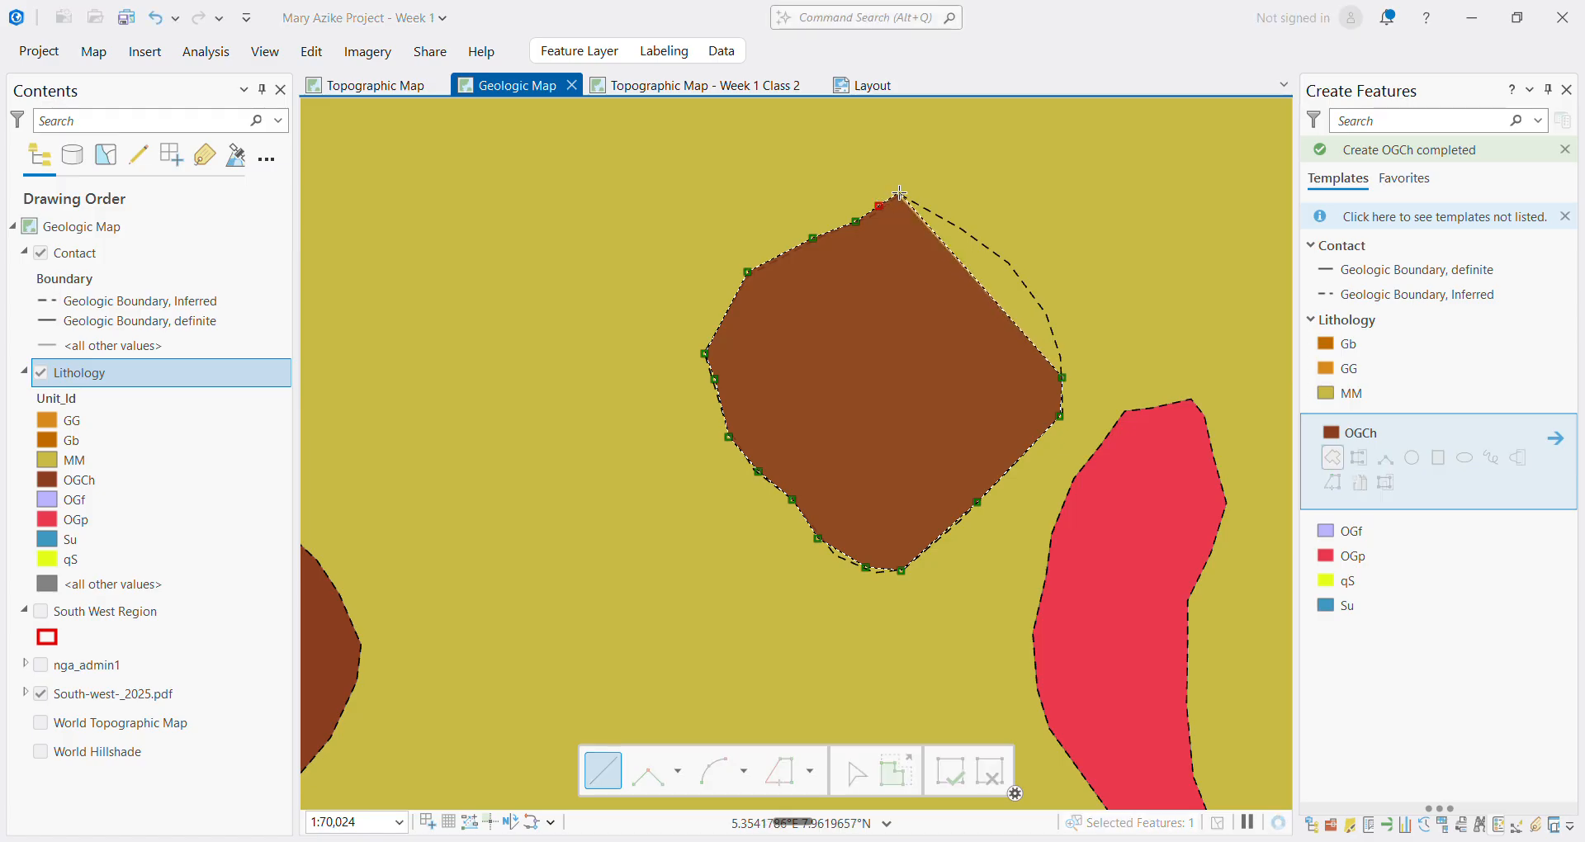
click(905, 192)
click(958, 225)
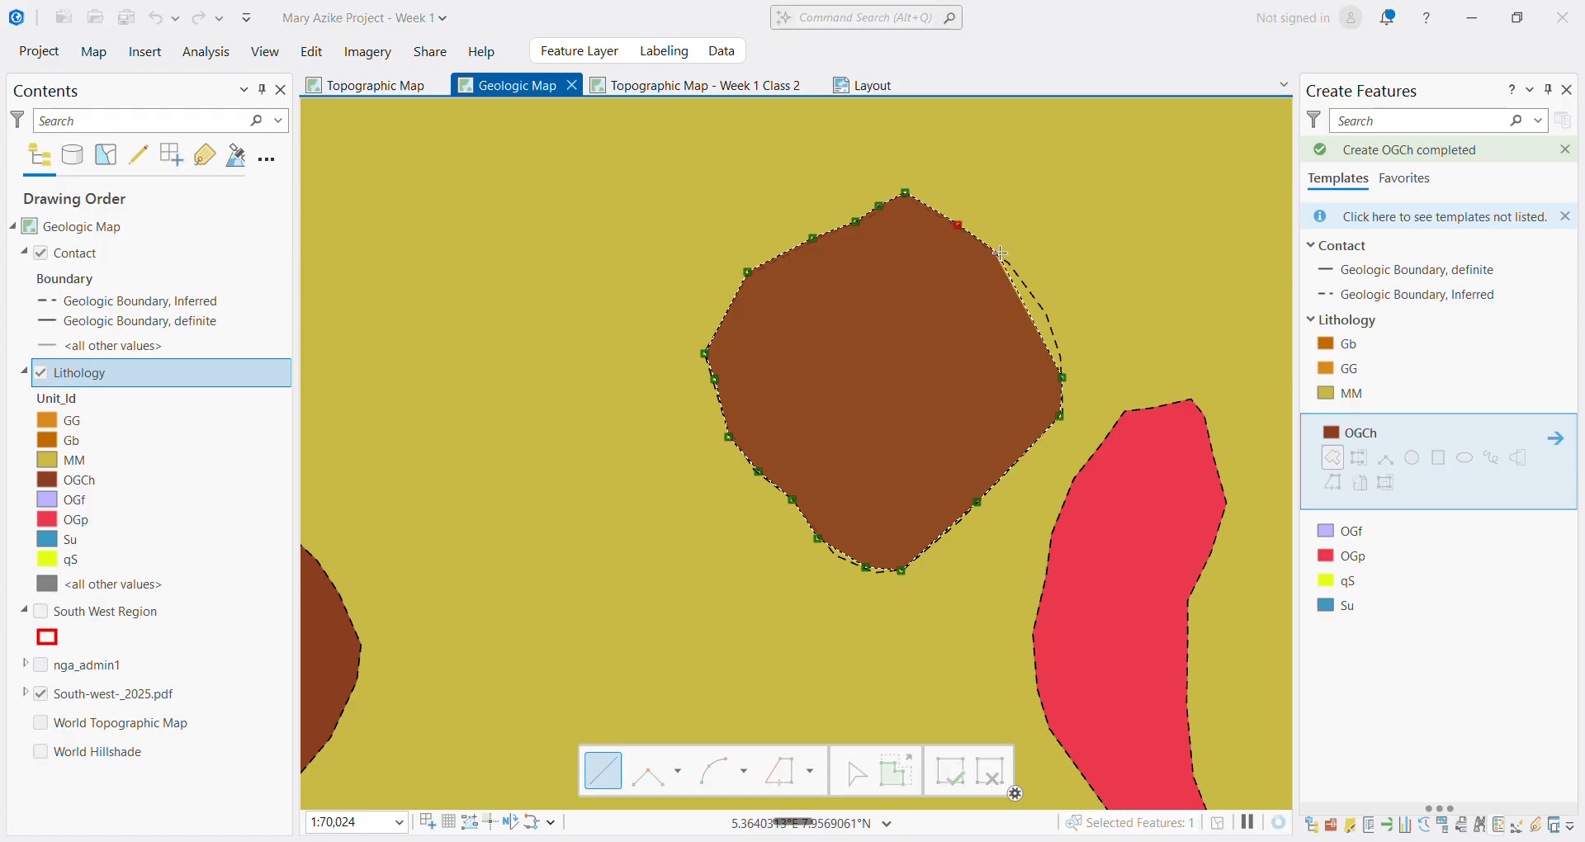
click(1001, 260)
click(1034, 291)
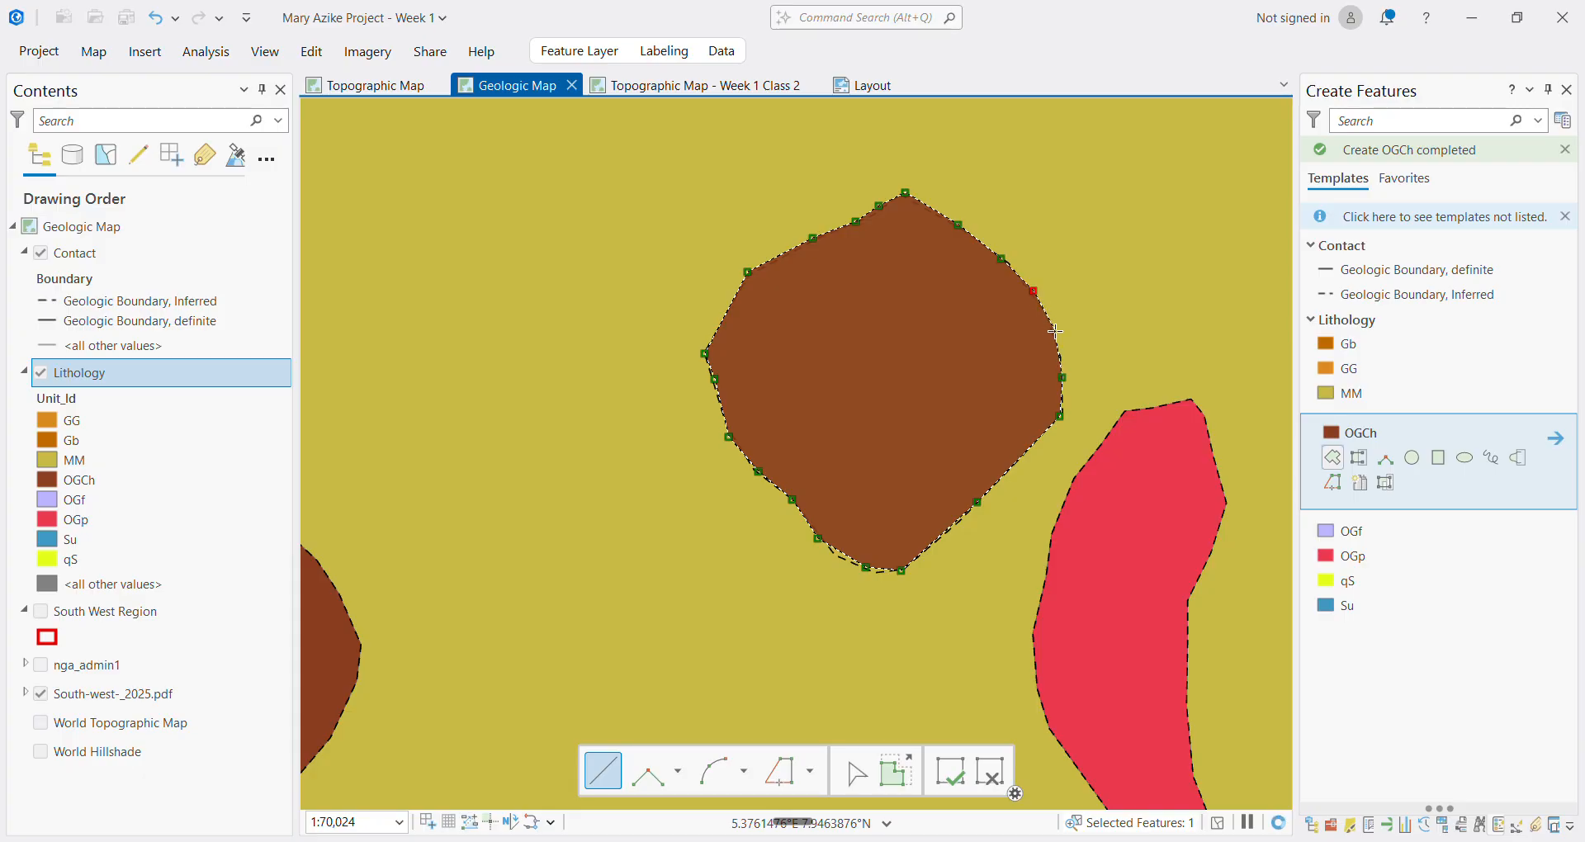
double_click(1063, 378)
Check the scan beneath the Lithology layer and start a Su polygon at the northern tip of the yellow qS belt
scroll(955, 447, down, 10)
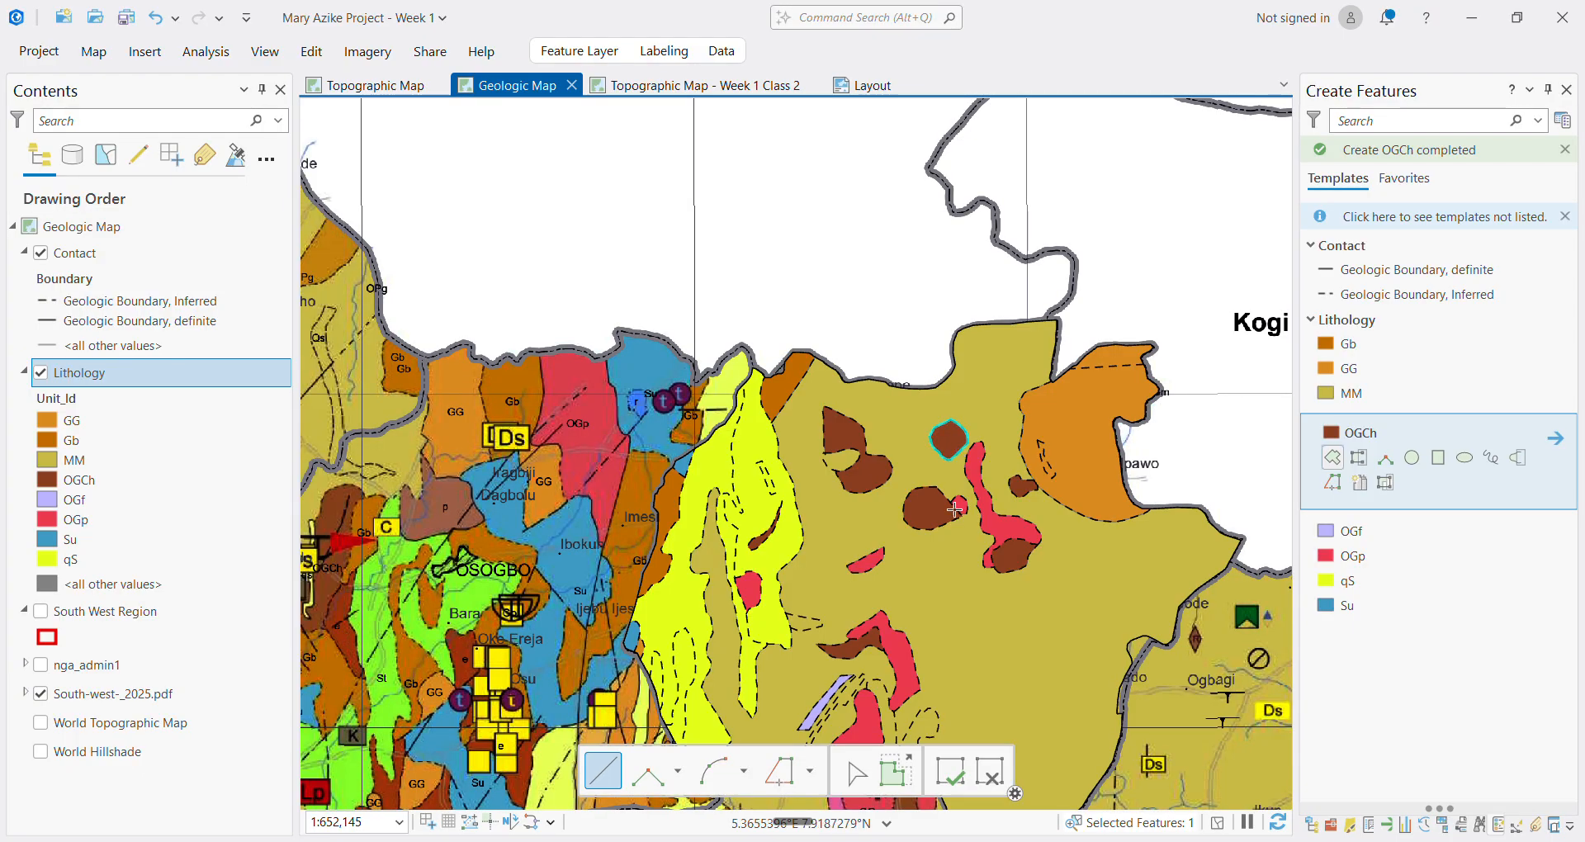
scroll(953, 603, down, 6)
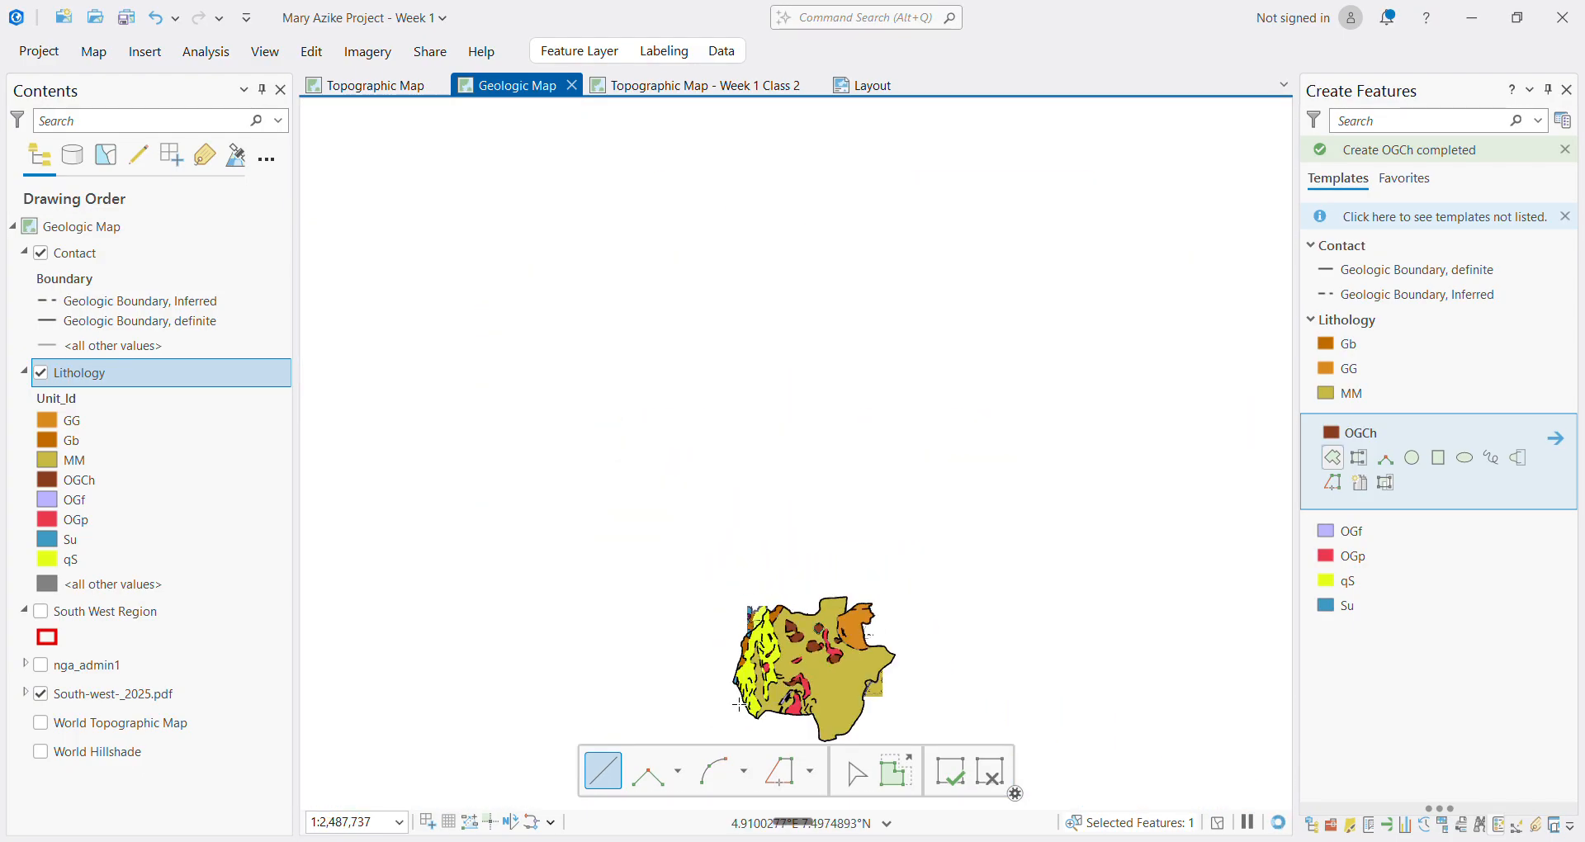
scroll(749, 696, up, 6)
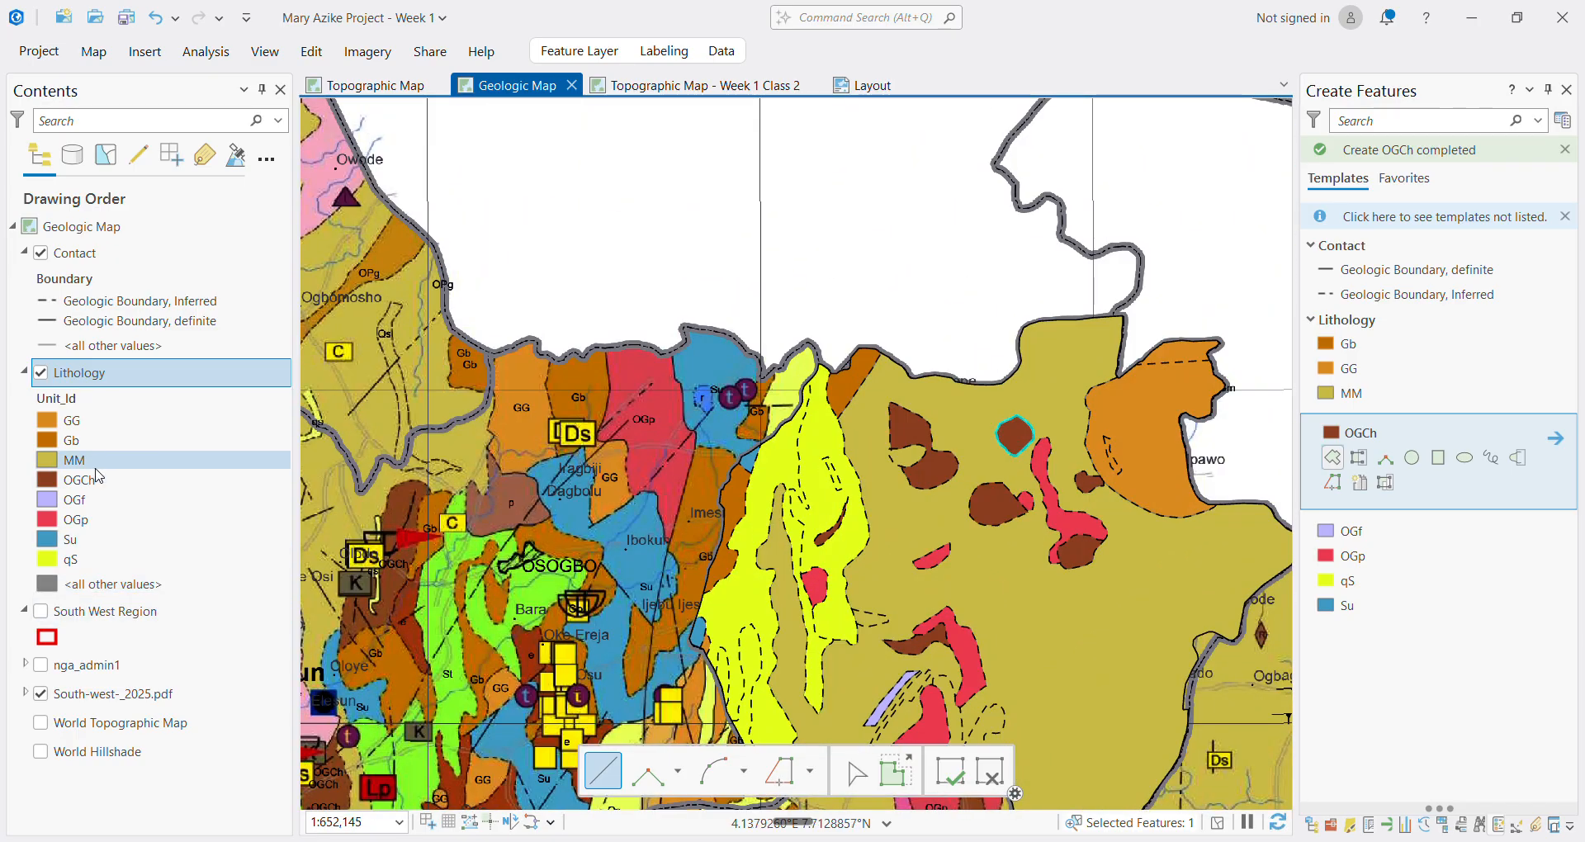
click(39, 373)
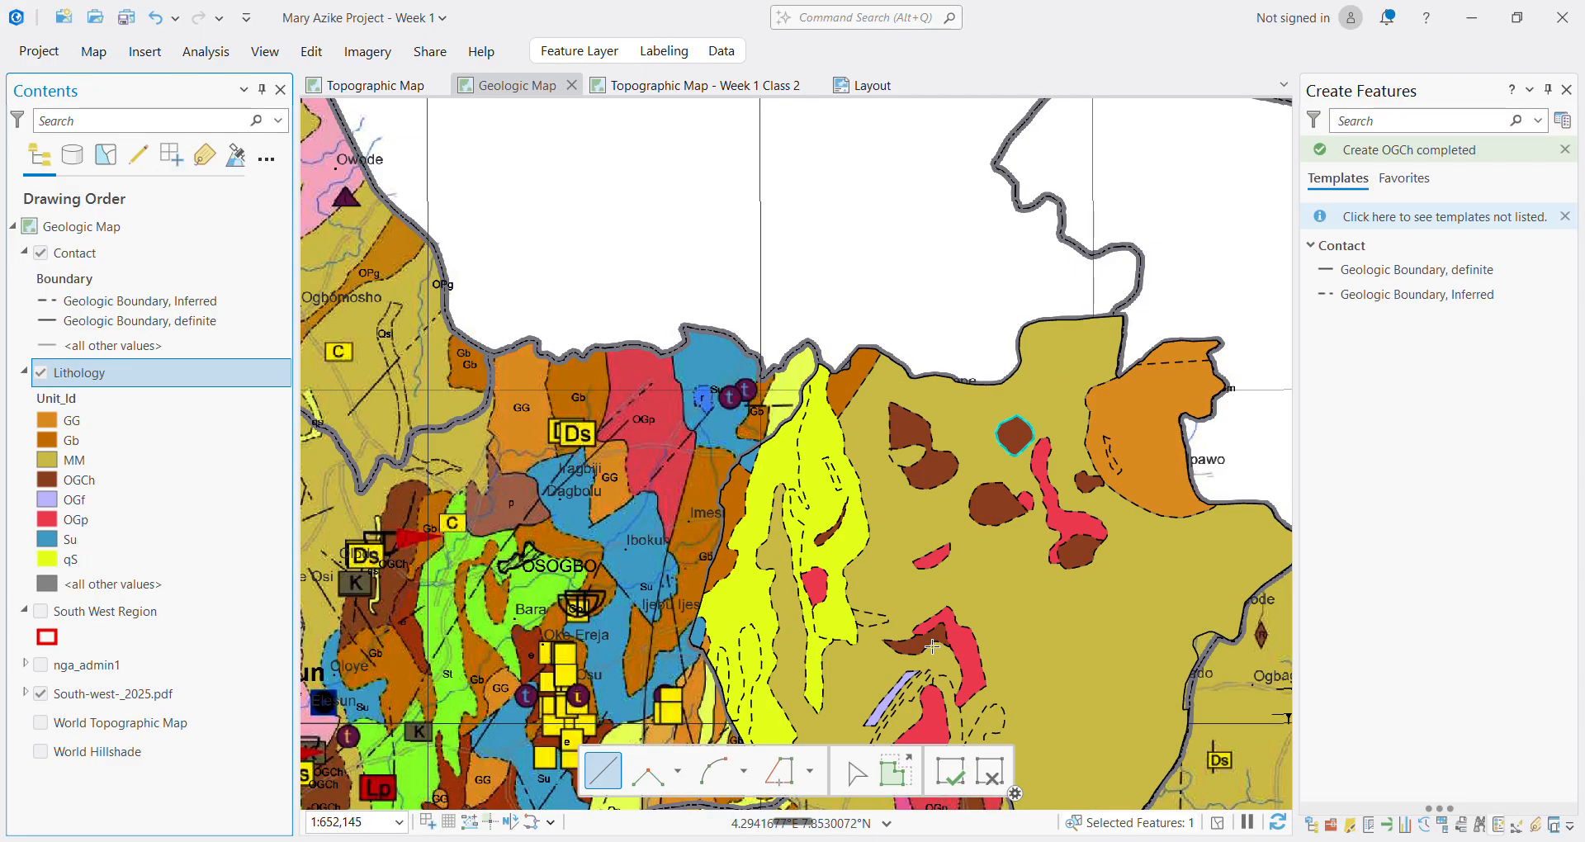
scroll(838, 559, up, 3)
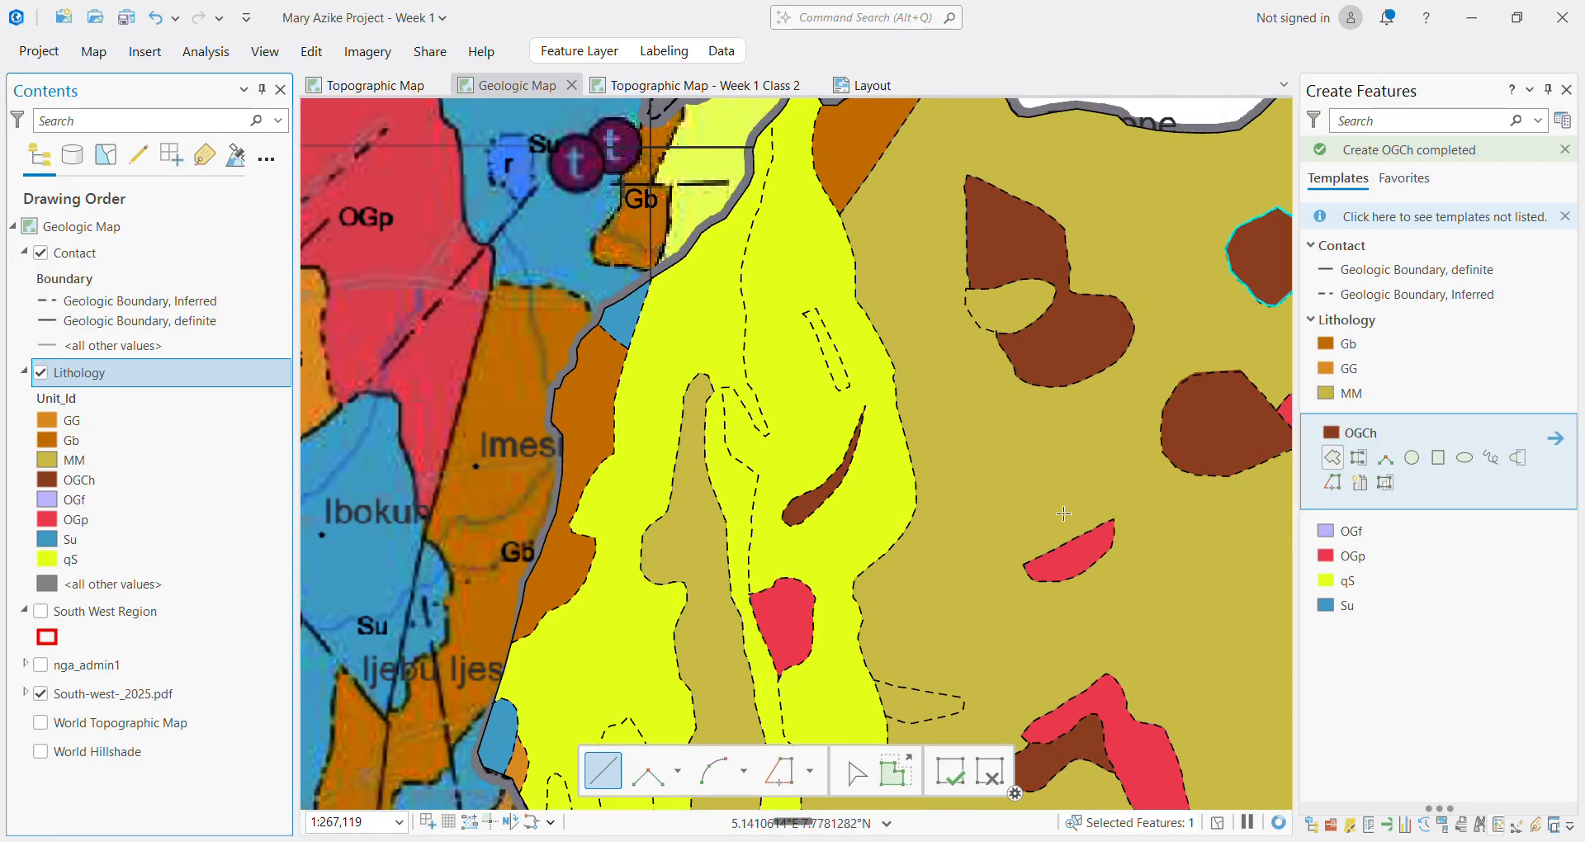
click(1341, 605)
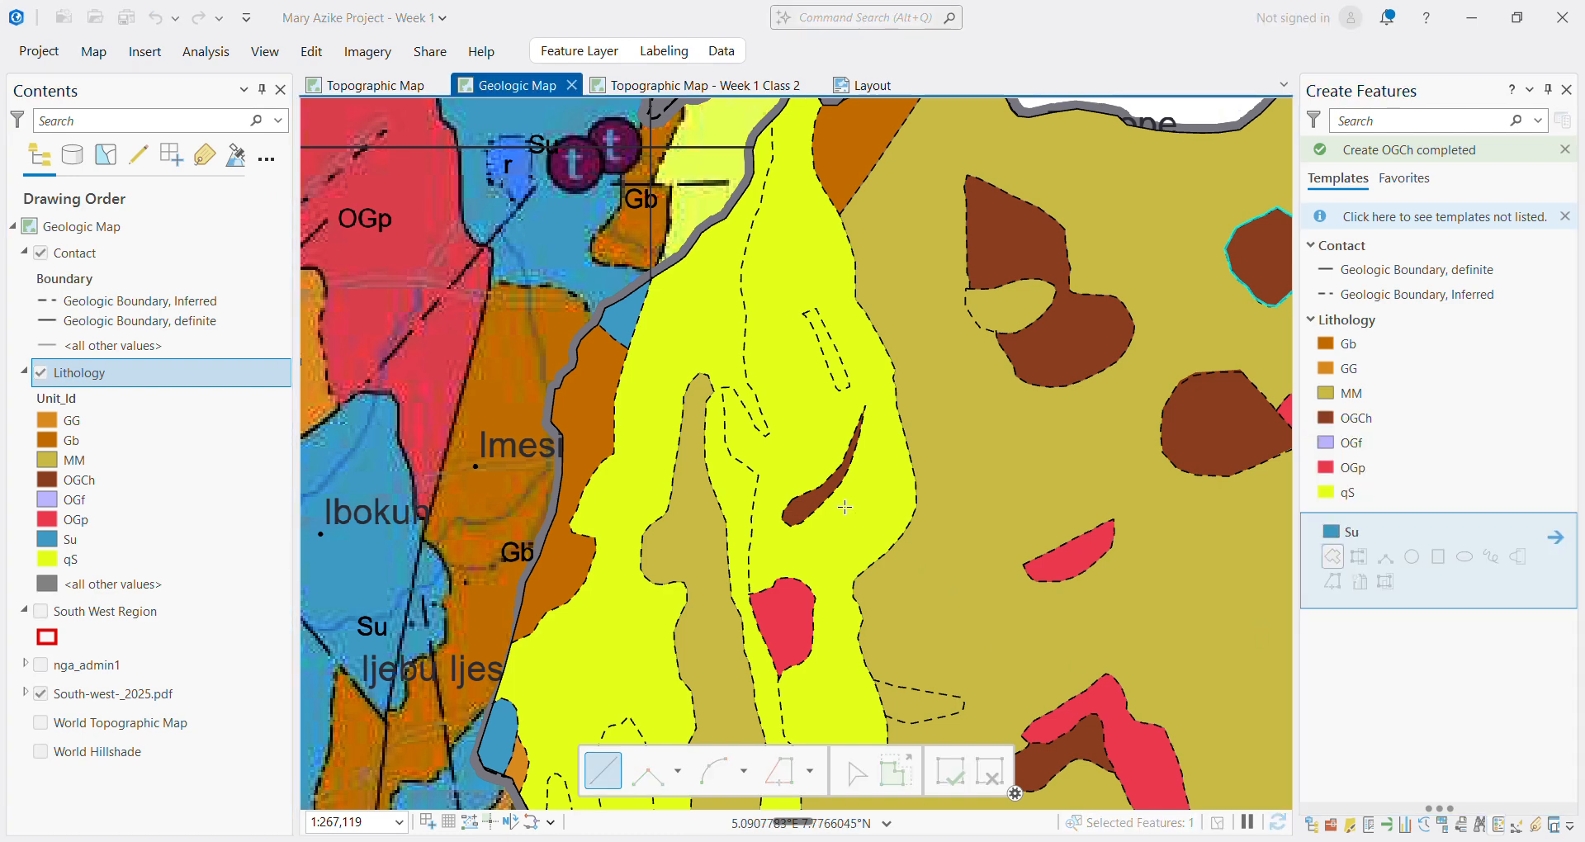
scroll(738, 350, down, 3)
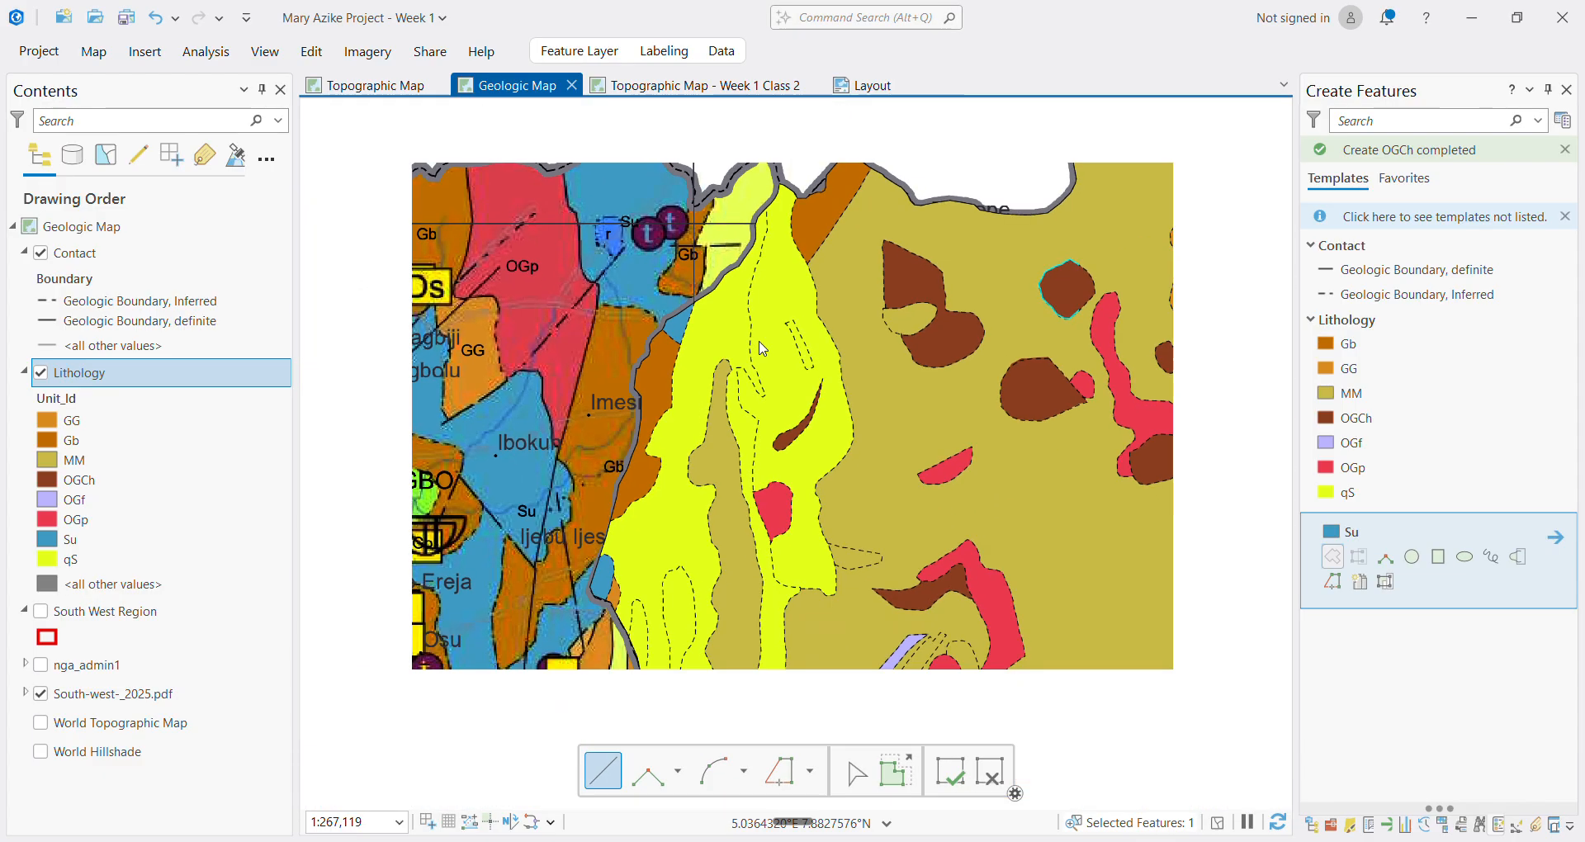
scroll(709, 256, up, 3)
scroll(709, 256, up, 3)
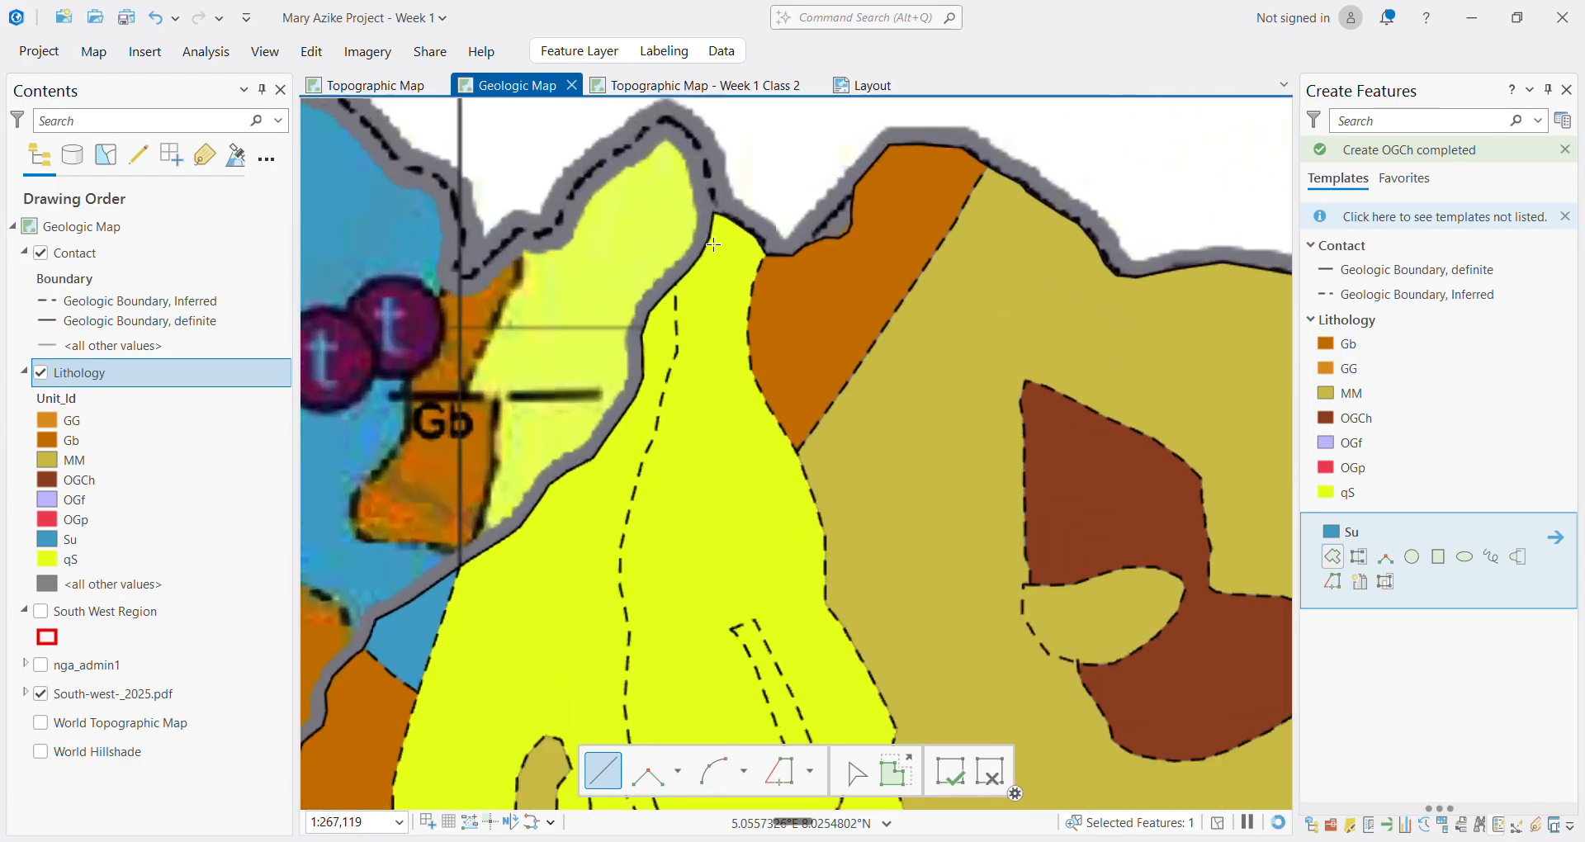
click(720, 200)
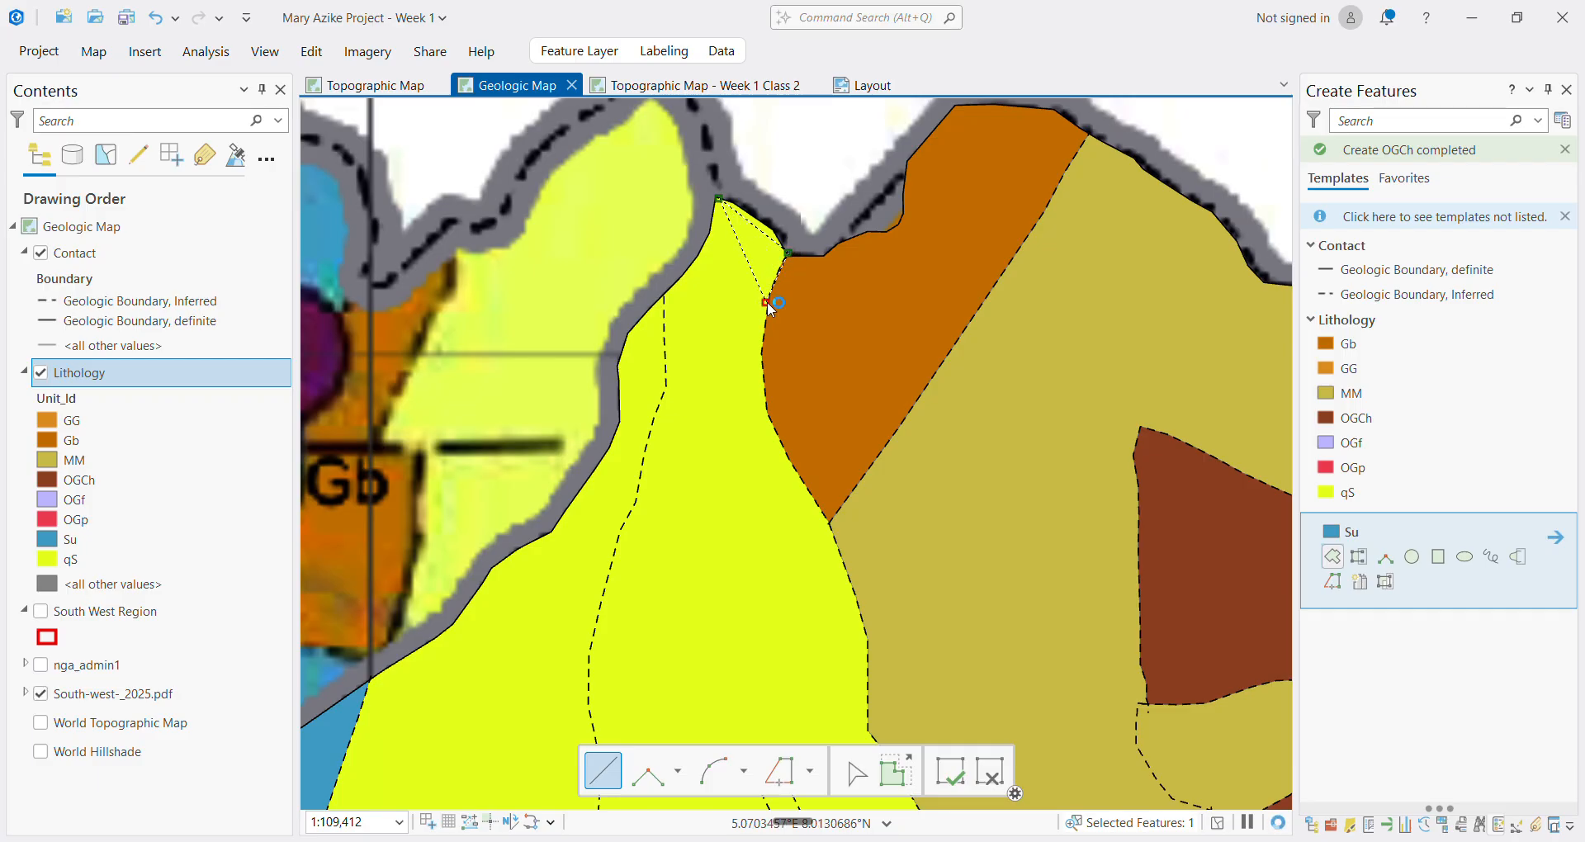
Extend the Su polygon down the southwestern edge of the northern Gb unit and along the start of the qS–MM boundary
click(764, 407)
click(782, 452)
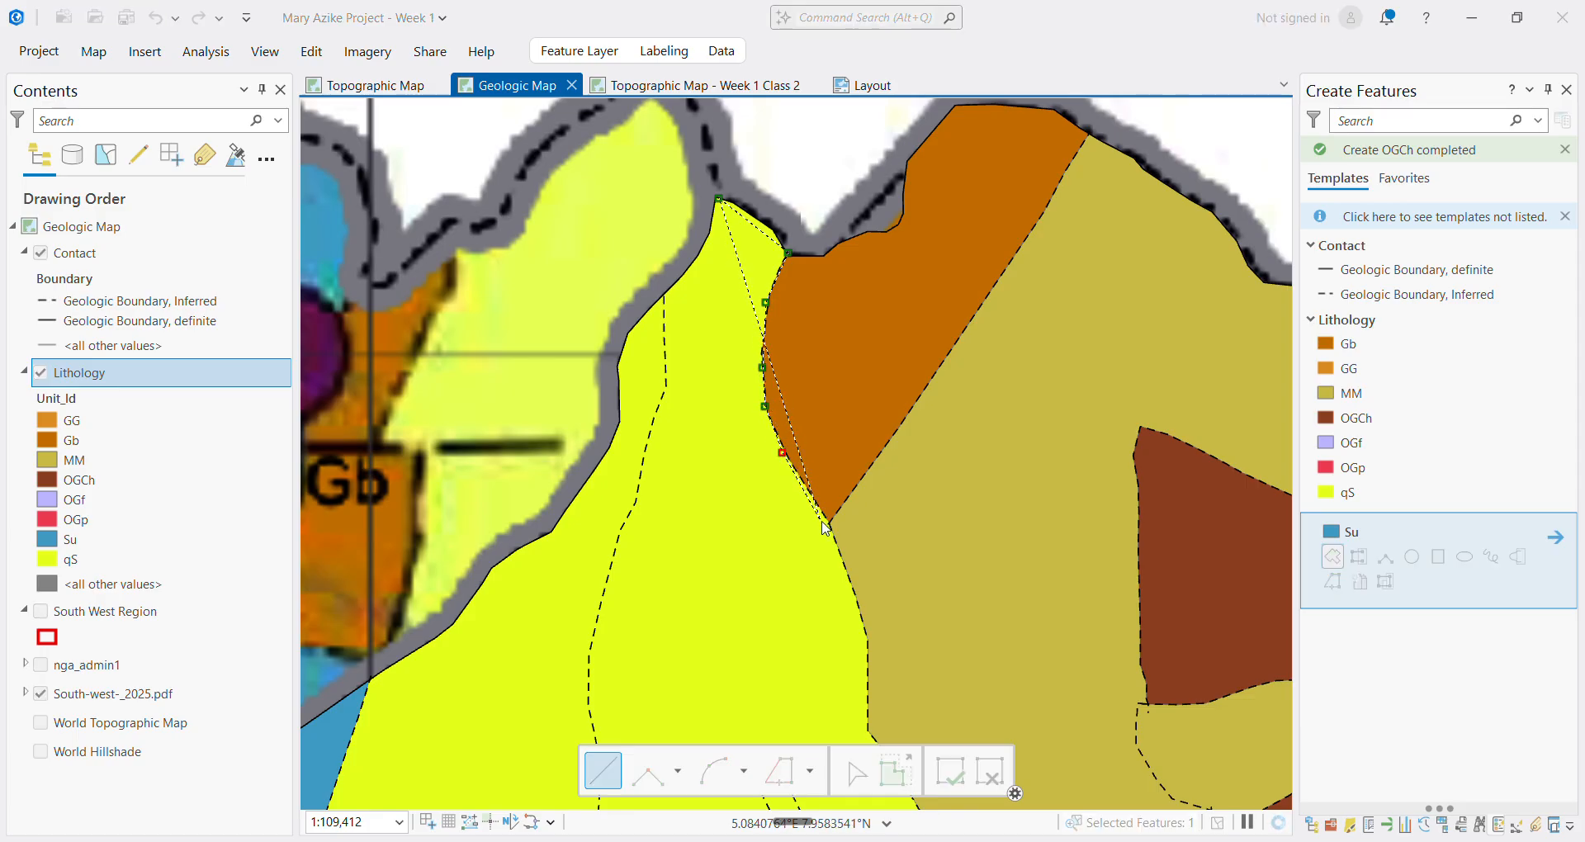
click(828, 523)
click(867, 630)
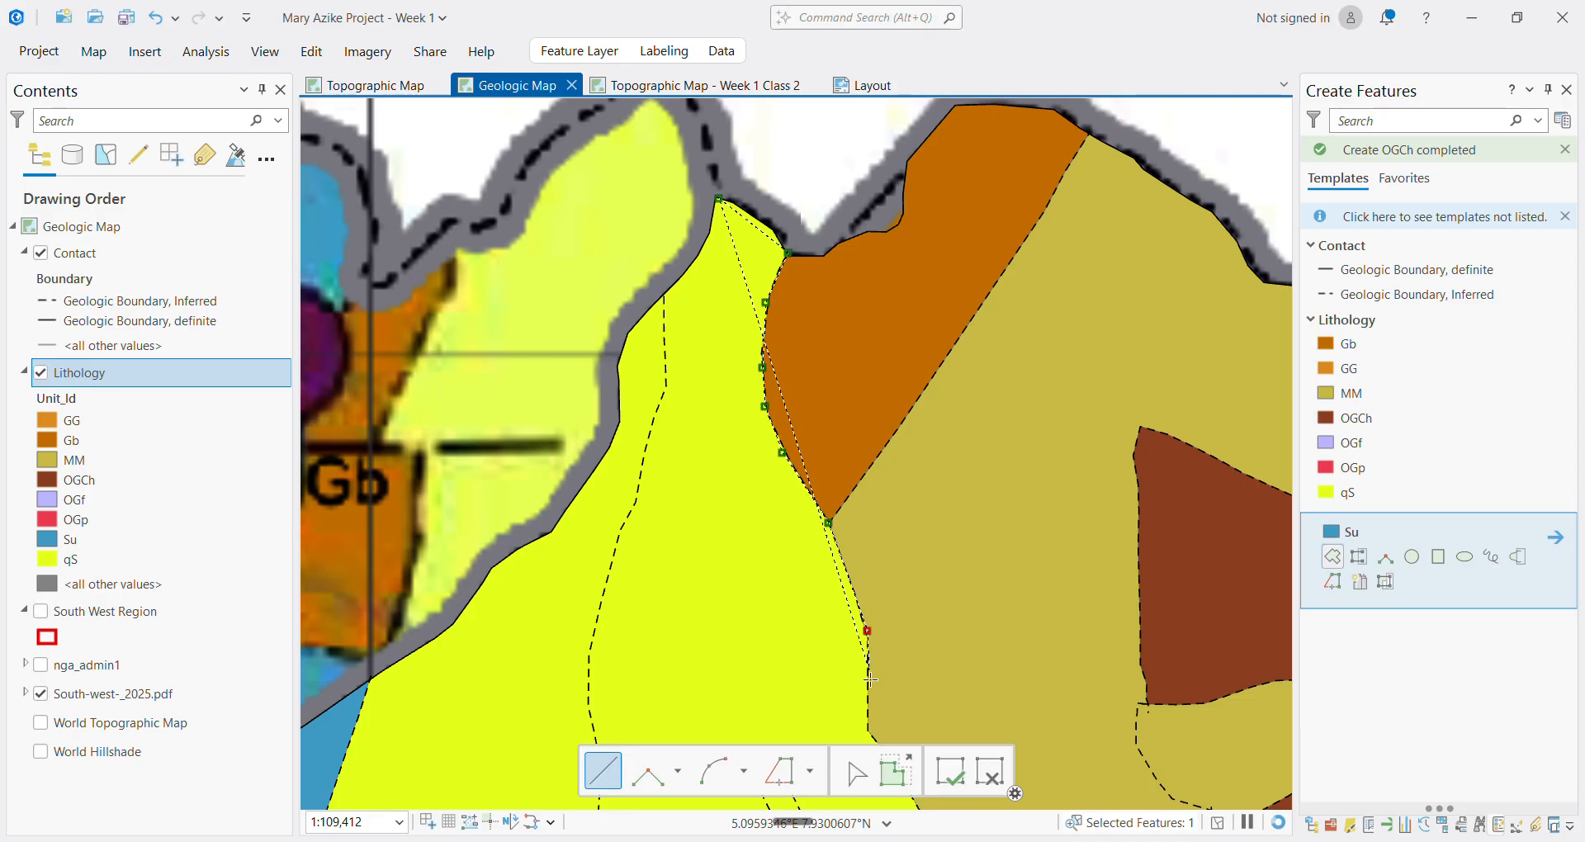
Continue the Su polygon southeast along the dashed qS–MM boundary, east of the narrow slanted outline inside the belt
scroll(870, 680, down, 5)
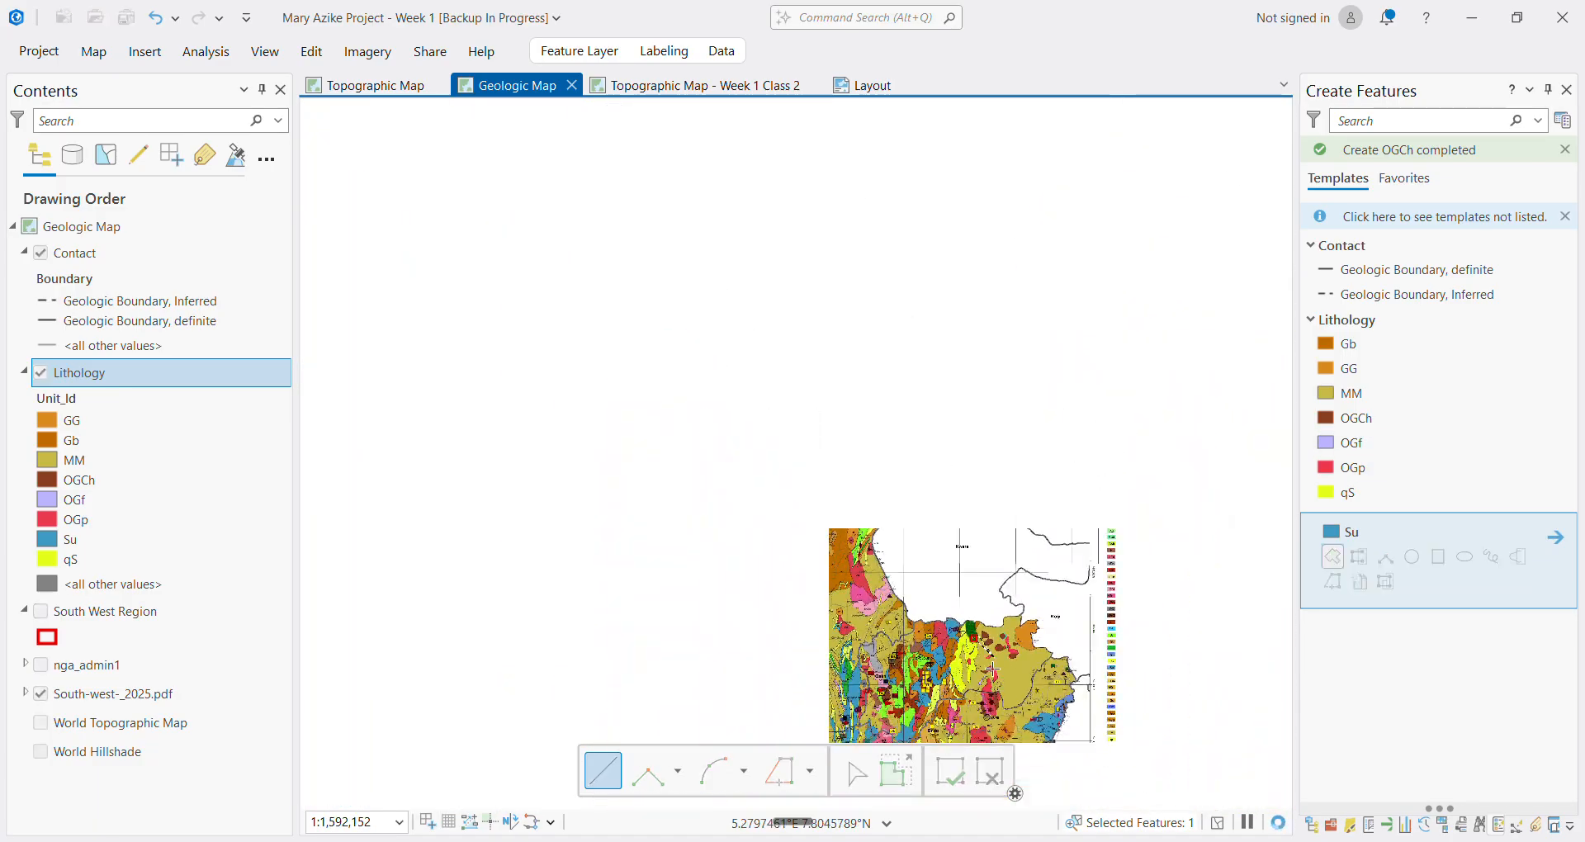
scroll(991, 669, up, 3)
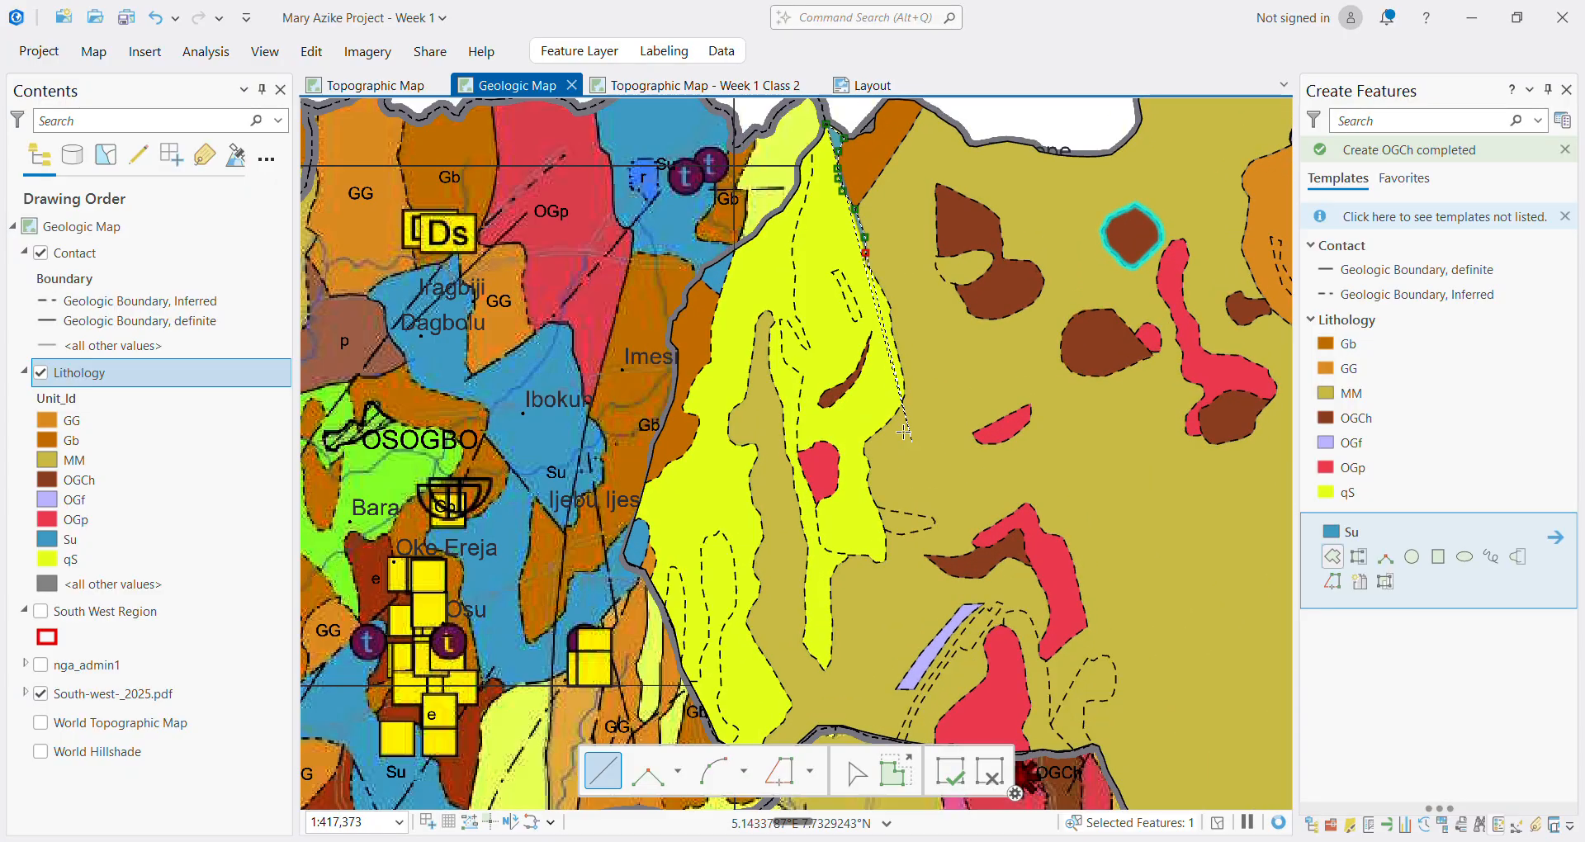
scroll(874, 217, up, 2)
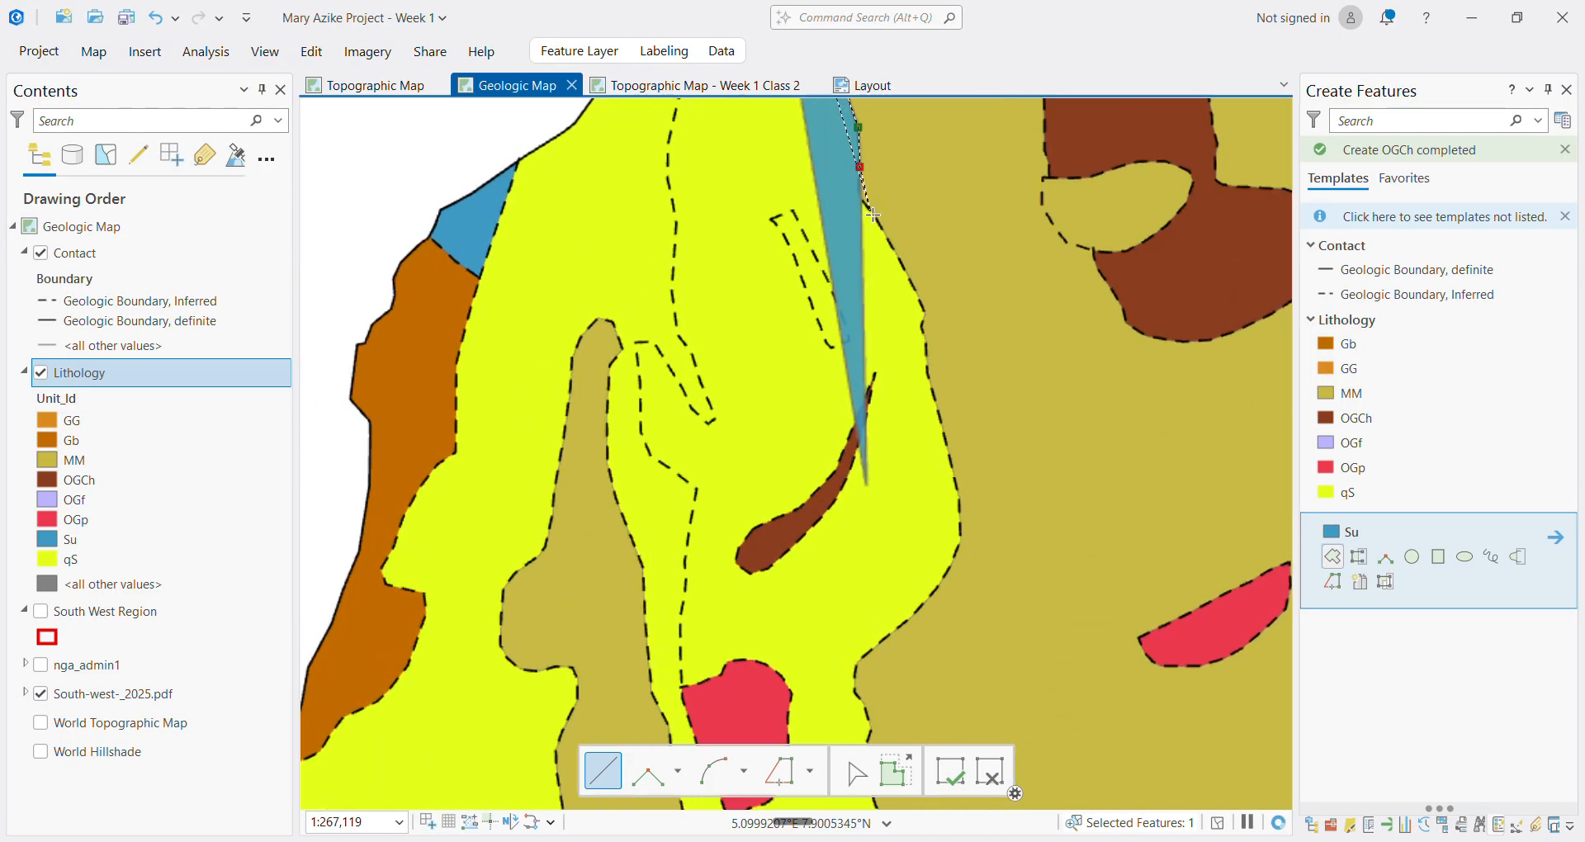
scroll(873, 216, up, 3)
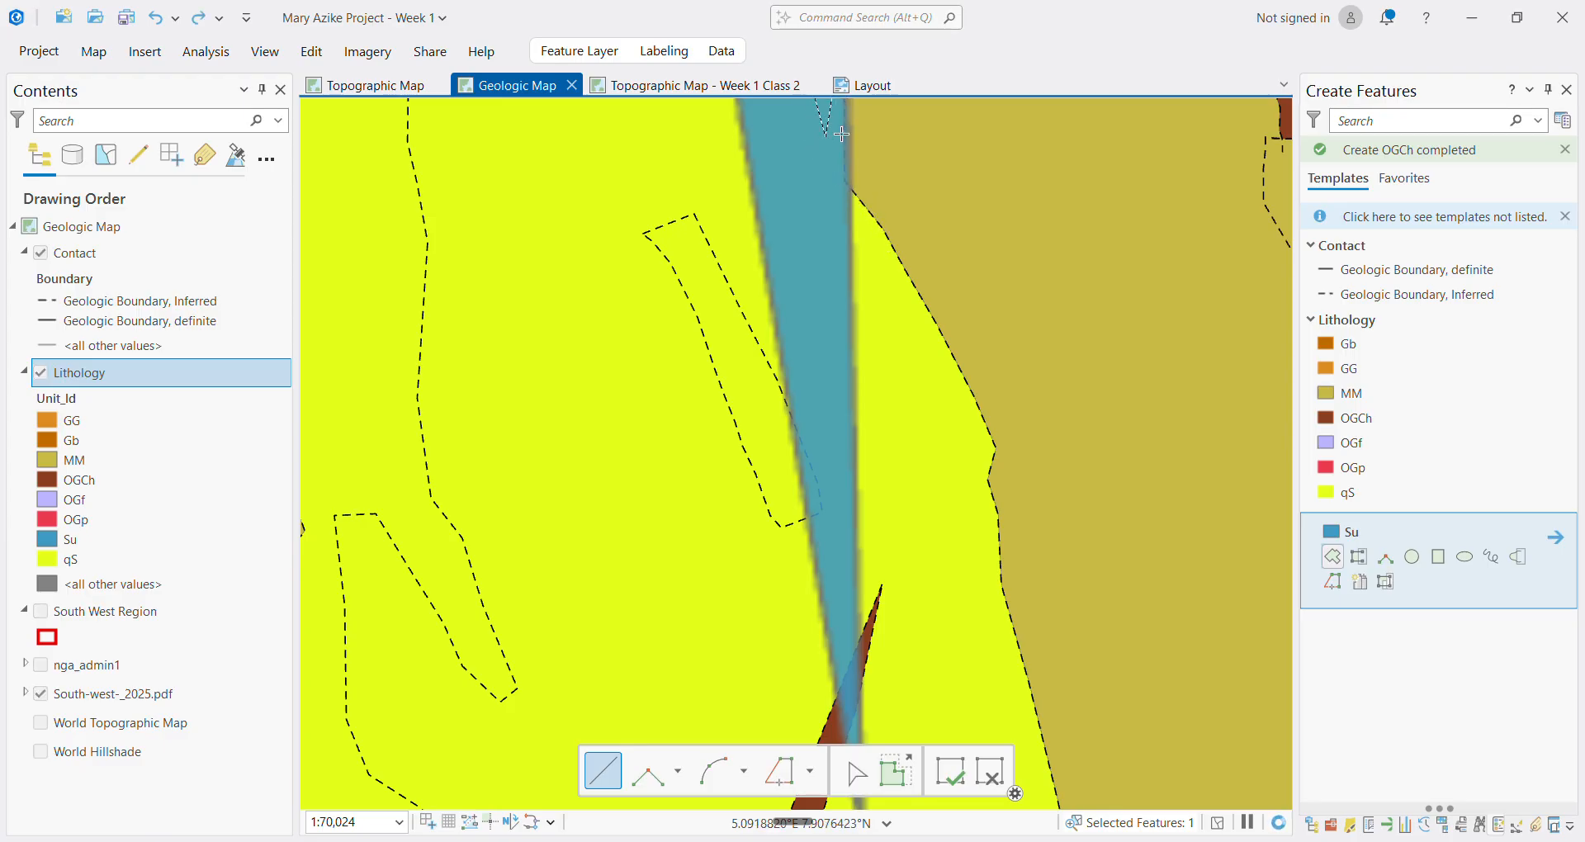
scroll(839, 128, down, 3)
scroll(839, 128, up, 2)
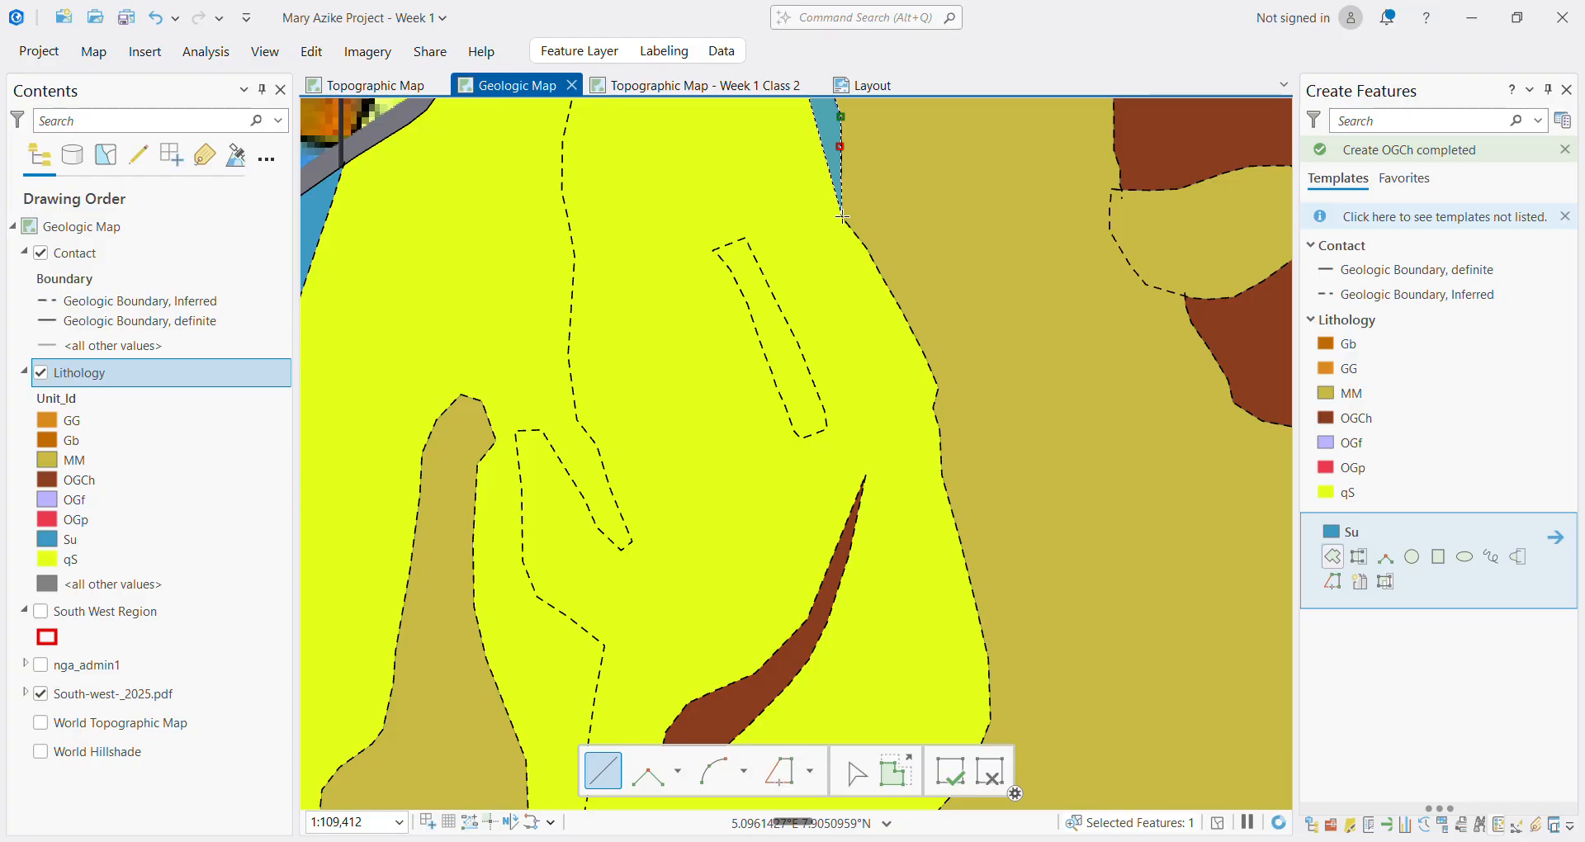
click(842, 216)
click(868, 245)
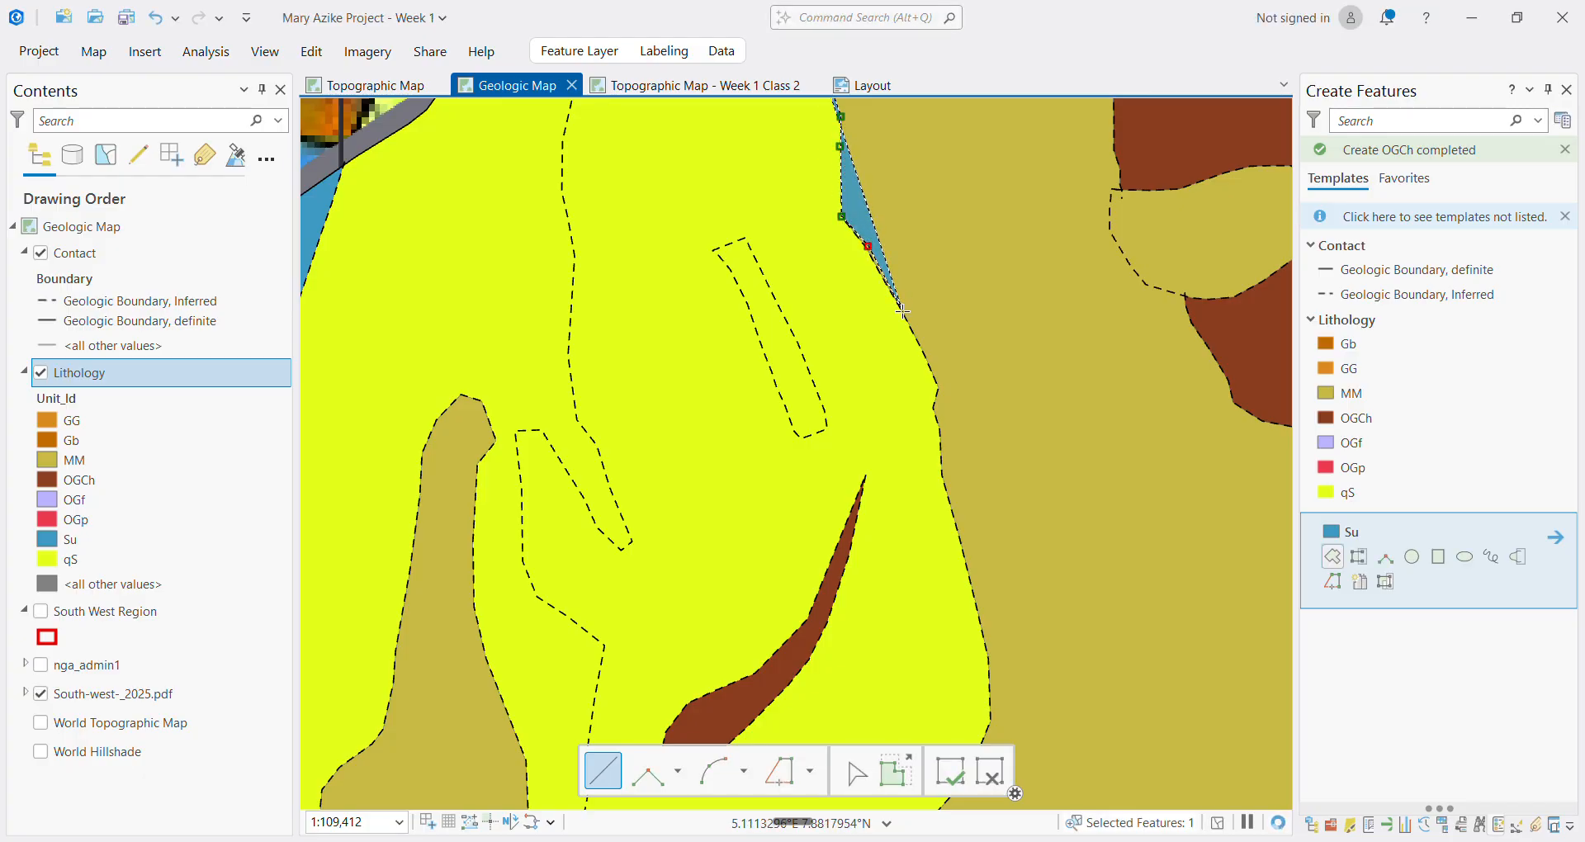
click(903, 312)
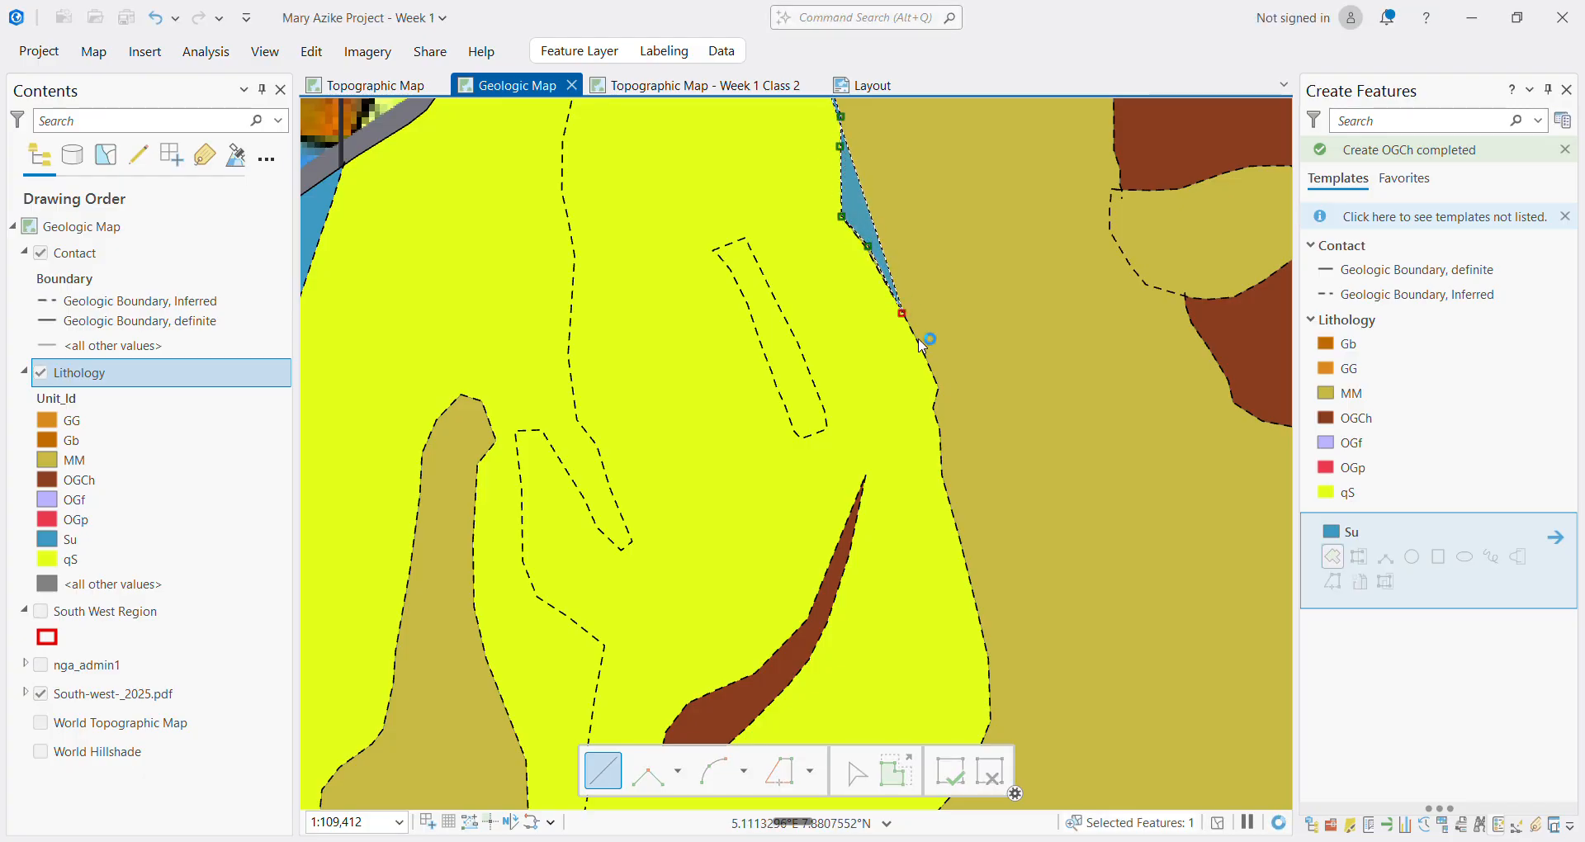
Trace the Su polygon around the small kink in the qS–MM boundary and down its straighter southern stretch
click(933, 411)
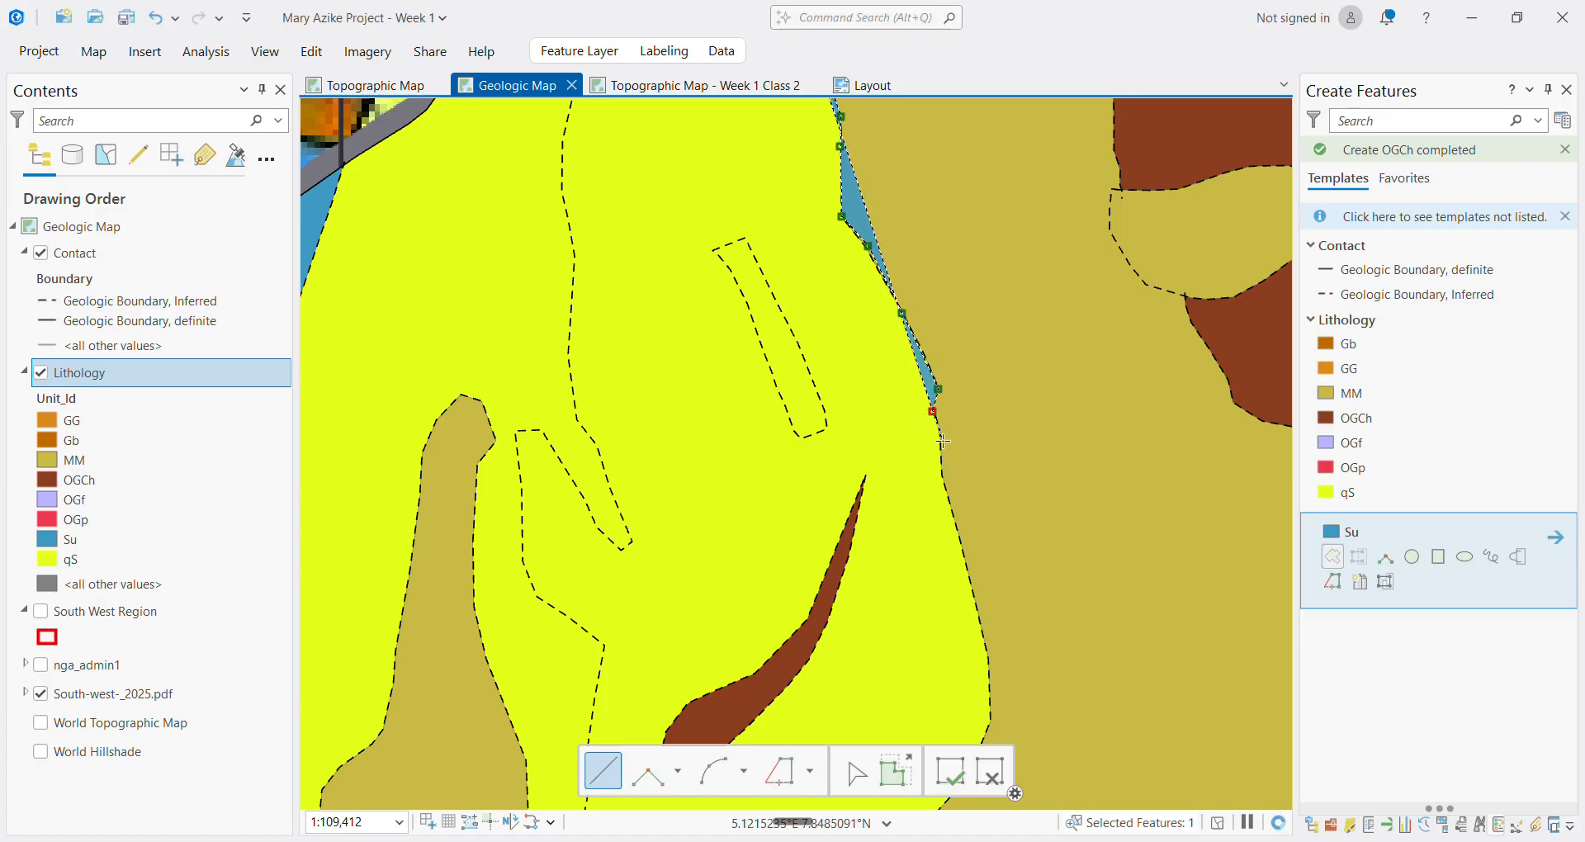
click(946, 486)
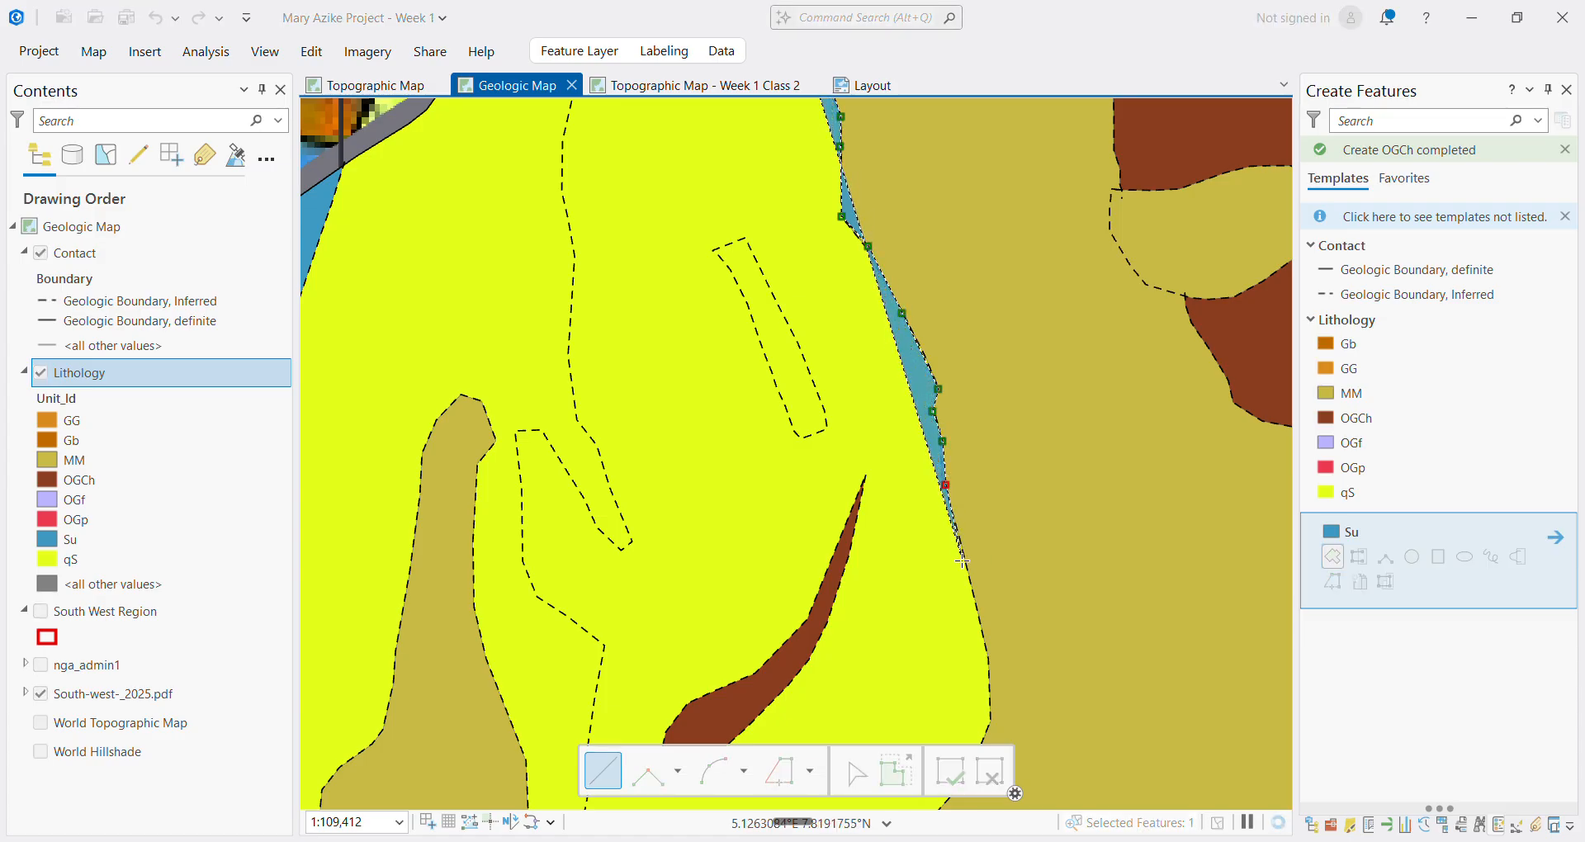
click(970, 572)
click(990, 670)
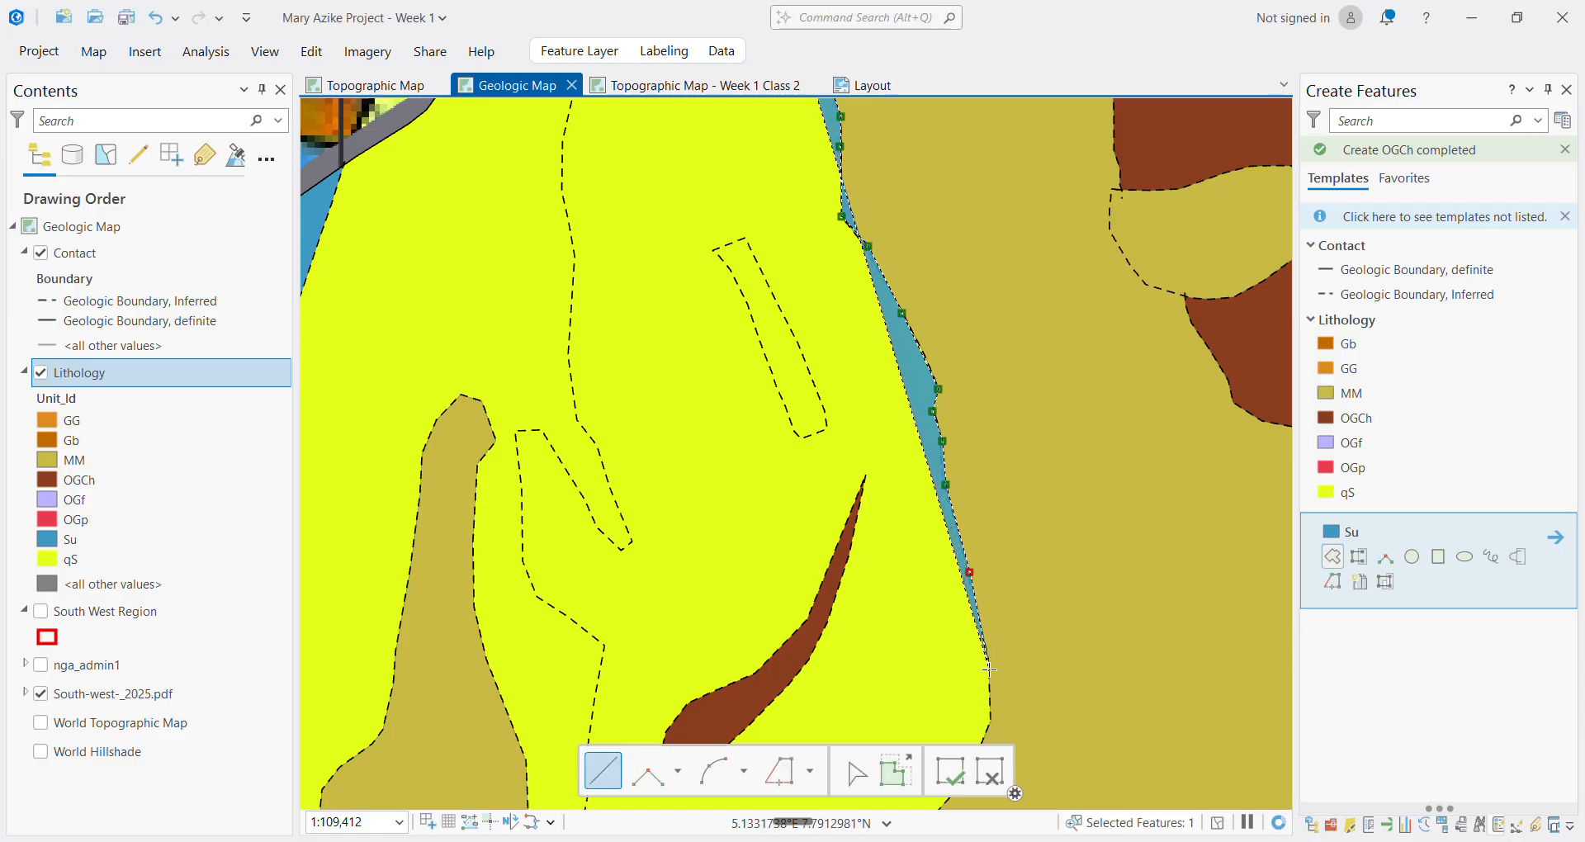
Undo the last Su vertex and retrace the easternmost bulge of the qS–MM boundary, east of the curved OGCh sliver
scroll(974, 709, down, 5)
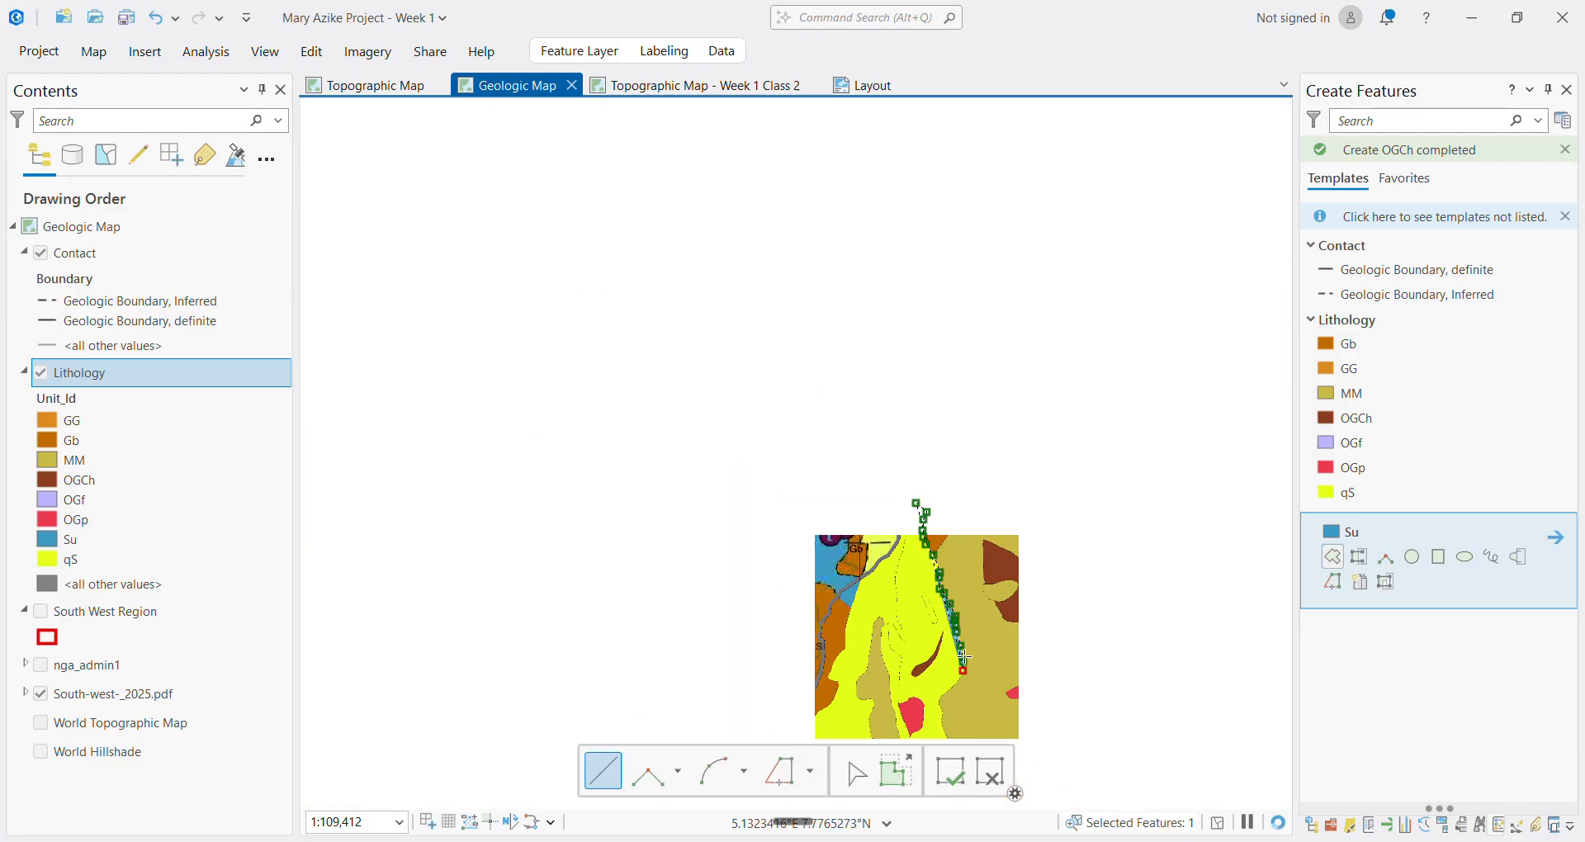
scroll(946, 698, up, 3)
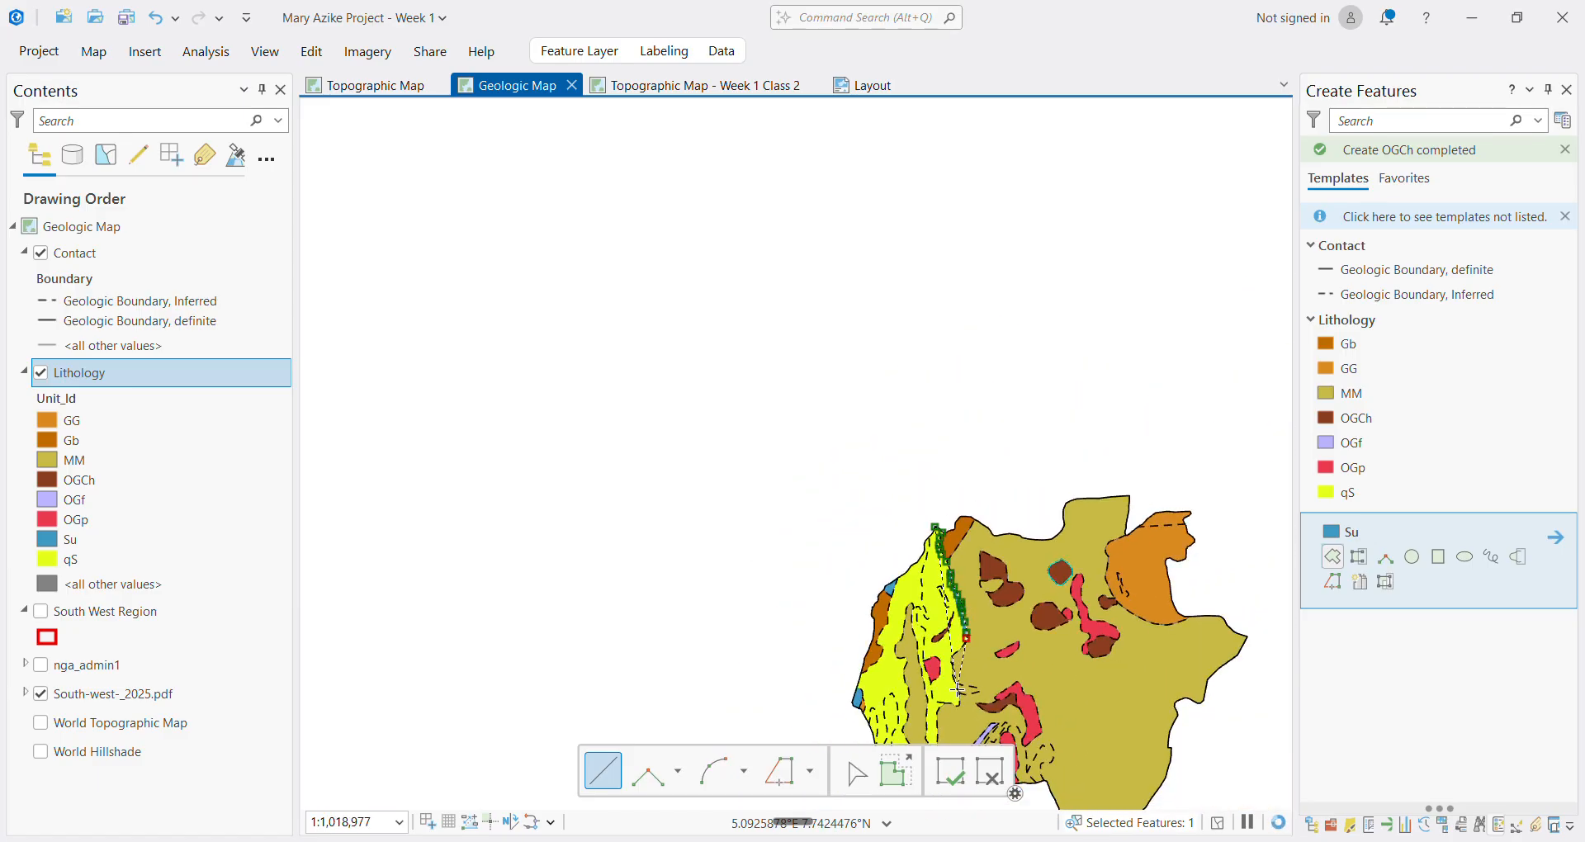
scroll(957, 682, up, 2)
scroll(962, 543, up, 4)
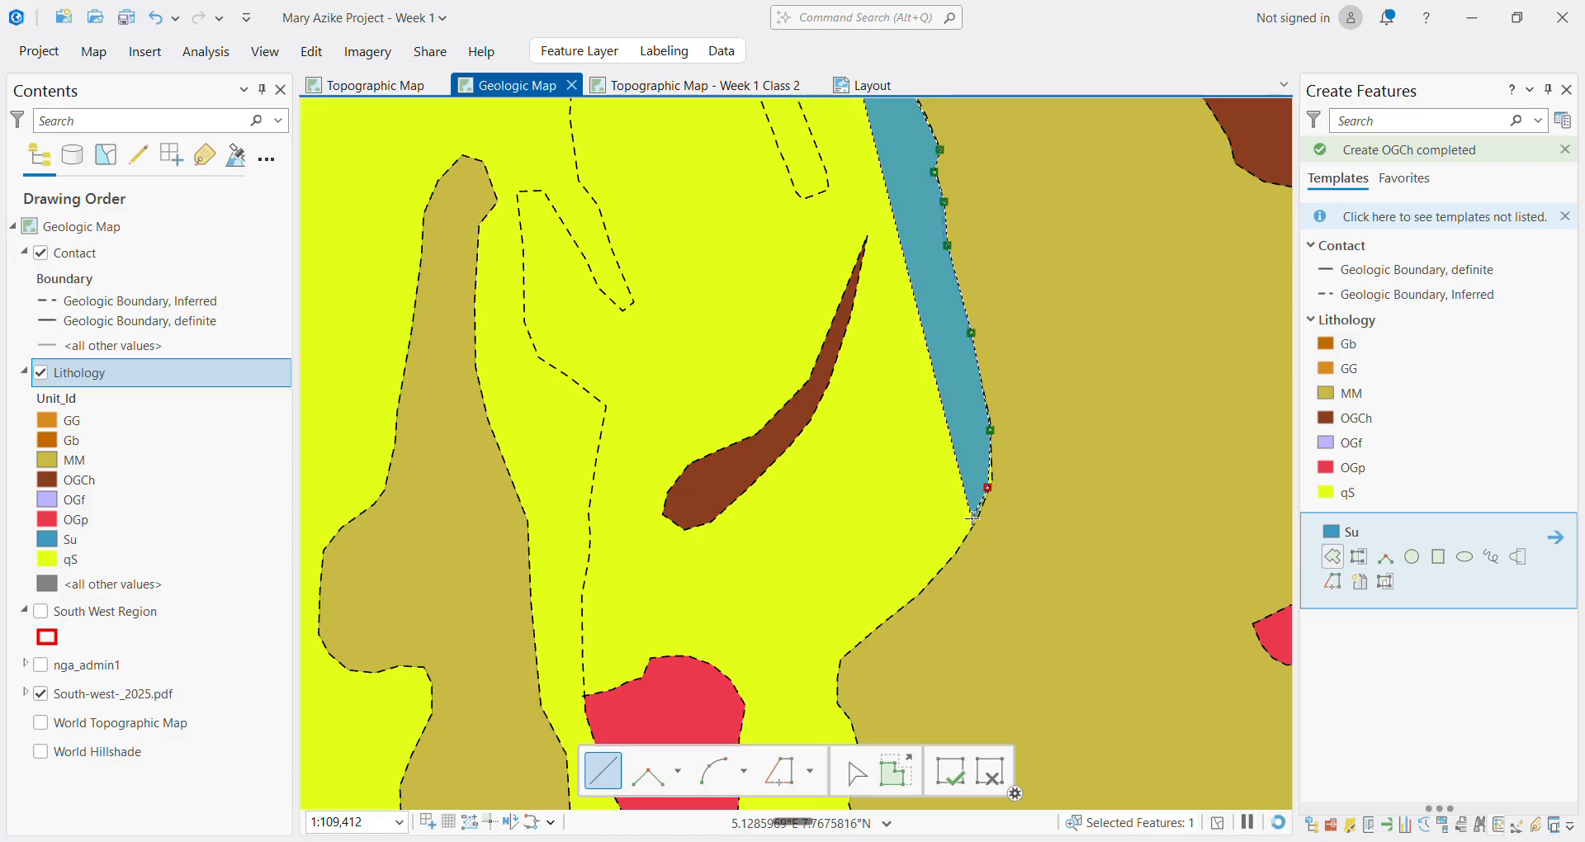
key(ctrl+z)
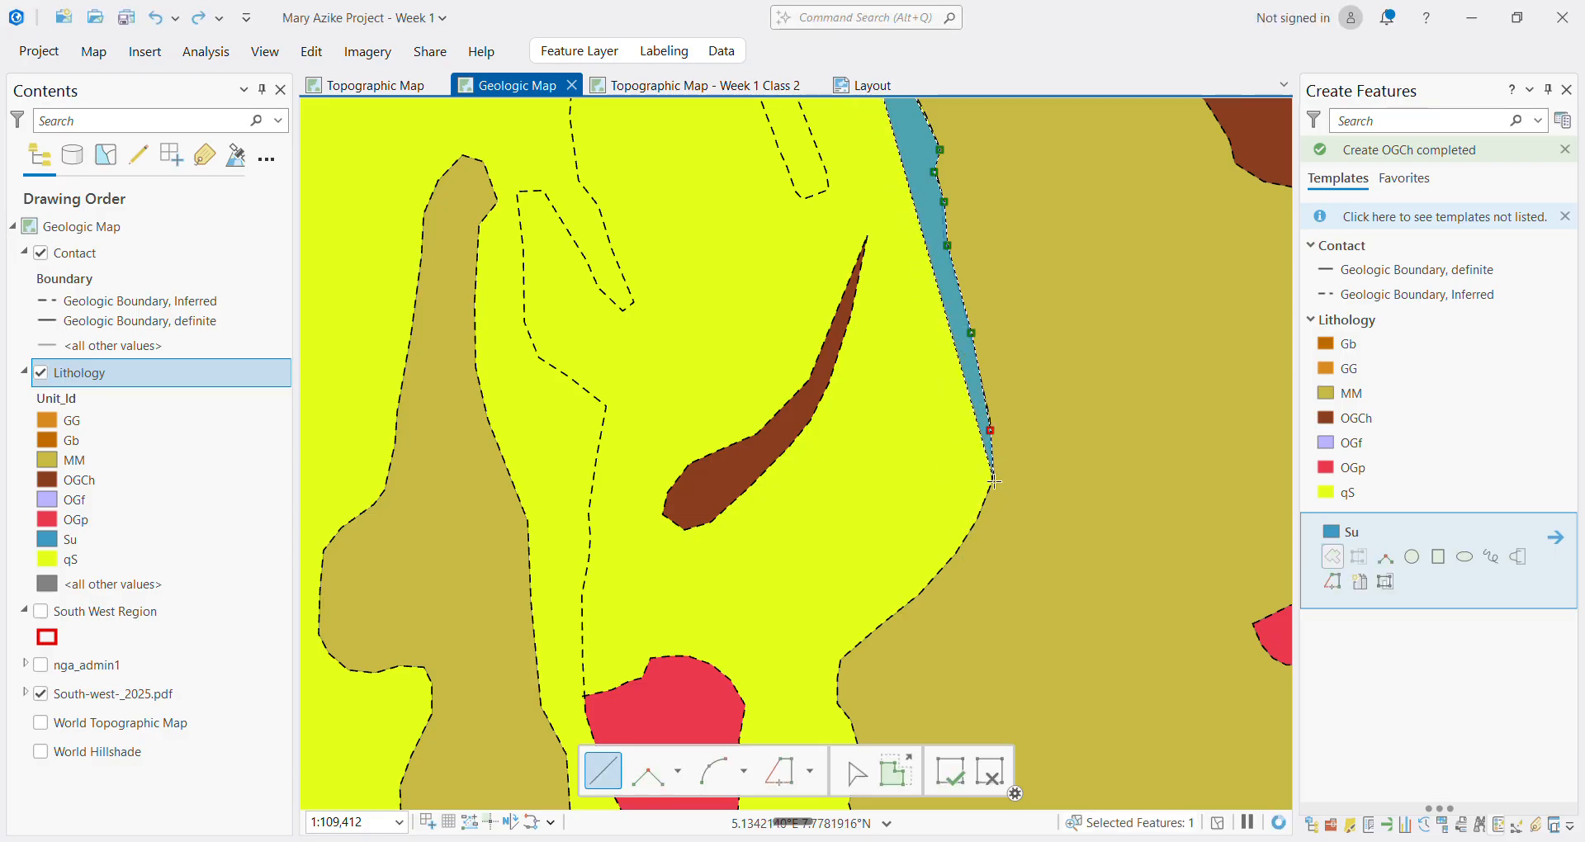
click(993, 481)
click(972, 528)
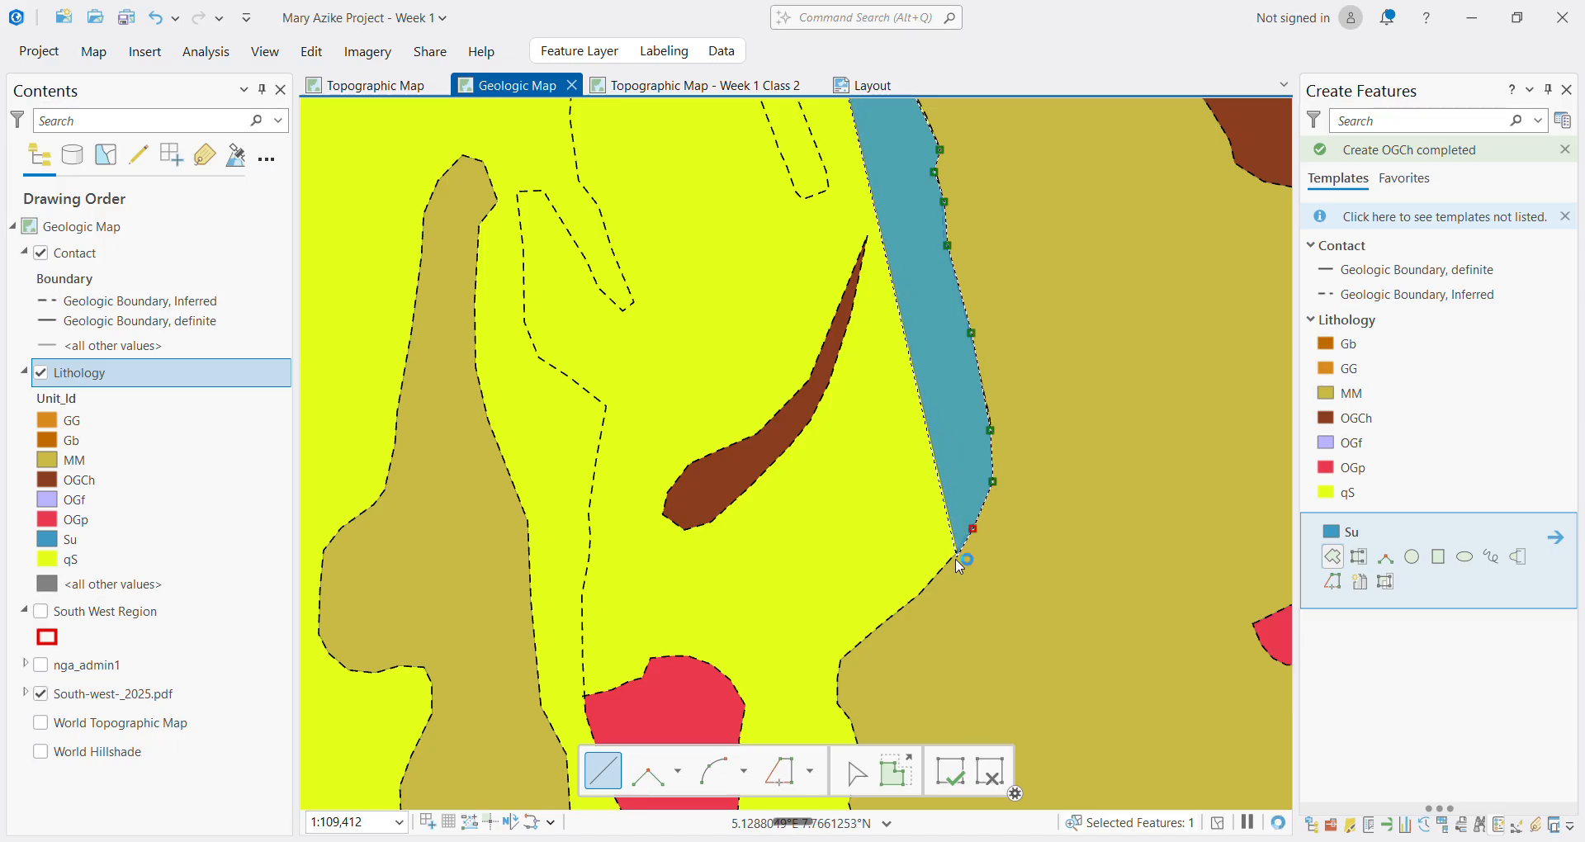
click(939, 569)
click(886, 617)
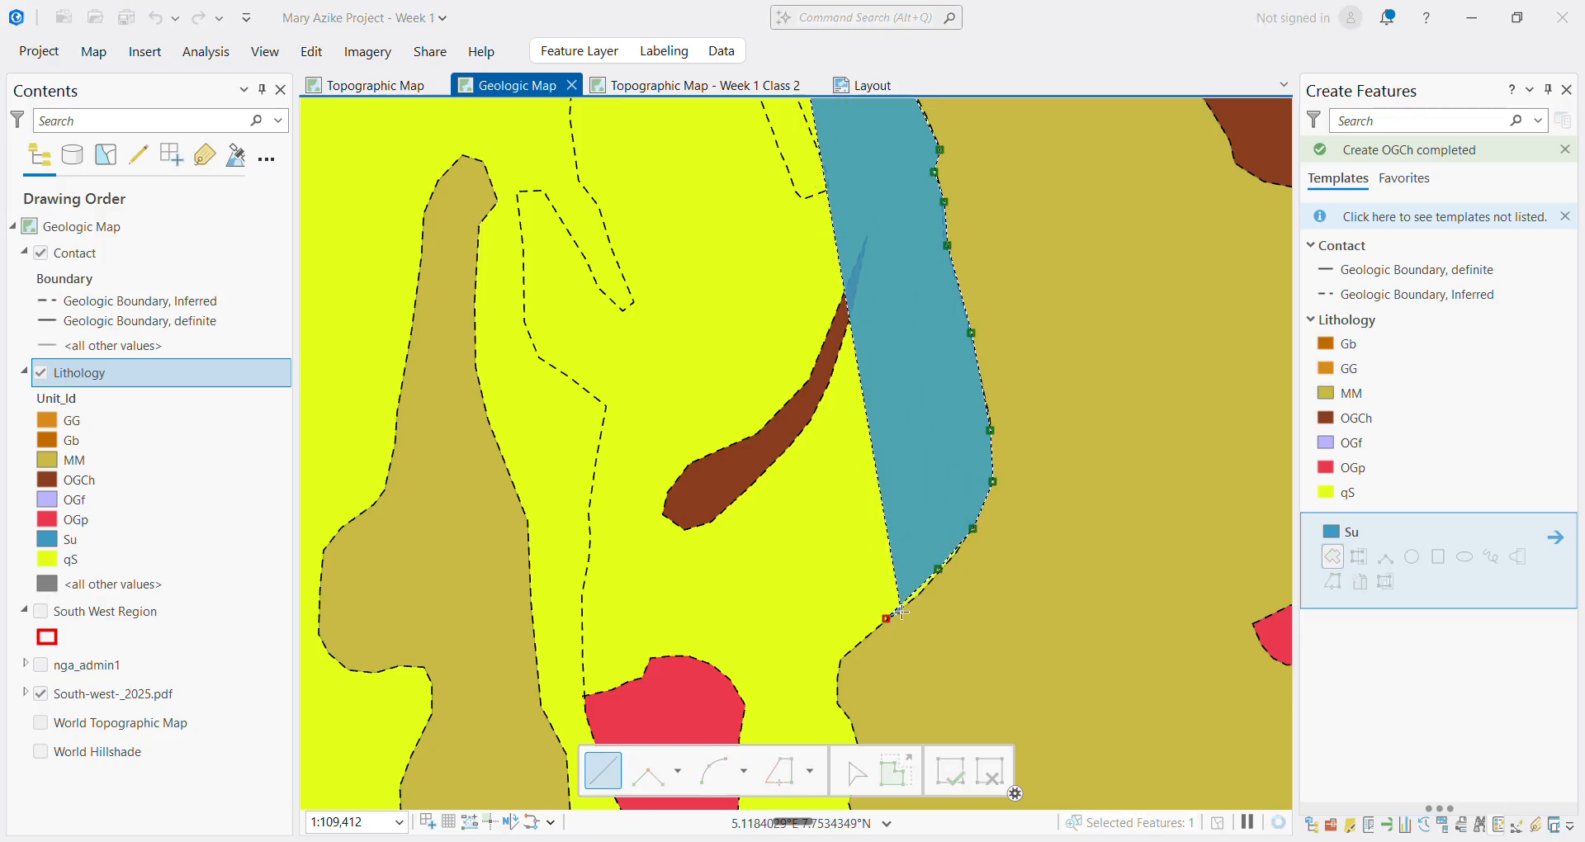
key(ctrl+z)
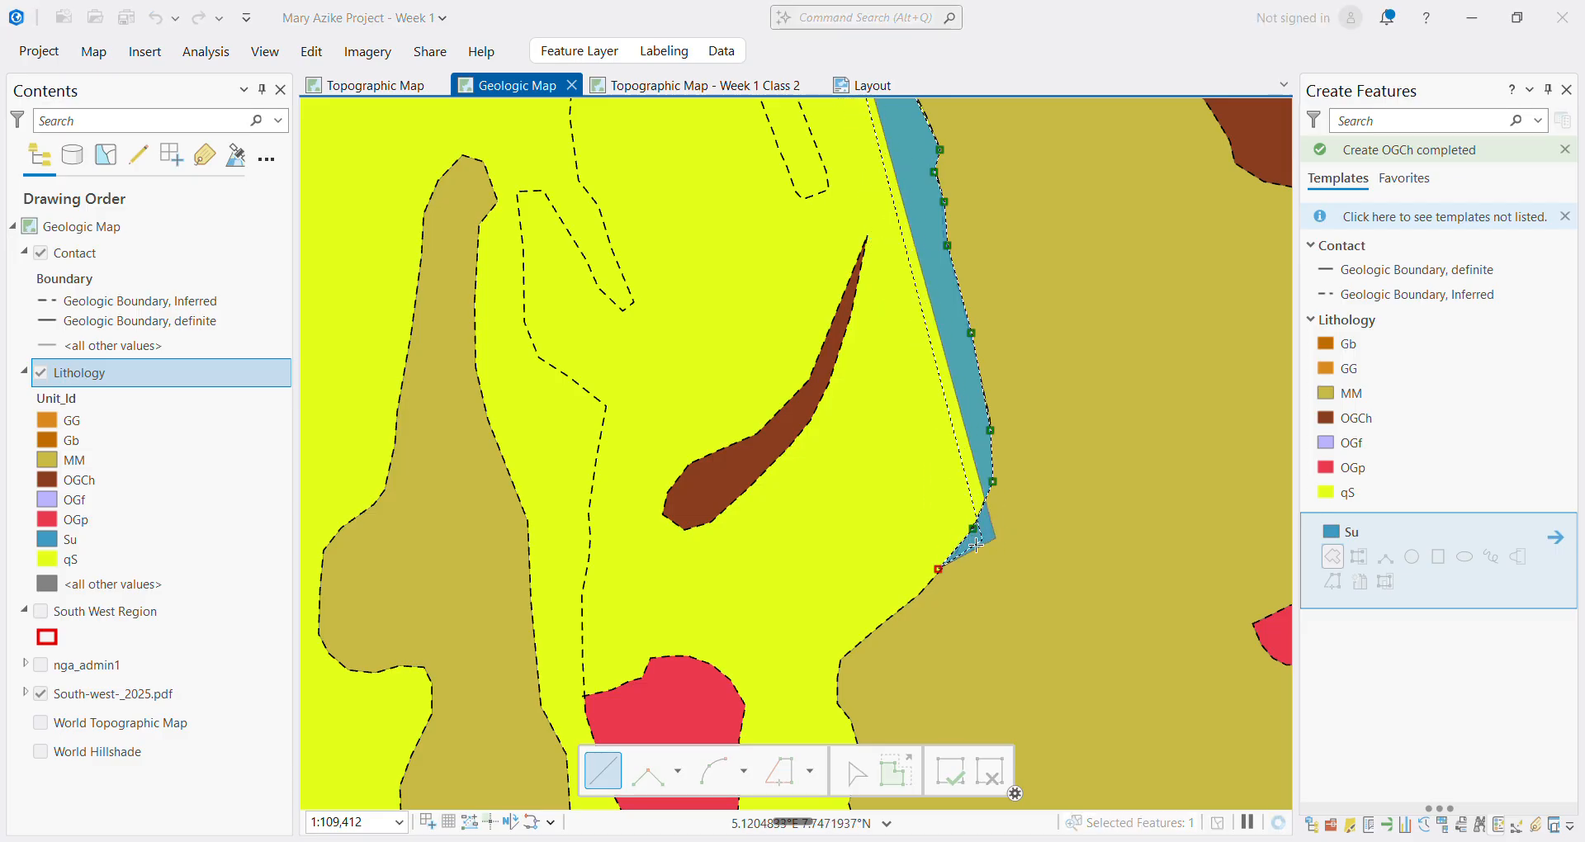
key(ctrl+z)
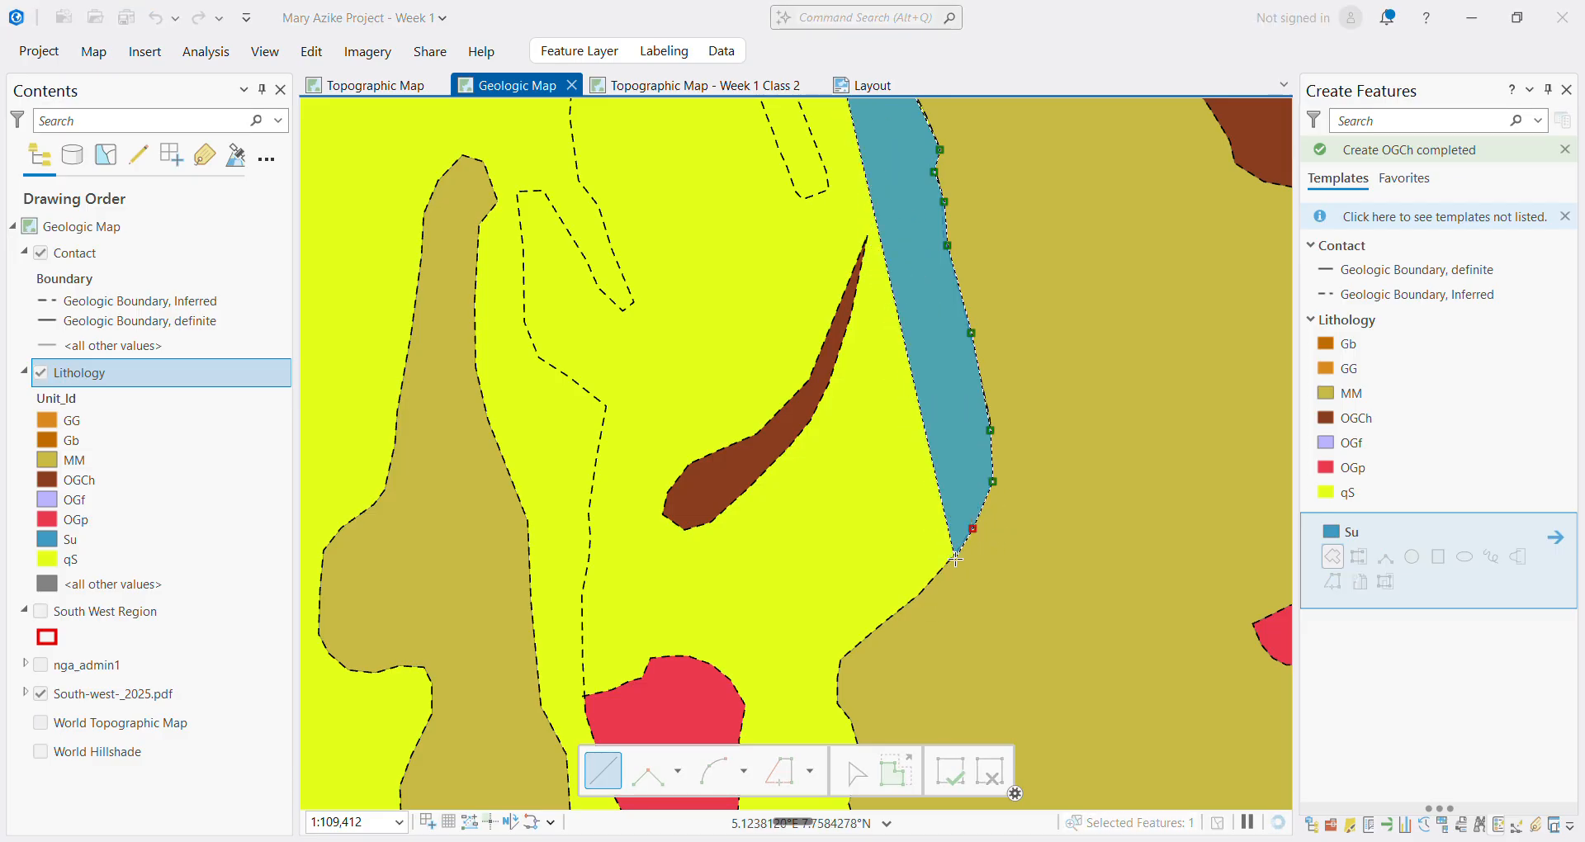
Trace the Su polygon southwest along the curved qS–MM boundary to the inward notch northeast of the OGp body
click(946, 573)
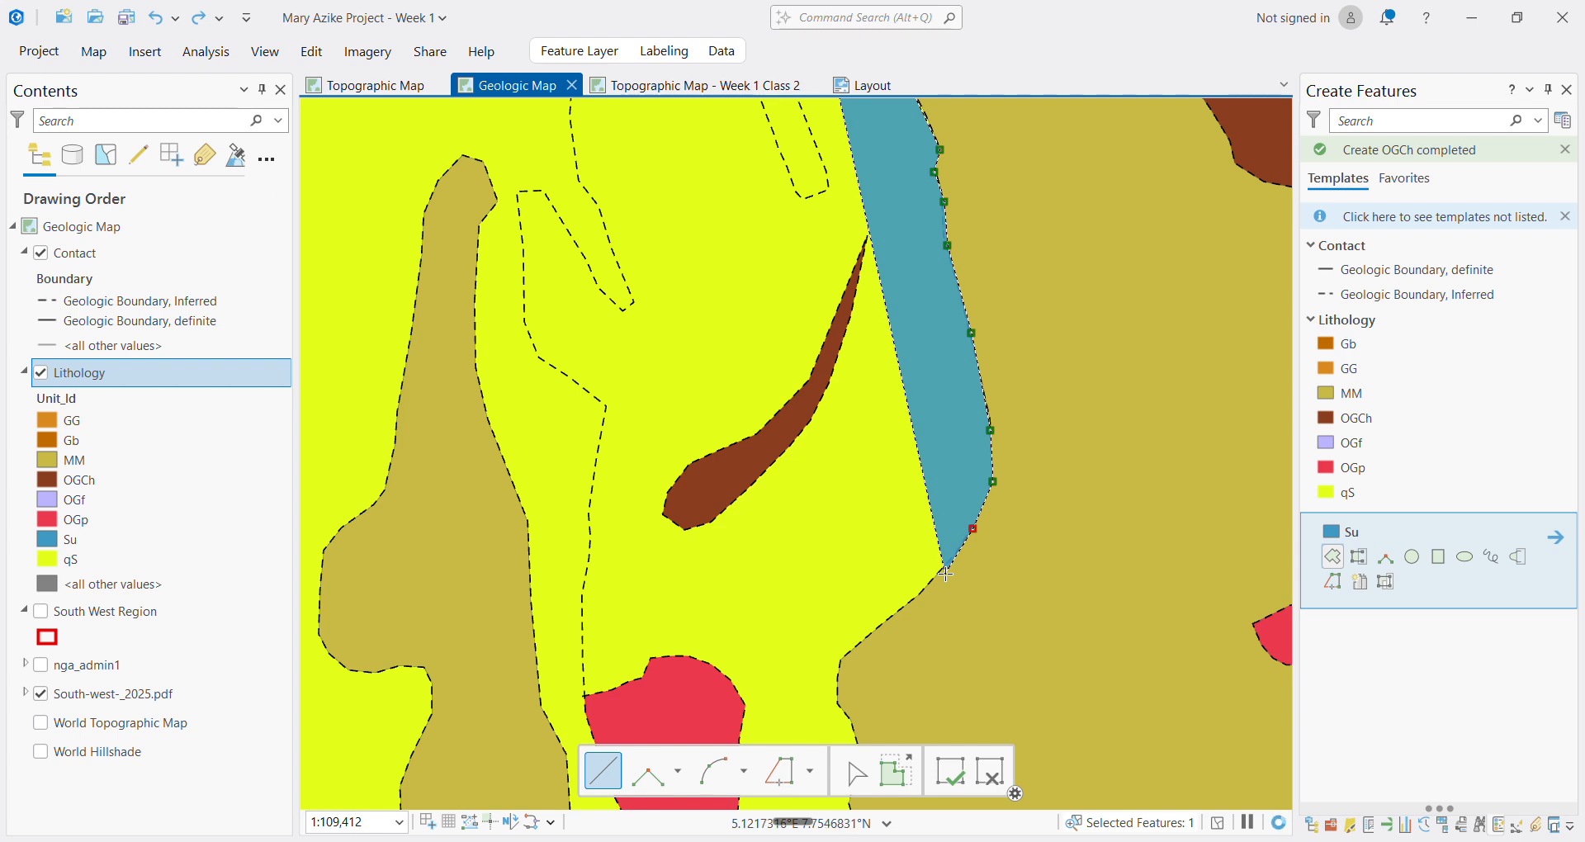
click(919, 600)
click(886, 619)
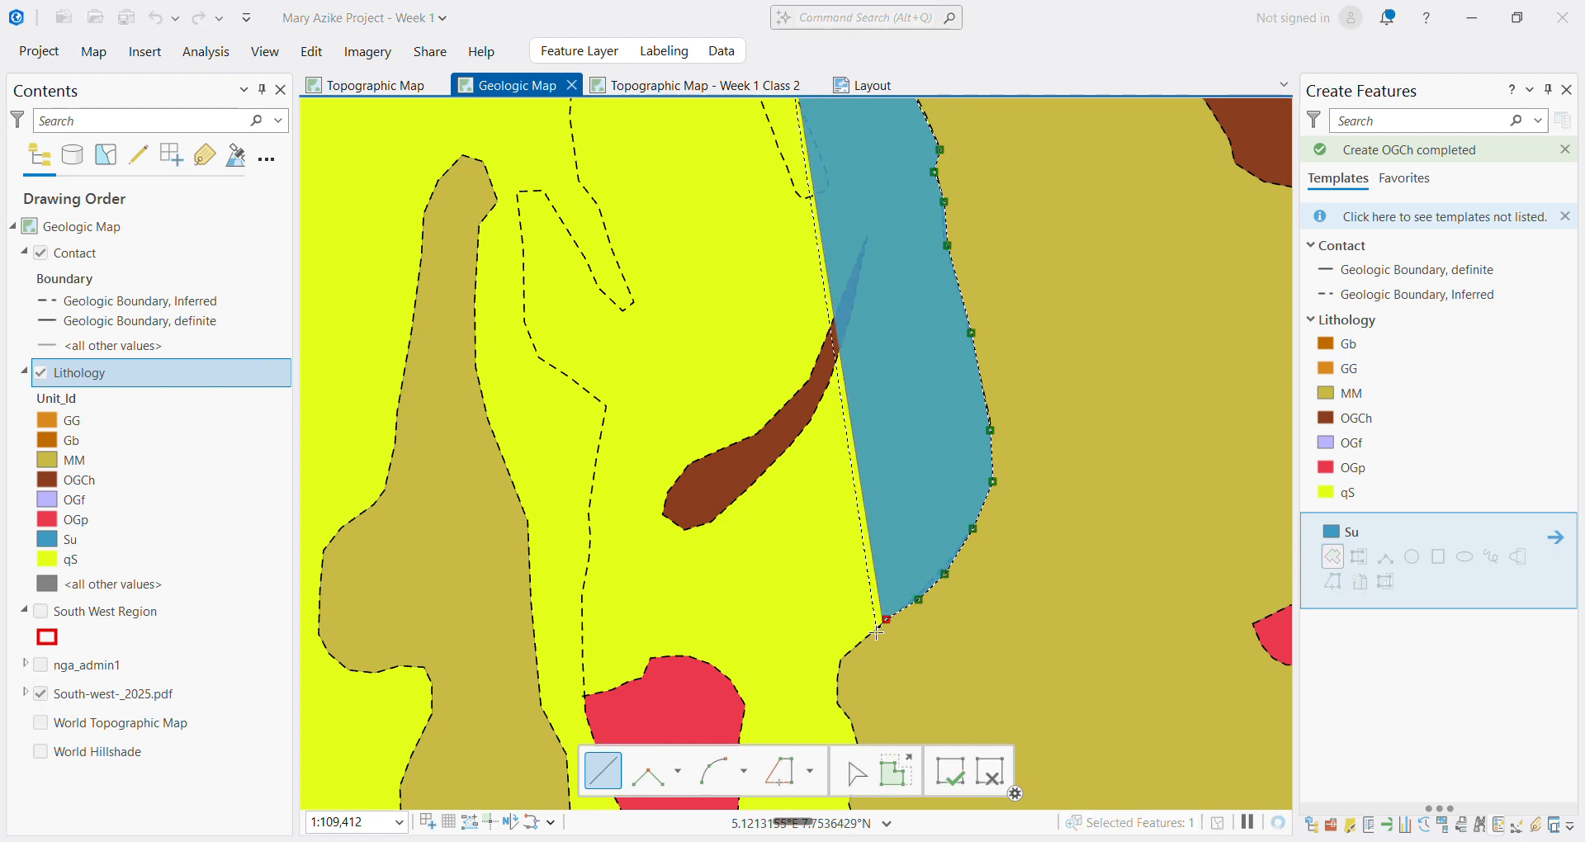
click(866, 642)
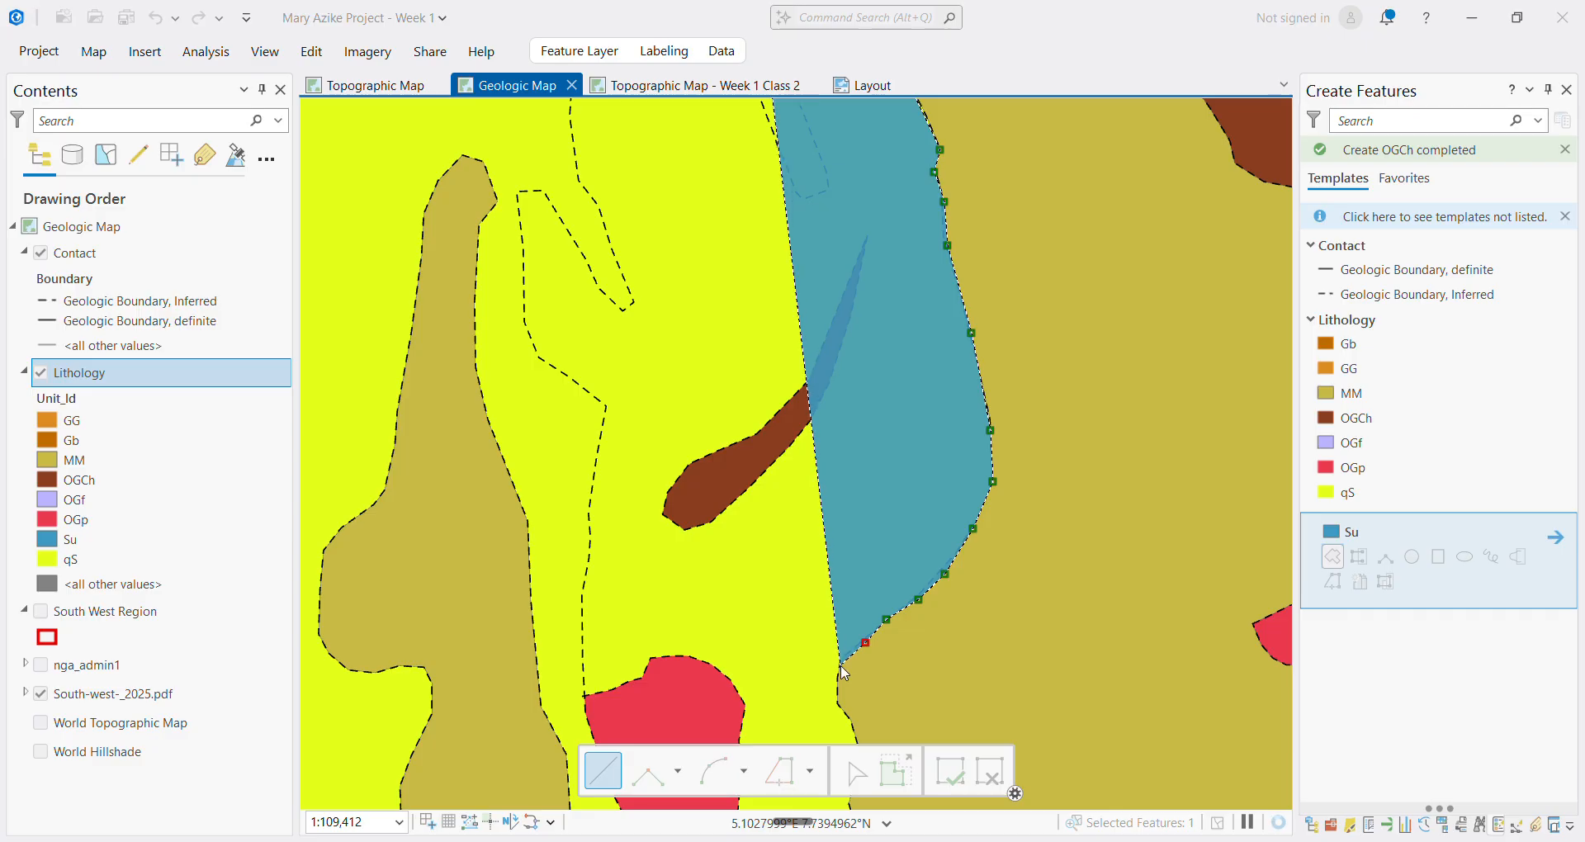
click(840, 664)
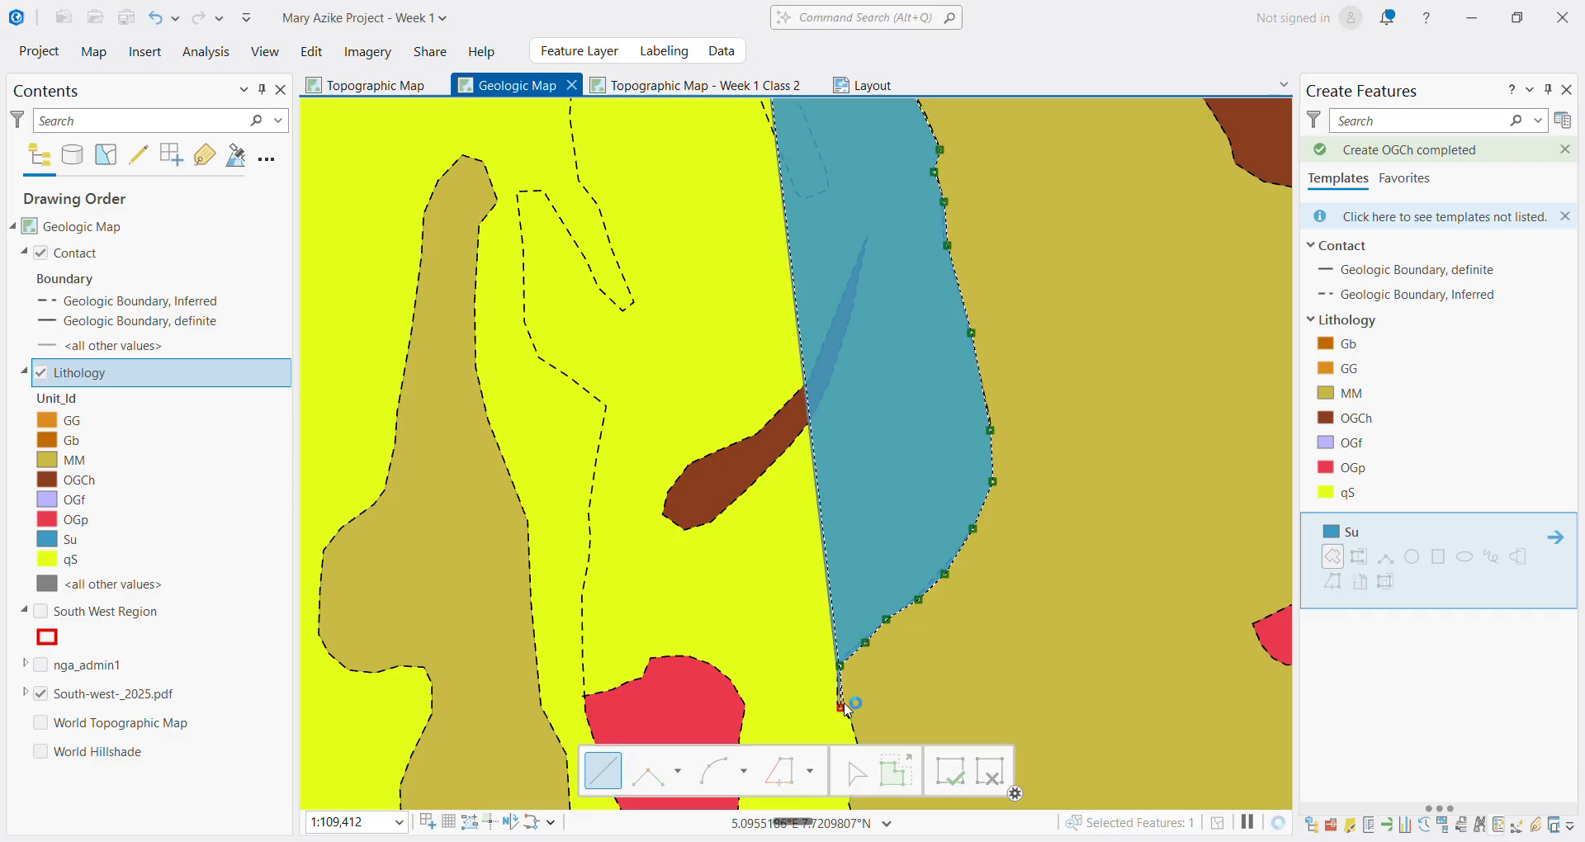
scroll(847, 701, down, 3)
scroll(874, 690, up, 4)
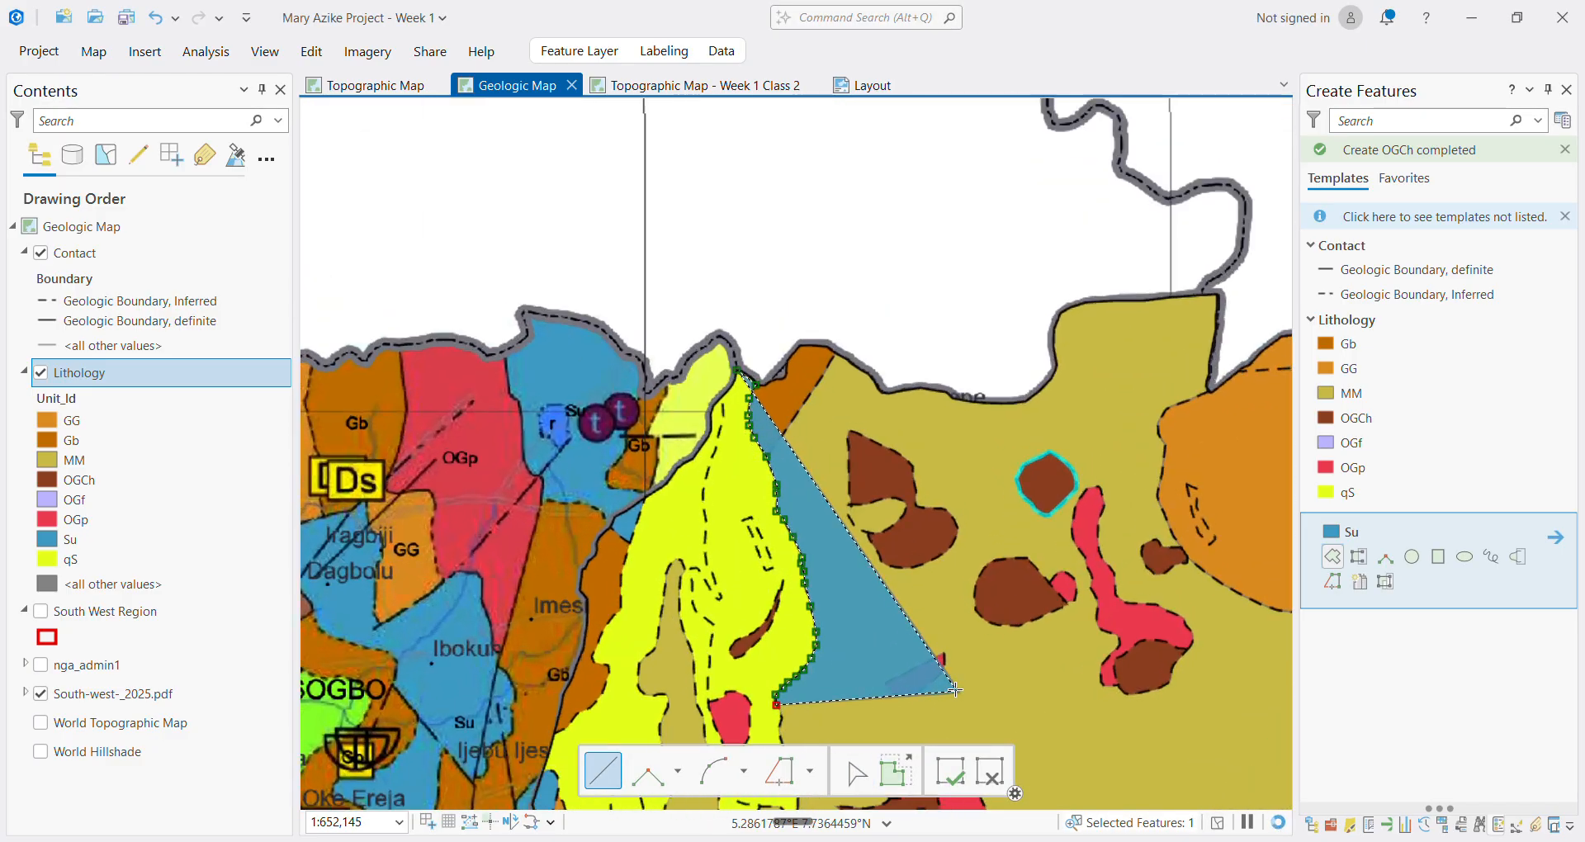
scroll(874, 690, down, 6)
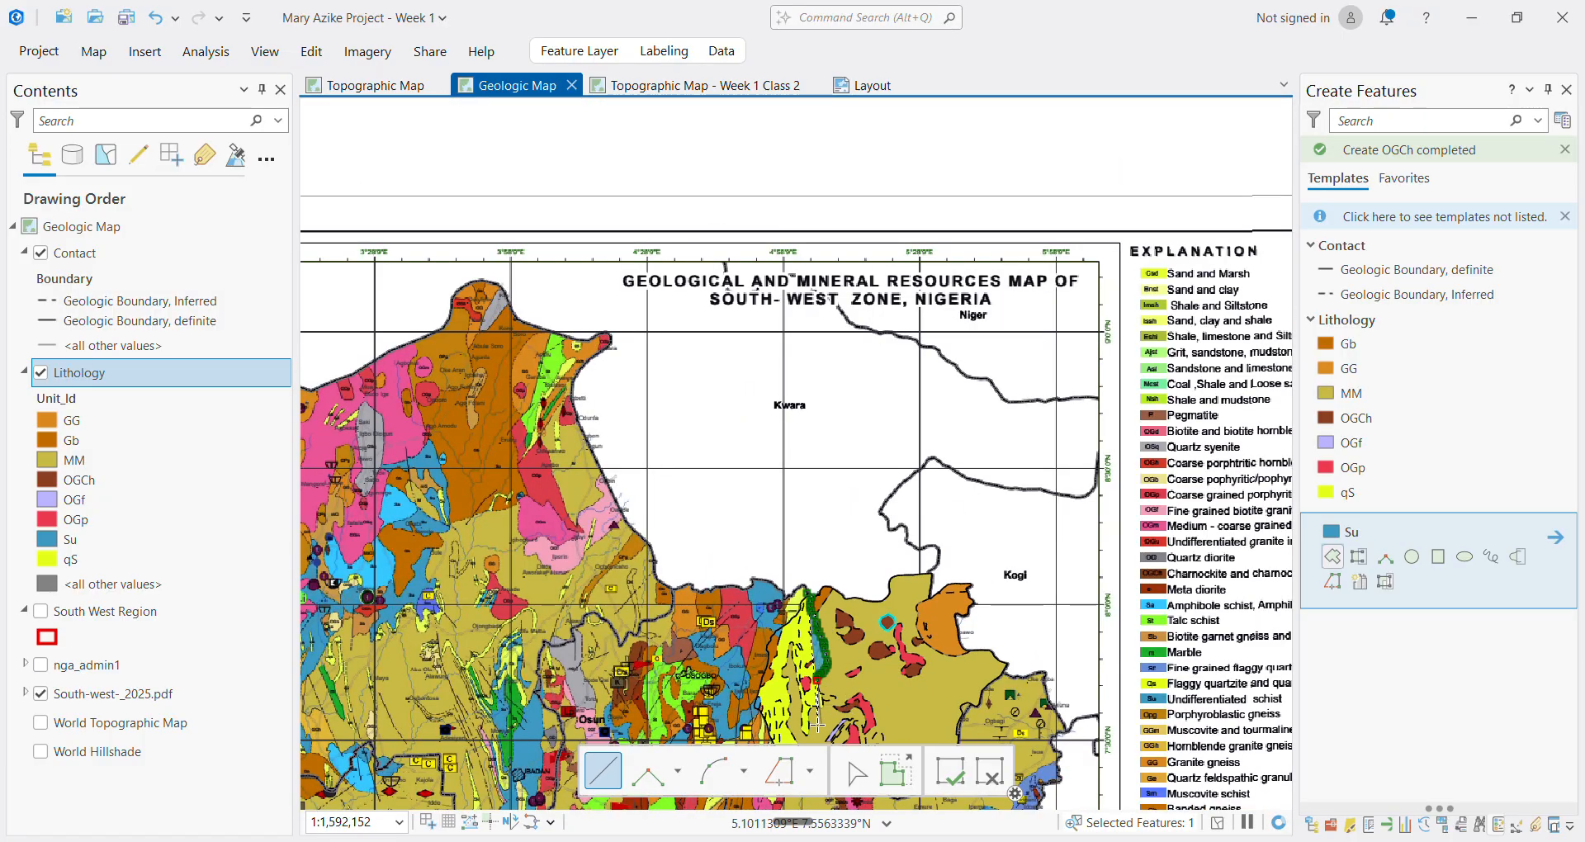
scroll(840, 698, up, 2)
scroll(840, 699, up, 5)
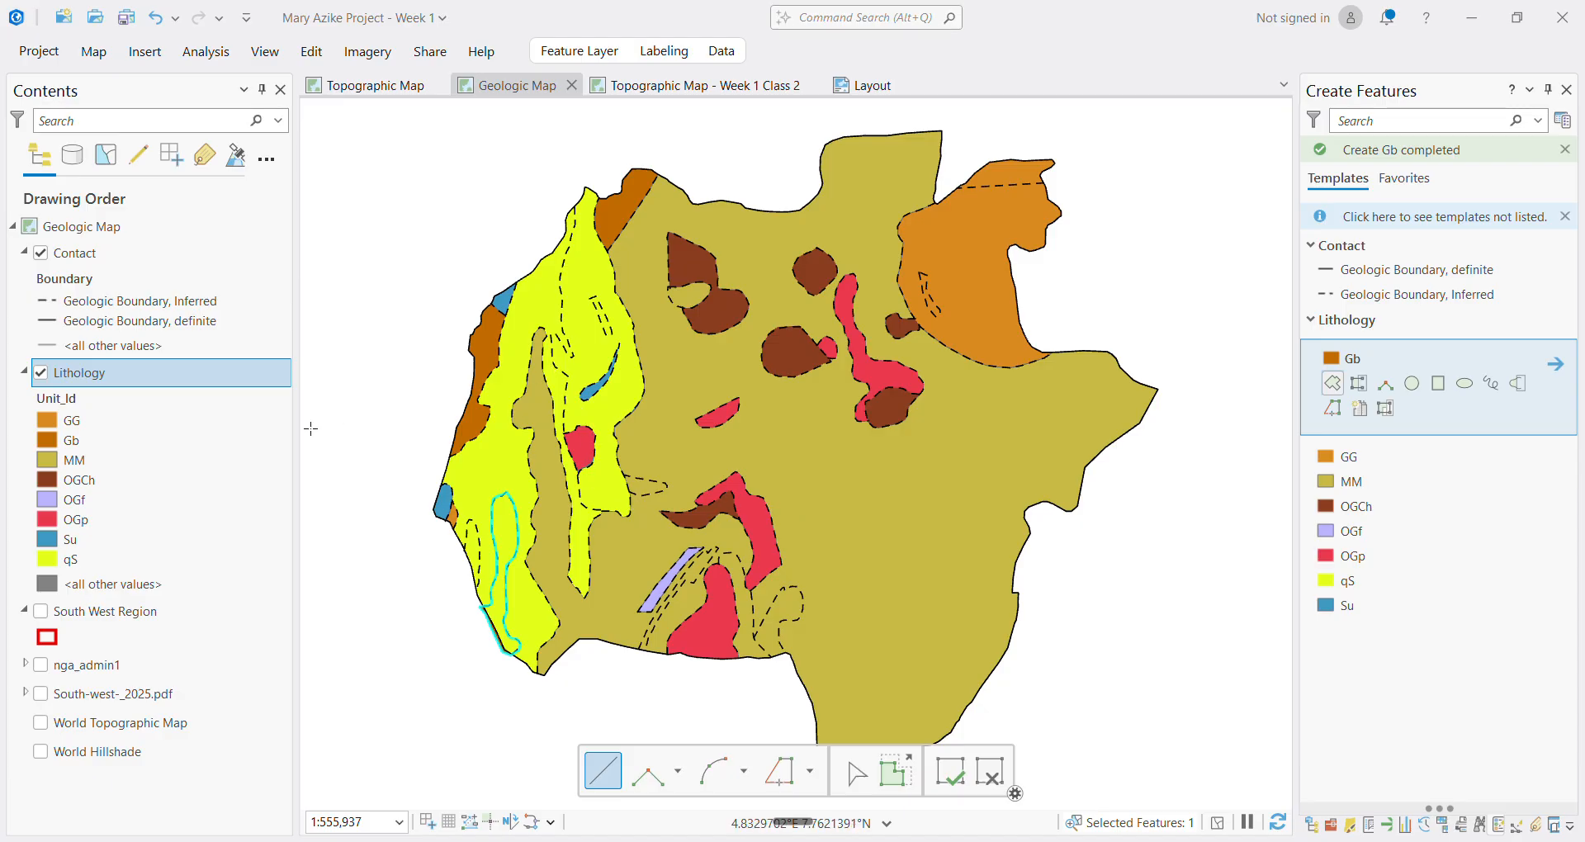
Open the layout and toggle the visibility of its map frame and north arrow off and back on
click(707, 90)
click(863, 85)
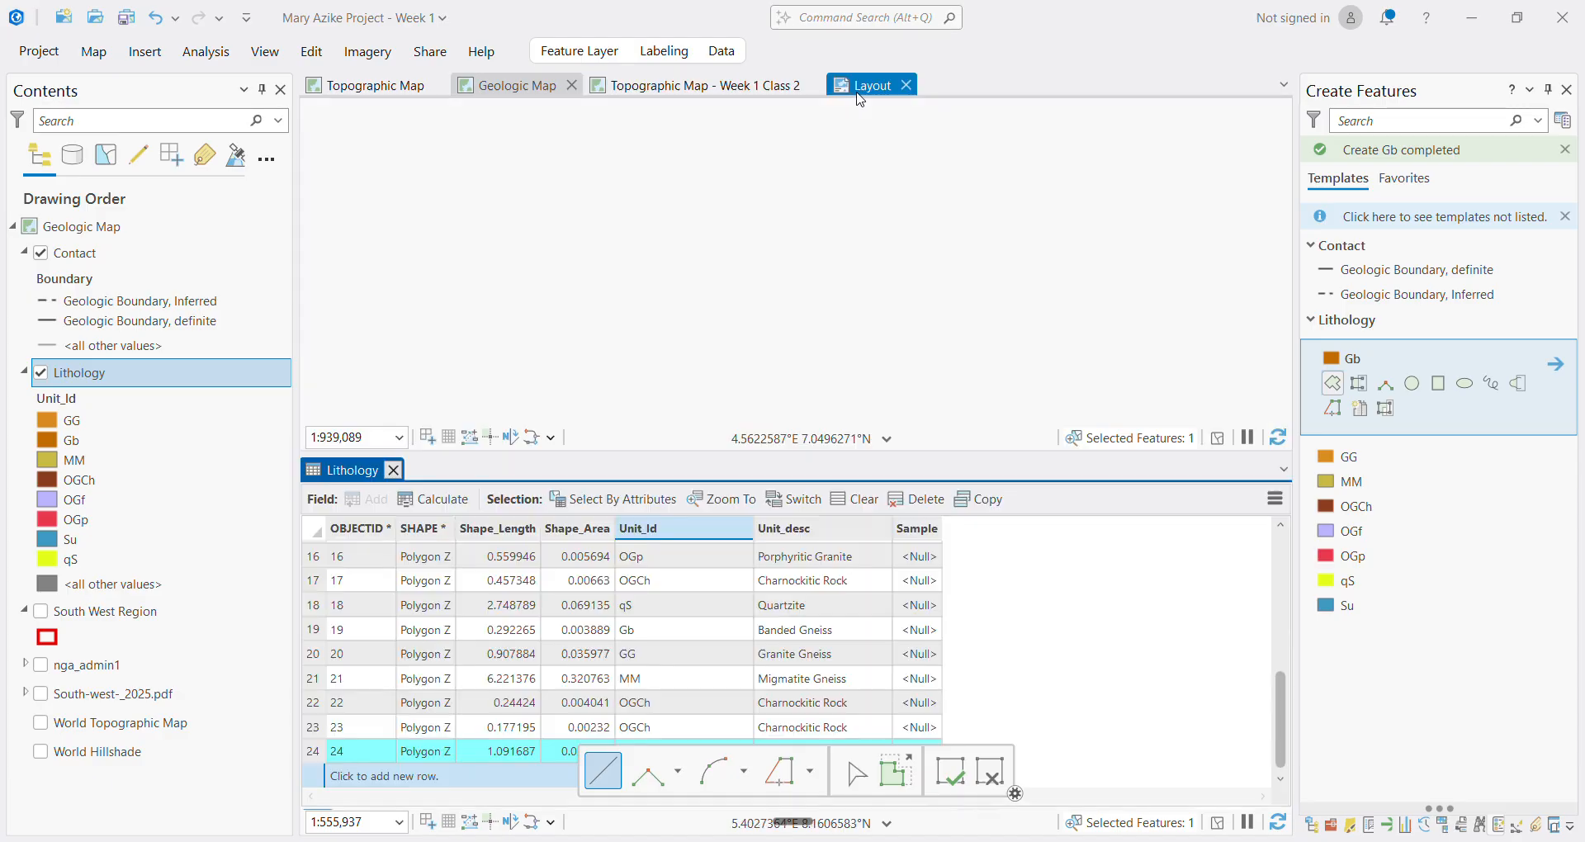
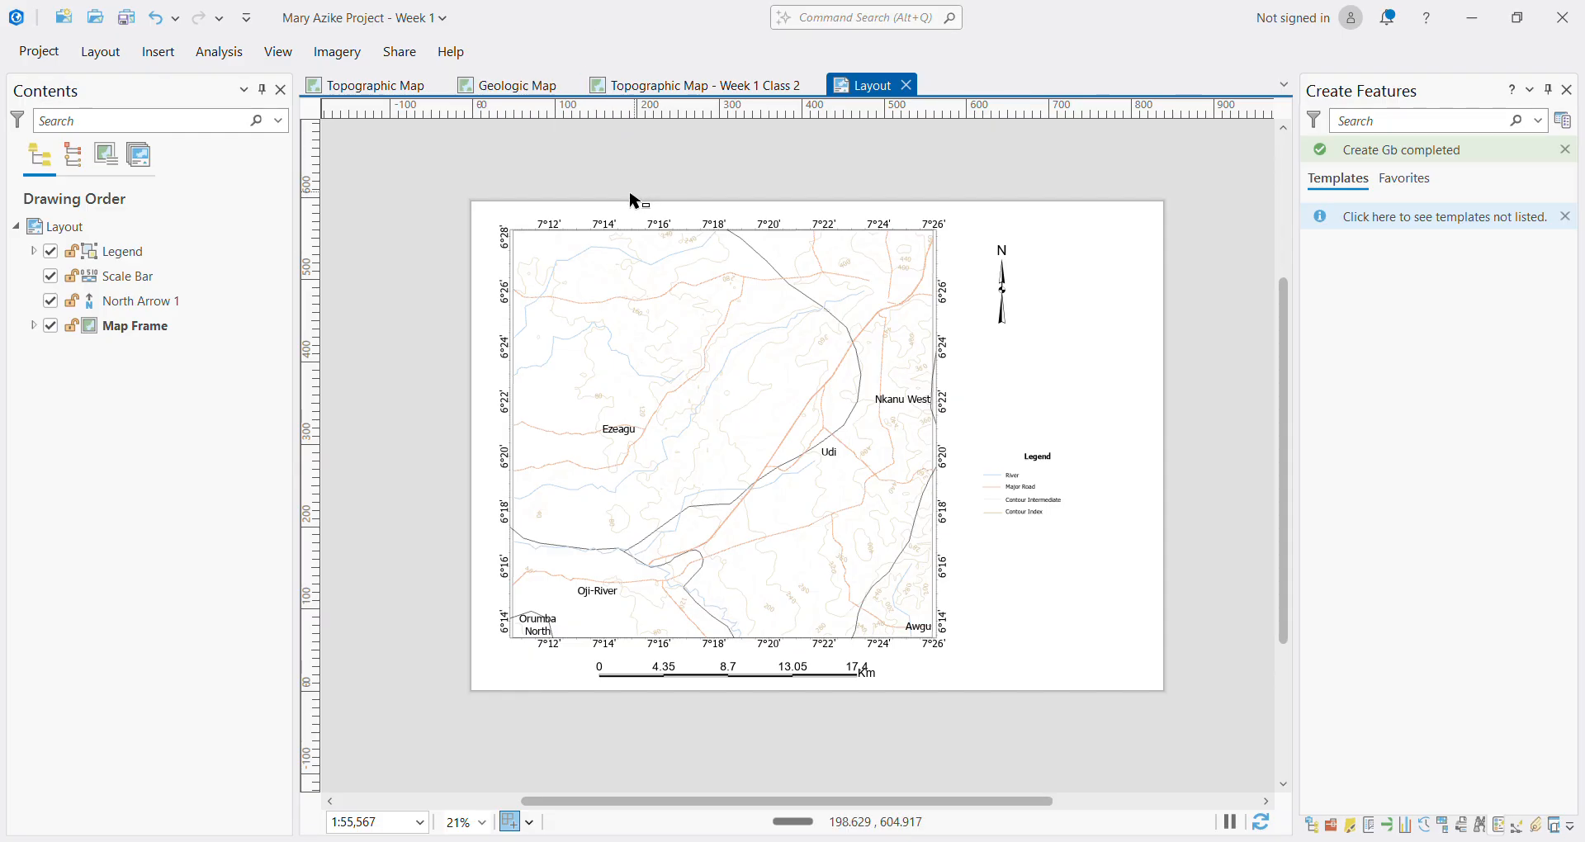
click(50, 326)
click(51, 300)
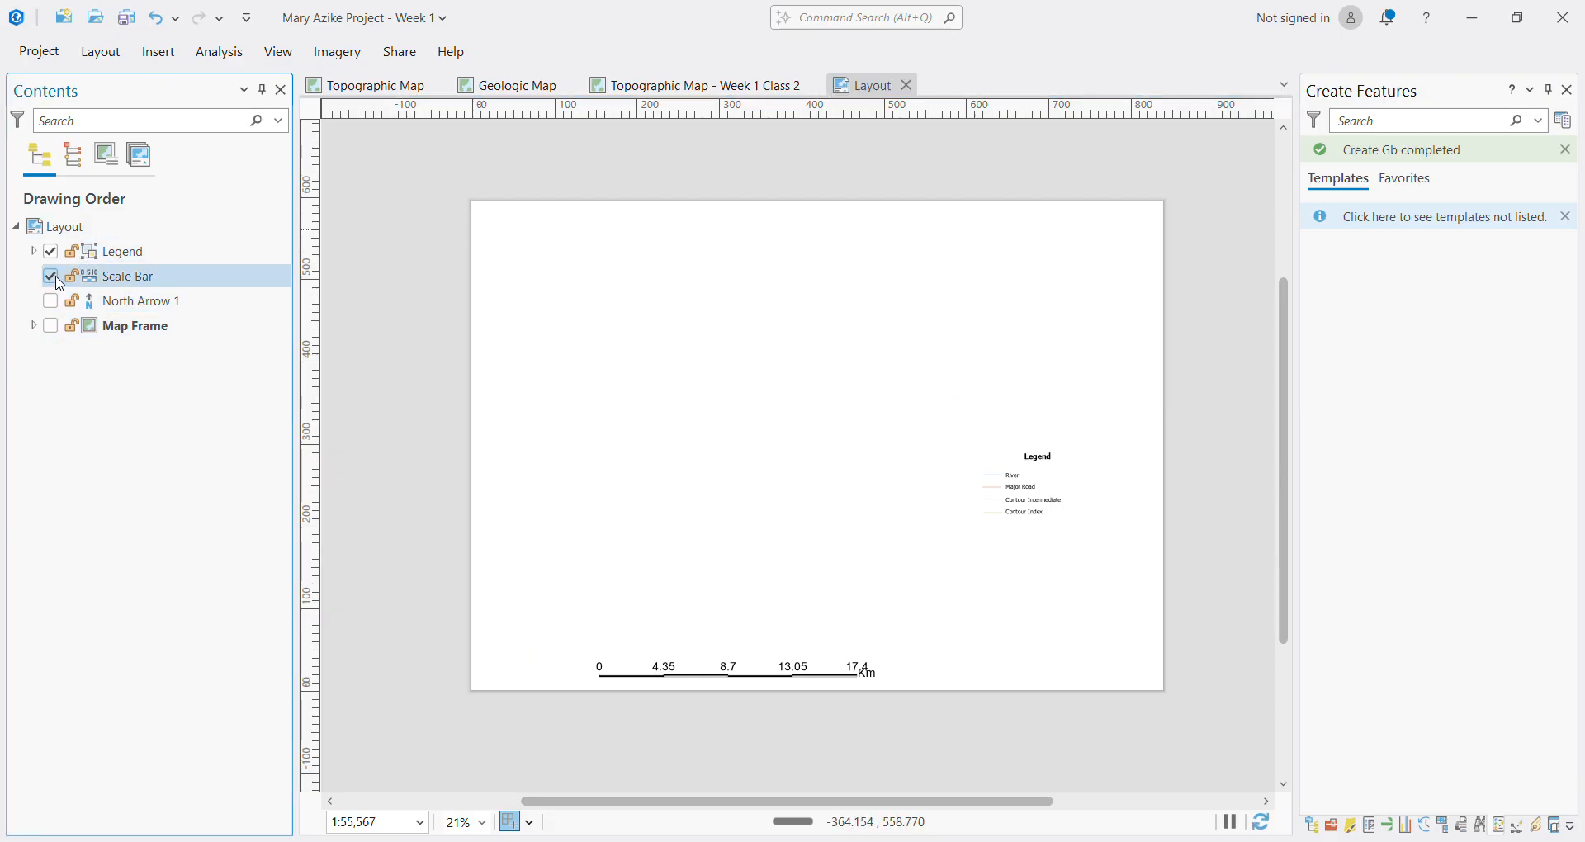
click(50, 325)
click(51, 300)
click(52, 301)
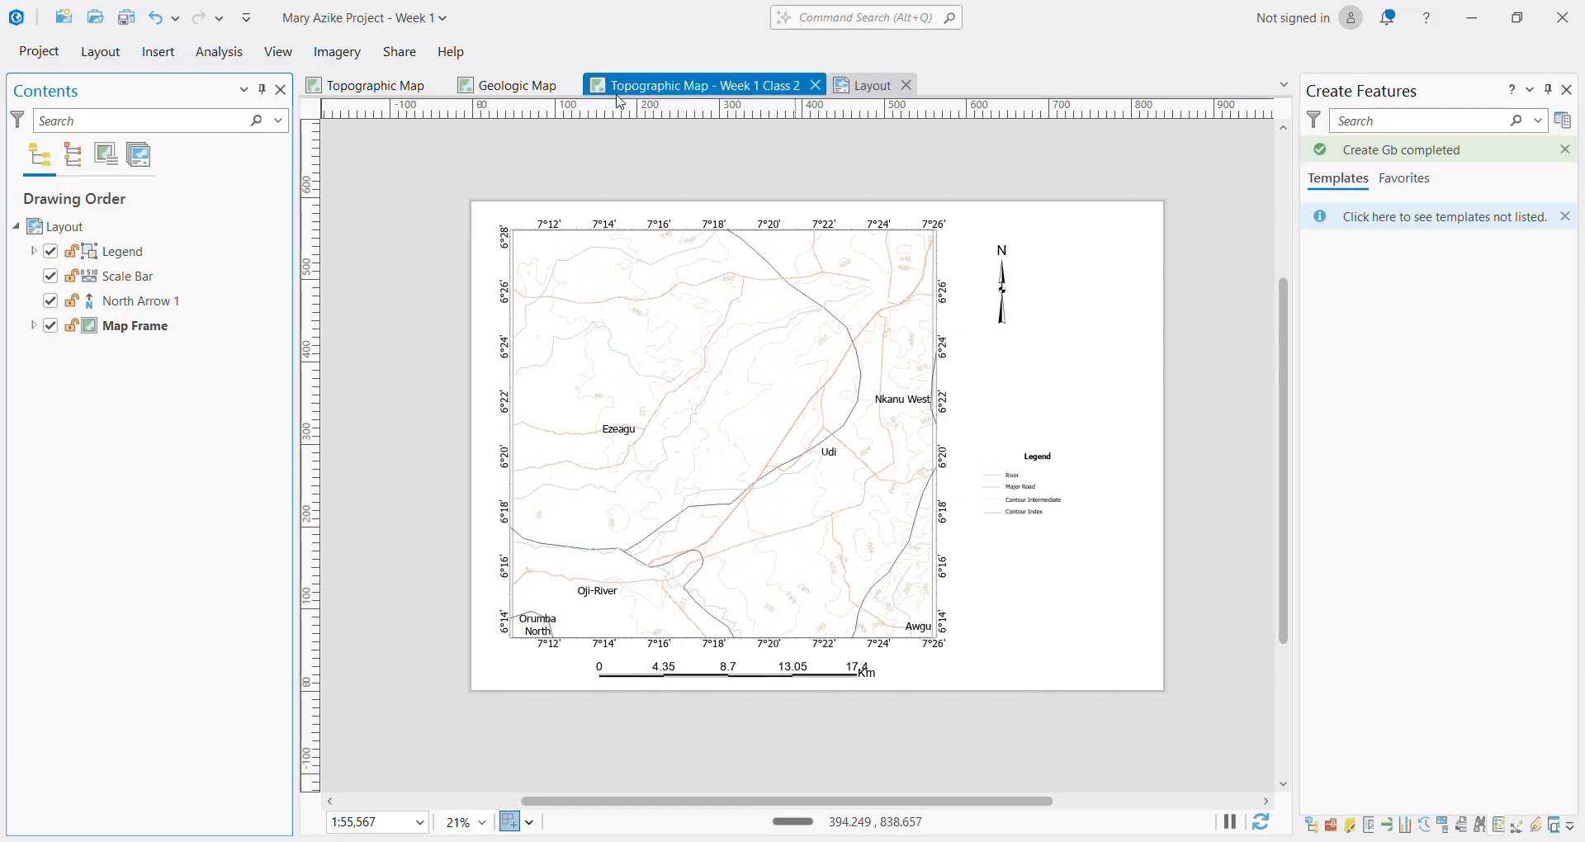
Return to the Geologic Map, show the South-west-_2025.pdf scan and hide the Lithology layer
click(518, 85)
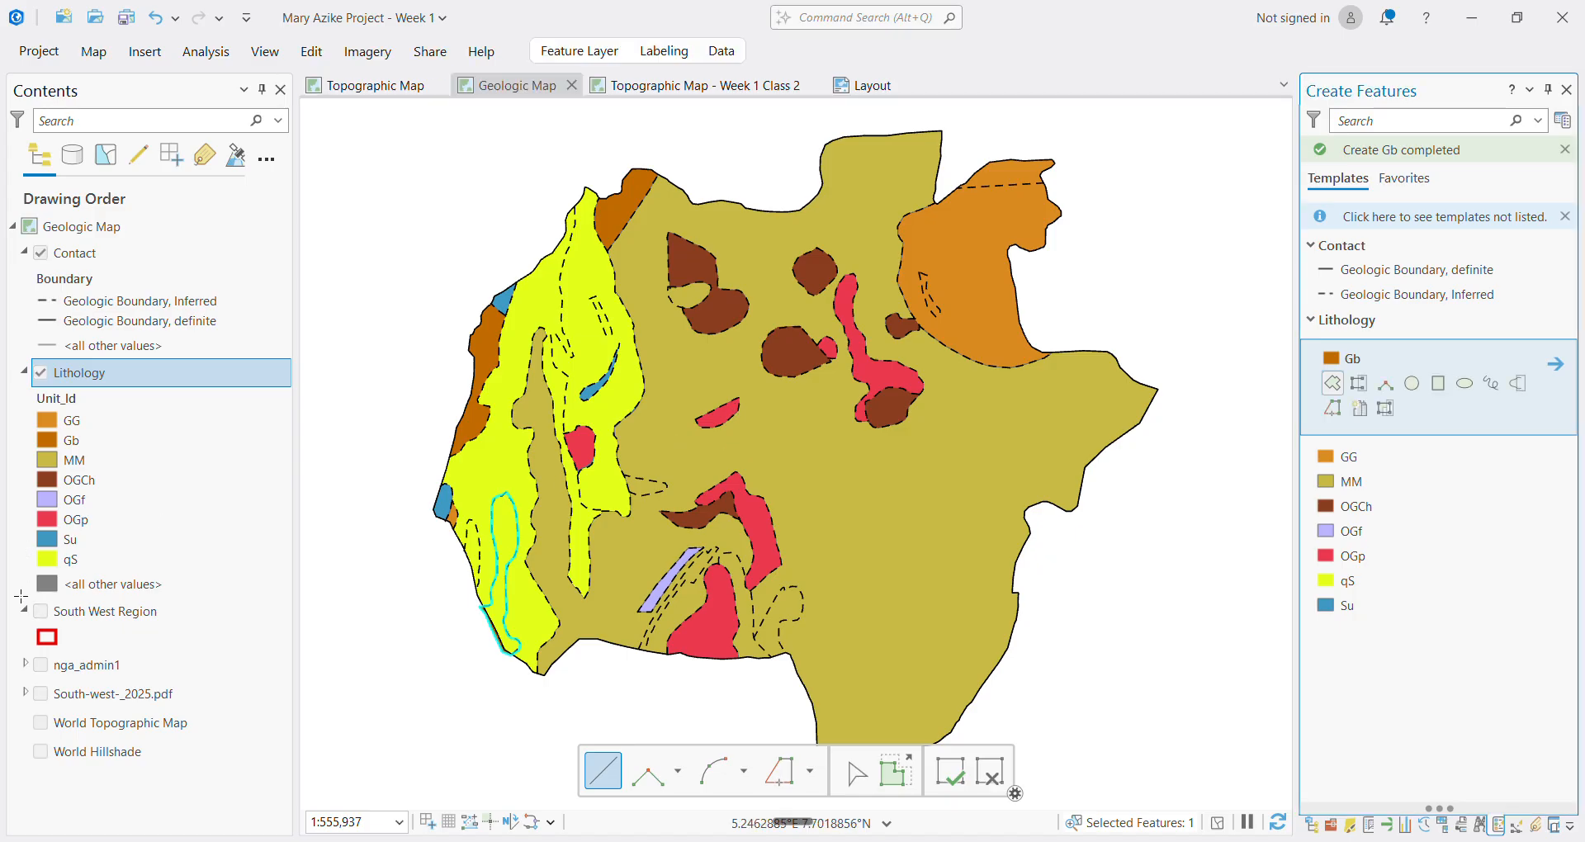
click(46, 703)
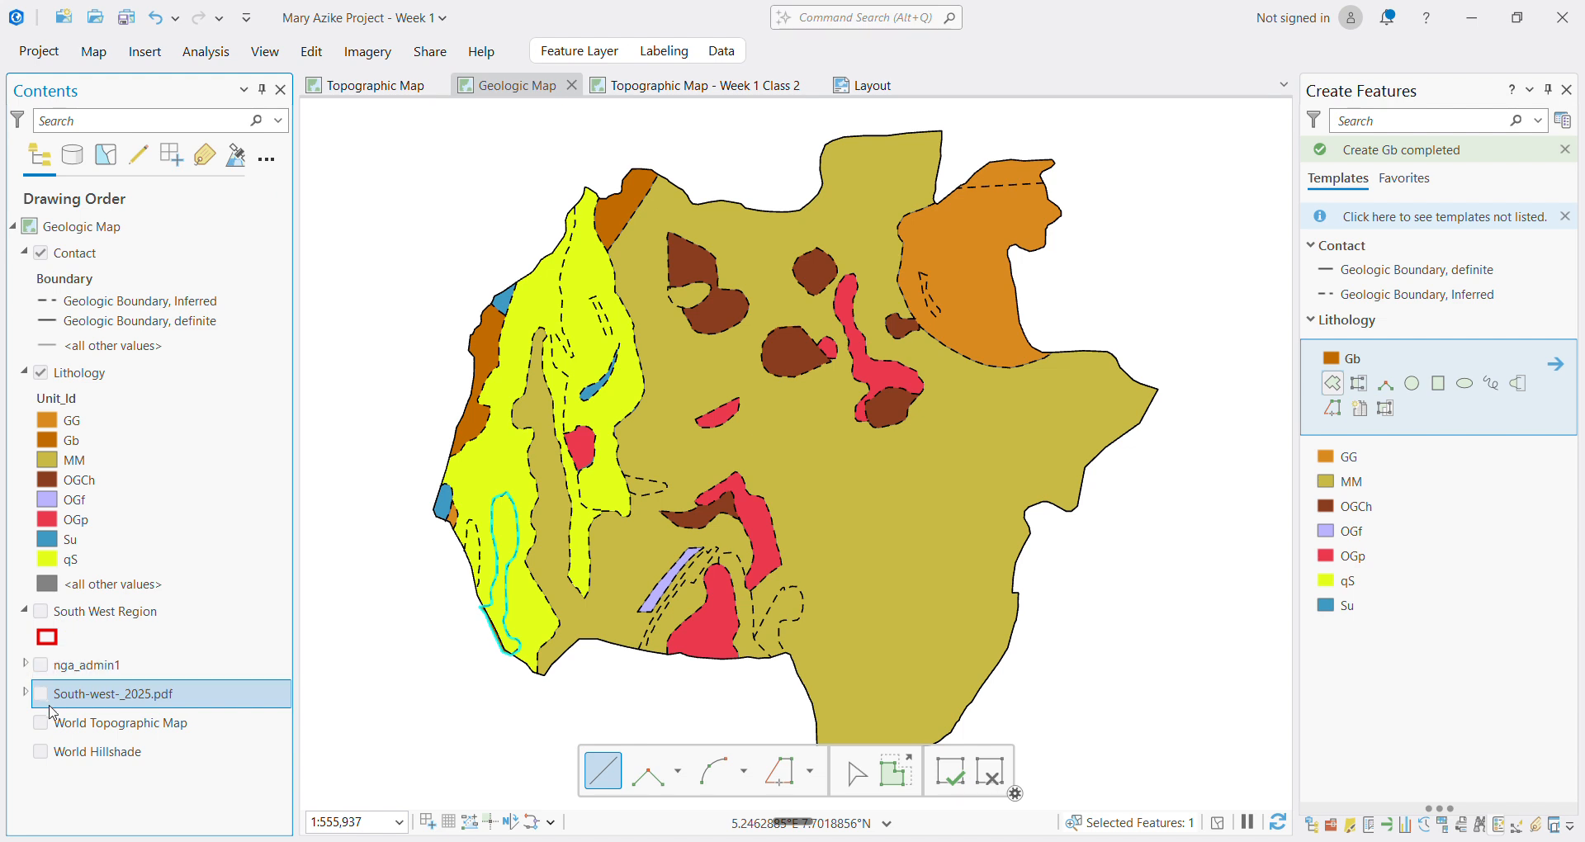
click(47, 704)
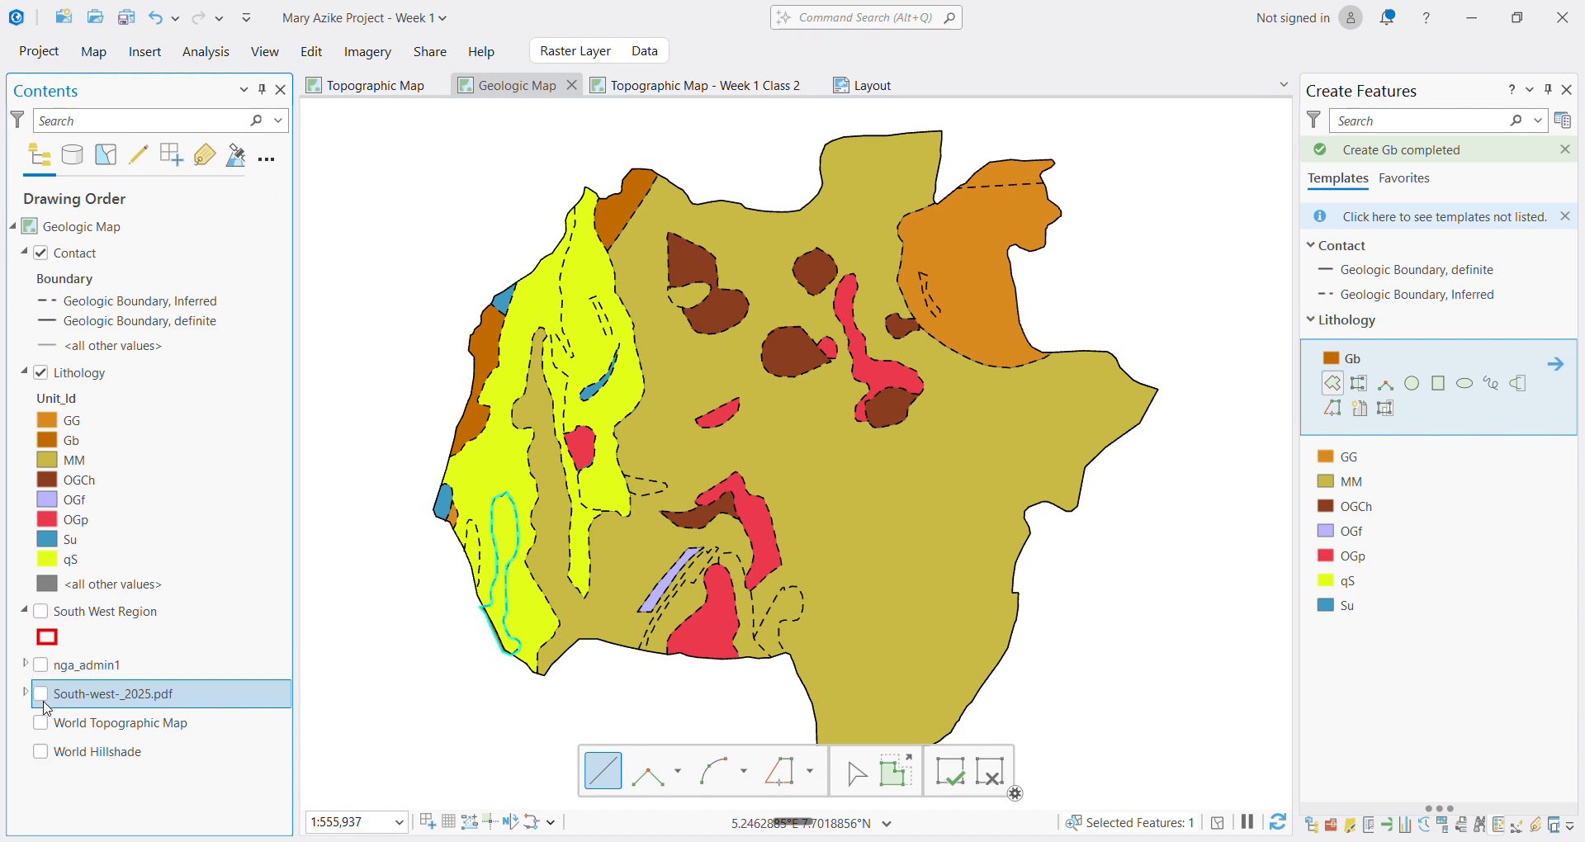
click(40, 372)
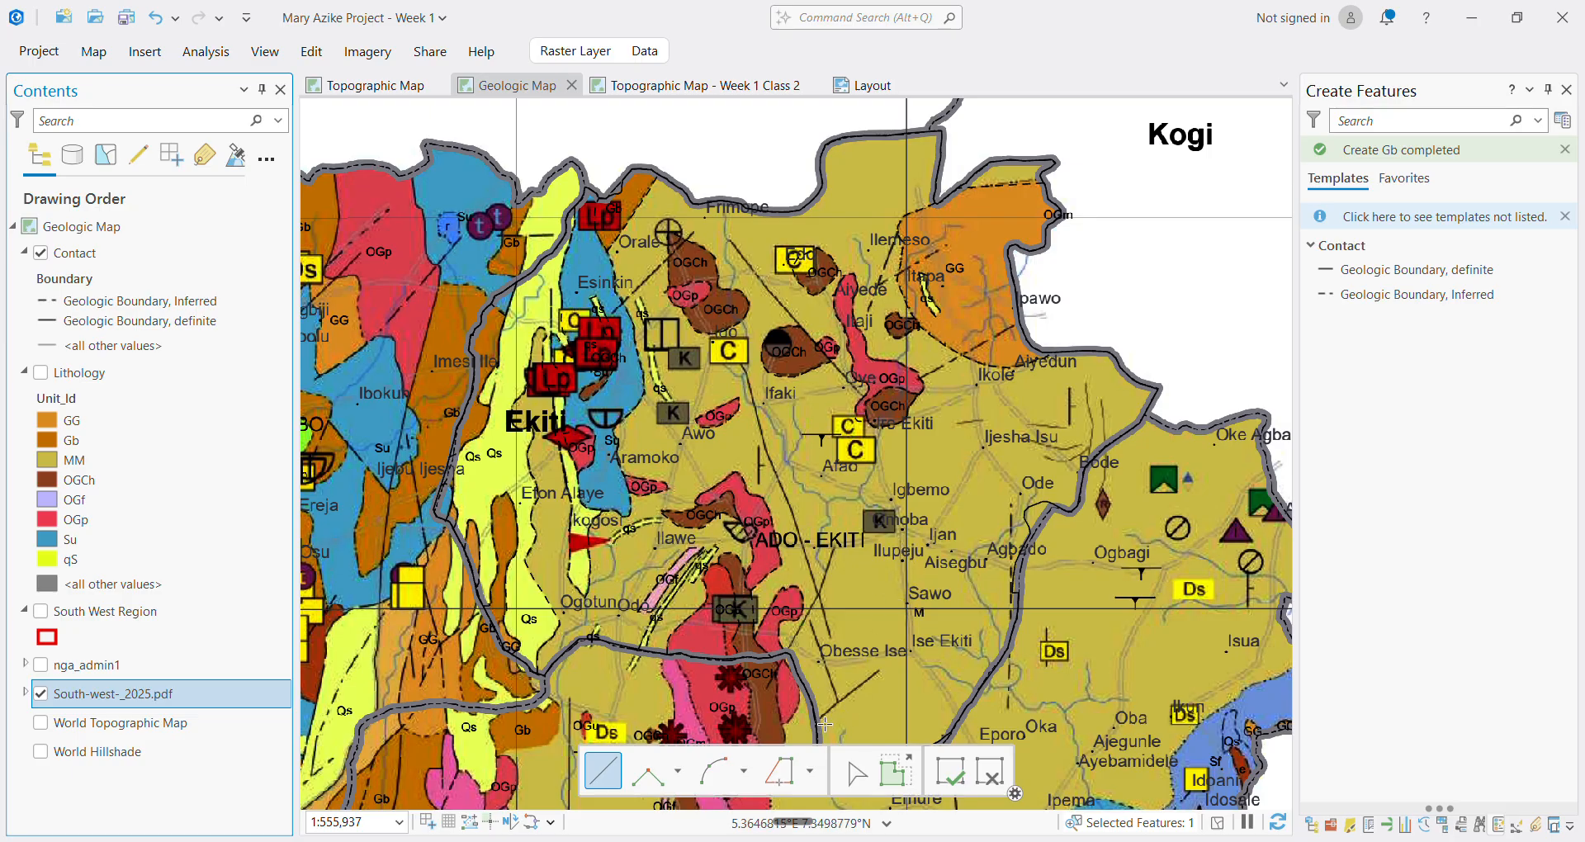
Finish the open sketch on the Geologic Map and save all edits
scroll(887, 658, down, 3)
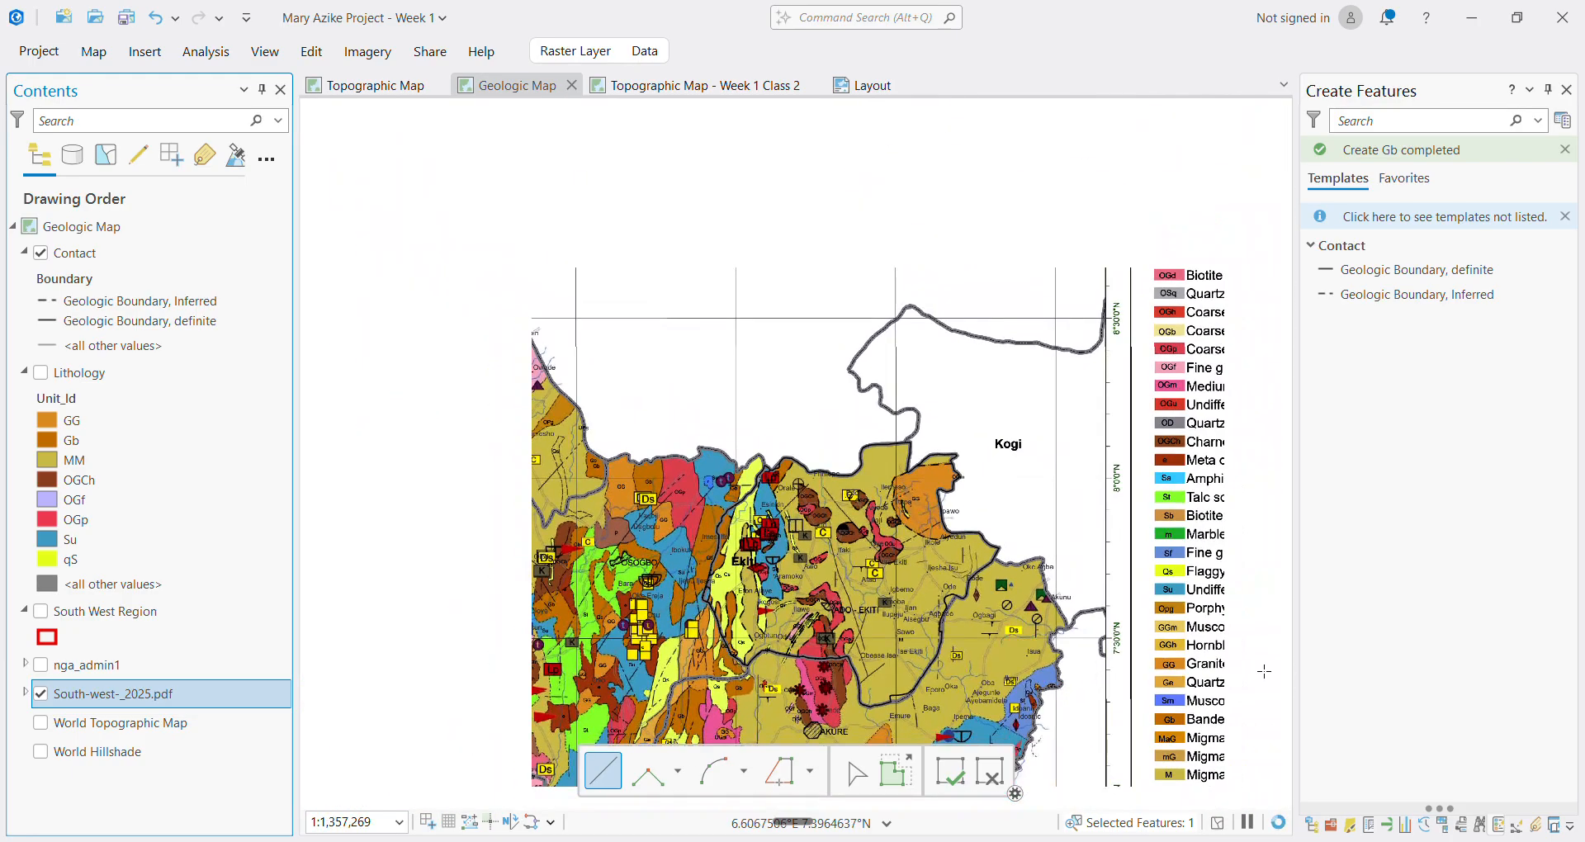
scroll(1209, 693, down, 3)
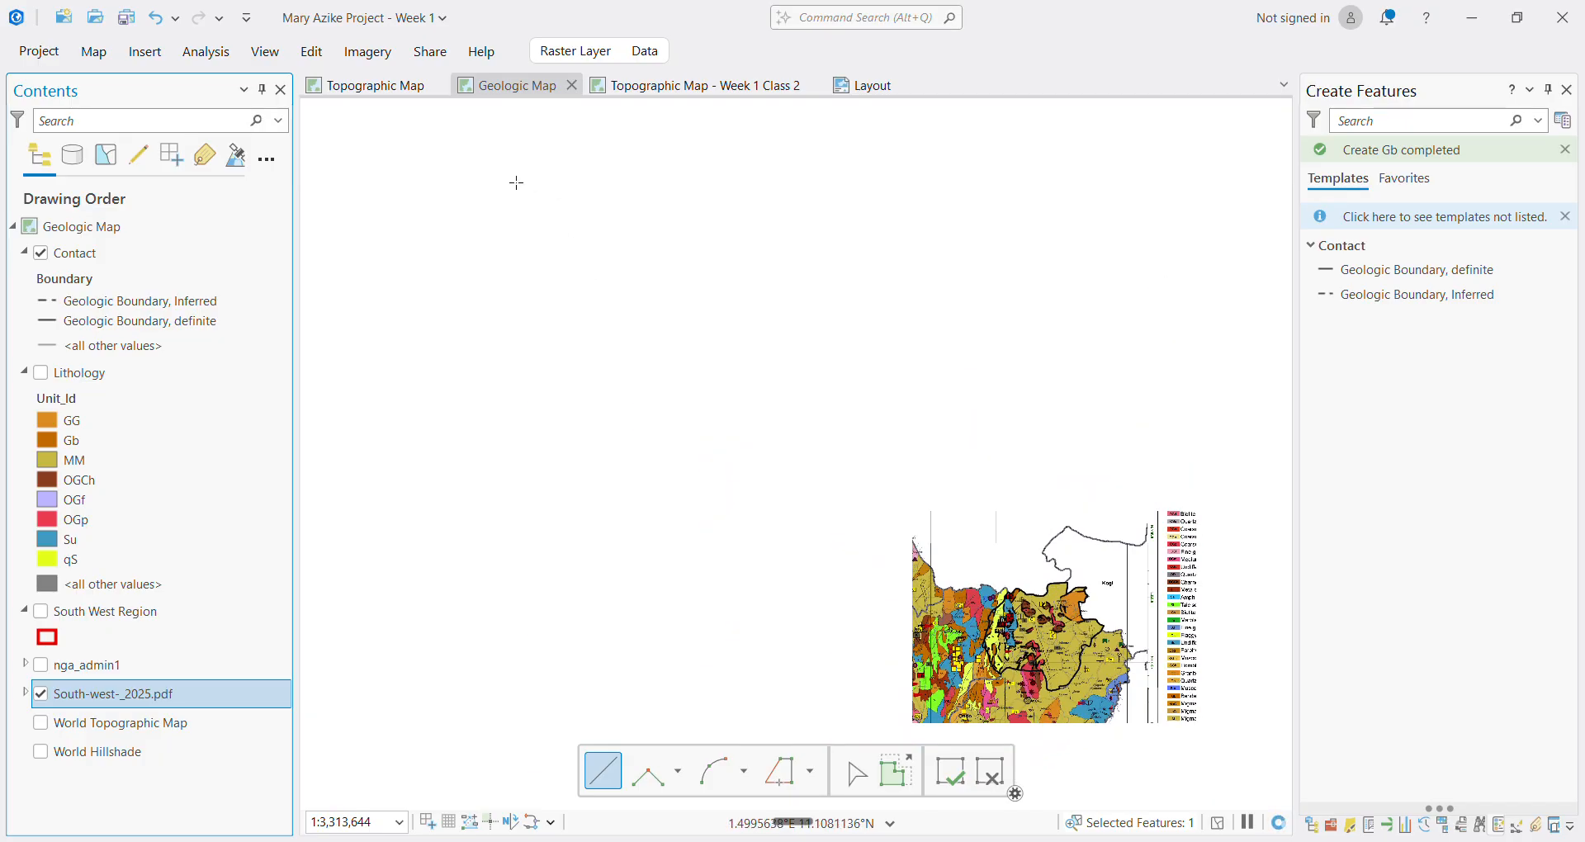
click(954, 776)
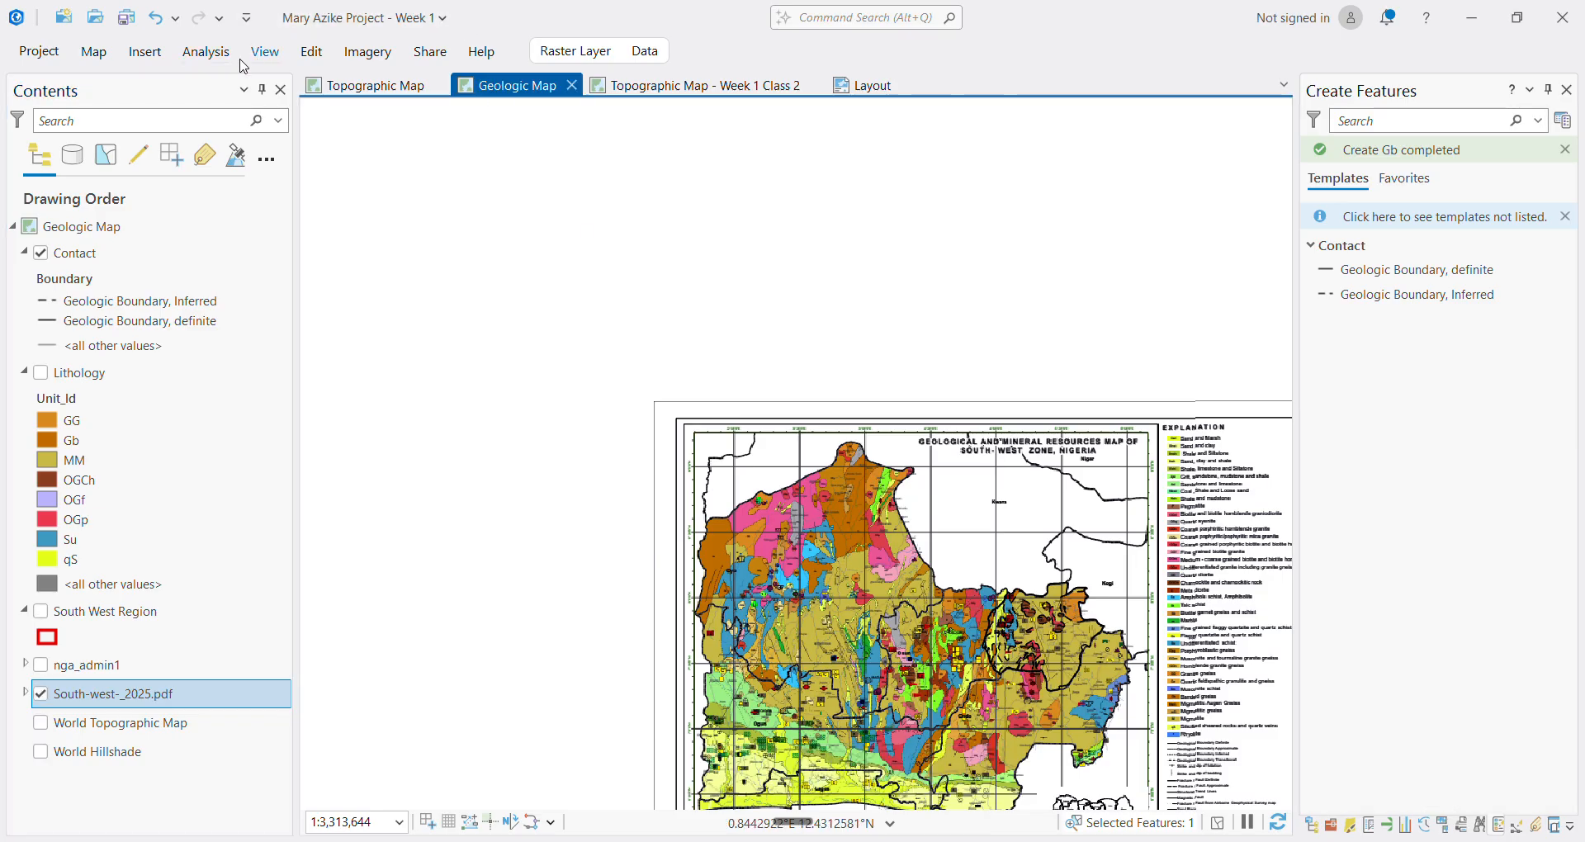
click(315, 60)
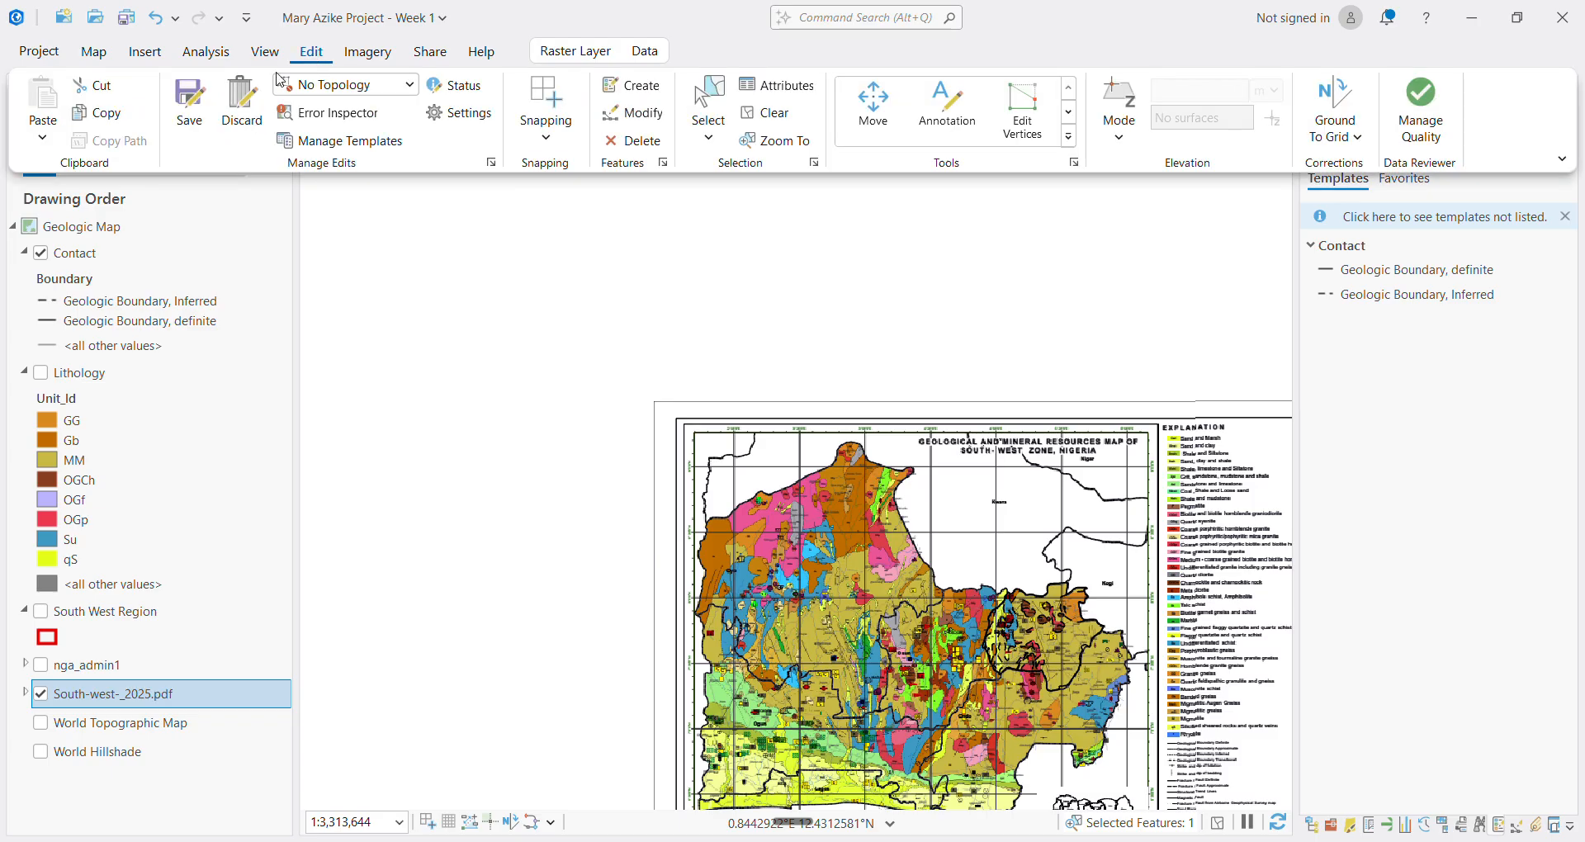
click(201, 101)
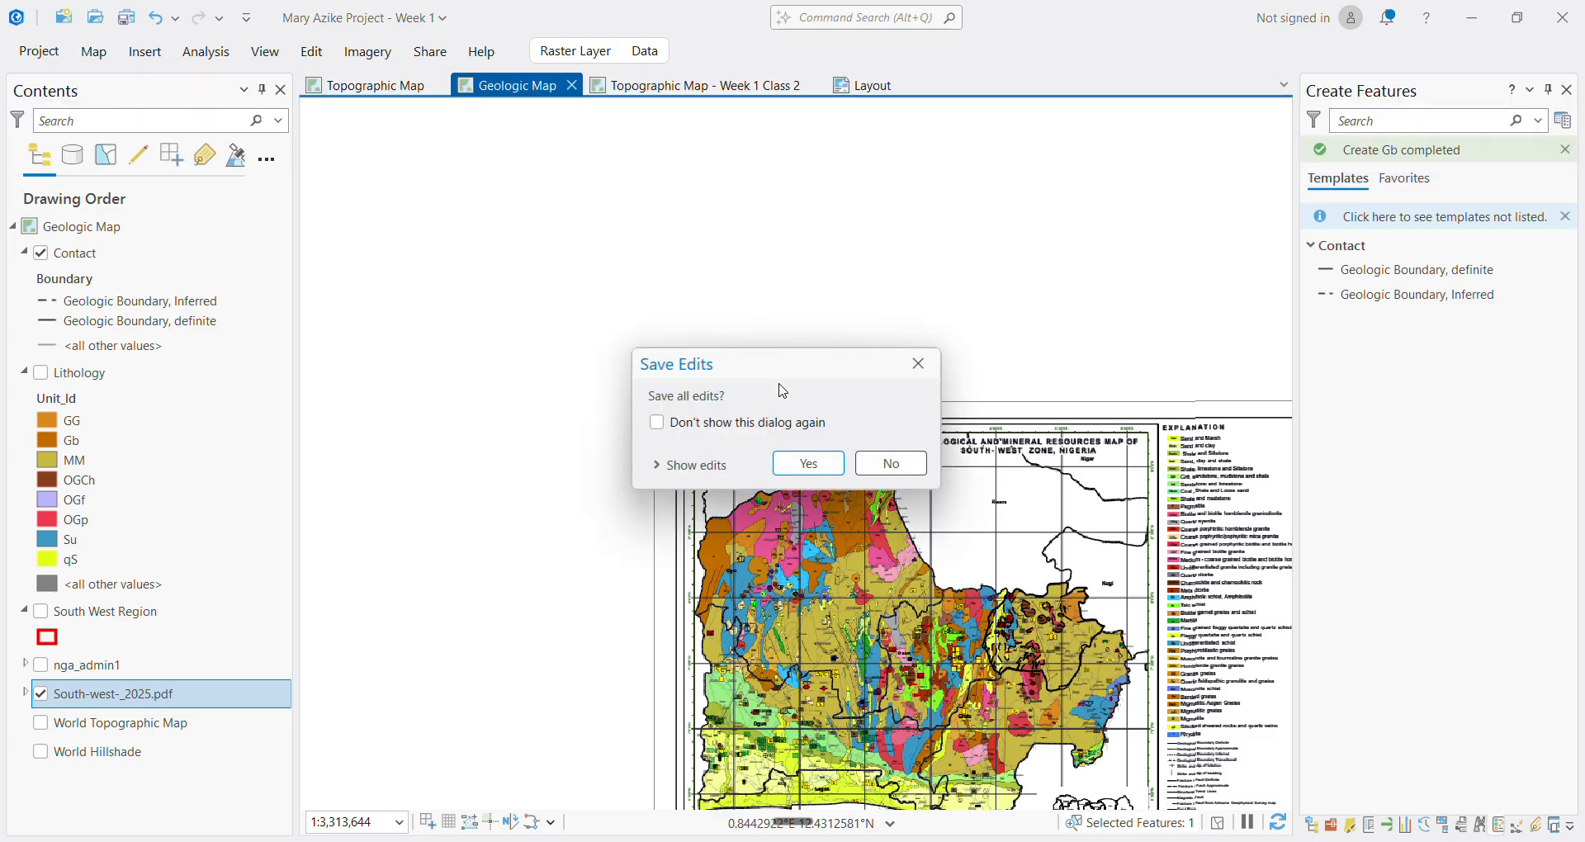
click(801, 464)
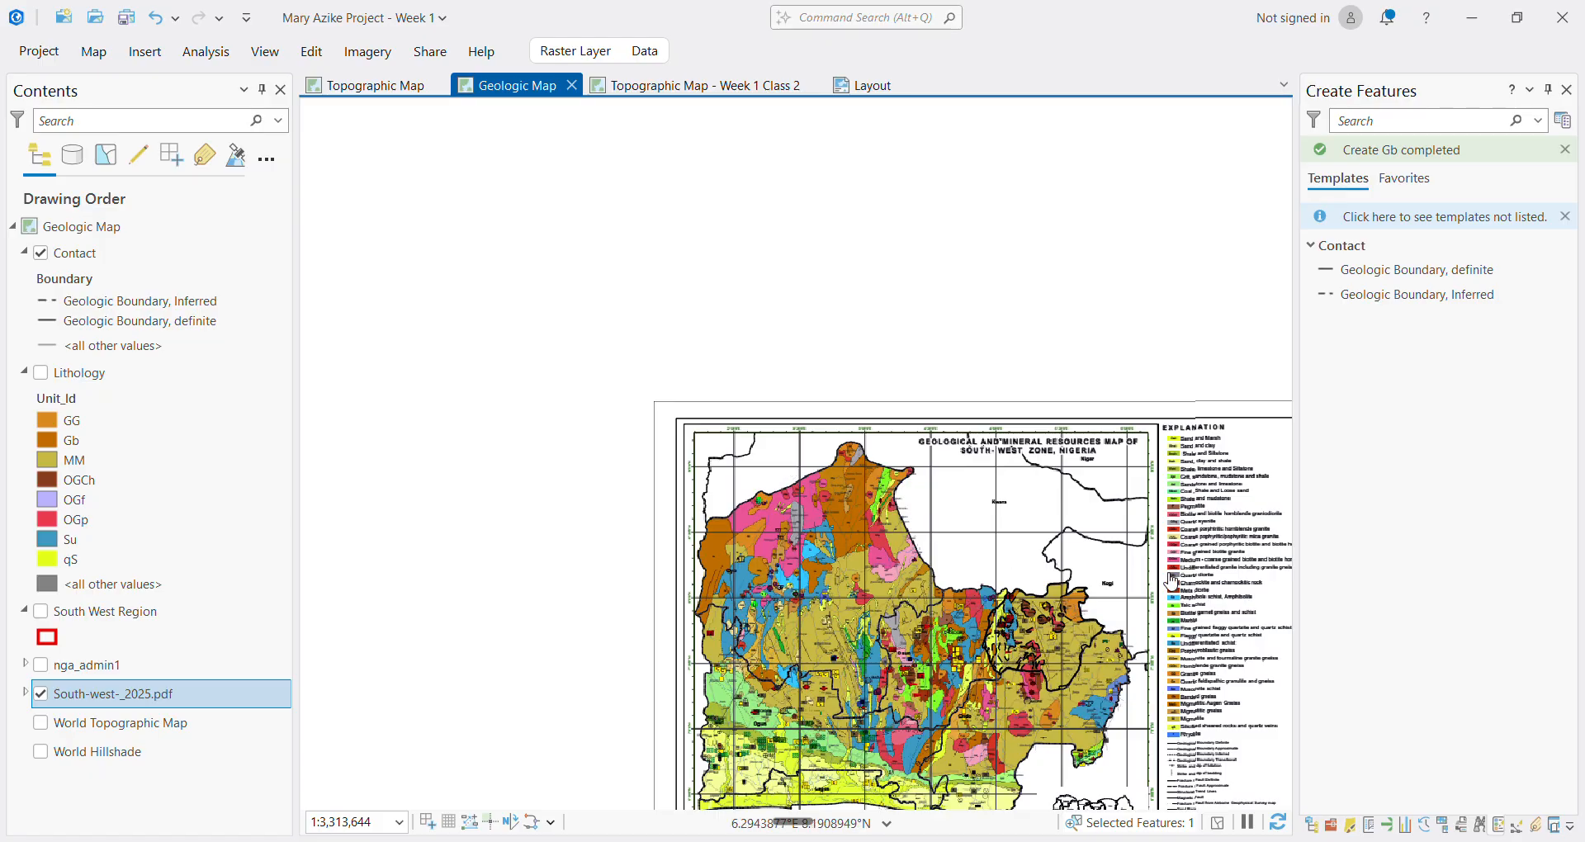
Examine the boundary and fault line symbols in the scanned map's legend and the linework around Ekiti
scroll(1172, 582, up, 5)
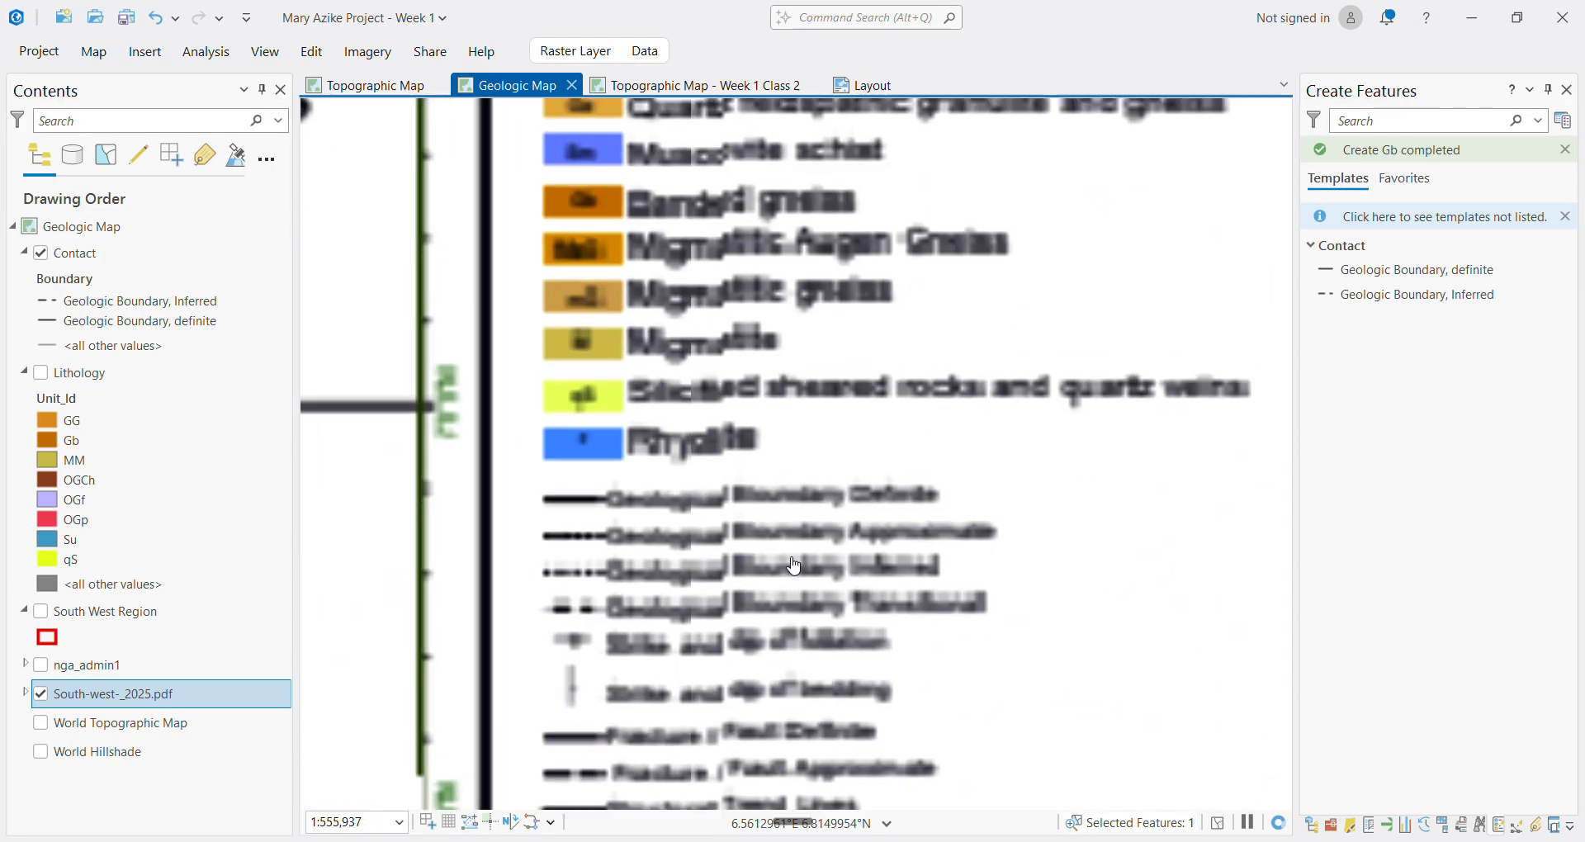
scroll(655, 520, down, 2)
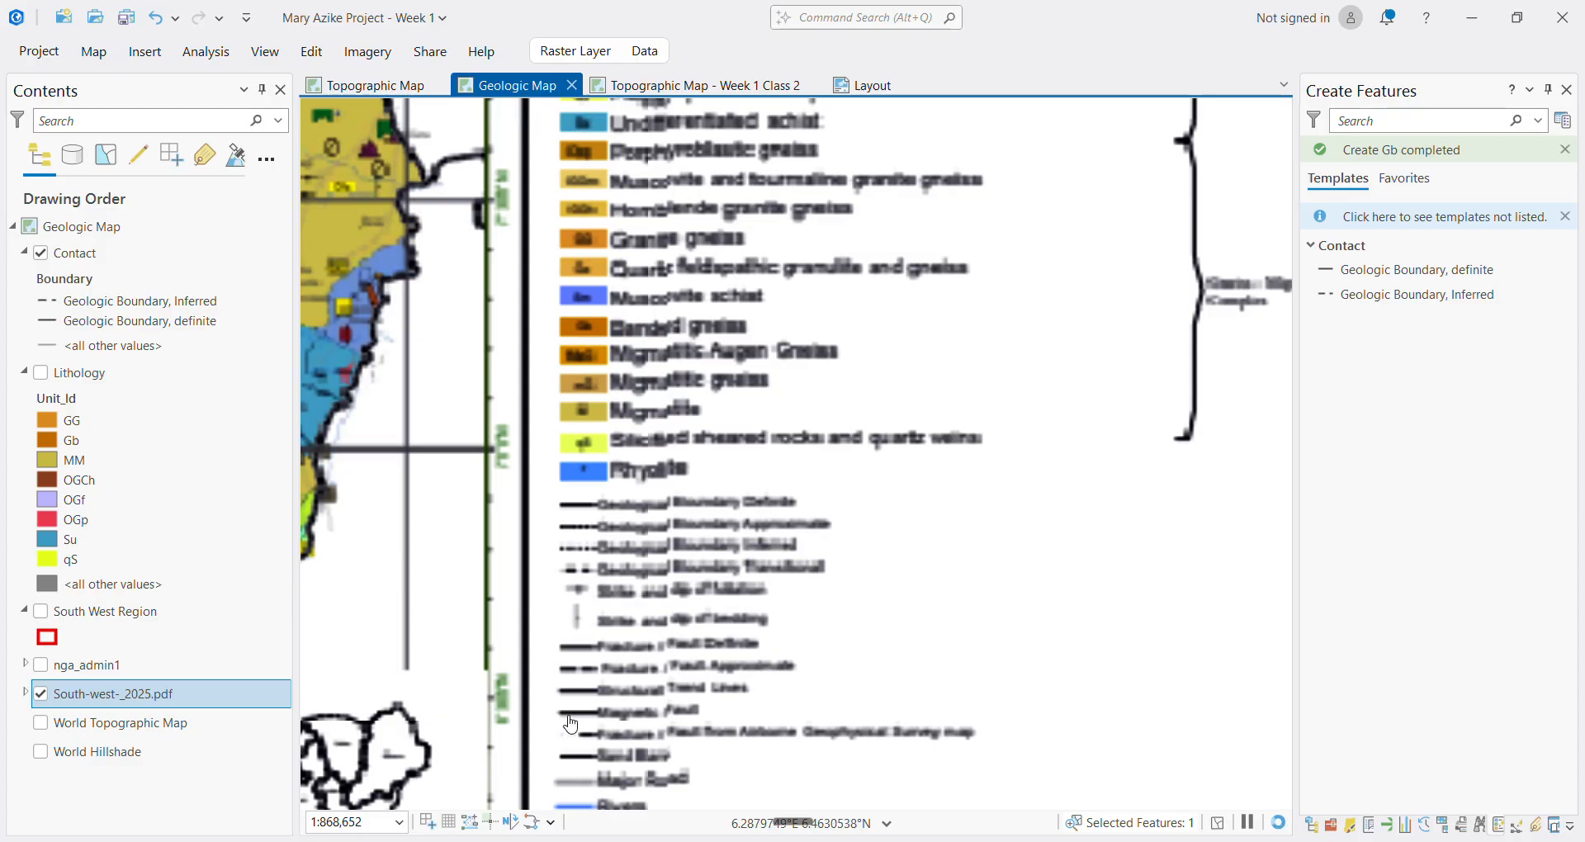
scroll(571, 724, up, 2)
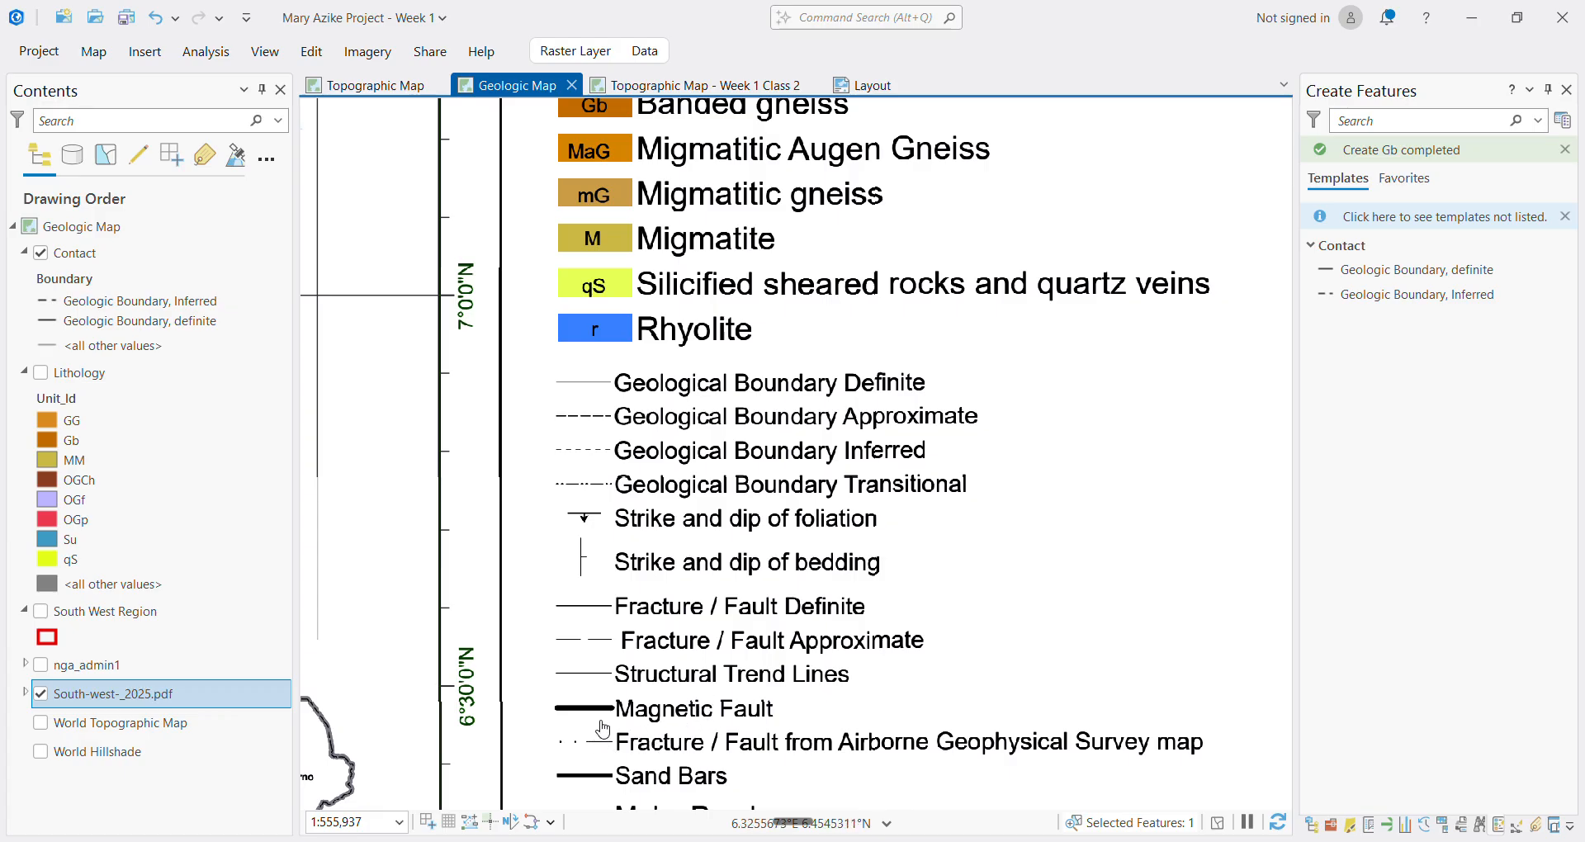
drag(605, 768, 645, 583)
scroll(638, 660, down, 3)
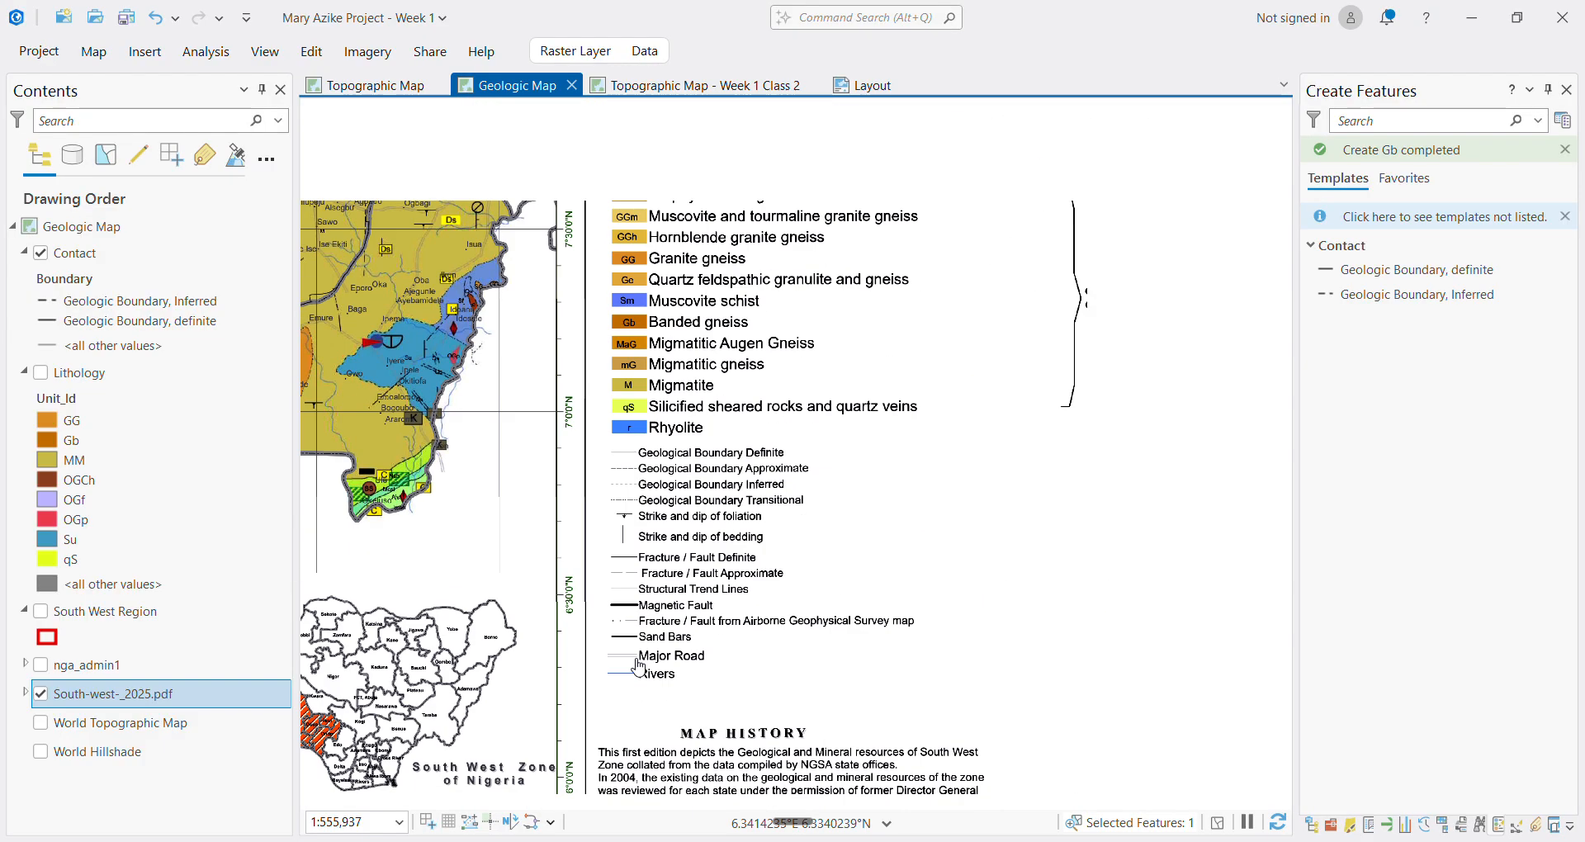
scroll(525, 559, up, 5)
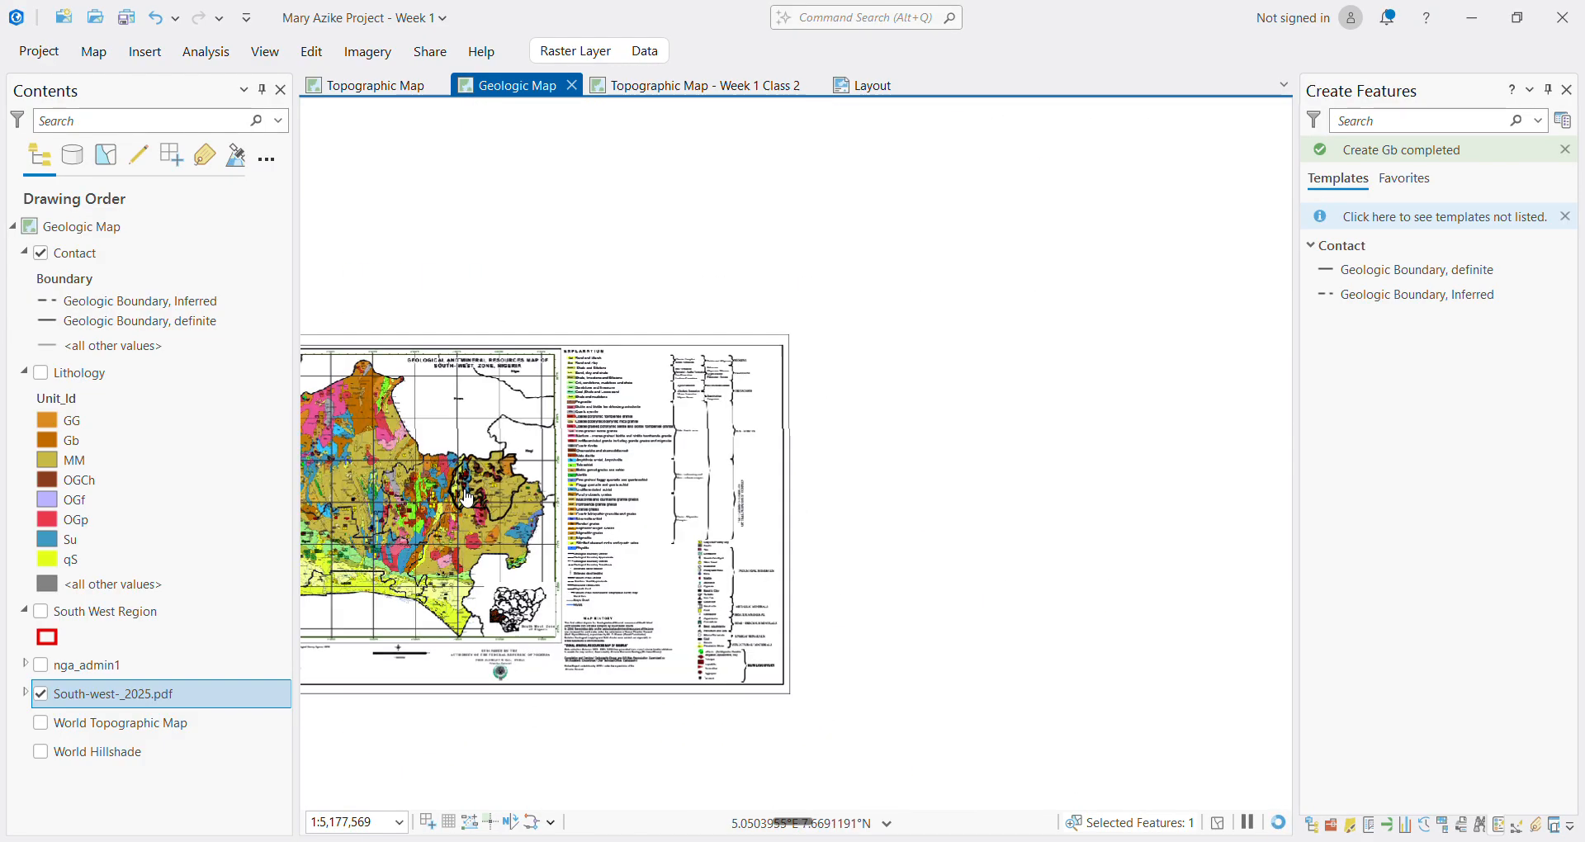
scroll(472, 502, up, 4)
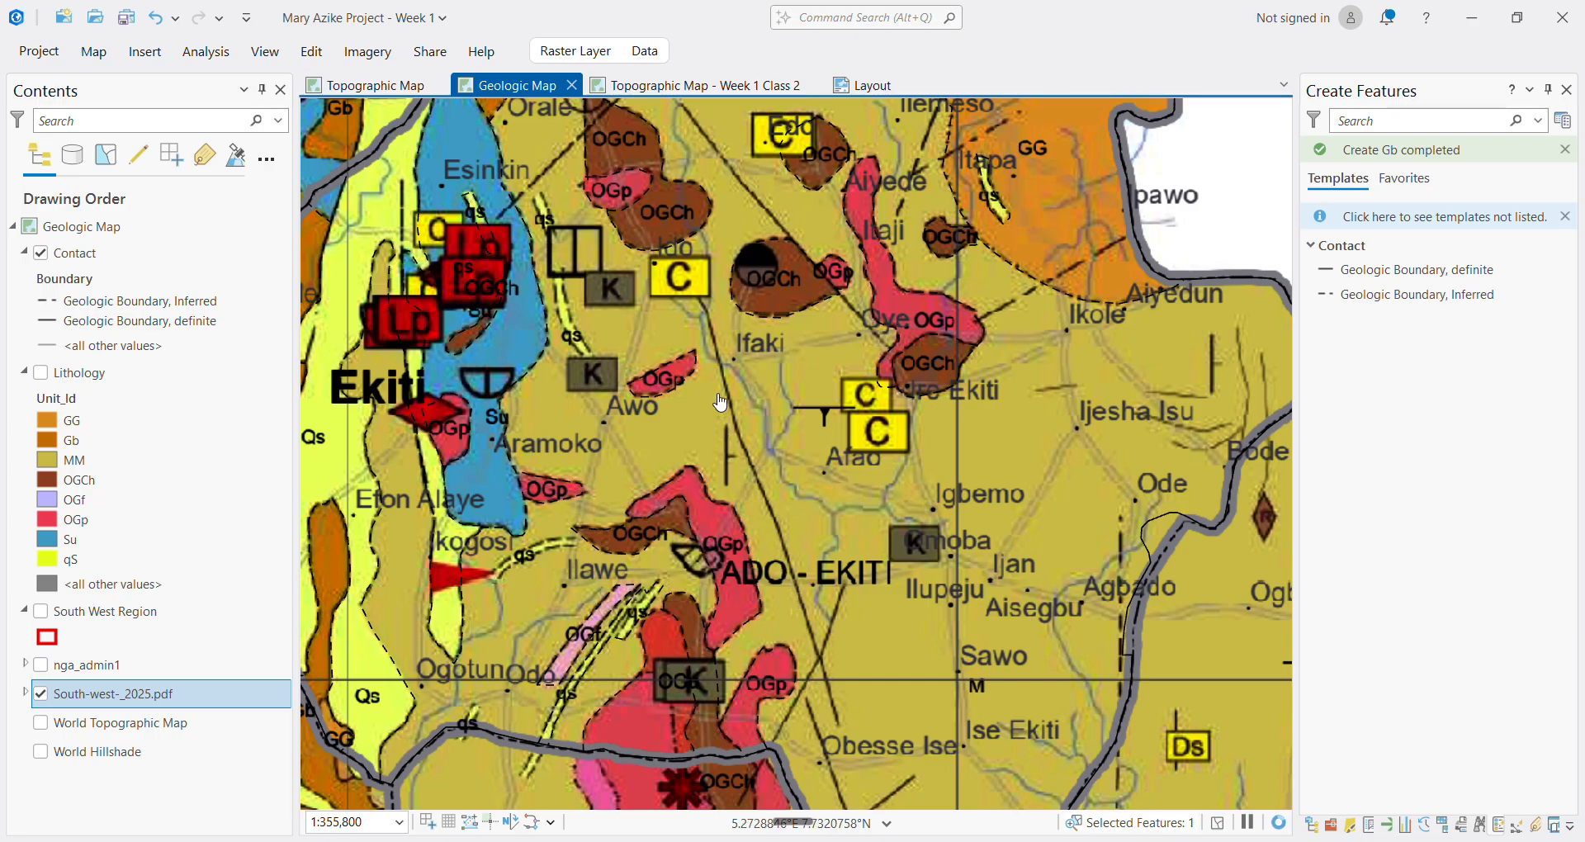
scroll(708, 421, down, 2)
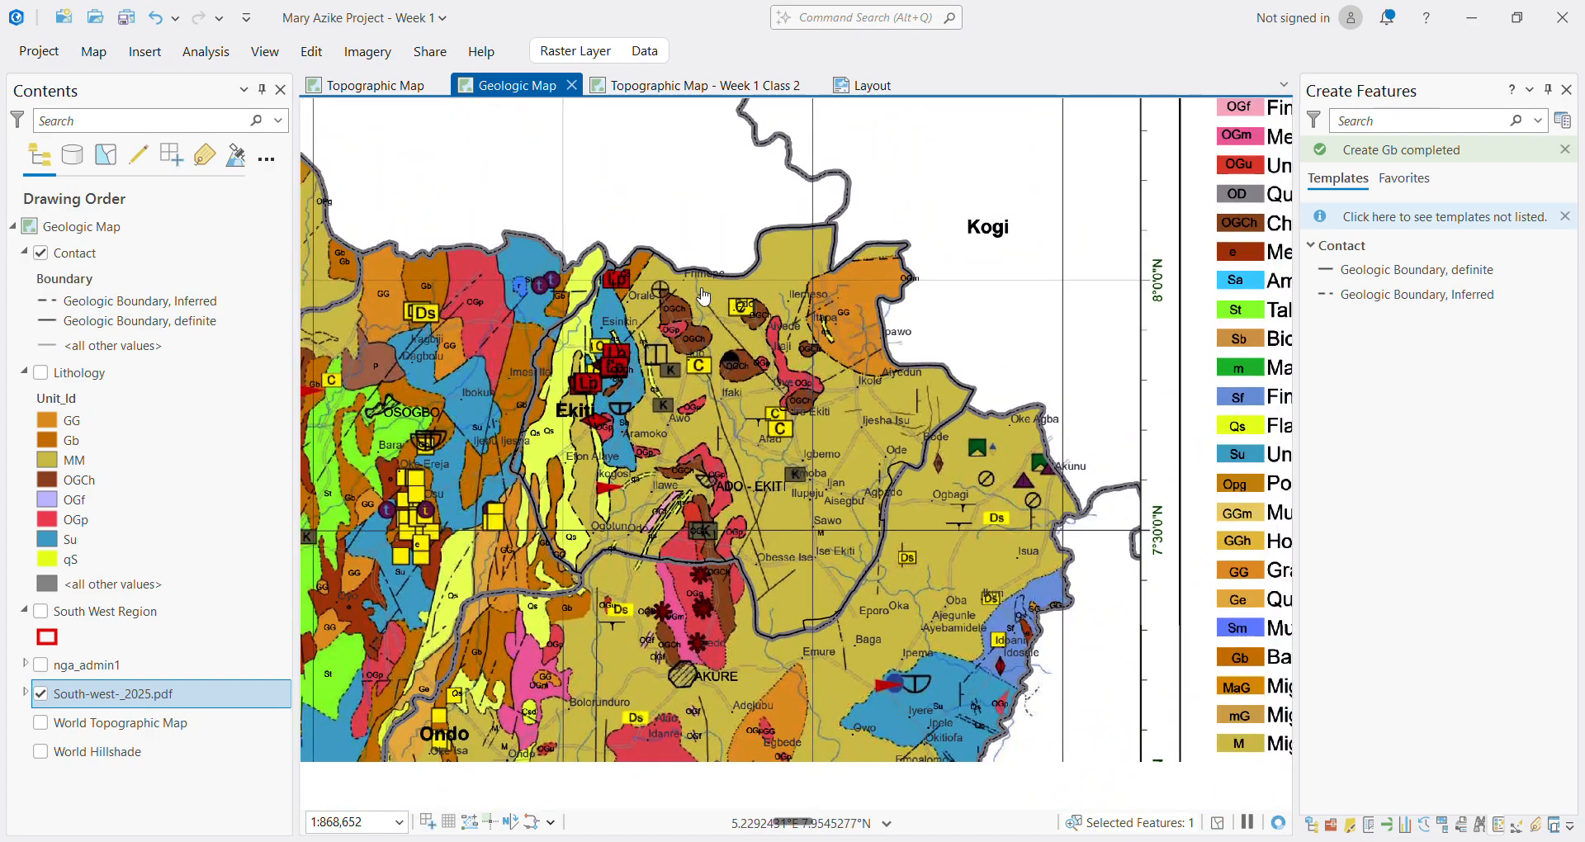
scroll(703, 297, up, 2)
scroll(728, 372, down, 2)
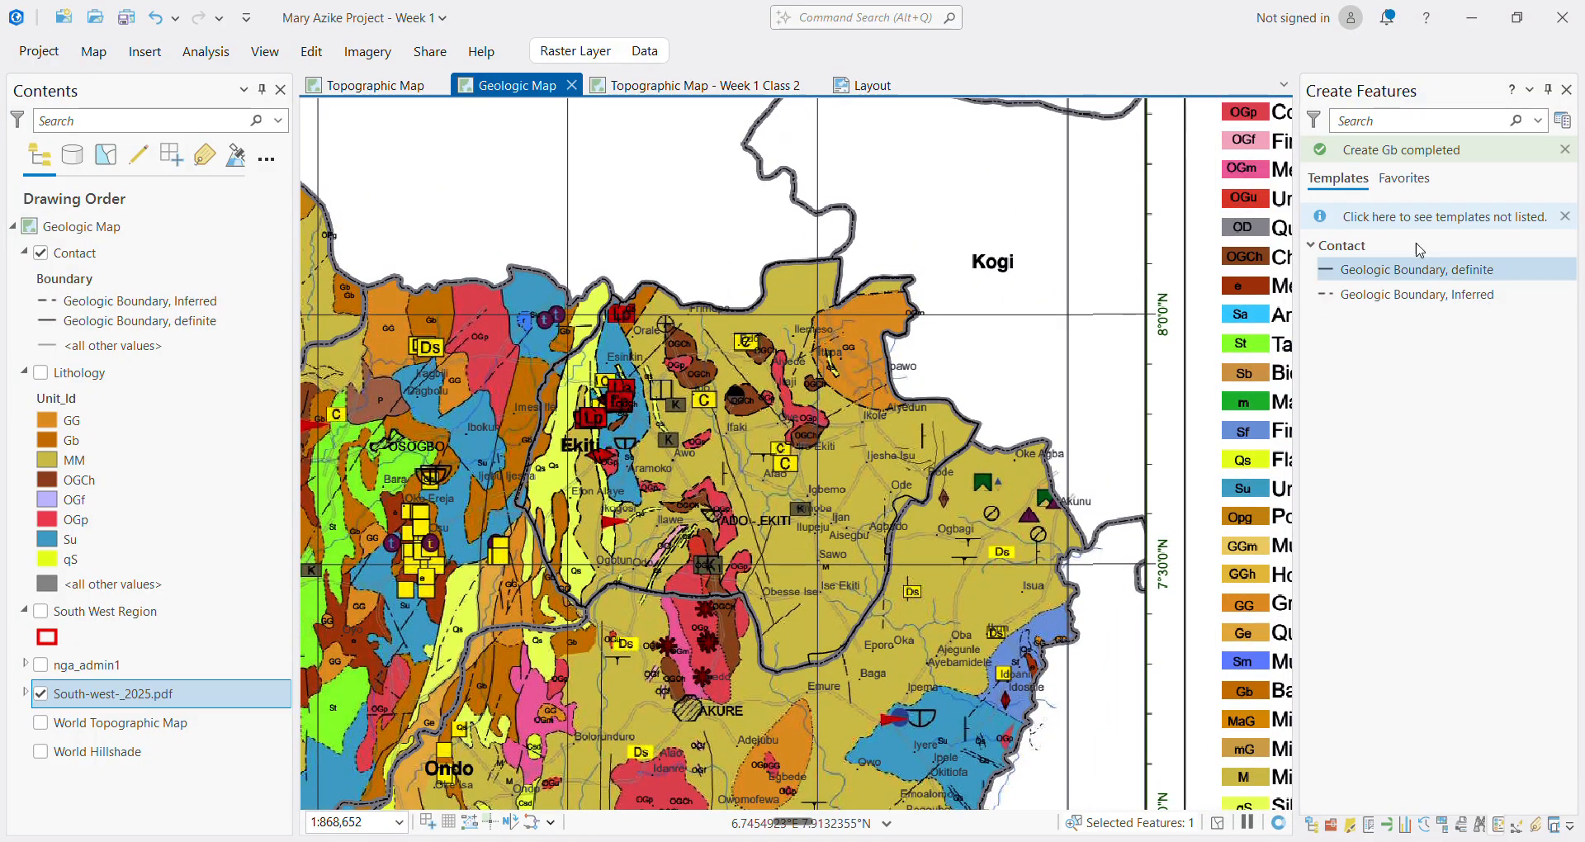
Start a new feature class in the project's Week 1 file geodatabase
click(1312, 824)
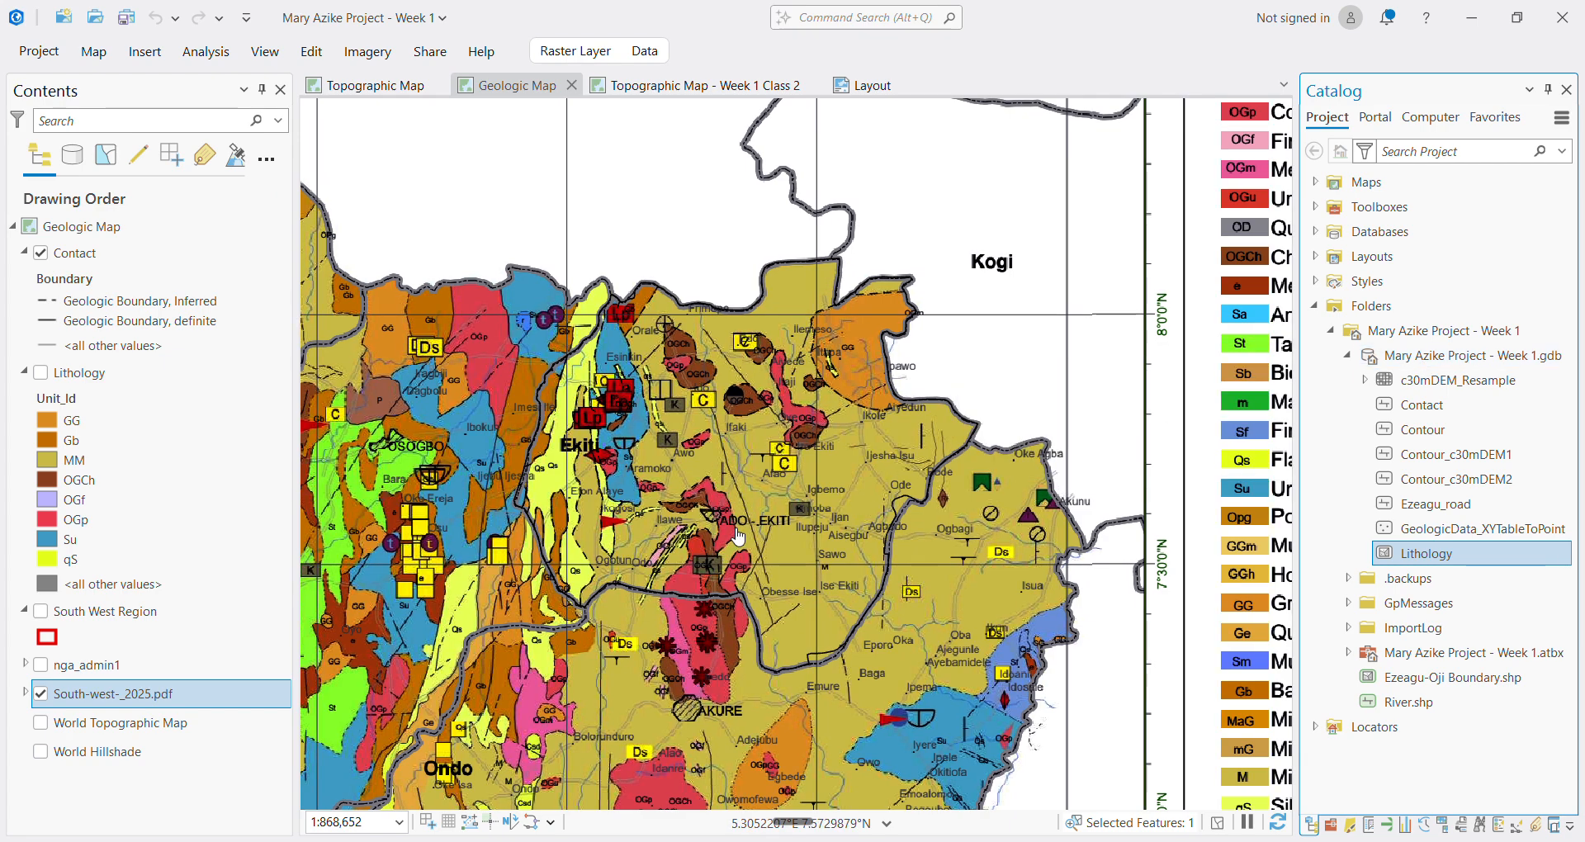
scroll(737, 537, up, 2)
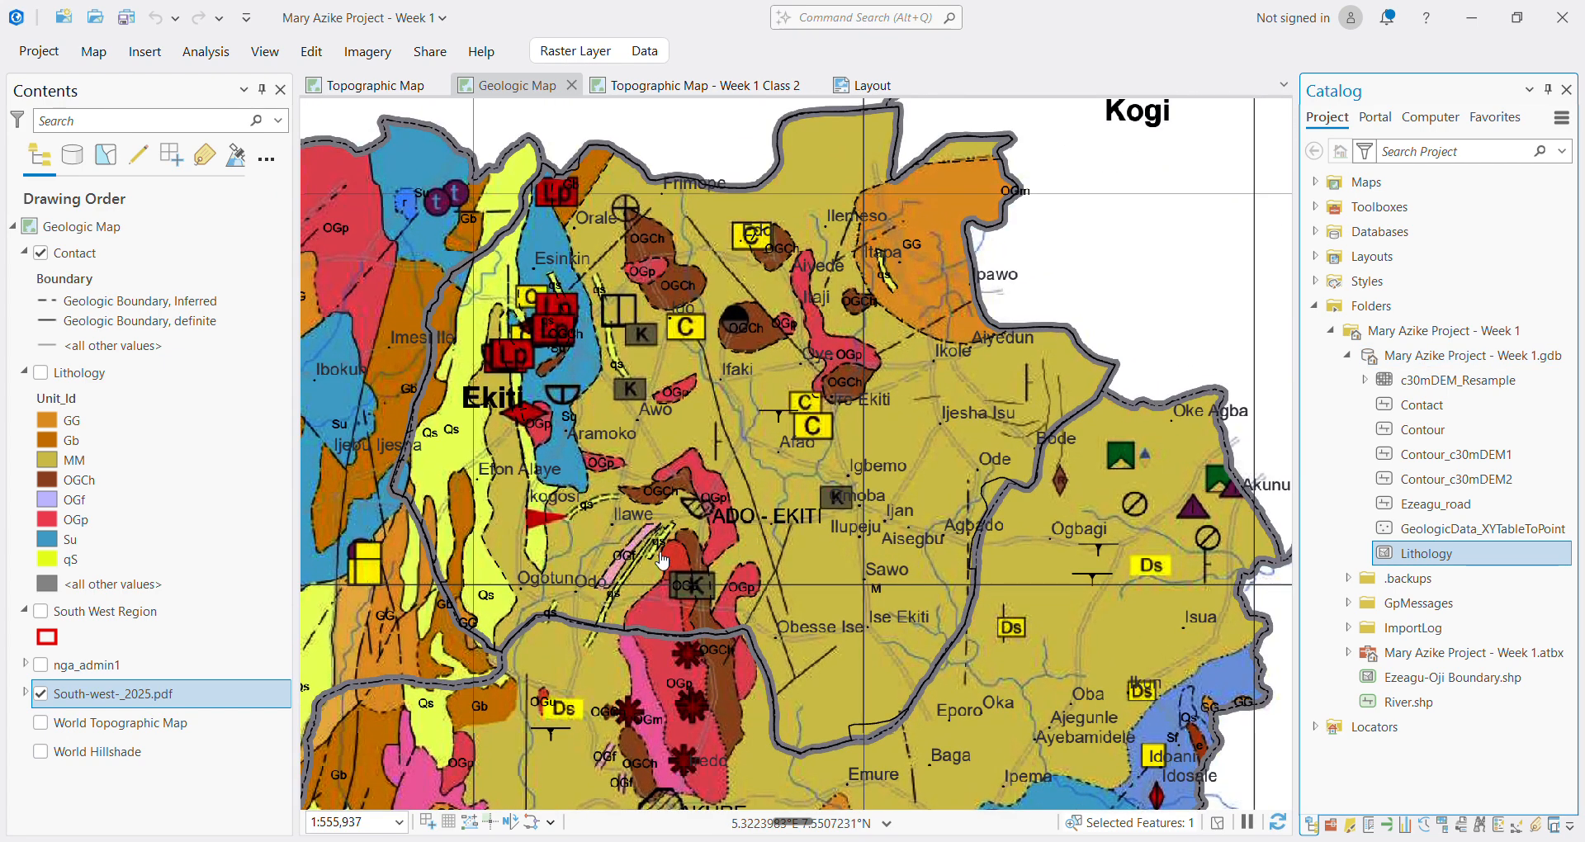
scroll(661, 566, up, 2)
scroll(654, 578, down, 2)
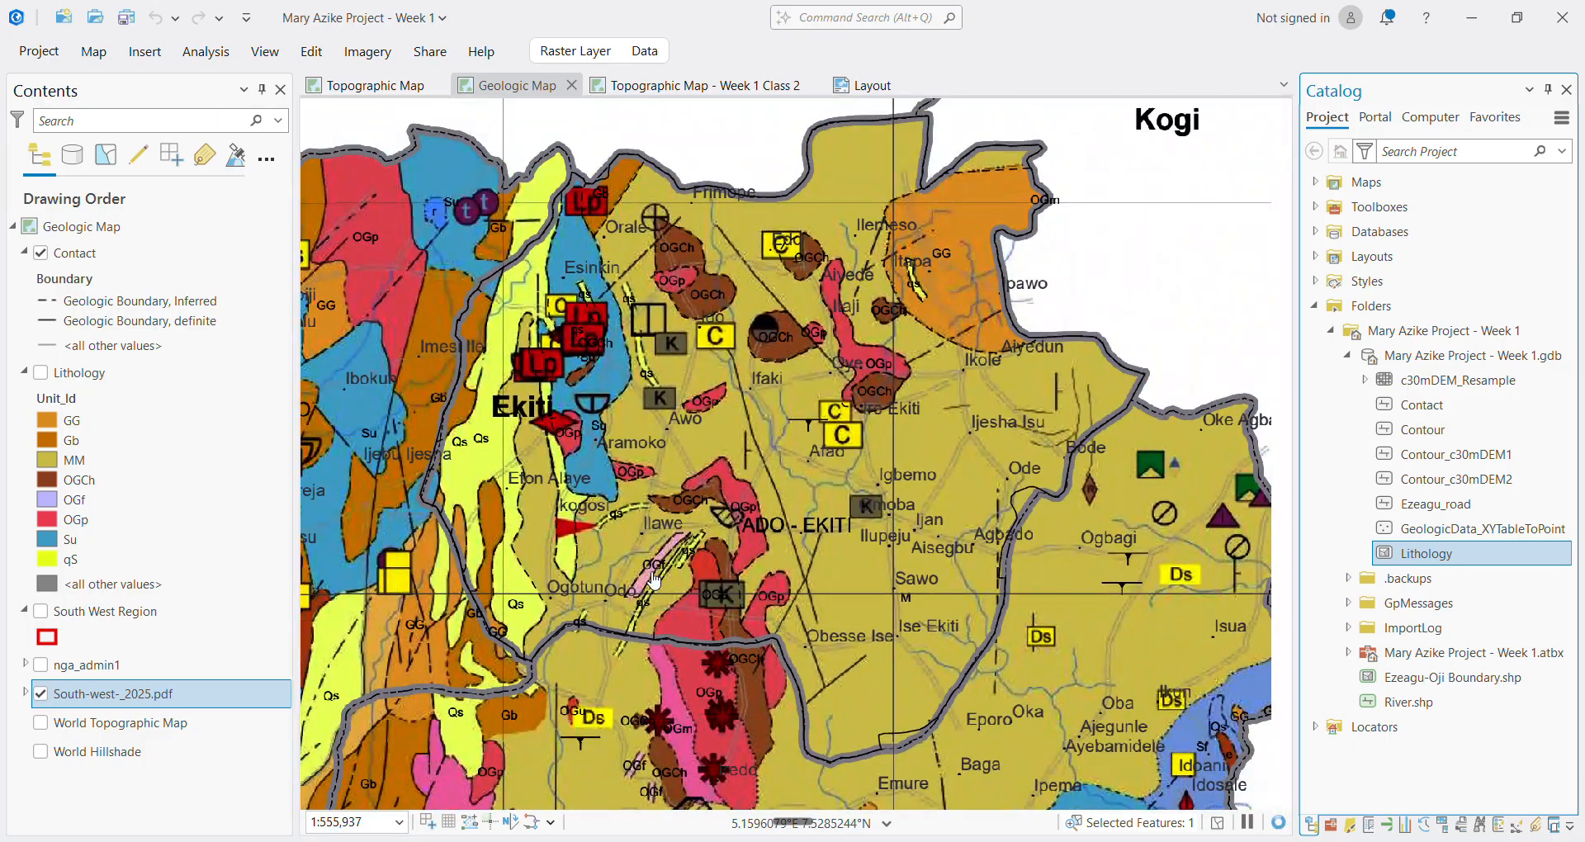
scroll(654, 578, down, 2)
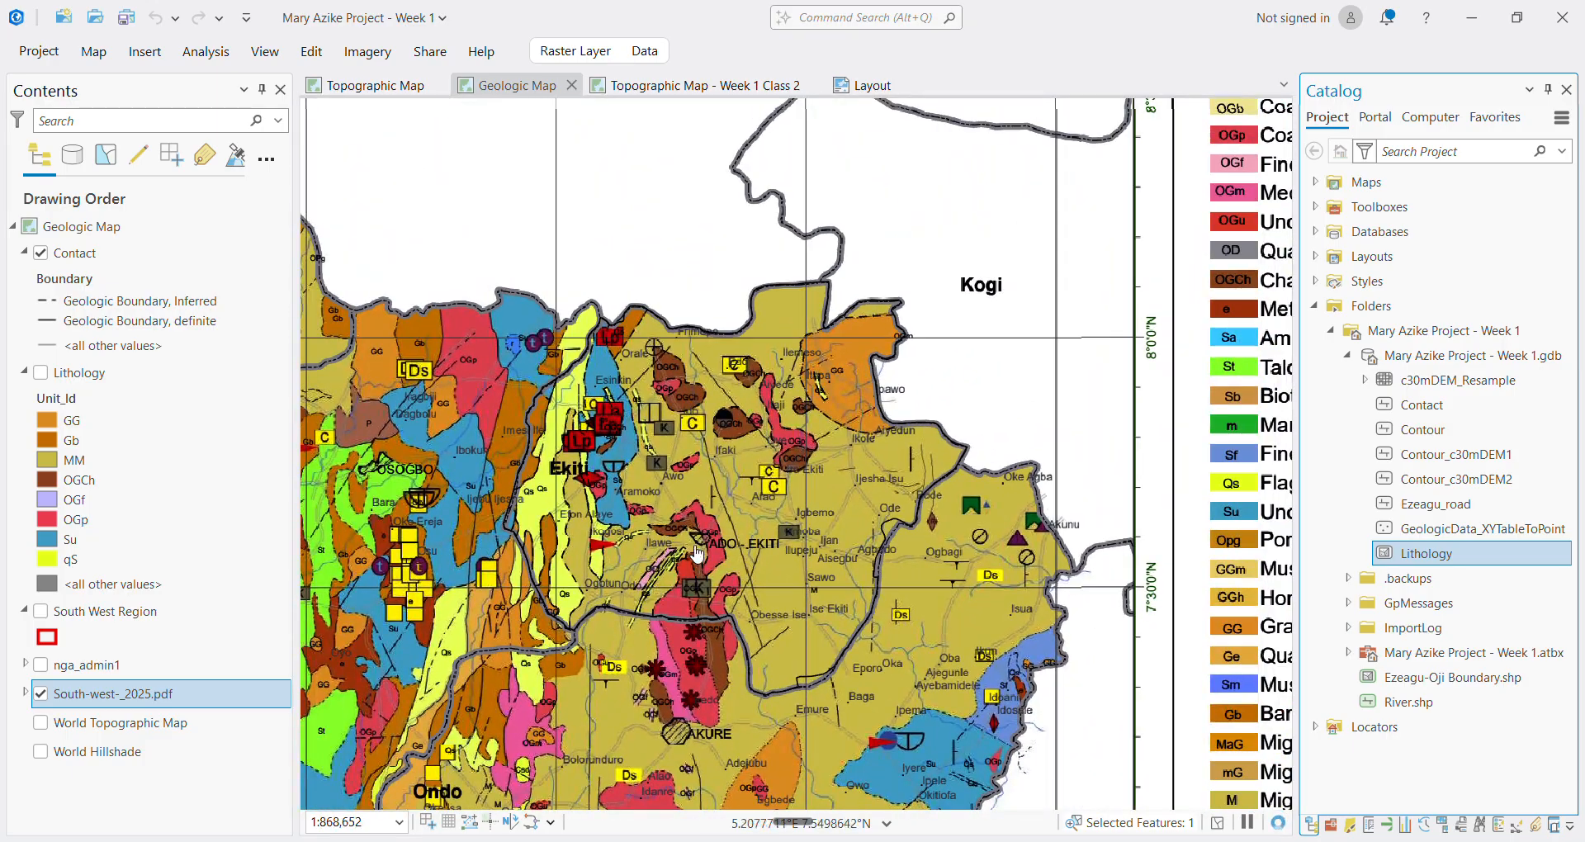
scroll(660, 509, up, 2)
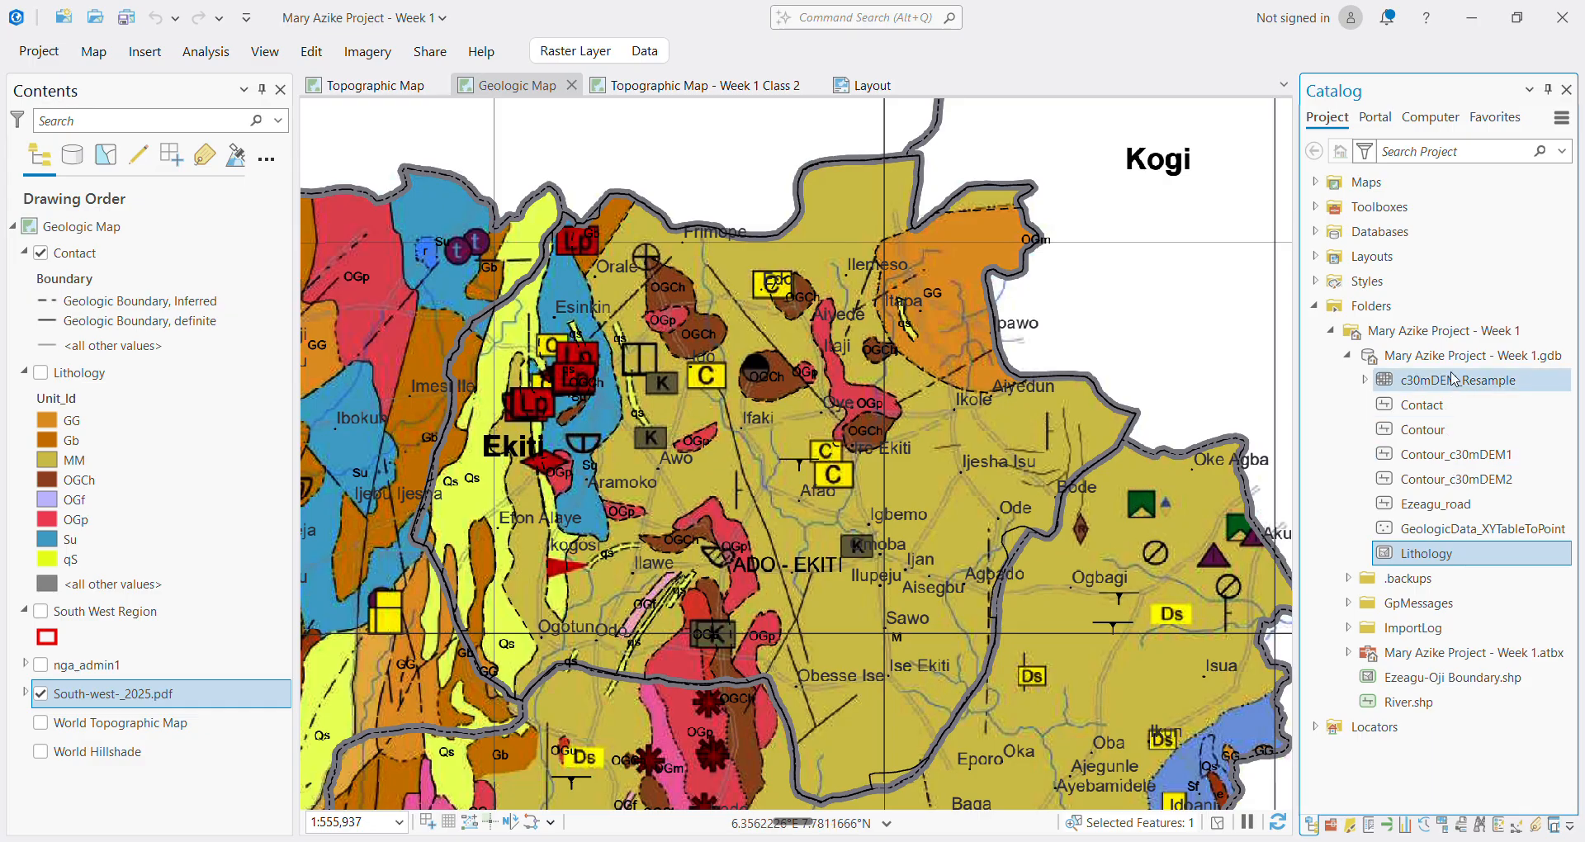
right_click(1454, 339)
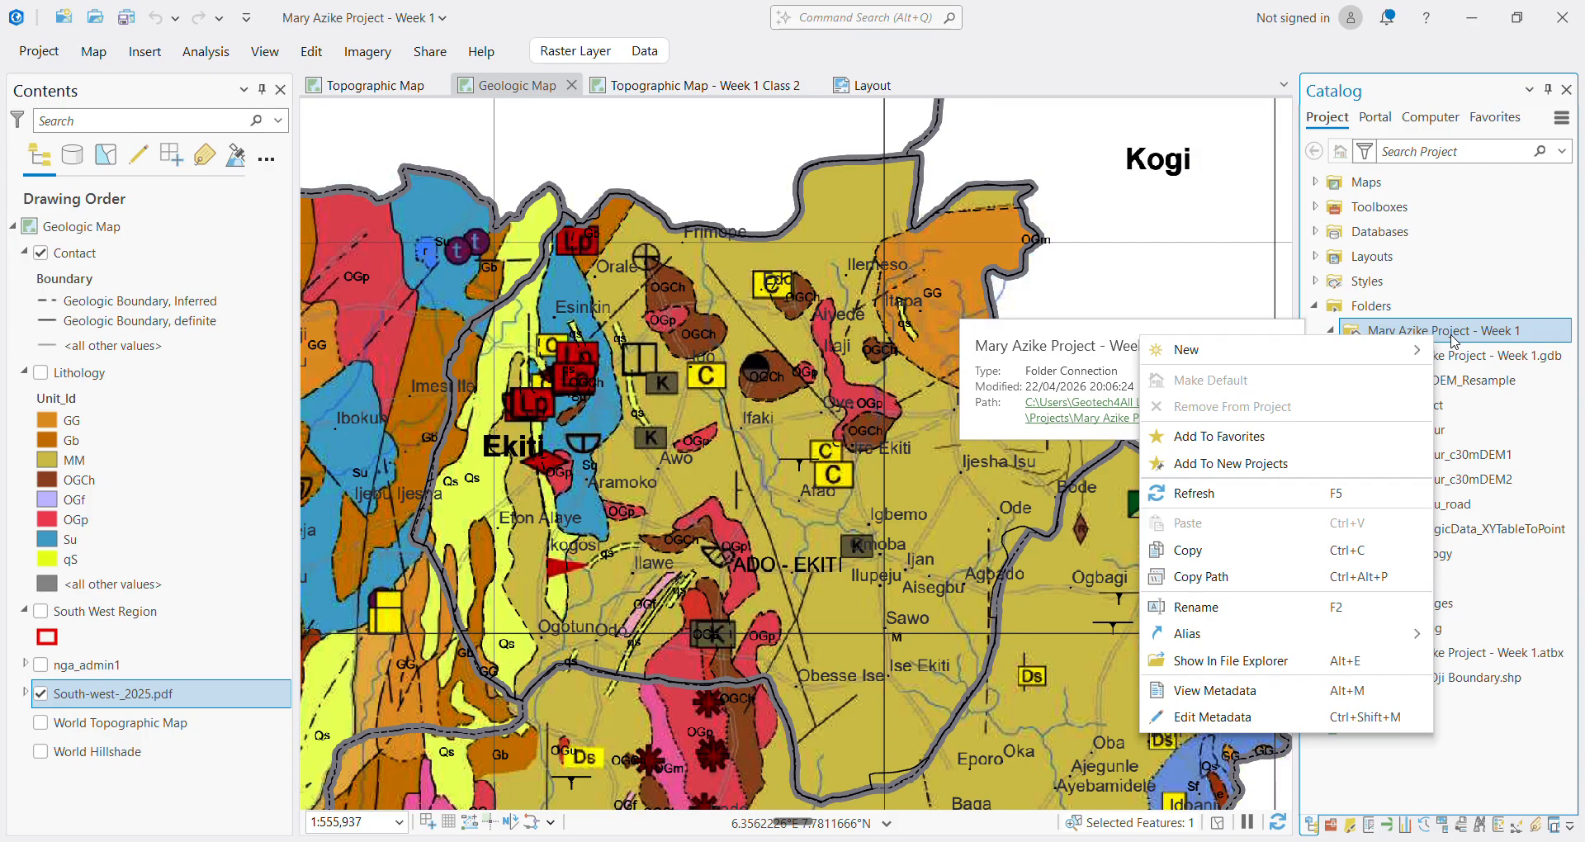
click(1462, 363)
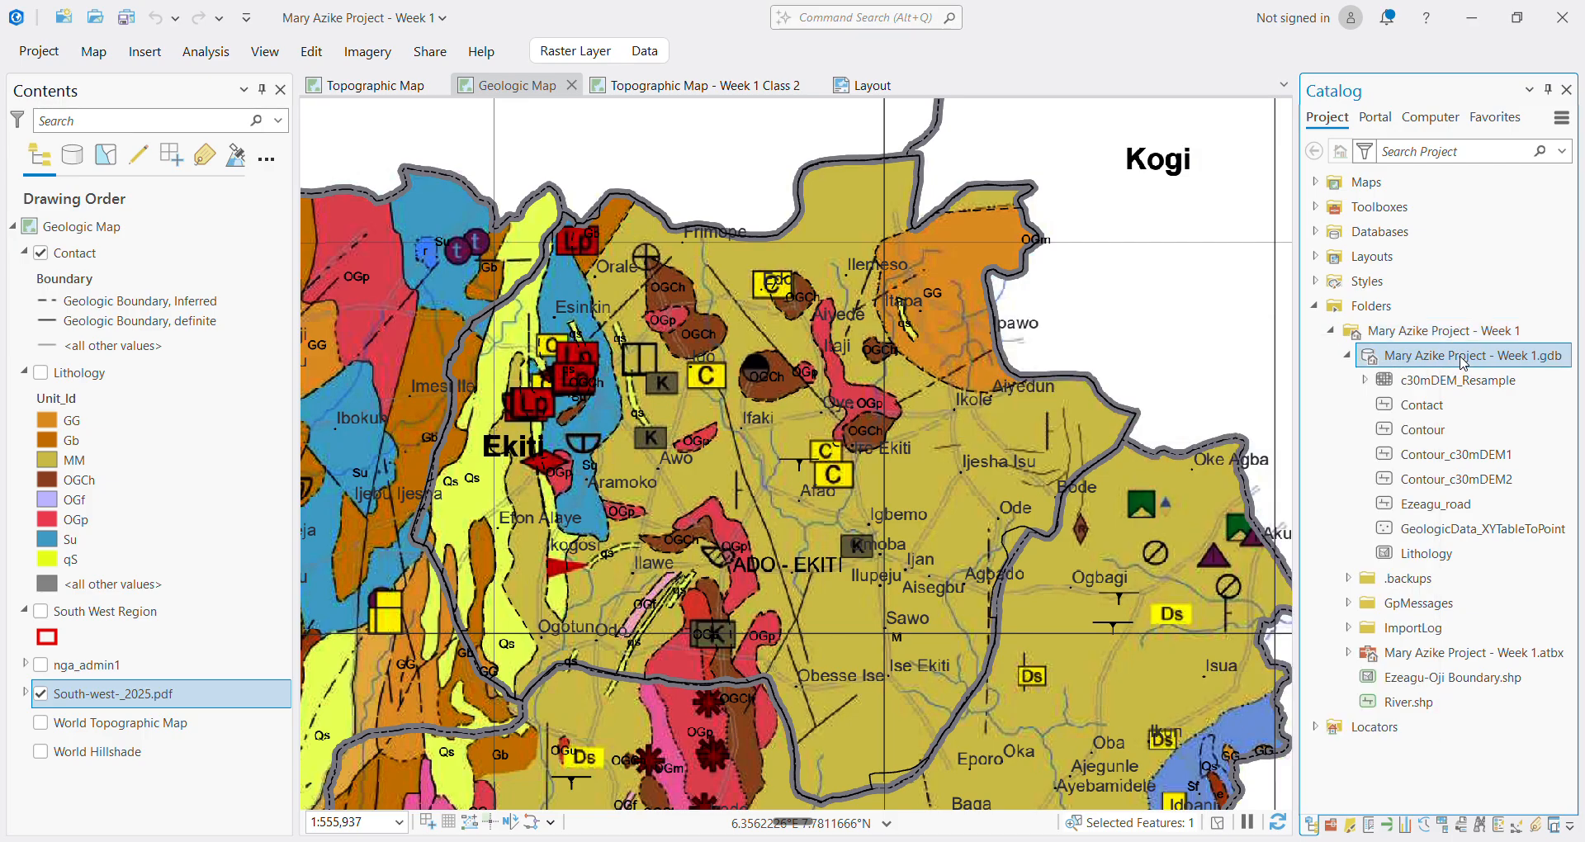
right_click(1460, 360)
mouse_move(1205, 269)
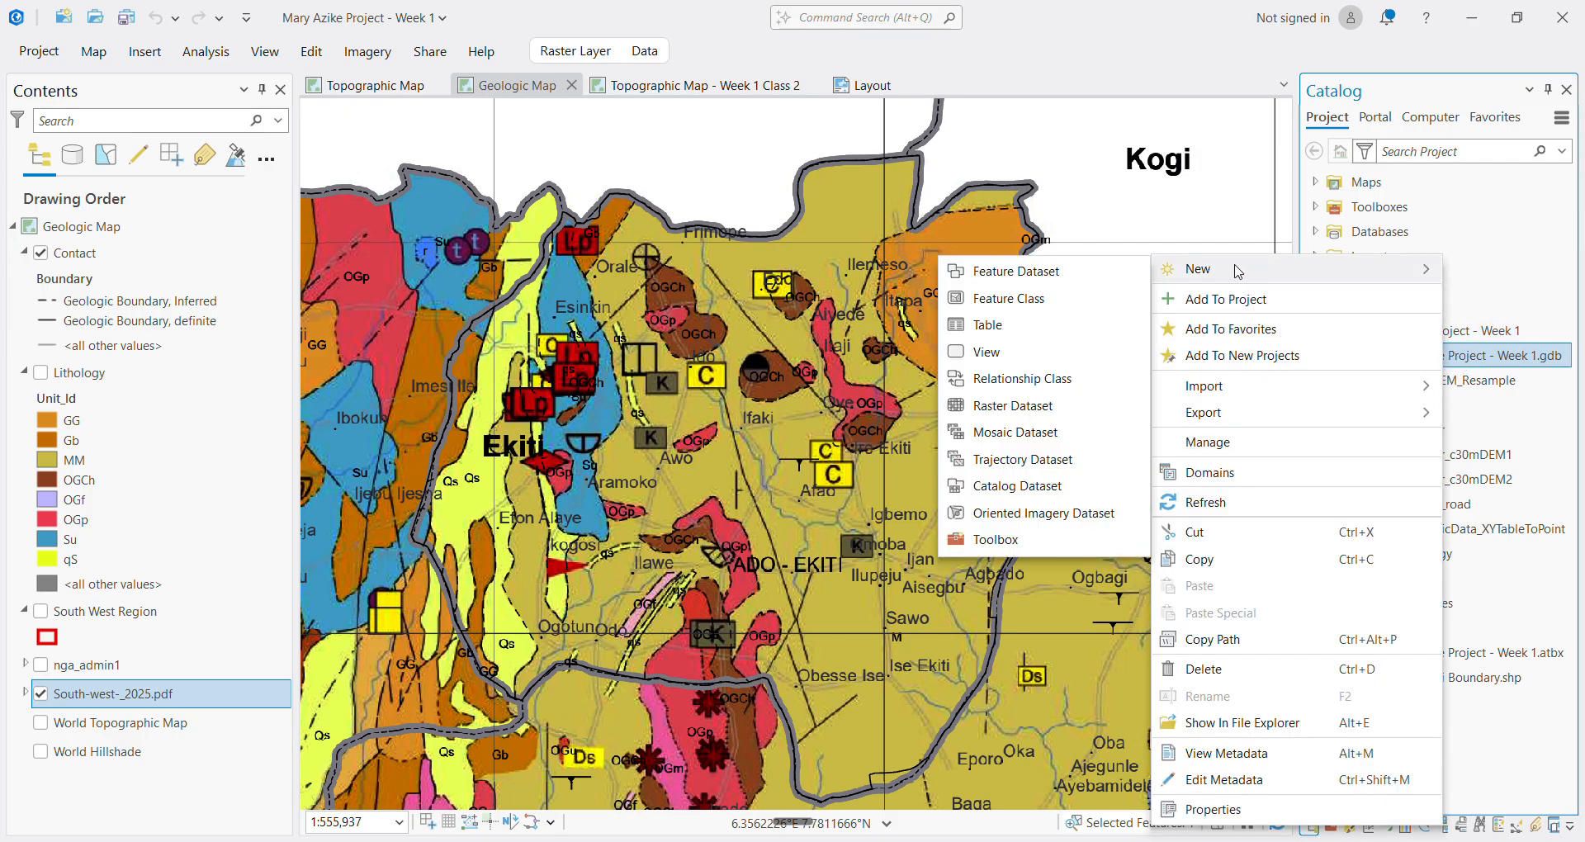
click(1022, 307)
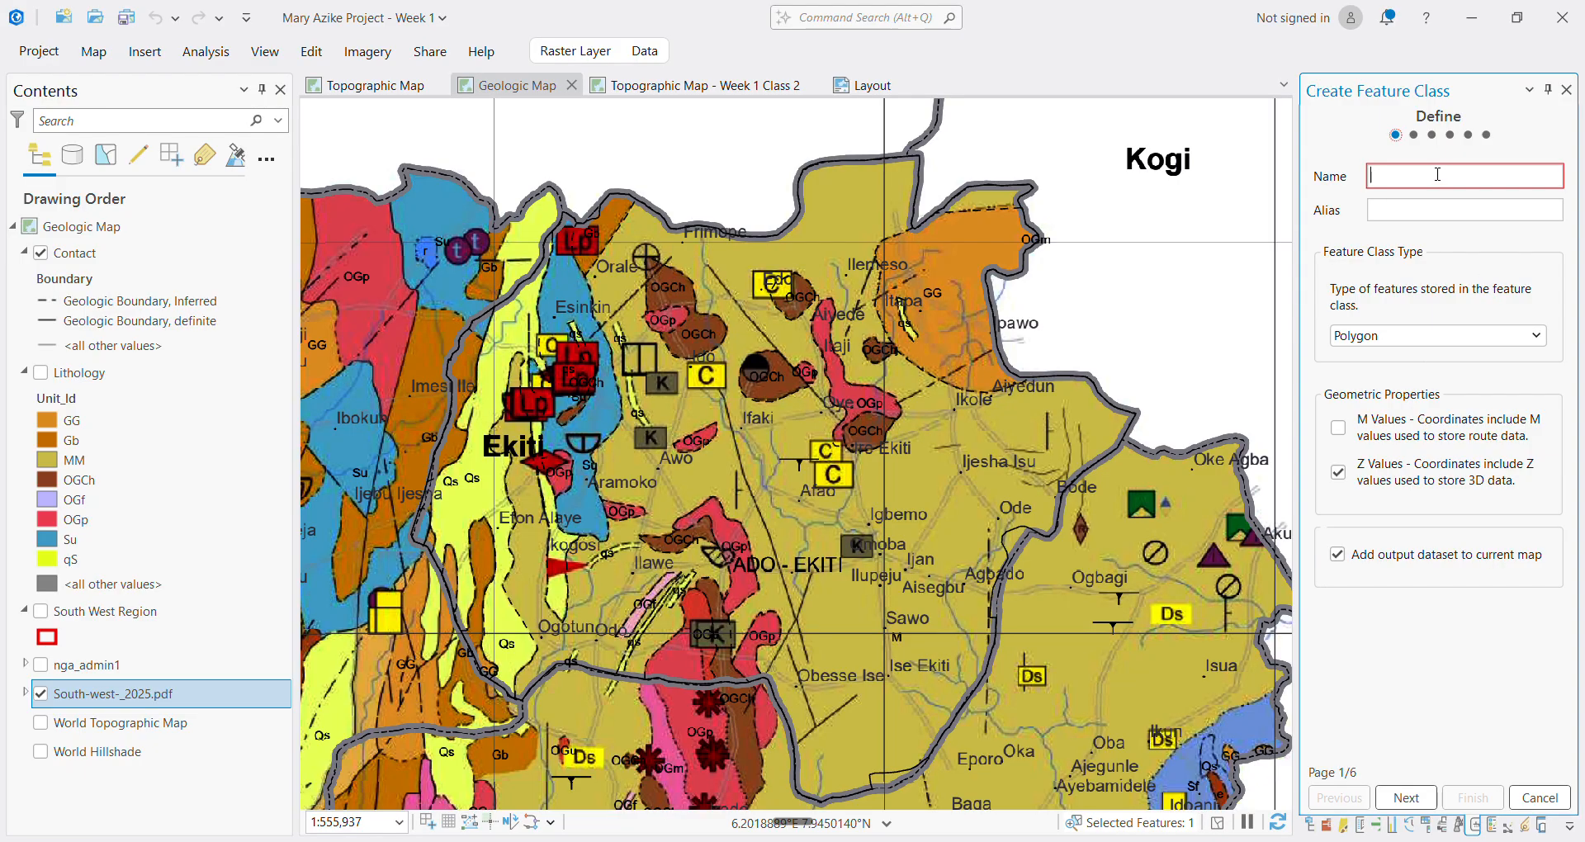
Name the feature class Fault, set its feature type to Line and create it
text(Fault)
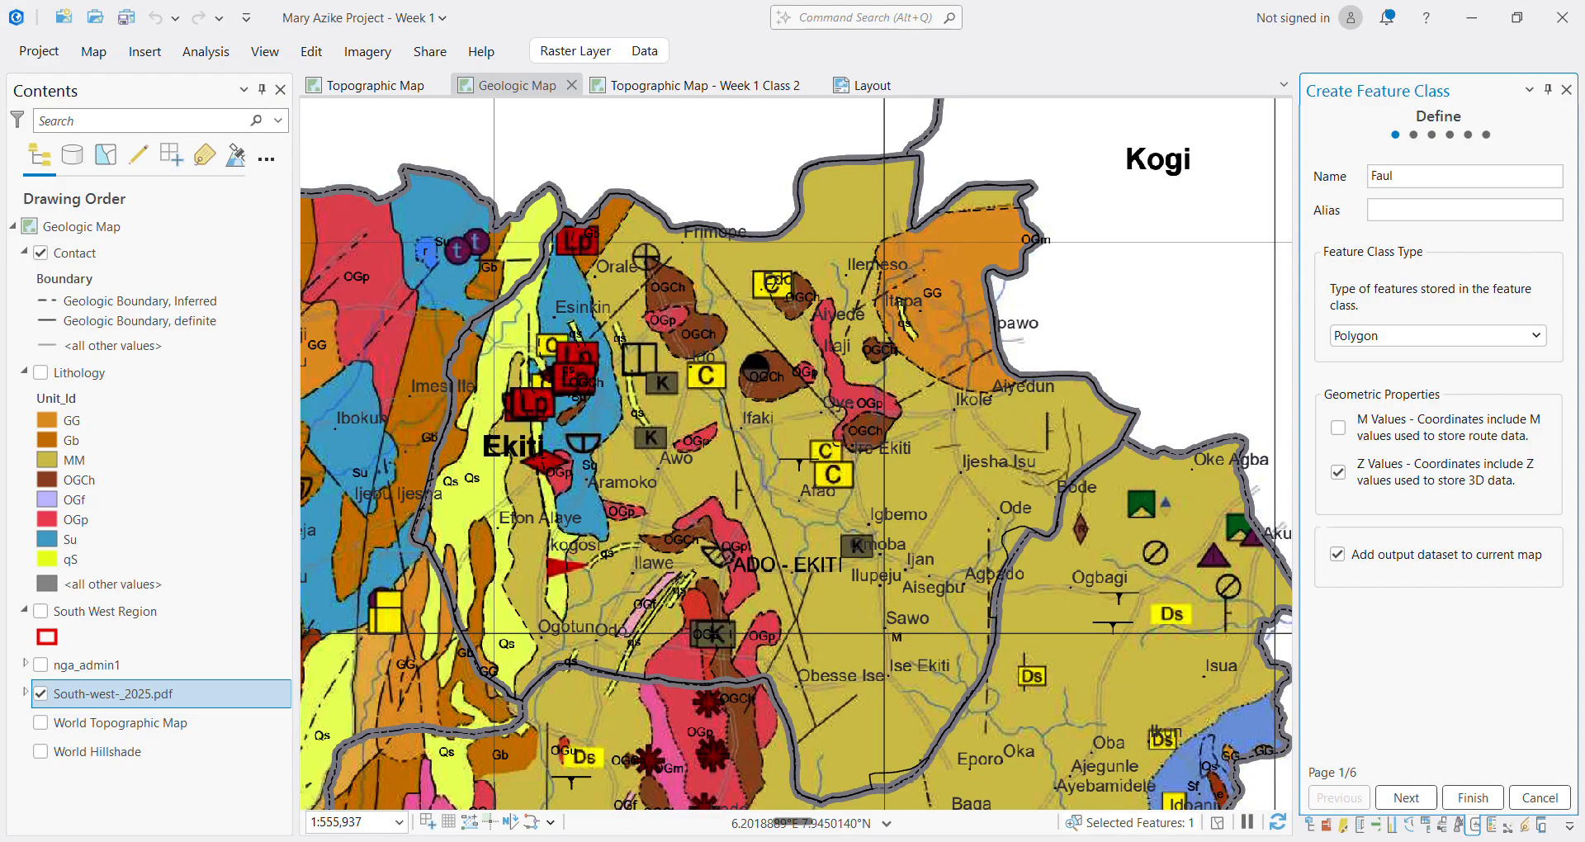
click(1499, 333)
click(1366, 381)
click(1474, 799)
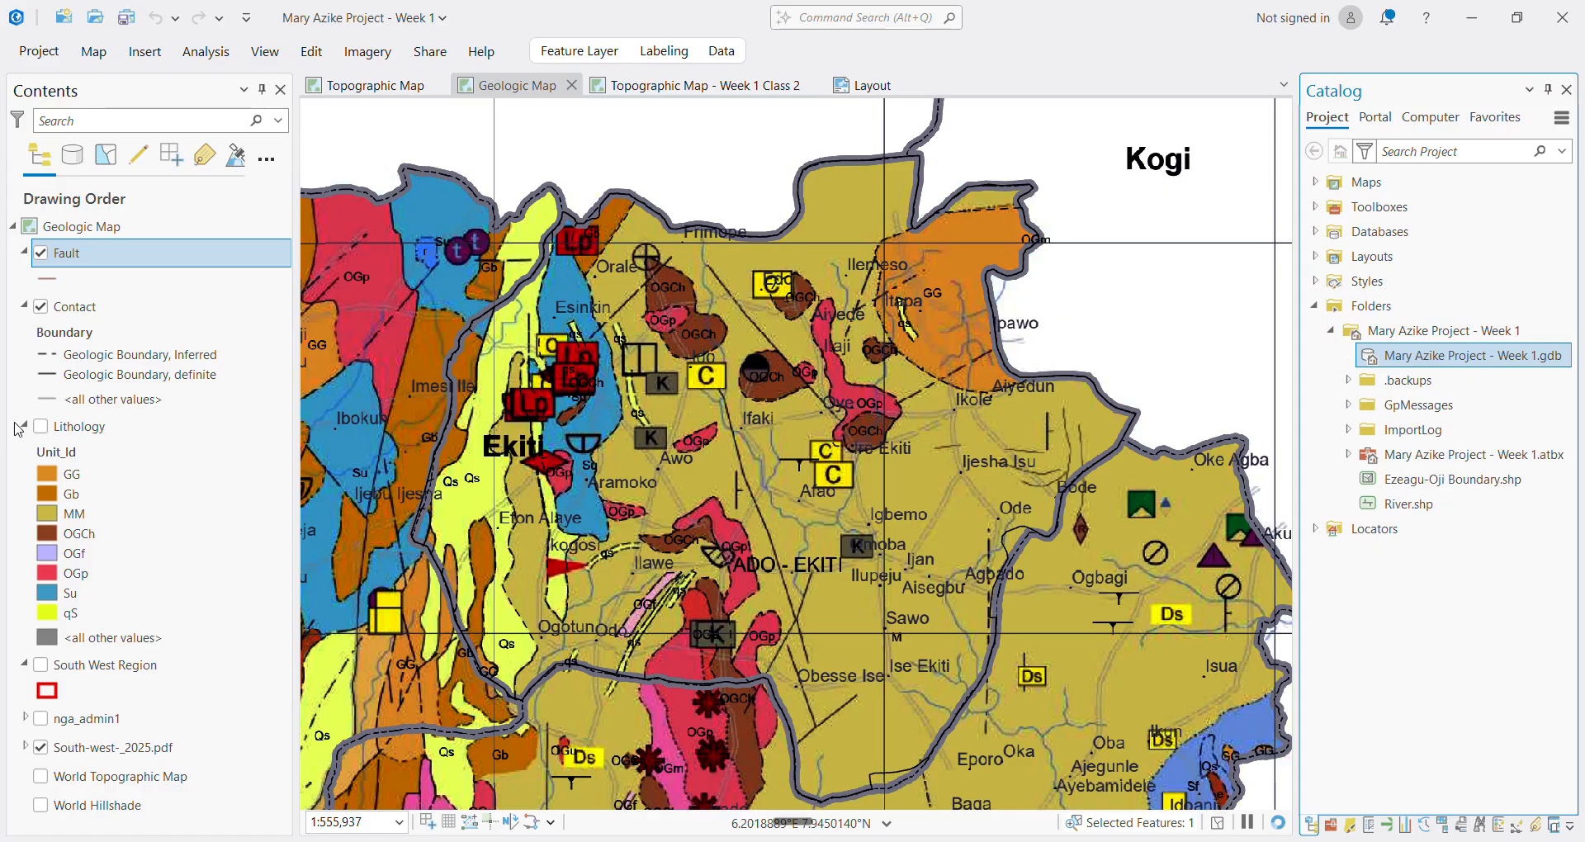
Select the Fault layer and open the feature creation templates for it
click(76, 261)
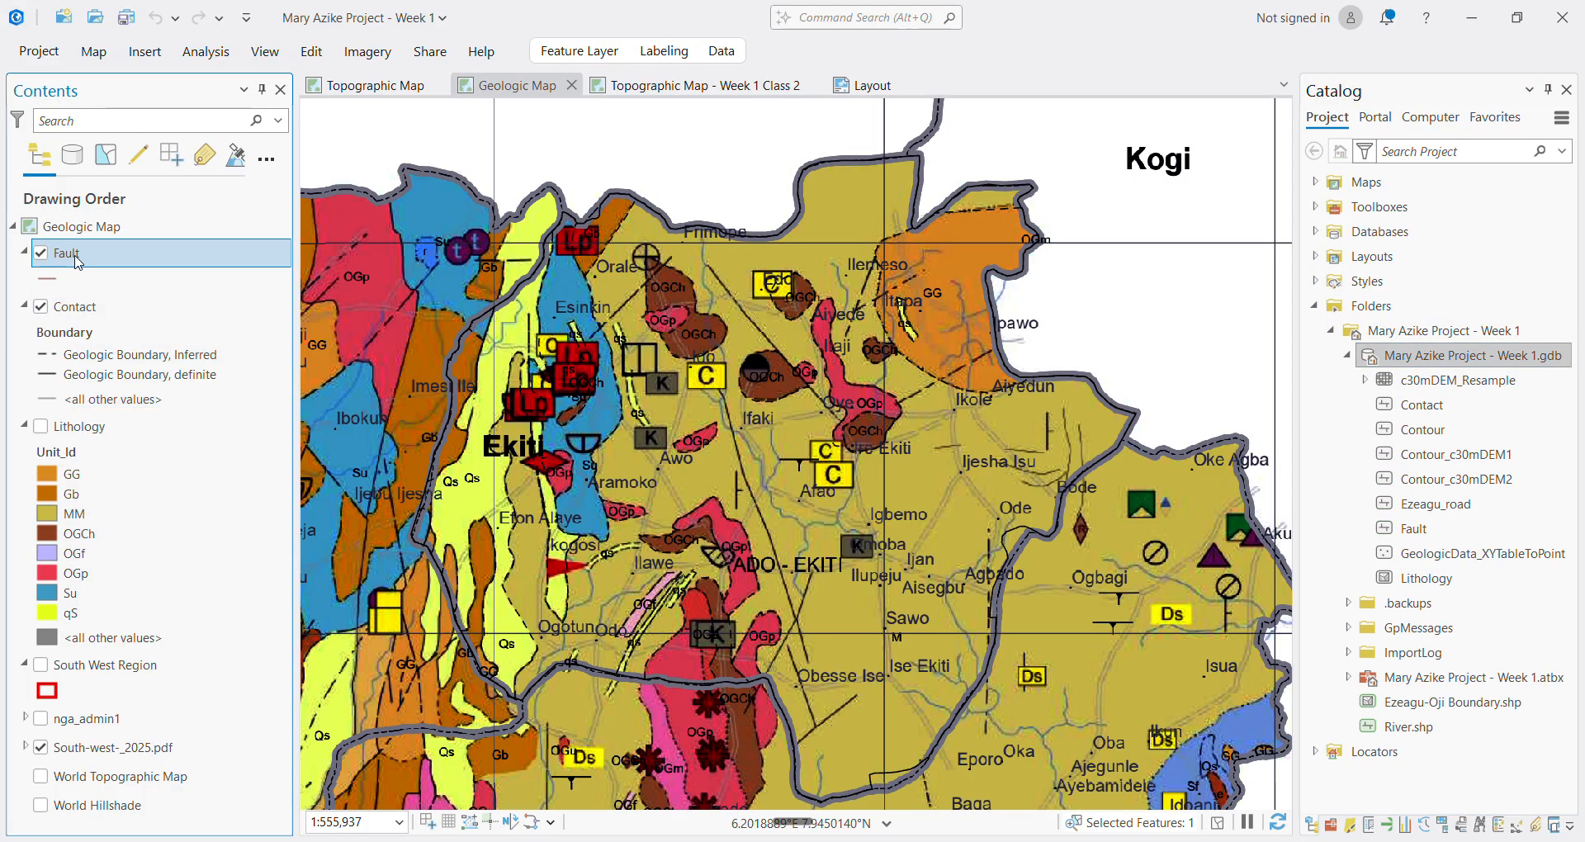
right_click(77, 261)
click(77, 261)
click(310, 51)
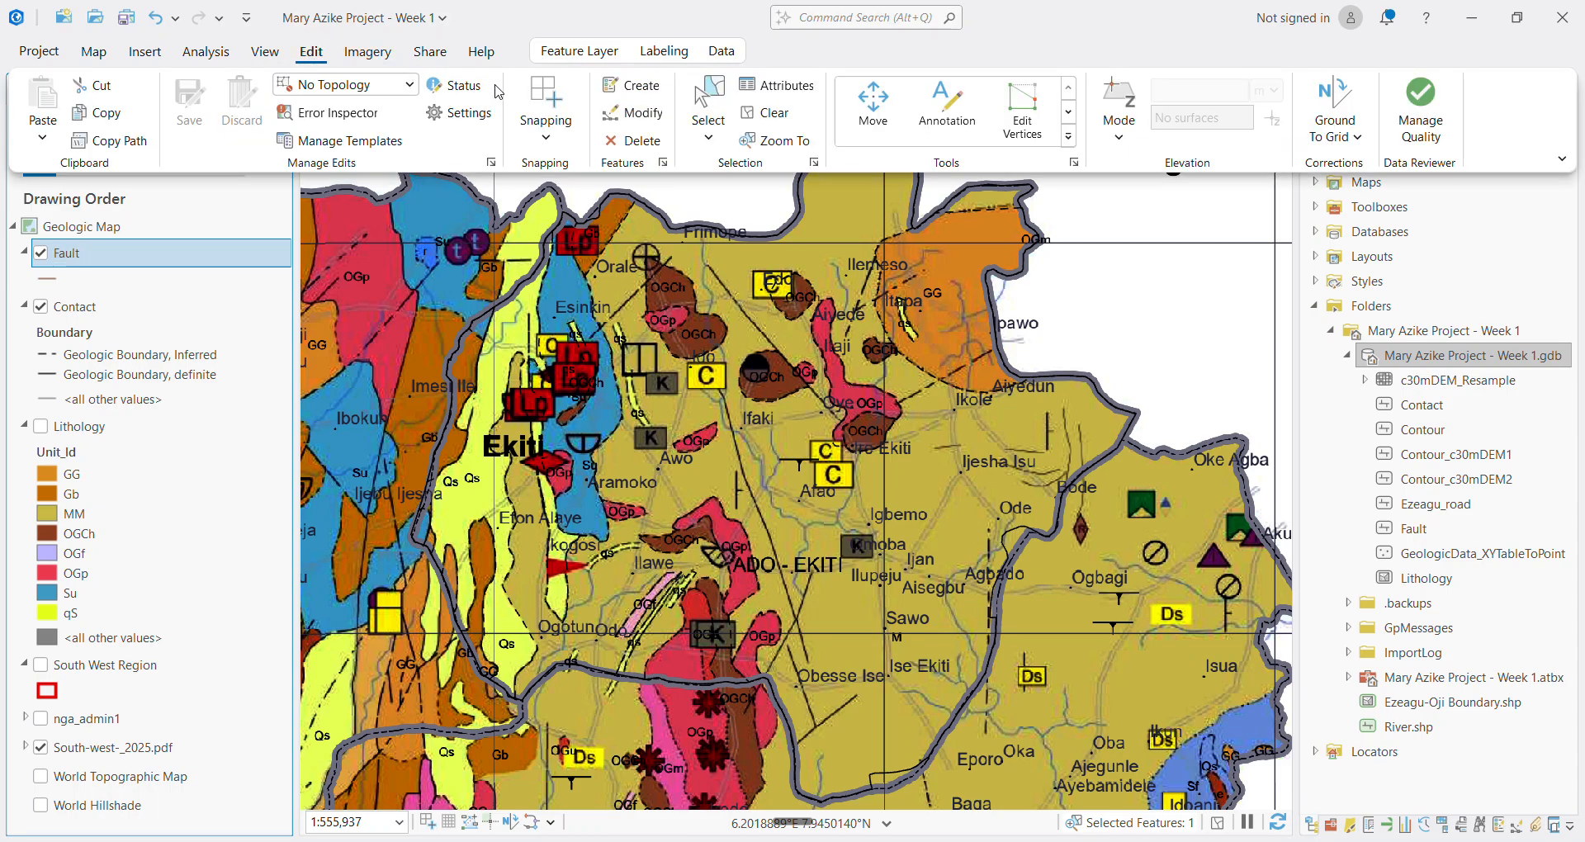
click(646, 91)
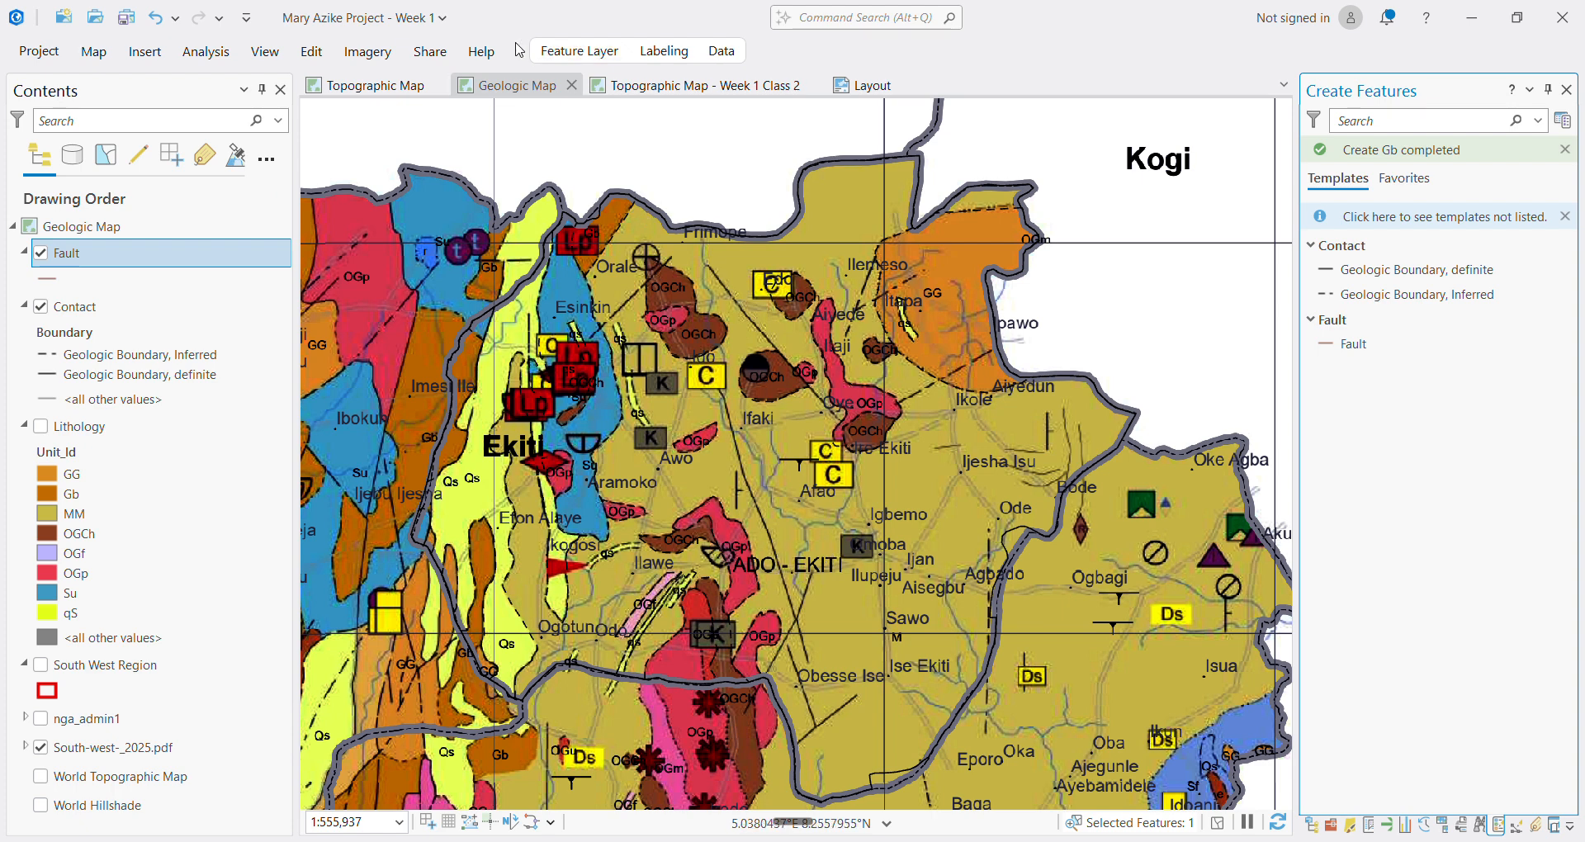
Draw two straight faults with the Fault template, one from Frimope southeast to Ire Ekiti, one from east of Orale to the Lp symbols below Esinkin
click(1350, 347)
click(1331, 383)
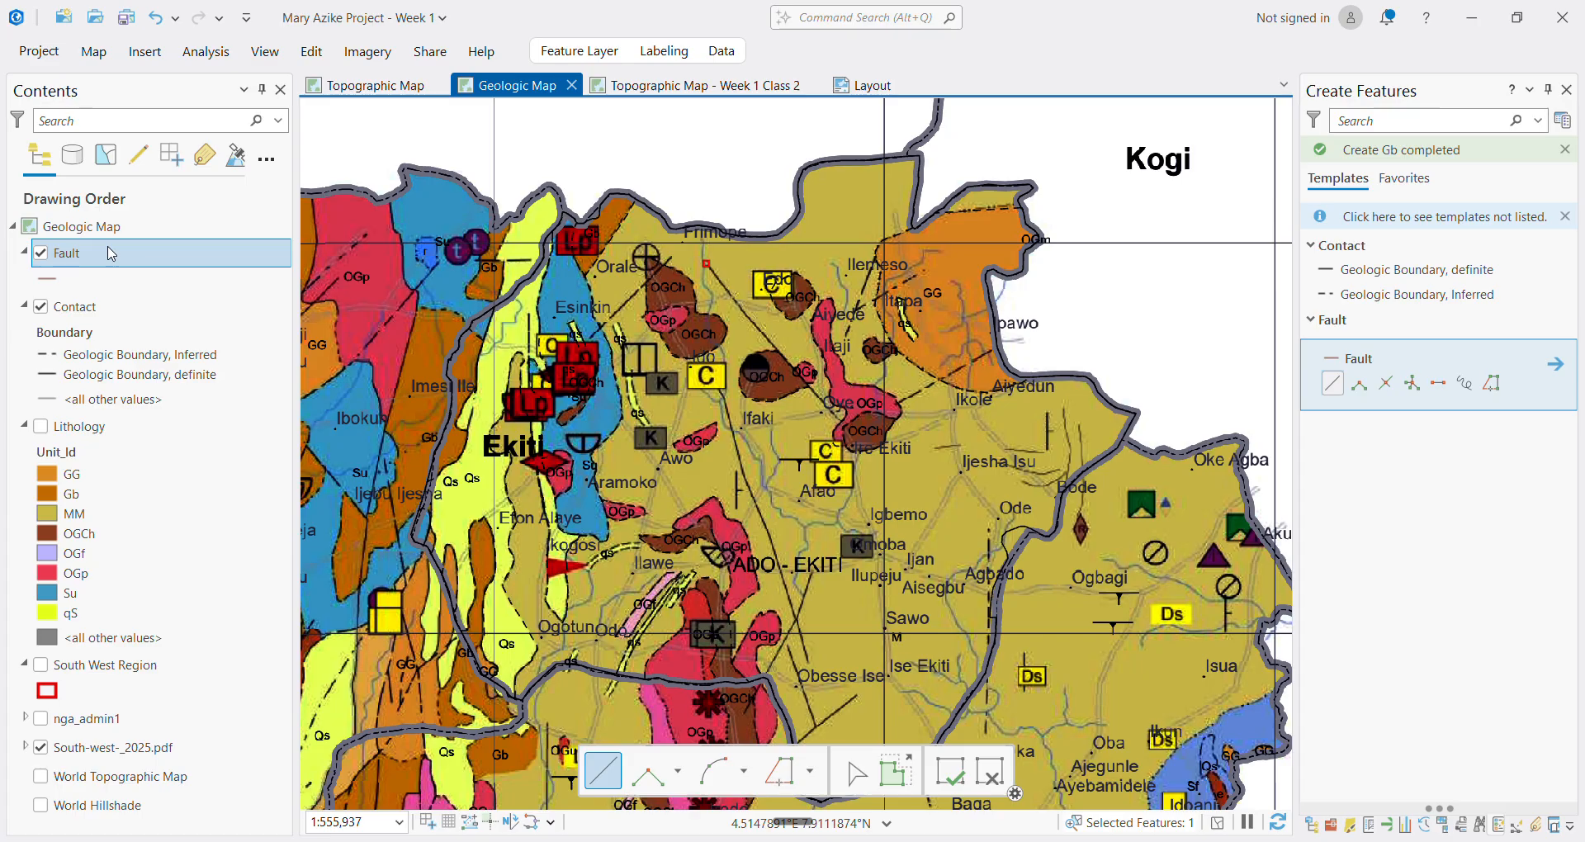
click(1369, 367)
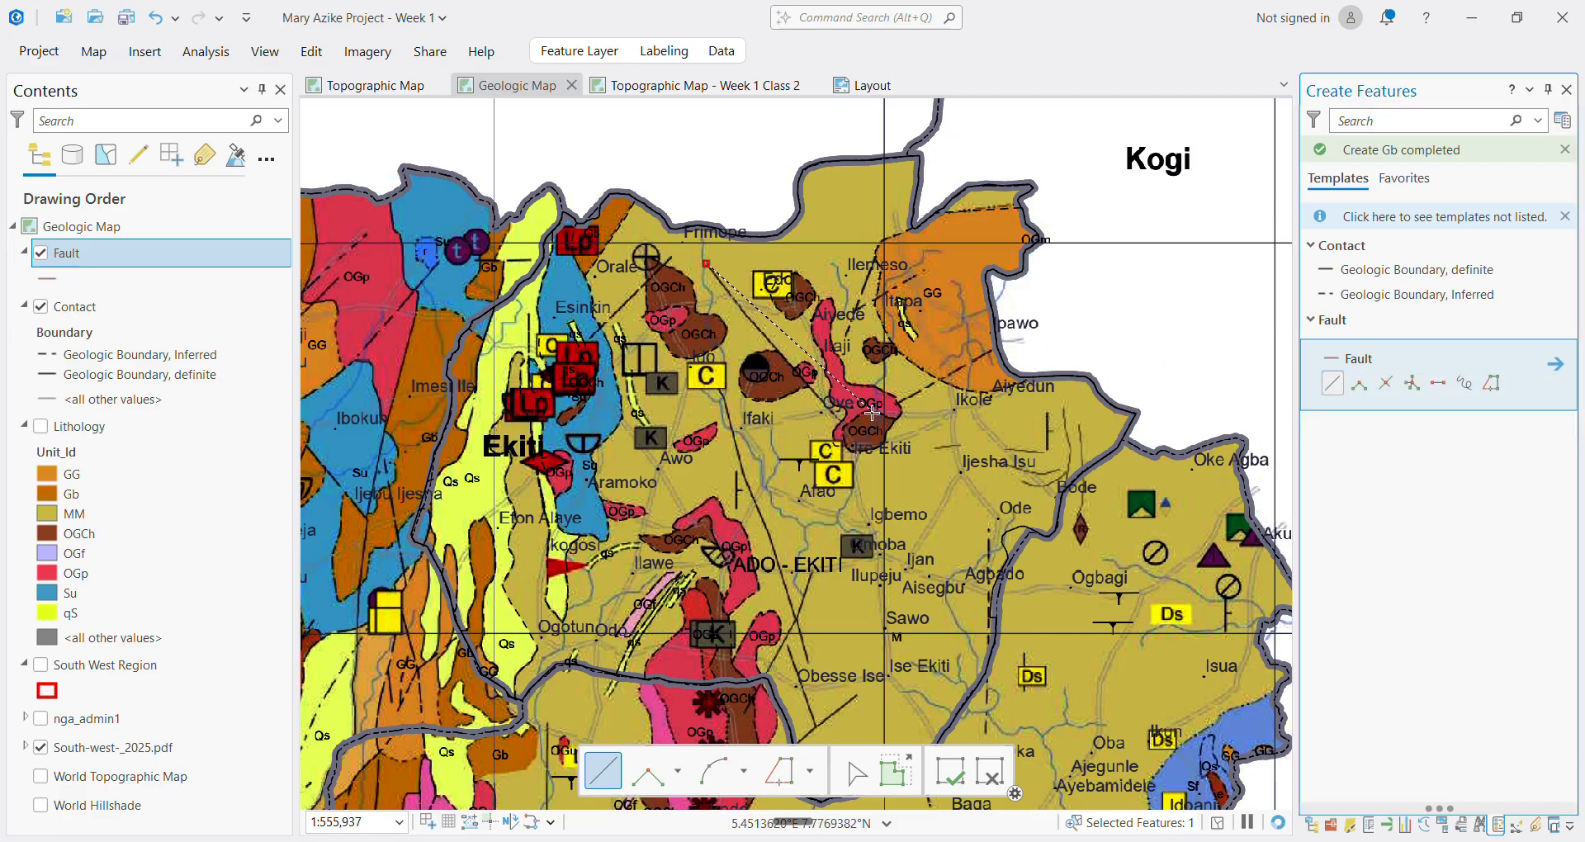
double_click(843, 448)
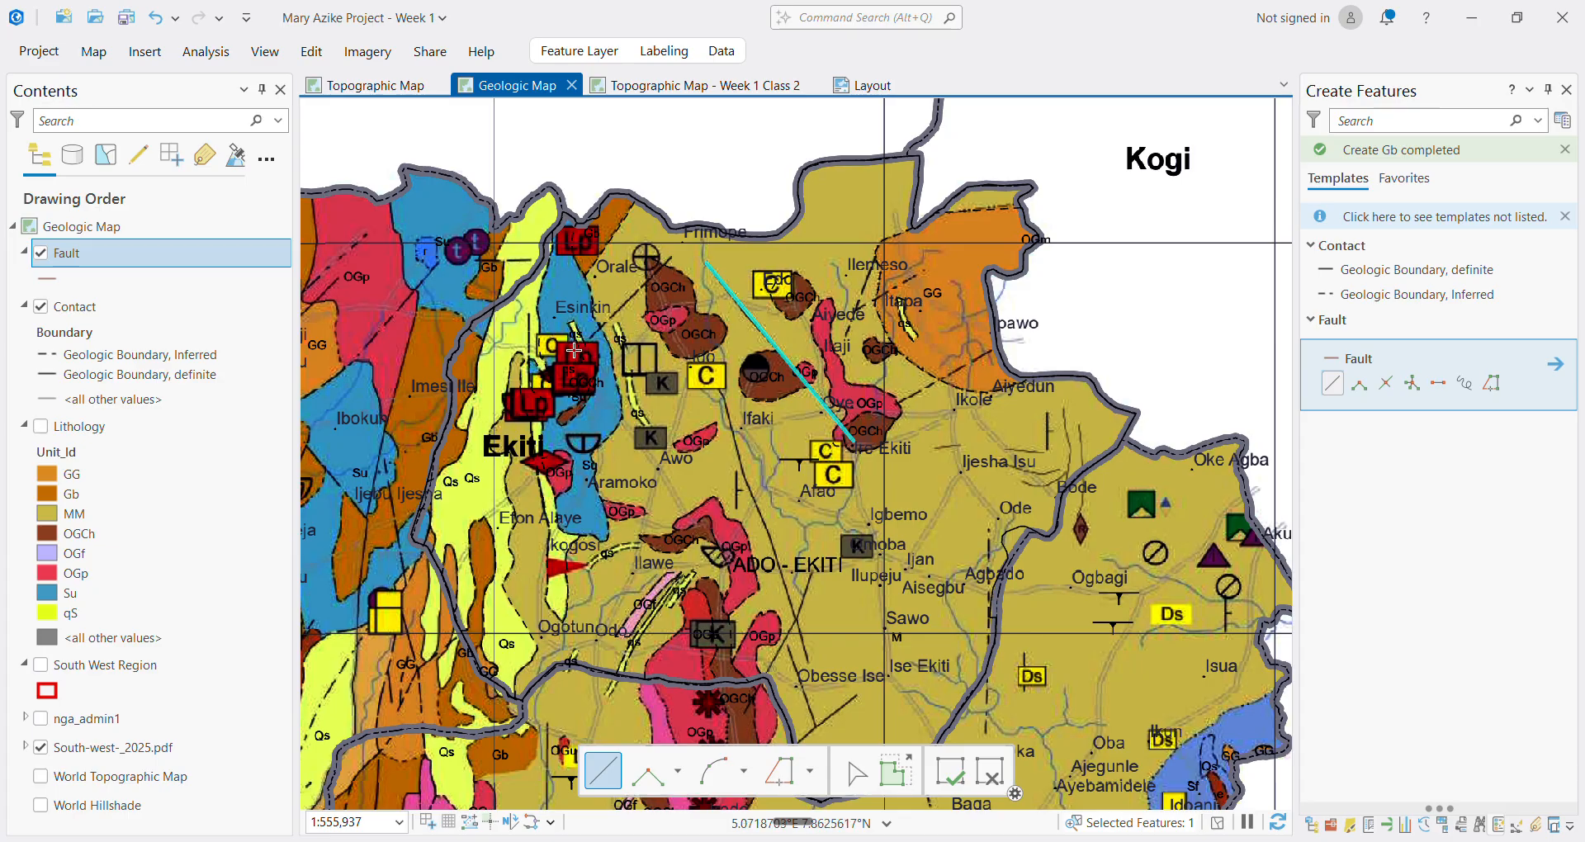
click(575, 346)
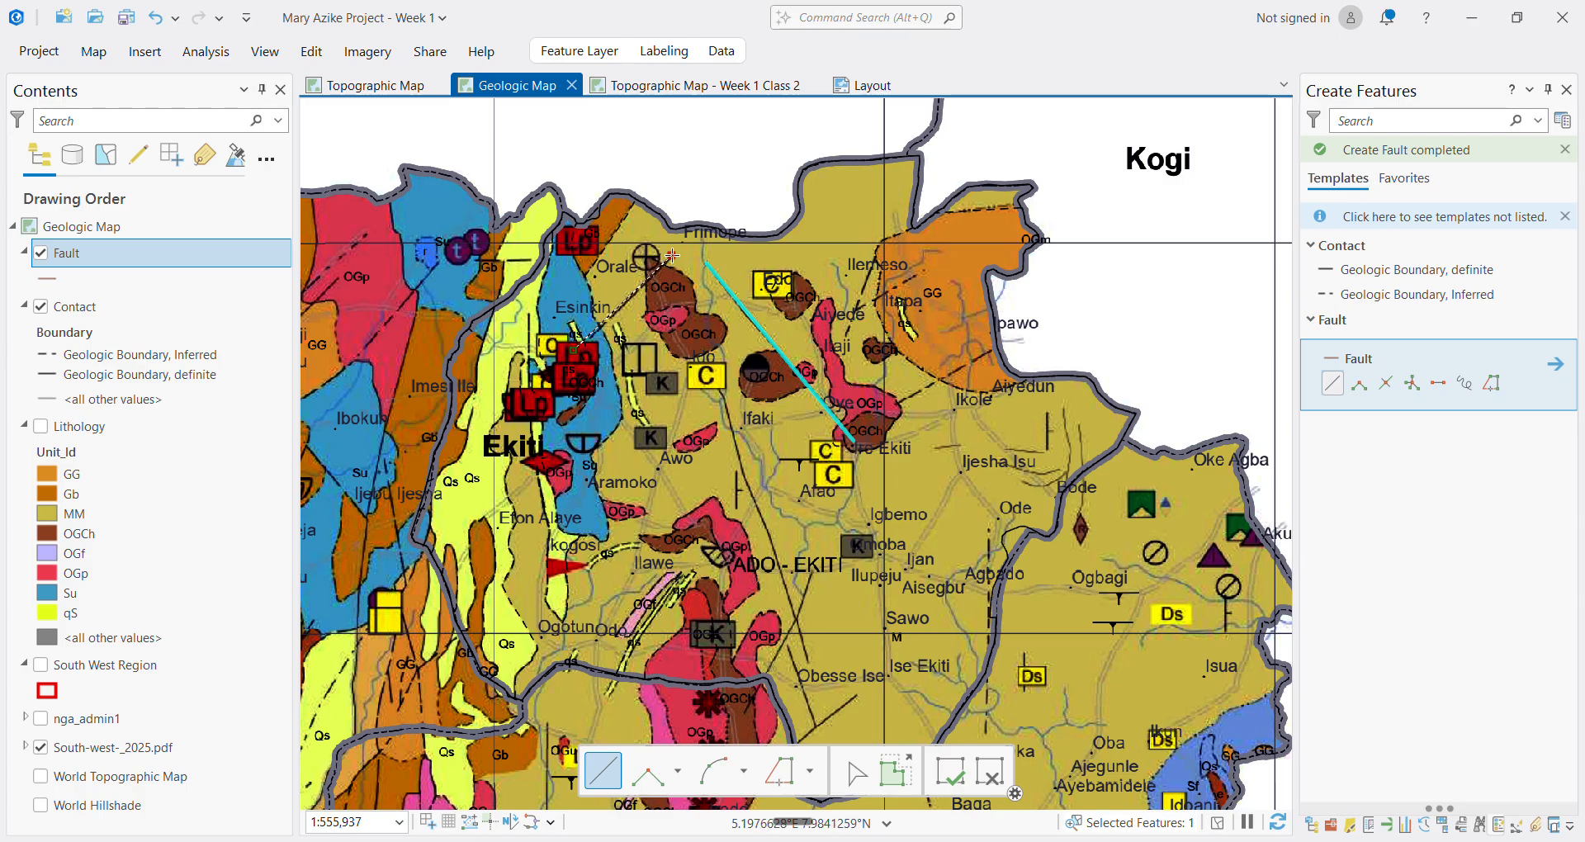
key(Escape)
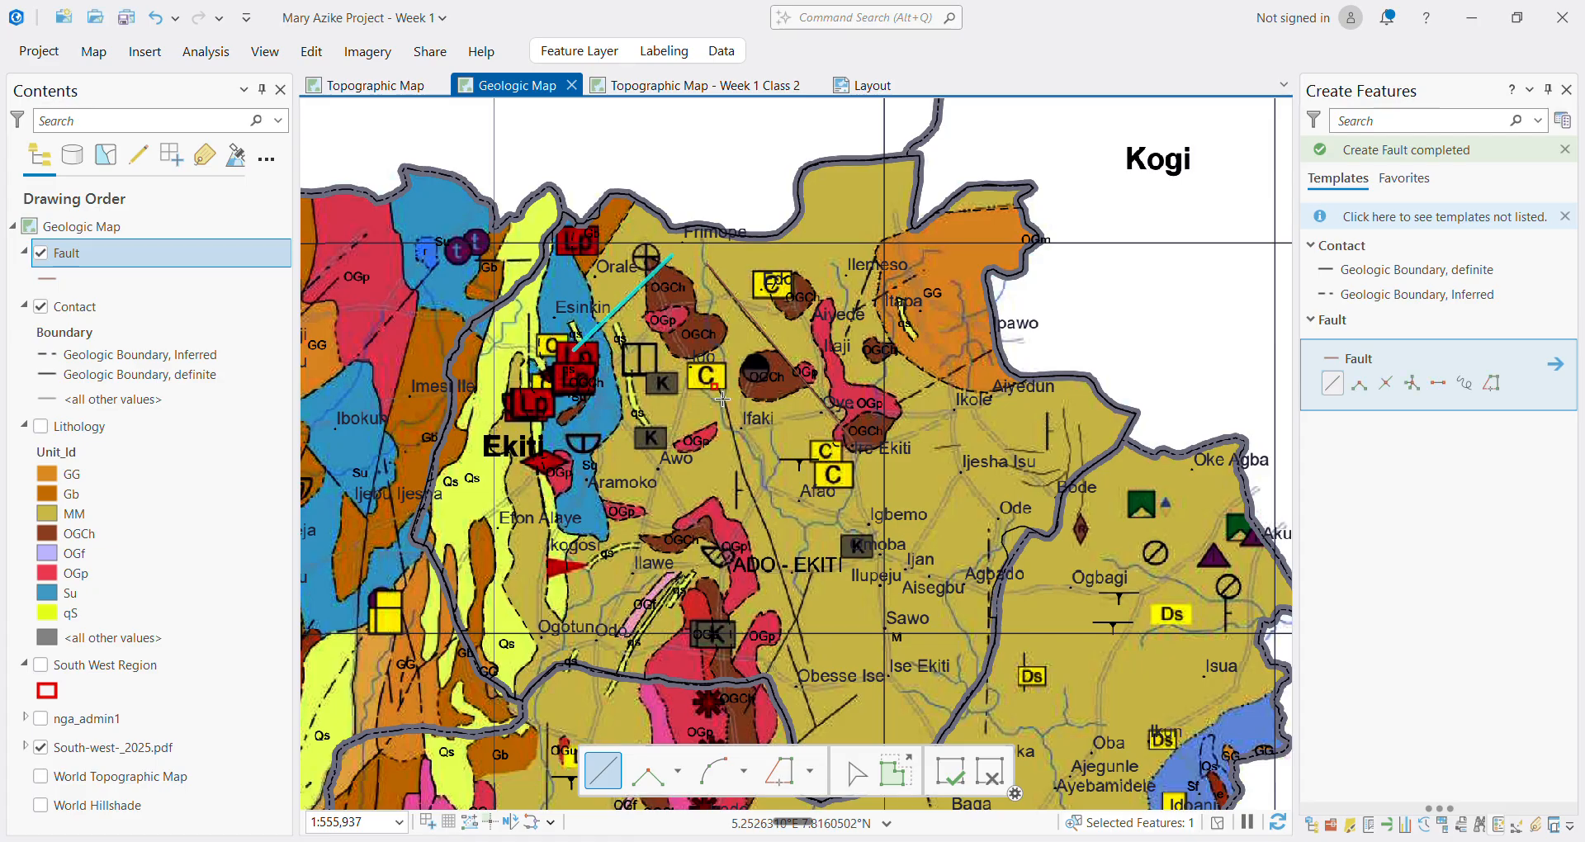
Trace a multi-vertex fault from below the C symbol west of Ifaki, southeast past ADO-EKITI to Obesse Ise
click(743, 462)
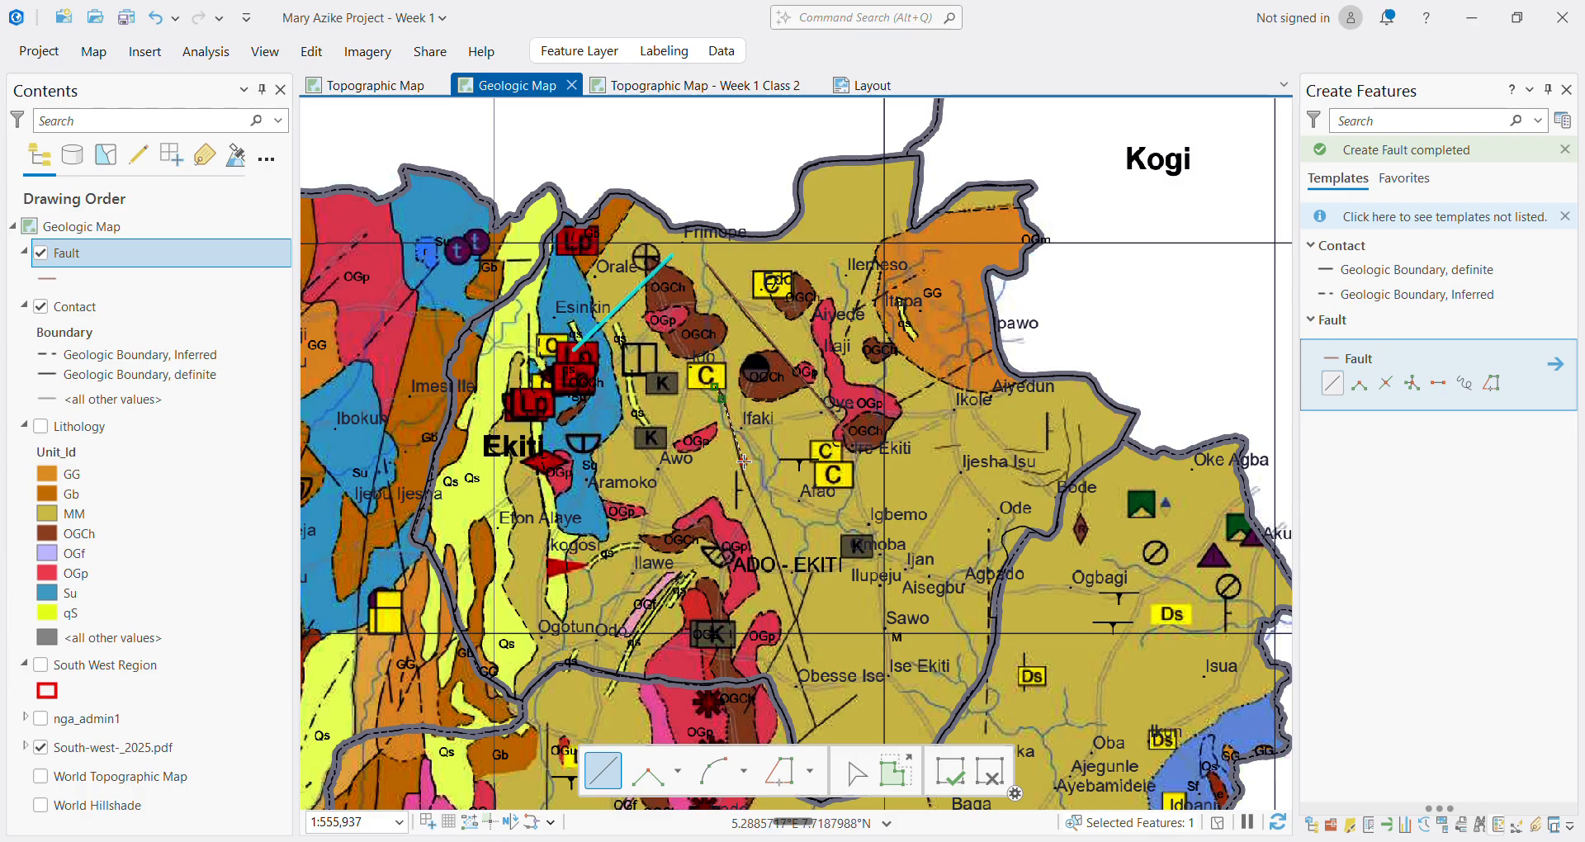
click(757, 505)
click(775, 549)
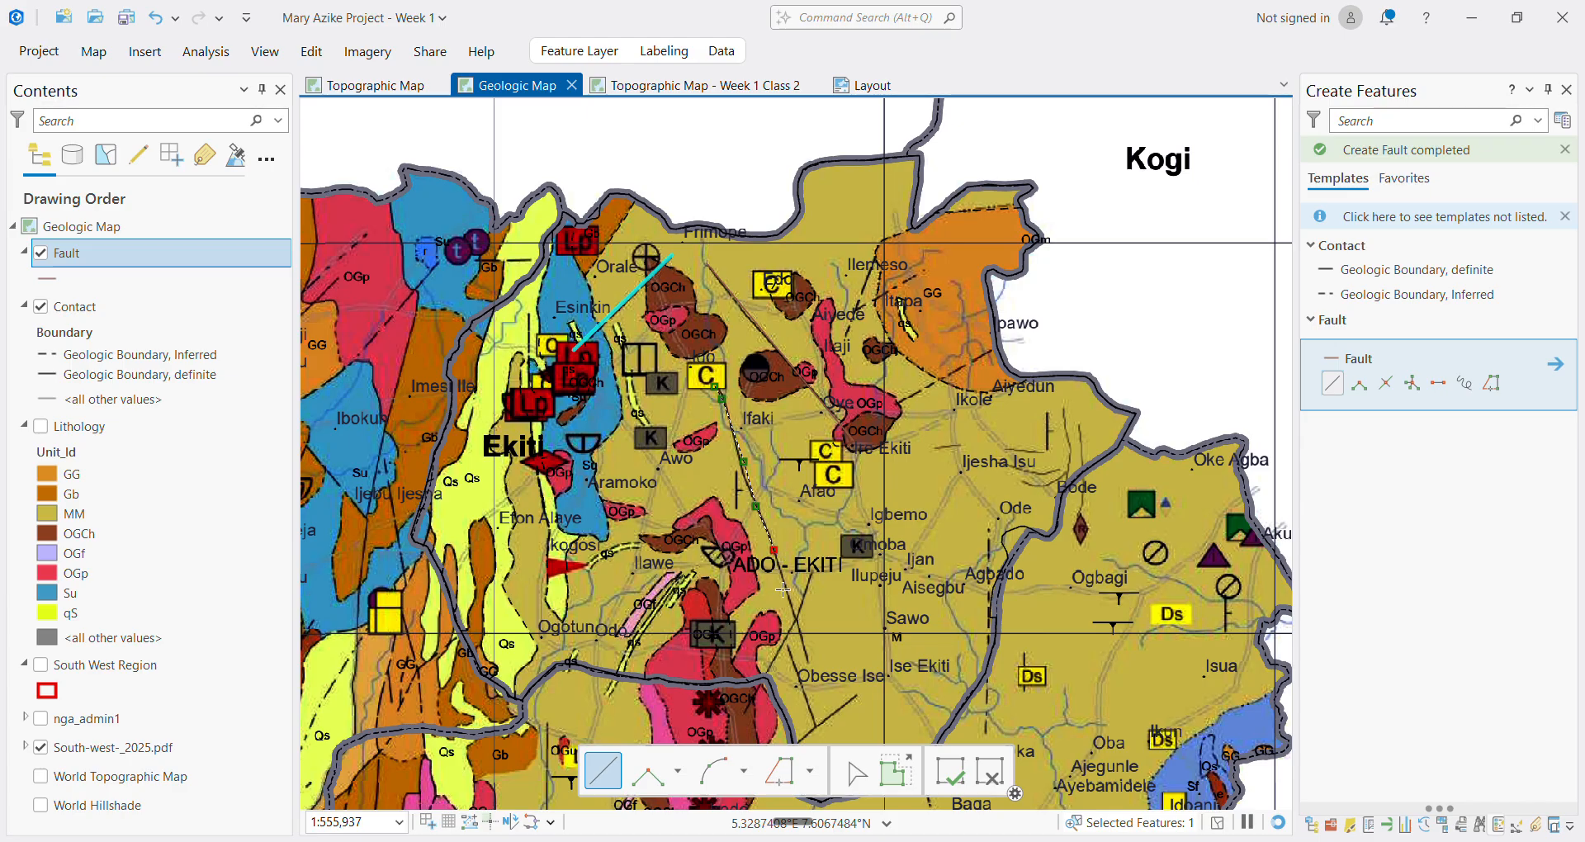
double_click(808, 663)
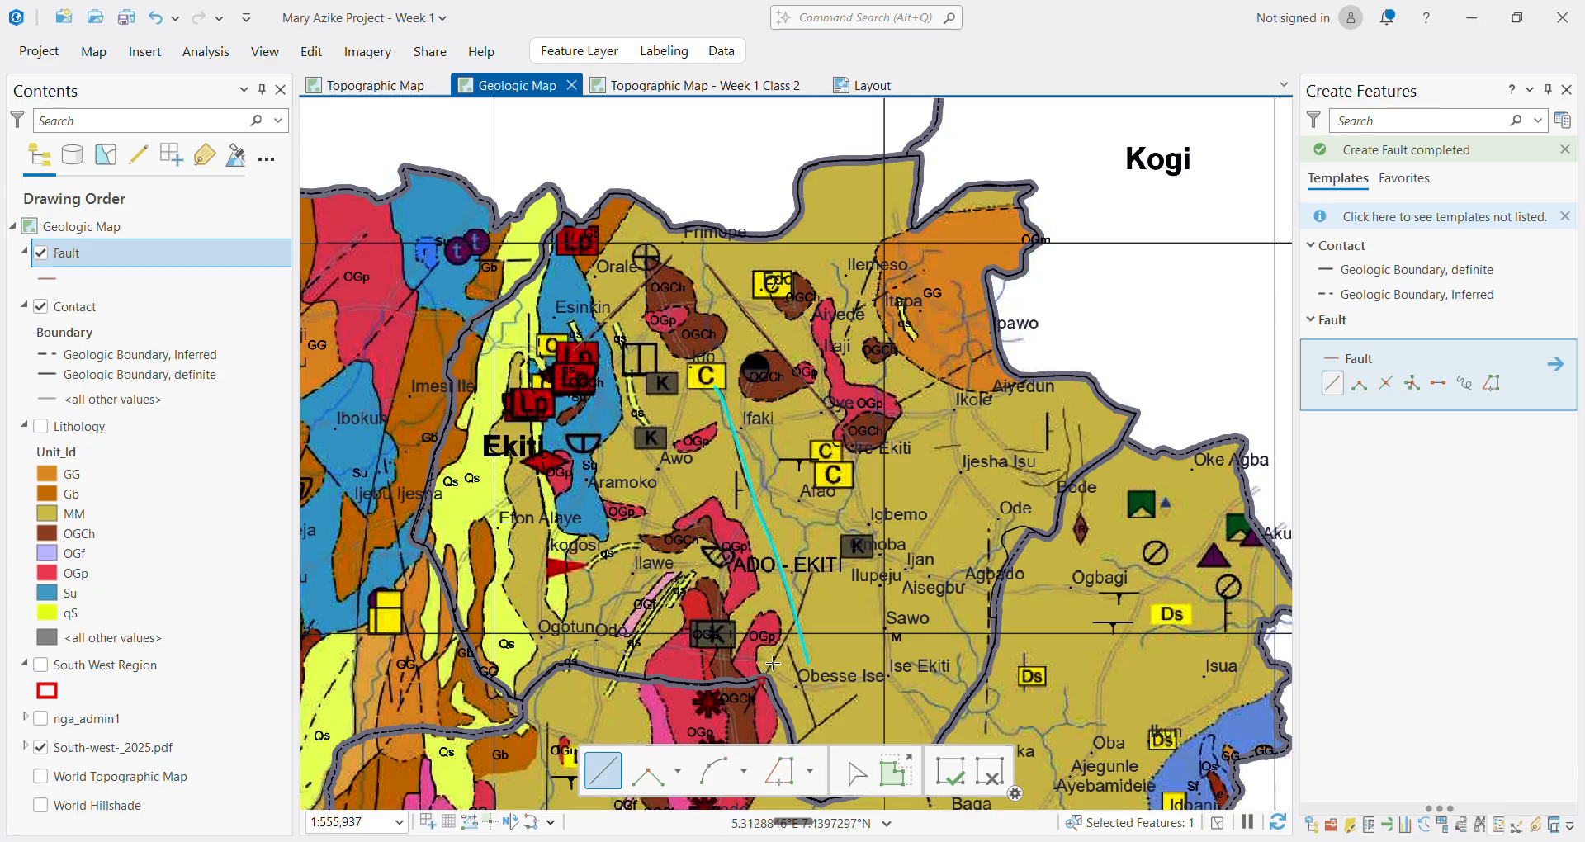
Draw three short faults: from ADO-EKITI southwest to the Ekiti boundary, southeast past Obesse Ise, and a northeast-trending one below Obesse Ise
click(801, 601)
key(Escape)
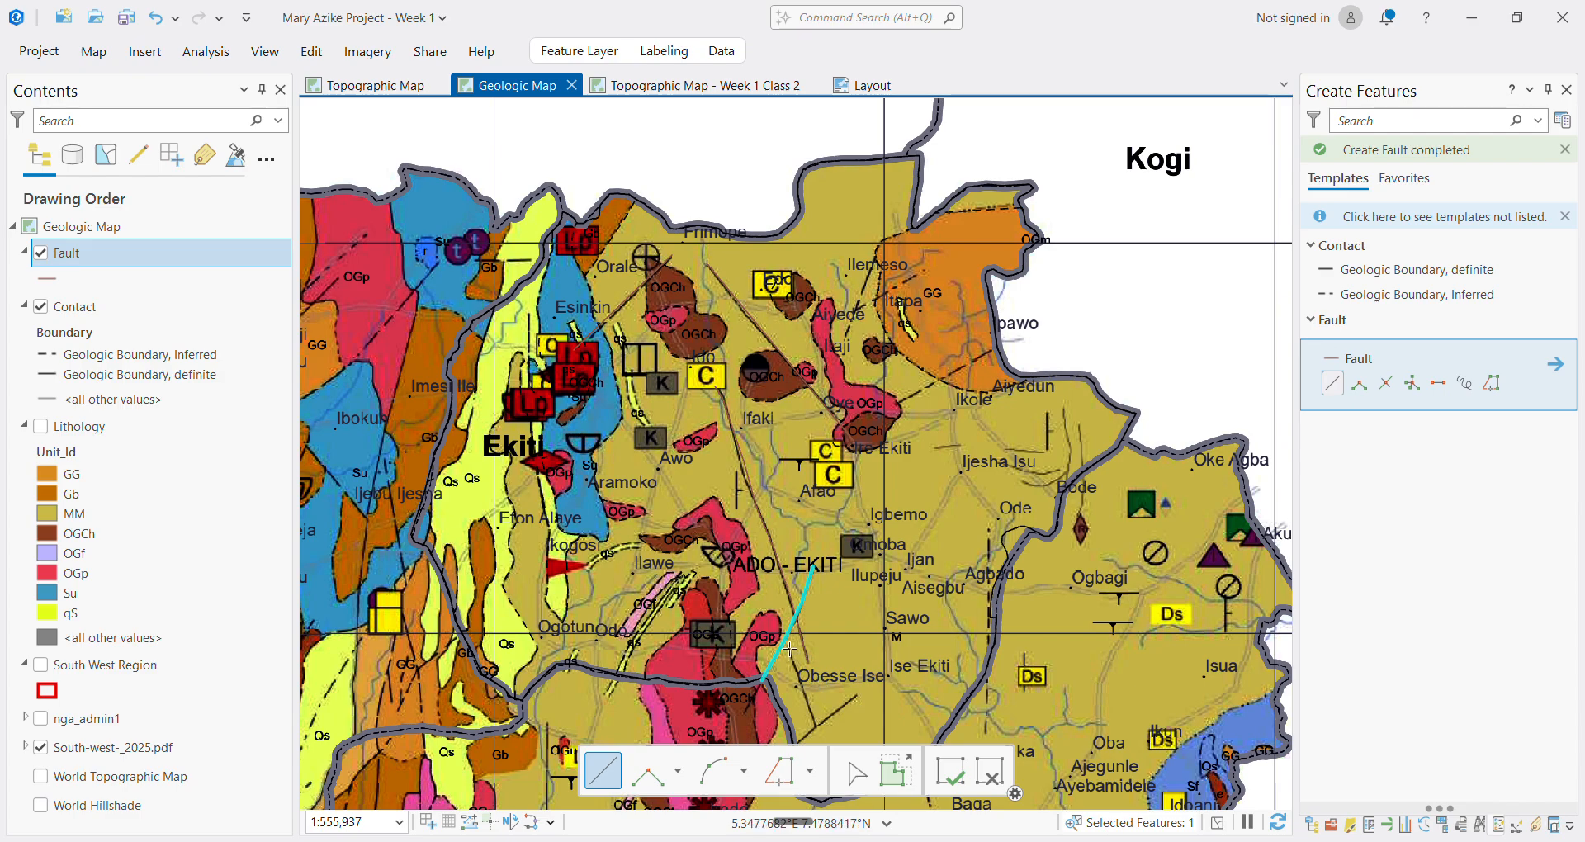
click(815, 725)
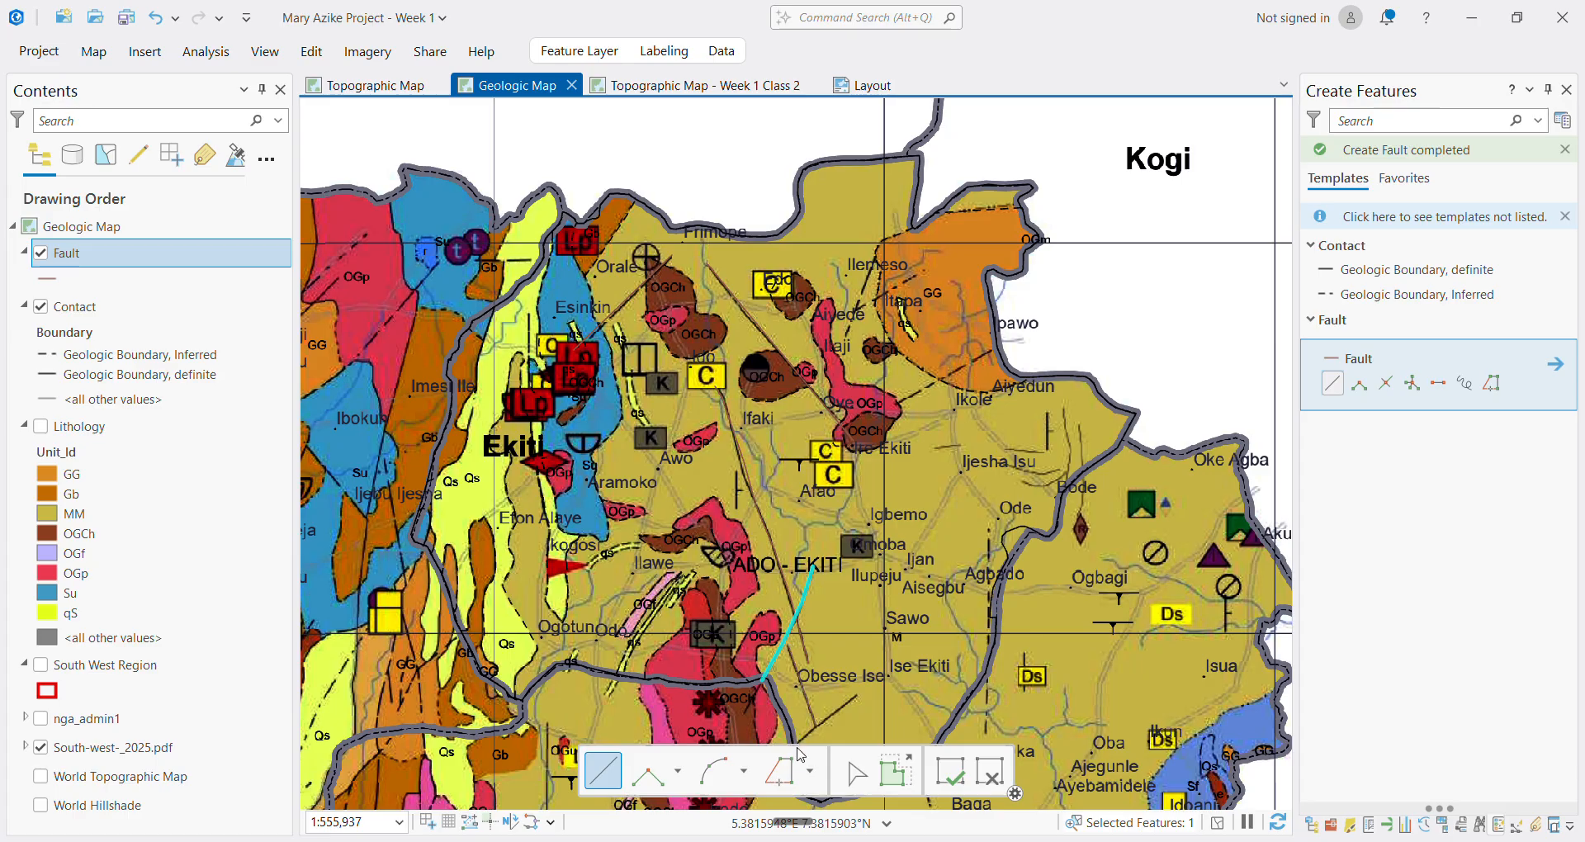
key(F2)
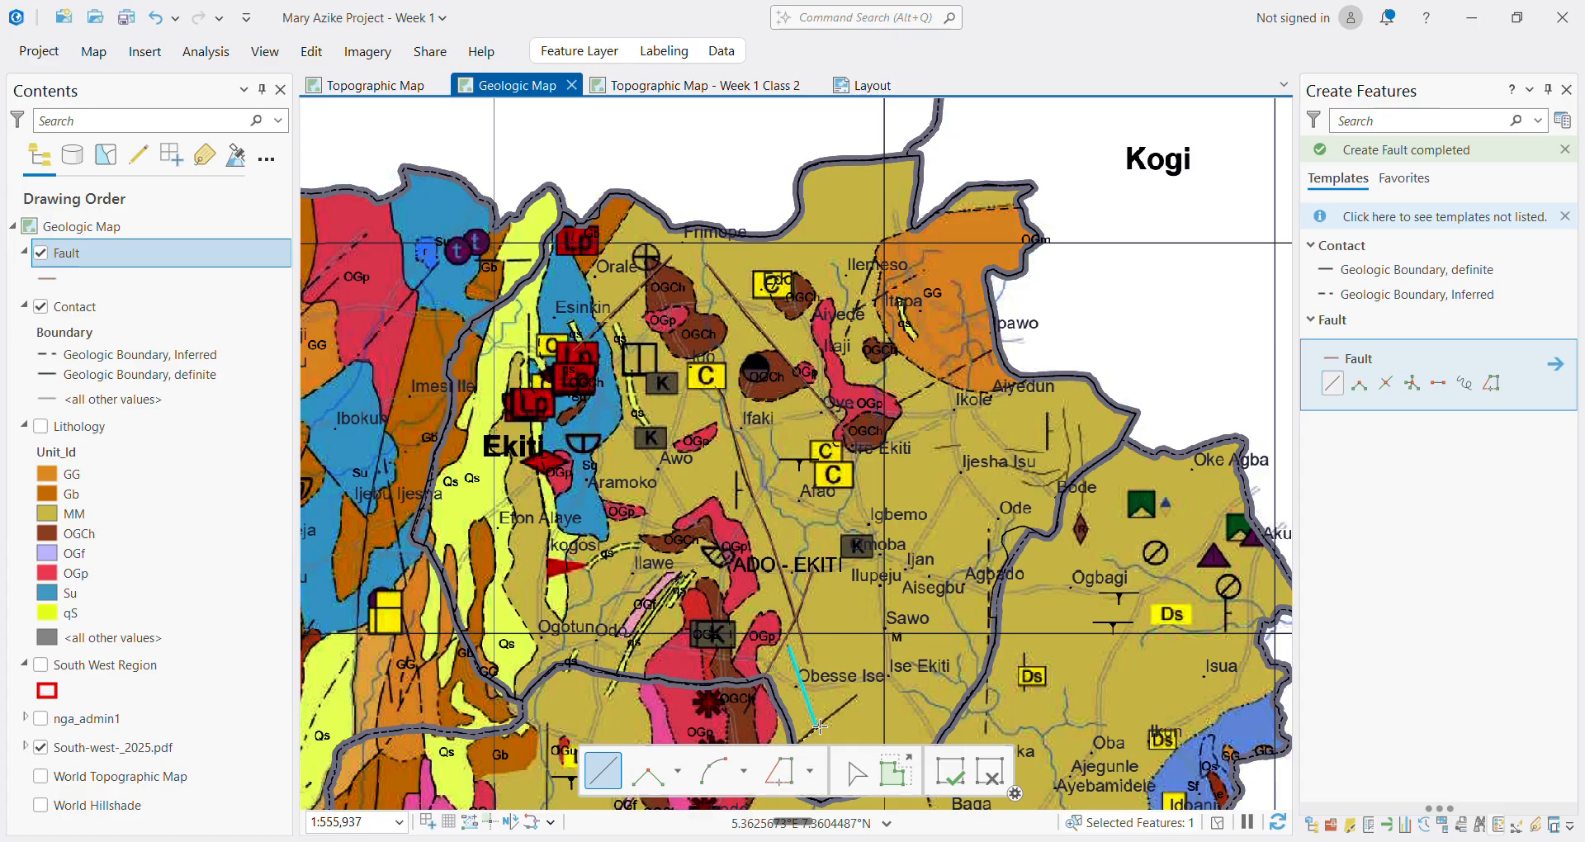
click(857, 699)
key(F2)
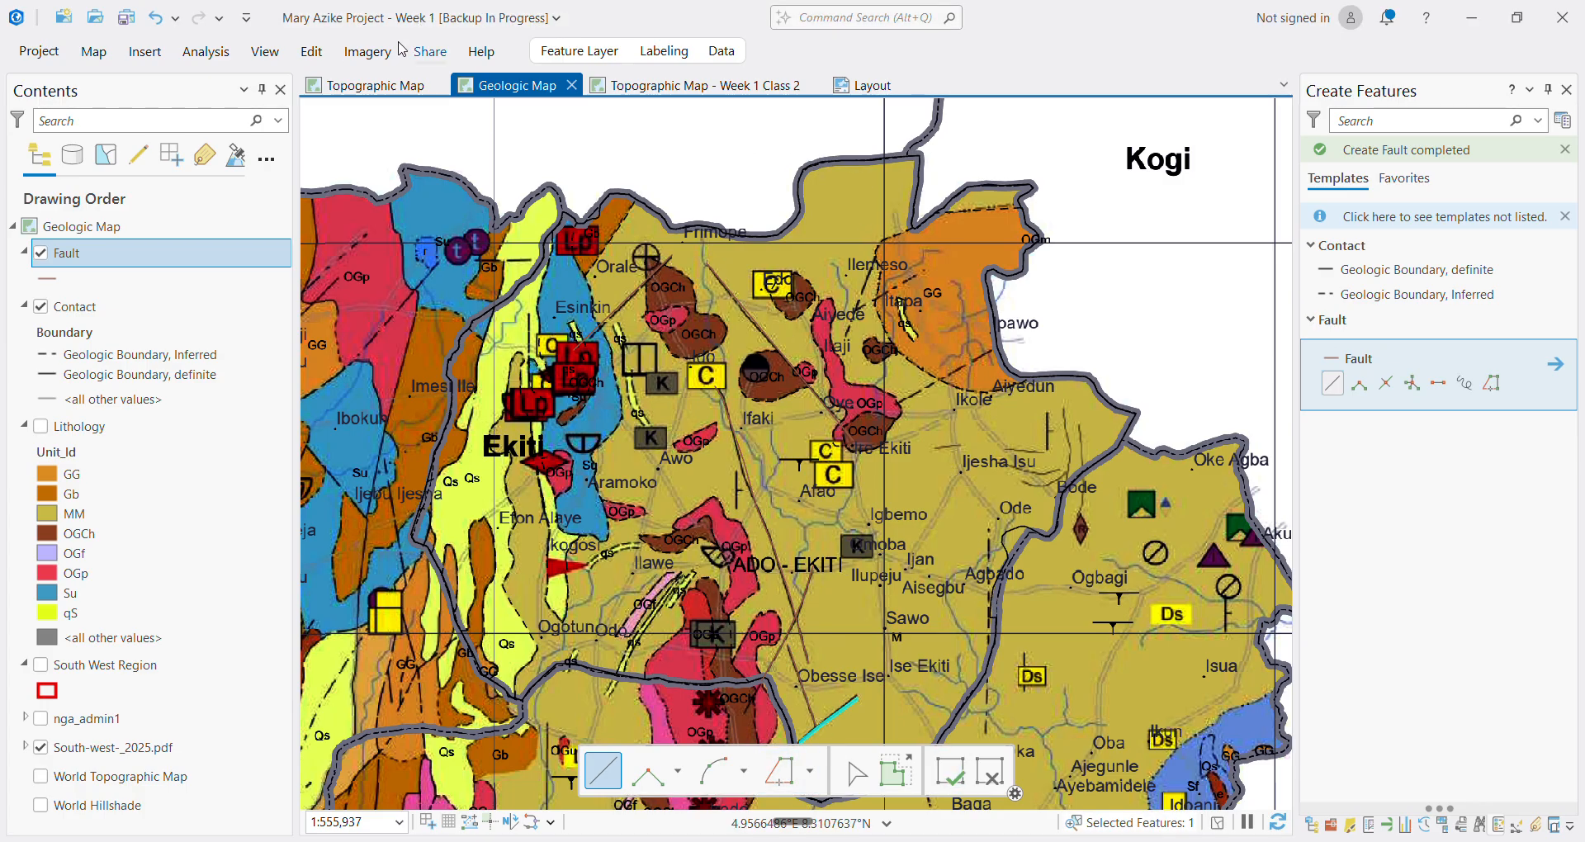
Save all edits to the traced faults and close the feature construction toolbar
click(312, 51)
click(189, 103)
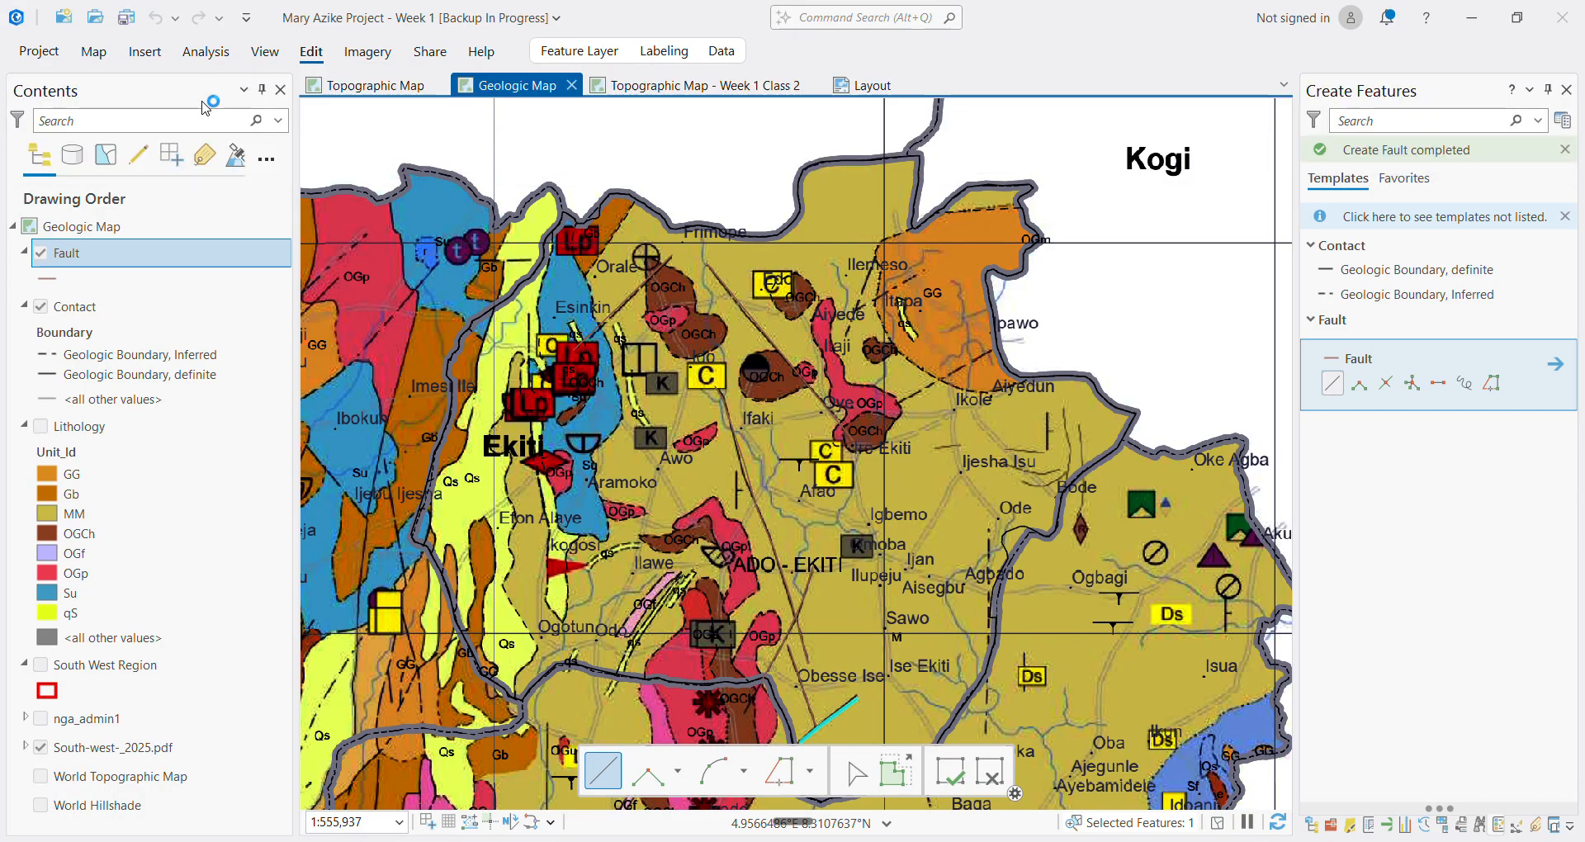
click(804, 466)
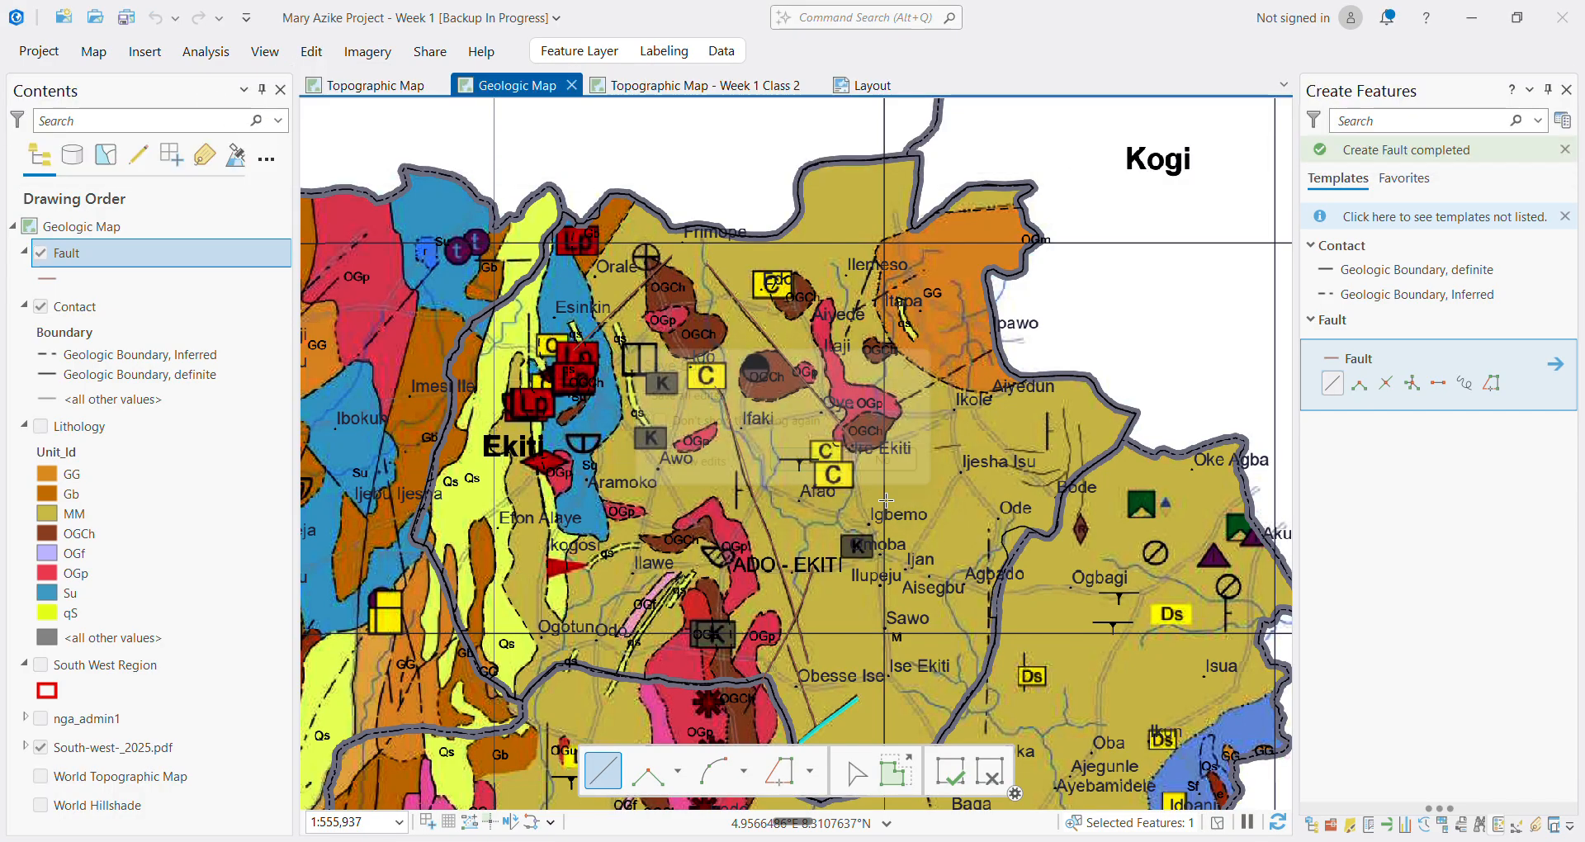
click(959, 779)
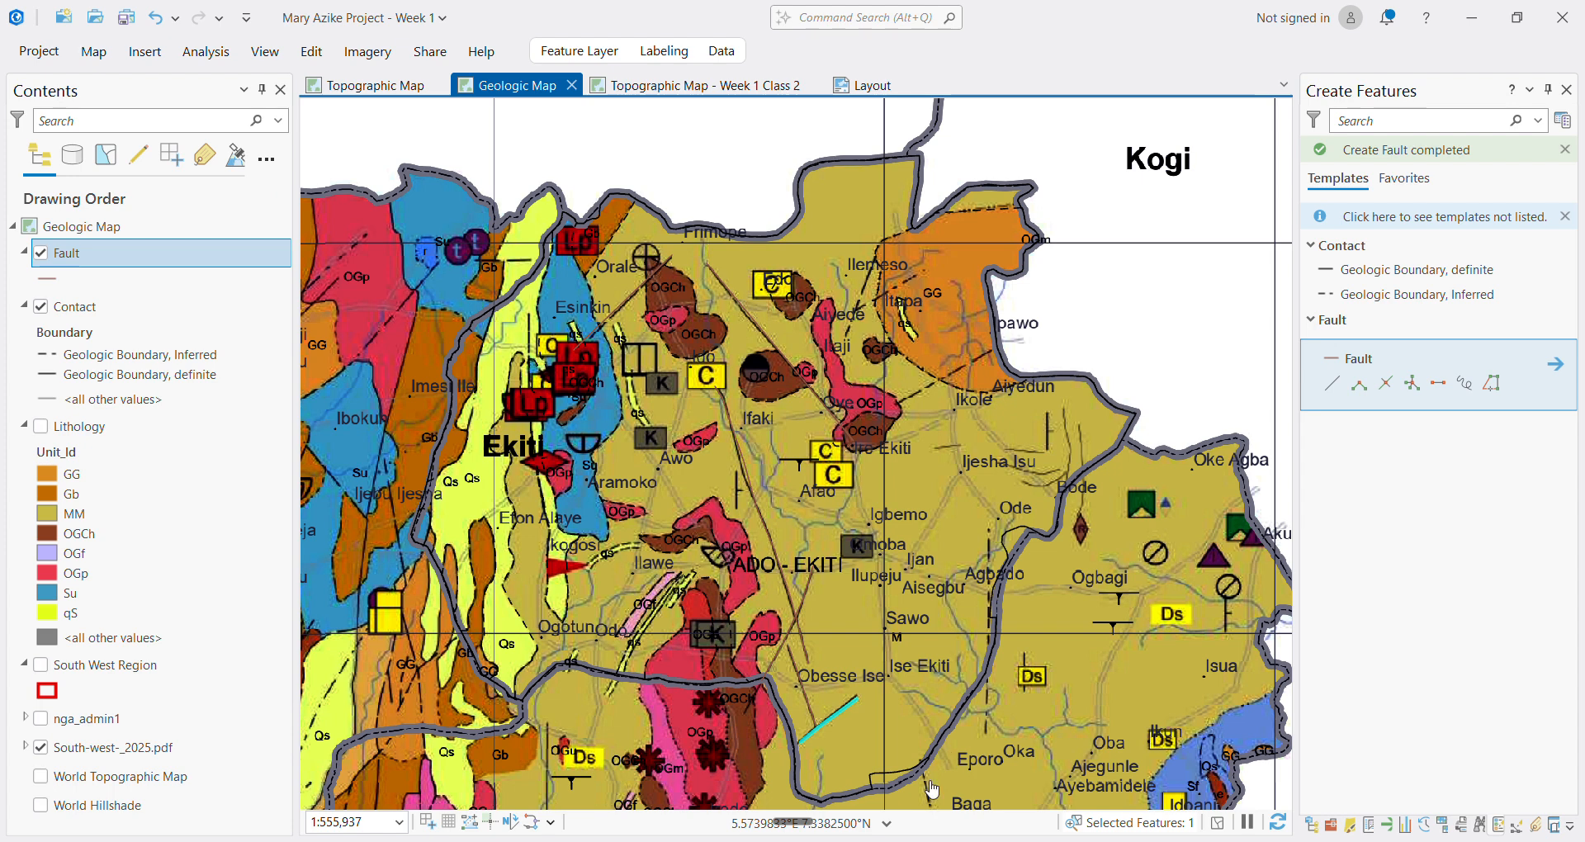
Recolour the Lithology layer's OGf class with the pink sampled from the OGf unit on the scanned map
click(79, 558)
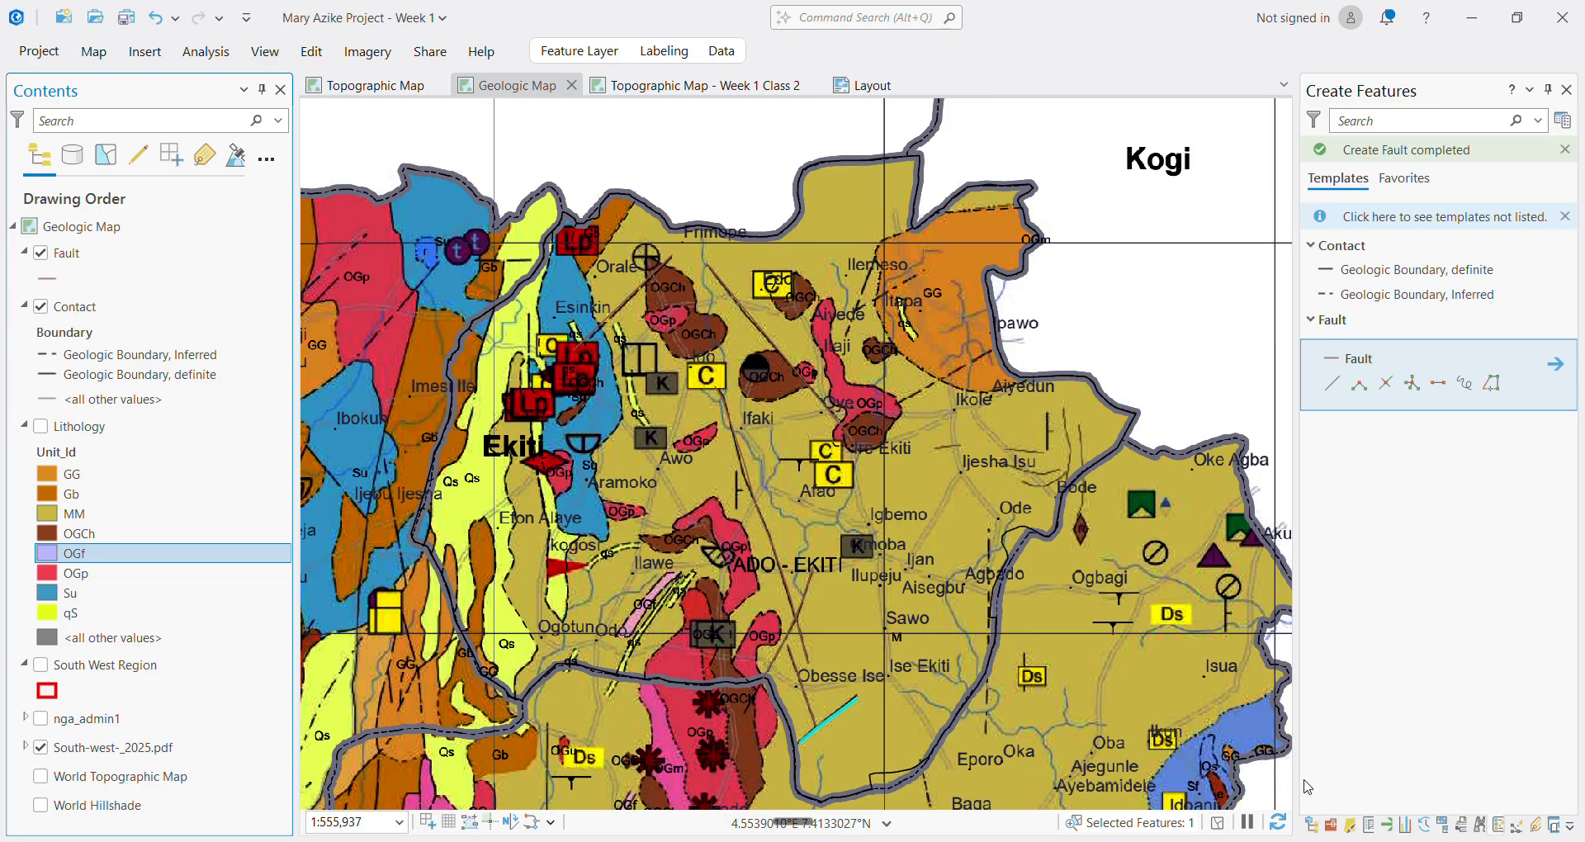
click(1331, 824)
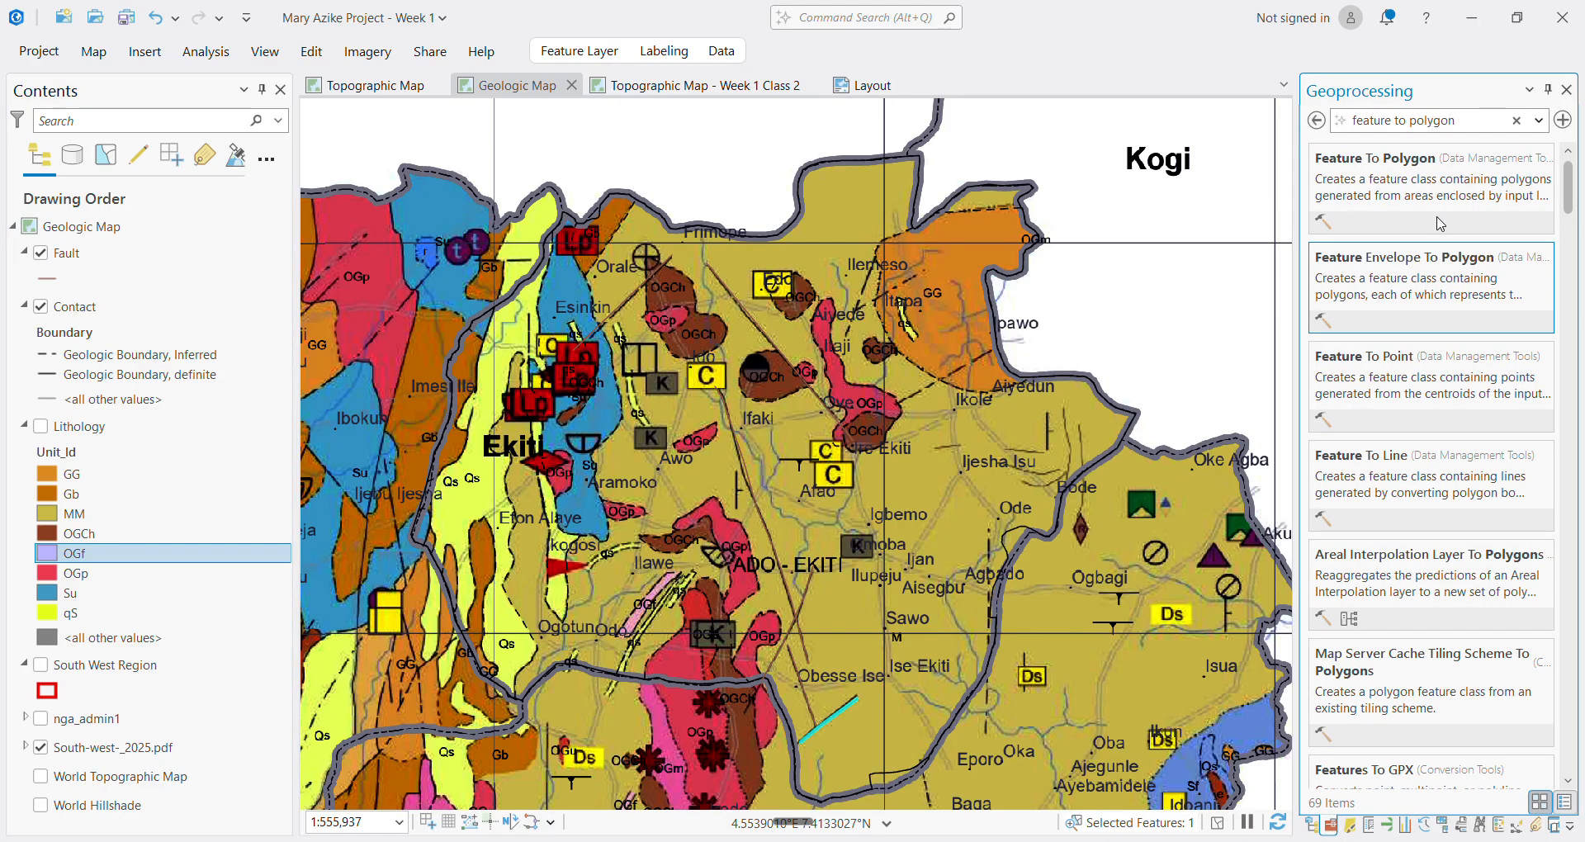
click(1350, 825)
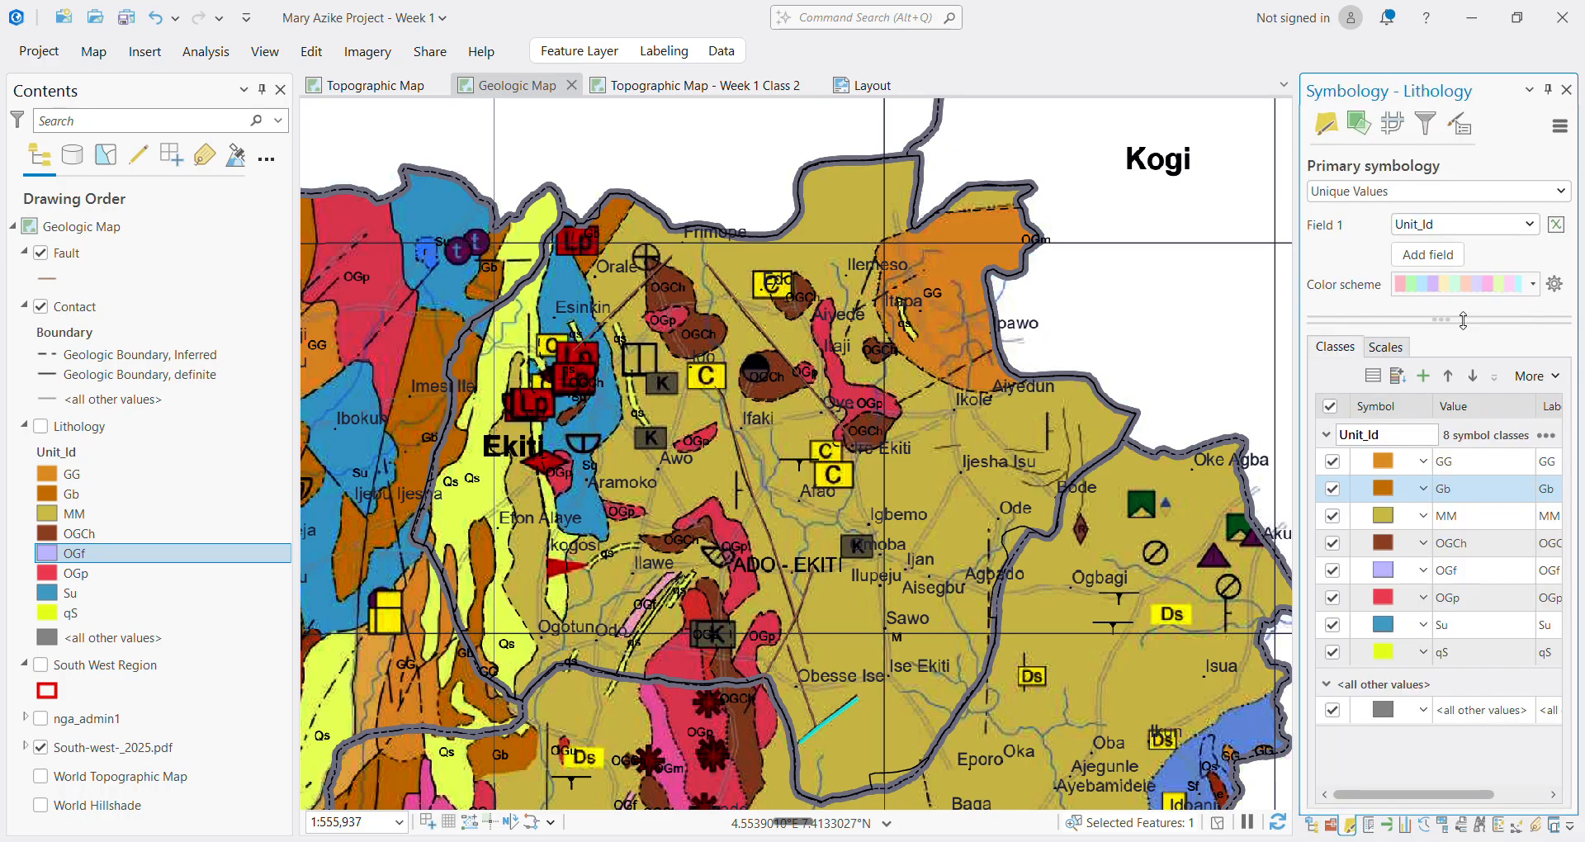
click(1395, 577)
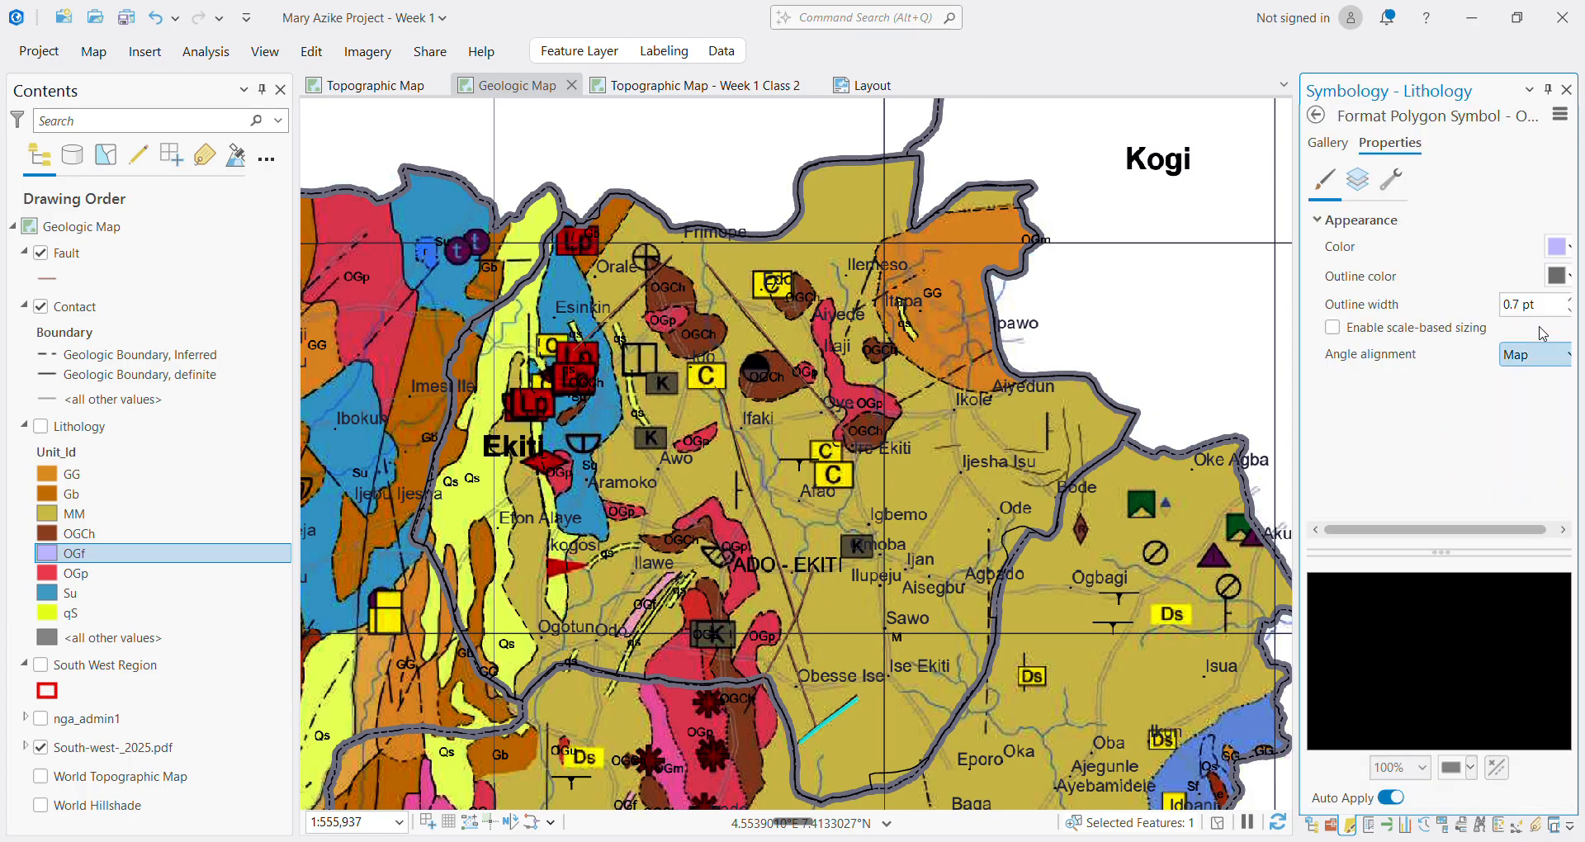
click(1559, 246)
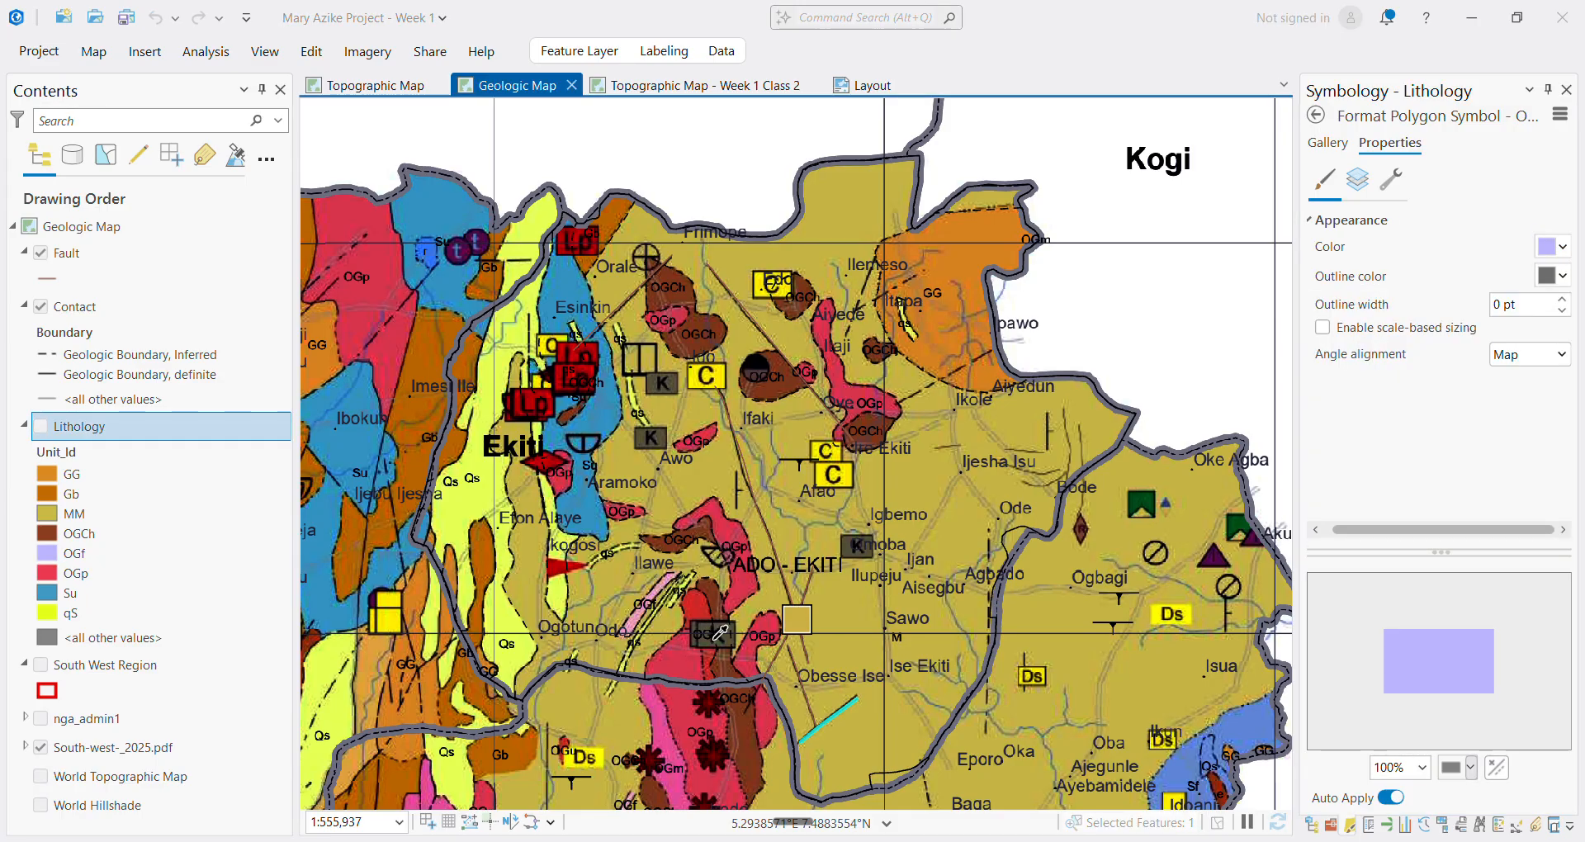
click(635, 620)
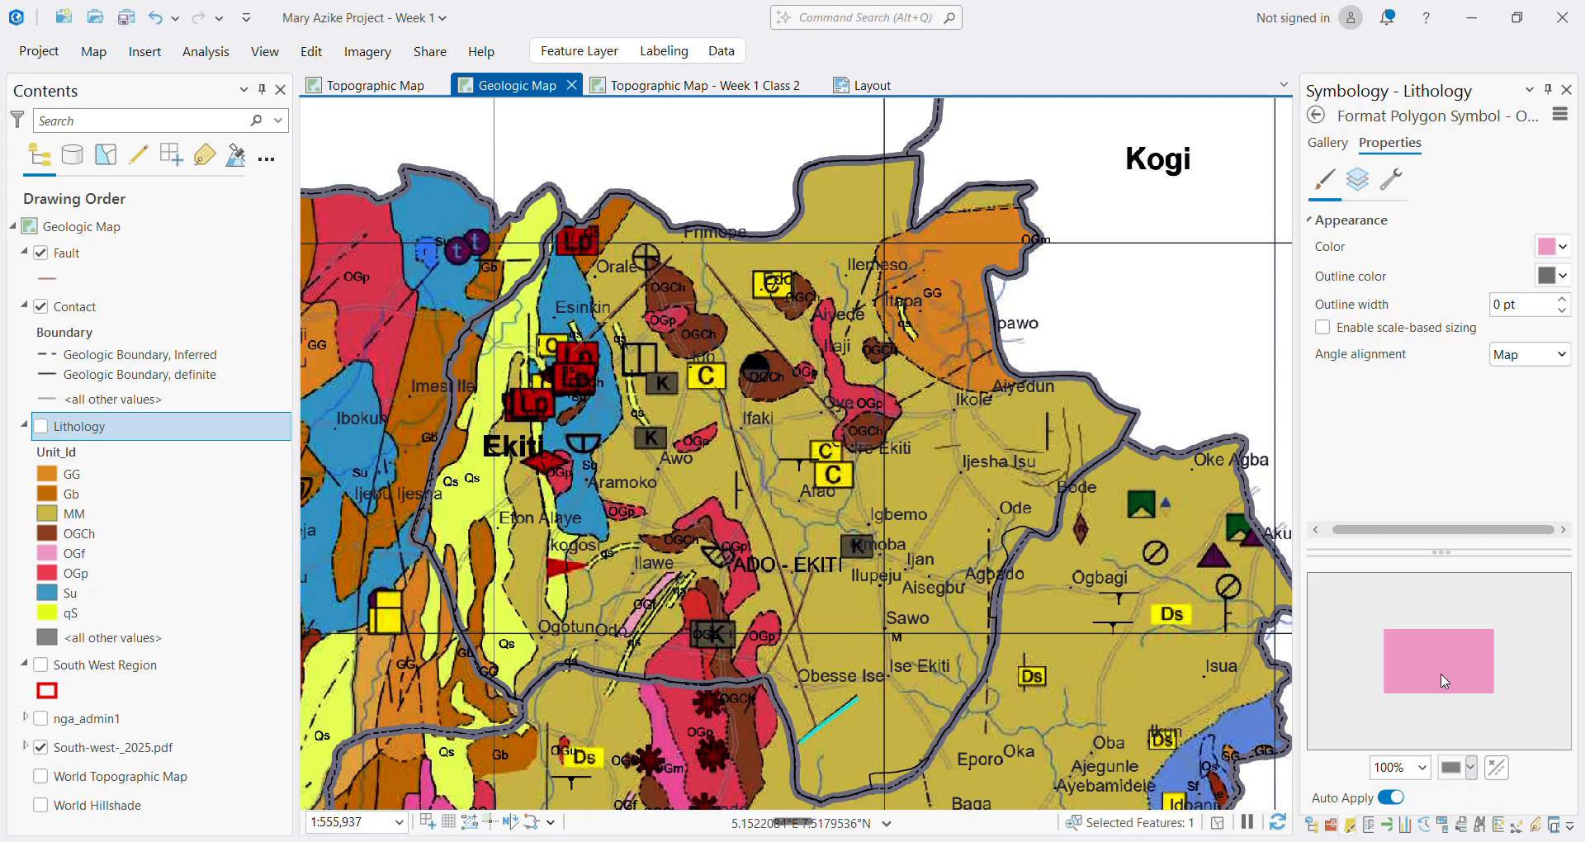
click(1318, 116)
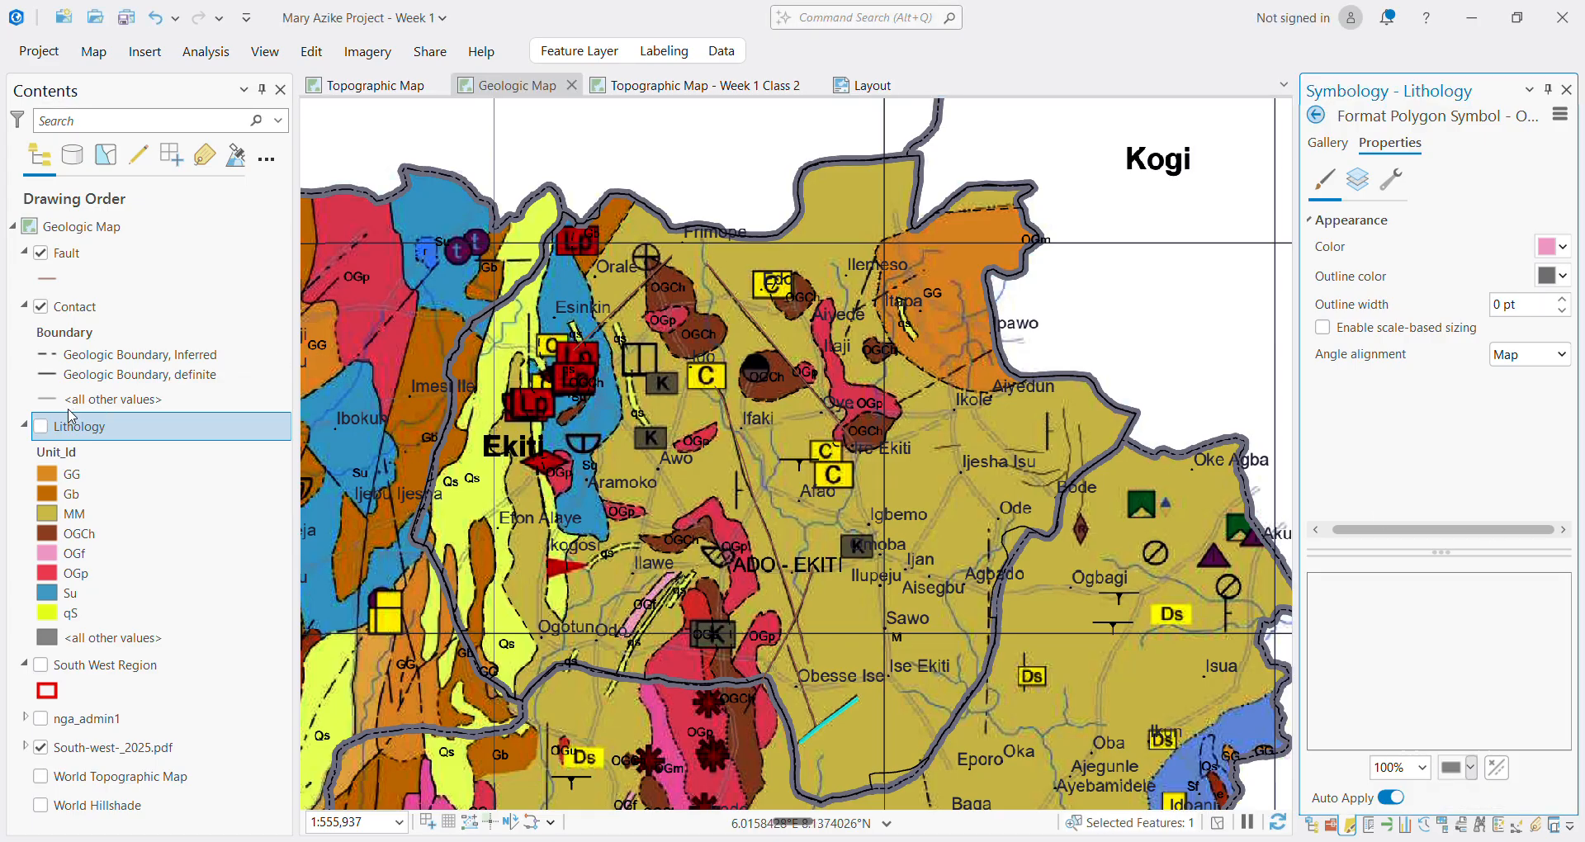
Turn on the Lithology layer, turn off South-west-_2025.pdf and save the project
click(41, 428)
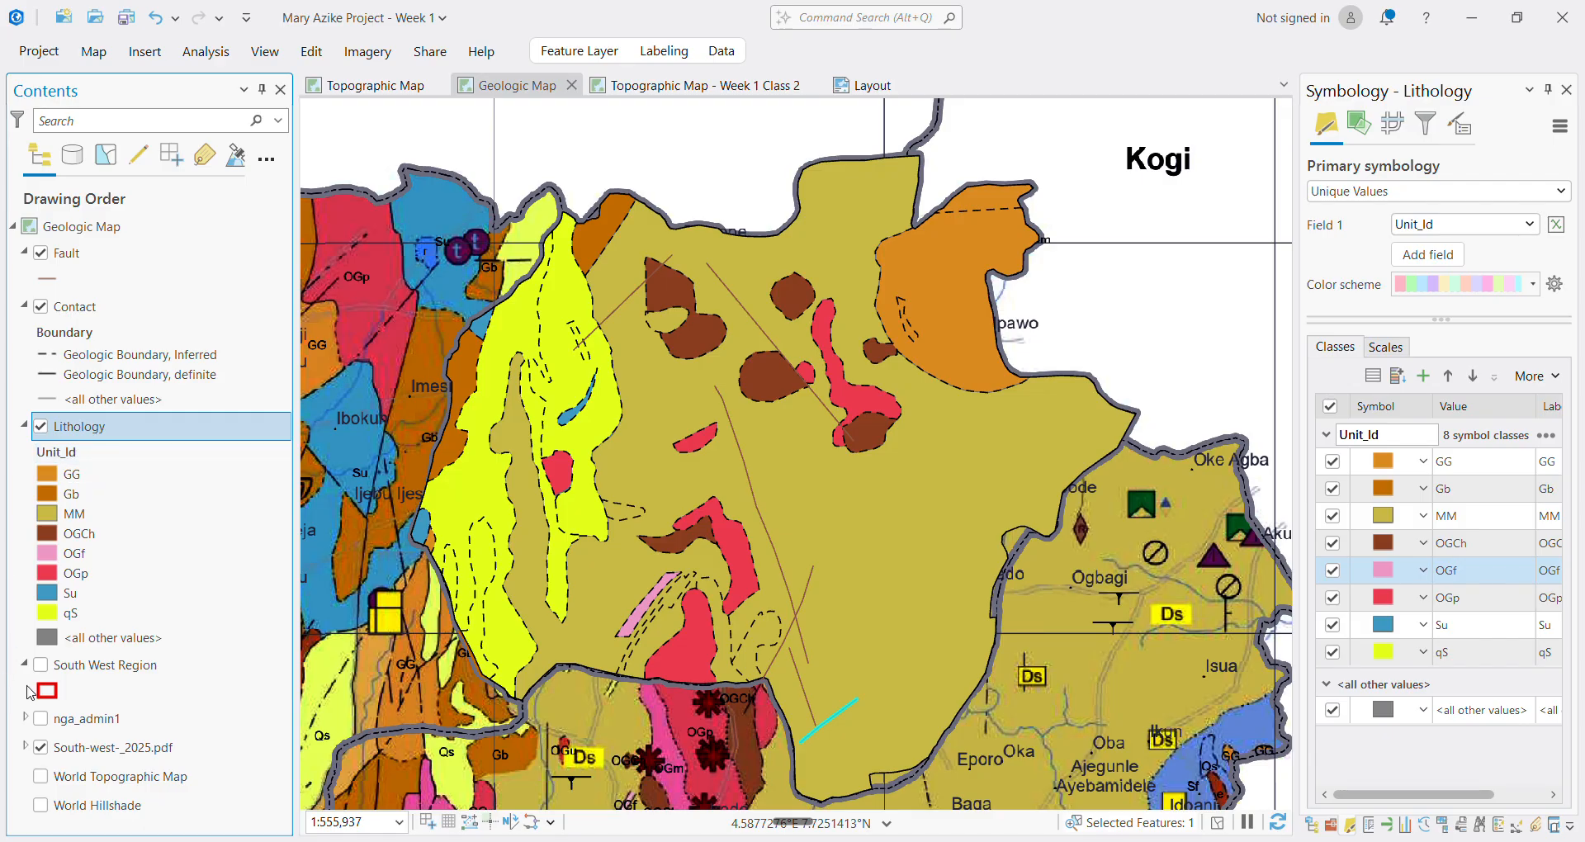
click(41, 748)
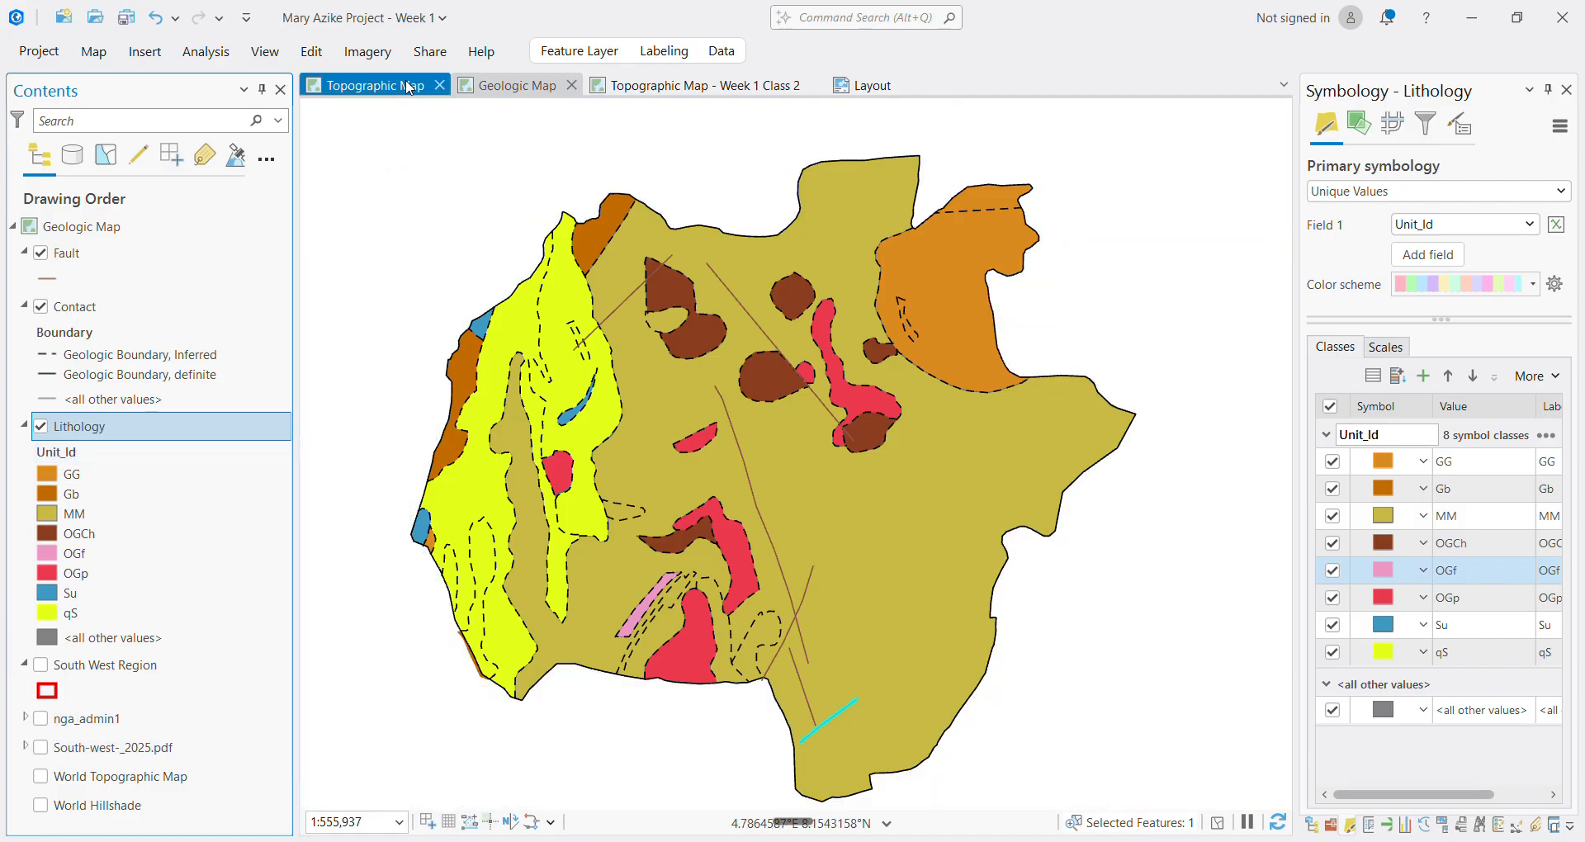
key(ctrl+s)
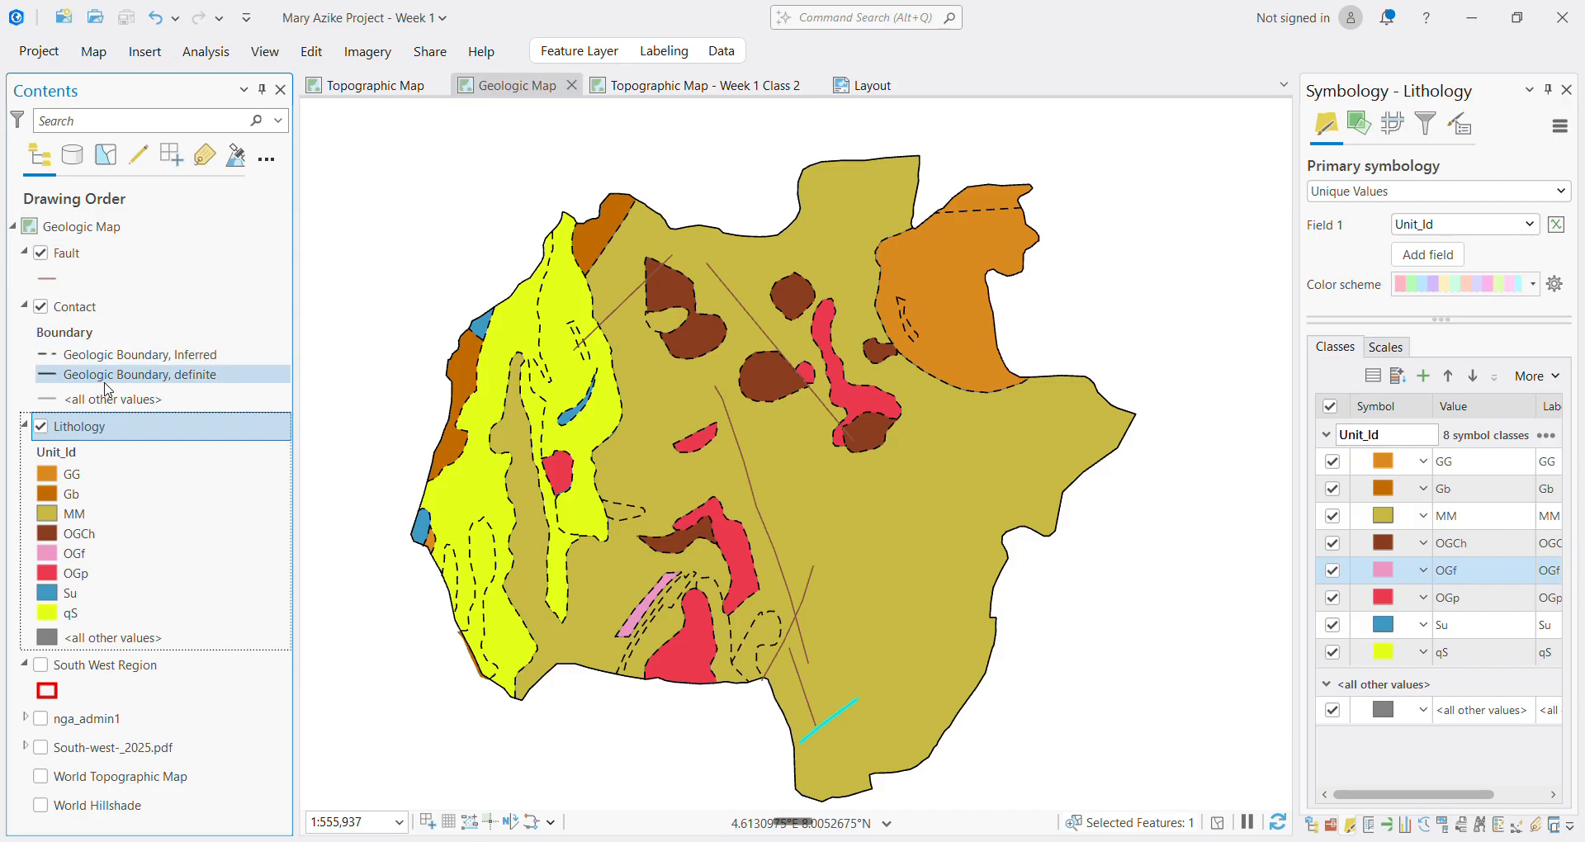
Select the Fault layer, bring up the project catalog and clear the feature selection on the Geologic Map
click(78, 257)
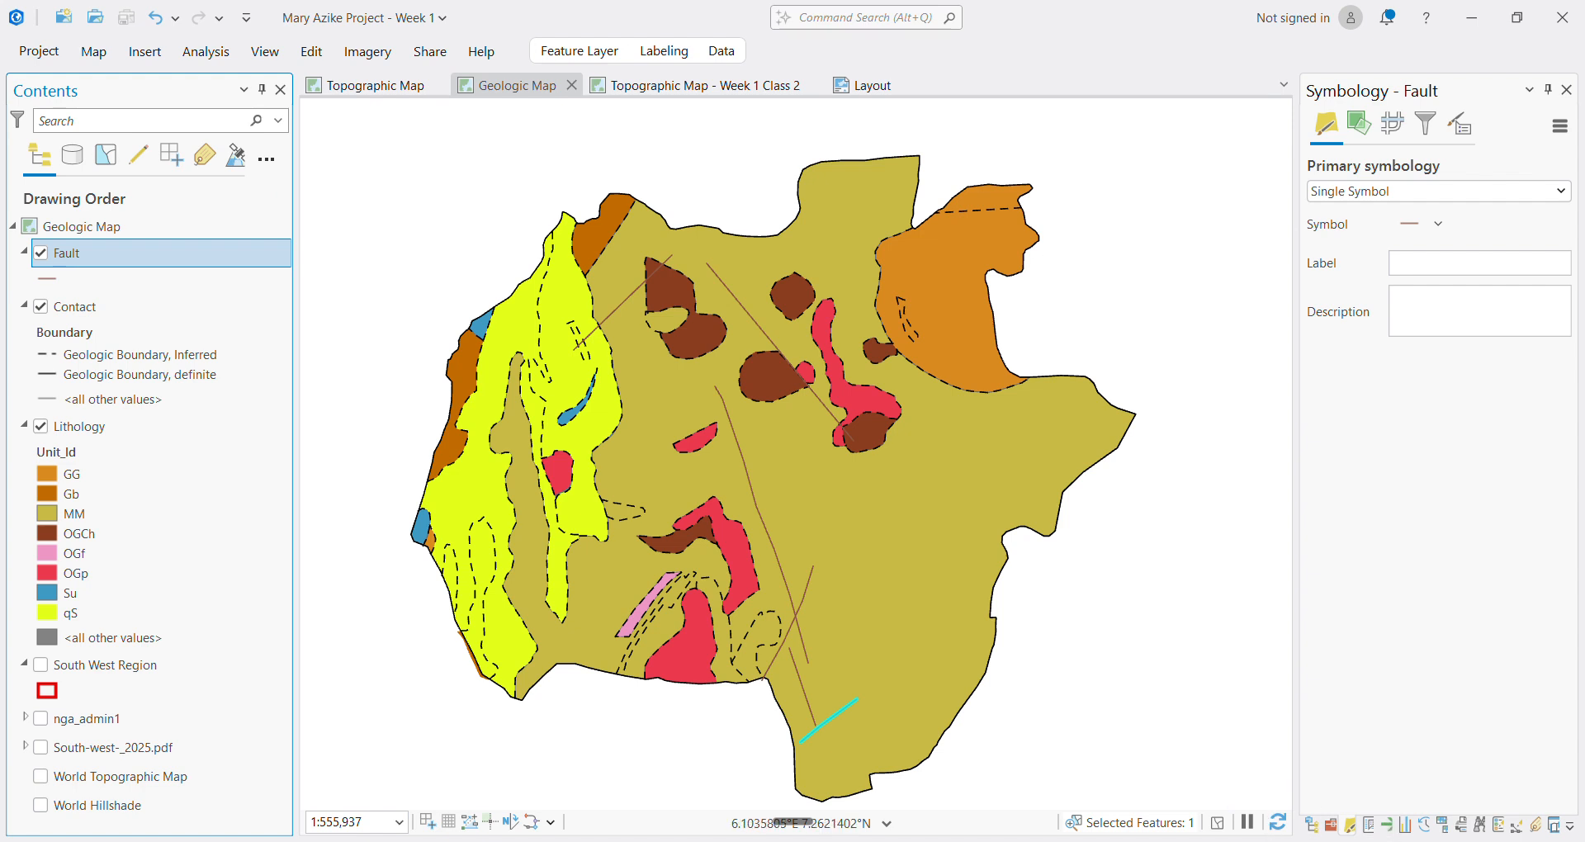
click(1331, 825)
click(1312, 826)
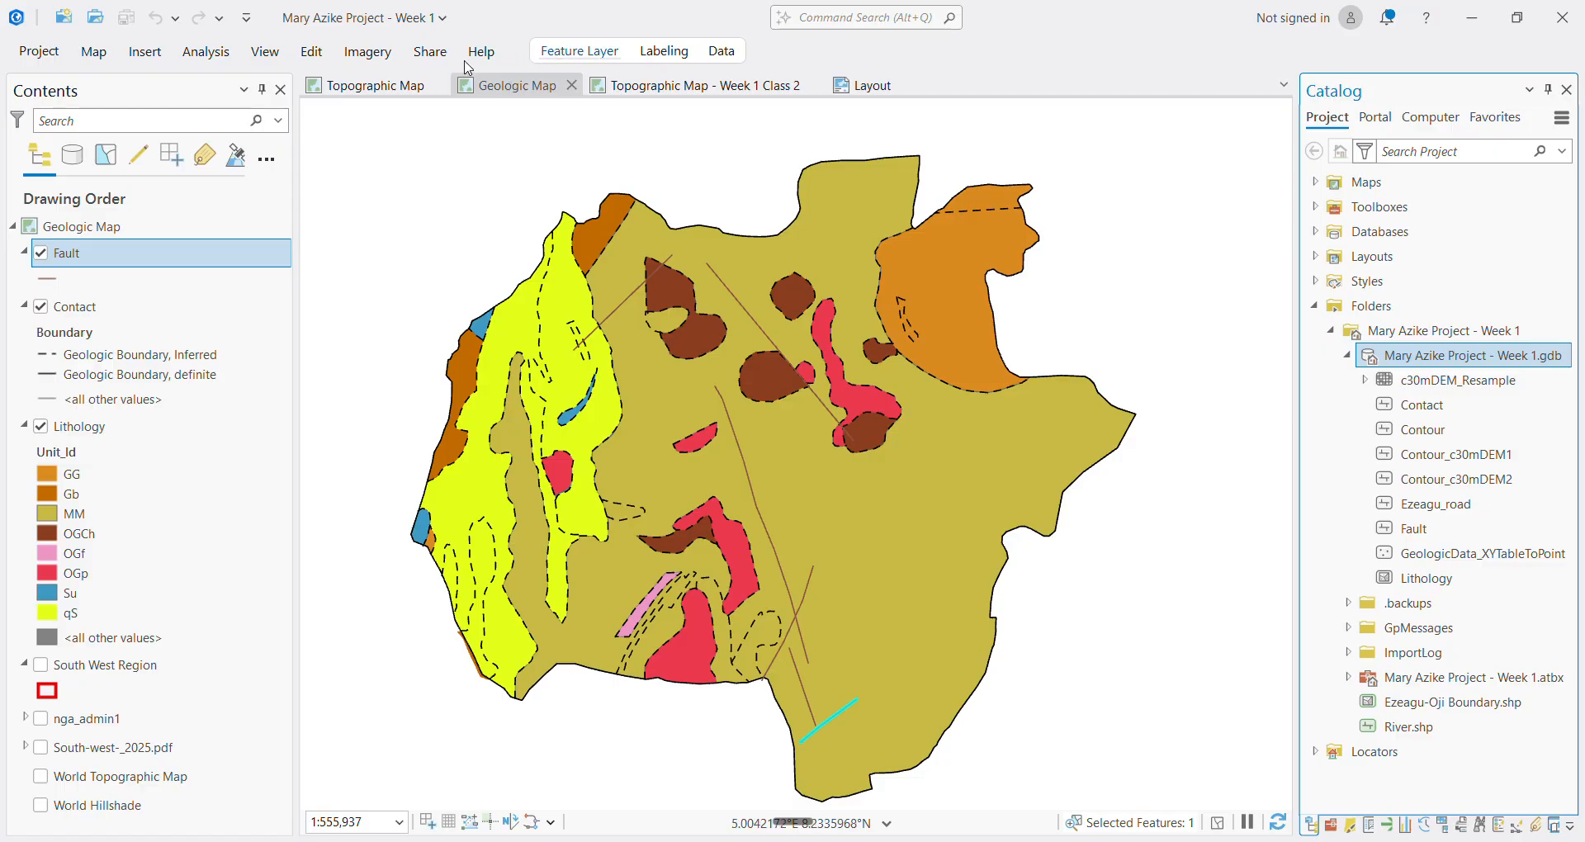
click(94, 52)
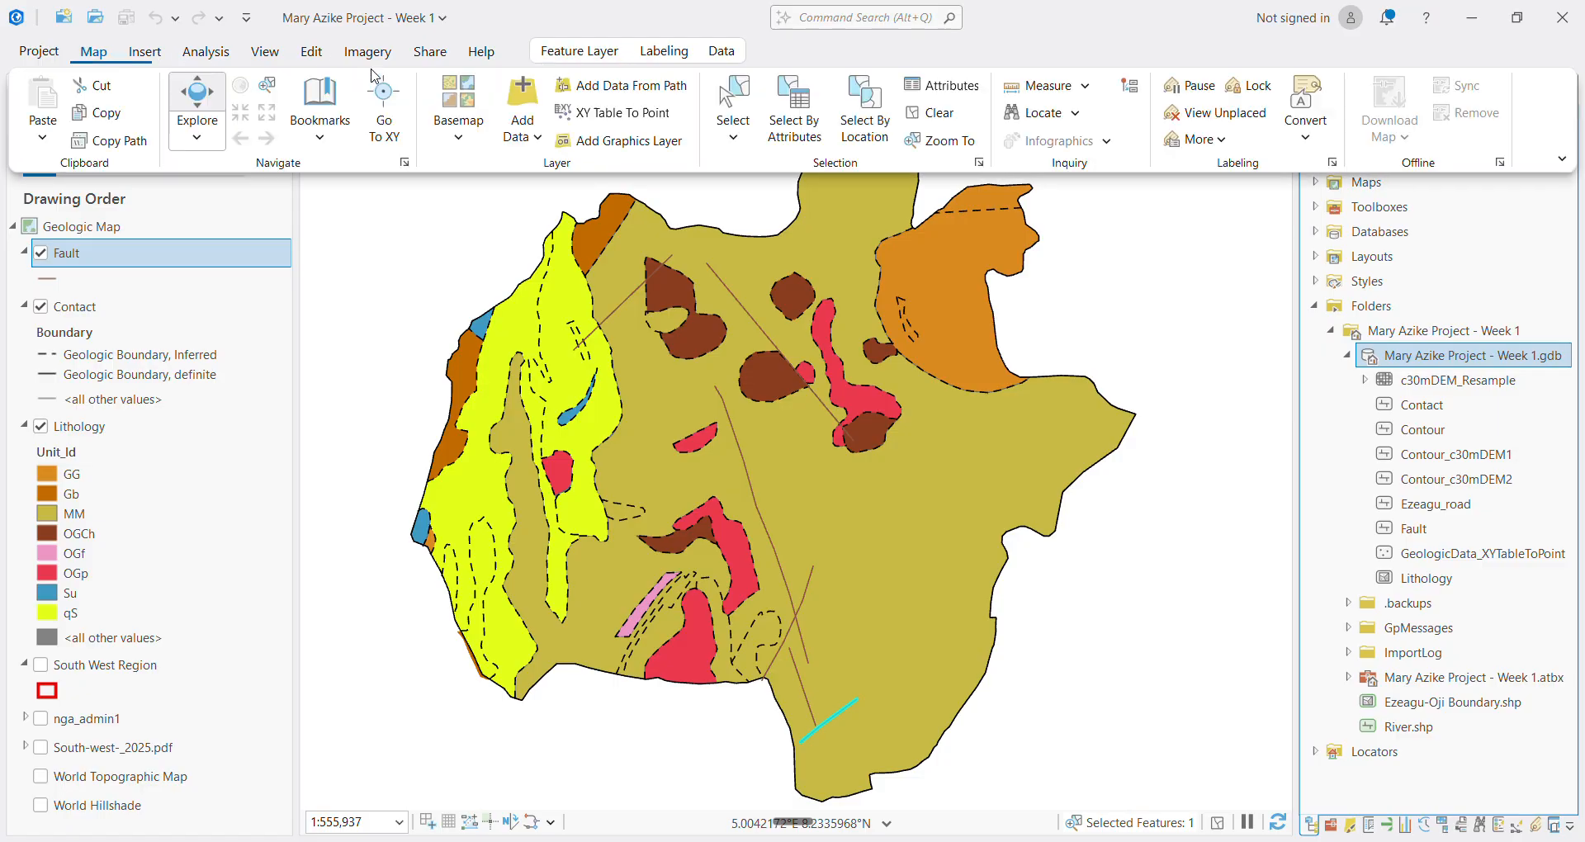
click(932, 113)
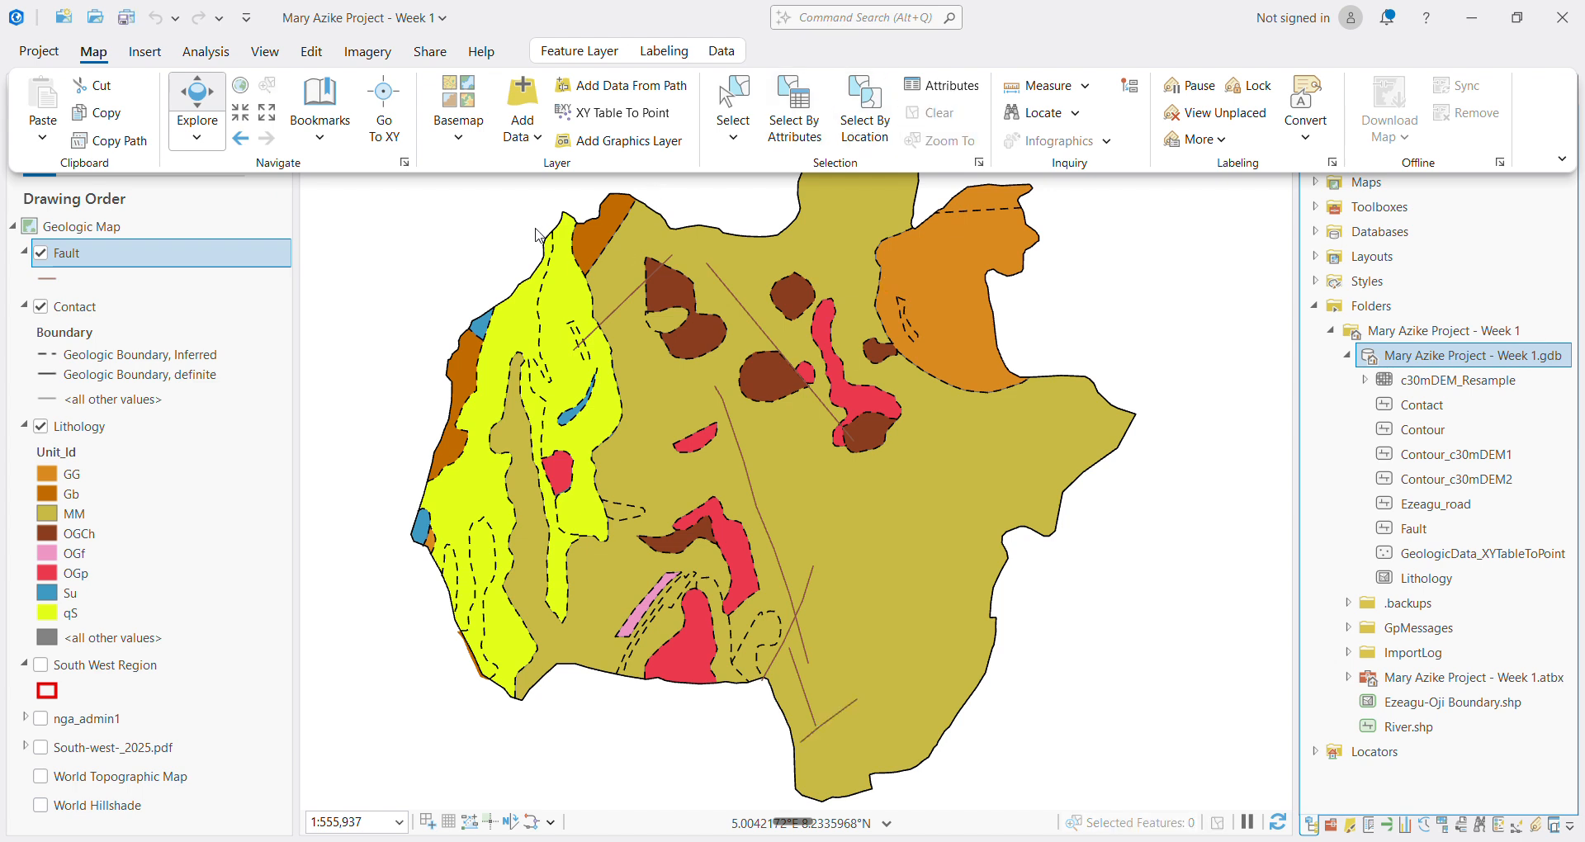
Label the Lithology polygons with their Unit_Id and collapse the Lithology and Contact legends in the layer list
right_click(64, 429)
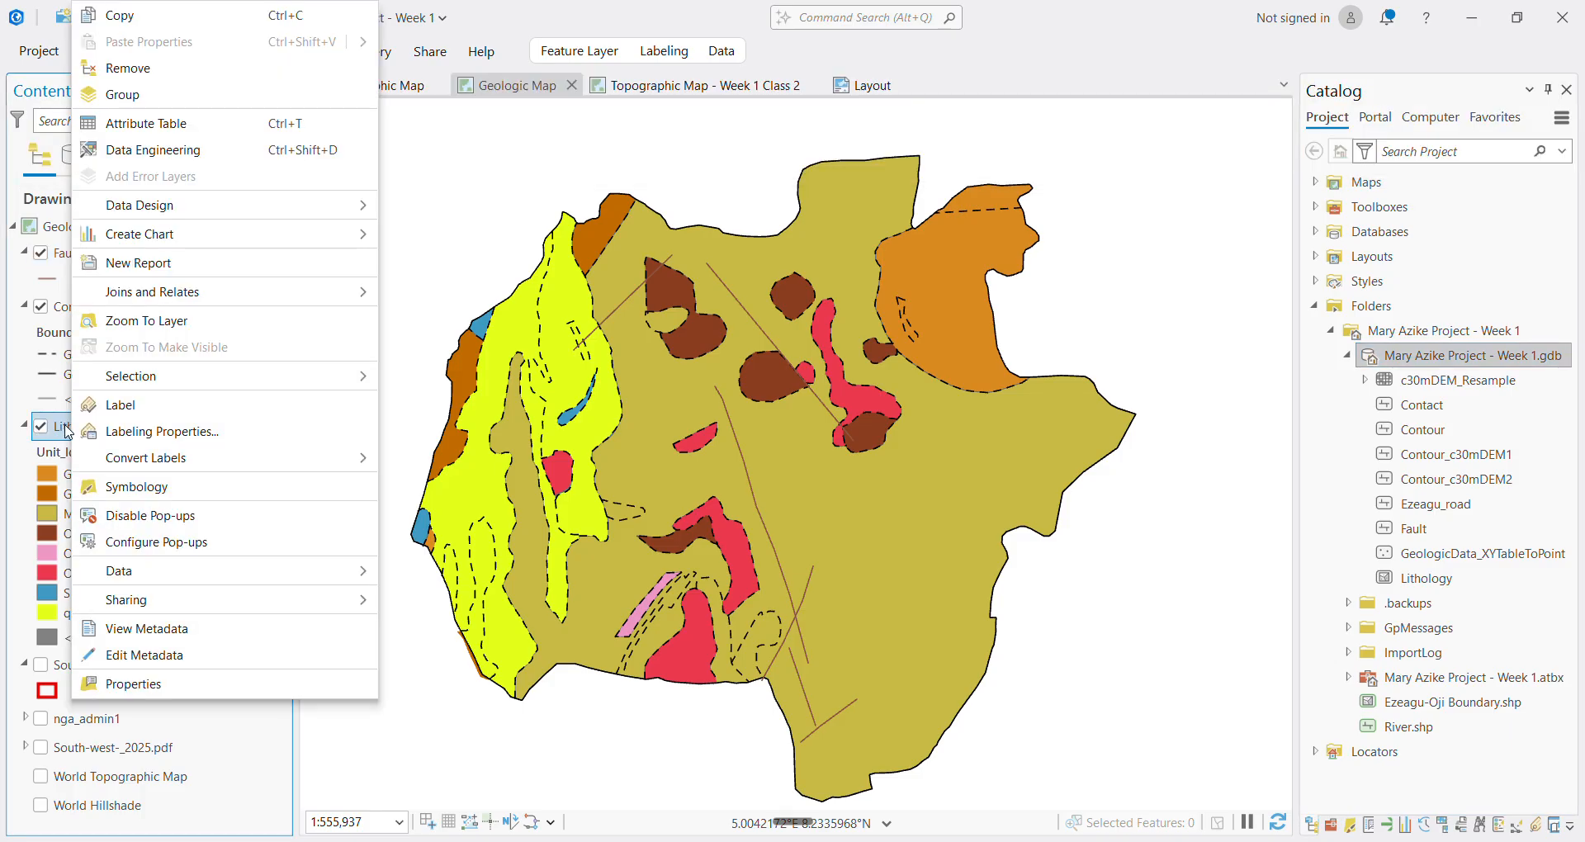
click(121, 404)
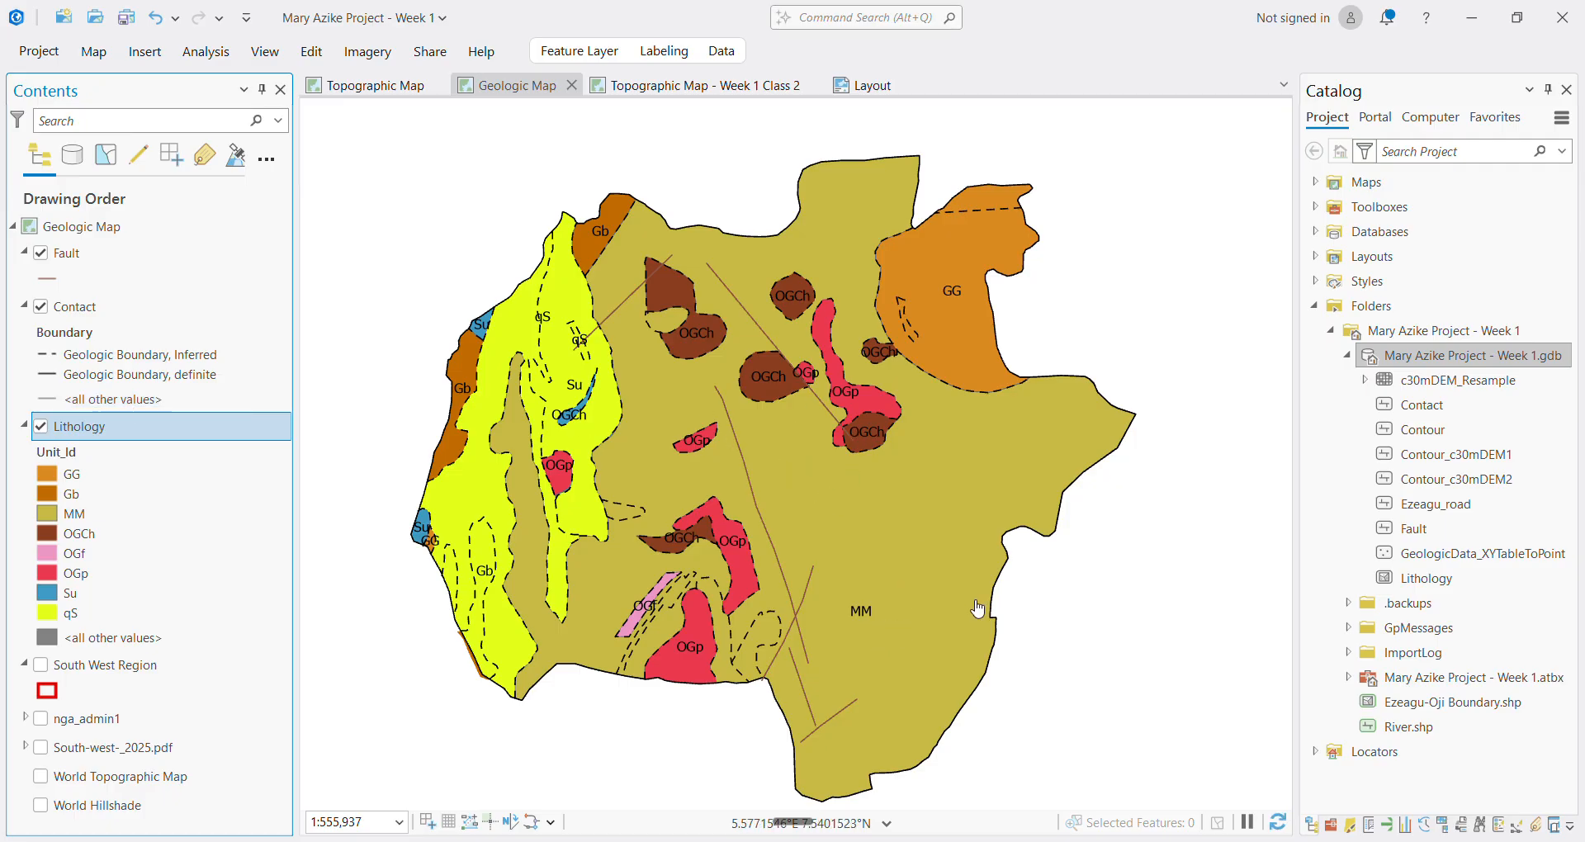
click(317, 57)
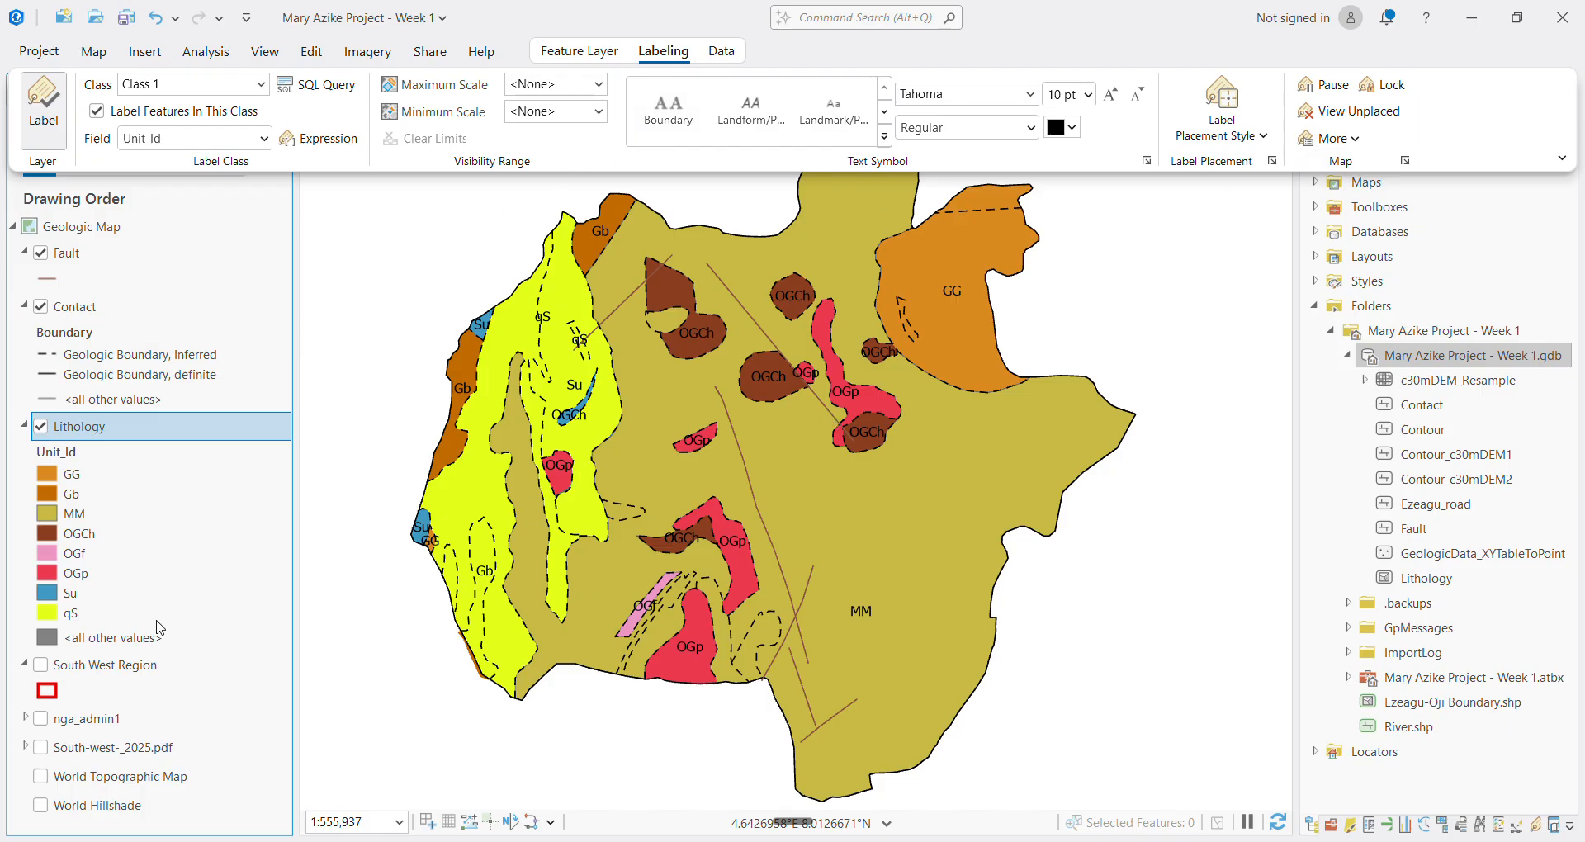
click(23, 427)
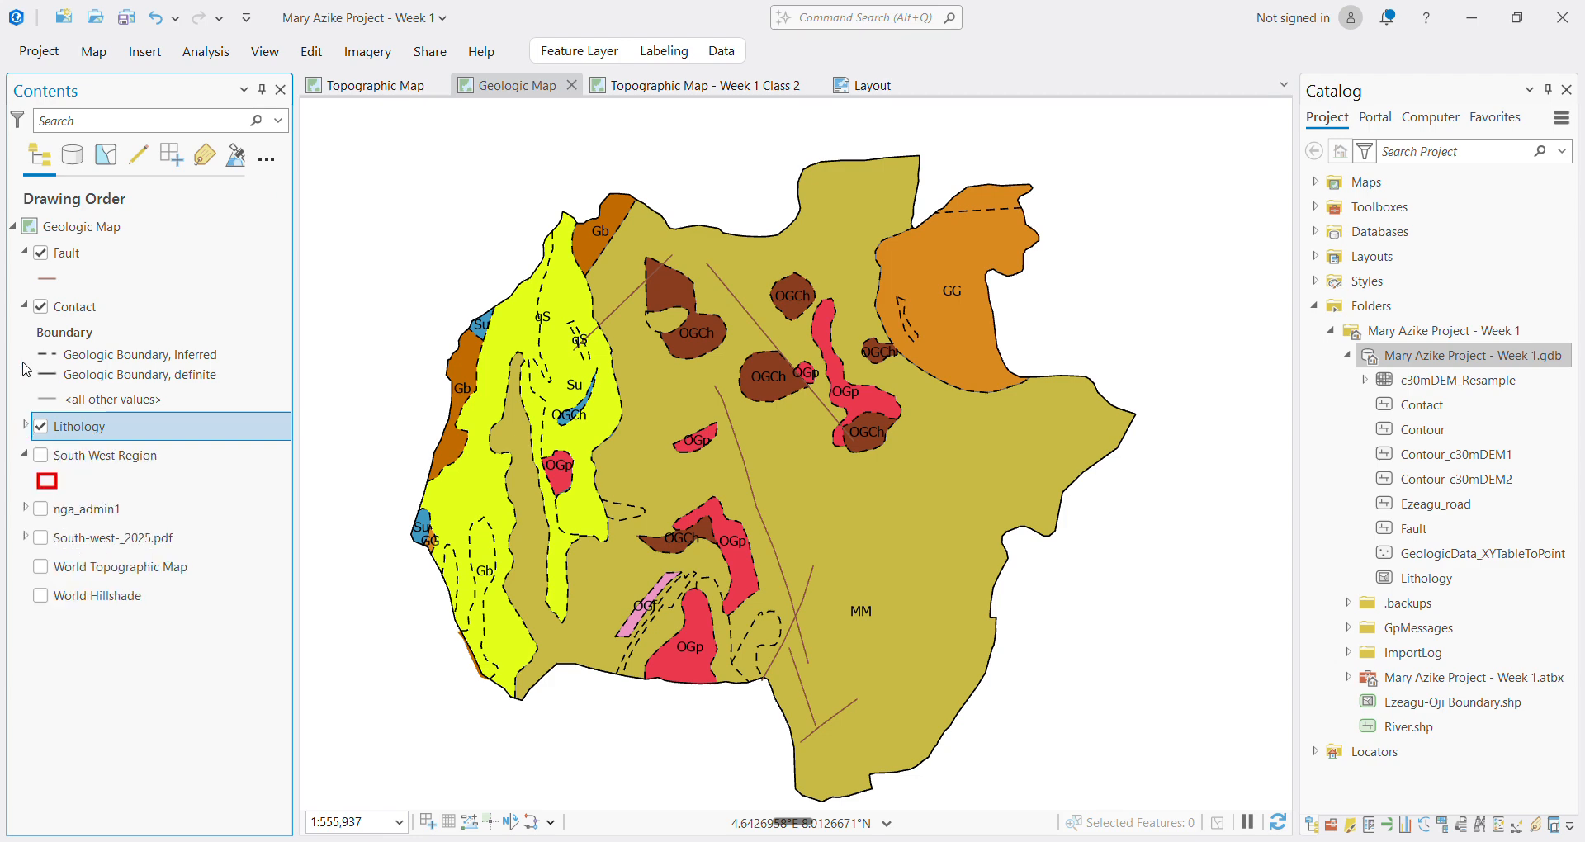
click(24, 312)
Insert a Geologic Map frame into the Layout, covering the extent of the existing topographic map frame
click(867, 92)
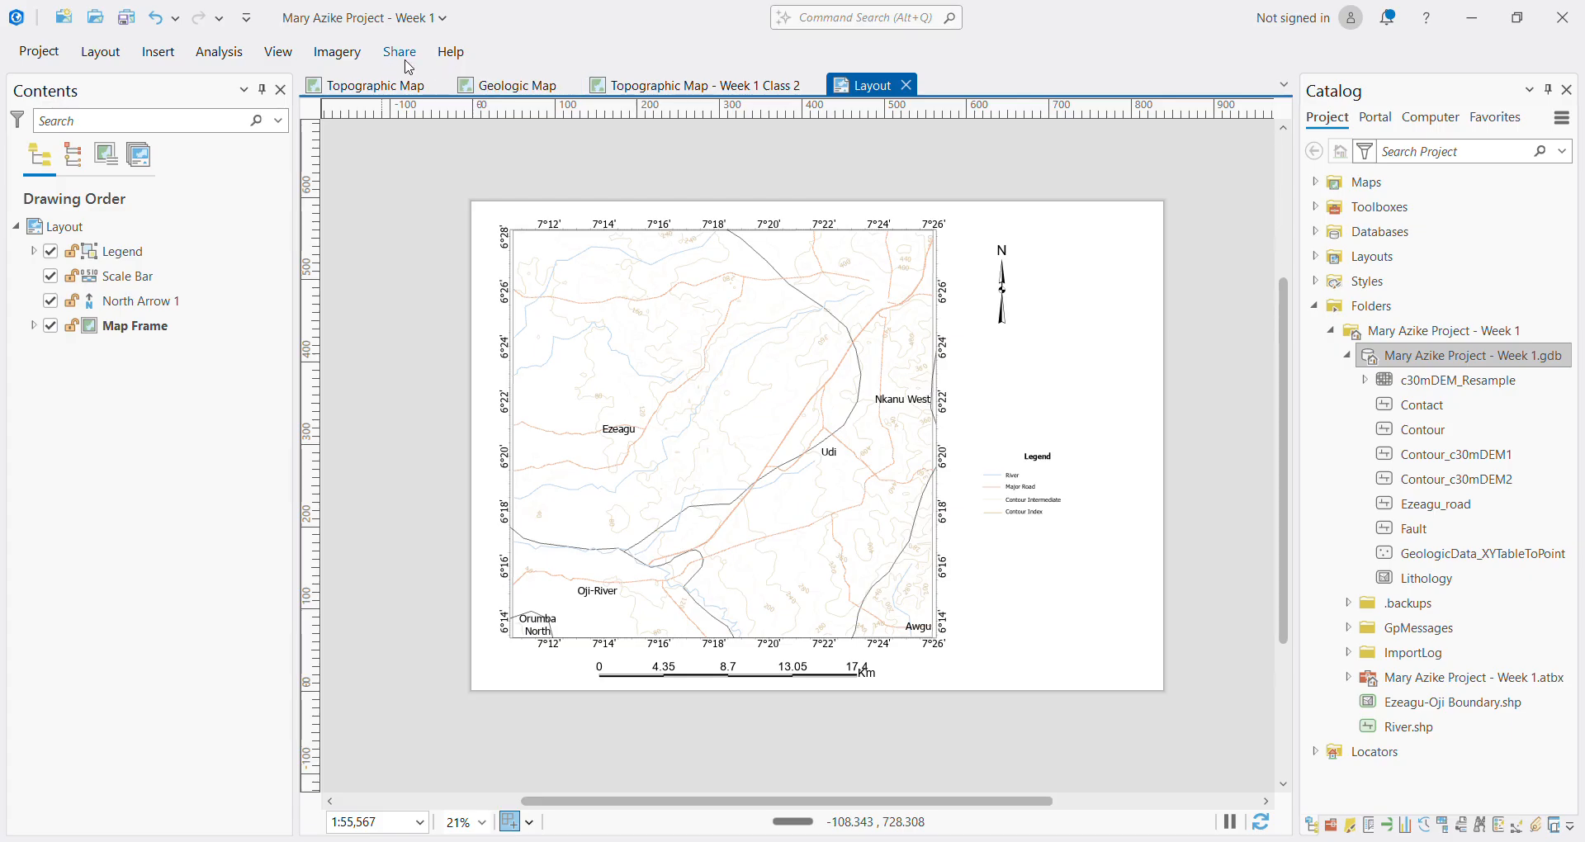
click(278, 53)
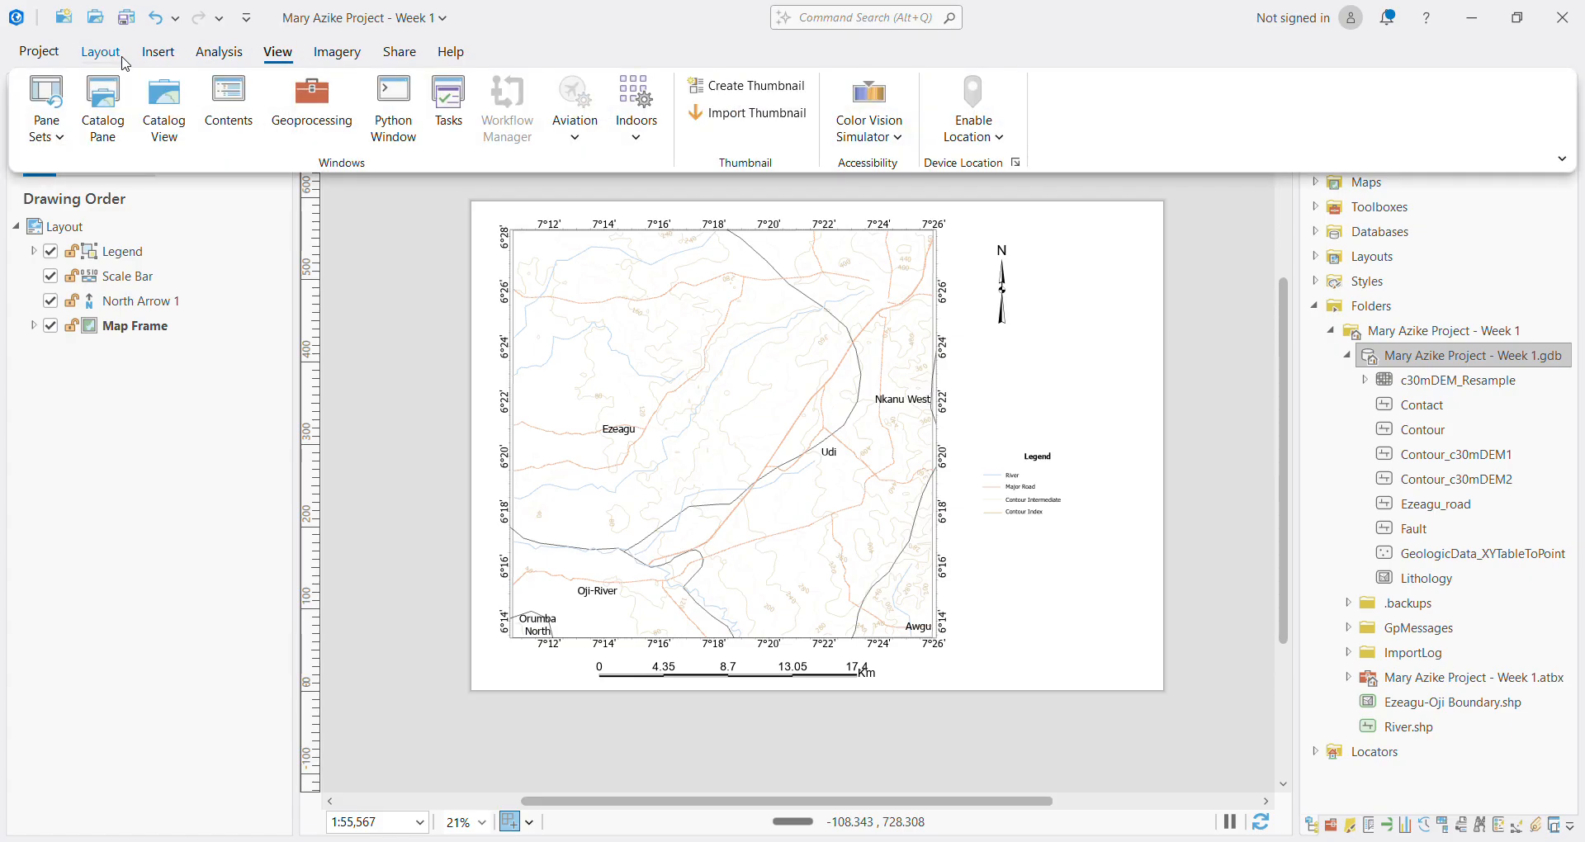
click(154, 56)
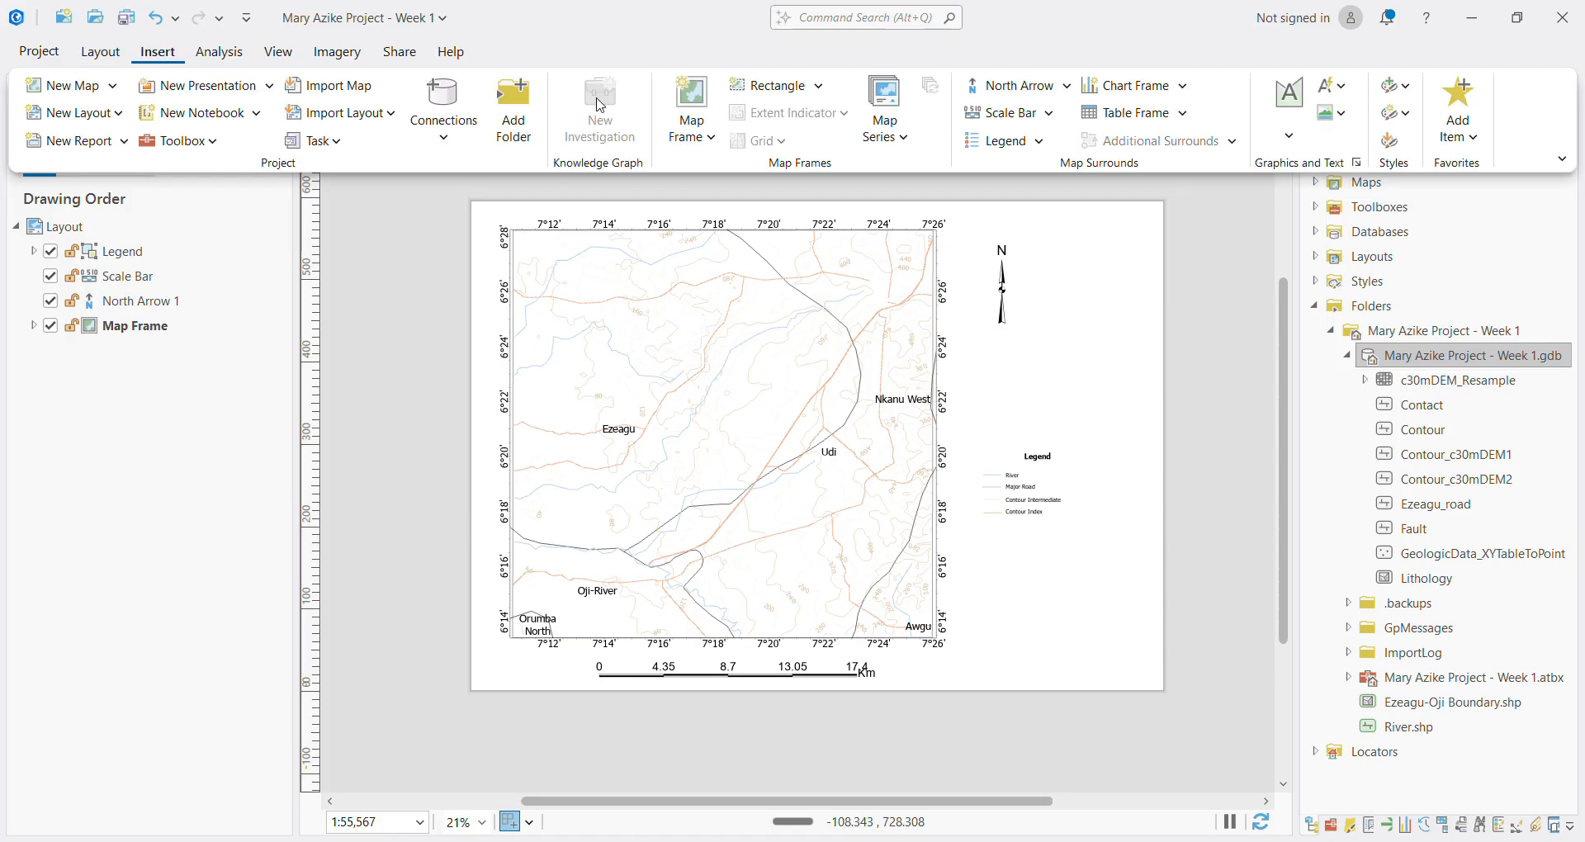
click(715, 143)
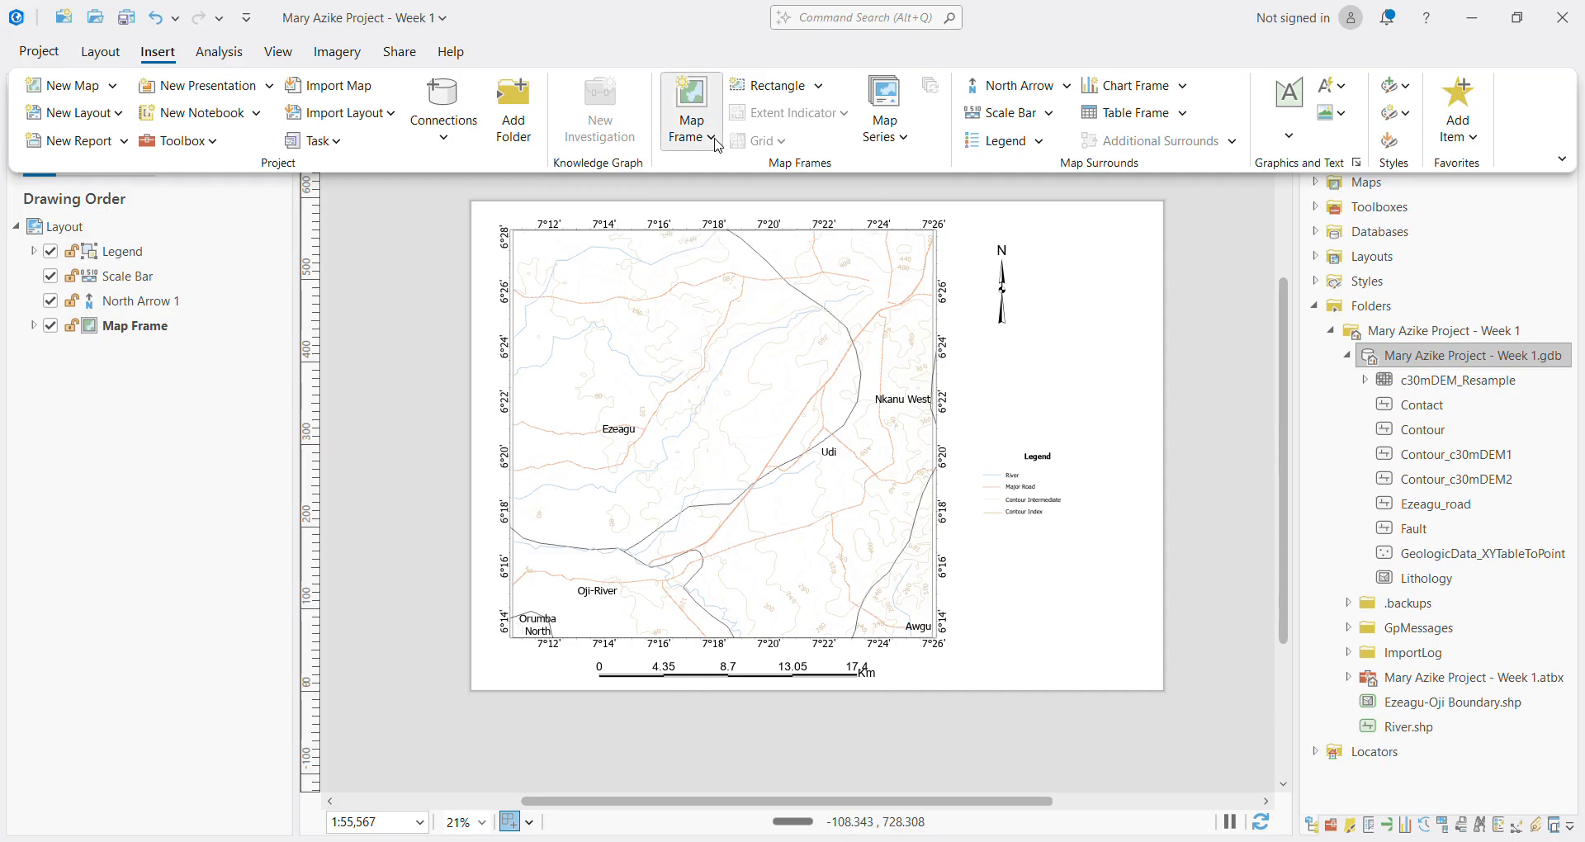
click(847, 264)
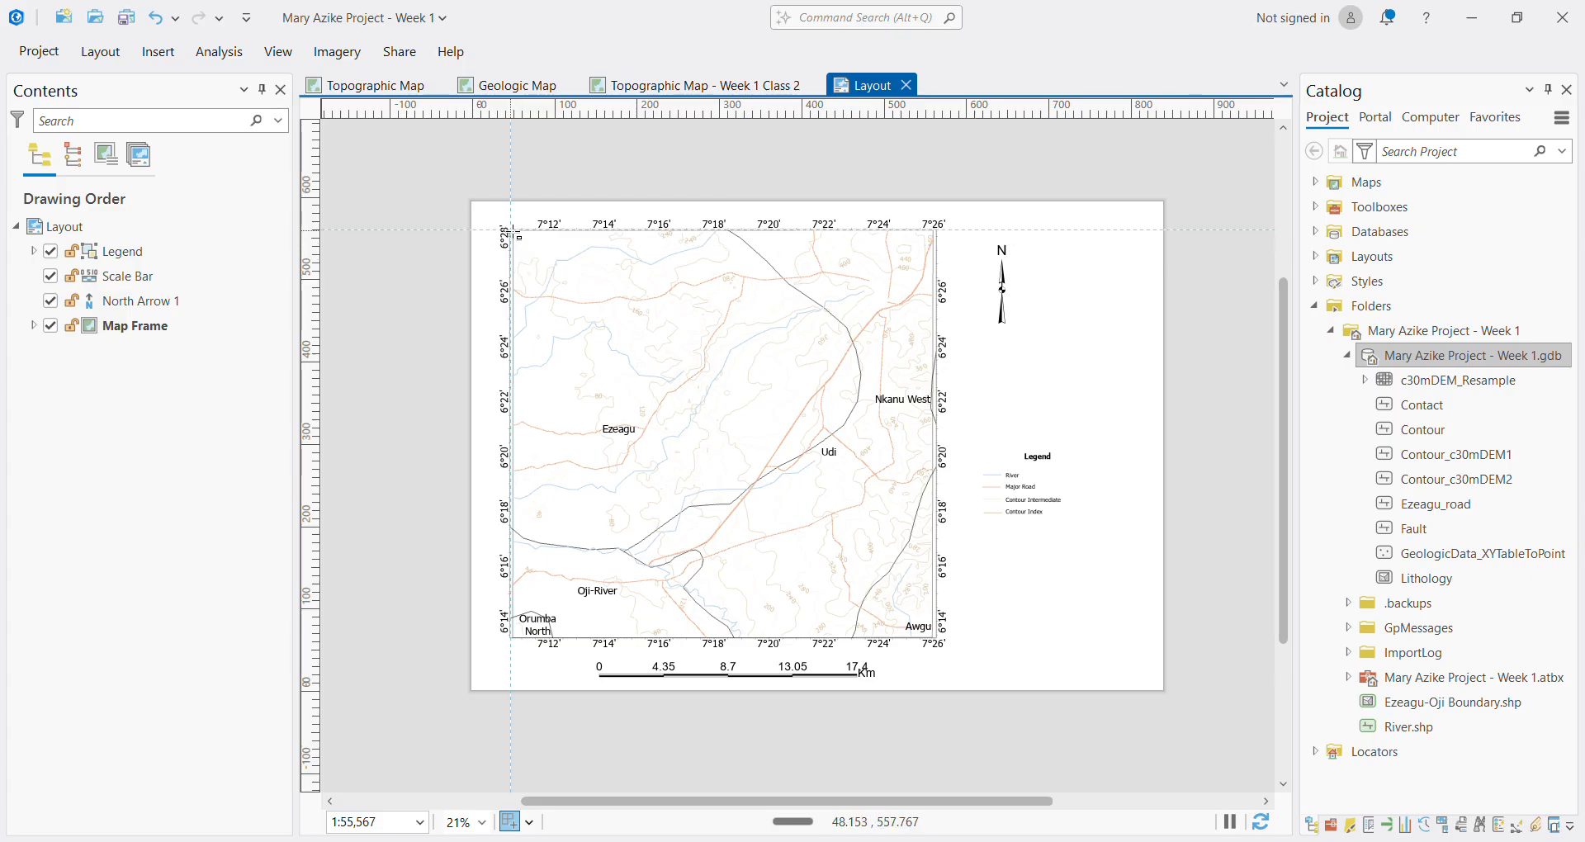
drag(512, 233, 936, 639)
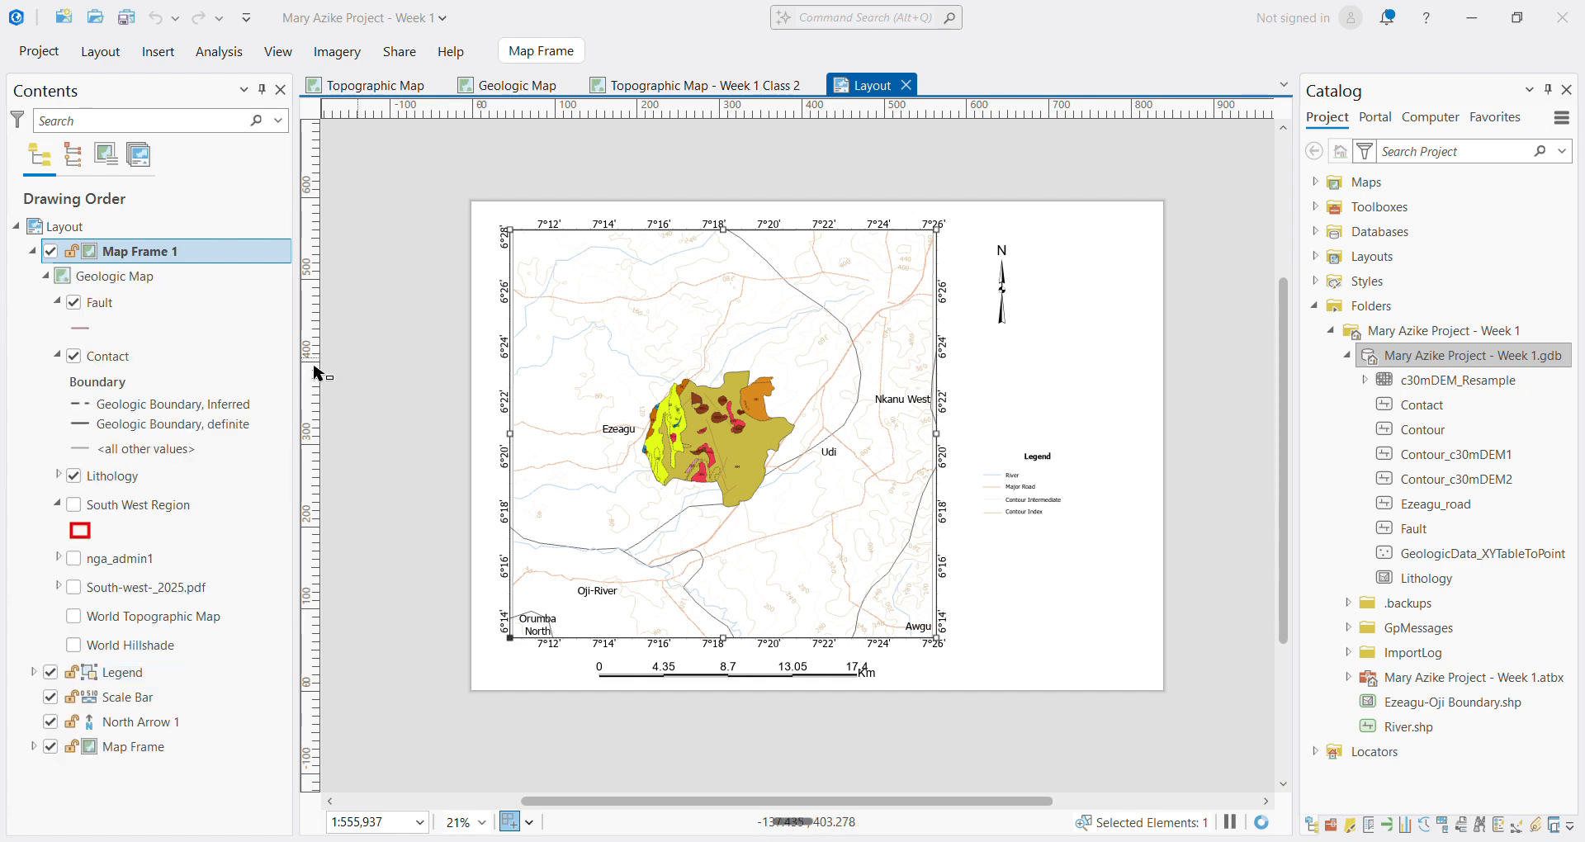
Hide the topographic map frame in the layout and zoom the Geologic Map frame to the Lithology layer's extent
click(54, 747)
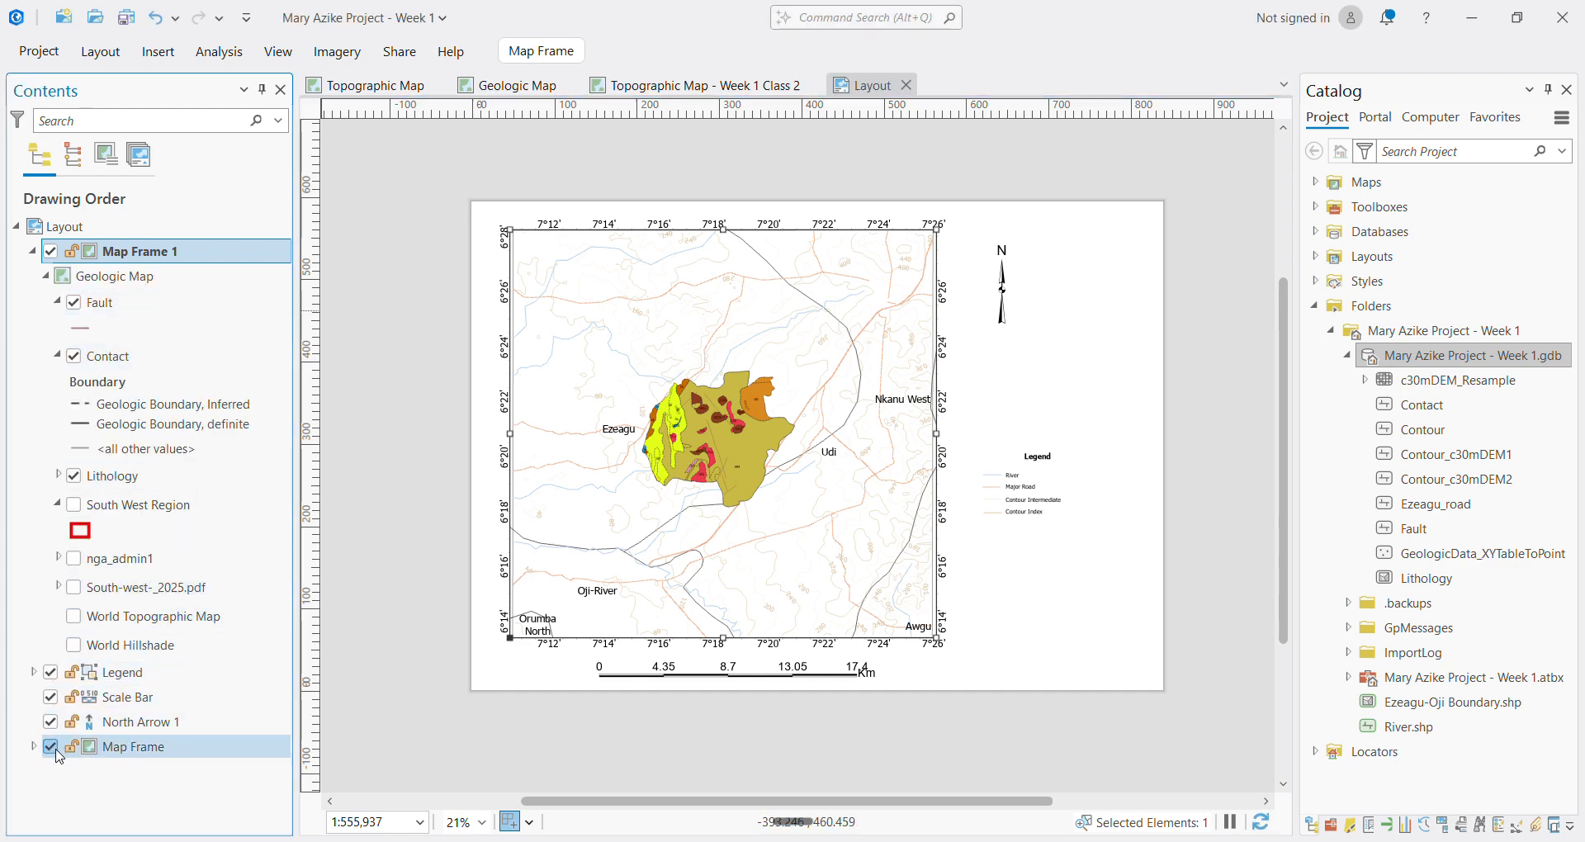
right_click(114, 243)
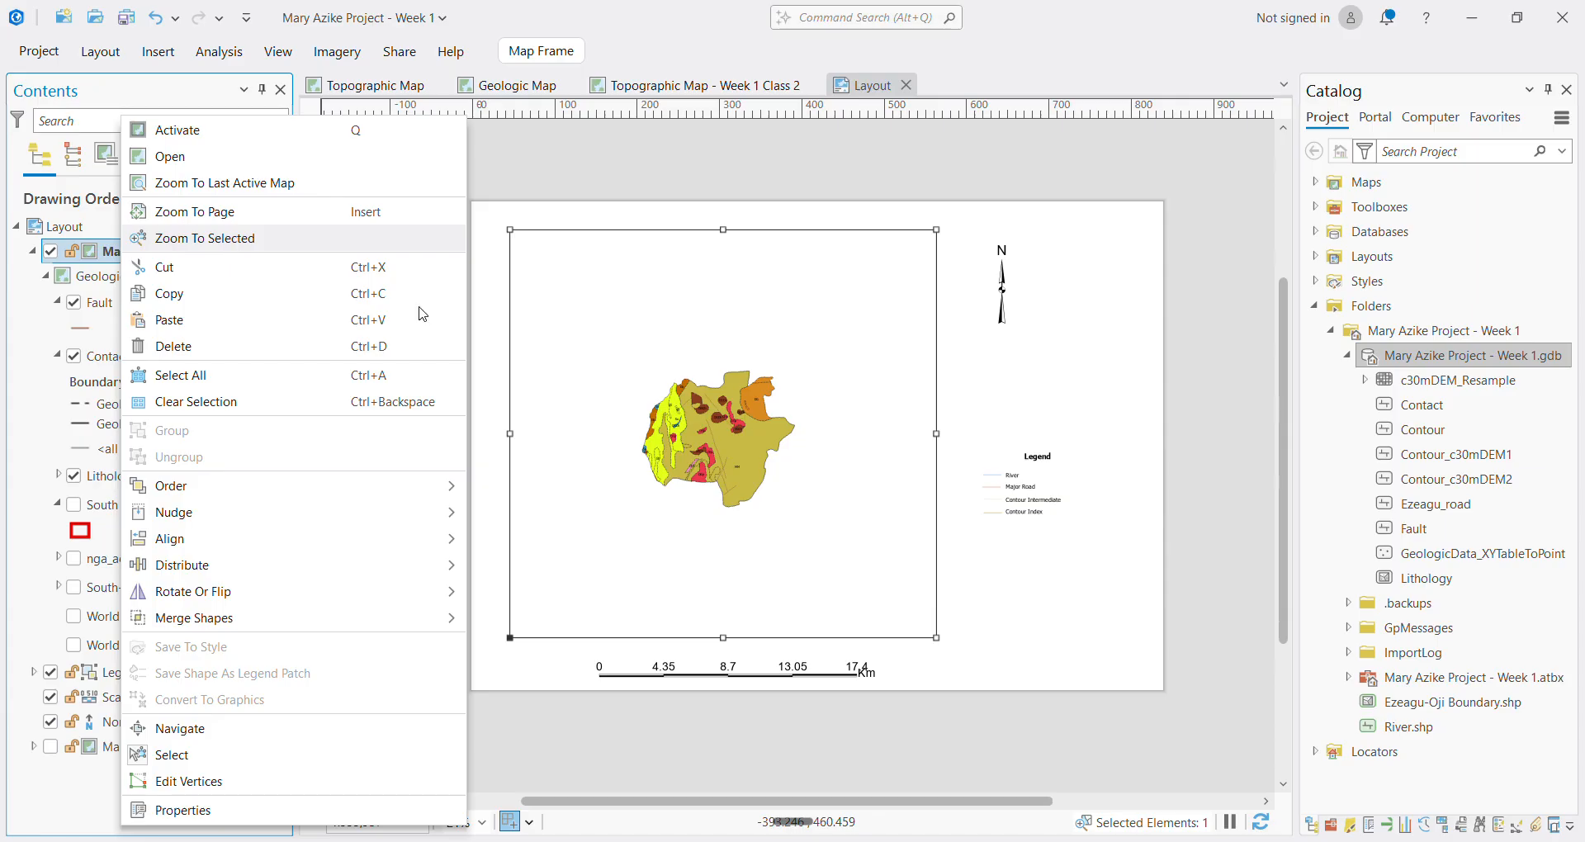
click(24, 418)
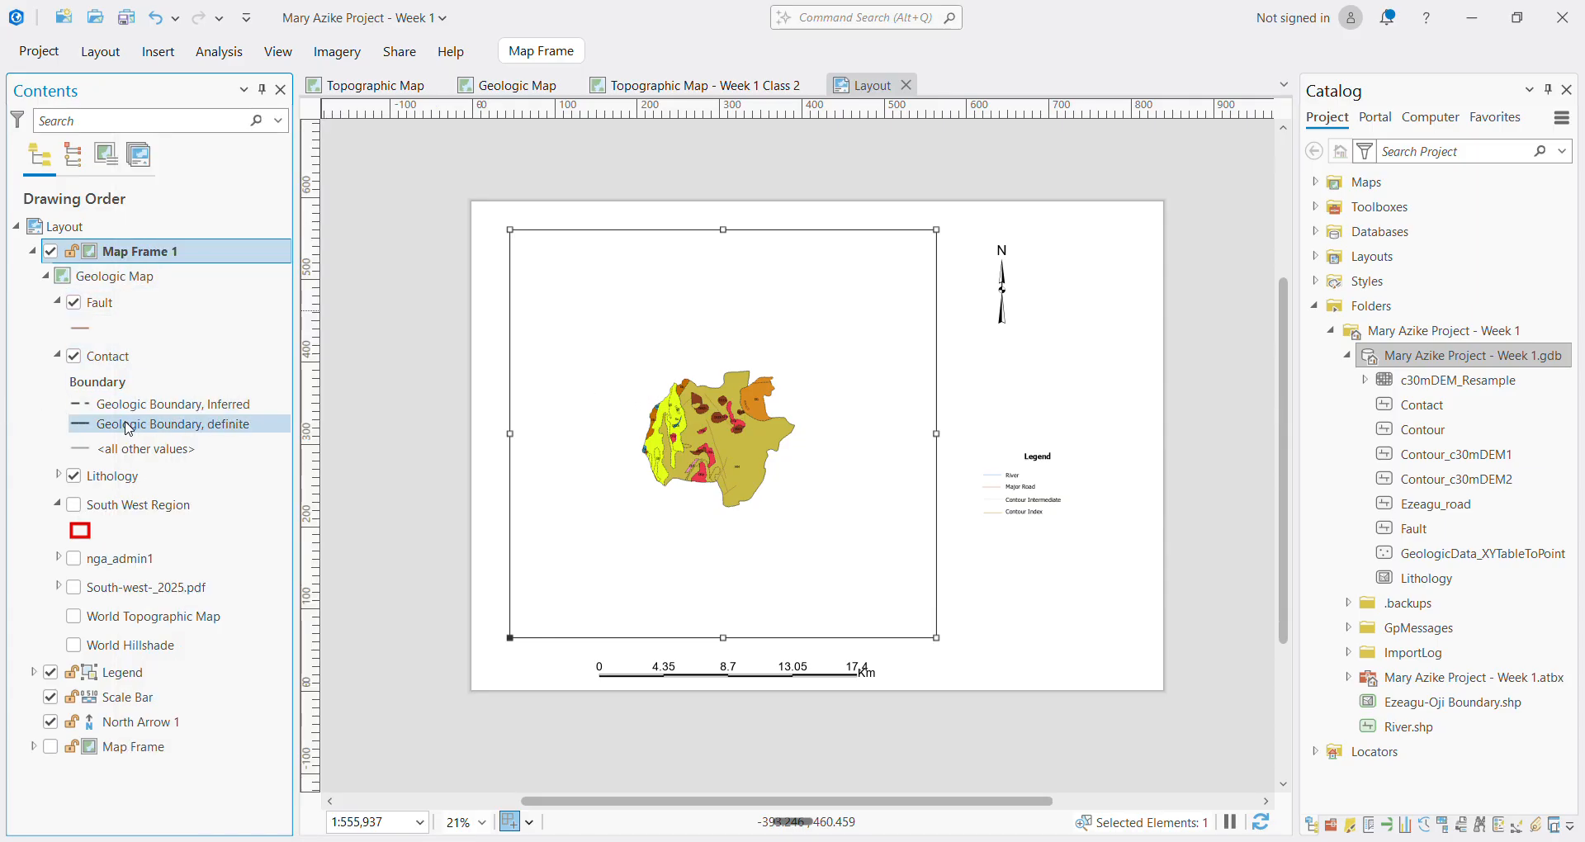
click(140, 476)
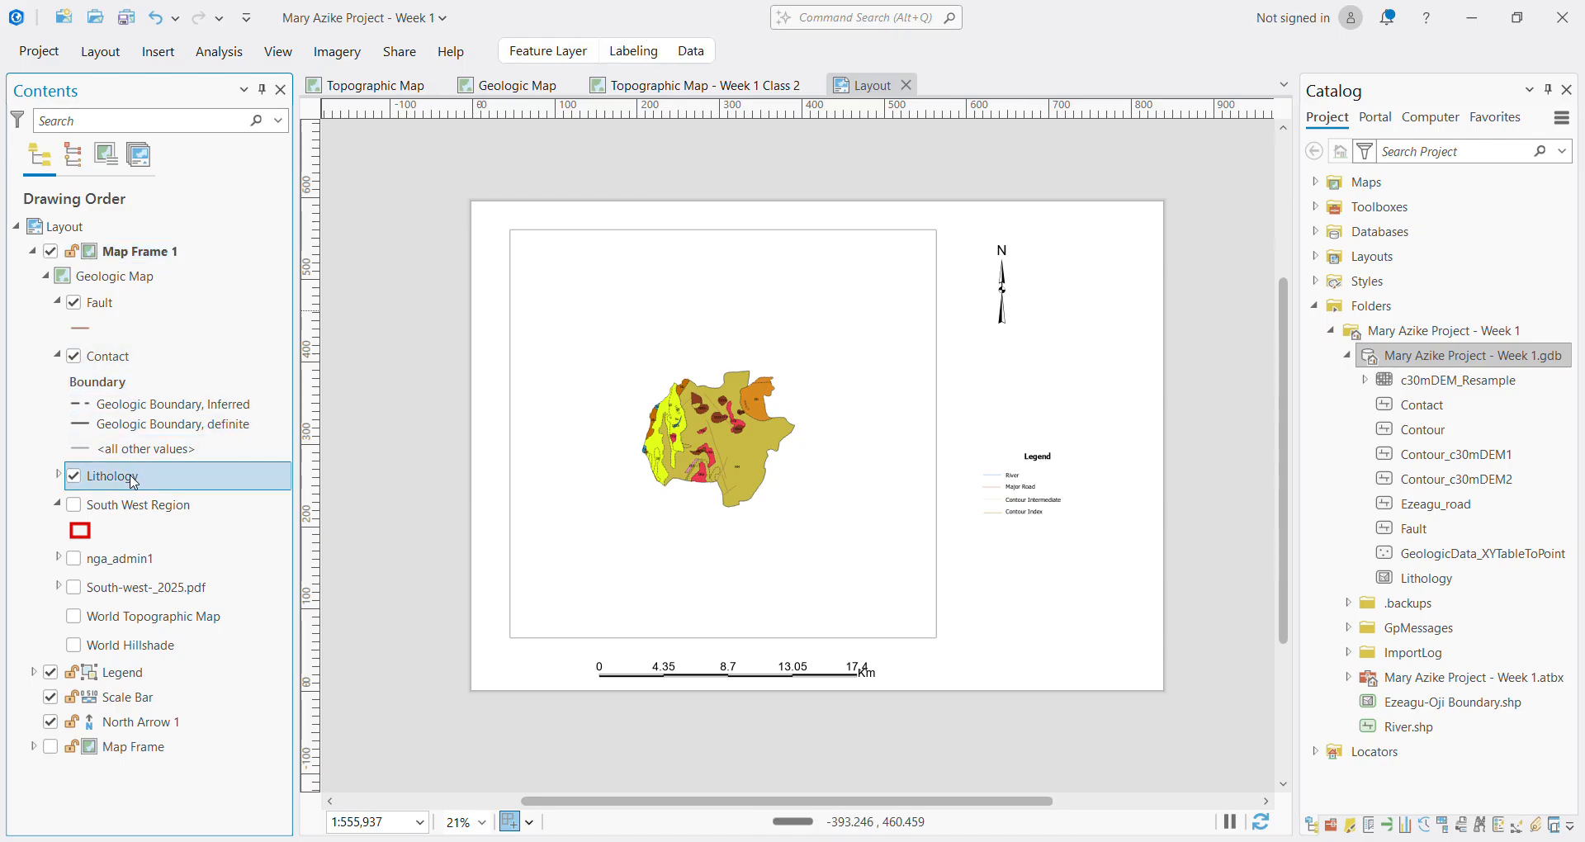
right_click(142, 472)
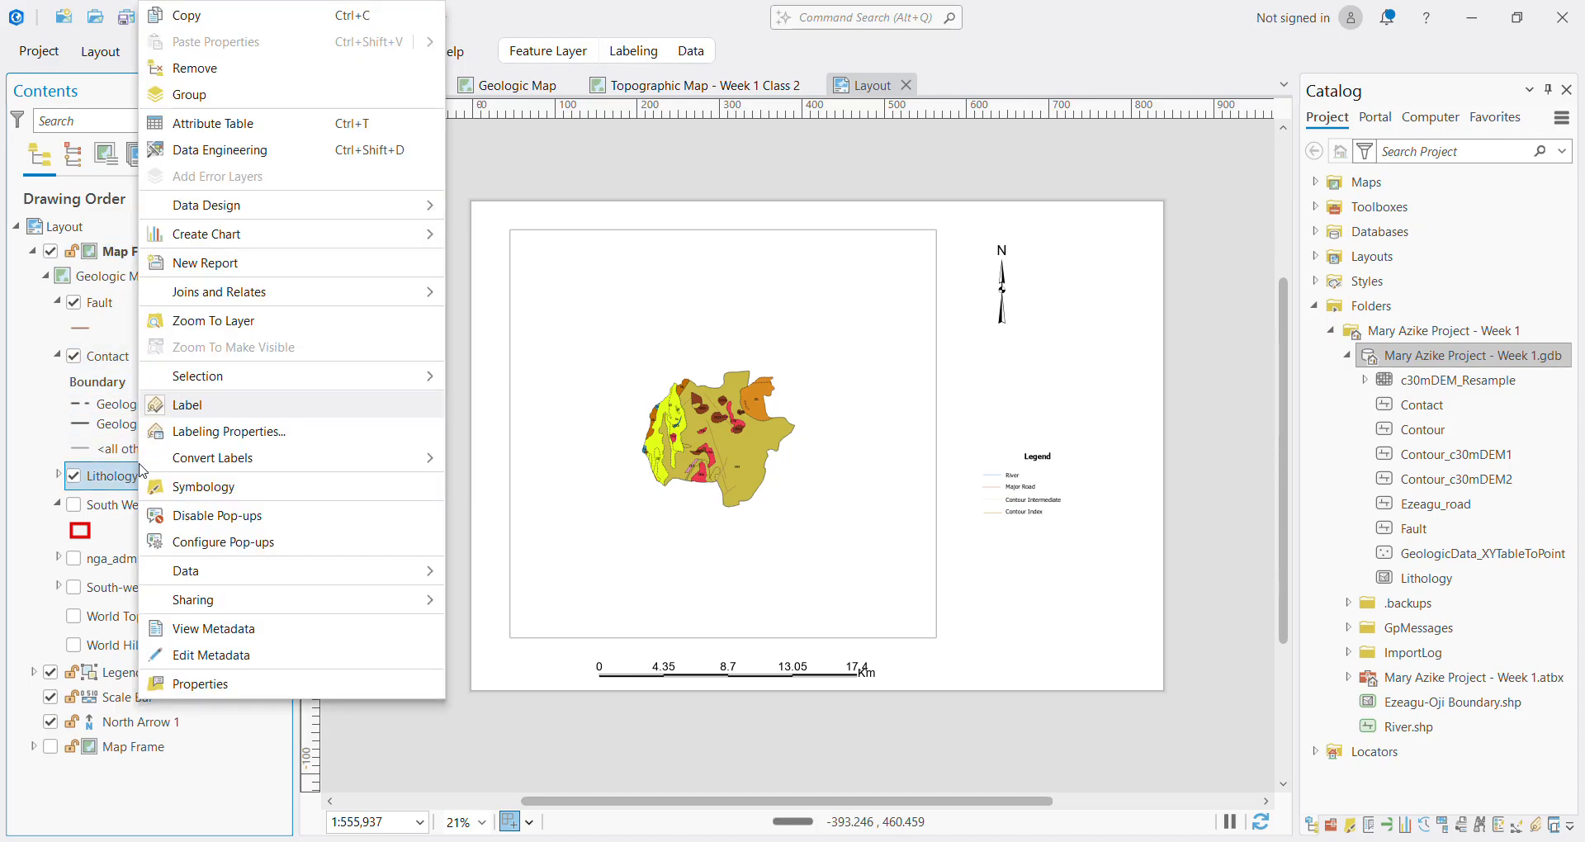
click(240, 328)
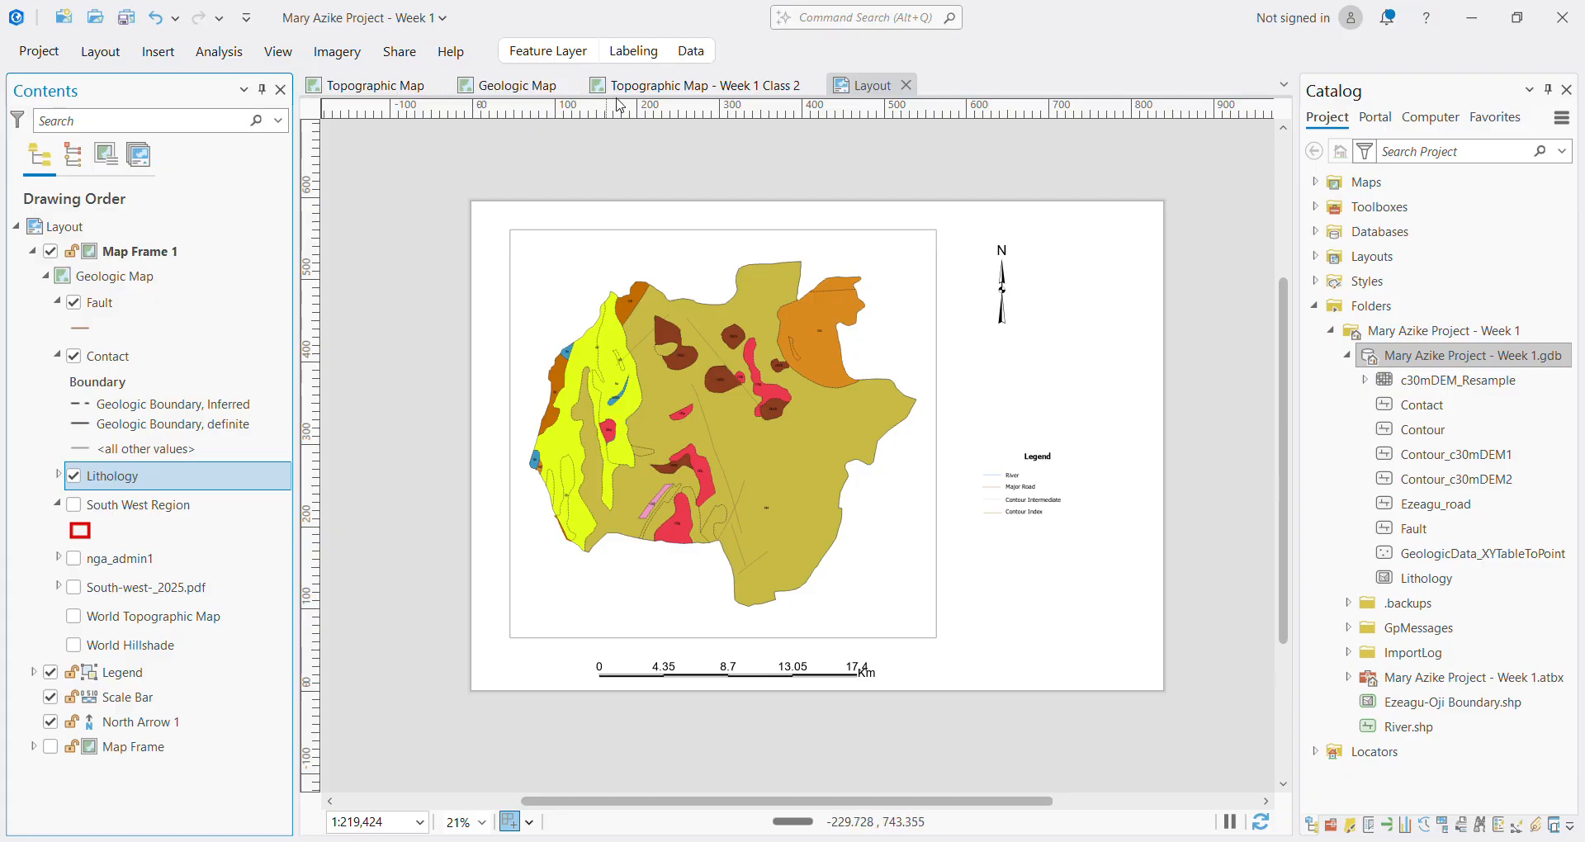
Set the Lithology label size to 48 pt in the Geologic Map and check the labels in the Layout
click(529, 85)
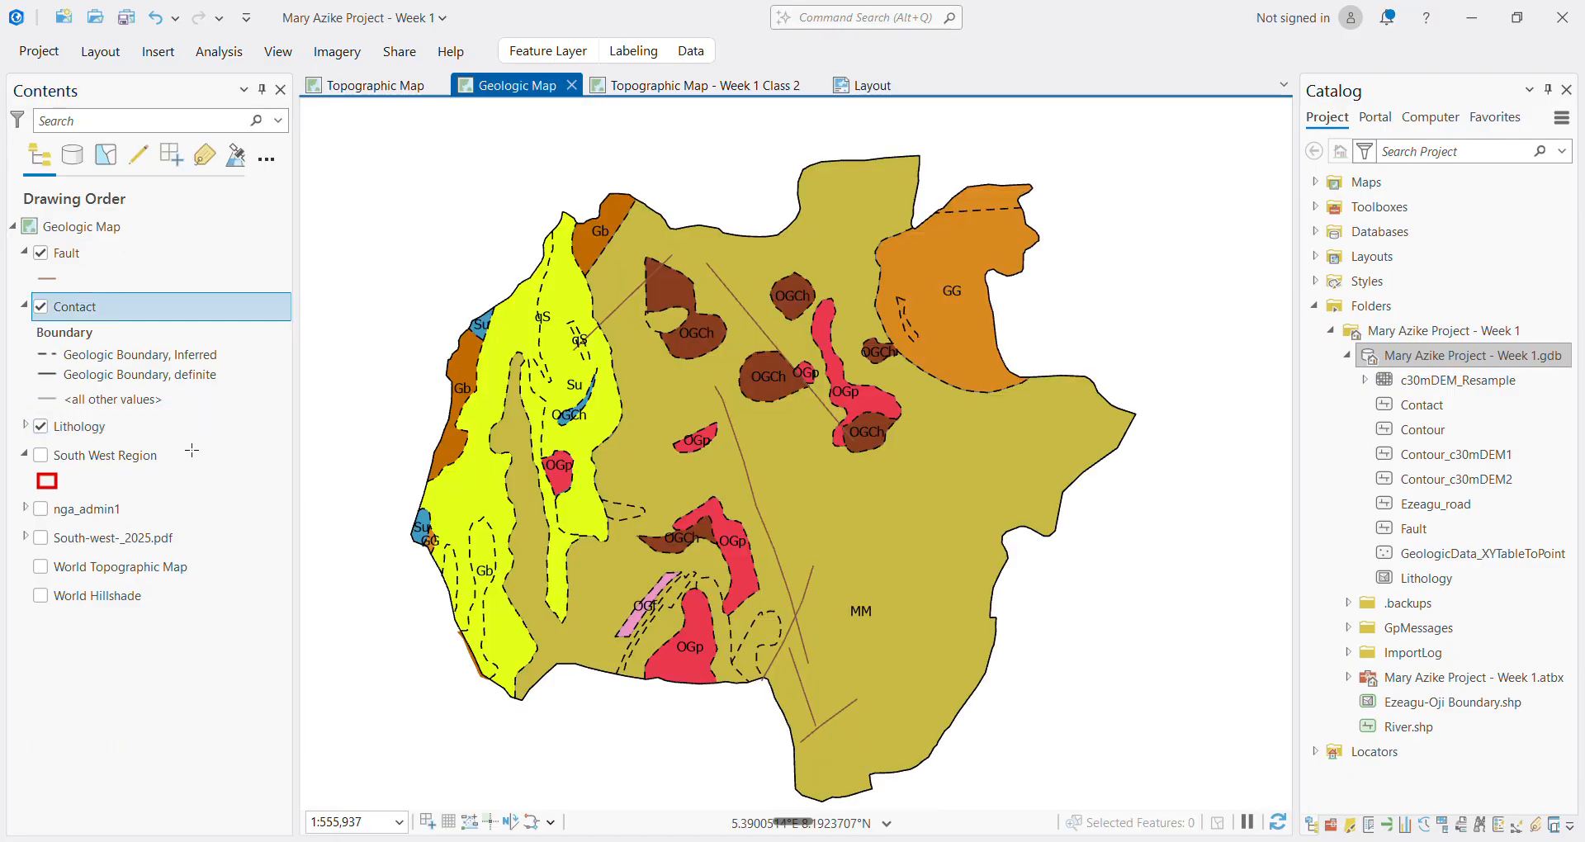
click(100, 432)
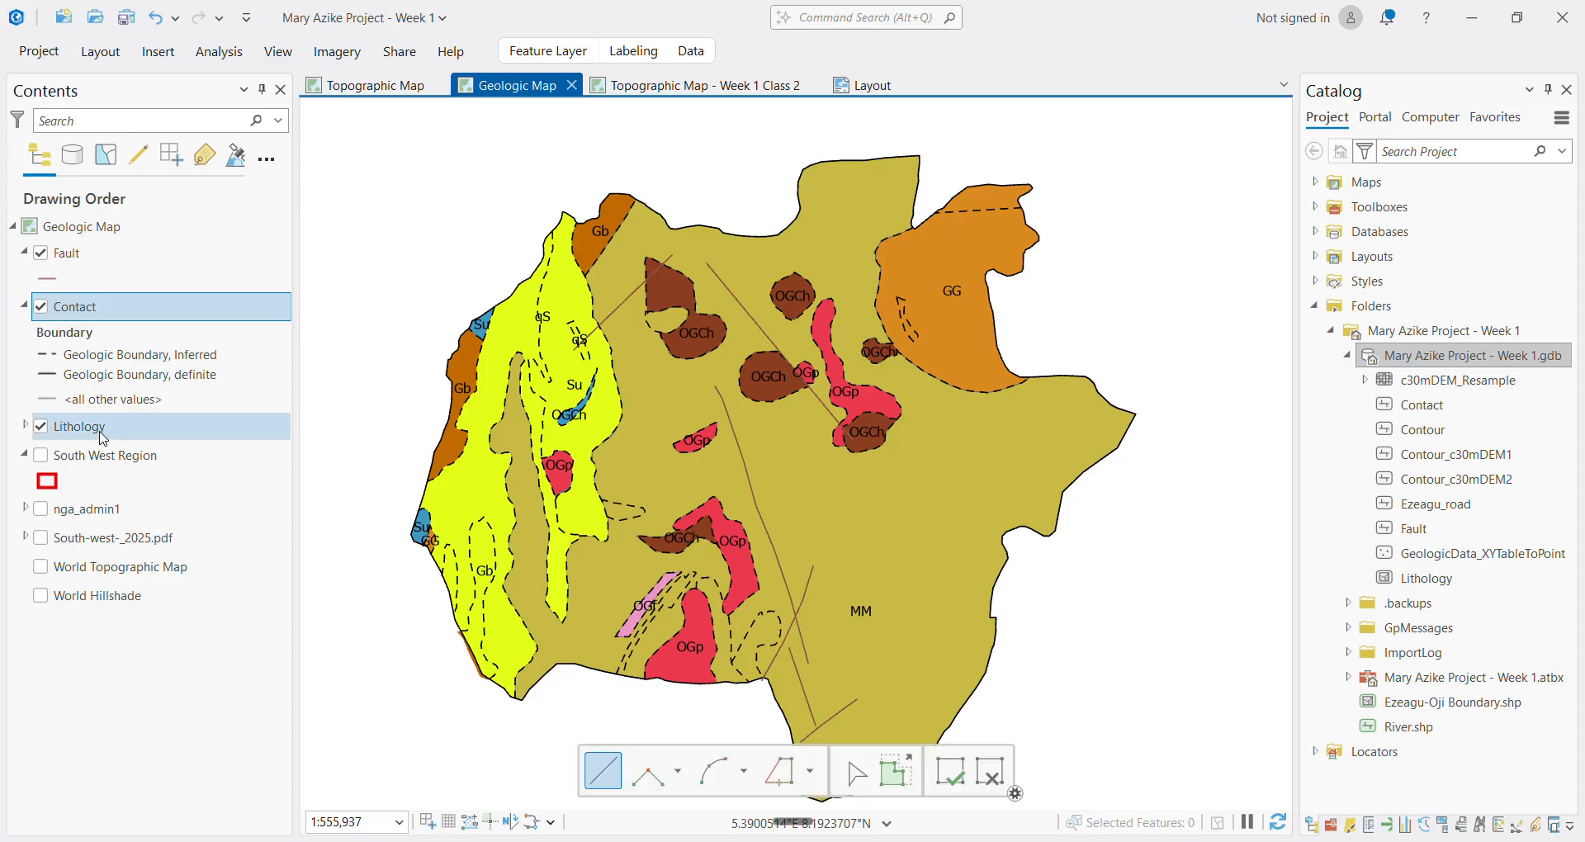
click(950, 770)
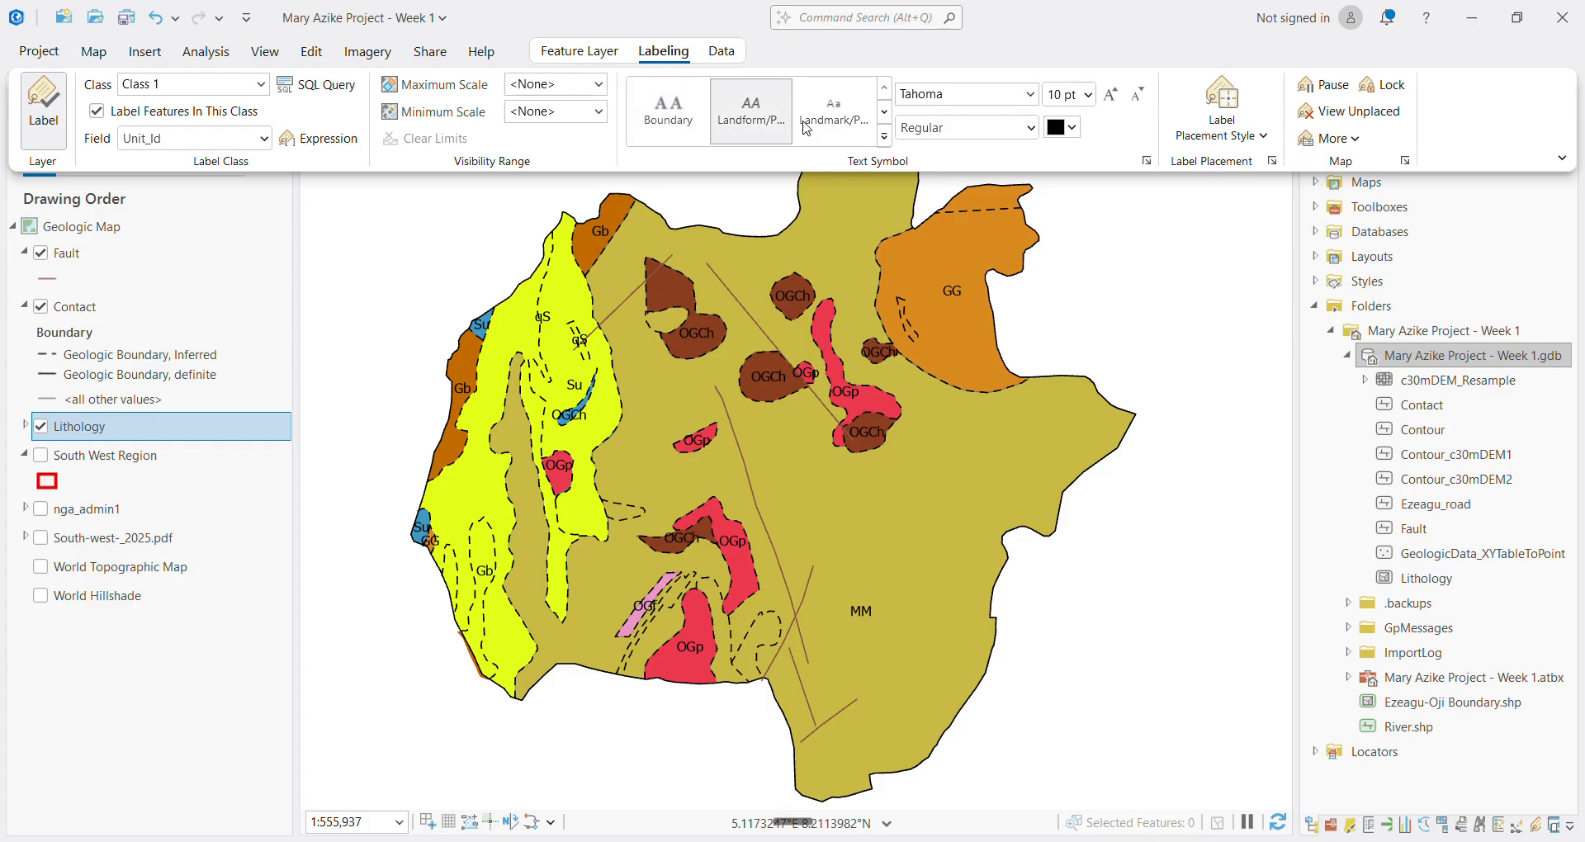
click(1088, 96)
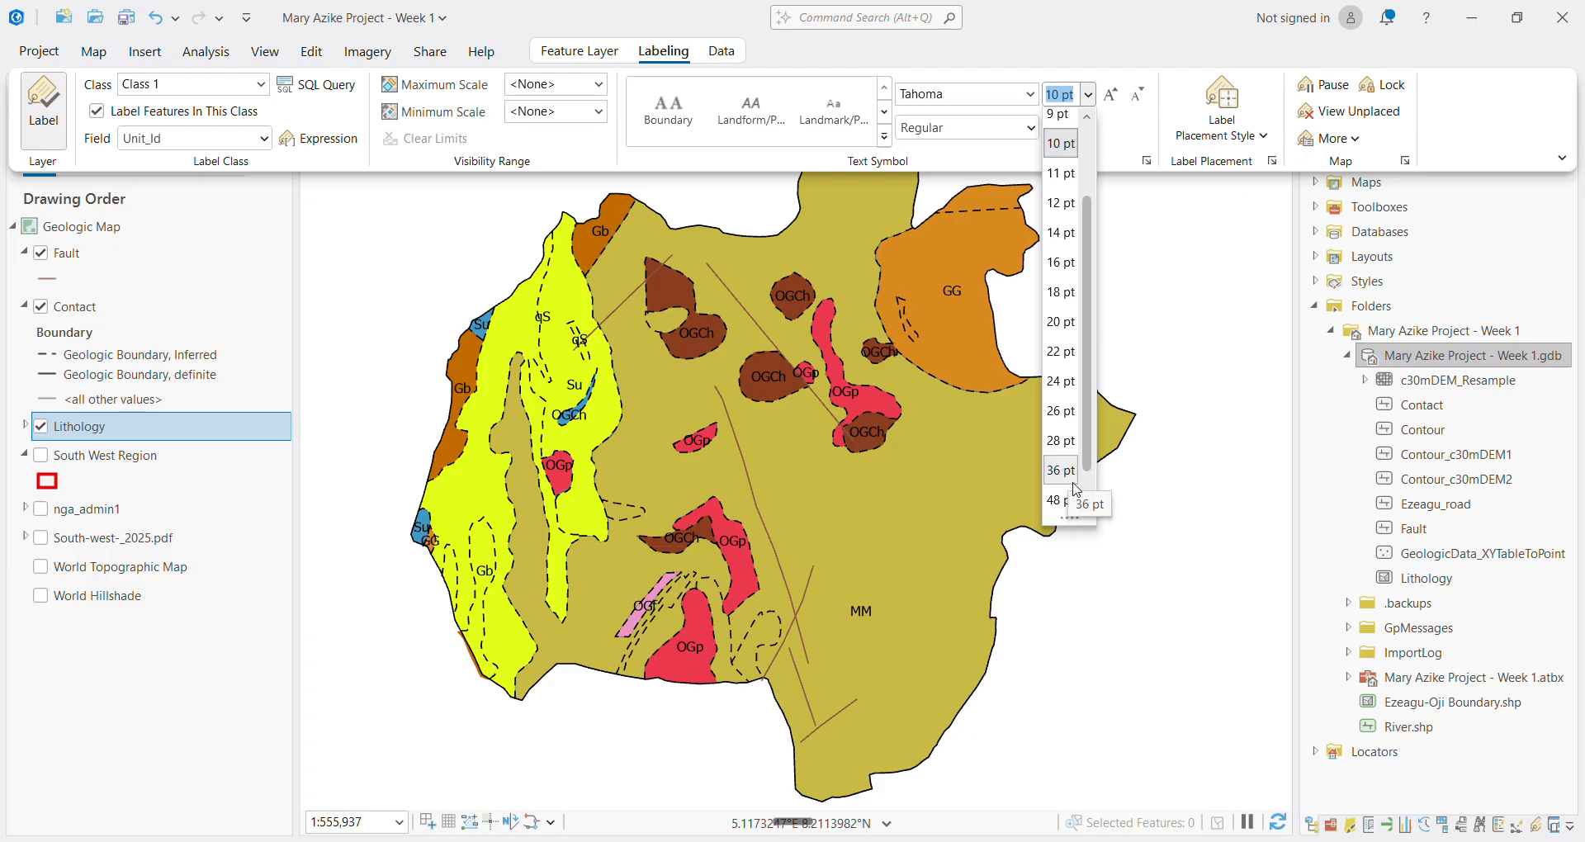
click(1071, 502)
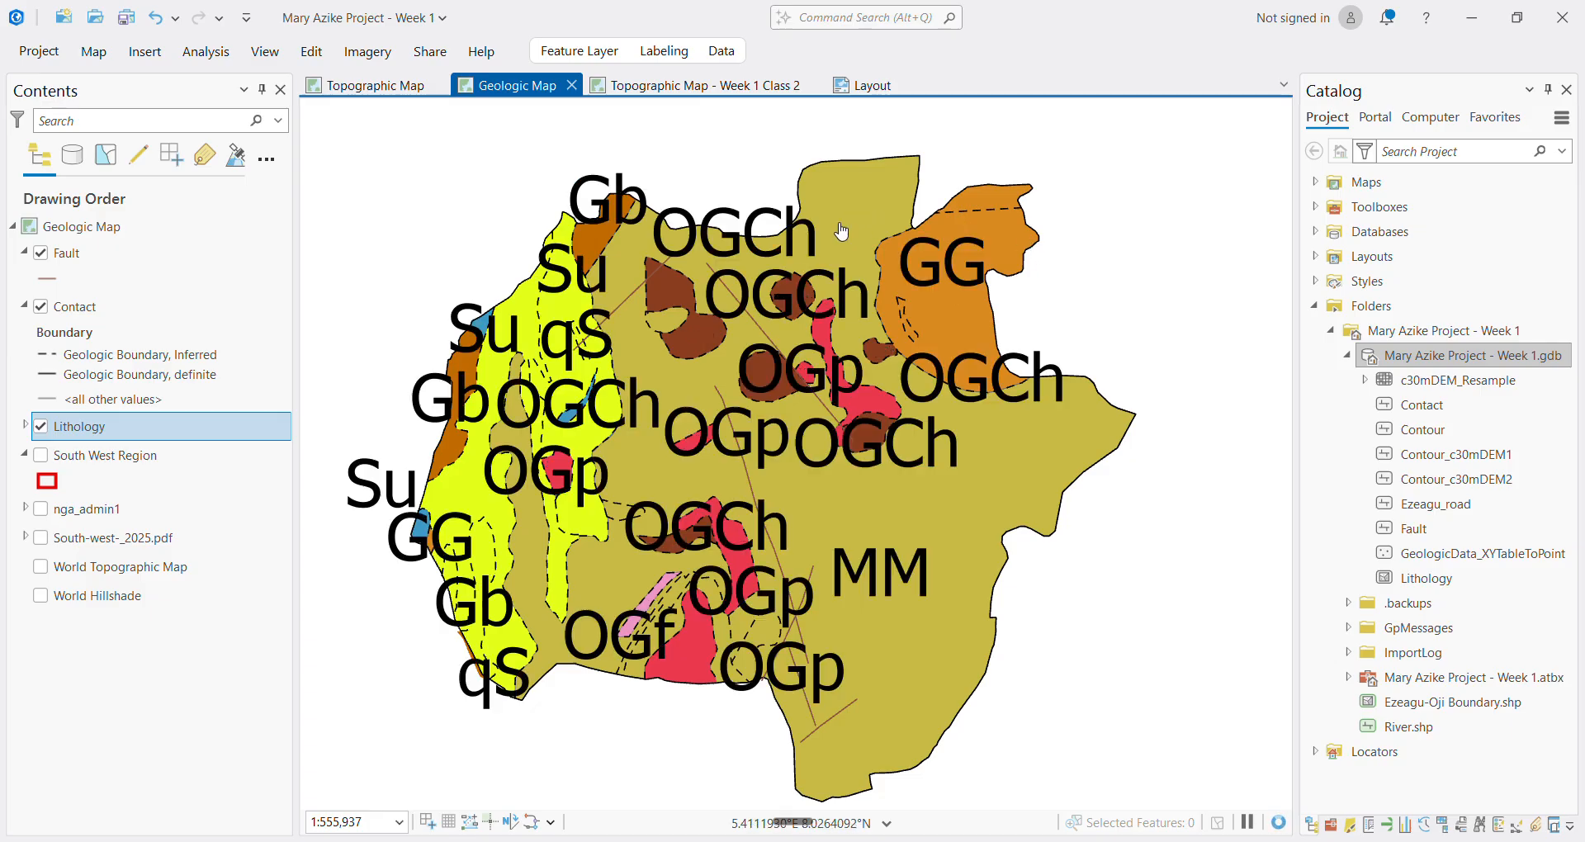
click(866, 85)
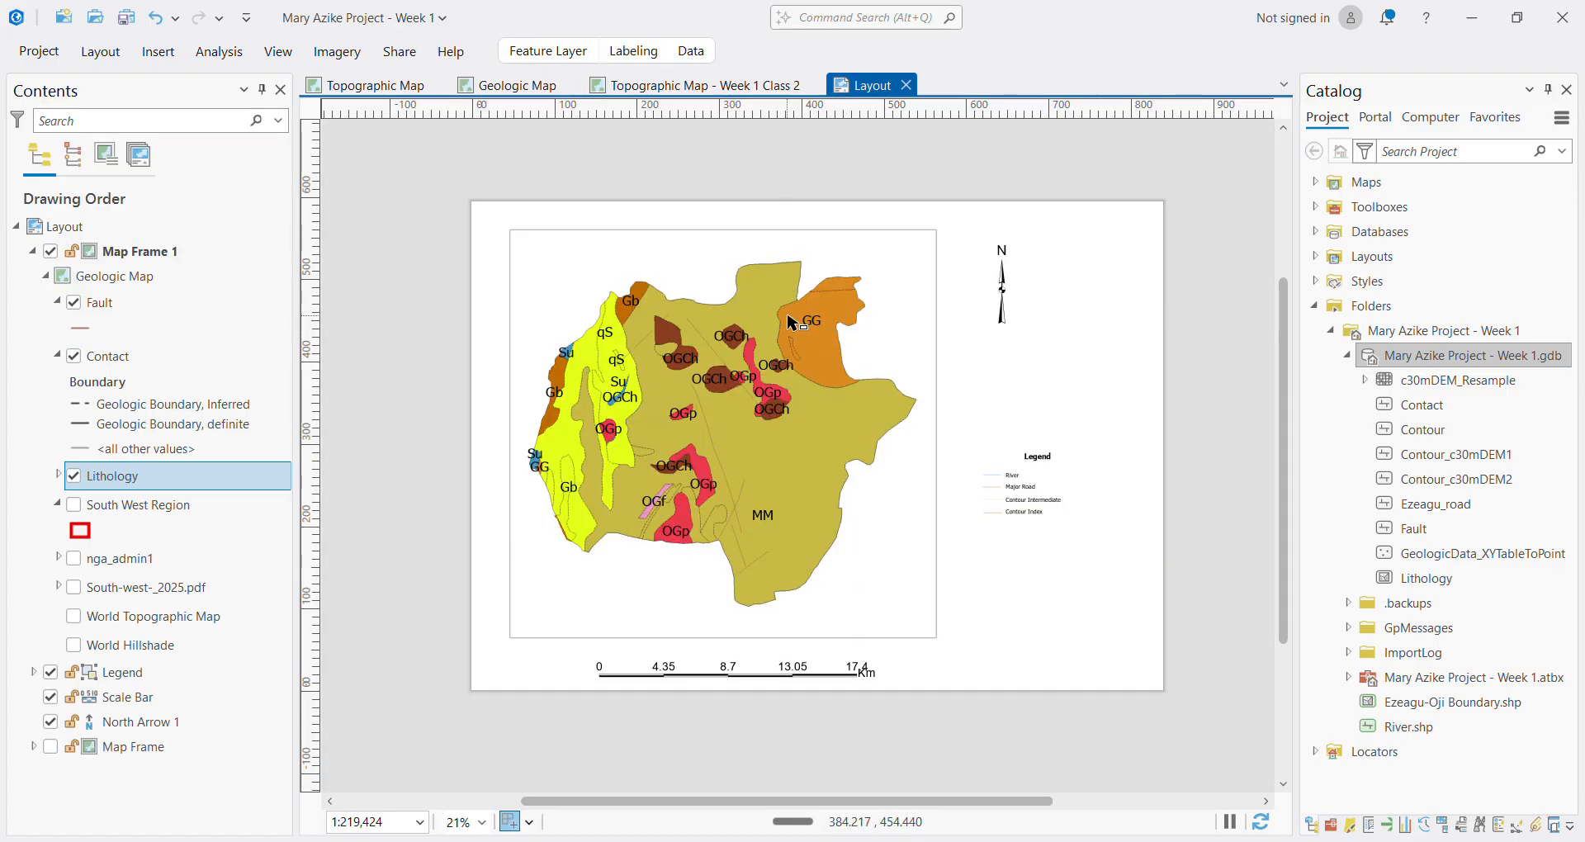
Reduce the Lithology label size to 36 pt in the Geologic Map and review the labels in the Layout
click(529, 85)
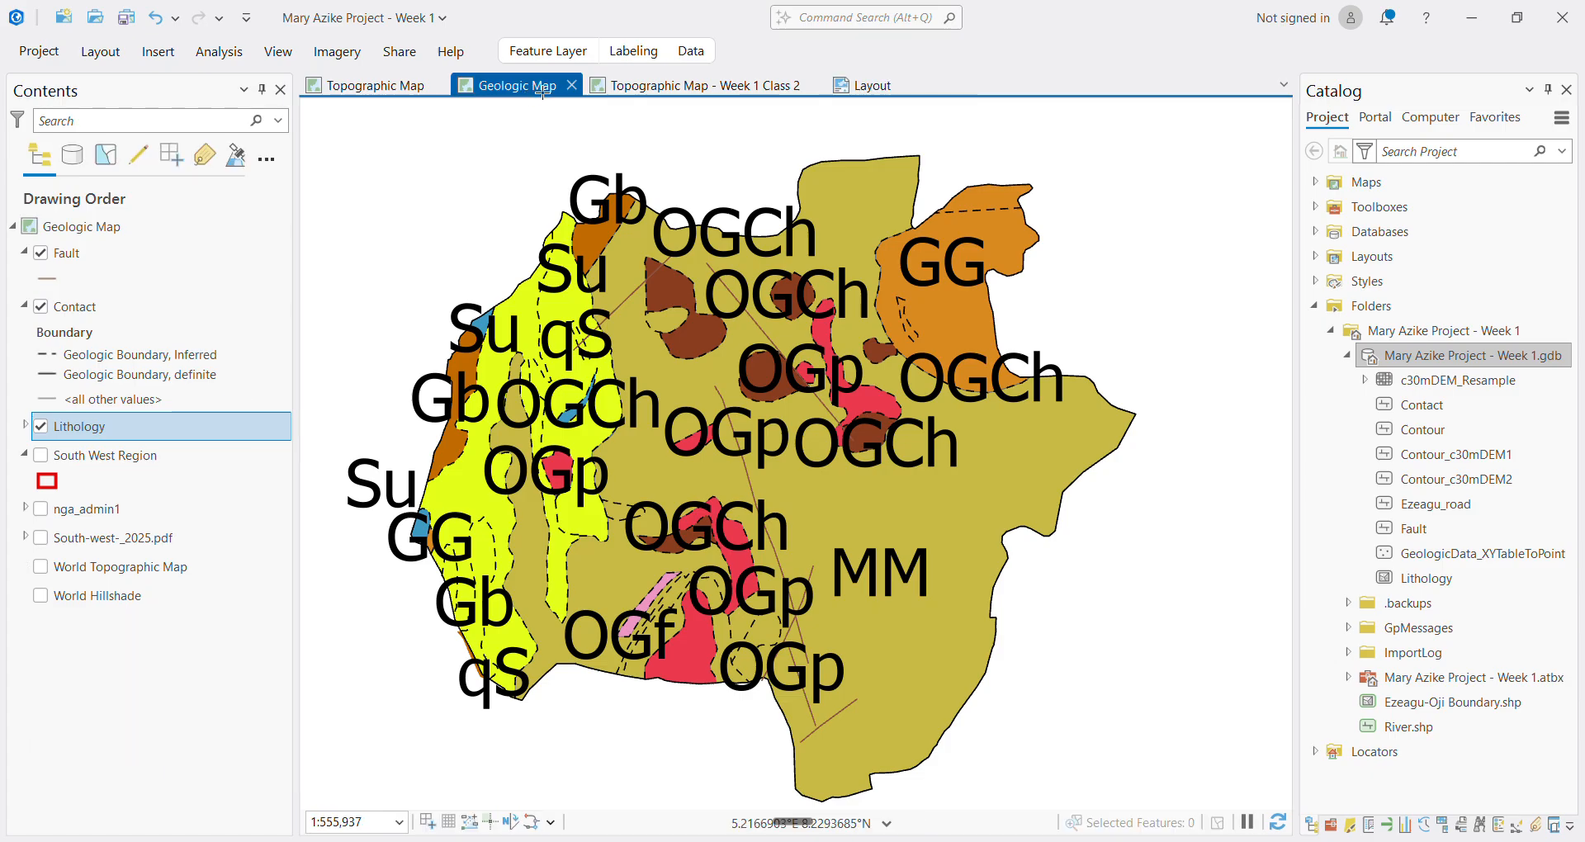
click(633, 51)
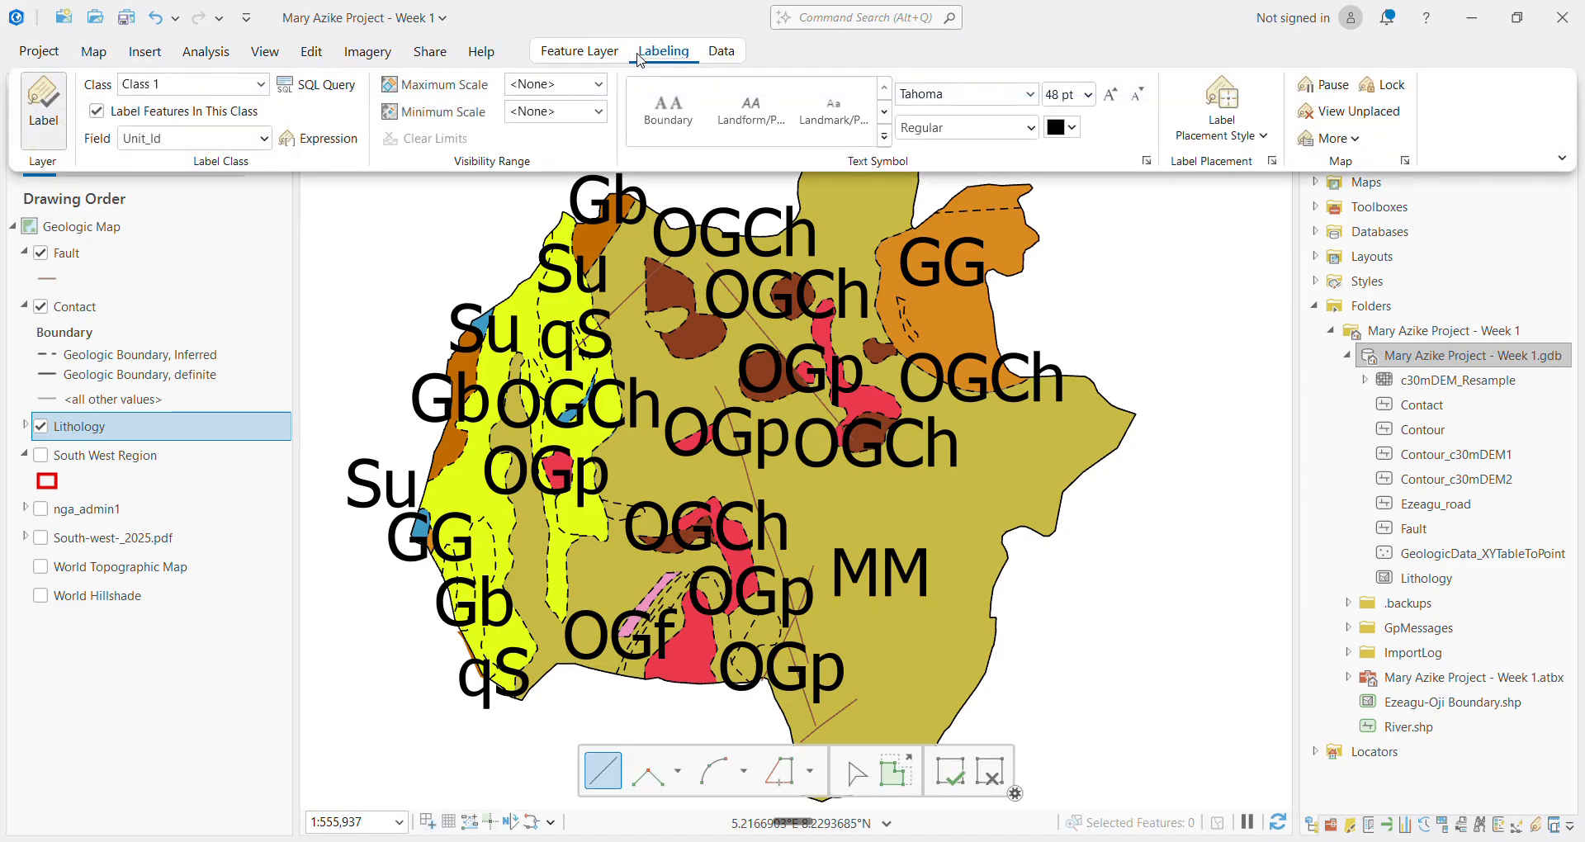
click(1088, 94)
click(1066, 472)
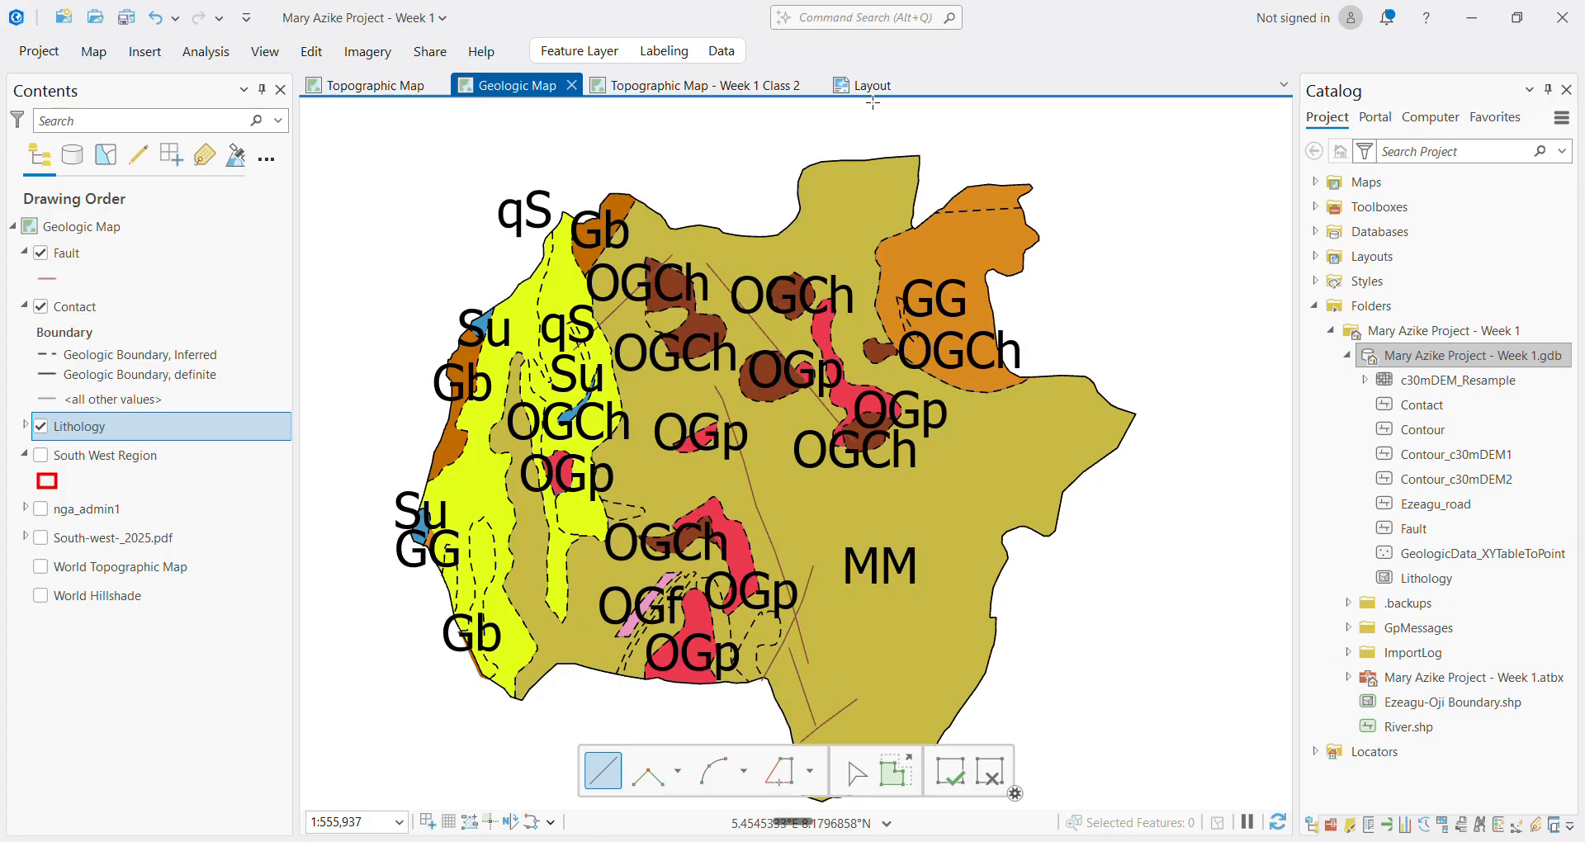
click(867, 85)
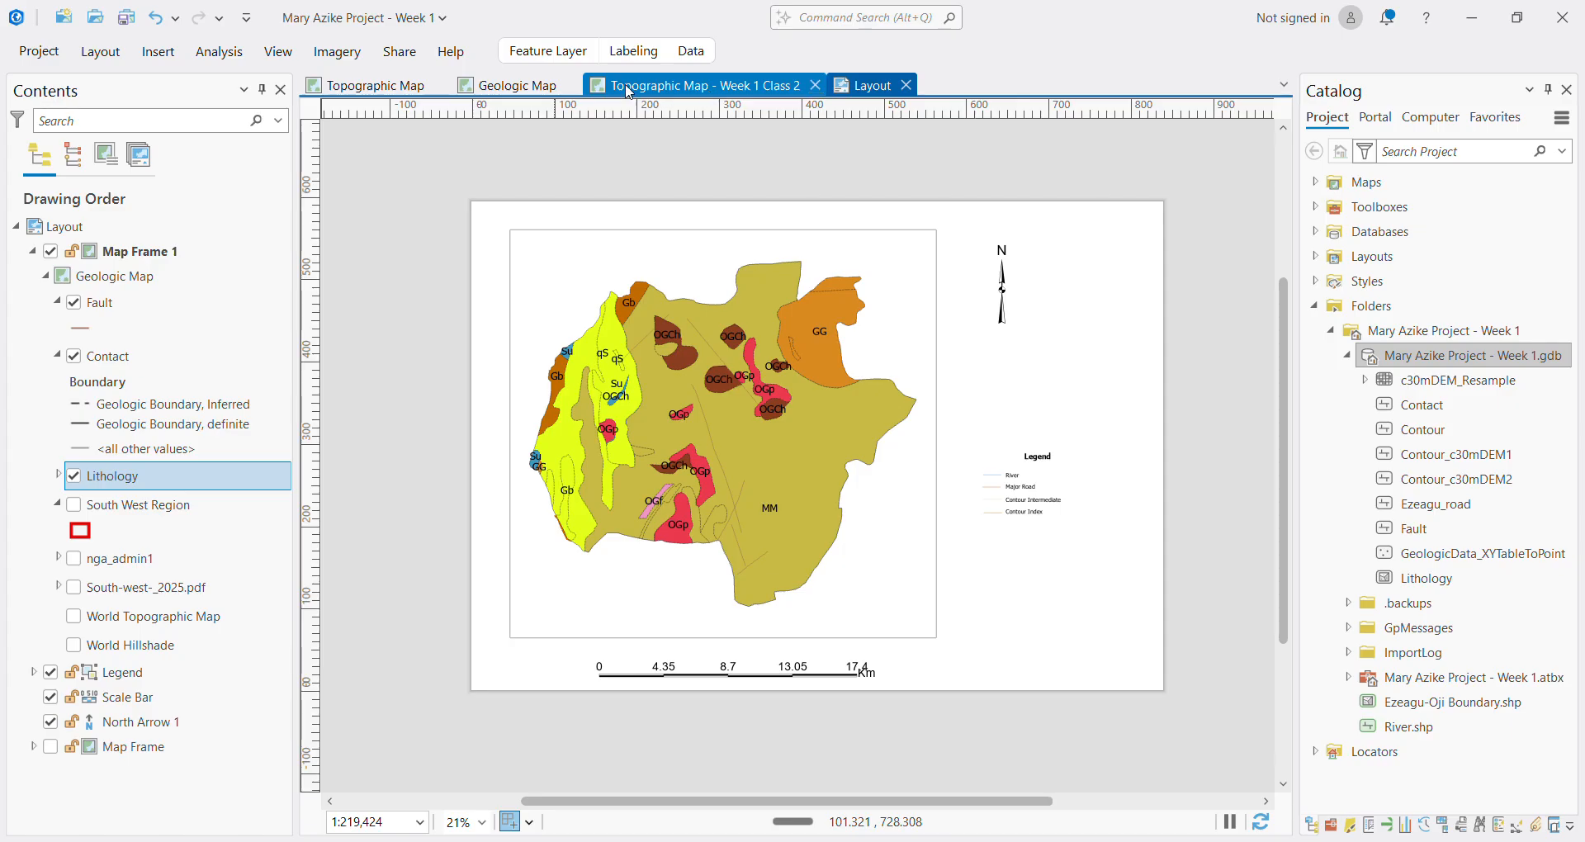
Set the Lithology label size to 26 pt in the Geologic Map and return to the Layout
click(525, 93)
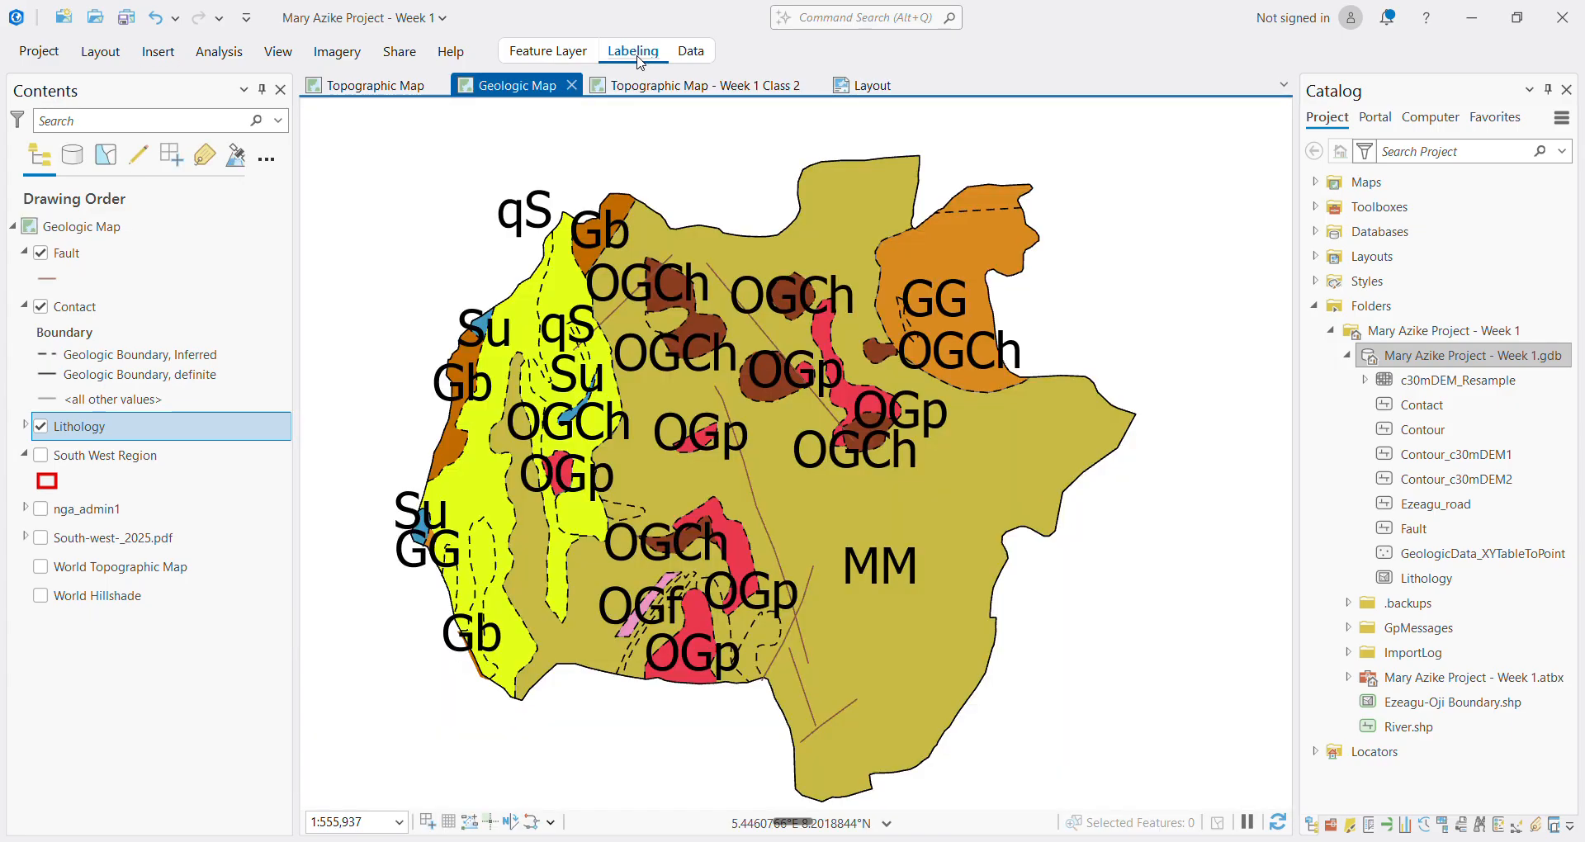
click(637, 52)
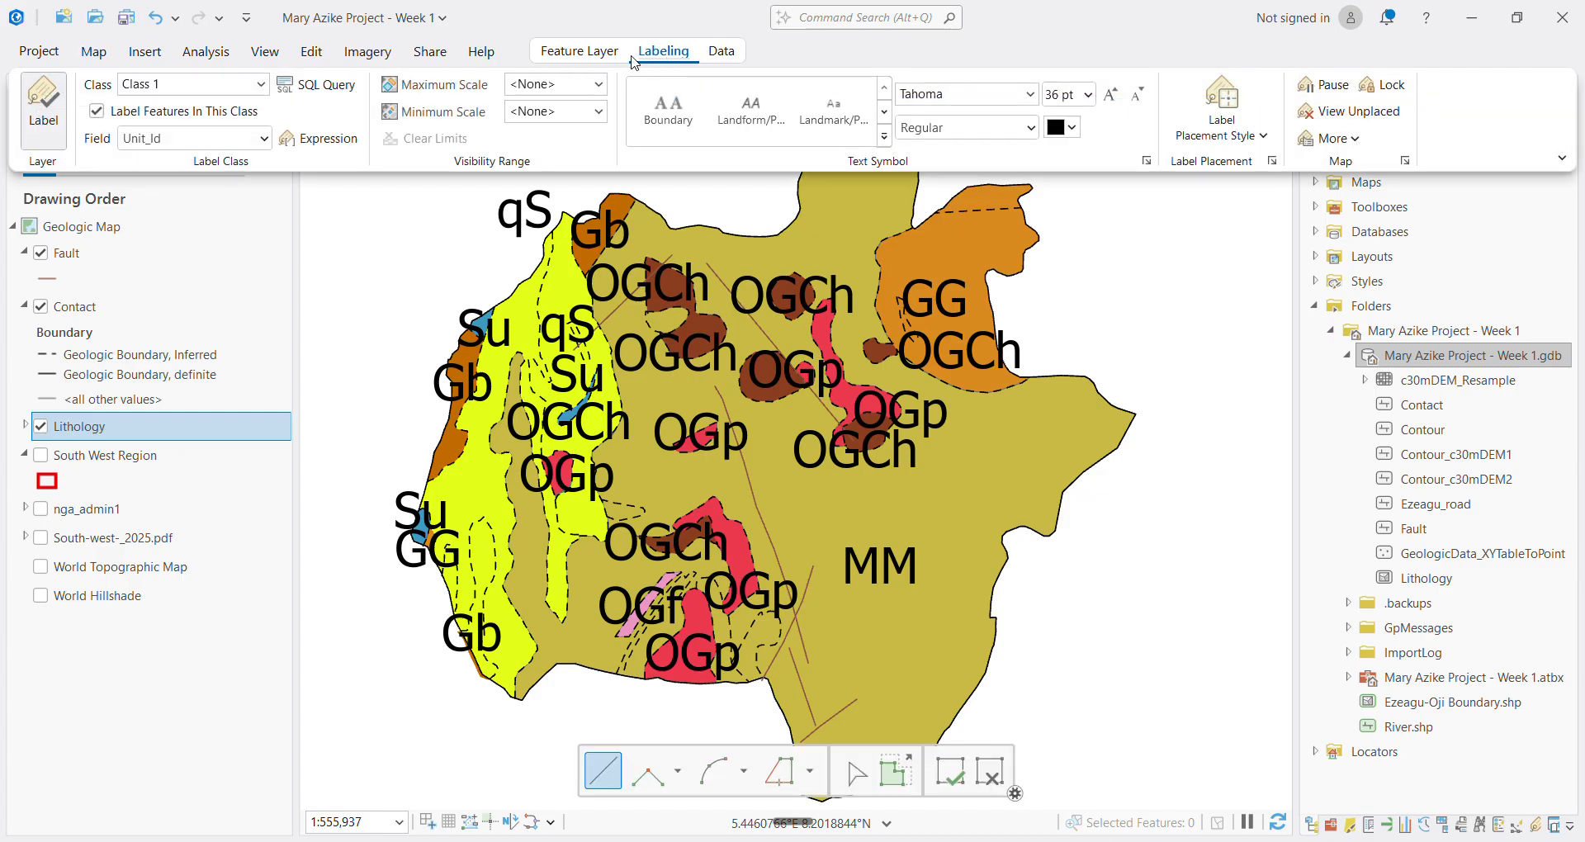
click(1088, 96)
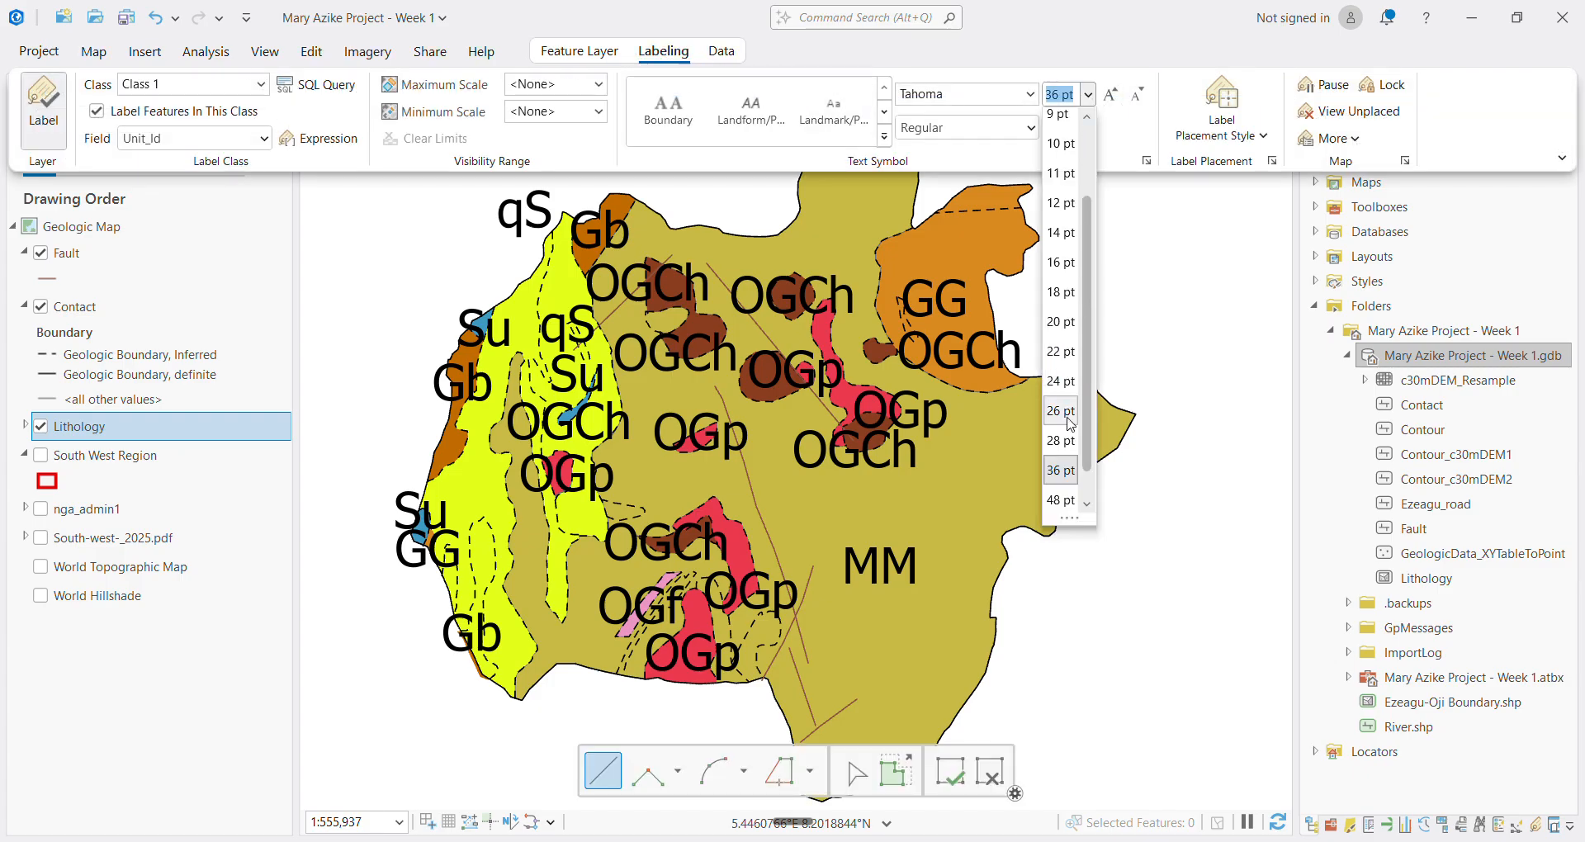
click(780, 186)
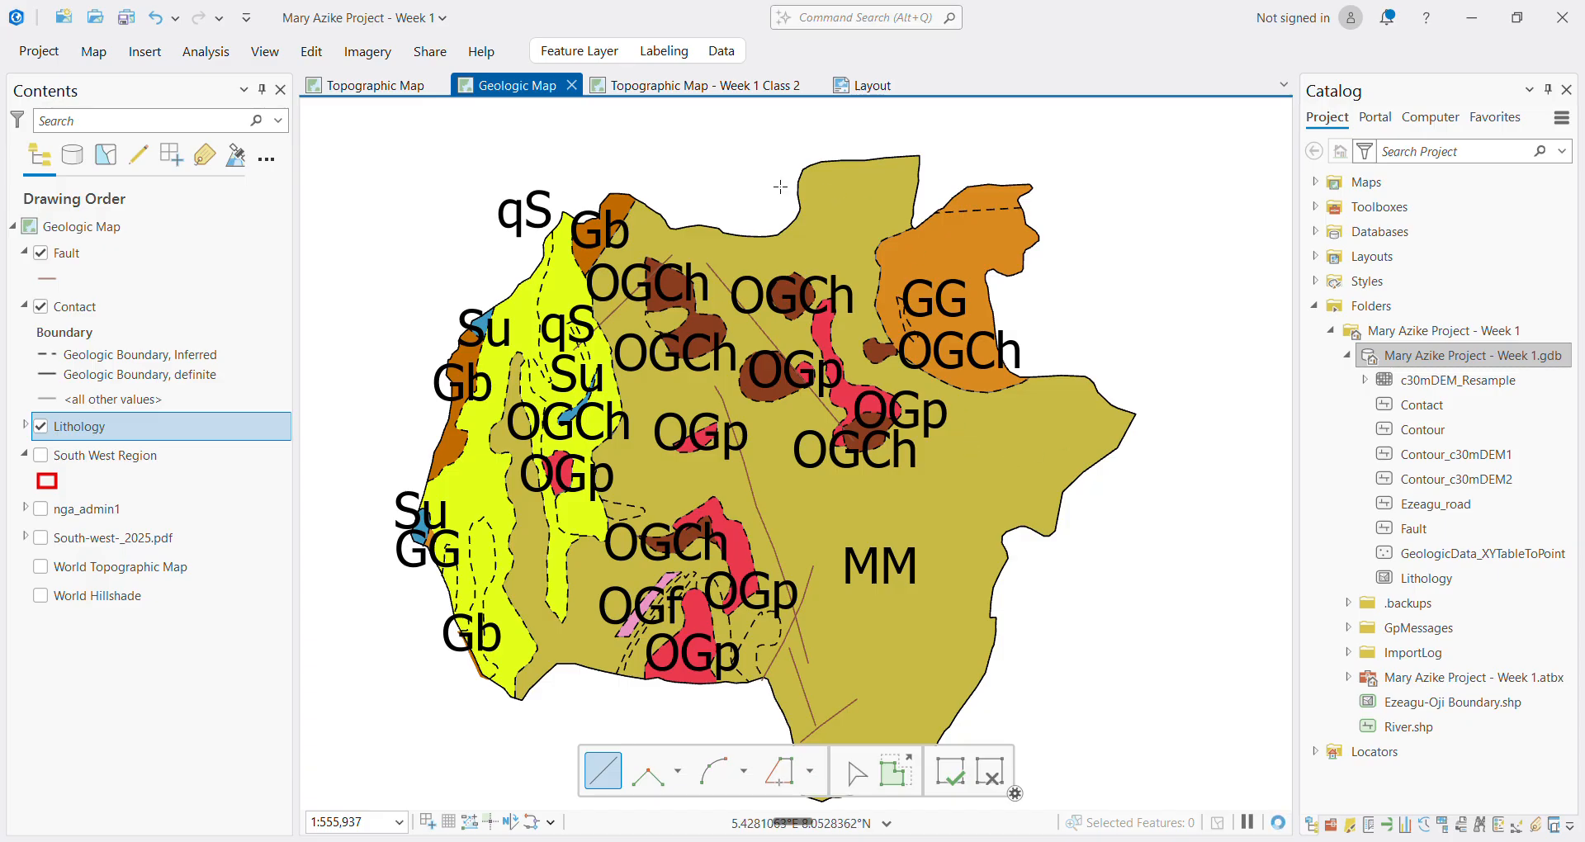
click(142, 432)
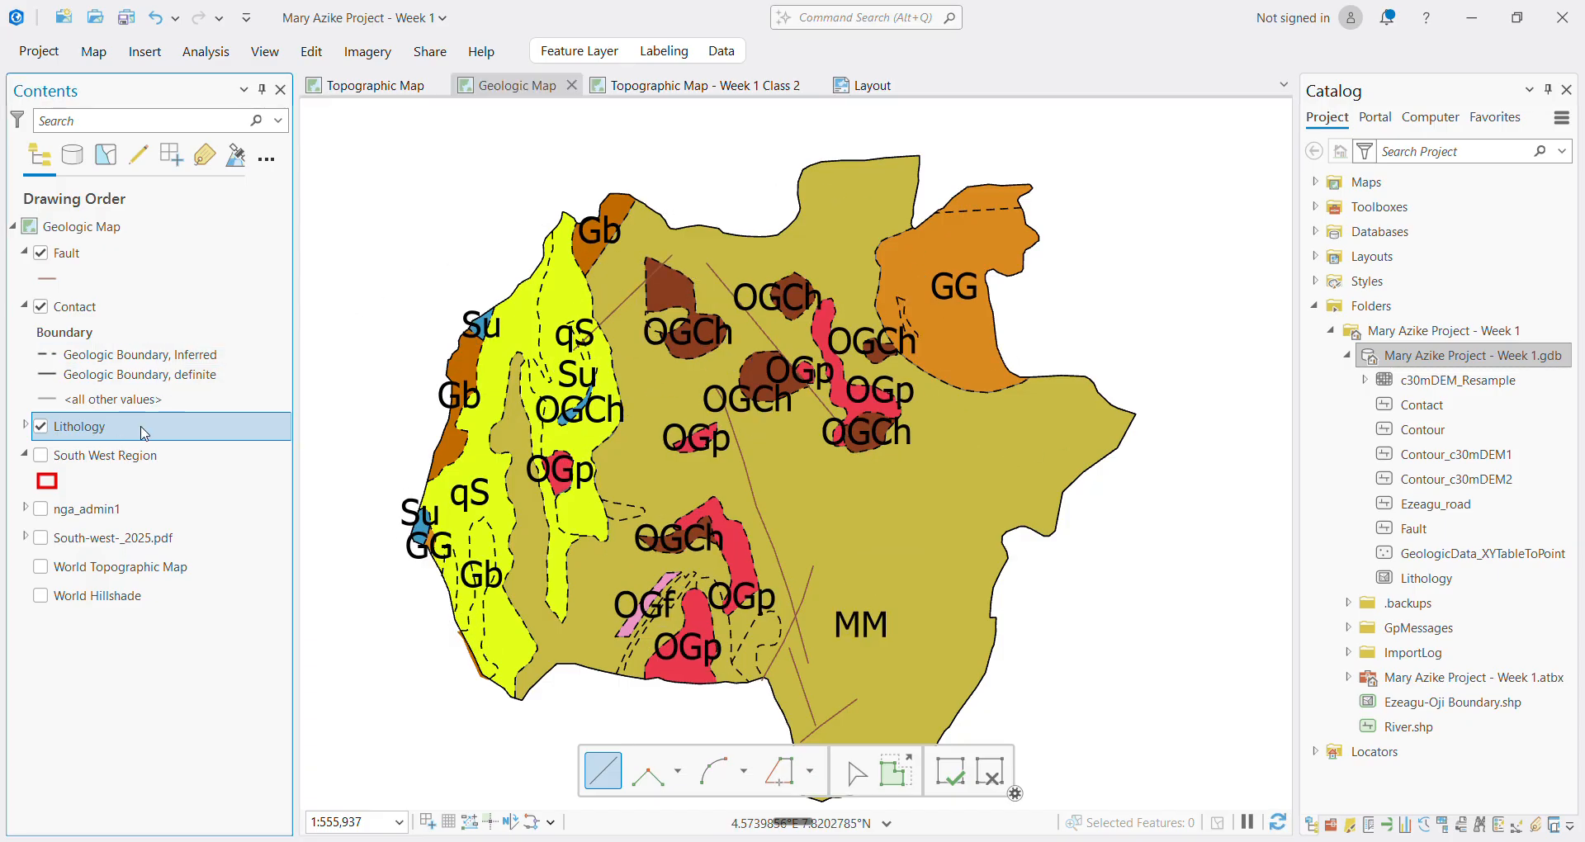
click(875, 92)
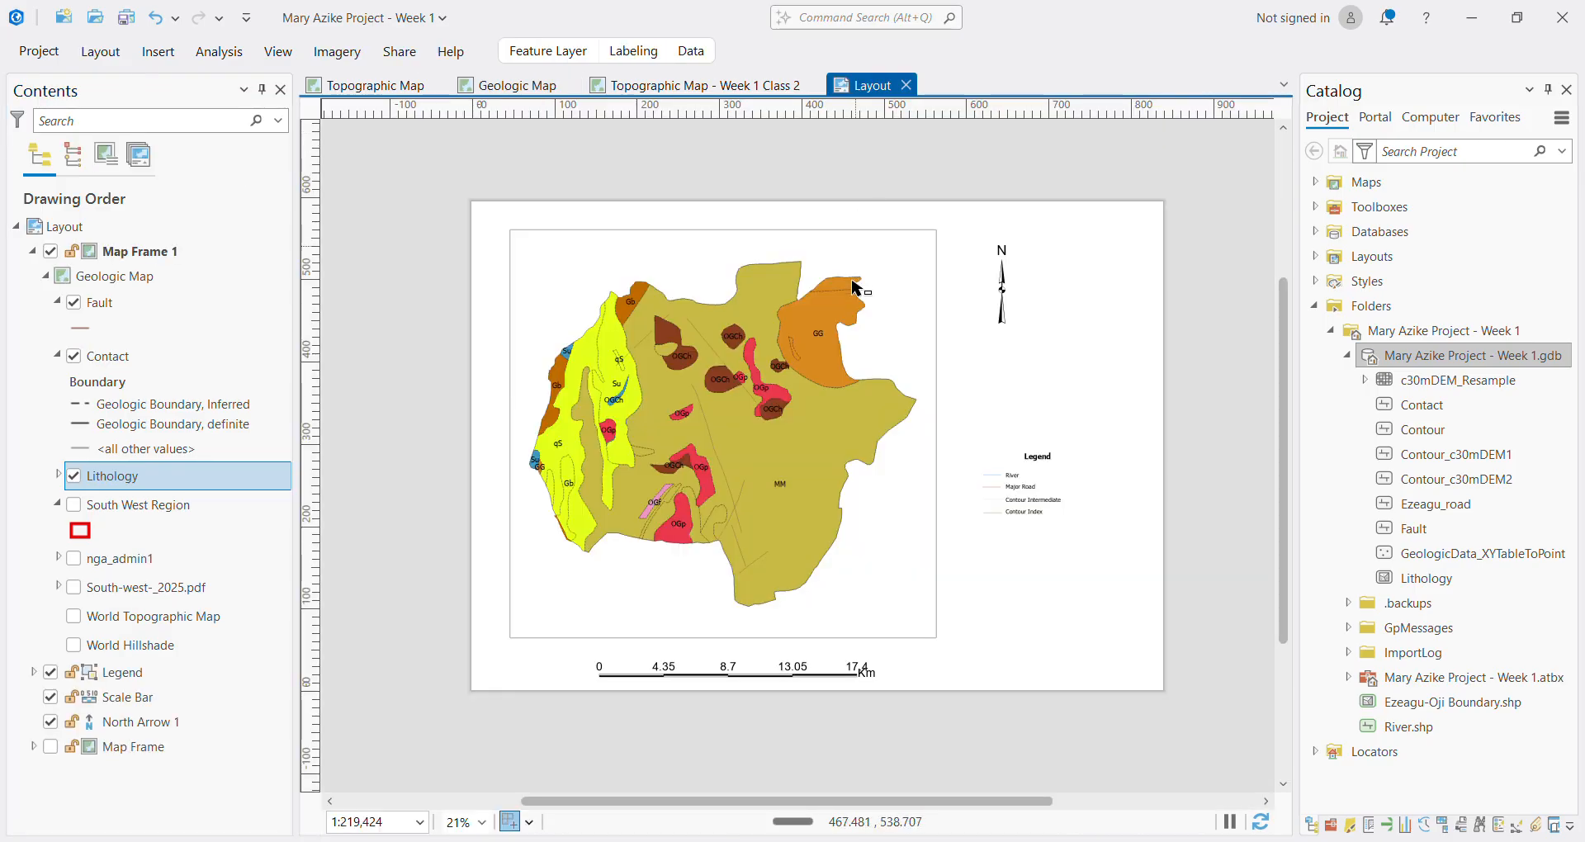
Add a Black Vertical Label Graticule to the Geologic Map frame and open the graticule's properties
click(560, 303)
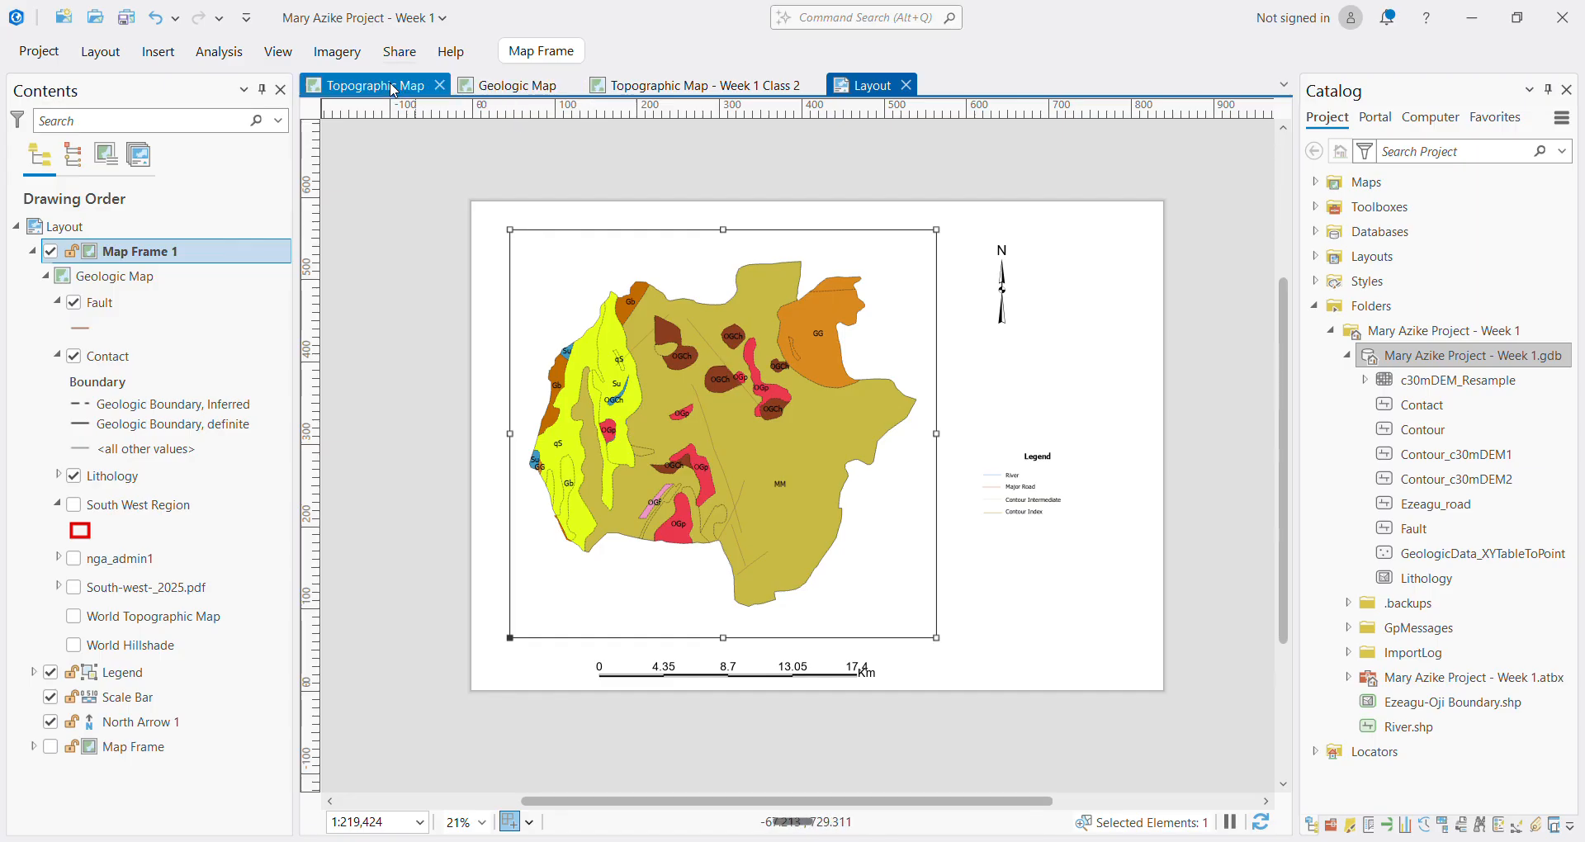
click(155, 53)
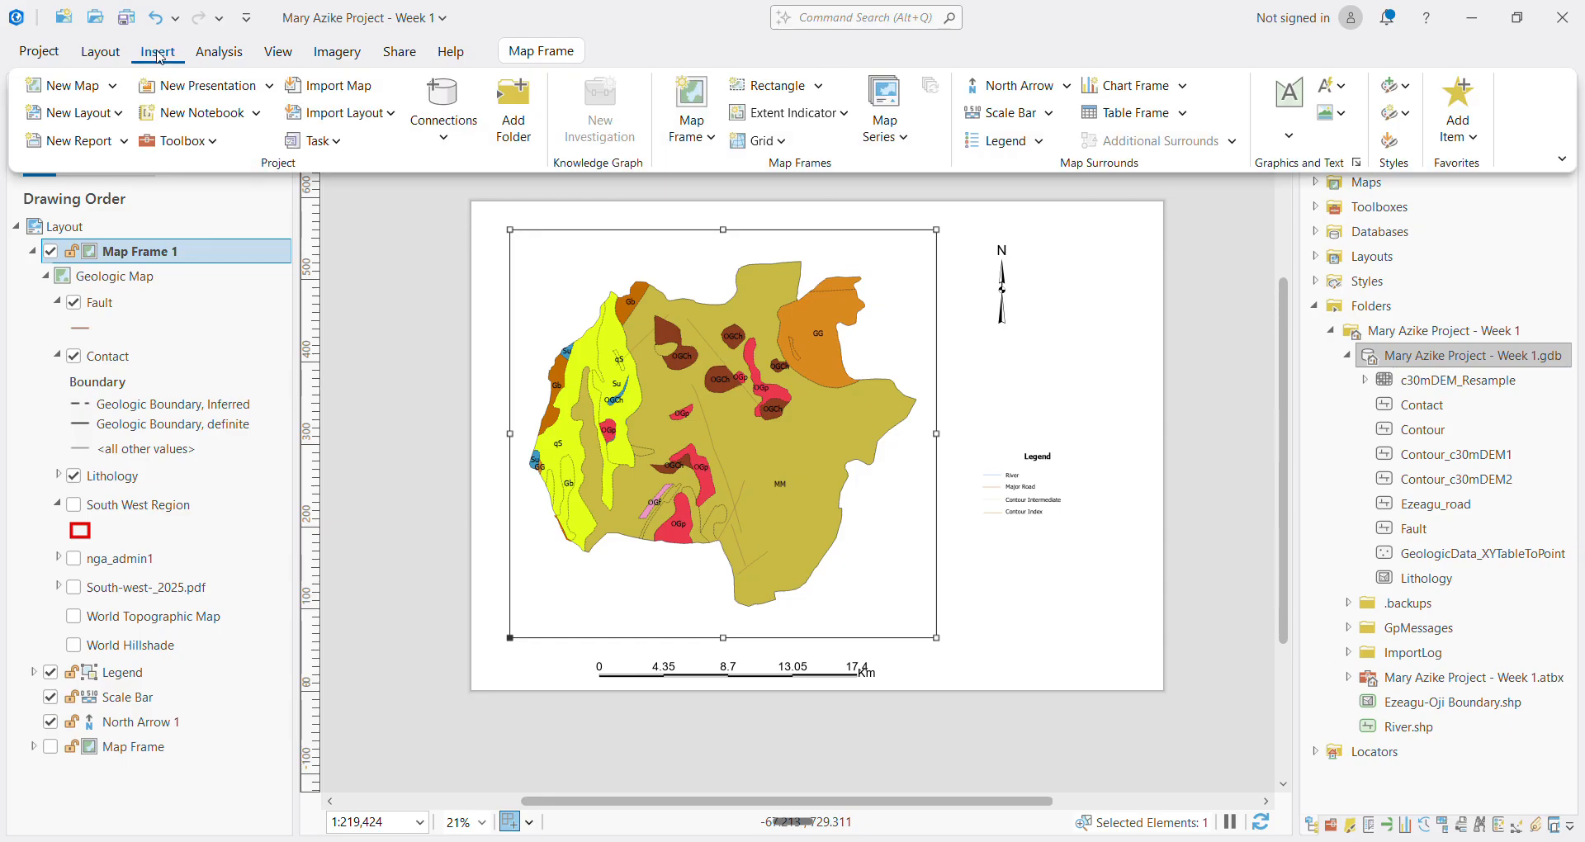
click(757, 141)
click(971, 248)
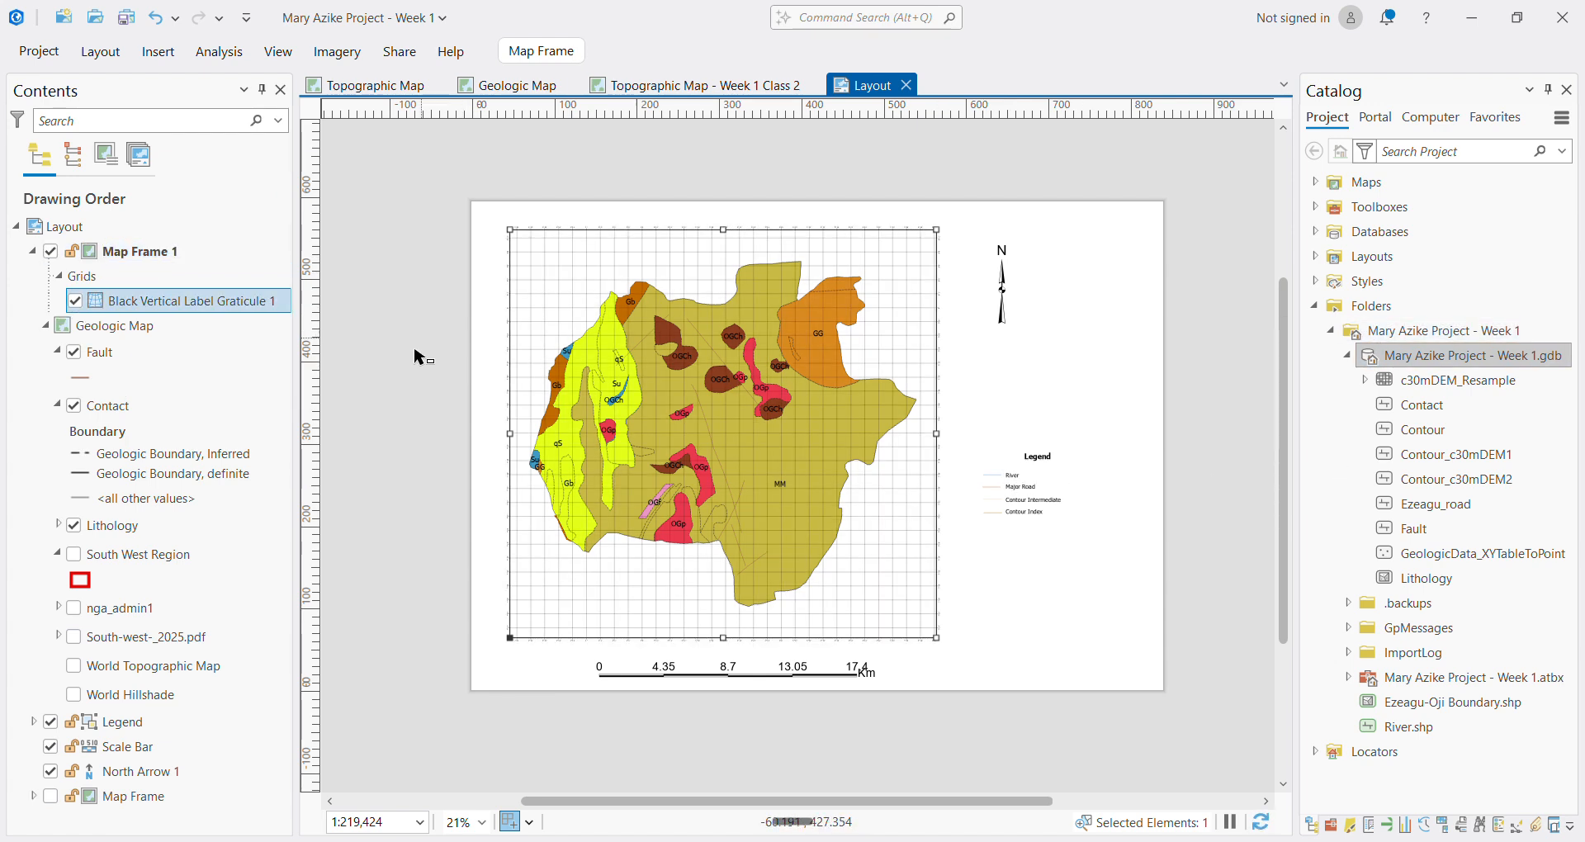
right_click(127, 312)
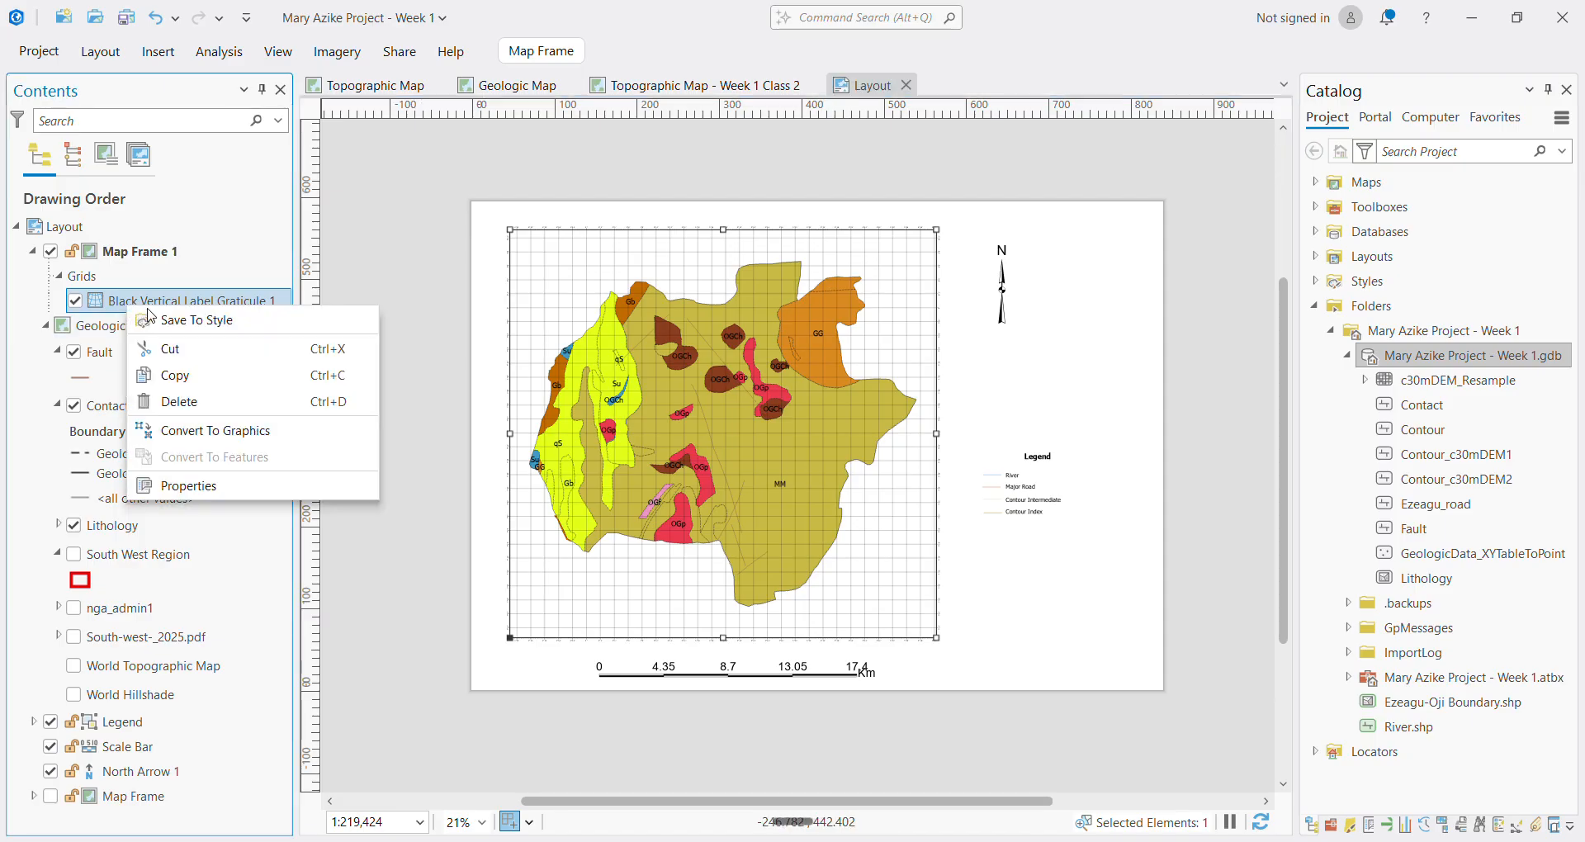
click(222, 493)
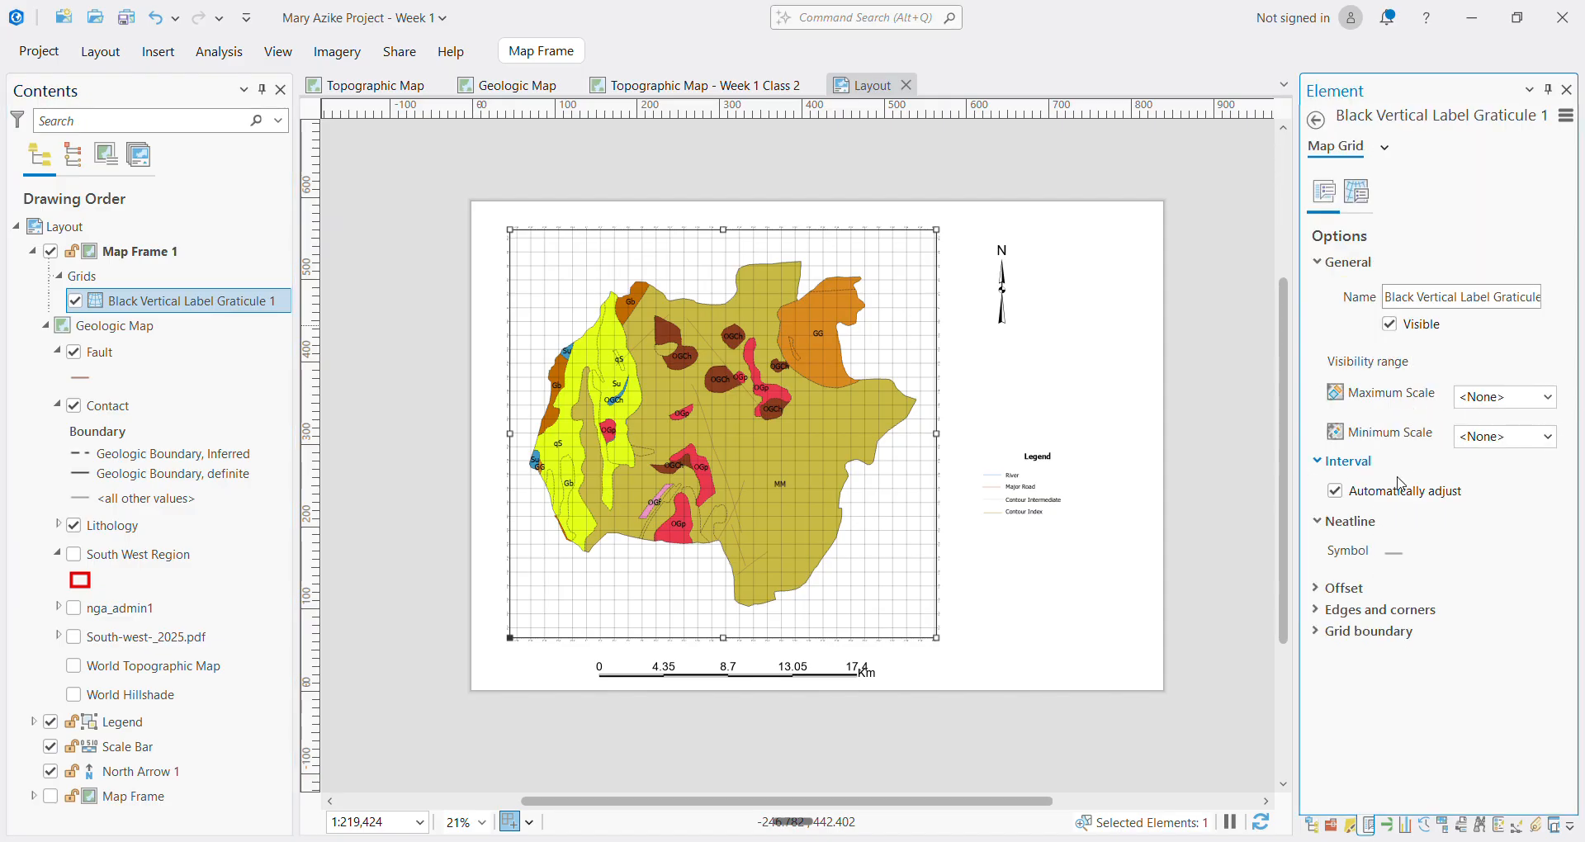
Turn off automatic interval adjustment for the graticule and set its neatline width to 1 pt
click(1373, 492)
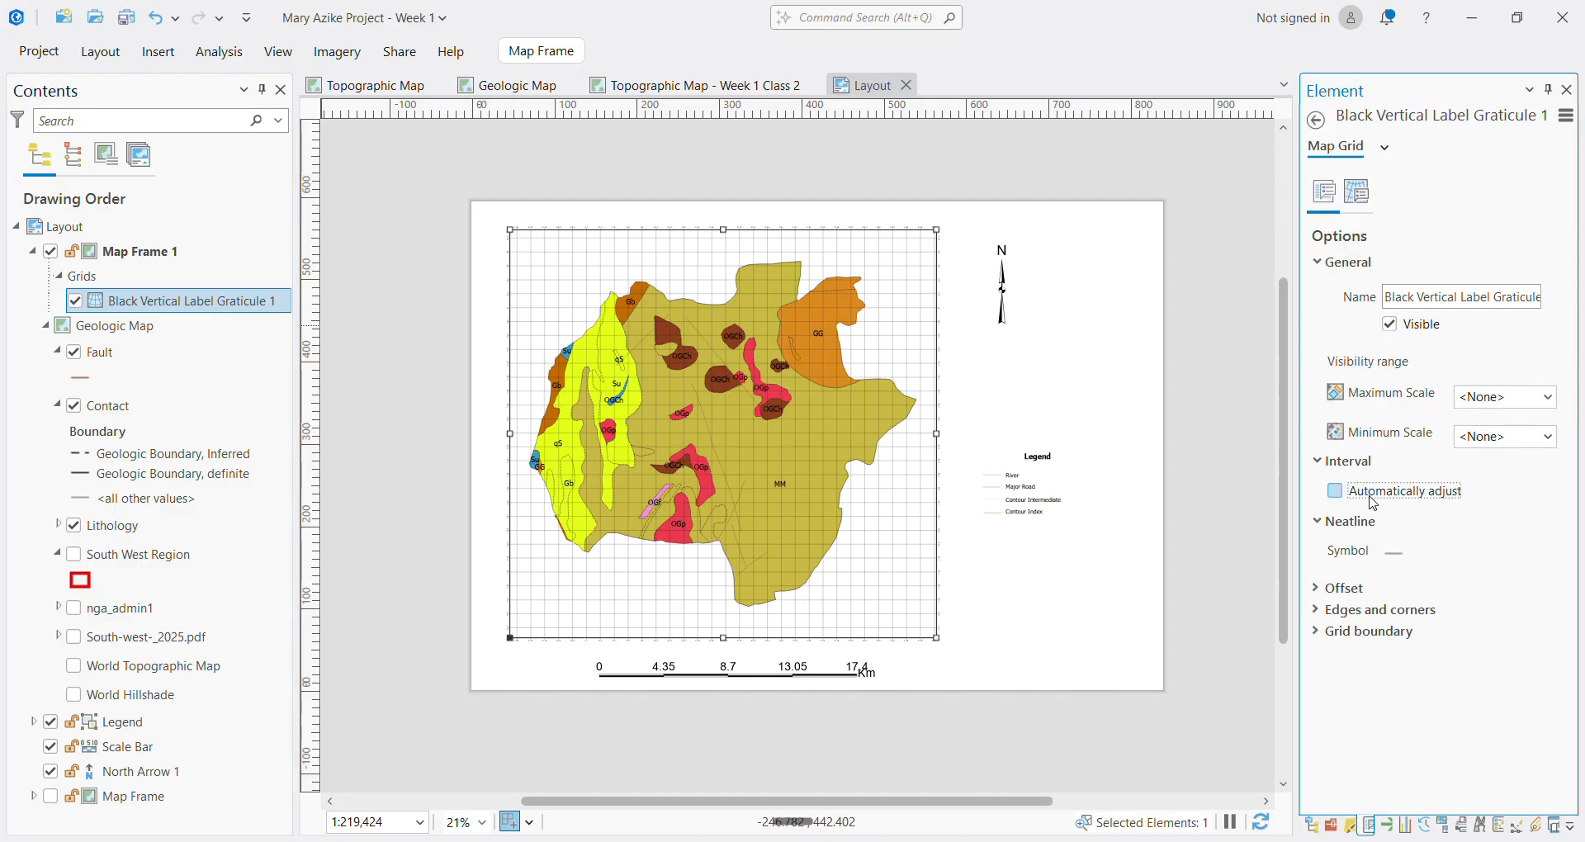
click(1403, 562)
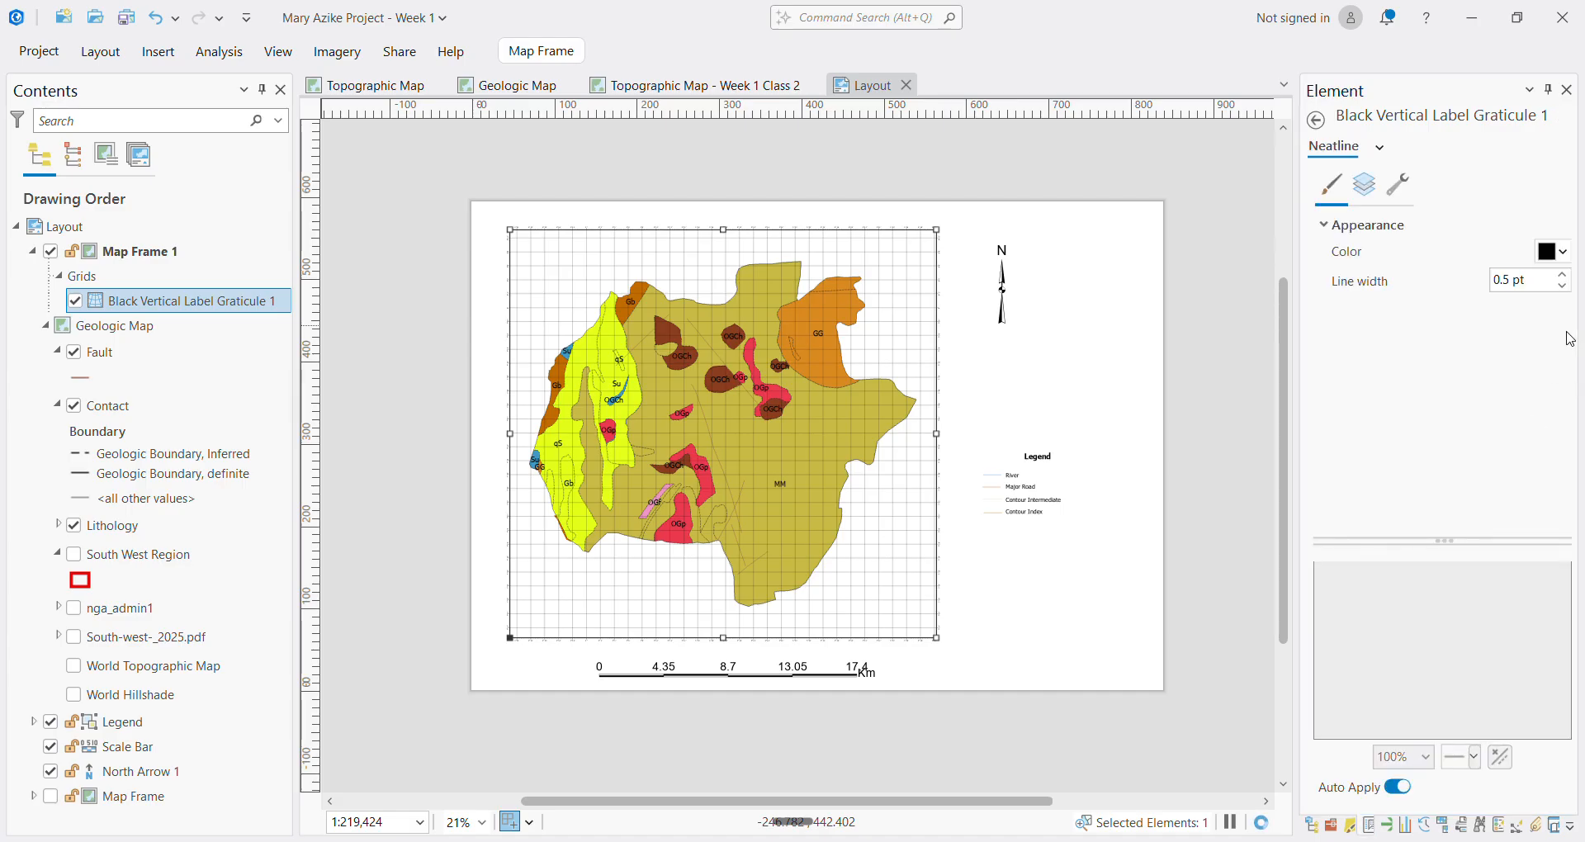
click(1563, 286)
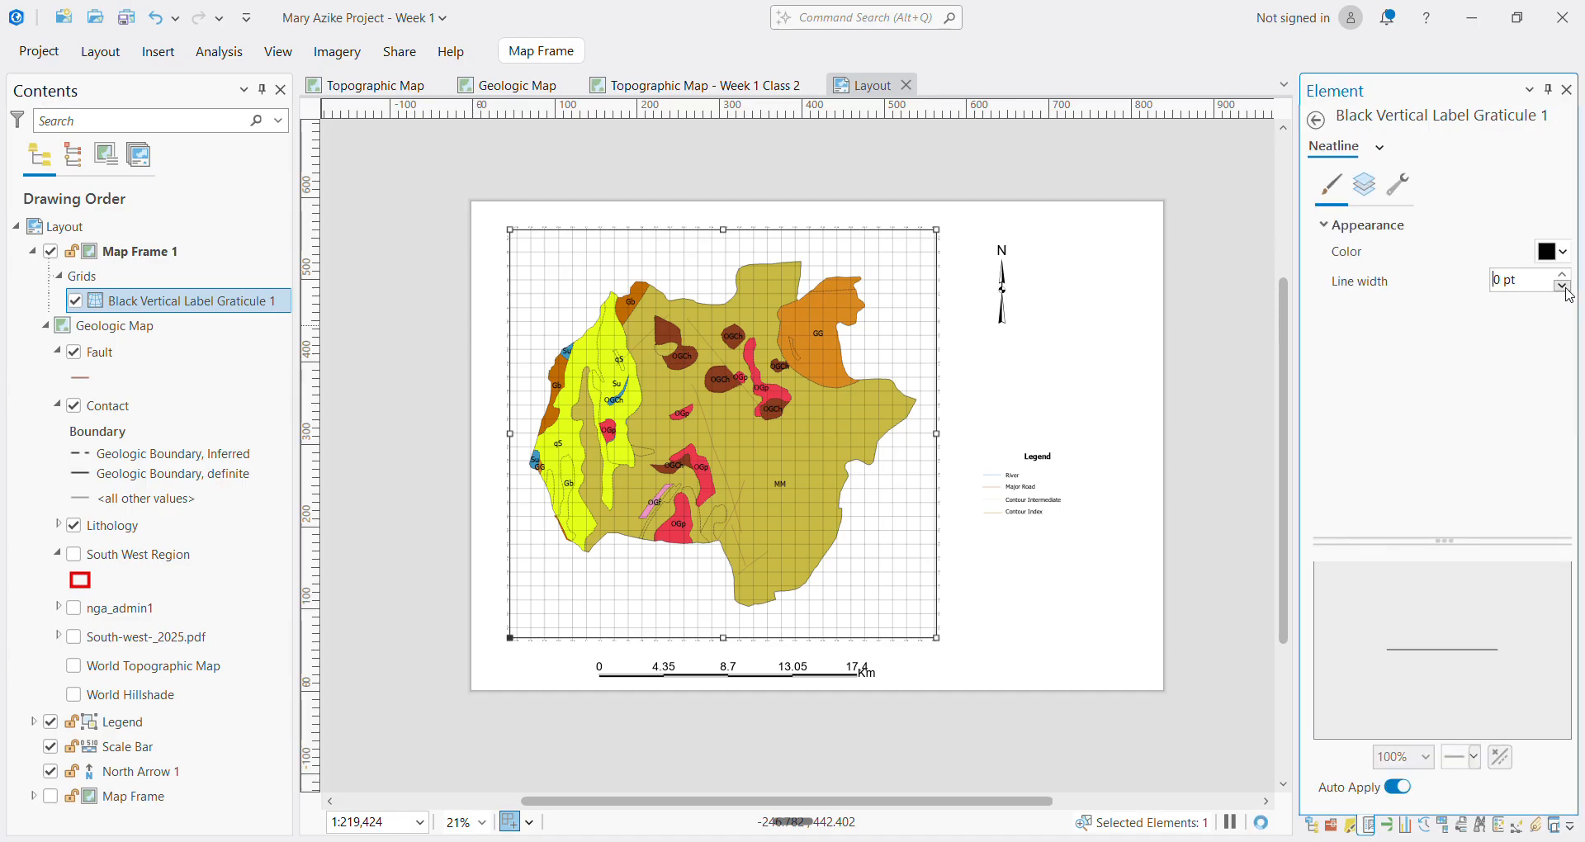
click(1316, 120)
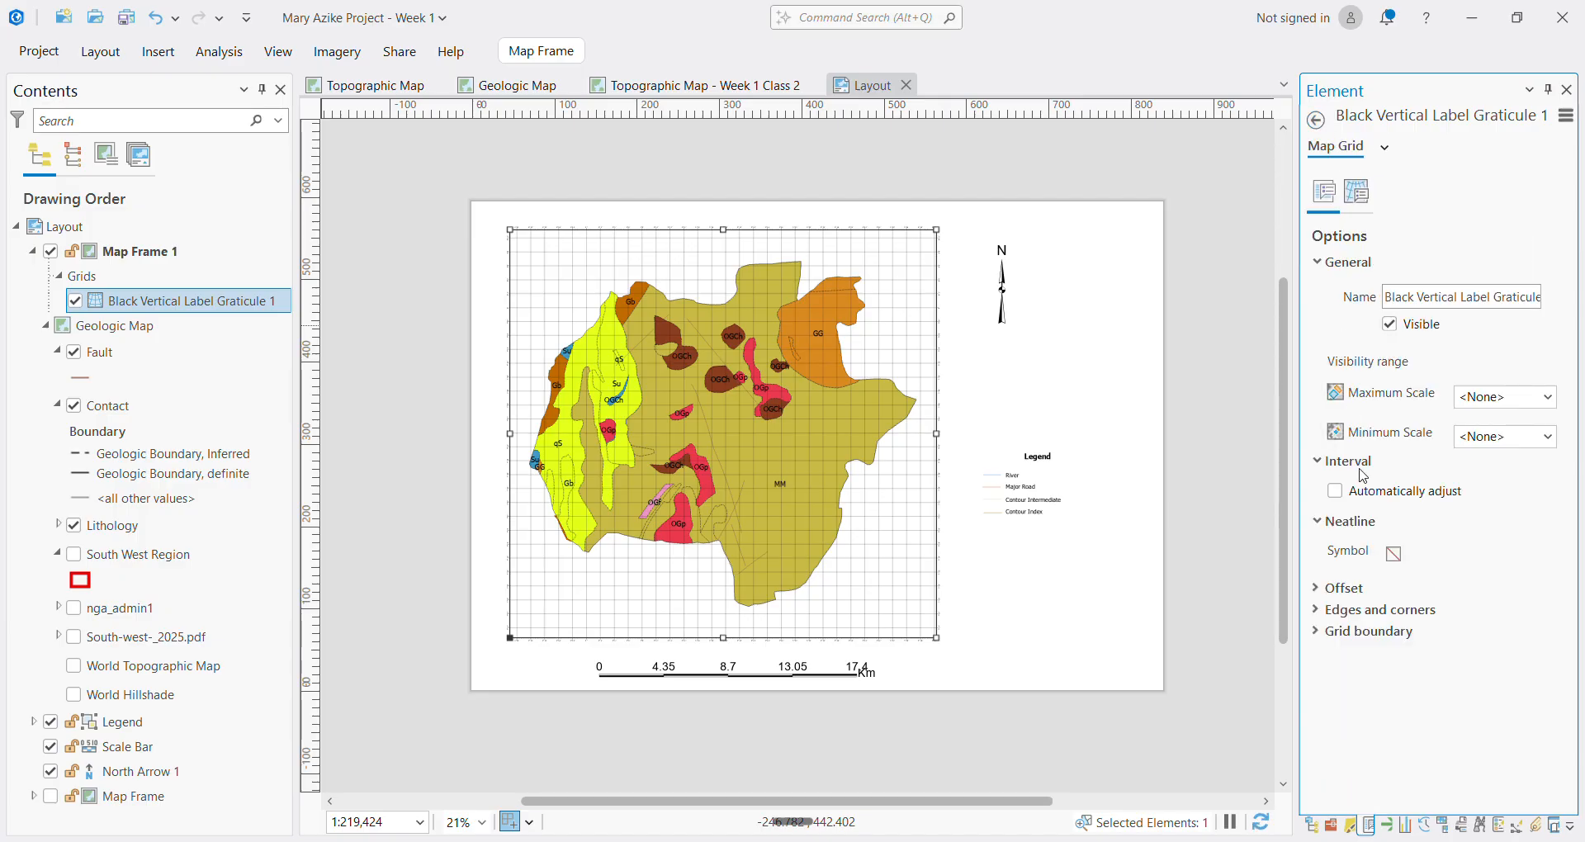
click(1393, 553)
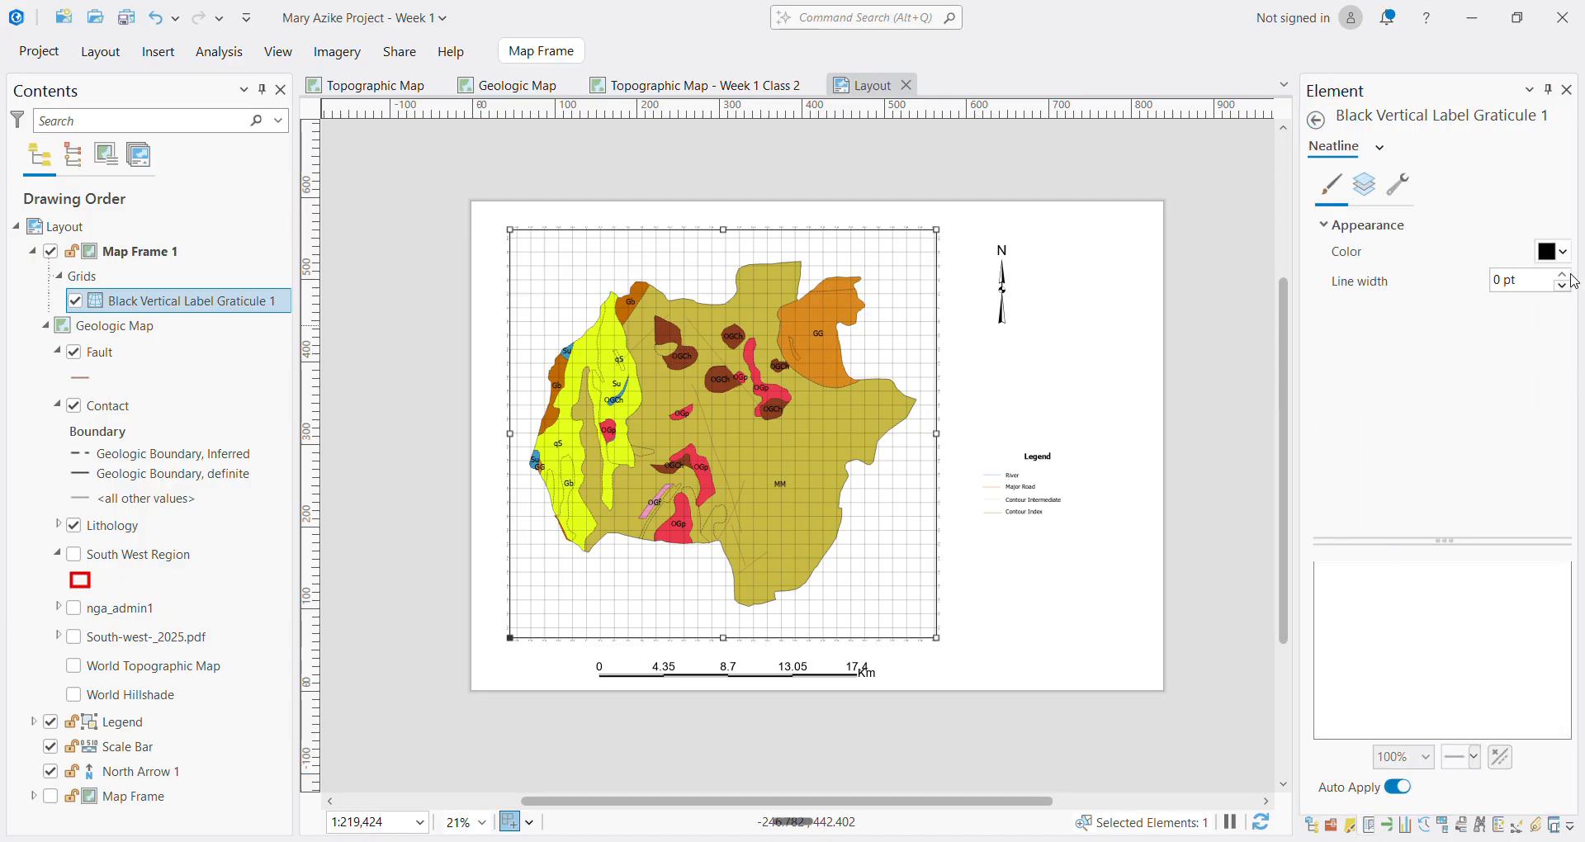
click(1561, 276)
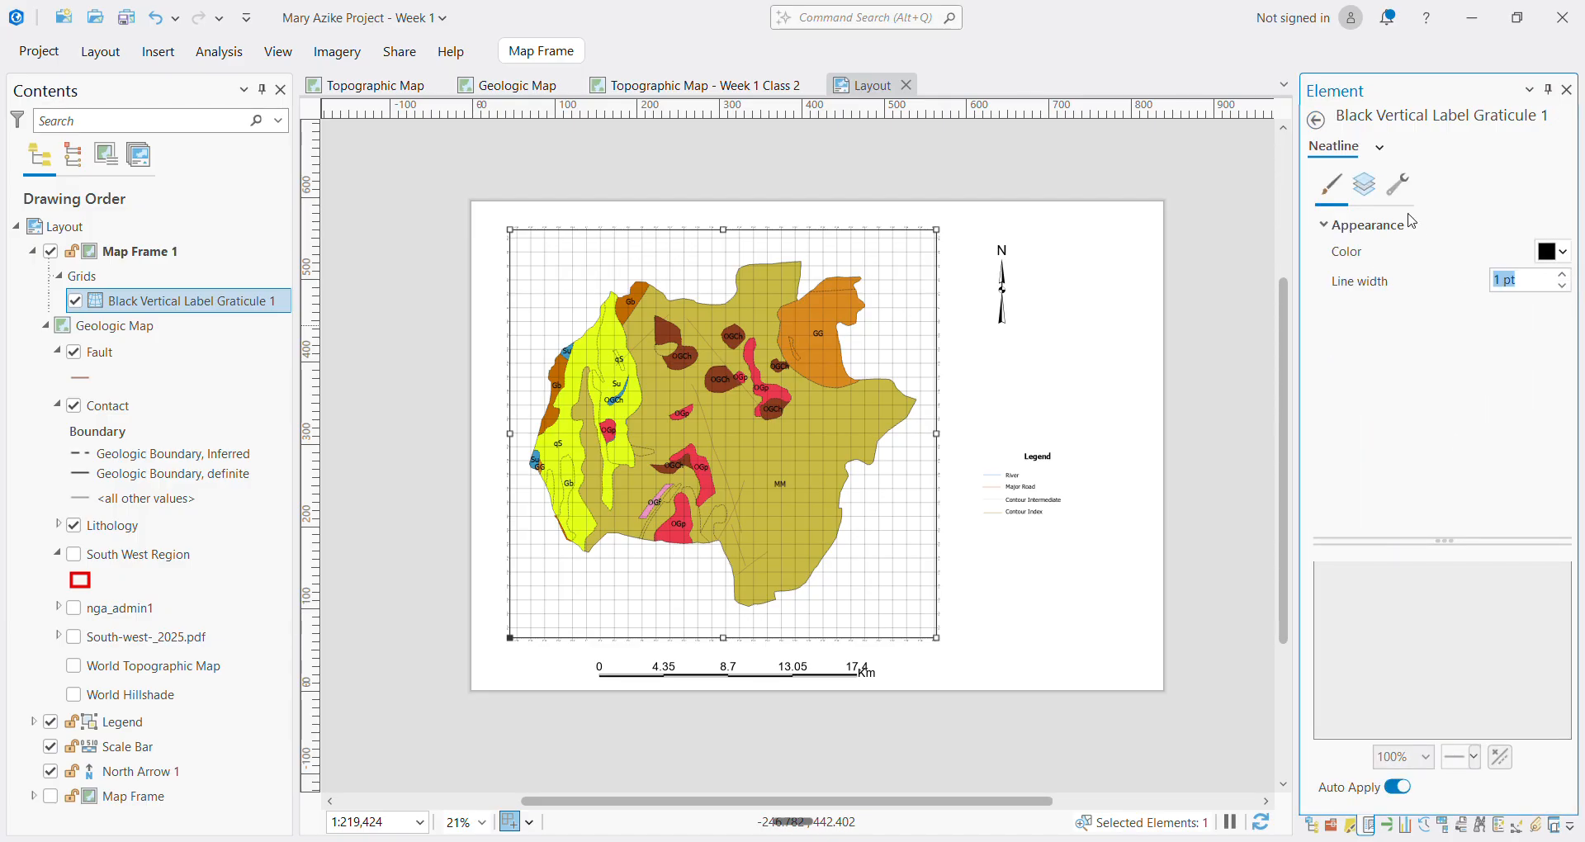
click(1323, 126)
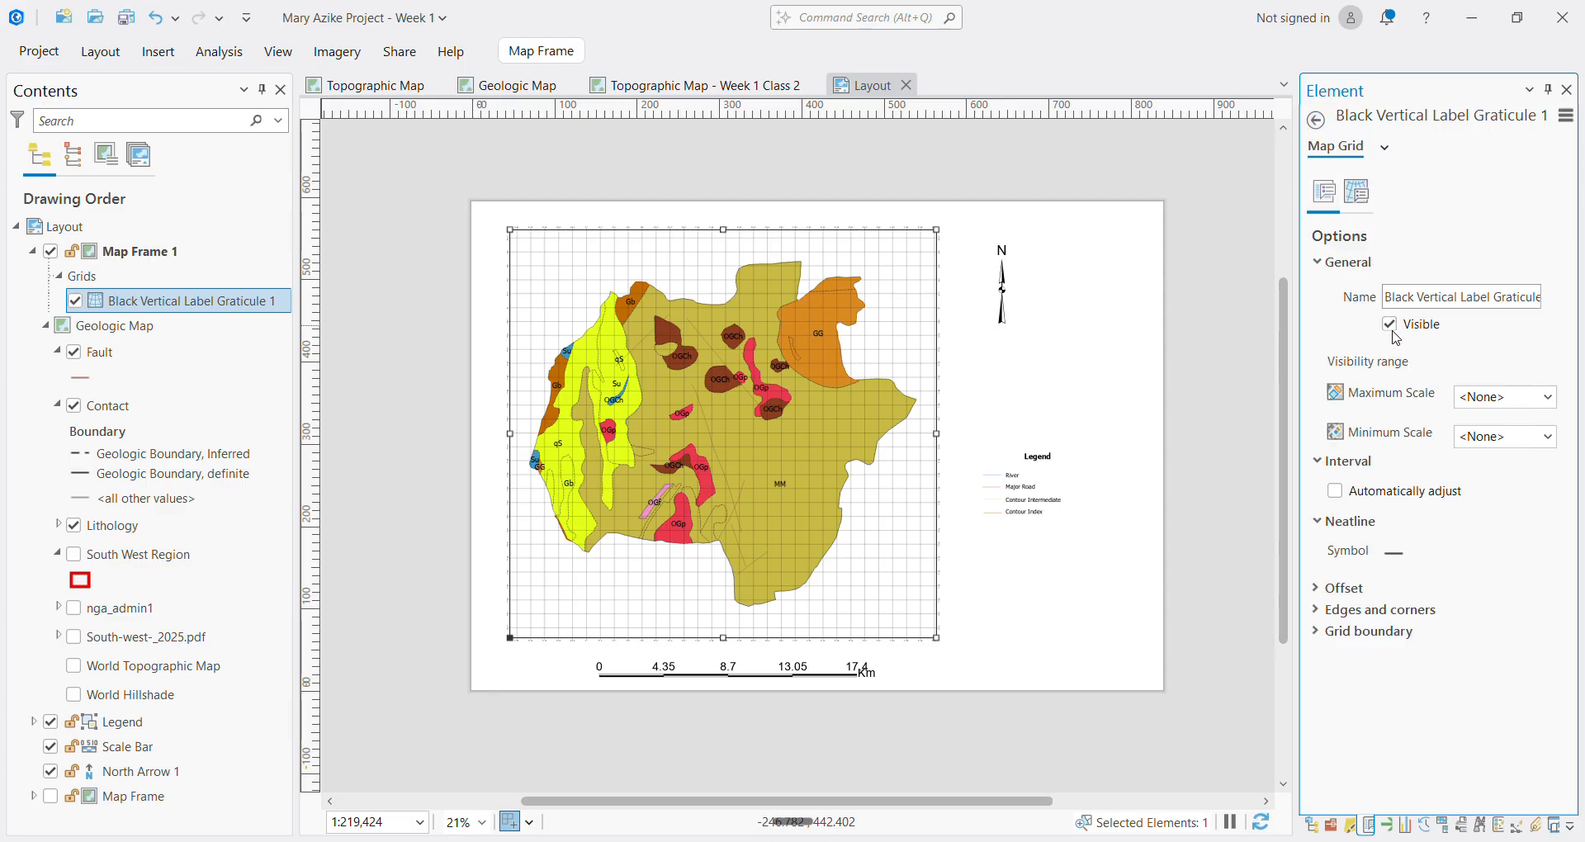
Set the font size of the graticule labels to 50 pt
click(1384, 147)
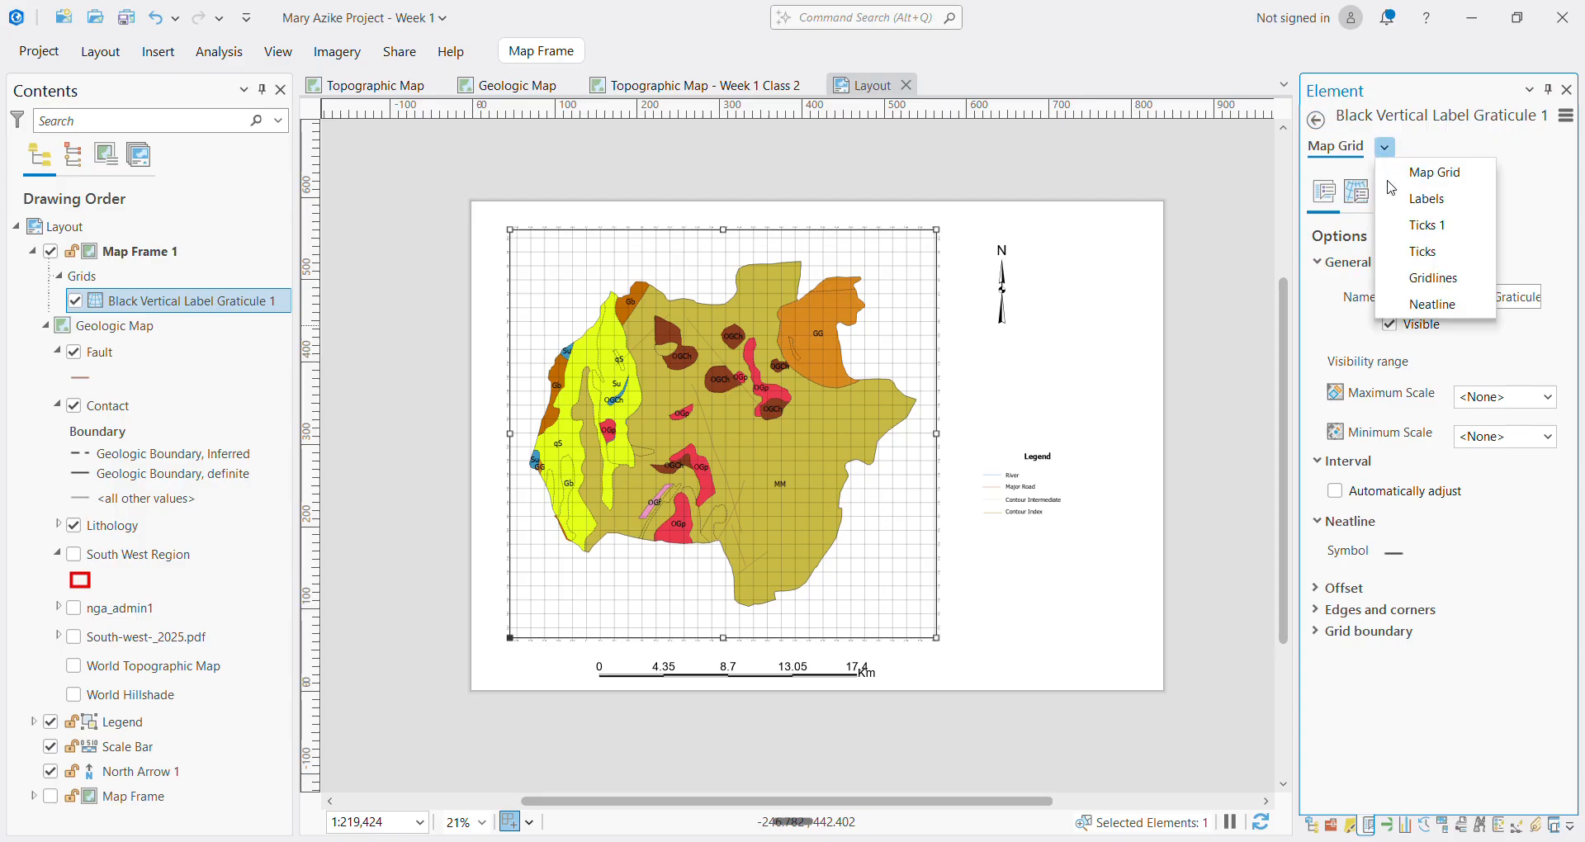
click(1429, 198)
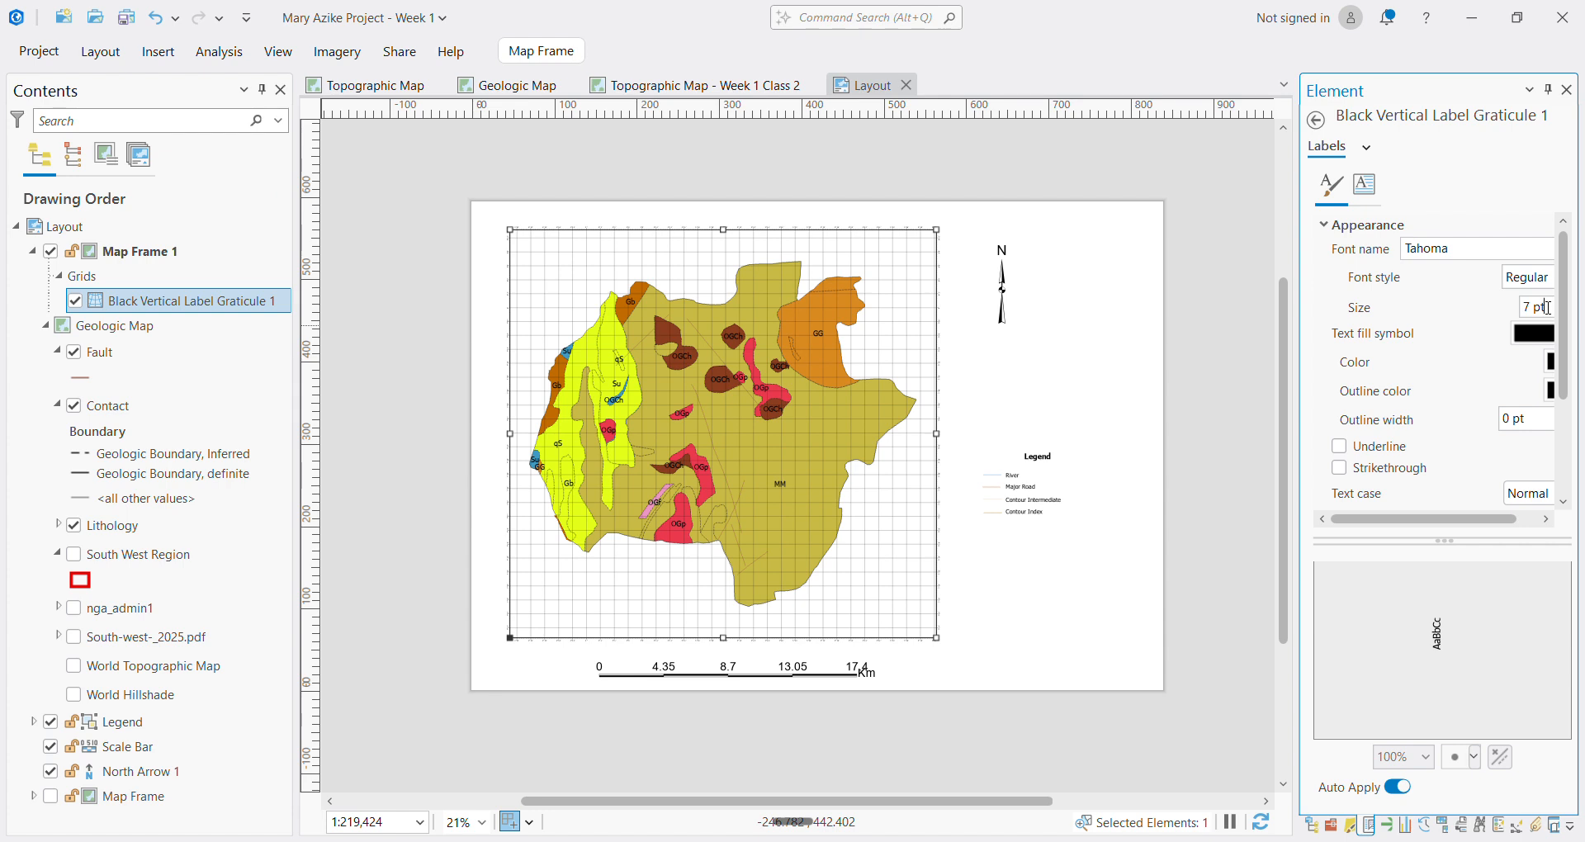
click(1548, 307)
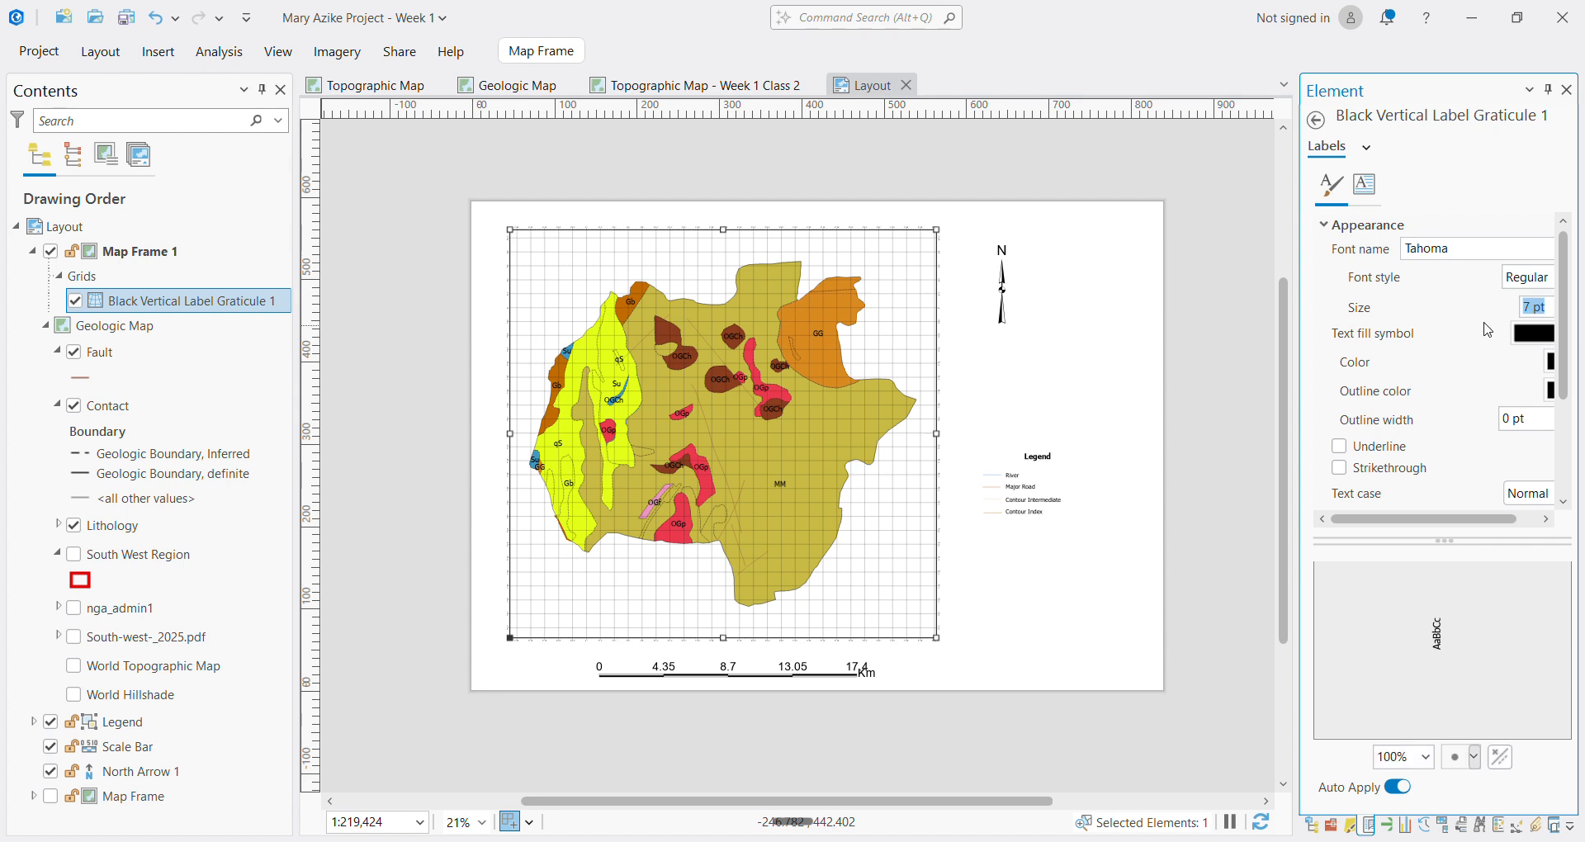
text(50)
key(Return)
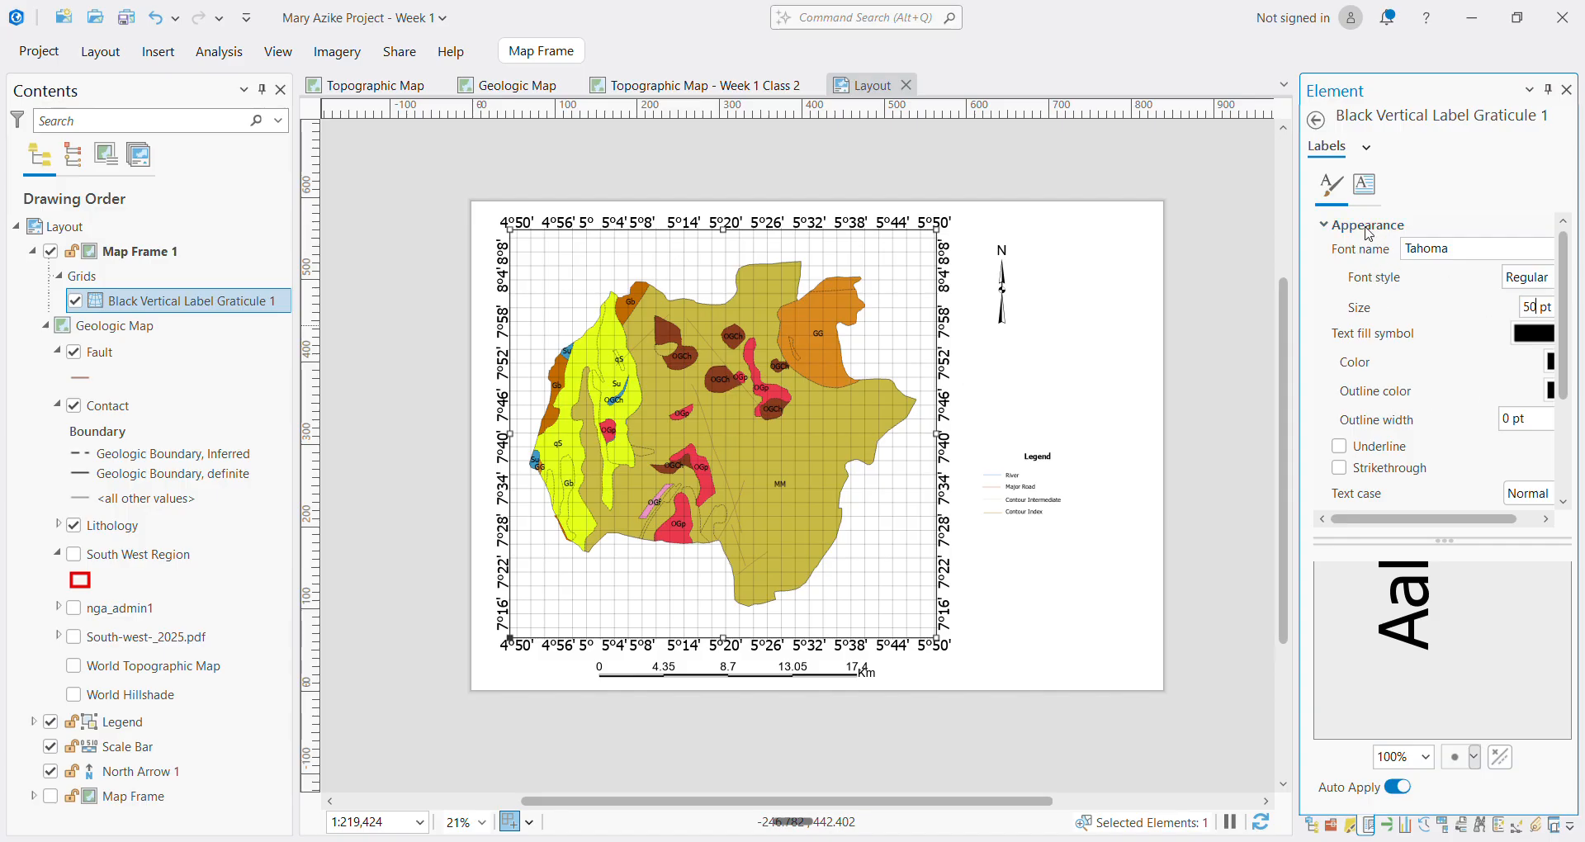
Set the longitude interval of the graticule's Labels component to 0°30'0"
click(1367, 147)
click(1415, 173)
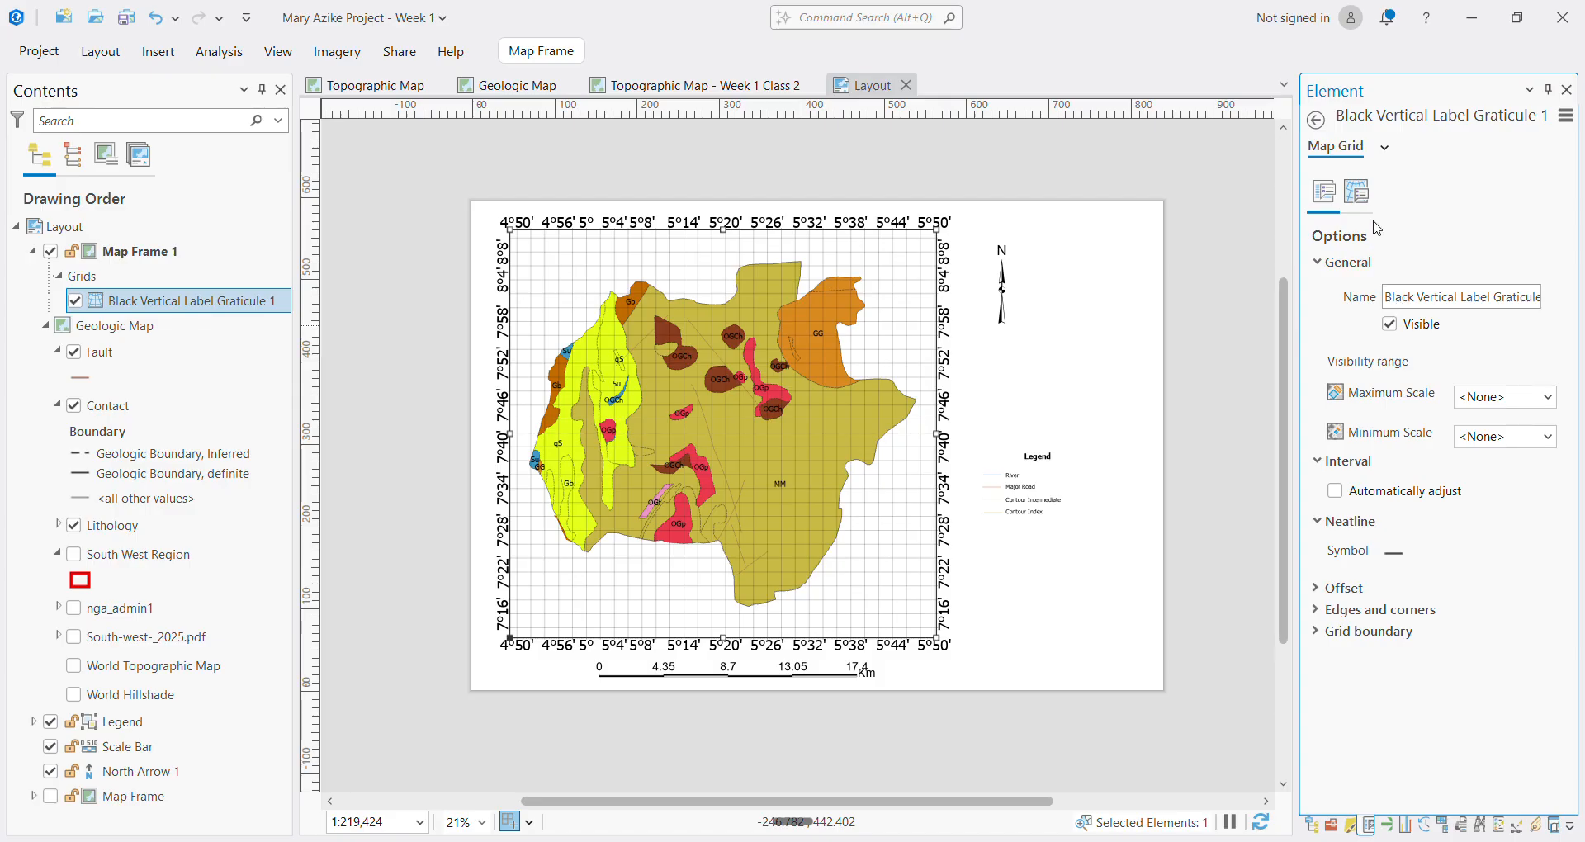
click(1364, 193)
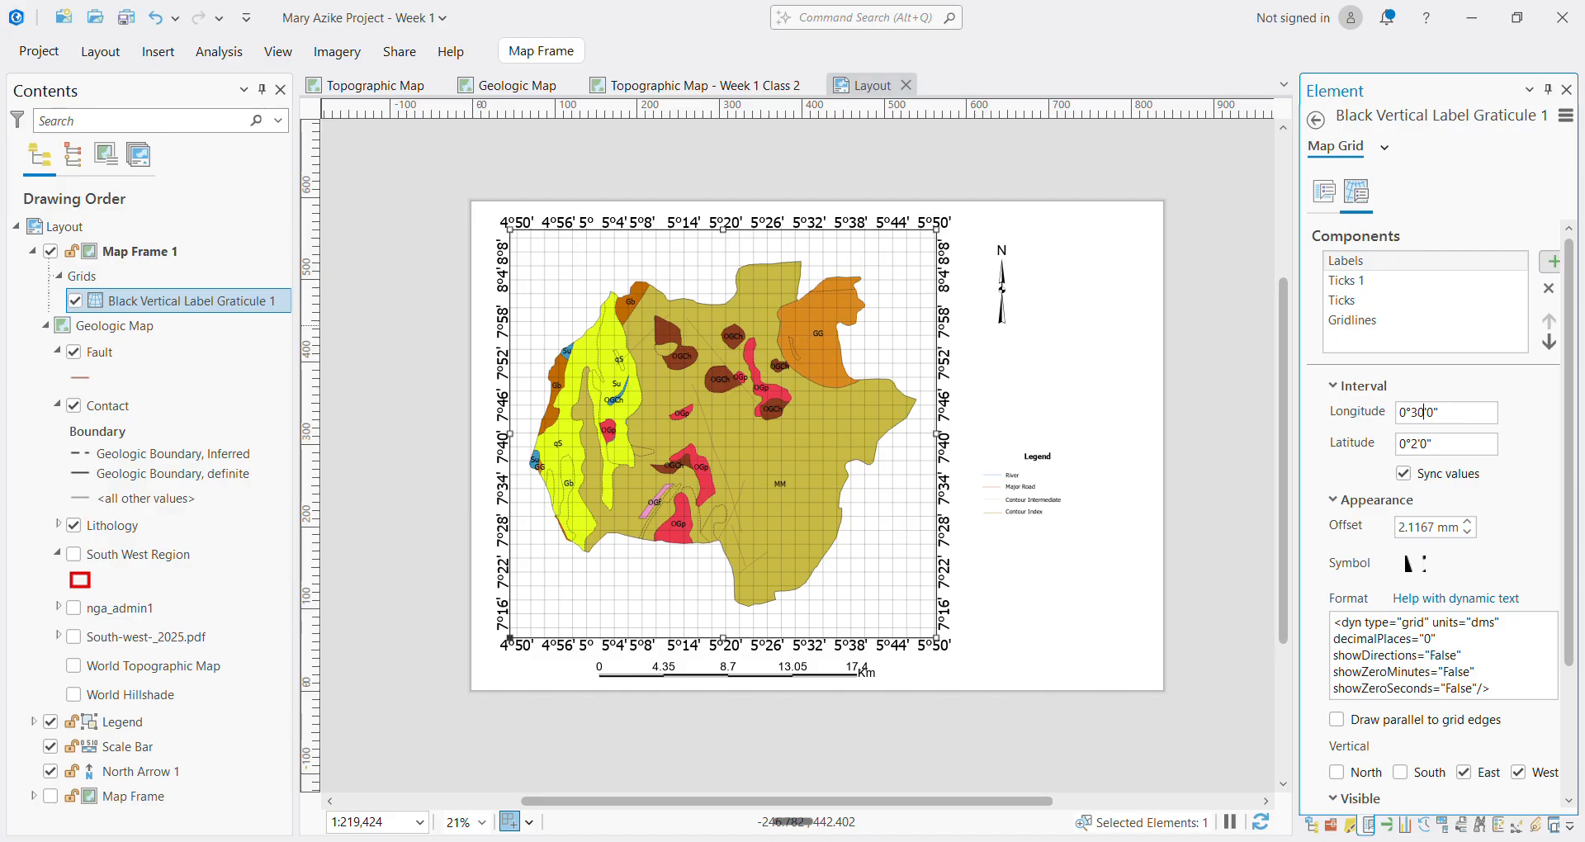
key(Tab)
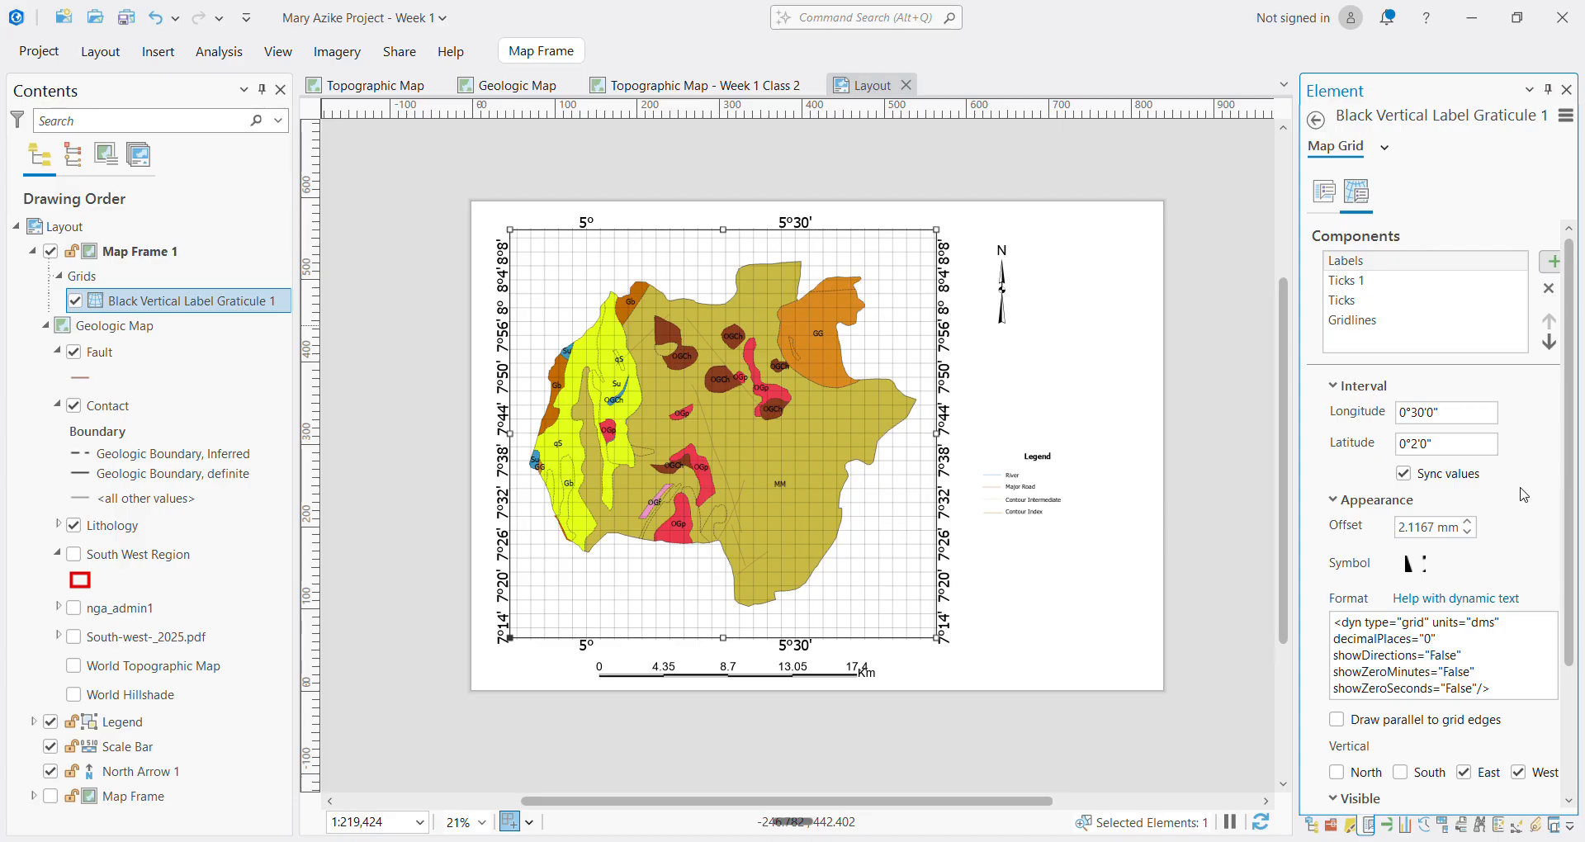
click(1417, 451)
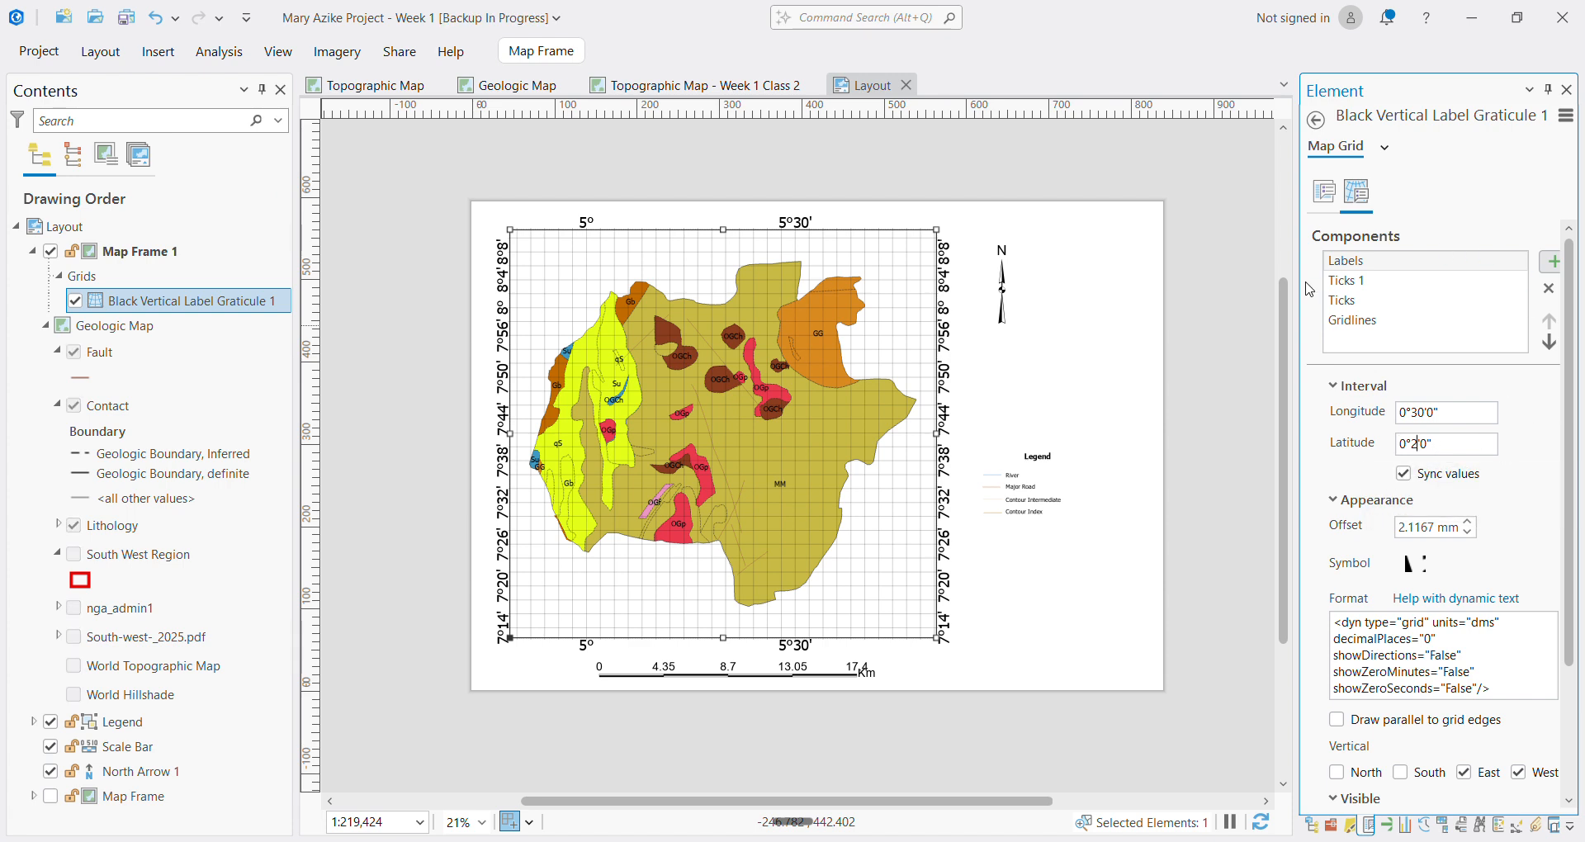
click(1315, 121)
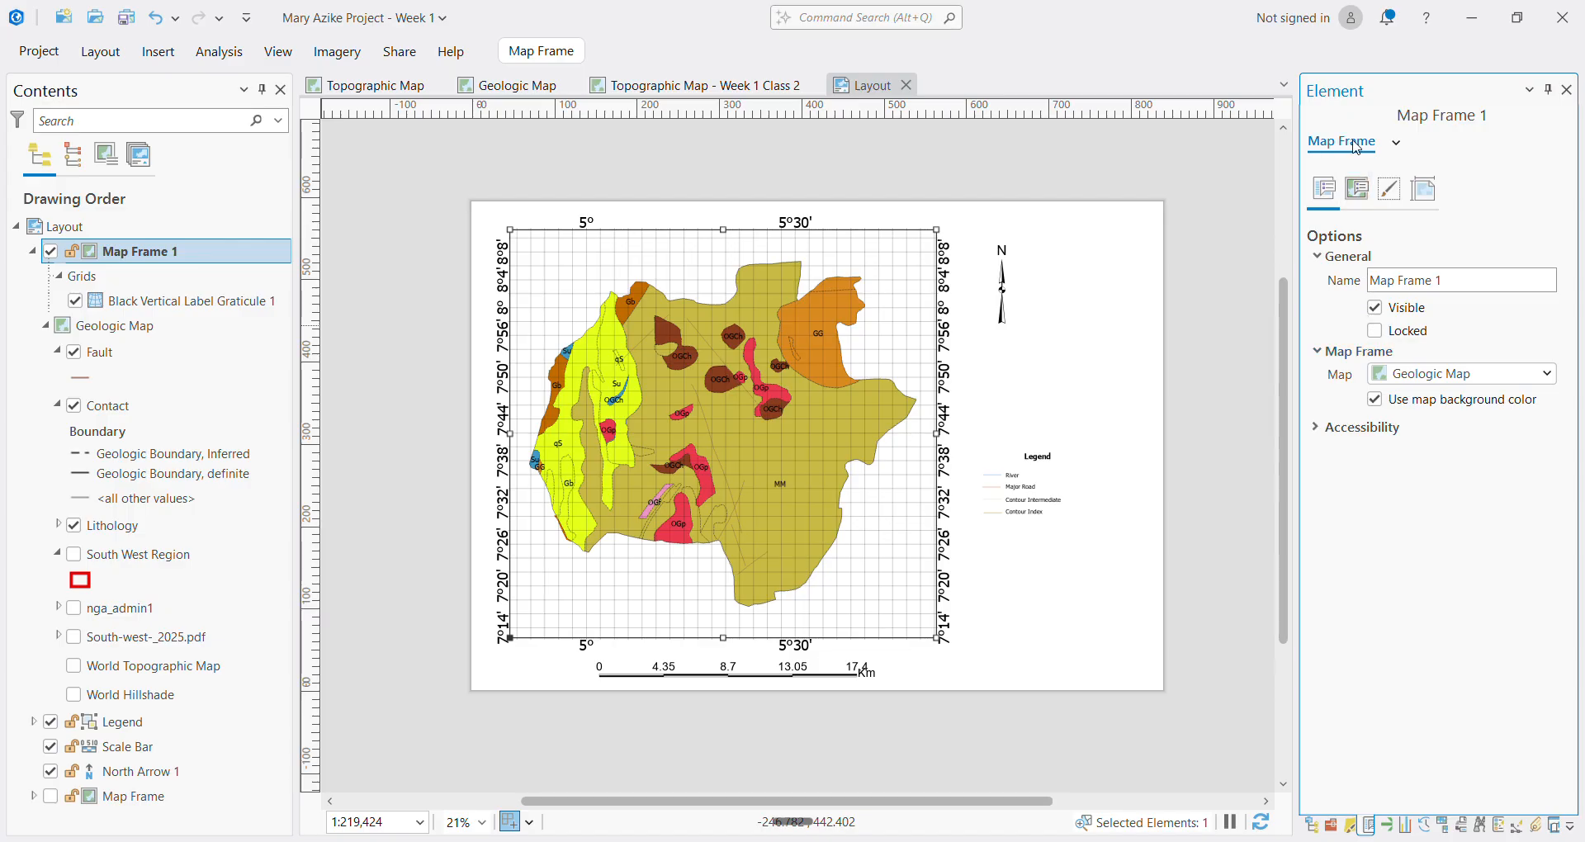
Reopen the graticule's settings, turn automatic interval adjustment back on and check the label intervals
click(160, 307)
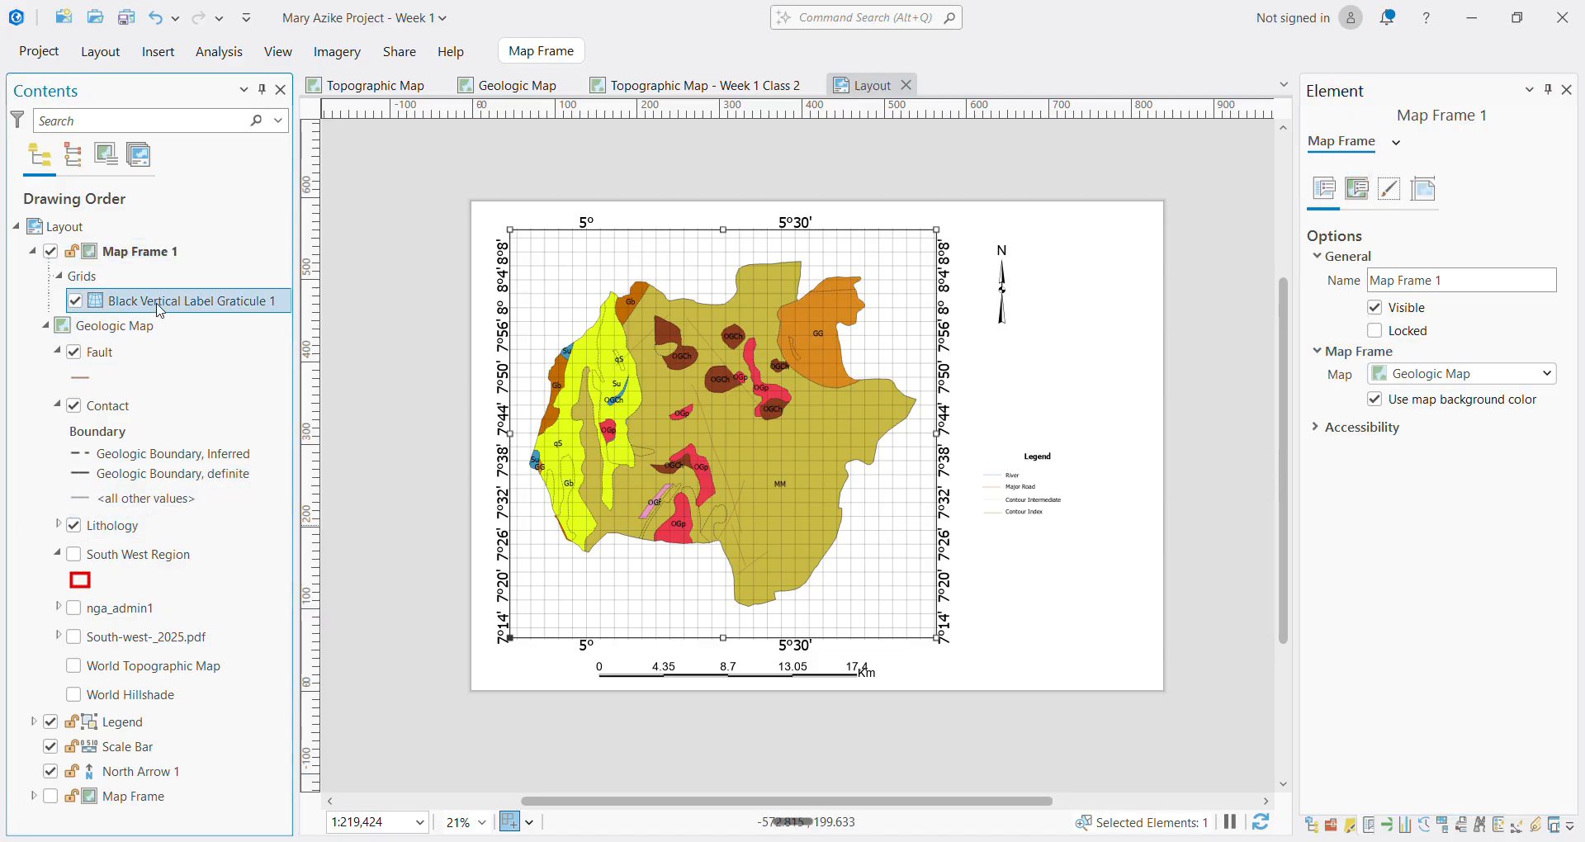
right_click(139, 307)
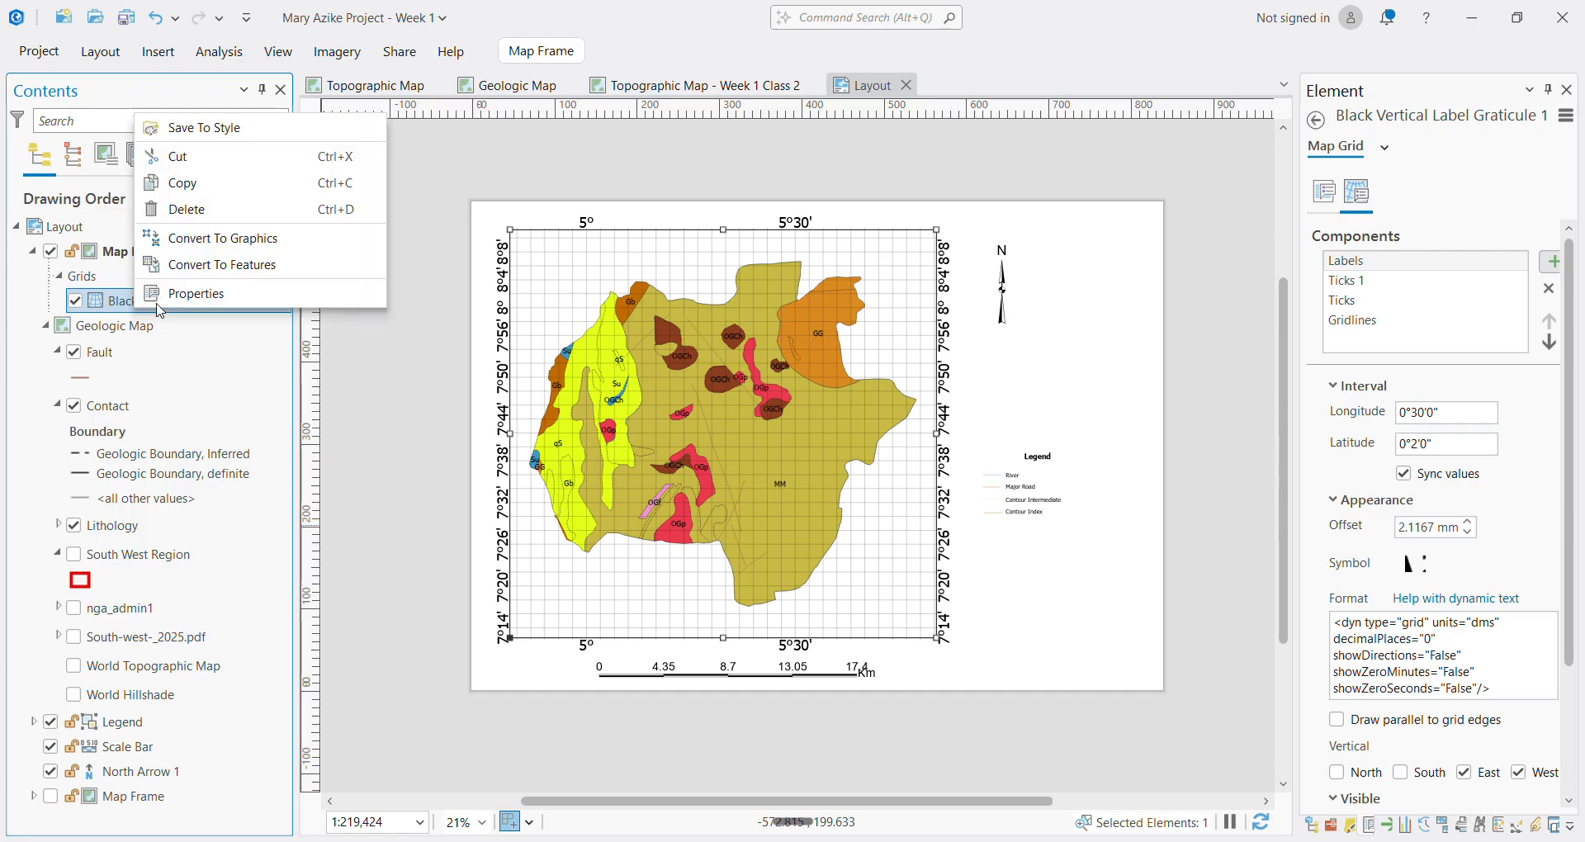
click(1459, 232)
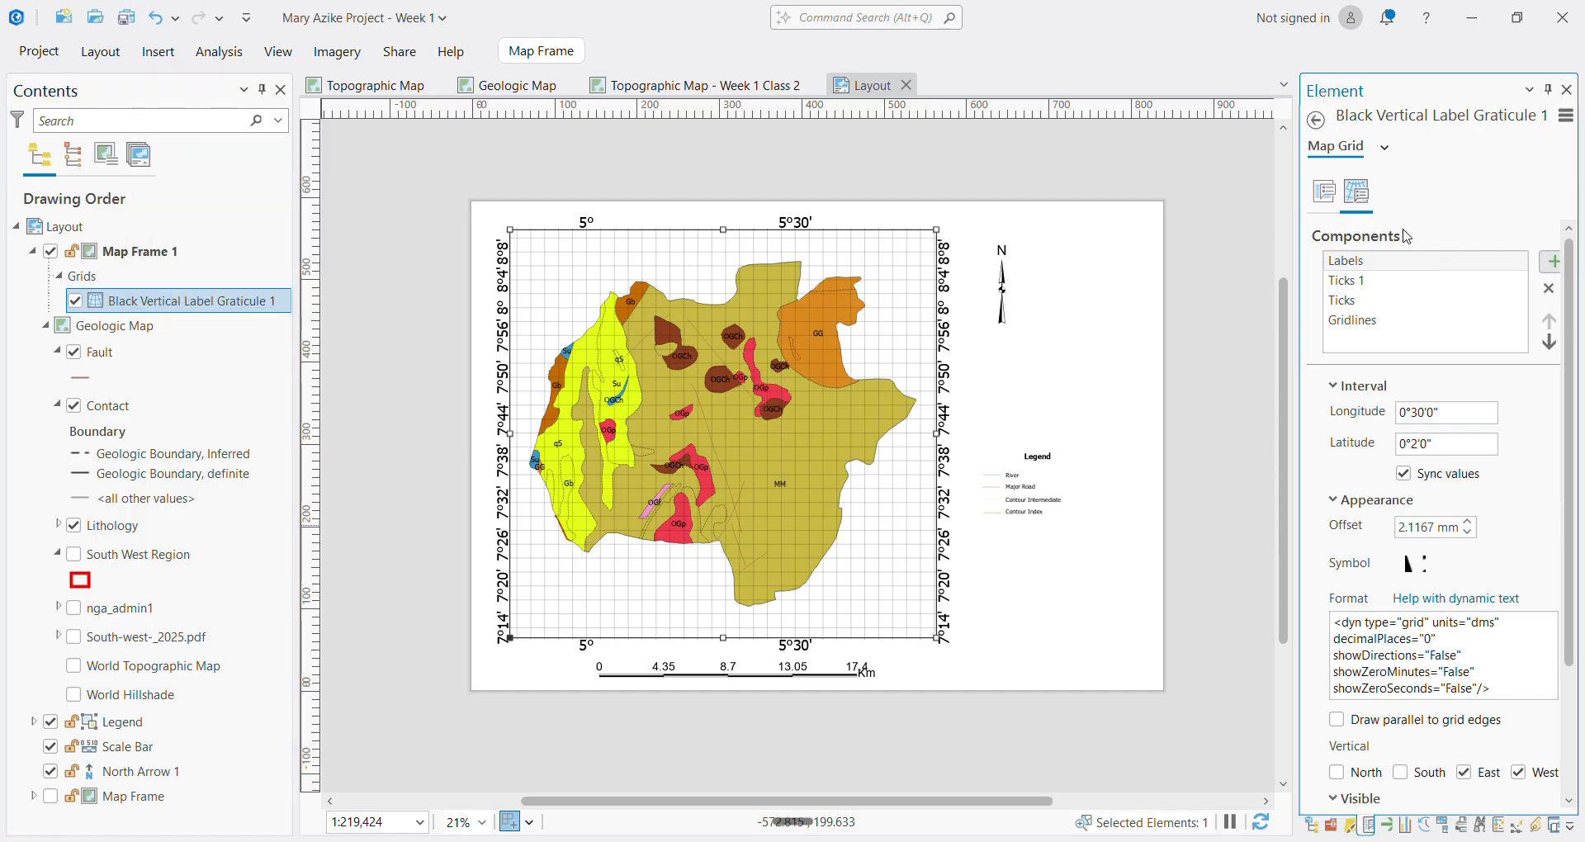
click(1324, 191)
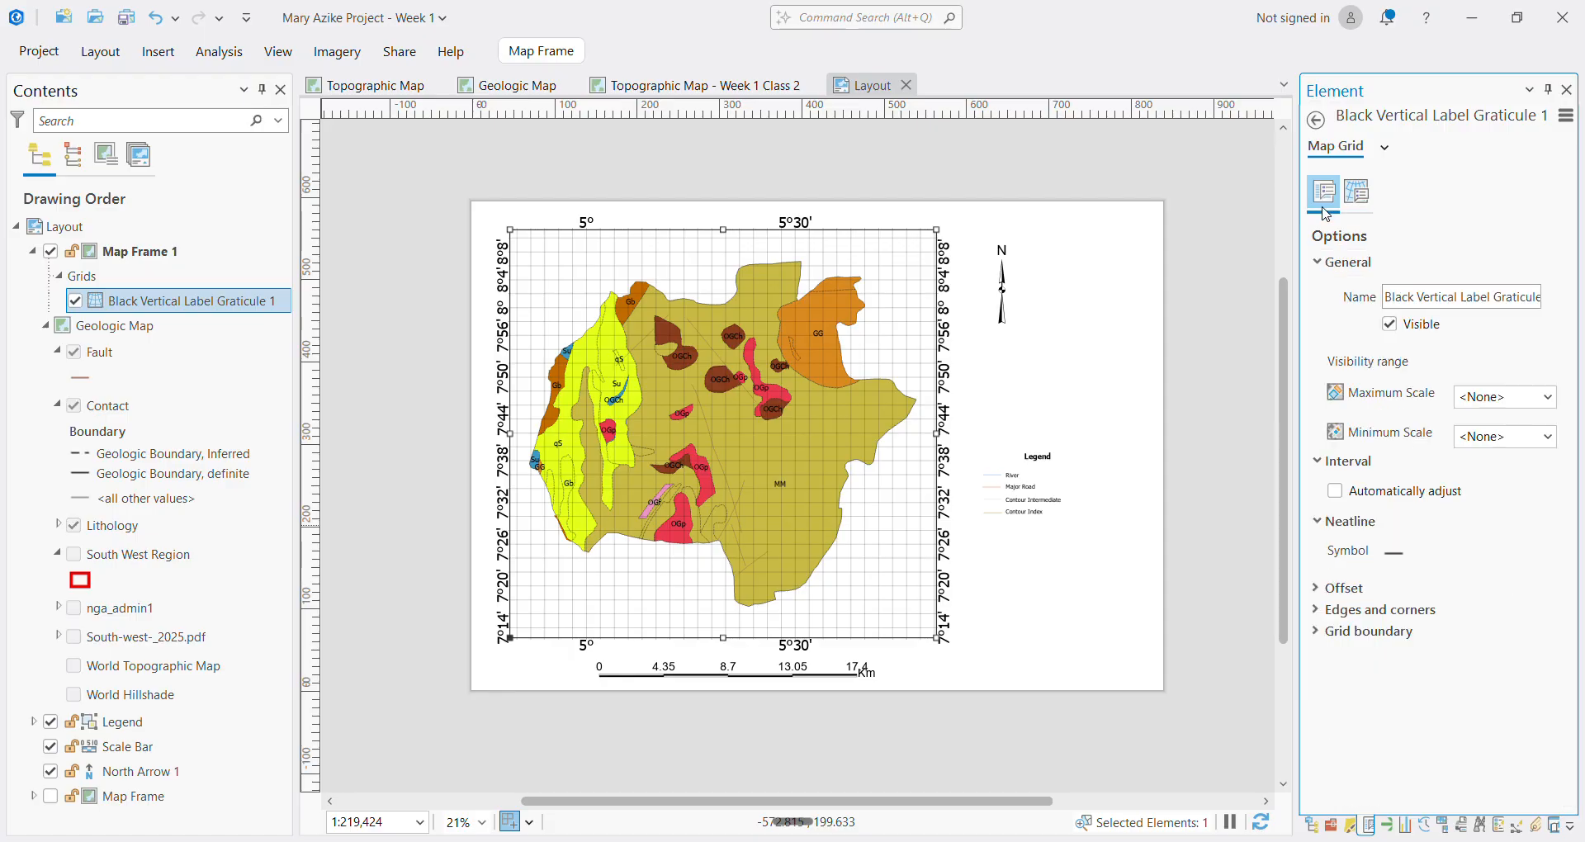
click(1335, 492)
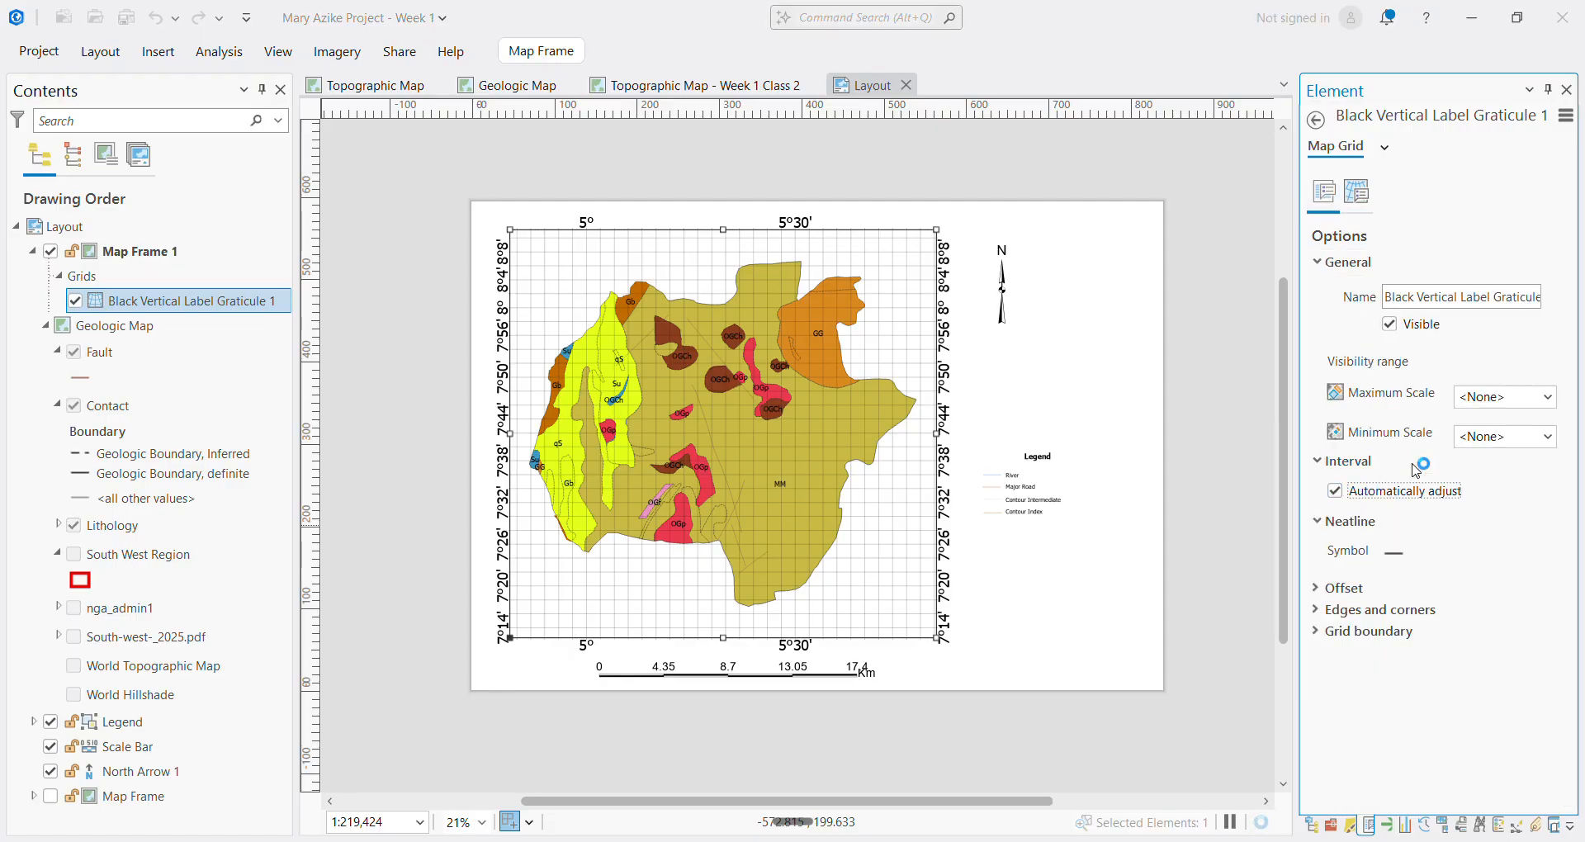
click(1356, 191)
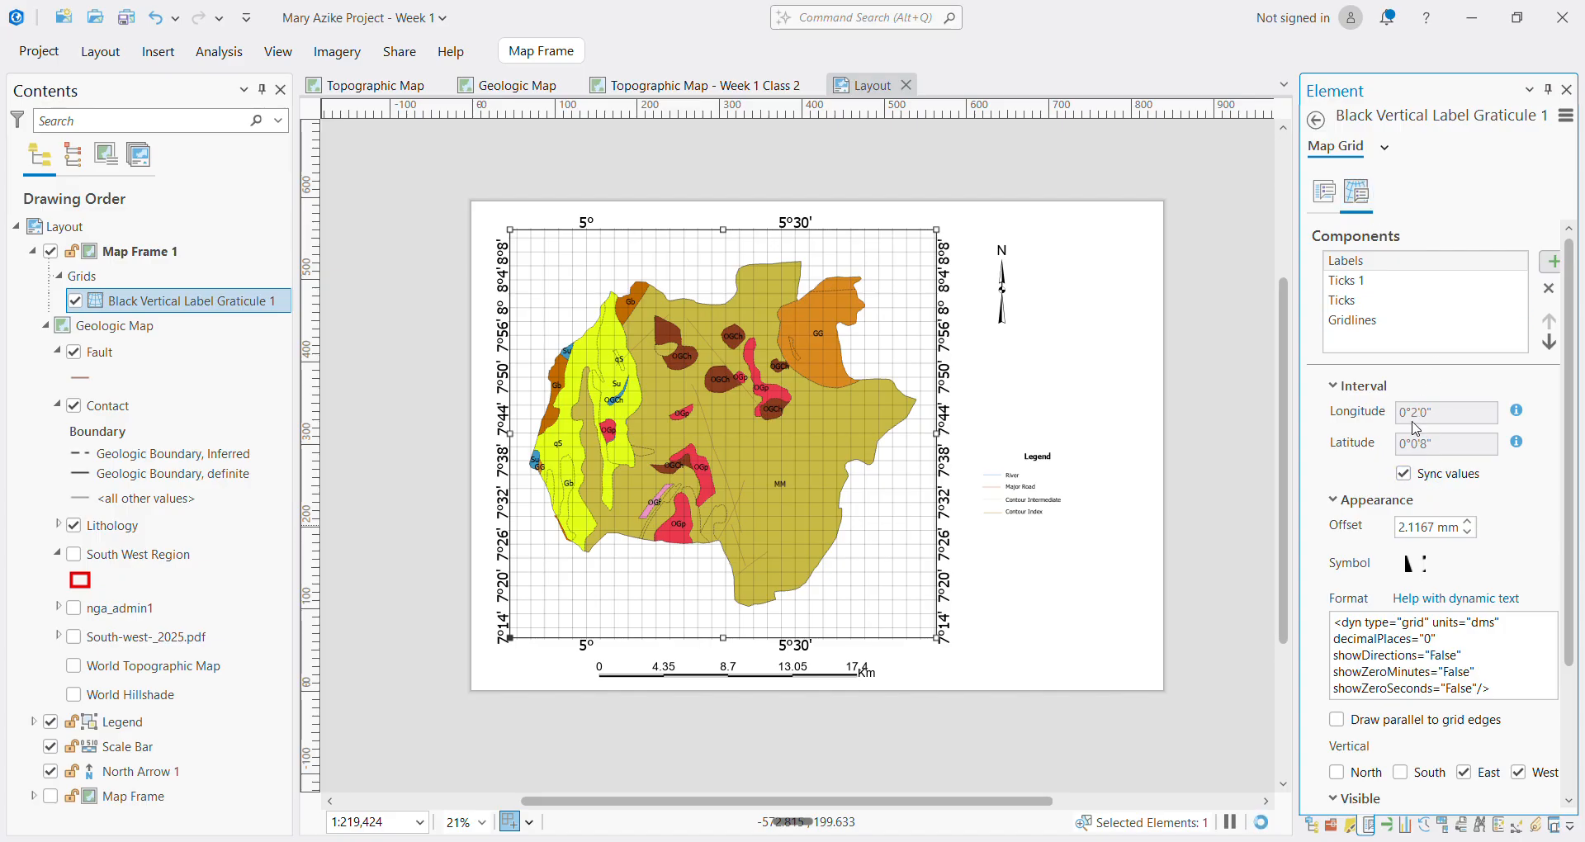
Turn off automatic interval adjustment and set the graticule labels' synced longitude and latitude intervals to 0°10'0"
click(1324, 193)
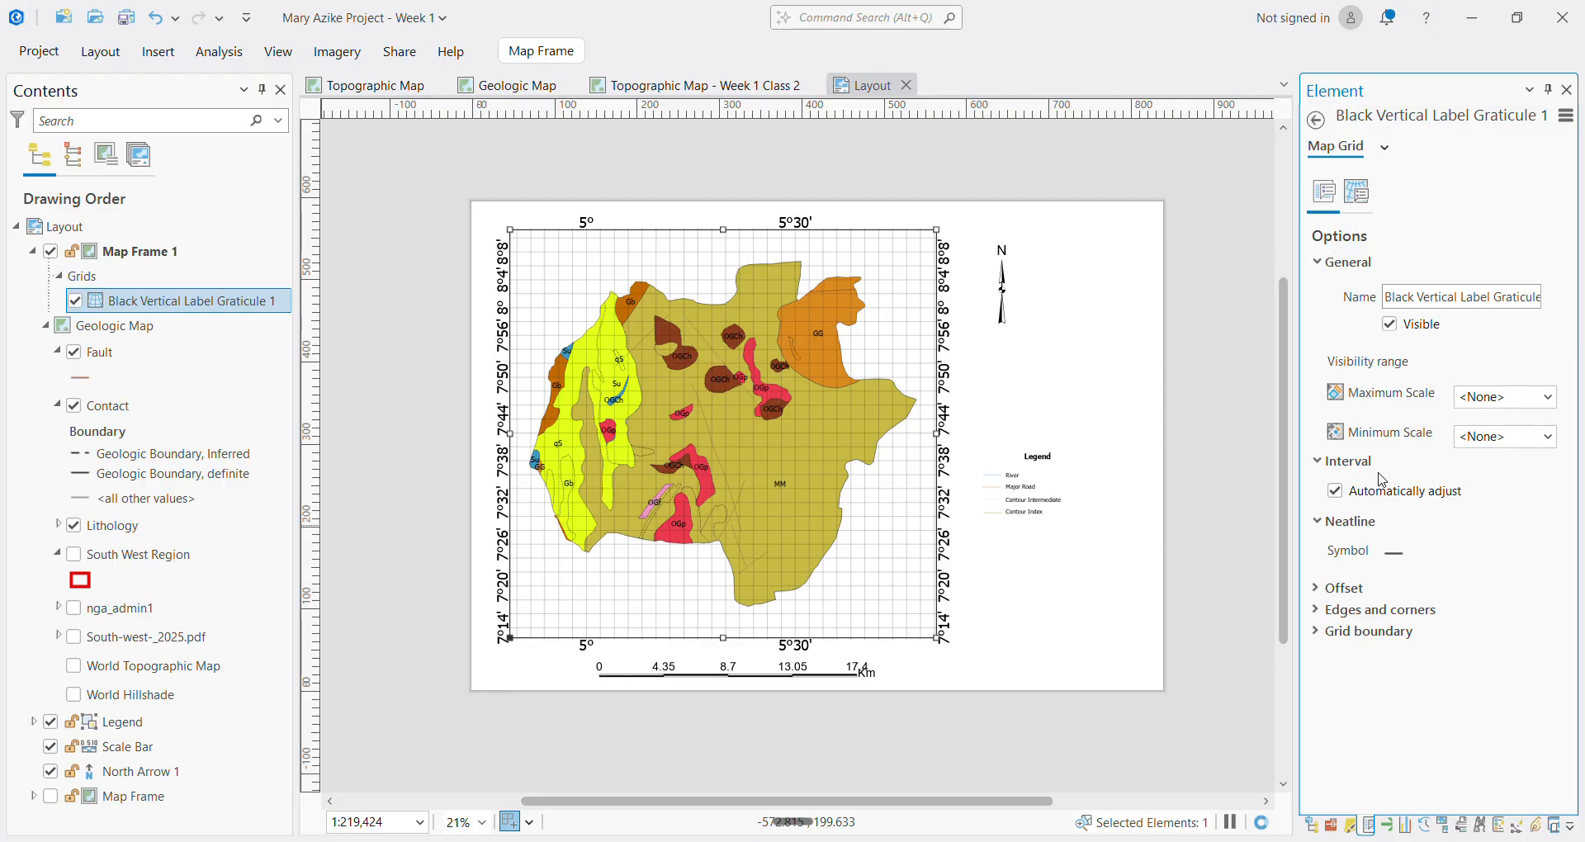
click(1356, 191)
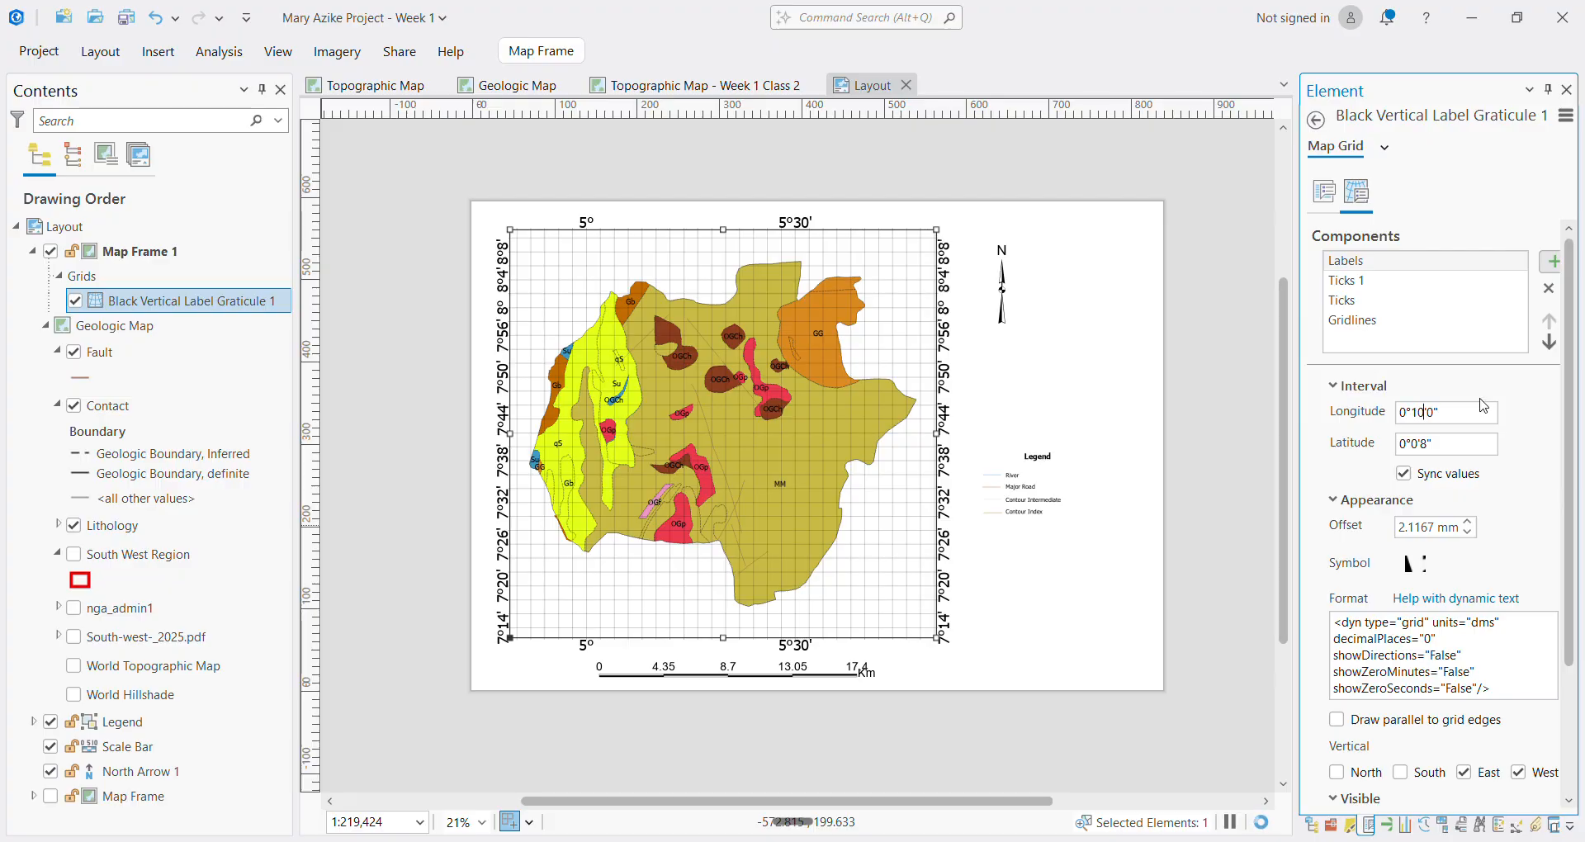
key(Tab)
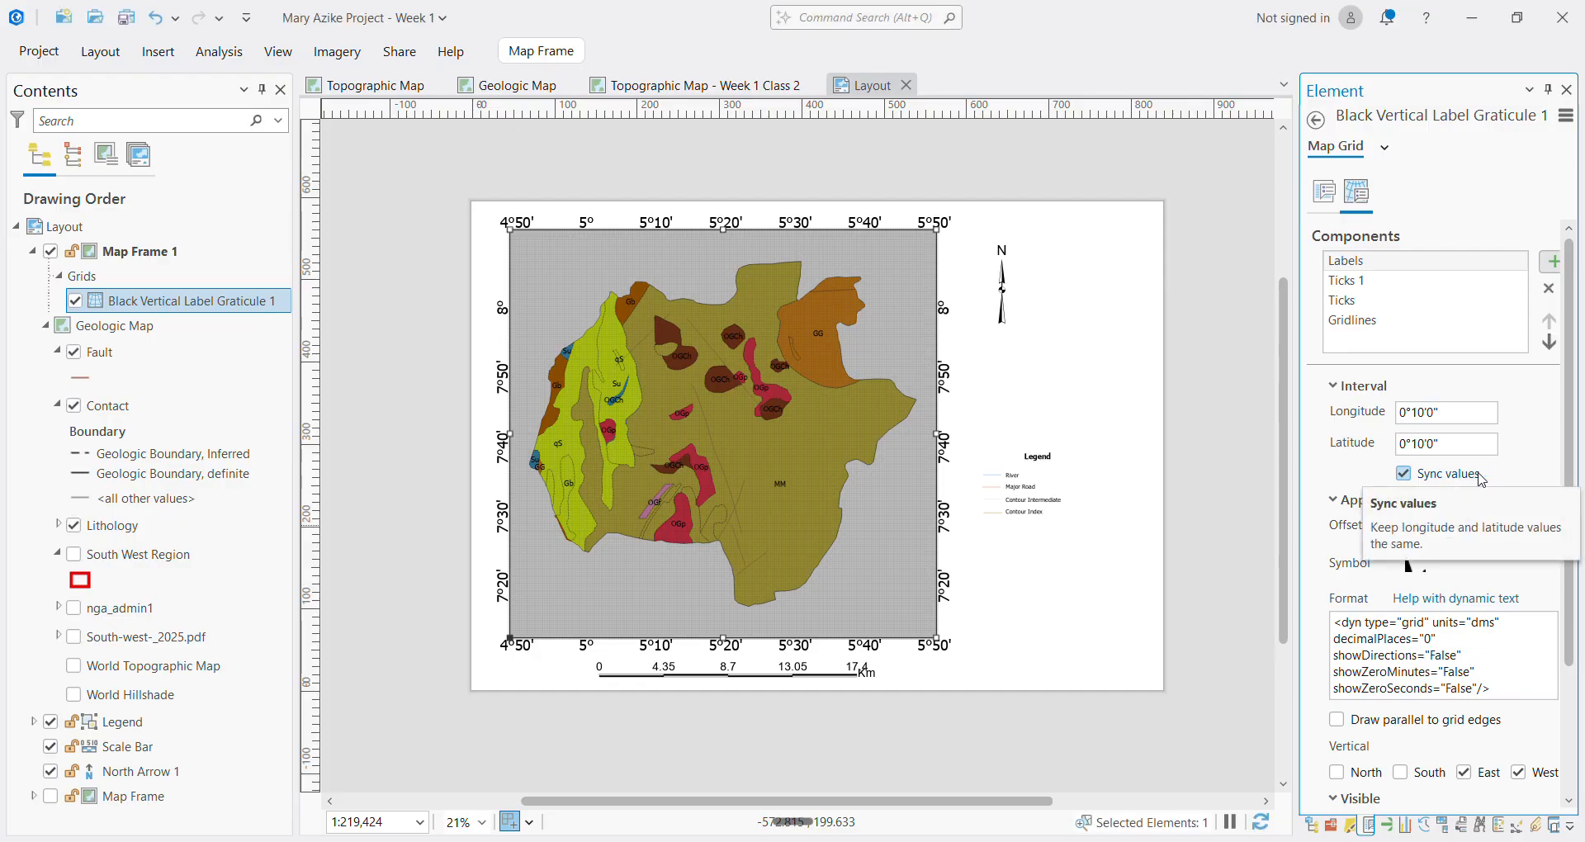
Hide the graticule's gridlines by setting their line width to 0 pt
click(1368, 325)
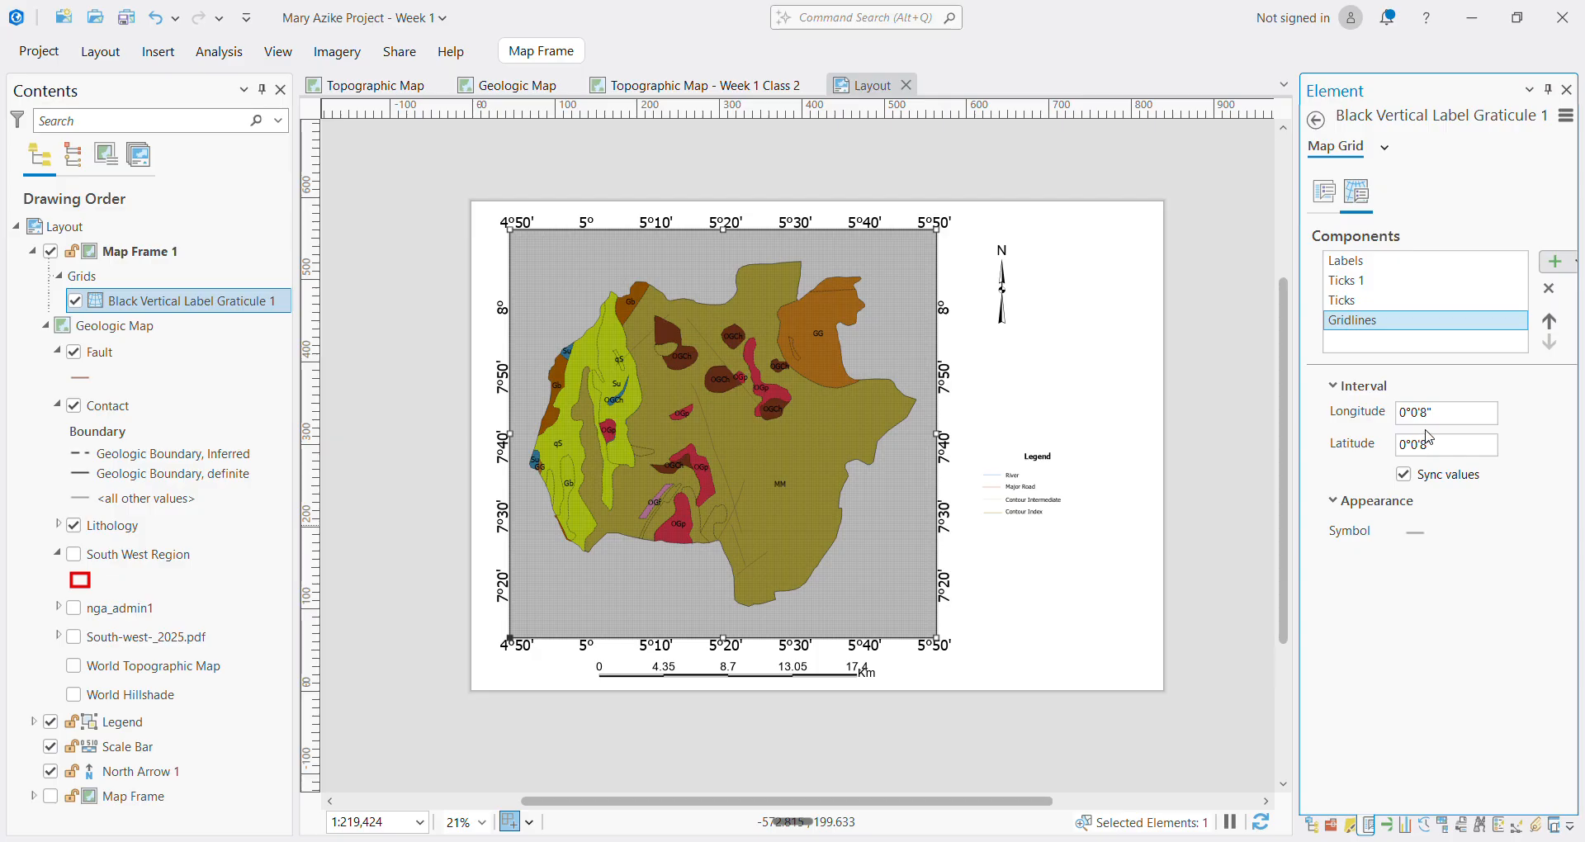
click(1415, 533)
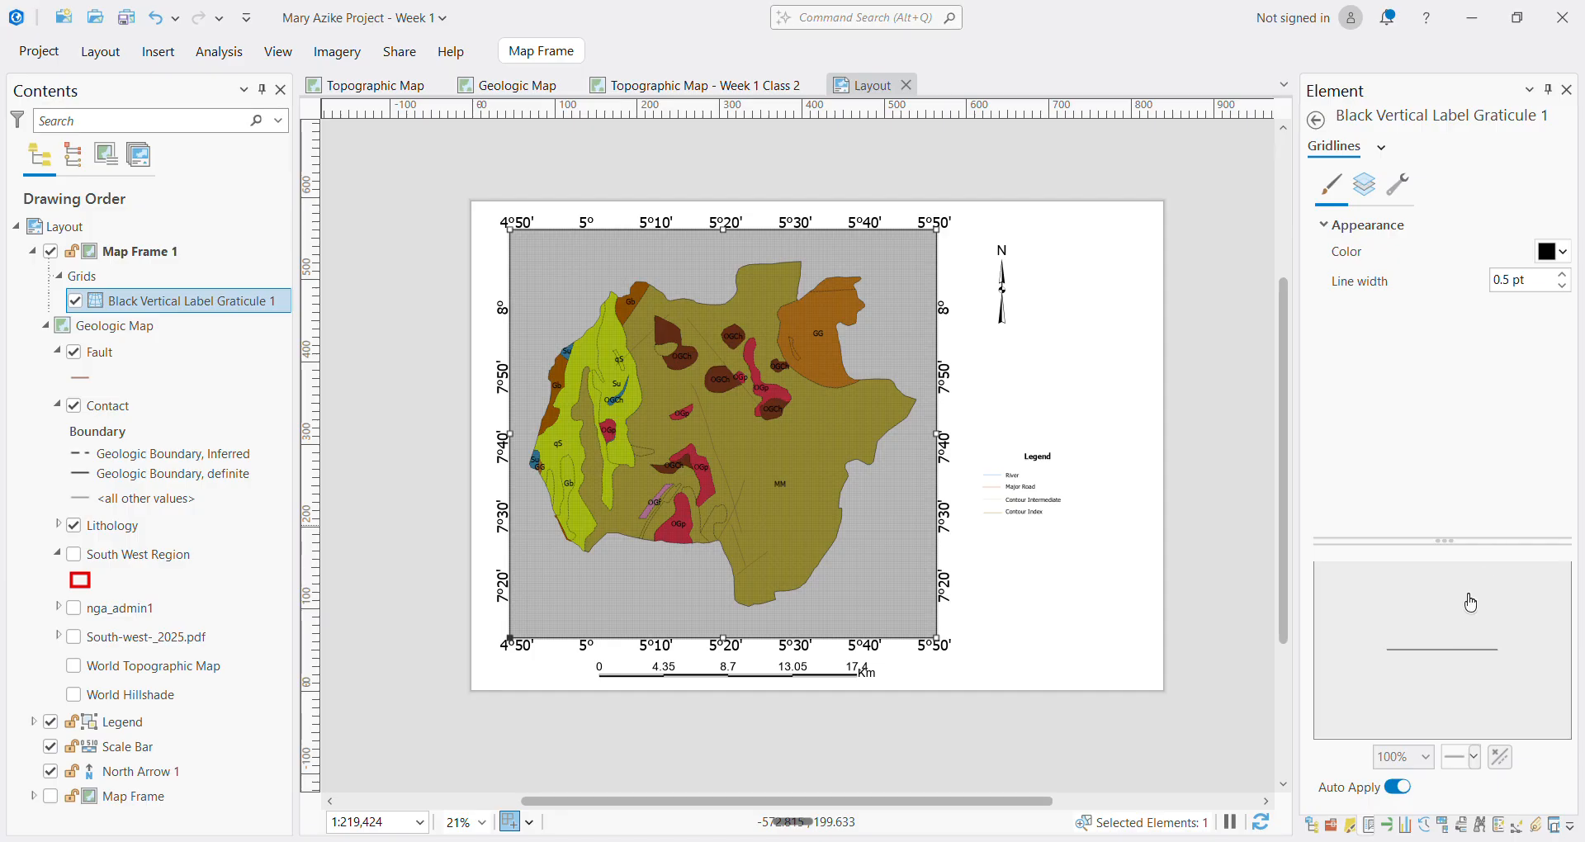
click(1563, 286)
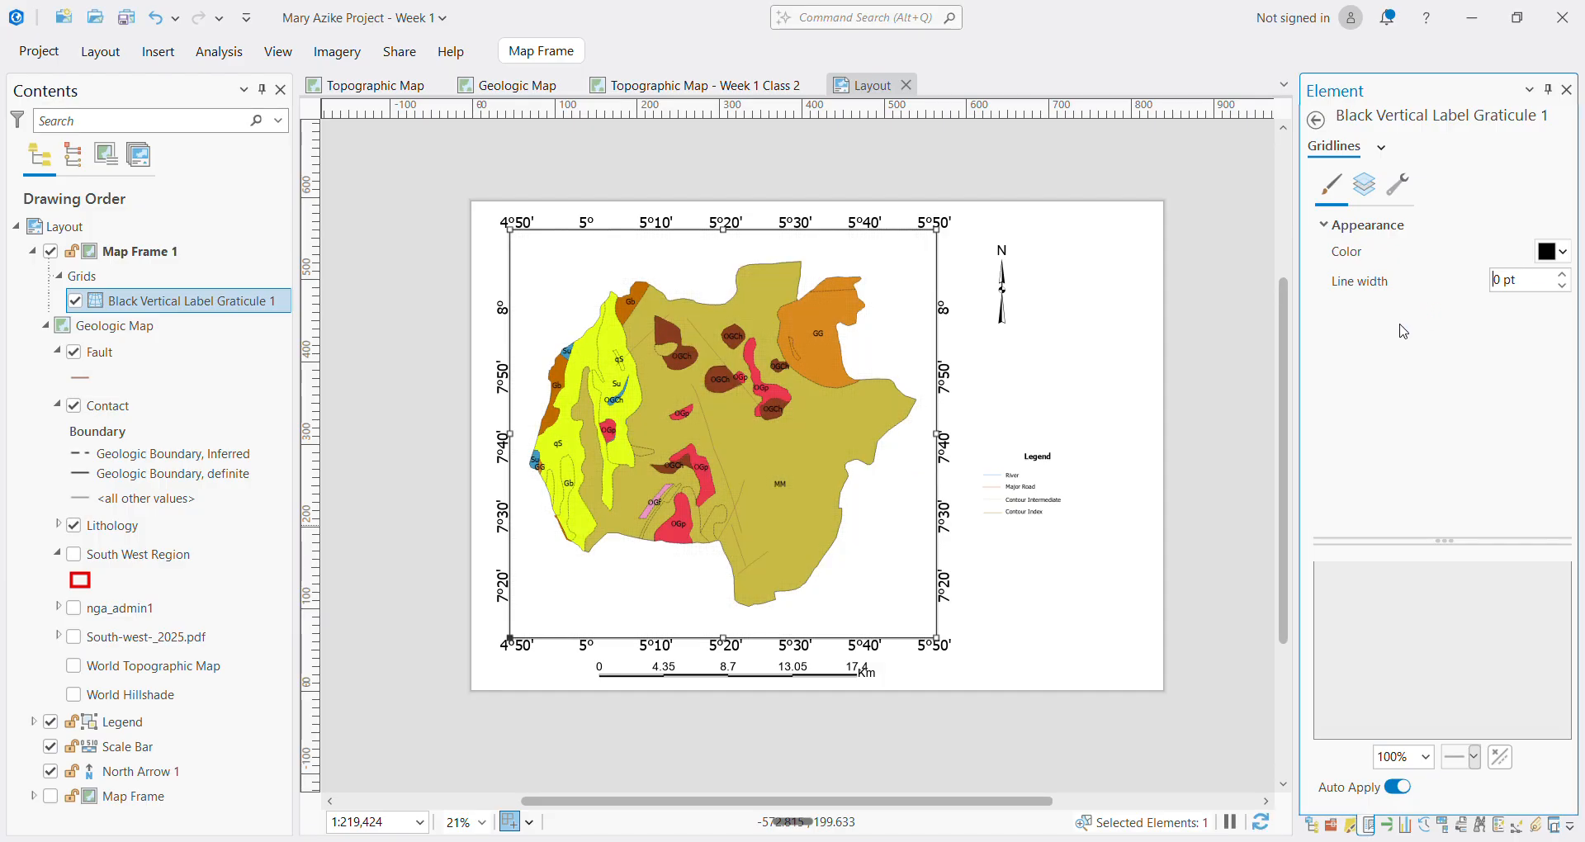
click(1316, 120)
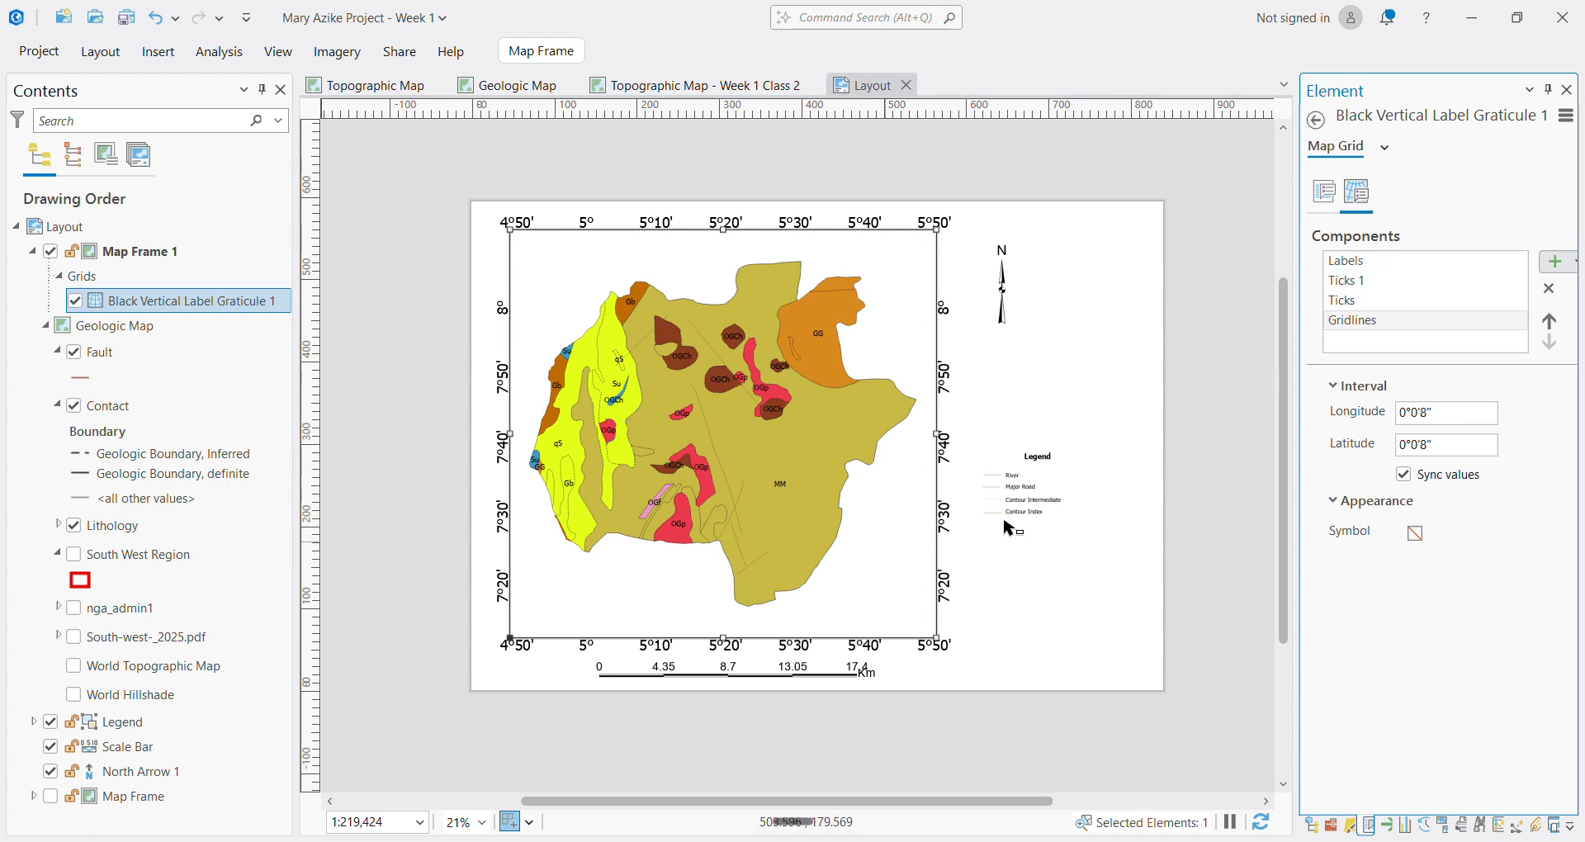
Move the old legend off the page and insert a new legend for Map Frame 1 below the north arrow
click(1024, 511)
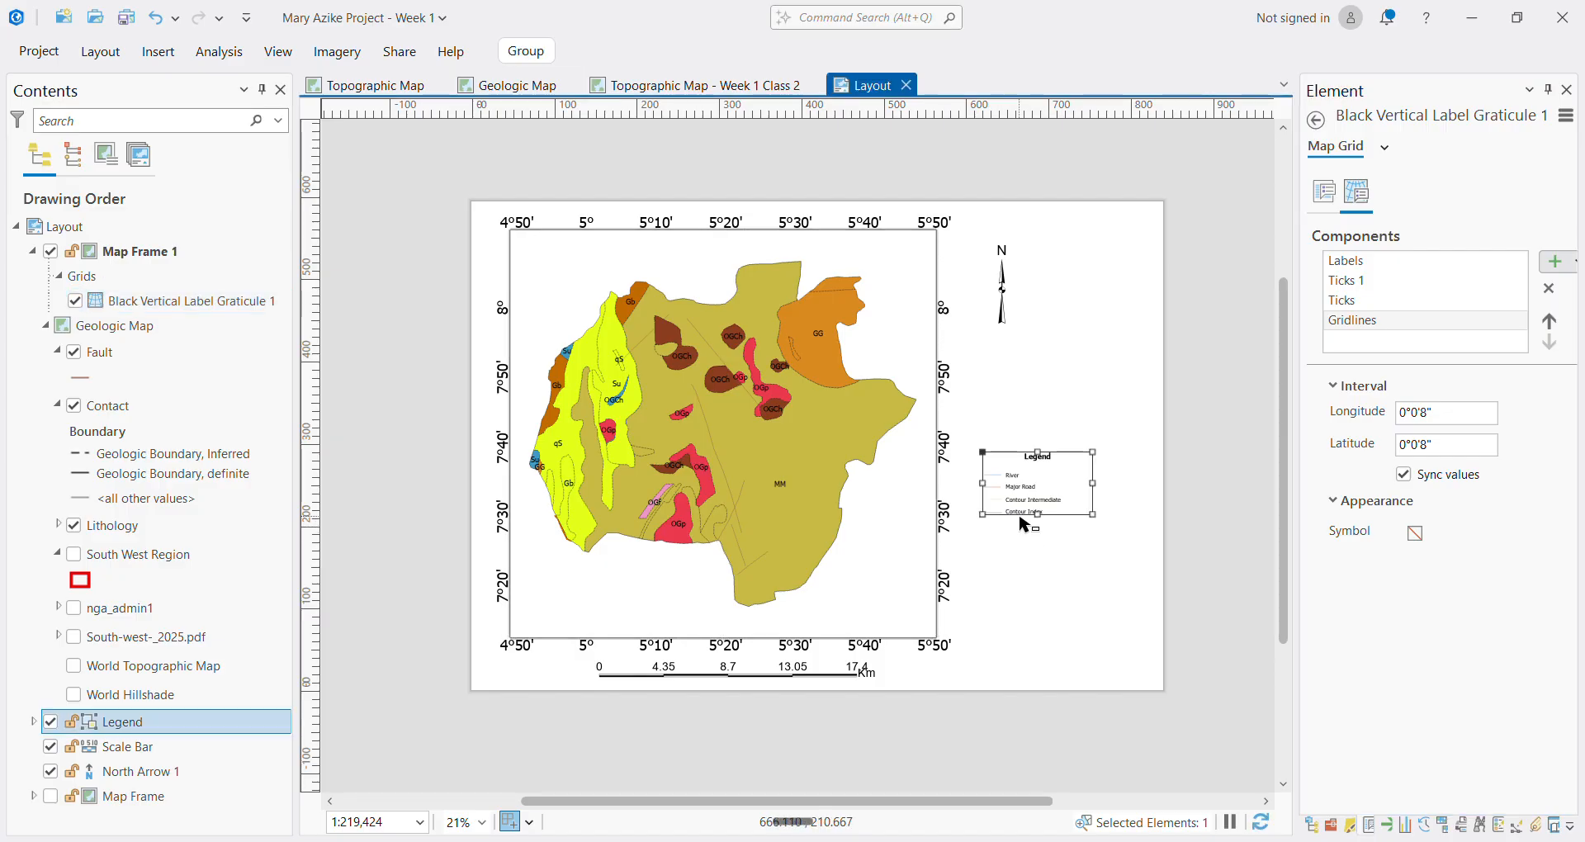
drag(1024, 499, 1244, 490)
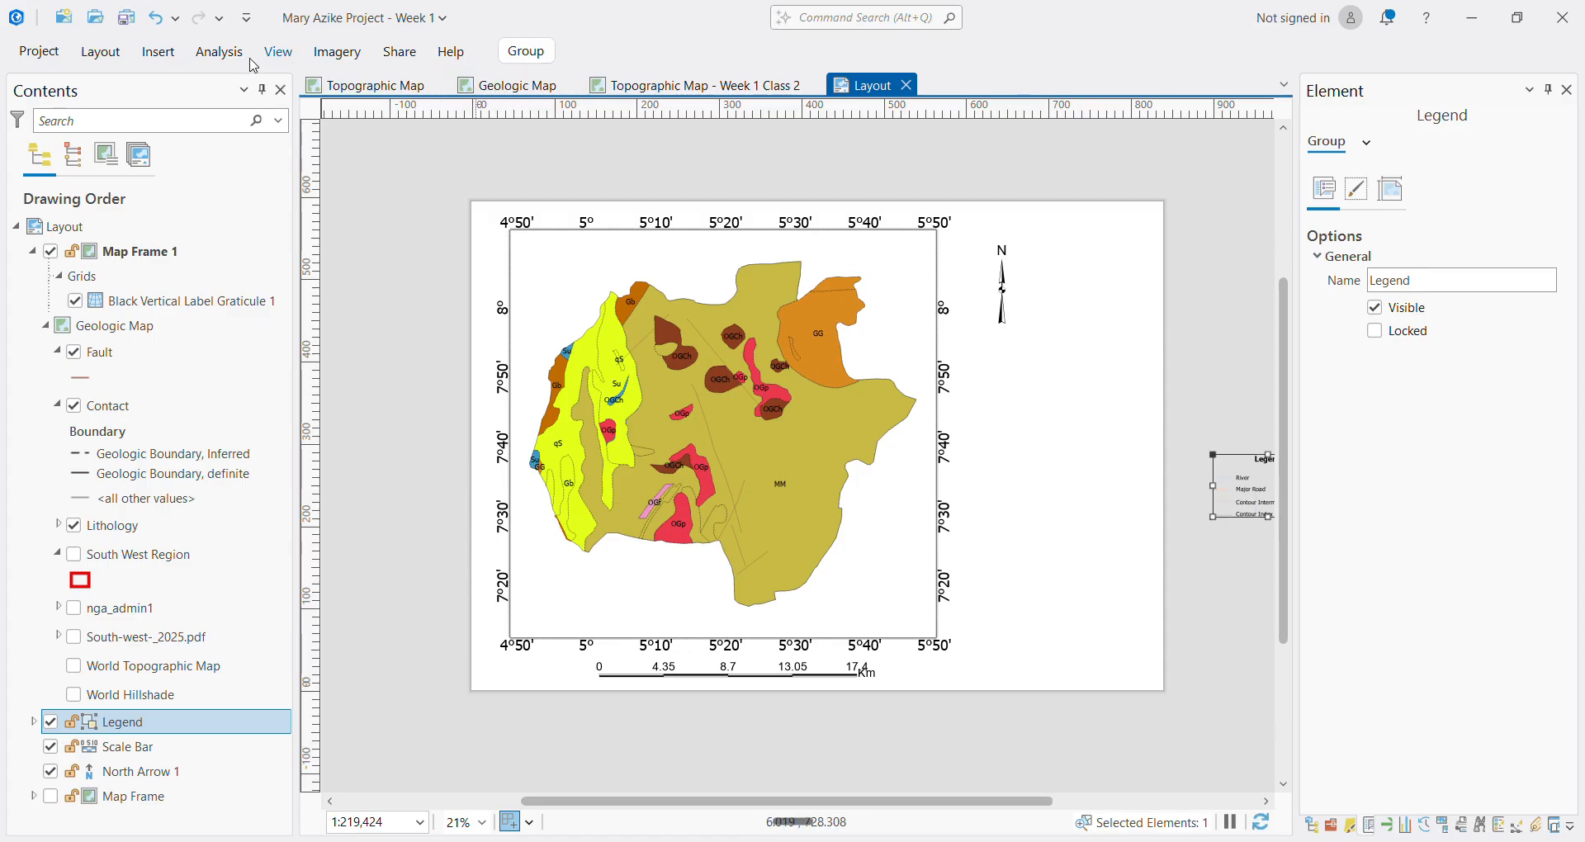
click(161, 54)
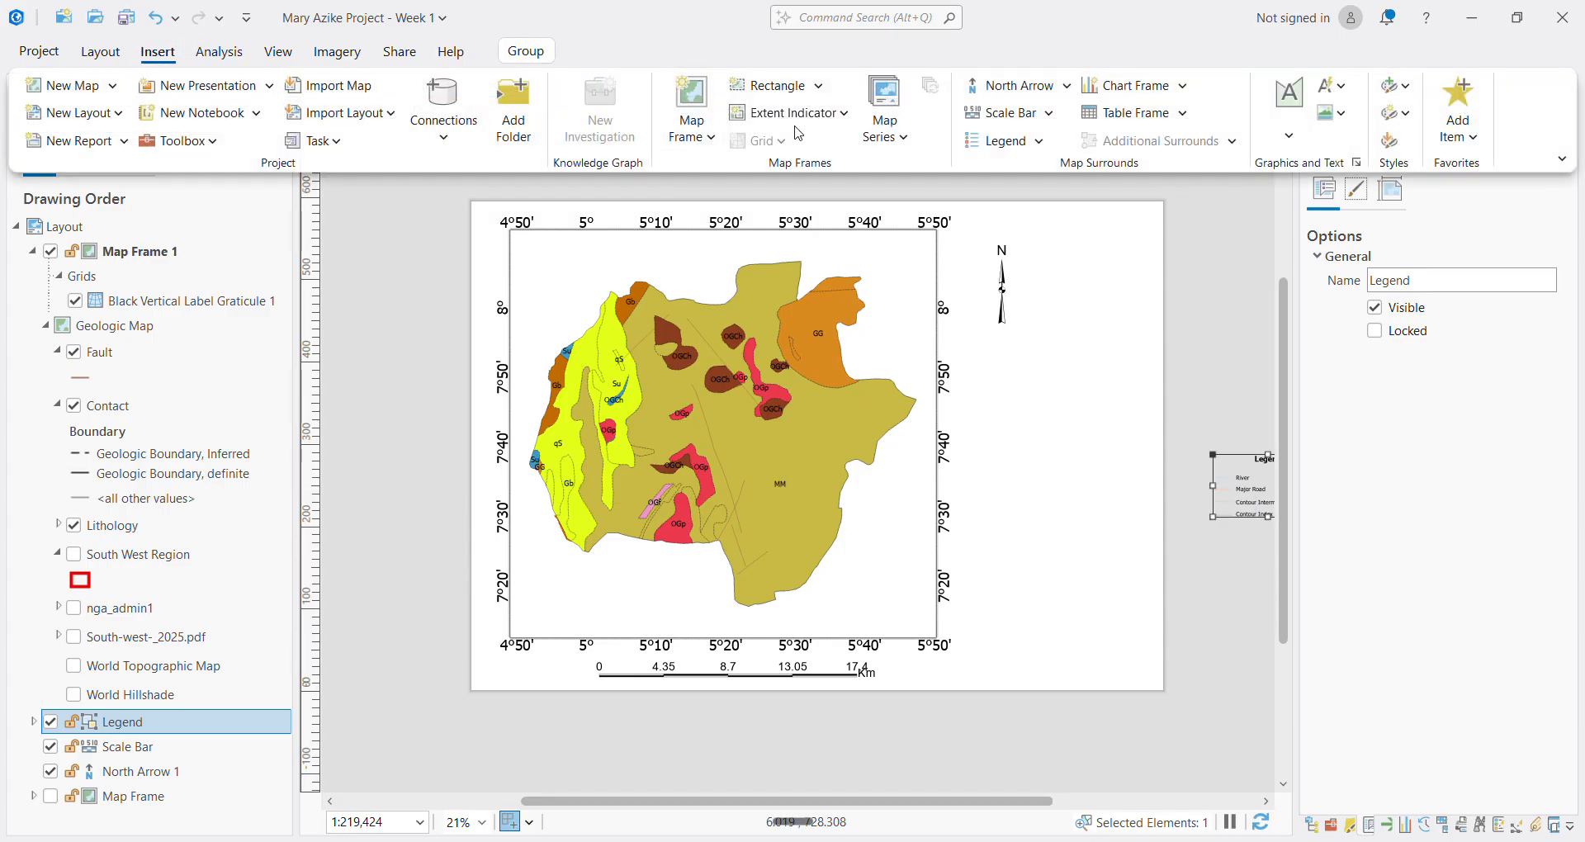
click(1014, 148)
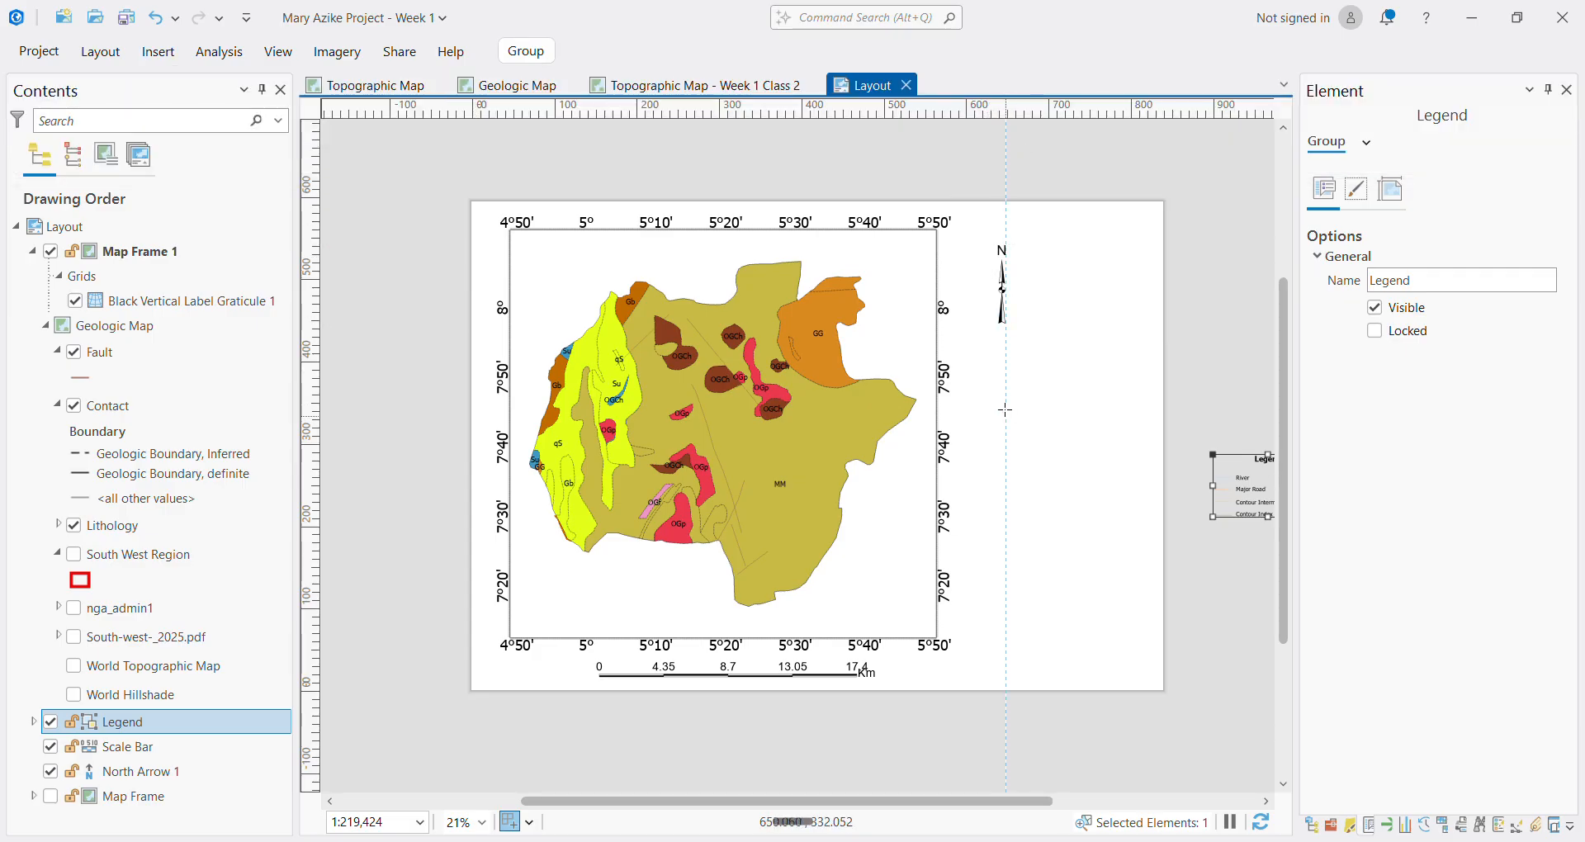
drag(997, 470, 1120, 634)
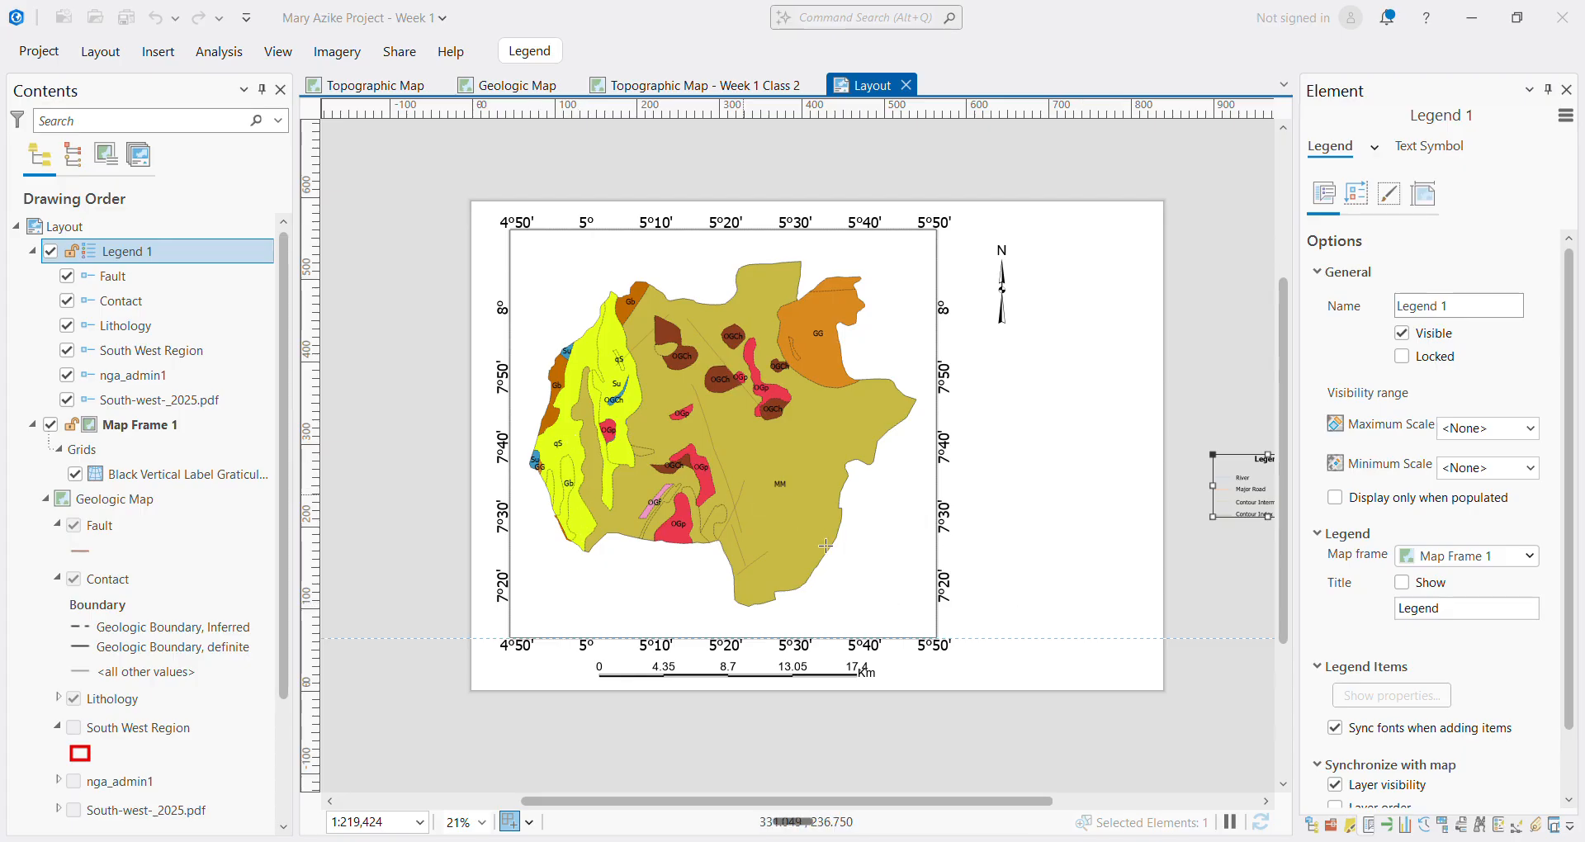
click(1024, 523)
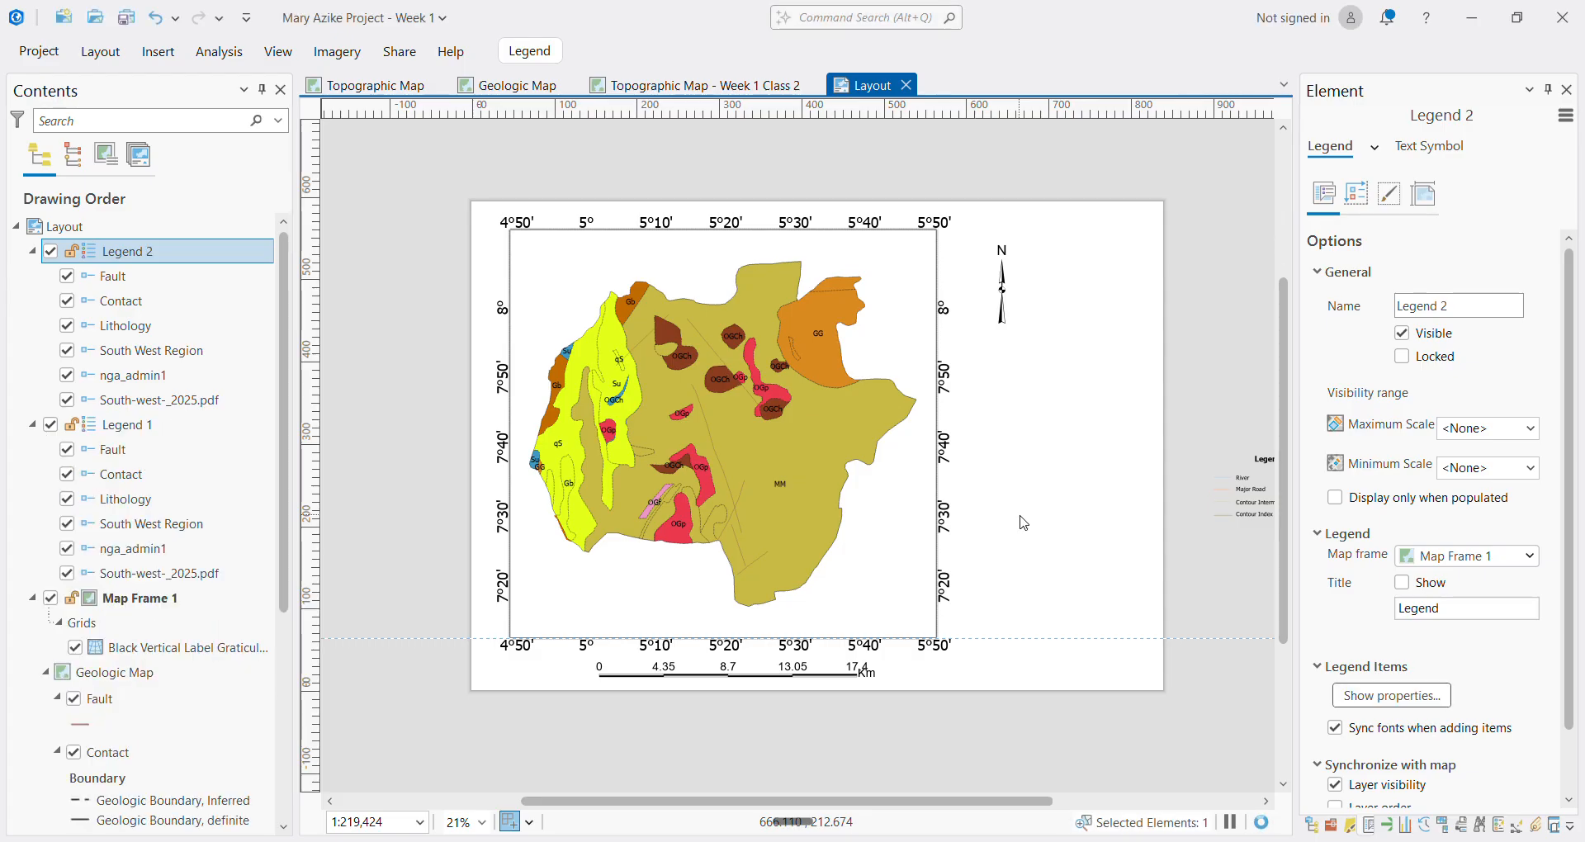
Delete the duplicate Legend 2 and convert Legend 1 to graphics
drag(1083, 548, 1130, 407)
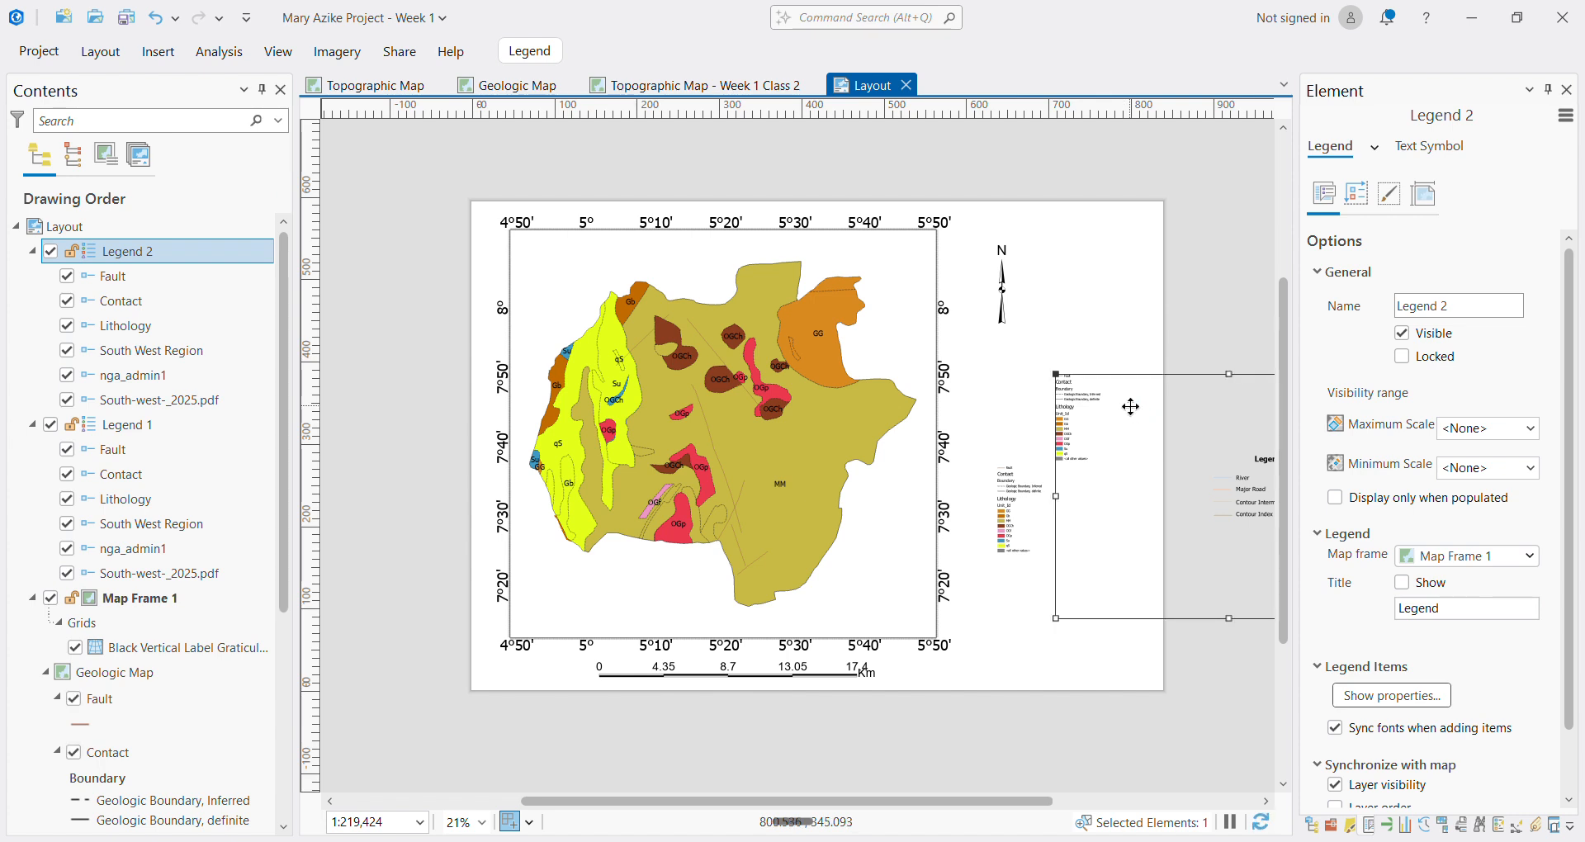
key(Delete)
click(1008, 529)
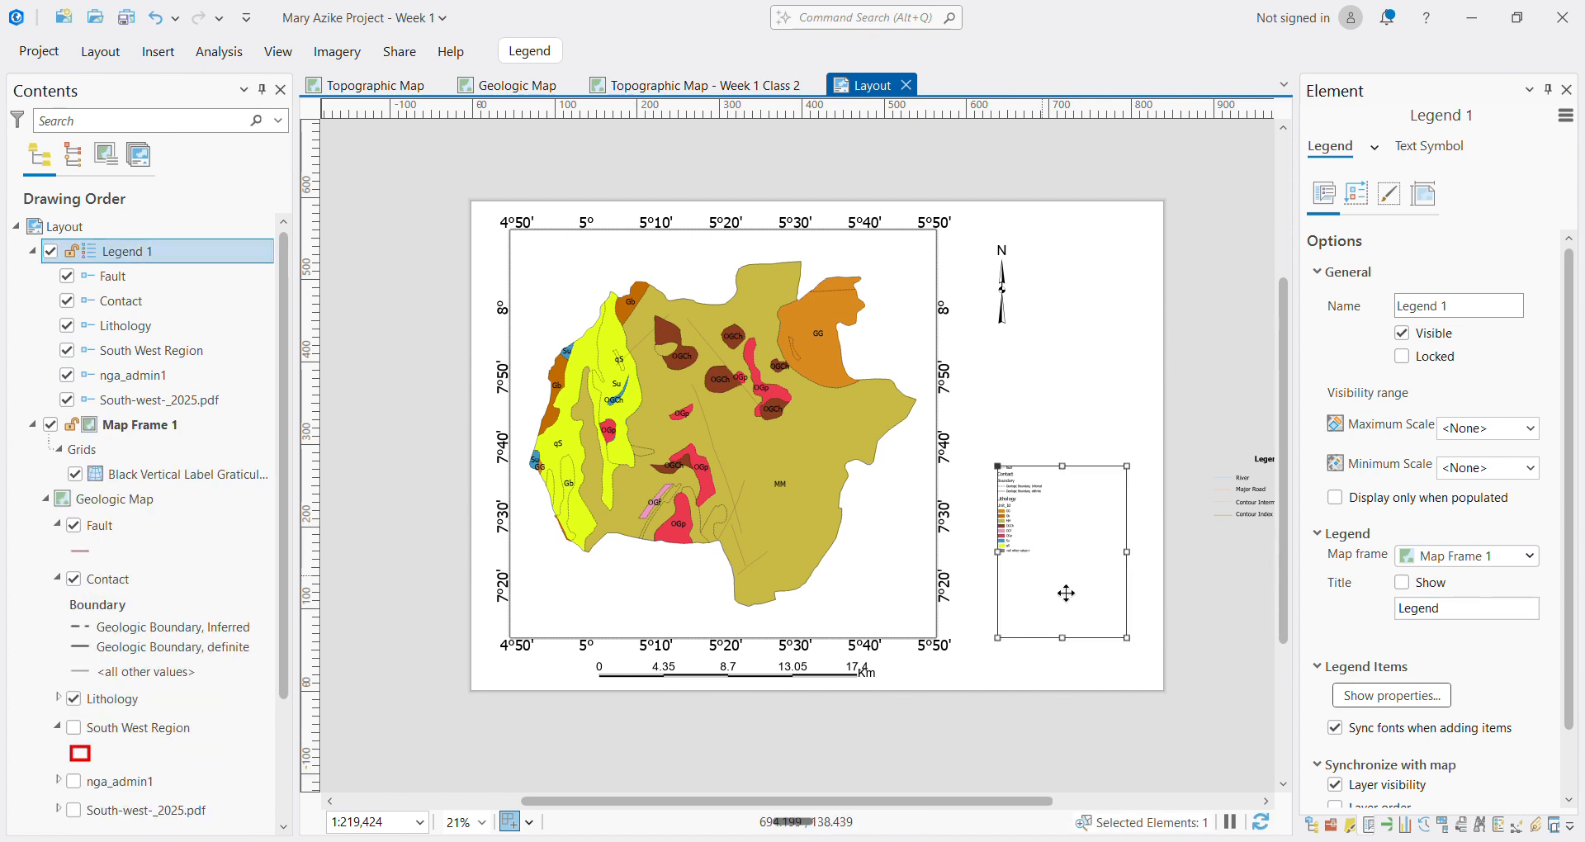
right_click(1015, 548)
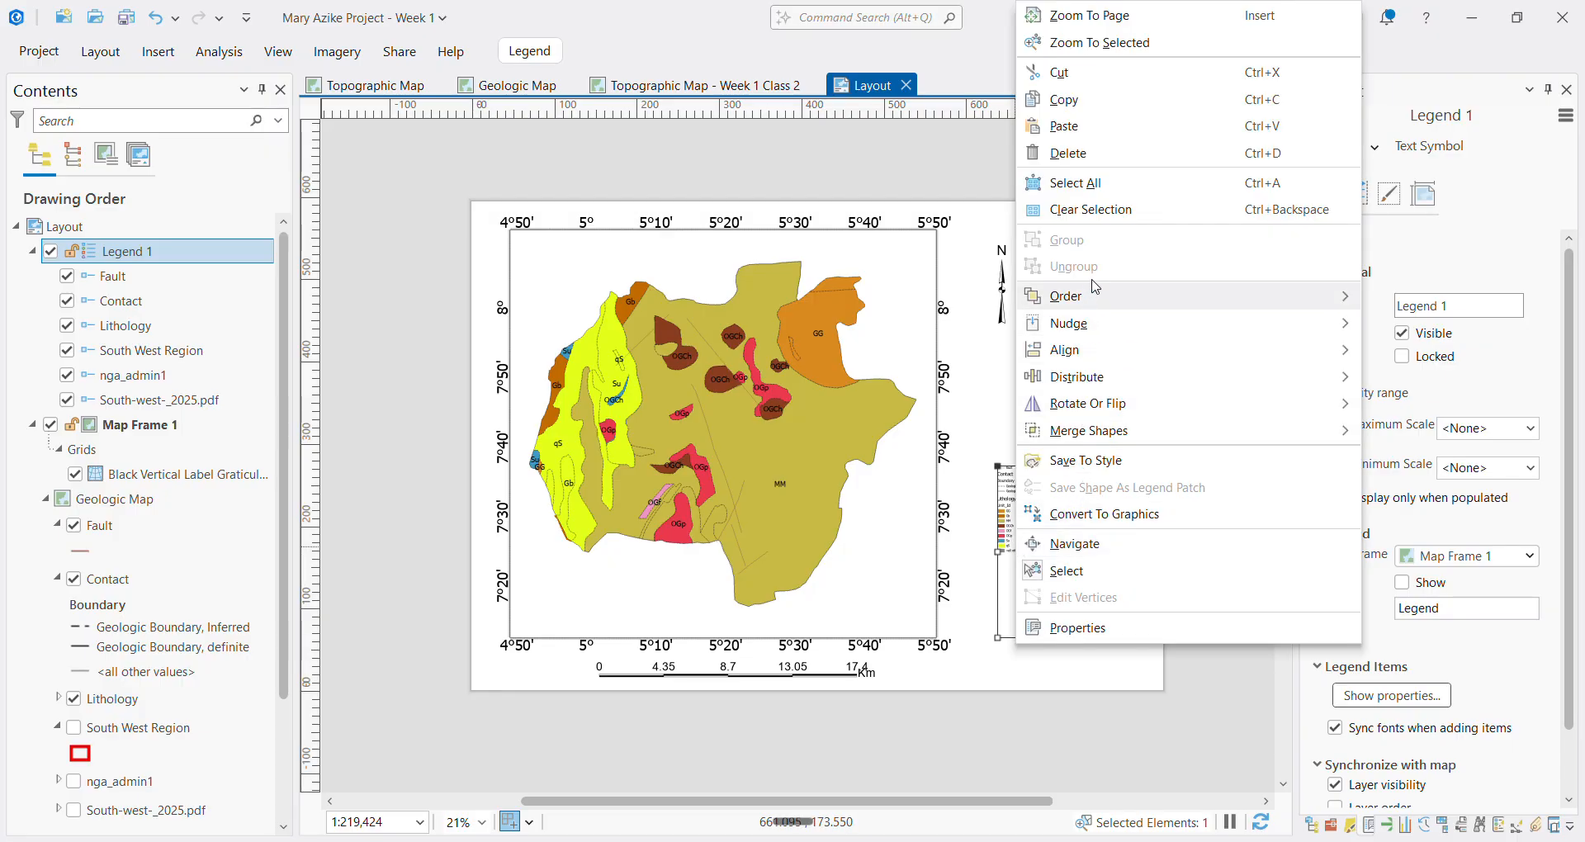
click(1084, 513)
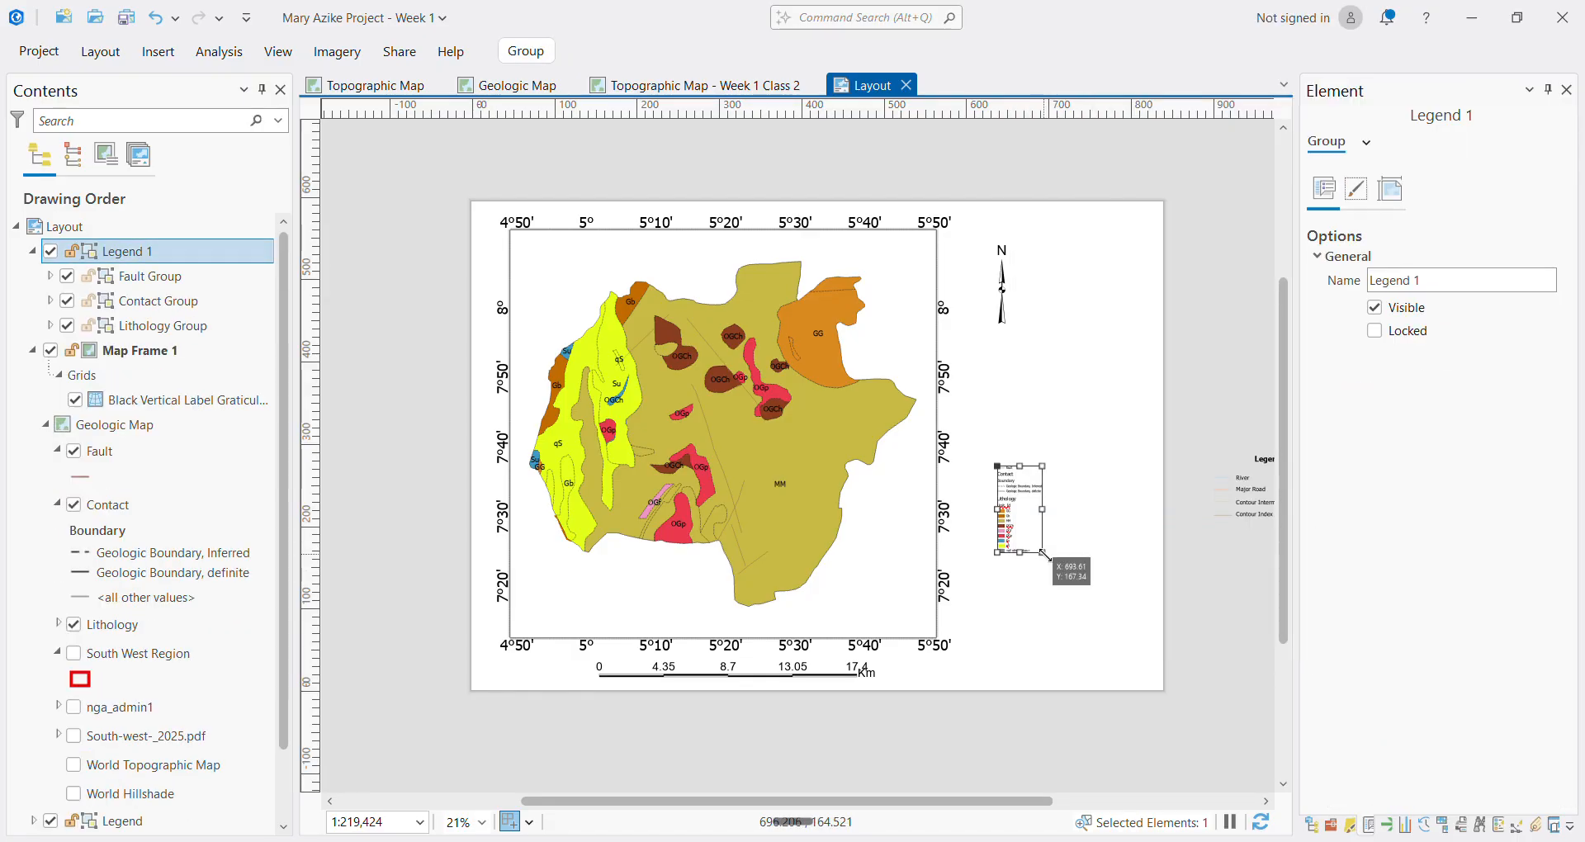
Enlarge the converted Legend 1 group so it fills the blank area of the page below the north arrow
drag(1044, 554, 1135, 637)
scroll(1073, 636, up, 5)
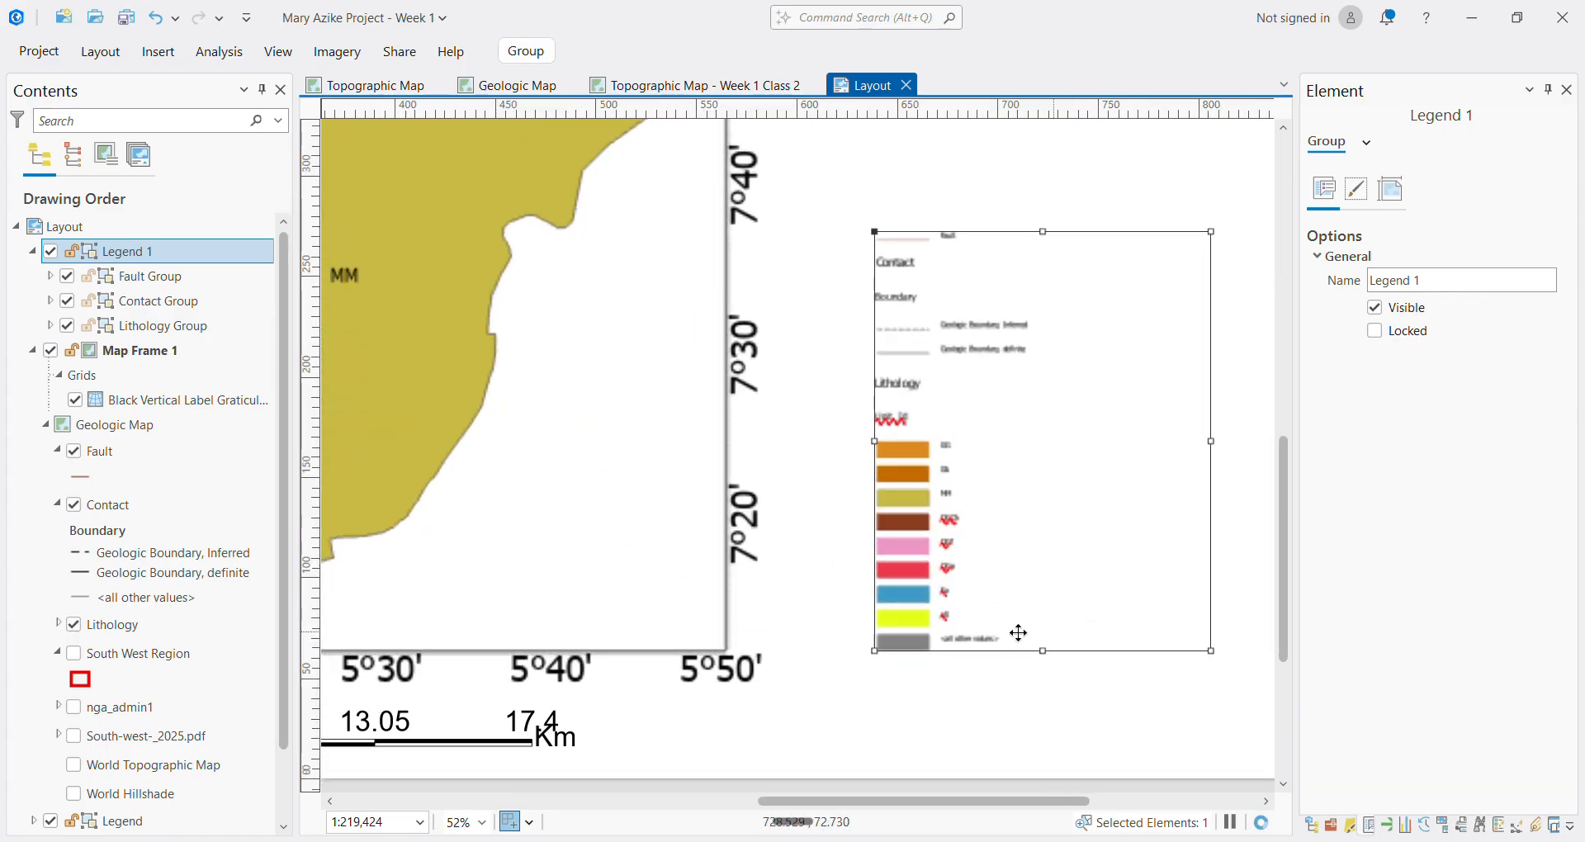
scroll(994, 619, up, 2)
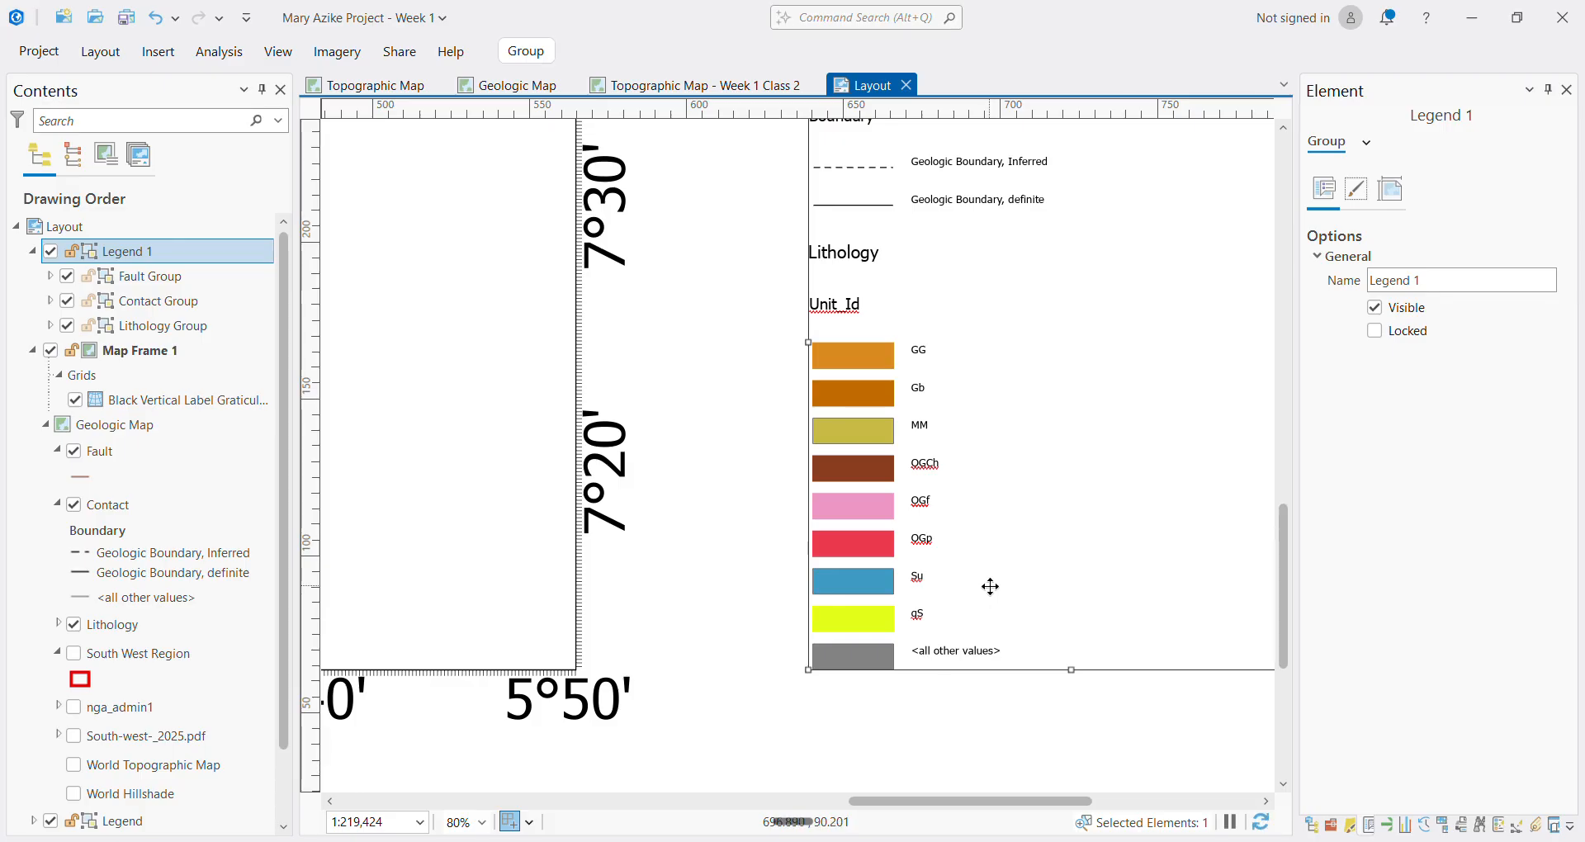
scroll(990, 586, down, 3)
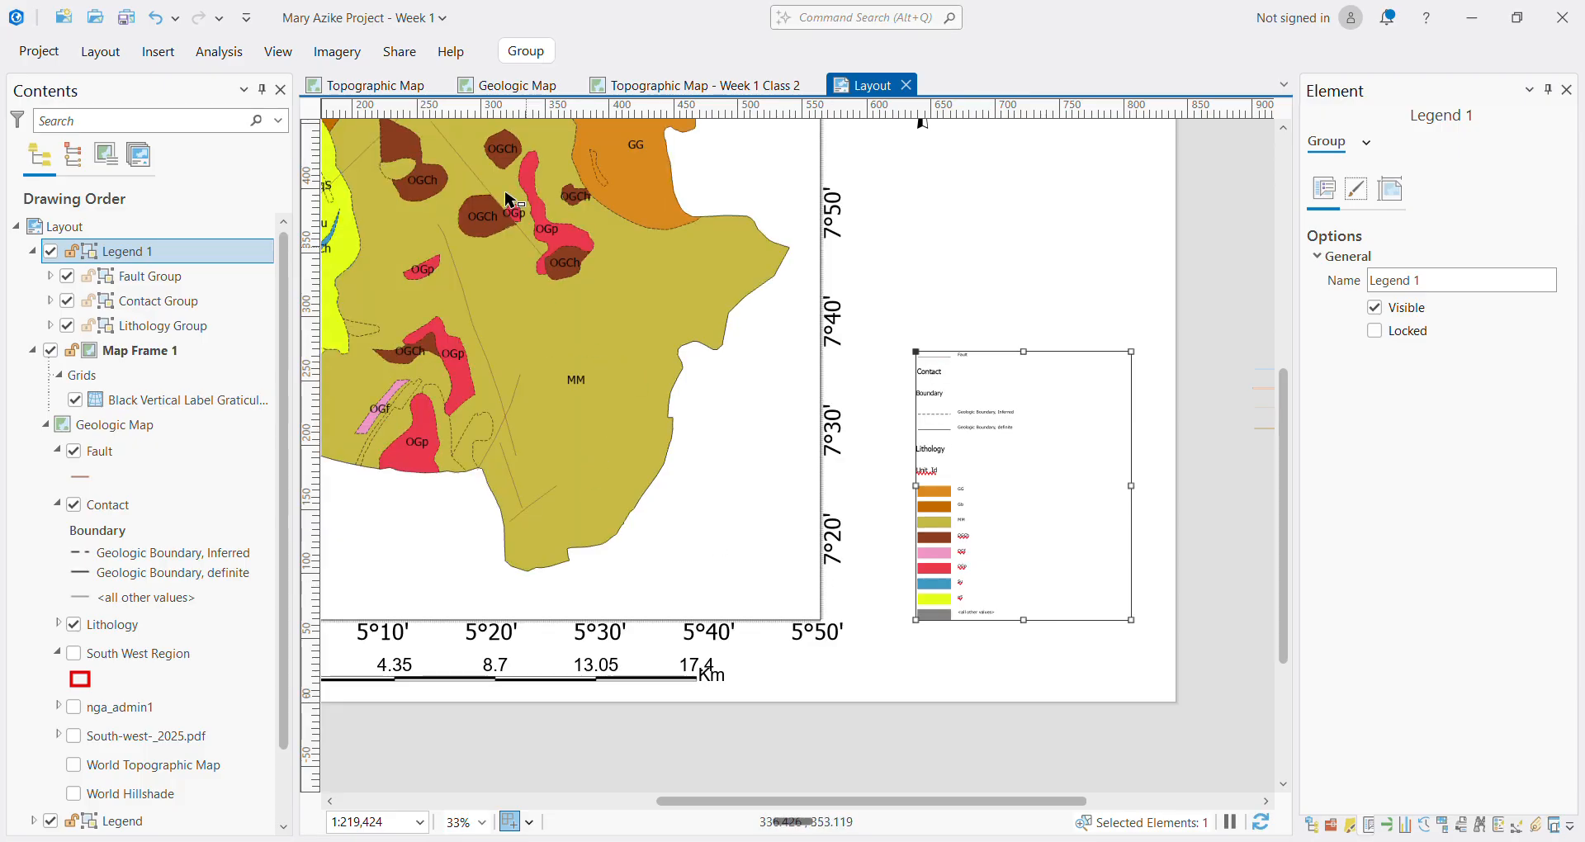
Show the South-west-_2025.pdf reference layer in the Geologic Map and expand the Lithology layer's symbol classes
click(515, 86)
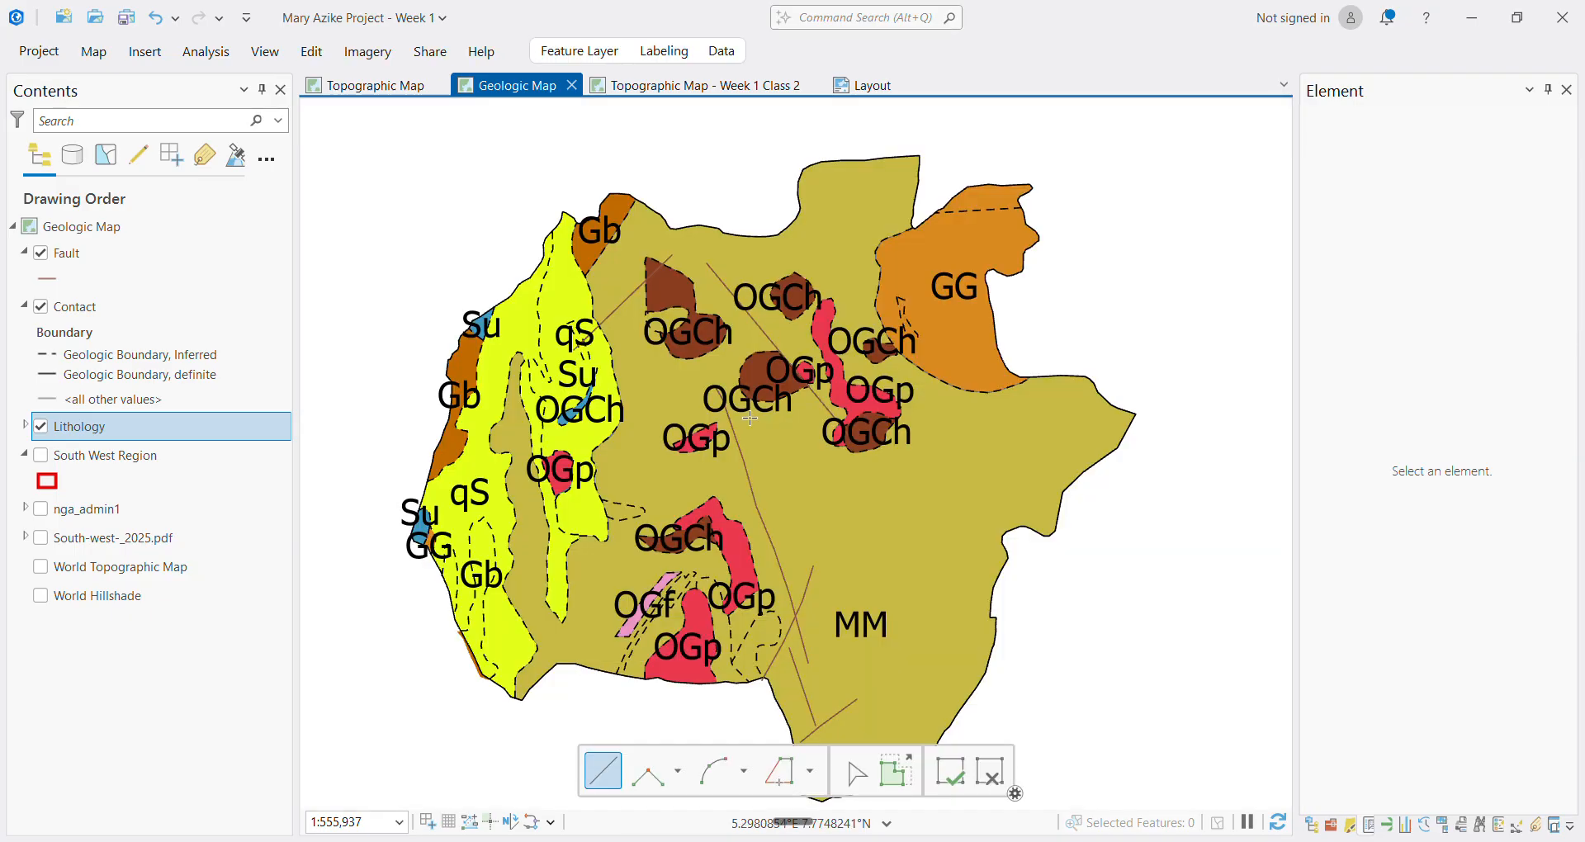
click(42, 538)
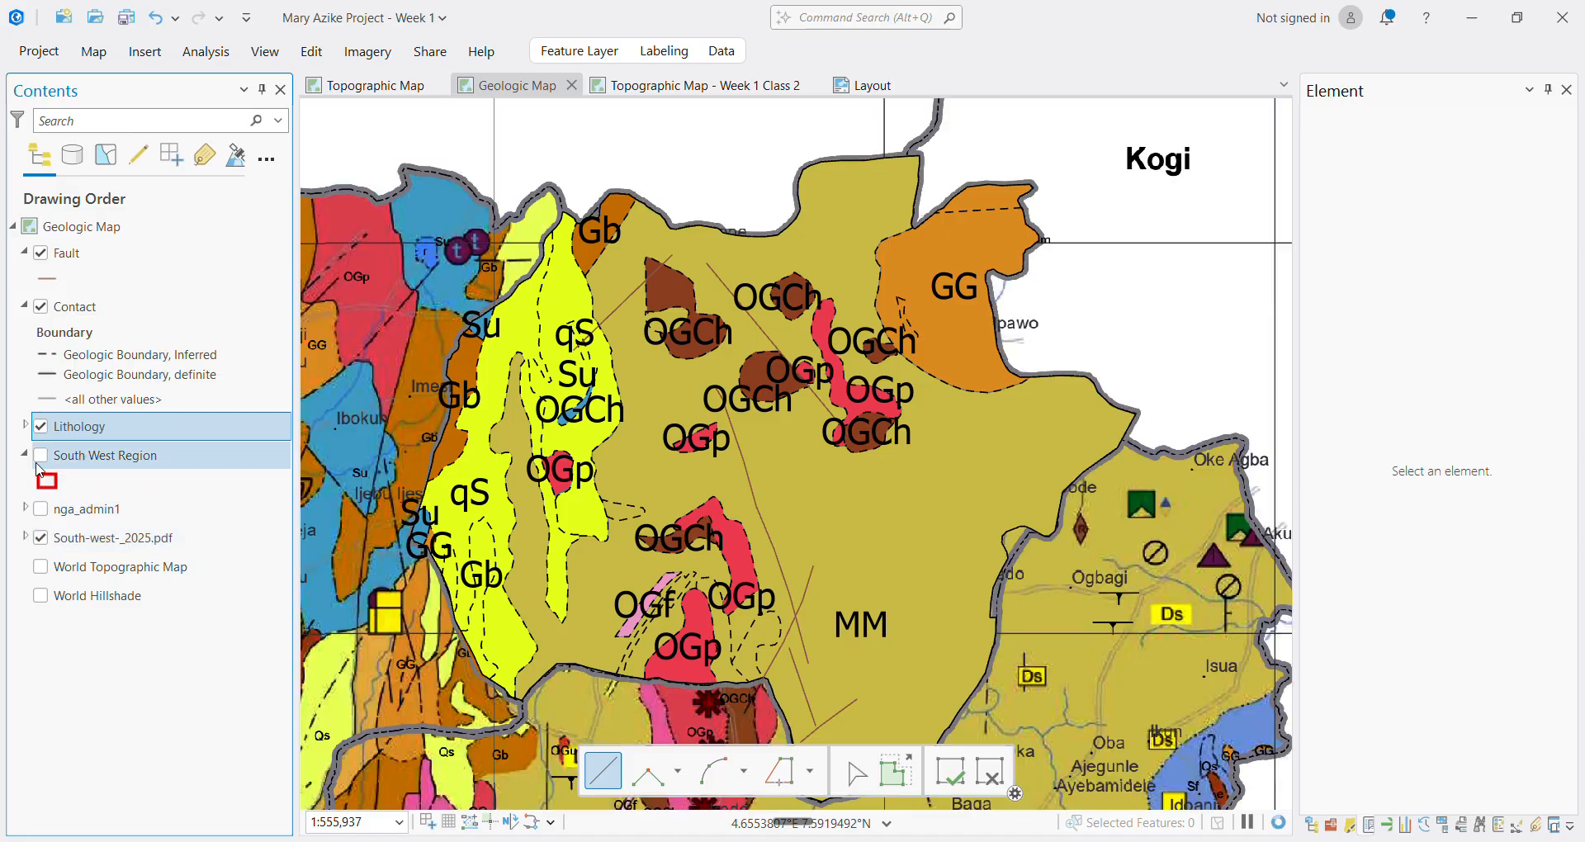
click(24, 426)
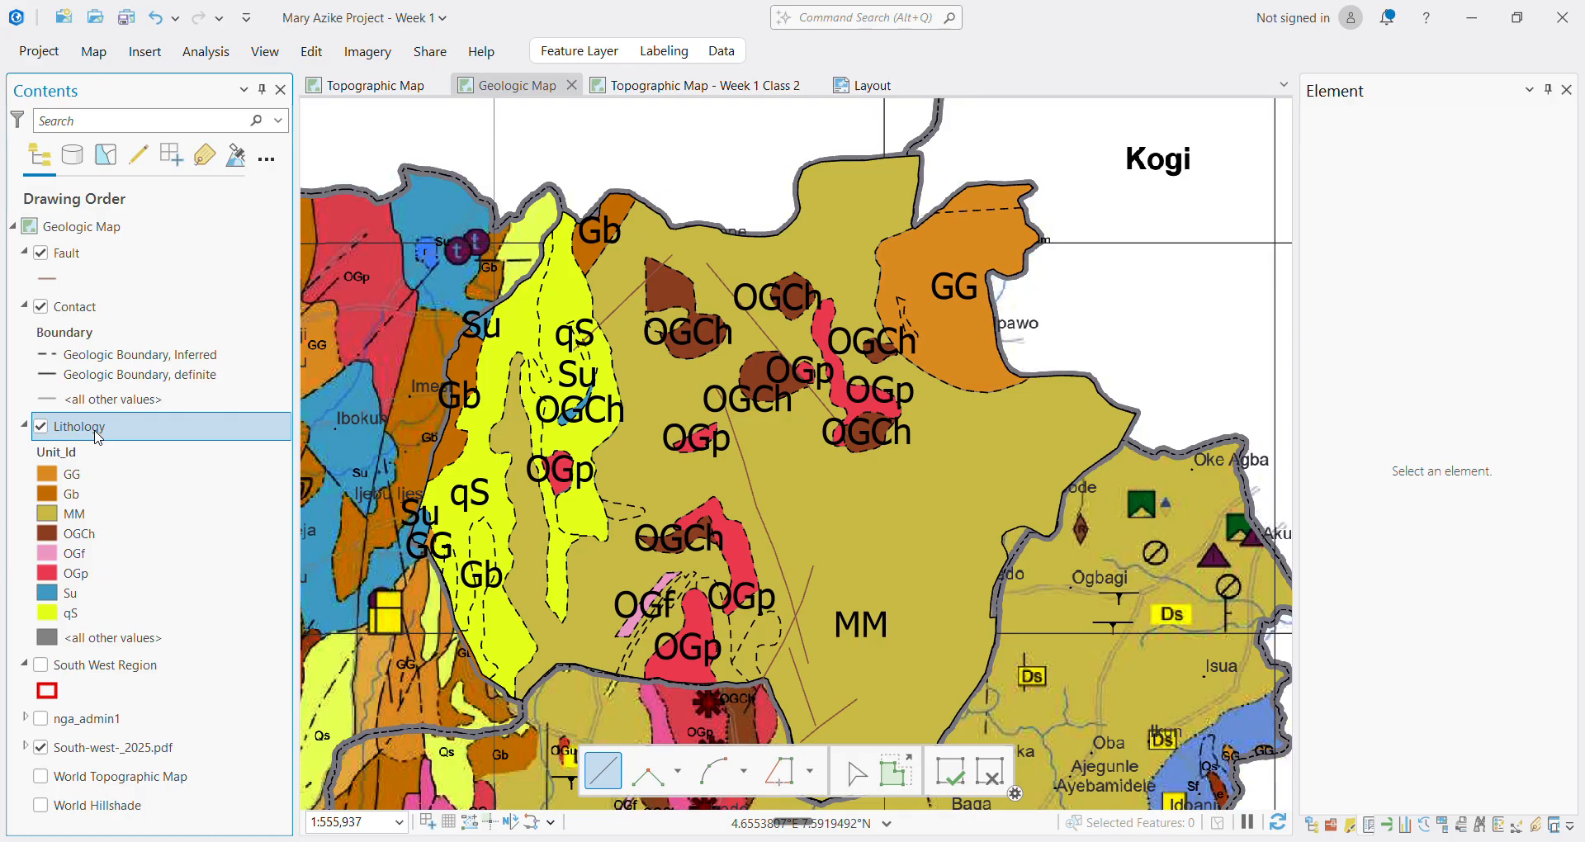
right_click(97, 437)
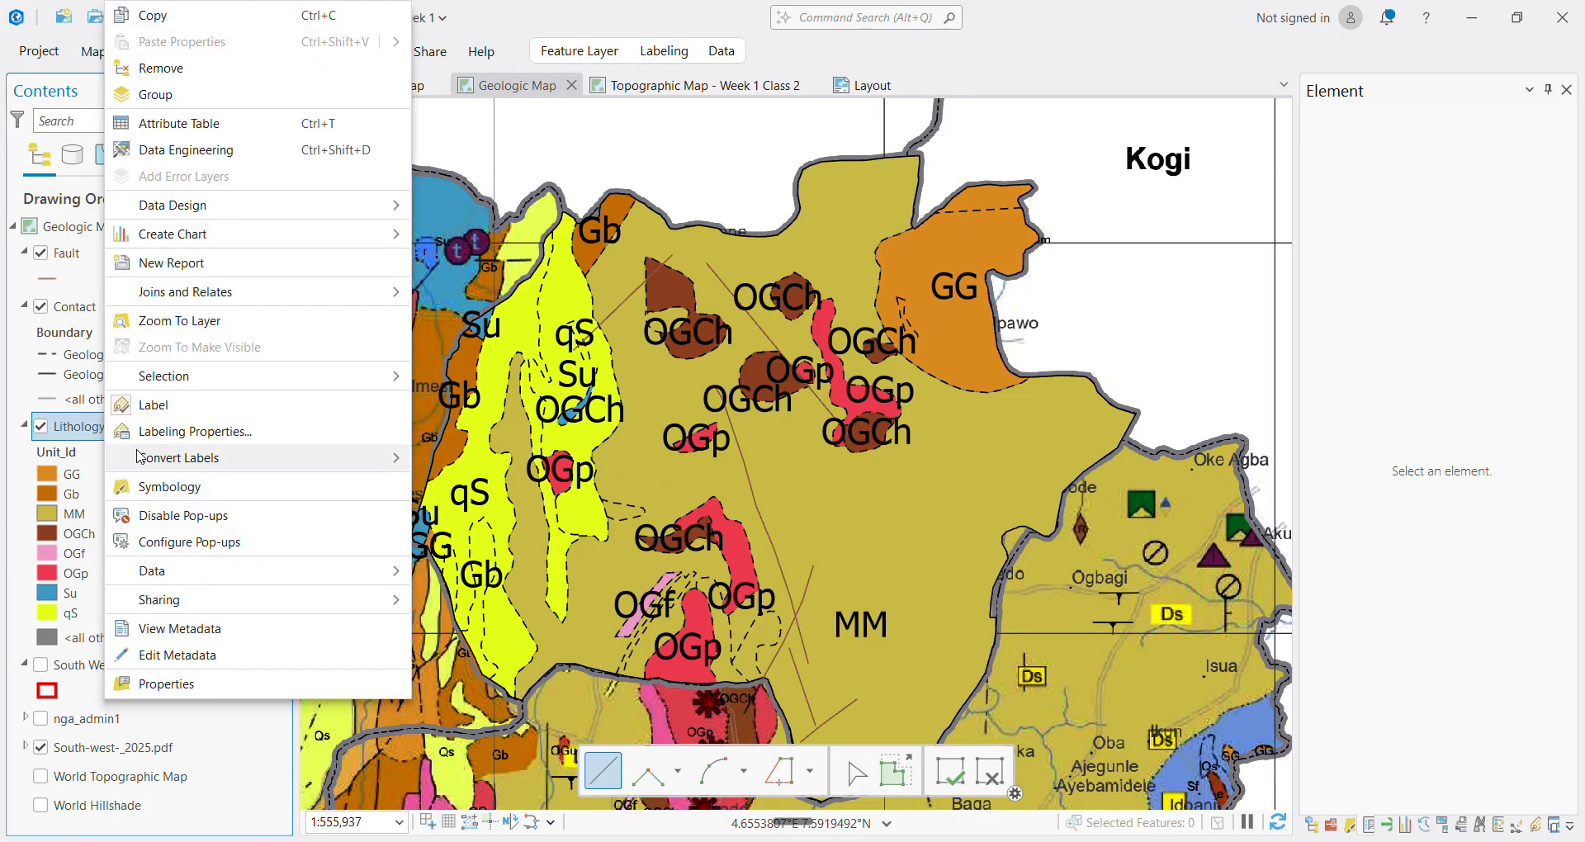
click(82, 438)
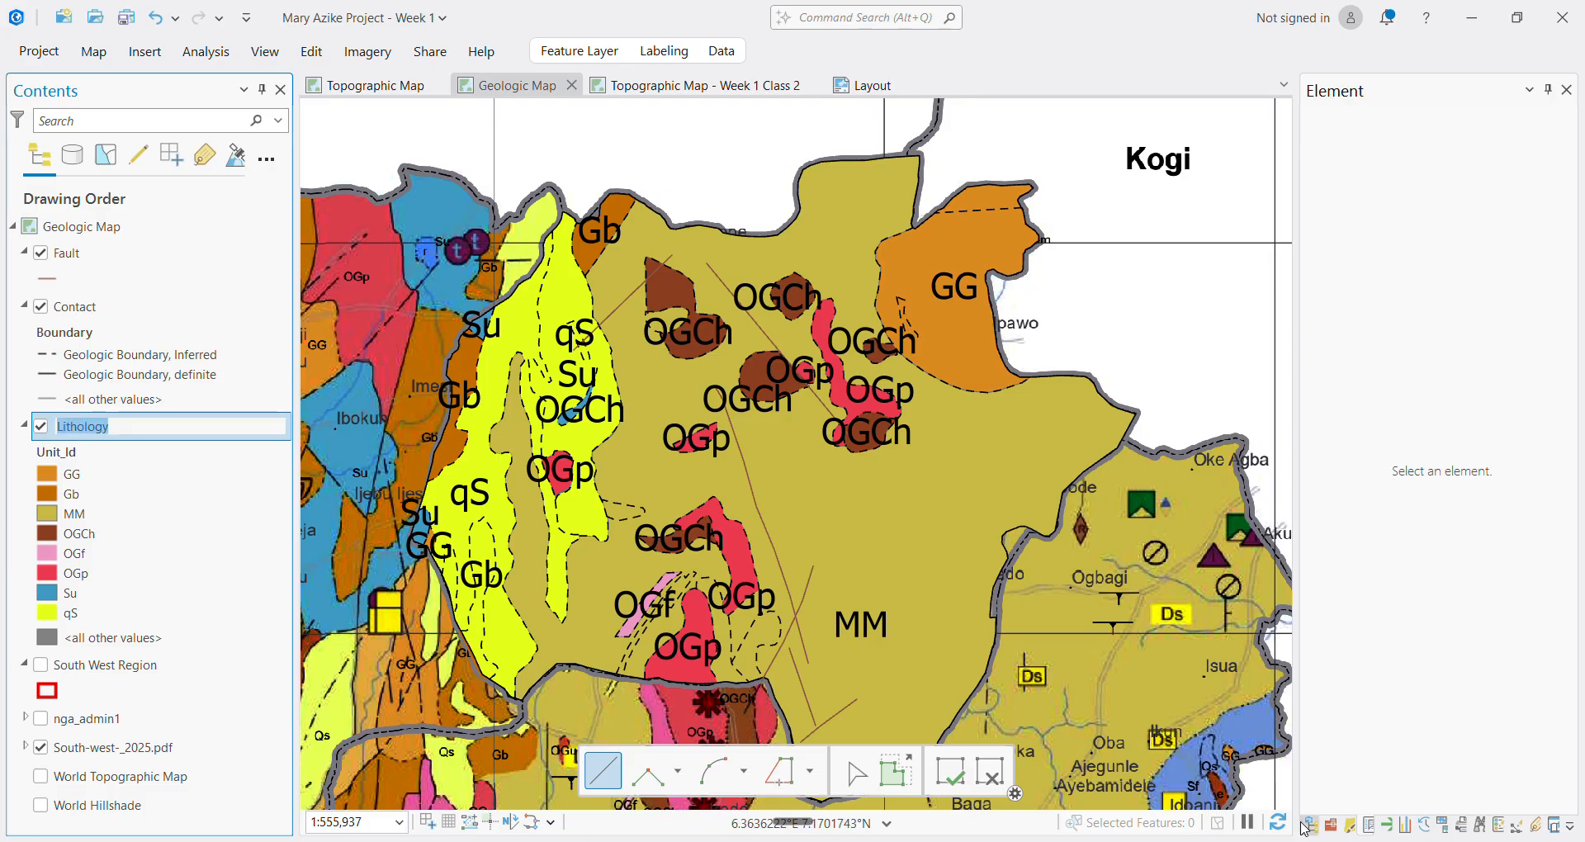
In the Lithology layer's symbology, move the MM class down to directly below OGp
click(1347, 825)
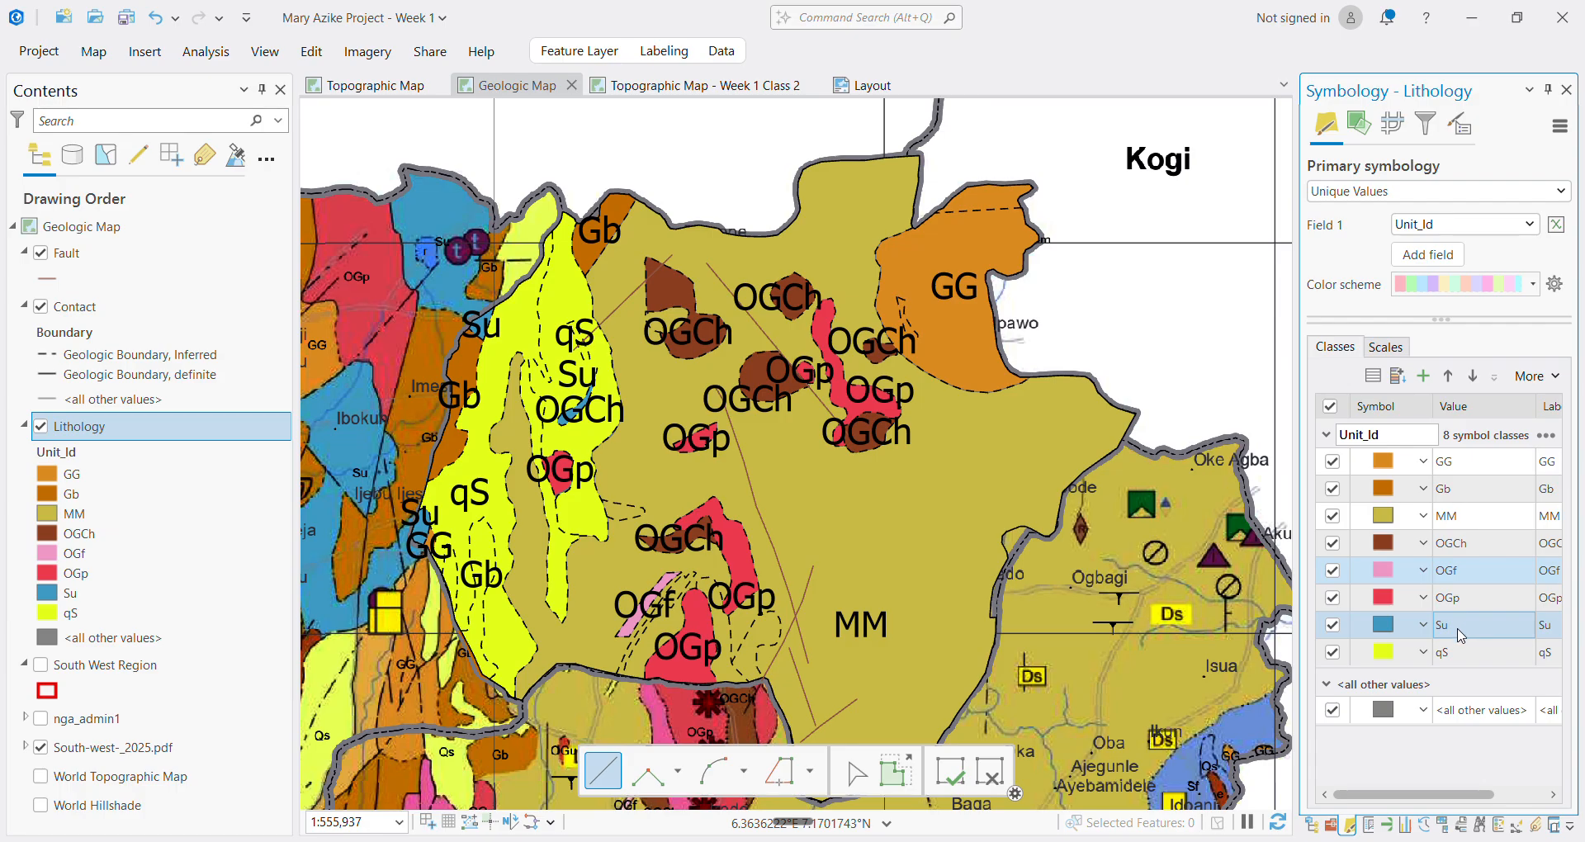
click(1457, 520)
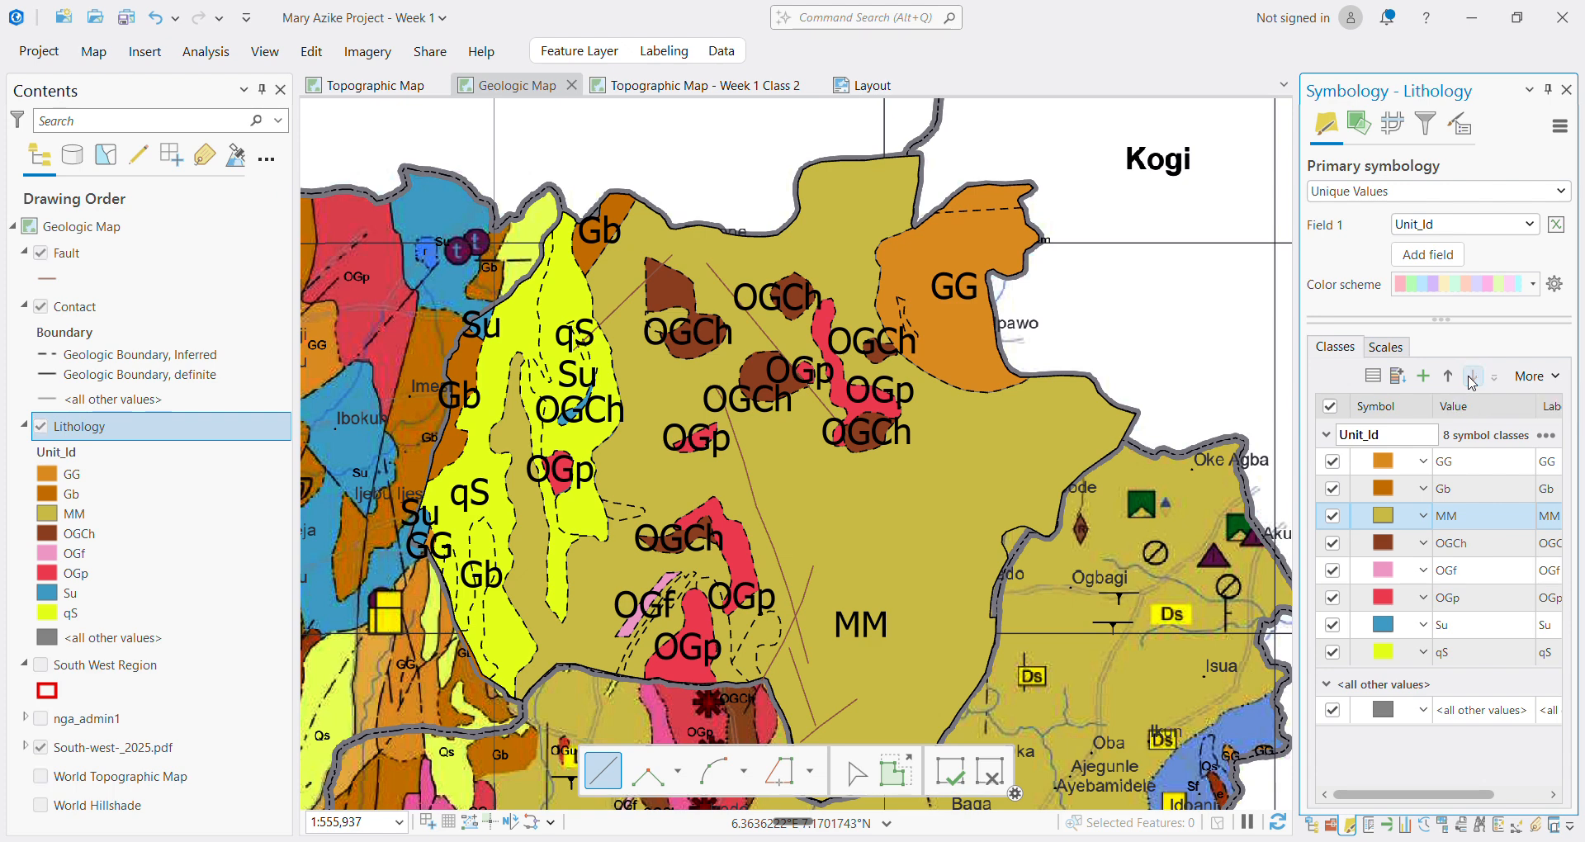
click(1472, 377)
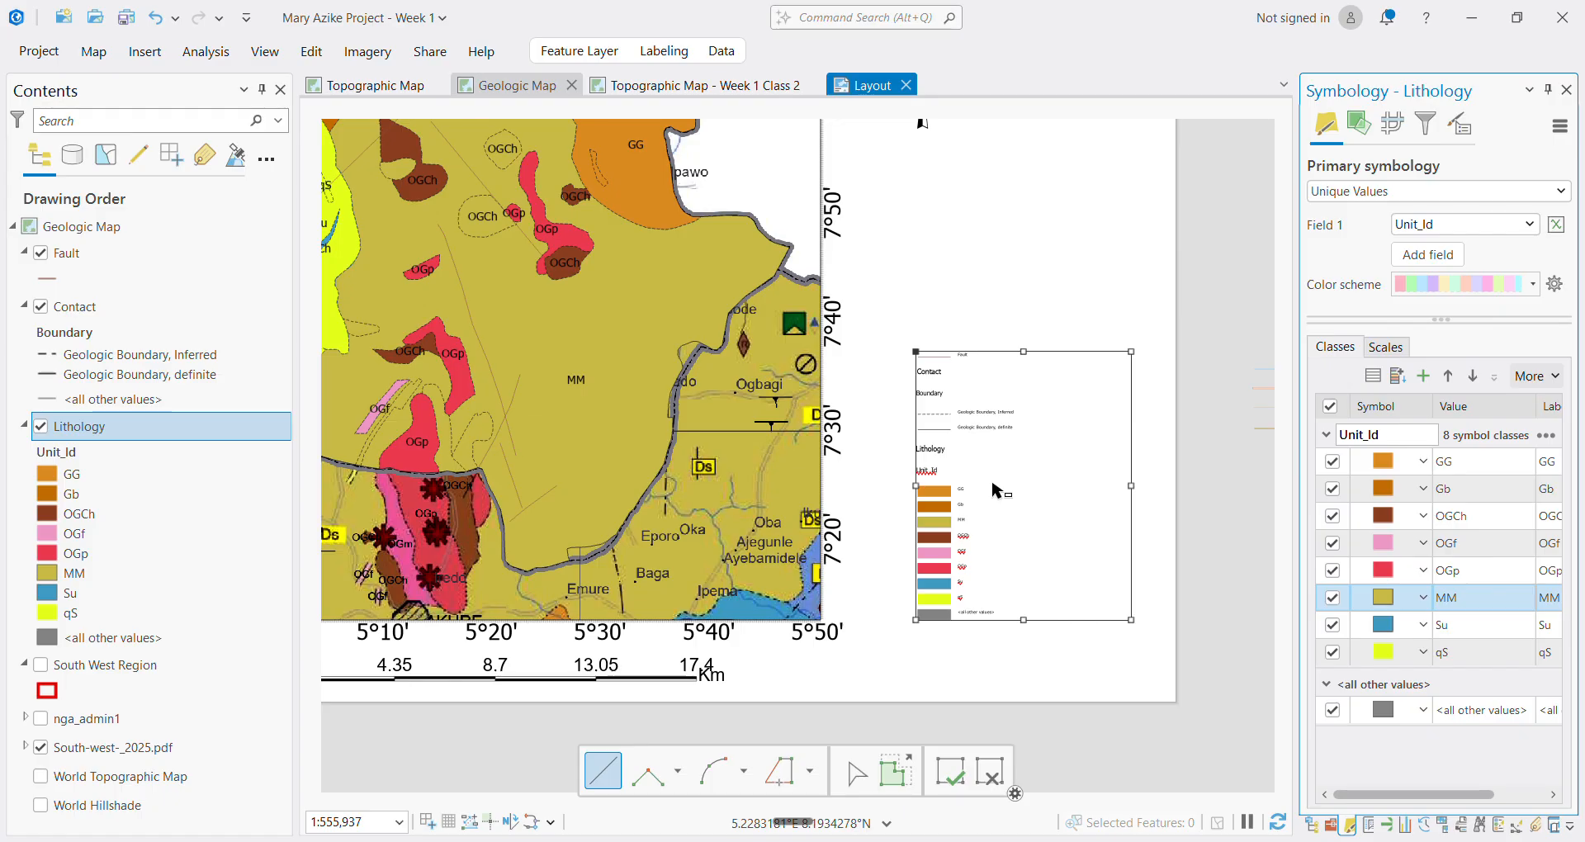
Return to the layout, check the converted legend's lithology entries and hide the South-west-_2025.pdf layer
click(997, 523)
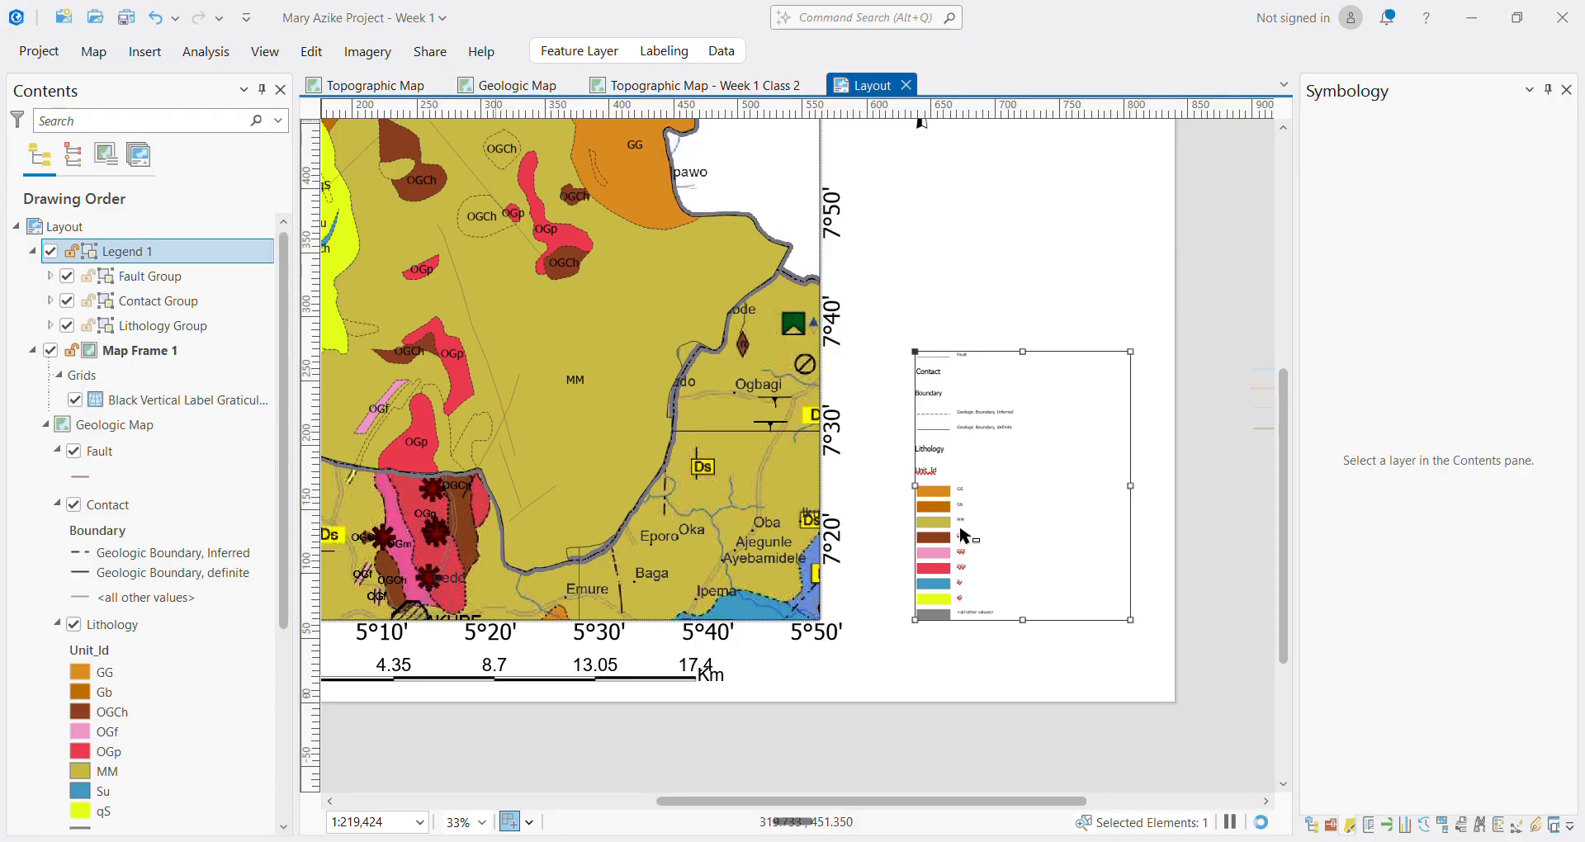
scroll(963, 524, up, 6)
scroll(887, 524, down, 4)
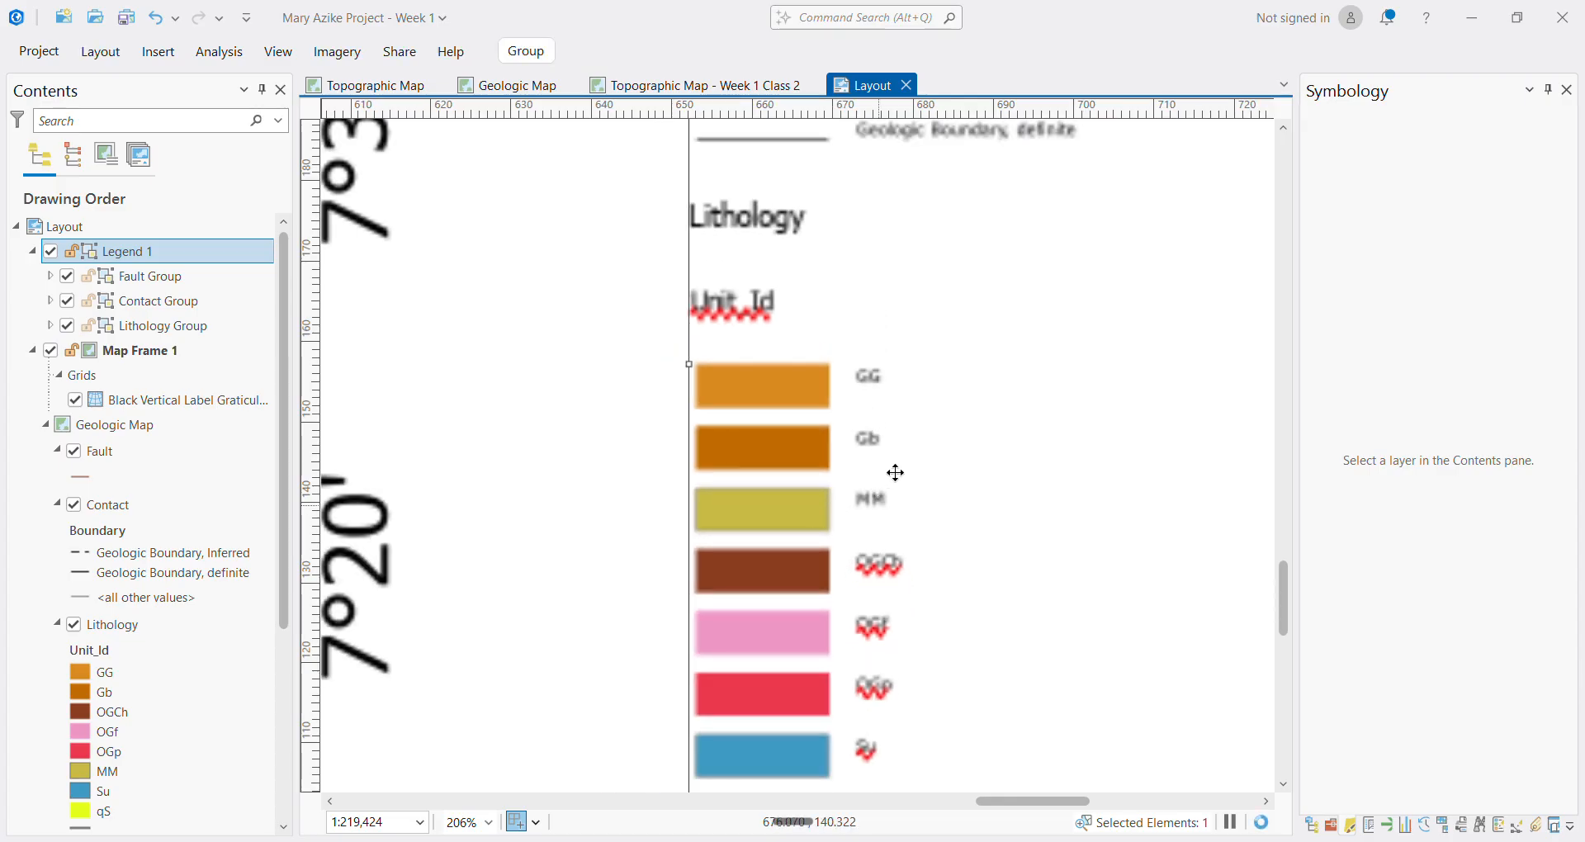
scroll(897, 471, down, 4)
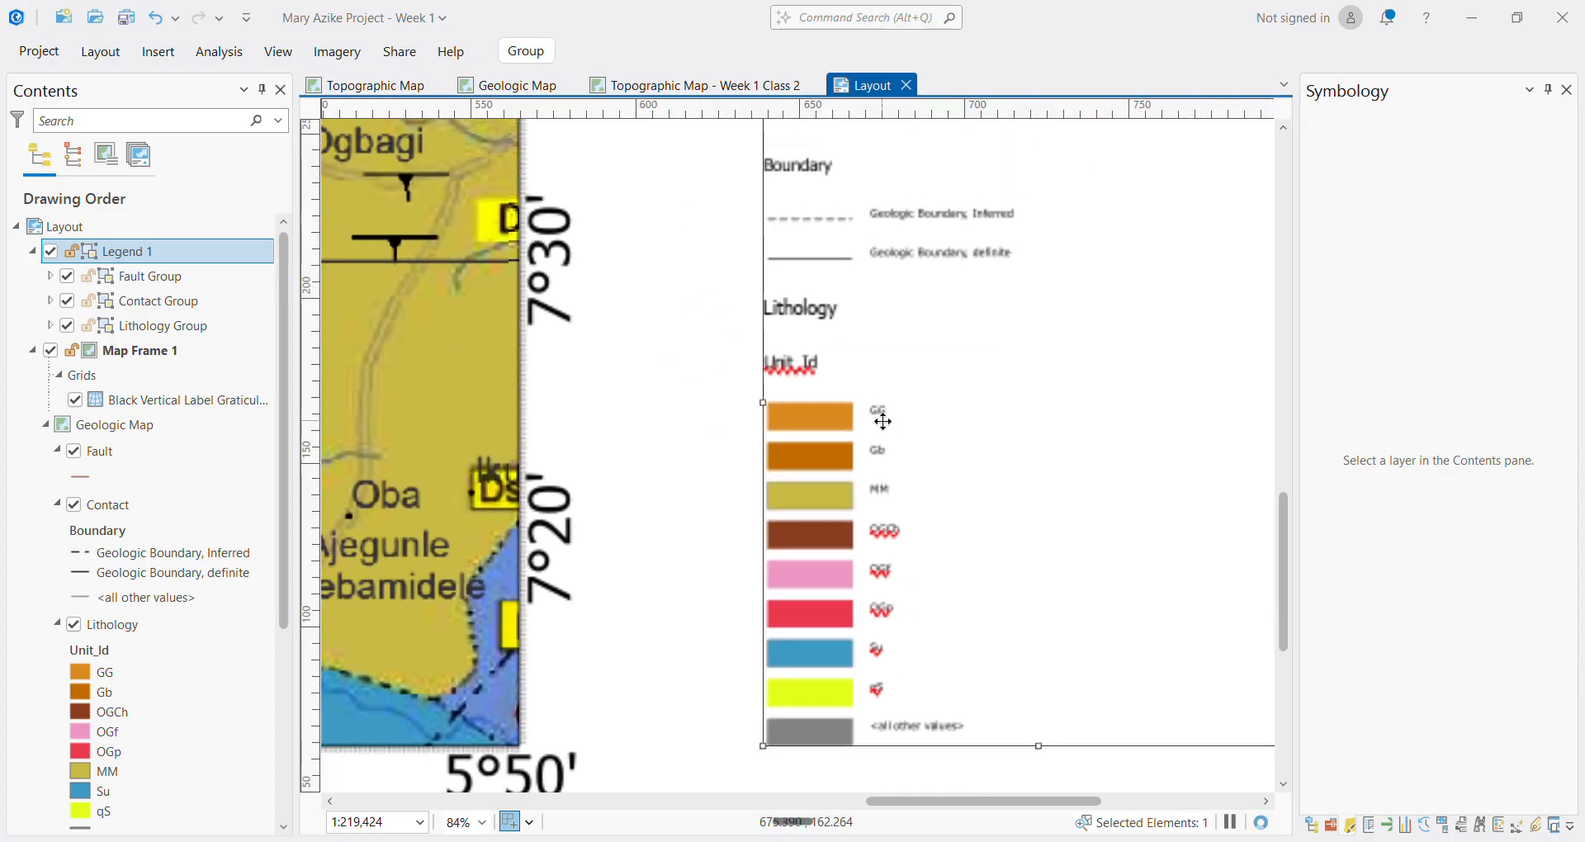
scroll(124, 619, down, 5)
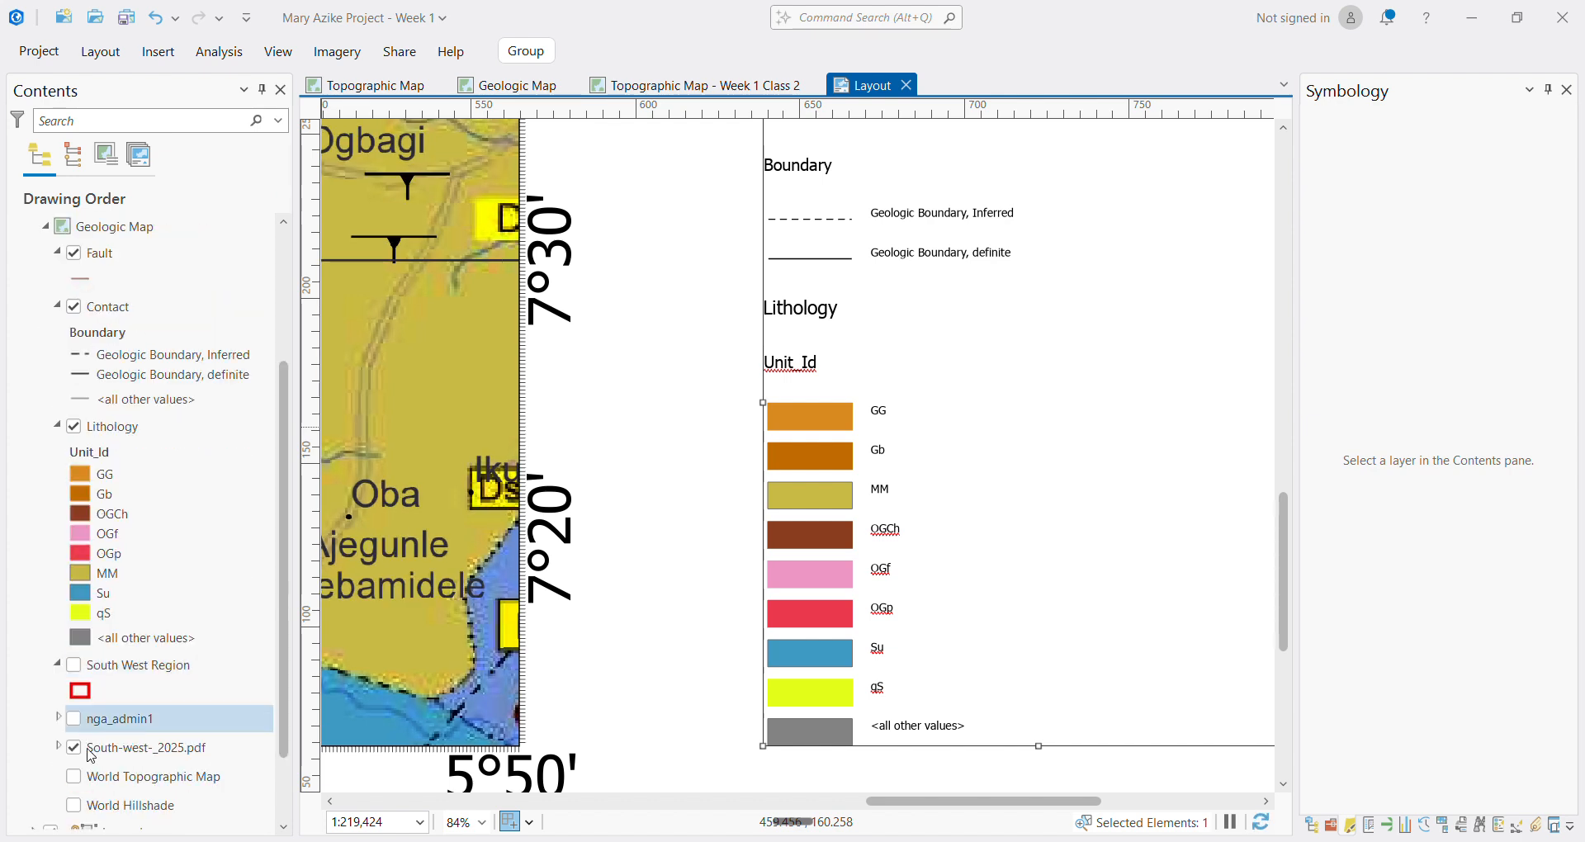
click(73, 658)
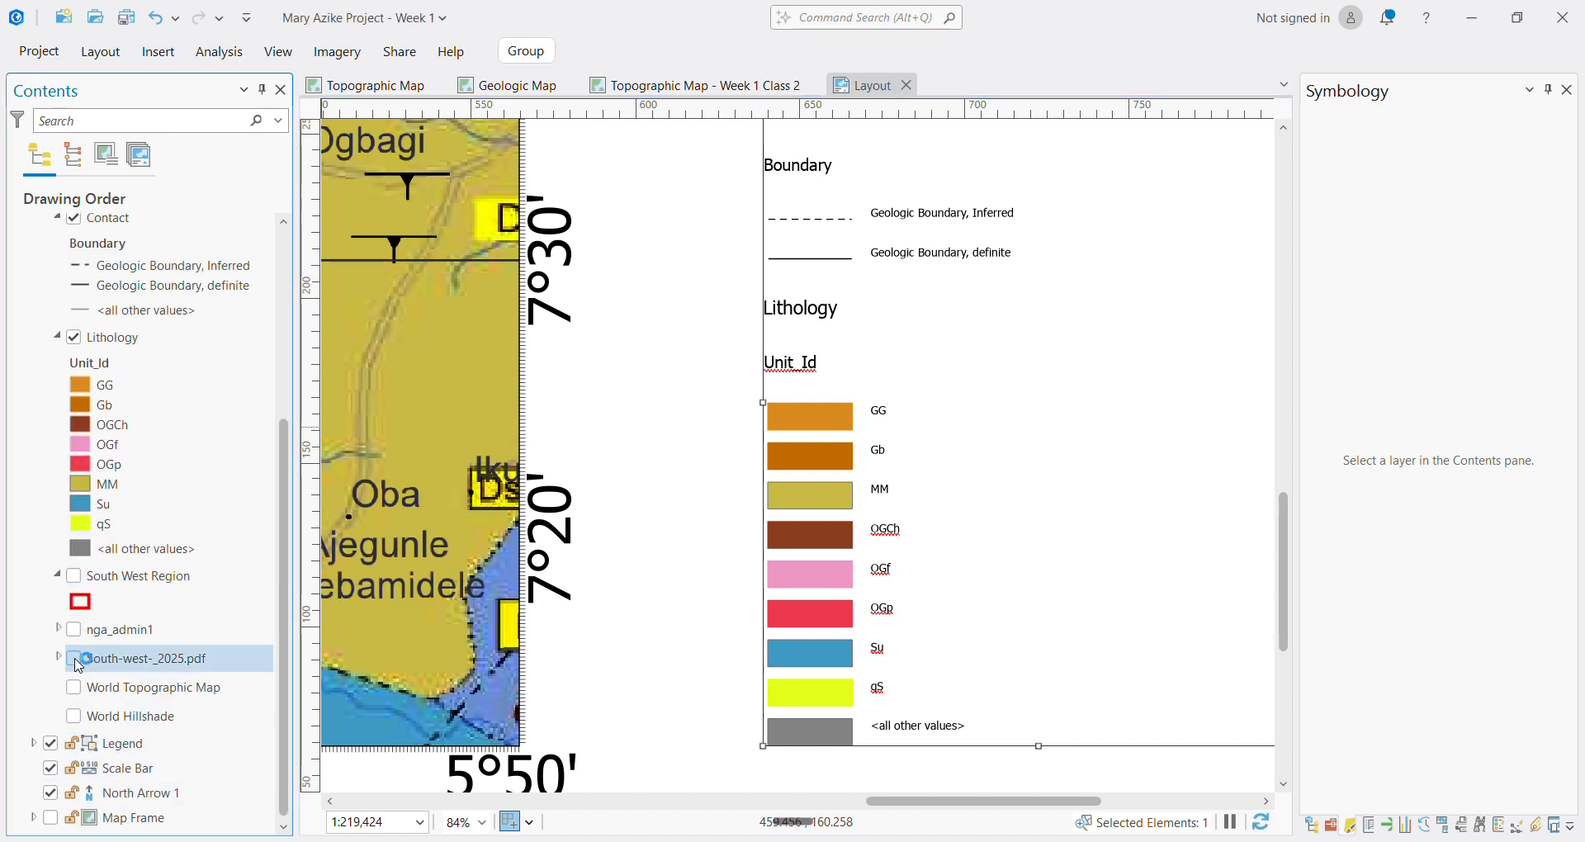
click(876, 412)
click(877, 413)
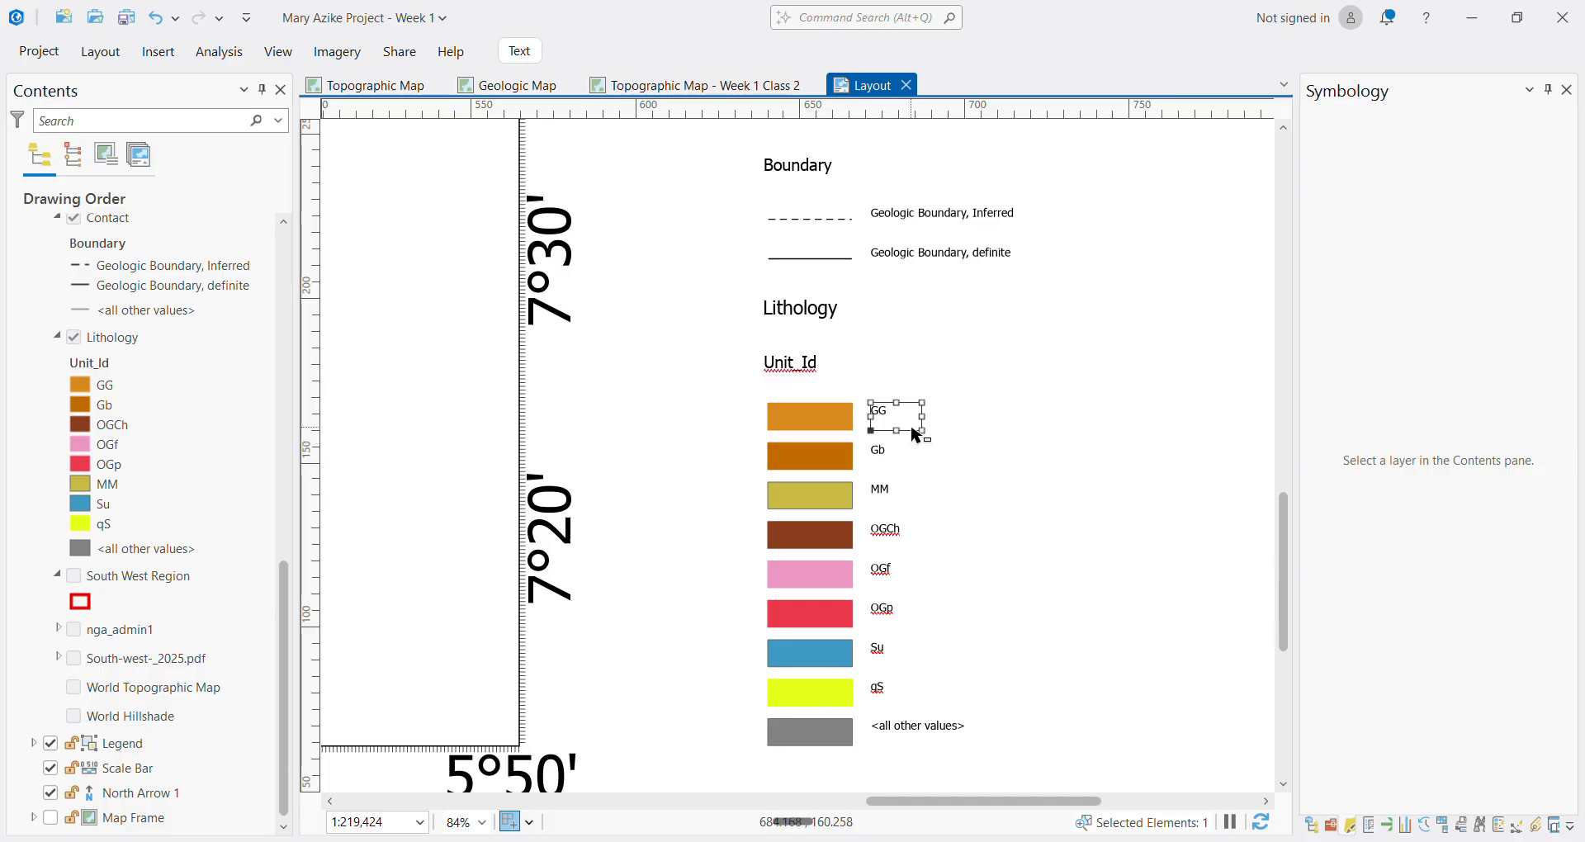
click(914, 432)
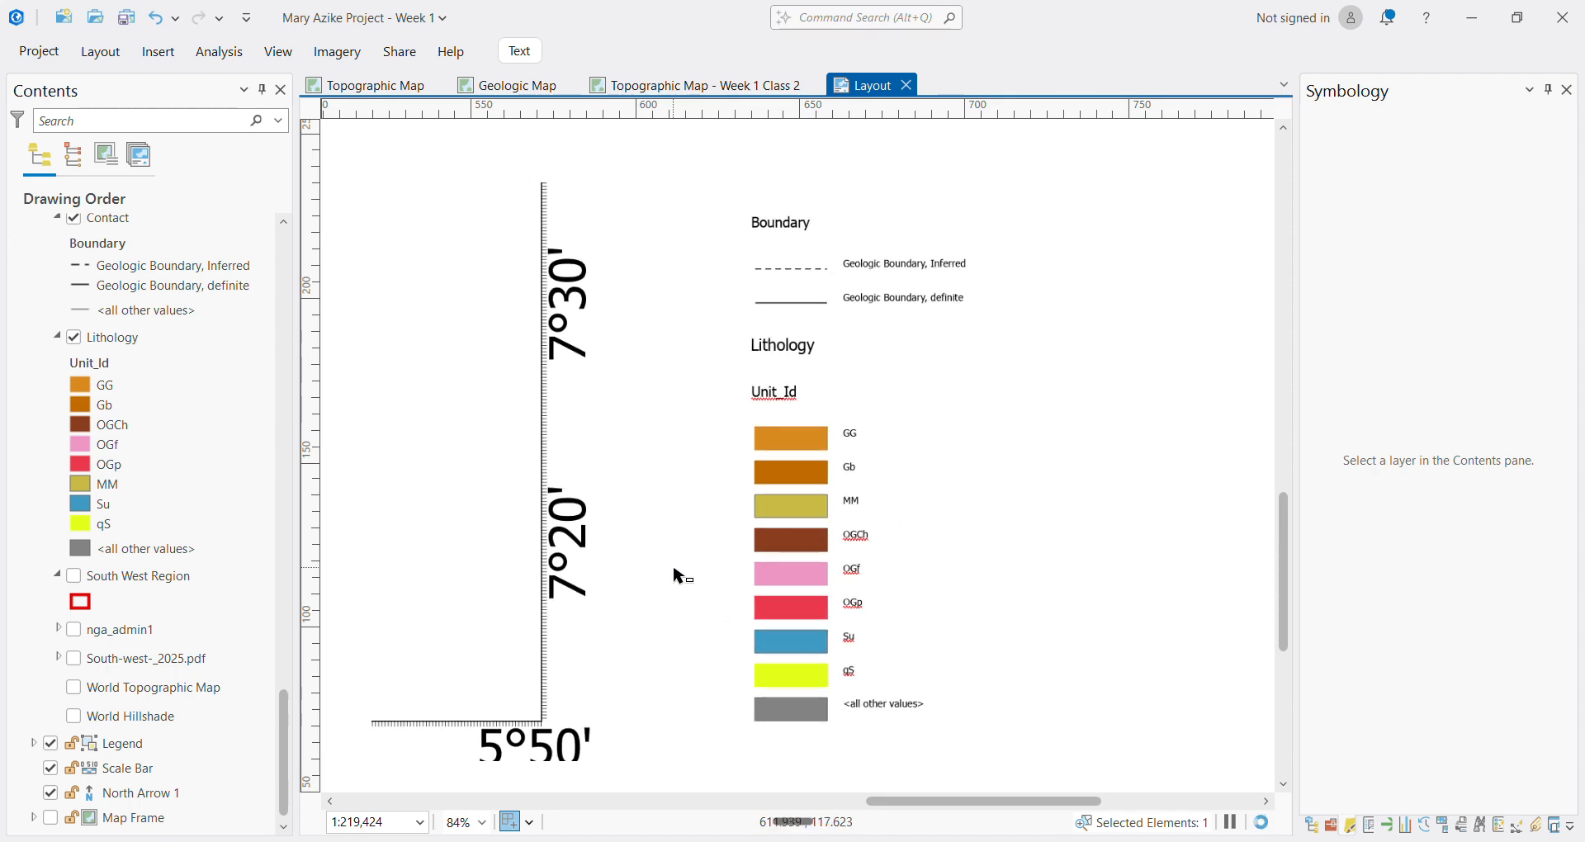
scroll(675, 575, down, 6)
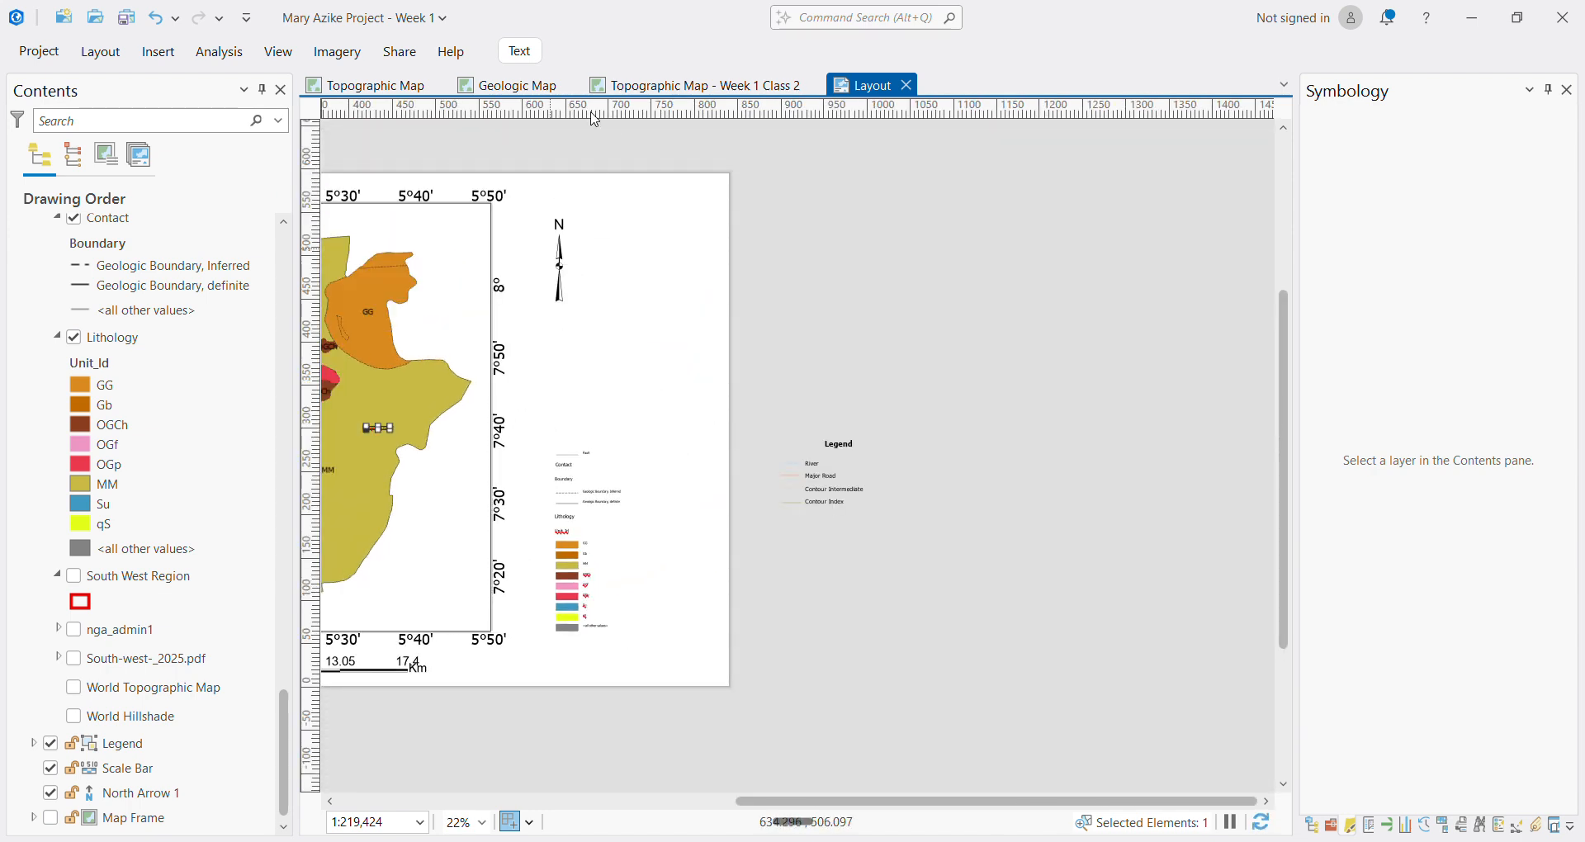
Copy the Lithology layer in the Geologic Map and paste the copy into the same map
click(528, 86)
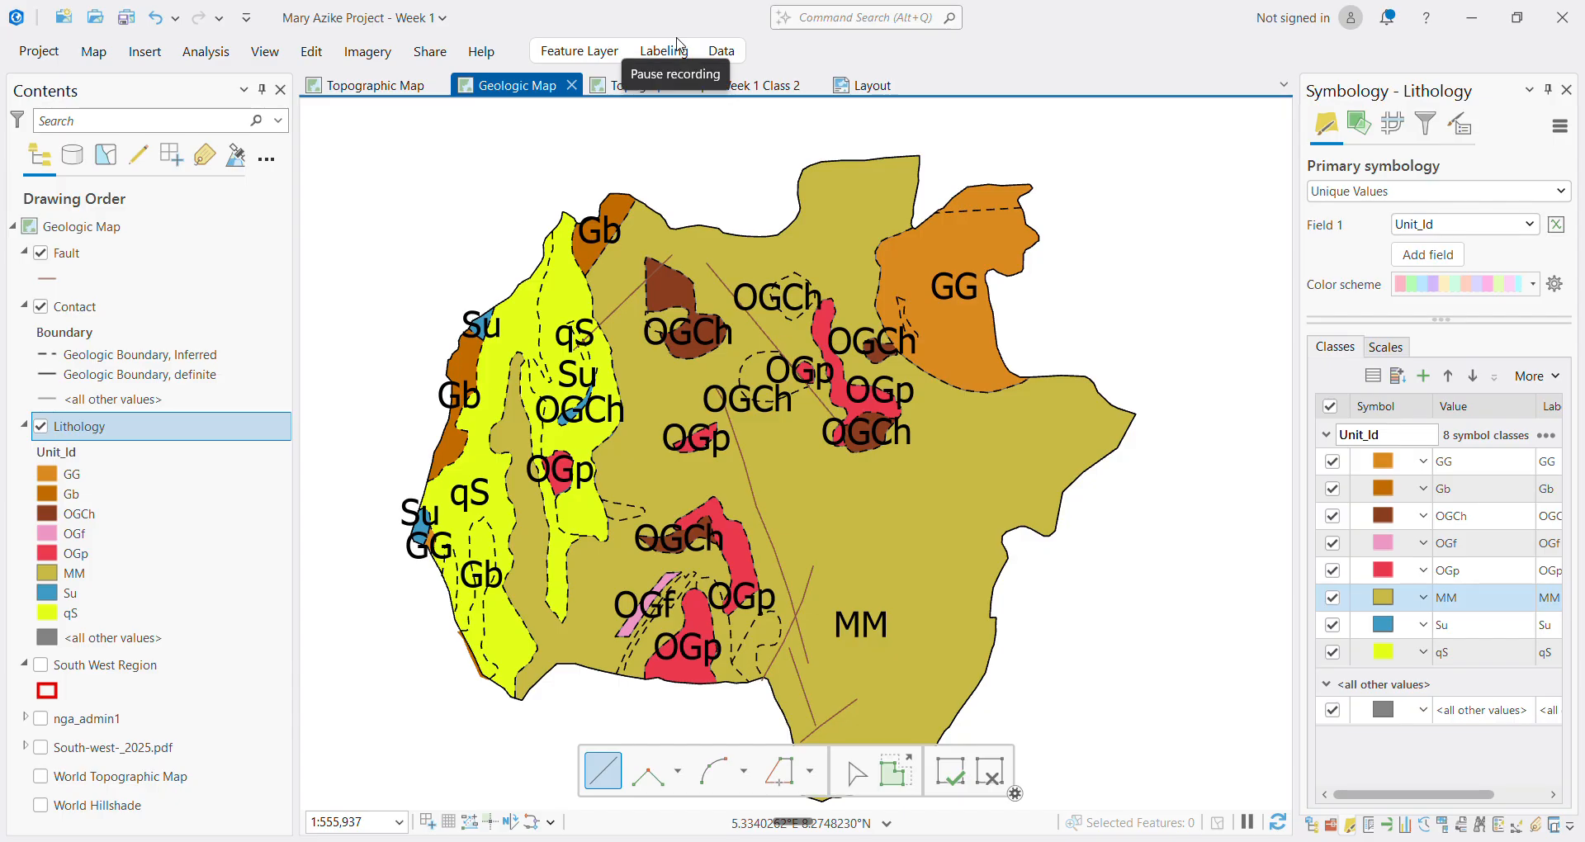
click(89, 435)
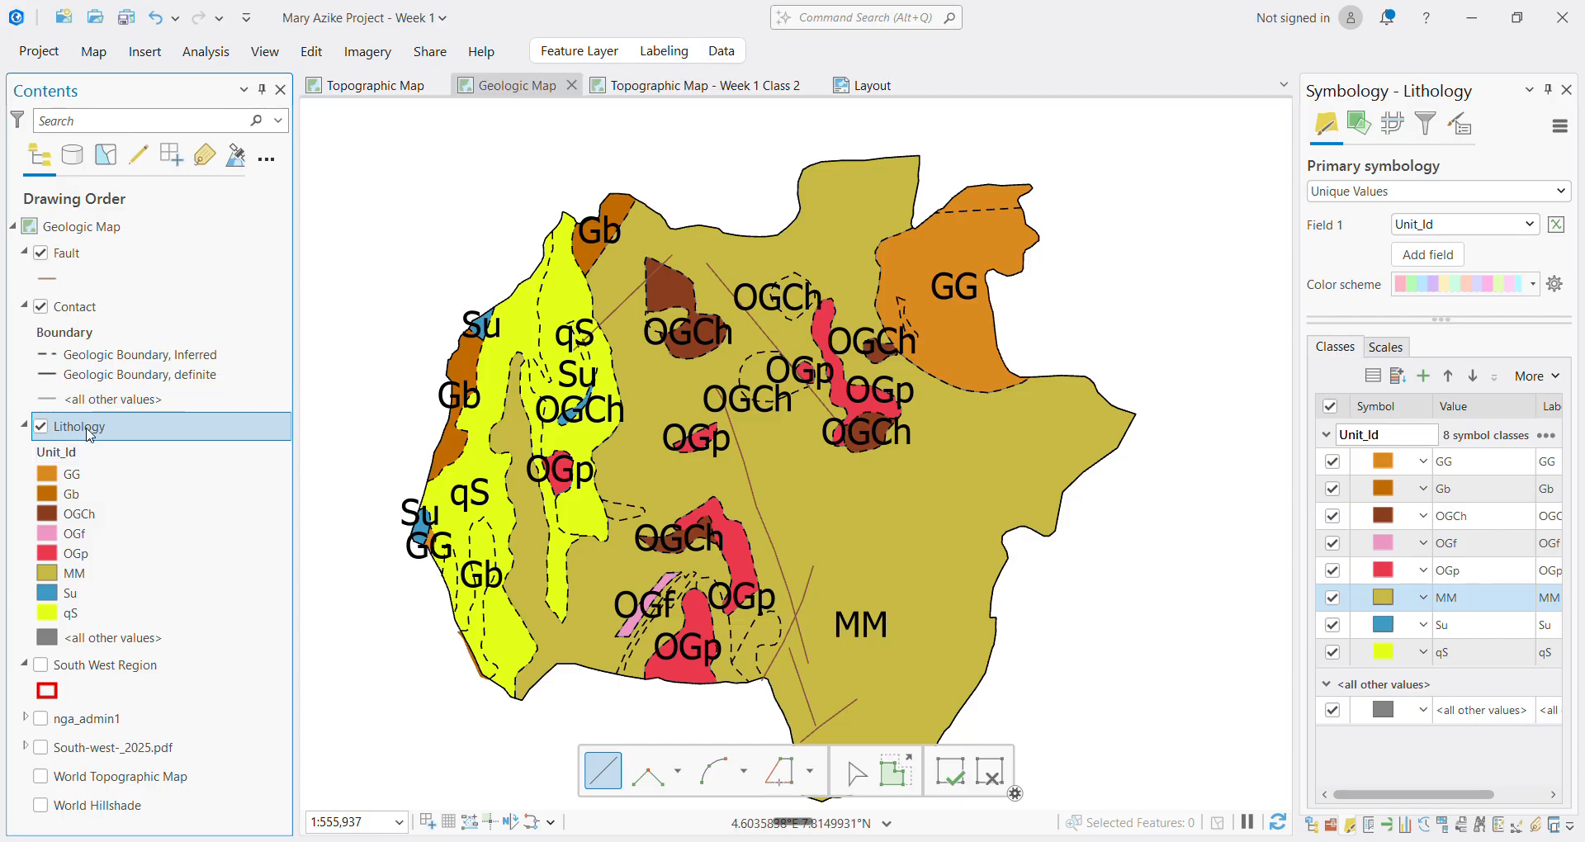
right_click(89, 435)
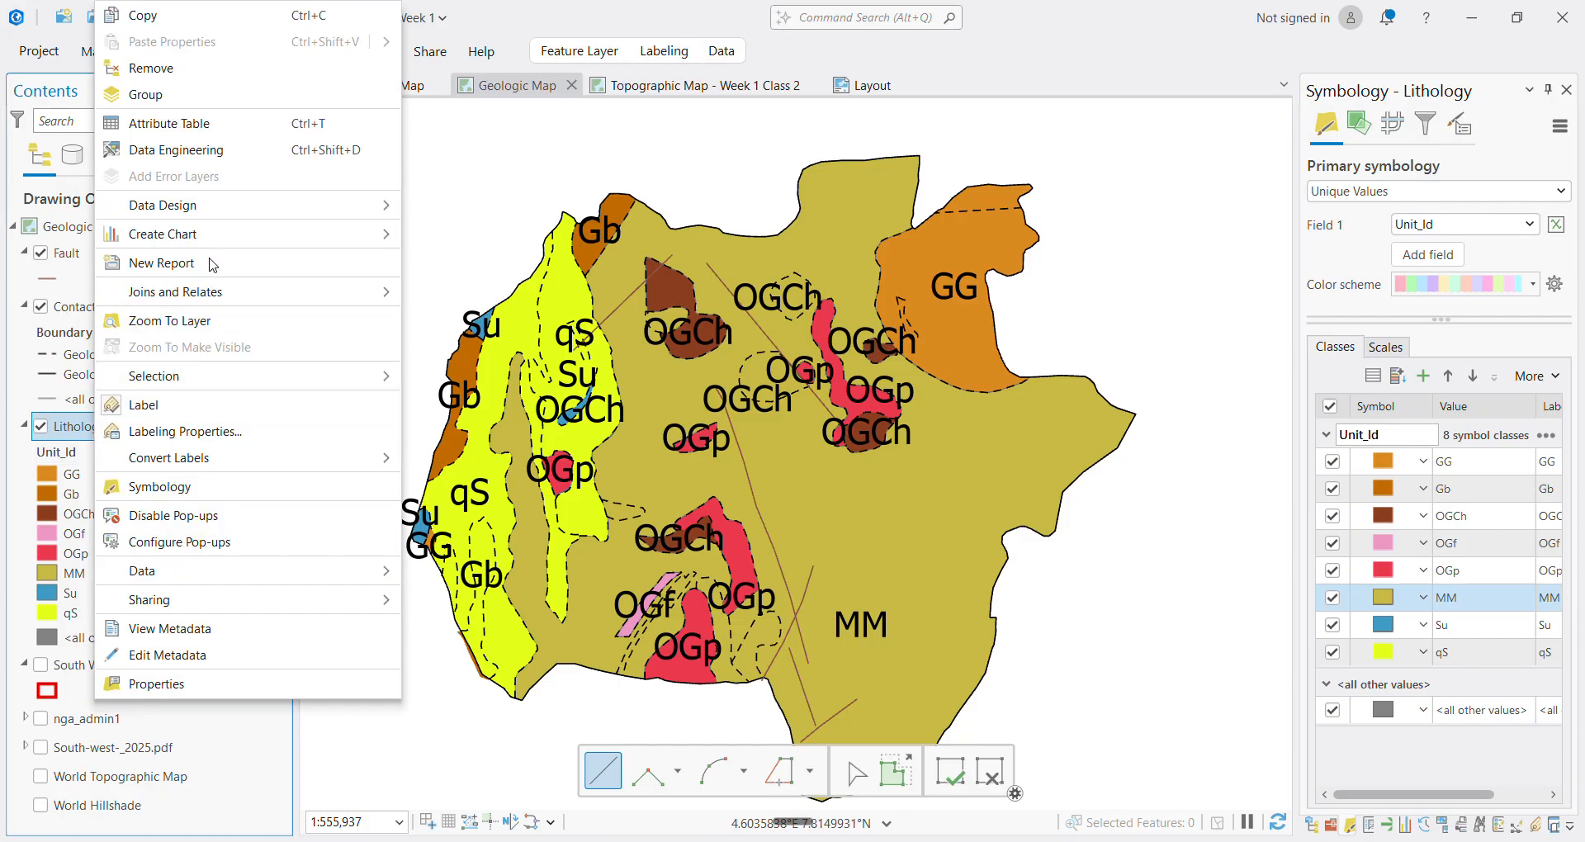
click(195, 18)
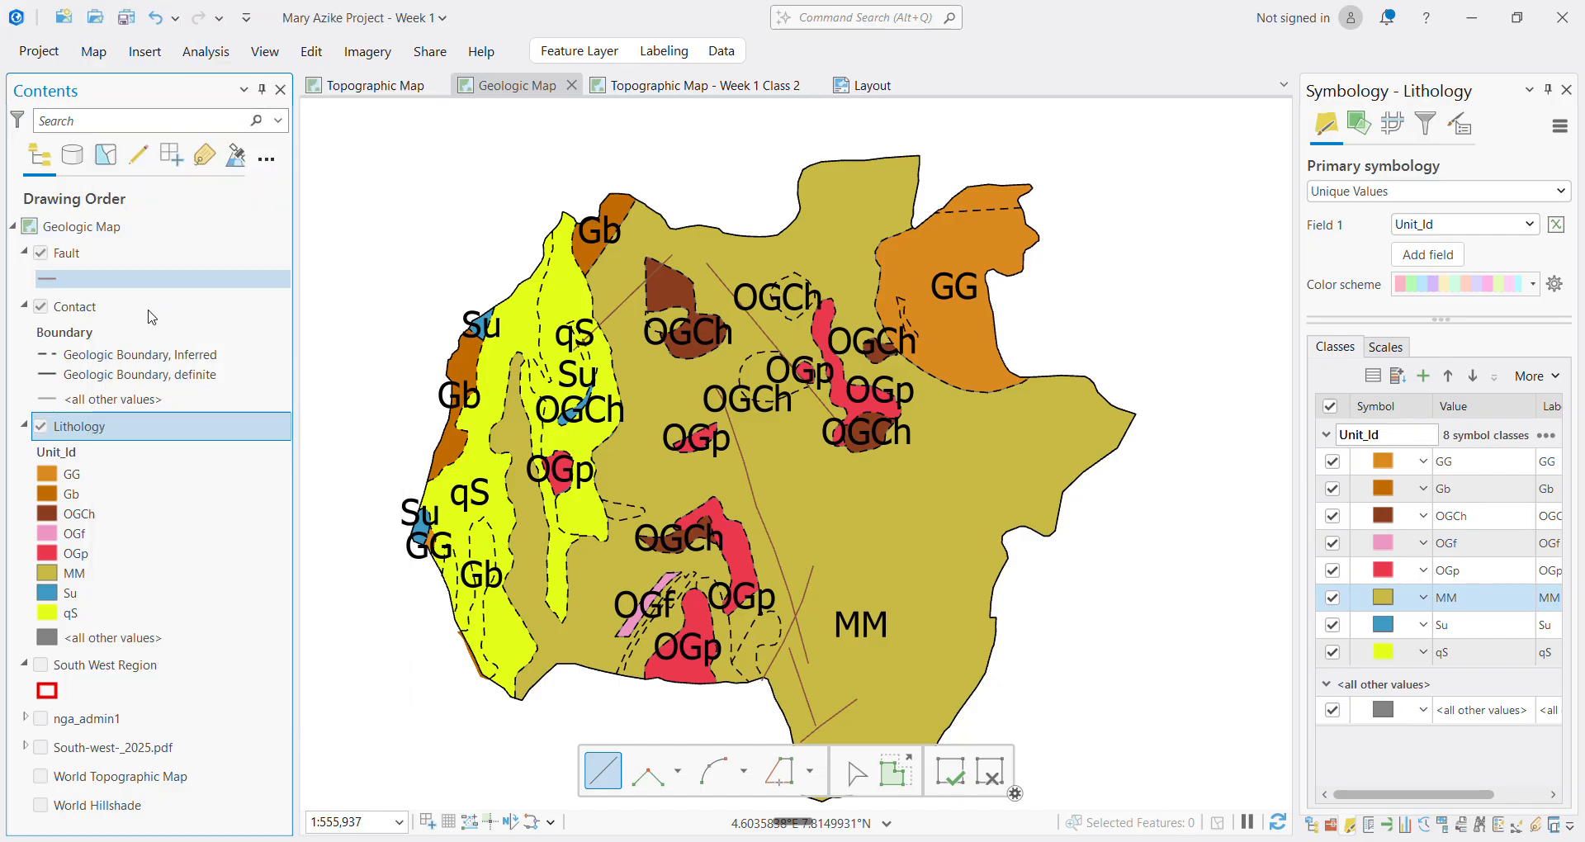
click(131, 227)
right_click(141, 239)
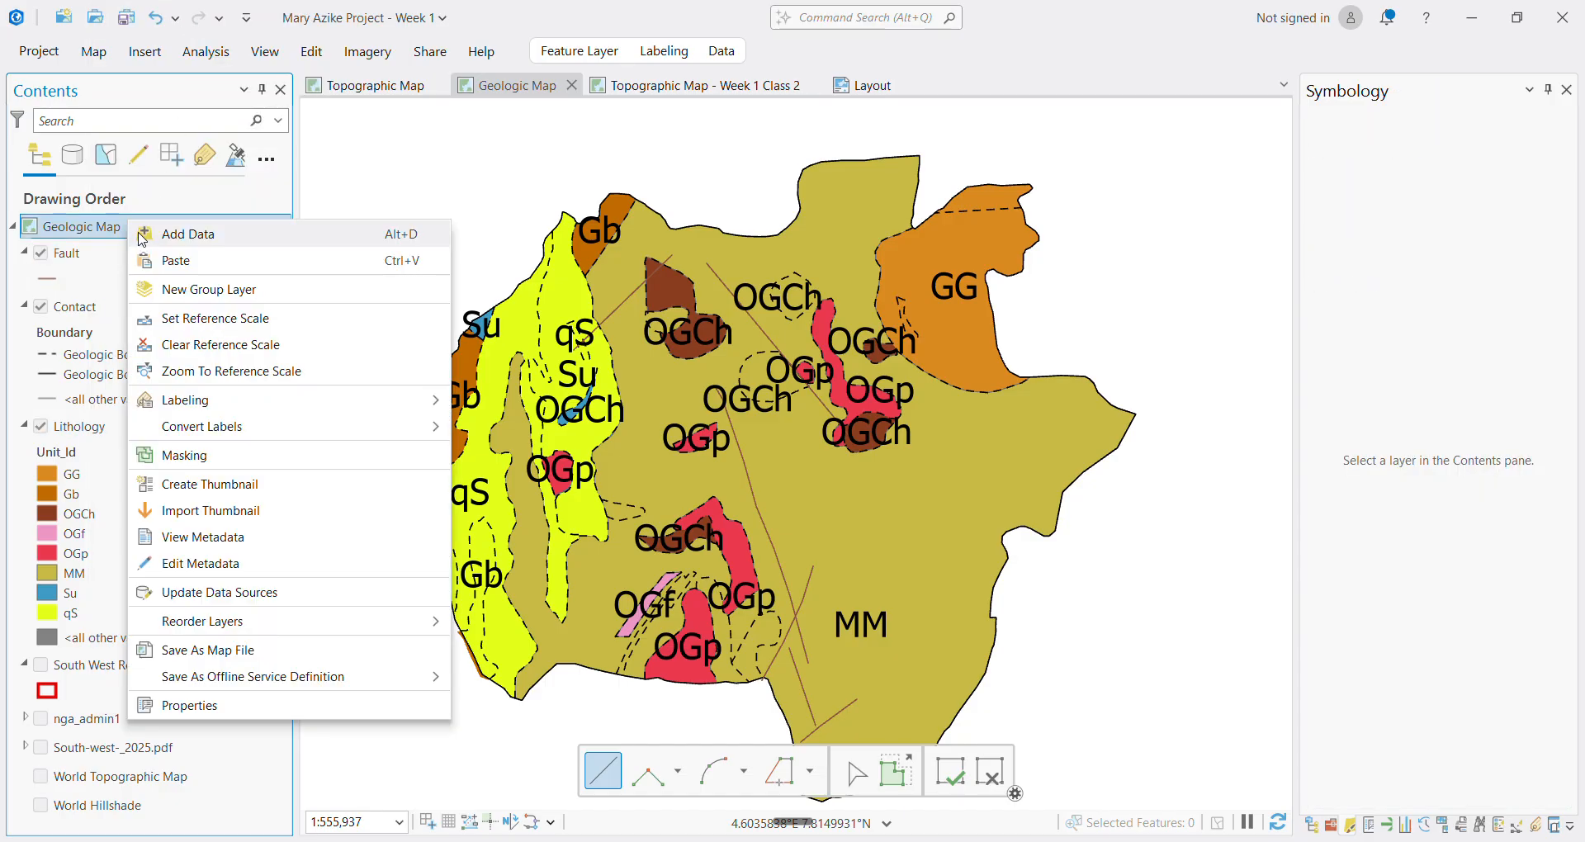
click(240, 289)
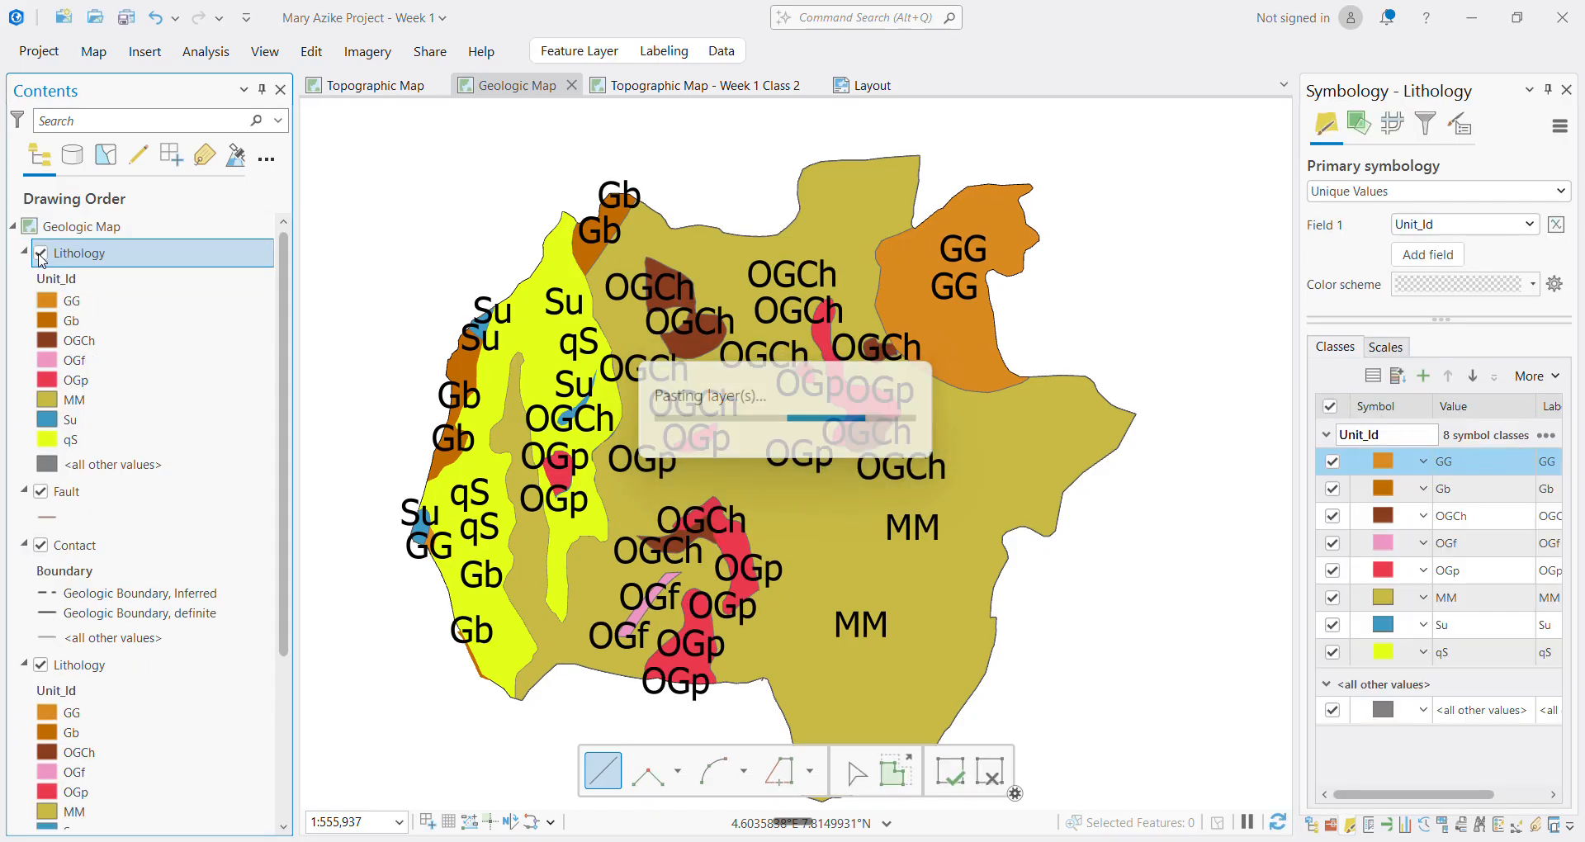
right_click(94, 236)
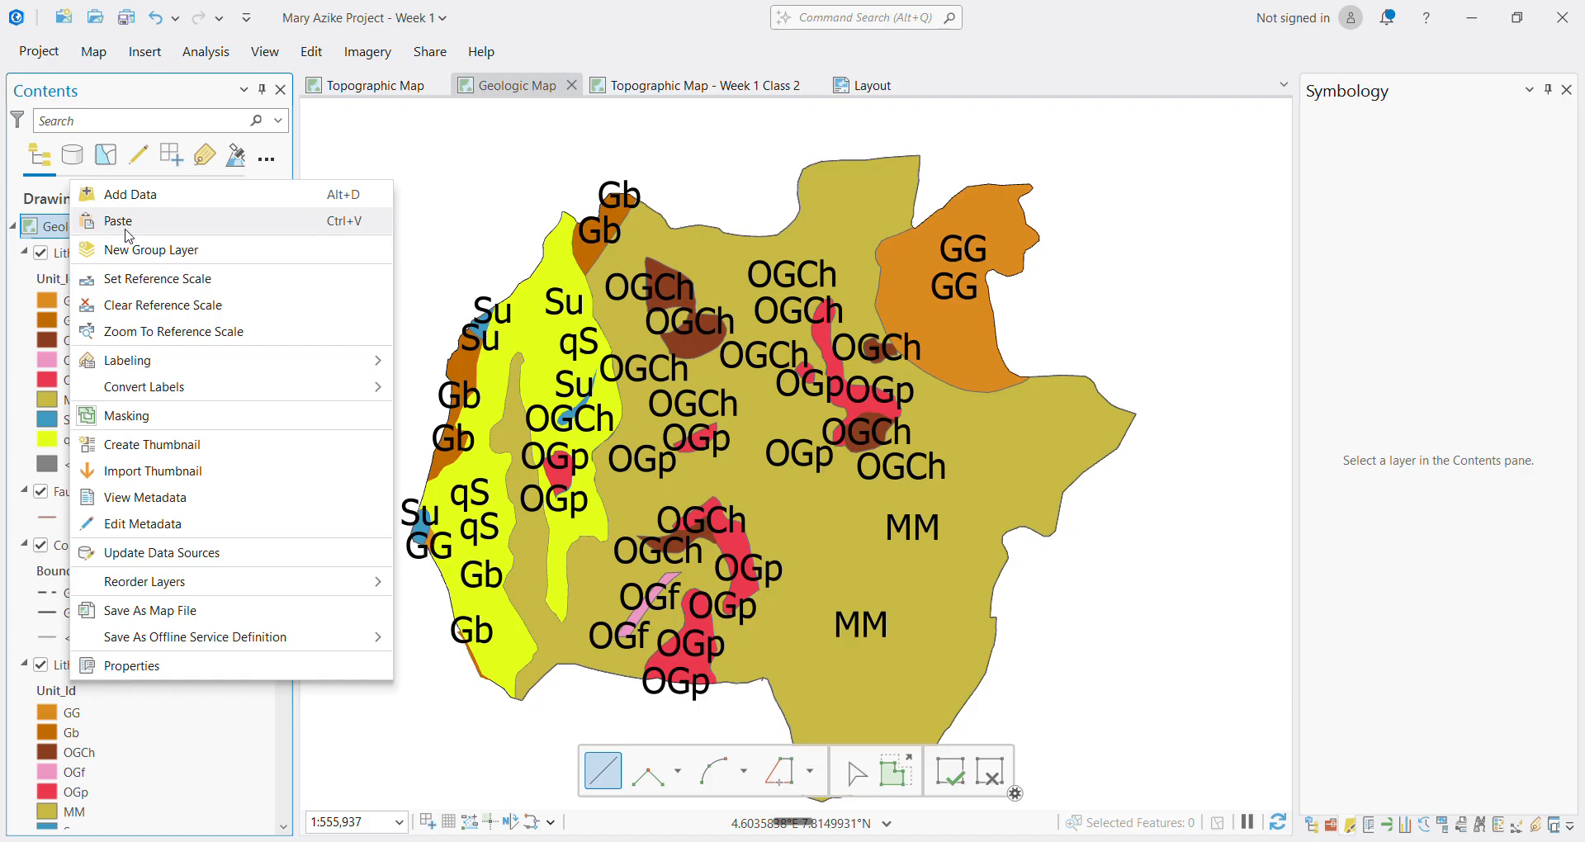
click(65, 232)
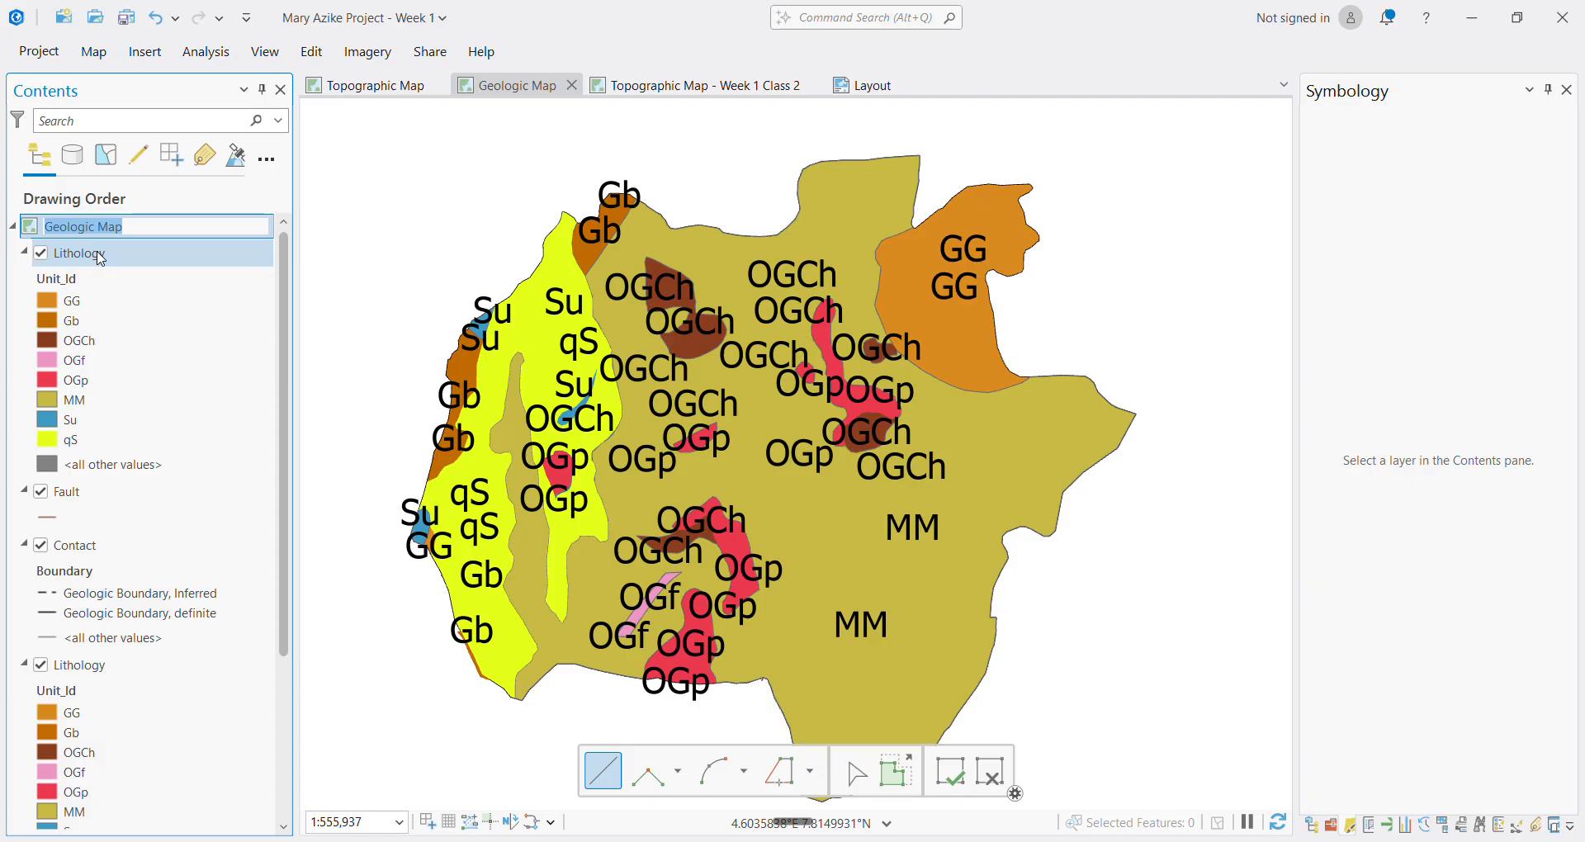
Symbolize the pasted Lithology layer with unique values of the Unit_desc field
click(124, 264)
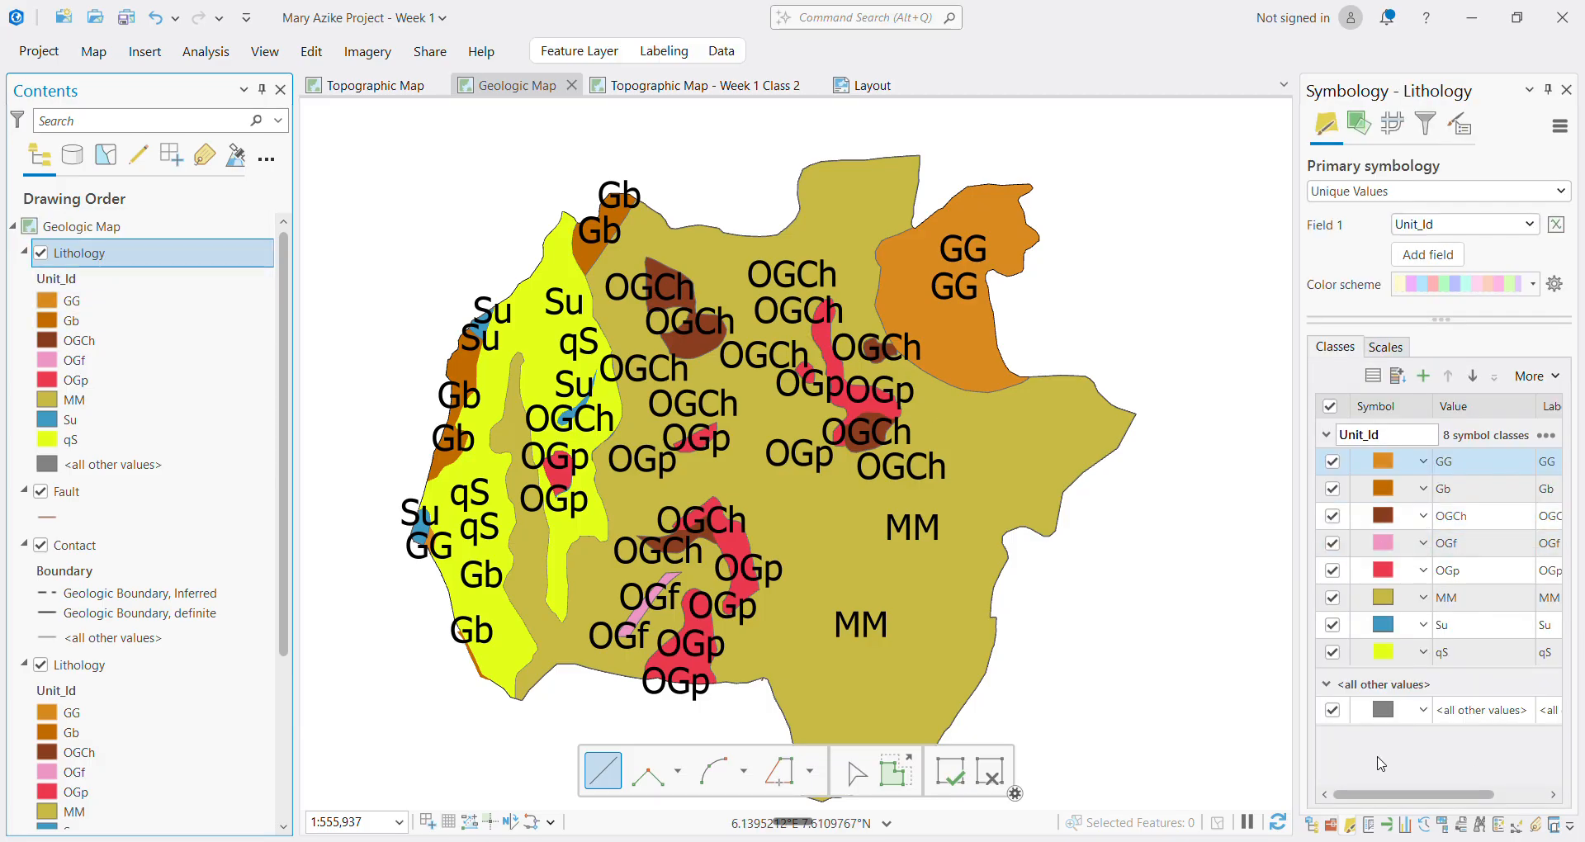
click(1435, 228)
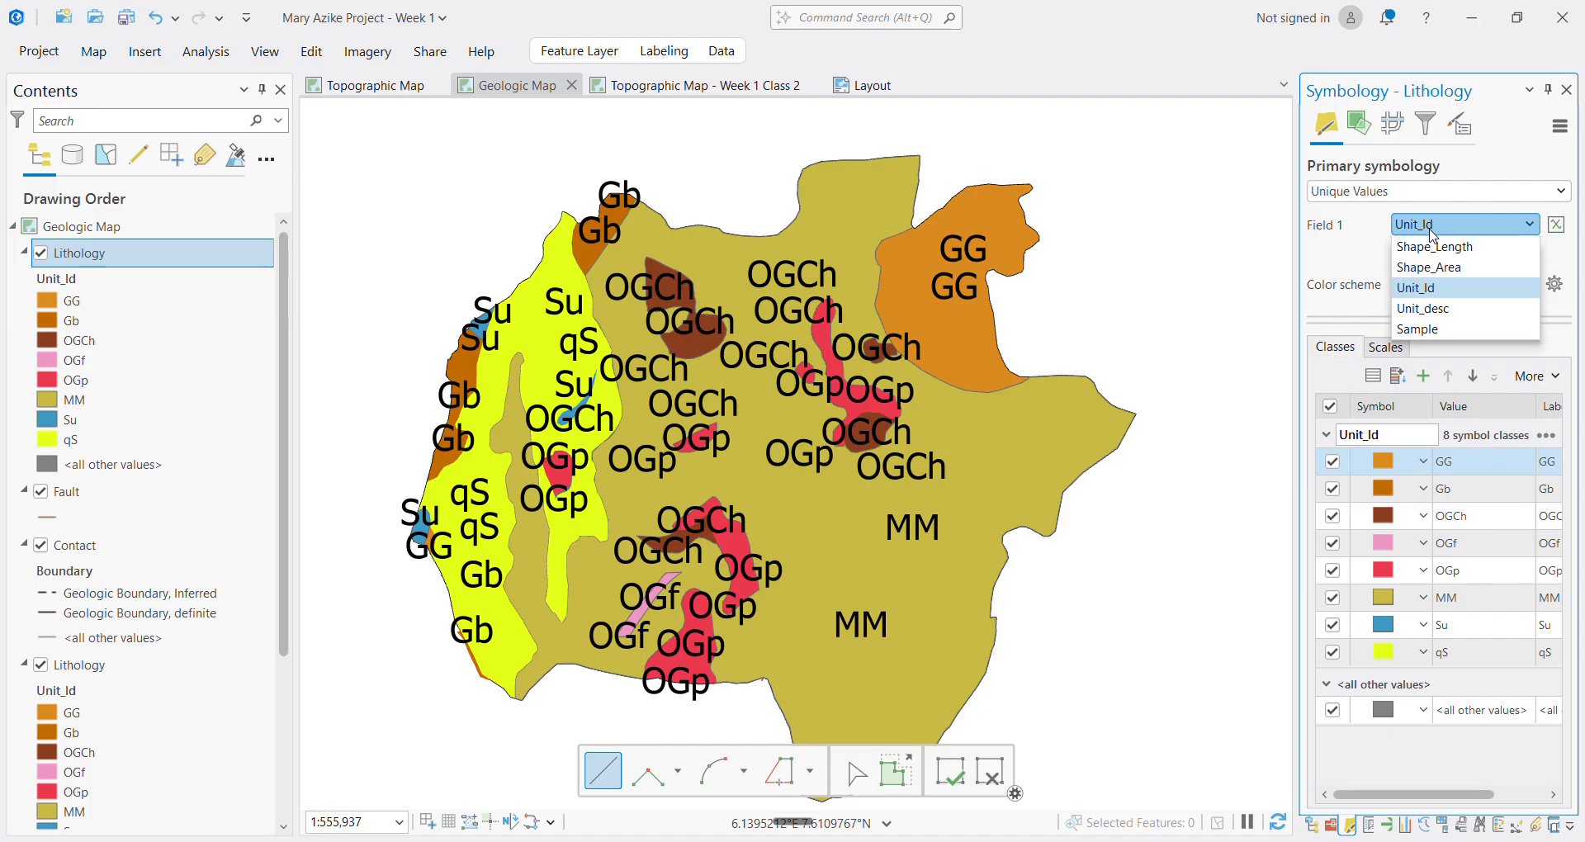
click(1441, 309)
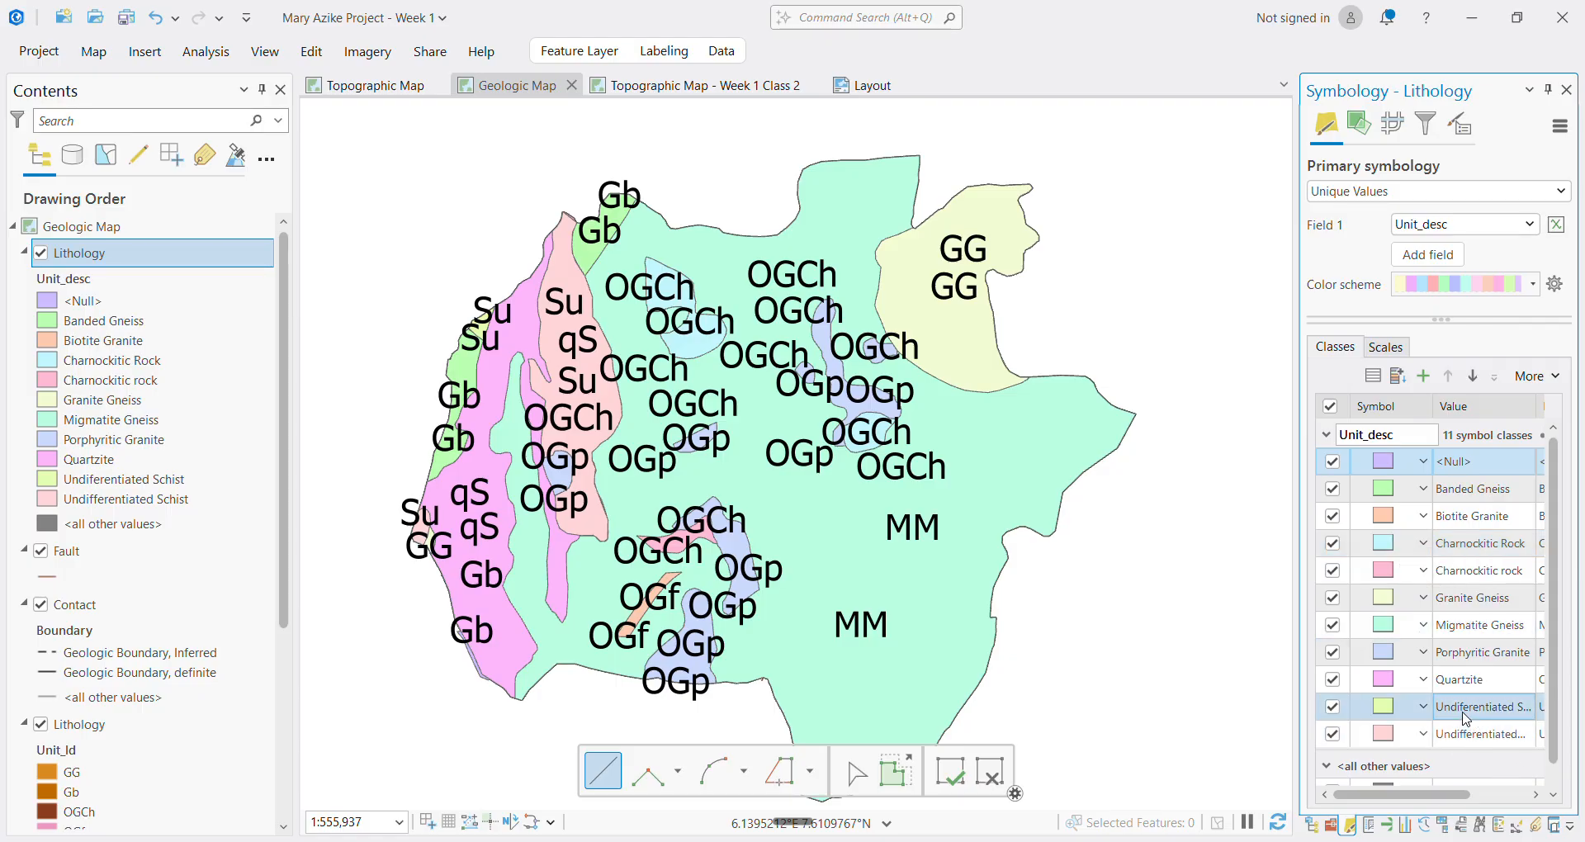
scroll(1466, 718, down, 1)
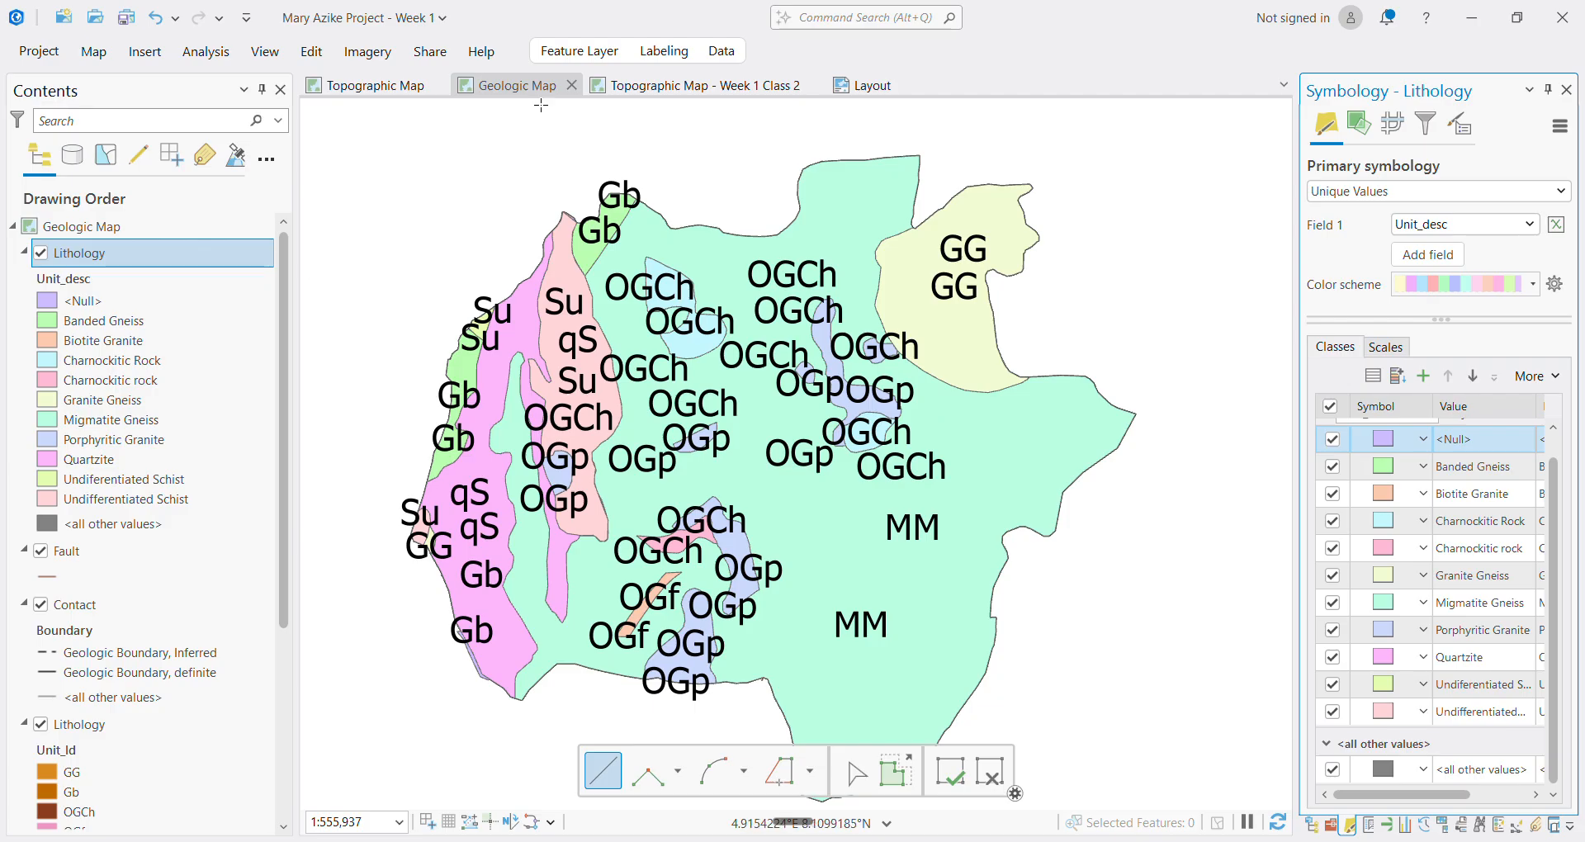
Insert a second legend for the geologic map frame in the layout and place it at the page's right edge
click(861, 85)
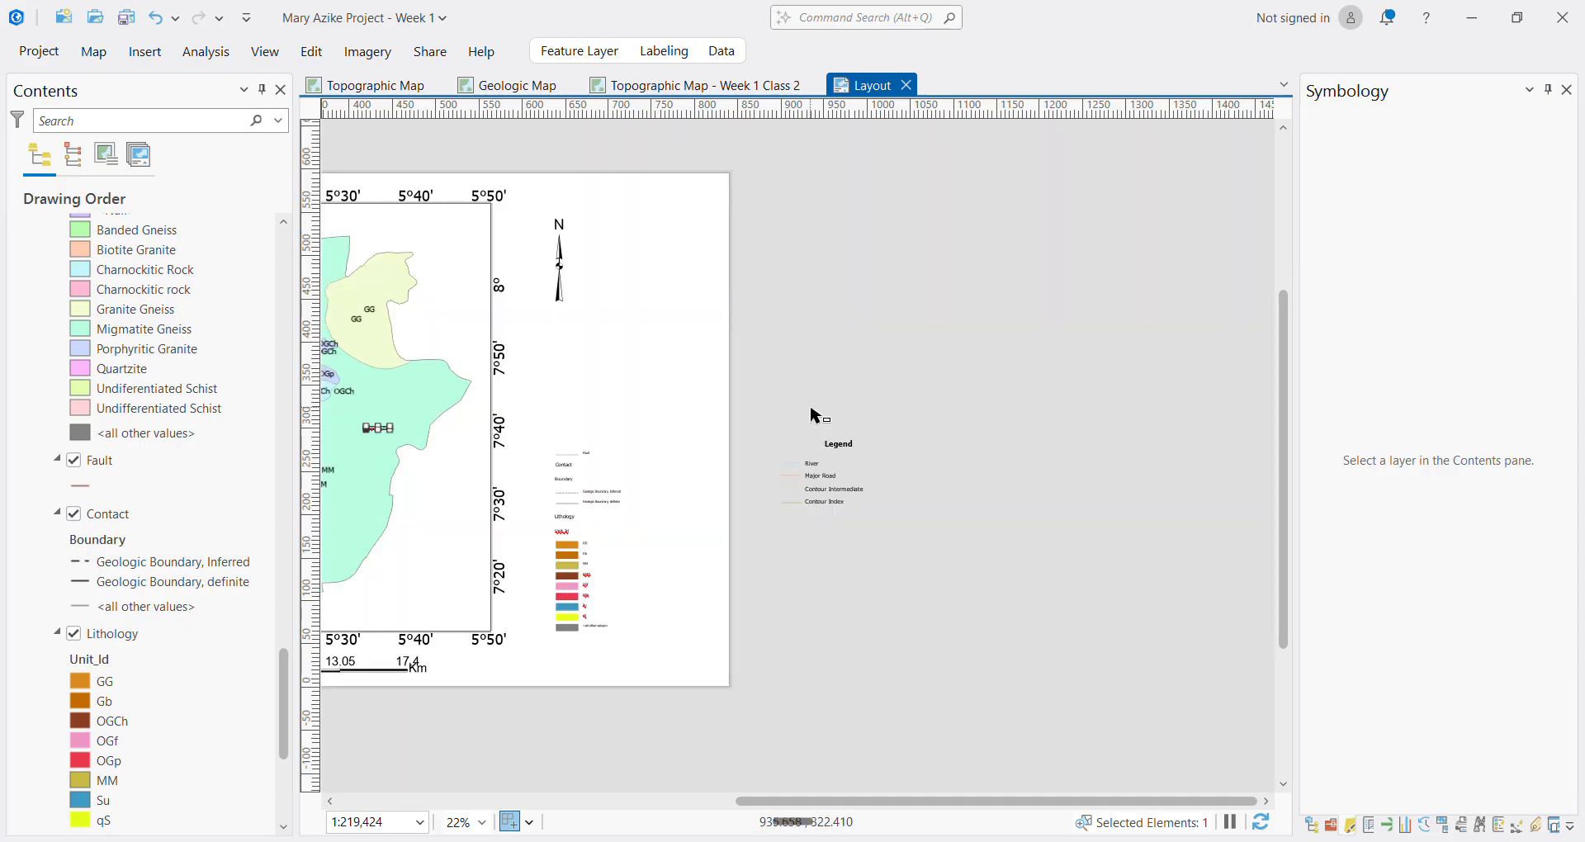
click(611, 389)
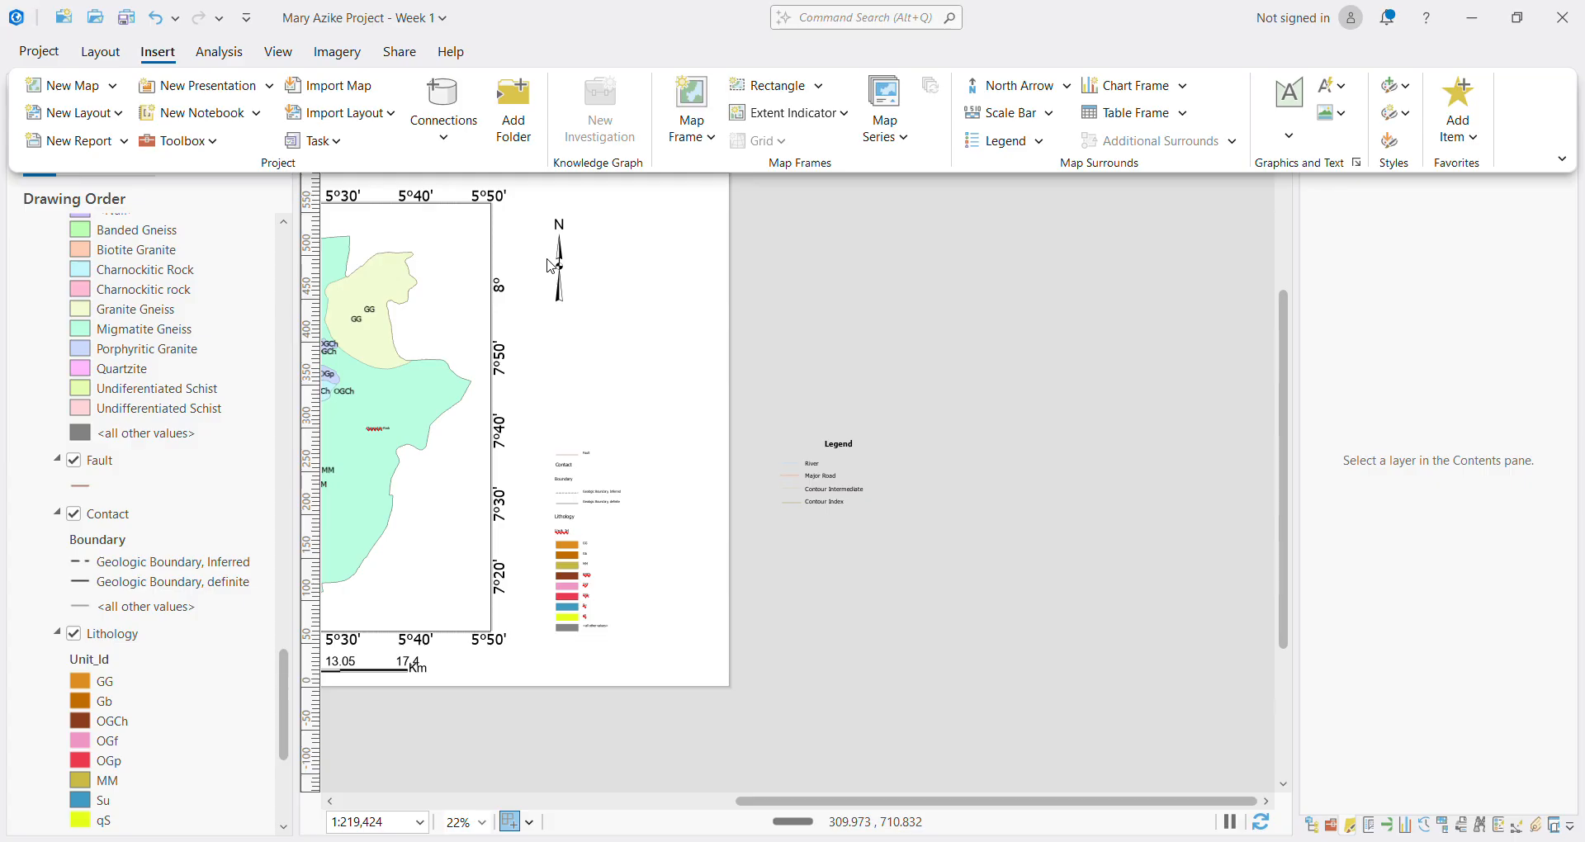
click(1024, 145)
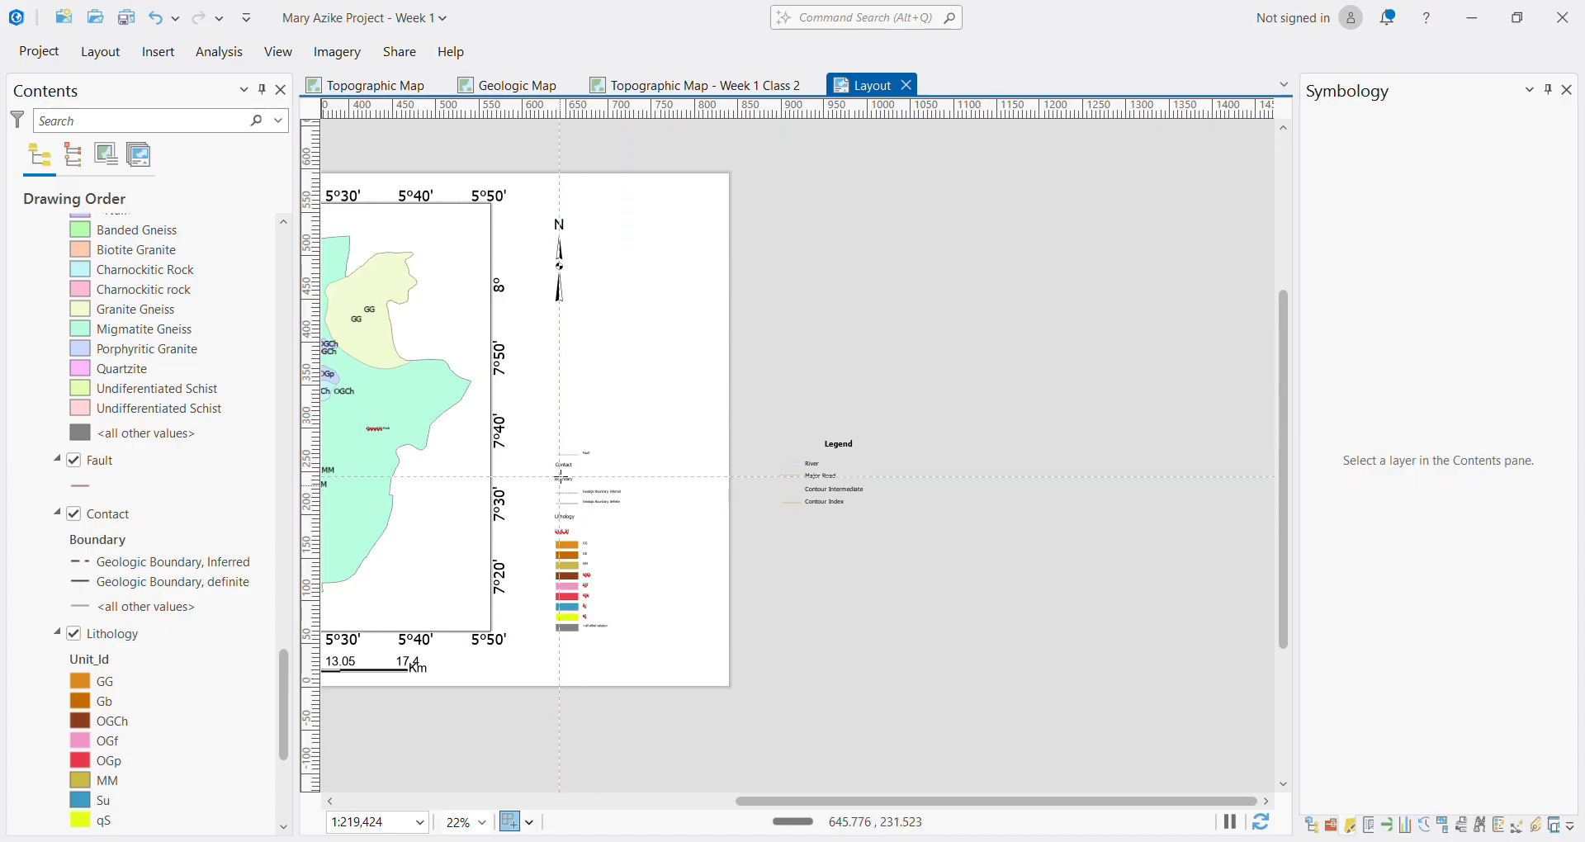
drag(570, 479, 672, 634)
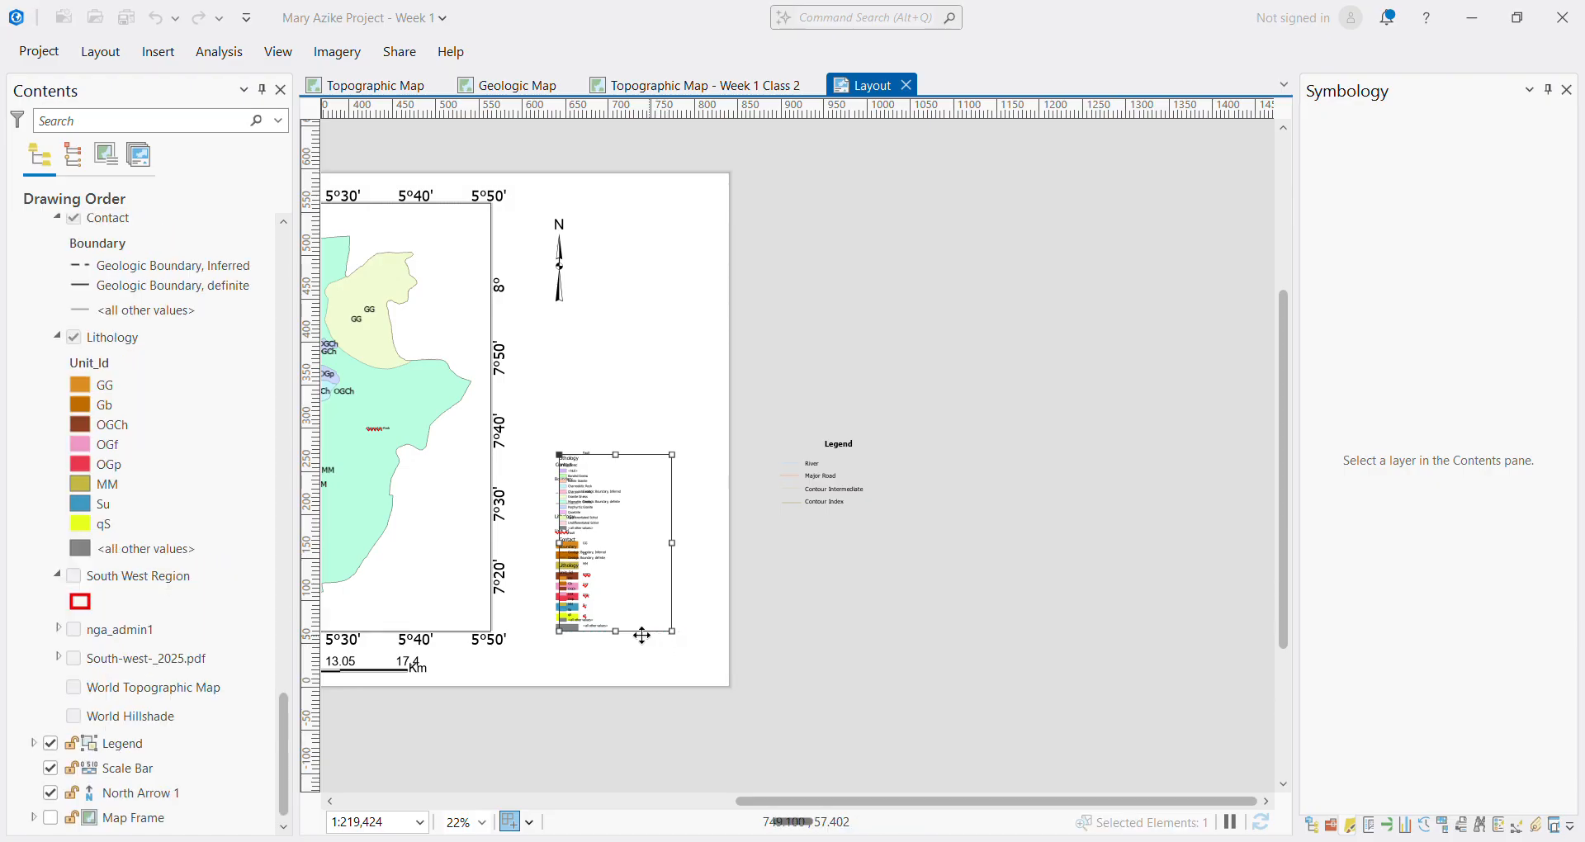
drag(587, 505, 733, 403)
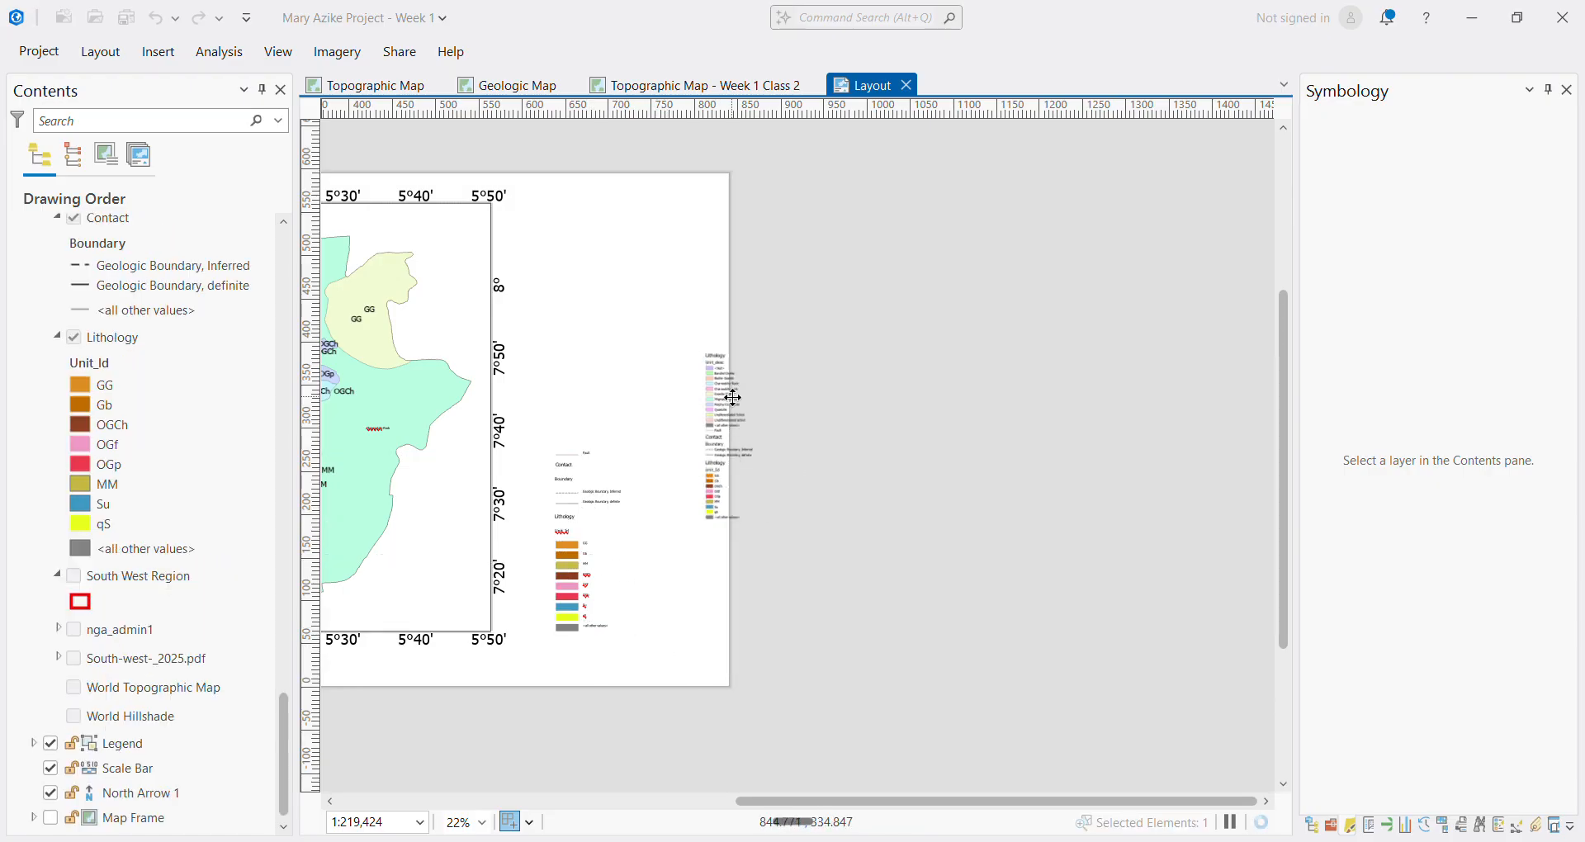
Convert the new legend to graphics and inspect its rock name entries
right_click(734, 408)
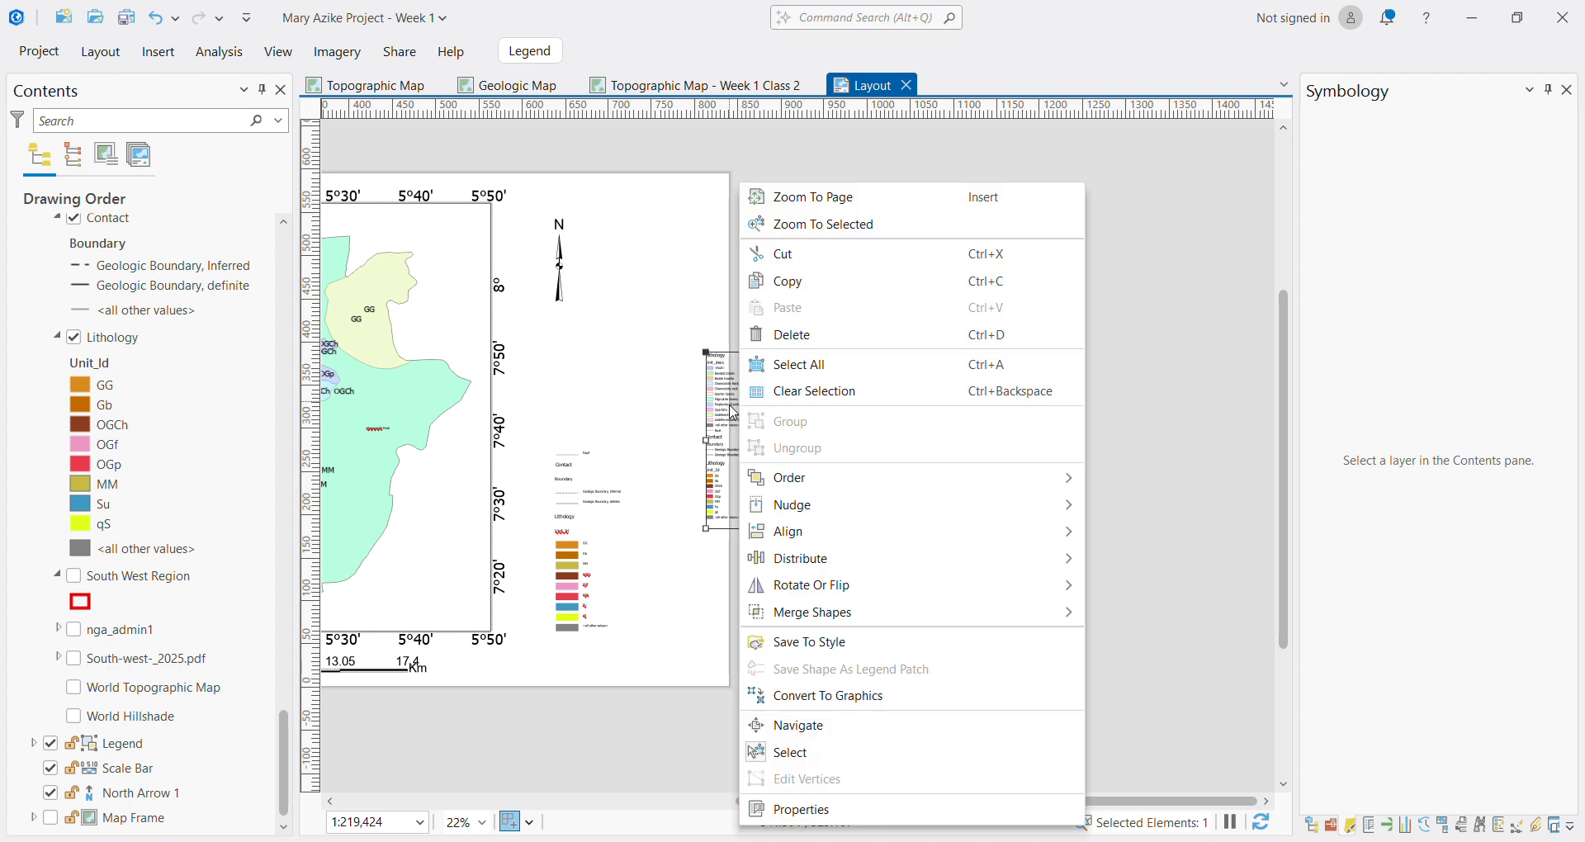
click(837, 693)
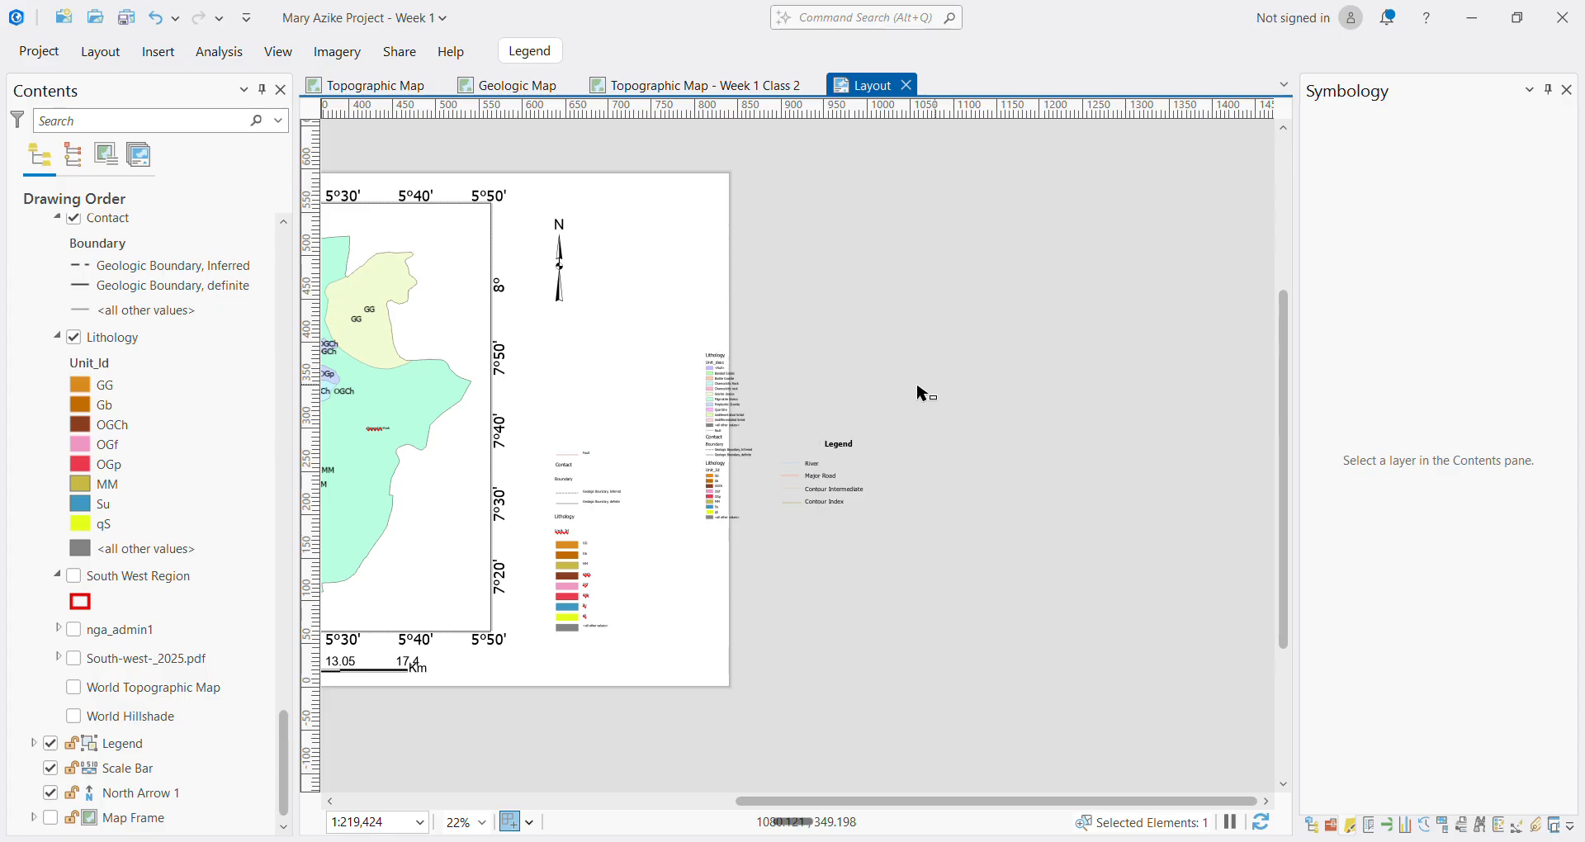
click(758, 408)
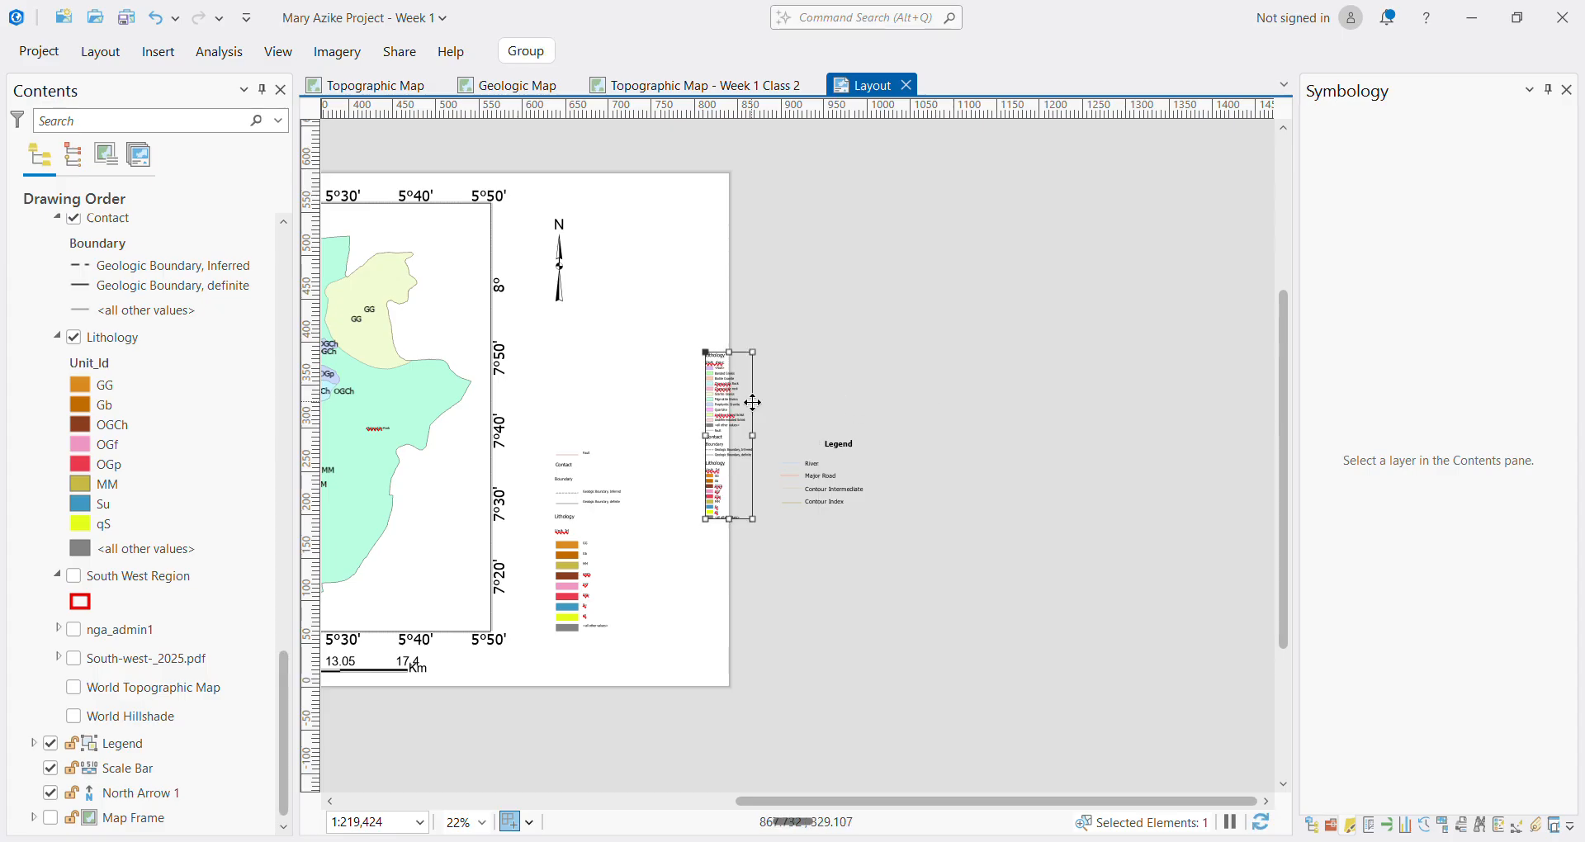
scroll(748, 409, up, 4)
scroll(696, 380, up, 4)
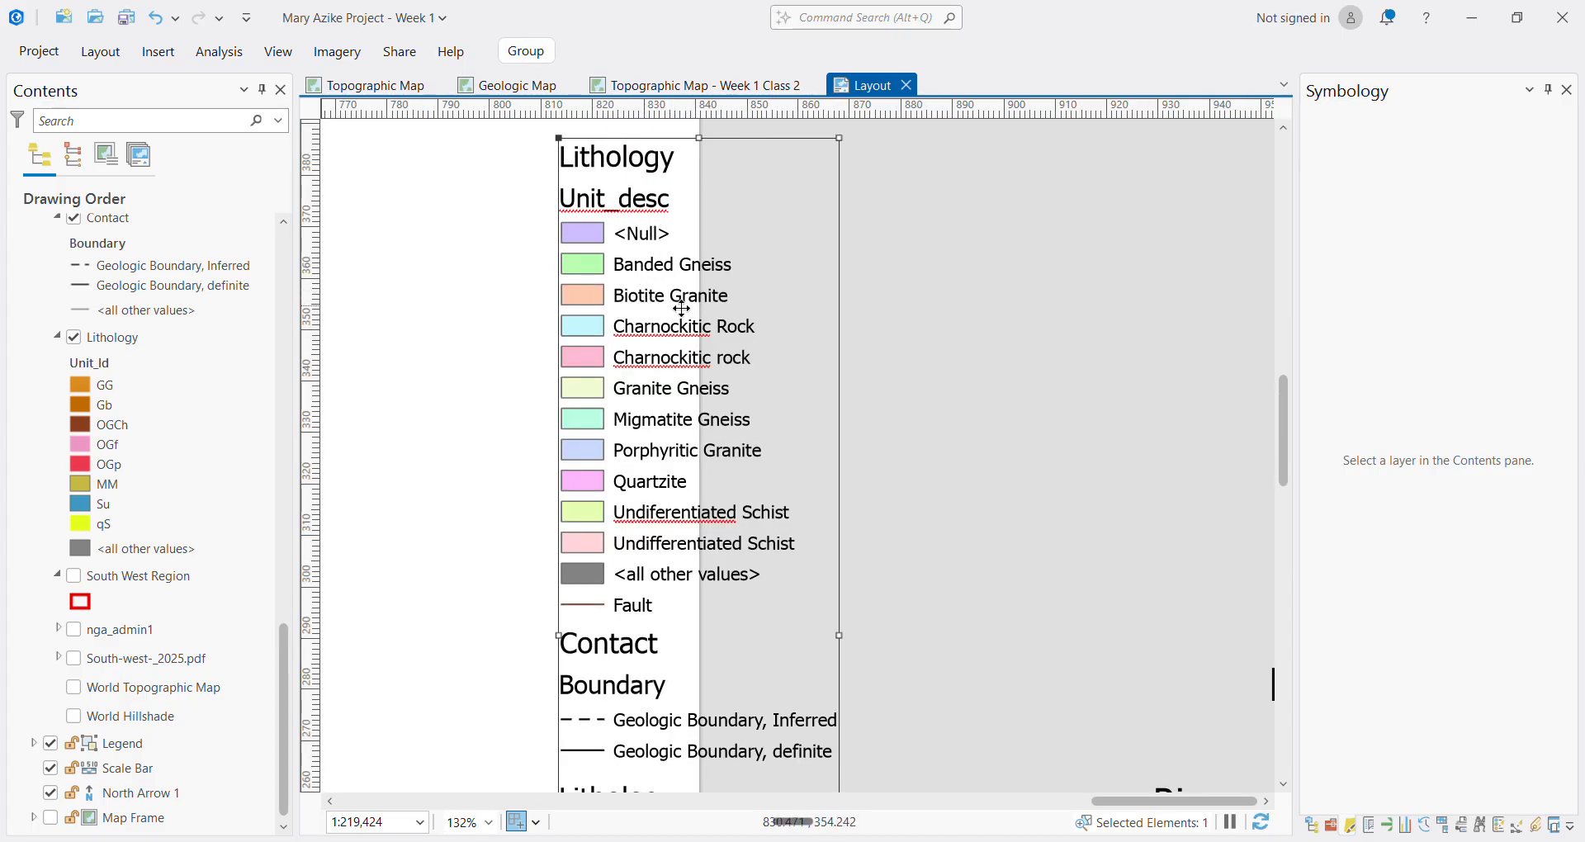
Move the Banded Gneiss label out of the converted rock name legend onto the blank page area beside it
scroll(690, 329, down, 3)
click(673, 293)
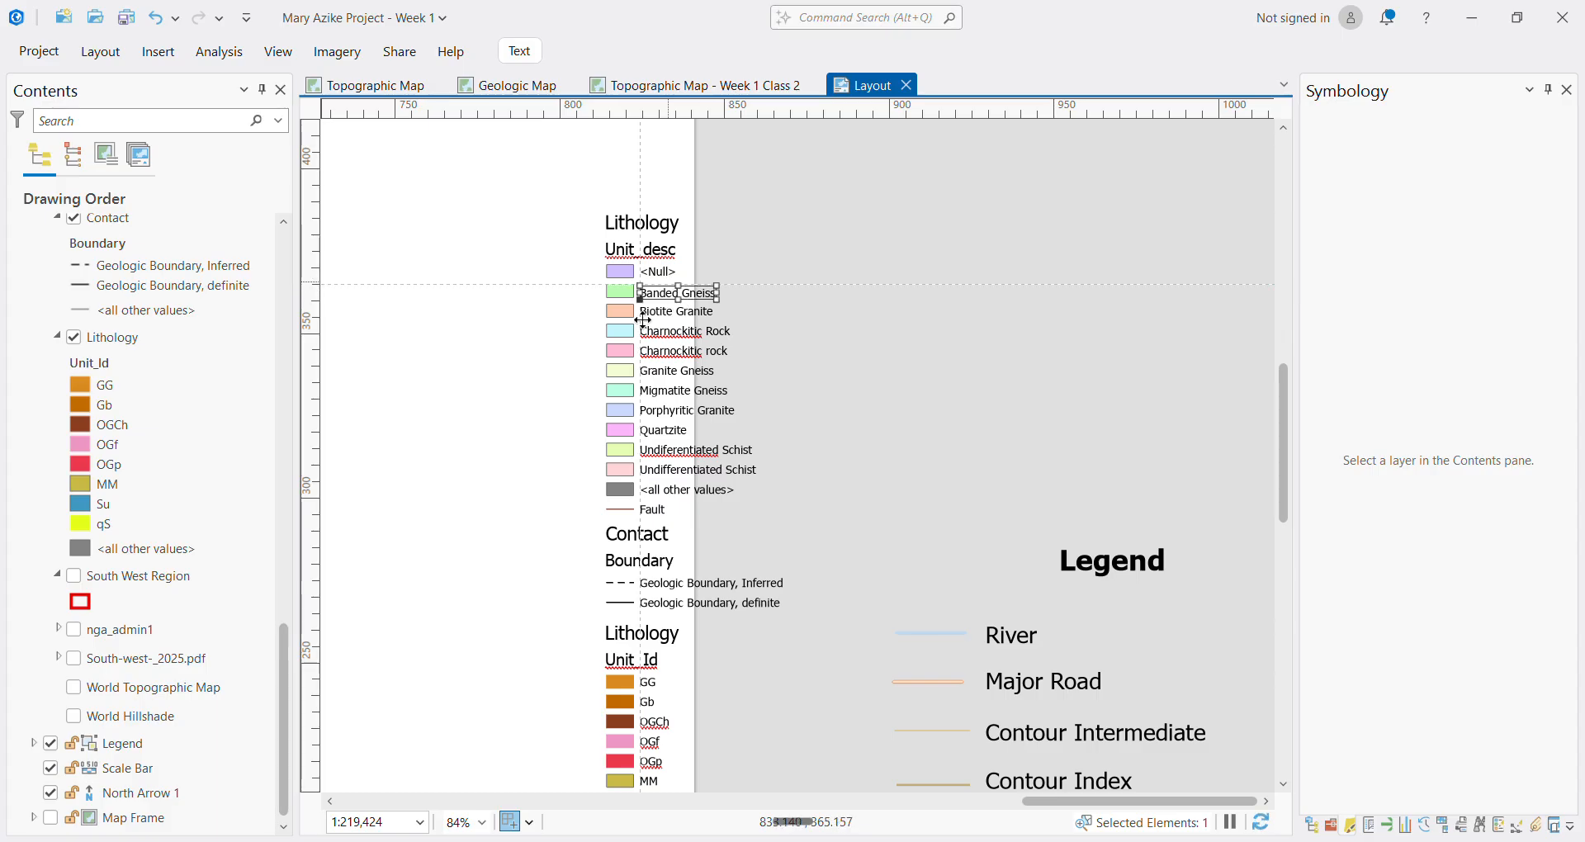
drag(670, 282, 411, 679)
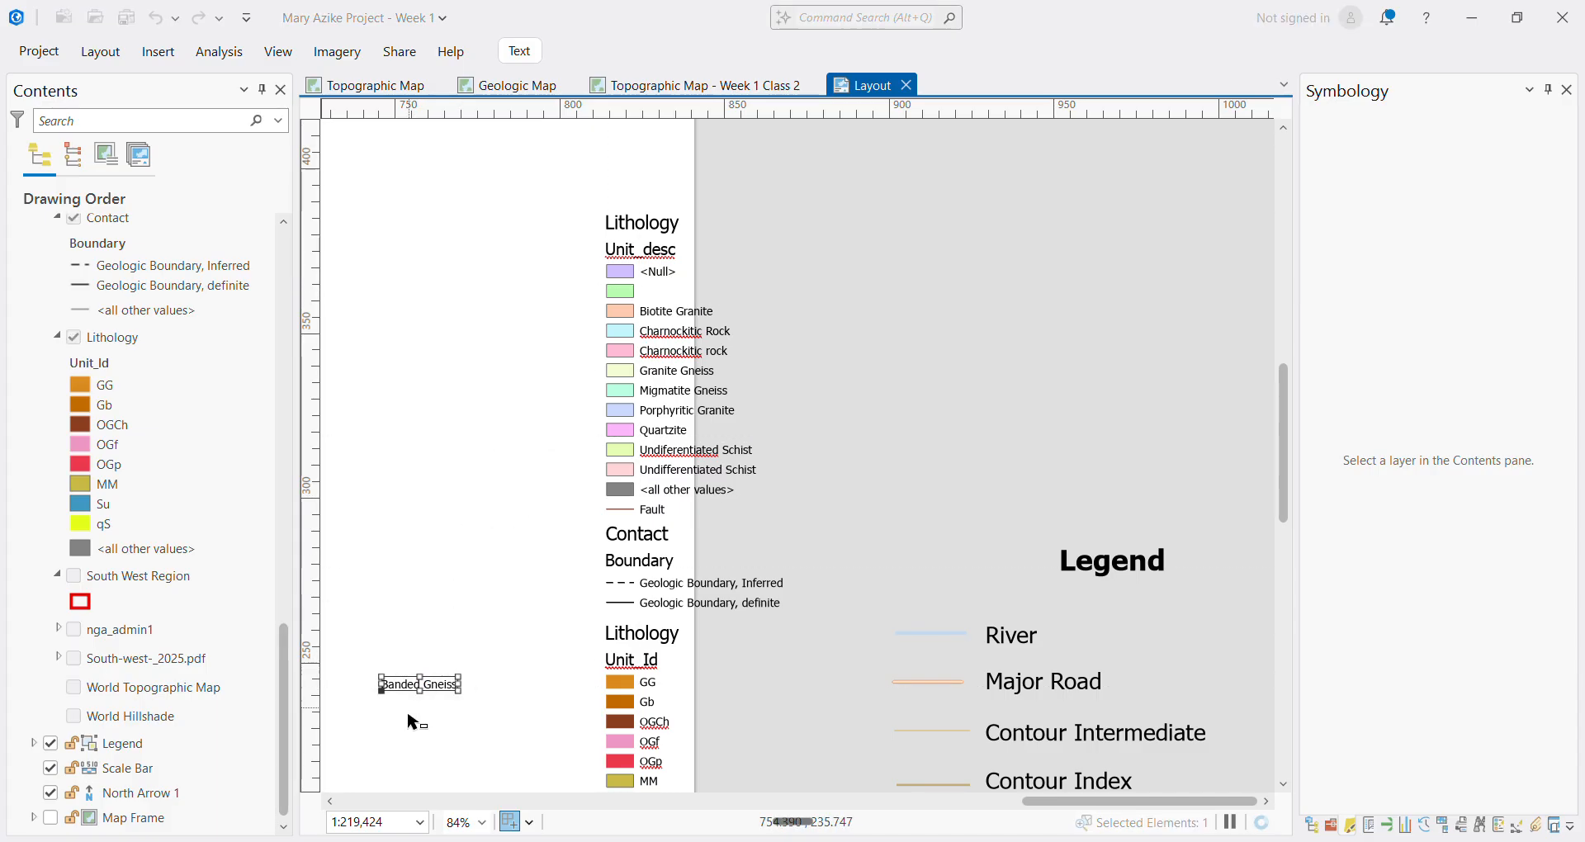
Hide the Lithology layer symbolized by Unit_desc in the Geologic Map
scroll(409, 727, down, 5)
drag(901, 802, 570, 797)
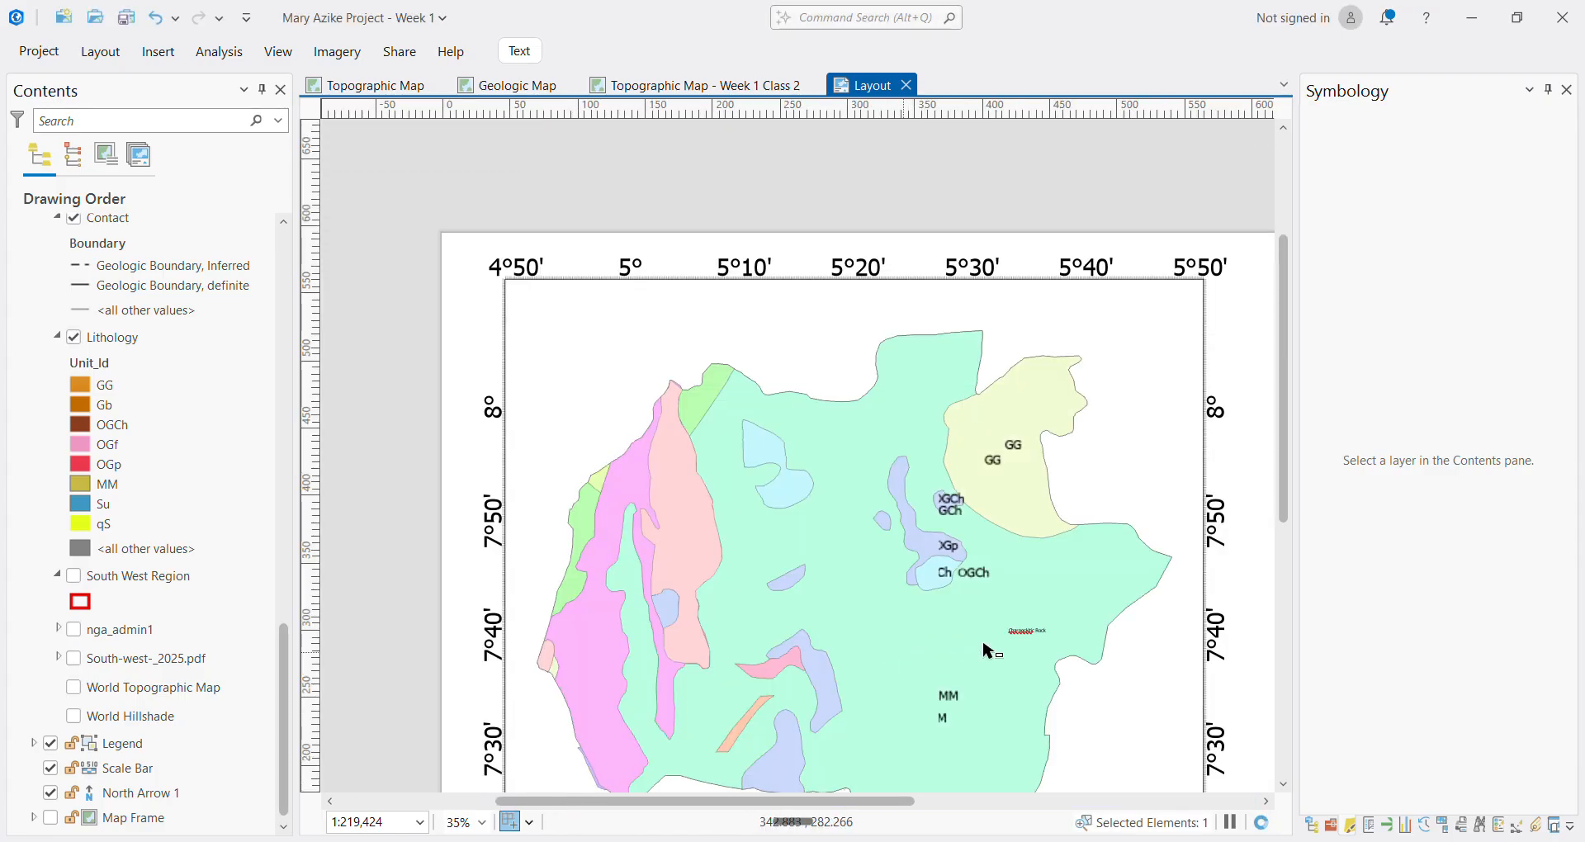
scroll(83, 231, up, 5)
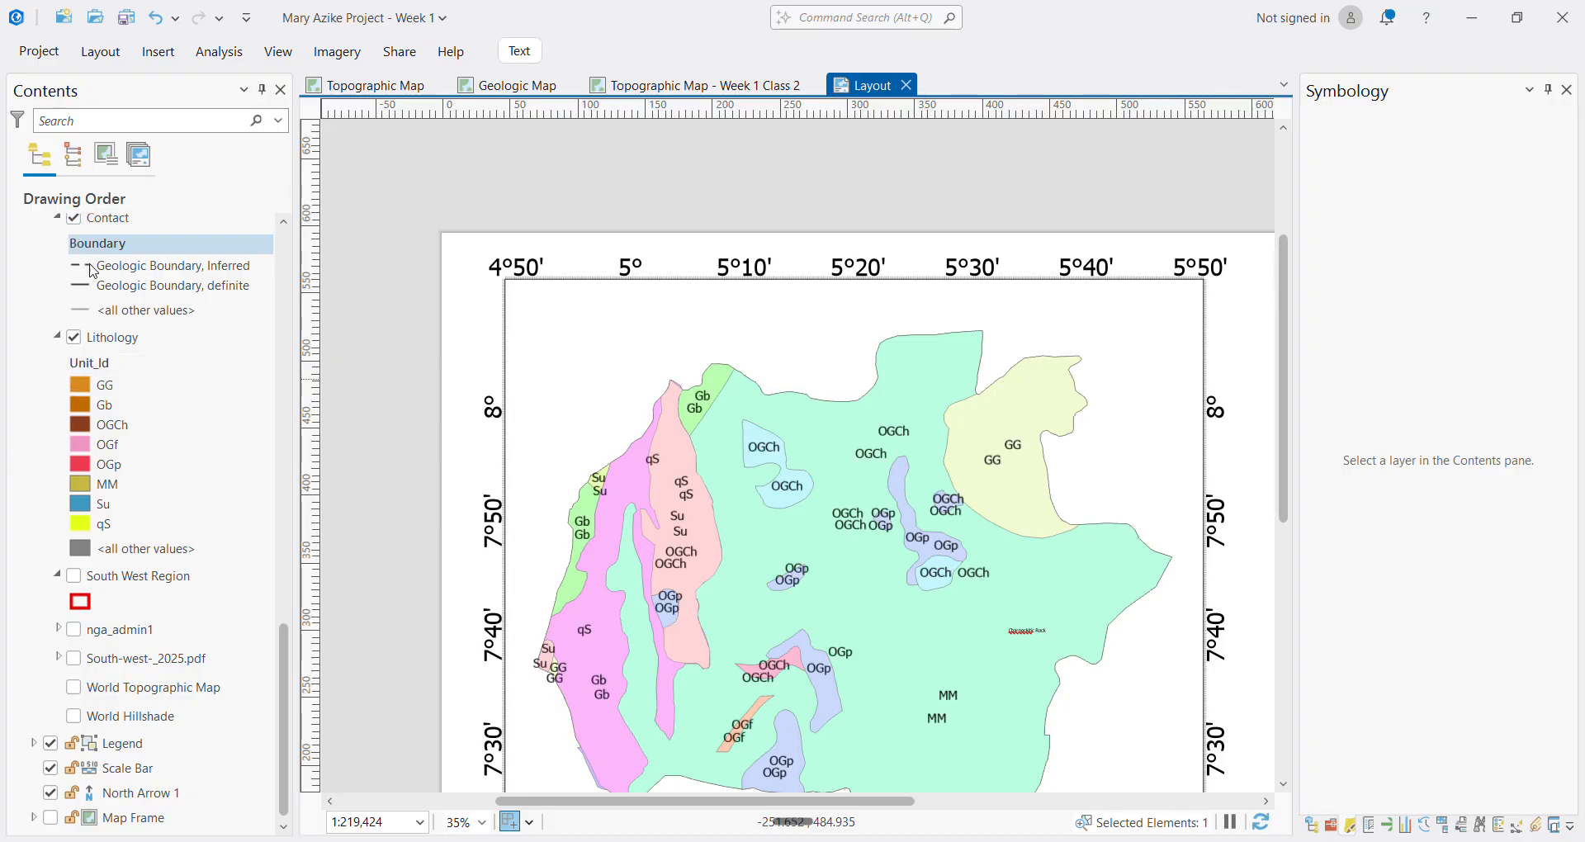
scroll(101, 232, up, 3)
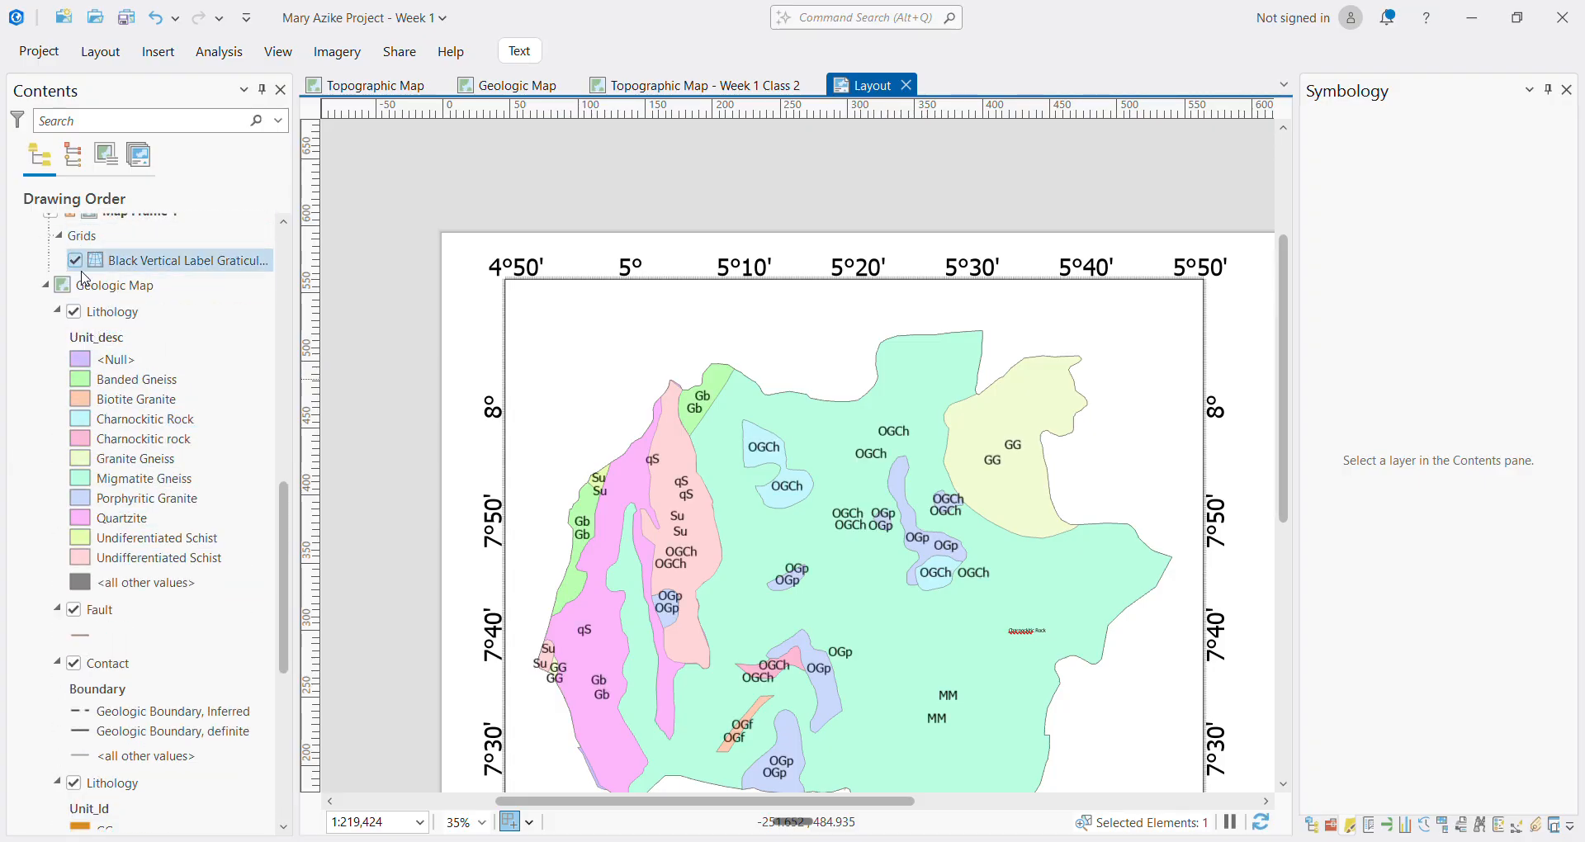
click(74, 311)
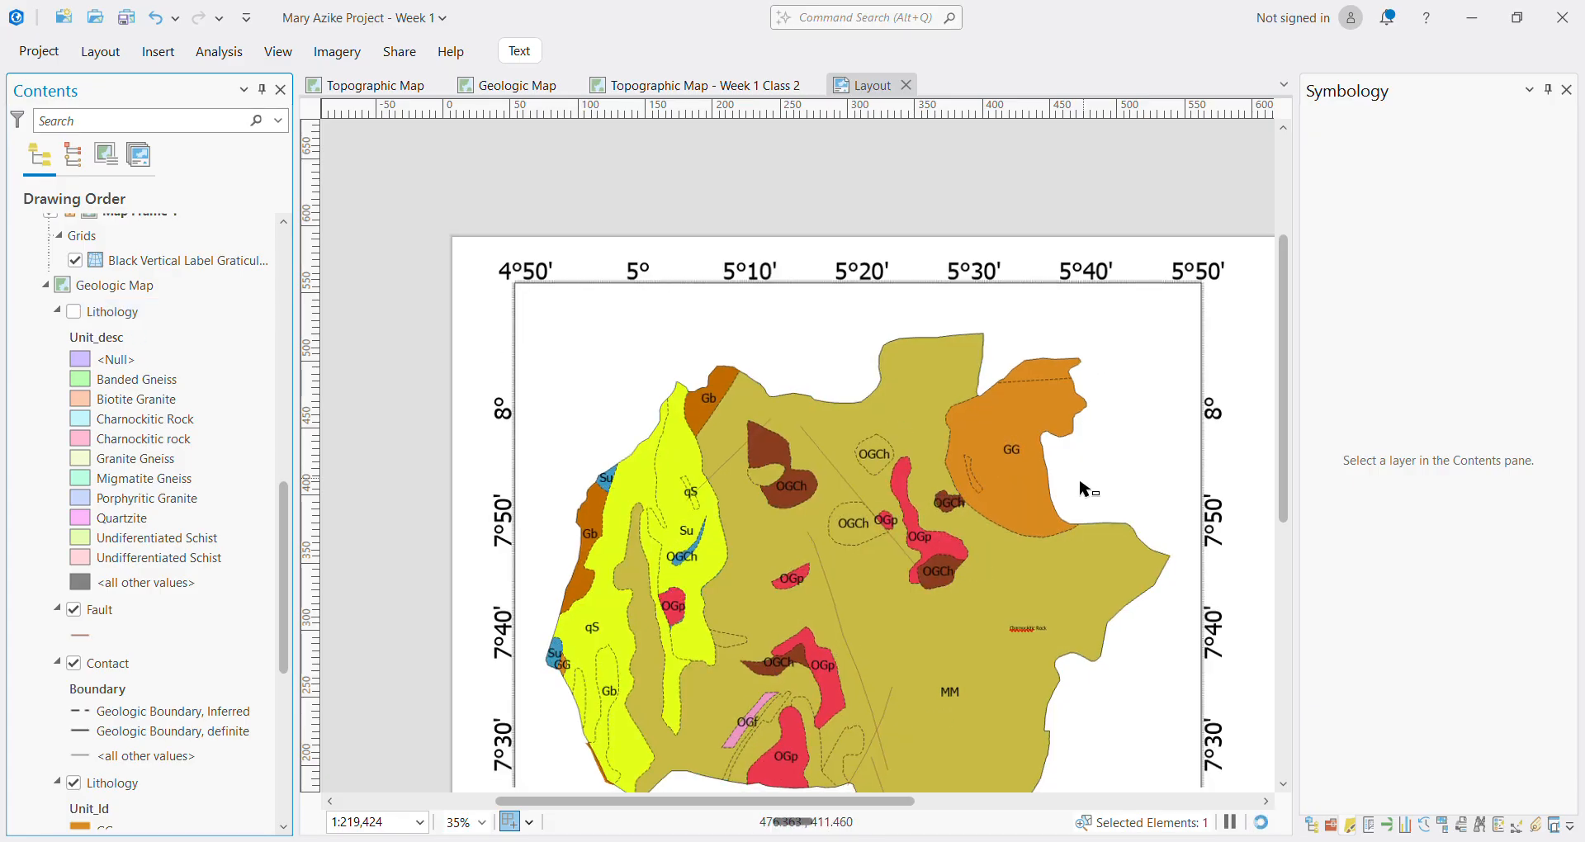
Move the Banded Gneiss label beside the Unit_Id heading of the larger legend, just above the GG entry
scroll(1079, 492, down, 5)
scroll(1117, 537, up, 3)
scroll(1129, 502, up, 3)
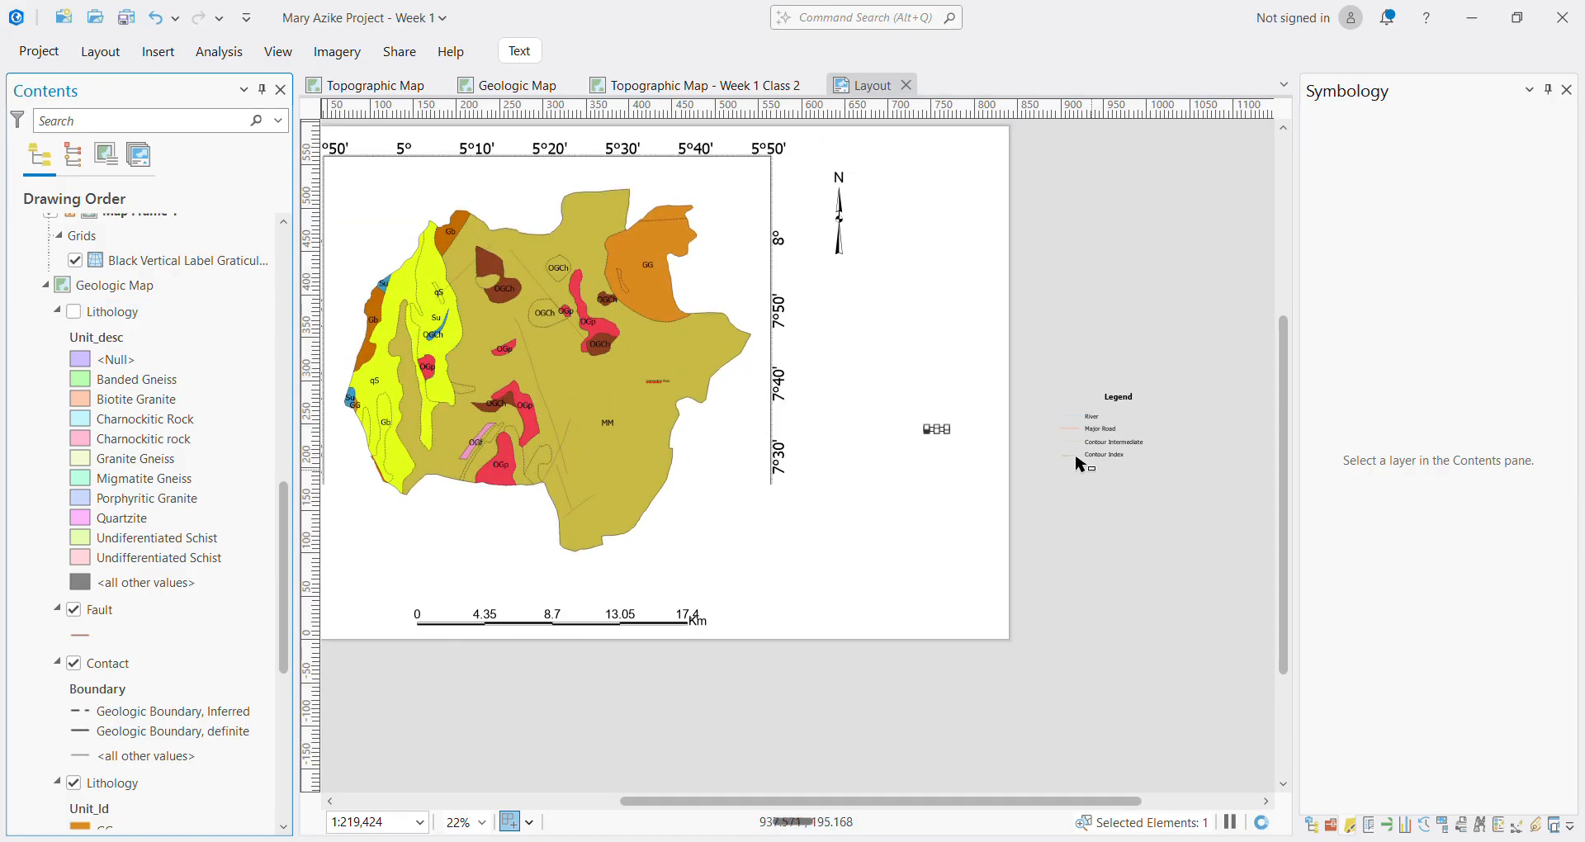
scroll(991, 391, up, 2)
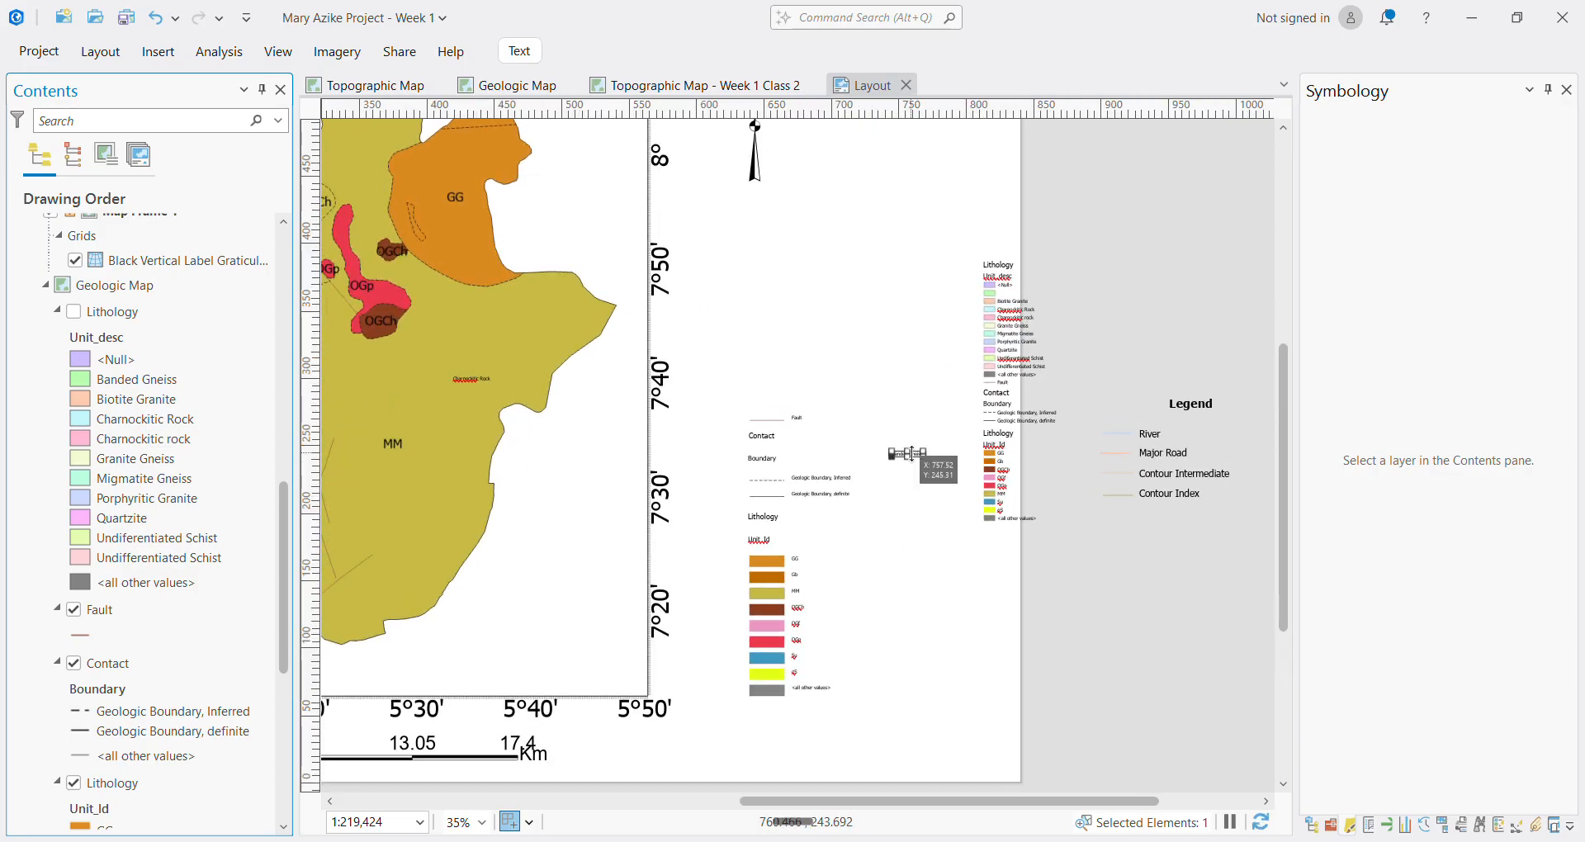
drag(912, 453, 555, 749)
scroll(912, 449, up, 5)
scroll(549, 756, down, 5)
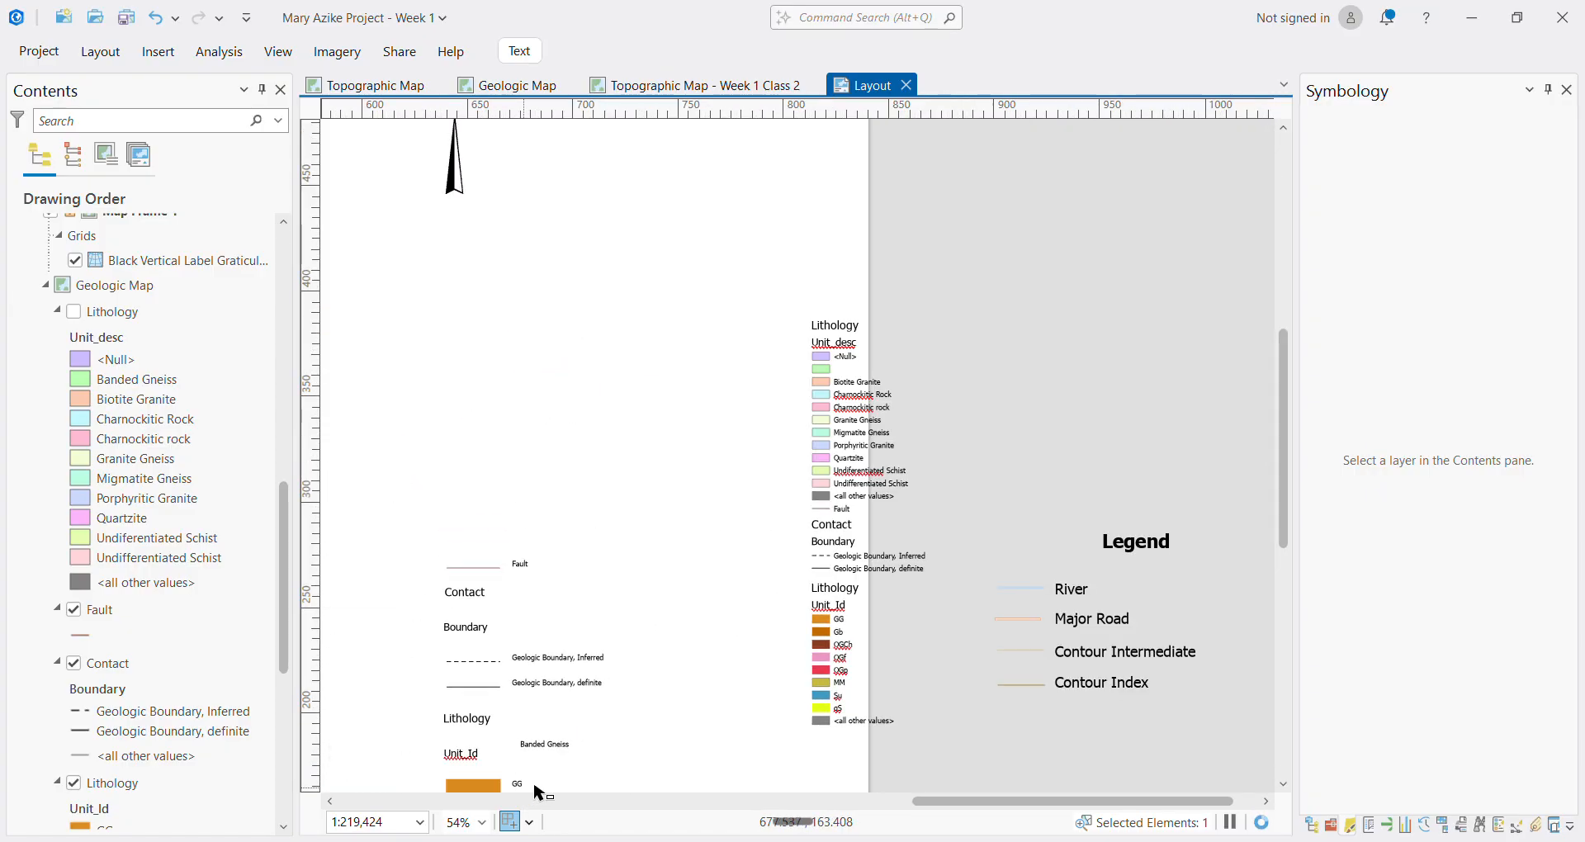
drag(1284, 487, 1270, 575)
scroll(570, 609, up, 5)
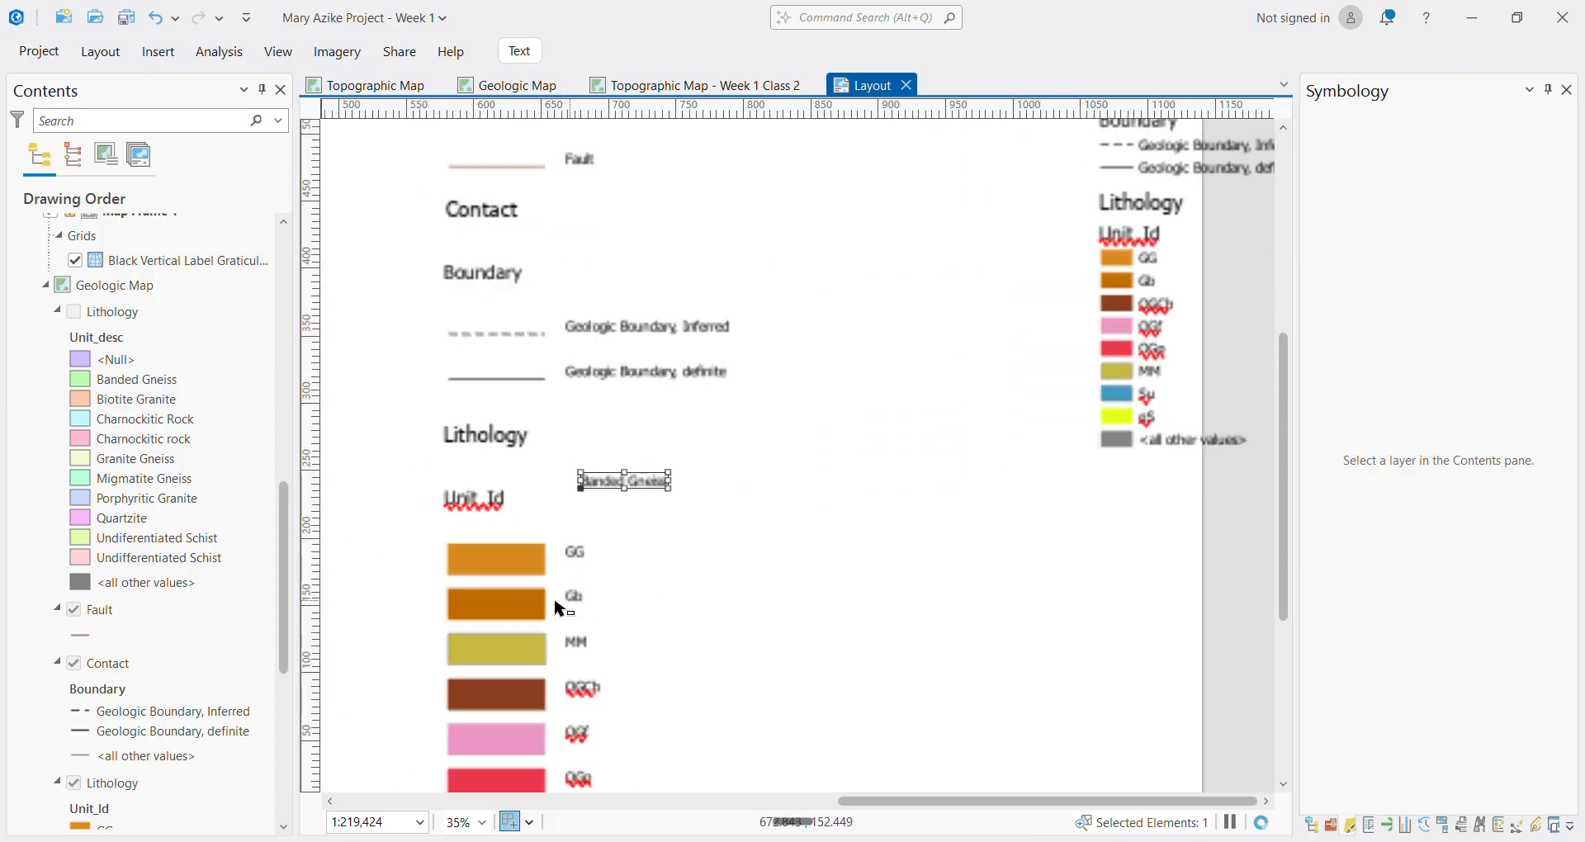
Try to move the GG label onto its orange patch in the larger legend, and undo the move
click(602, 538)
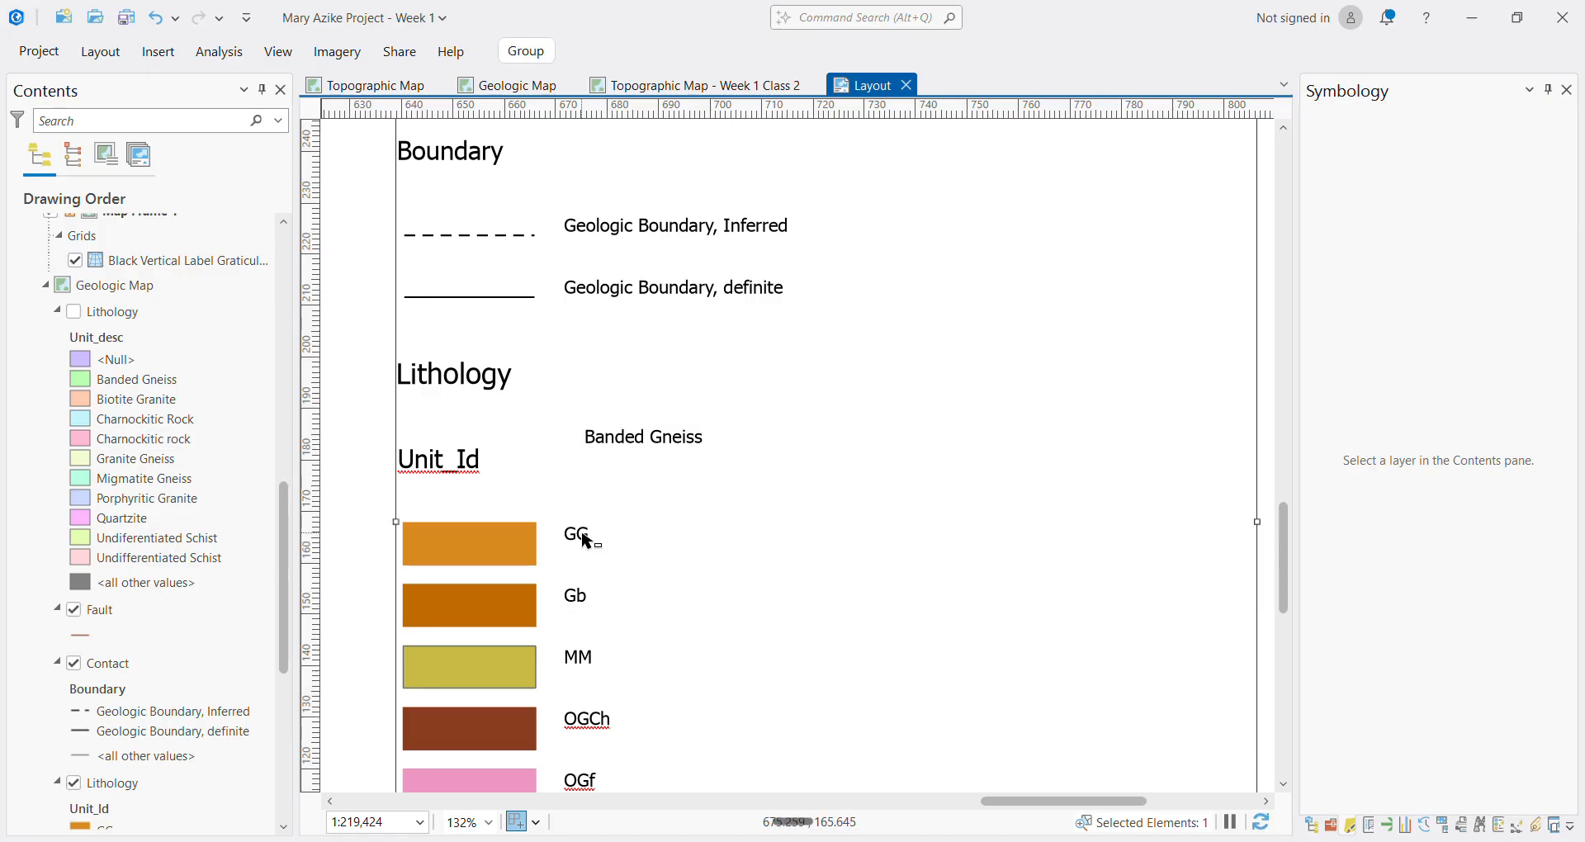
drag(584, 538, 587, 539)
click(581, 542)
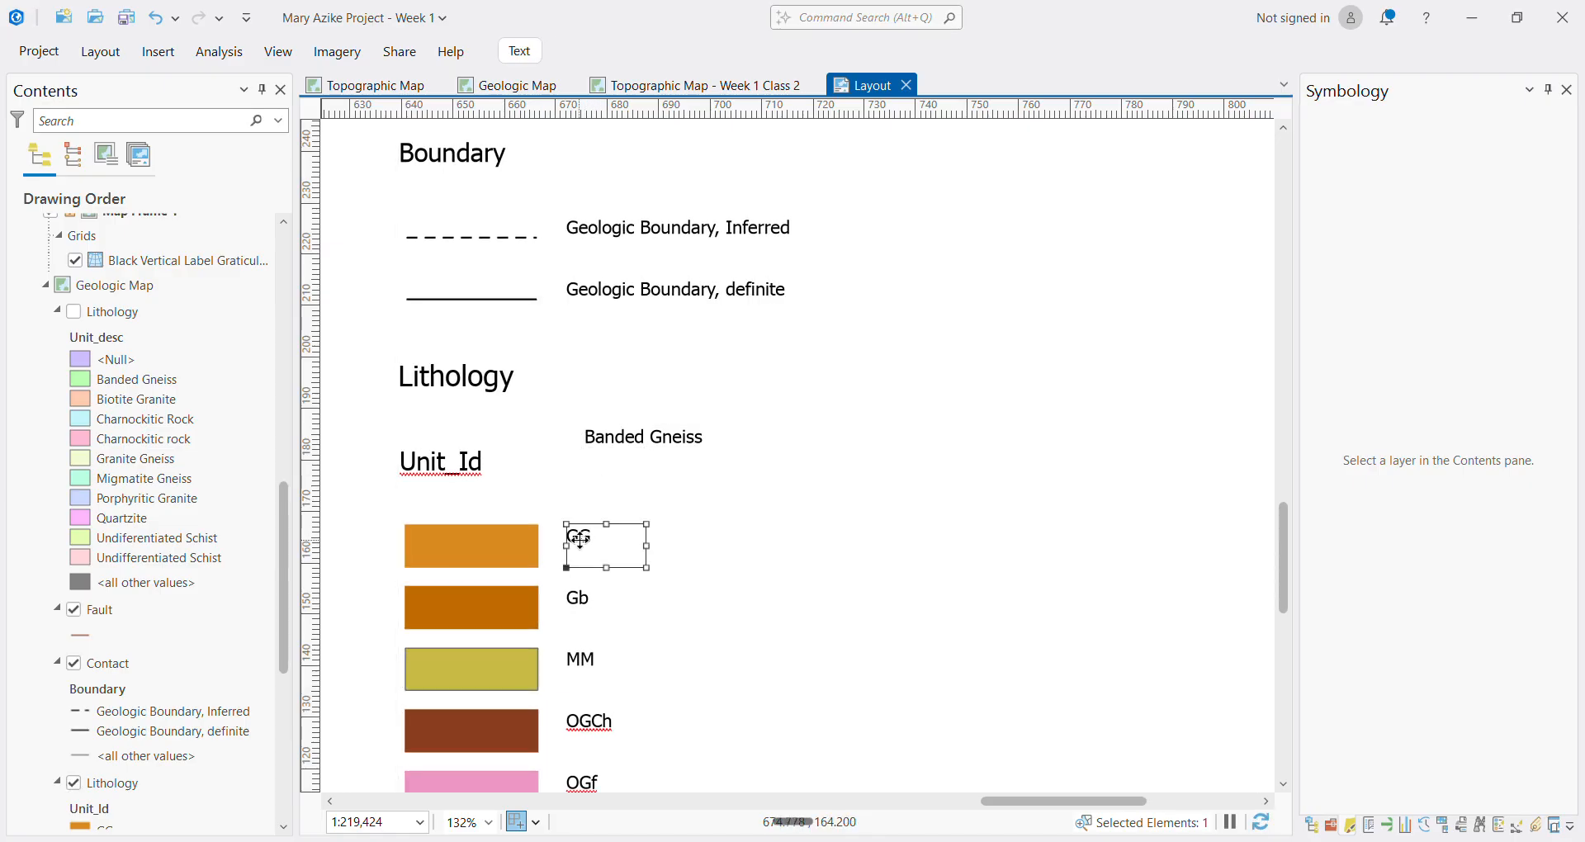
drag(592, 526, 482, 533)
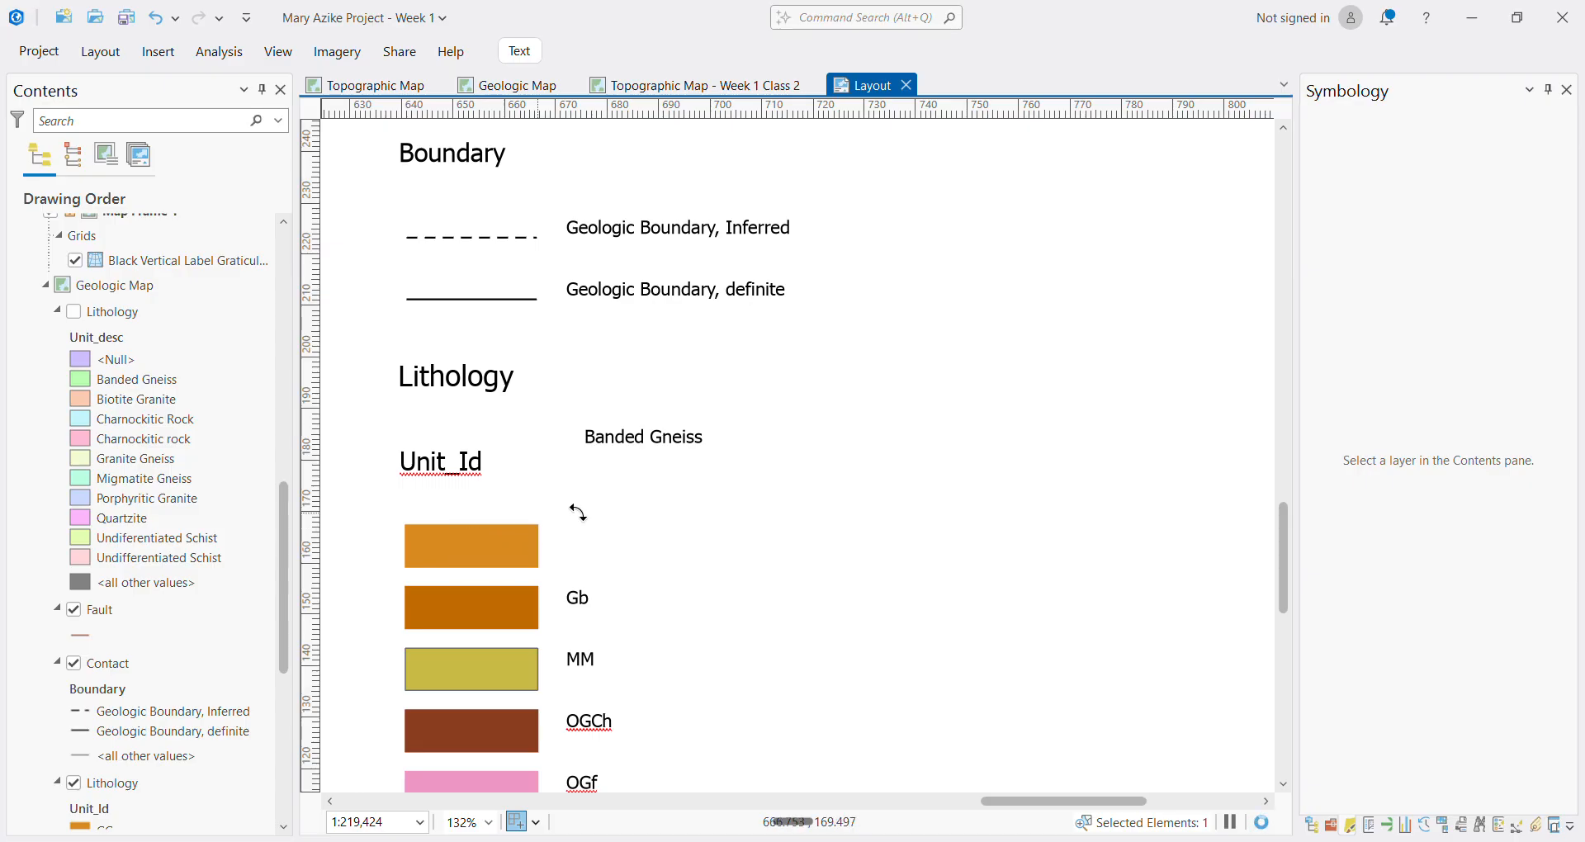
click(485, 546)
right_click(511, 545)
click(453, 549)
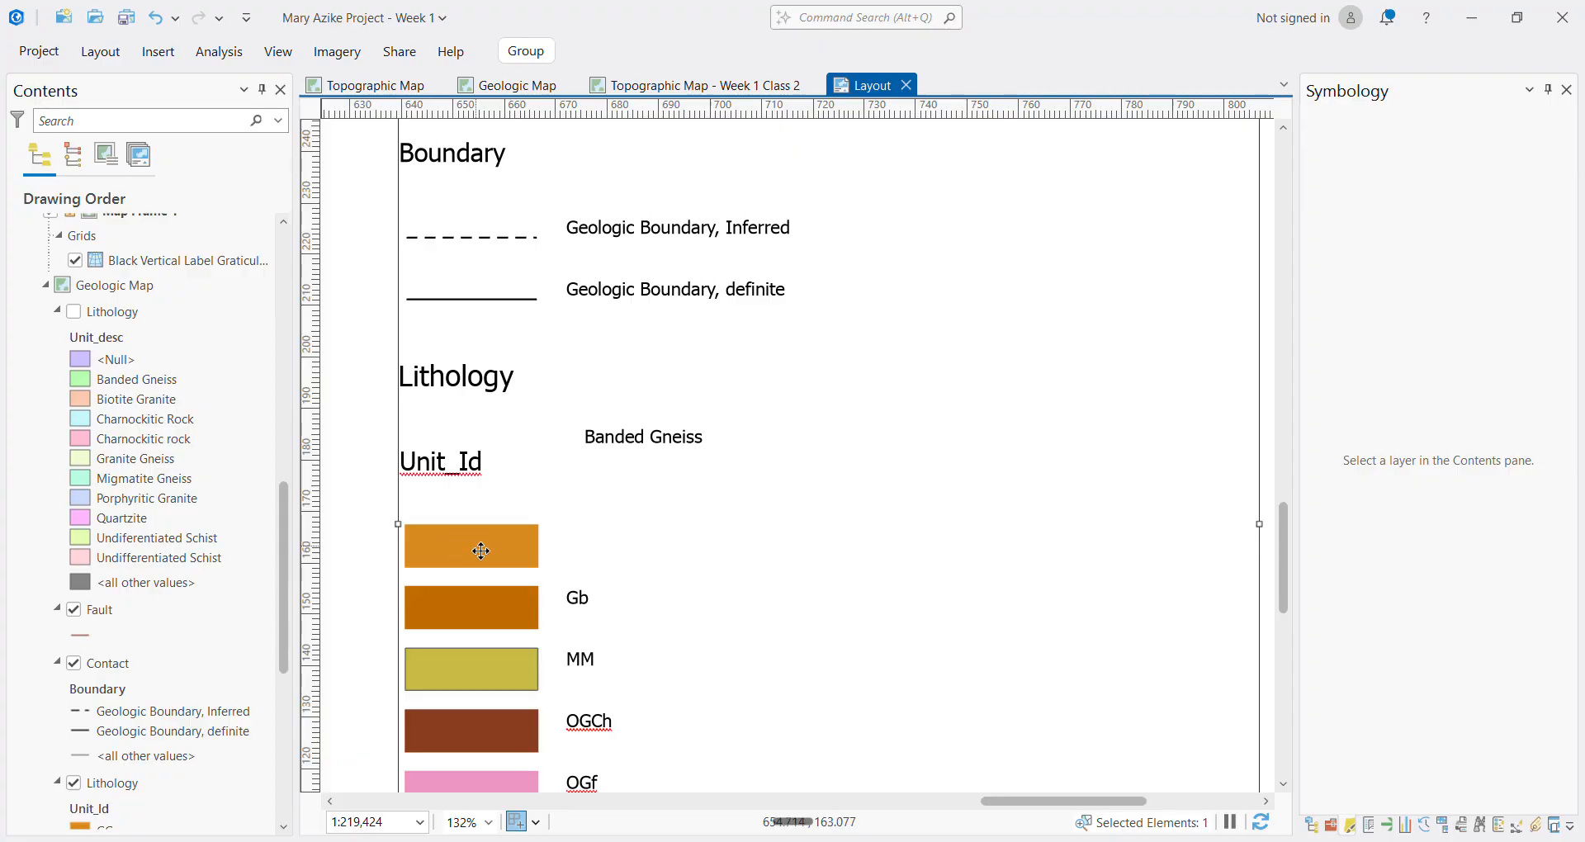
key(ctrl+z)
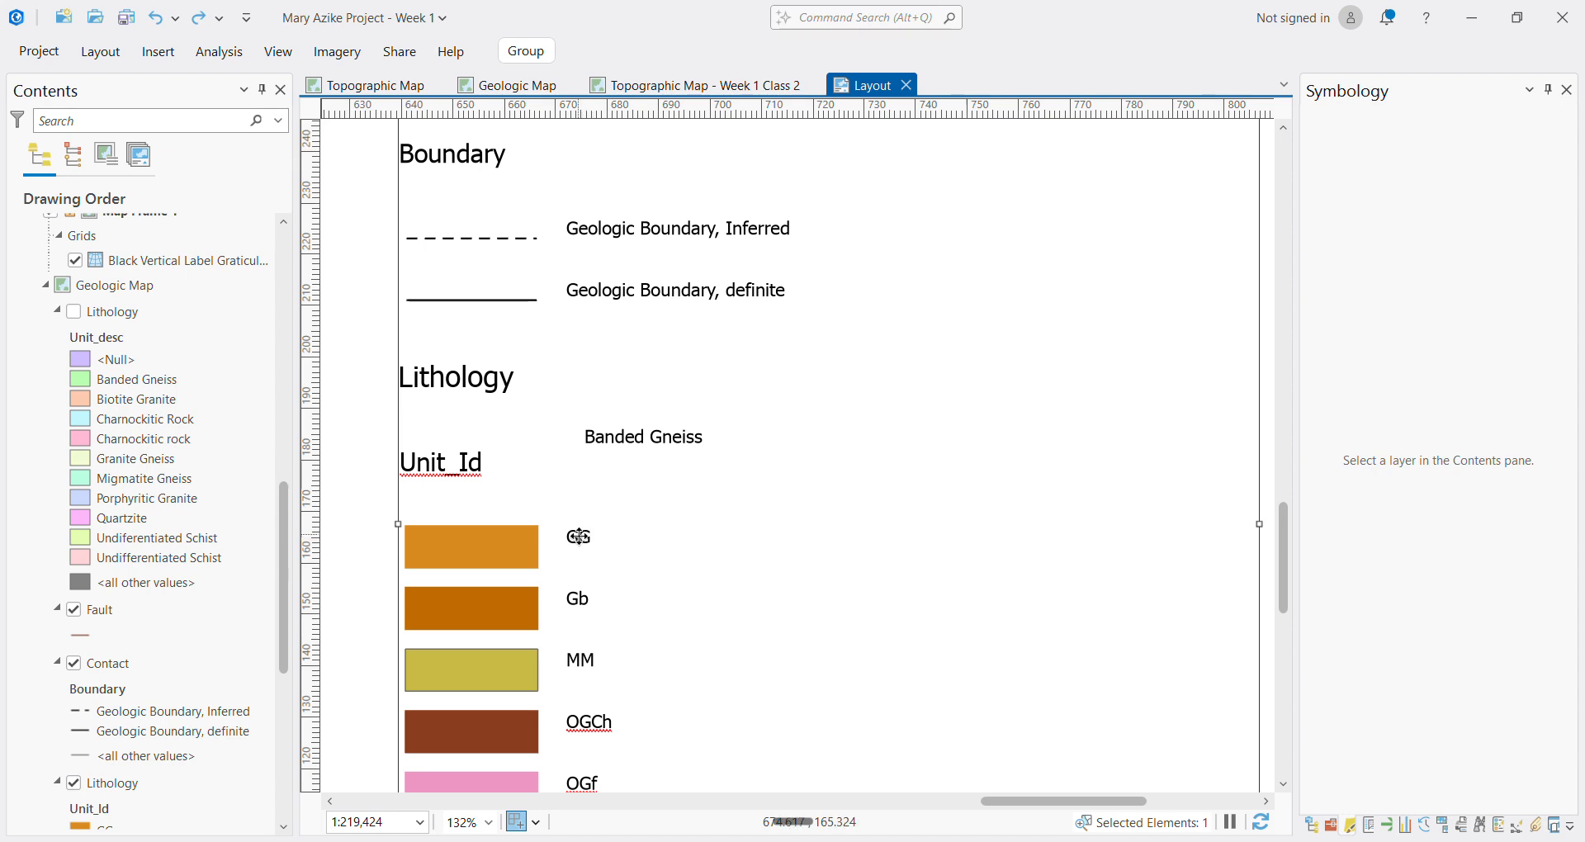
Shift the GG label slightly closer to its orange patch in the larger legend
click(585, 535)
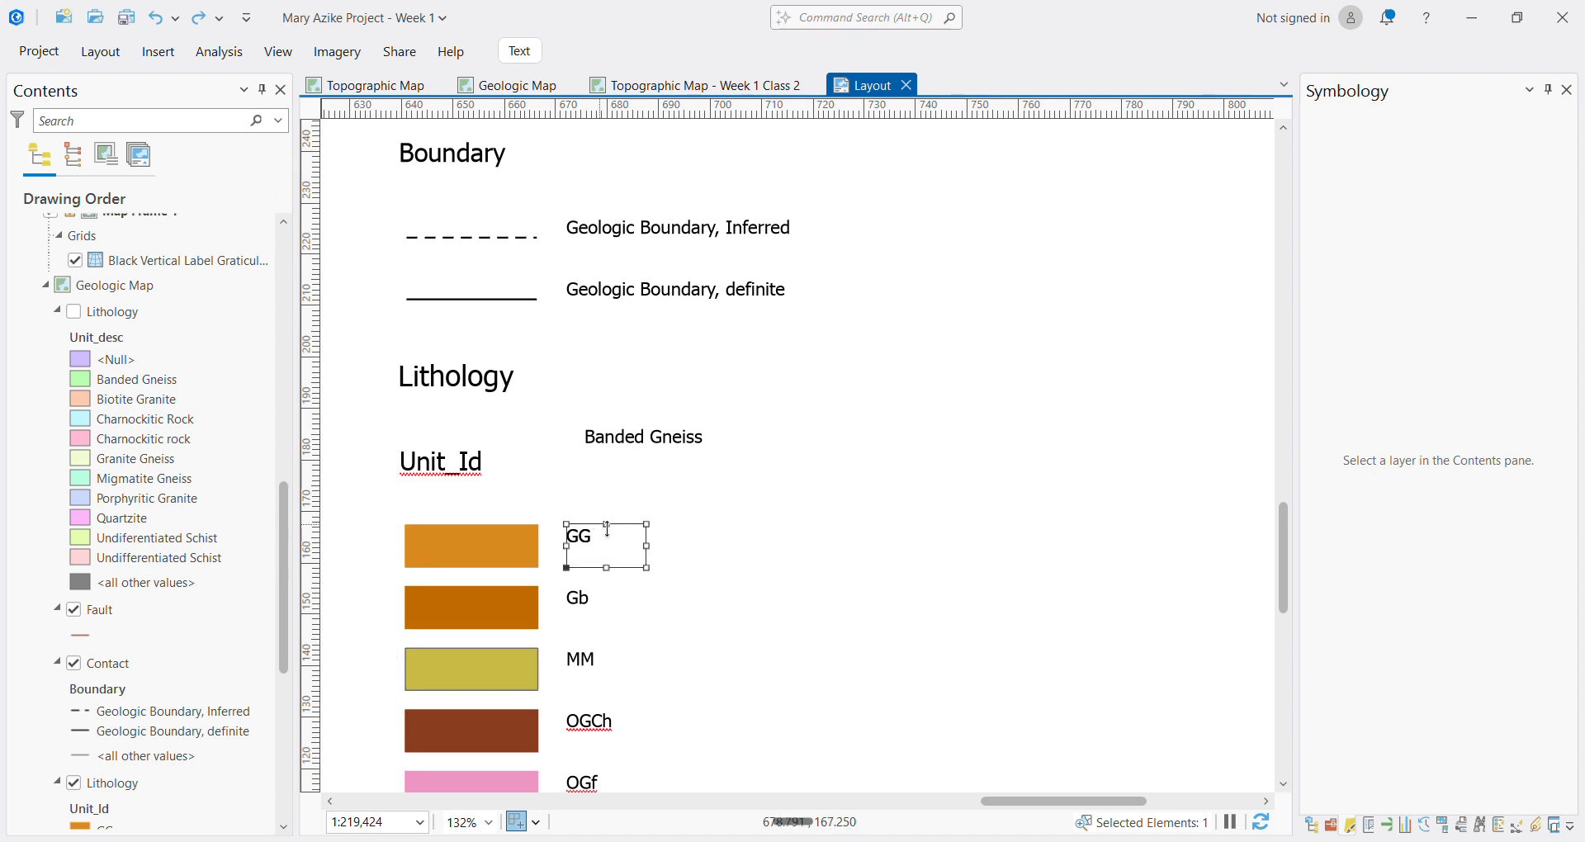
mouse_move(623, 523)
mouse_down()
mouse_move(578, 530)
mouse_move(625, 526)
mouse_up()
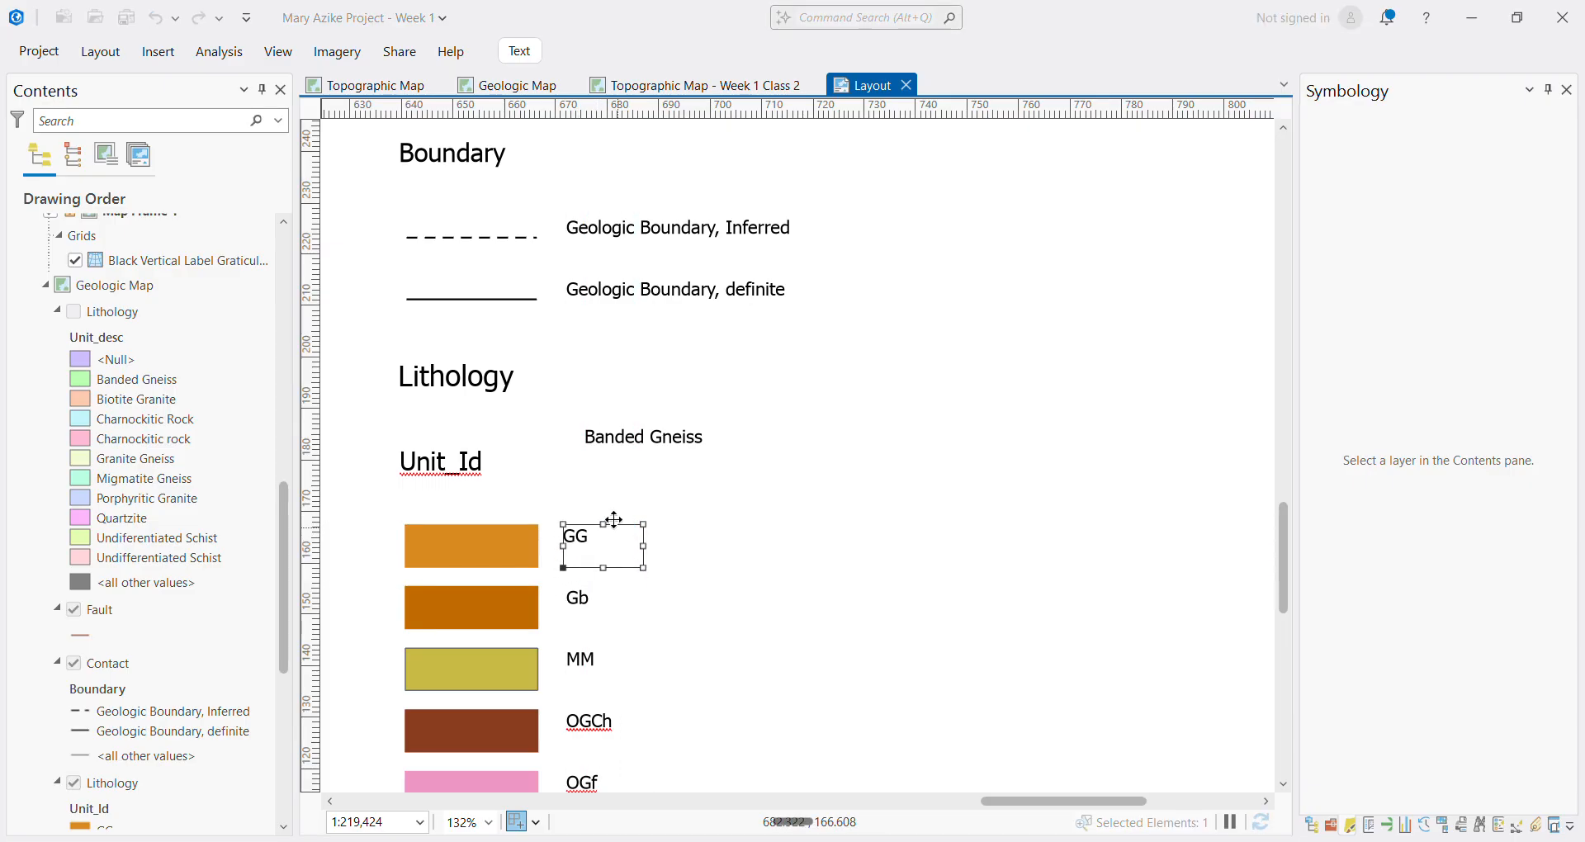
right_click(620, 522)
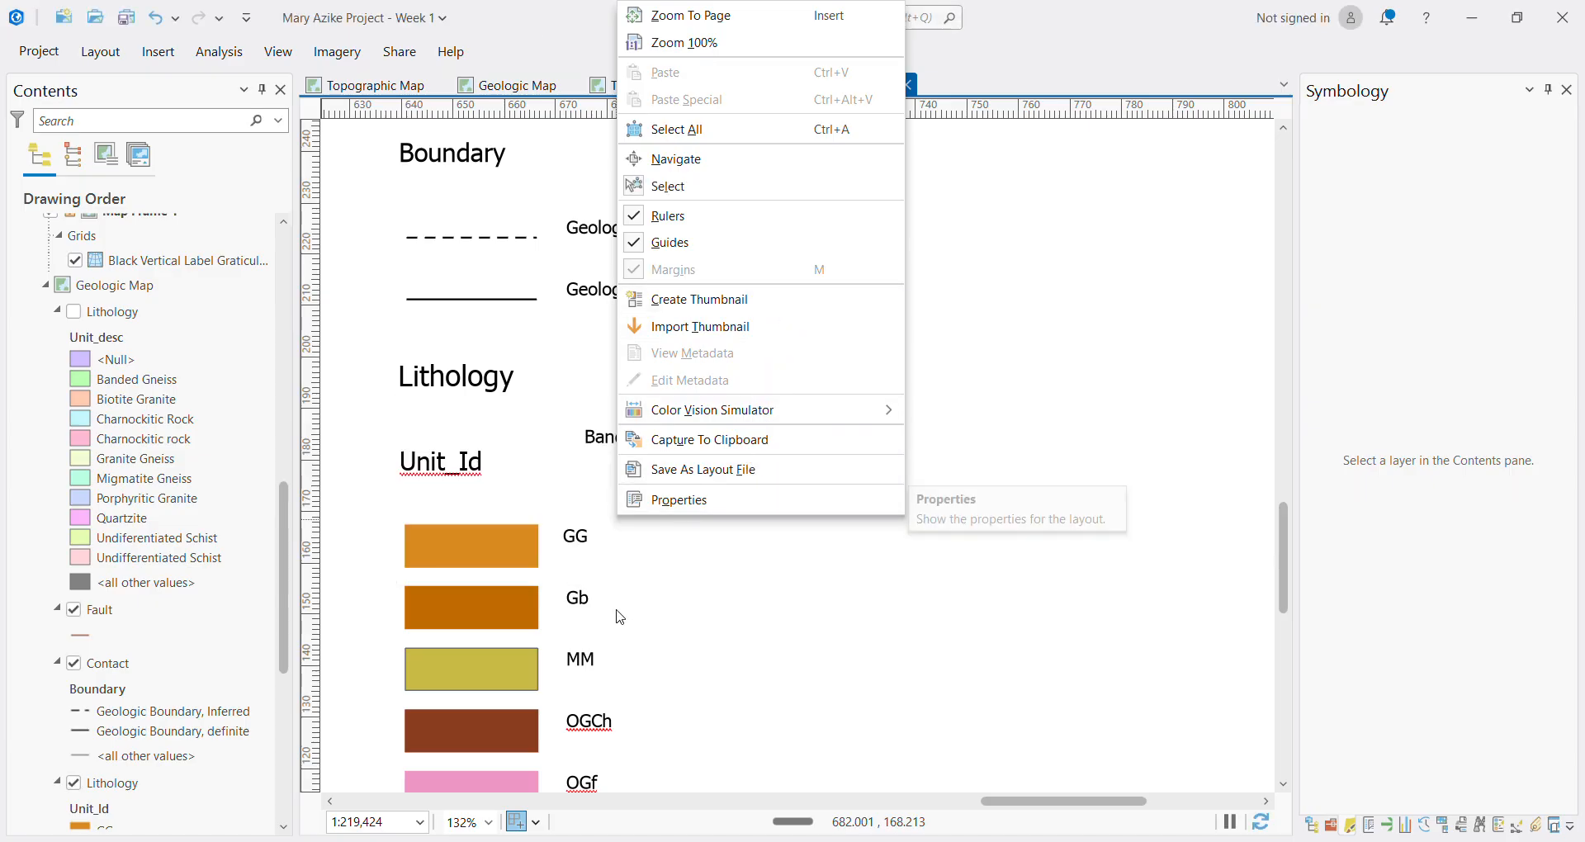
click(577, 546)
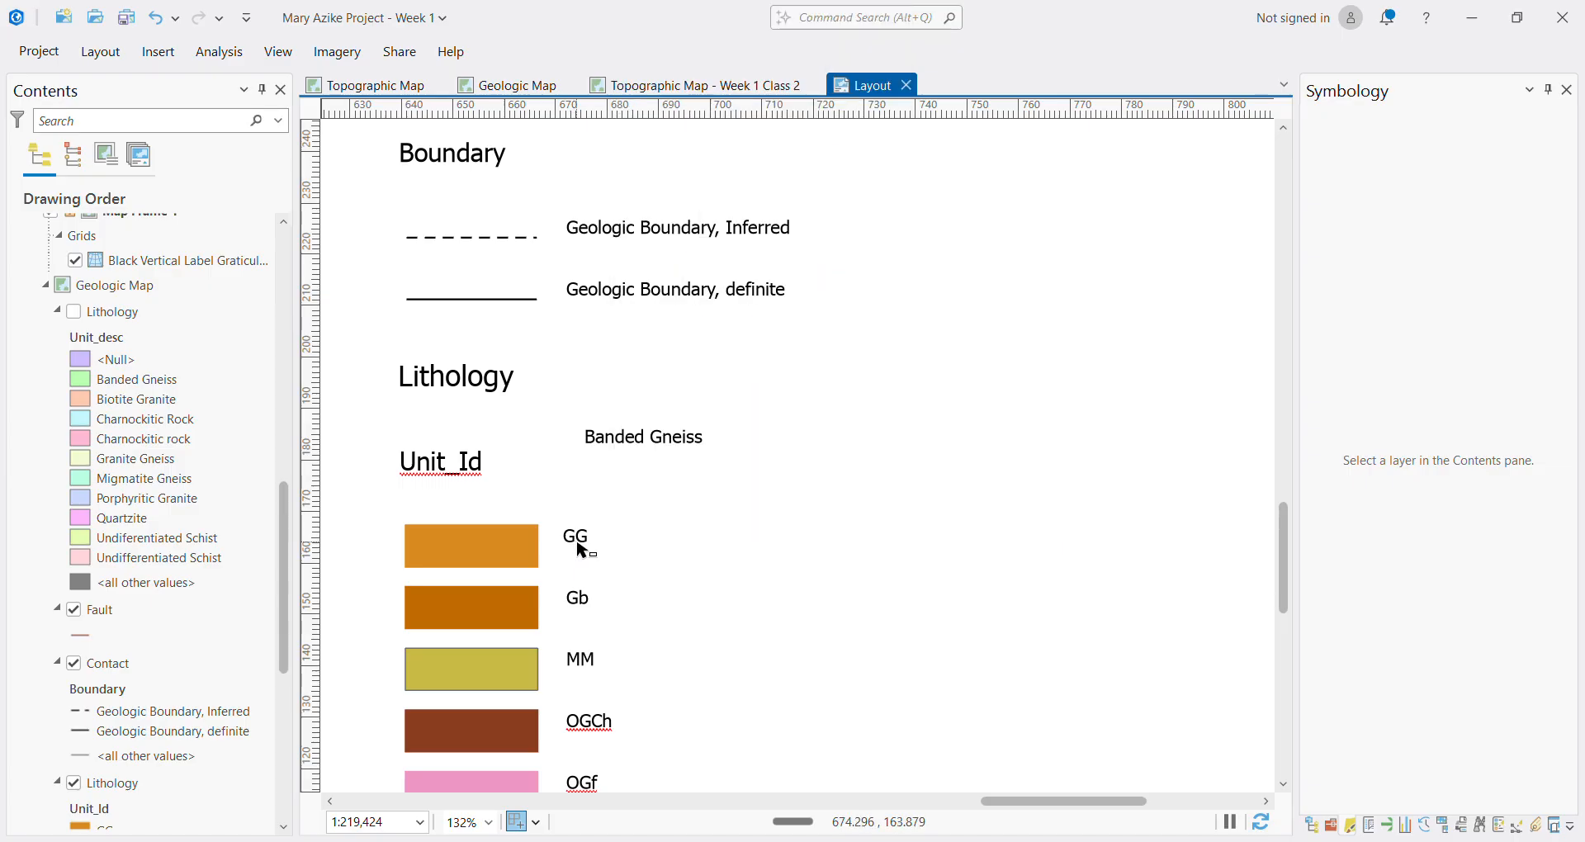
Ungroup the larger converted legend into its separate layer groups
click(582, 550)
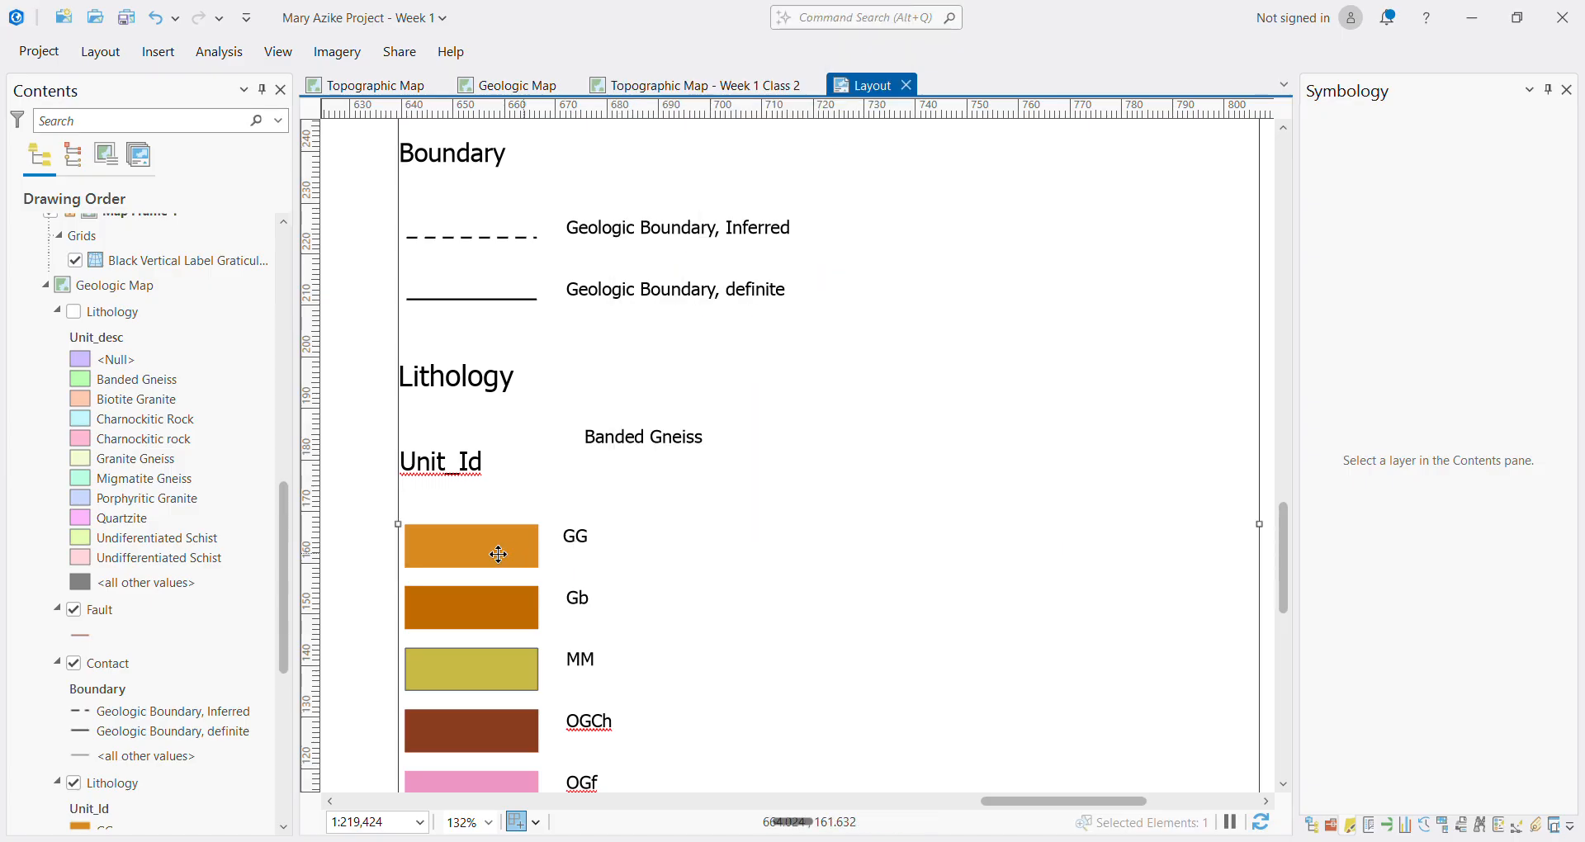
right_click(509, 477)
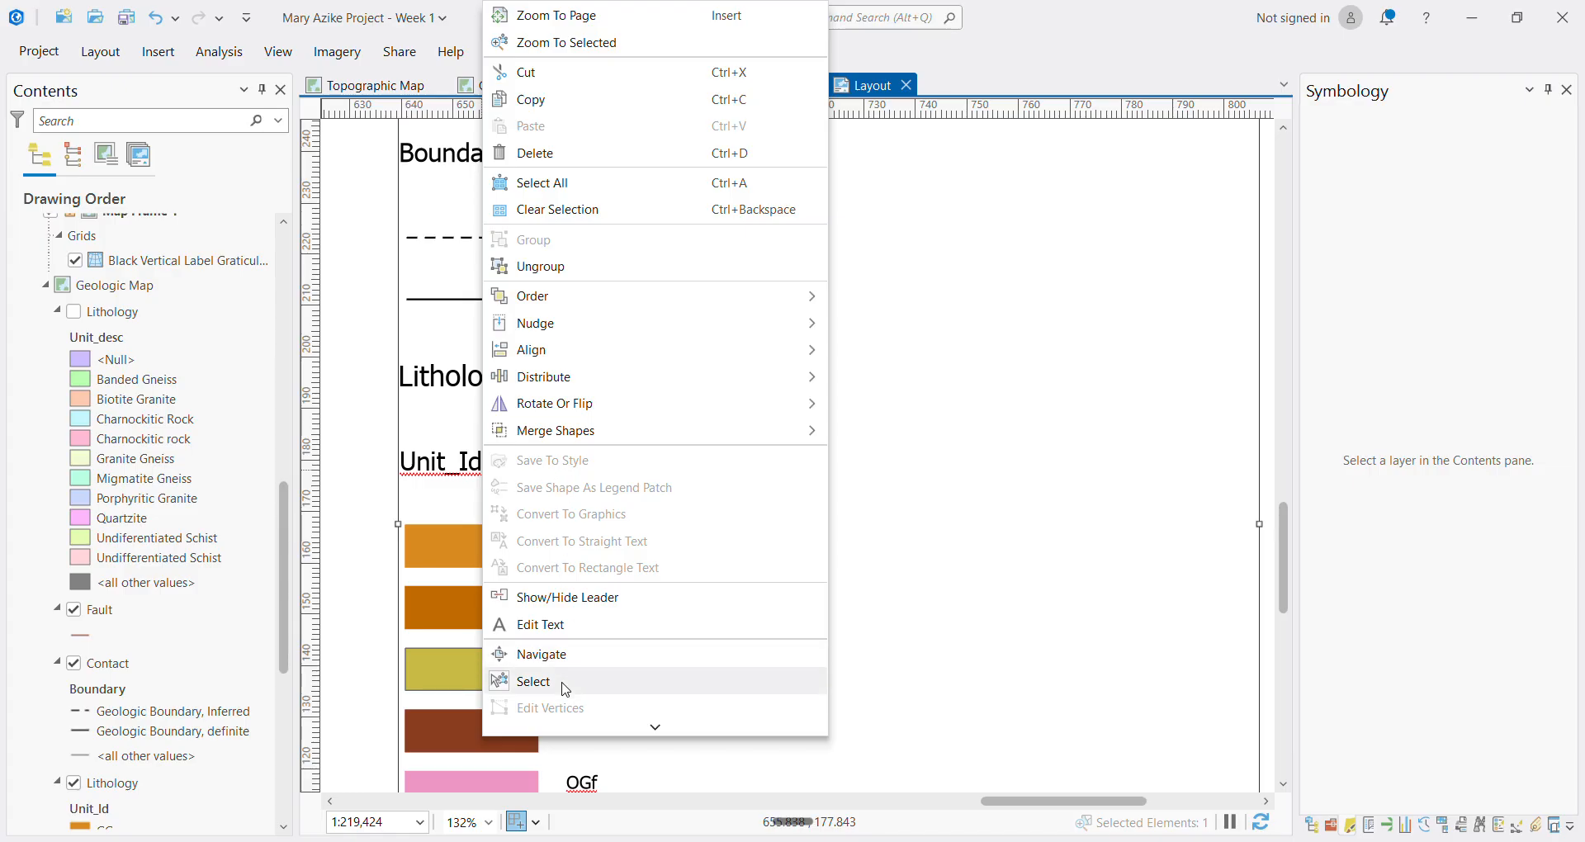
click(559, 273)
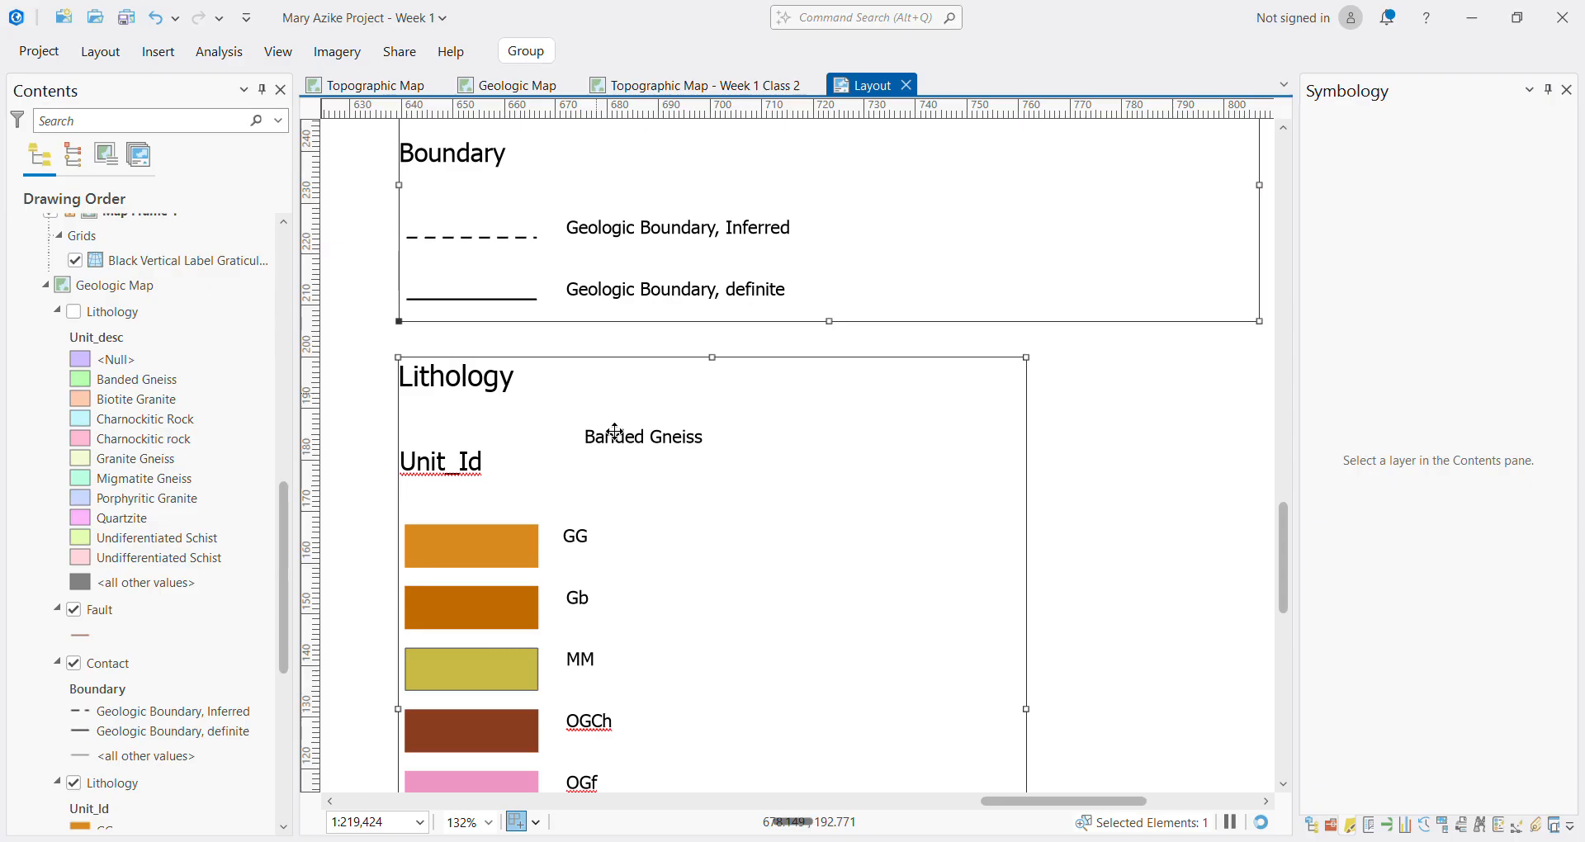
click(1185, 517)
Select the GG label within the Lithology legend group and bring it forward in the drawing order
click(583, 550)
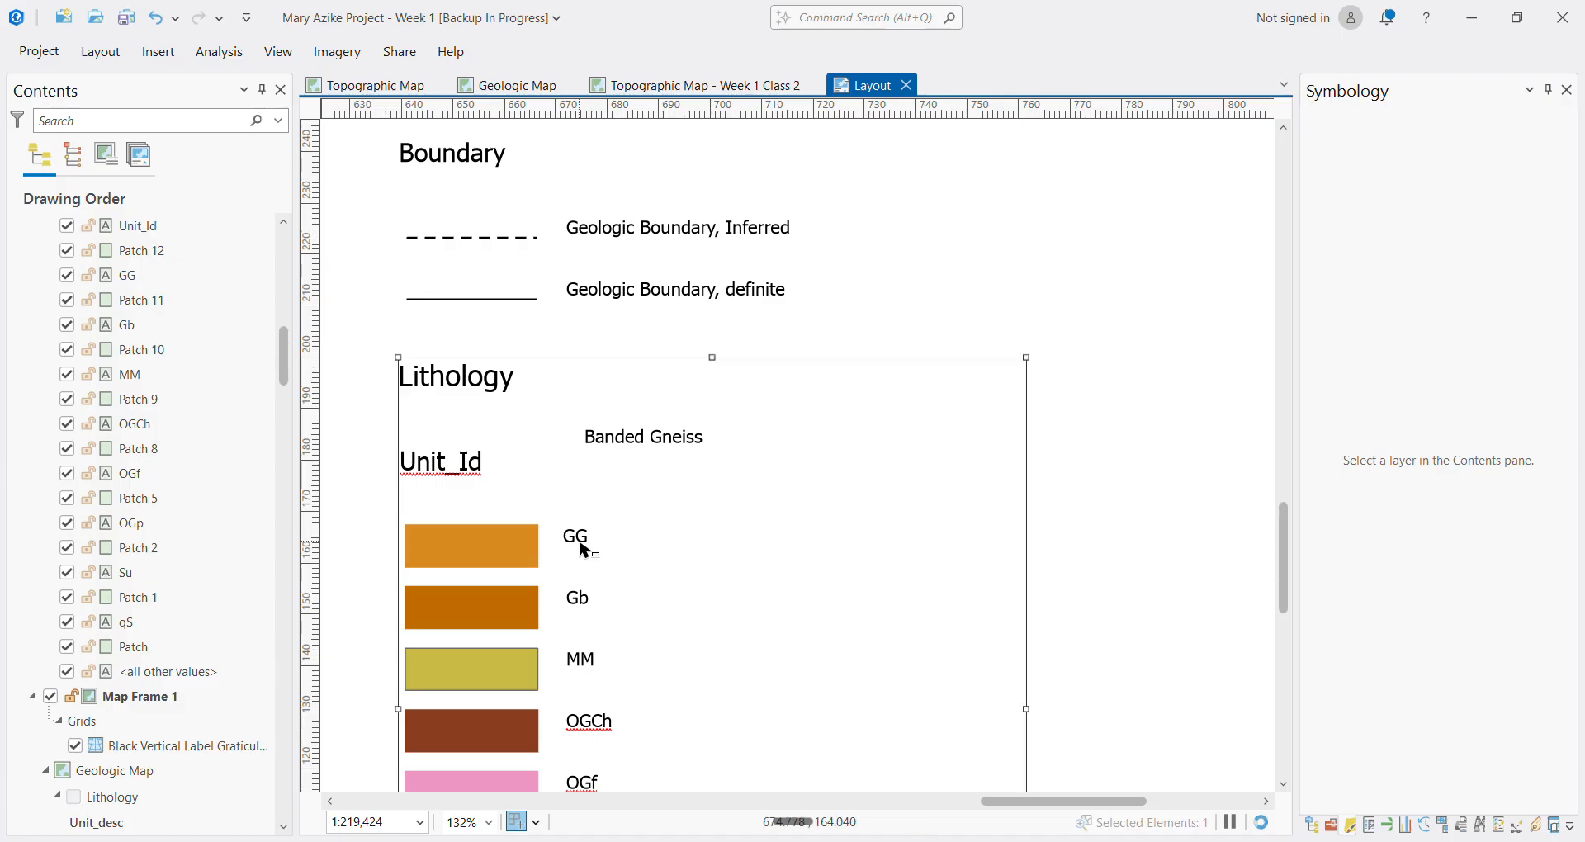
click(584, 545)
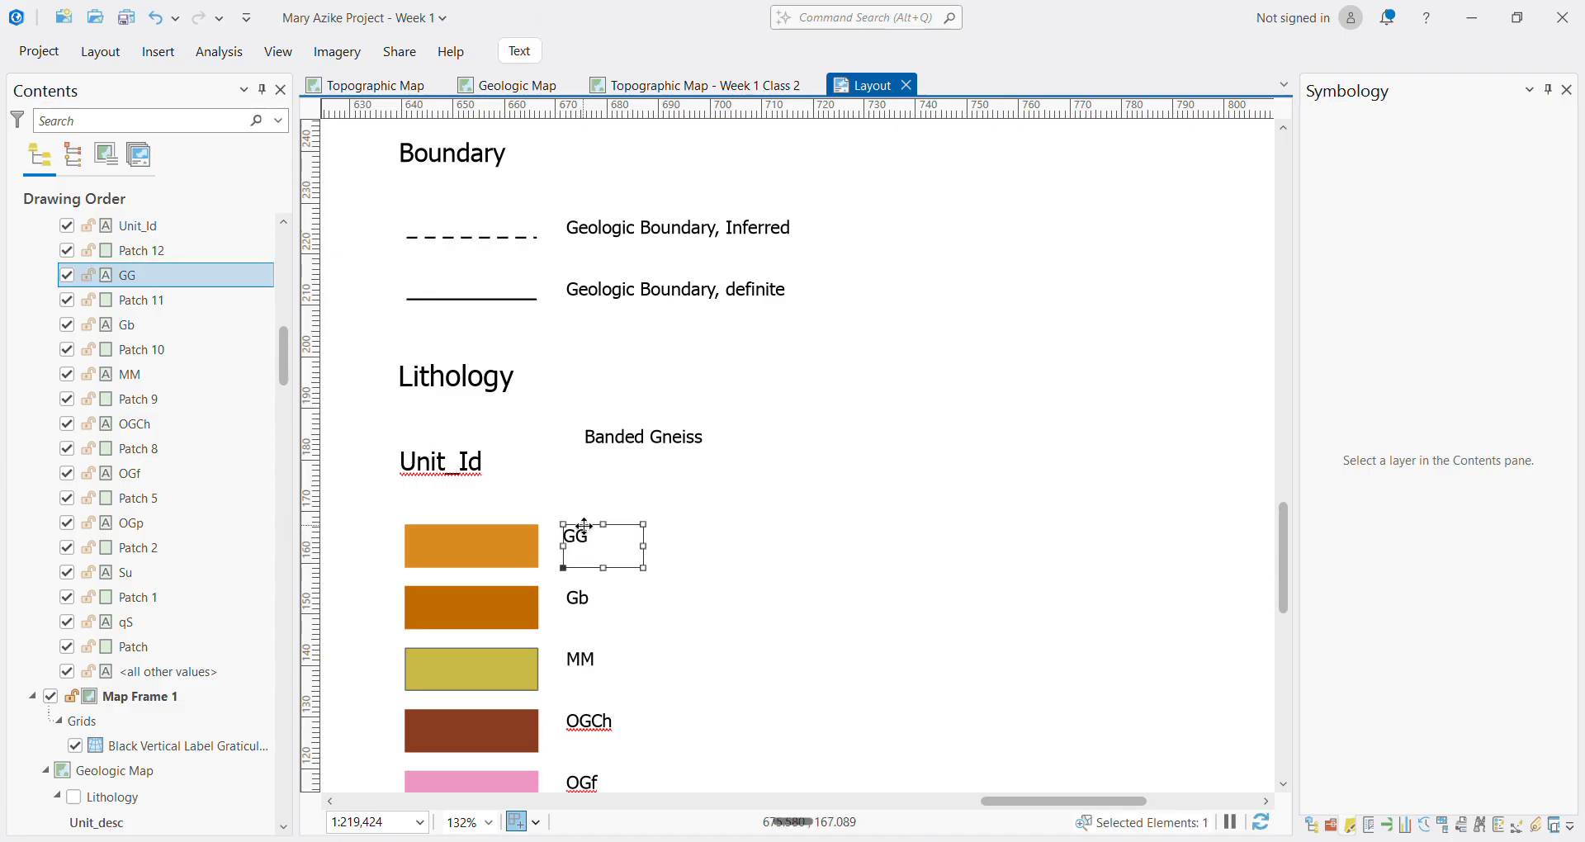
right_click(584, 526)
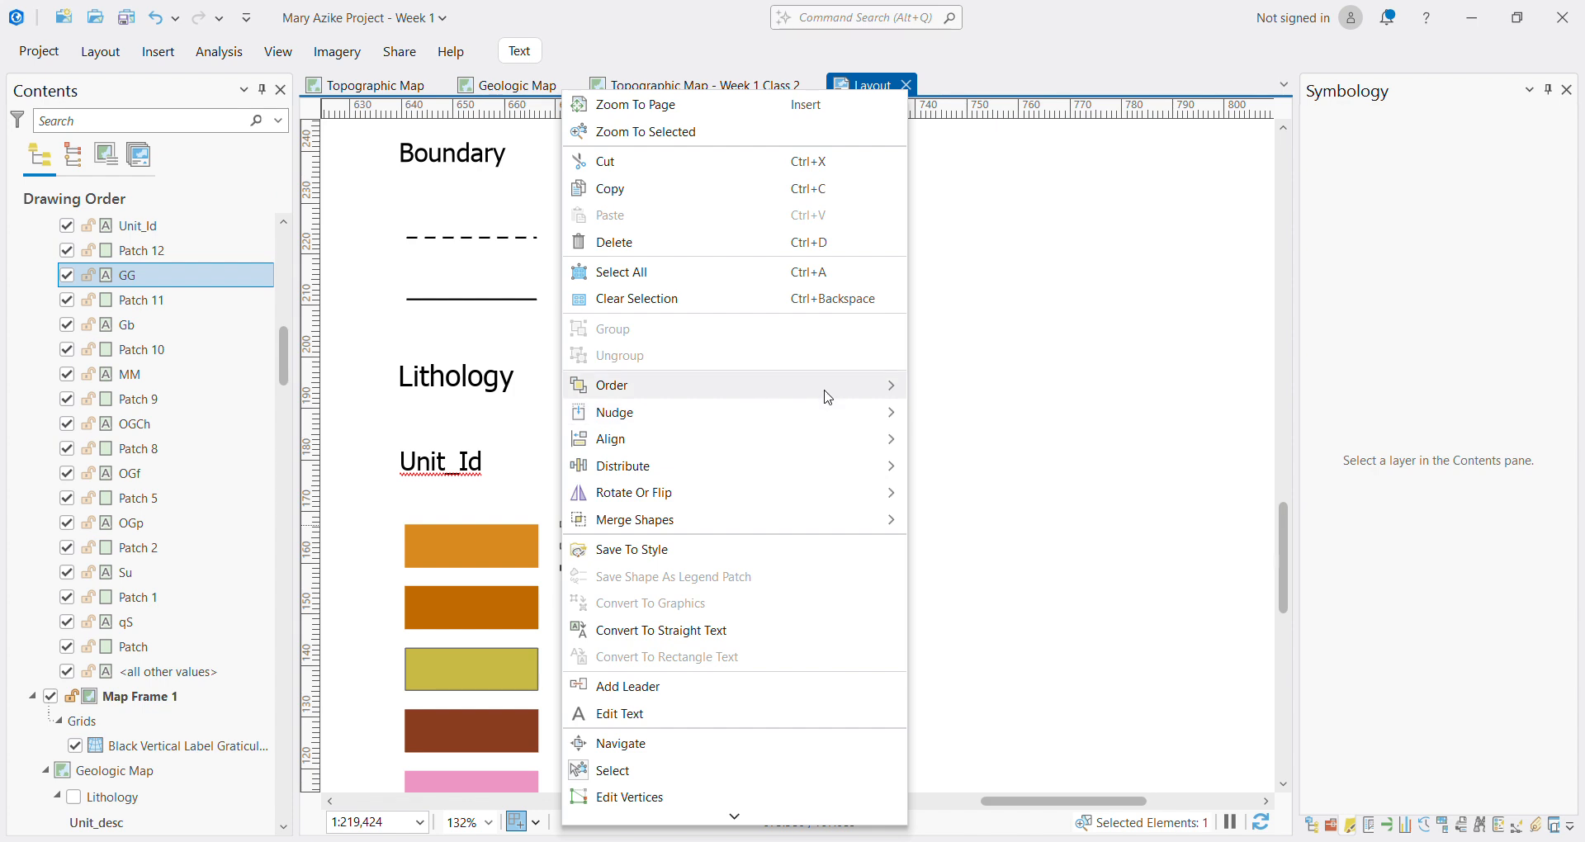
mouse_move(883, 387)
click(968, 389)
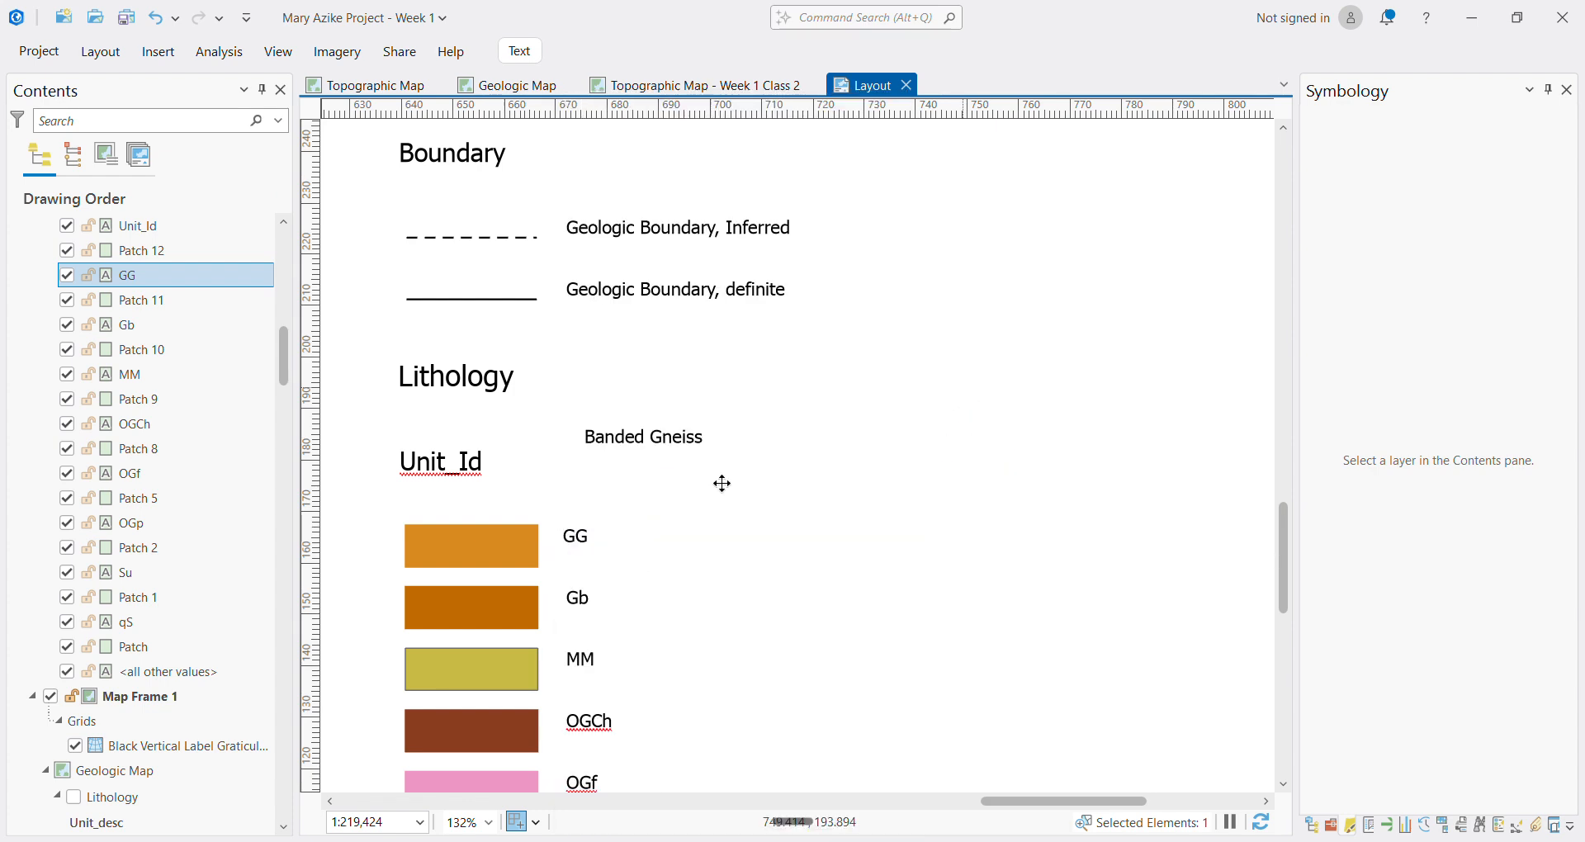
Move the GG label in the larger legend onto its orange patch and center it there
drag(590, 527, 488, 541)
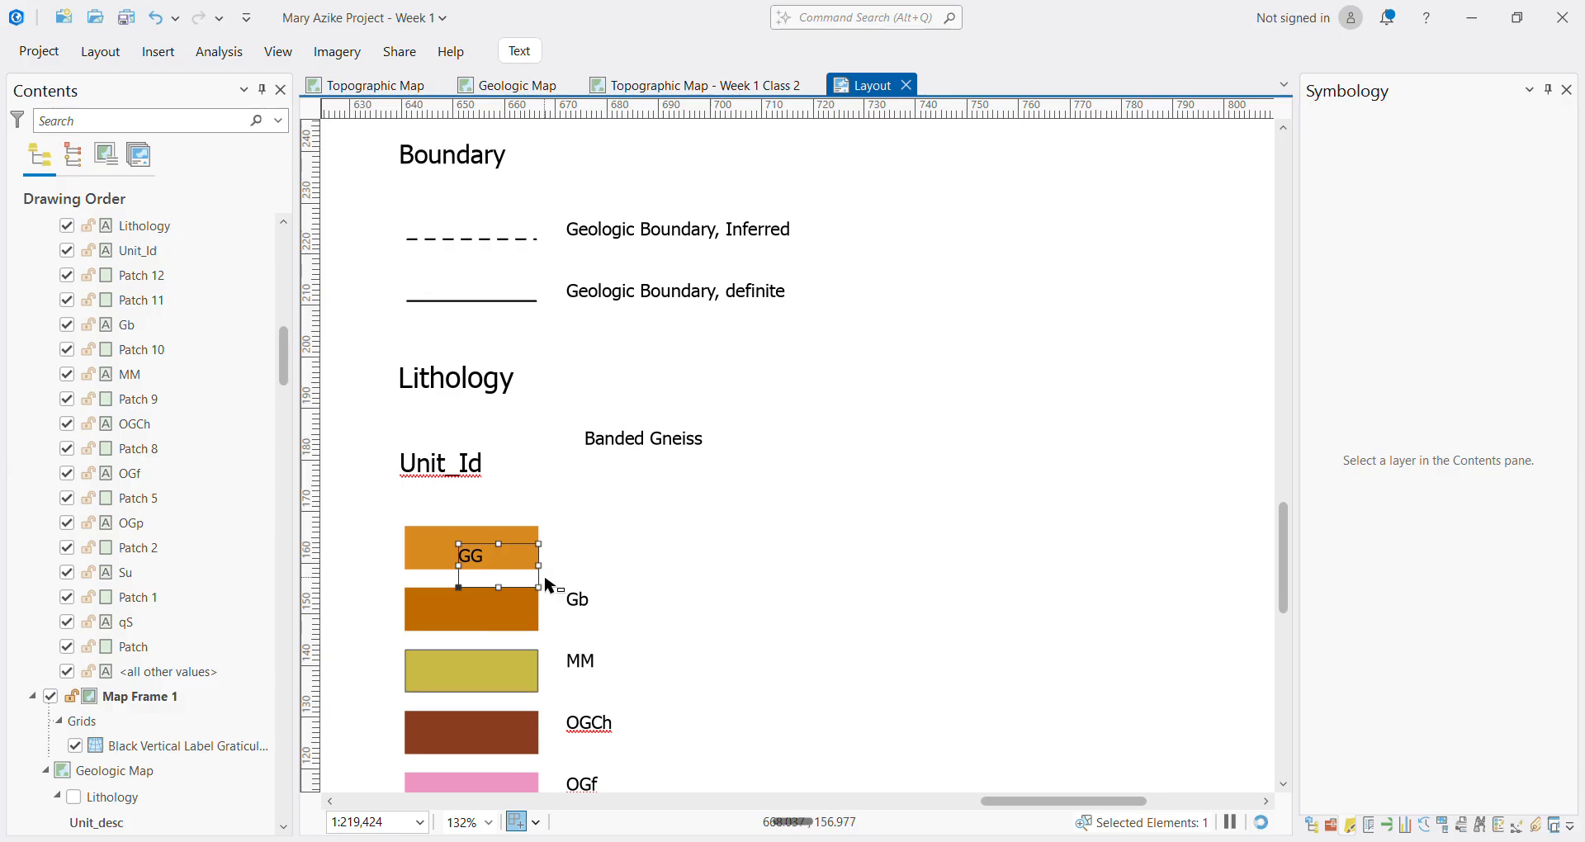
scroll(483, 545, up, 1)
scroll(474, 607, up, 6)
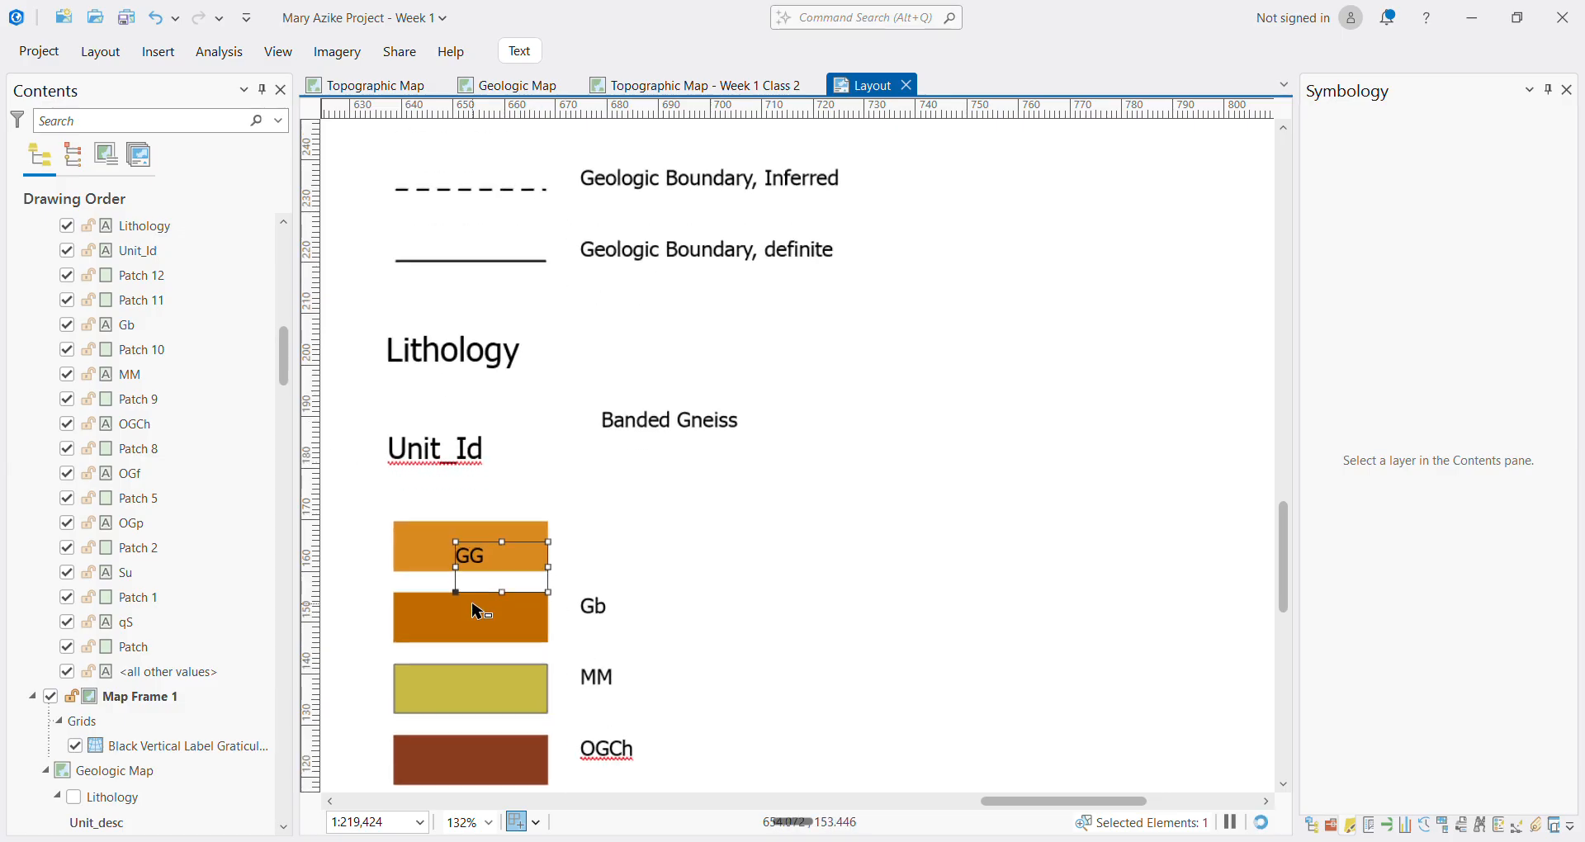
drag(531, 371, 517, 332)
Select the Granite Gneiss label in the smaller legend's Unit_desc list and move it toward the larger legend
scroll(930, 389, down, 12)
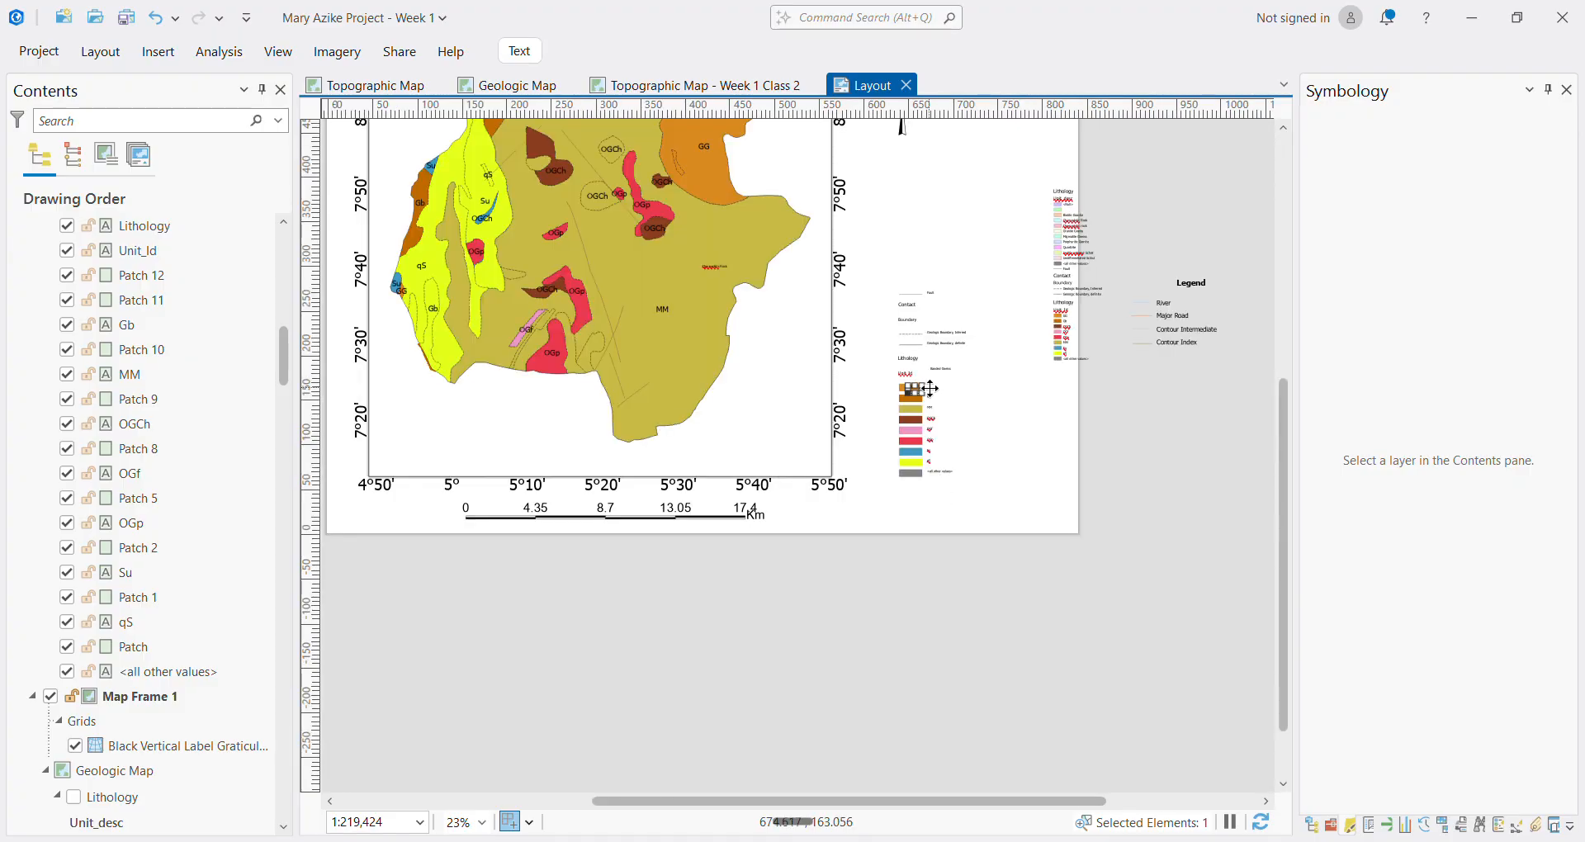
scroll(1006, 433, up, 4)
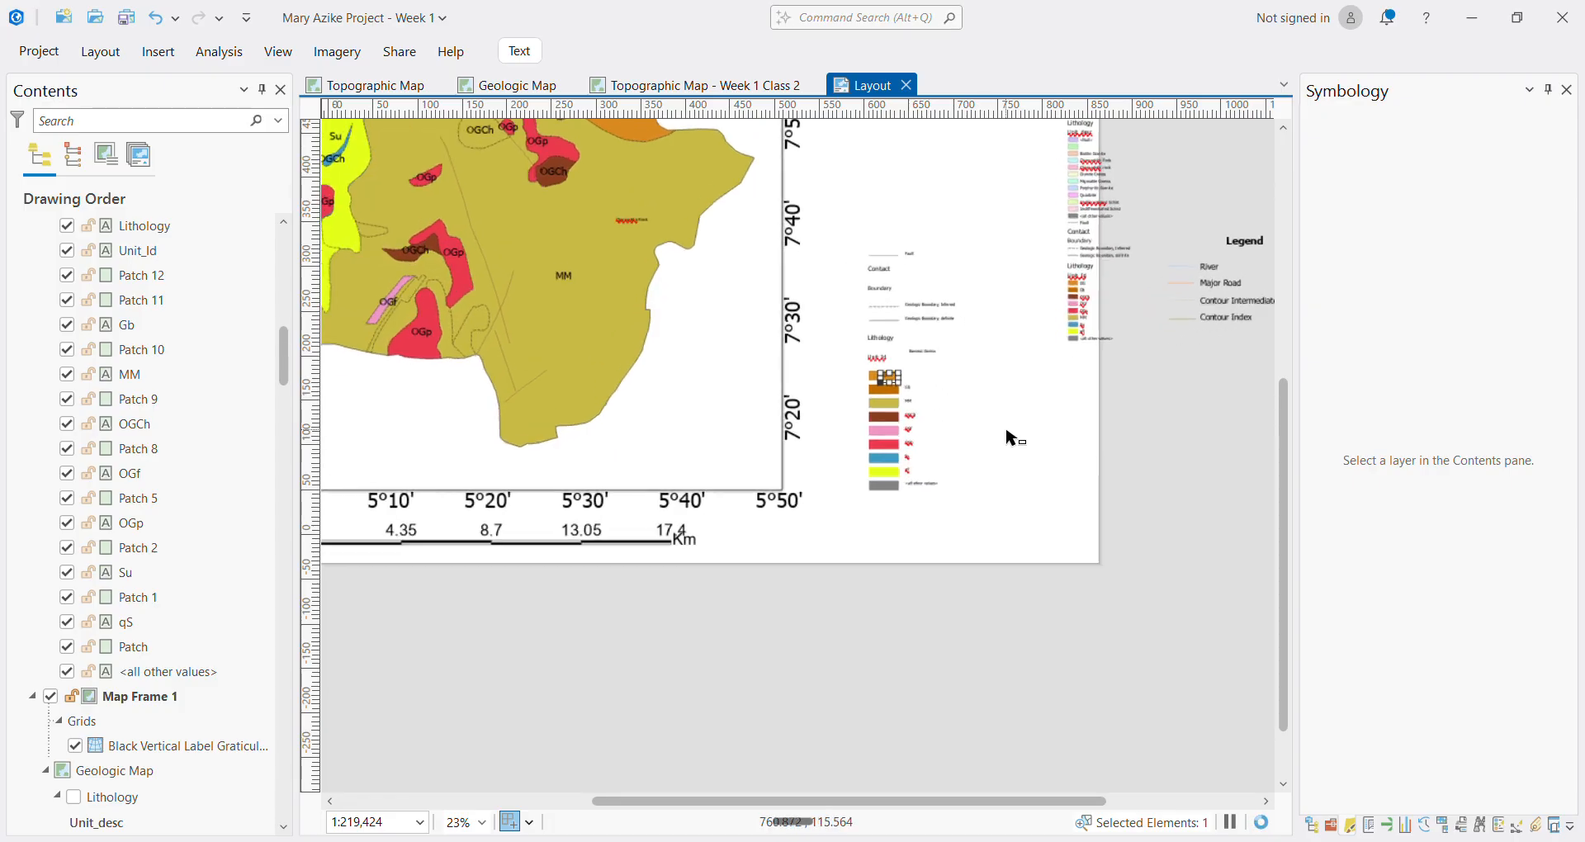
scroll(1063, 347, down, 4)
scroll(1160, 256, up, 1)
scroll(1030, 237, up, 3)
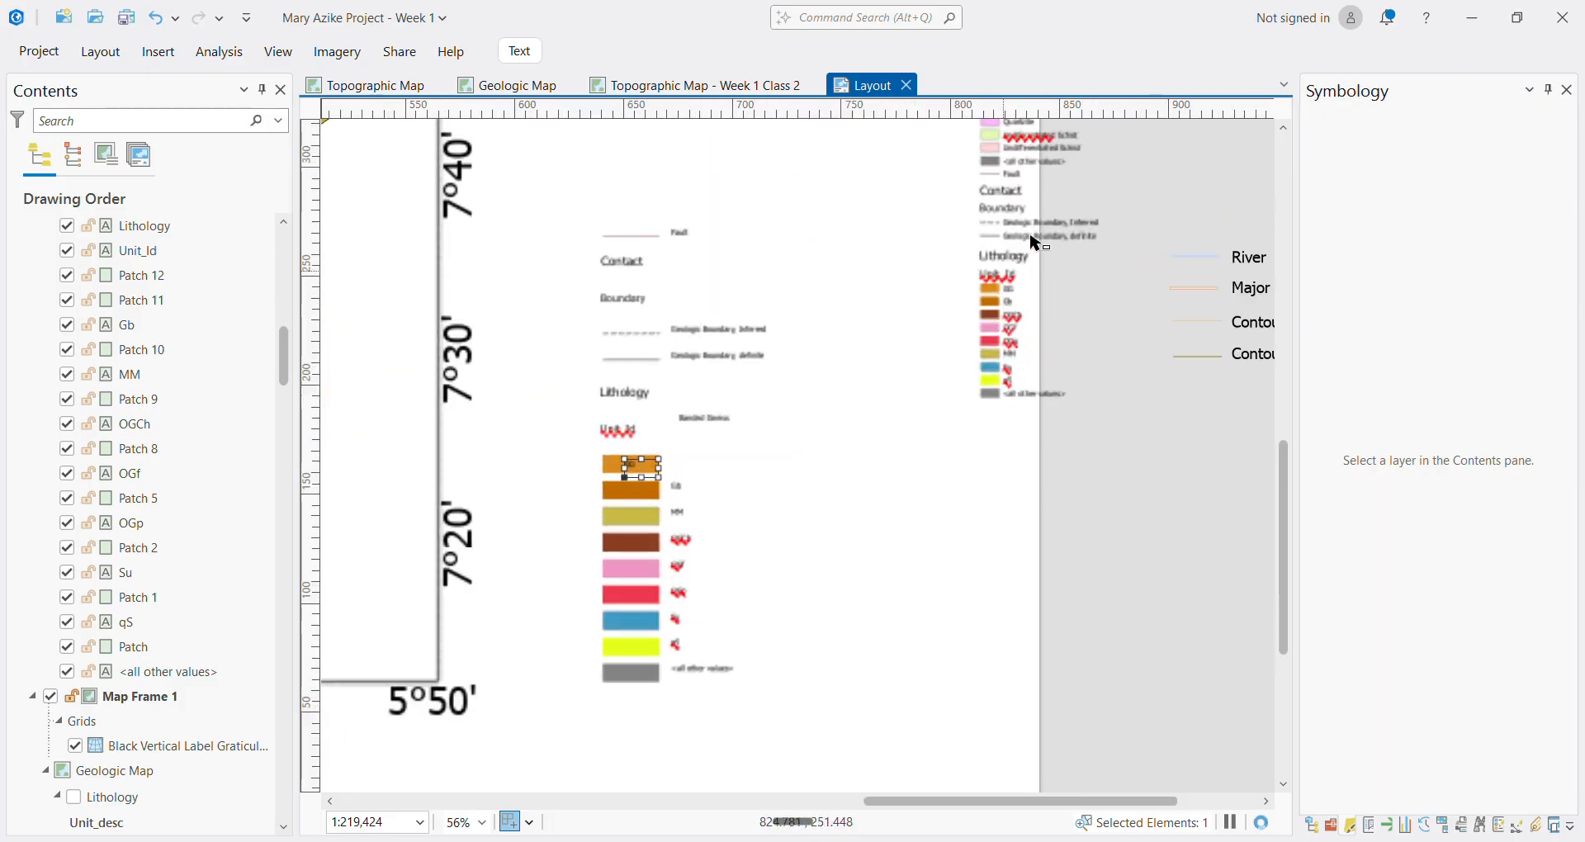
scroll(1100, 181, down, 4)
scroll(908, 247, up, 1)
scroll(715, 314, up, 6)
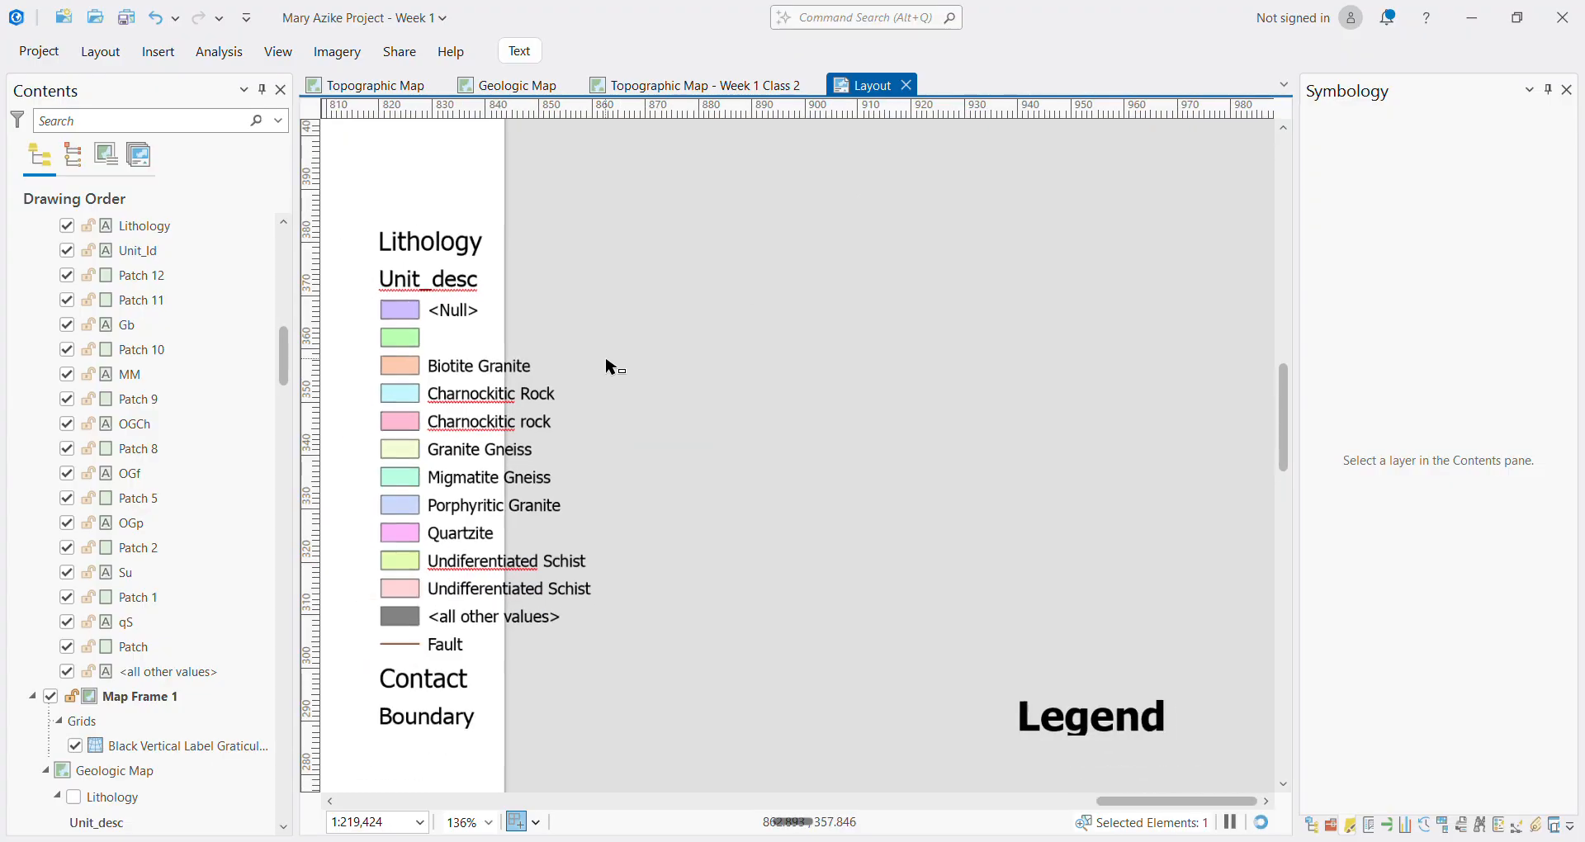
scroll(582, 370, down, 5)
scroll(567, 396, up, 3)
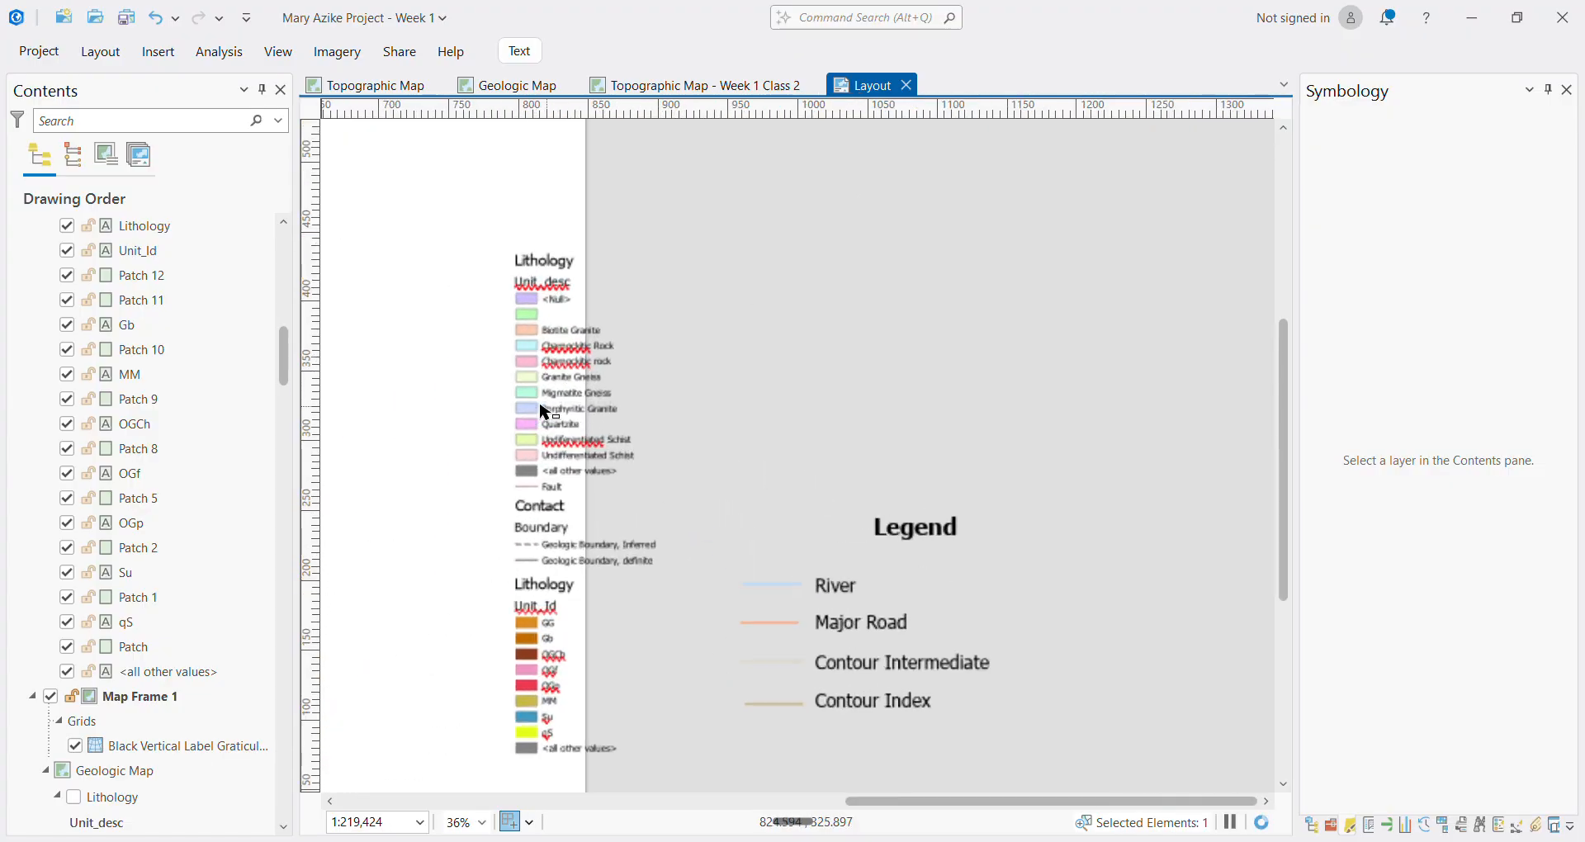
scroll(576, 325, up, 3)
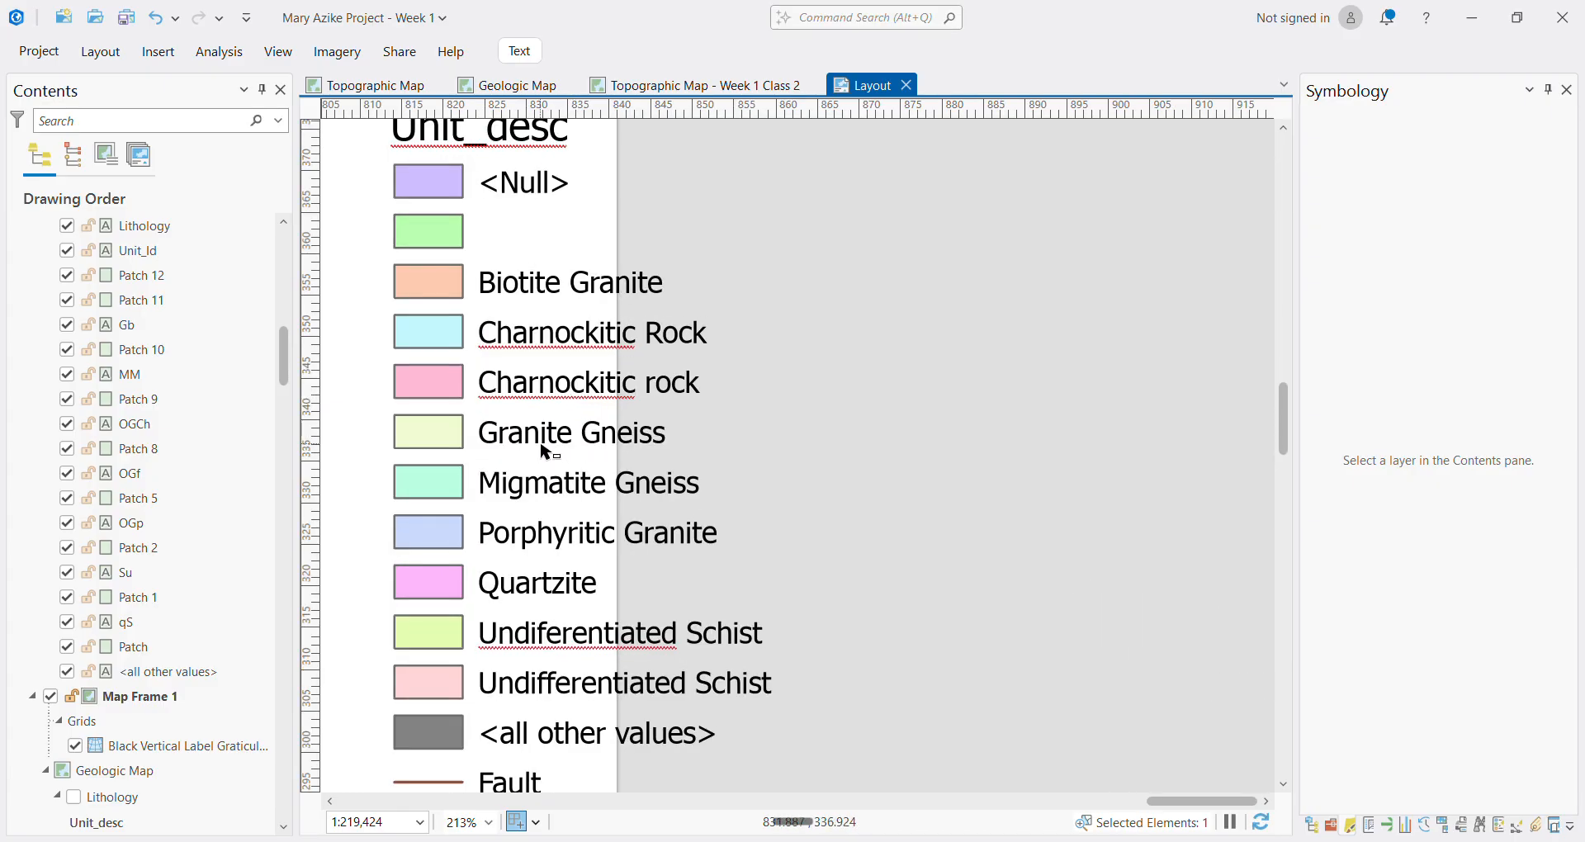
click(547, 437)
click(547, 438)
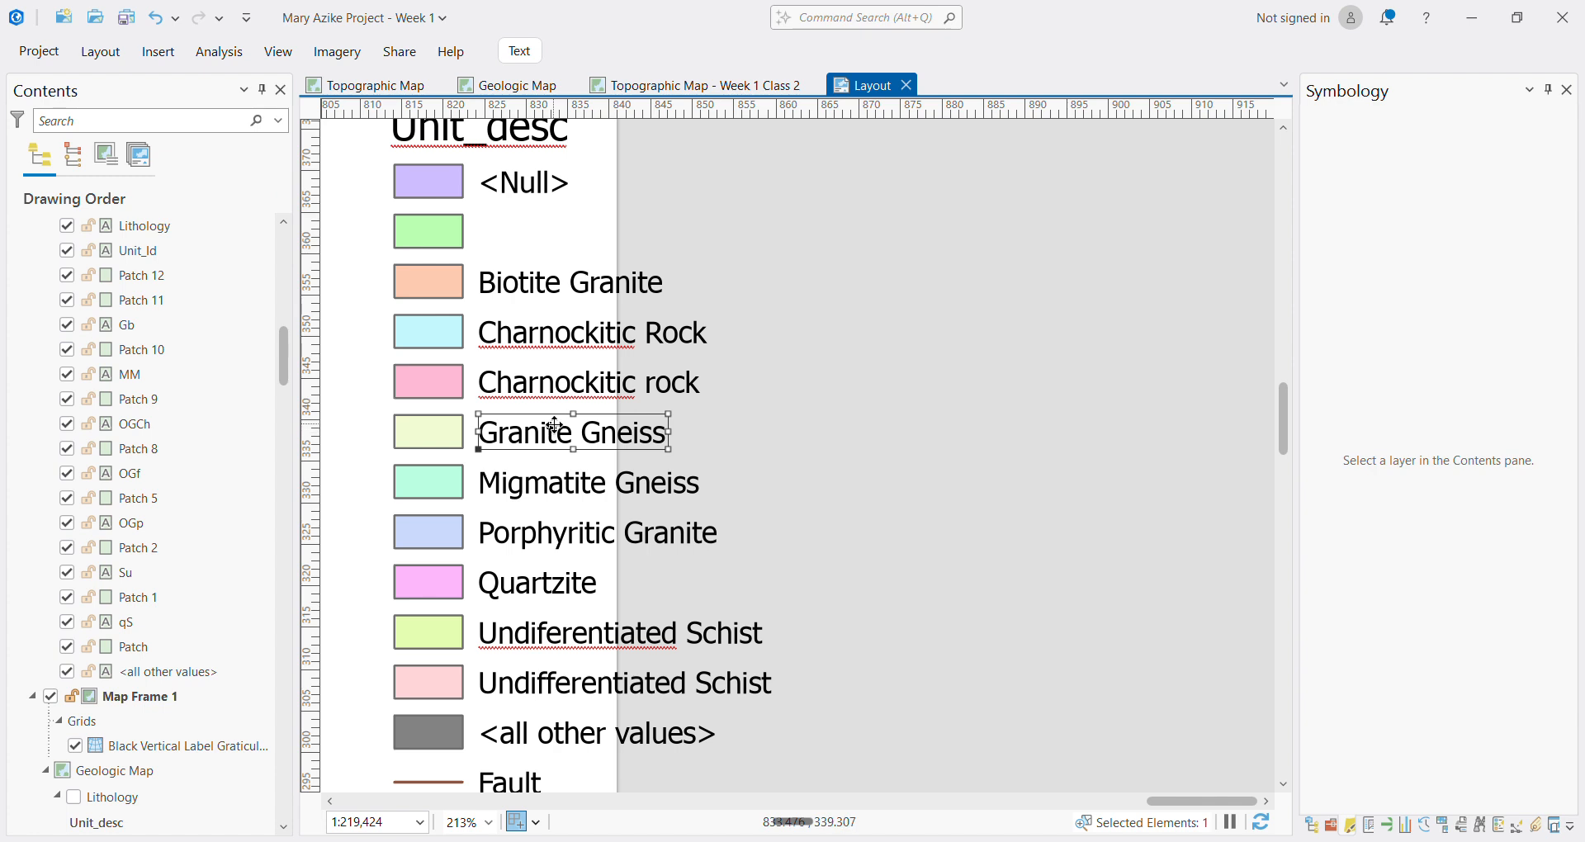
drag(553, 419, 432, 539)
drag(373, 658, 367, 680)
Try to move the Gb label onto its brown-orange patch in the larger legend, and undo the move
scroll(386, 661, down, 6)
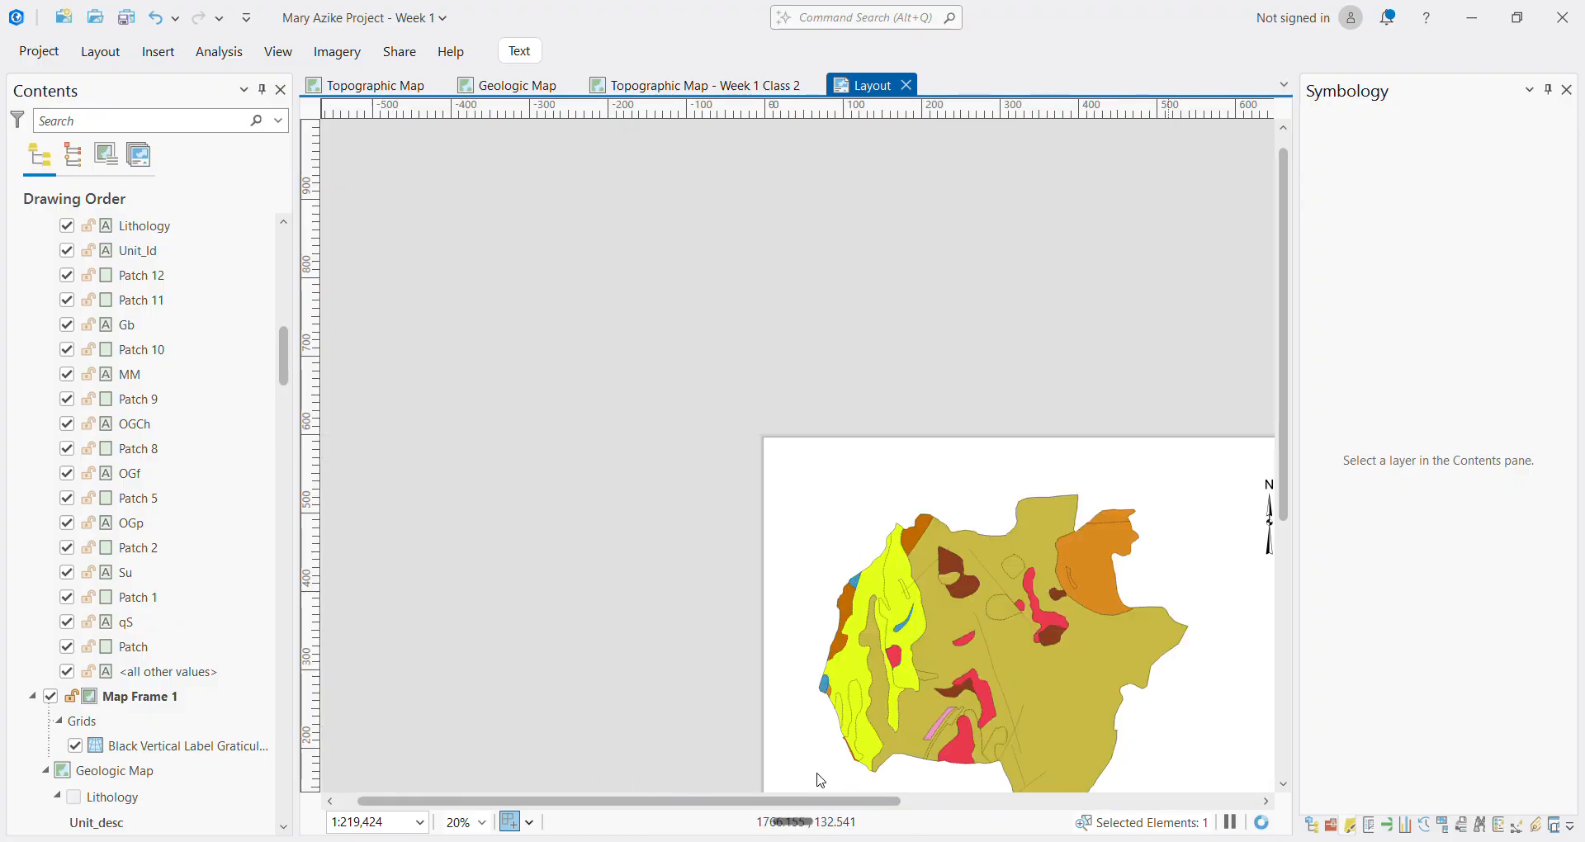
scroll(1157, 706, up, 2)
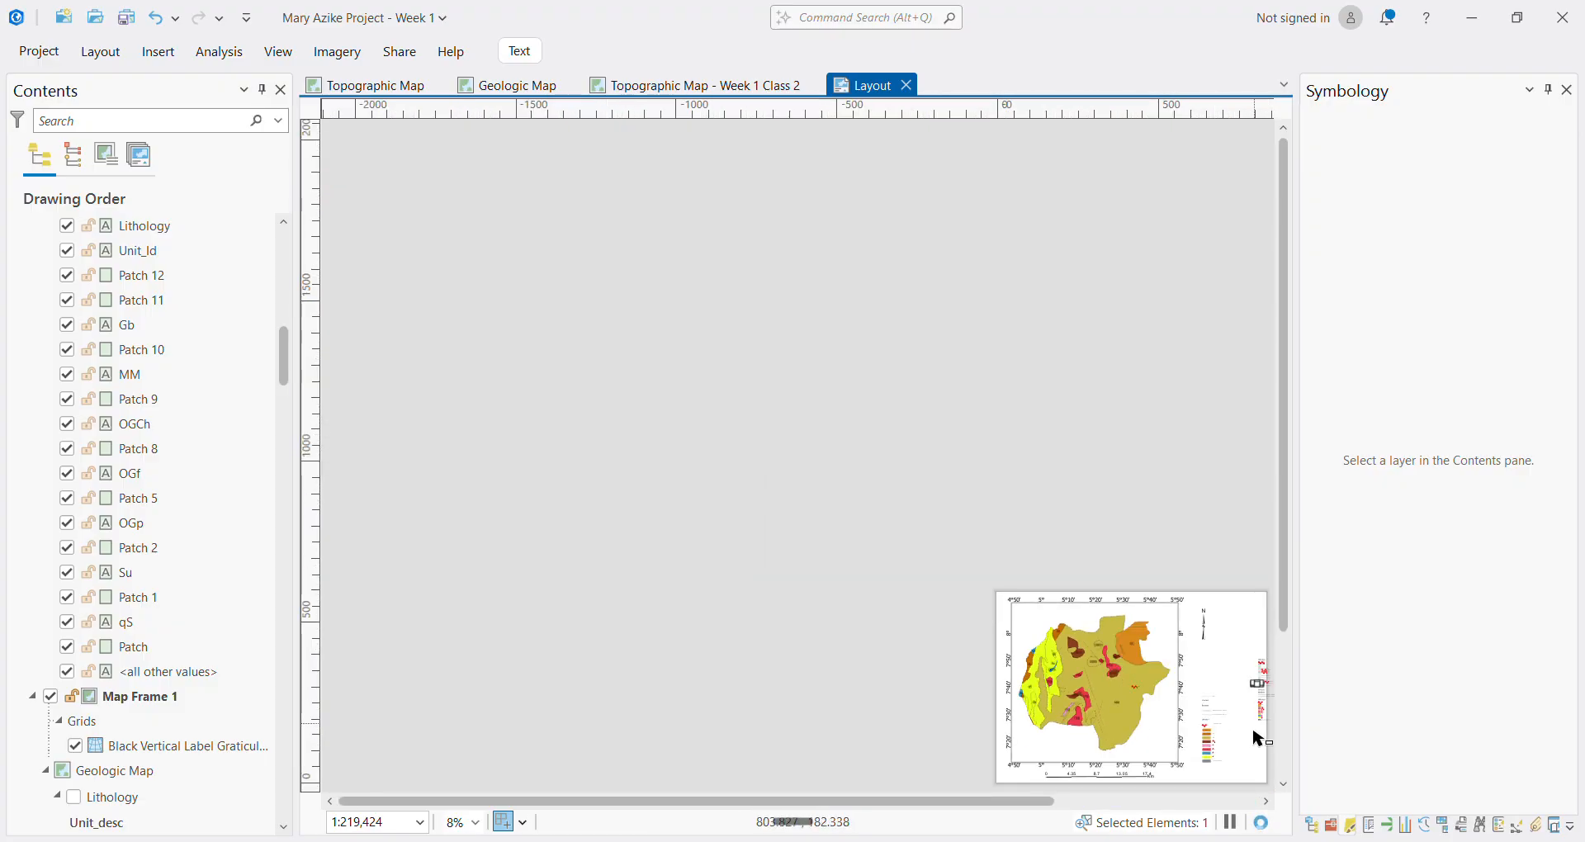
scroll(1164, 709, up, 5)
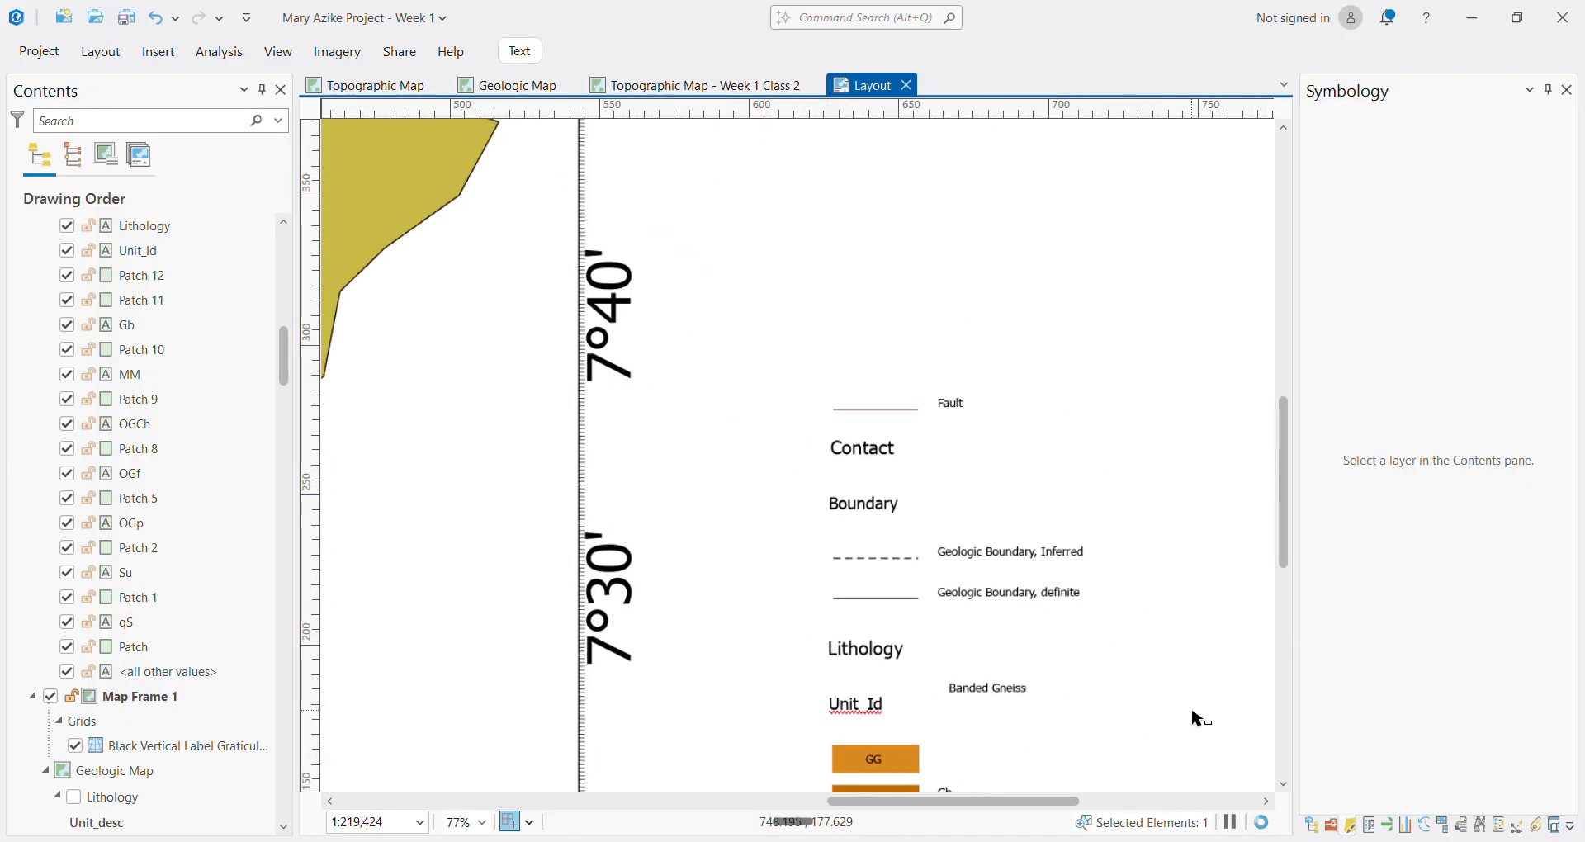
scroll(1197, 716, up, 2)
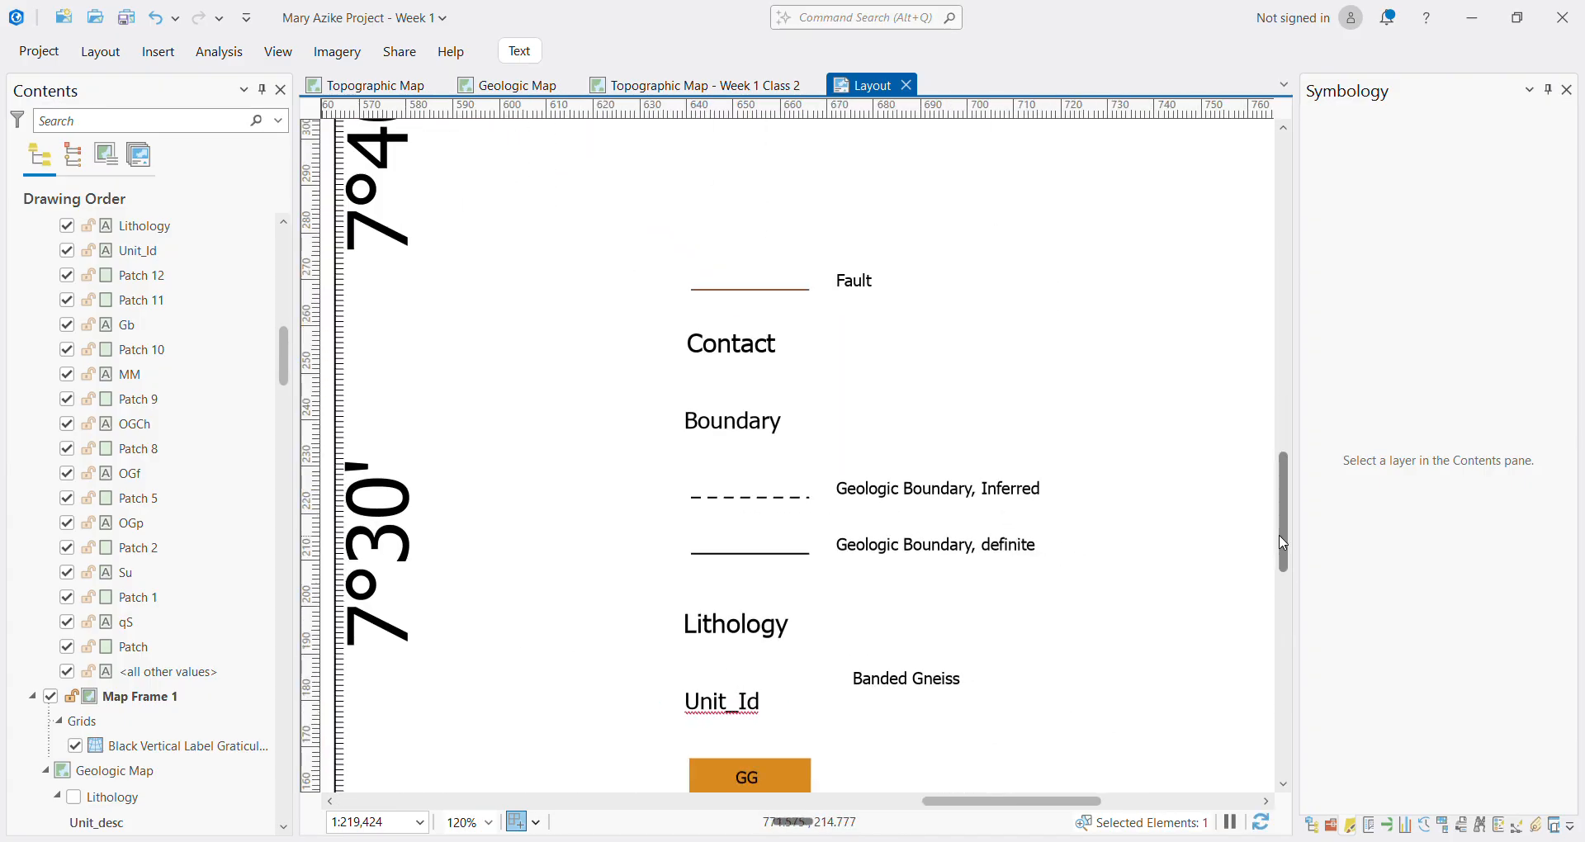
drag(1283, 545, 1278, 632)
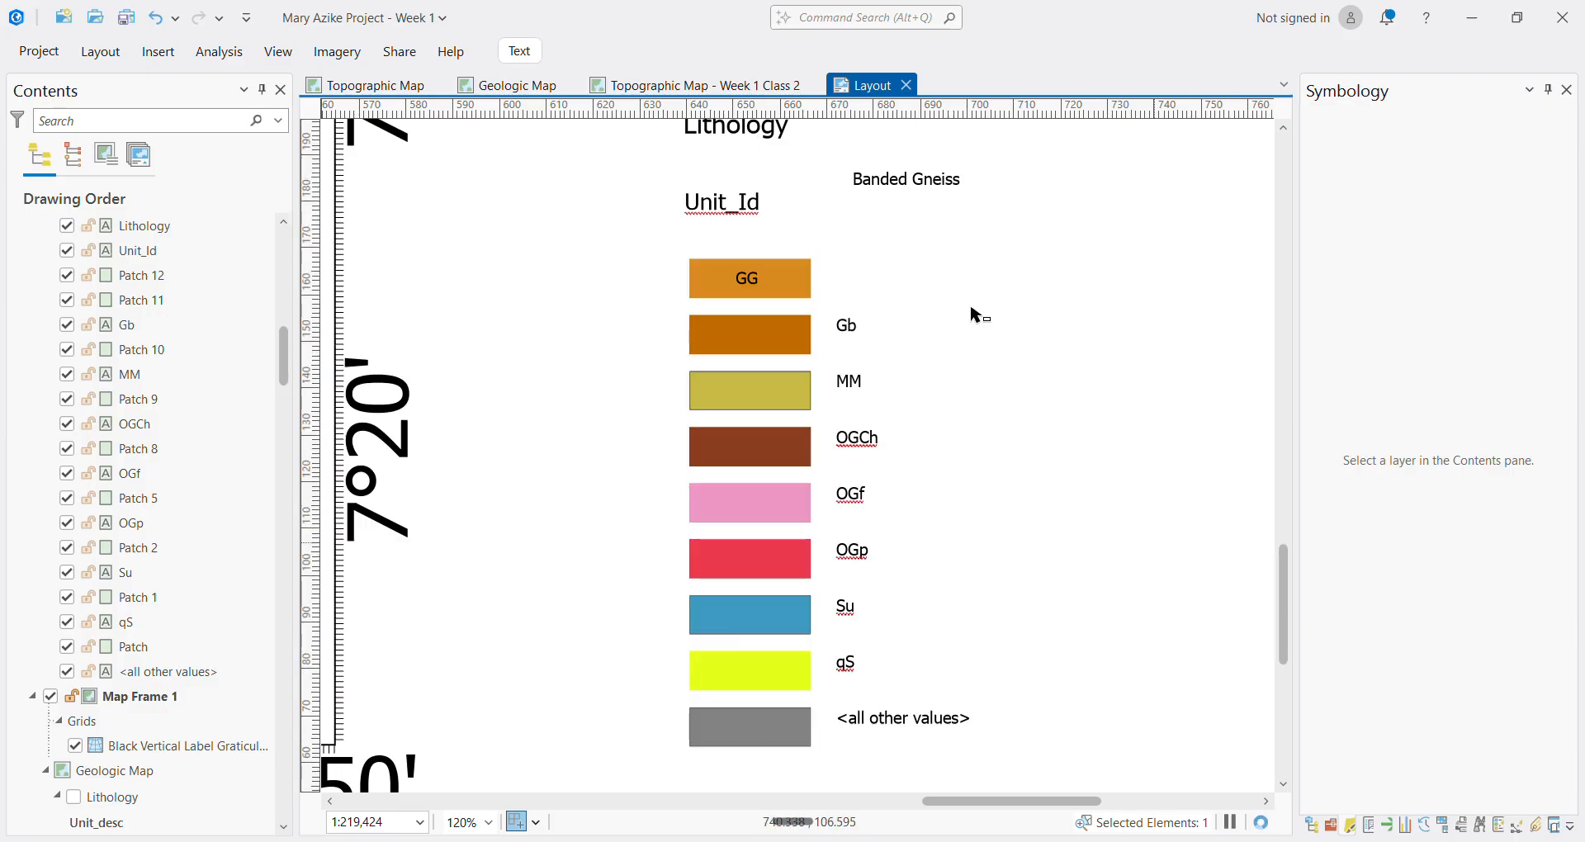
click(856, 339)
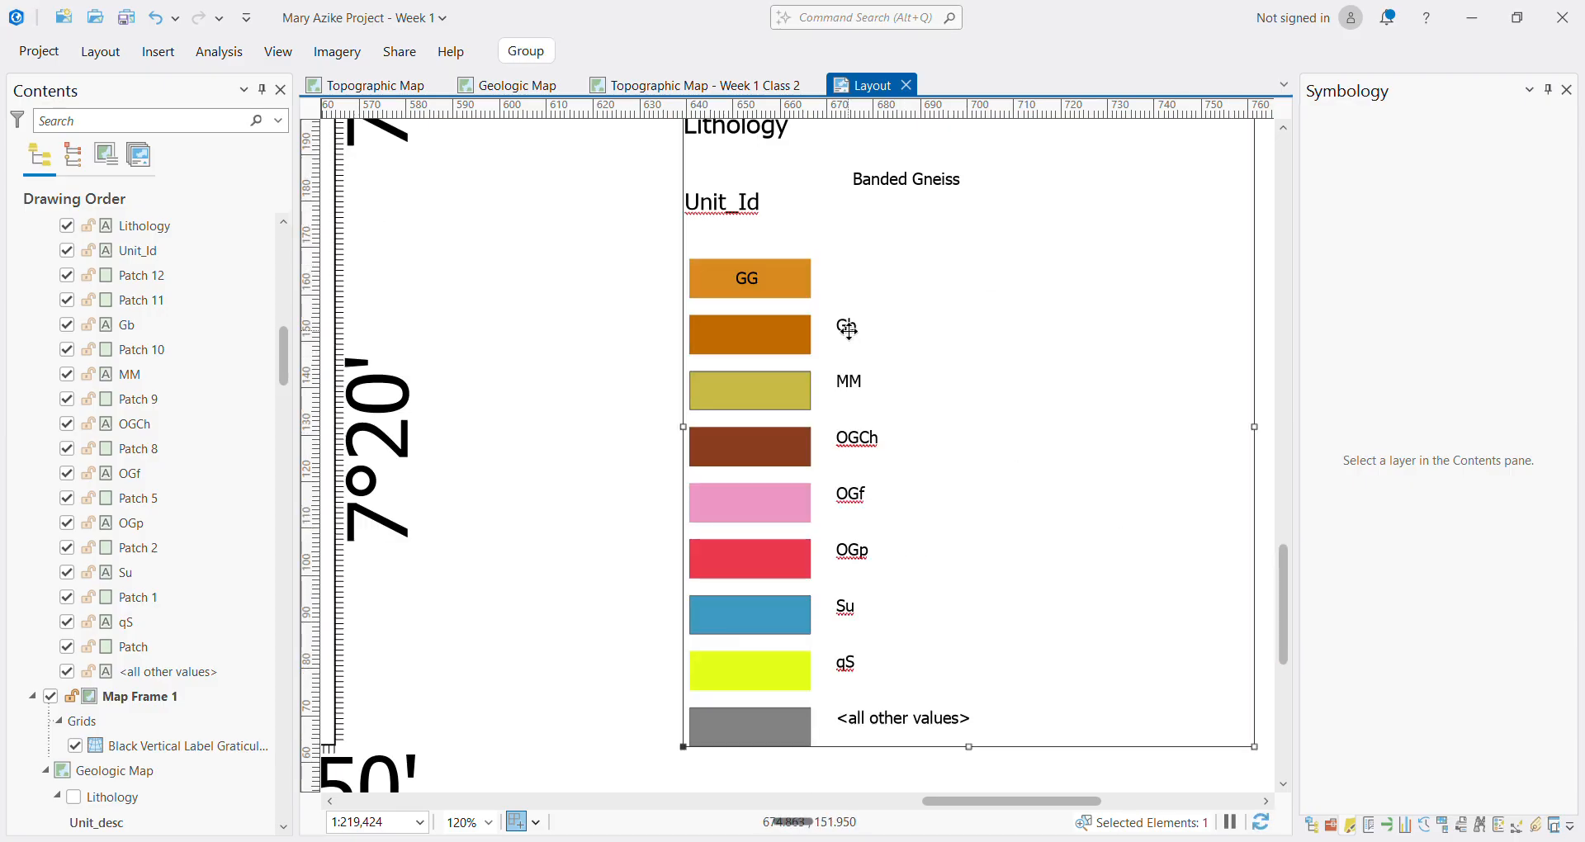
drag(849, 330, 848, 331)
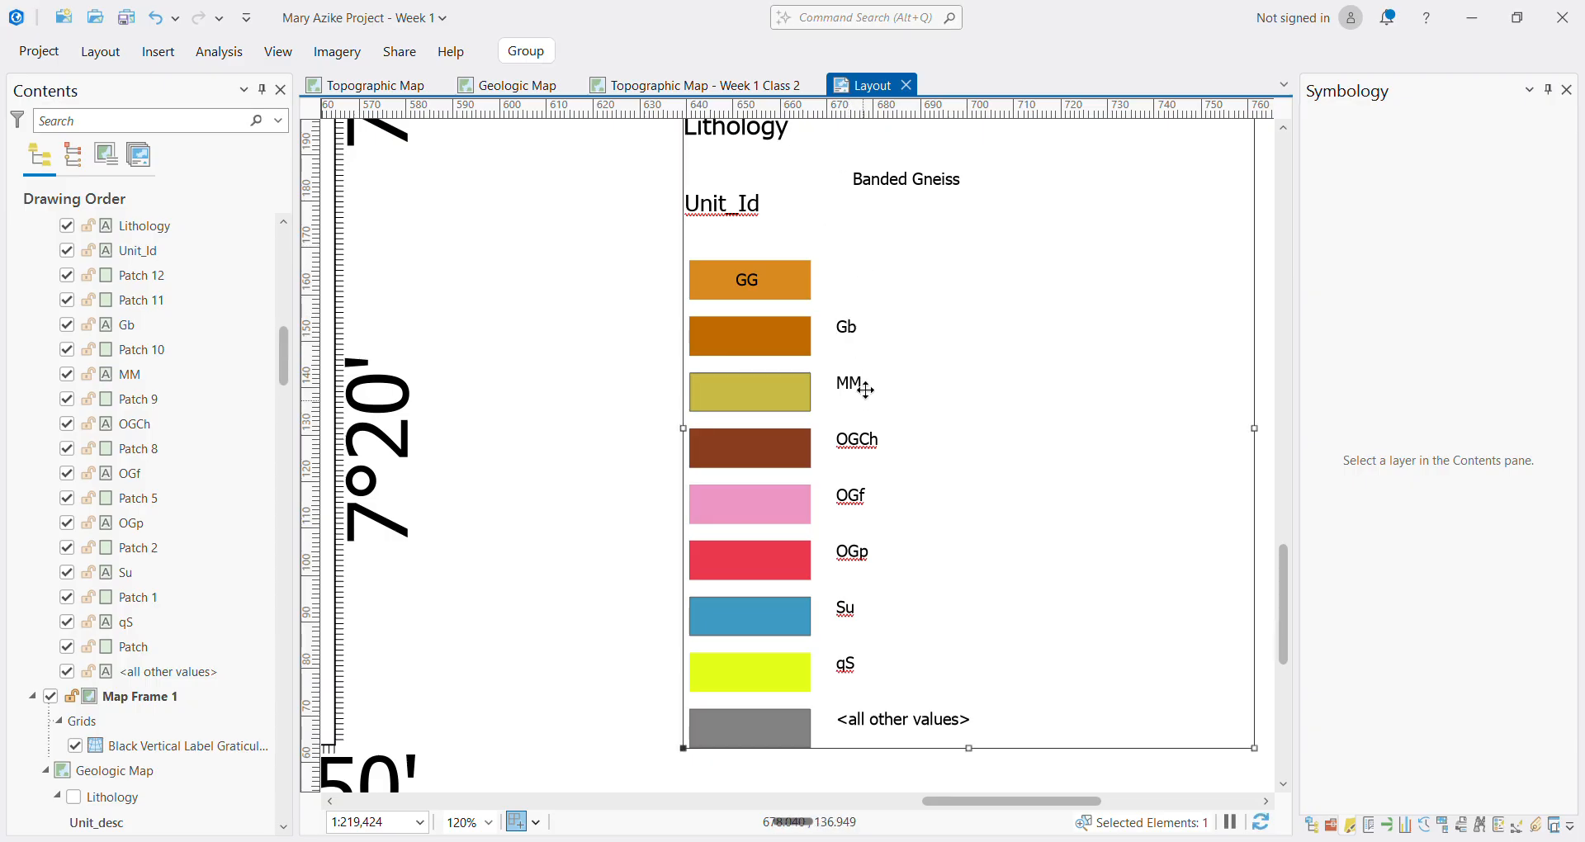
click(850, 331)
drag(850, 331, 762, 325)
scroll(760, 331, up, 5)
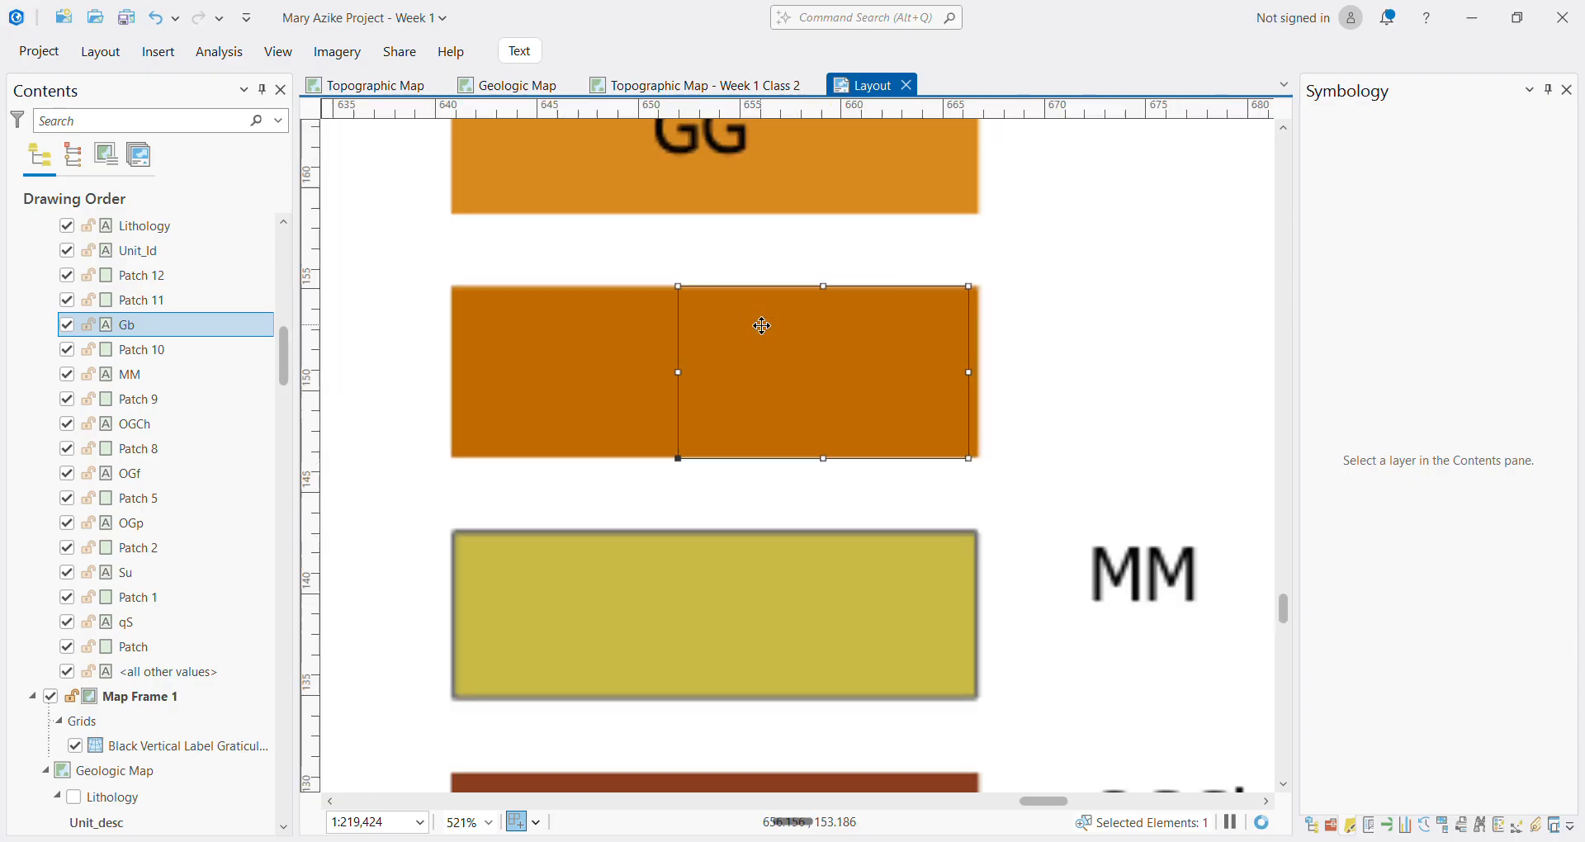
right_click(682, 340)
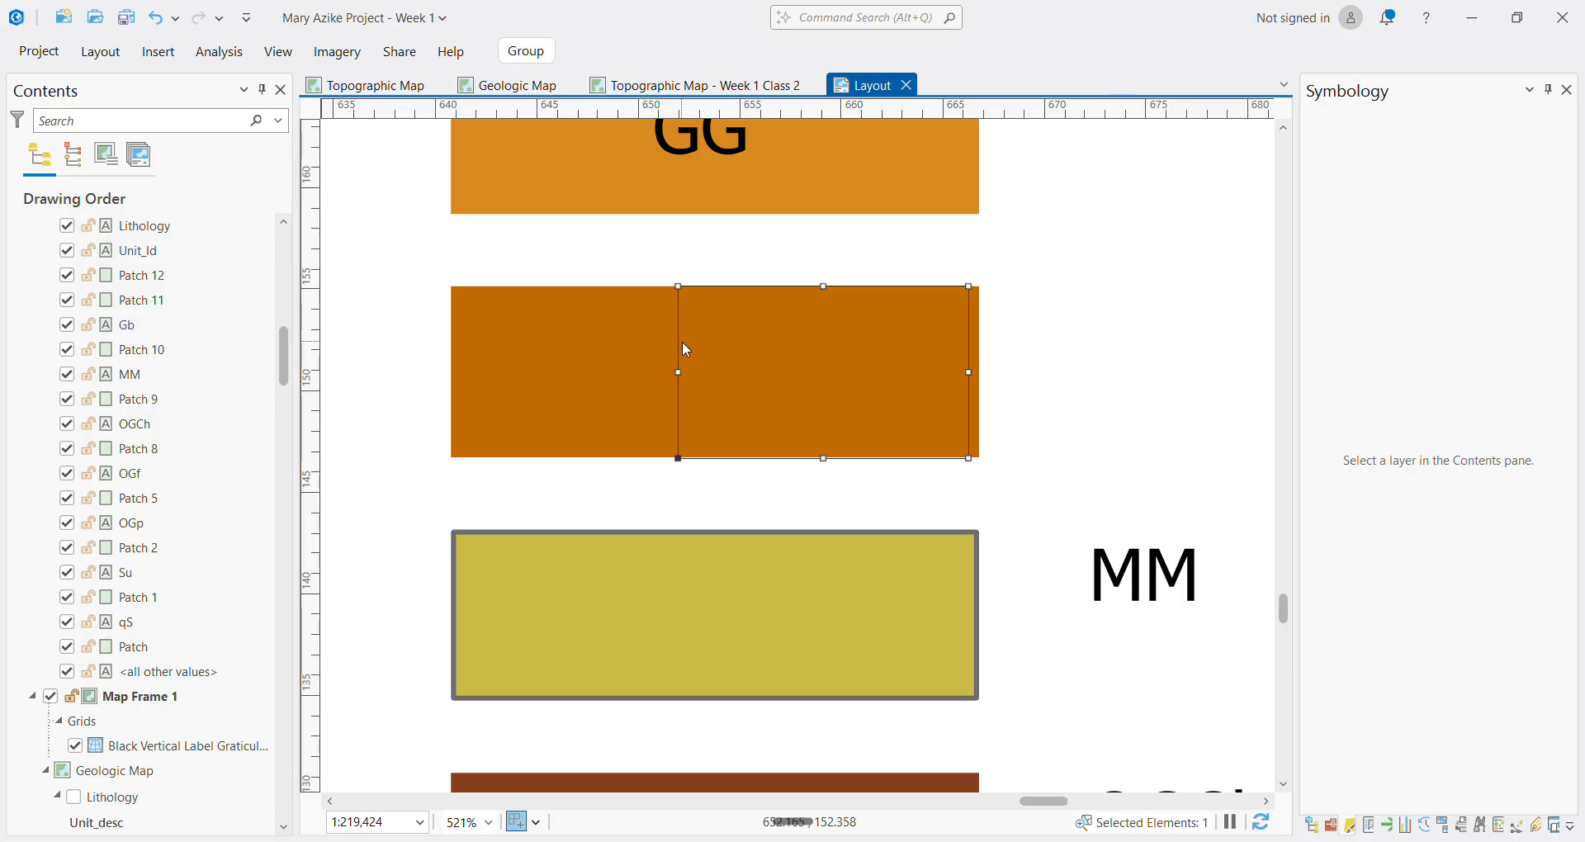
click(1098, 336)
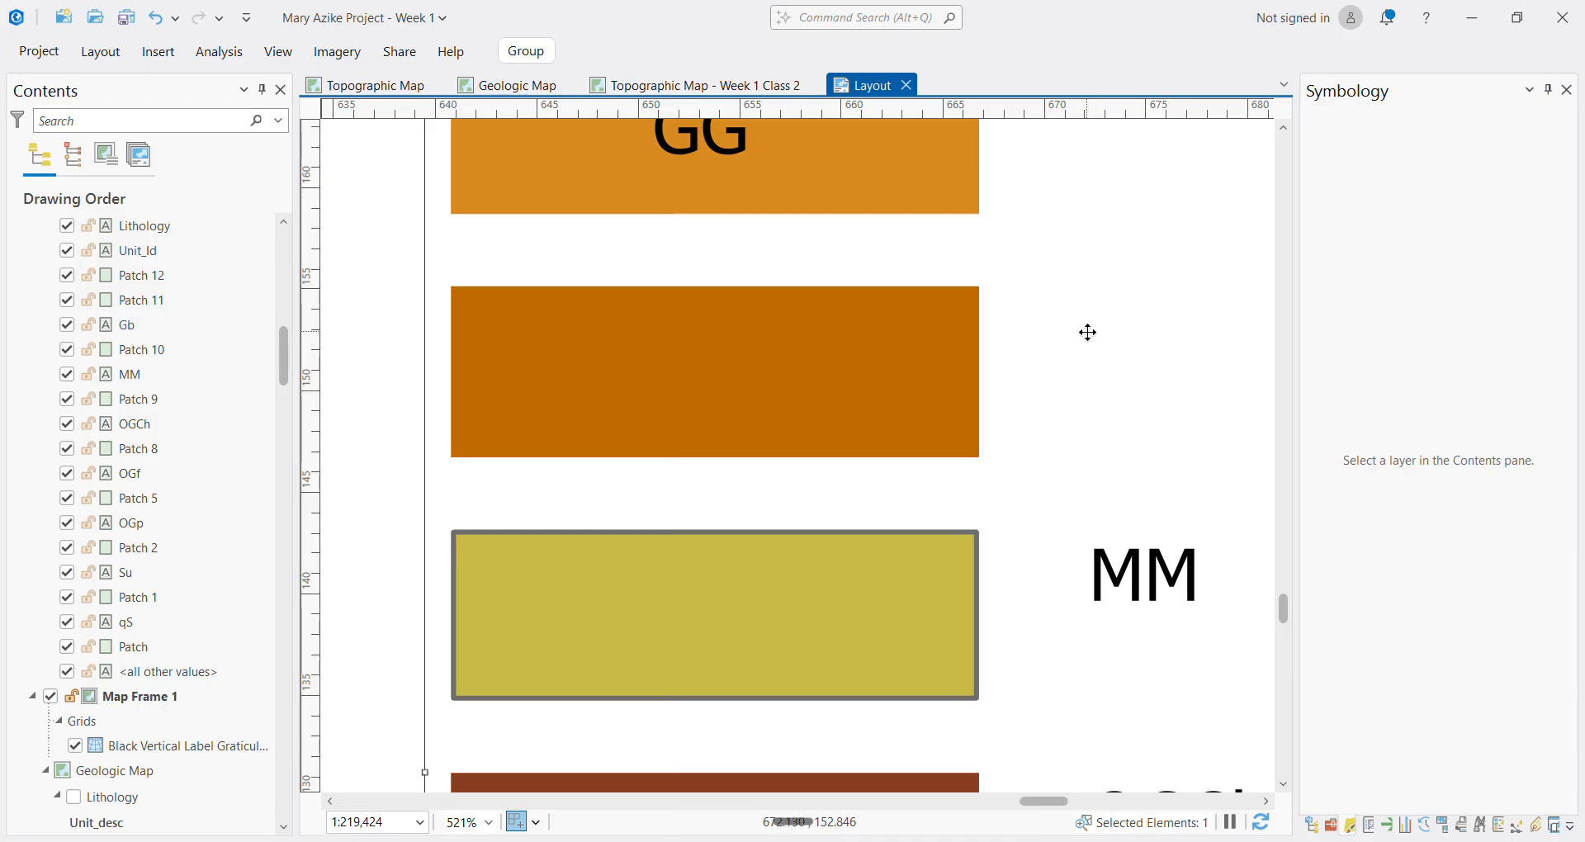
click(1111, 351)
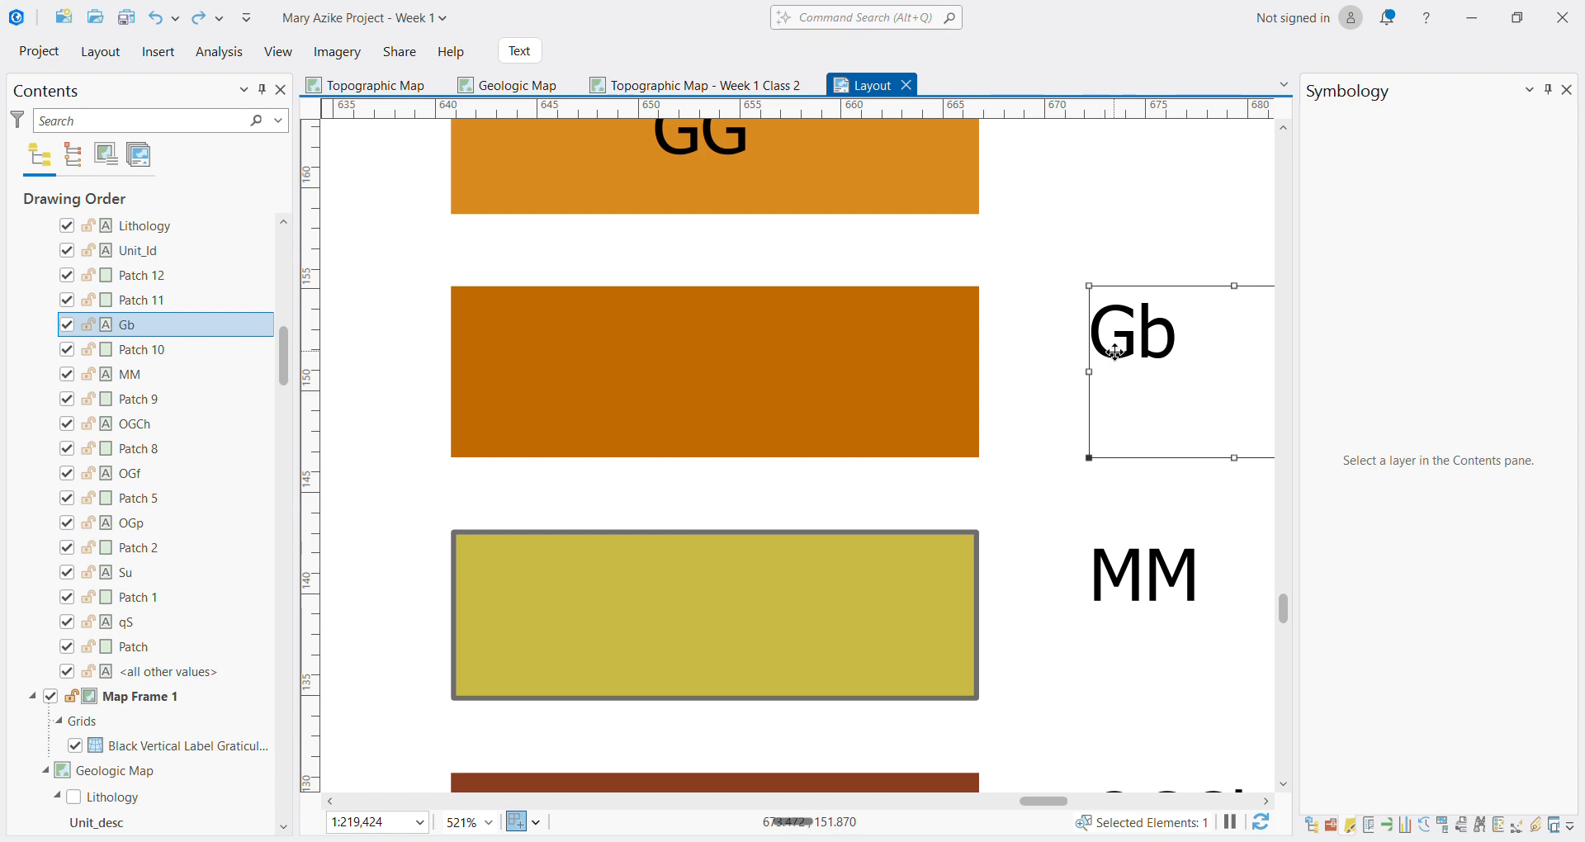
Ungroup the larger legend's Lithology group into its separate patches and labels
click(1024, 381)
click(861, 403)
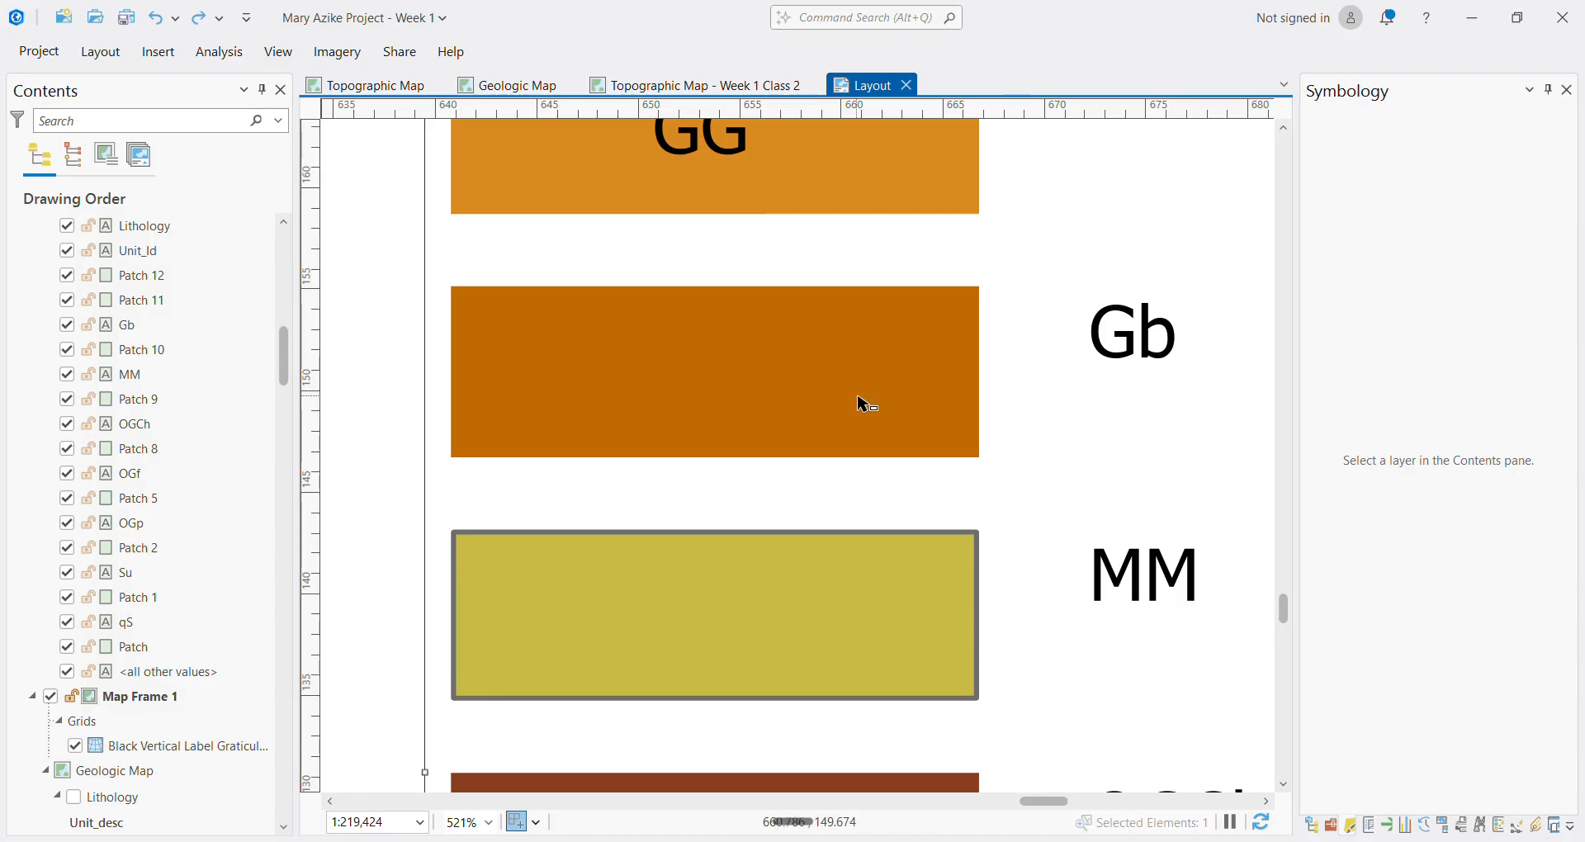
right_click(861, 402)
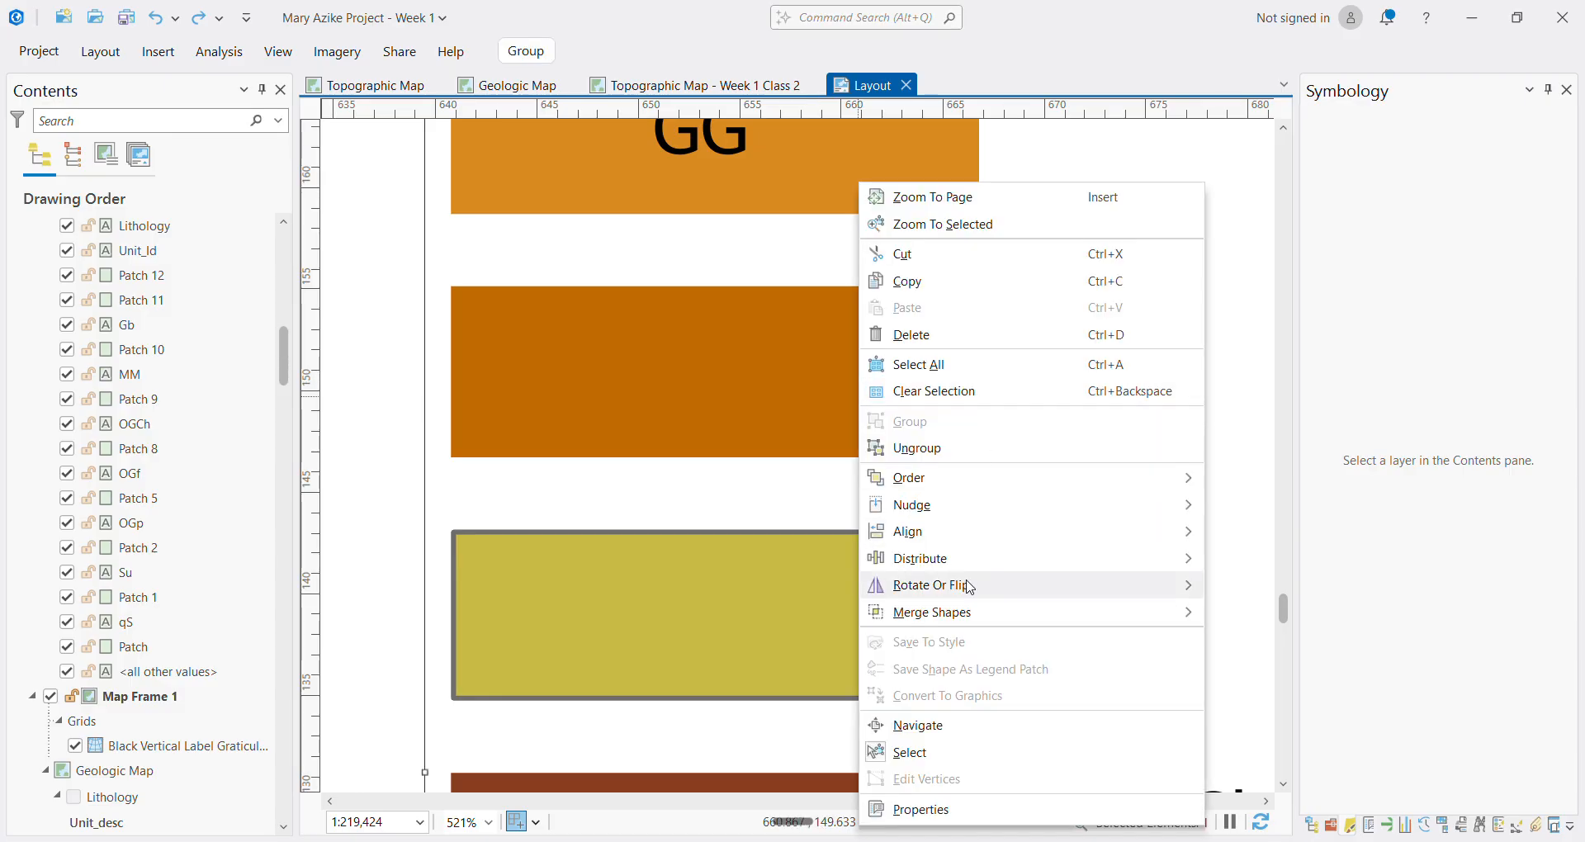
click(966, 454)
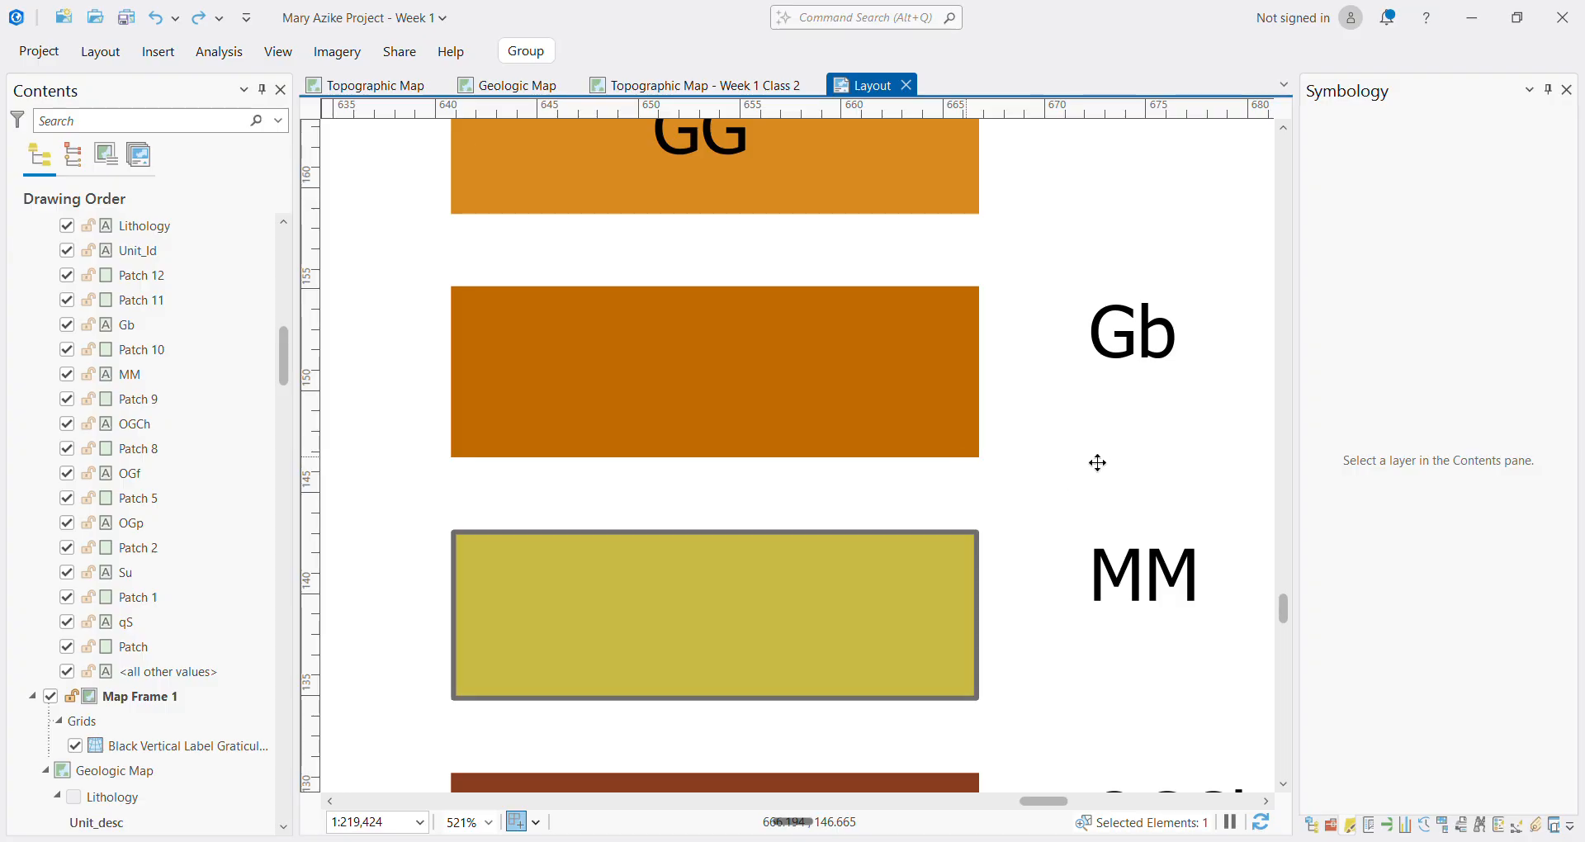
Select the labels from Gb through qS in the larger legend together and bring them to the front
scroll(1097, 462, down, 8)
click(1172, 493)
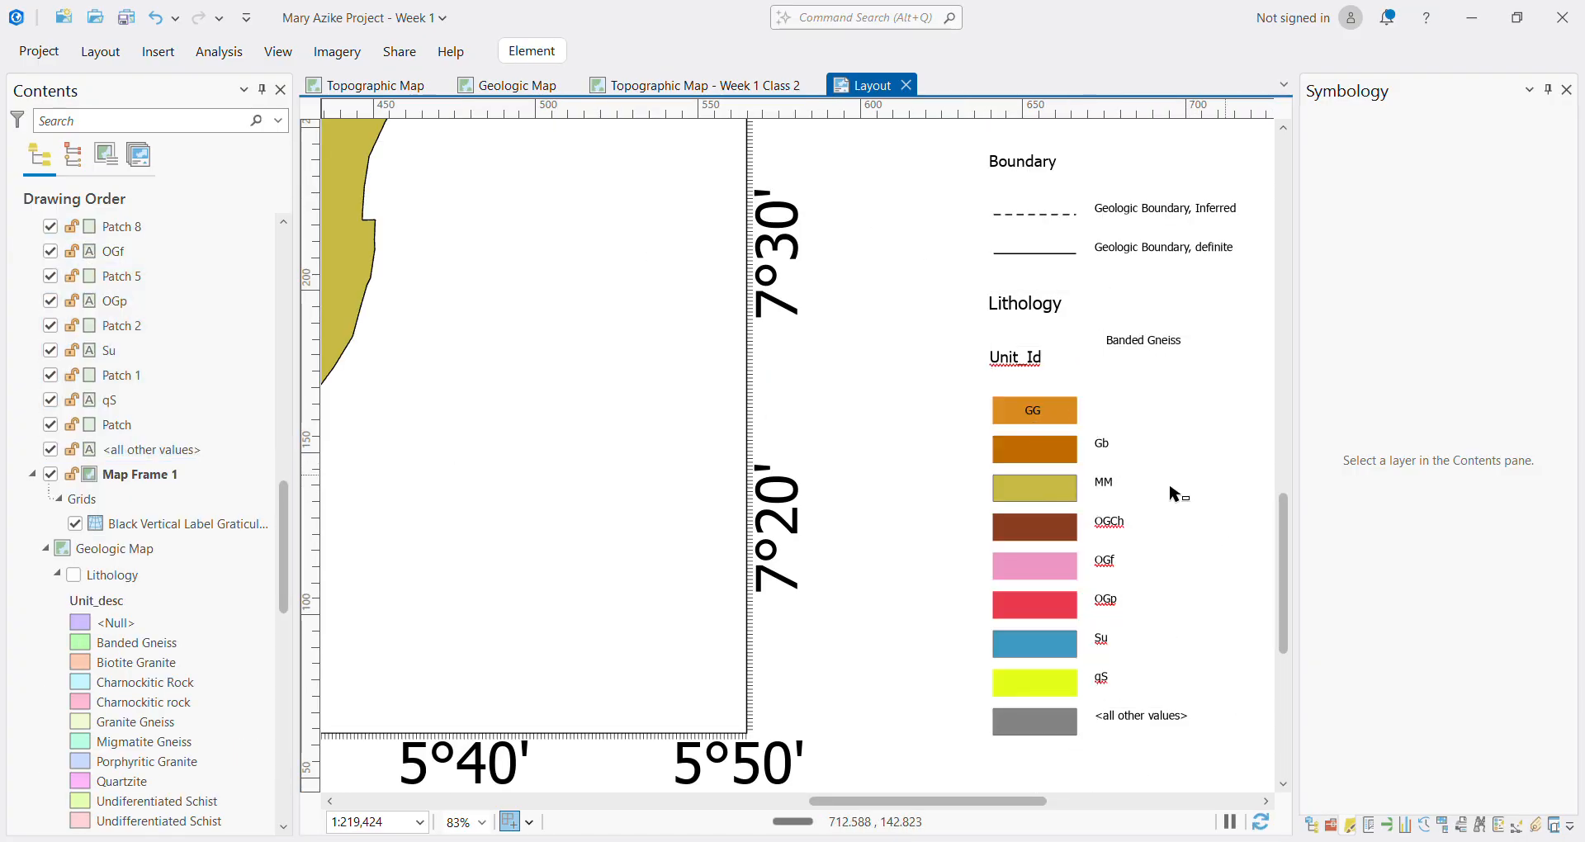
drag(1195, 404, 1093, 700)
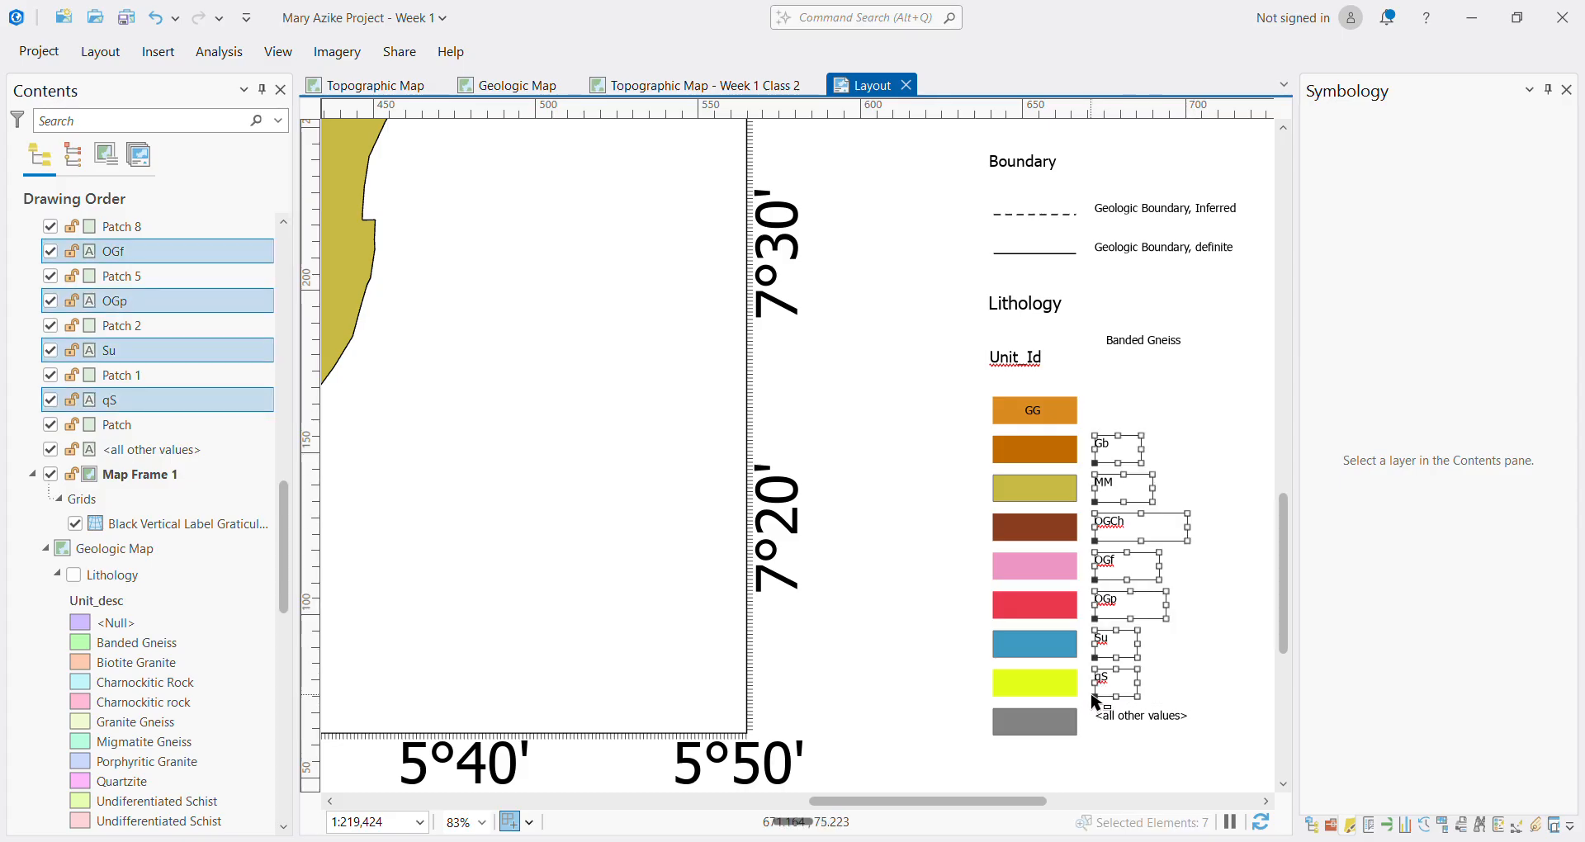
right_click(1134, 523)
mouse_move(1177, 387)
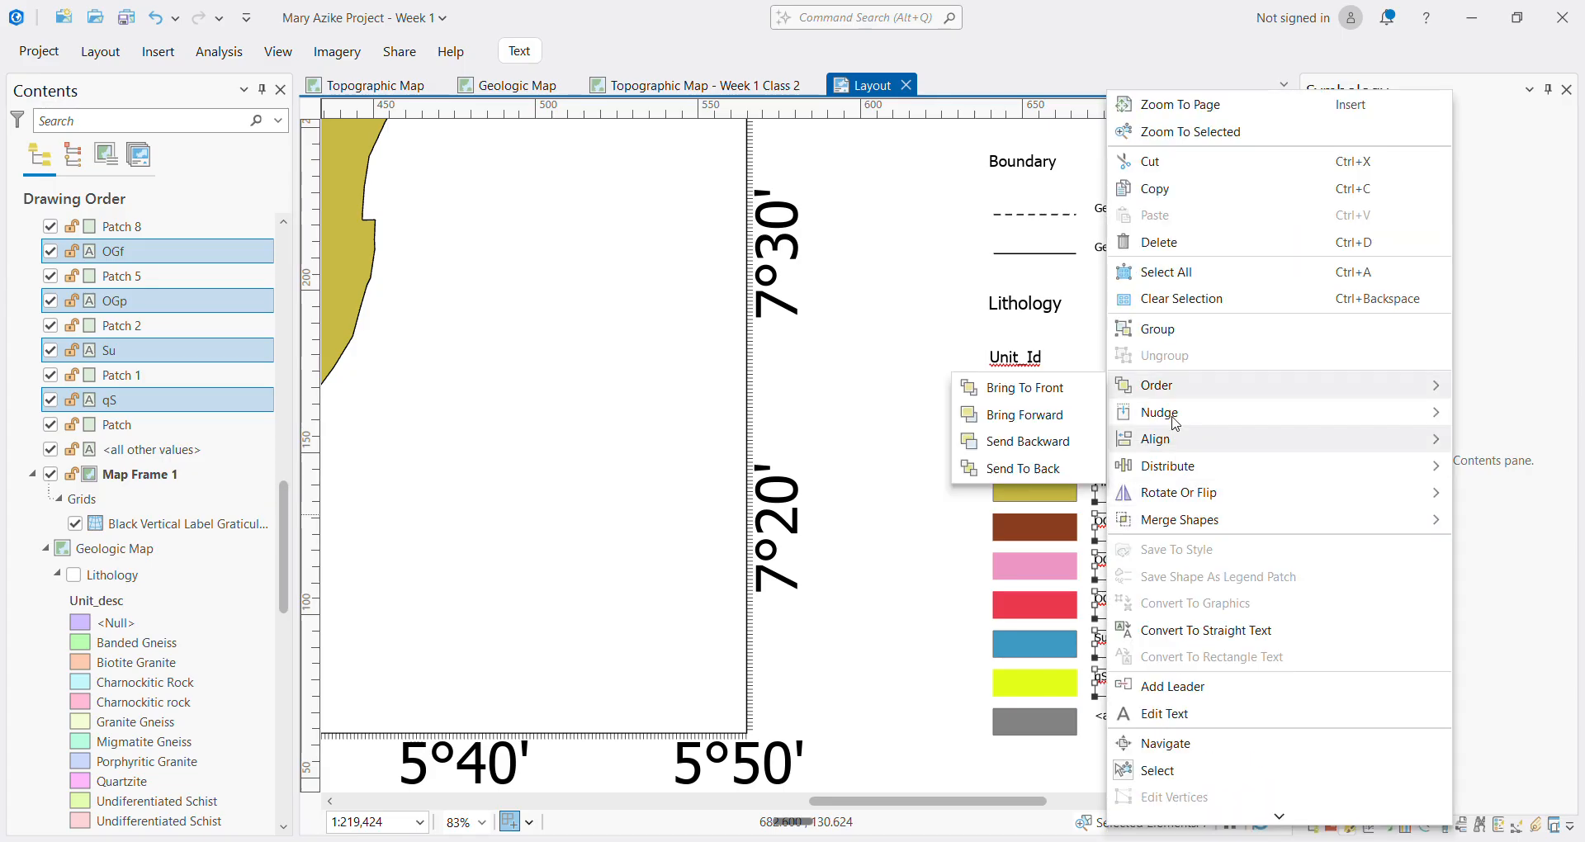
click(1025, 387)
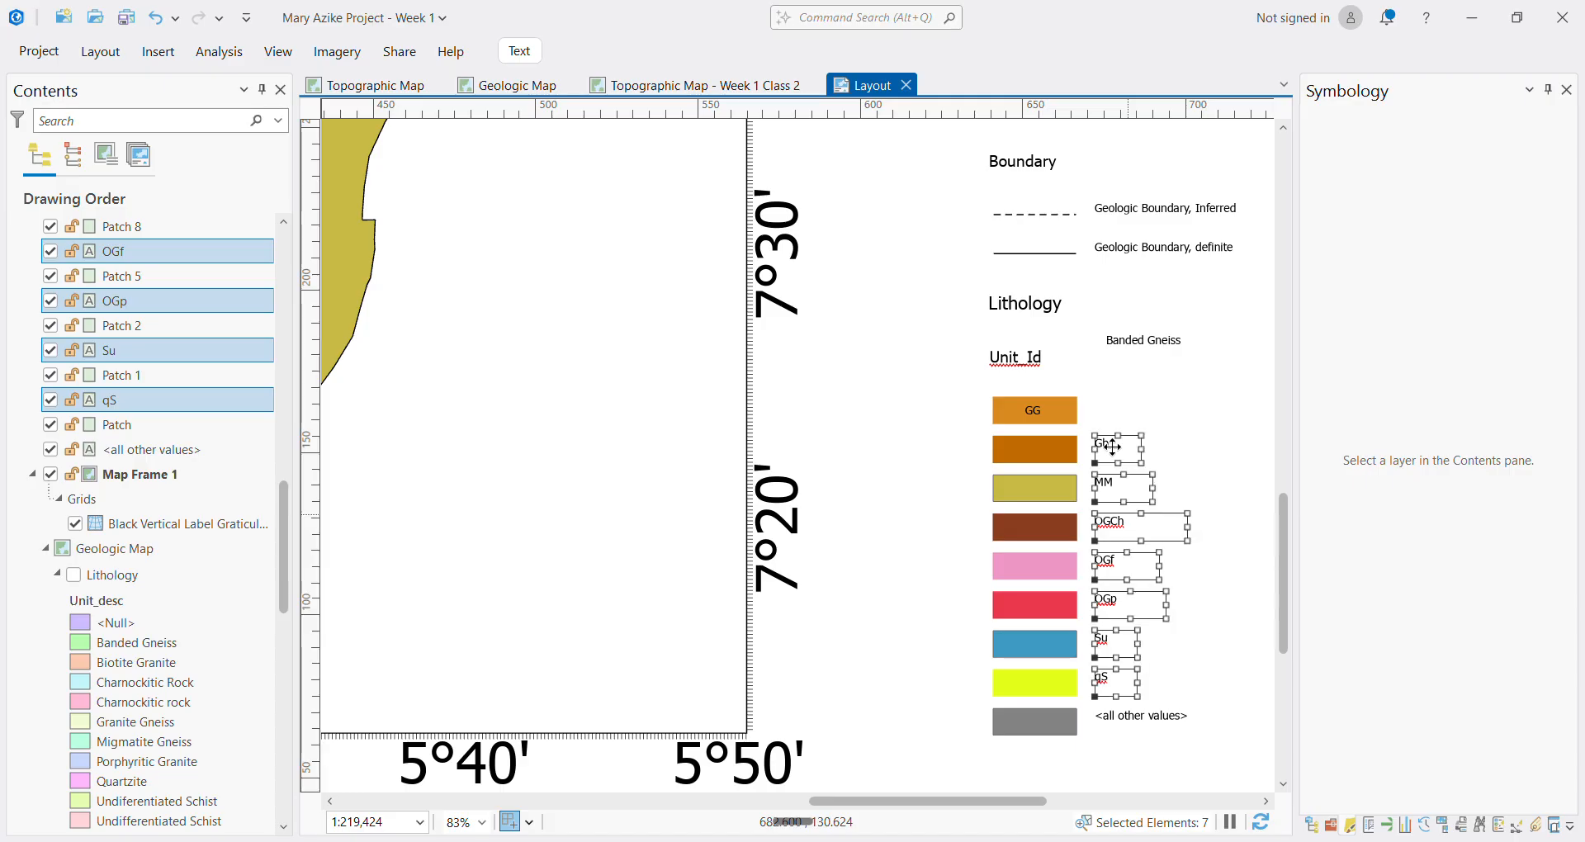
Move the labels from Gb through qS together onto their color patches, centered vertically, and clear the selection
drag(1131, 465, 1065, 469)
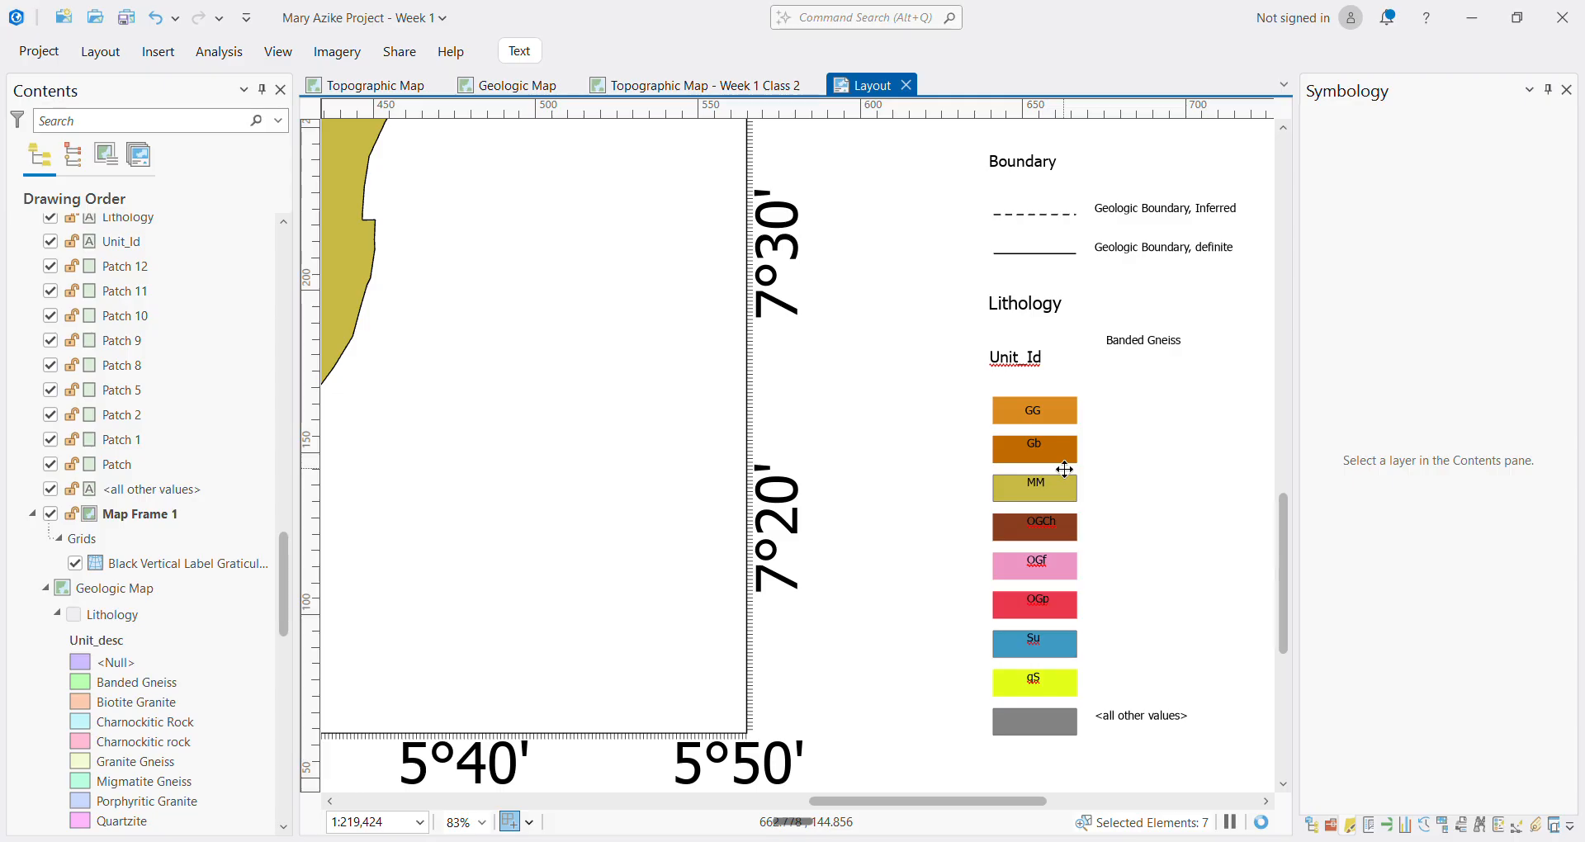
scroll(1065, 469, up, 6)
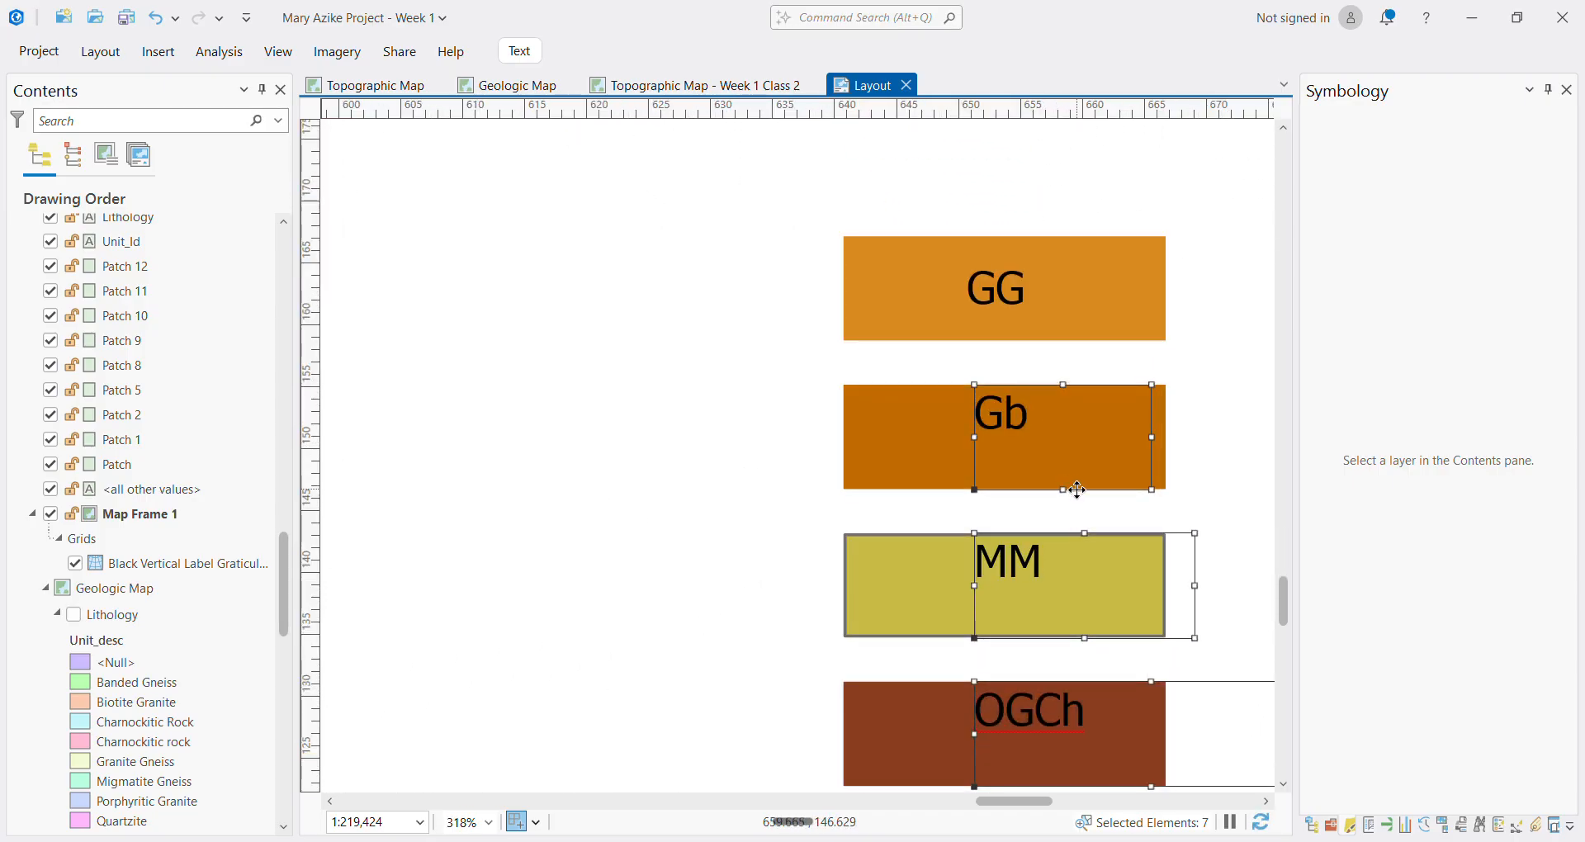
drag(1078, 489, 1068, 510)
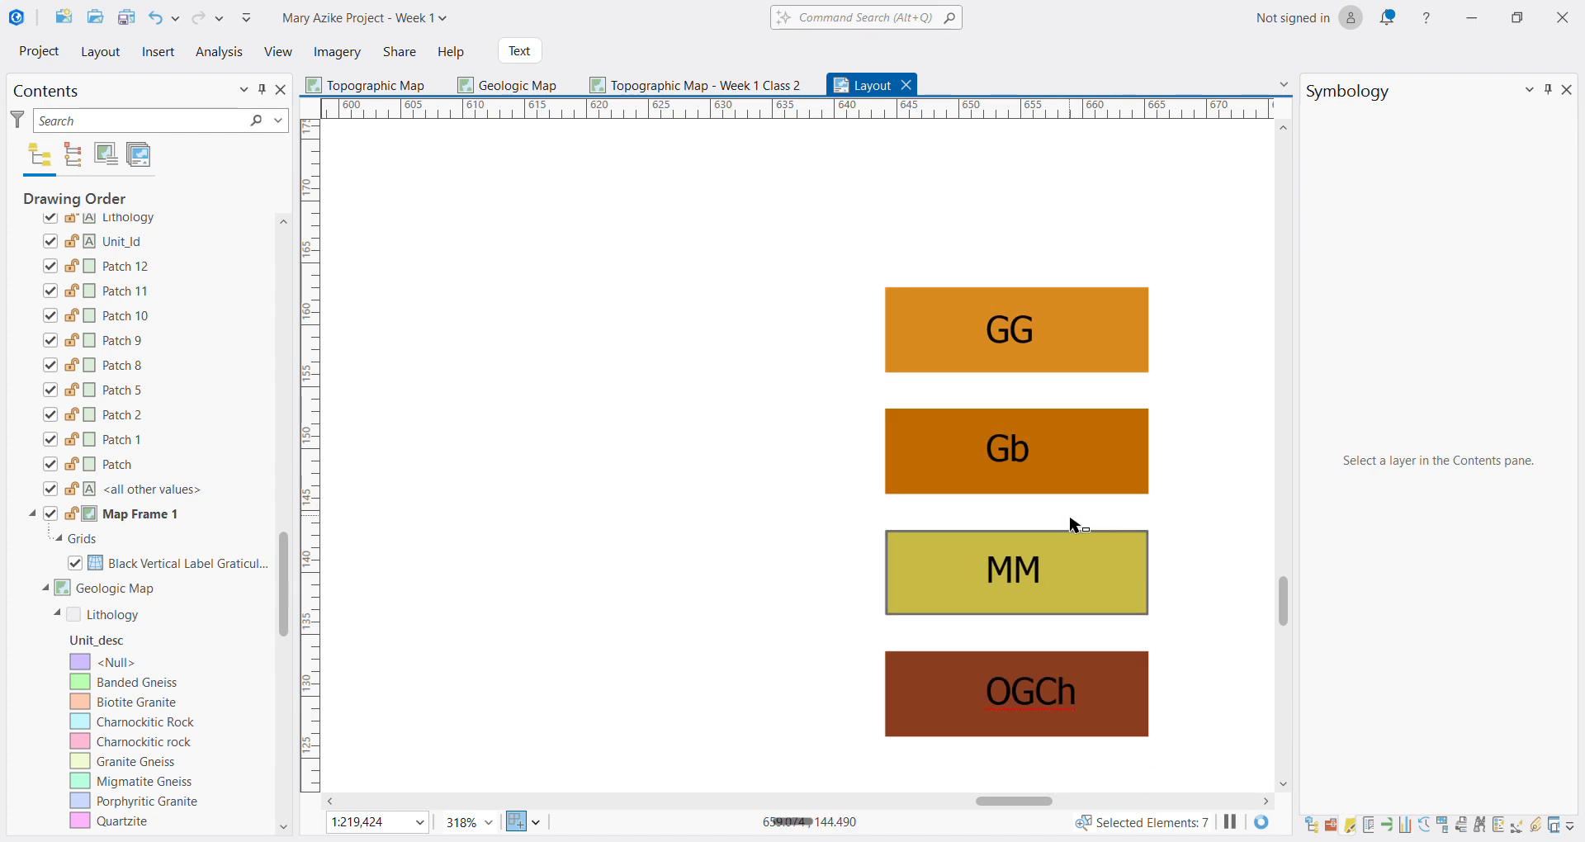
scroll(1076, 525, down, 6)
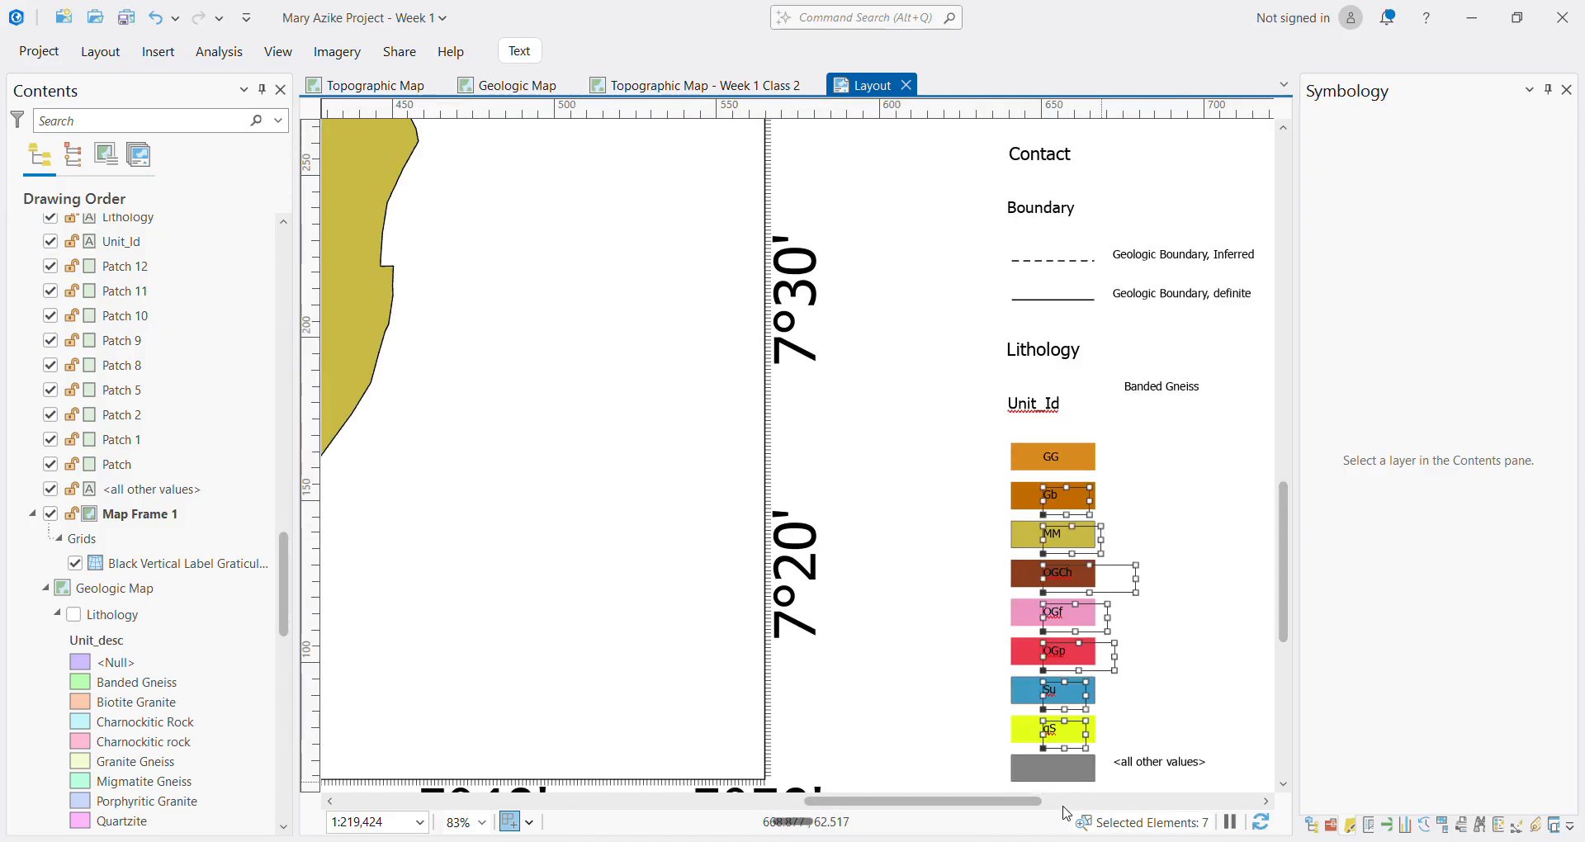
click(1104, 801)
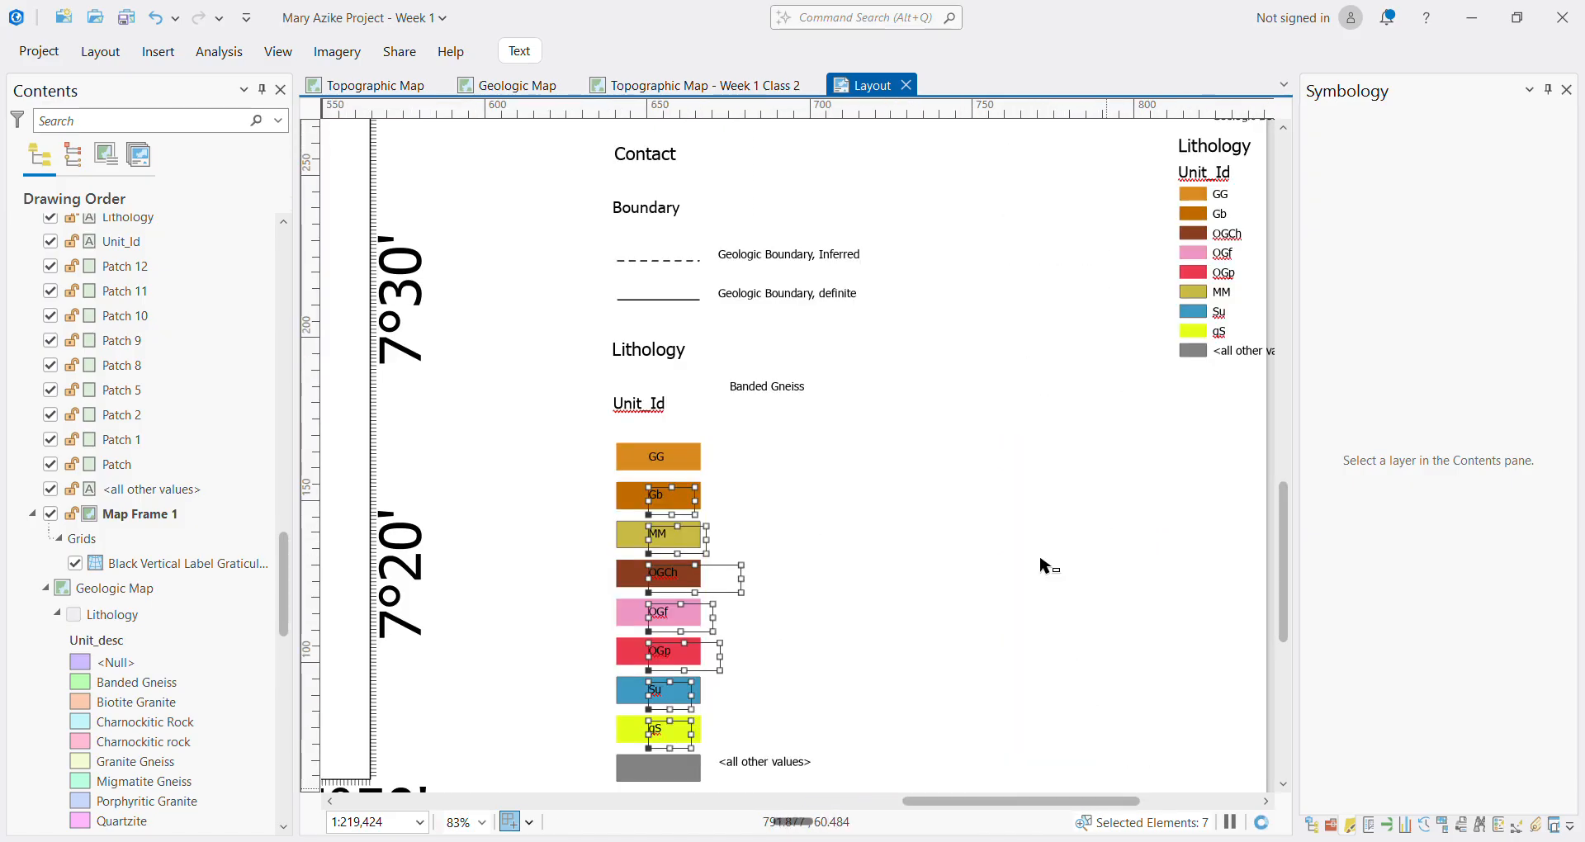
click(999, 513)
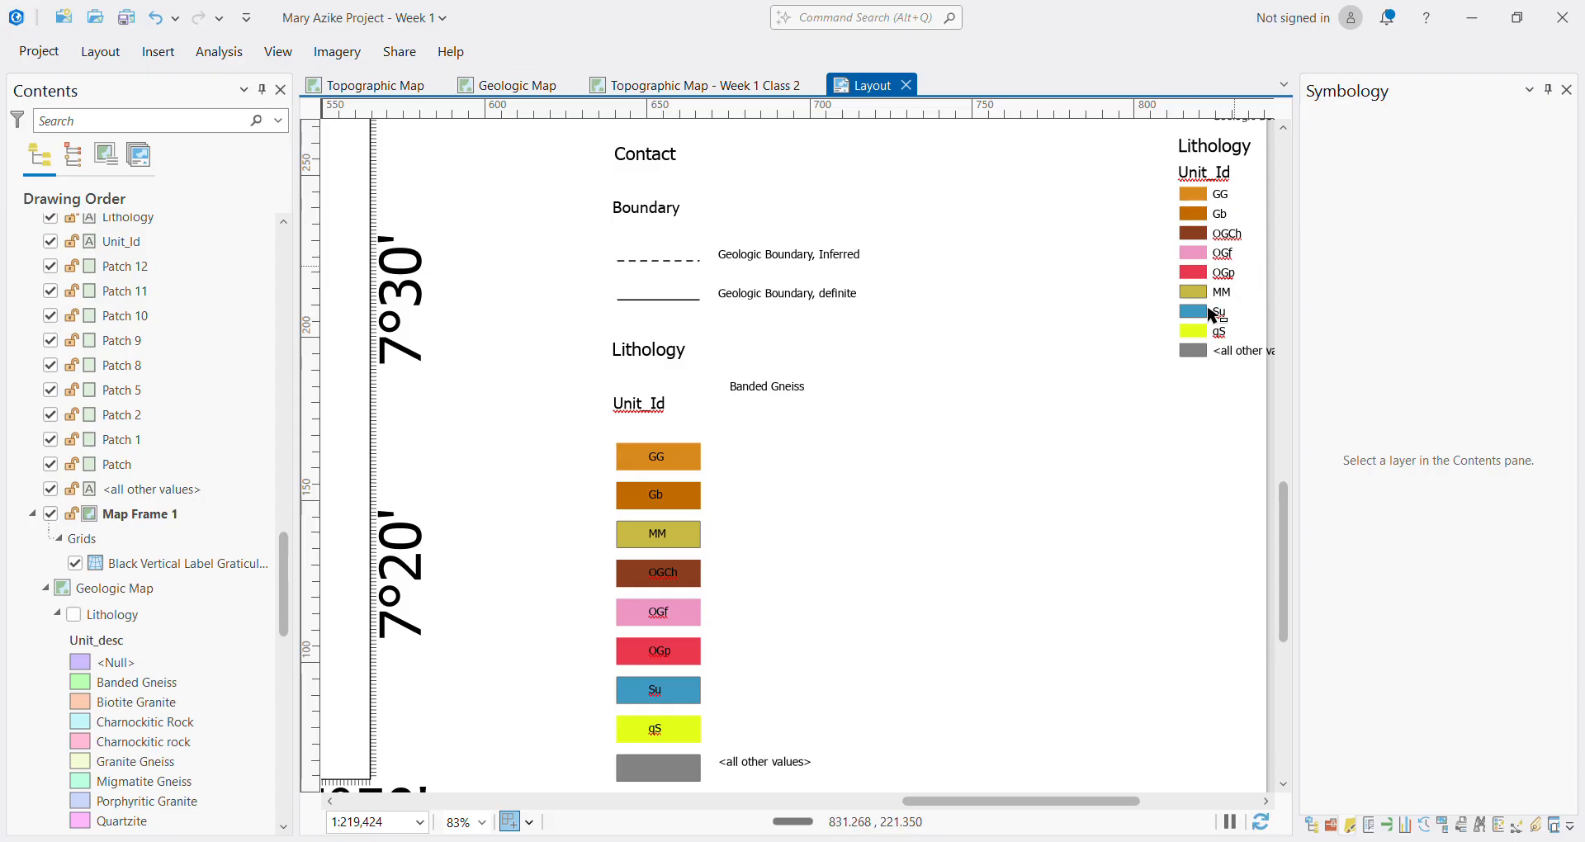
click(775, 389)
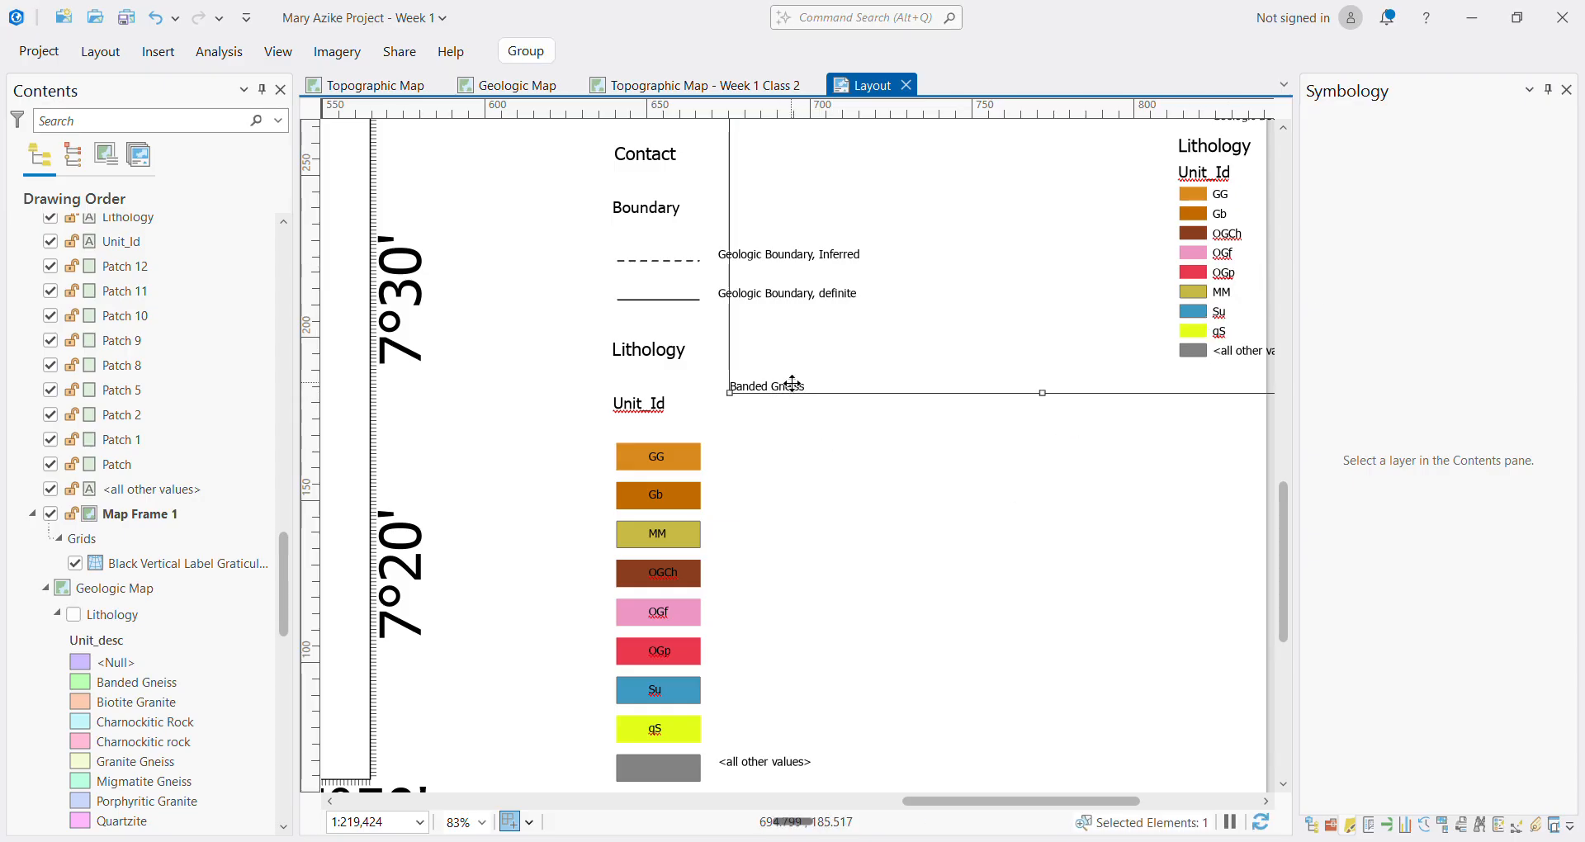
click(792, 385)
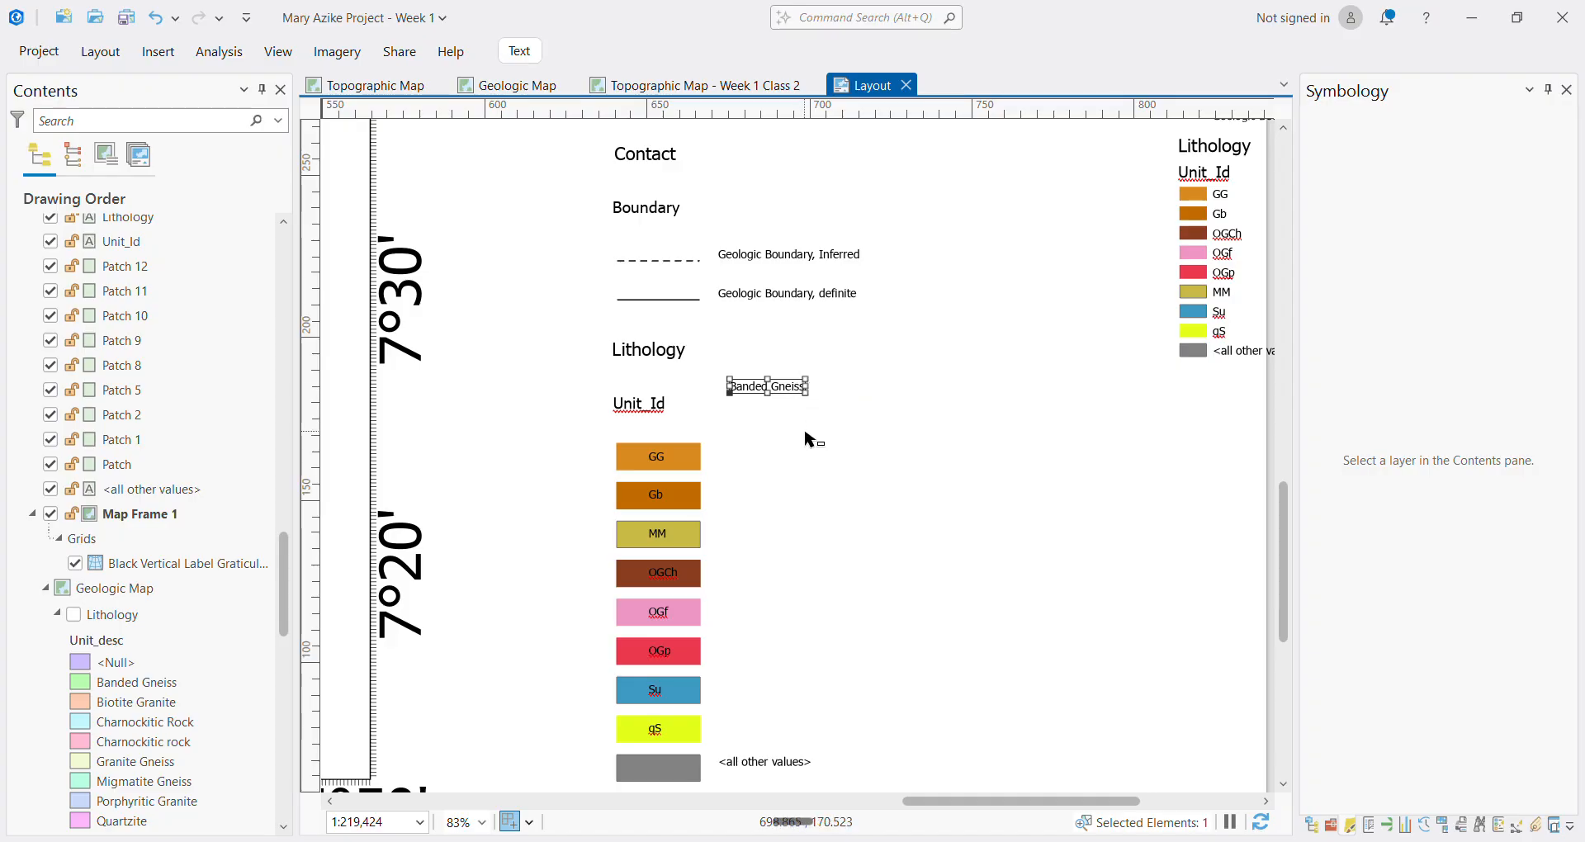
click(821, 591)
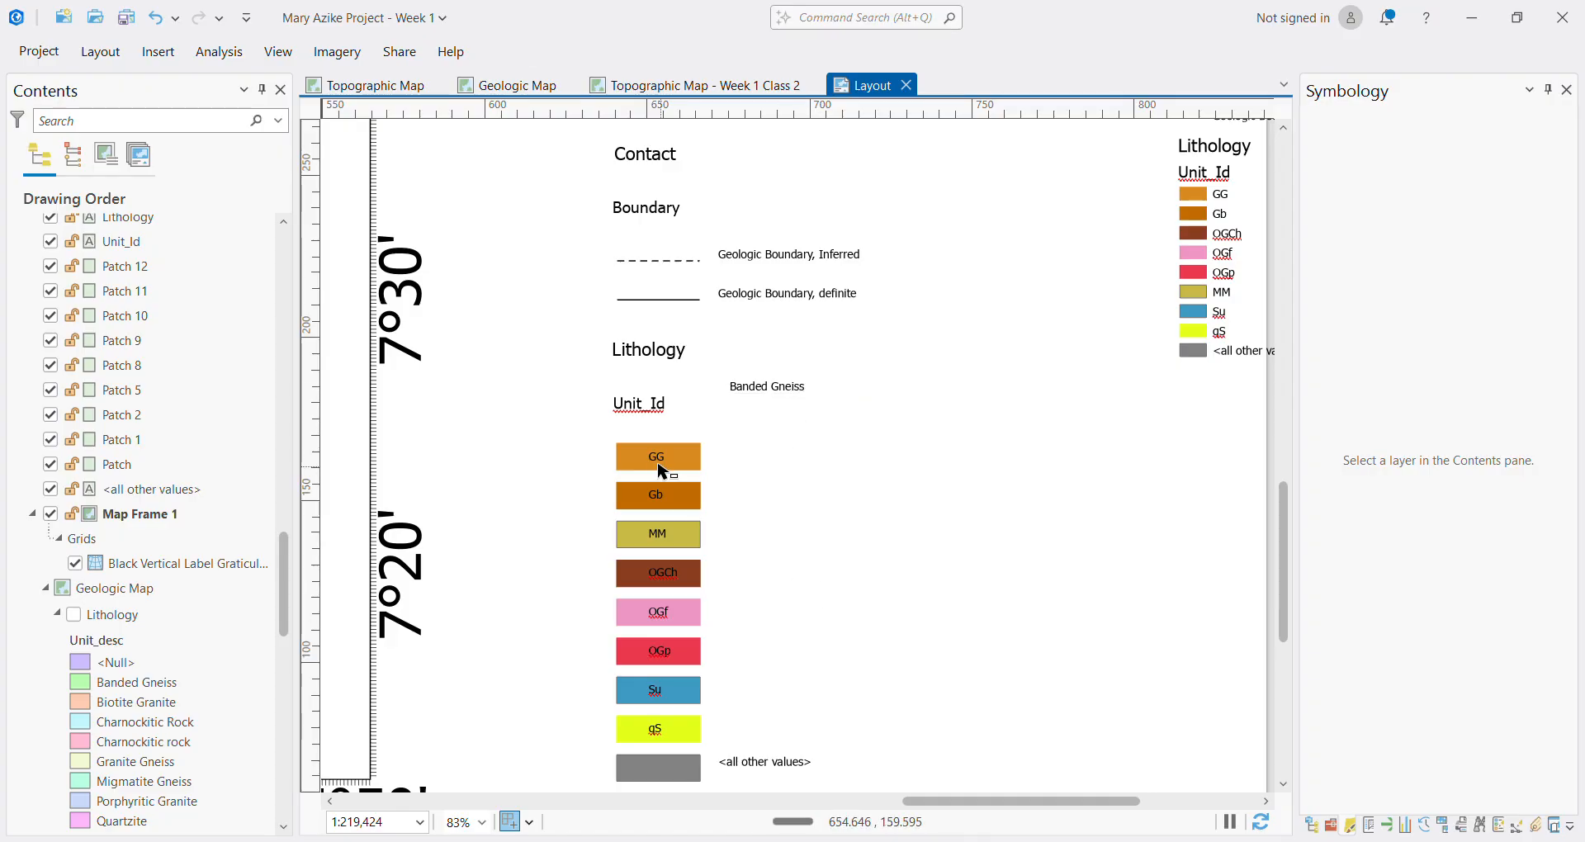
Duplicate the GG label in the larger legend and place the copy beside the GG color patch
click(657, 462)
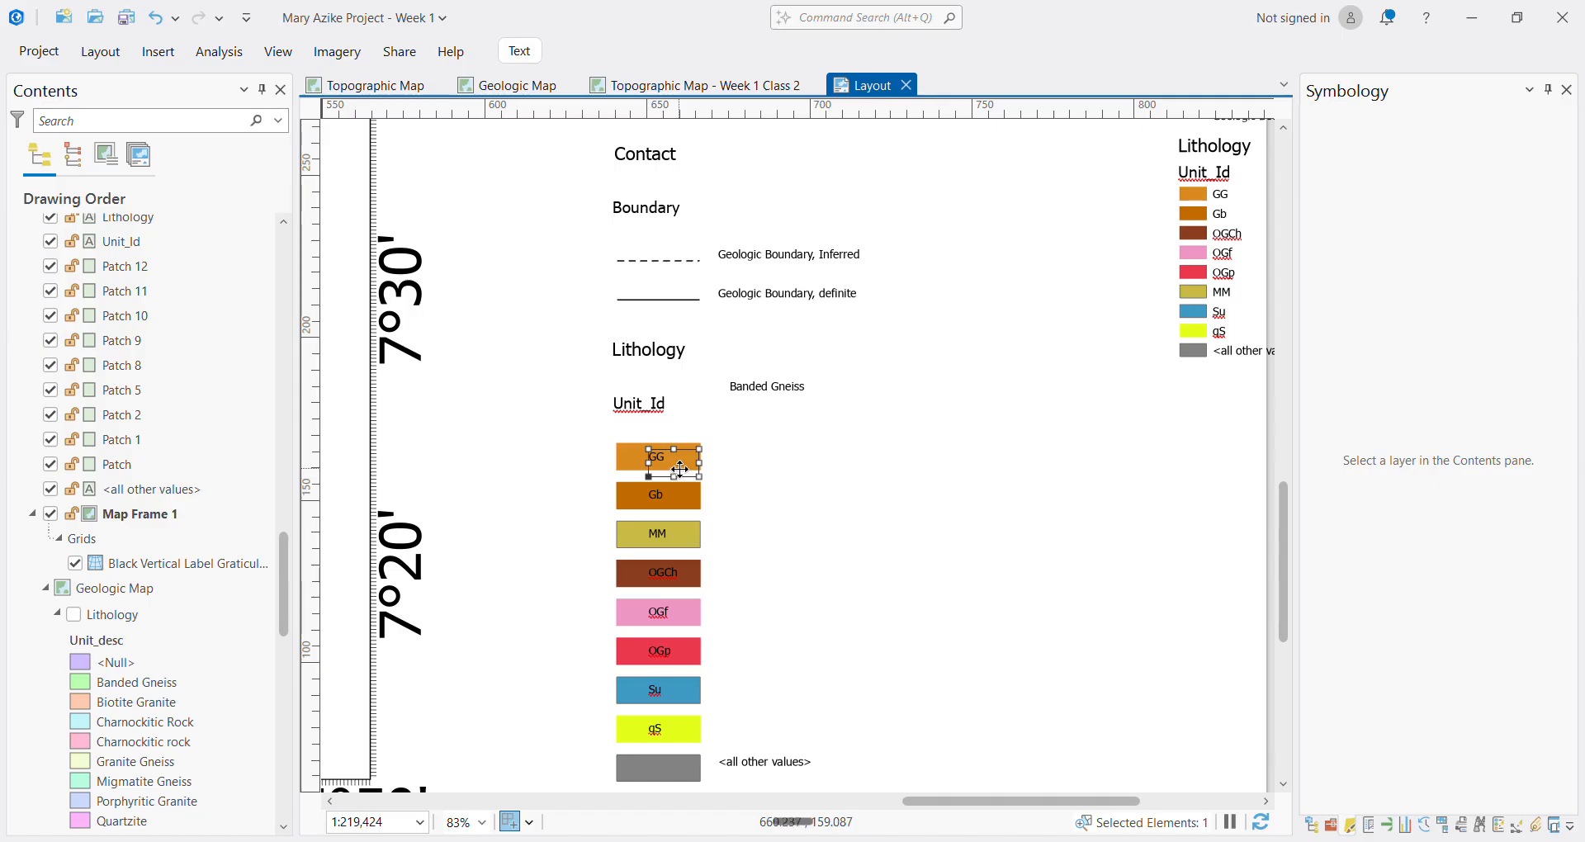
drag(695, 483, 688, 480)
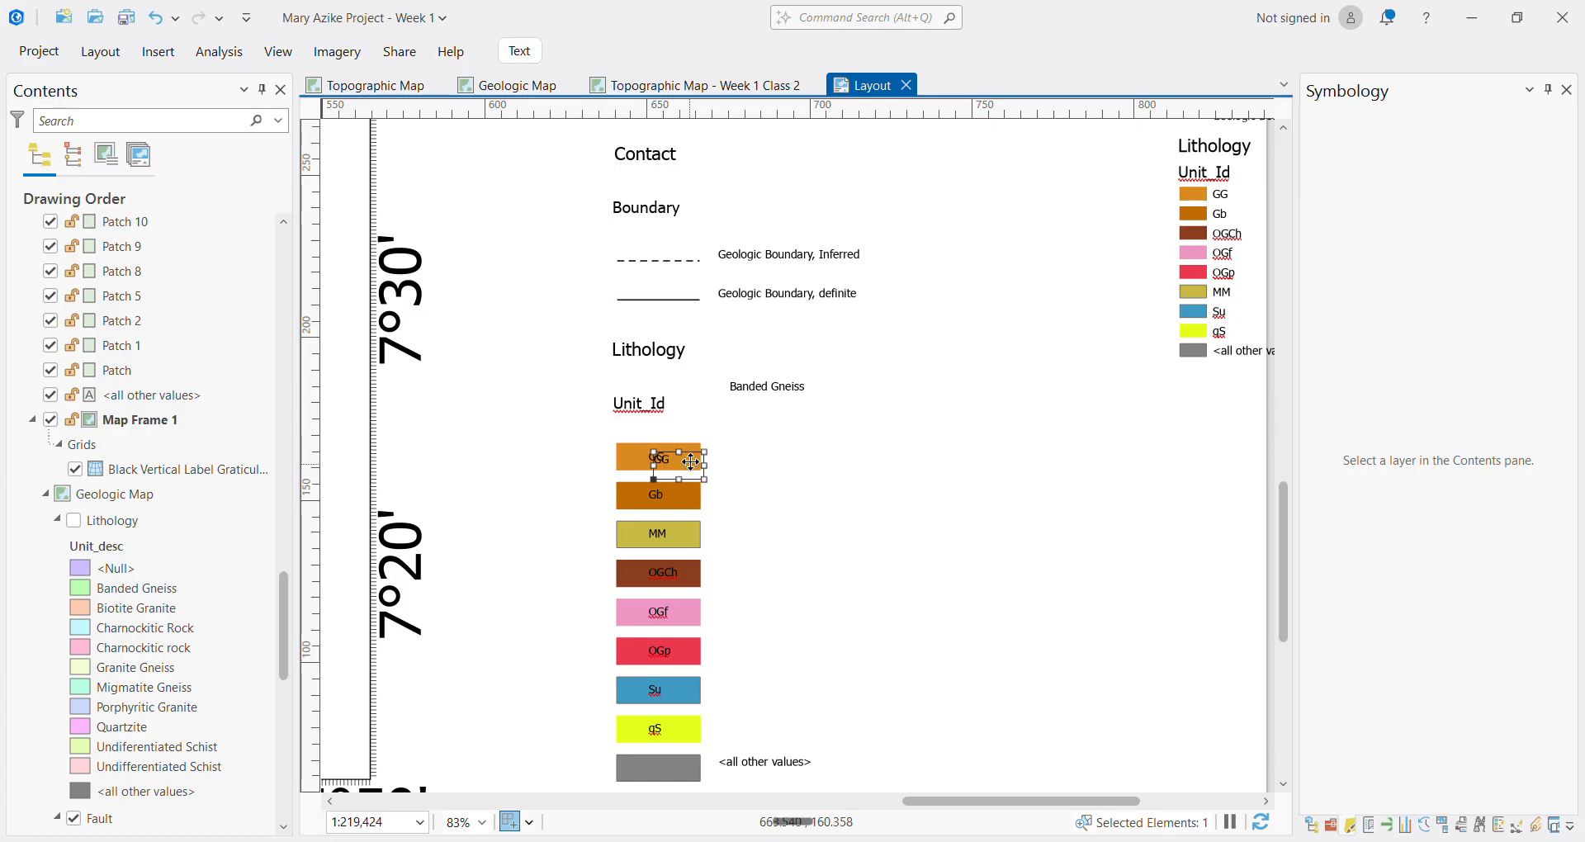
drag(693, 450, 751, 459)
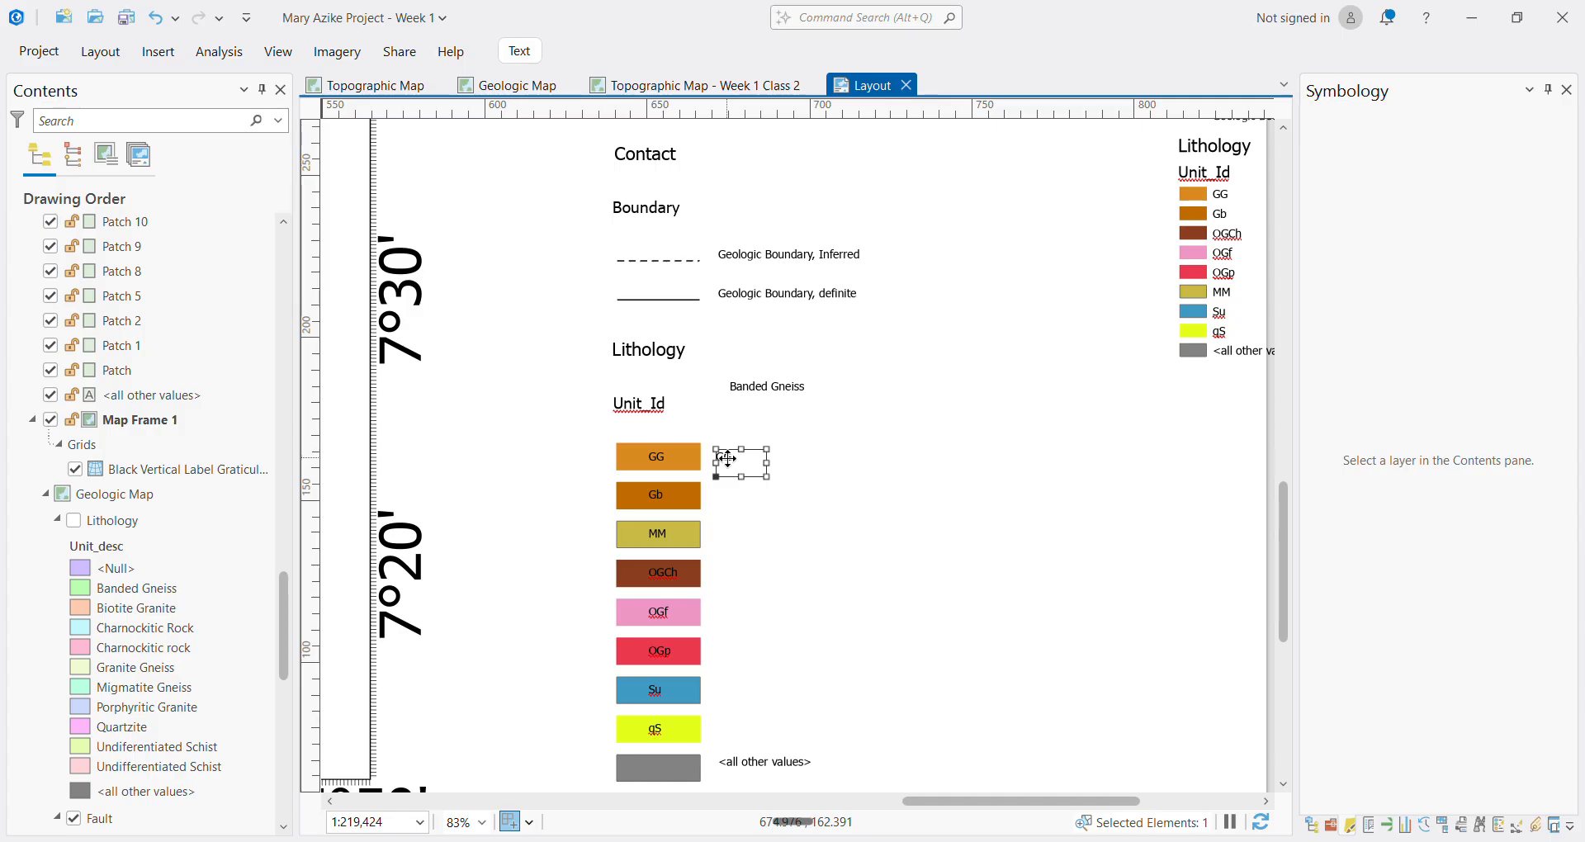
Change the copied GG label's text to Granite Gneiss and widen its text box so the name fits on one line
double_click(743, 468)
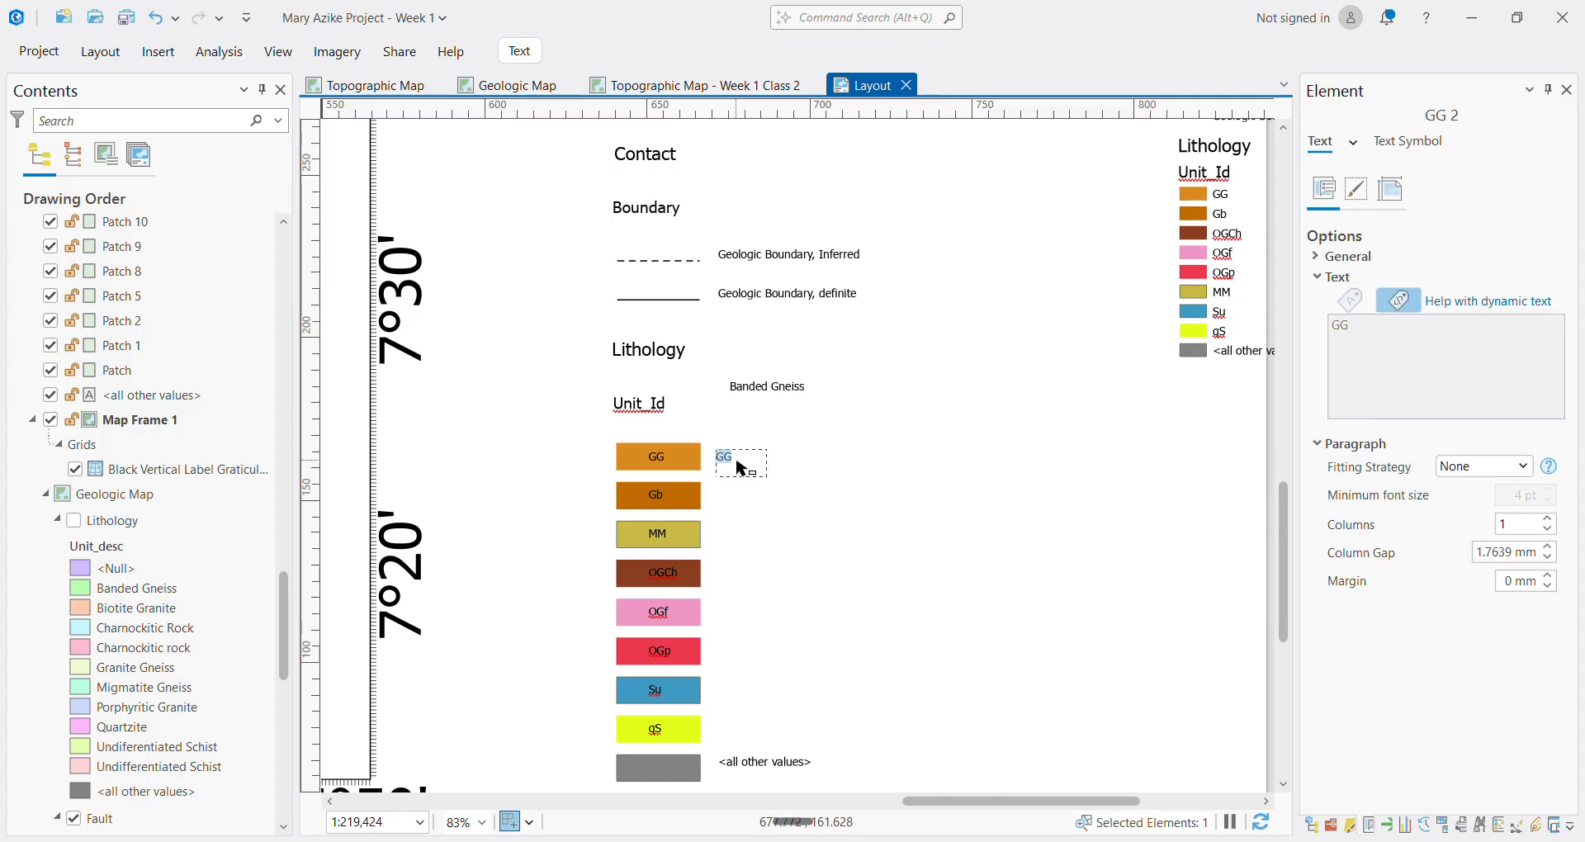
text(Granite Gneiss)
click(805, 573)
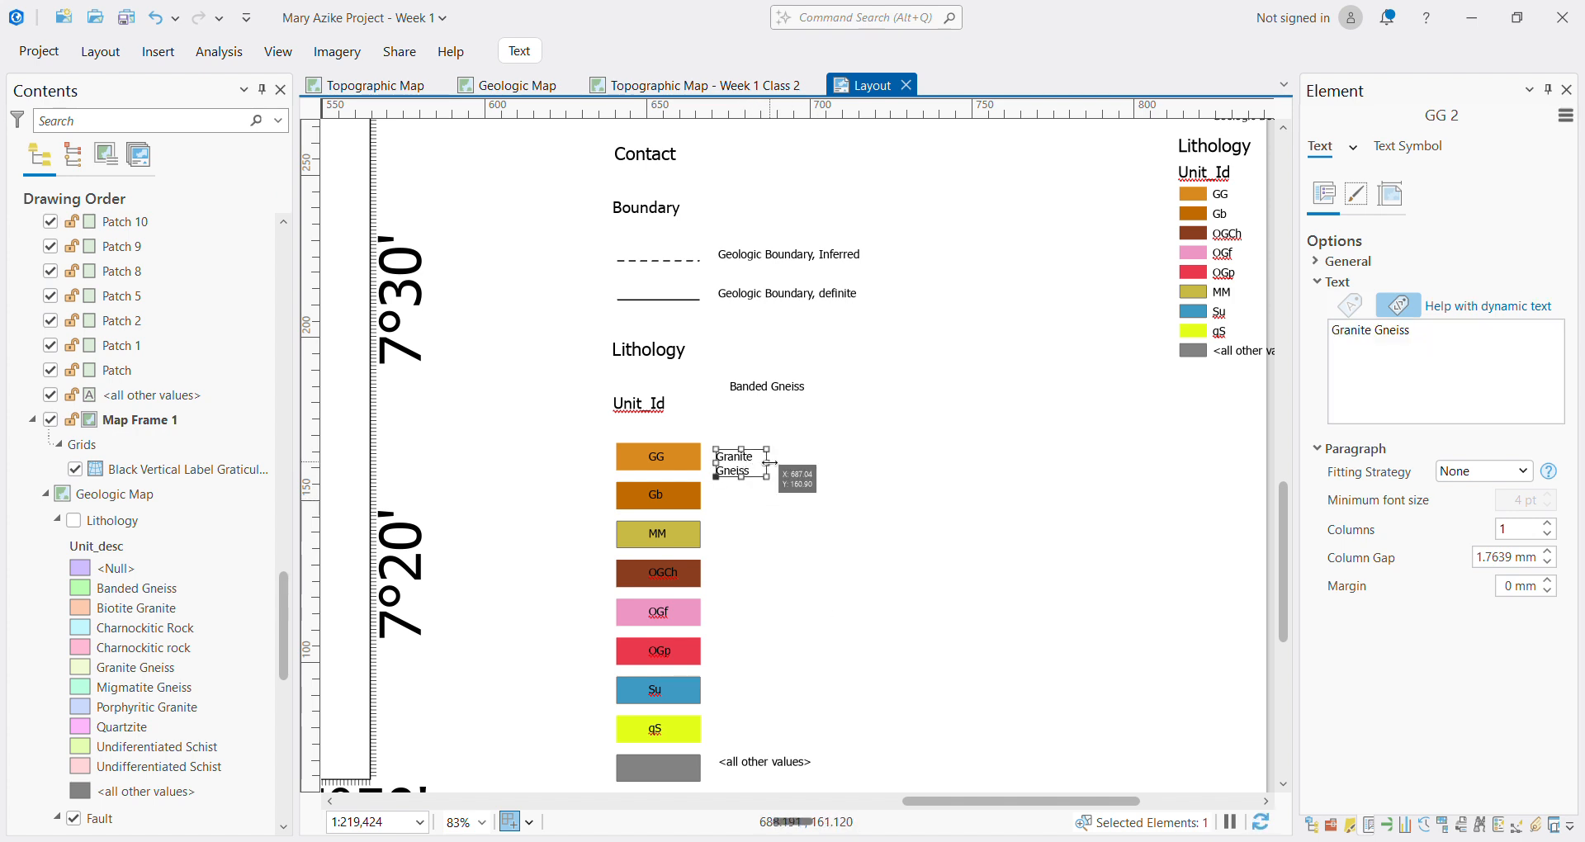
drag(768, 462, 842, 463)
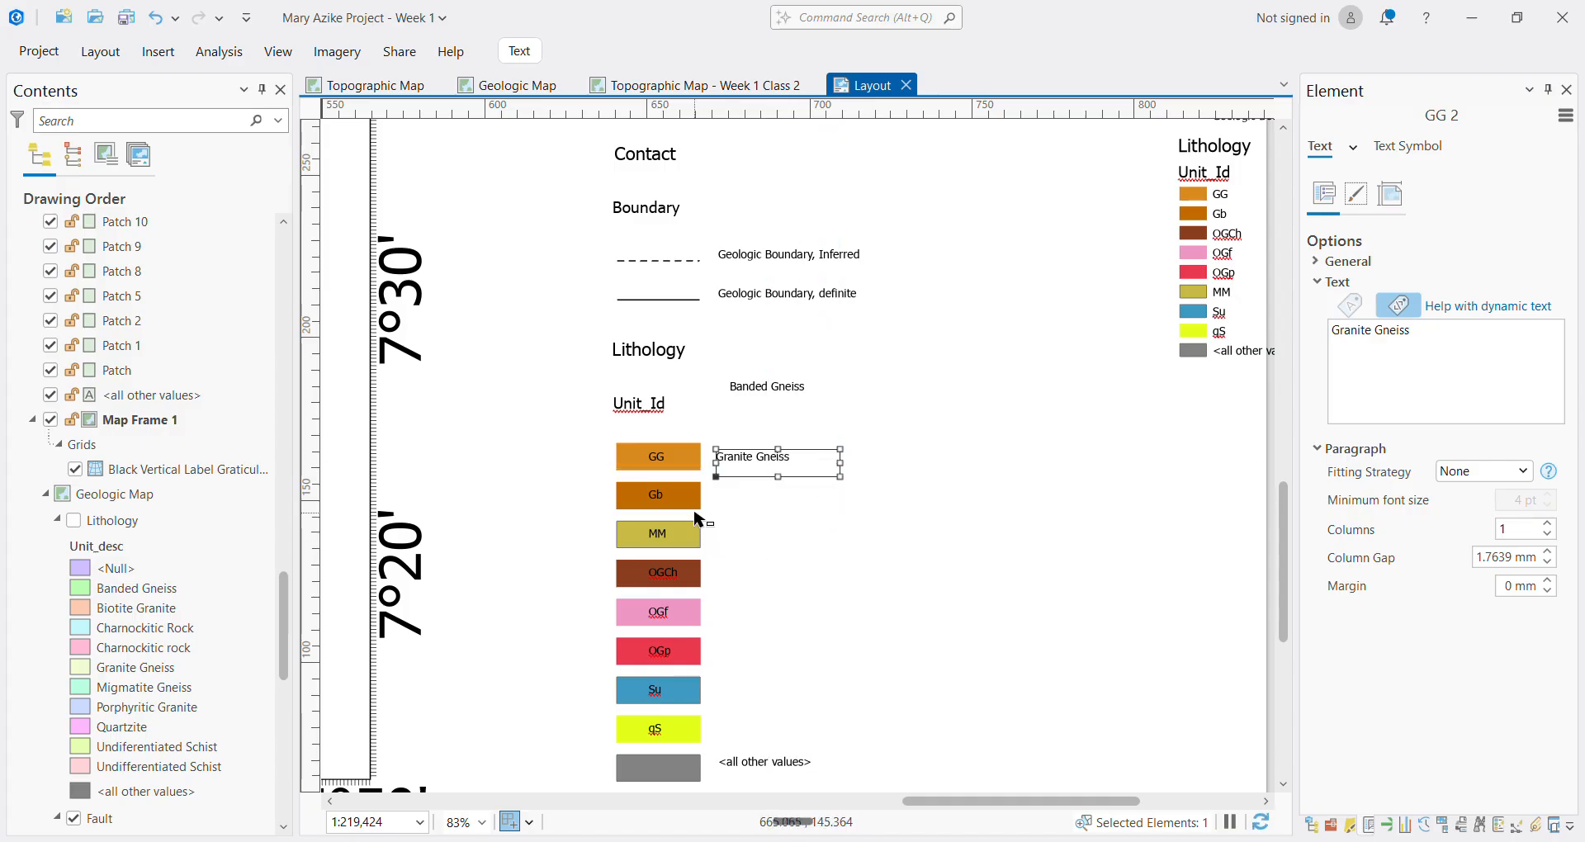
Place a copy of the Granite Gneiss label beside the Gb patch and change its text to Banded Gneiss
click(770, 485)
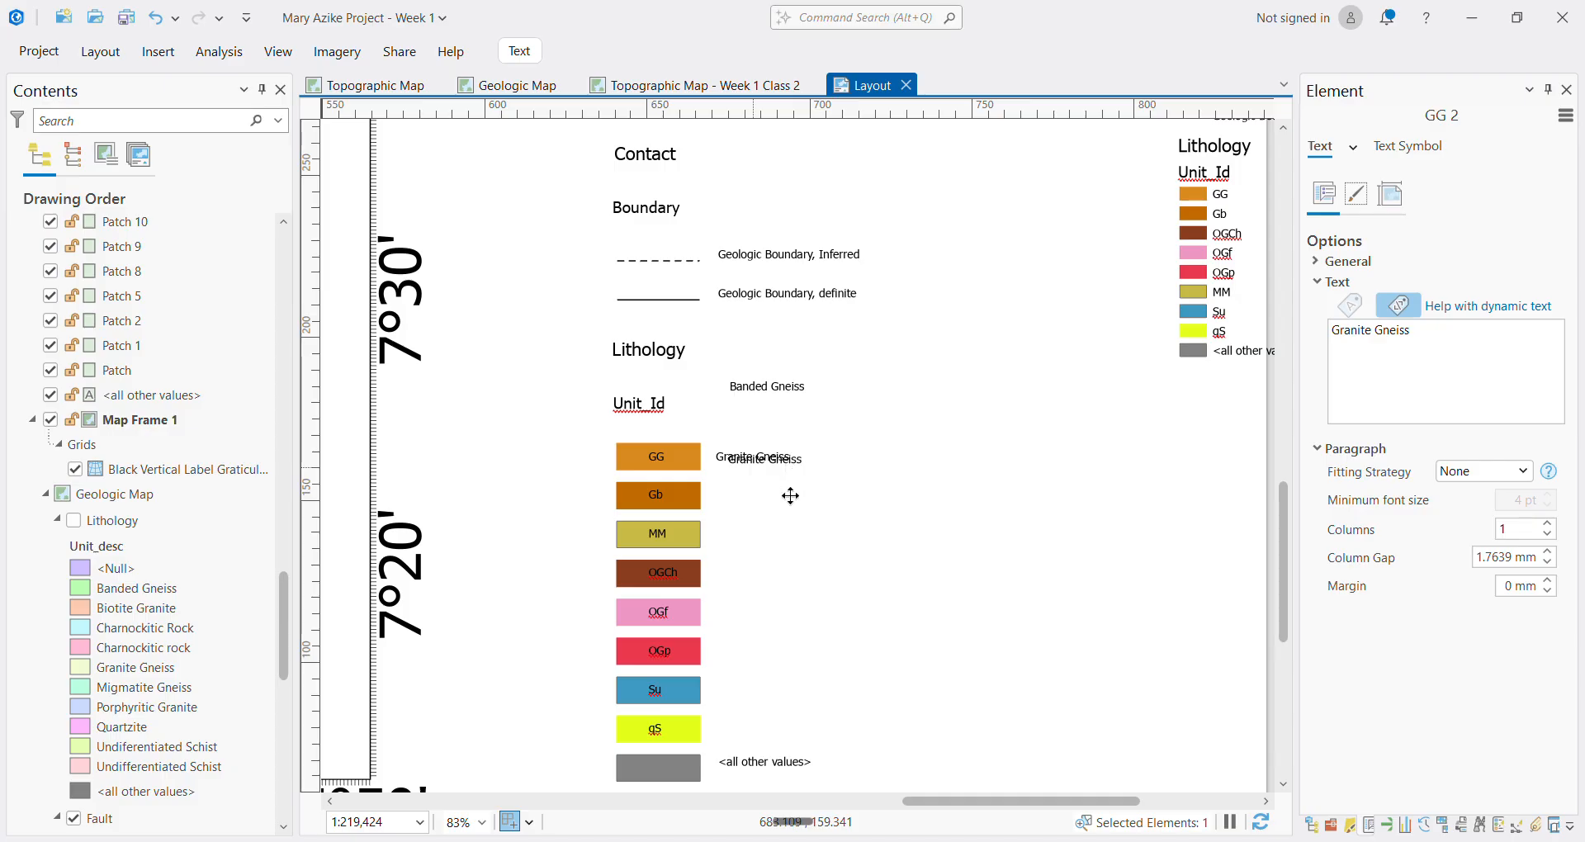
drag(790, 495, 752, 501)
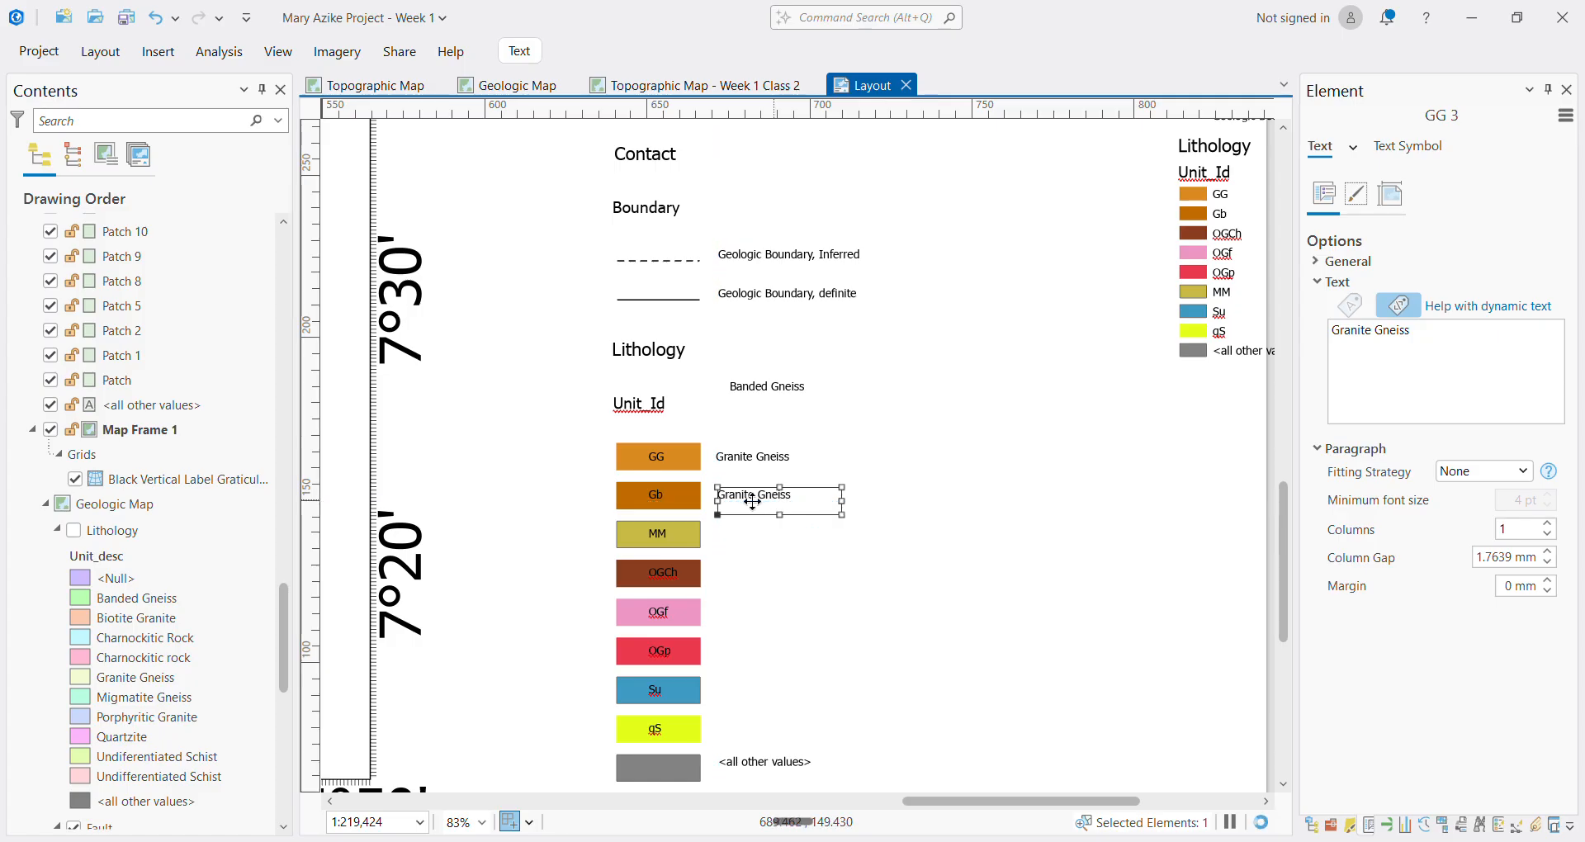
scroll(752, 502, up, 4)
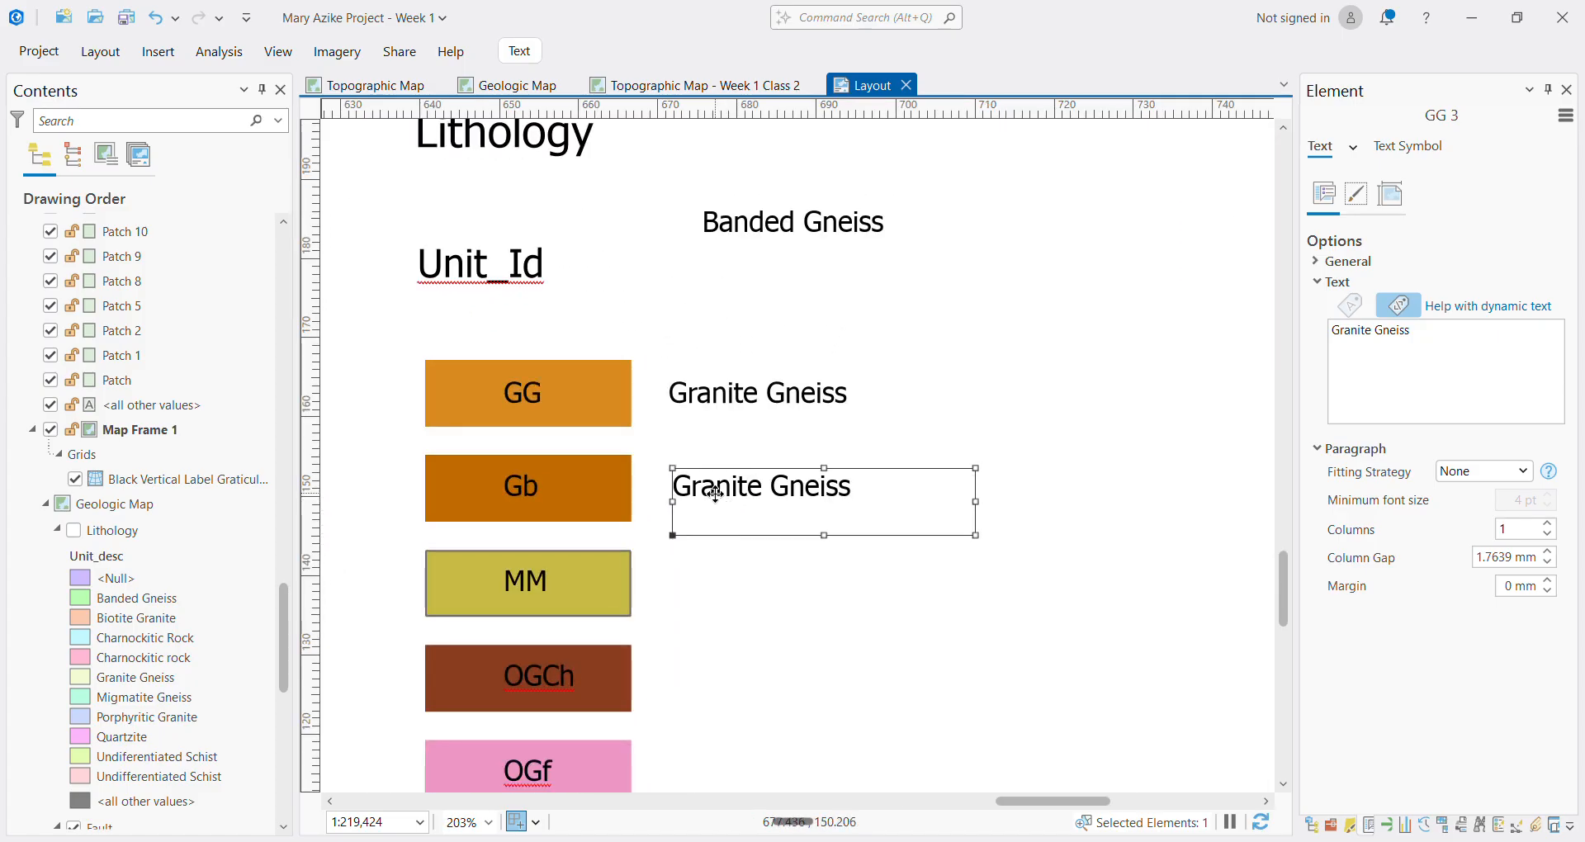
double_click(715, 494)
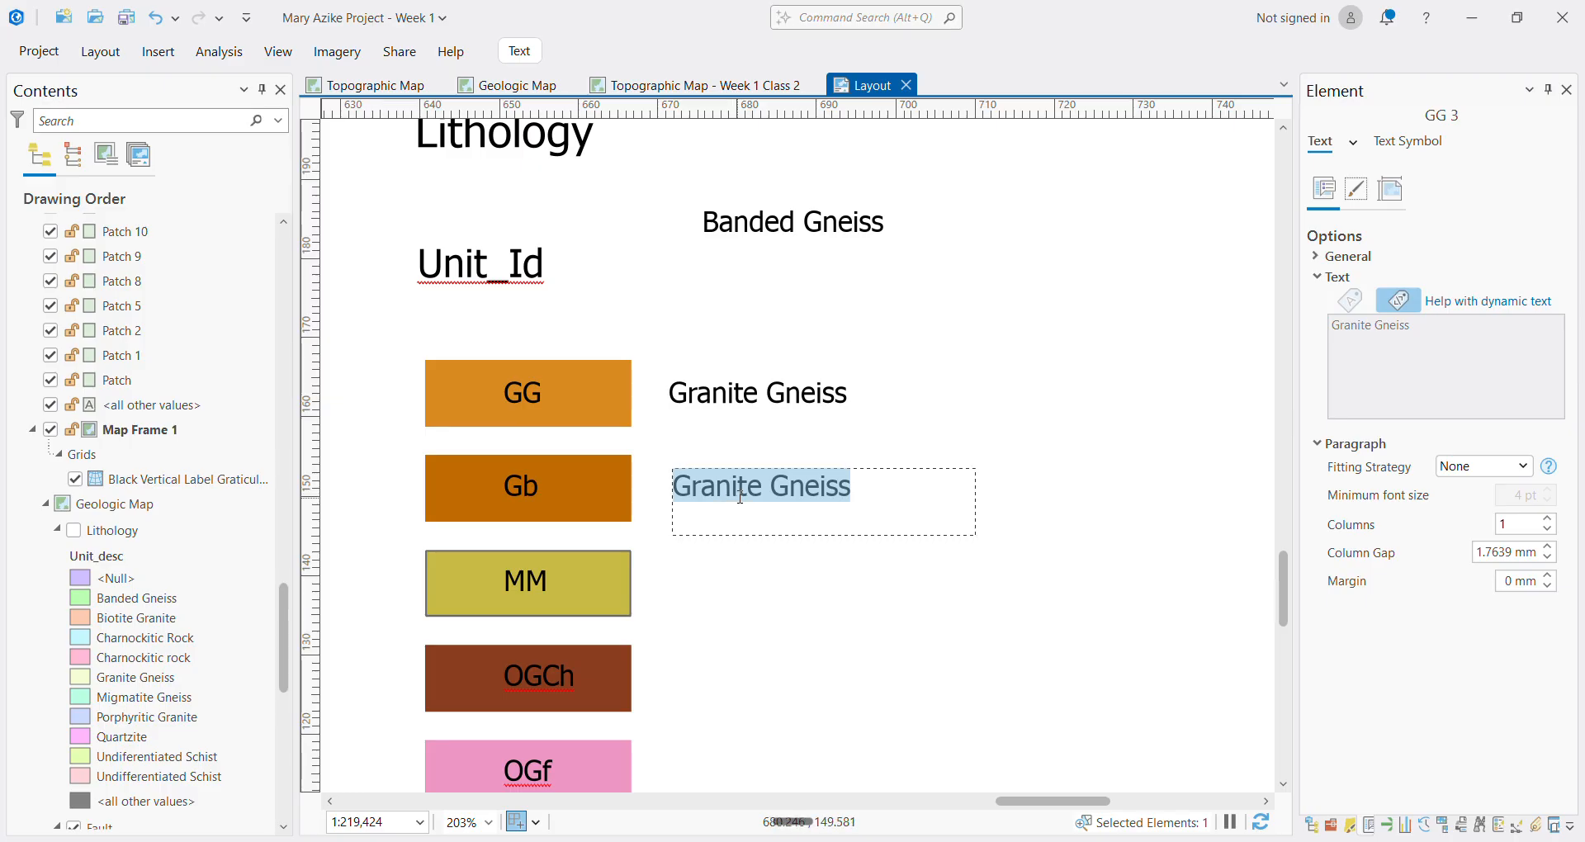
text(Band)
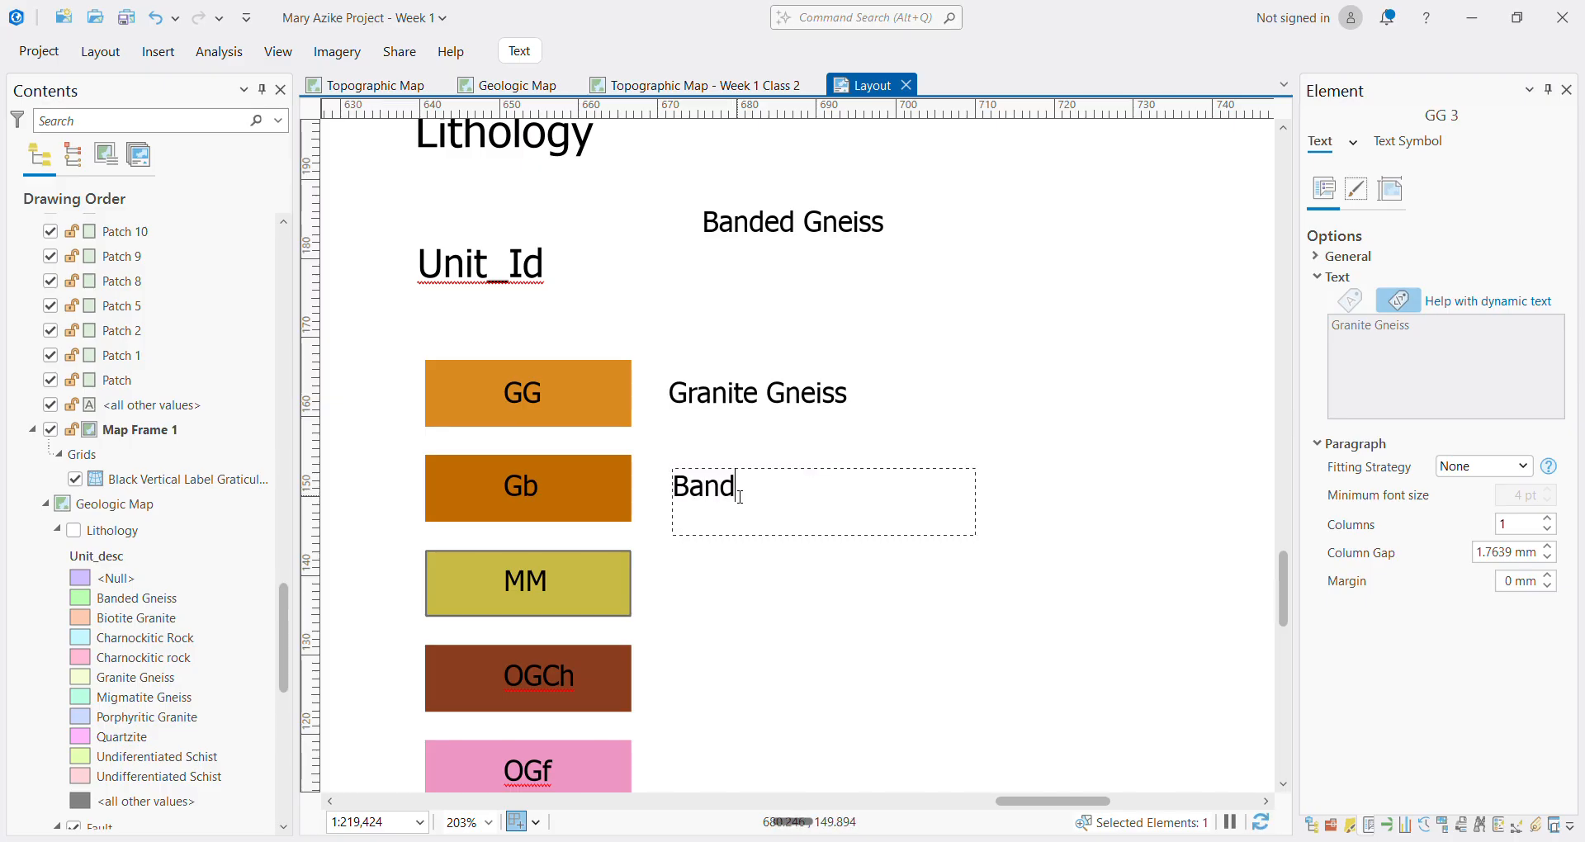
text(ed Gneiss)
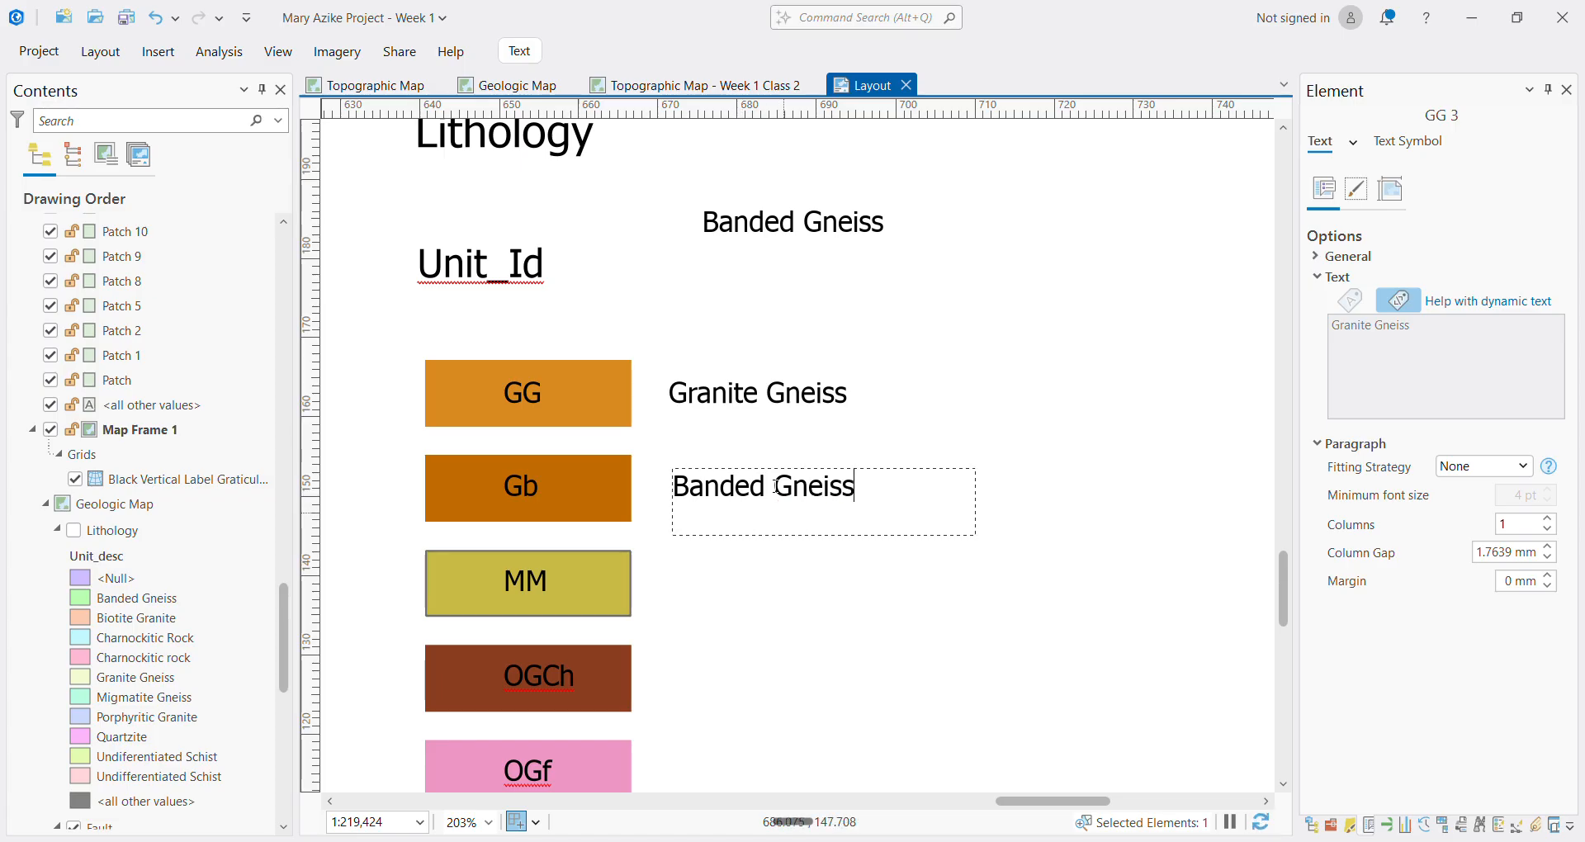
key(Escape)
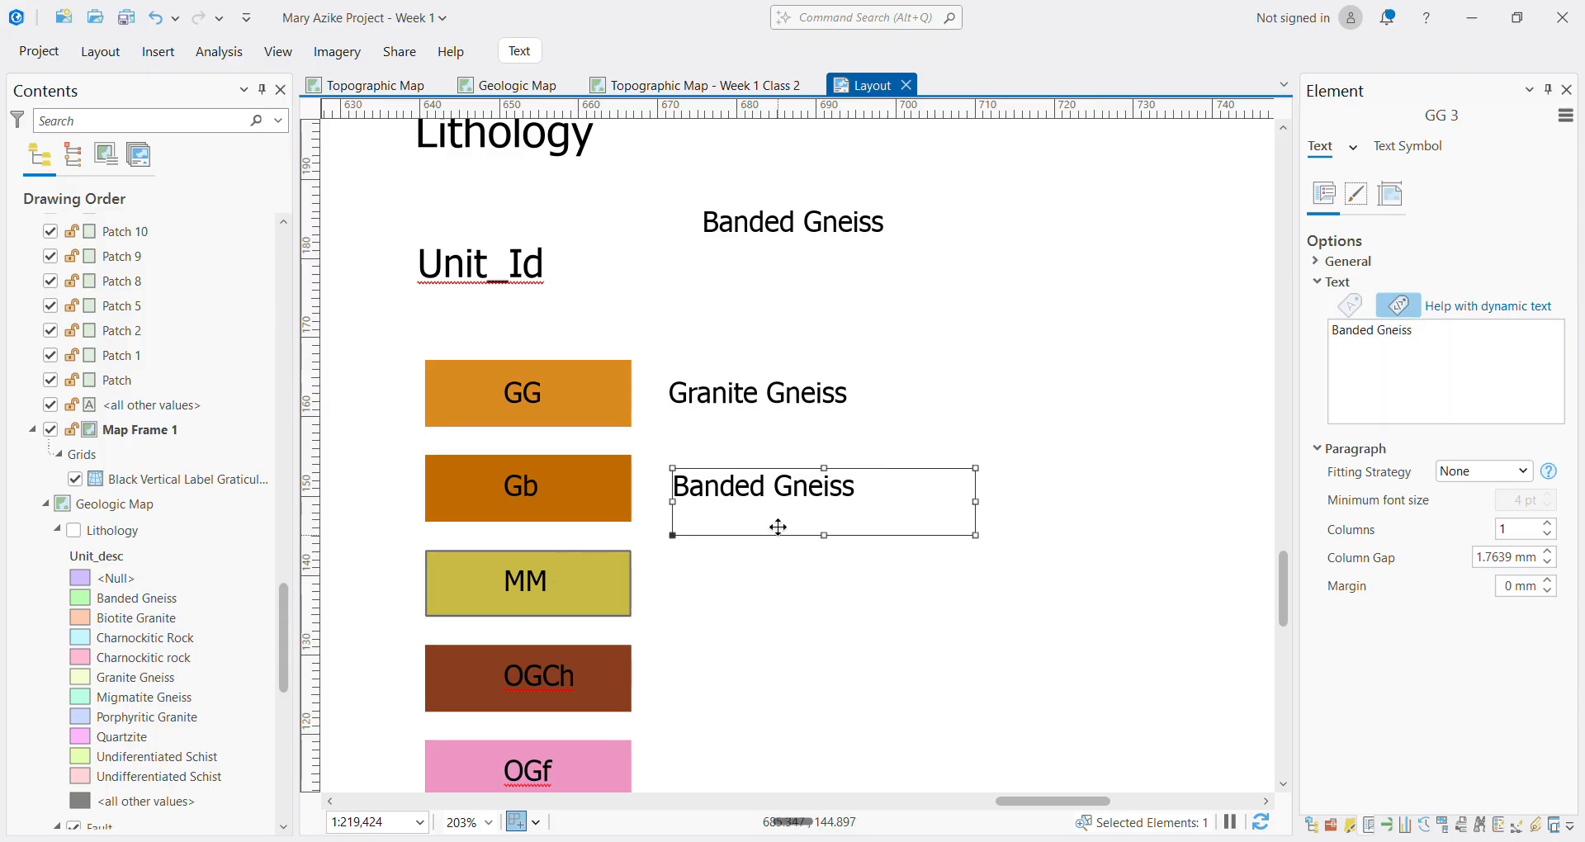
Paste another Granite Gneiss label, place it beside the MM patch, and change its text to Migmatite
key(ctrl+v)
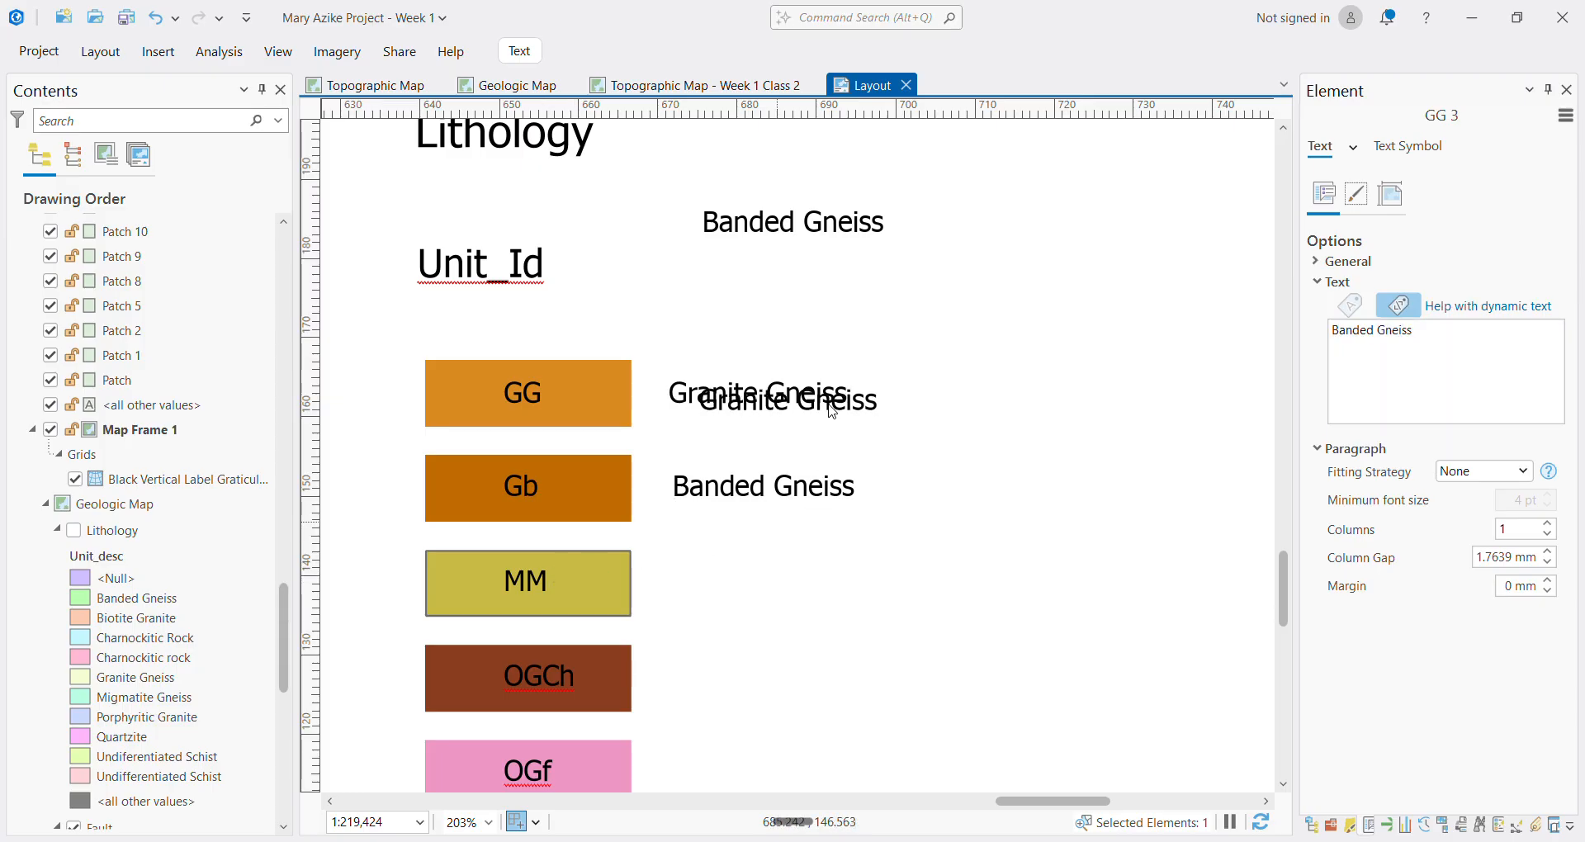
click(832, 410)
drag(878, 384, 853, 565)
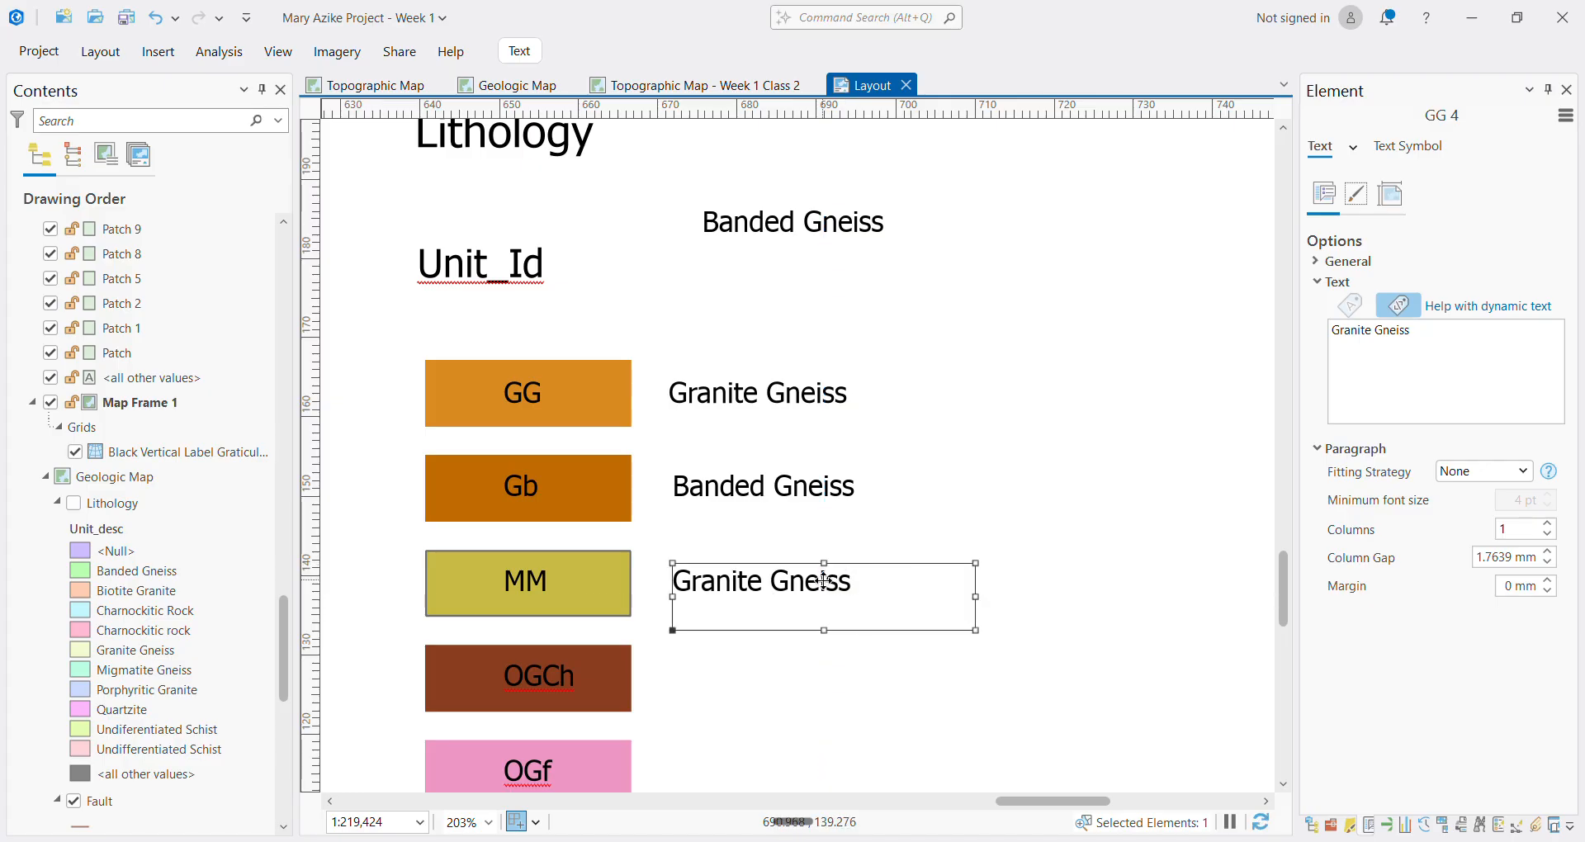
double_click(820, 582)
text(Mi)
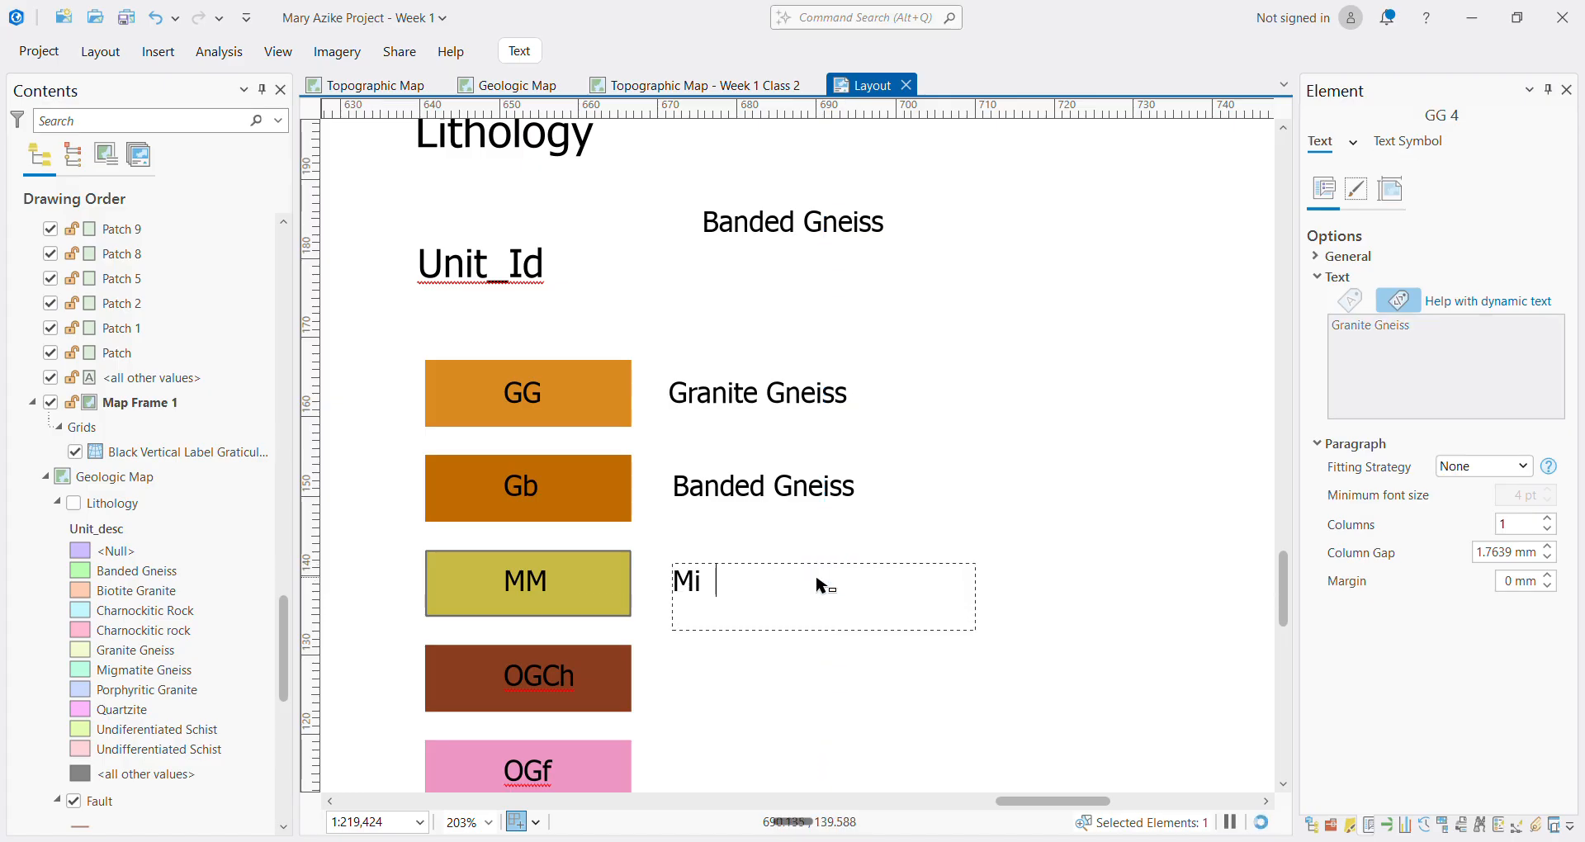
text(gmatite)
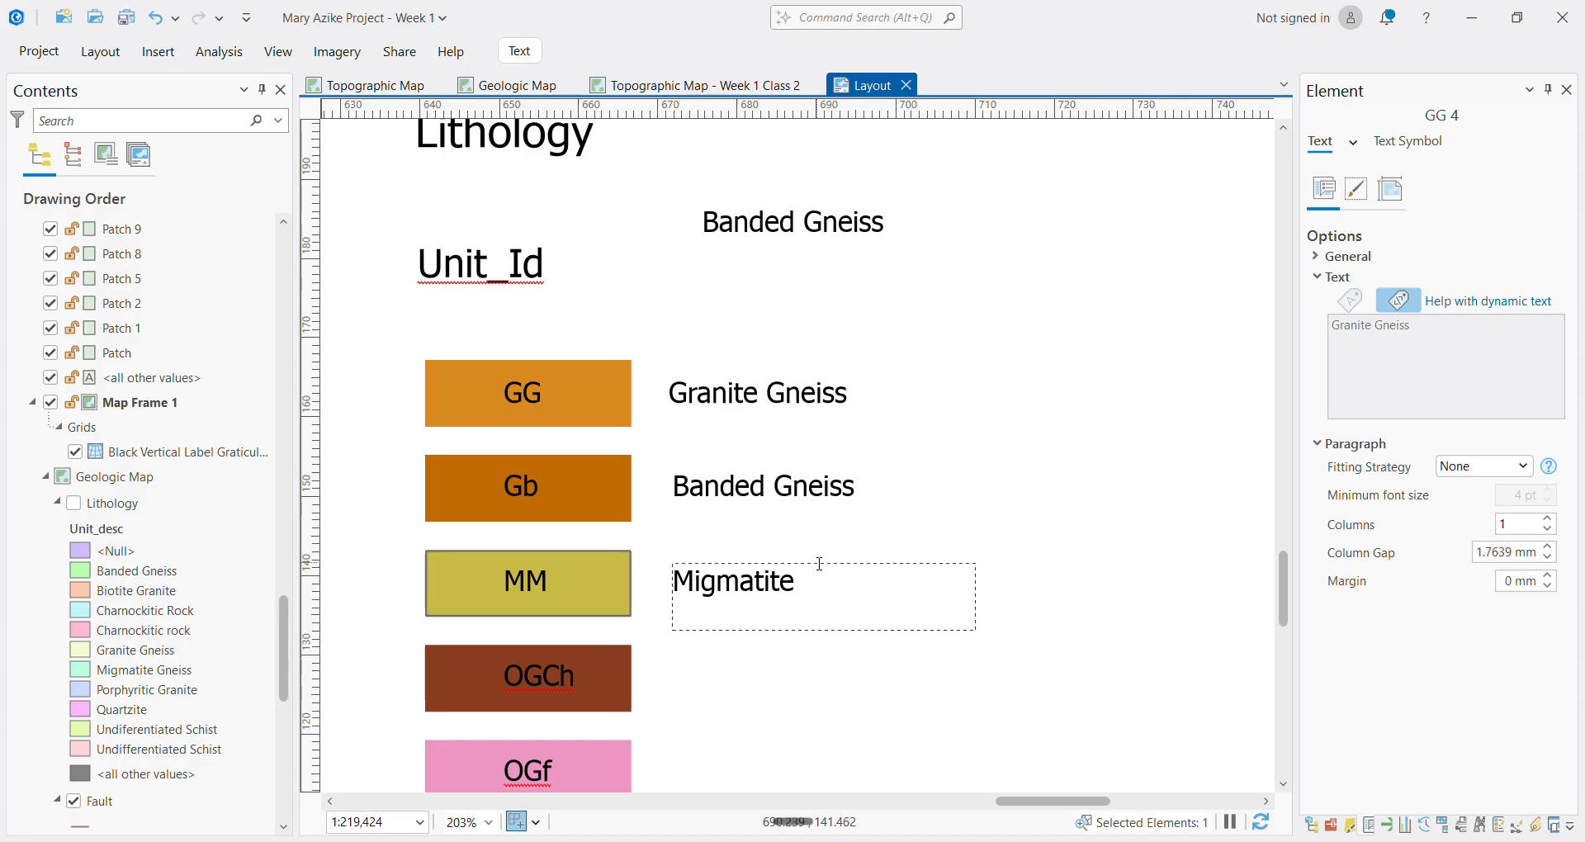
key(Escape)
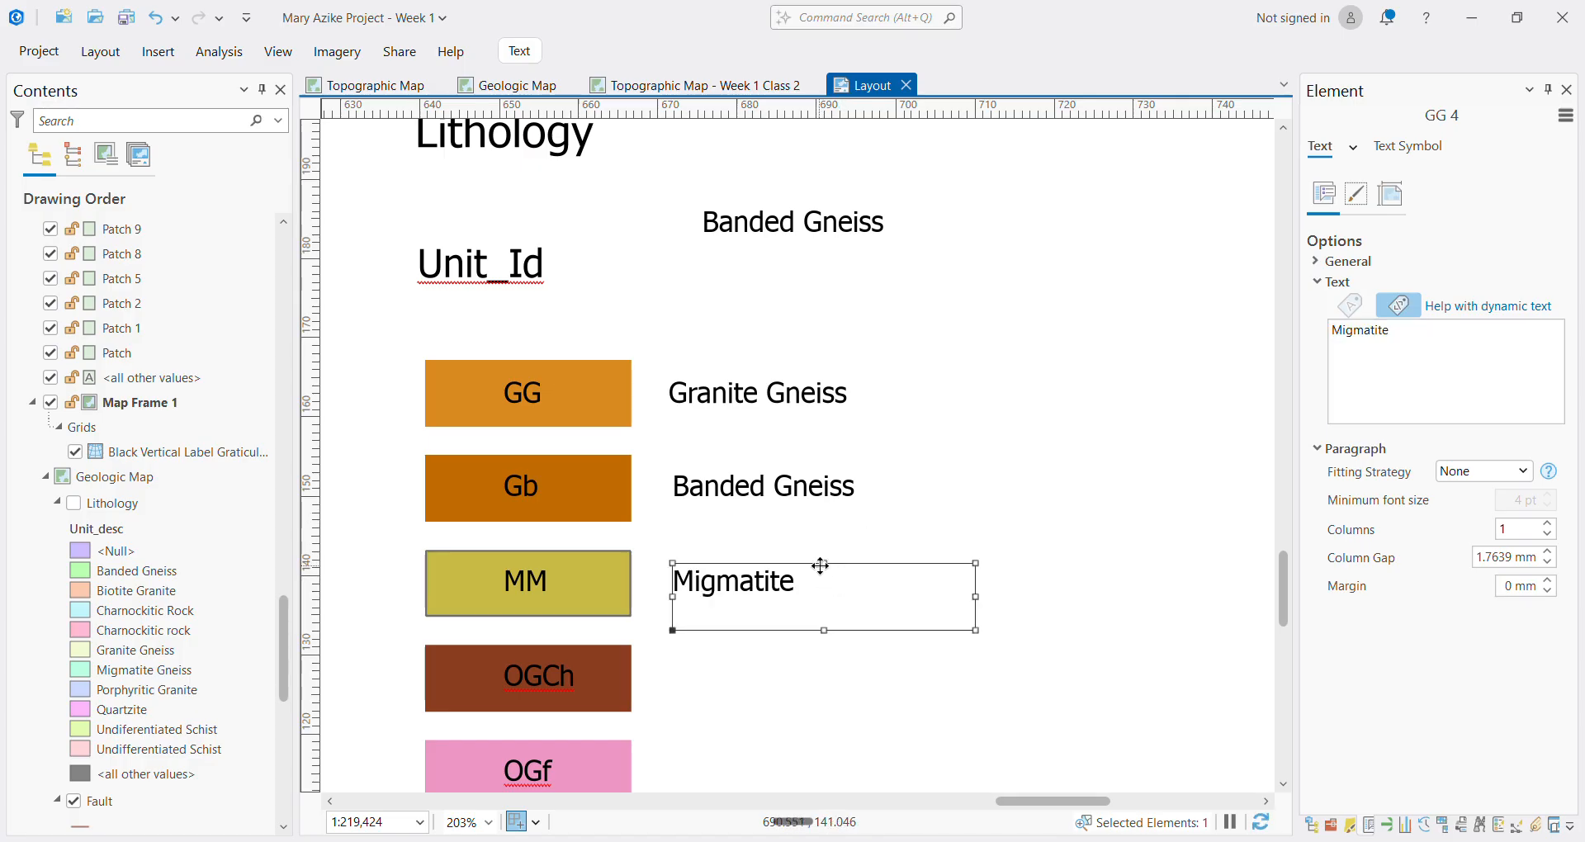
Paste another Granite Gneiss label, place it beside the OGCh patch, and change its text to Gharnockitiic Rock
key(ctrl+v)
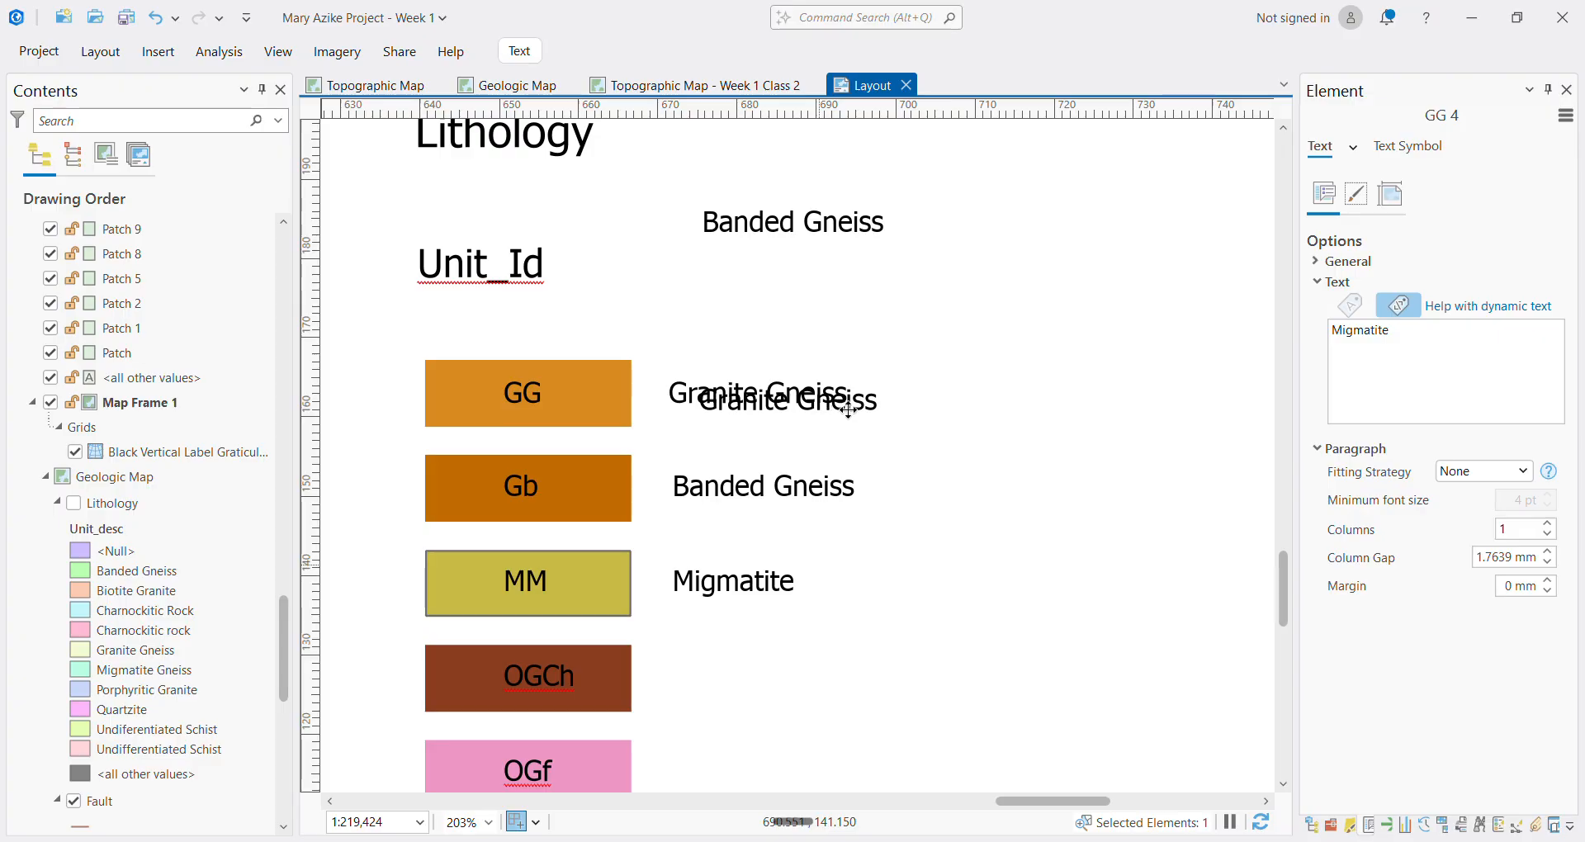
drag(875, 429, 870, 658)
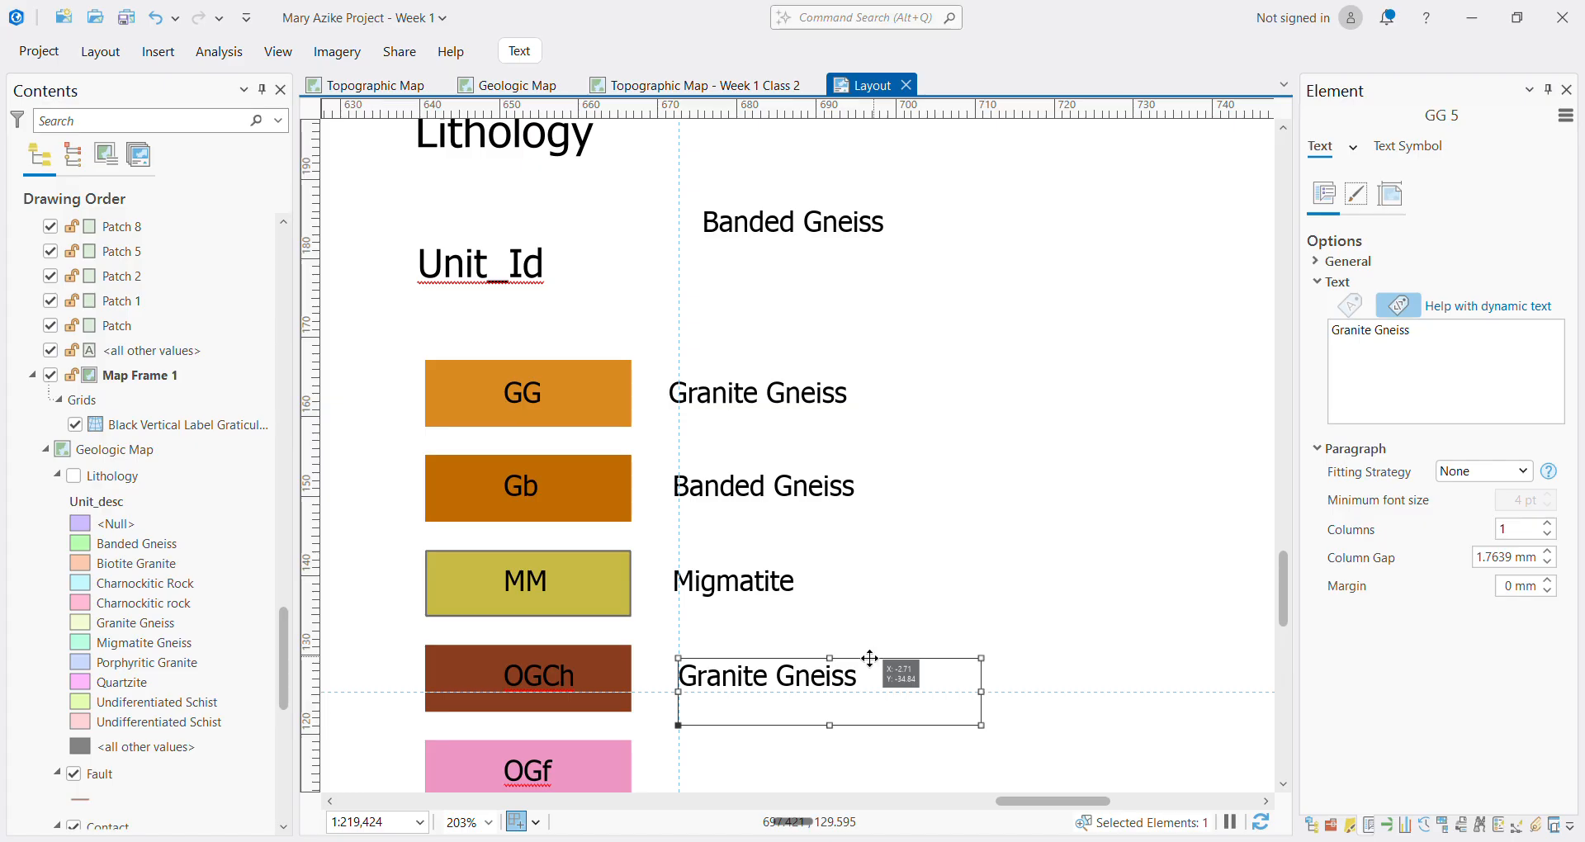
double_click(834, 682)
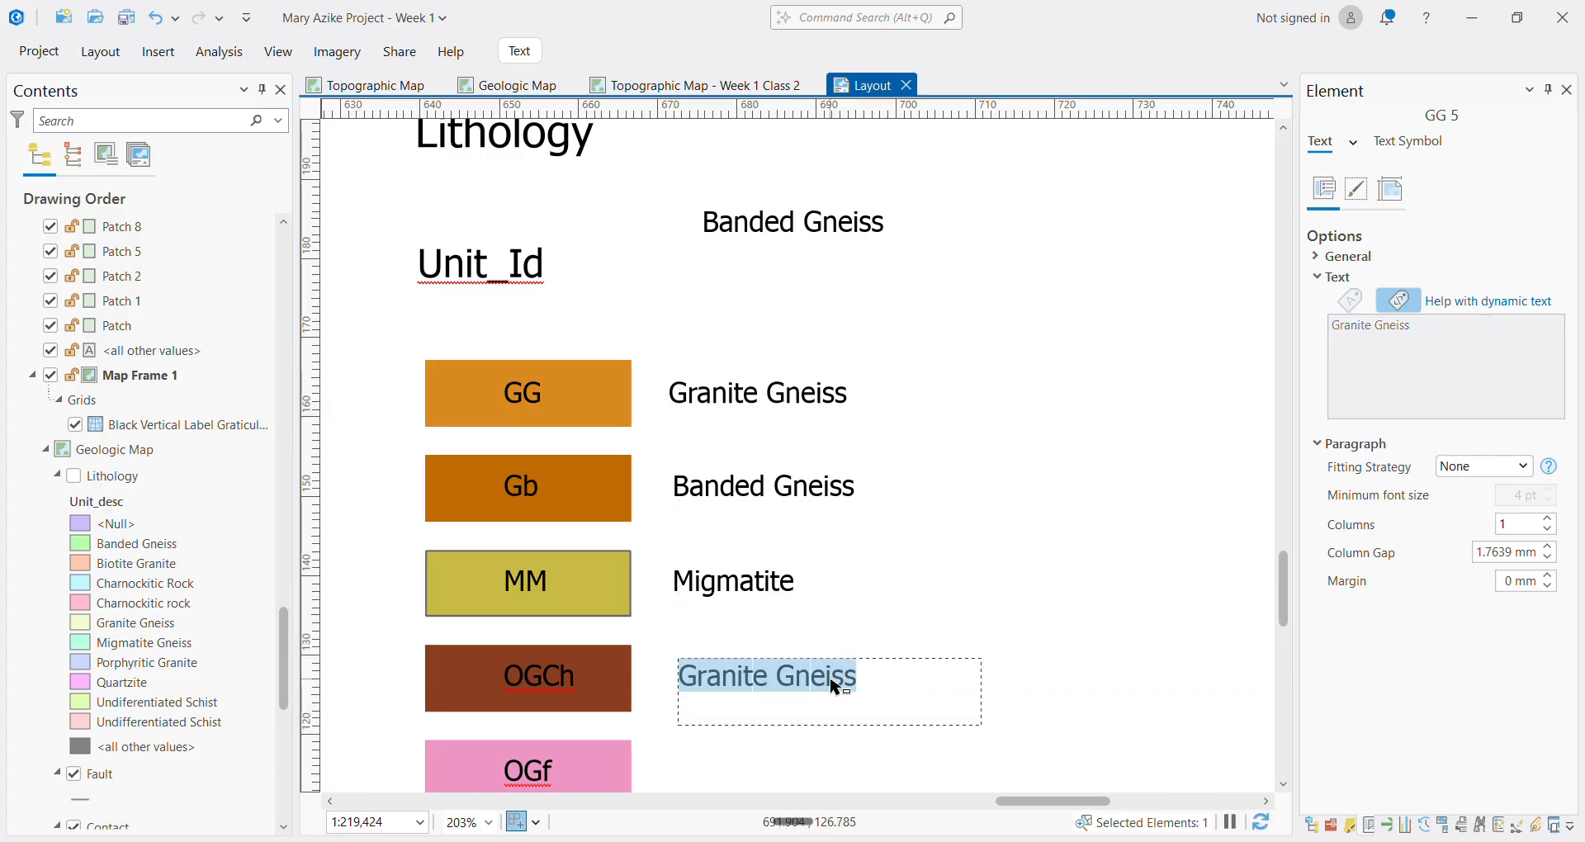
text(Ghar)
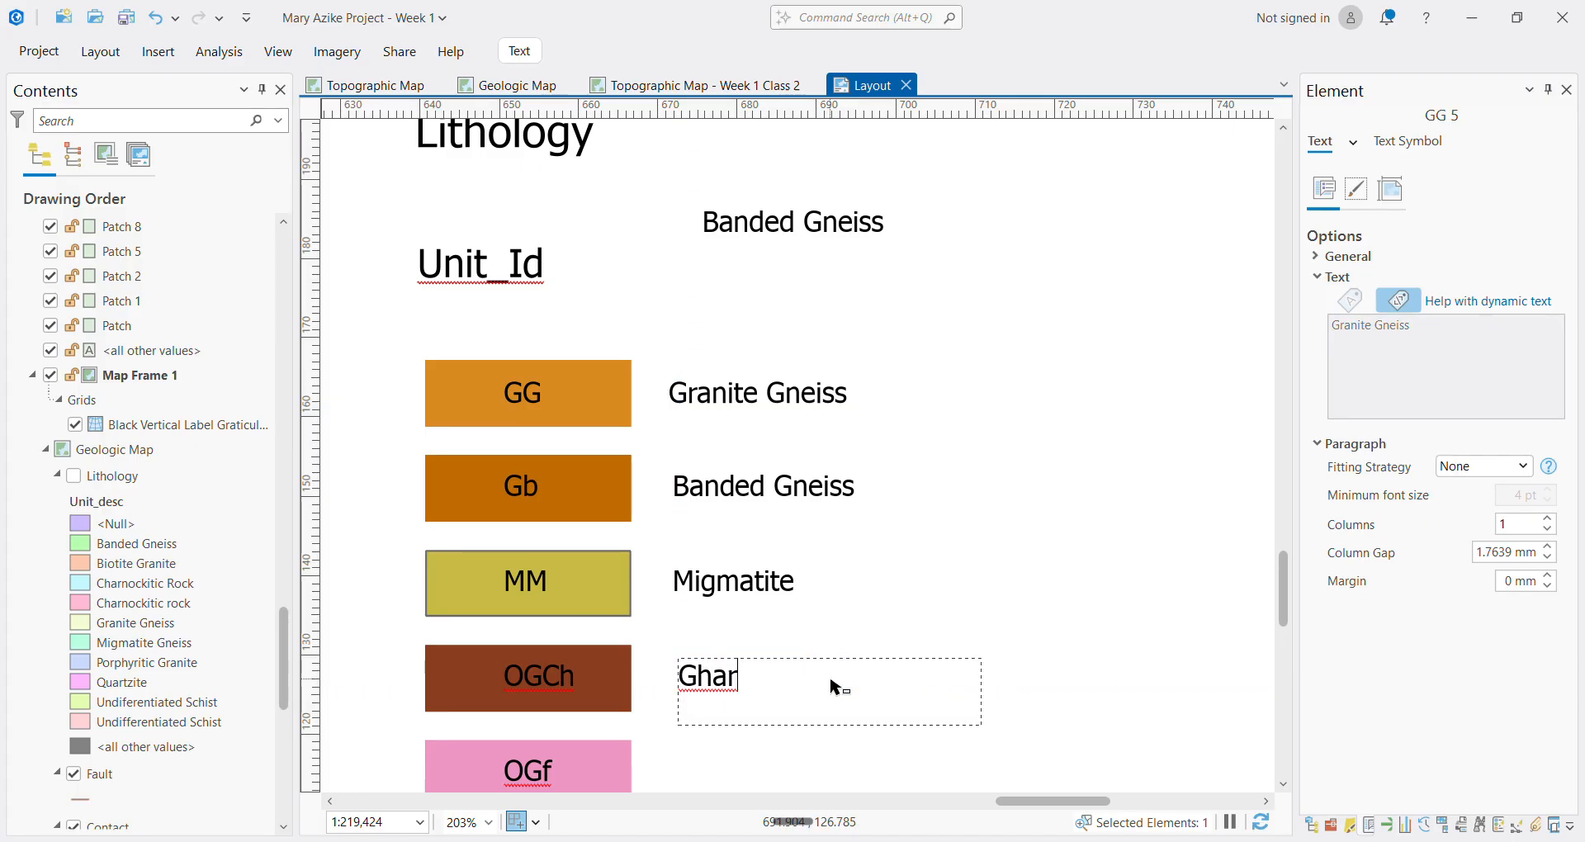
text(nockiti)
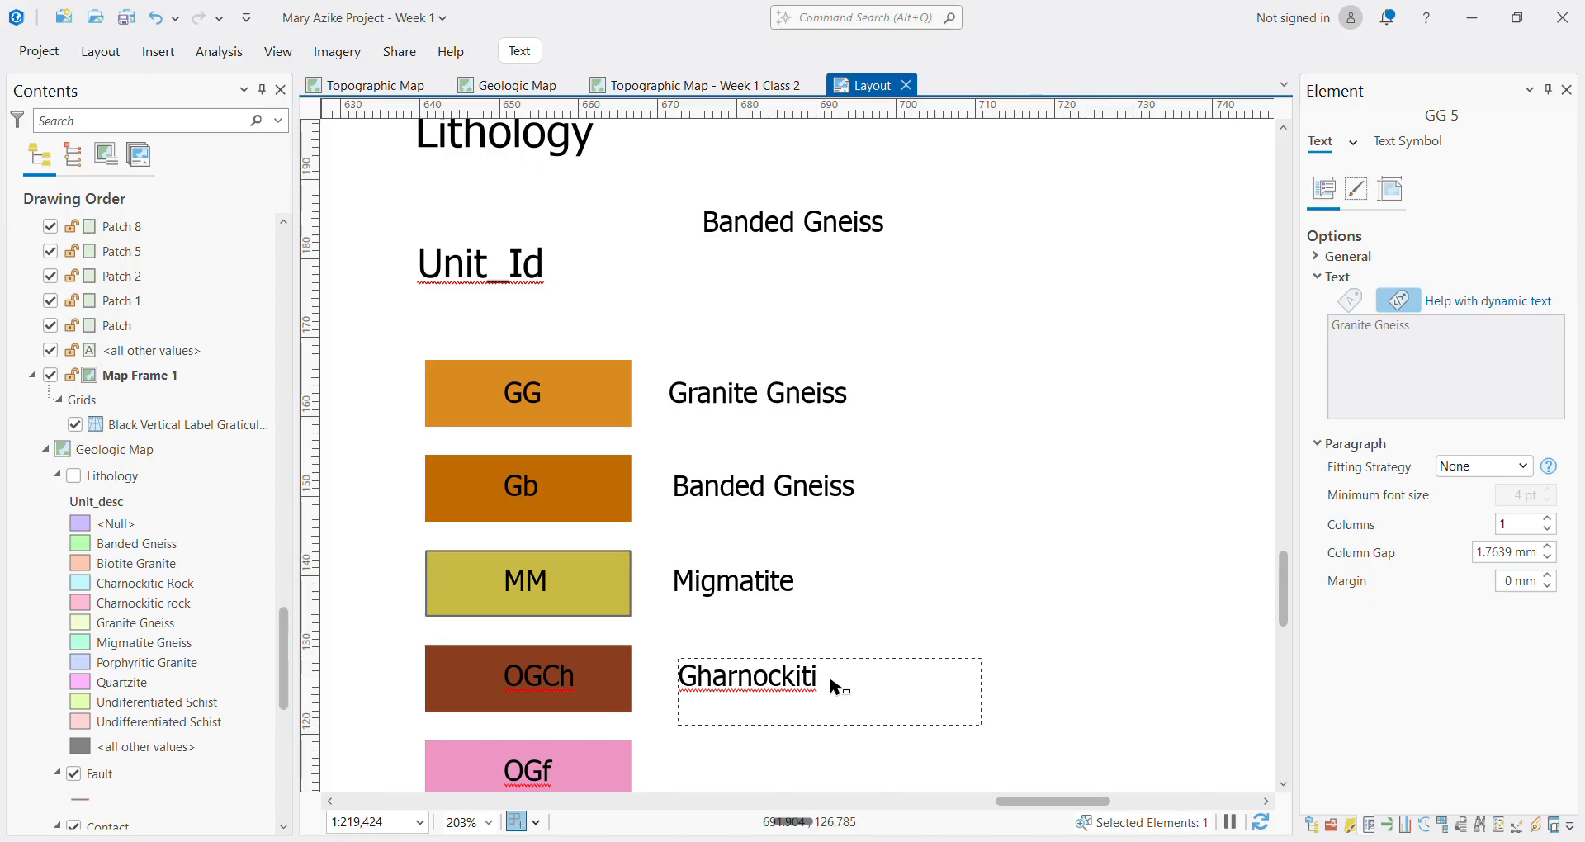
text(ic Rock)
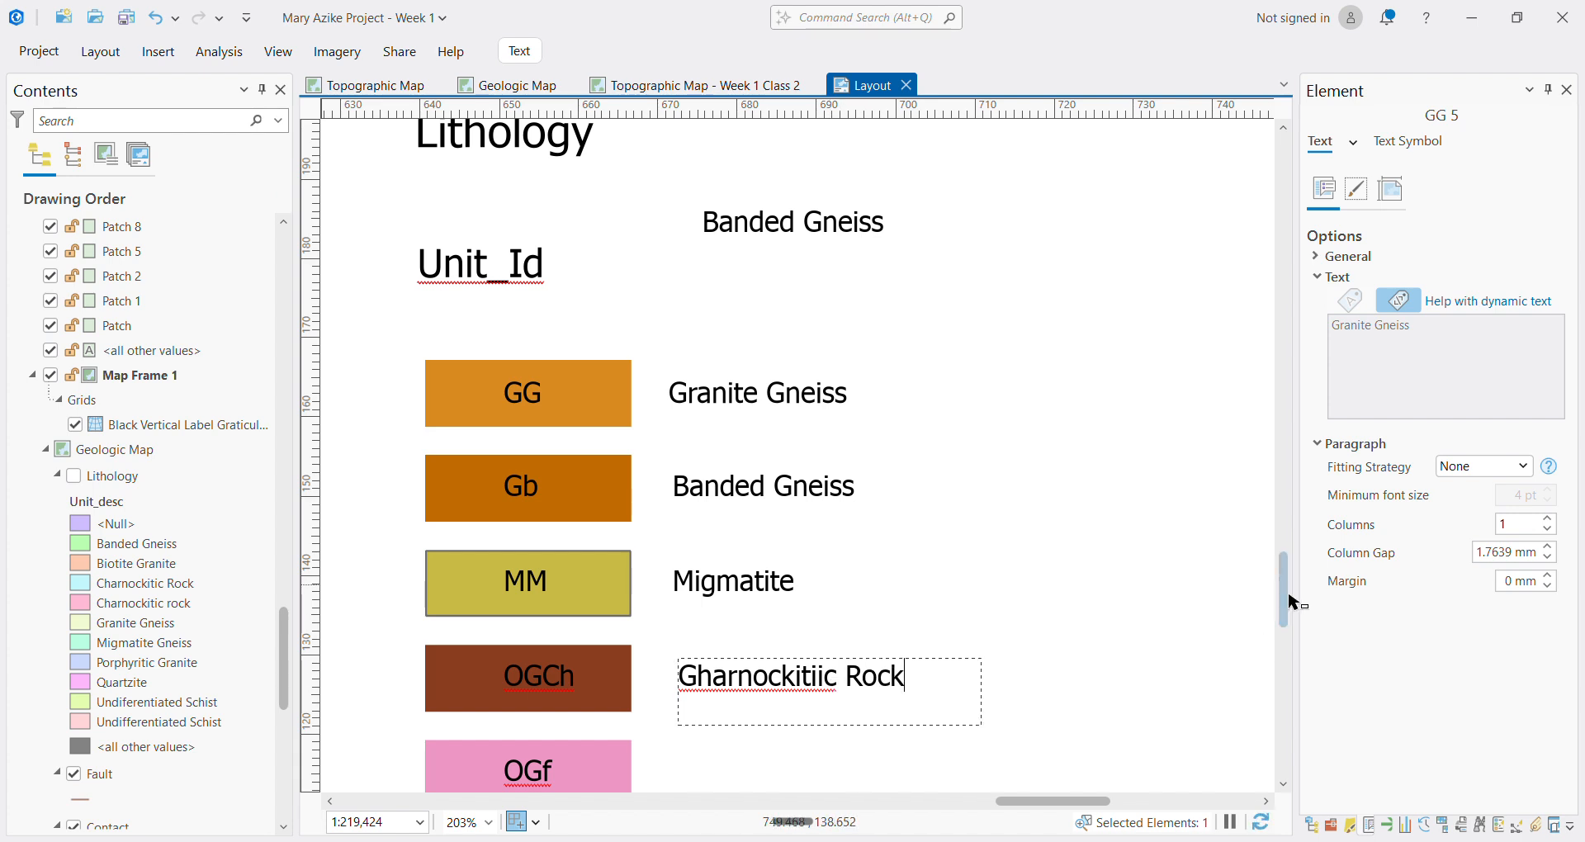
drag(1285, 587, 1285, 643)
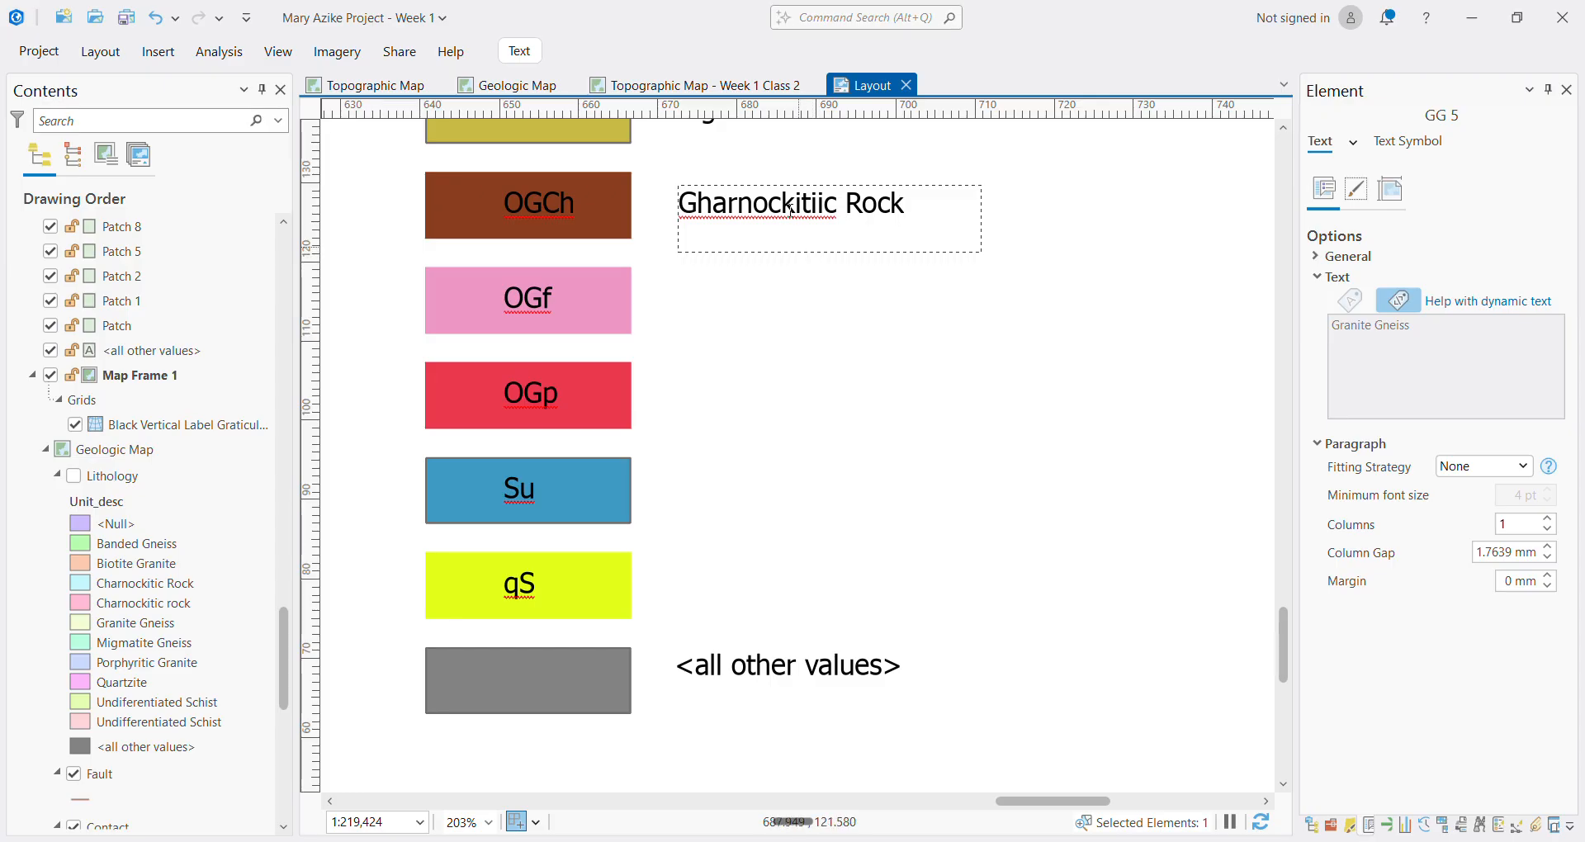
click(794, 278)
Correct the first letter of the rock name beside the OGCh patch so it reads Charnockitiic Rock
click(709, 213)
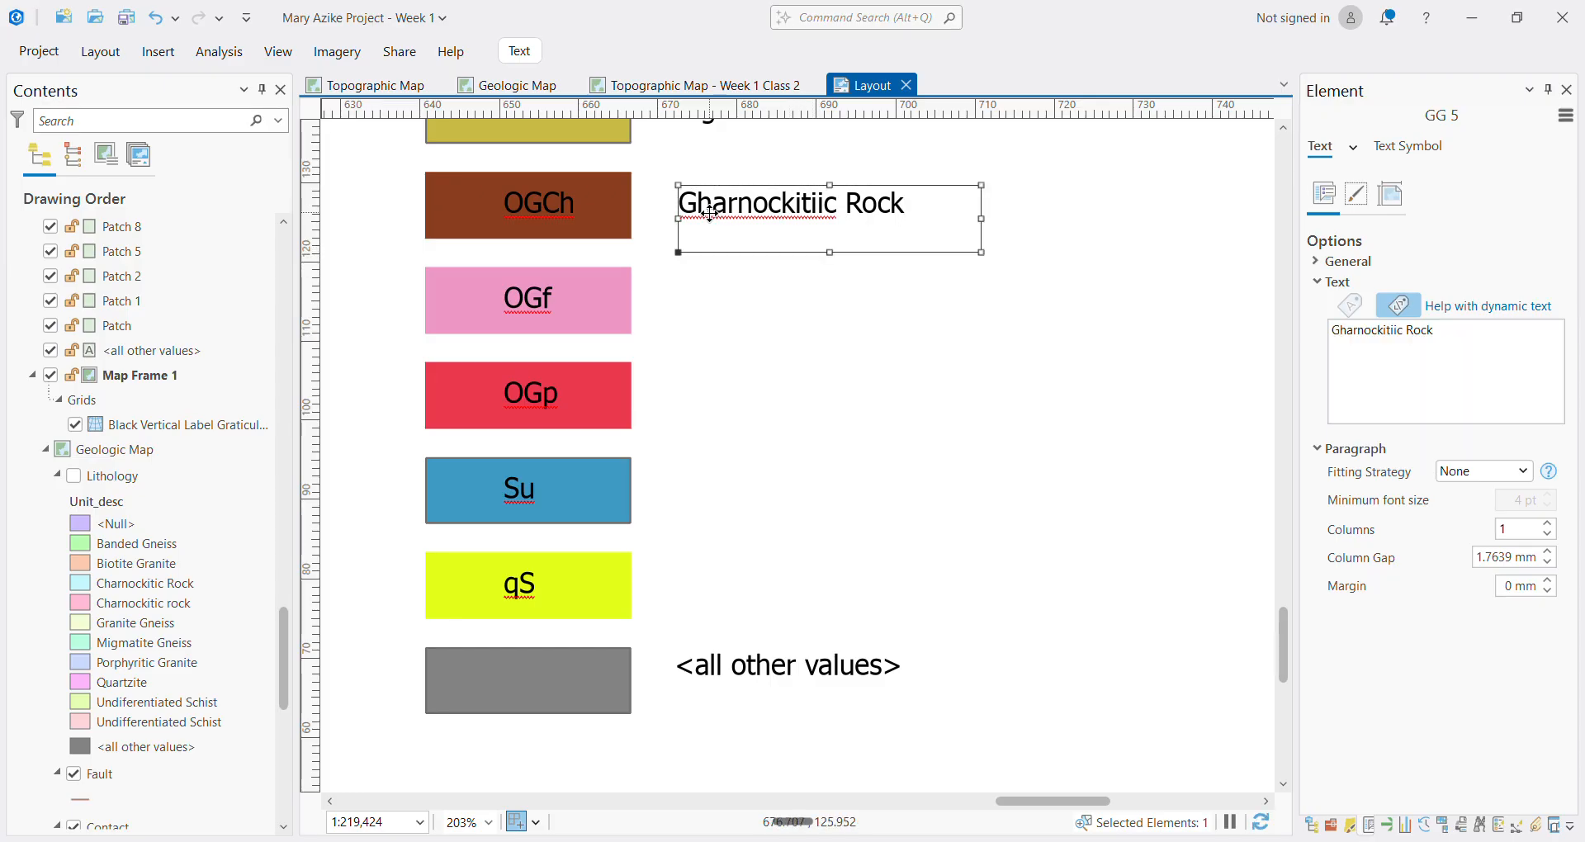
double_click(710, 213)
click(706, 208)
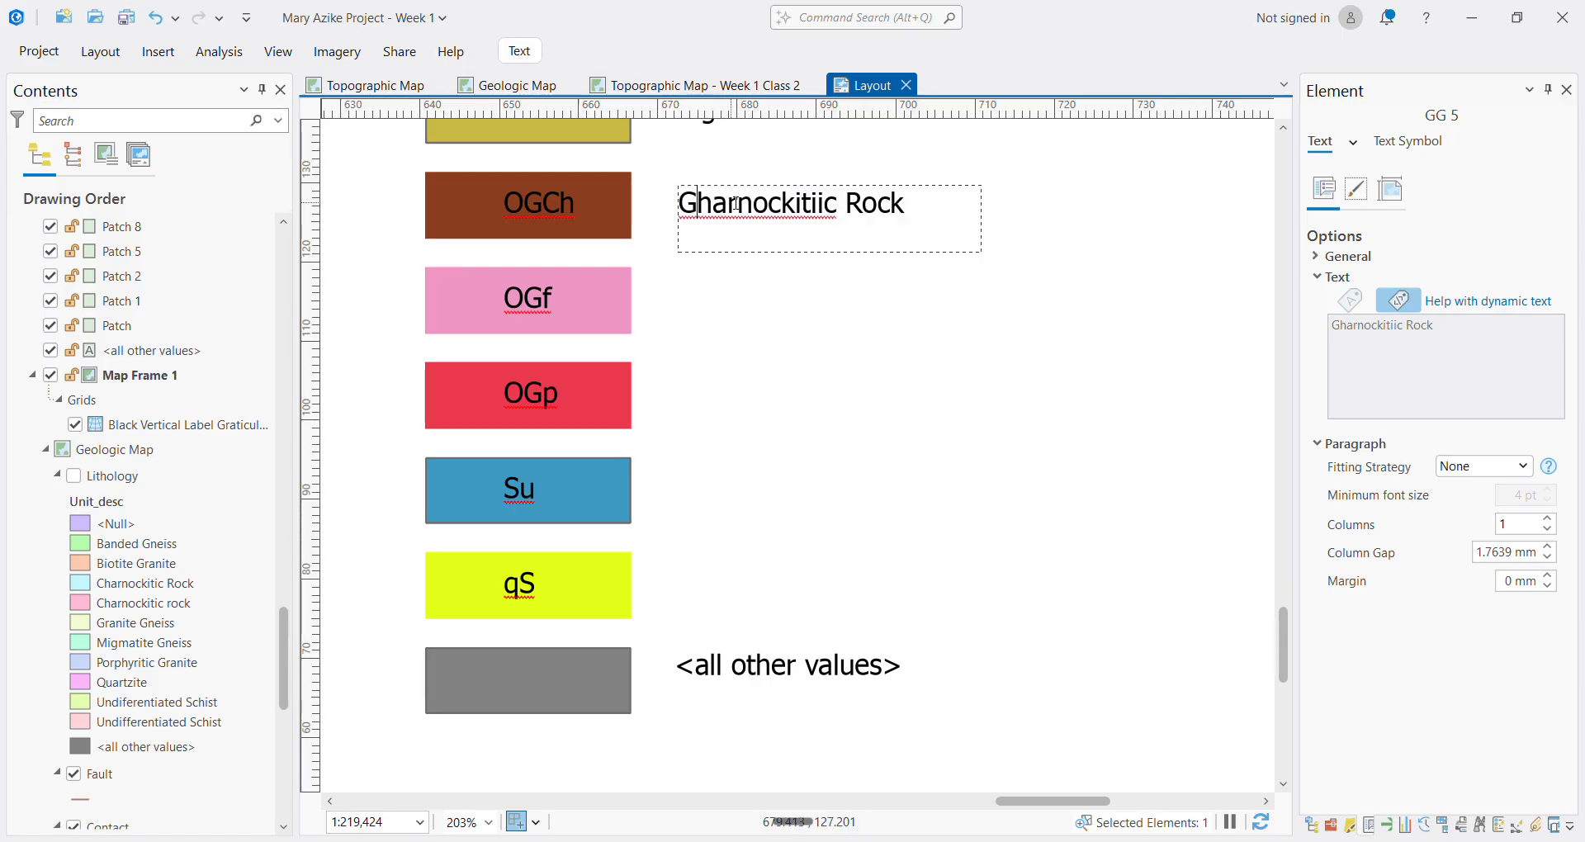
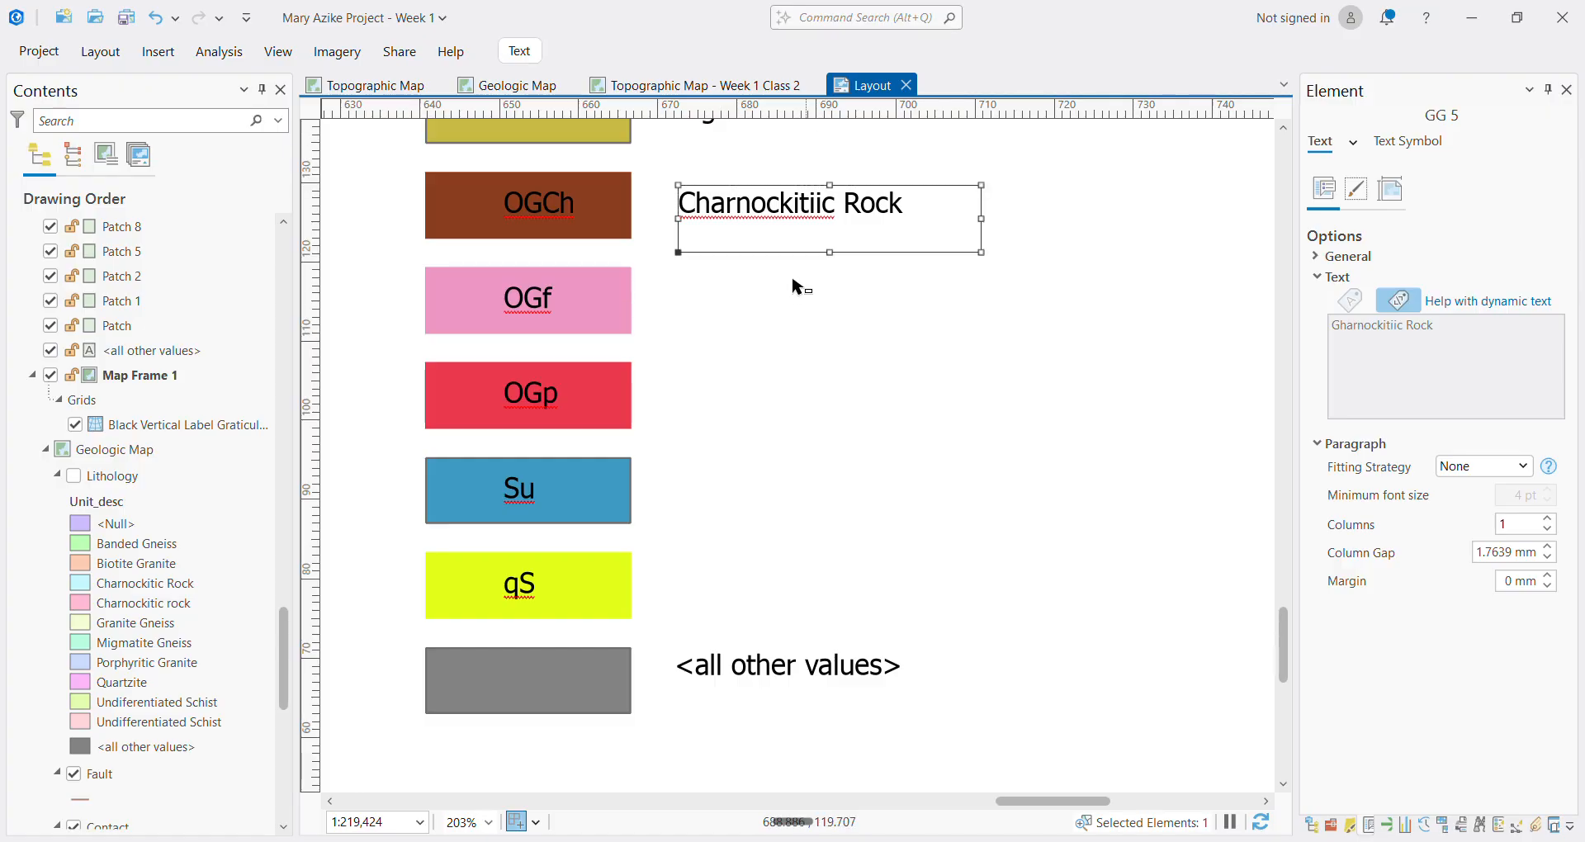
click(782, 182)
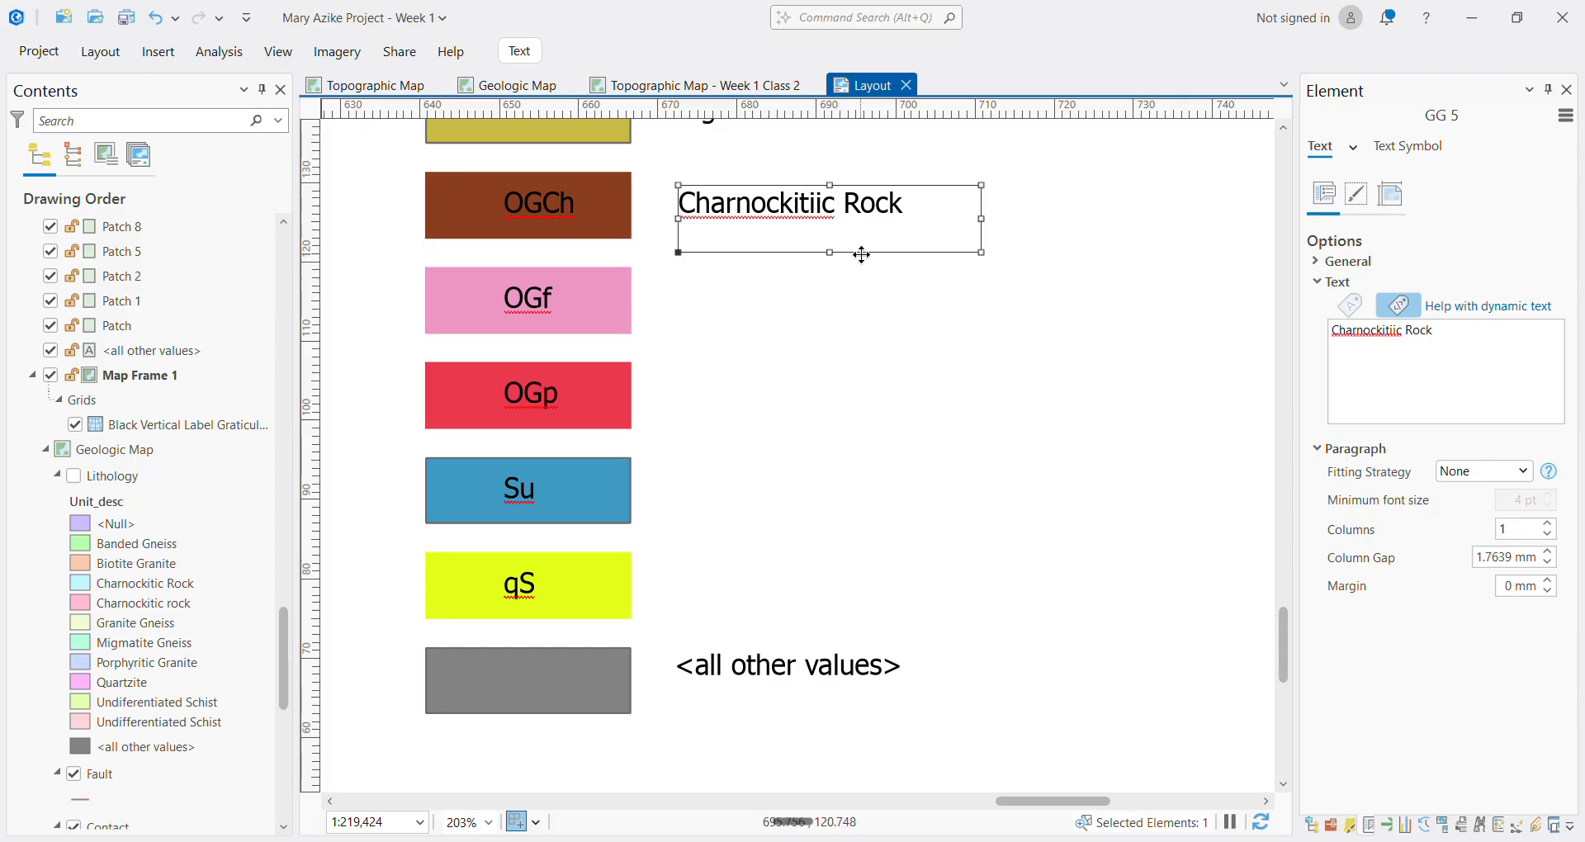
Place a copy of the Charnockitiic Rock label beside the OGf patch and open its text for editing
drag(861, 254, 860, 349)
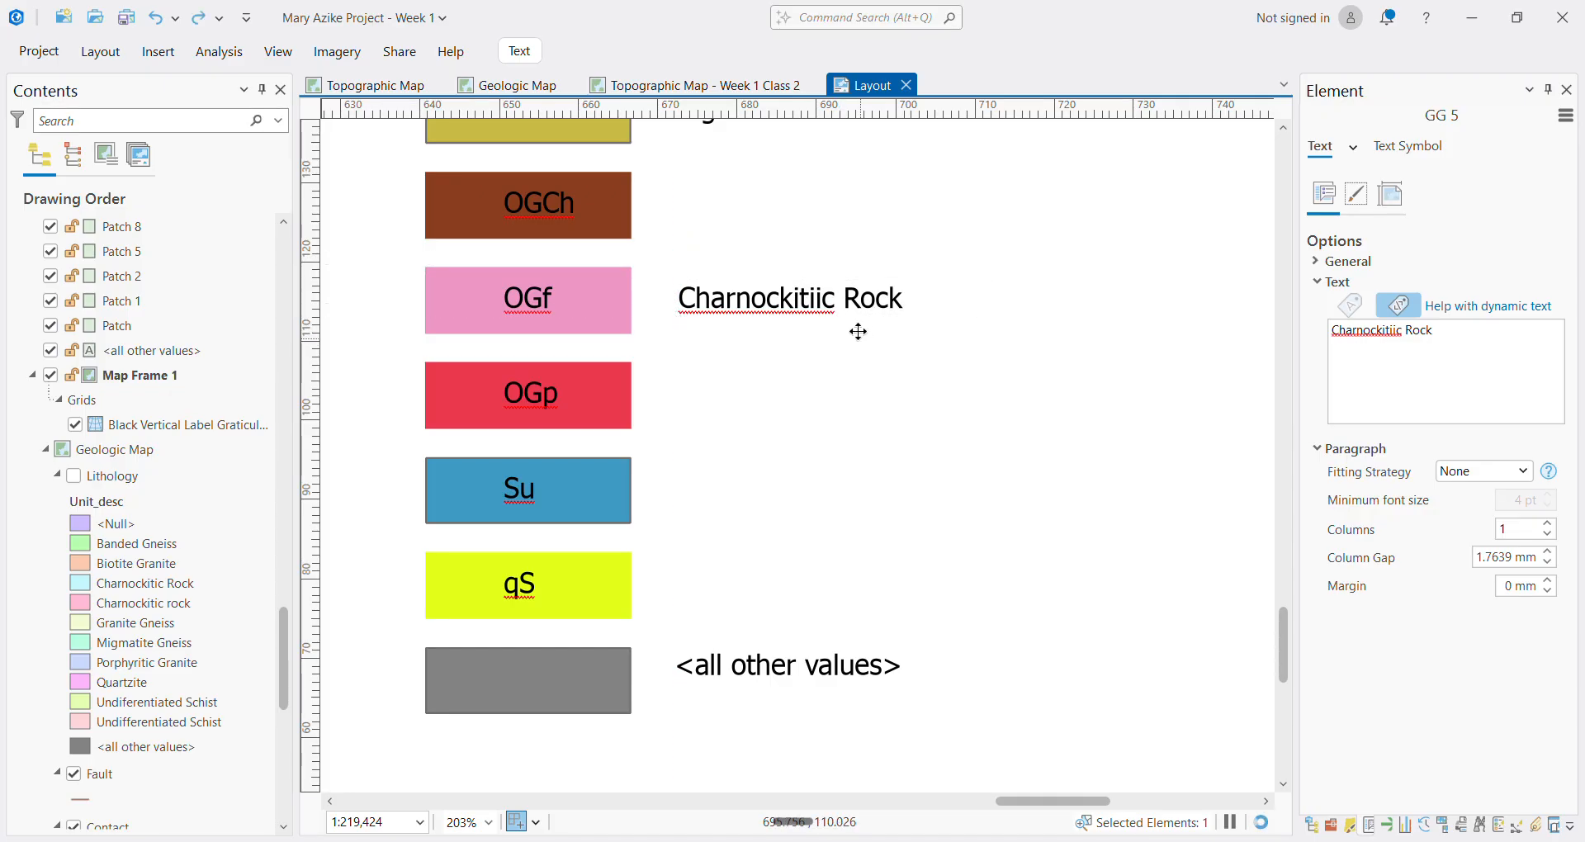
key(ctrl+z)
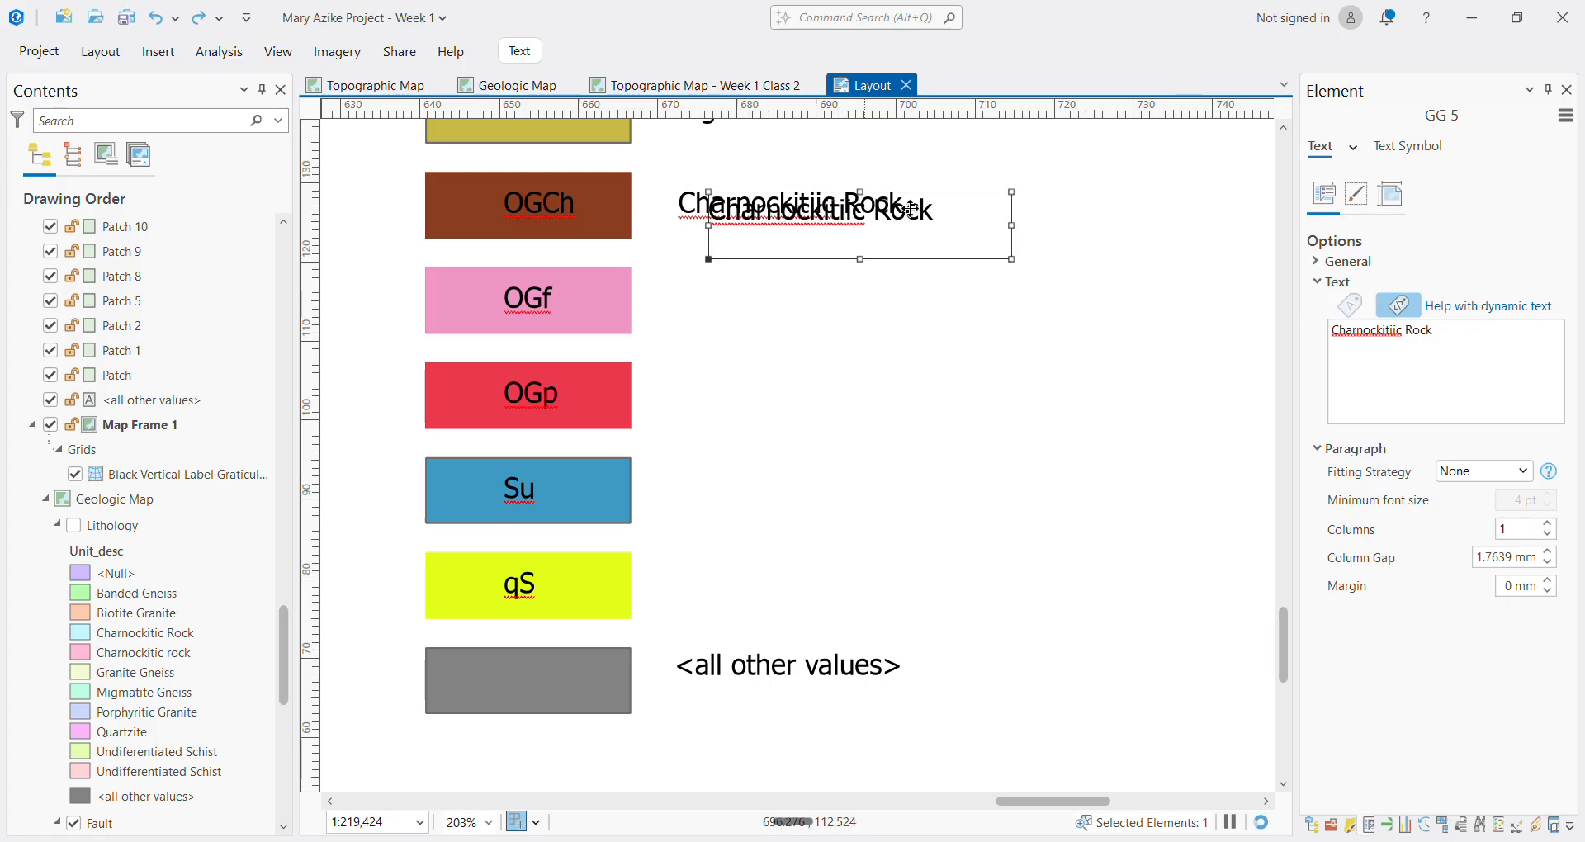
drag(922, 190, 918, 224)
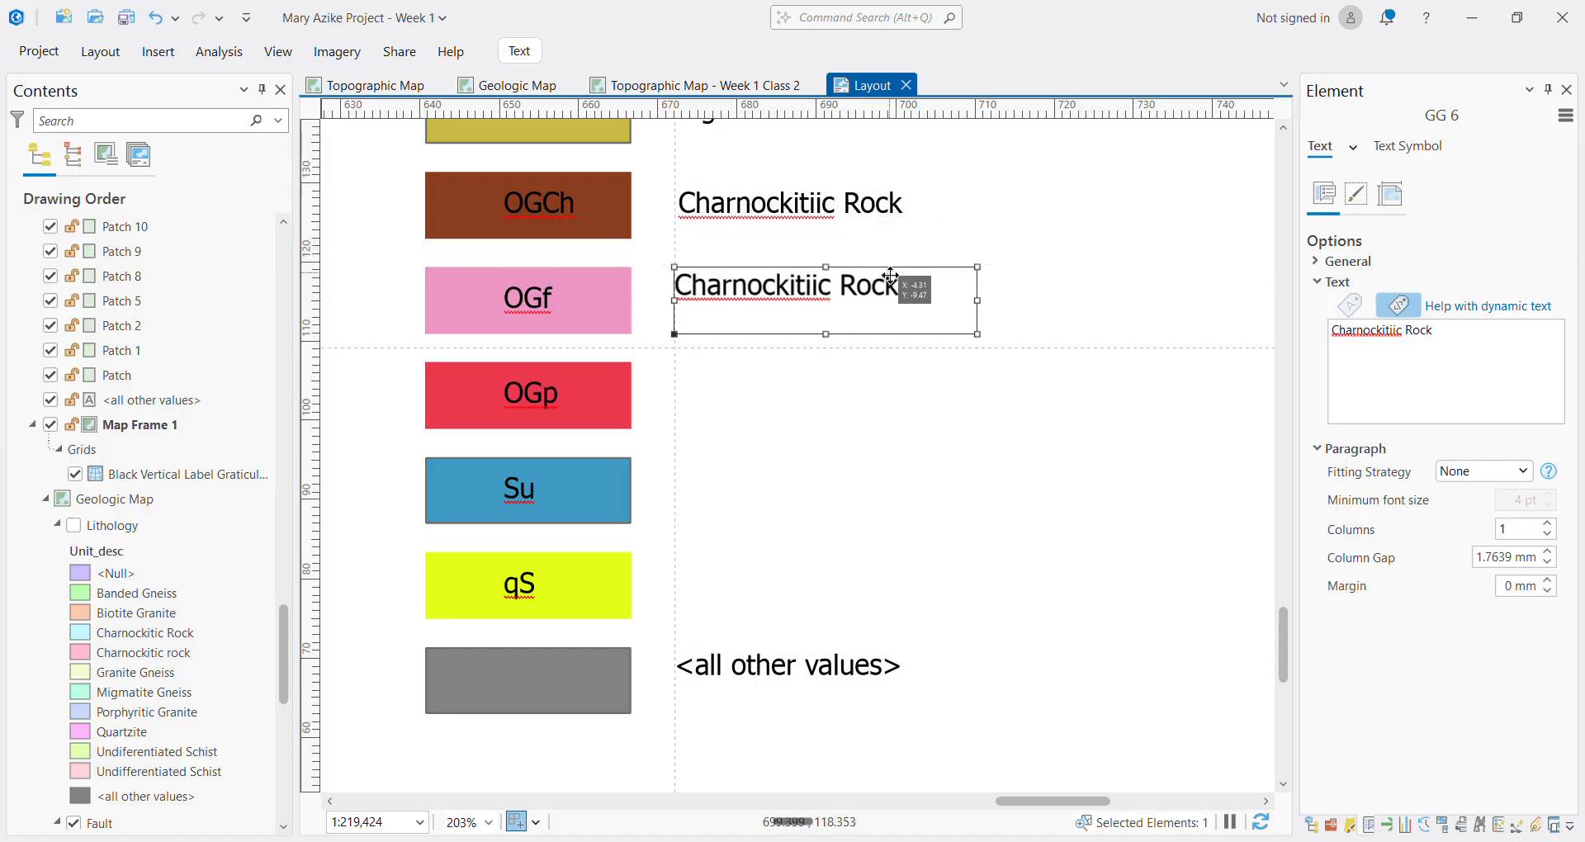
double_click(809, 301)
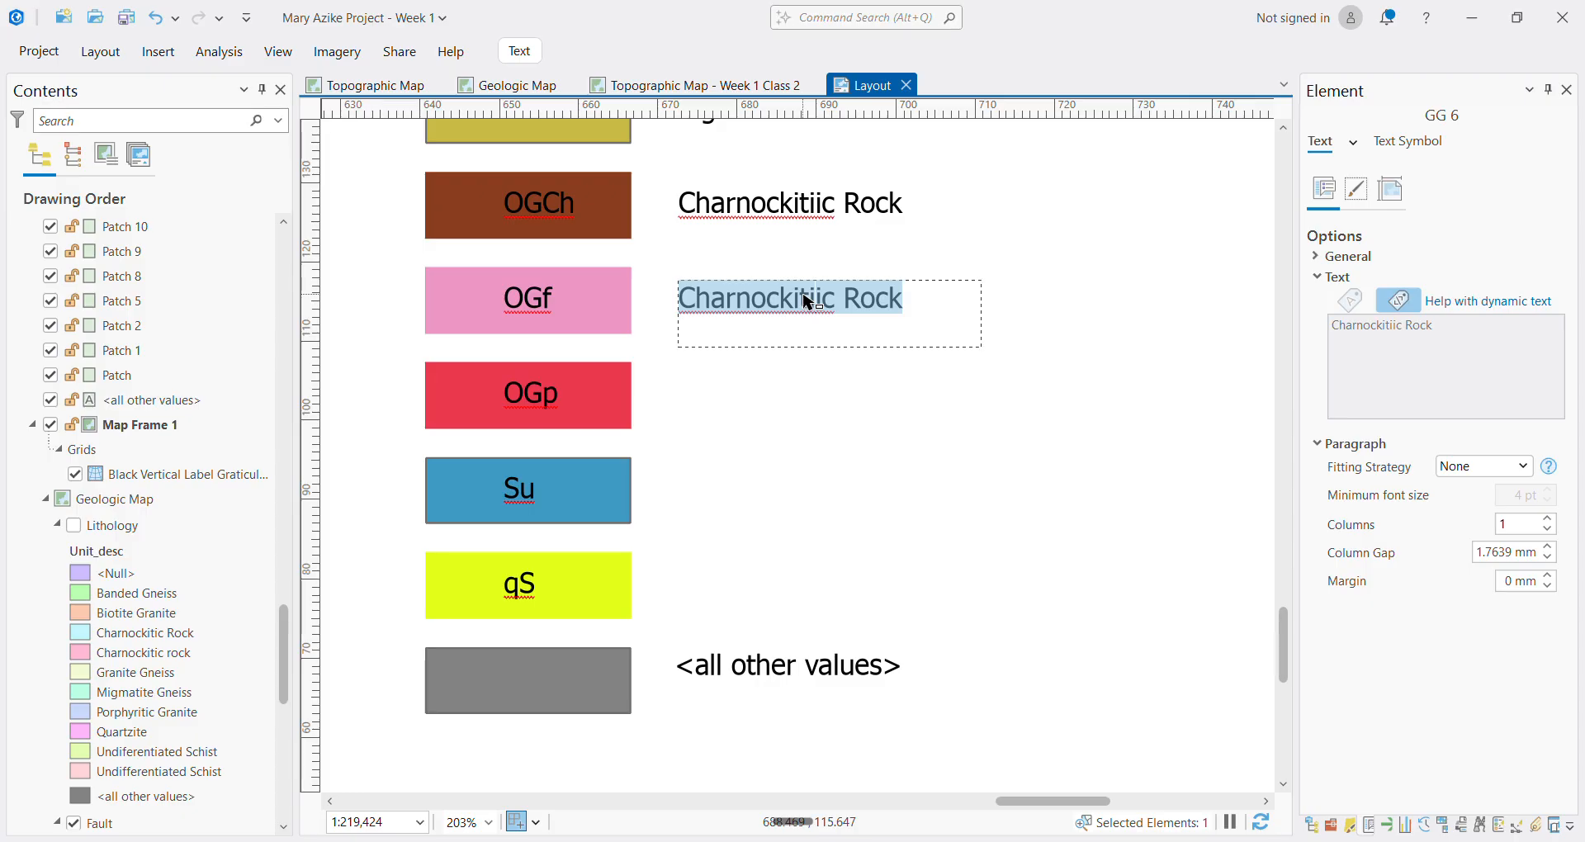
Examine the OGf unit on the map and the rock names in the original lithology legend to identify its rock type
scroll(1164, 246, down, 5)
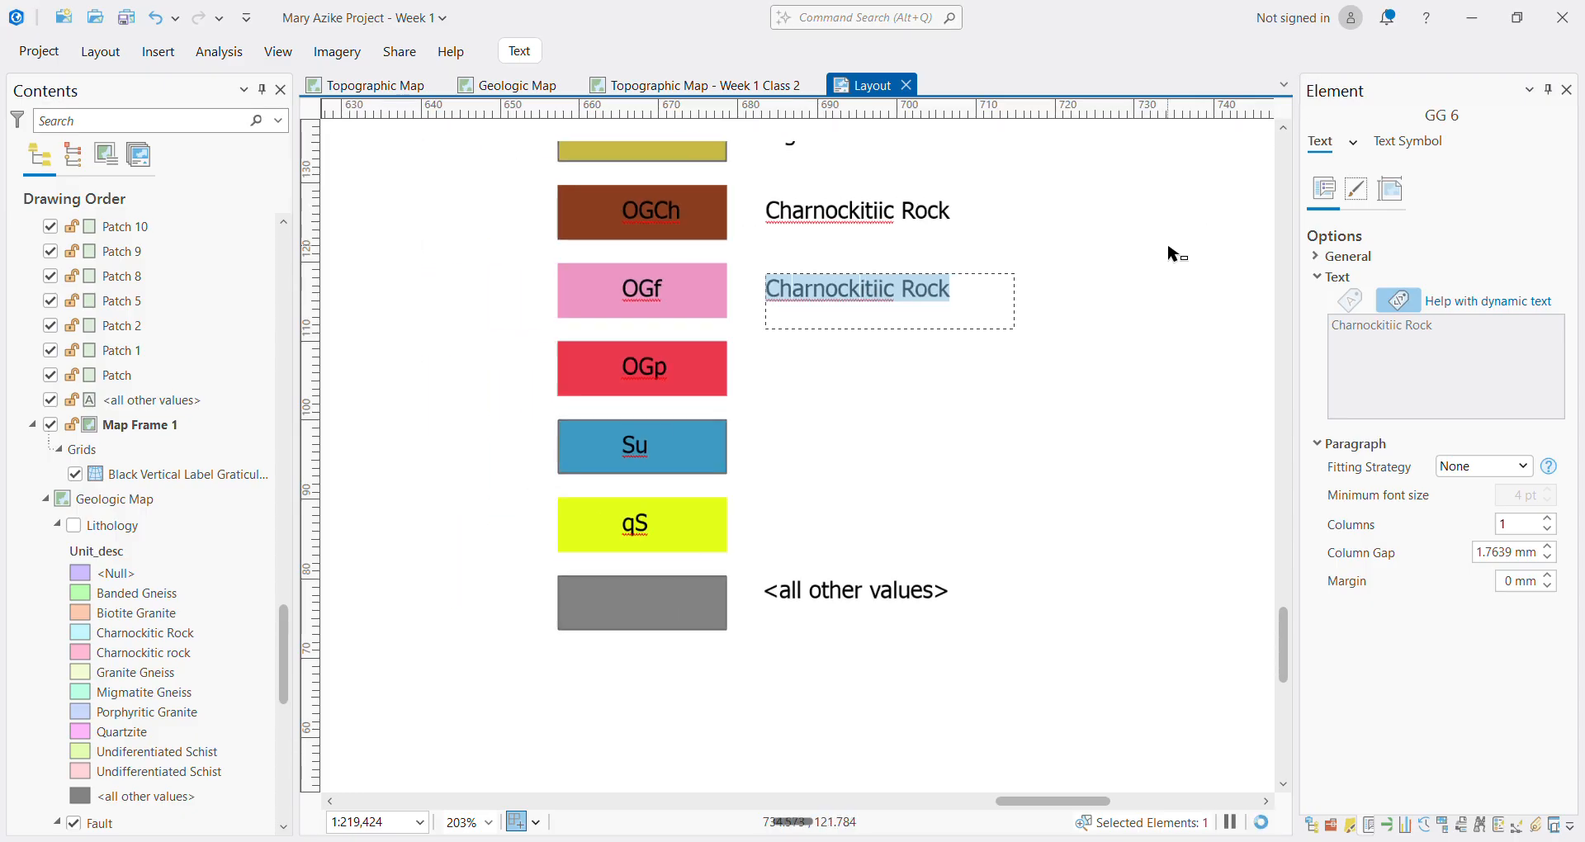
scroll(1210, 240, down, 5)
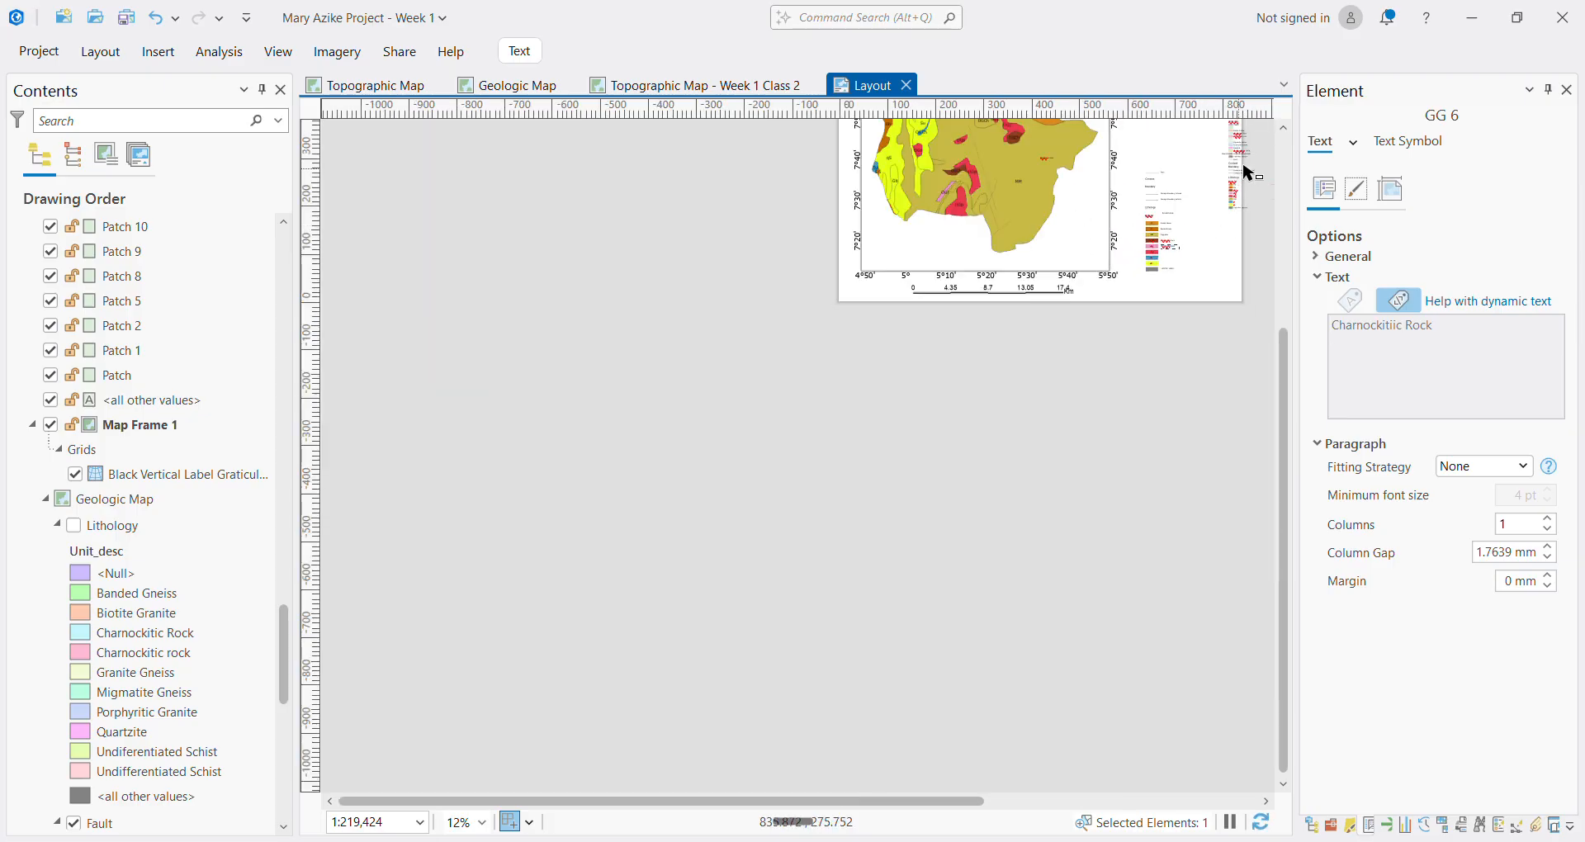
scroll(1153, 343, down, 2)
scroll(1161, 314, up, 4)
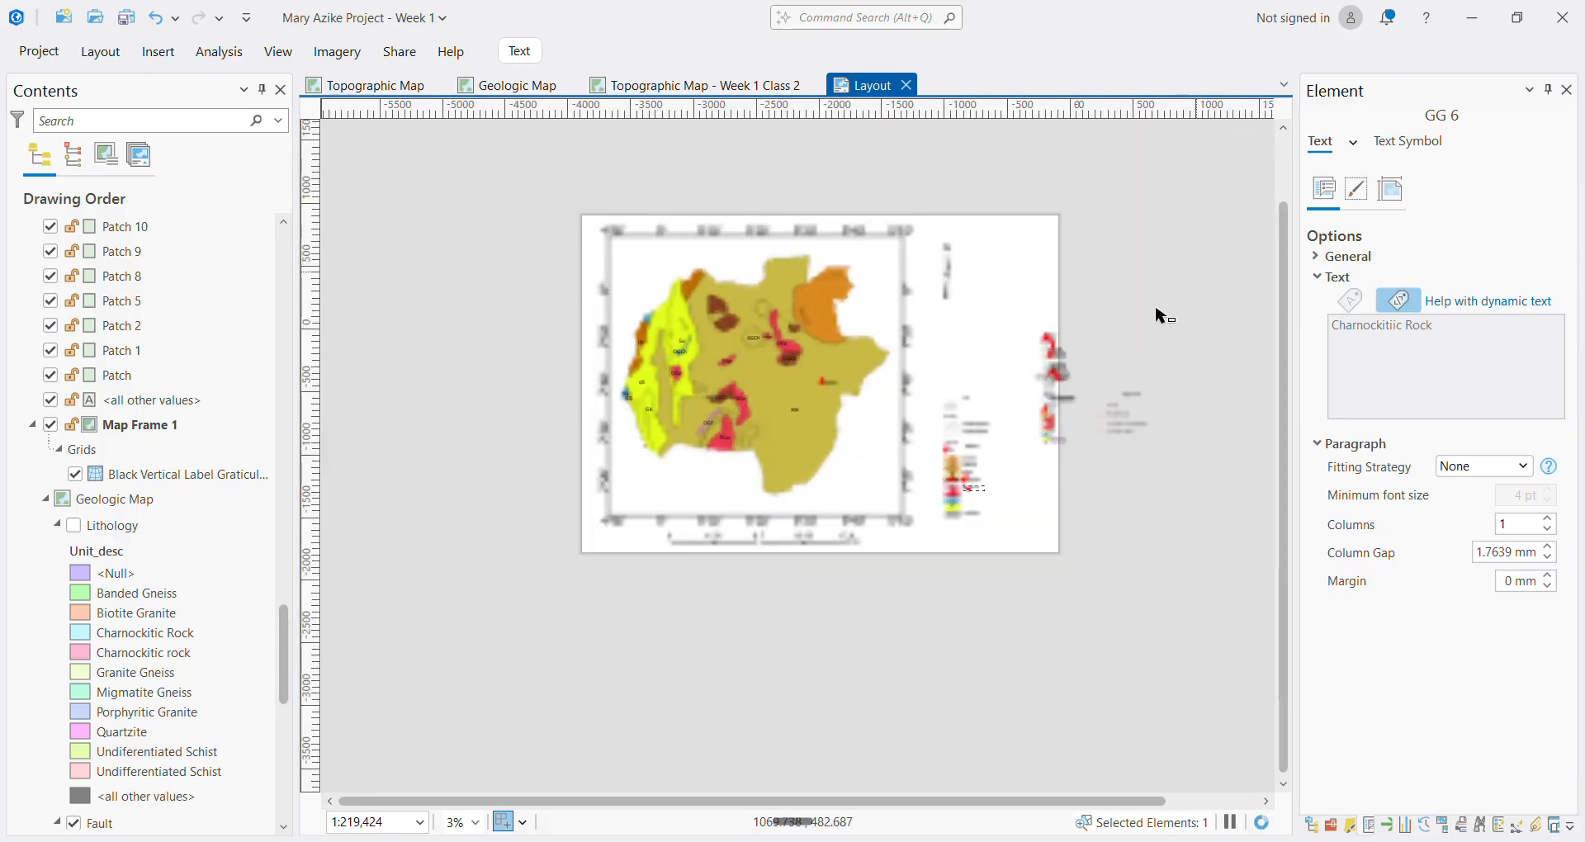
scroll(1012, 471, up, 12)
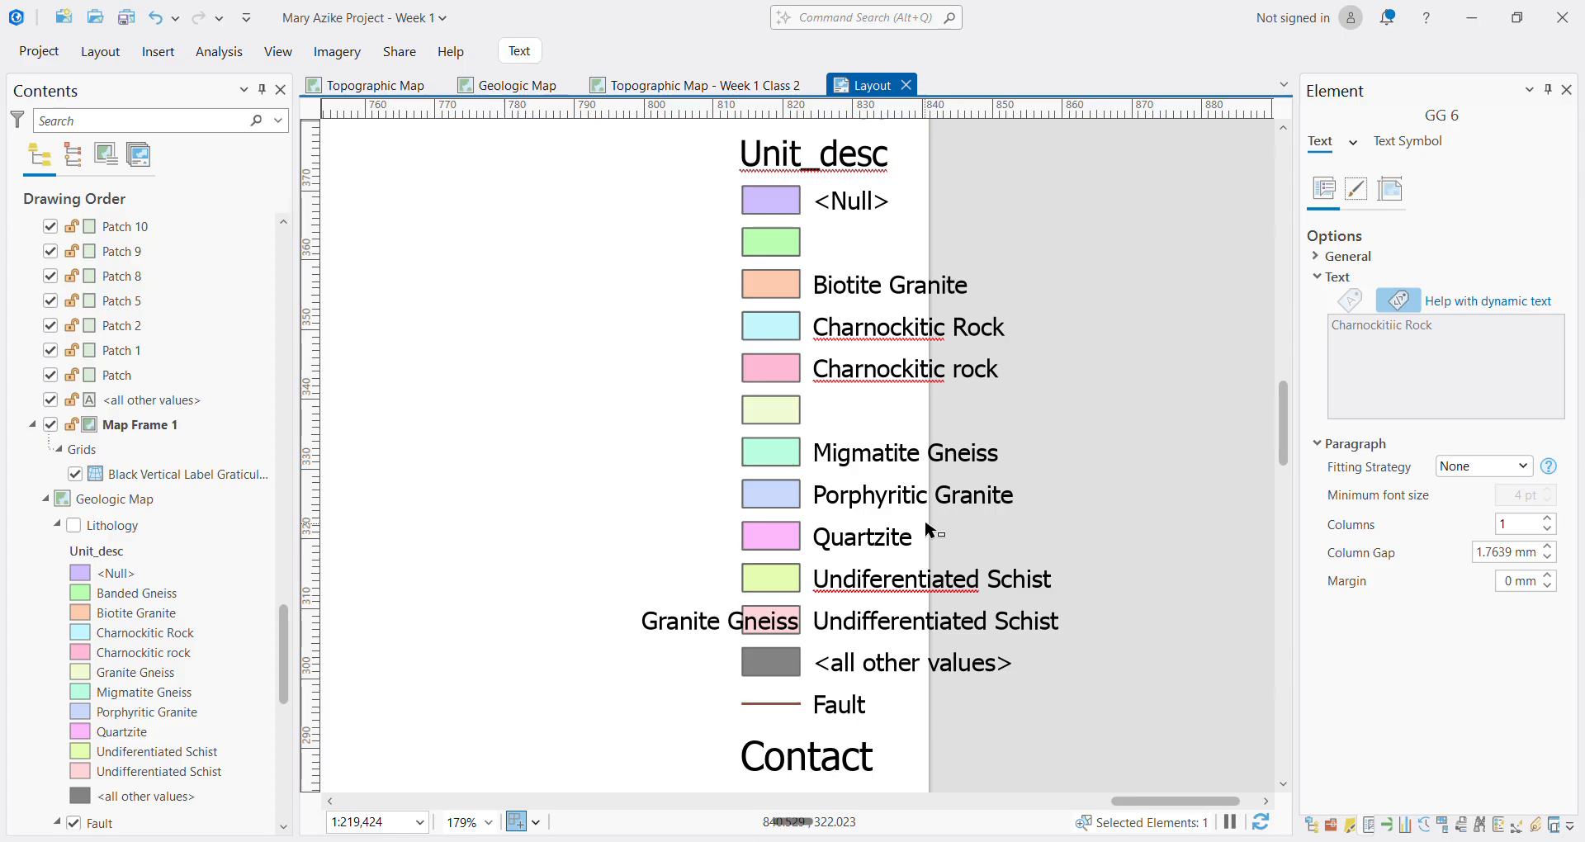
scroll(930, 529, down, 10)
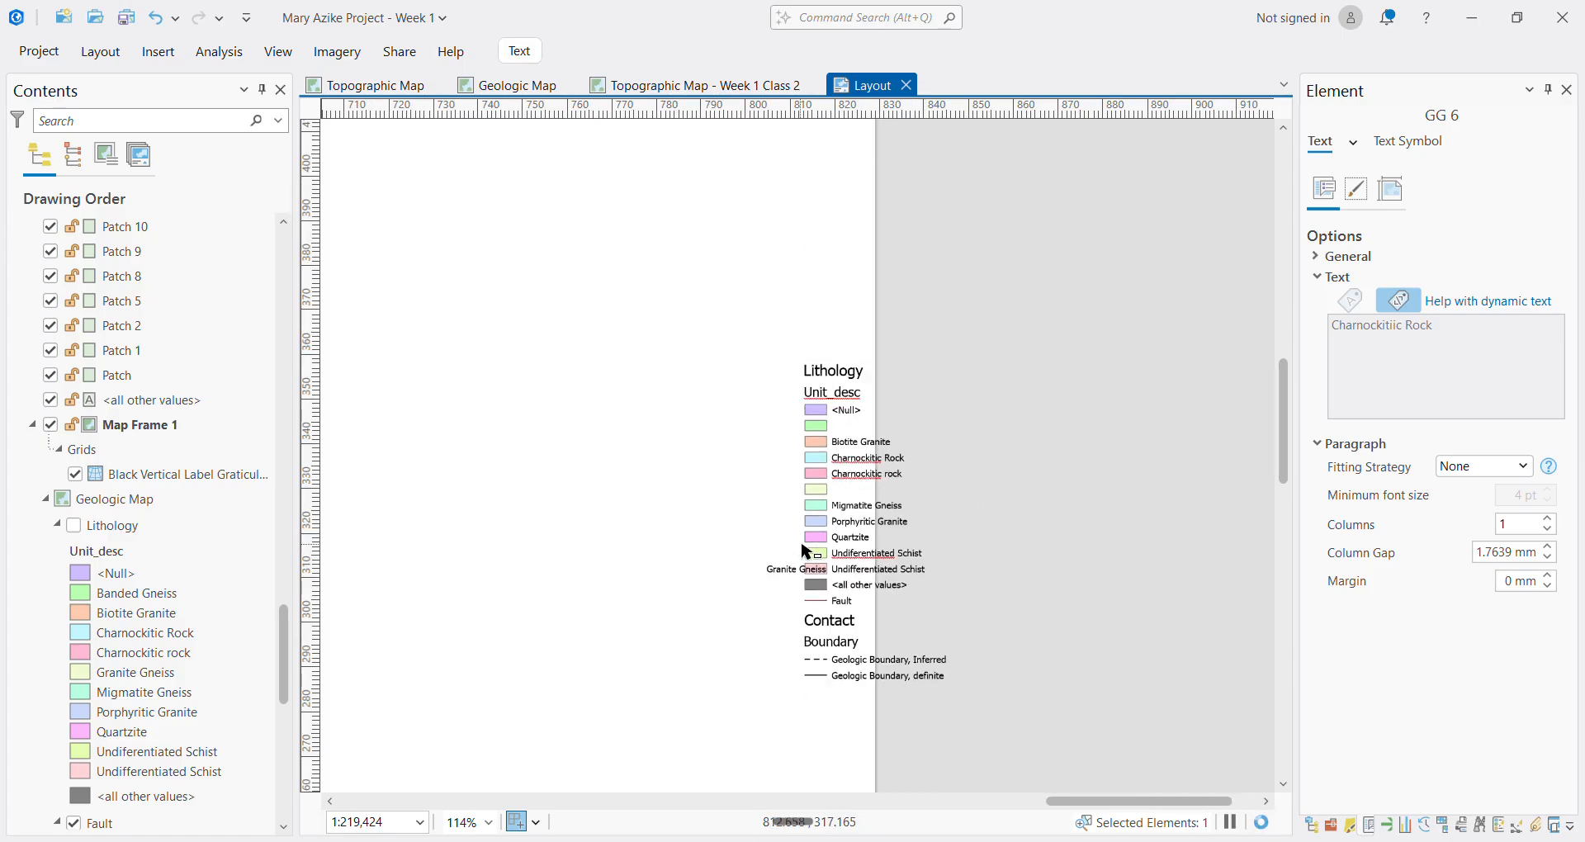
scroll(719, 590, down, 5)
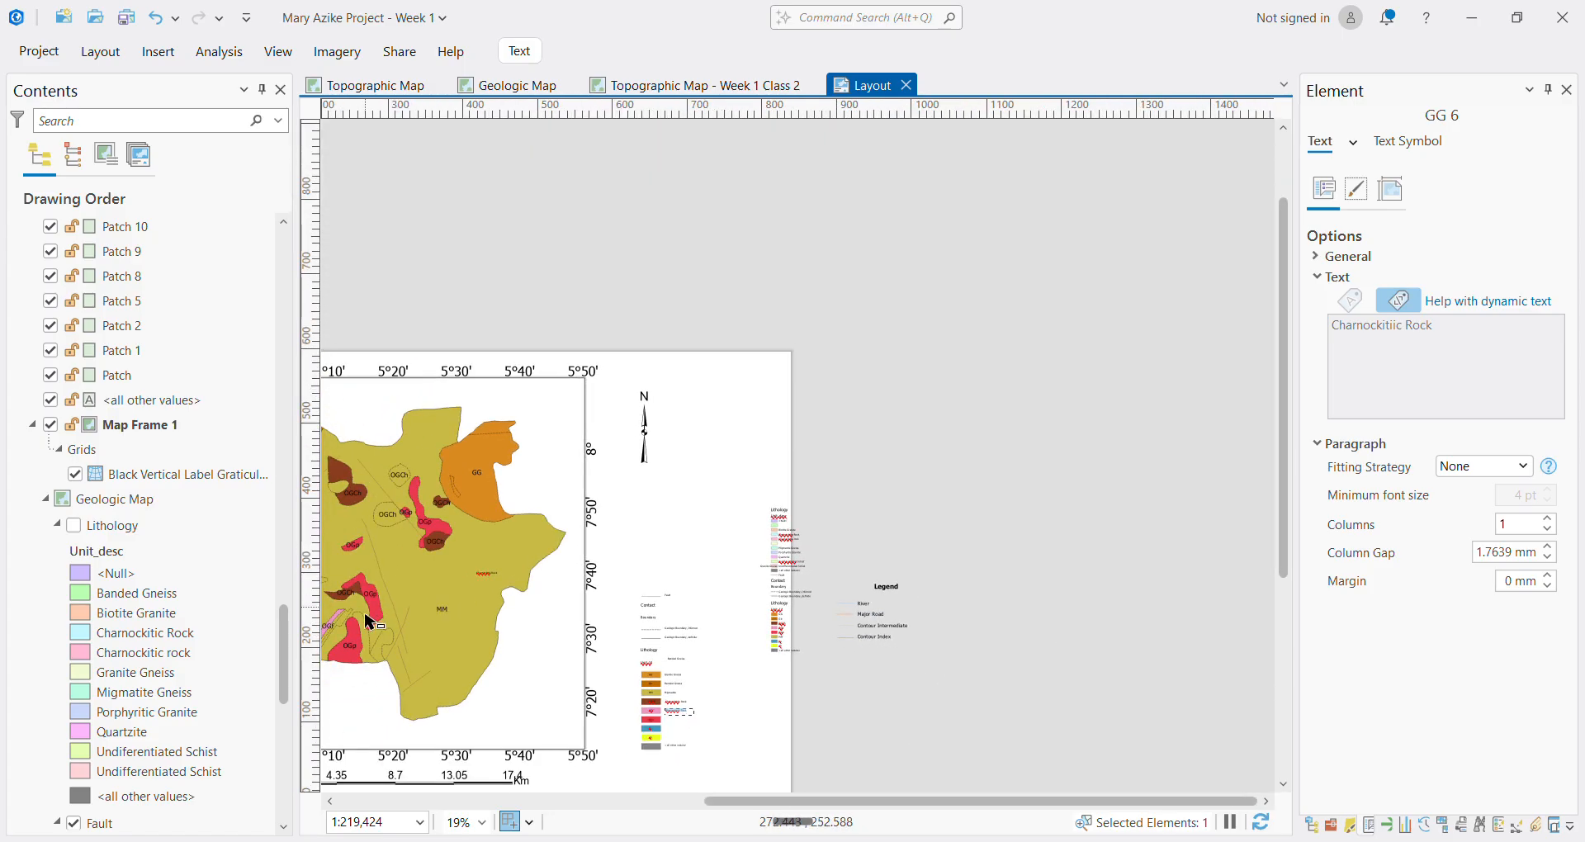
scroll(321, 663, down, 3)
scroll(343, 647, up, 12)
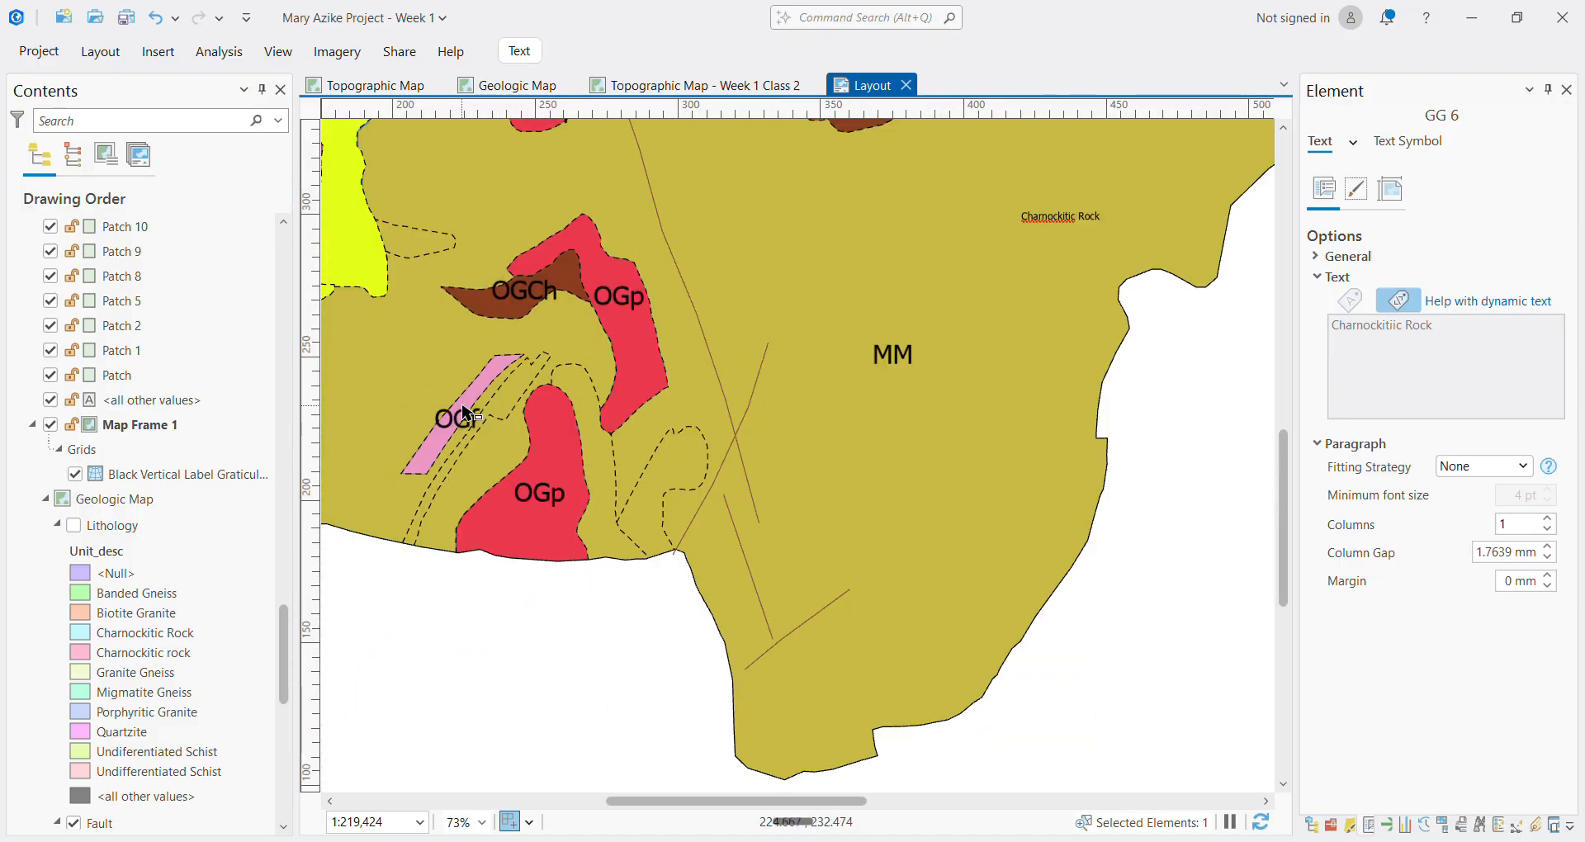
scroll(537, 433, down, 8)
scroll(605, 449, up, 5)
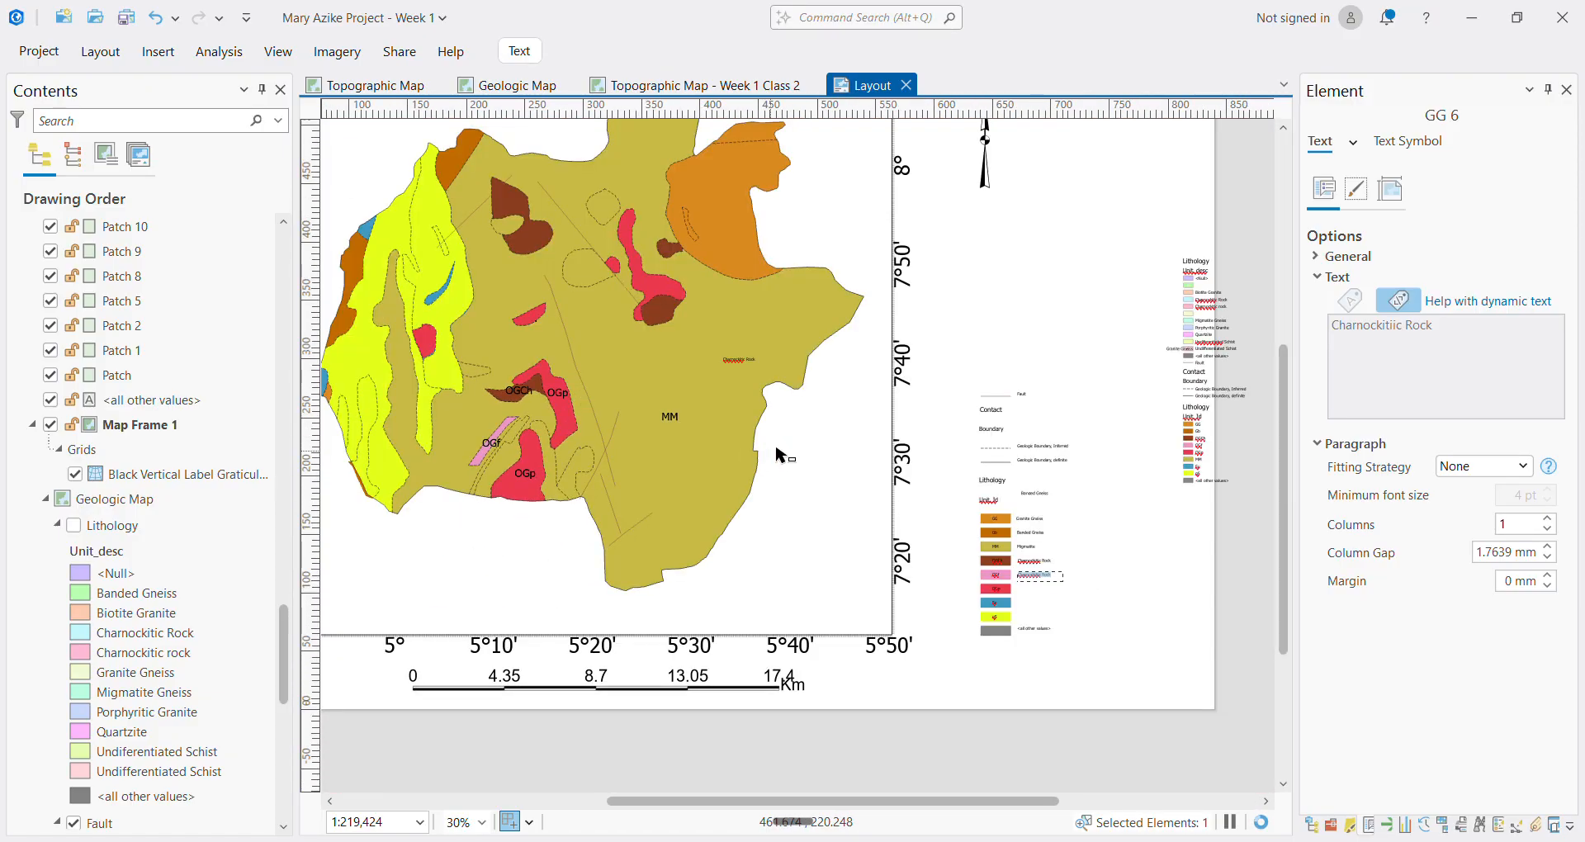
scroll(832, 440, down, 3)
scroll(1040, 400, up, 8)
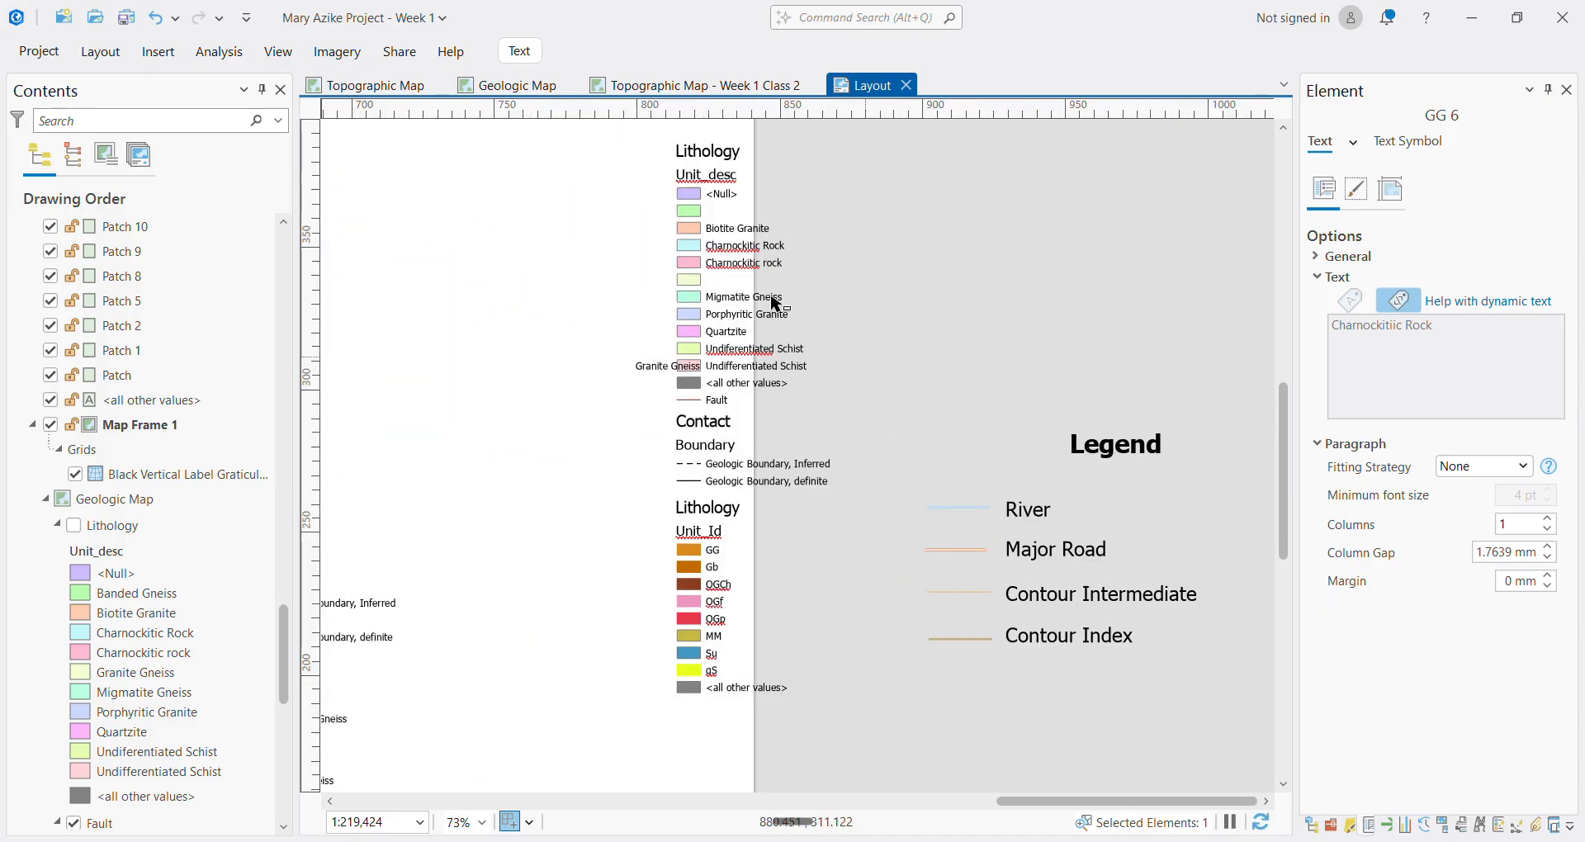
scroll(765, 283, up, 4)
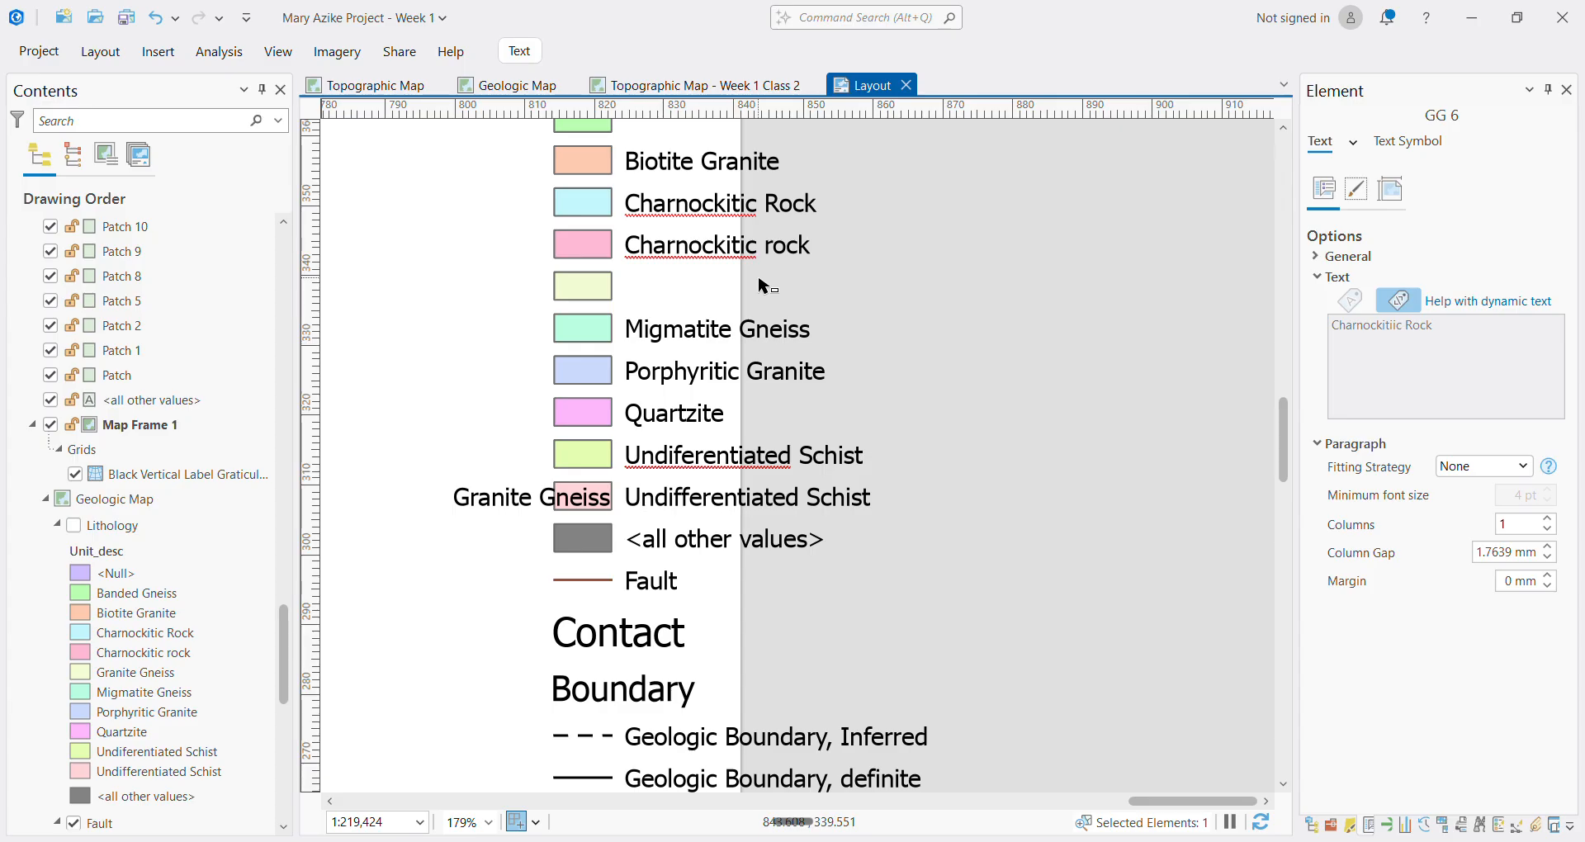
scroll(765, 285, down, 8)
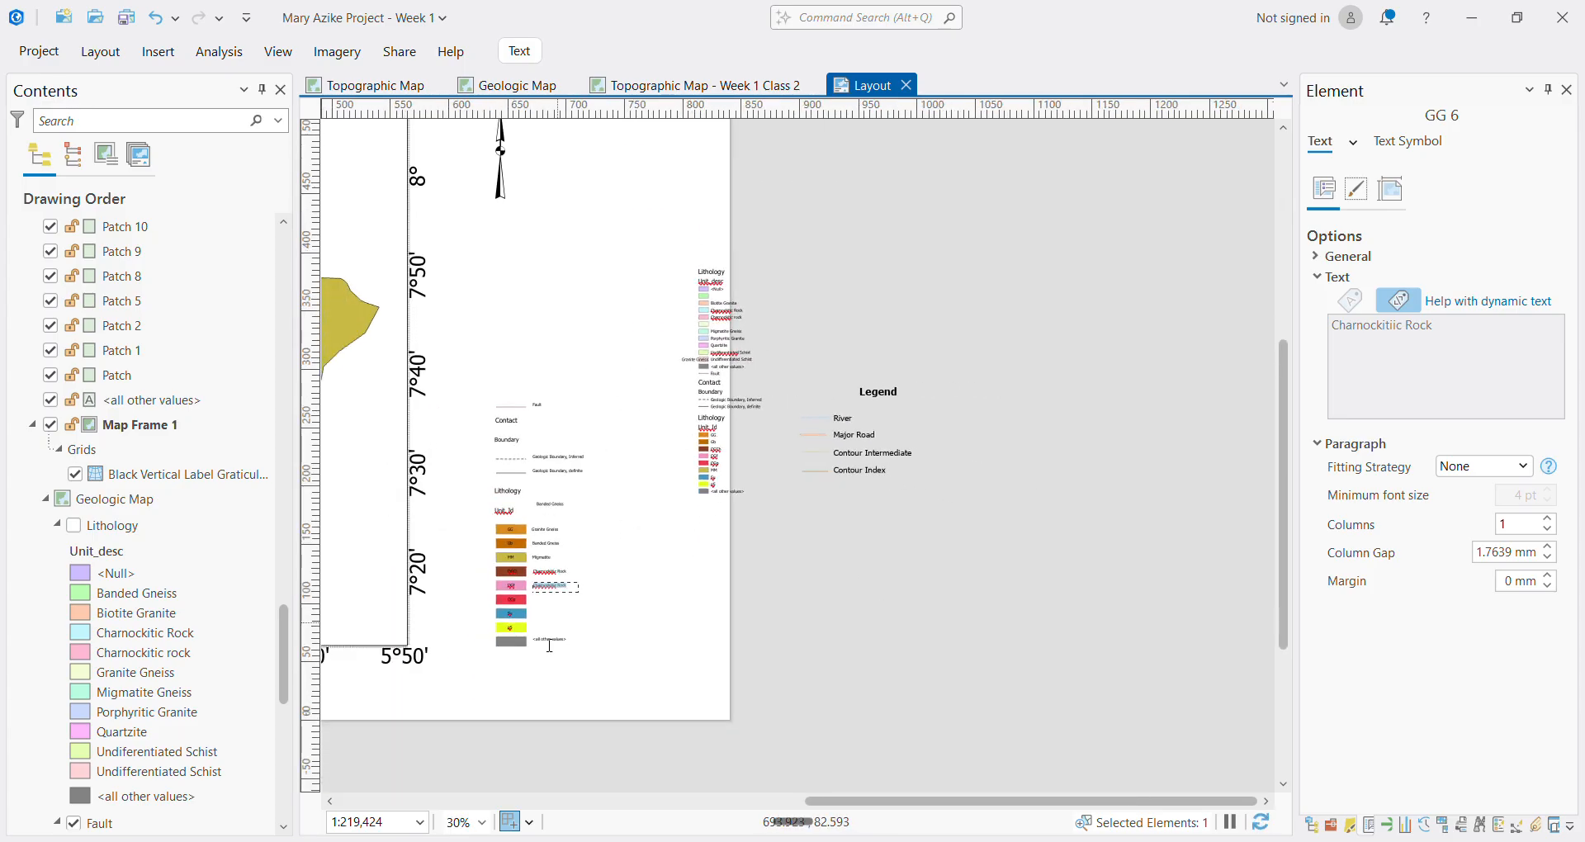
Change the text of the label beside the OGf patch to Biotite Granite
scroll(550, 645, up, 6)
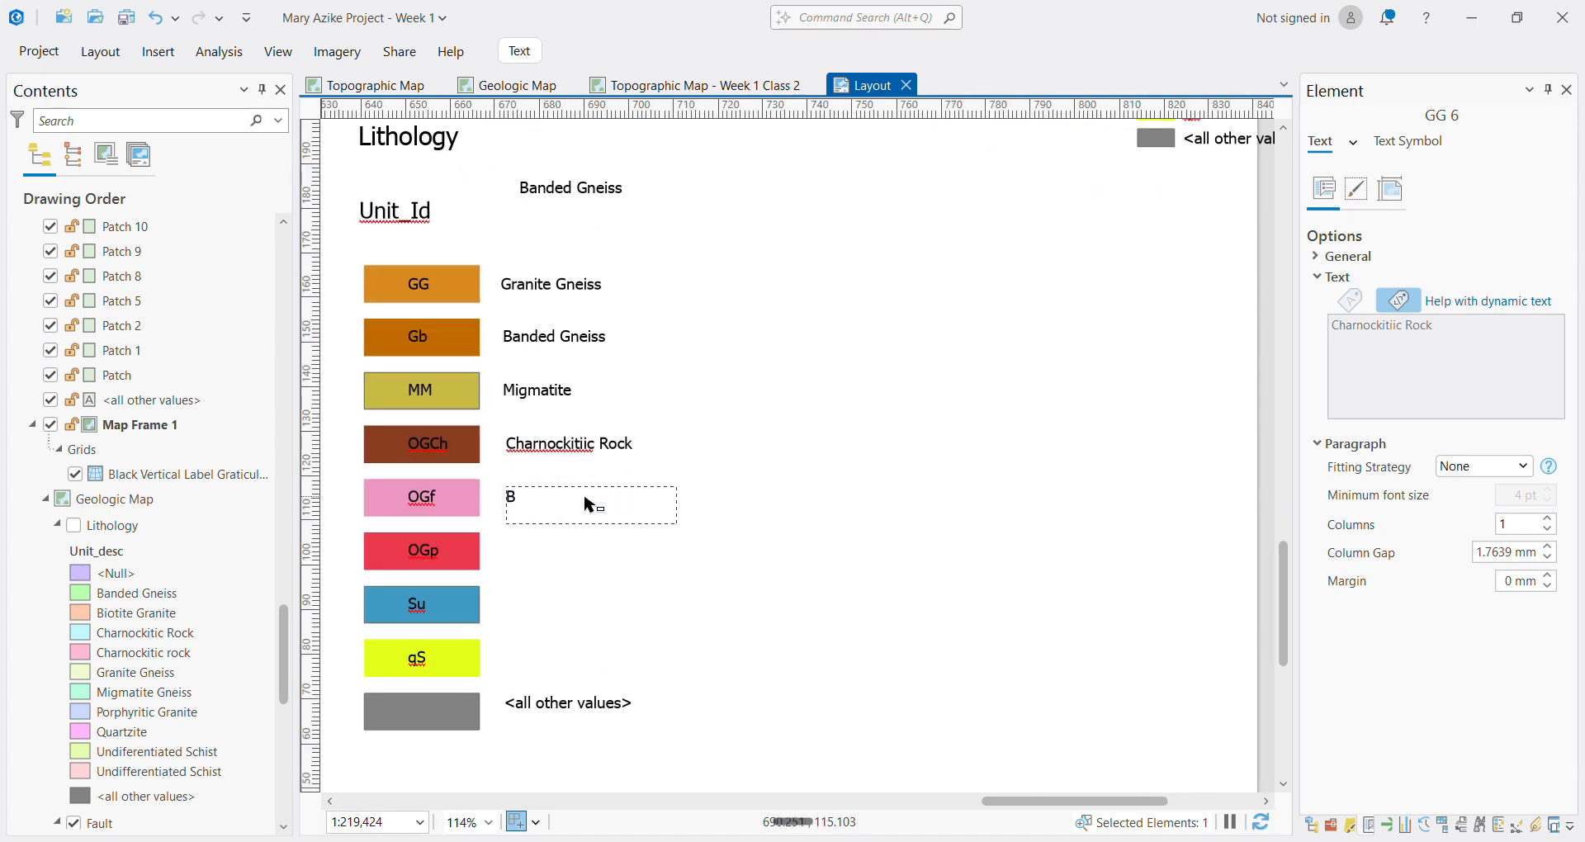
text(tite Granite)
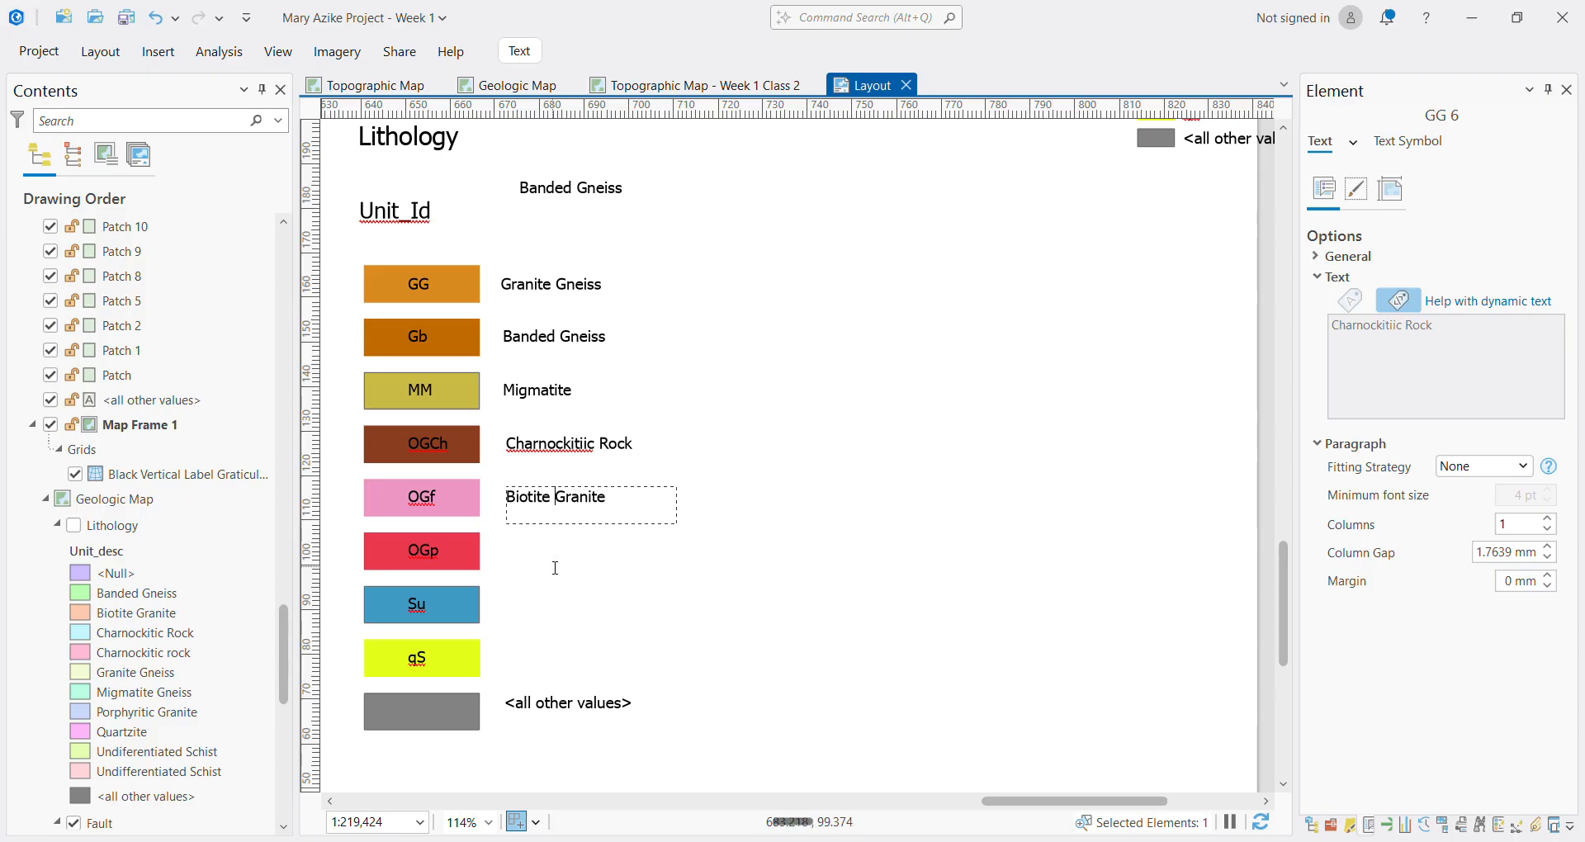
key(Escape)
Paste another Charnockitiic Rock label, place it beside the OGp patch, and change its text to Porphyritic Granite
key(ctrl+v)
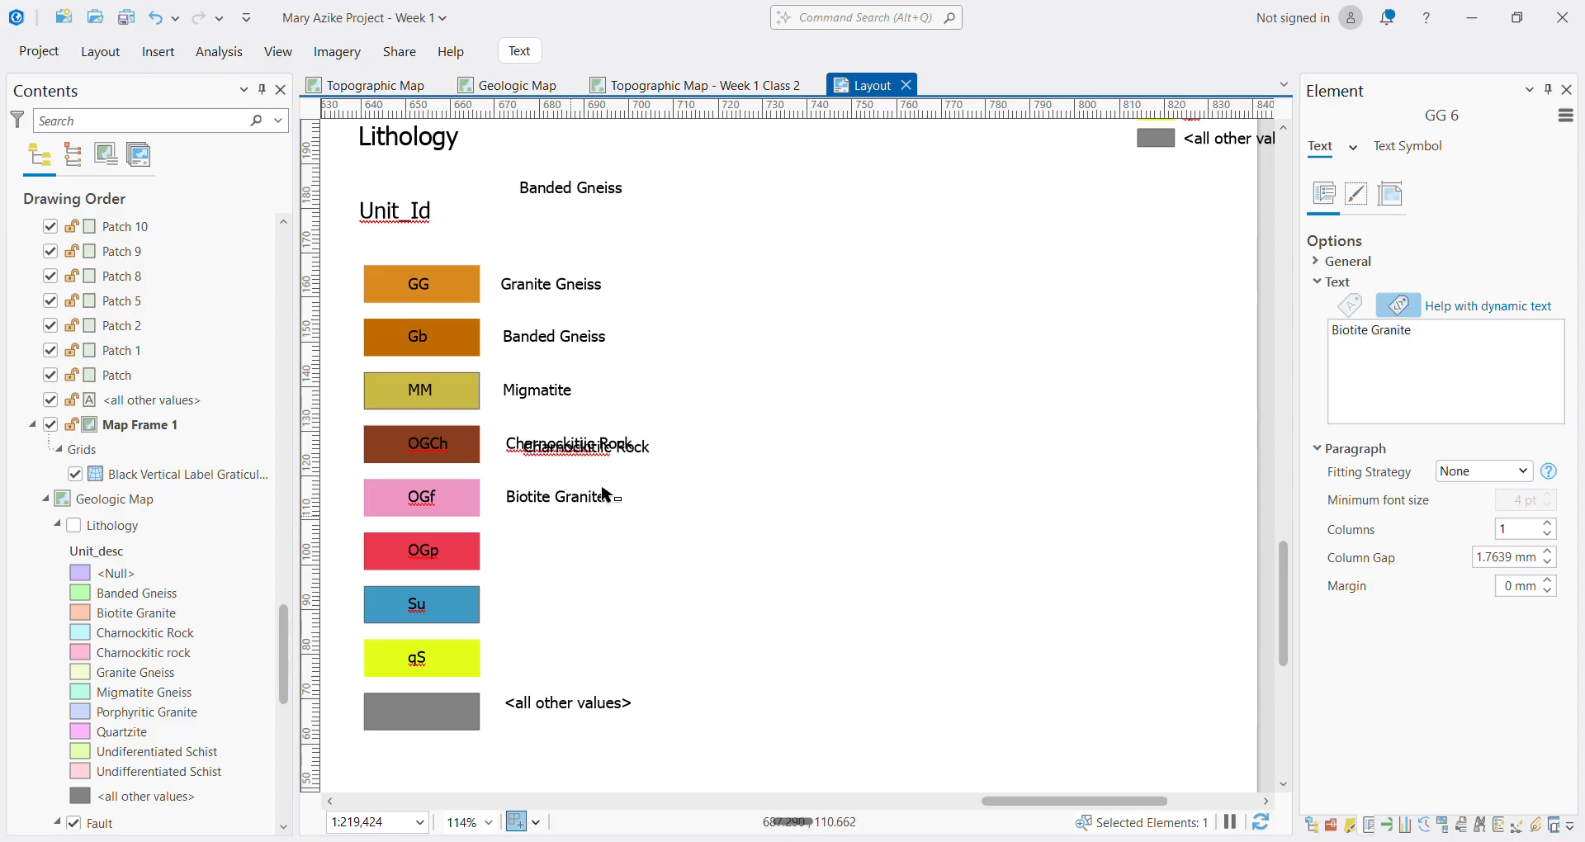
click(650, 451)
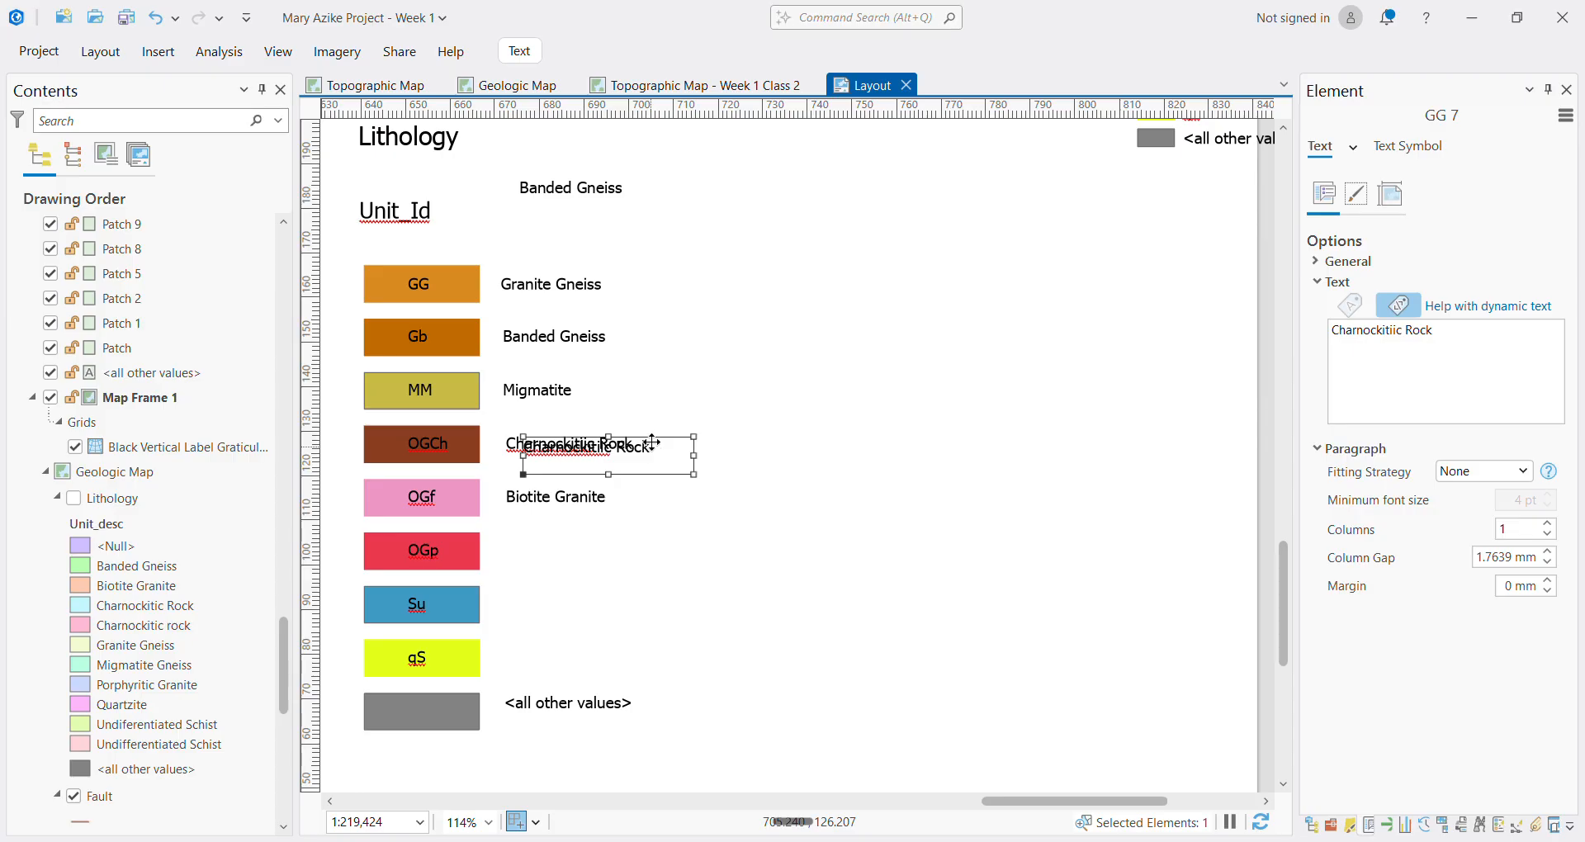
drag(652, 442, 636, 539)
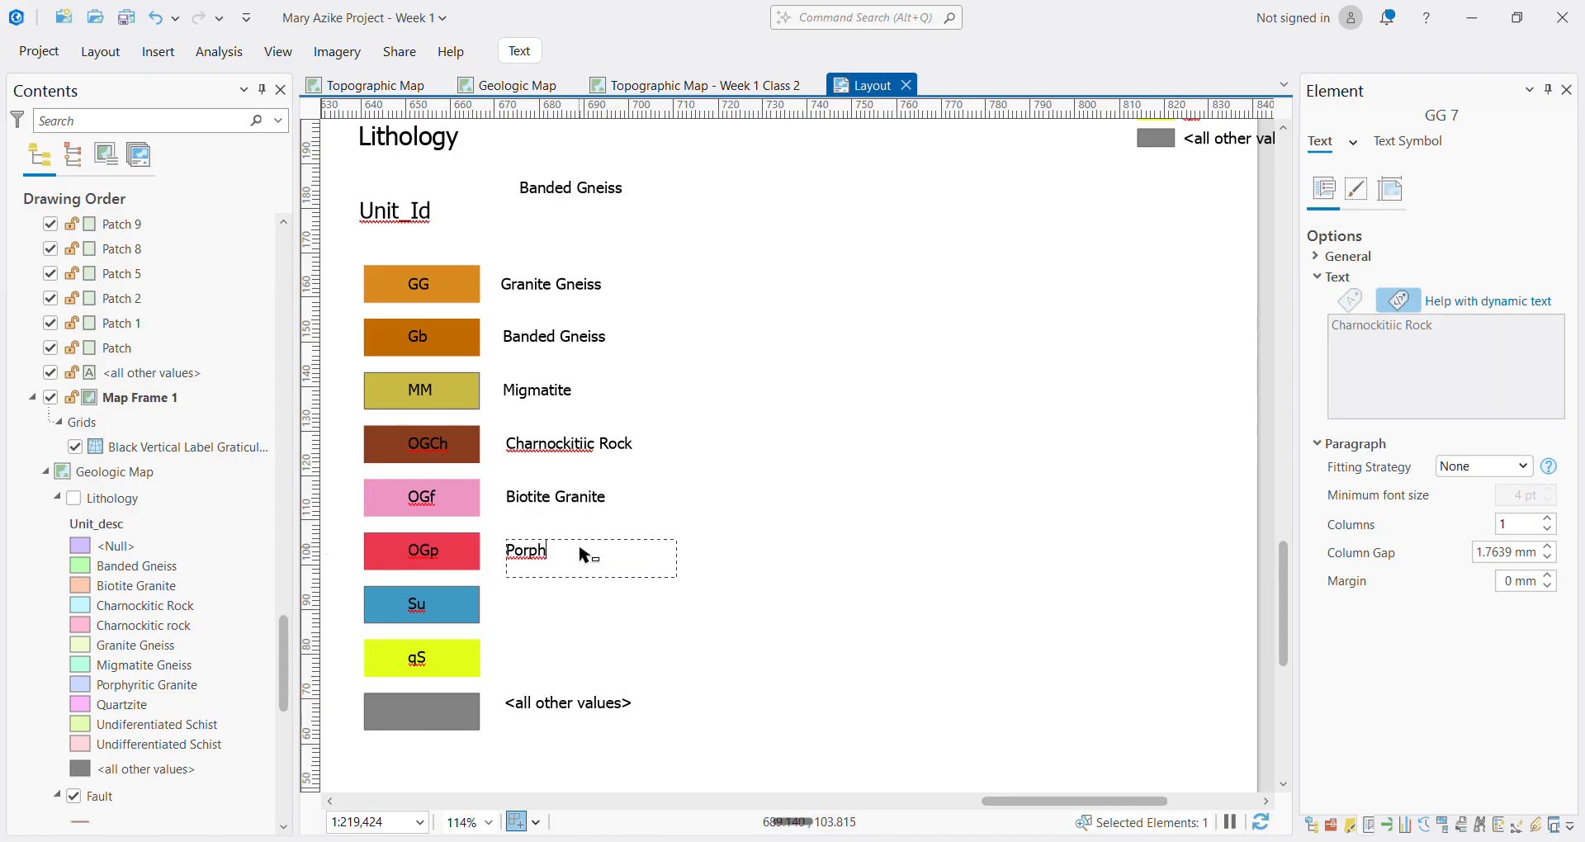
text(tic Granite)
click(580, 594)
Place a copy of the Porphyritic Granite label beside the Su patch and change its text to Undifferentiated Schist
click(577, 548)
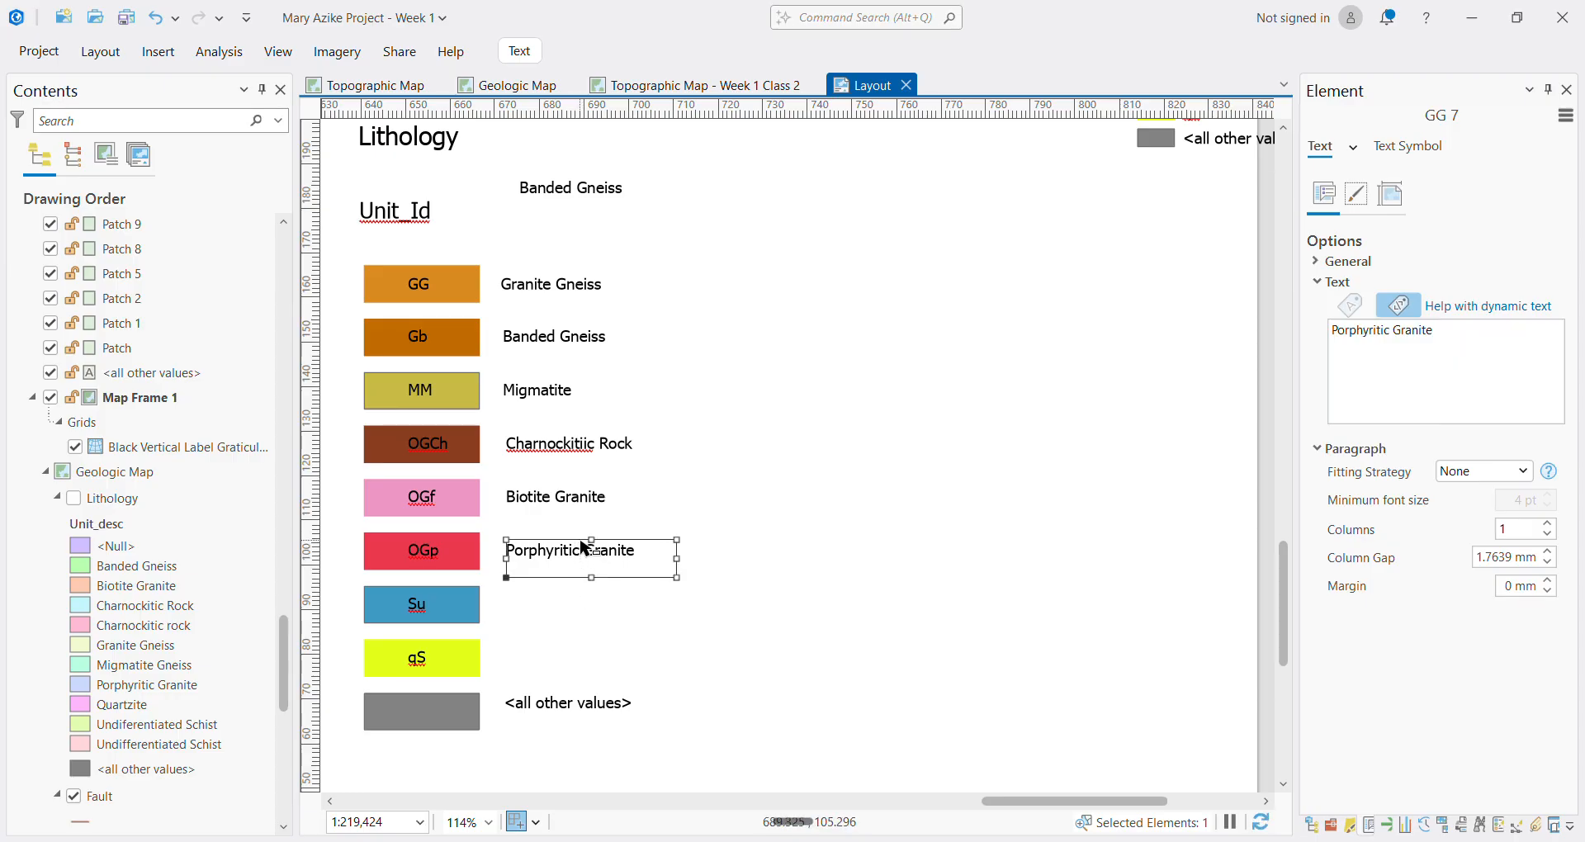
drag(582, 547, 627, 600)
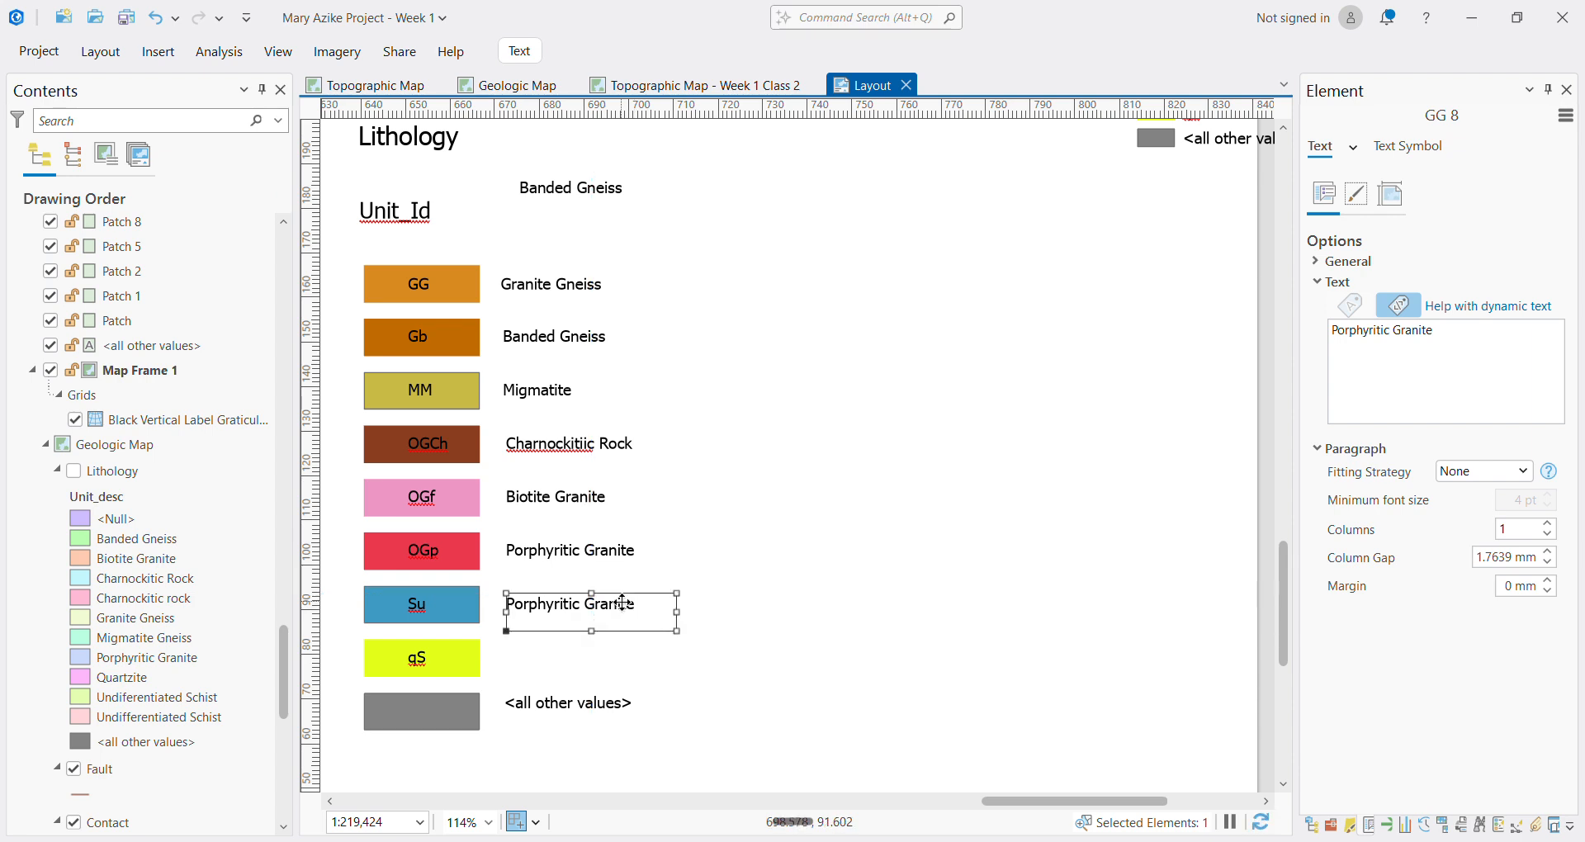
double_click(621, 601)
text(U)
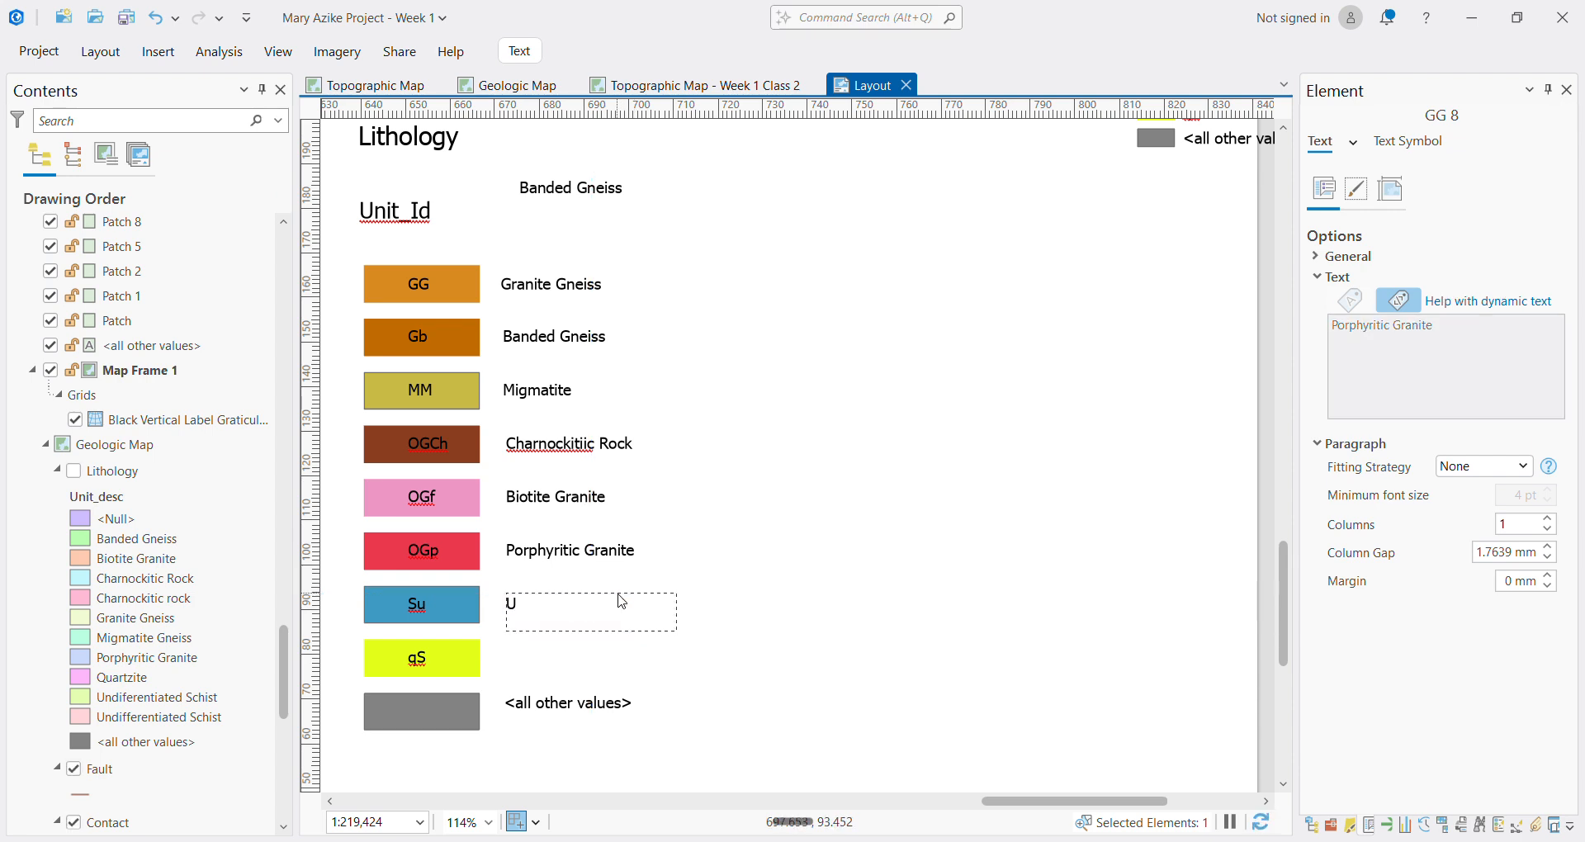
text(ndifferentiated Schist)
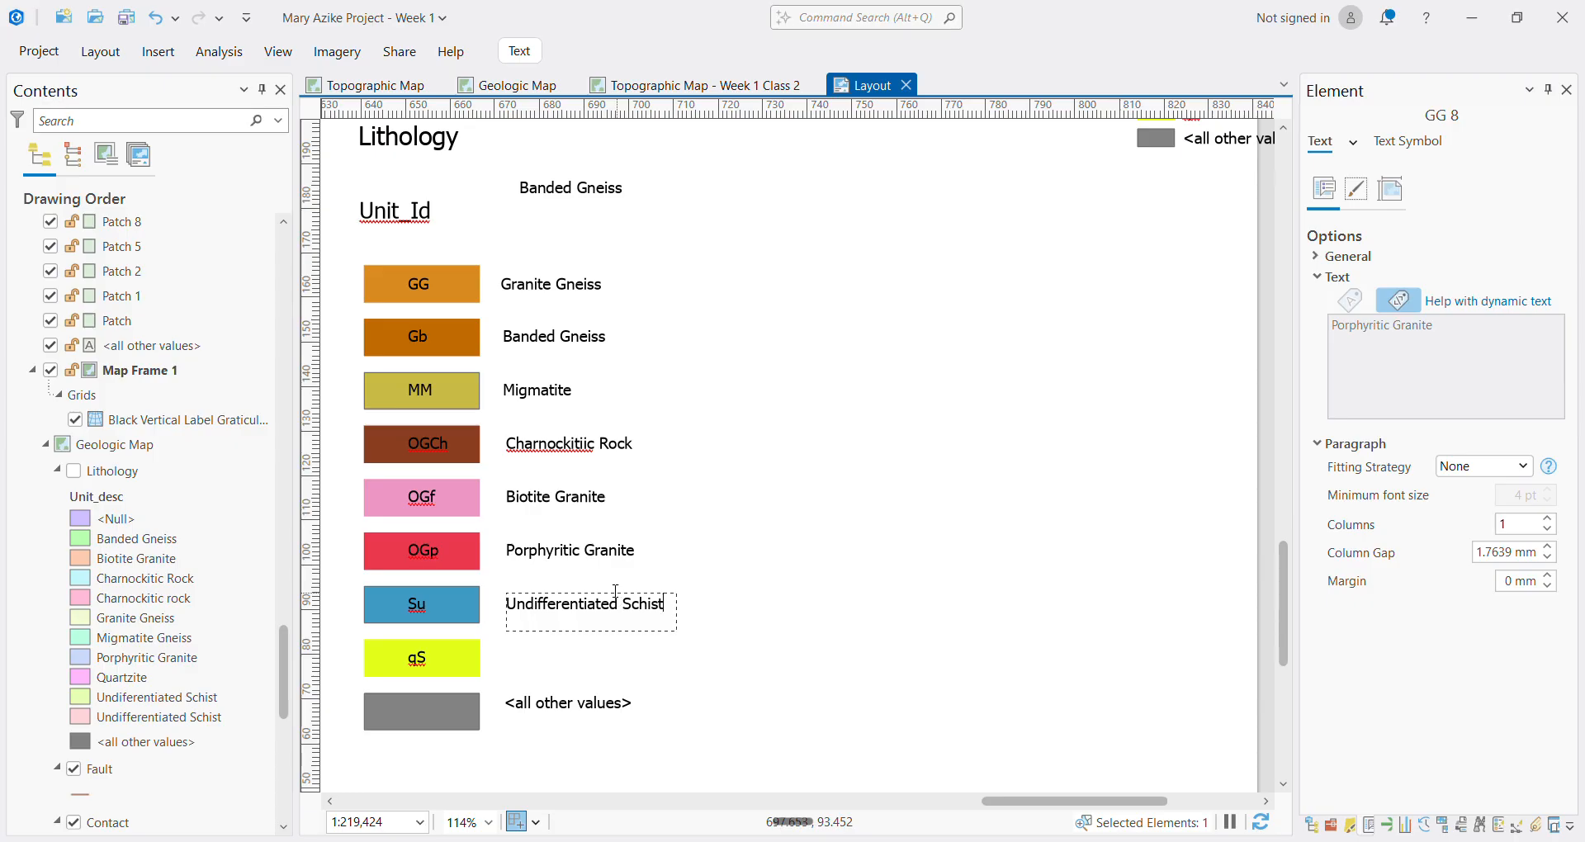
click(616, 599)
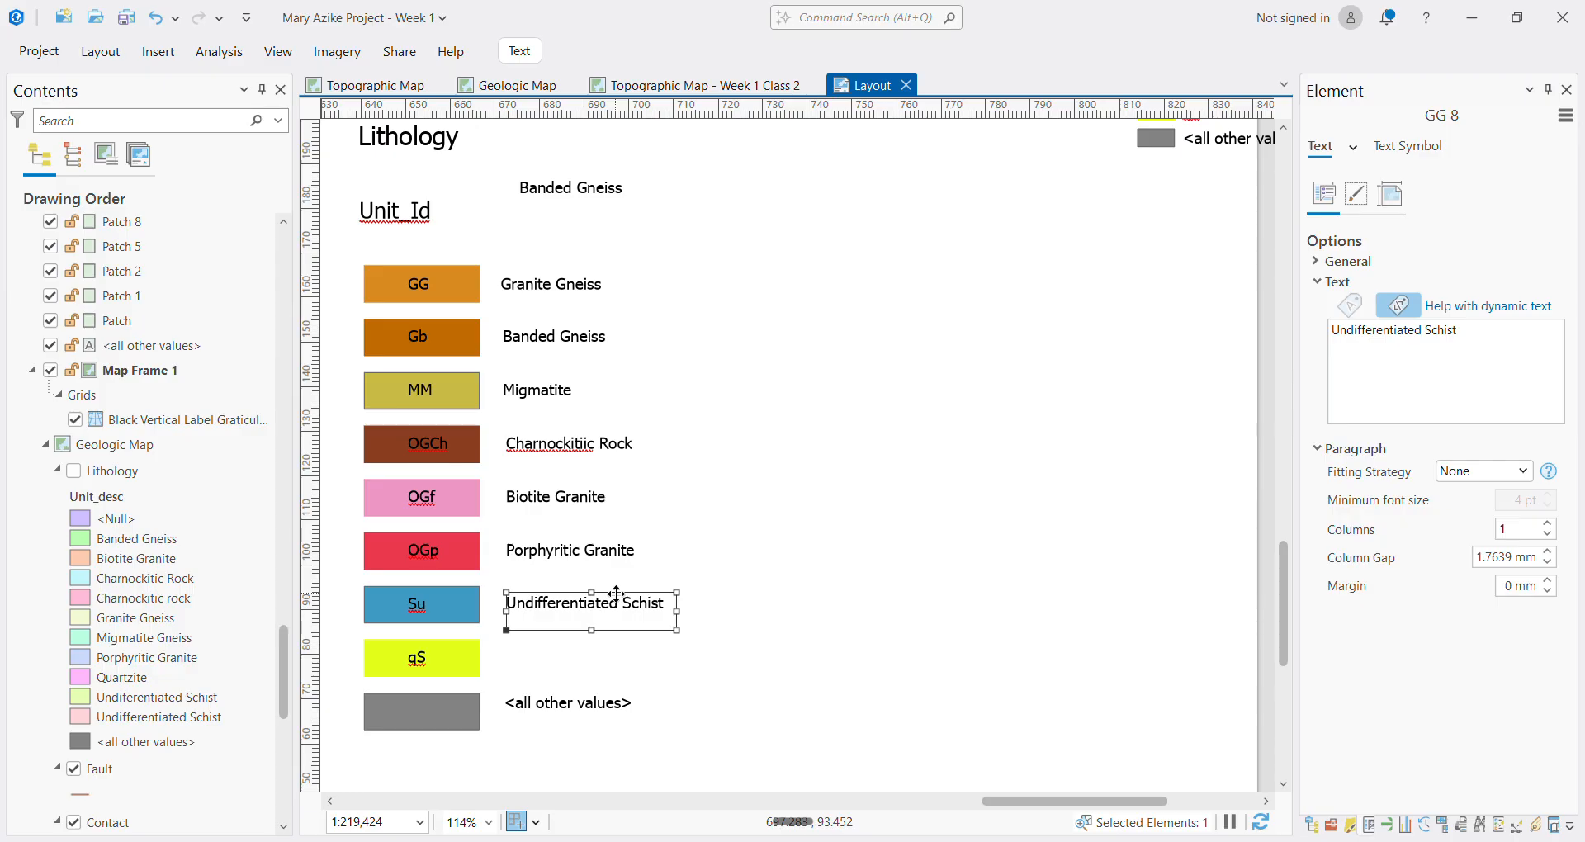
Place another copy of the Porphyritic Granite label beside the qS patch and change its text to Quartzite
drag(646, 551, 663, 556)
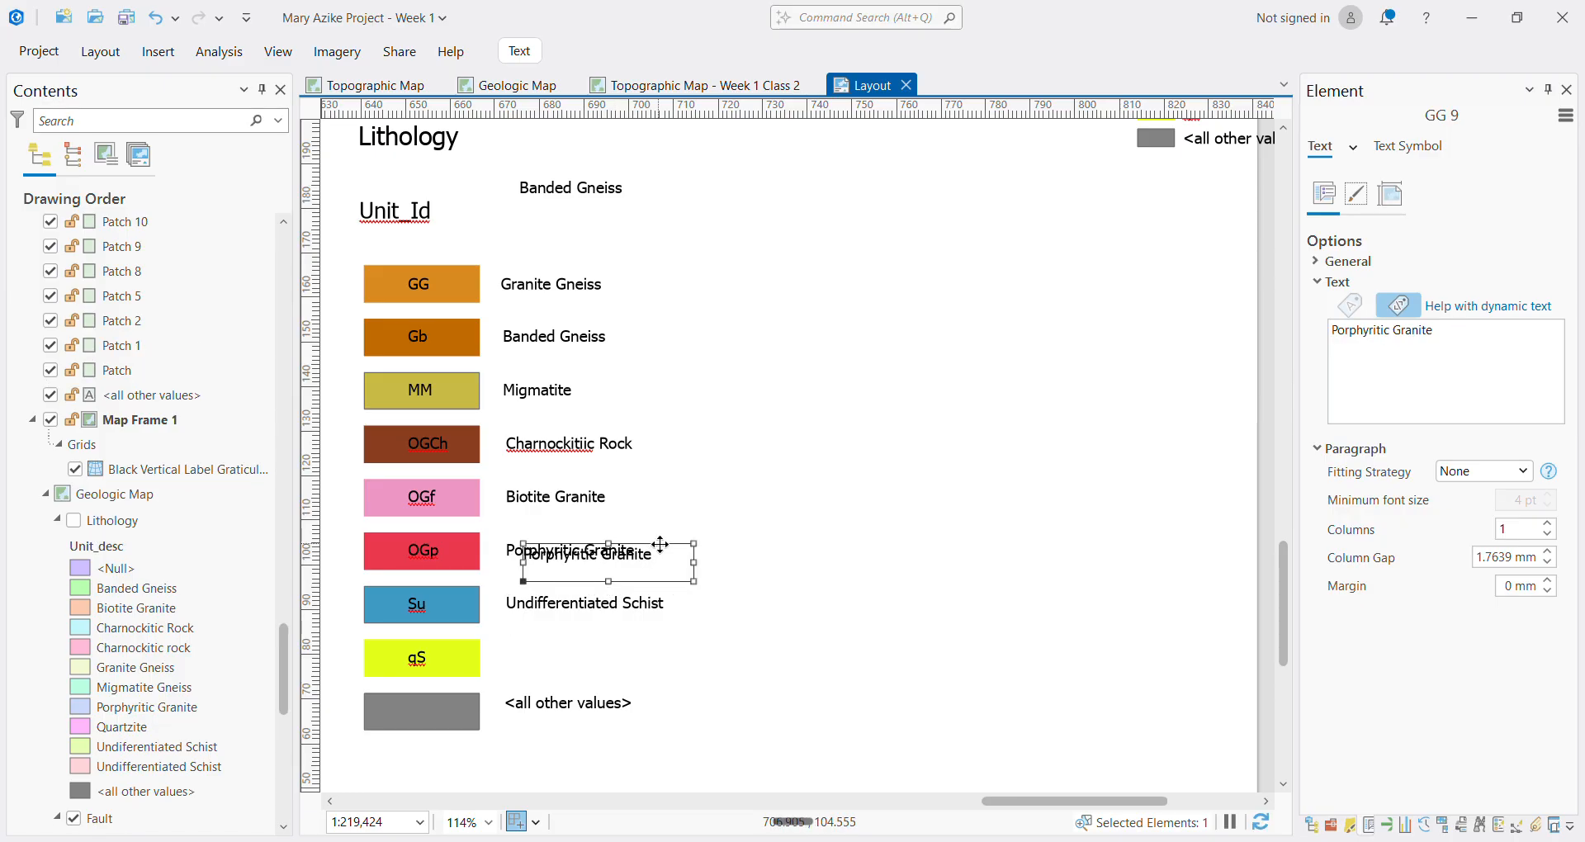
drag(659, 548, 643, 652)
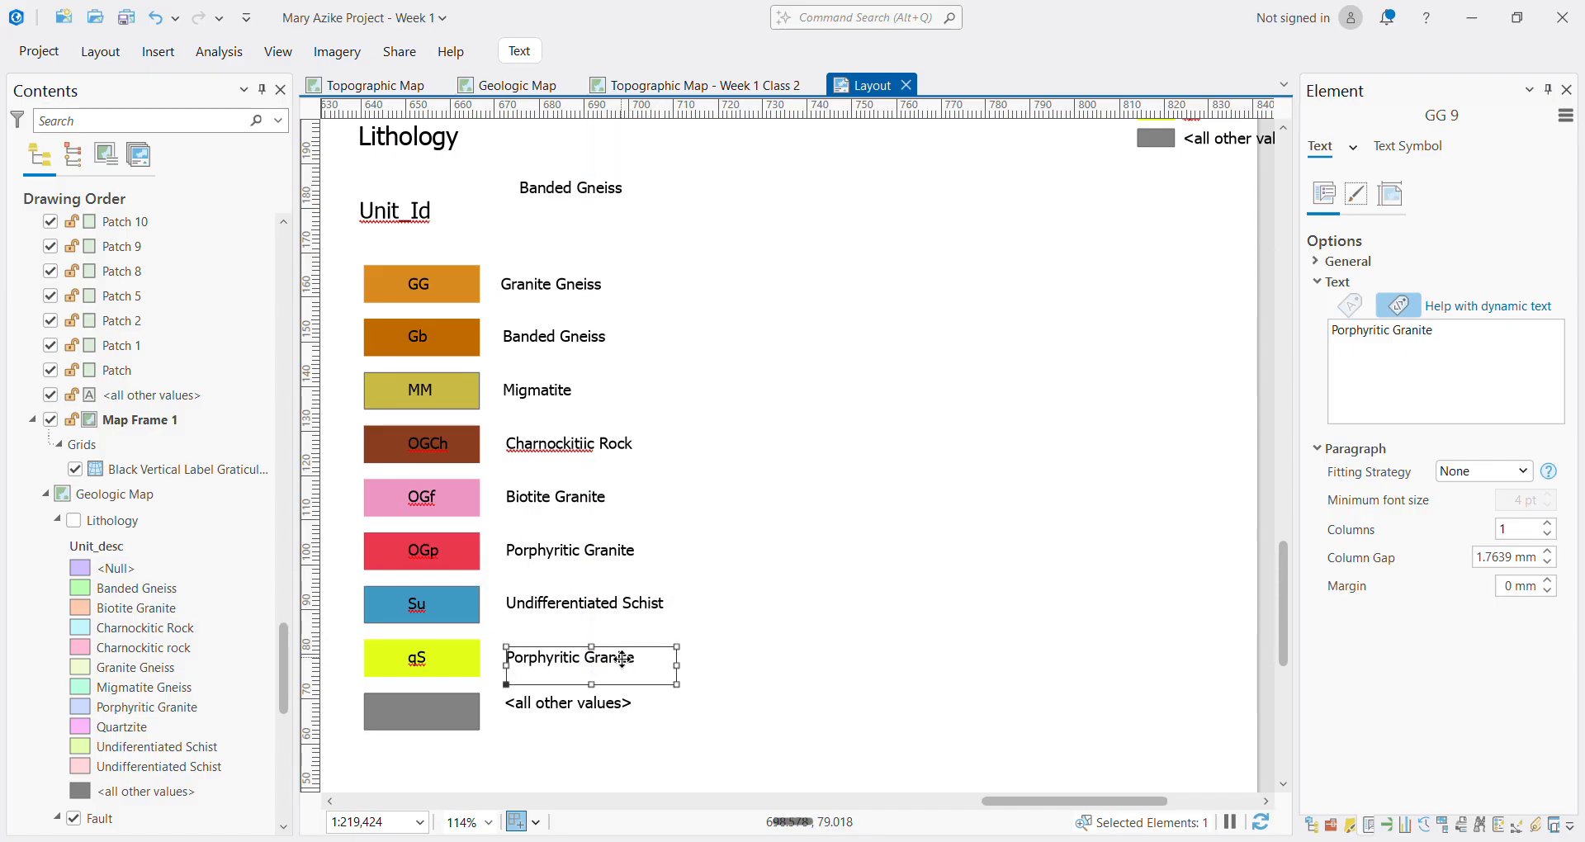
double_click(625, 665)
text(Q)
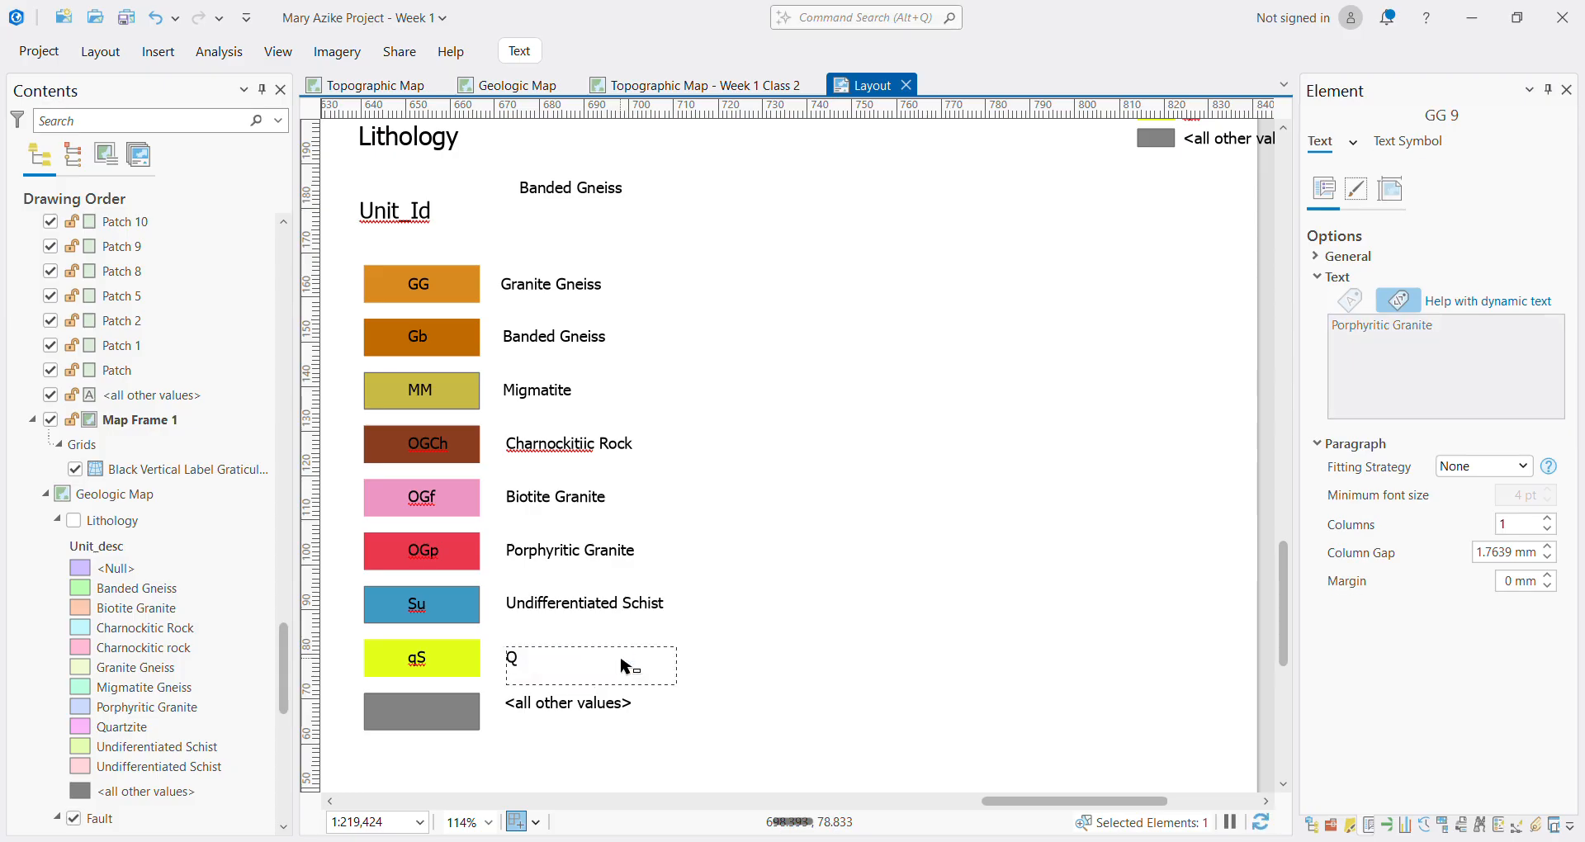
text(uartzite)
Delete the <all other values> label and its grey patch from the enlarged legend
click(570, 706)
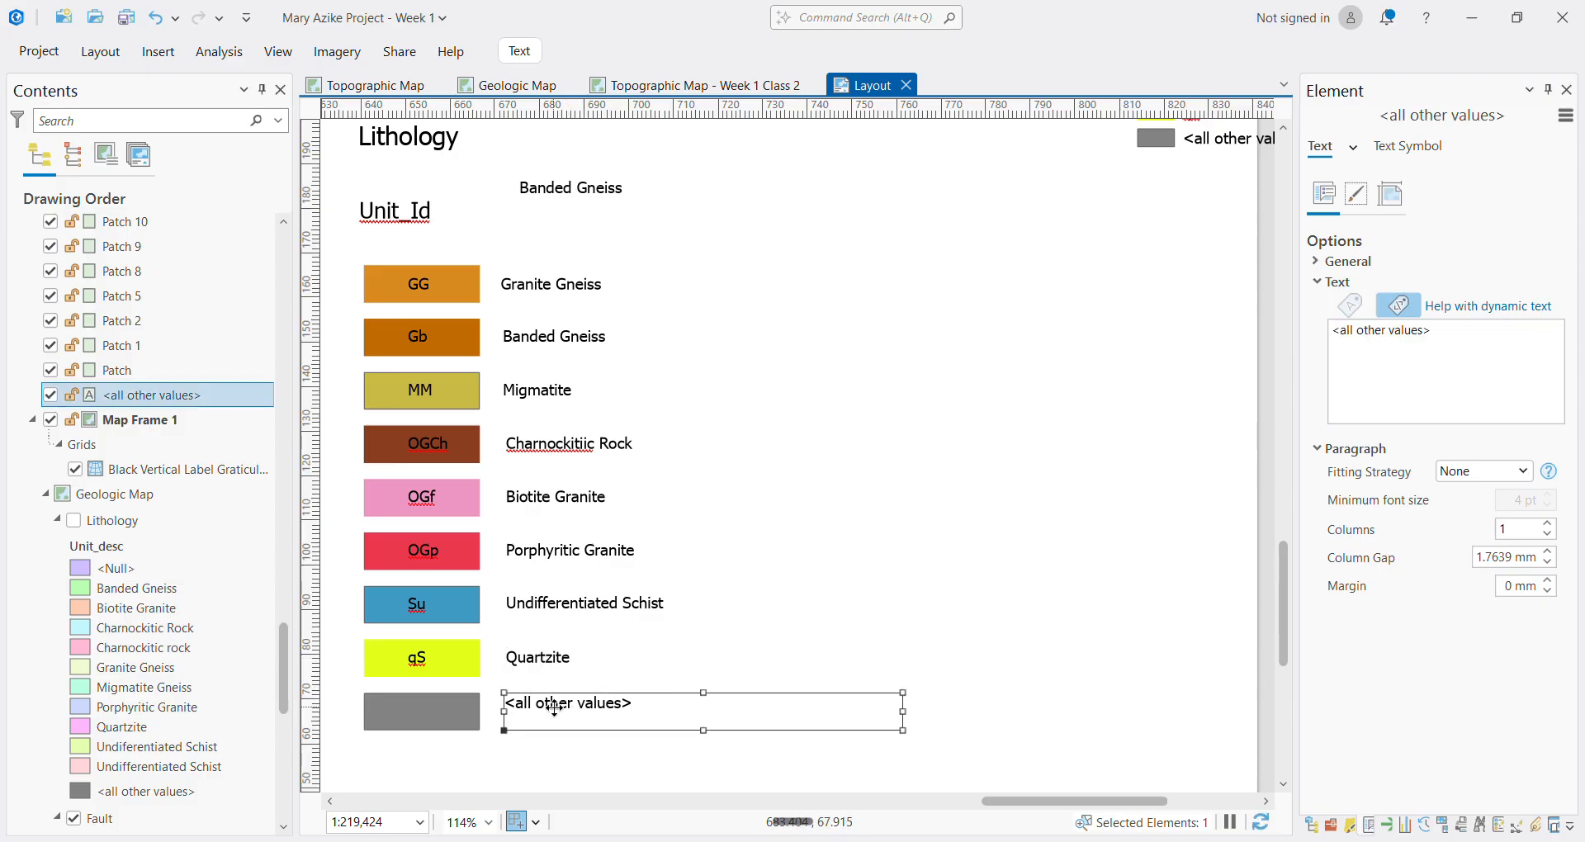
drag(557, 706, 467, 718)
click(466, 717)
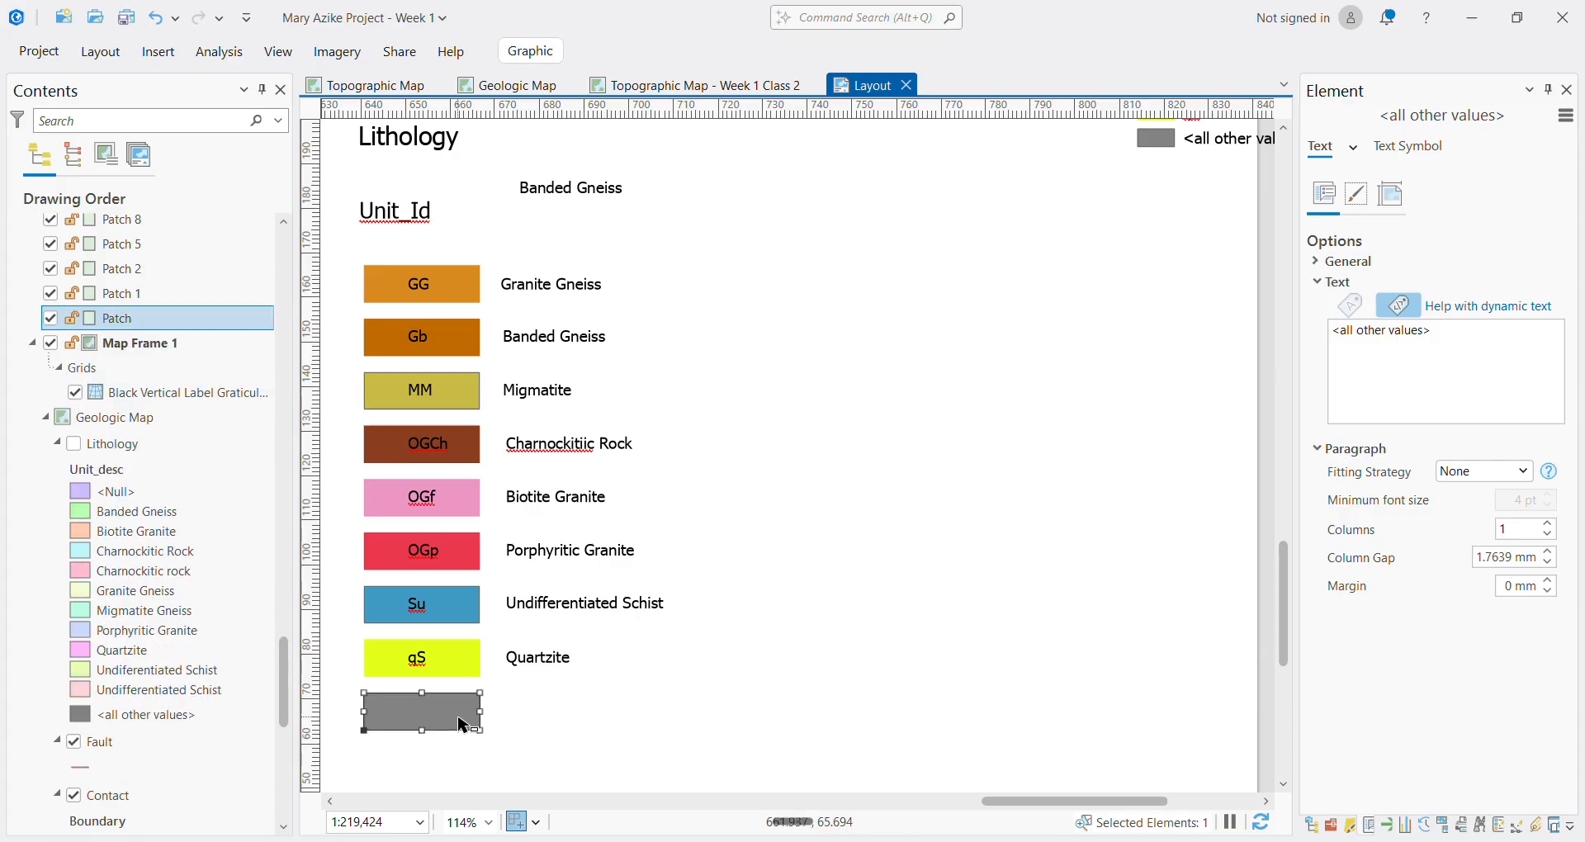
key(Delete)
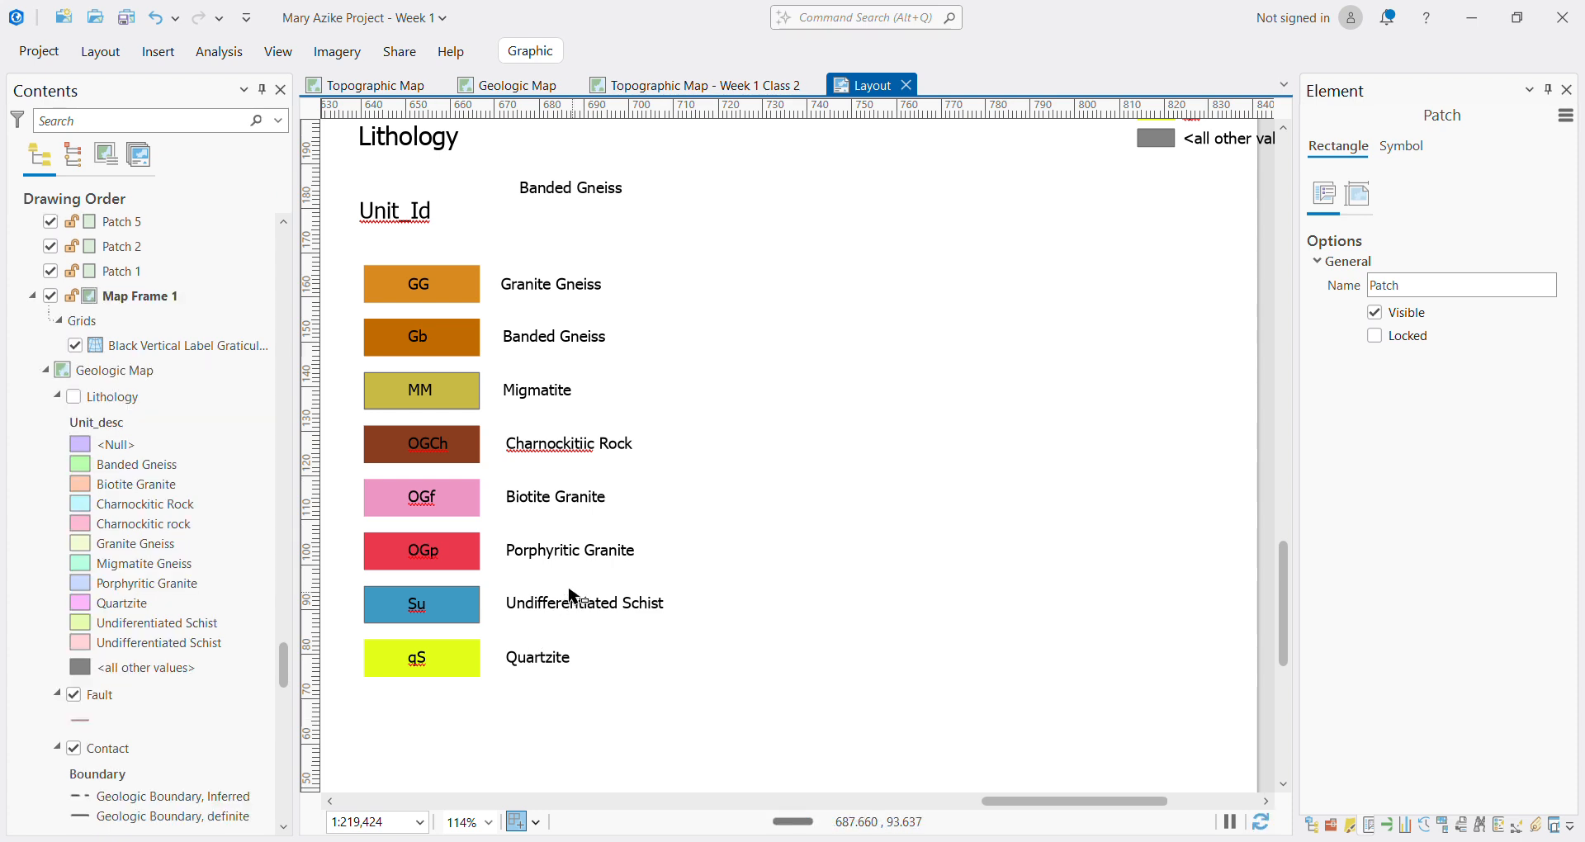
Set the text size of all eight rock name labels, from Granite Gneiss down to Quartzite, to 20 pt
click(584, 297)
shift+click(581, 339)
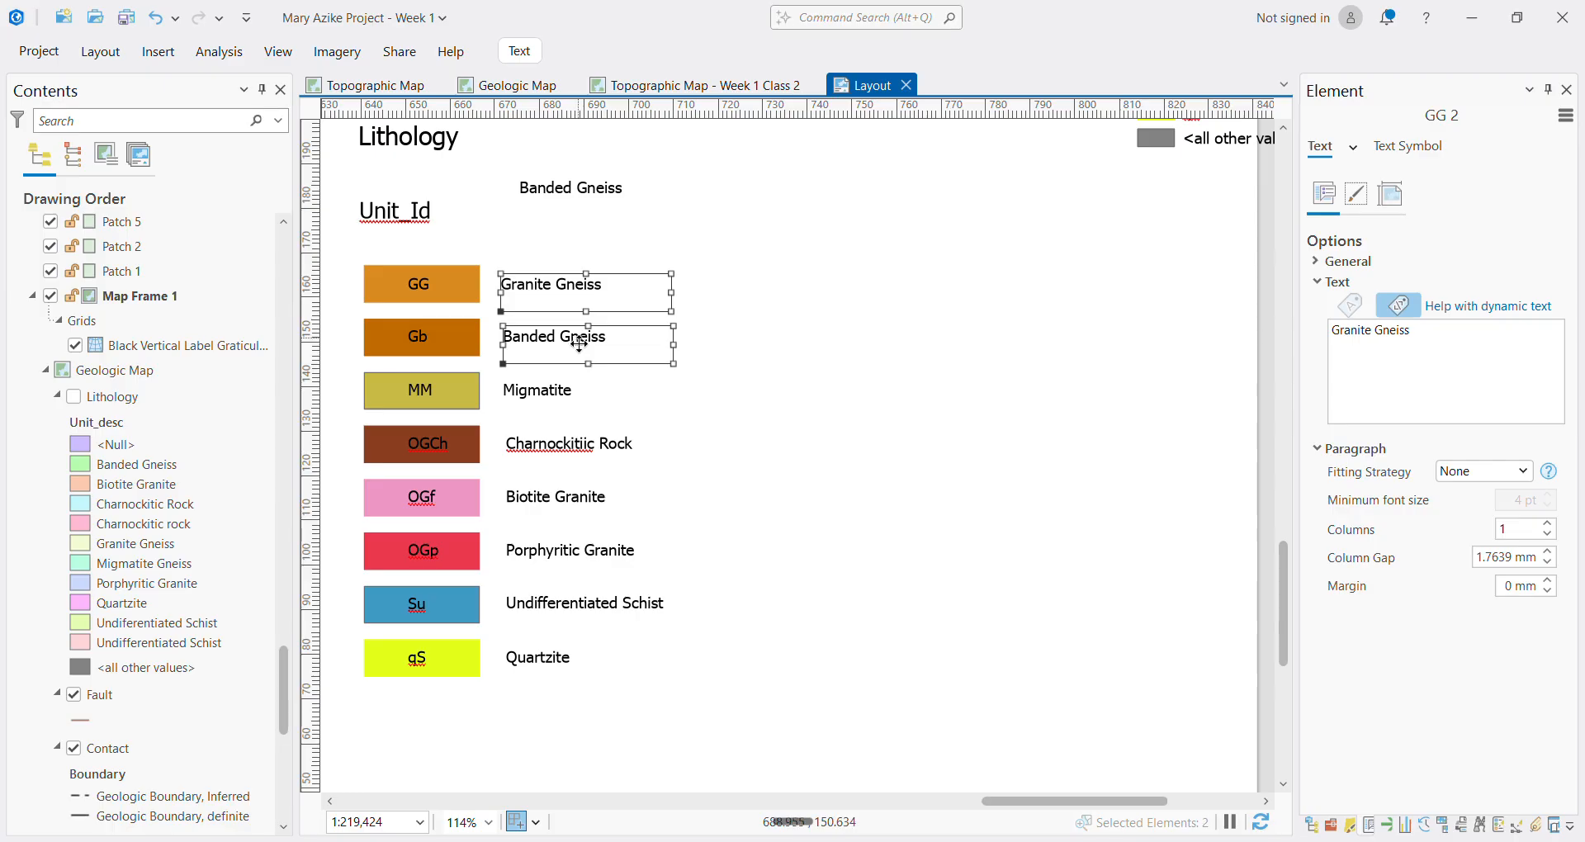
shift+click(567, 401)
shift+click(578, 455)
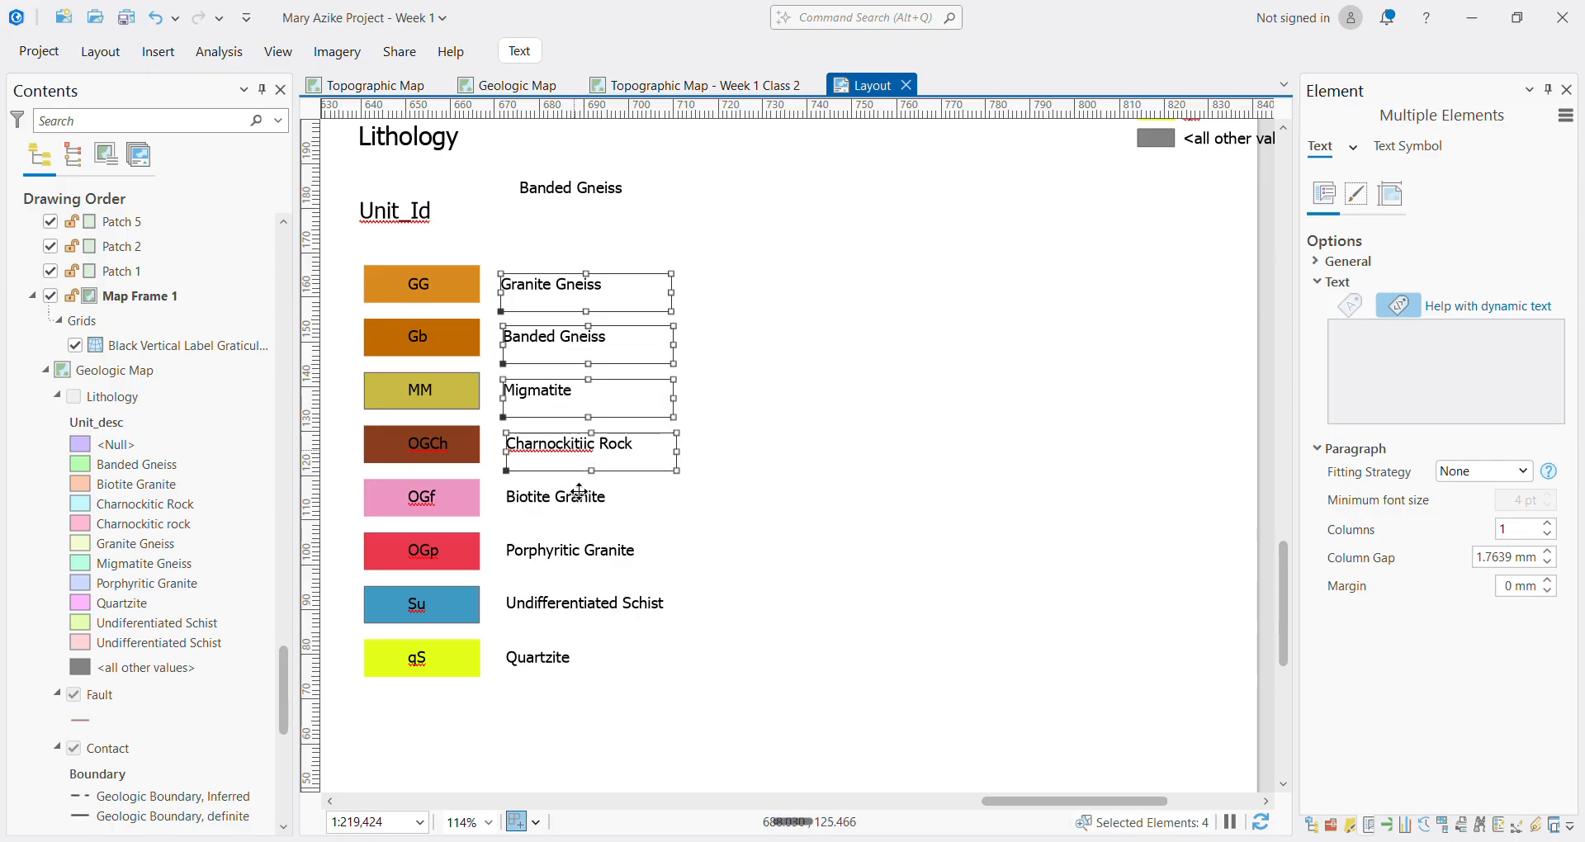
shift+click(579, 495)
shift+click(570, 558)
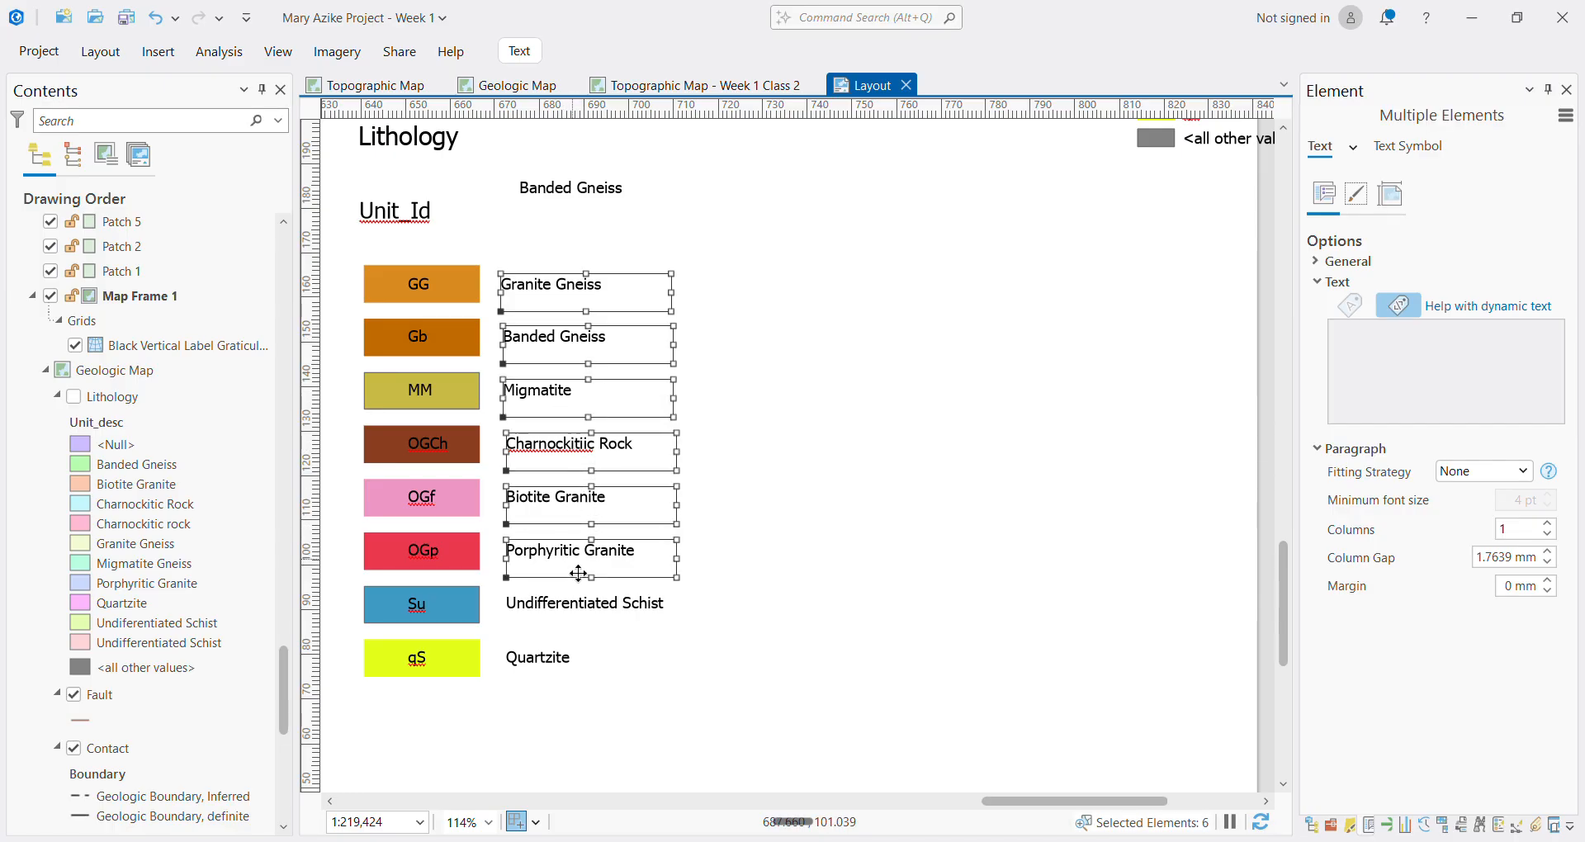
shift+click(584, 621)
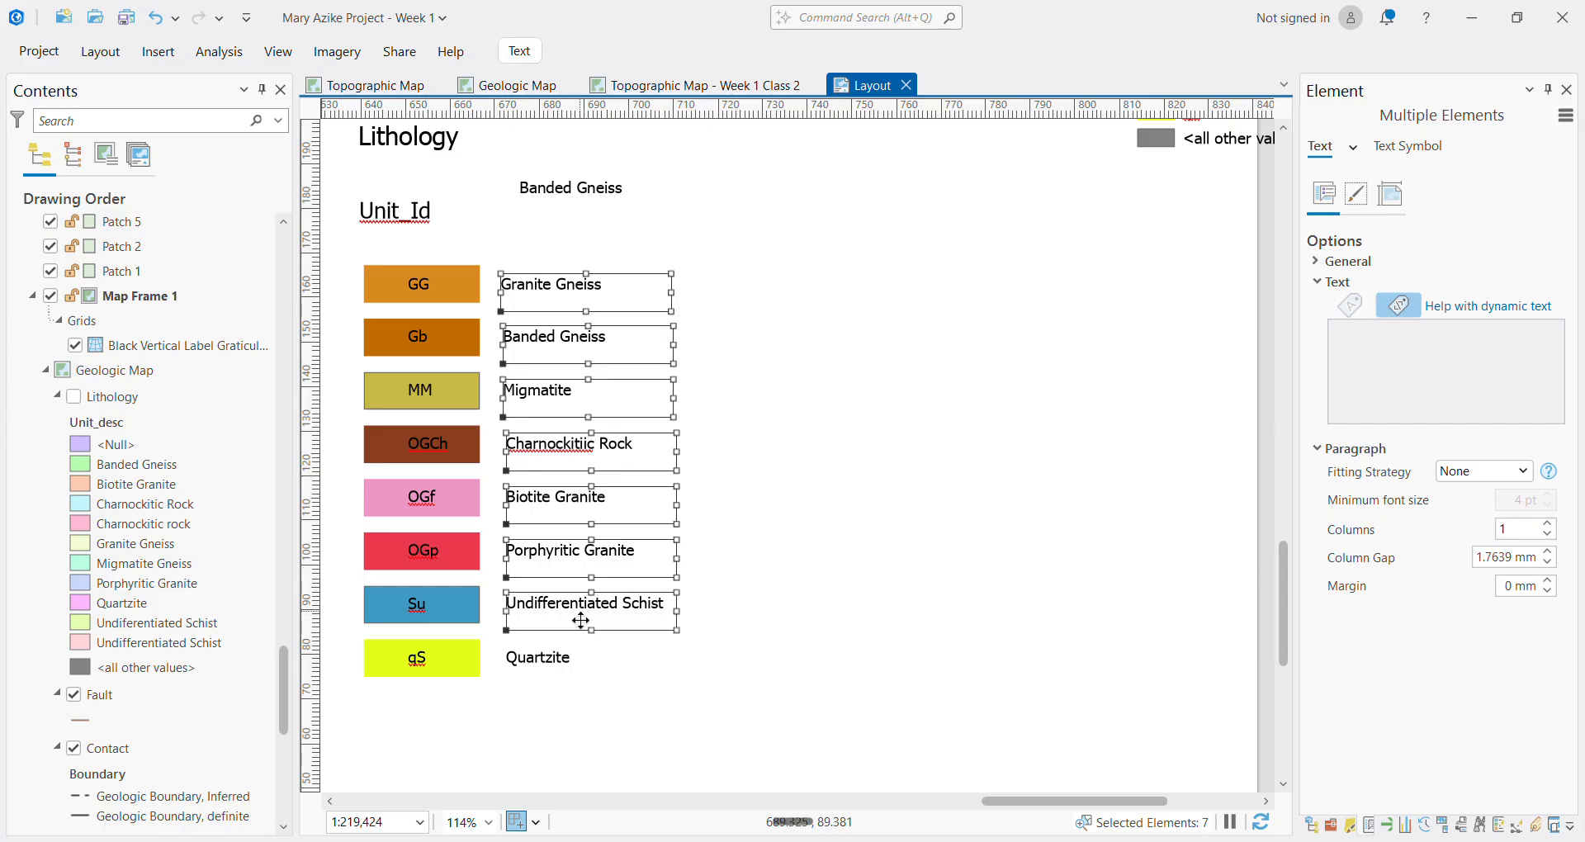
shift+click(565, 670)
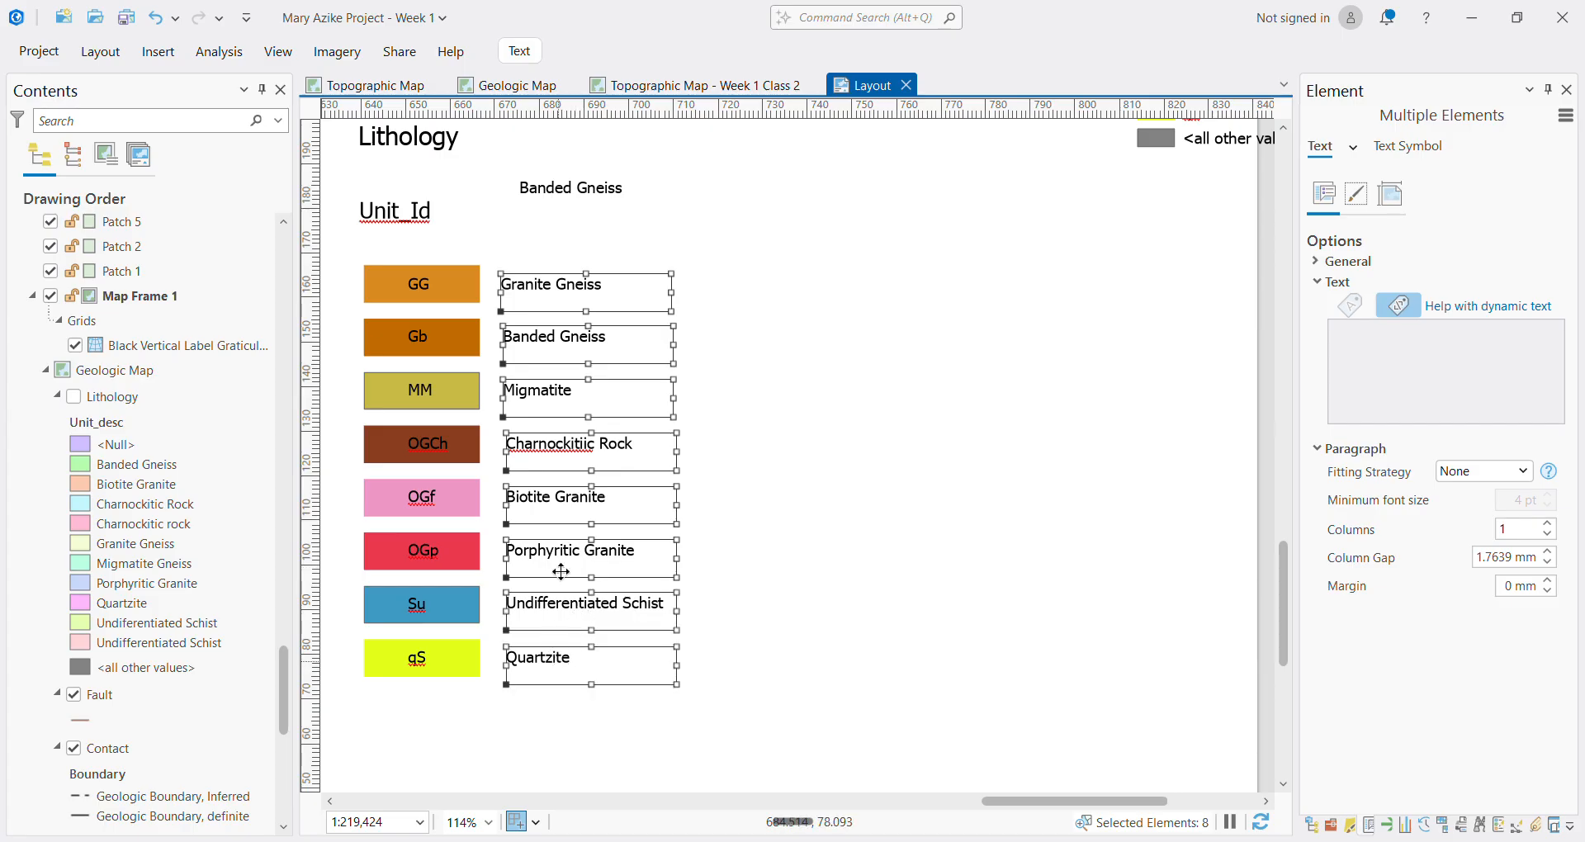
click(520, 51)
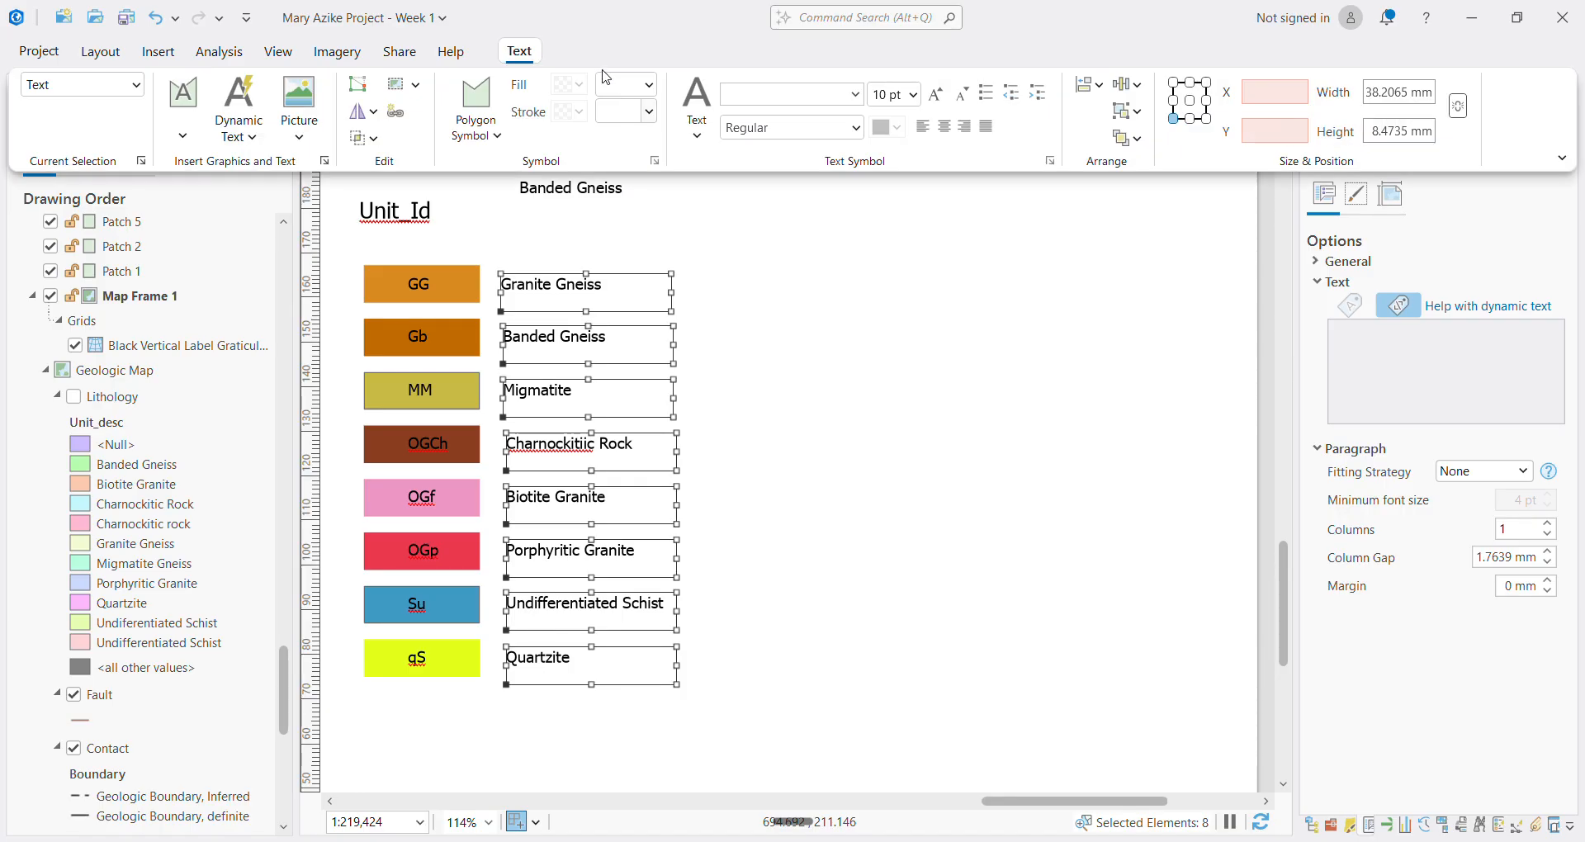
click(914, 95)
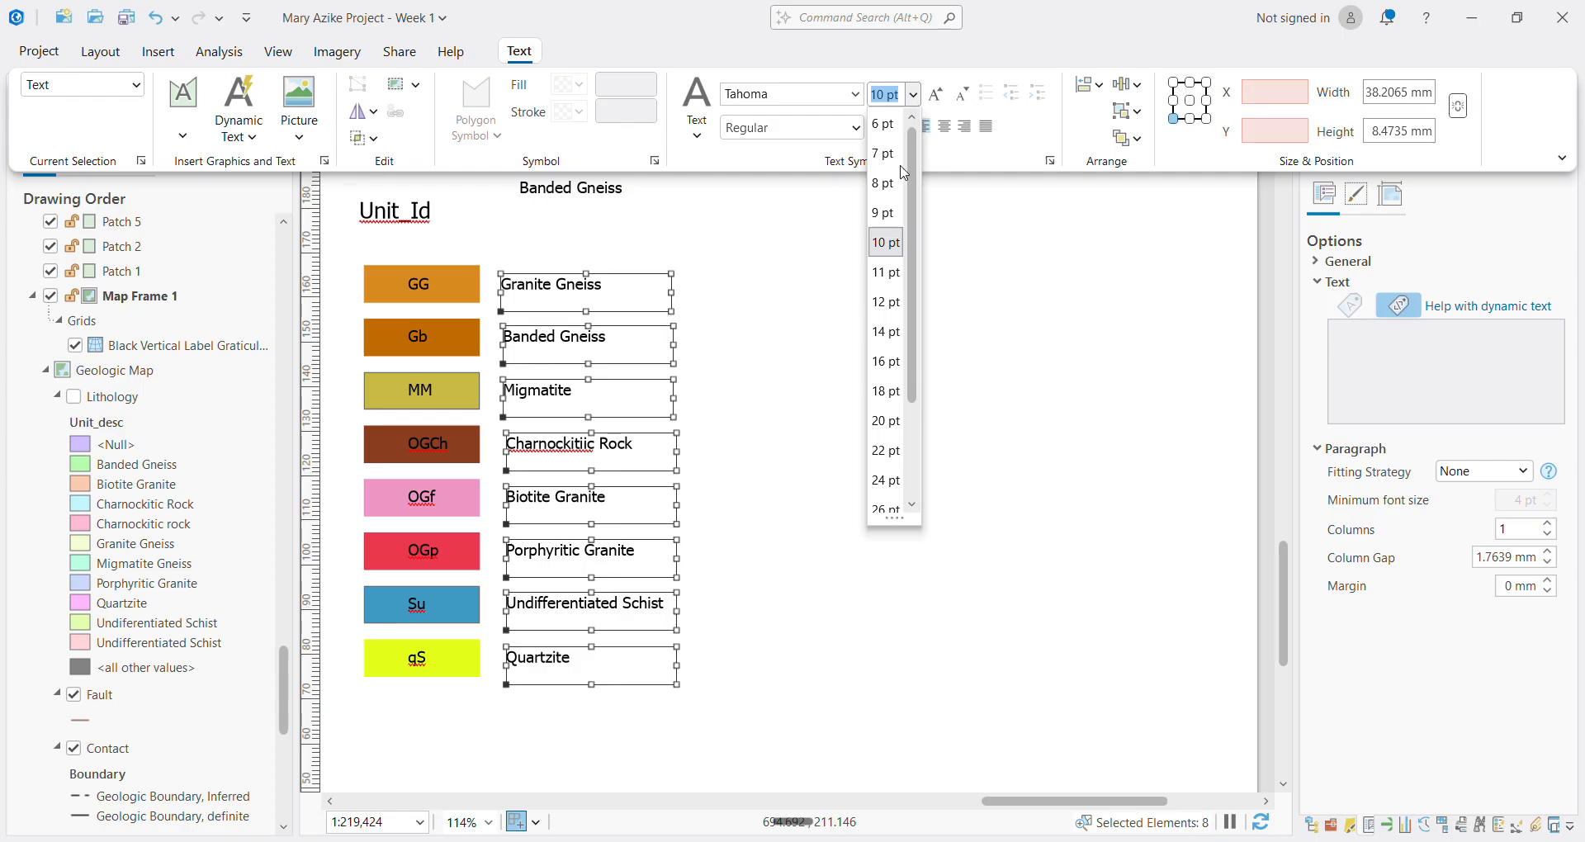
click(886, 421)
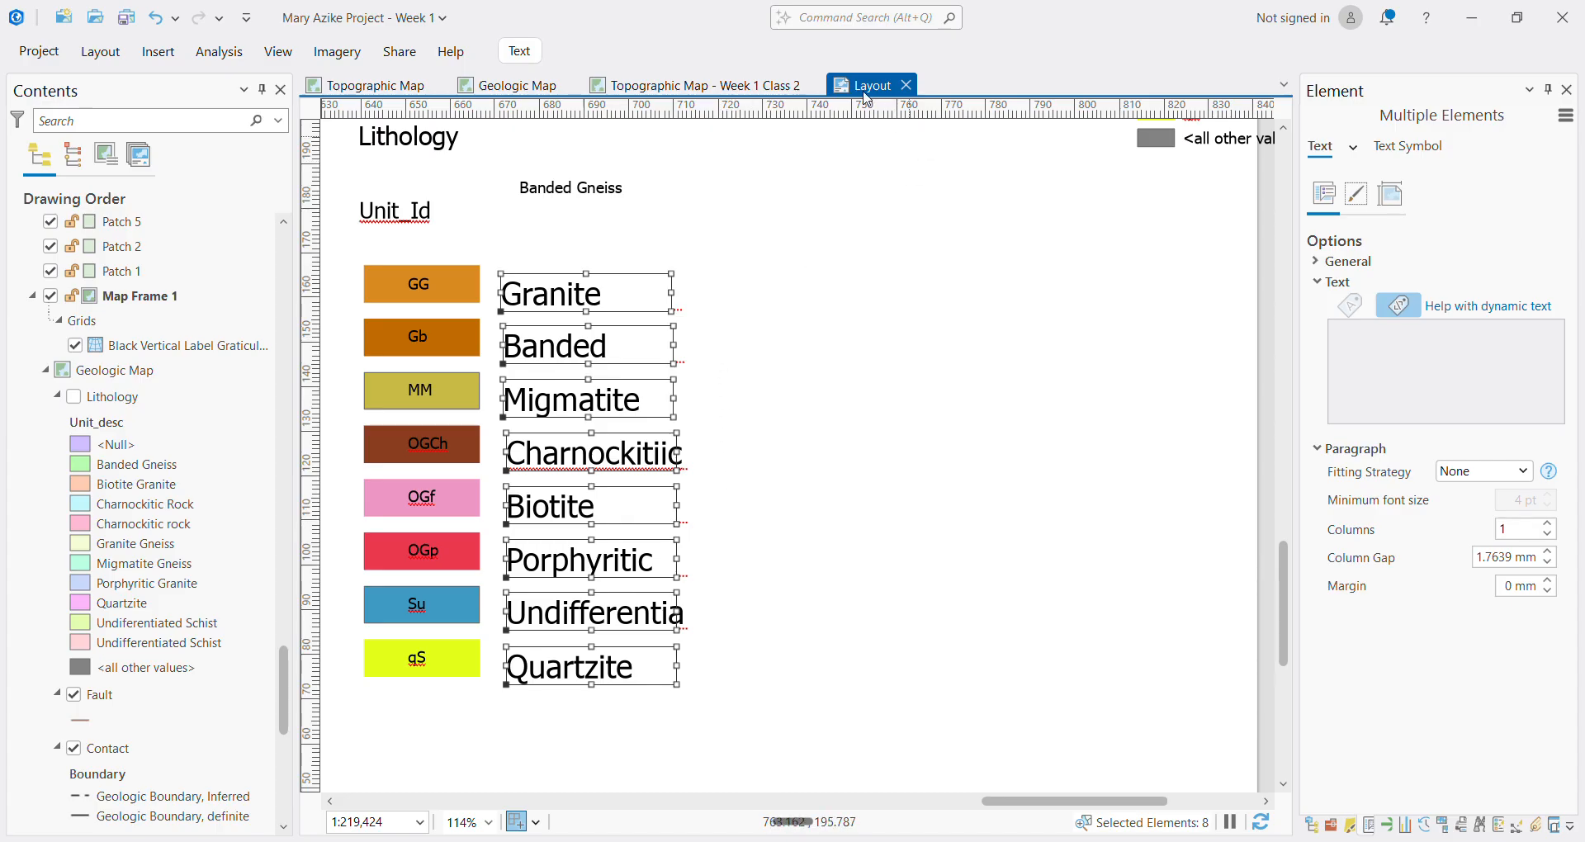
Reduce the text size of the eight selected rock name labels to 14 pt
click(521, 51)
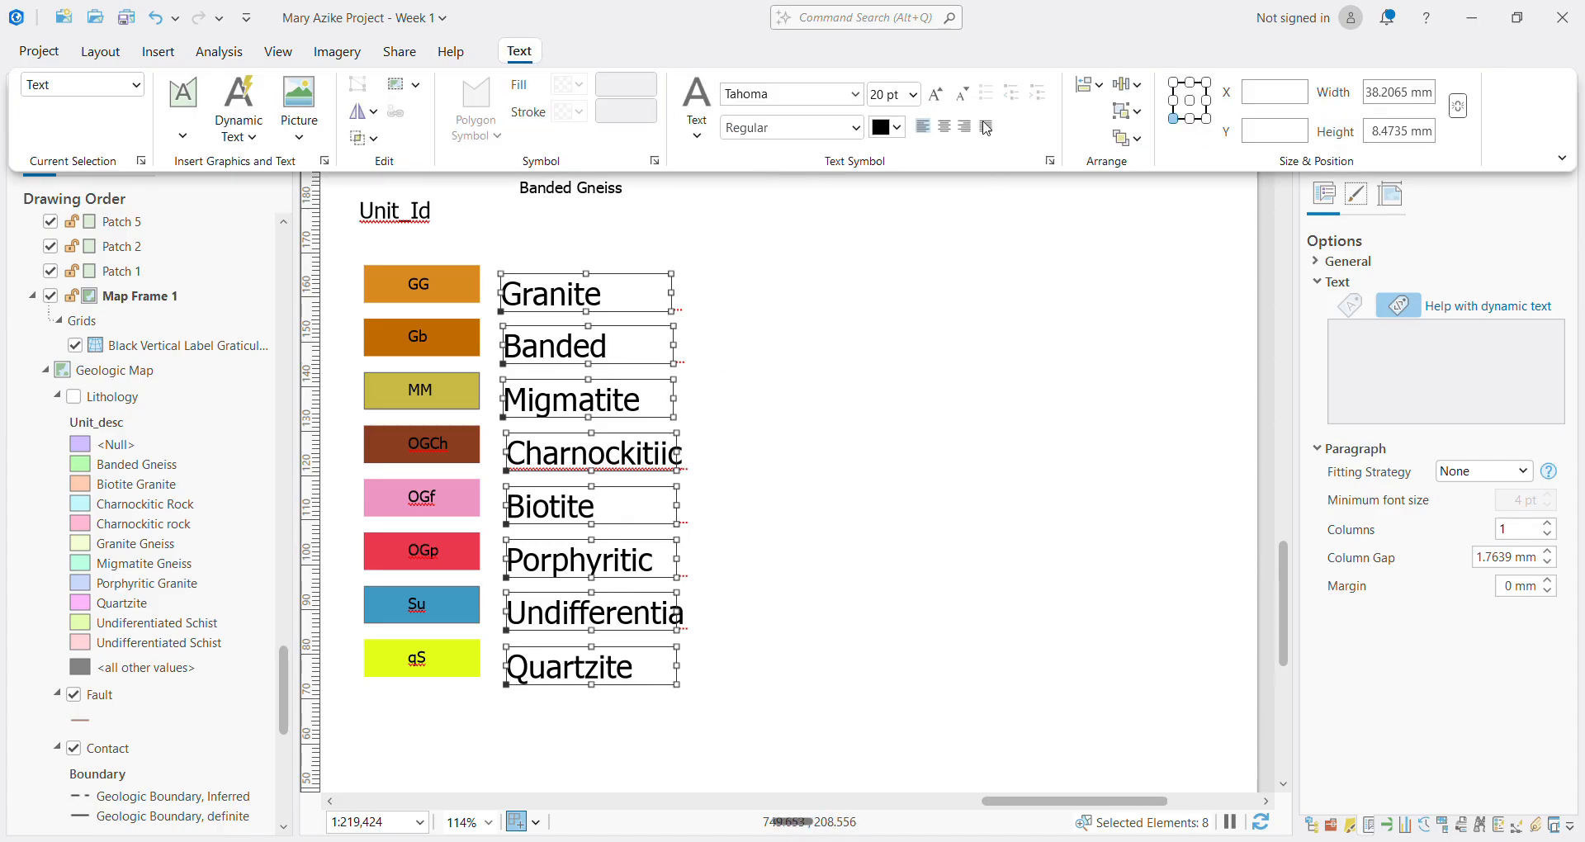
click(913, 94)
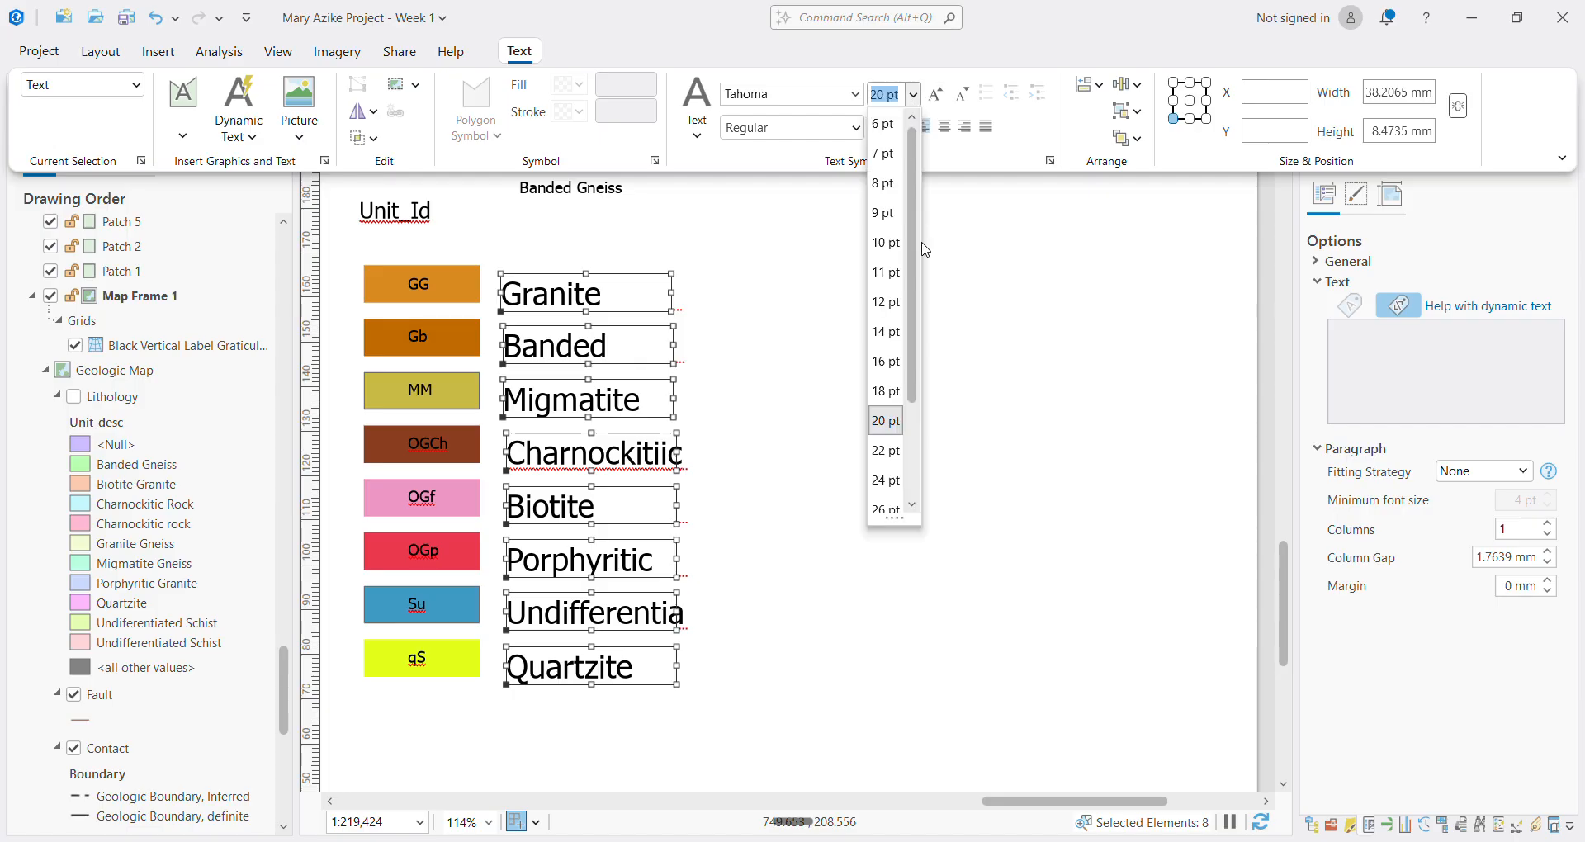
click(894, 335)
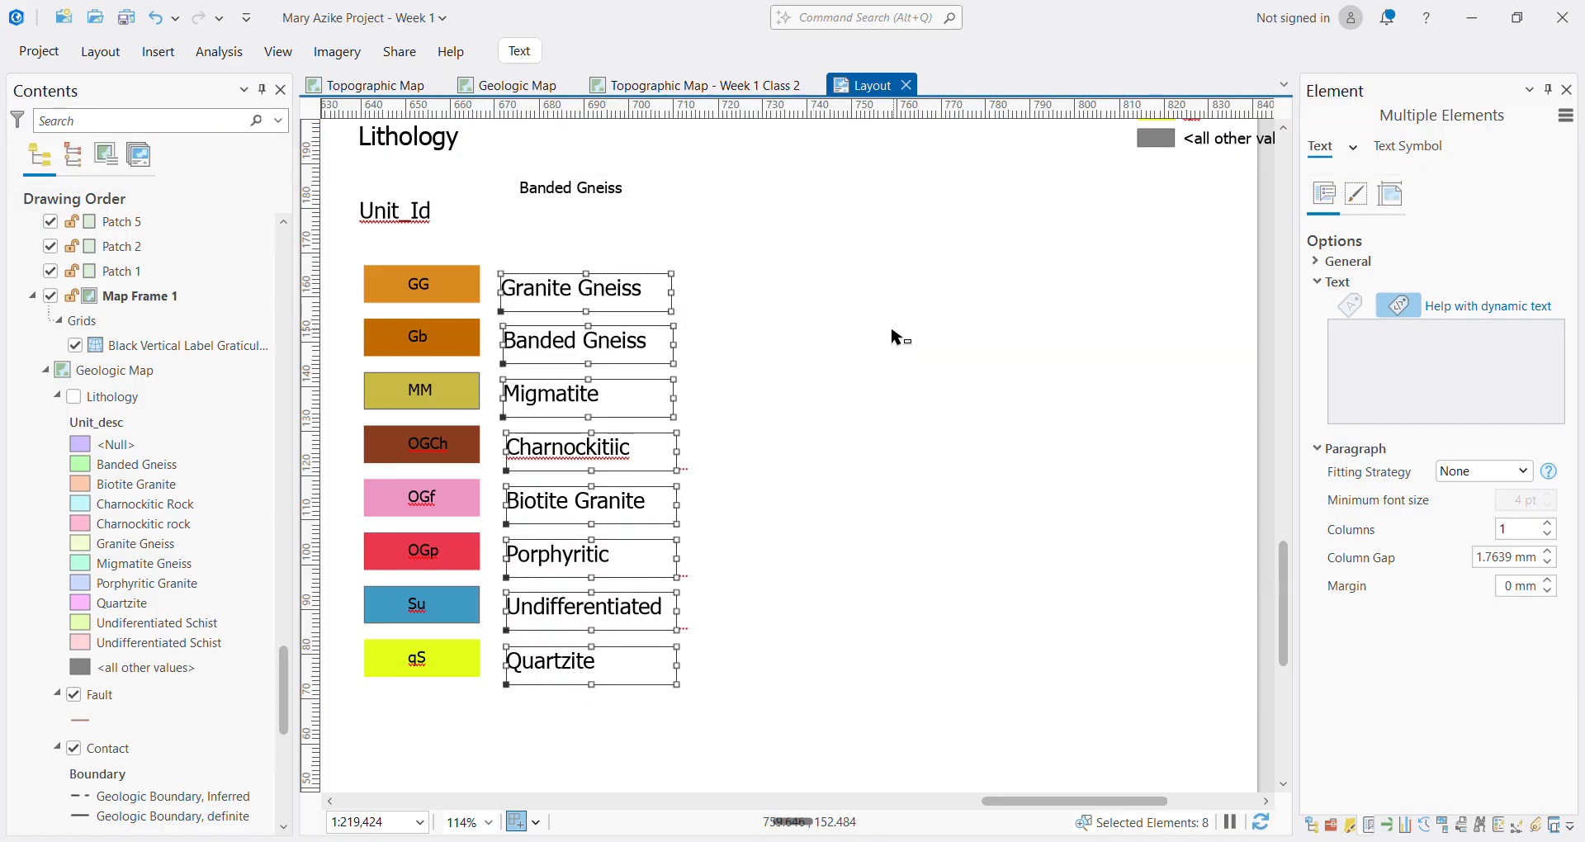
Delete the leftover small legend group together with the stray Banded Gneiss label above the rock names
scroll(761, 364, down, 3)
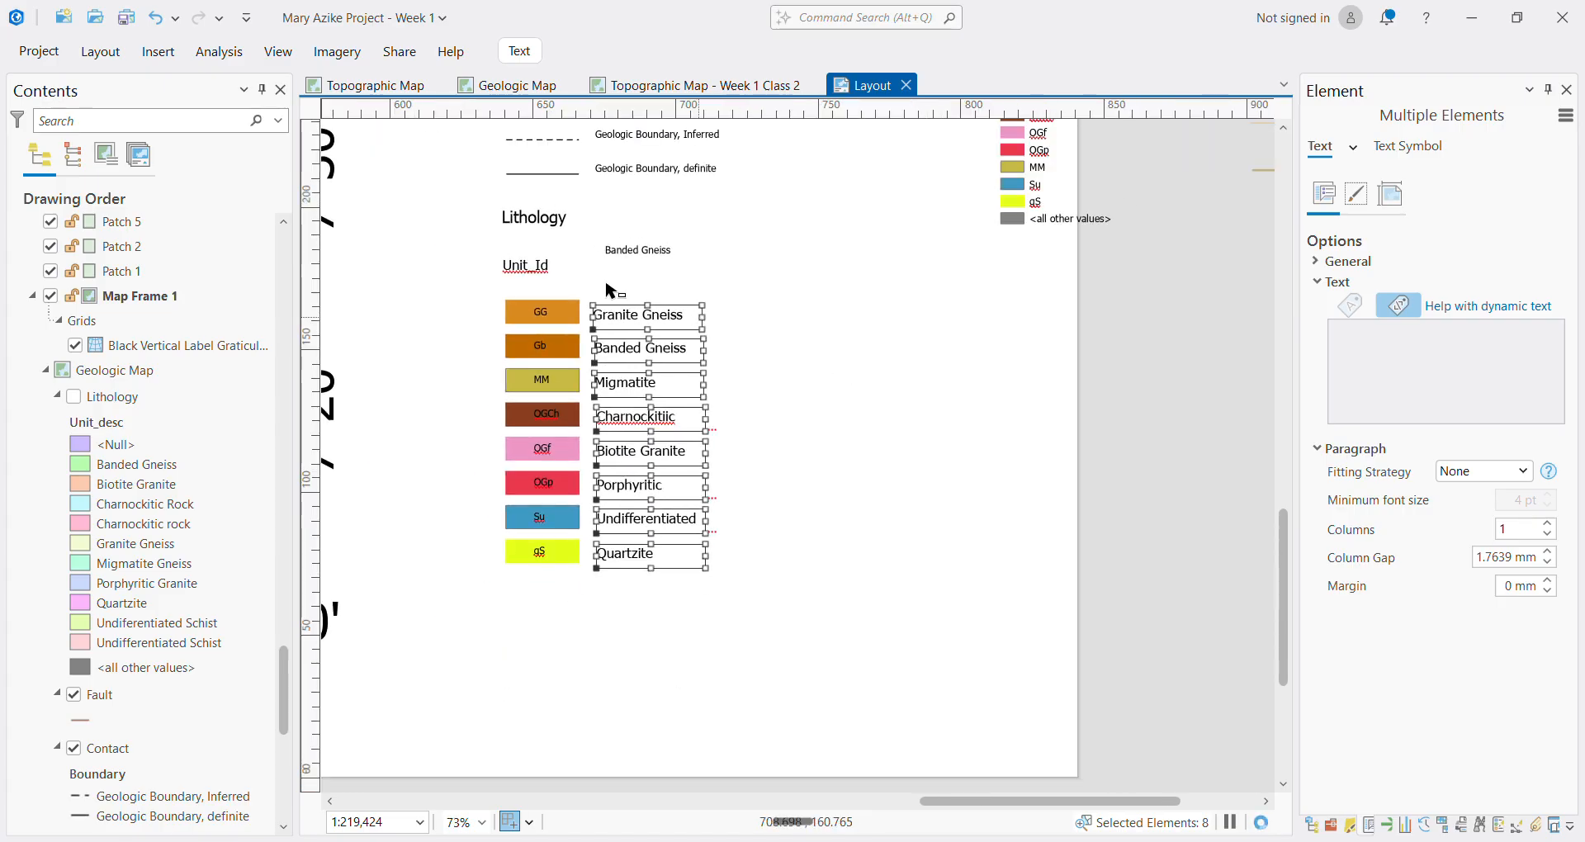
click(683, 254)
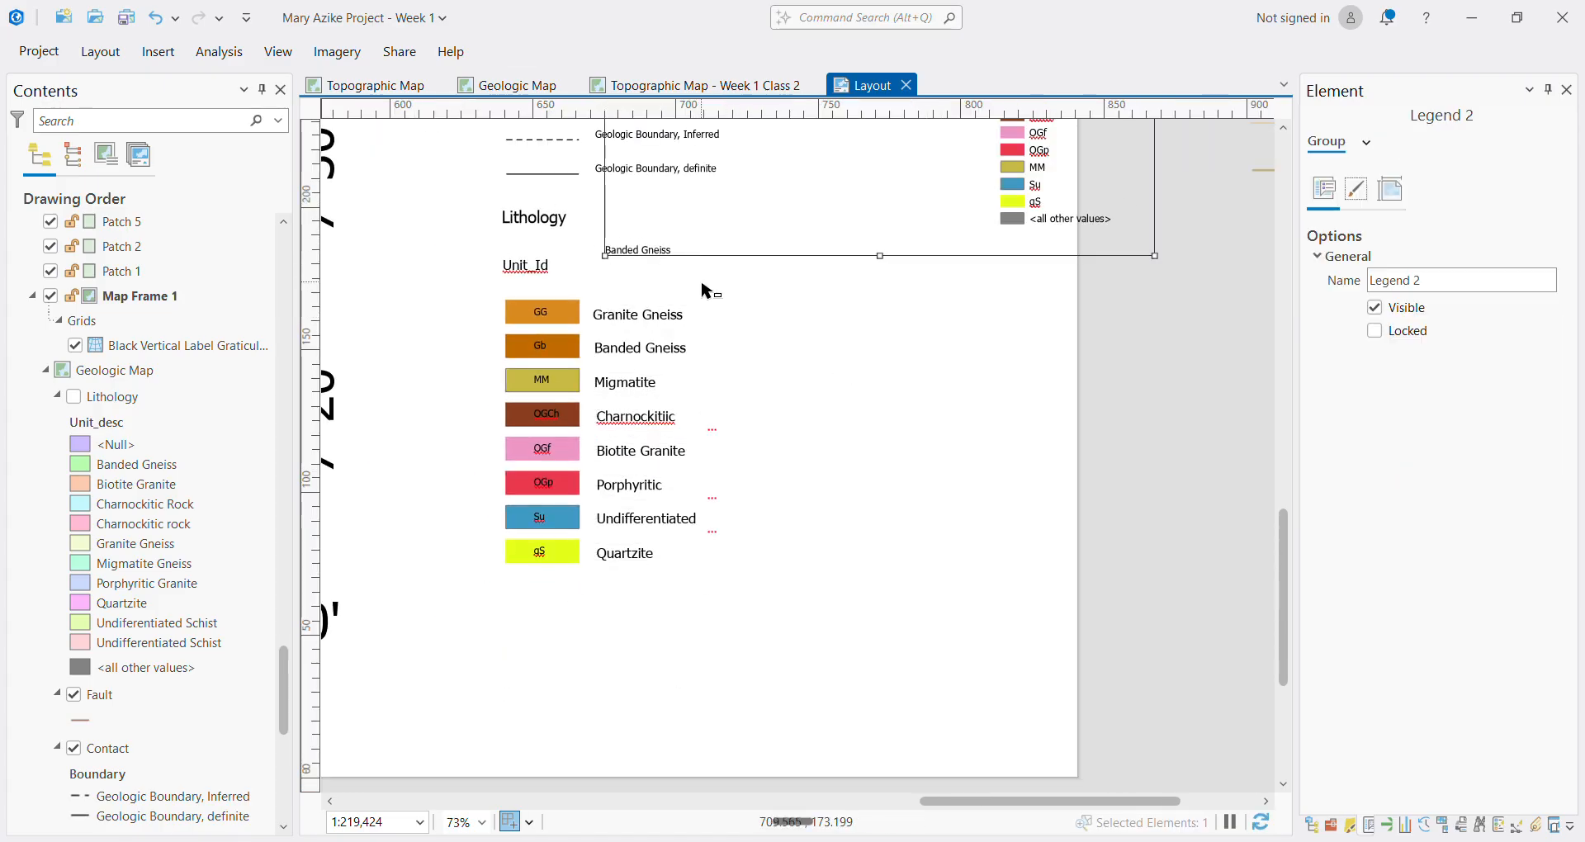
key(Delete)
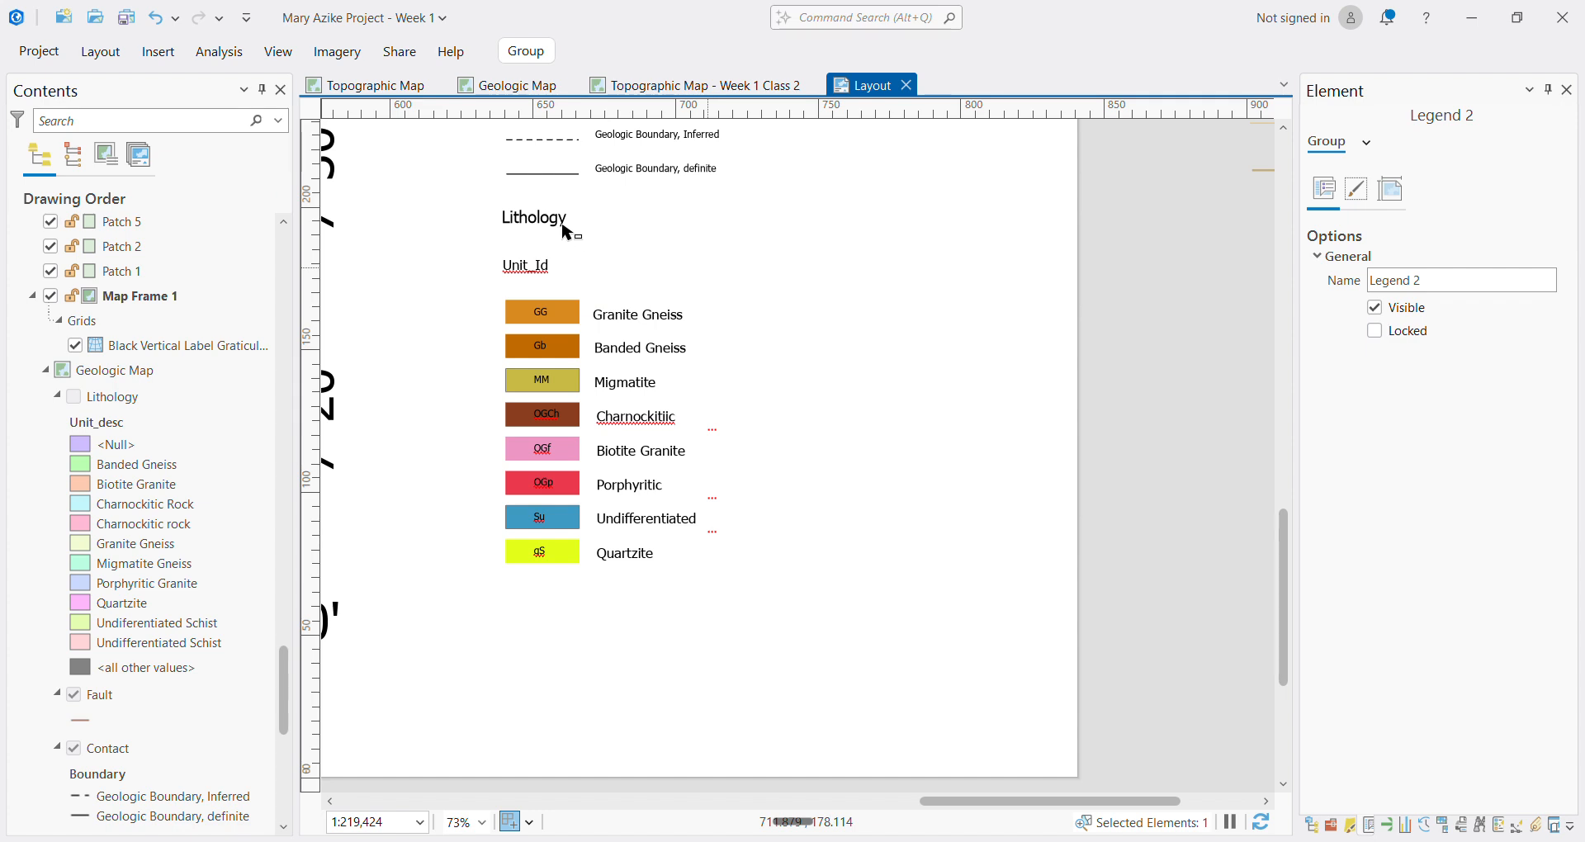
Delete the Lithology and Unit_Id headings above the color patches
click(566, 233)
drag(566, 233, 548, 279)
key(Delete)
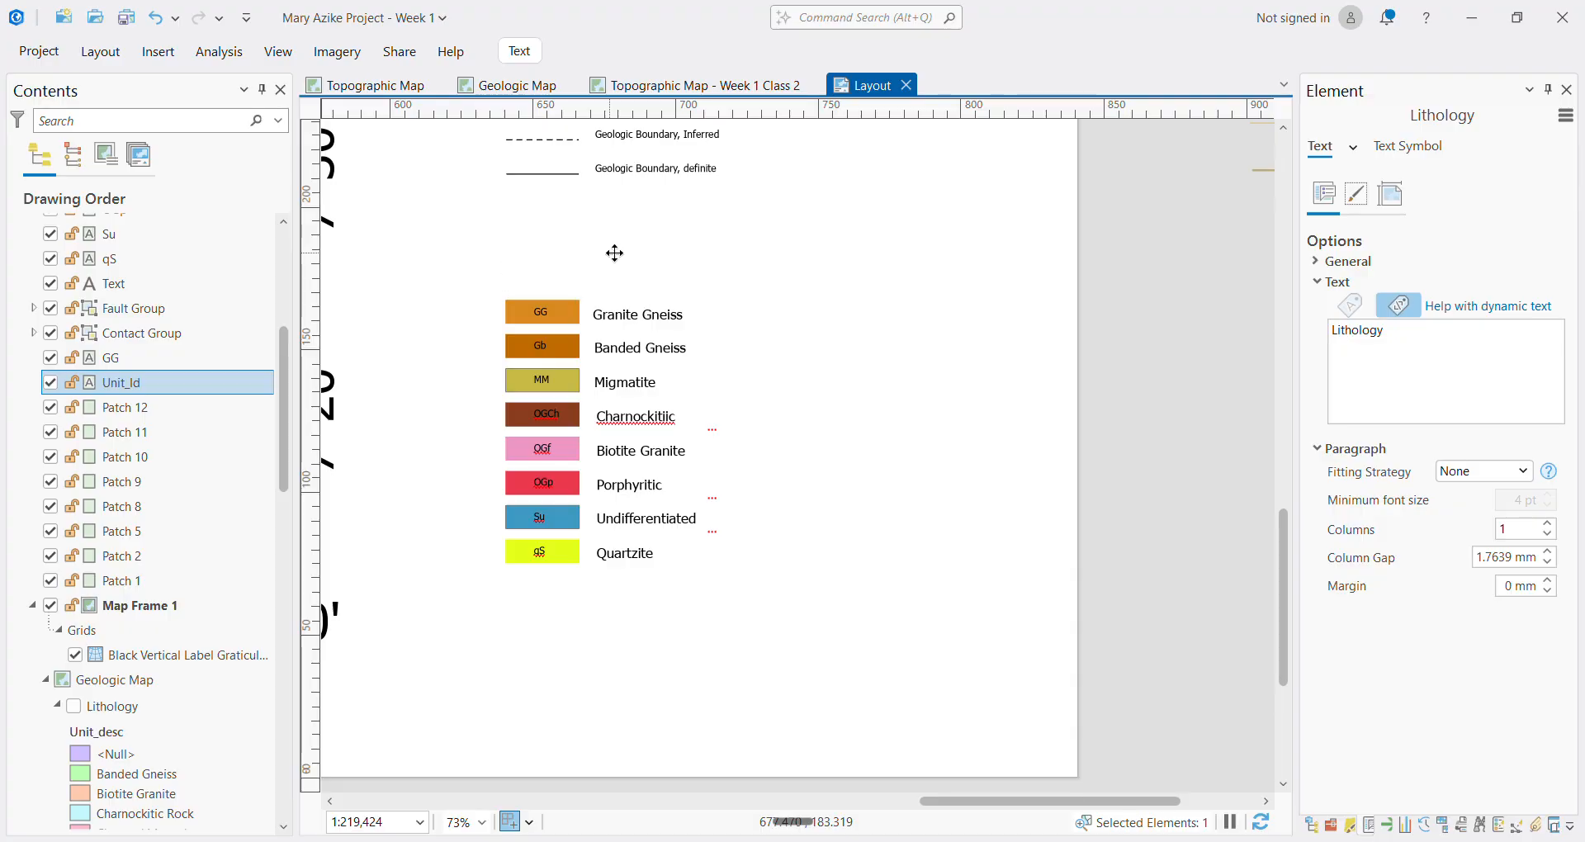
Move all the color patches with their unit codes and rock names up above the Fault legend entry
scroll(594, 226, down, 5)
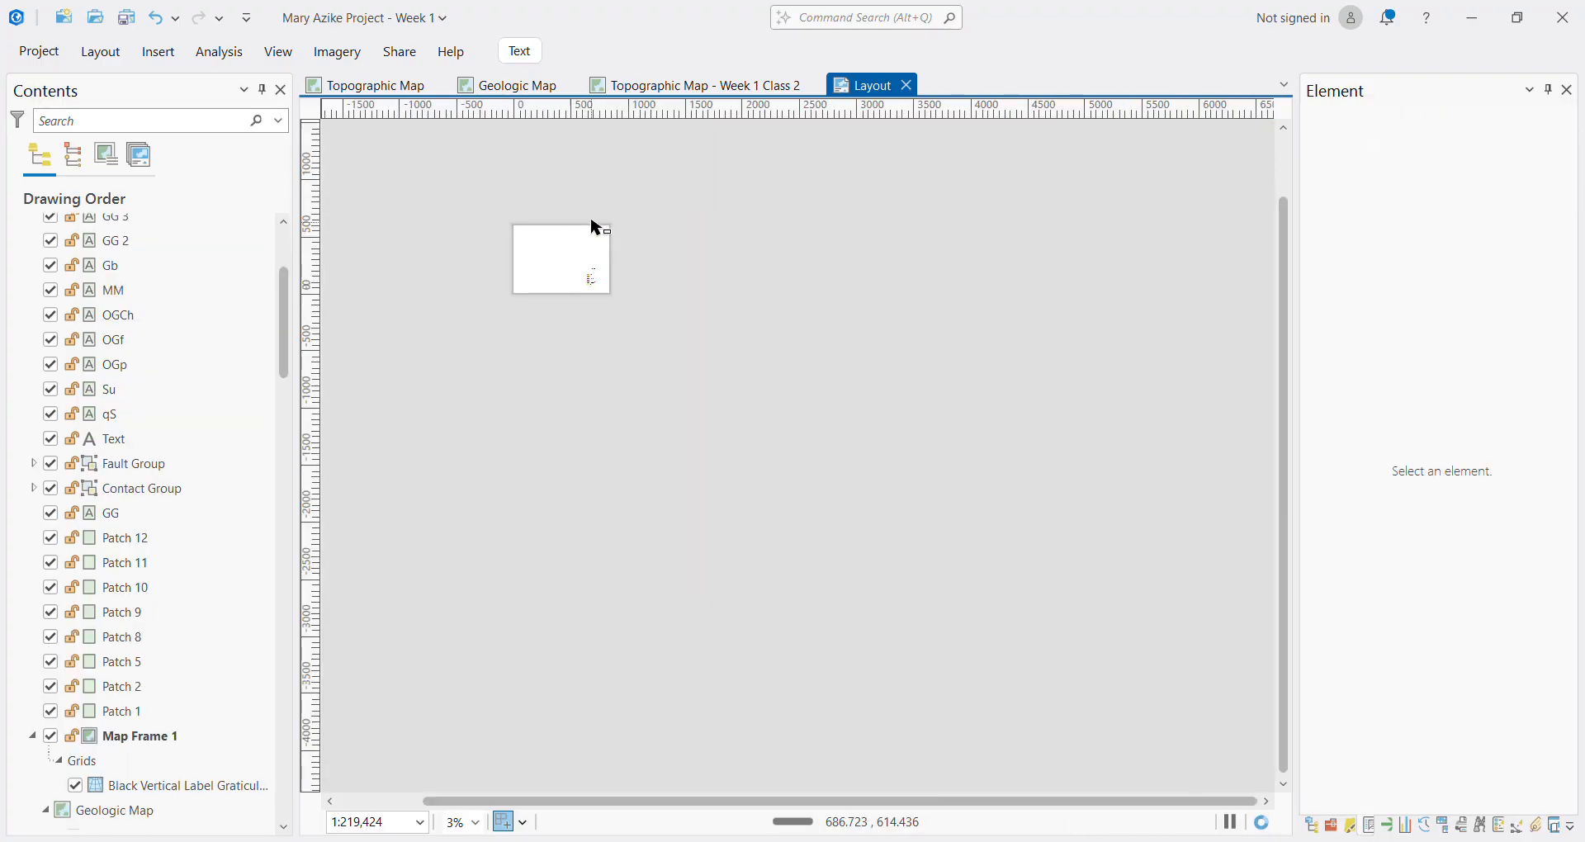
scroll(587, 329, up, 6)
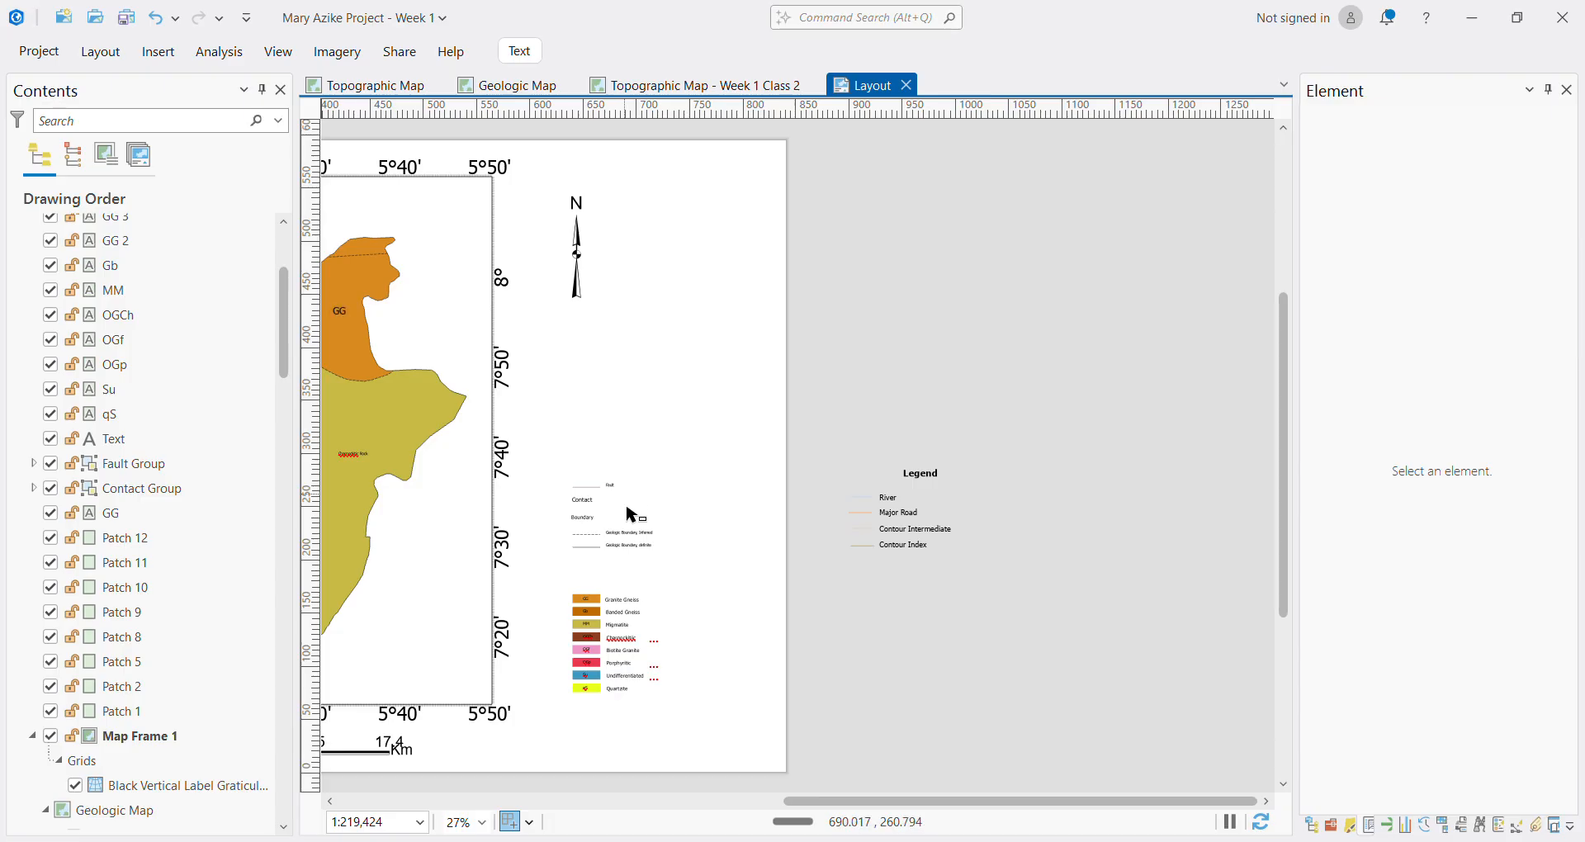
scroll(634, 574, up, 2)
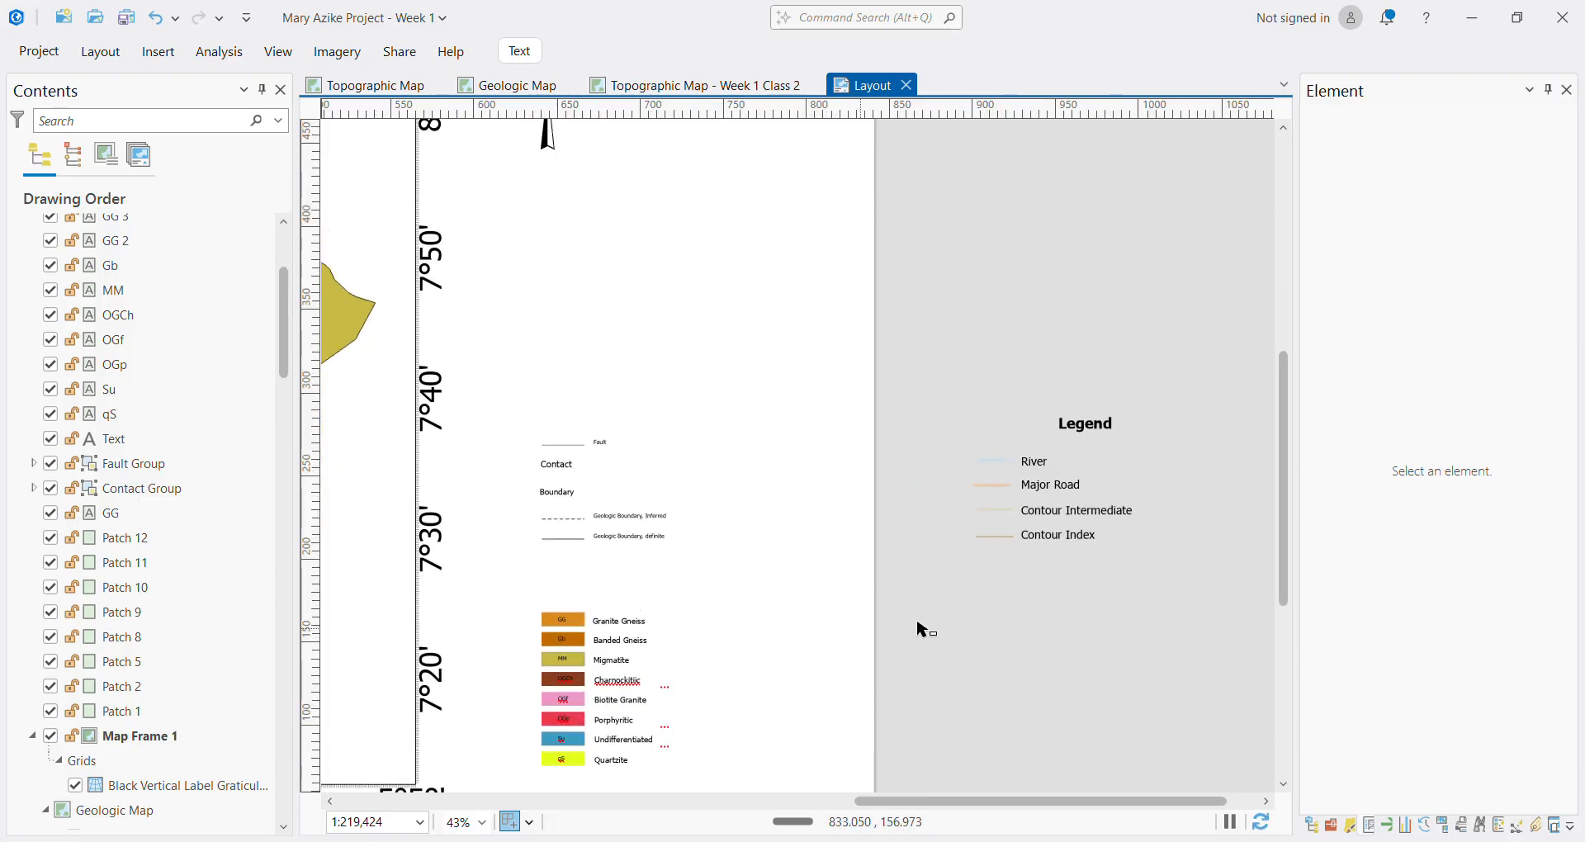
drag(510, 587, 747, 790)
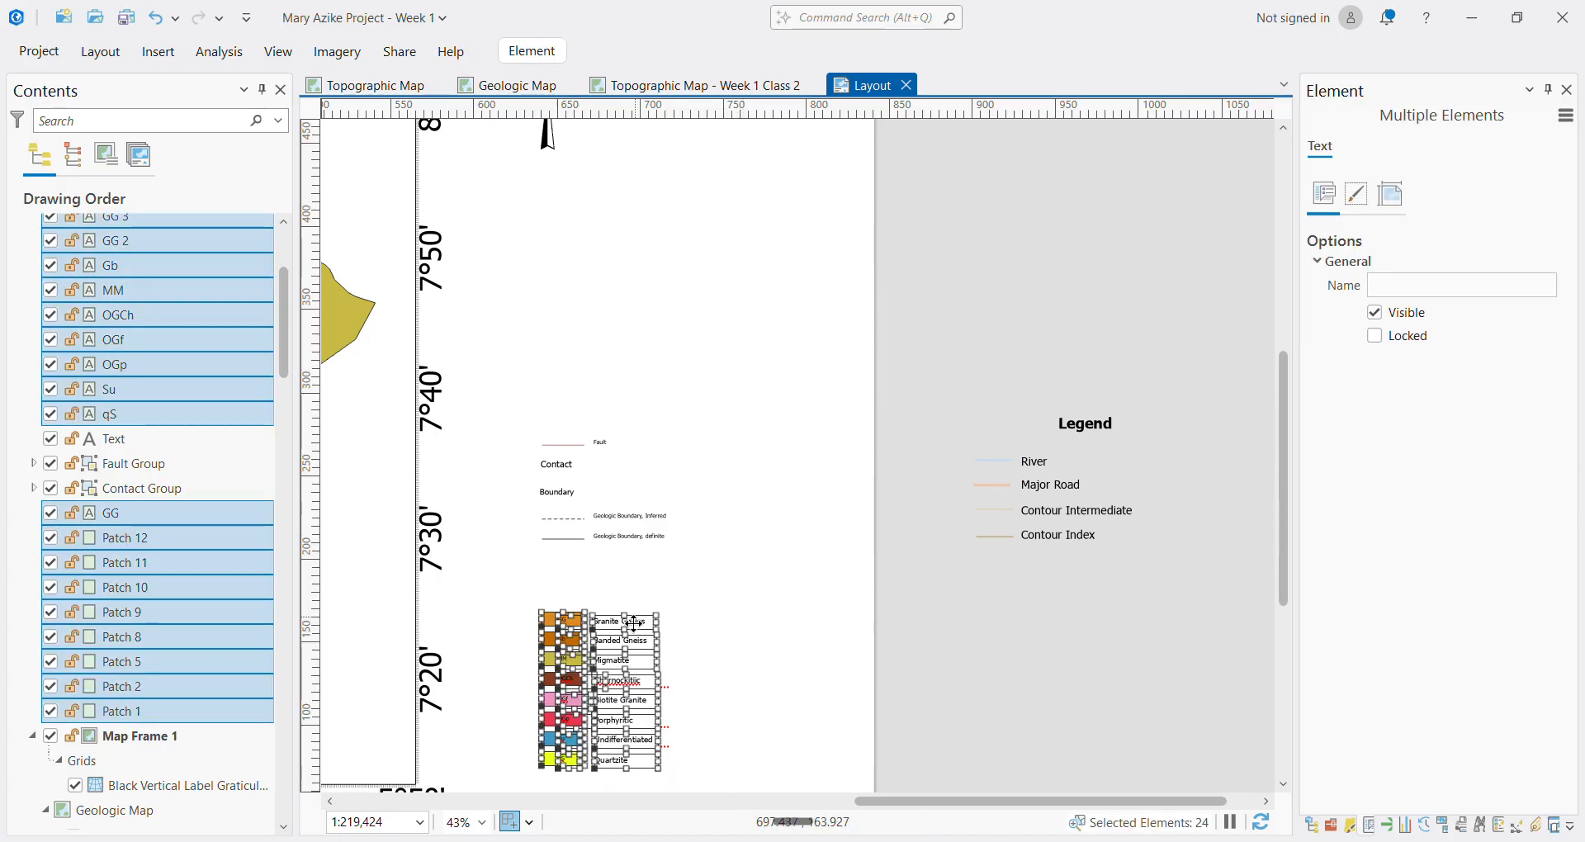
drag(636, 618, 638, 266)
Ungroup the Contact Group so its headings and boundary entries become separate elements
scroll(598, 442, up, 3)
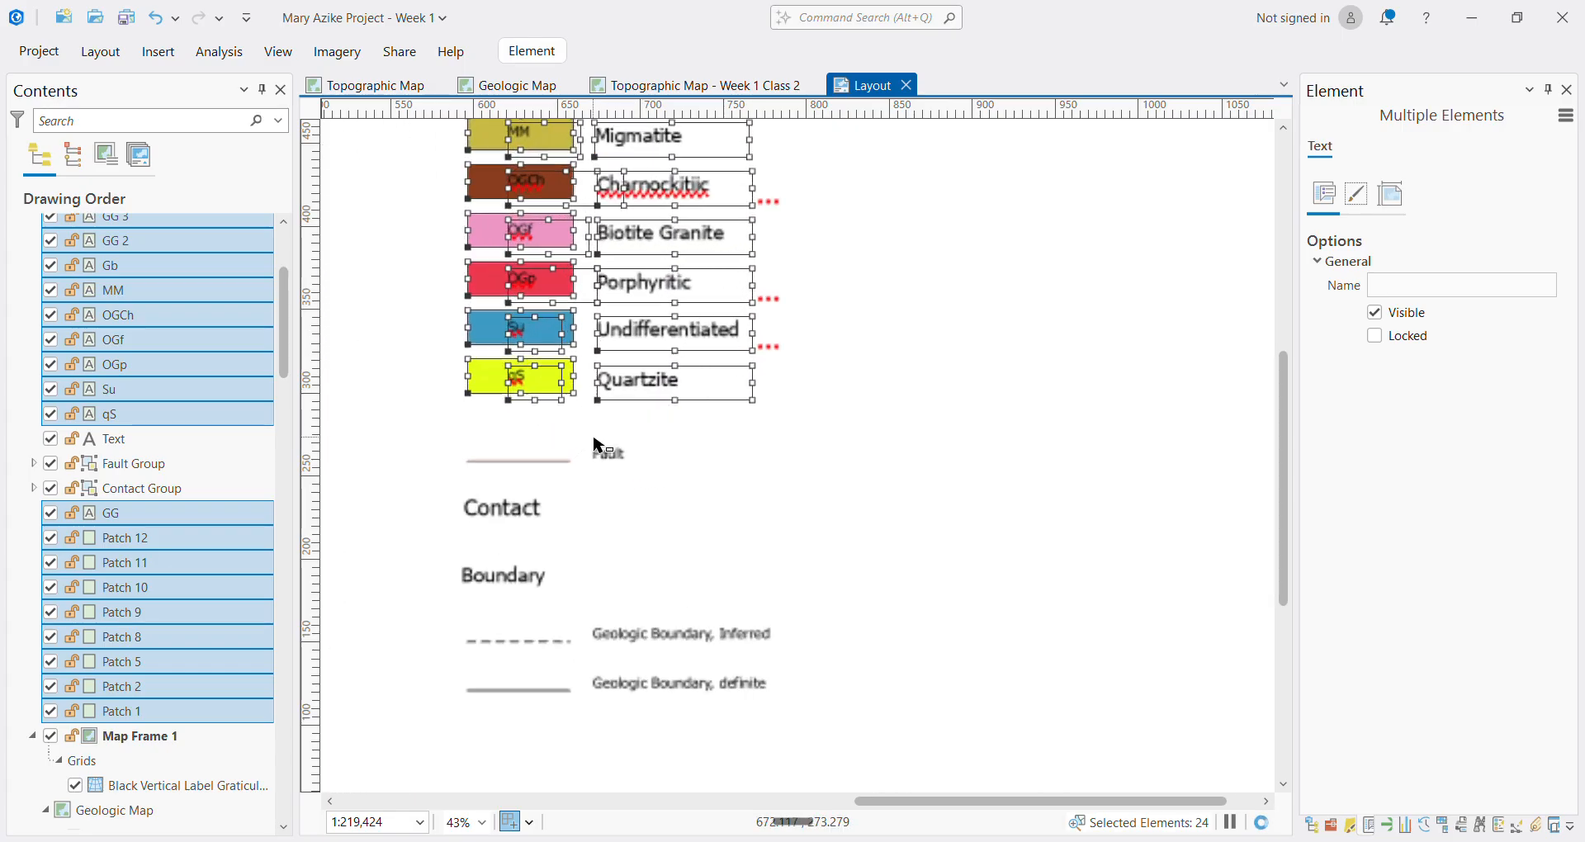
click(513, 517)
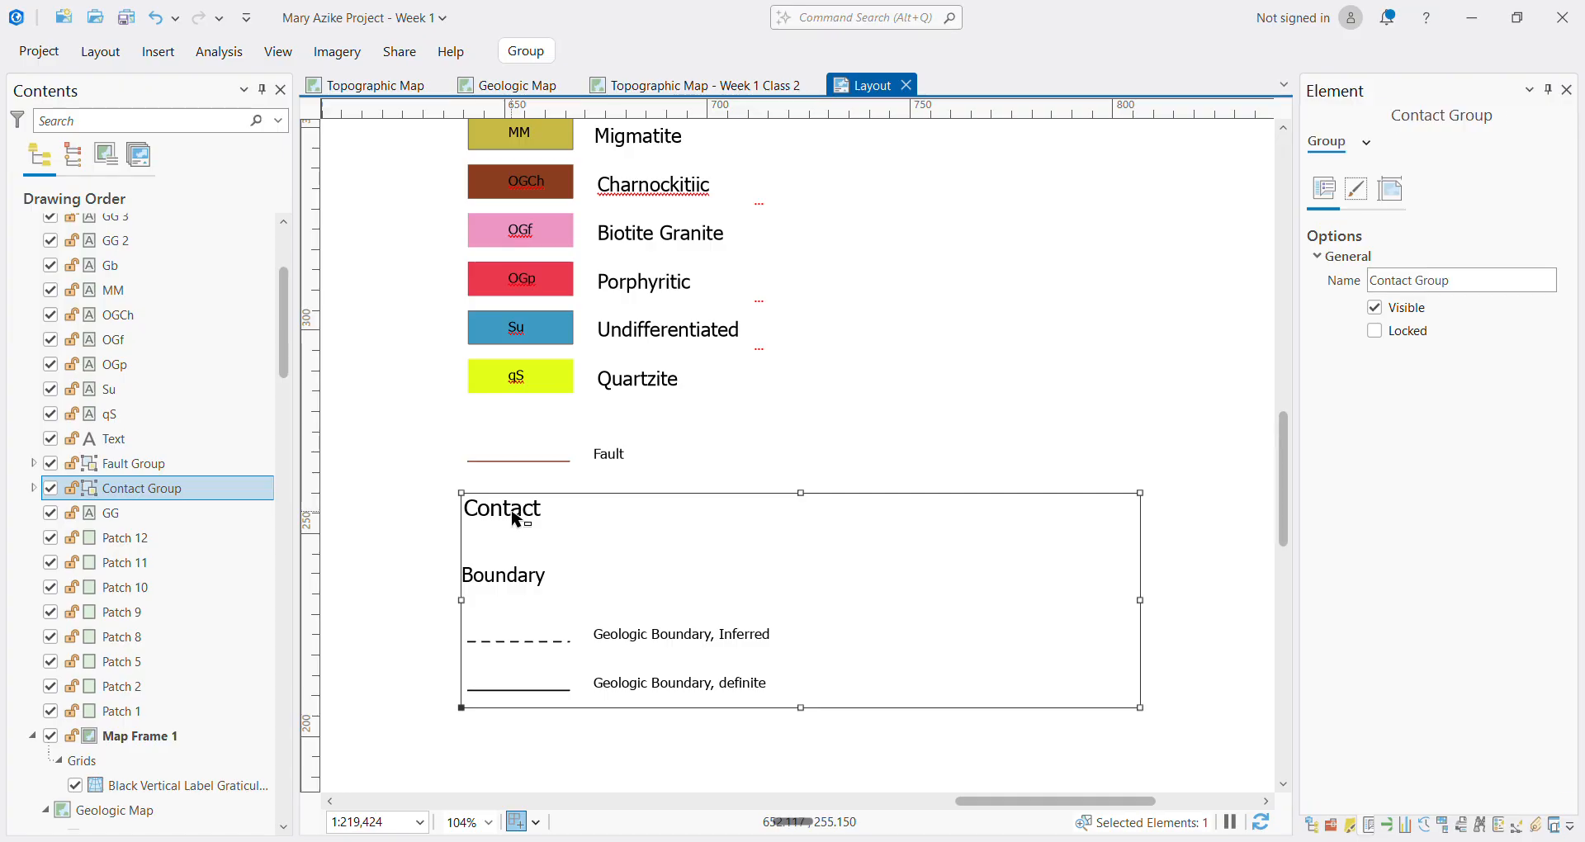
right_click(515, 518)
click(509, 512)
drag(512, 509, 514, 511)
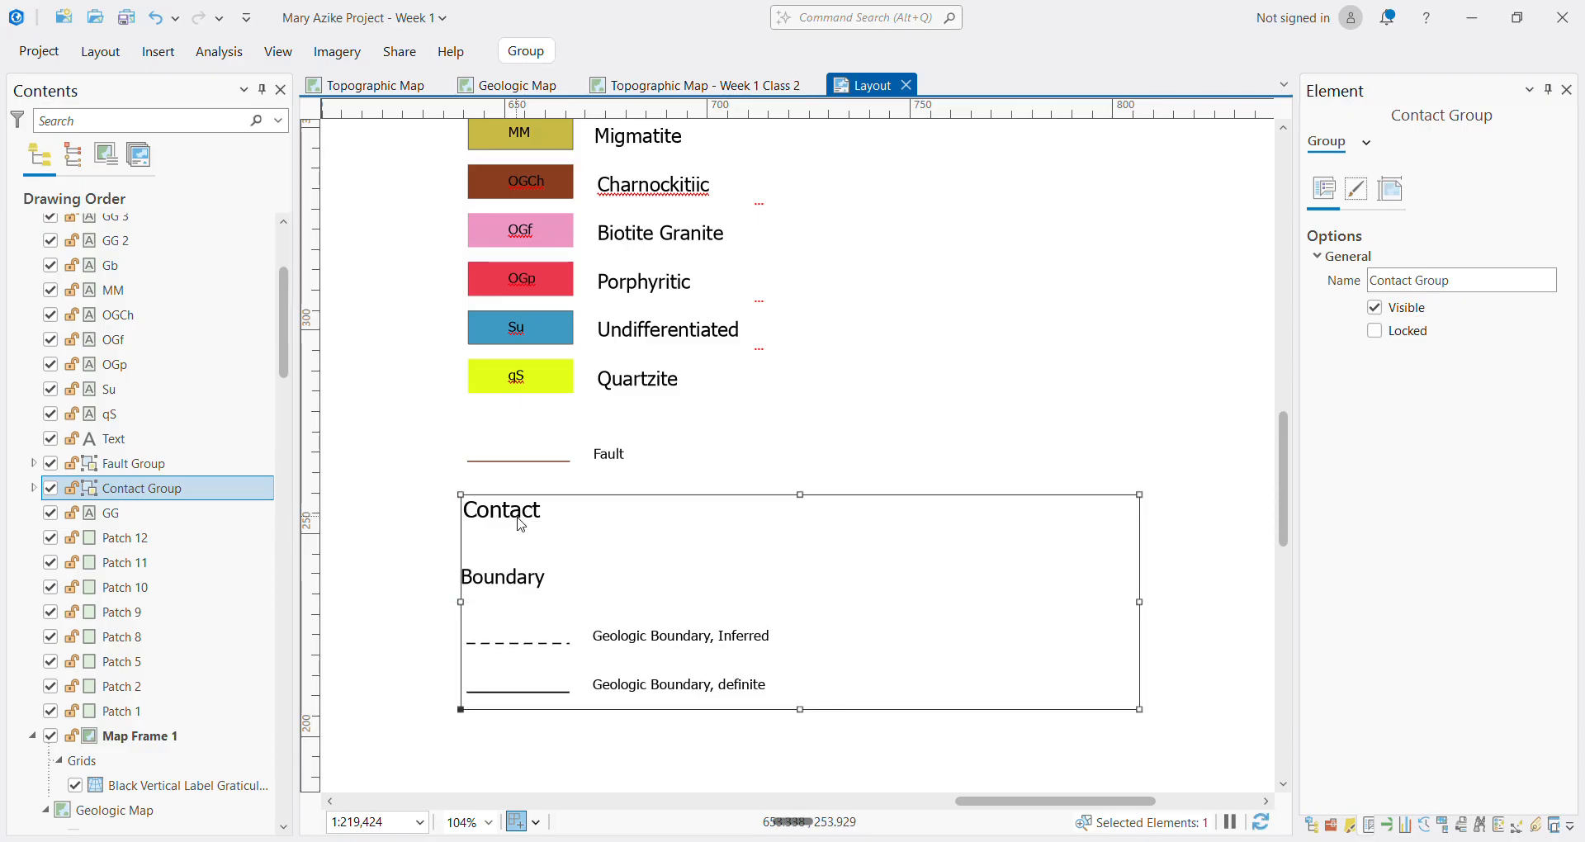
right_click(532, 518)
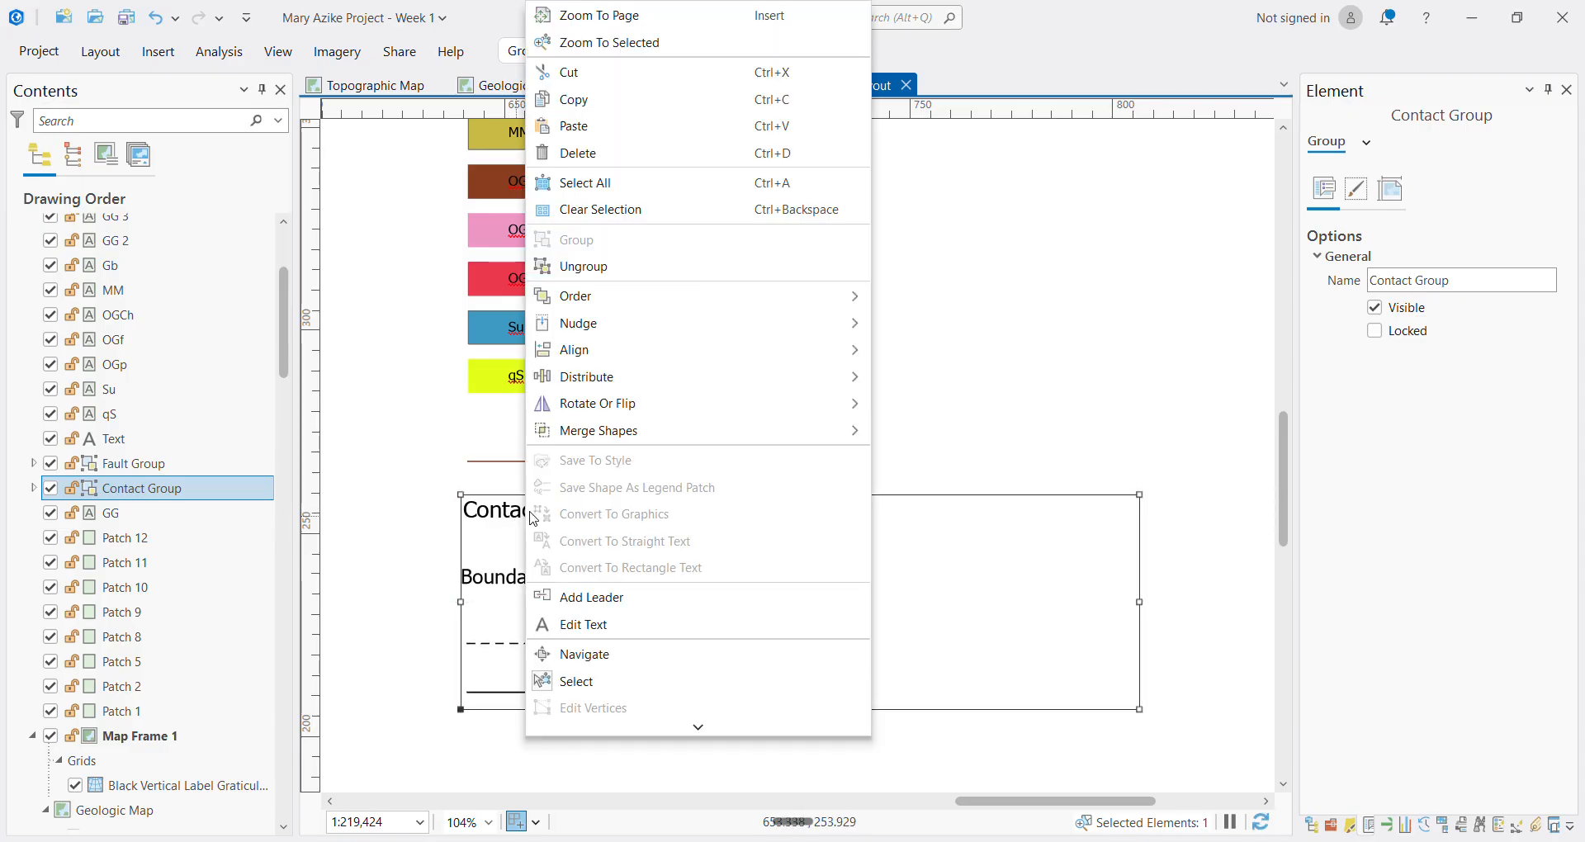
click(615, 273)
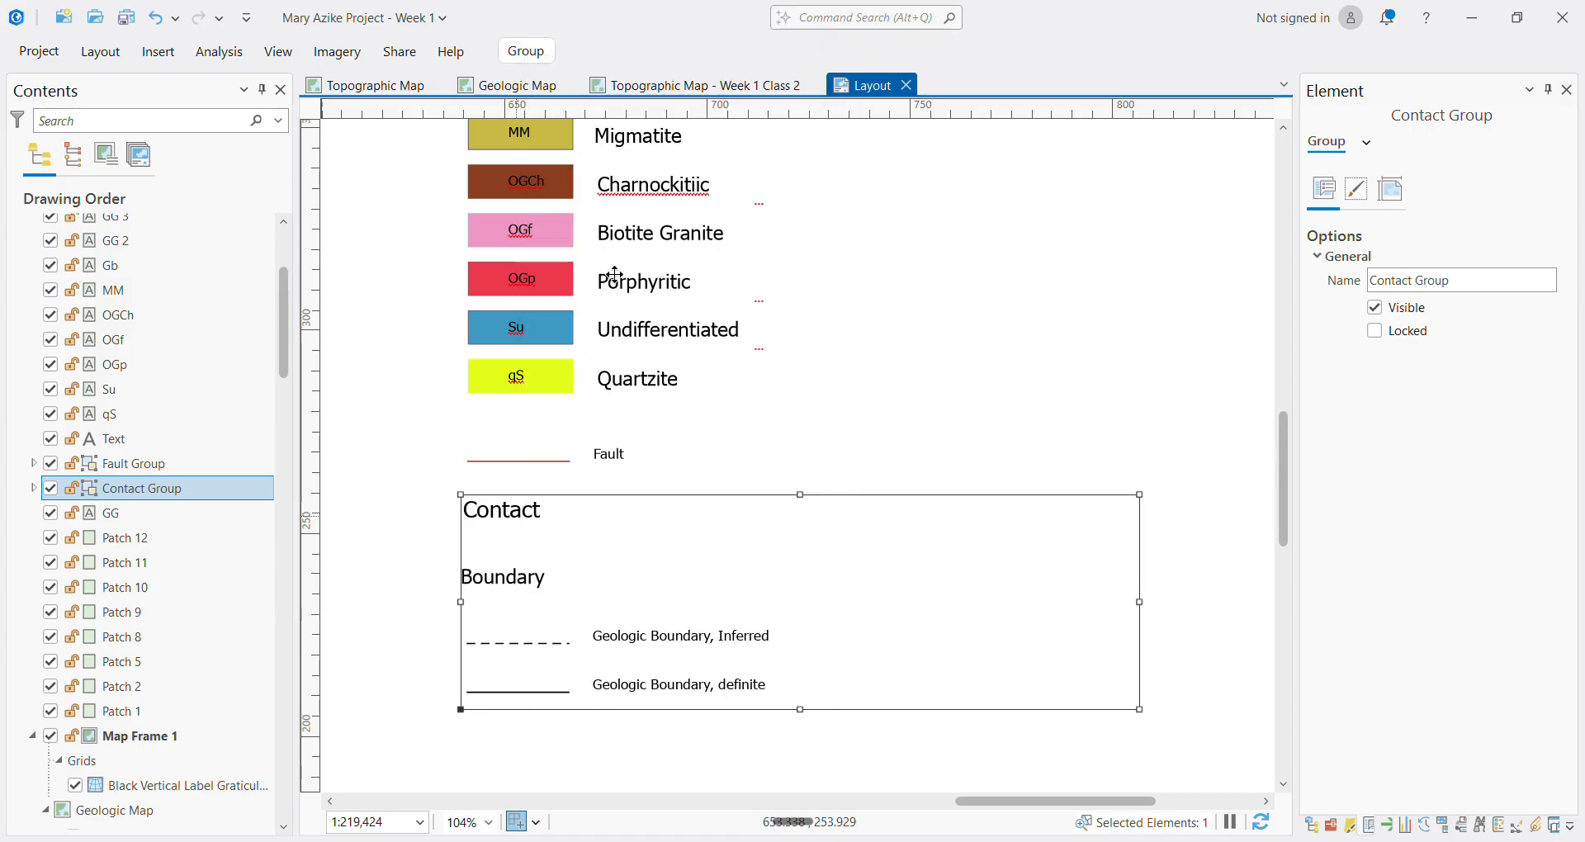
Delete the Contact and Boundary headings from the legend
click(527, 518)
key(Delete)
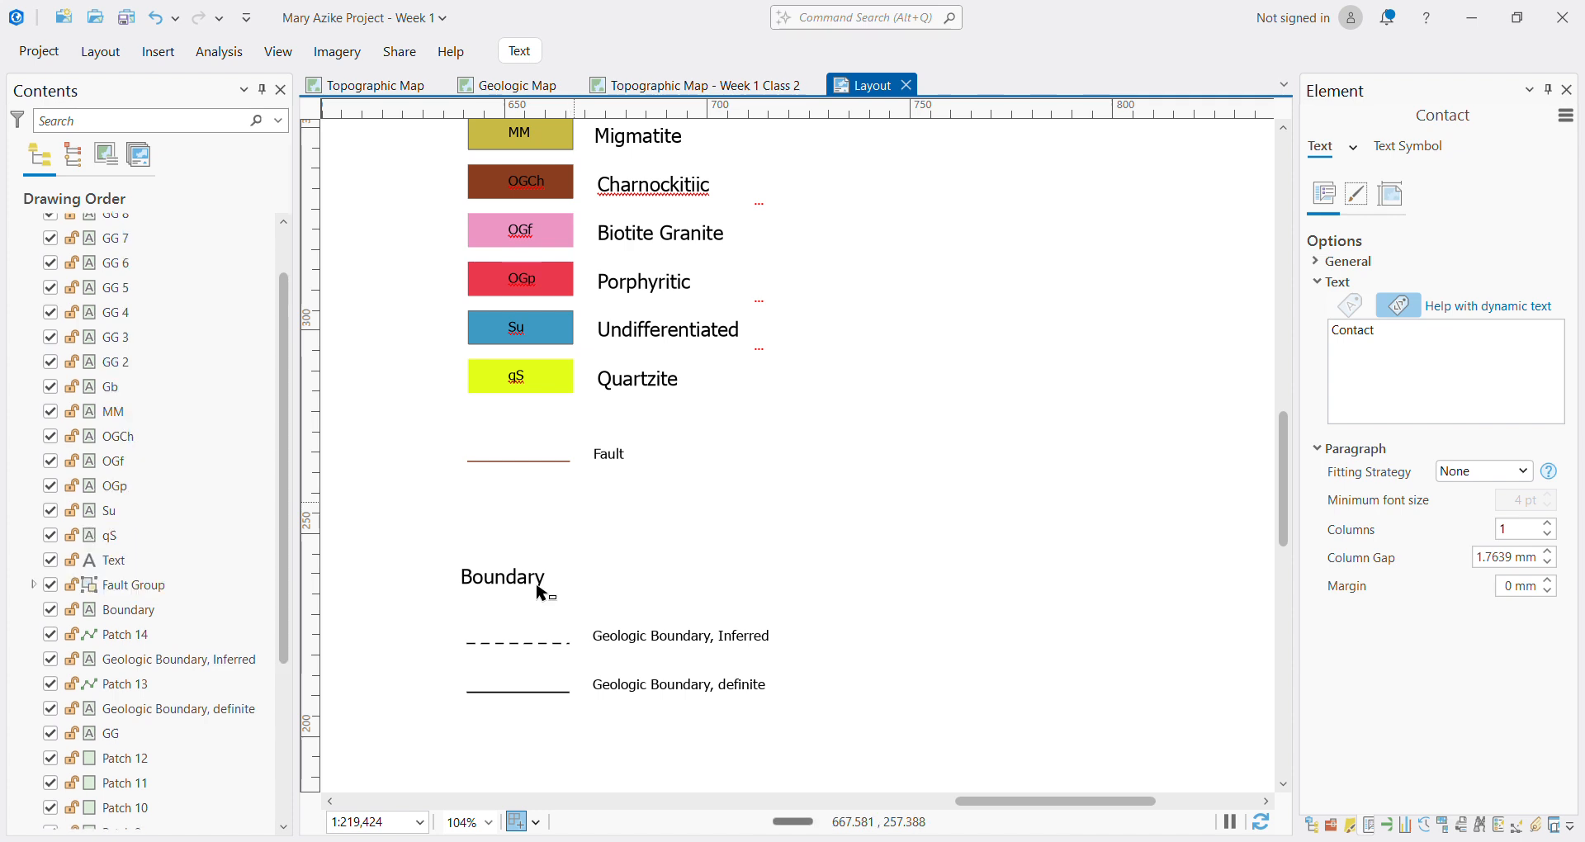
click(539, 584)
key(Delete)
Move the inferred and definite Geologic Boundary lines with their labels up to just below the Fault entry
drag(414, 594, 739, 704)
drag(850, 728, 860, 751)
drag(717, 640, 716, 486)
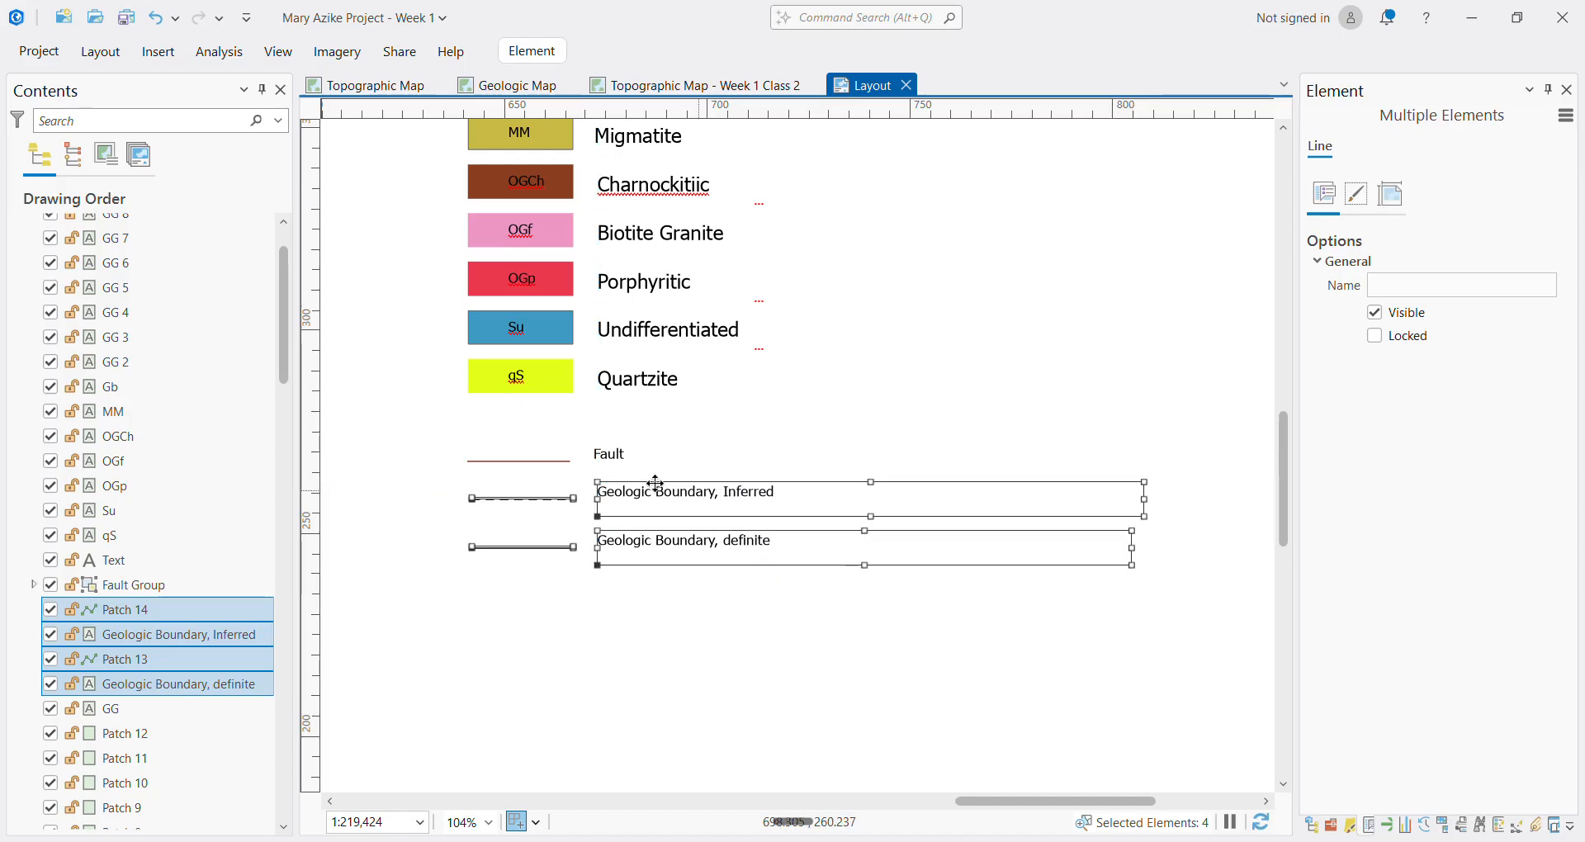
Ungroup the Fault Group to separate its line from its label
click(680, 450)
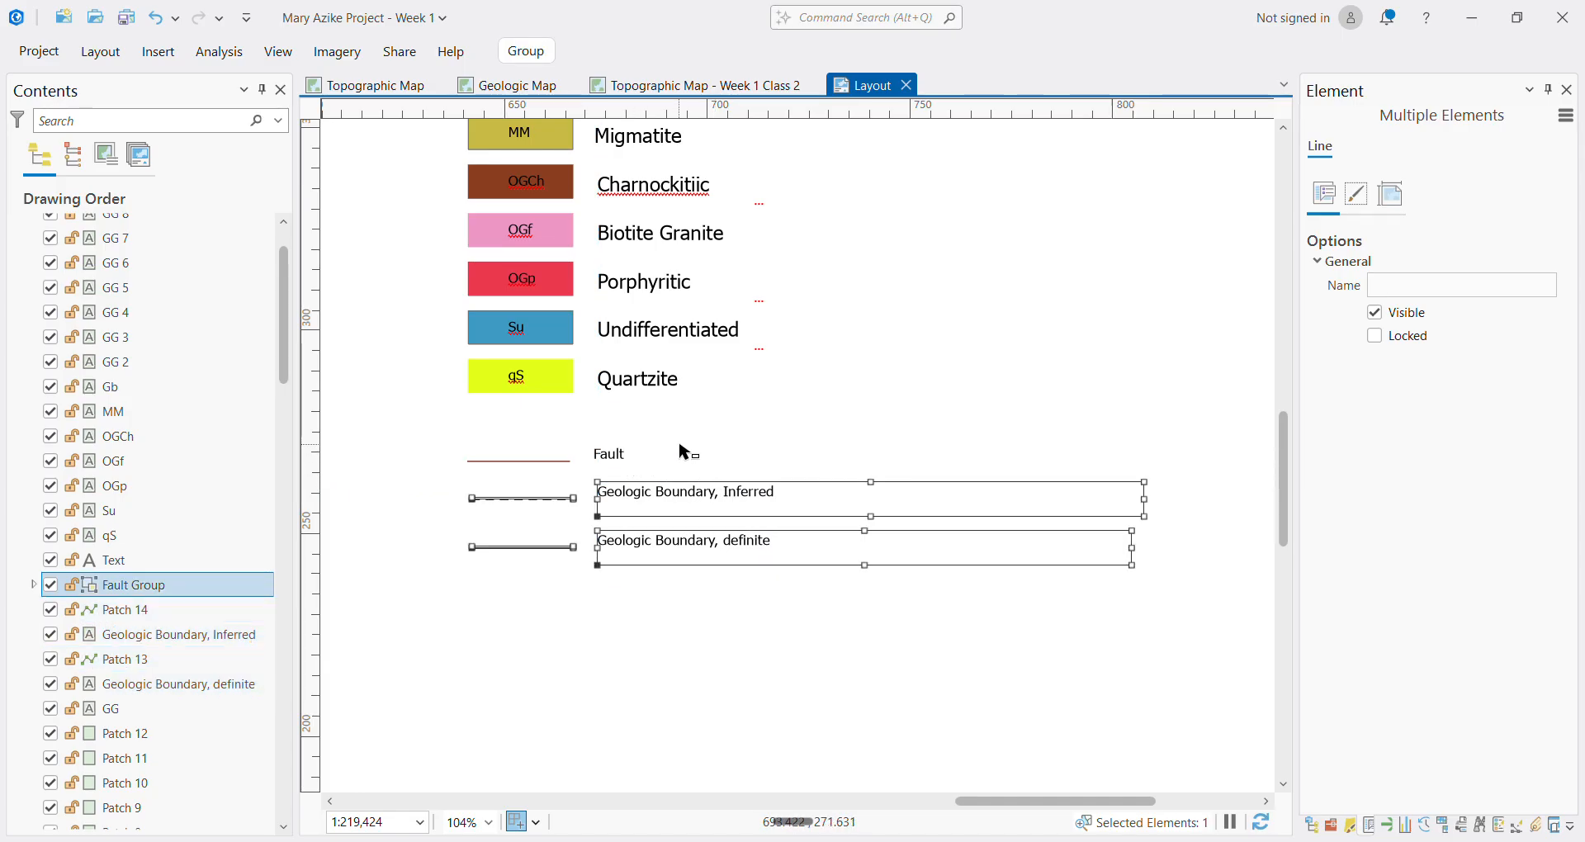
right_click(617, 455)
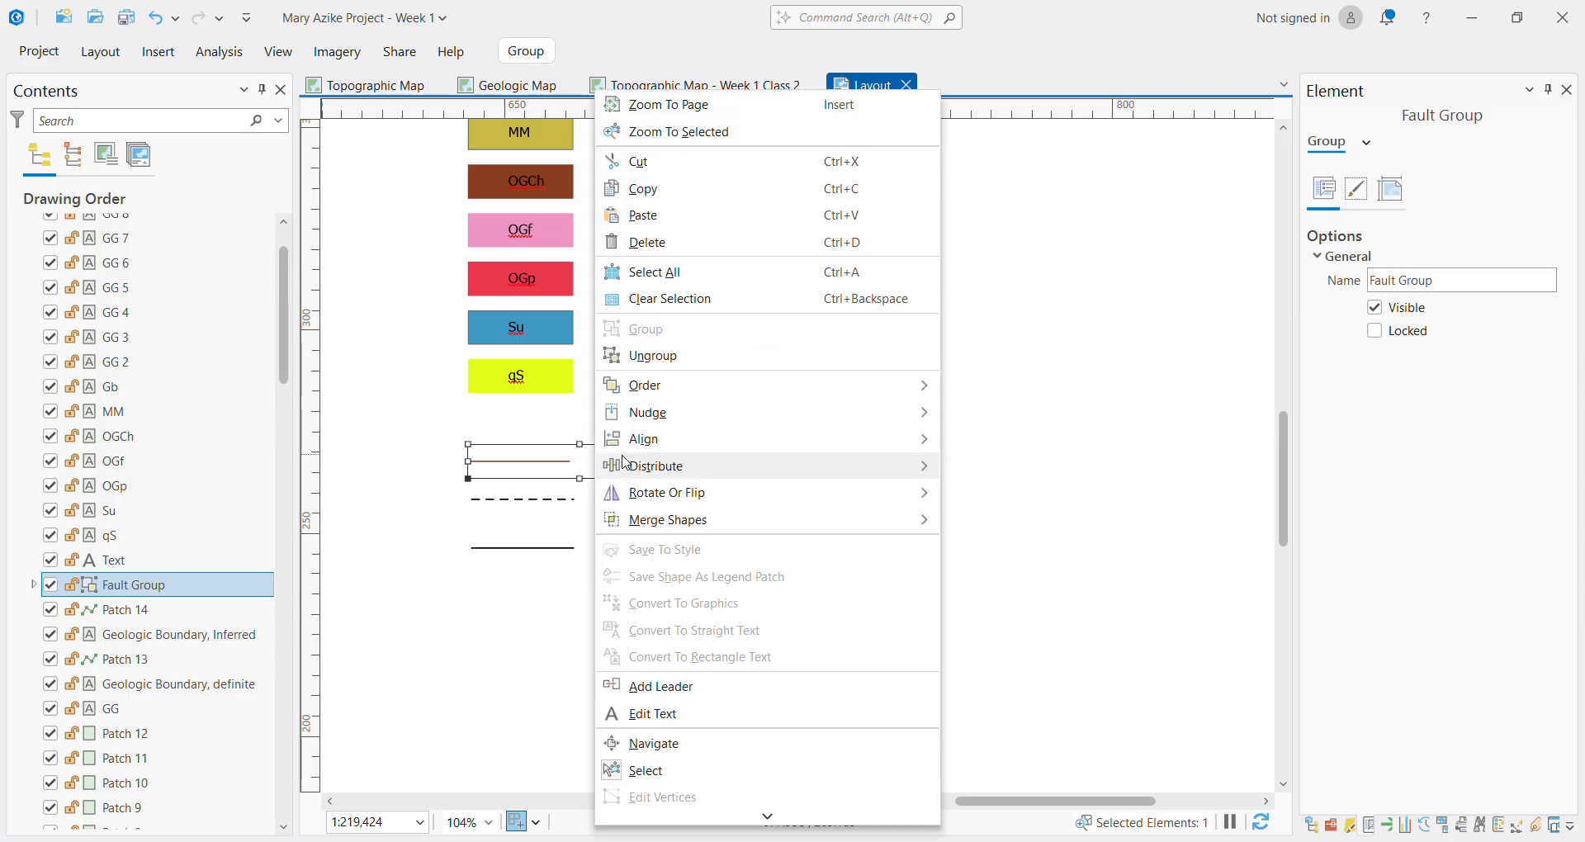
click(669, 356)
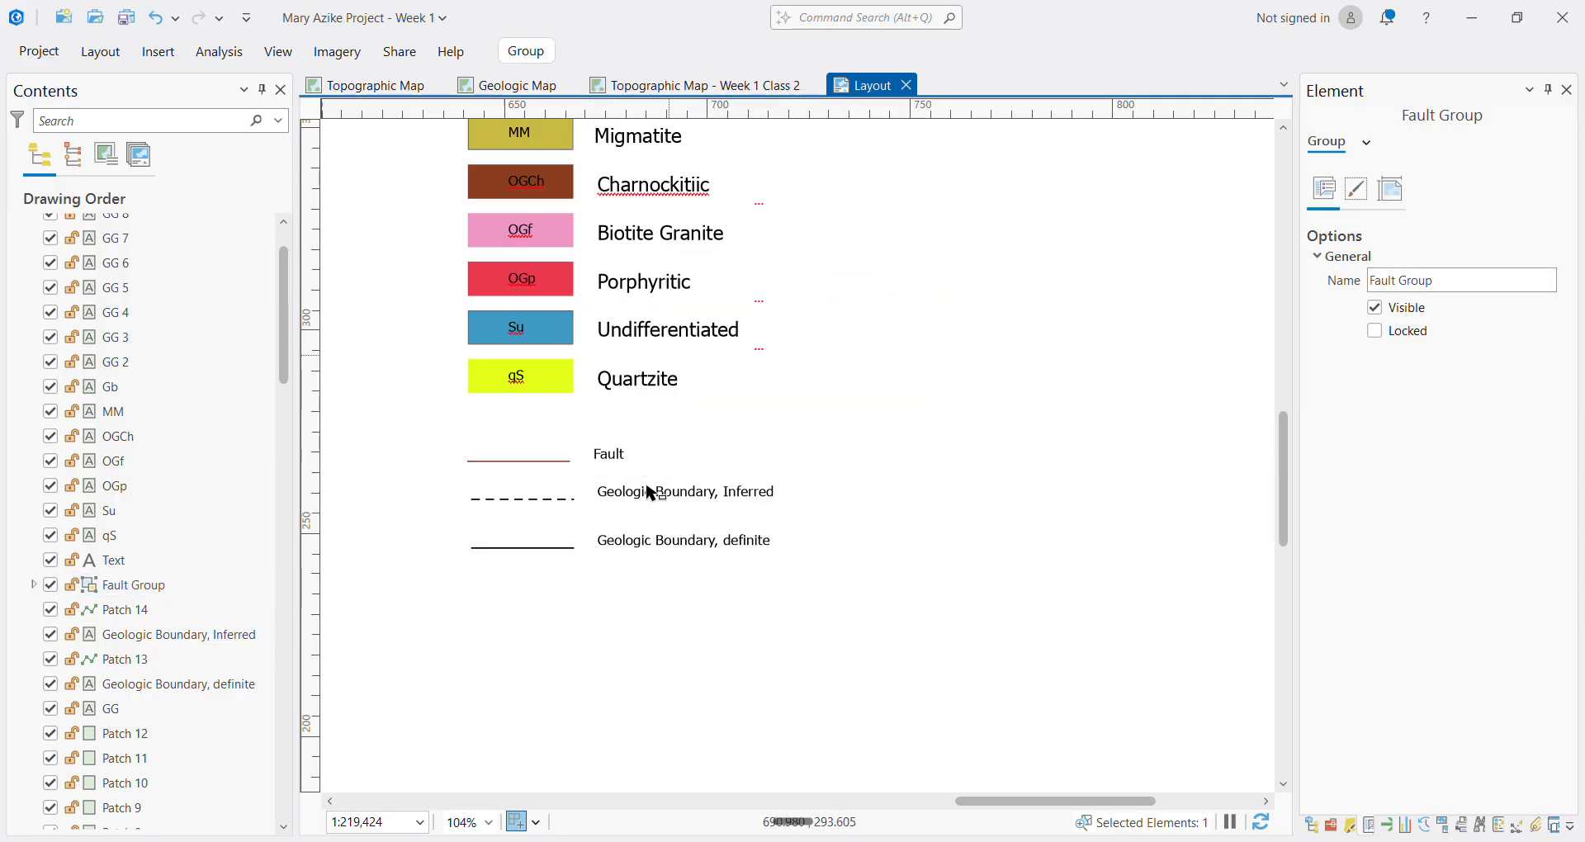
Set the text size of the Fault, Geologic Boundary, Inferred and Geologic Boundary, definite labels to 14 pt
click(649, 514)
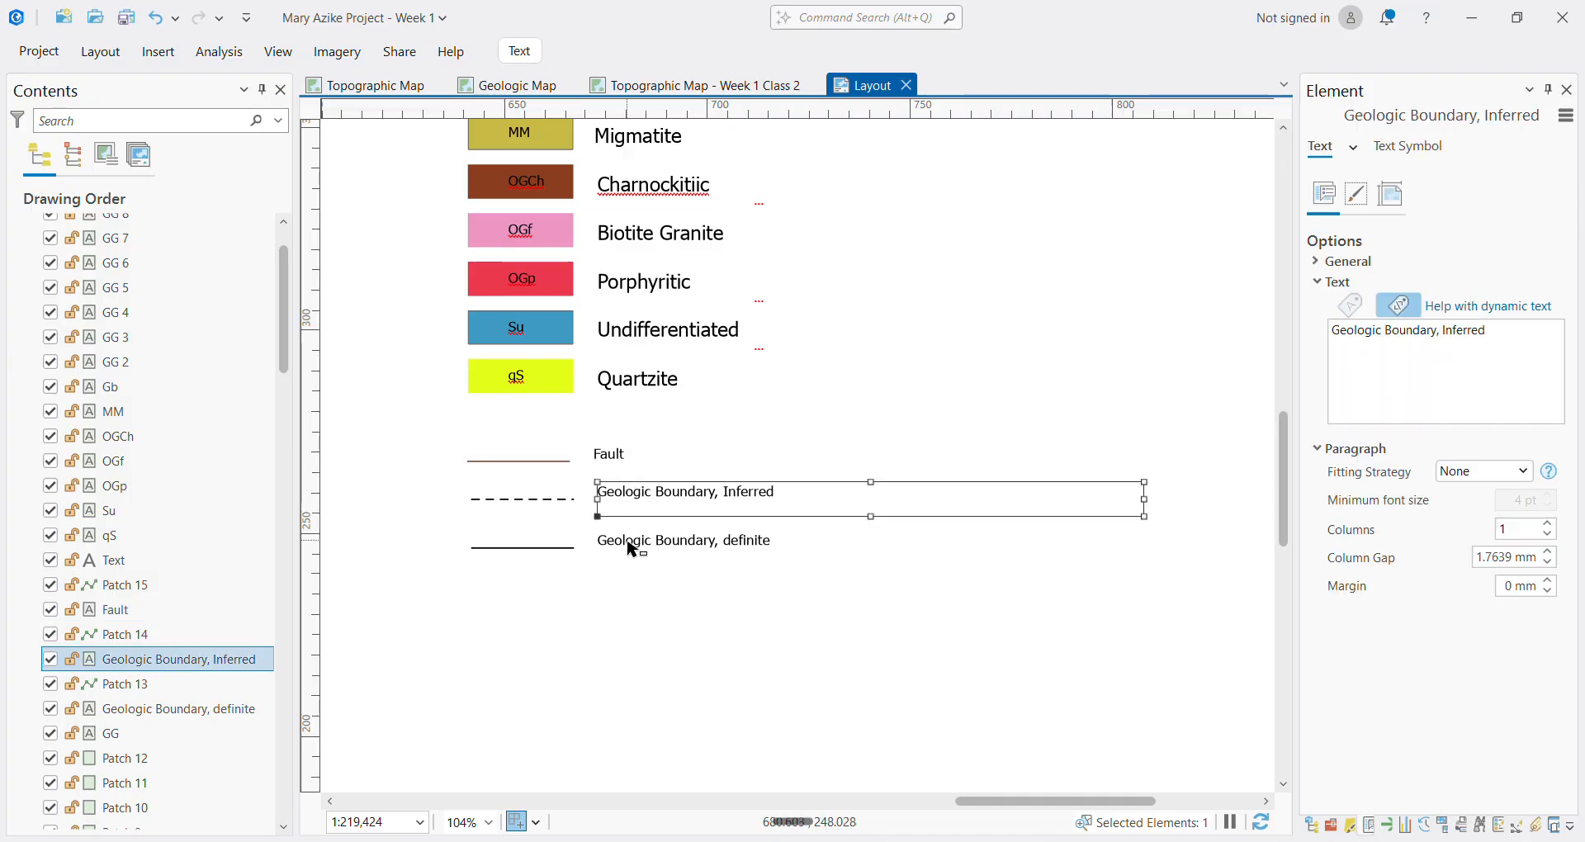
click(632, 549)
shift+click(611, 495)
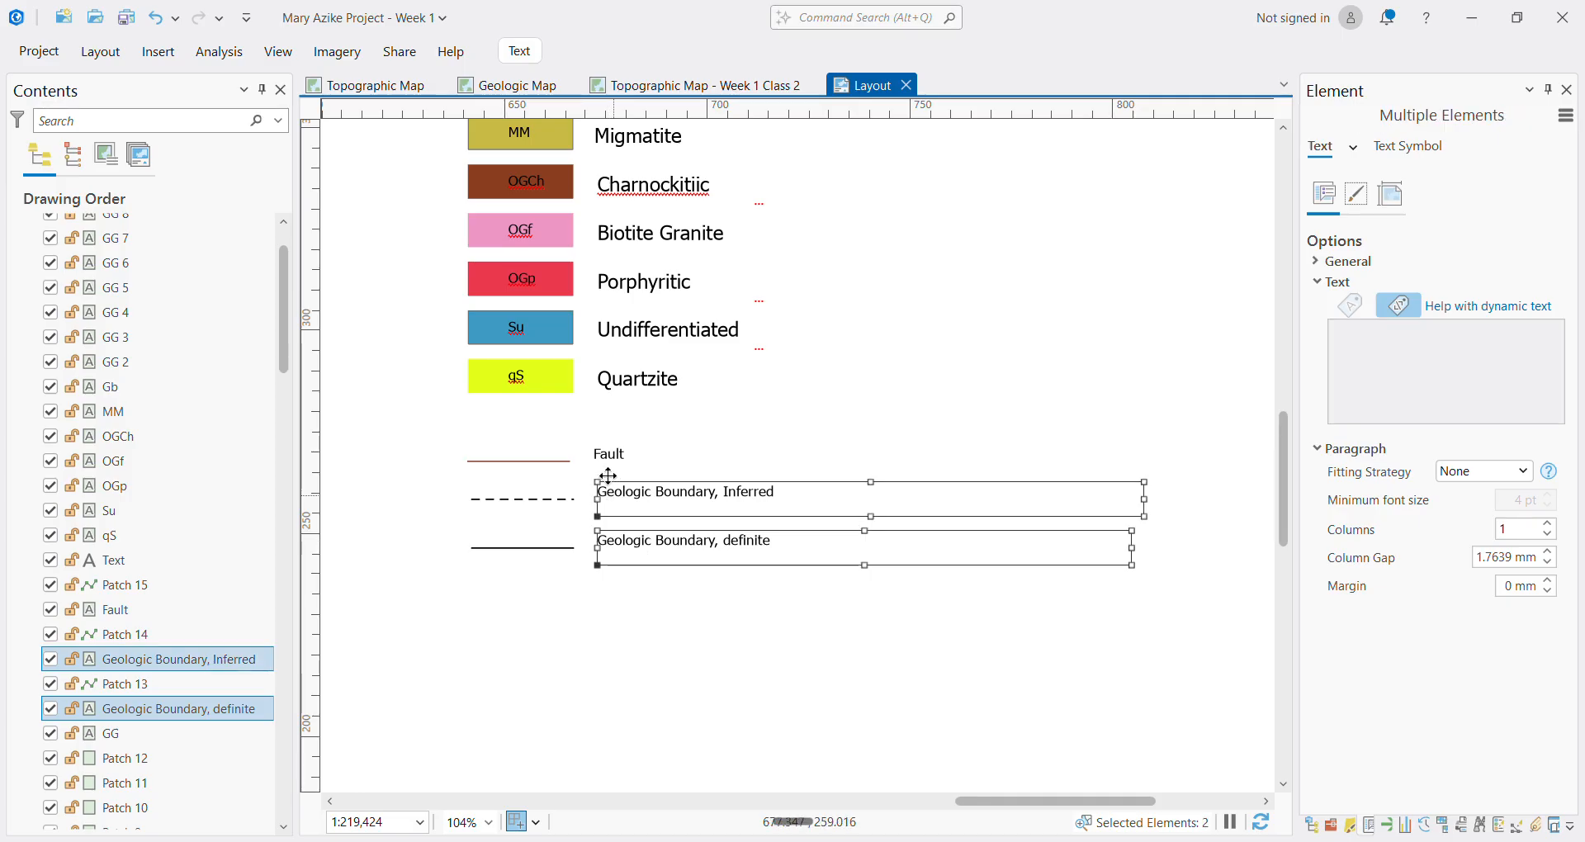
shift+click(614, 464)
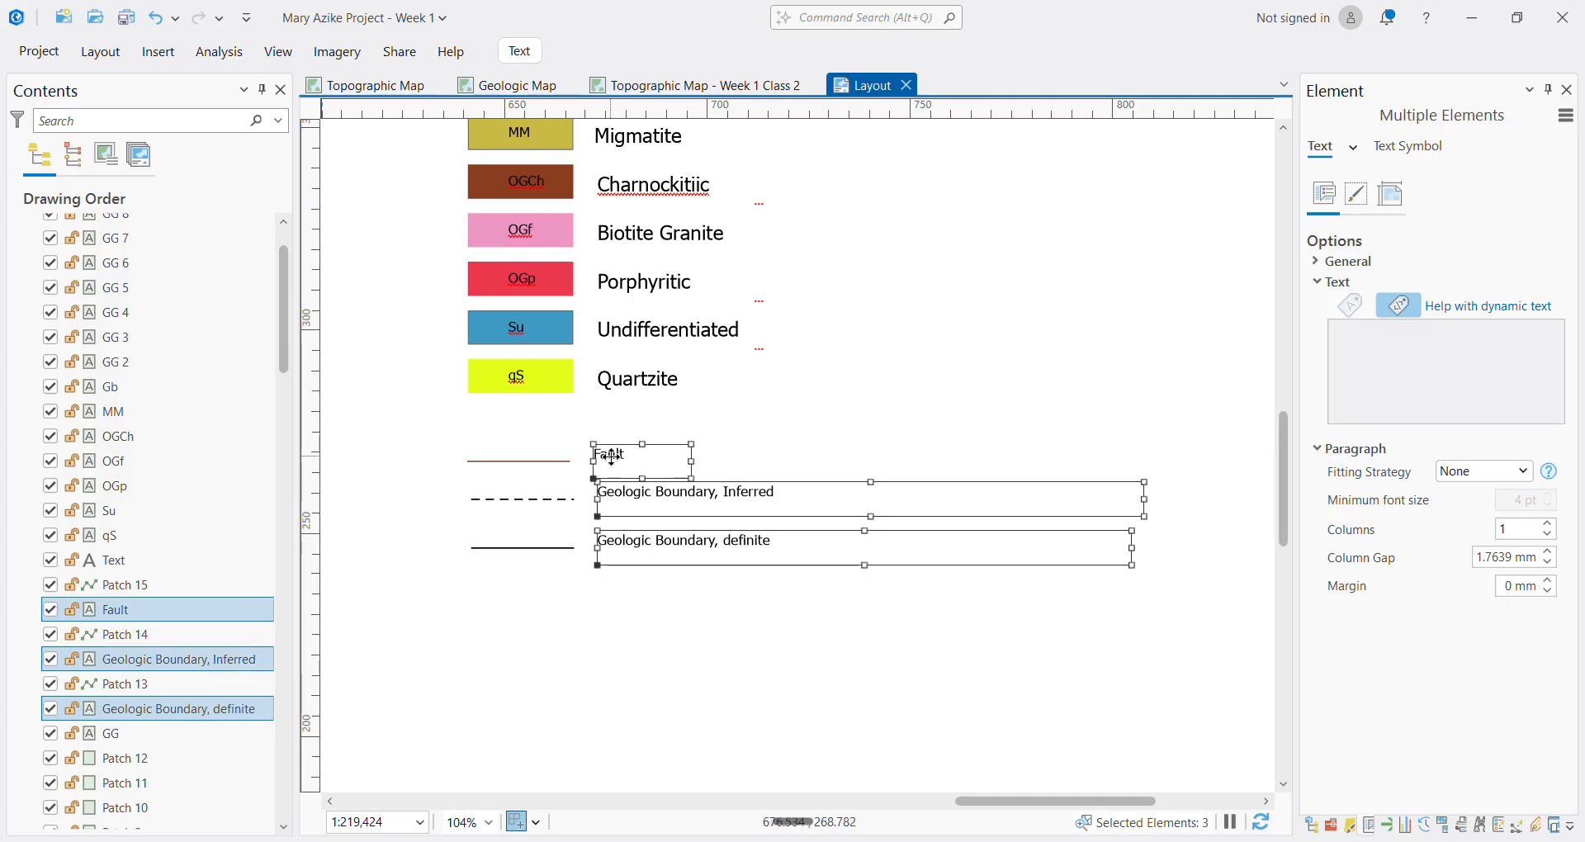
click(519, 51)
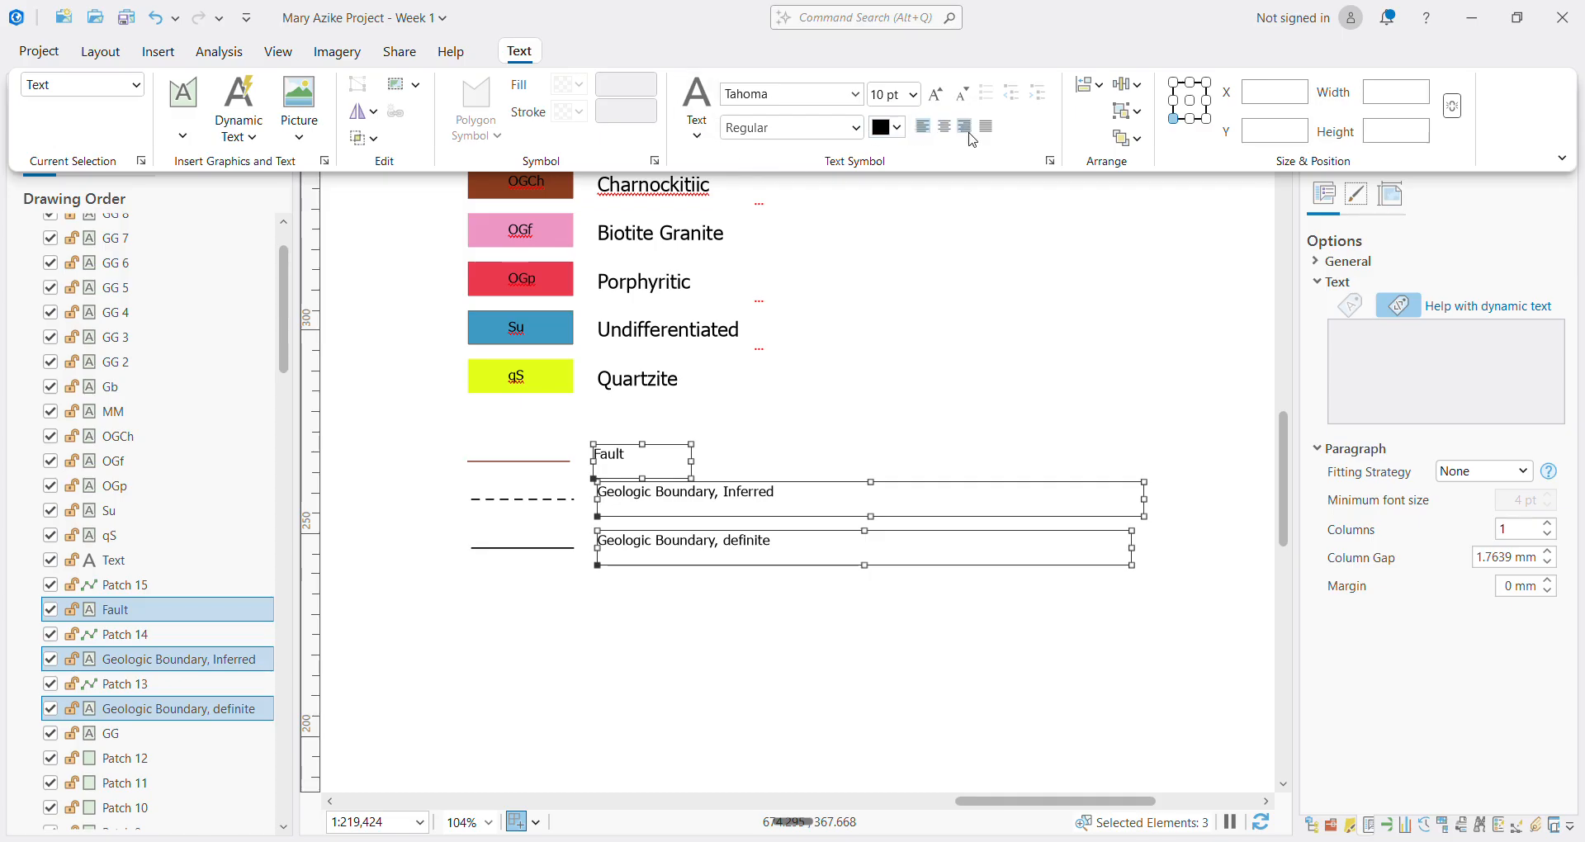
click(913, 95)
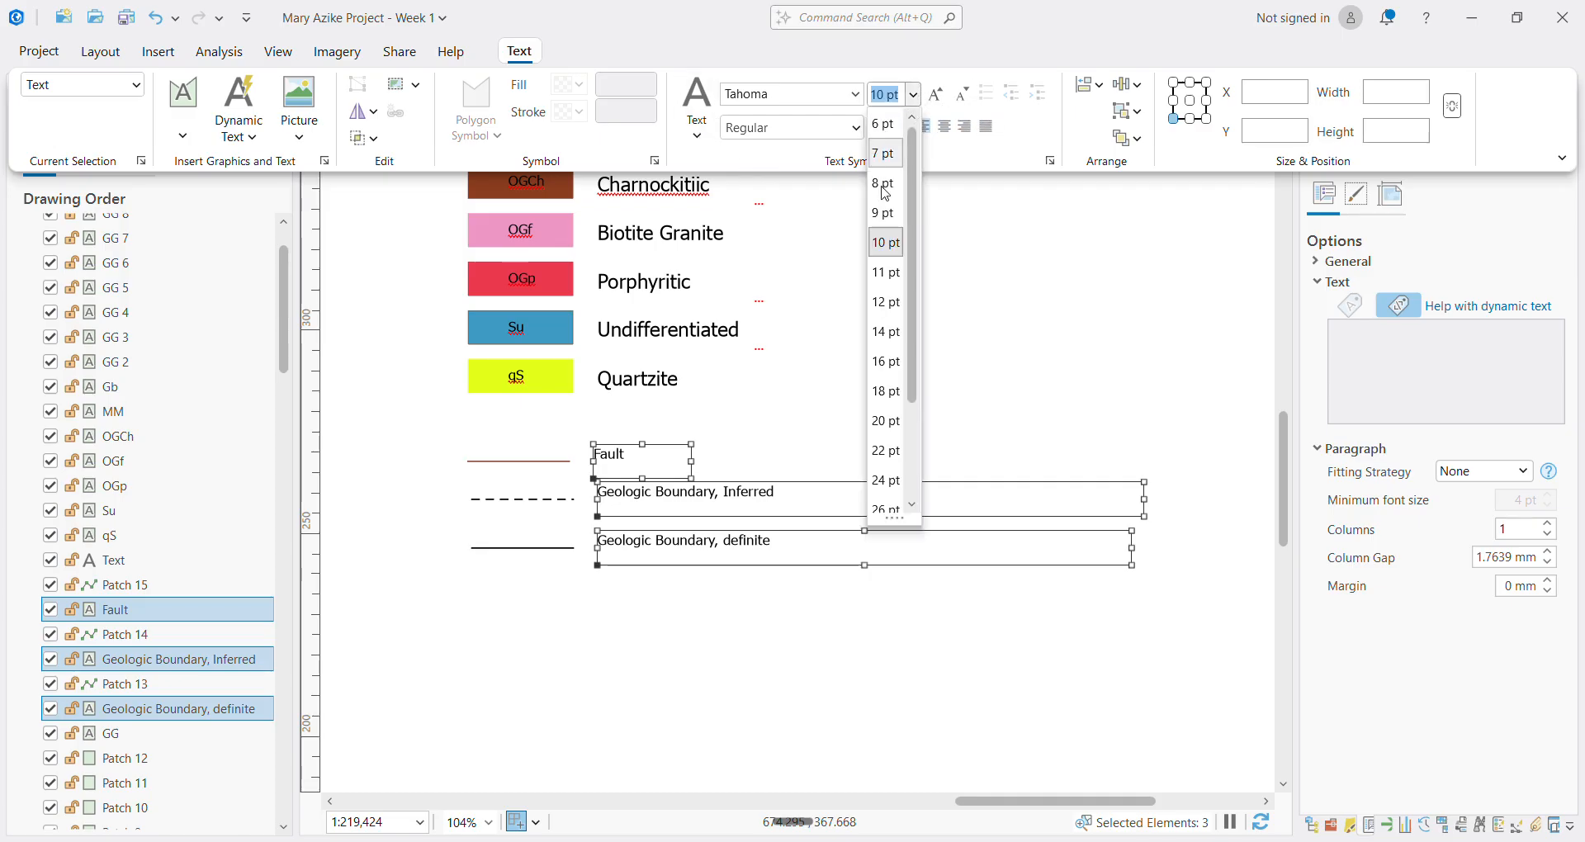
click(890, 333)
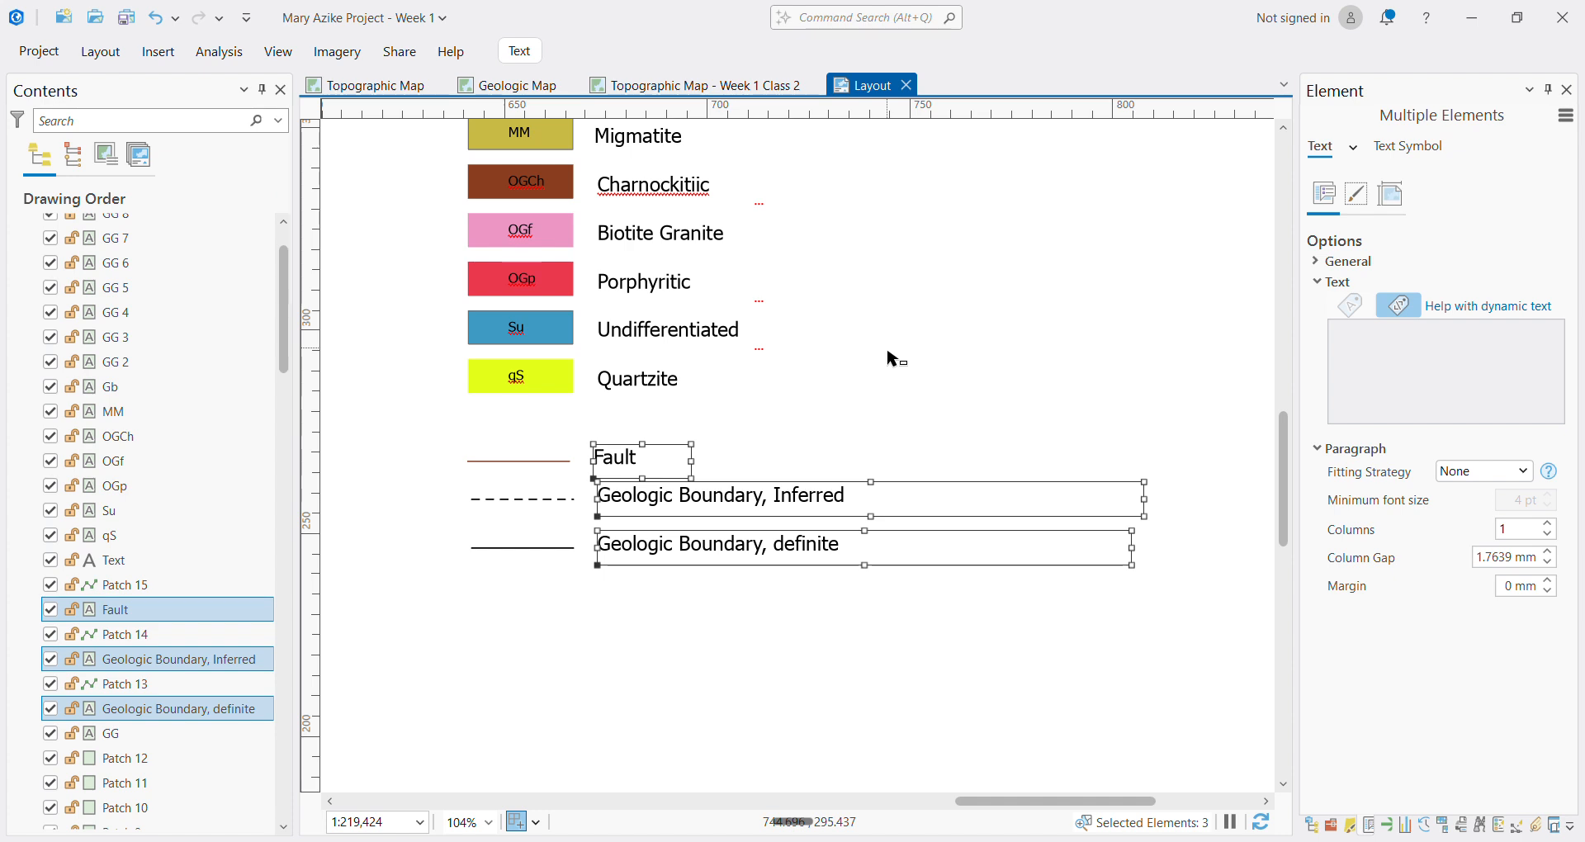
Group all the legend's patches, codes, rock names, and fault and boundary entries into one element, excluding the separate Legend outside the page
click(842, 479)
scroll(840, 472, down, 5)
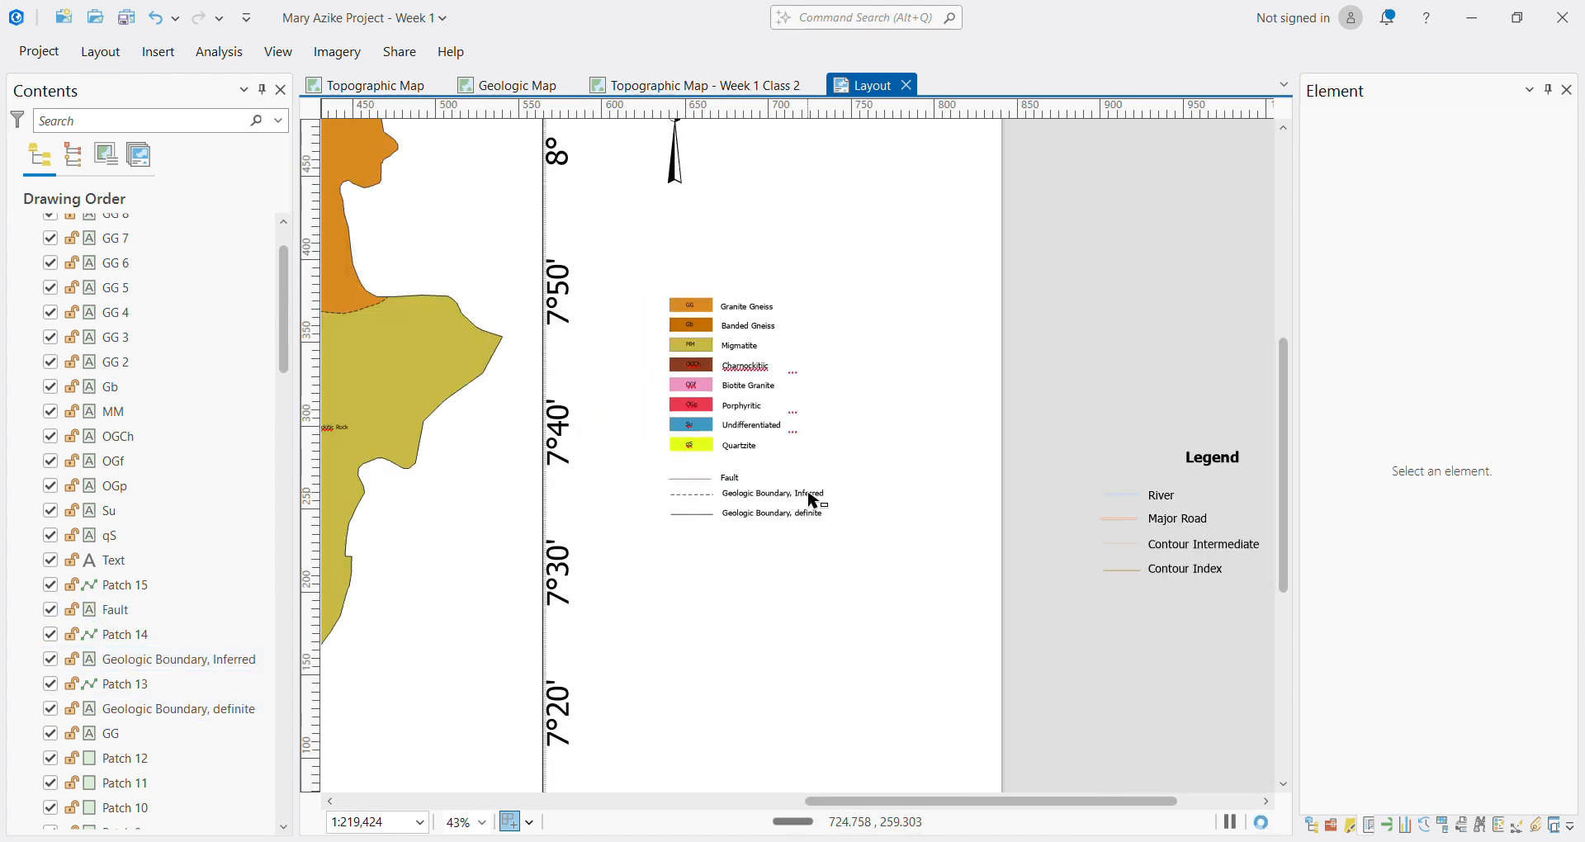
scroll(927, 421, down, 3)
scroll(828, 421, up, 2)
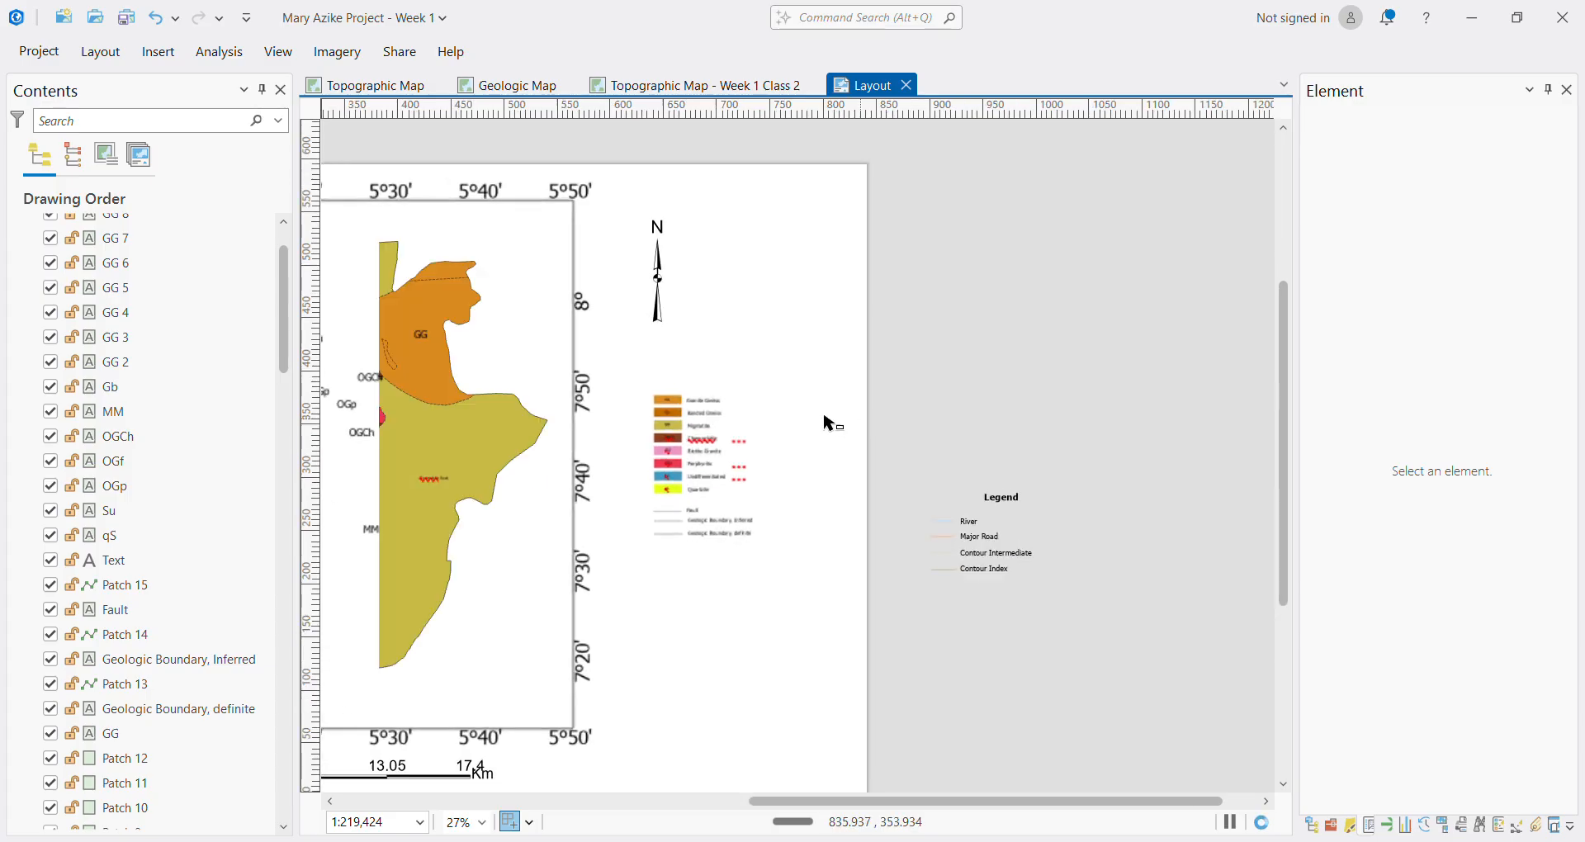
drag(945, 356, 613, 594)
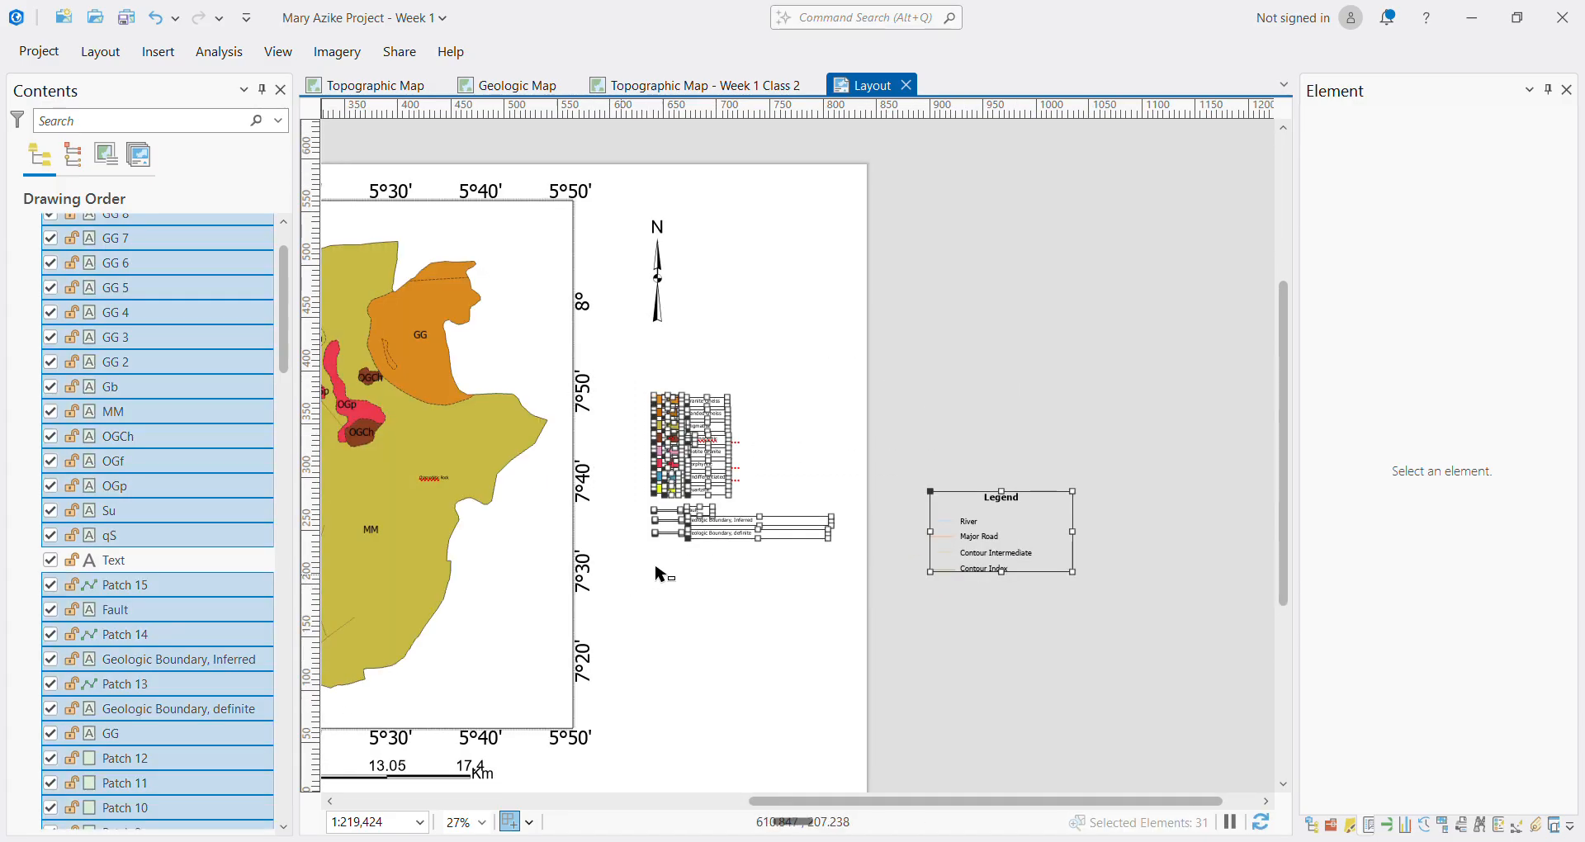
click(934, 424)
click(981, 553)
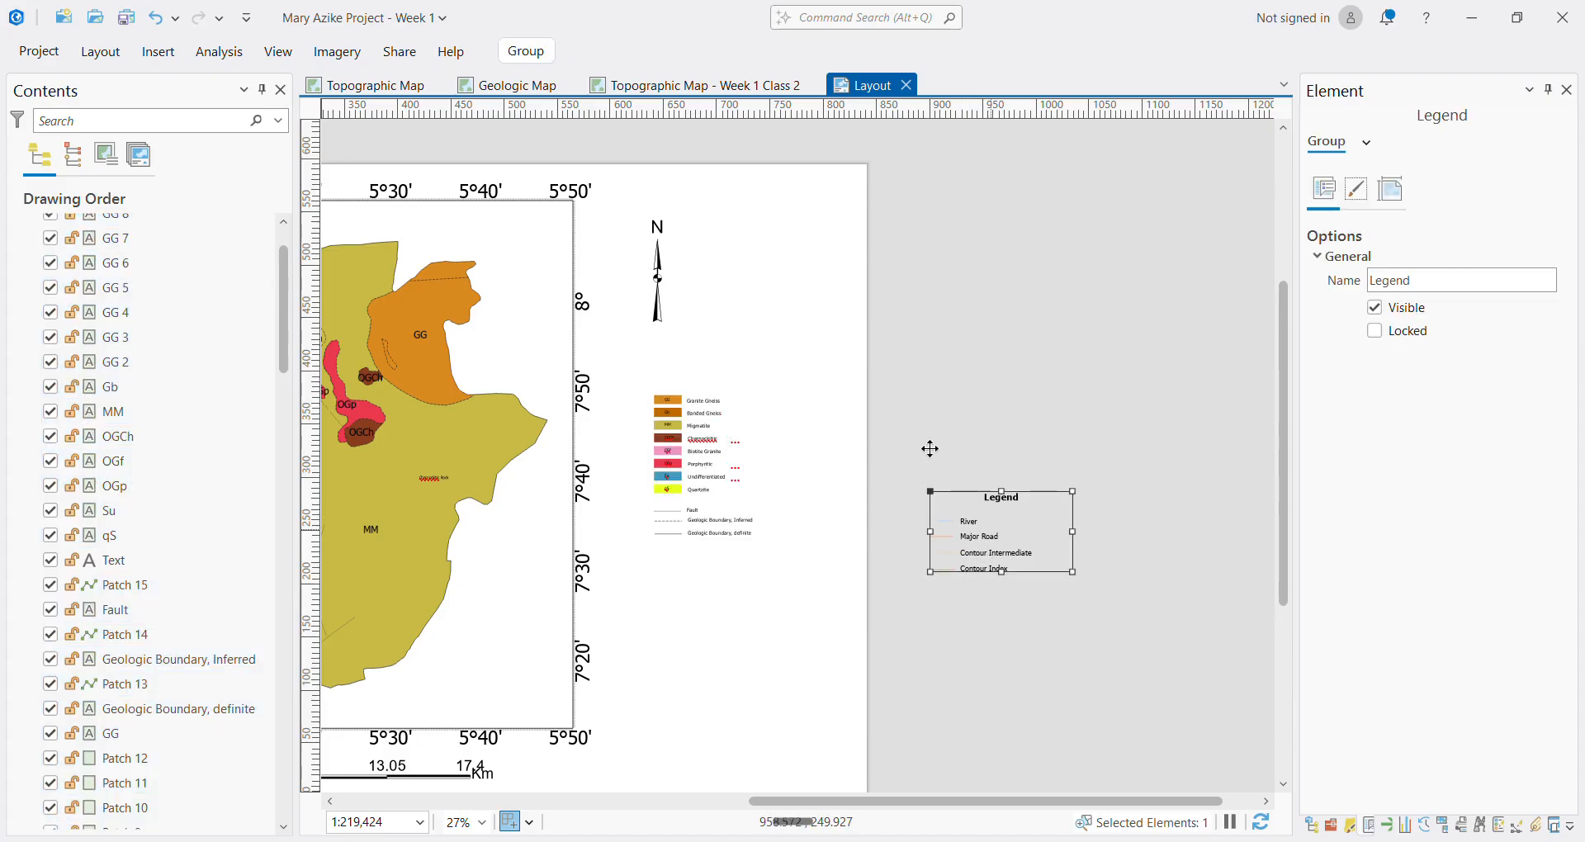
drag(889, 334, 625, 588)
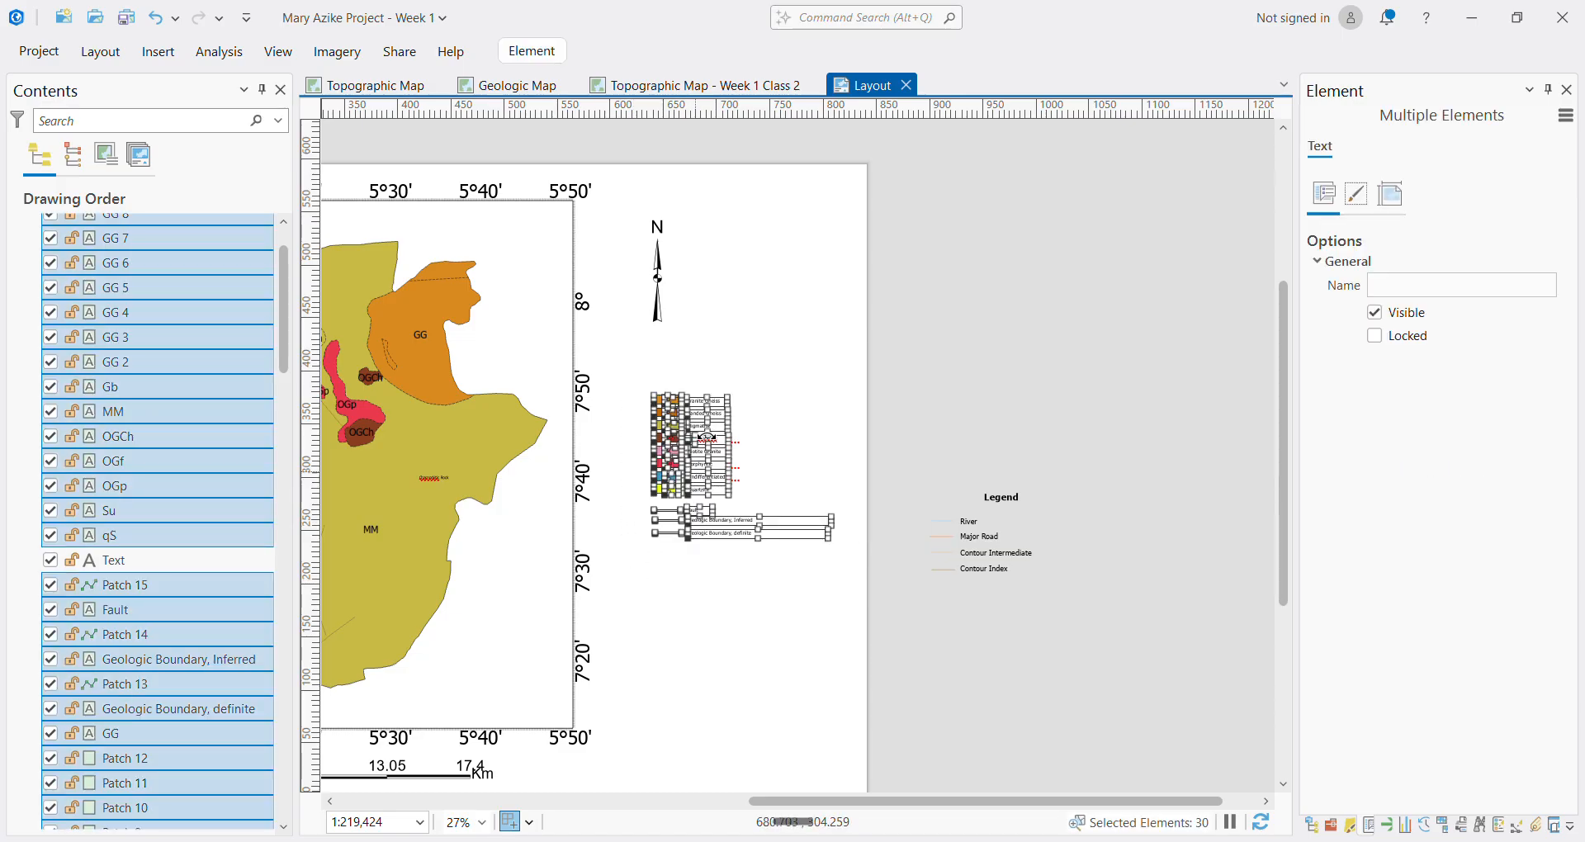
scroll(706, 431, up, 5)
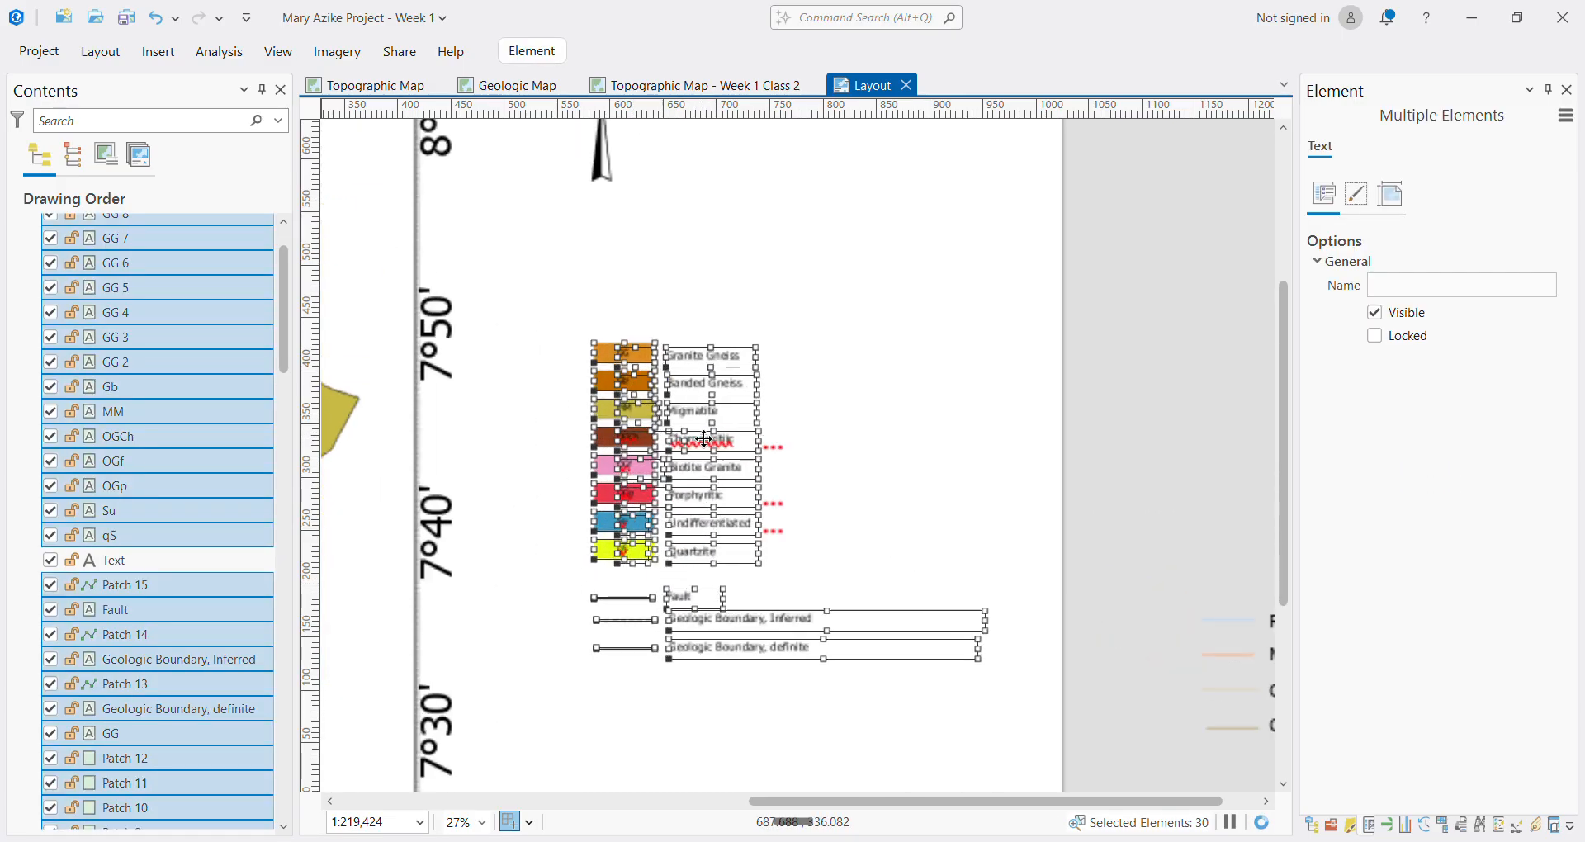
right_click(749, 446)
mouse_move(805, 393)
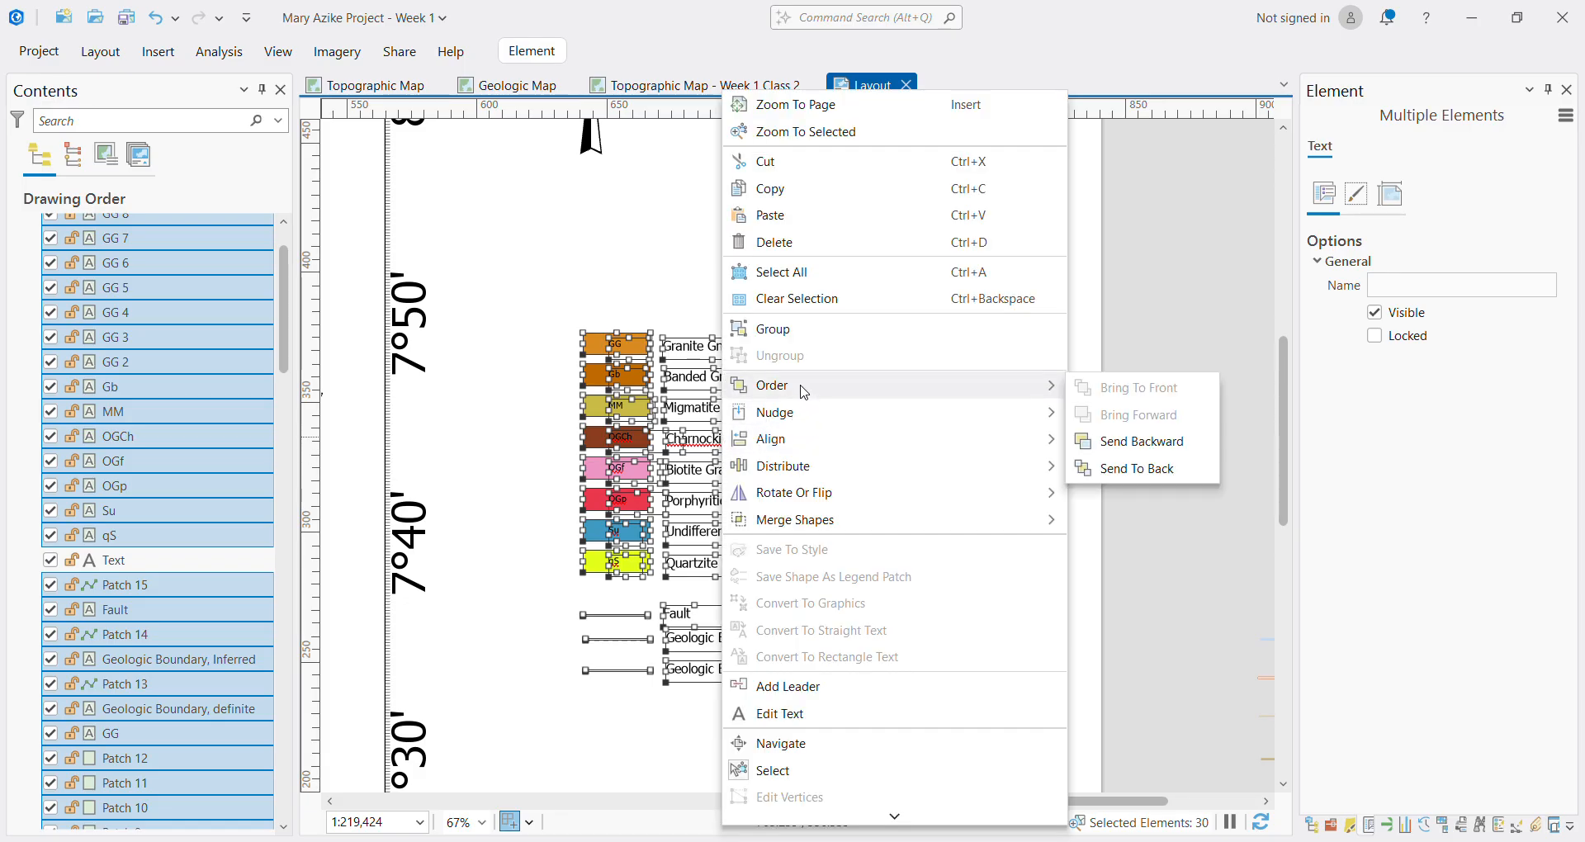
click(808, 328)
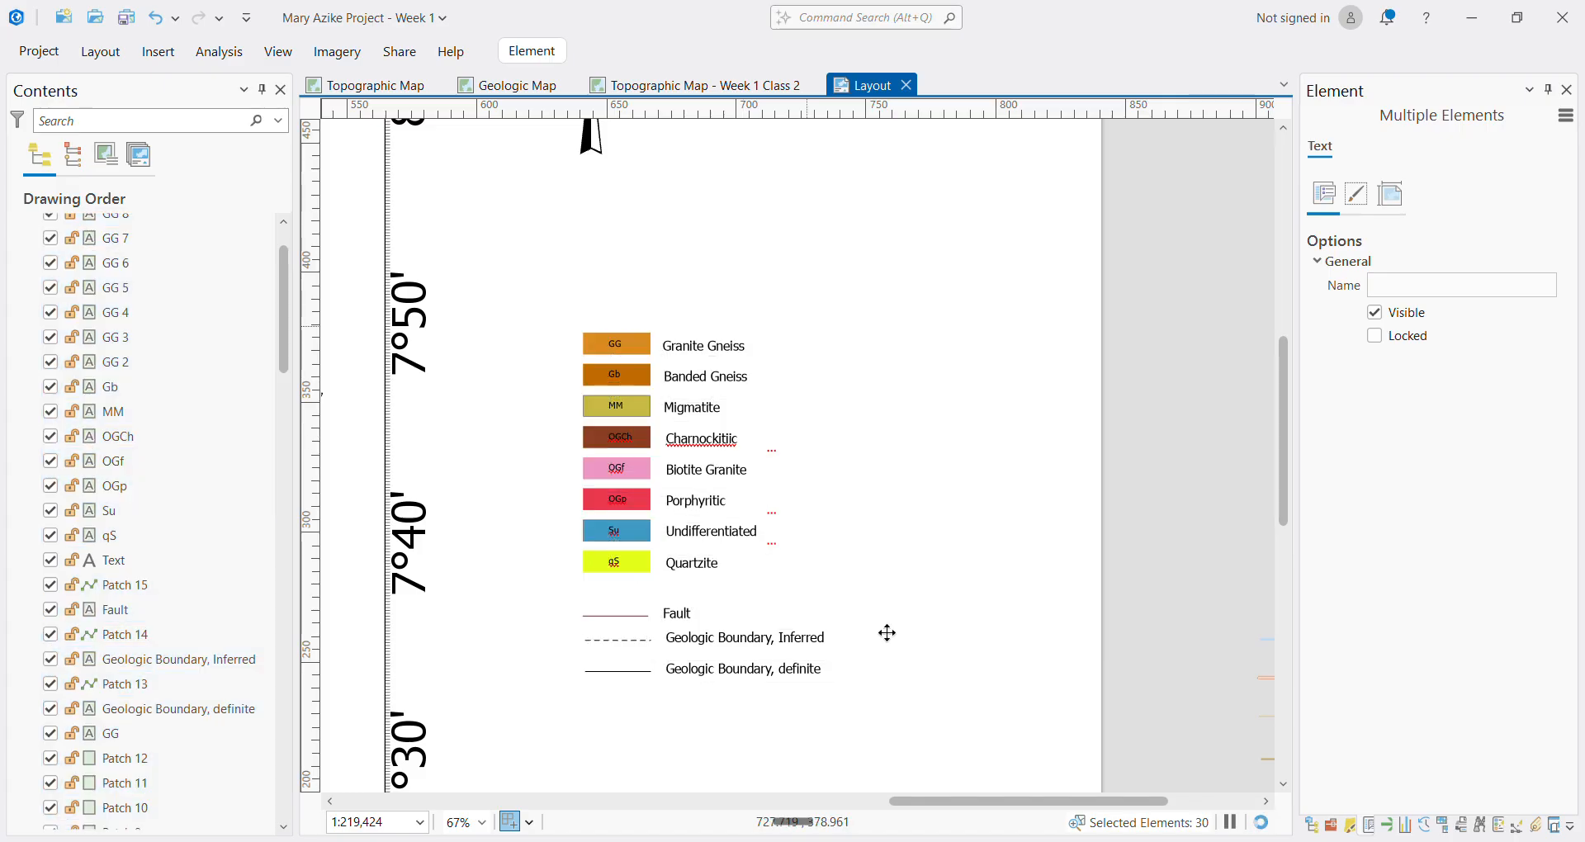
Try to enlarge the grouped patches, labels and line entries as a single element
scroll(883, 643, down, 3)
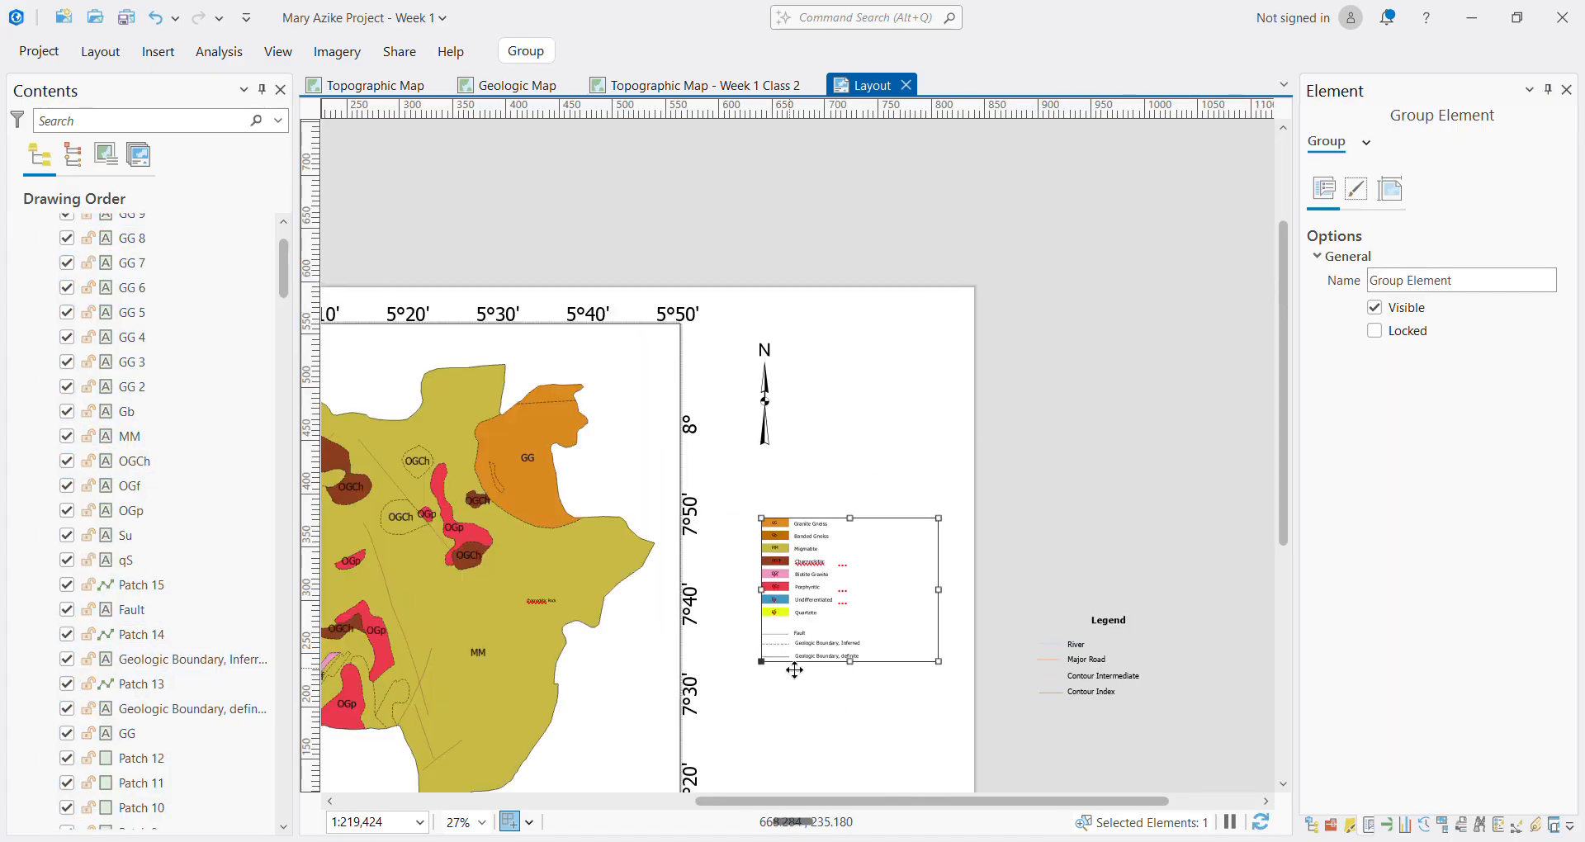
drag(939, 662, 976, 693)
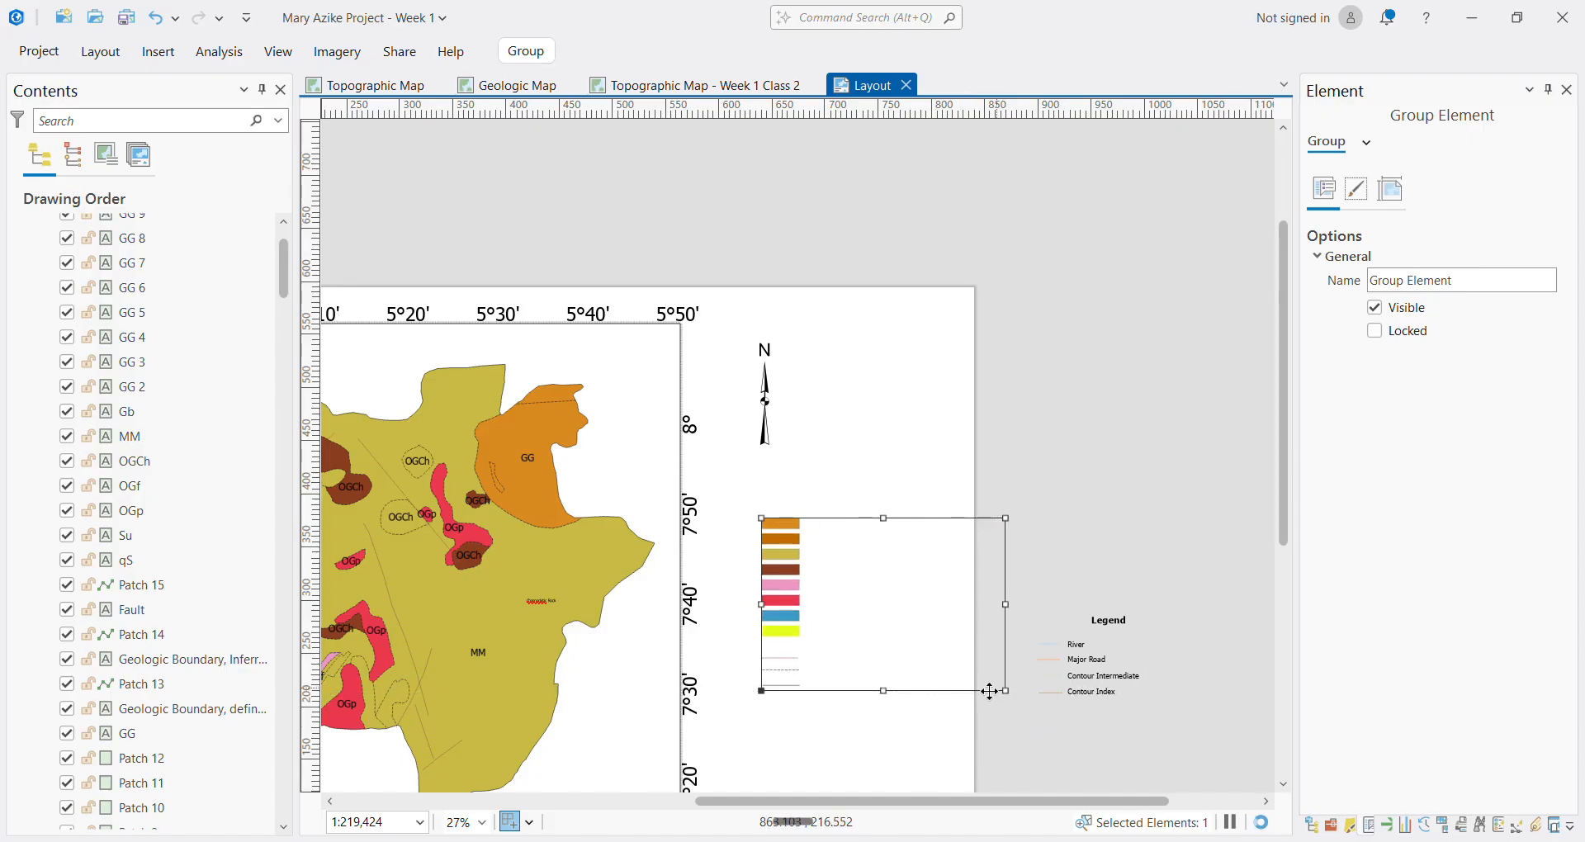
scroll(863, 647, up, 5)
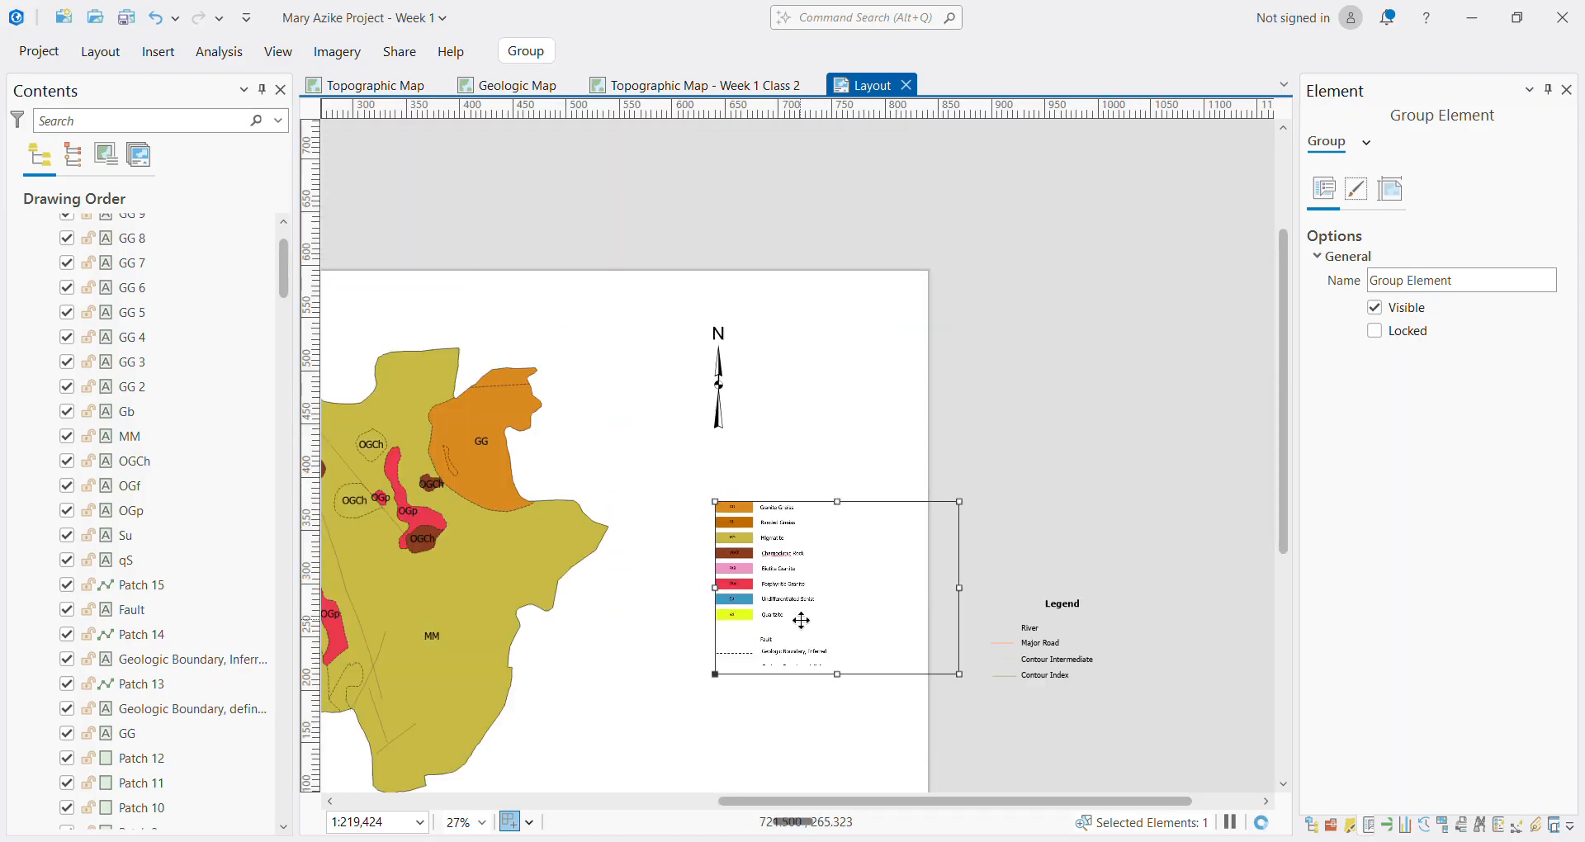
scroll(801, 620, down, 5)
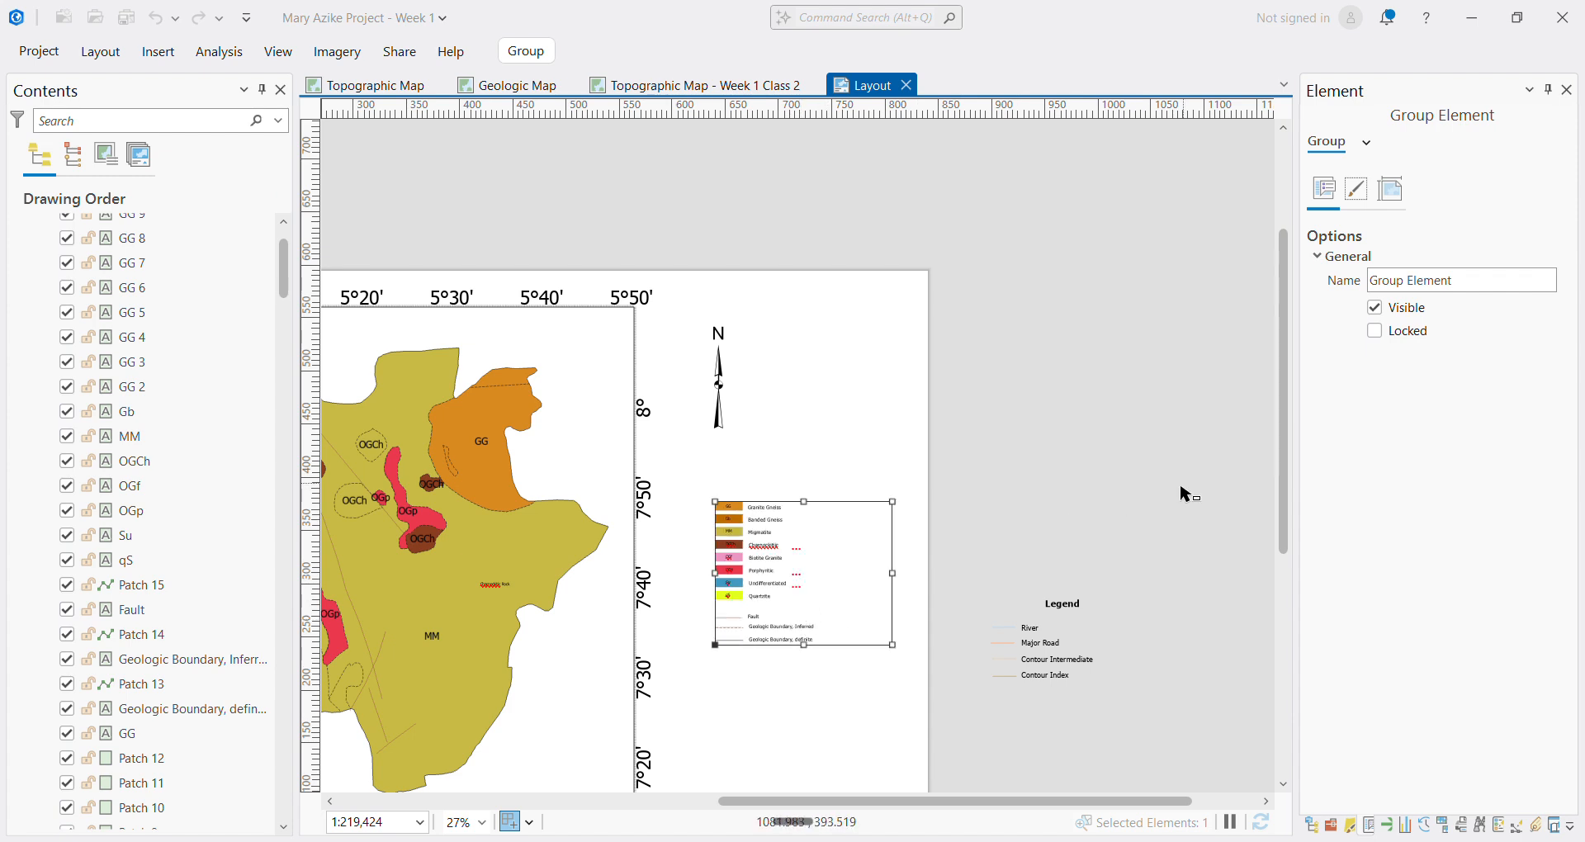
Move the grouped legend entries down beside the lower half of the map frame and save the project
scroll(1186, 495, up, 2)
scroll(1068, 538, down, 4)
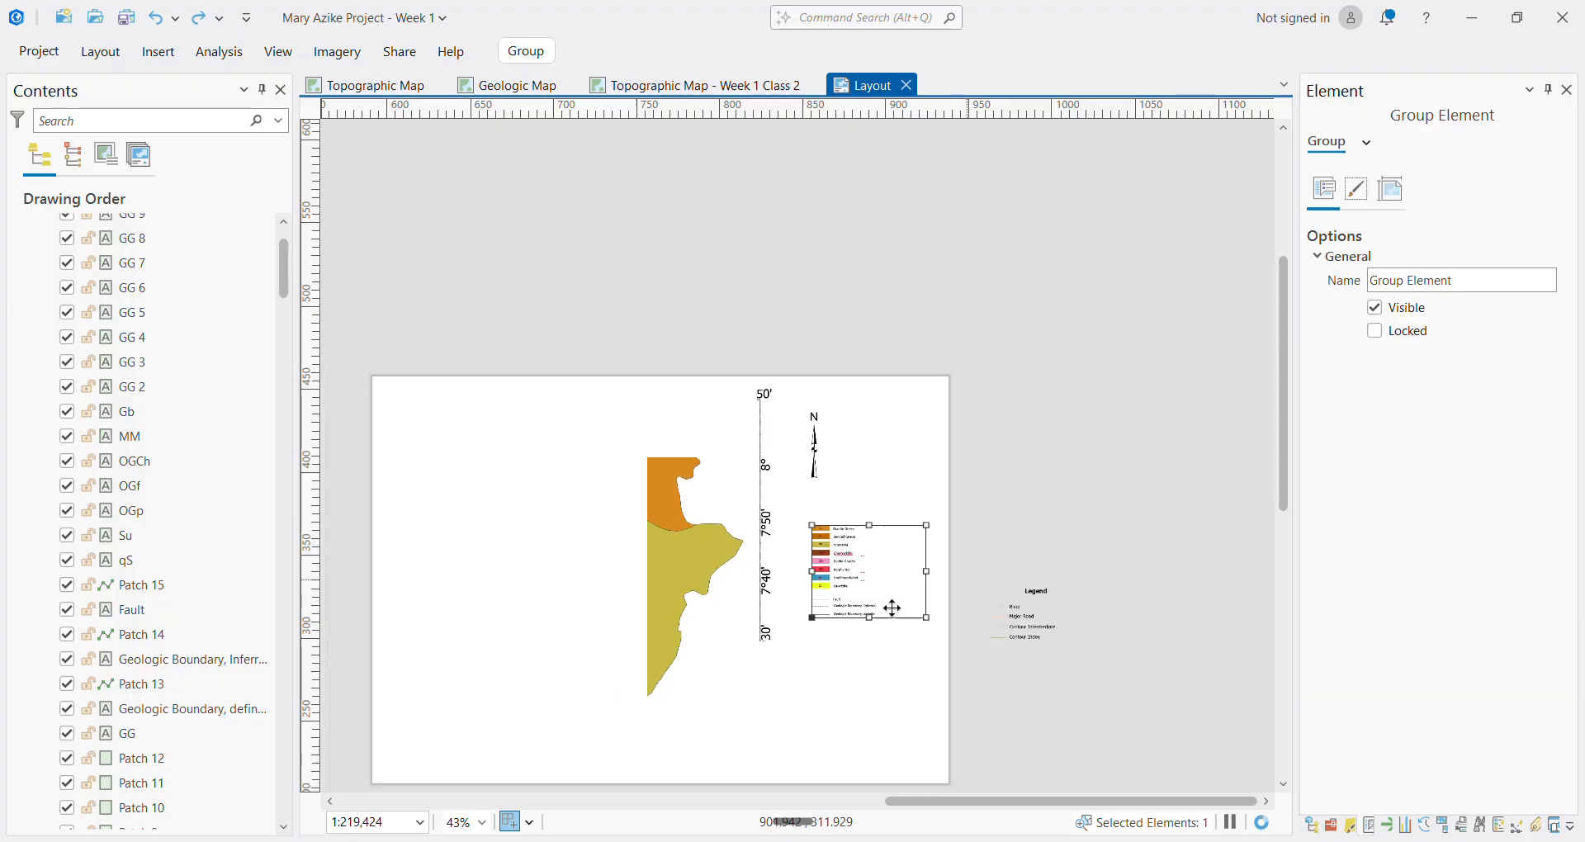
drag(886, 531, 878, 600)
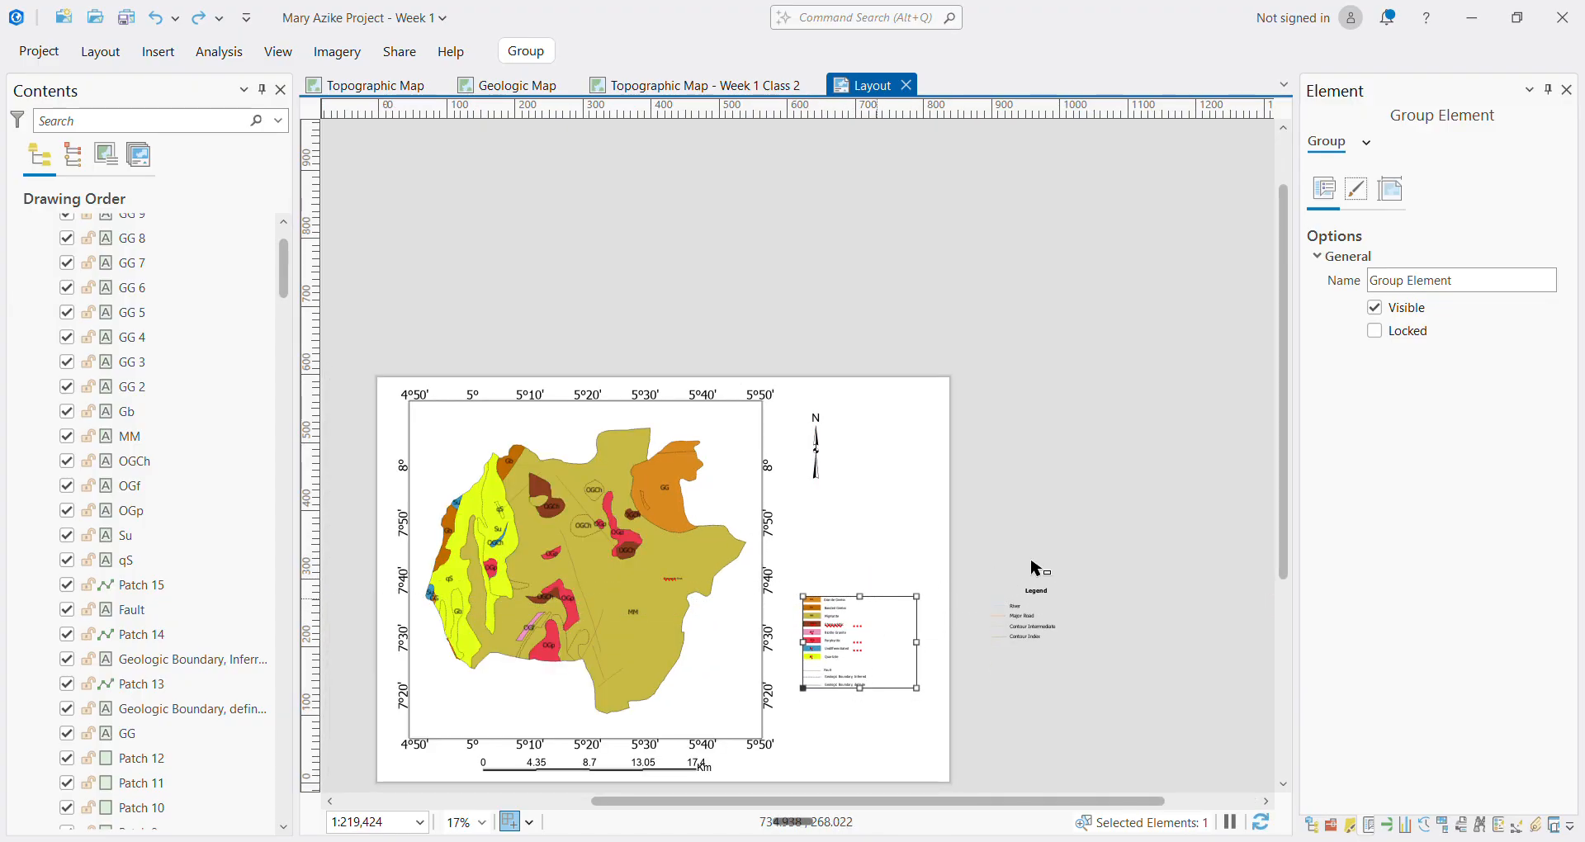
click(1046, 558)
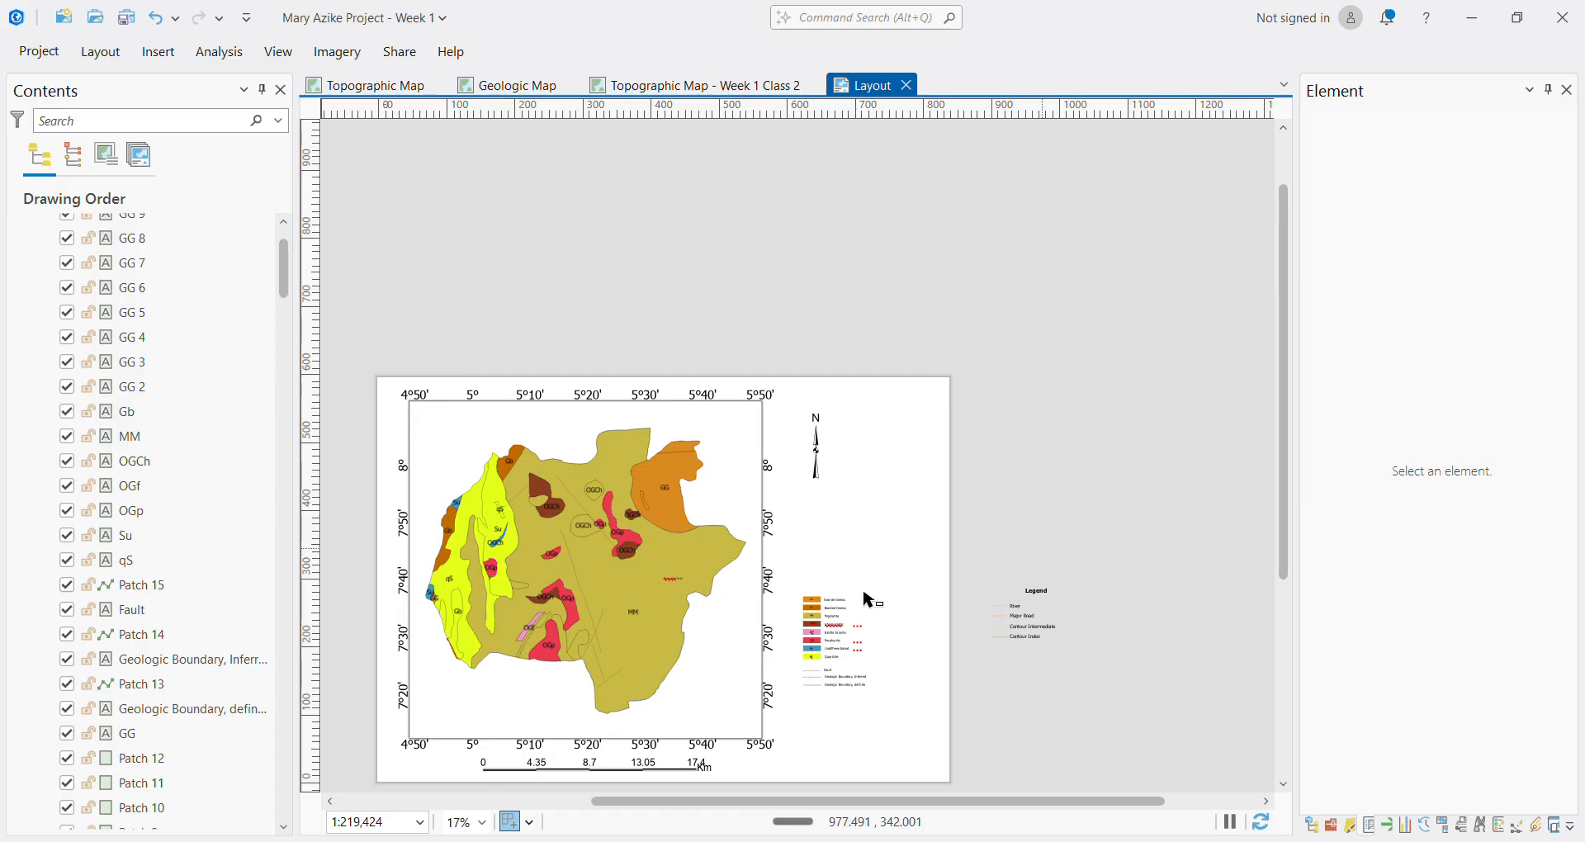
key(ctrl+s)
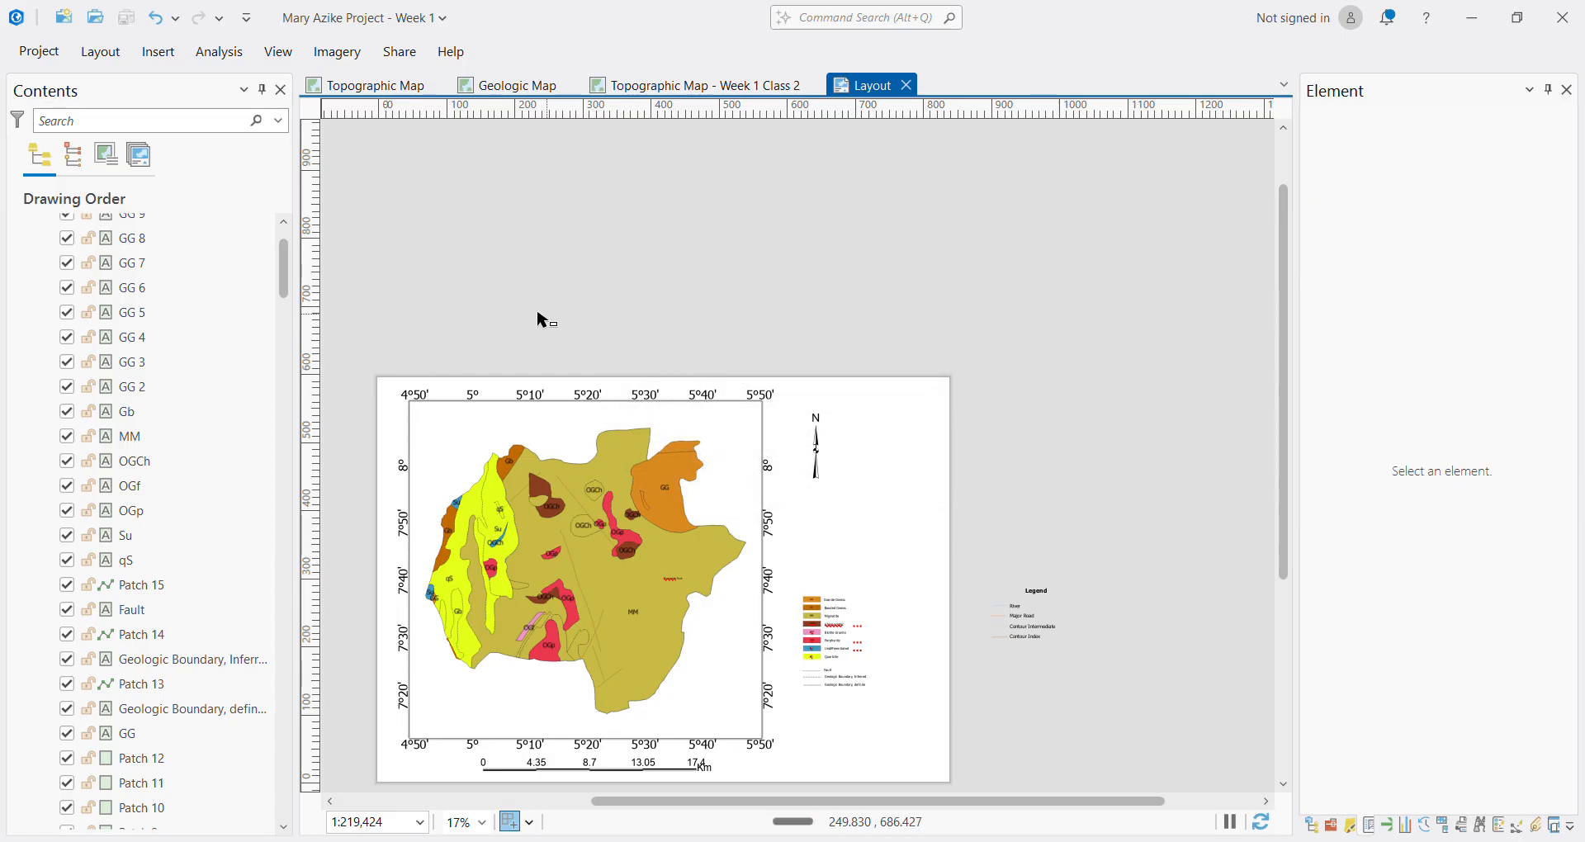
Ungroup the Legend element lying outside the page to free its title from its river, road and contour entries
scroll(210, 303, up, 3)
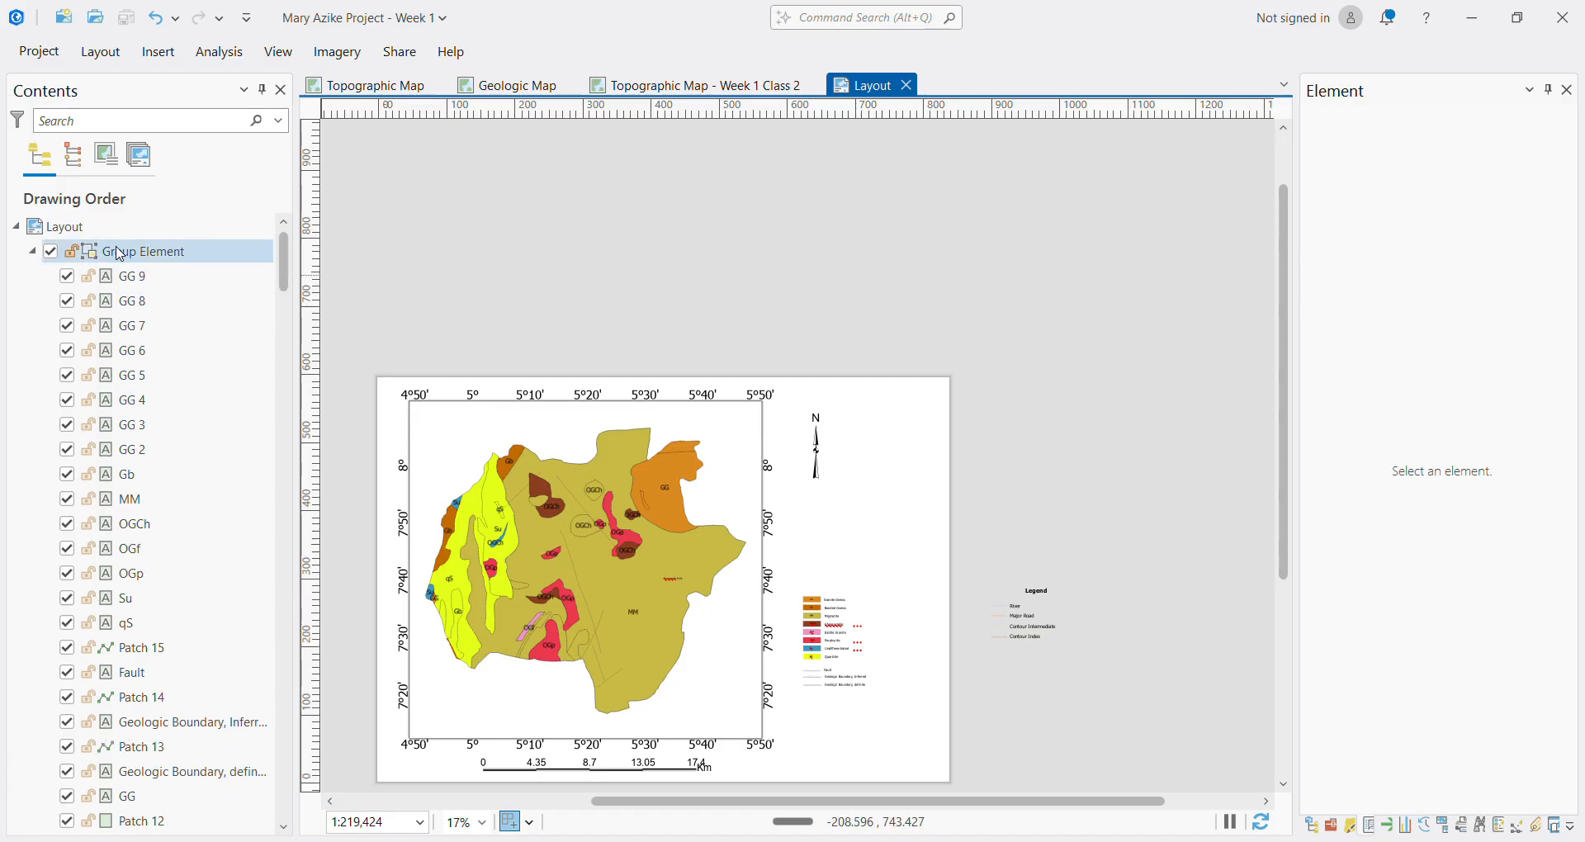
click(70, 233)
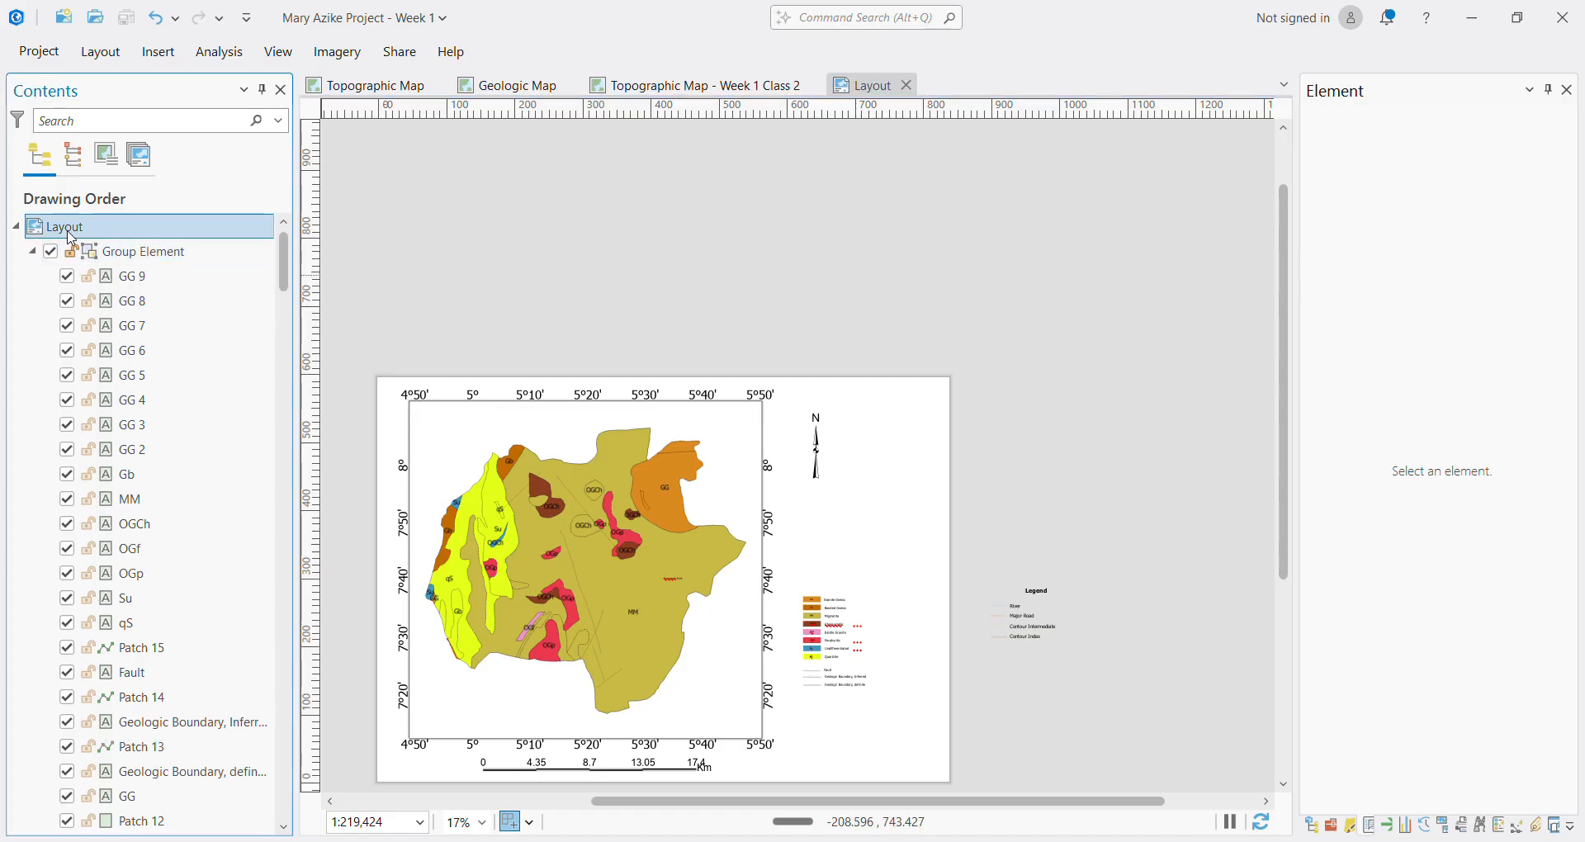
right_click(69, 235)
click(151, 252)
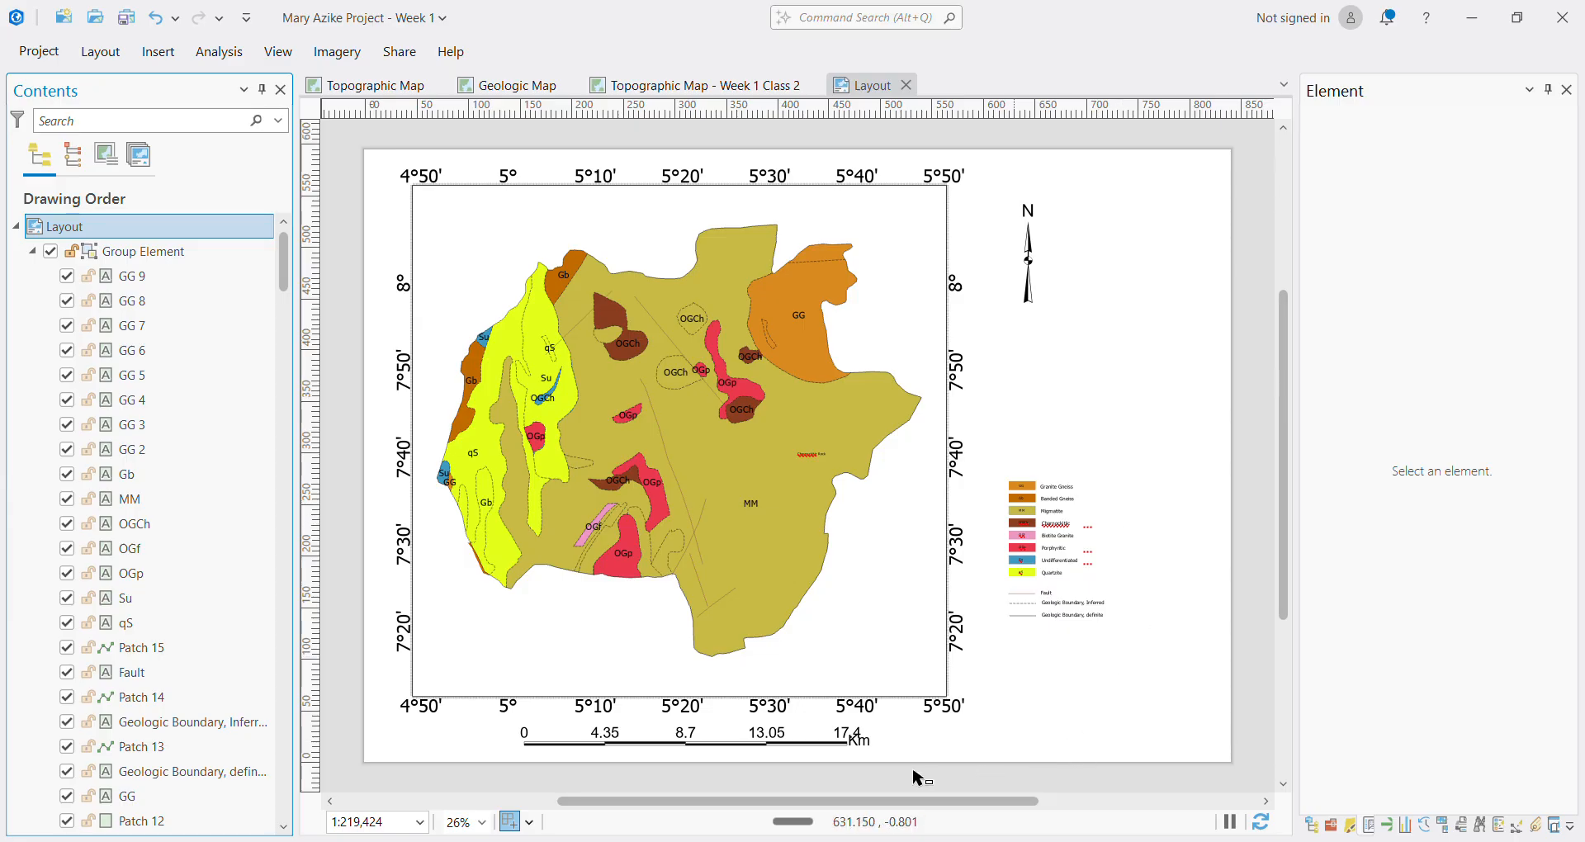
drag(943, 806, 1052, 806)
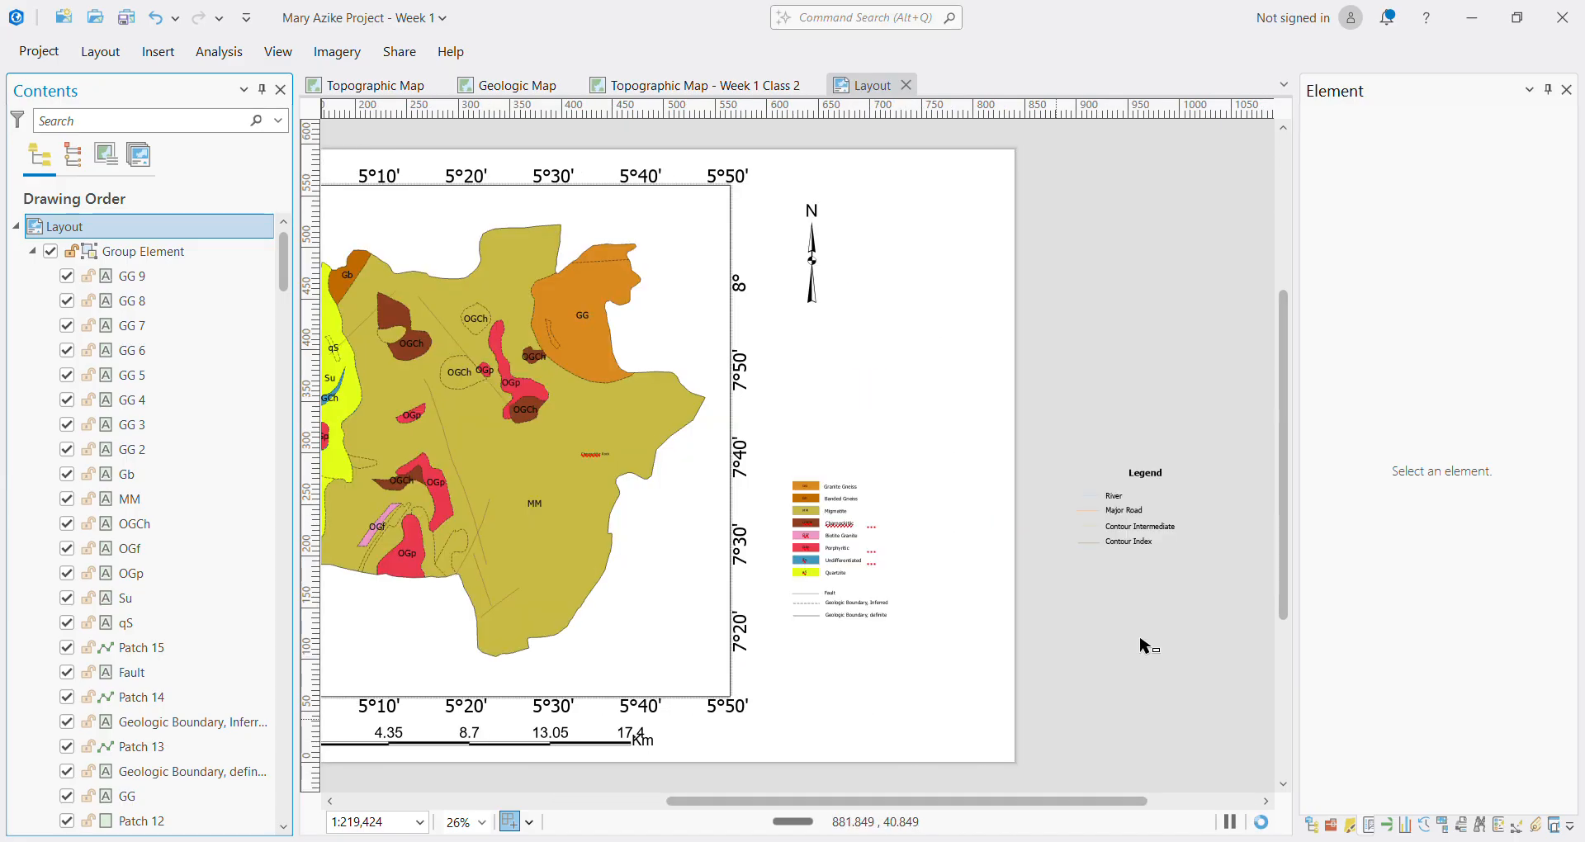
click(1138, 482)
click(1144, 481)
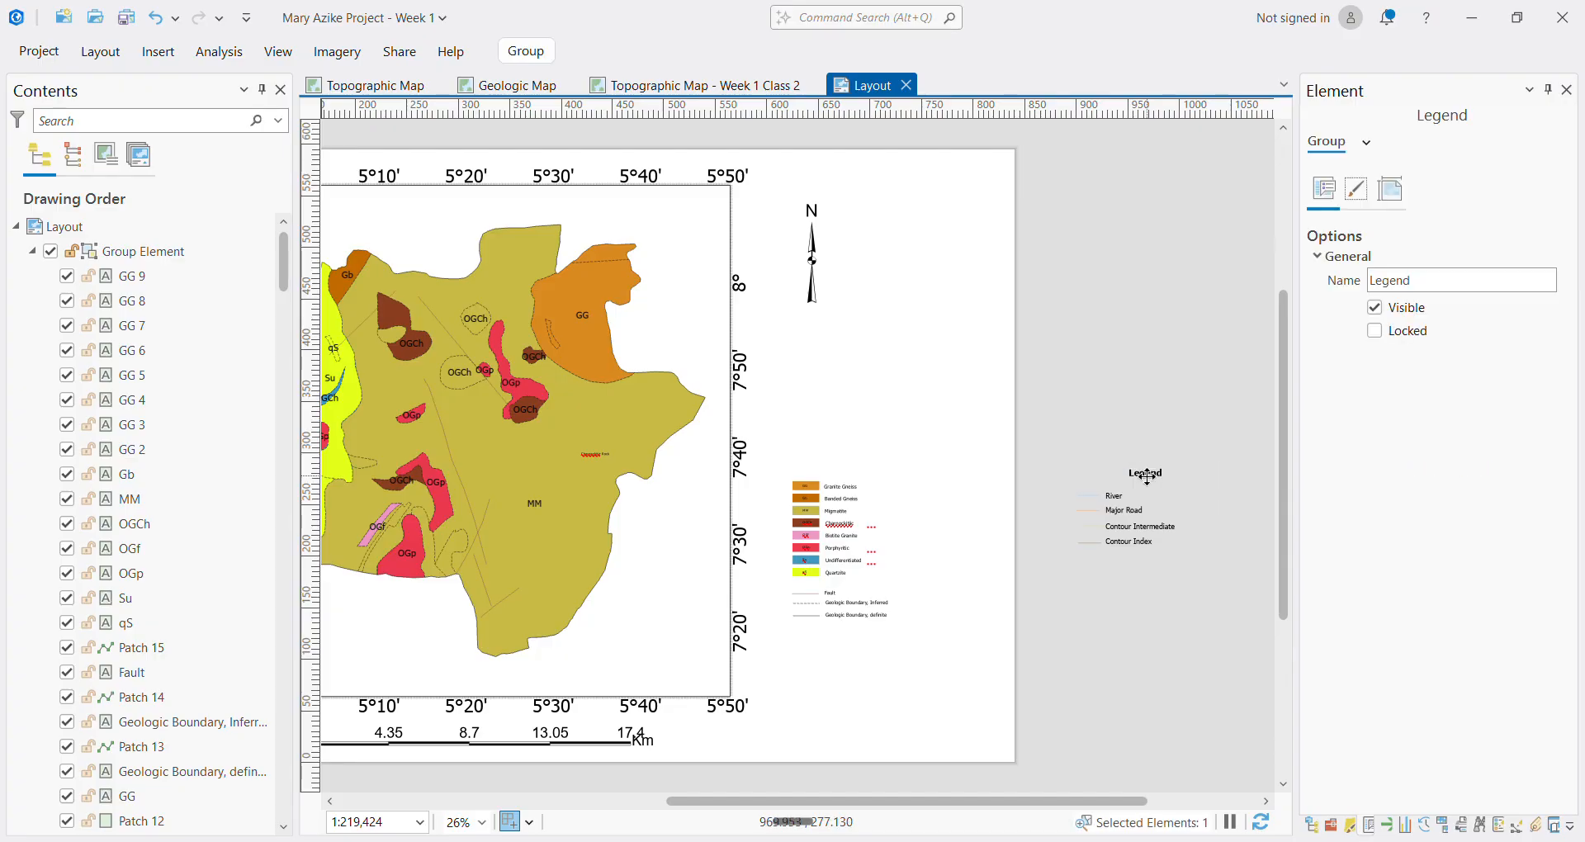
click(1138, 508)
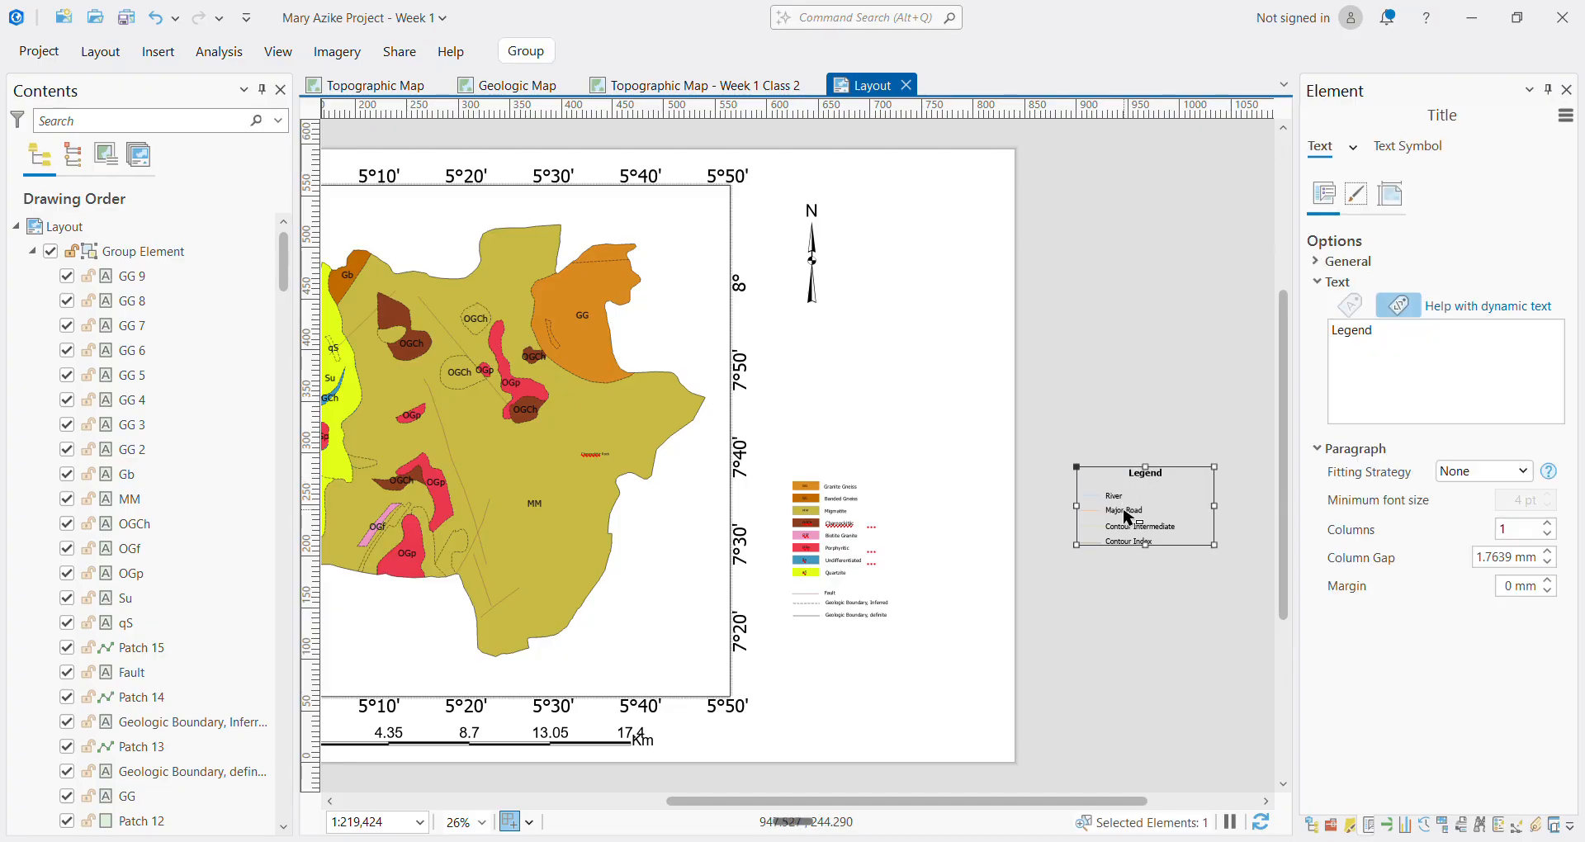
right_click(1150, 502)
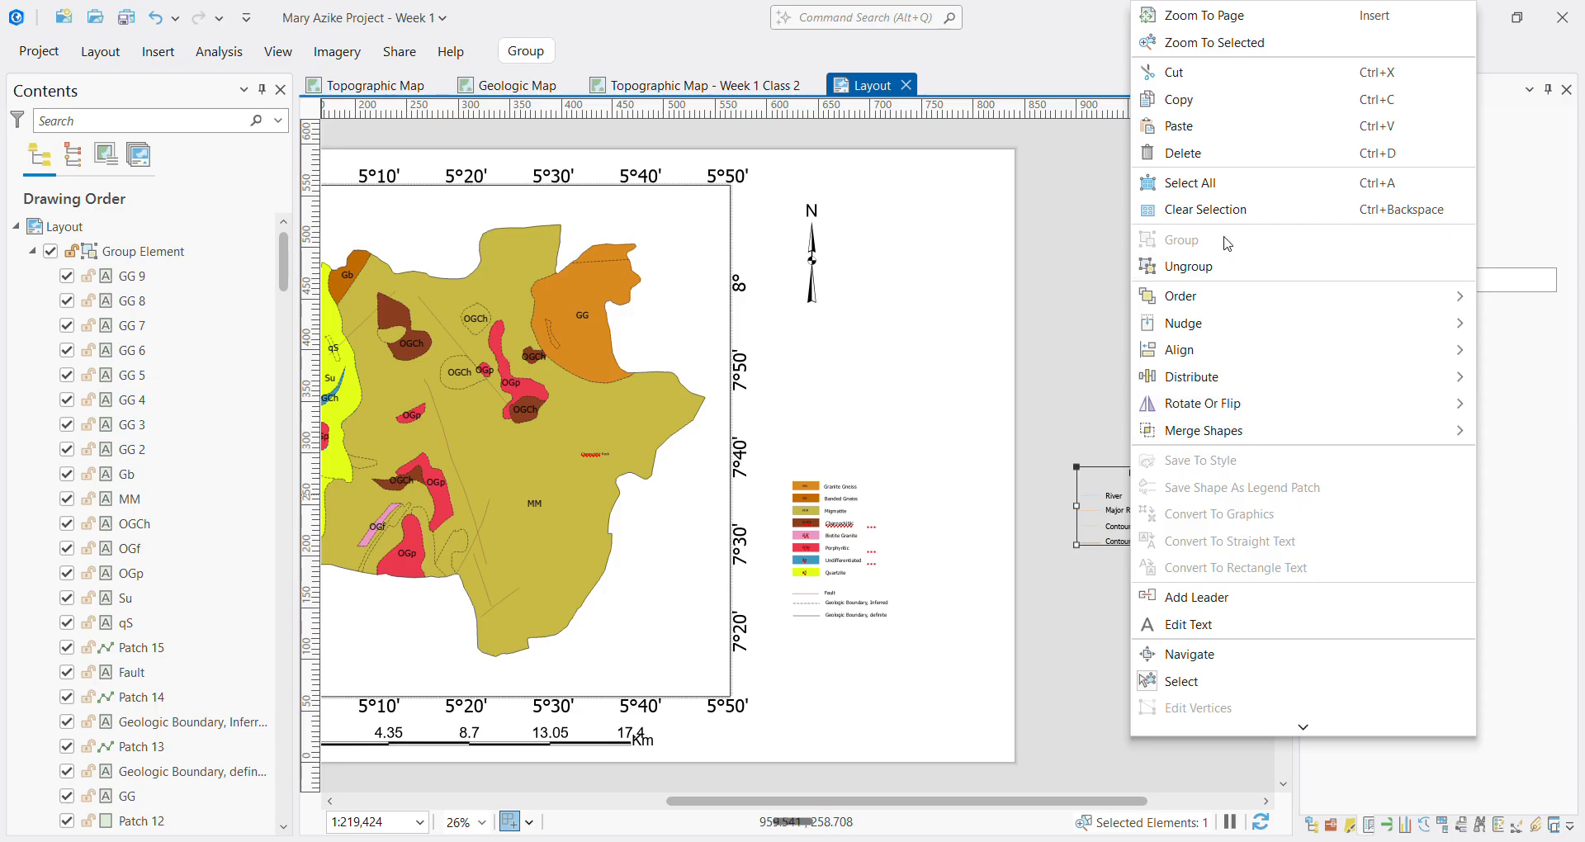
click(1223, 266)
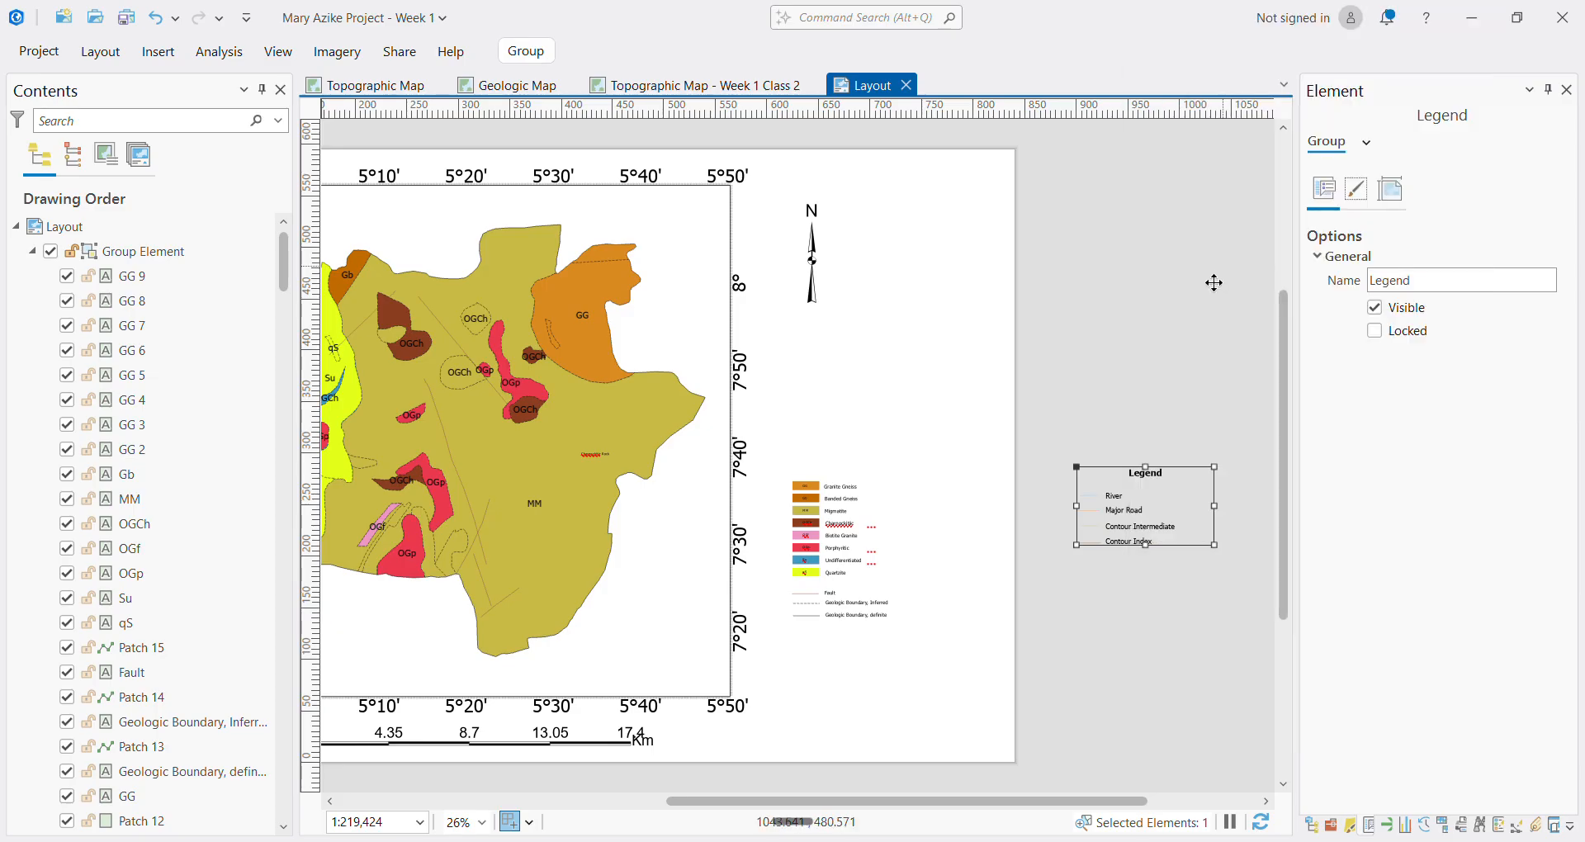
Move the Legend title onto the page, just above the grouped rock patches and names
click(1136, 408)
click(1152, 482)
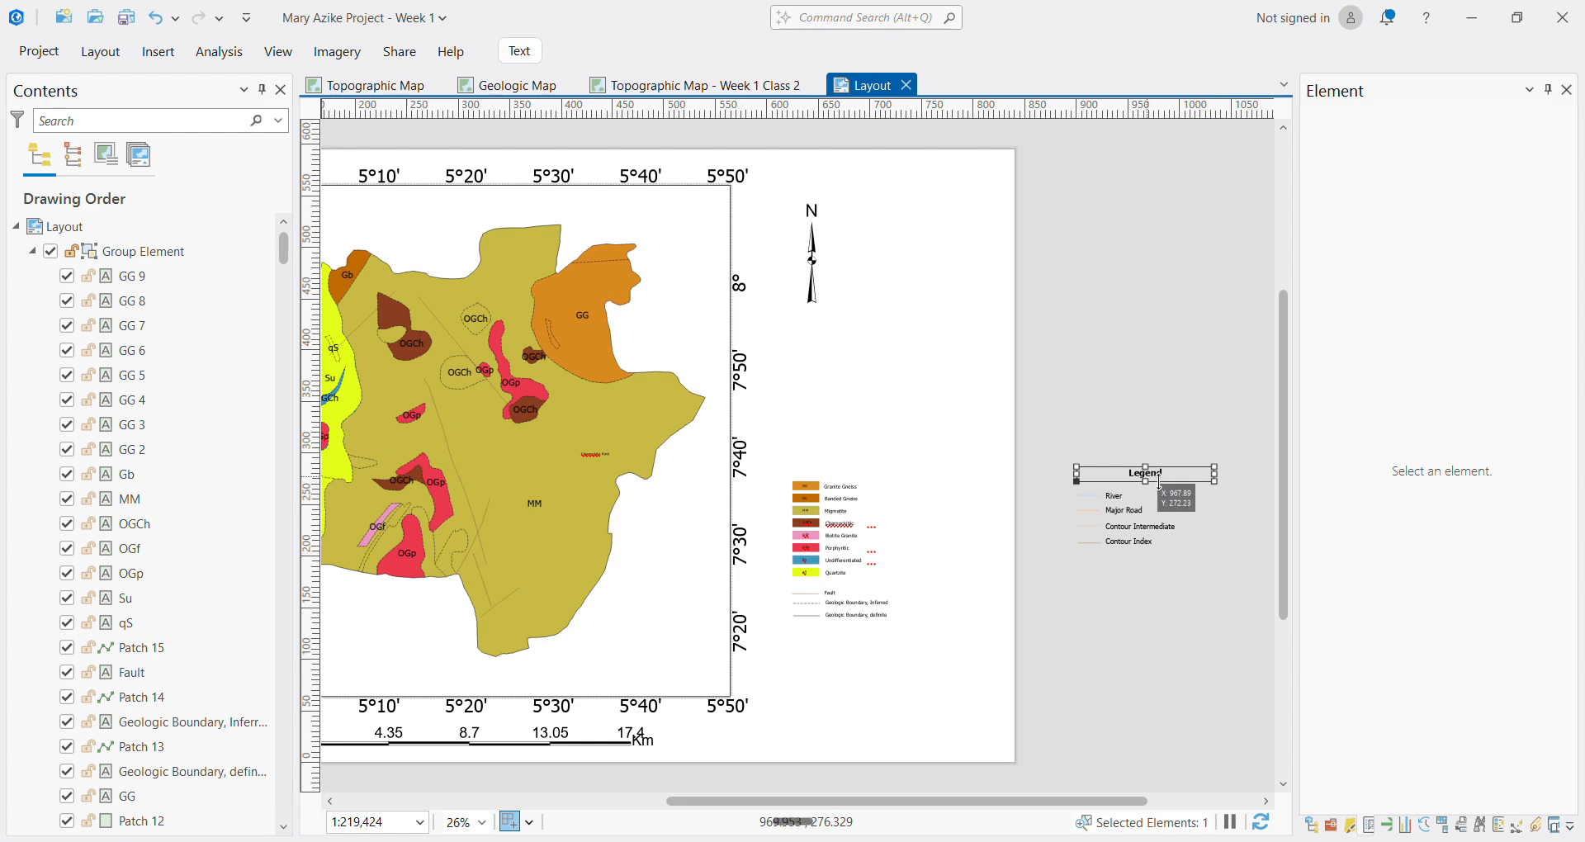
drag(1152, 483, 877, 453)
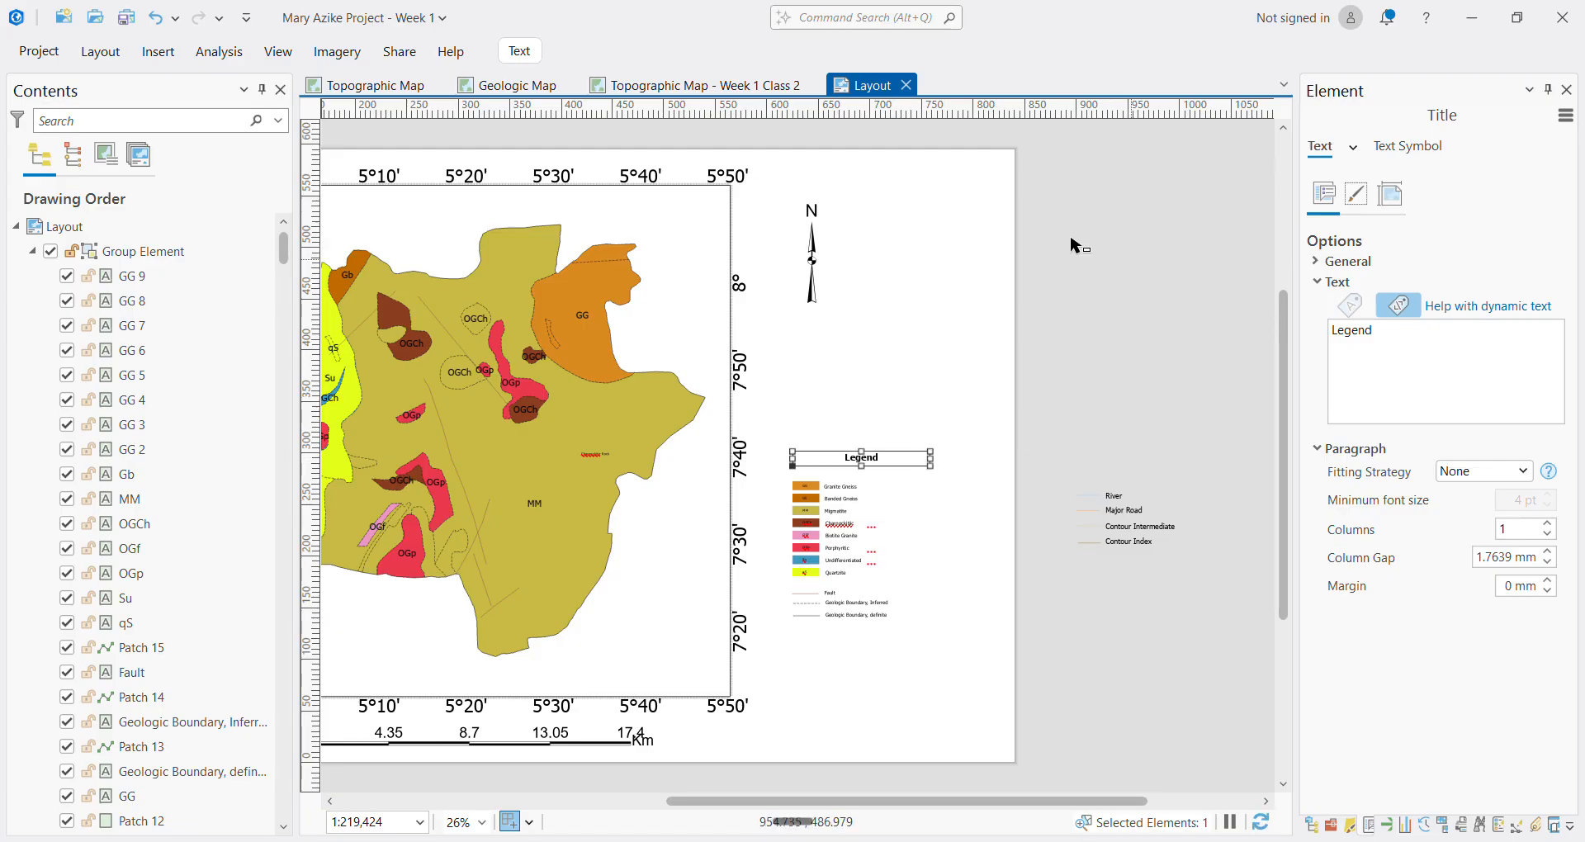
Increase the text size of the Legend title slightly
click(529, 59)
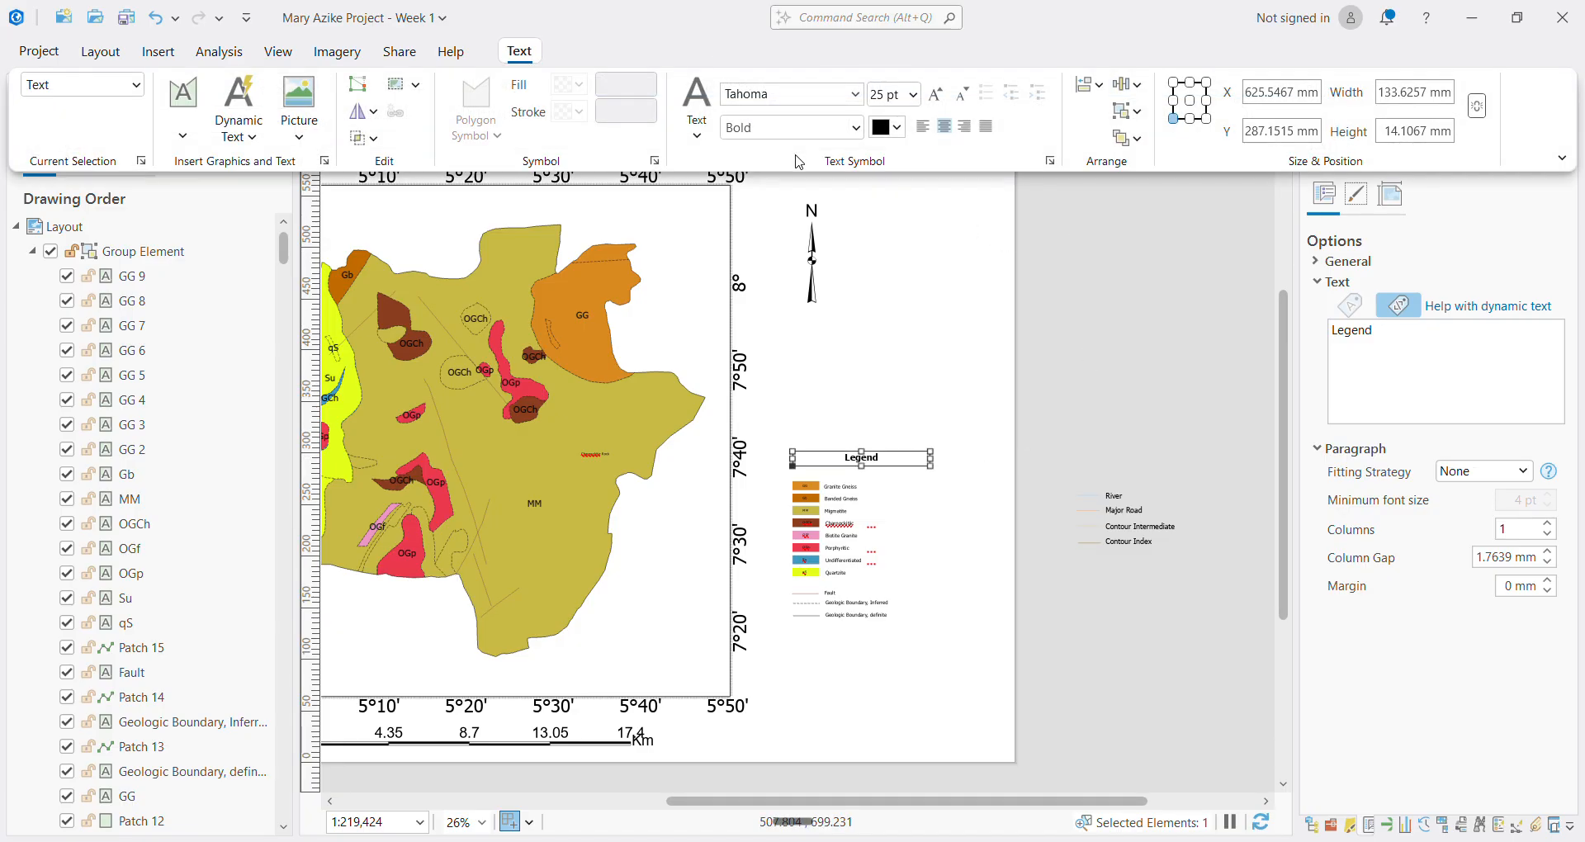
click(914, 103)
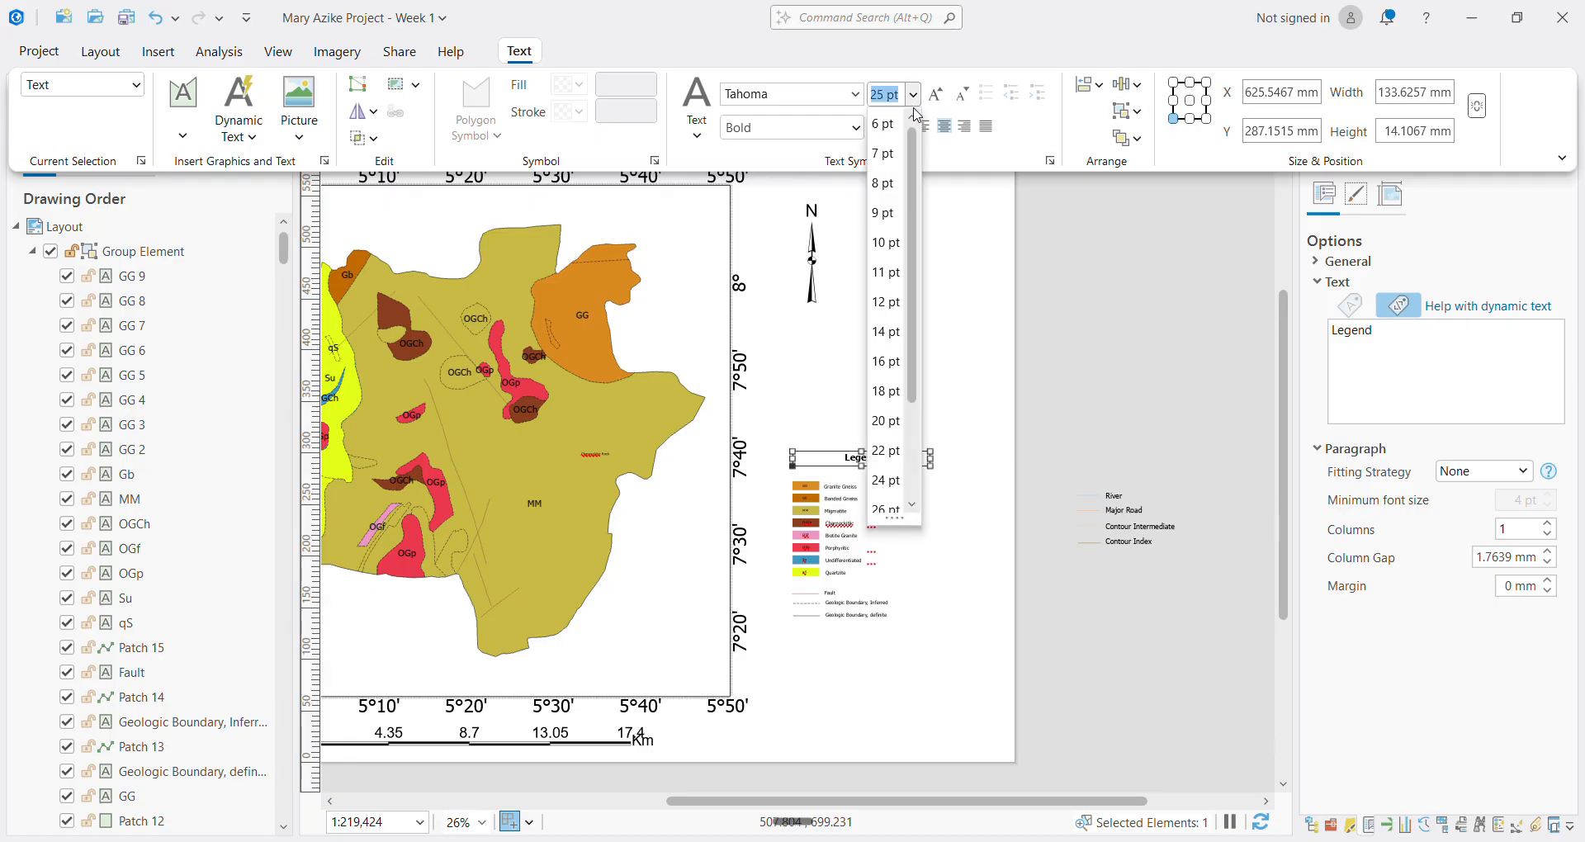
scroll(899, 508, down, 1)
click(888, 490)
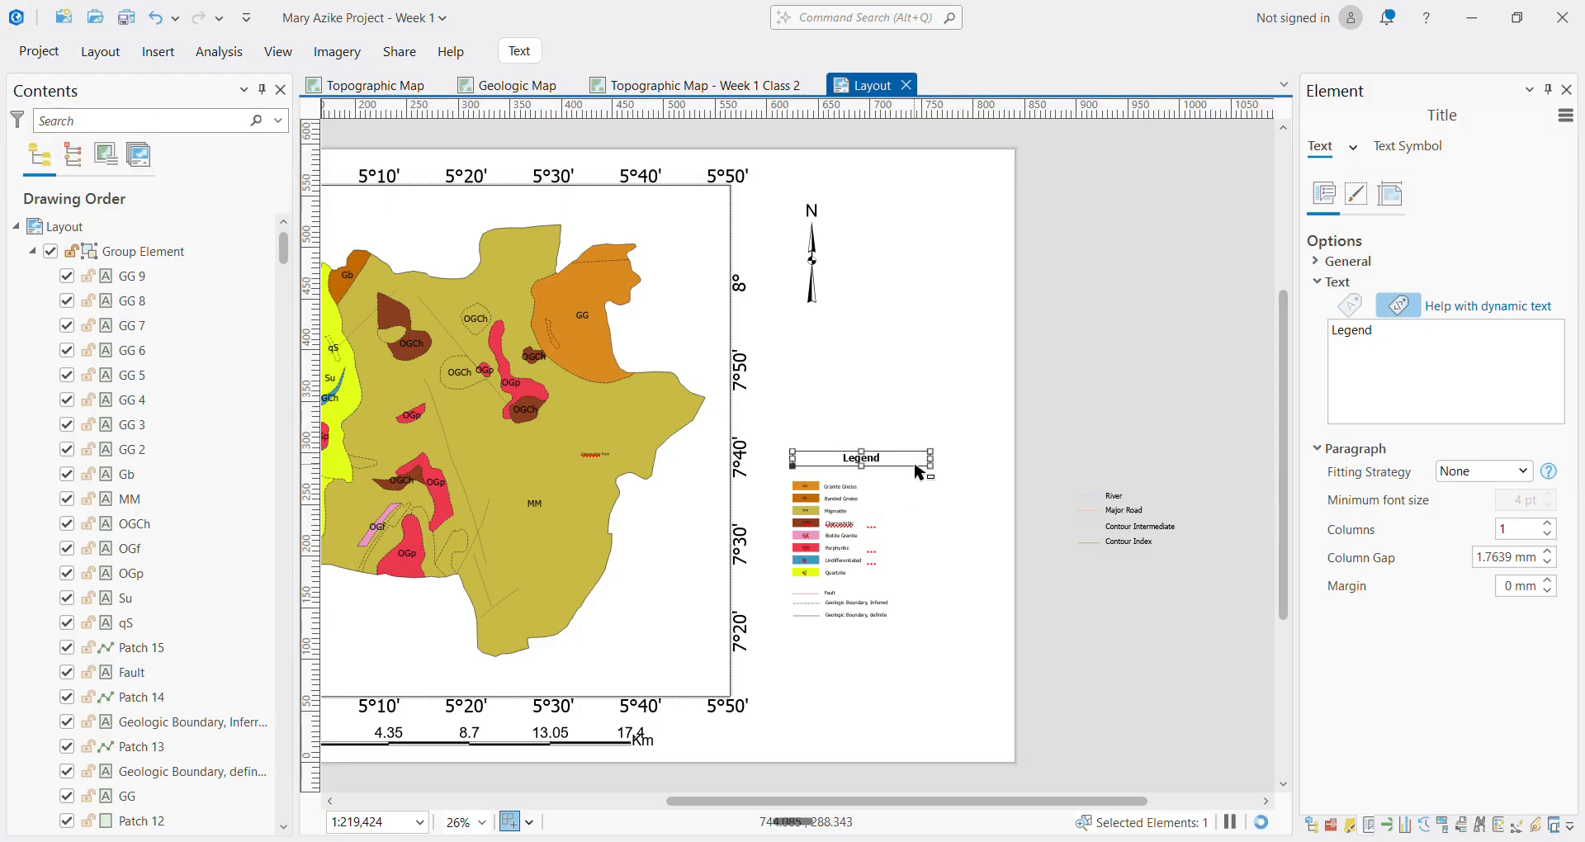
click(1075, 438)
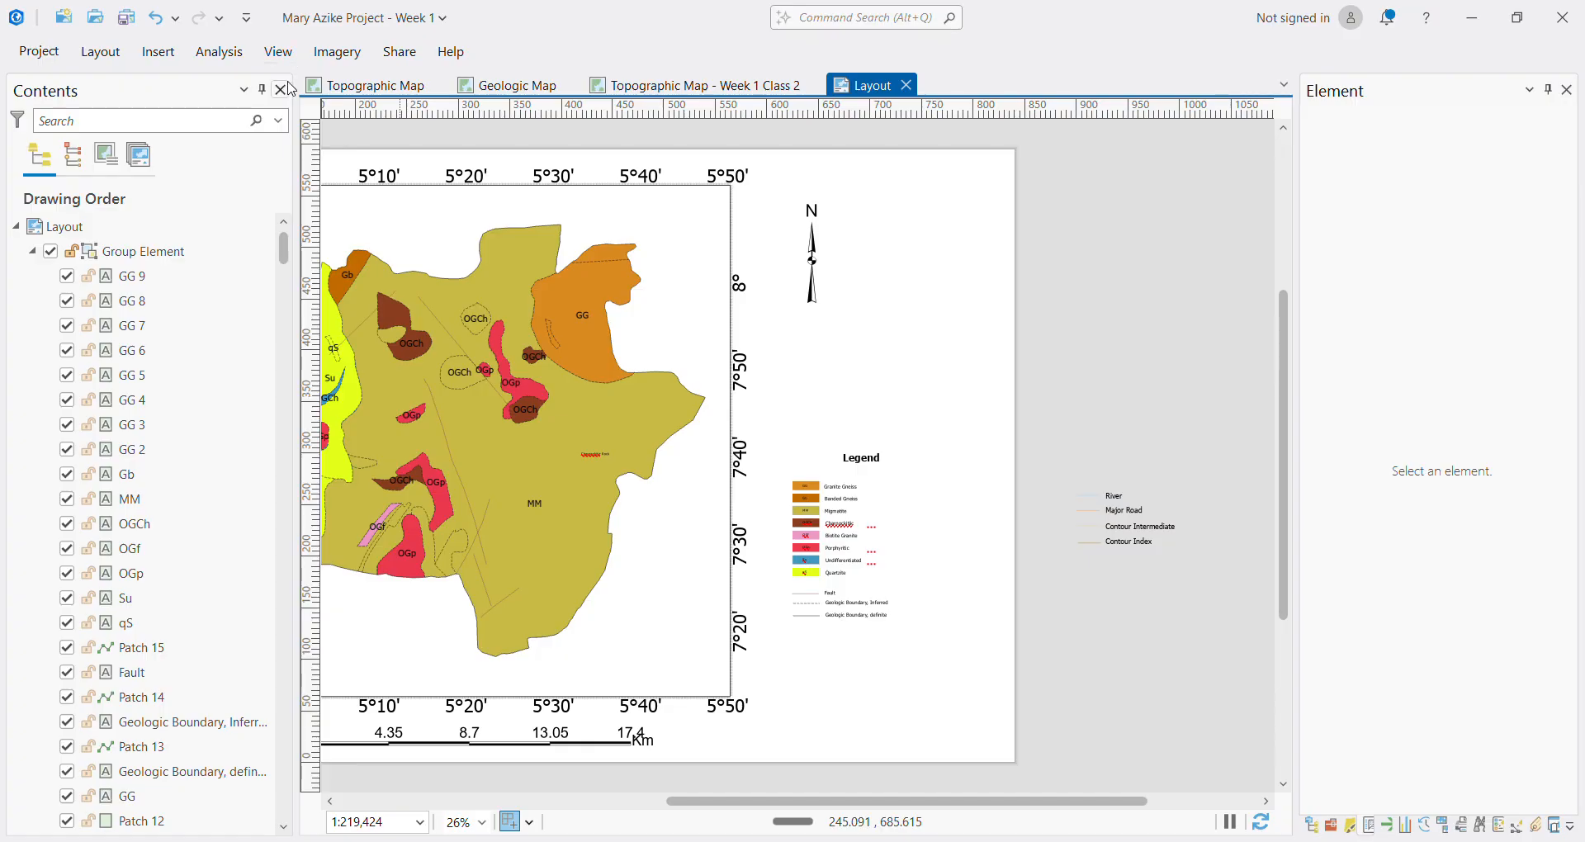
click(172, 54)
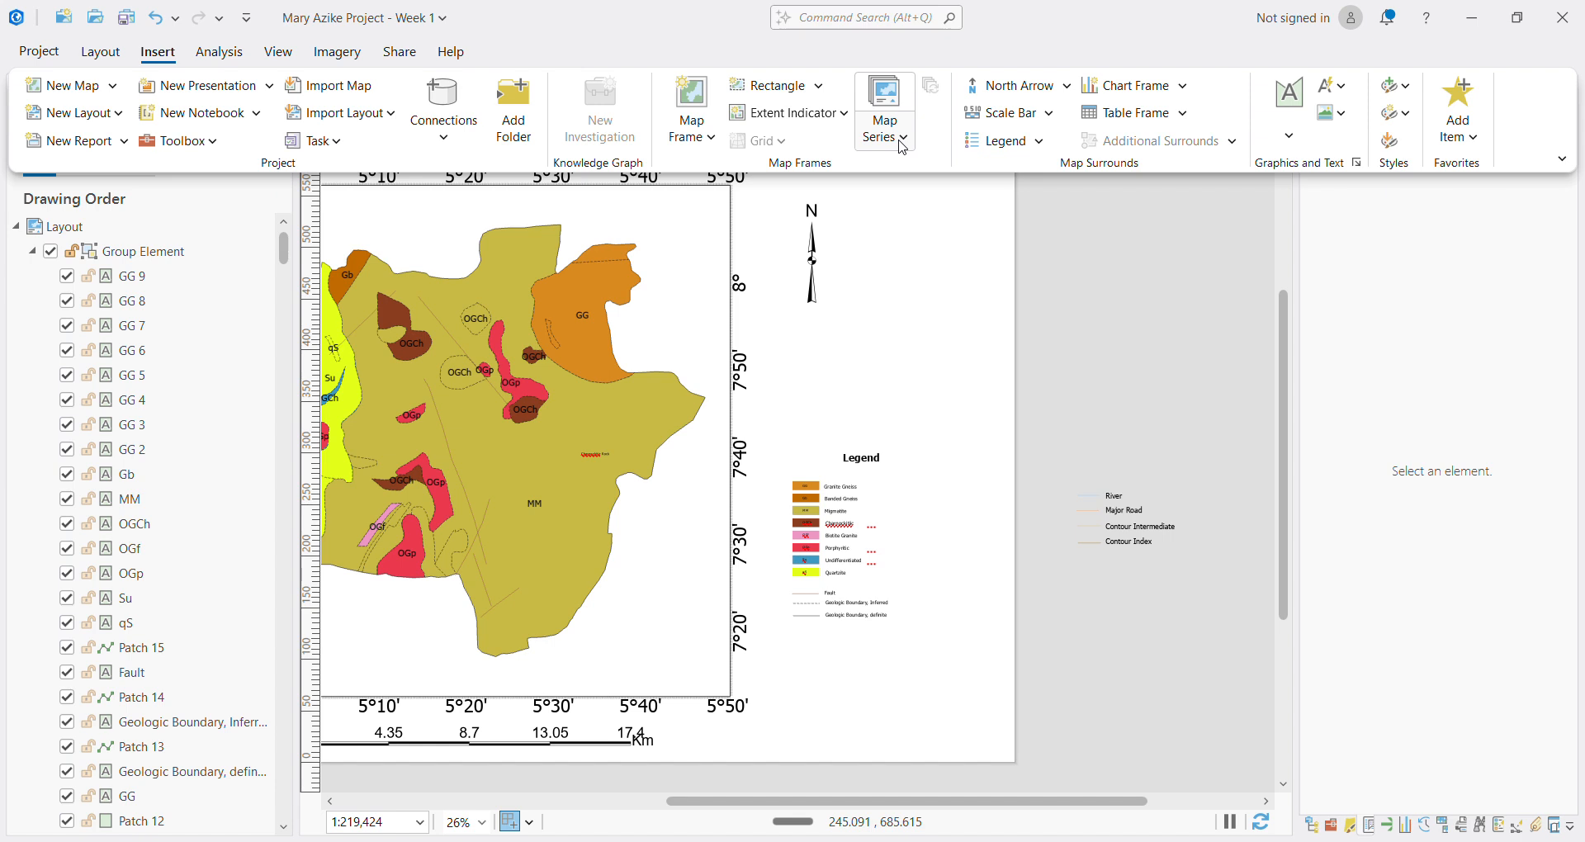
click(277, 56)
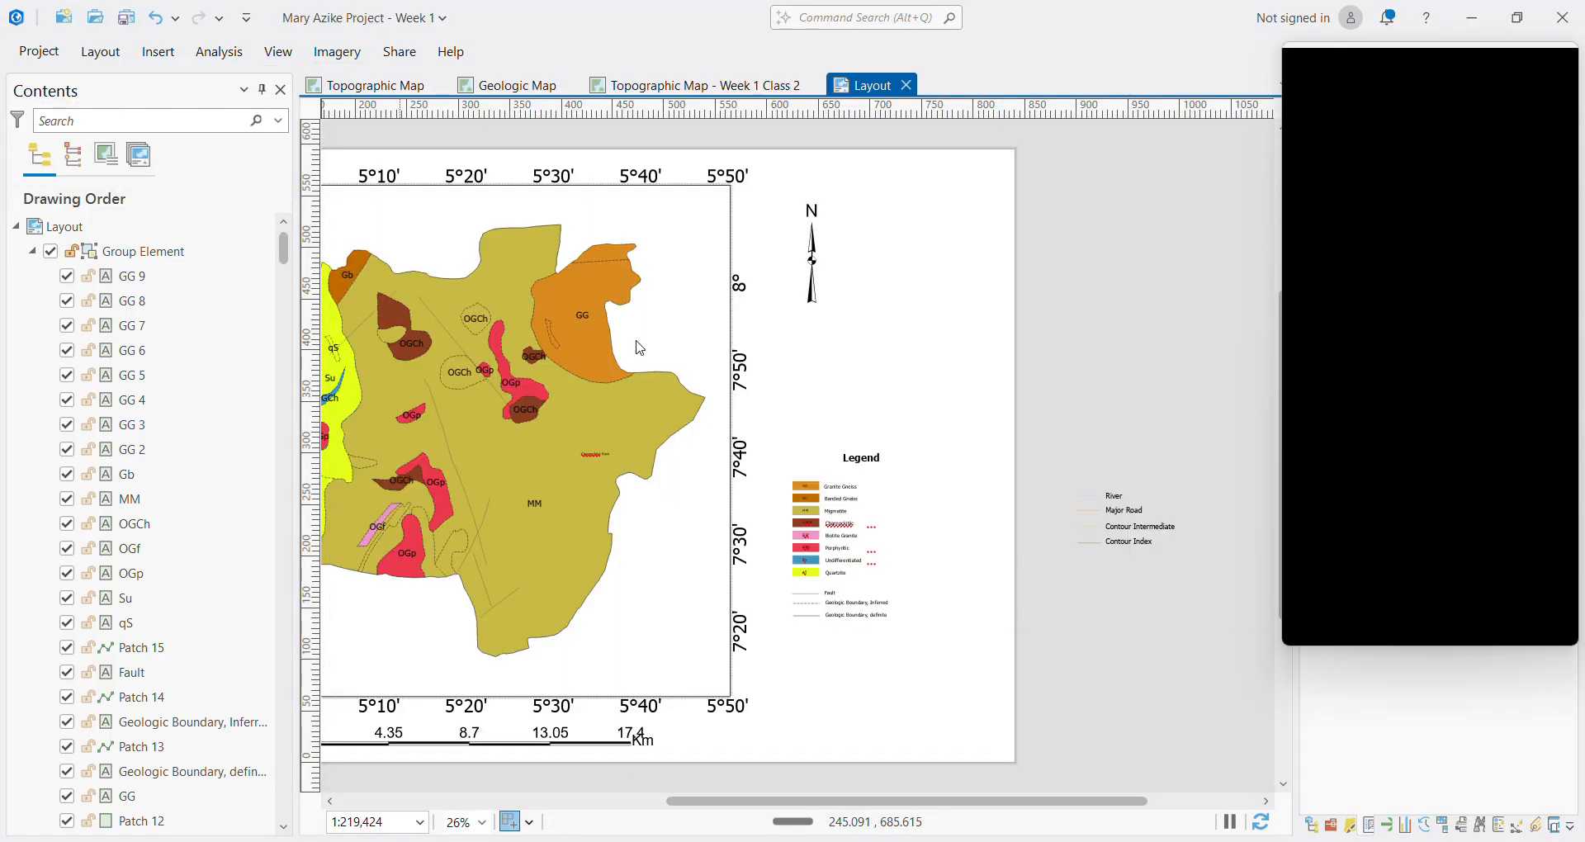
click(401, 53)
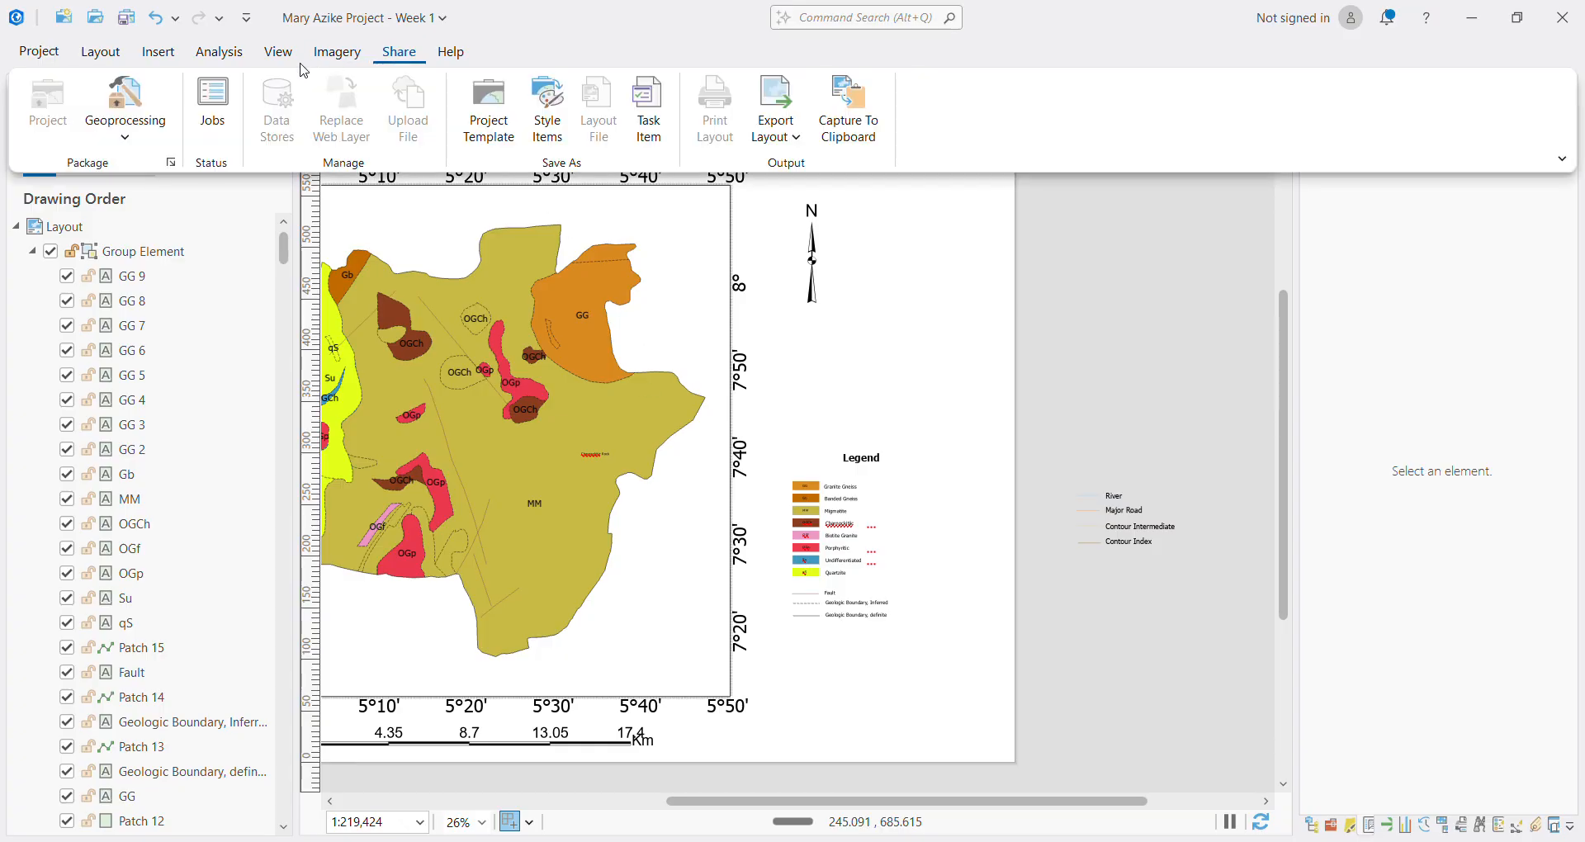
click(101, 53)
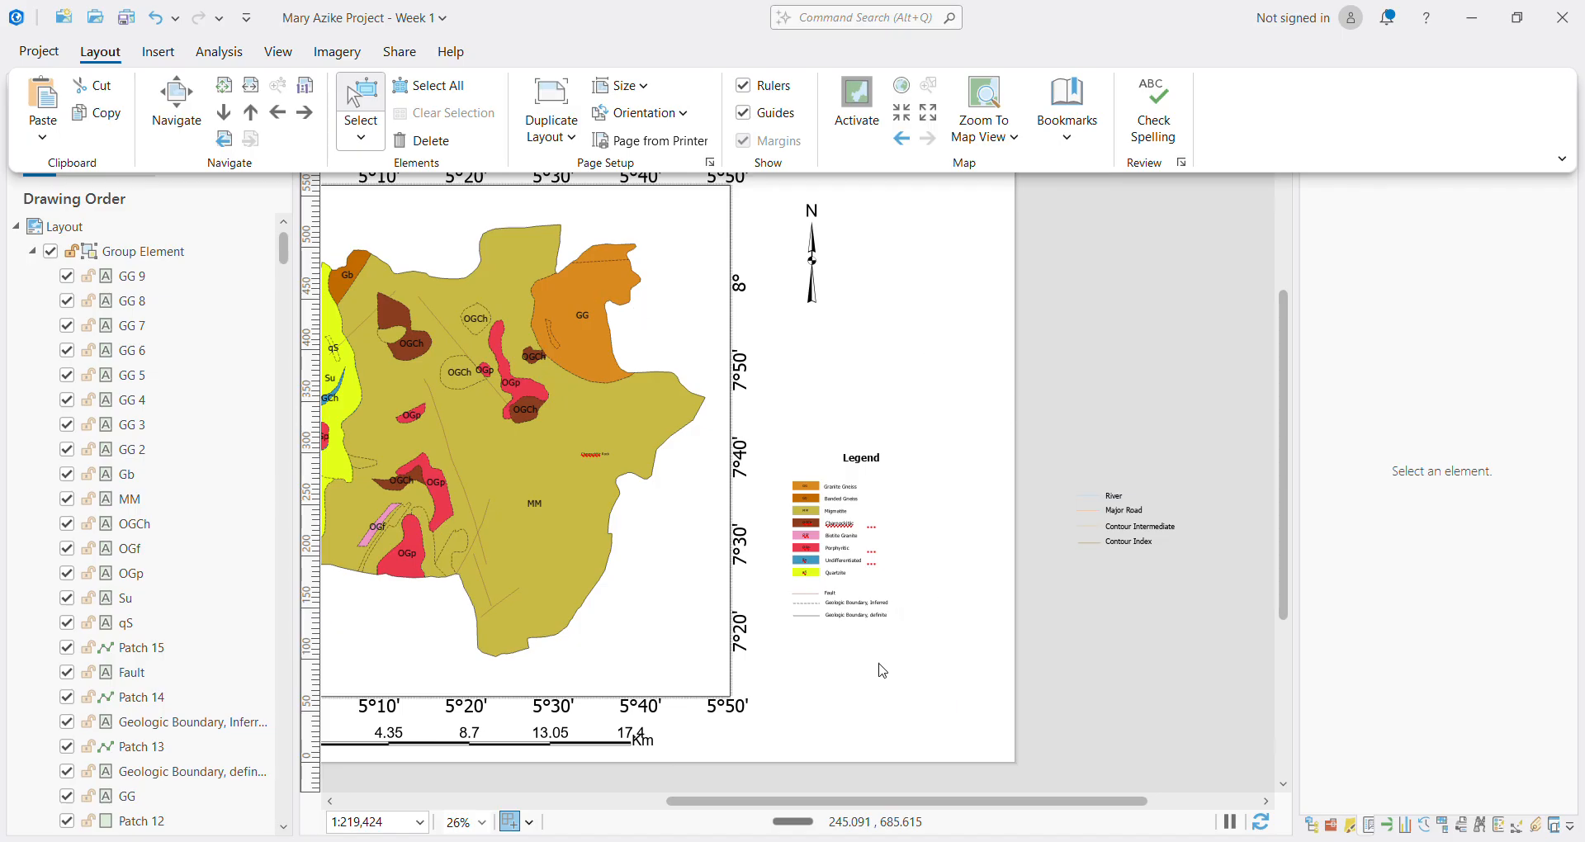
drag(875, 801, 776, 801)
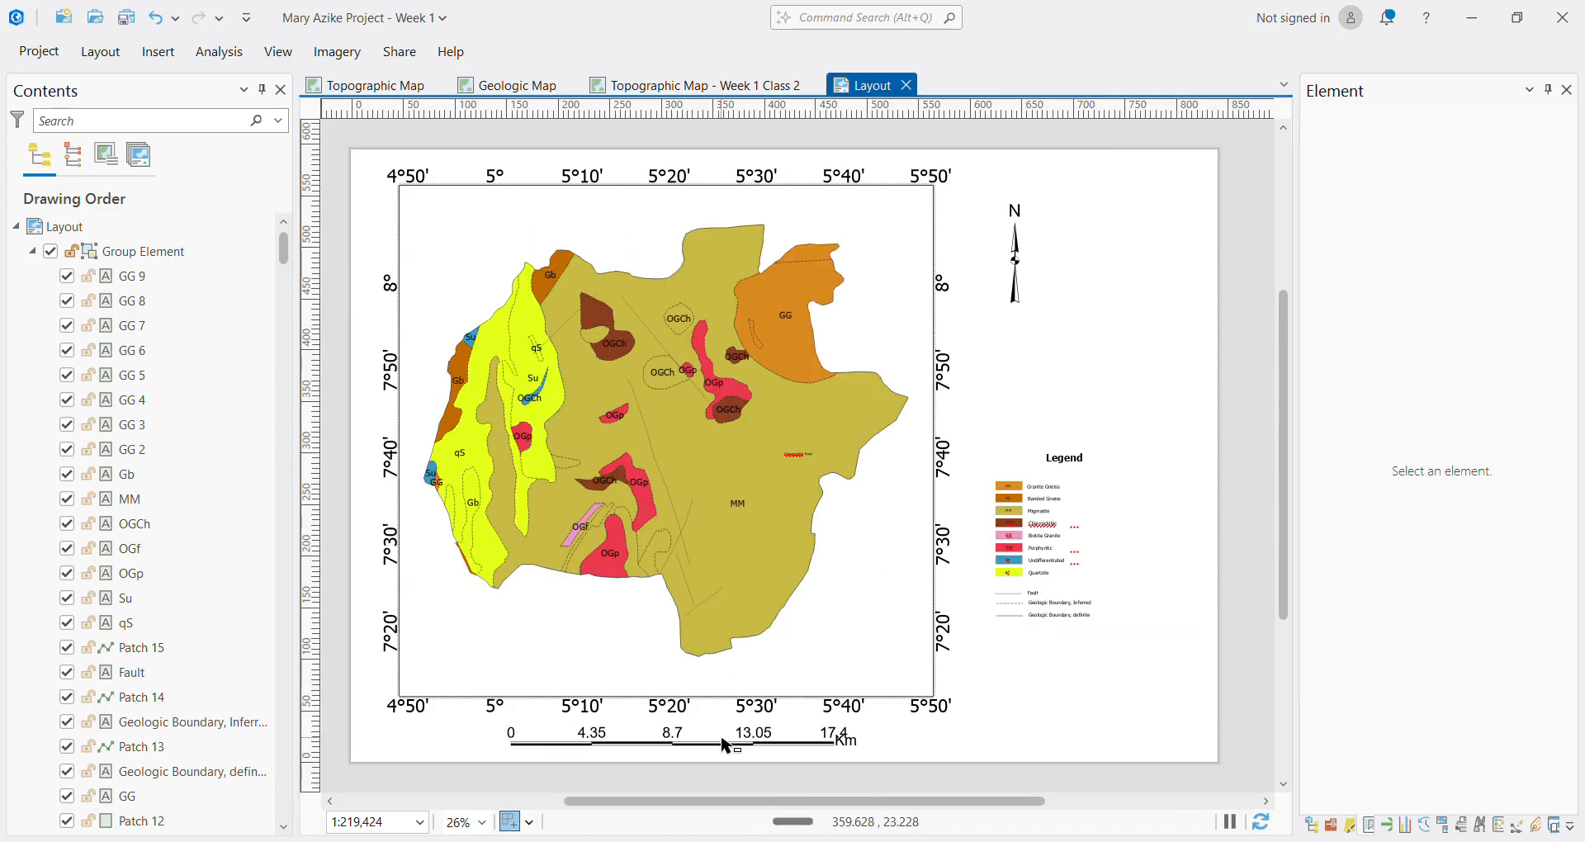
Shorten the scale bar beneath the map frame so that it ends at 14.2 km
click(724, 745)
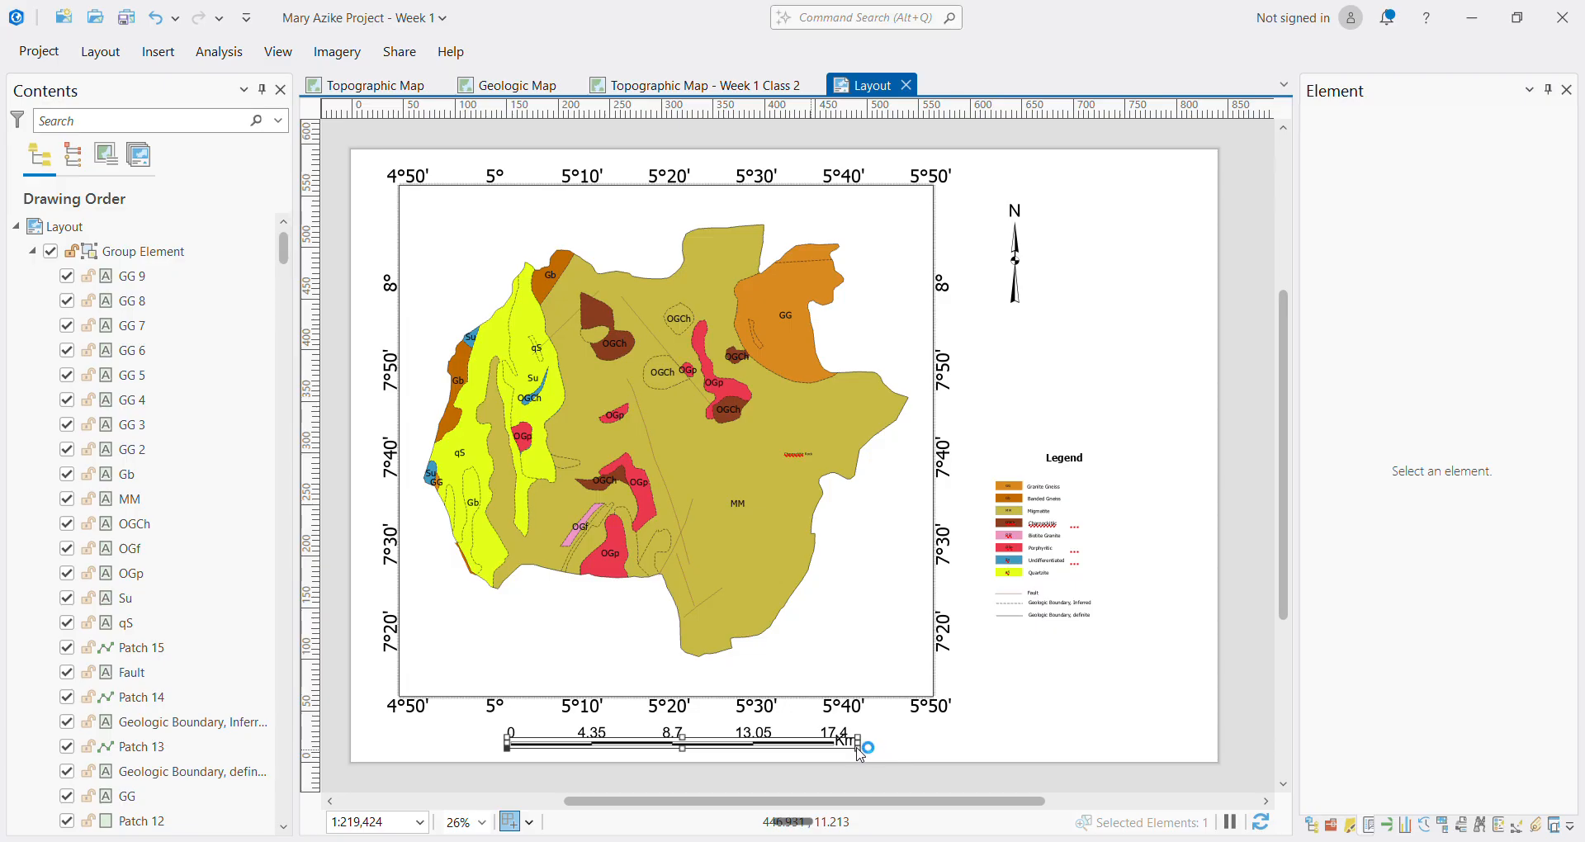
drag(859, 749, 794, 741)
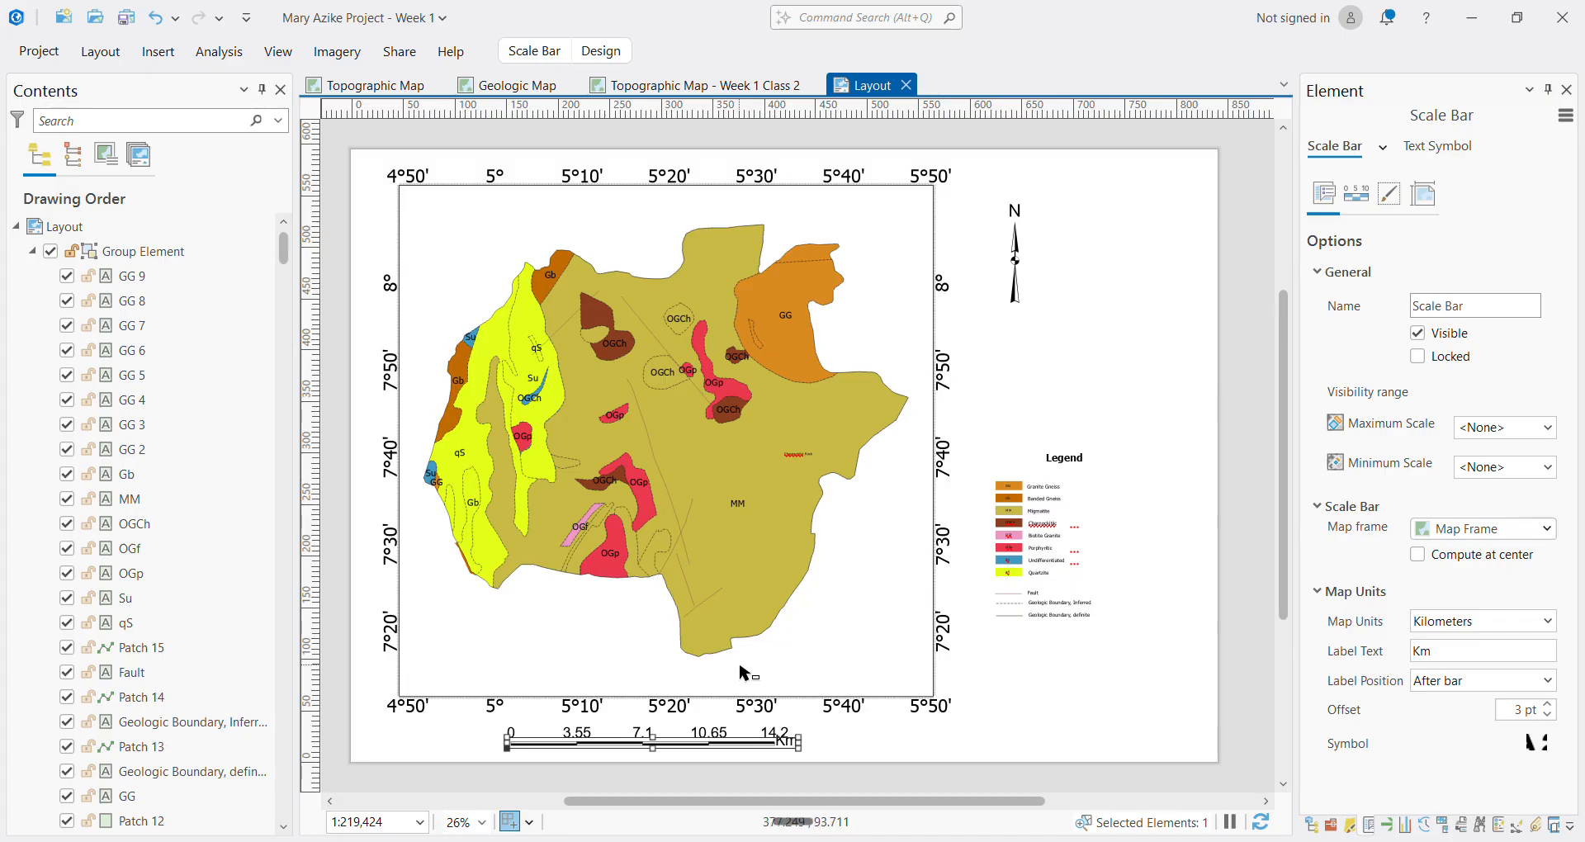
click(1231, 319)
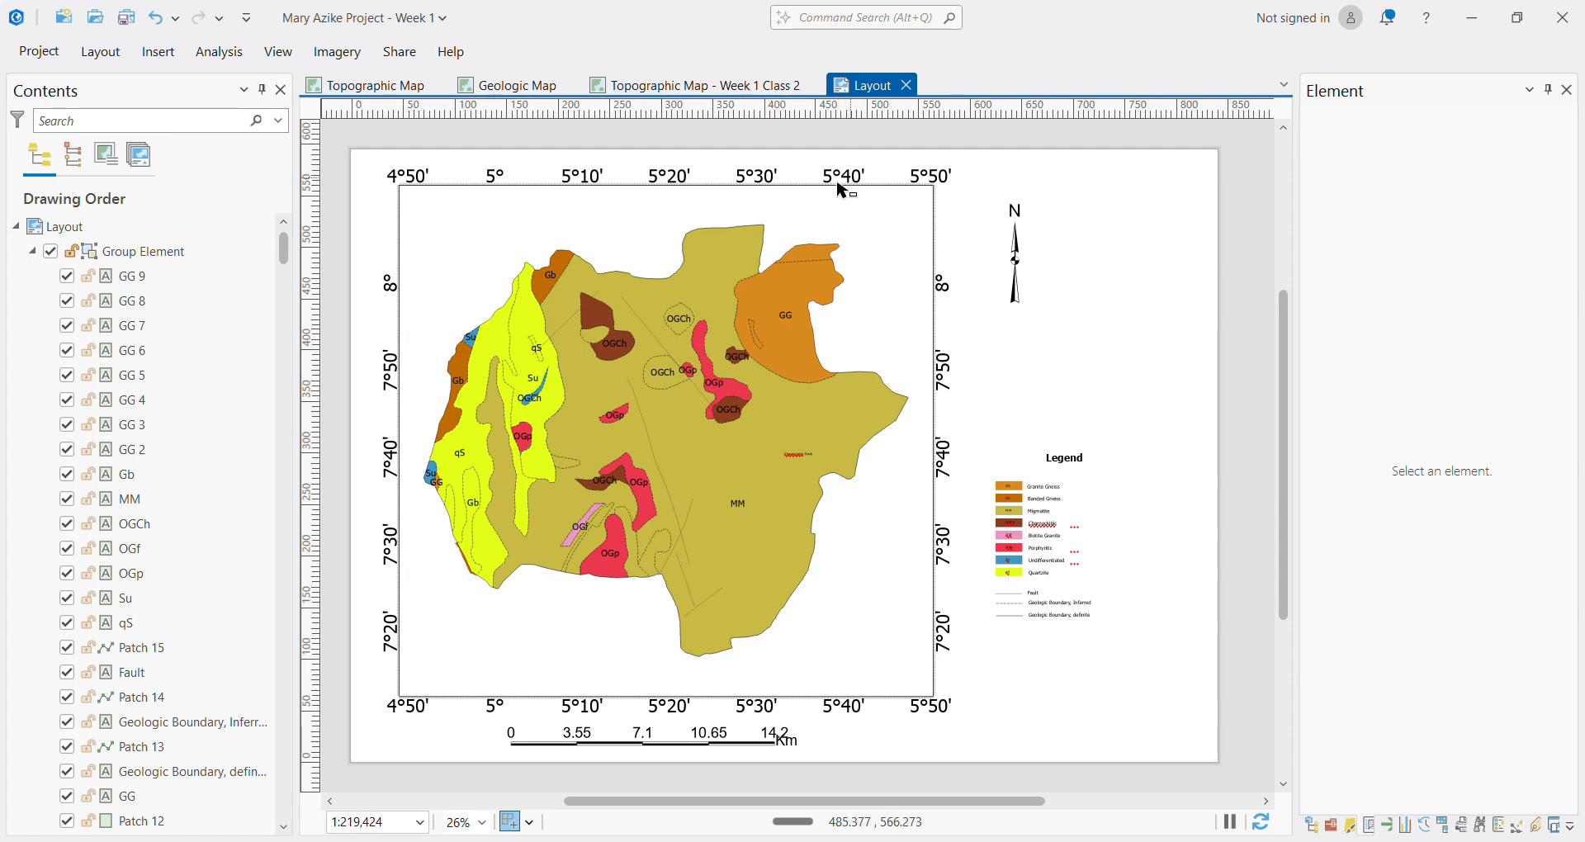
Set the label text size of the Black Vertical Label Graticule in Map Frame 1 to 35 pt and save the project
scroll(155, 730, down, 5)
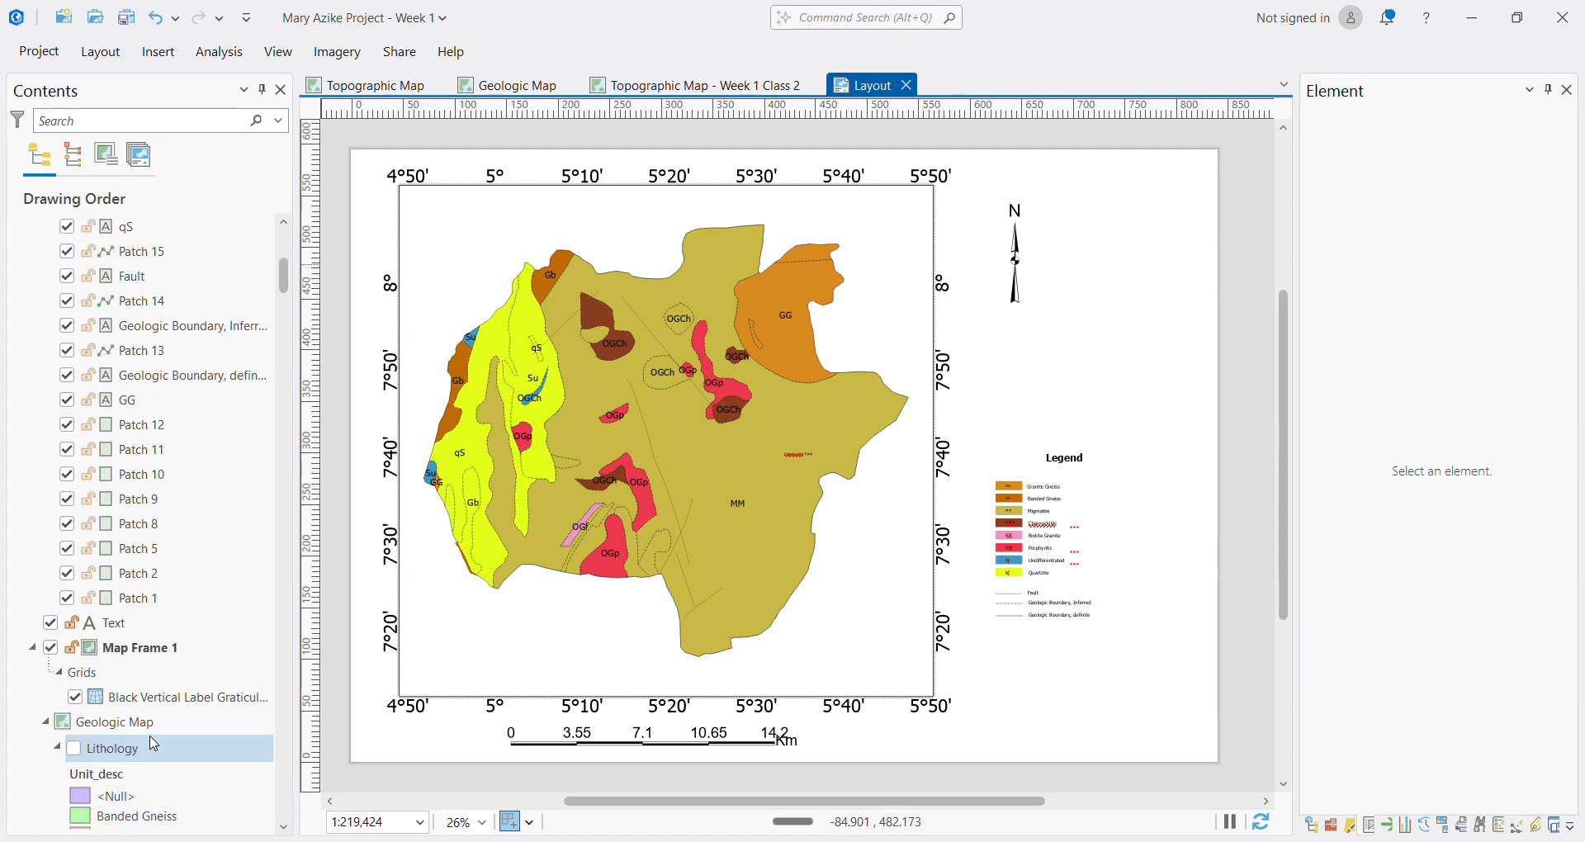
click(149, 698)
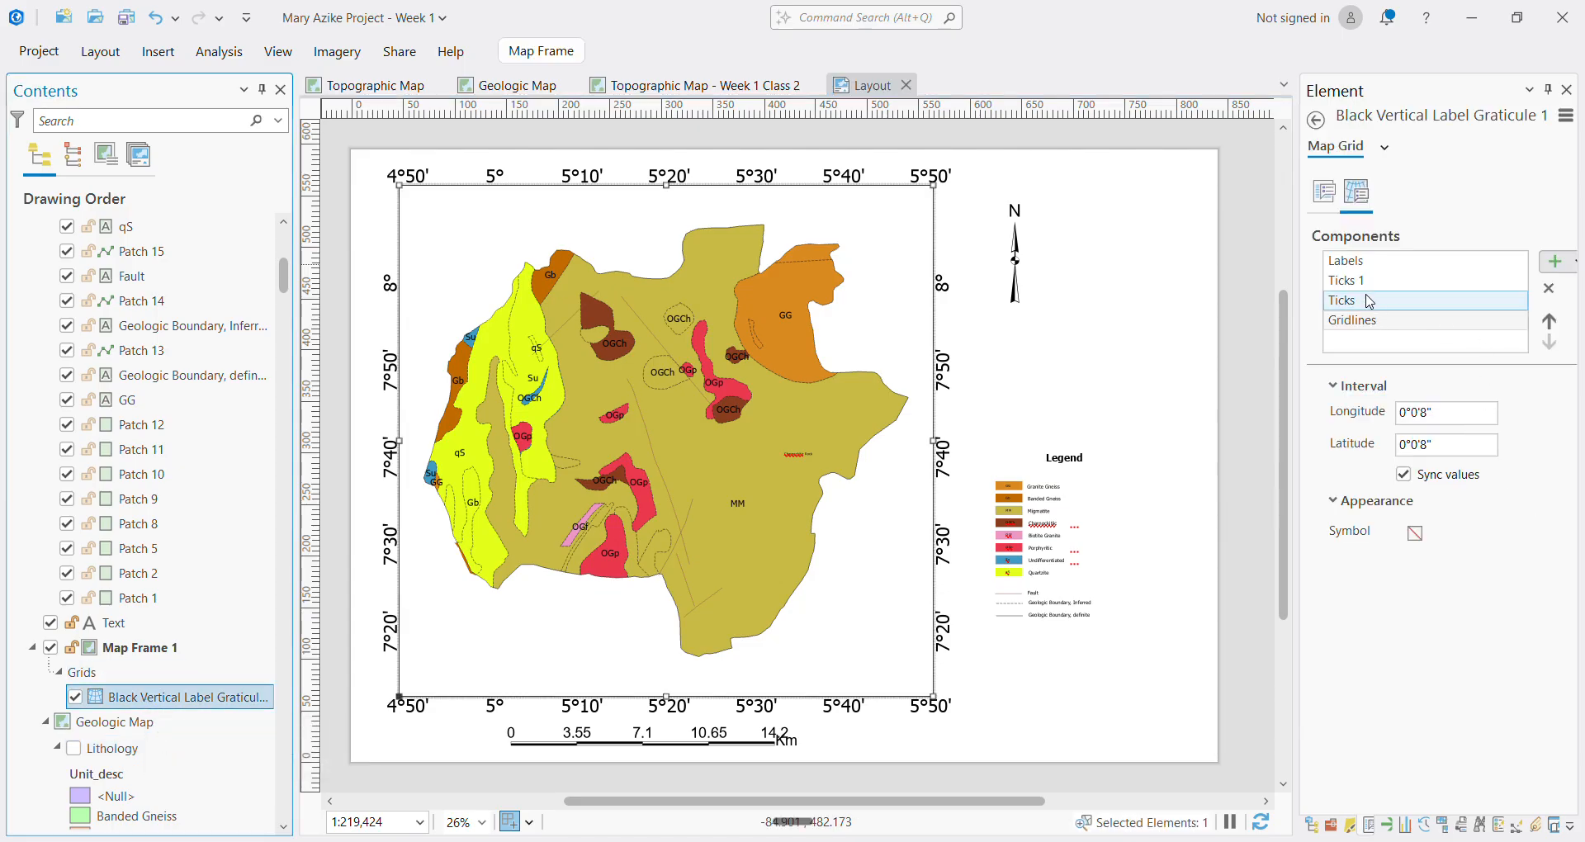
click(1372, 261)
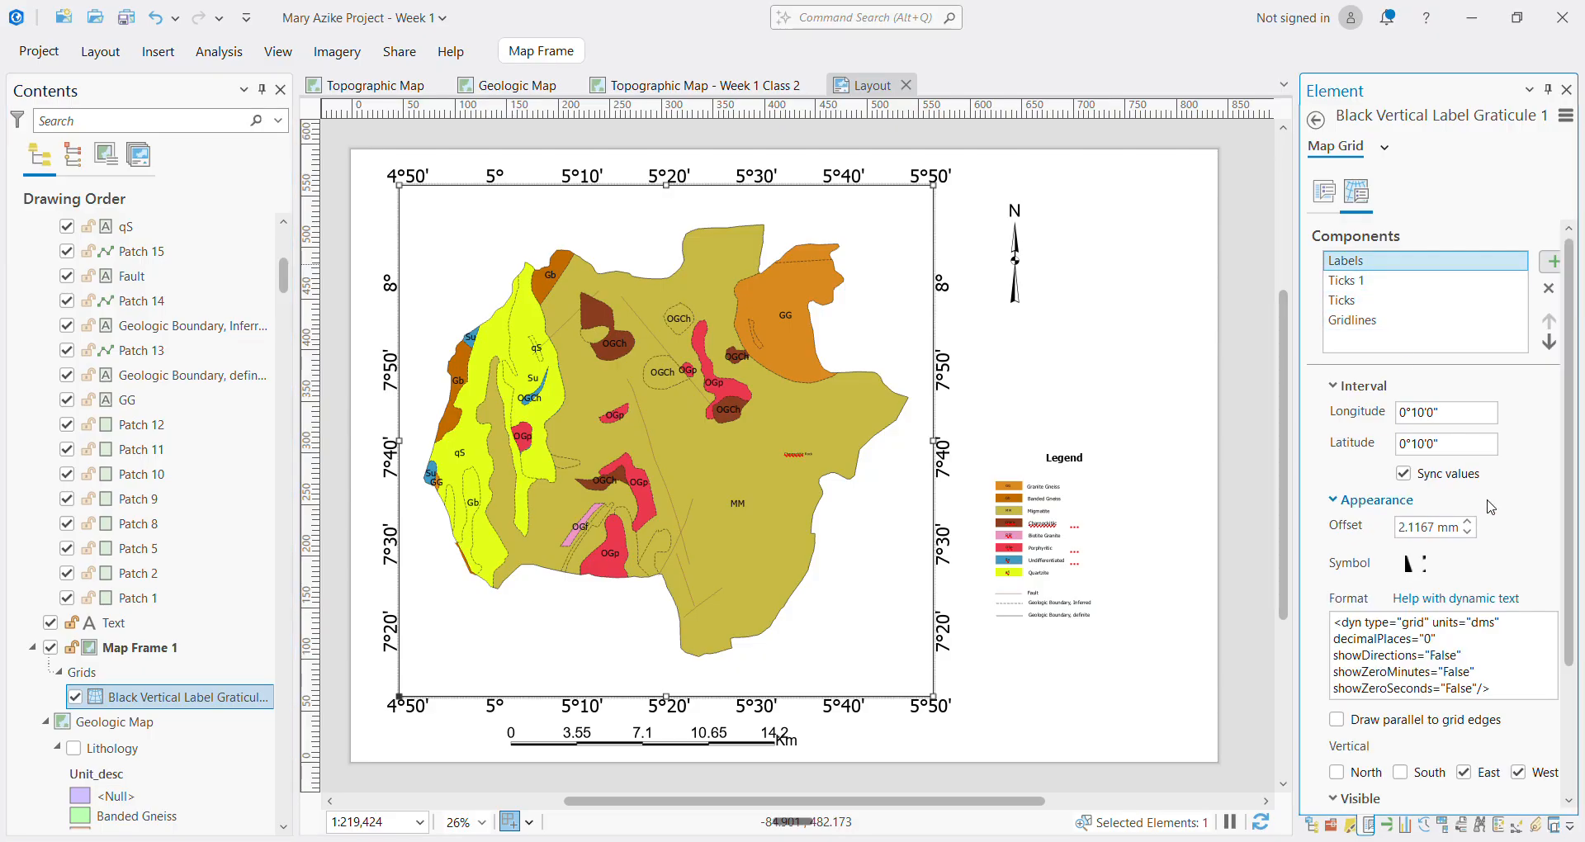
click(1384, 147)
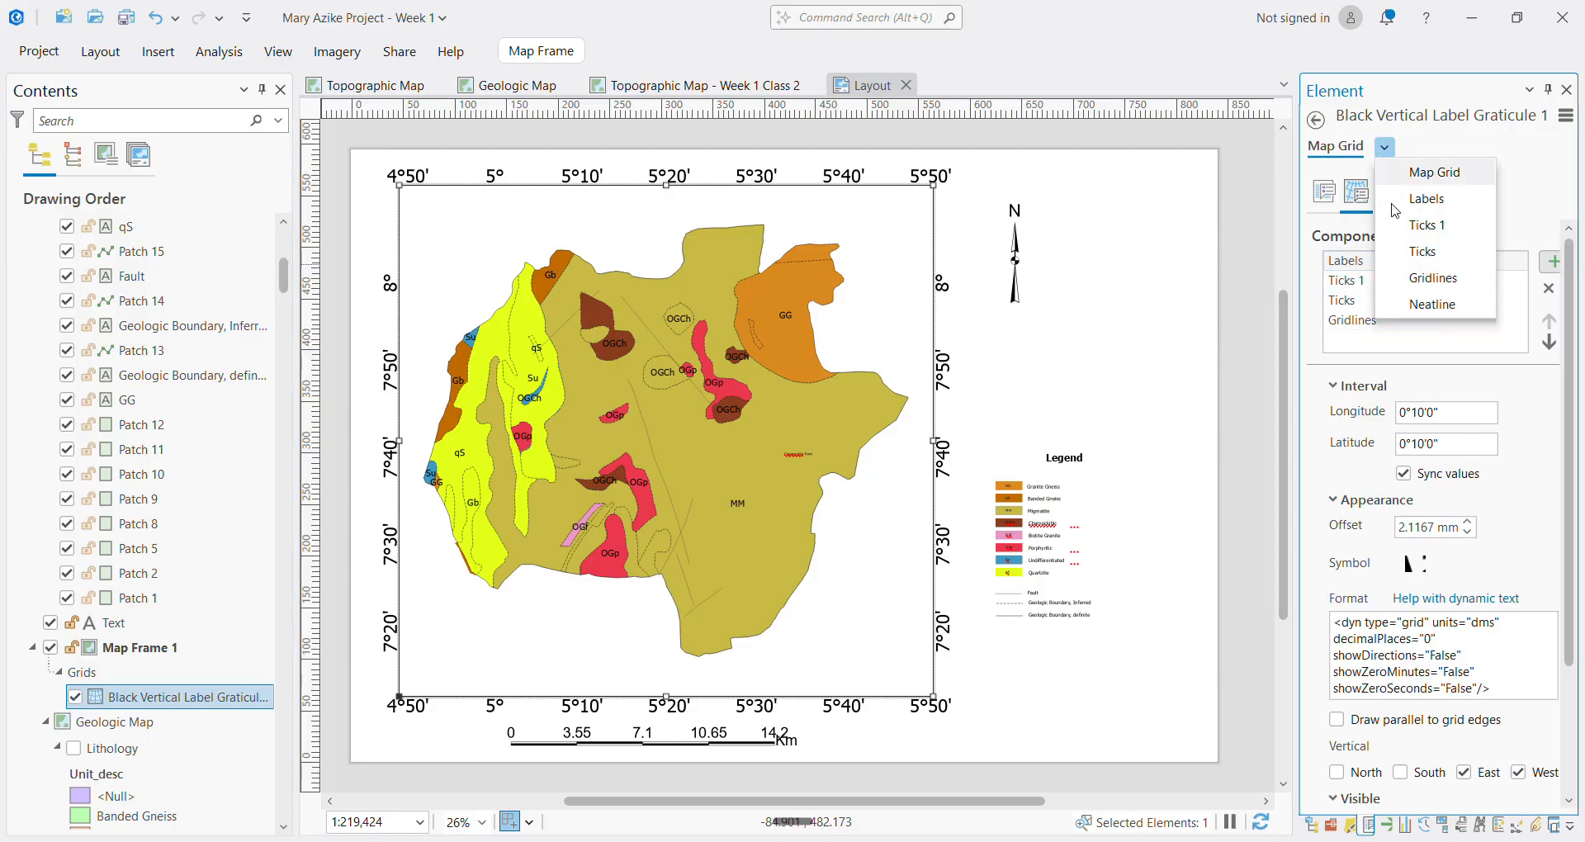
click(1445, 207)
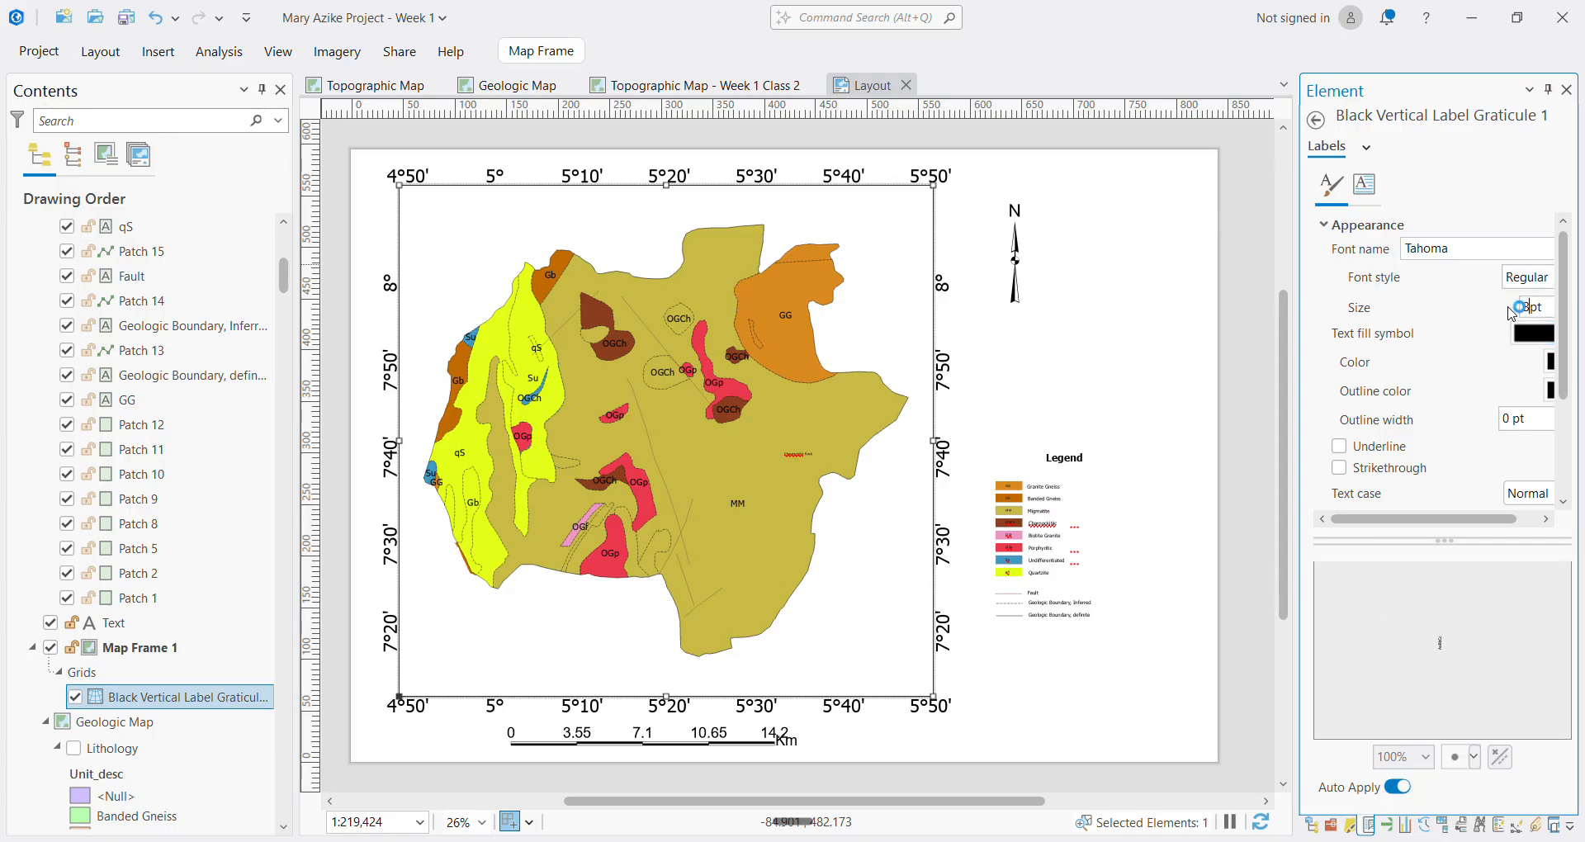
text(35)
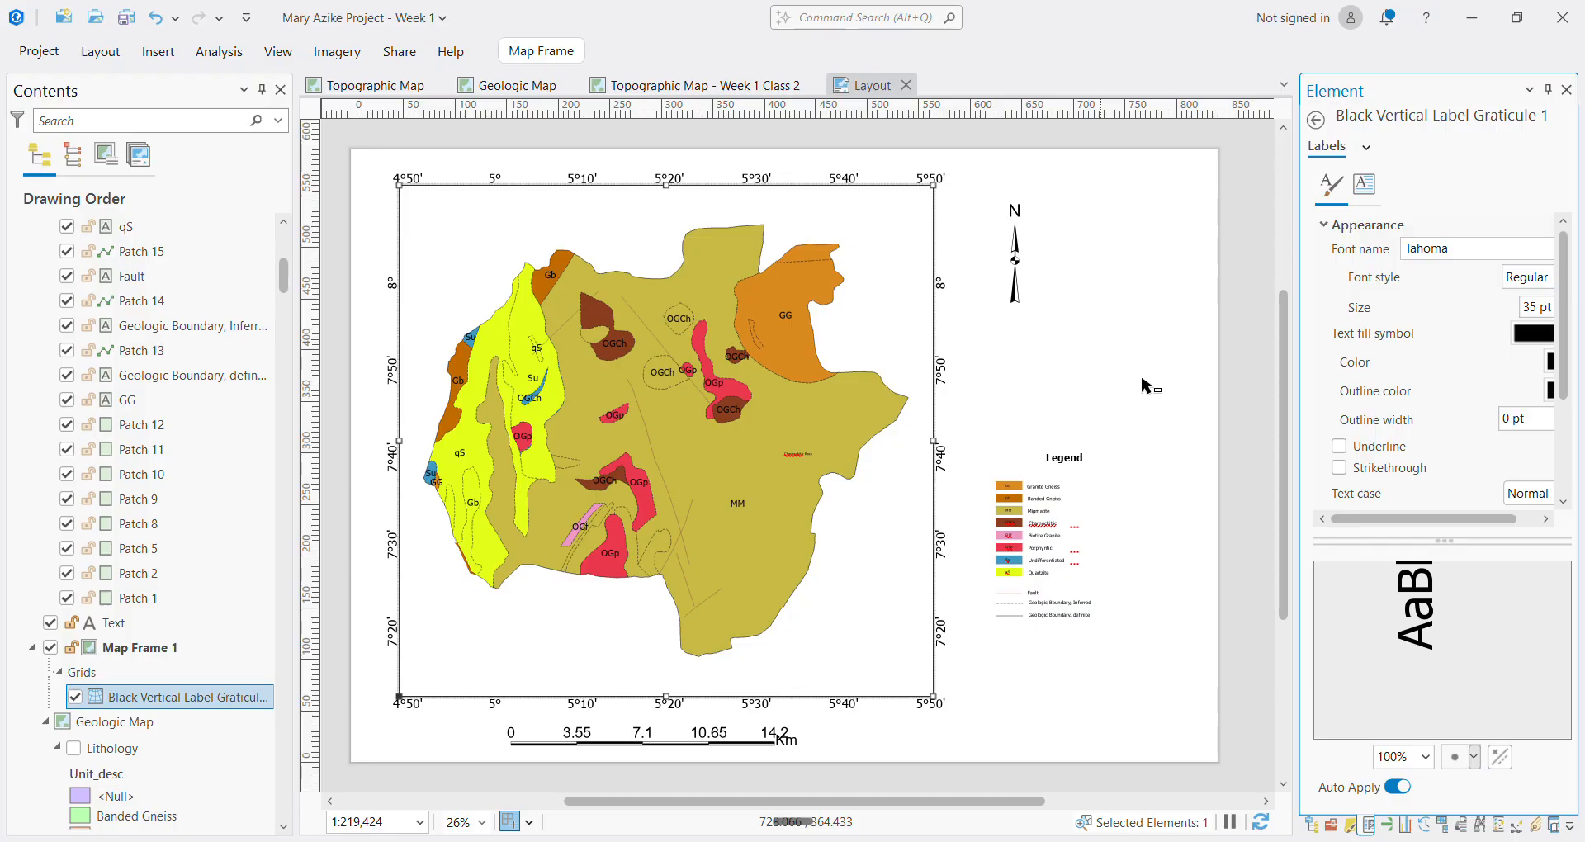
click(1168, 383)
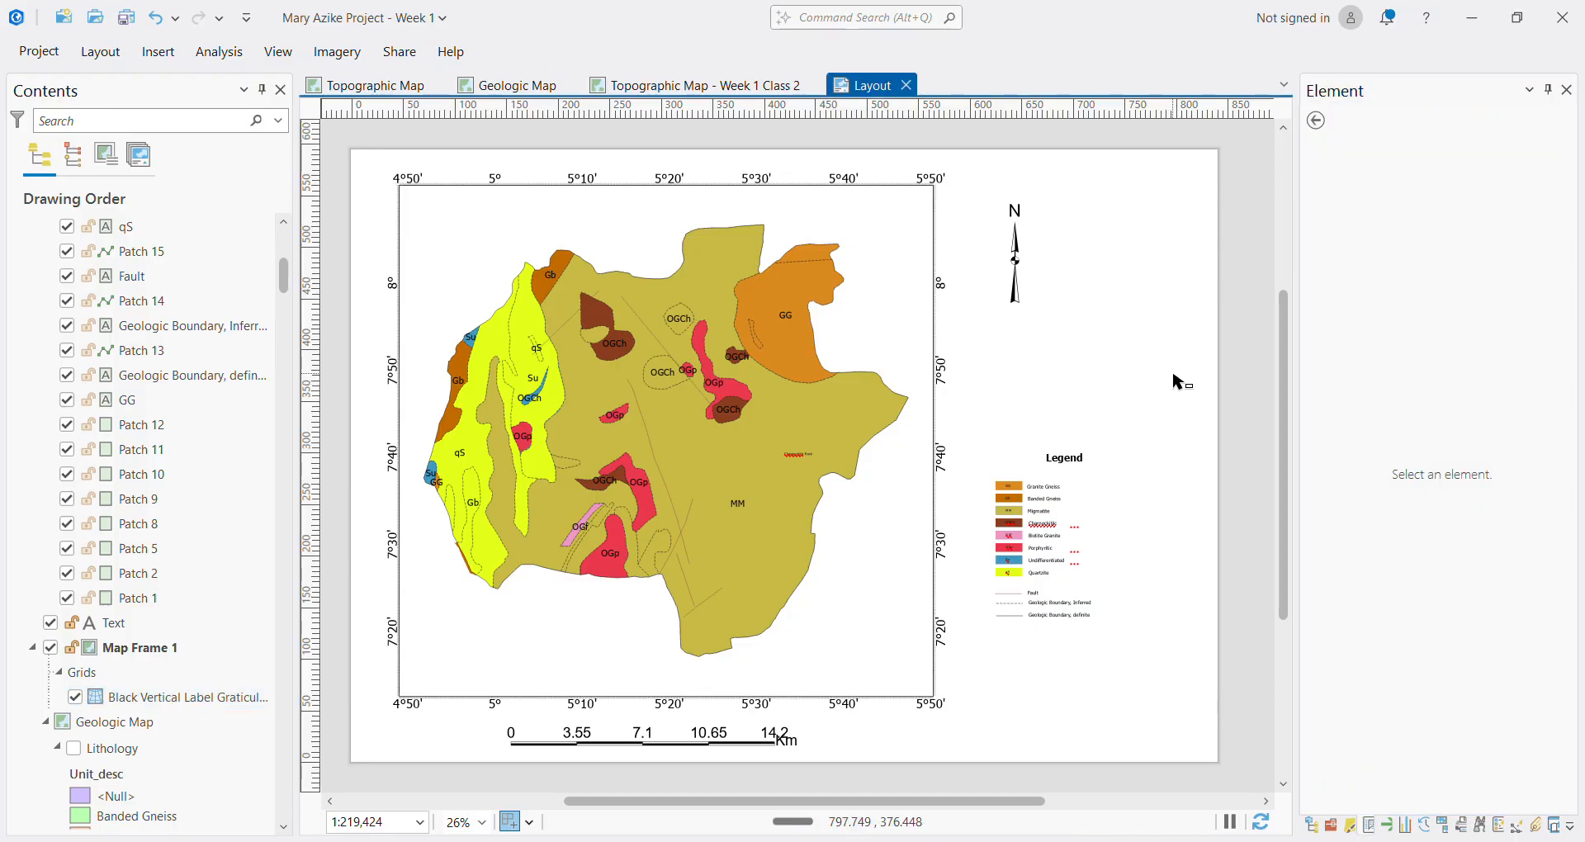
key(ctrl+s)
Start the layout's JPEG export and choose the Tutorial Maps folder within ArcGIS Pro Tutorial files as its destination
click(1388, 826)
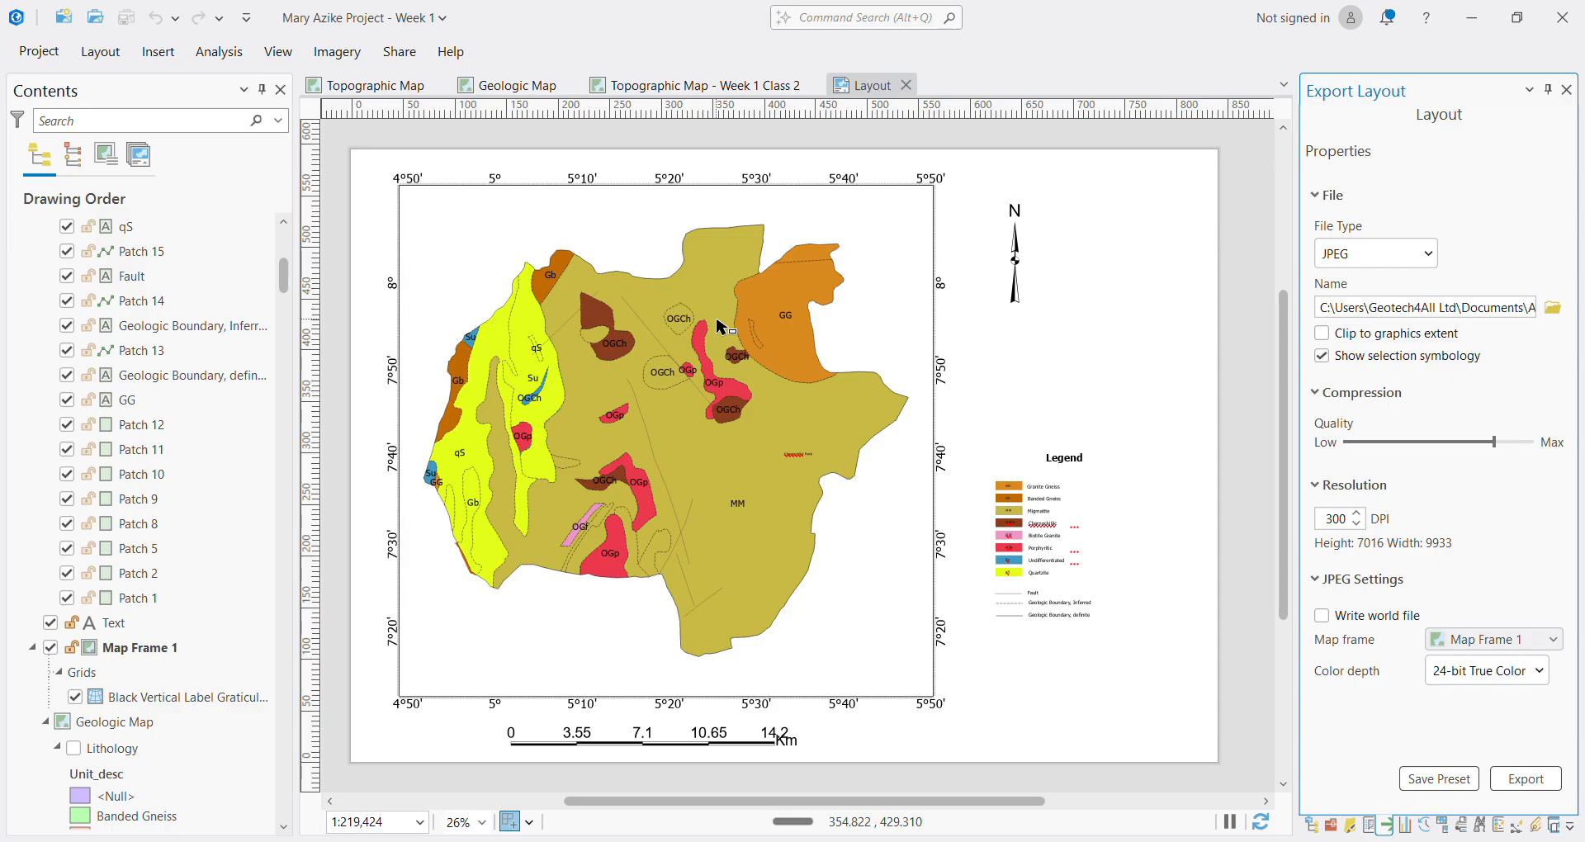
click(1547, 319)
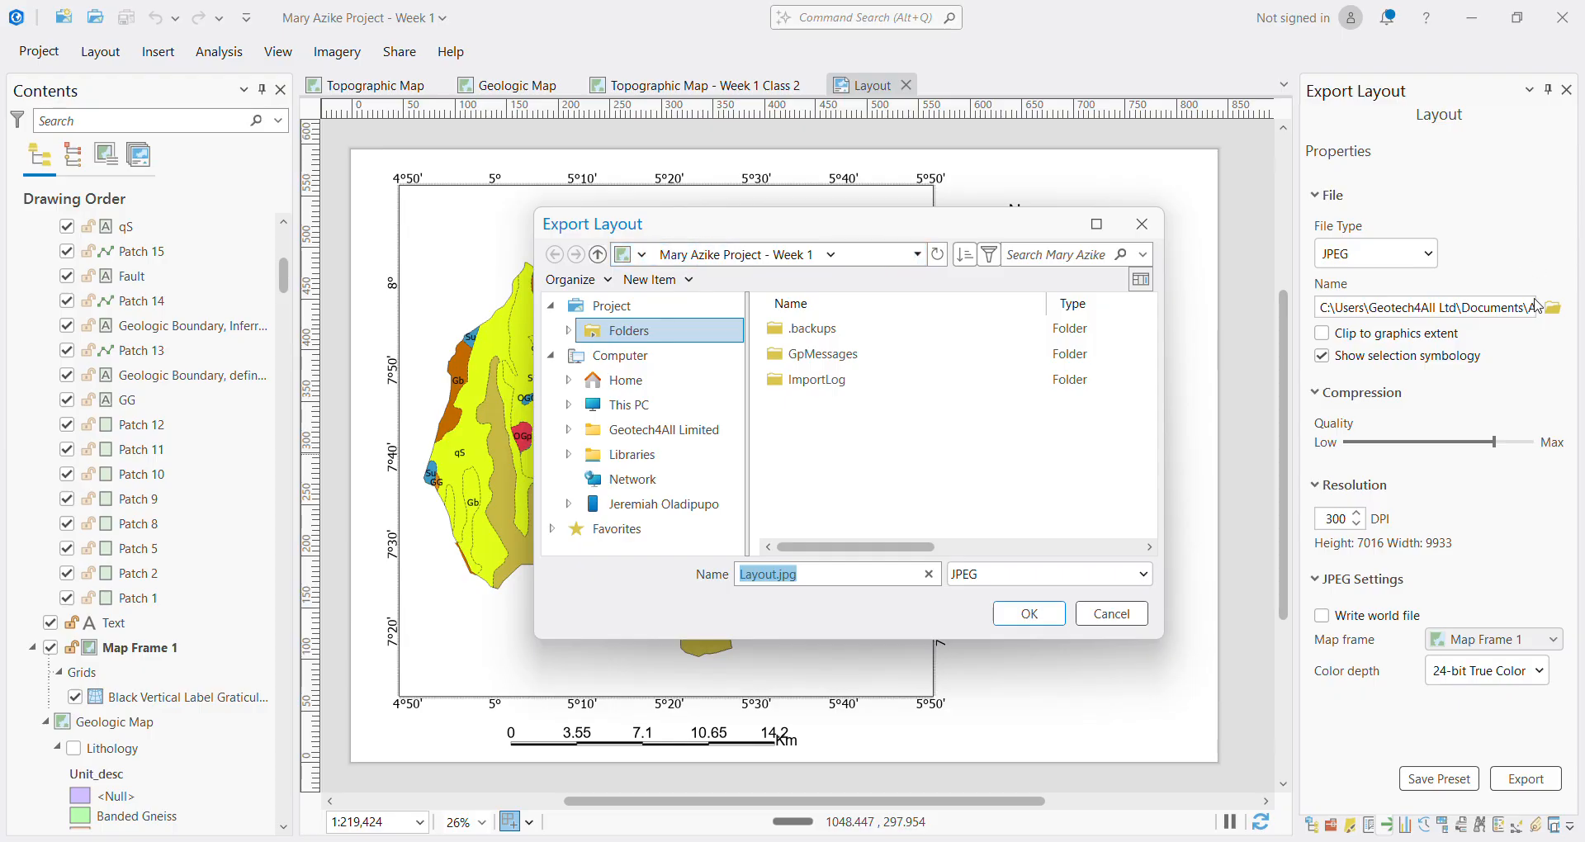
click(643, 385)
double_click(840, 382)
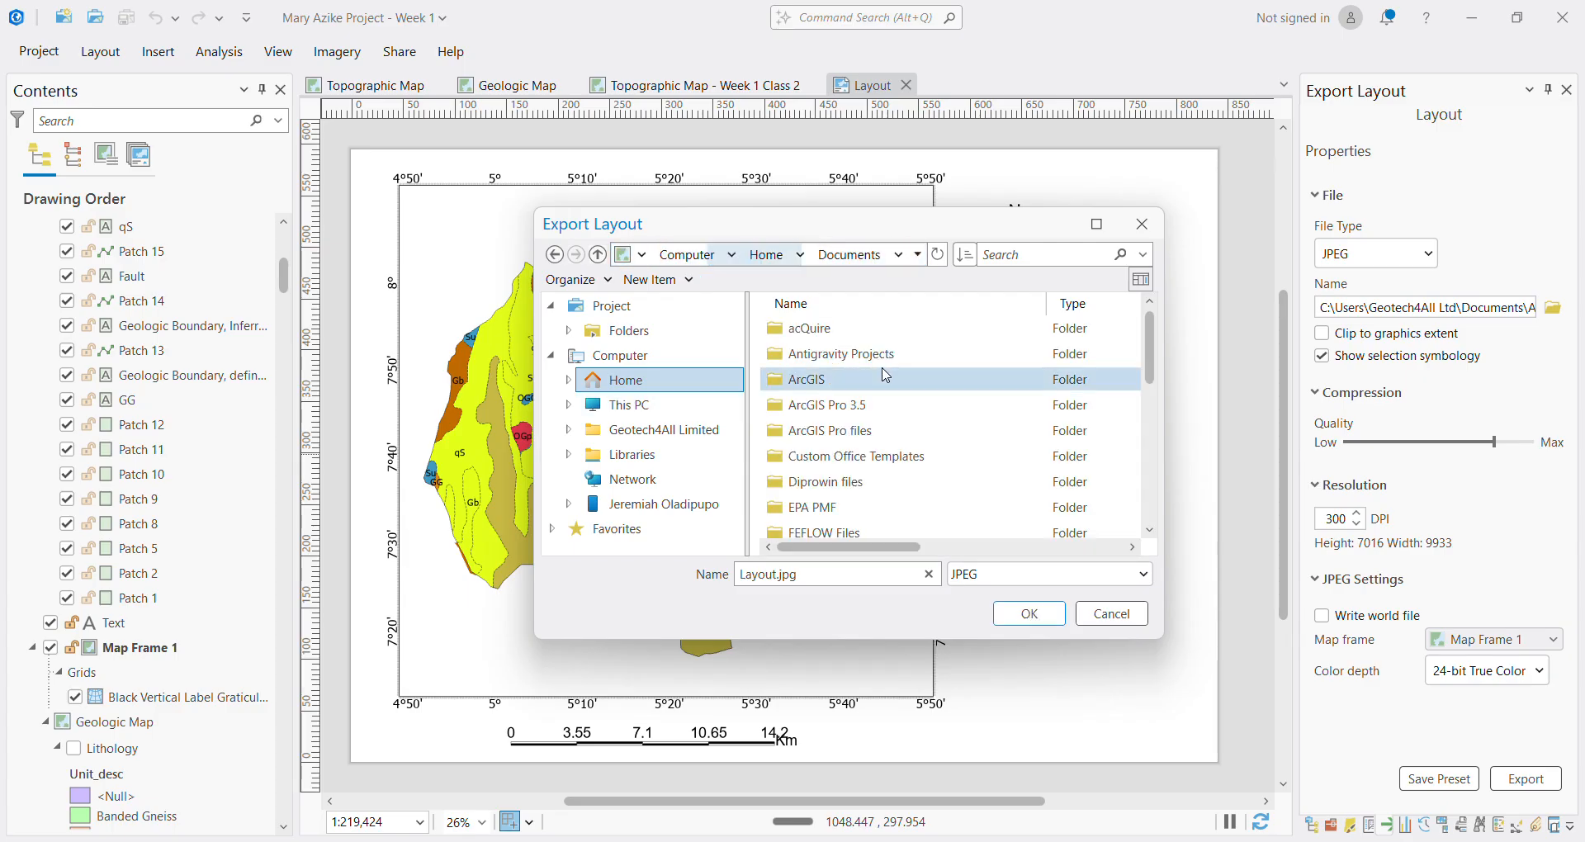
double_click(862, 430)
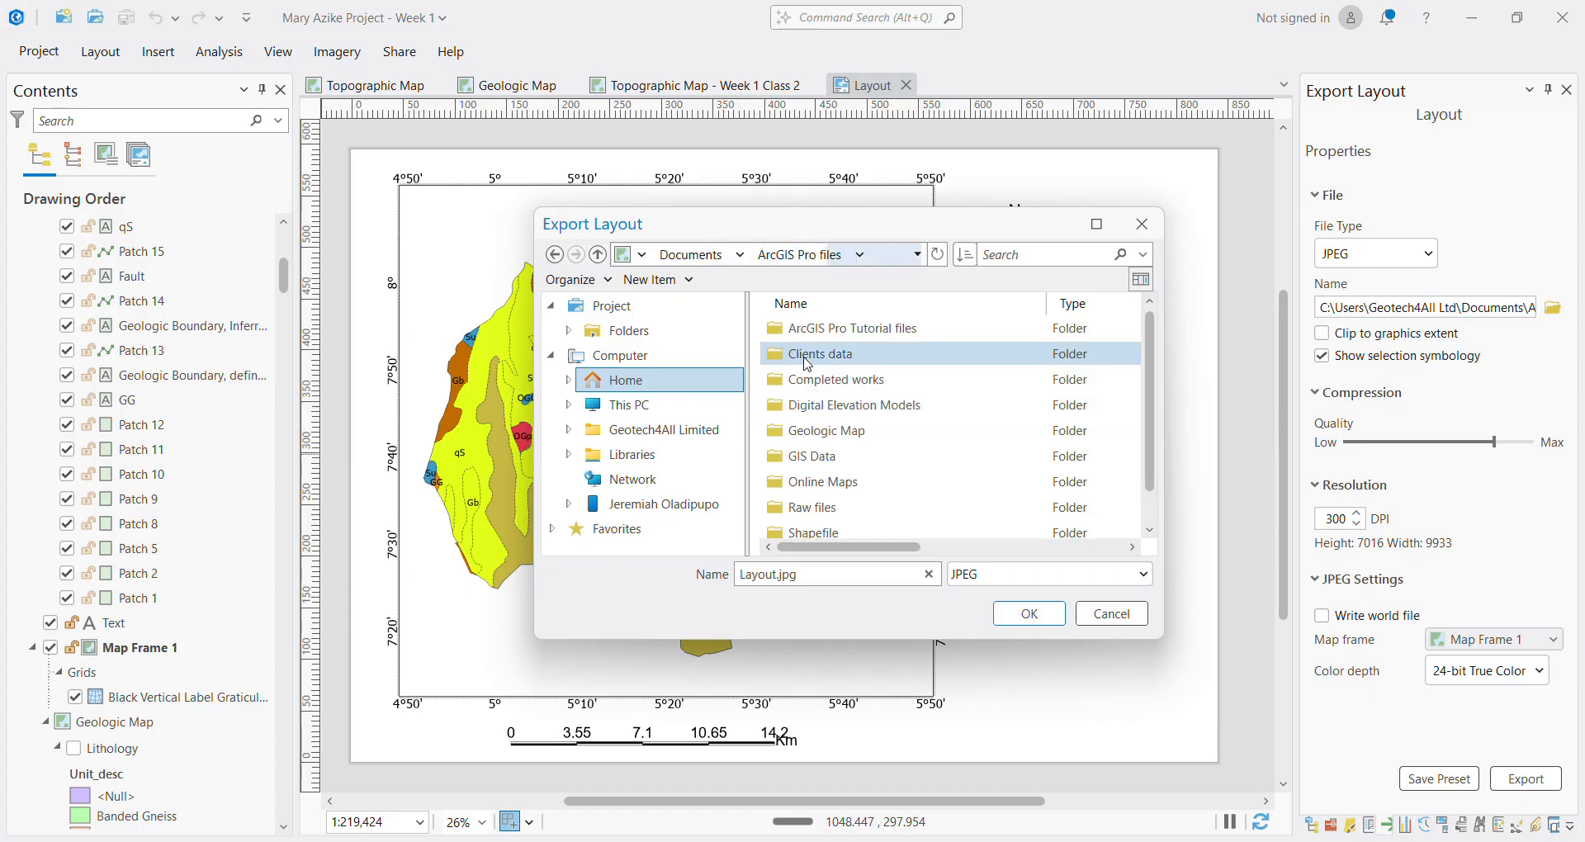
double_click(865, 333)
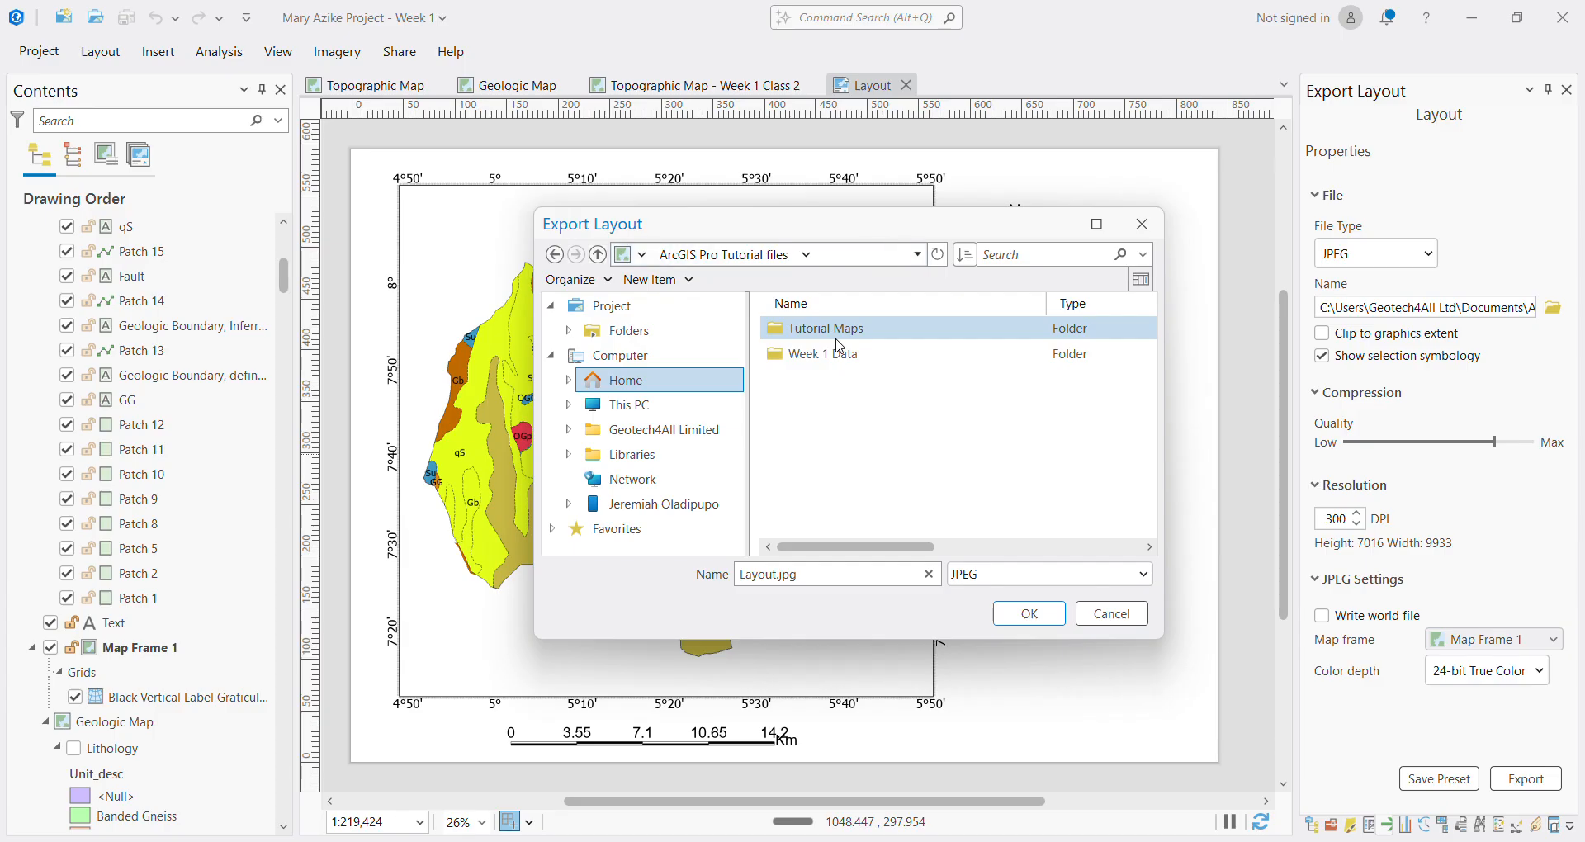
click(836, 337)
double_click(834, 334)
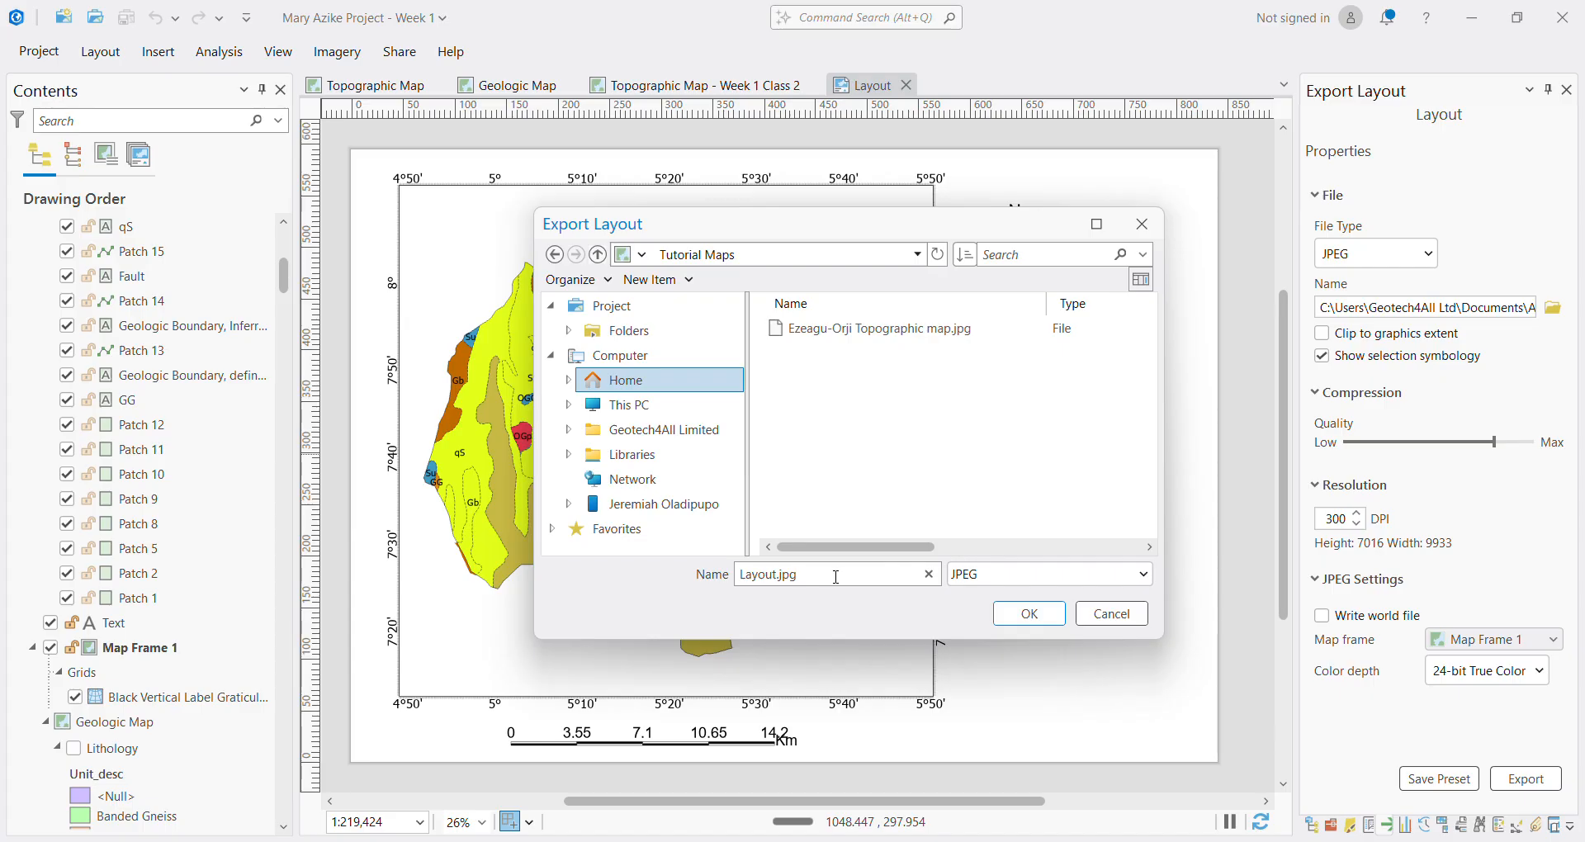
Name the file "Ekiti Geologic Map Week 1 Class 3 Output" and export the layout as a 300 DPI JPEG
double_click(836, 577)
text(Ekiti Geologic Map Week 1 C)
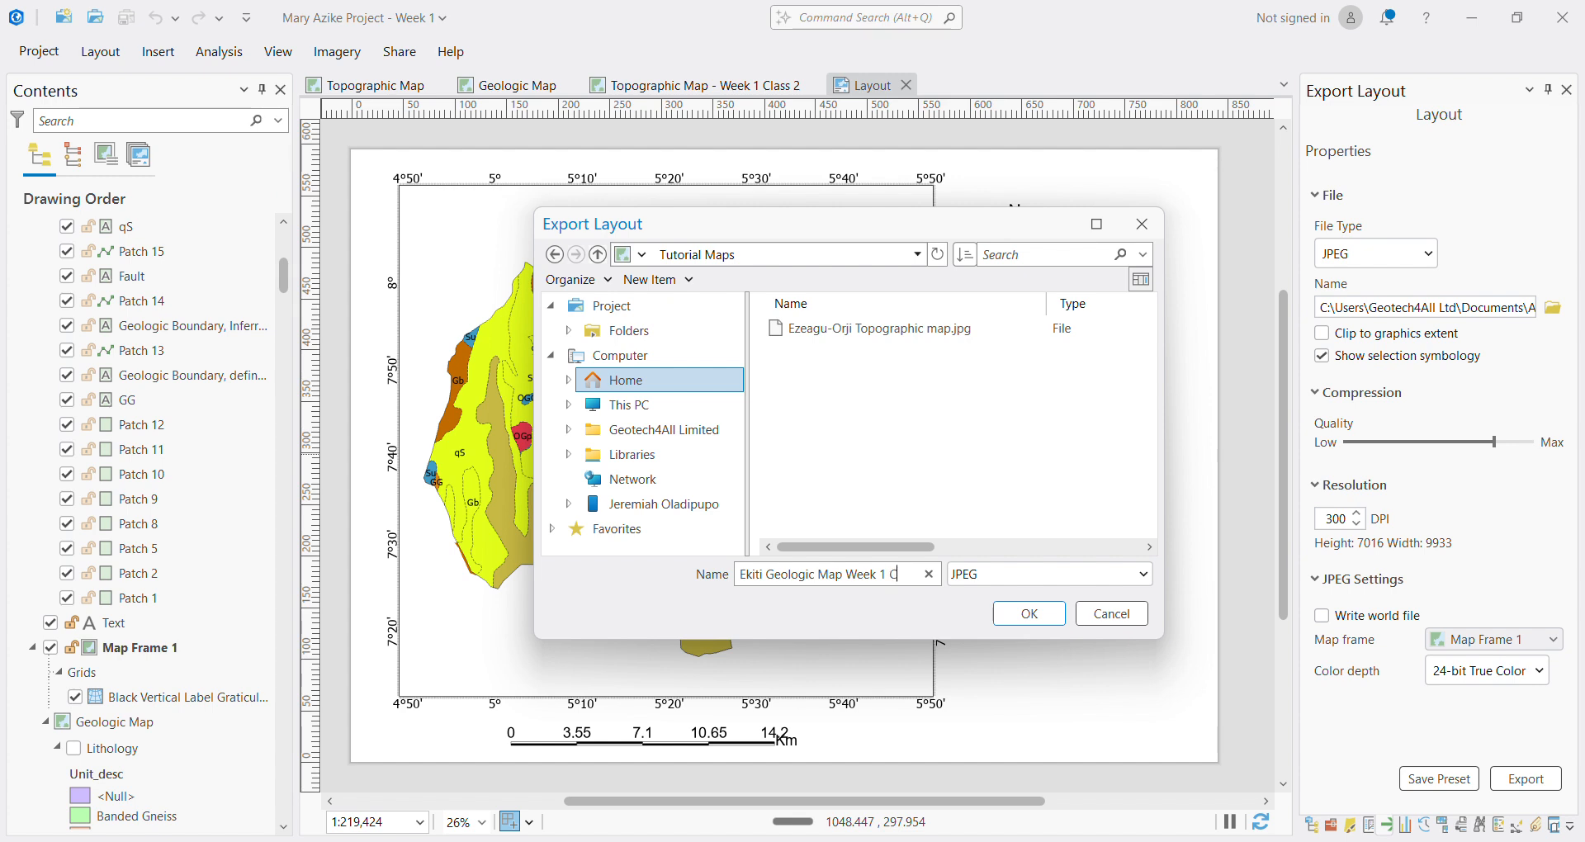
text(ass 3)
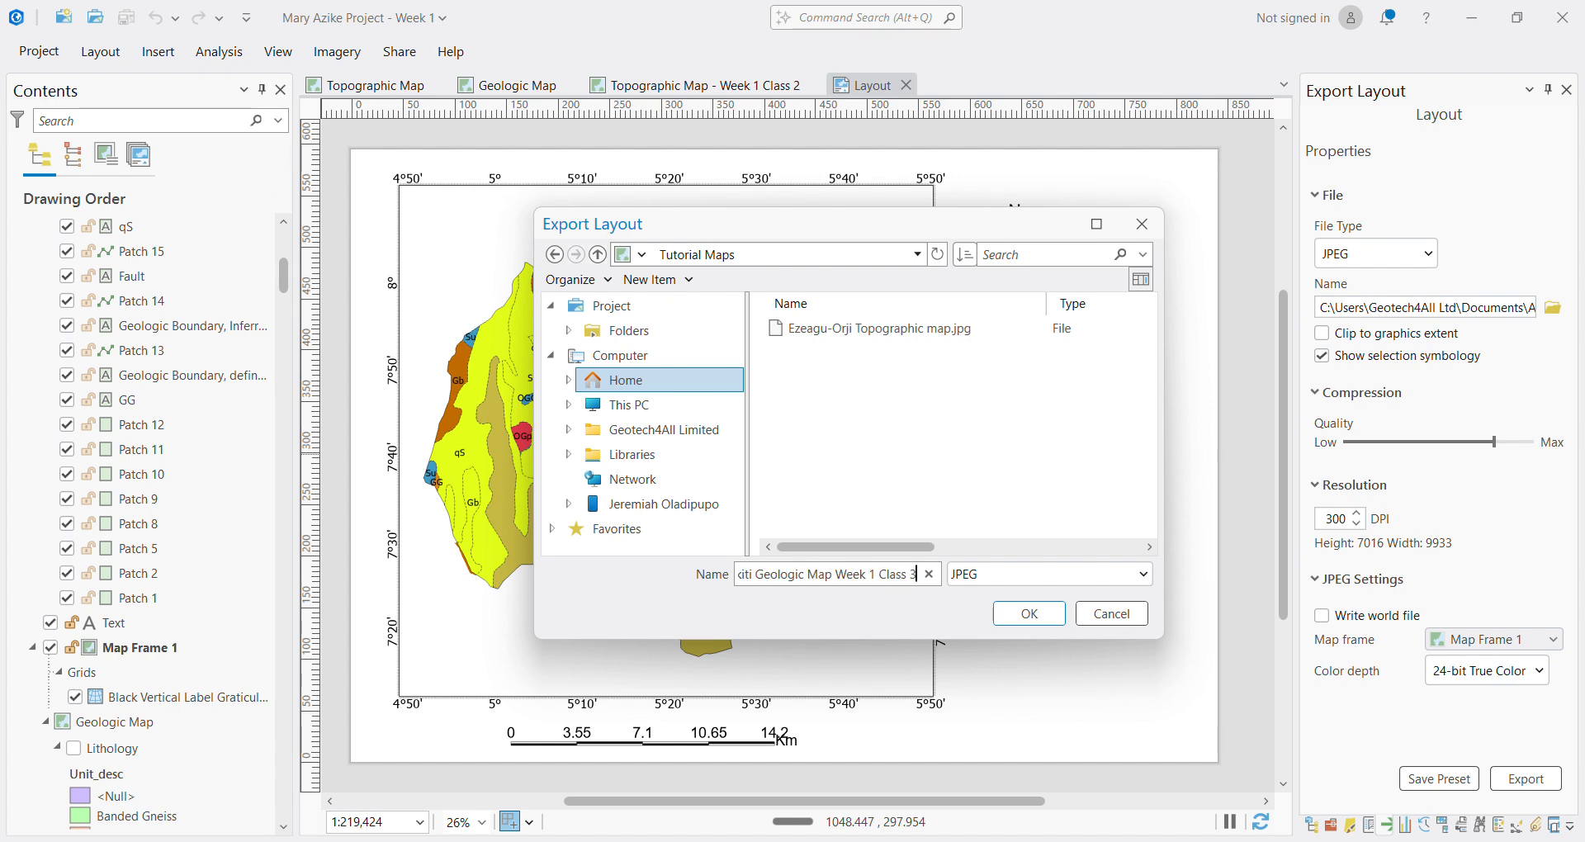
text( Output)
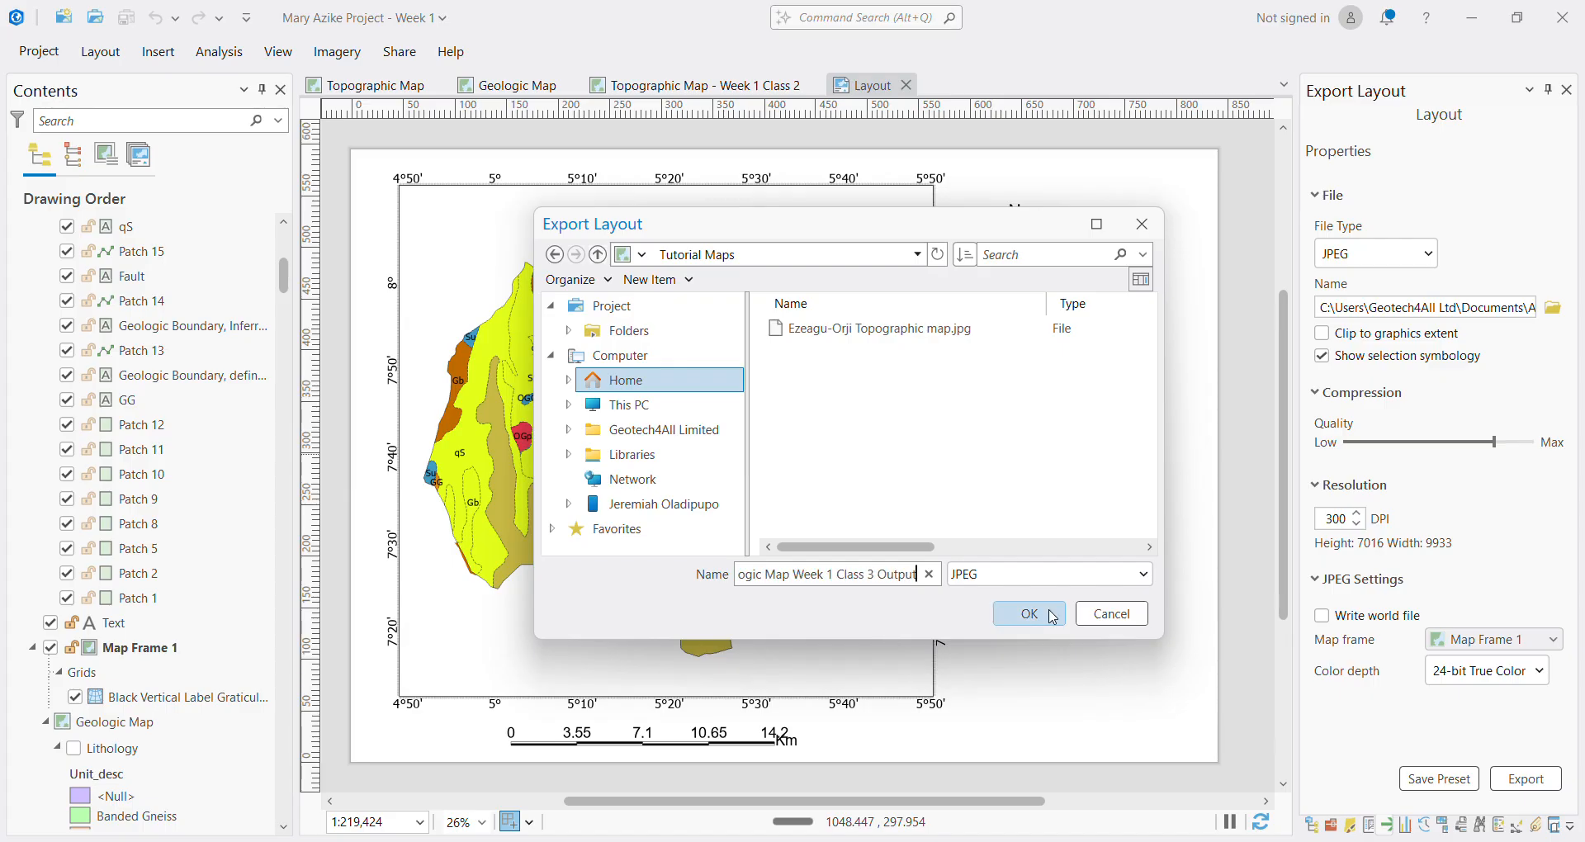
click(1029, 625)
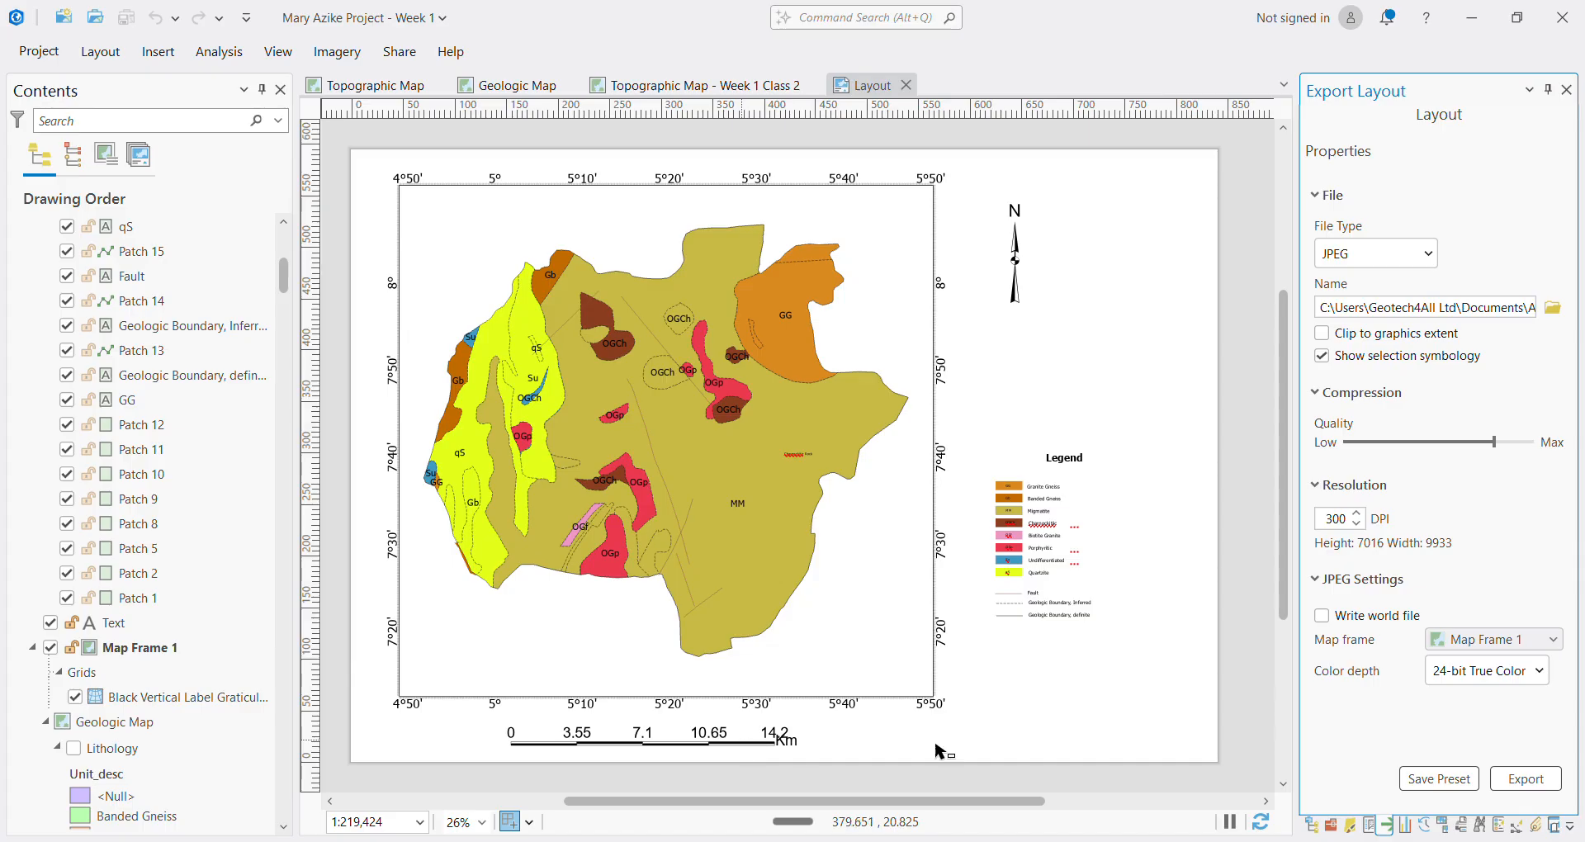
click(1501, 779)
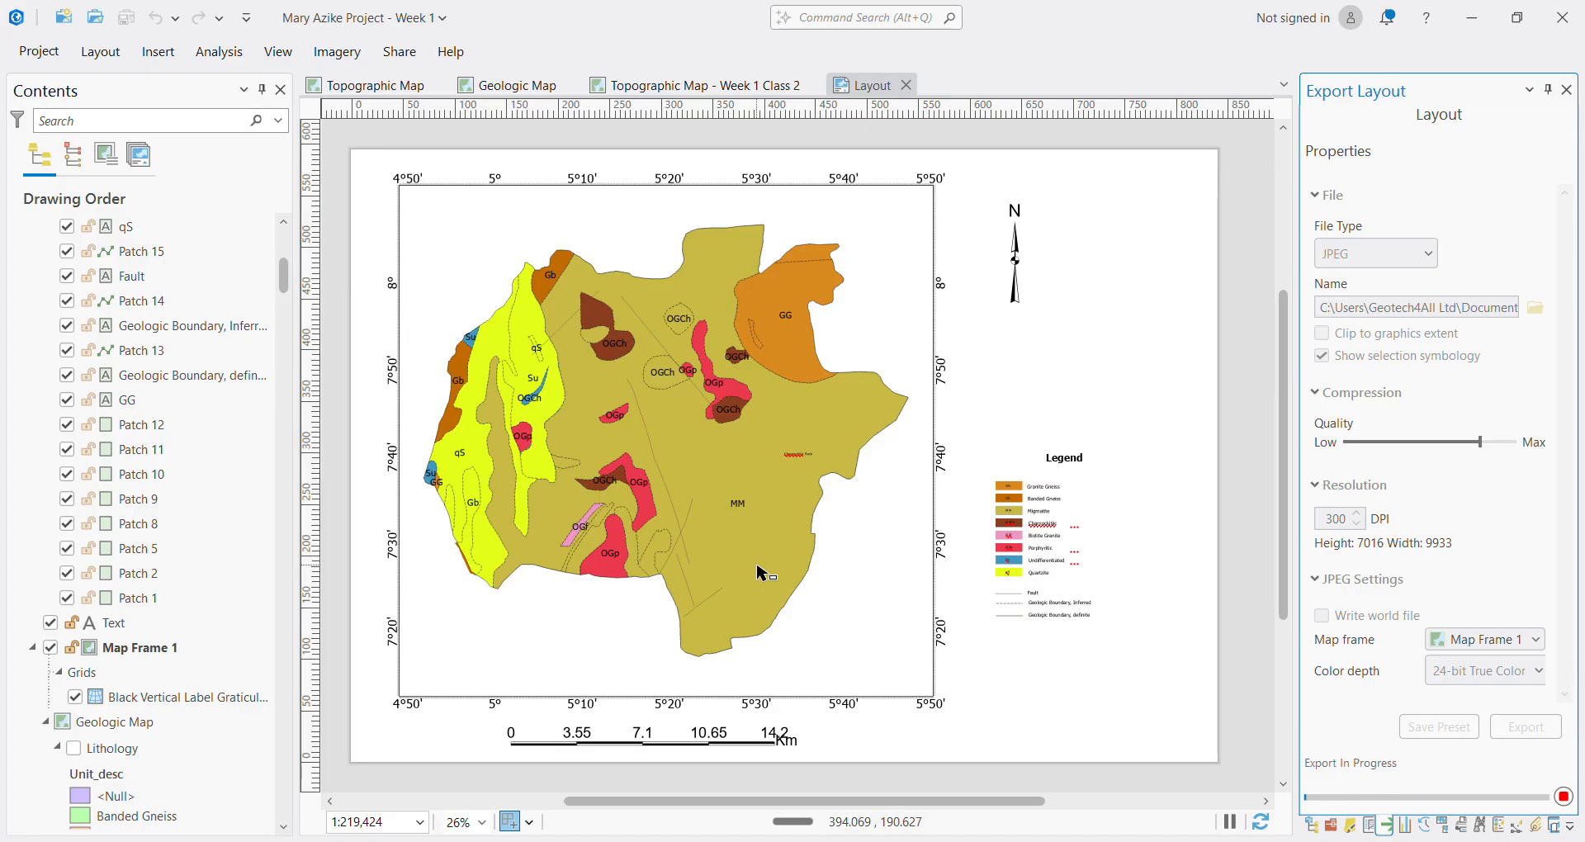
Move the existing scale bar past the page's lower edge and insert a new scale bar for Map Frame 1 beneath the frame
click(769, 743)
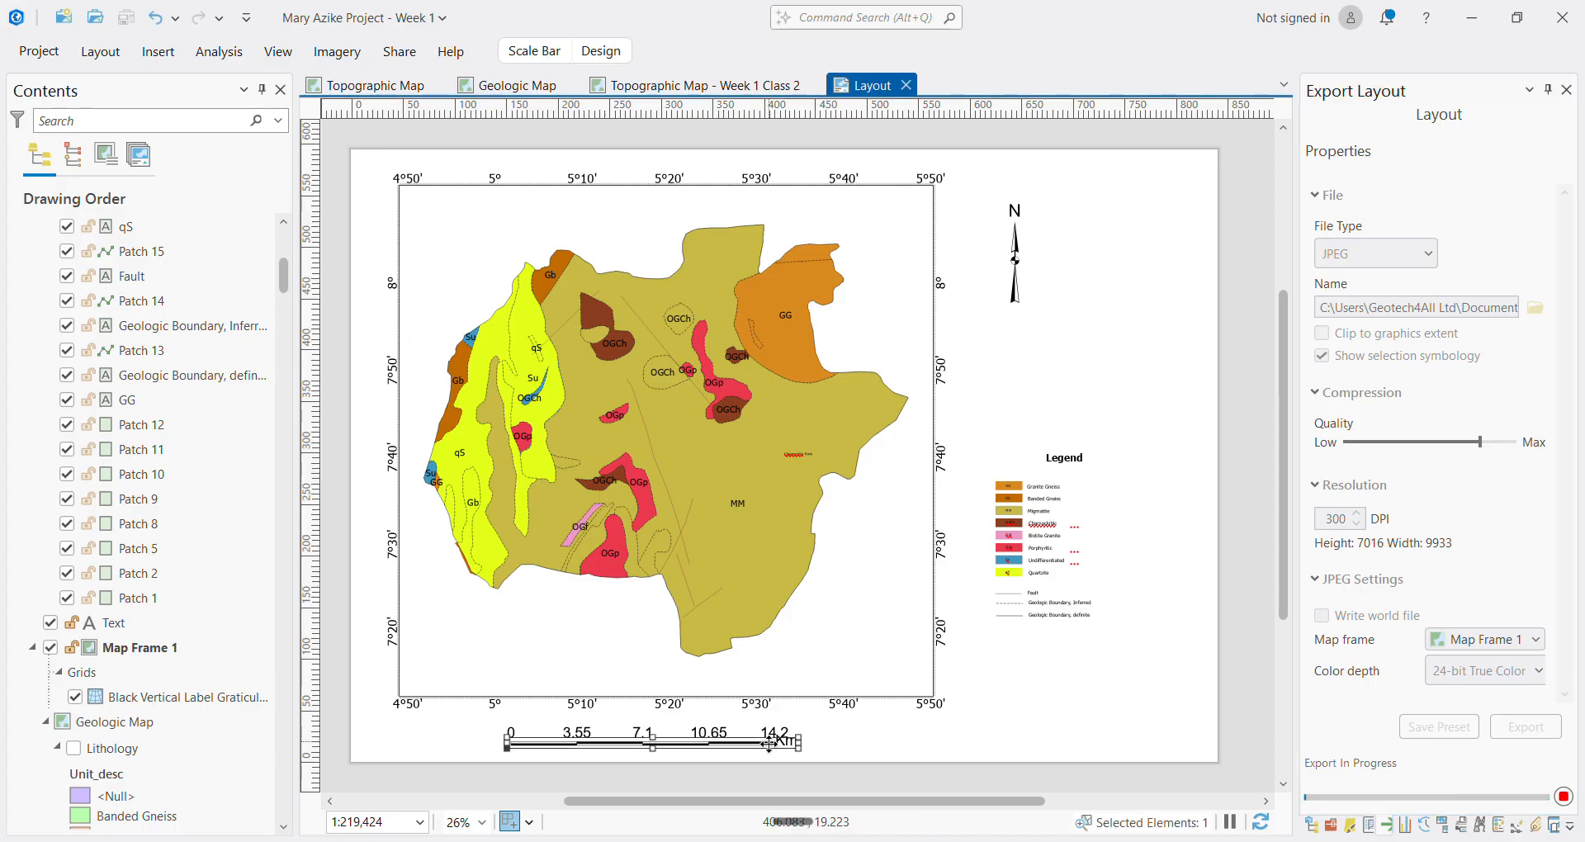
drag(742, 743, 749, 782)
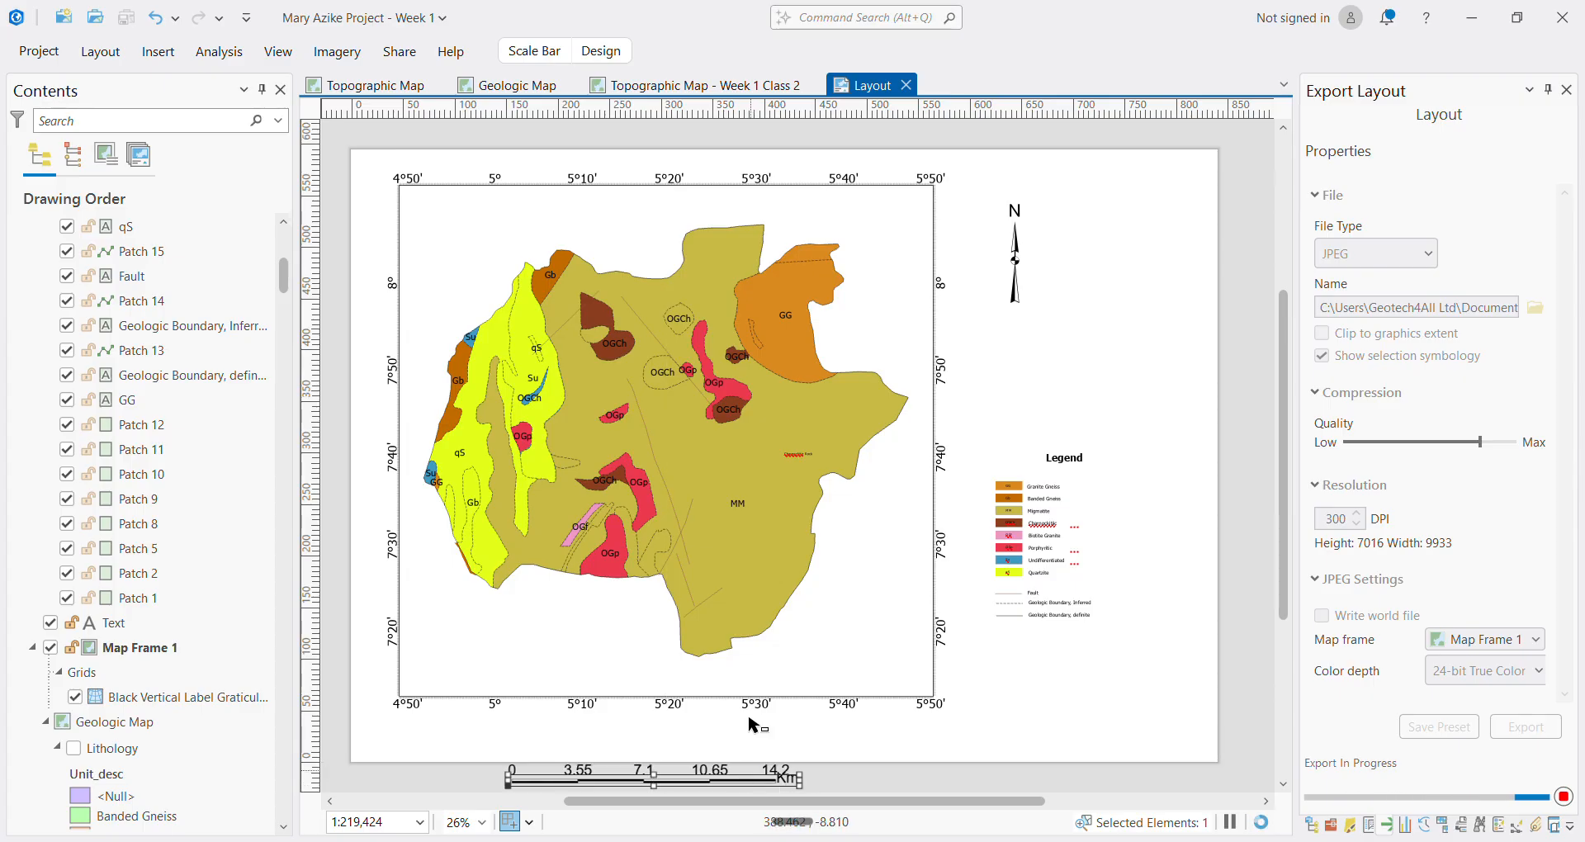
click(751, 635)
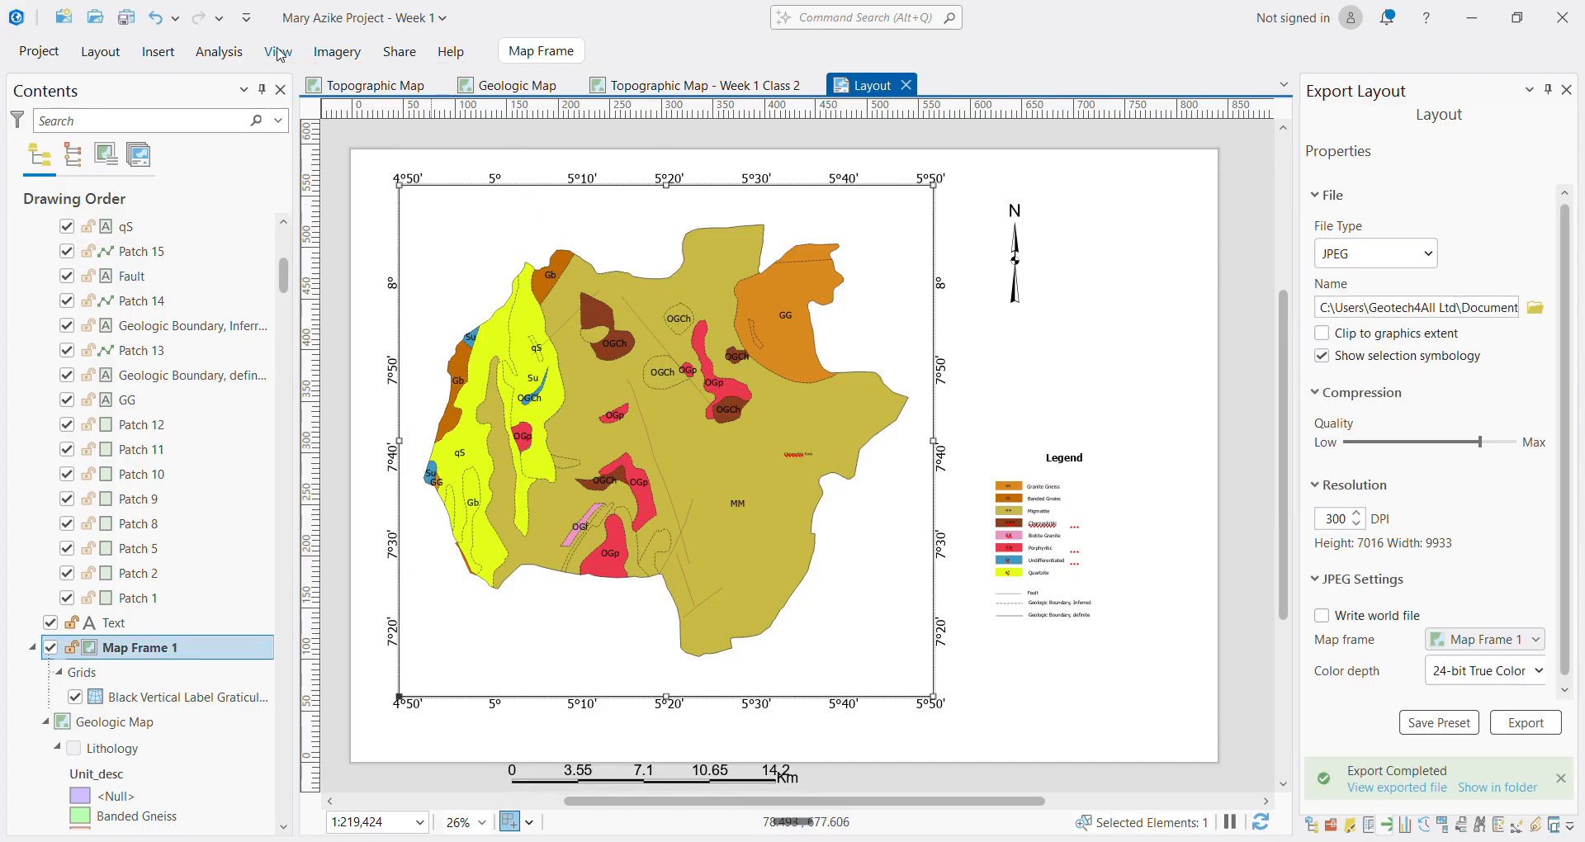
click(157, 58)
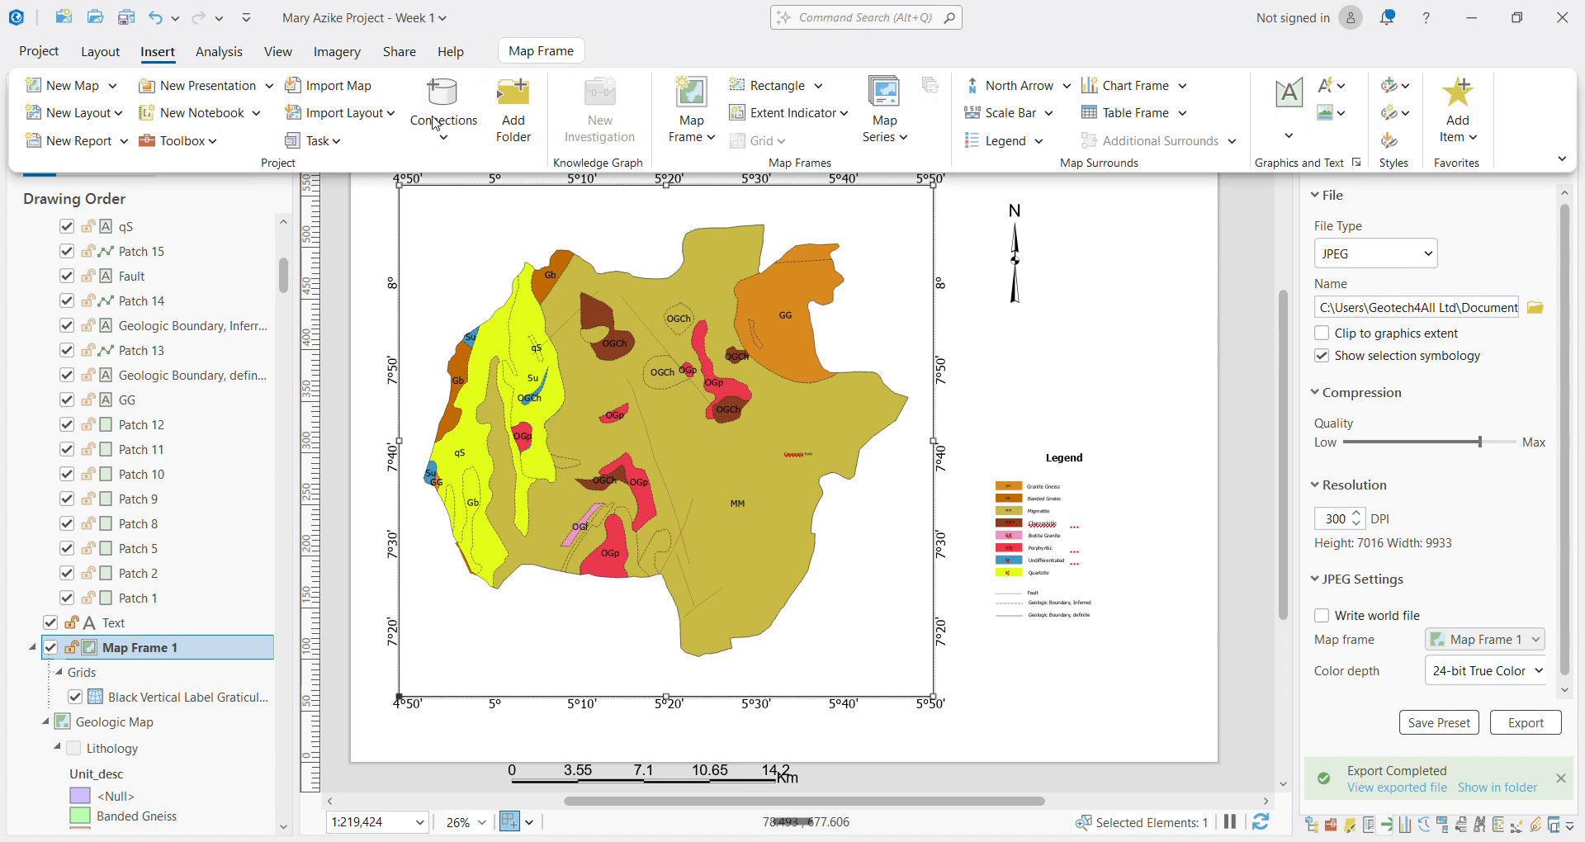
click(1003, 141)
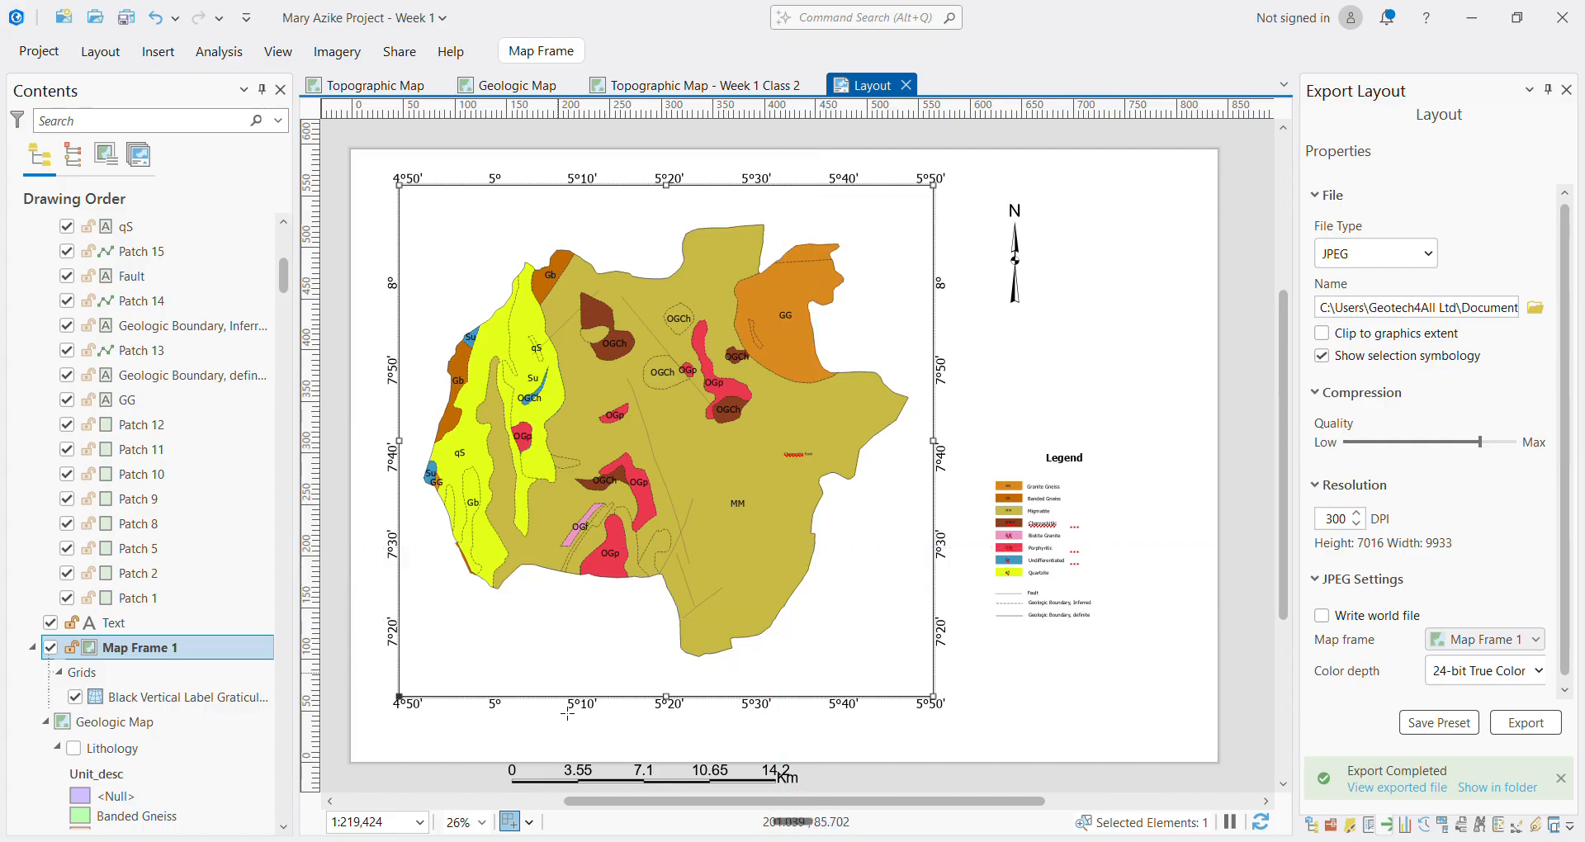
drag(625, 749, 790, 751)
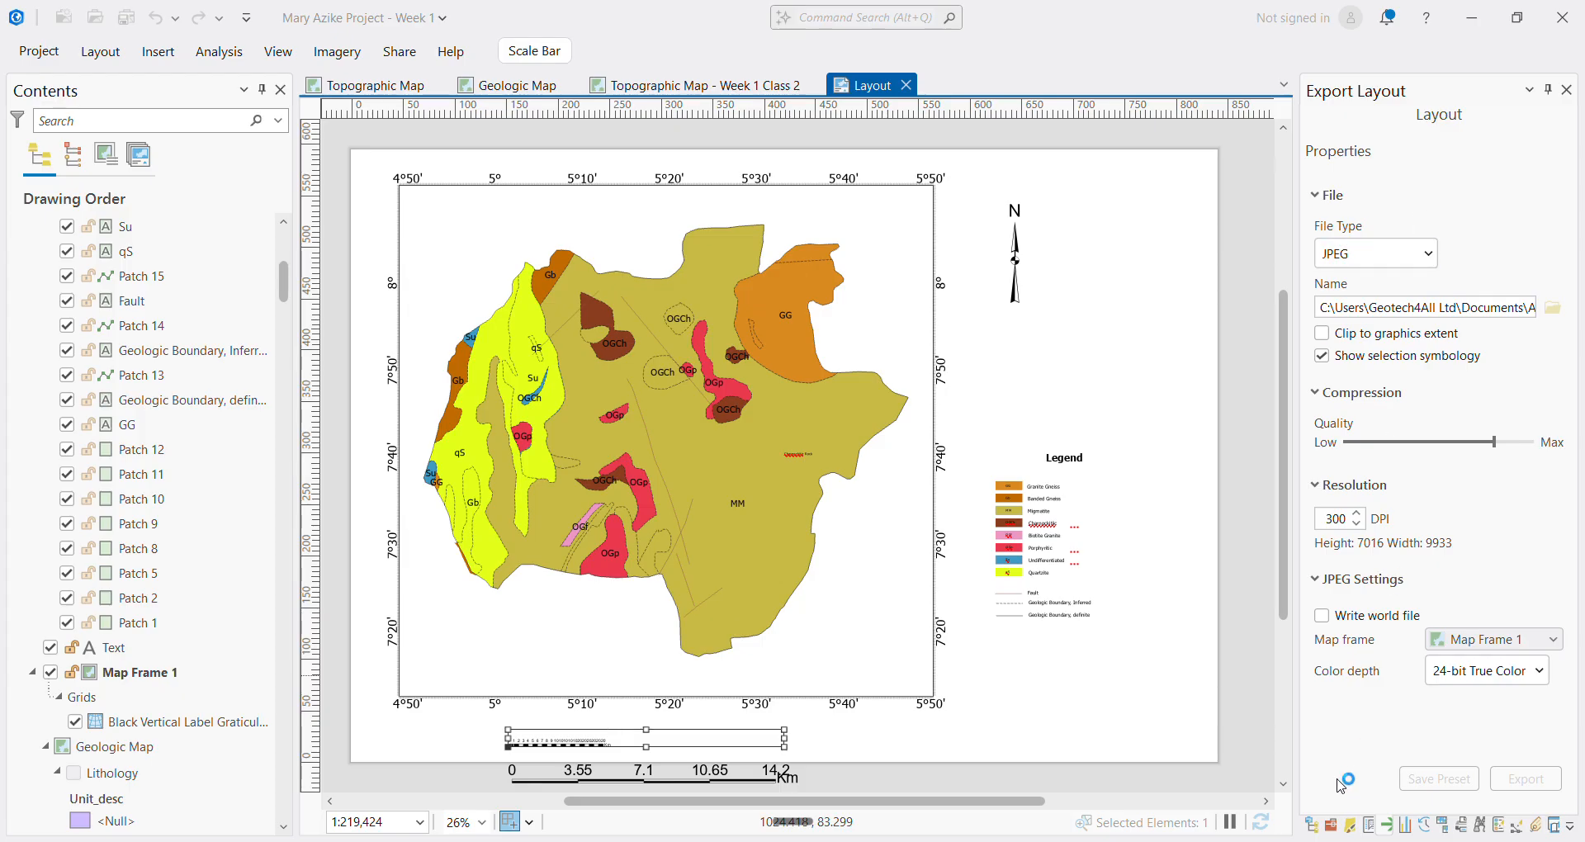
Open the new scale bar's properties and set its number frequency to divisions and all subdivisions
click(1331, 825)
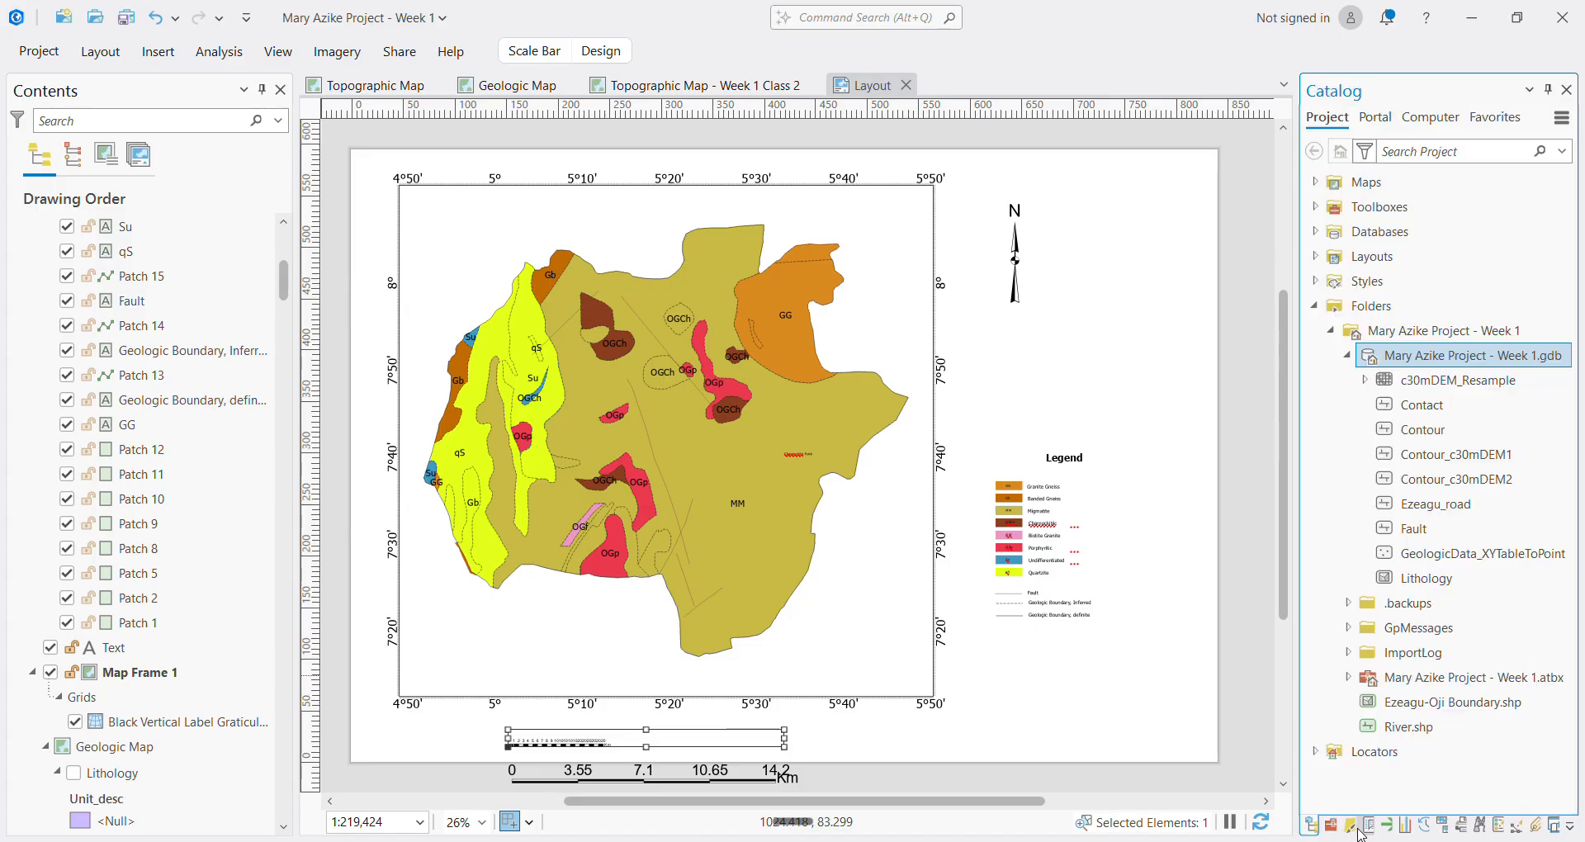
click(1350, 827)
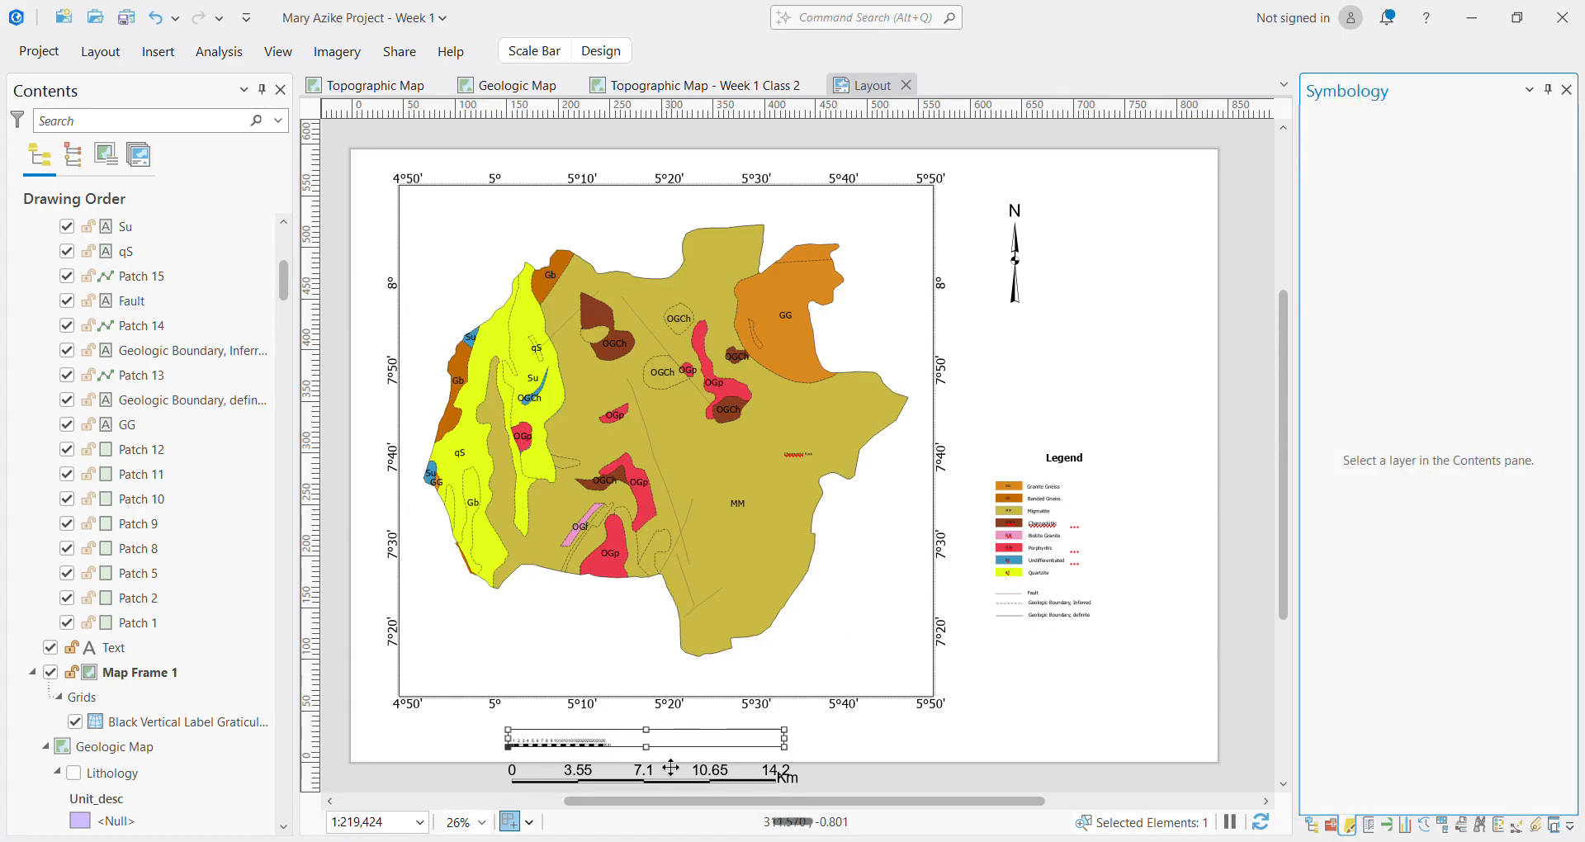
click(611, 743)
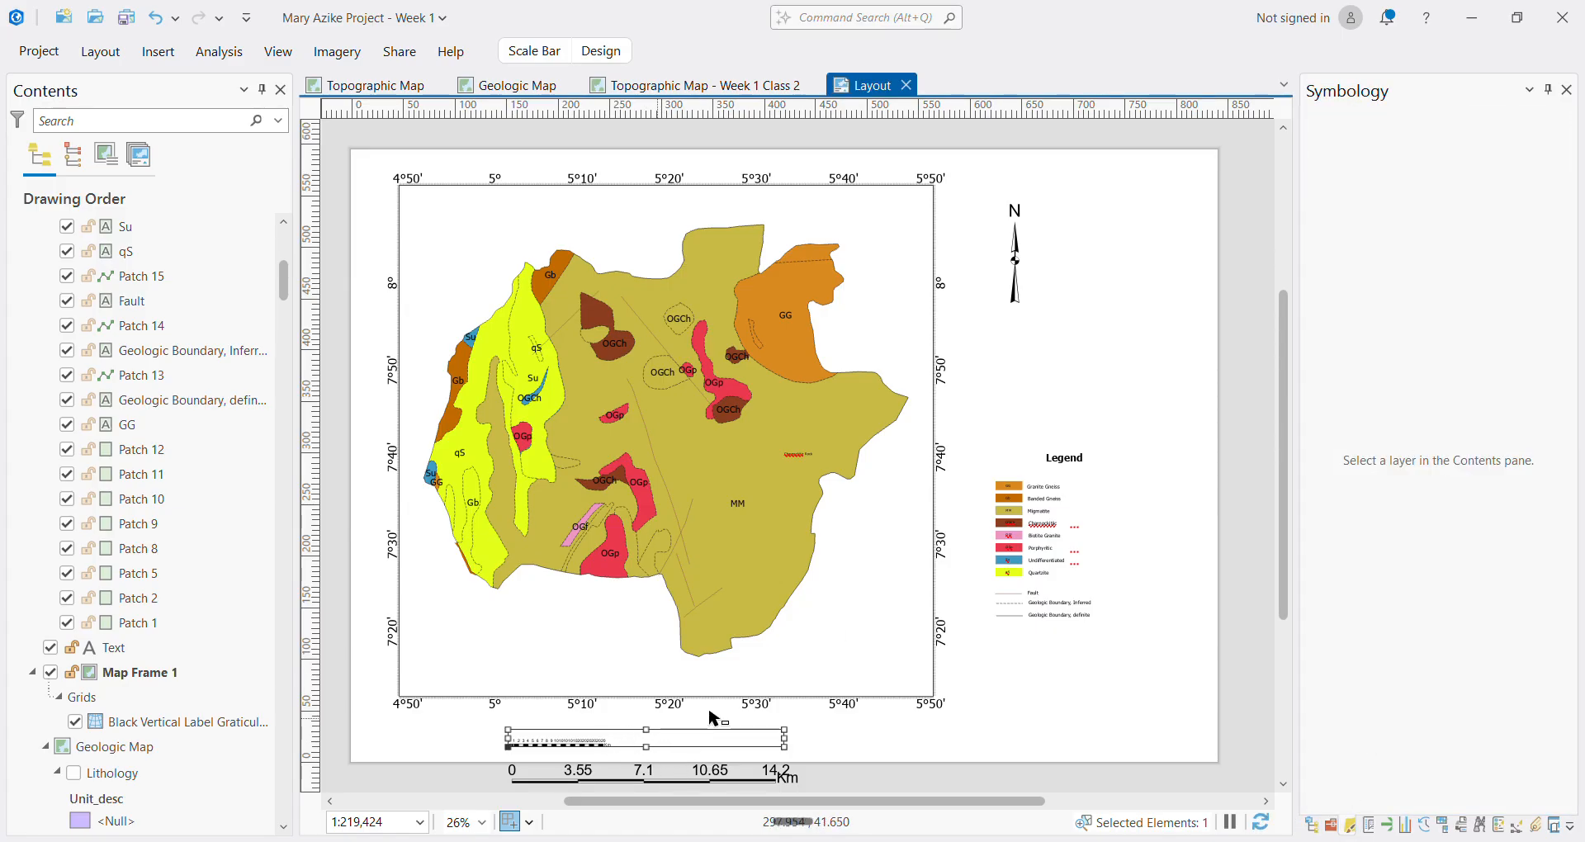
right_click(576, 745)
click(607, 631)
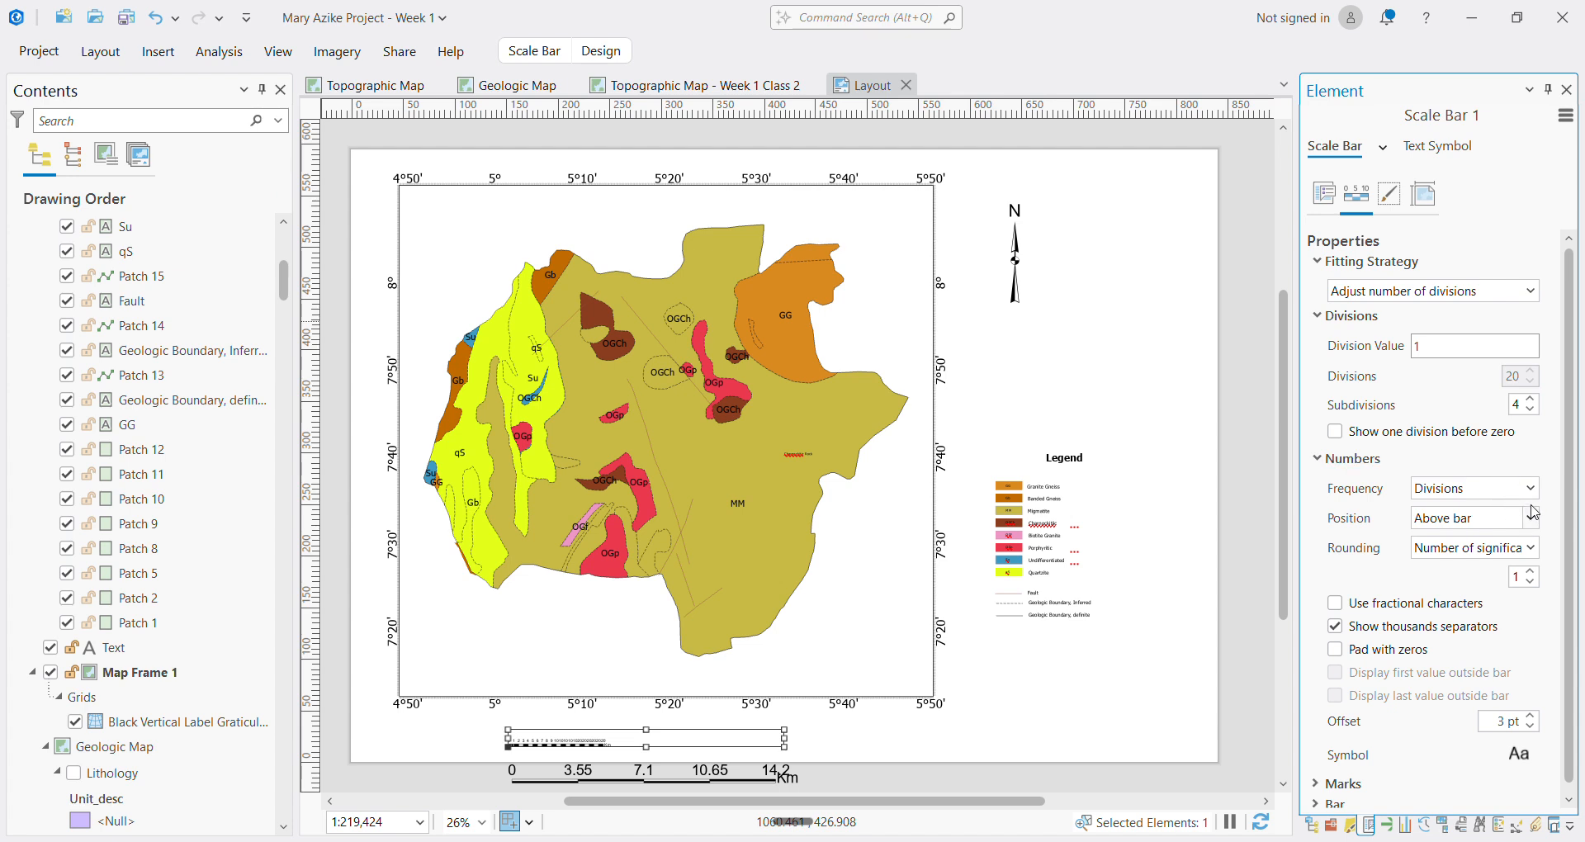
click(1534, 494)
click(1452, 638)
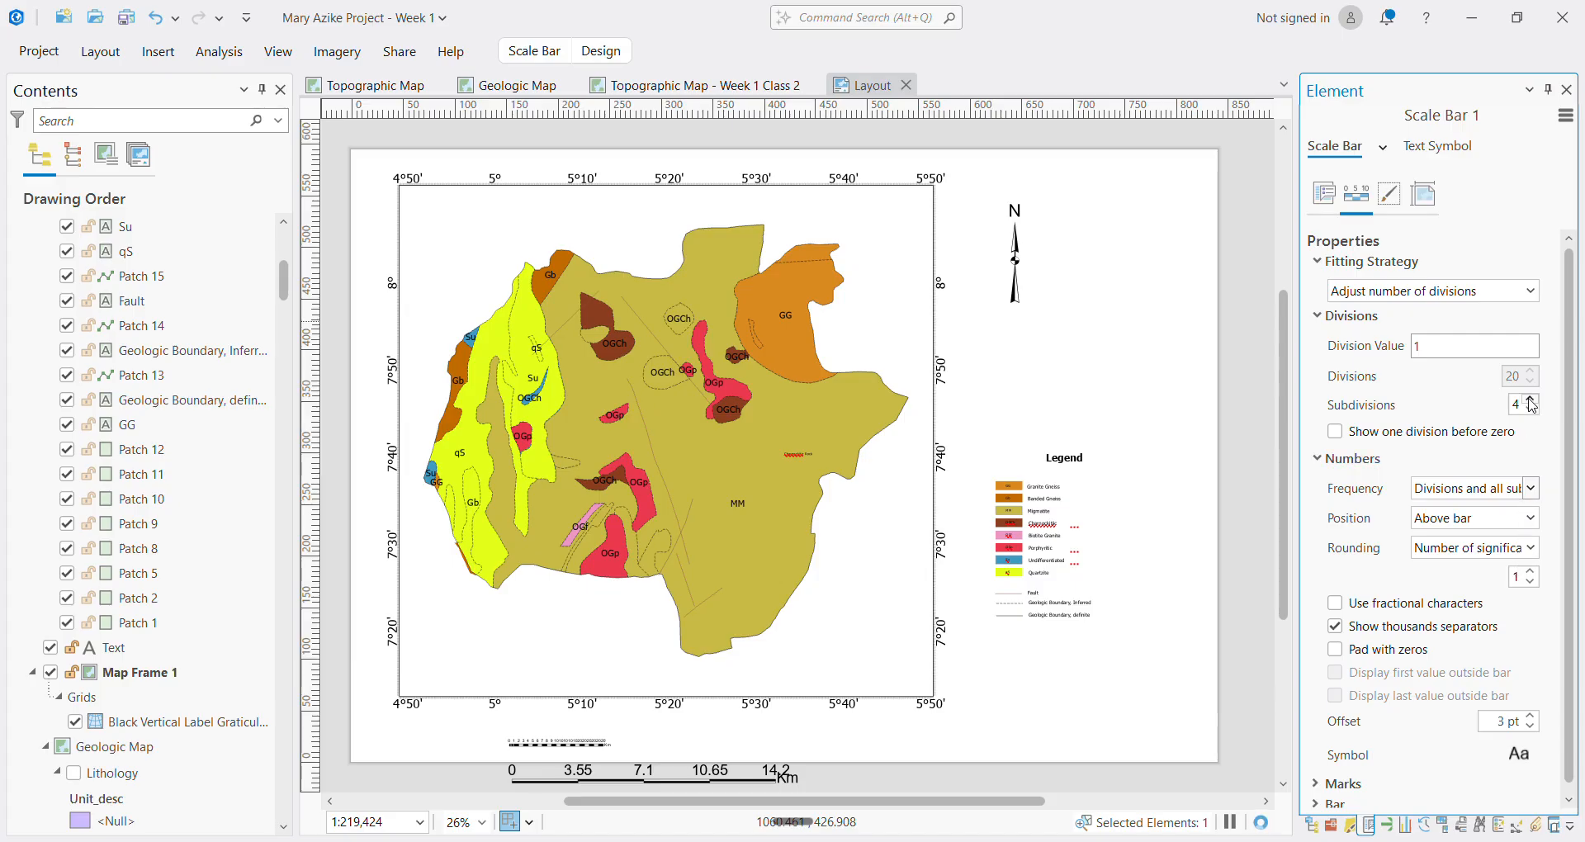
Try the Adjust divisions and division values fitting strategy on the new scale bar with 2 subdivisions
click(1447, 299)
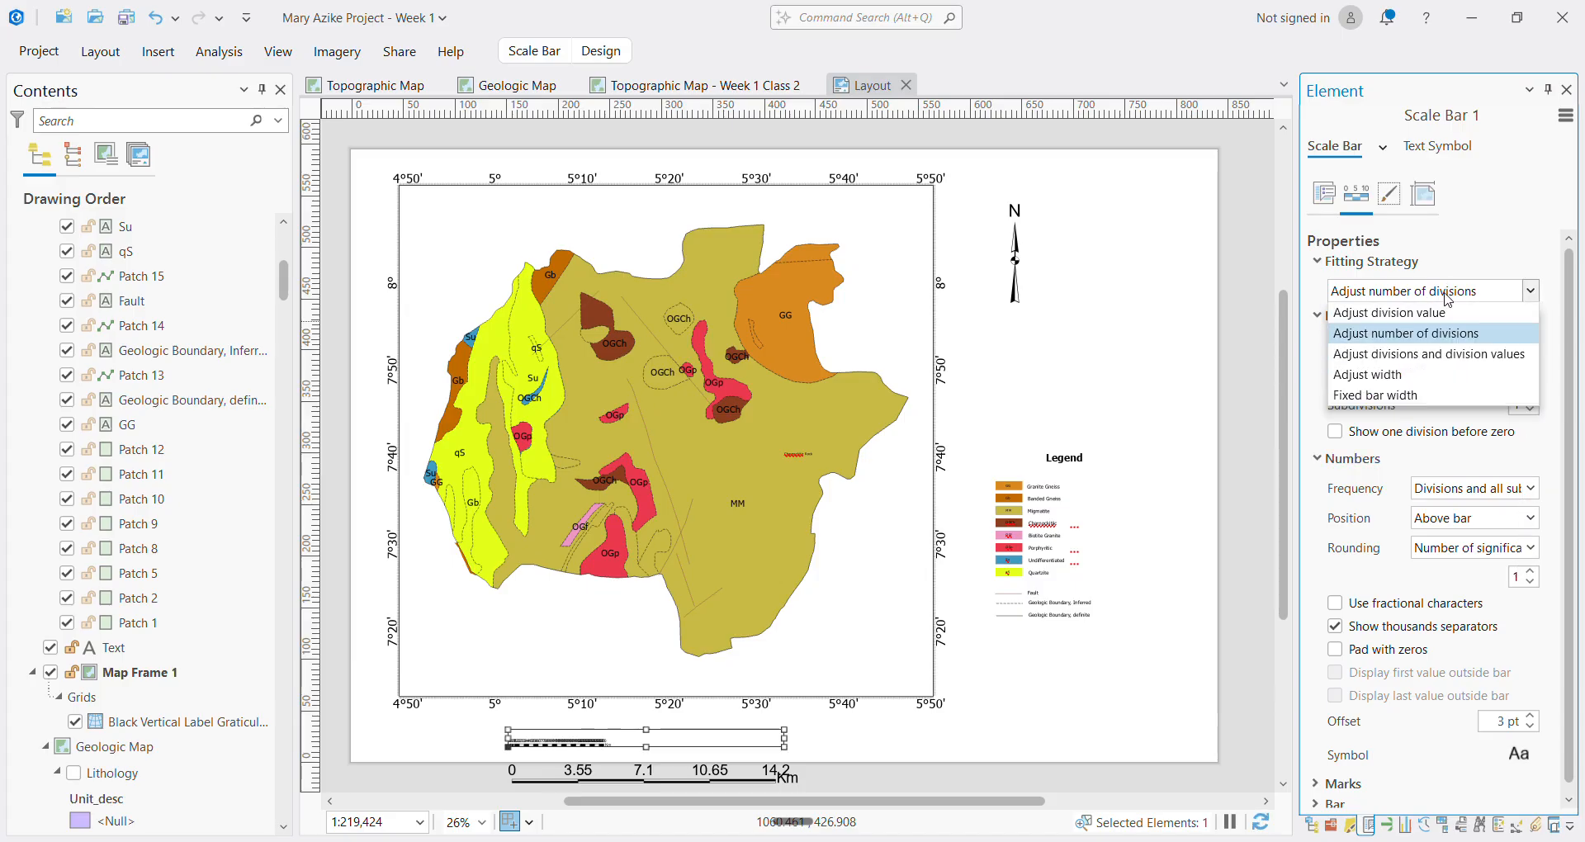
click(1438, 355)
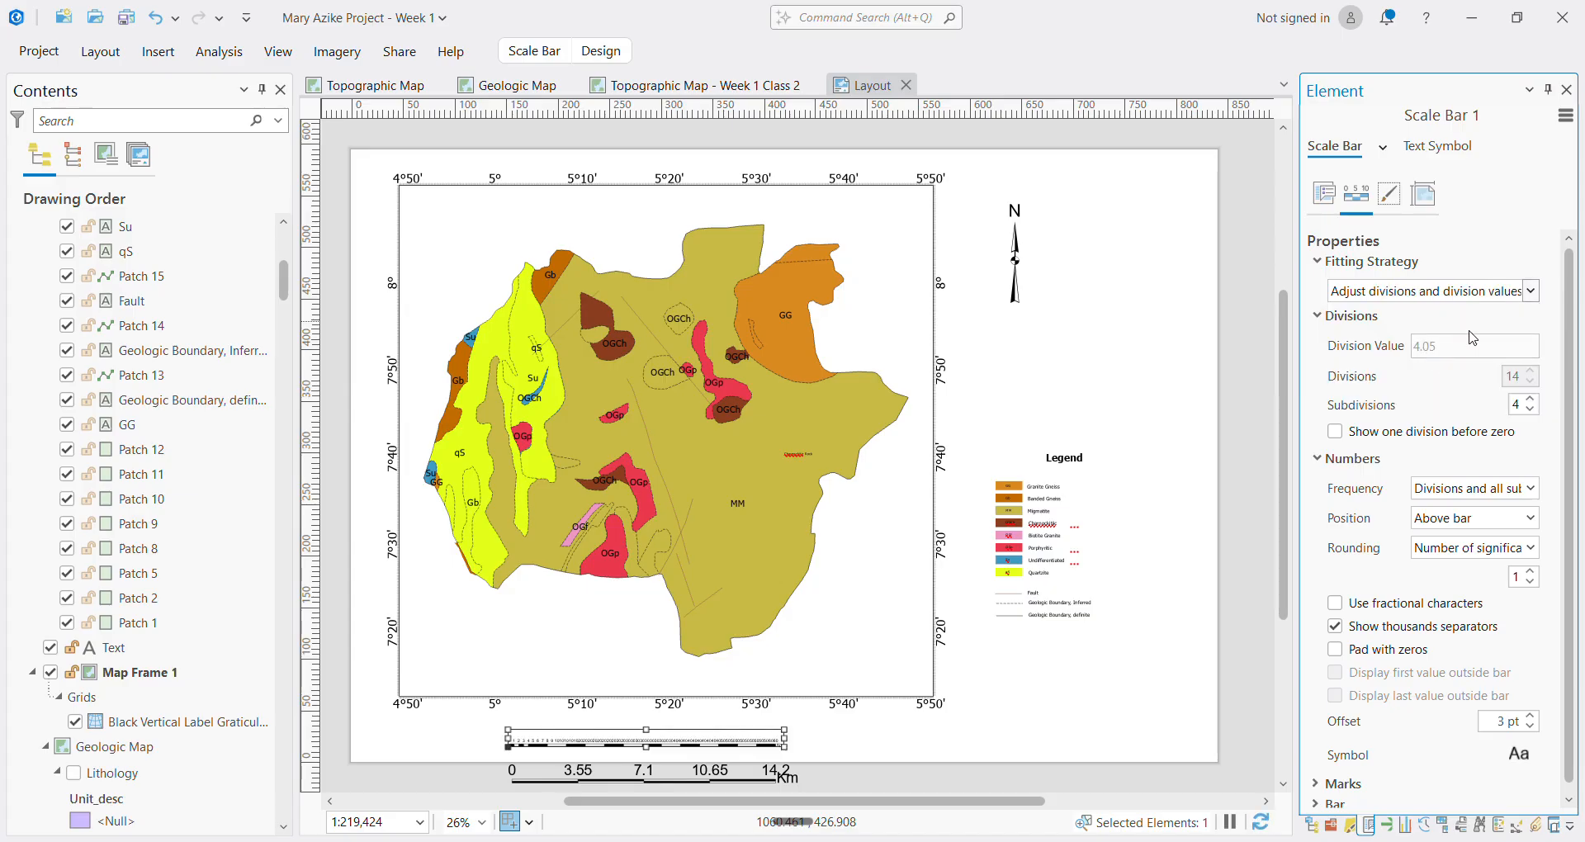
click(1478, 299)
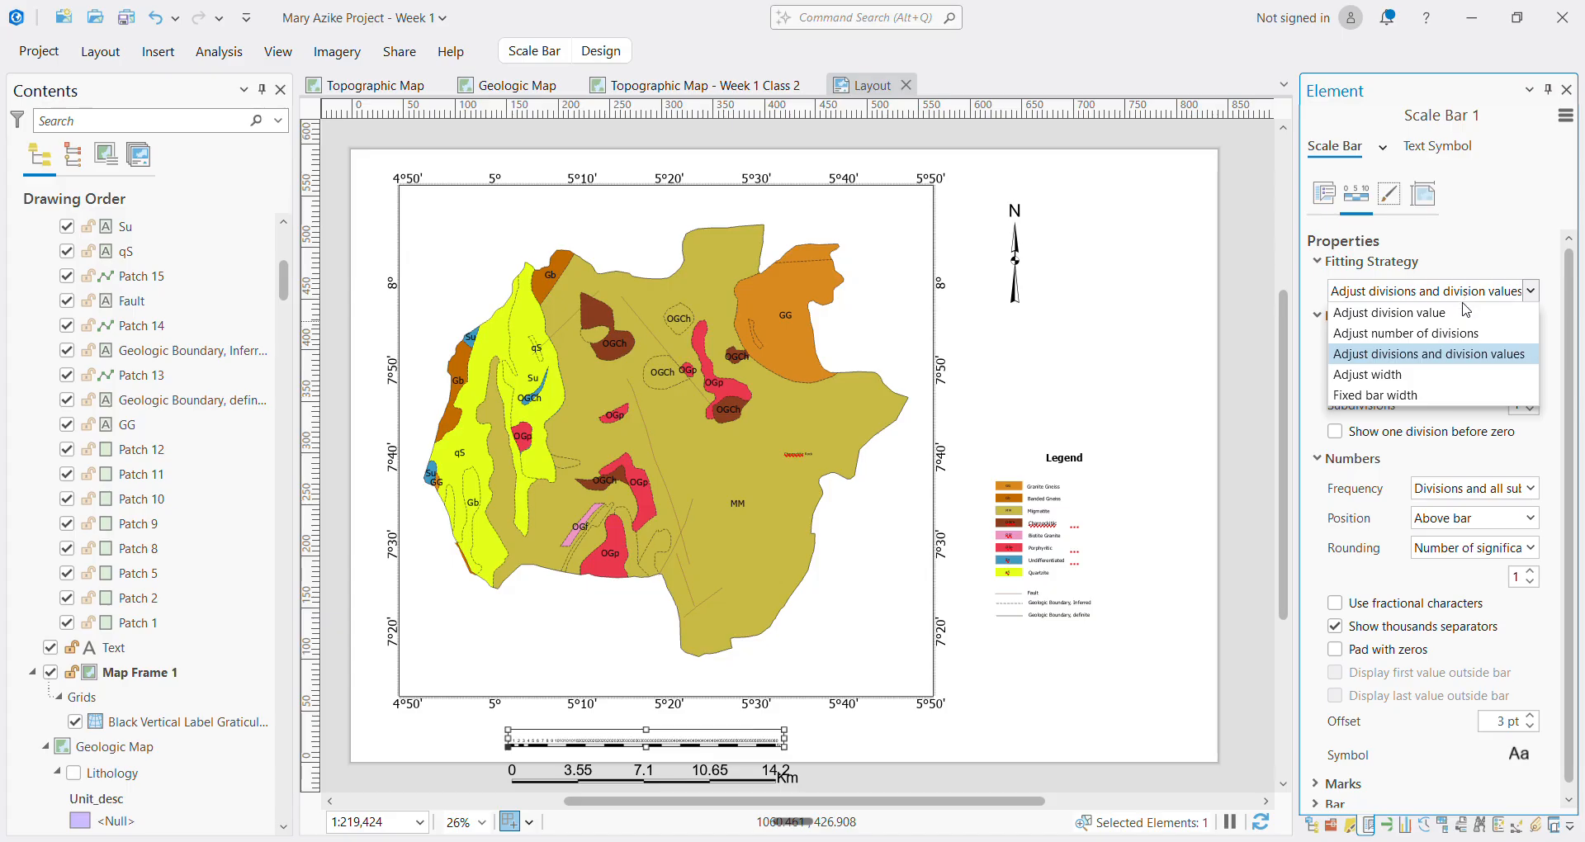
click(1460, 333)
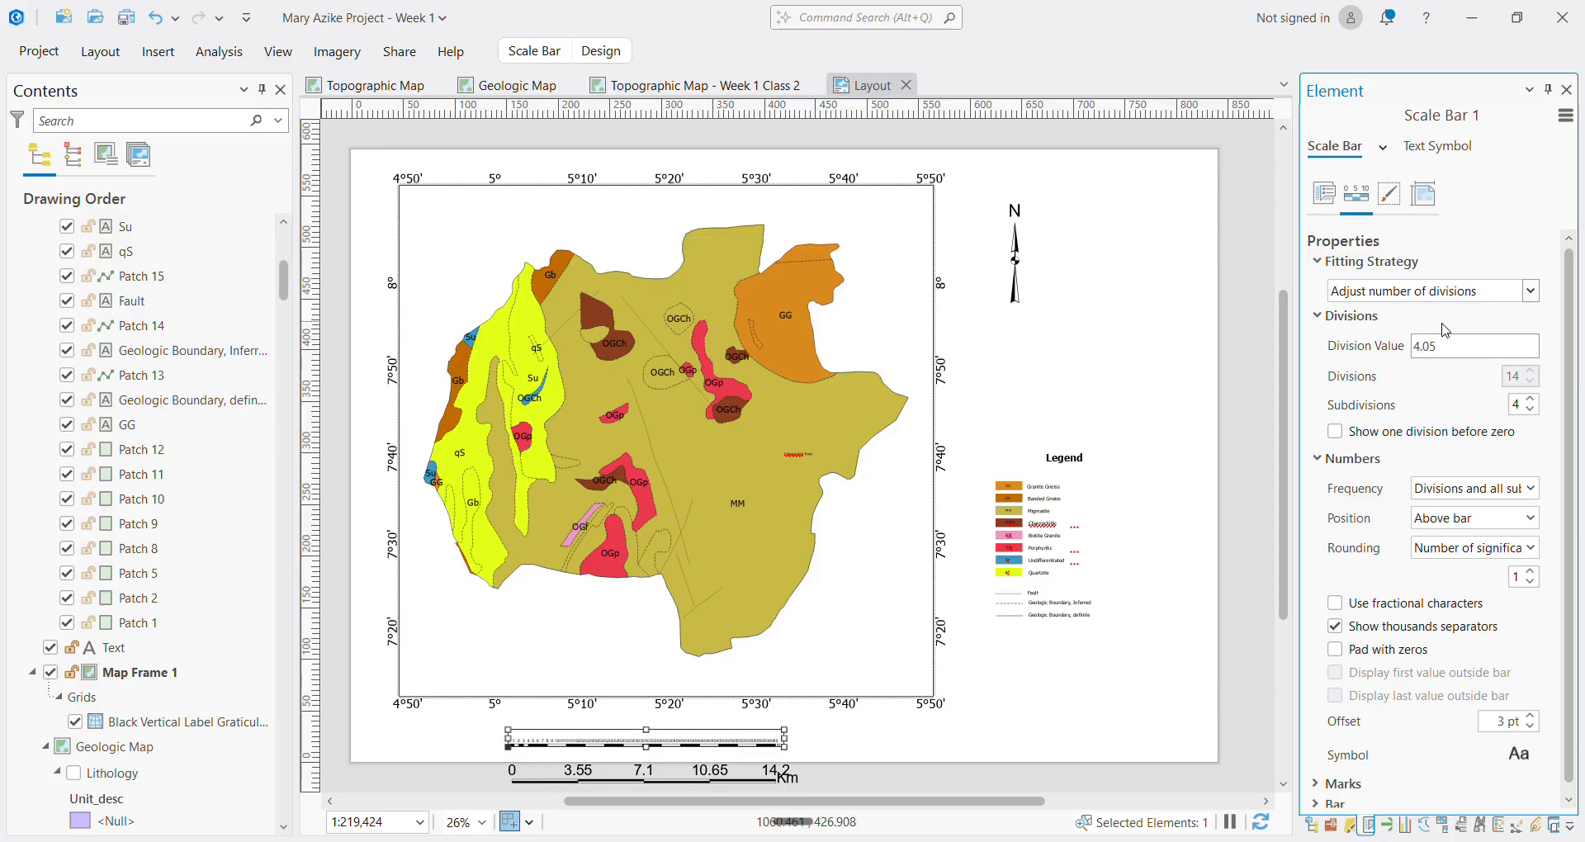
click(1454, 303)
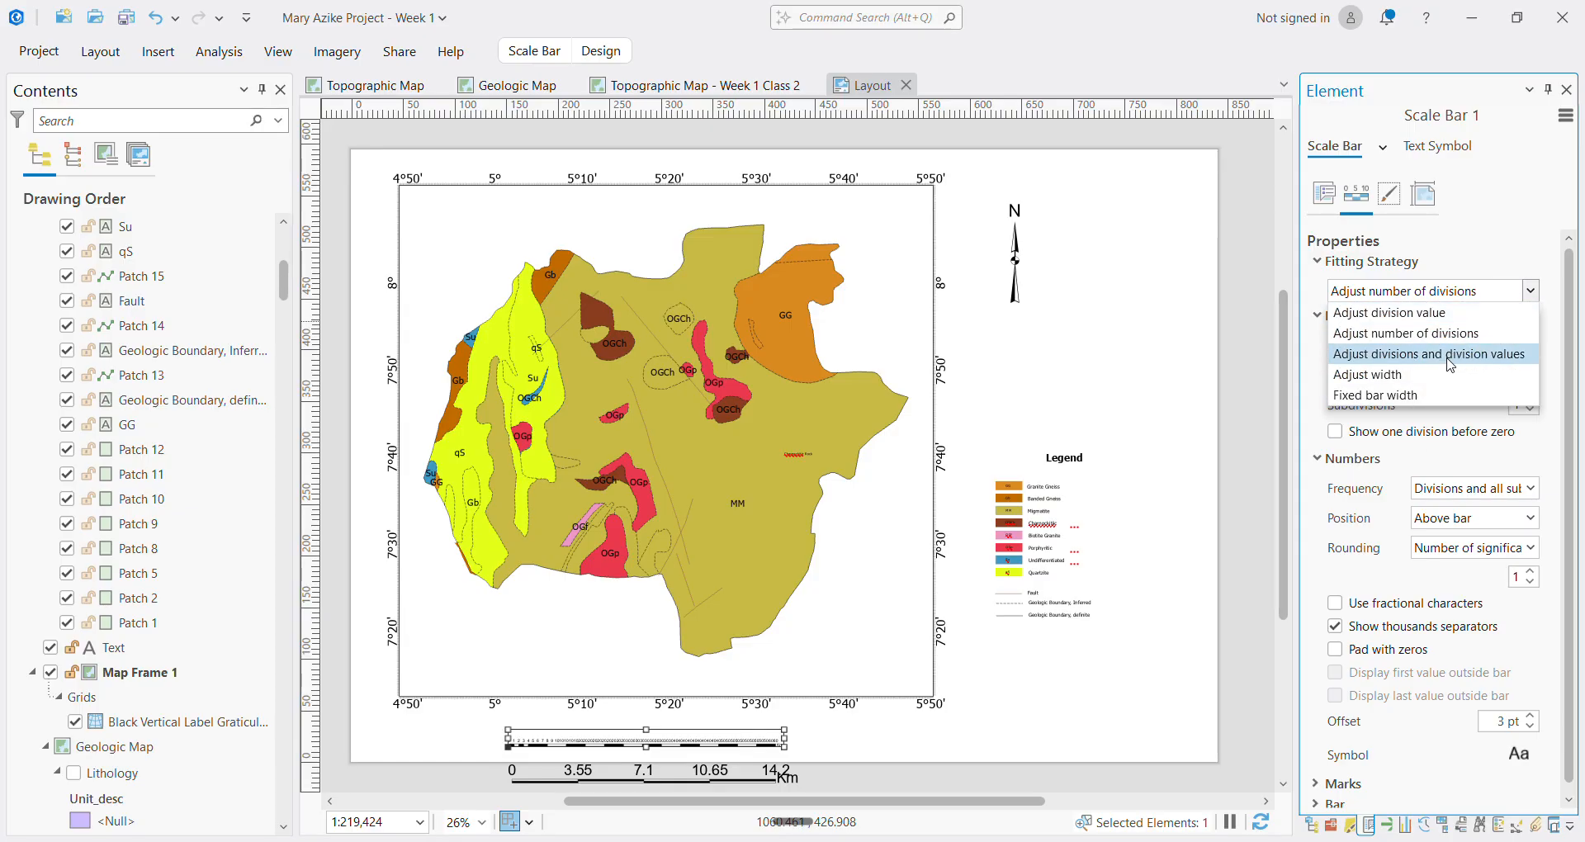
click(1448, 357)
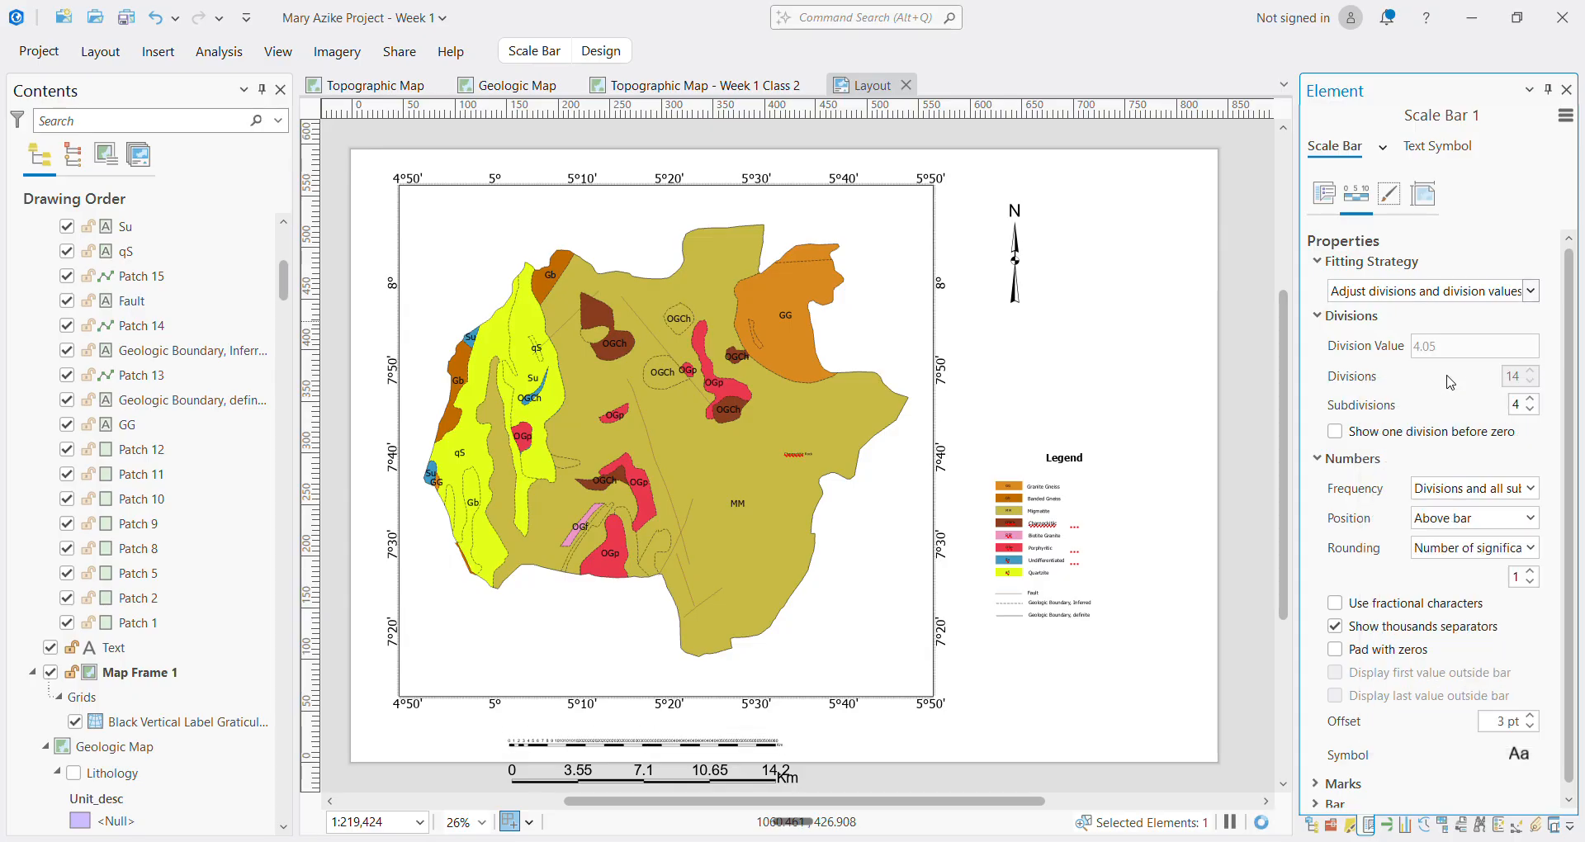
click(1530, 410)
click(1530, 411)
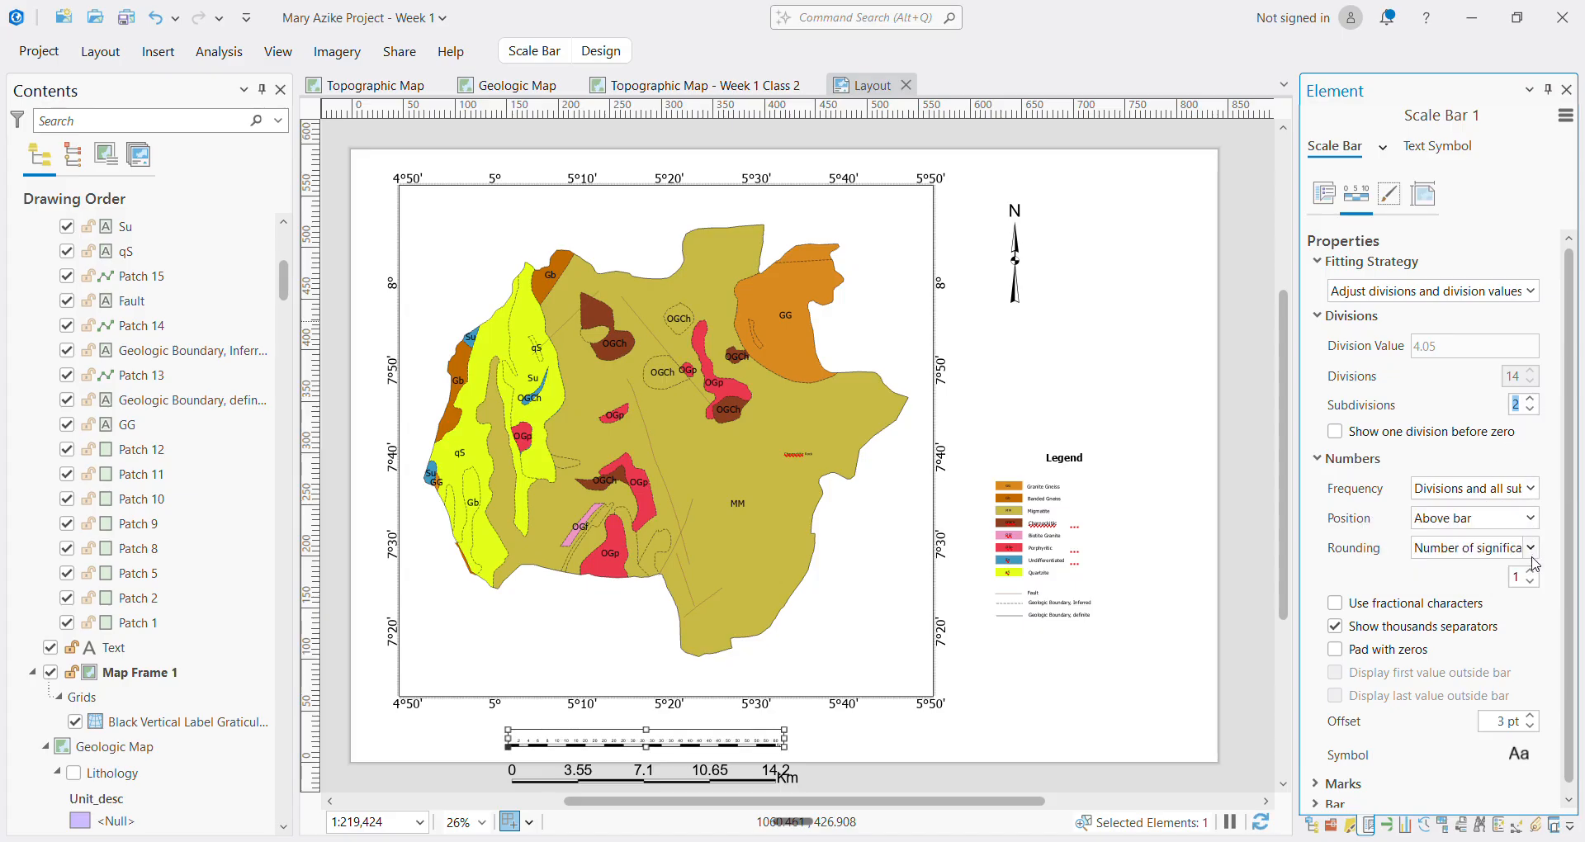
scroll(1508, 628, down, 1)
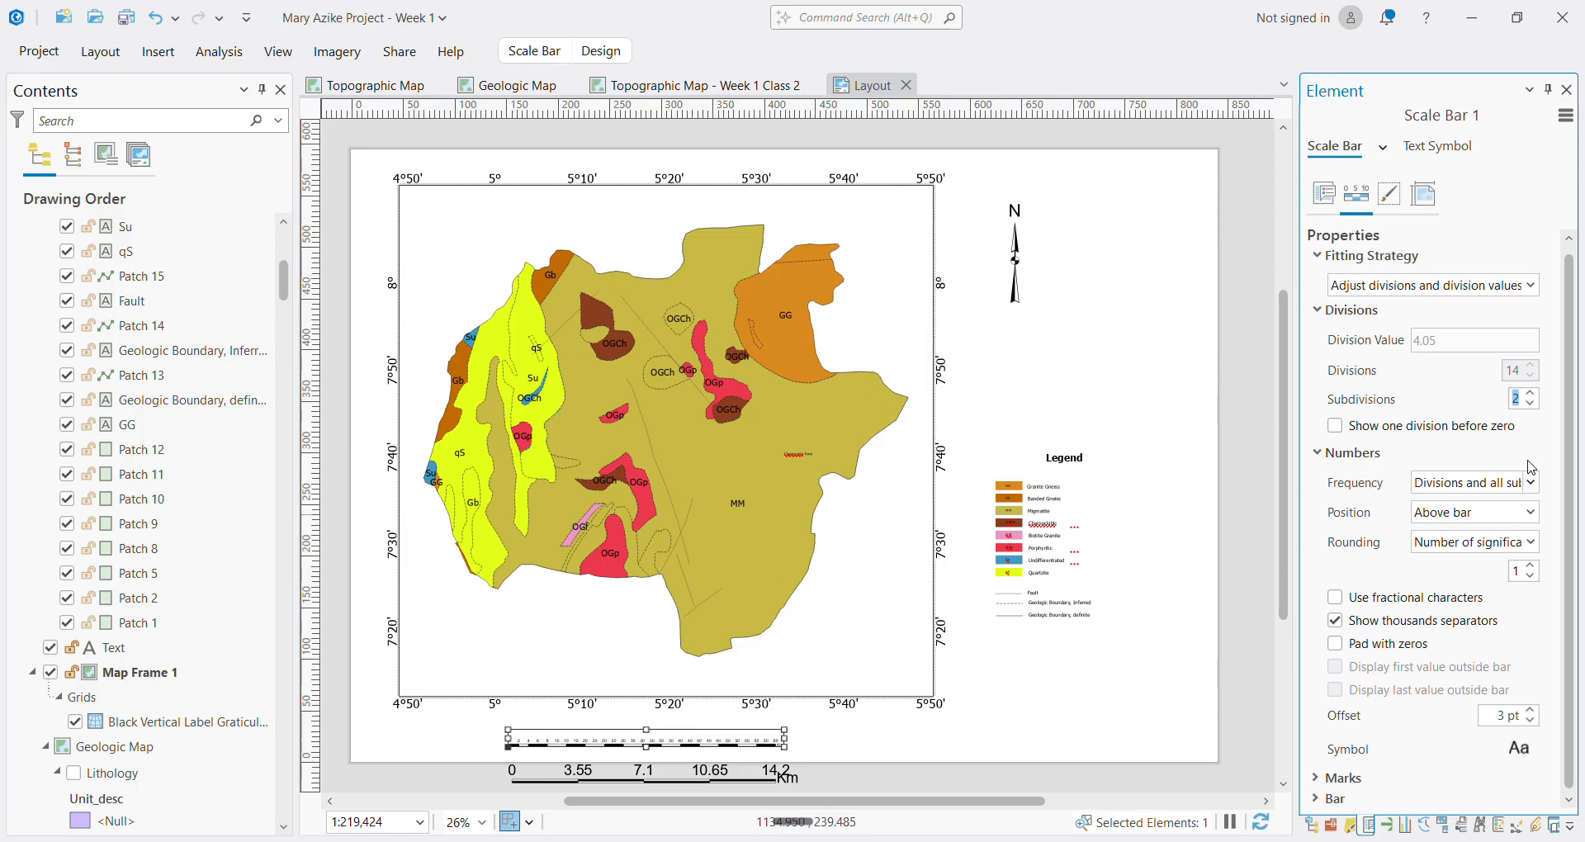
Set the new scale bar's fitting strategy to Adjust division value, with 4 divisions and 0 subdivisions
click(1430, 285)
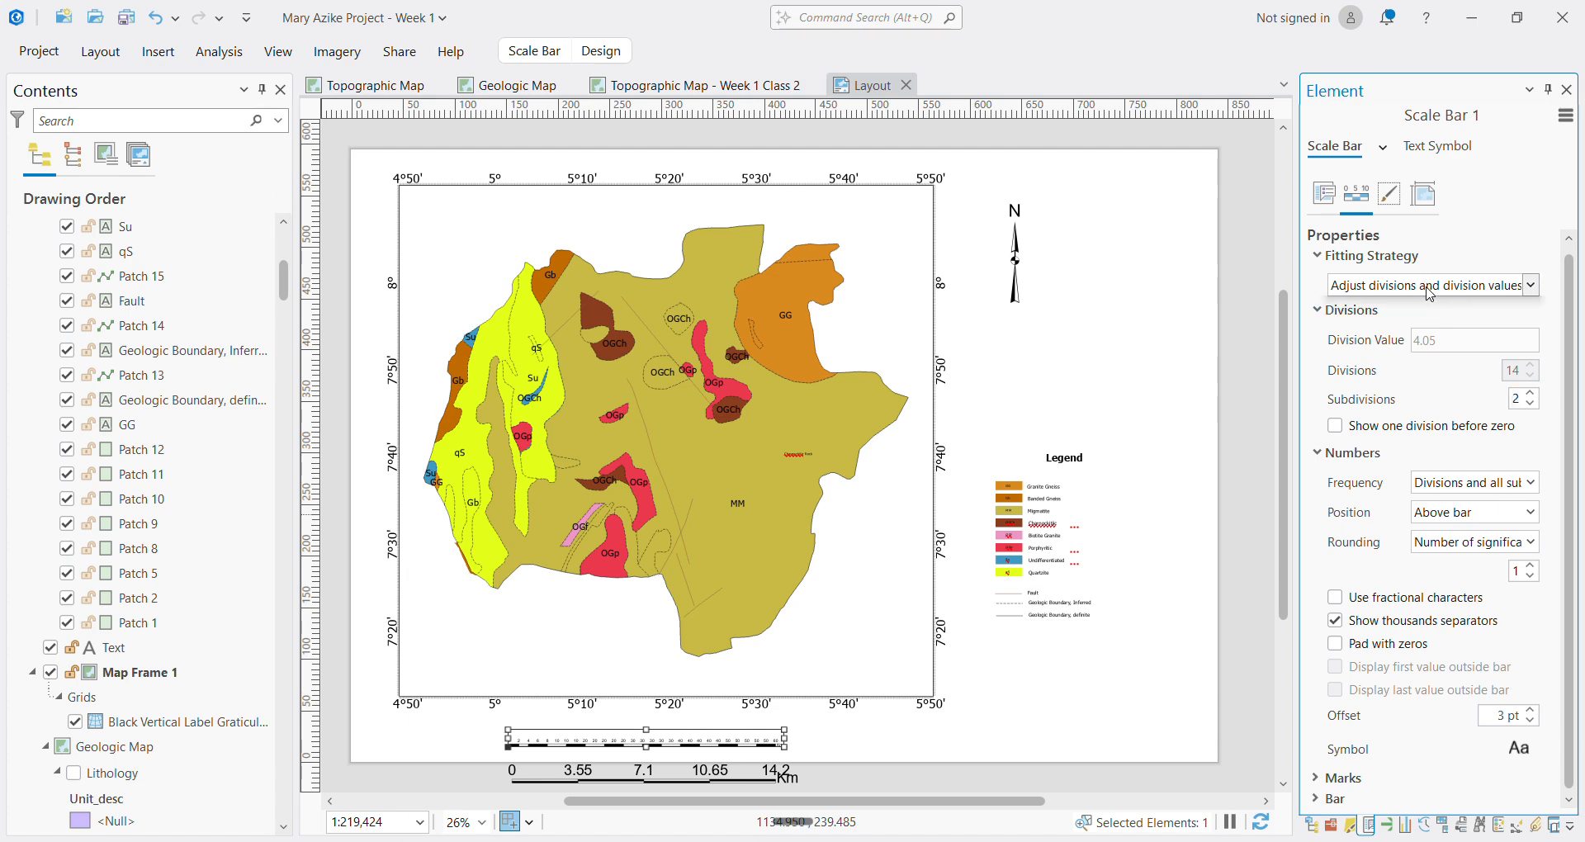
click(1432, 306)
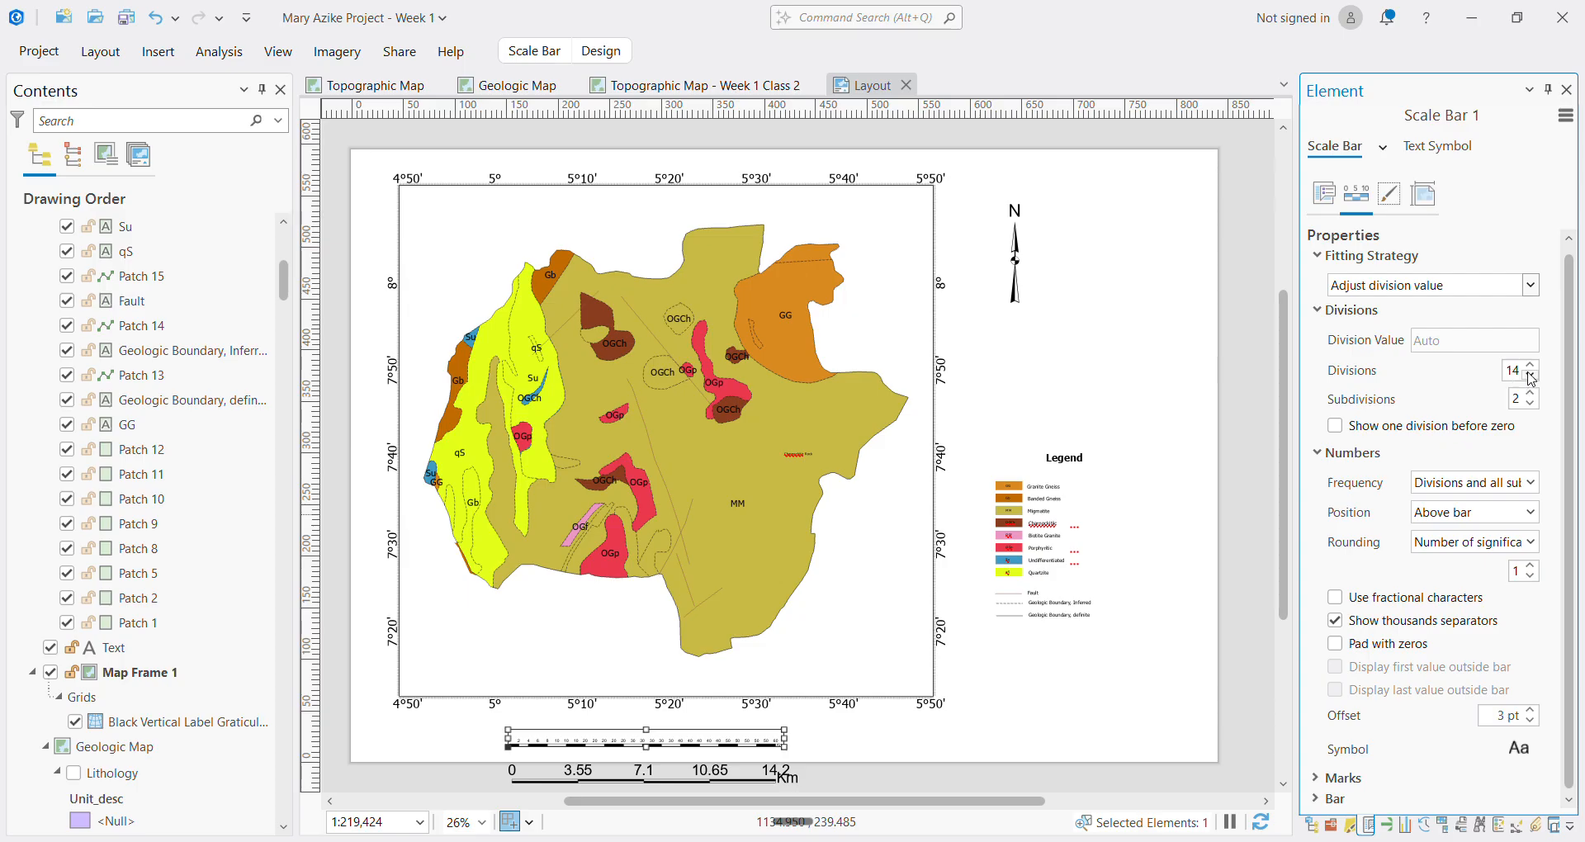
click(1531, 364)
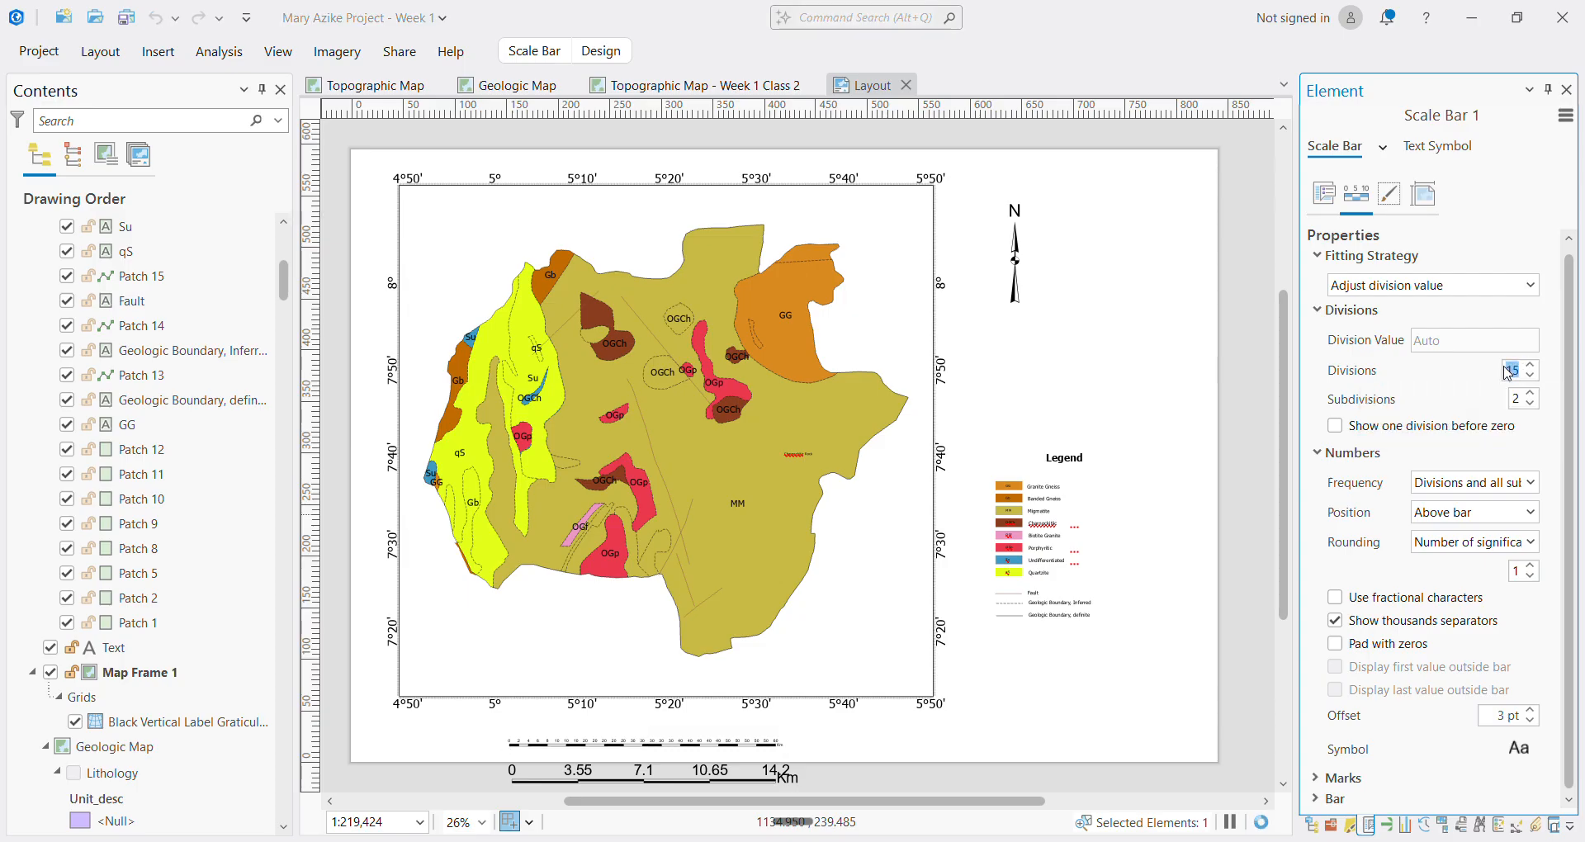
text(4)
key(Return)
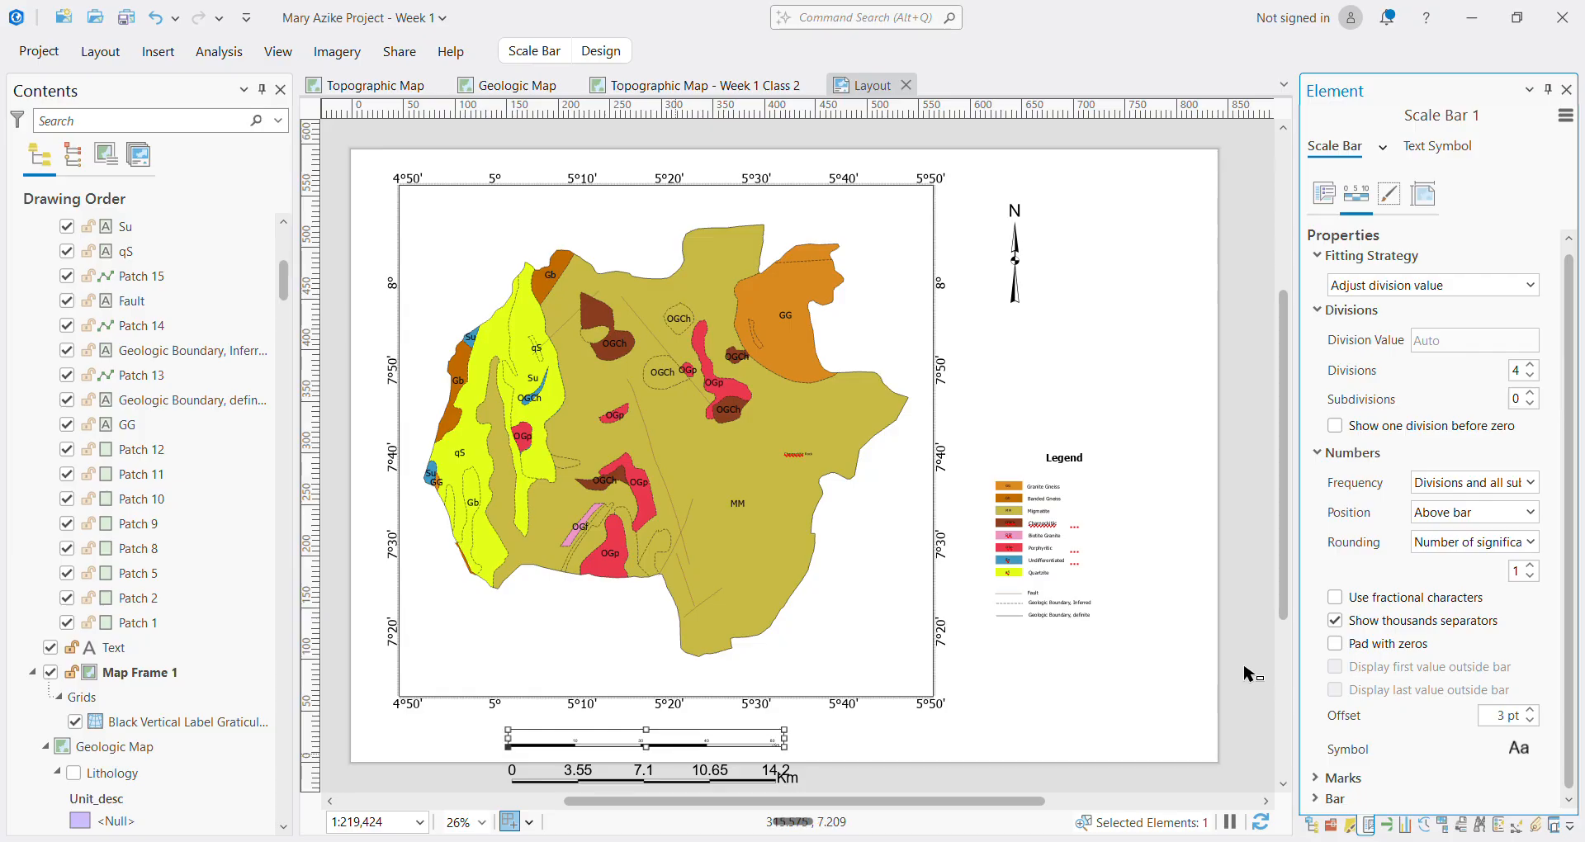
Set the new scale bar's text symbol size to 40 pt
click(1421, 205)
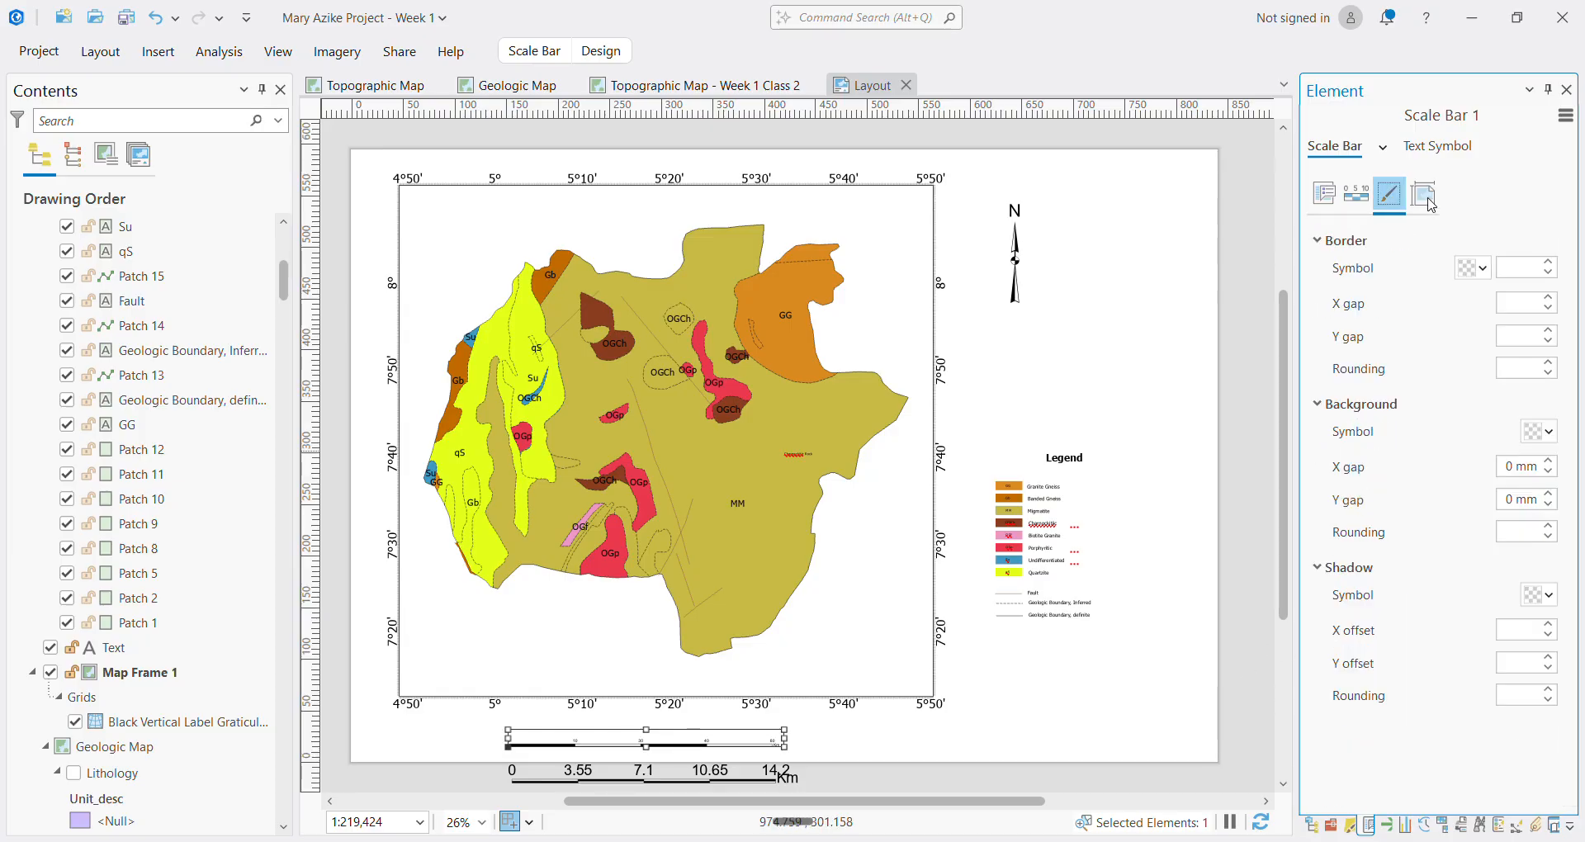
click(1434, 150)
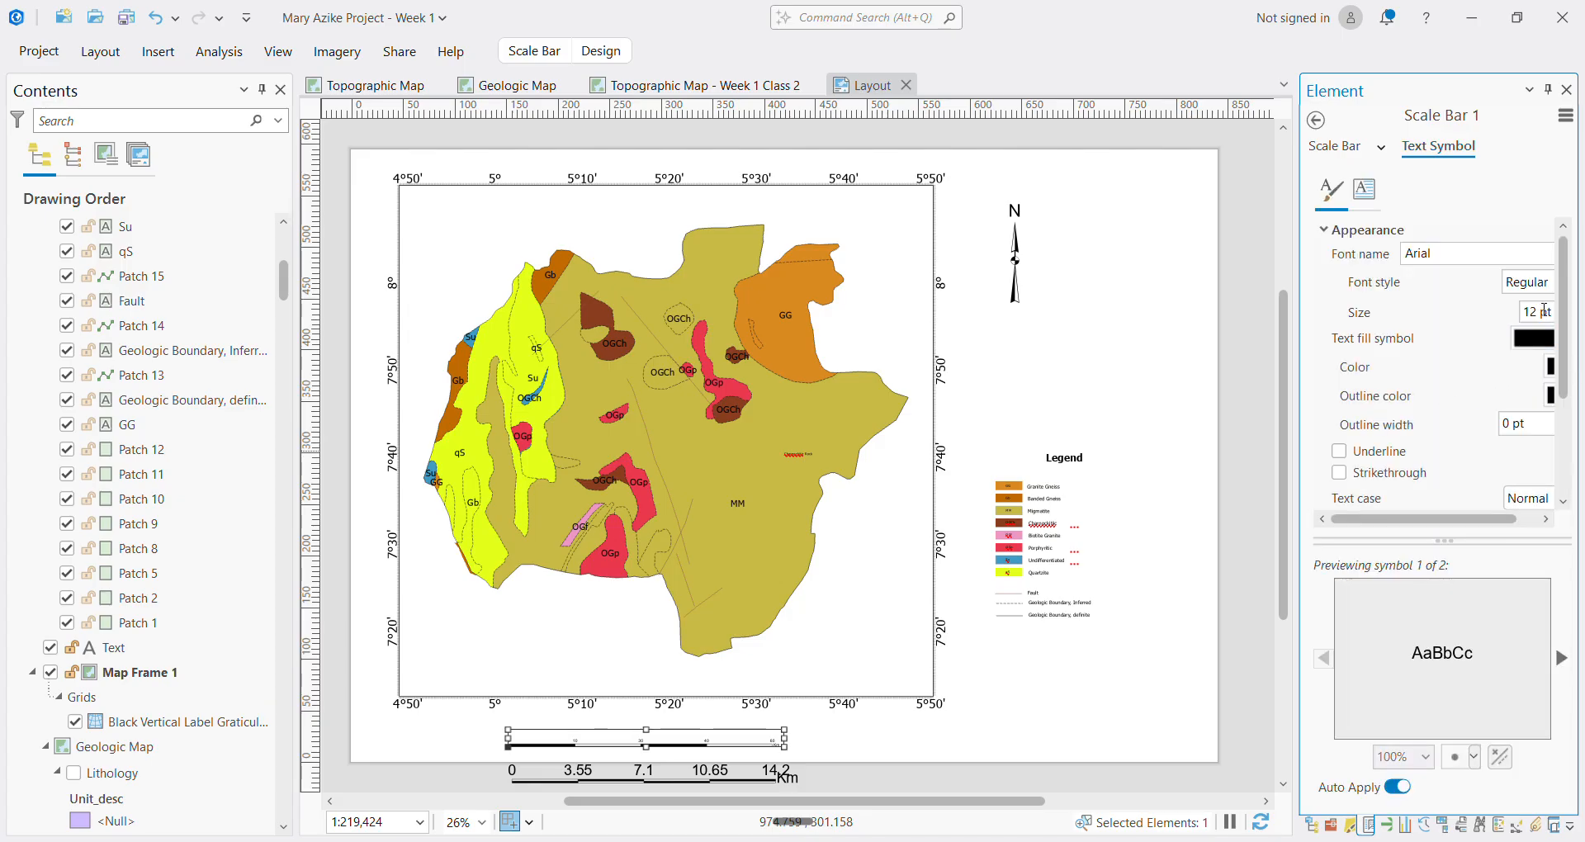
click(1556, 312)
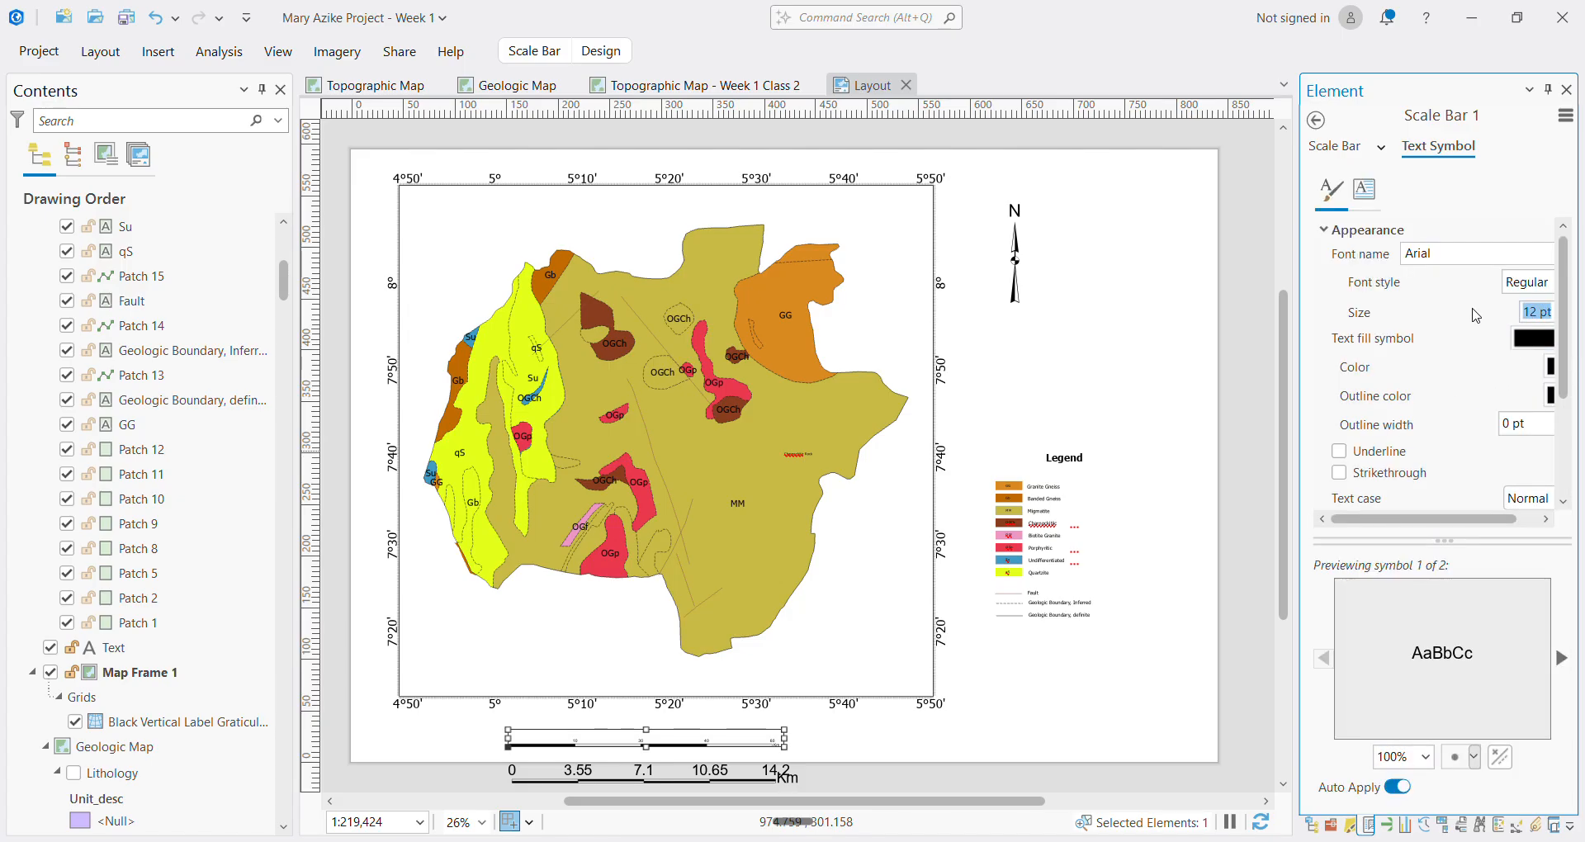
text(40)
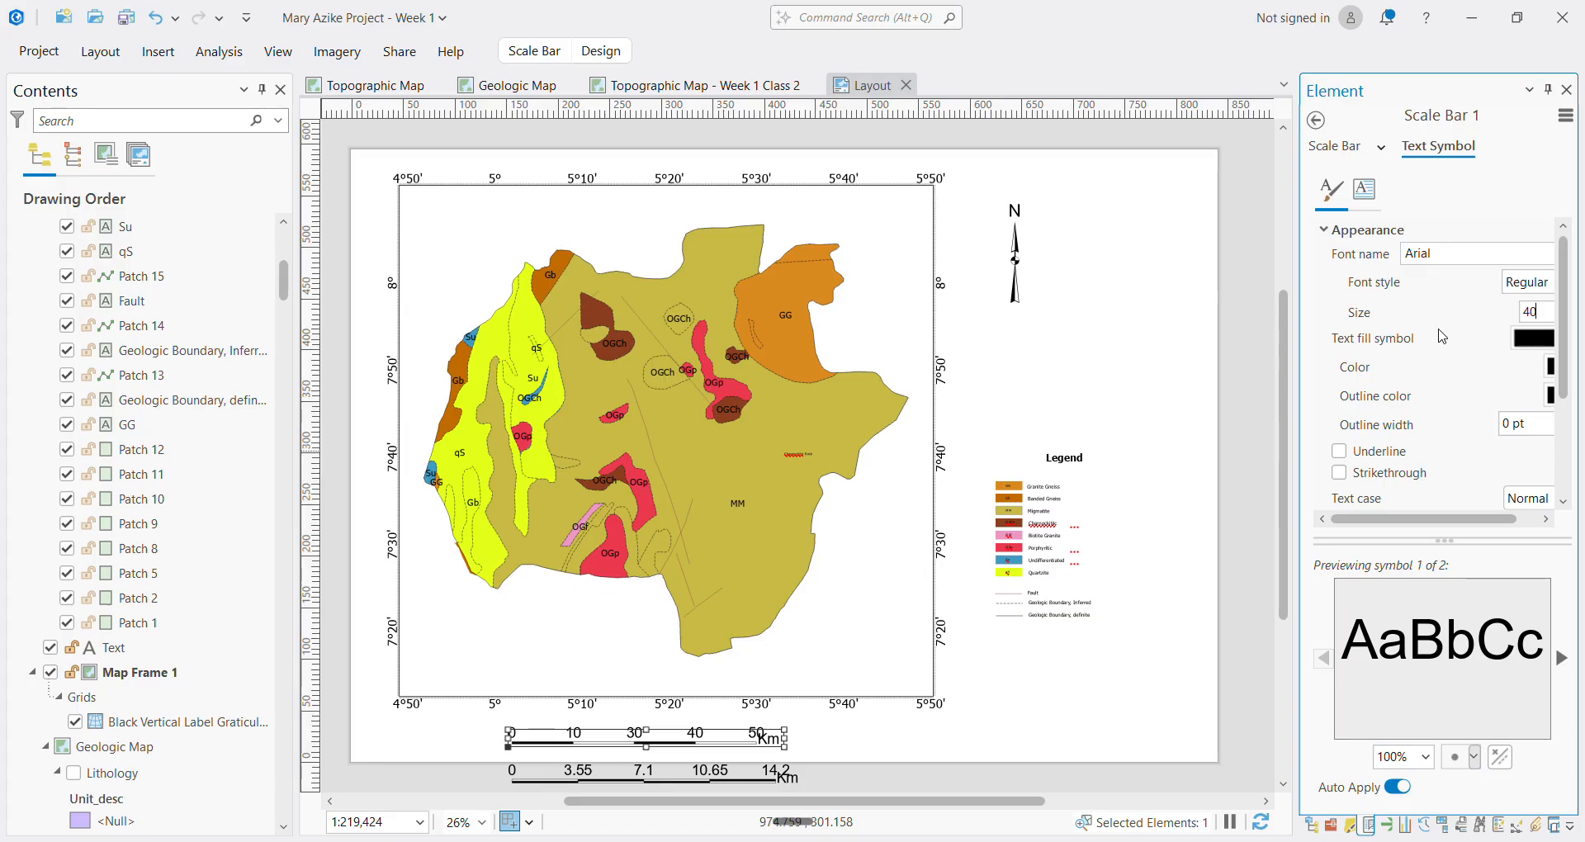
Move the old scale bar completely off the page, below its lower edge
click(782, 782)
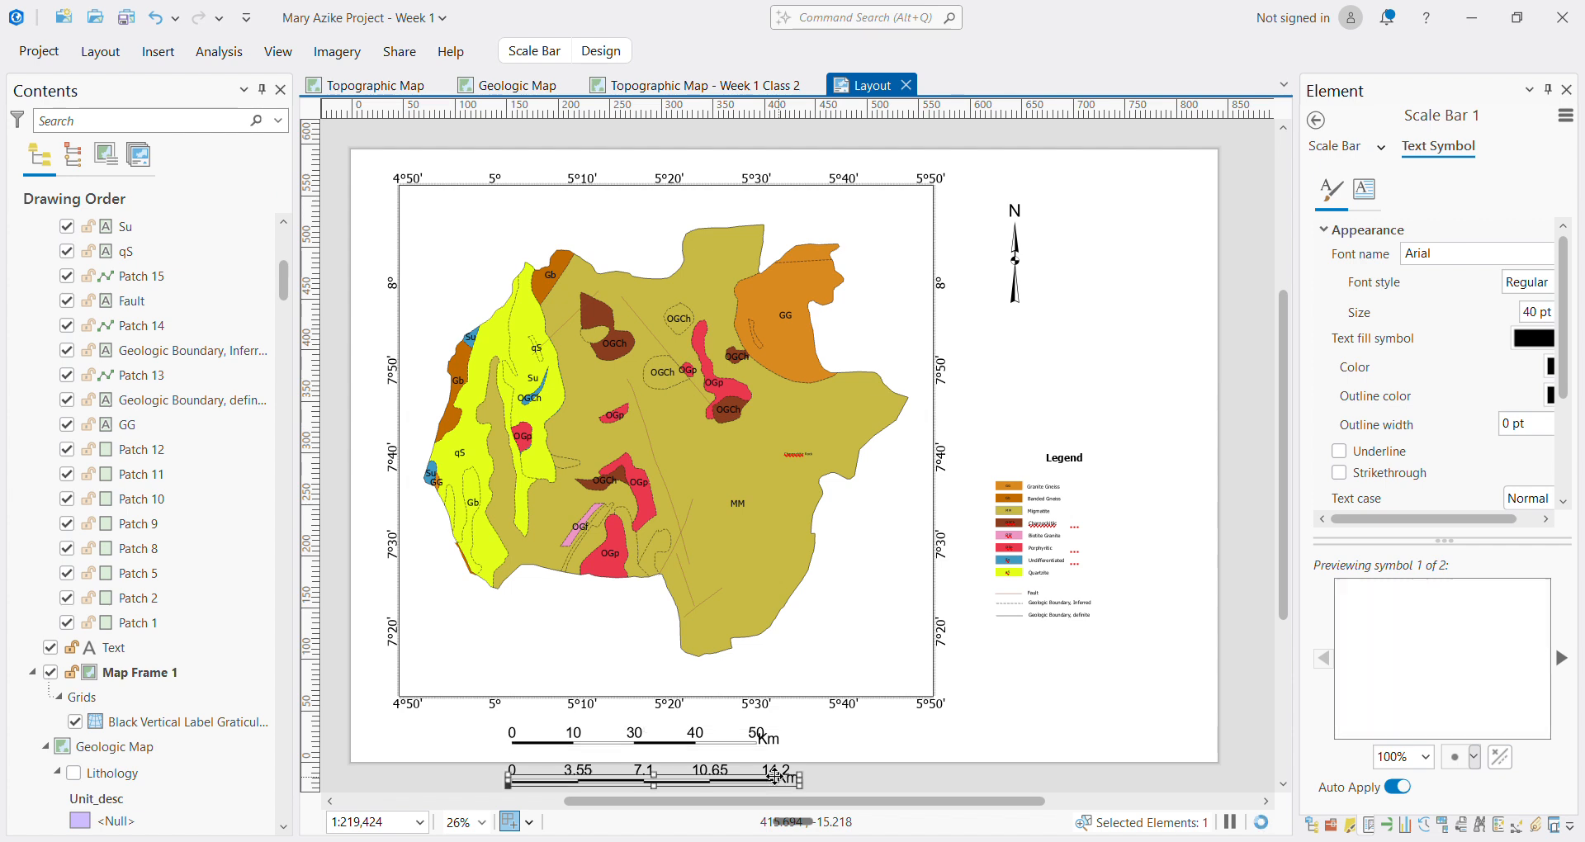
drag(780, 778, 771, 730)
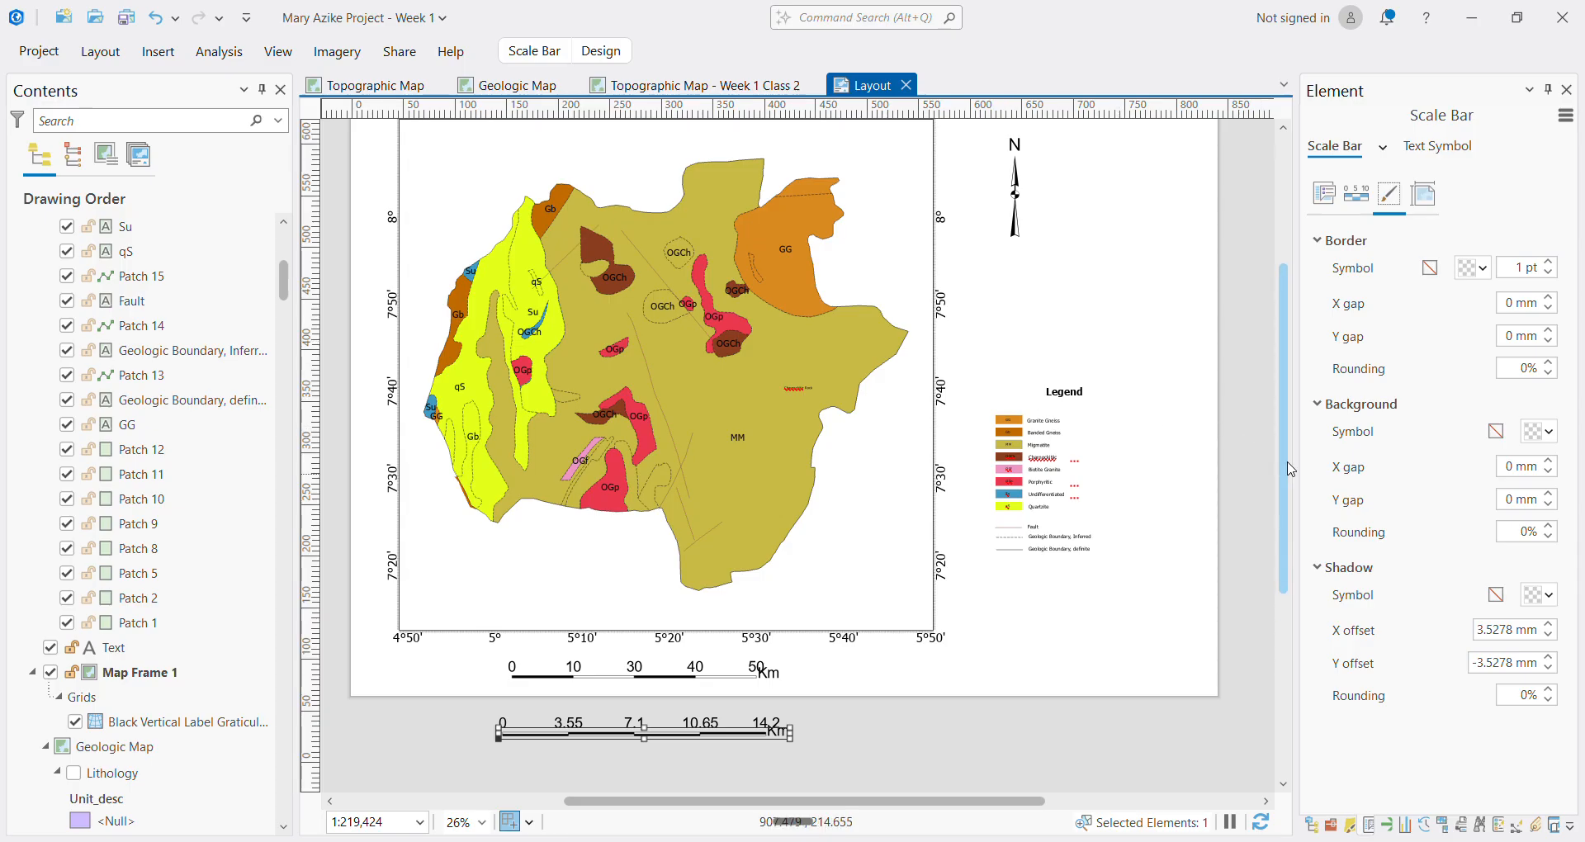
scroll(1279, 469, up, 3)
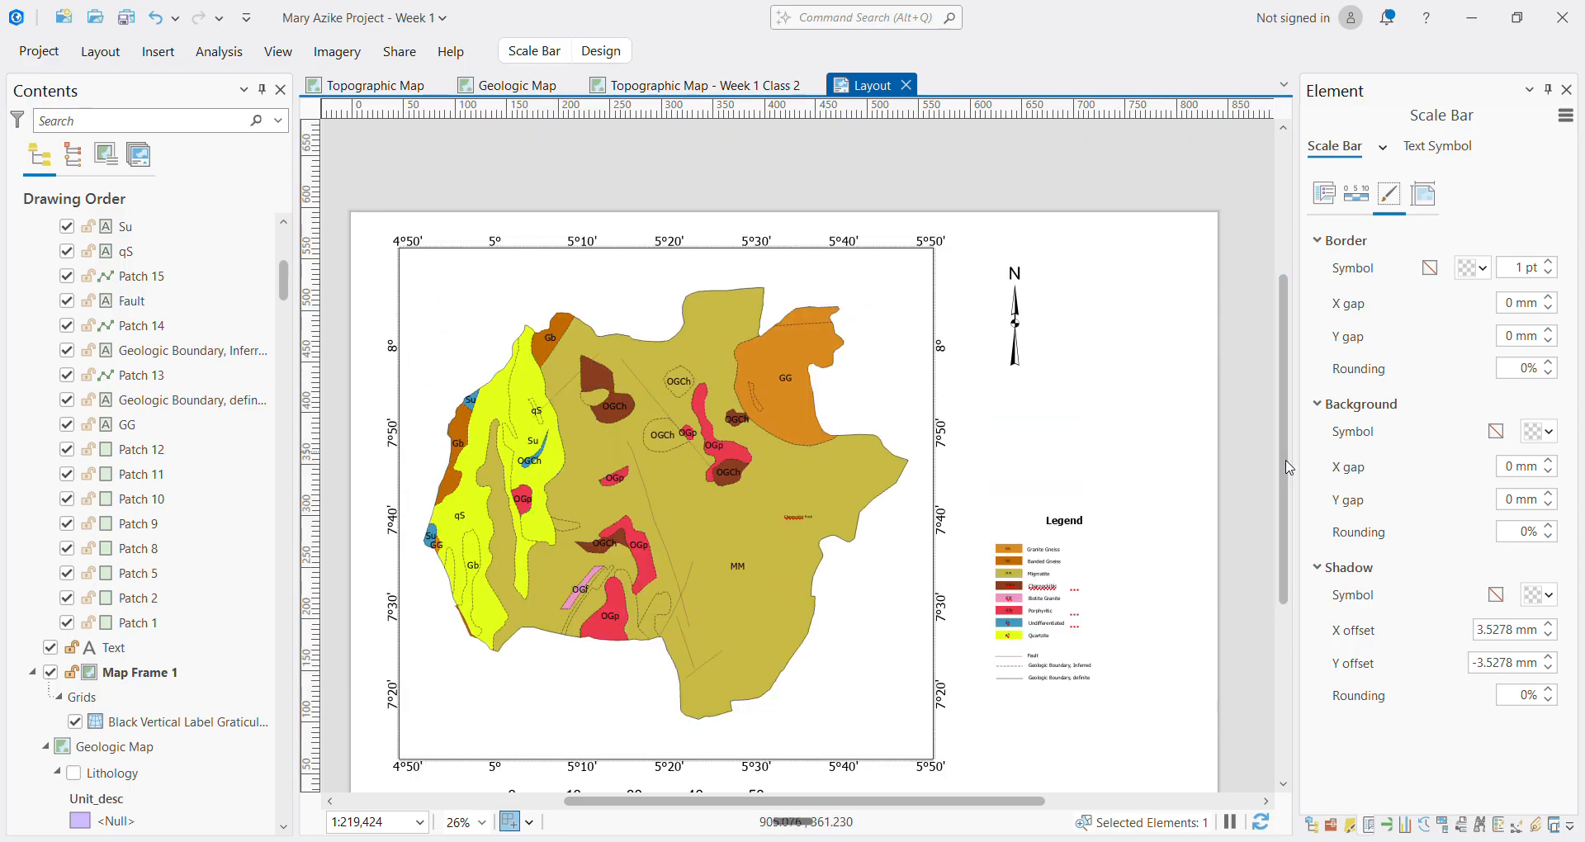
scroll(1280, 469, down, 1)
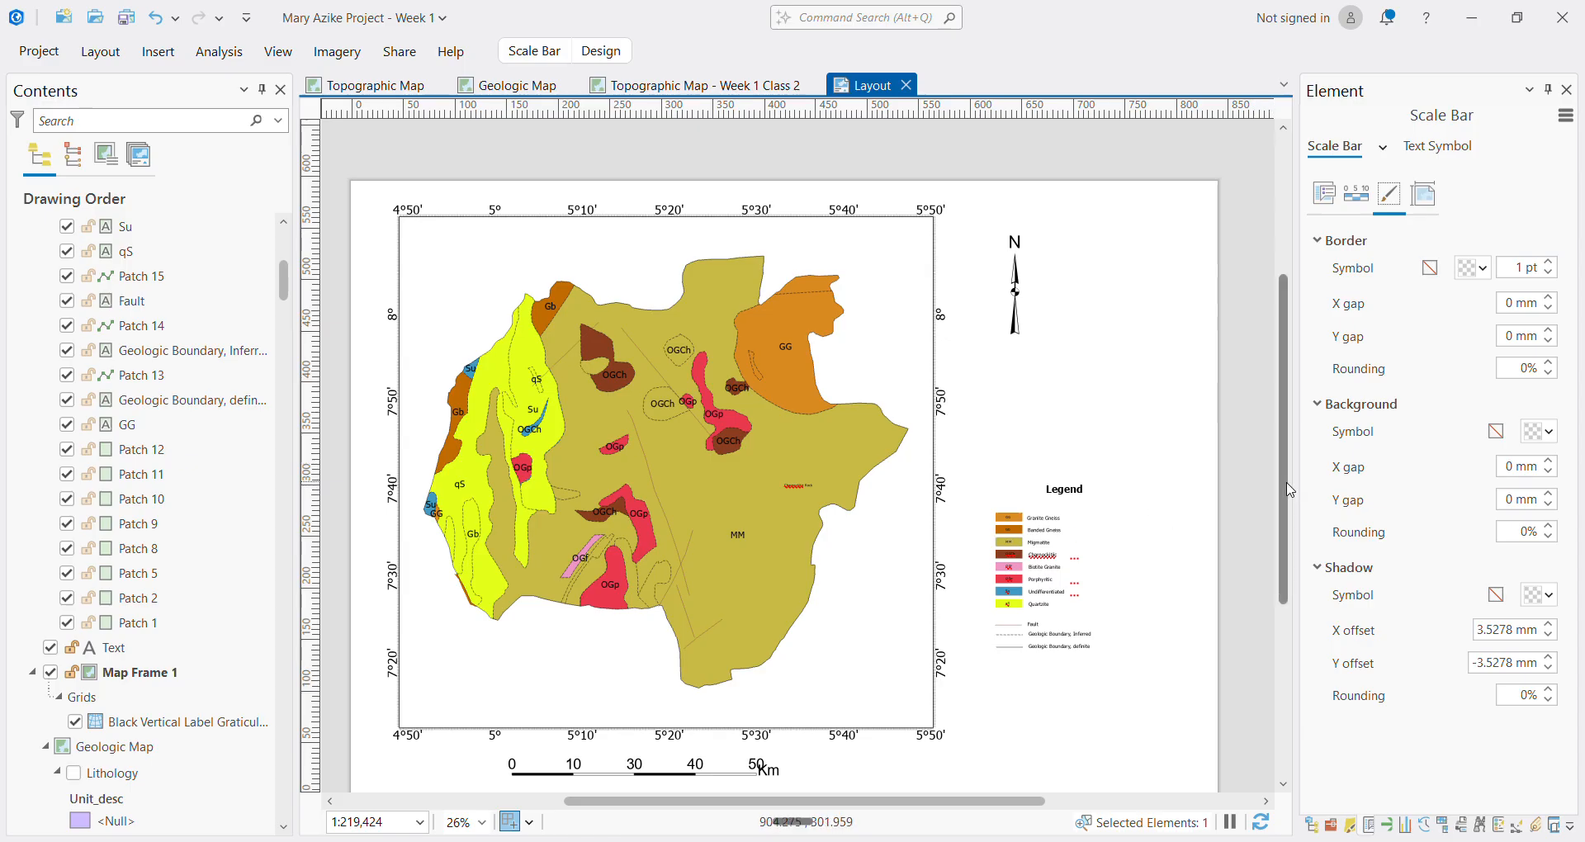
scroll(1281, 495, down, 1)
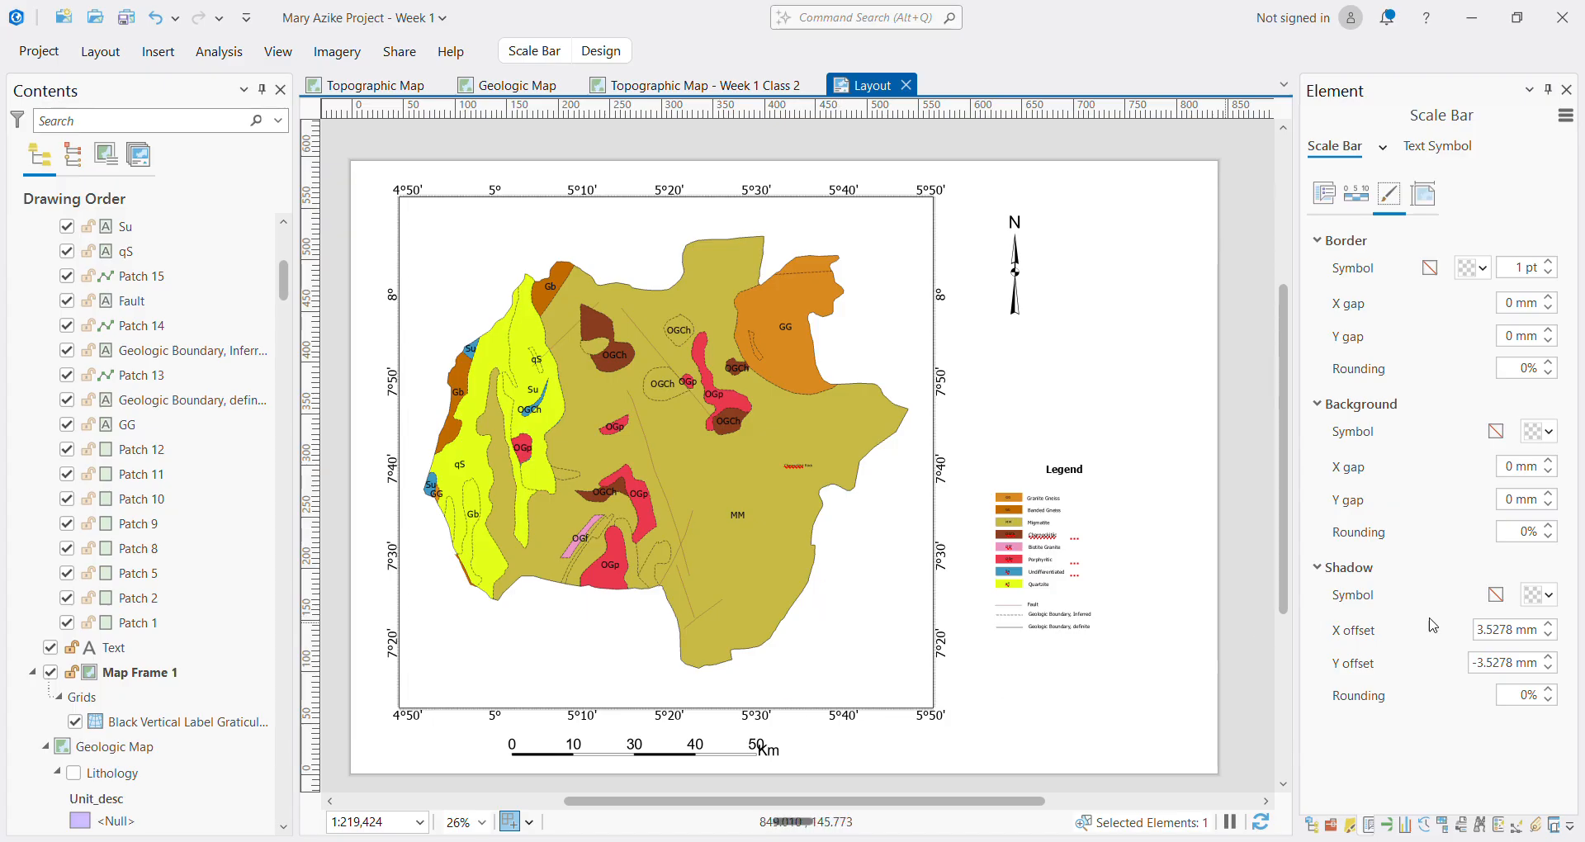
Export the layout again as a 300 DPI JPEG, overwriting "Ekiti Geologic Map Week 1 Class 3 Output.jpg" in Tutorial Maps
click(1387, 826)
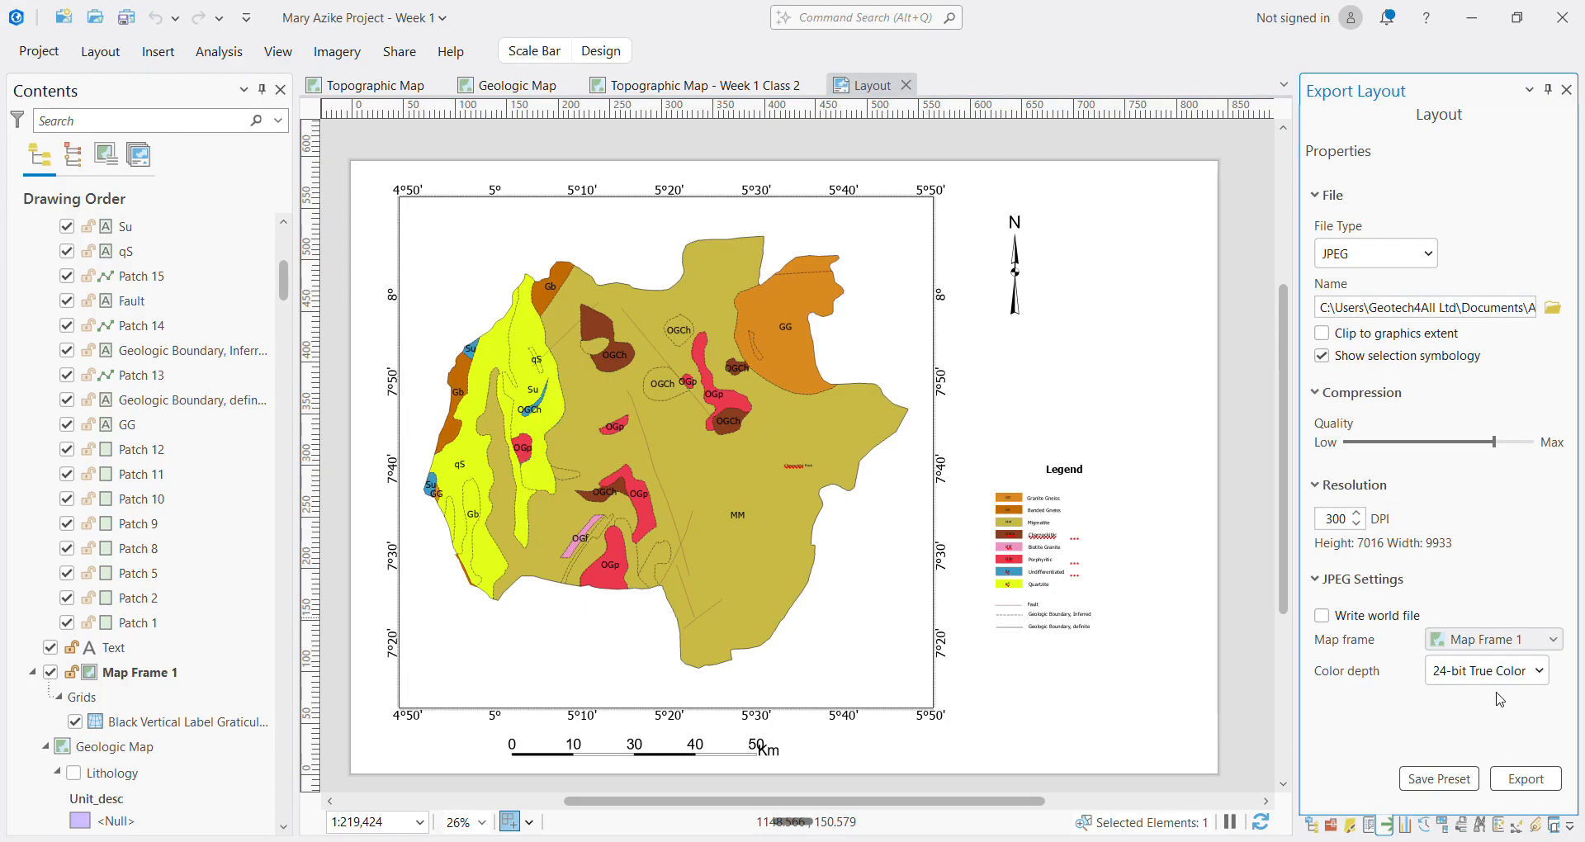
click(1555, 310)
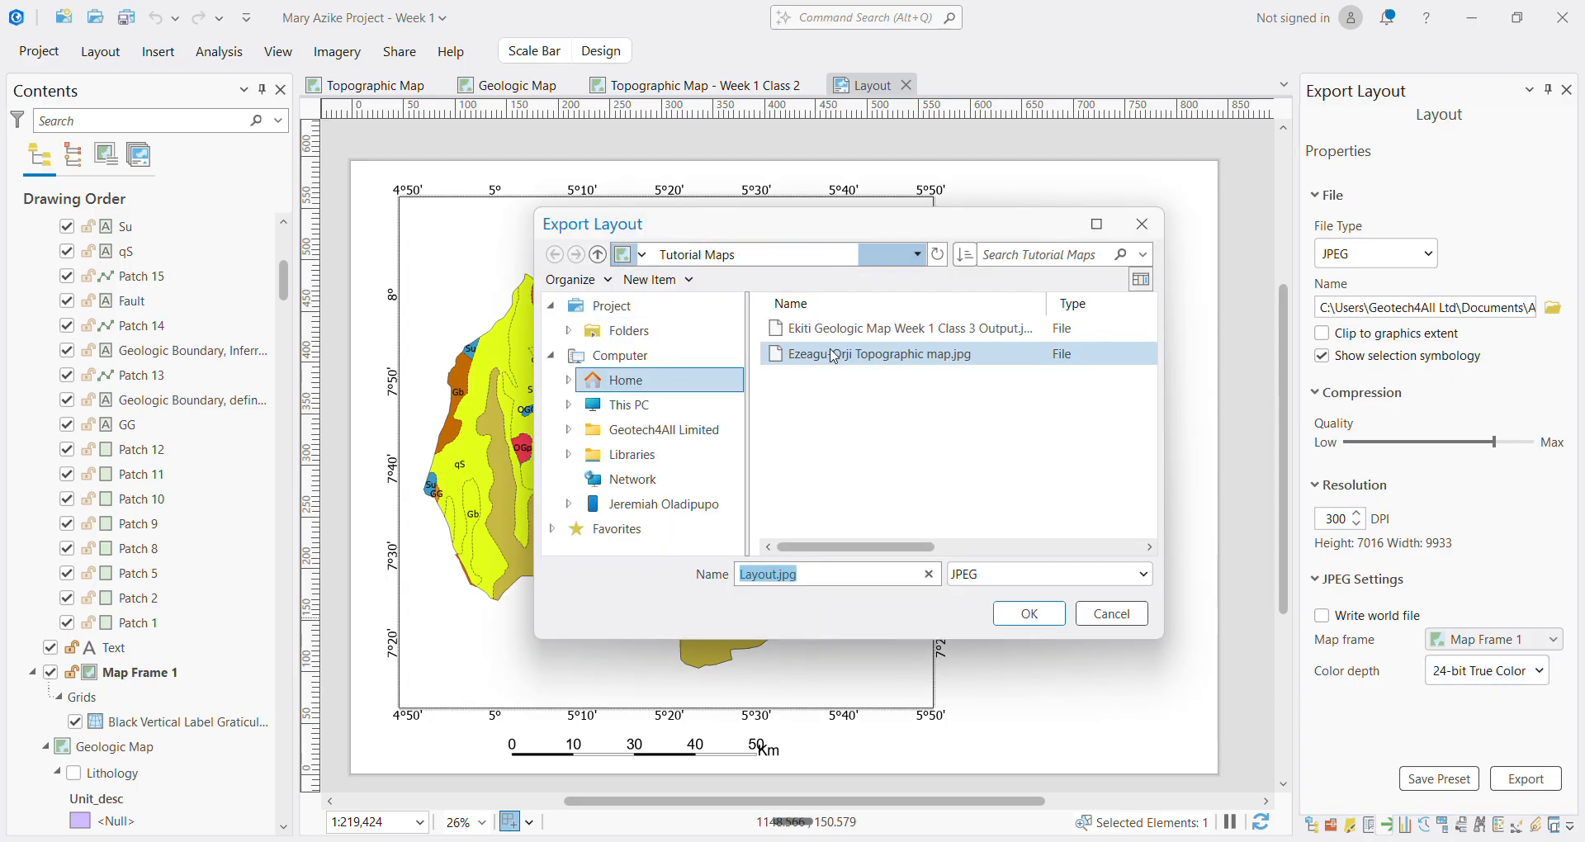
click(855, 330)
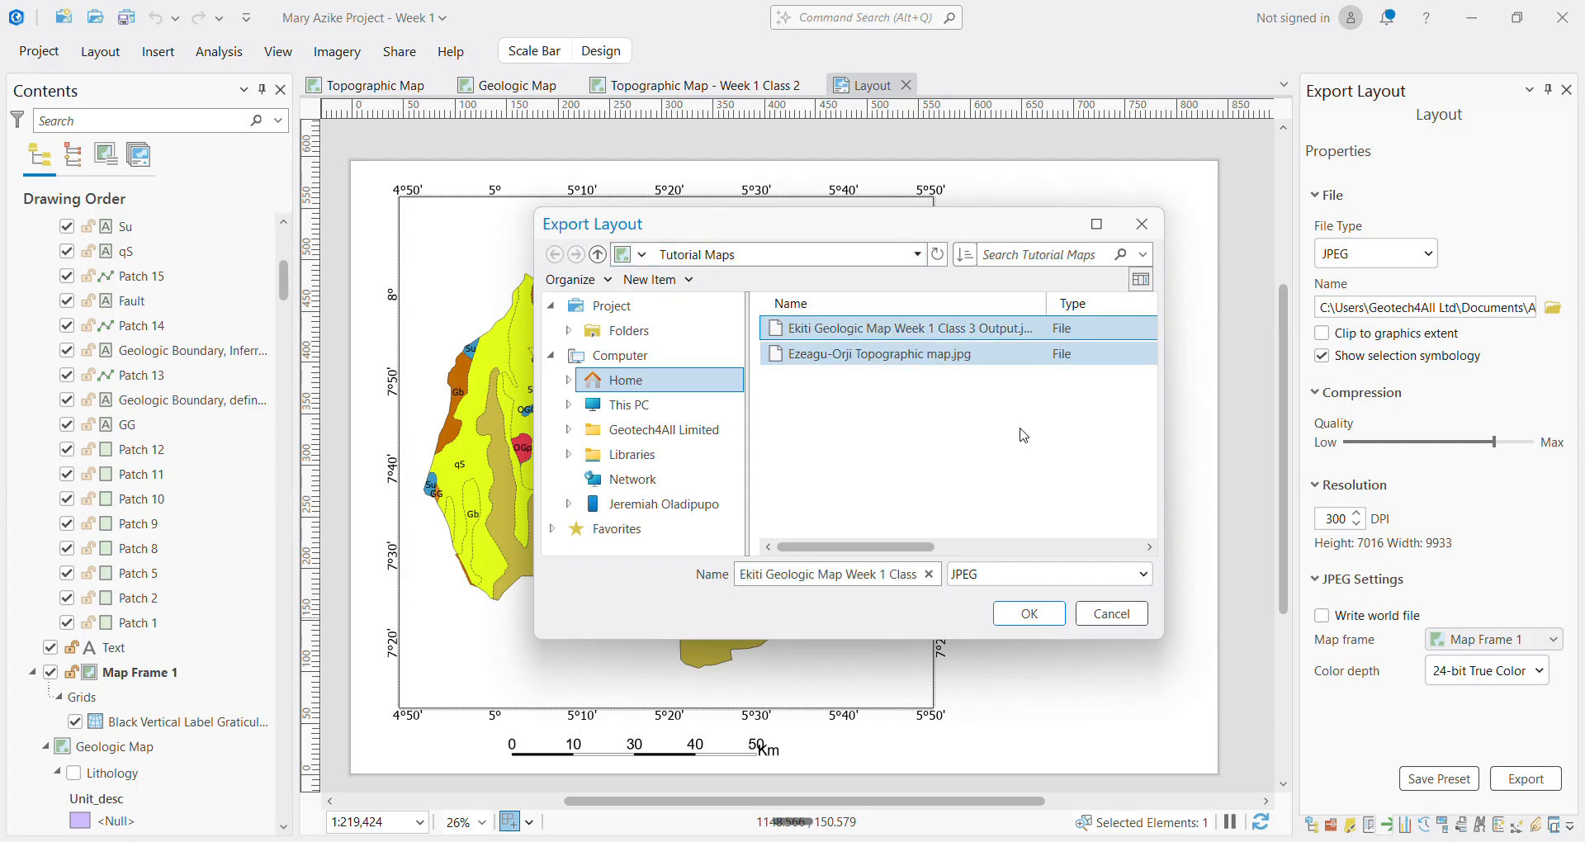
click(1023, 612)
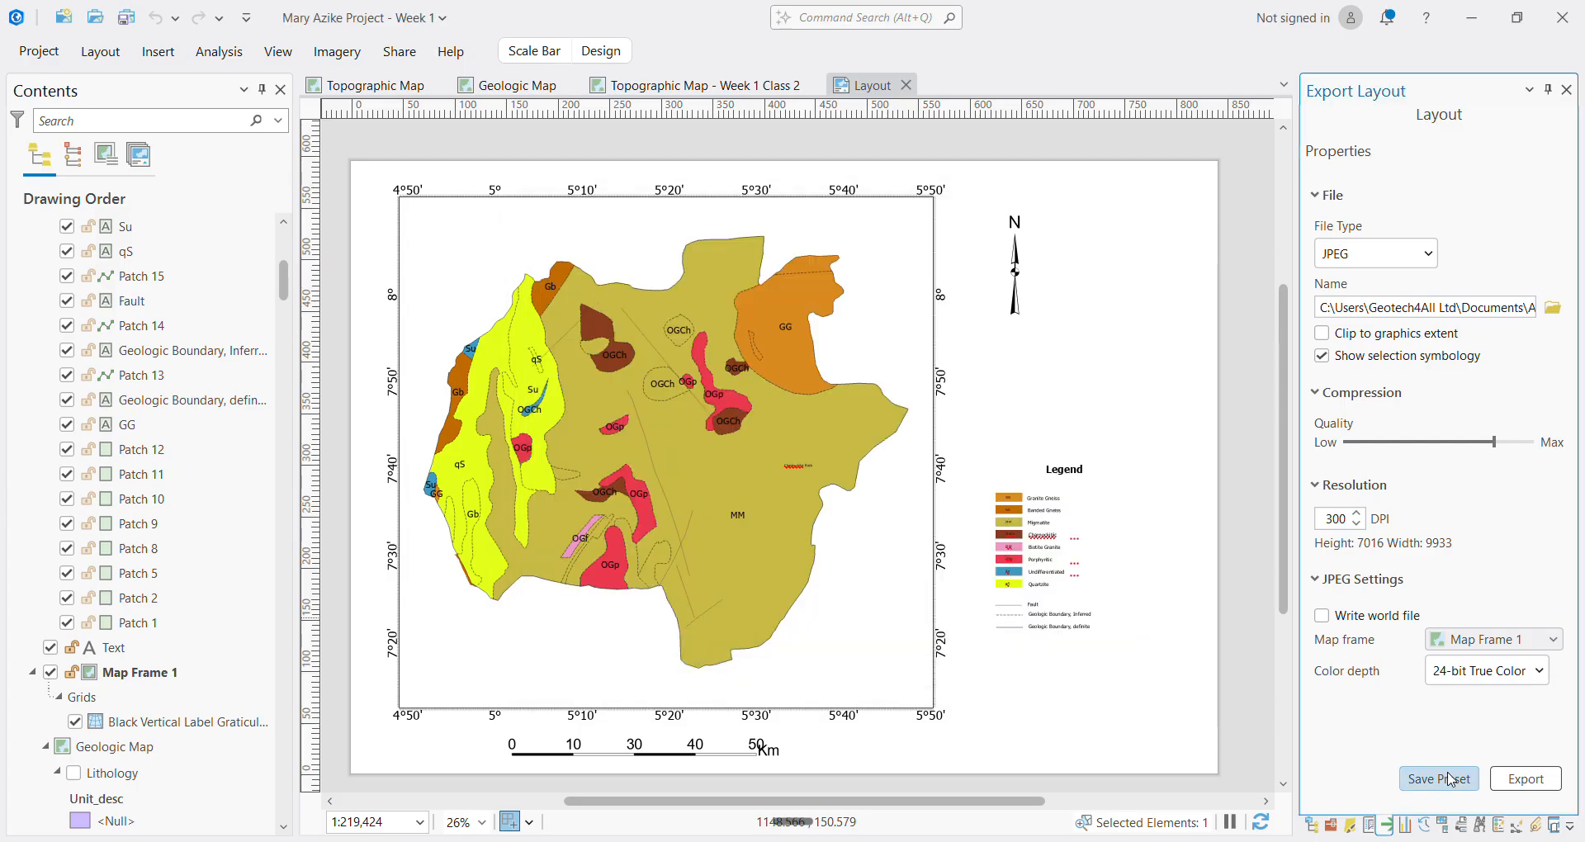
click(1505, 784)
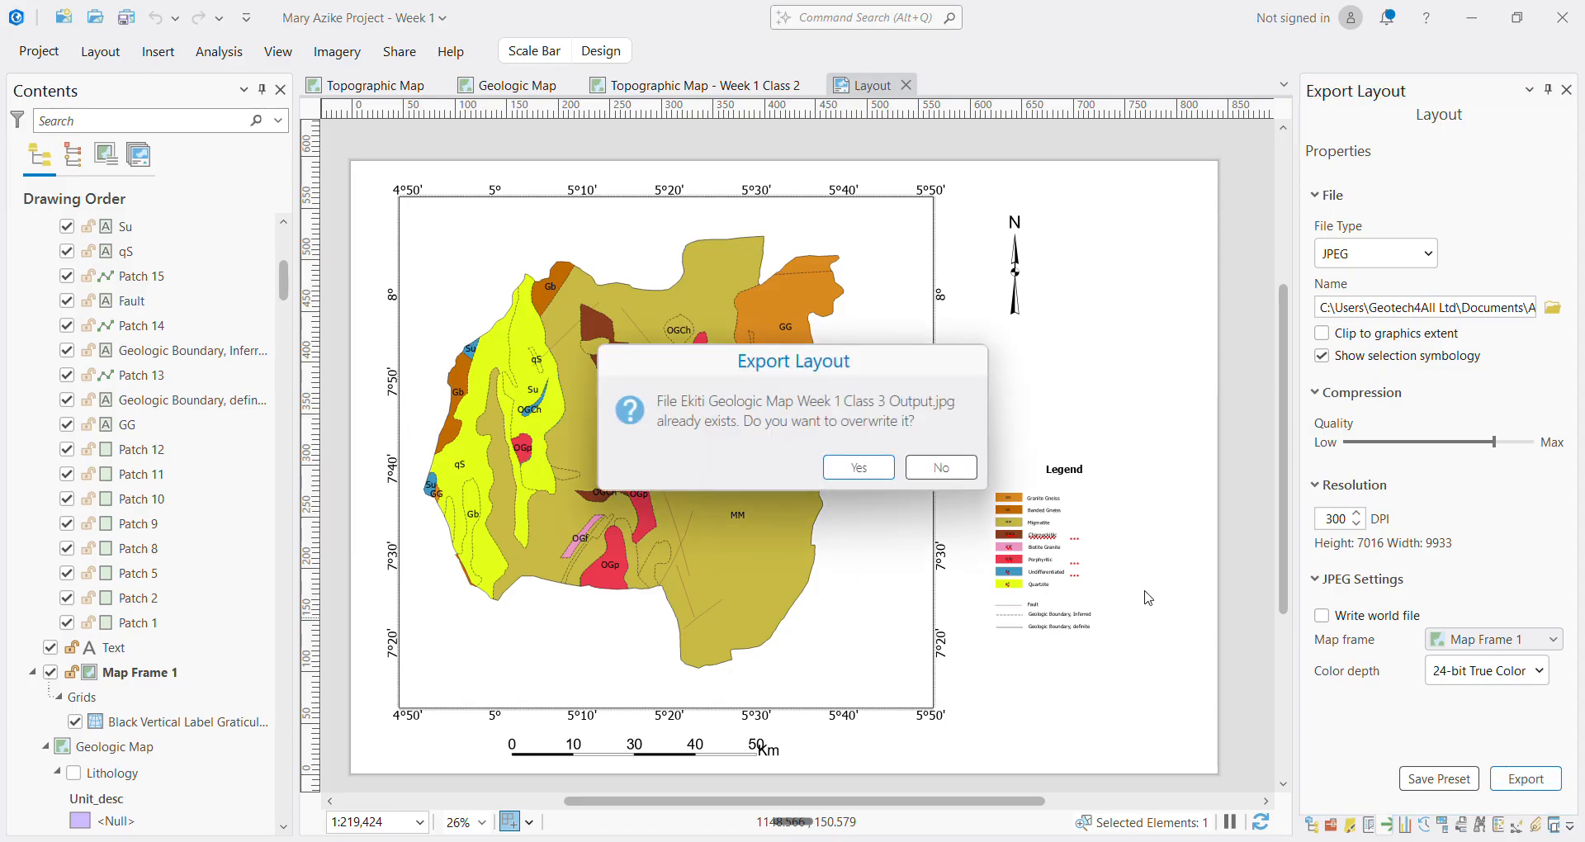
click(863, 469)
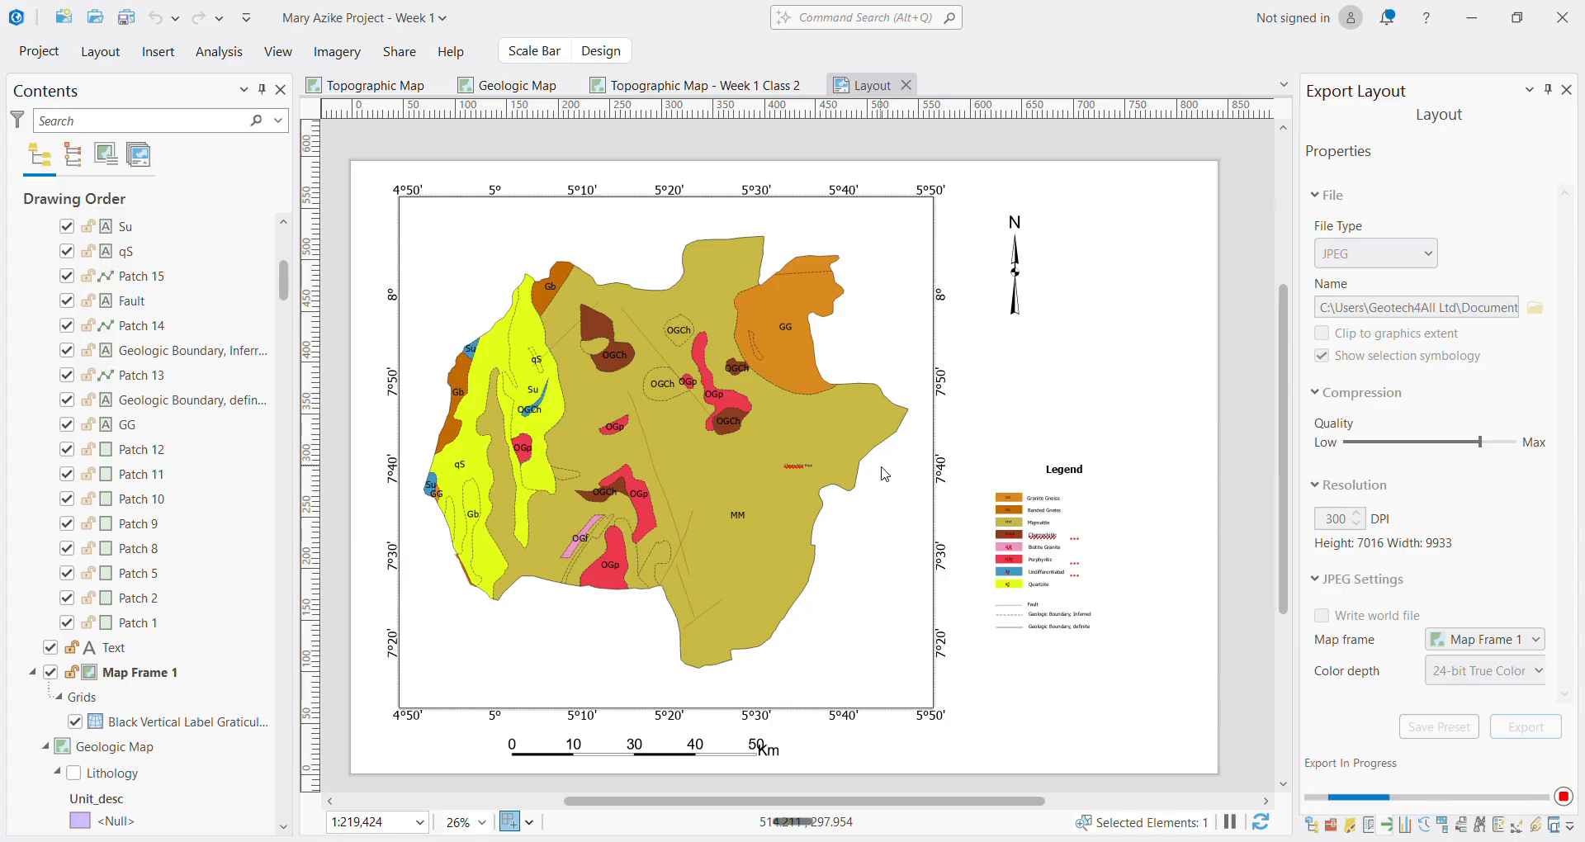
Move the stray "Charnockitic Rock" text off the map to the empty area beyond the page's right edge
scroll(780, 462, up, 8)
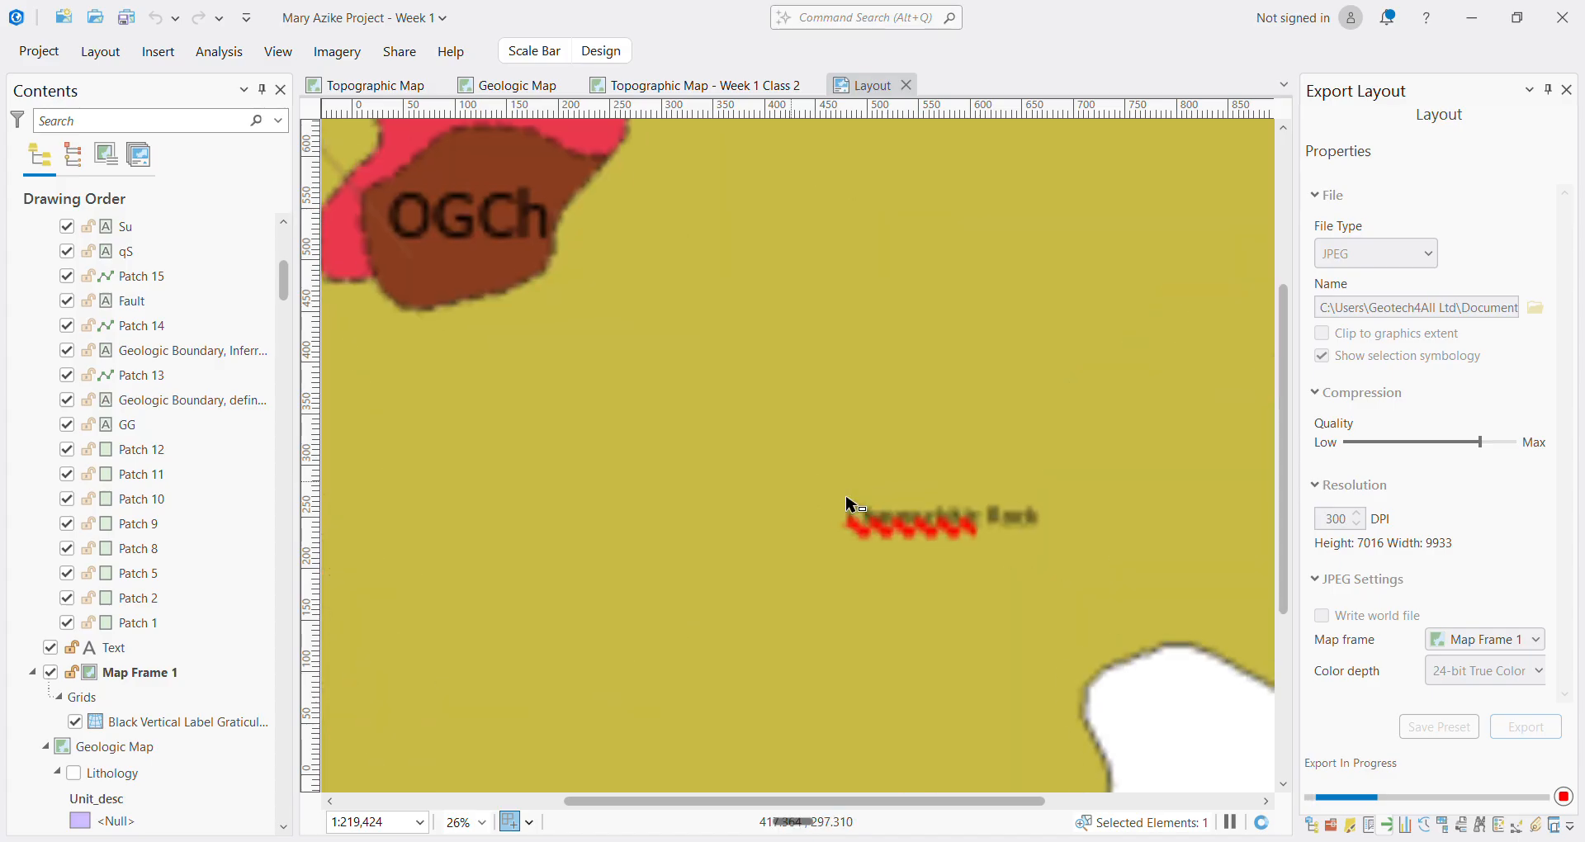
scroll(859, 540, down, 5)
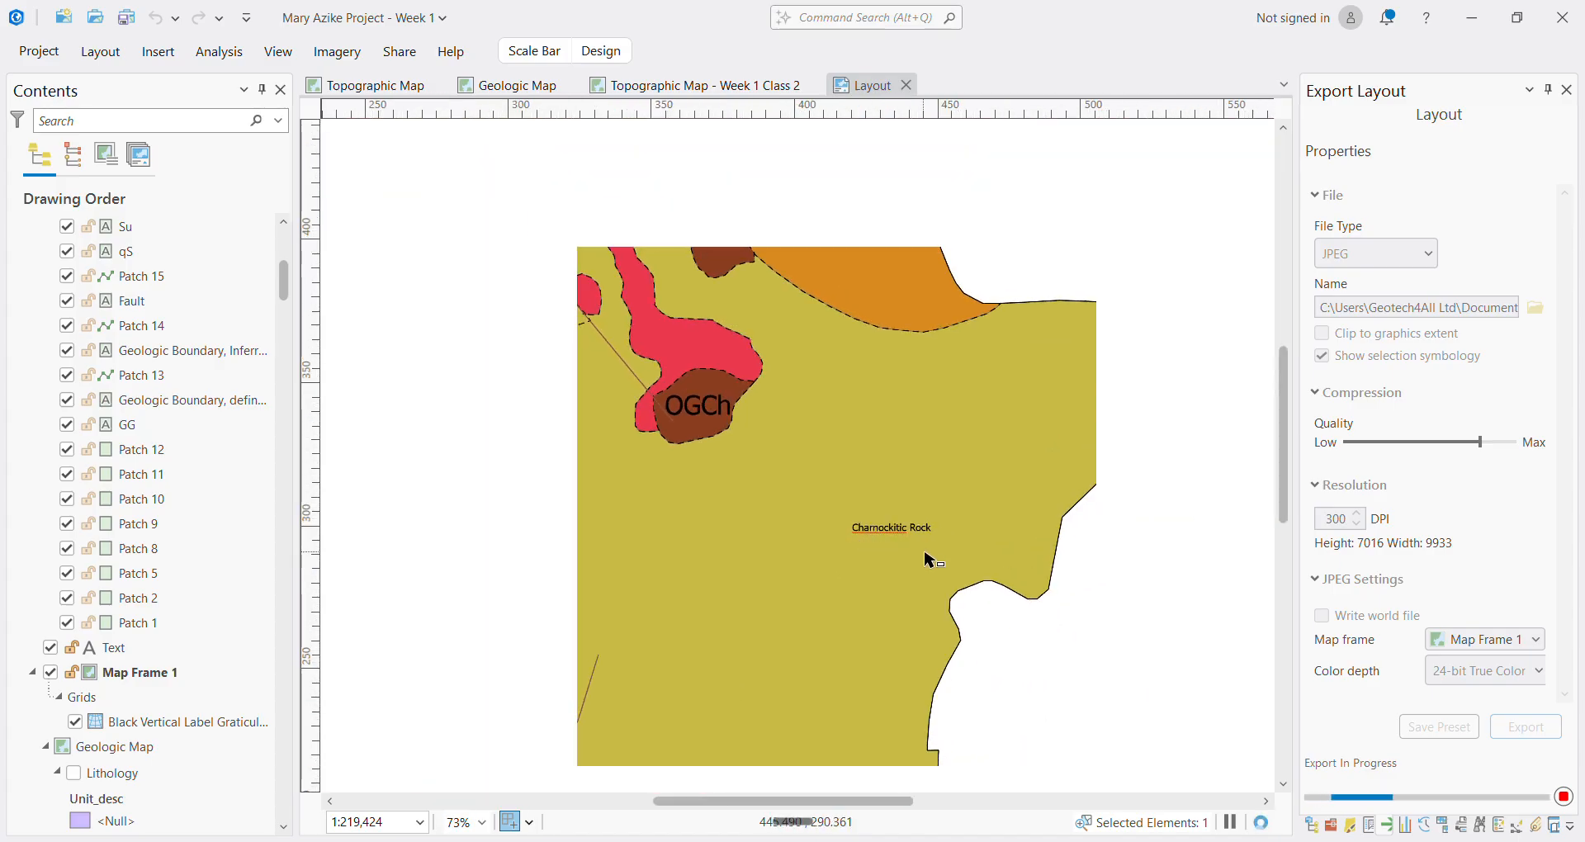
scroll(941, 578, down, 6)
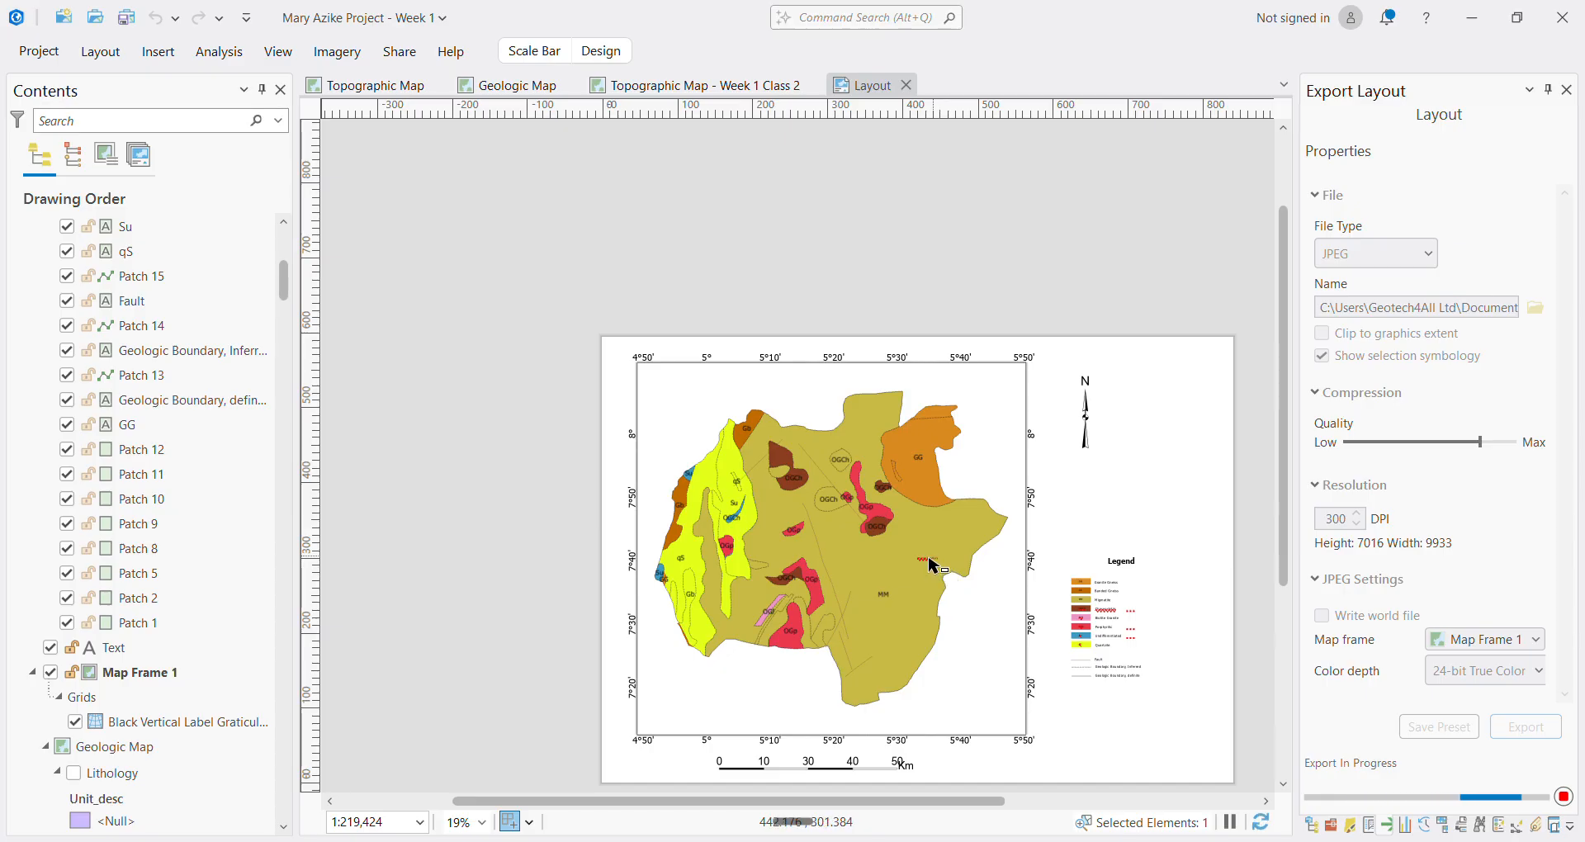
click(928, 560)
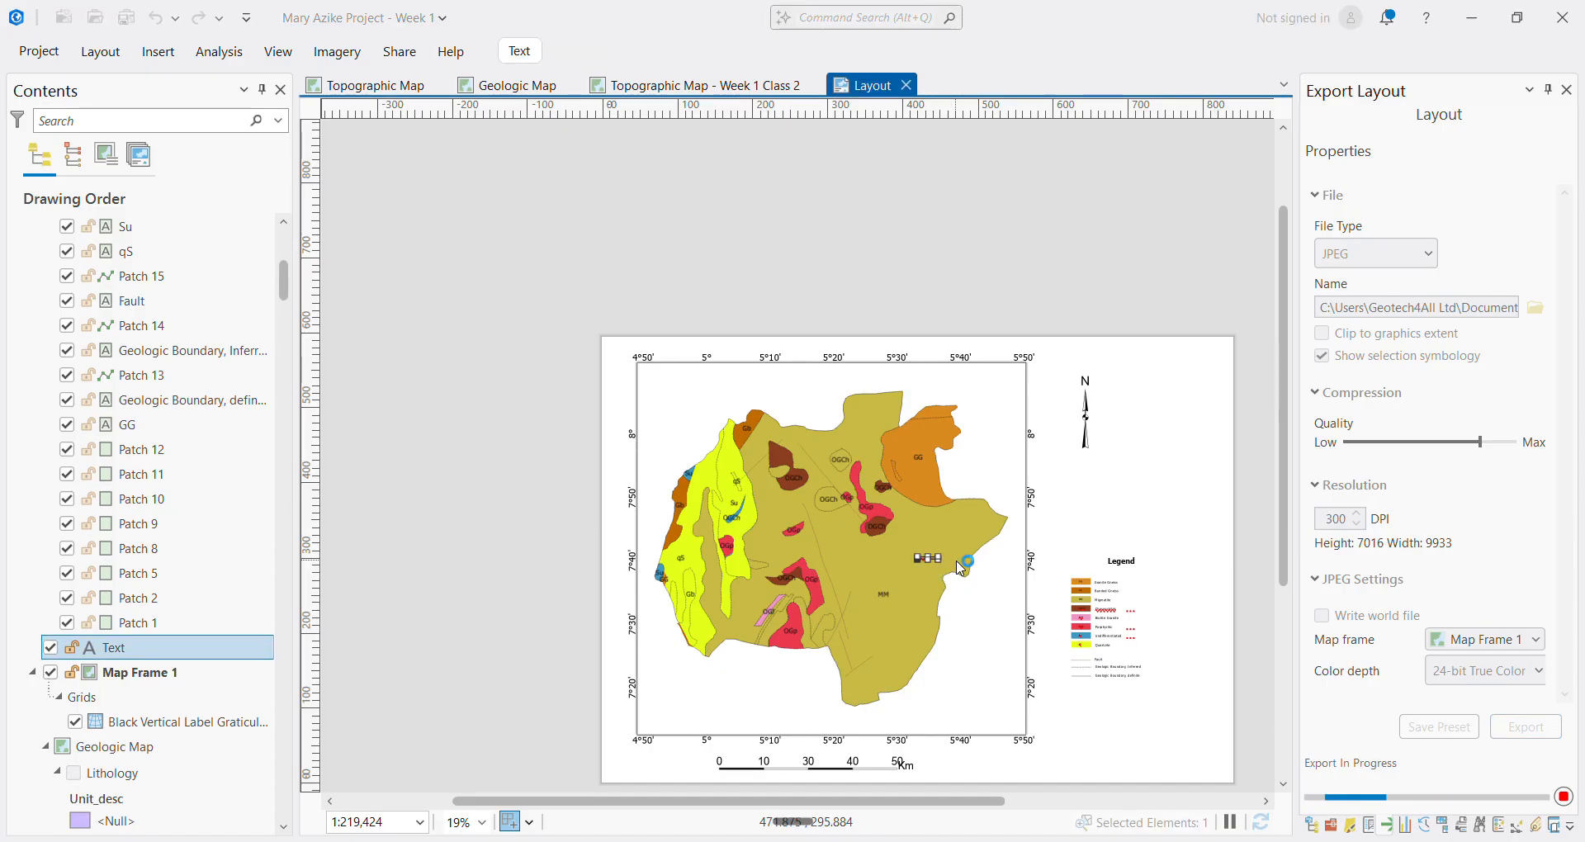
scroll(955, 581, up, 5)
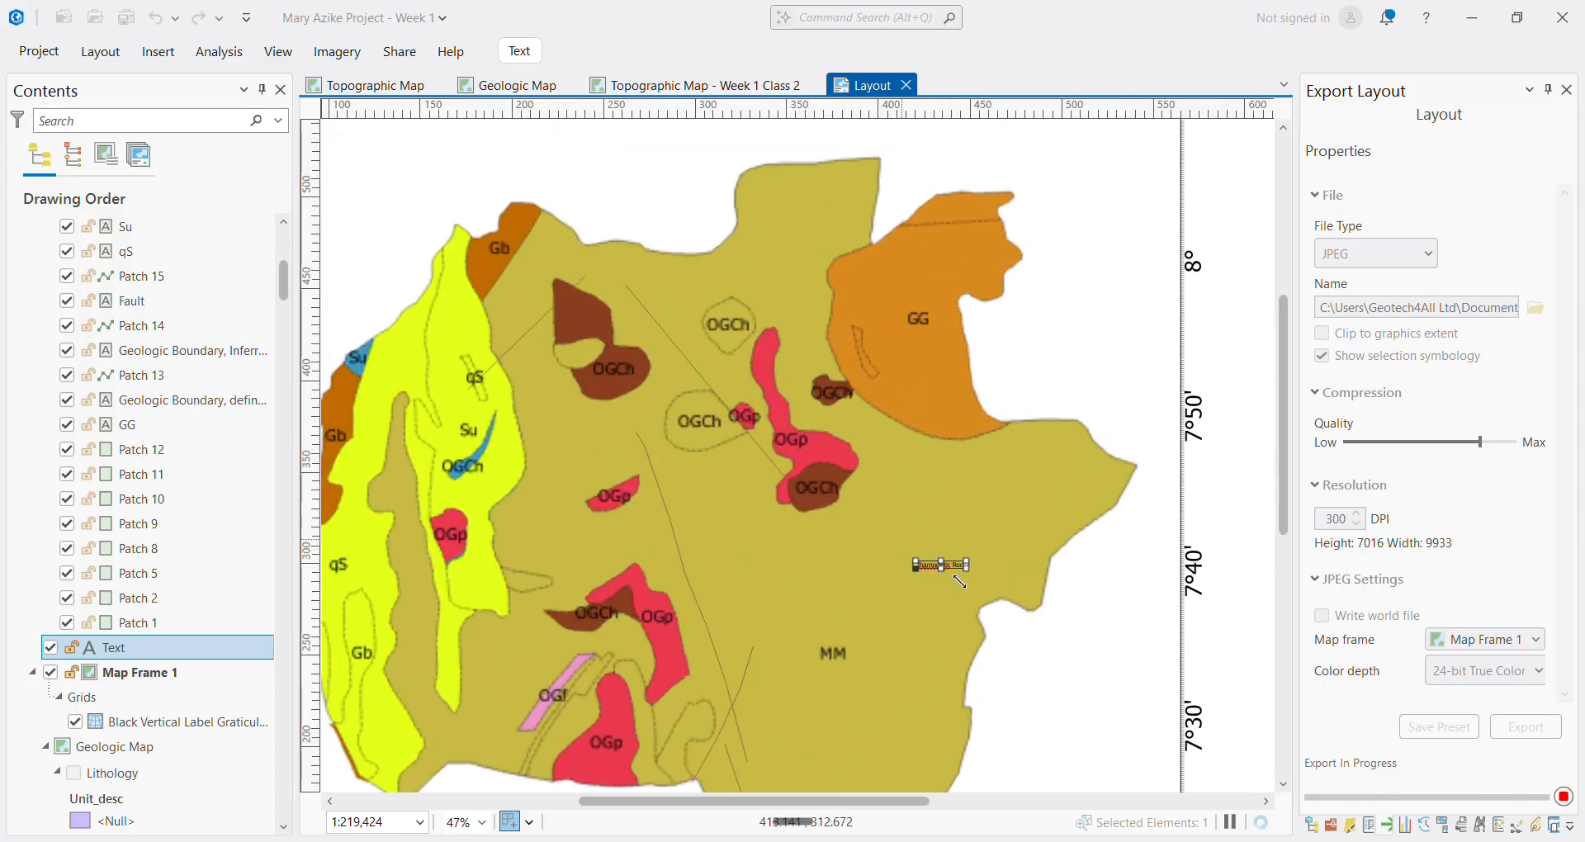
scroll(916, 570, up, 15)
scroll(793, 520, down, 5)
scroll(760, 446, down, 10)
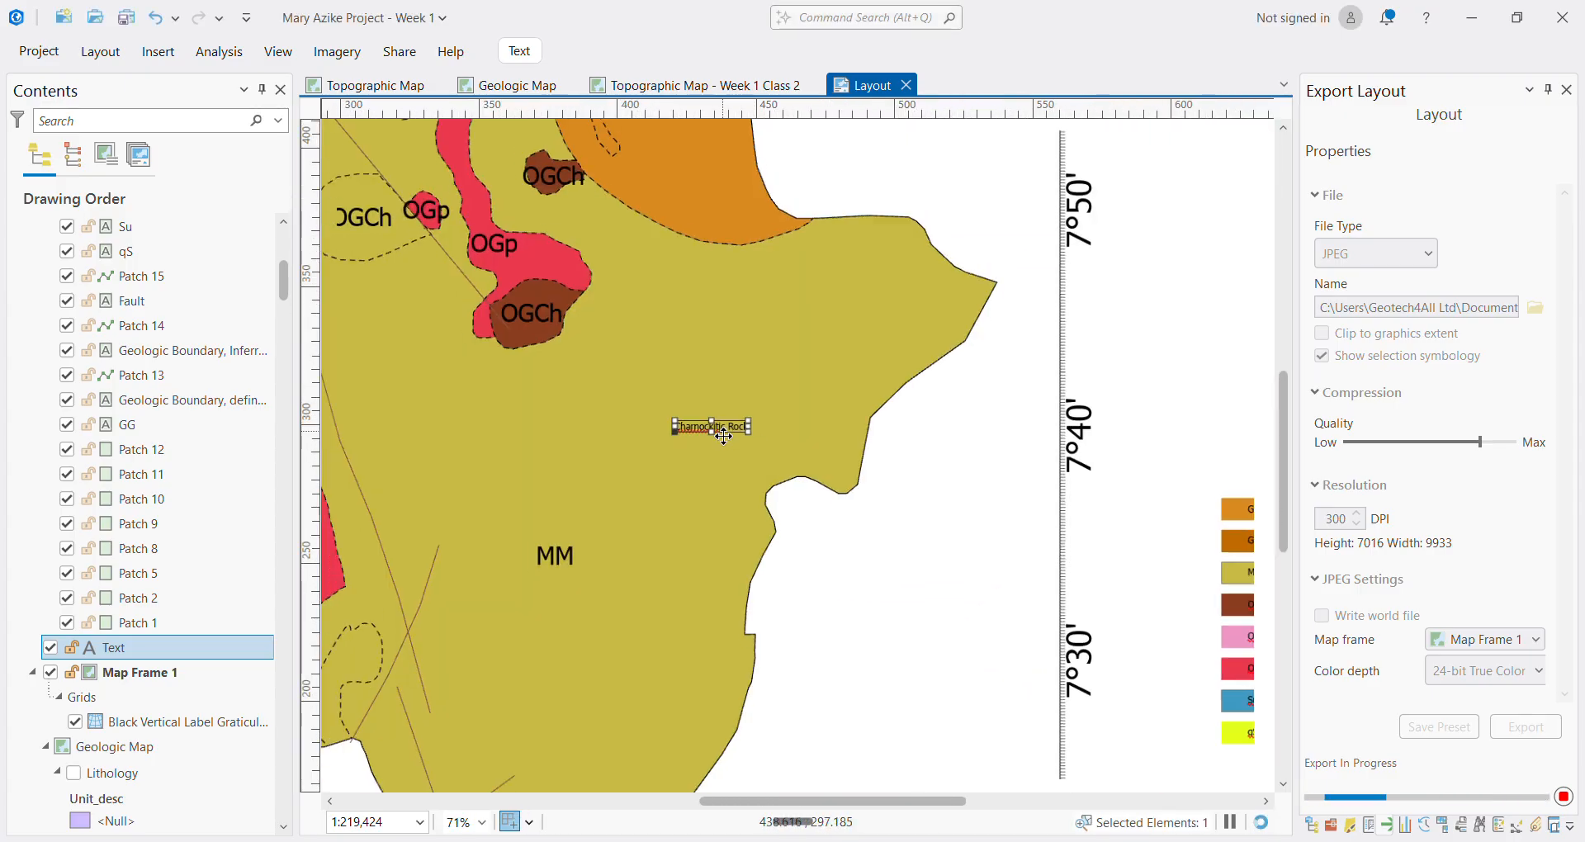
scroll(724, 431, down, 5)
drag(727, 432, 1226, 419)
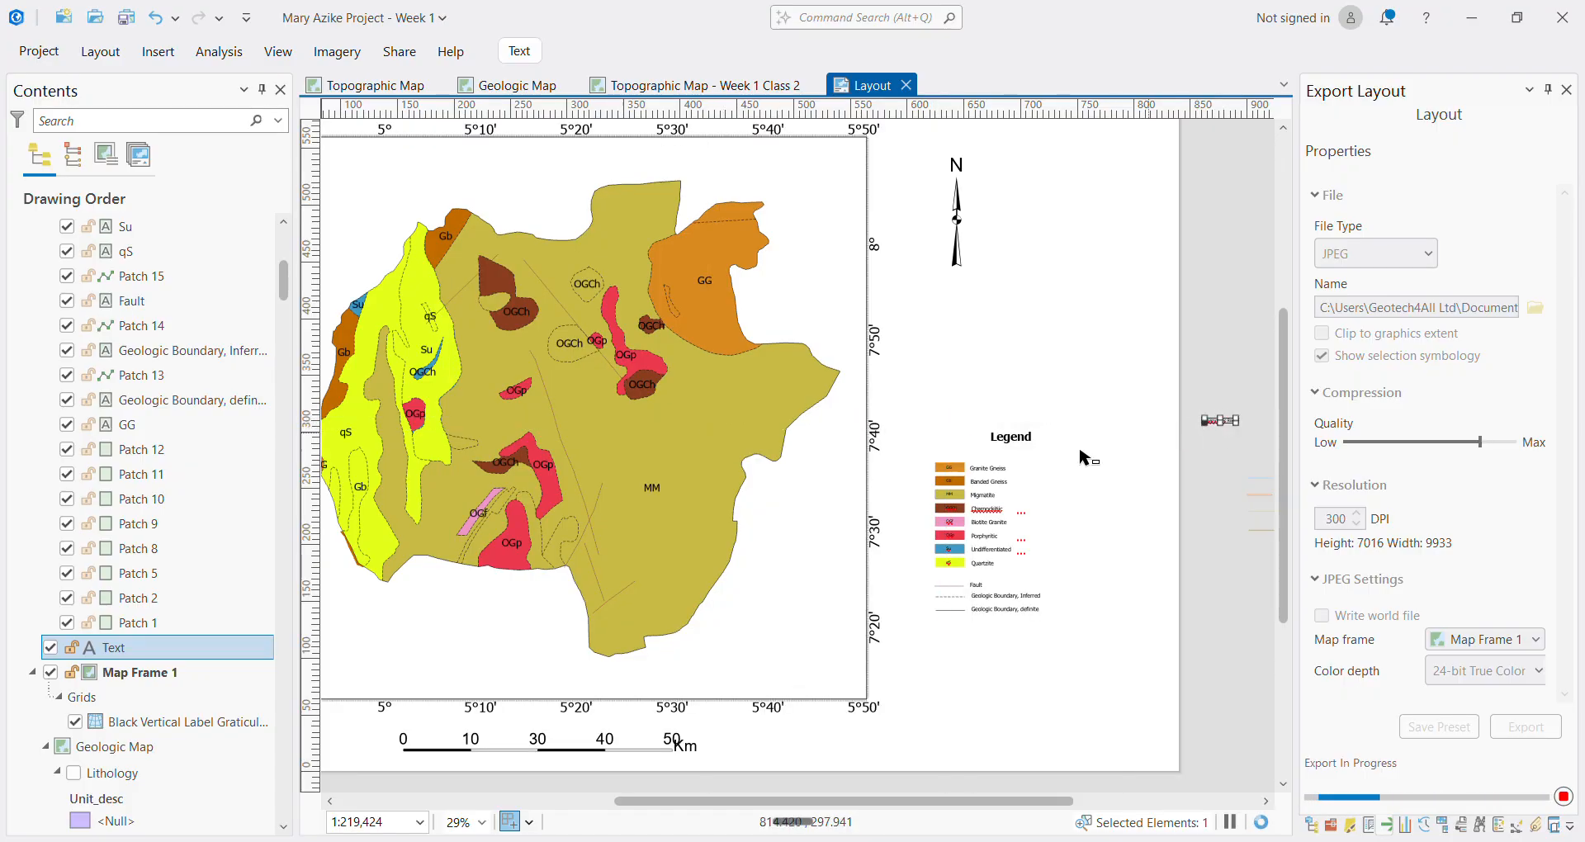
scroll(640, 512, down, 2)
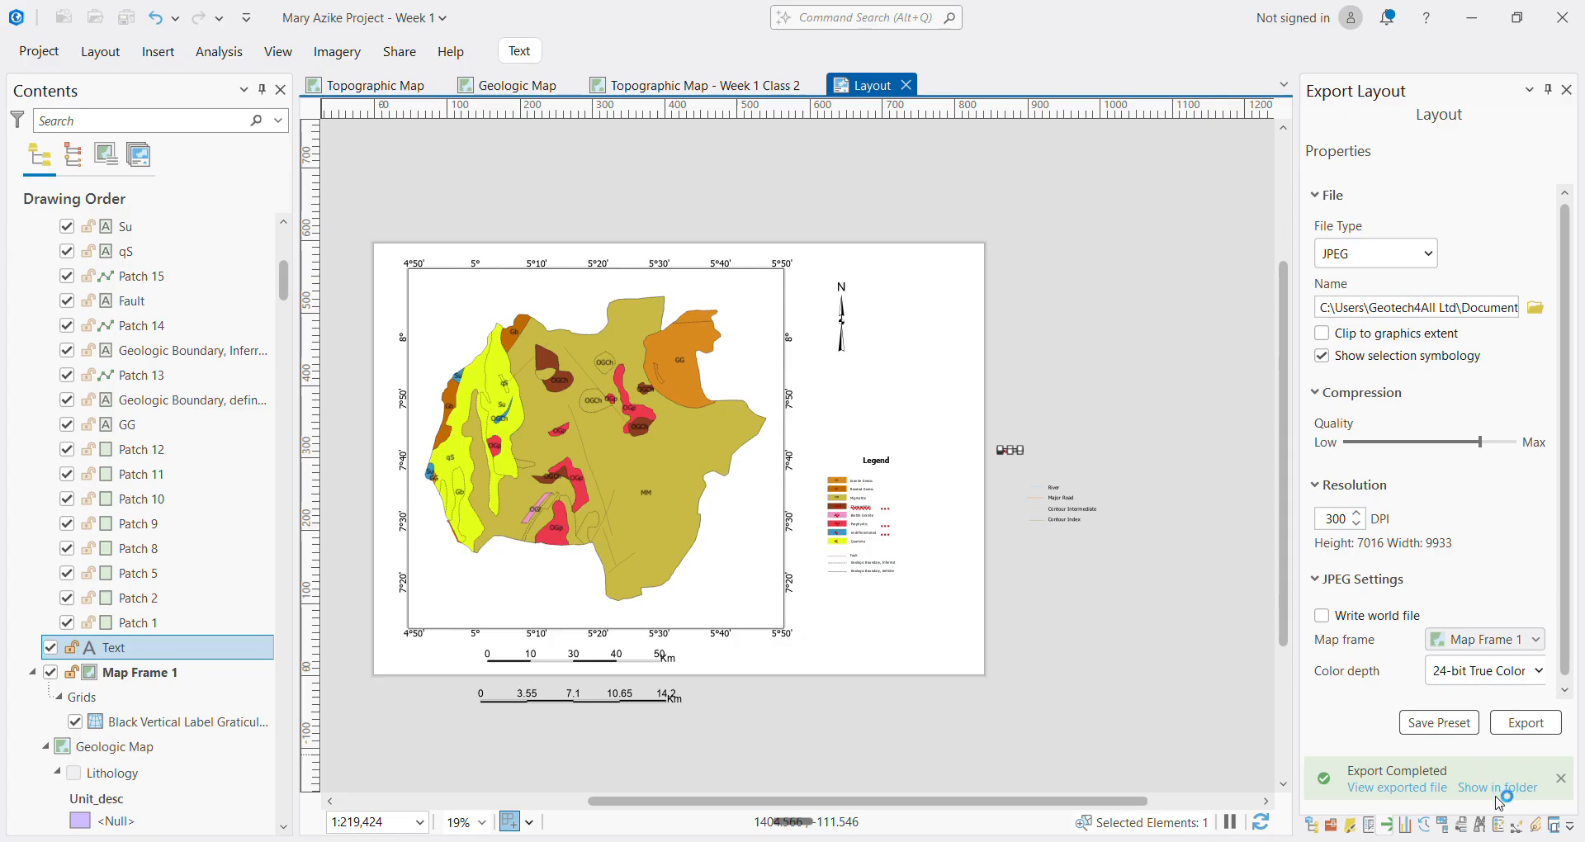
Save the project with the current geologic map layout
click(1420, 776)
key(ctrl+s)
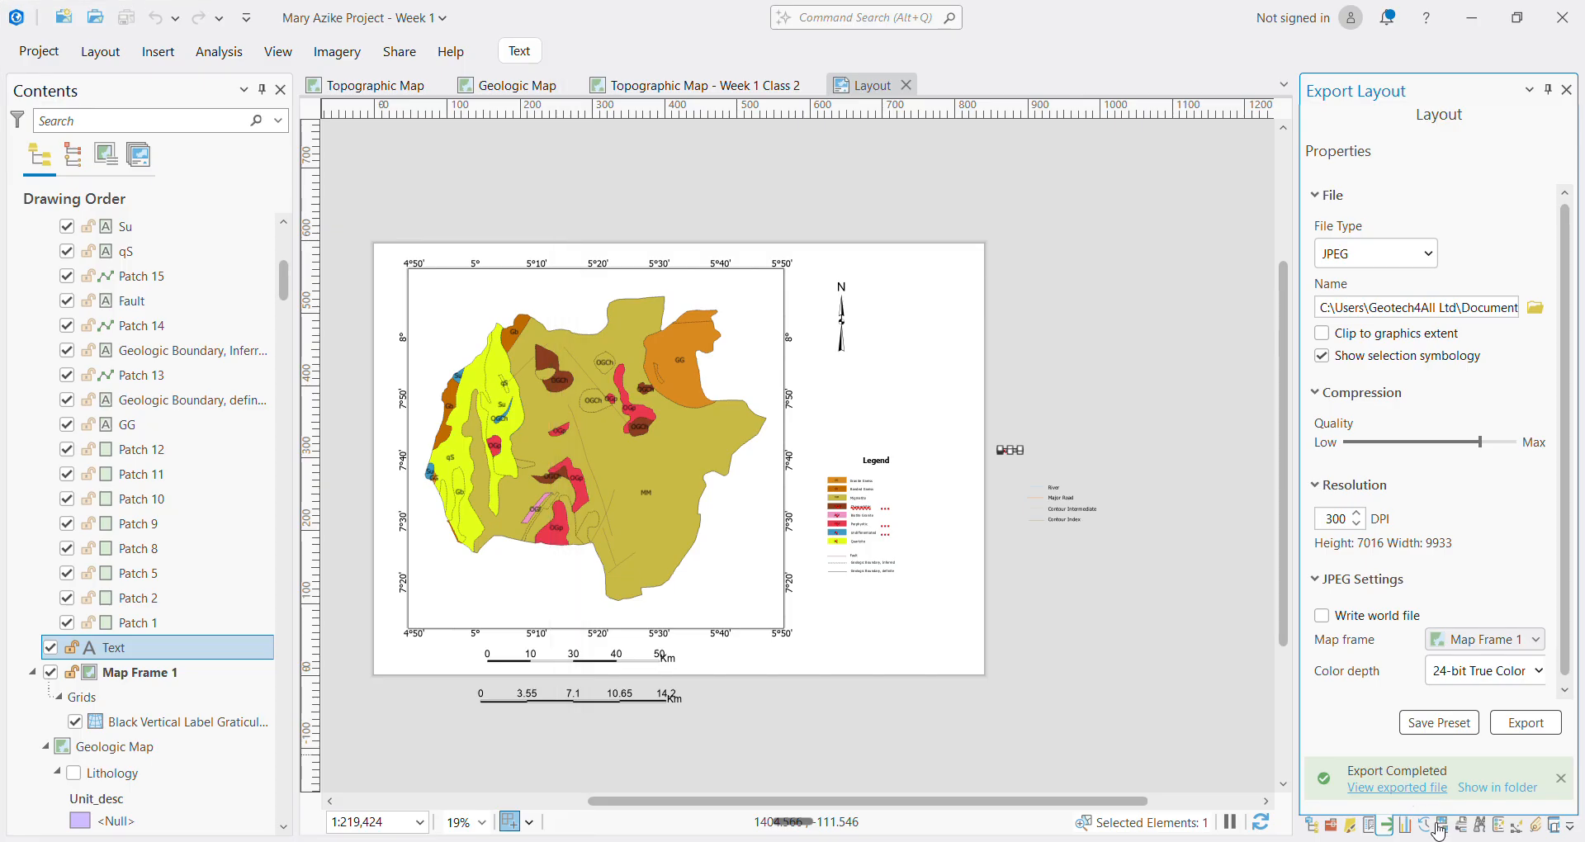
click(1356, 788)
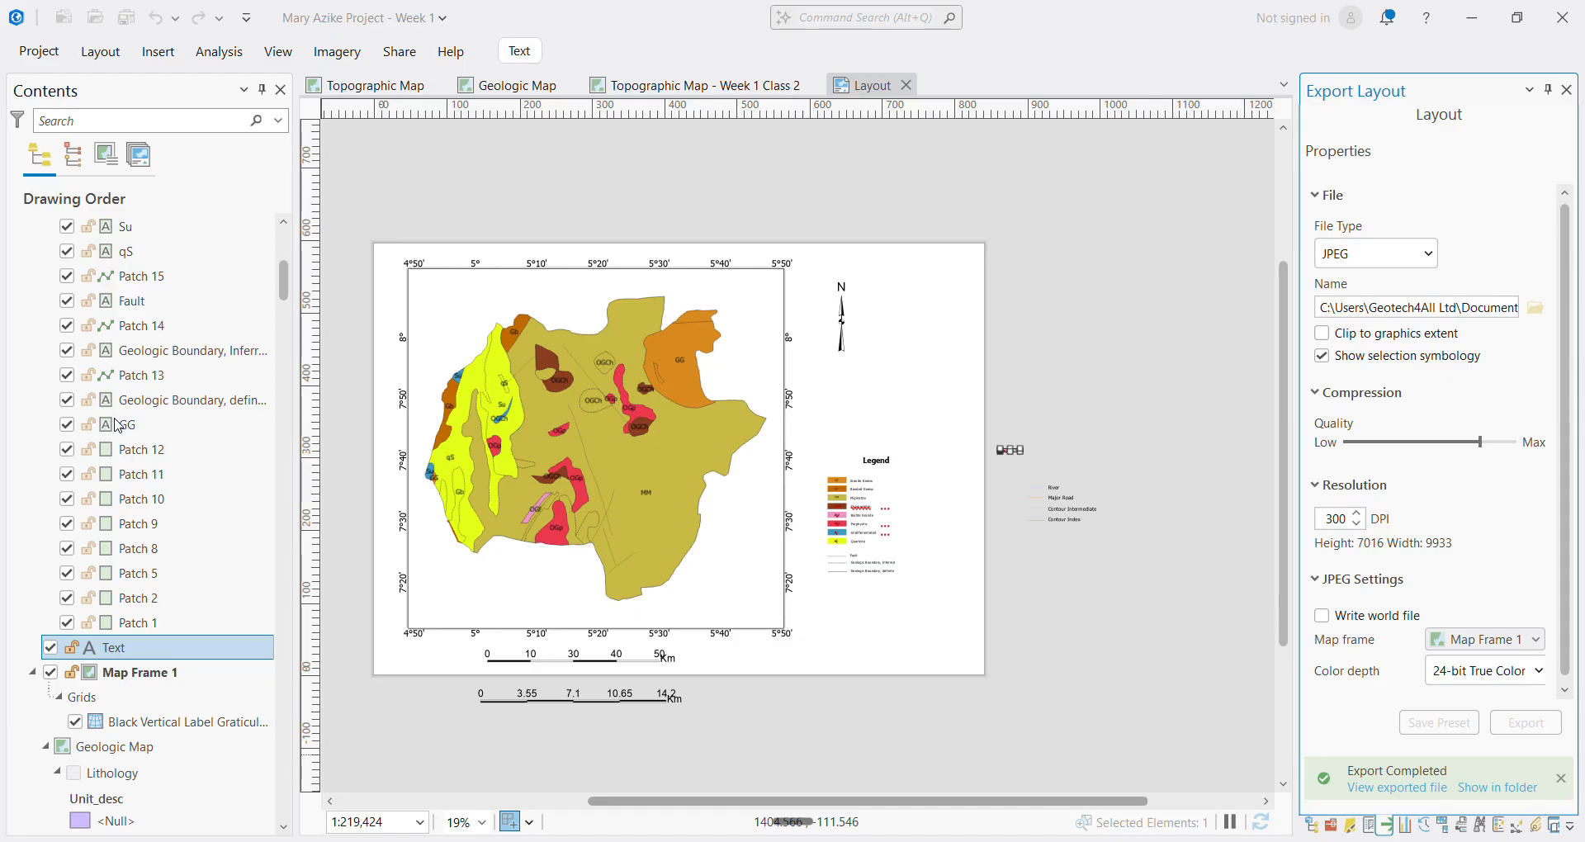
scroll(273, 459, up, 1)
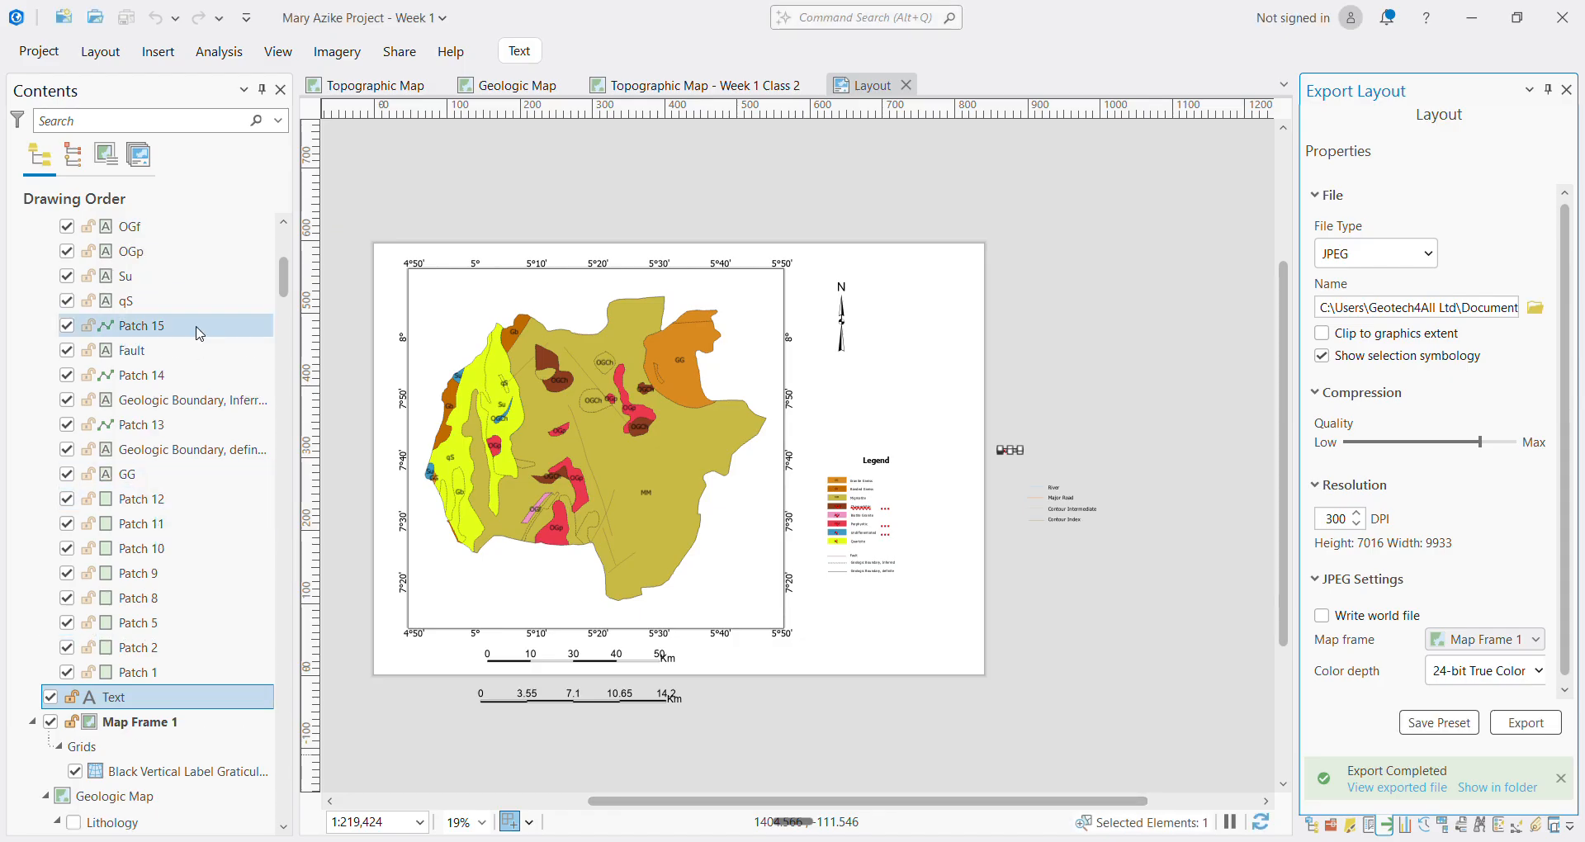
scroll(200, 333, up, 5)
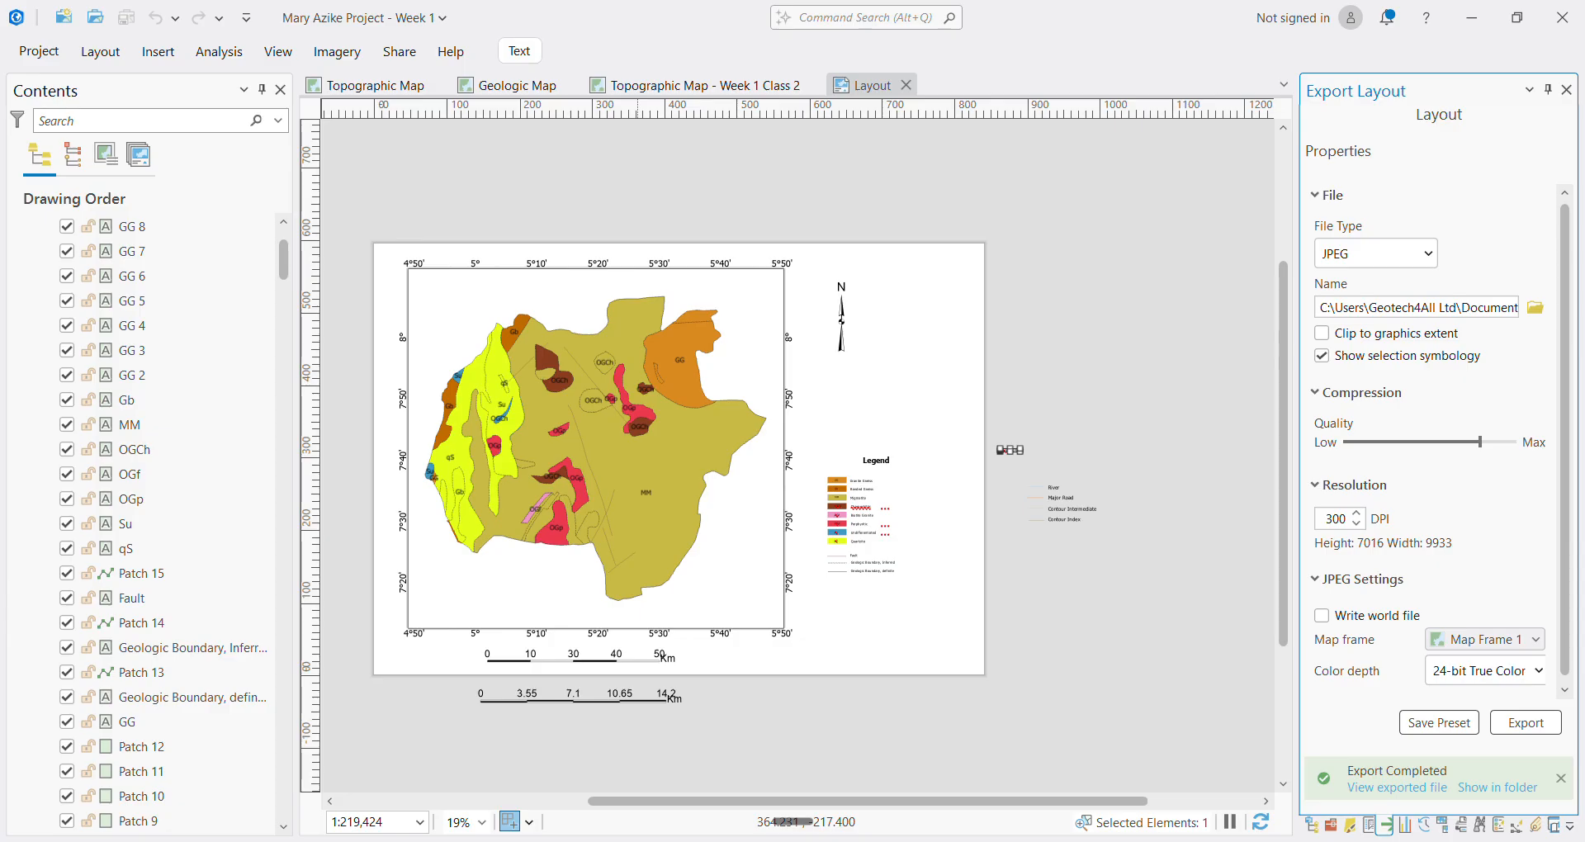
Switch to the image viewer showing "Ekiti Geologic Map Week 1 Class 3 Output.jpg" and examine the legend and the map's eastern part up close
mouse_move(654, 841)
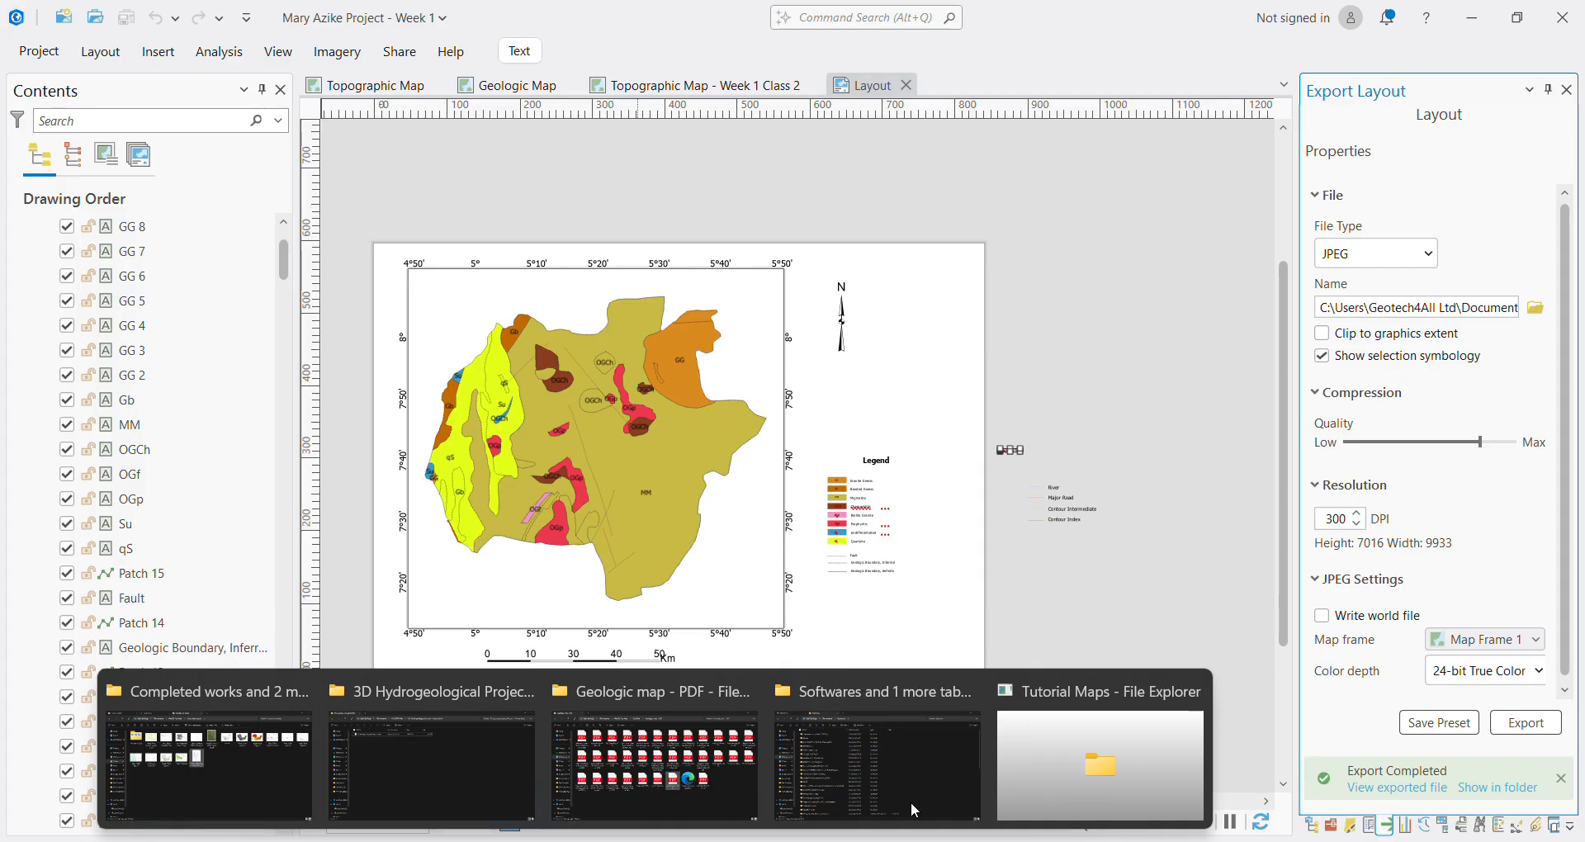
click(656, 802)
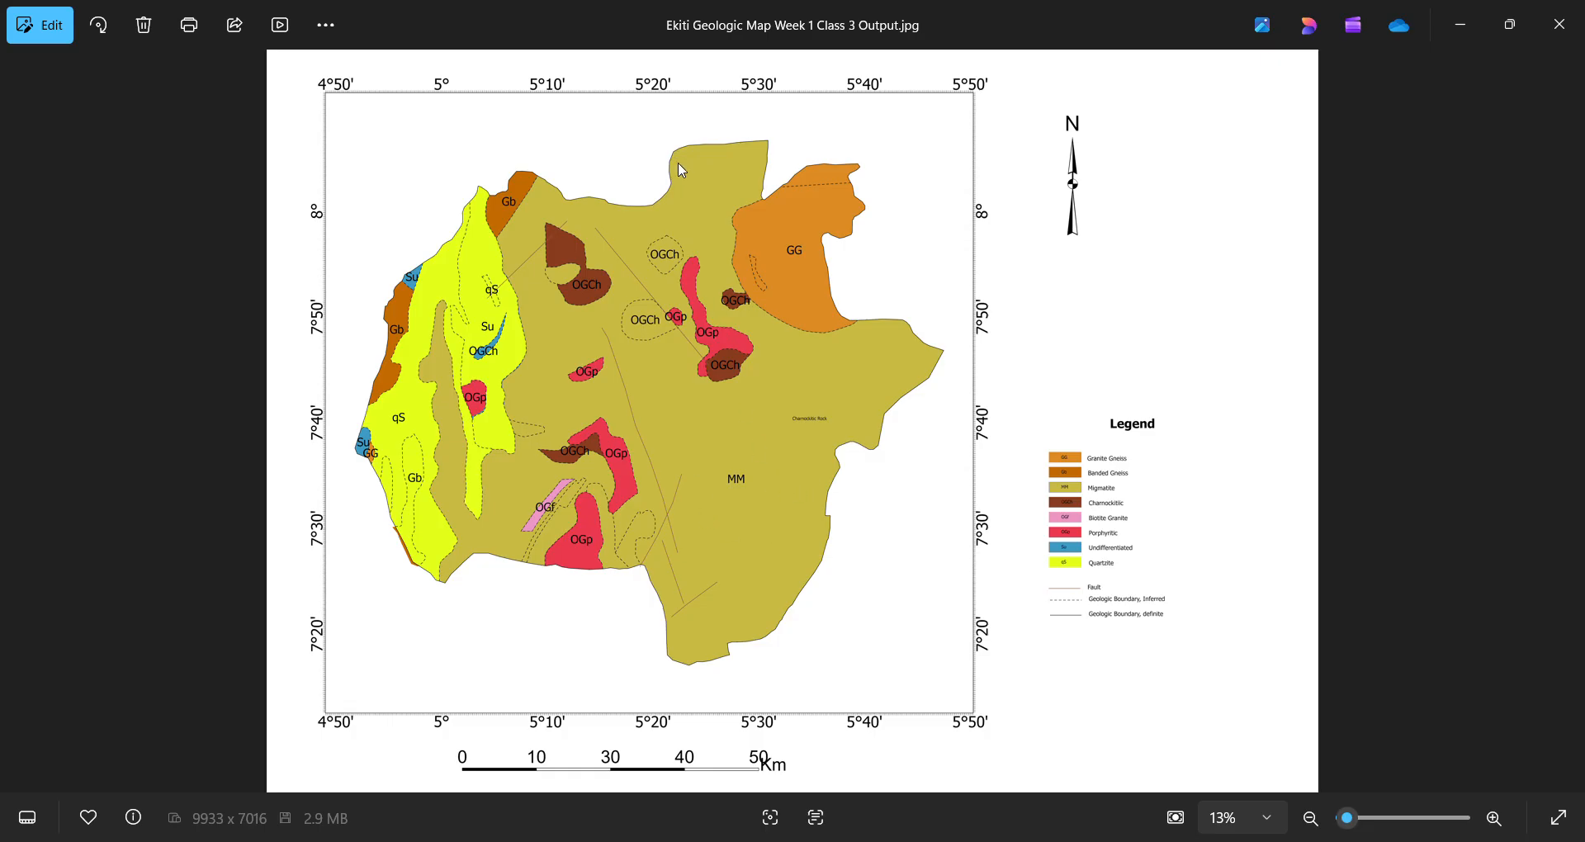
scroll(1092, 500, up, 2)
scroll(1091, 501, up, 4)
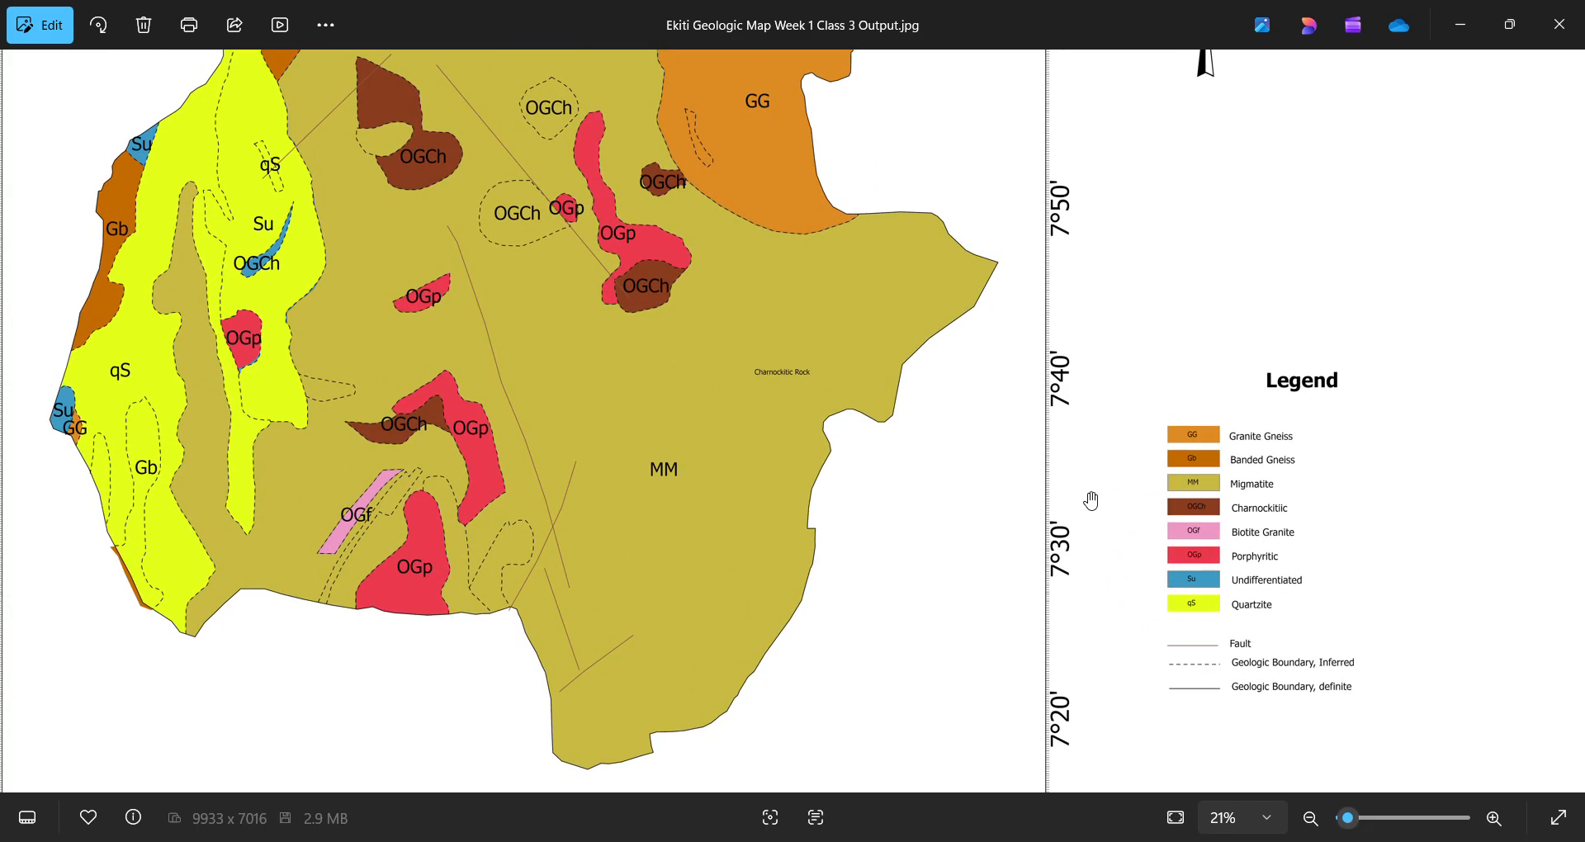
scroll(1092, 501, up, 2)
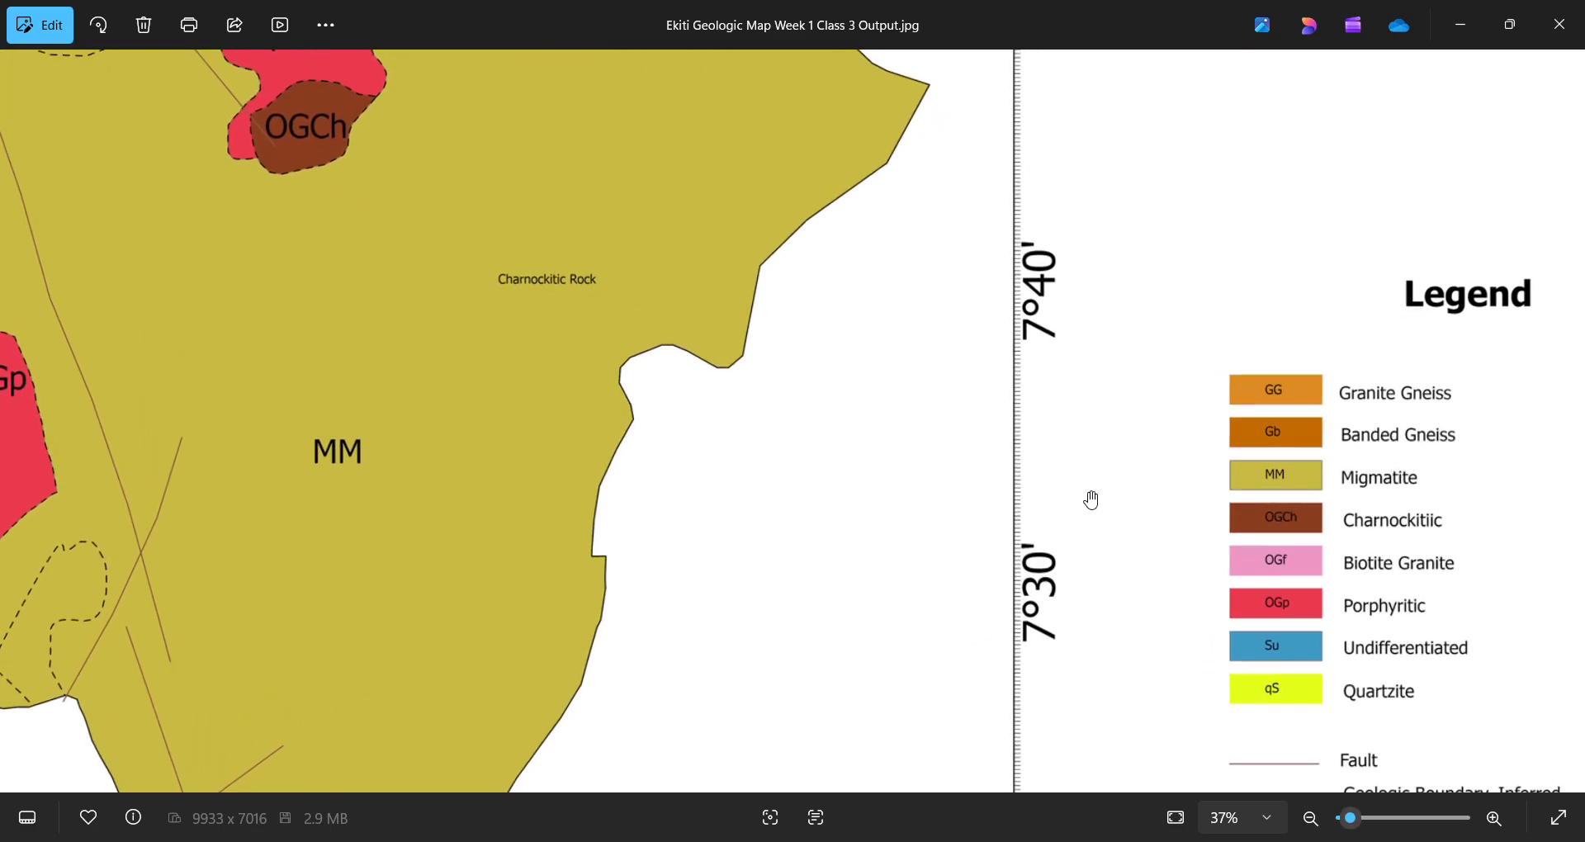
scroll(1091, 501, down, 6)
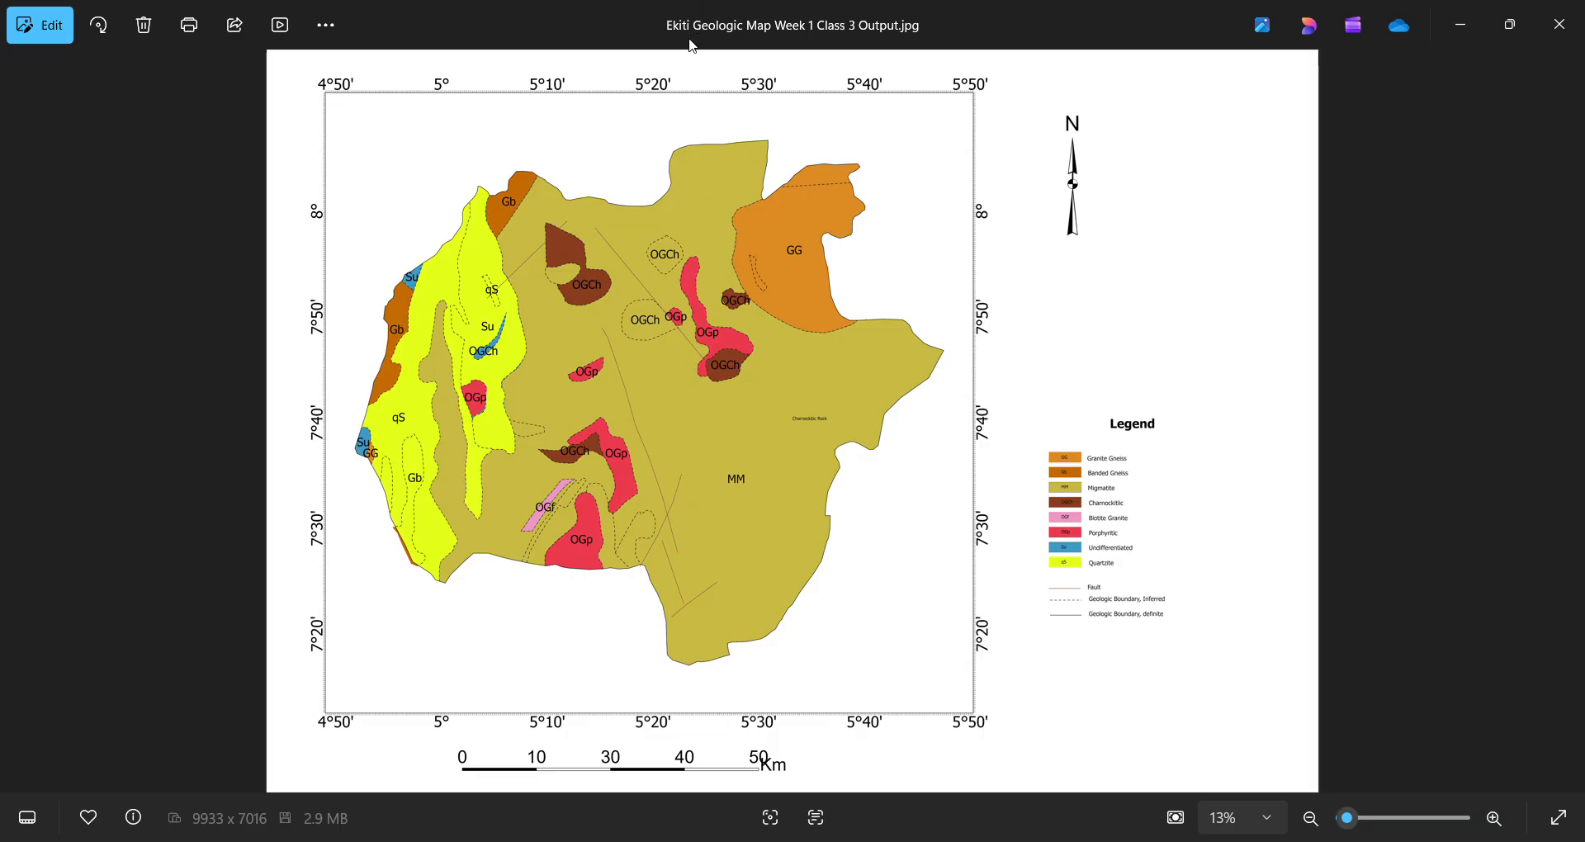
scroll(1118, 644, up, 5)
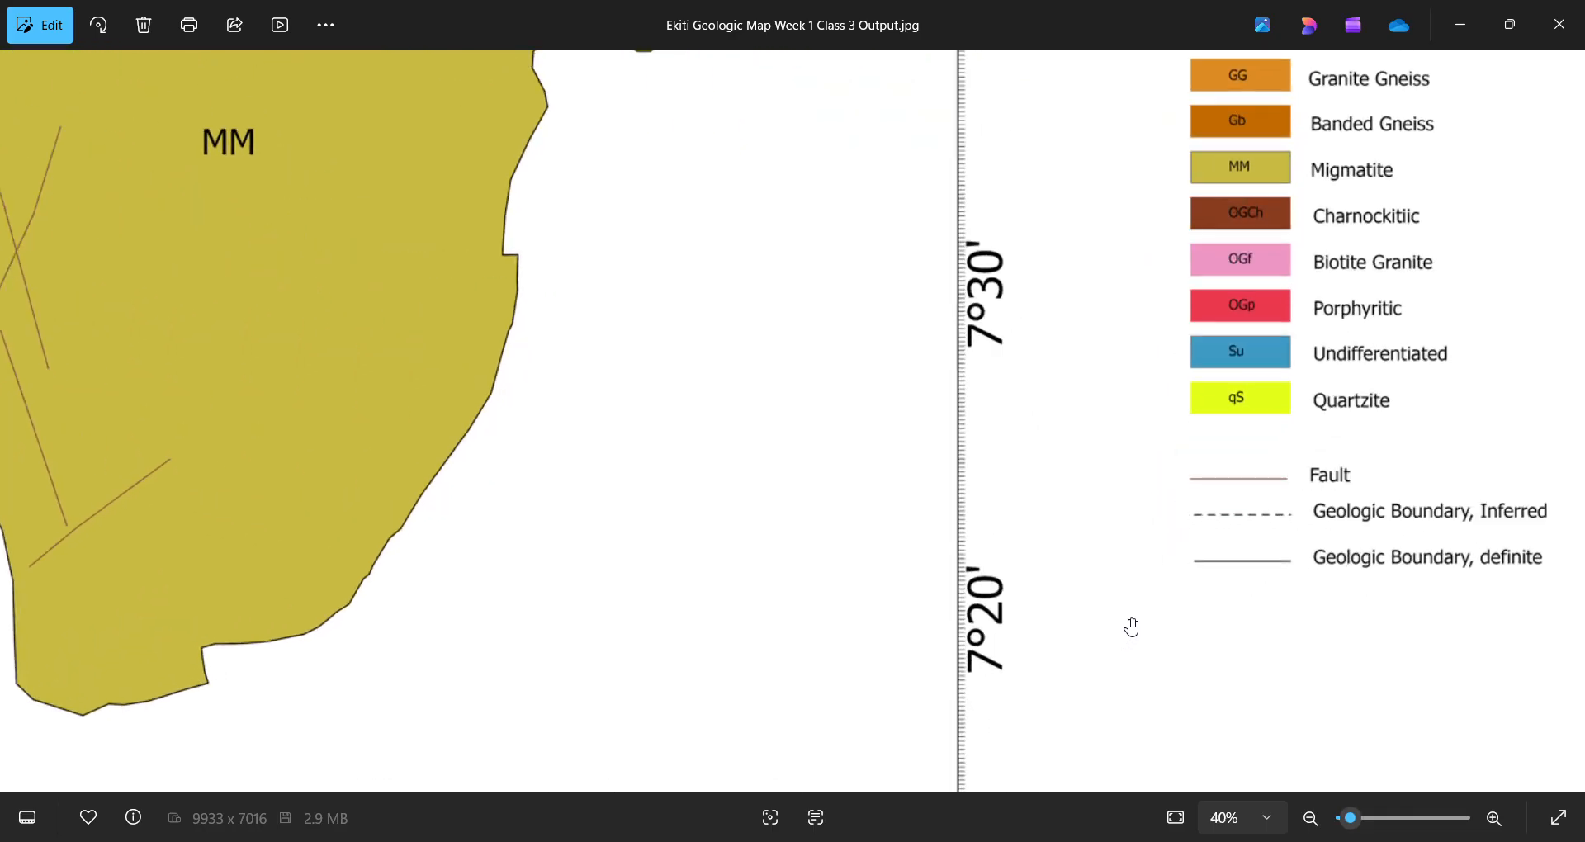
scroll(1140, 592, down, 1)
scroll(1150, 577, up, 3)
scroll(1157, 556, down, 6)
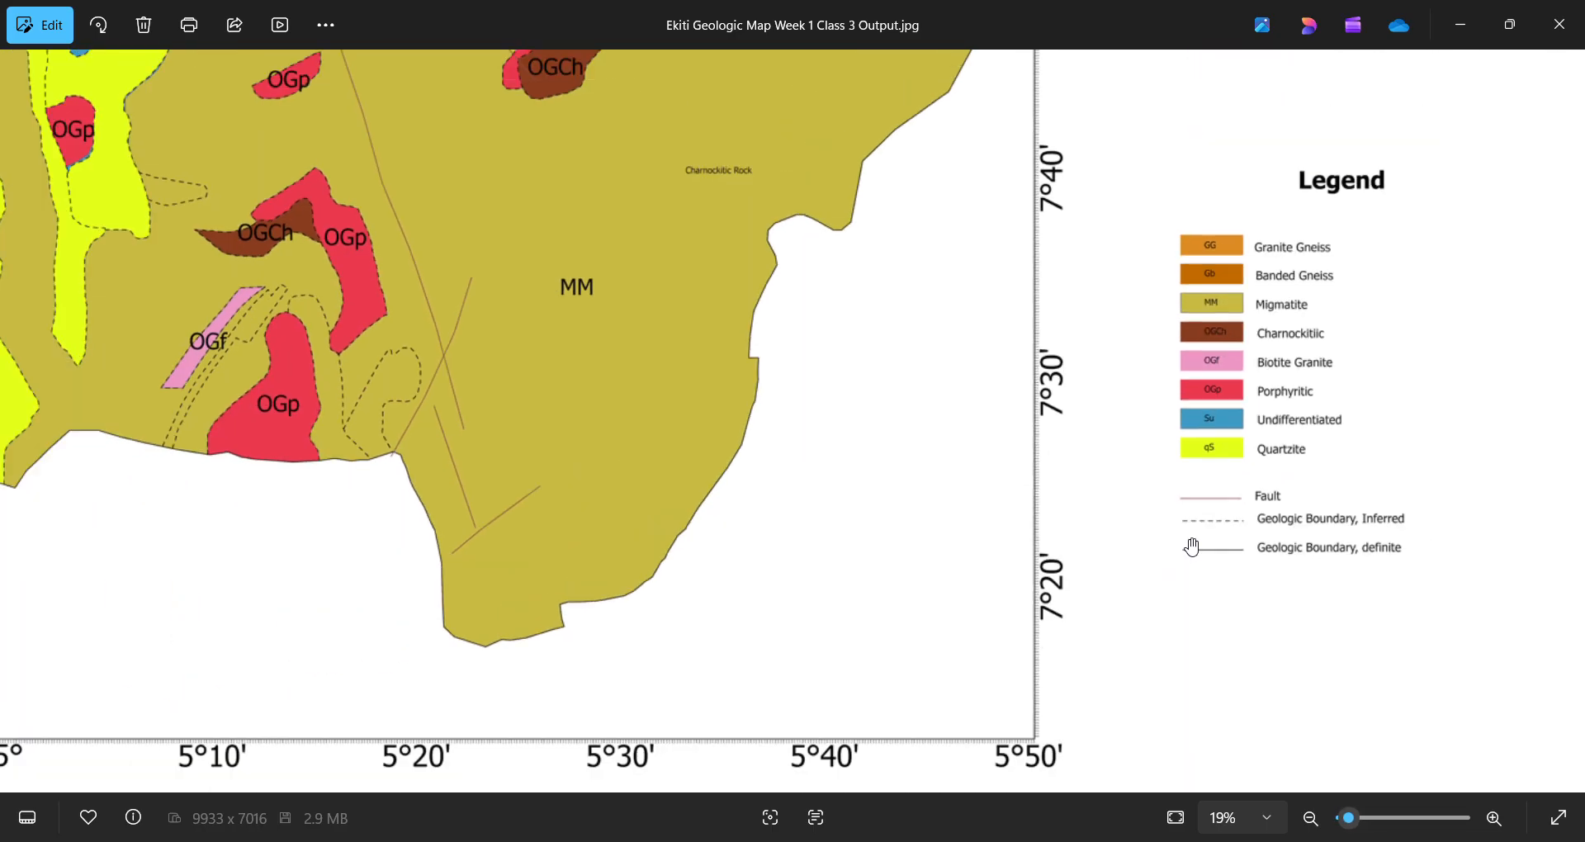
scroll(1192, 547, down, 2)
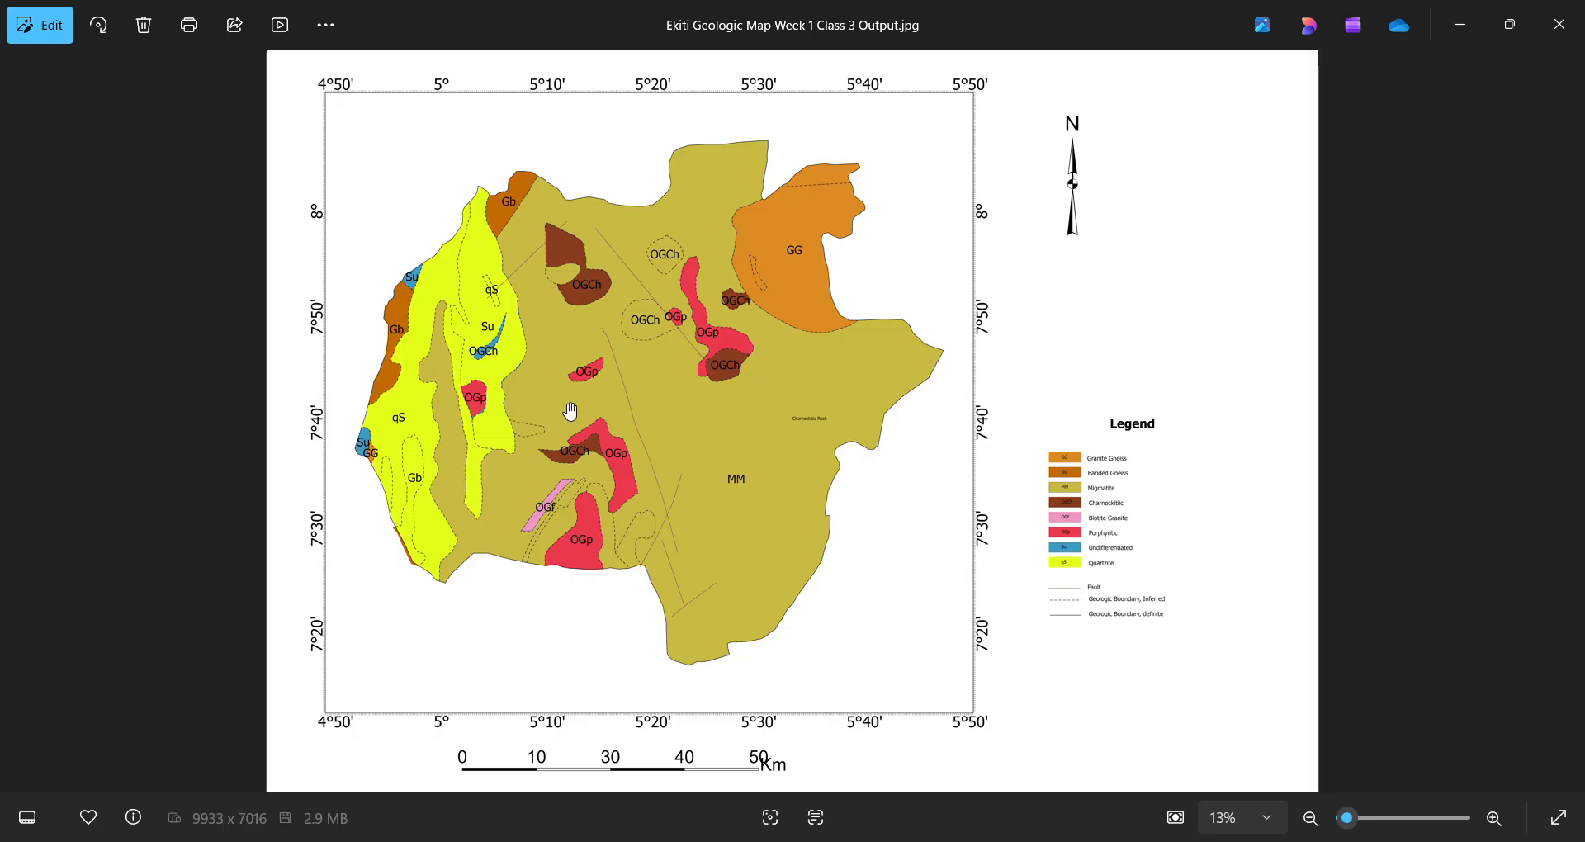
Examine the rock unit labels, boundaries and fault lines in the western and central parts of the exported map
scroll(570, 410, up, 3)
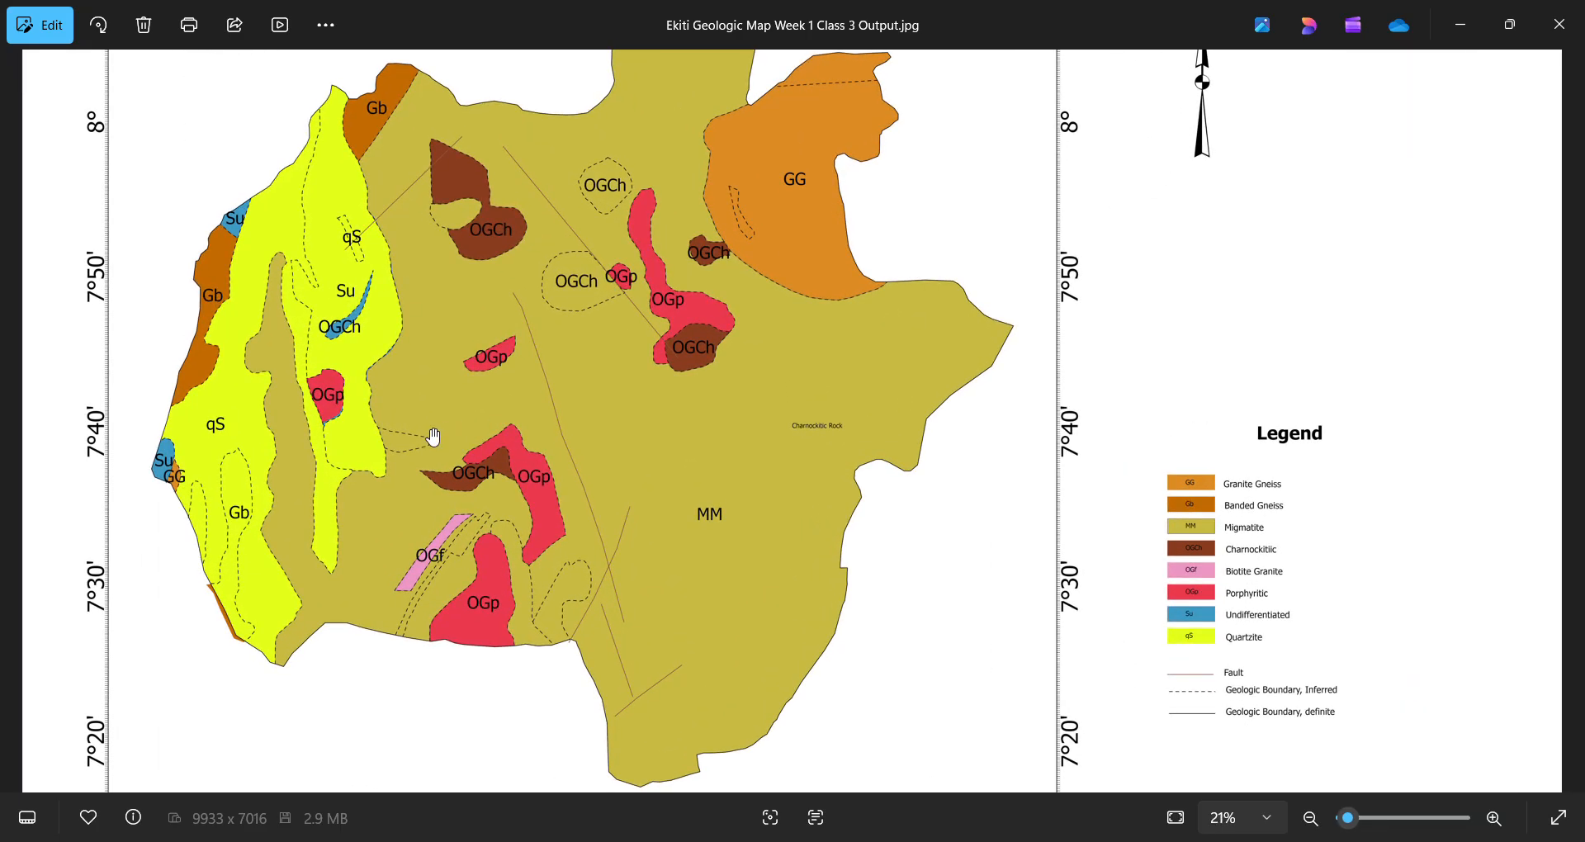
scroll(434, 436, up, 4)
scroll(439, 429, down, 2)
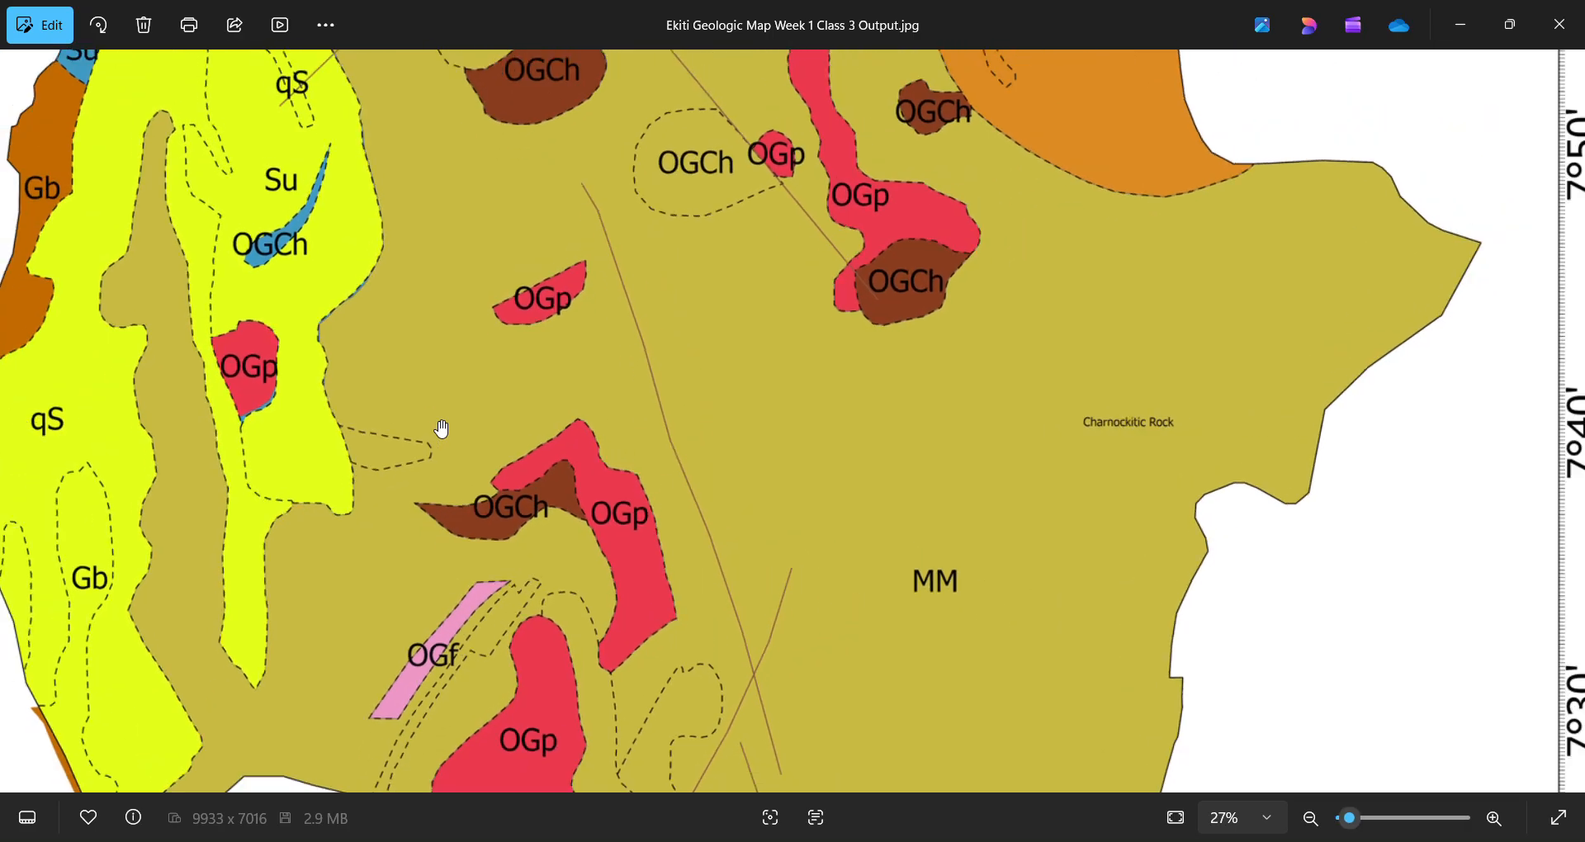
scroll(354, 414, down, 2)
scroll(350, 414, up, 3)
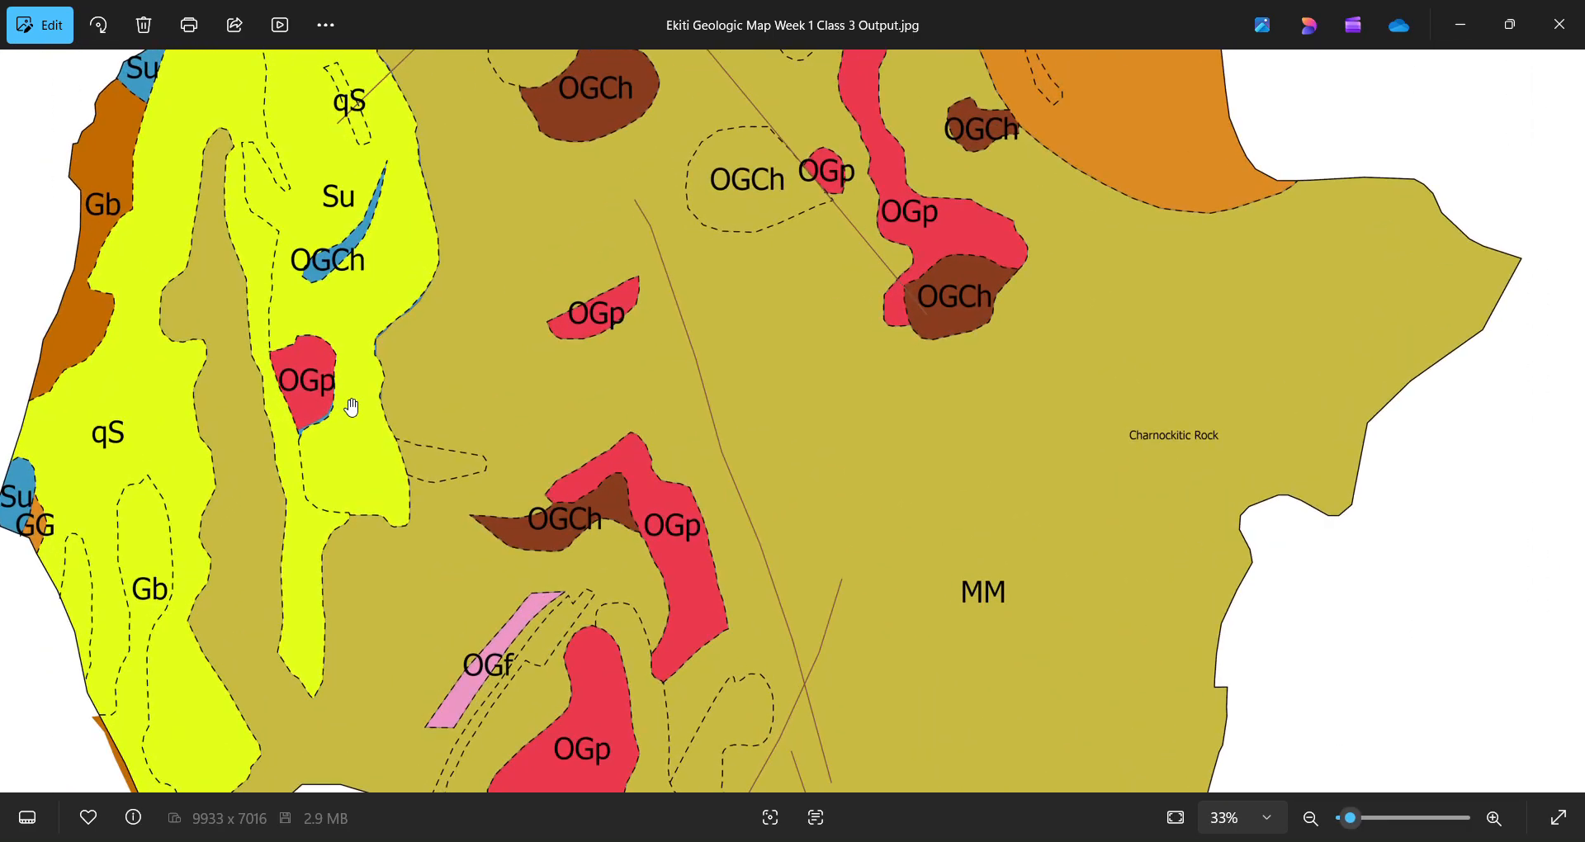
scroll(373, 388, down, 3)
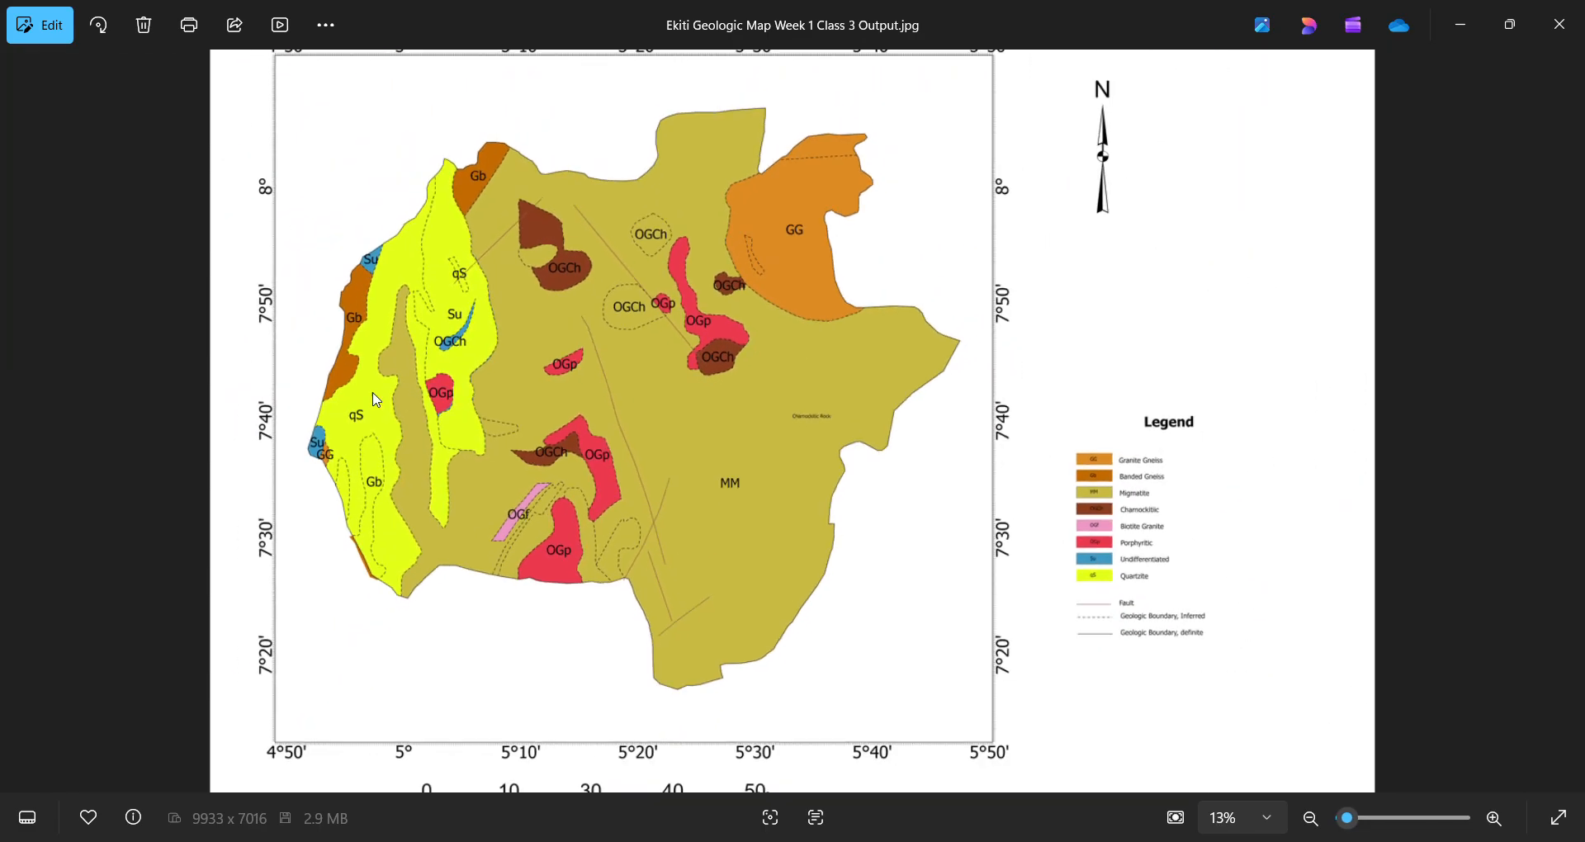
scroll(632, 338, up, 3)
scroll(642, 355, down, 2)
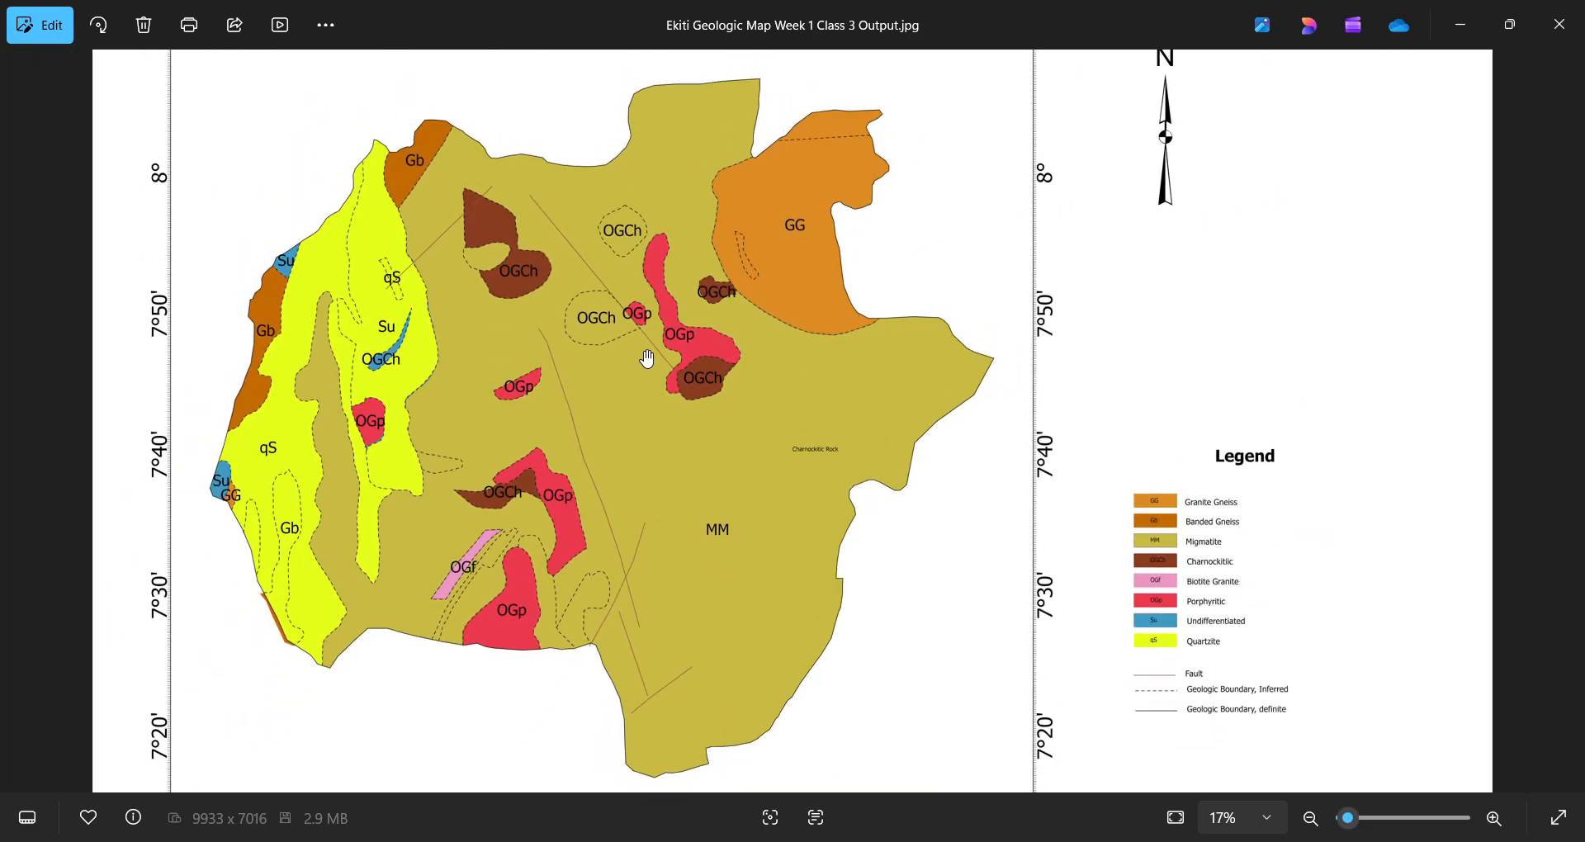
scroll(1305, 699, up, 1)
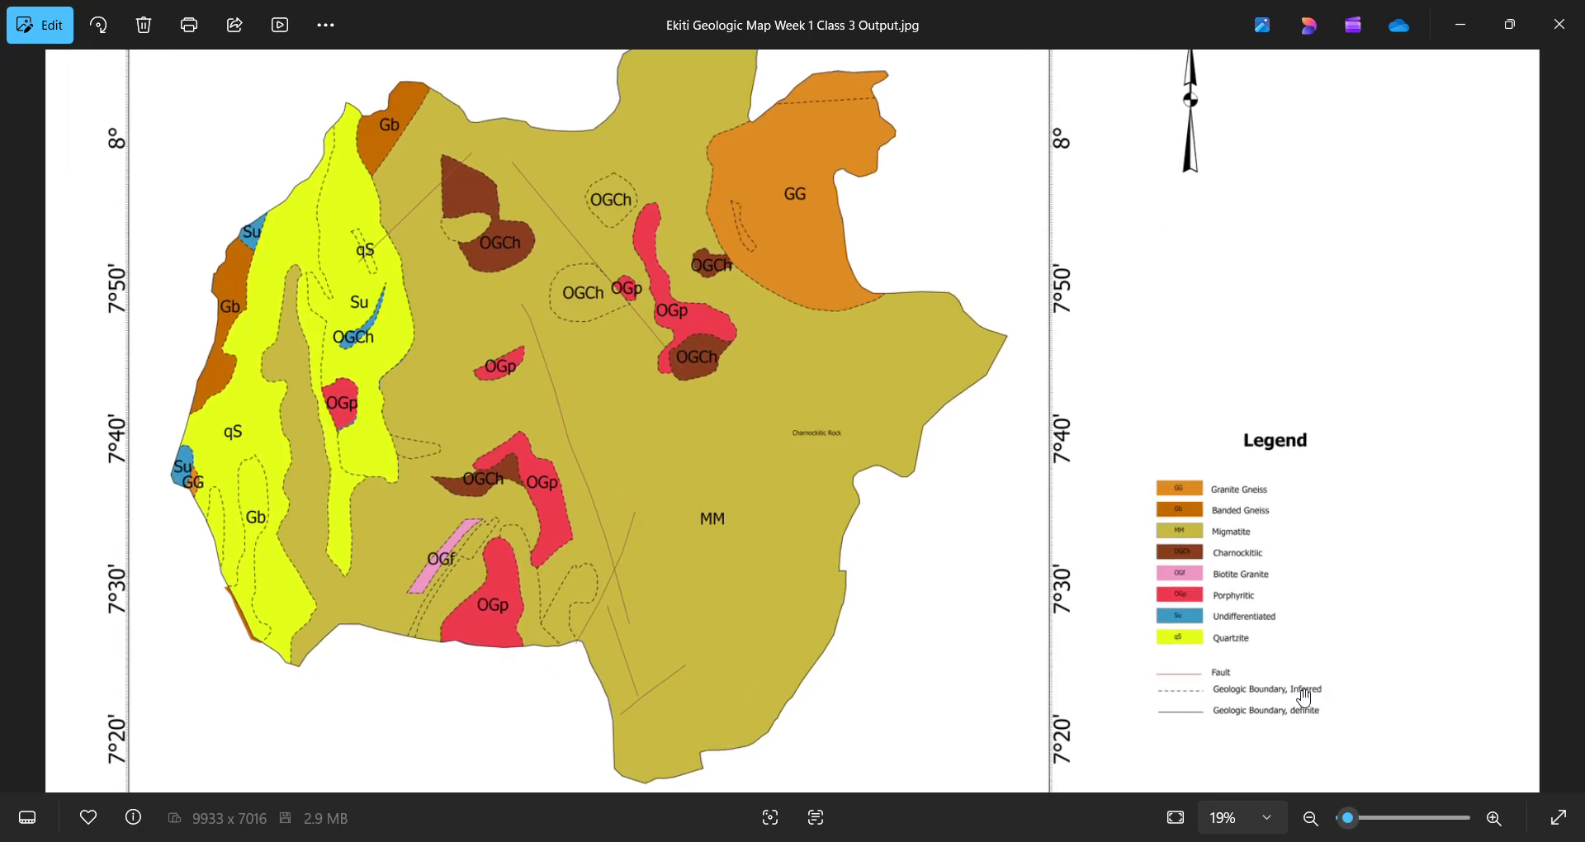
scroll(1301, 685, down, 2)
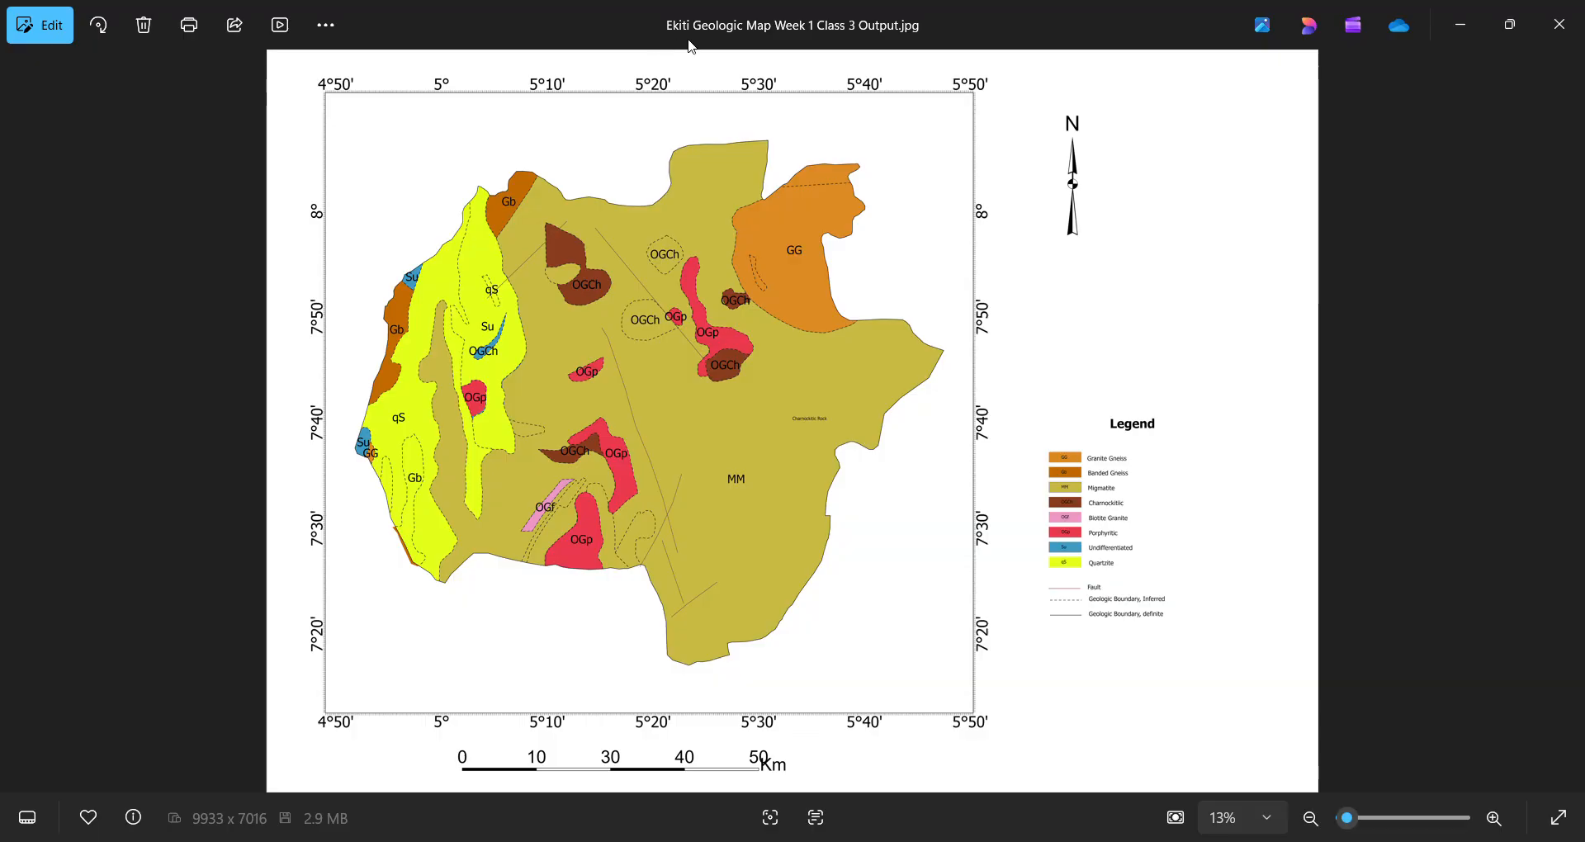
Return to the ArcGIS Pro layout and move the old scale bar slightly farther below the page's lower edge
key(alt+Tab)
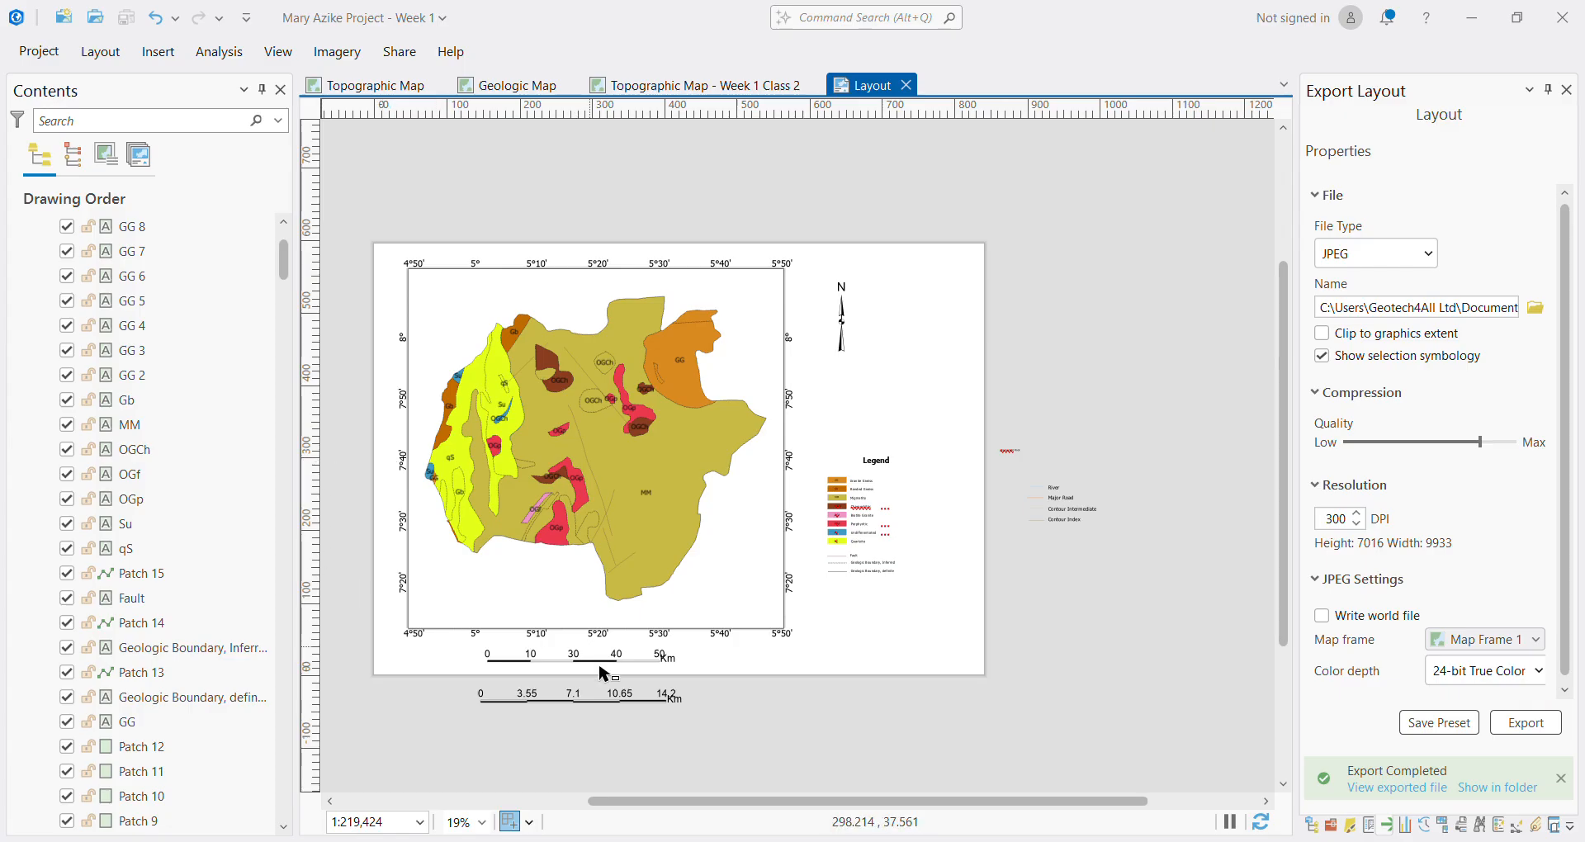
click(629, 706)
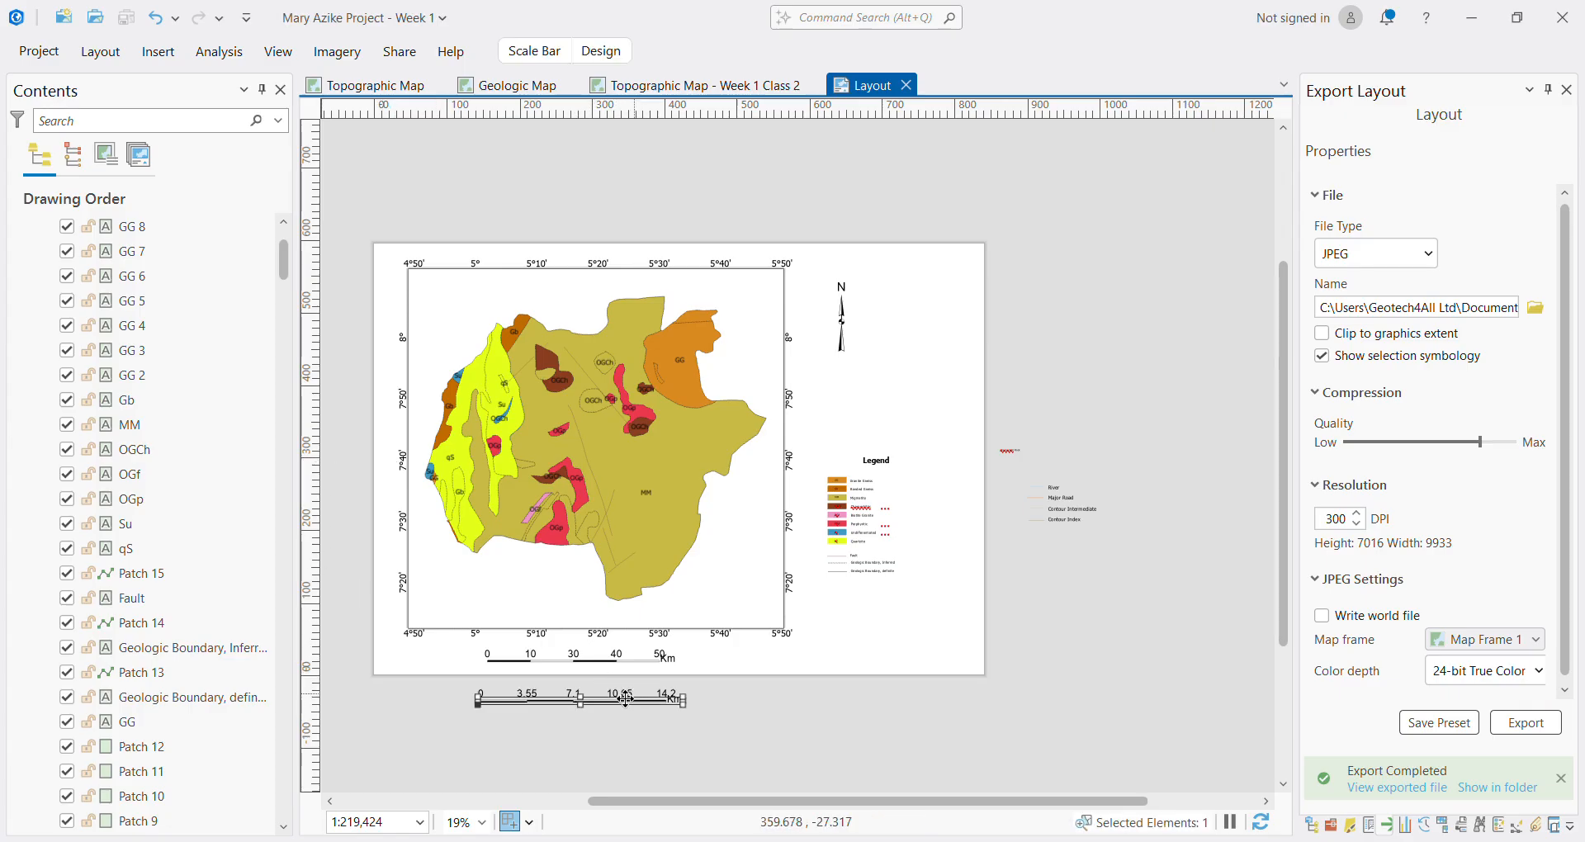
drag(629, 706, 632, 723)
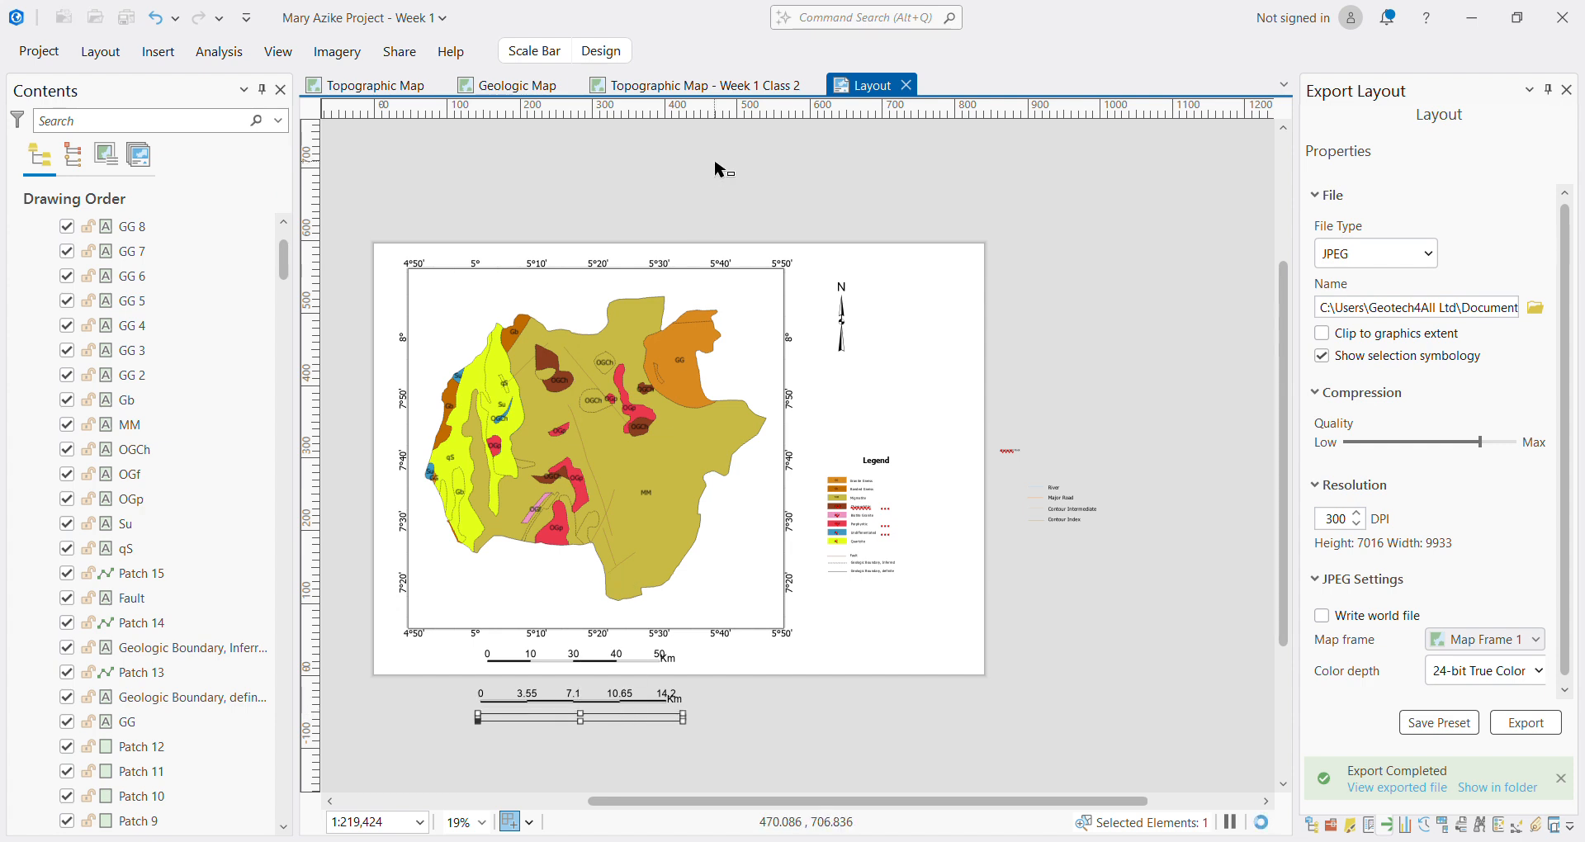